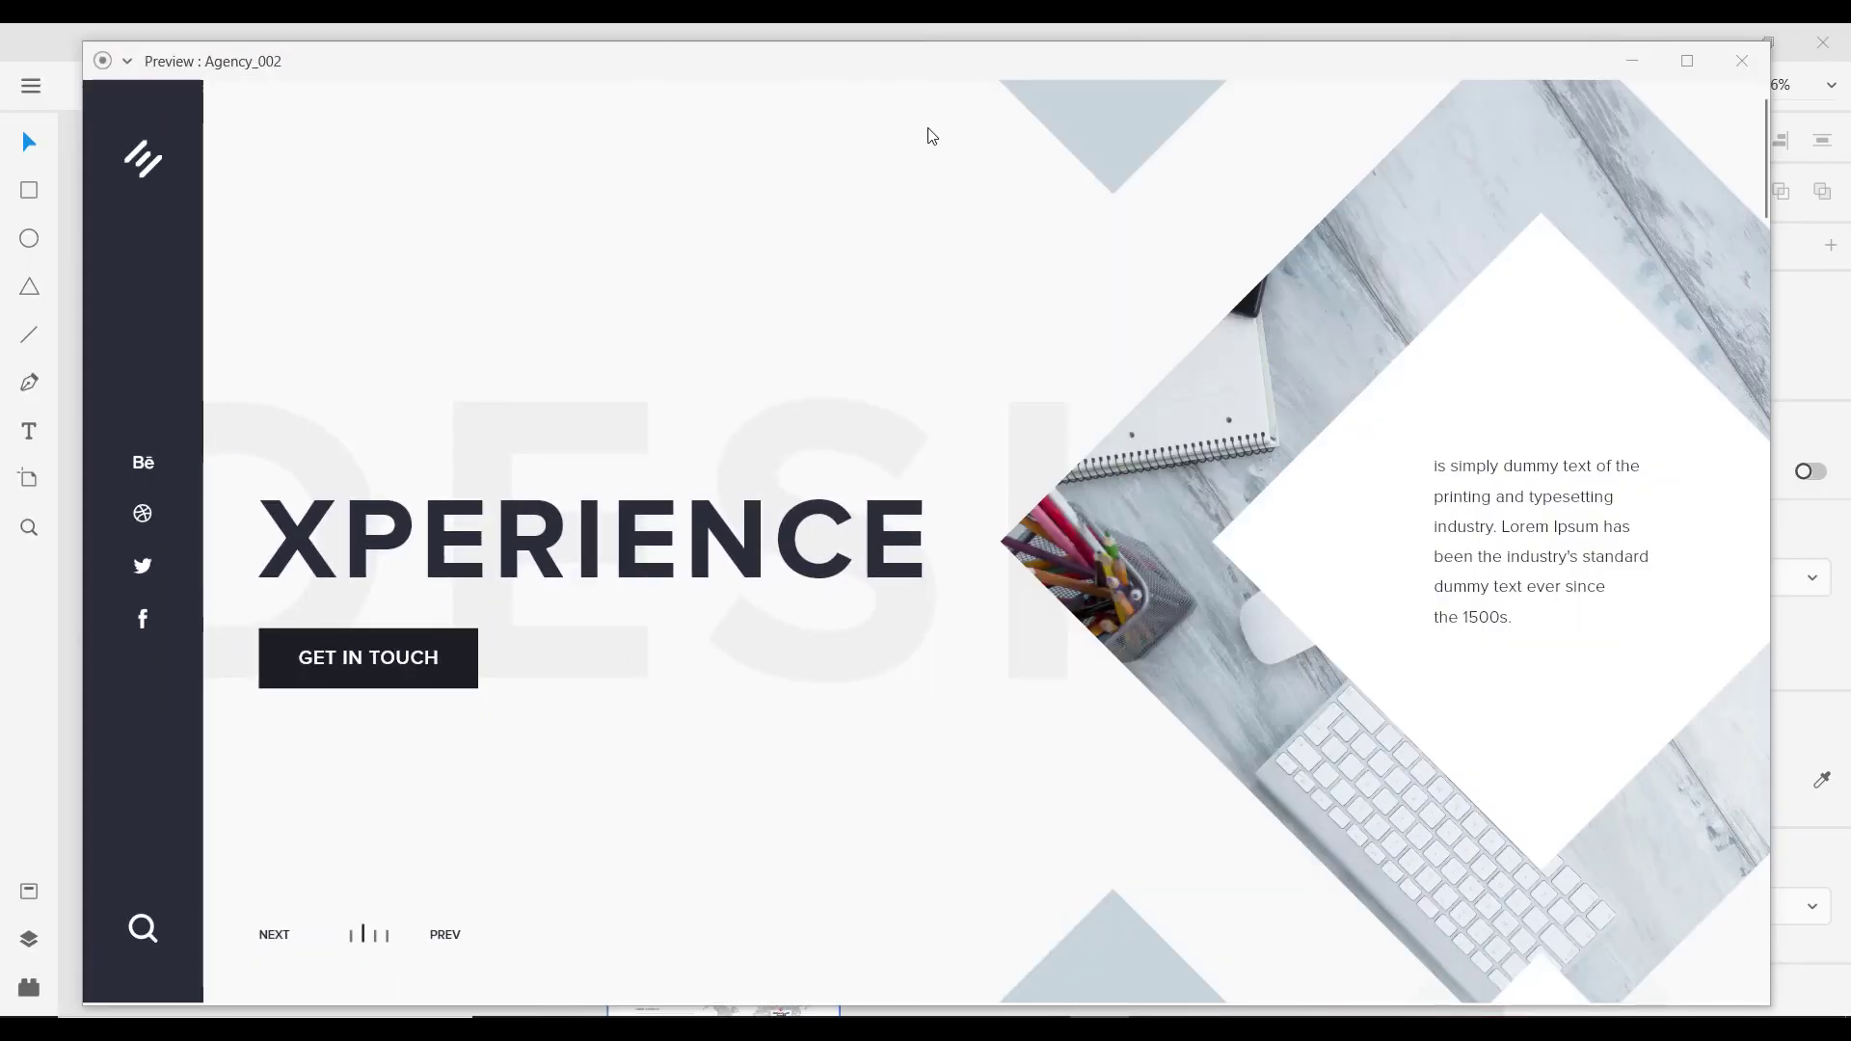
Step: Scroll through the finished Agency_002 preview page from top to bottom to review it
left_click_drag(960, 66, 945, 55)
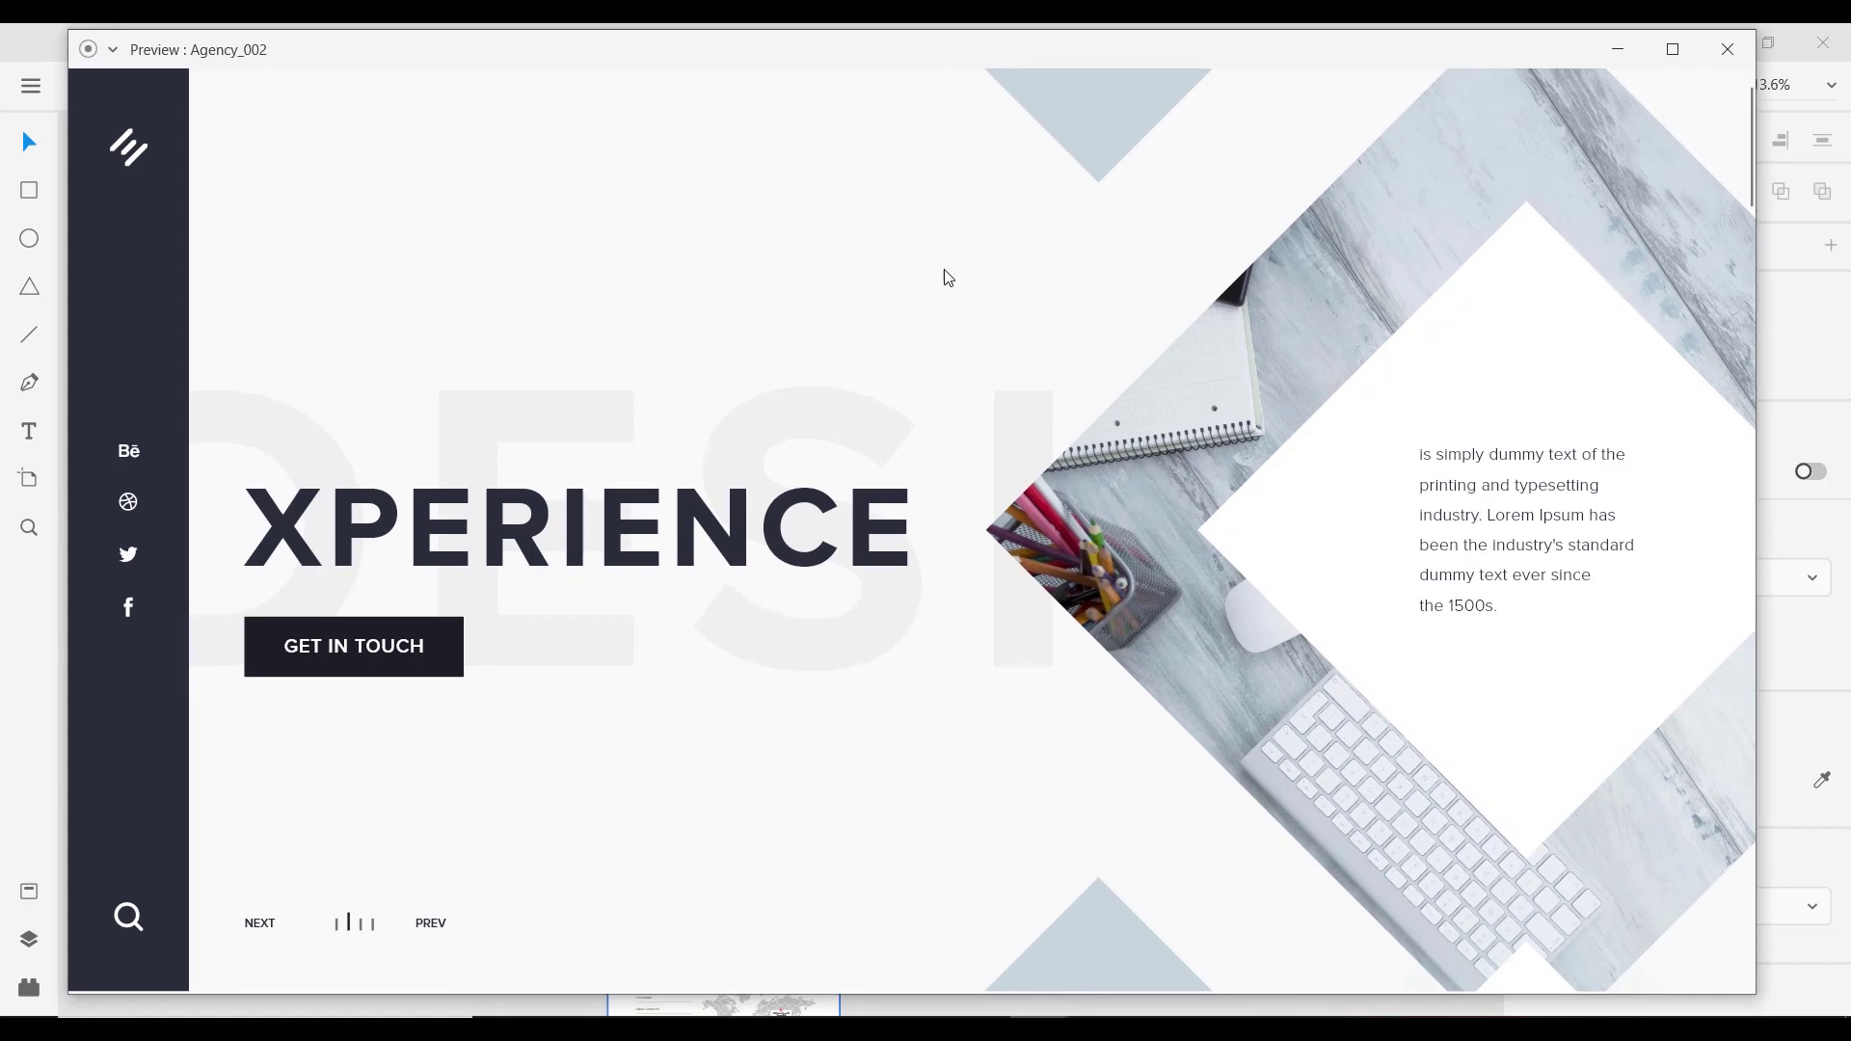
scroll(1093, 419, "down", 3)
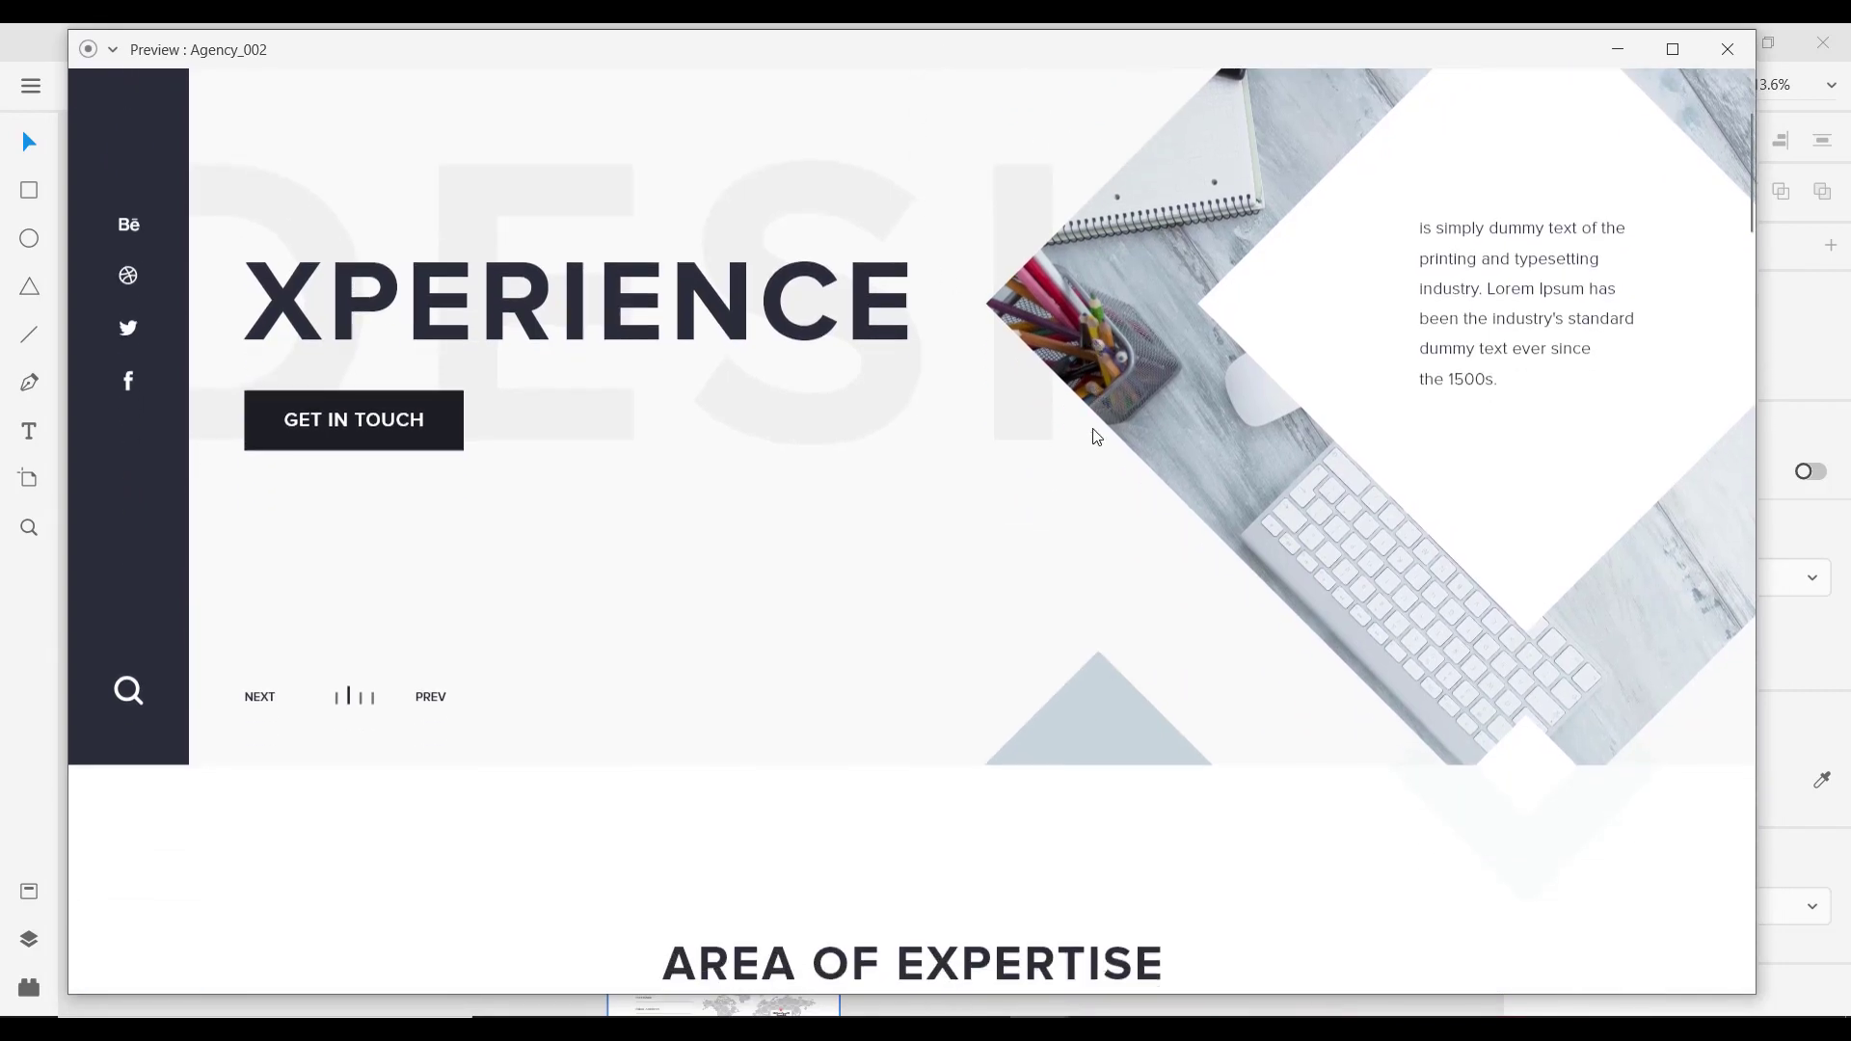
scroll(1093, 440, "down", 3)
scroll(1093, 440, "up", 6)
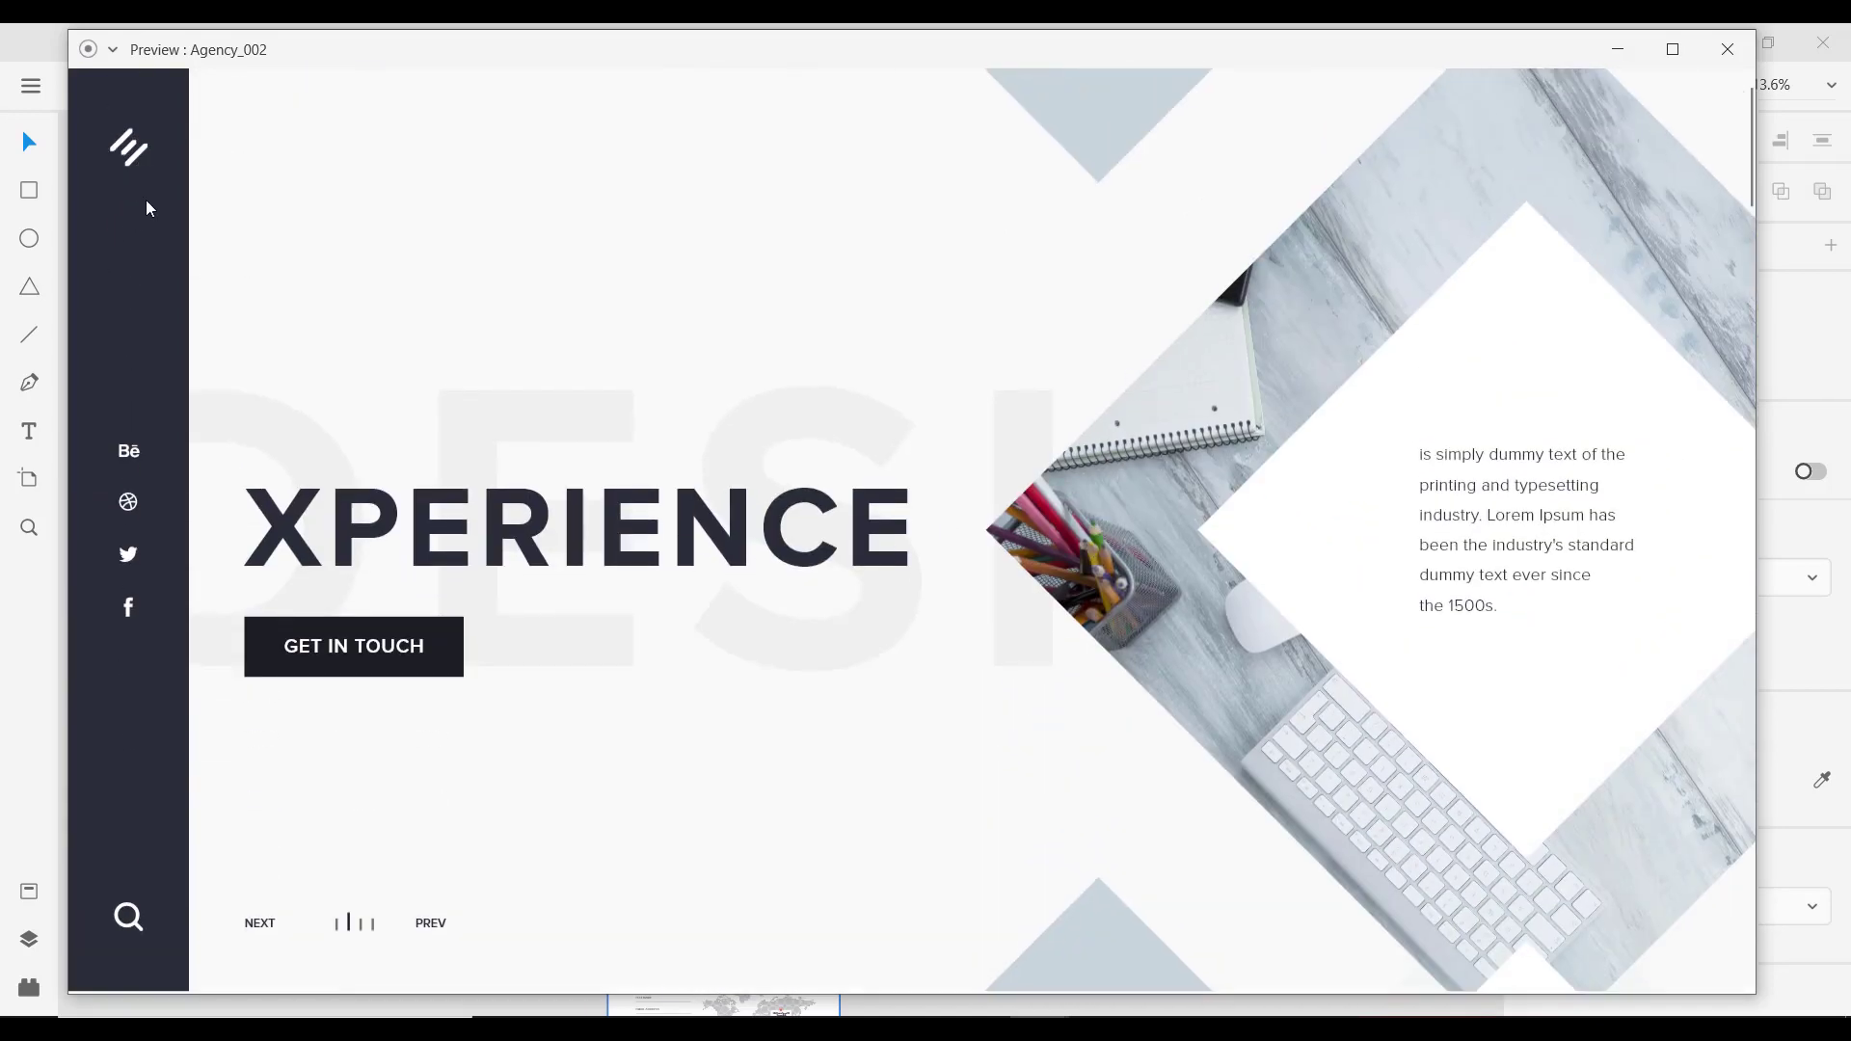
scroll(1117, 465, "down", 5)
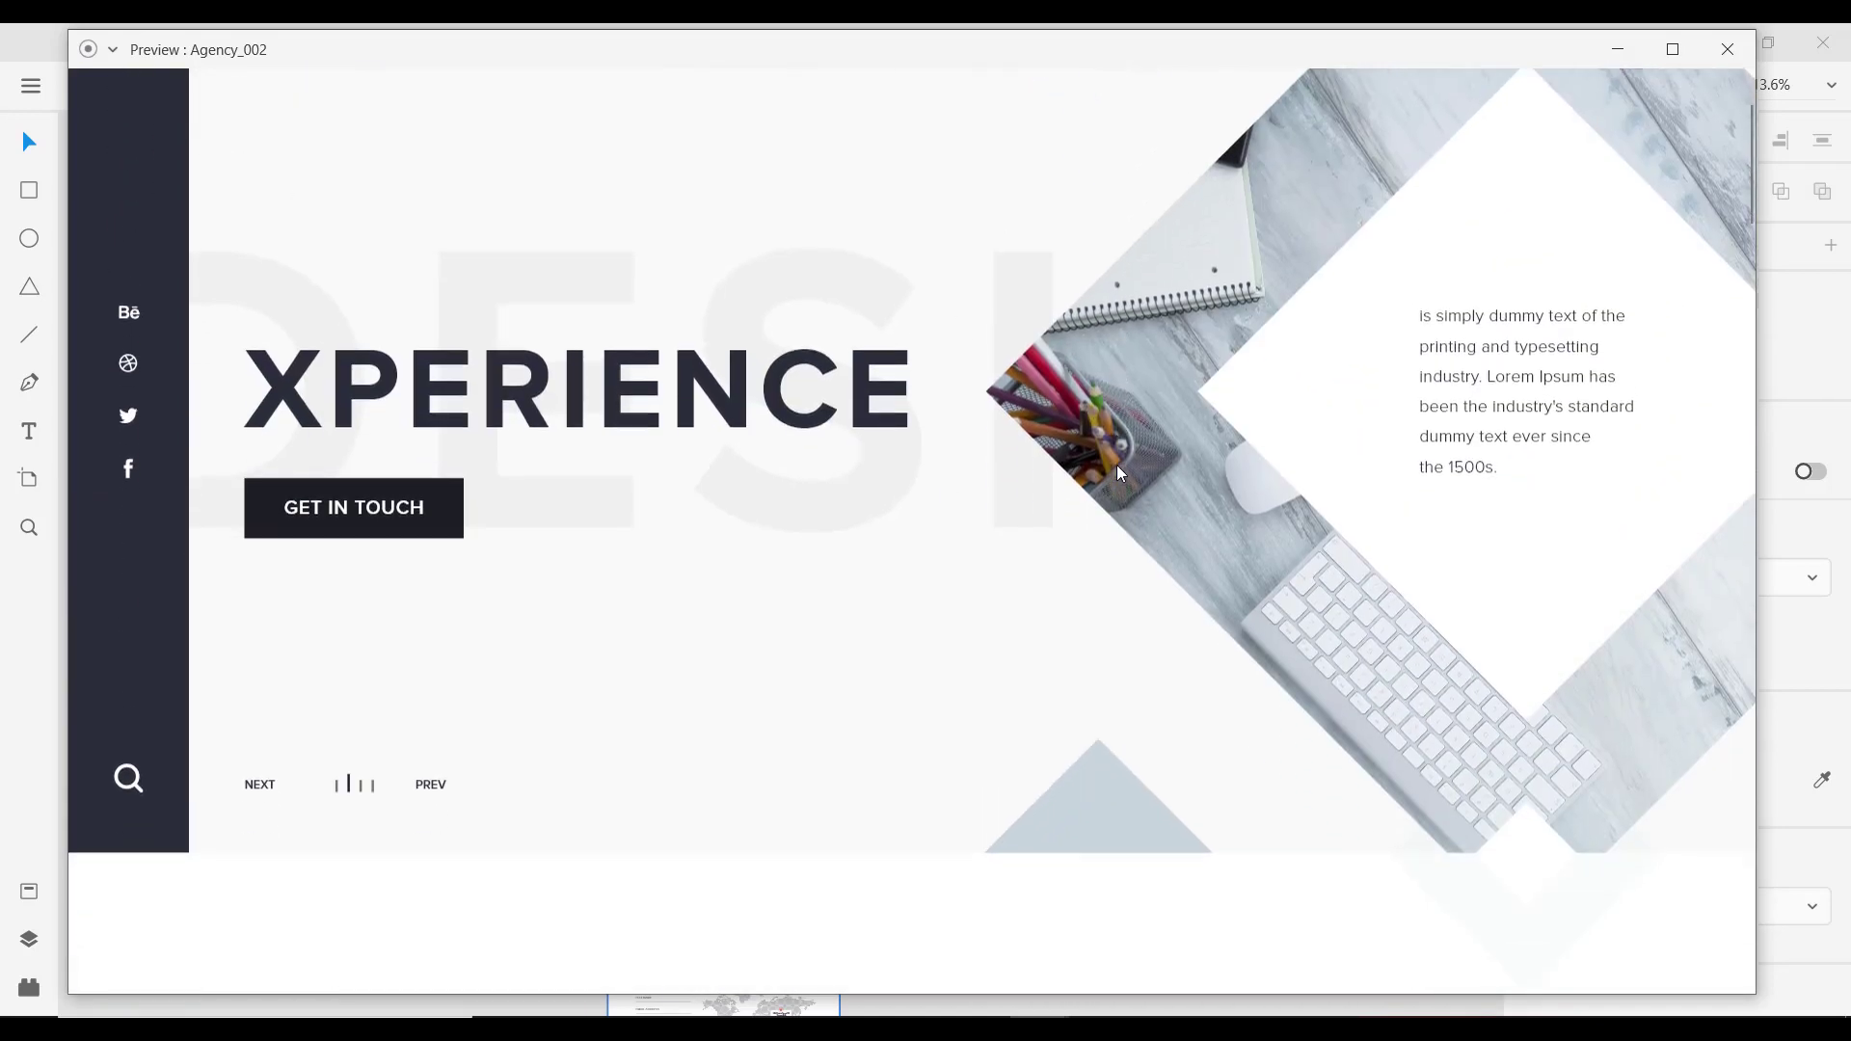
scroll(1121, 476, "down", 10)
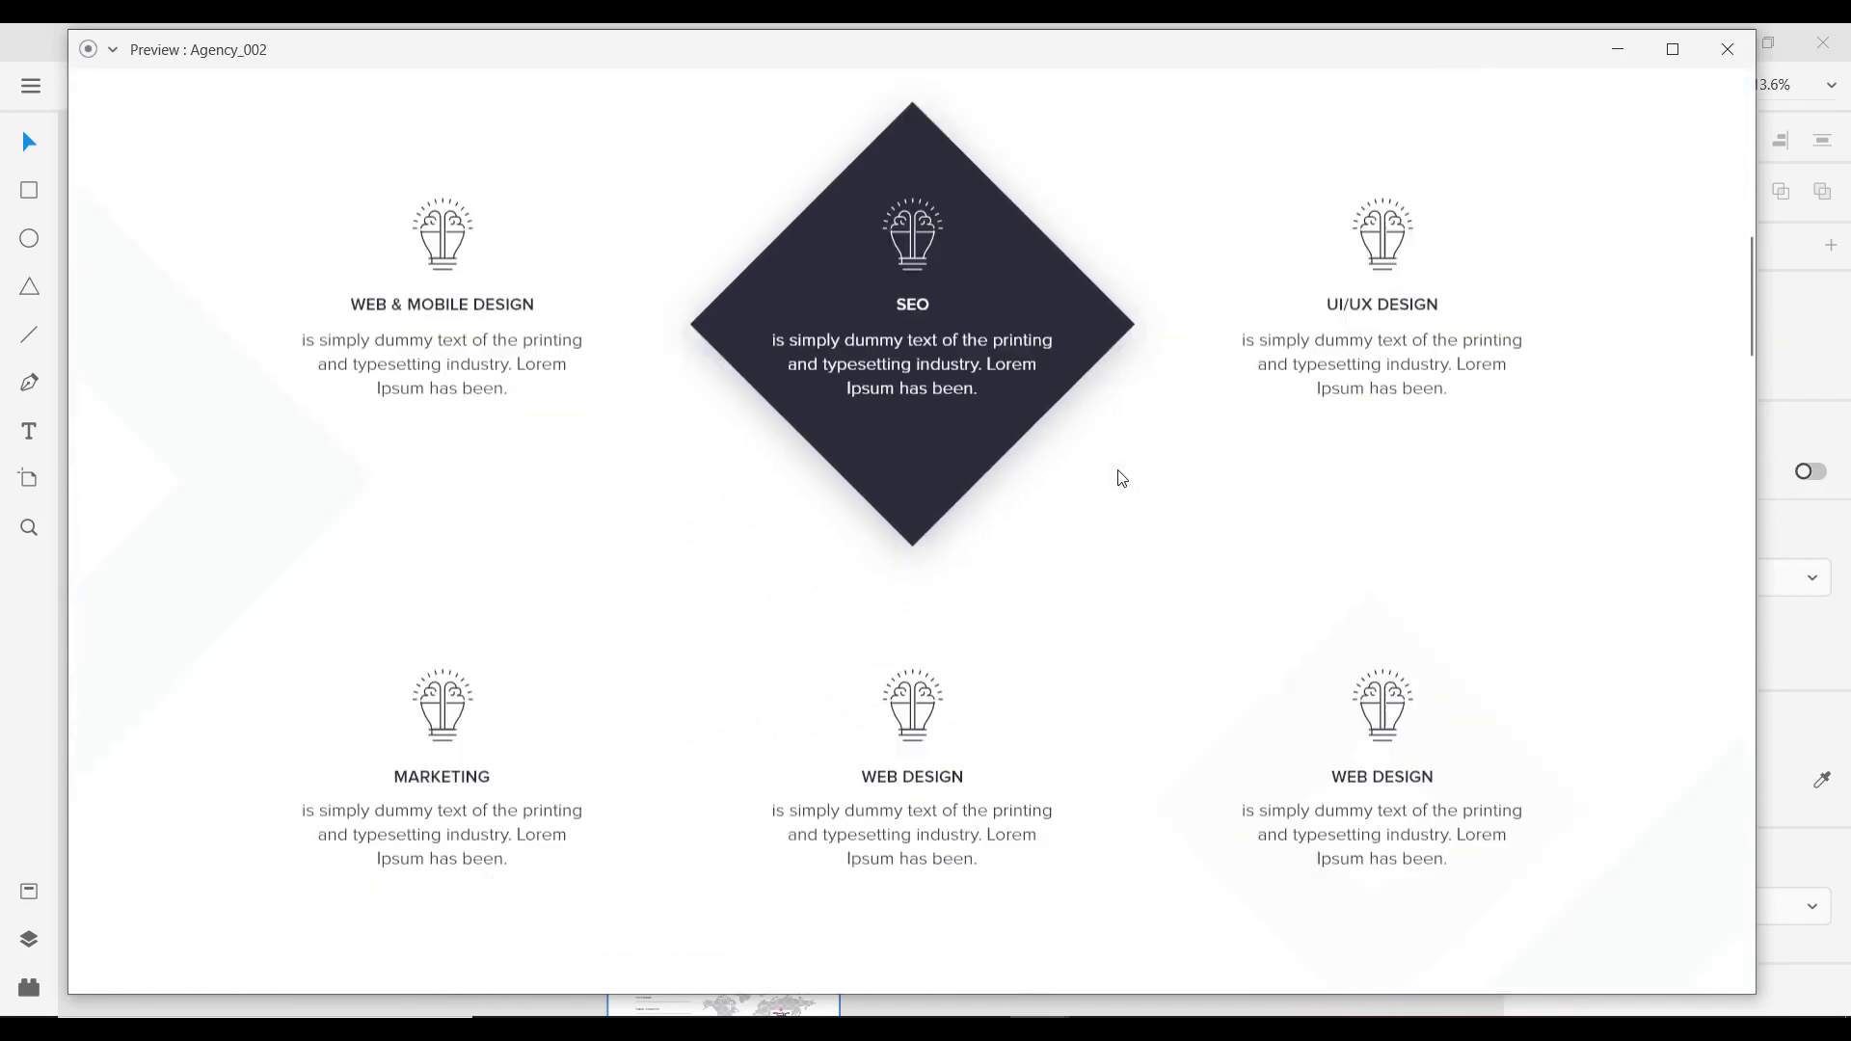
scroll(1120, 480, "down", 3)
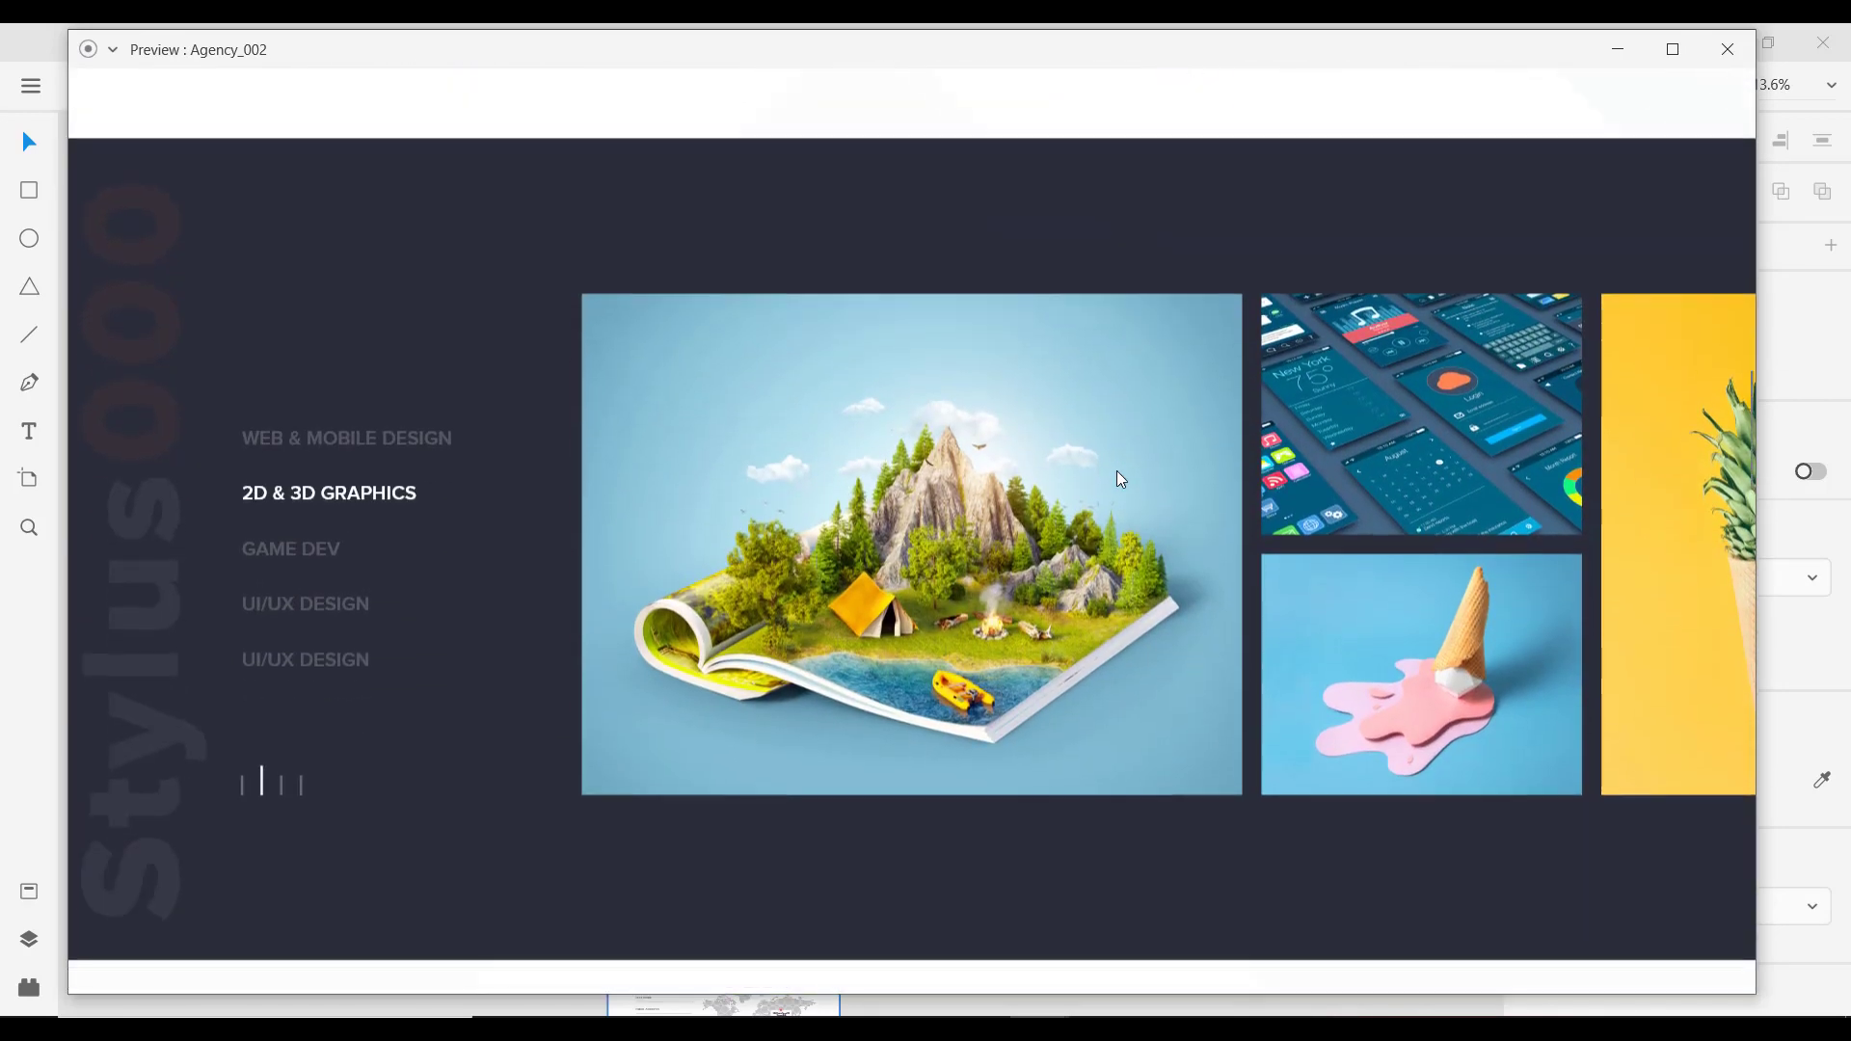
scroll(1120, 479, "down", 8)
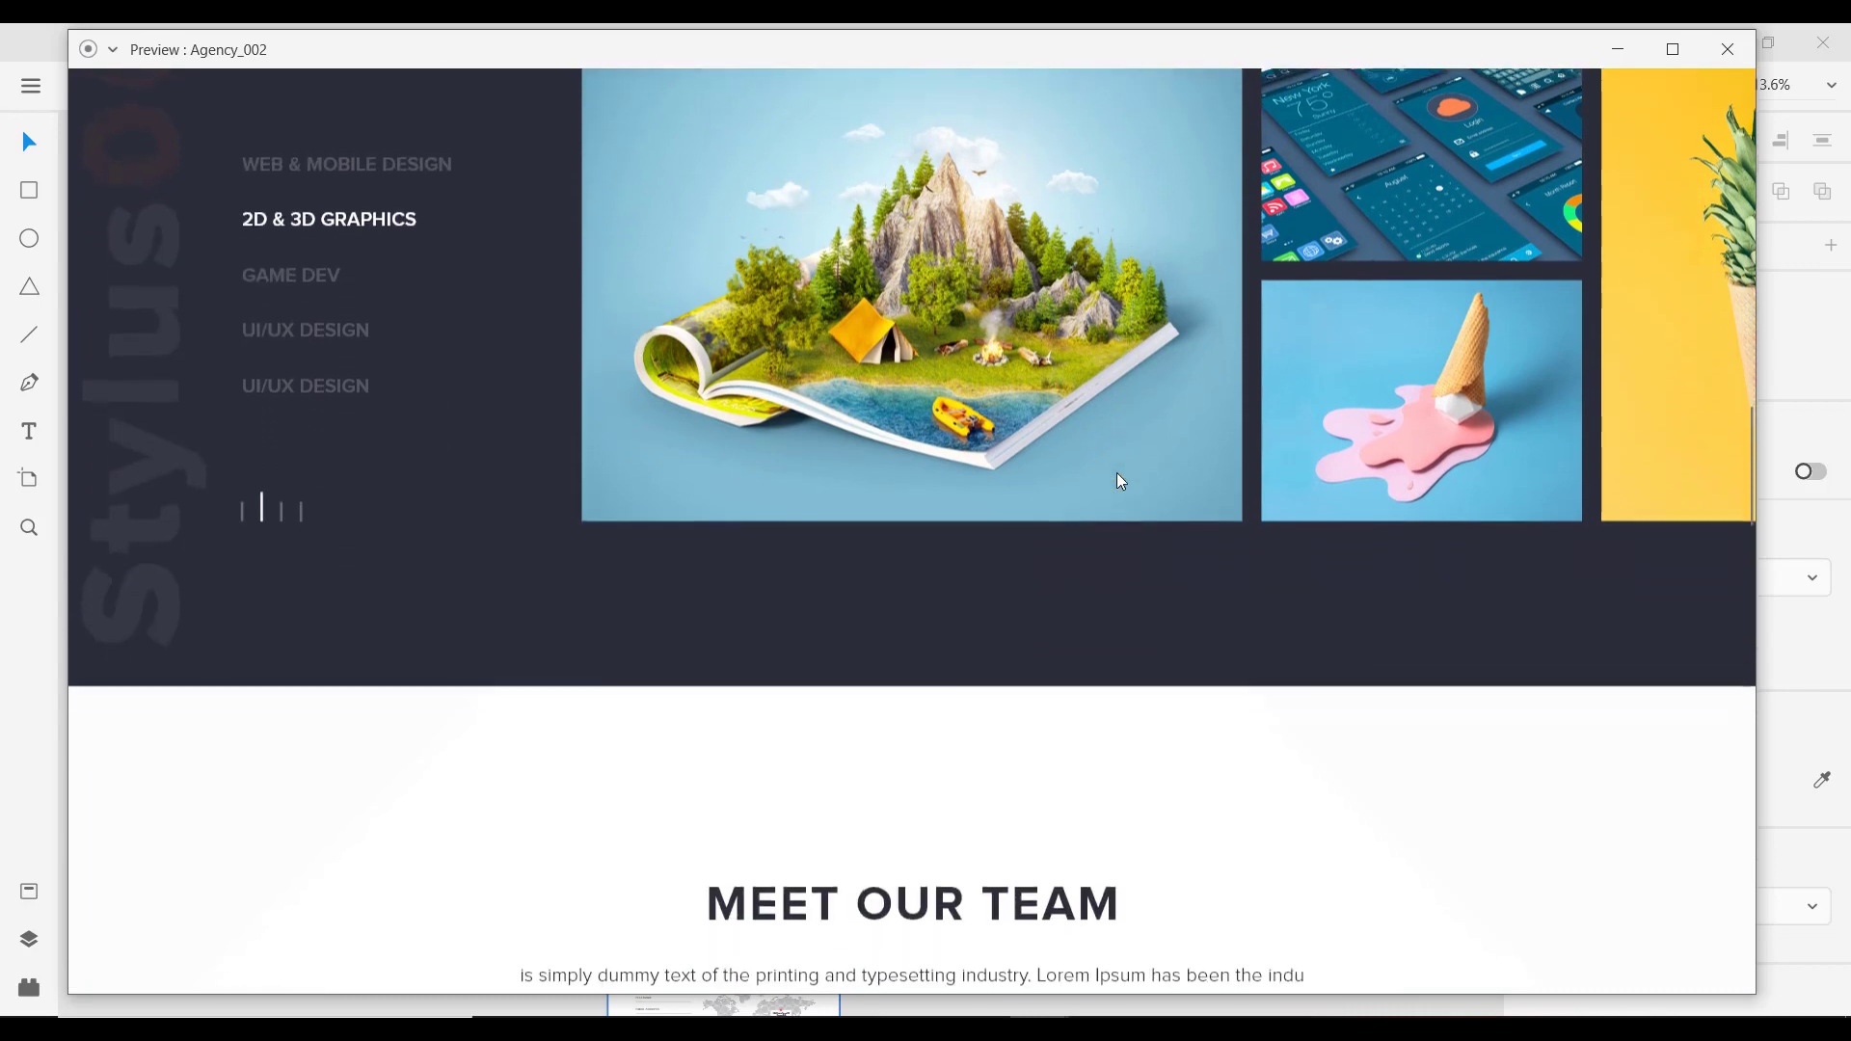
scroll(1120, 479, "down", 3)
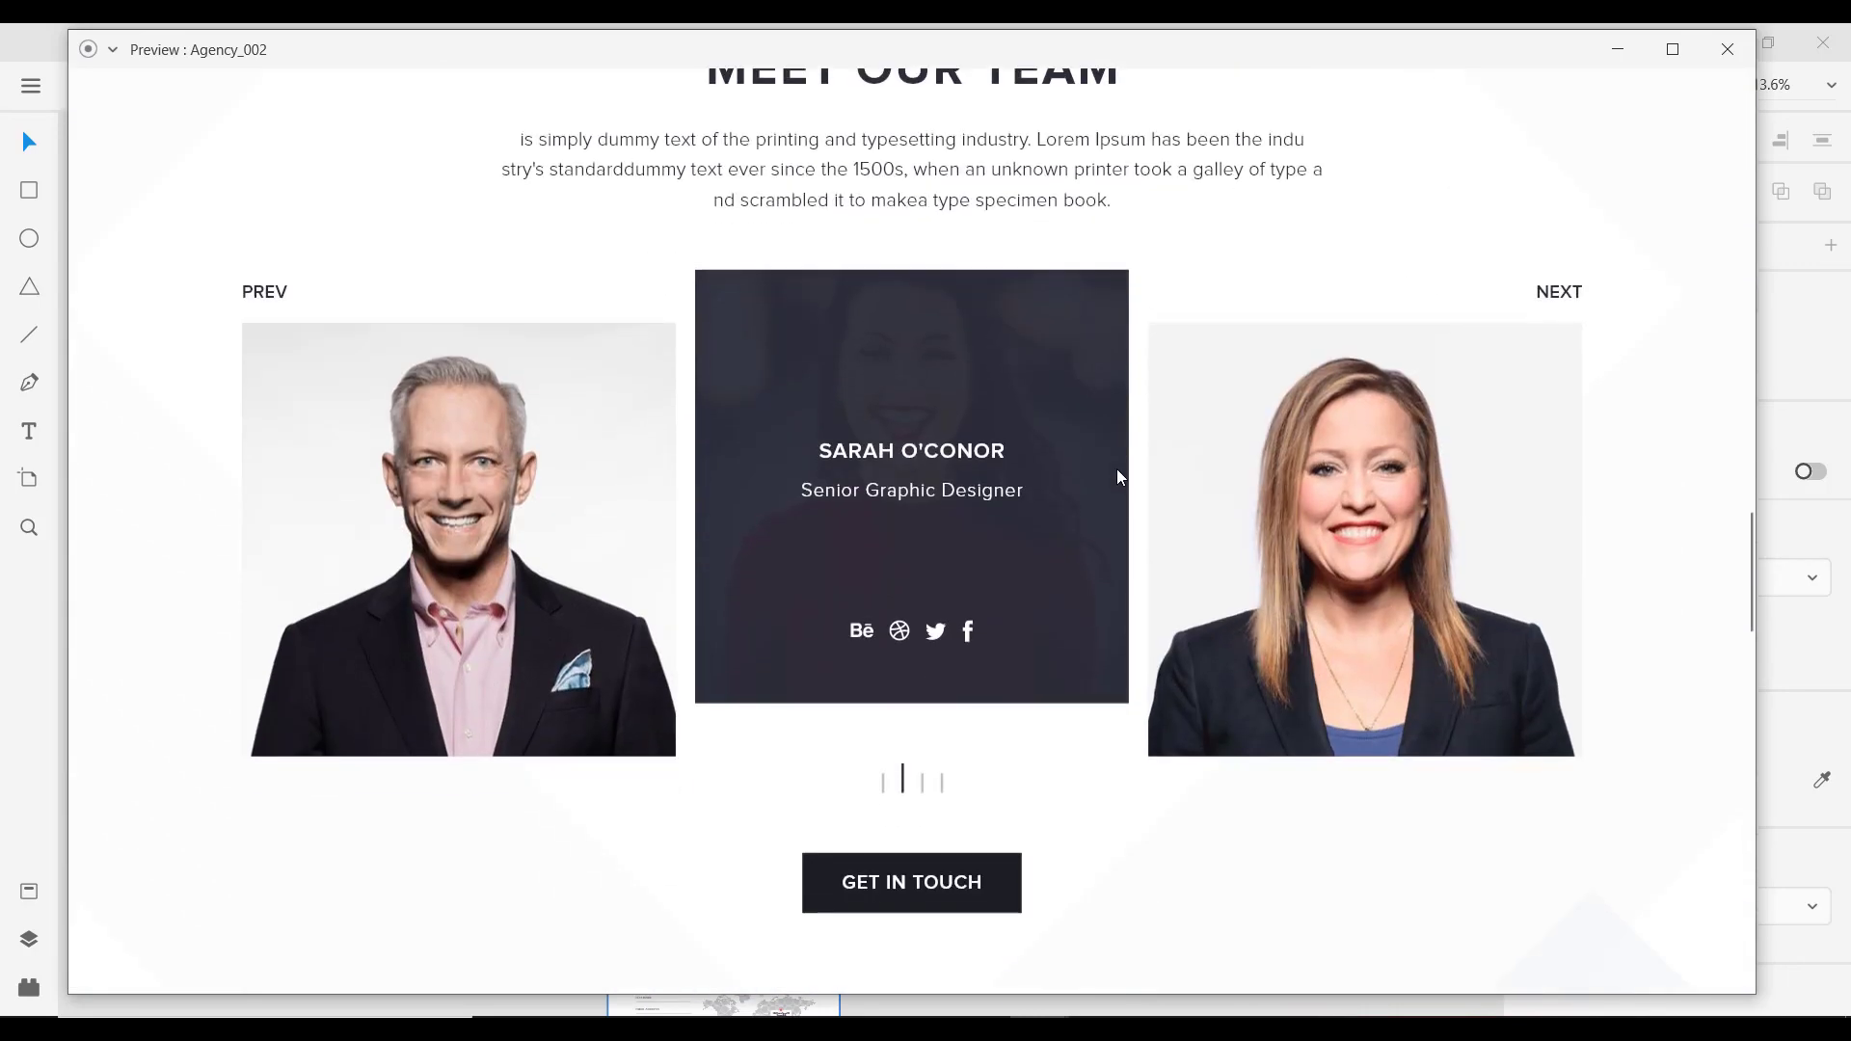
scroll(1117, 475, "up", 2)
scroll(1098, 376, "down", 9)
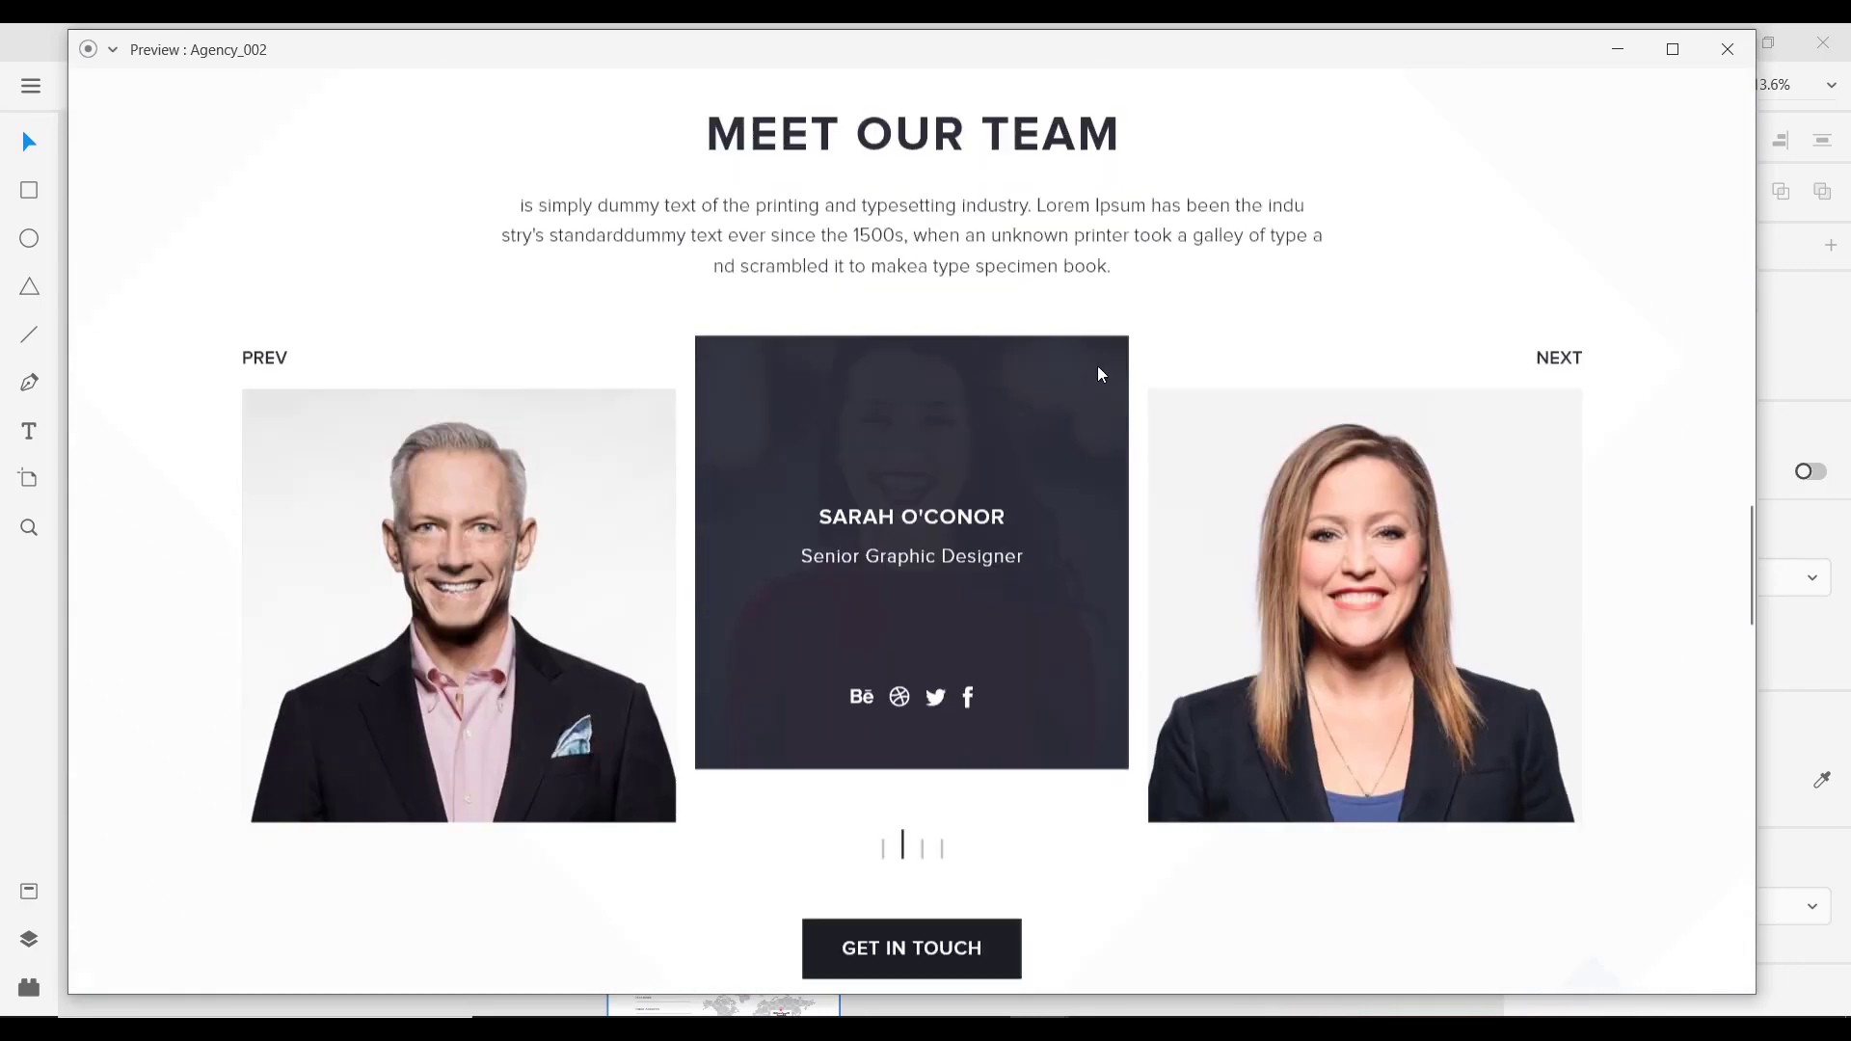
scroll(1097, 395, "down", 10)
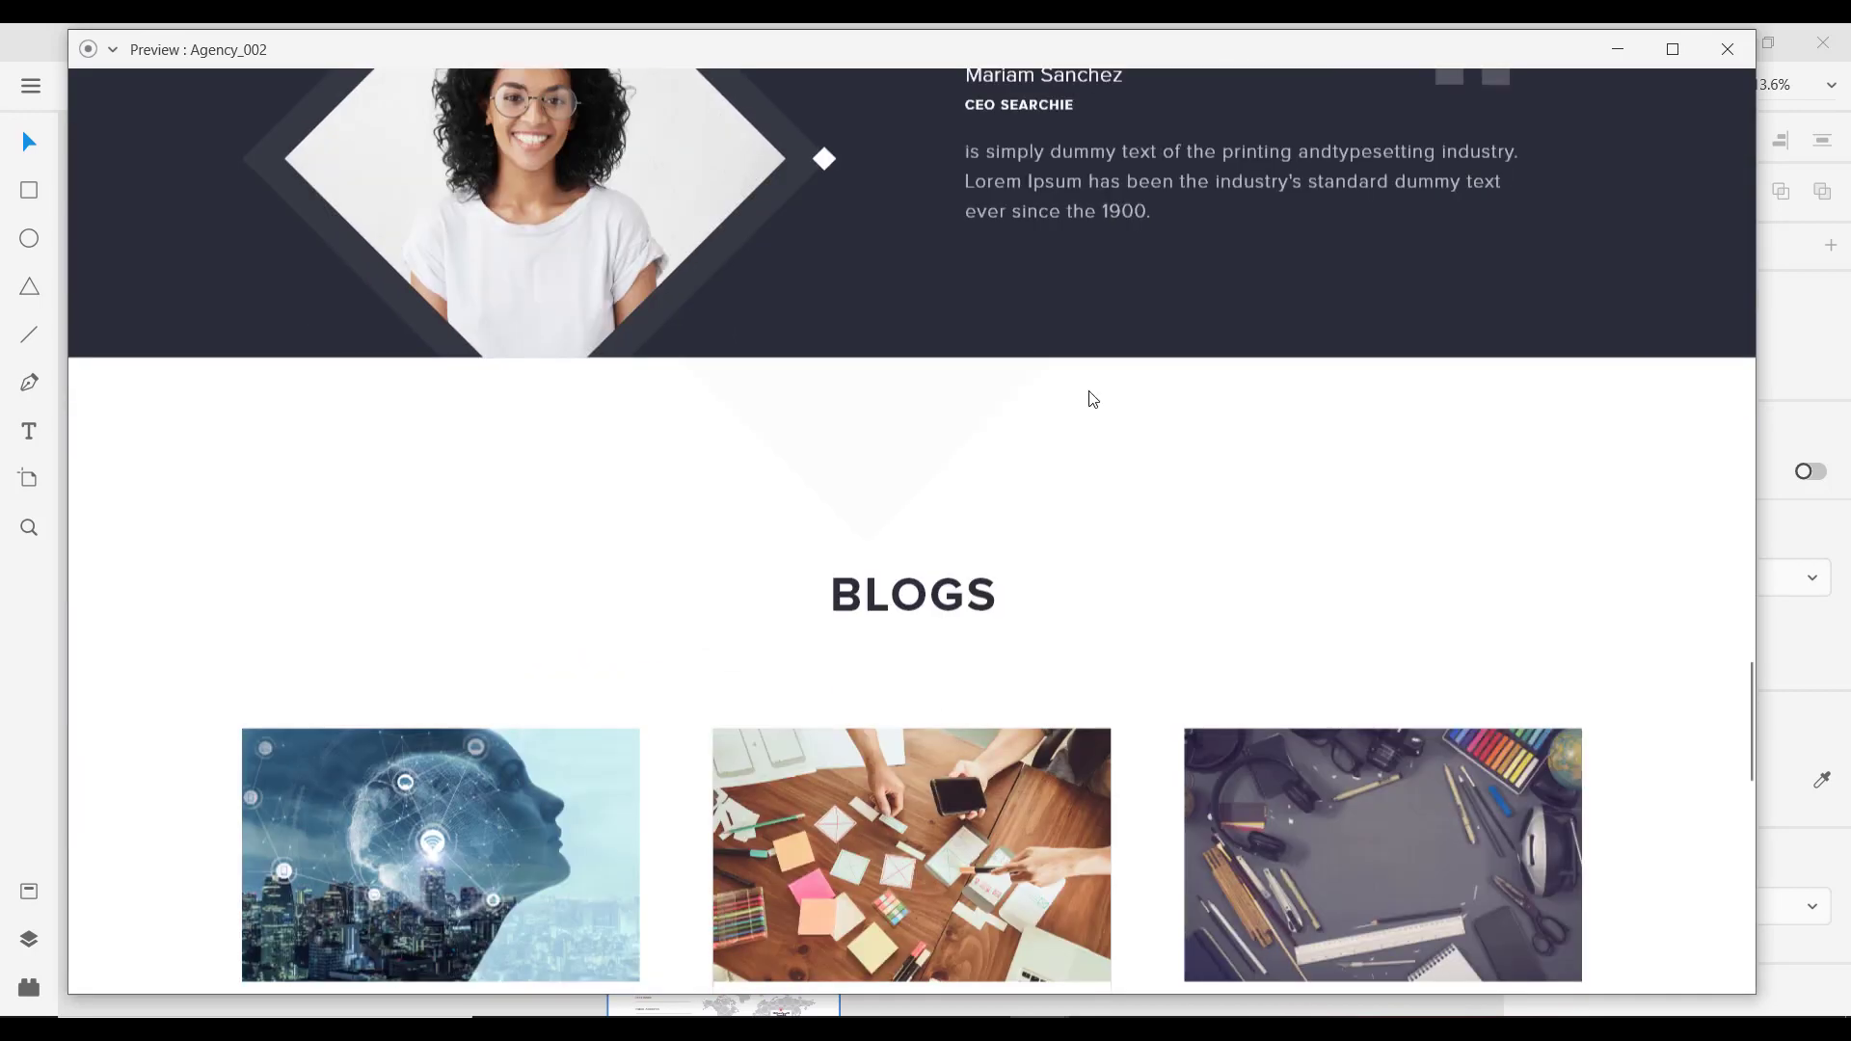
scroll(1092, 399, "down", 5)
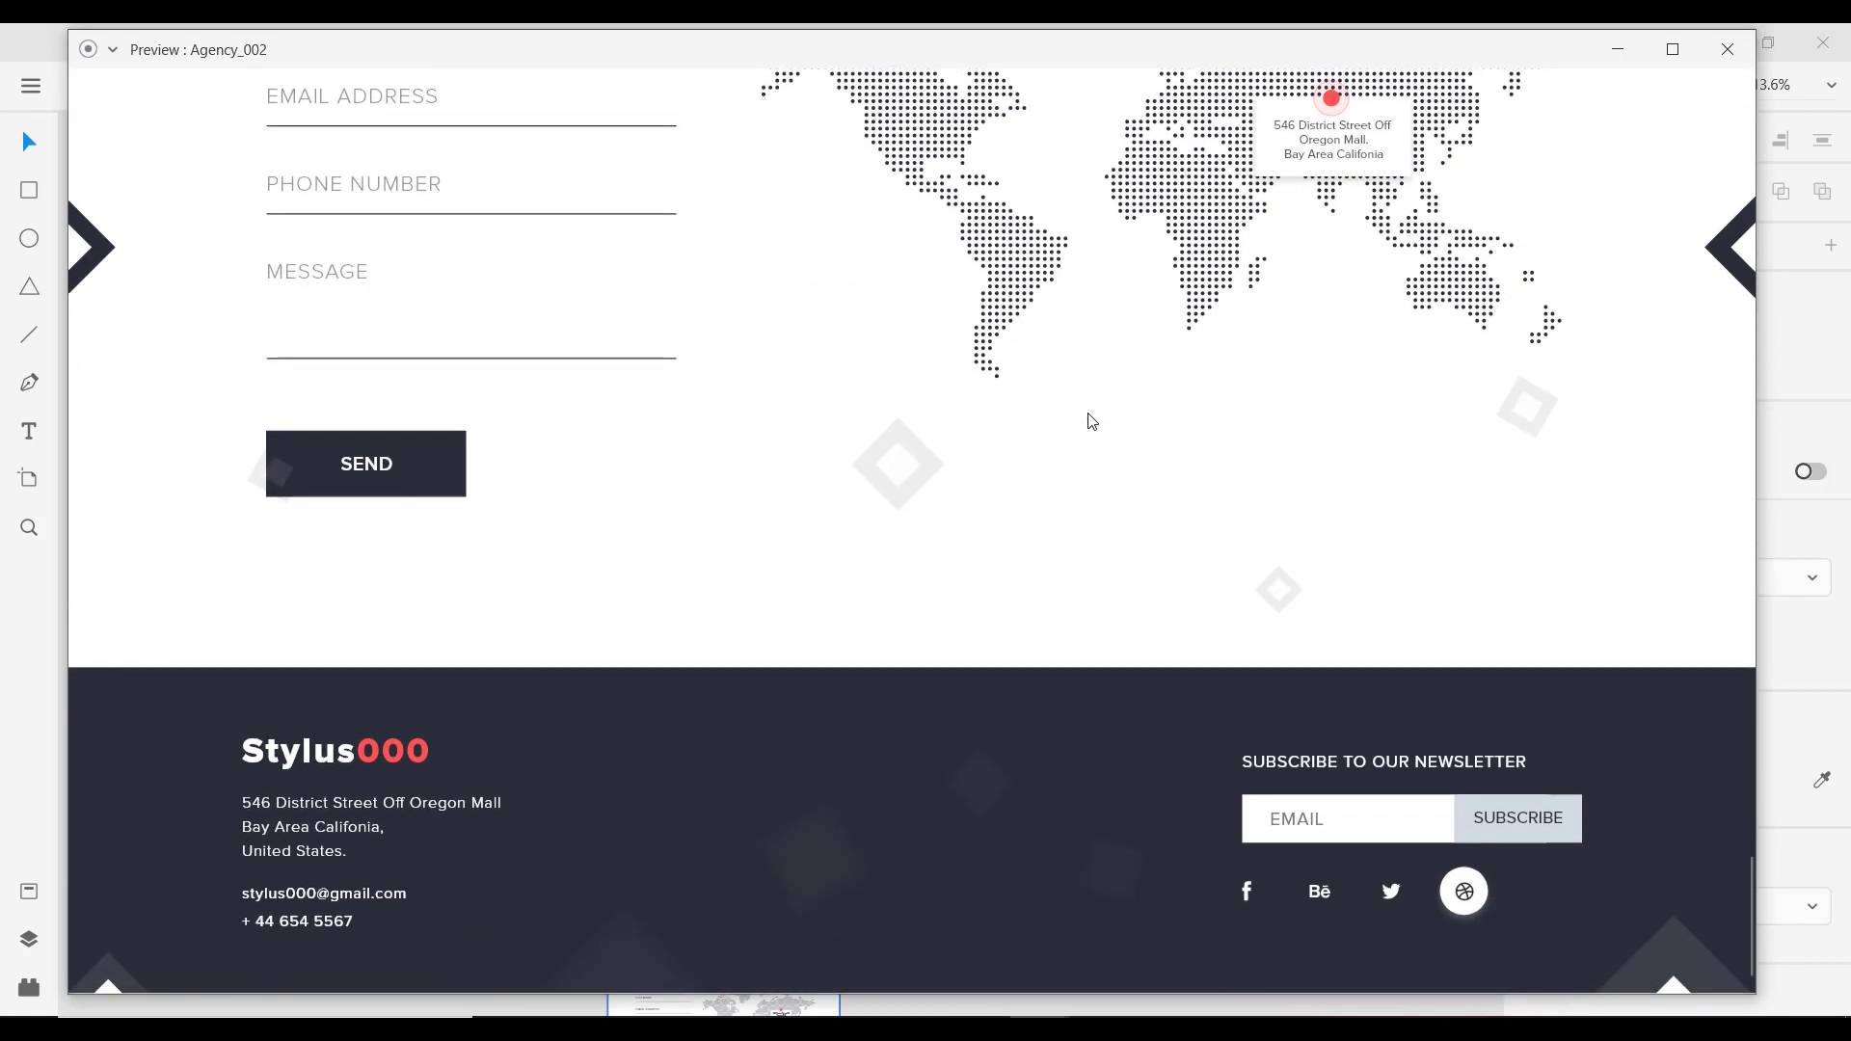
scroll(1092, 422, "up", 12)
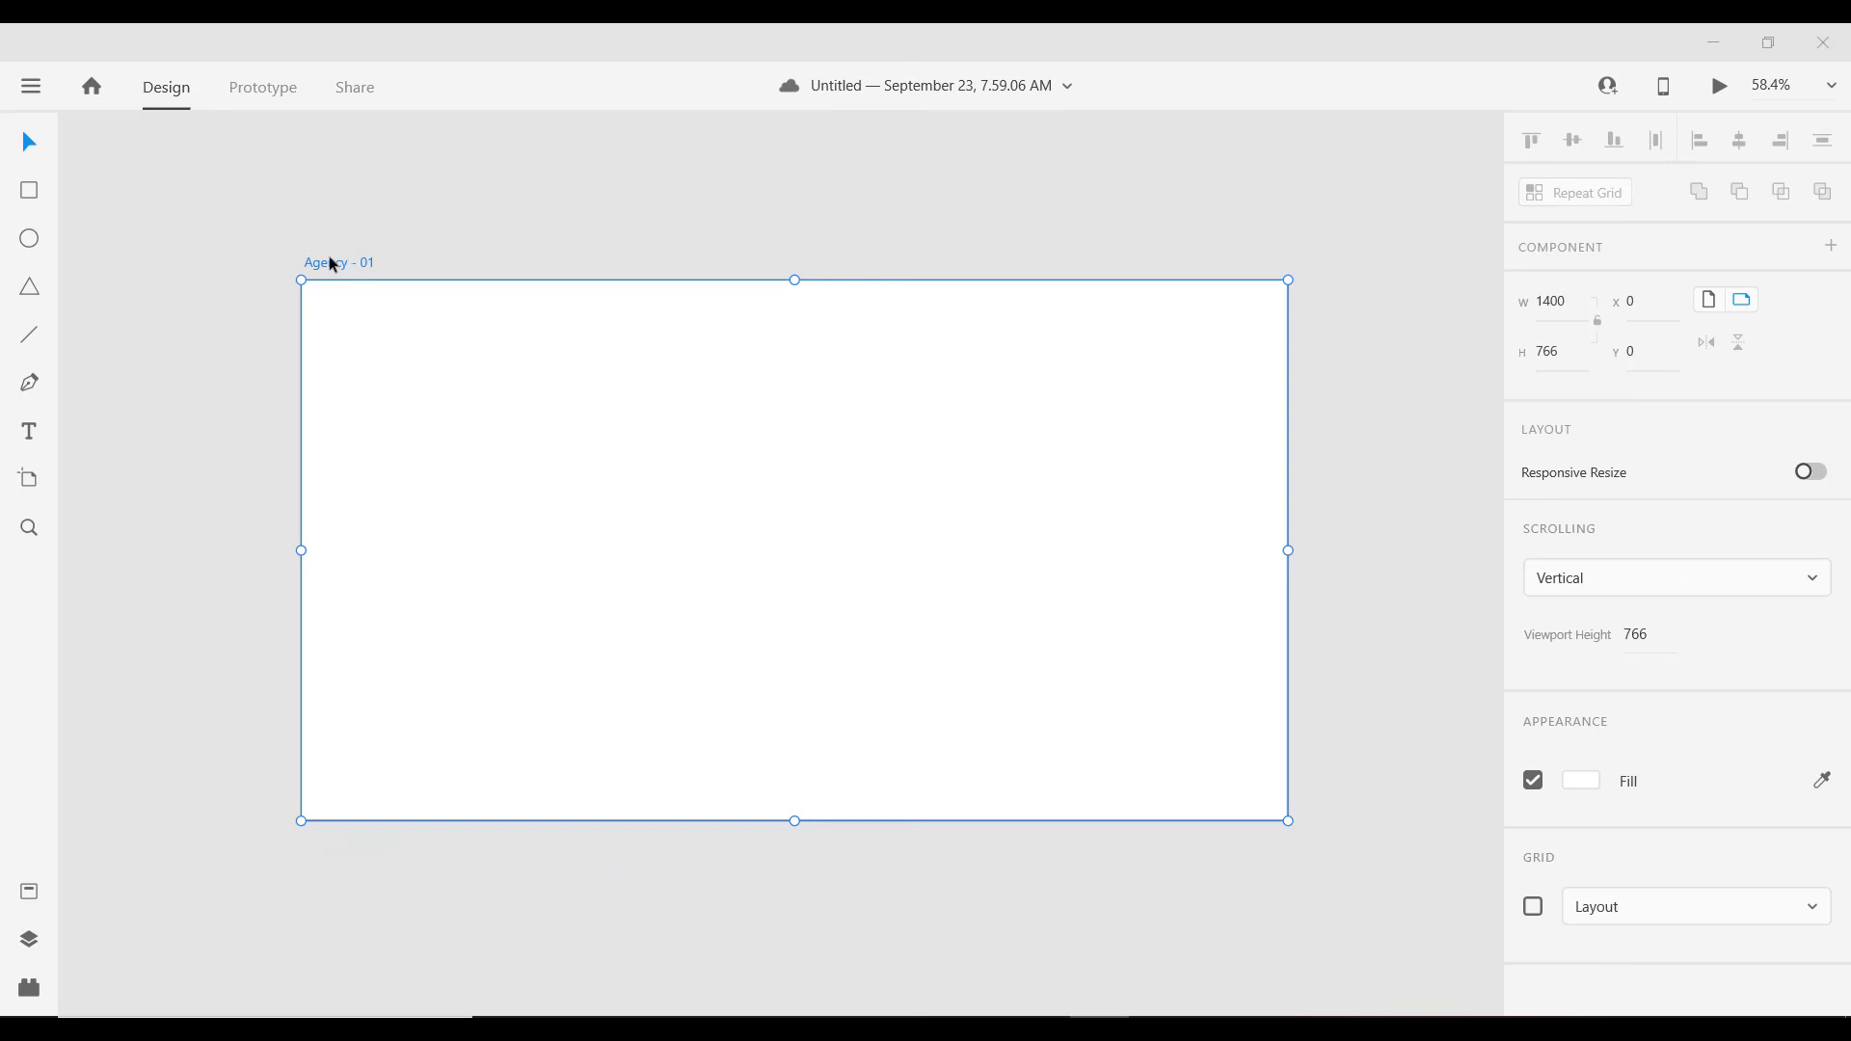
Step: Deselect the 1400 × 766 Agency - 01 artboard, leaving its height unchanged, and ready the Rectangle tool
left_click(1577, 351)
left_click(565, 447)
left_click(182, 376)
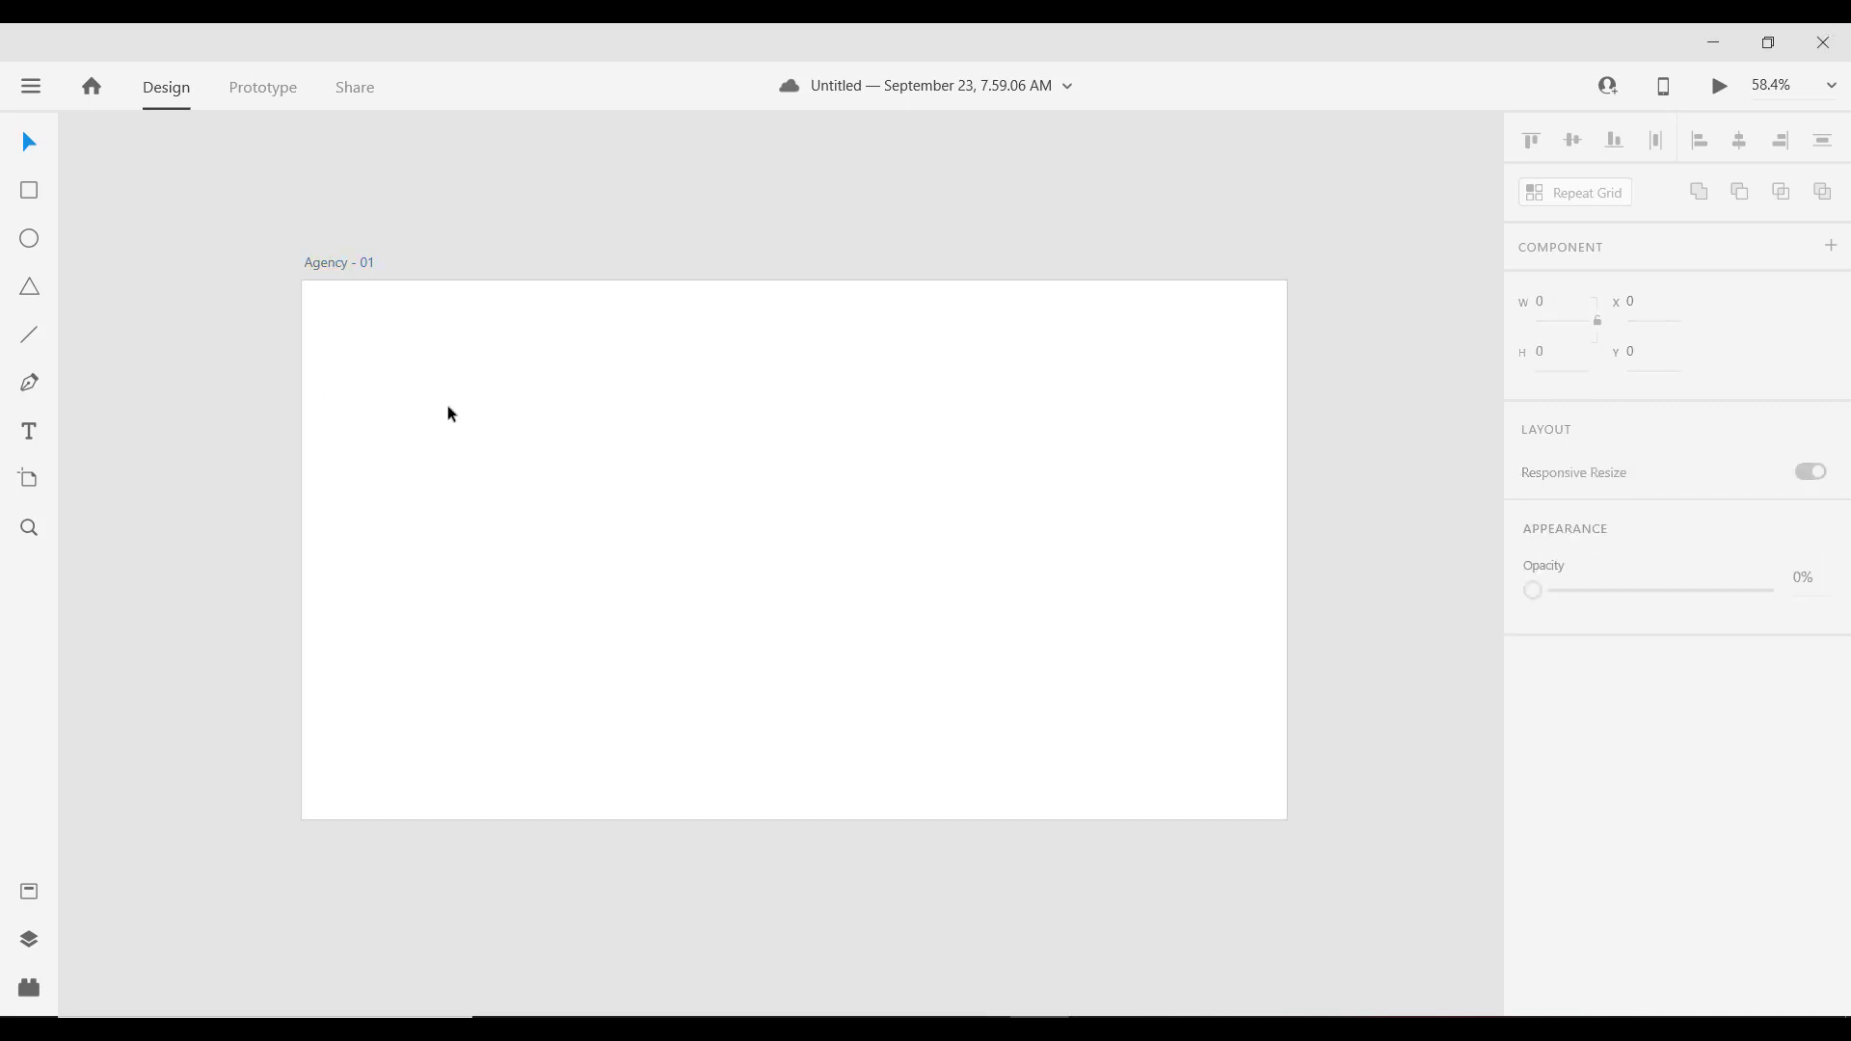
scroll(524, 420, "down", 2)
scroll(521, 403, "up", 2)
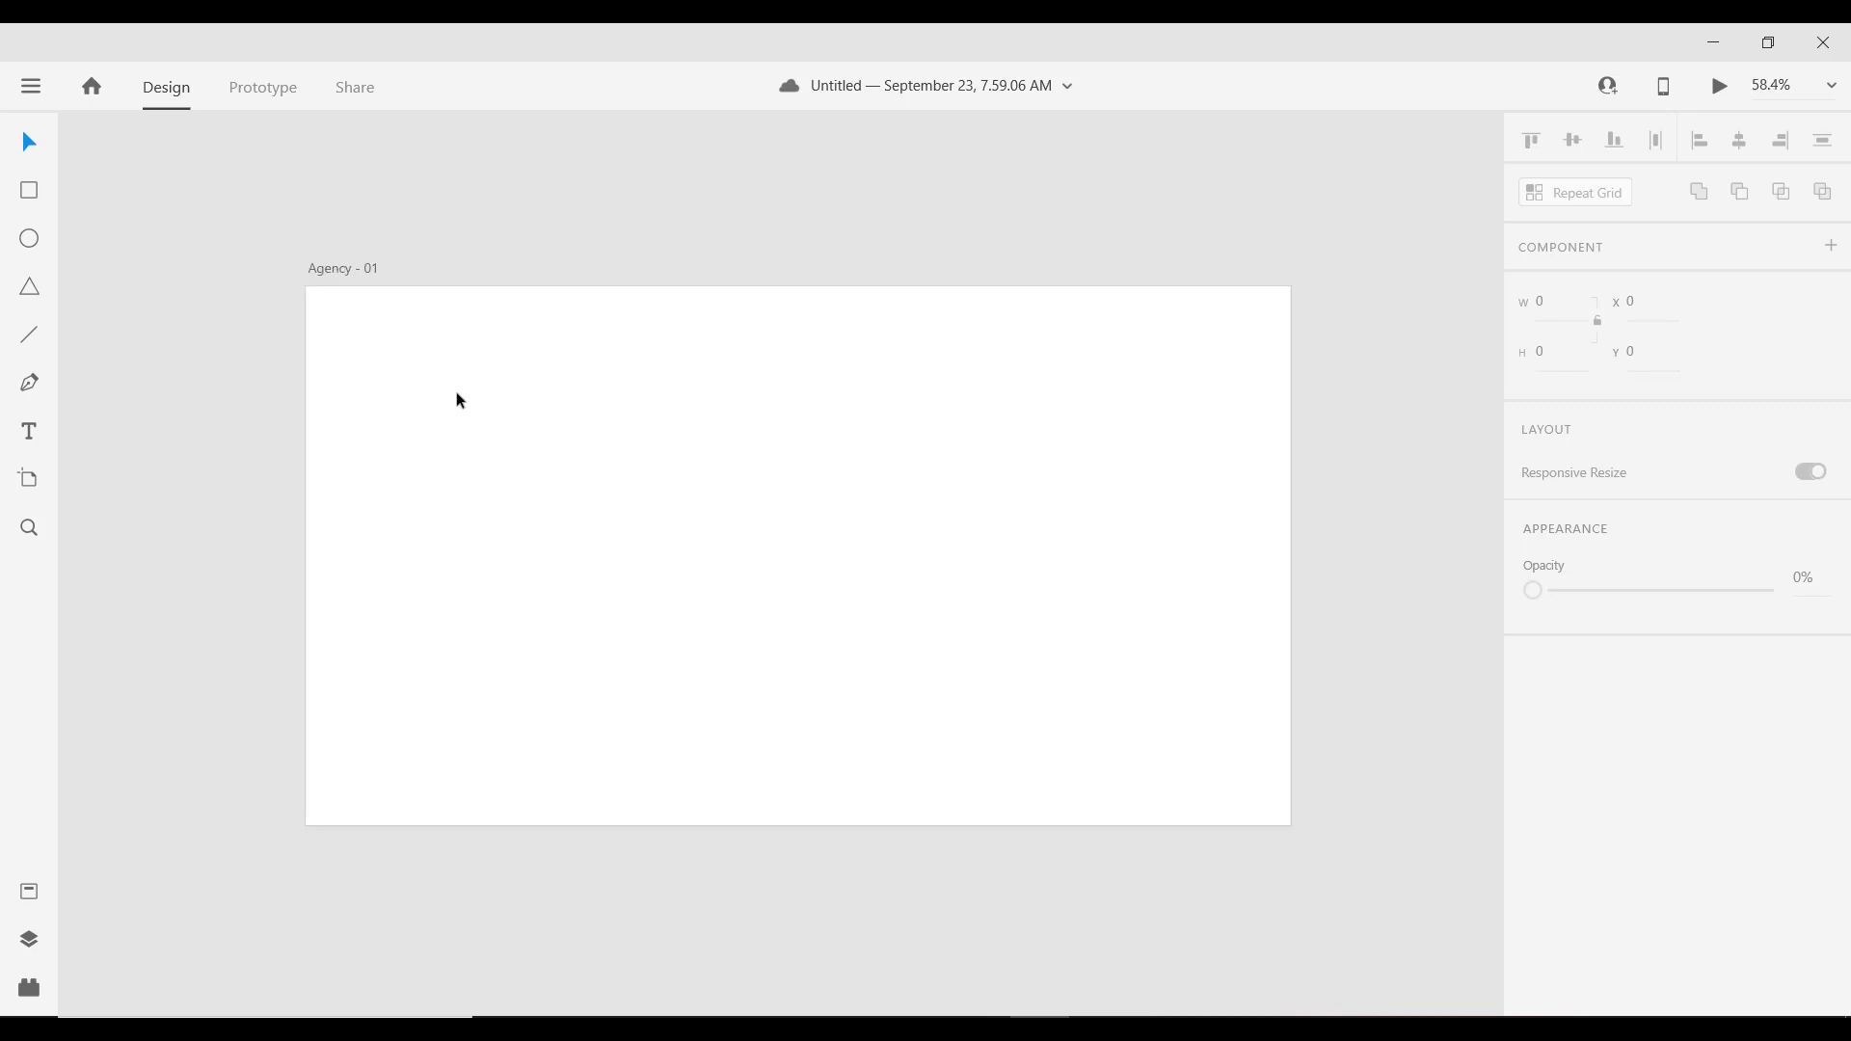
left_click_drag(499, 372, 509, 365)
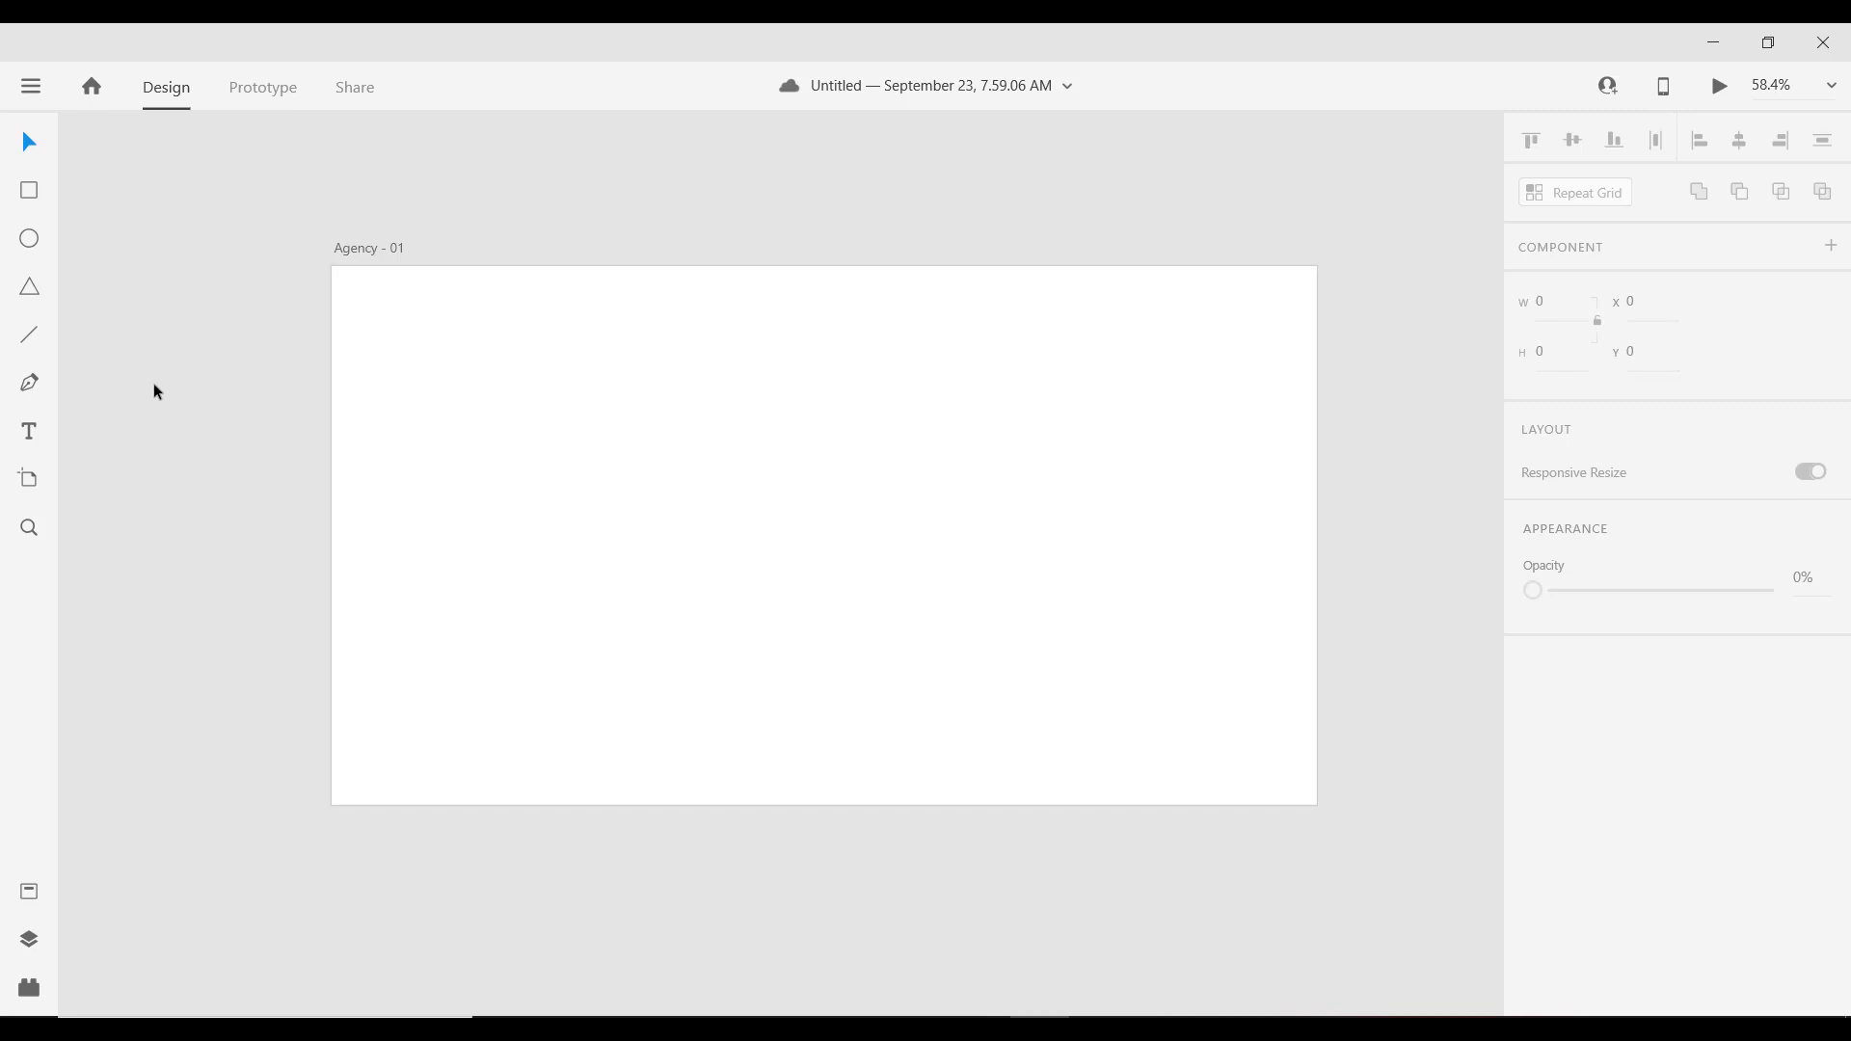
left_click(29, 191)
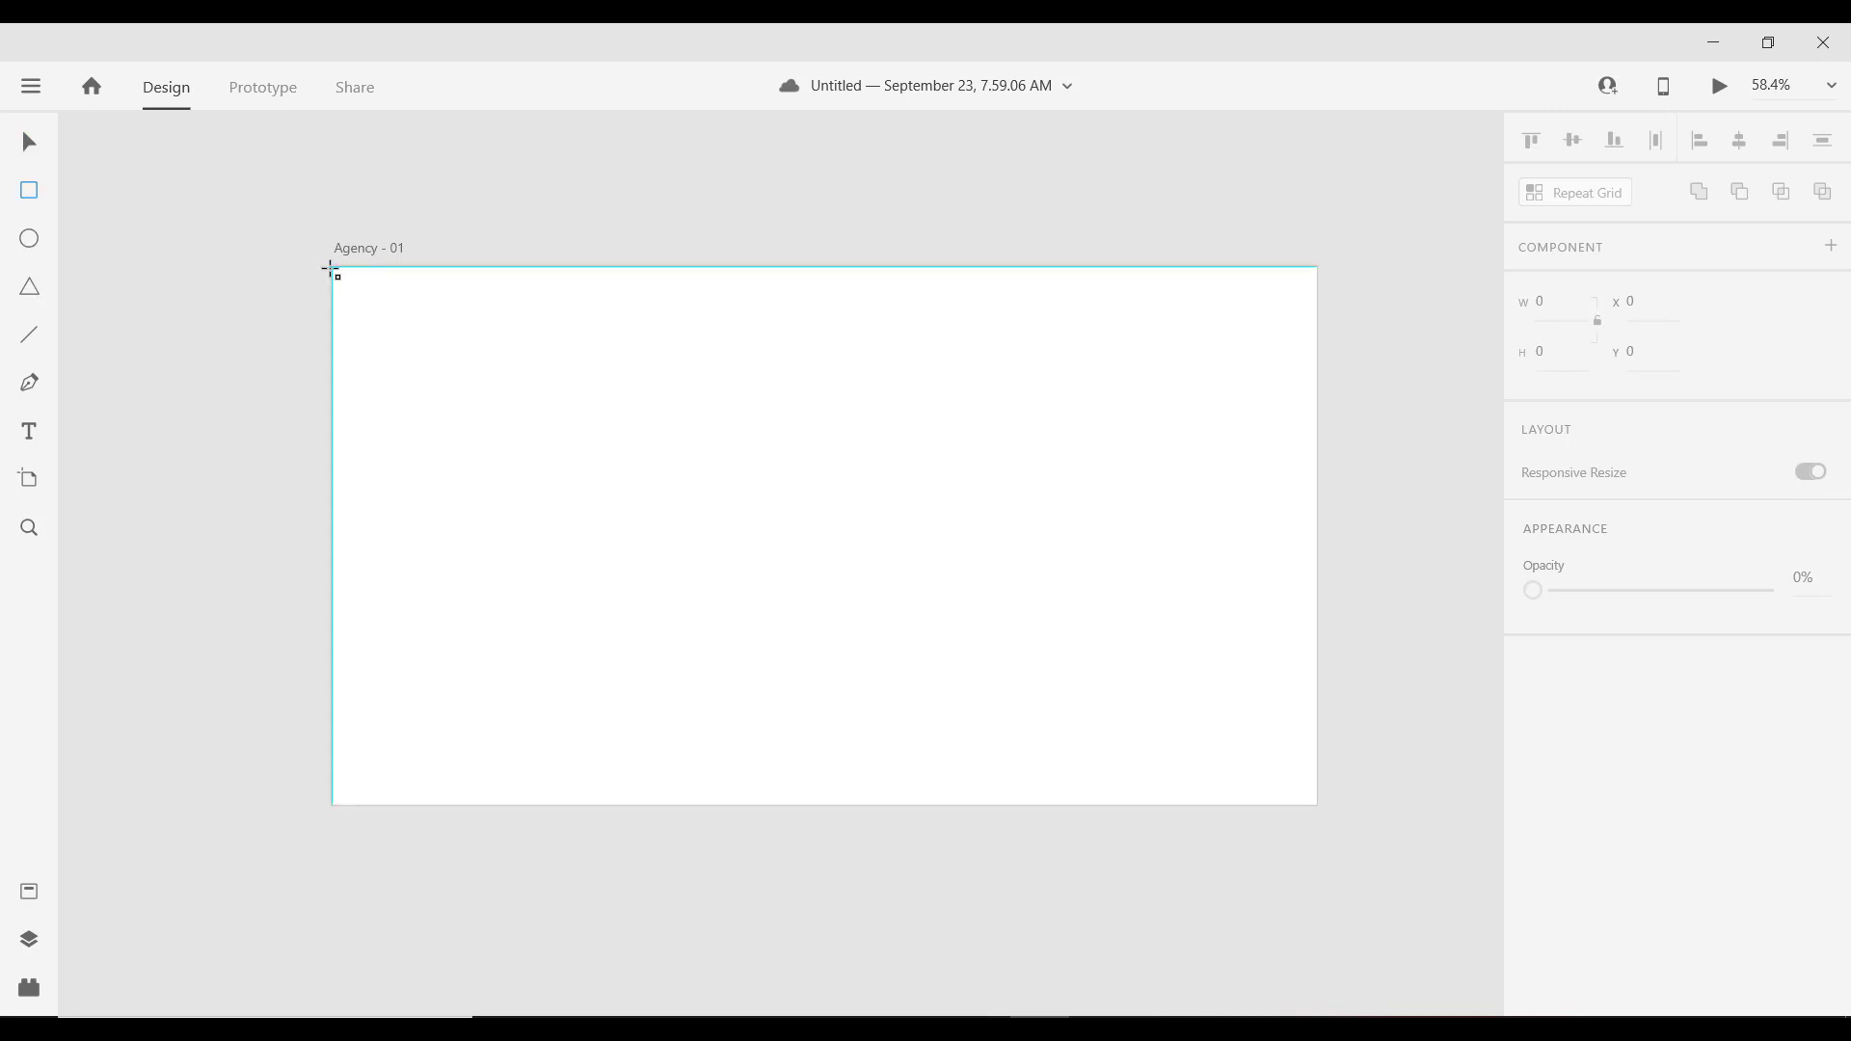
Step: Draw a borderless 100 × 766 rectangle filled #2C2E38 along the artboard's left edge
mouse_move(332, 269)
left_mouse_down()
mouse_move(396, 521)
mouse_move(393, 807)
left_mouse_up()
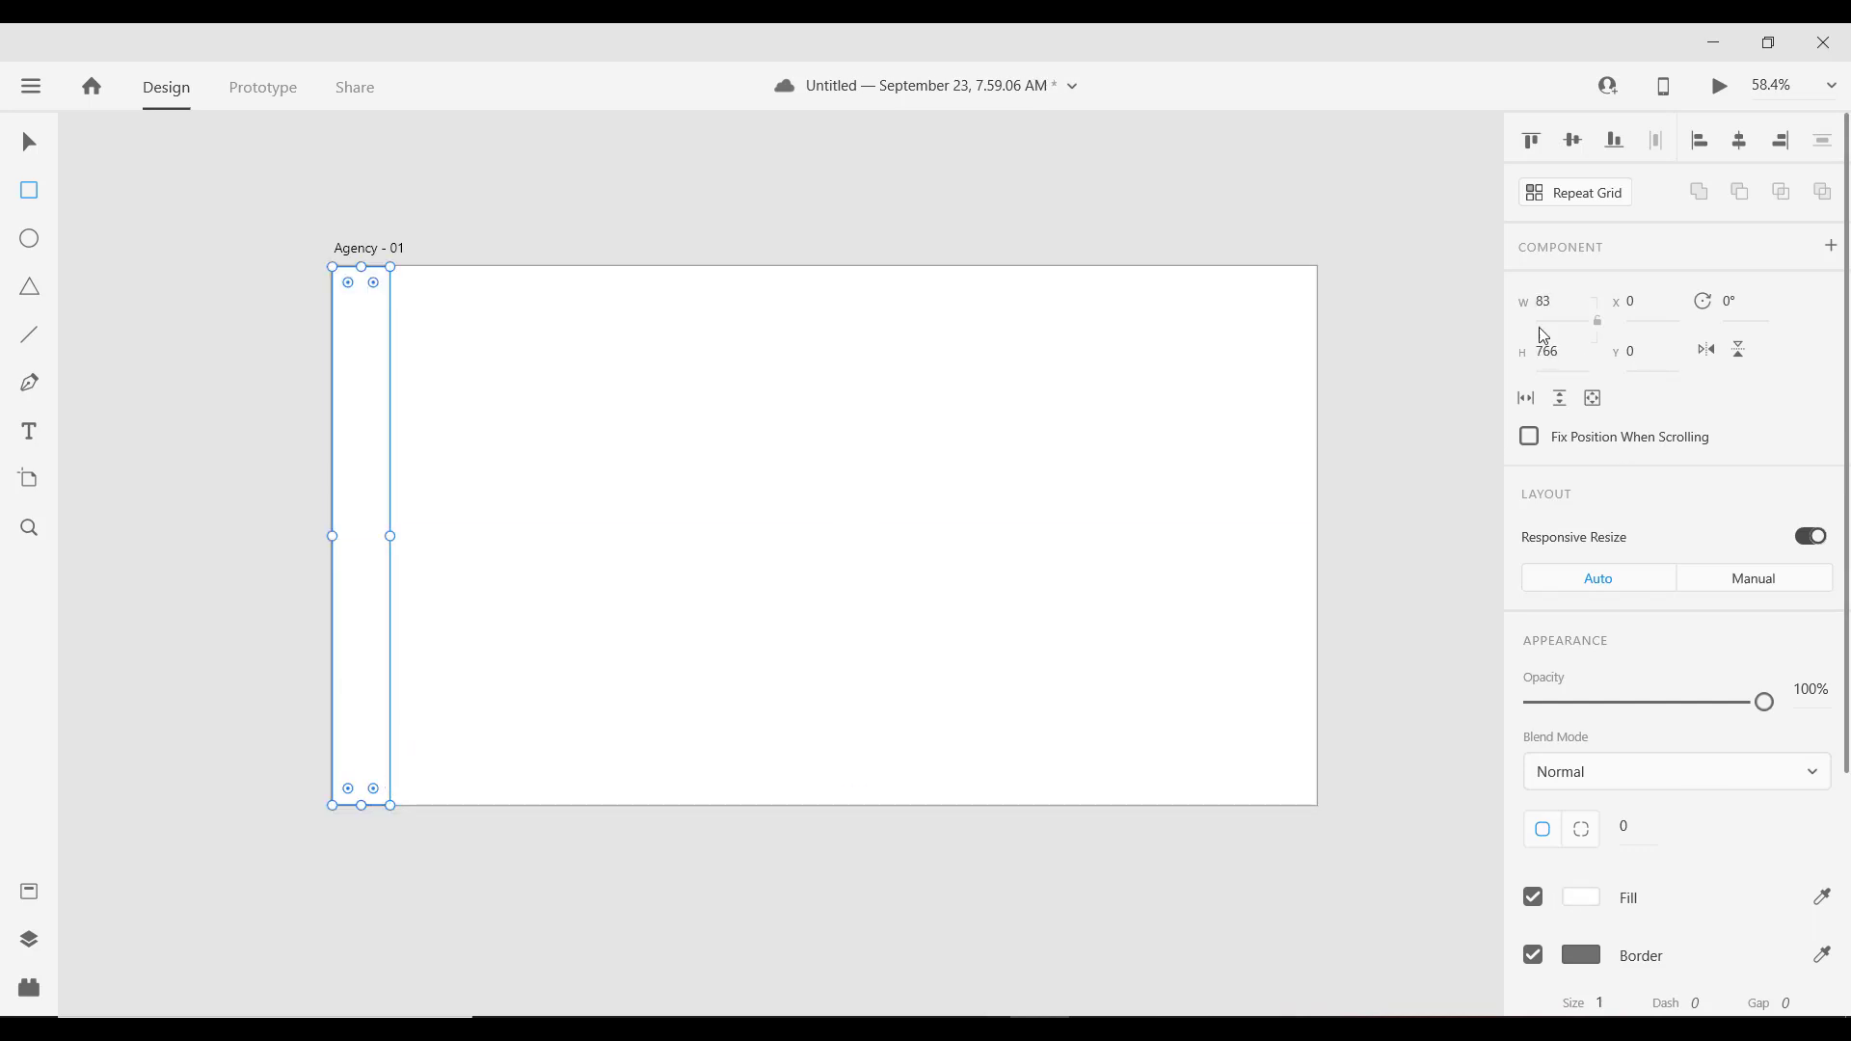
left_click(1560, 305)
type("100")
key("Return")
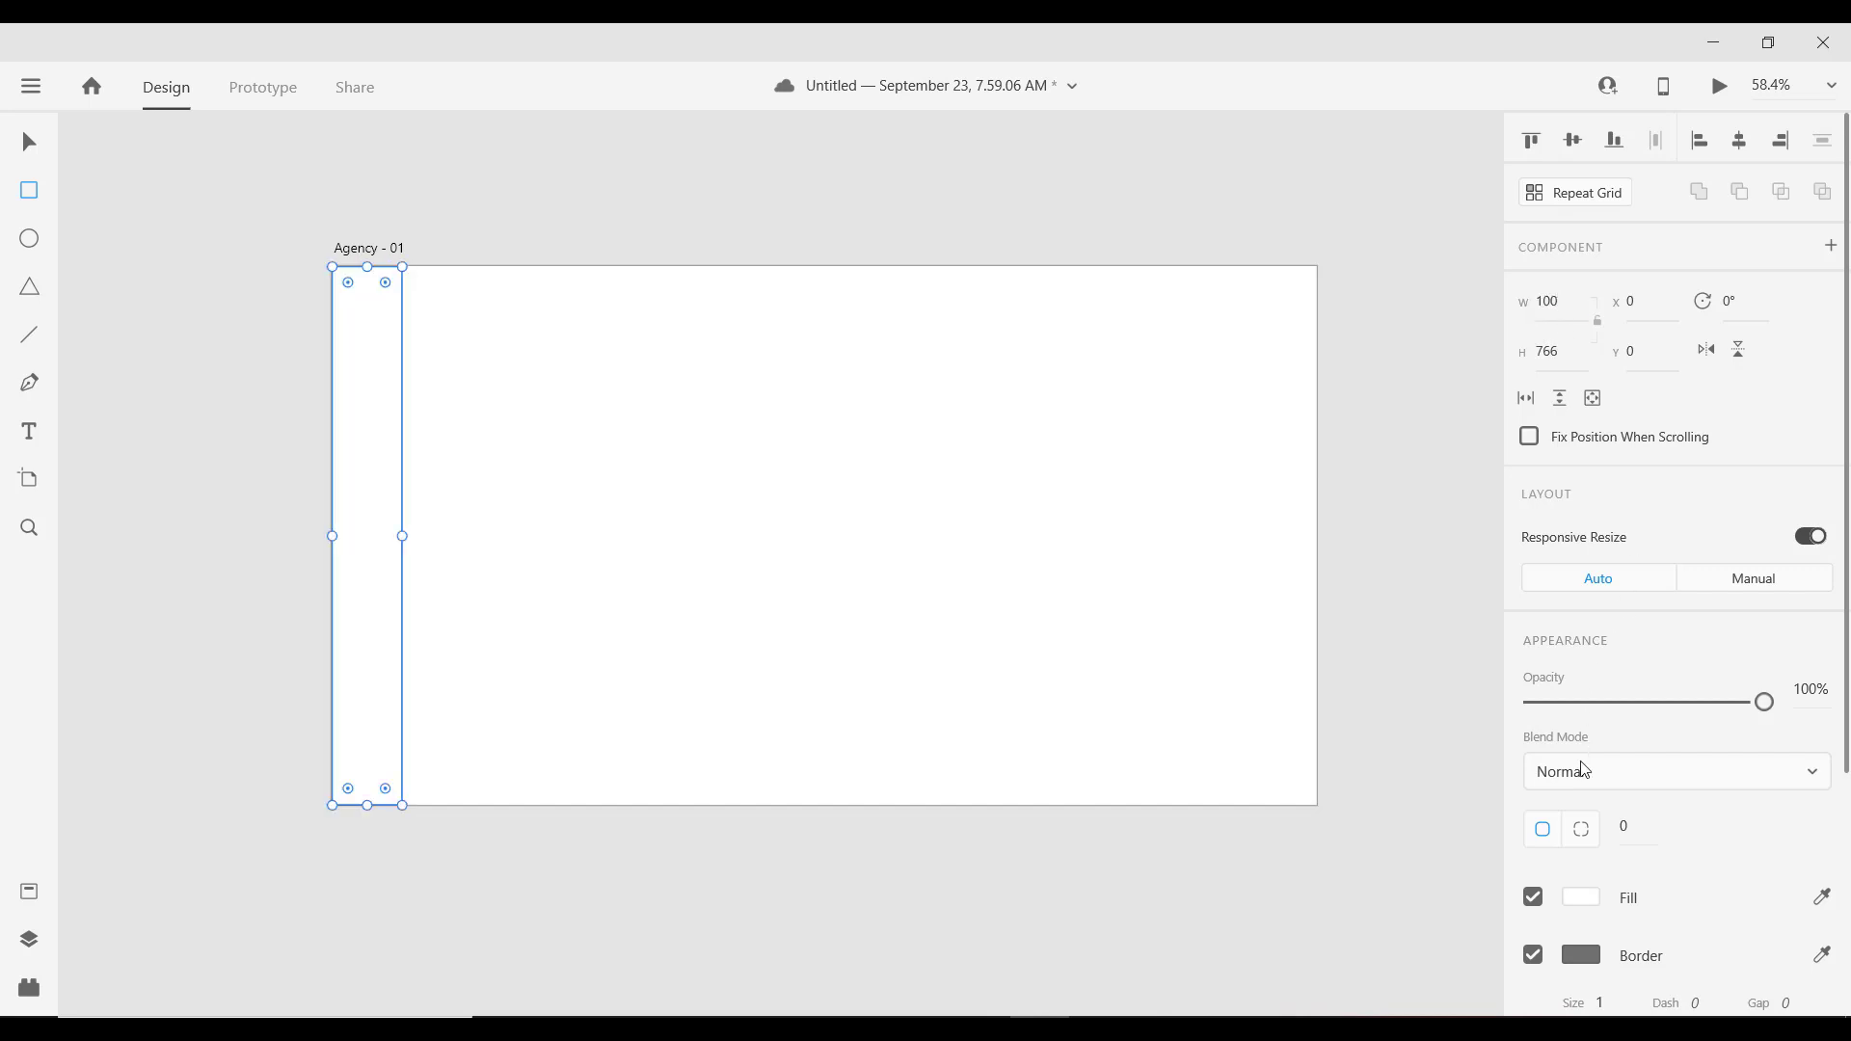
left_click(1534, 956)
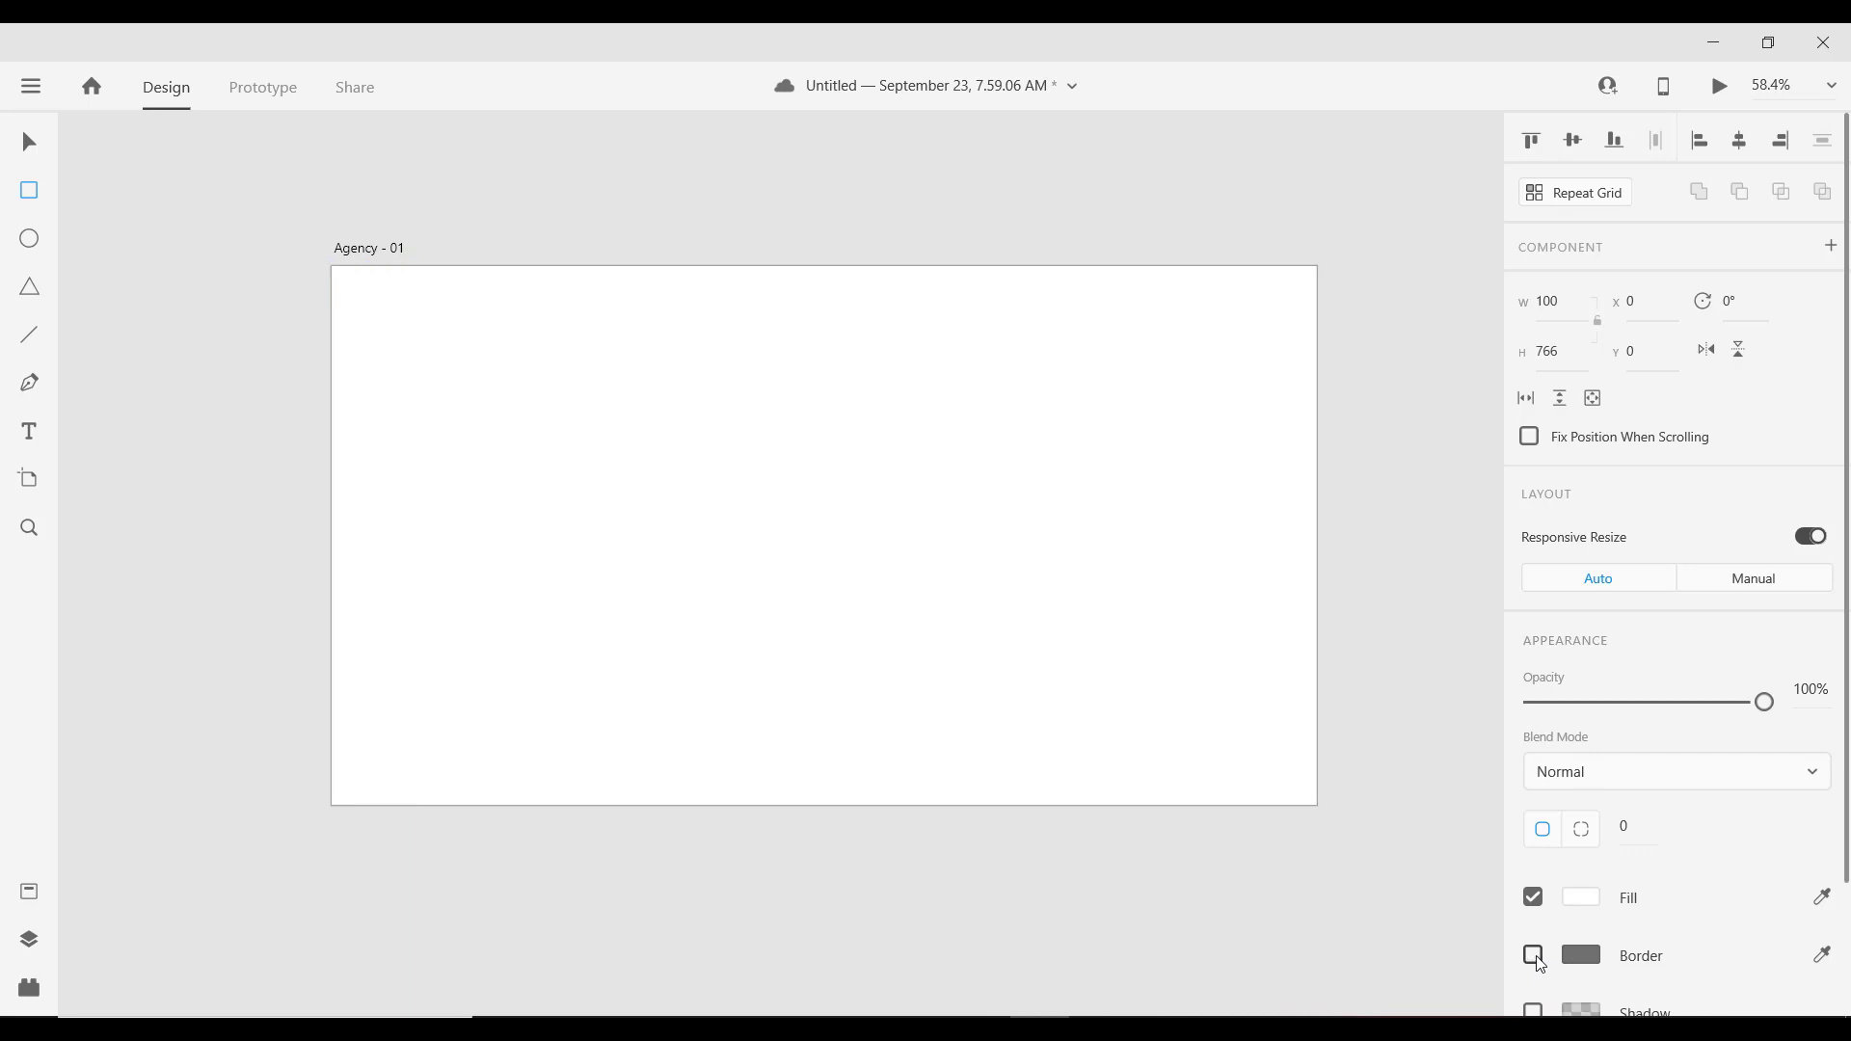
left_click(1582, 897)
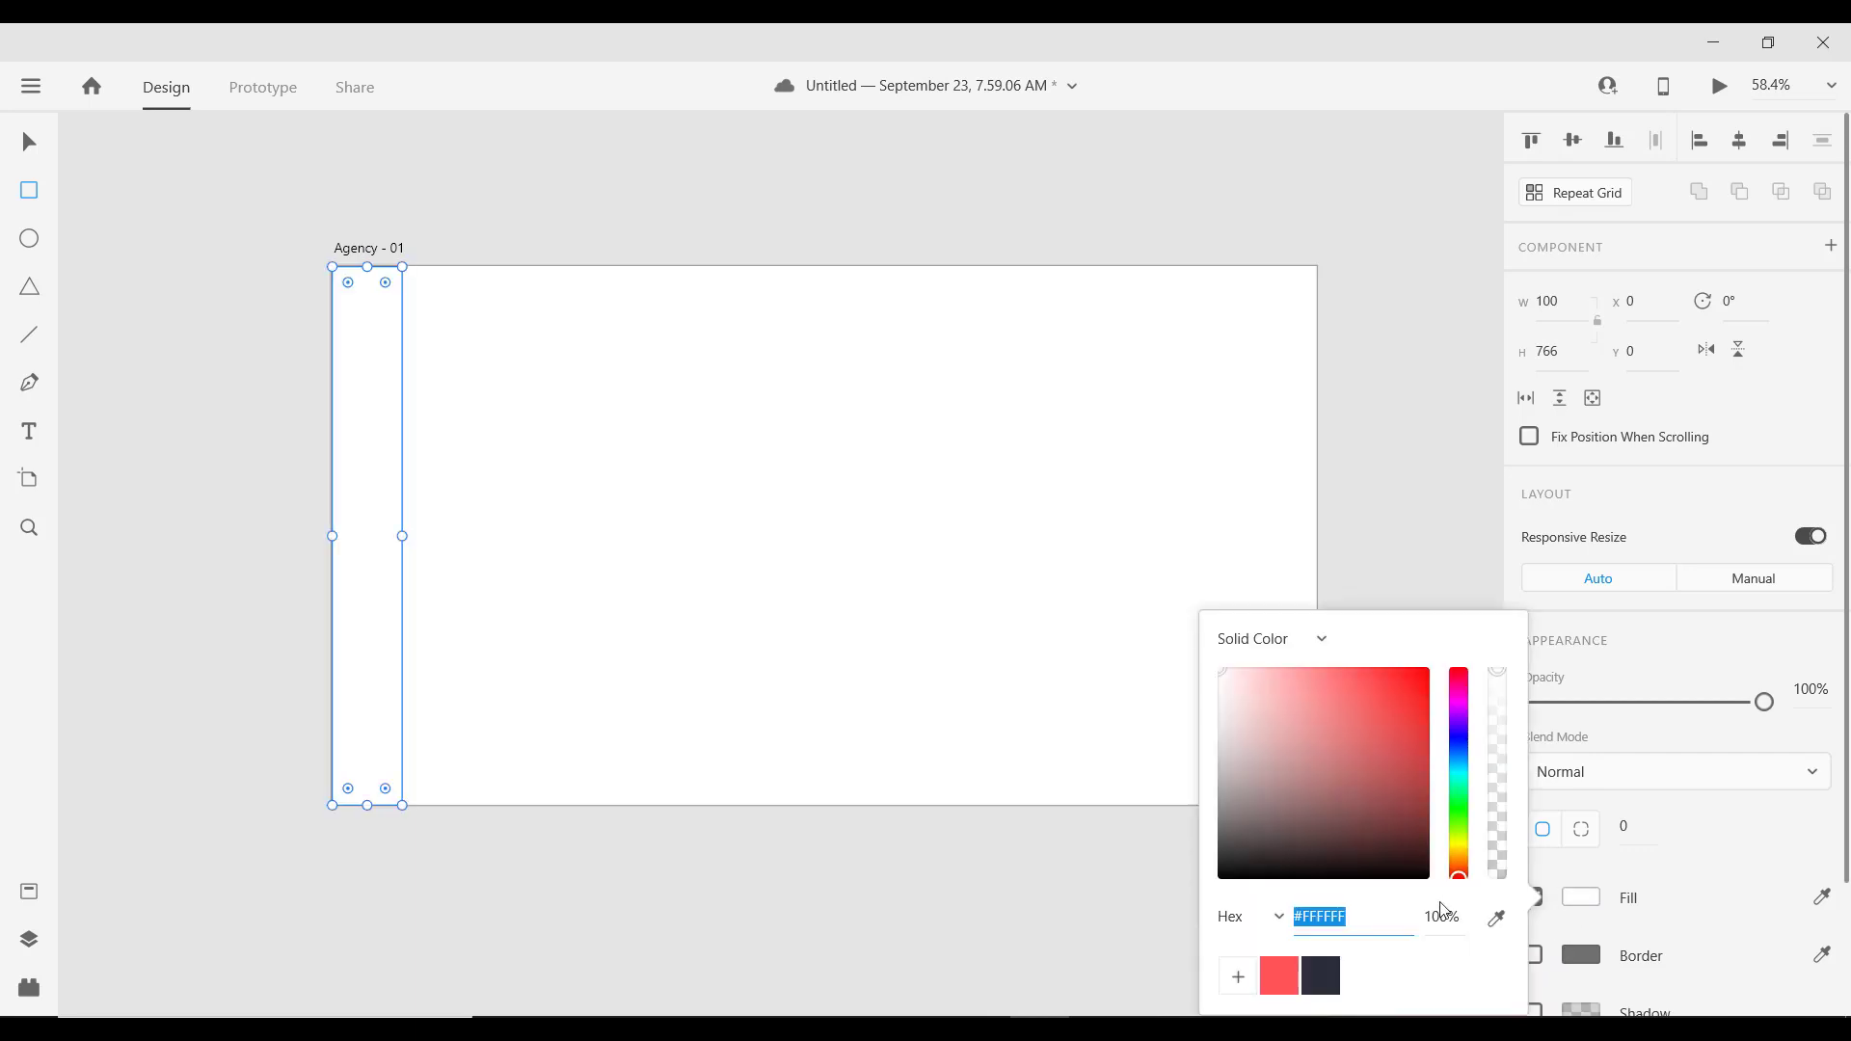
left_click(1336, 979)
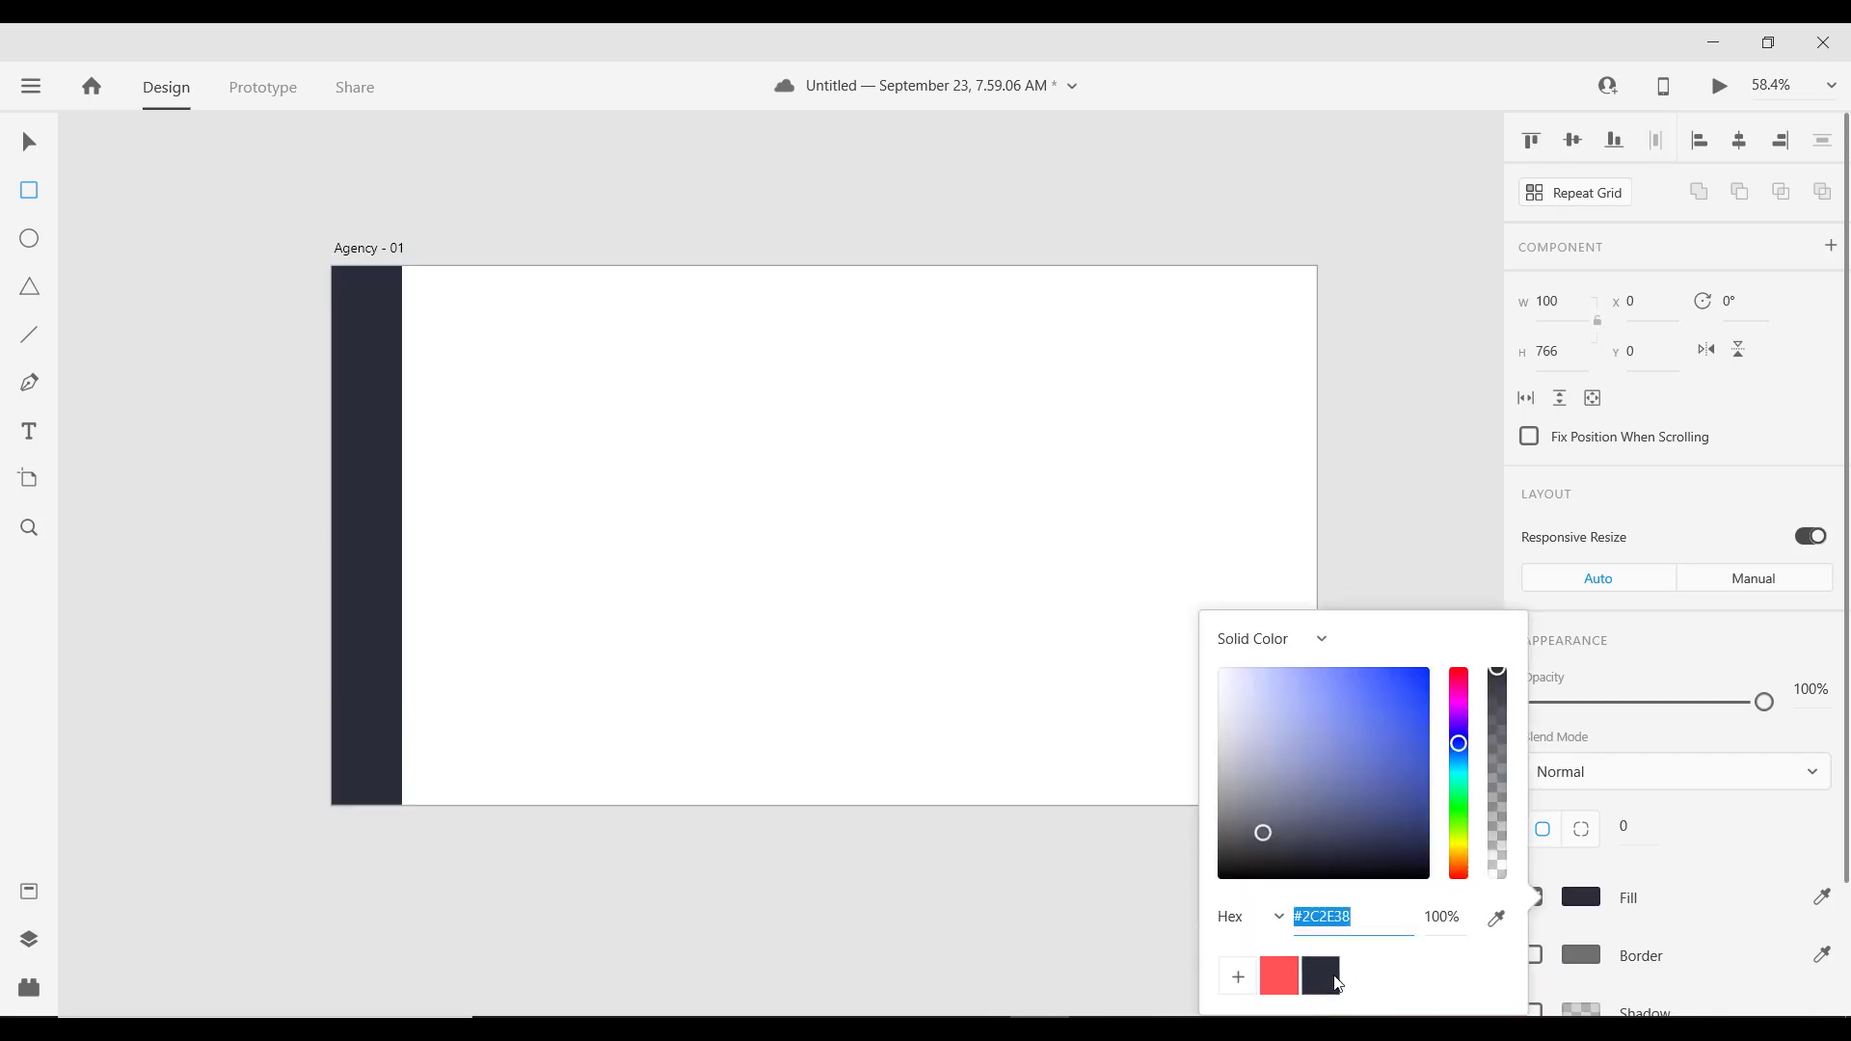
left_click(29, 143)
left_click(894, 544)
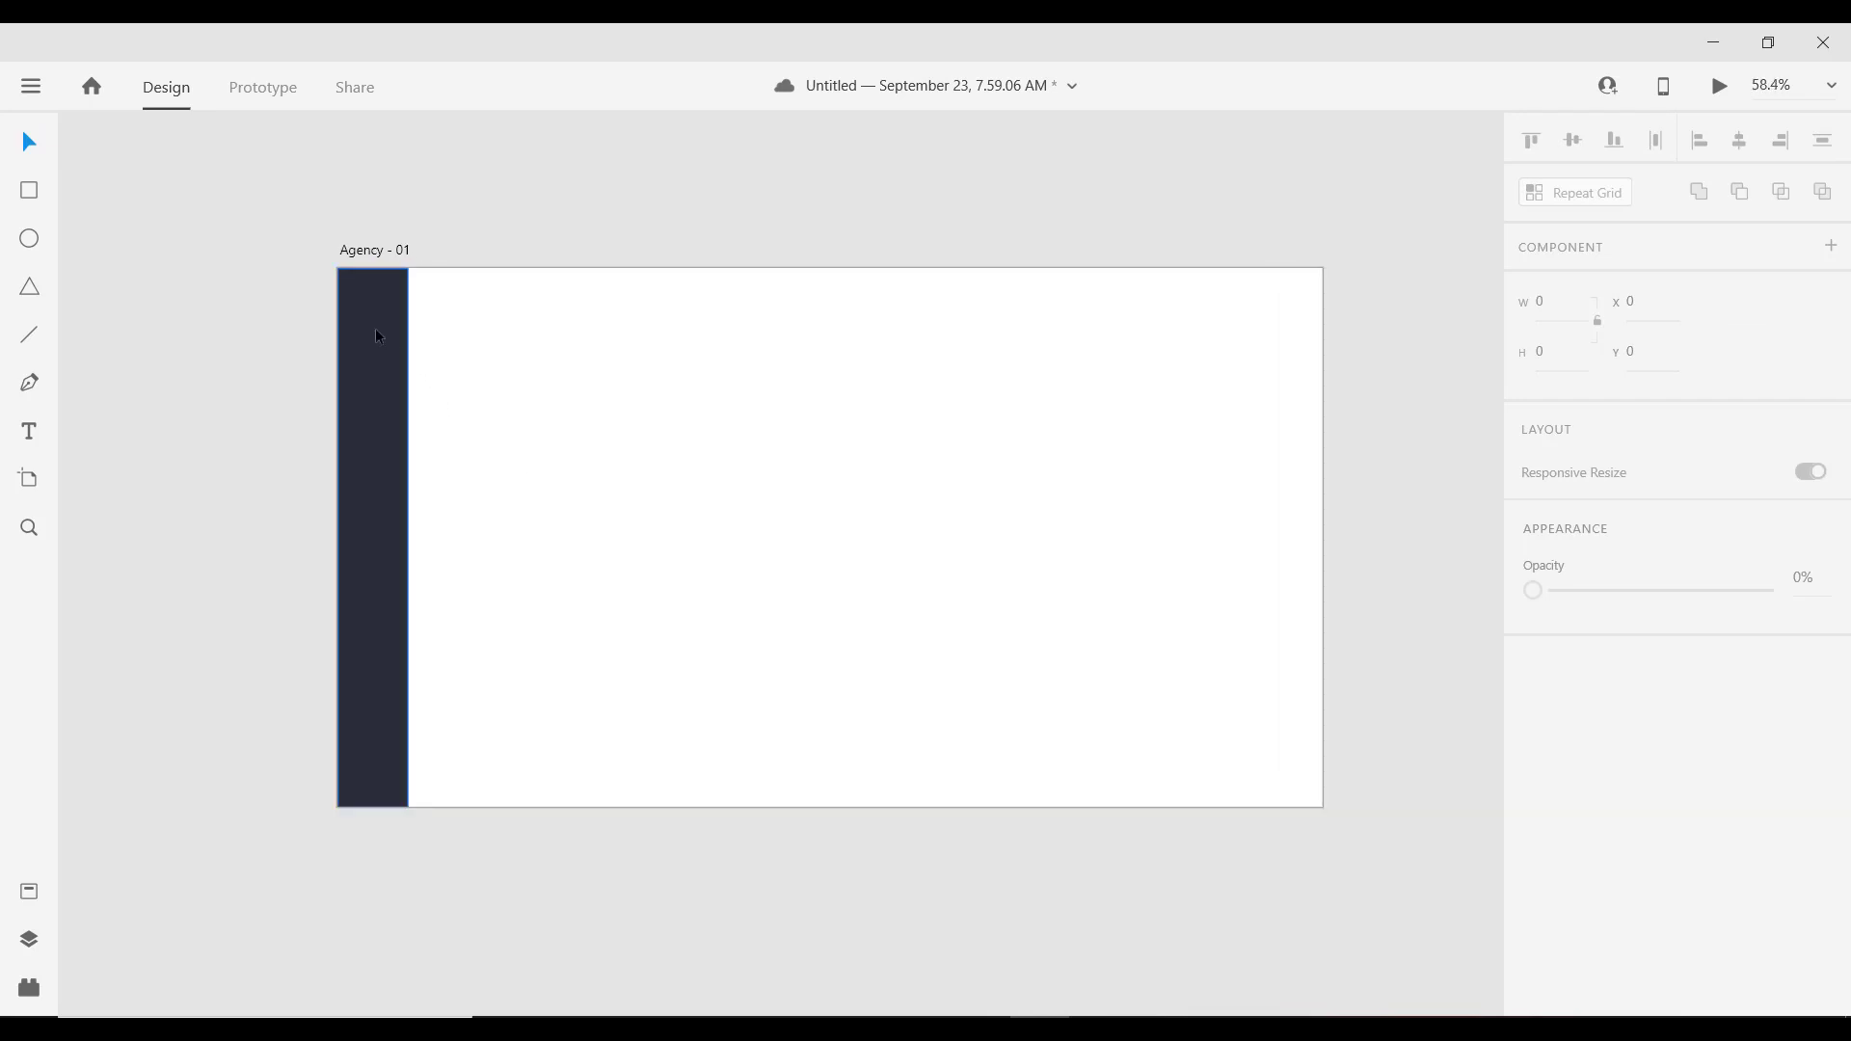
left_click(358, 347)
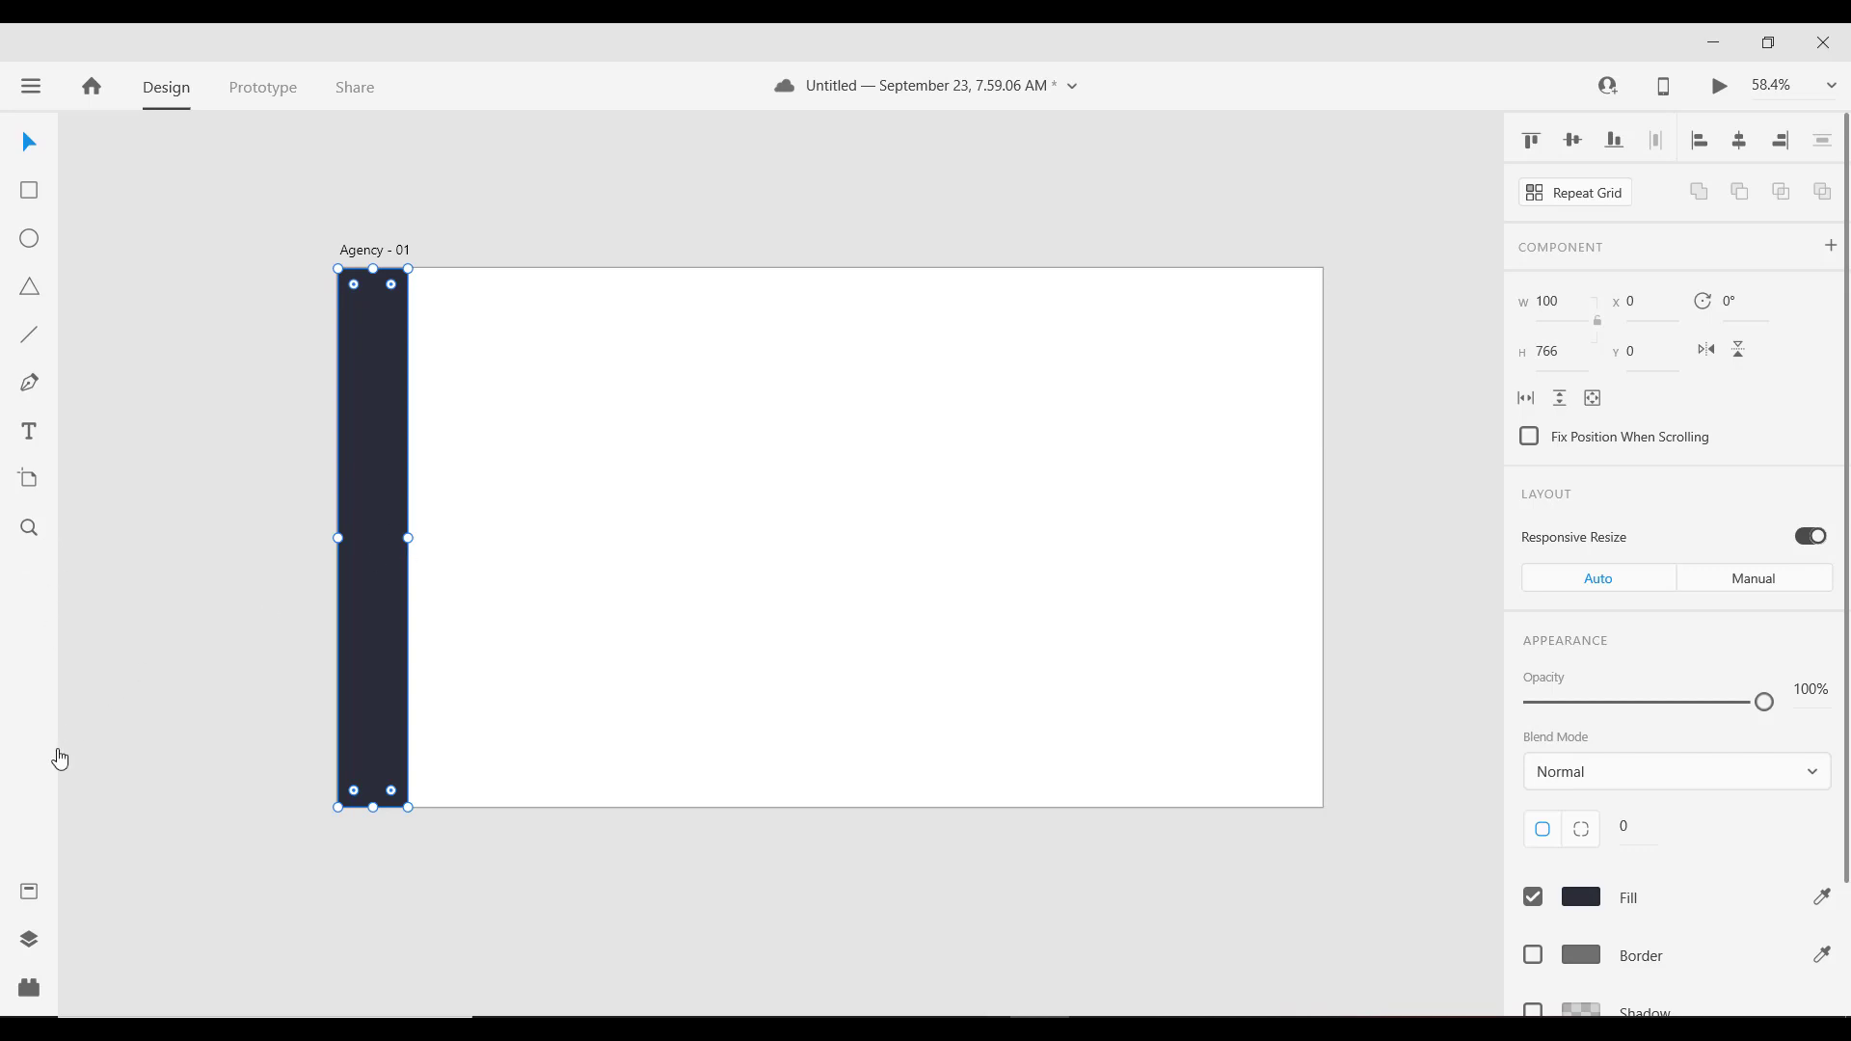
Step: Place the menu icon component at the sidebar's top and the search icon at its bottom
left_click(27, 897)
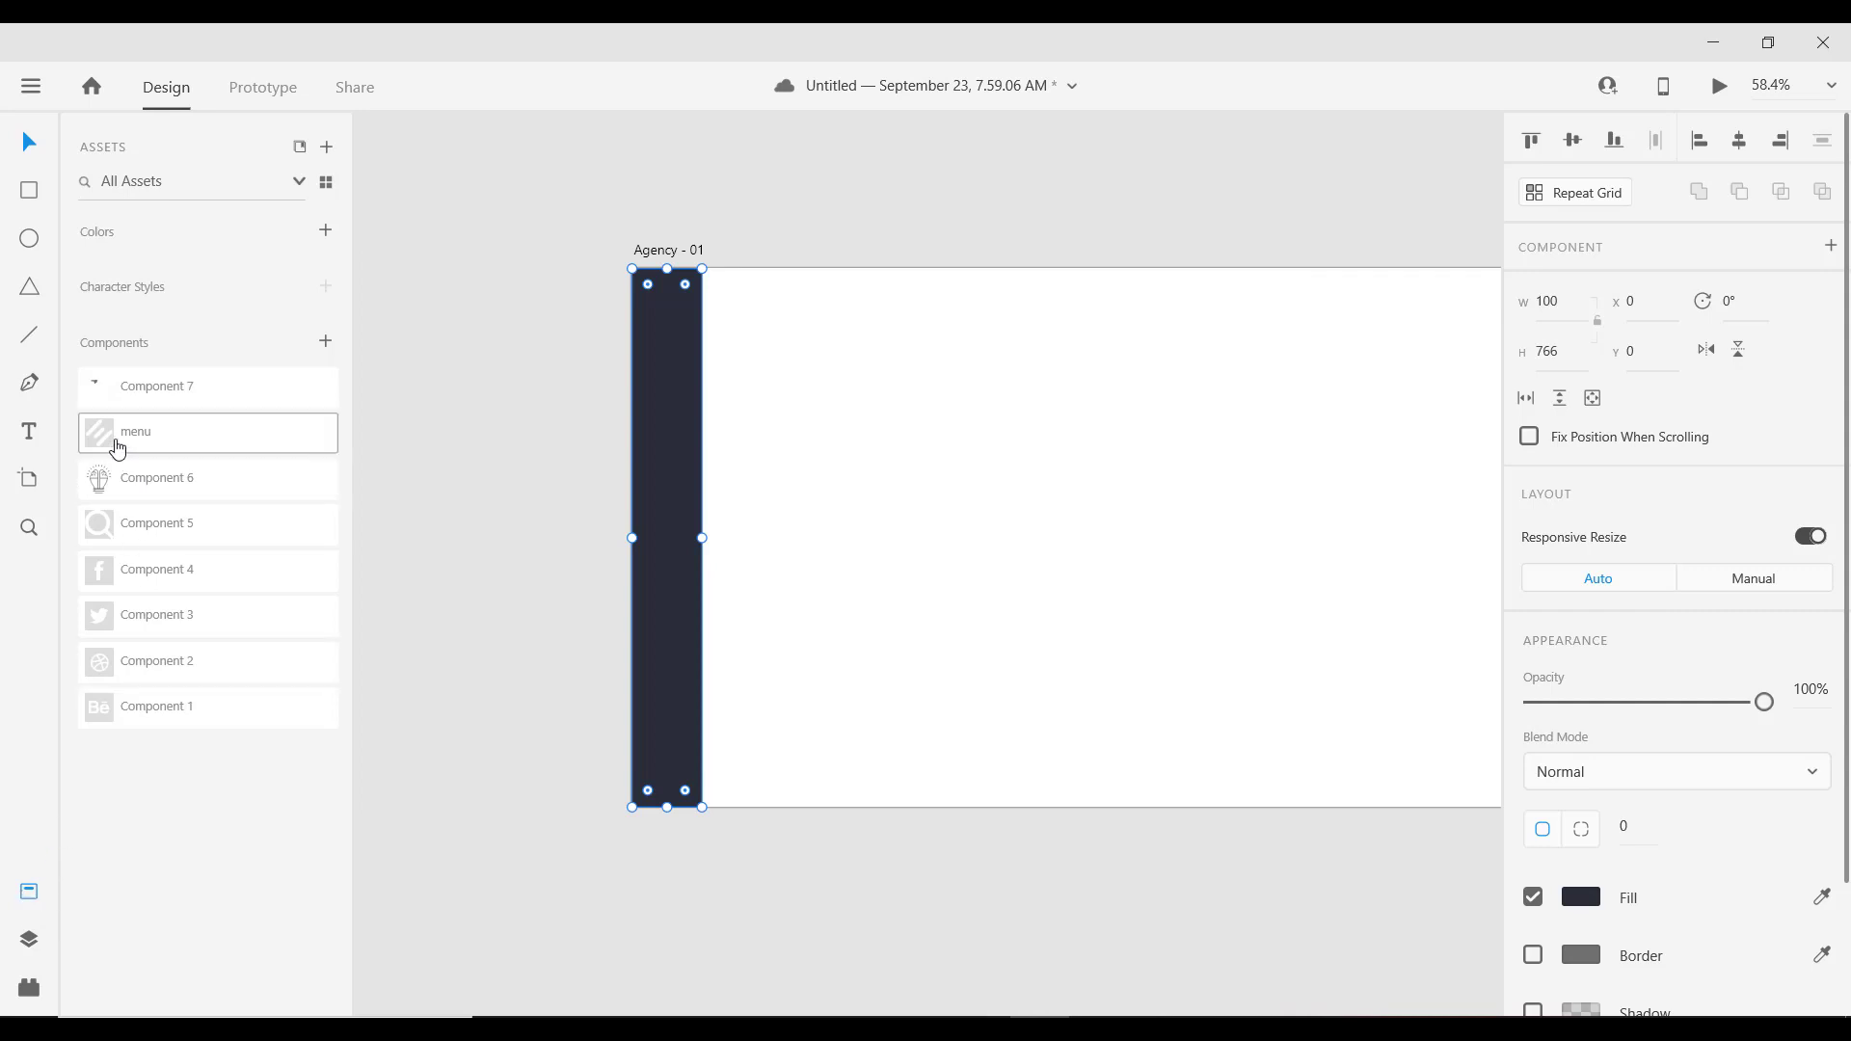
left_click_drag(104, 443, 670, 320)
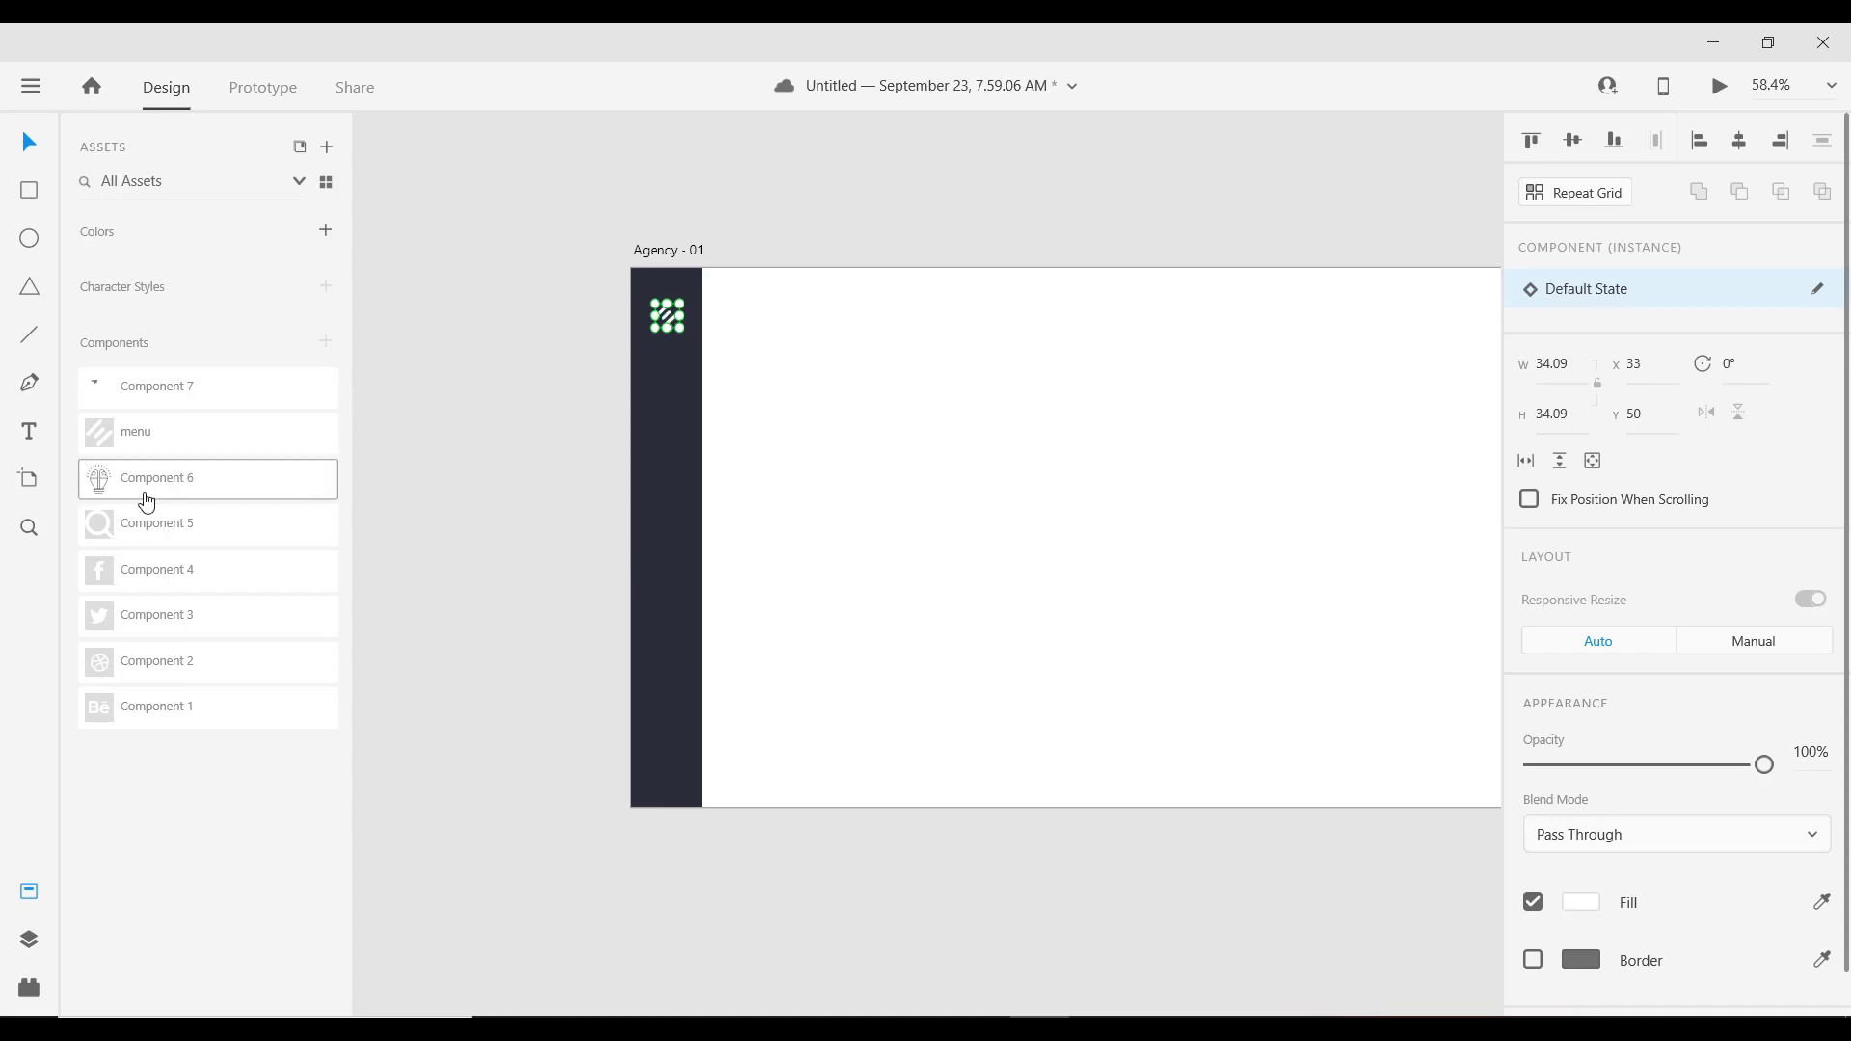
left_click_drag(140, 536, 703, 769)
Step: Nudge the search icon left into the sidebar and up to Y 692
key("shift+Left")
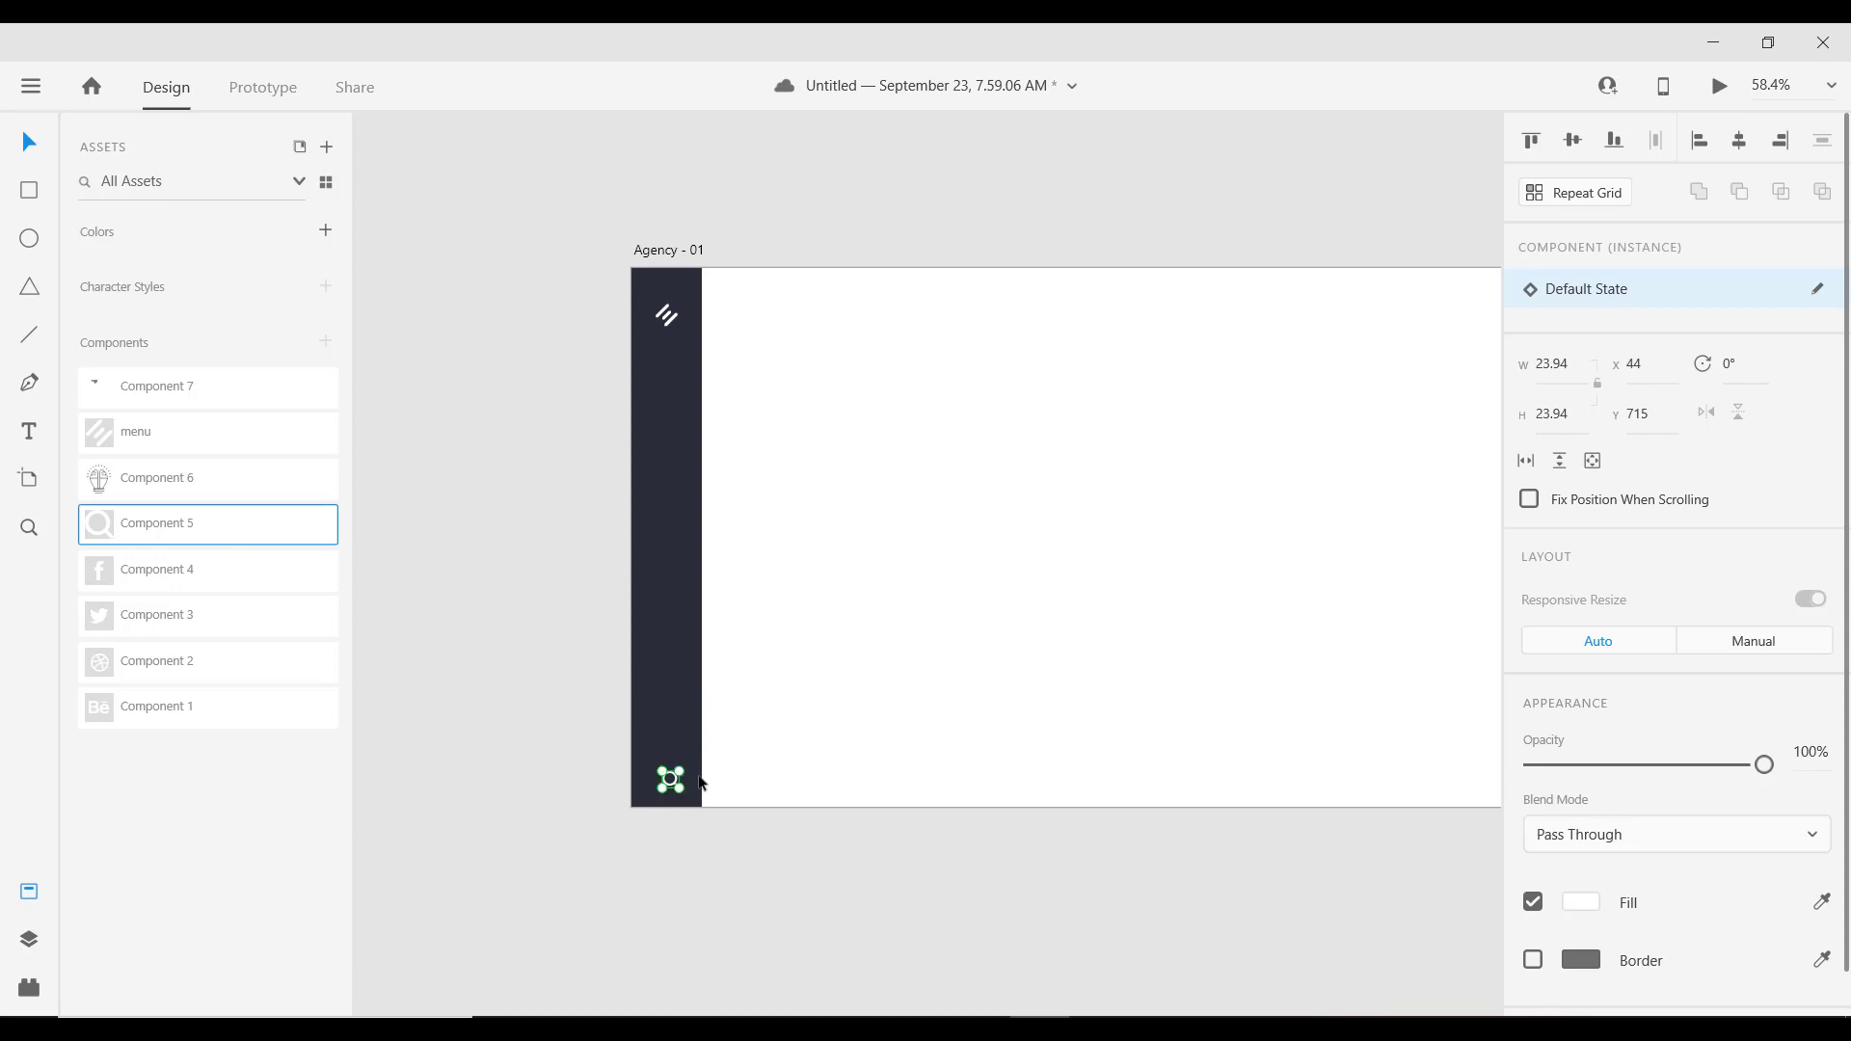
scroll(663, 793, "up", 2, "ctrl")
scroll(673, 789, "up", 2, "ctrl")
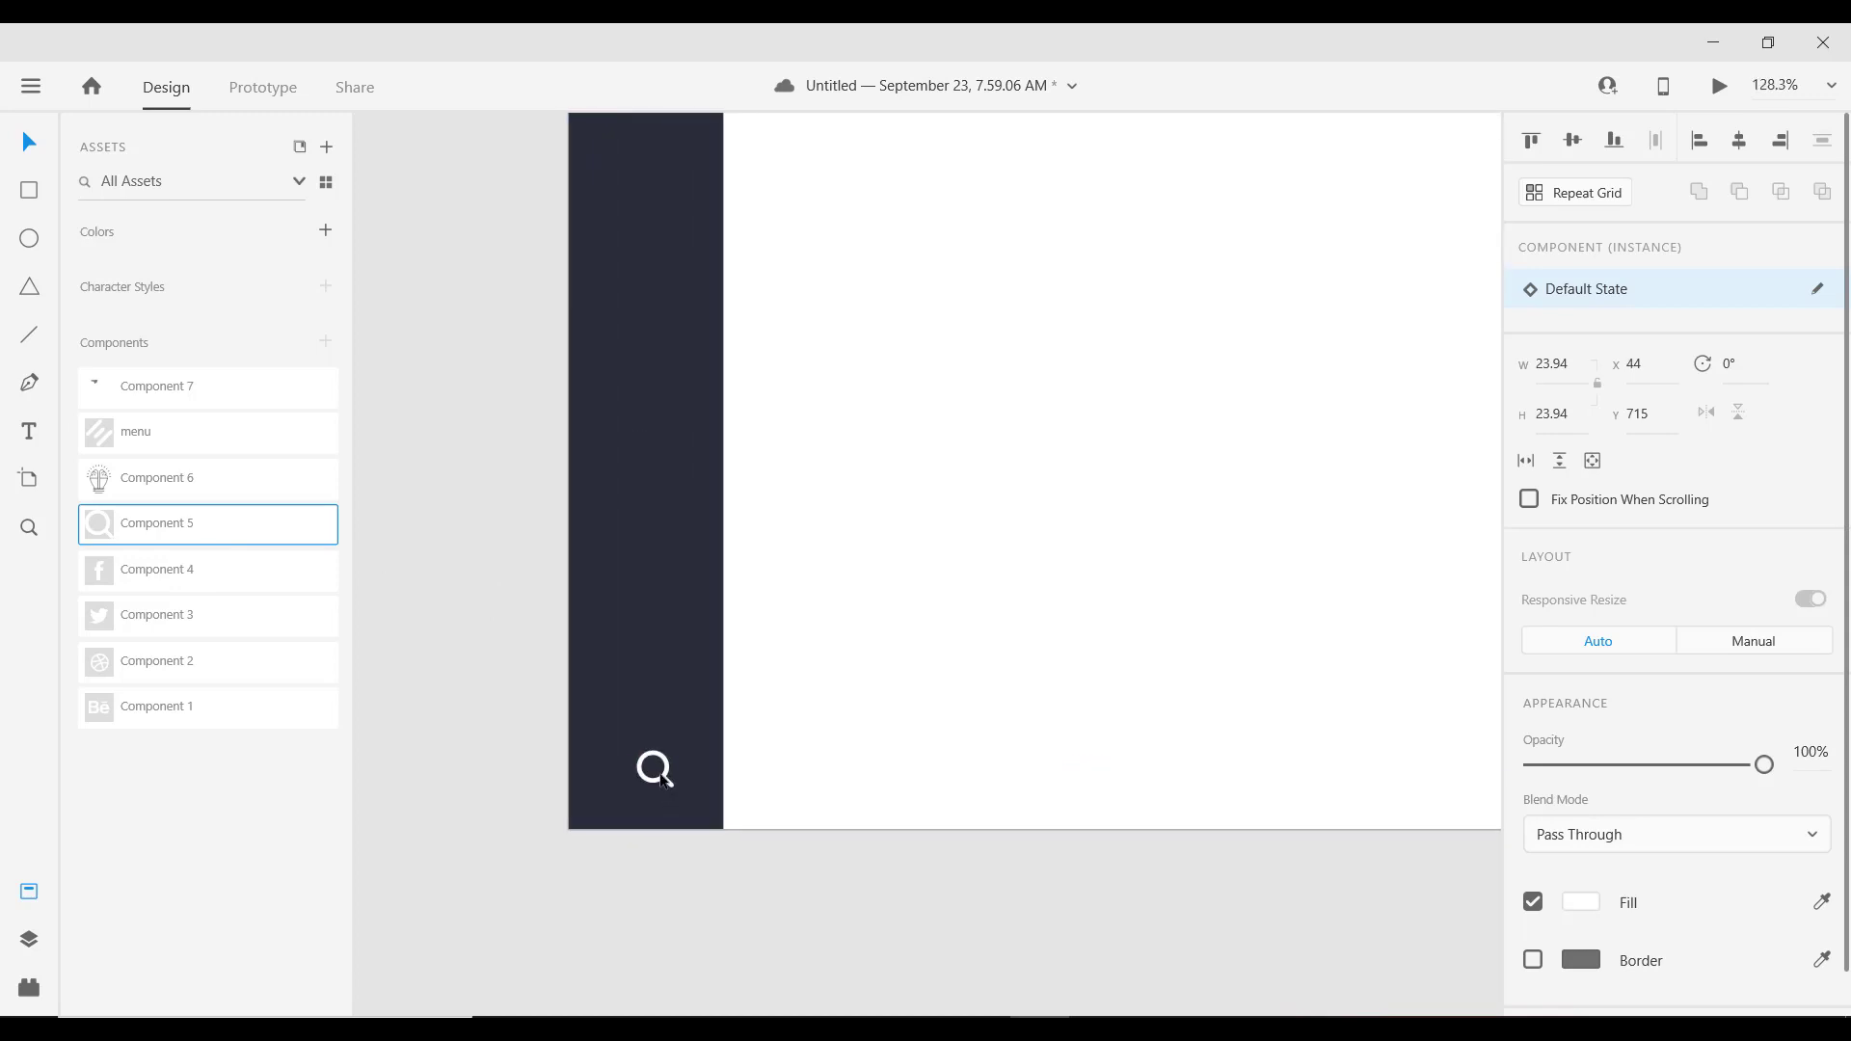
left_click_drag(668, 785, 657, 777)
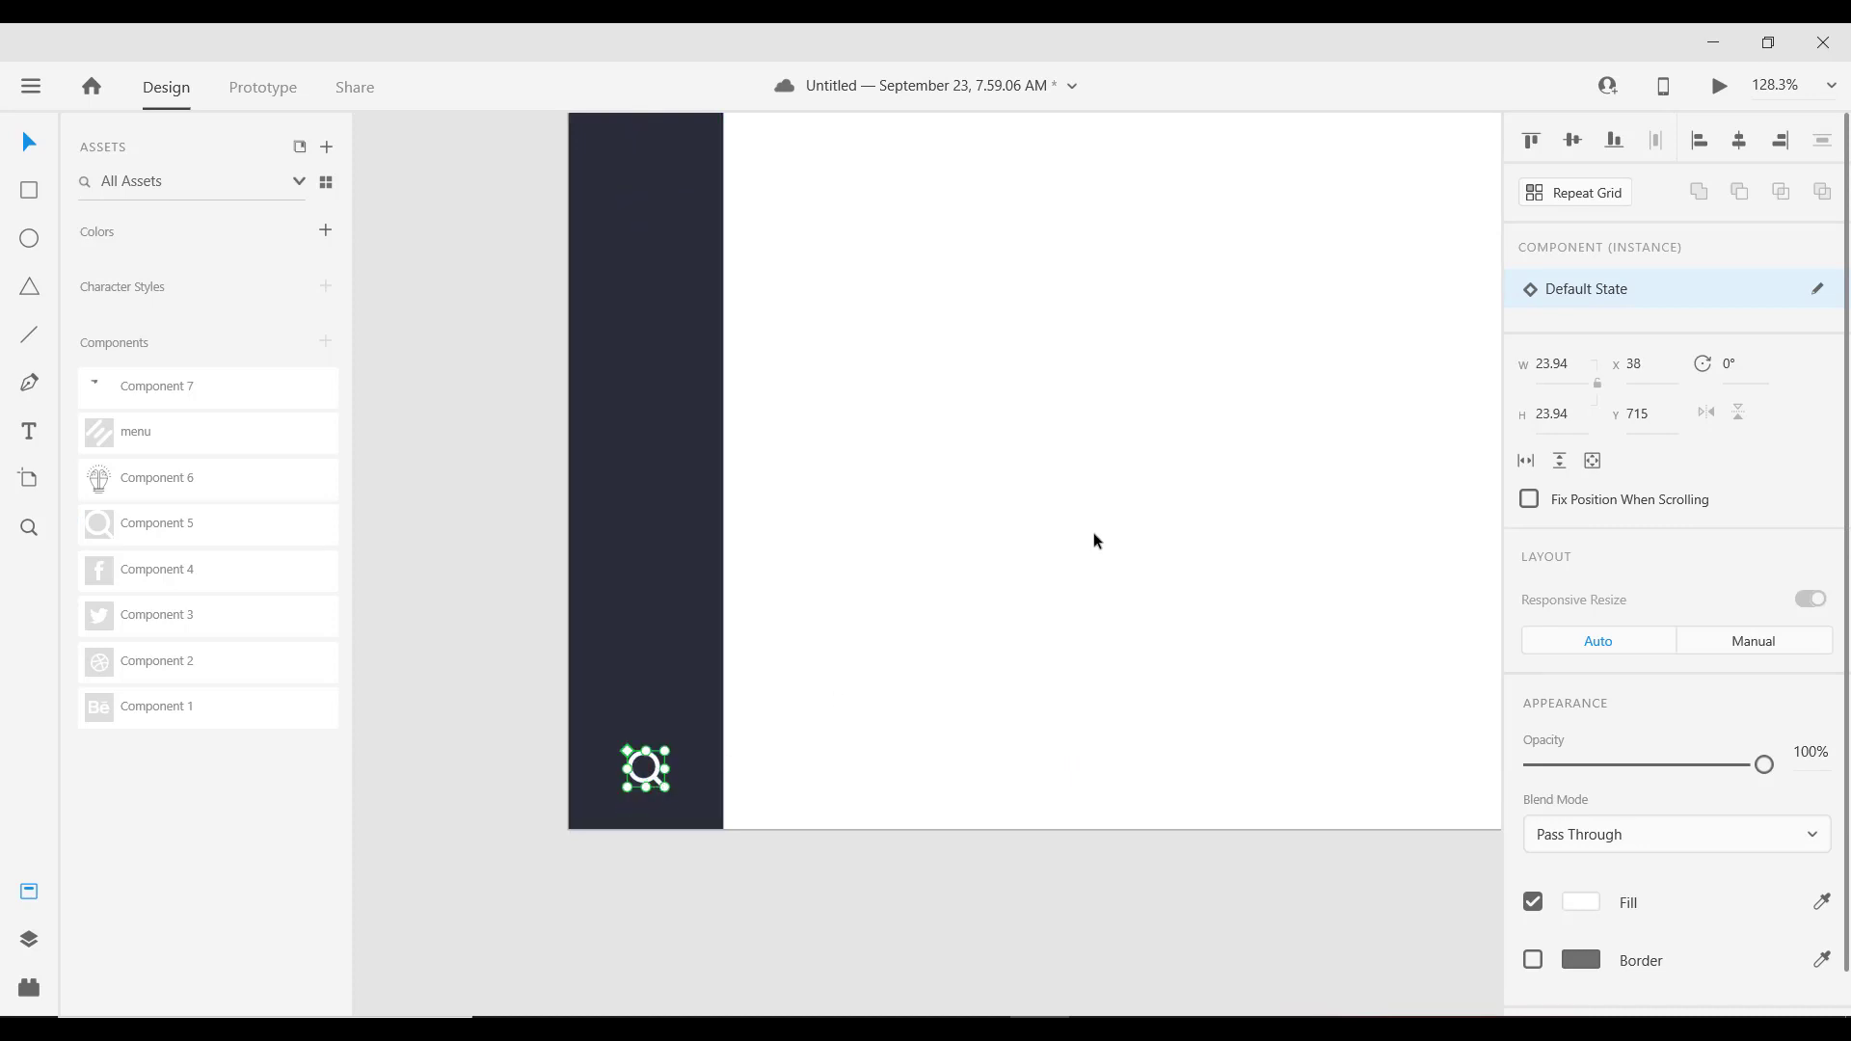
left_click(633, 569)
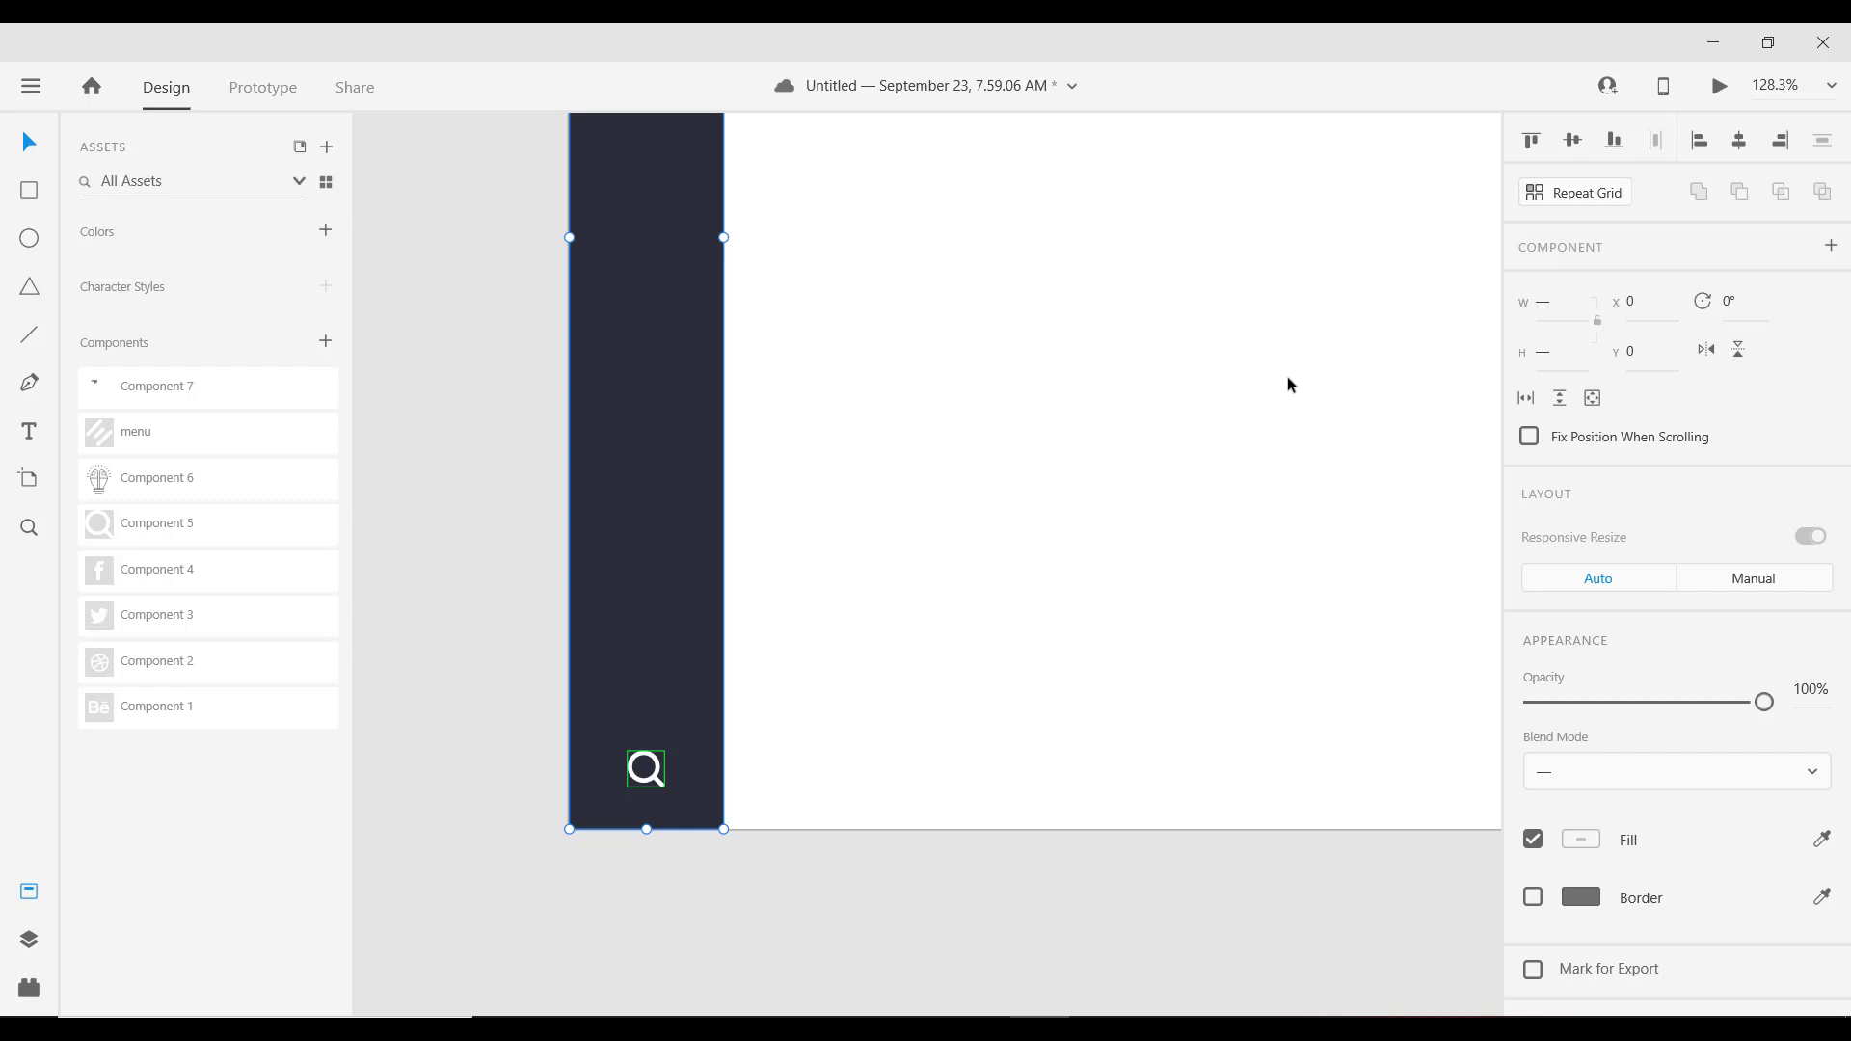
left_click(1615, 142)
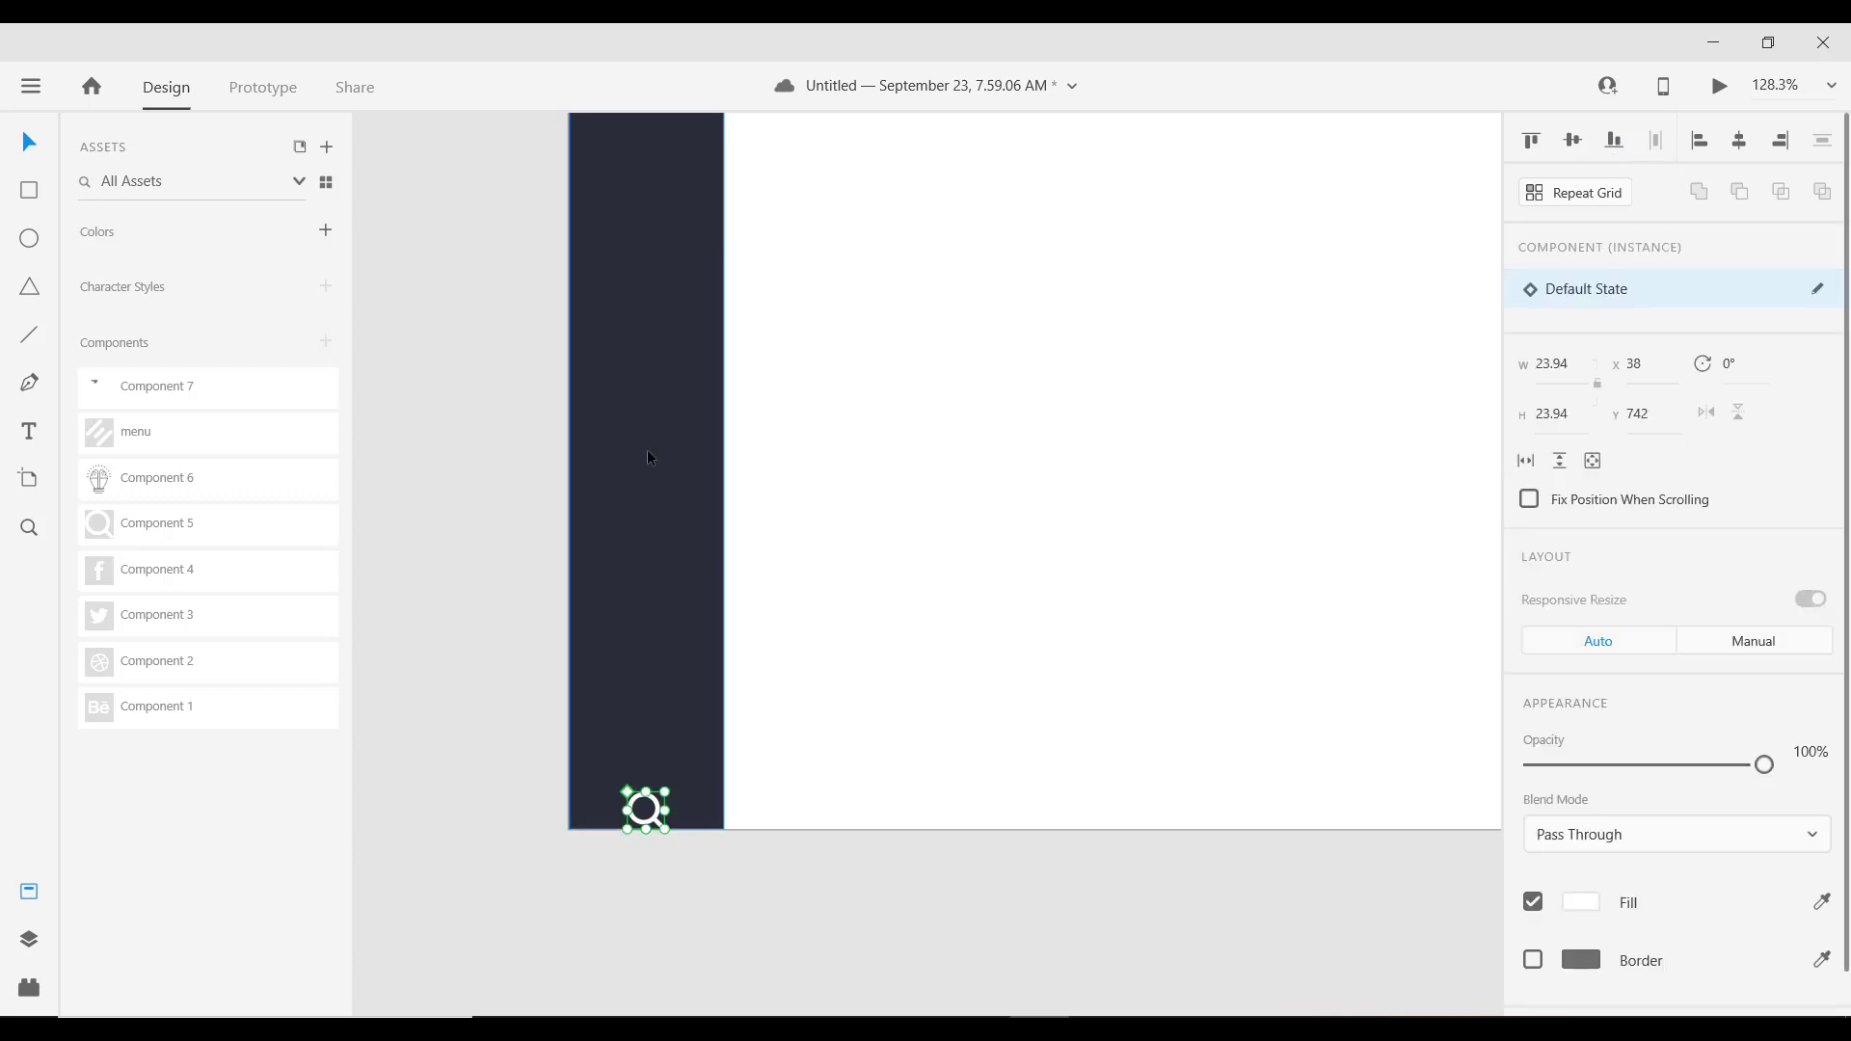
key("shift+Up")
key("shift+Up")
key("shift+Up")
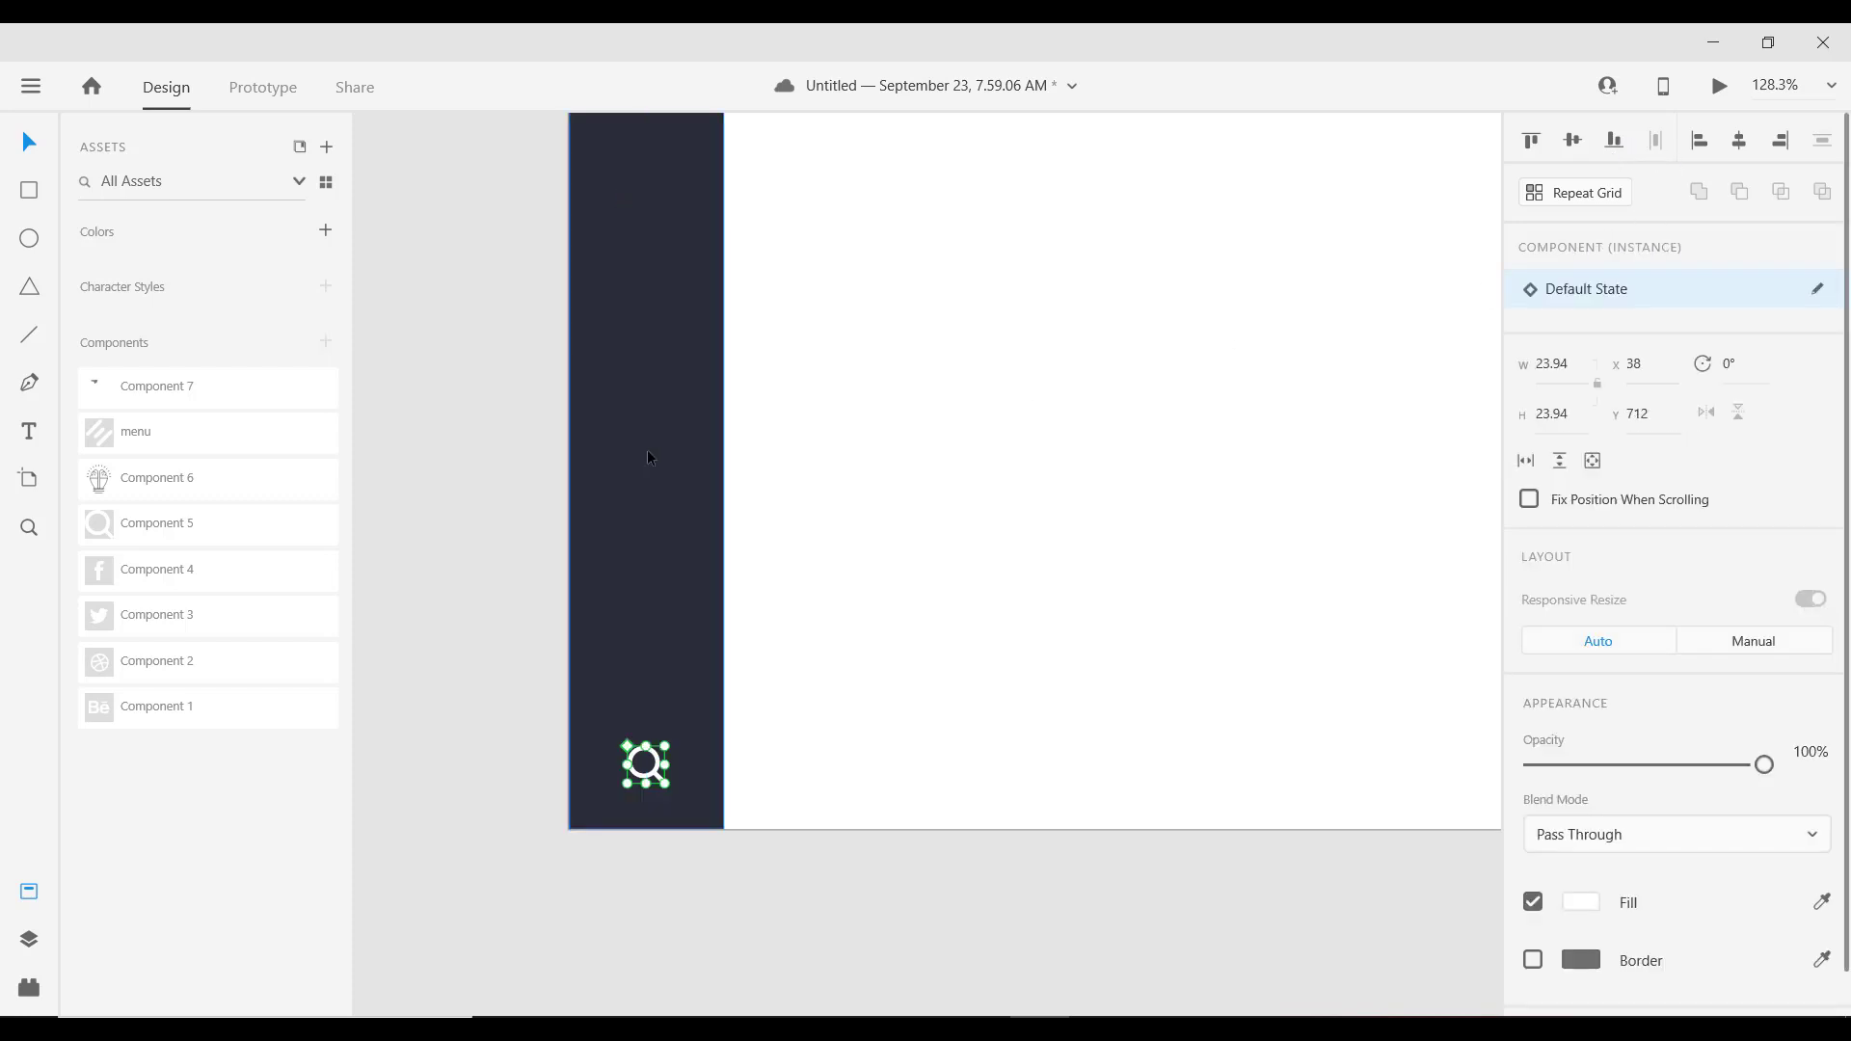
key("shift+Up")
key("shift+Up")
scroll(662, 492, "down", 5)
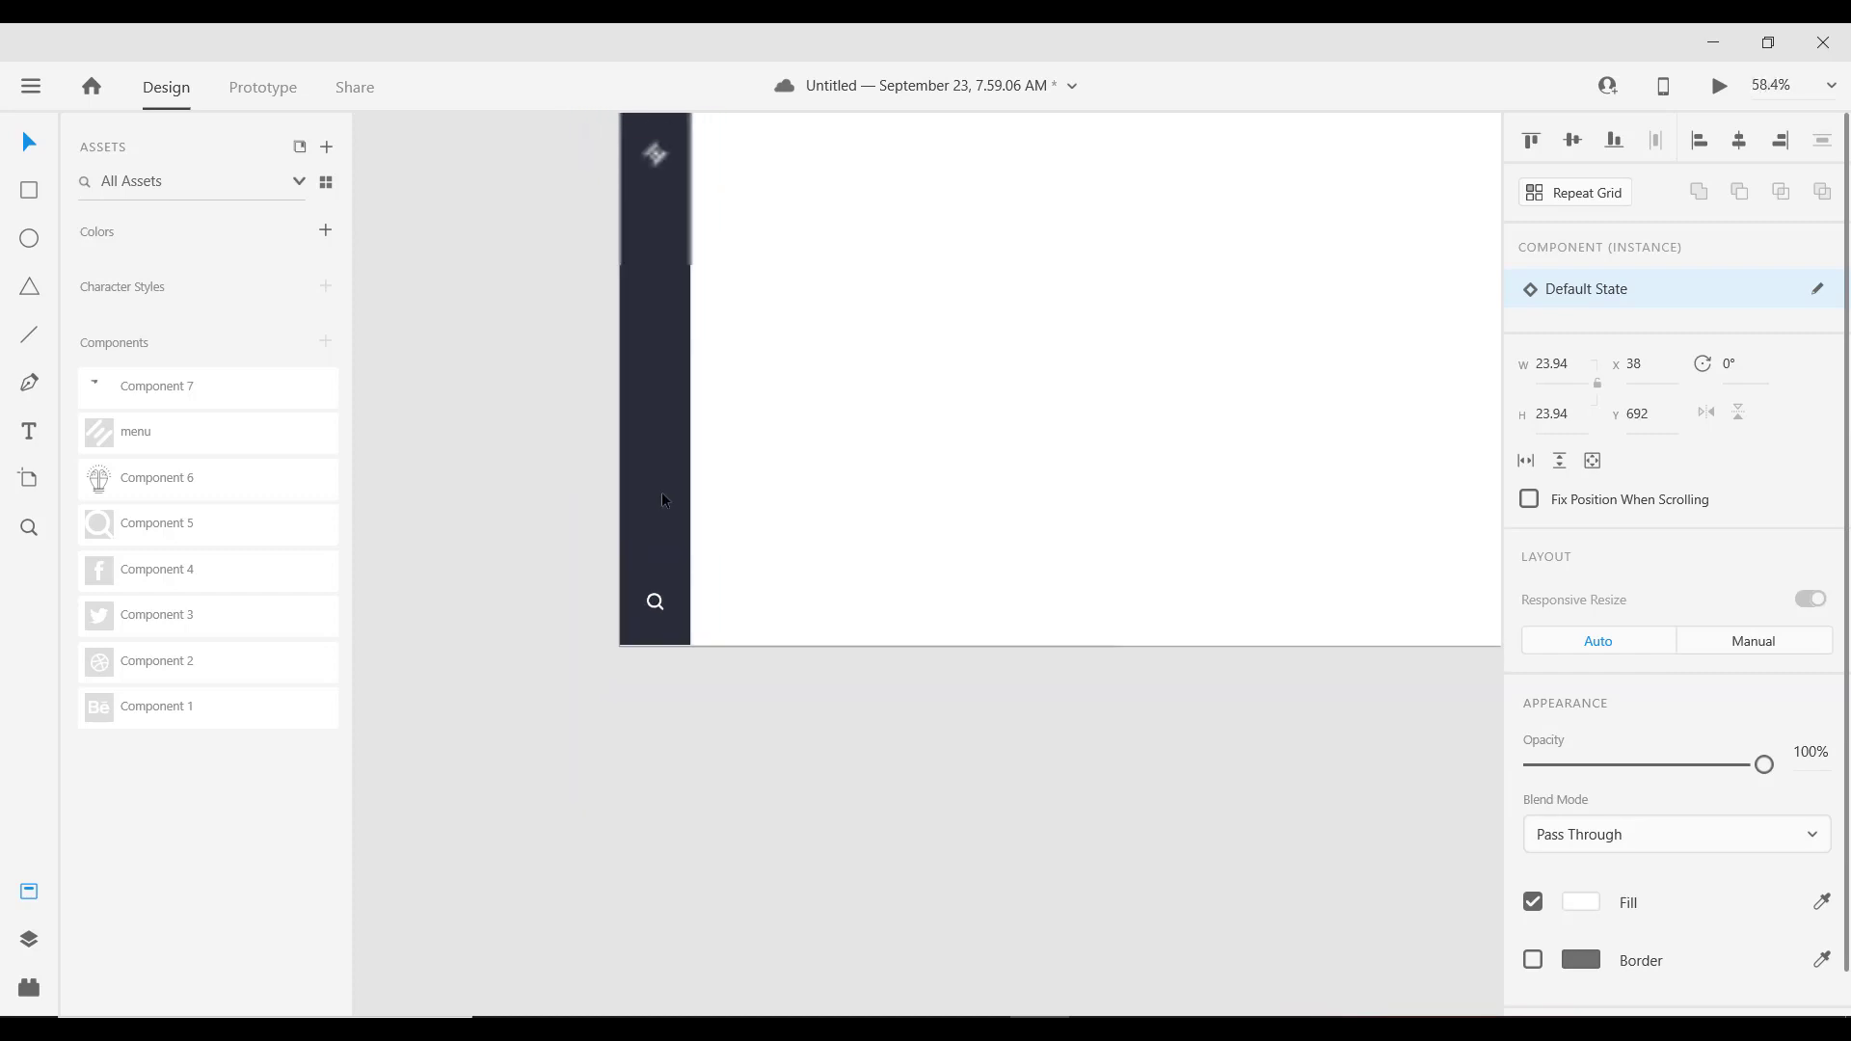
scroll(690, 608, "up", 5)
scroll(691, 607, "right", 3)
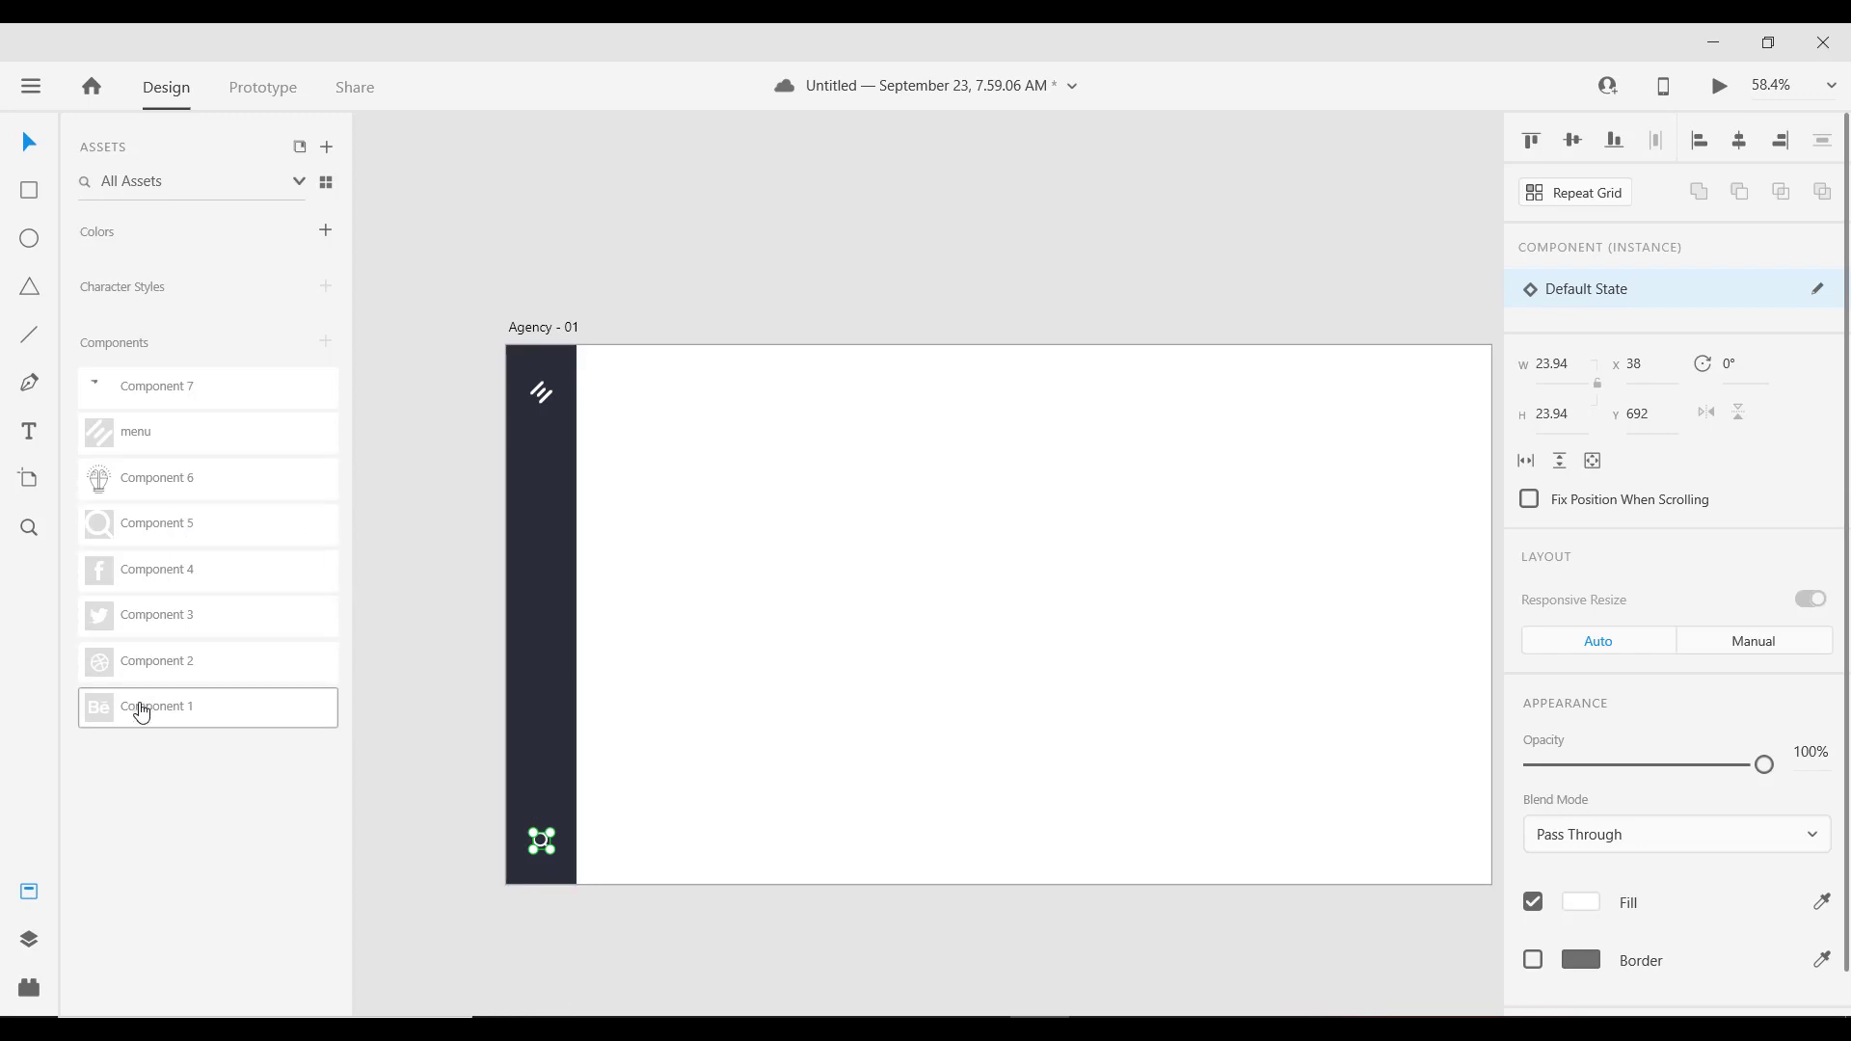
Step: Place Behance, Dribbble, Twitter and Facebook icon components on the dark sidebar
left_click_drag(142, 717, 550, 521)
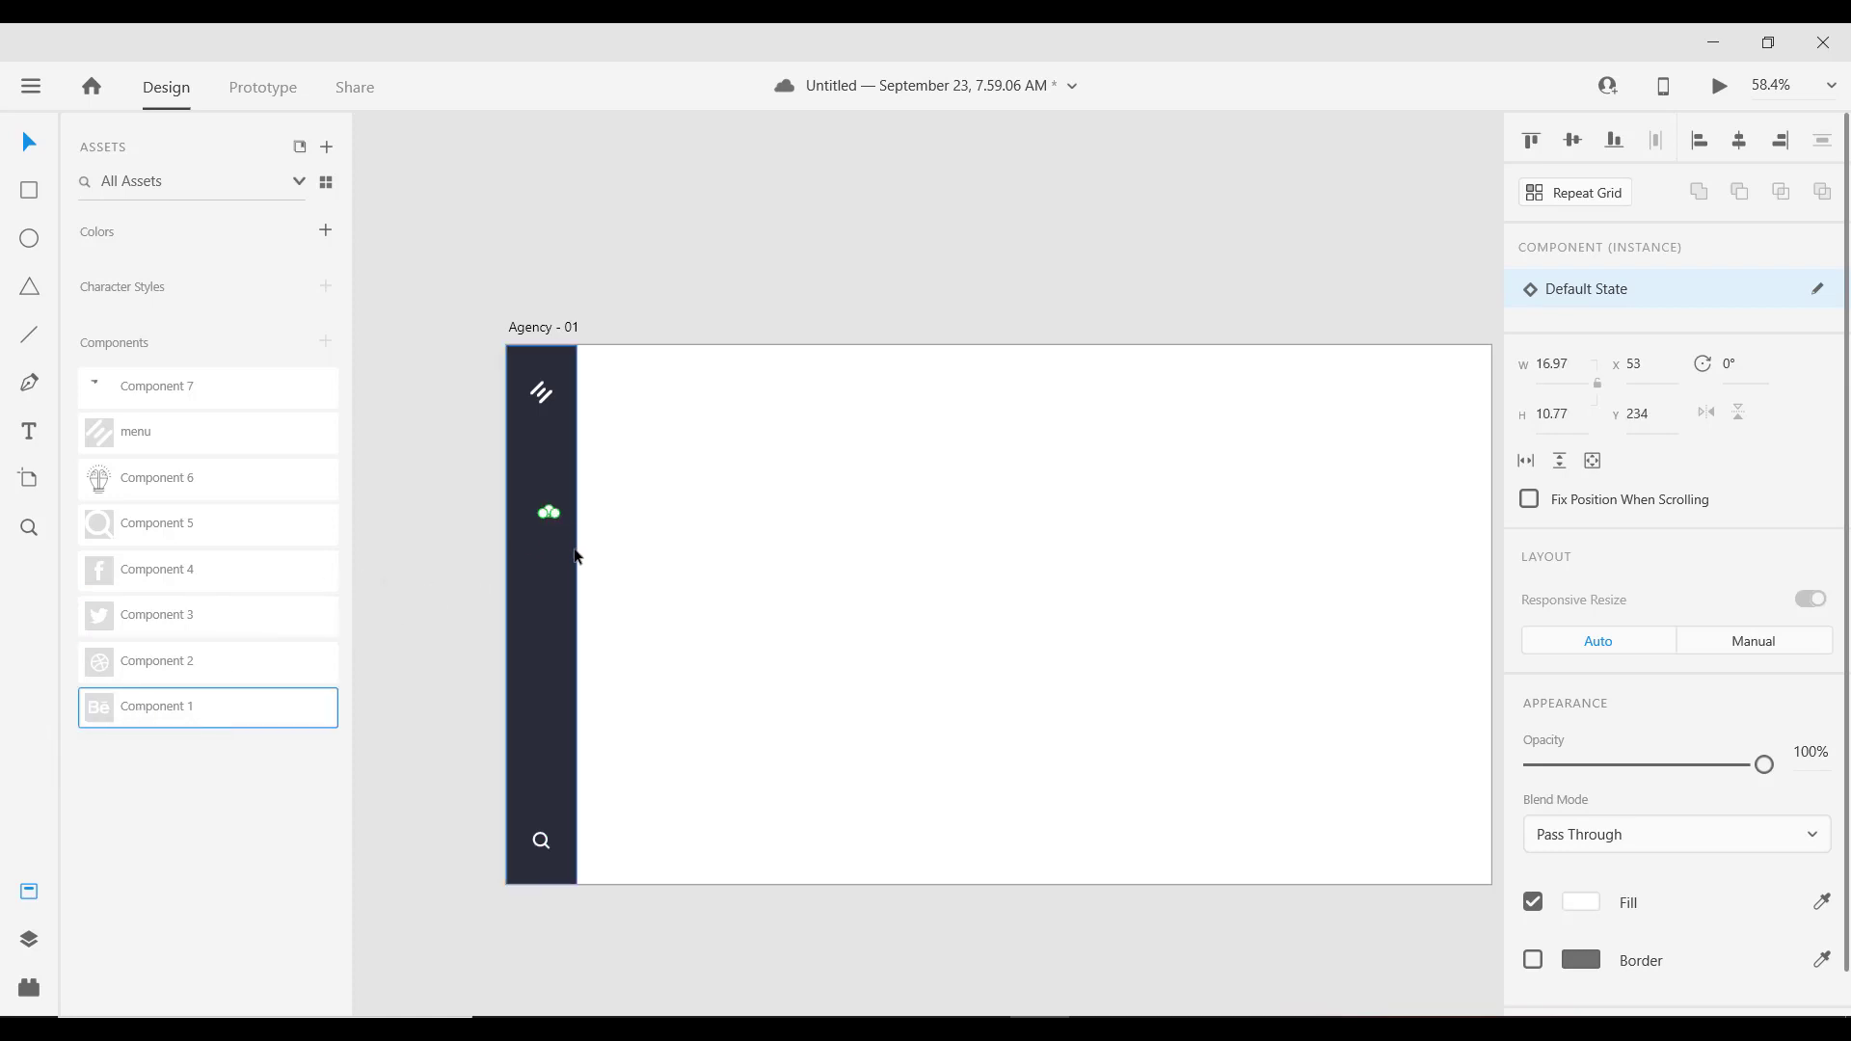
left_click_drag(133, 672, 551, 571)
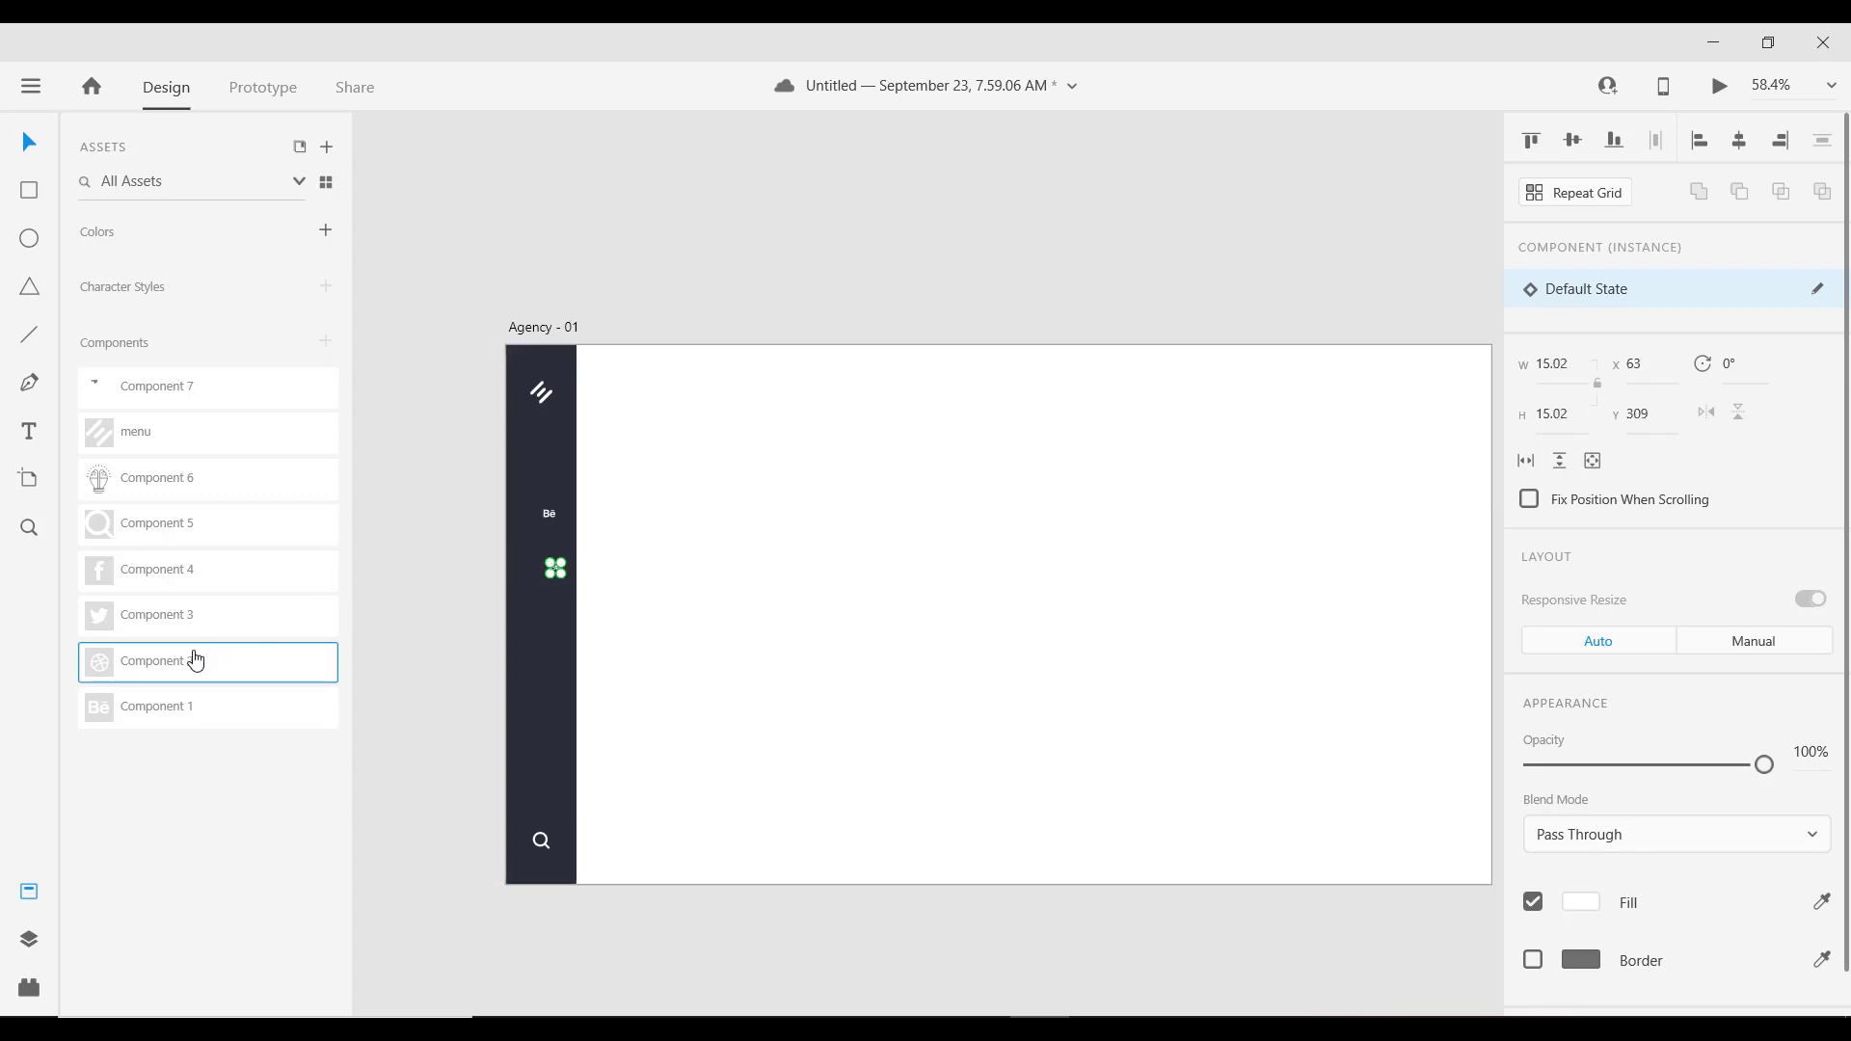
left_click_drag(270, 618, 559, 607)
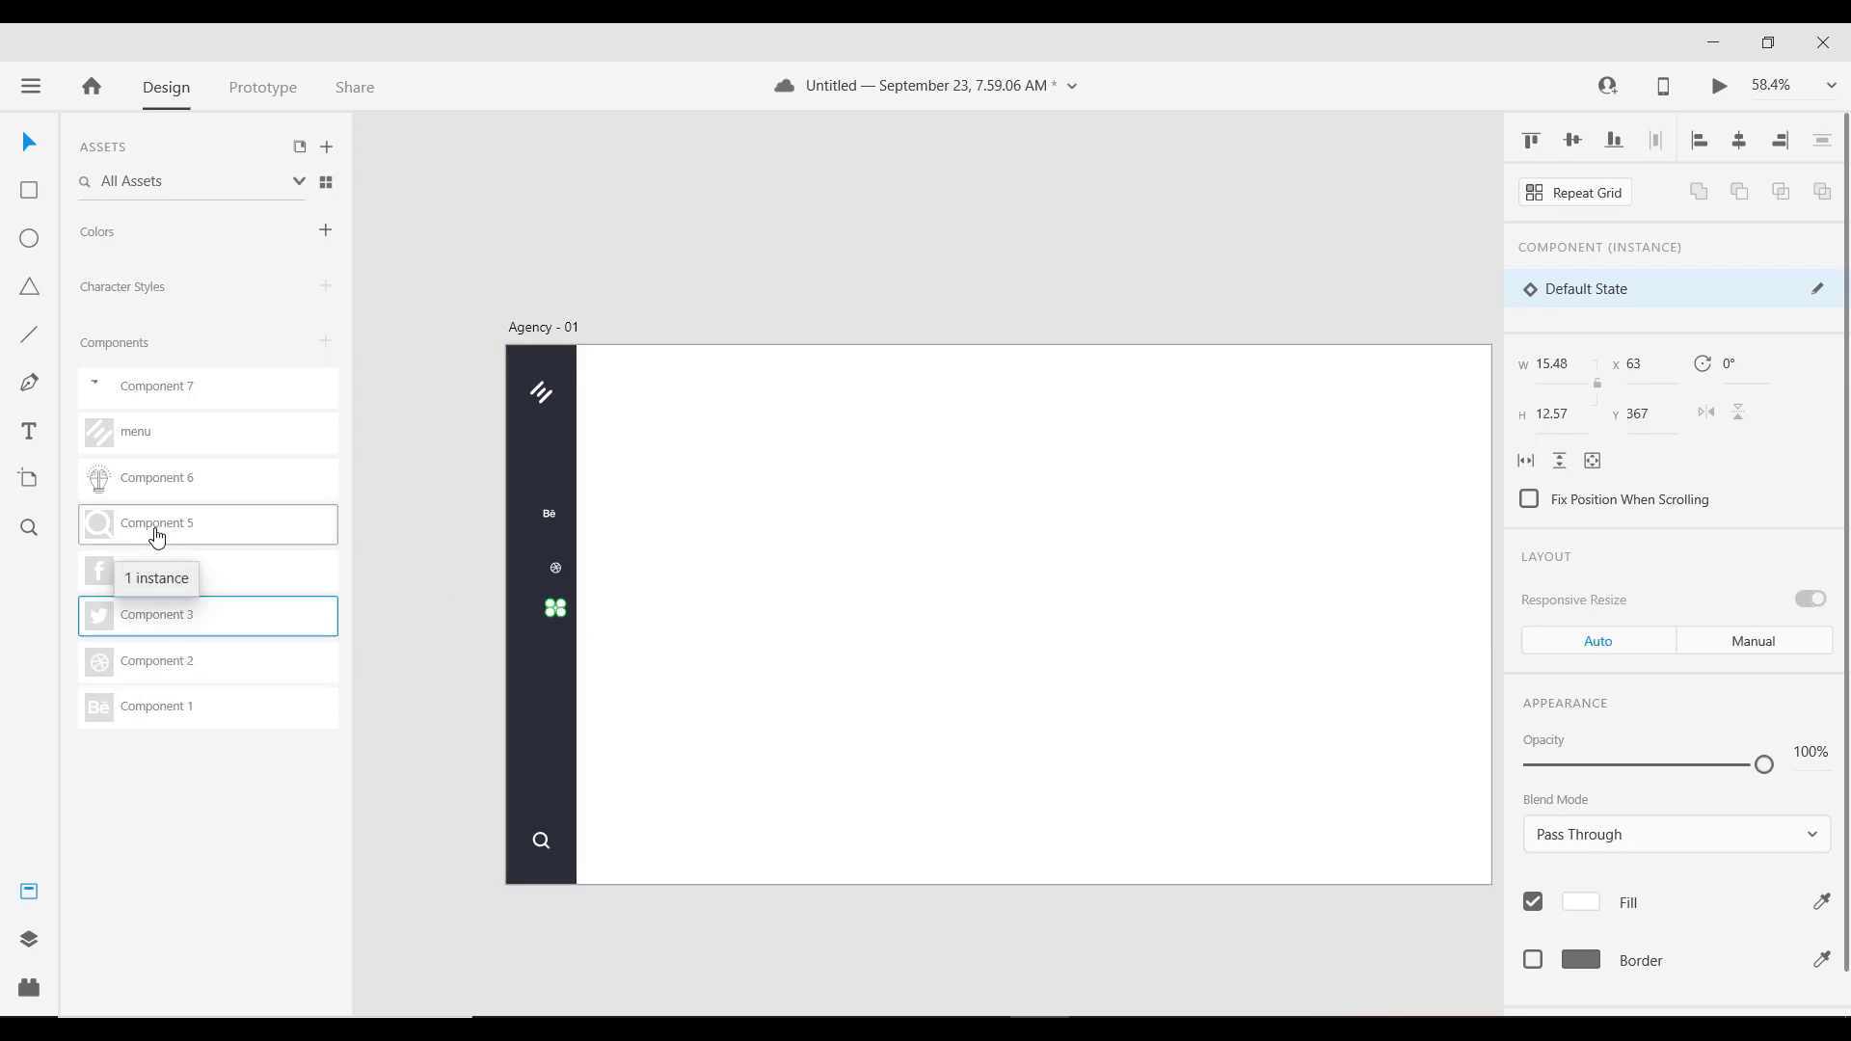
left_click_drag(152, 569, 581, 650)
key("shift+Left")
key("shift+Left")
key("shift+Left")
key("shift+Left")
key("shift+Left")
key("shift+Left")
key("shift+Left")
key("shift+Left")
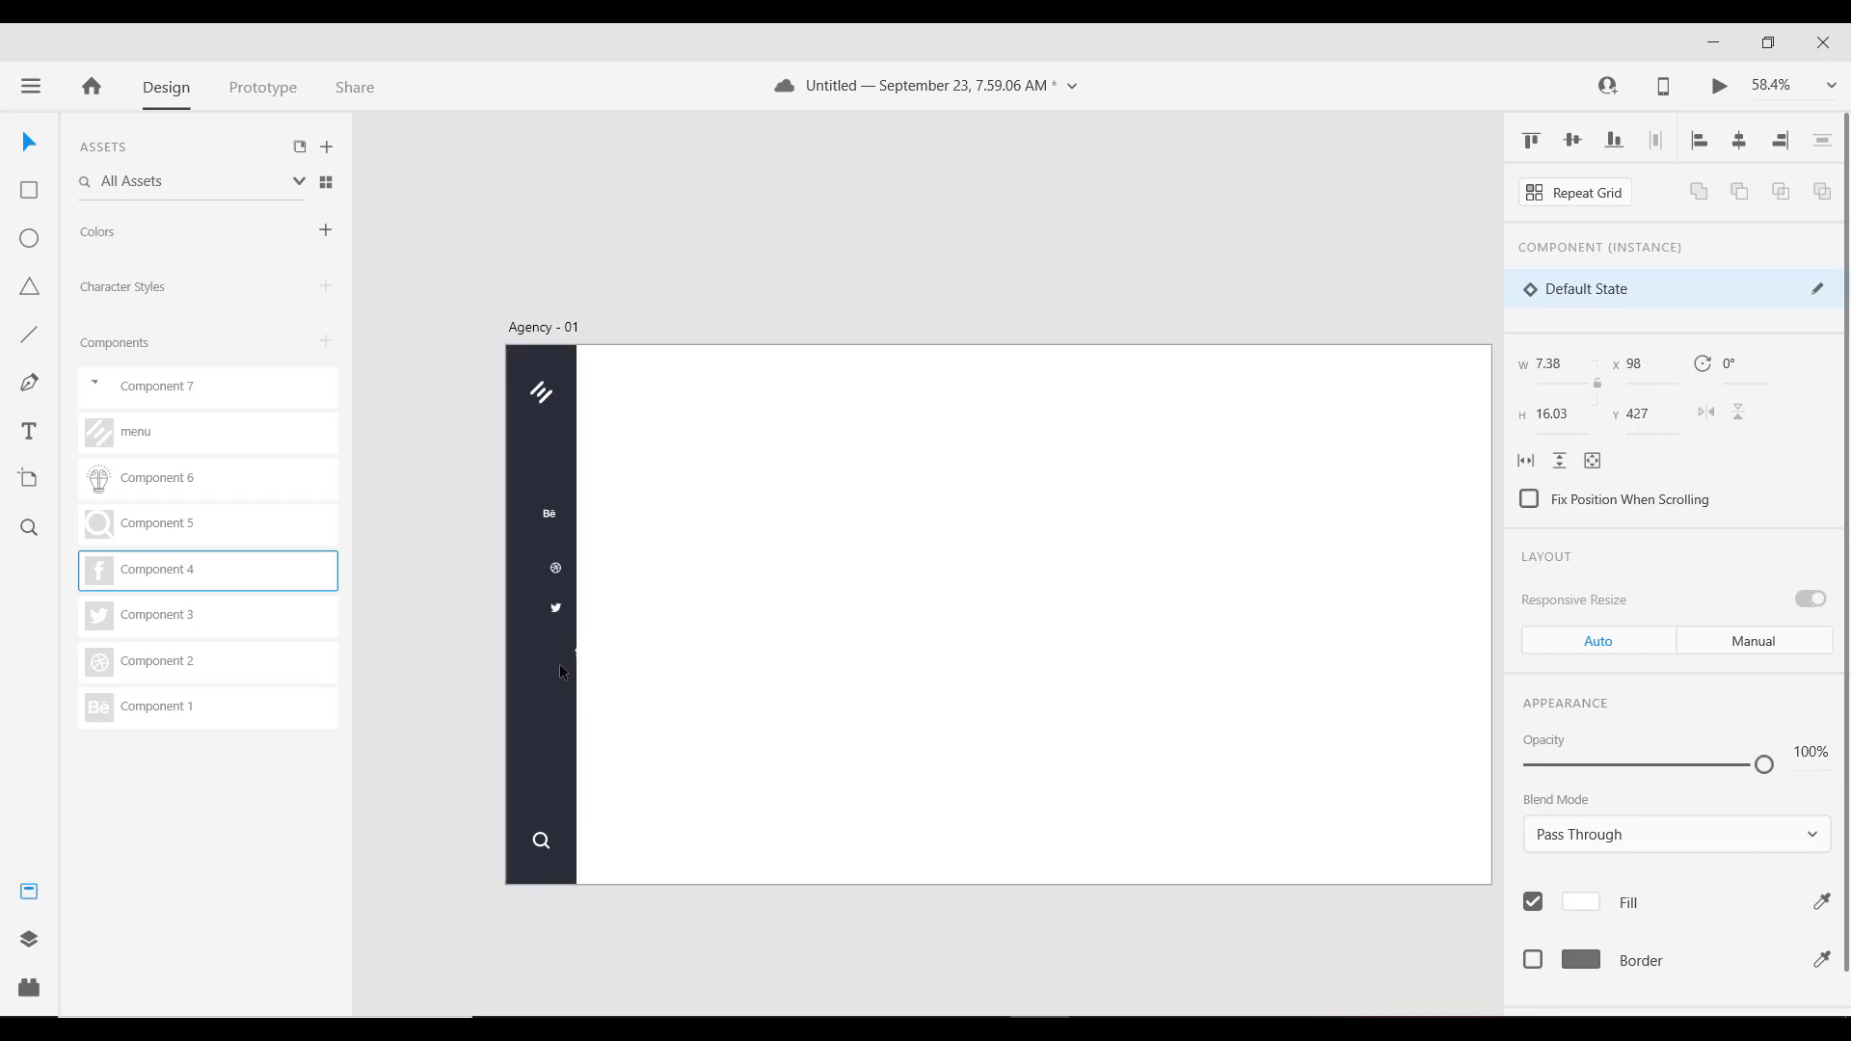
key("shift+Right")
scroll(560, 667, "up", 3)
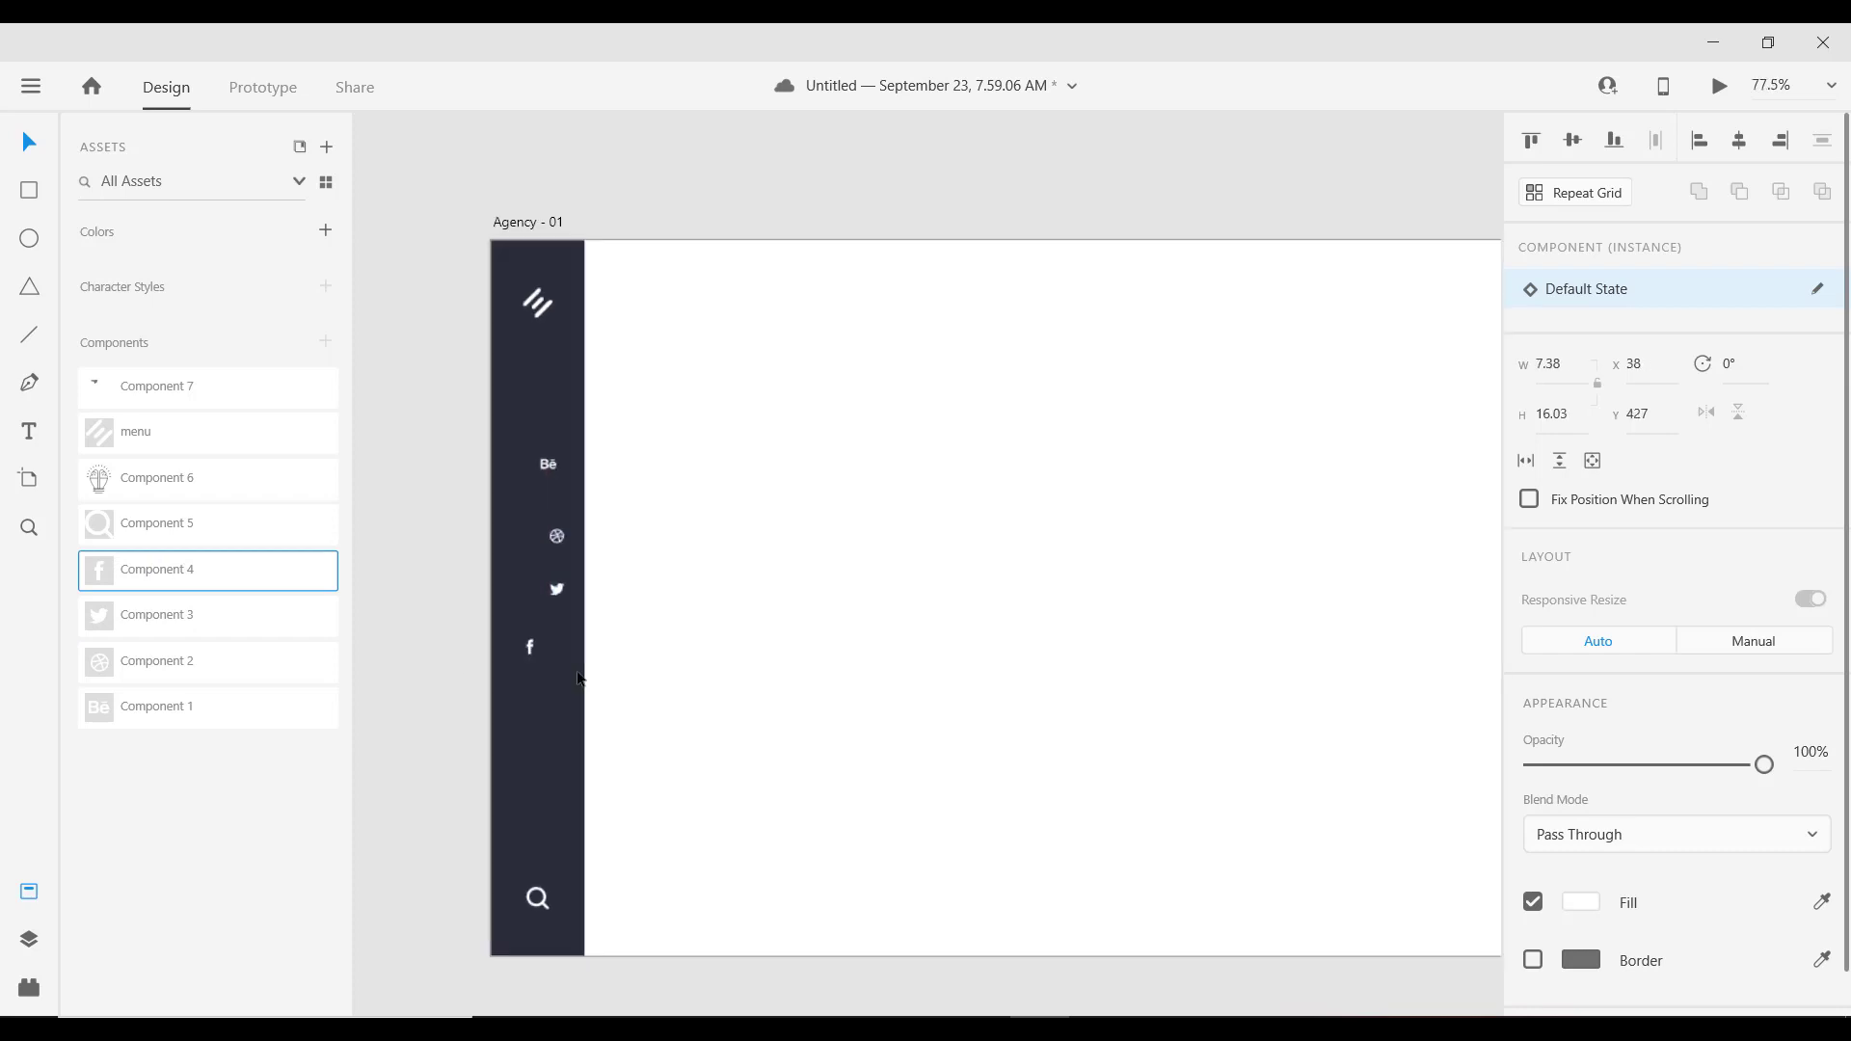
left_click(25, 900)
scroll(533, 625, "down", 2)
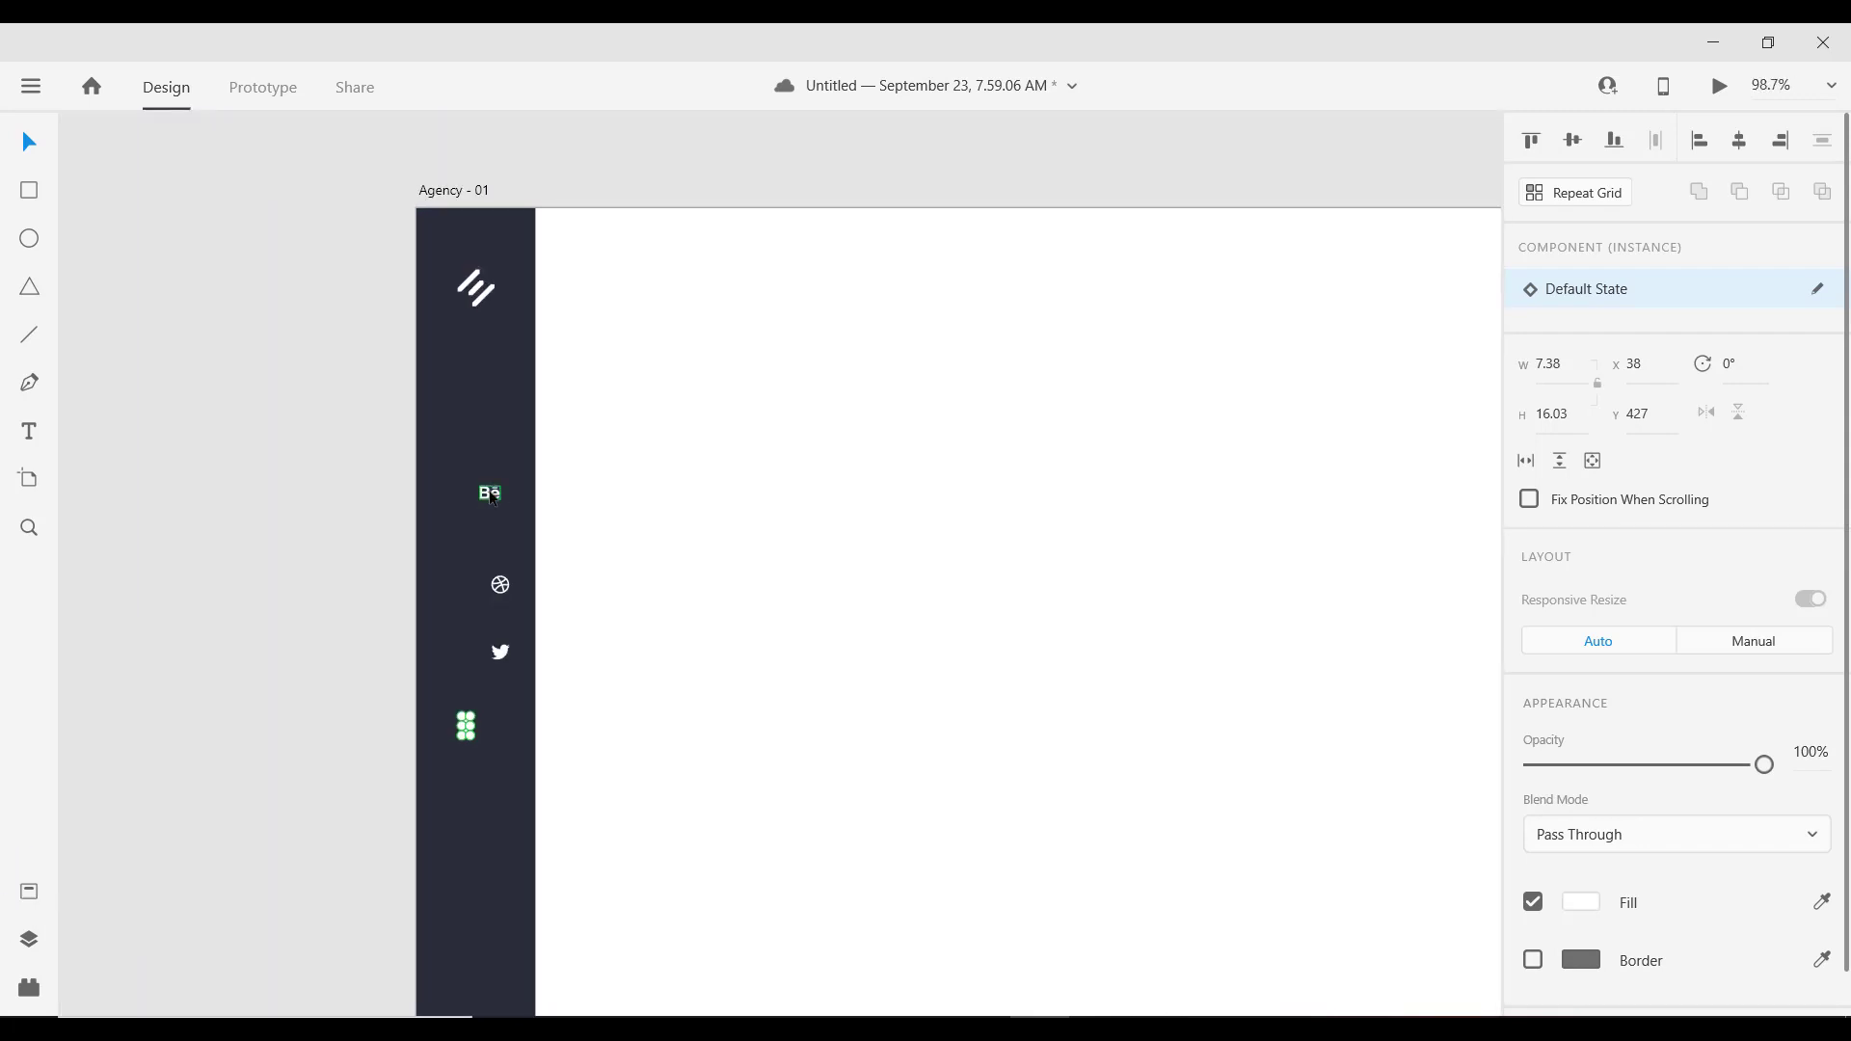
Step: Line the Dribbble, Twitter and Facebook icons up in a column under Behance
left_click(490, 495)
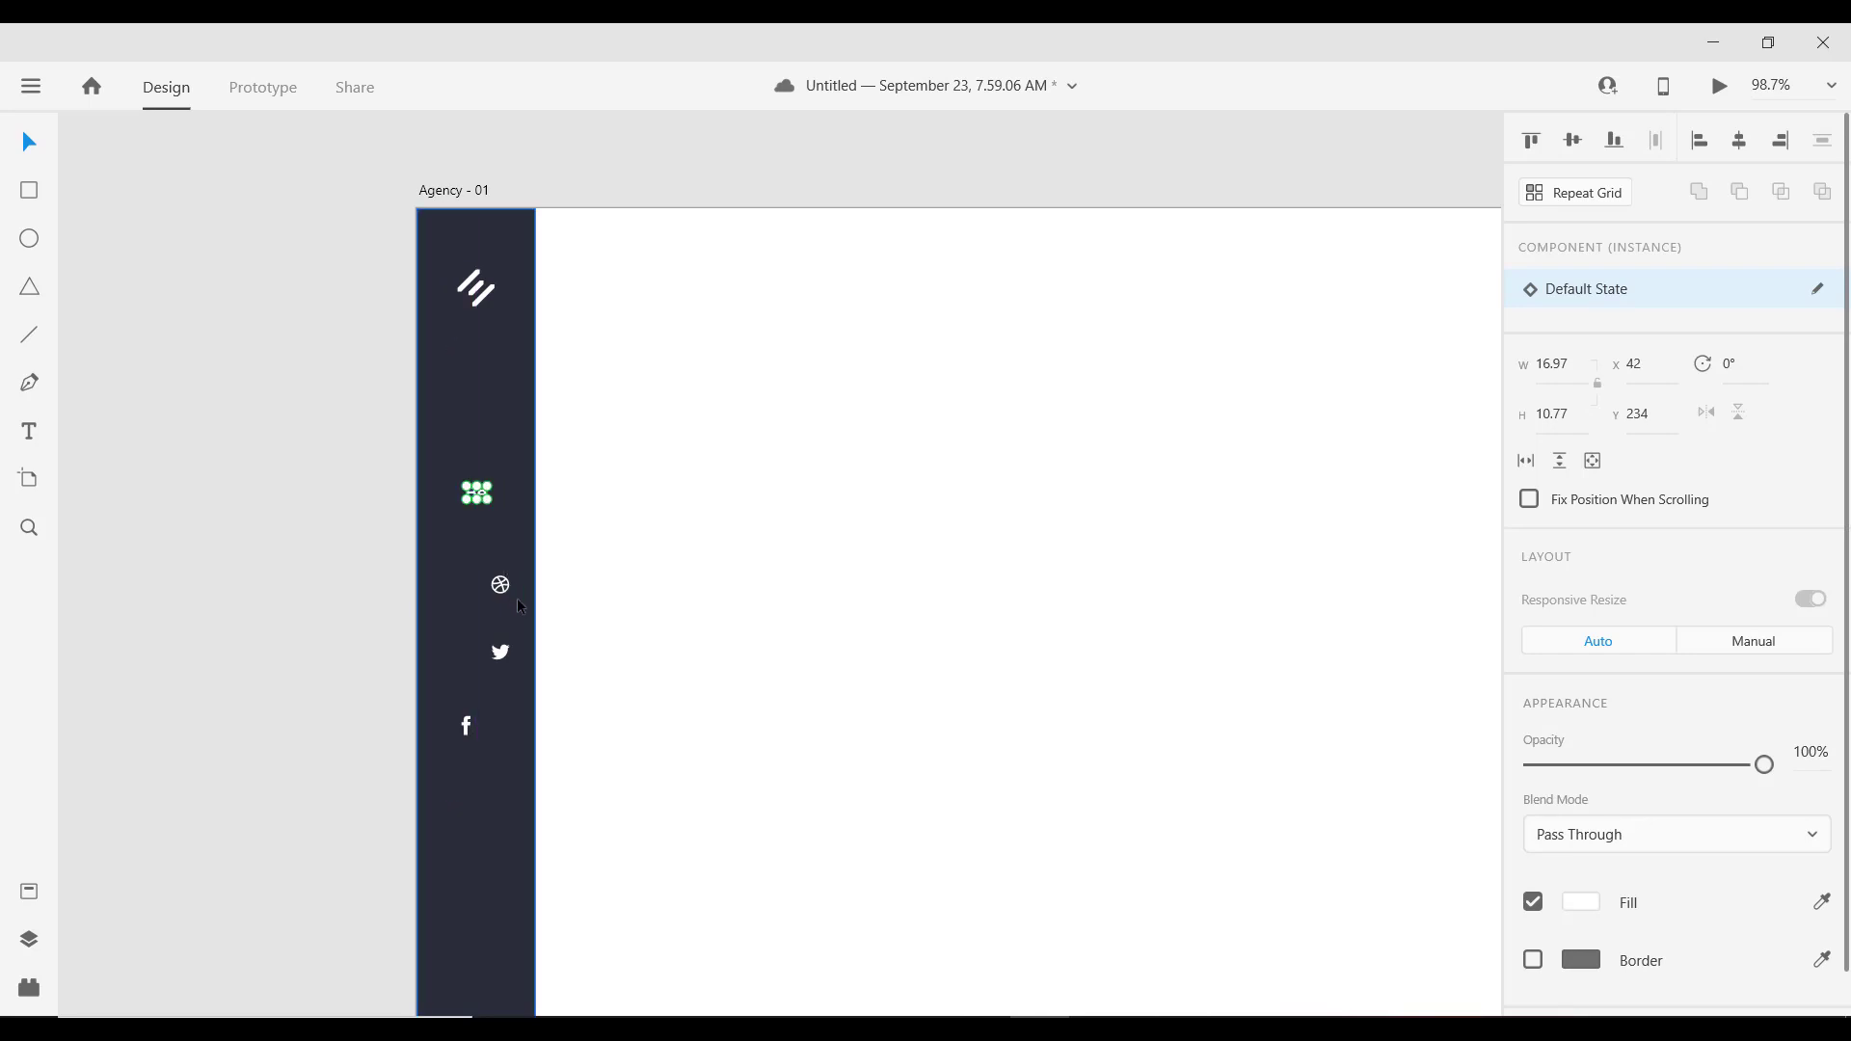
left_click(485, 586)
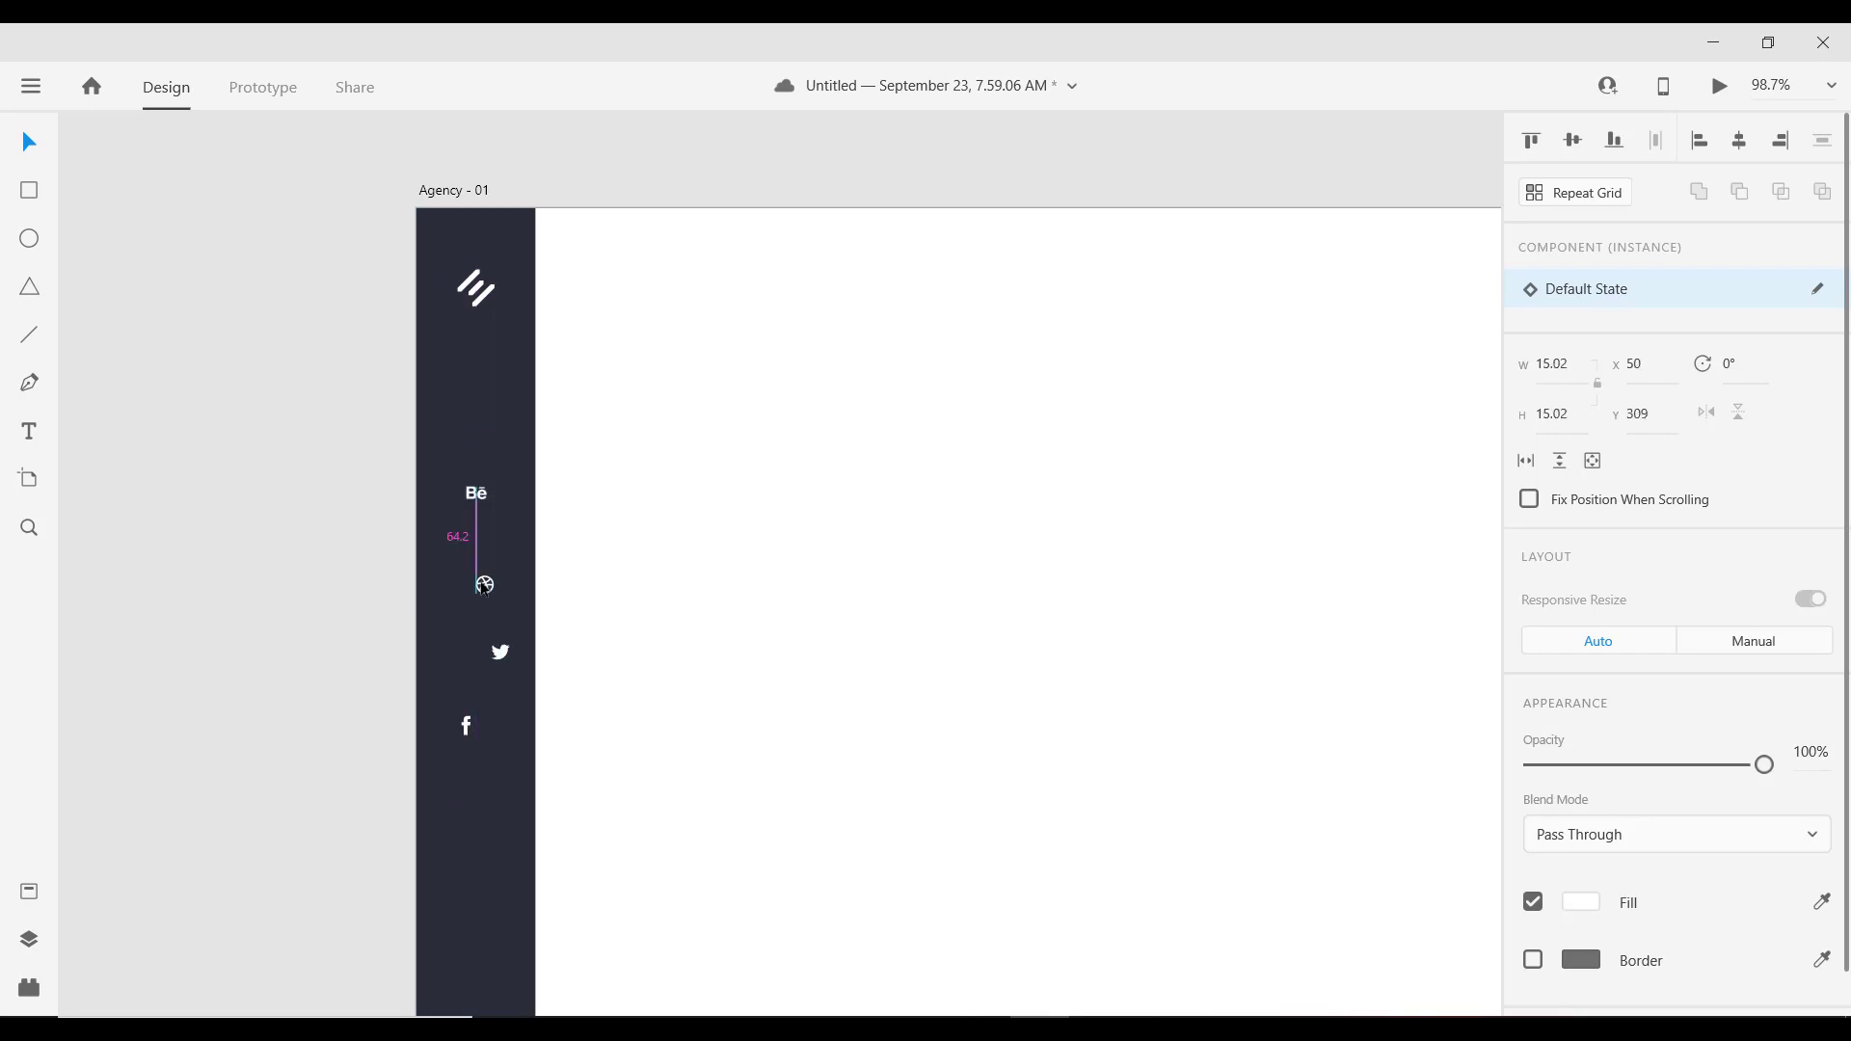
left_click_drag(484, 586, 478, 588)
key("shift+Up")
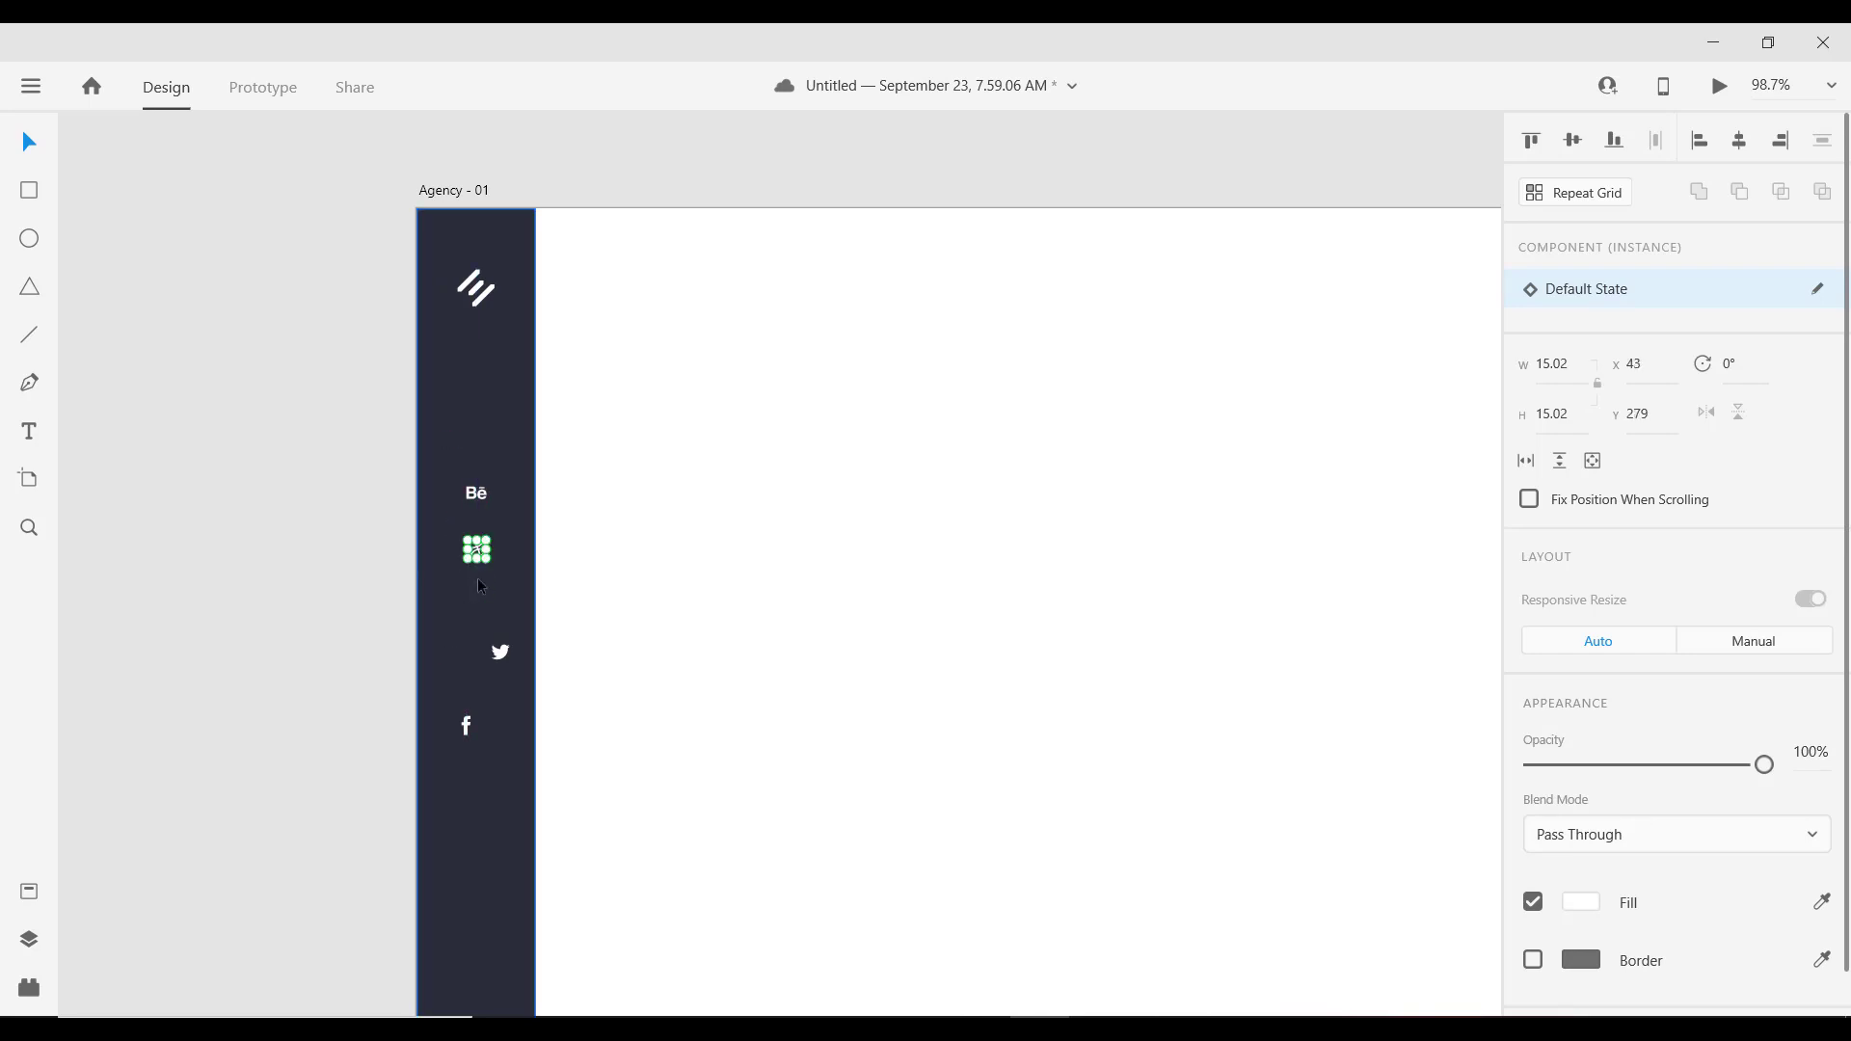
key("Up")
key("Up")
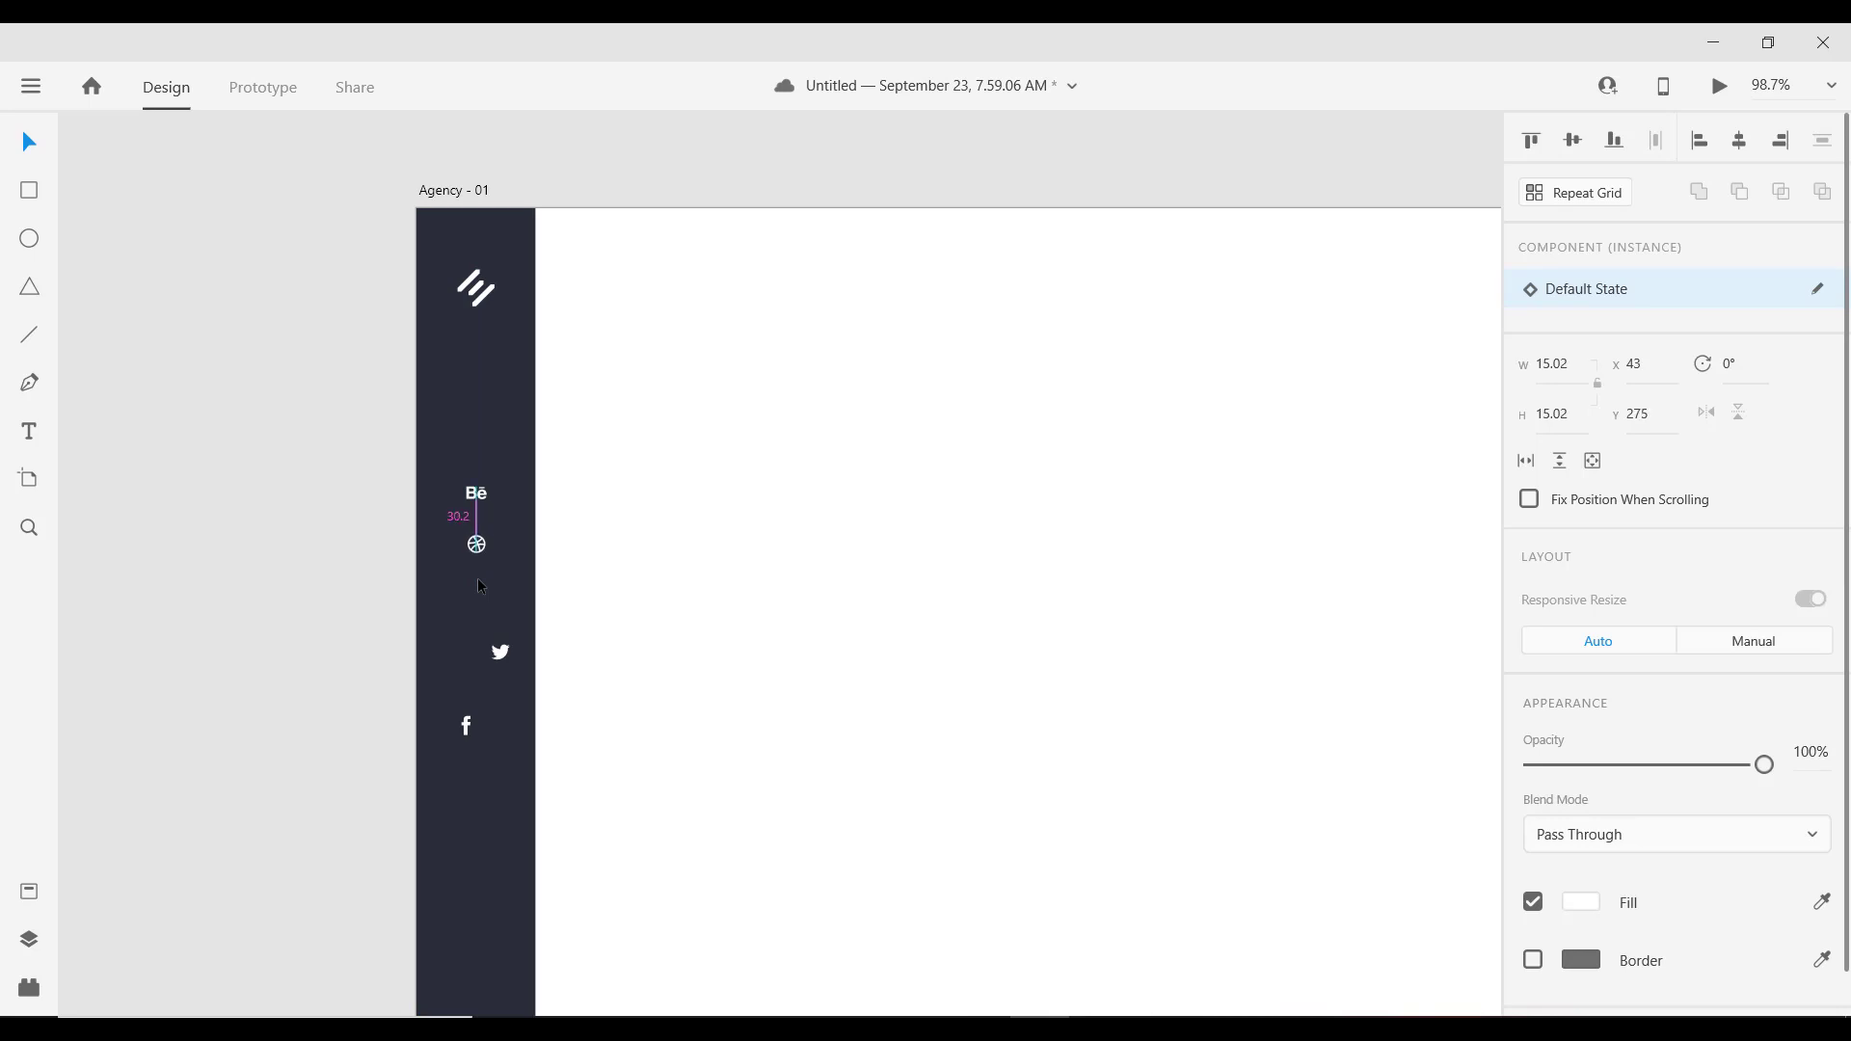
left_click_drag(497, 652, 476, 600)
left_click_drag(468, 725, 475, 652)
Step: Select all four social icons, tighten their spacing, and group them with Ctrl+G
left_click(475, 594, "shift")
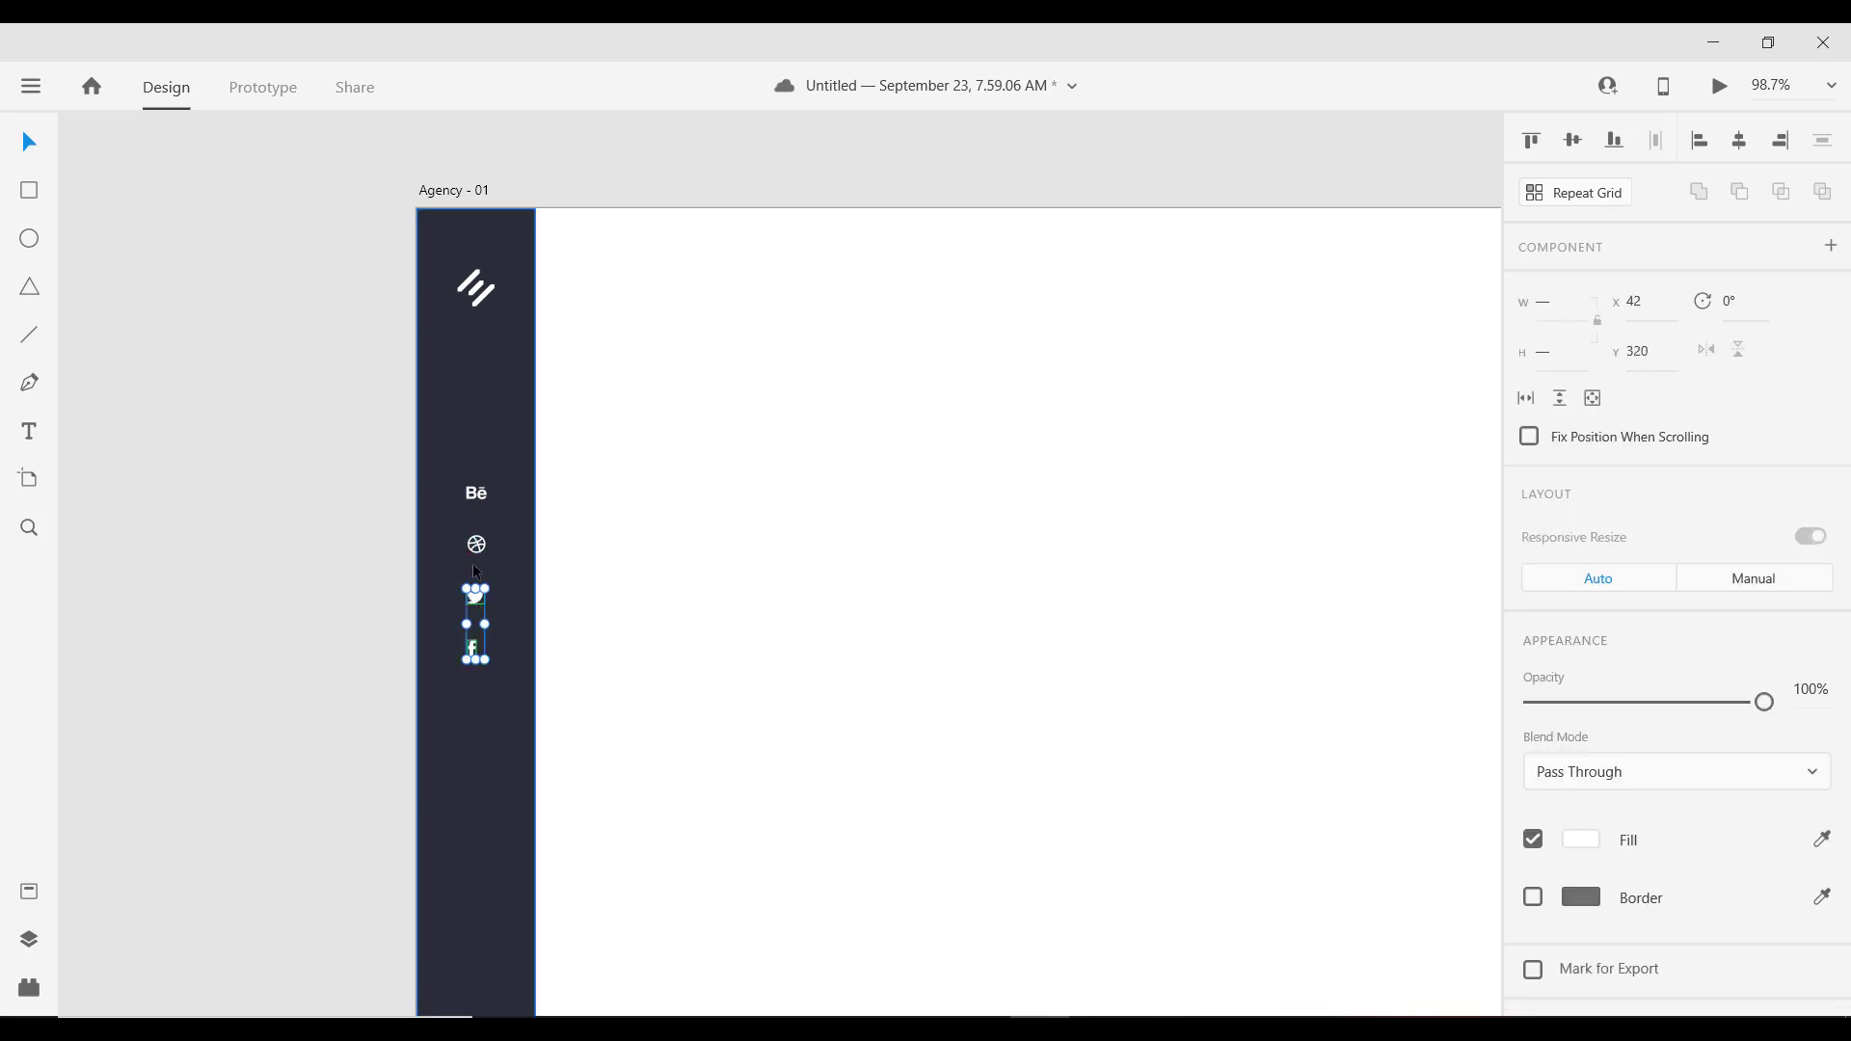
key("ctrl+a")
key("ctrl+z")
left_click(476, 546, "shift")
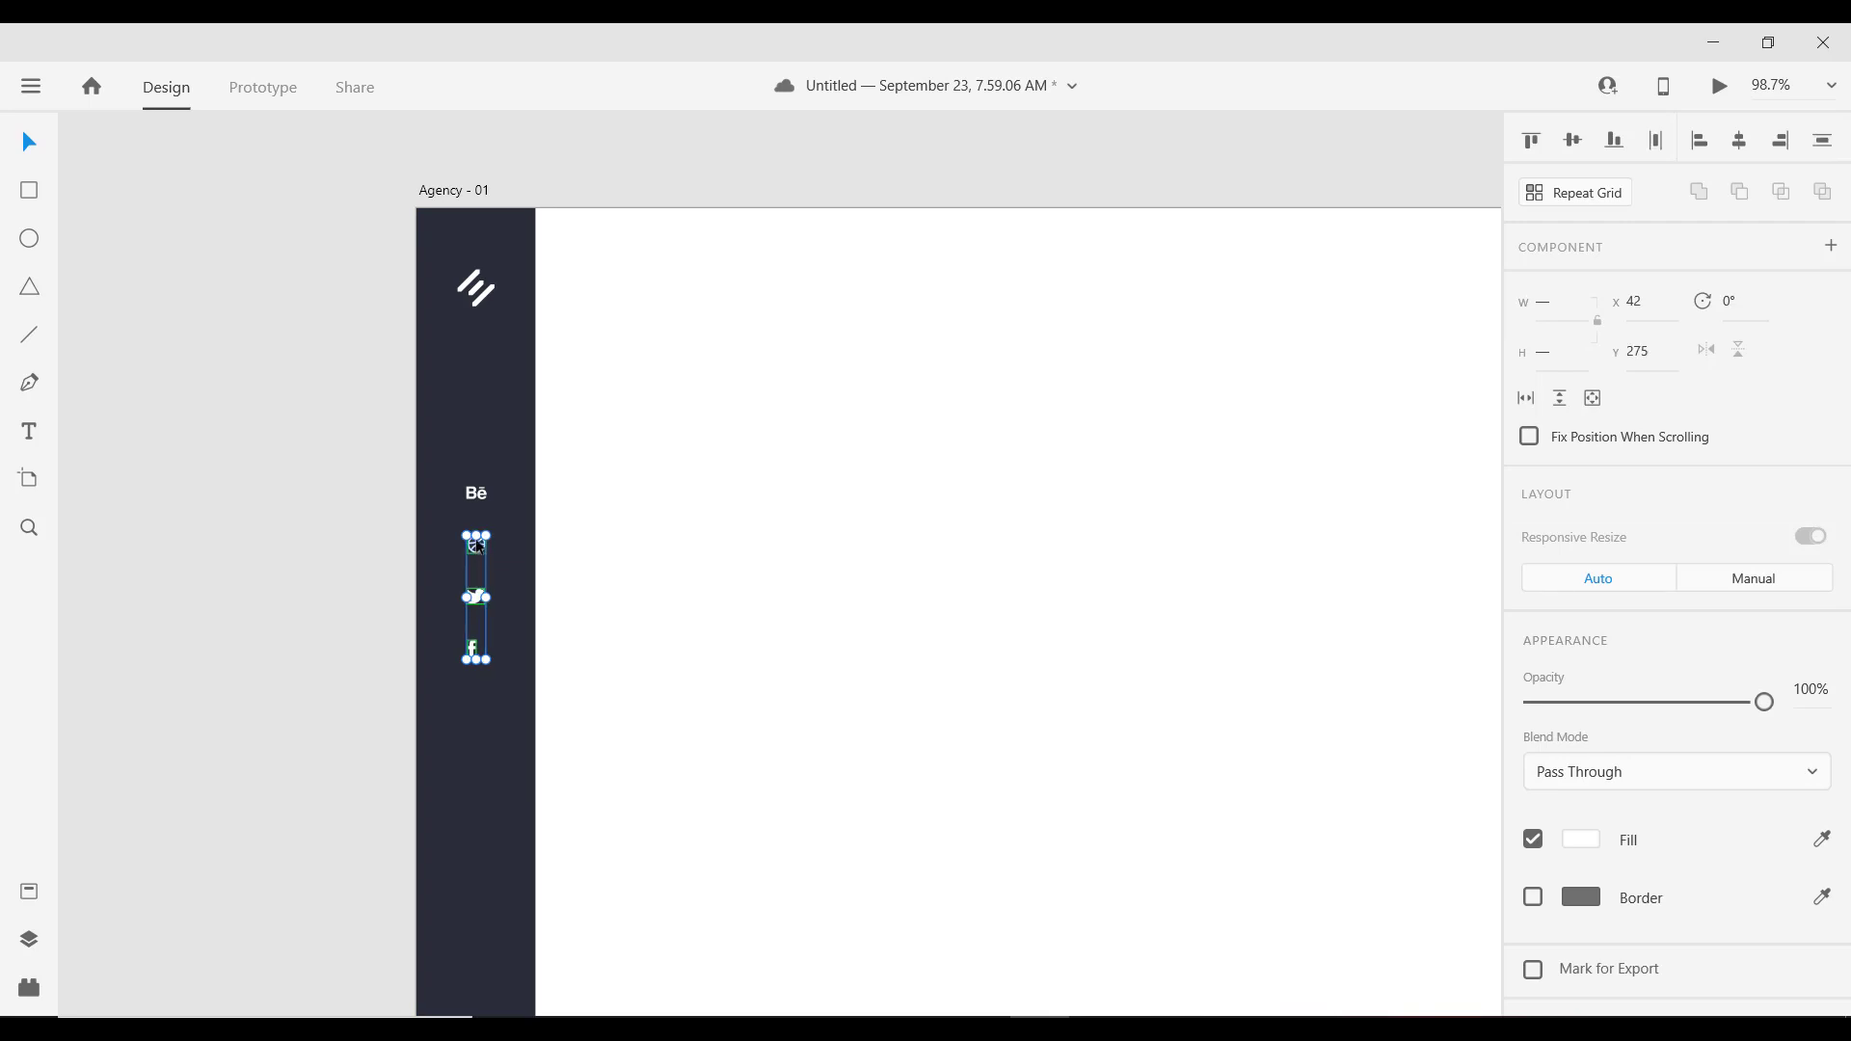
left_click_drag(477, 546, 477, 544)
left_click(477, 493, "shift")
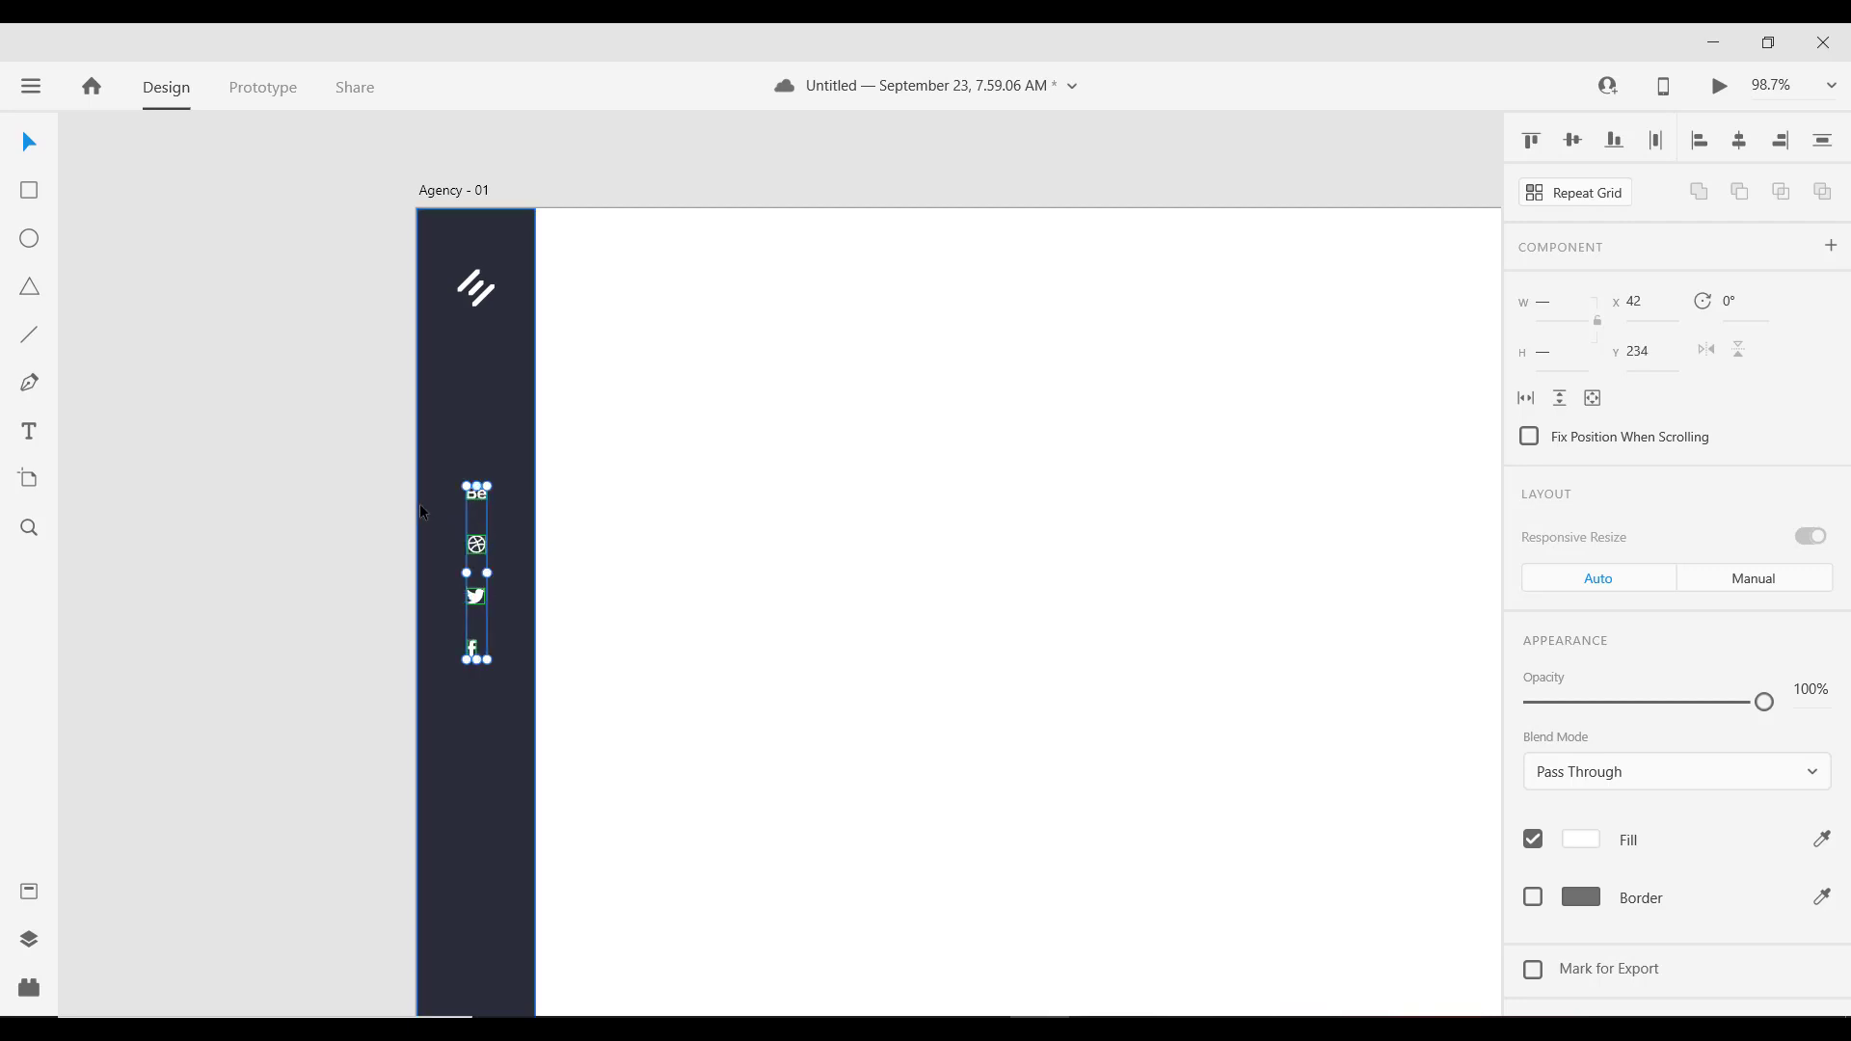
key("ctrl+g")
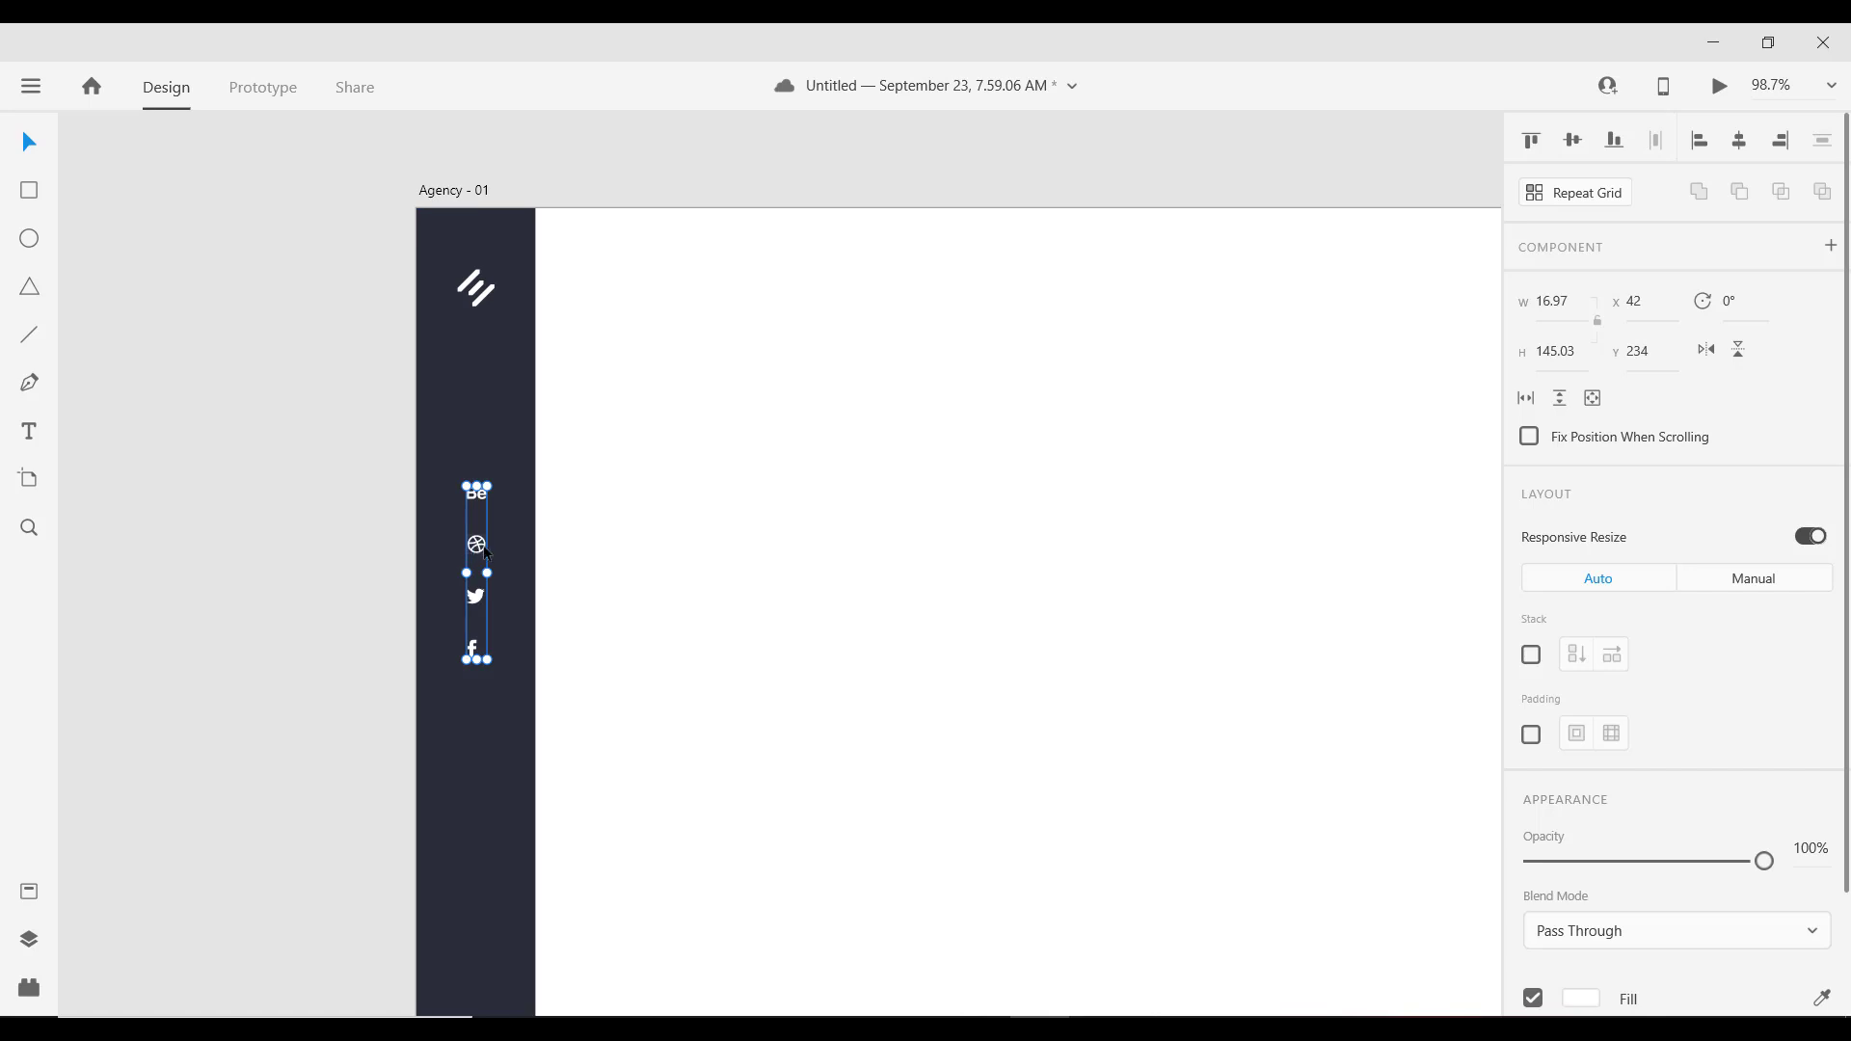
Step: Move the 16.97 × 145.03 icon group down to Y 310, mid-sidebar
scroll(478, 547, "down", 2)
left_click_drag(479, 549, 479, 617)
scroll(355, 558, "down", 2)
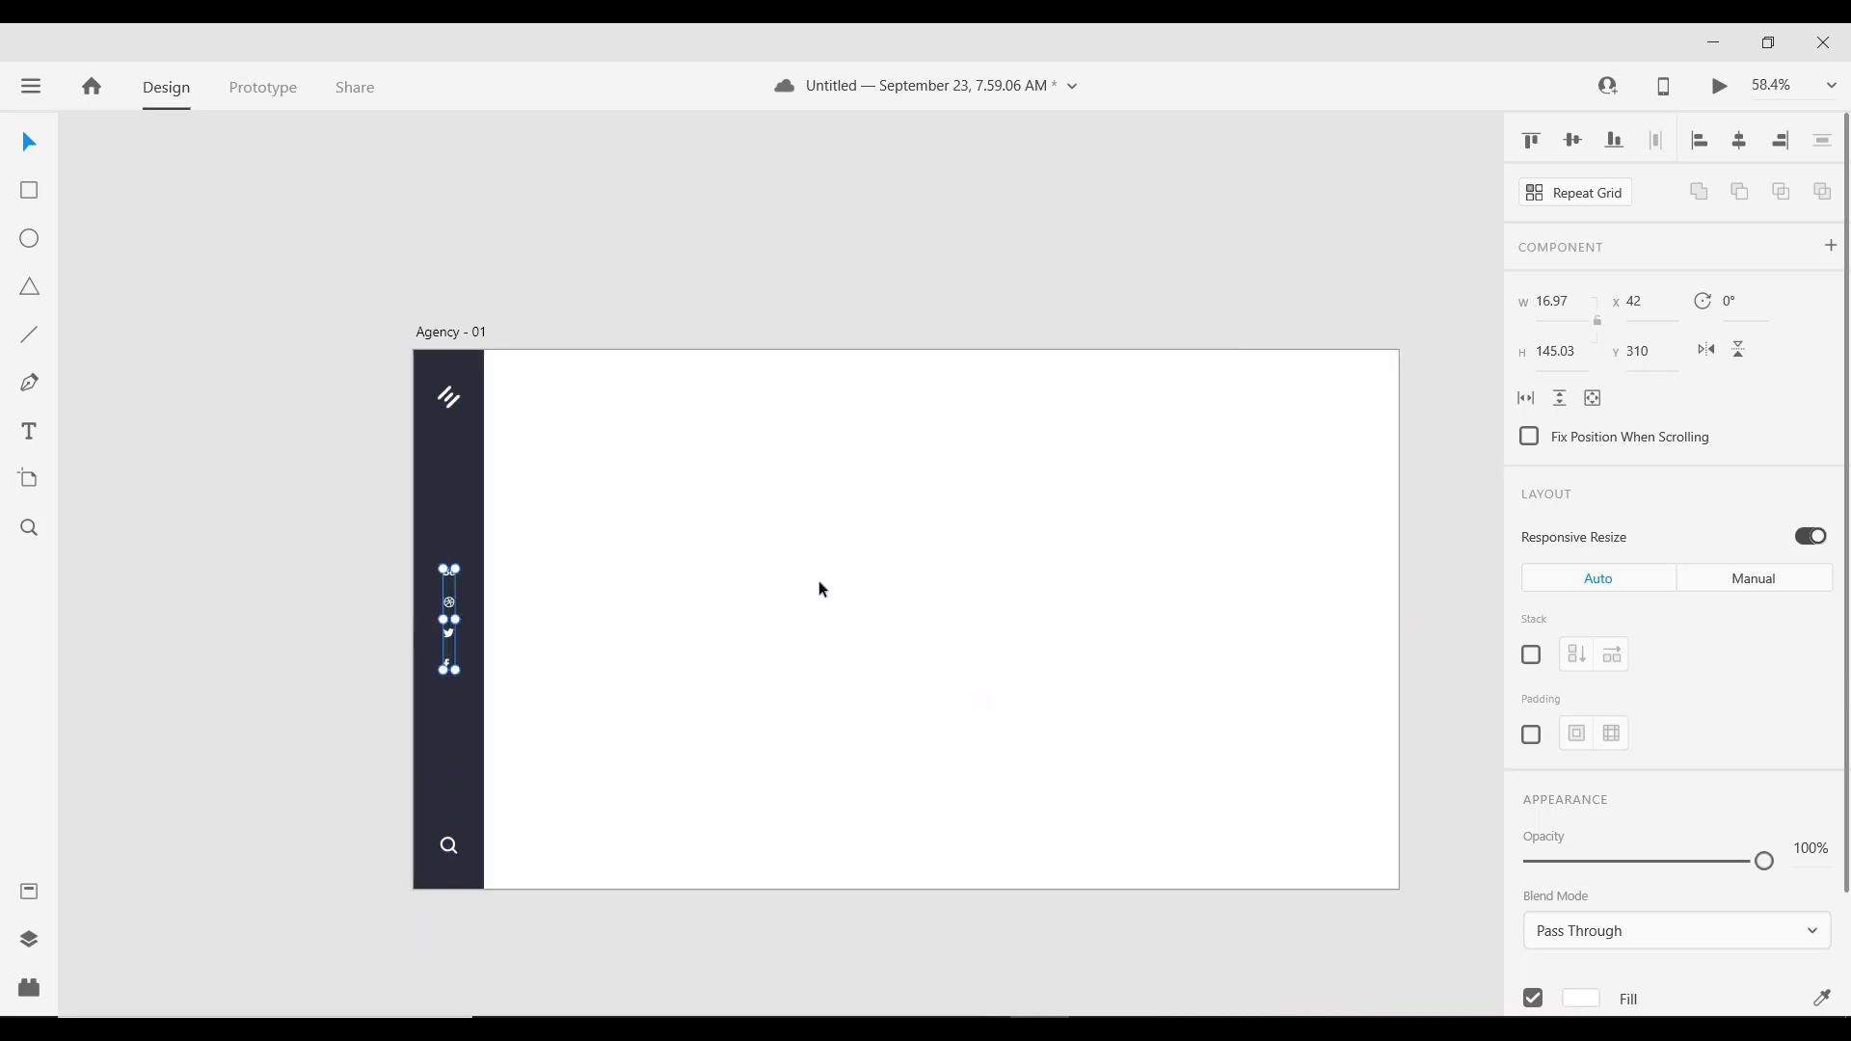
left_click_drag(822, 589, 674, 504)
scroll(559, 466, "up", 2)
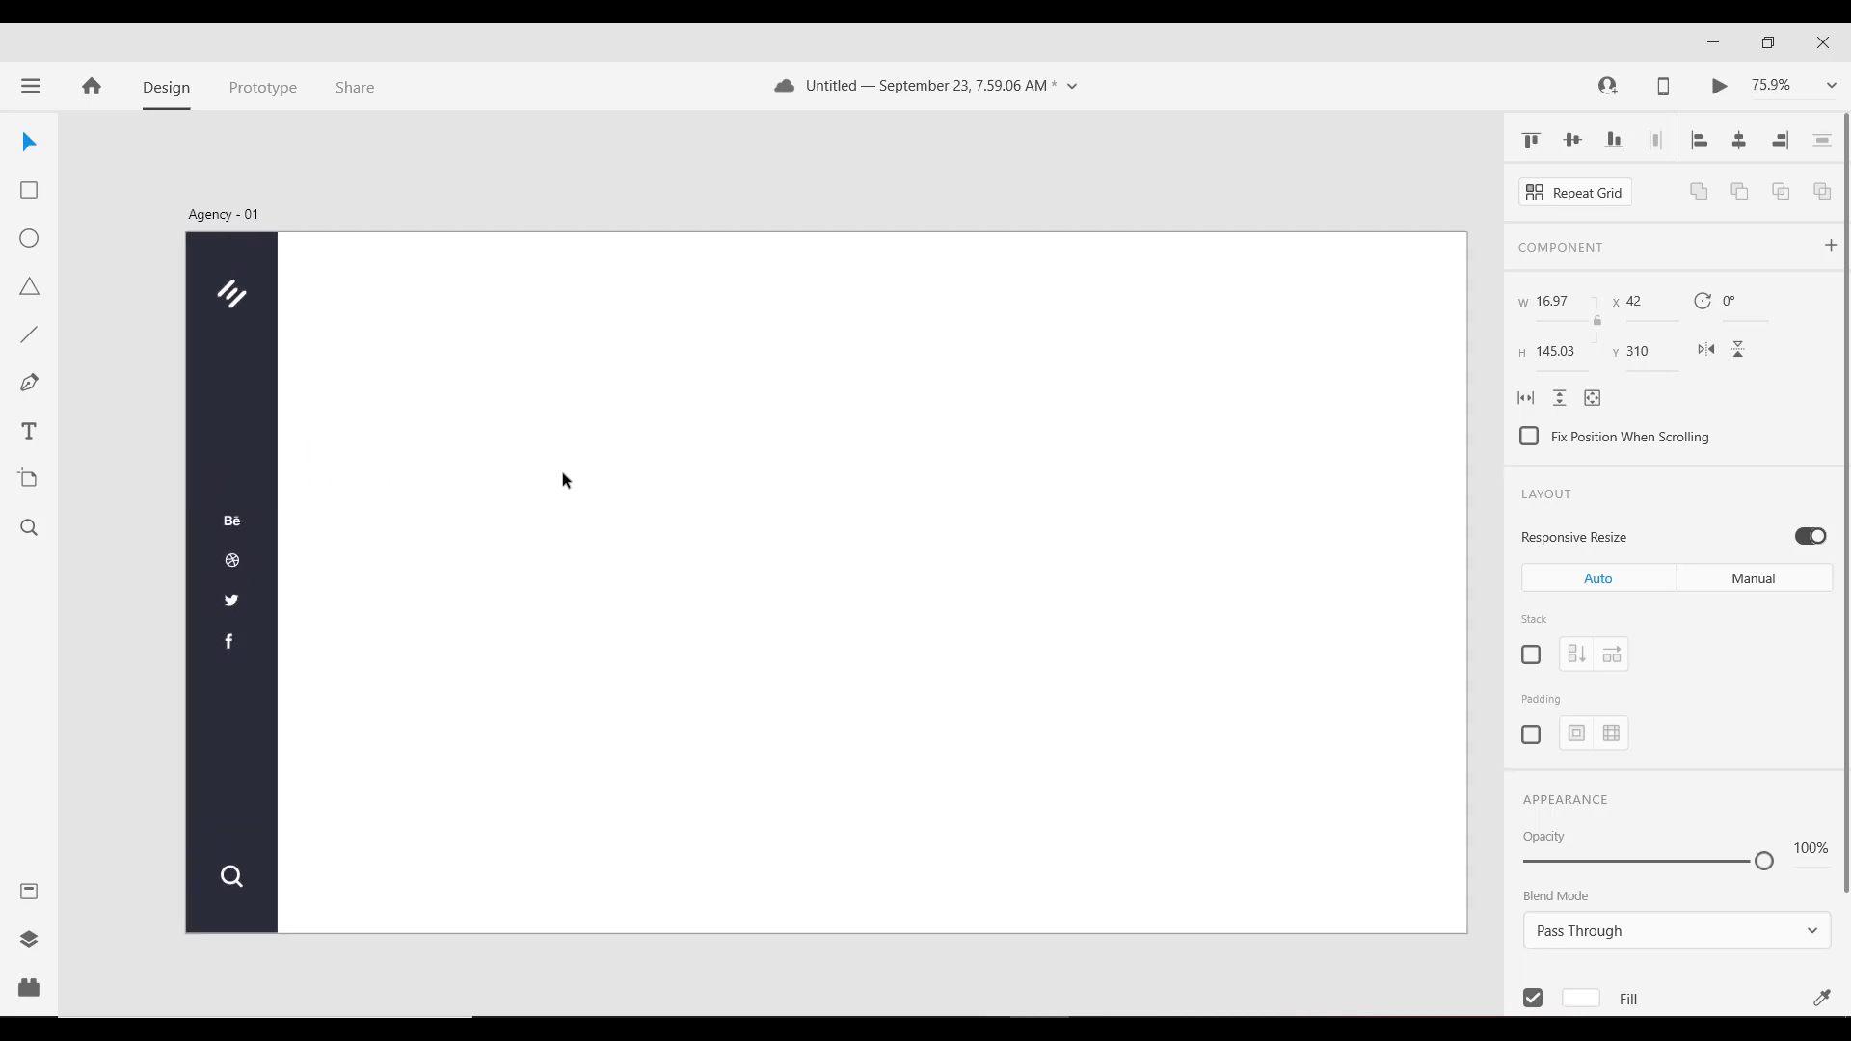
scroll(566, 479, "down", 2)
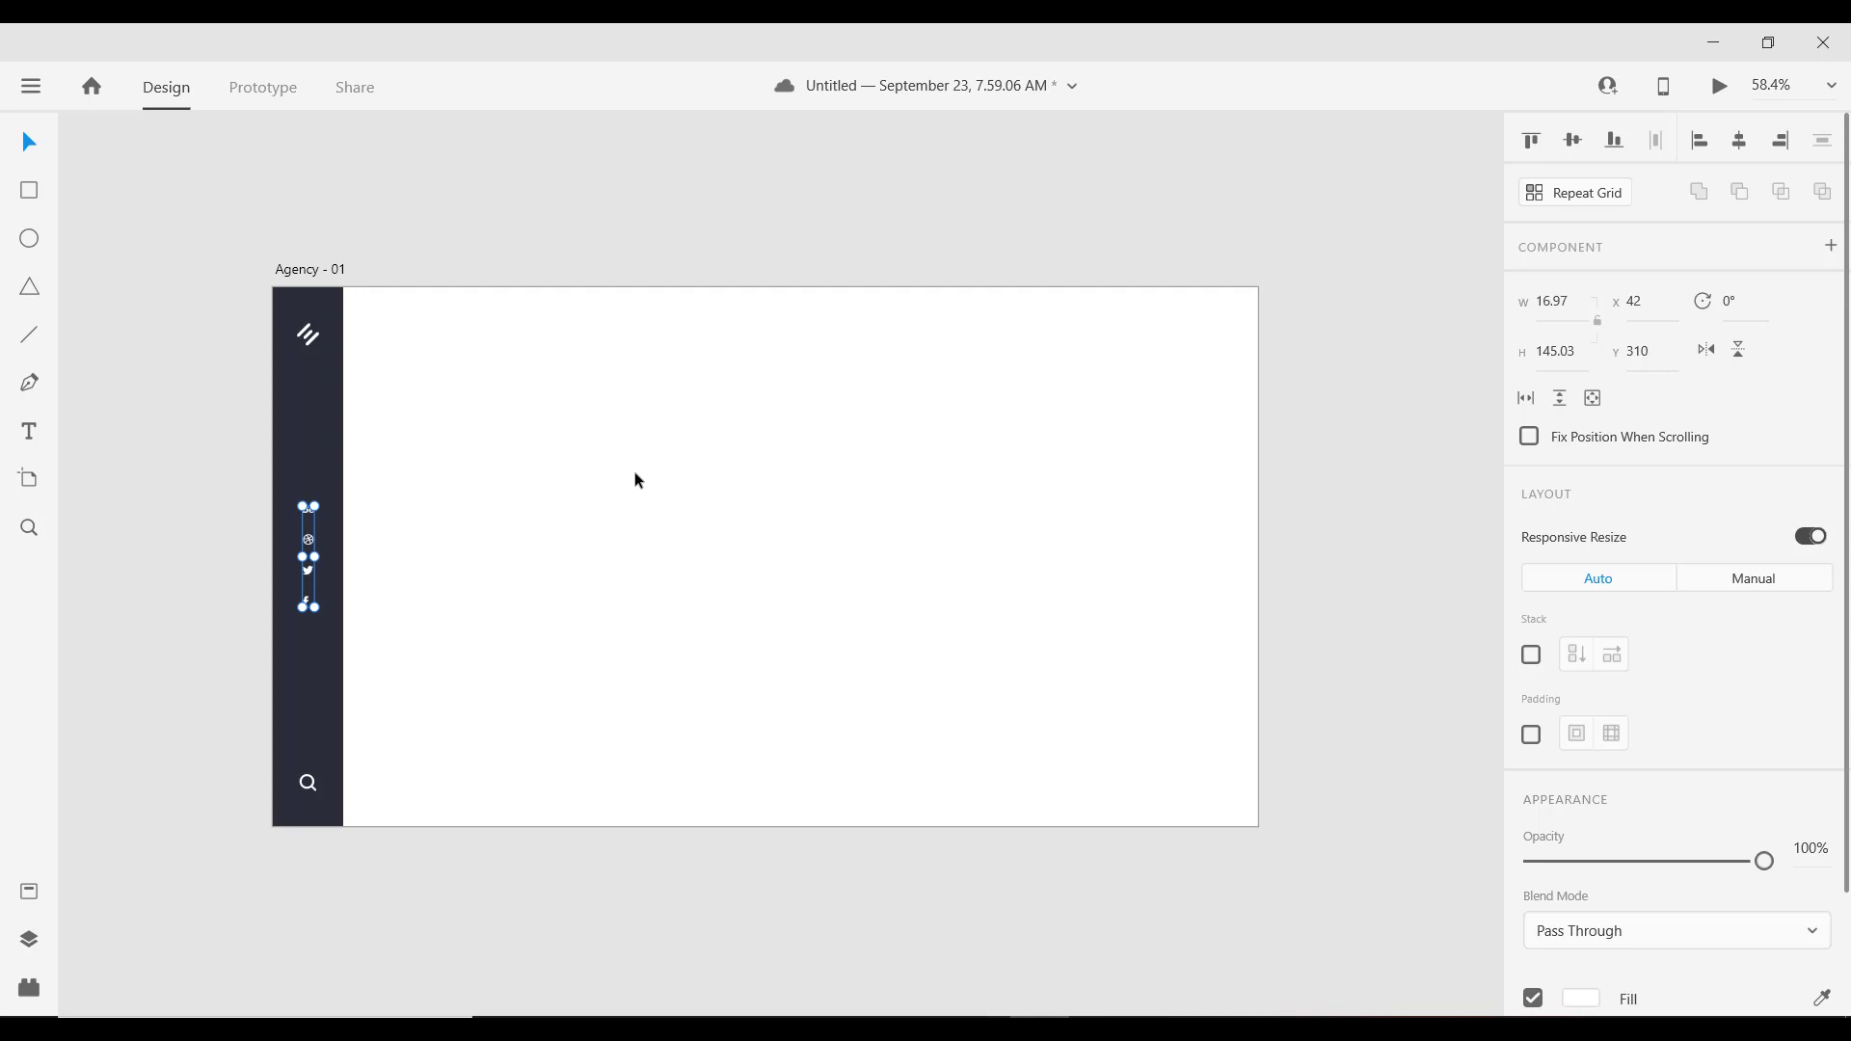
scroll(565, 523, "down", 2)
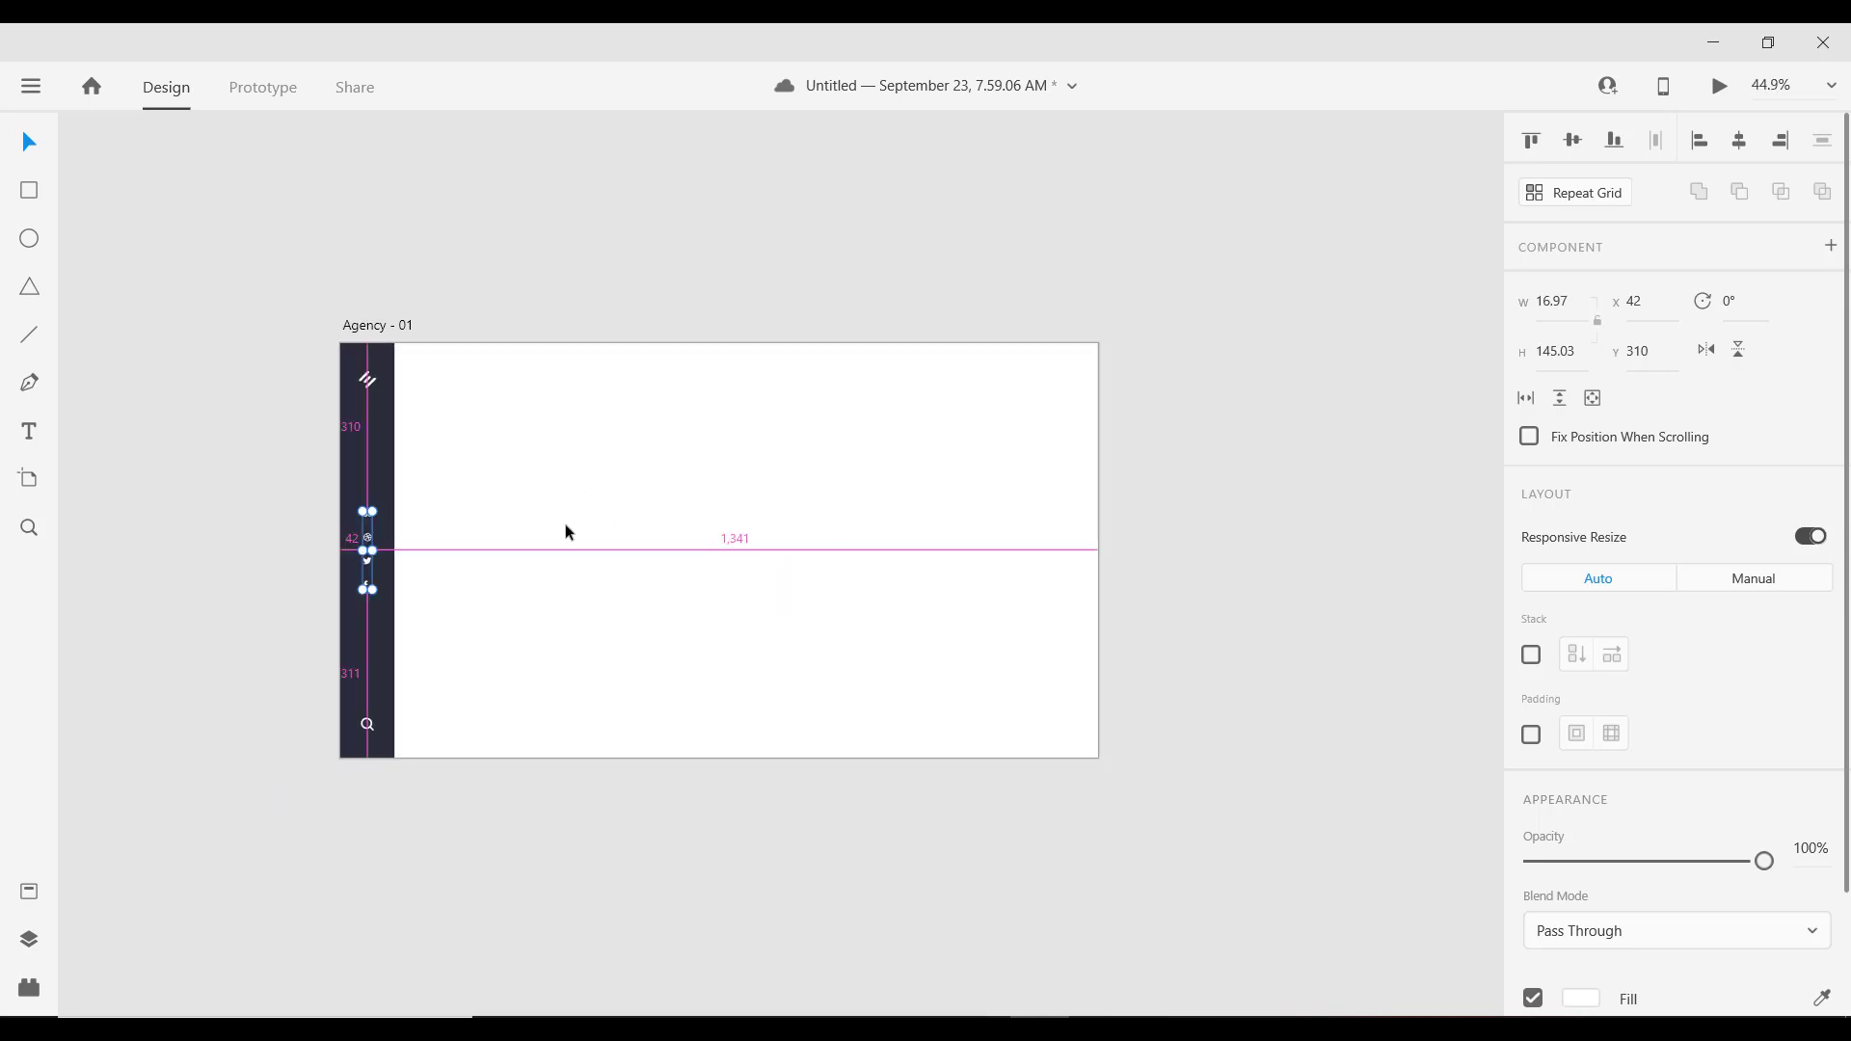
scroll(564, 523, "up", 2)
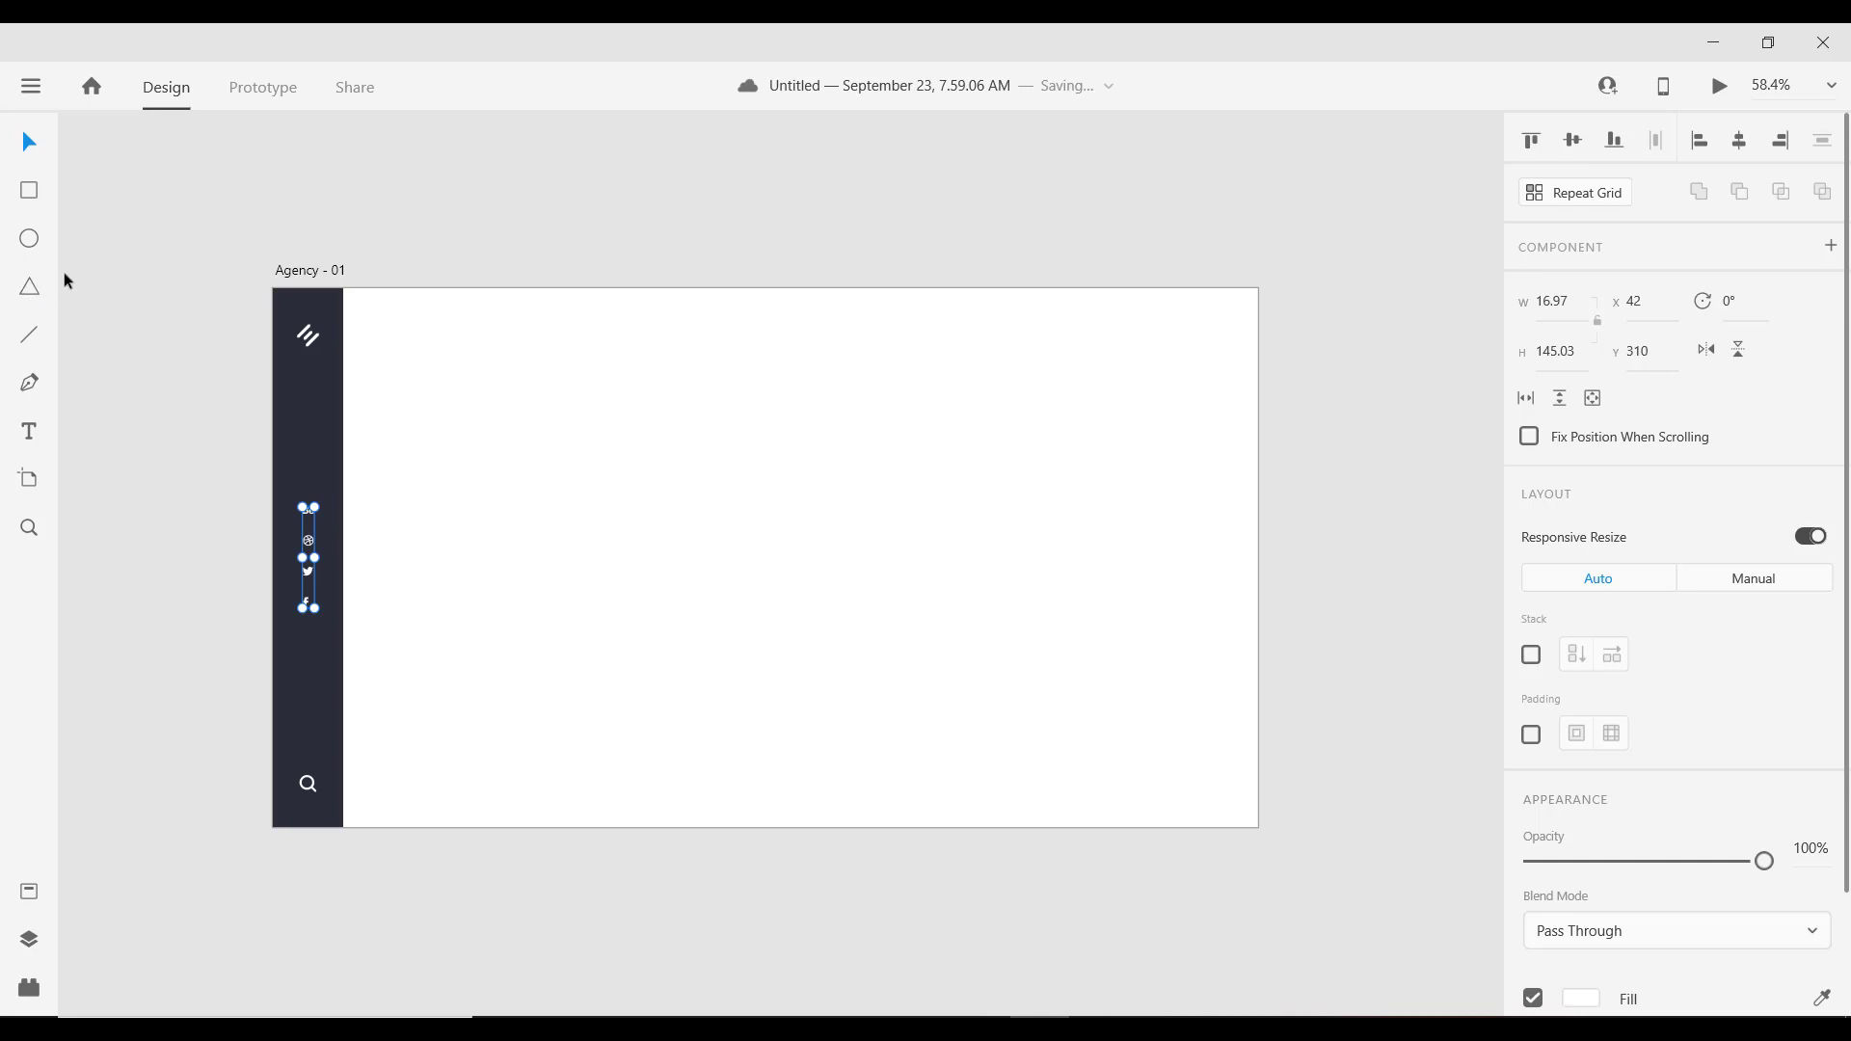
left_click(29, 433)
Step: Type the heading XPERIENCE in the hero area and colour it dark grey
left_click(486, 543)
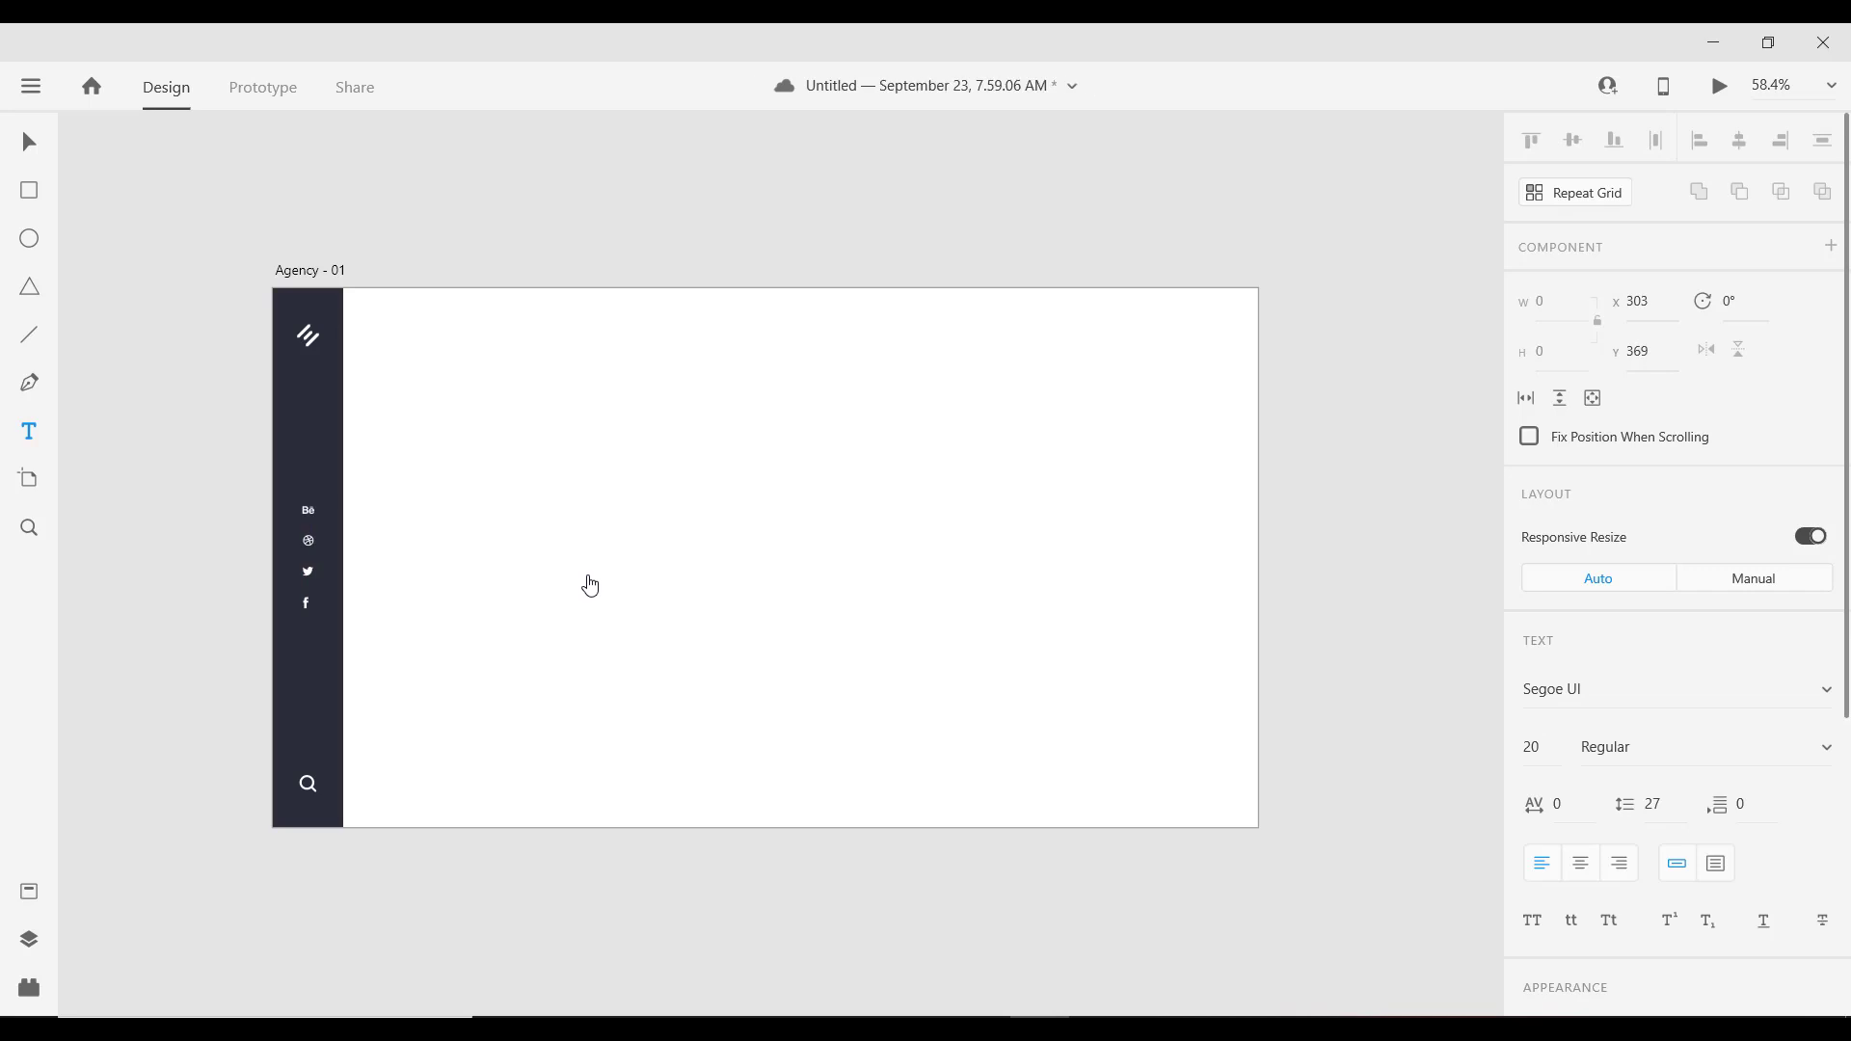
key("Caps_Lock")
type("XPERI")
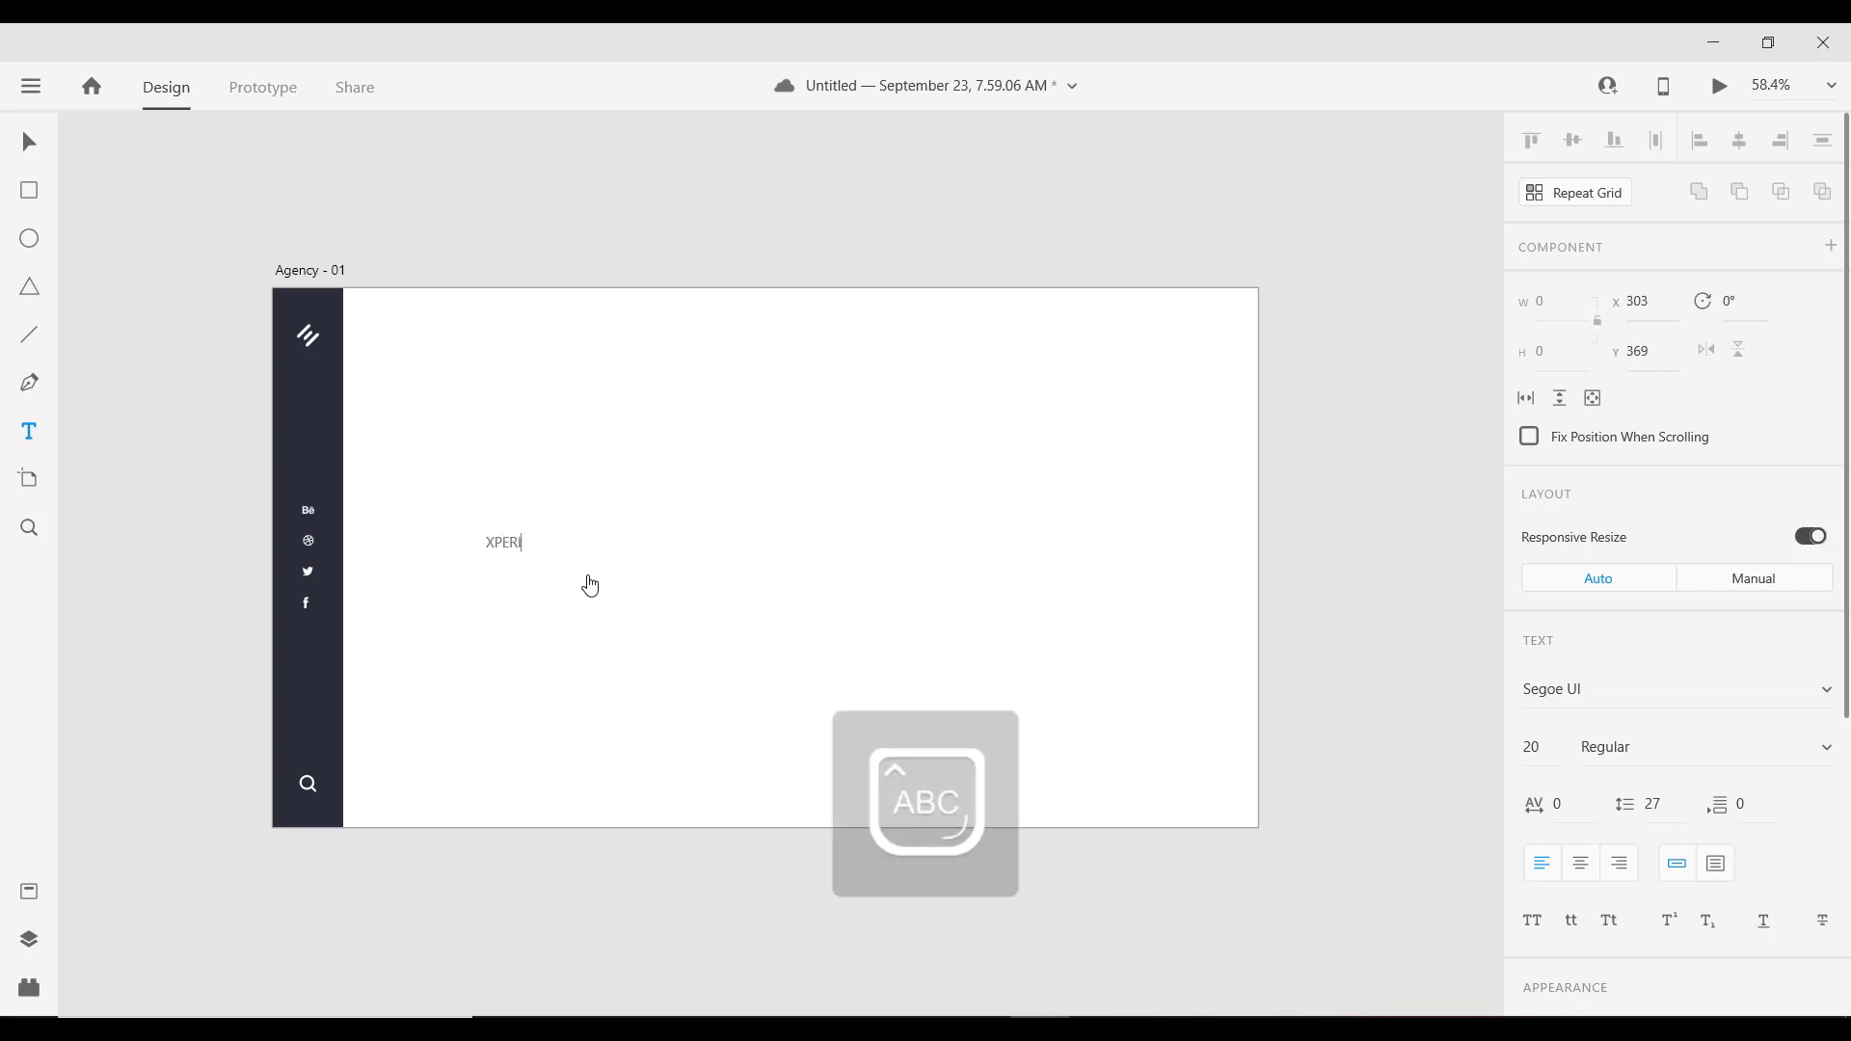
type("EN")
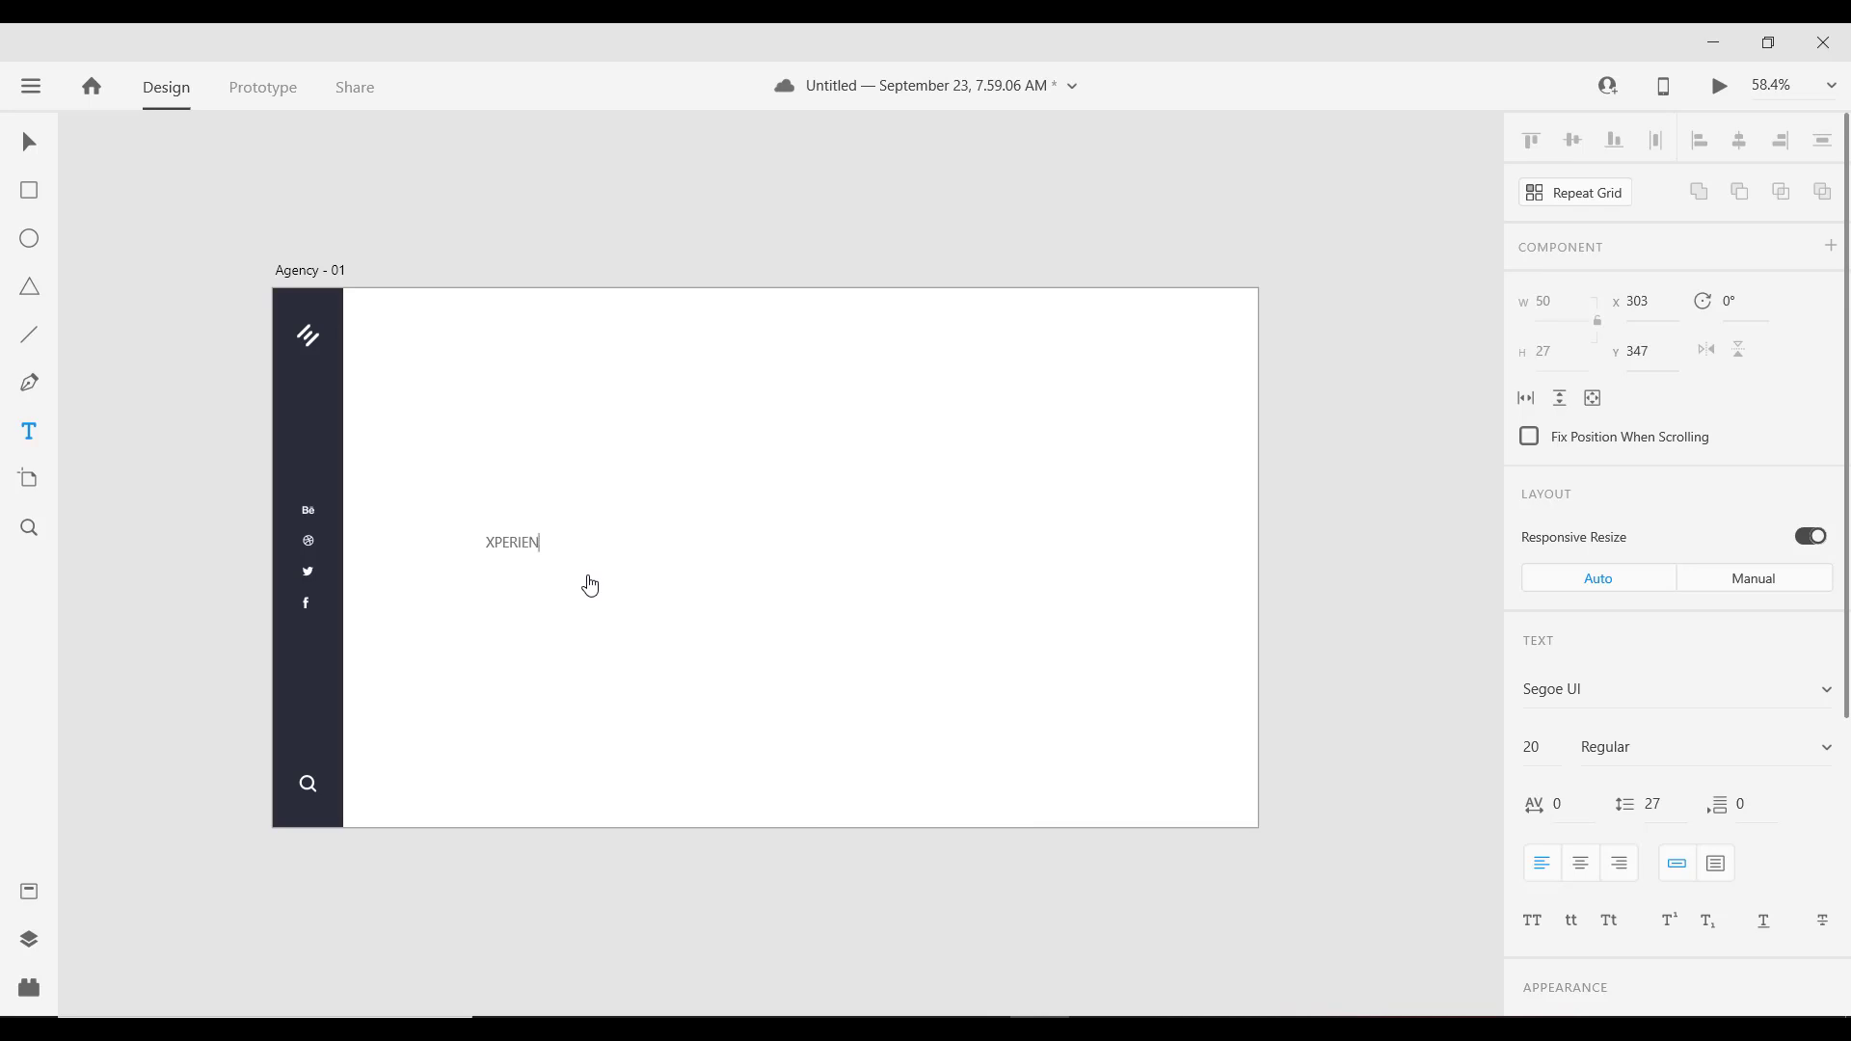
type("CE")
key("Escape")
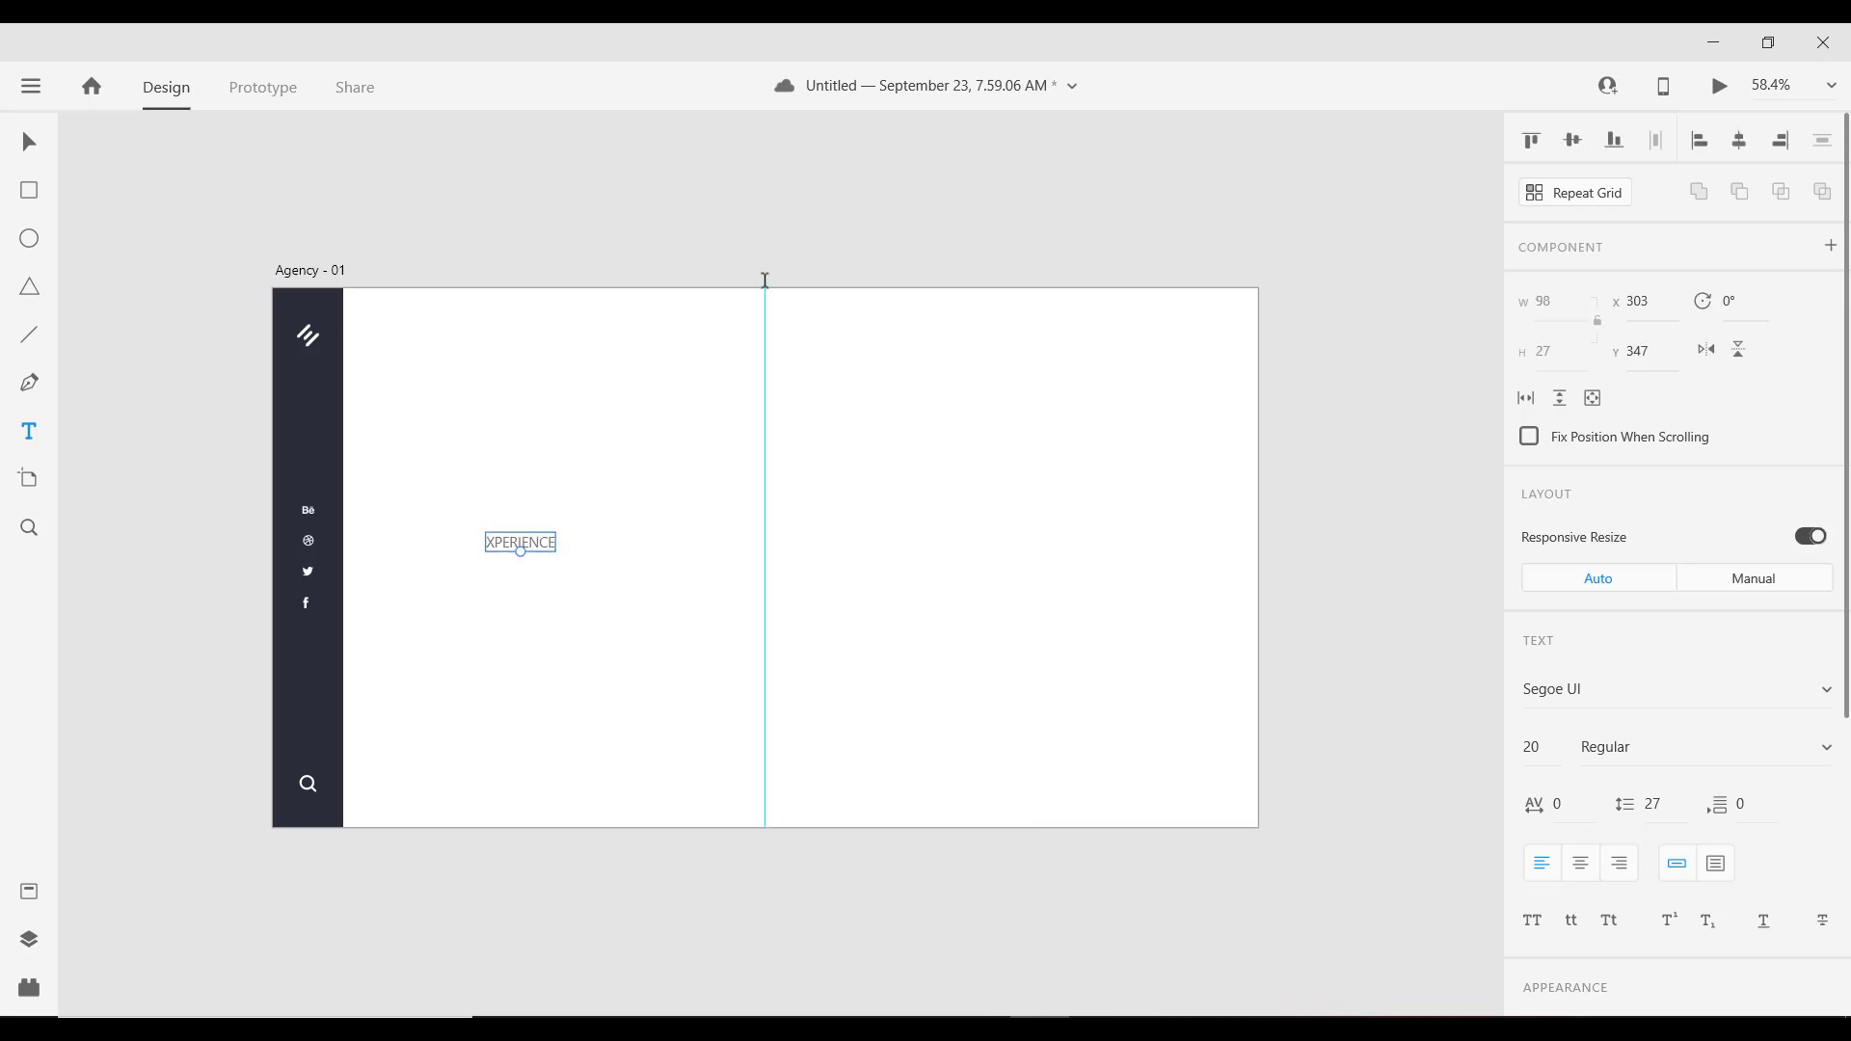
scroll(1572, 859, "down", 5)
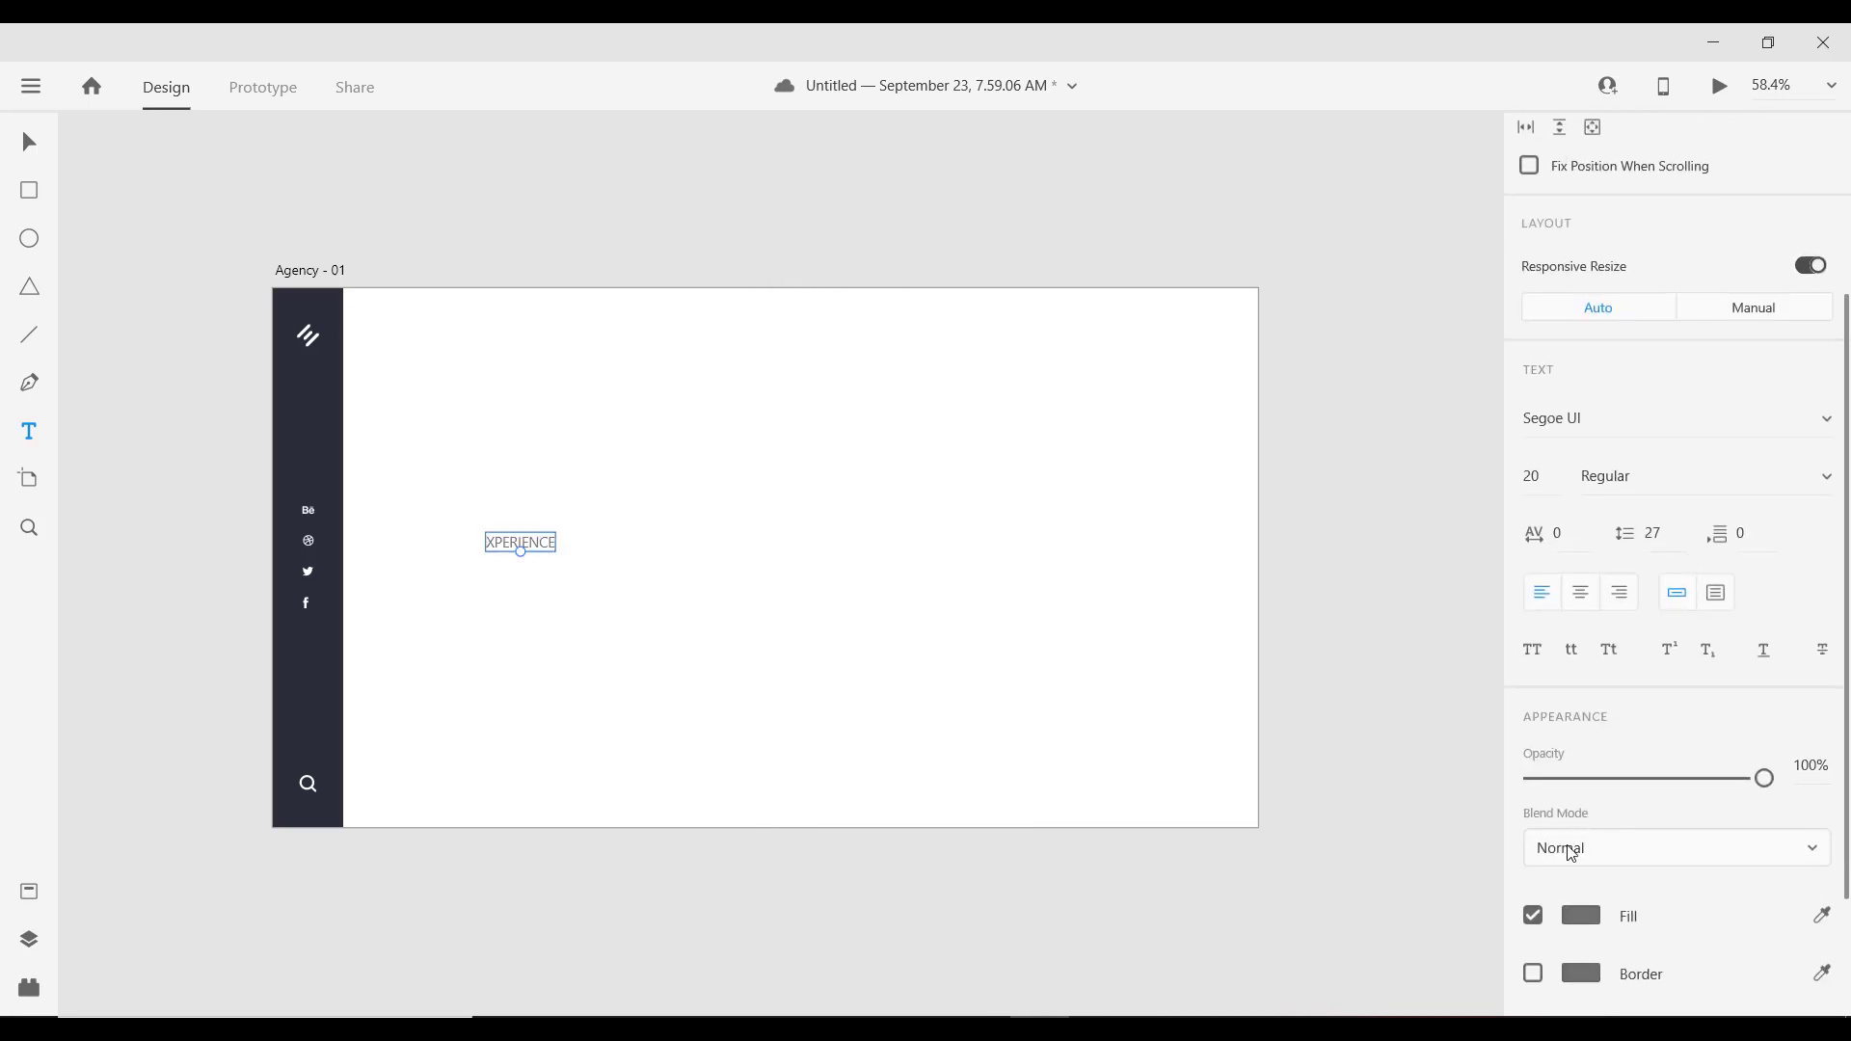
left_click(1580, 914)
left_click(1318, 969)
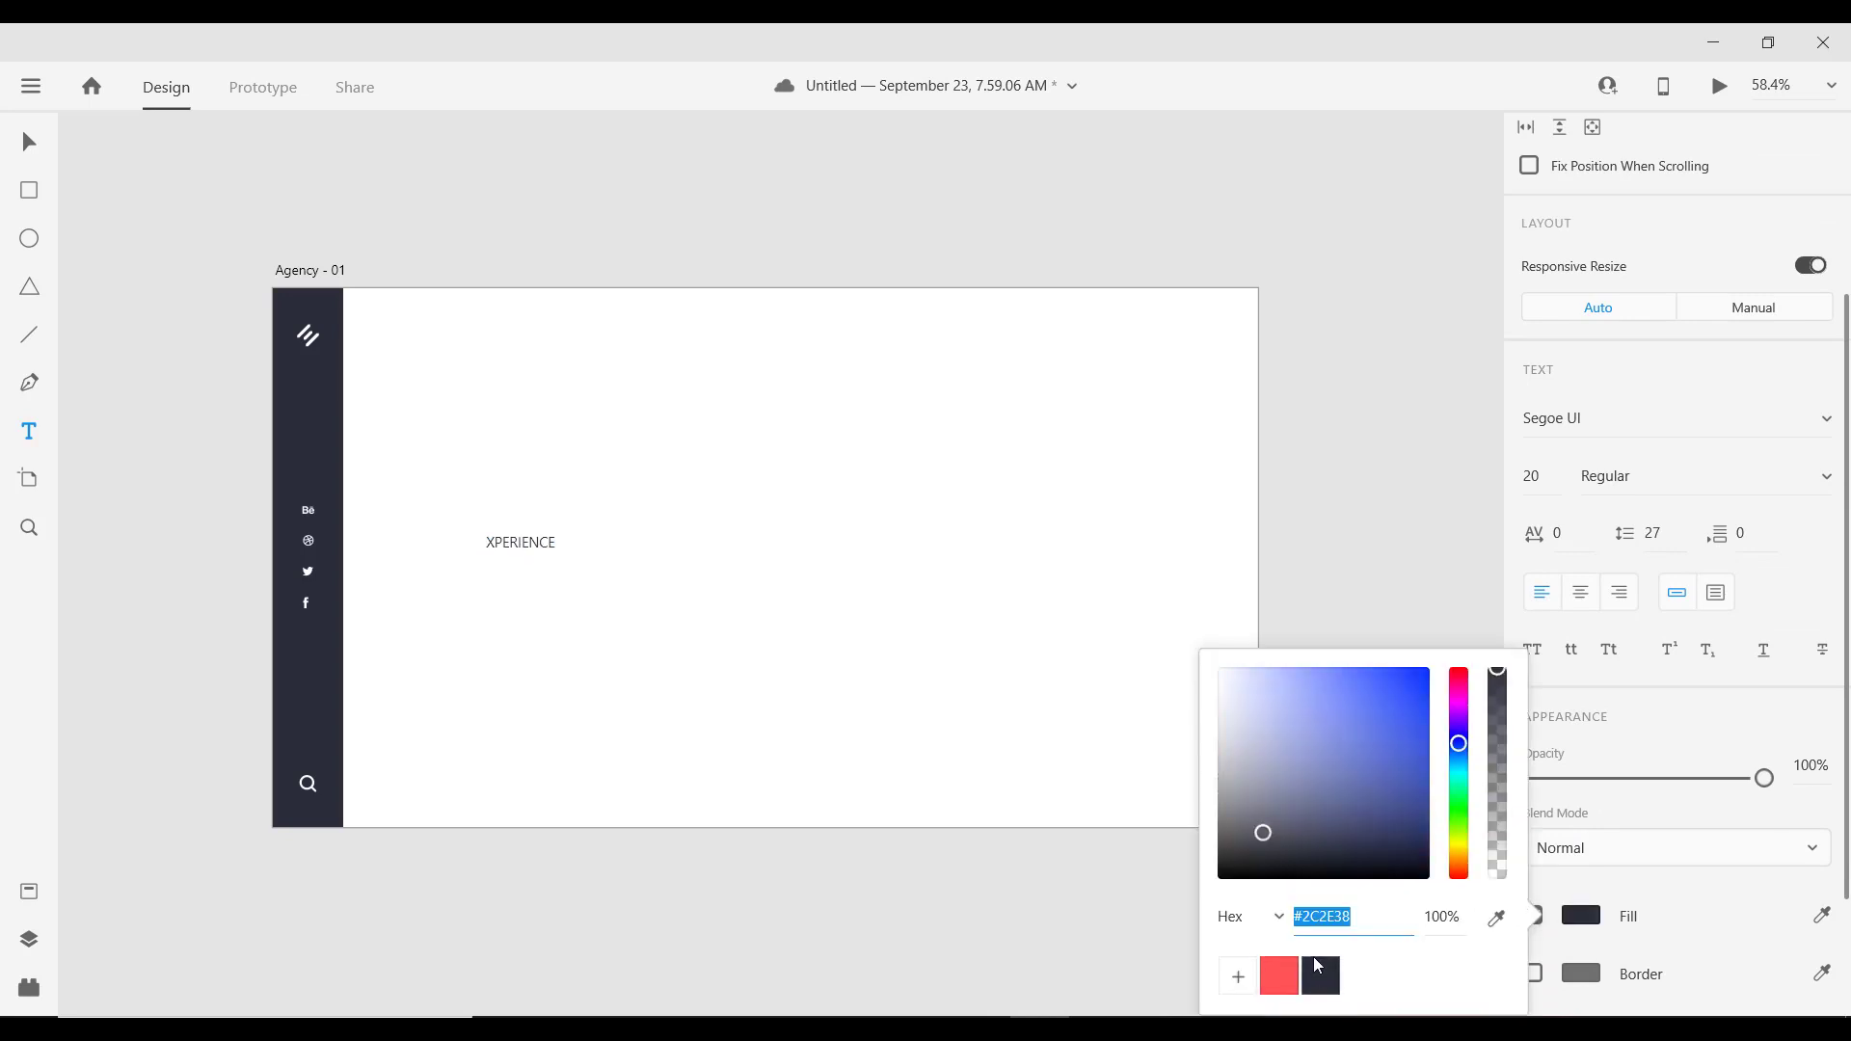
Step: Set XPERIENCE to Proxima Nova Bold at font size 345
left_click(1672, 414)
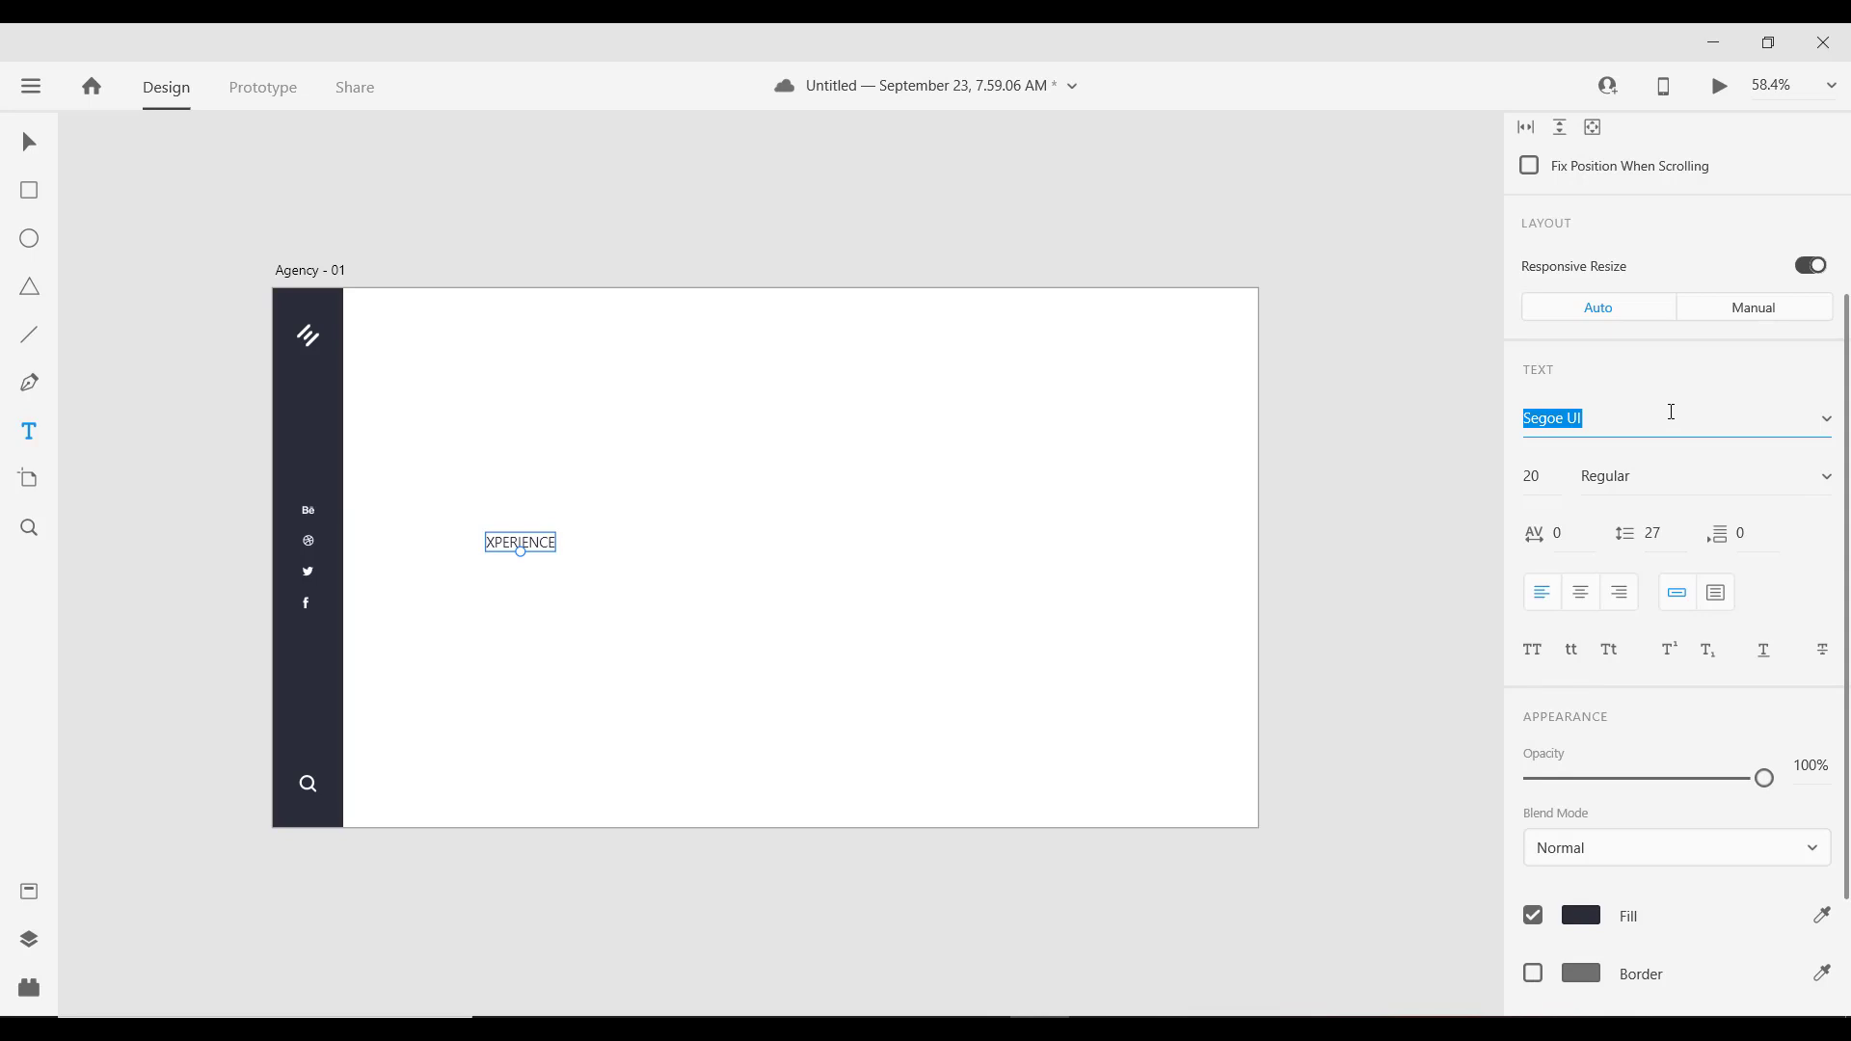
type("Proxima Nova")
key("Return")
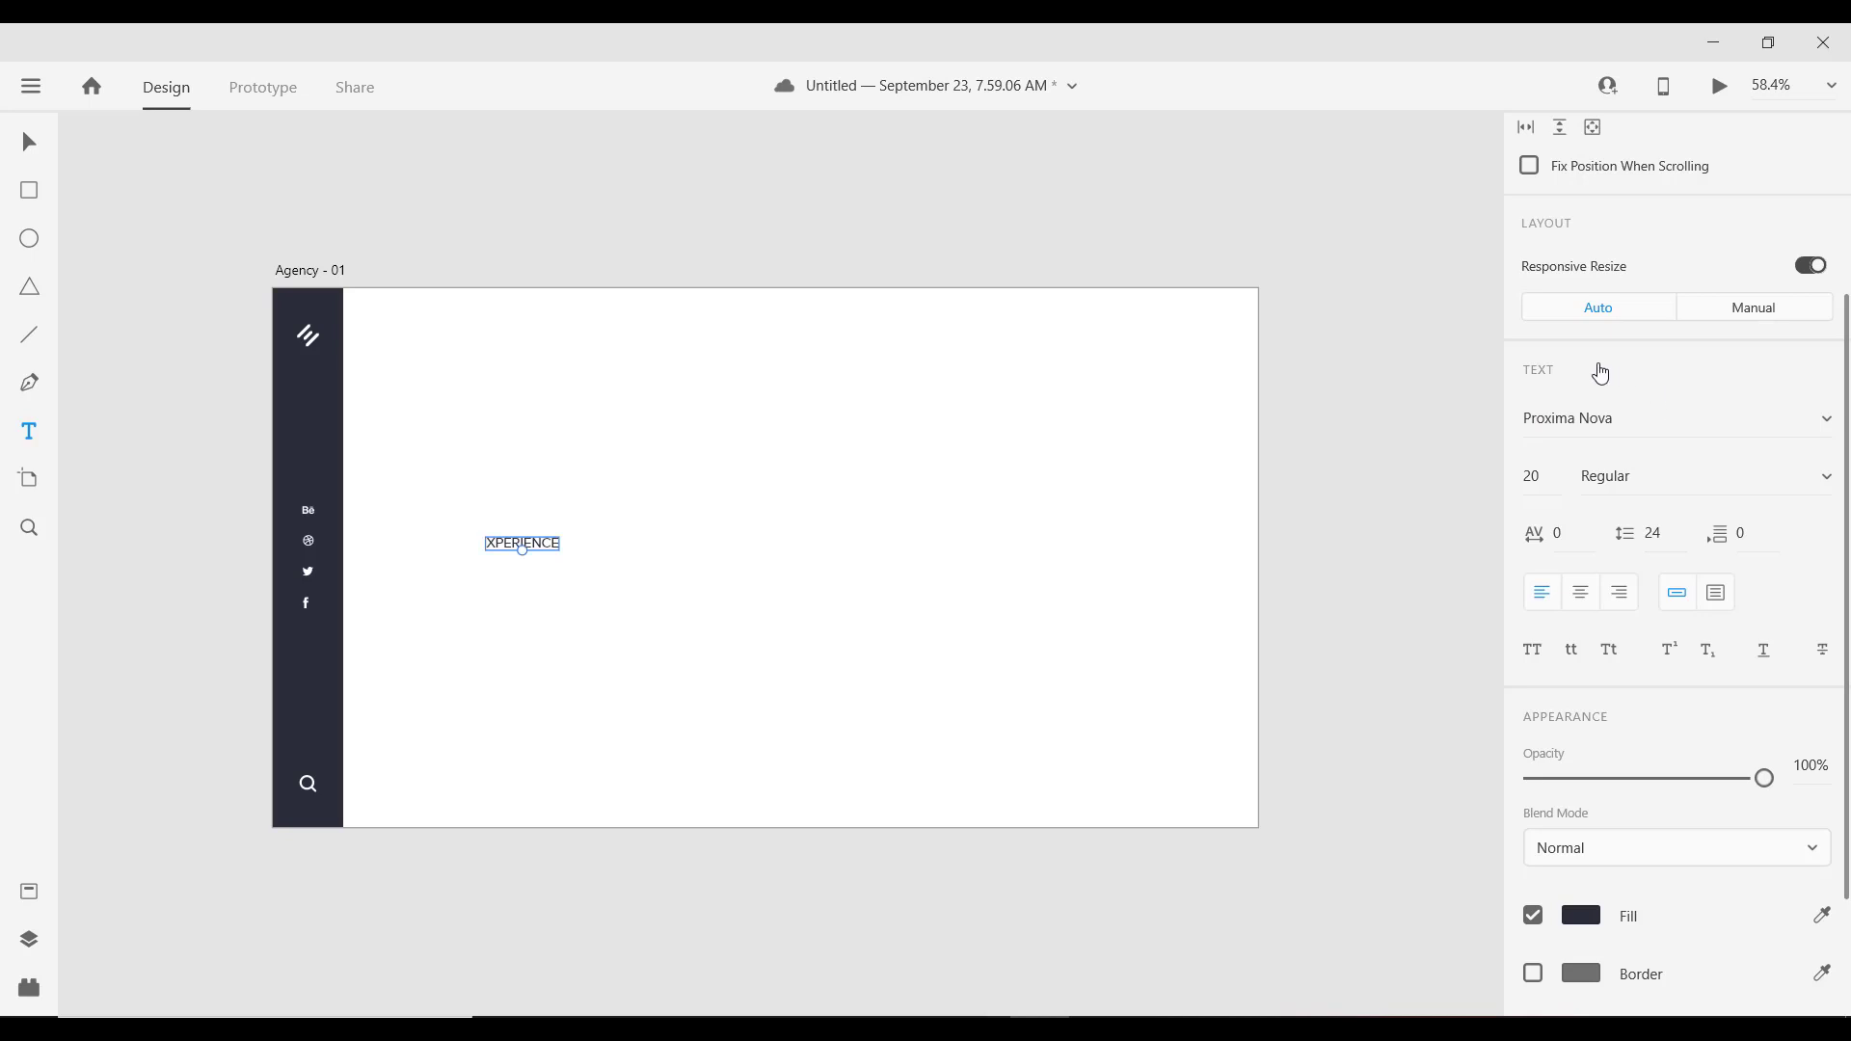
left_click(1823, 482)
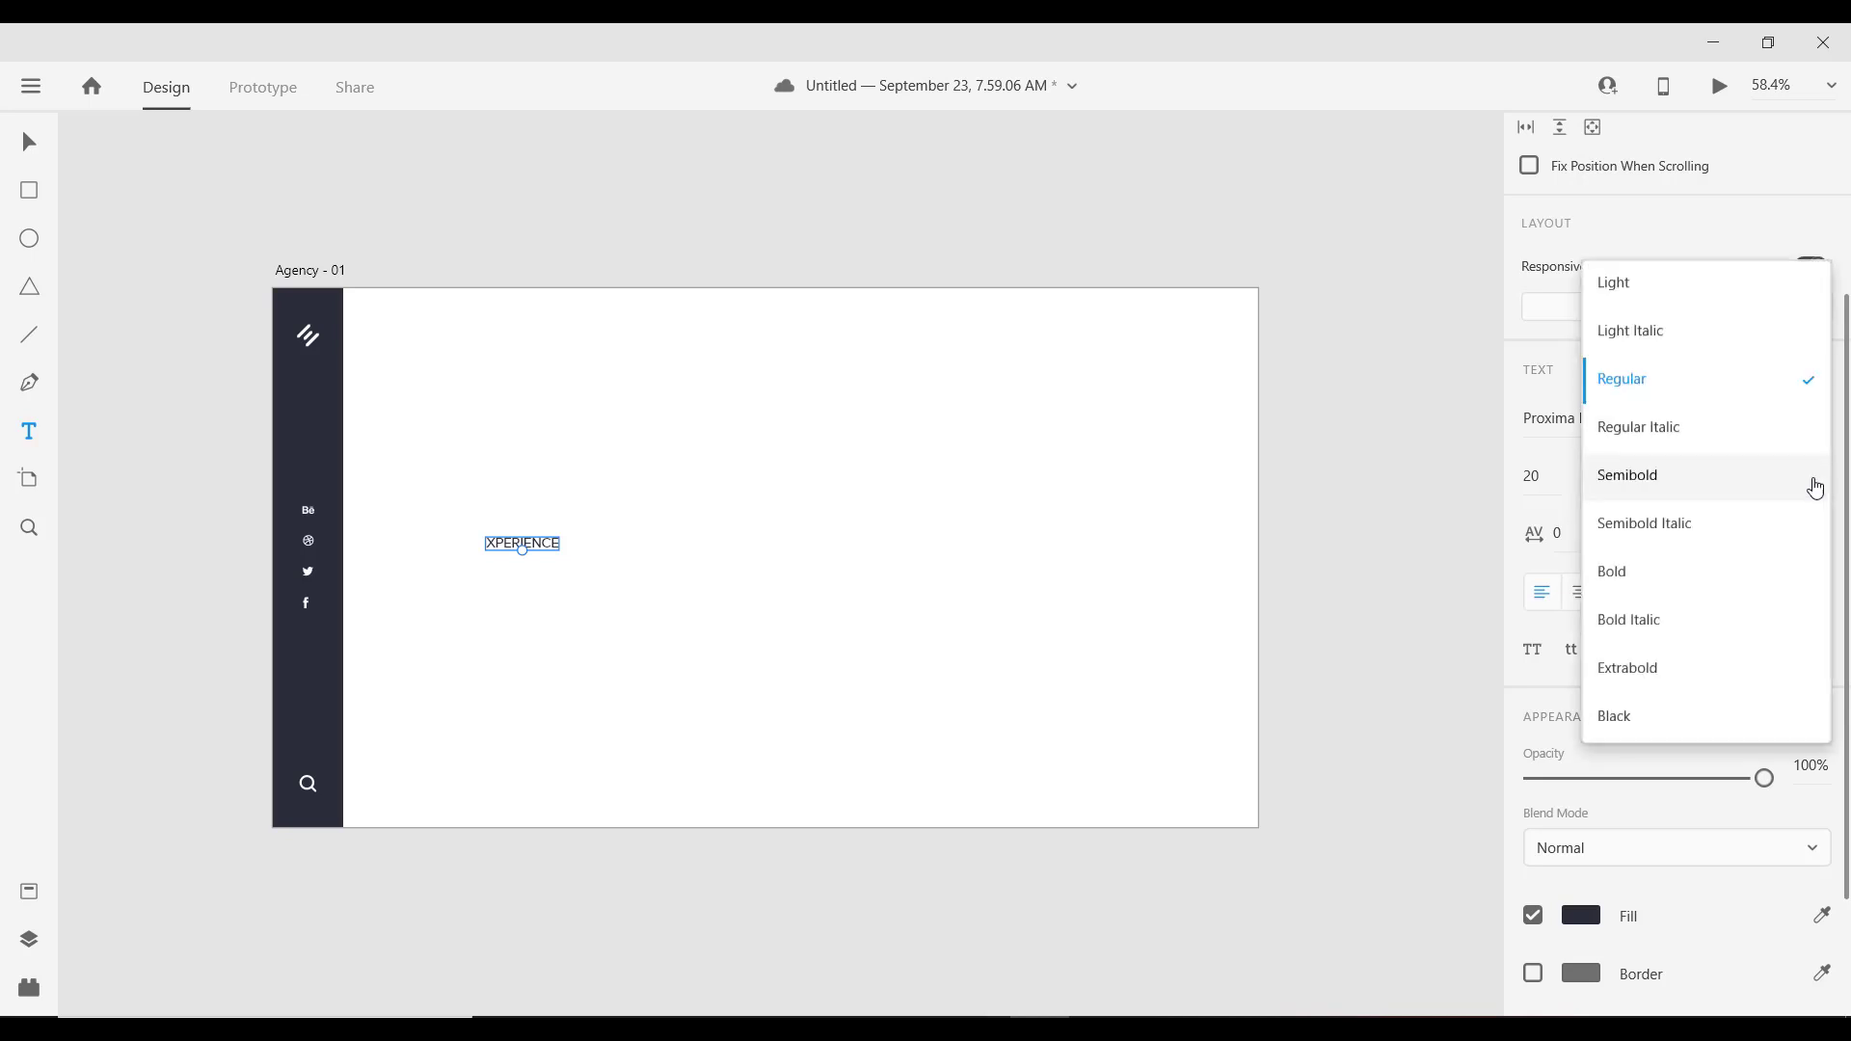
left_click(1649, 575)
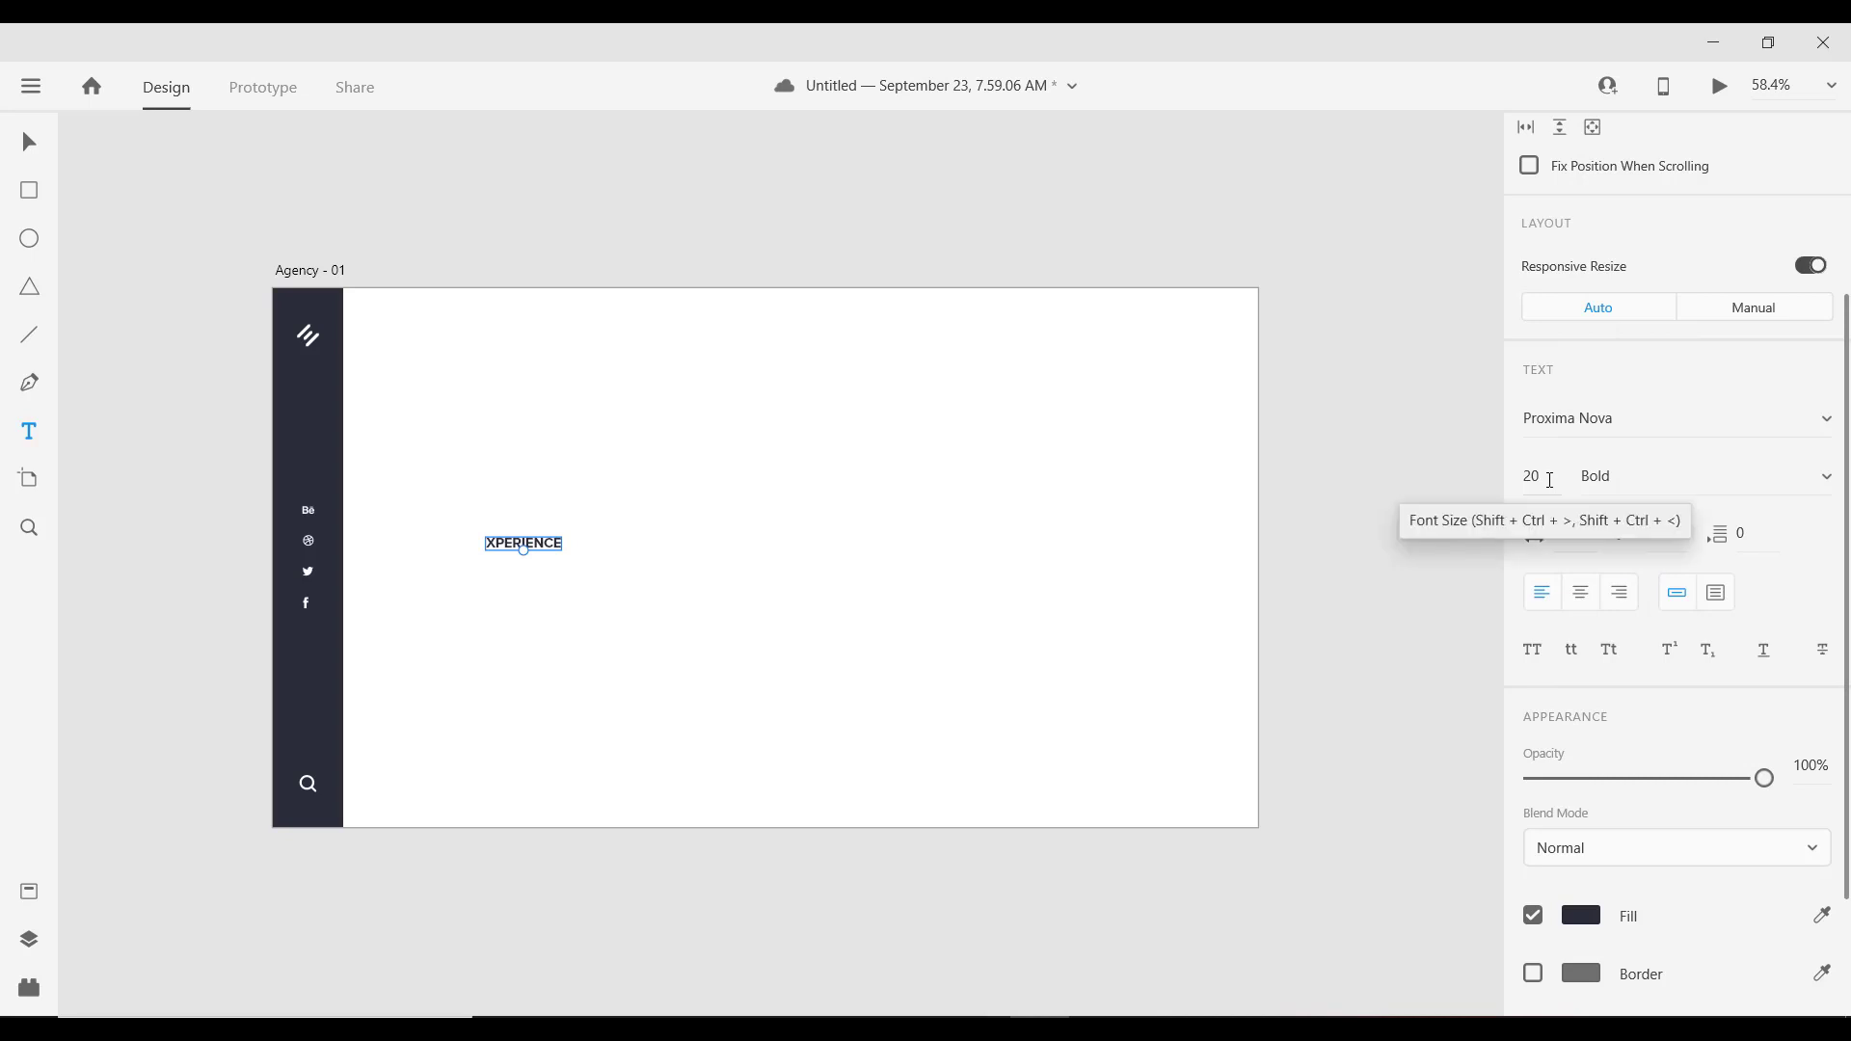
left_click(1550, 481)
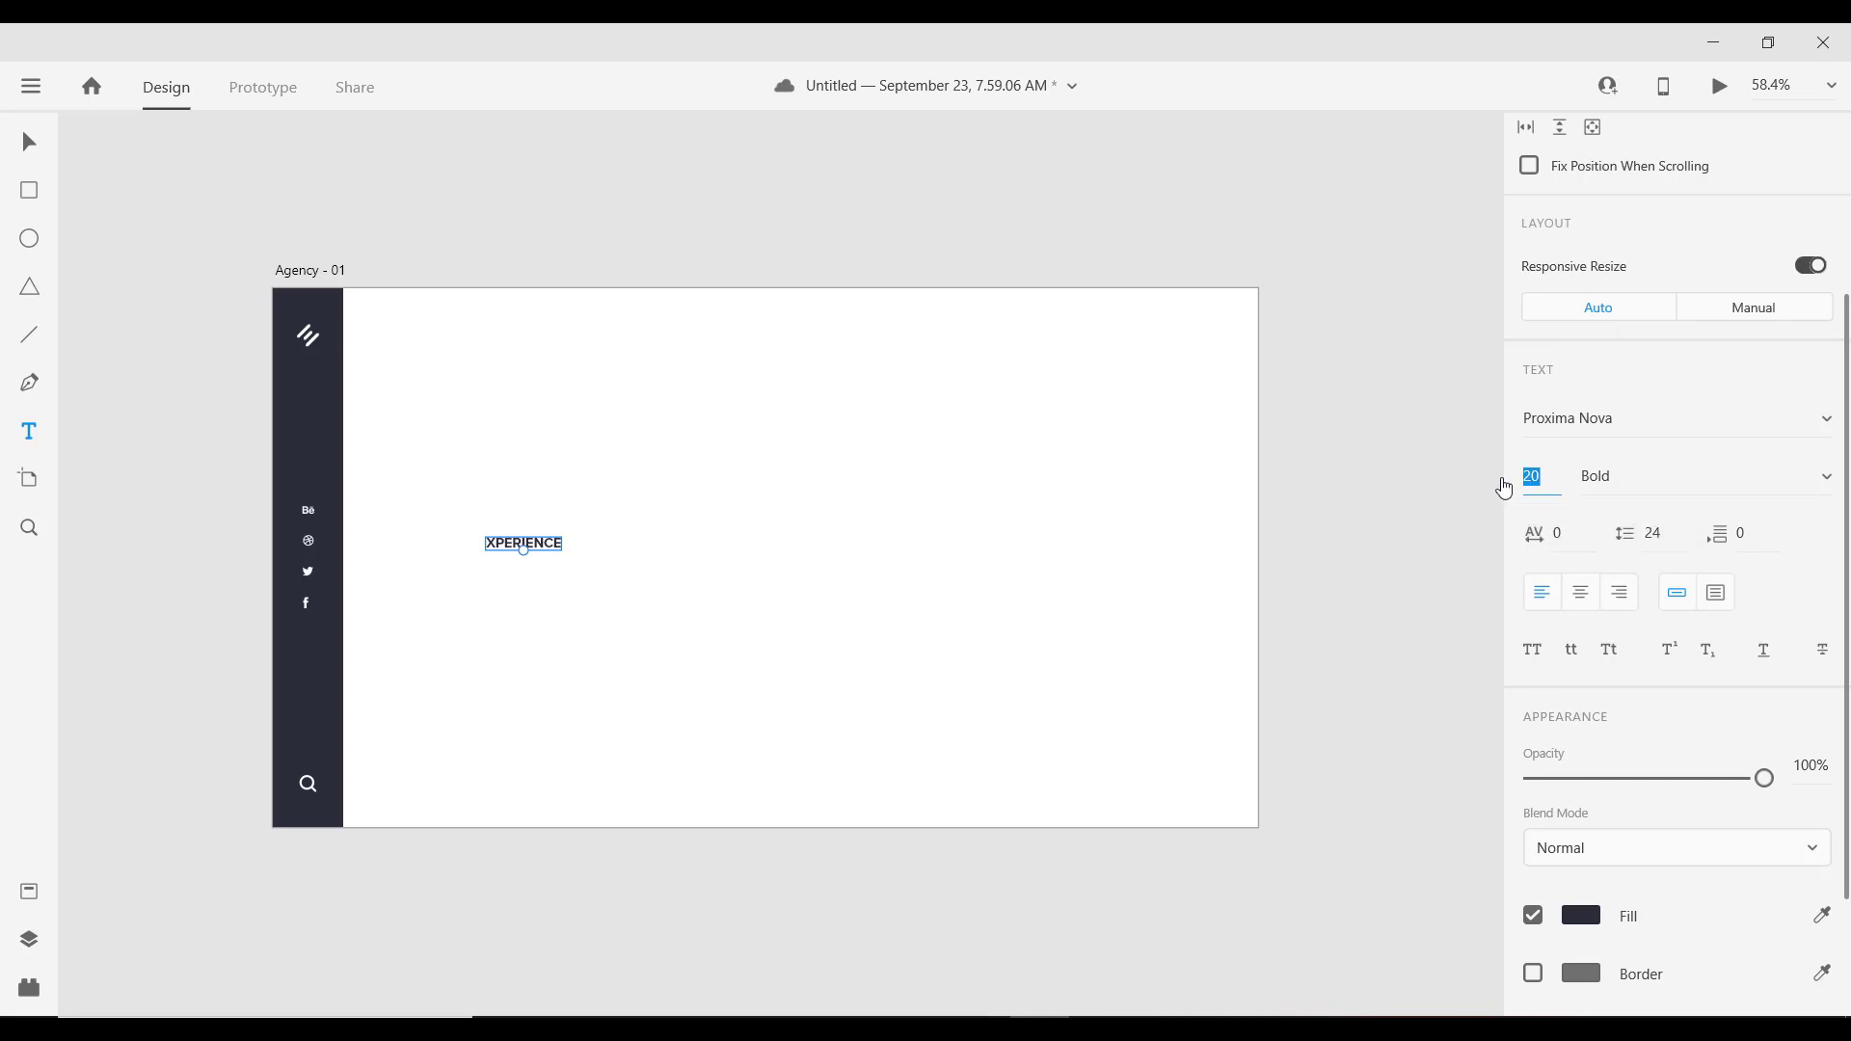
type("345")
key("Return")
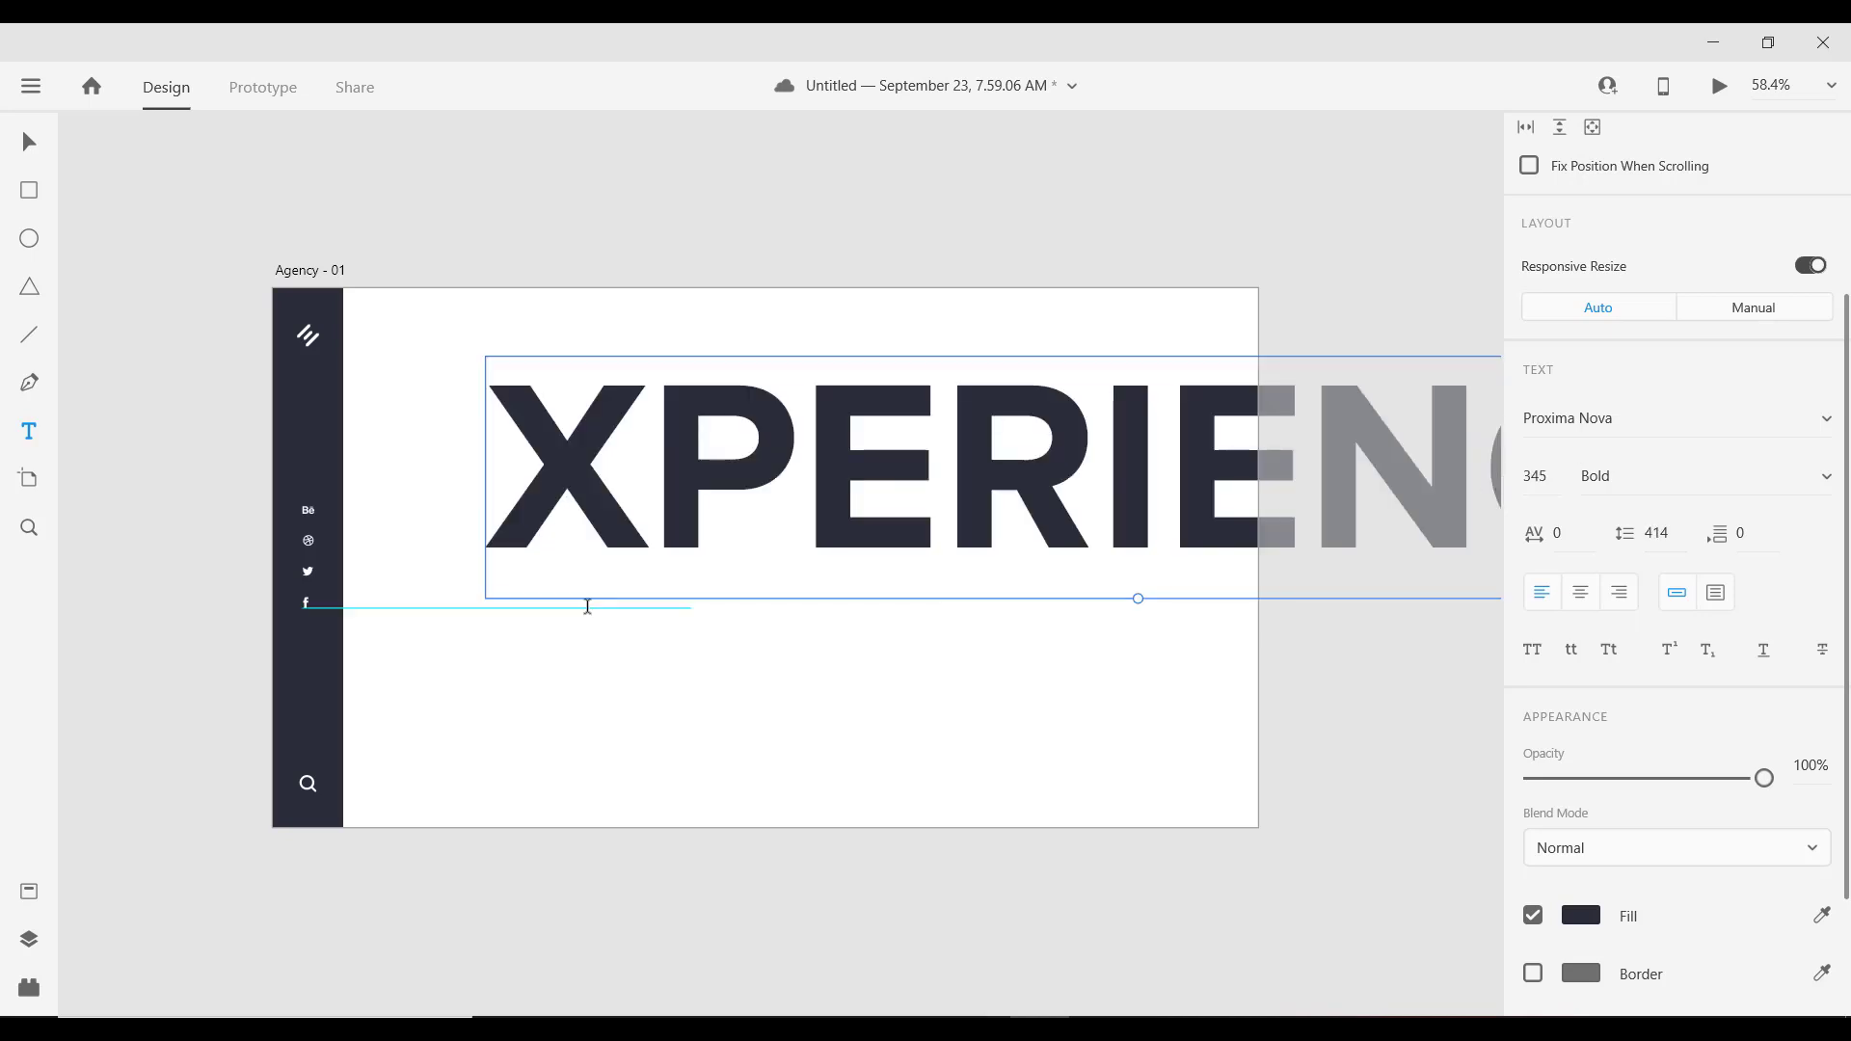
Step: Move XPERIENCE to the artboard's middle and send it to the back, behind the sidebar
left_click(29, 143)
left_click_drag(833, 426, 622, 496)
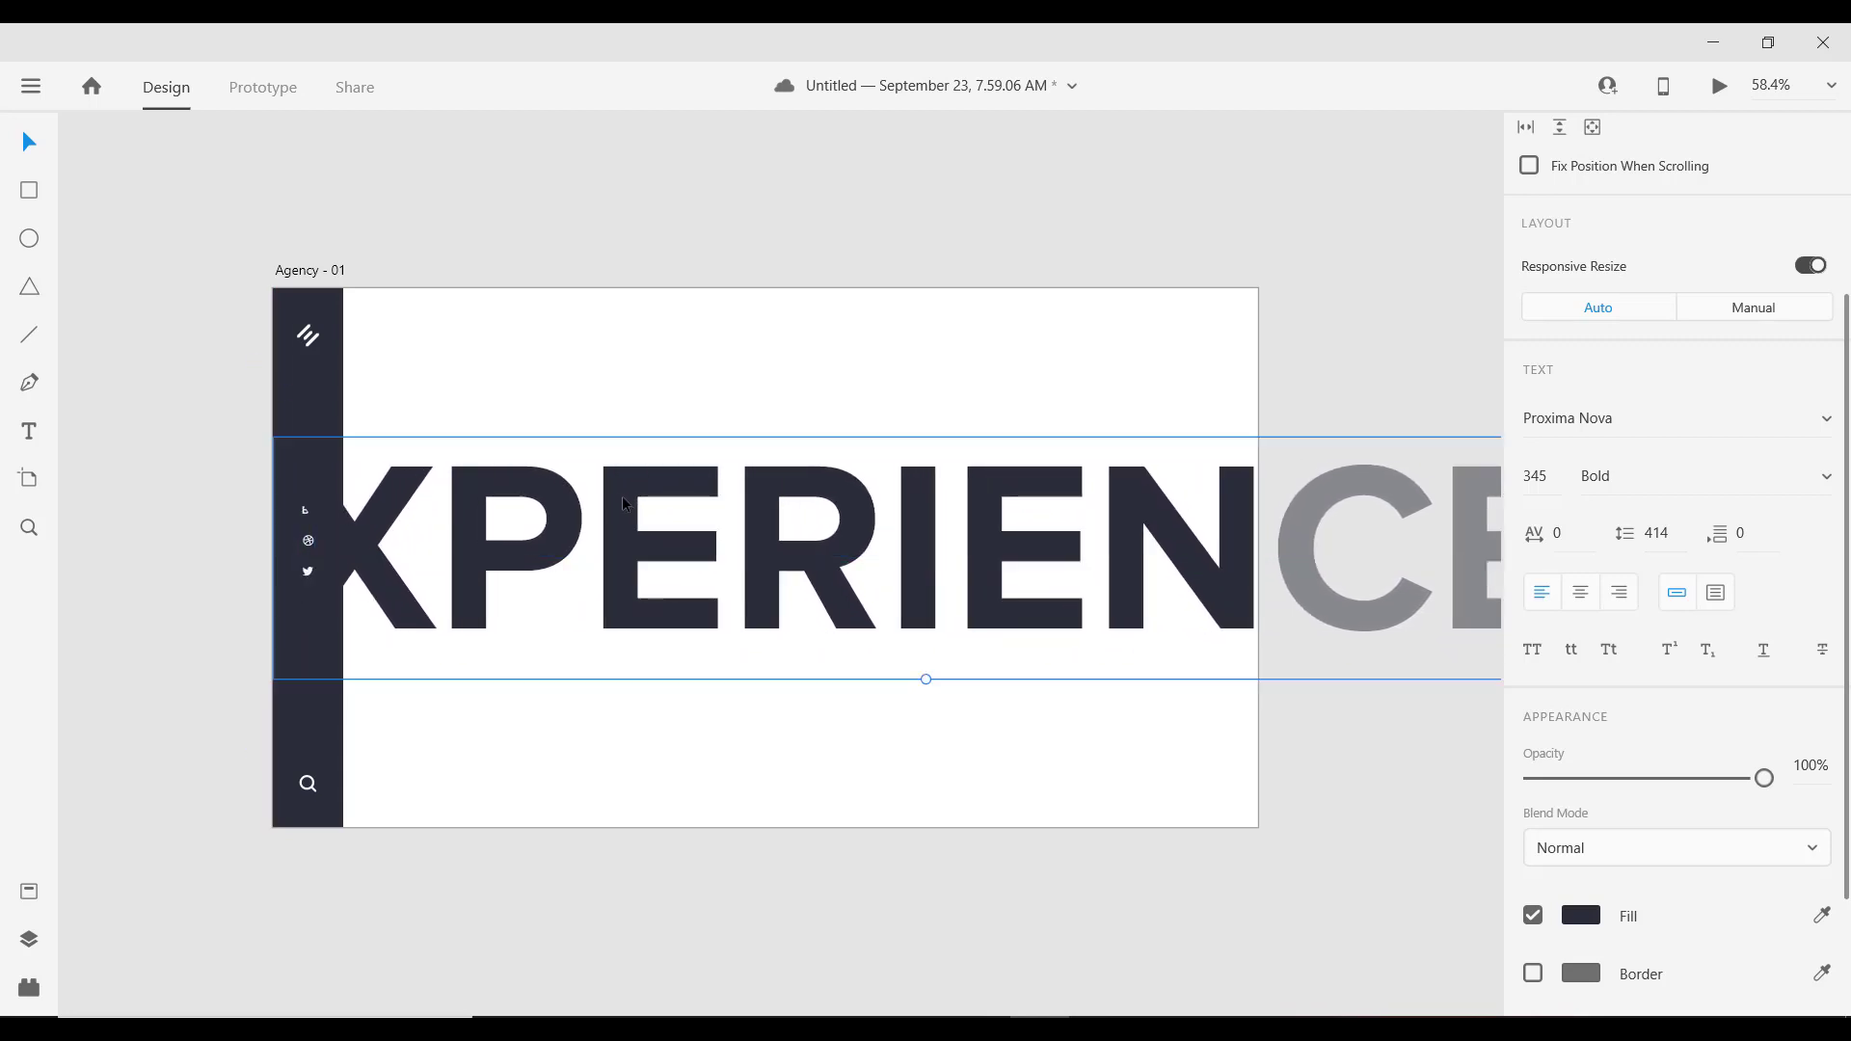
right_click(622, 496)
mouse_move(883, 703)
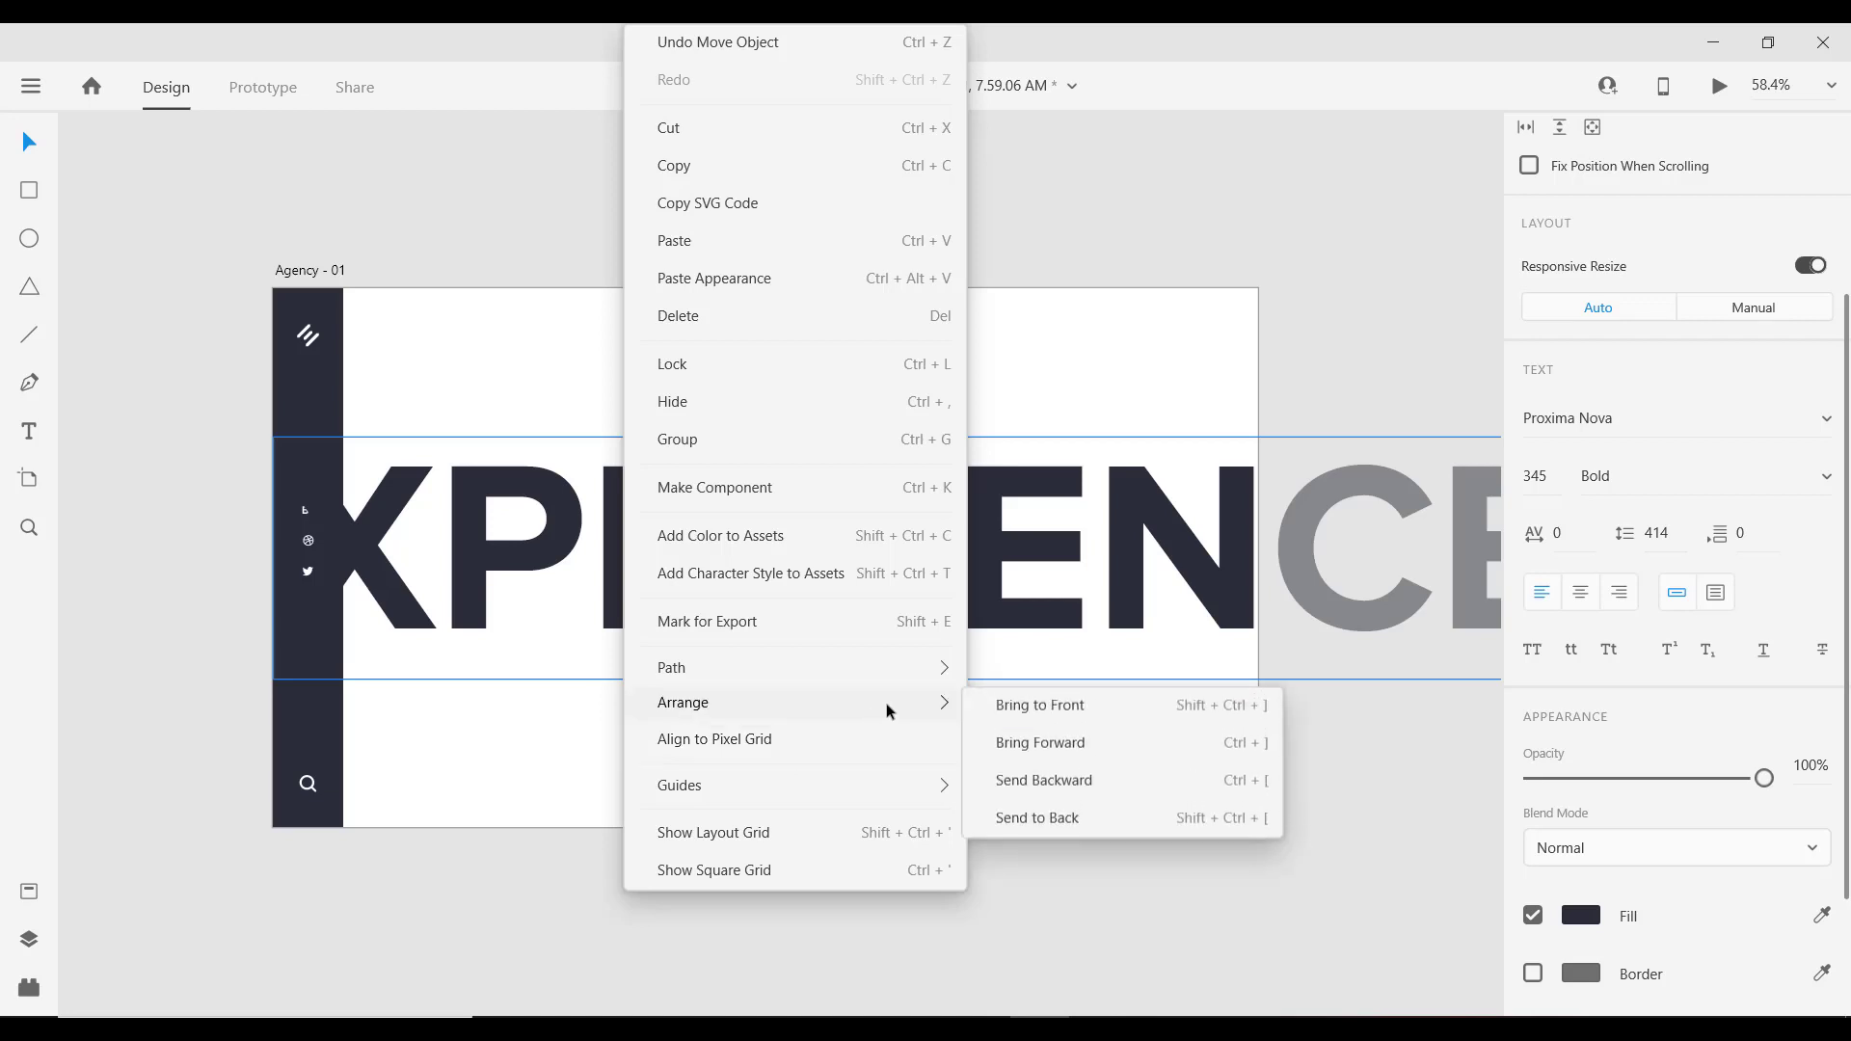
left_click(1030, 819)
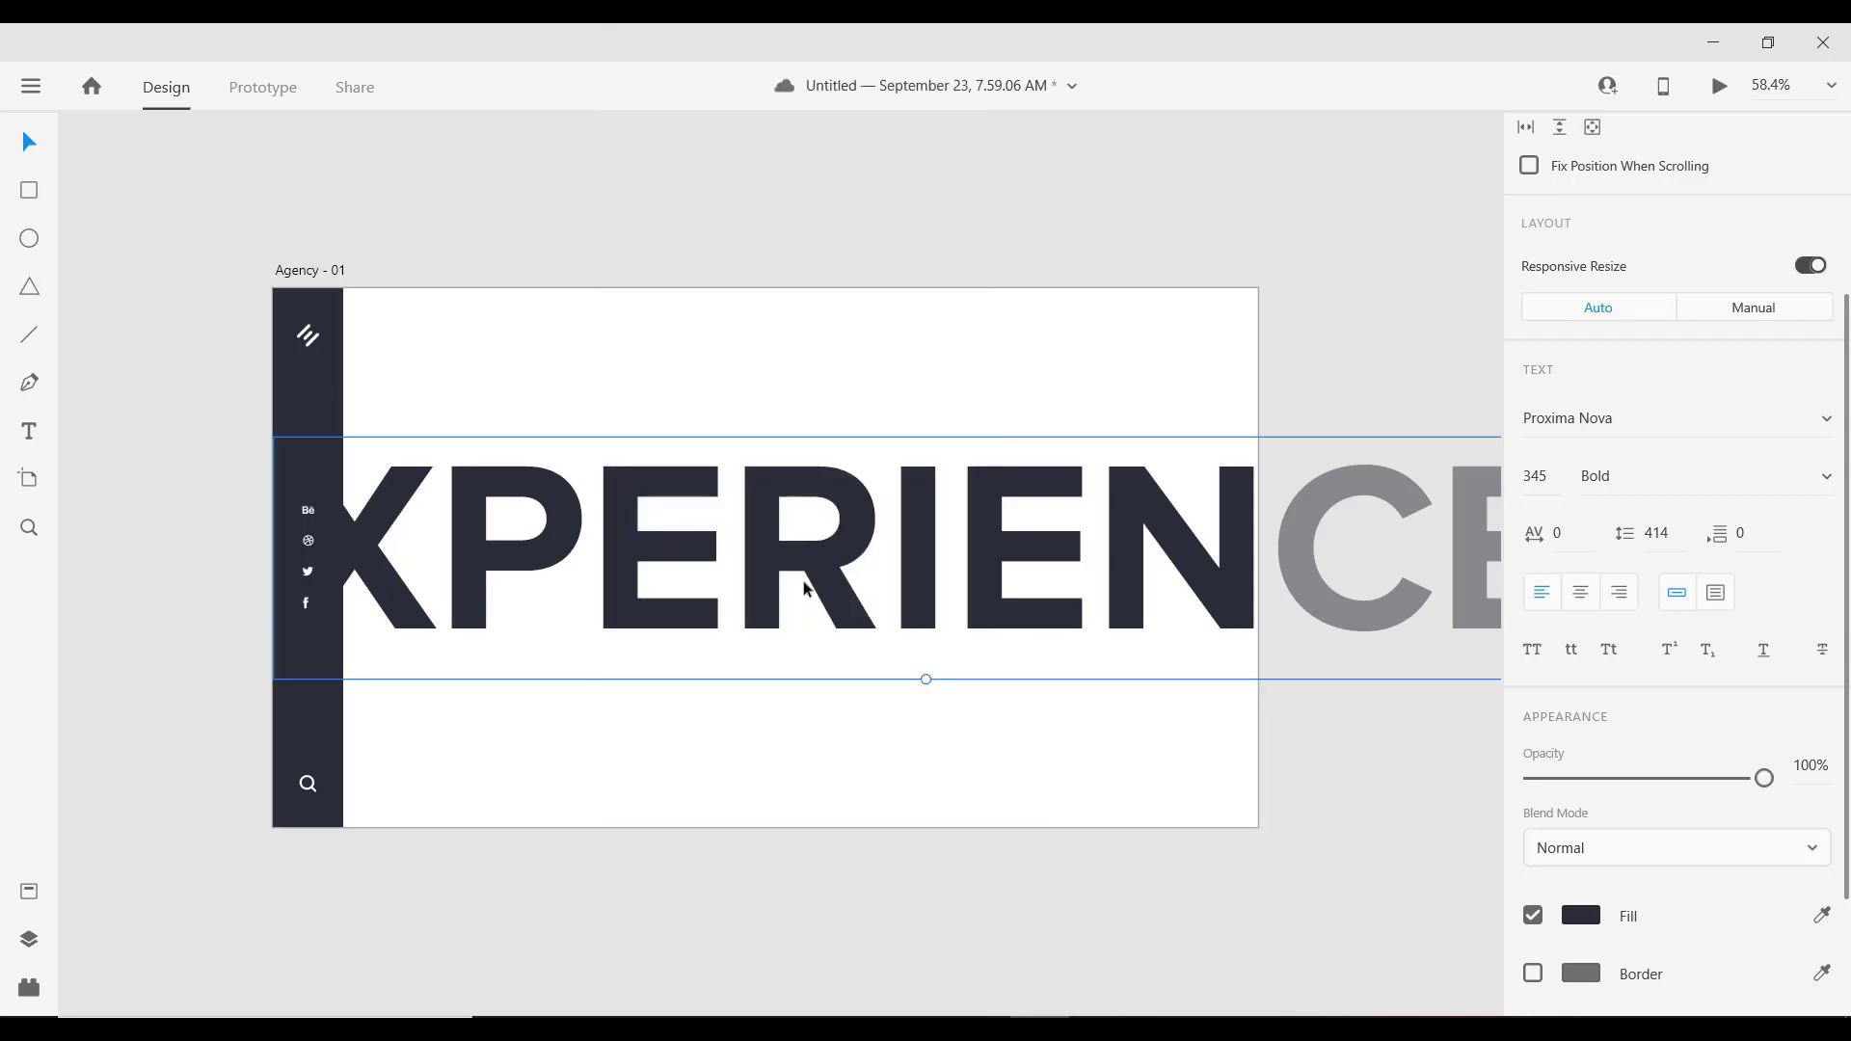
right_click(617, 471)
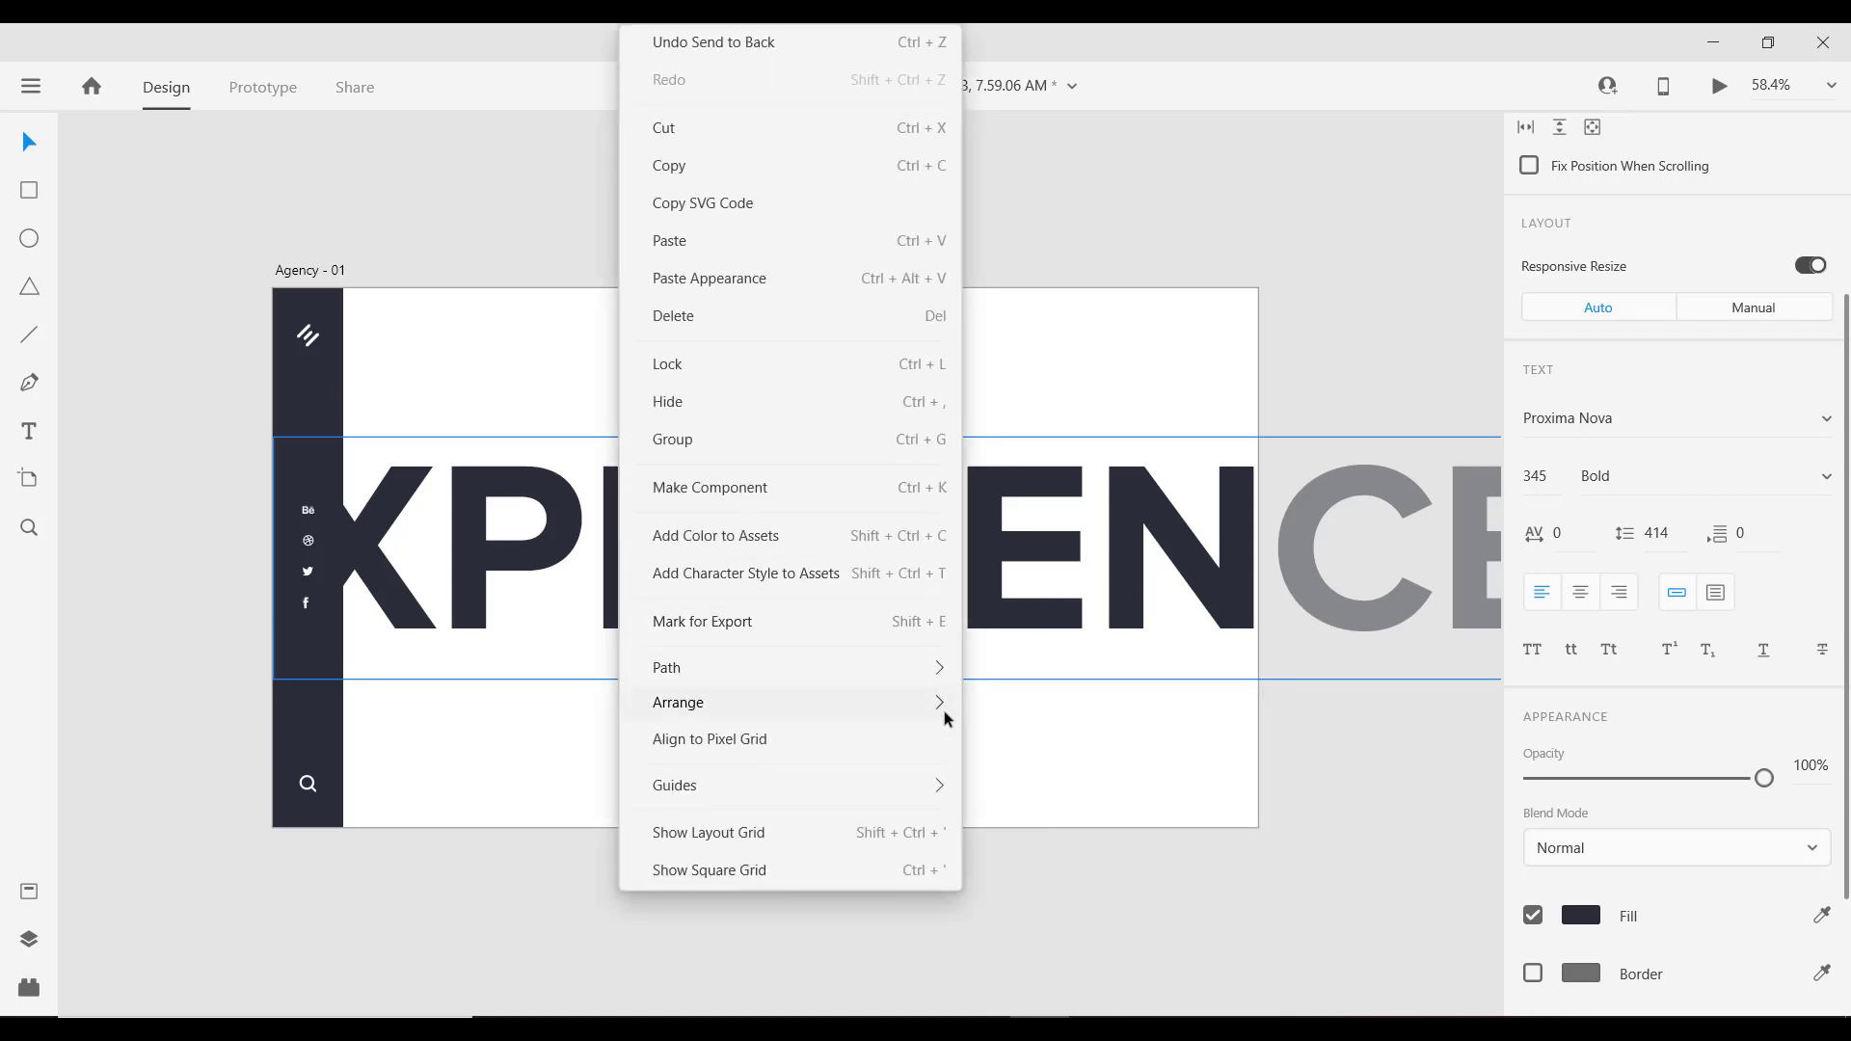
mouse_move(945, 713)
left_click(1022, 819)
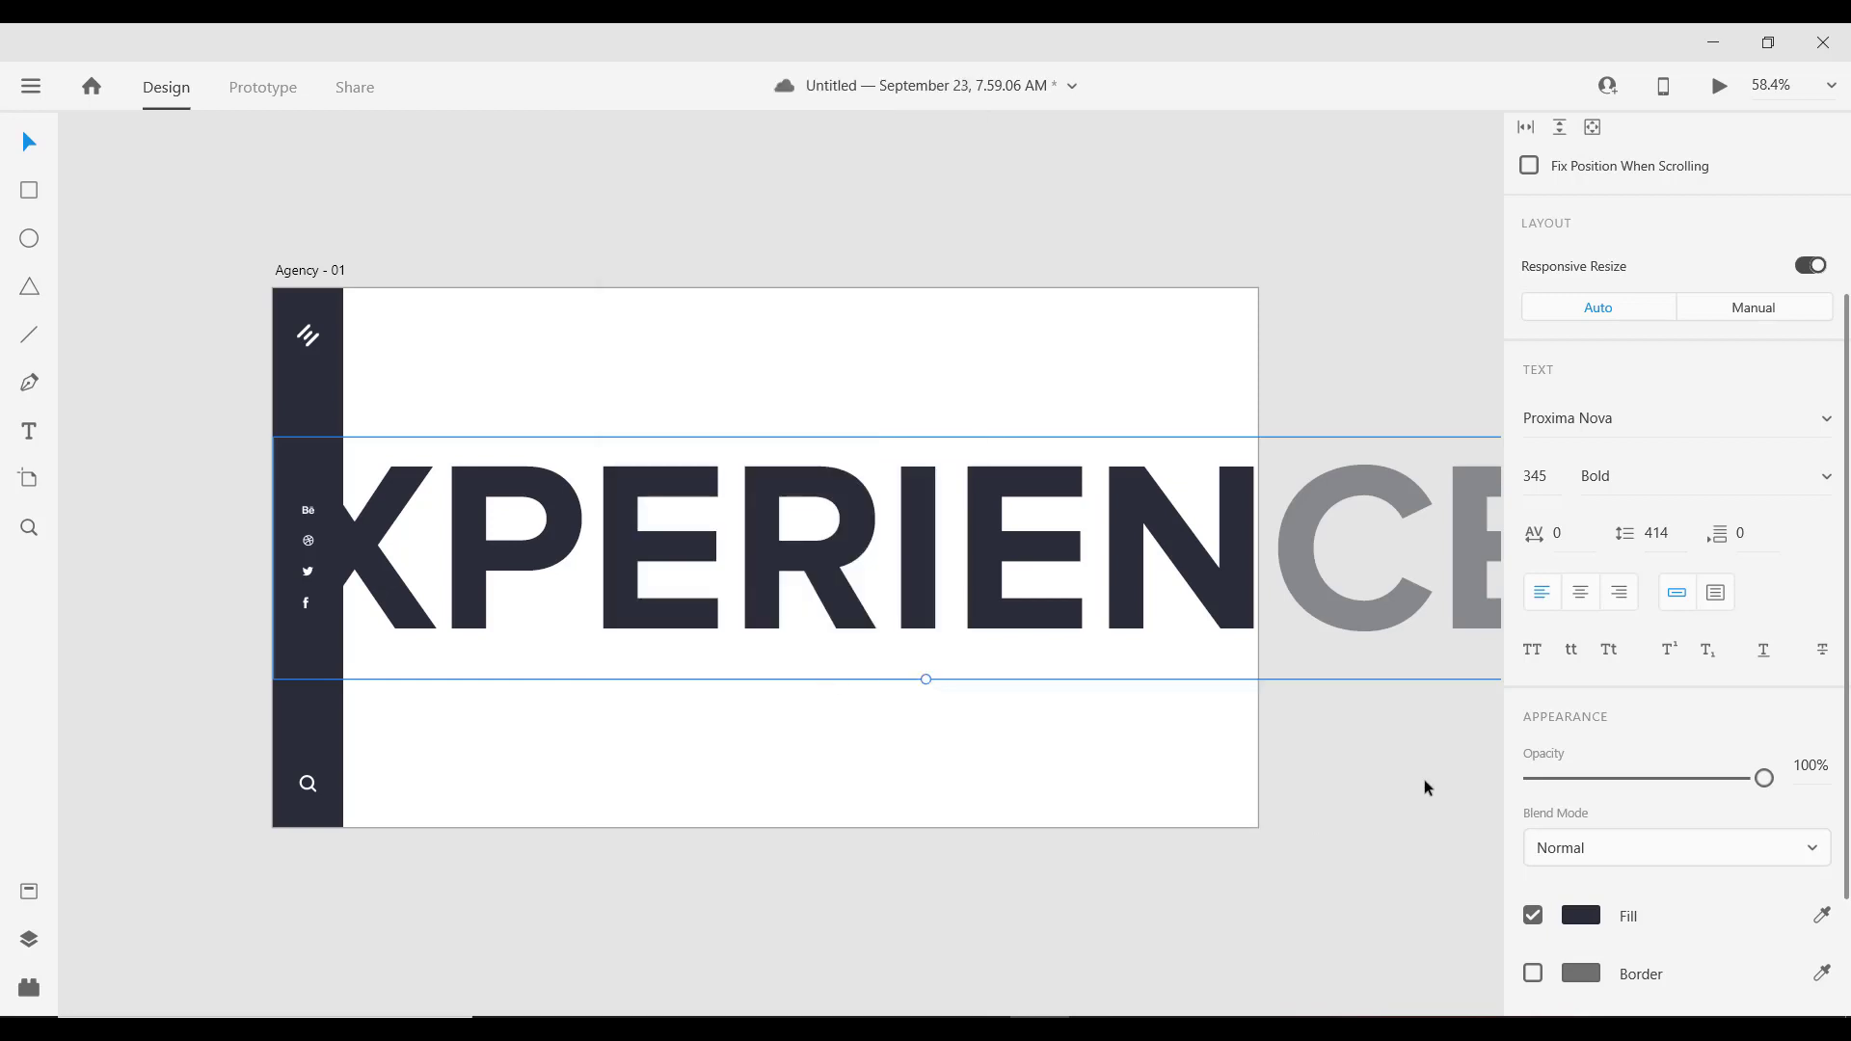
Step: Lower the XPERIENCE text opacity to about 4%
left_click(1541, 779)
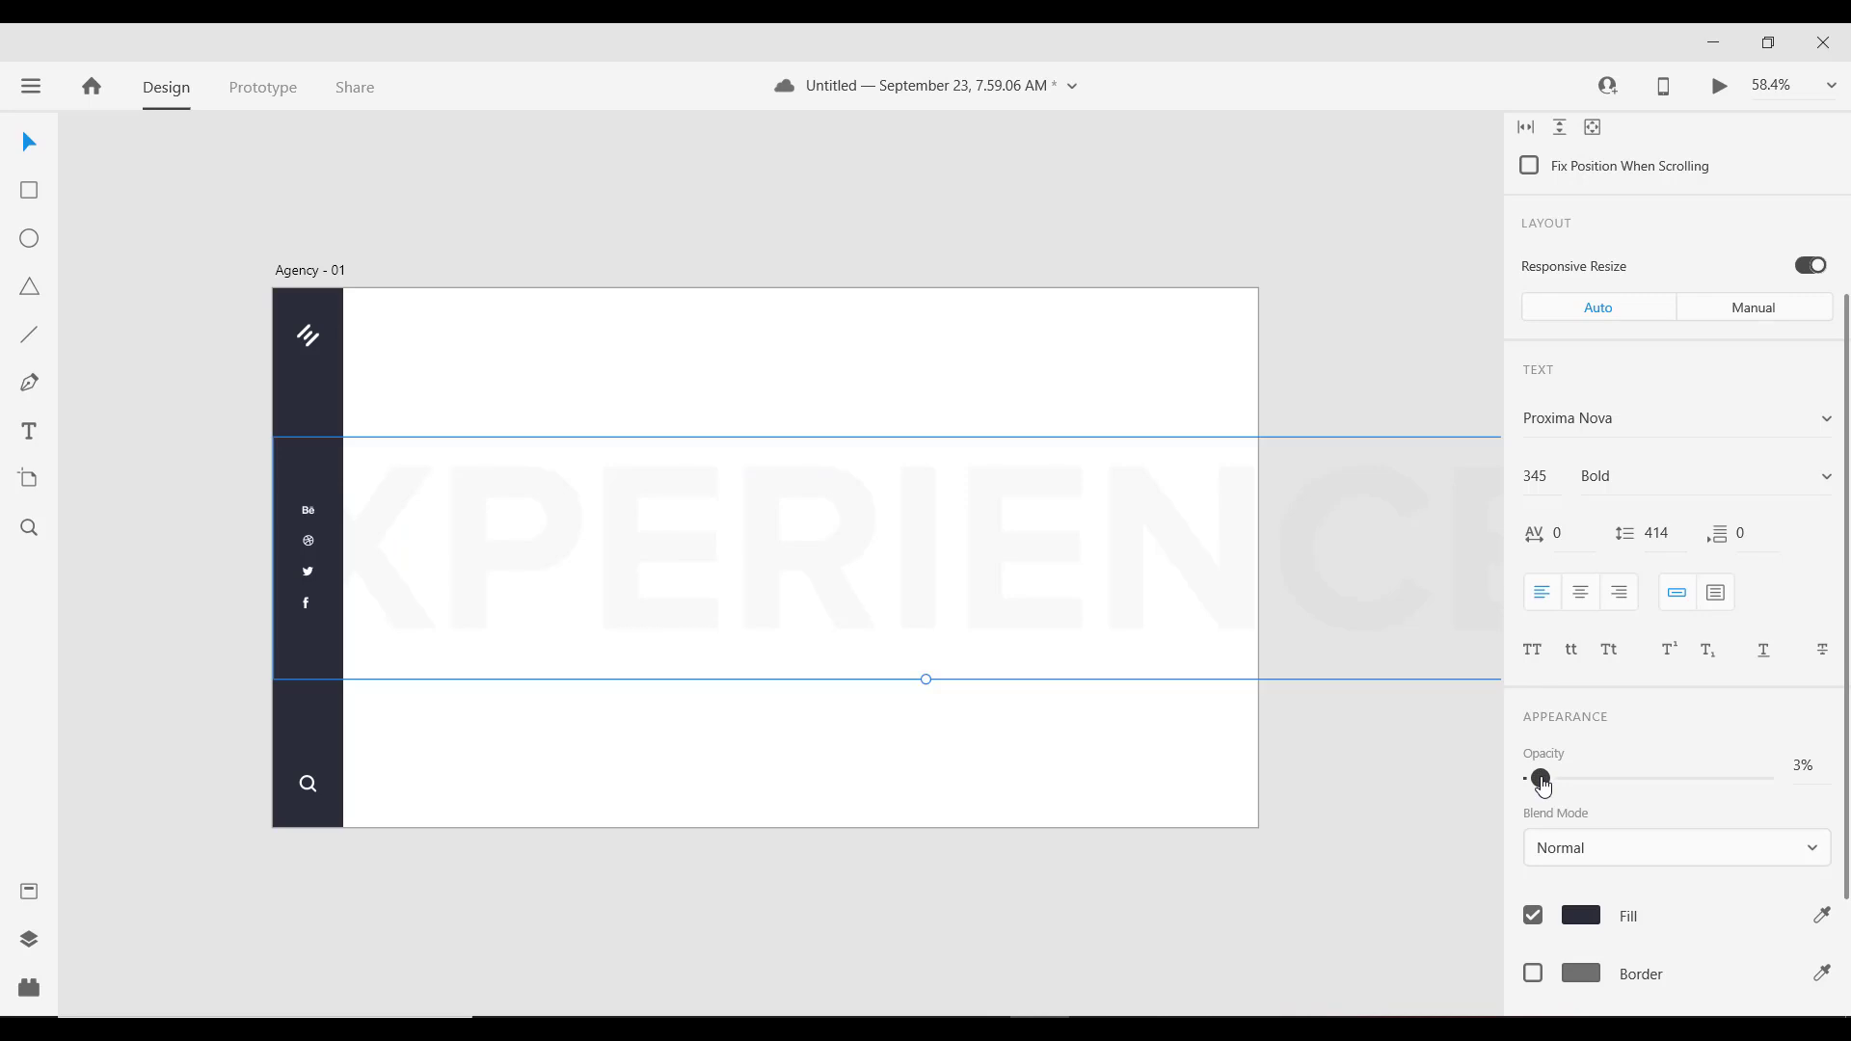
left_click_drag(1542, 780, 1543, 782)
left_click_drag(1543, 780, 1544, 780)
scroll(608, 511, "down", 3)
scroll(667, 513, "up", 2)
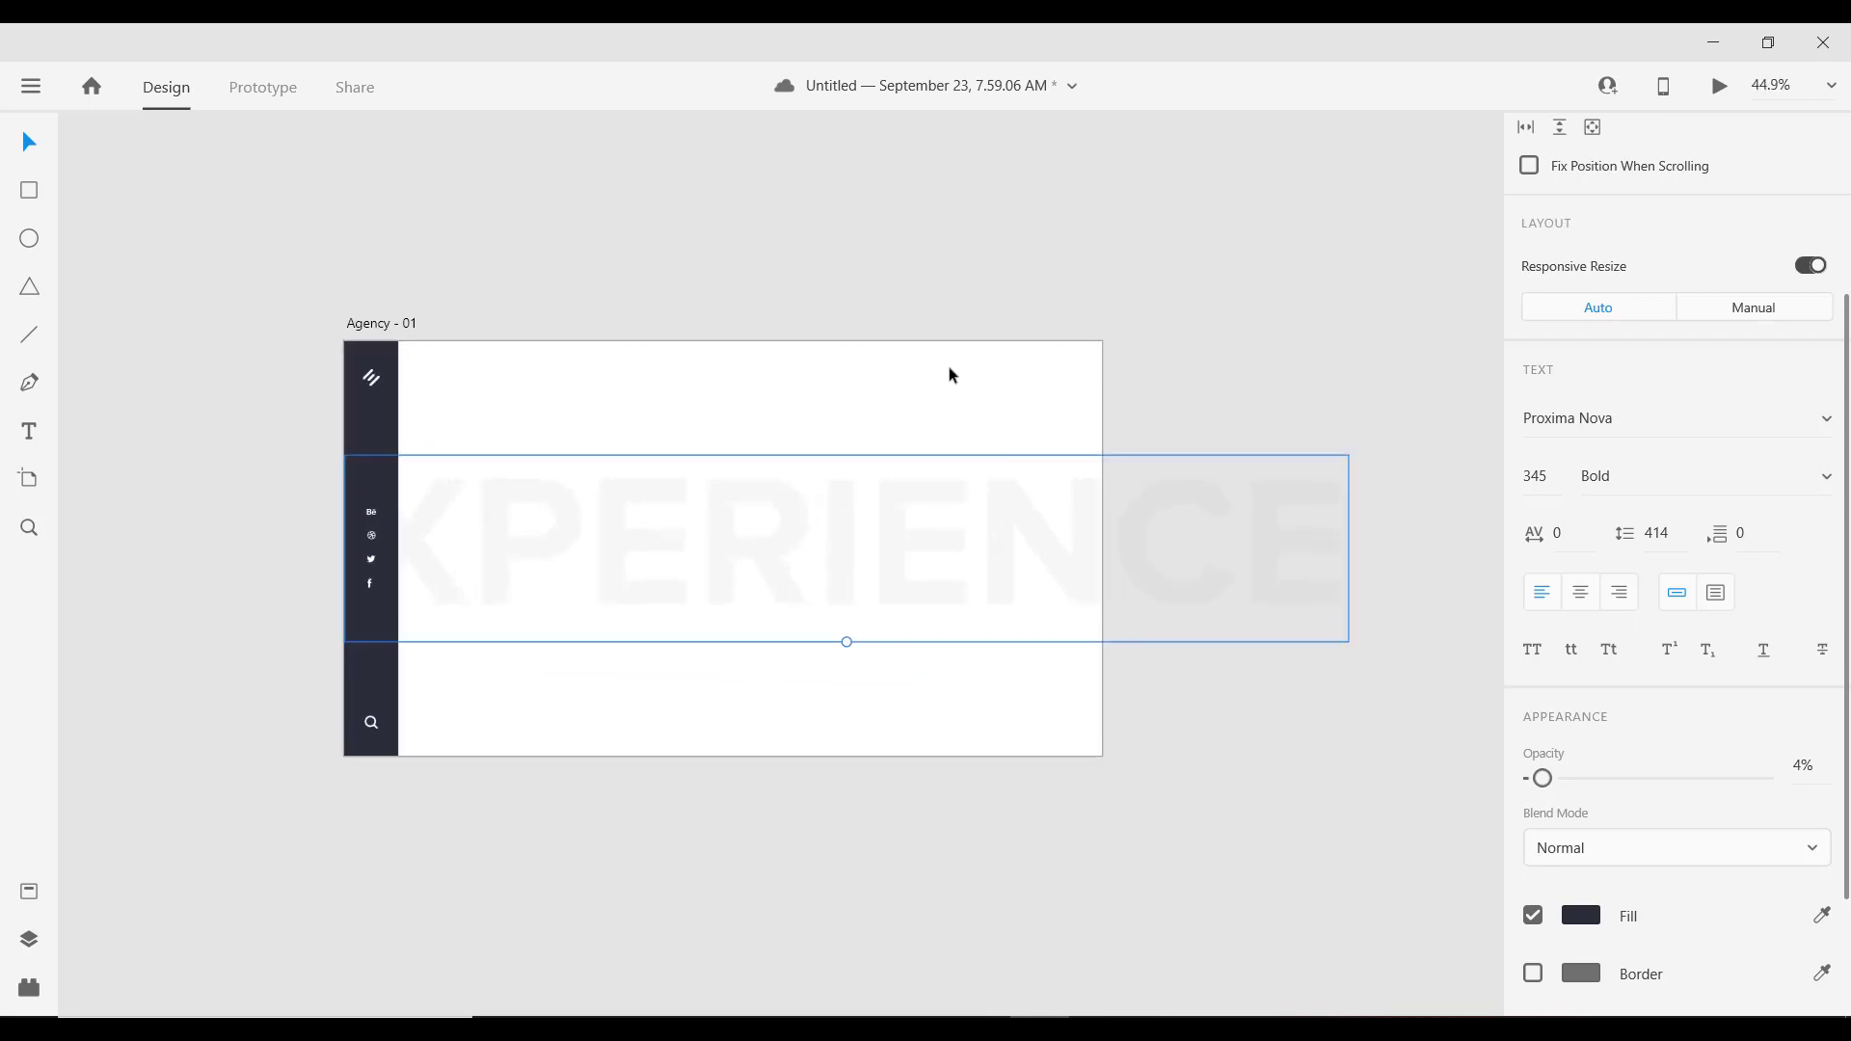
Step: Replace the faded XPERIENCE word with DESIGN
left_click(674, 282)
scroll(691, 512, "up", 2)
scroll(675, 516, "down", 2)
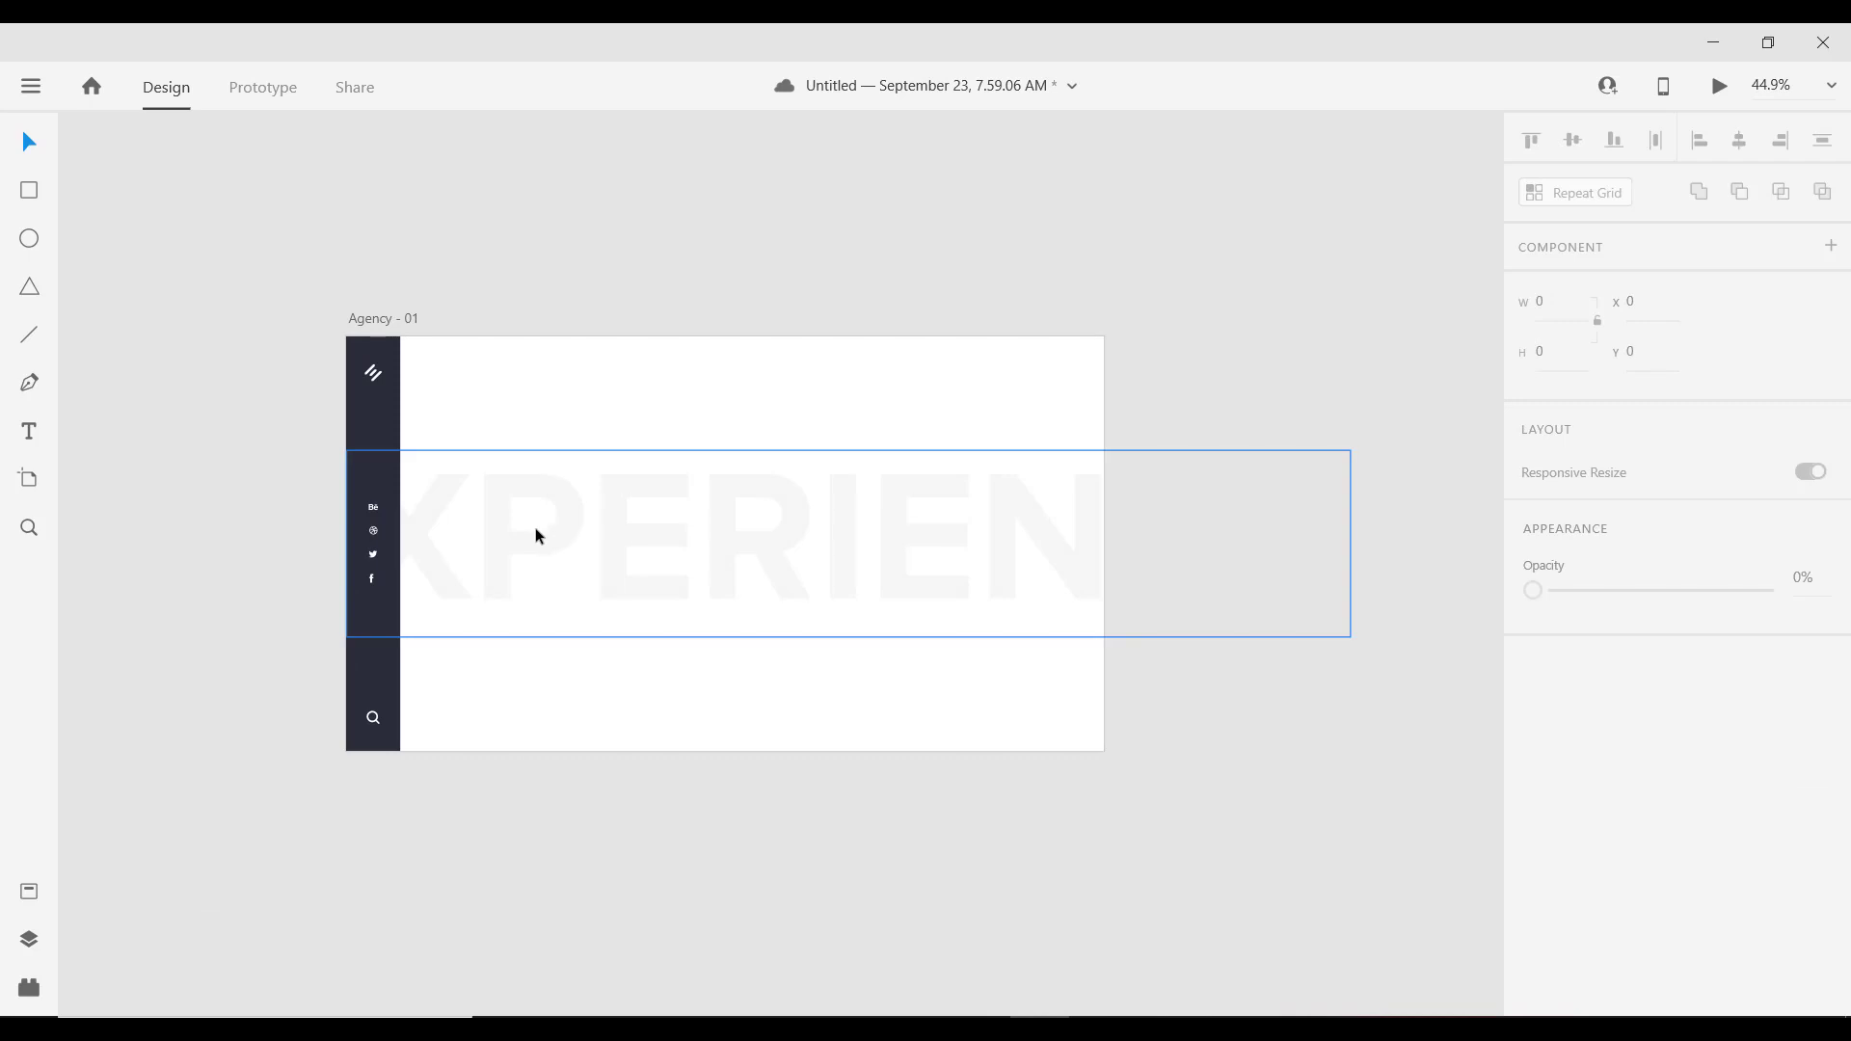
left_click(535, 528)
scroll(575, 565, "up", 2)
scroll(529, 555, "down", 2)
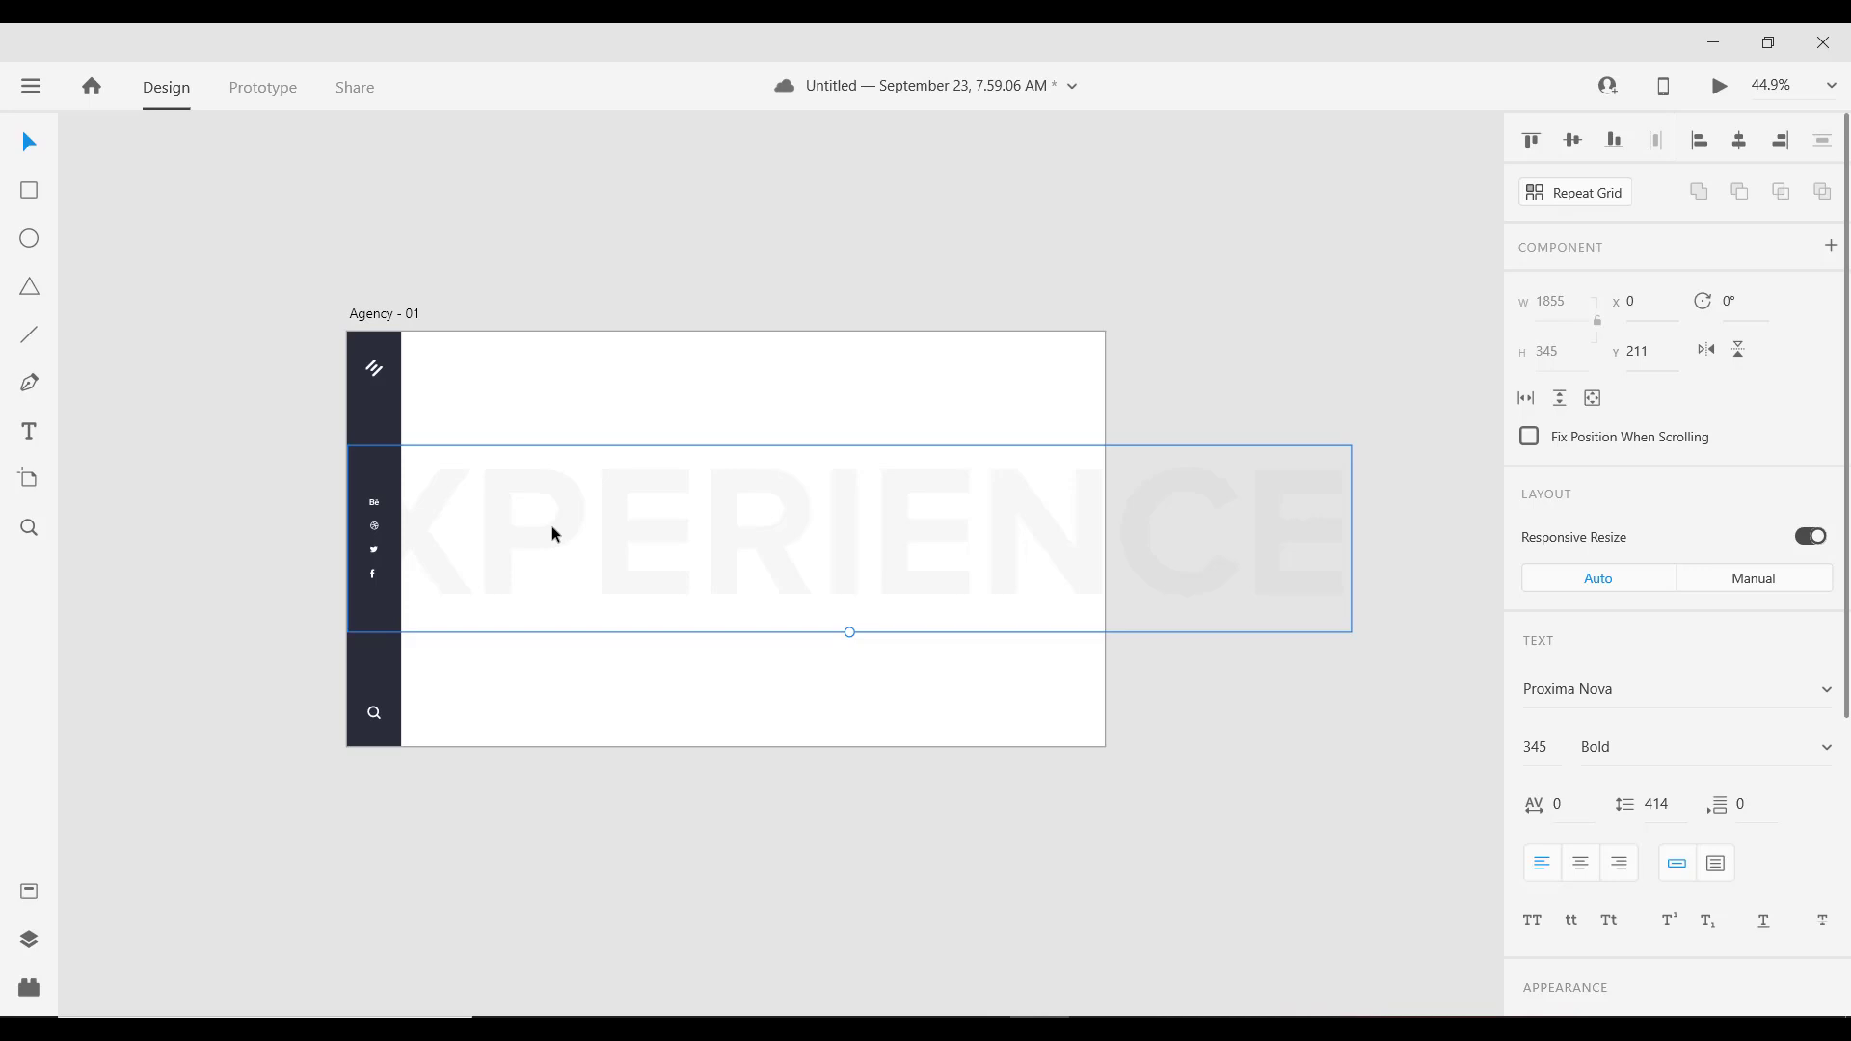
double_click(552, 529)
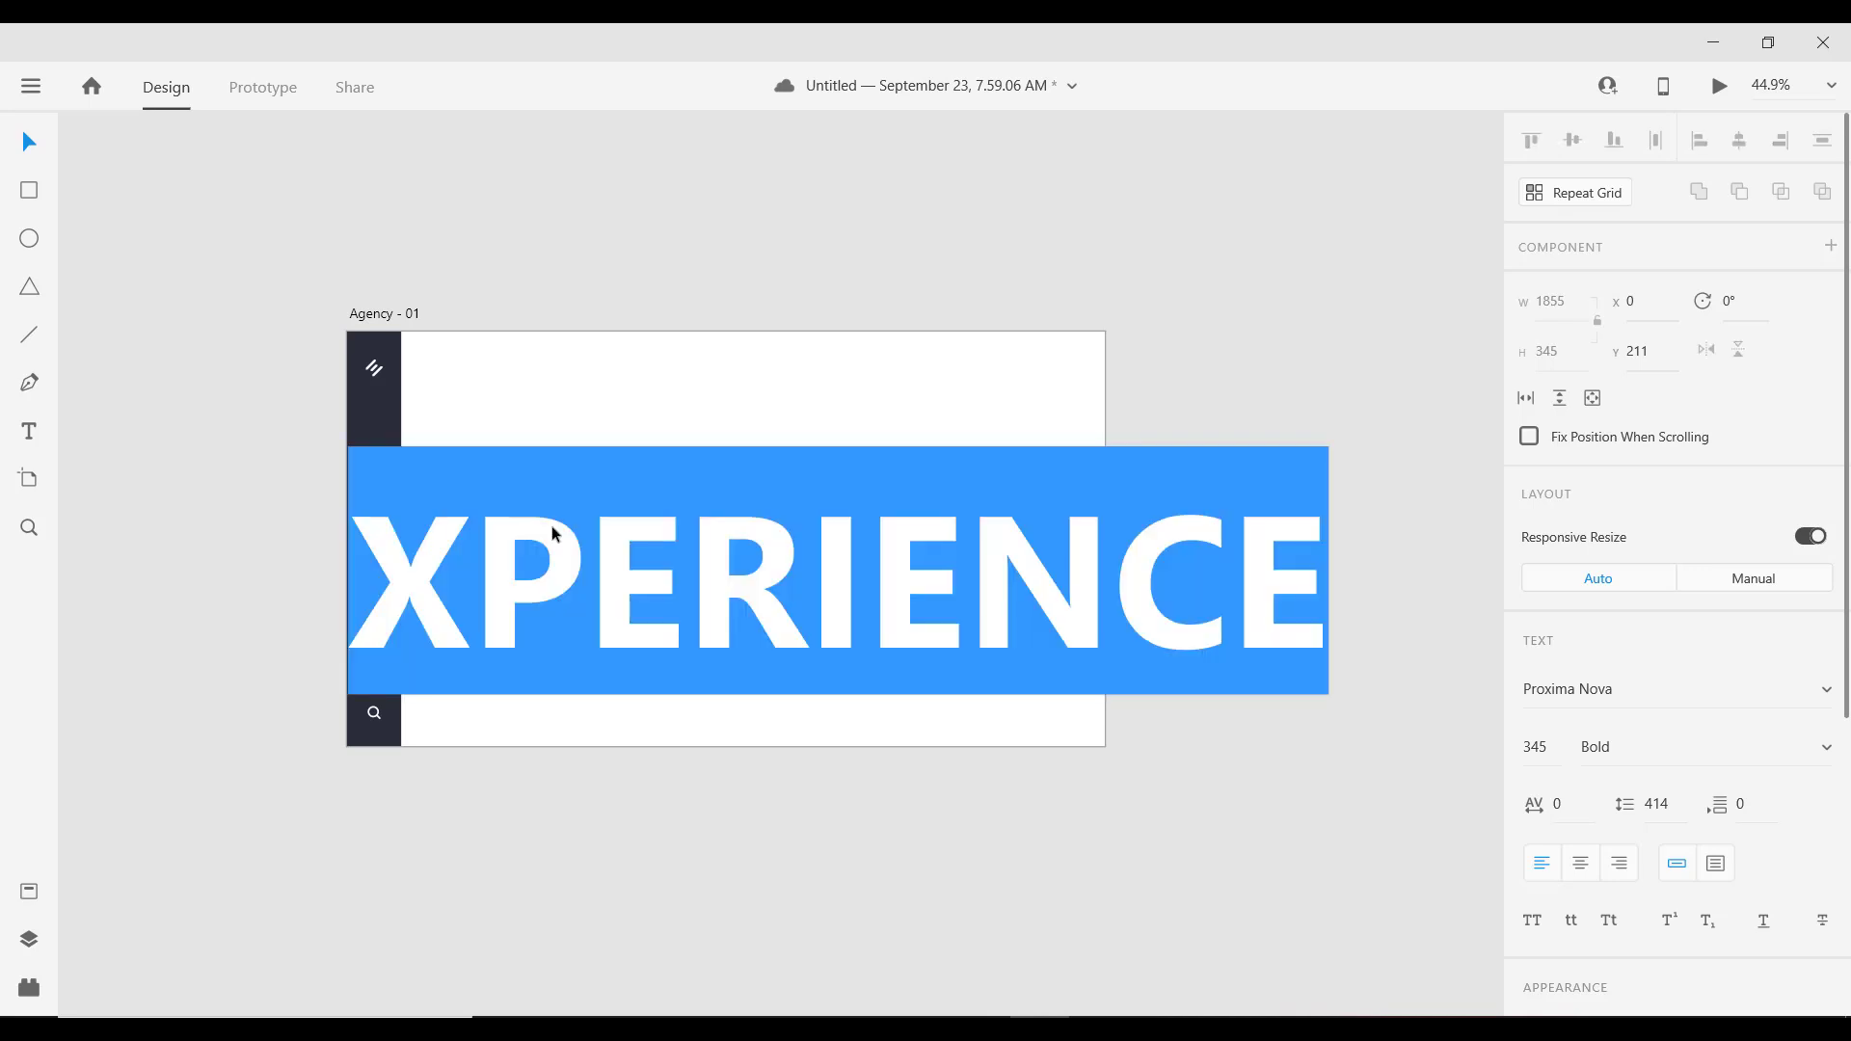
type("SES")
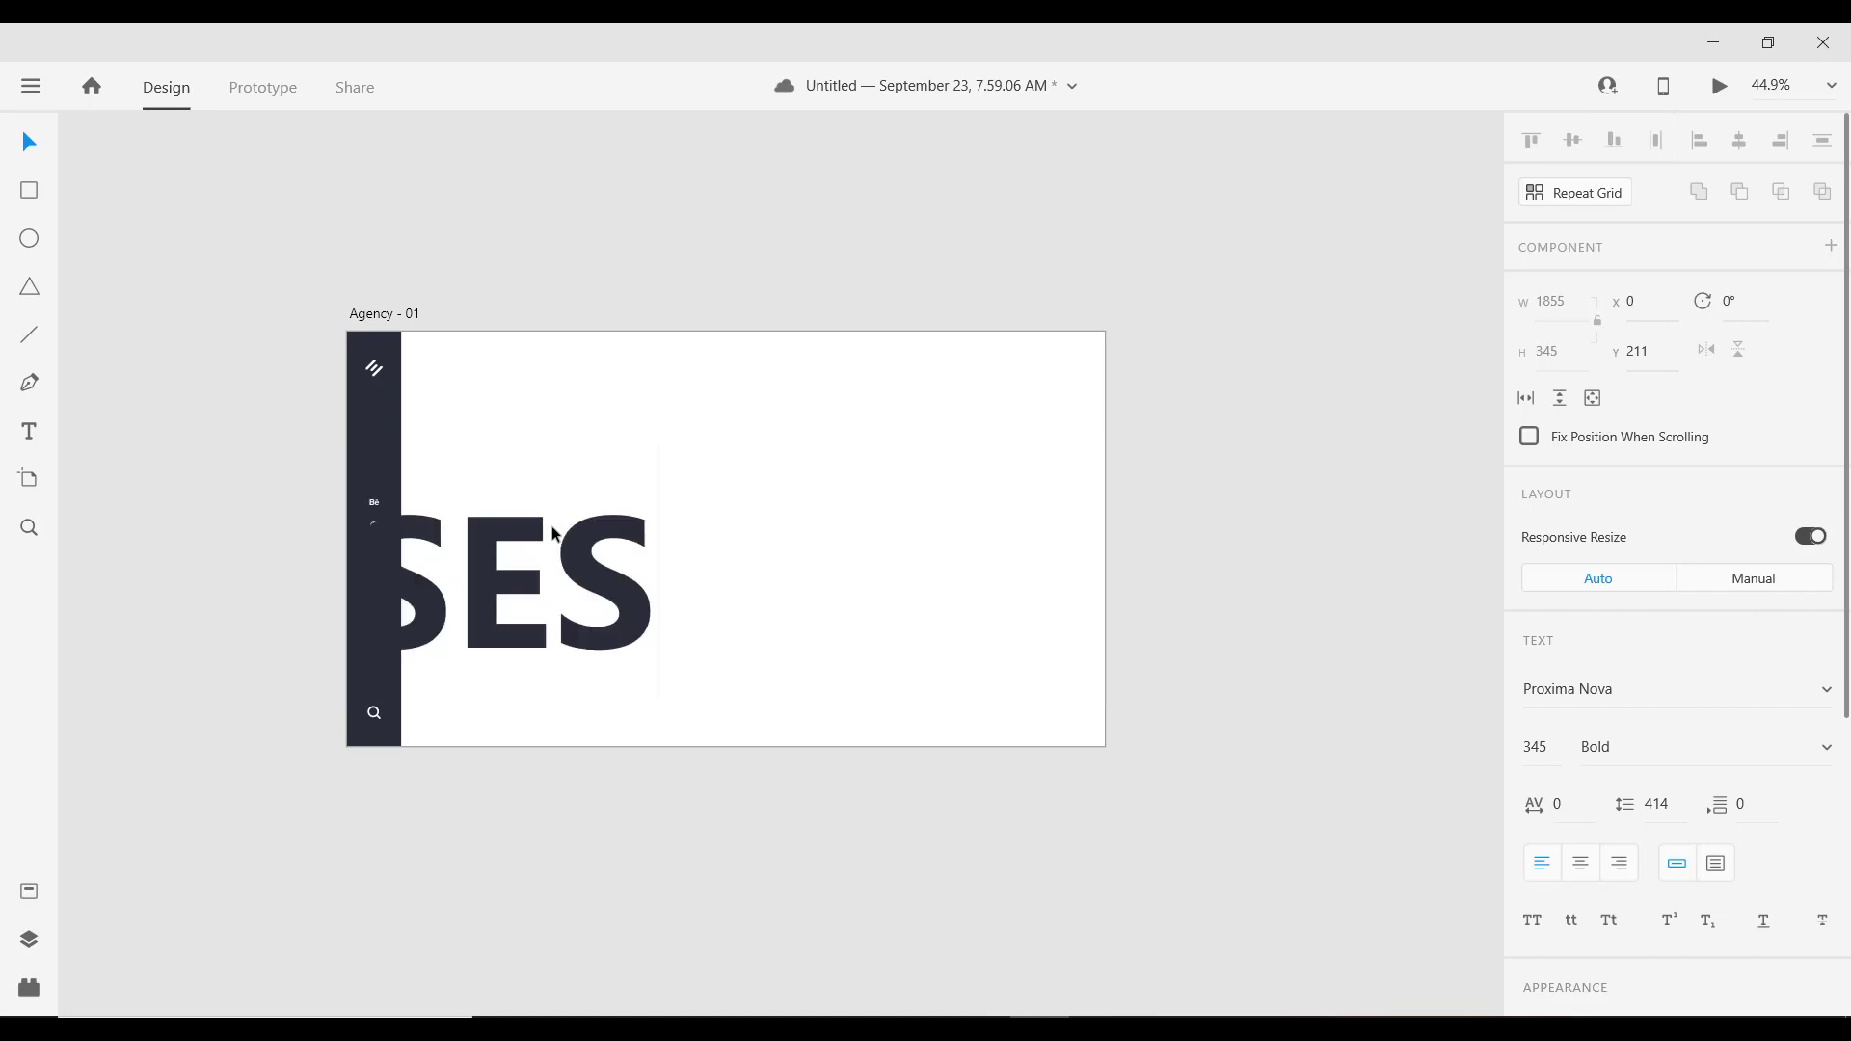
key("BackSpace")
key("BackSpace")
key("BackSpace")
key("BackSpace")
key("BackSpace")
key("BackSpace")
key("BackSpace")
key("BackSpace")
key("BackSpace")
type("D")
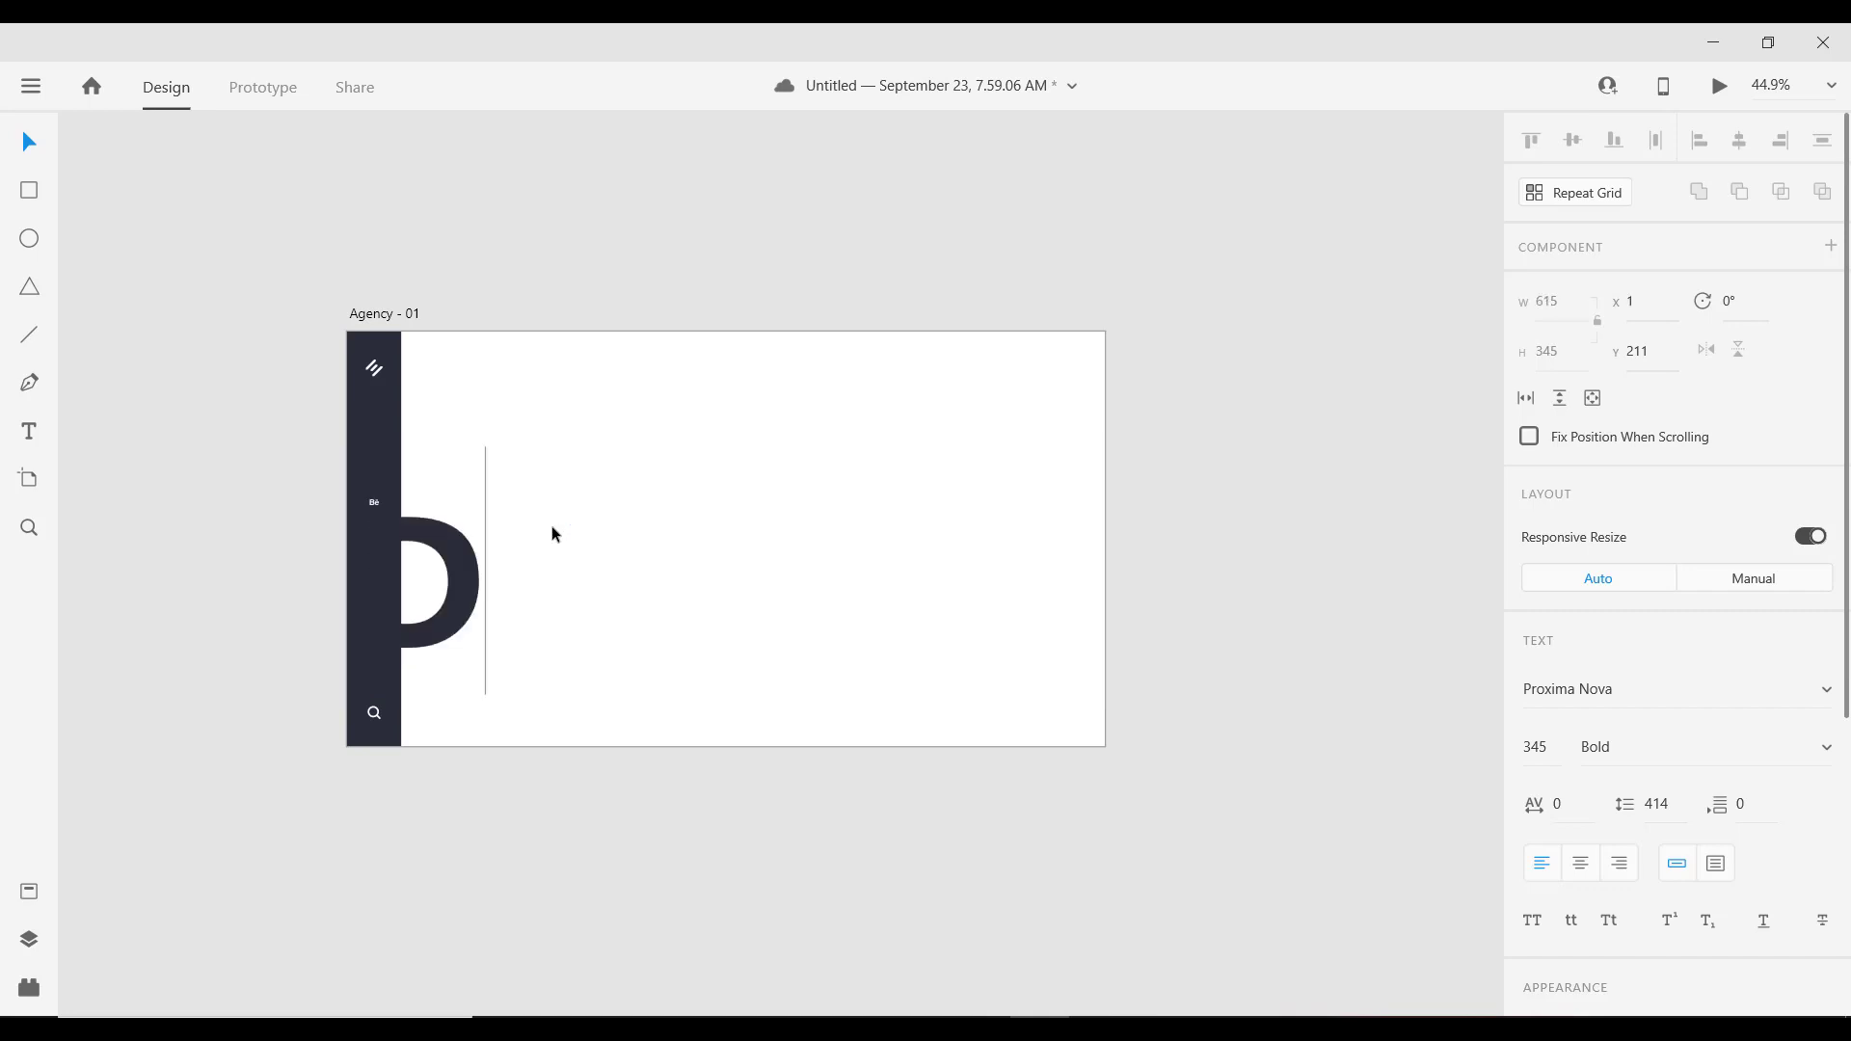
type("ESIGN")
key("Escape")
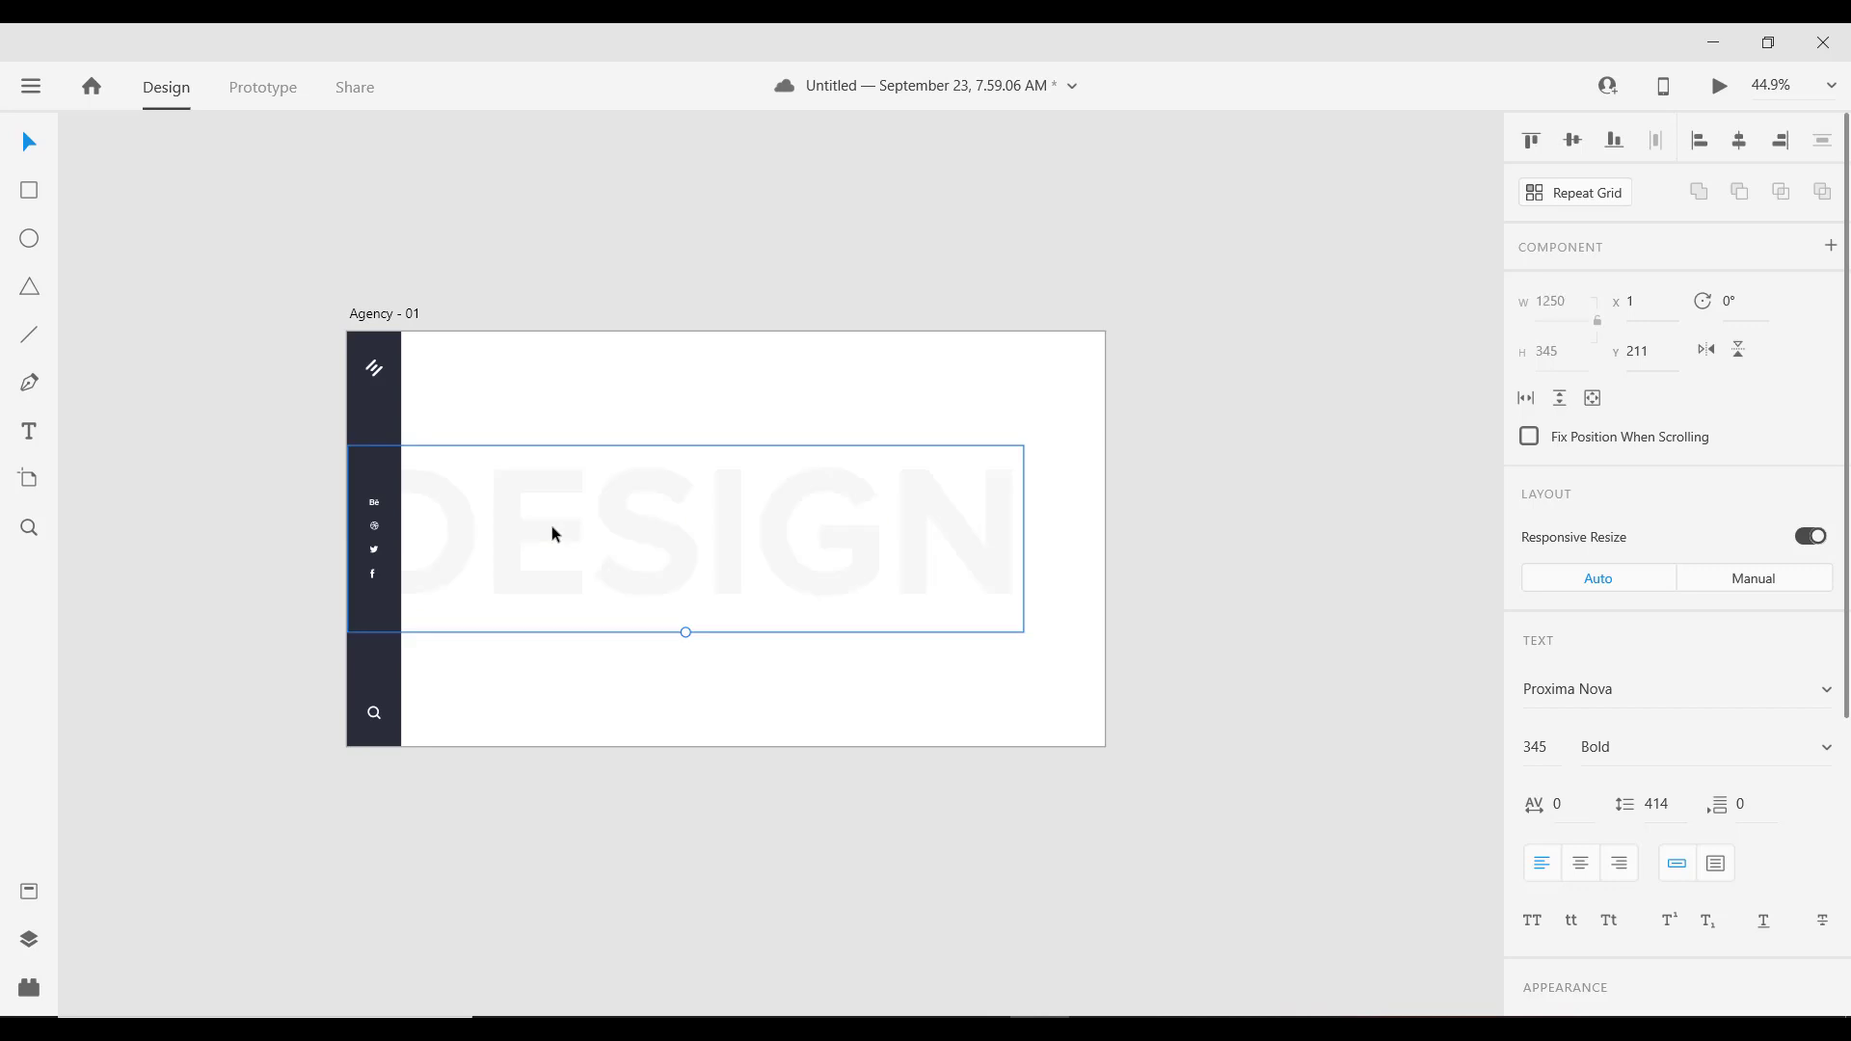
left_click_drag(546, 519, 547, 521)
Step: Set DESIGN's character spacing to 80 and keep it centred in the middle band
left_click(1567, 804)
type("80")
key("Return")
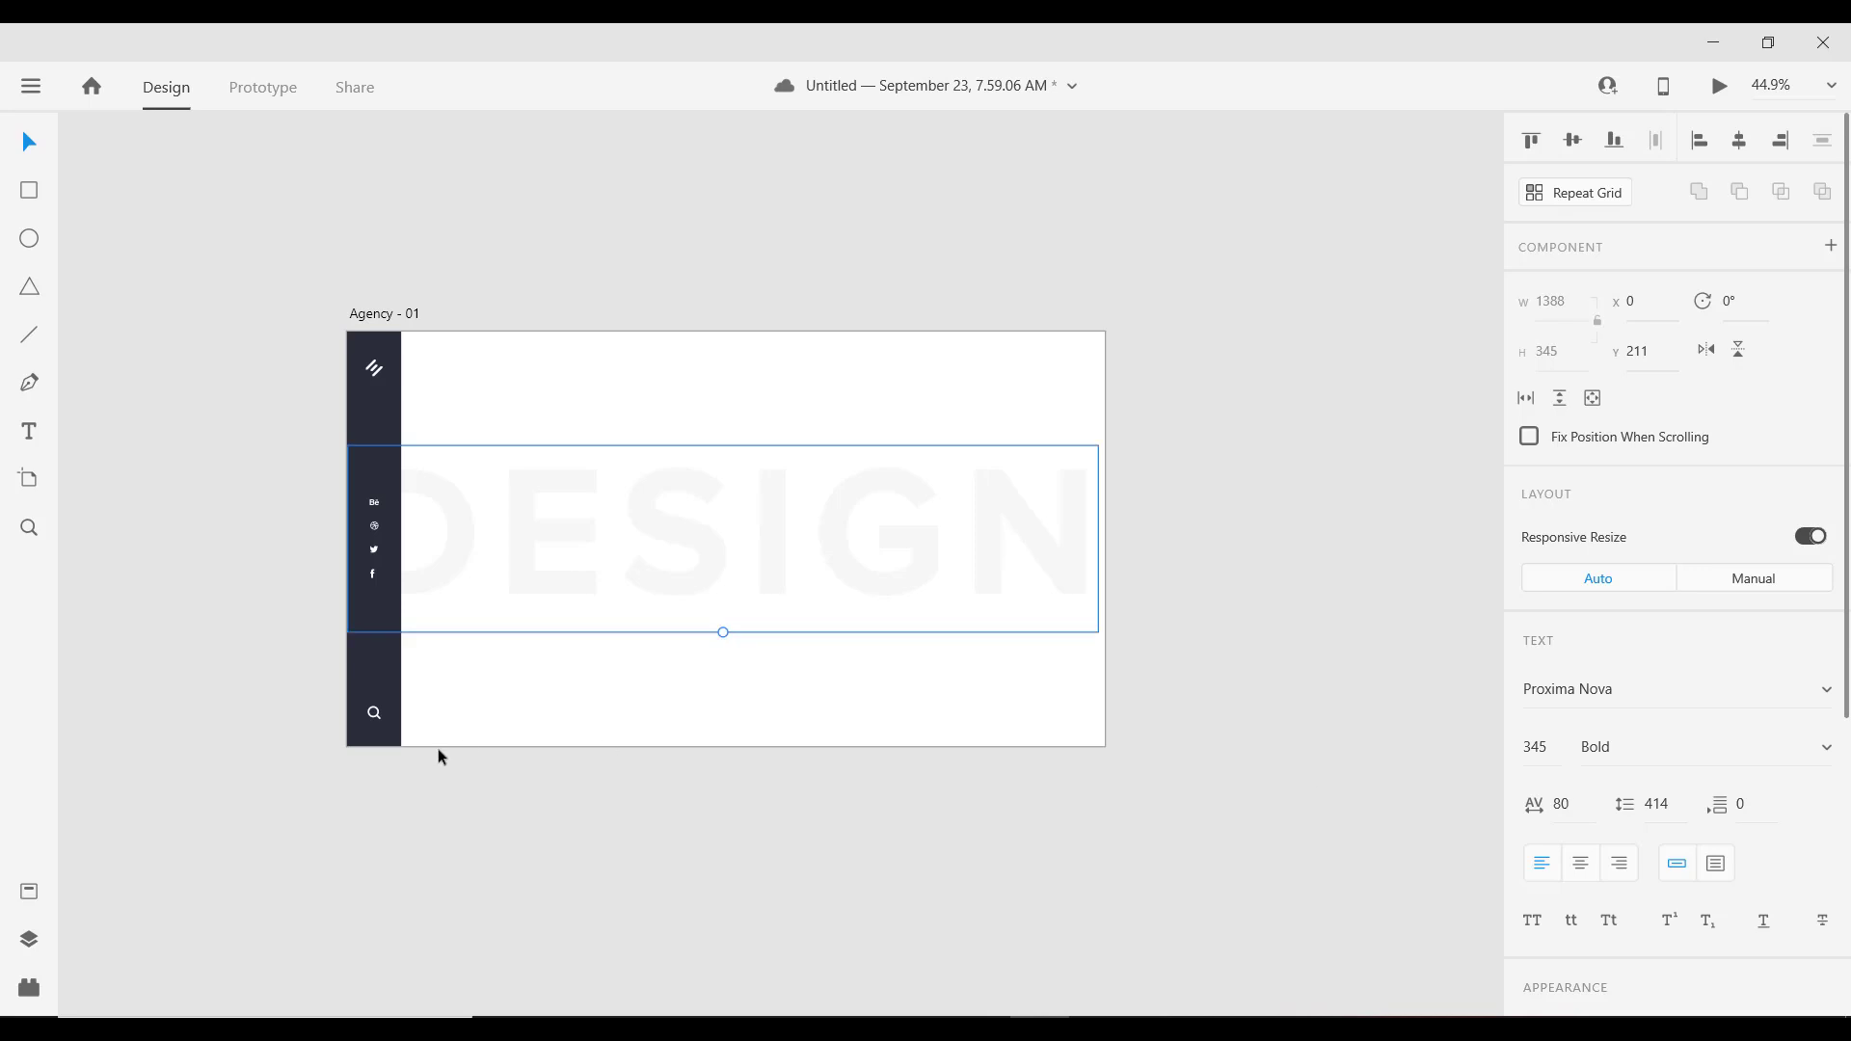
left_click_drag(574, 529, 566, 531)
left_click(29, 431)
Step: Type the XPERIENCE headline and give it font size 95 with character spacing 50
left_click(573, 395)
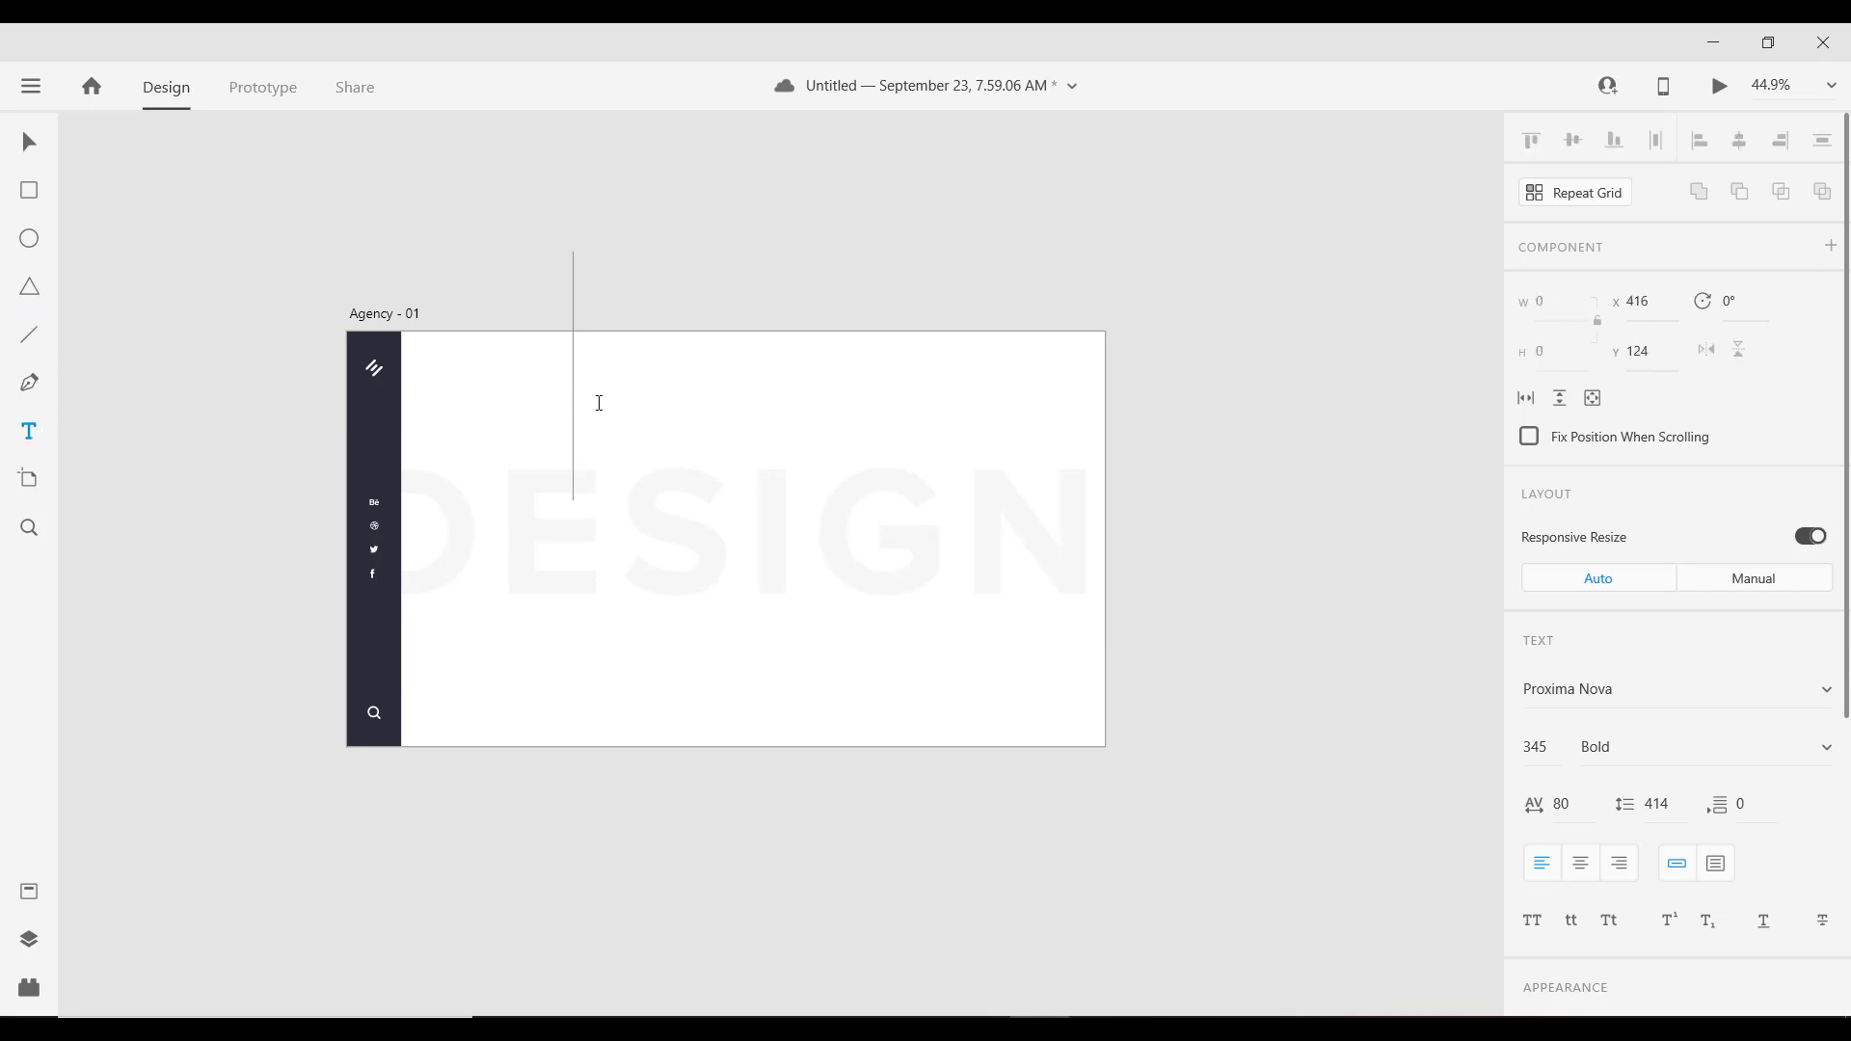
type("X")
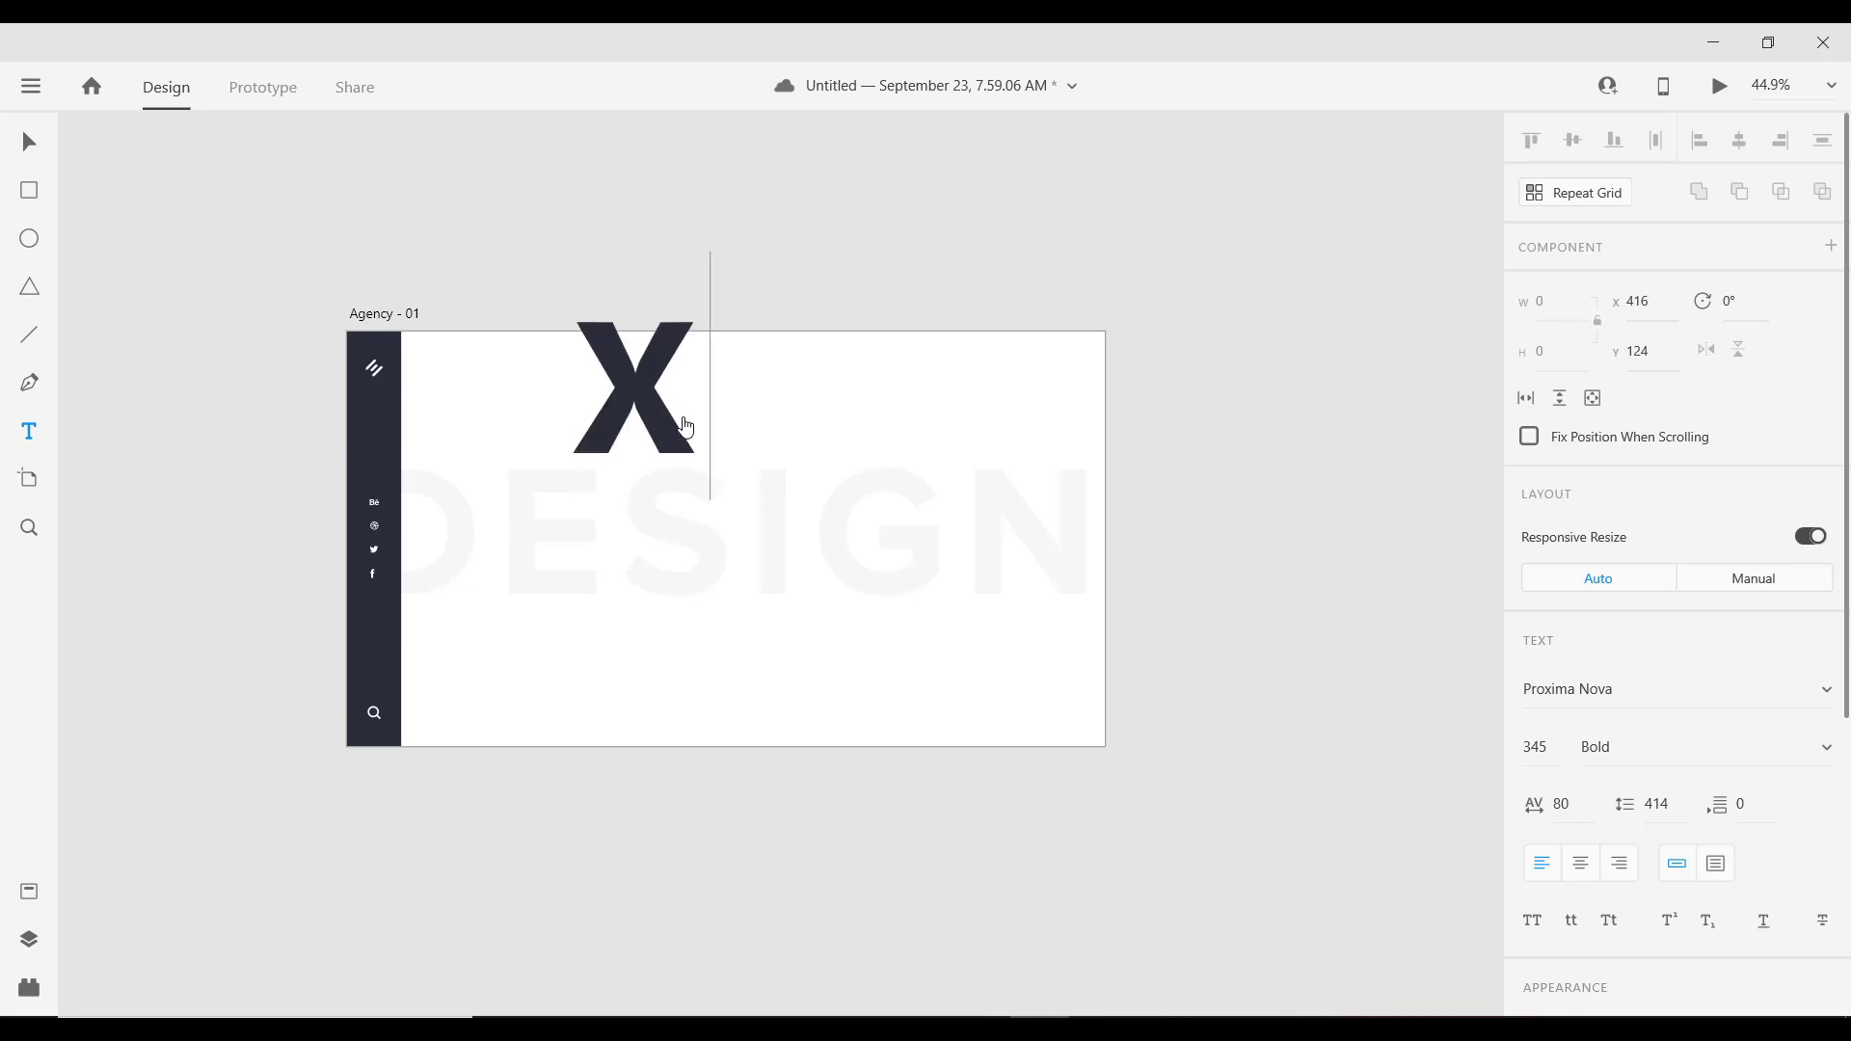
type("PR")
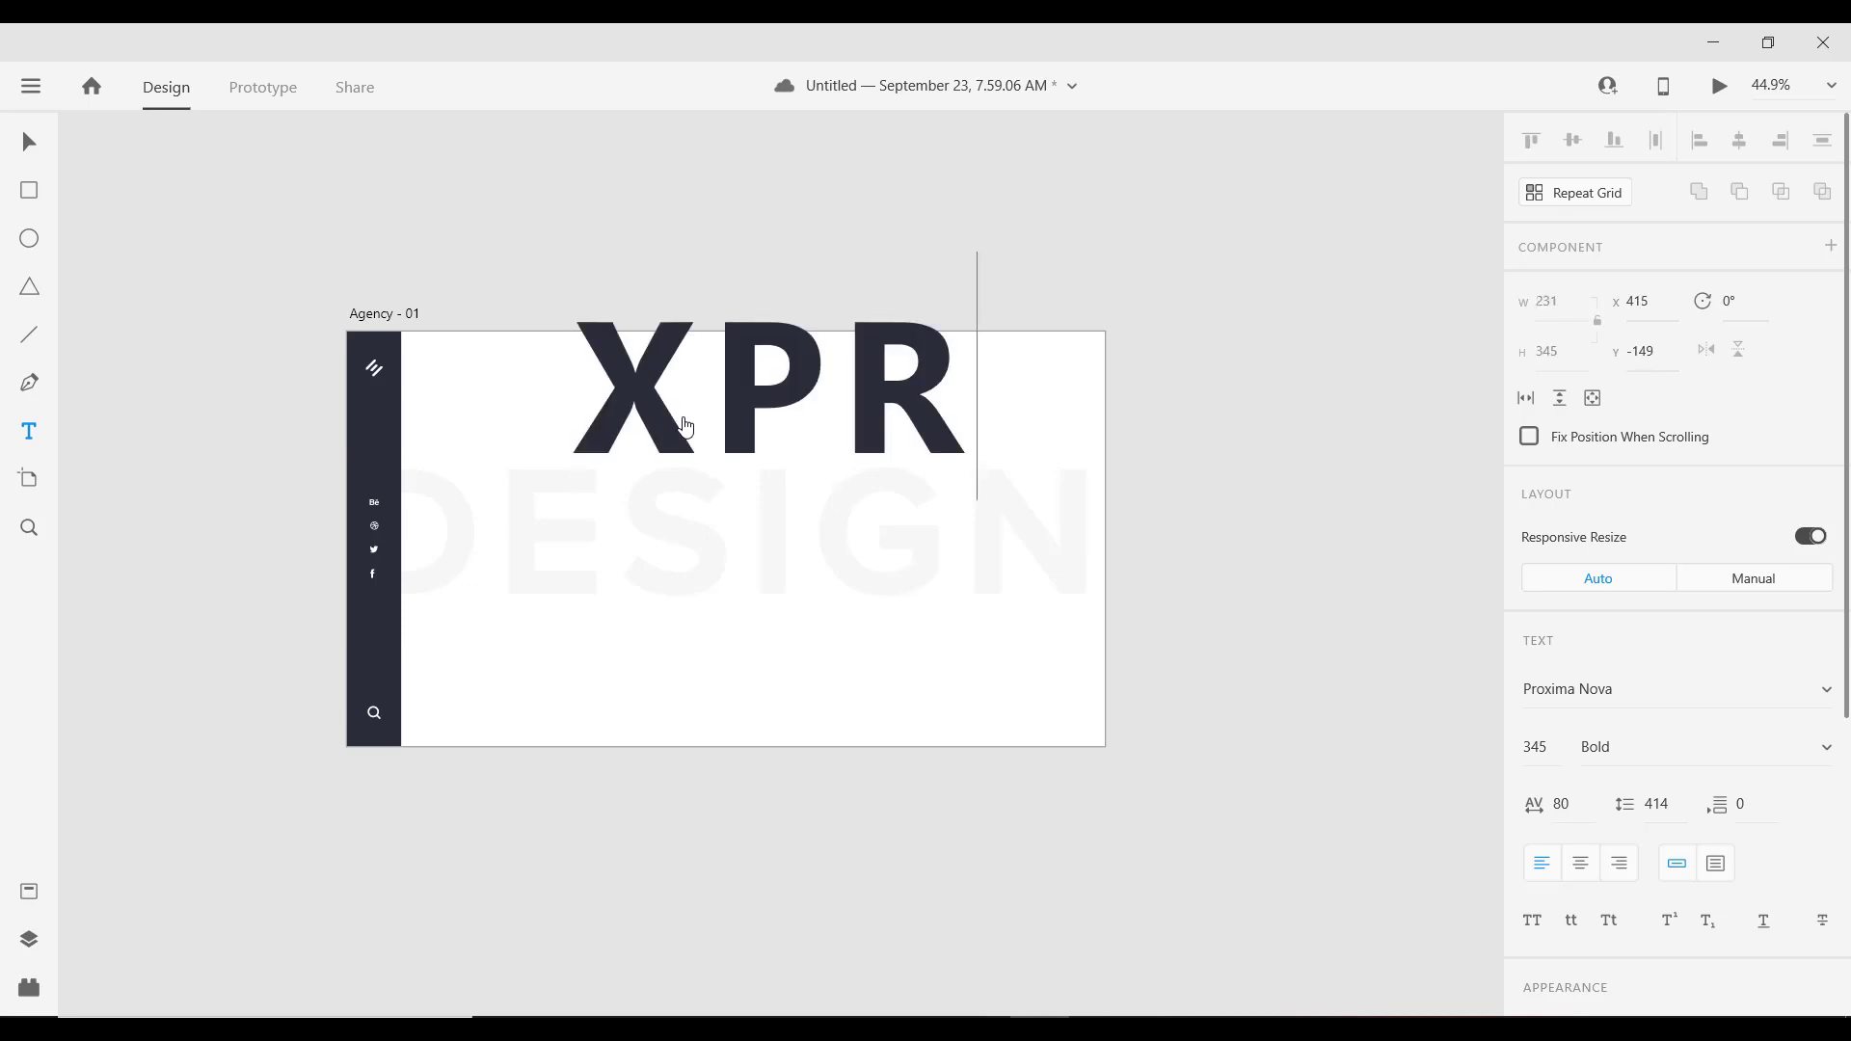
key("BackSpace")
type("ERIENC")
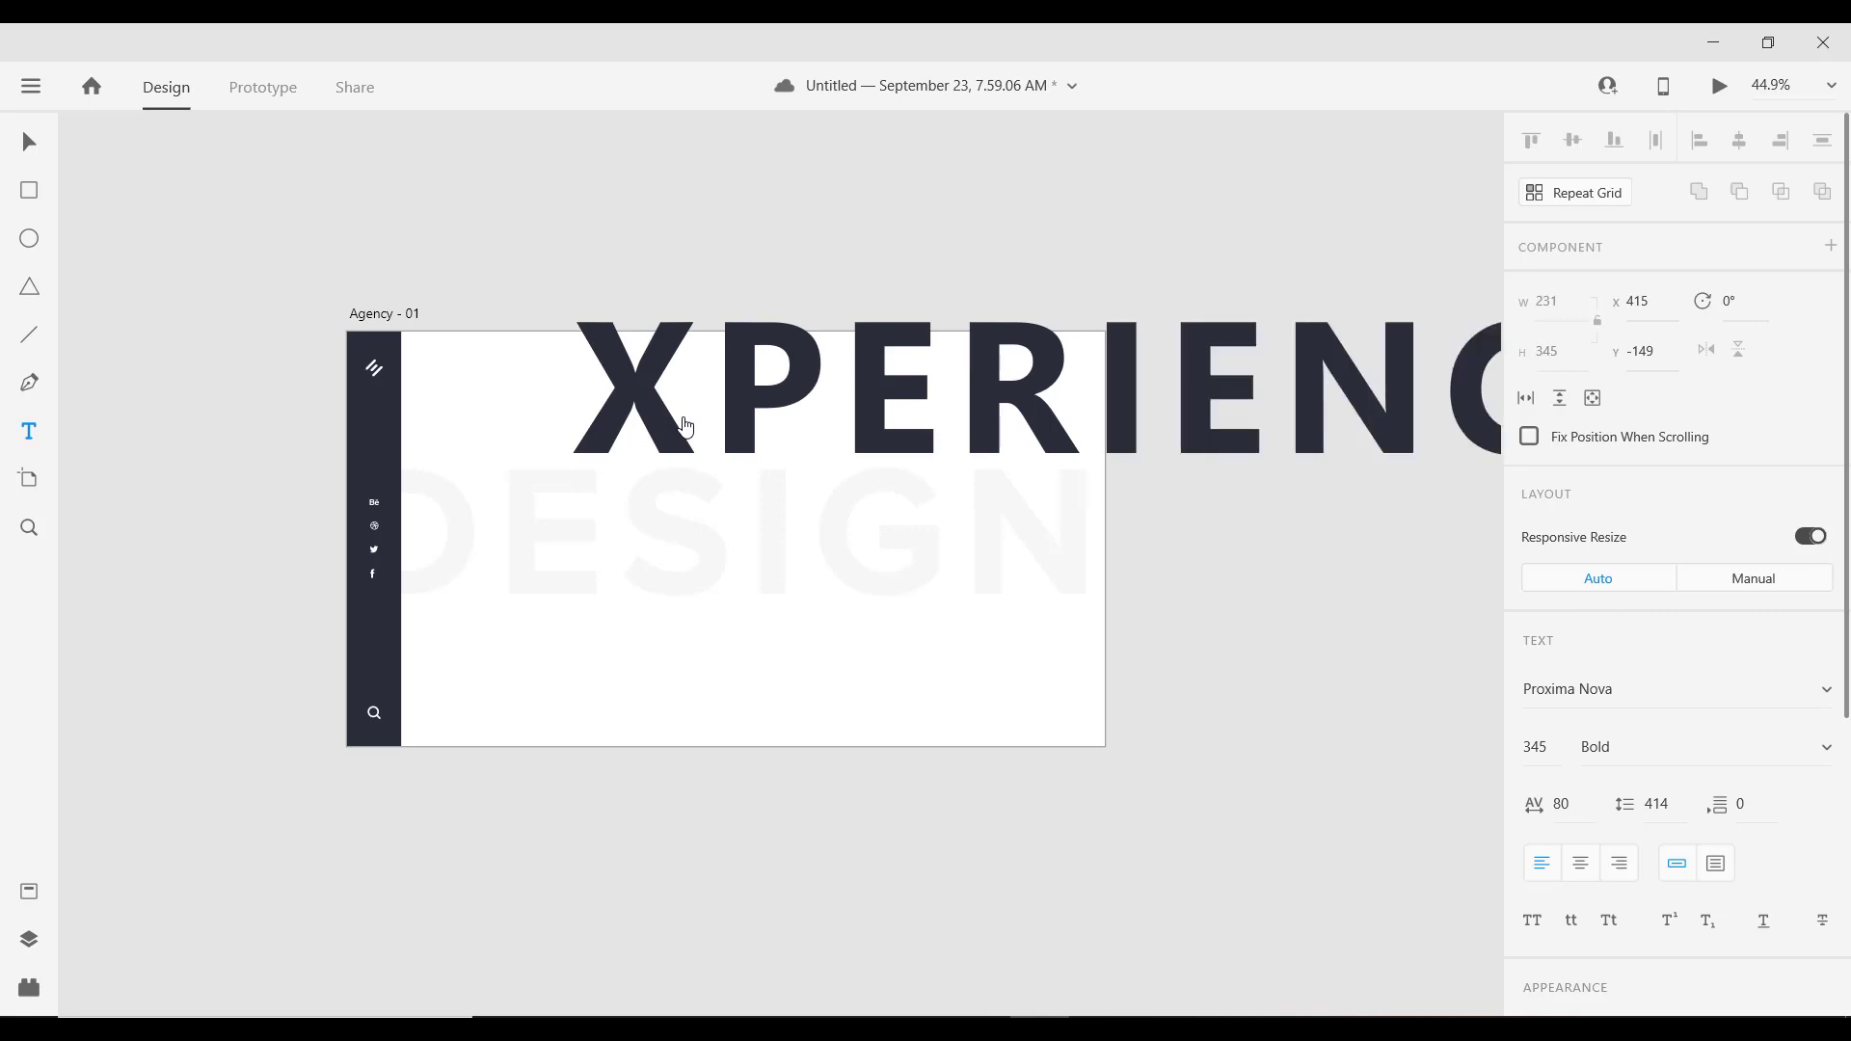
key("Escape")
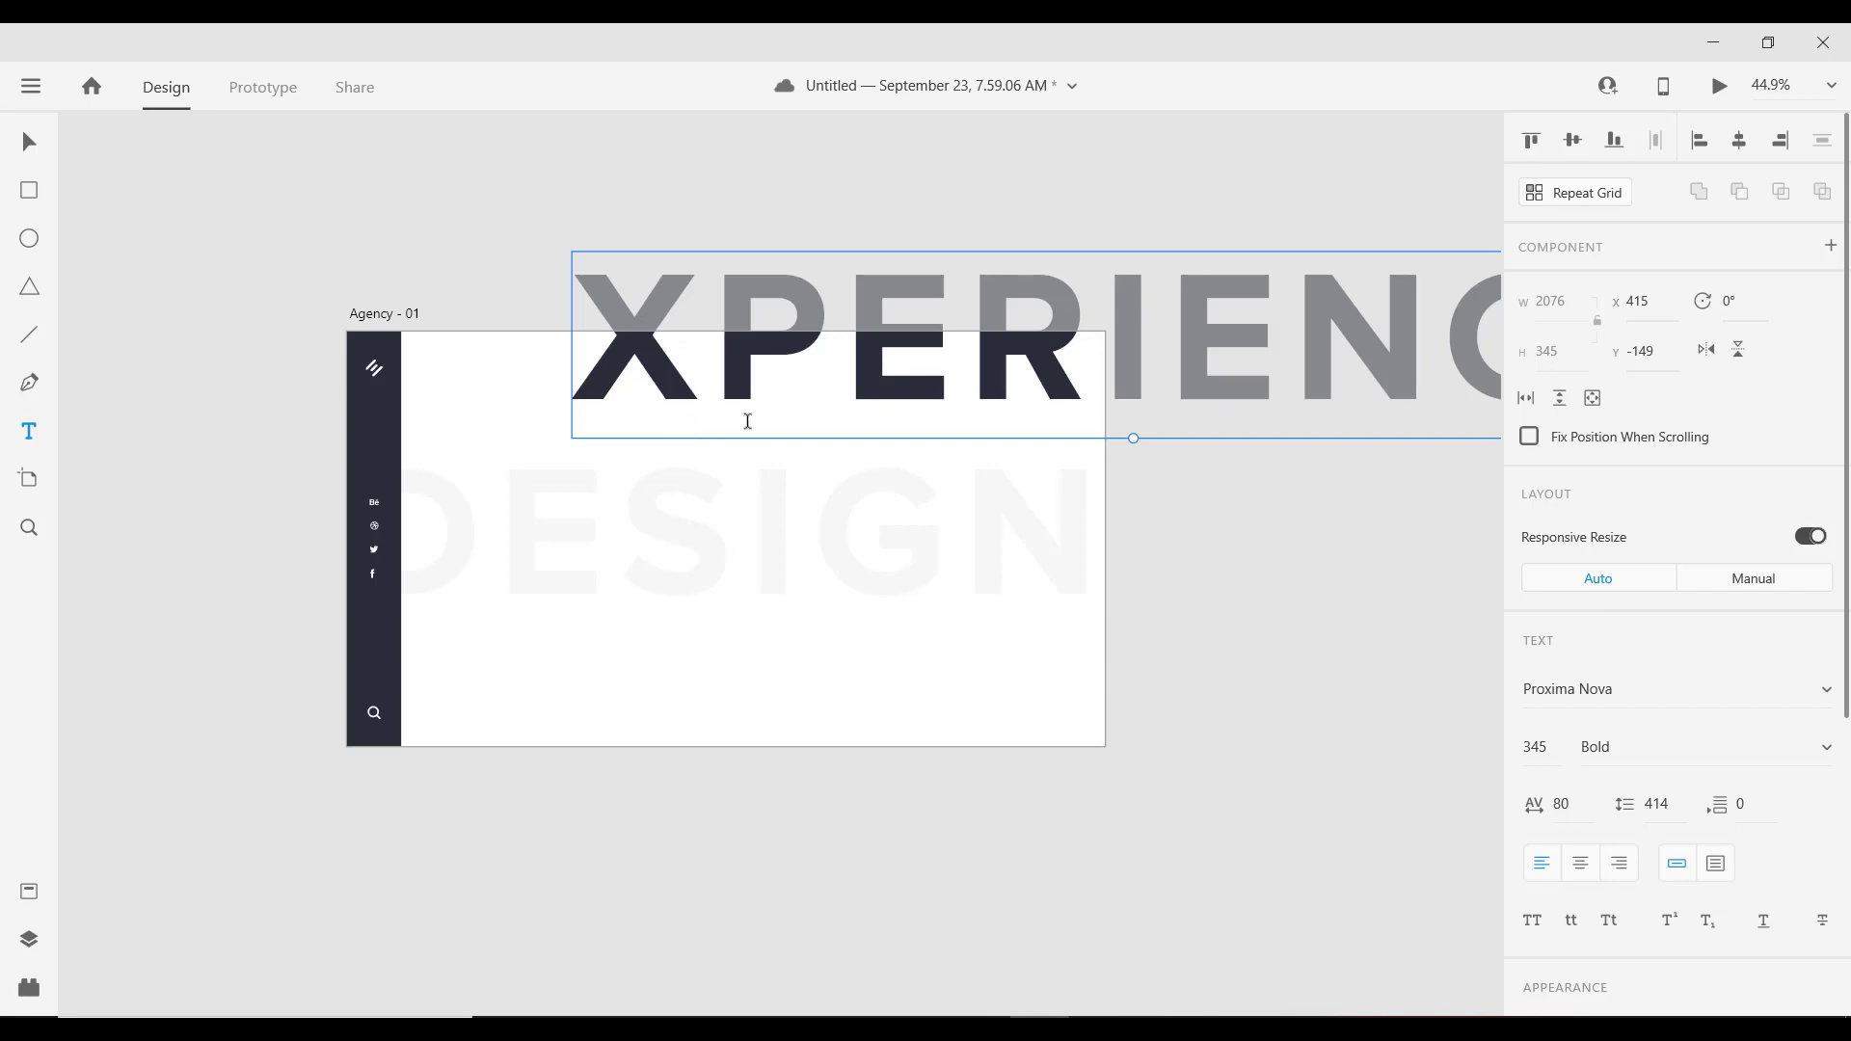
left_click(1559, 747)
type("95")
key("Return")
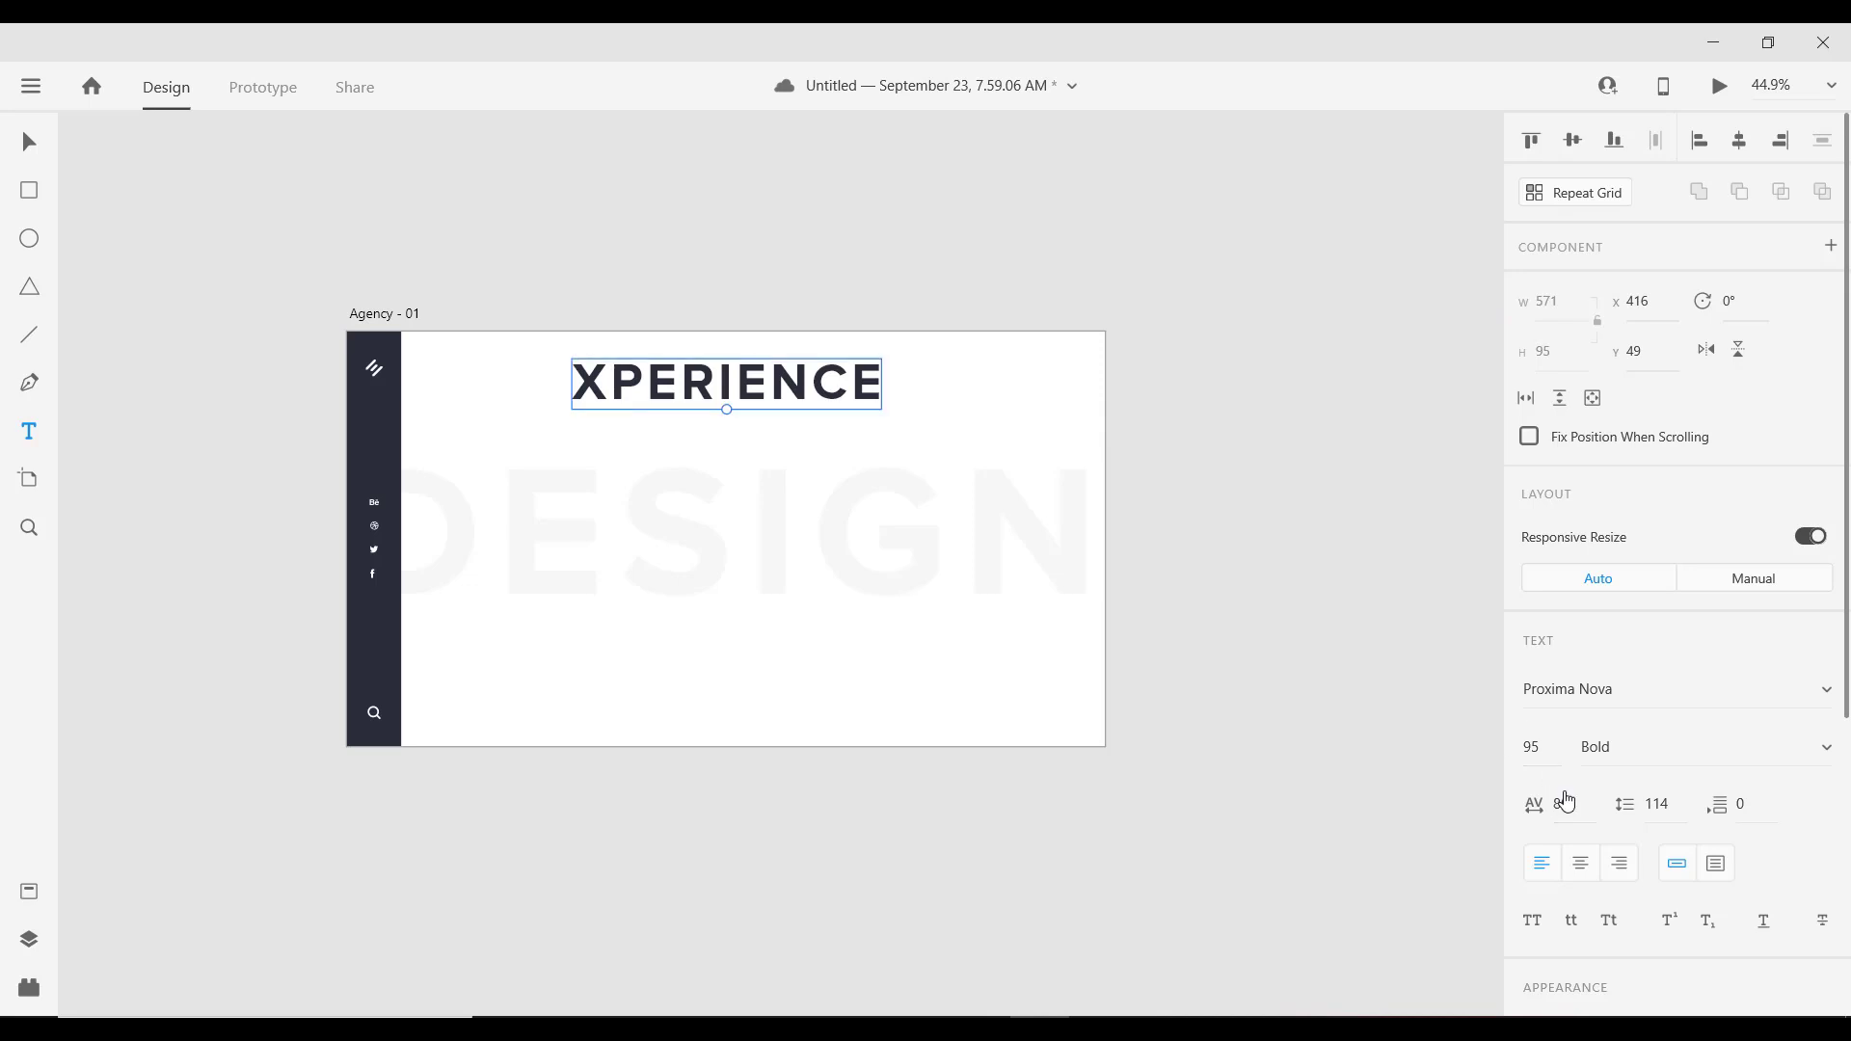
left_click(1579, 802)
type("5")
key("Return")
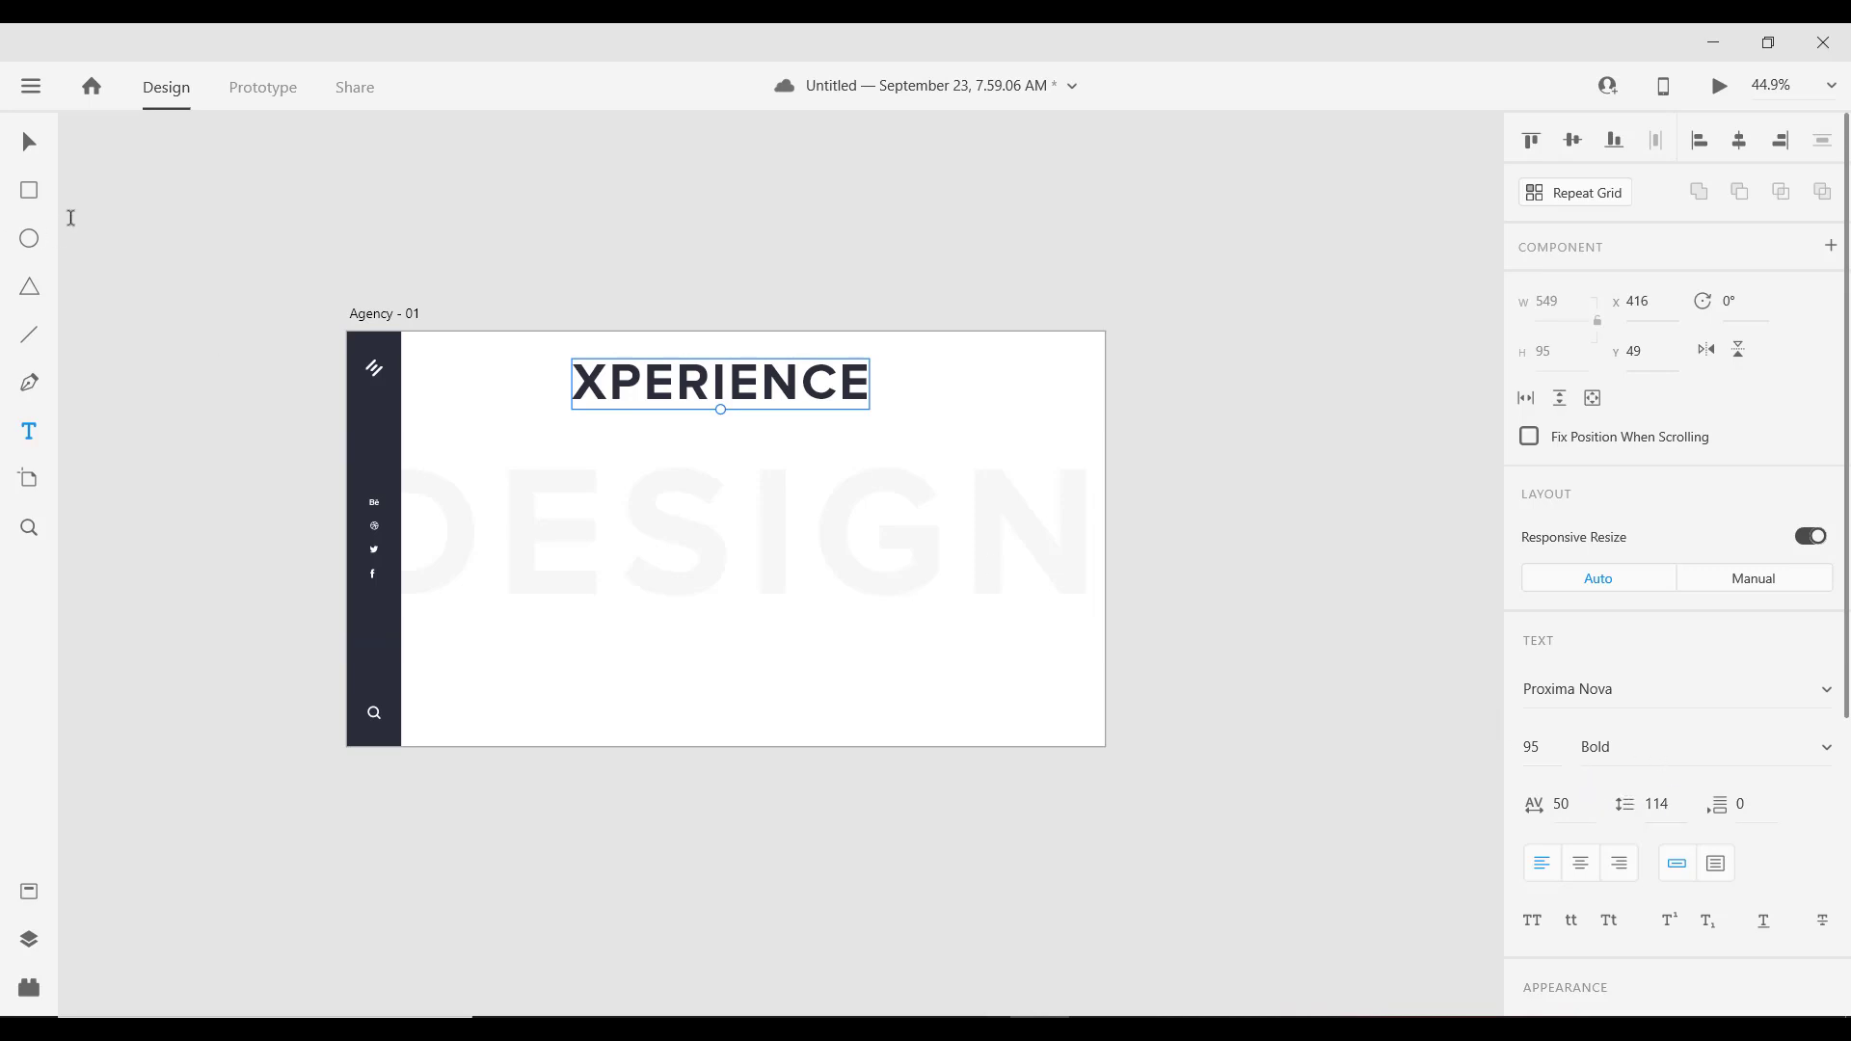
Step: Place XPERIENCE at the middle-left over DESIGN, then select the Agency - 01 artboard
left_click(15, 149)
left_click_drag(757, 388, 610, 542)
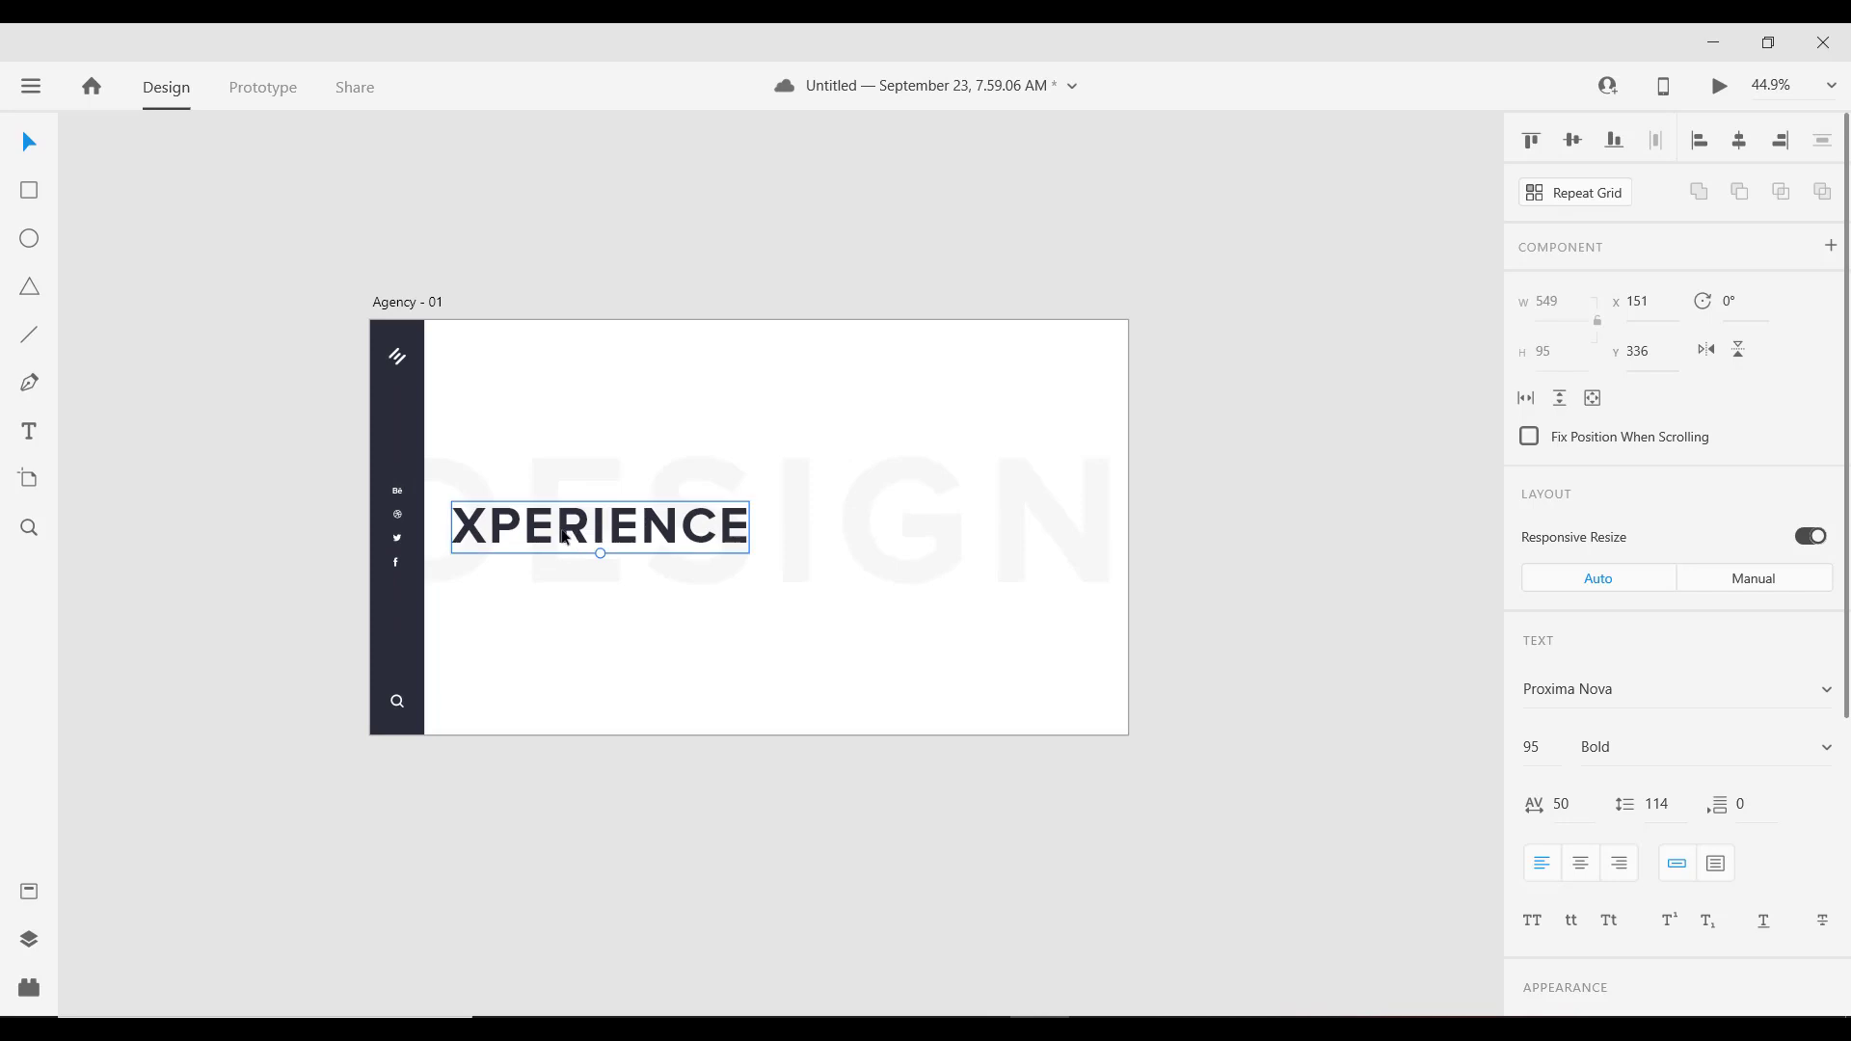
left_click_drag(566, 537, 566, 537)
scroll(785, 529, "down", 1)
scroll(847, 557, "up", 1)
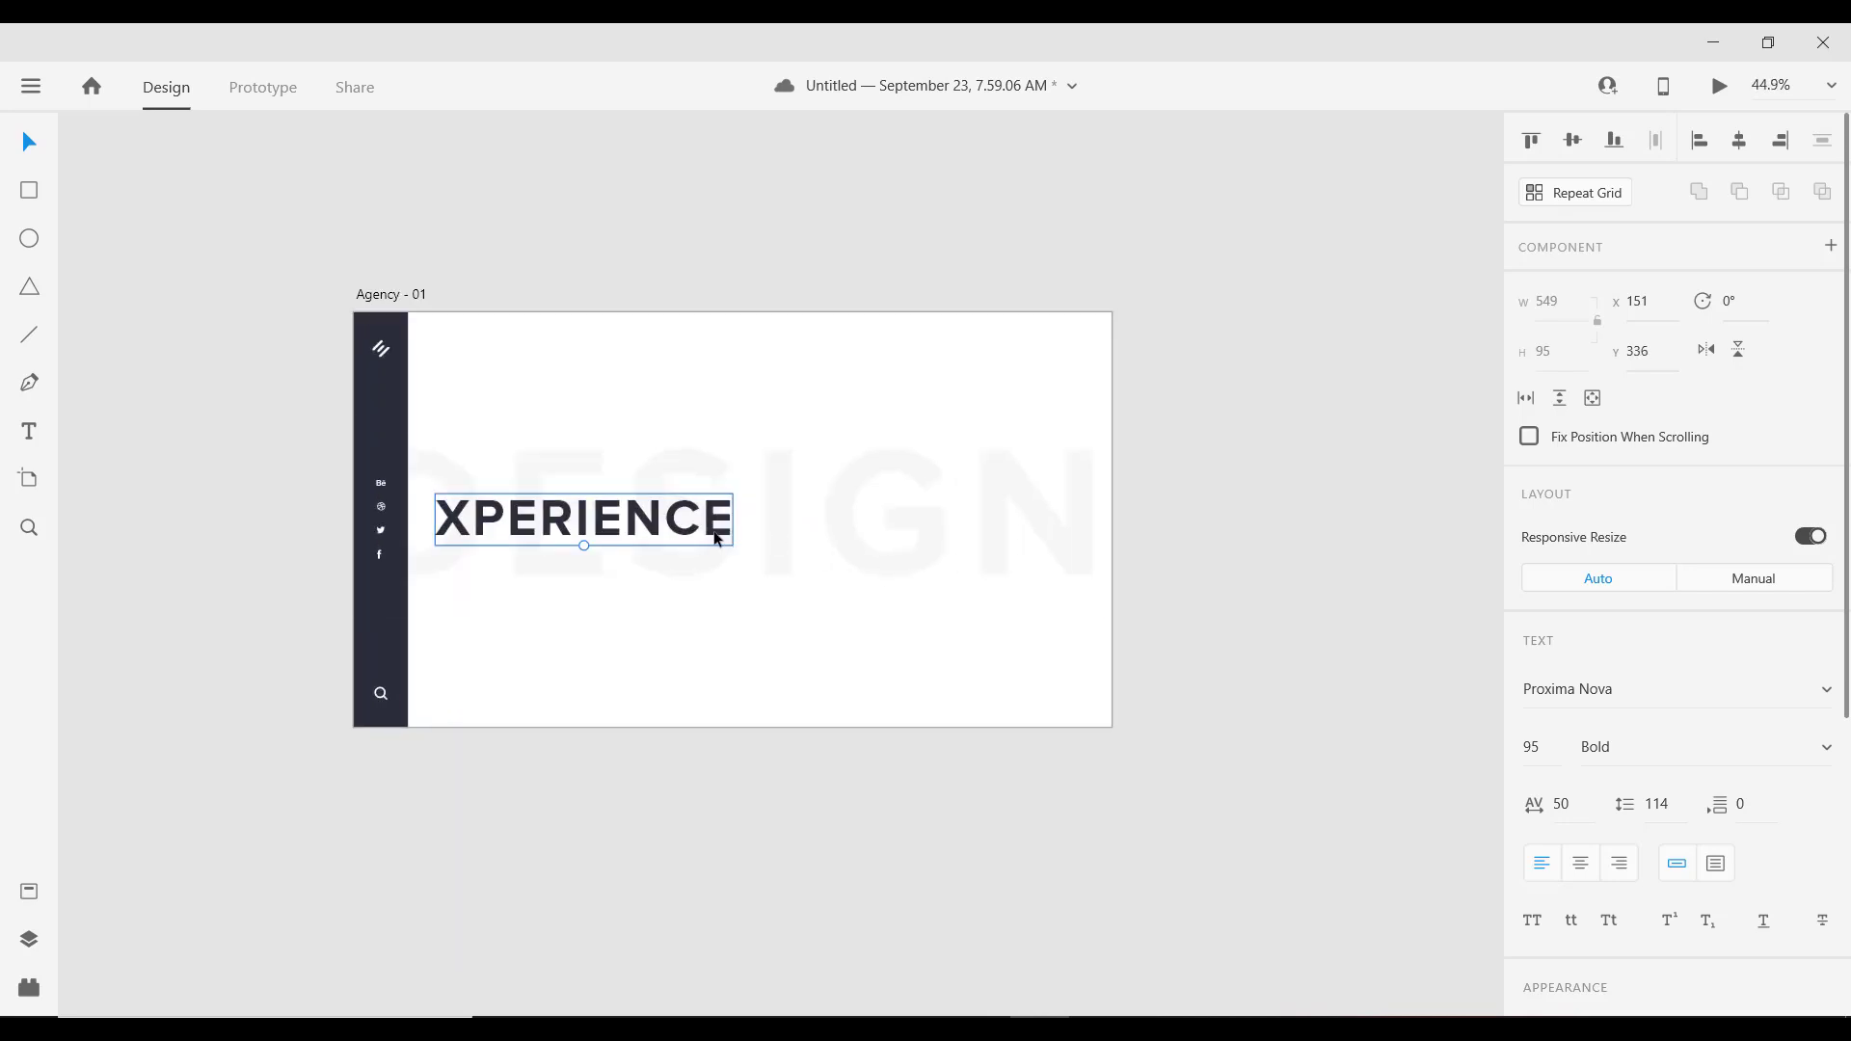
scroll(1690, 868, "down", 1)
scroll(1689, 868, "down", 5)
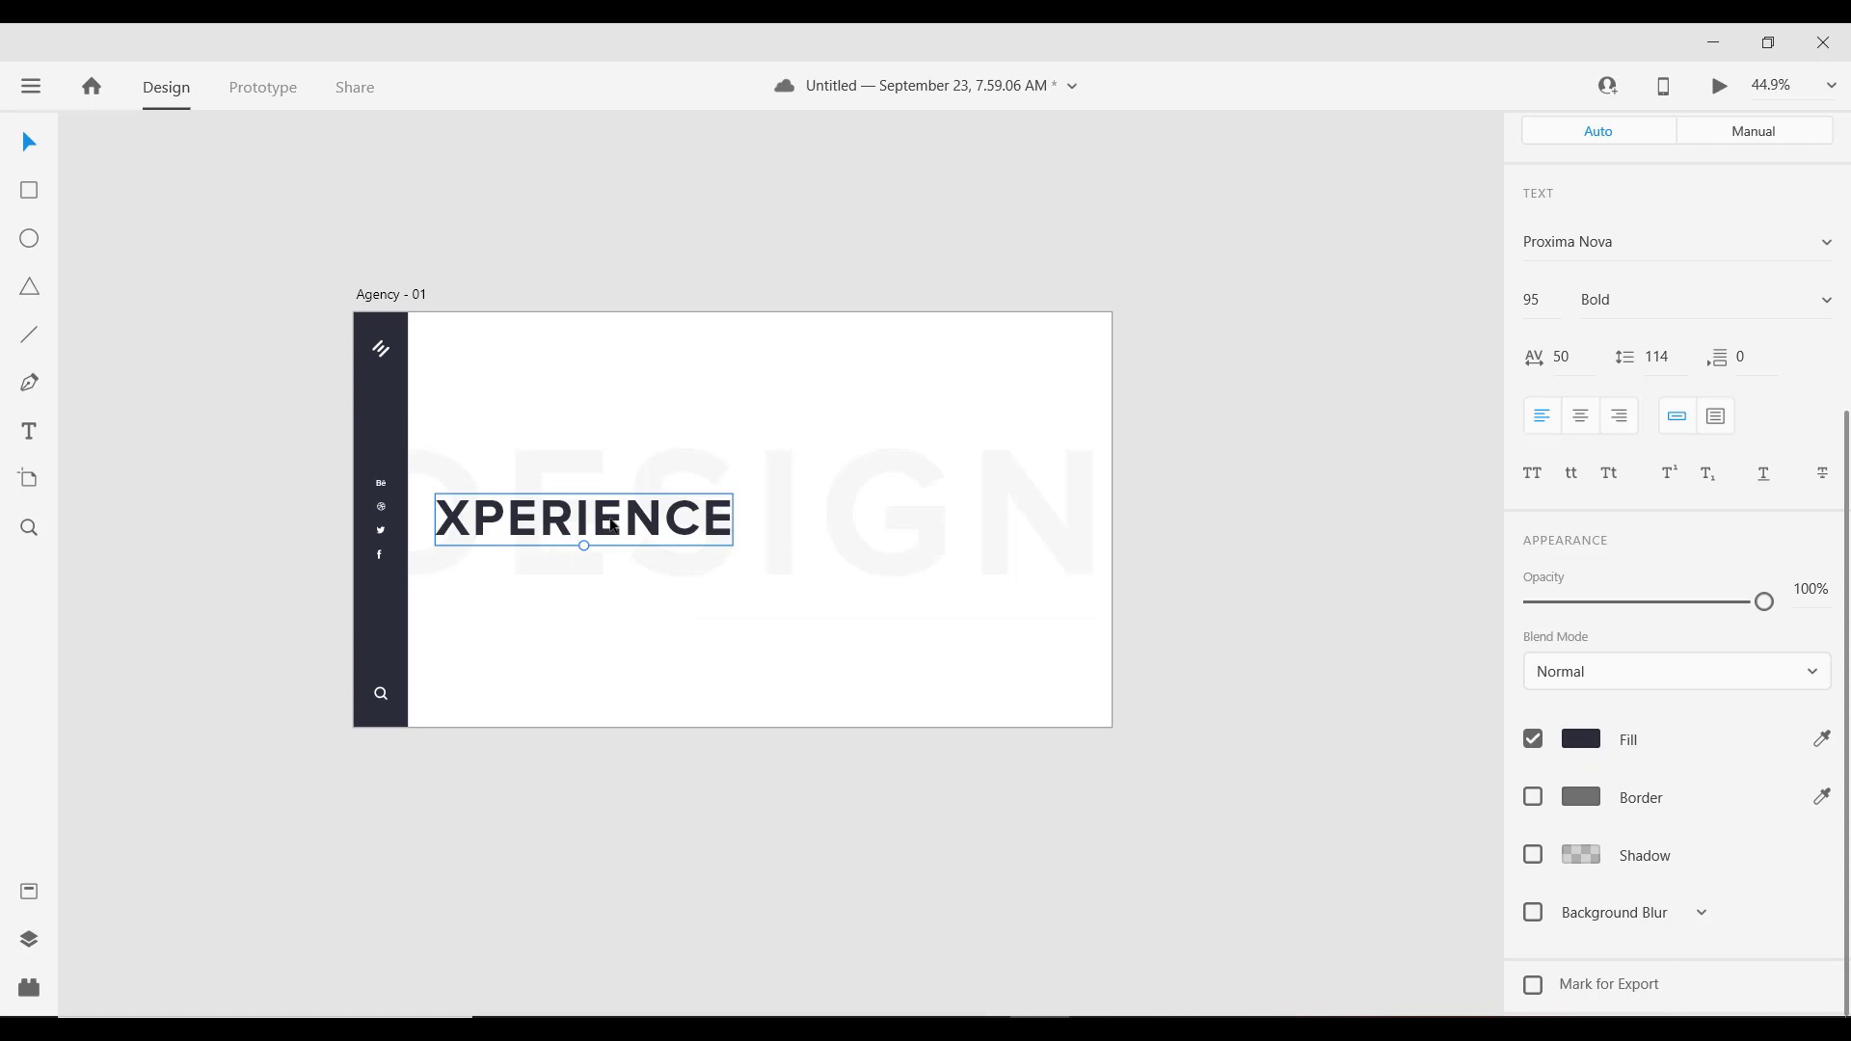
scroll(617, 525, "up", 2)
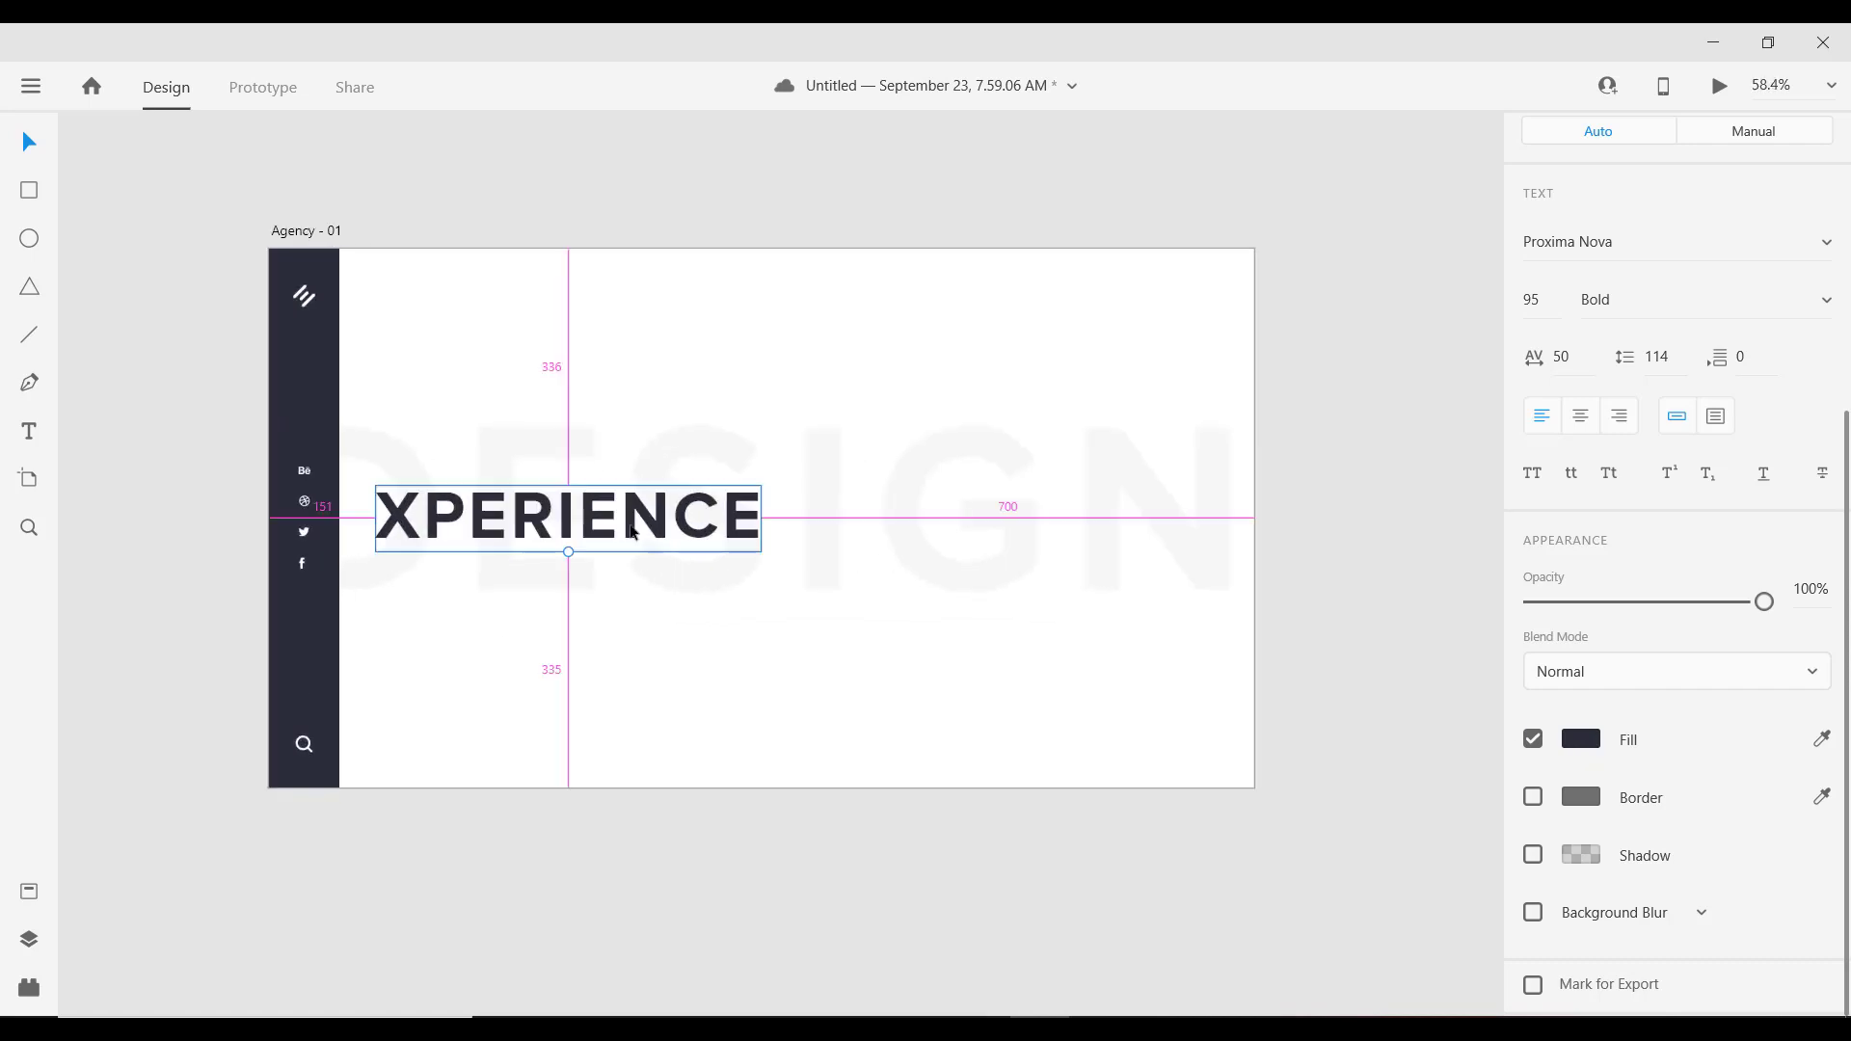
scroll(617, 525, "down", 2)
scroll(612, 521, "up", 2)
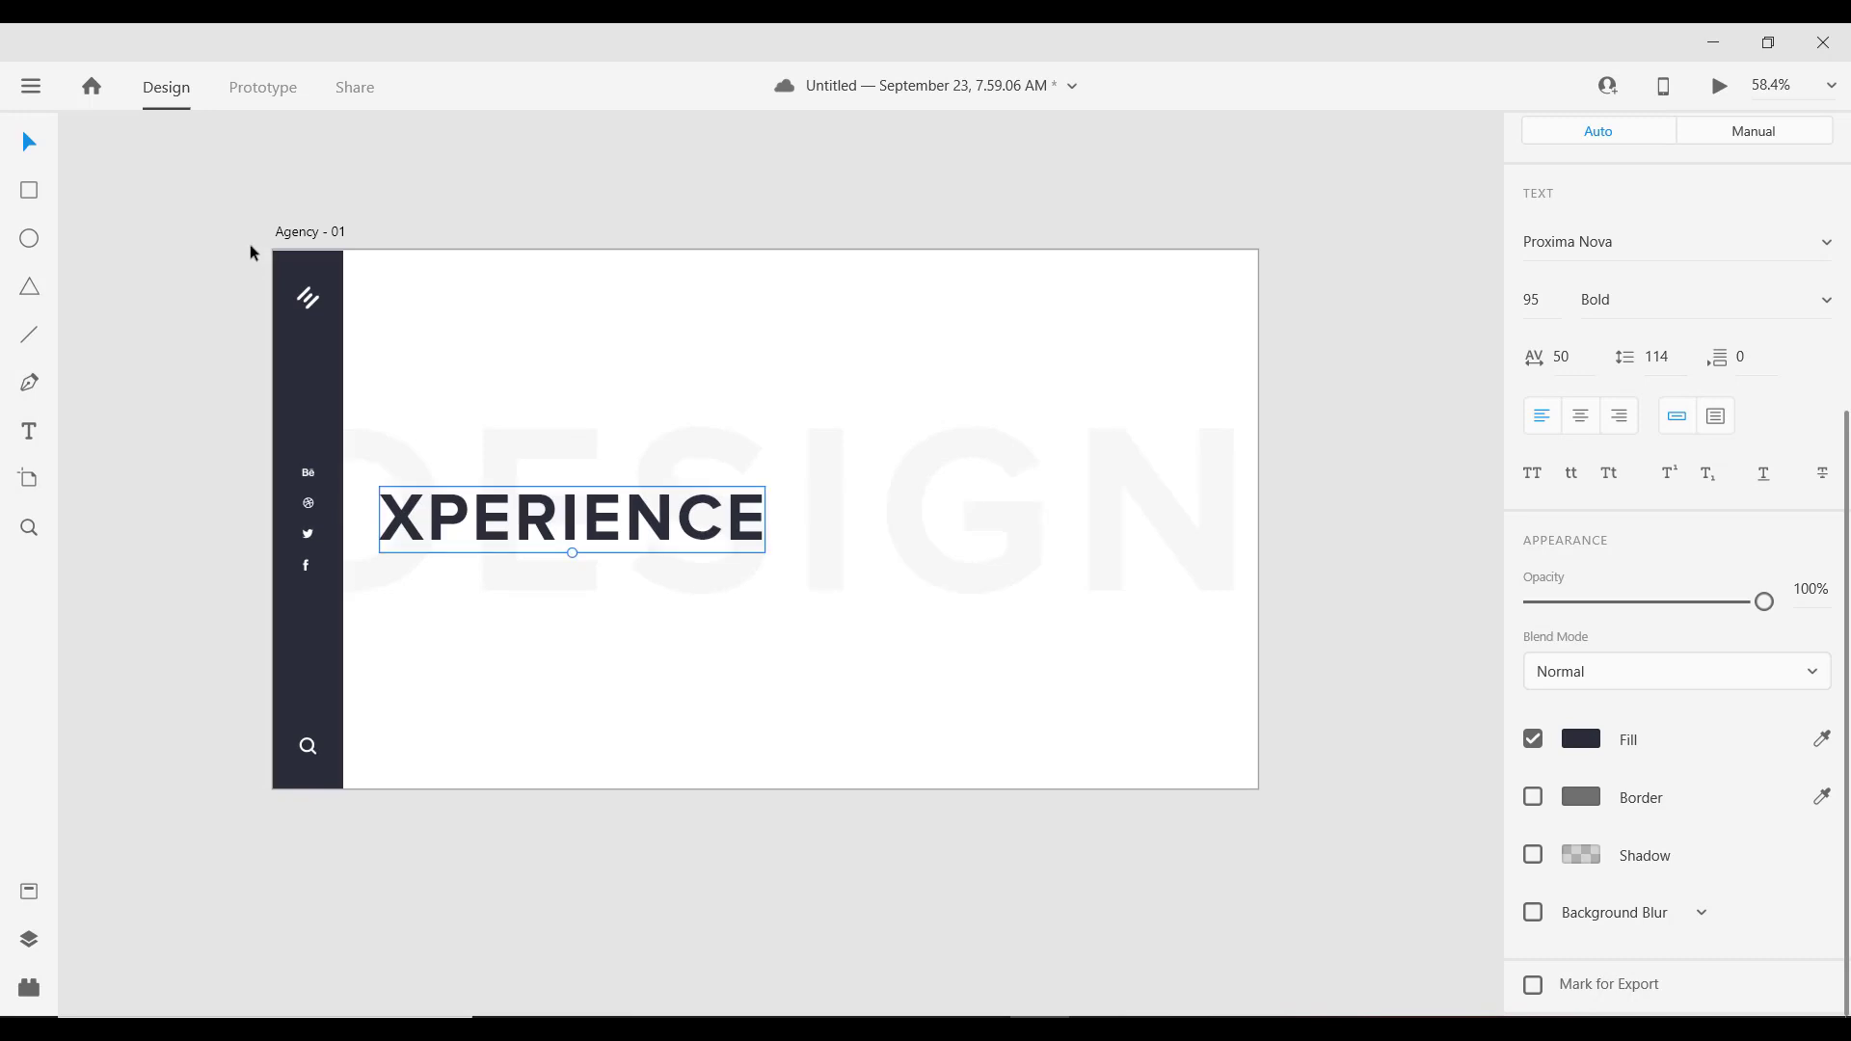
left_click(299, 241)
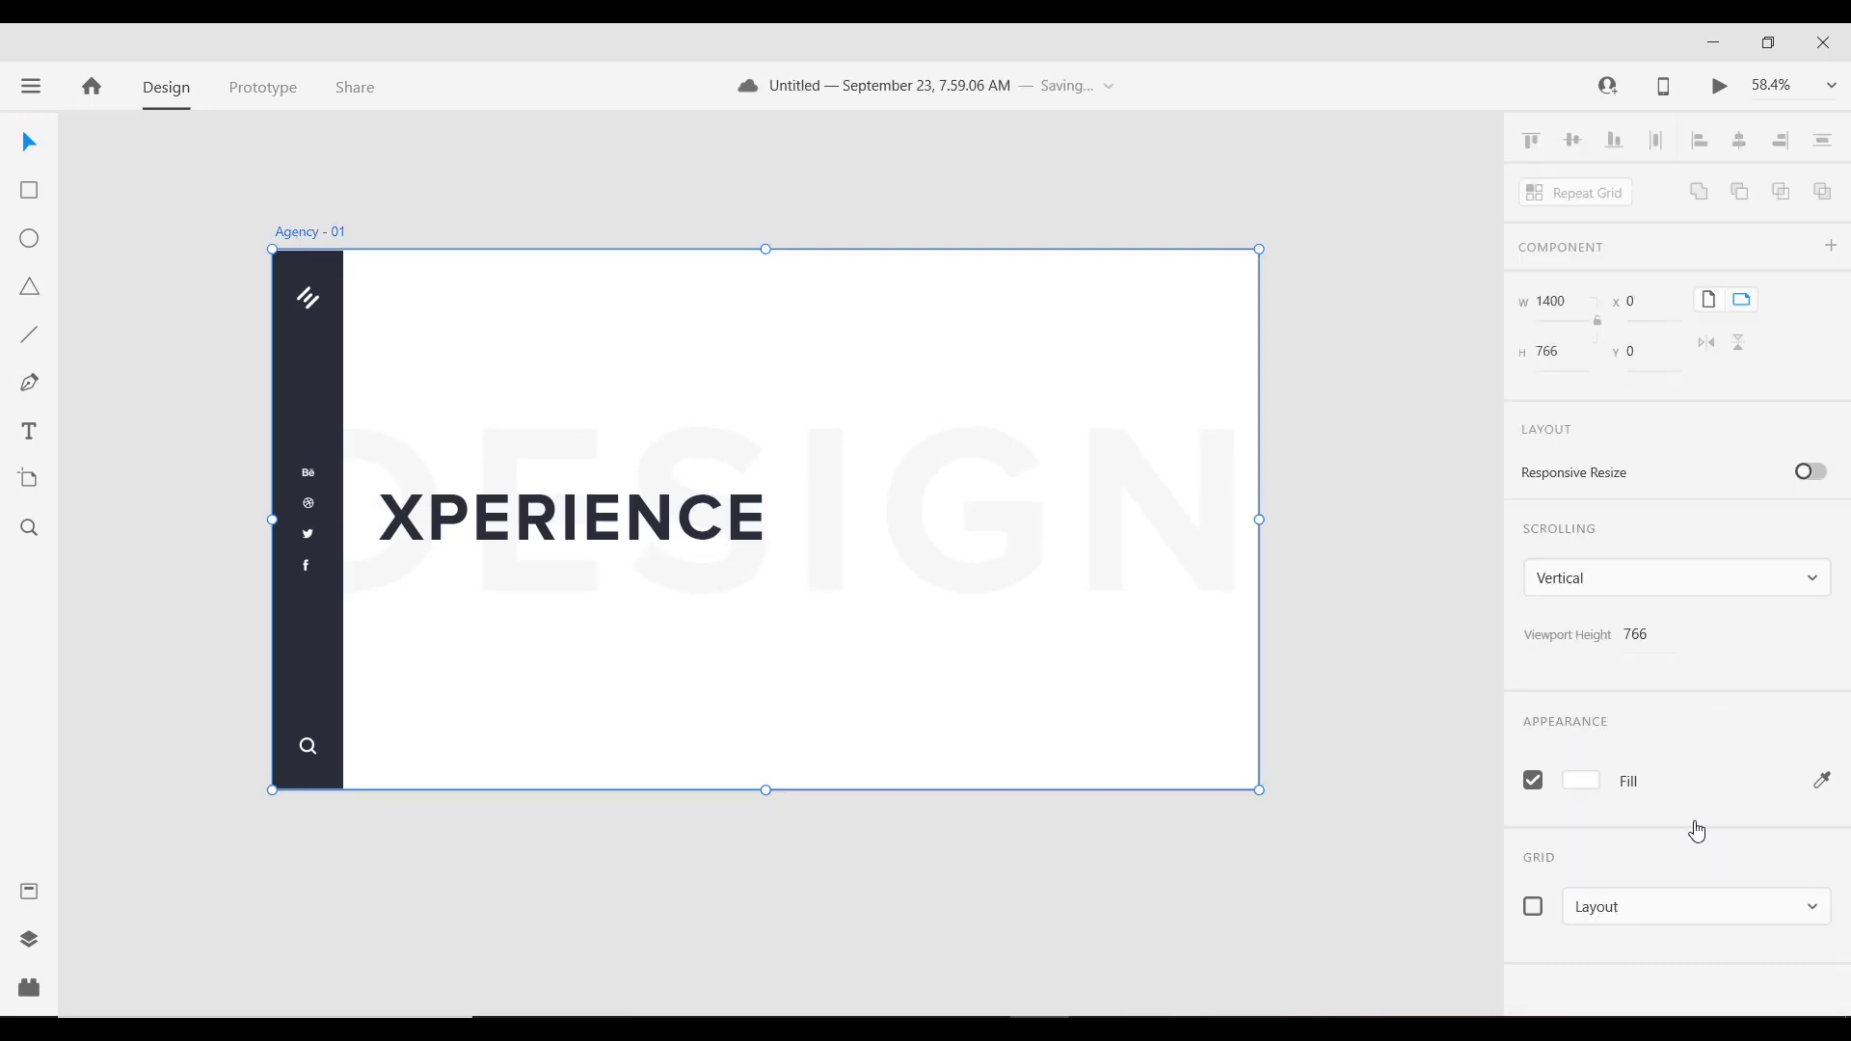
Step: Show the layout grid and align XPERIENCE to the first column at x 138
left_click(1534, 907)
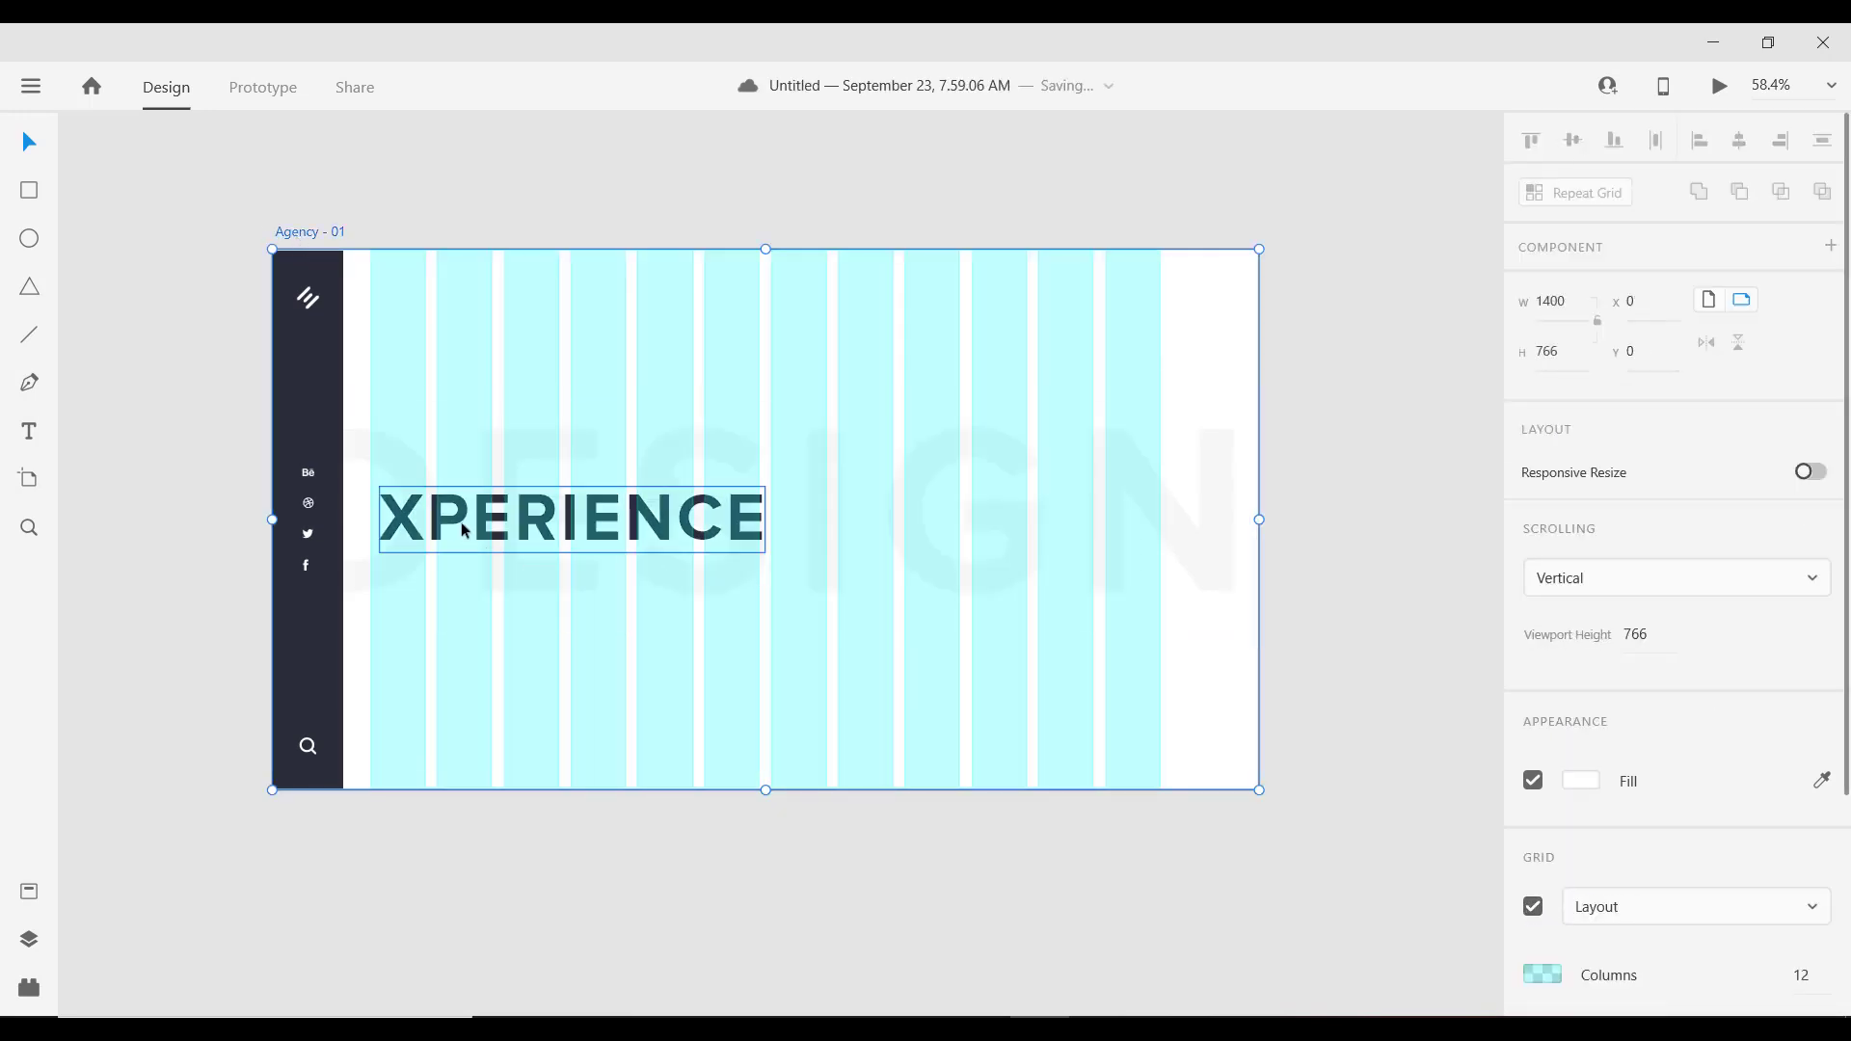
left_click_drag(502, 526, 492, 521)
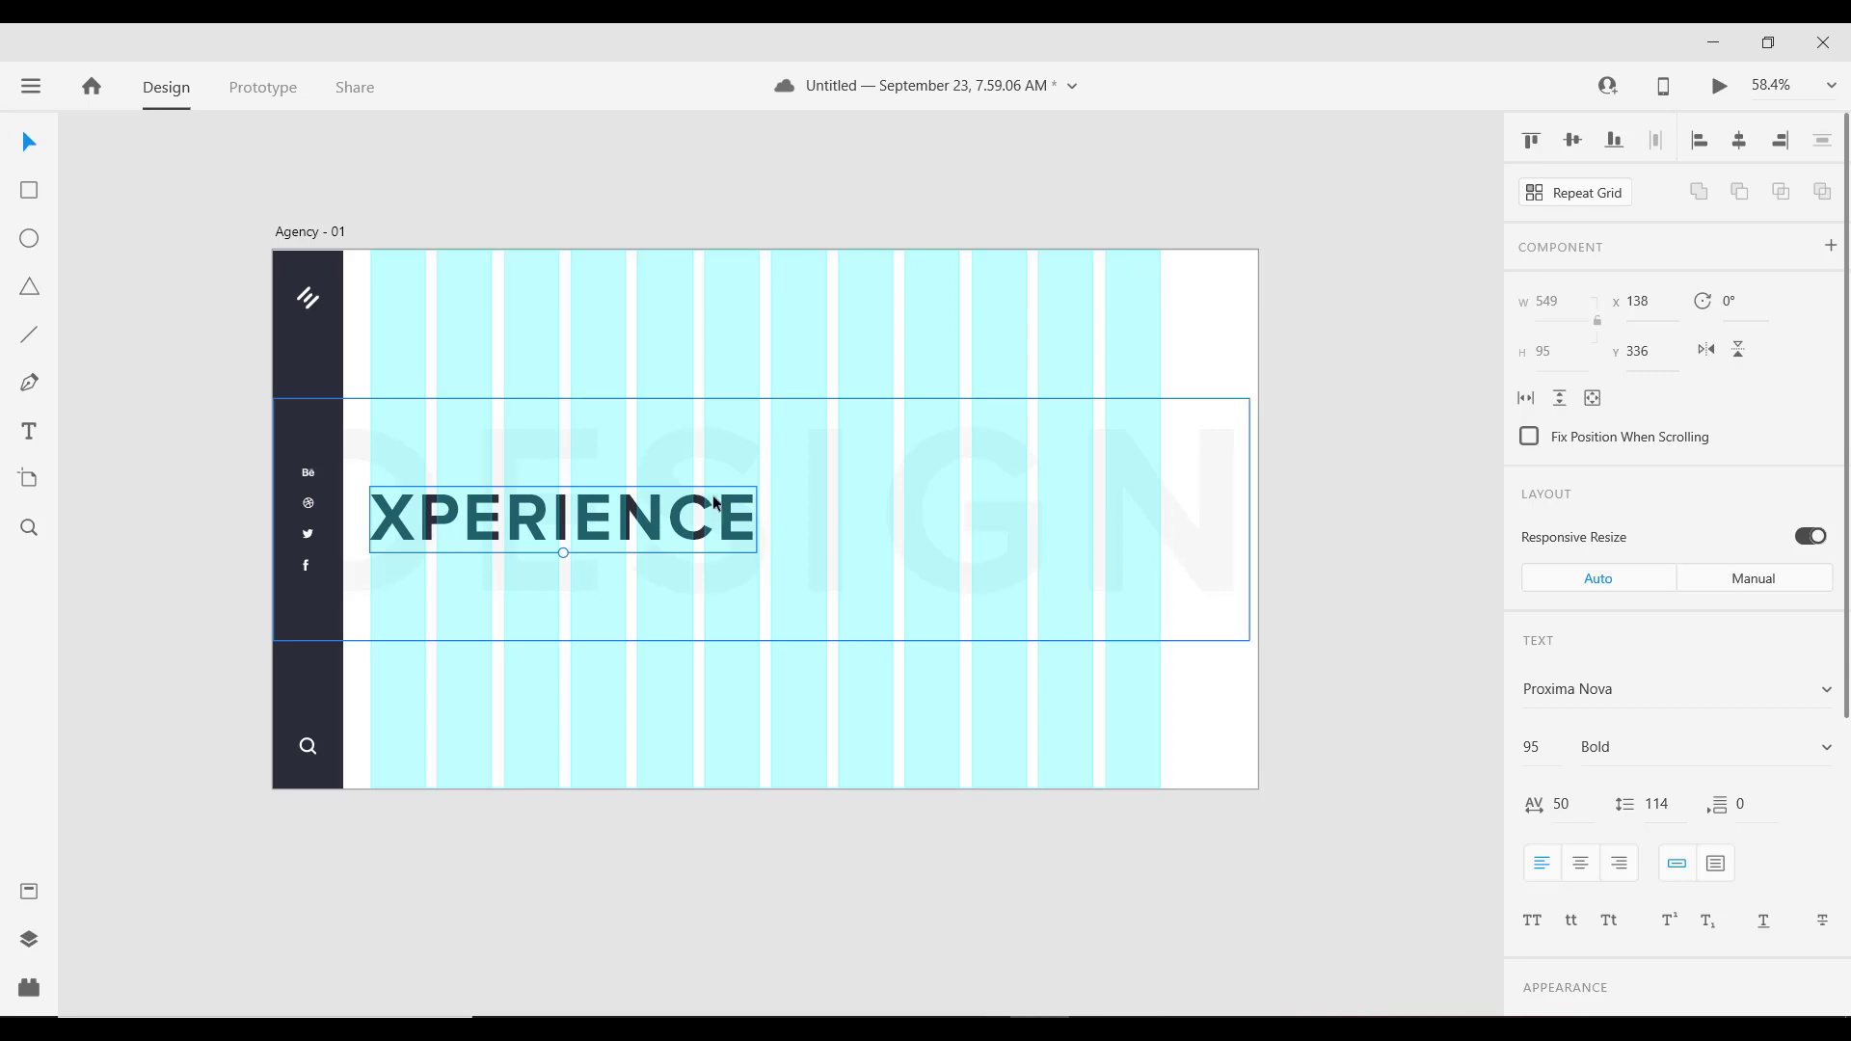
left_click_drag(655, 525, 656, 524)
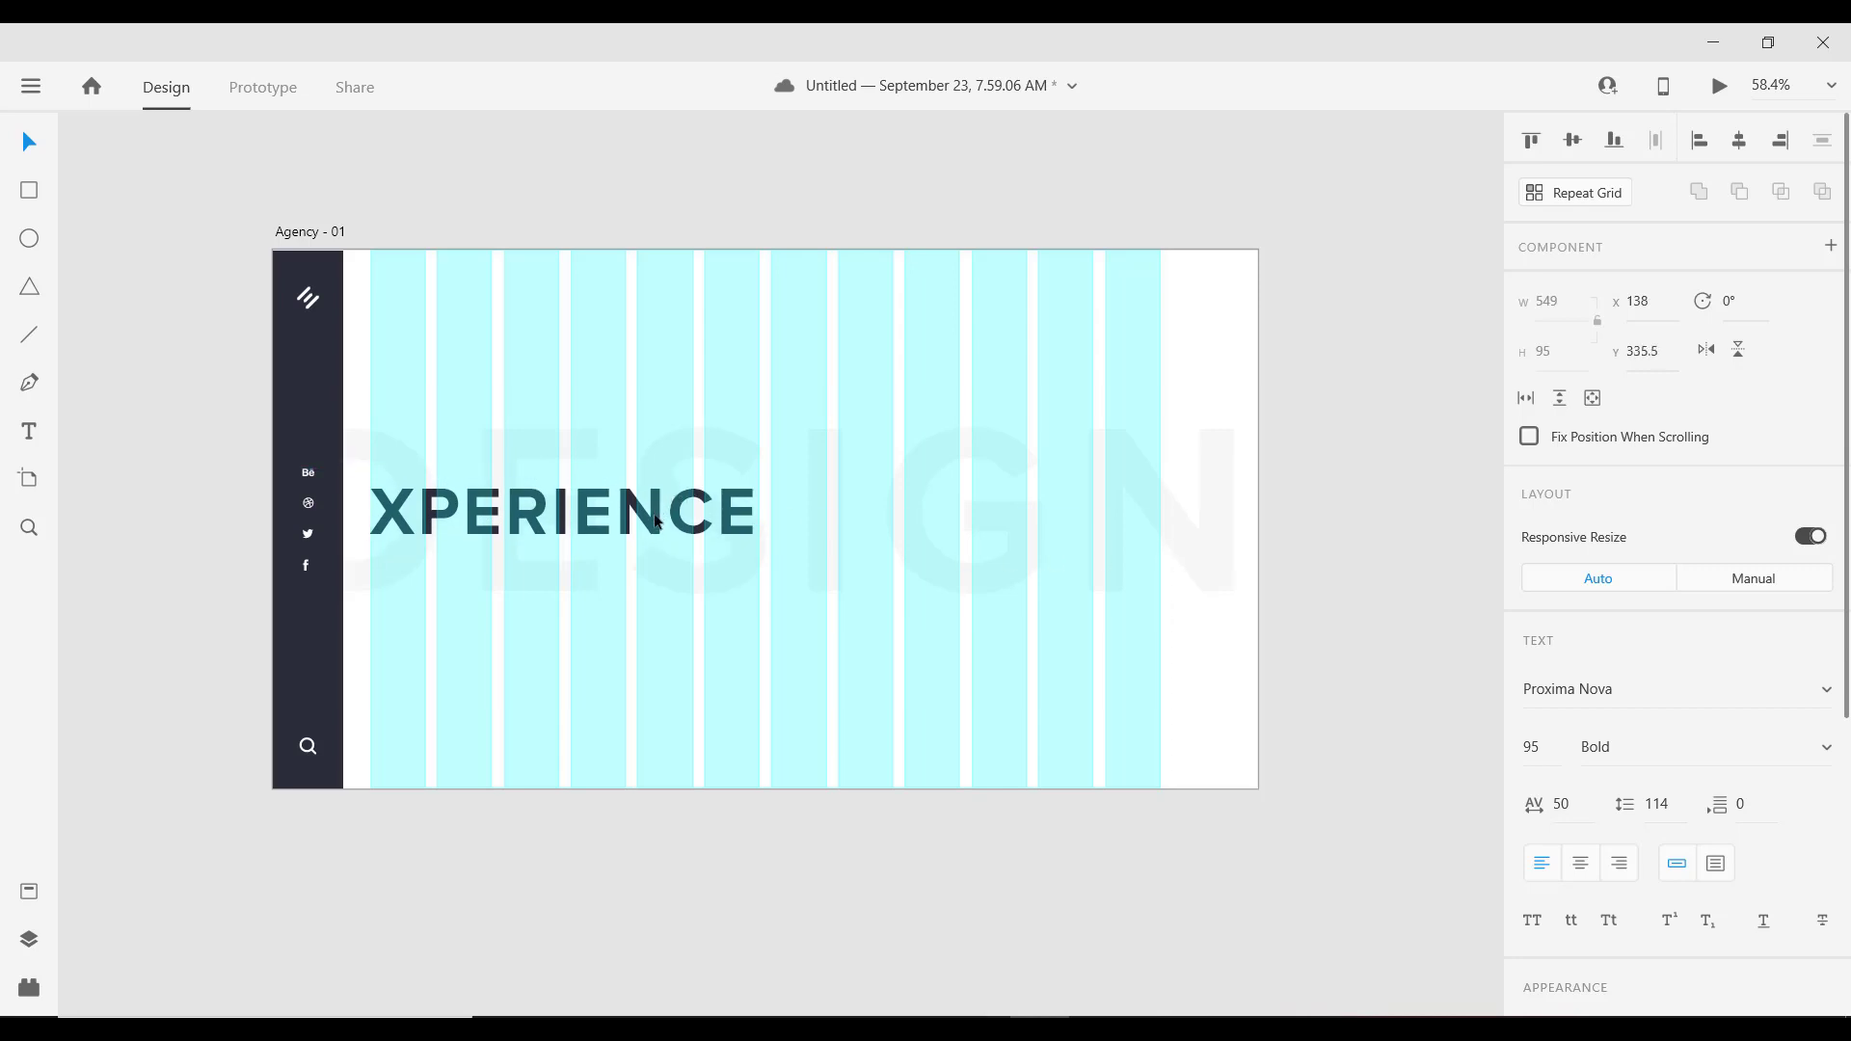
left_click(1374, 668)
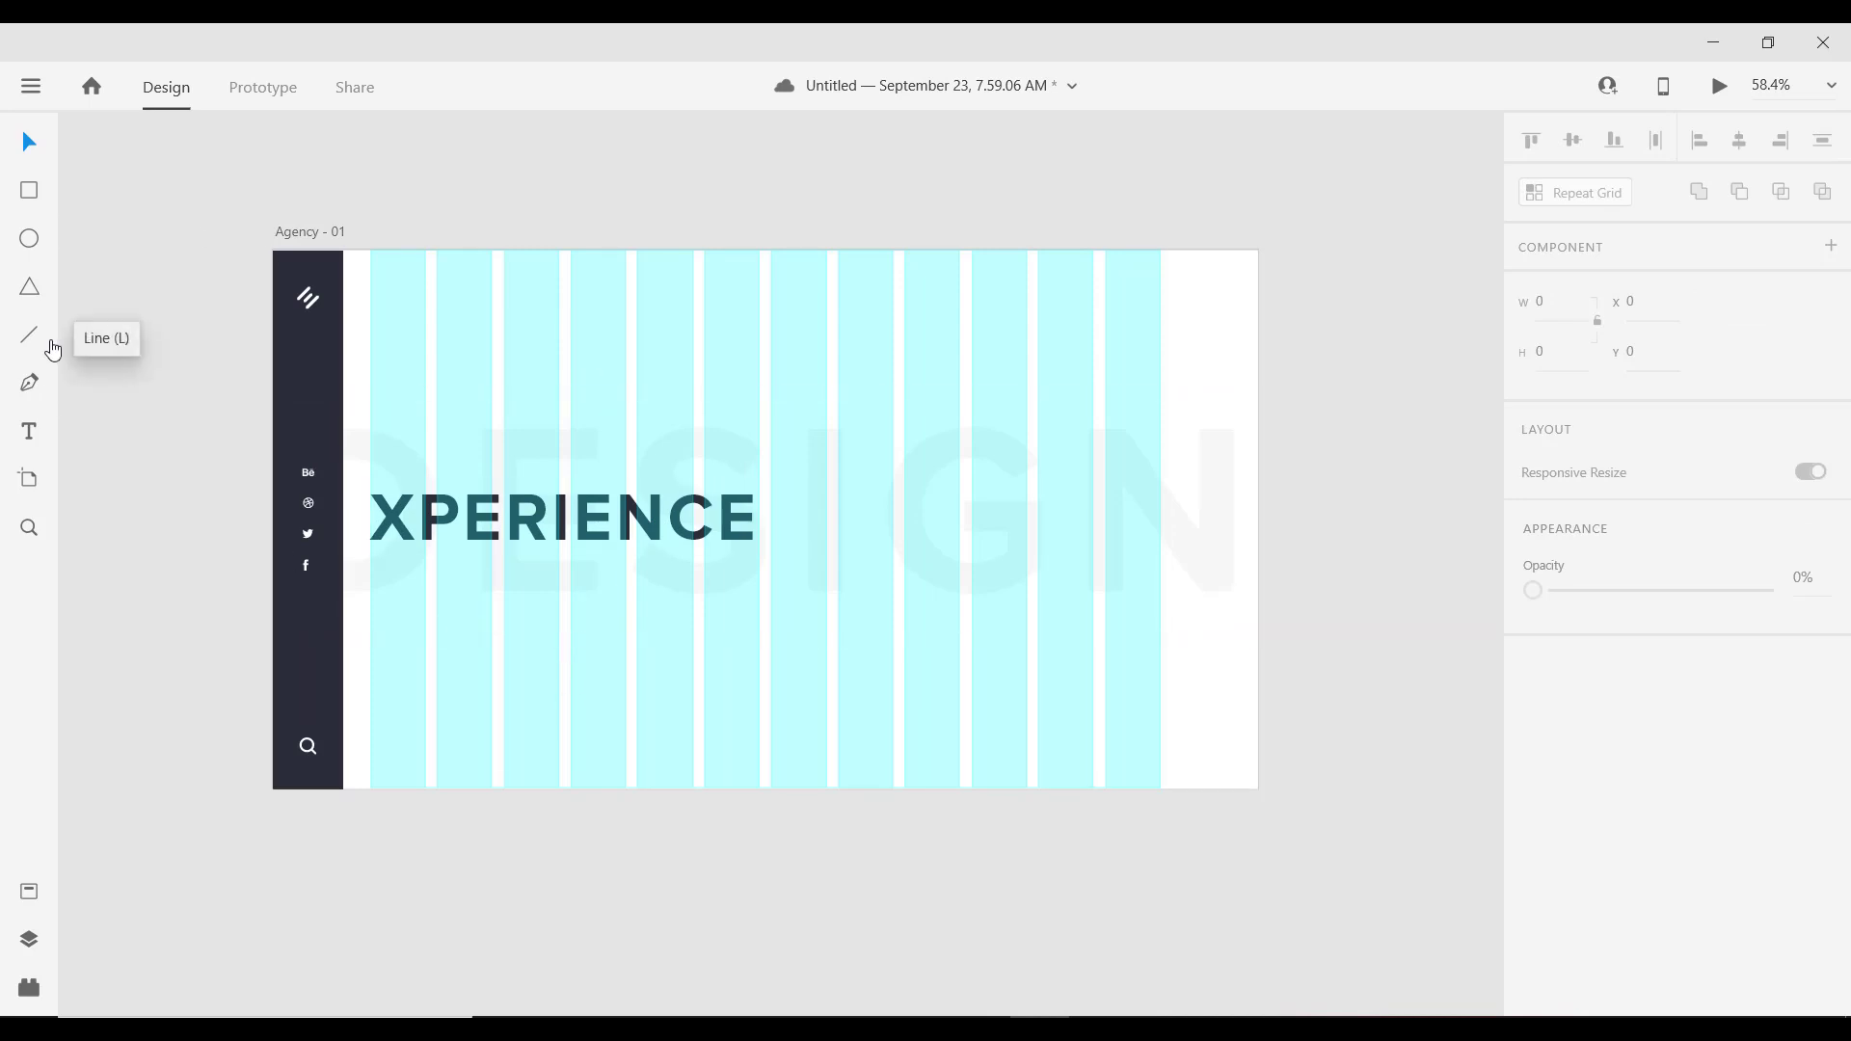
Step: Select the Agency - 01 artboard and switch its layout grid off
left_click(30, 198)
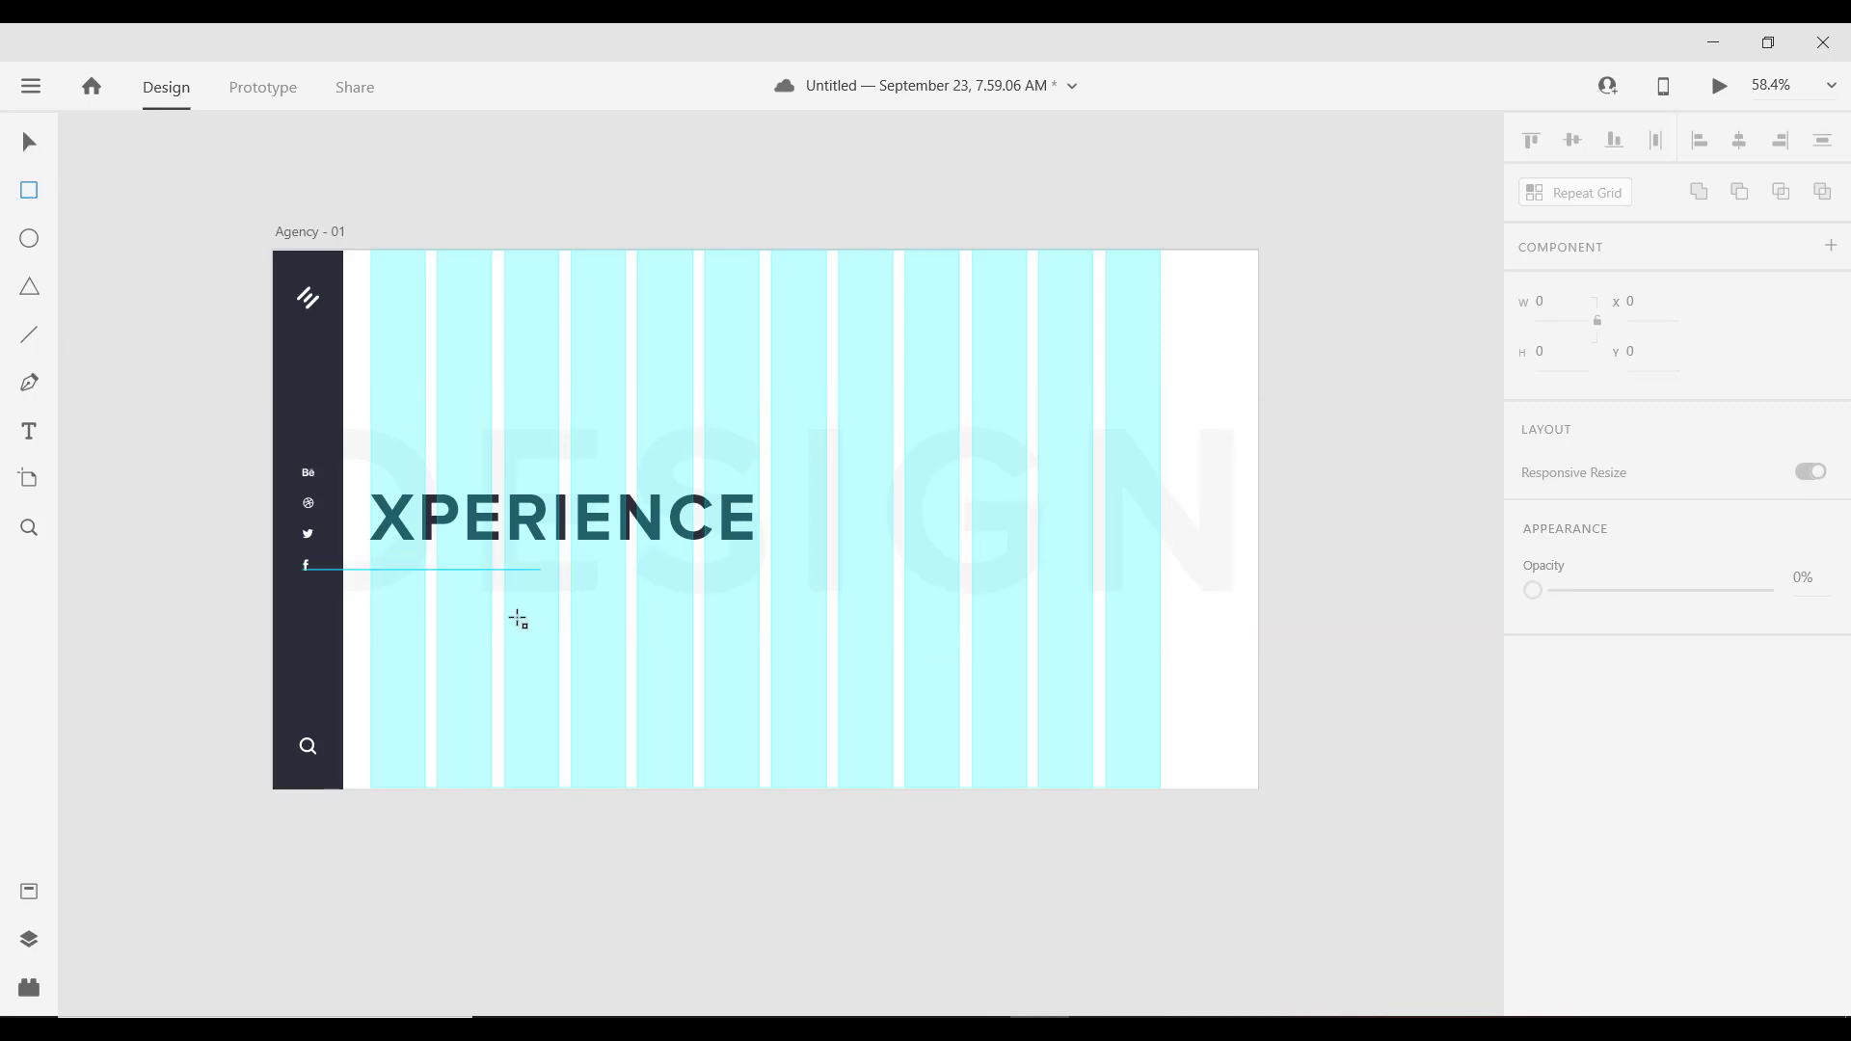
left_click(316, 241)
scroll(1543, 618, "down", 4)
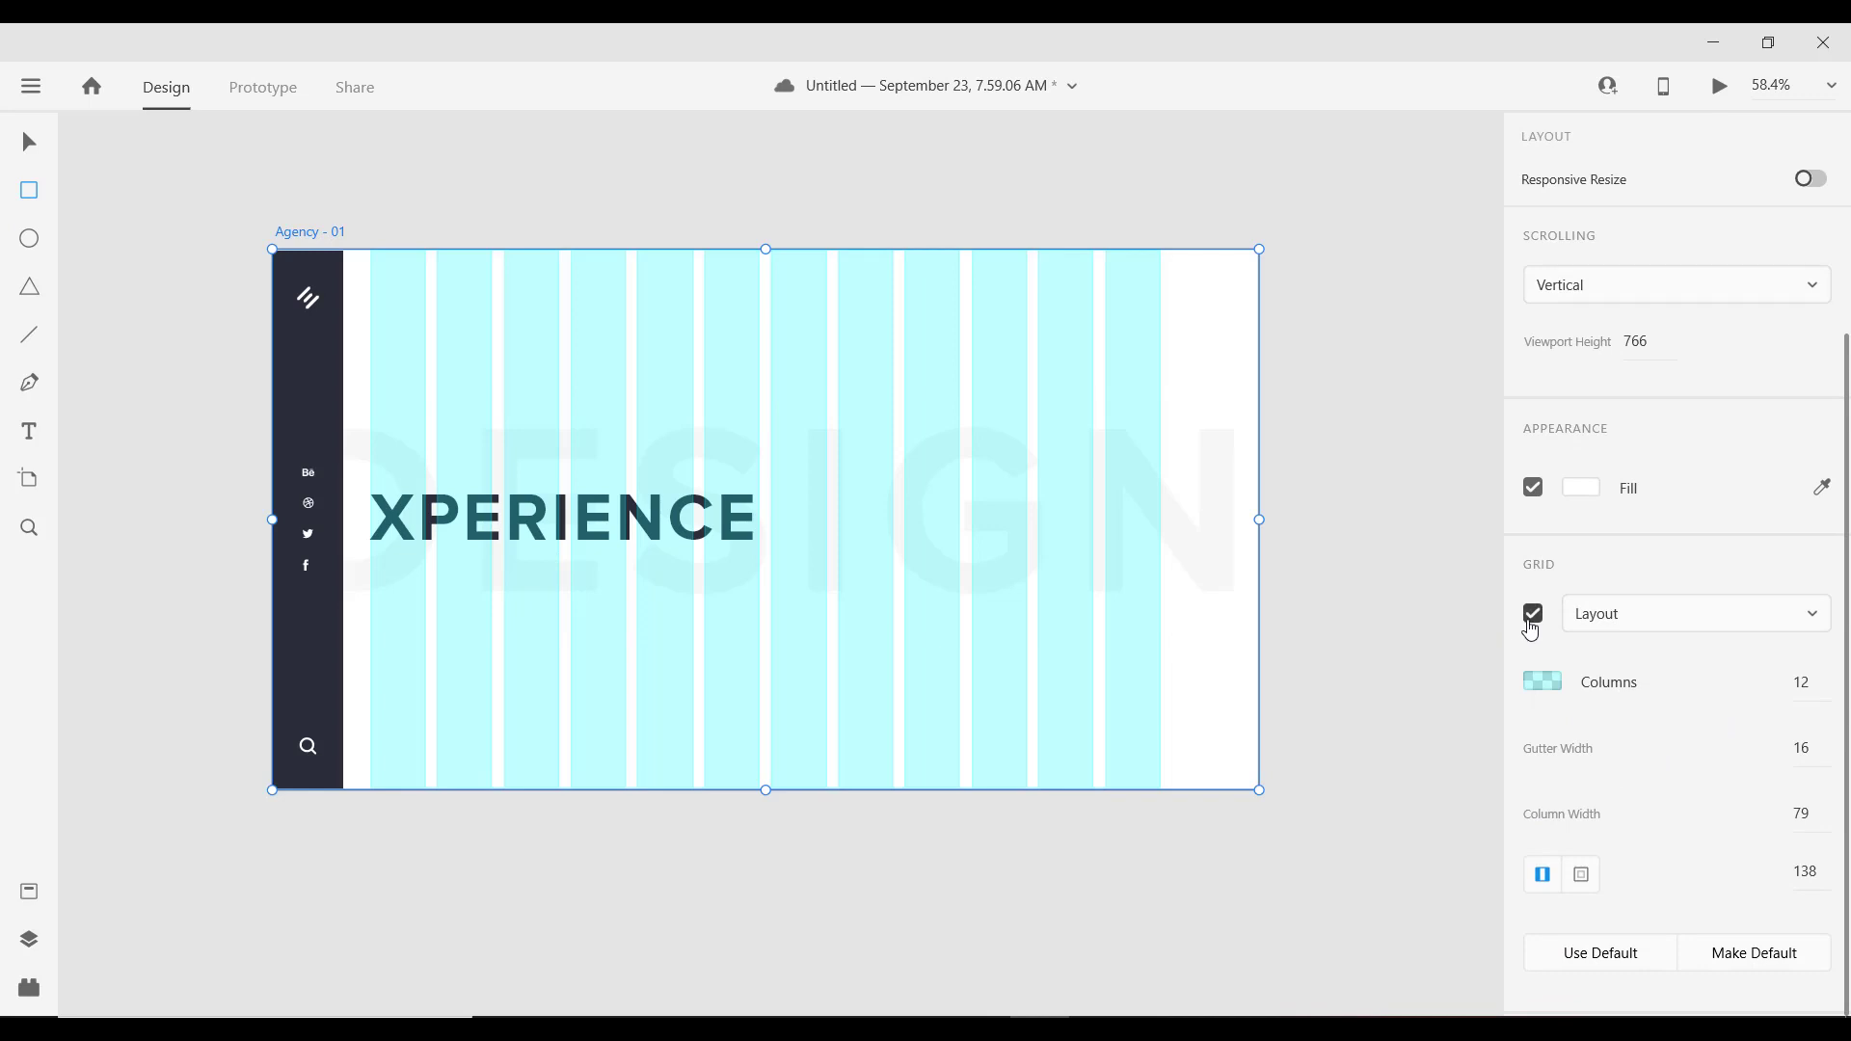
left_click(1532, 615)
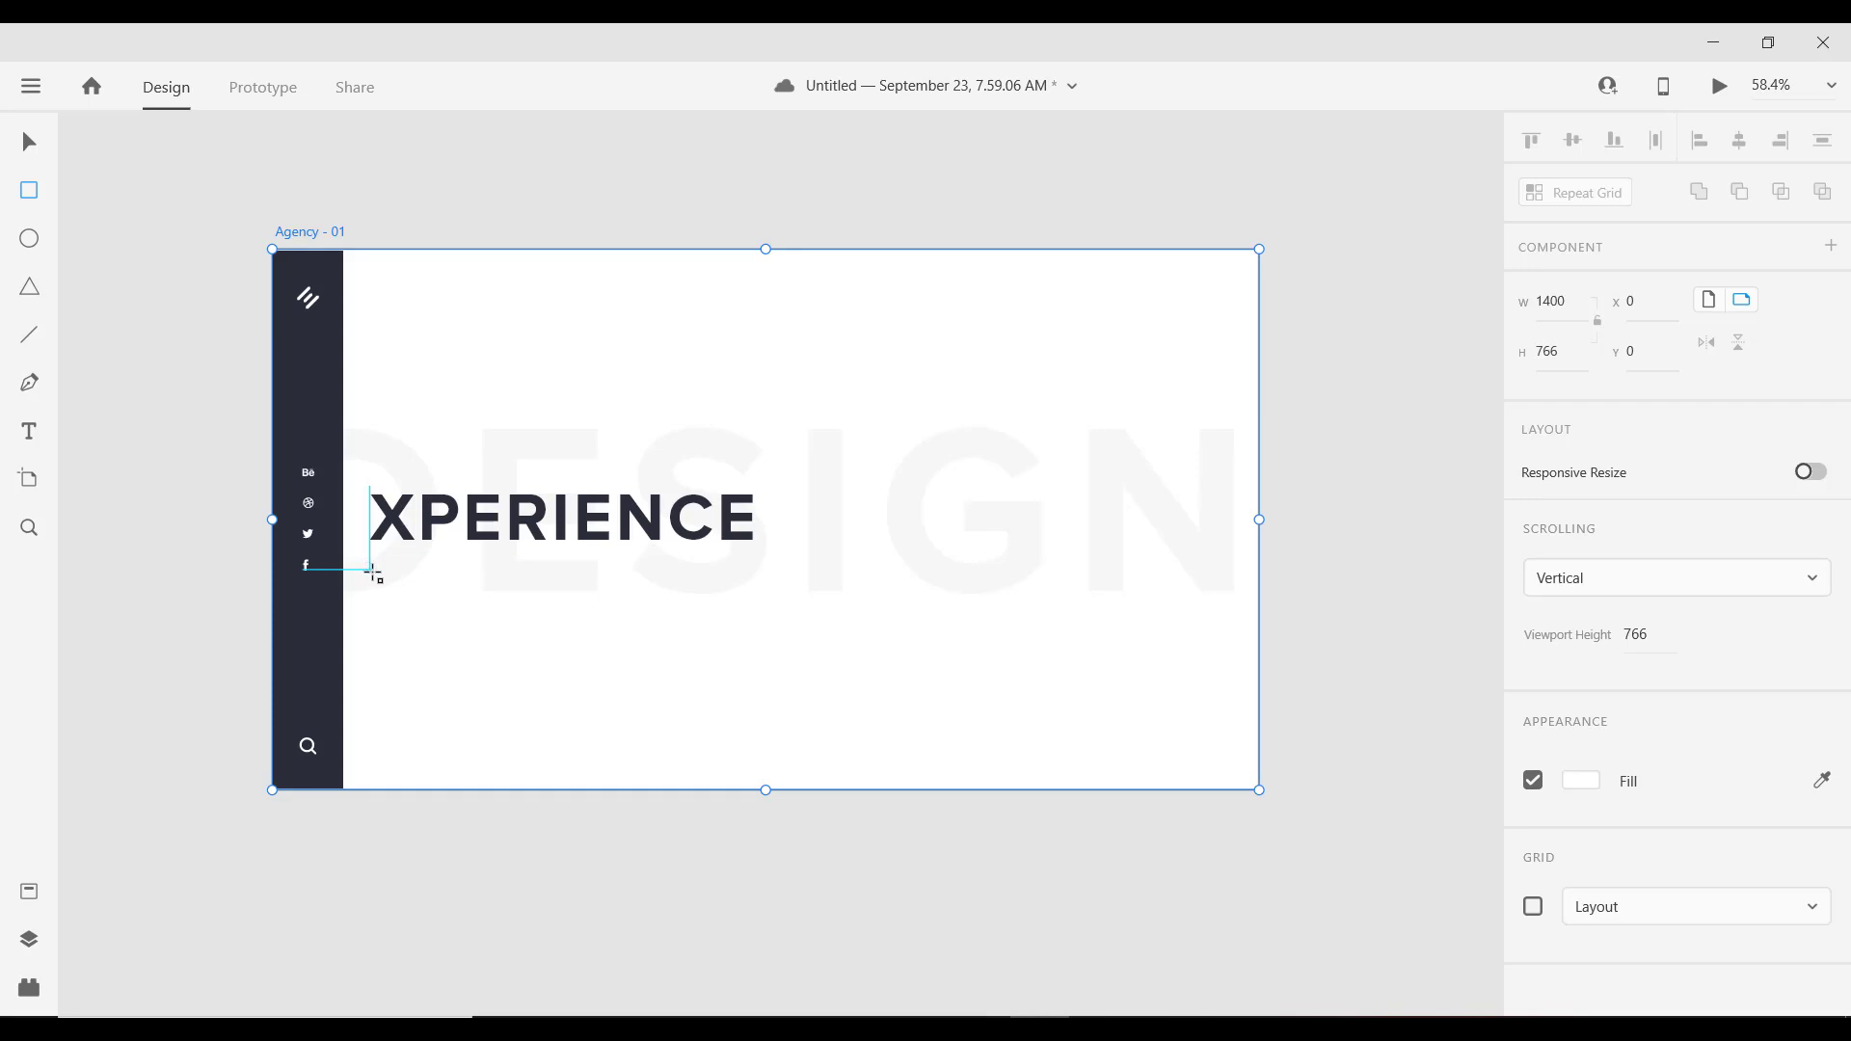
Step: Draw a 180 × 50 rectangle below XPERIENCE and preview the page
left_click_drag(371, 571, 551, 615)
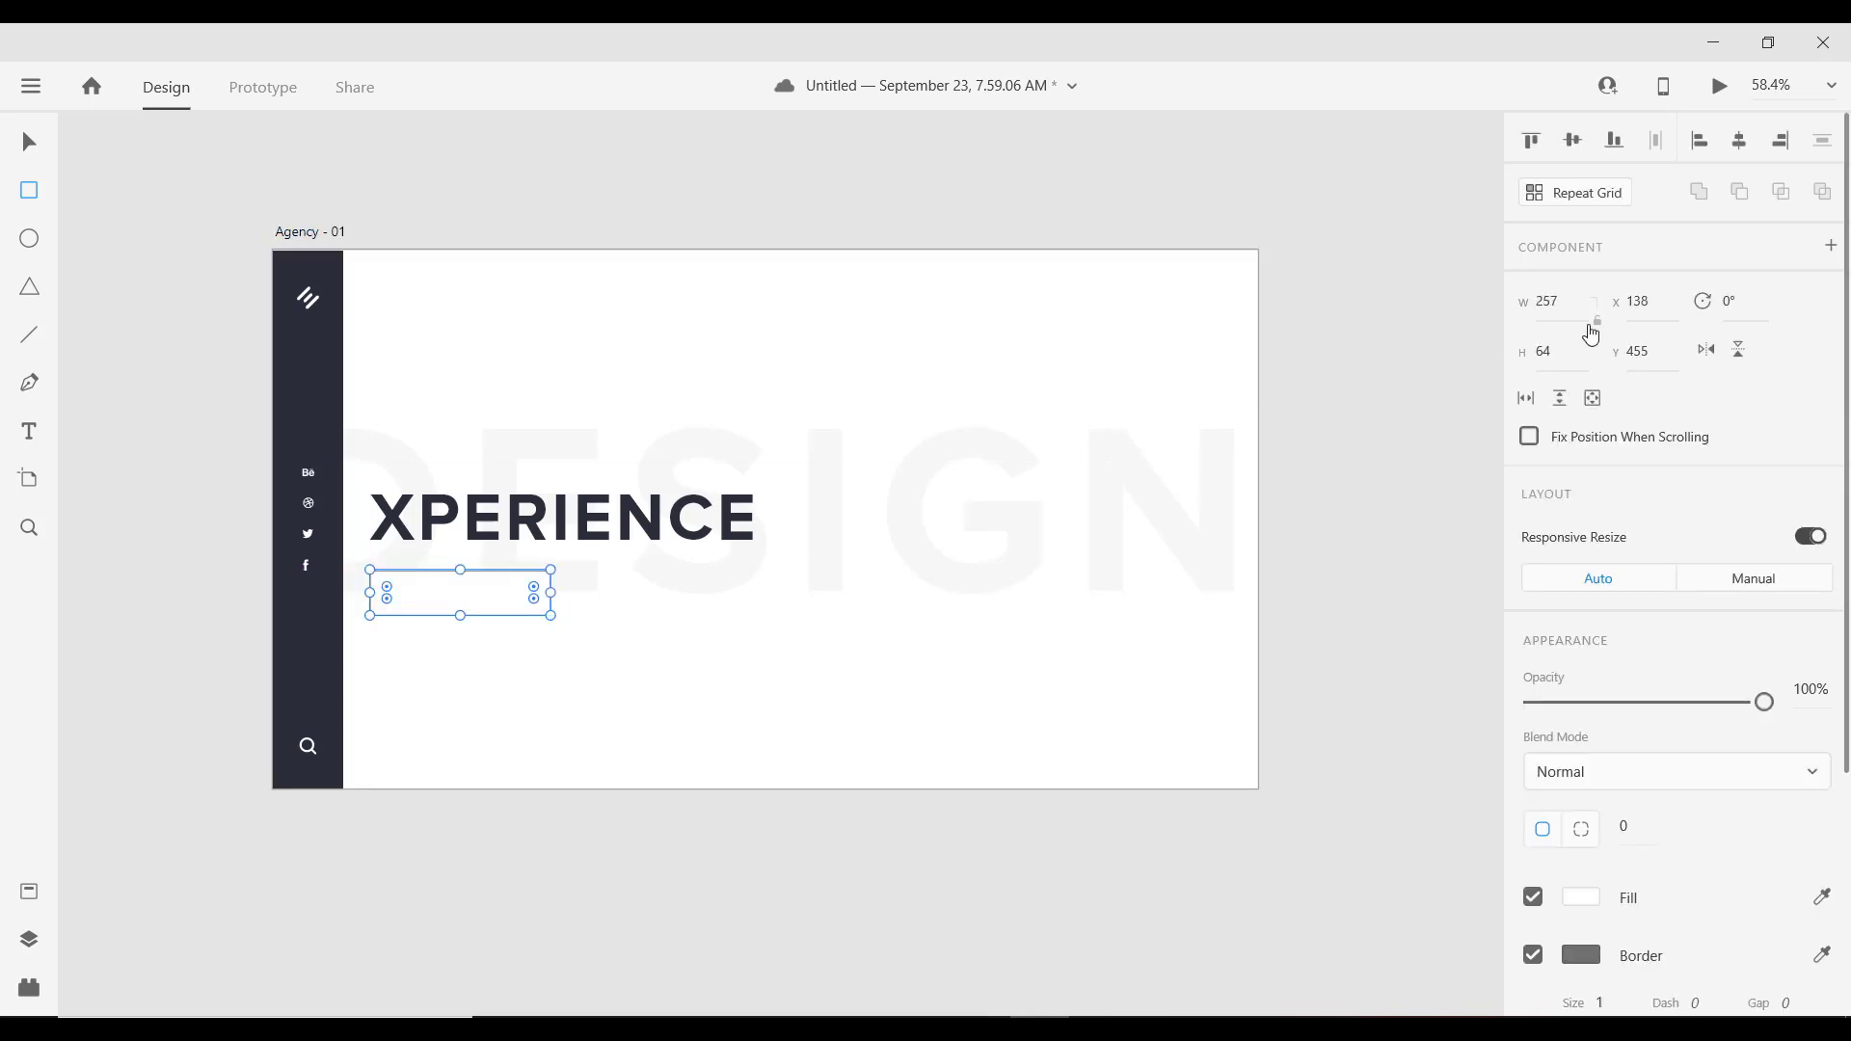
left_click(1561, 357)
type("50")
left_click(1569, 305)
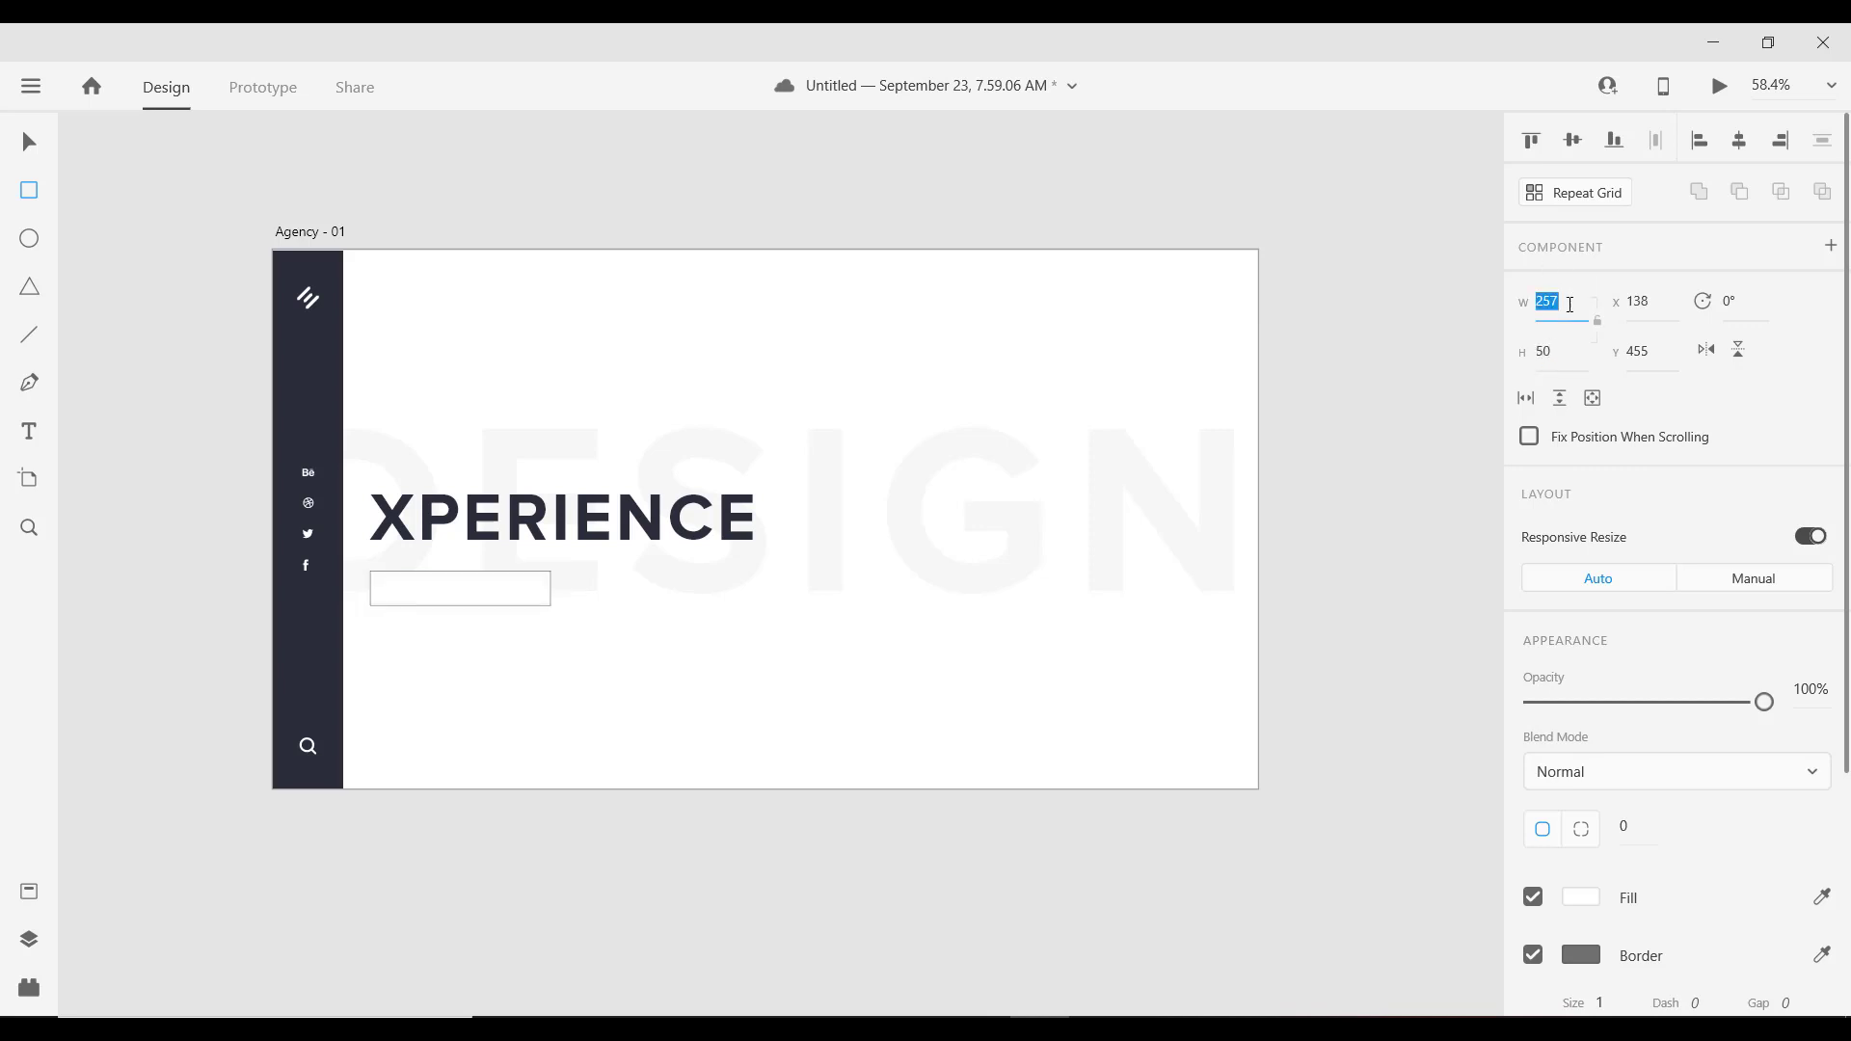
type("1")
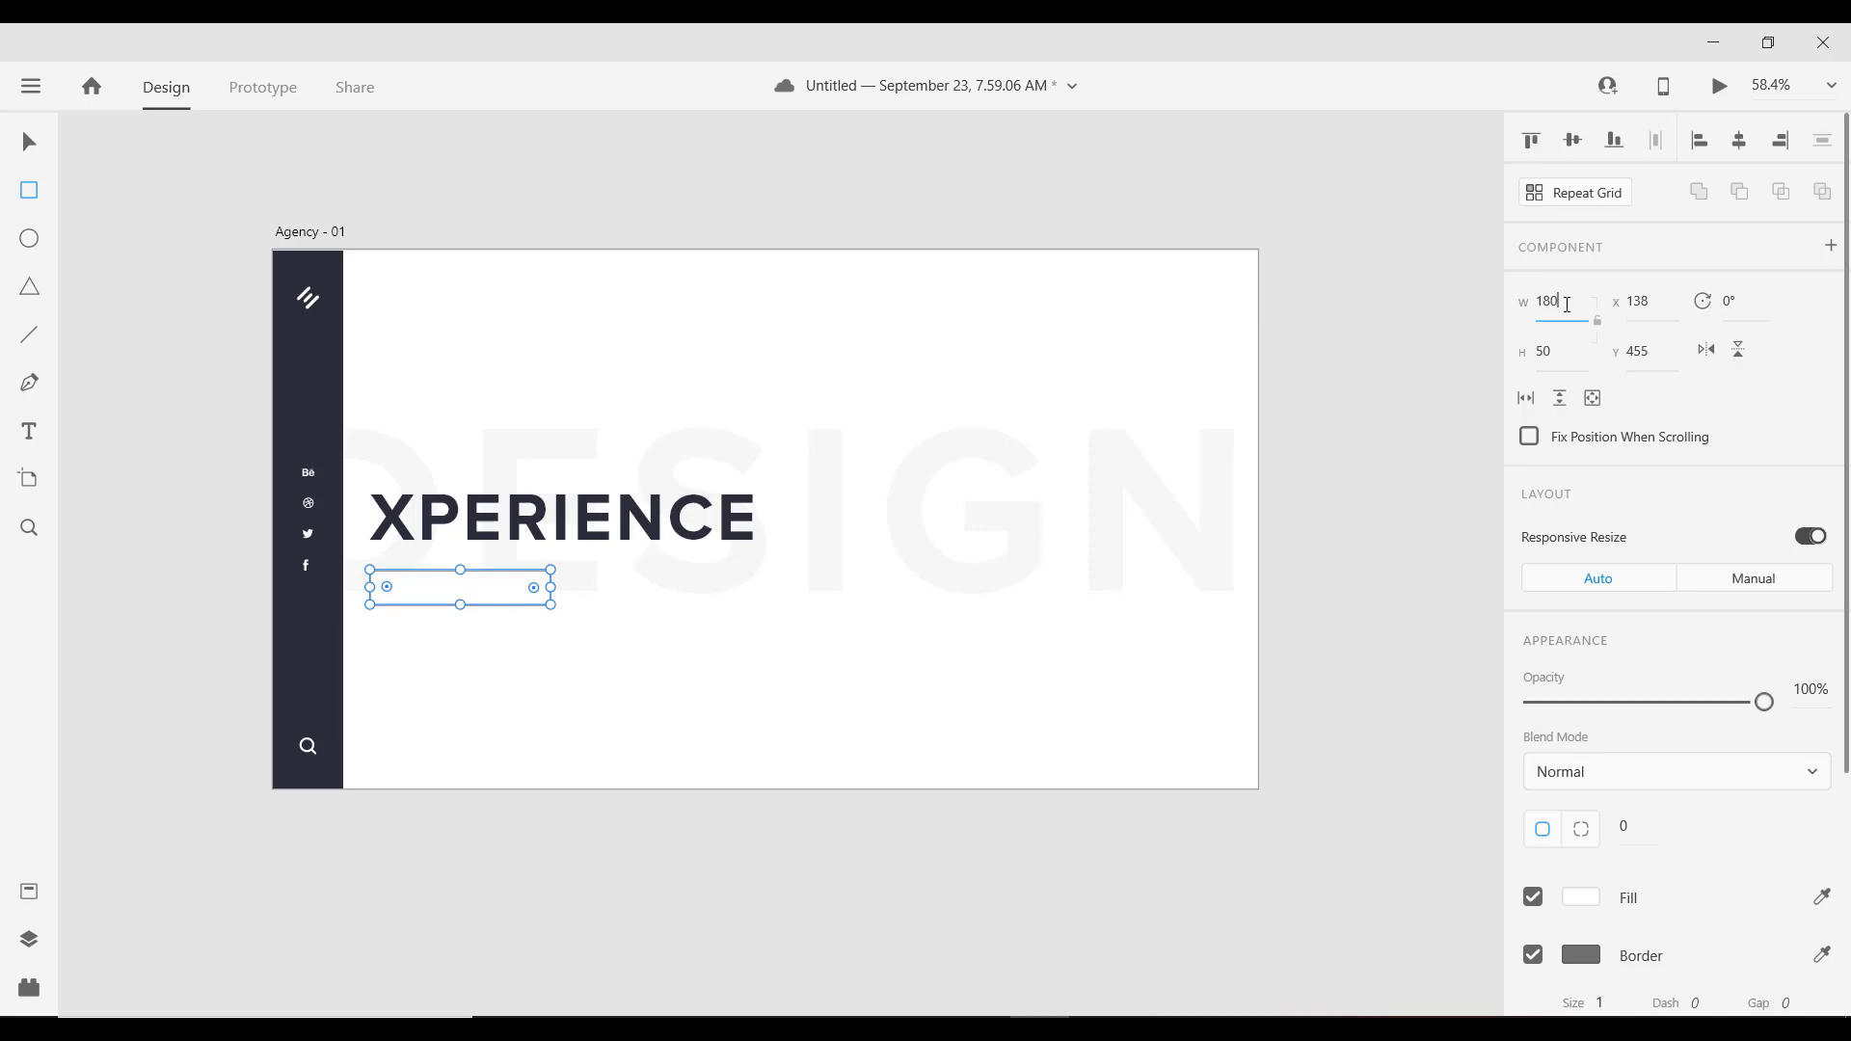
type("80")
key("ctrl+Return")
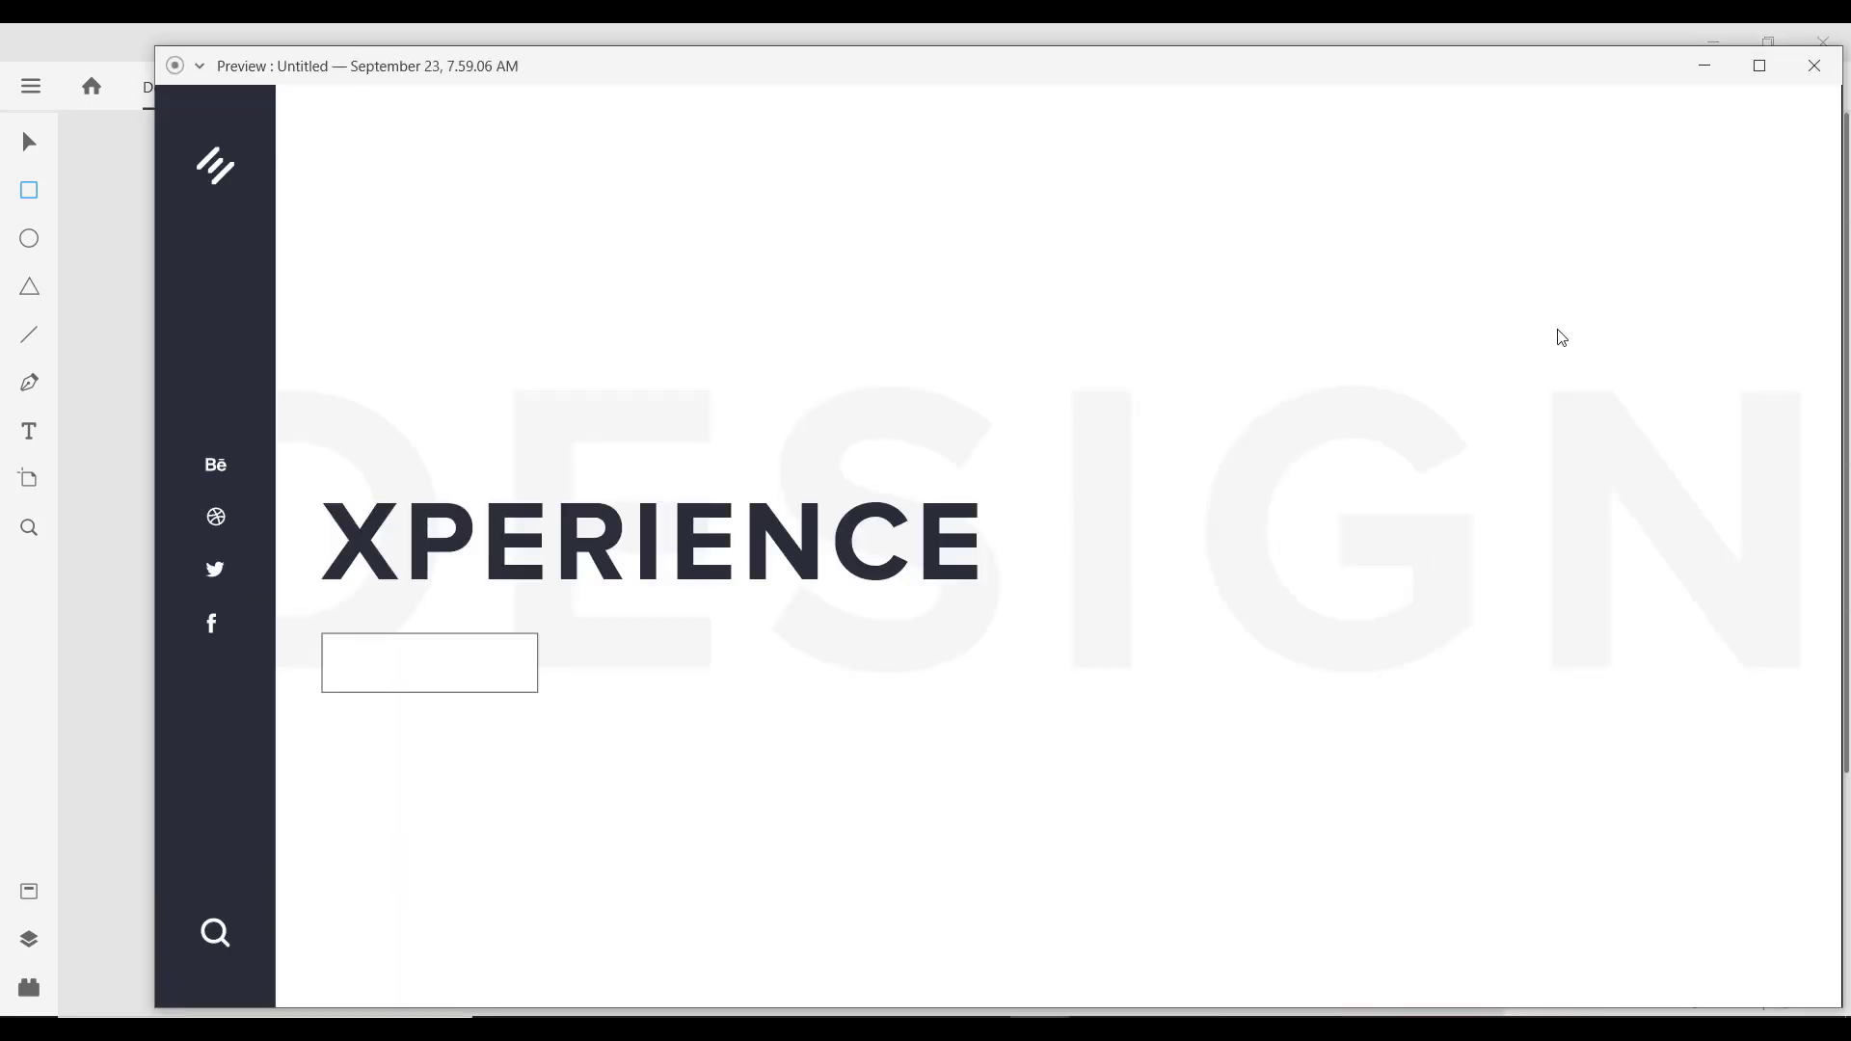
left_click(1811, 79)
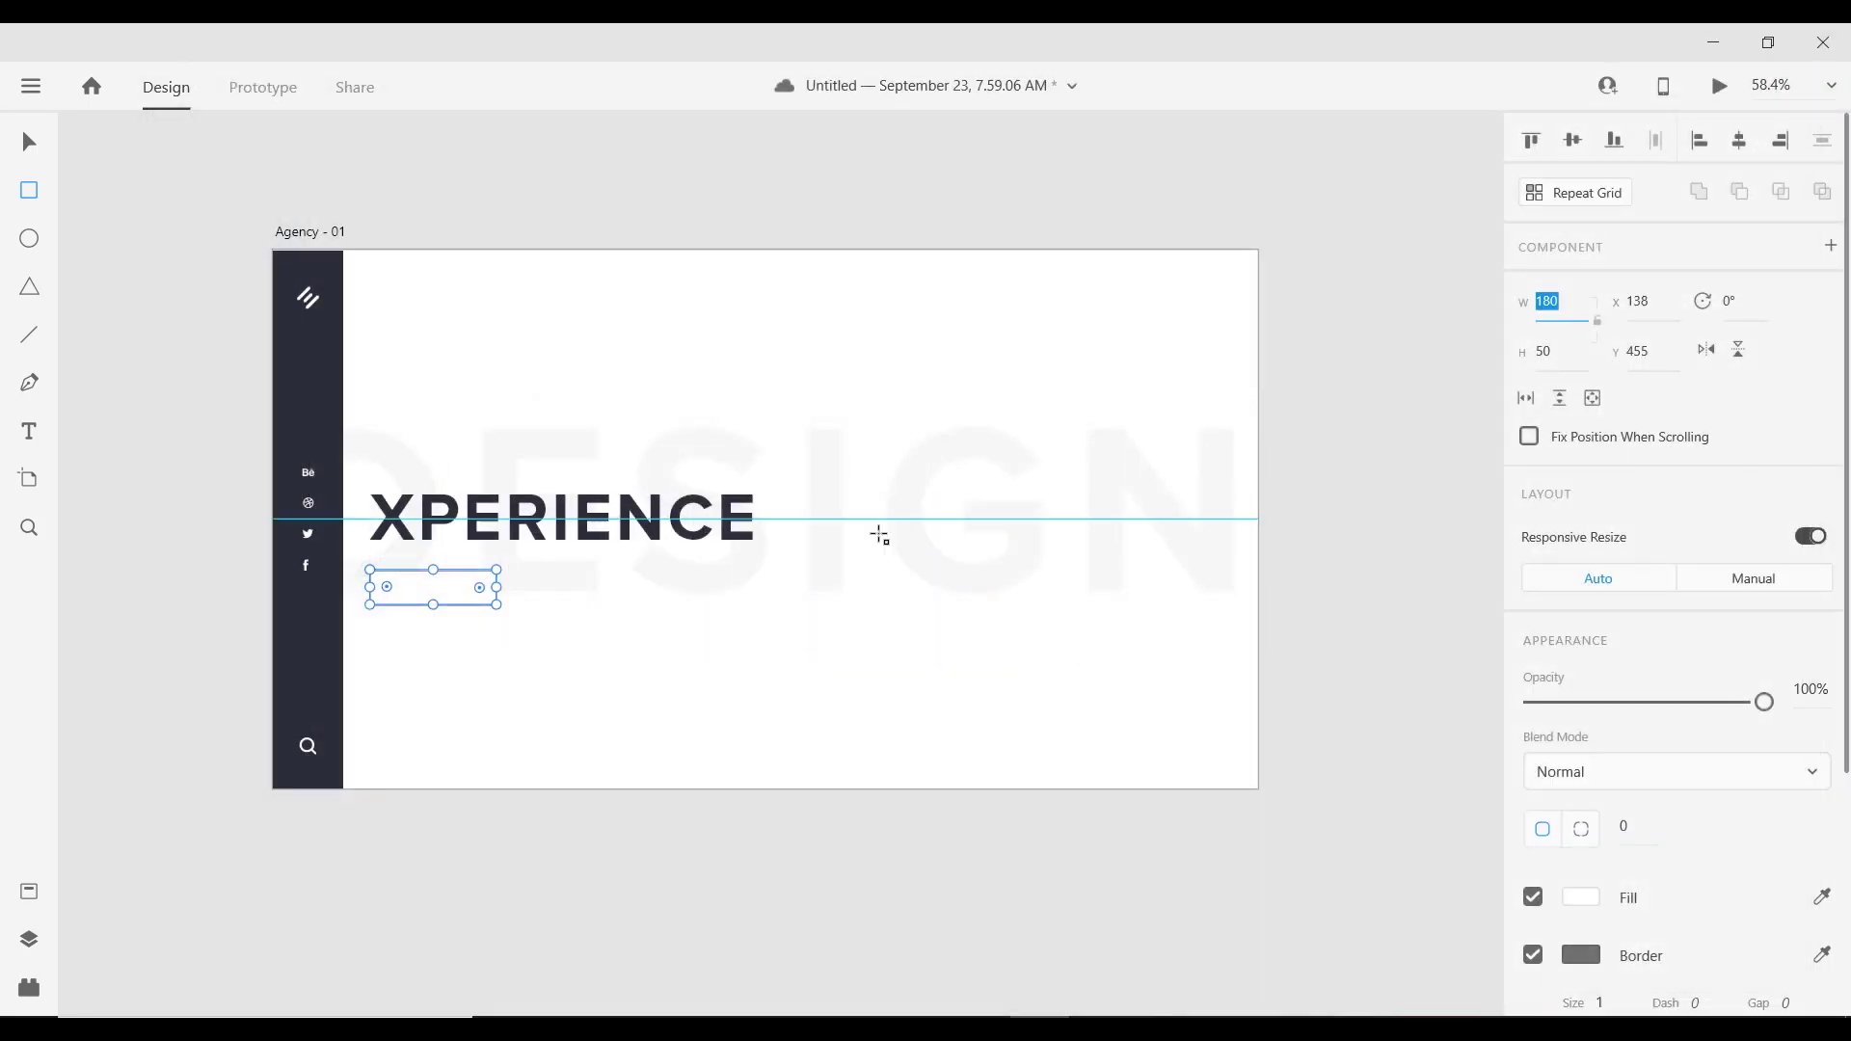
Step: Remove the rectangle's border and fill it with dark navy #2C2E38
left_click(28, 143)
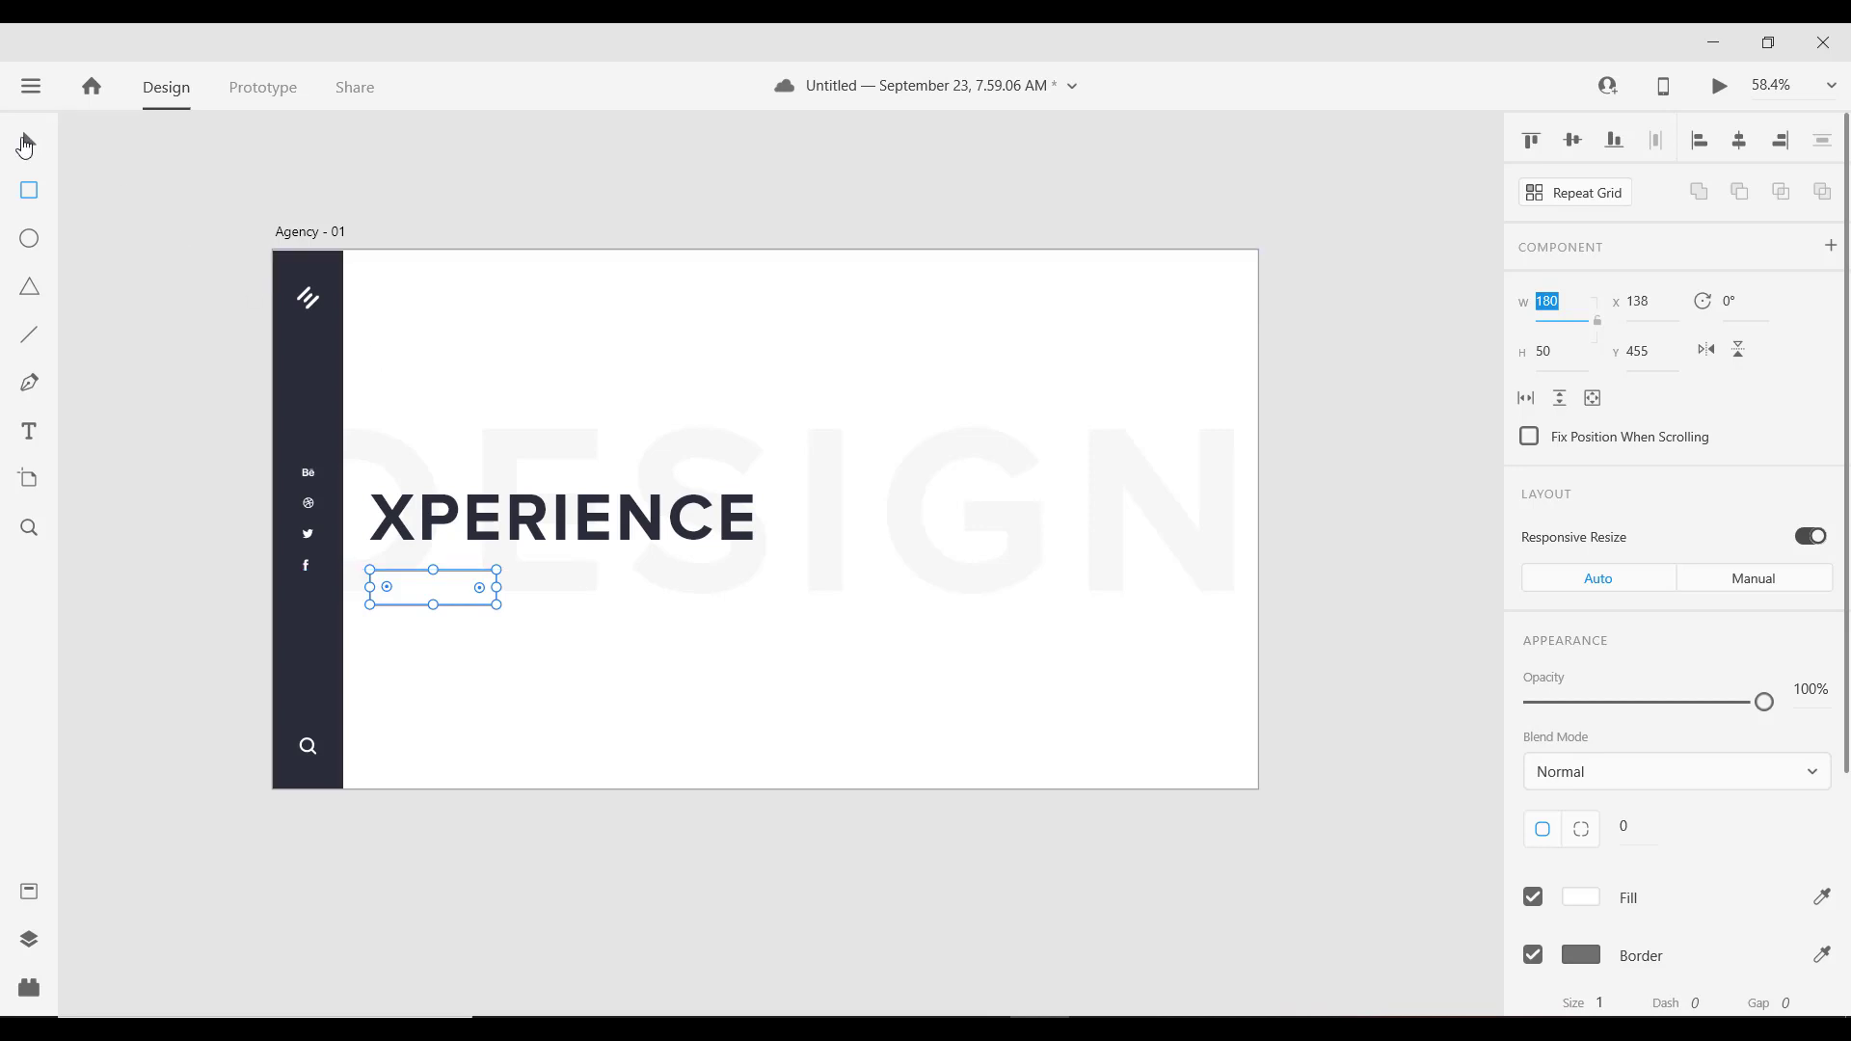
left_click(1533, 955)
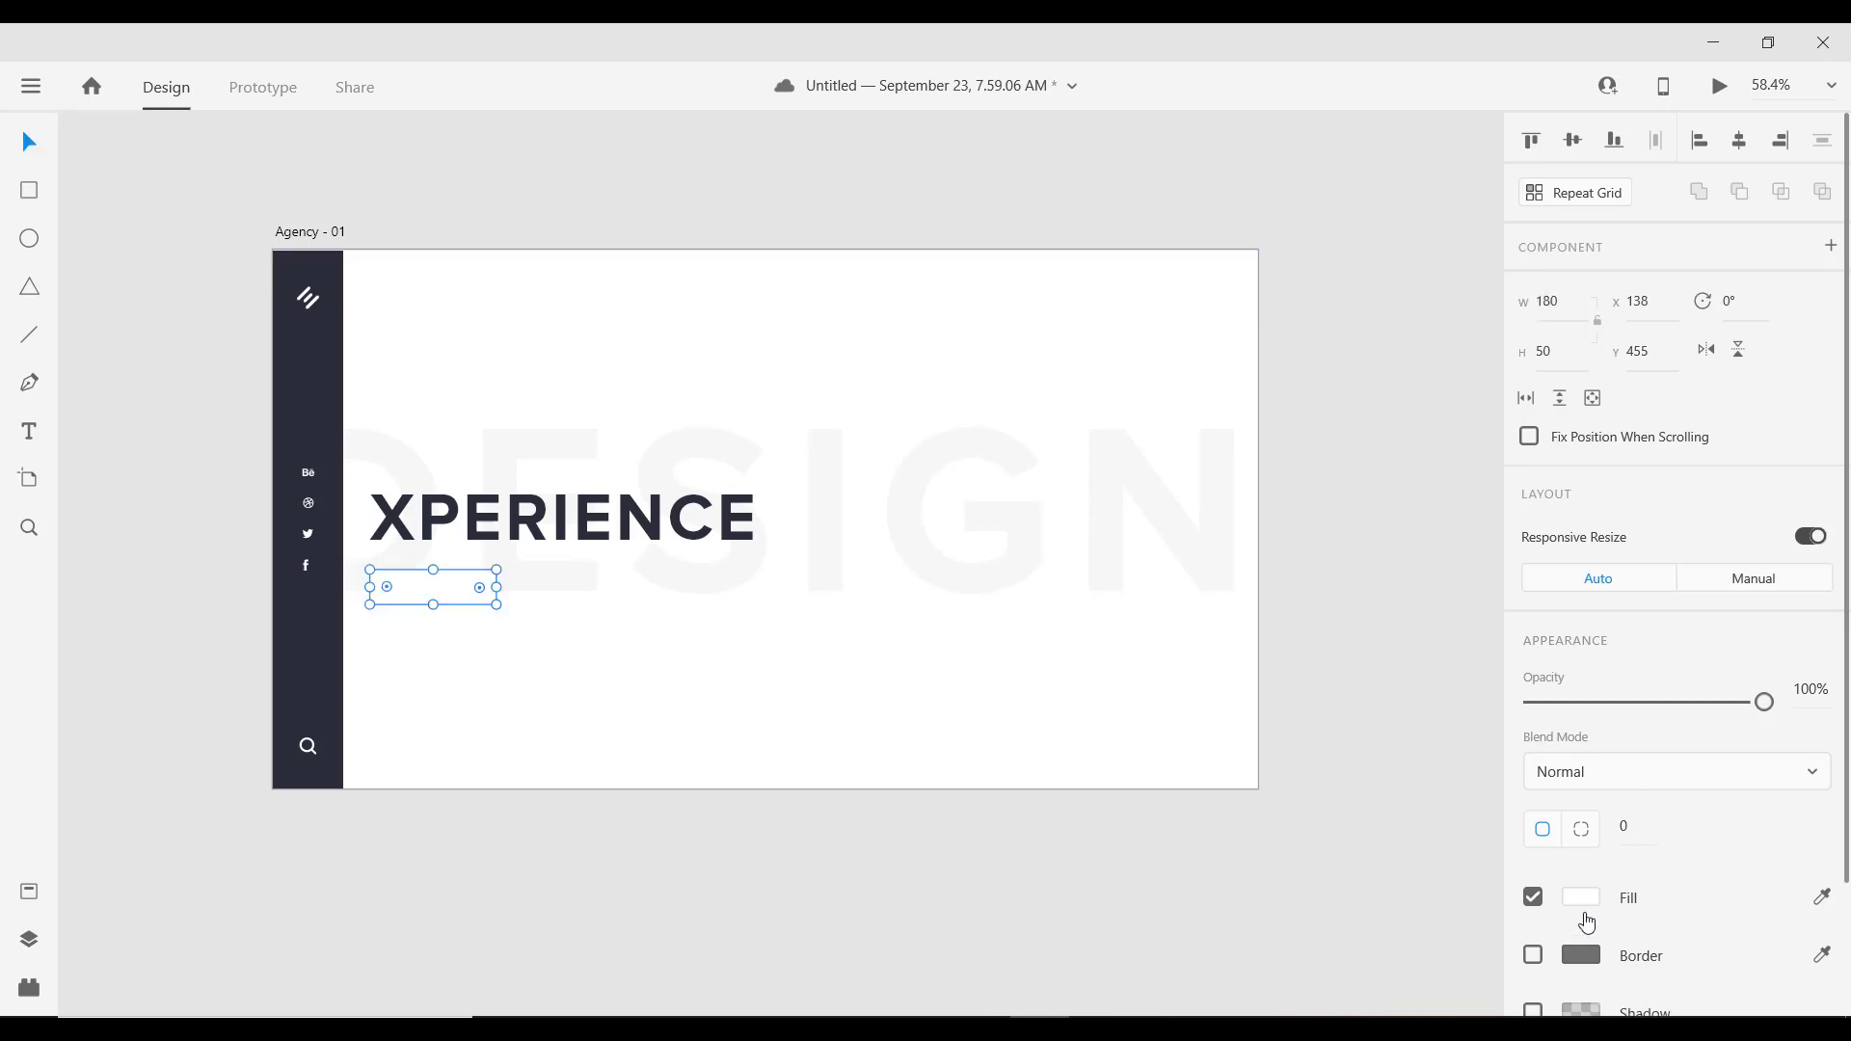
left_click(1582, 901)
left_click(1321, 976)
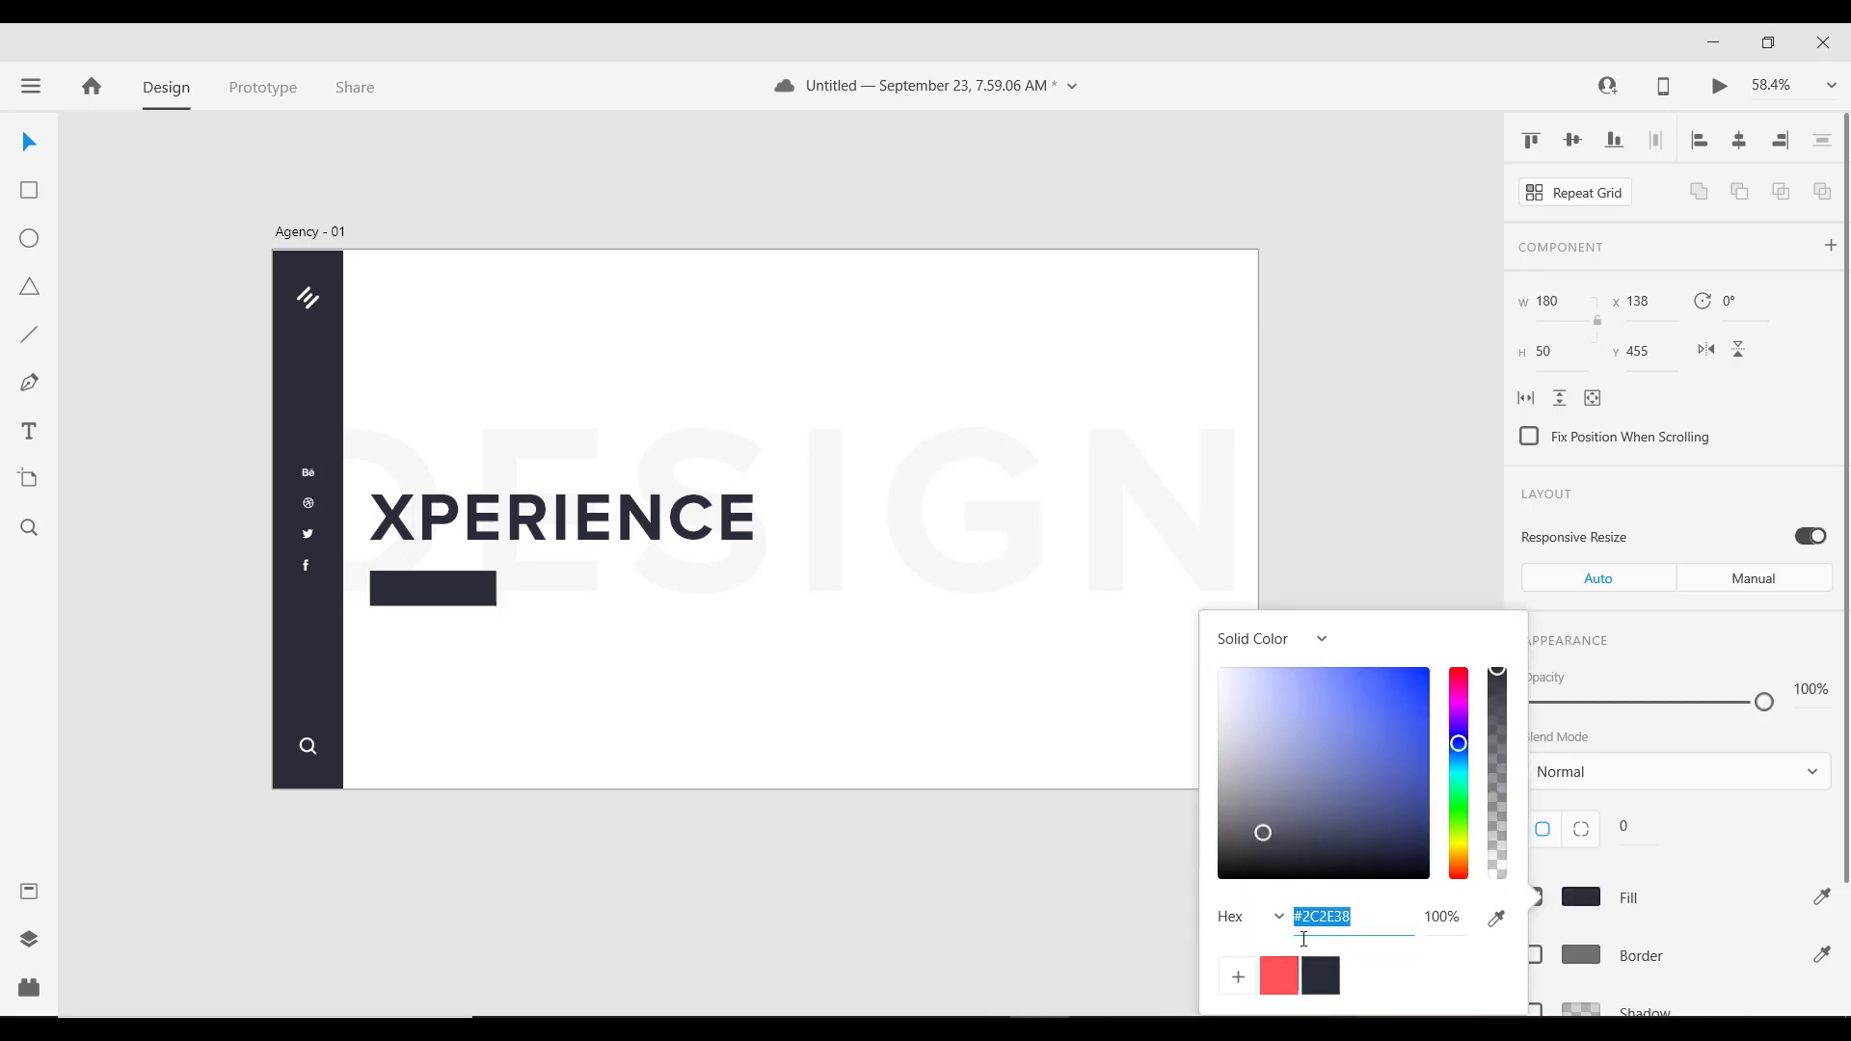
left_click(31, 433)
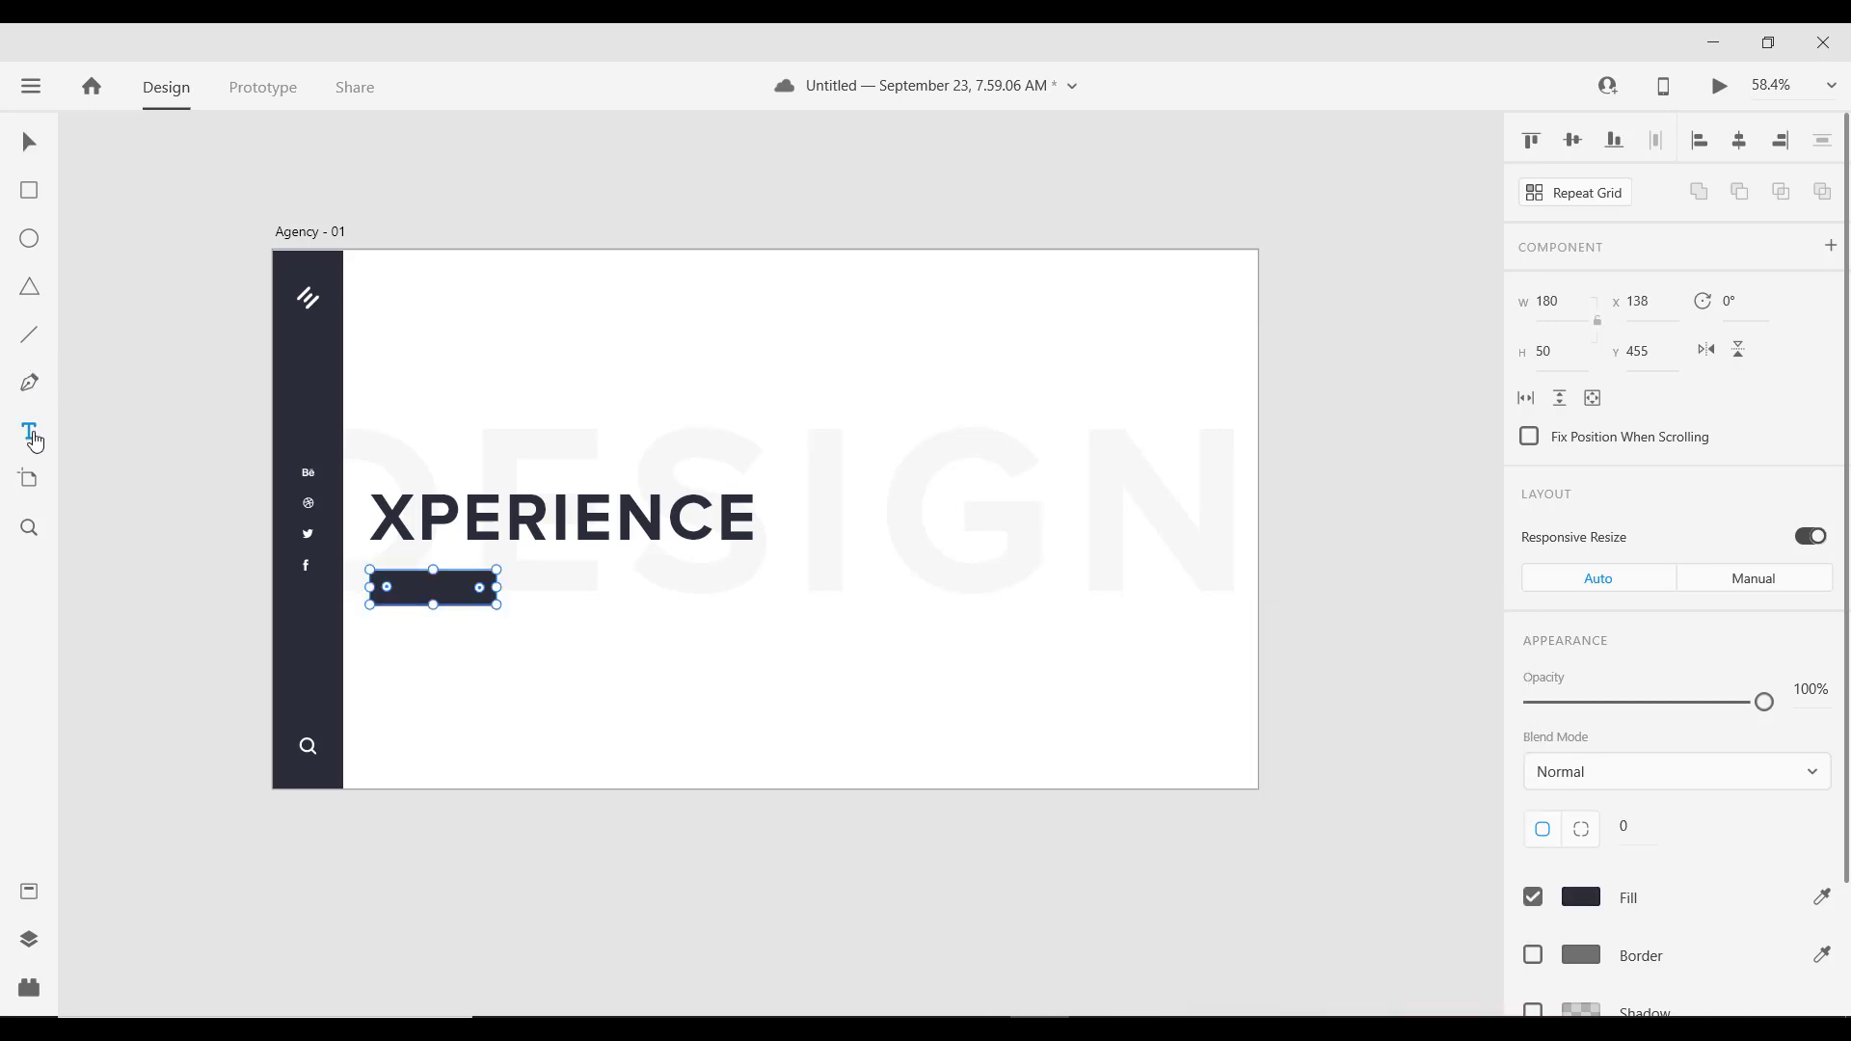
left_click(459, 587)
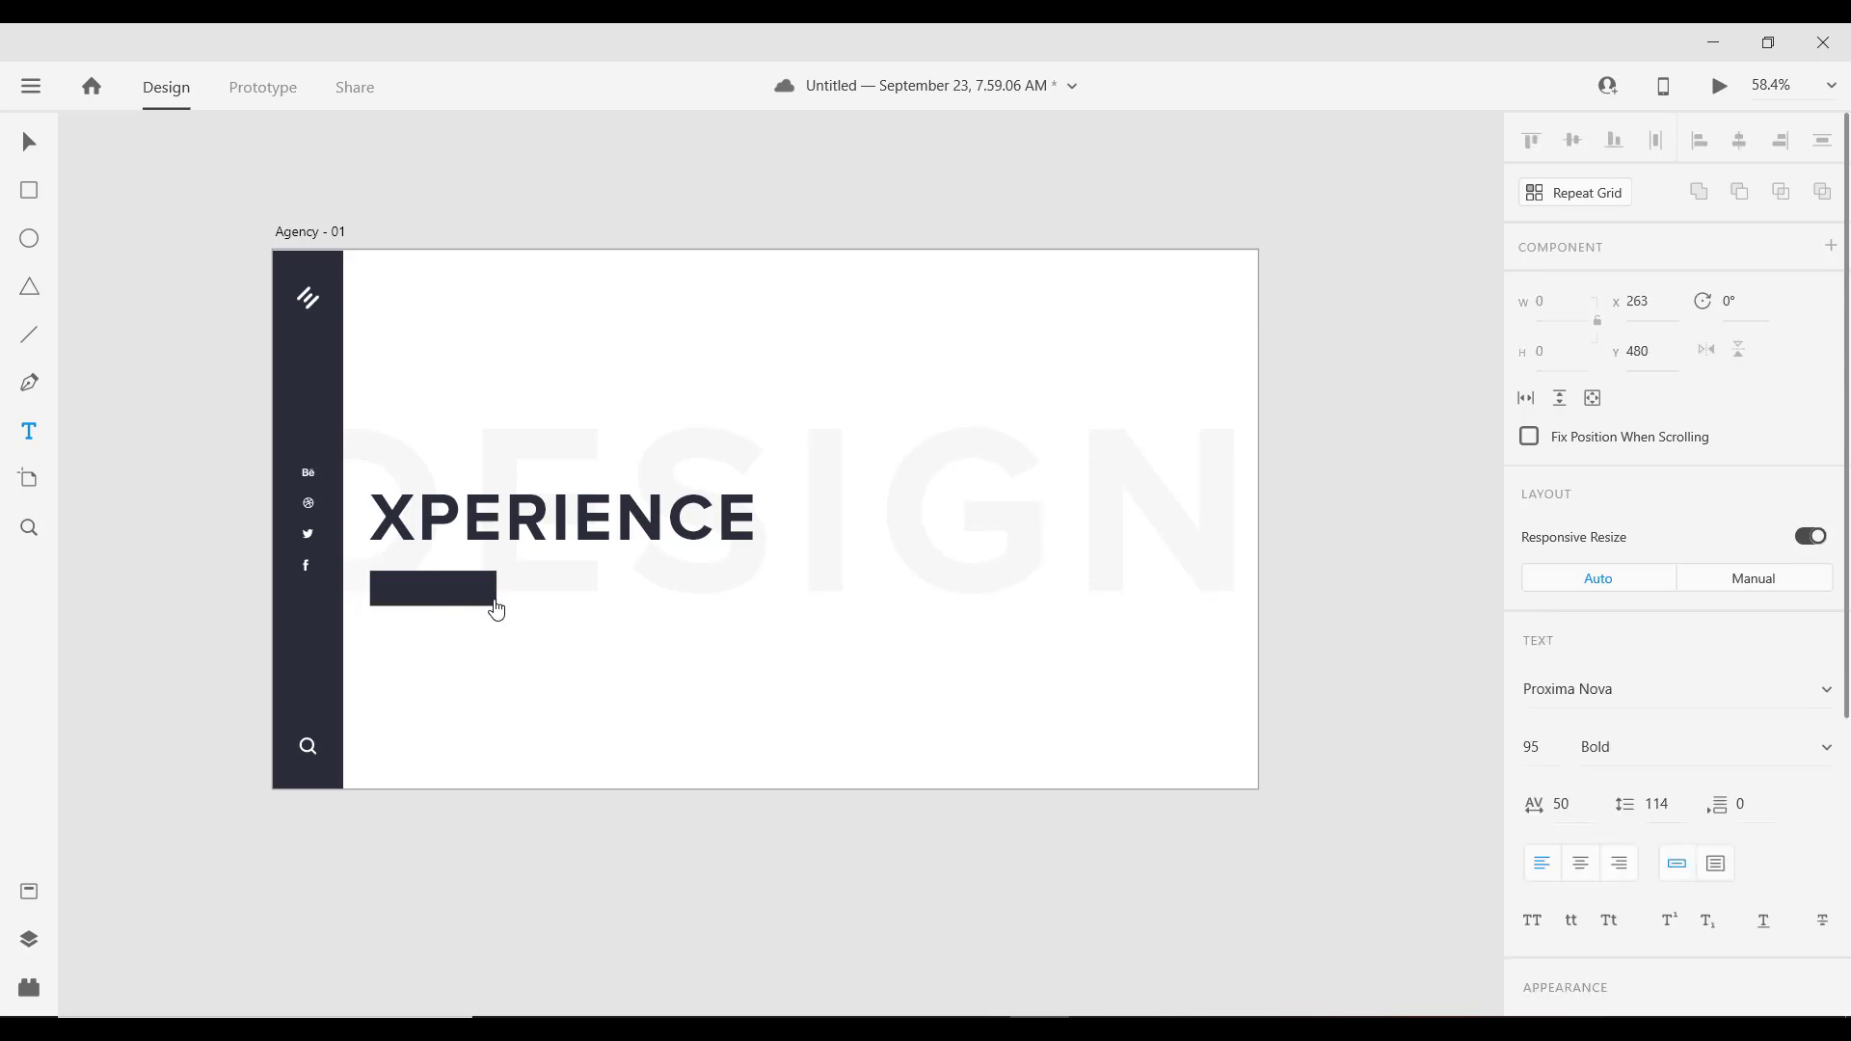
Step: Type the GET IN TOUCH label on the button and set its font size to 16
type("GET IN")
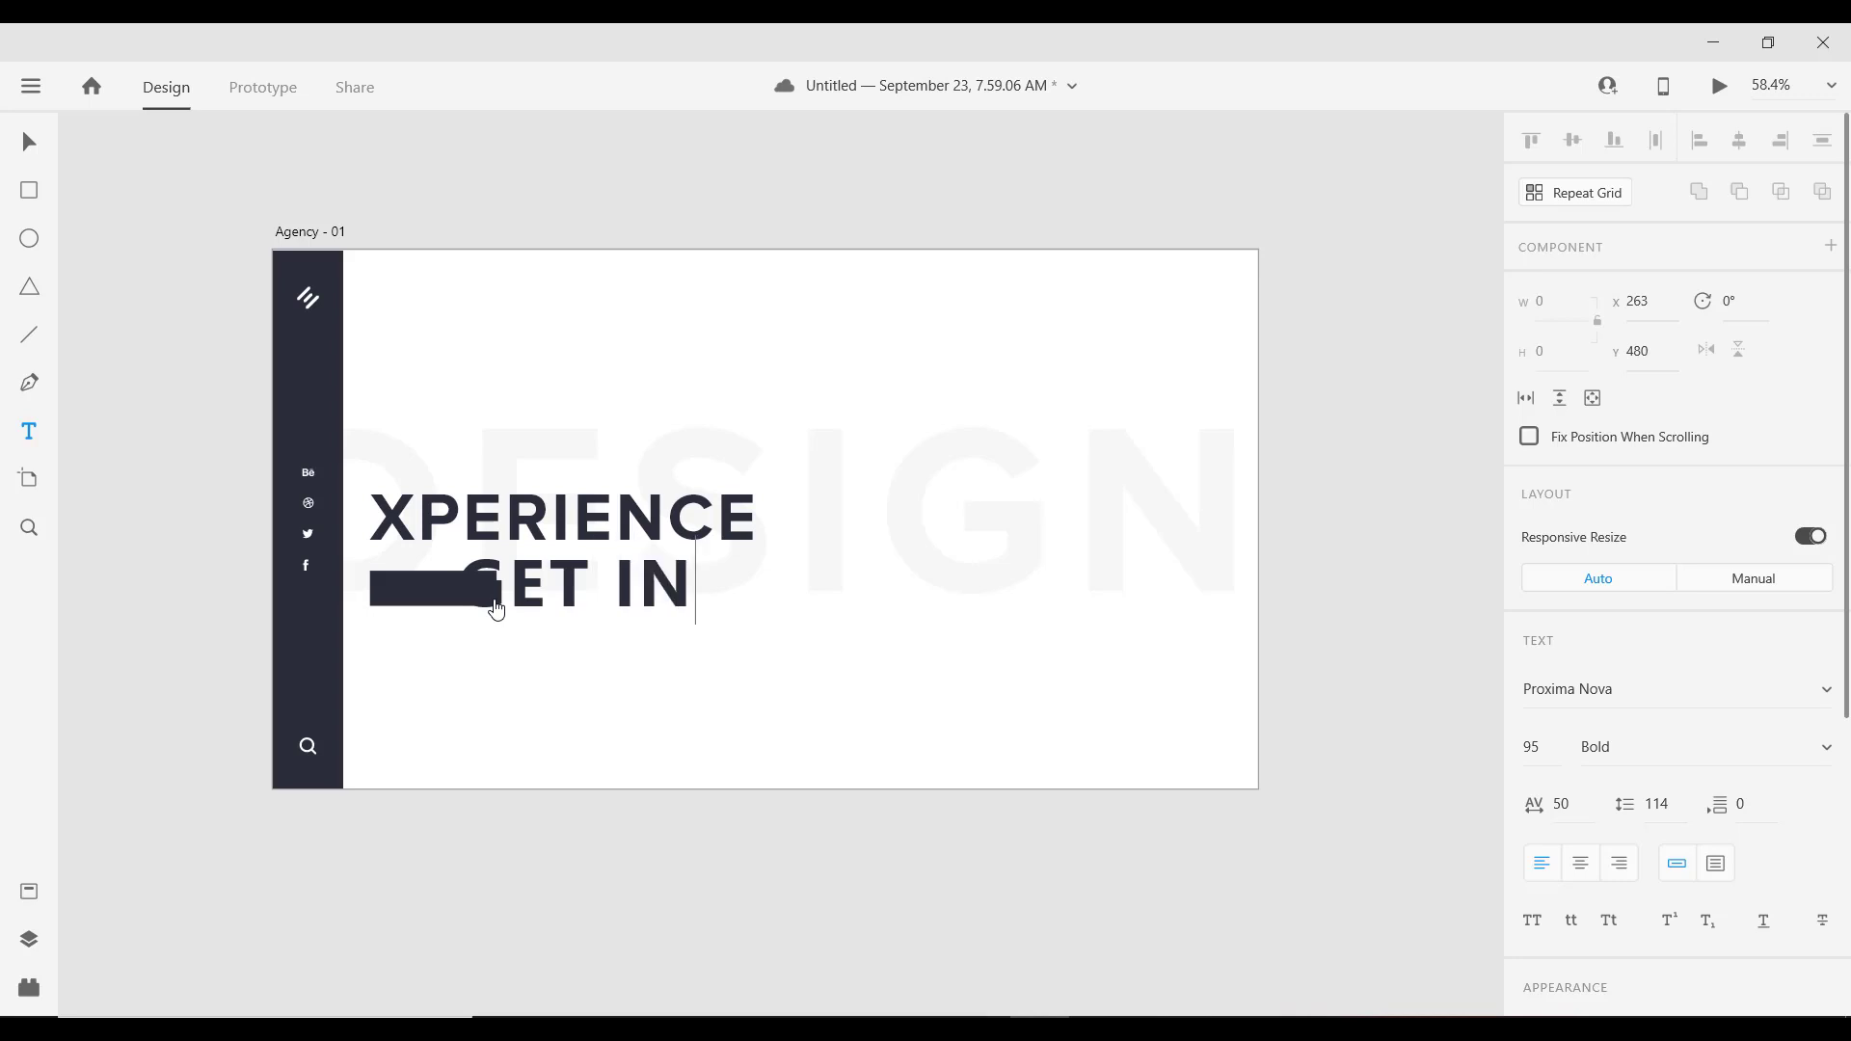
type(" TOUCJ")
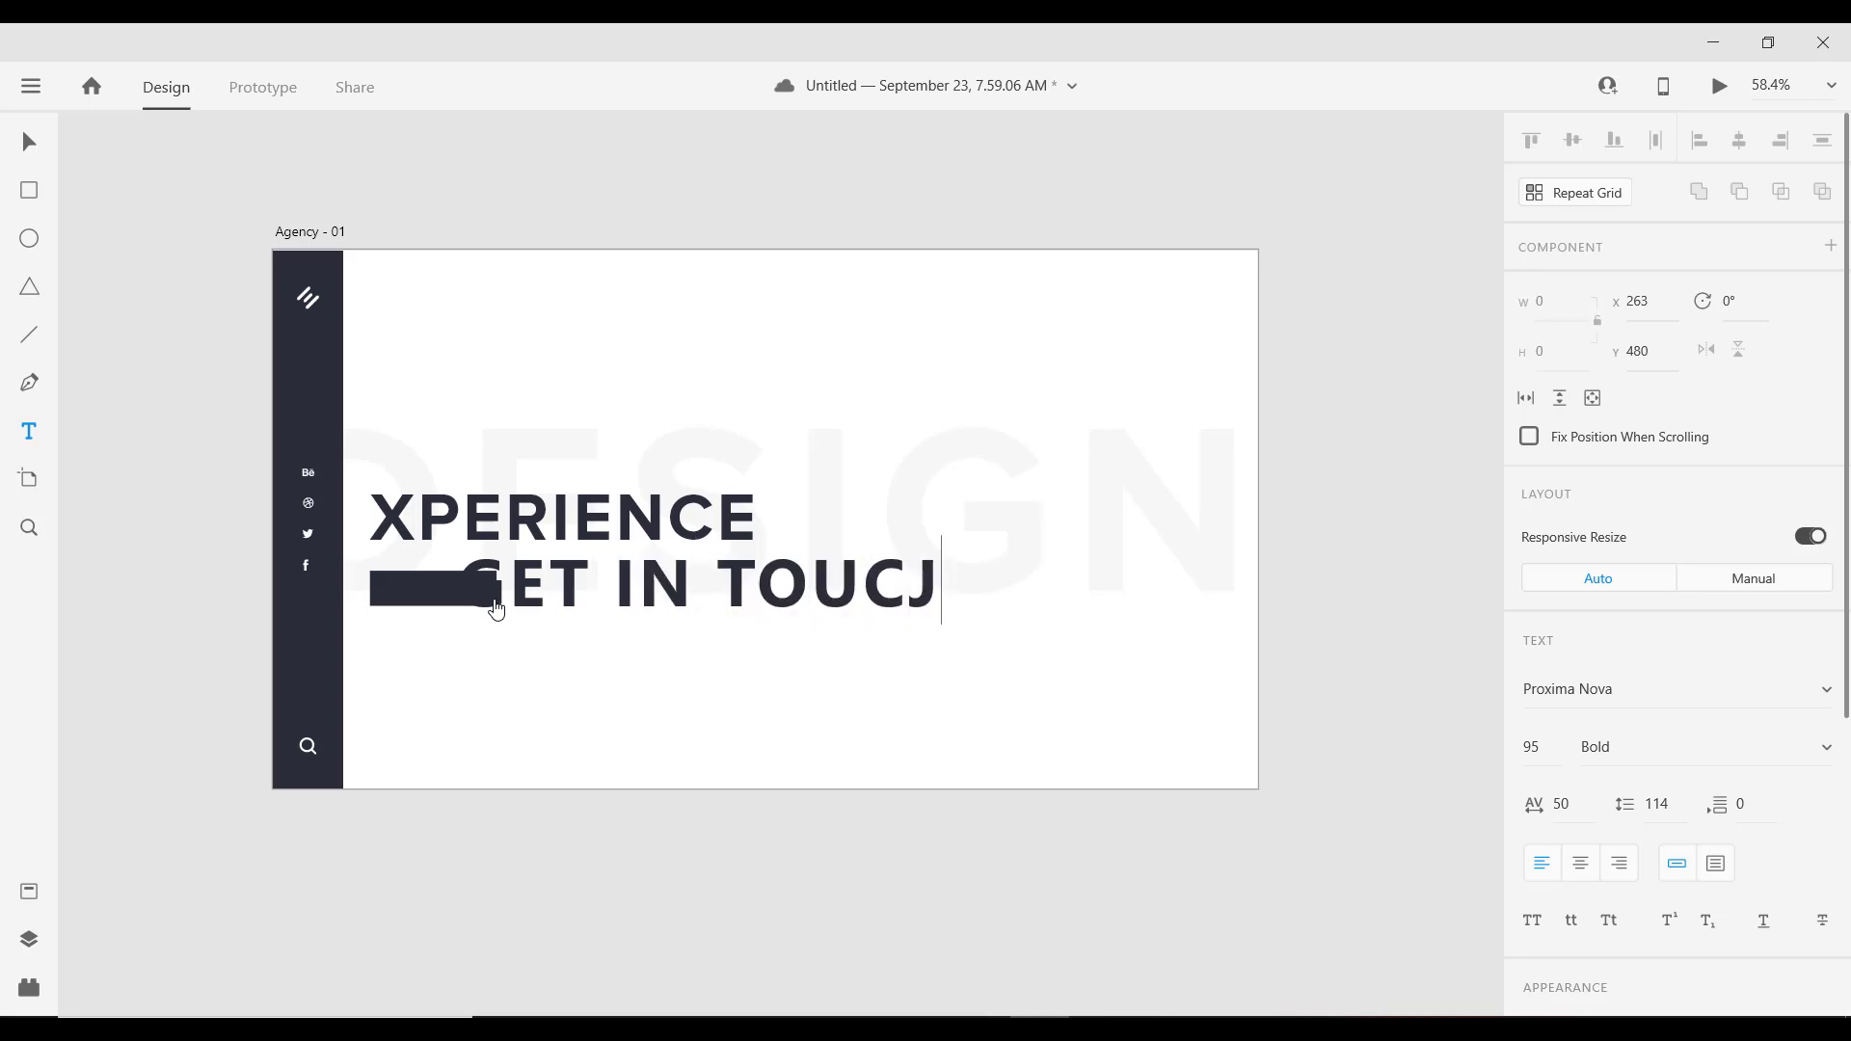
key("BackSpace")
type("H")
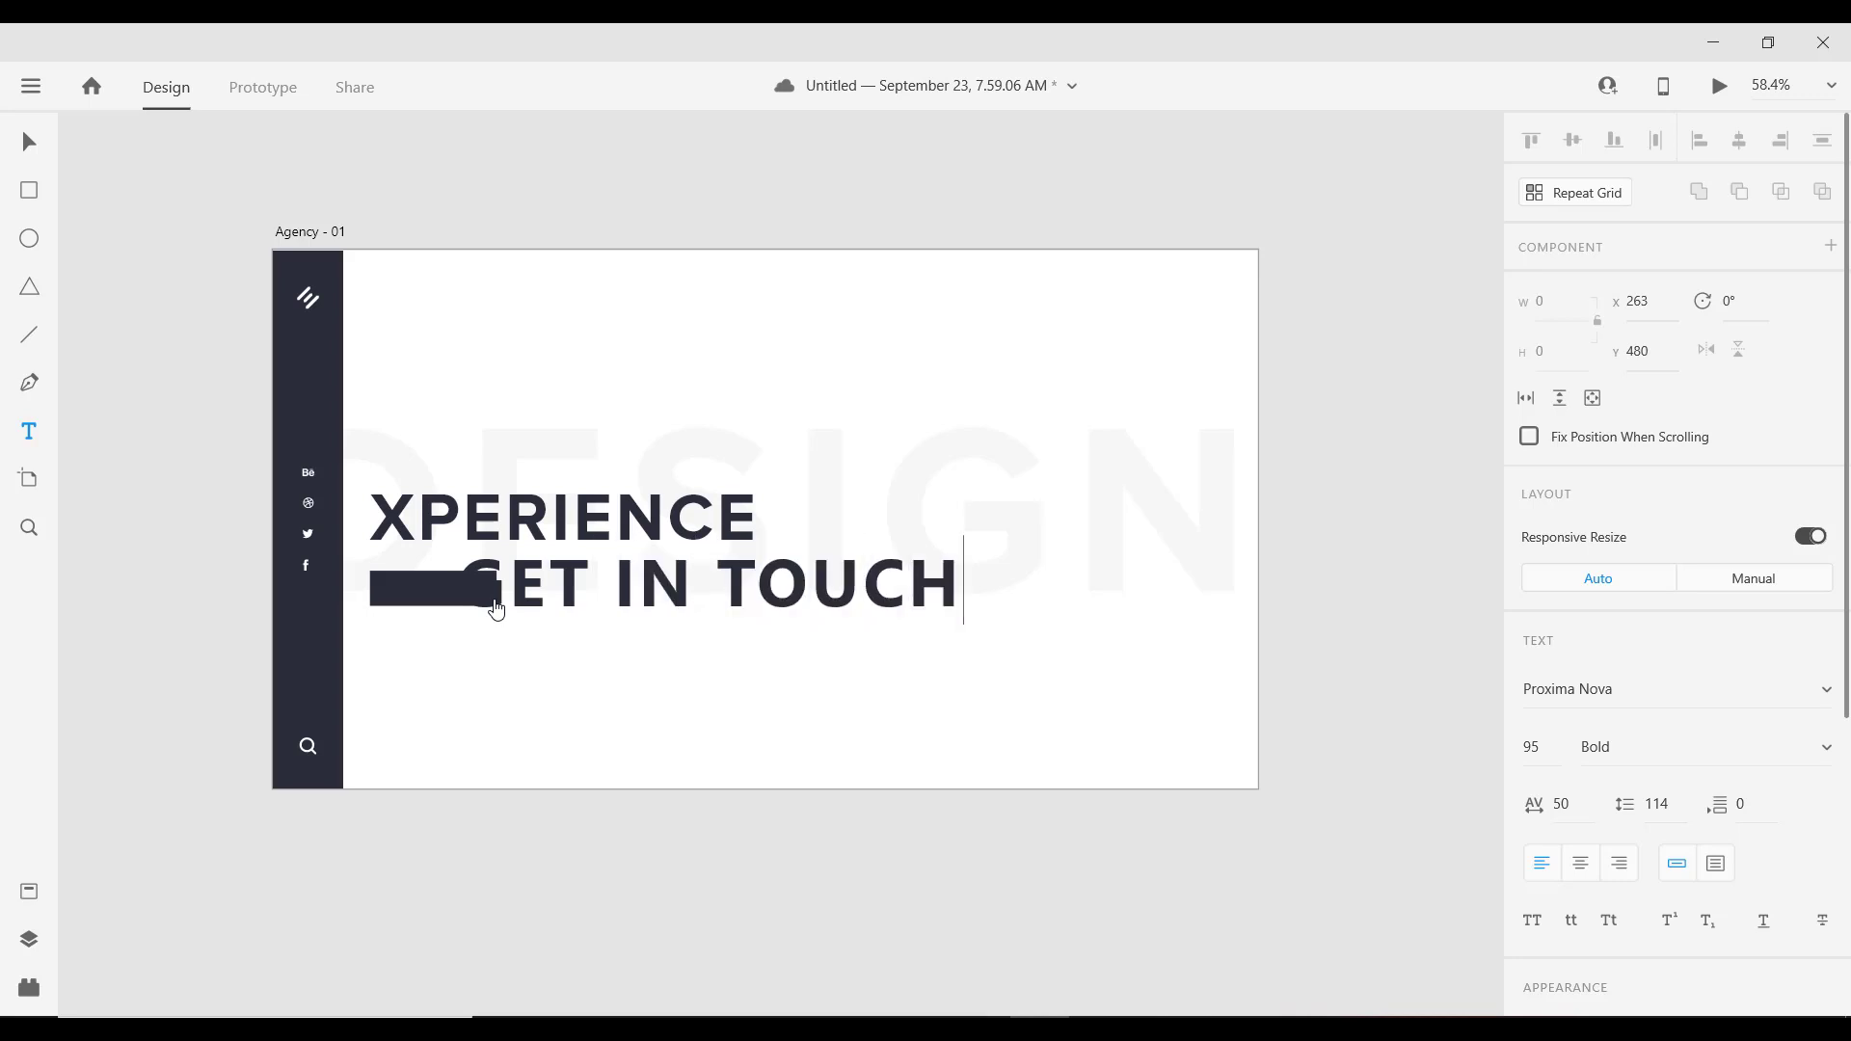
key("Escape")
scroll(950, 627, "down", 1)
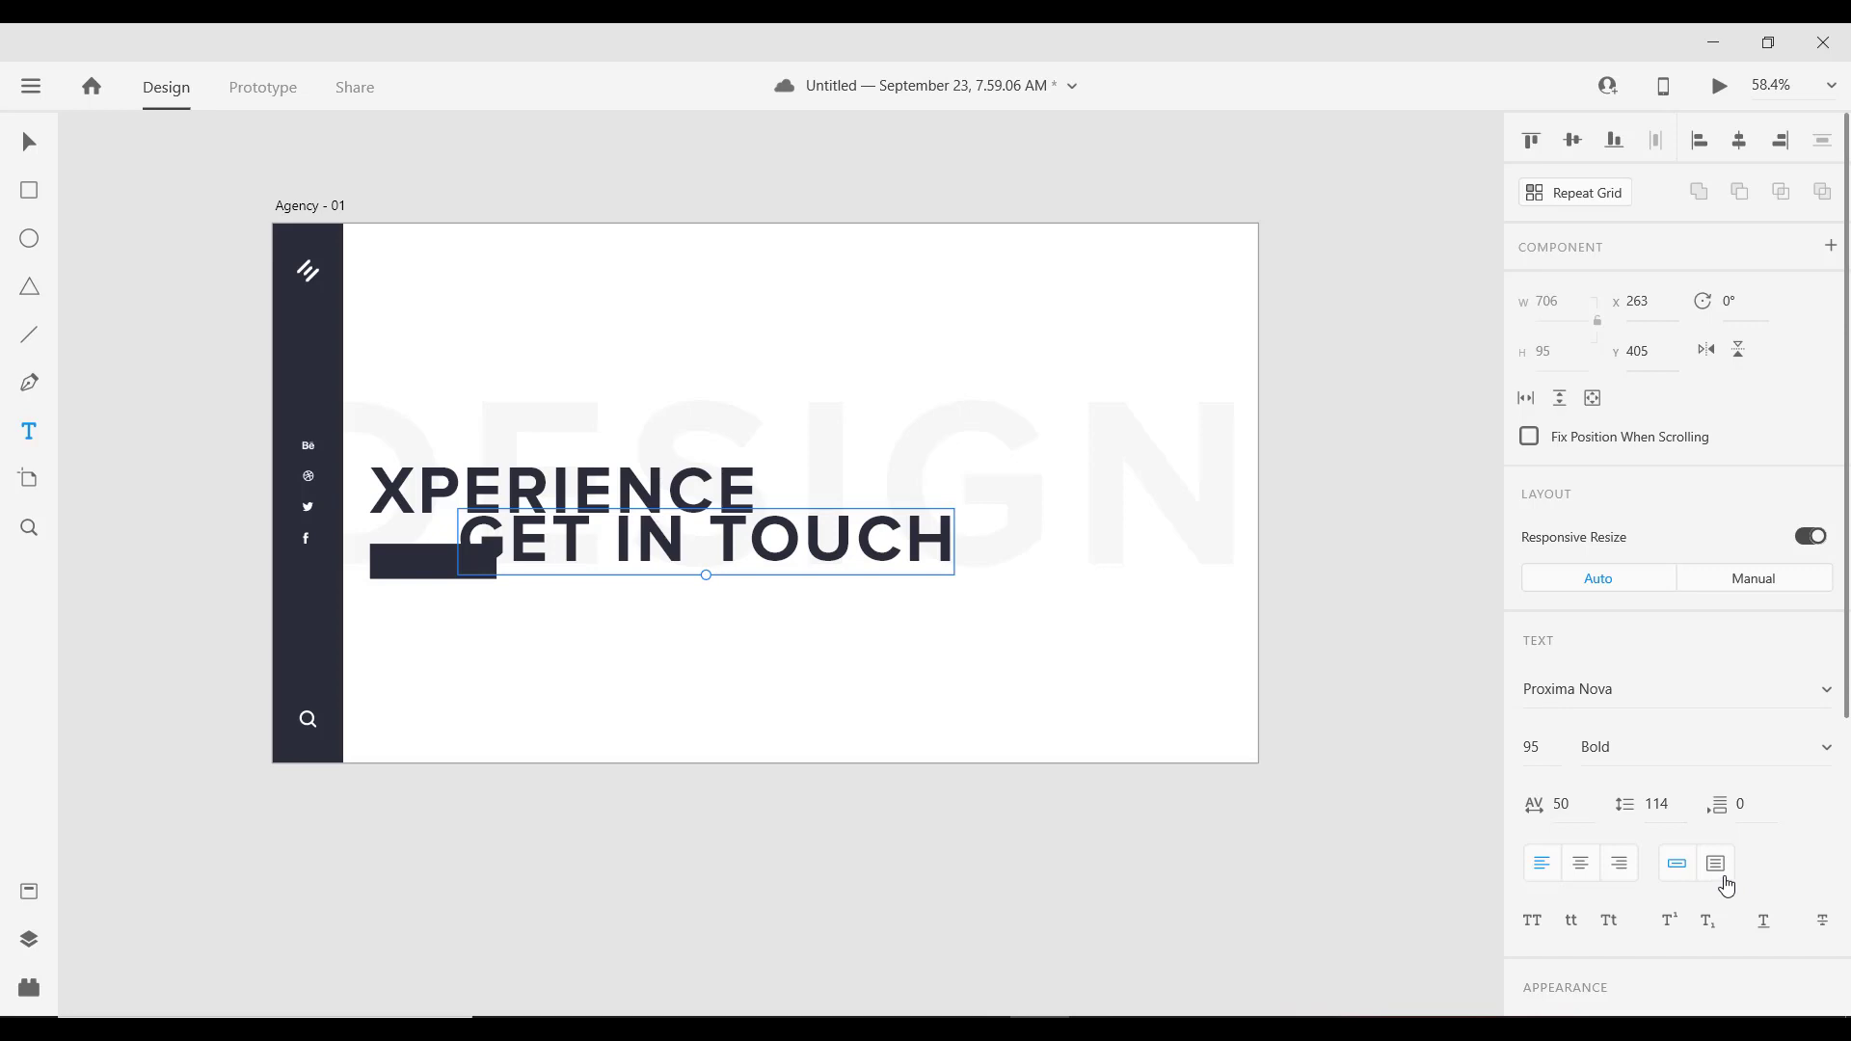
left_click(1543, 749)
type("16")
key("Return")
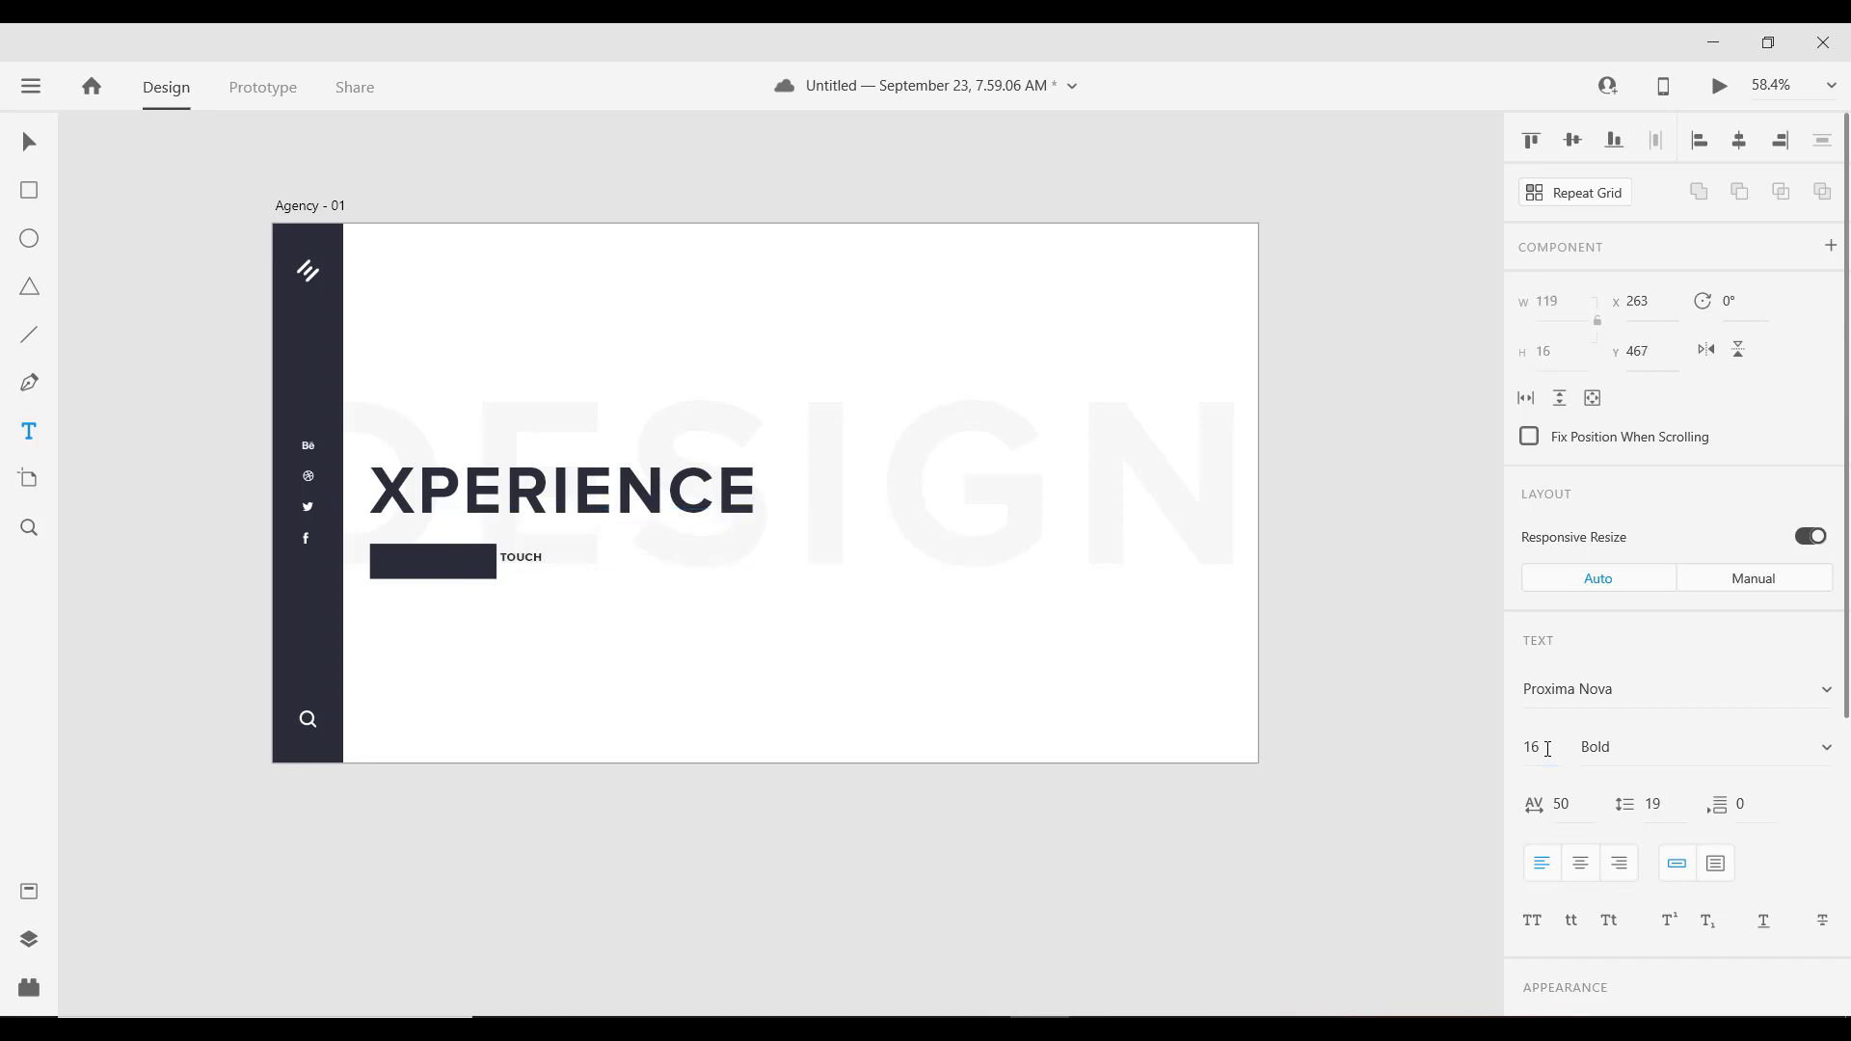
Step: Make the GET IN TOUCH text white and centre it inside the dark button
left_click(29, 147)
scroll(1339, 575, "down", 1)
scroll(1646, 753, "down", 2)
scroll(1562, 718, "down", 3)
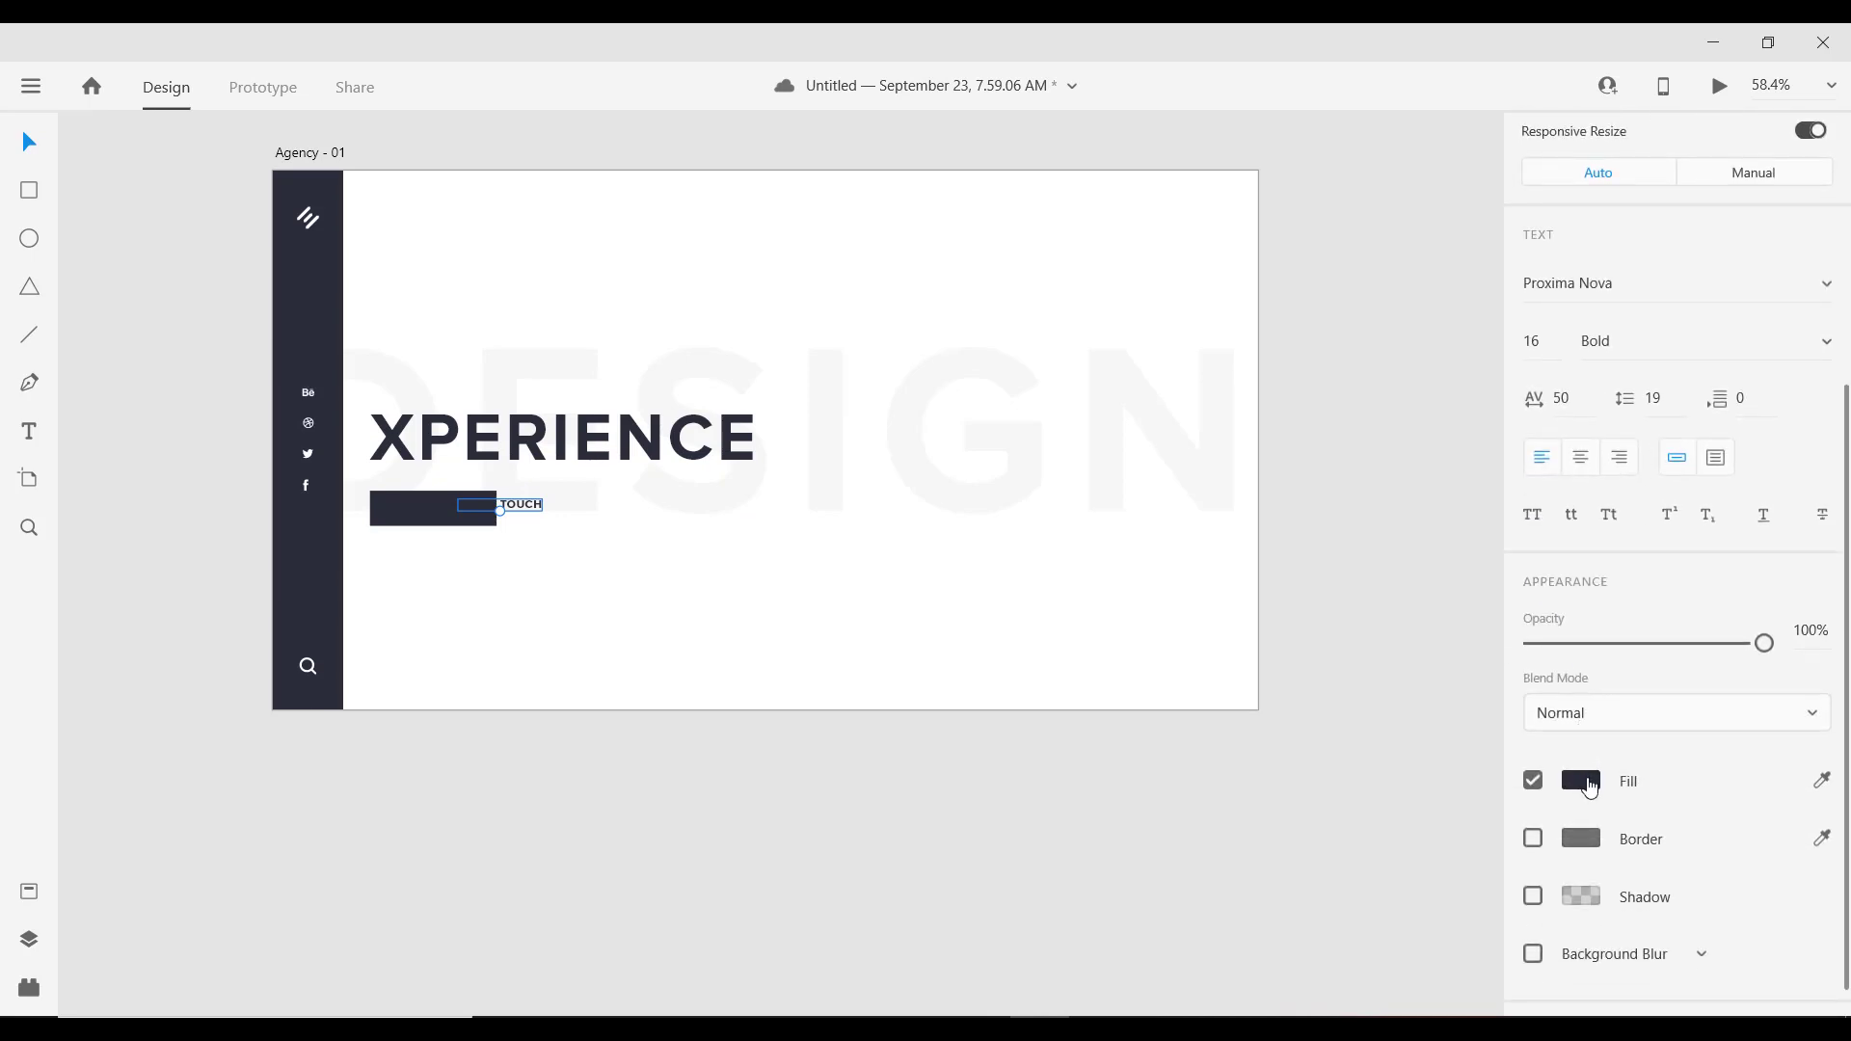
left_click(1582, 780)
left_click(1222, 620)
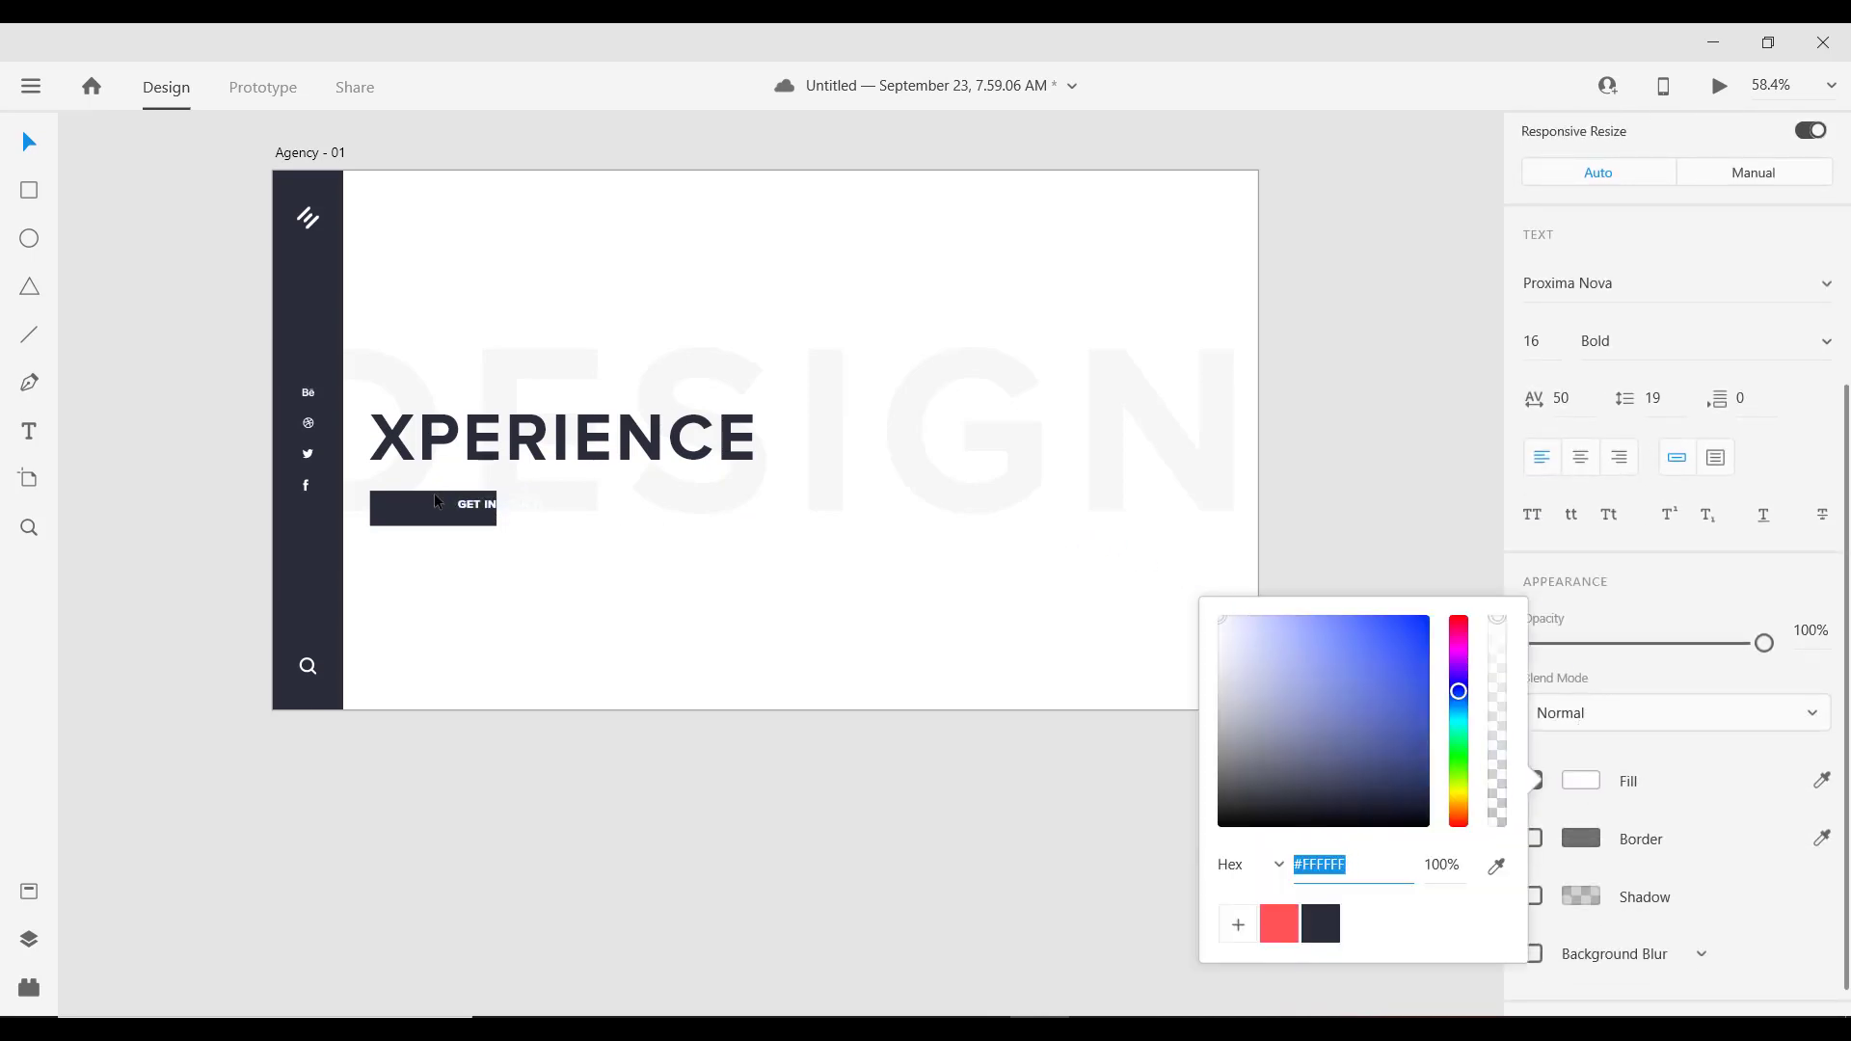
scroll(434, 495, "up", 5)
left_click(444, 521)
left_click_drag(444, 521, 406, 521)
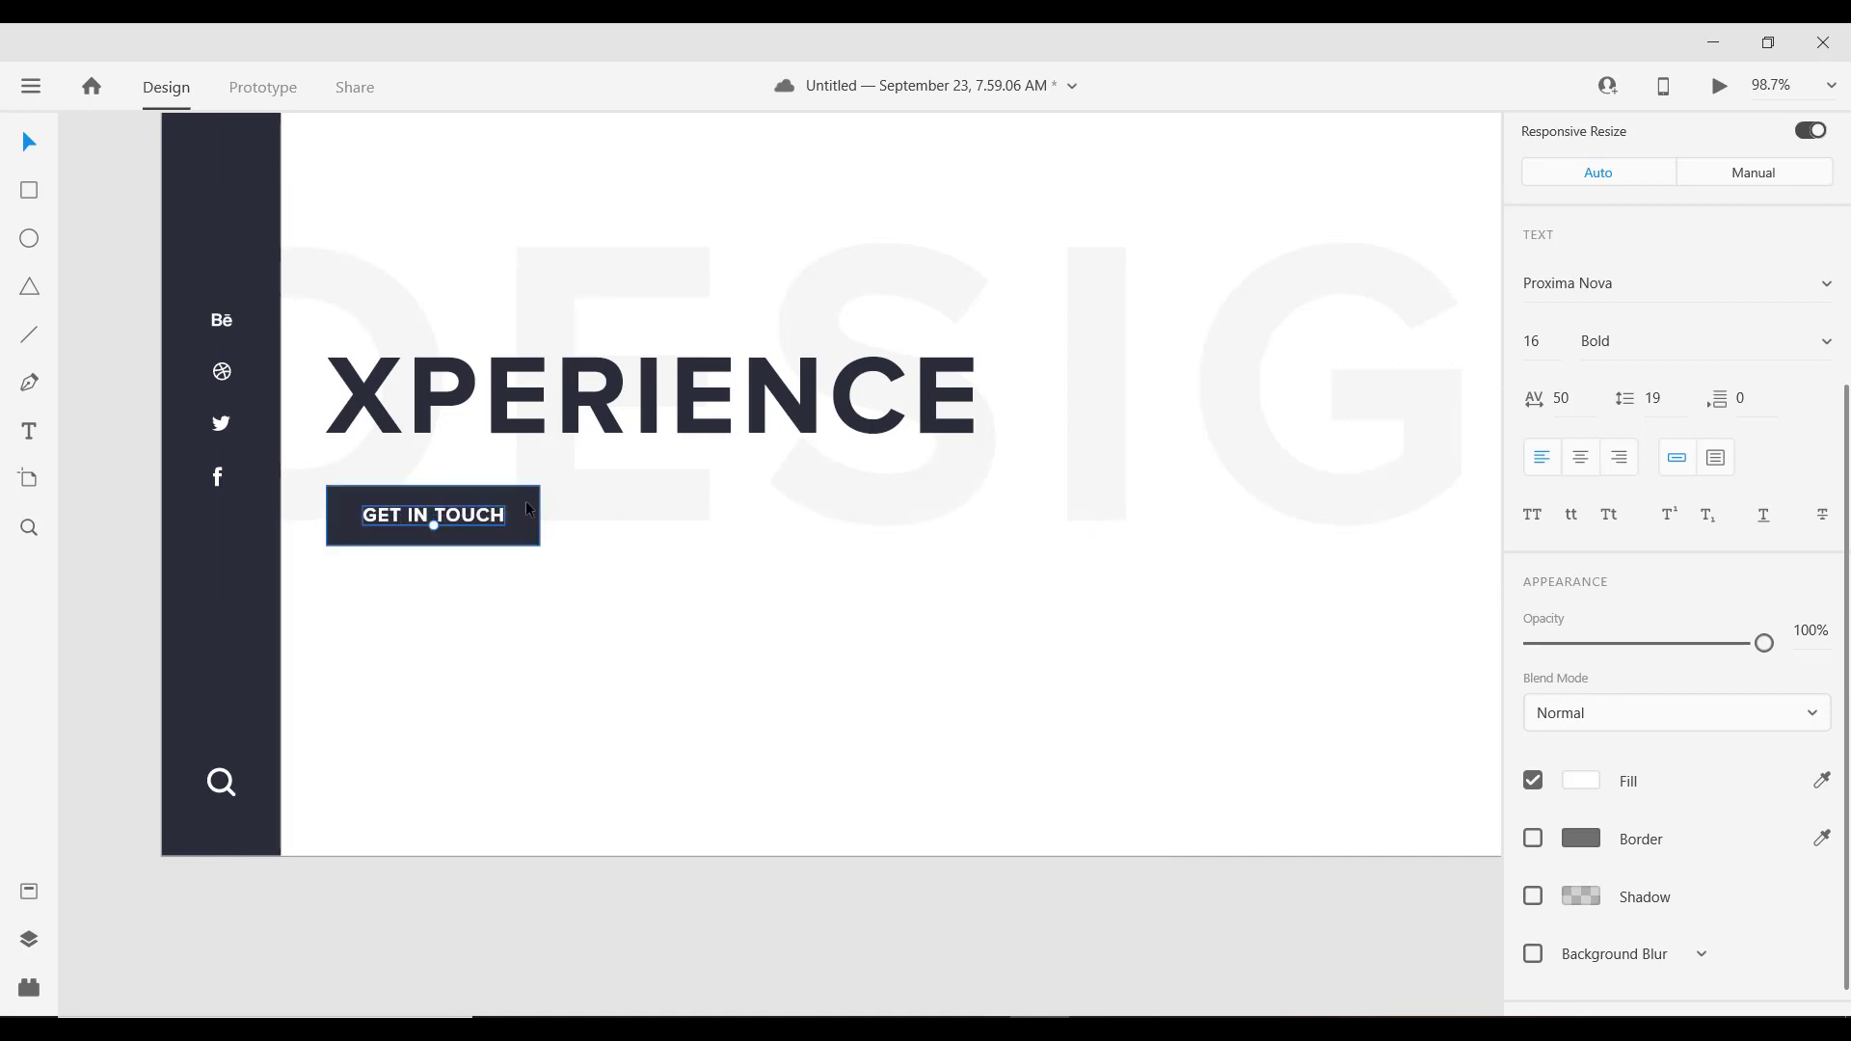
Step: Change the label's Proxima Nova weight from Bold to Regular
key("Escape")
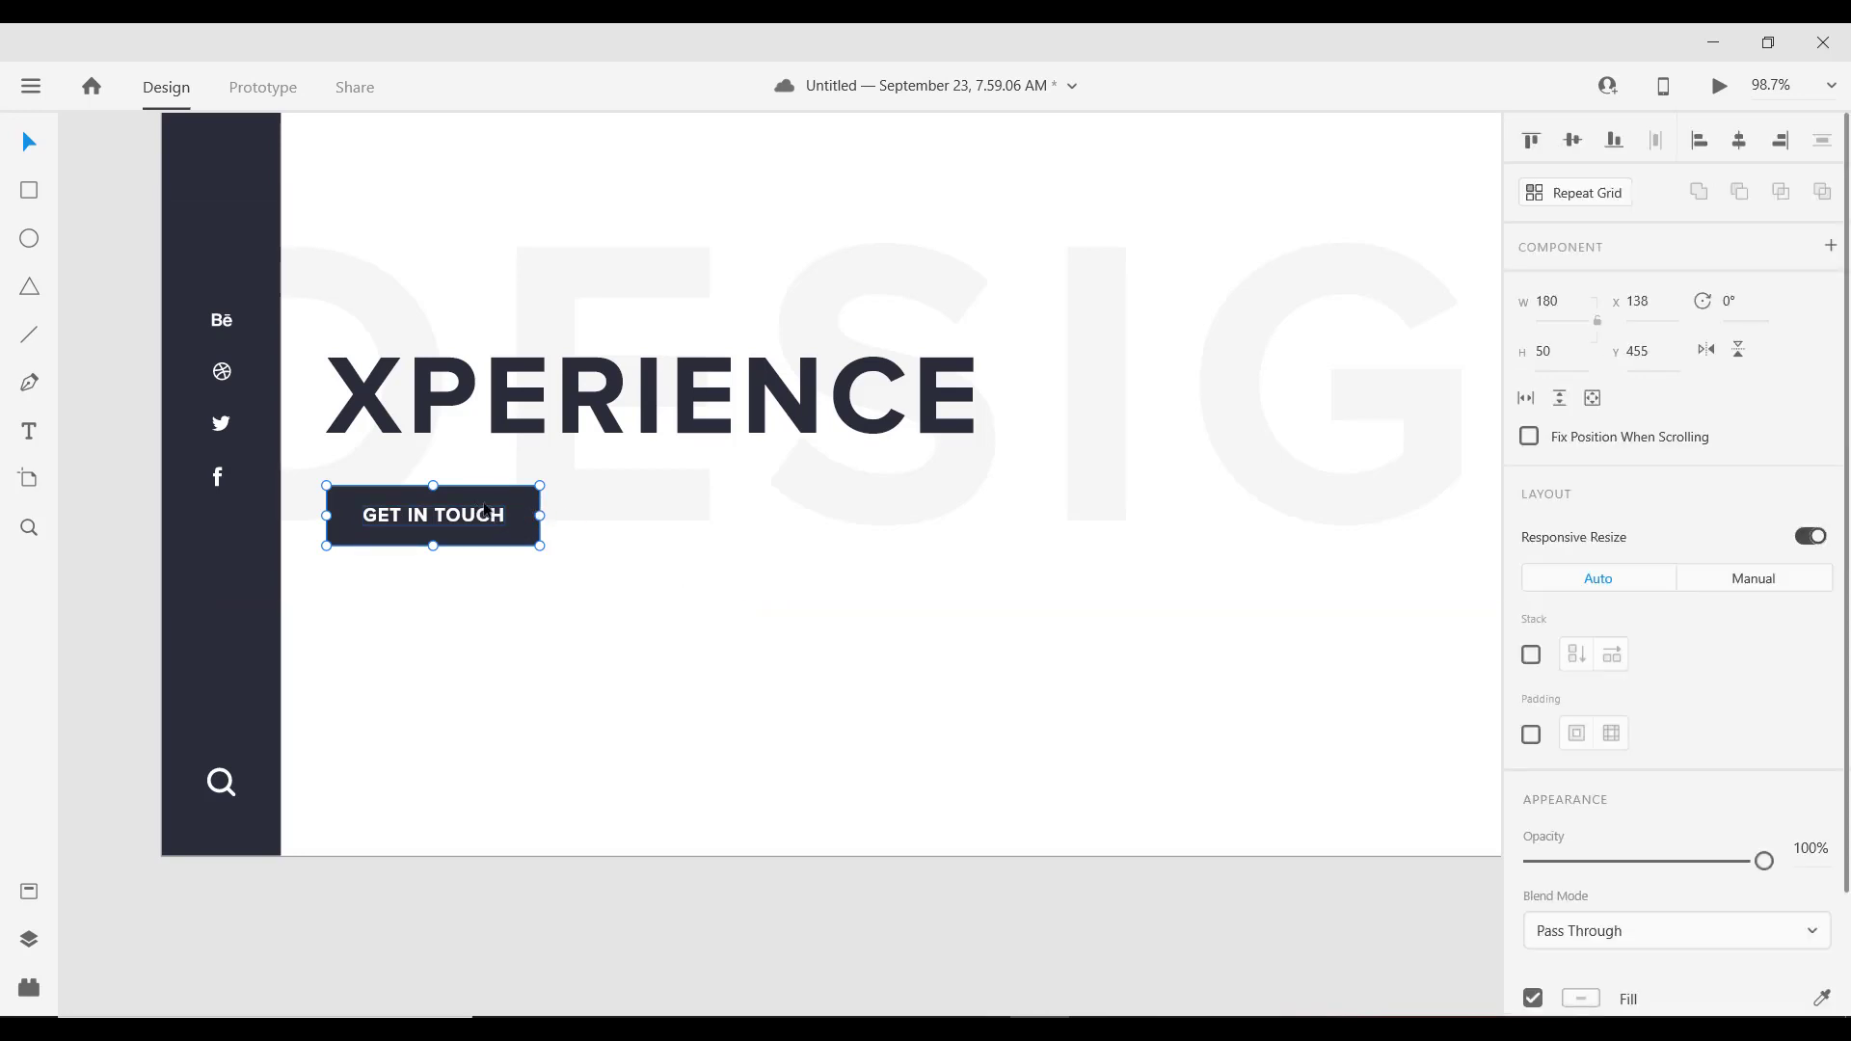
double_click(434, 517)
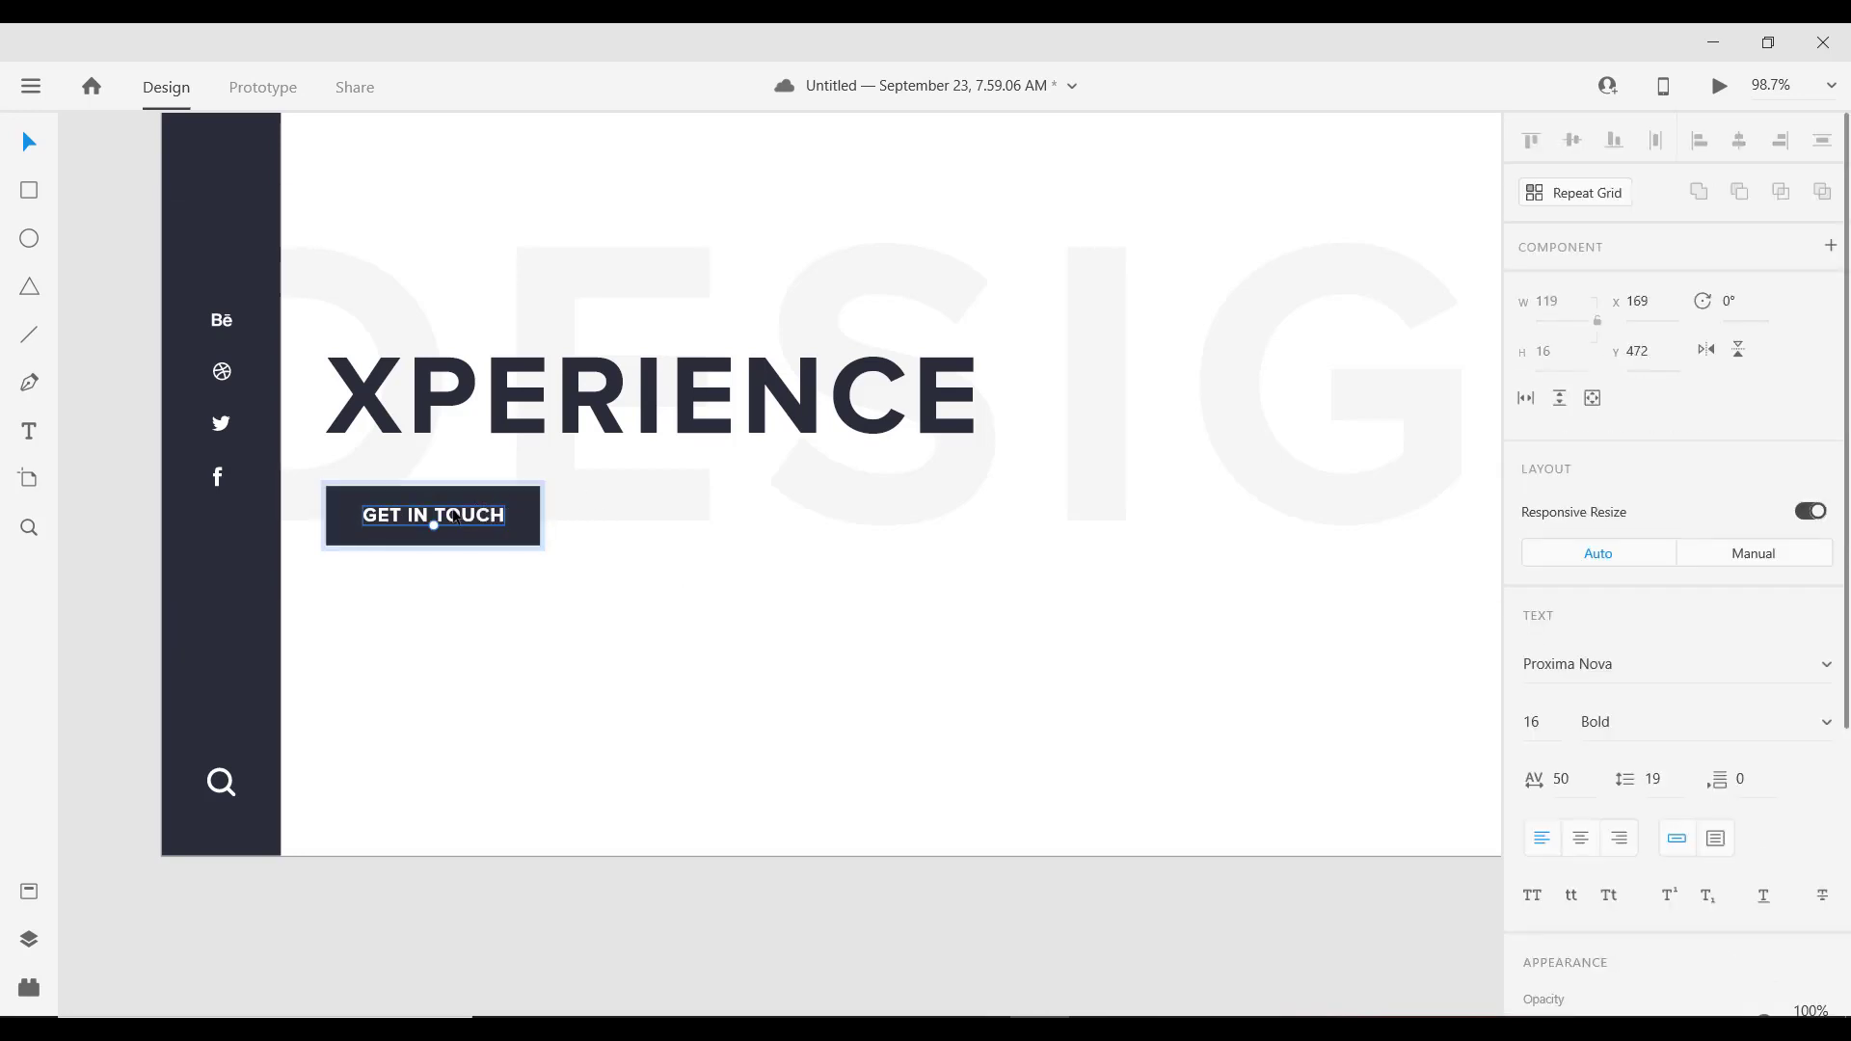
scroll(1653, 467, "down", 4)
left_click(1656, 318)
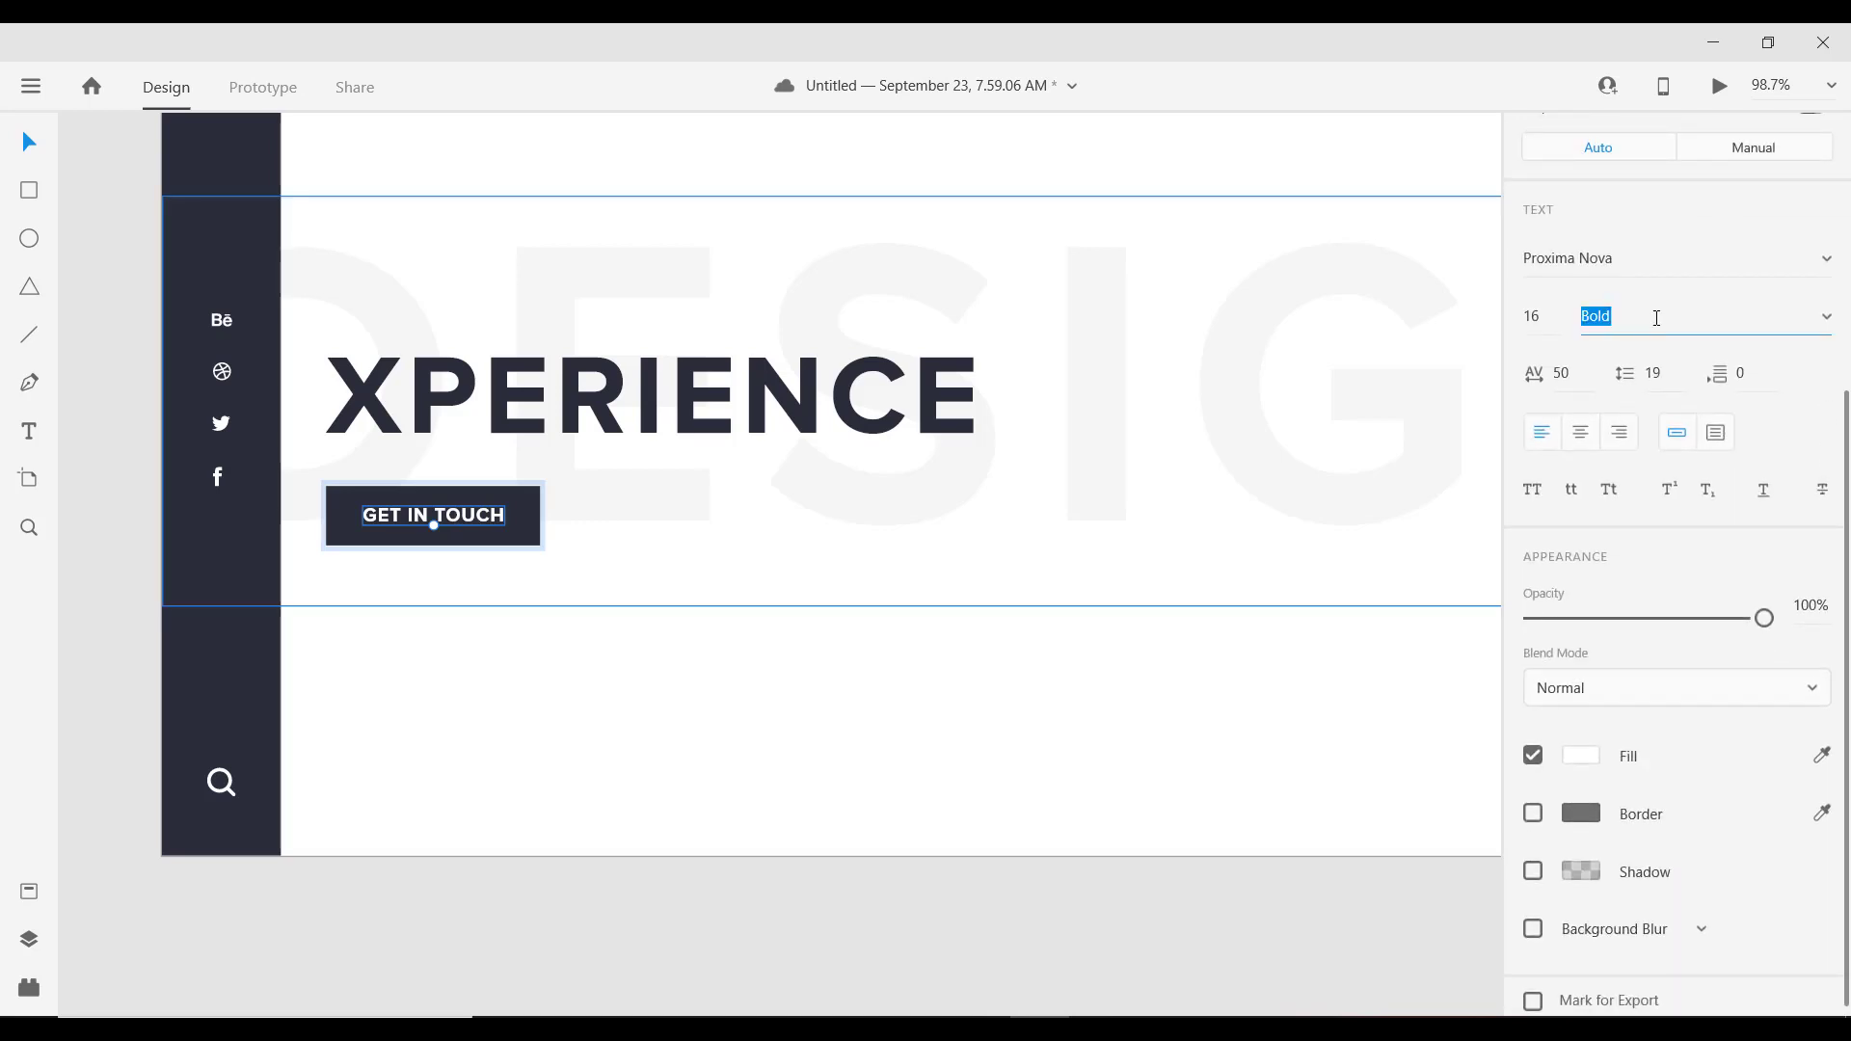
key("Up")
key("Up")
key("Up")
key("Up")
key("Return")
Step: Set the faded DESIGN backdrop text to Extrabold weight after briefly trying Black
left_click(1147, 665)
scroll(772, 617, "down", 5)
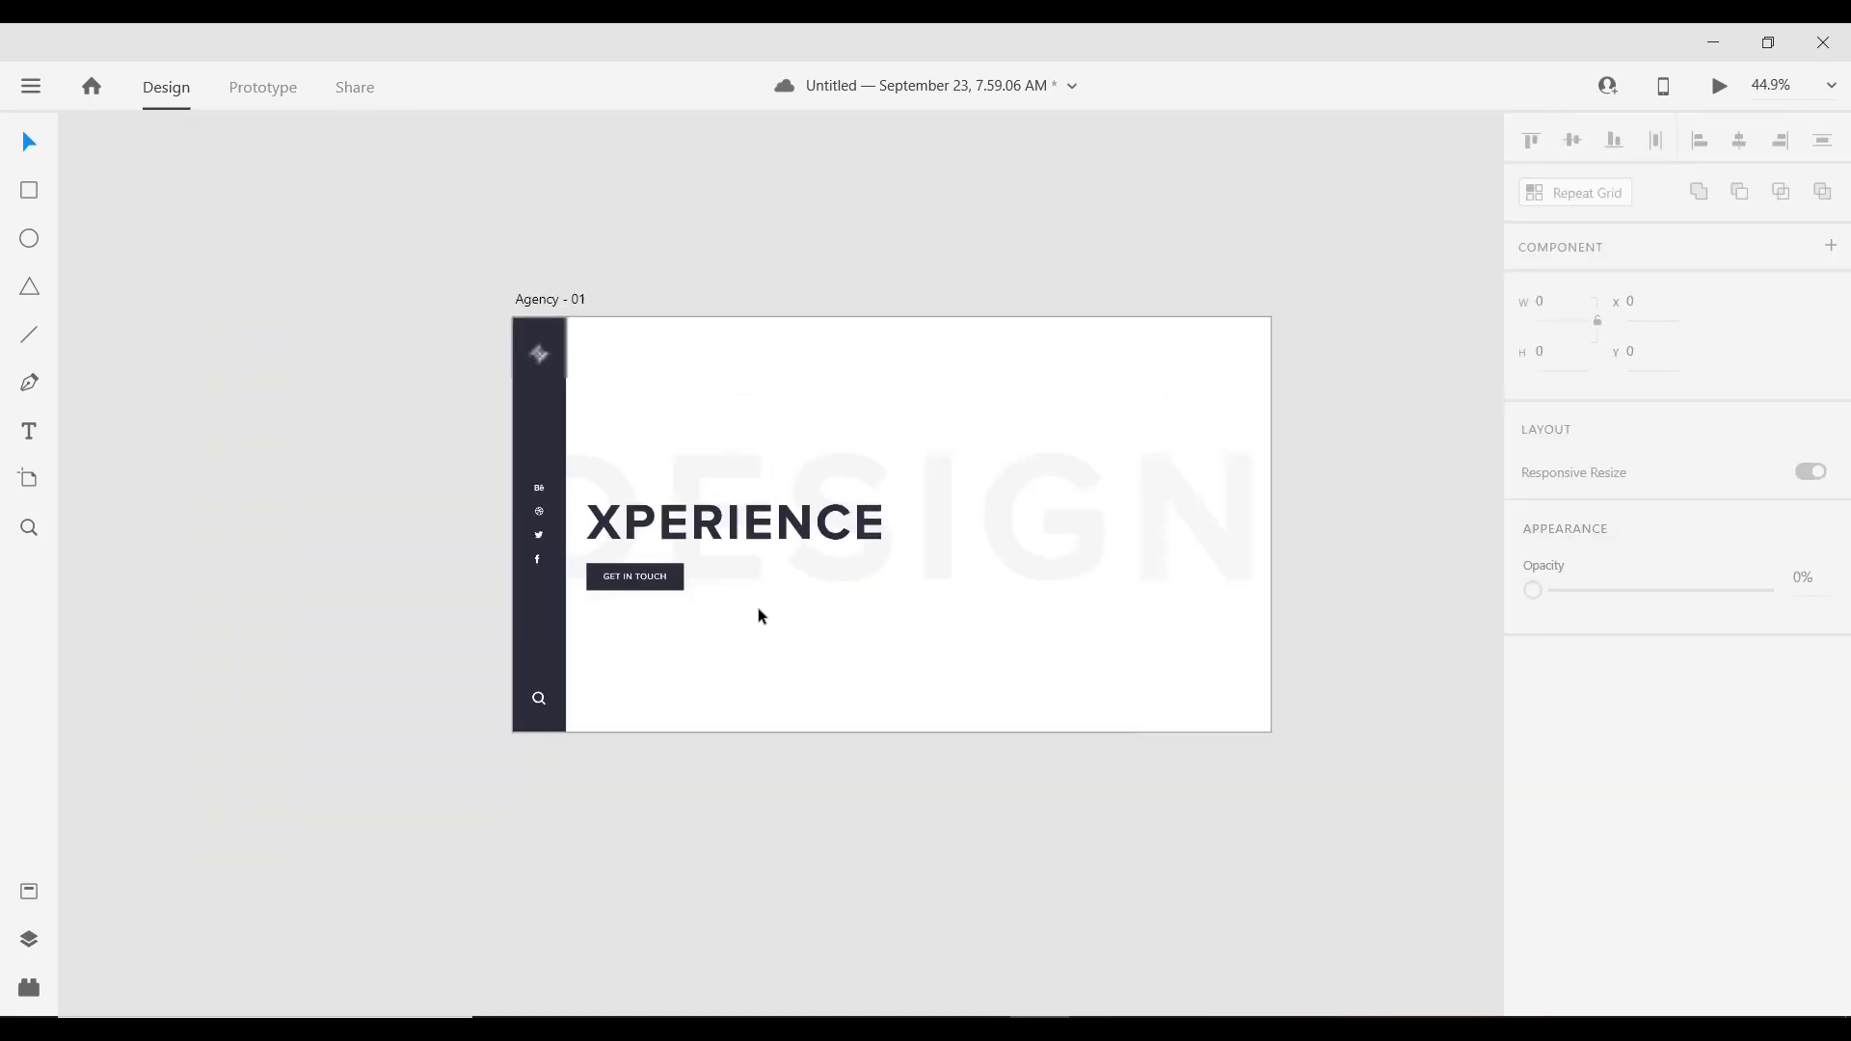
scroll(646, 481, "up", 2)
scroll(646, 480, "down", 3)
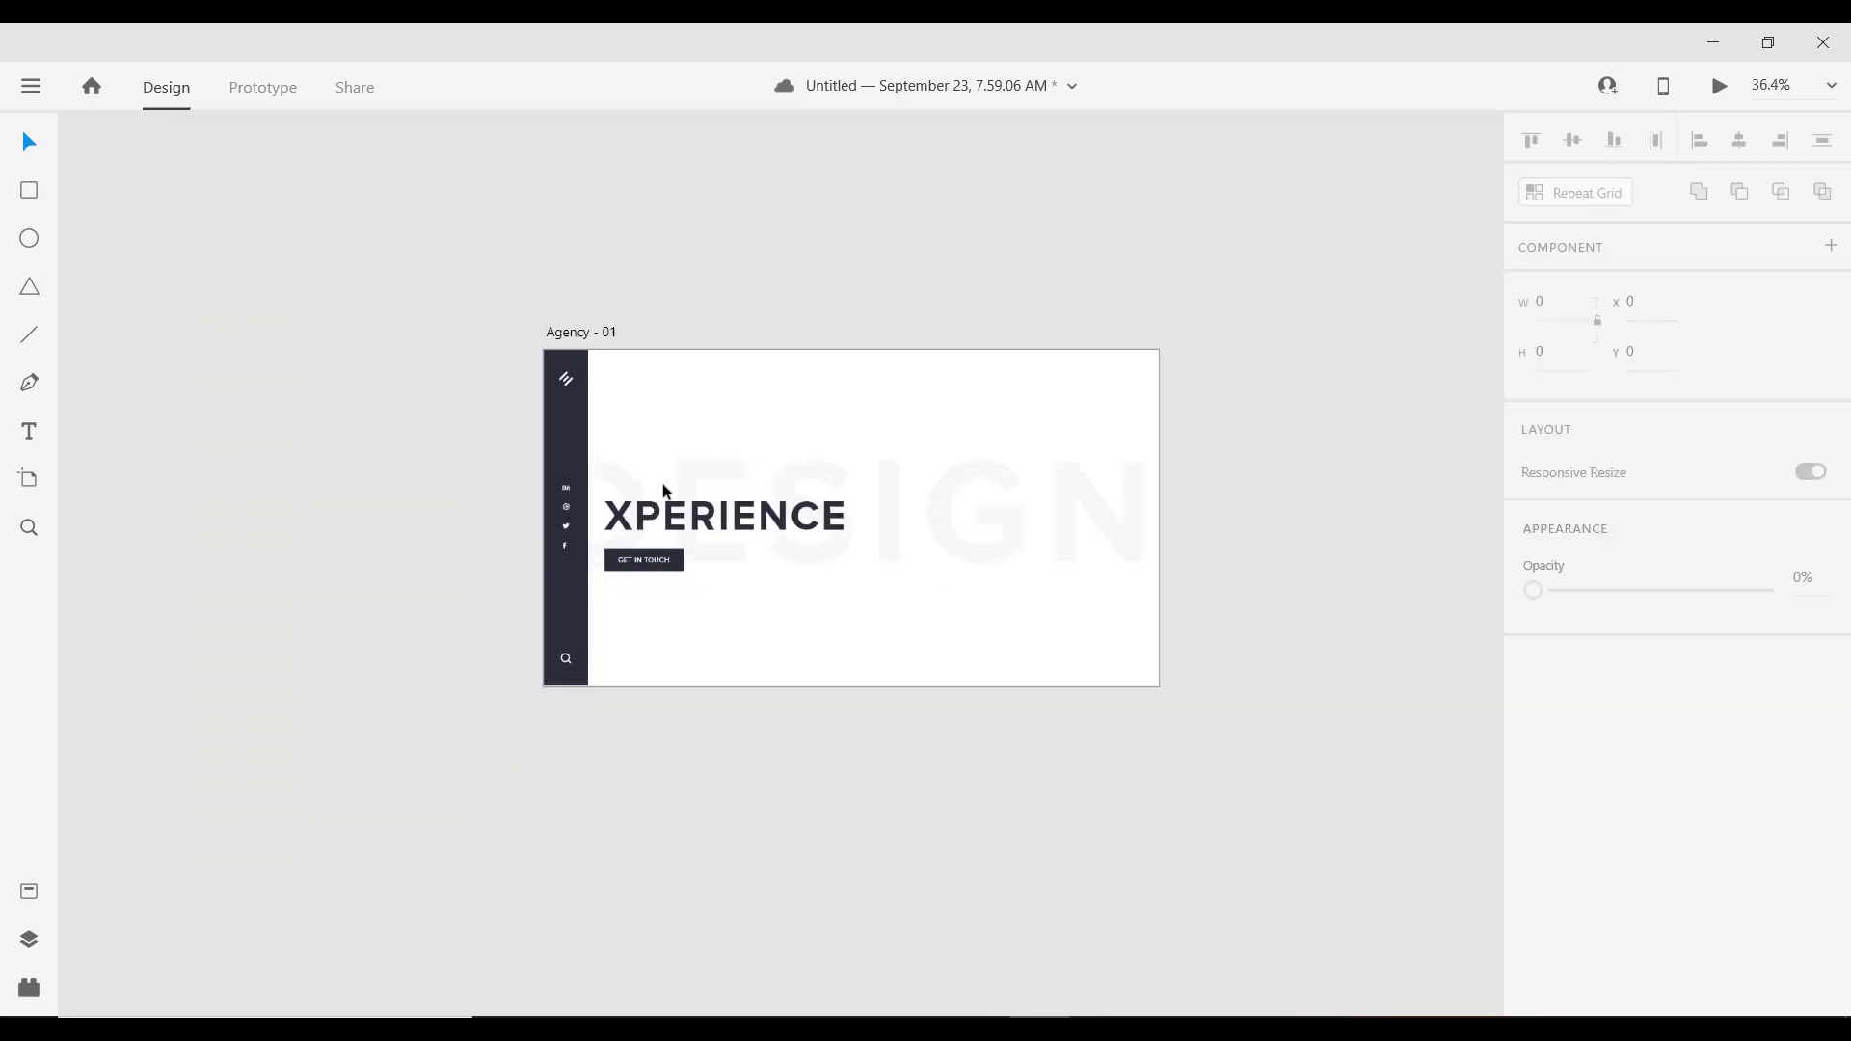
scroll(1212, 452, "up", 2)
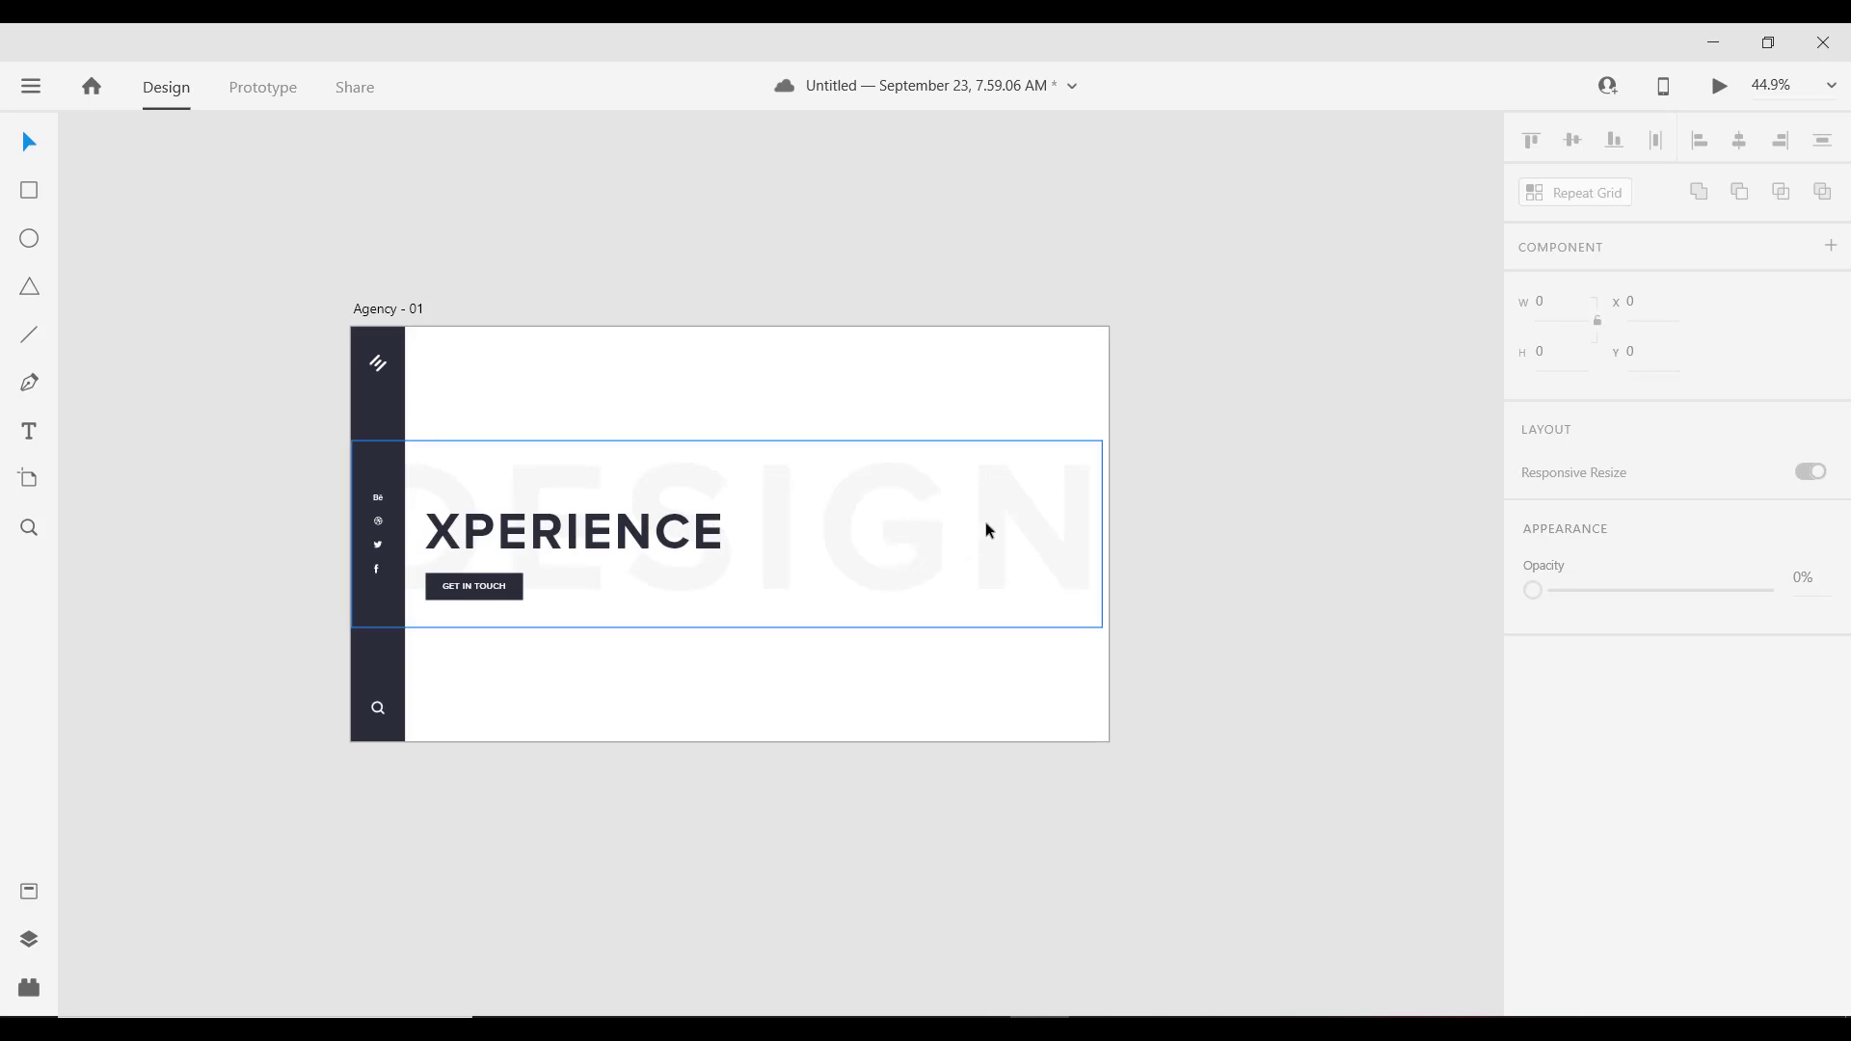
left_click(835, 479)
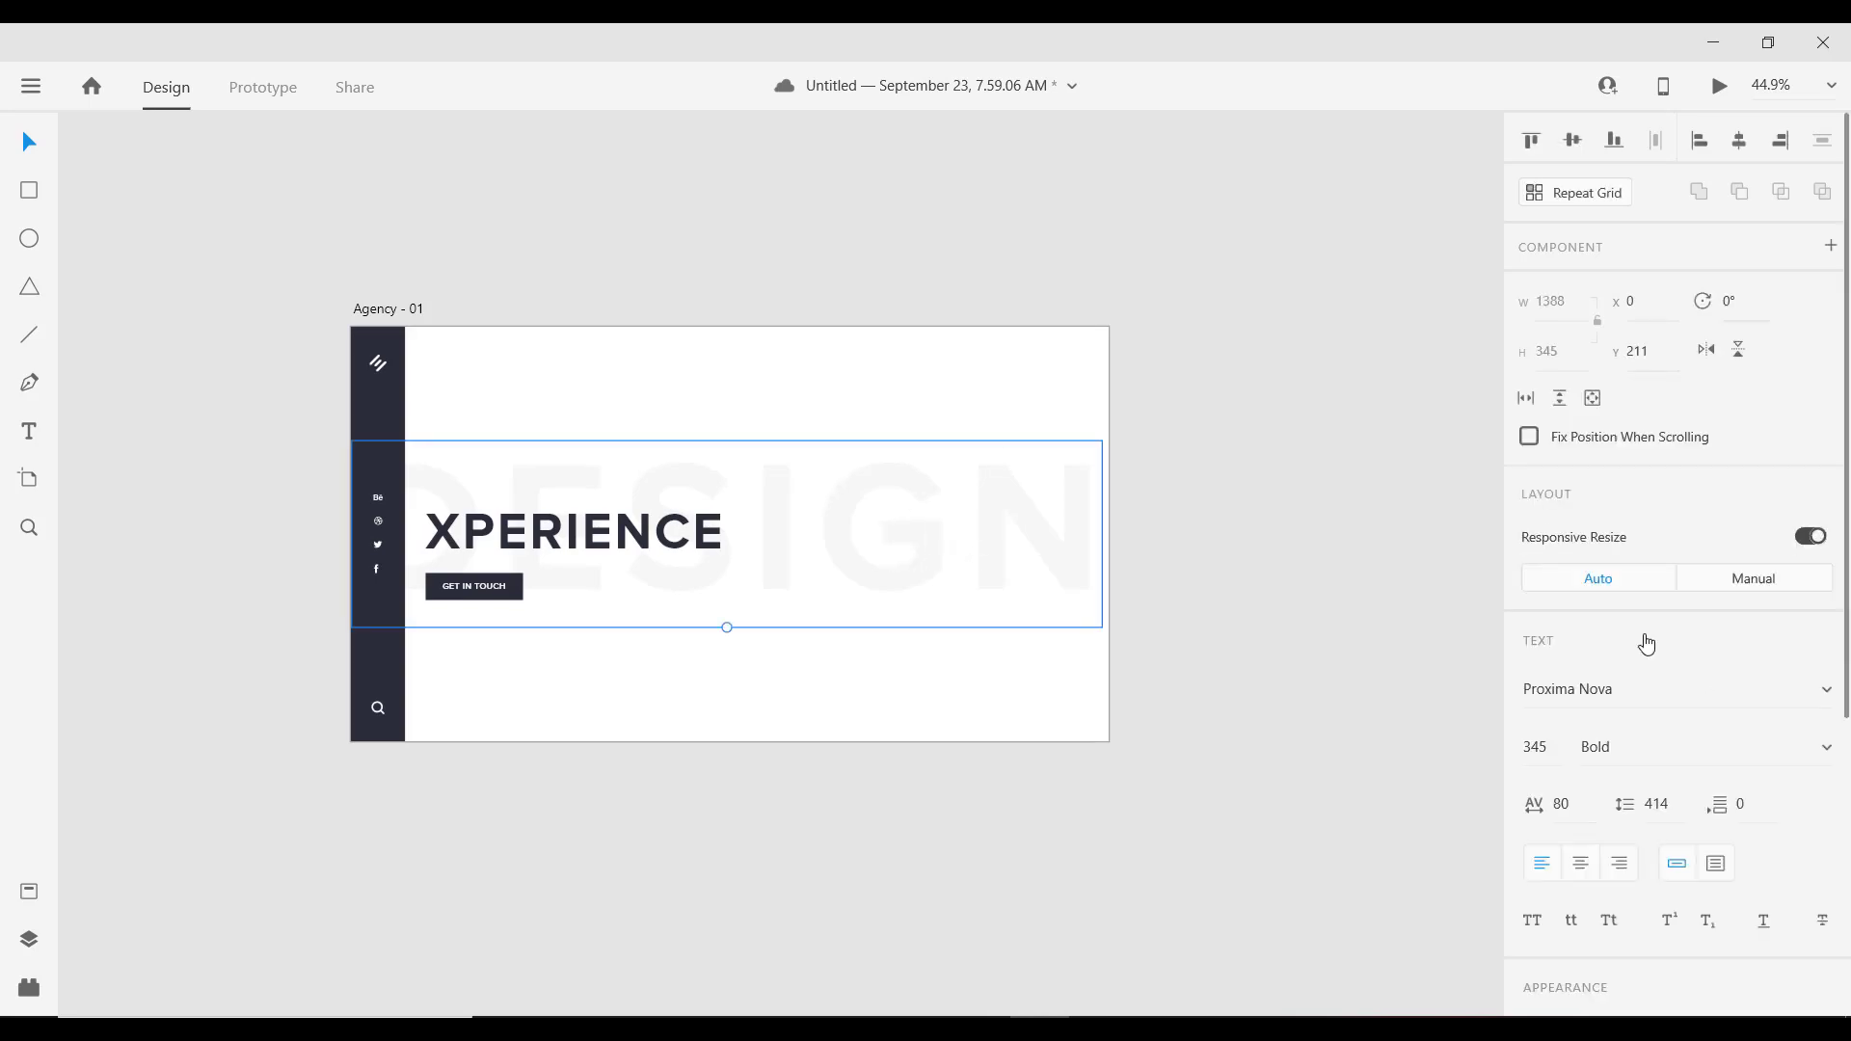
scroll(1799, 689, "down", 3)
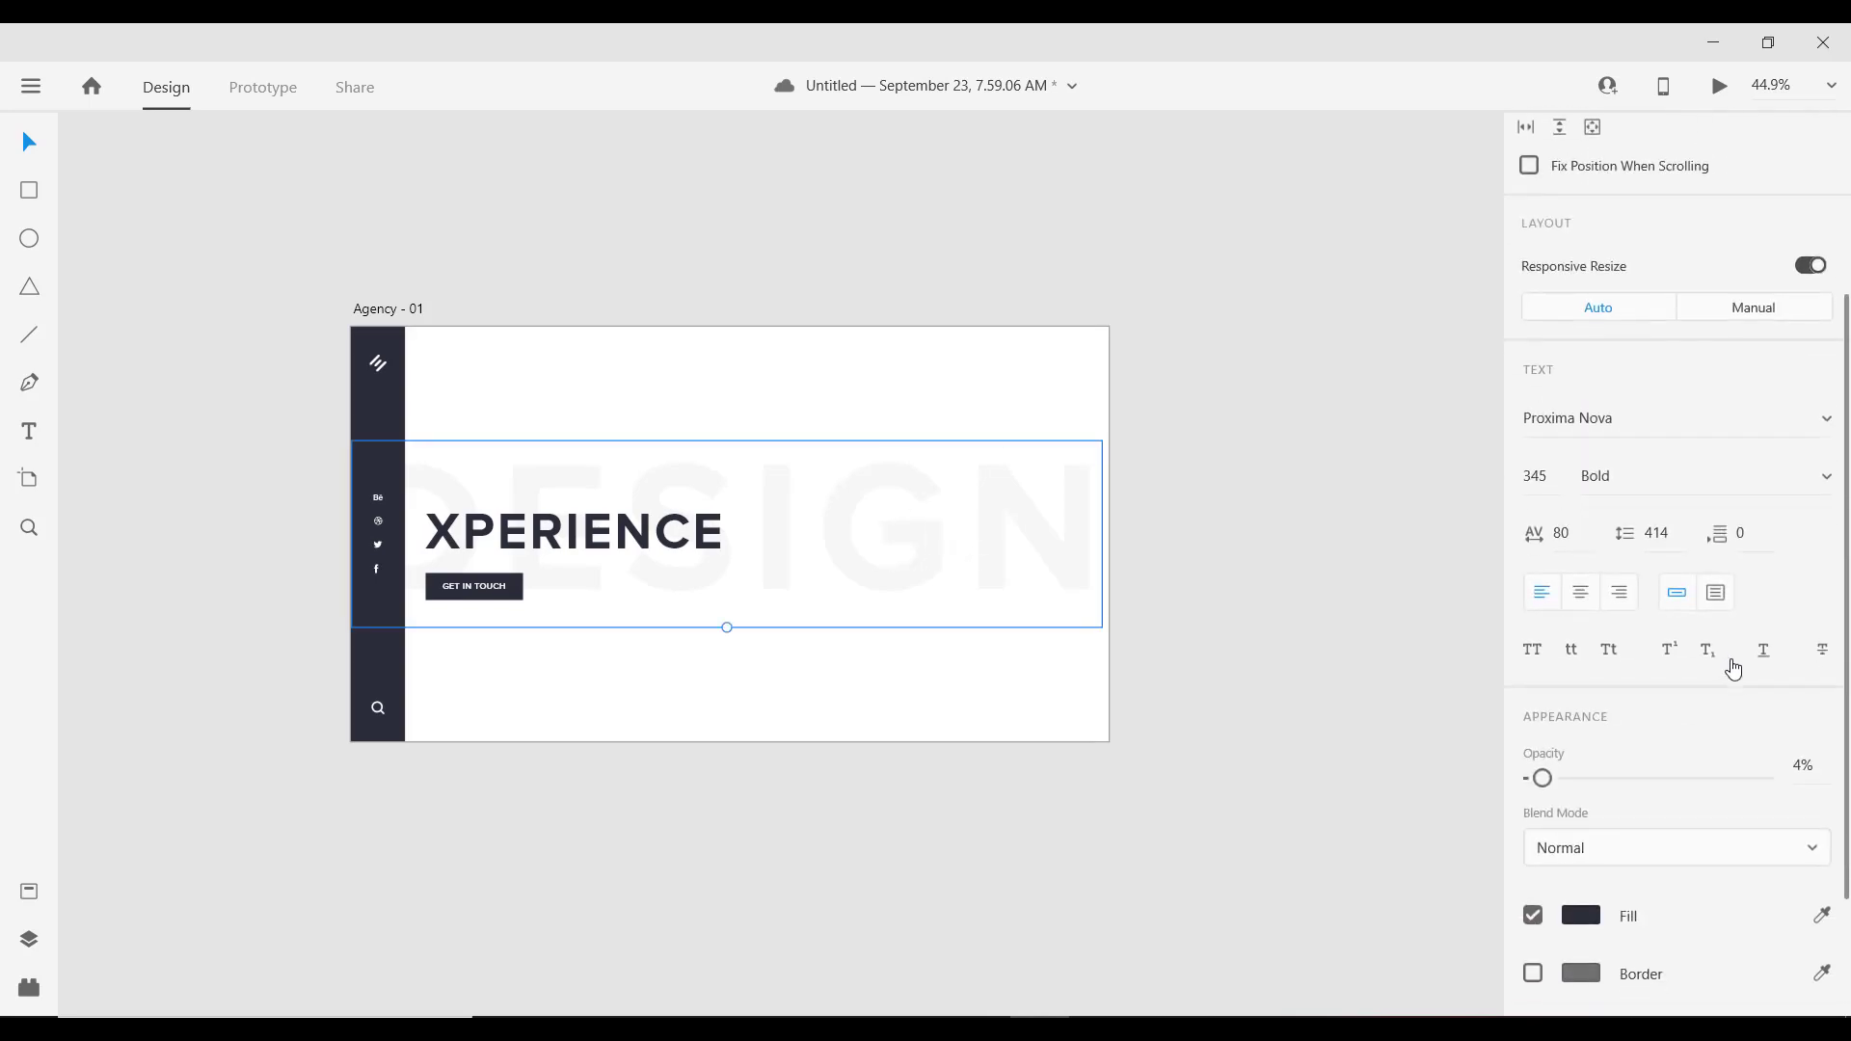
left_click(1825, 476)
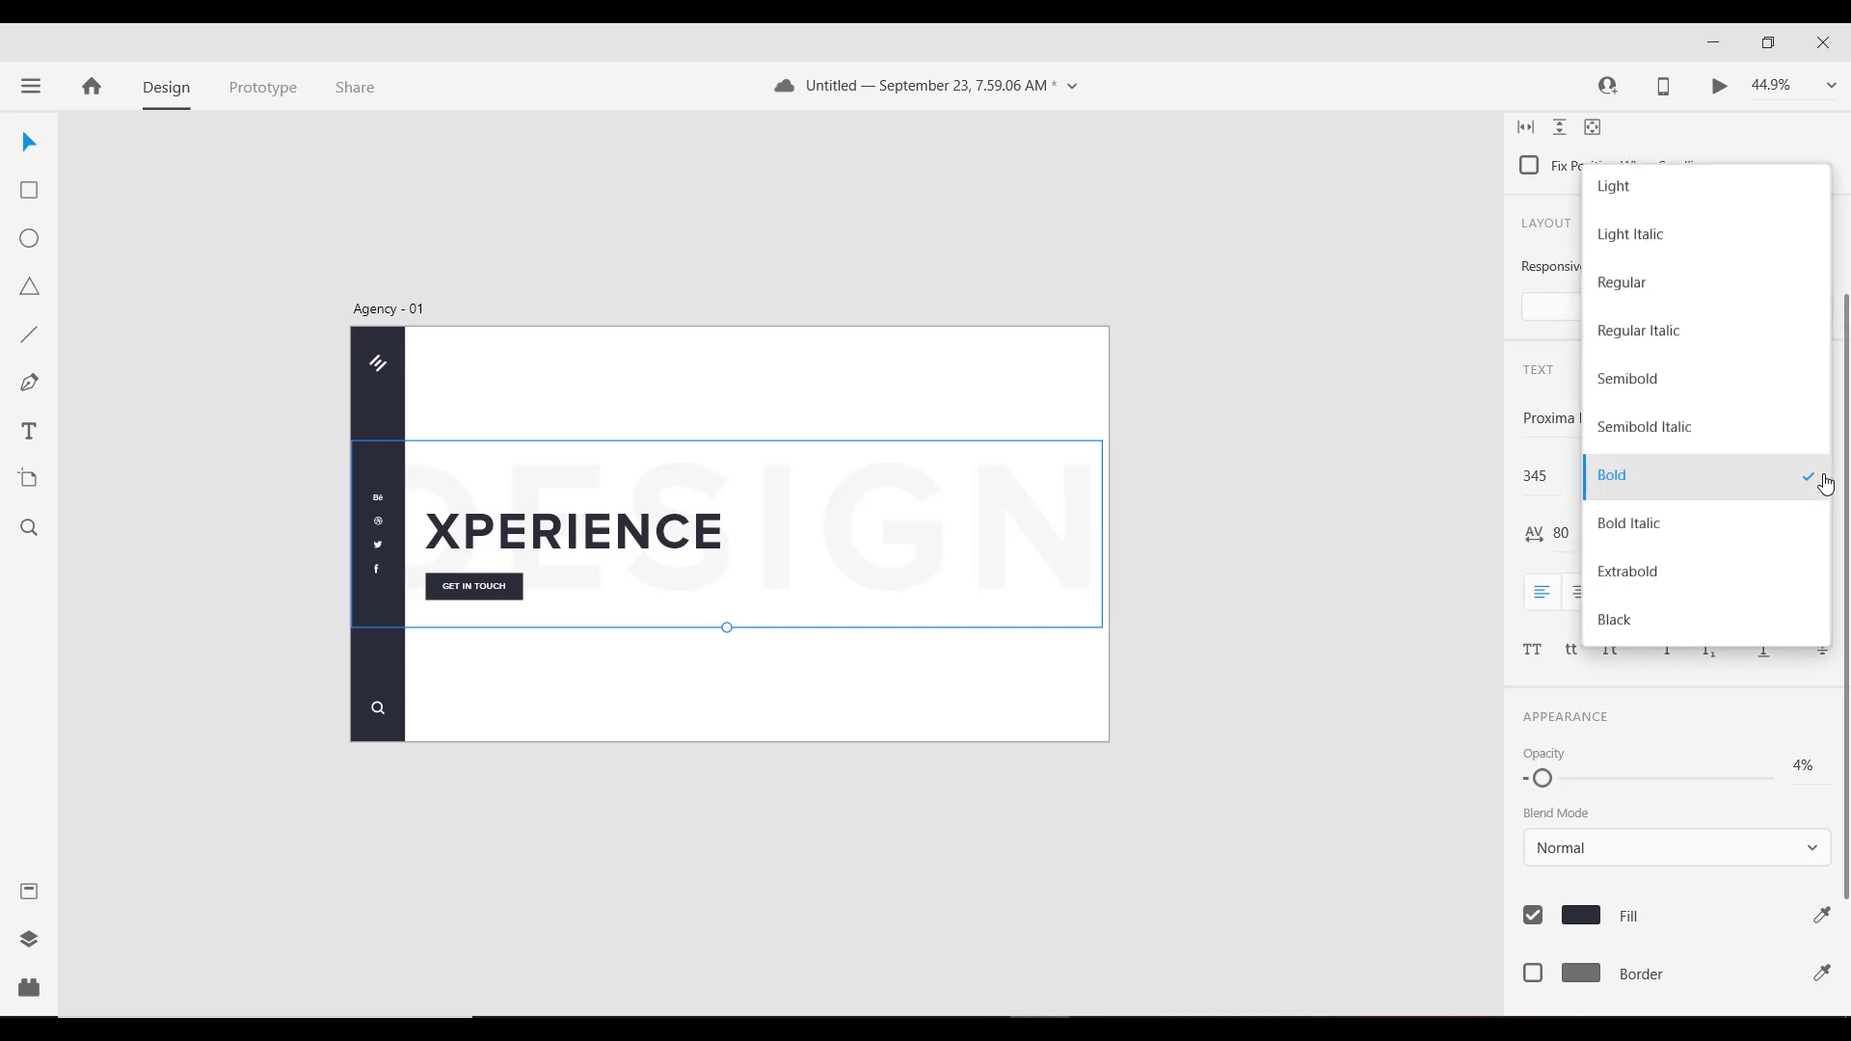
left_click(1659, 622)
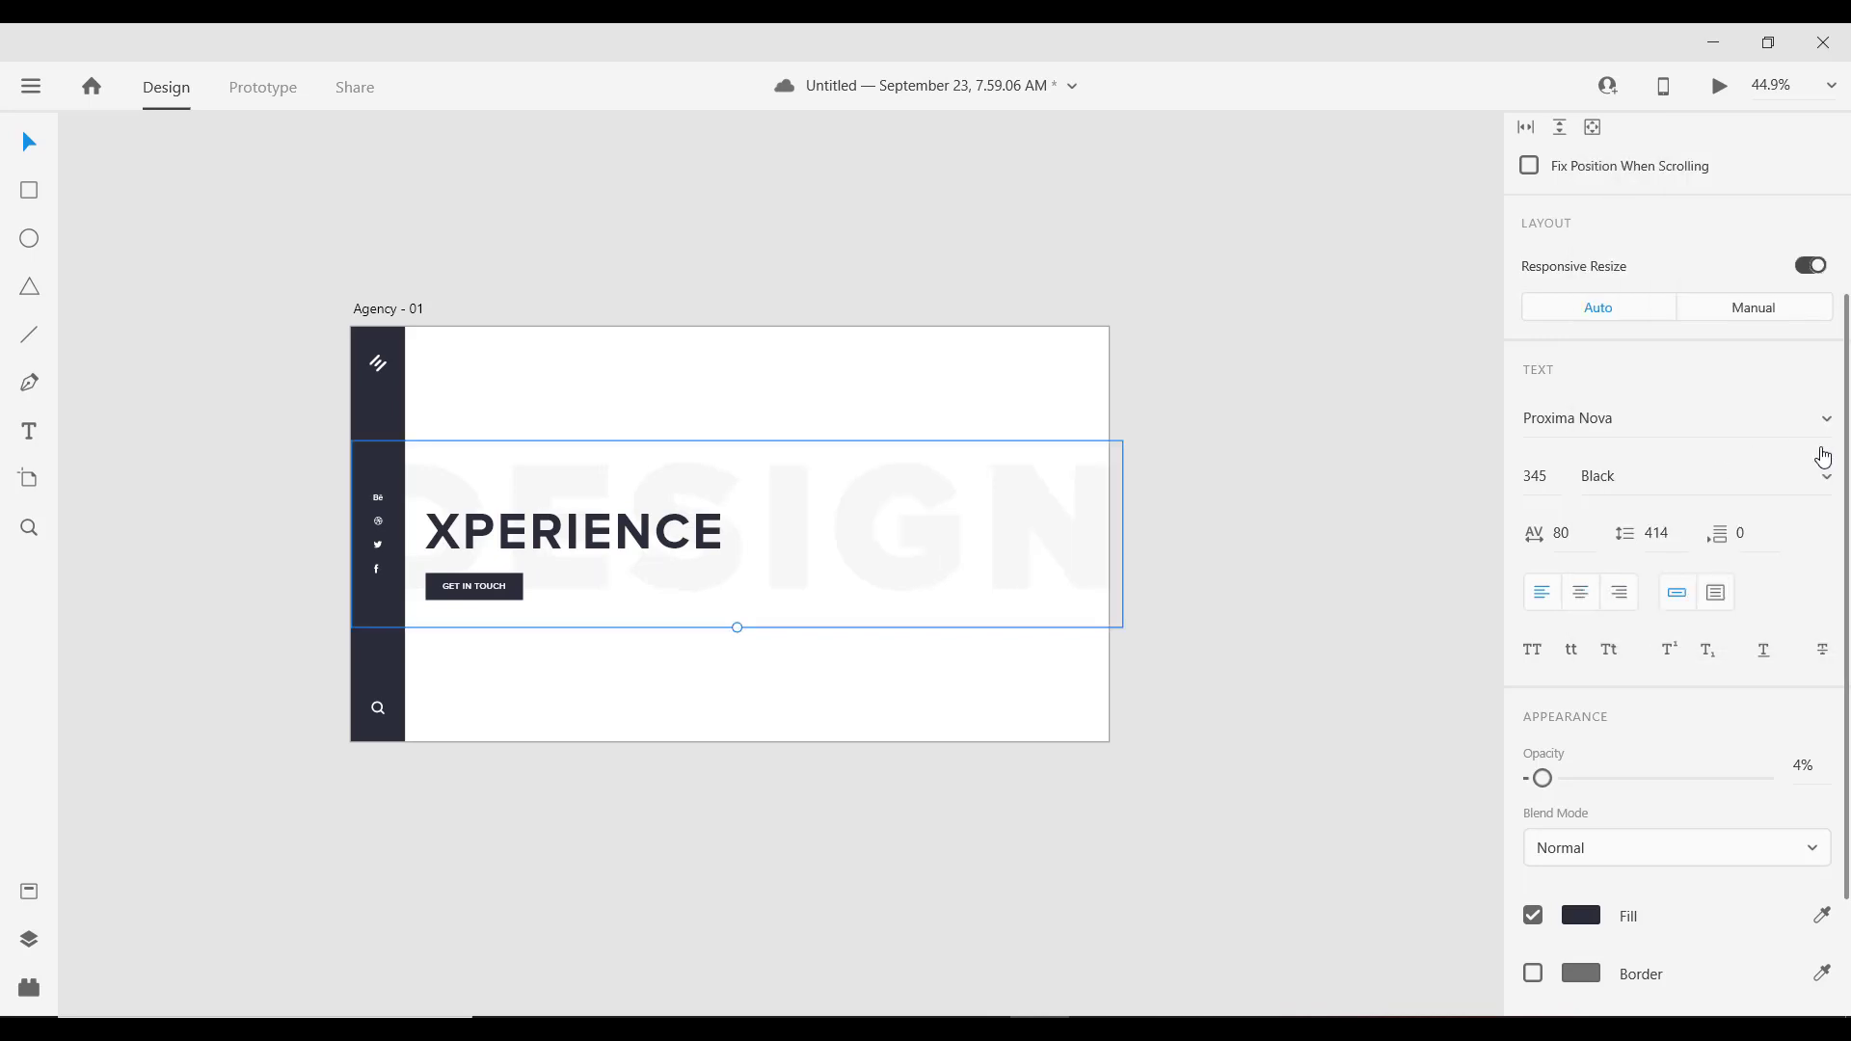
left_click(1825, 477)
left_click(1690, 478)
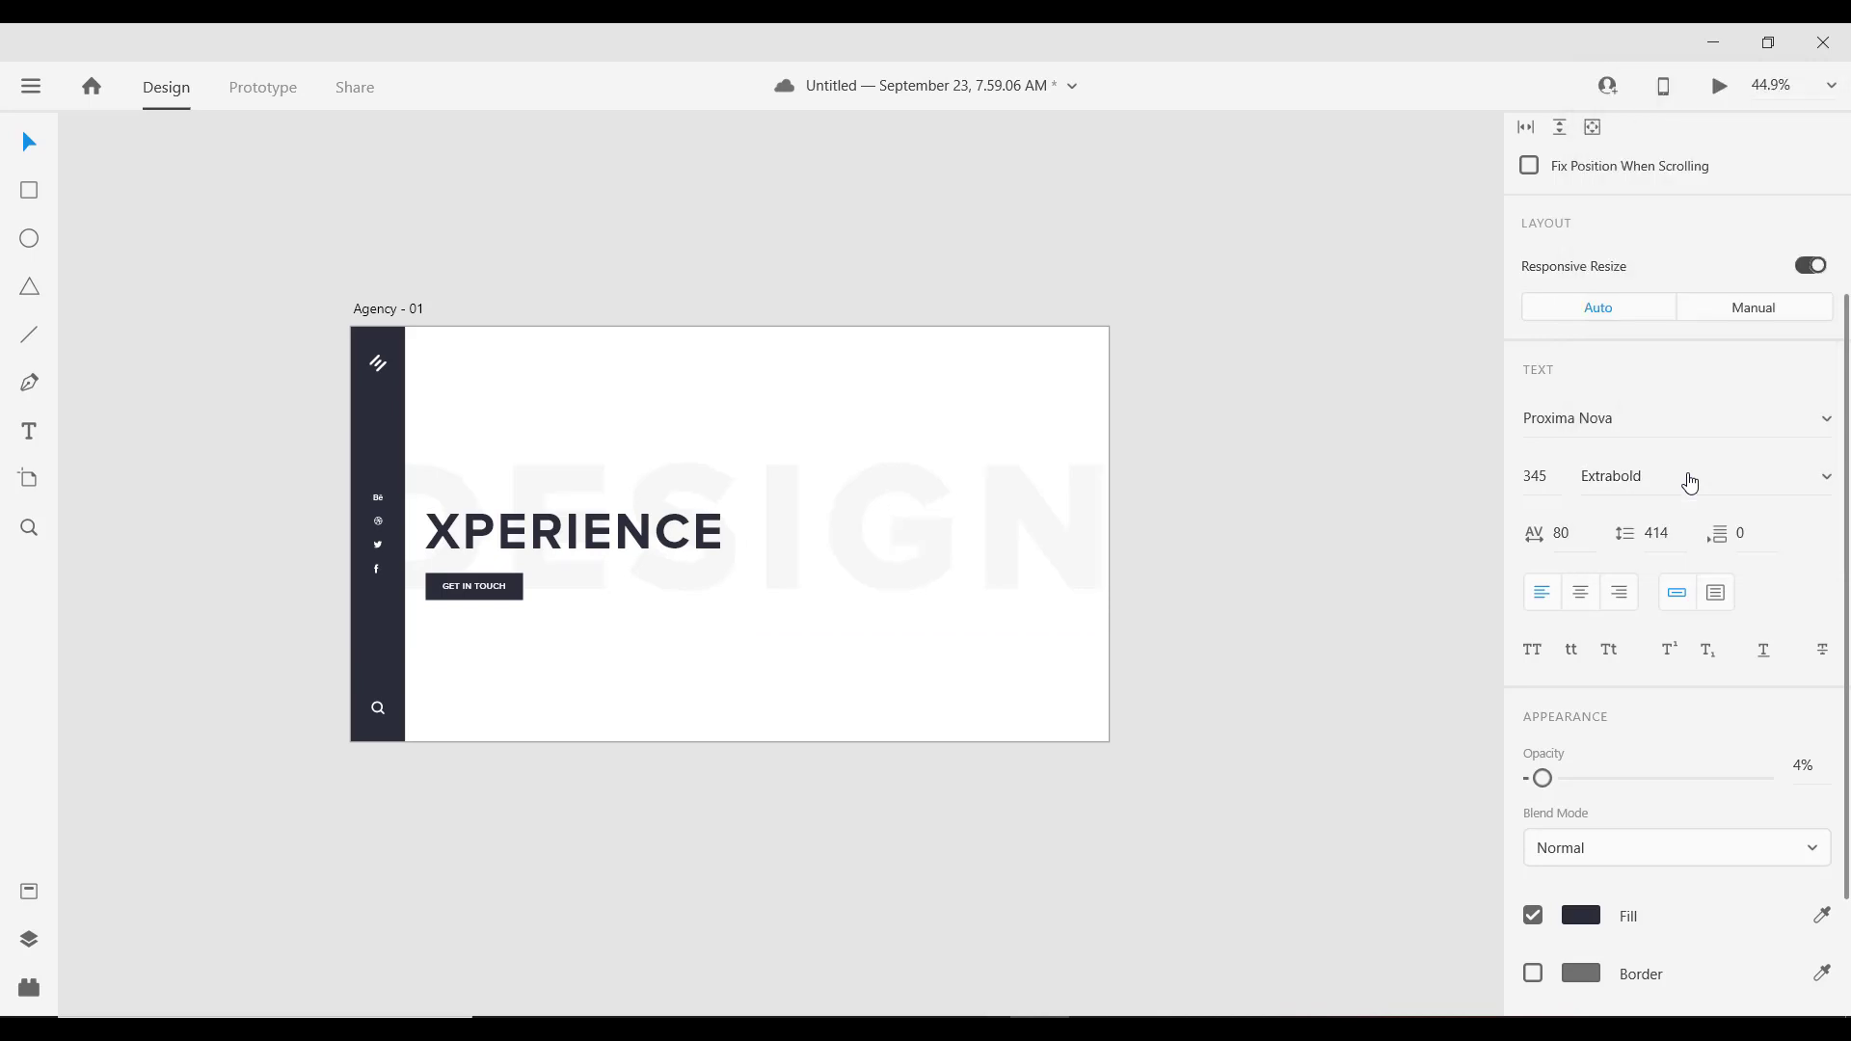
left_click(769, 455)
scroll(623, 422, "up", 5)
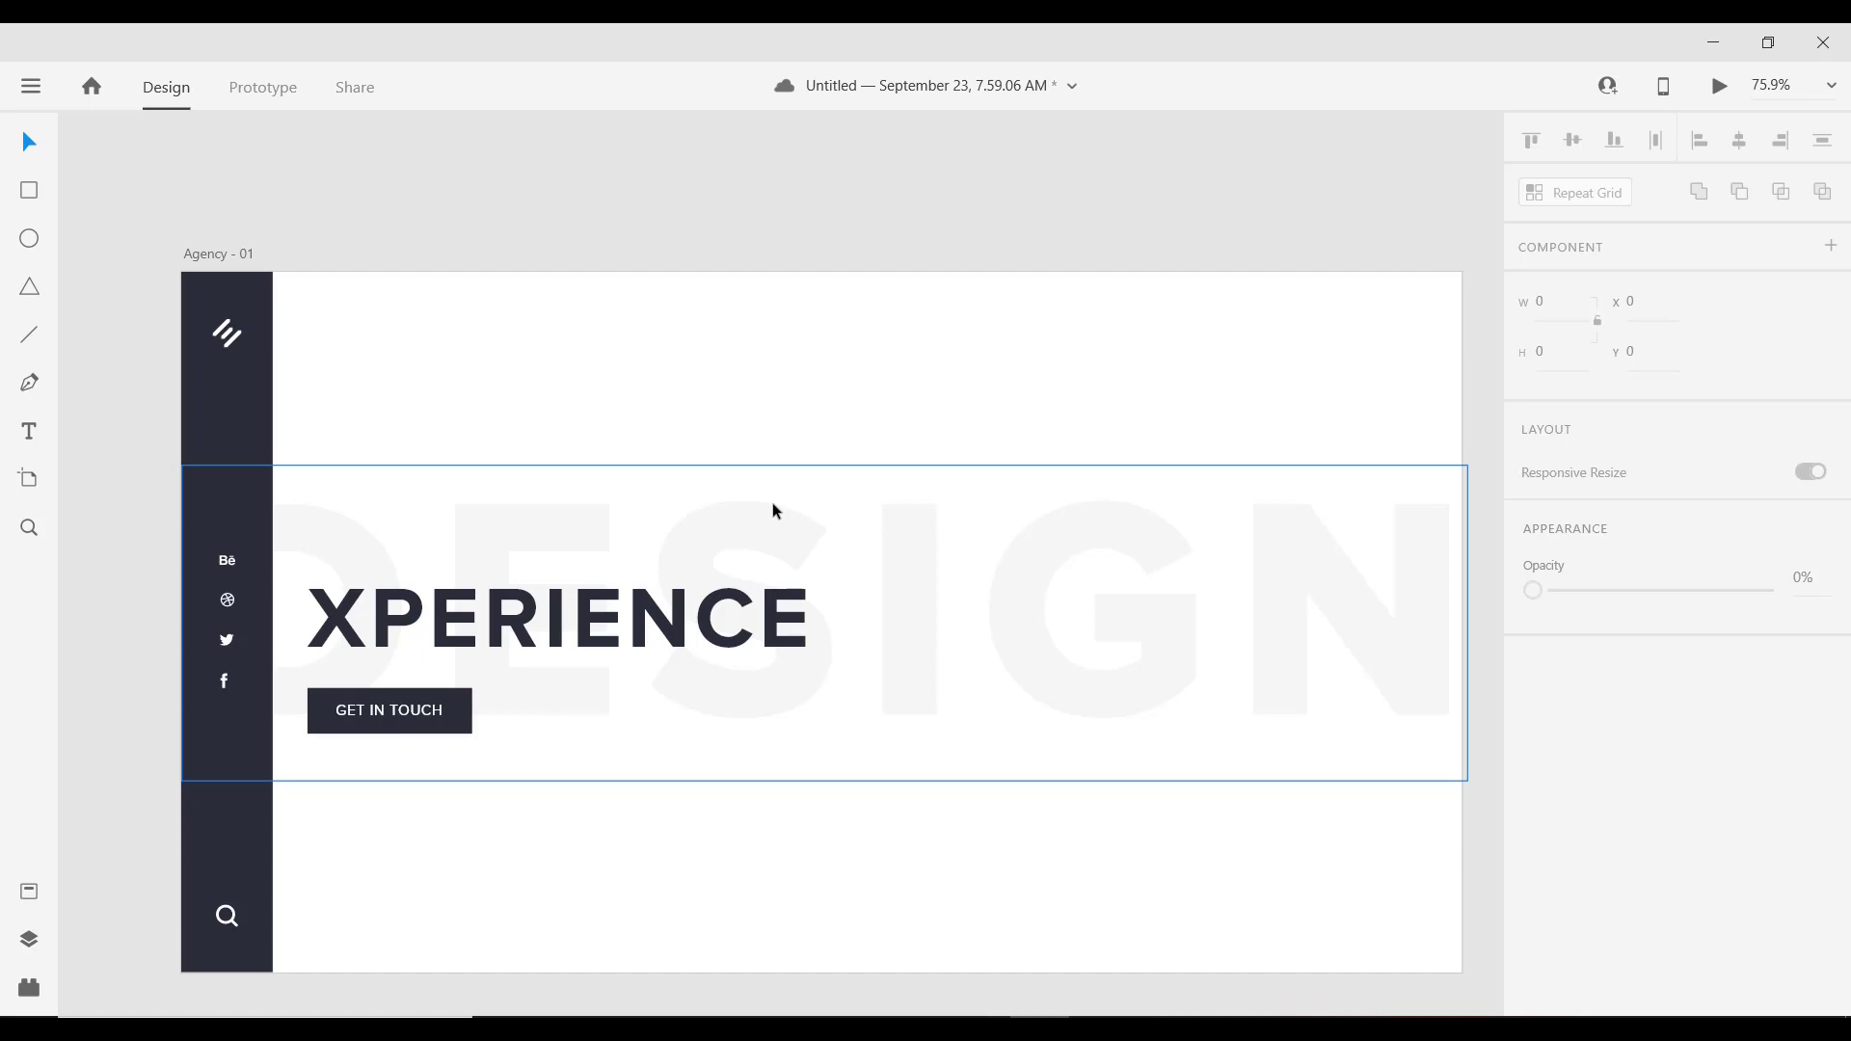
scroll(674, 501, "down", 2)
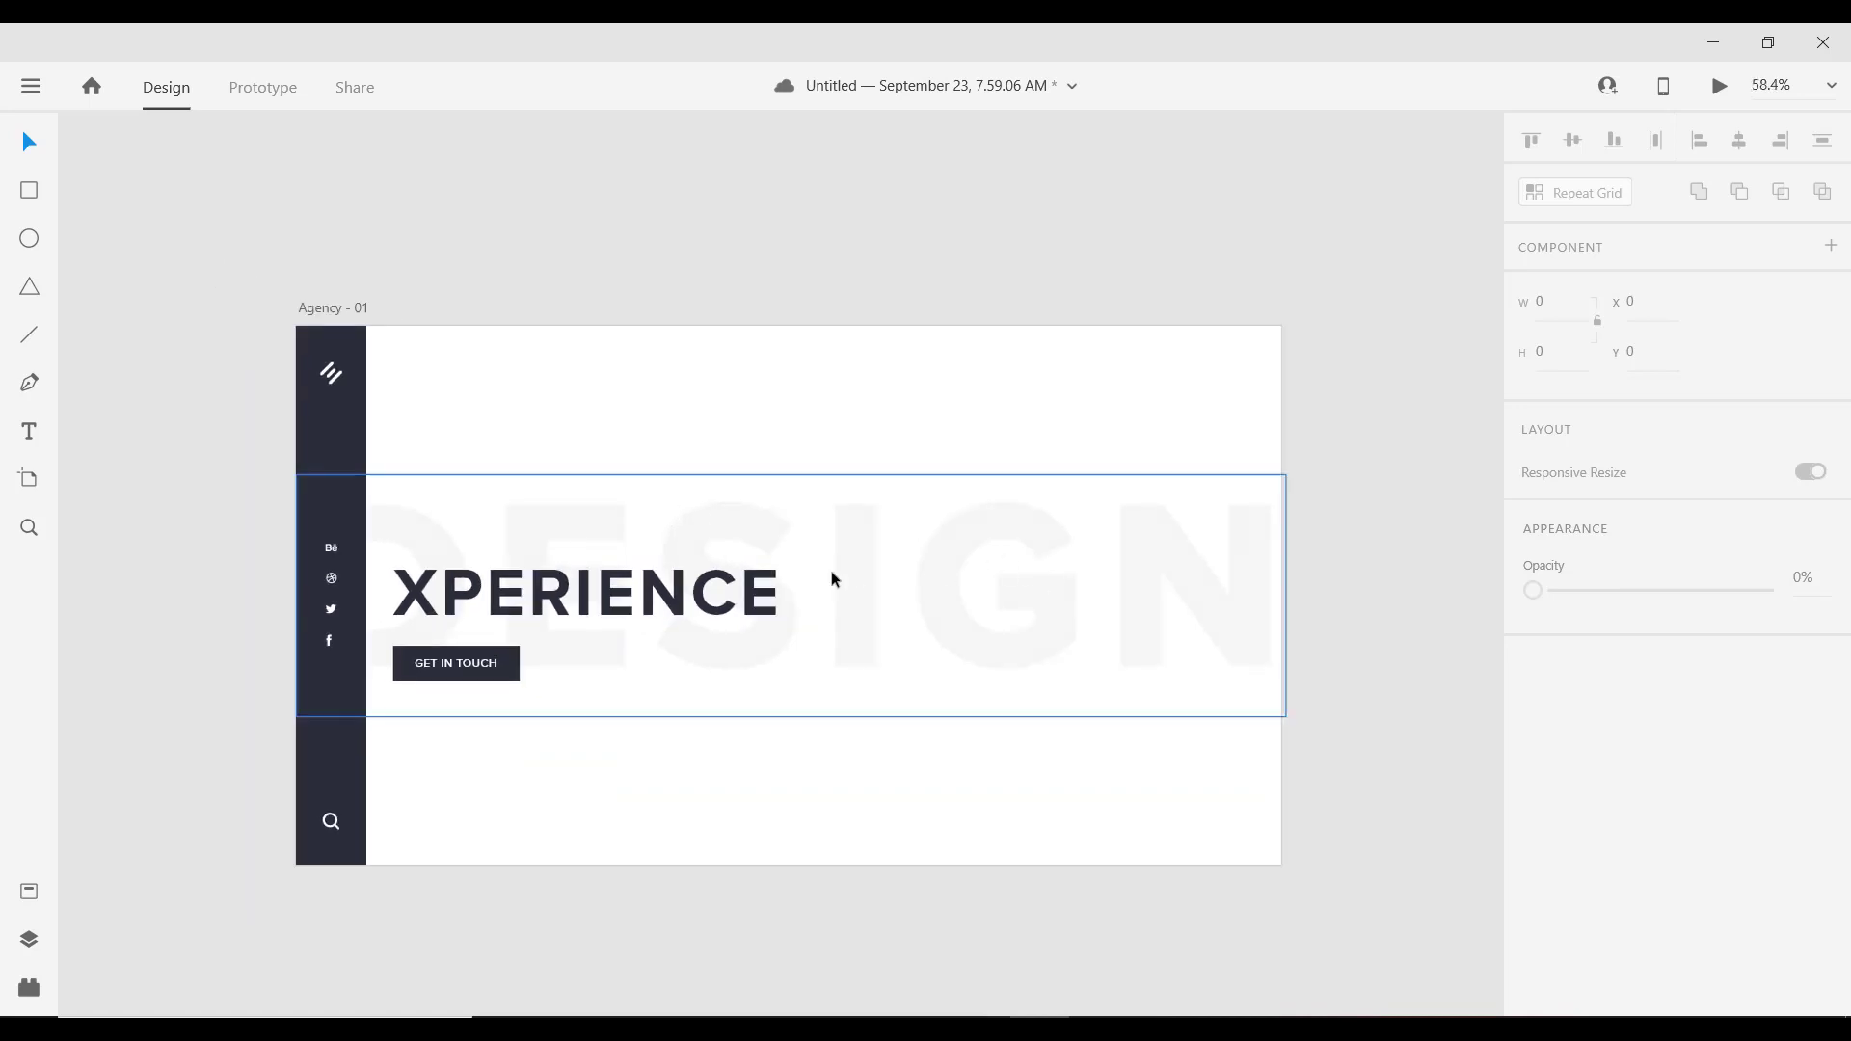
scroll(744, 587, "up", 2)
scroll(703, 529, "right", 2)
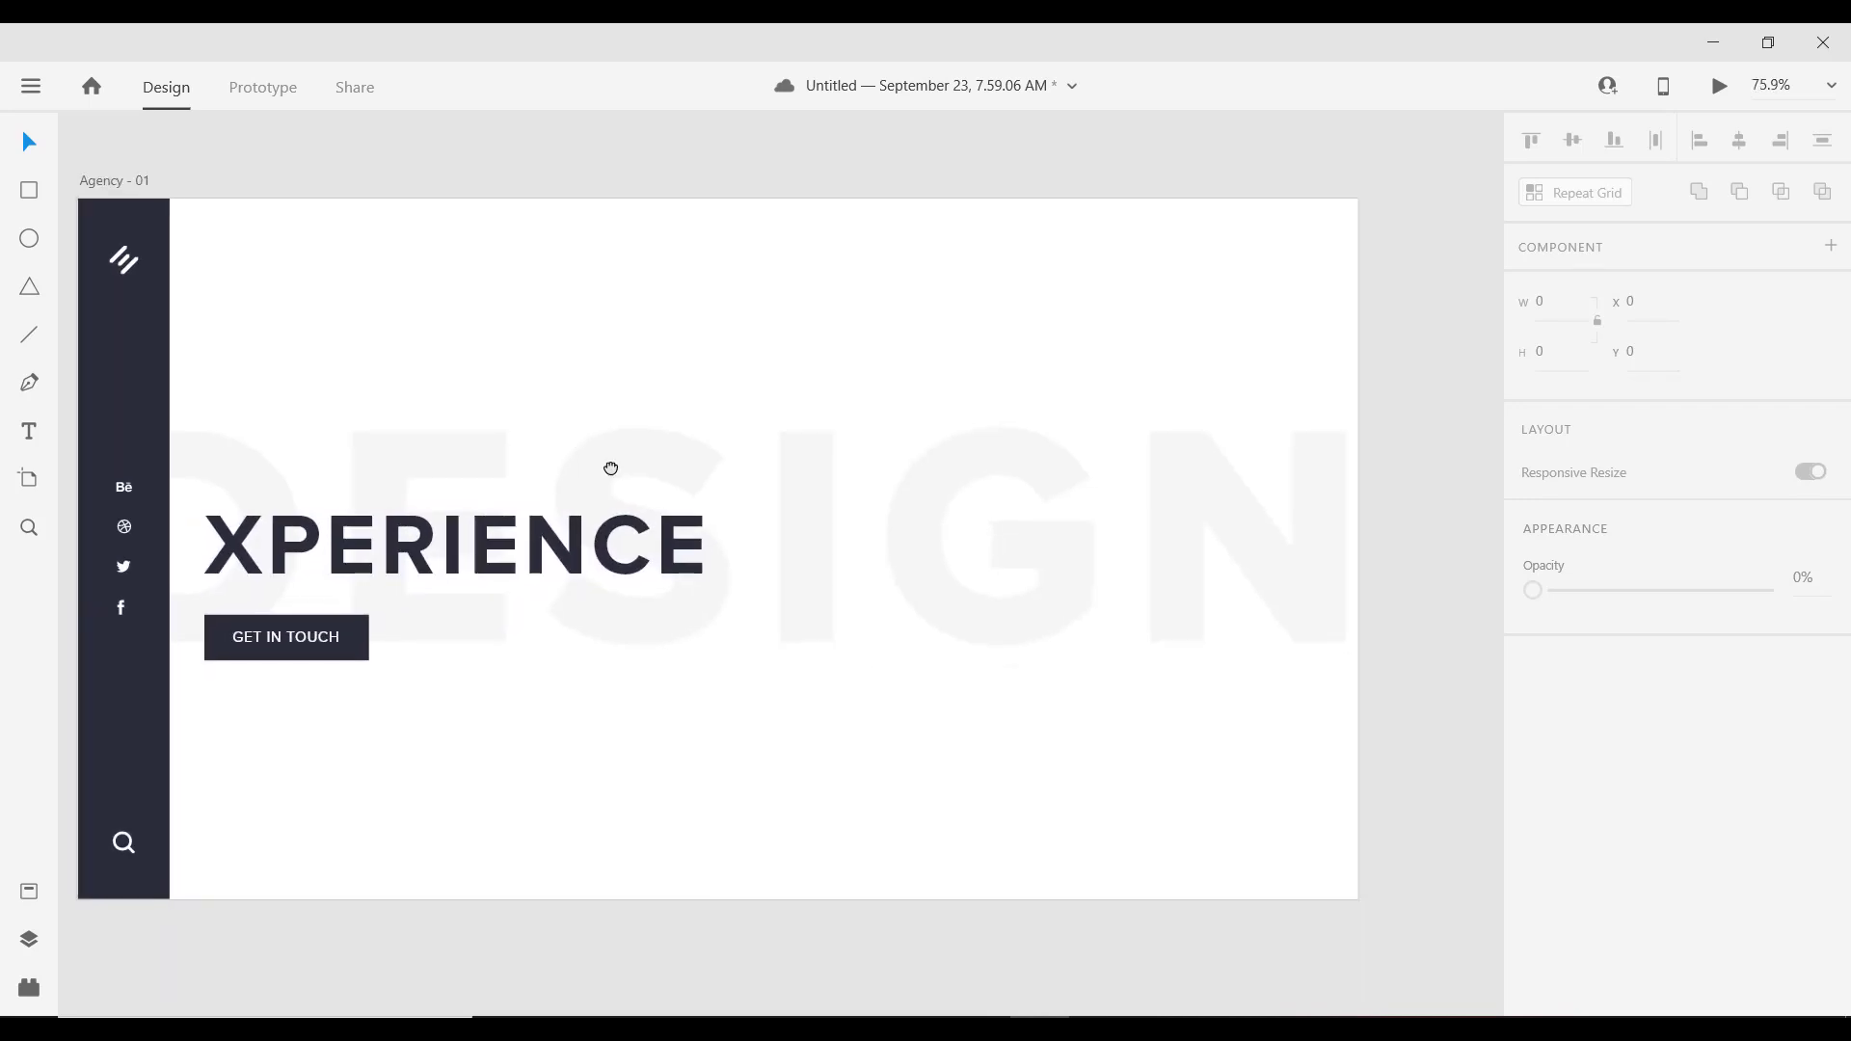
scroll(644, 463, "down", 2)
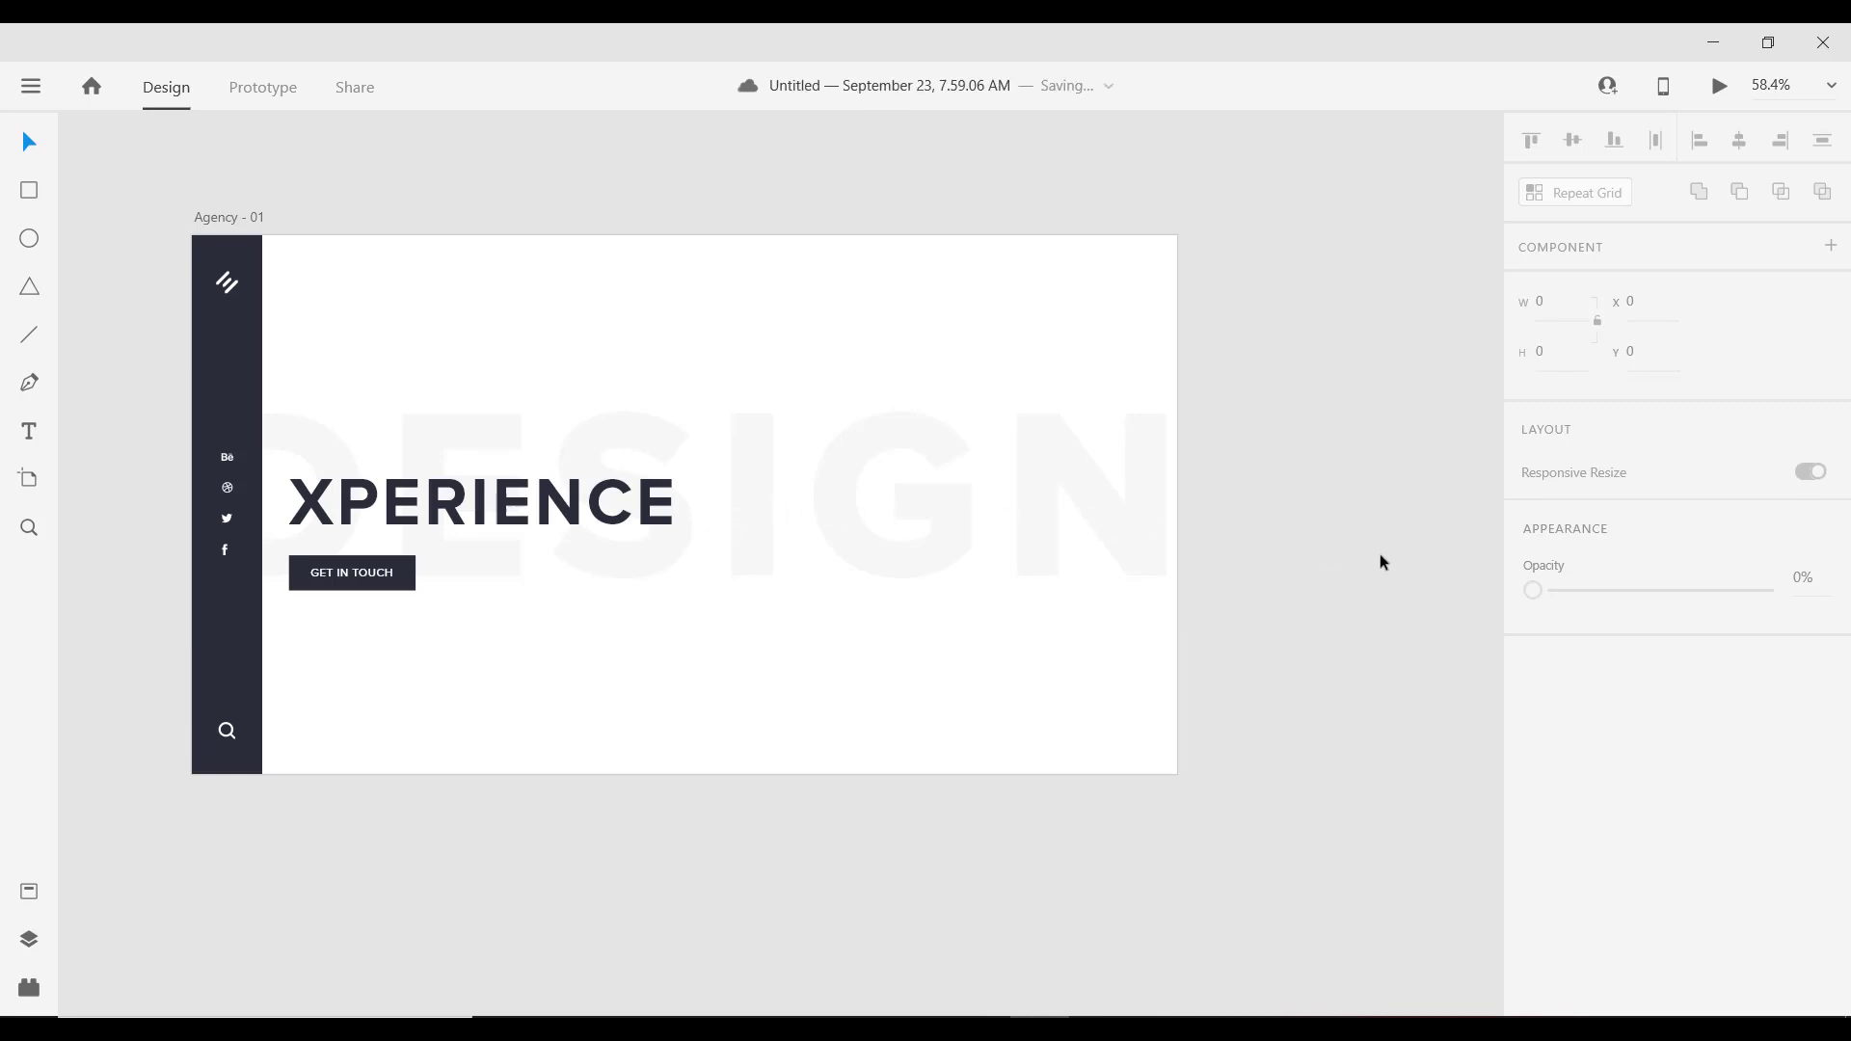
scroll(1190, 570, "down", 3)
scroll(1161, 557, "up", 1)
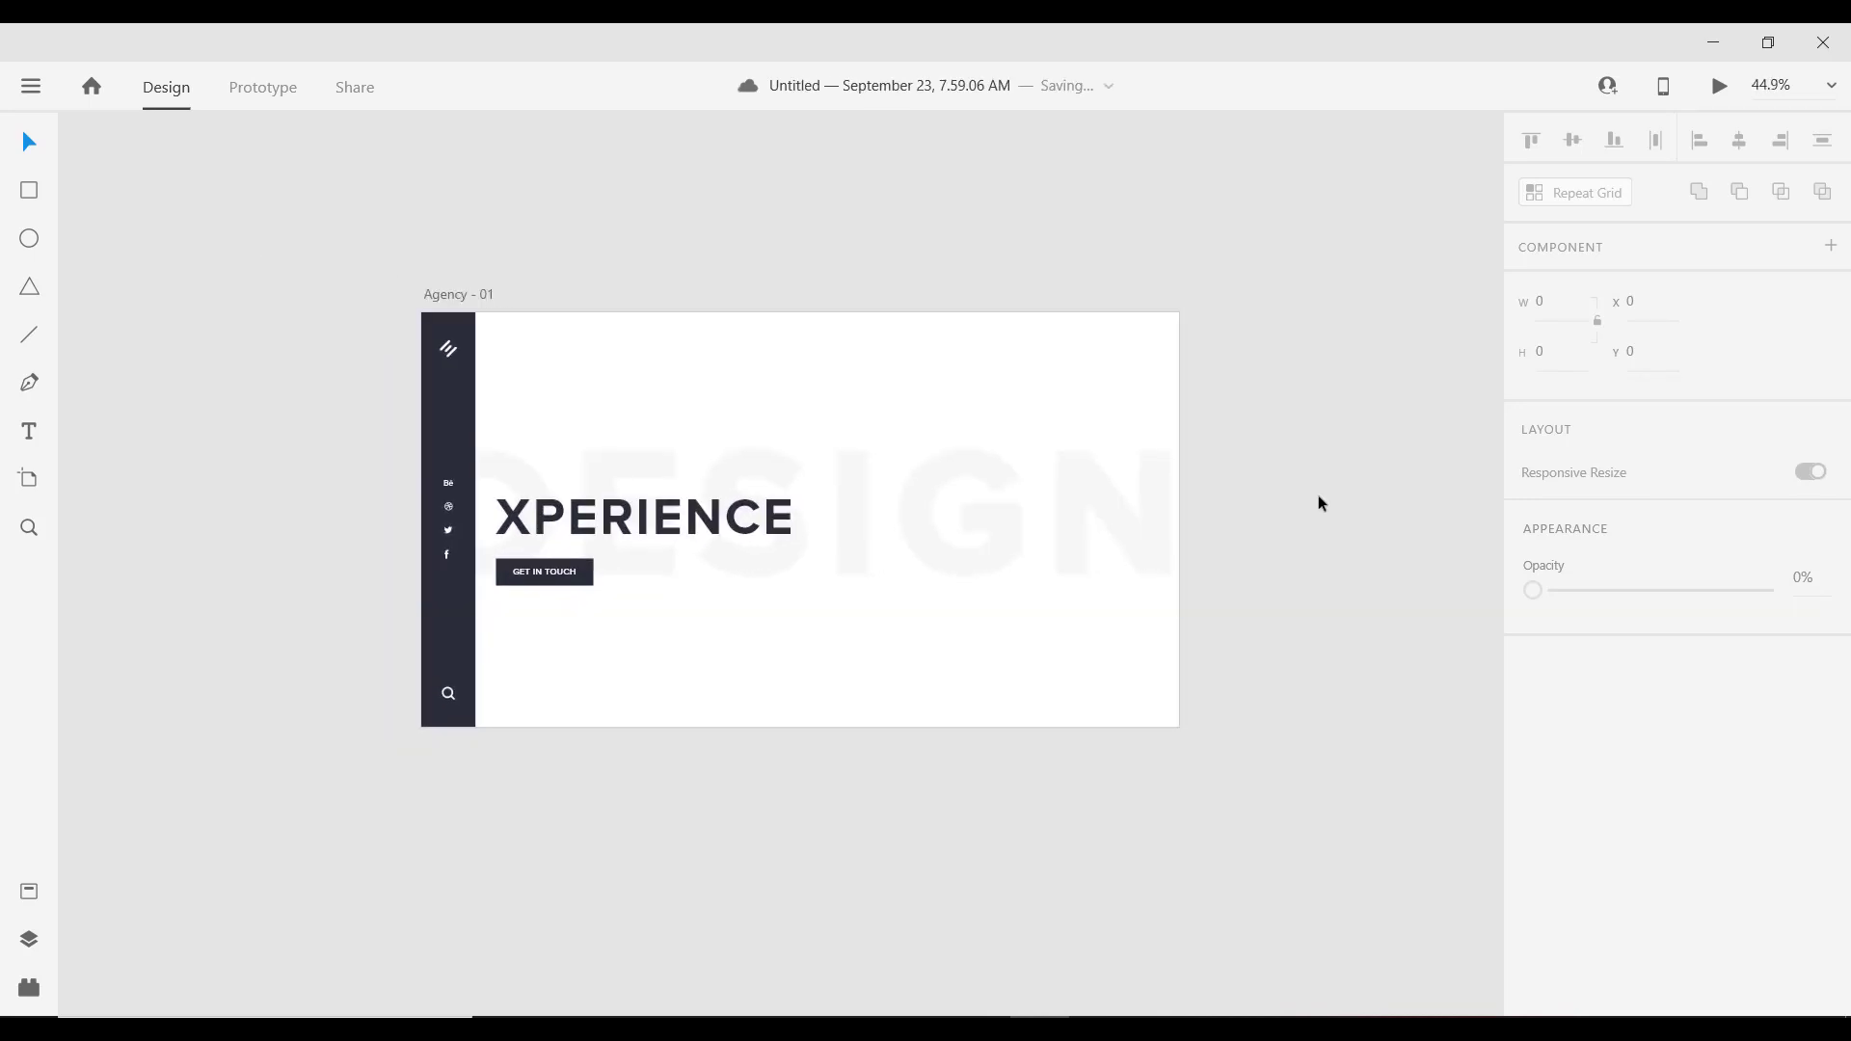
Step: Draw a square on the hero's right, size it to 672 × 672 and tilt it to -30°
left_click(35, 200)
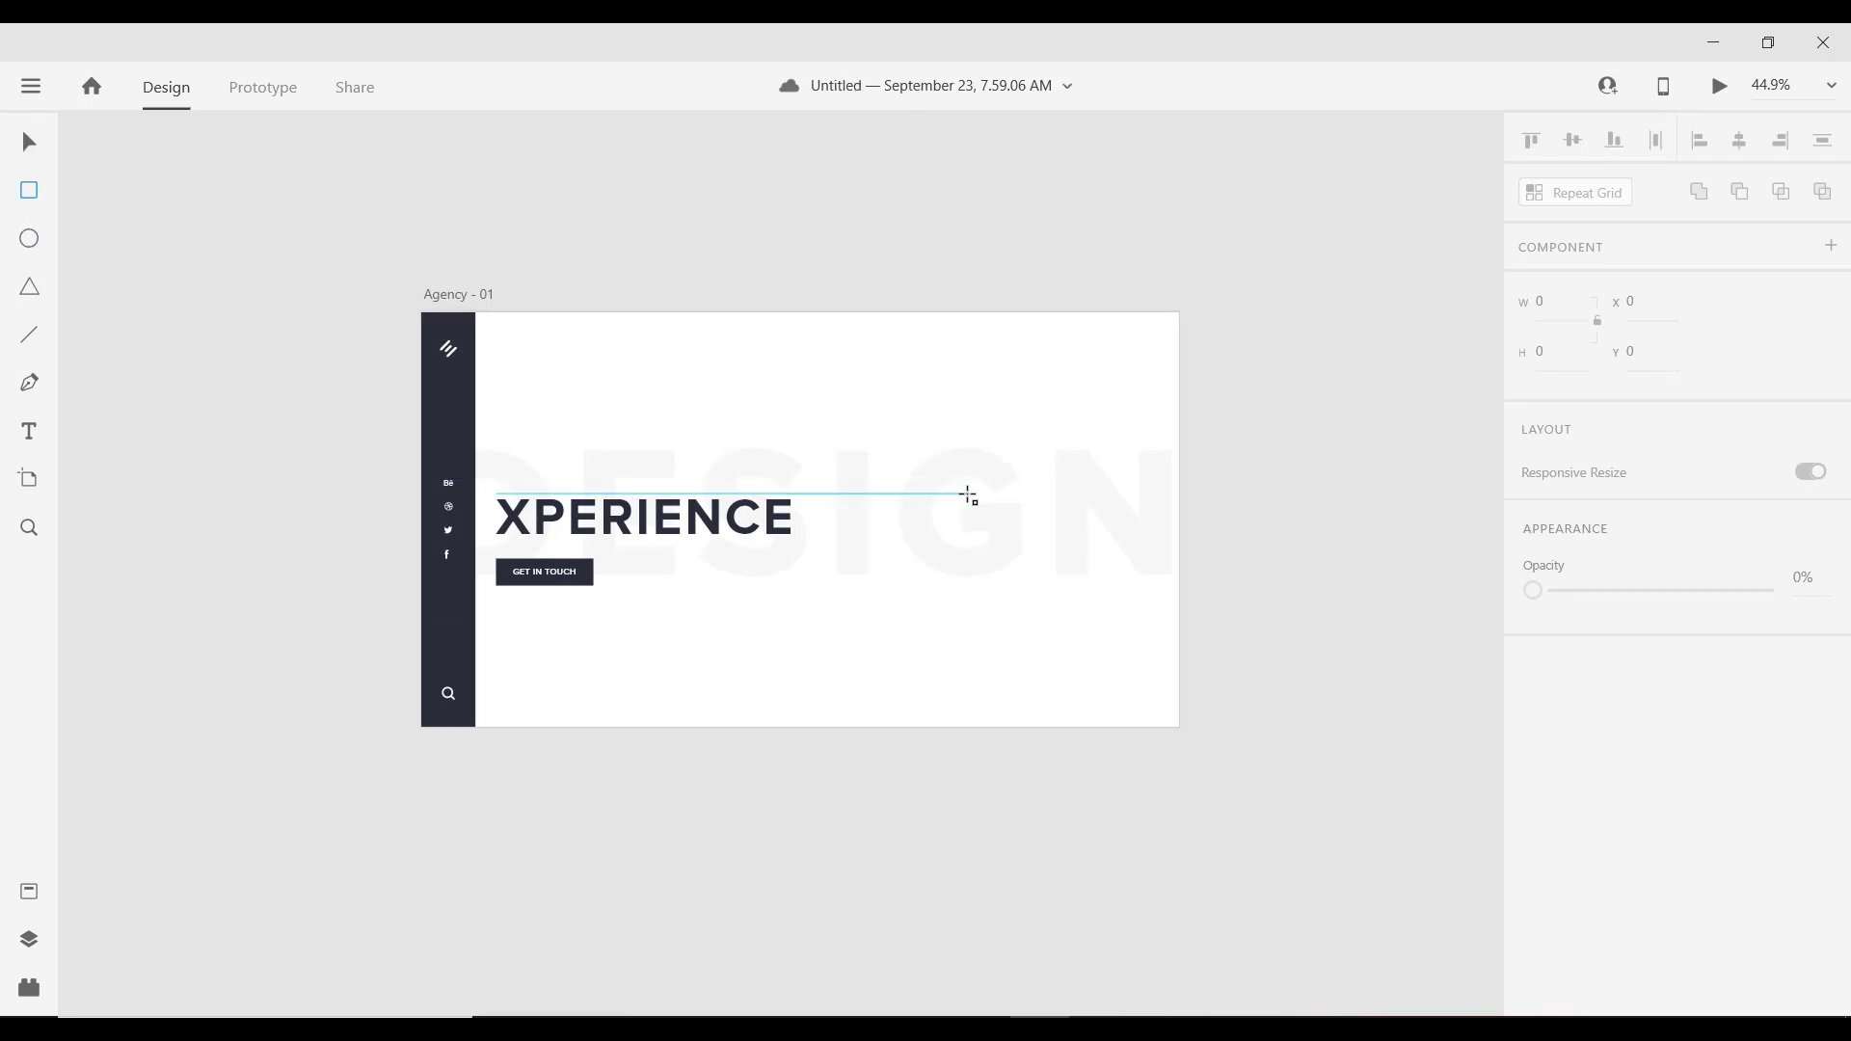
left_click_drag(971, 496, 1110, 719)
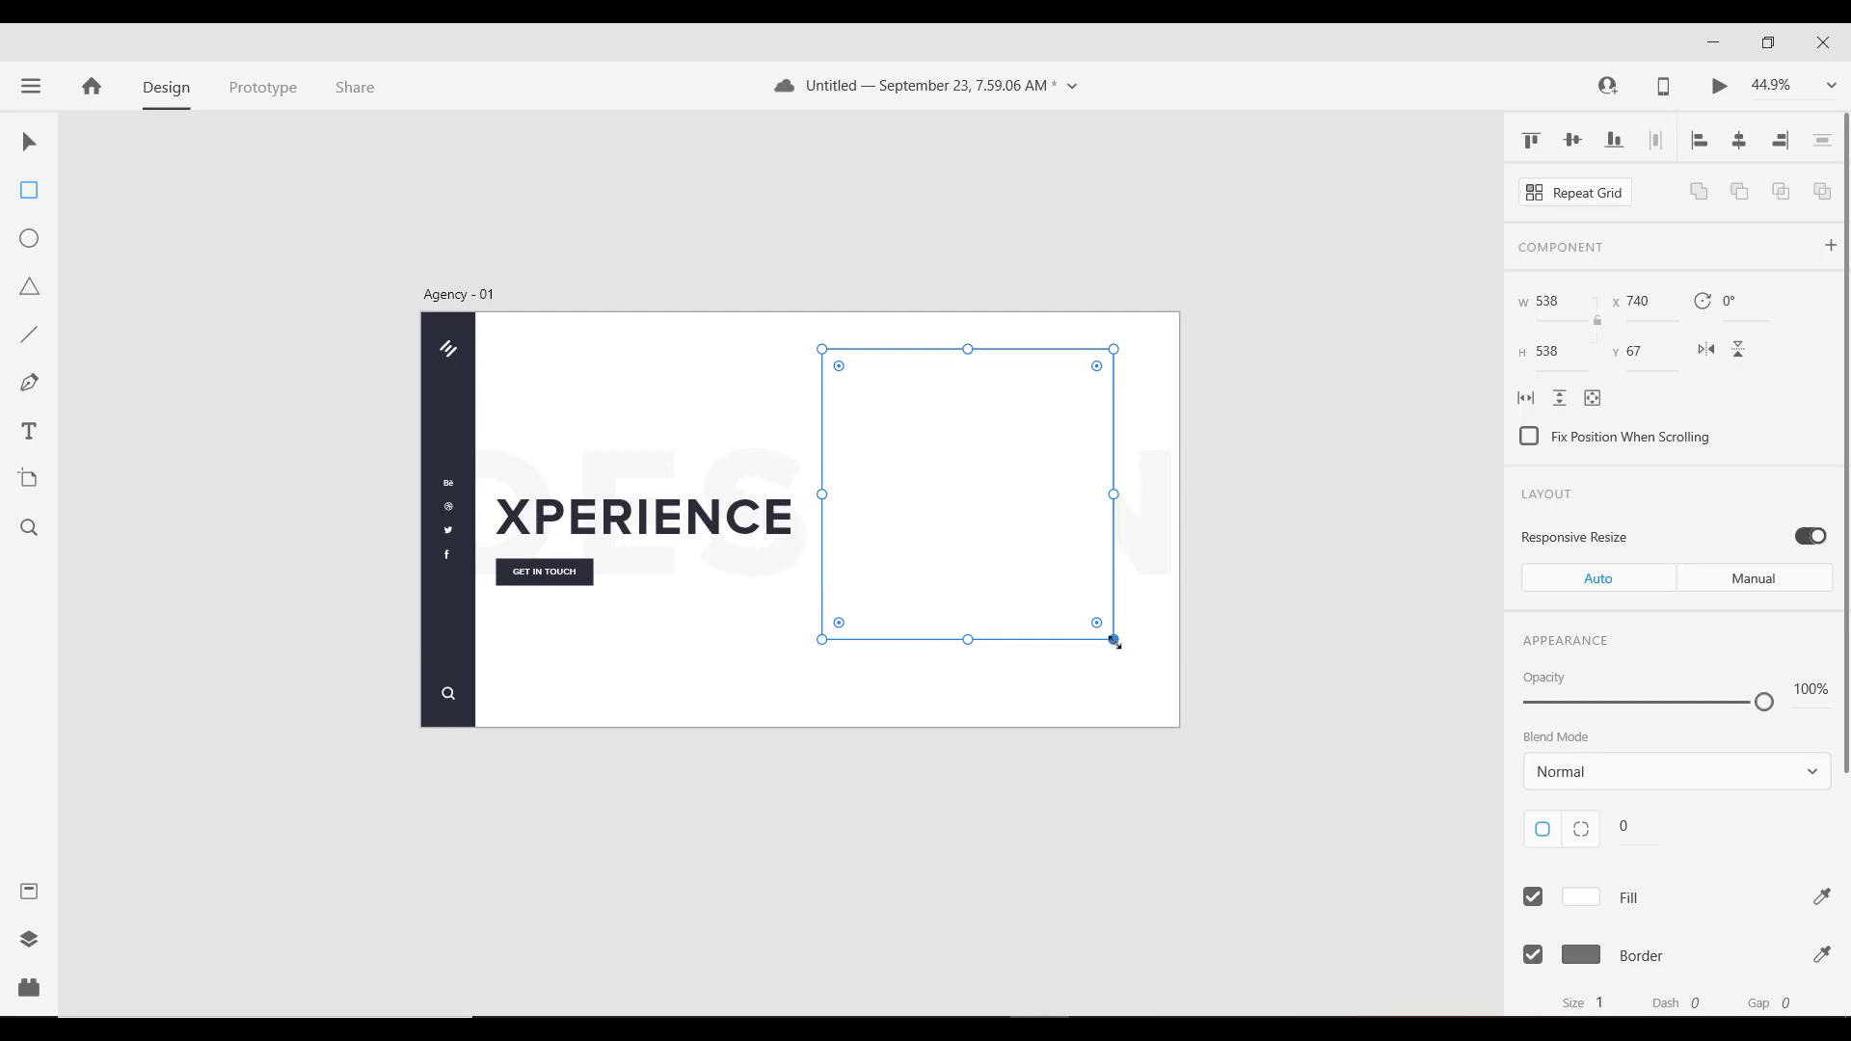
left_click_drag(1116, 643, 1148, 696)
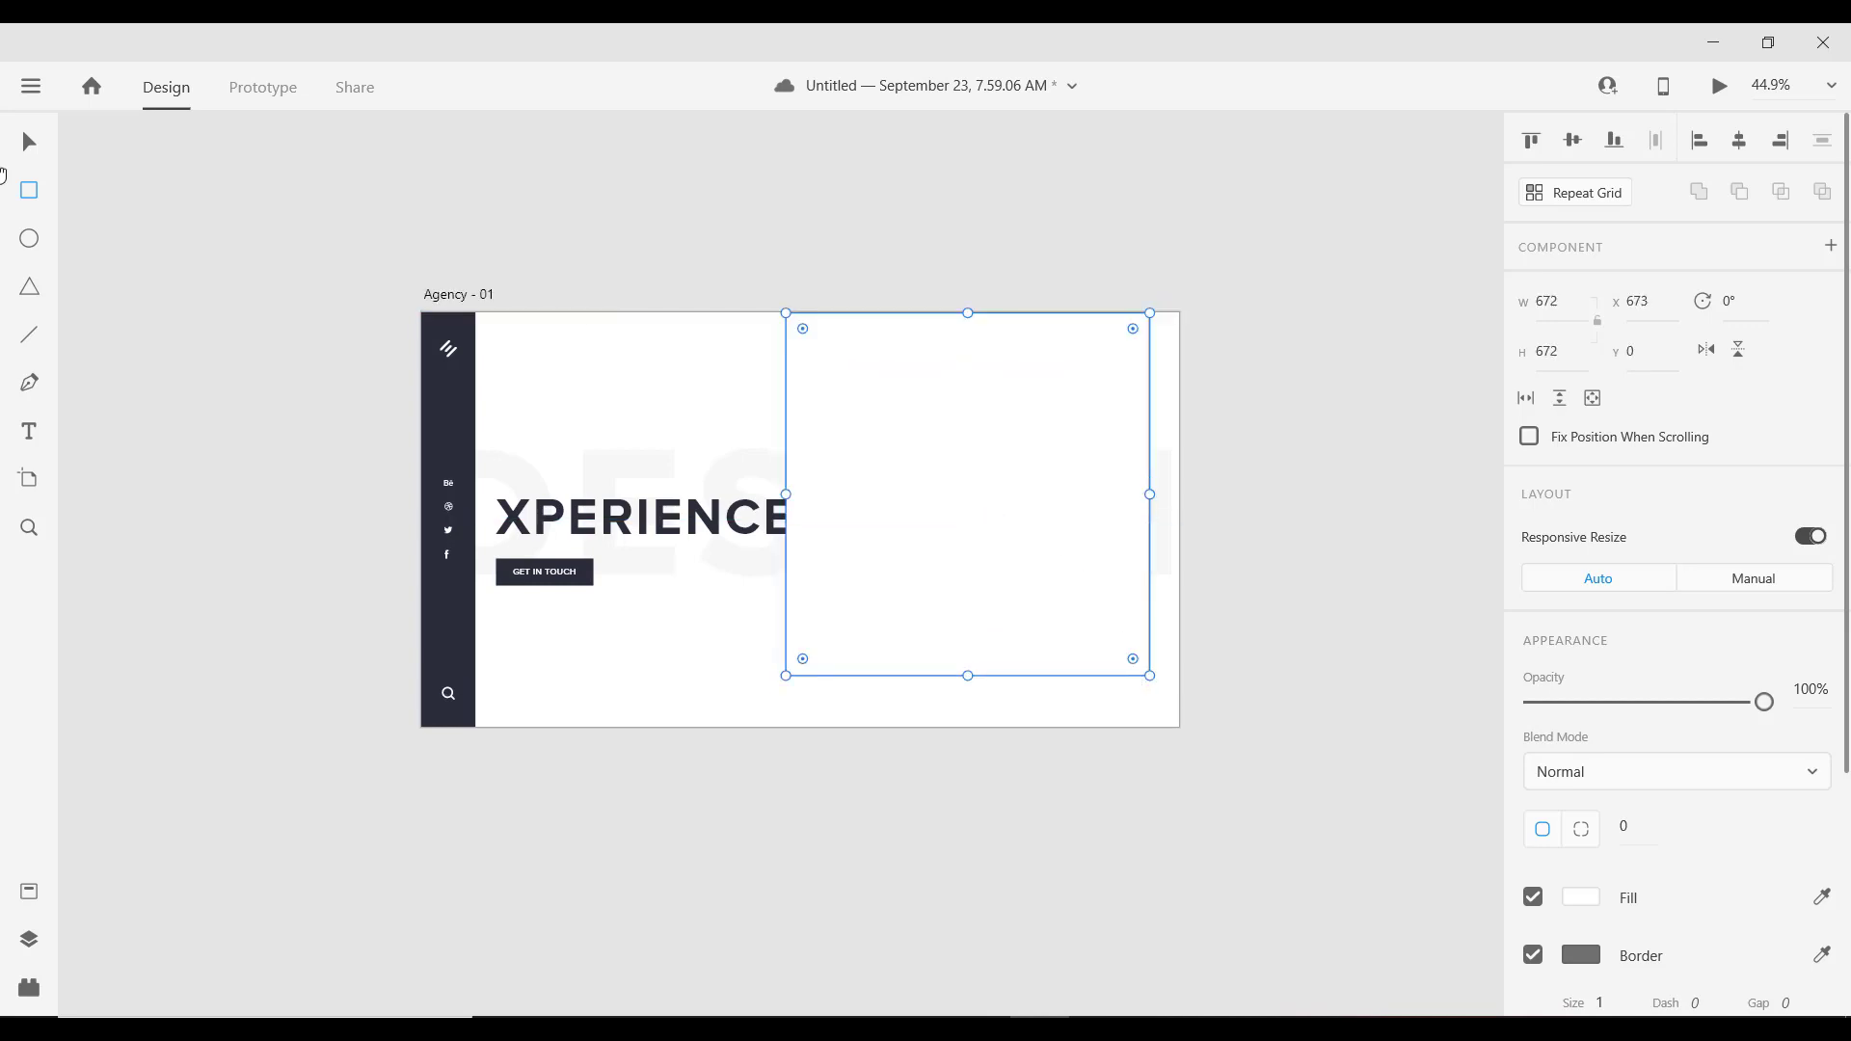
left_click(29, 144)
left_click_drag(1009, 446, 1010, 471)
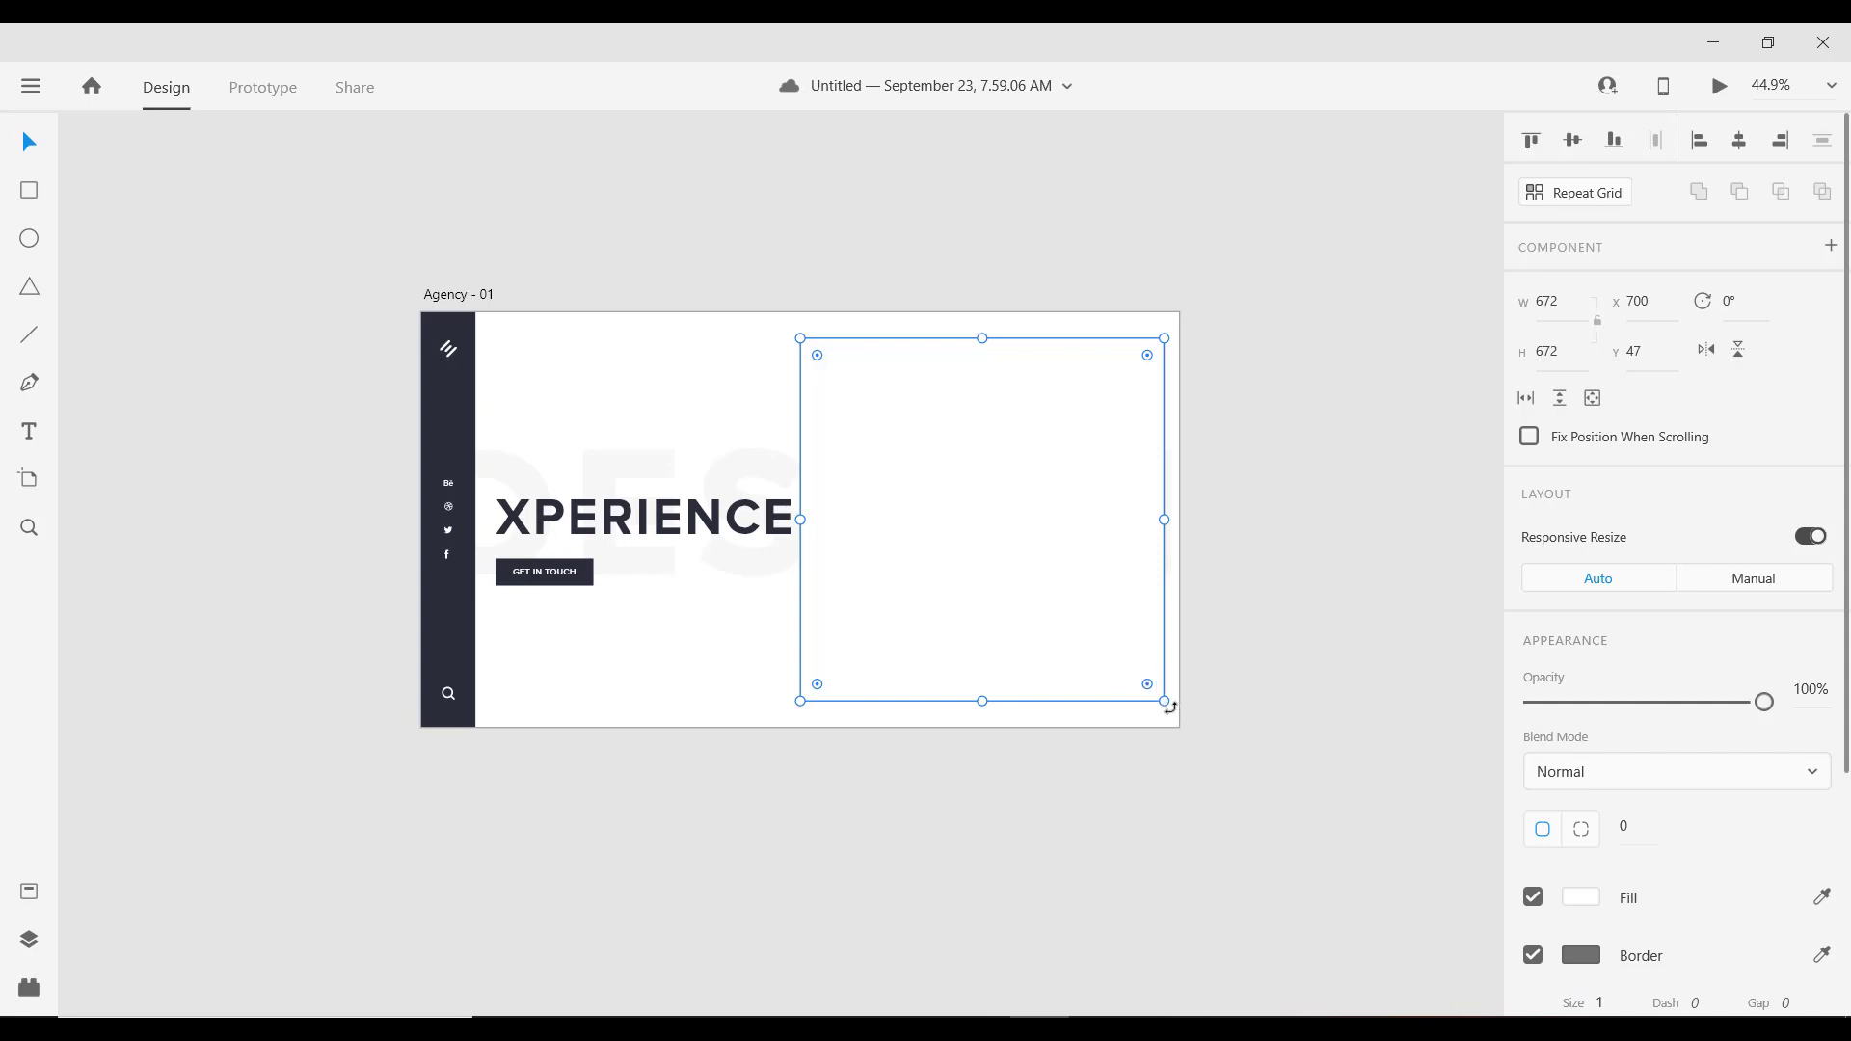
left_click_drag(1170, 708, 1149, 566)
key("super+space")
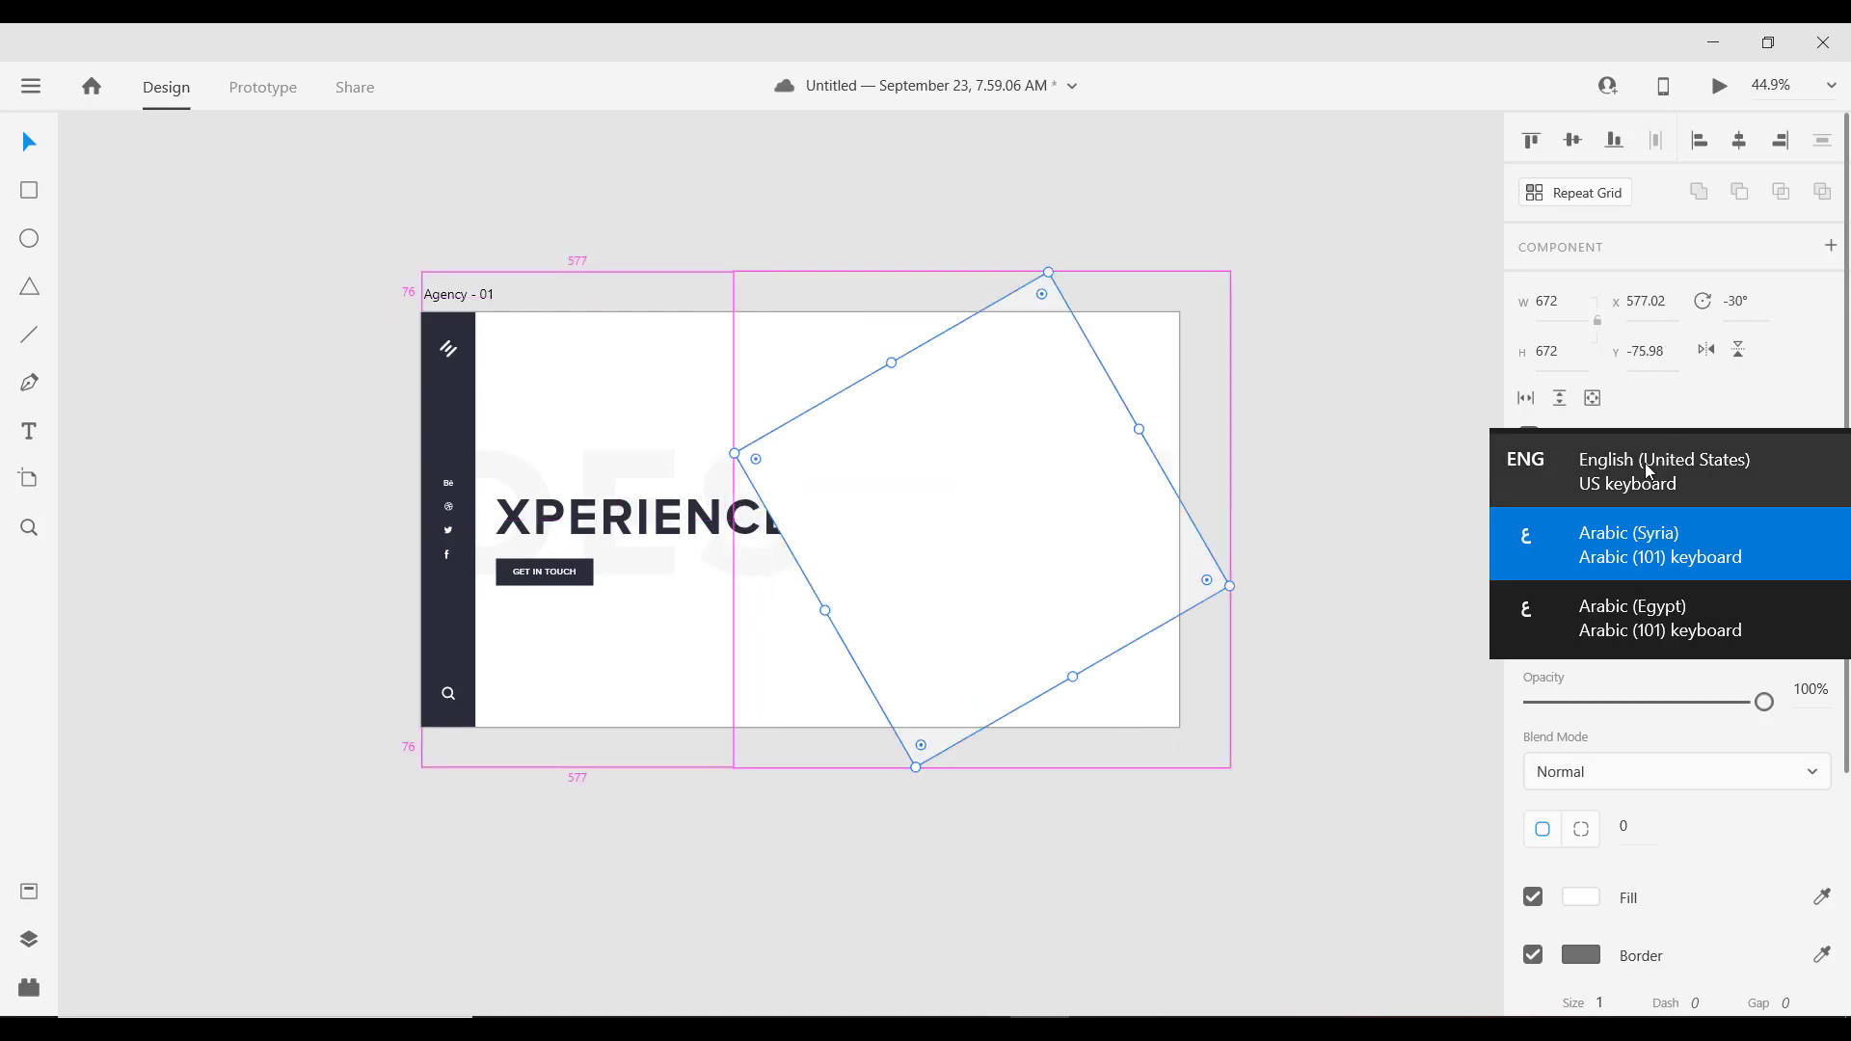
Step: Rotate the square to 45° and slide the diamond over the artboard's right edge
left_click(1520, 500)
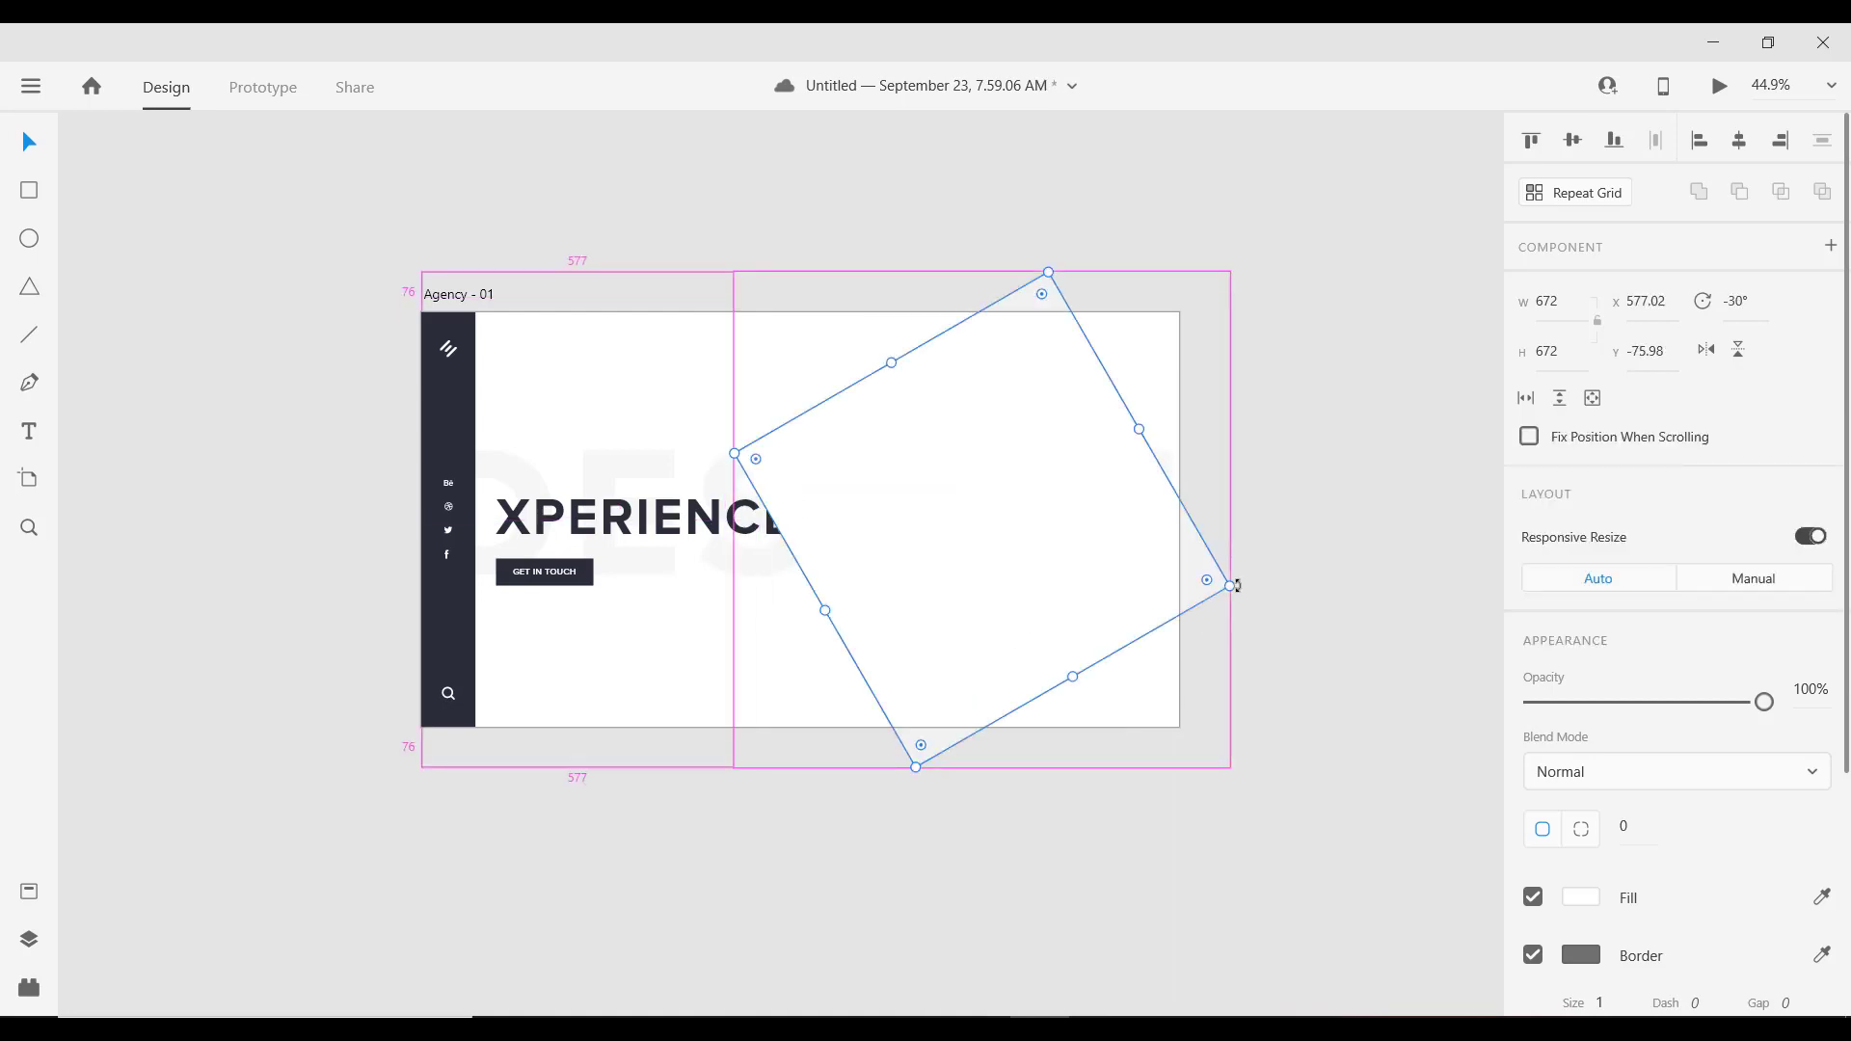
left_click_drag(1238, 581, 1236, 521)
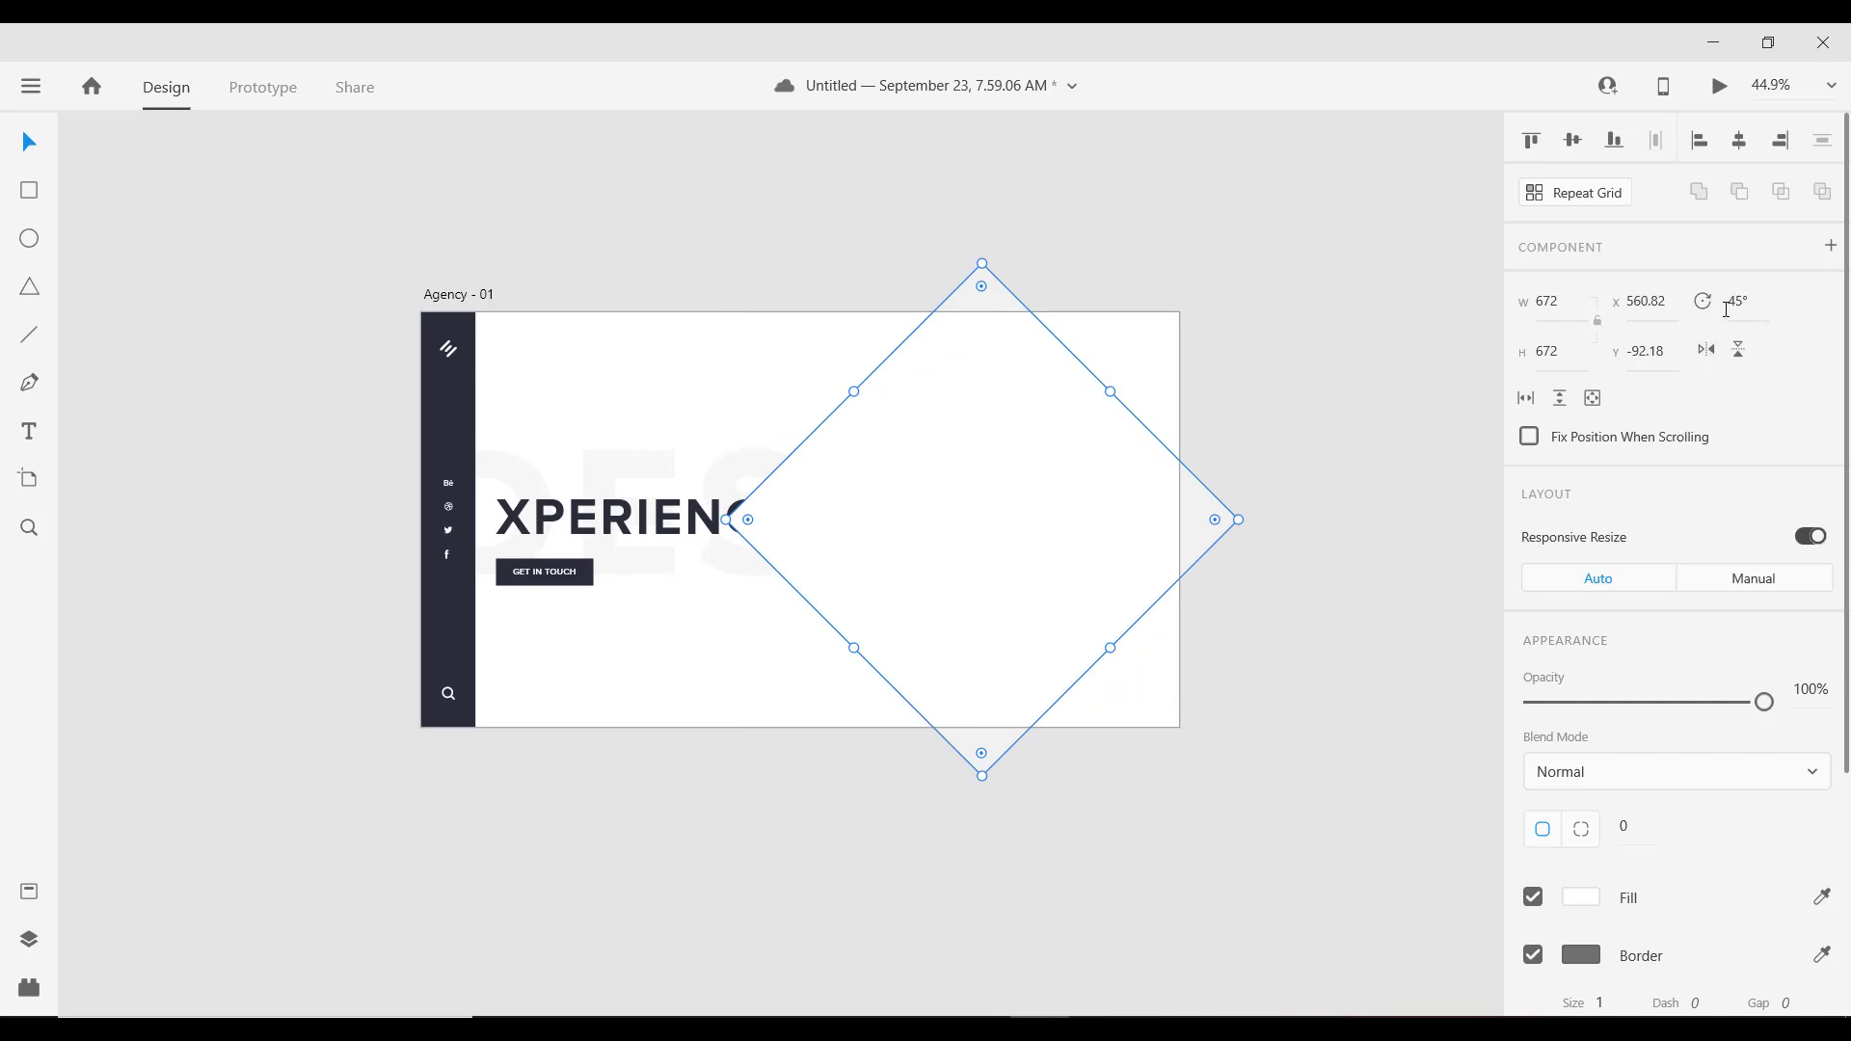
left_click(1732, 301)
key("Left")
key("Delete")
key("Return")
left_click_drag(972, 488, 1130, 541)
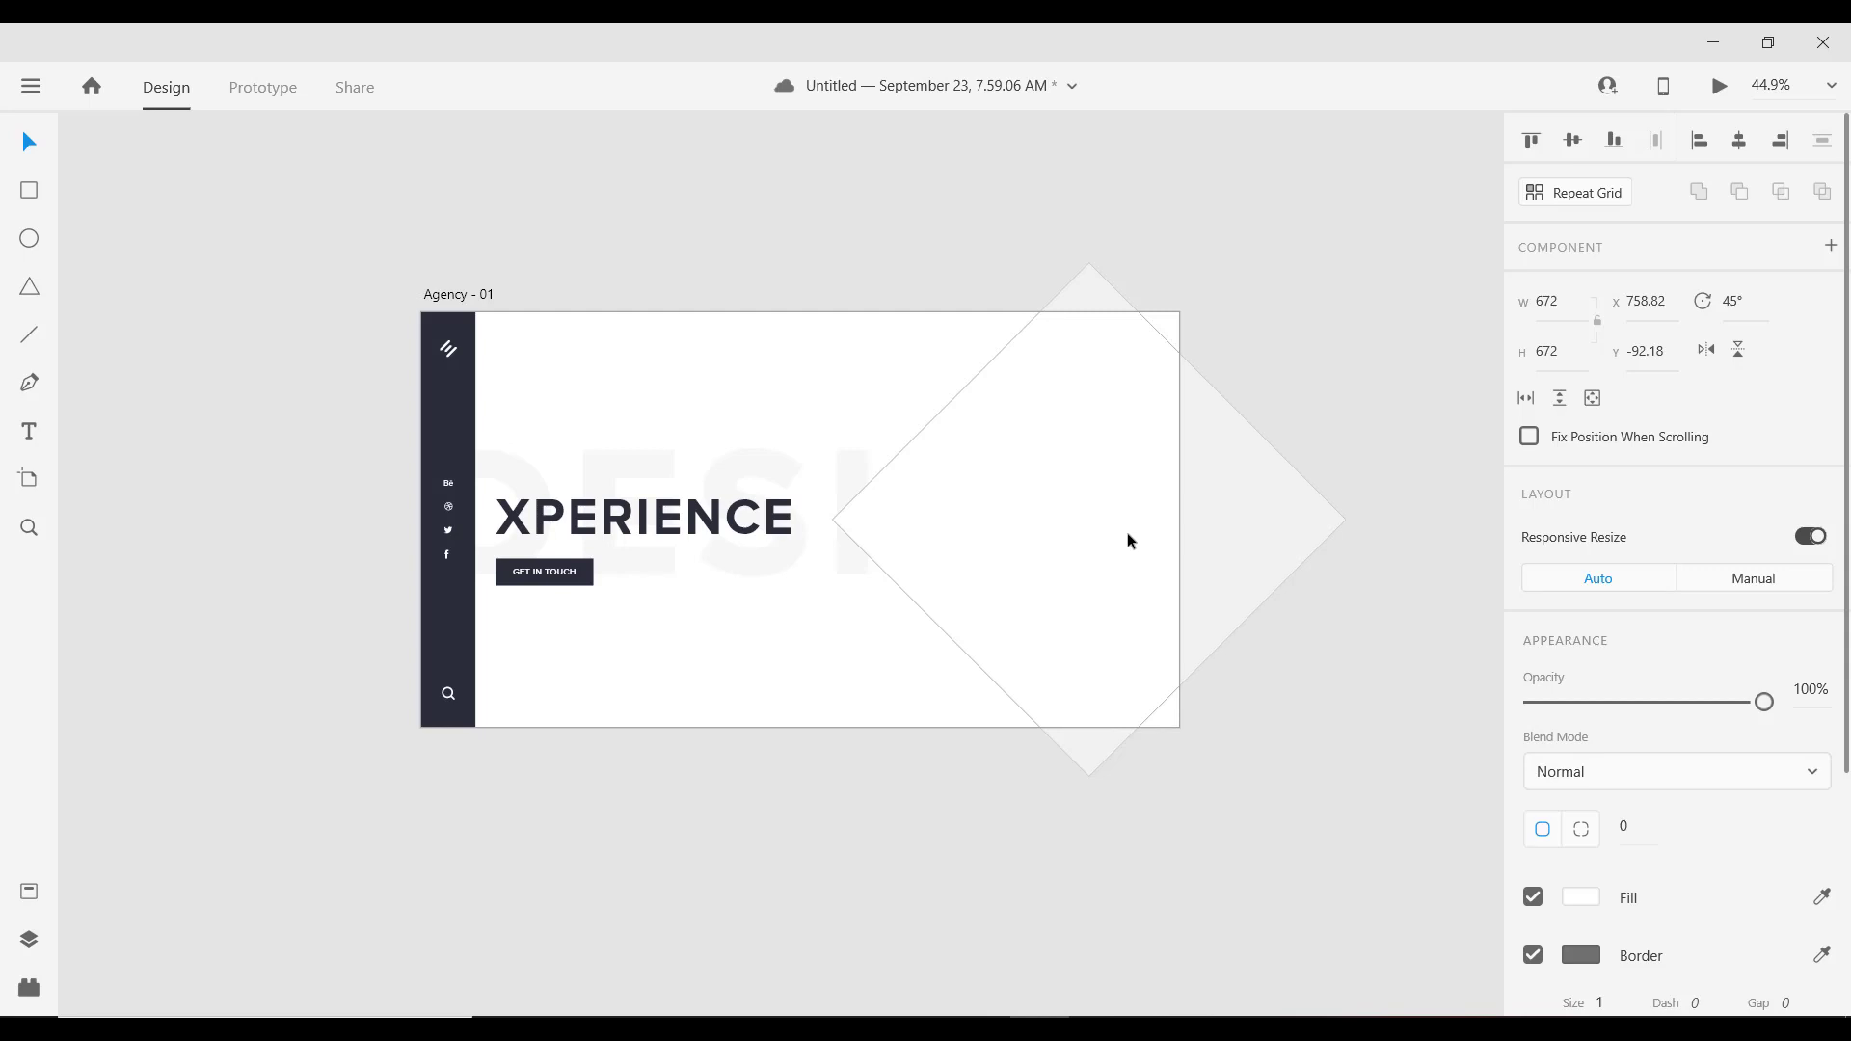
left_click_drag(1129, 534, 1047, 488)
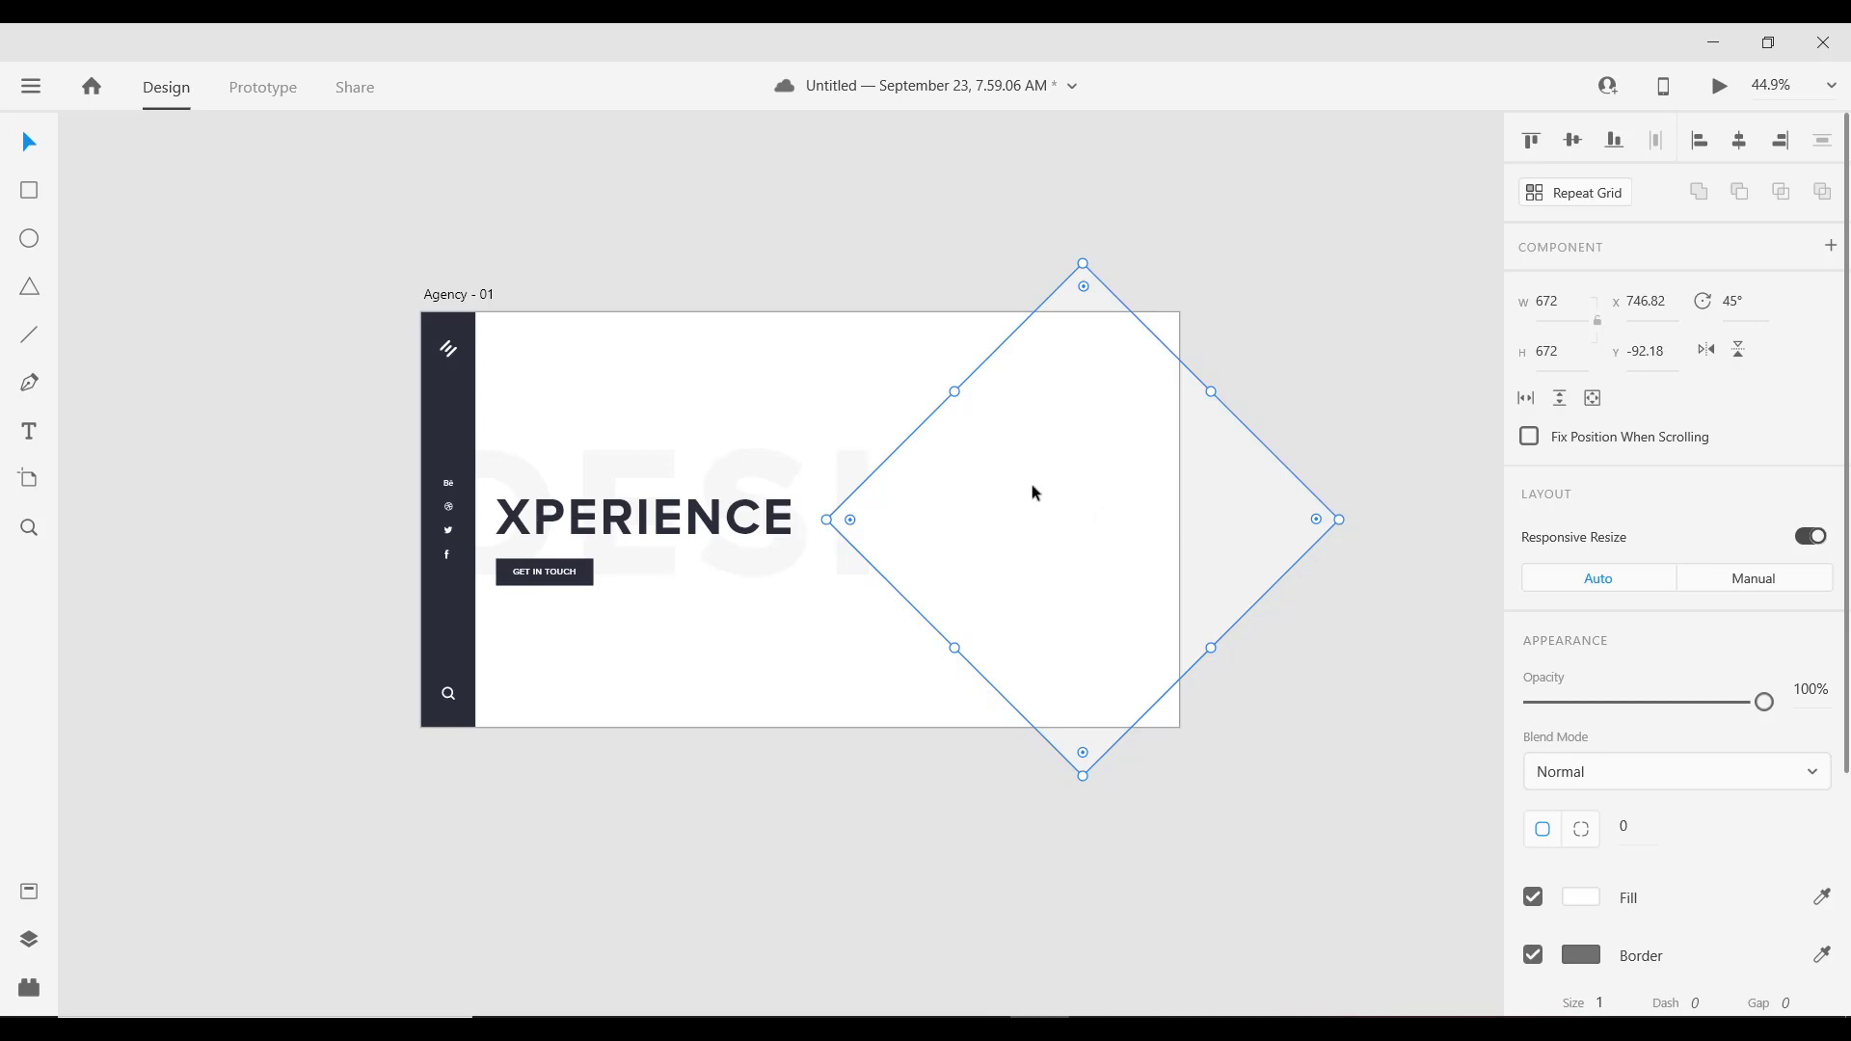
Step: Make the diamond borderless with a dark #2C2E38 fill, then reselect it
left_click(1533, 955)
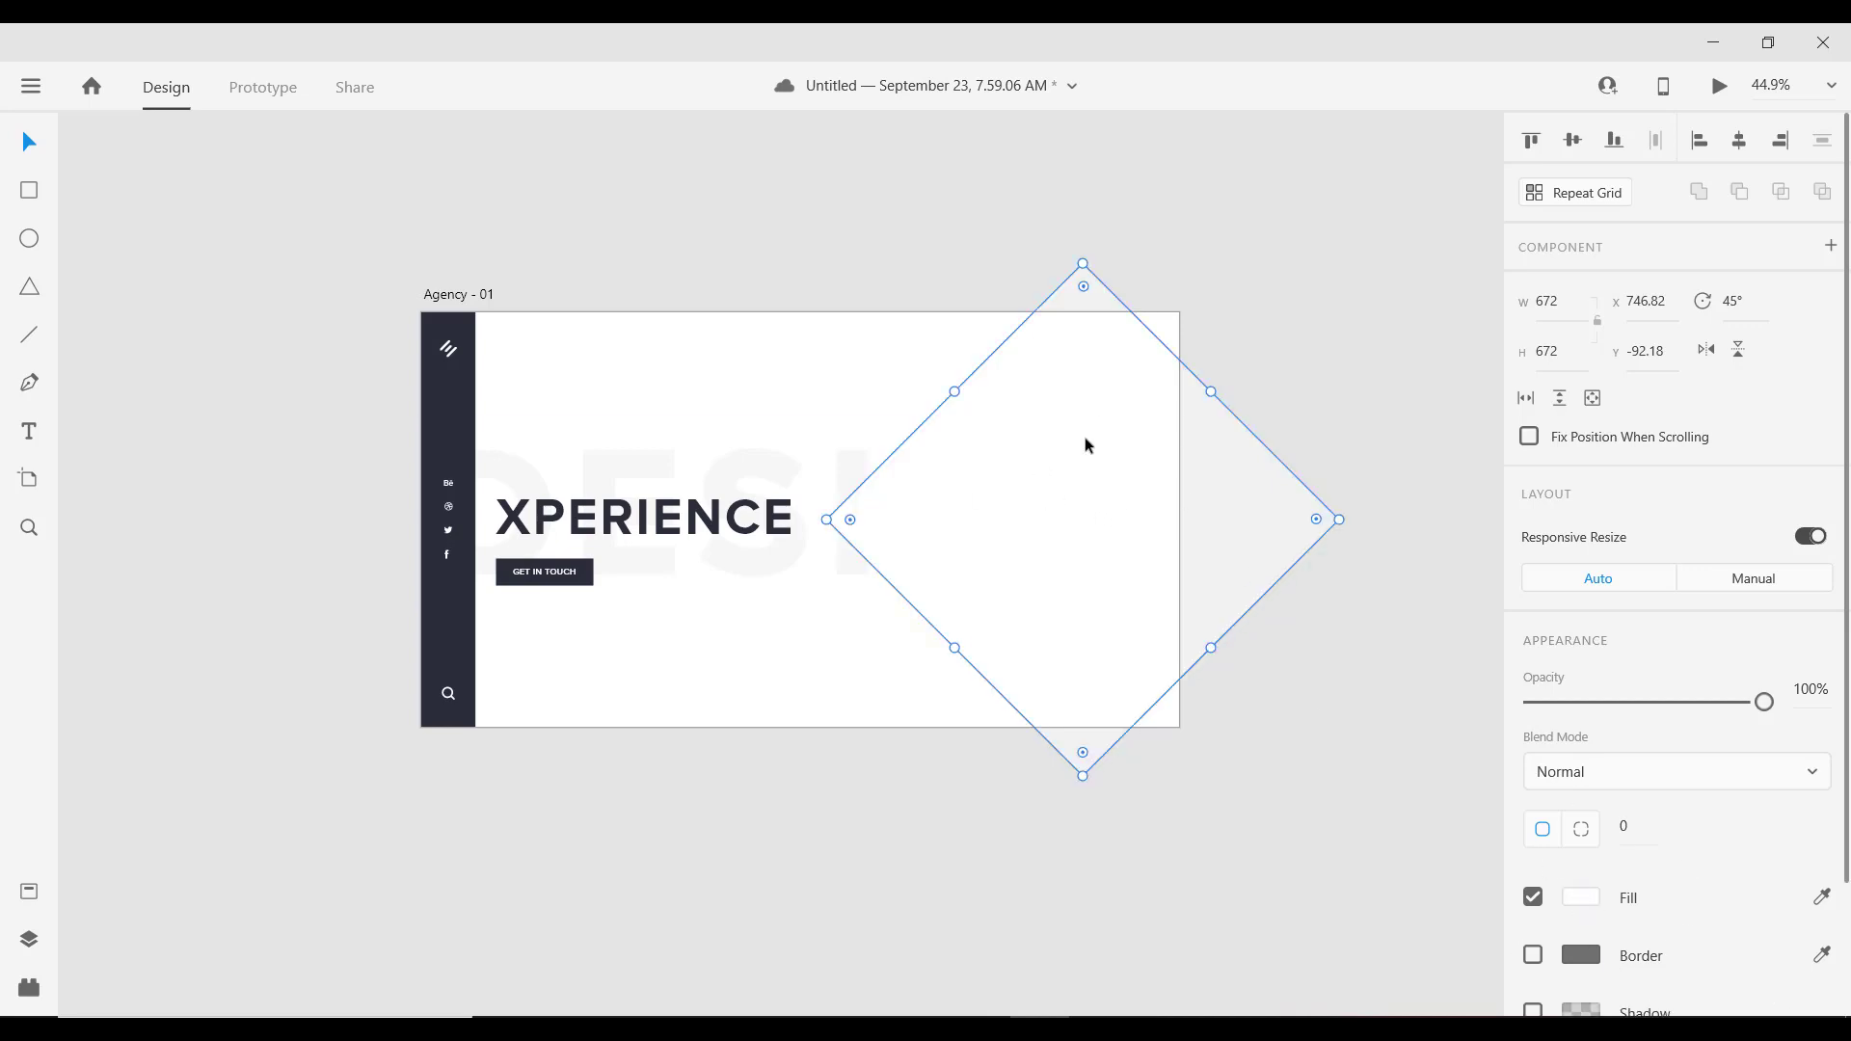
left_click(1581, 897)
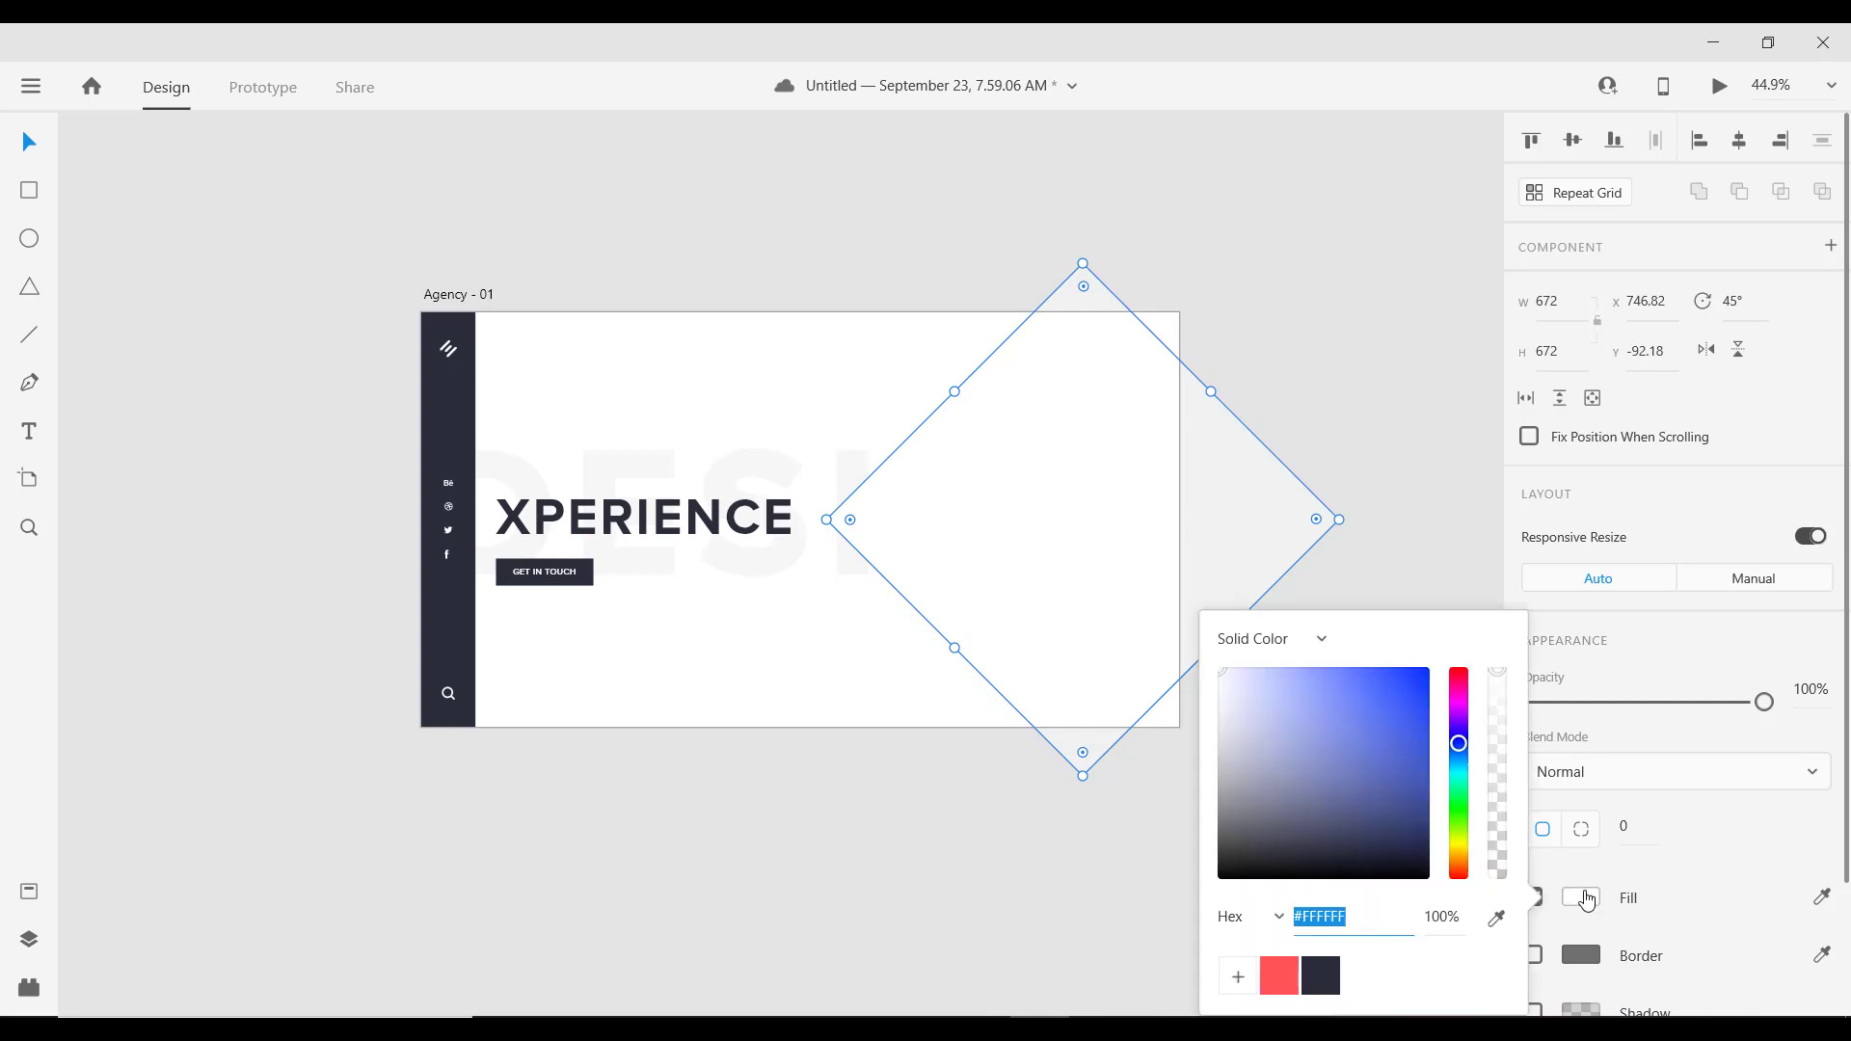
left_click(1323, 976)
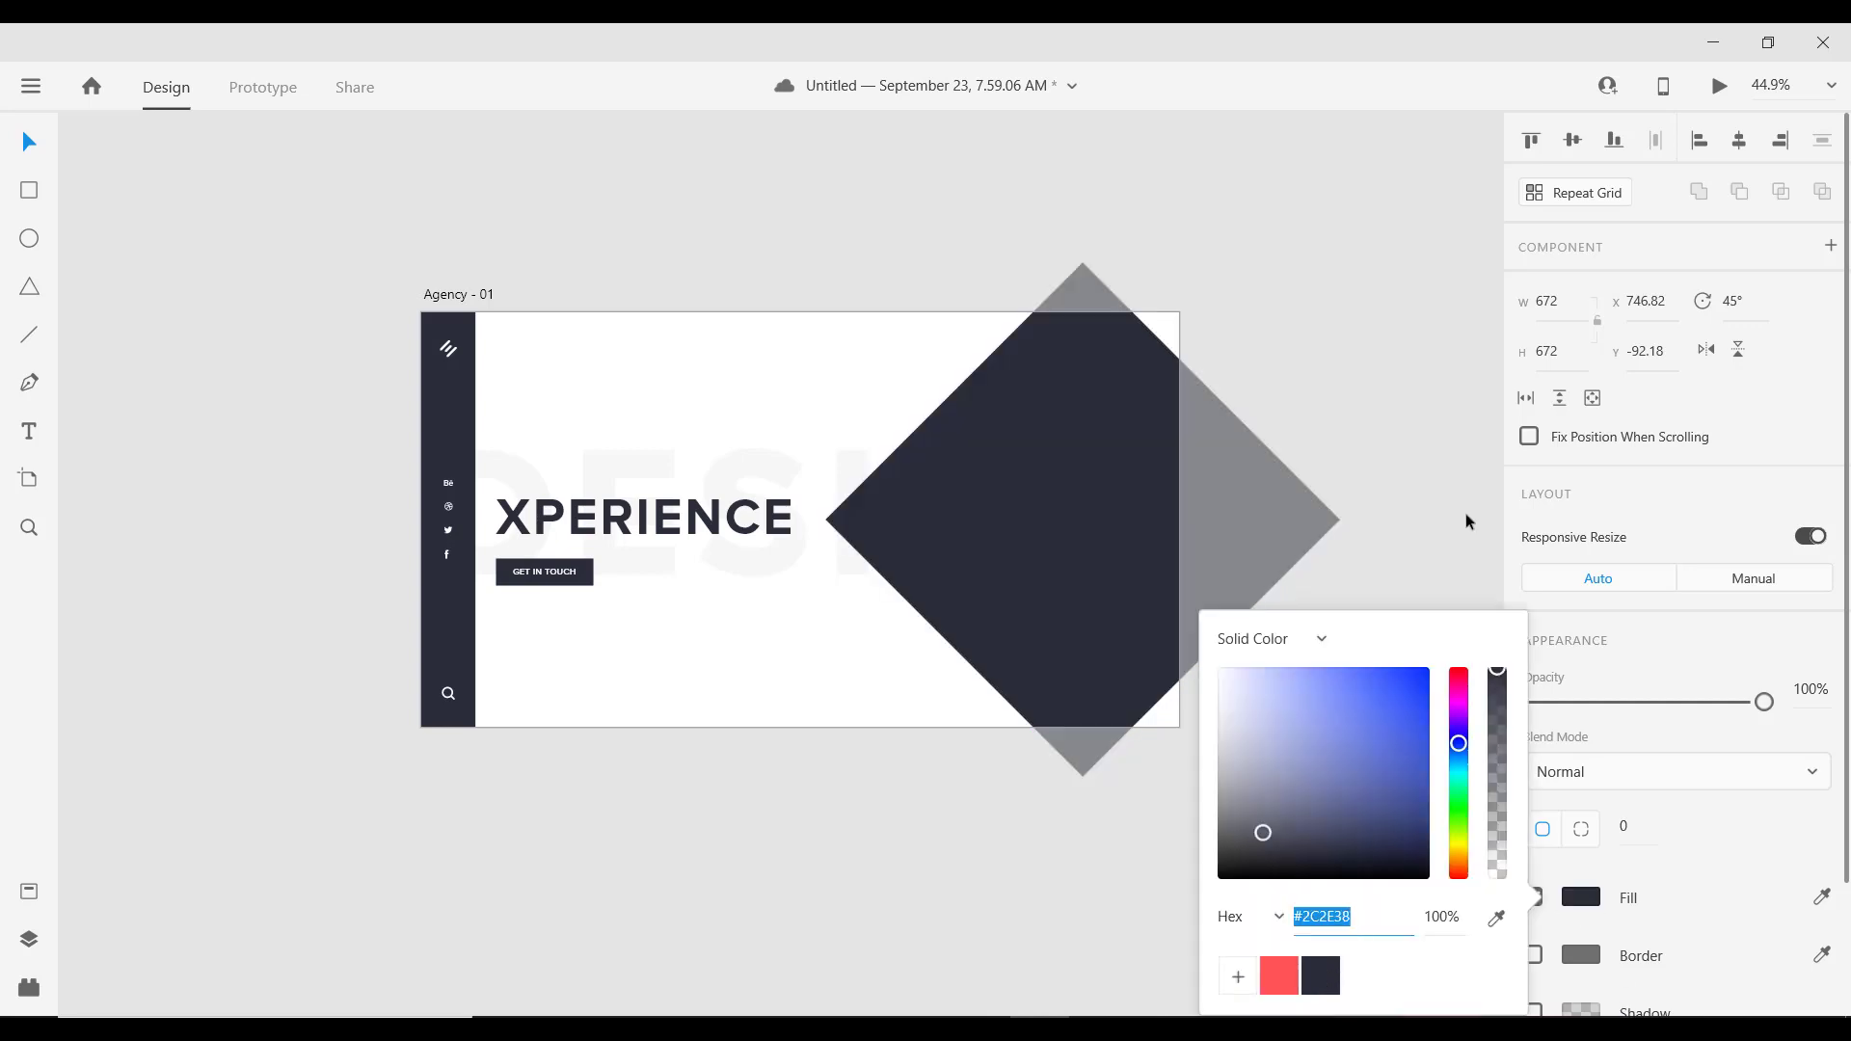
left_click(1386, 409)
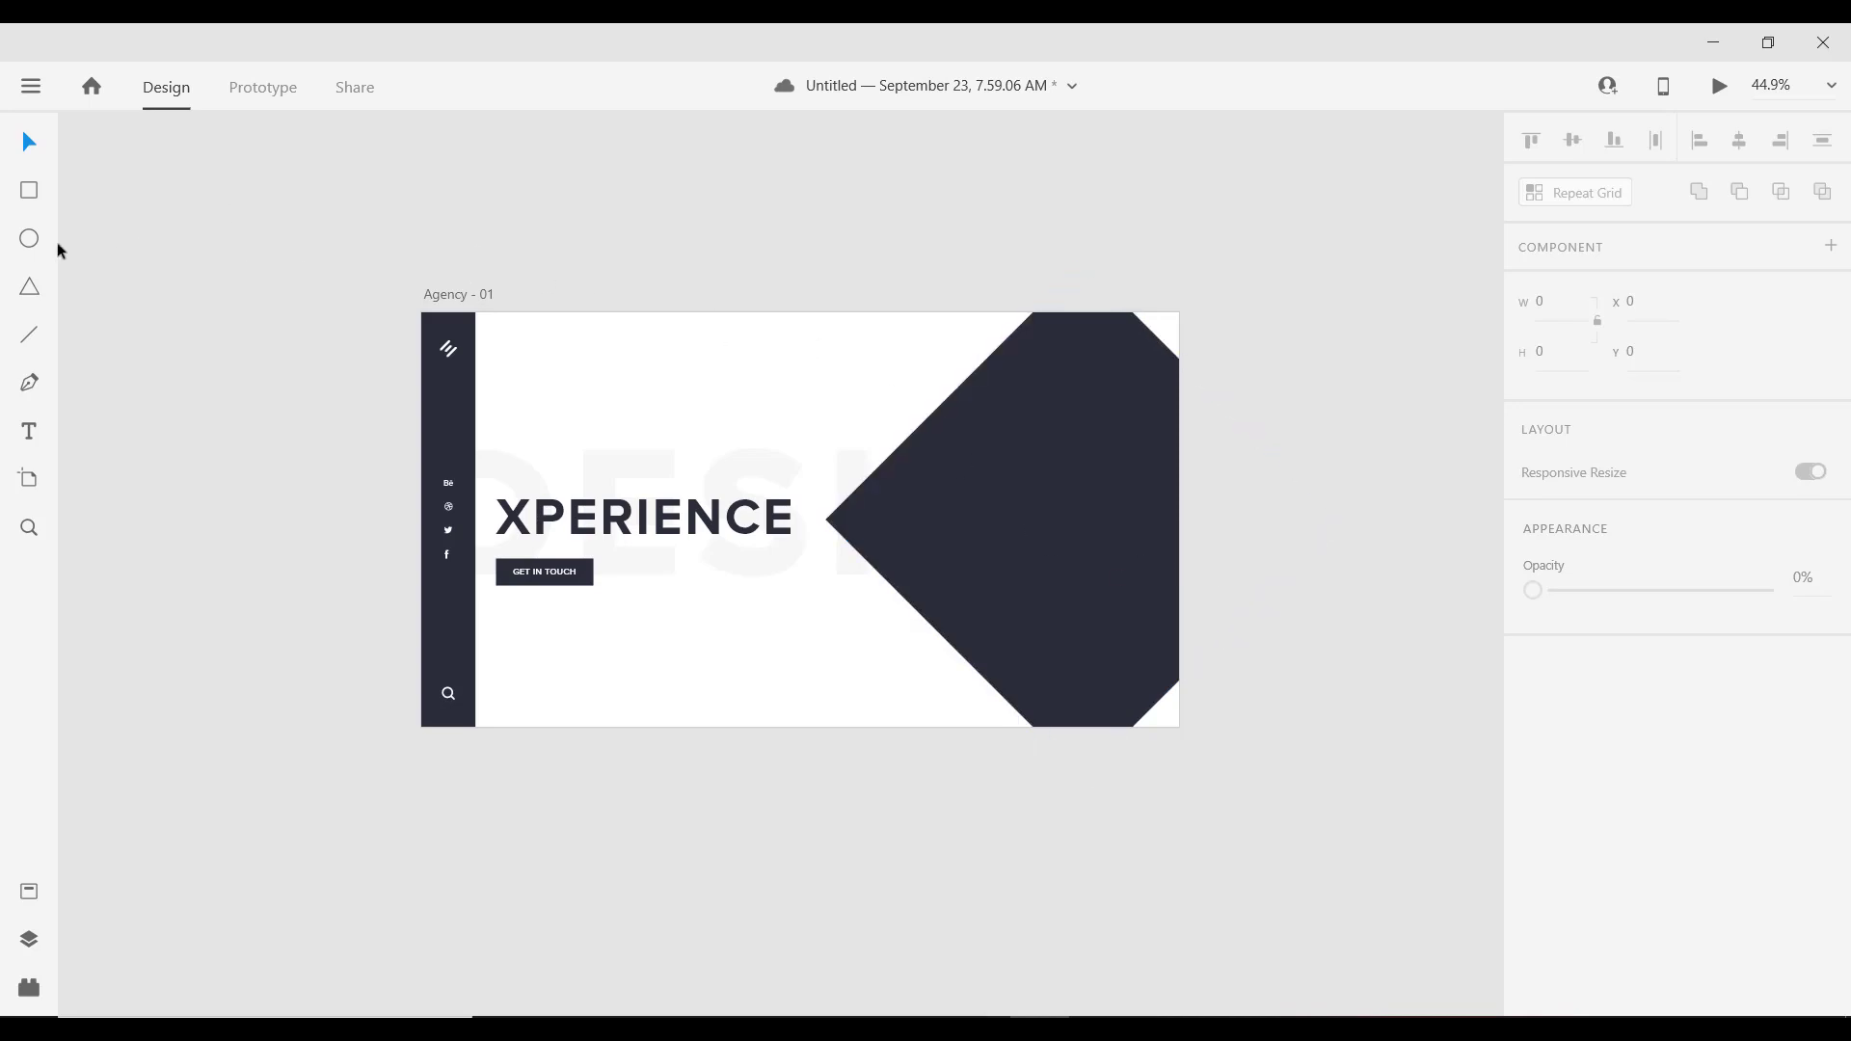
left_click(974, 463)
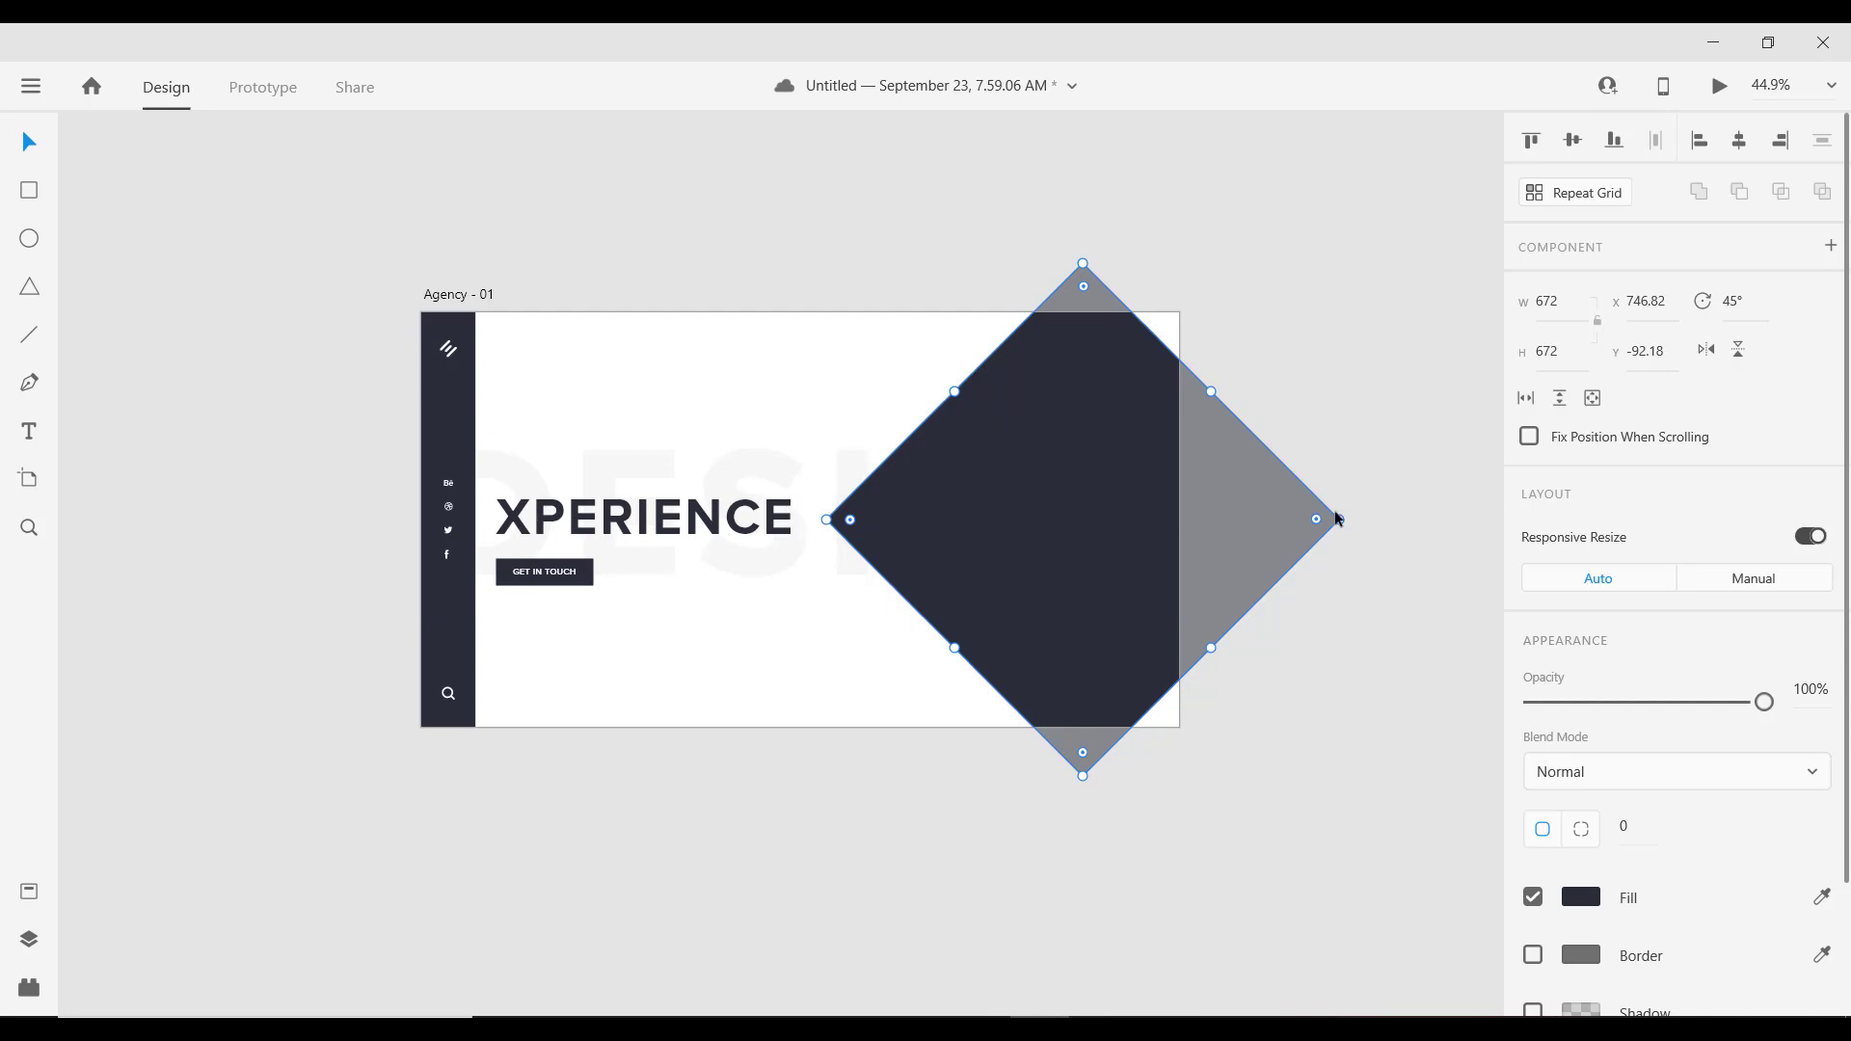
Step: Shrink the duplicated diamond into a smaller inner one filled white #FFFFFF
left_click_drag(1340, 520, 1201, 530)
left_click(1581, 898)
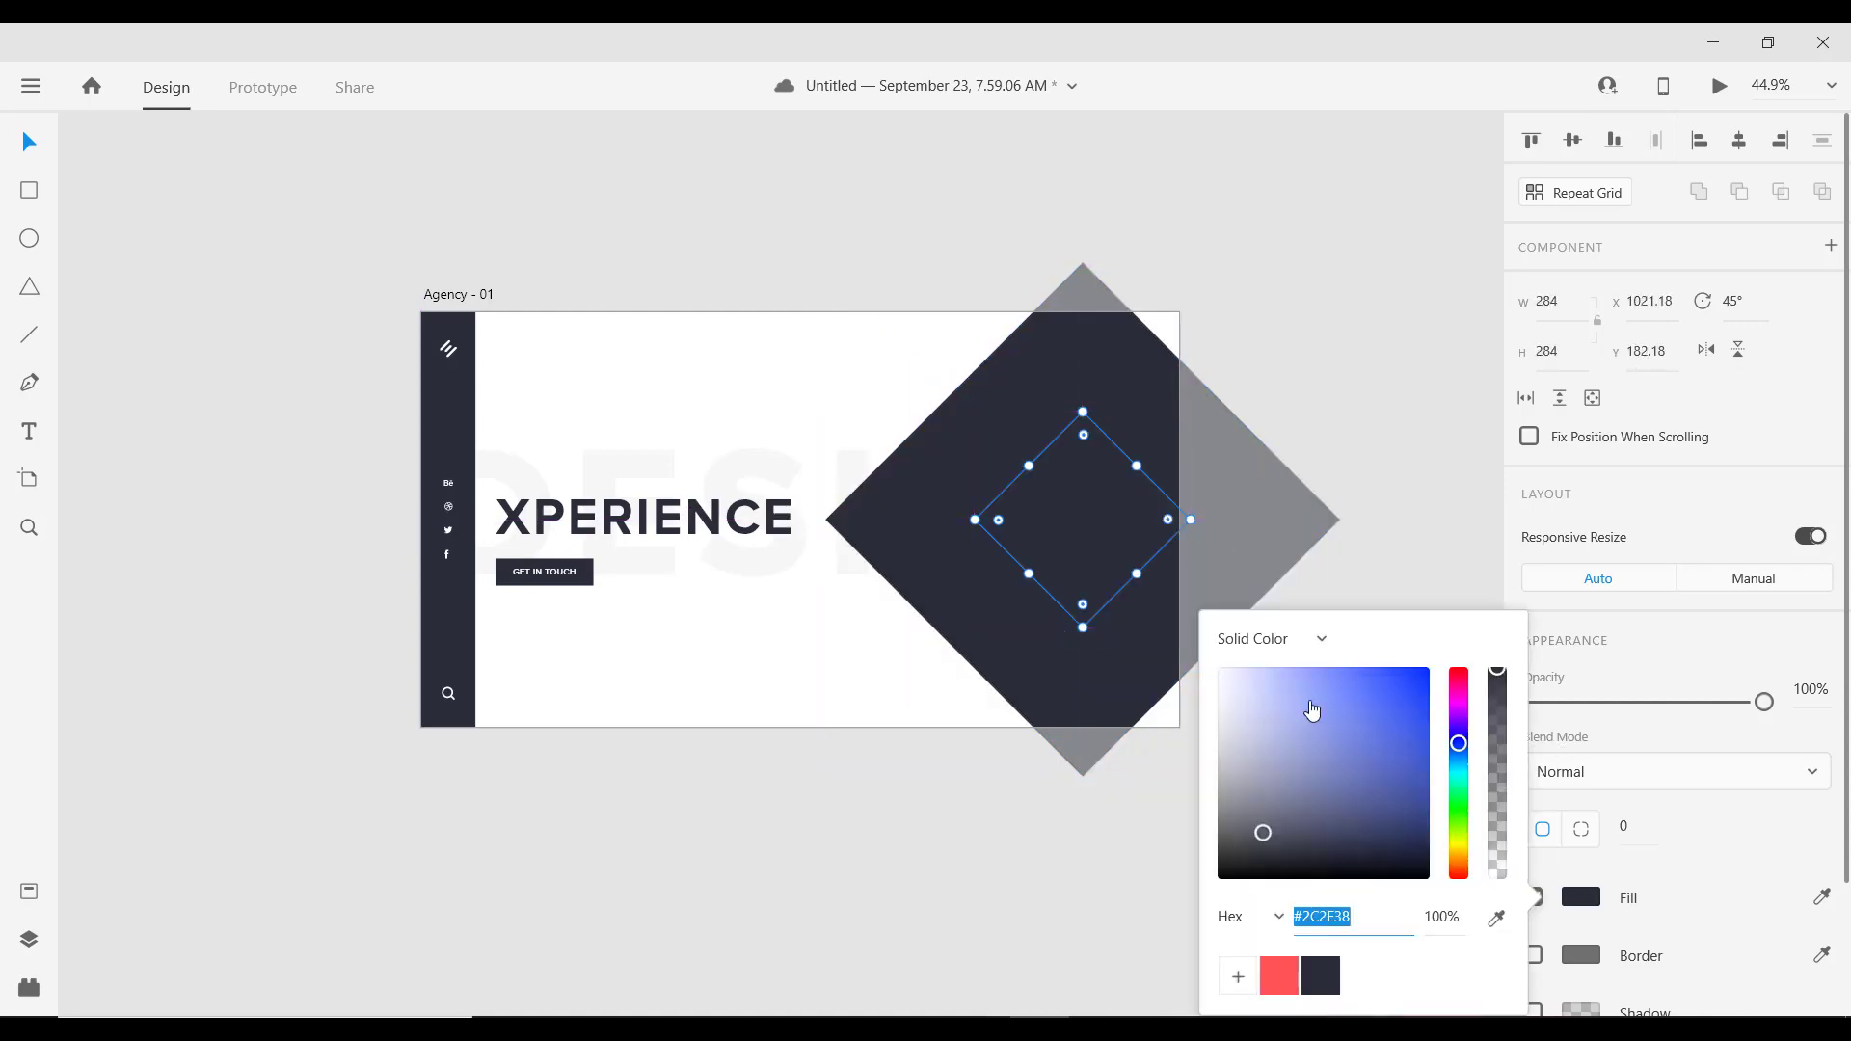
left_click_drag(1263, 689, 1011, 583)
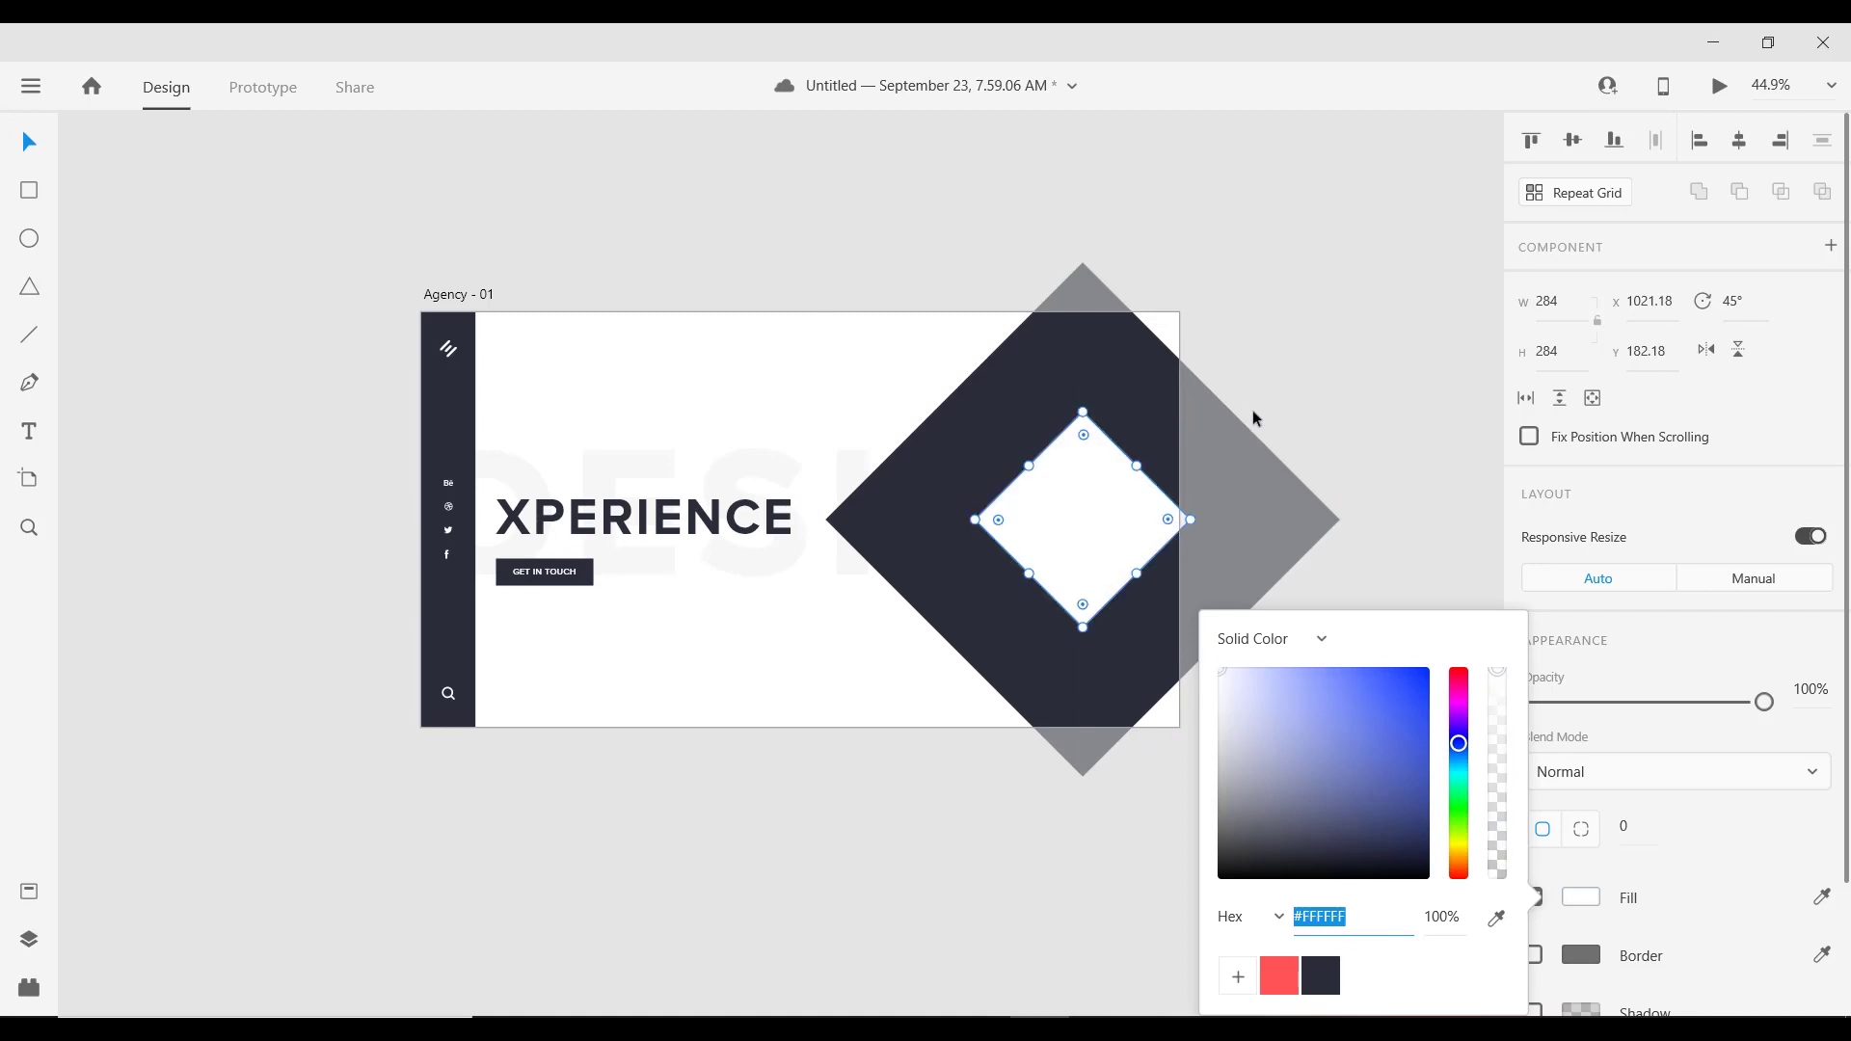
Step: Resize the dark diamond to 664 and the white one to 346 around their centres
left_click(966, 432)
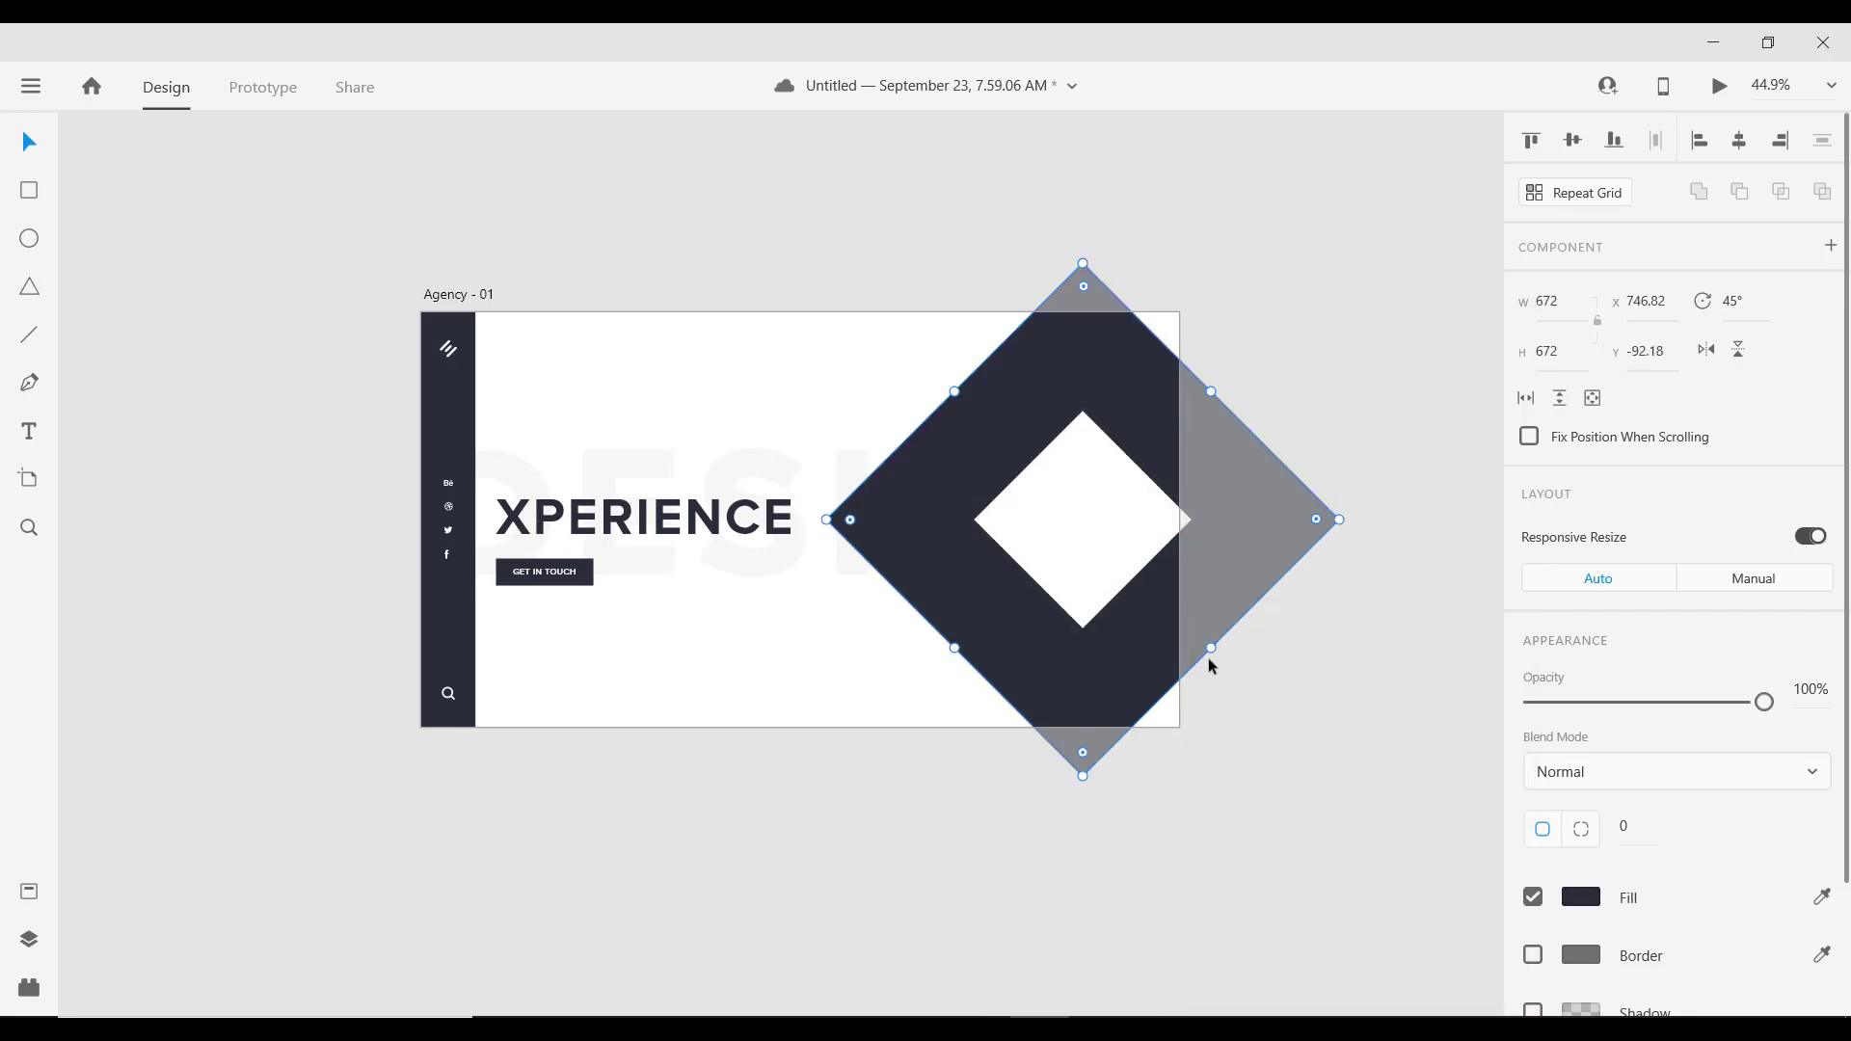
key("alt")
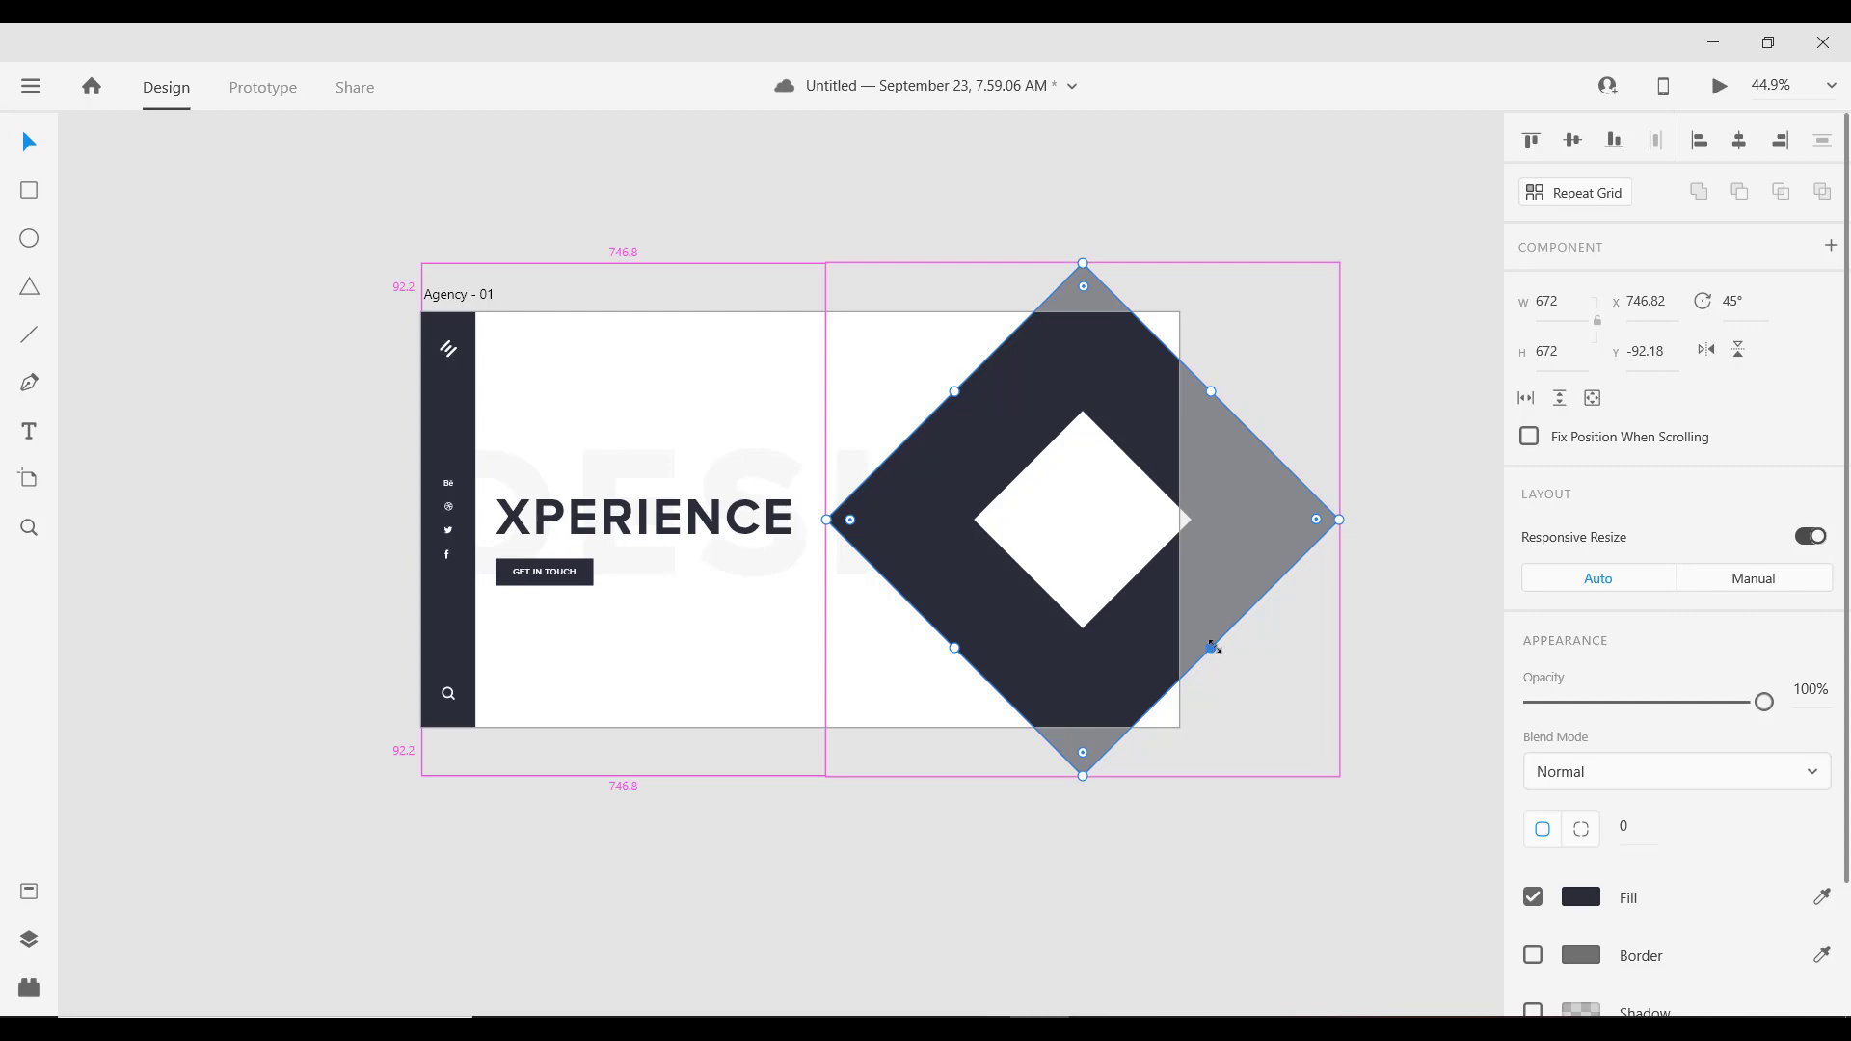
left_click_drag(1213, 647, 1210, 647)
left_click(1109, 544)
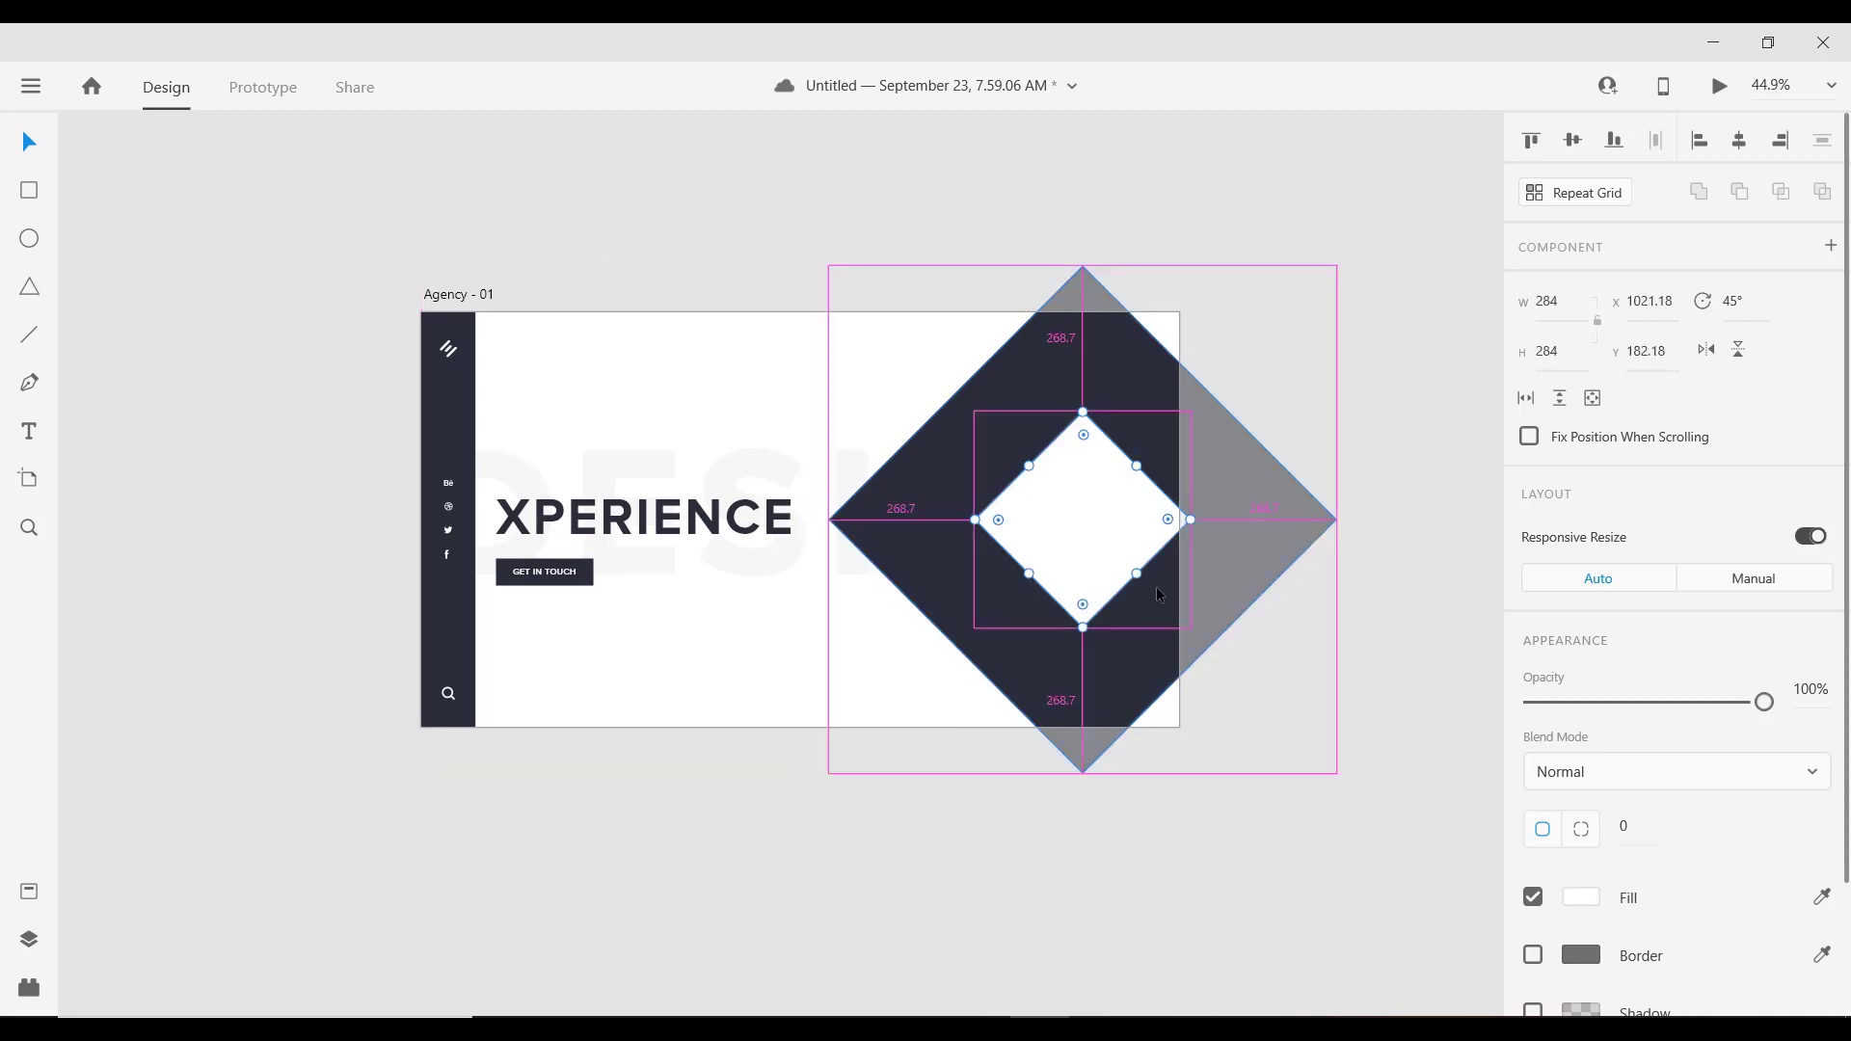
left_click_drag(1139, 575, 1149, 581)
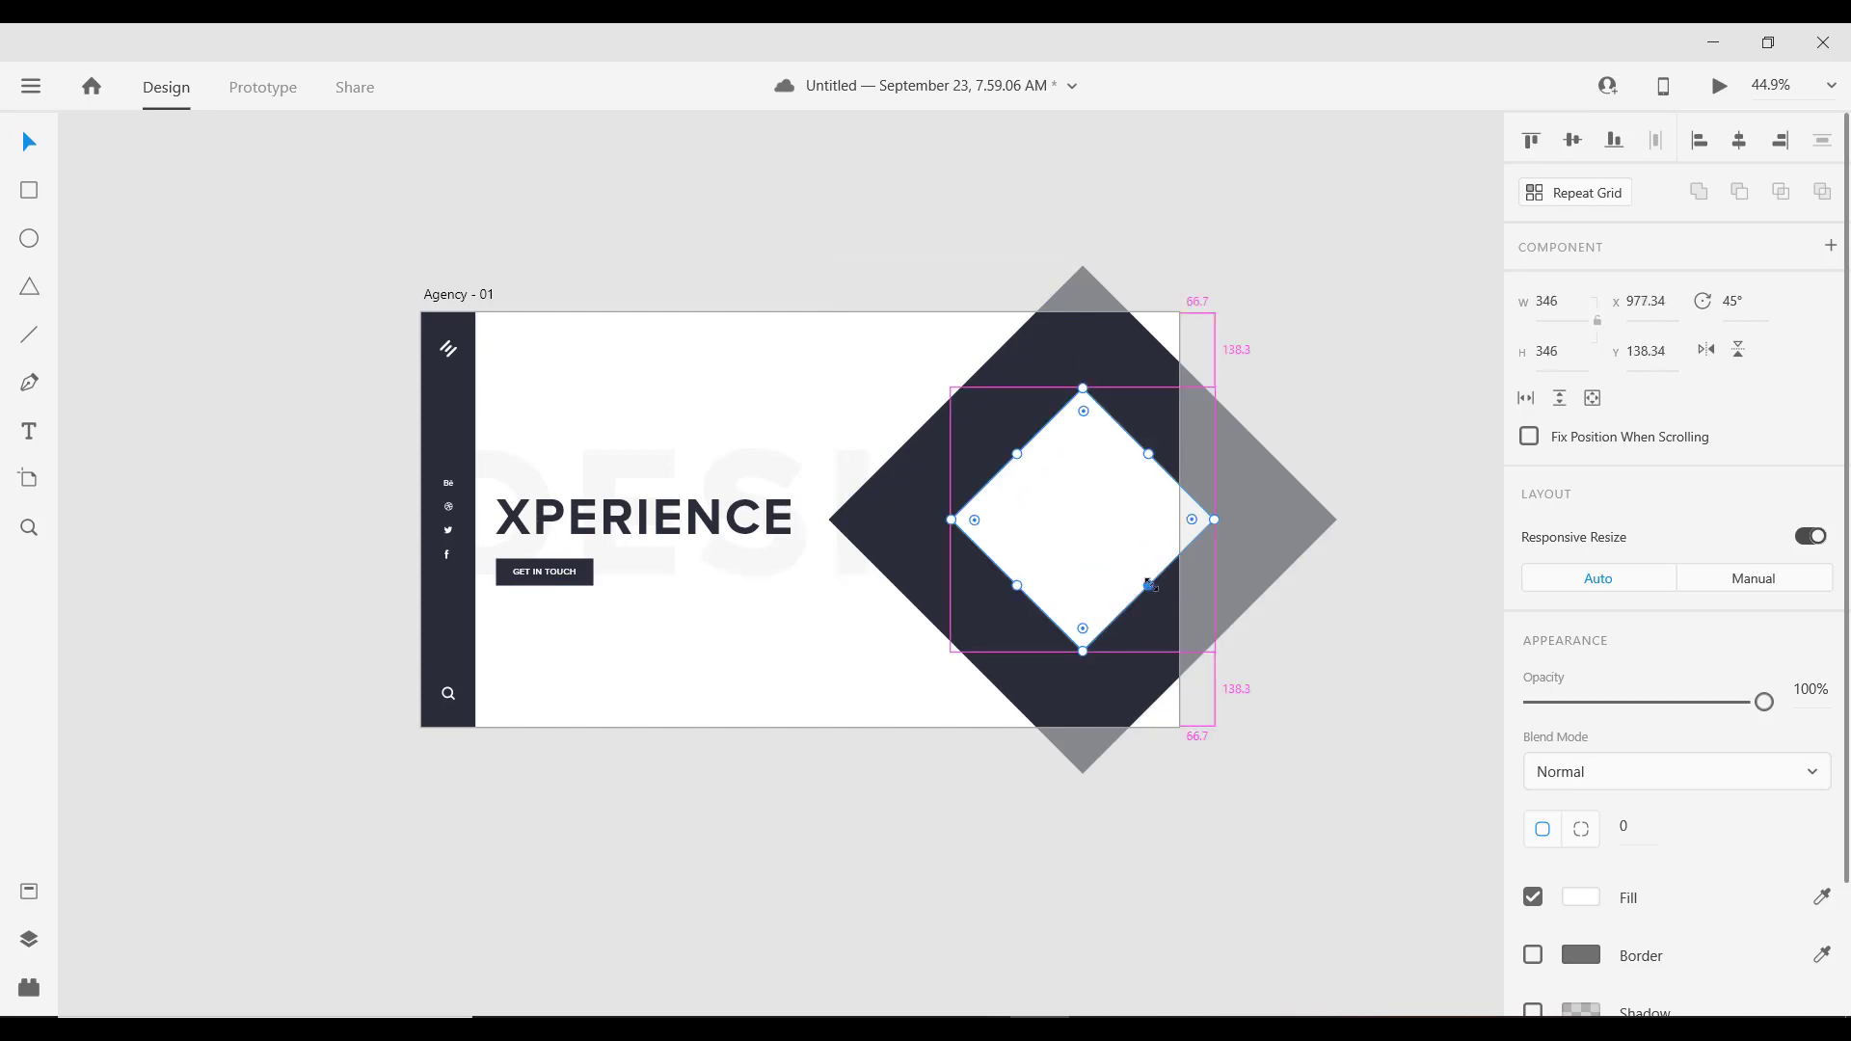
left_click(1308, 492)
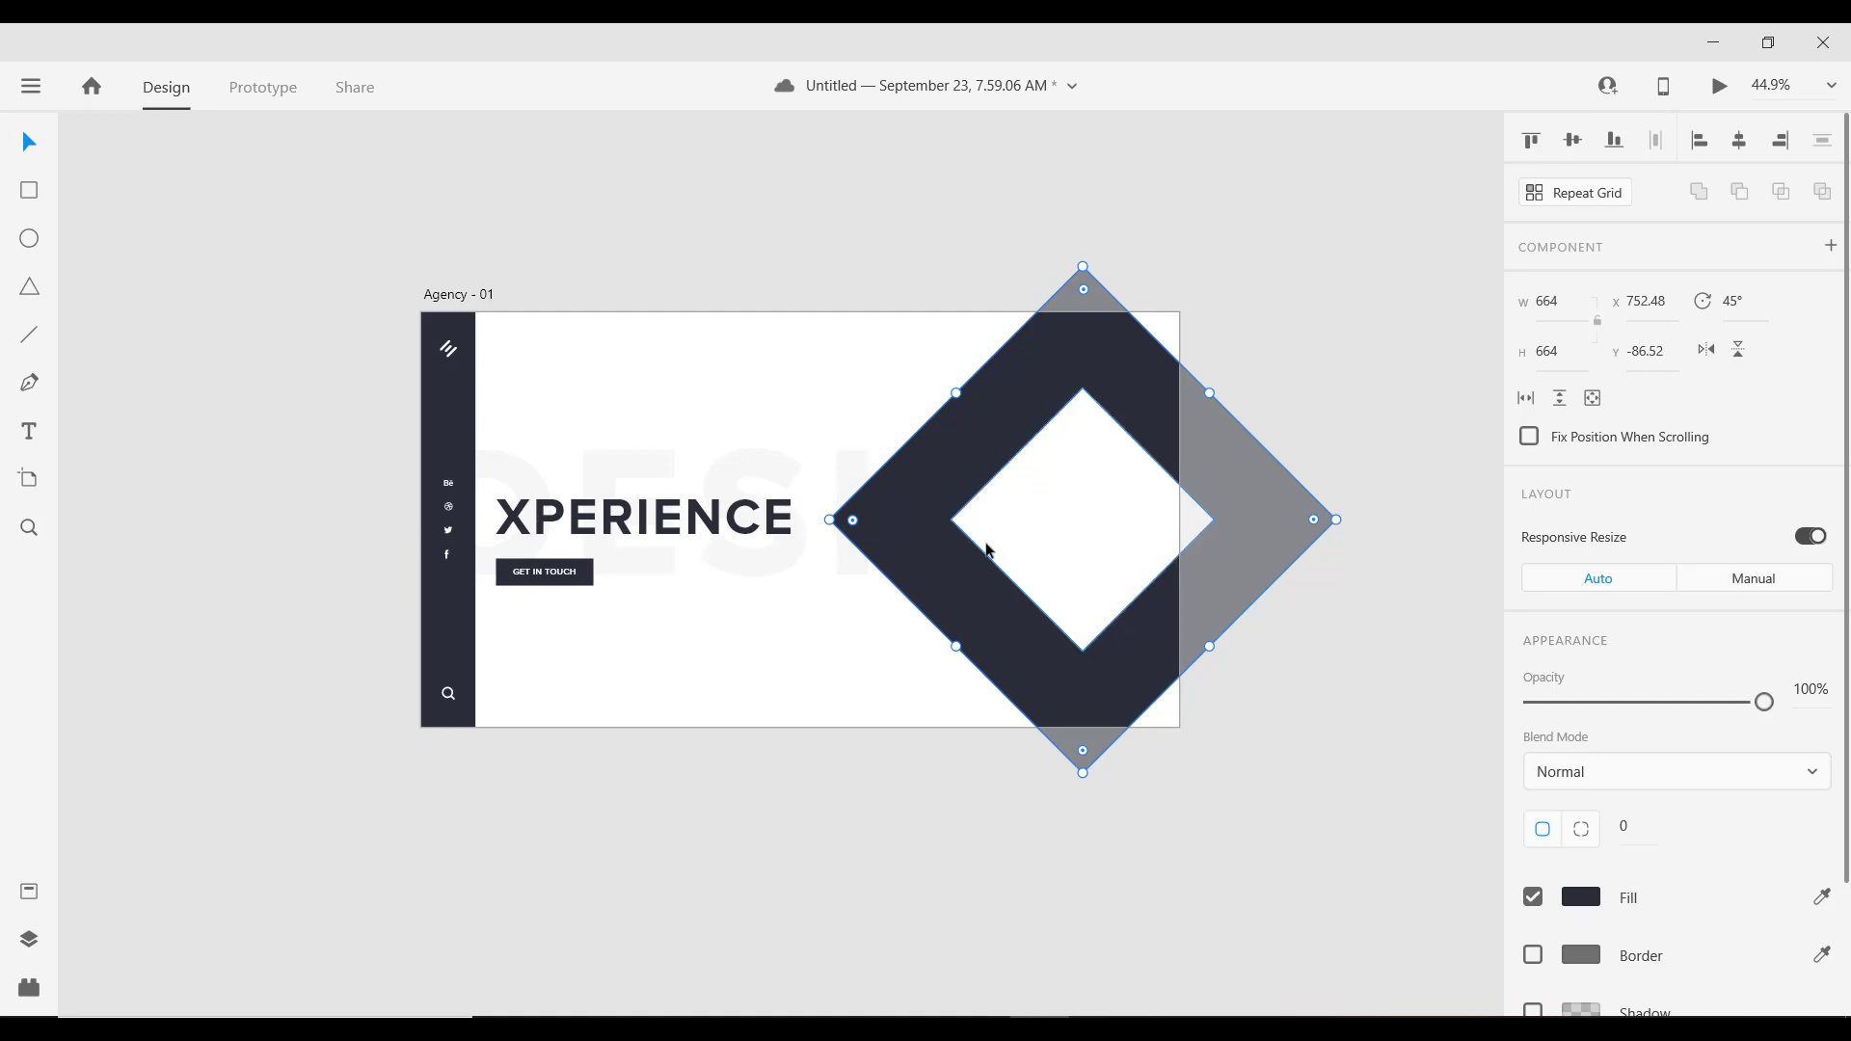
scroll(1636, 853, "down", 3)
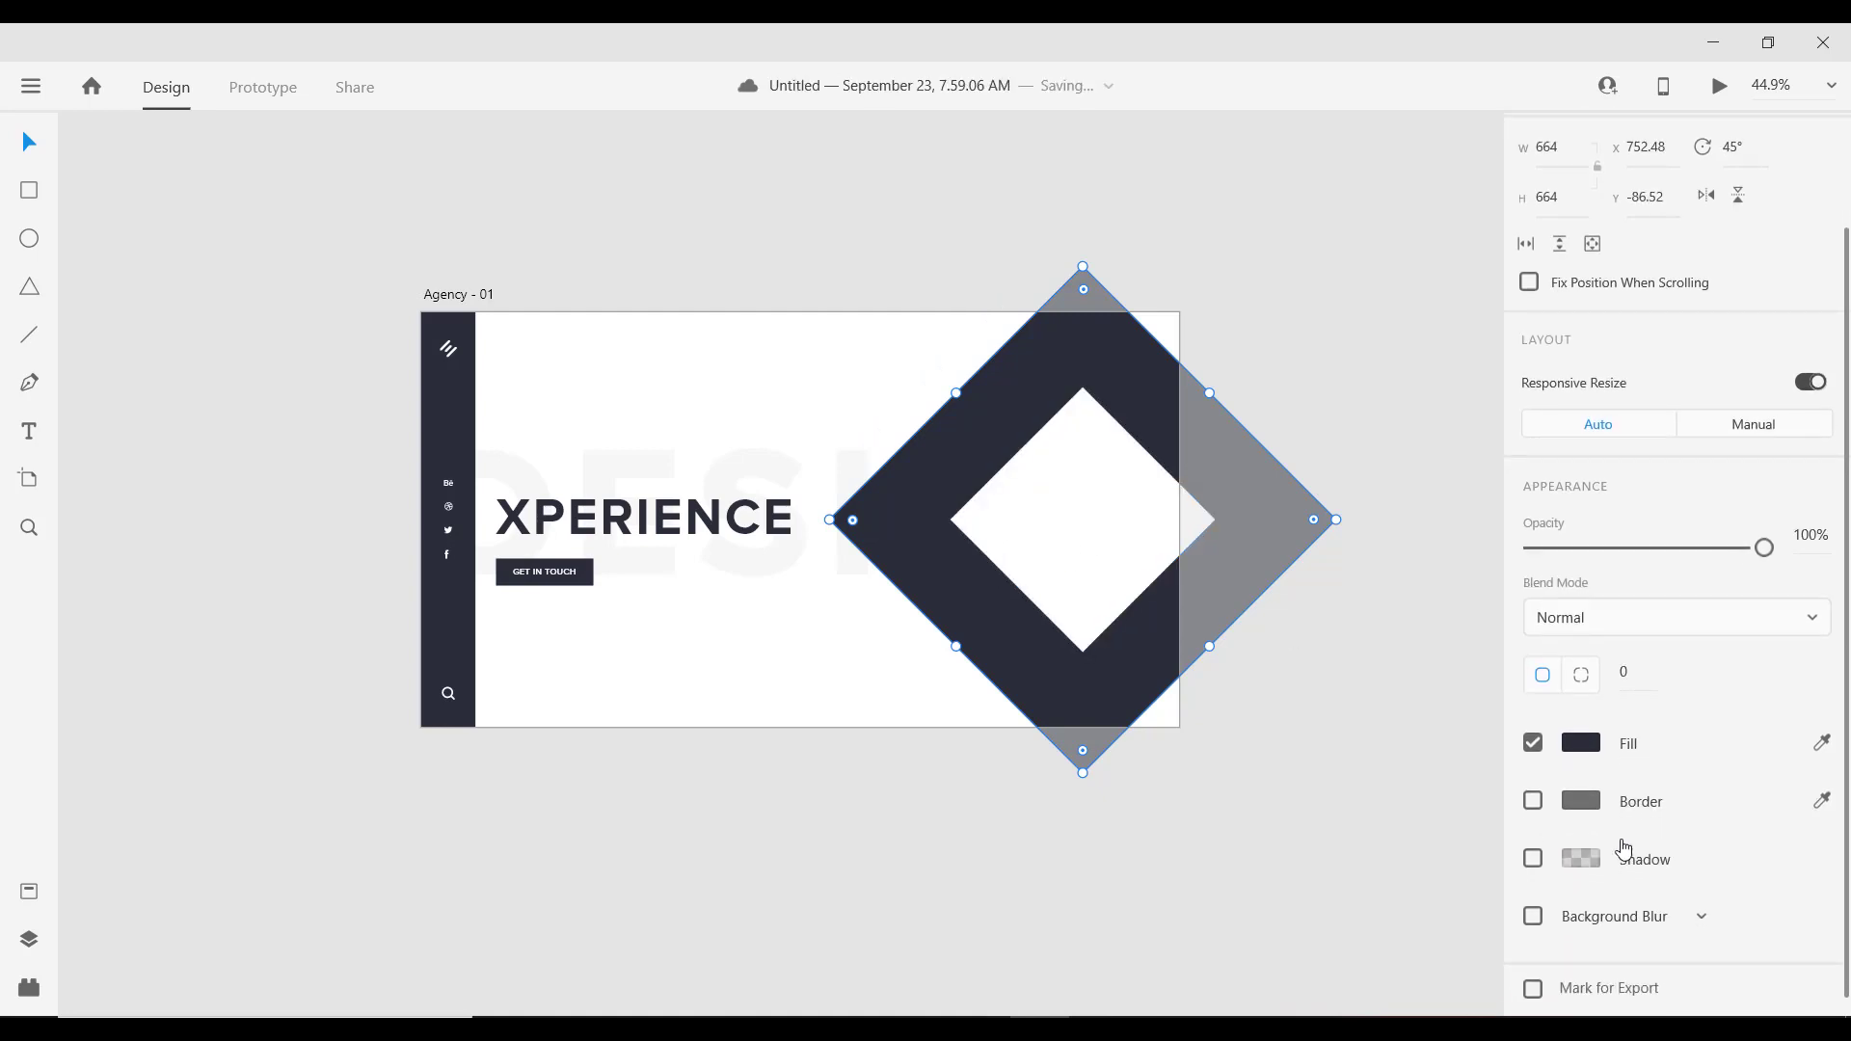
left_click(1077, 479)
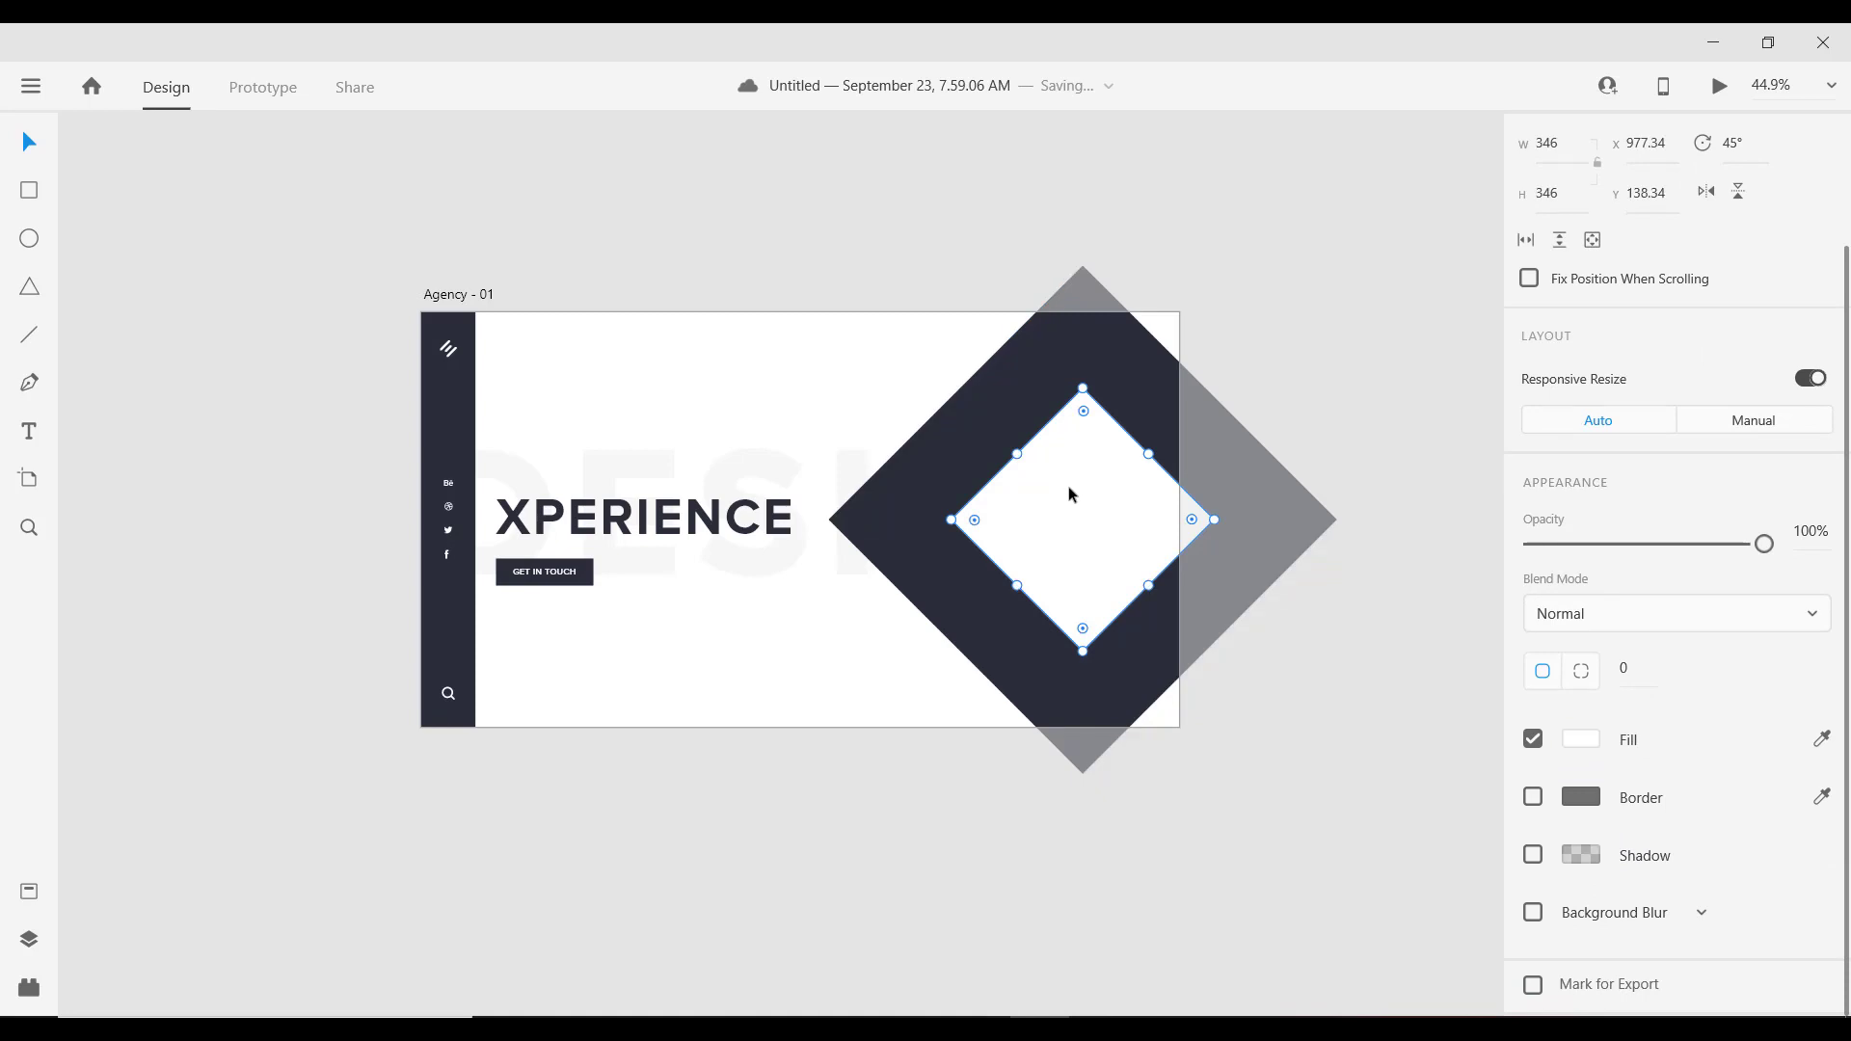
left_click(30, 427)
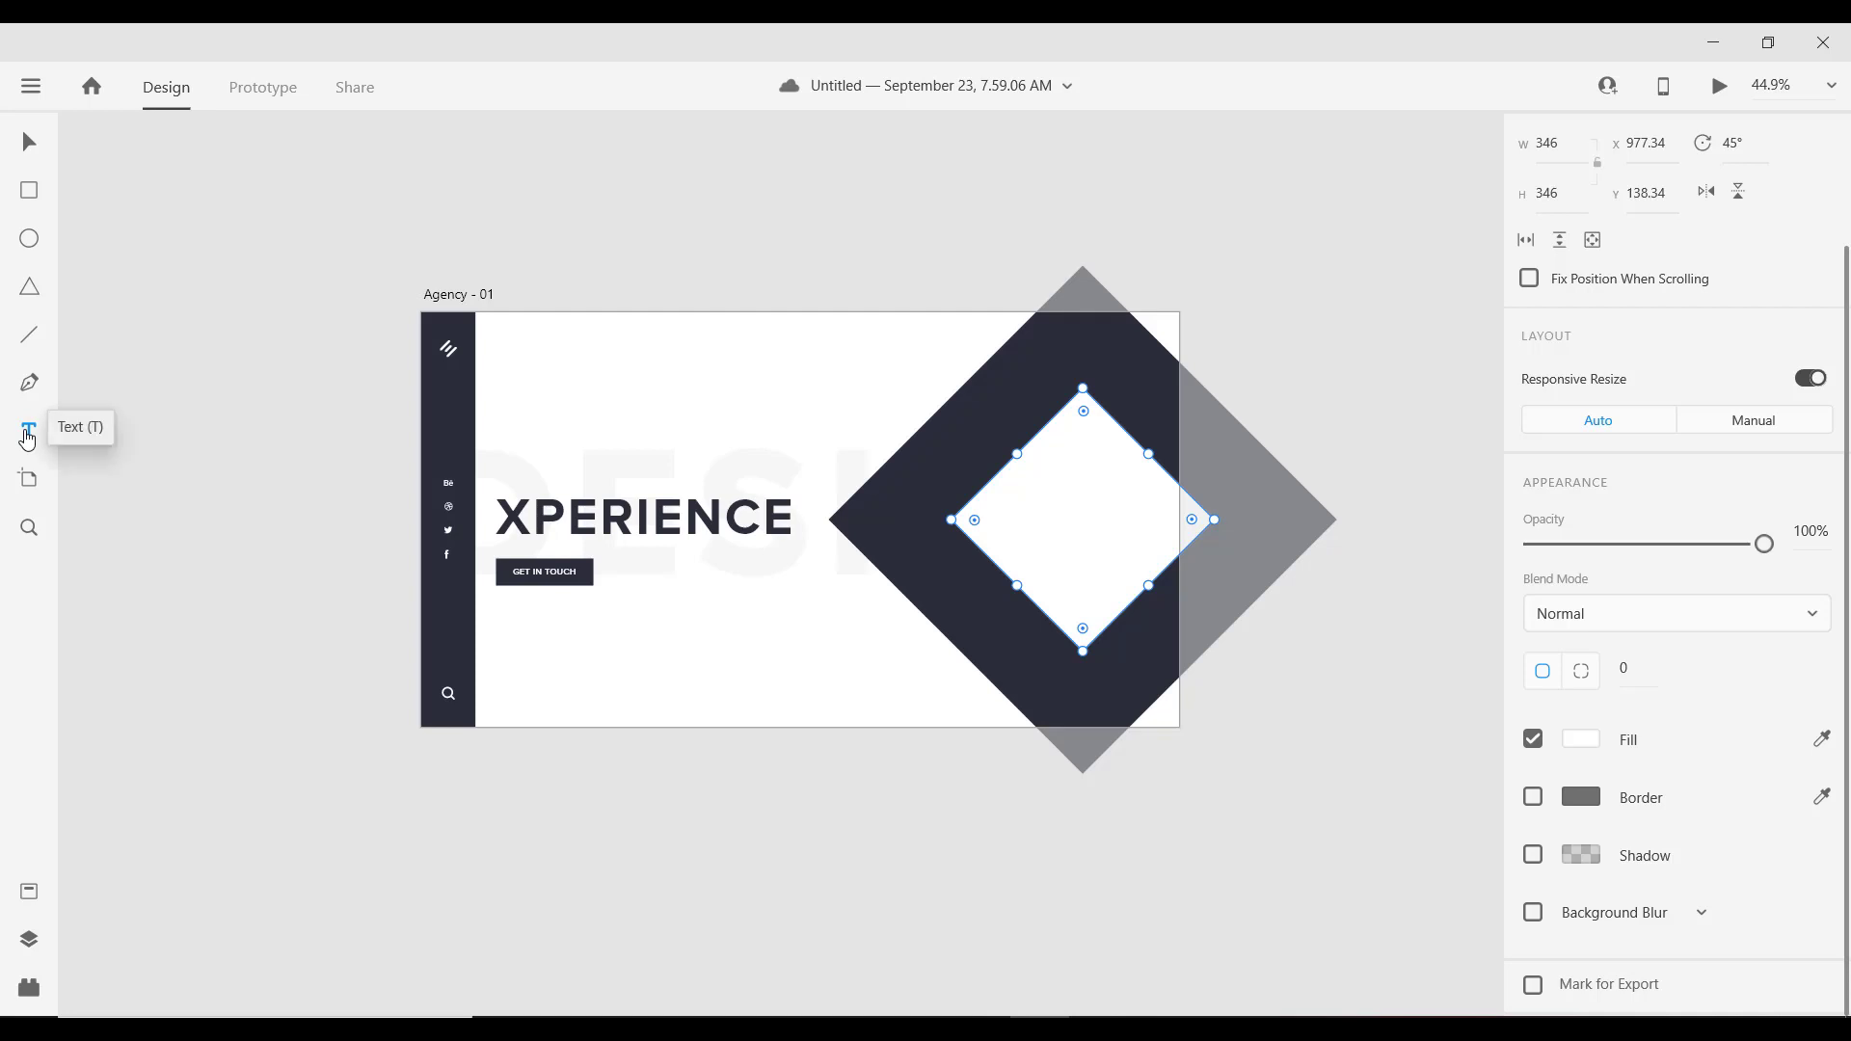
Step: Draw a text box inside the white diamond, paste SD, and set it to size 16
left_click_drag(1025, 479, 1151, 567)
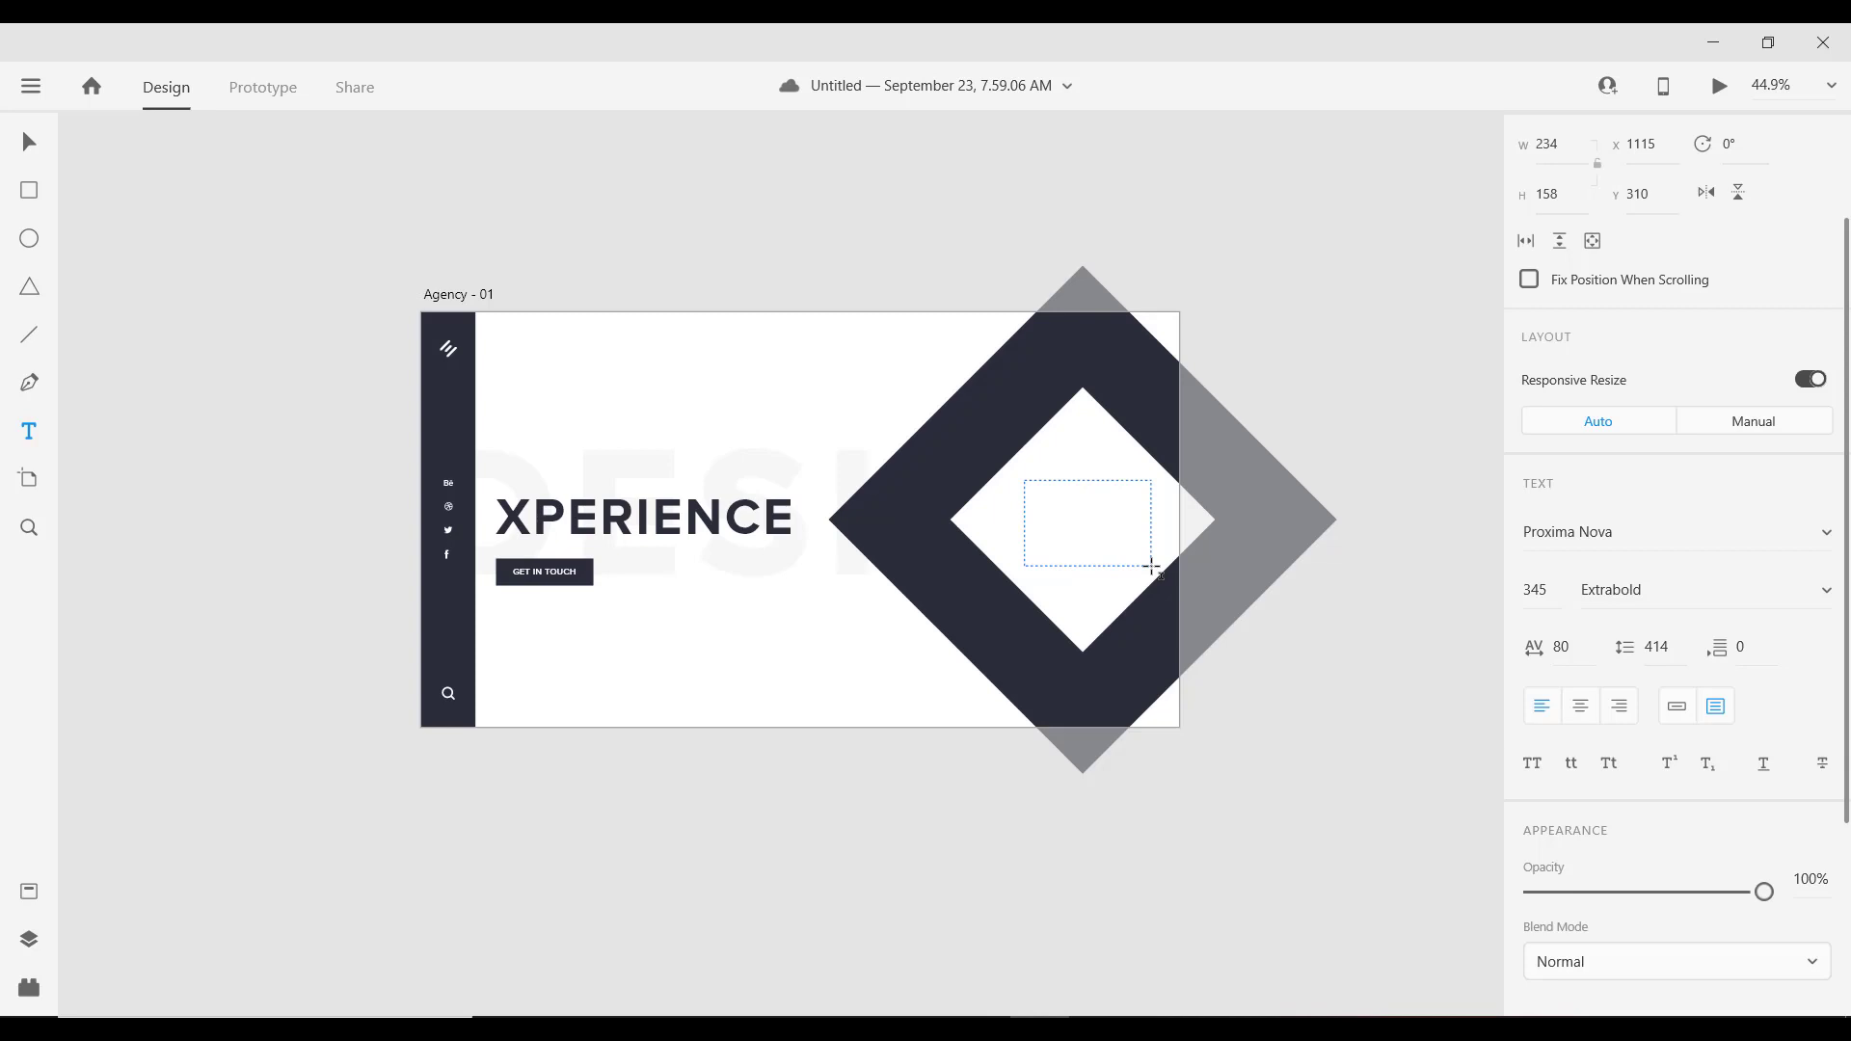
left_click_drag(1151, 567, 1153, 567)
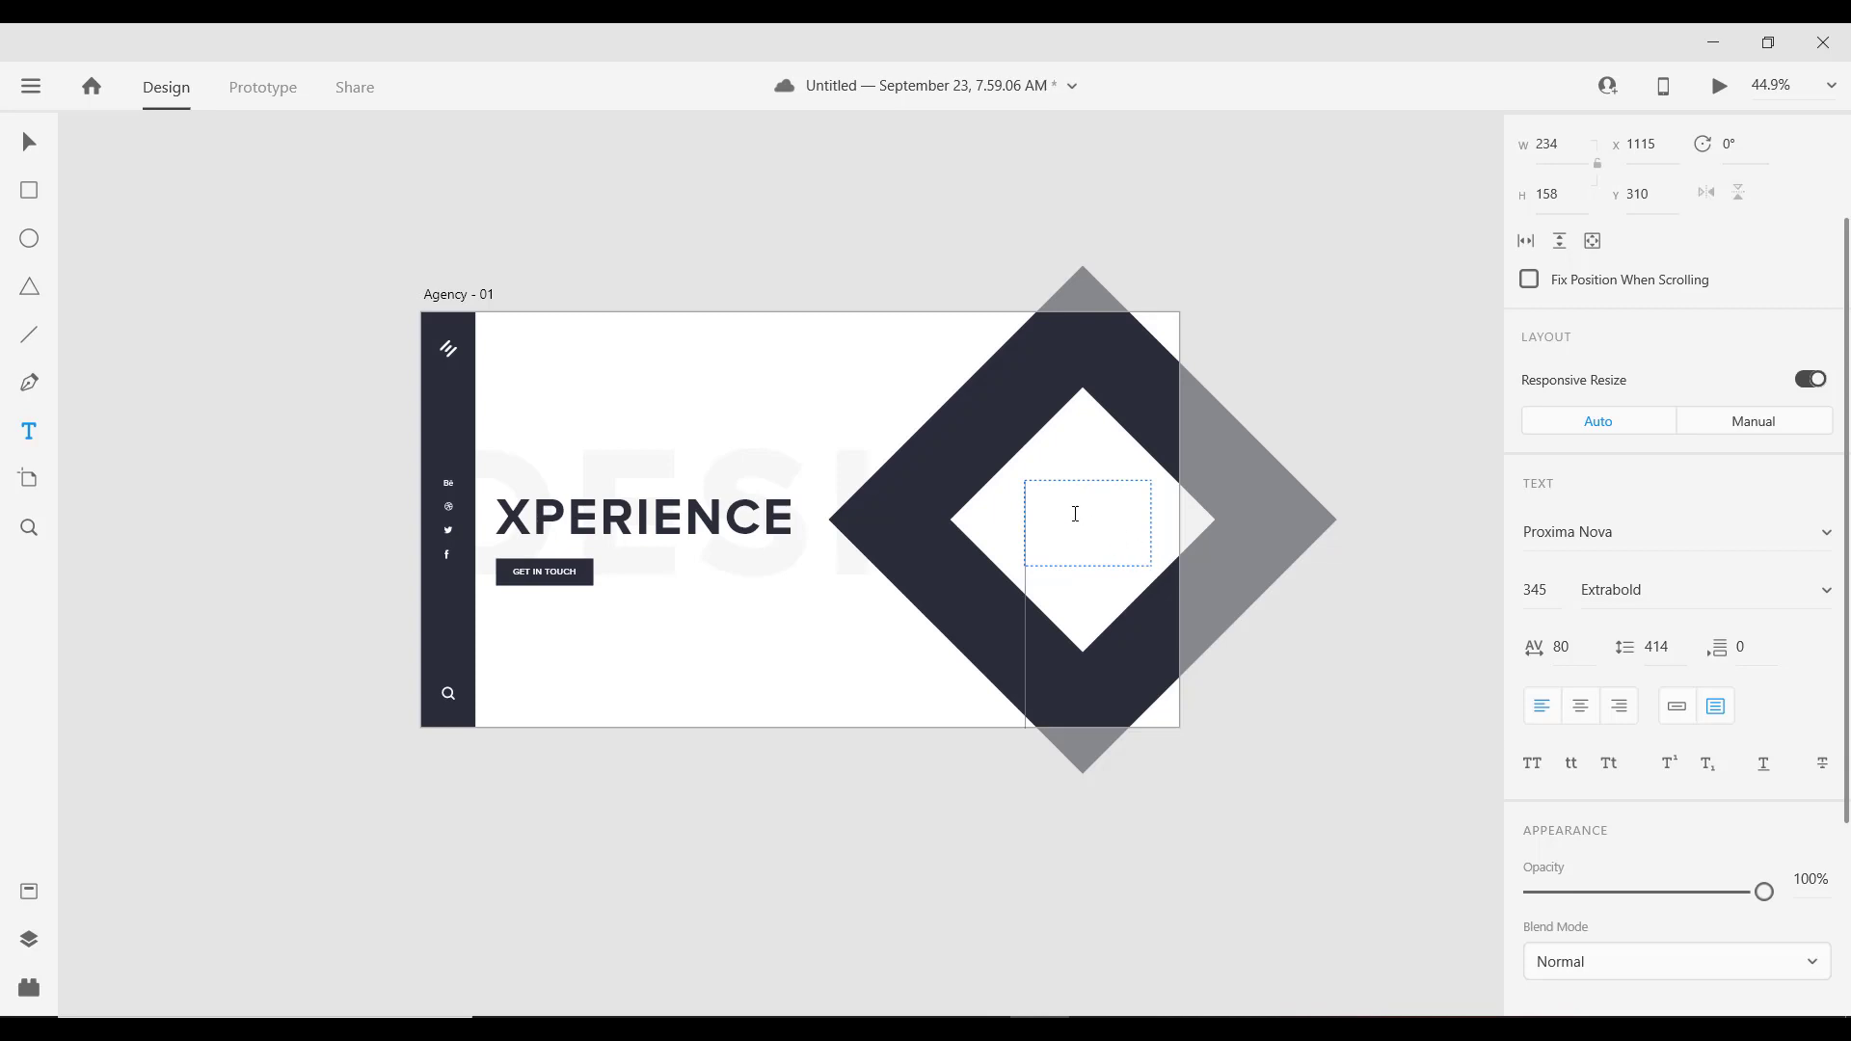
key("ctrl+v")
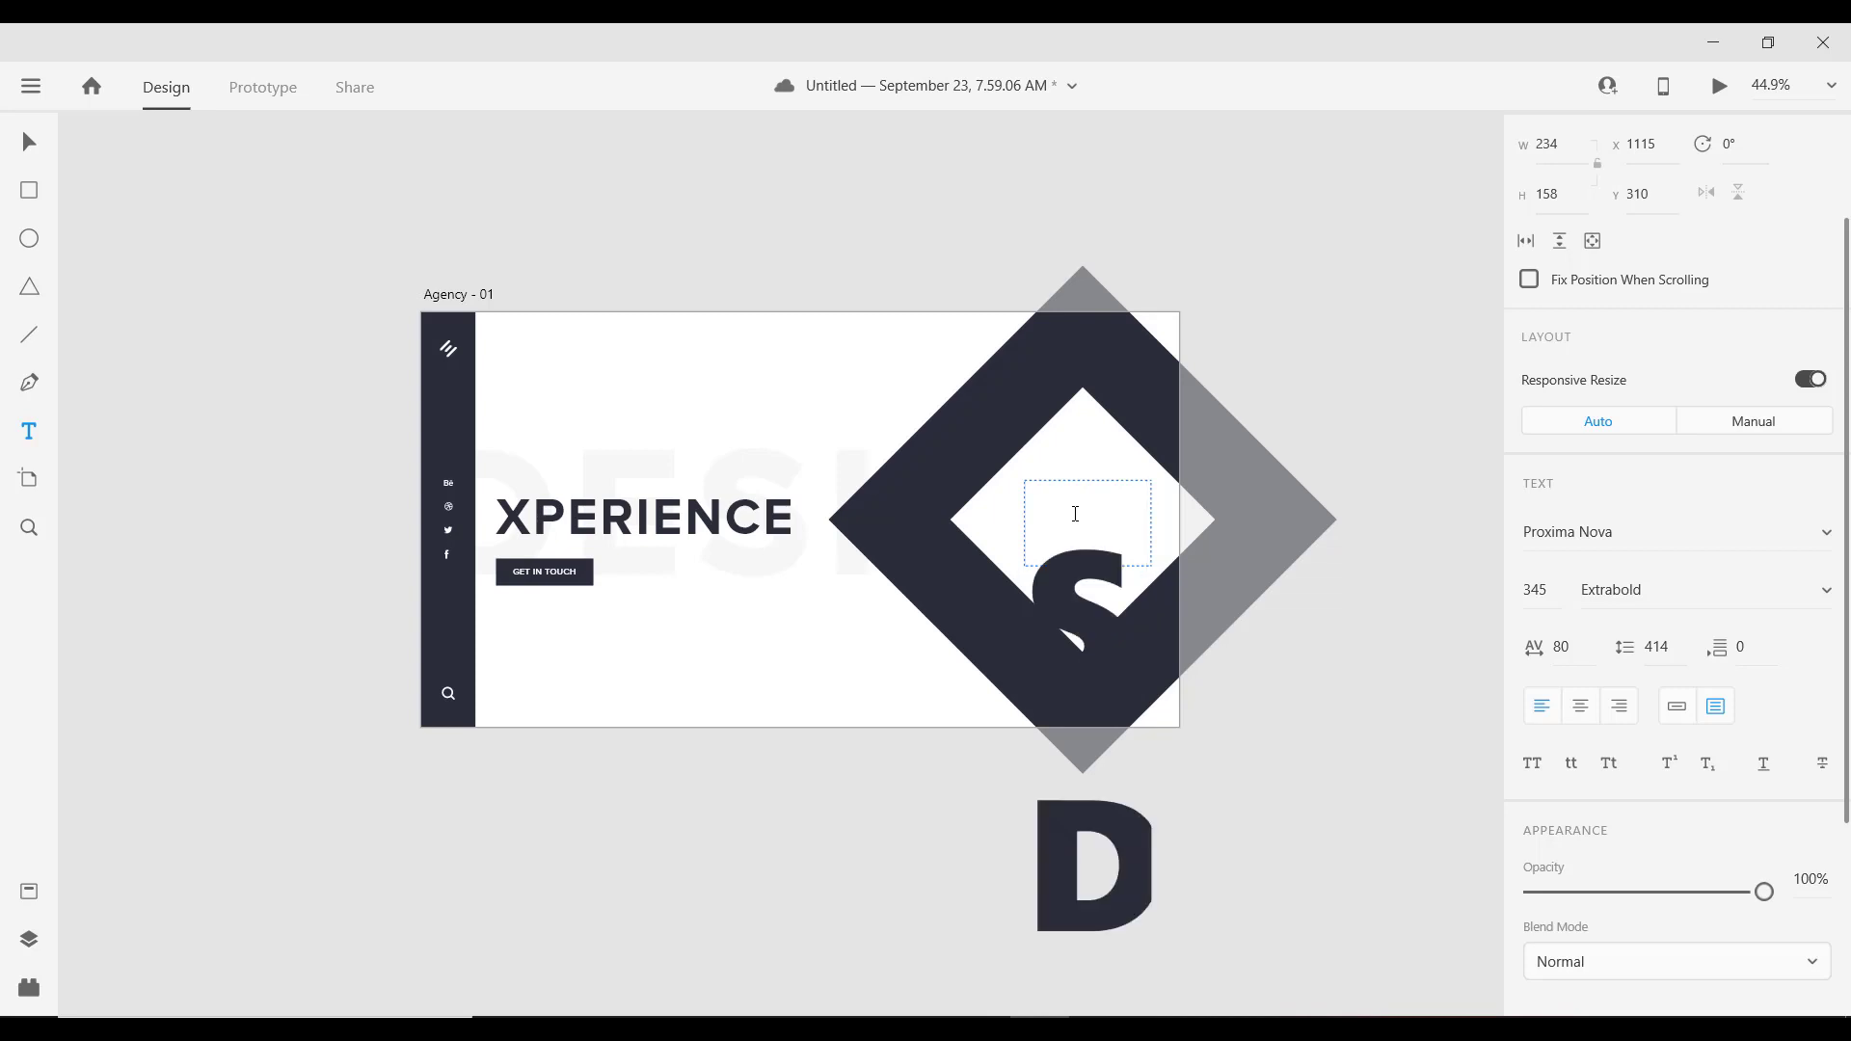
key("ctrl+a")
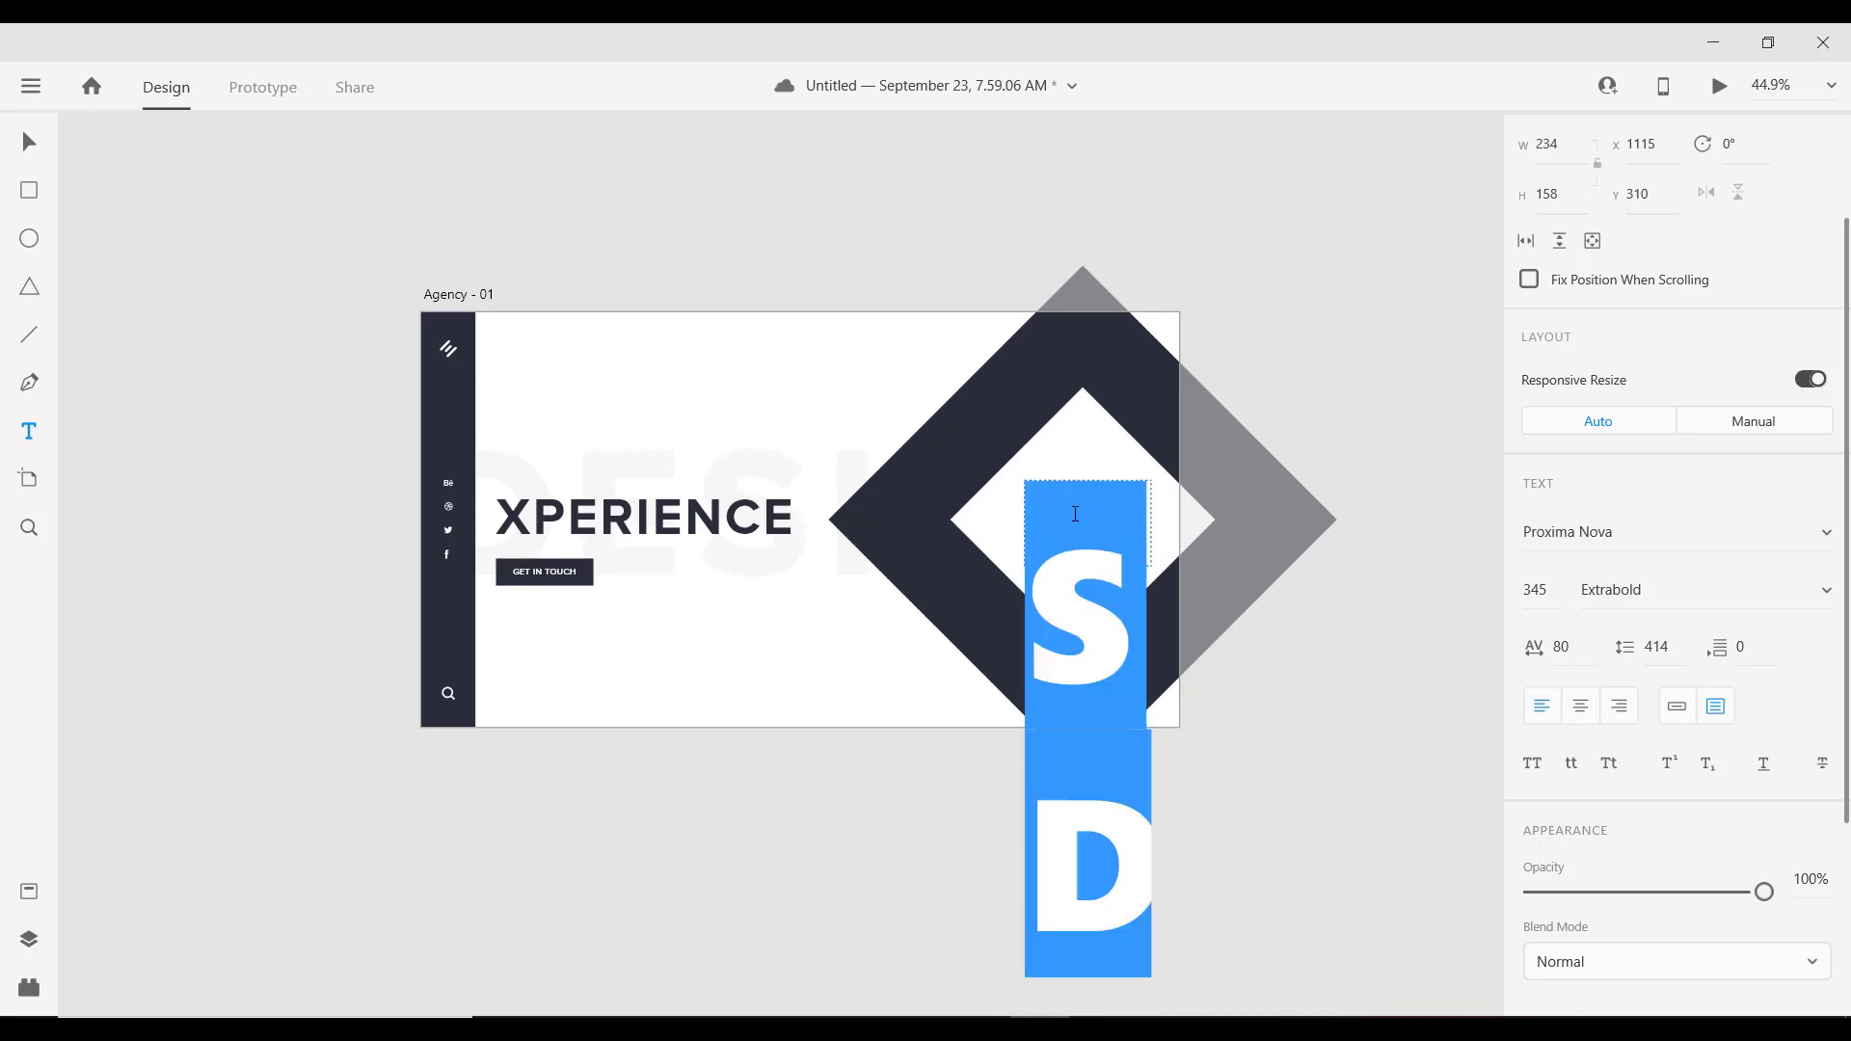
left_click(1557, 586)
left_click_drag(1557, 586, 1471, 577)
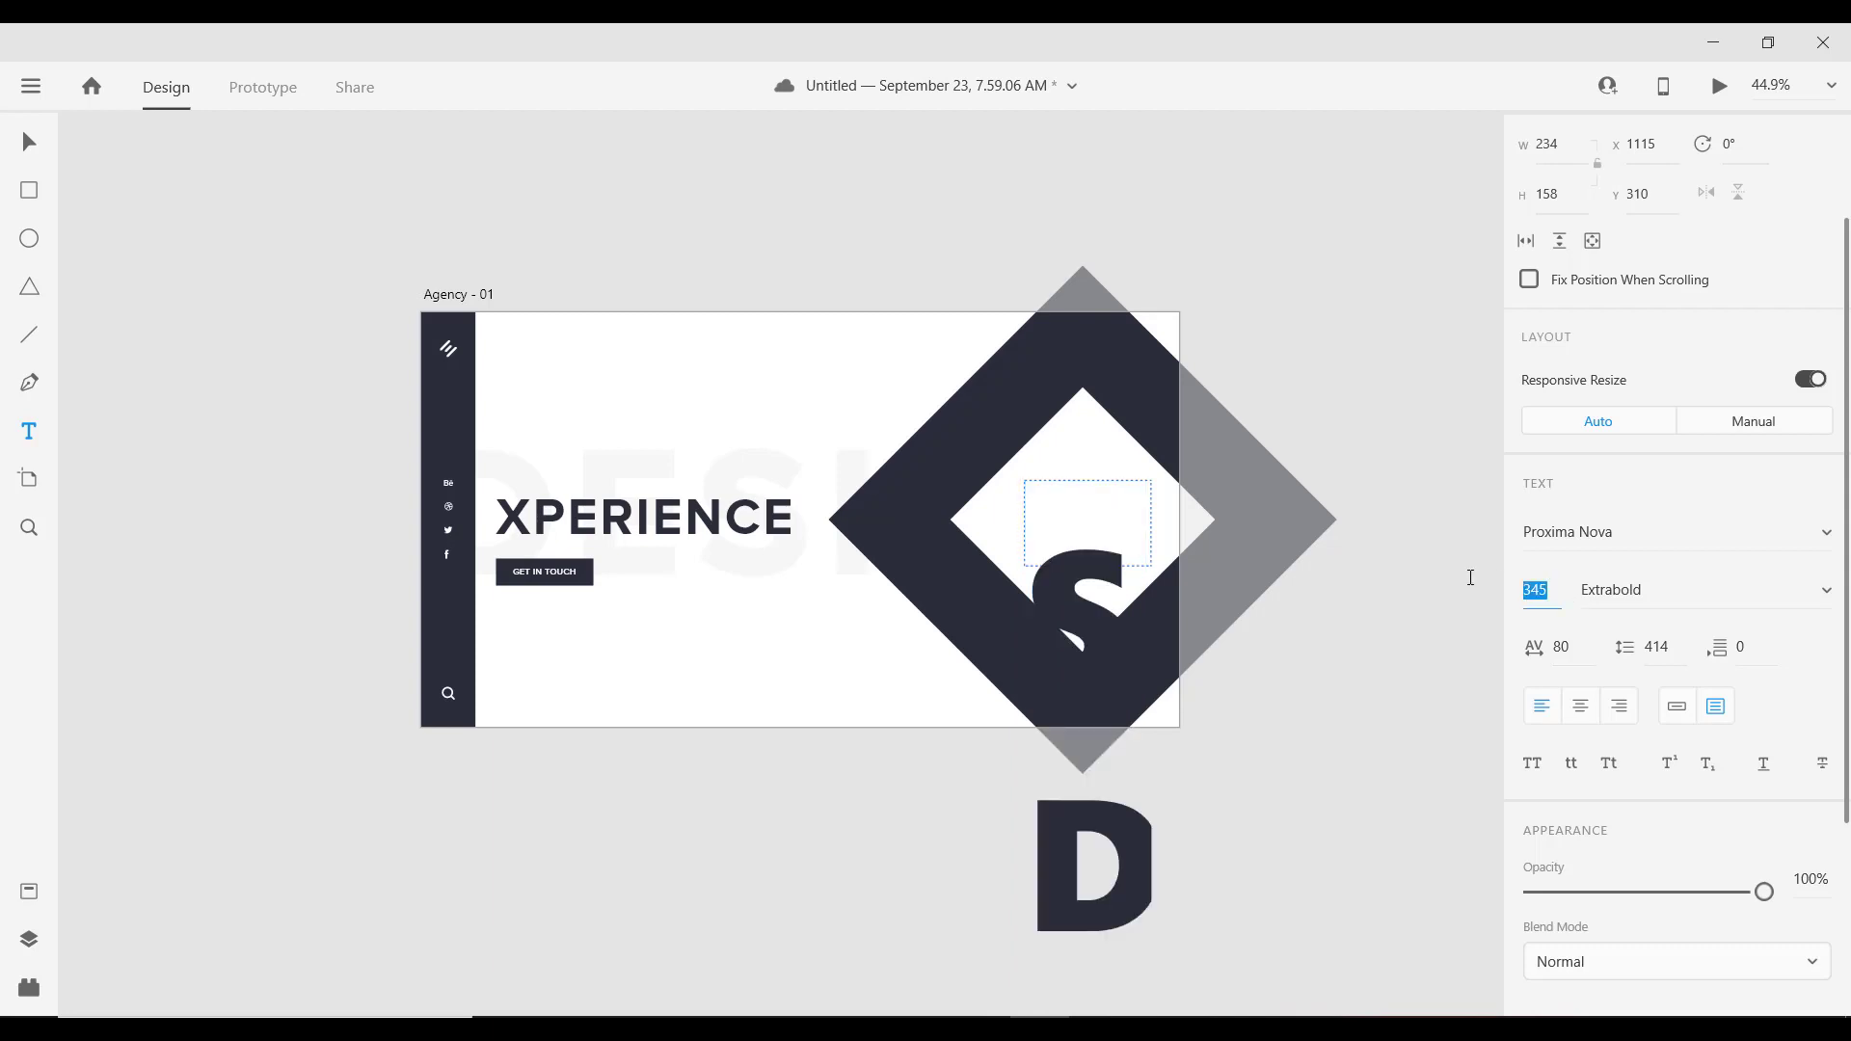
type("16")
key("Return")
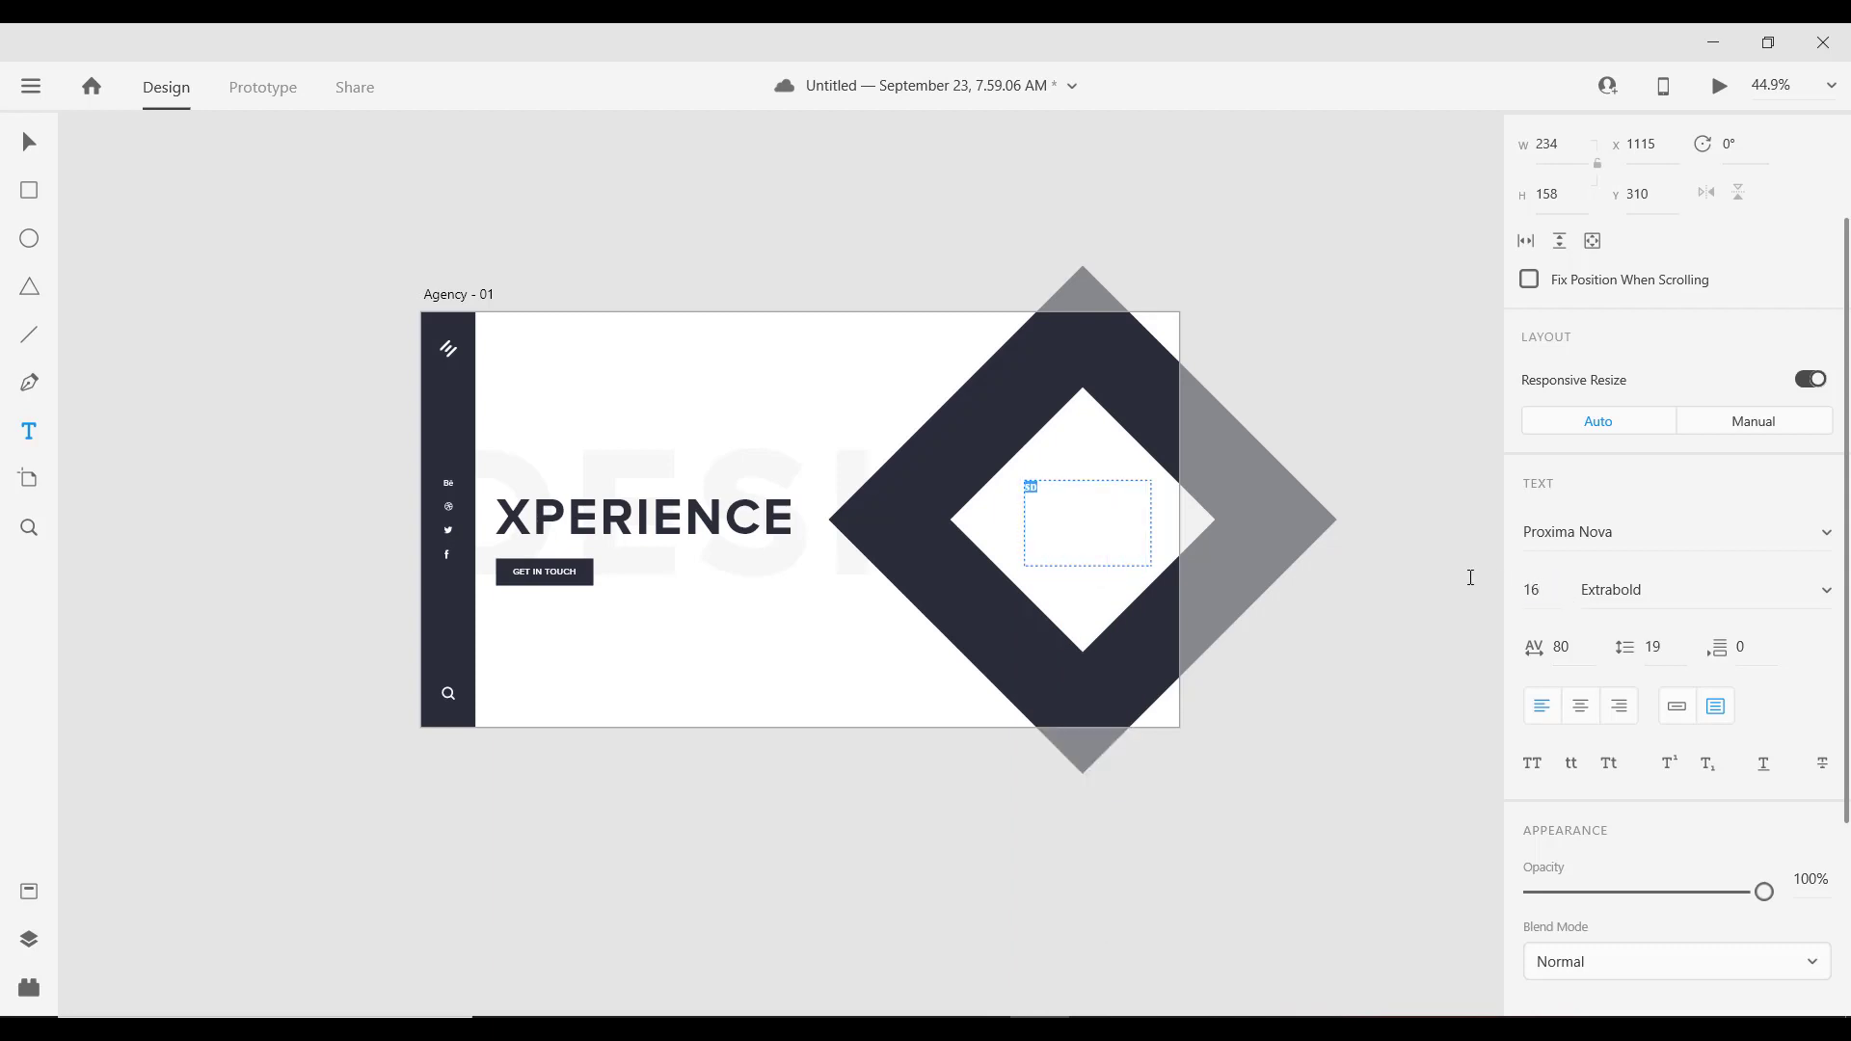
Step: Set the SD text to Proxima Nova Regular, keeping the font size at 16
left_click(1109, 528)
left_click(1639, 578)
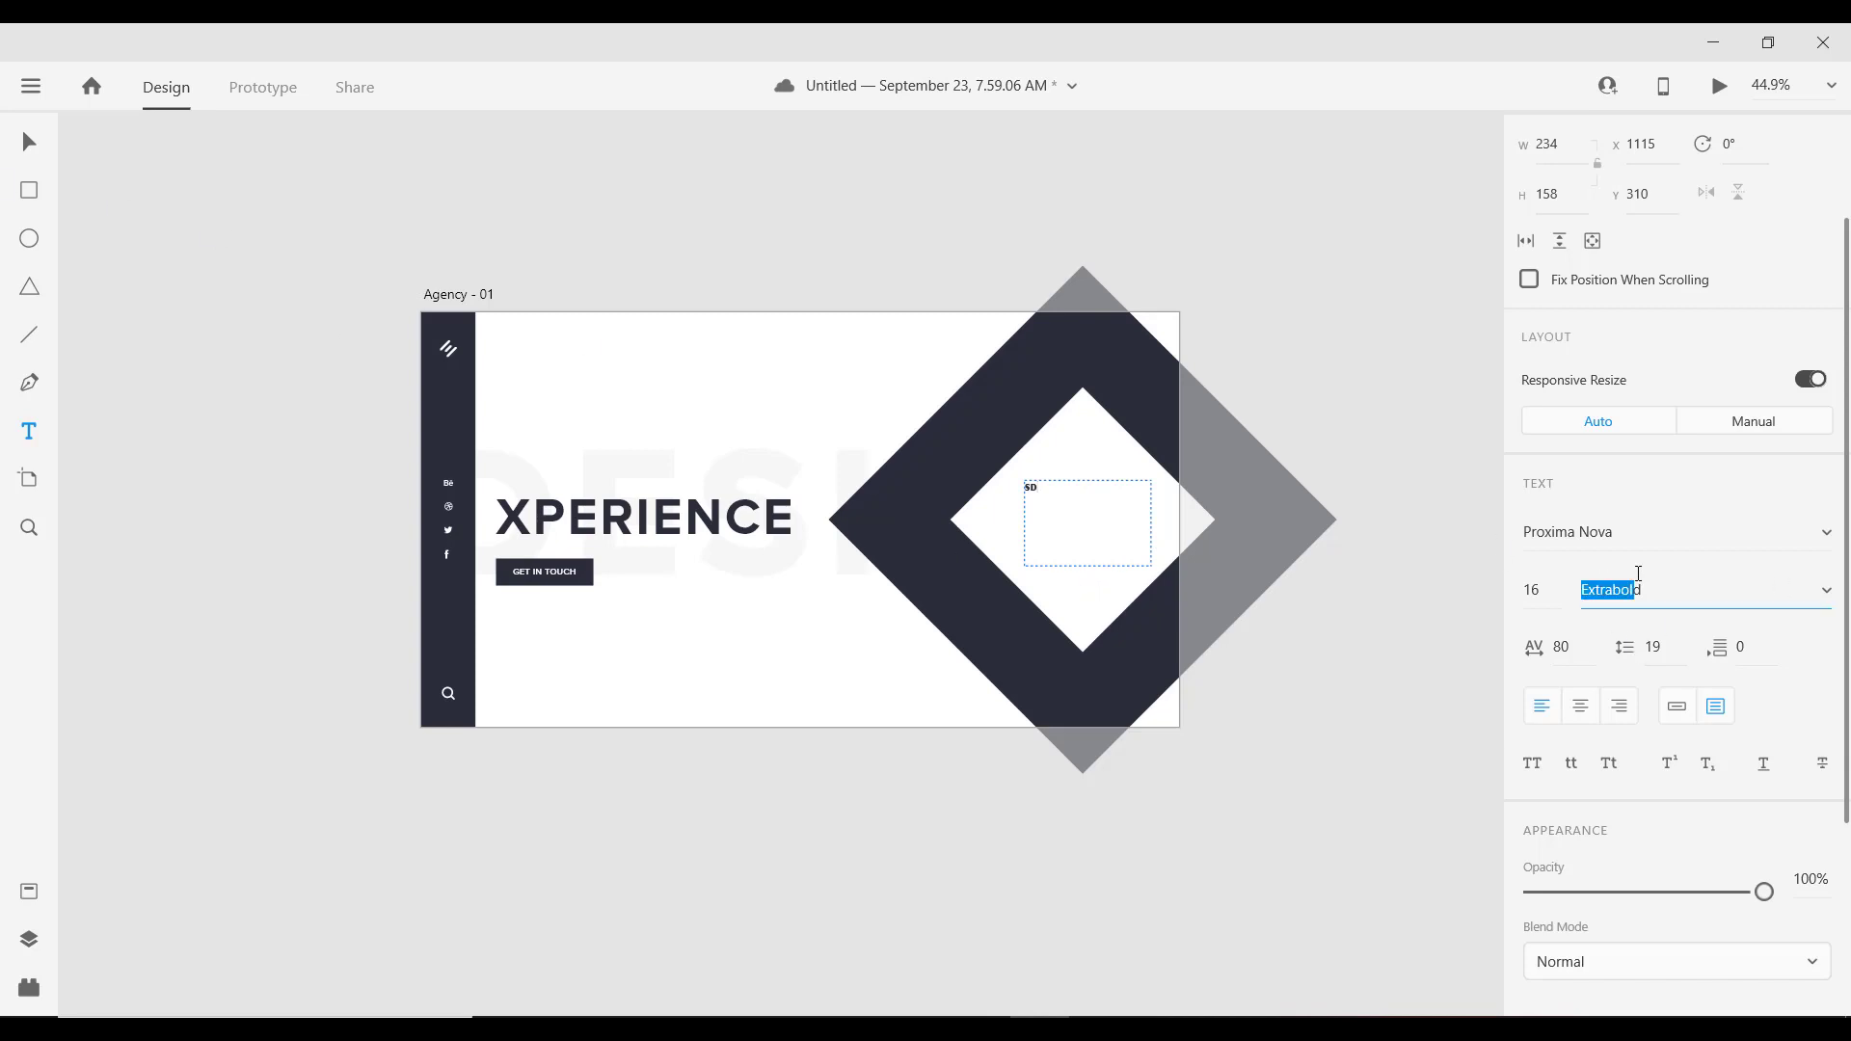
key("Down")
key("Up")
key("Up")
key("Up")
key("Up")
key("Up")
key("Up")
key("Up")
key("Up")
key("Return")
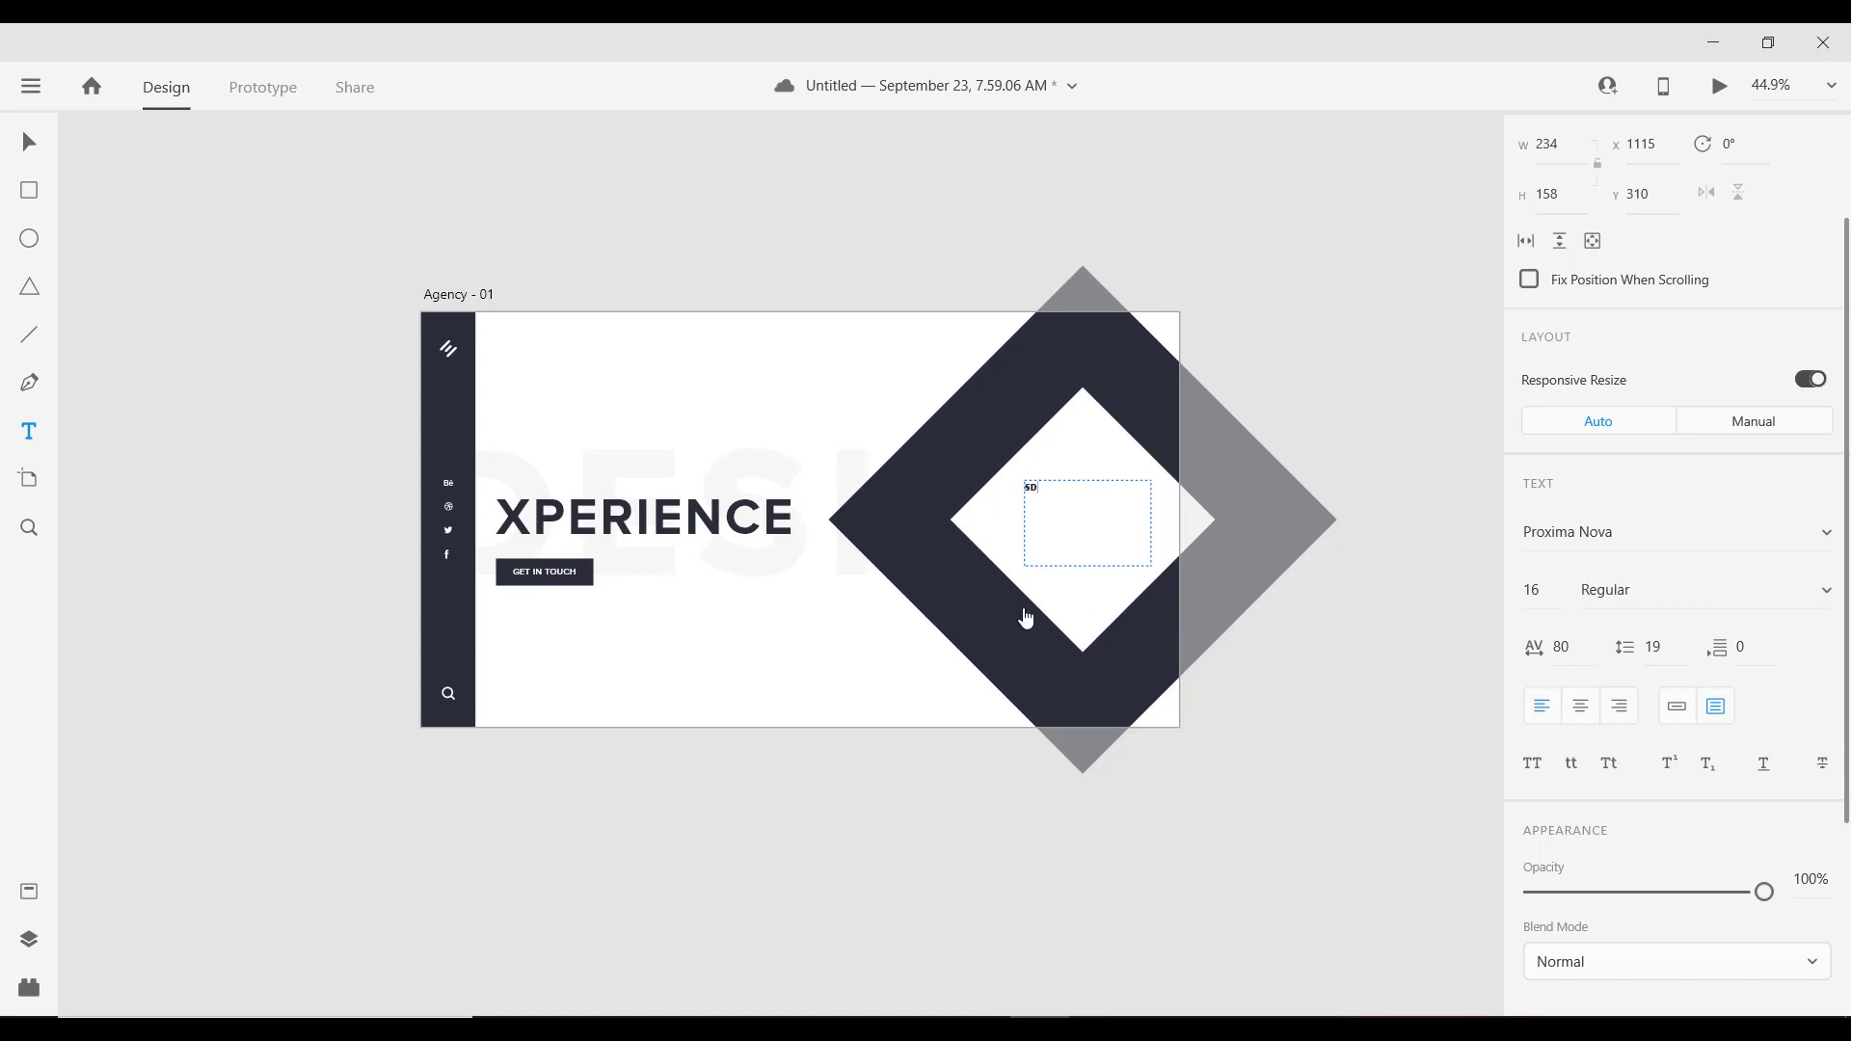
key("Escape")
left_click(1680, 590)
key("Up")
key("Up")
key("Up")
key("Up")
key("Up")
key("Up")
key("Up")
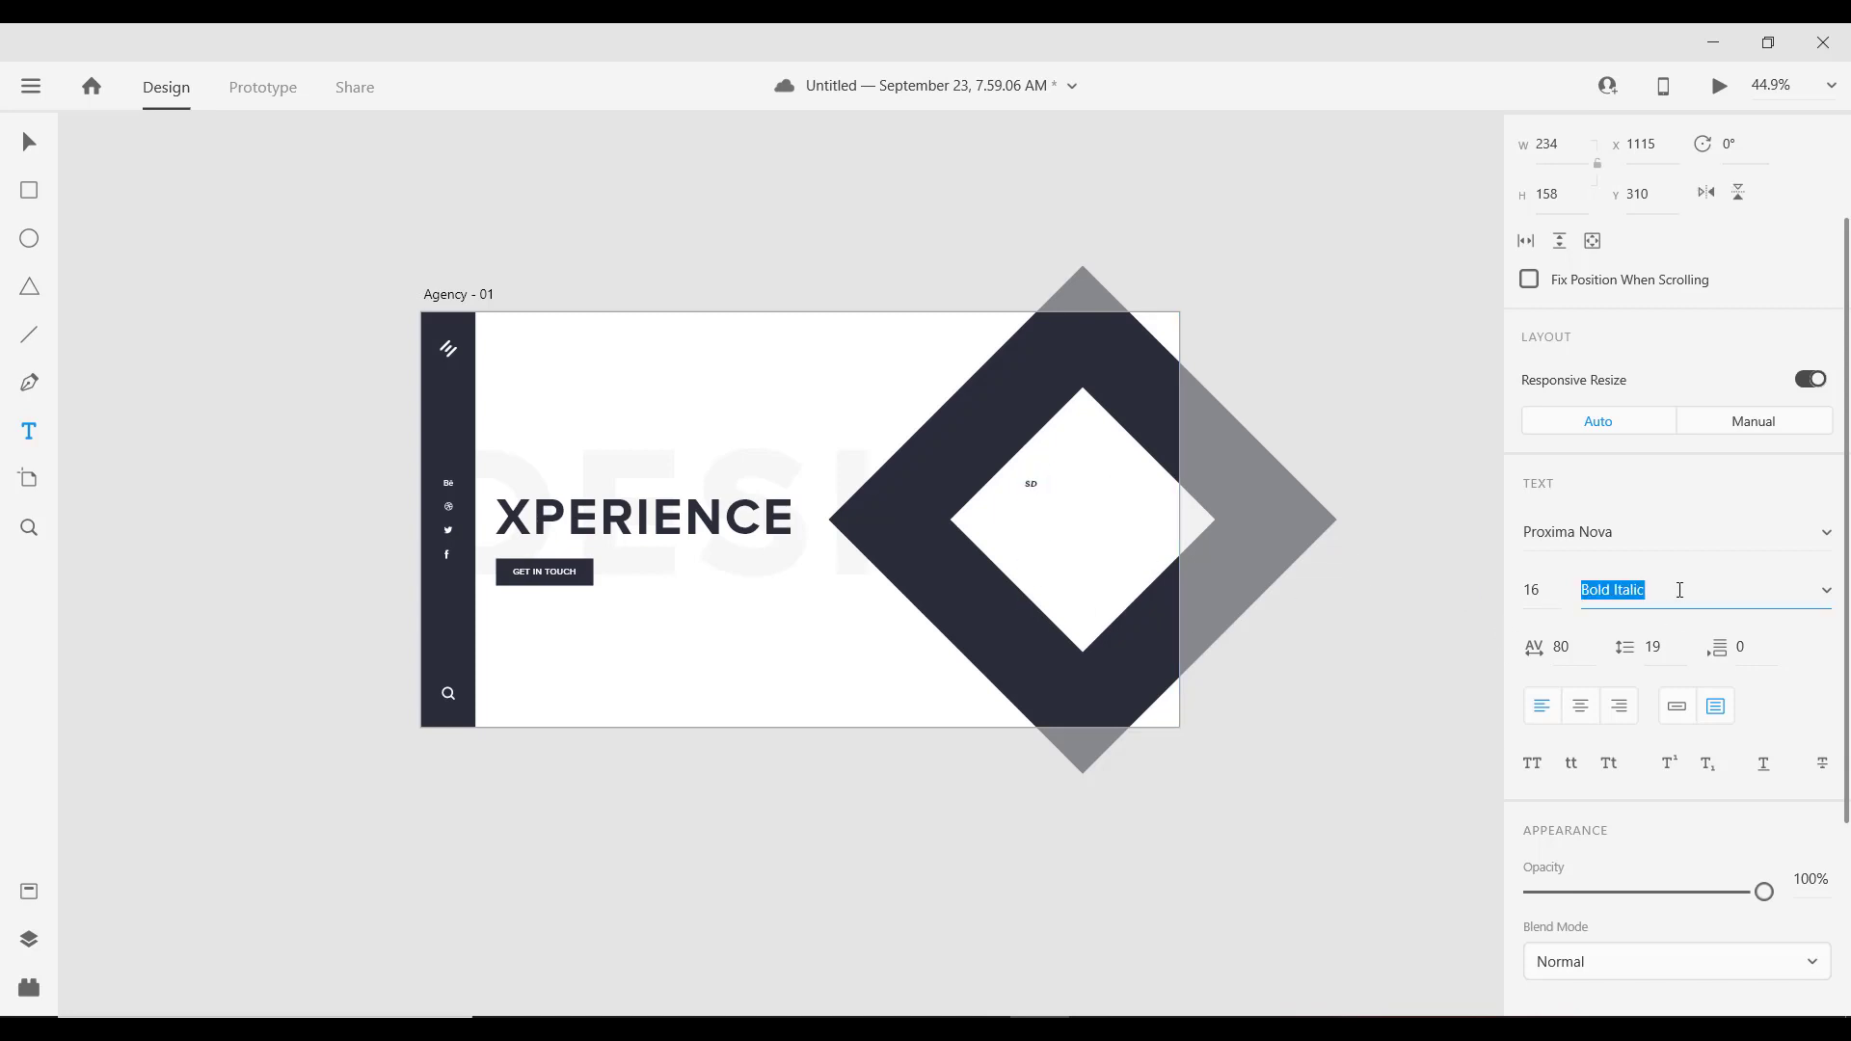
key("Down")
left_click(1548, 591)
key("Up")
key("Up")
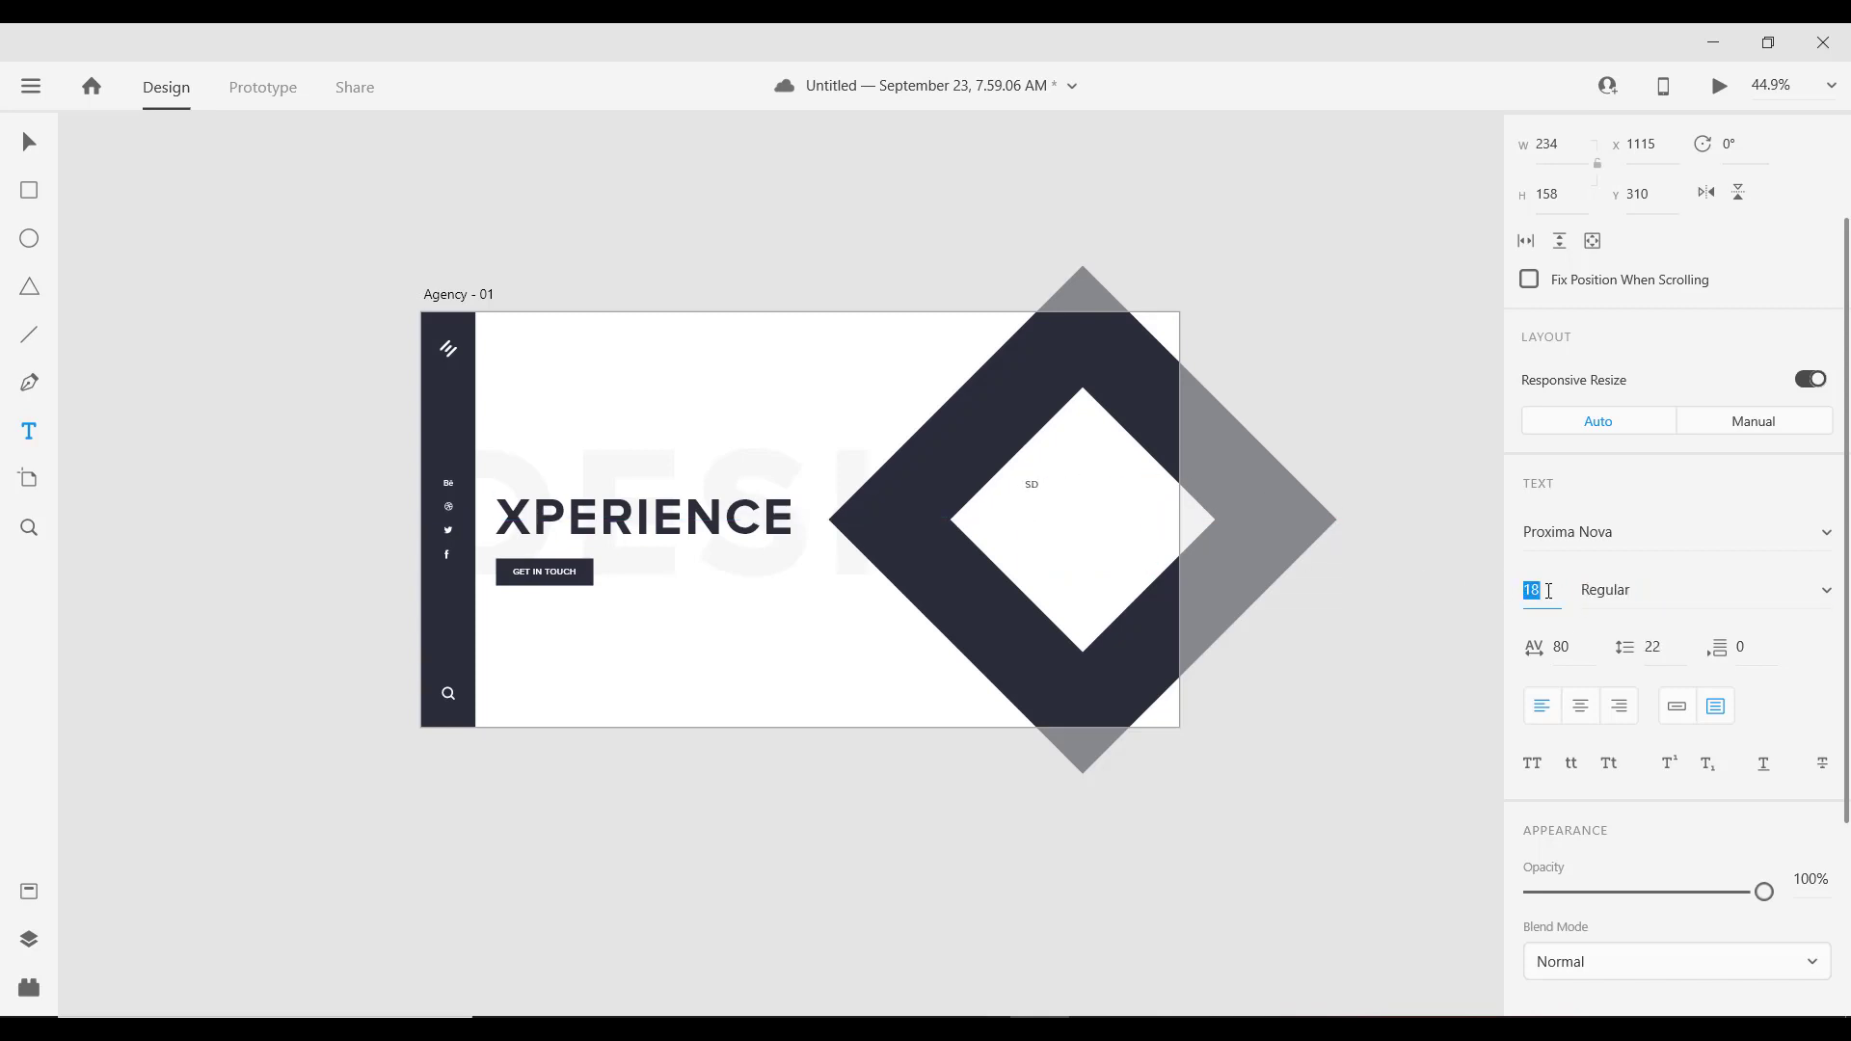
key("Down")
key("Down")
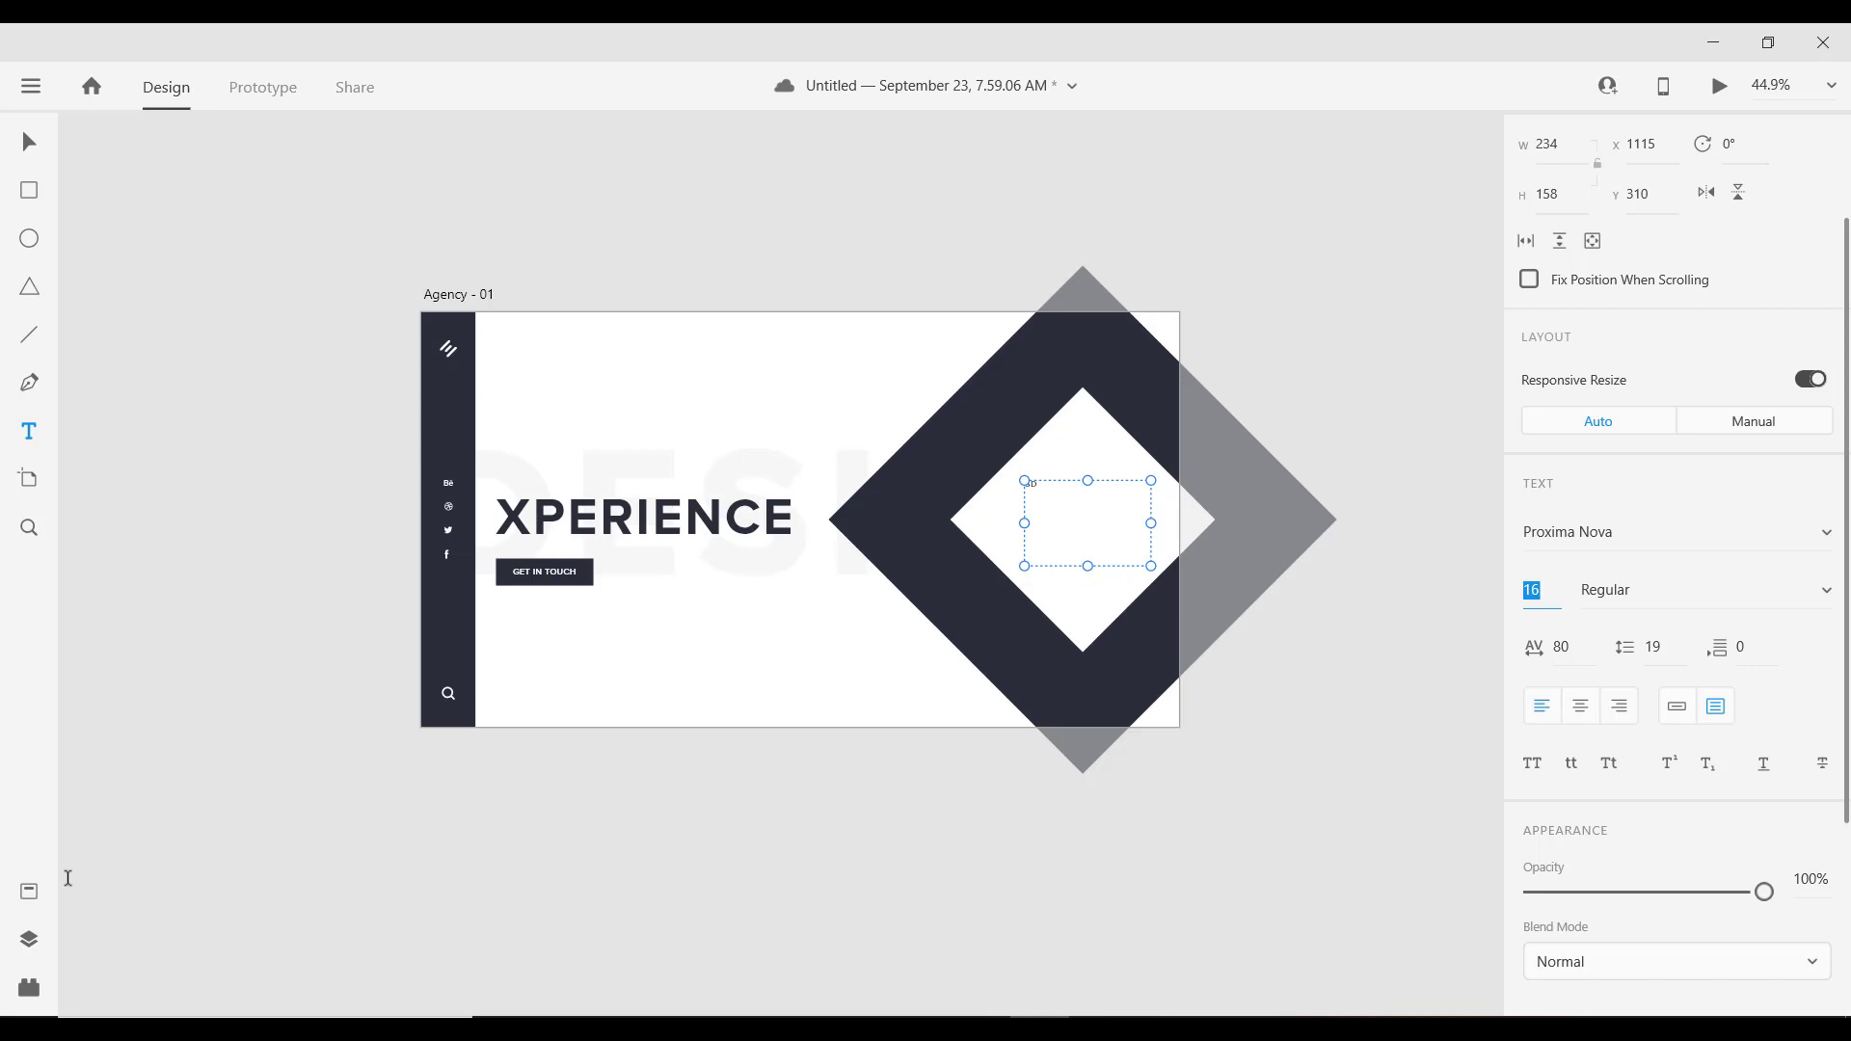
Step: Fill the white diamond's text box with standard Latin Lorem Ipsum text from the Lorem Ipsum plugin
left_click(29, 940)
left_click(29, 895)
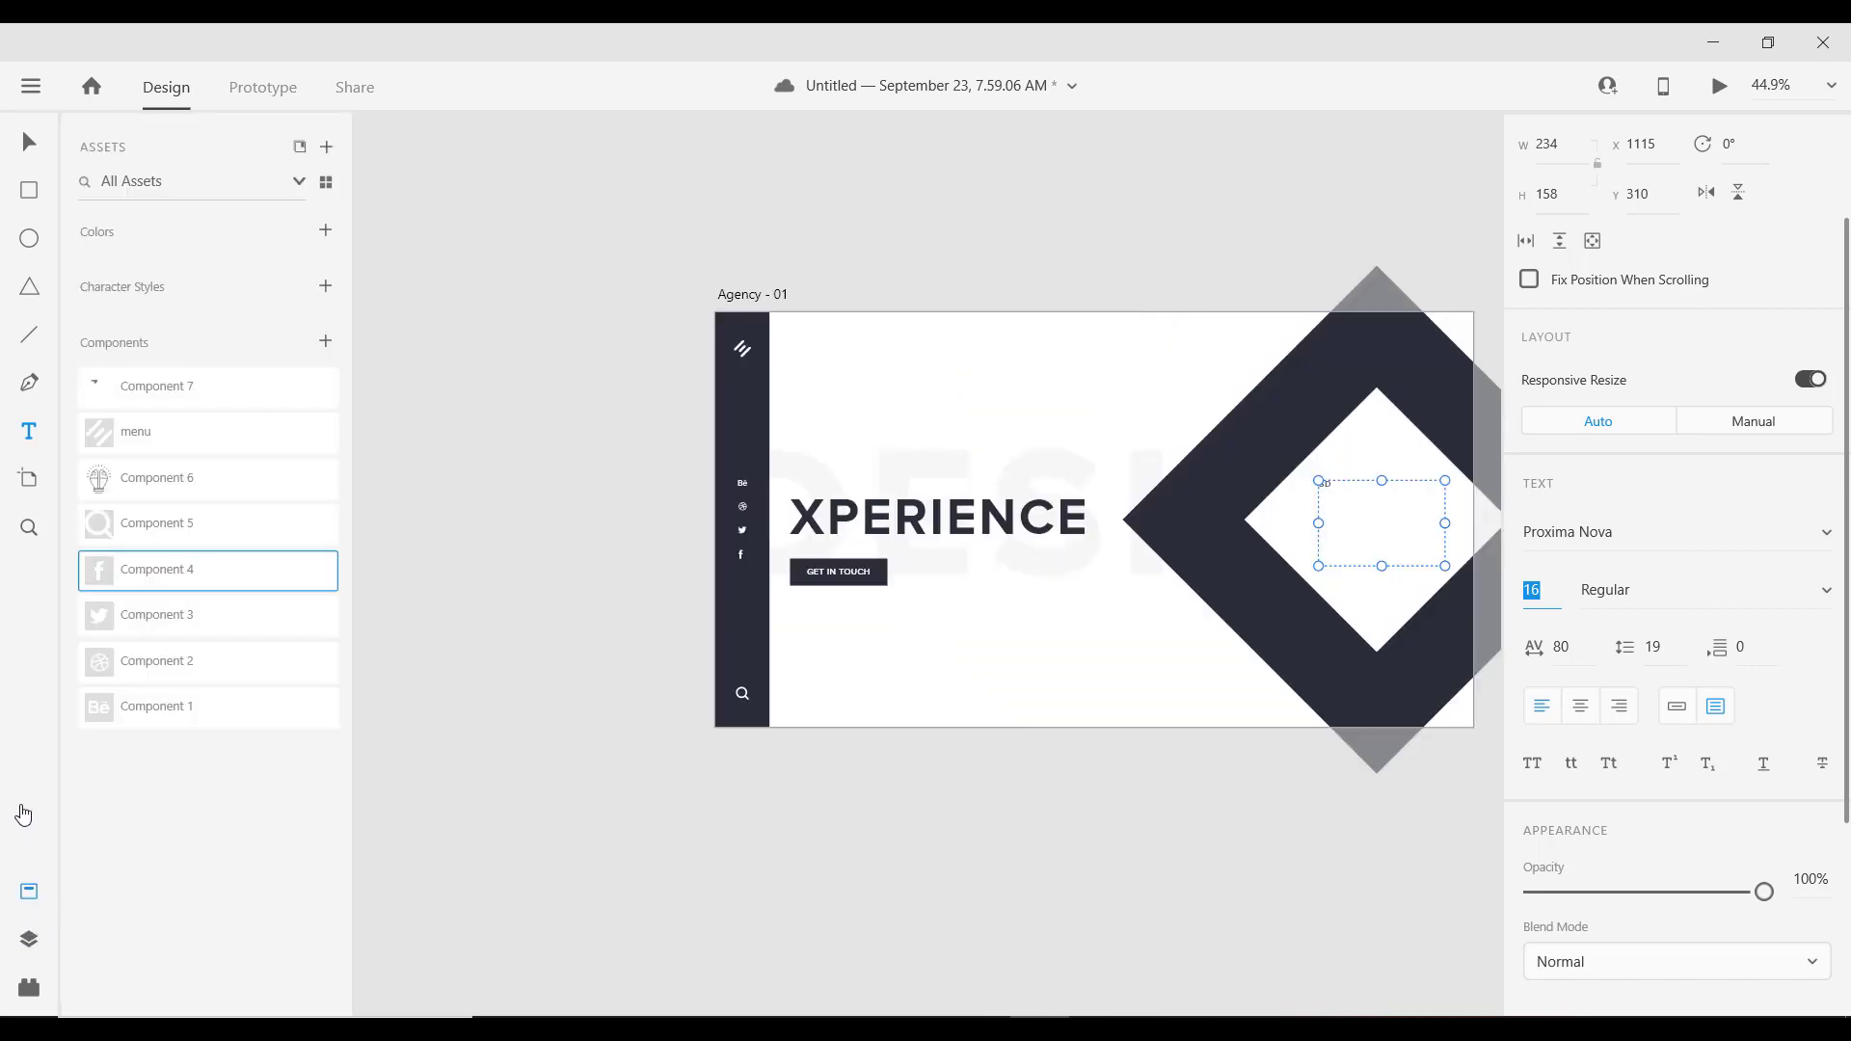
left_click(29, 988)
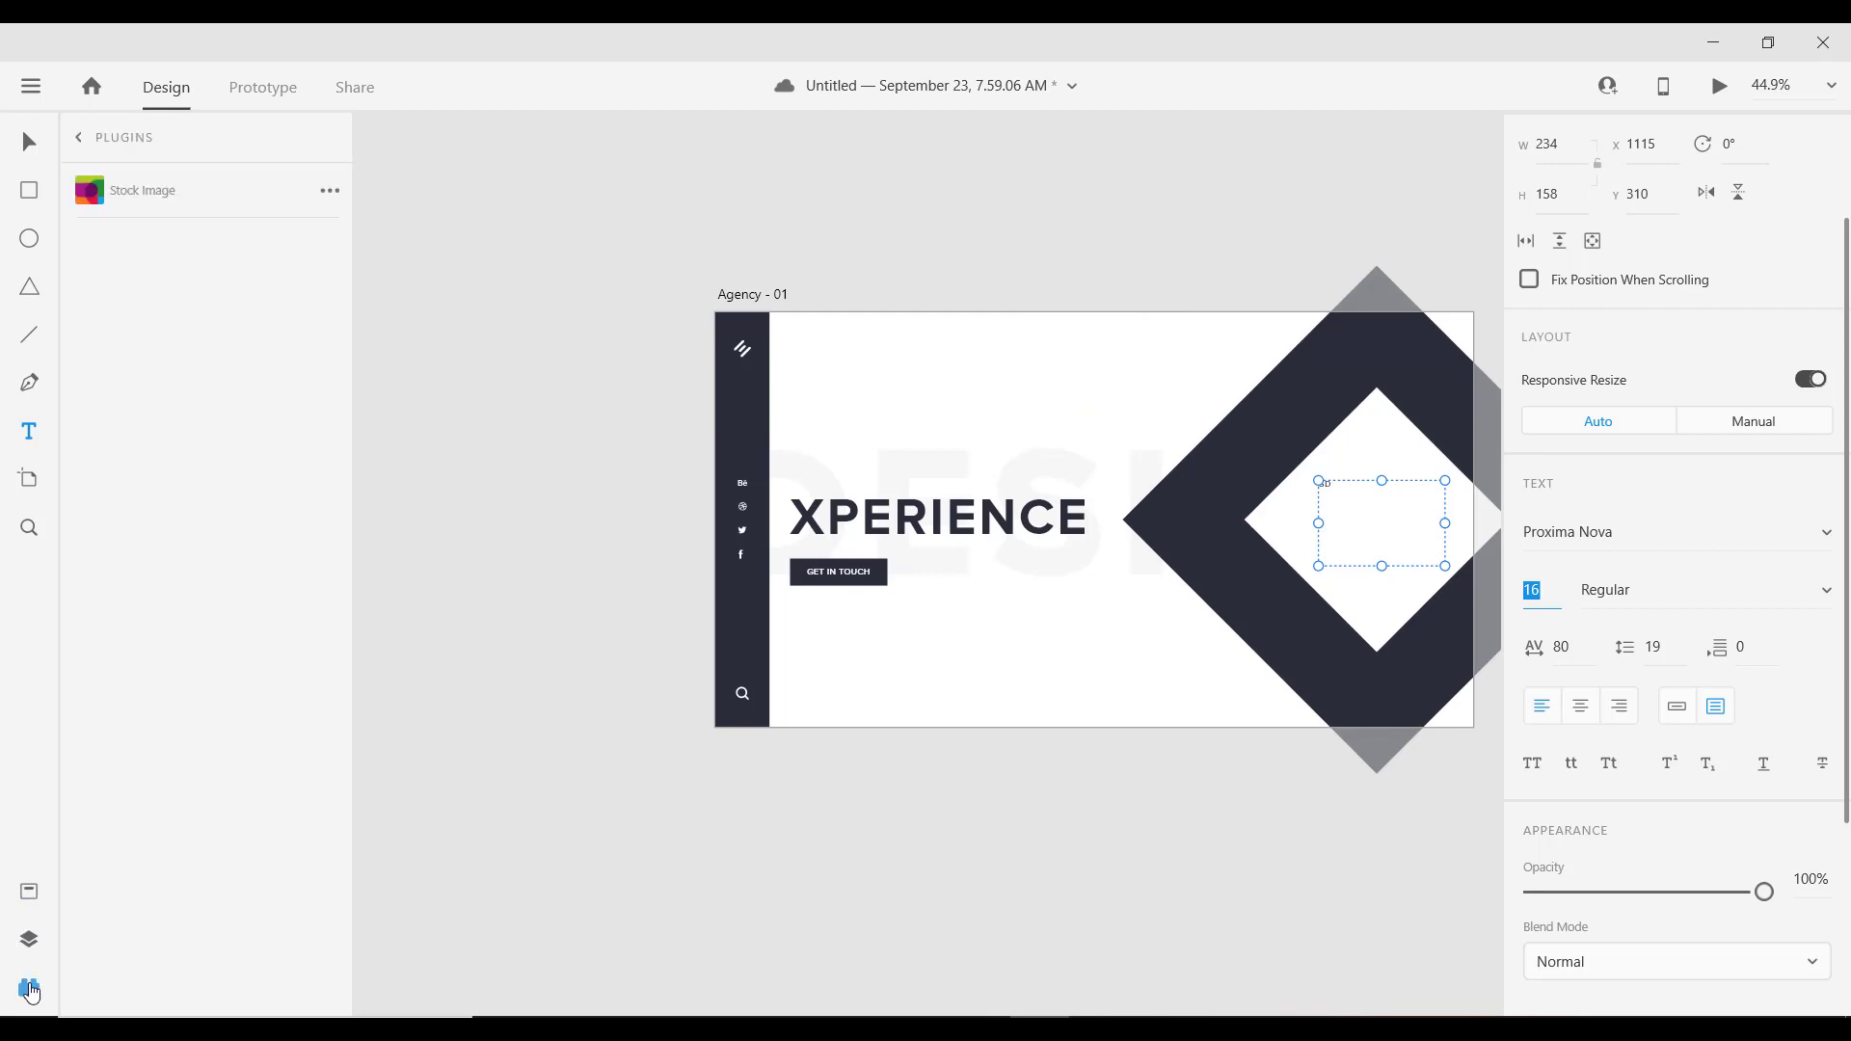
left_click(142, 190)
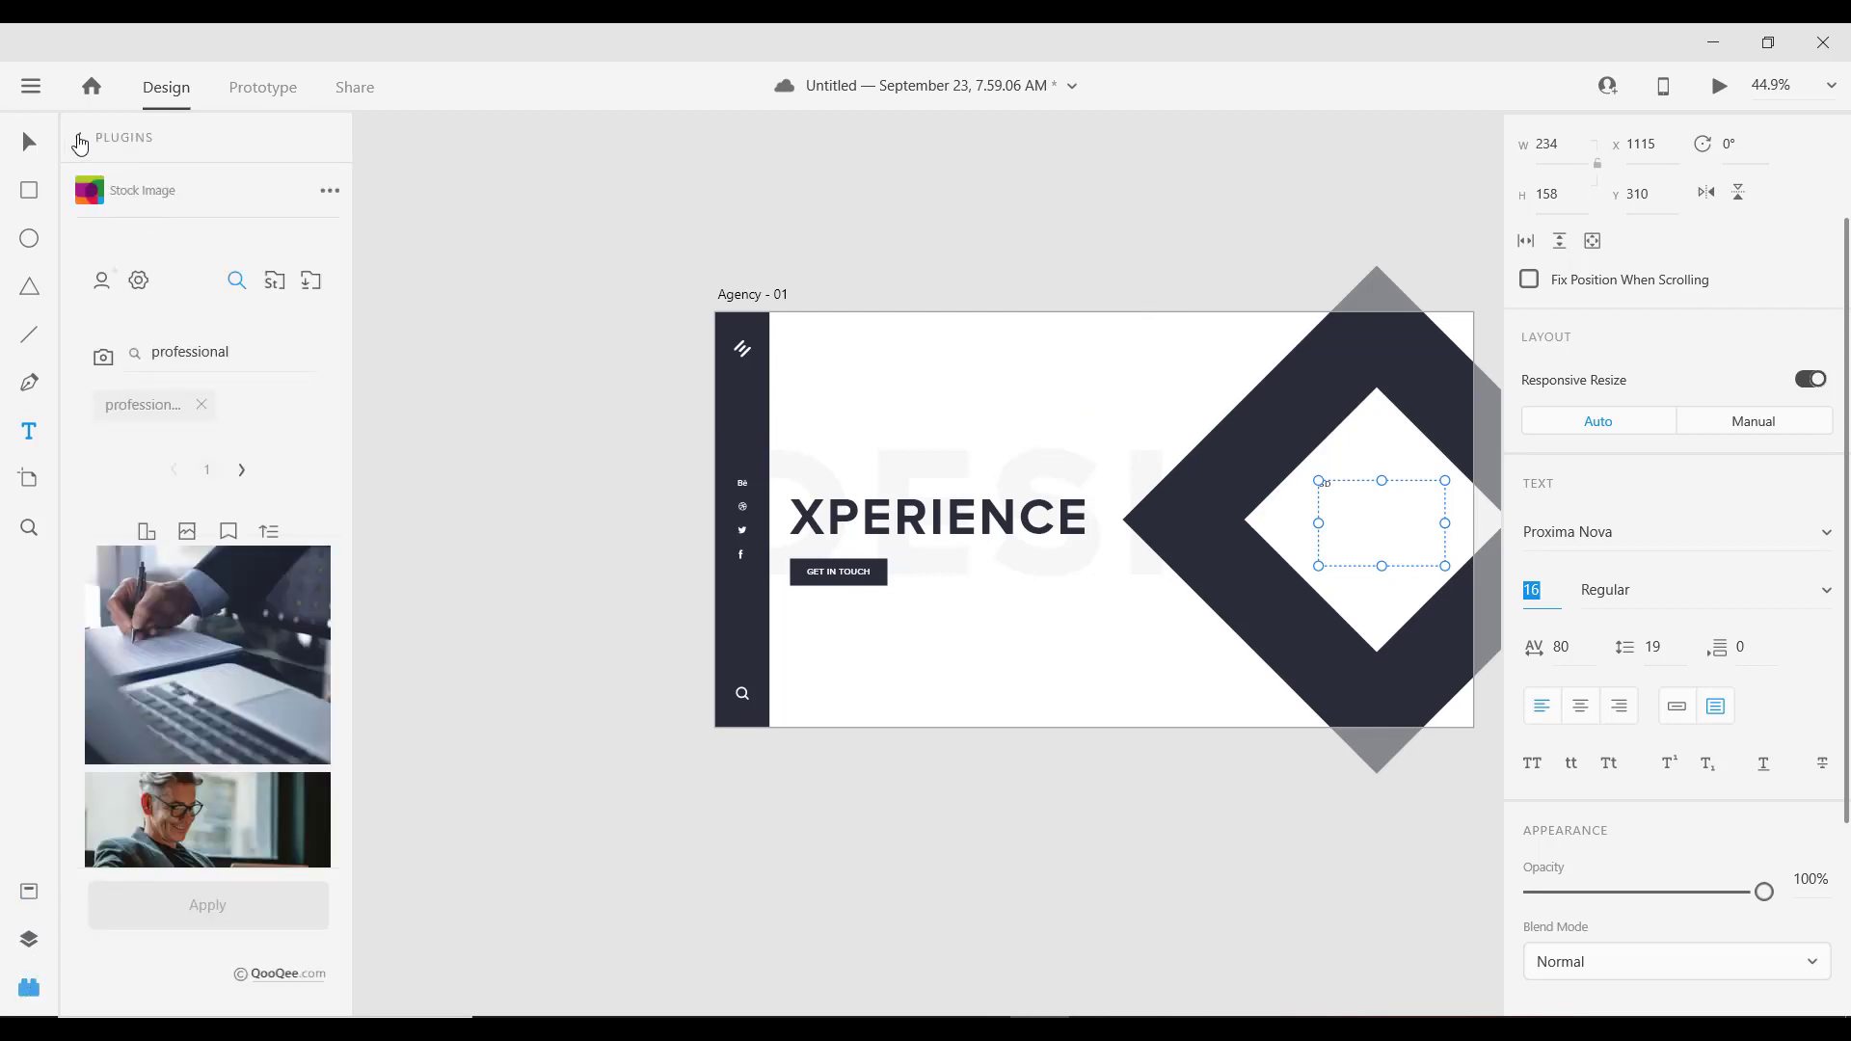
left_click(76, 139)
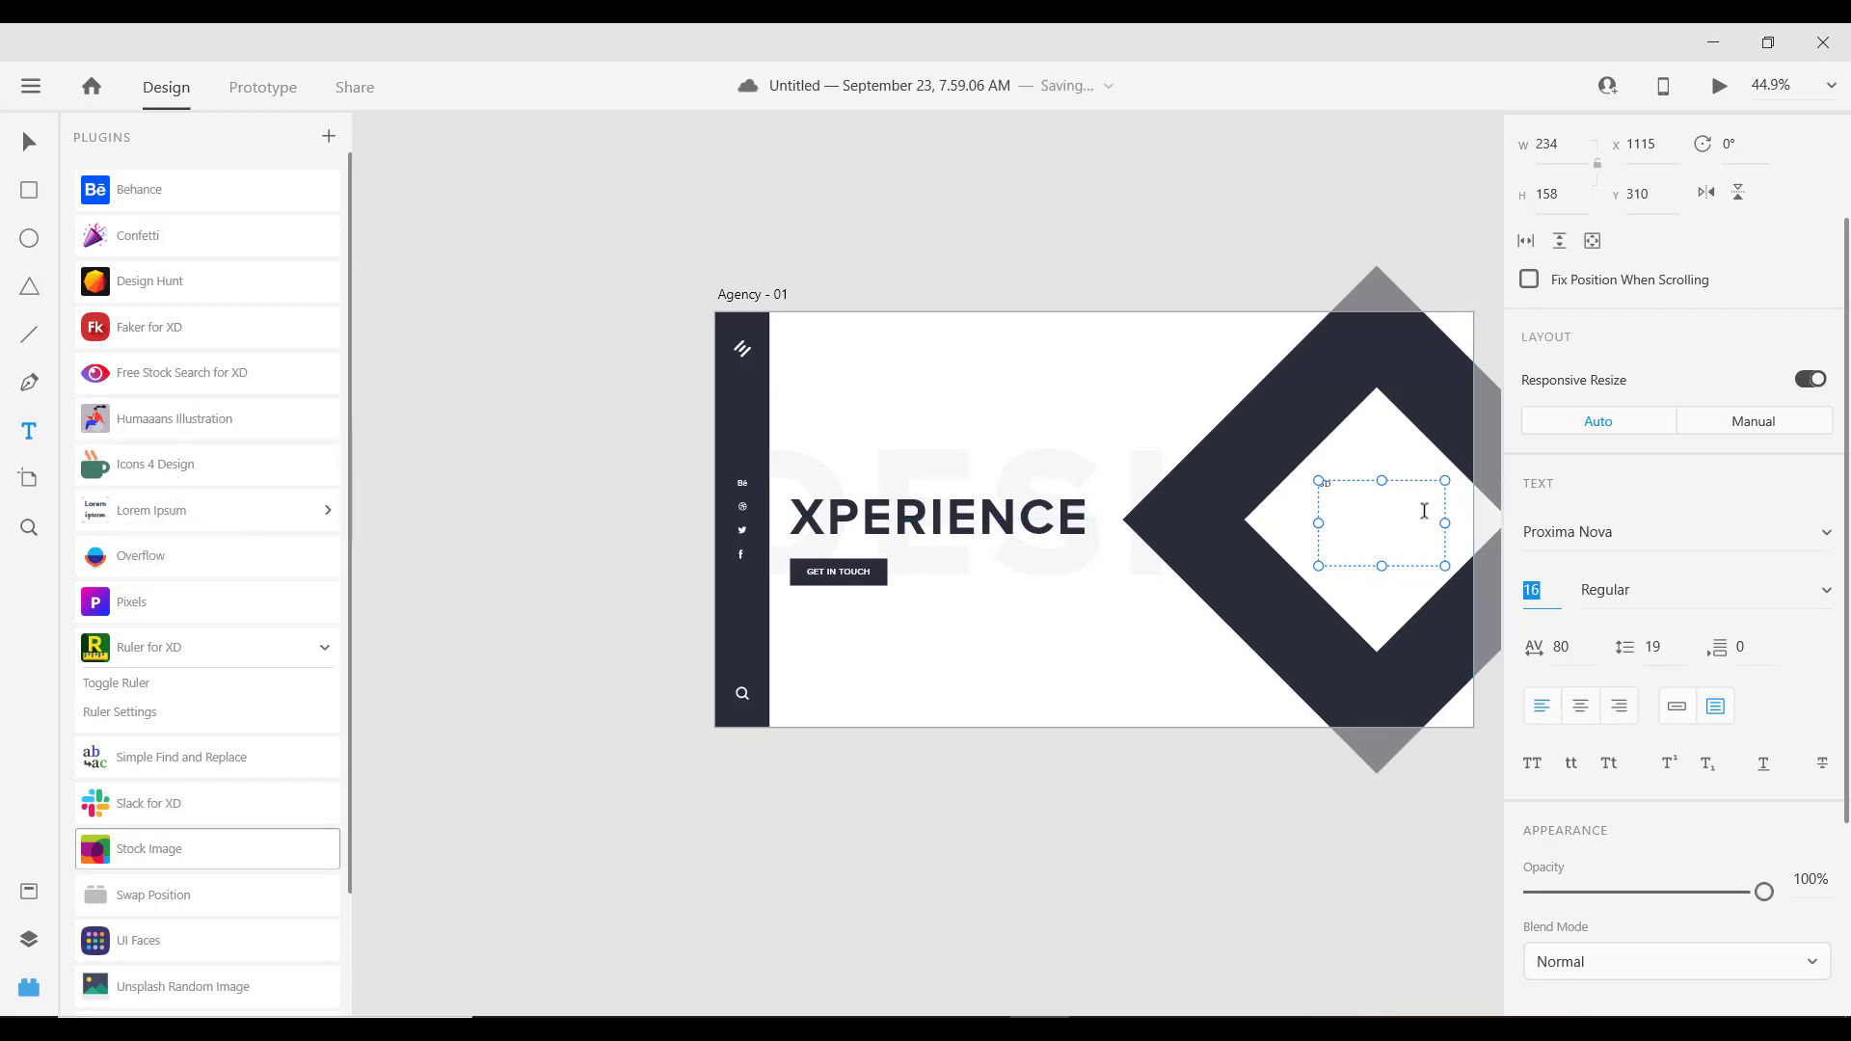
left_click(310, 516)
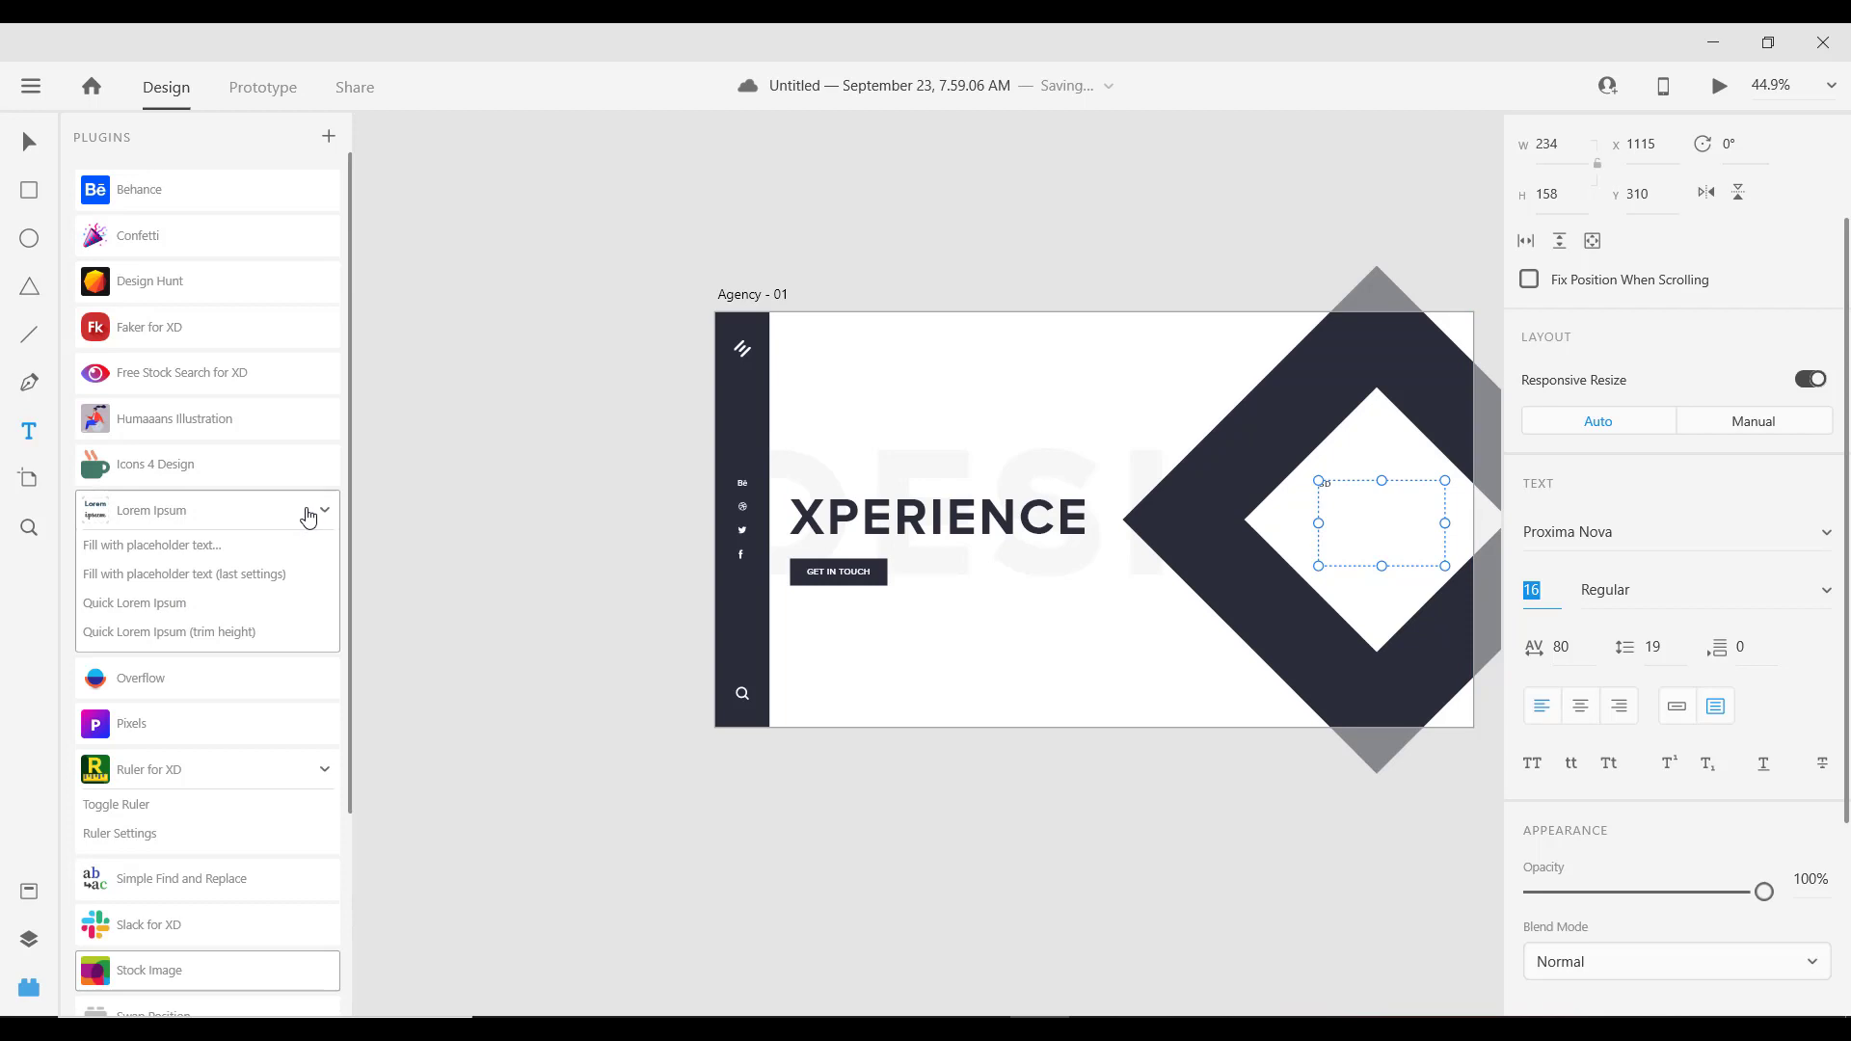
left_click(164, 545)
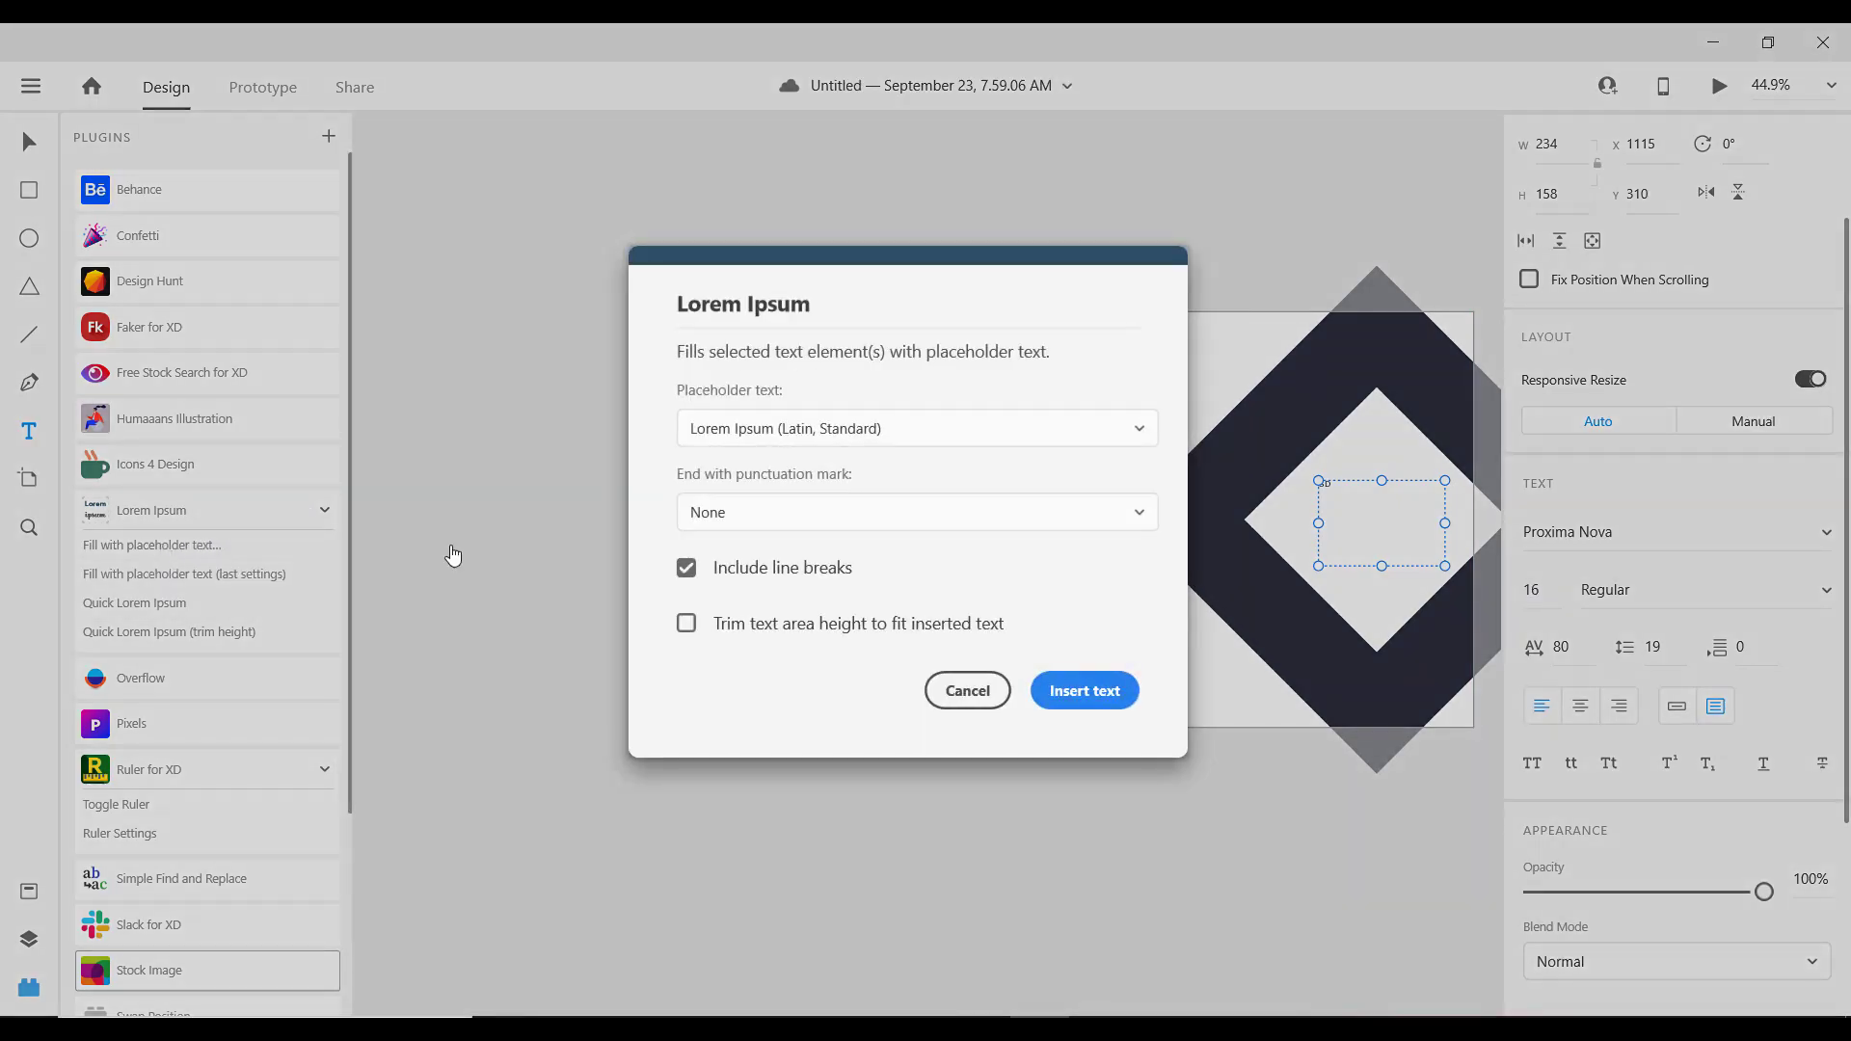
left_click(1085, 690)
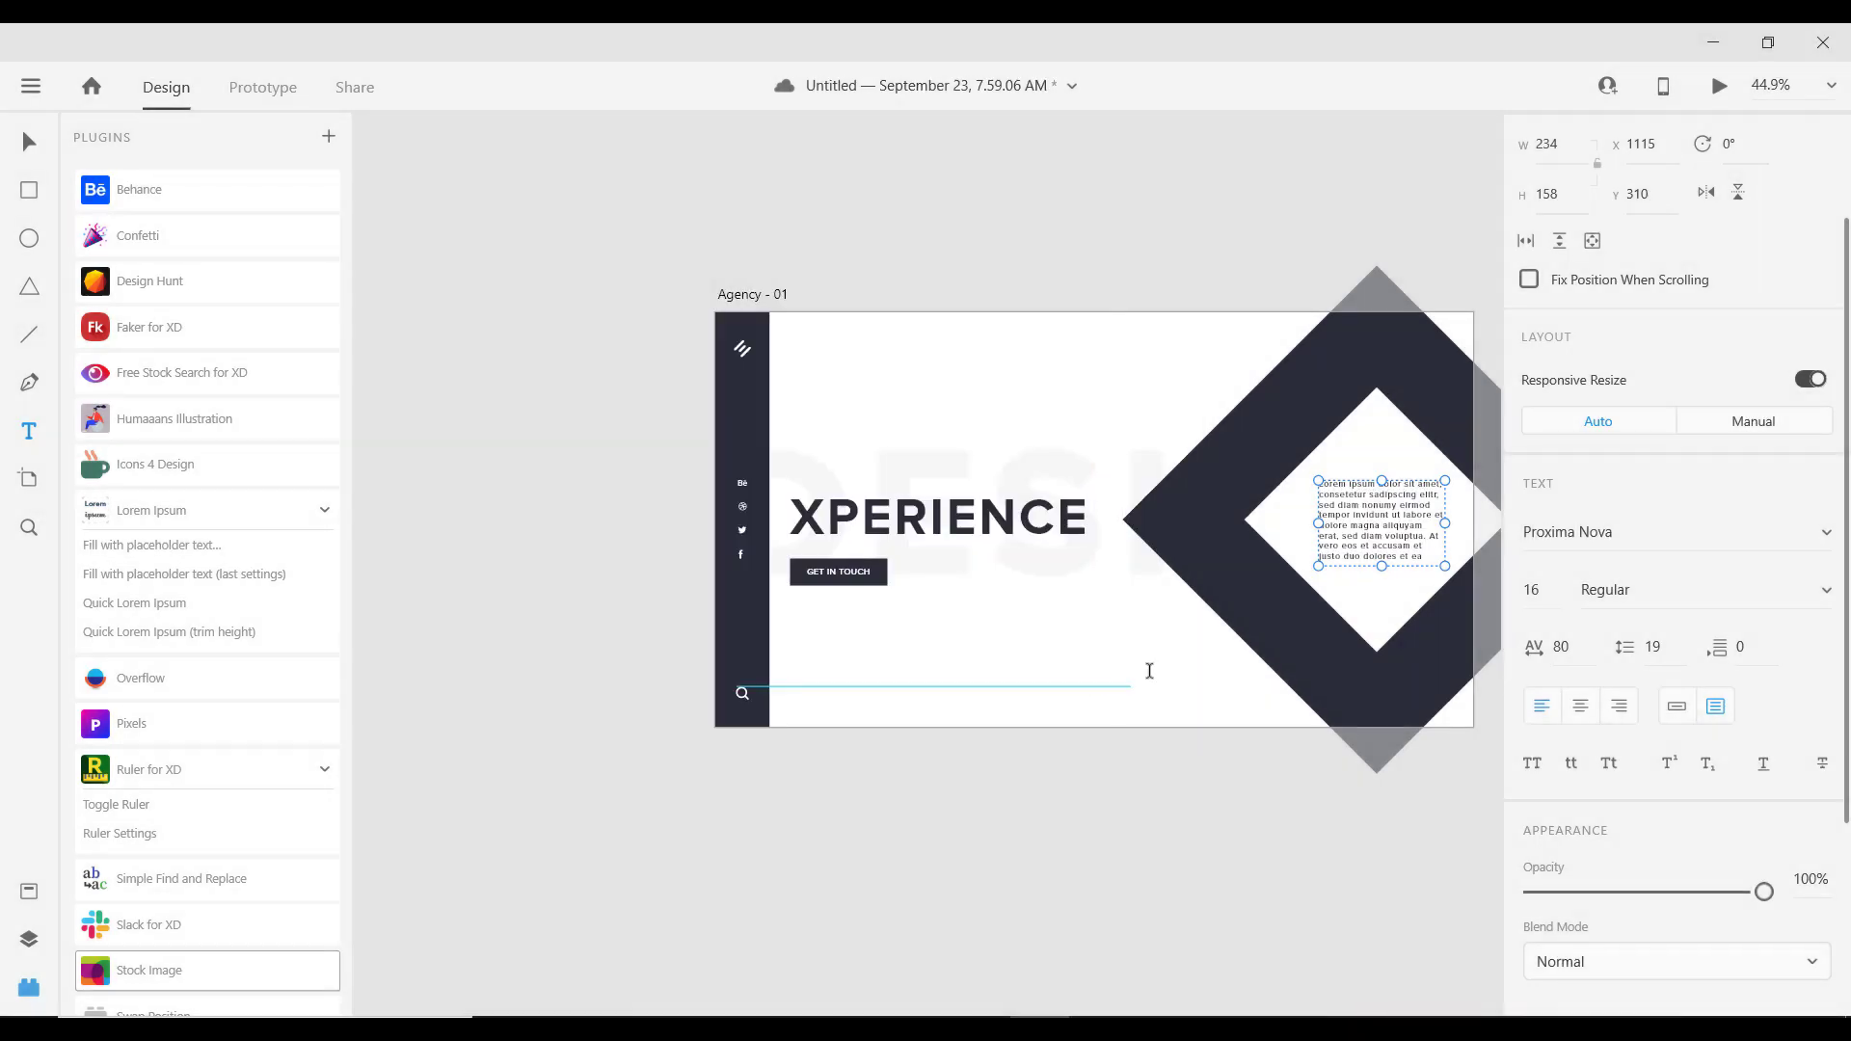
Step: Widen the placeholder text box leftward to W 267
left_click(29, 143)
scroll(1153, 570, "up", 2)
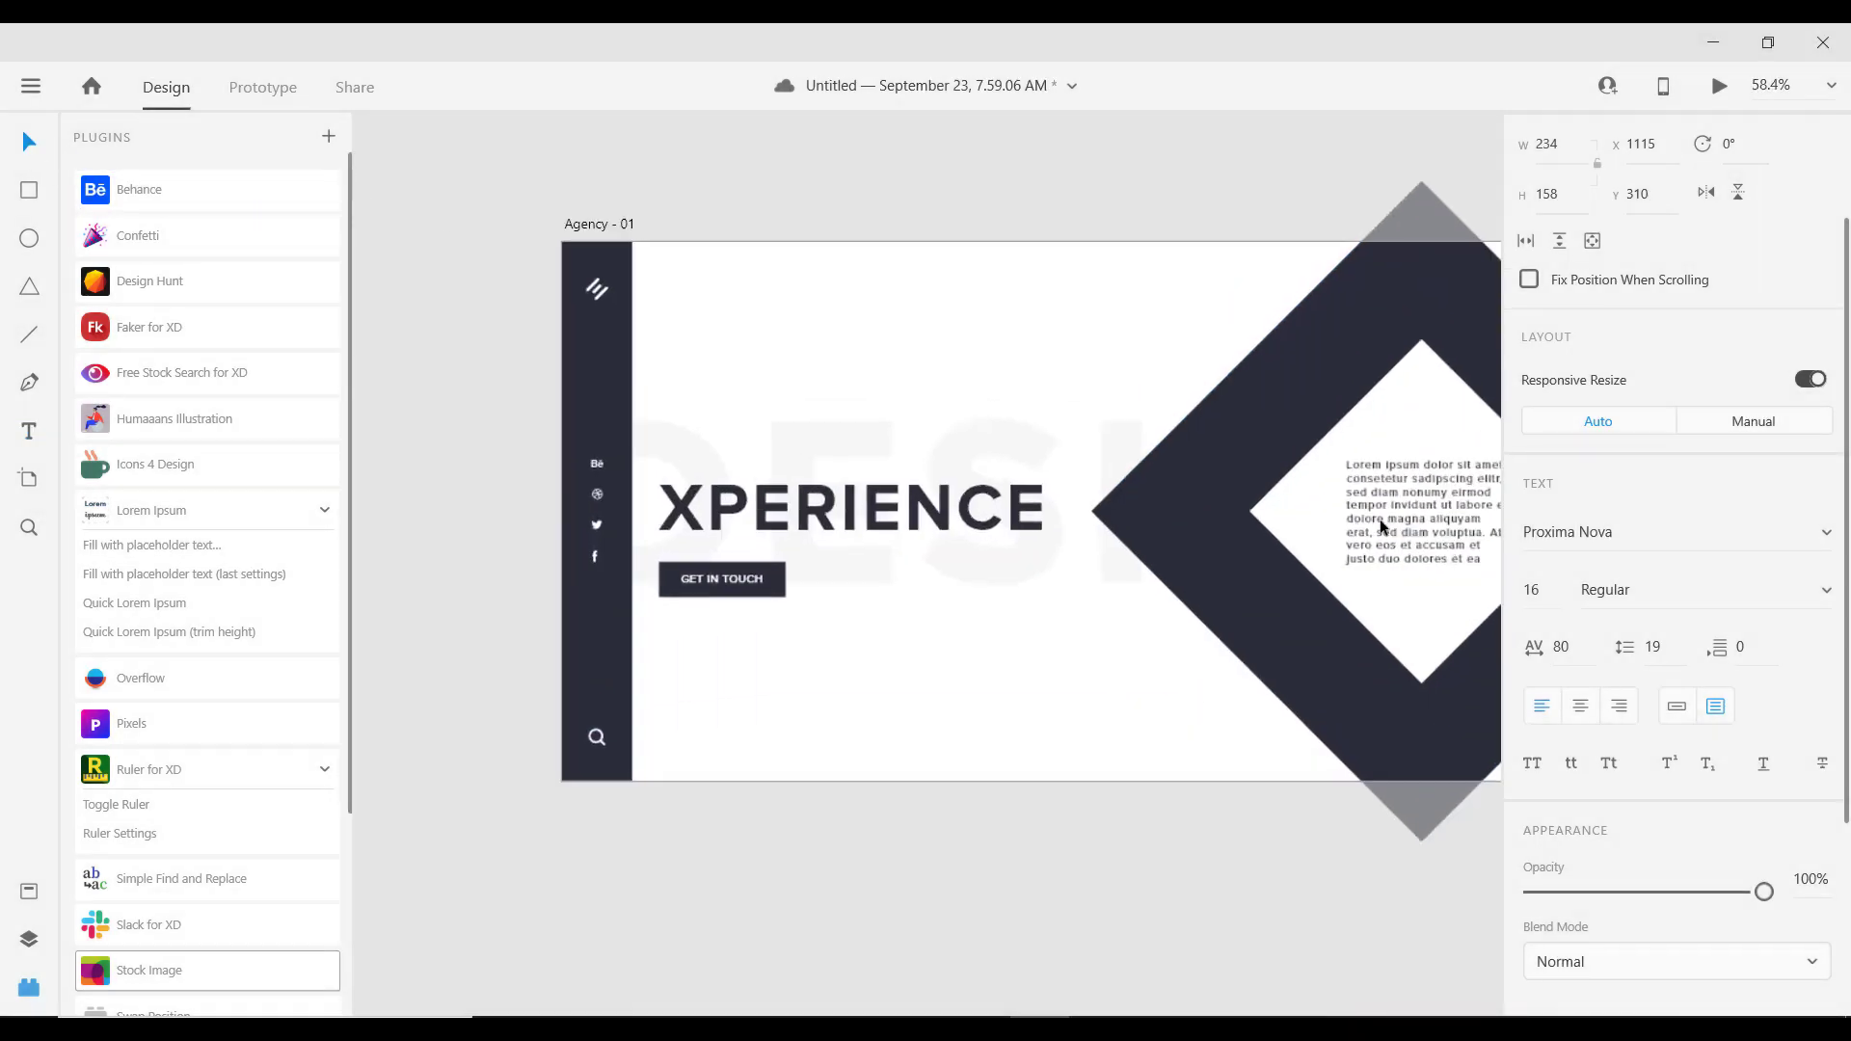
left_click_drag(1335, 537, 794, 557)
scroll(794, 556, "up", 4)
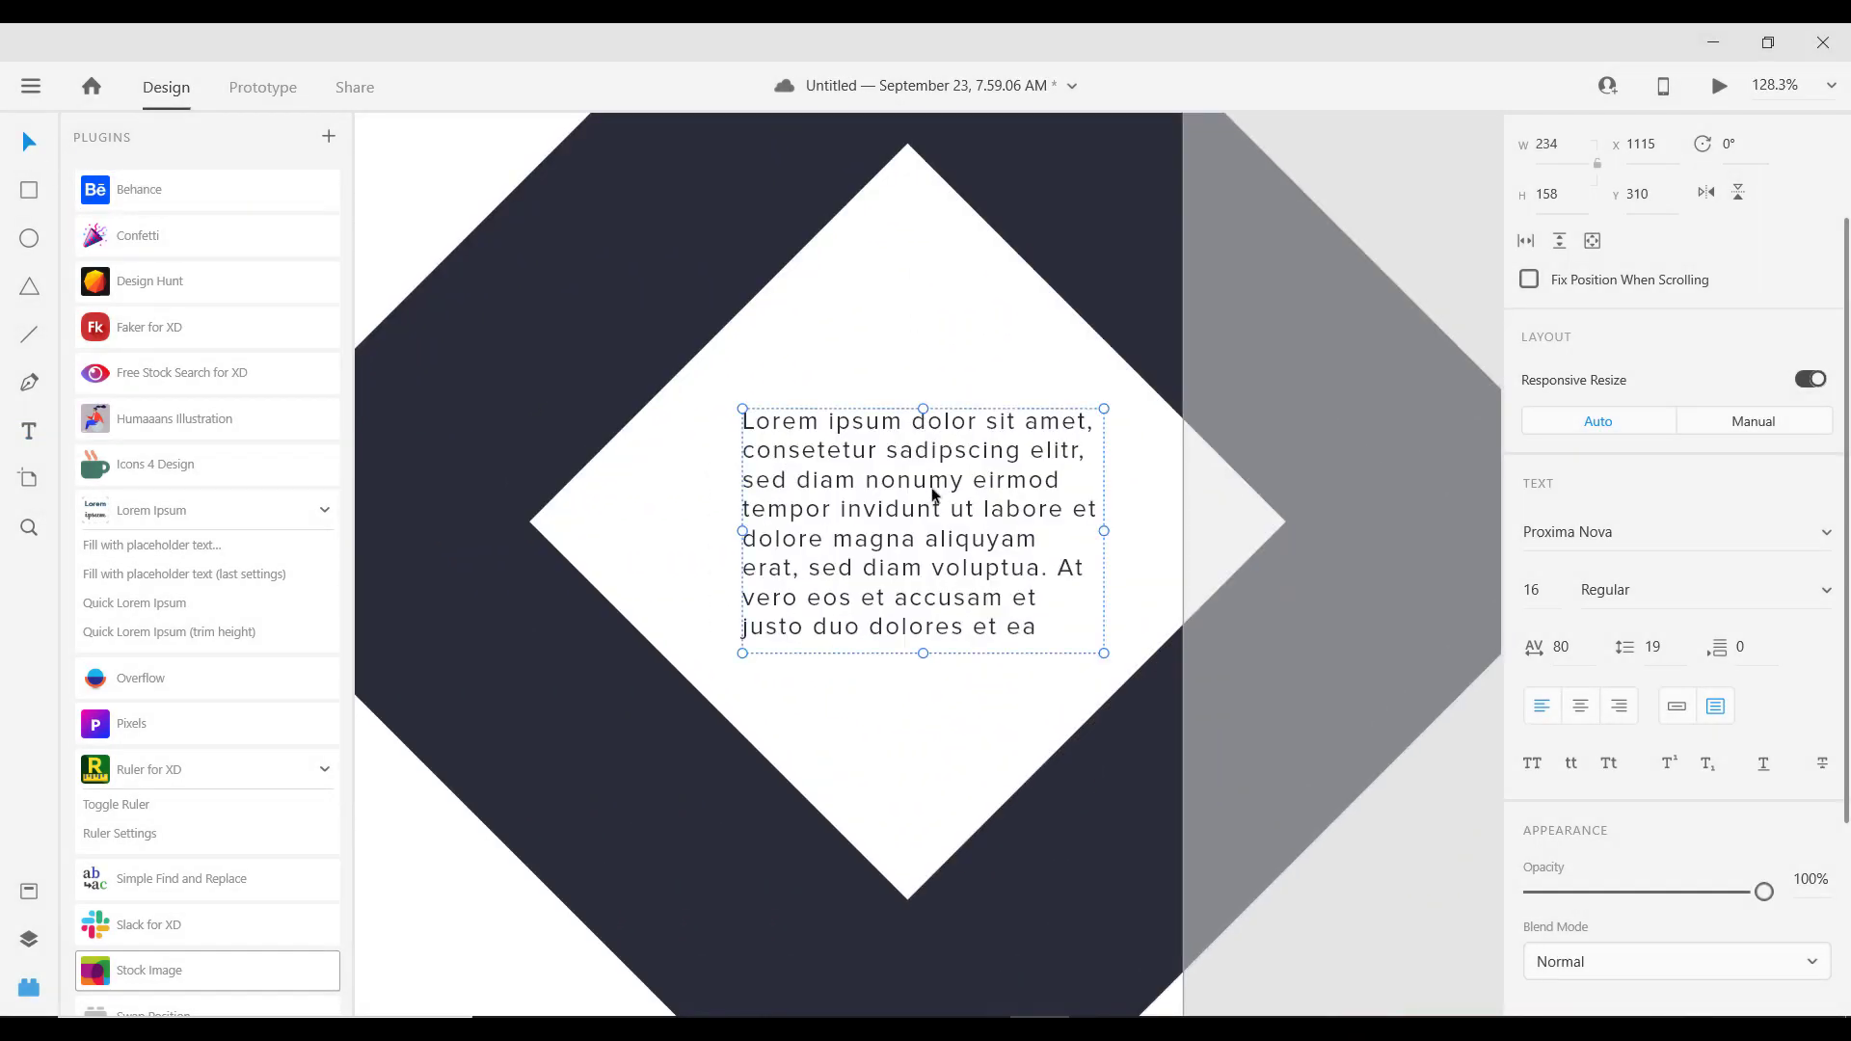
left_click_drag(740, 530, 692, 524)
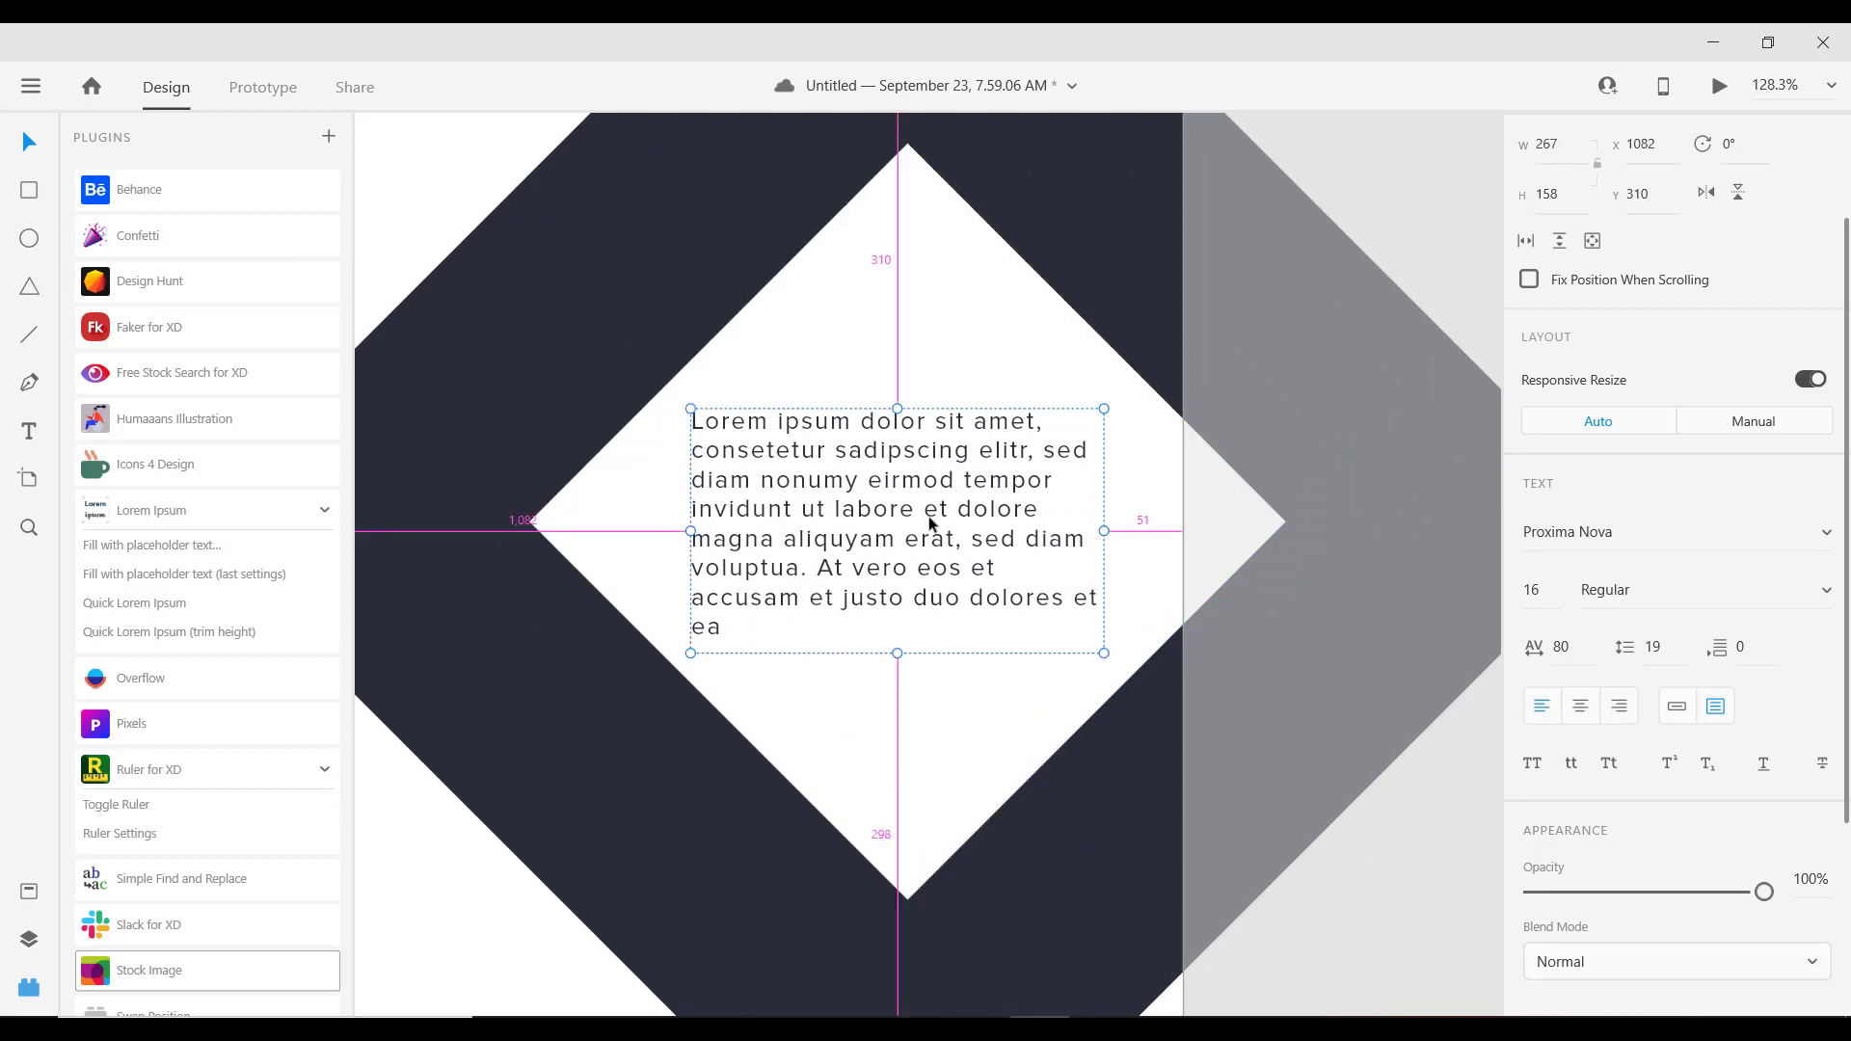
scroll(921, 517, "down", 3)
scroll(921, 517, "left", 2)
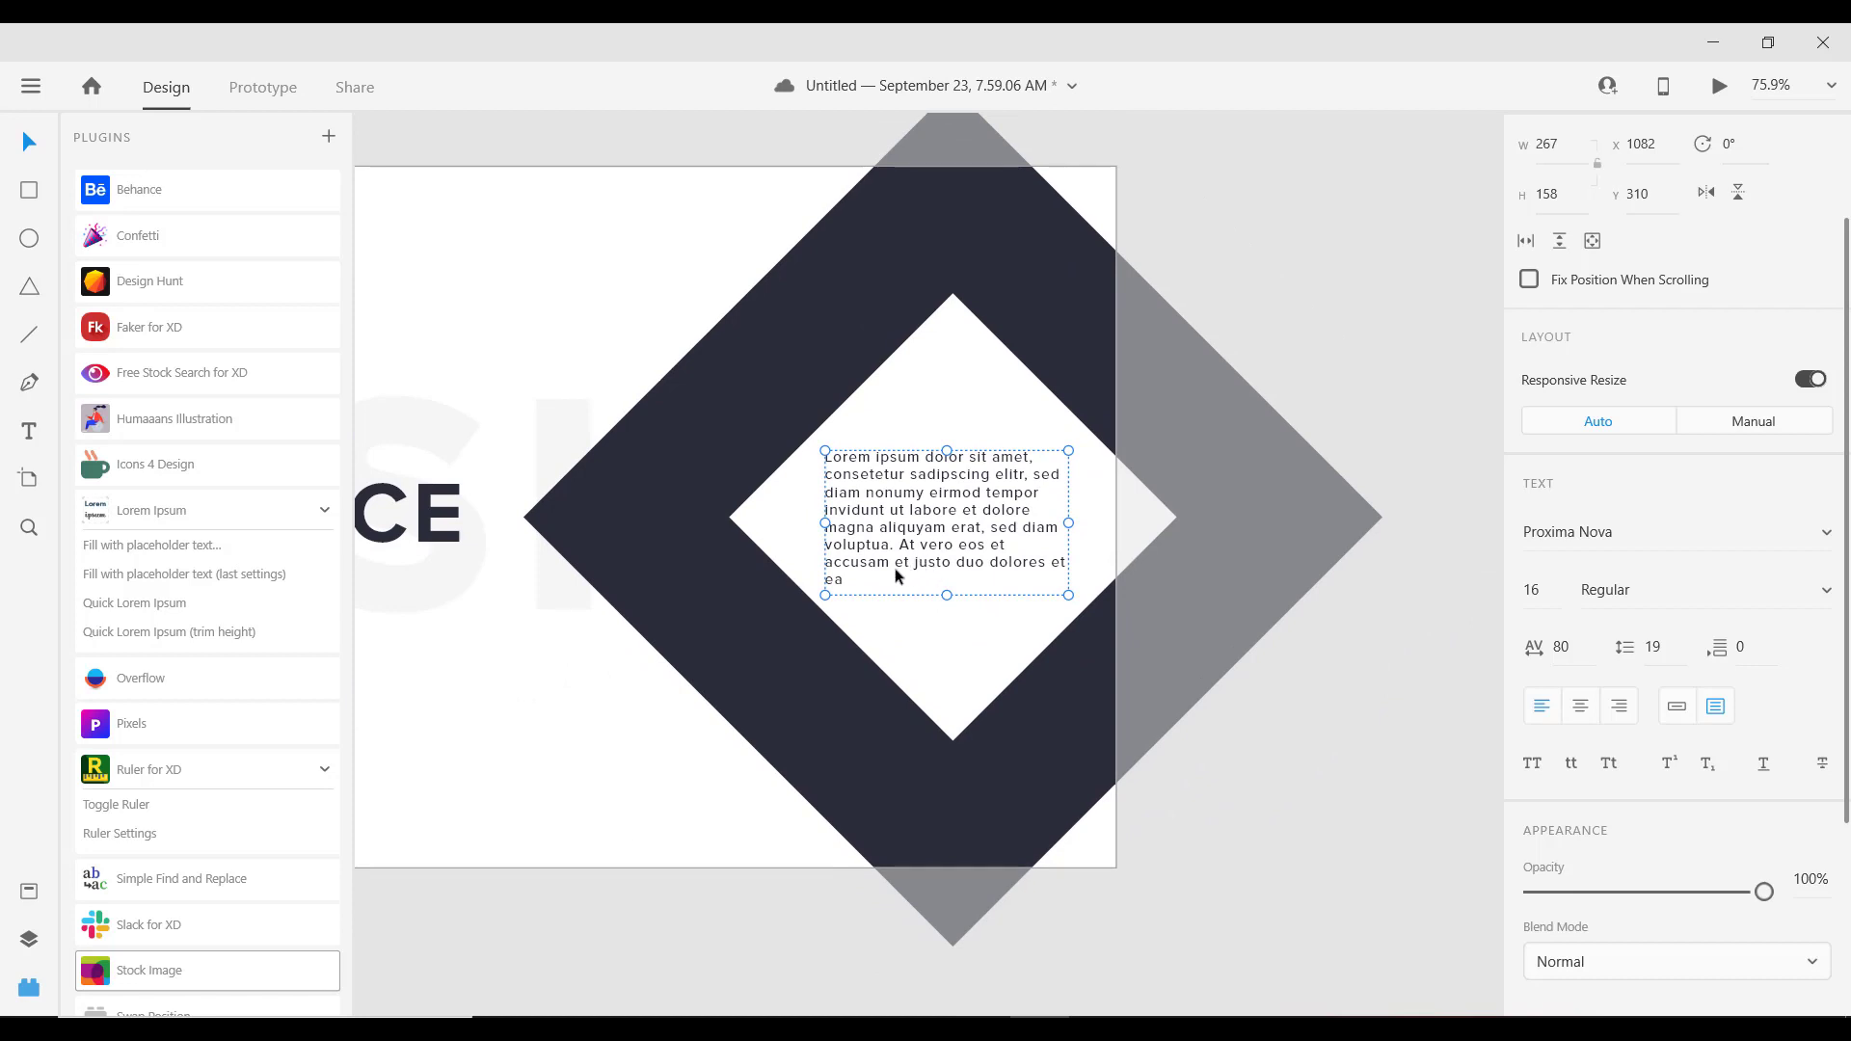
Step: Set the placeholder text's line spacing to 25
left_click(1660, 646)
key("shift+Up")
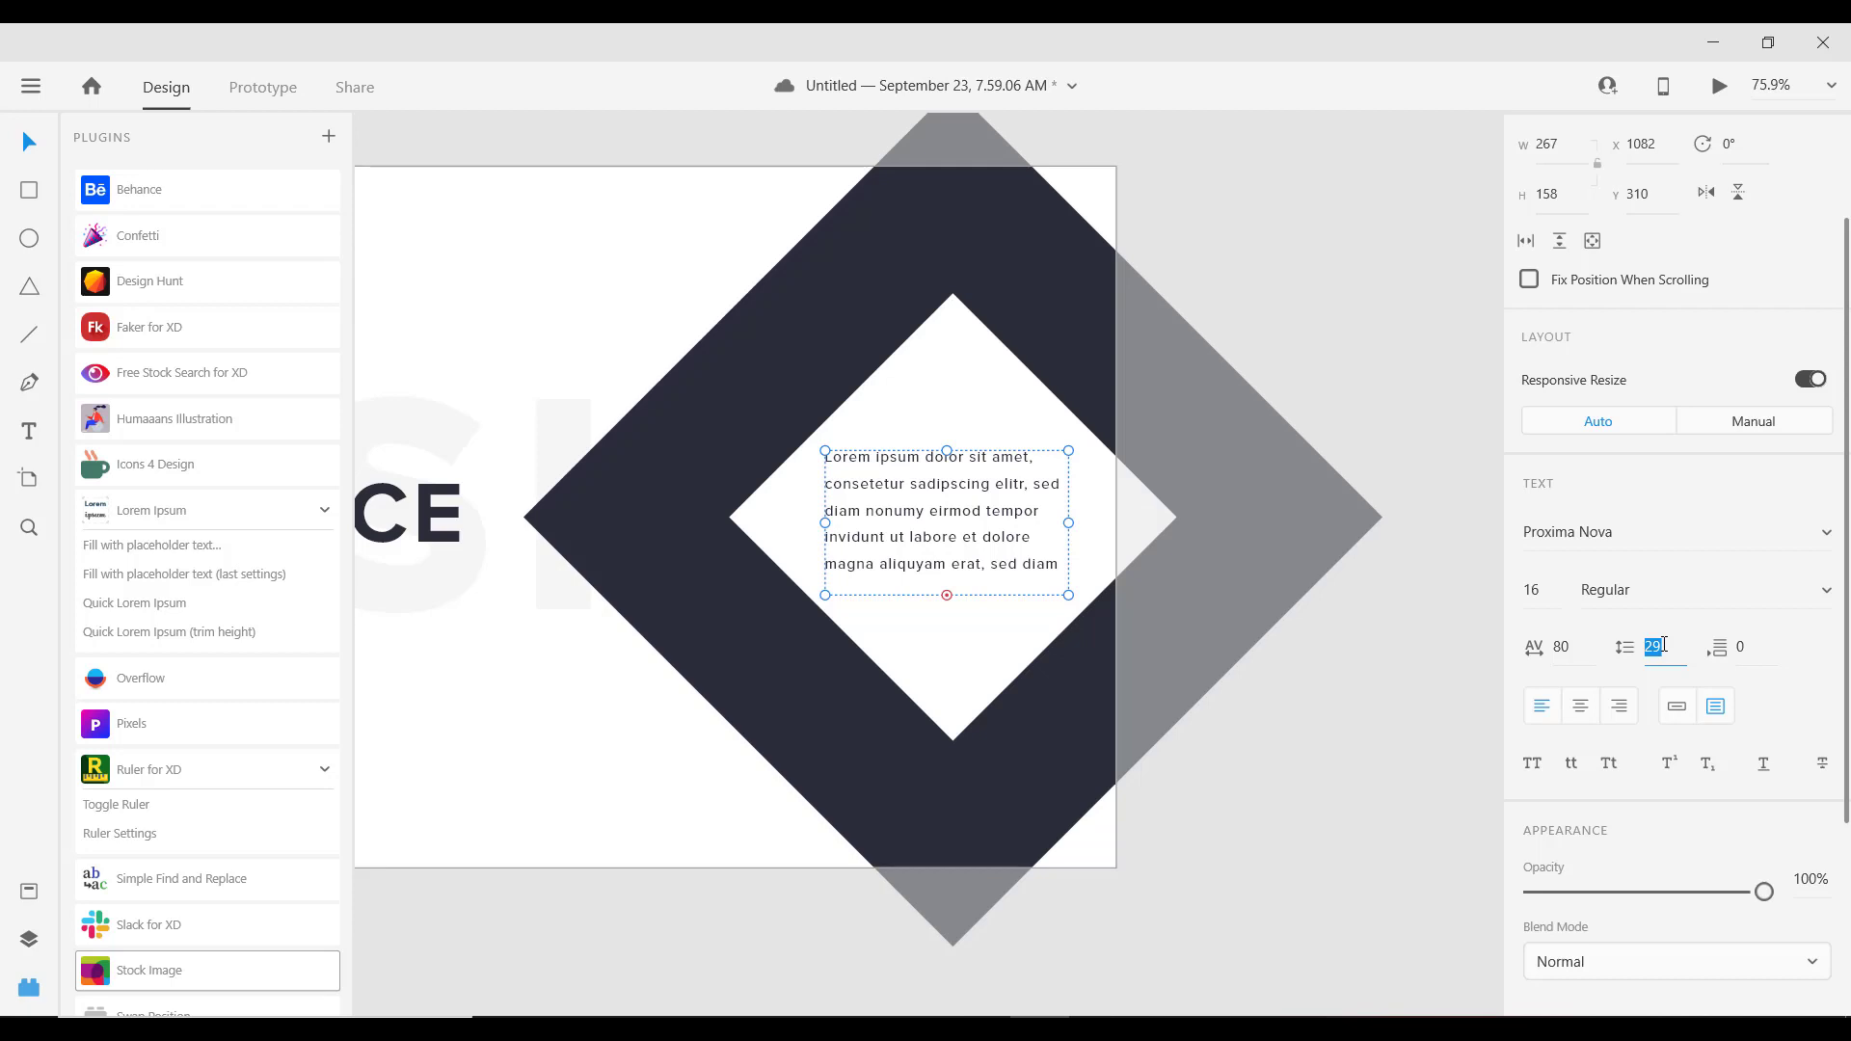
key("Down")
key("Down")
key("Down")
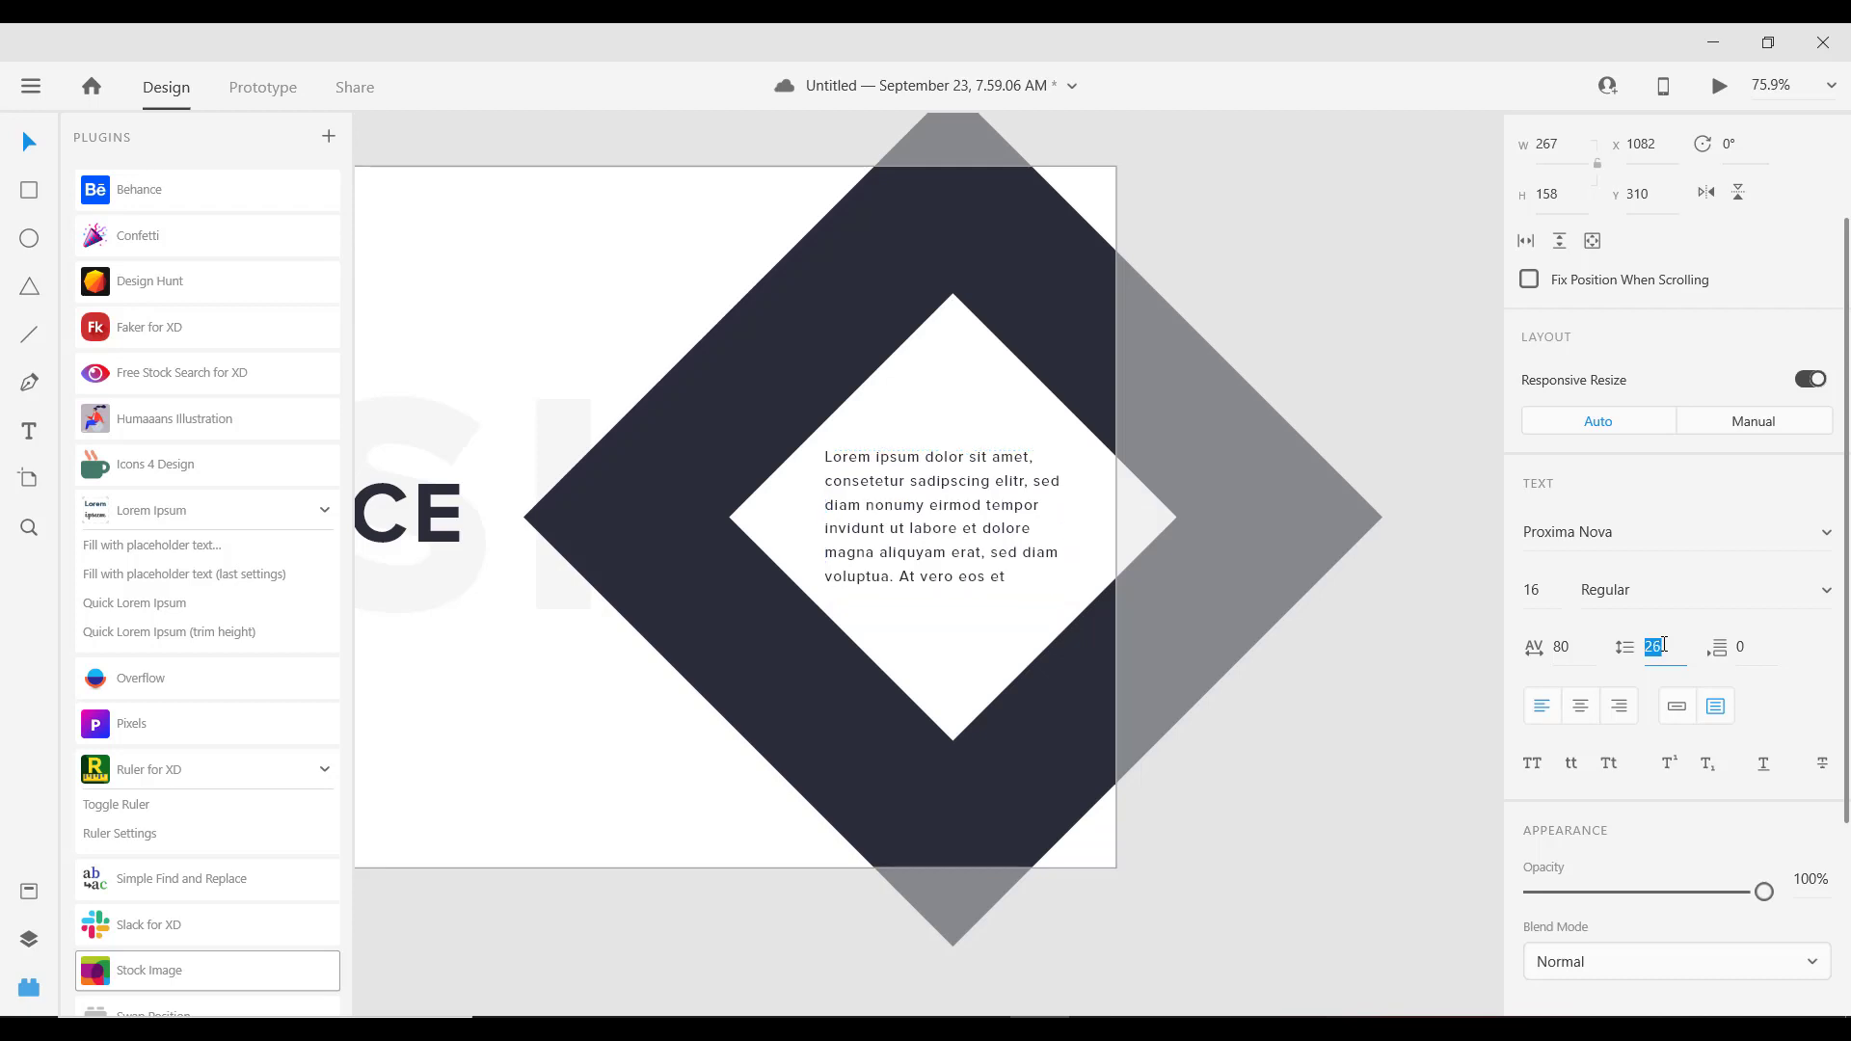
key("Down")
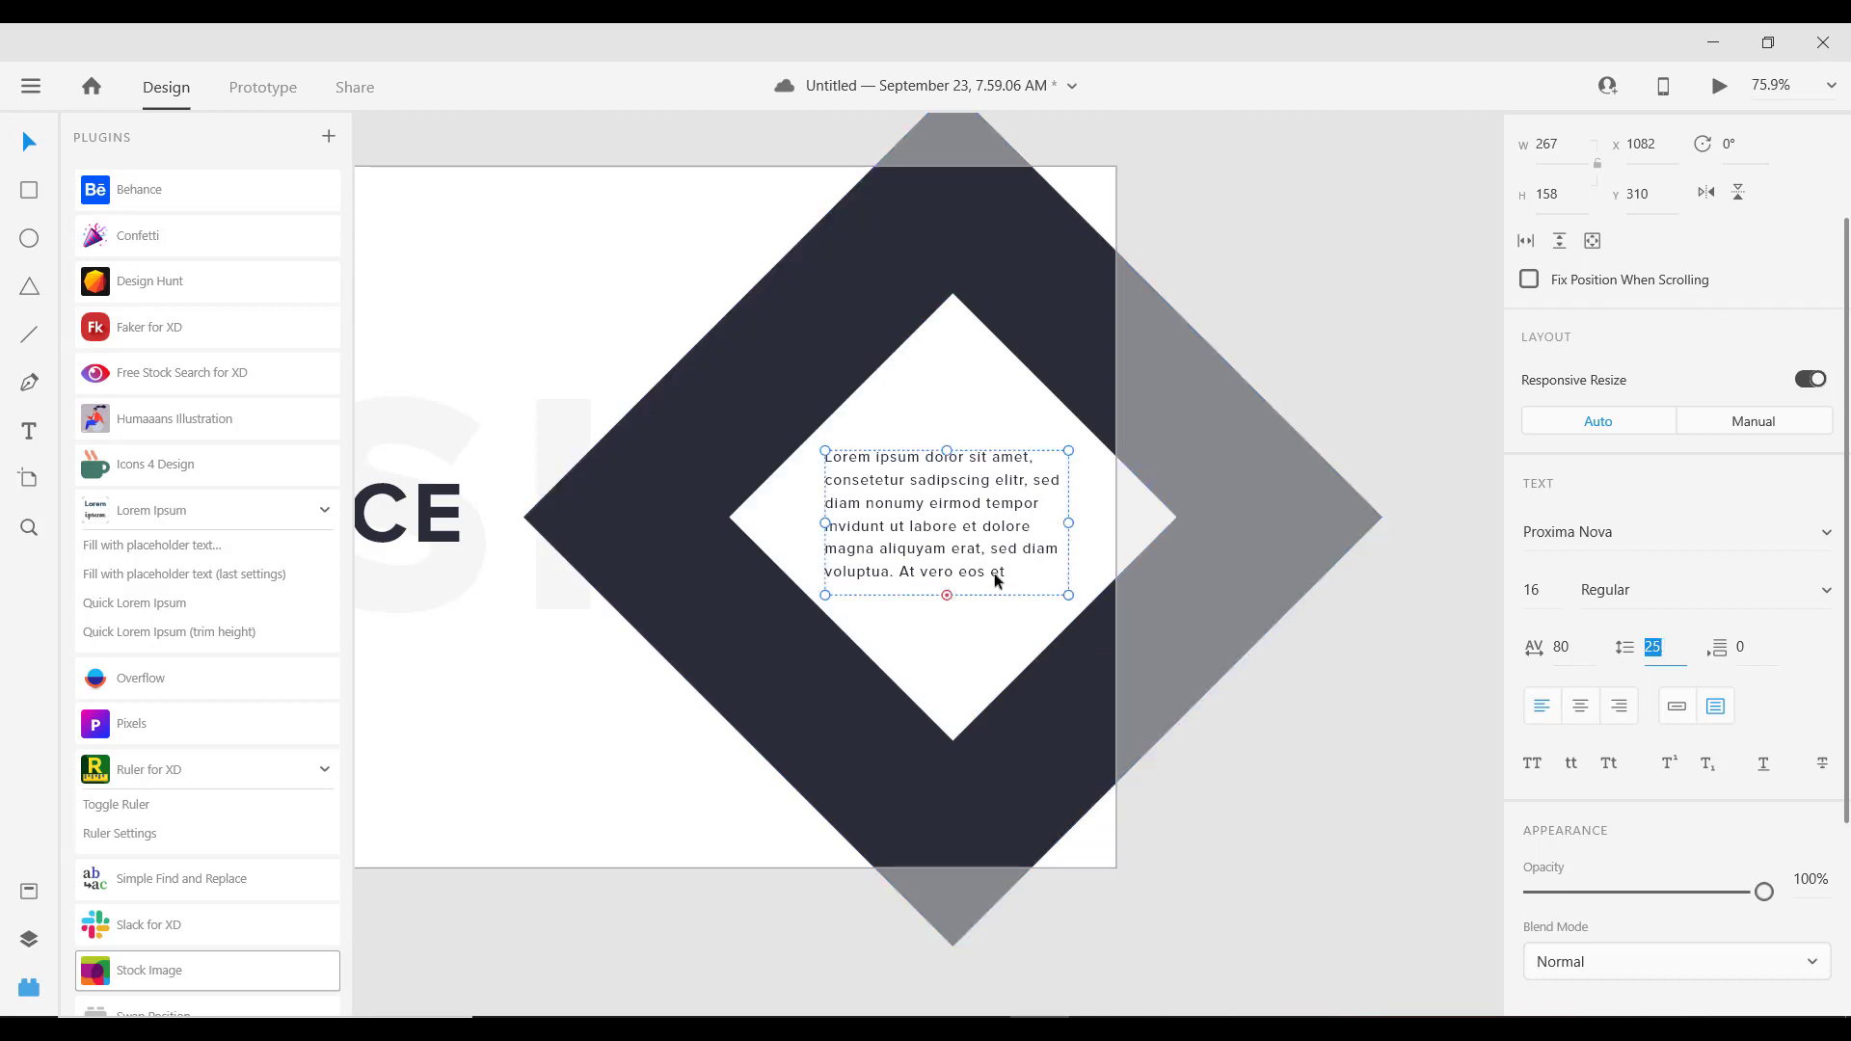
Step: Delete the placeholder sentences after "magna."
double_click(1013, 565)
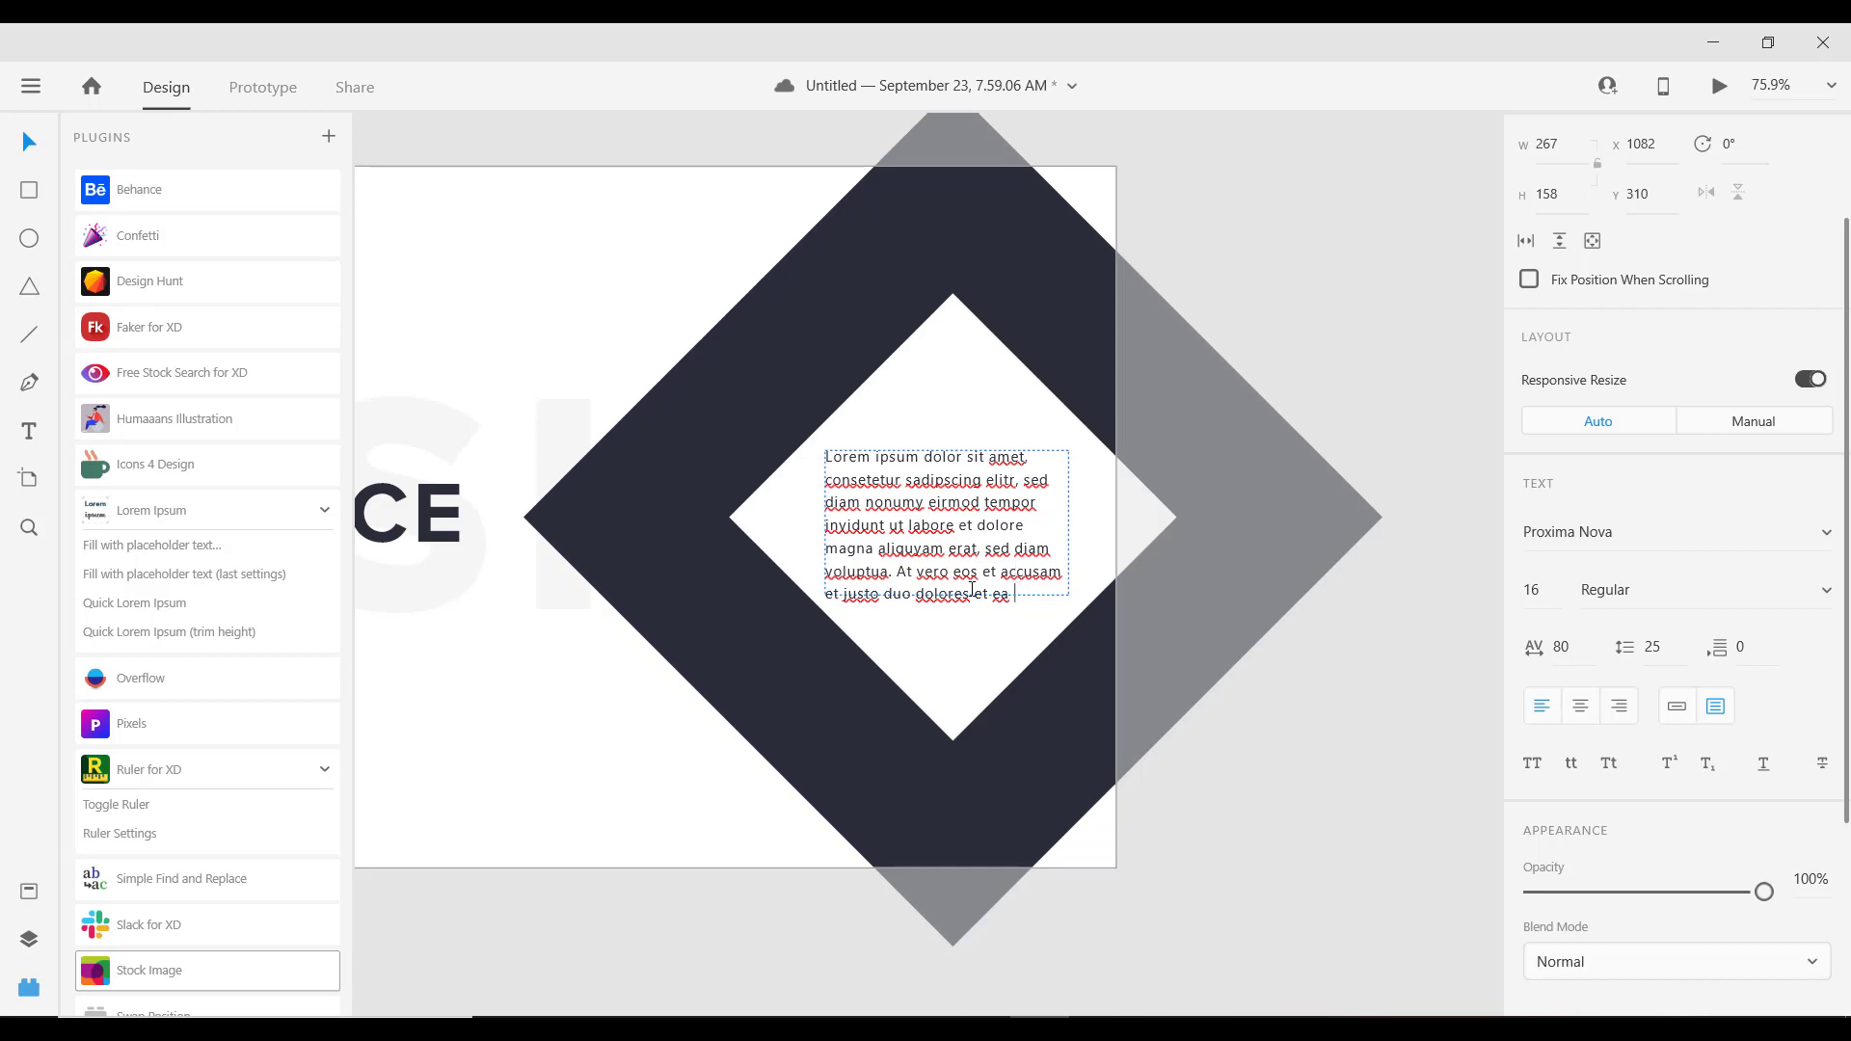
left_click_drag(1011, 593, 885, 550)
key("BackSpace")
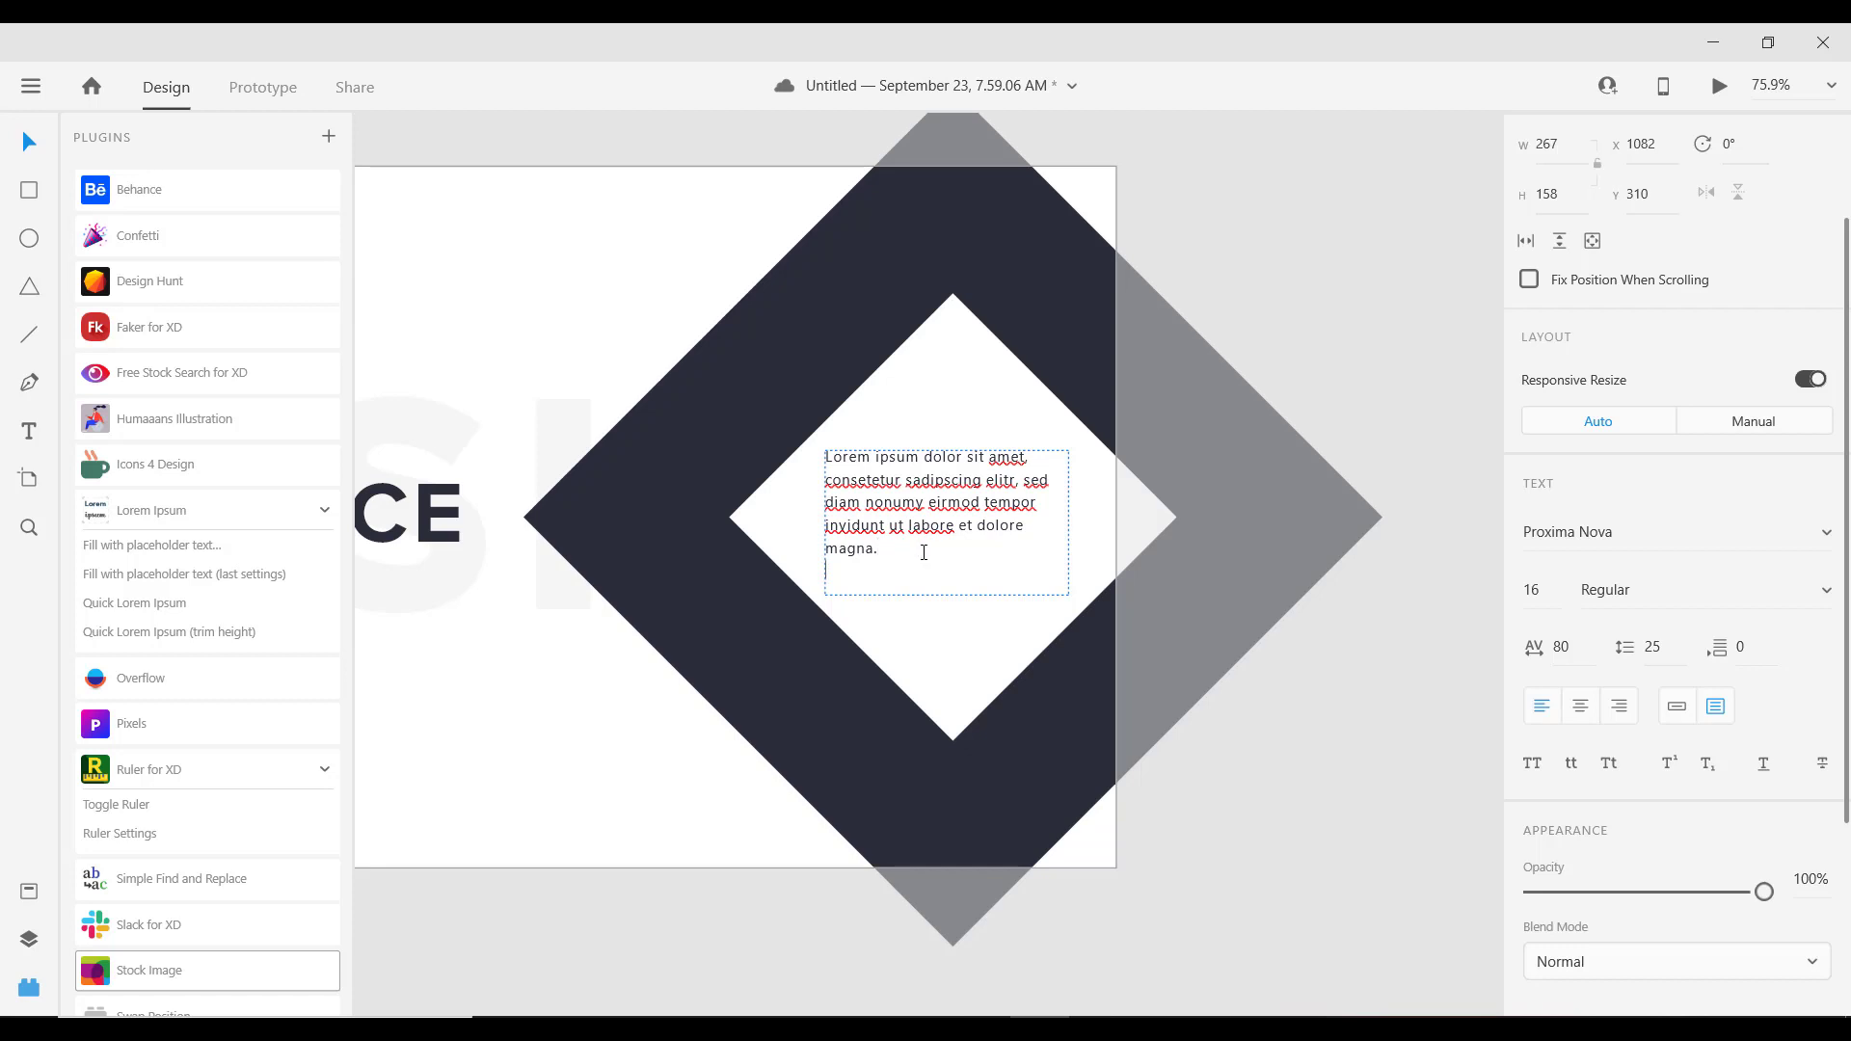
key("Escape")
double_click(947, 595)
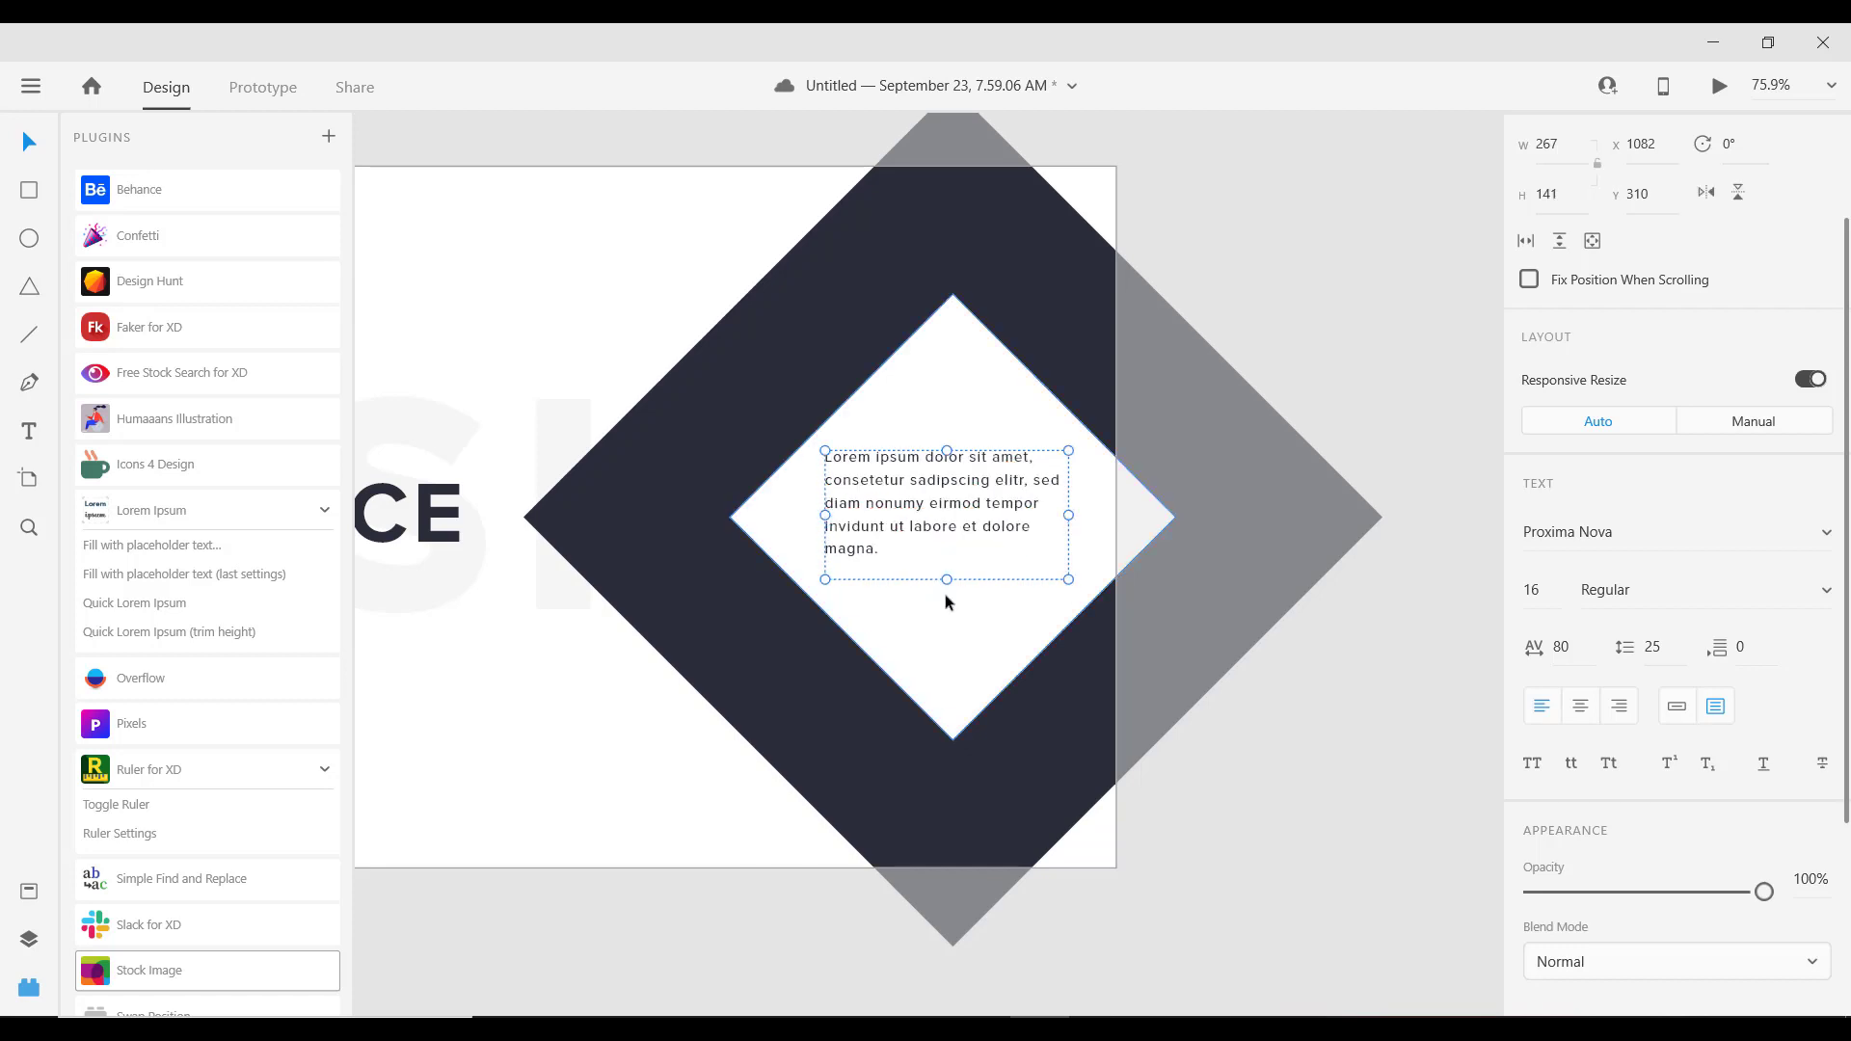
Step: Remove the blank last line so the box is H 116, and move it down to Y 325
double_click(871, 567)
left_click(866, 569)
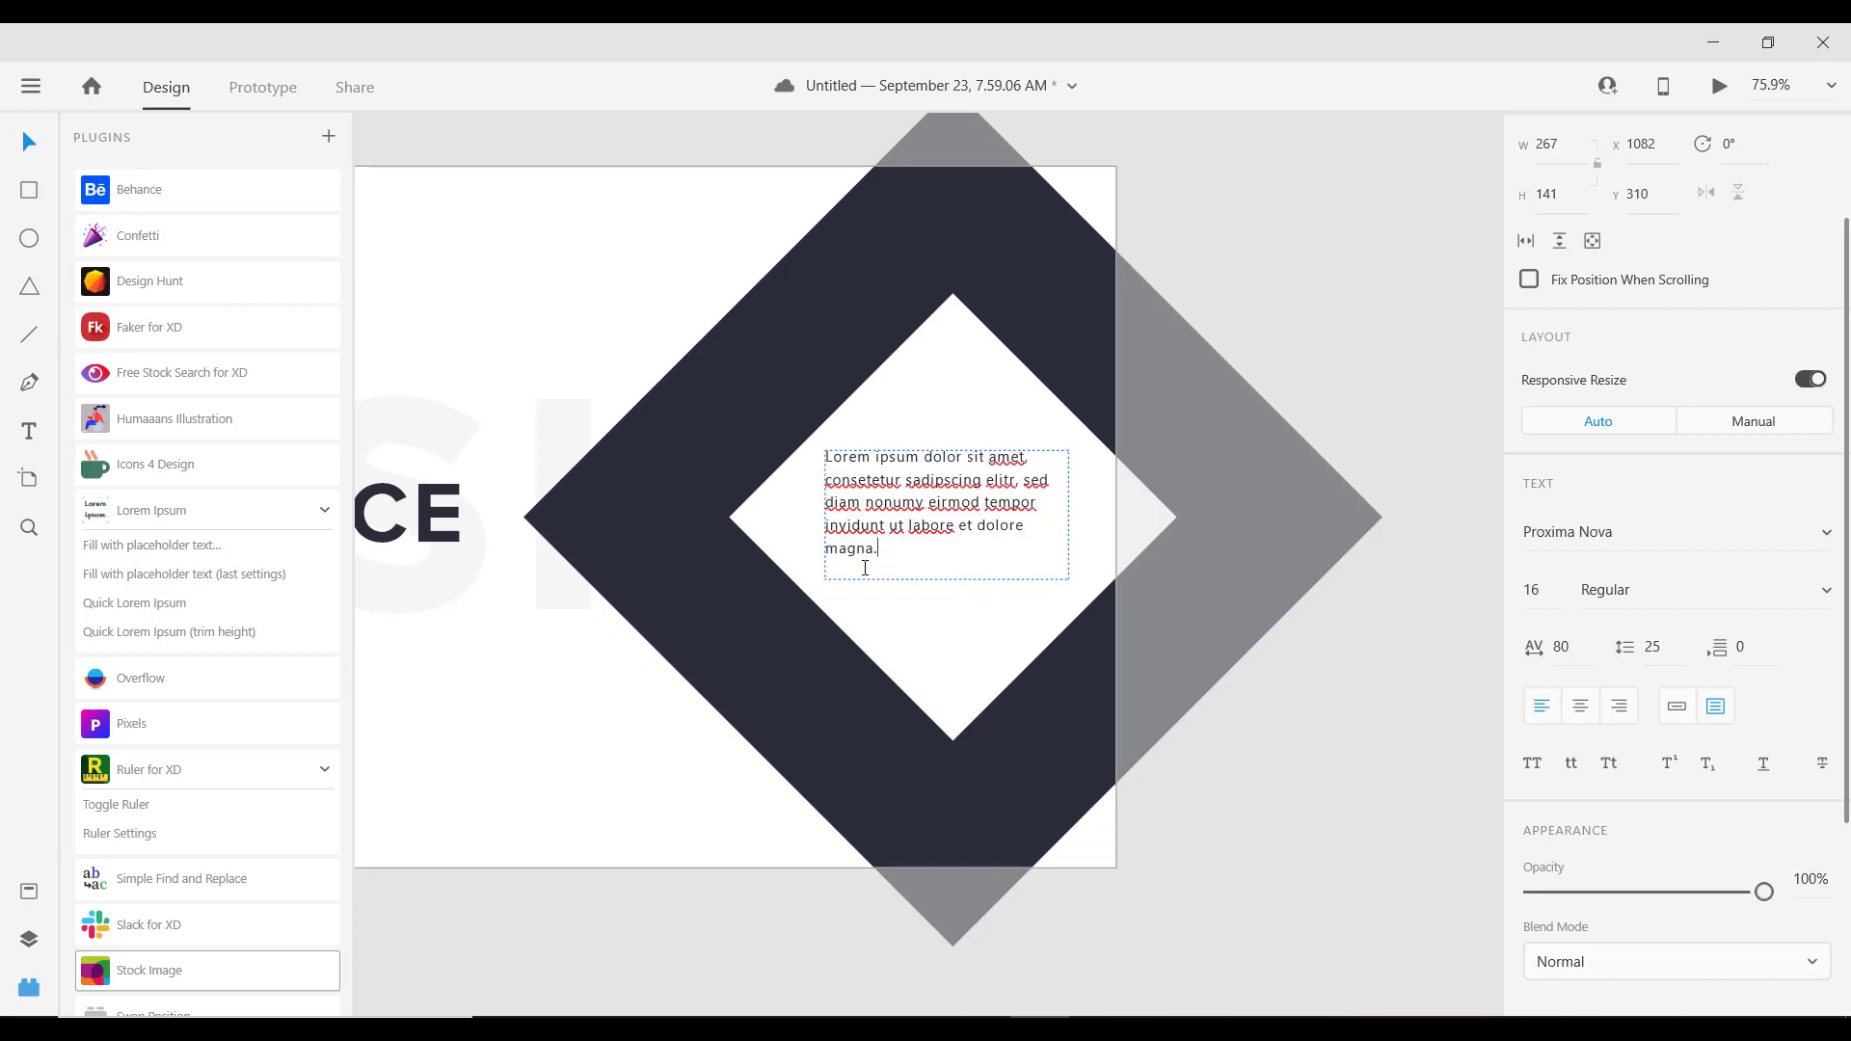
key("Escape")
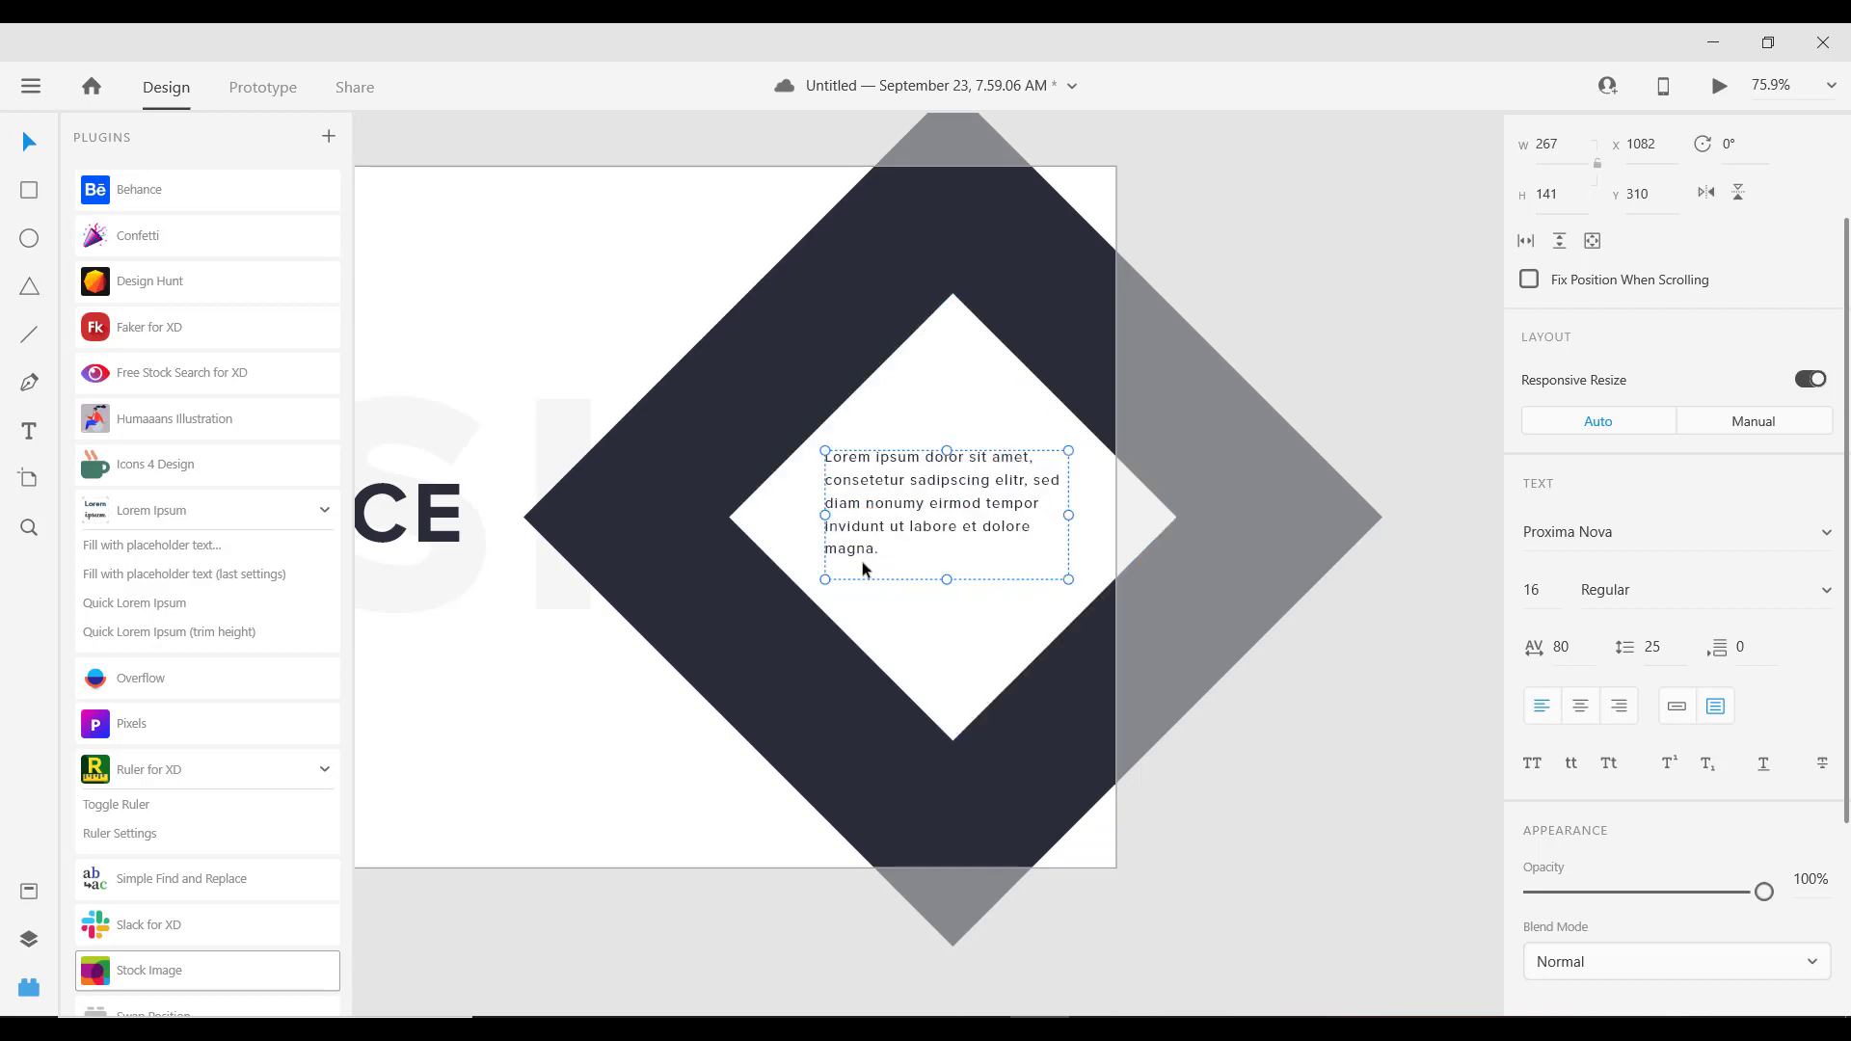
double_click(865, 569)
left_click(856, 569)
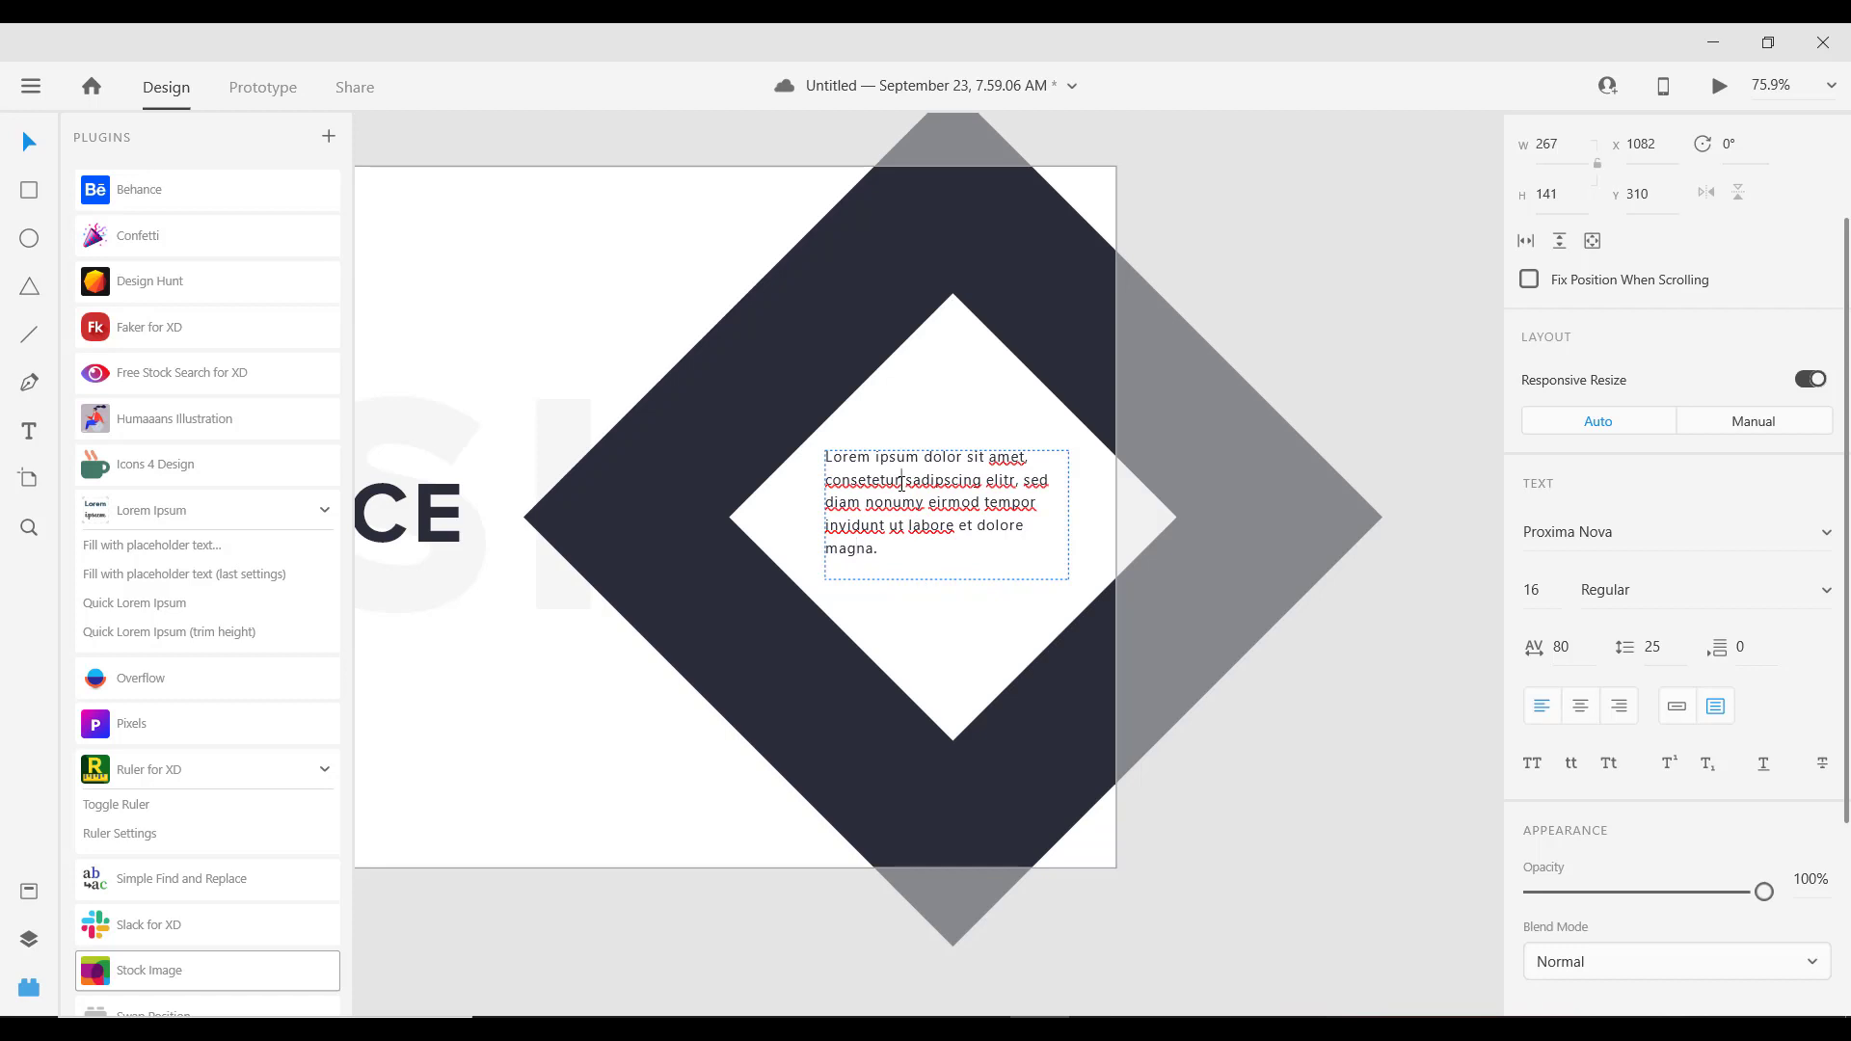
key("Escape")
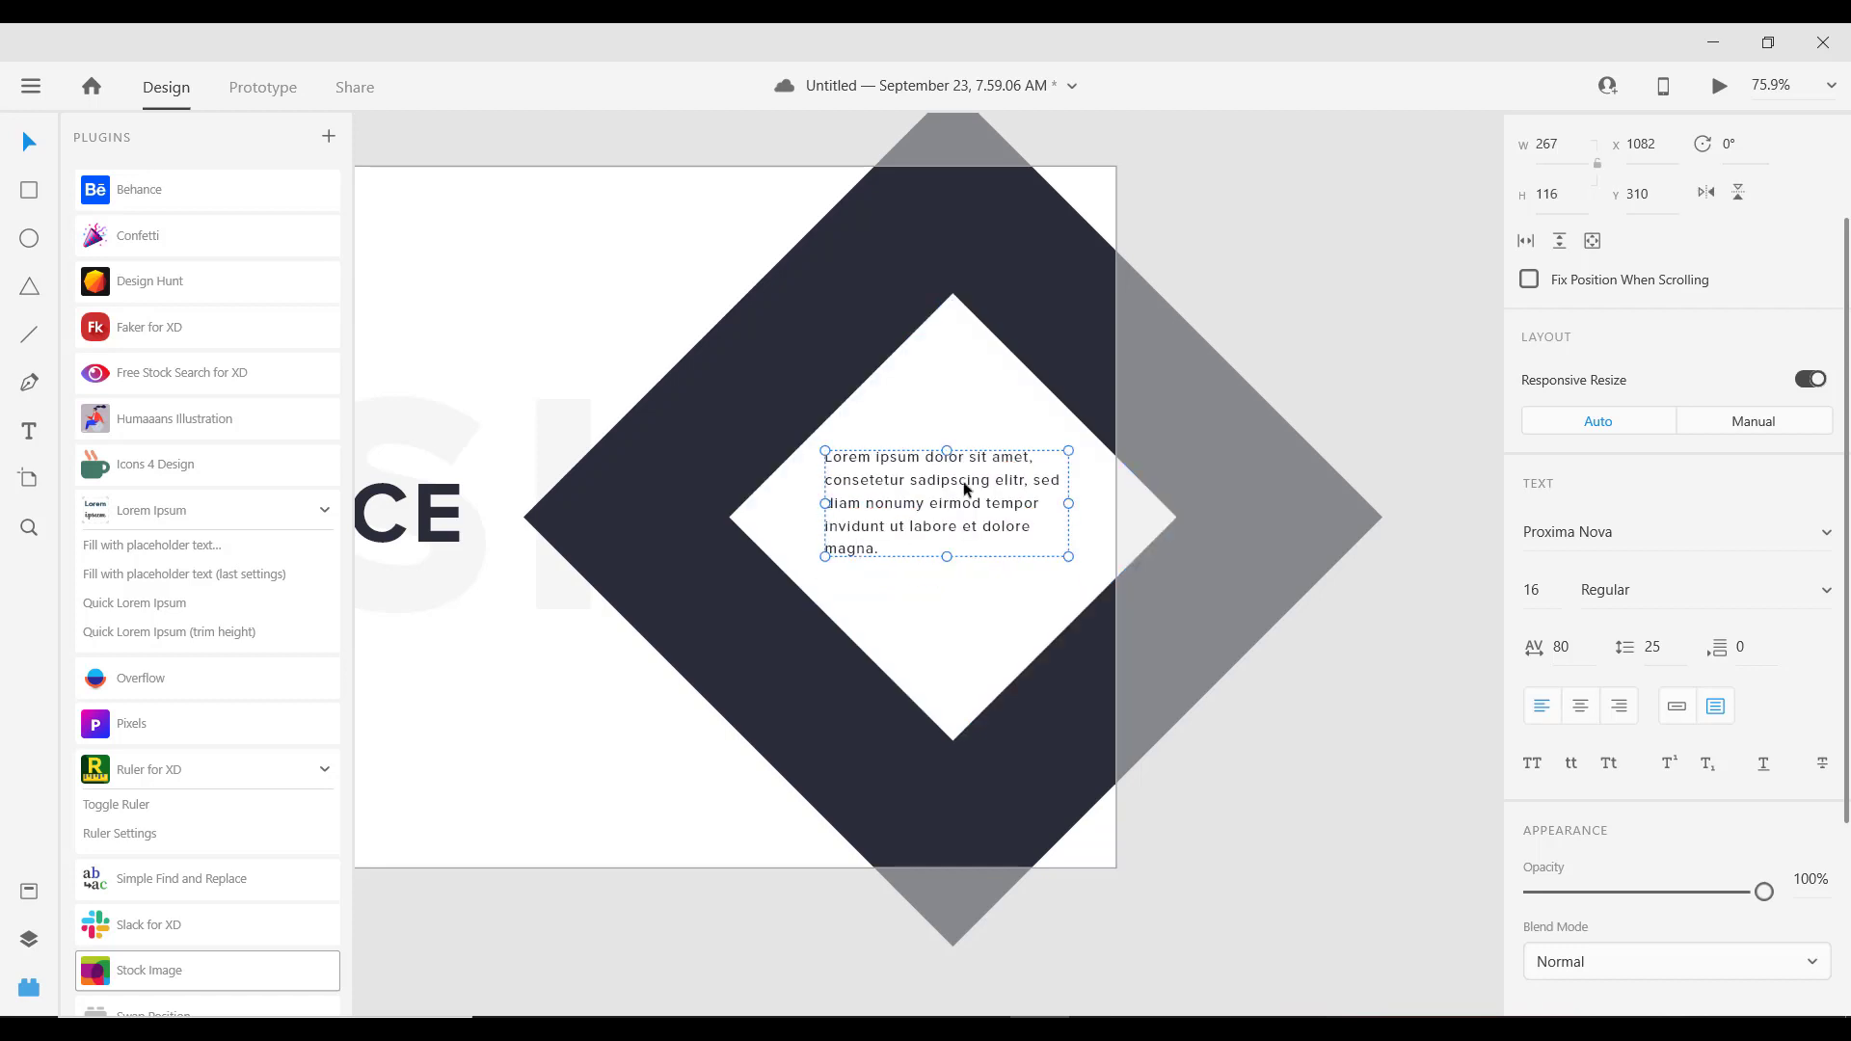
left_click_drag(932, 484, 932, 499)
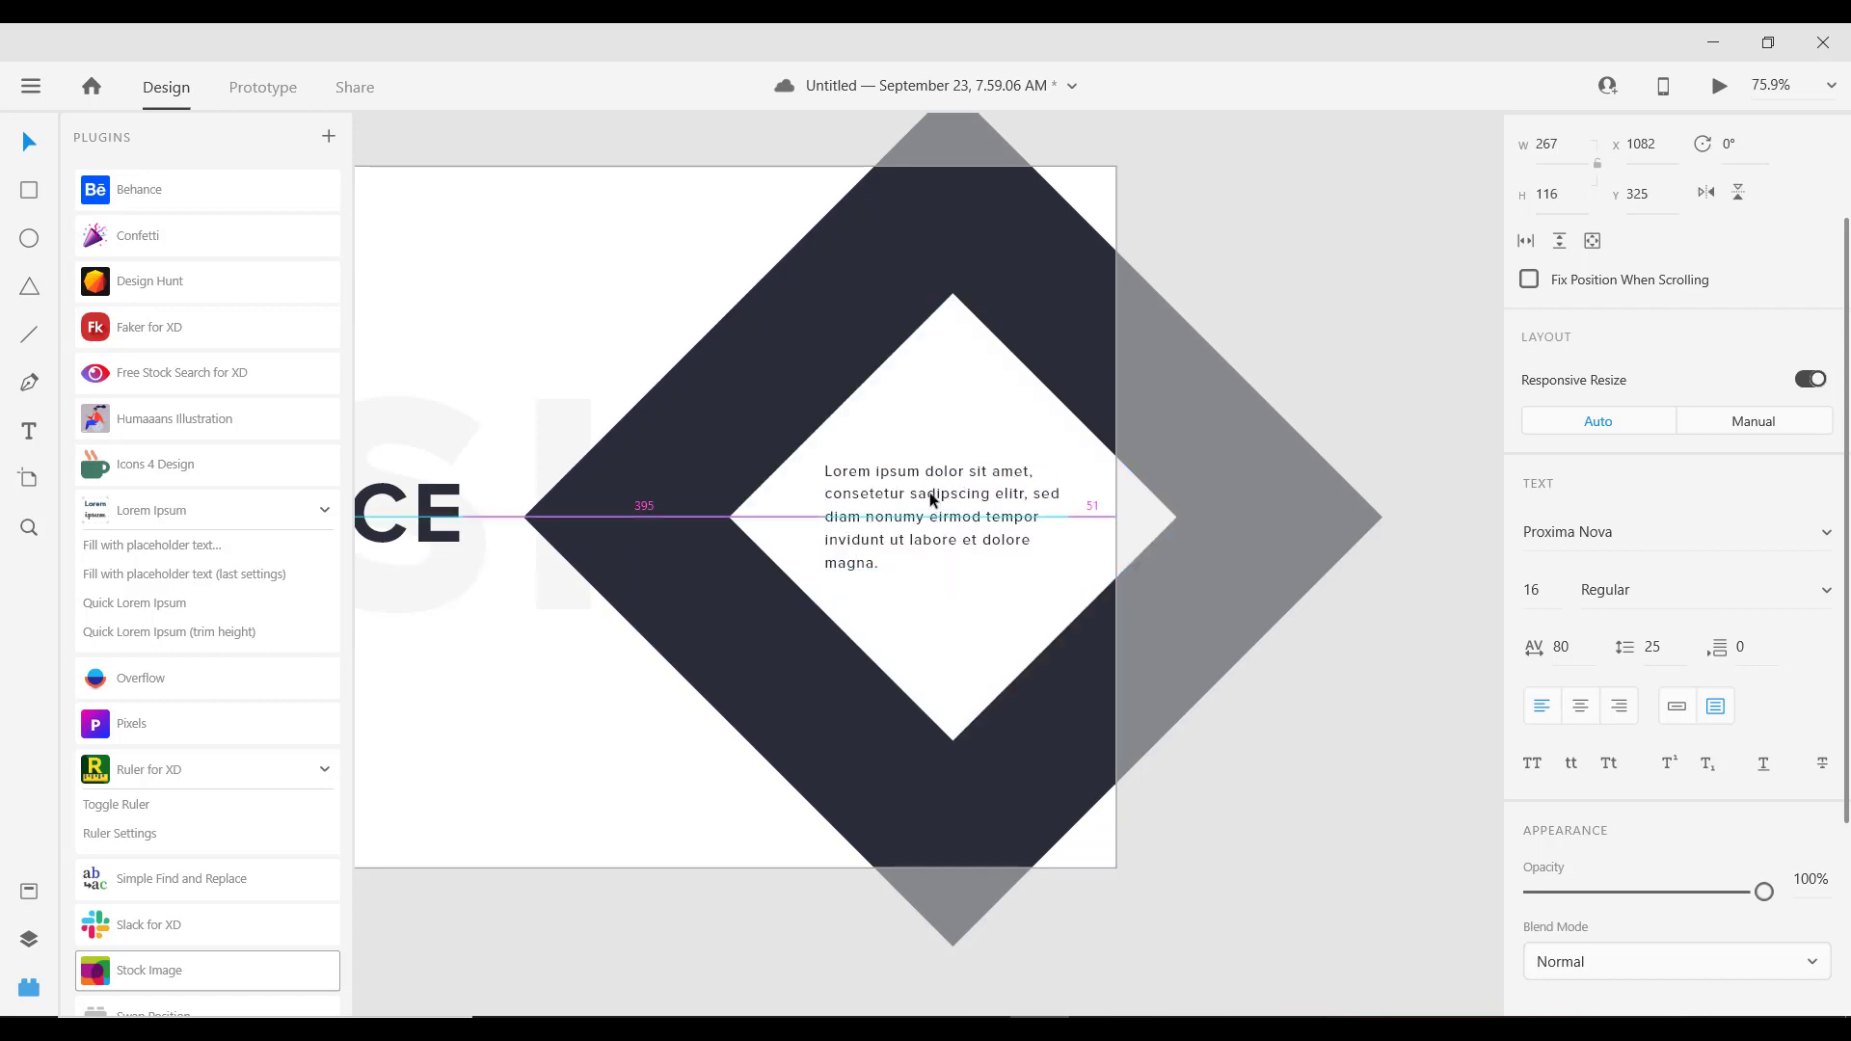
scroll(1011, 580, "down", 3)
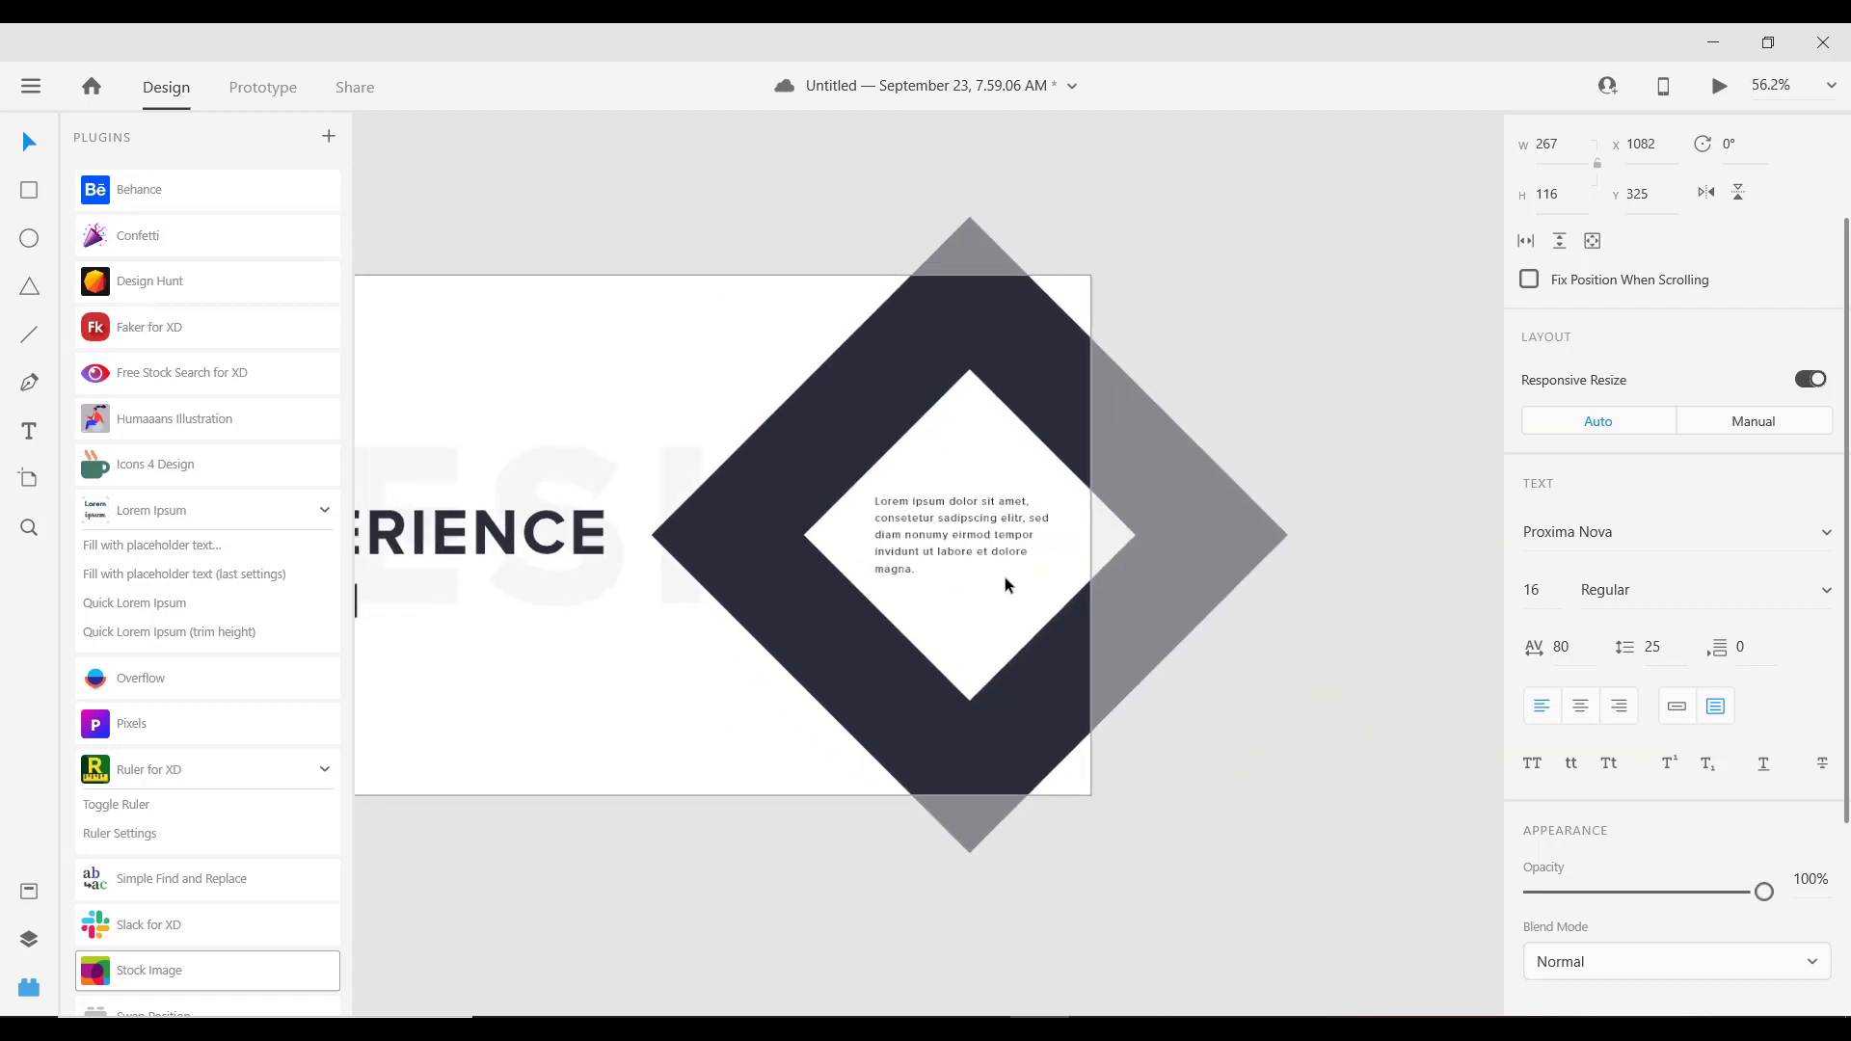
Step: Nudge the Lorem ipsum text box right to x 1096, then select the inner white diamond
left_click(1241, 461)
scroll(629, 517, "up", 4)
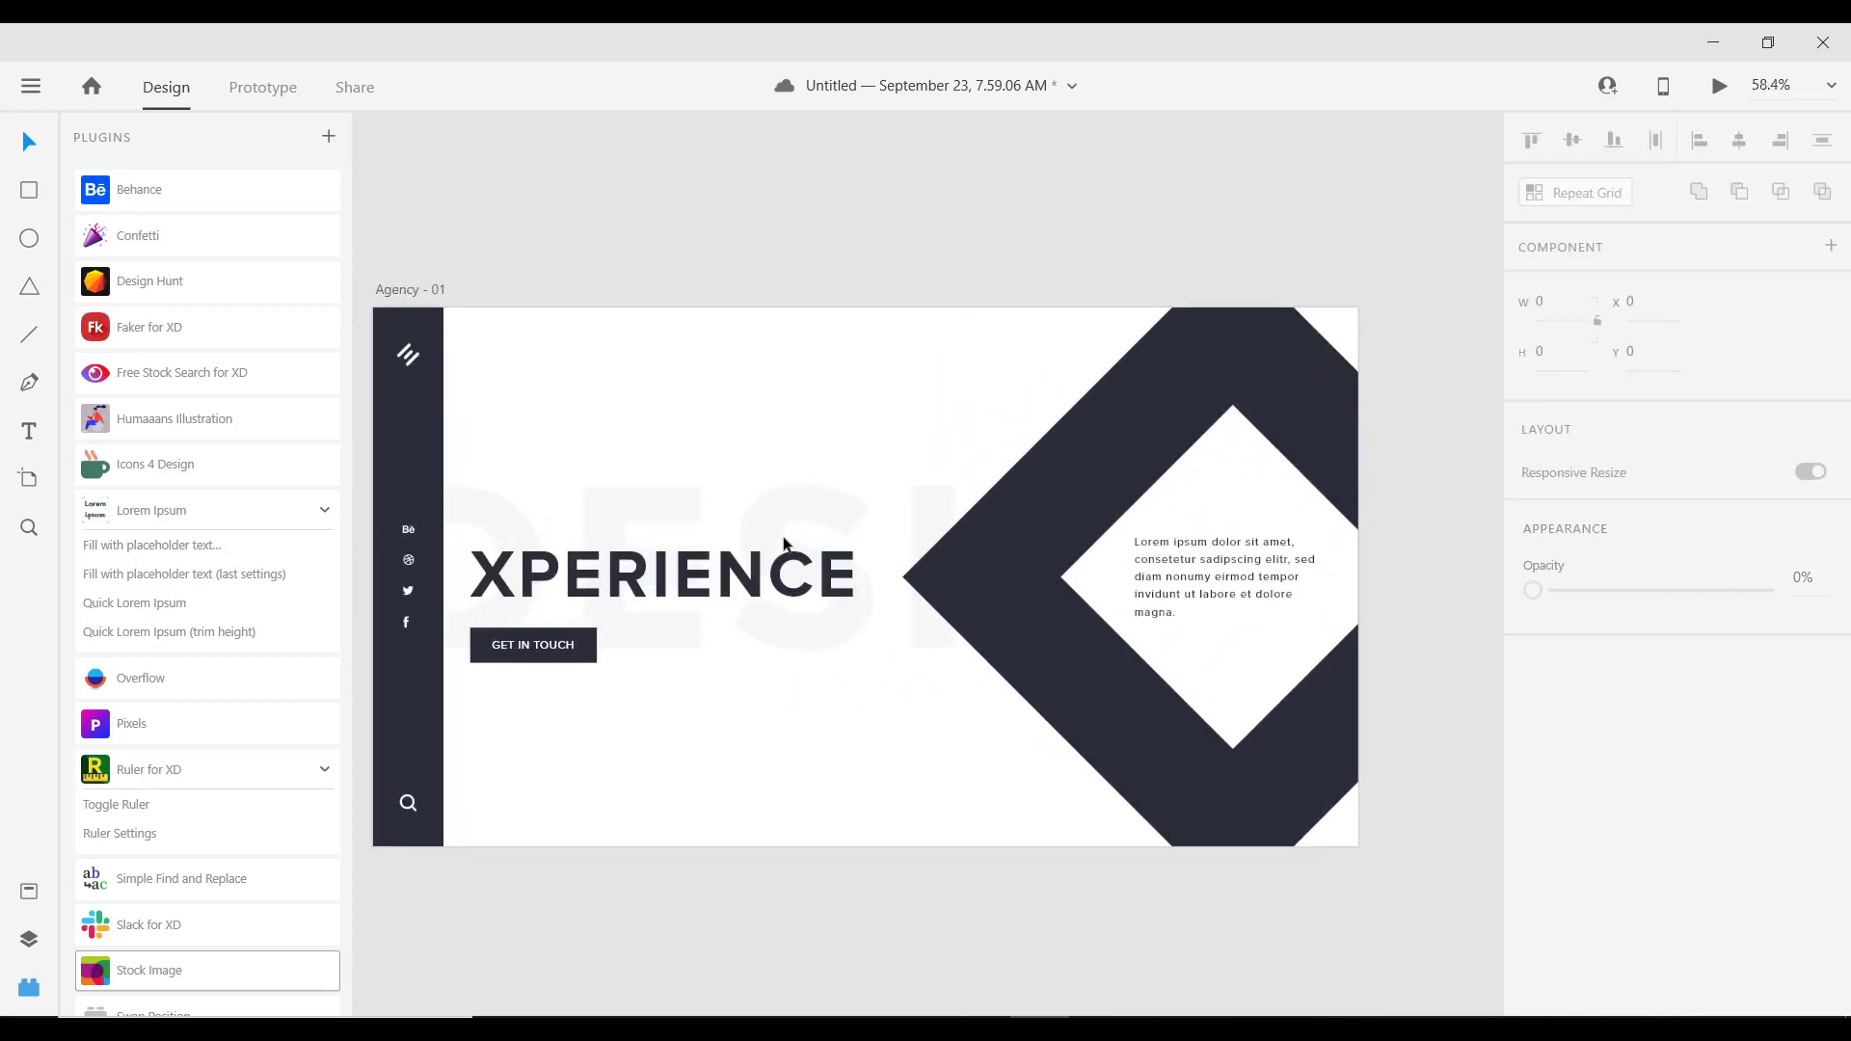
scroll(788, 544, "down", 2)
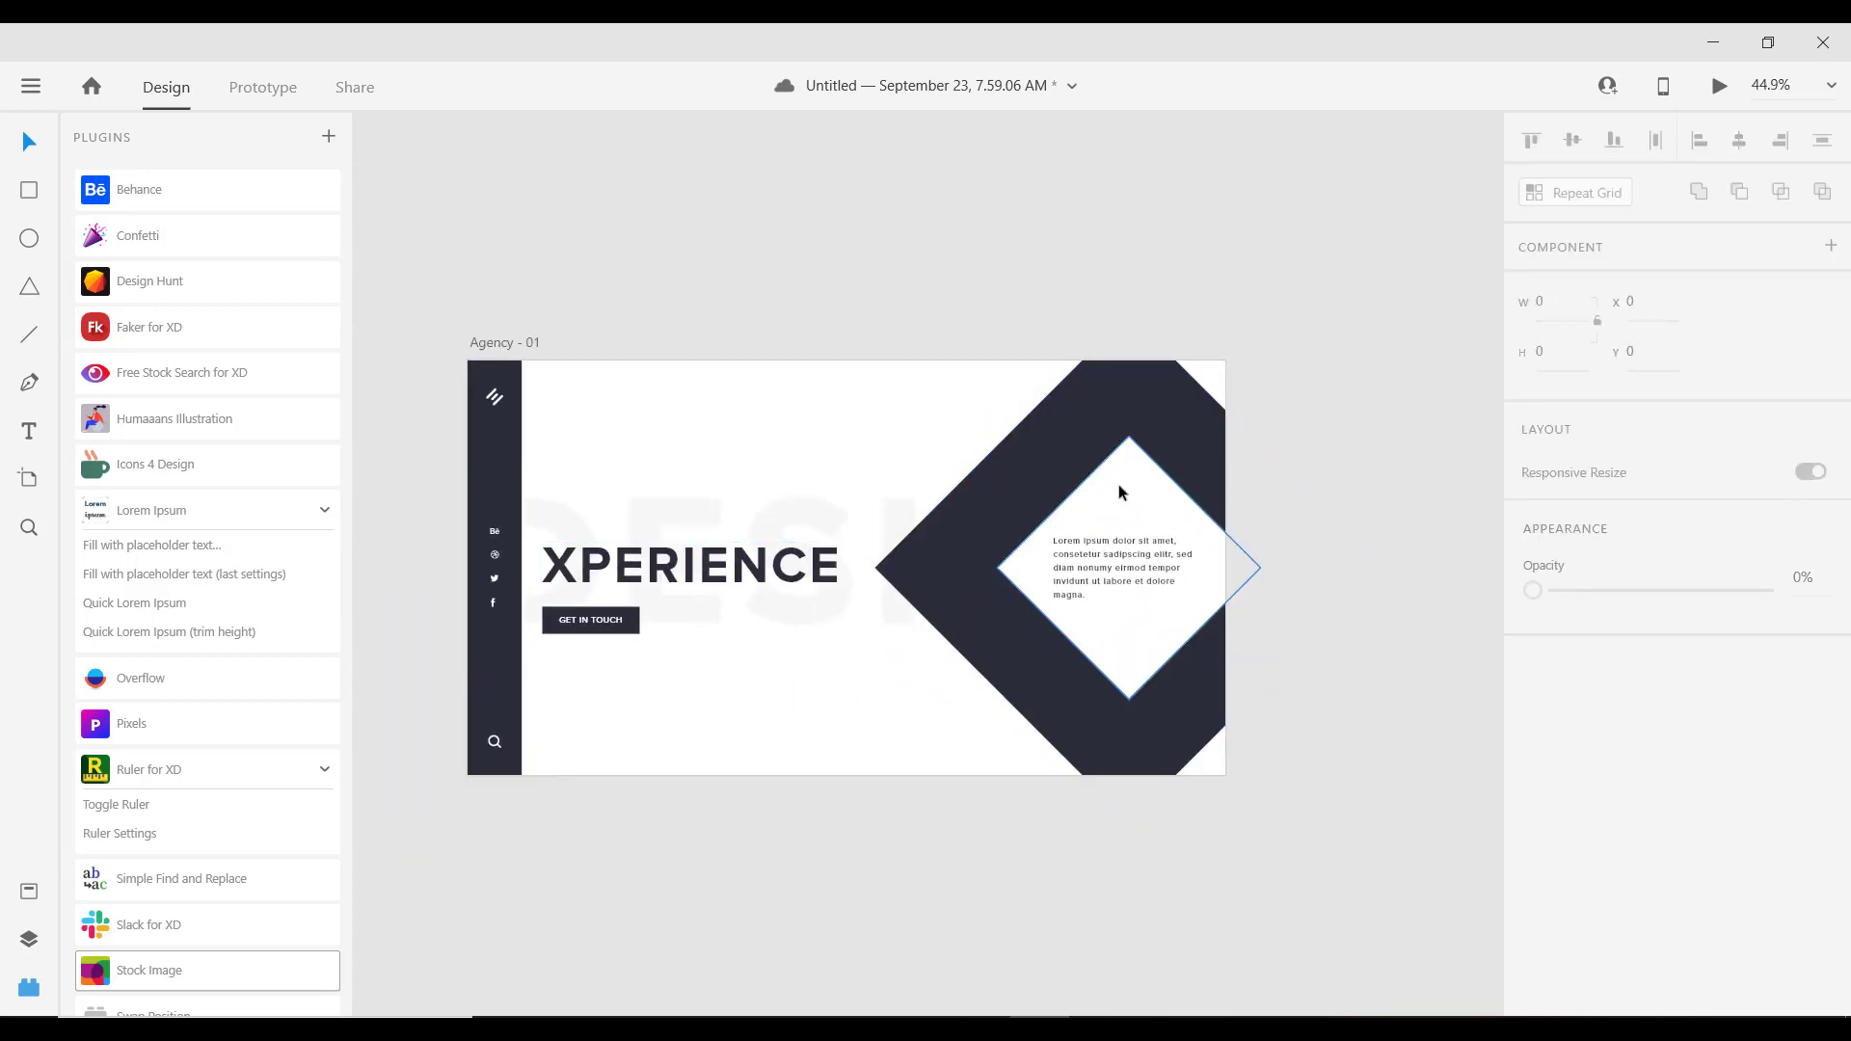
scroll(1227, 490, "up", 1)
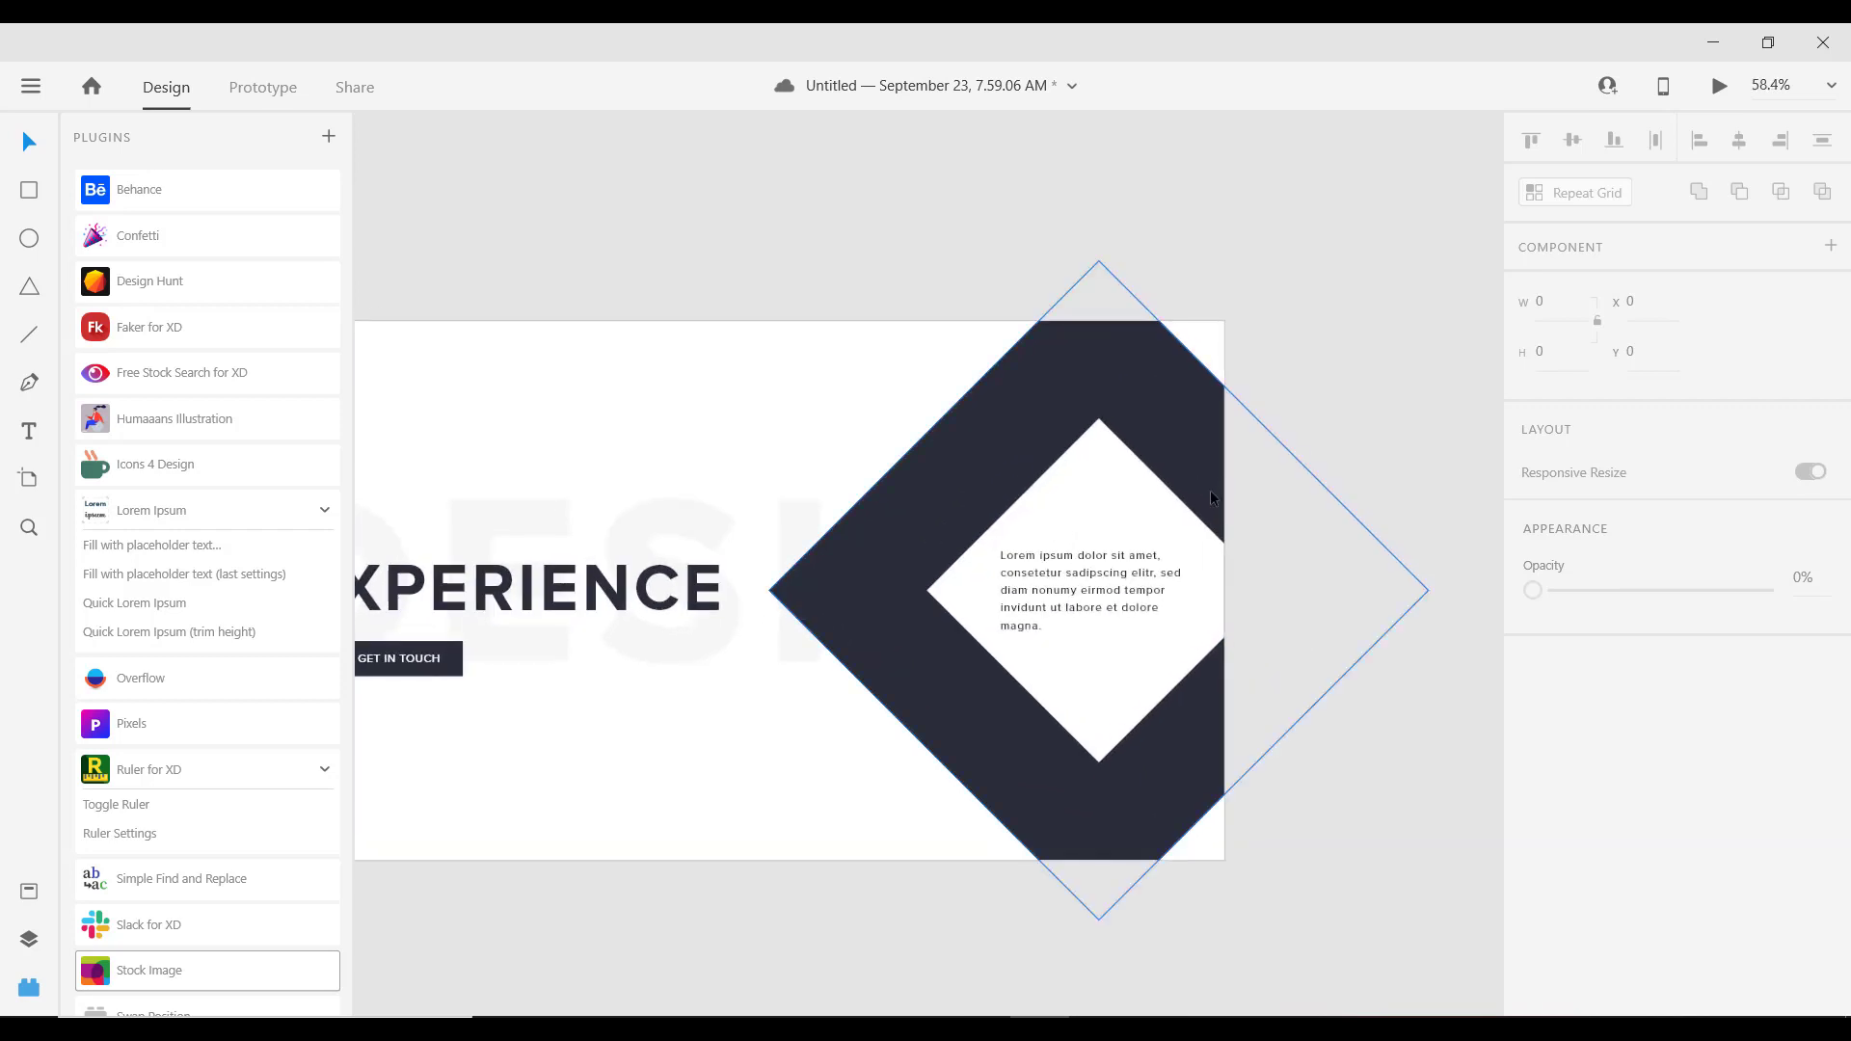
left_click(1114, 547)
scroll(1678, 675, "down", 5)
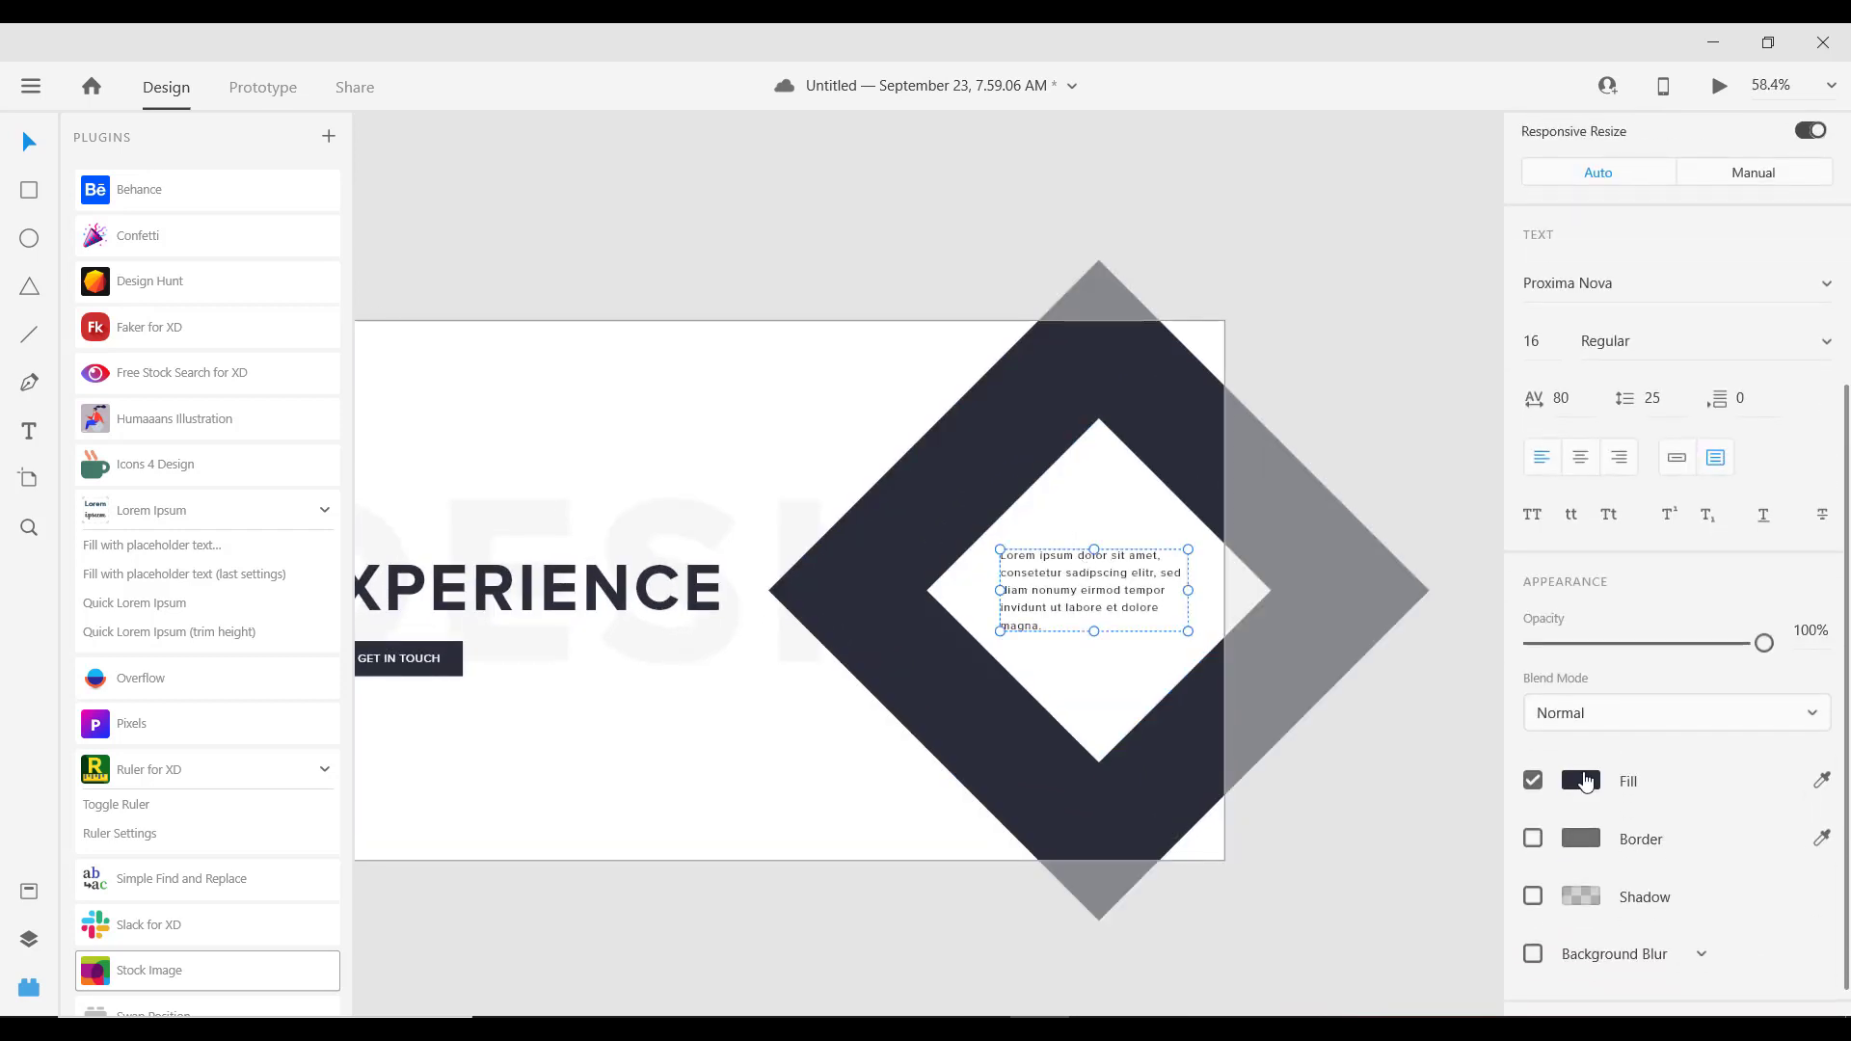
left_click(1582, 781)
left_click(1134, 489)
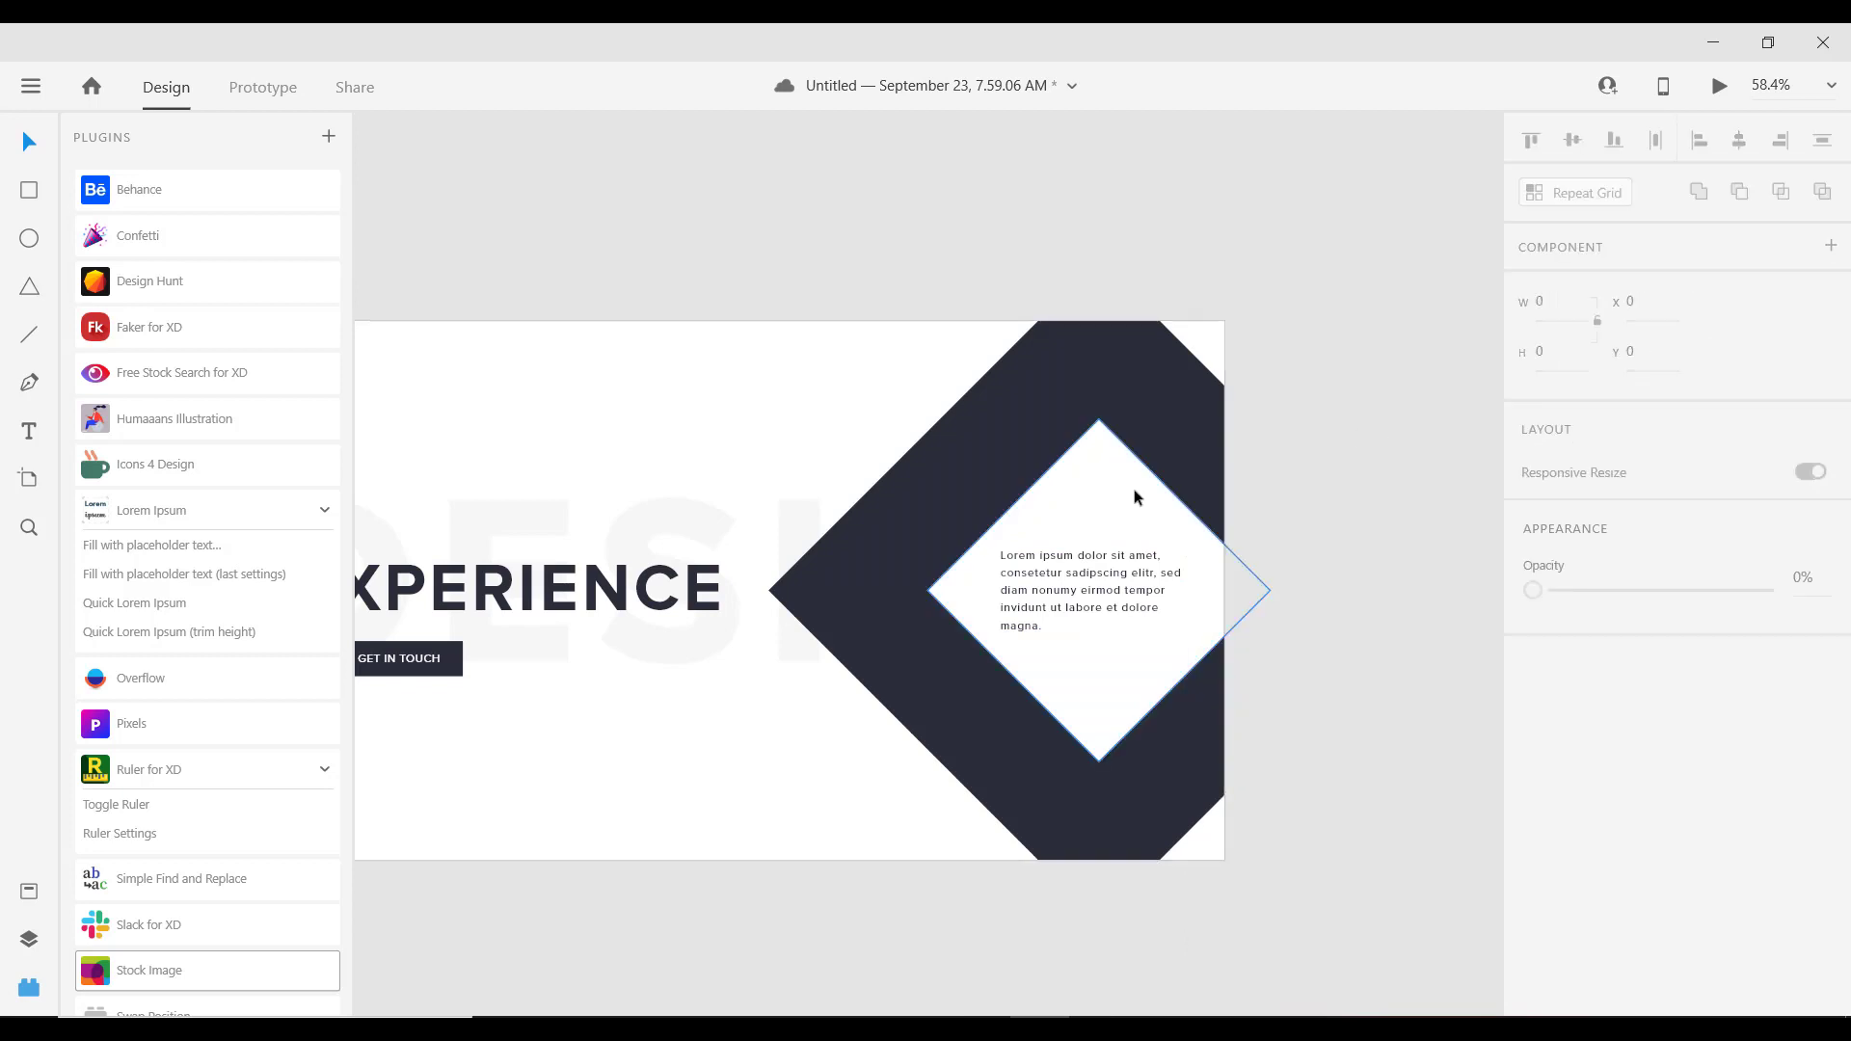
scroll(1639, 714, "down", 3)
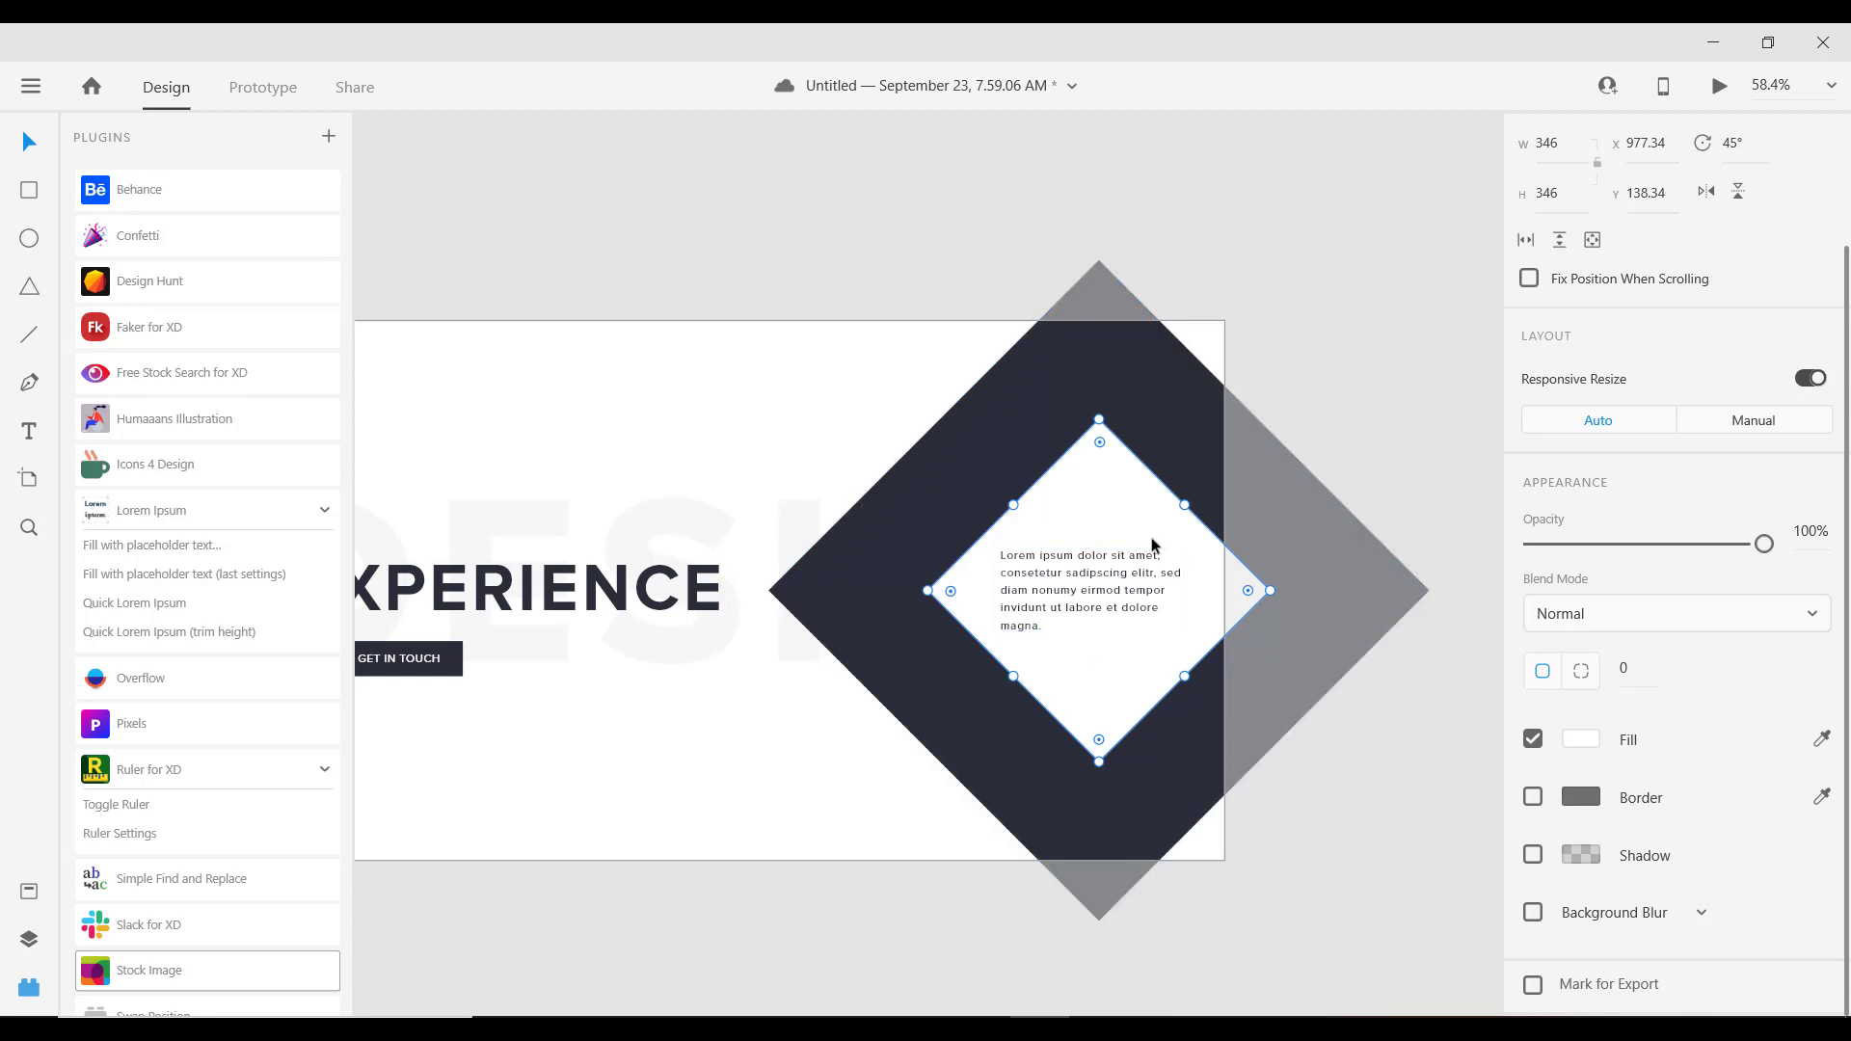
left_click(1086, 565)
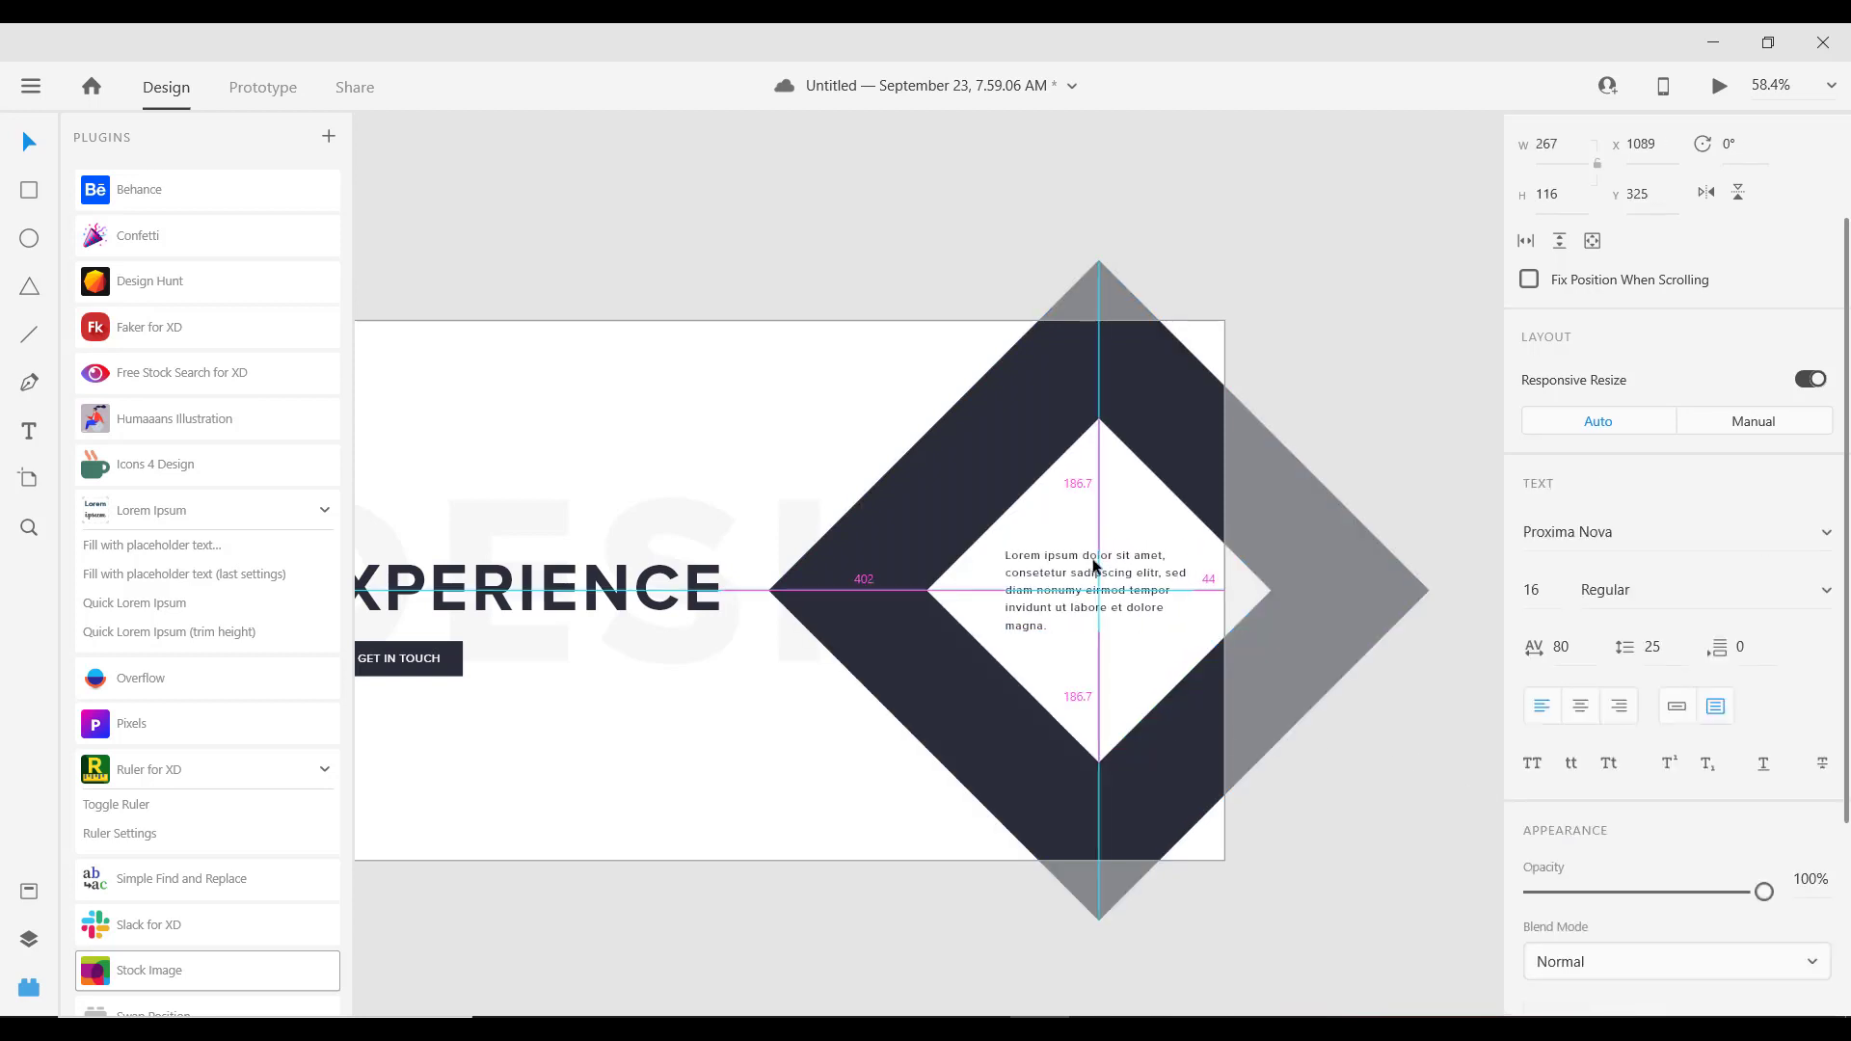
left_click_drag(1096, 566, 1098, 567)
left_click(1113, 480)
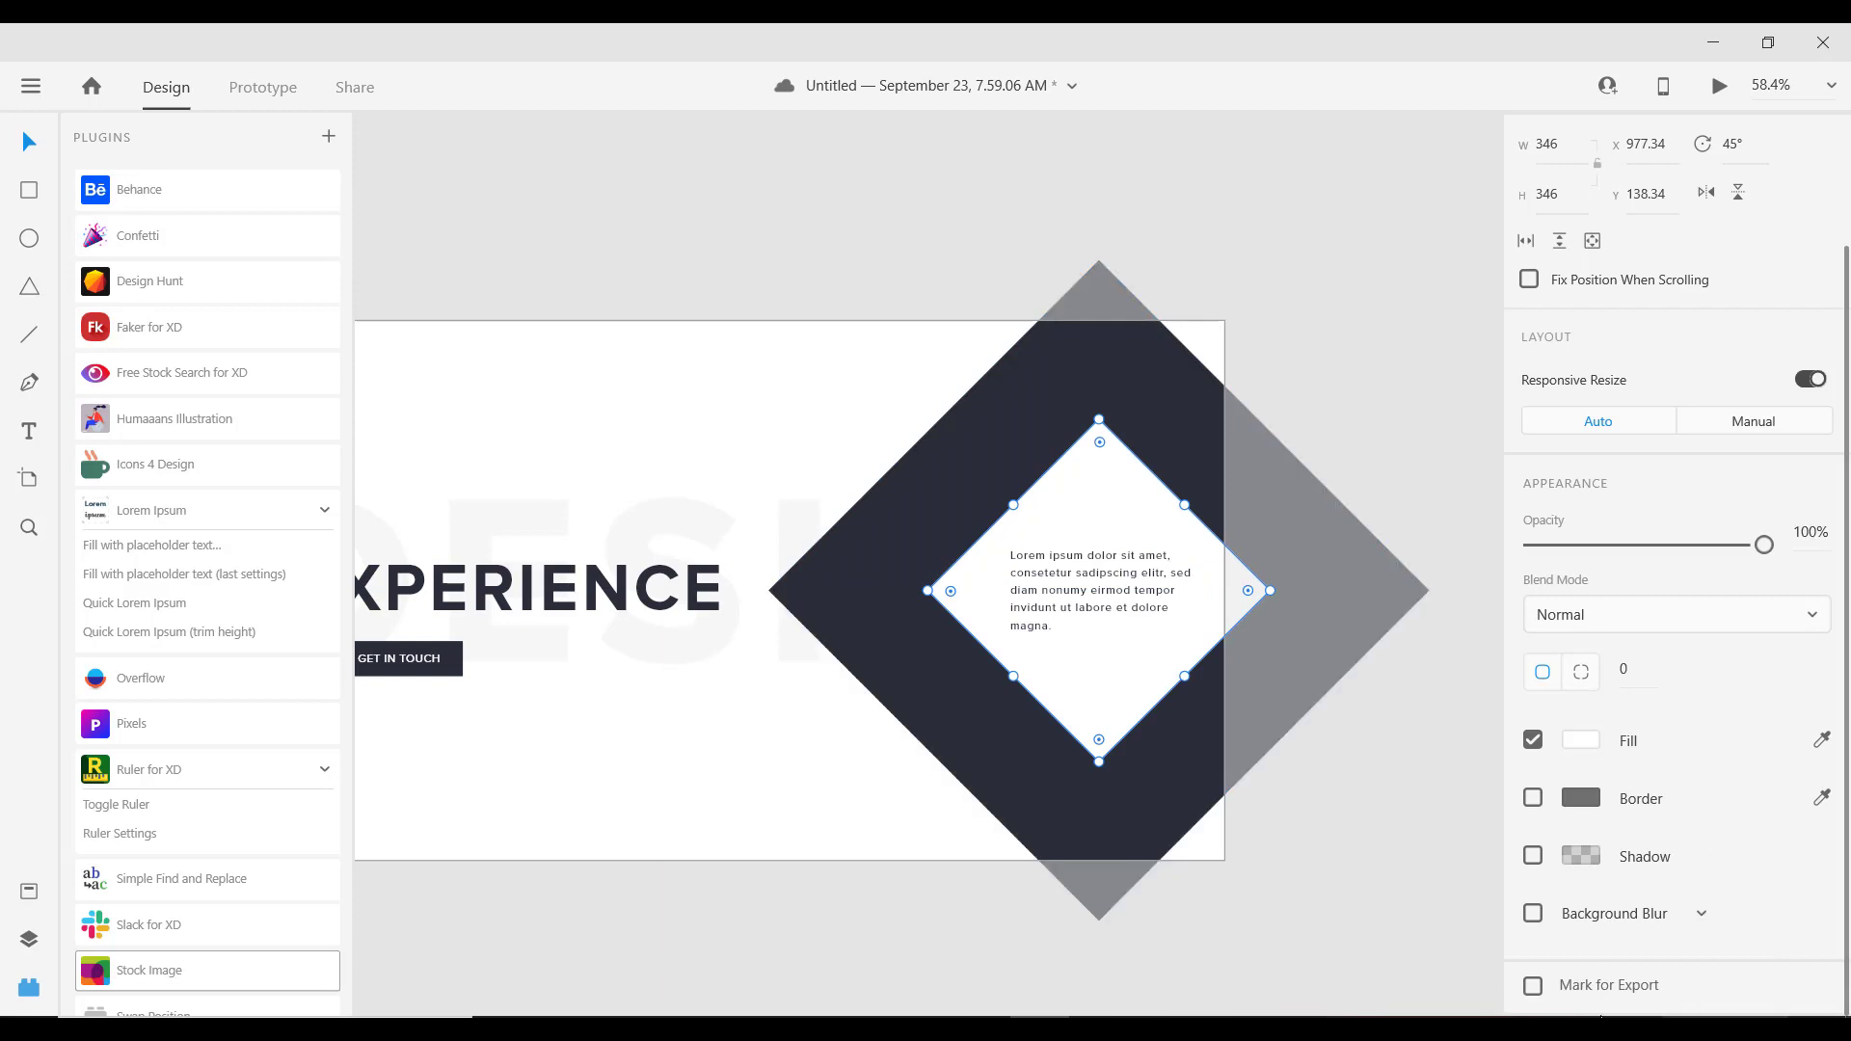
Step: Apply Object Blur with amount 20 to the inner white diamond
left_click(1640, 916)
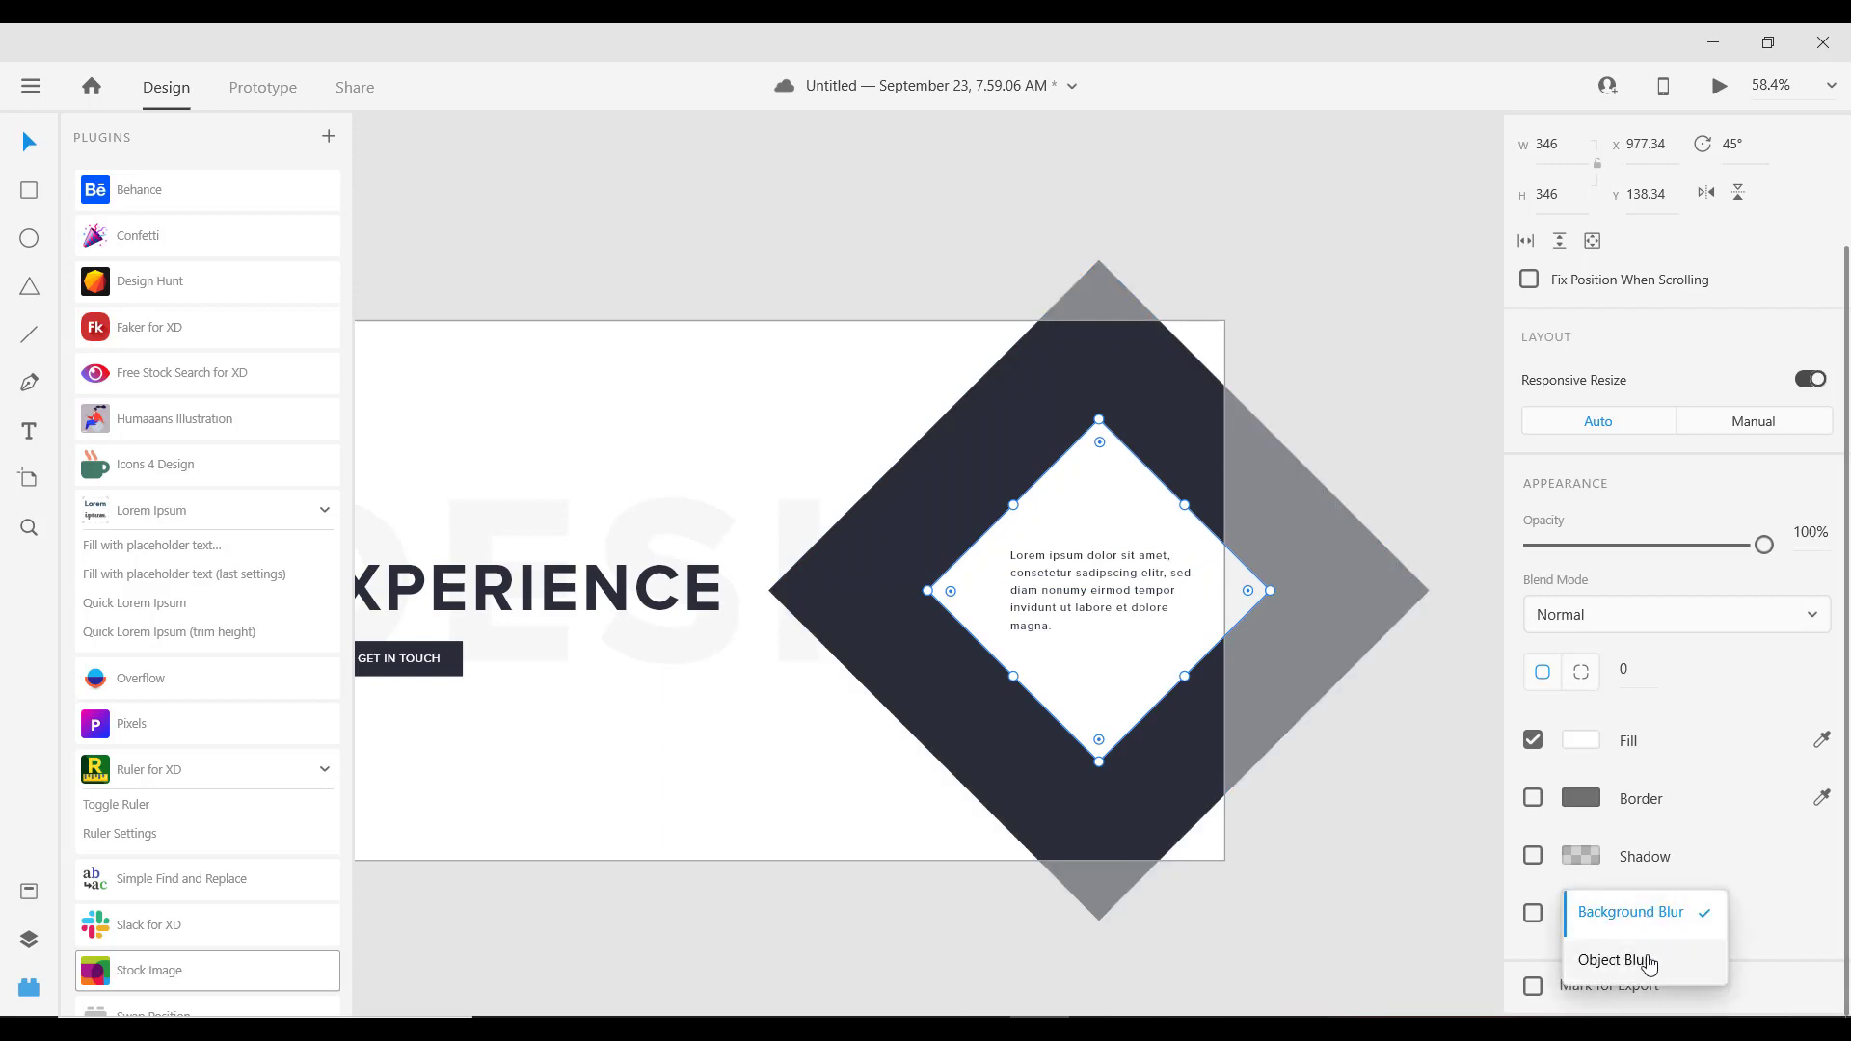
left_click(1645, 960)
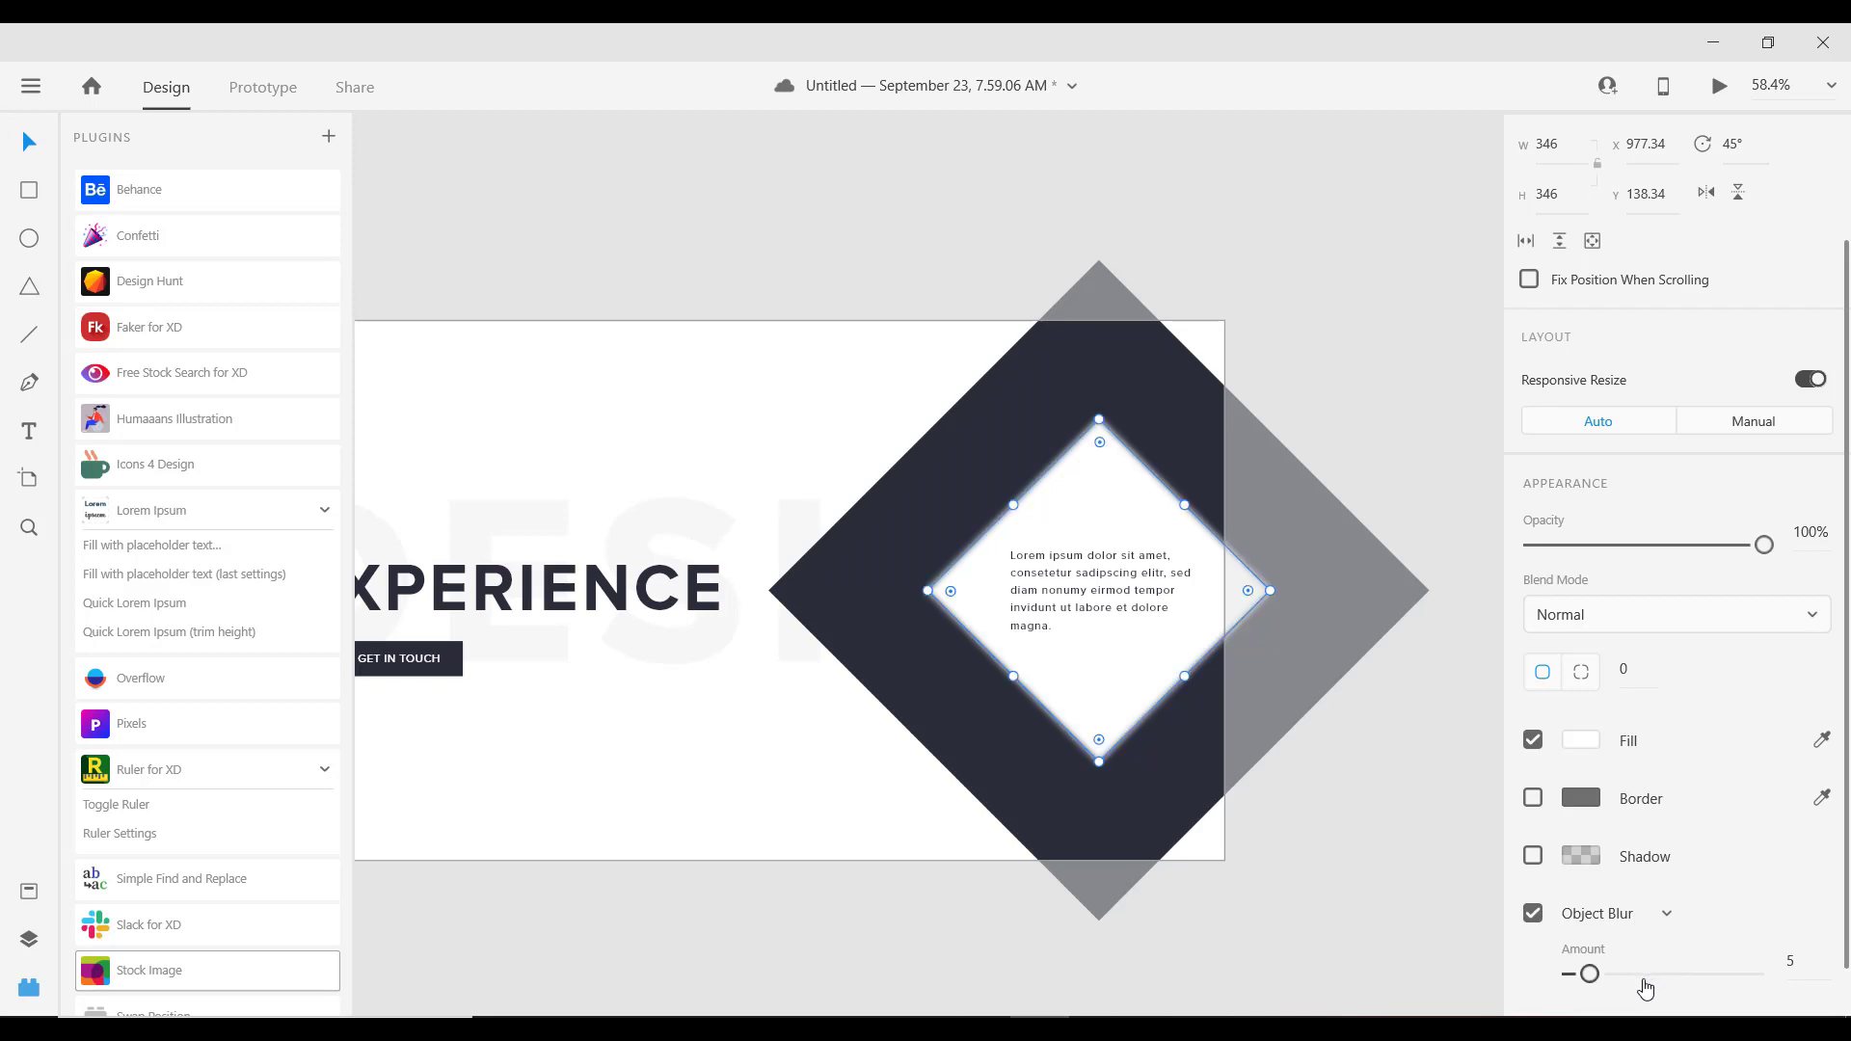
left_click(1641, 976)
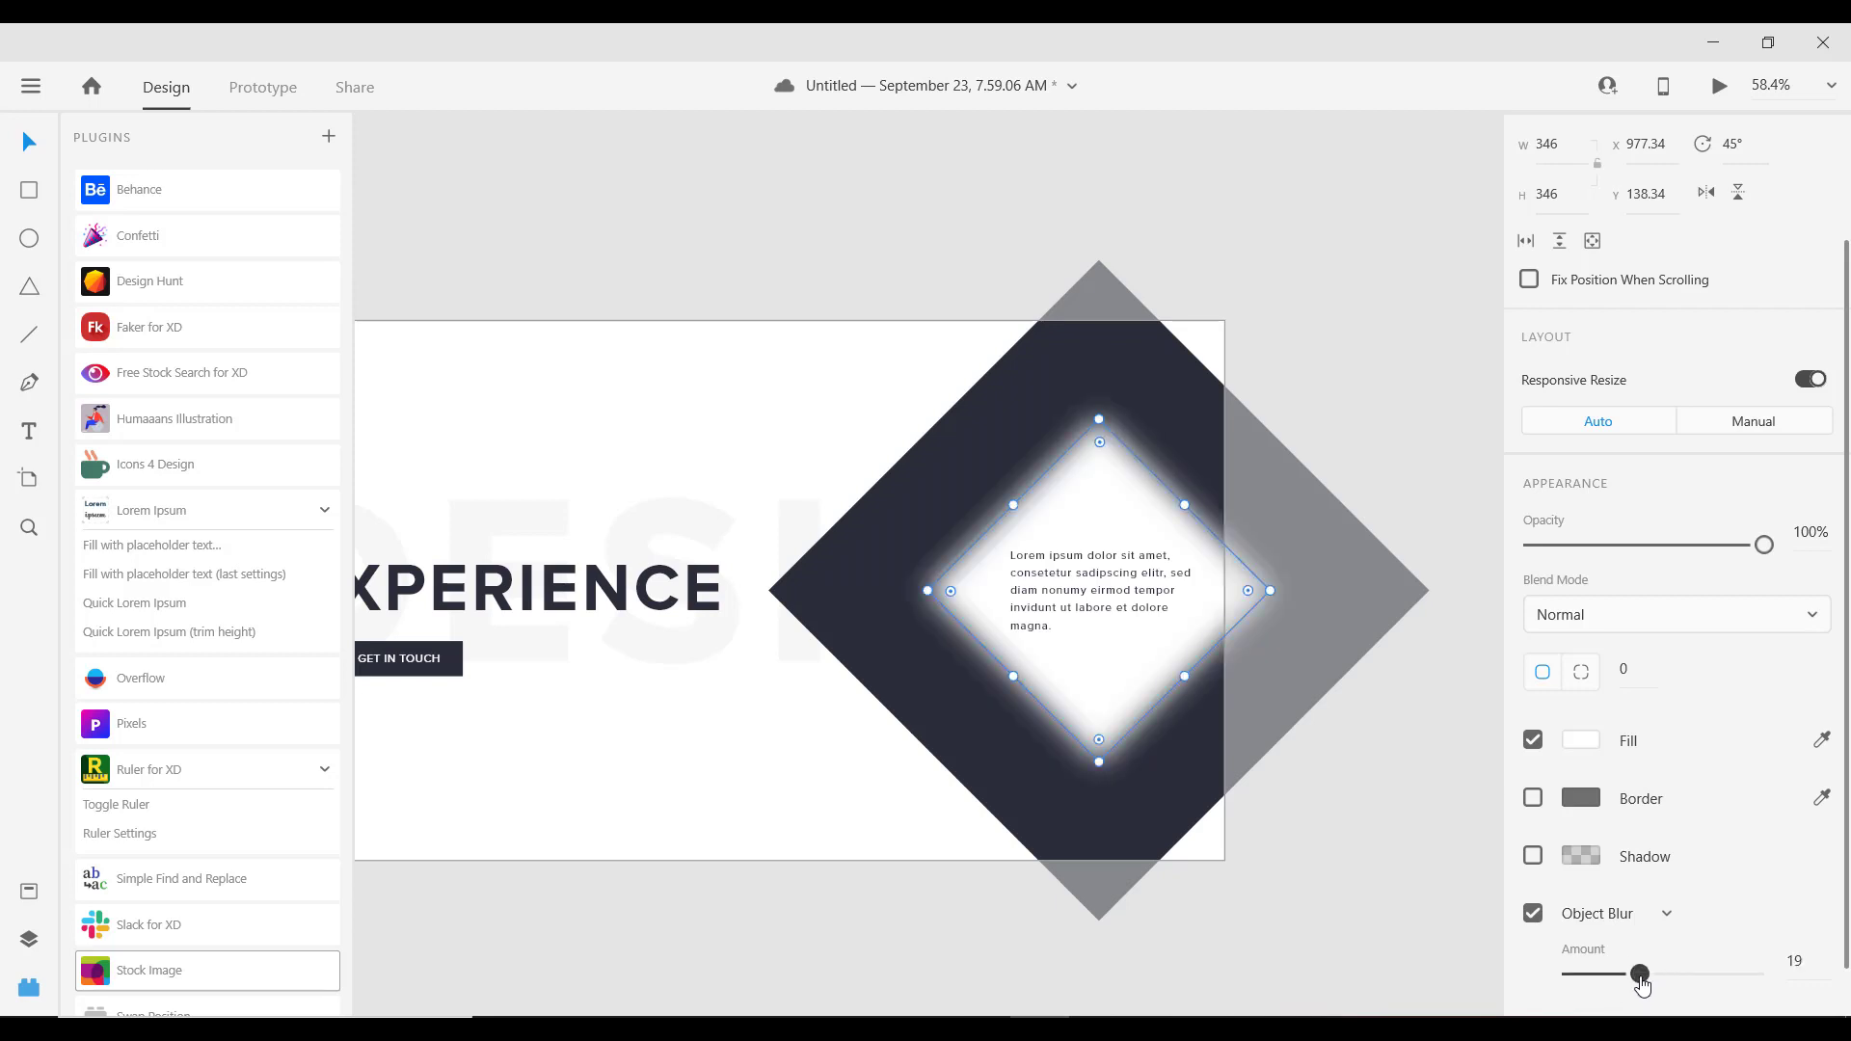
left_click_drag(1642, 977, 1647, 980)
Step: Set the inner diamond's opacity to 80%, check the diamonds, then clear the selection
left_click_drag(1688, 545, 1721, 559)
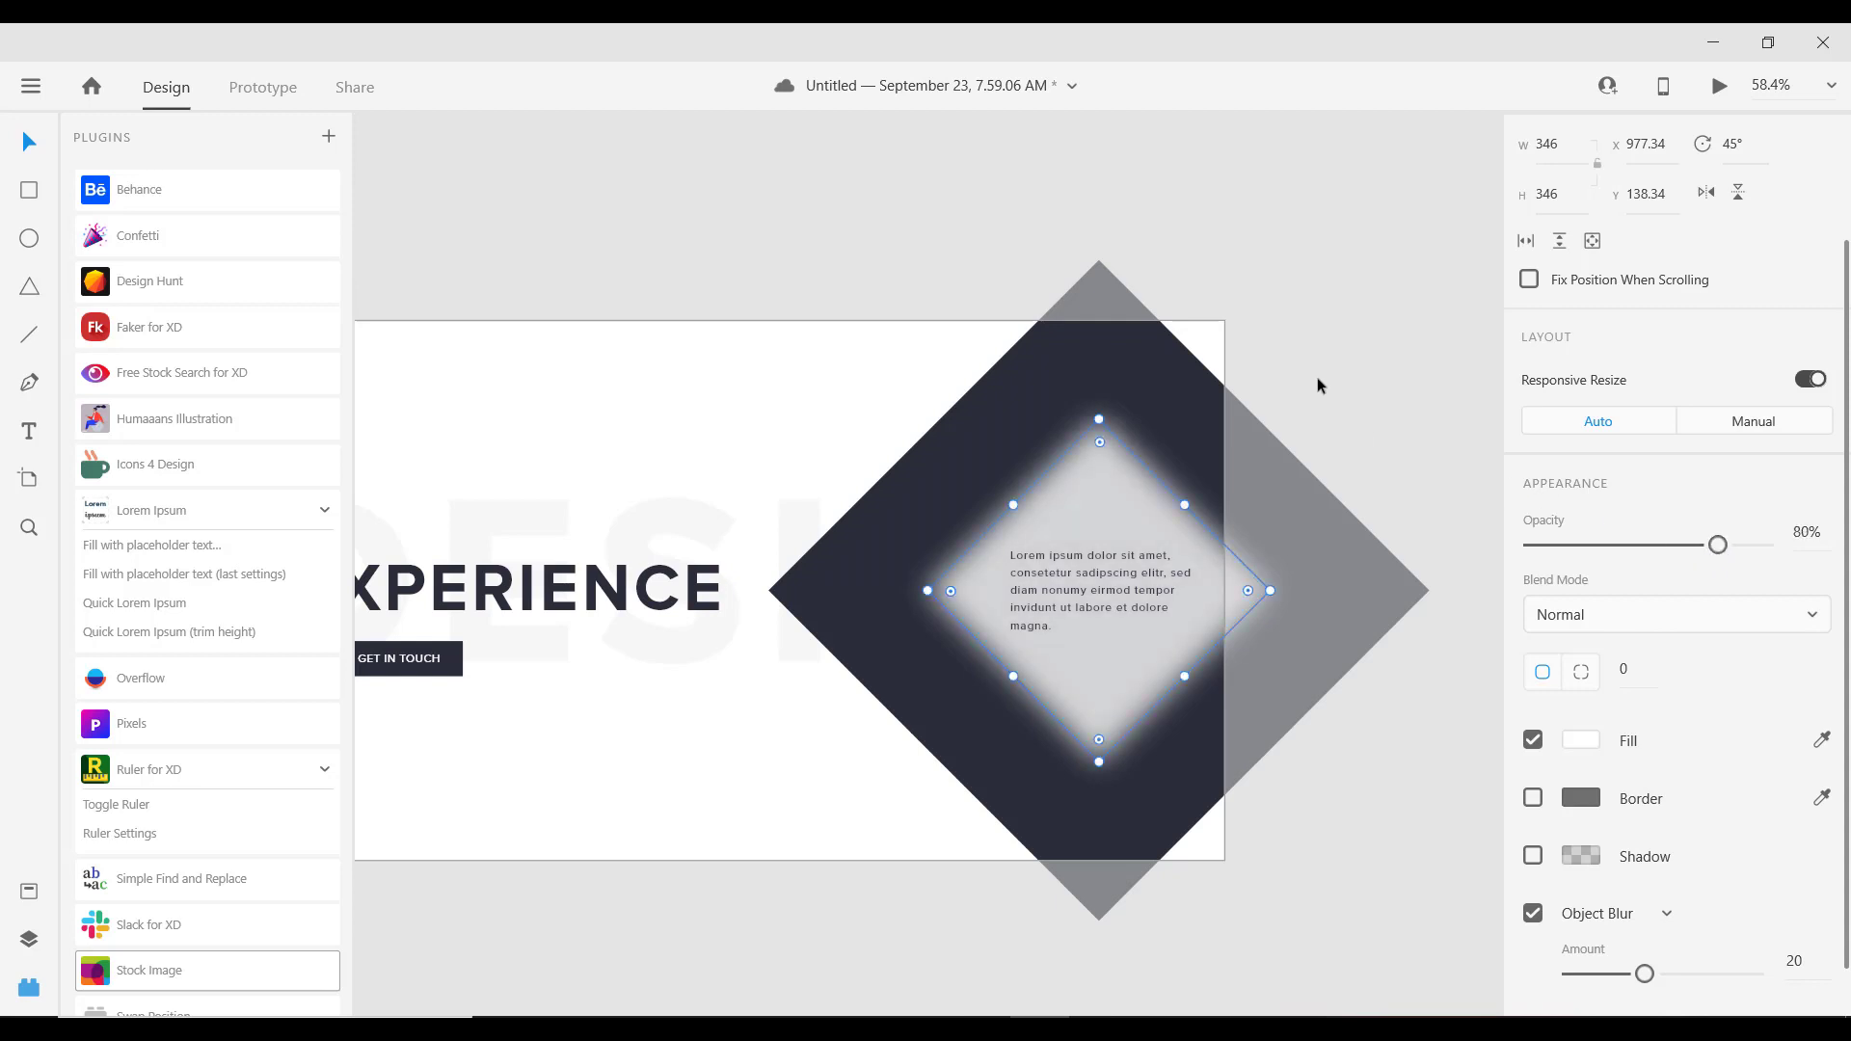
left_click(1294, 431)
scroll(1097, 568, "down", 1)
scroll(1097, 569, "down", 2)
scroll(1061, 559, "up", 6)
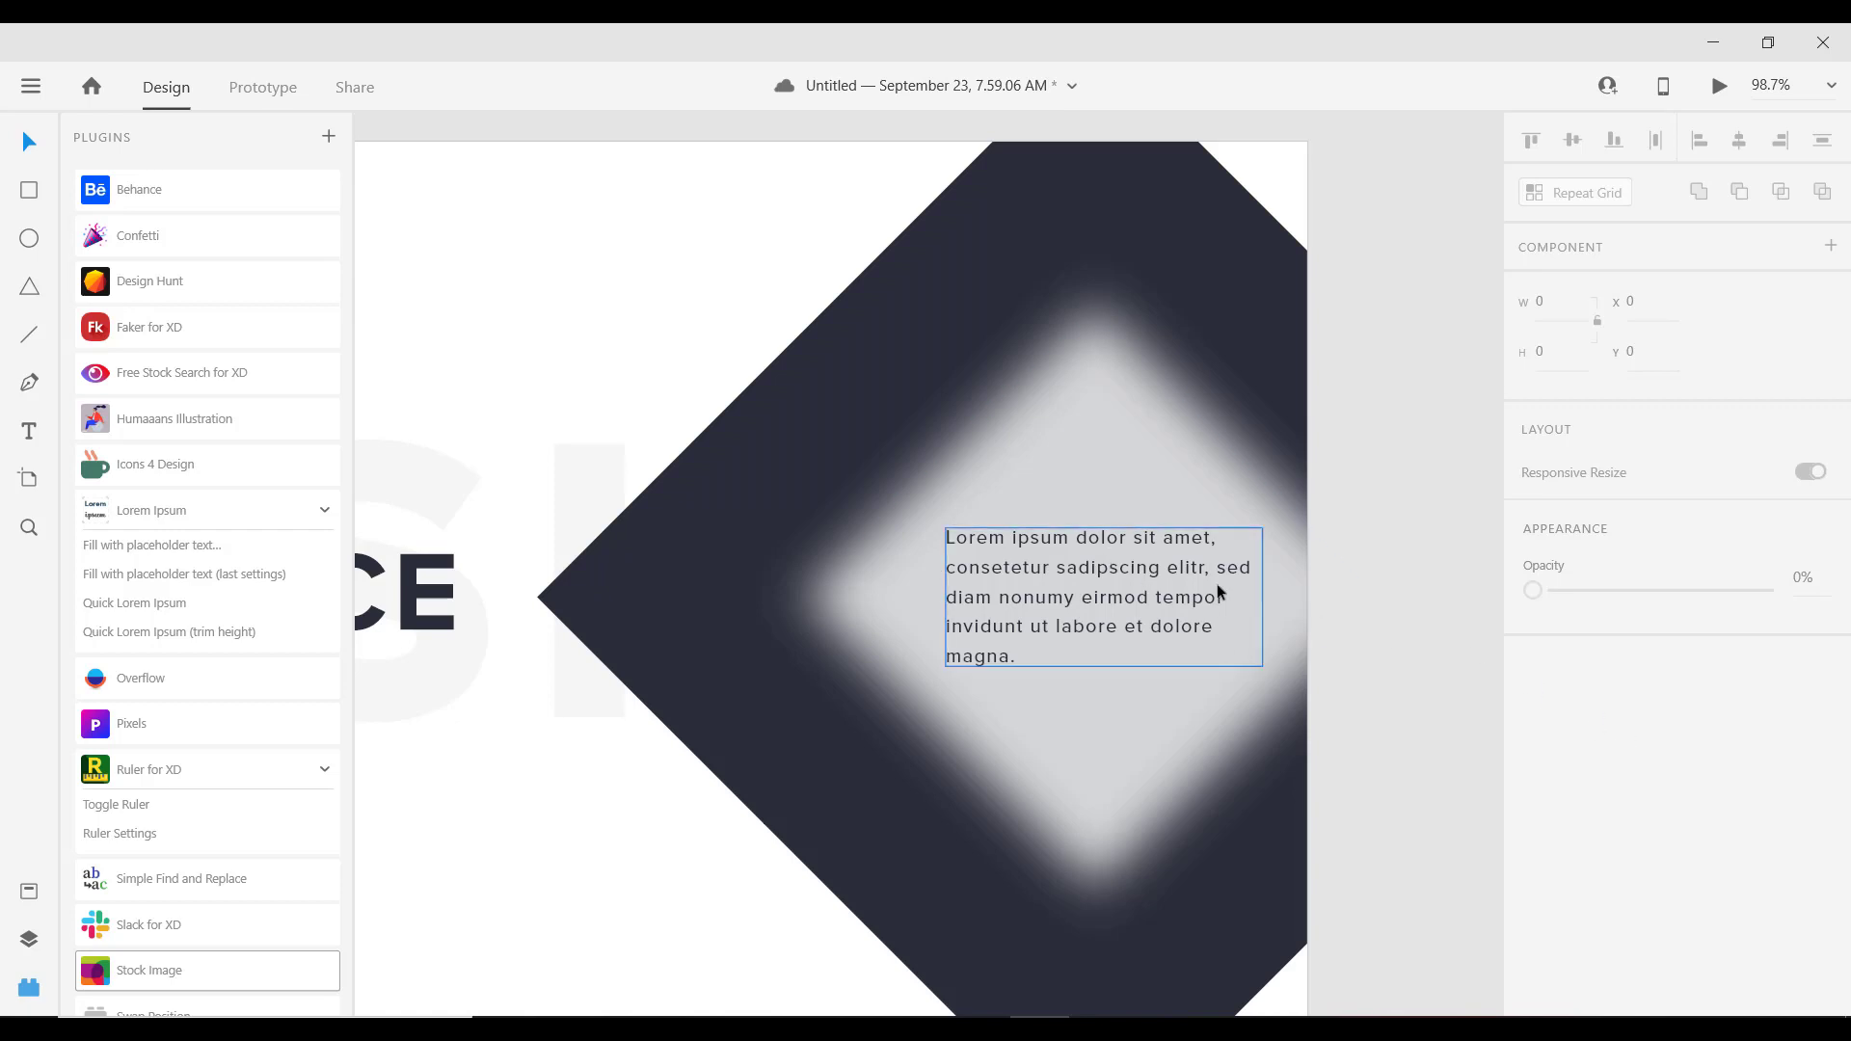
left_click(1092, 442)
scroll(1170, 591, "down", 6)
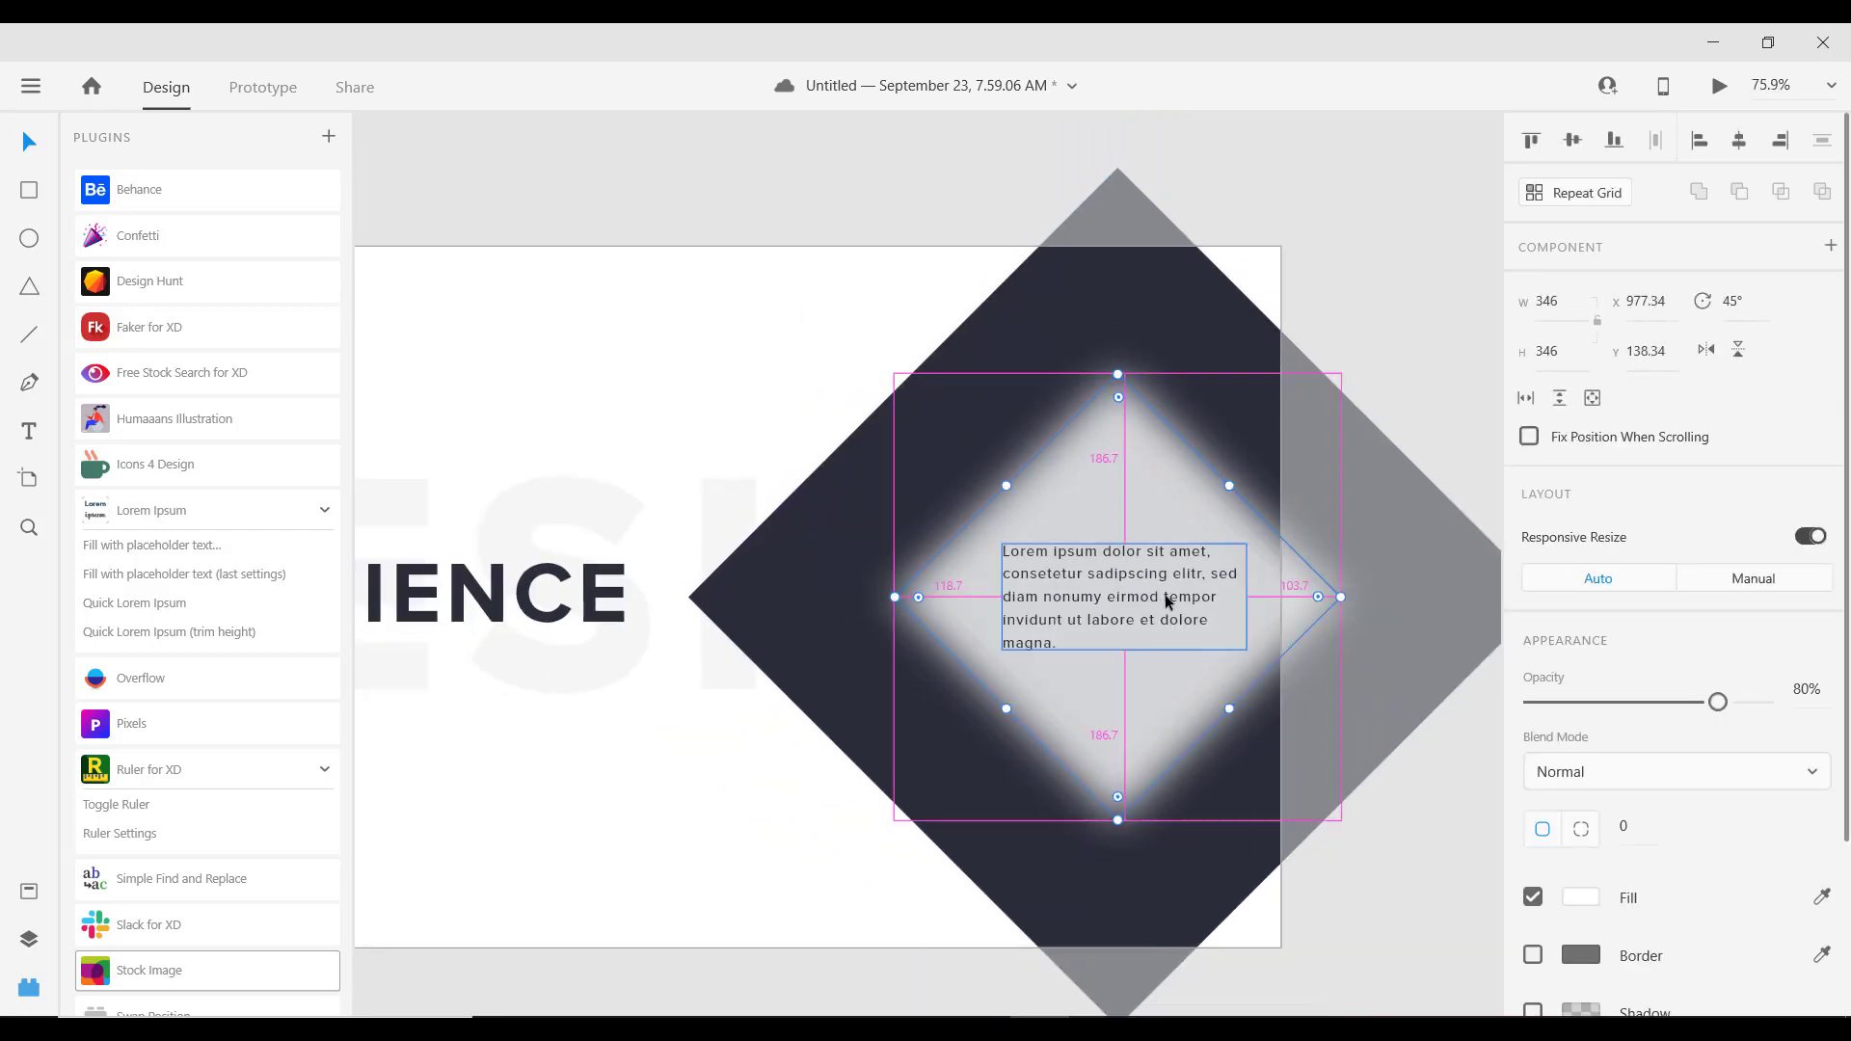
scroll(1705, 815, "down", 2)
scroll(1705, 815, "down", 1)
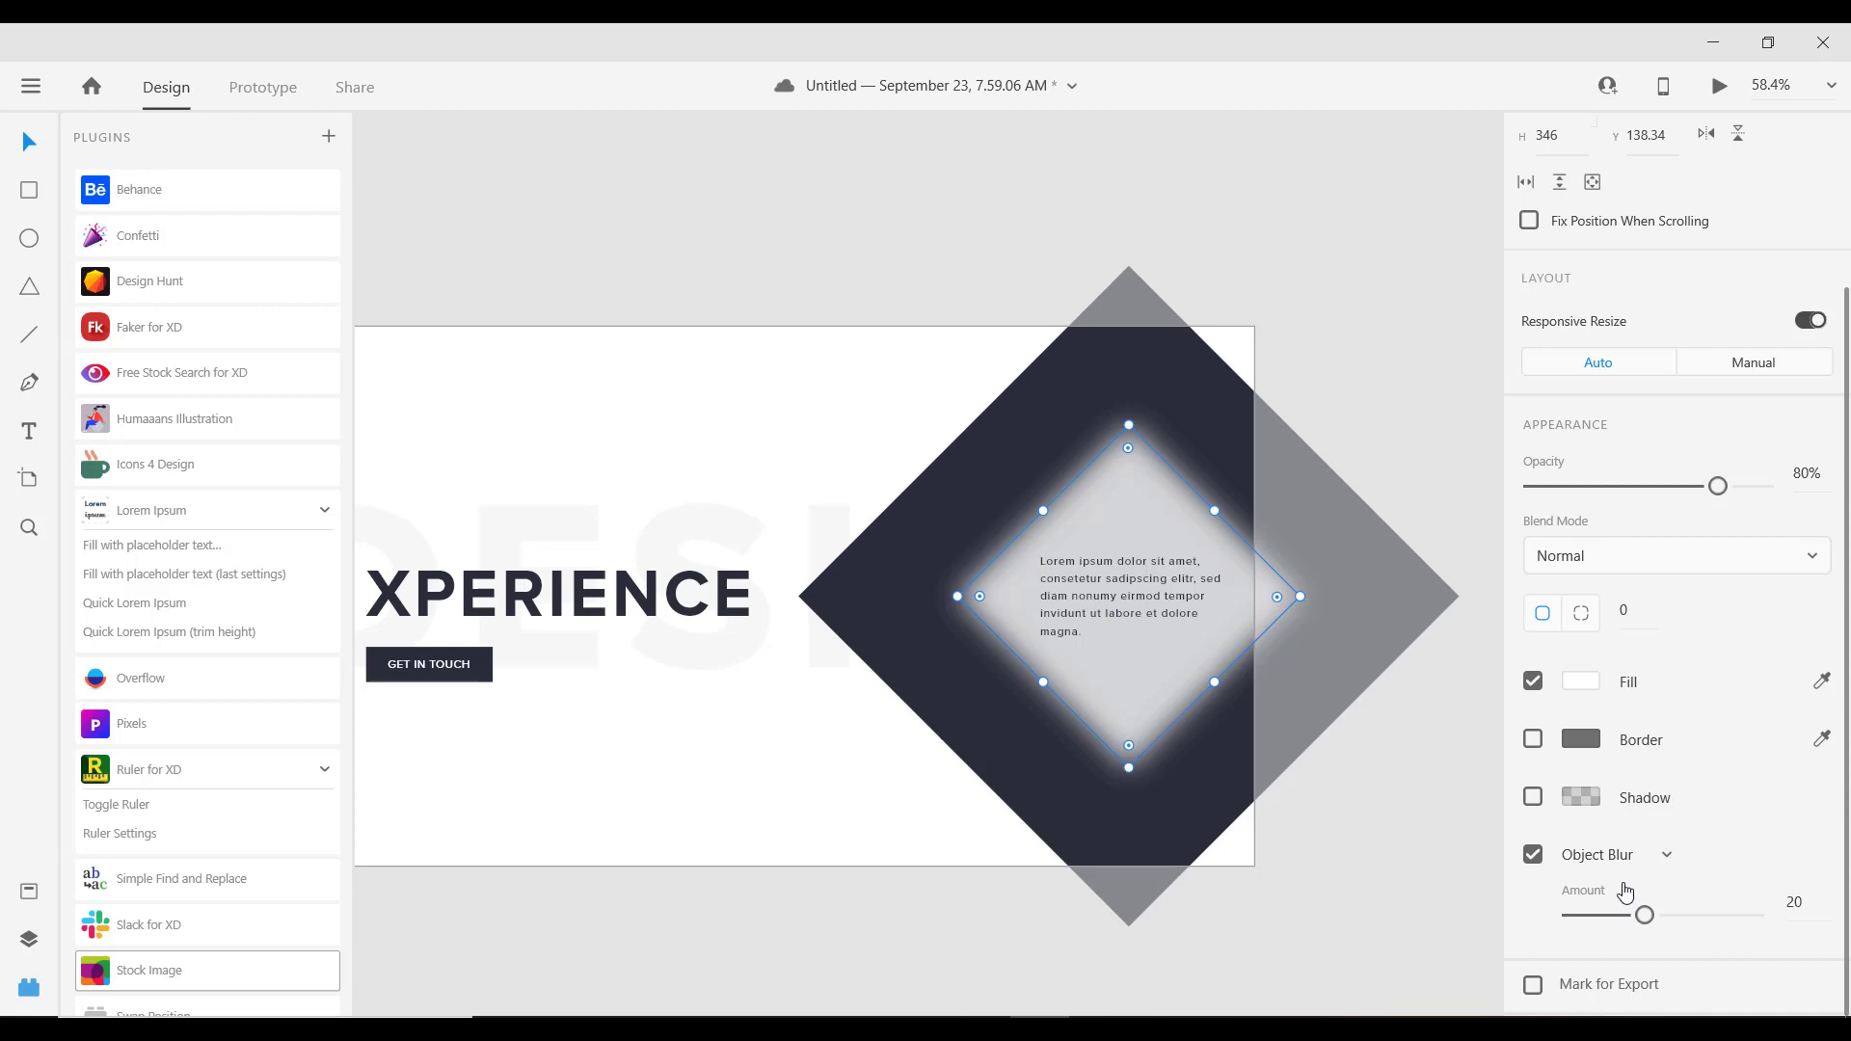
left_click(976, 485)
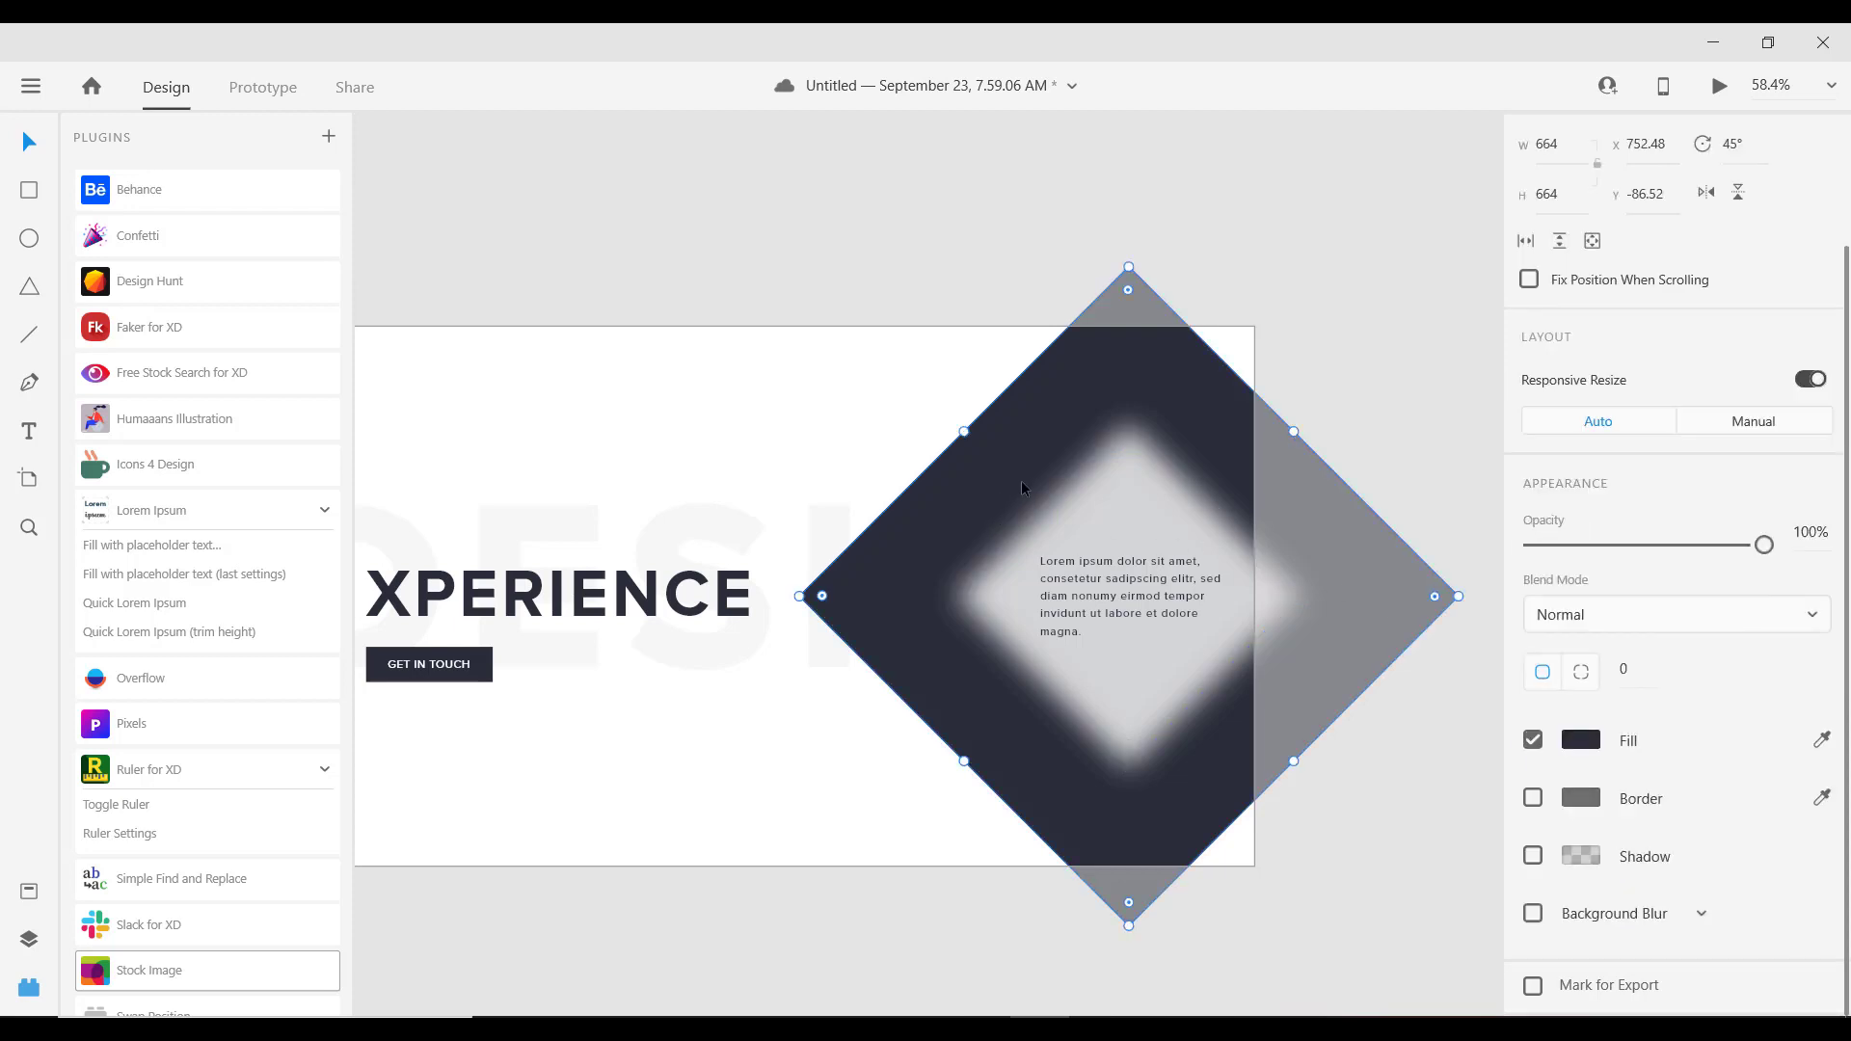
scroll(1030, 482, "down", 2)
left_click(758, 253)
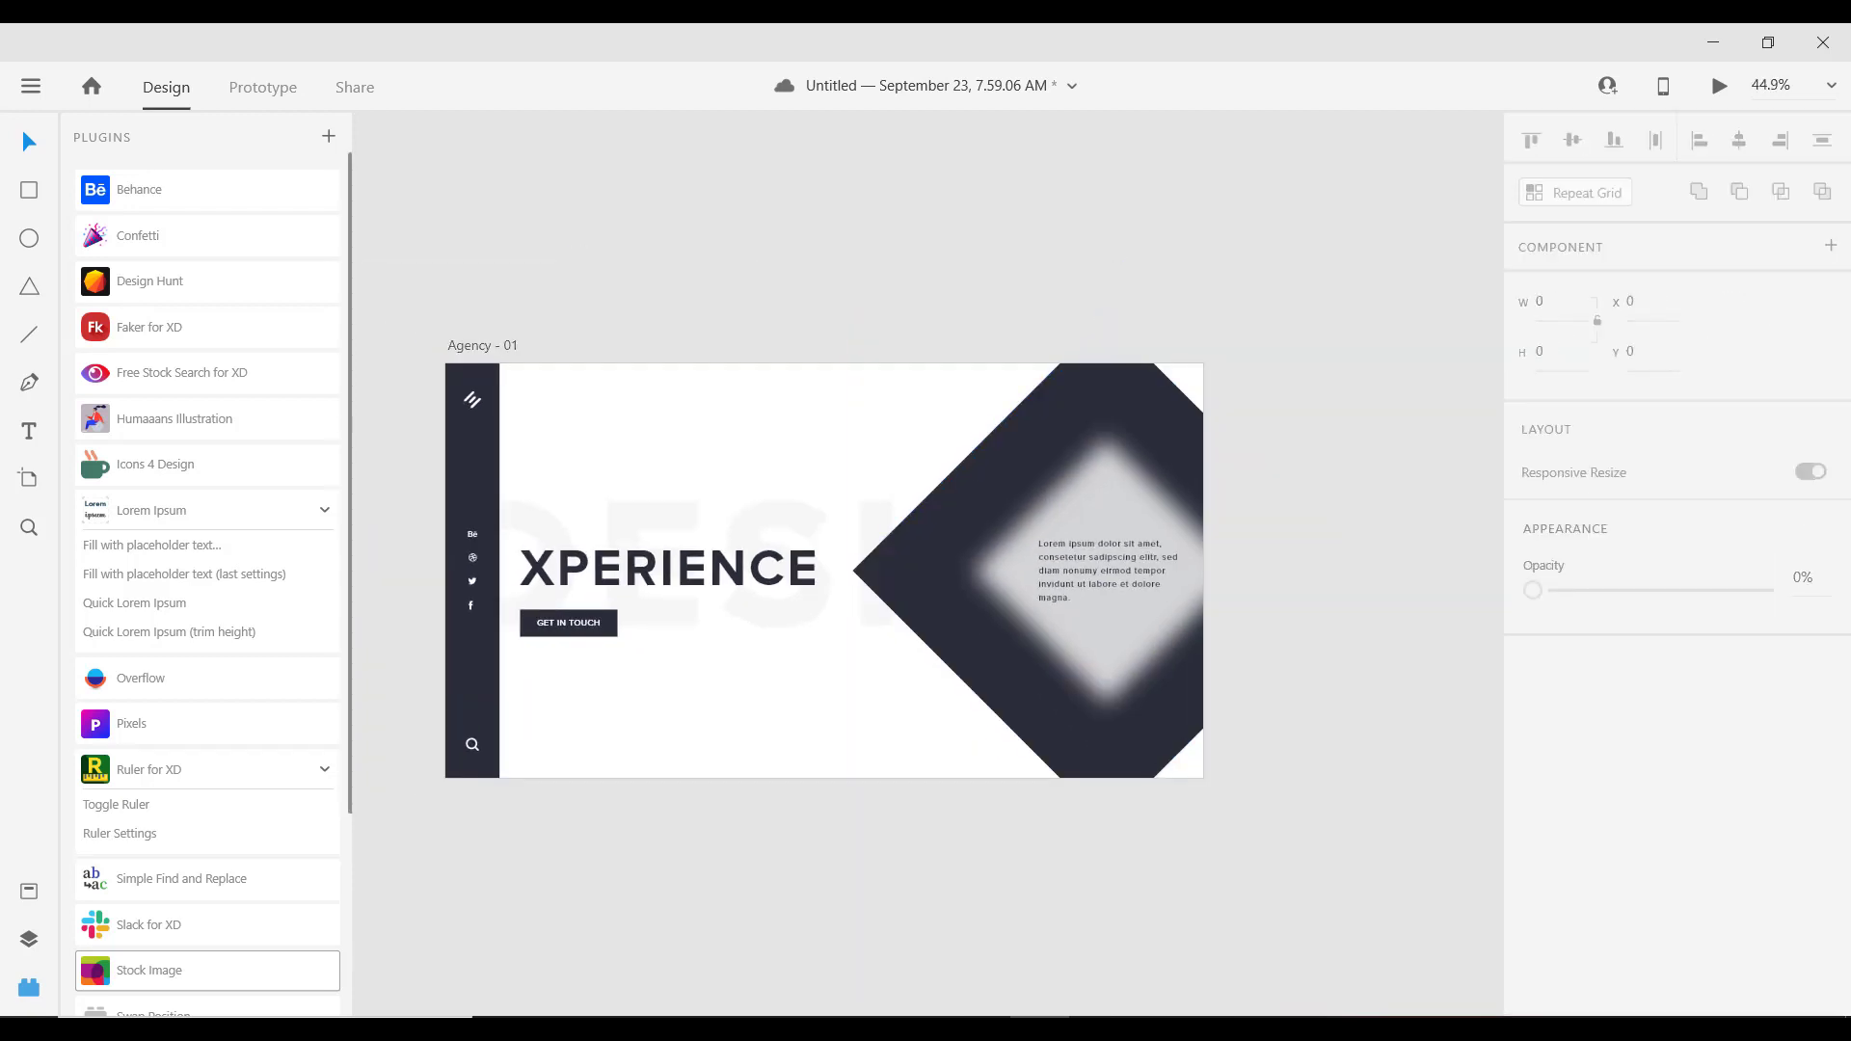
Step: Drop shutterstock_355237292.jpg from the images folder onto the dark diamond to fill it
left_click(28, 990)
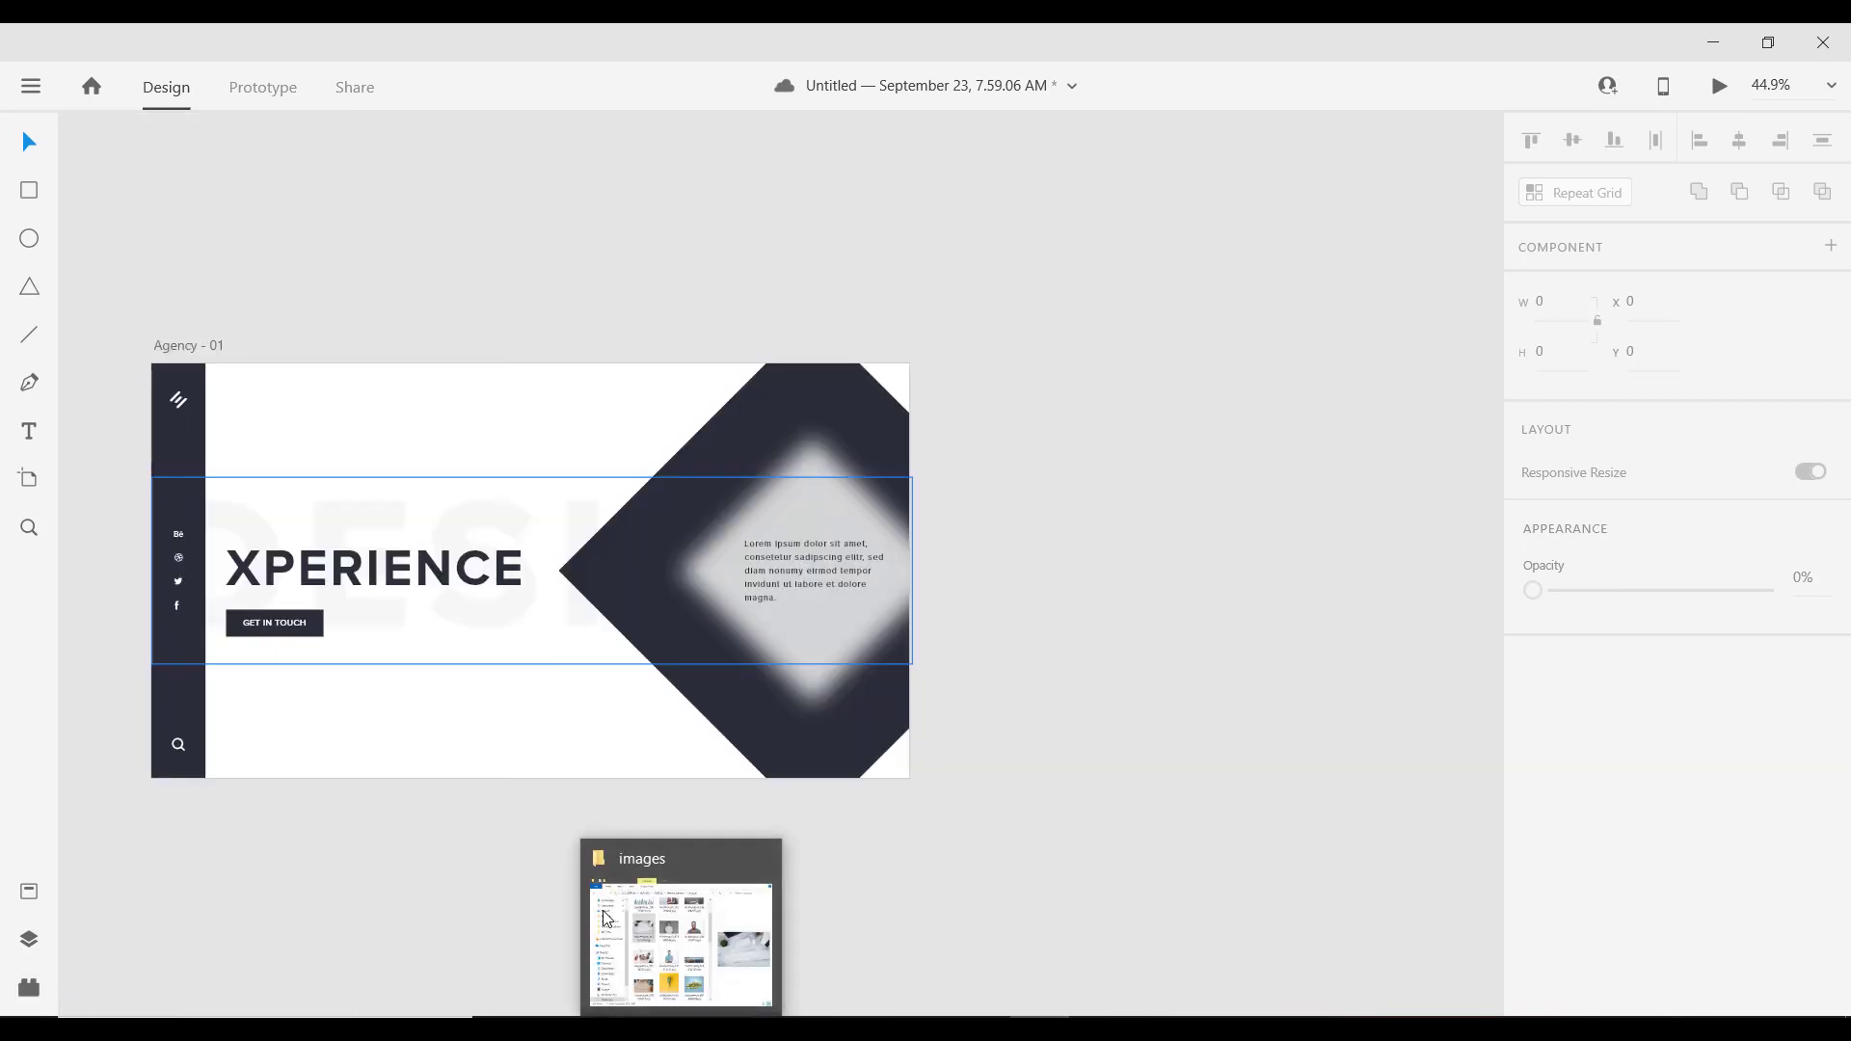
left_click(681, 1030)
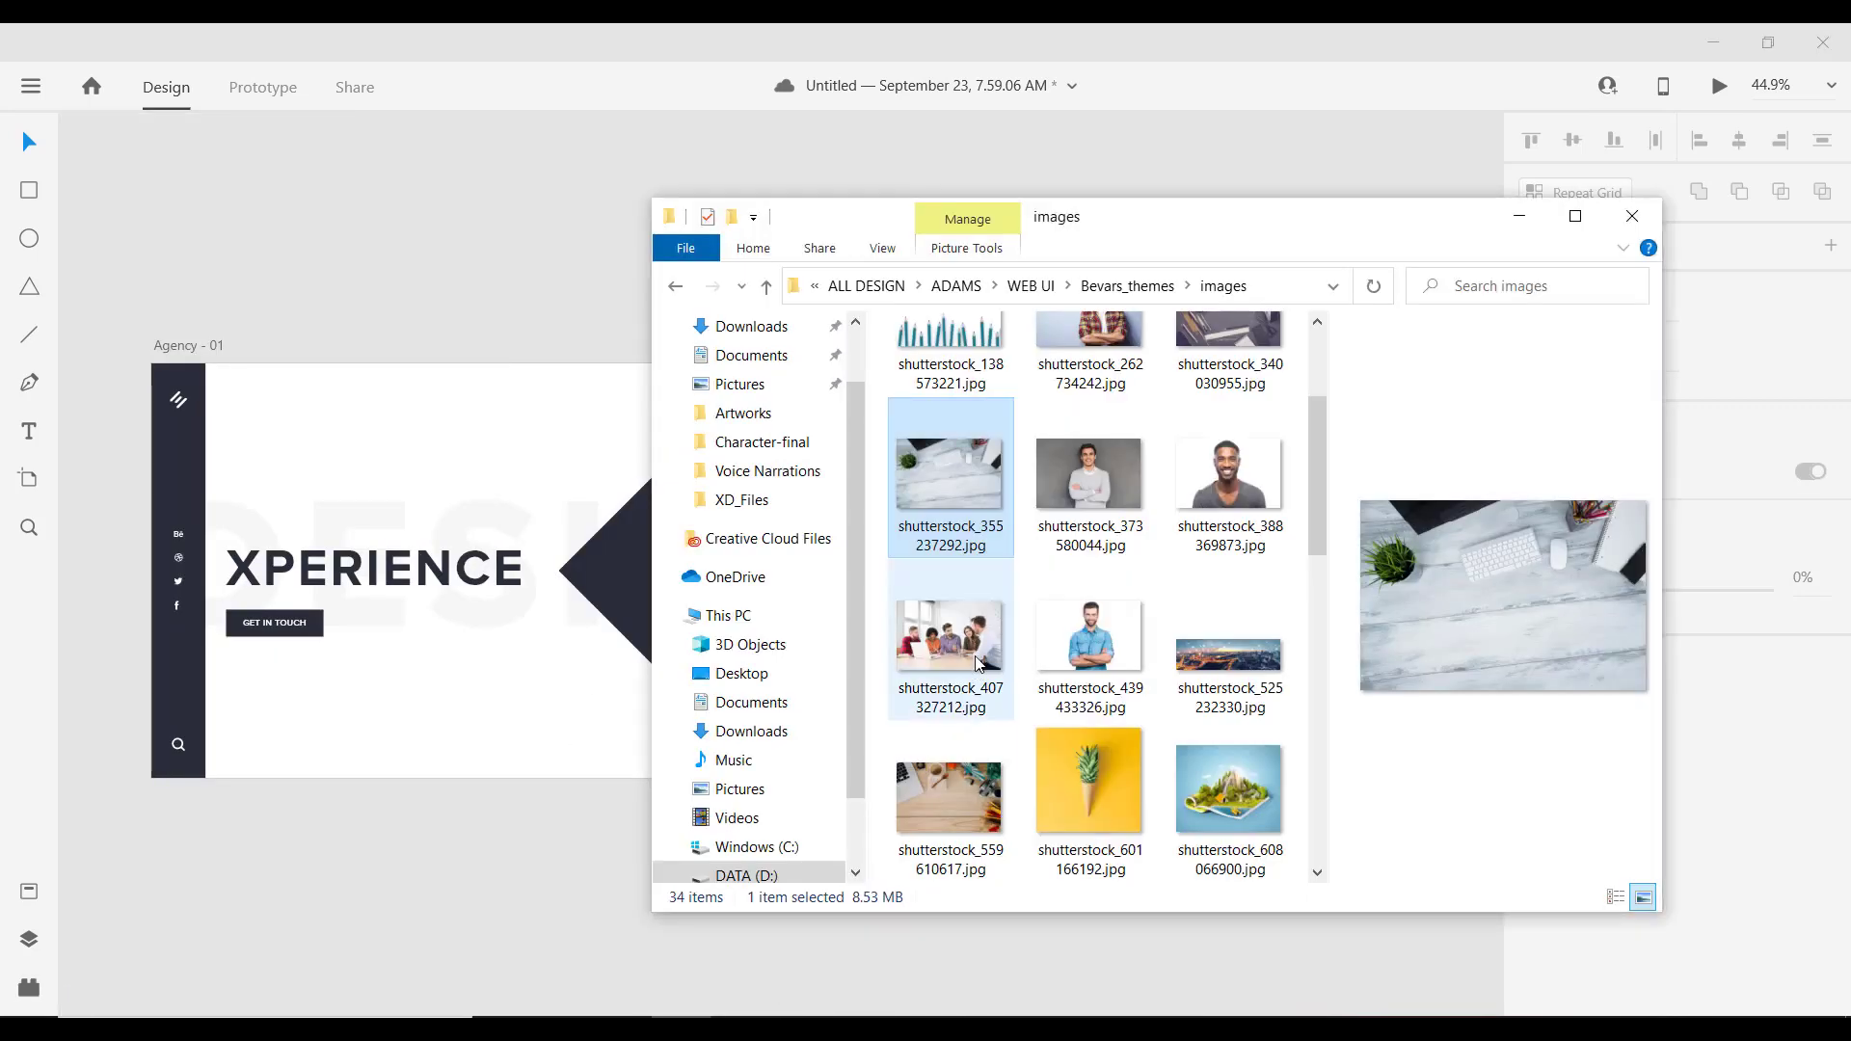
left_click_drag(1173, 241, 1357, 213)
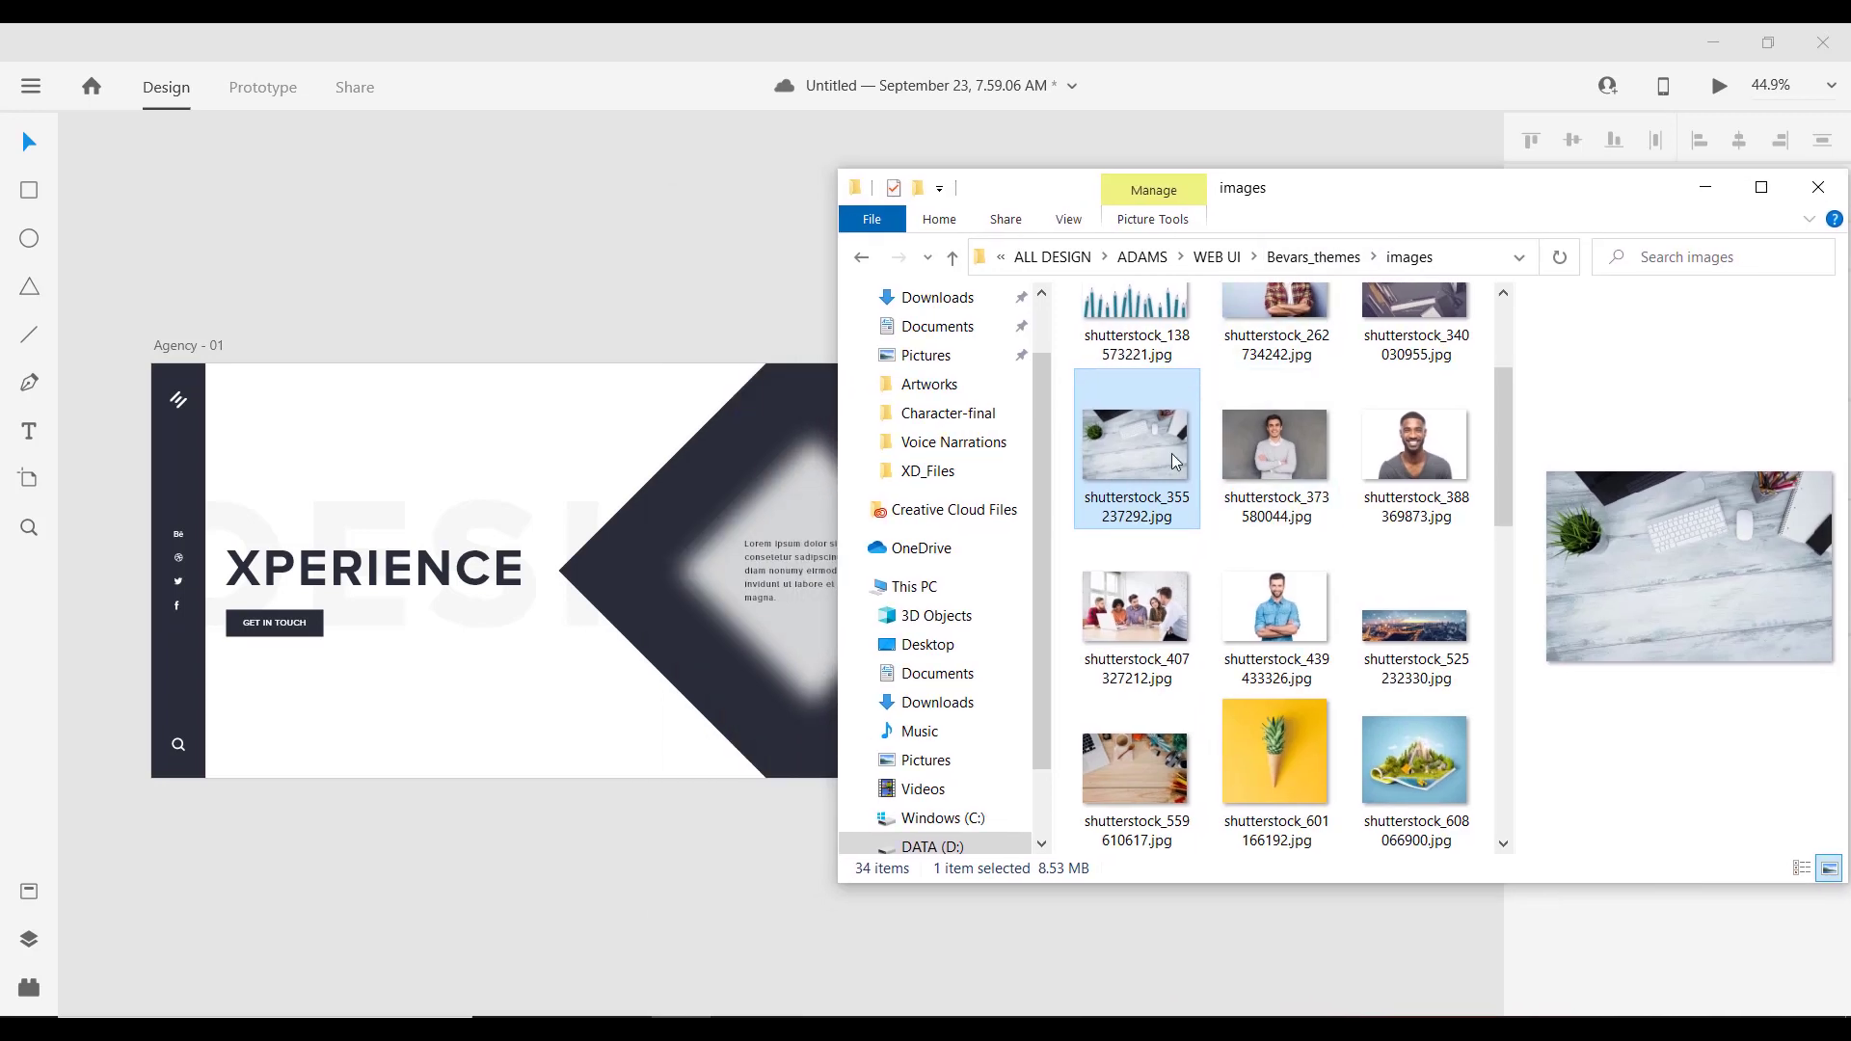
left_click_drag(1171, 453, 623, 540)
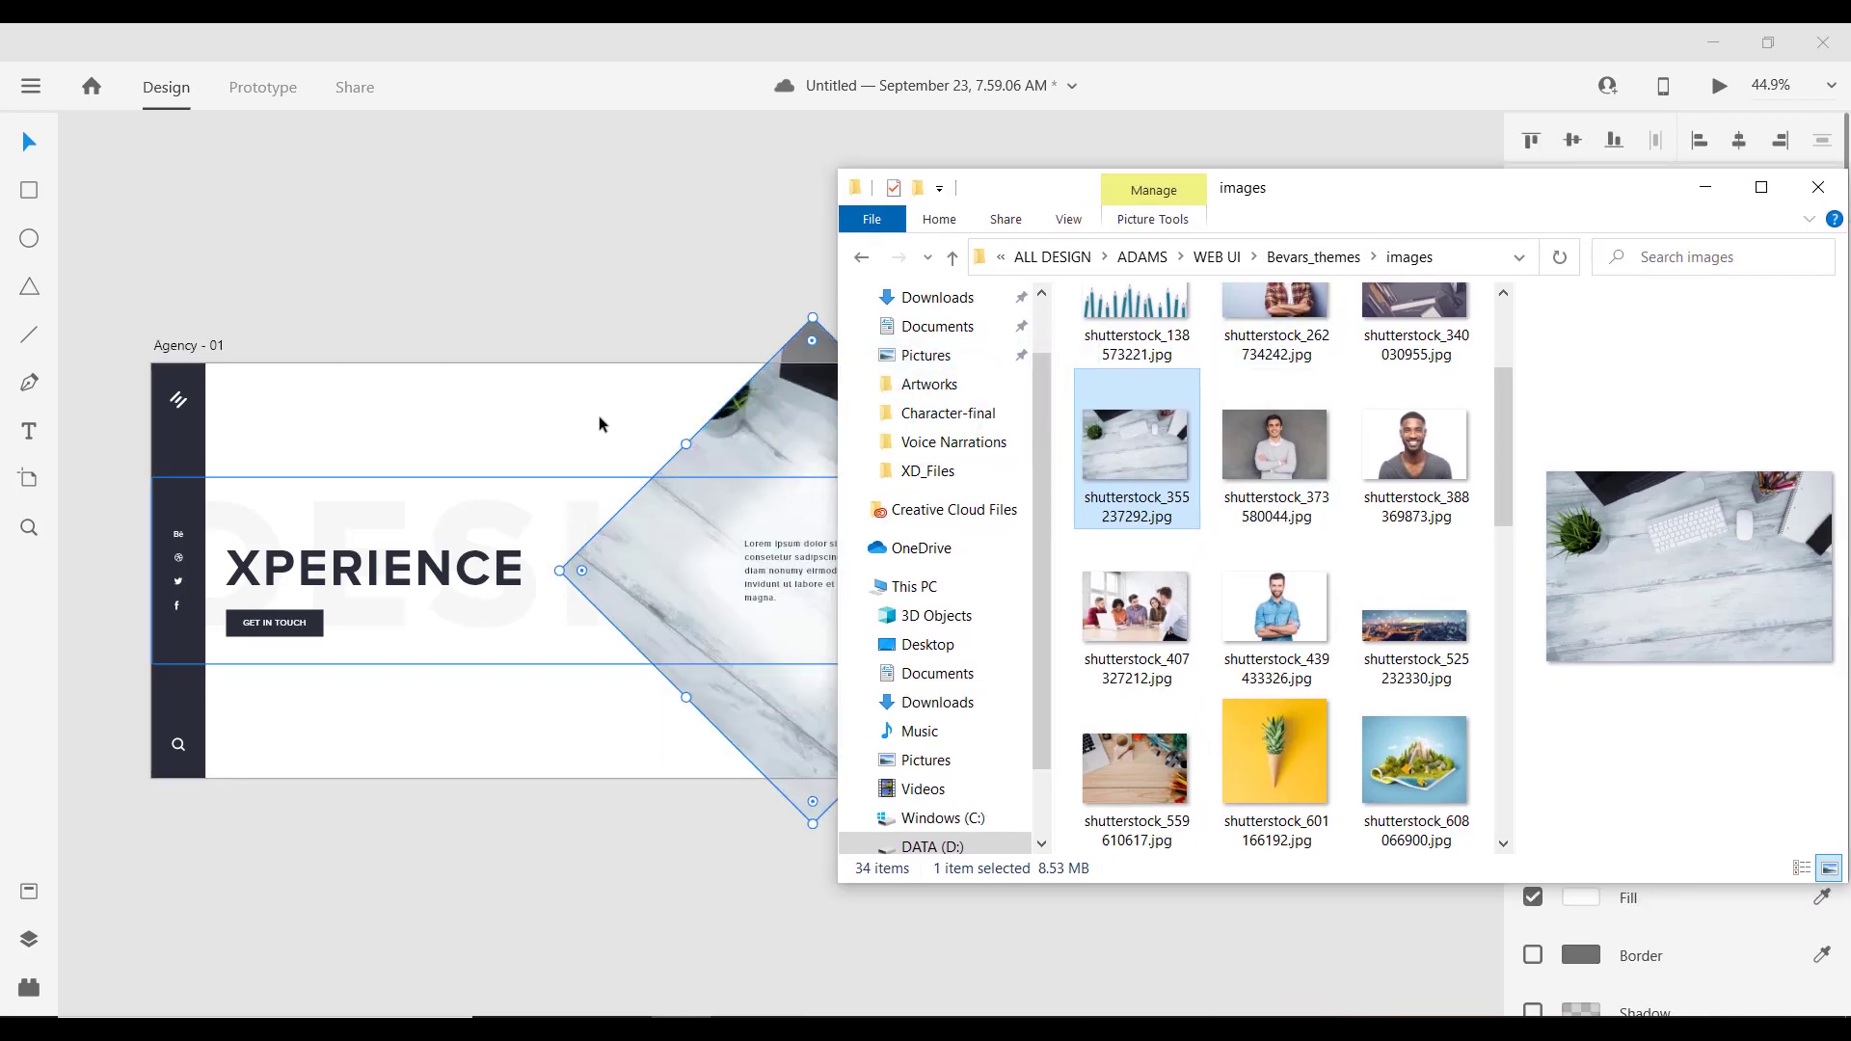
left_click(629, 262)
scroll(848, 660, "up", 3)
scroll(906, 661, "down", 3)
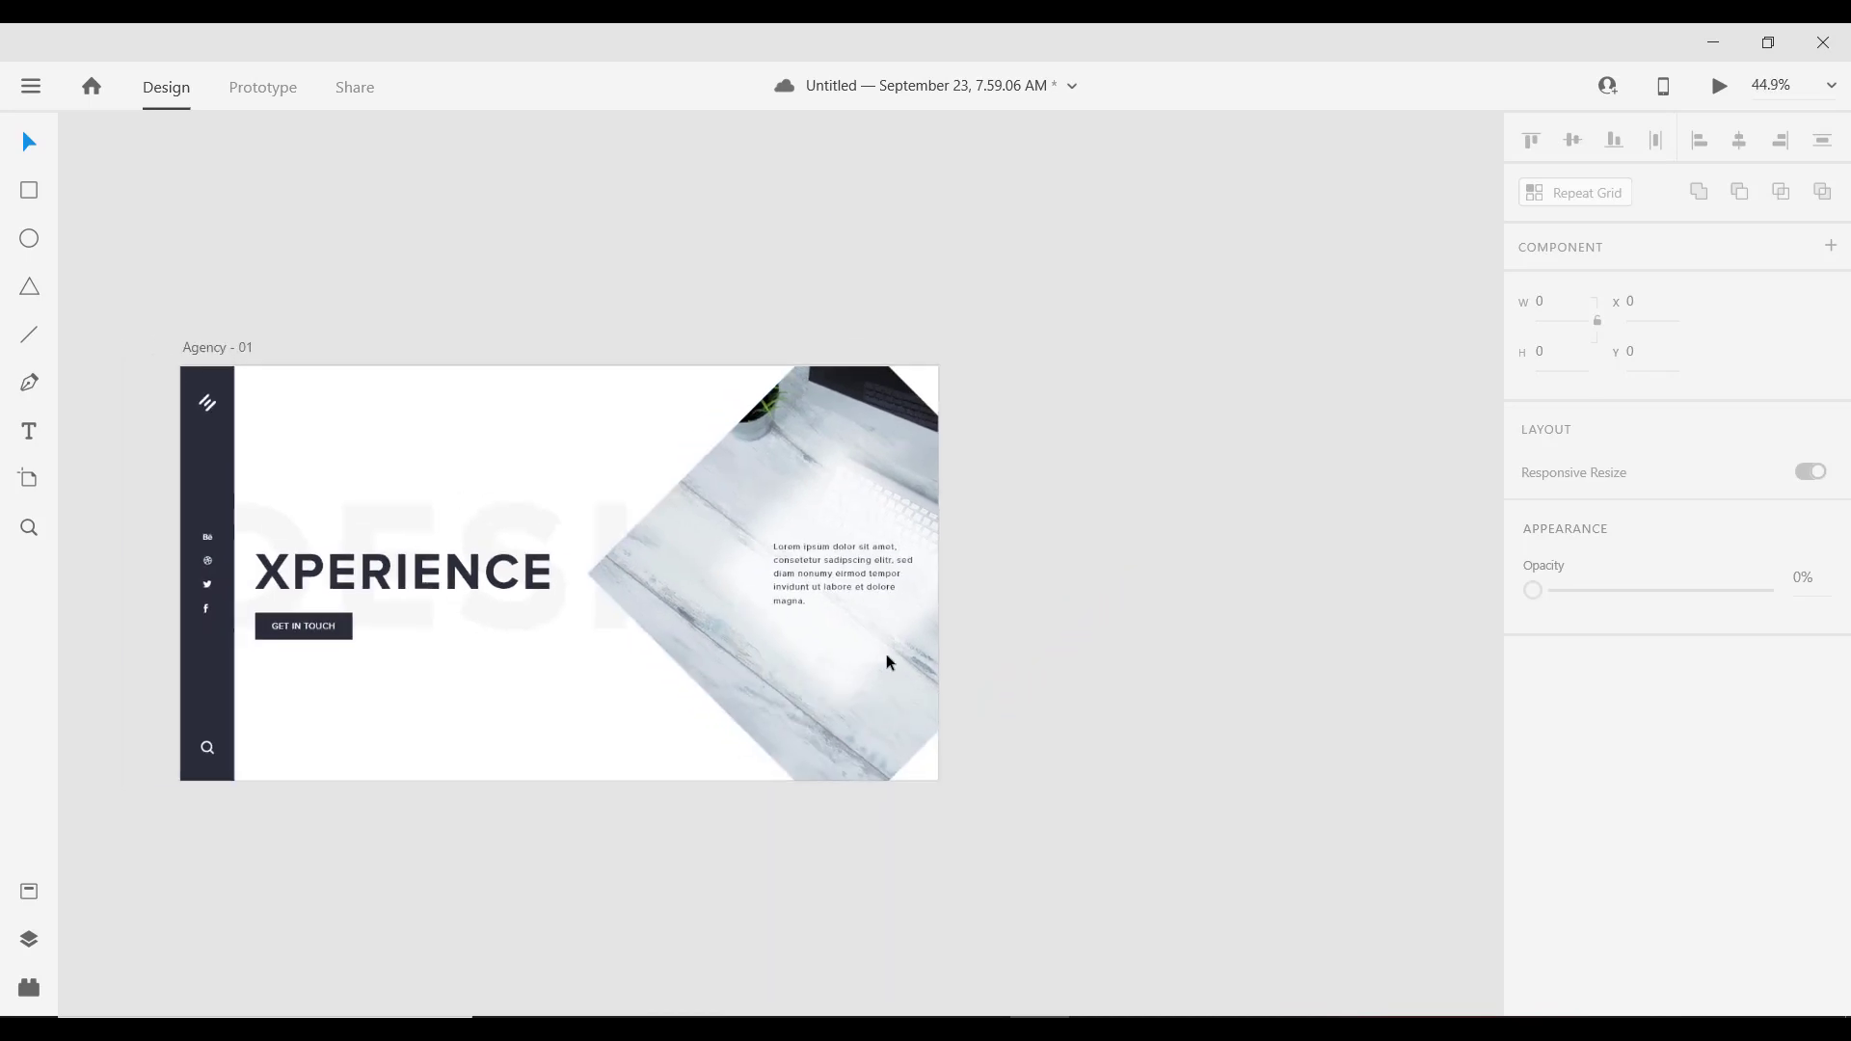
Step: Enlarge the marble desk photo inside its diamond frame
scroll(839, 617, "up", 4)
scroll(786, 587, "up", 3)
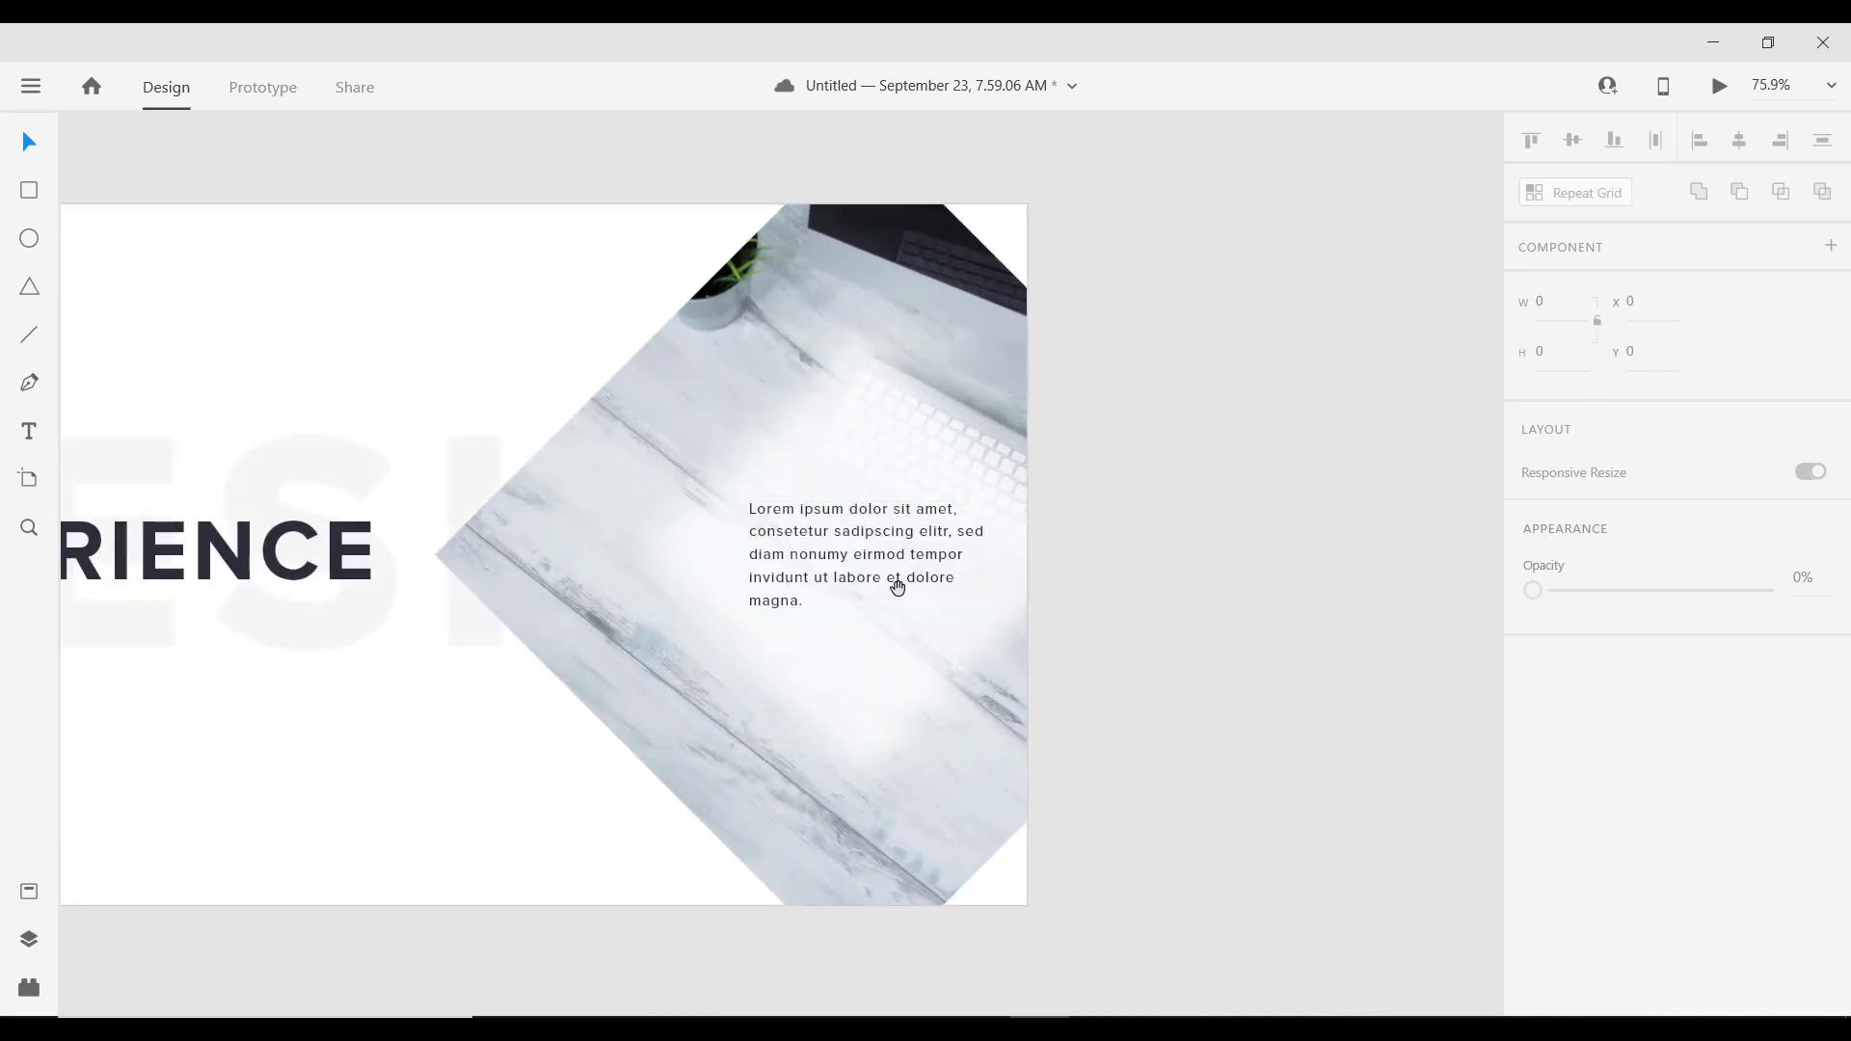
scroll(897, 583, "left", 2)
double_click(735, 430)
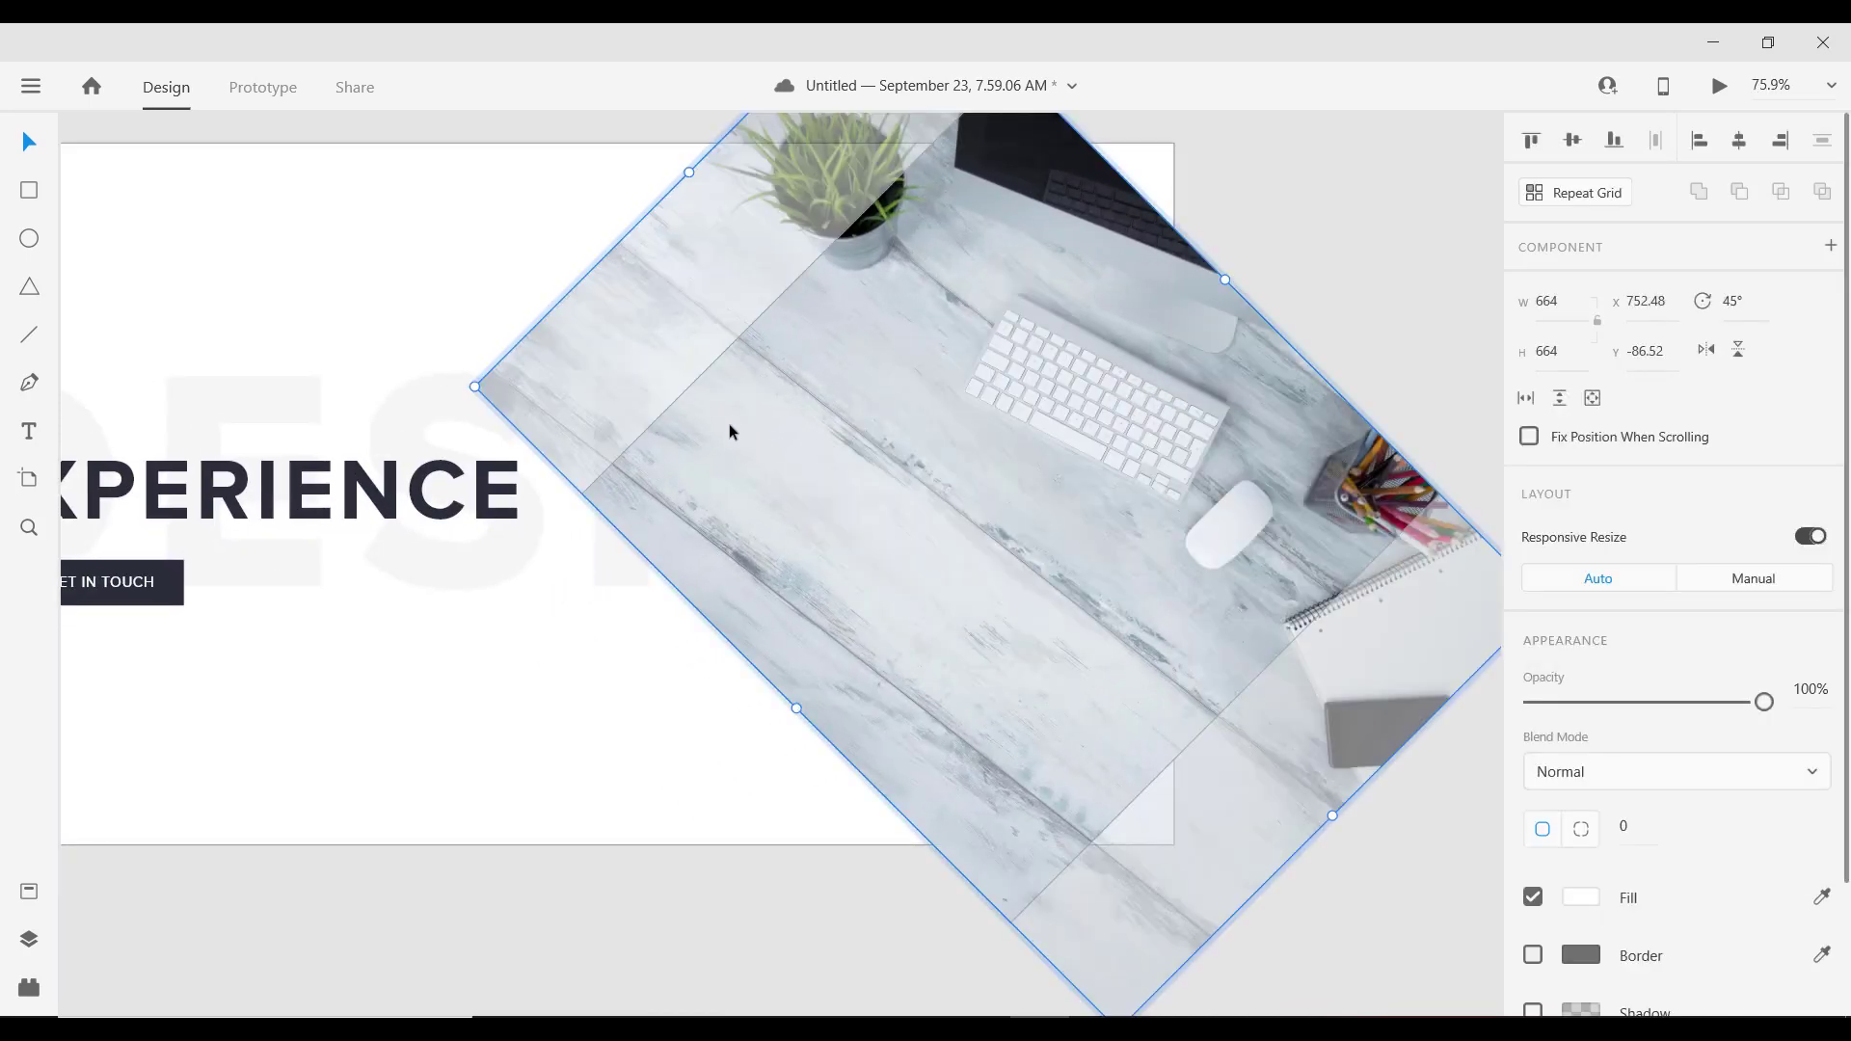
scroll(731, 426, "down", 4)
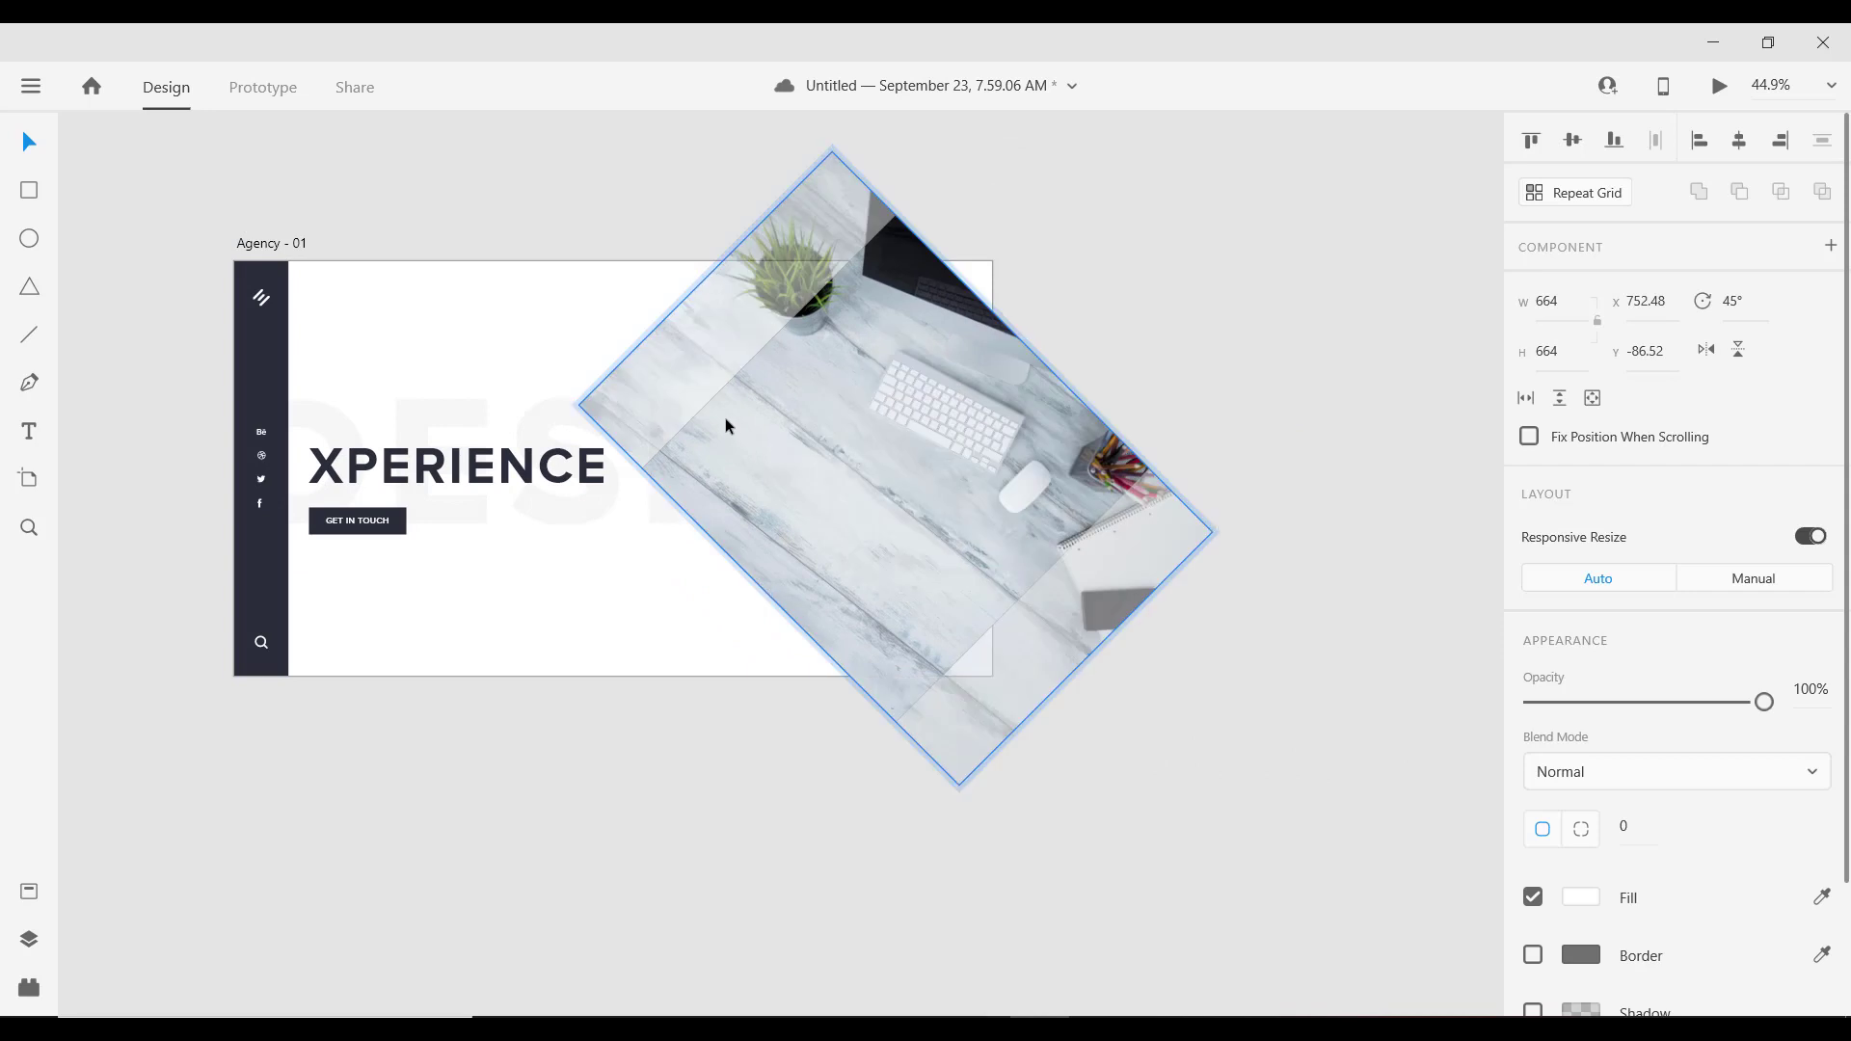
left_click_drag(961, 786, 958, 835)
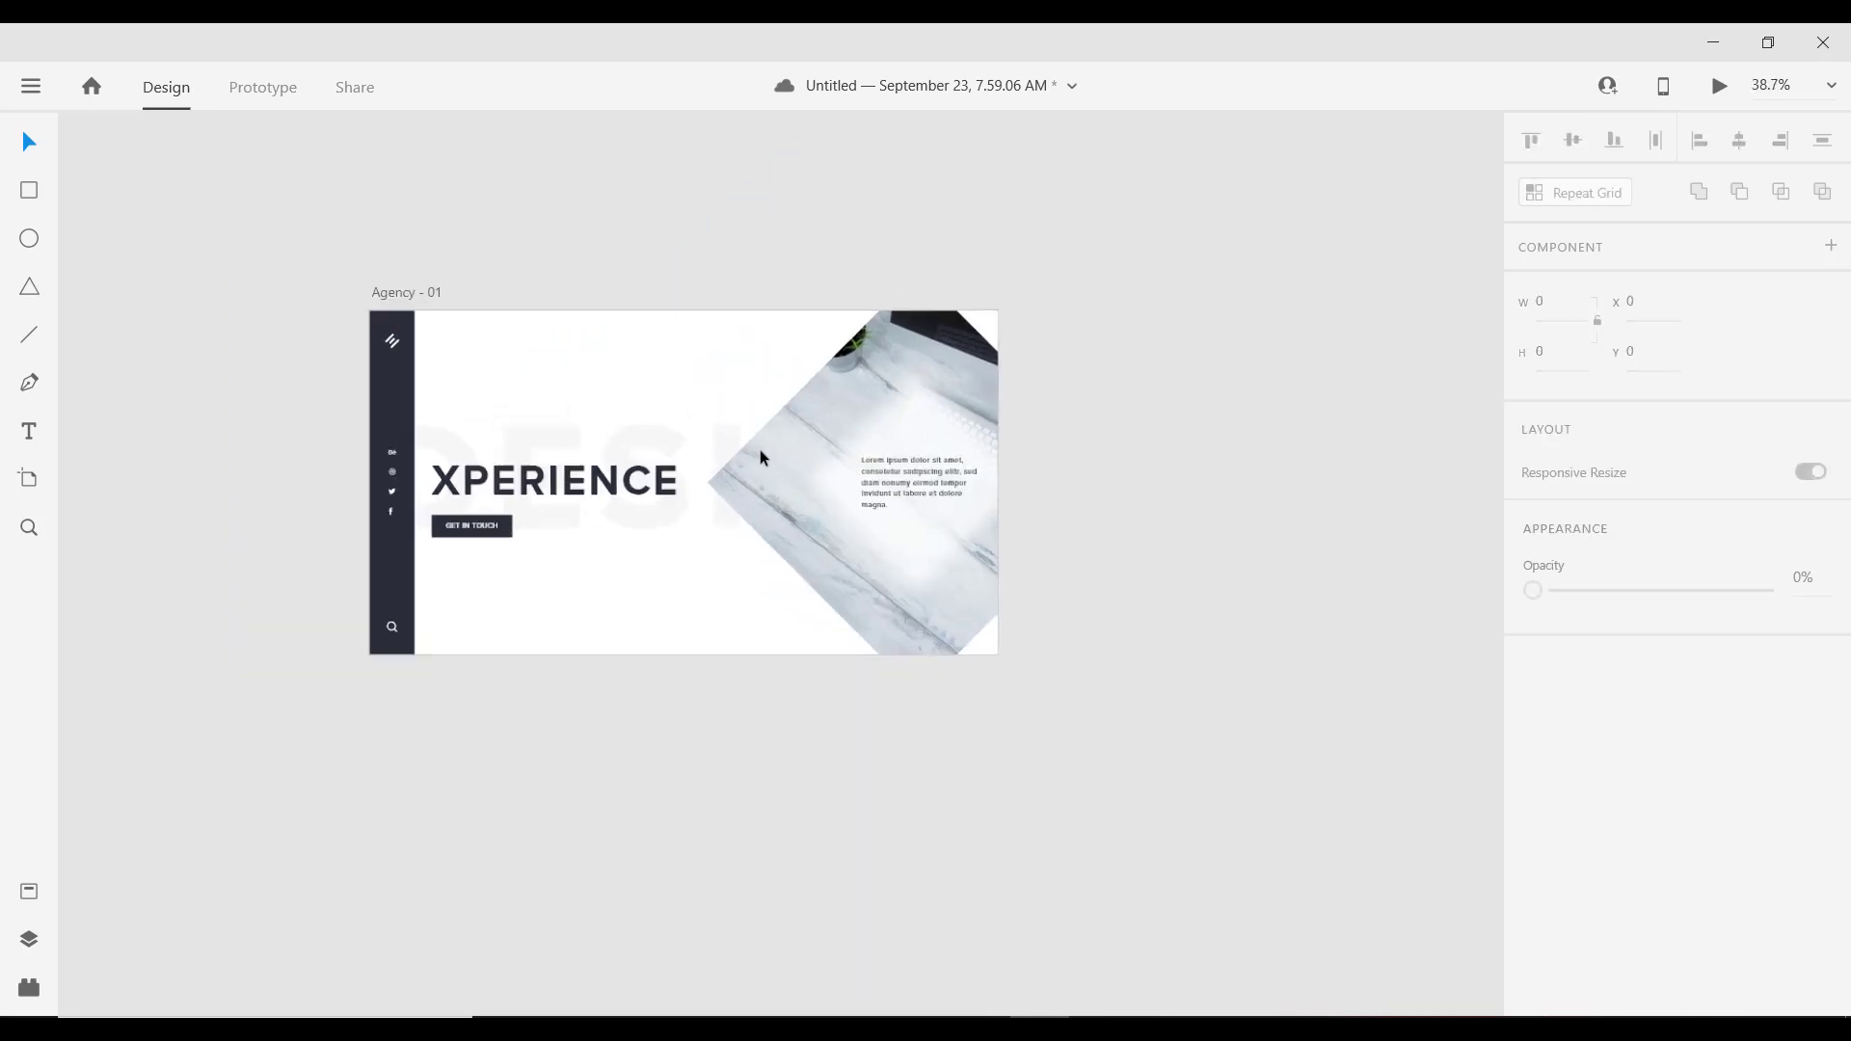
scroll(760, 449, "up", 3)
scroll(800, 442, "down", 2)
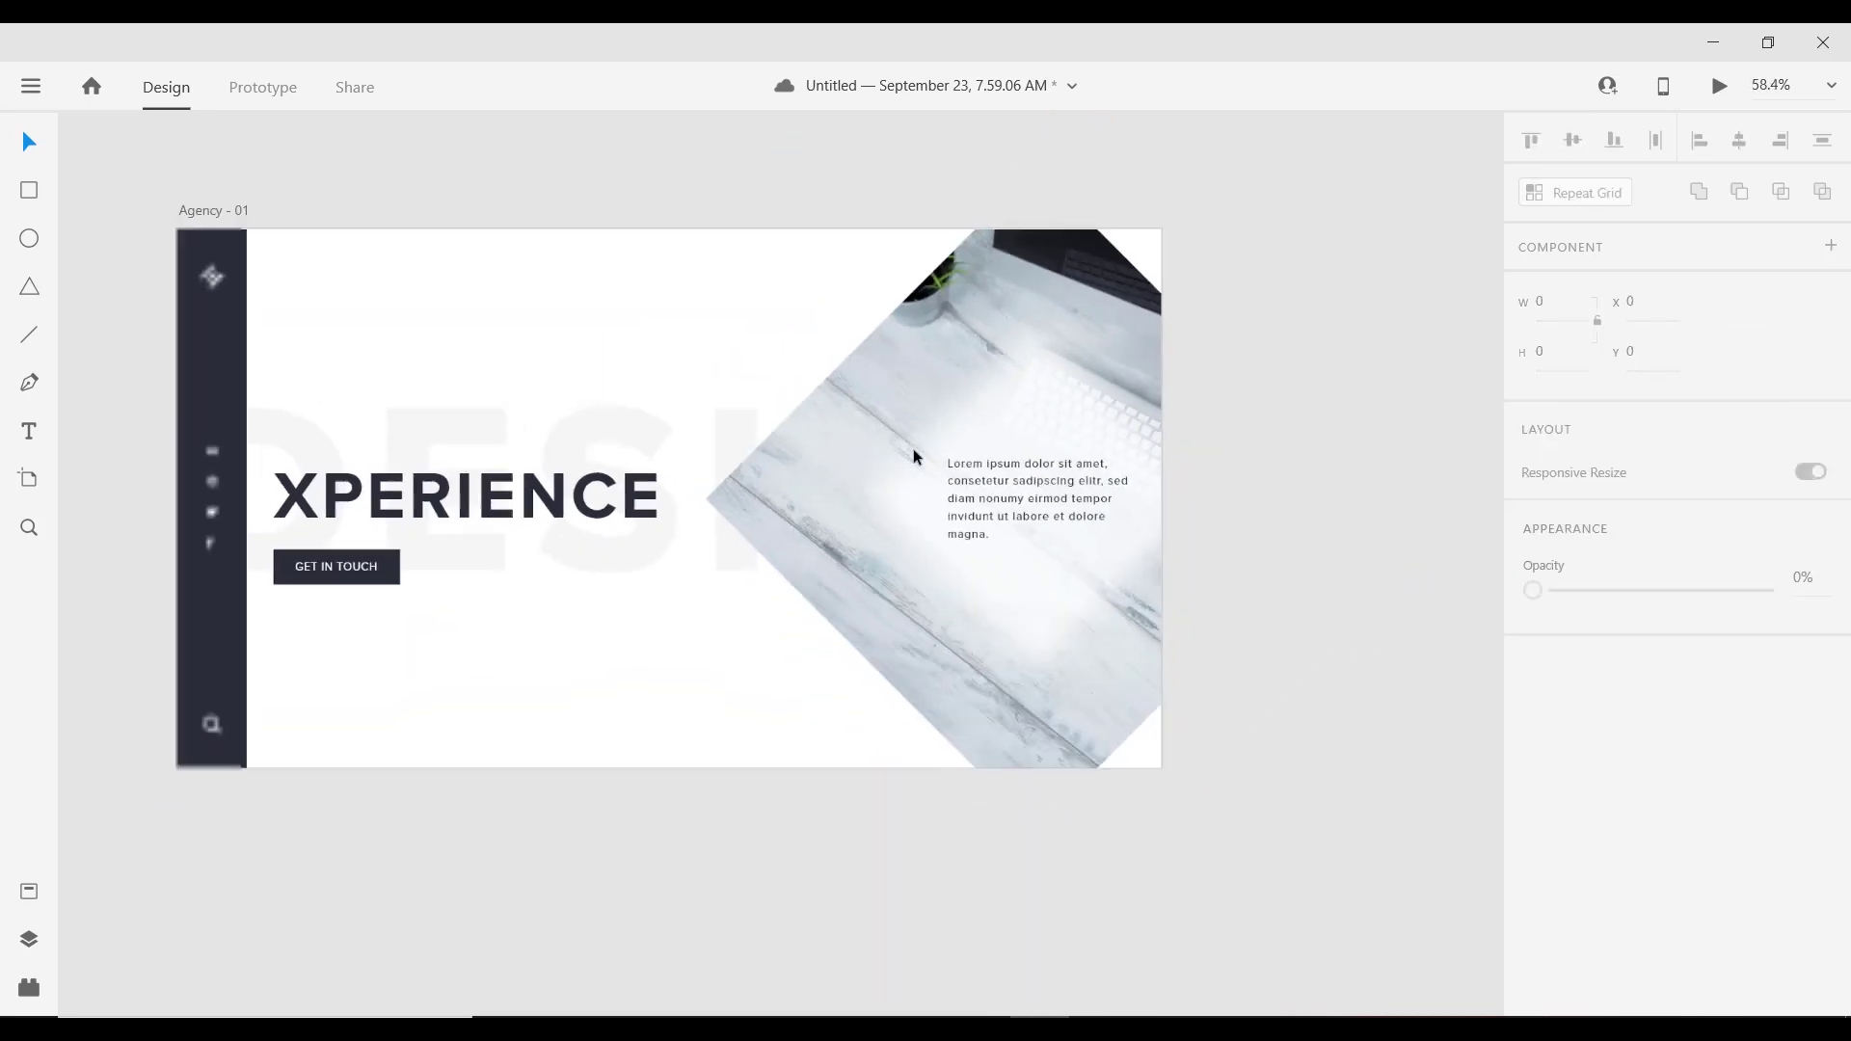
Step: Raise the blurred white diamond's opacity to 90%
left_click_drag(1251, 513, 1271, 383)
left_click(986, 455)
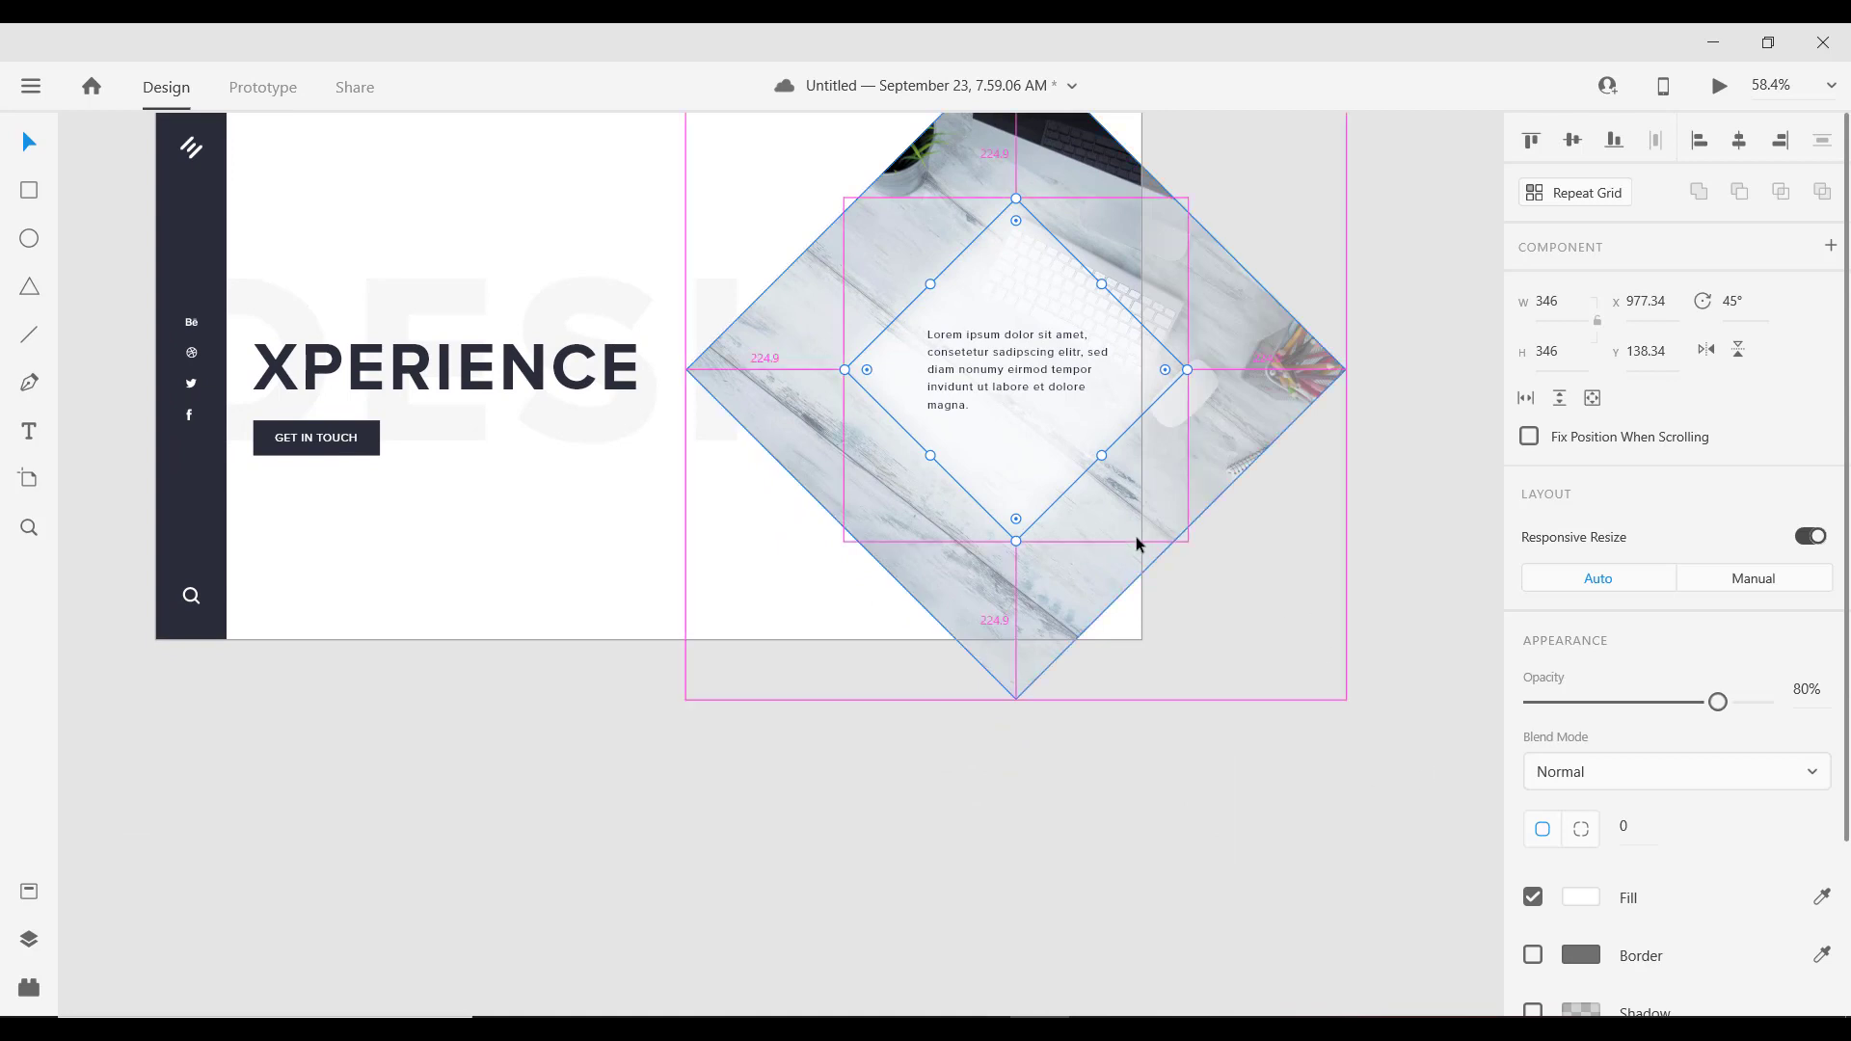
scroll(1136, 536, "down", 3)
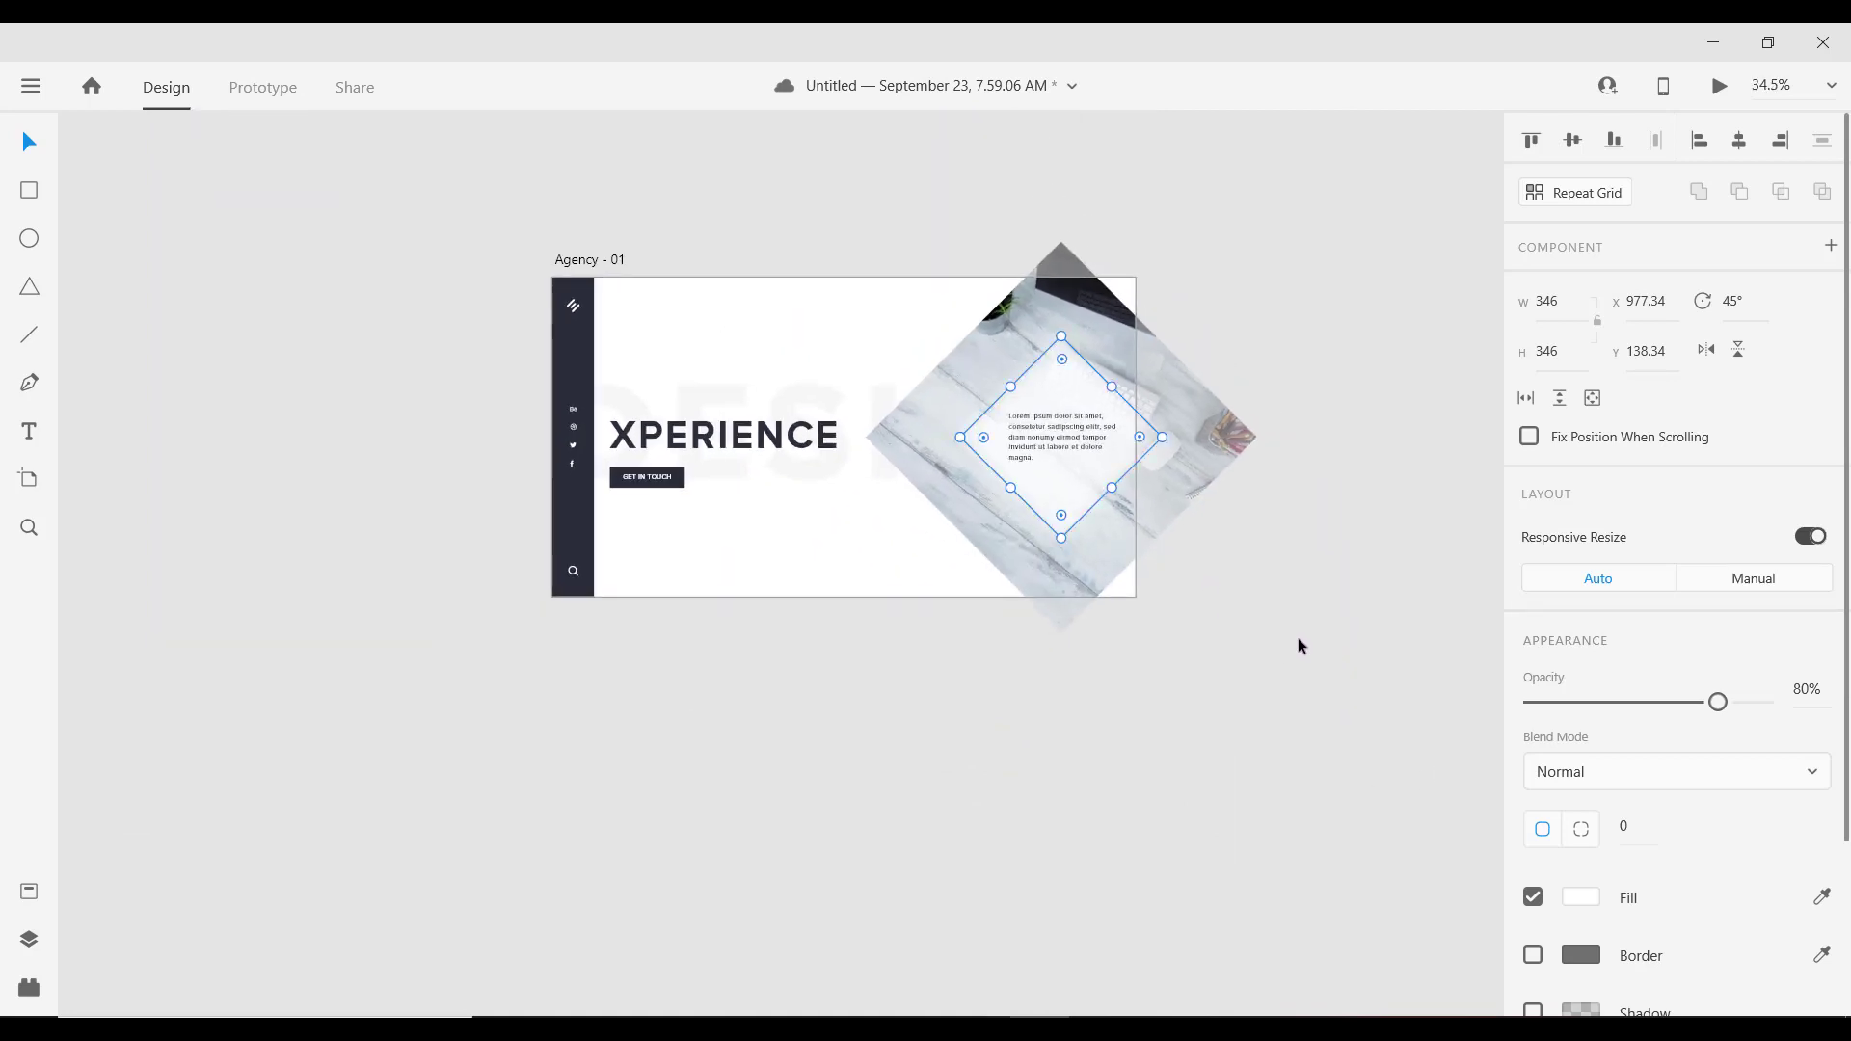
scroll(1033, 455, "up", 2)
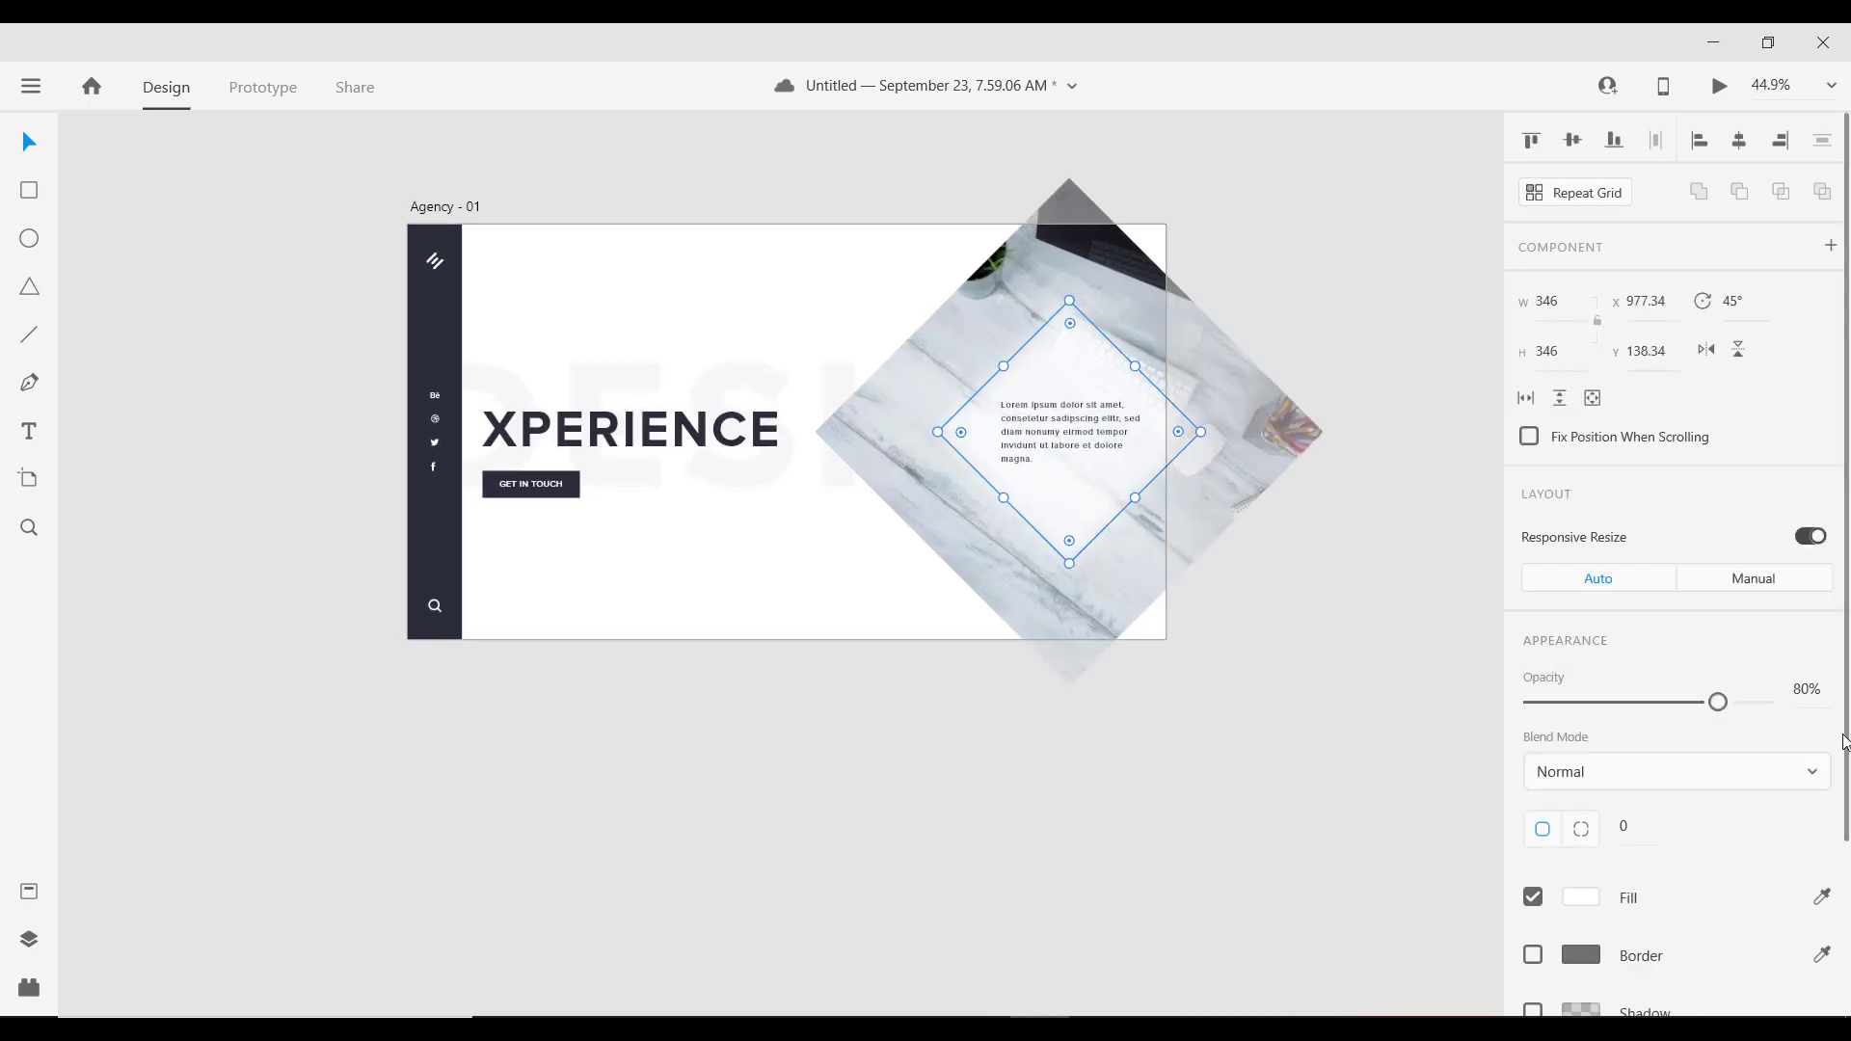
left_click_drag(1718, 702, 1743, 702)
left_click(1107, 686)
scroll(741, 420, "up", 4)
scroll(740, 421, "down", 2)
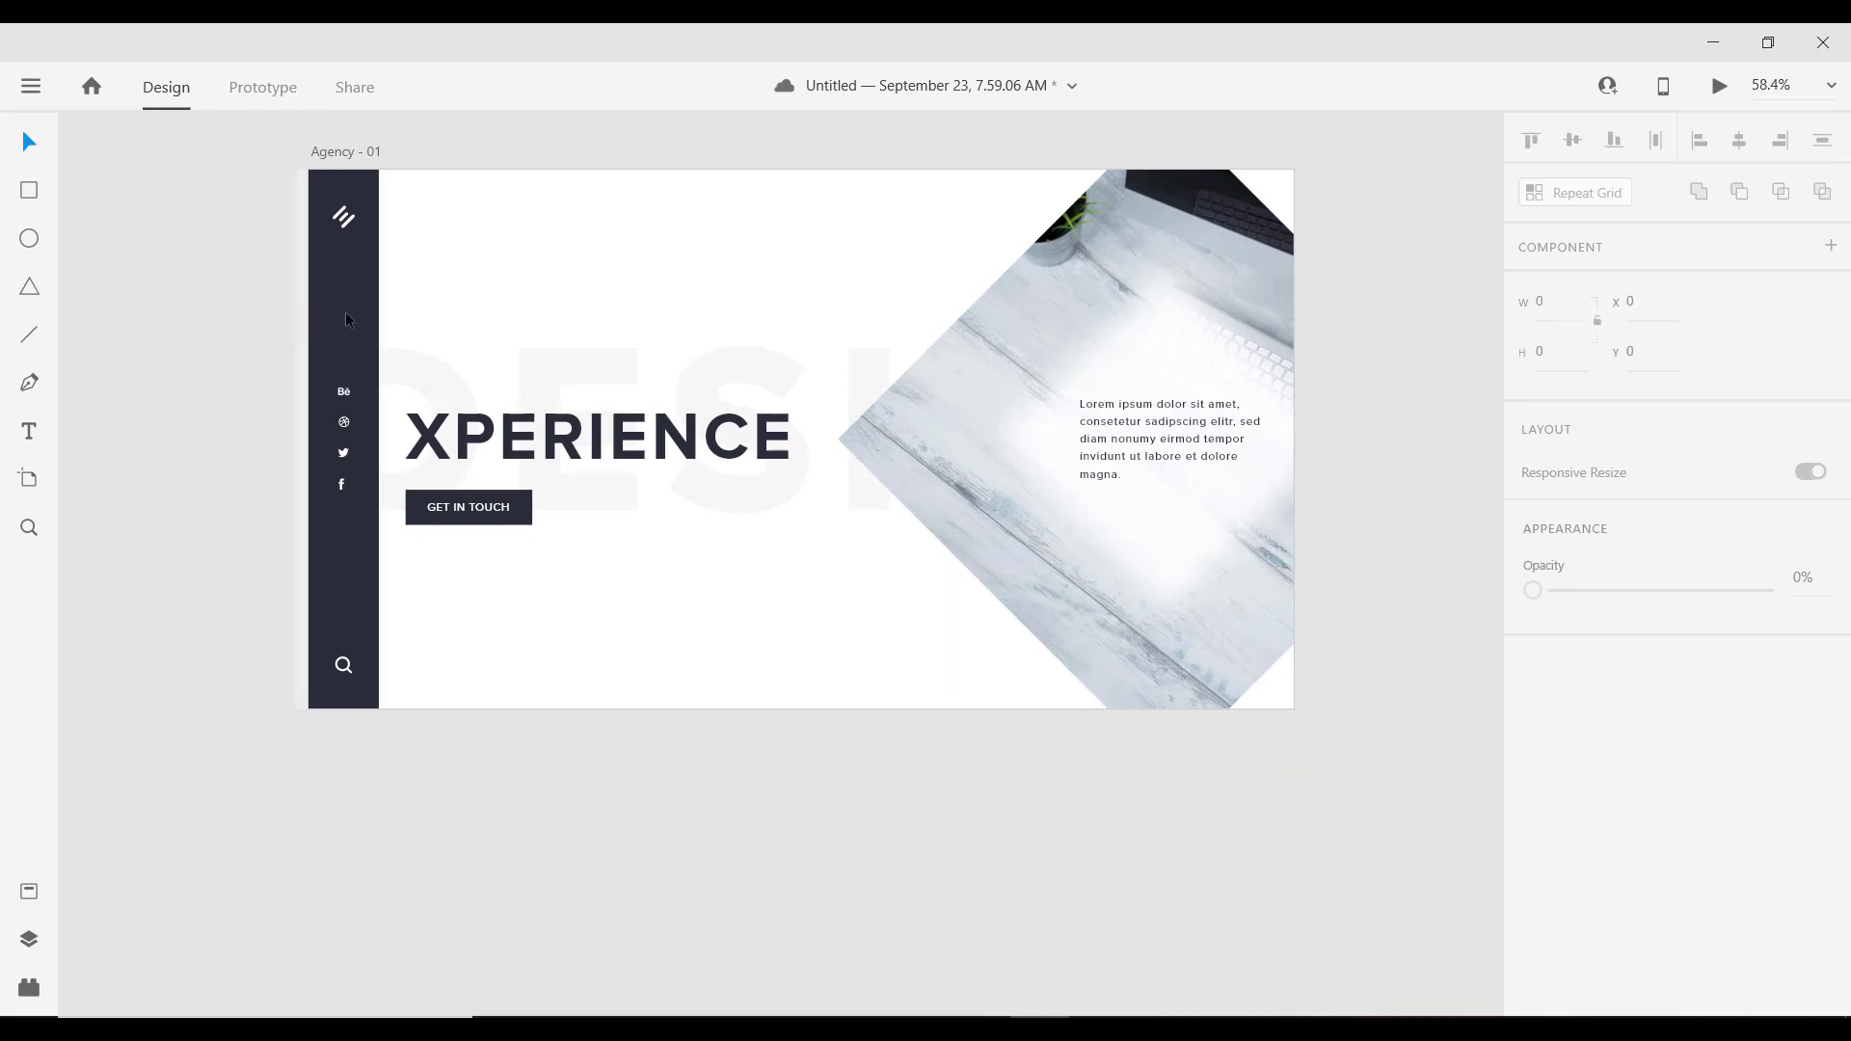
Step: Draw a small 100×100 square at the artboard's top edge and rotate it 45°
left_click(26, 193)
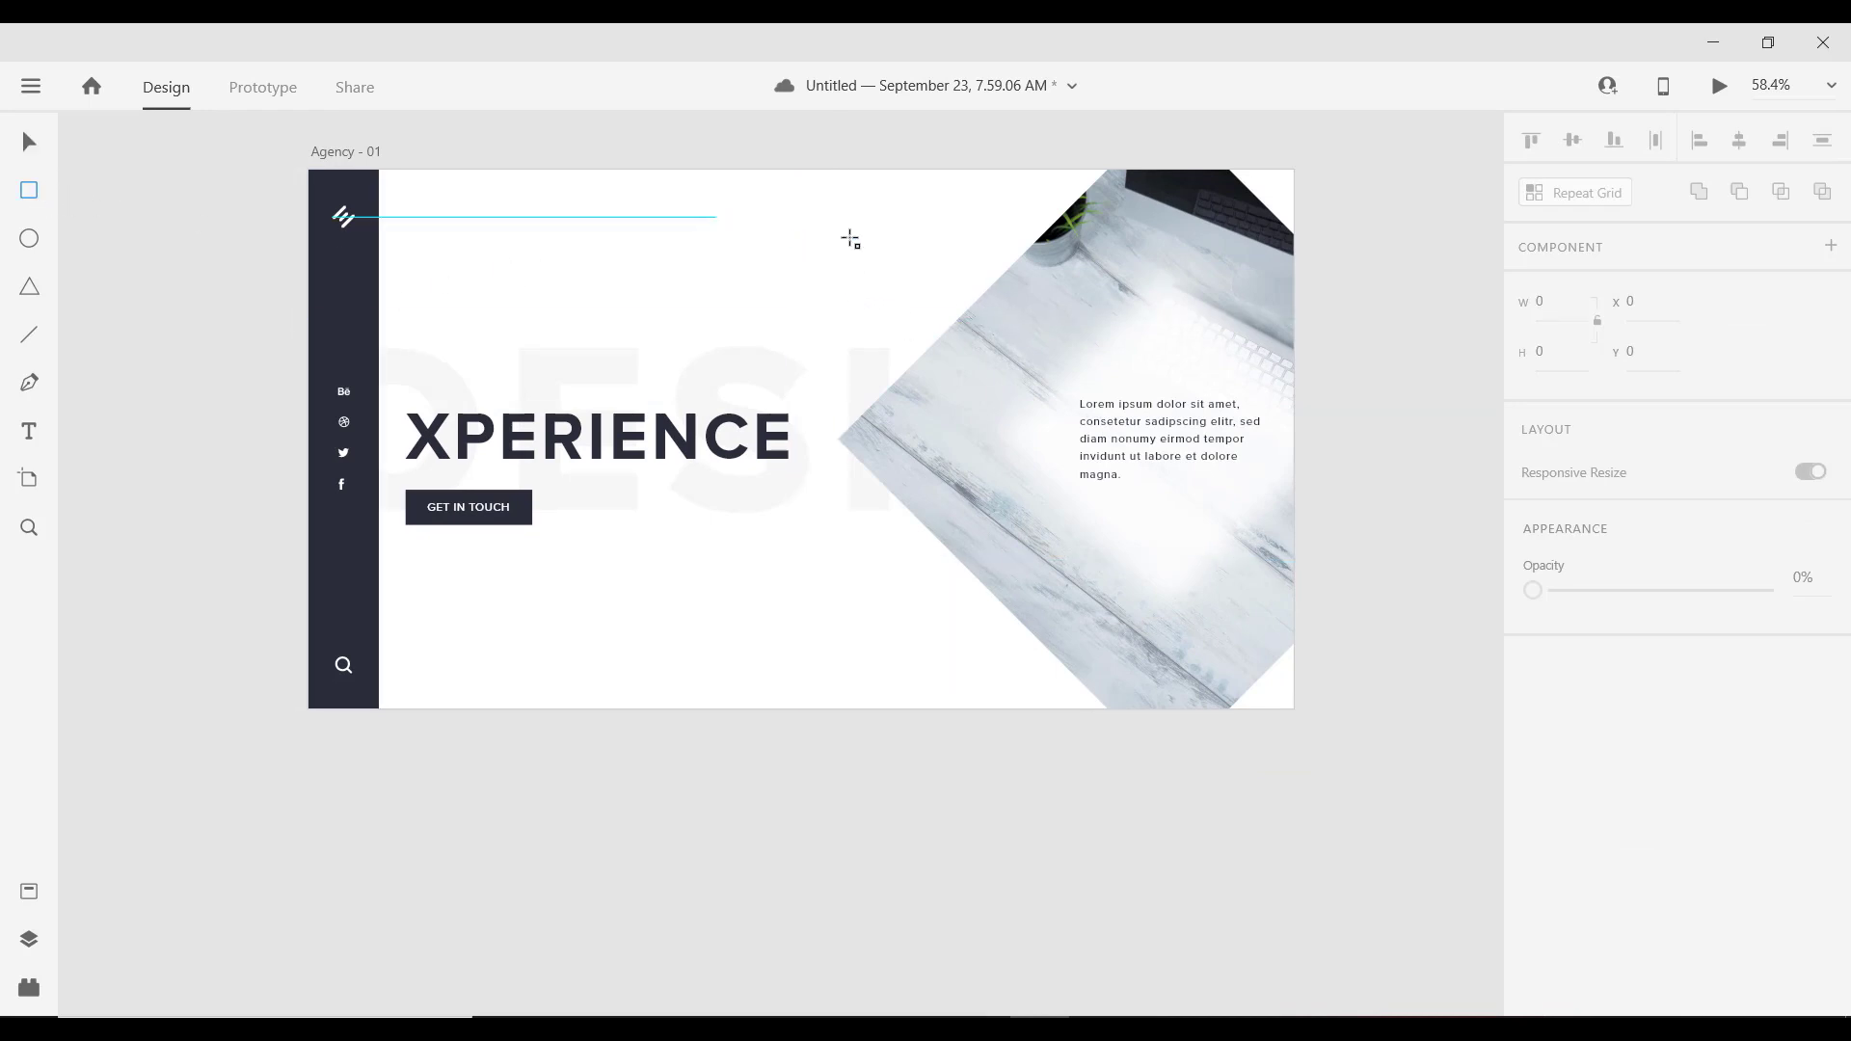
left_click_drag(856, 220, 889, 254)
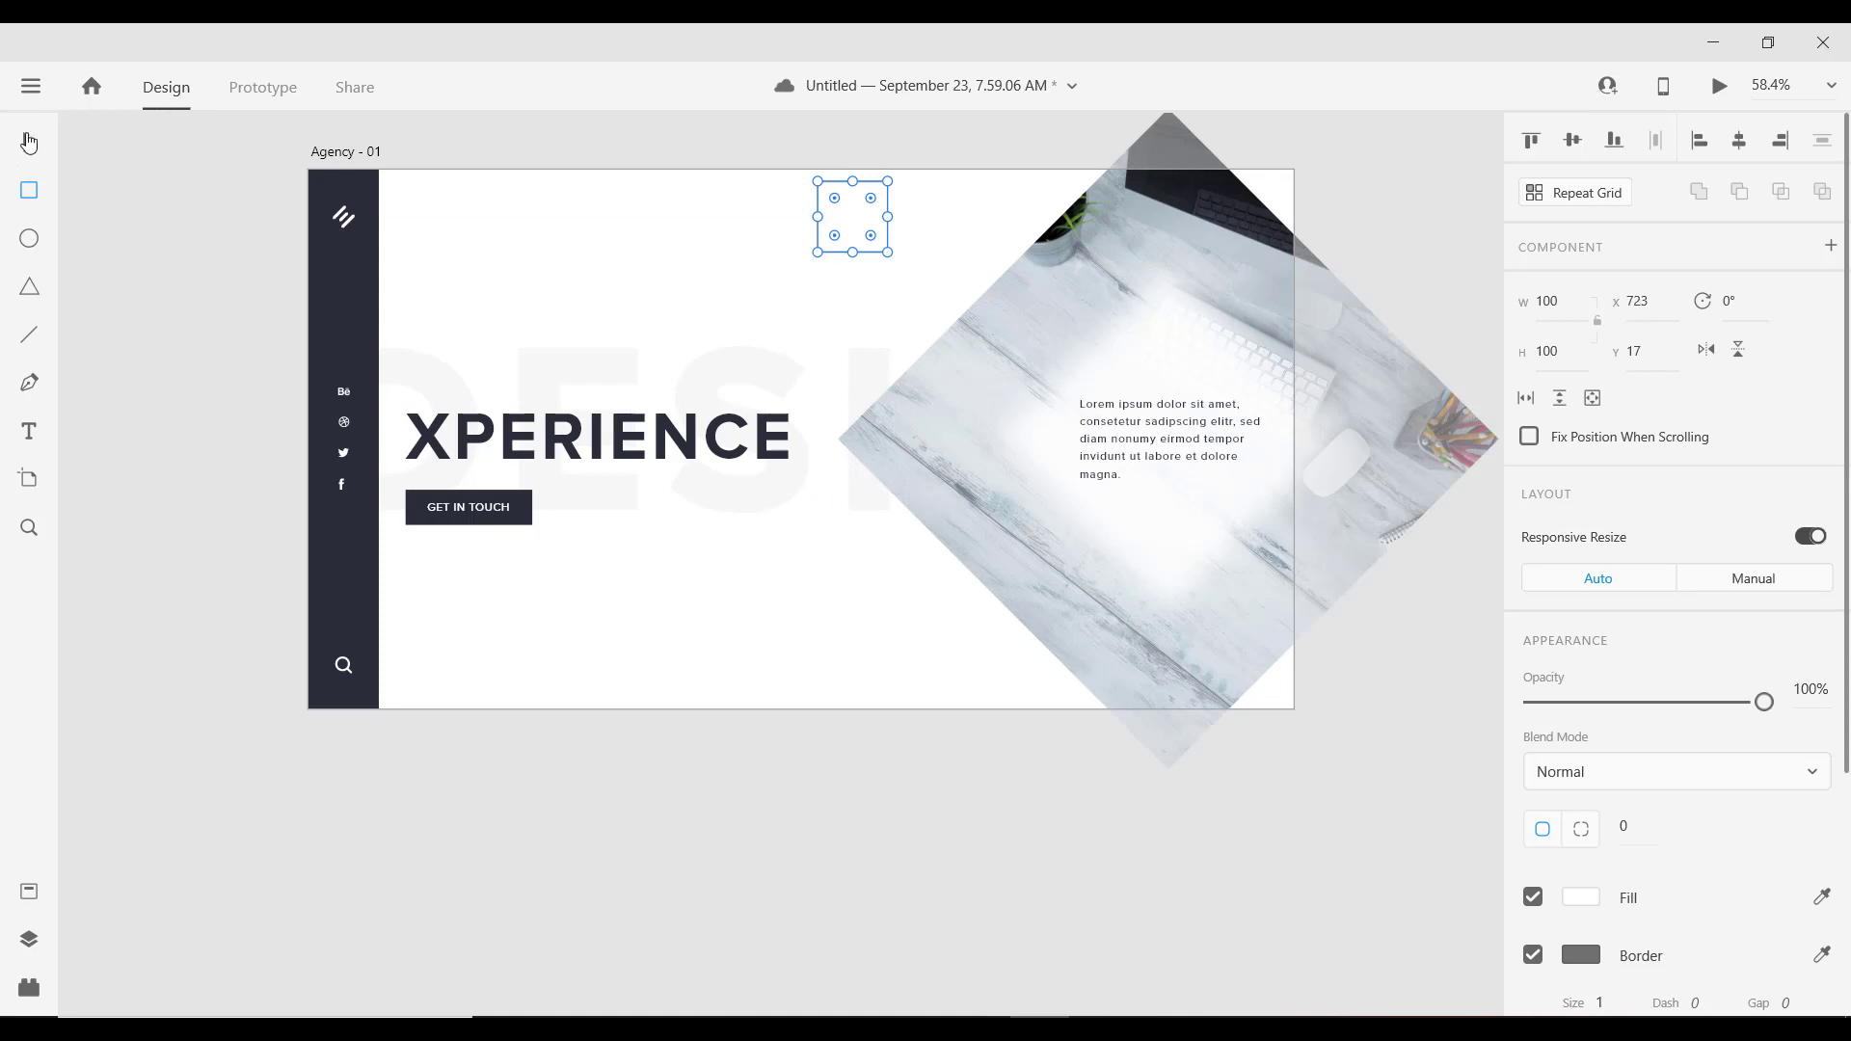
left_click(29, 145)
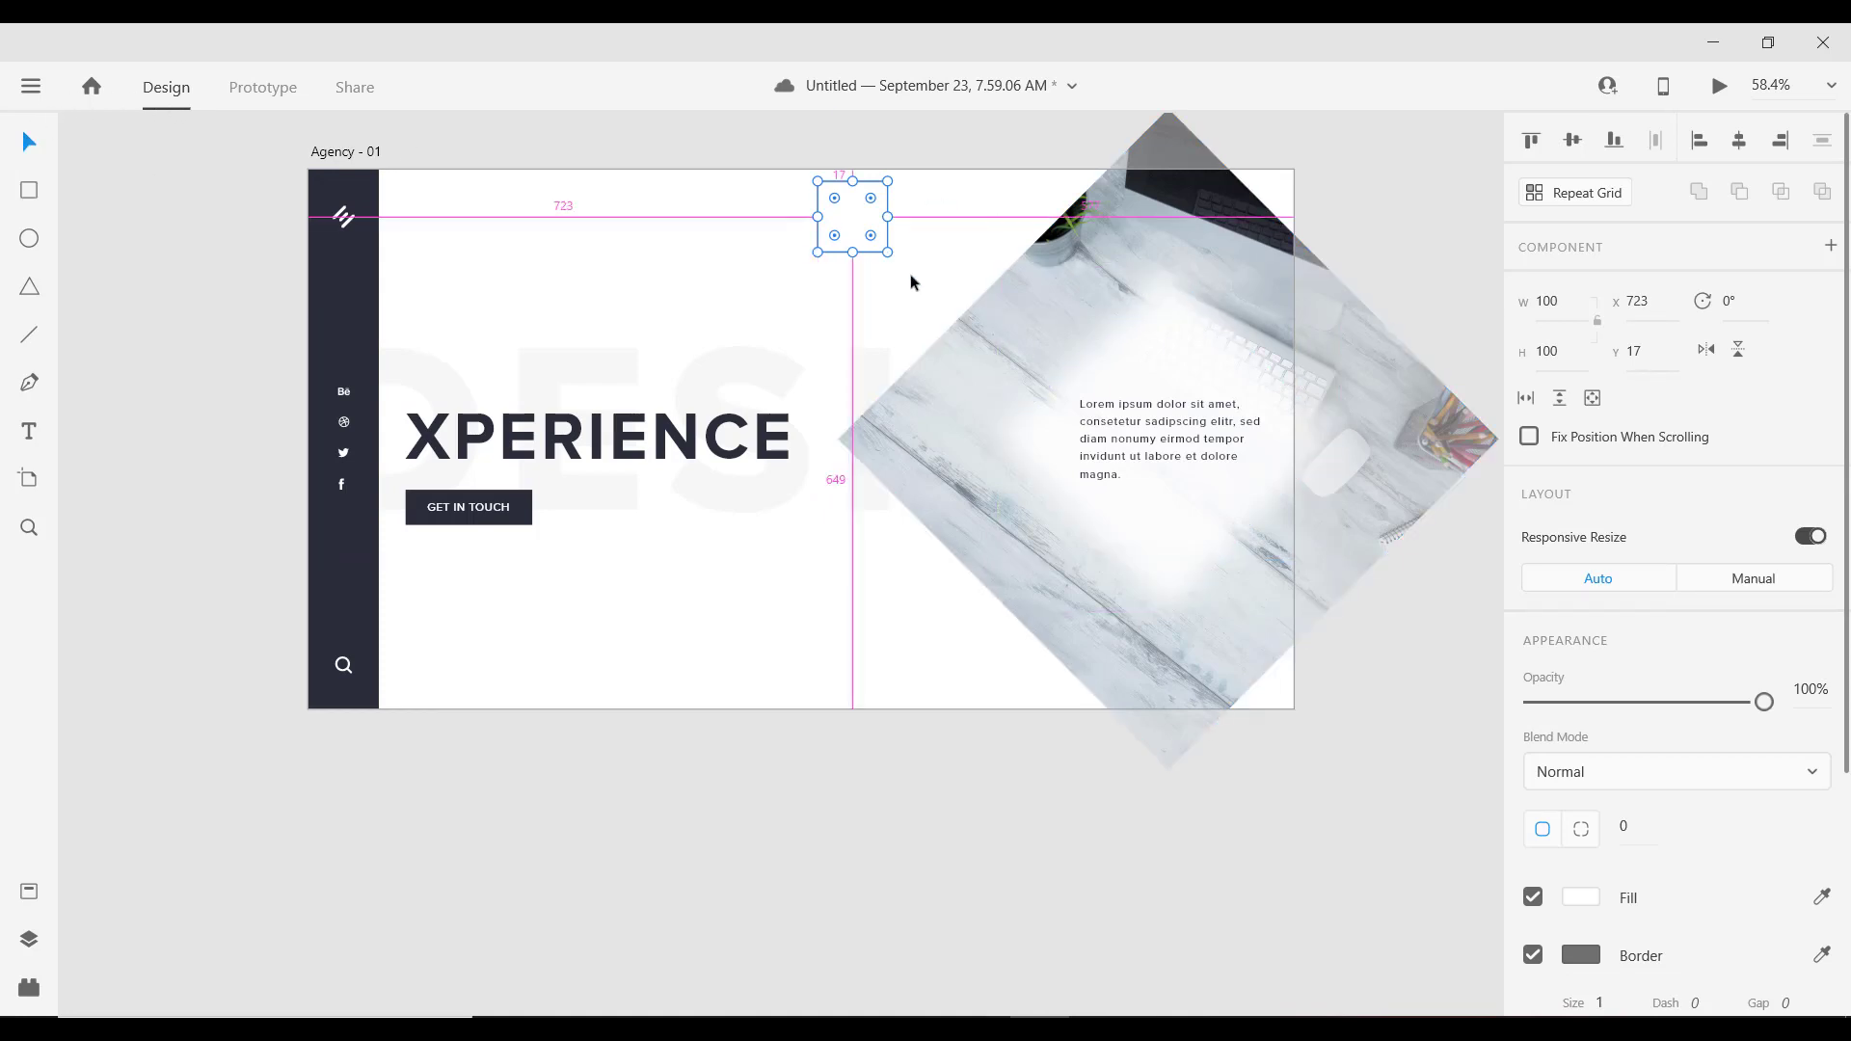
left_click_drag(895, 259, 884, 175)
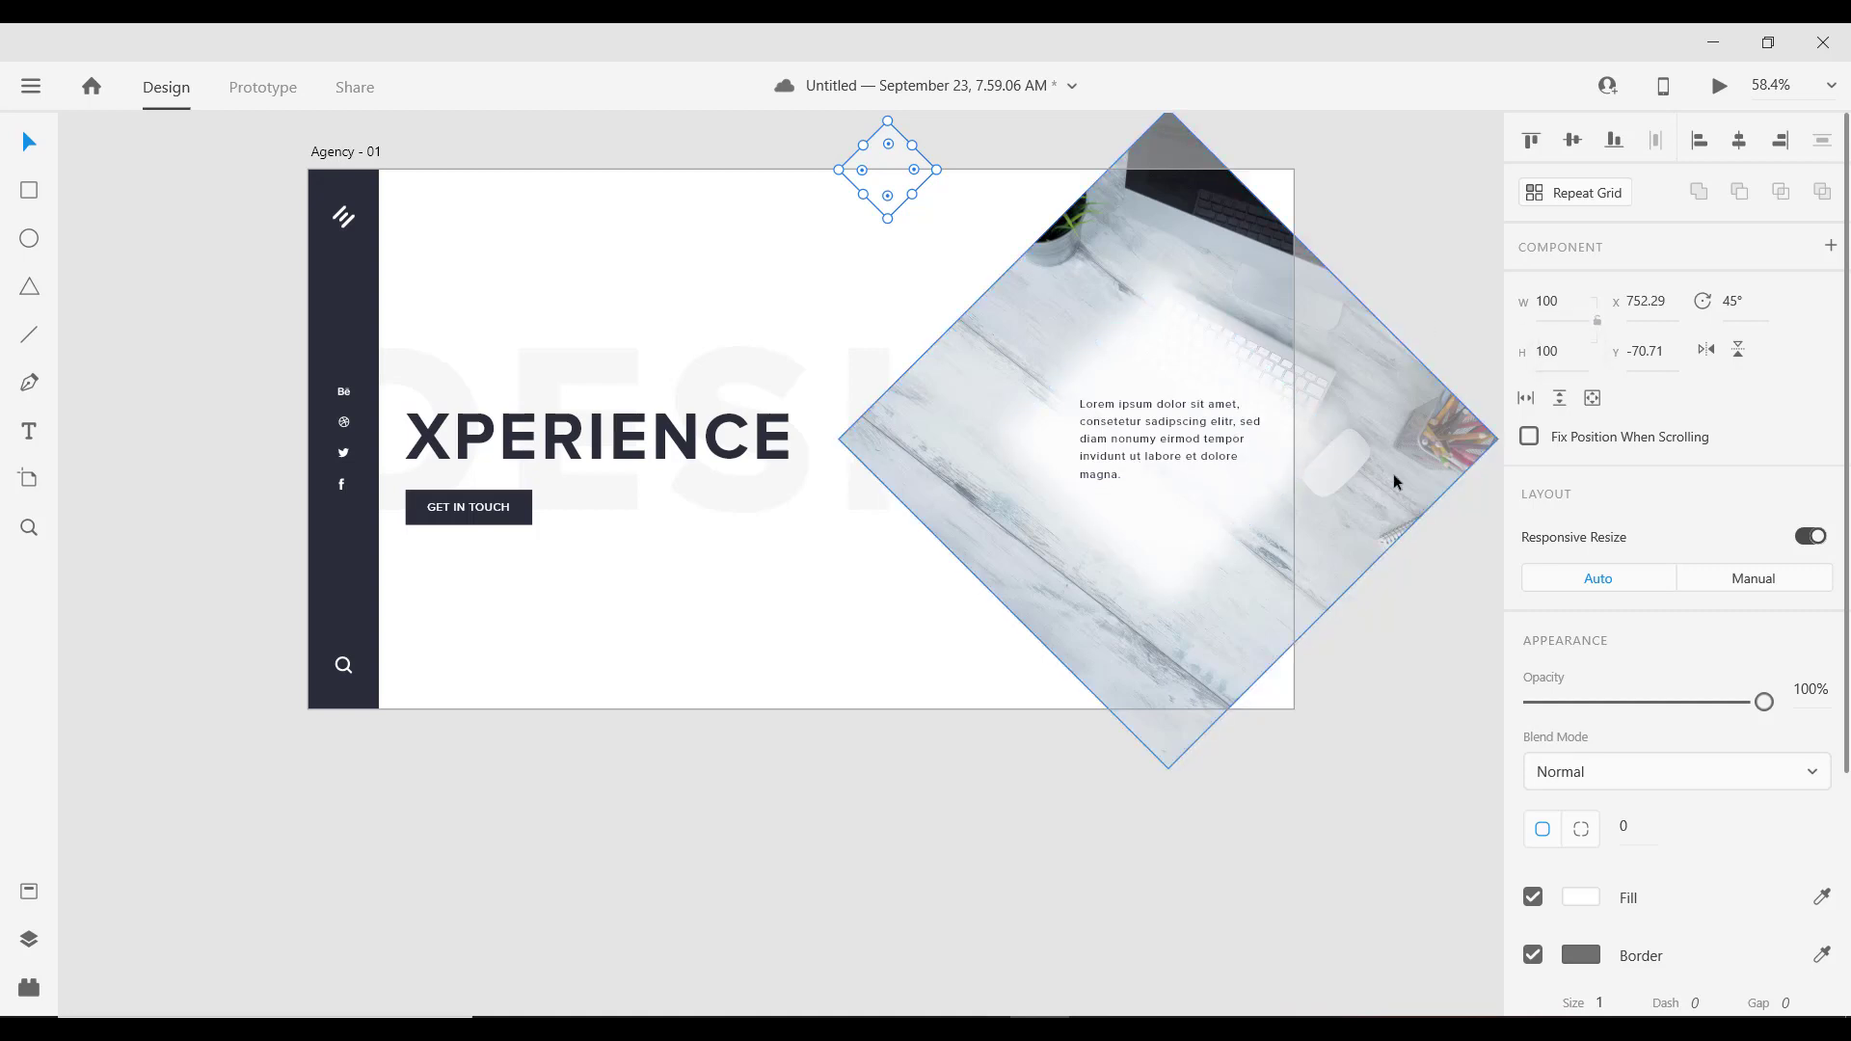
Step: Remove the small diamond's border and fill it dark #2C2E38
left_click(1533, 955)
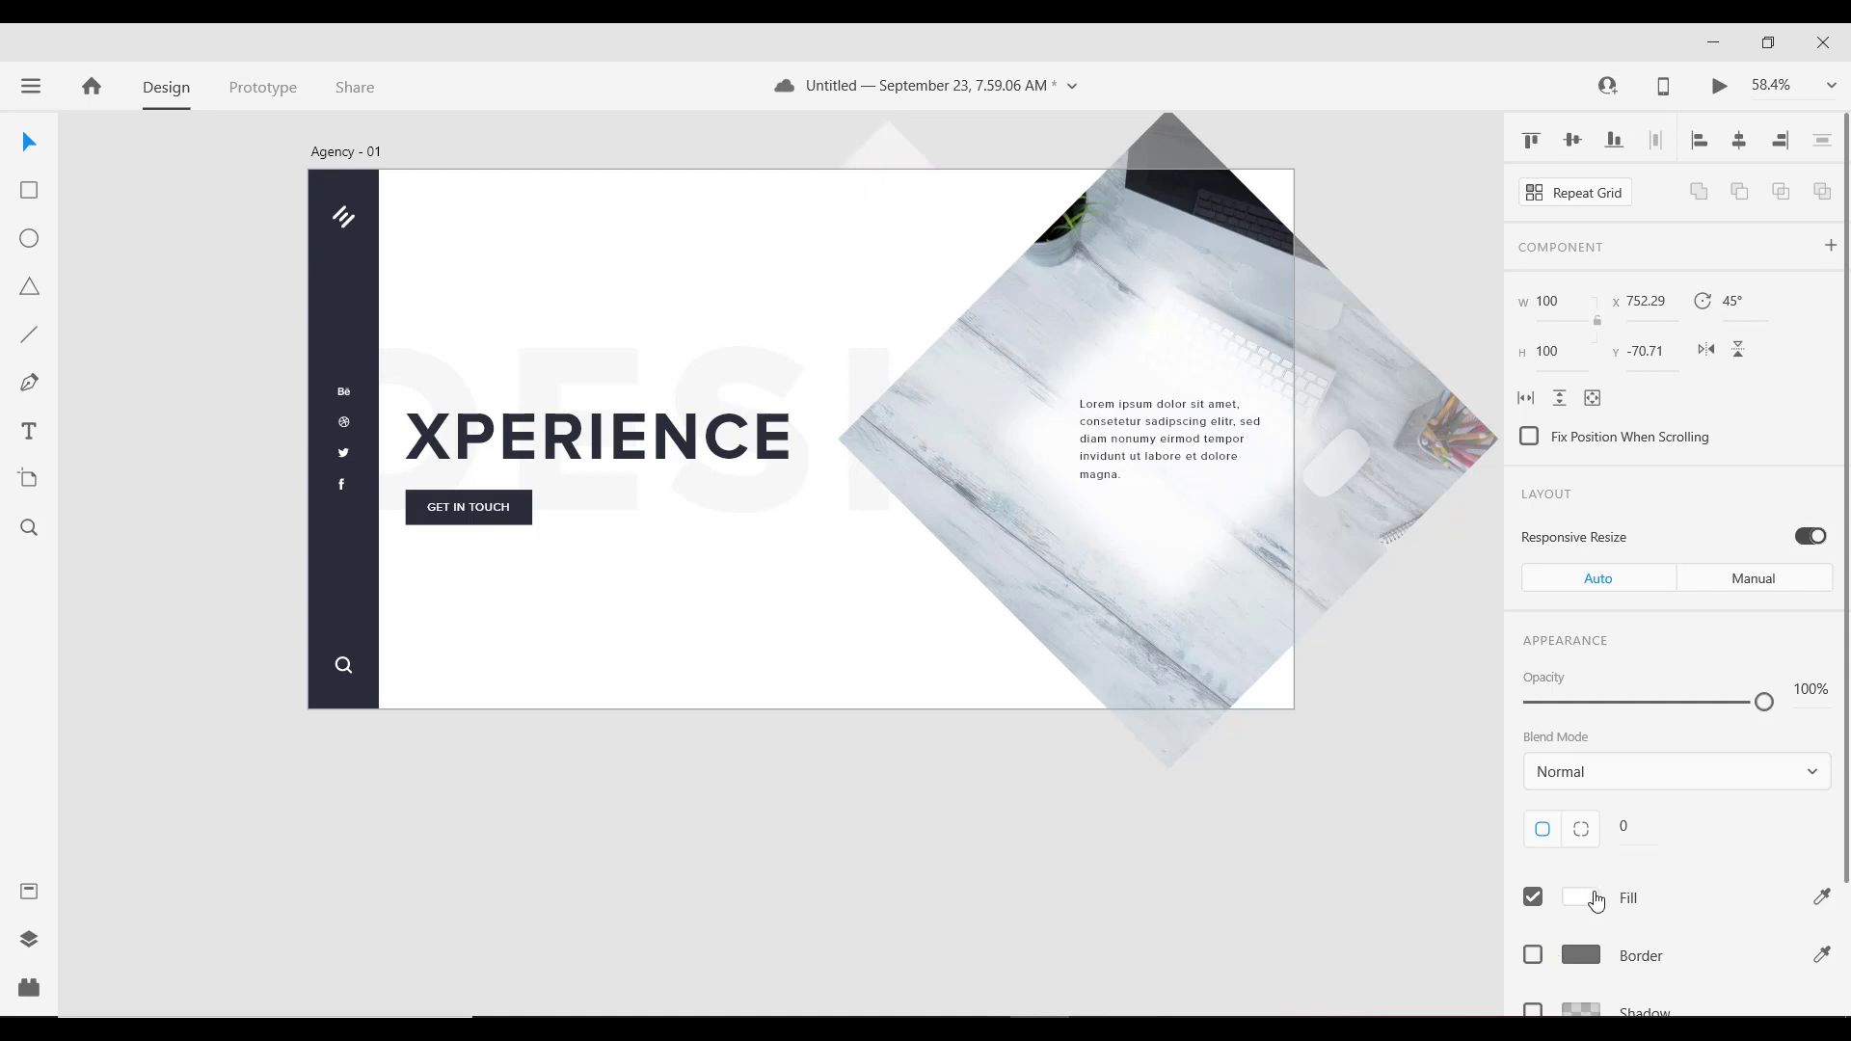
left_click(1583, 902)
left_click(1335, 982)
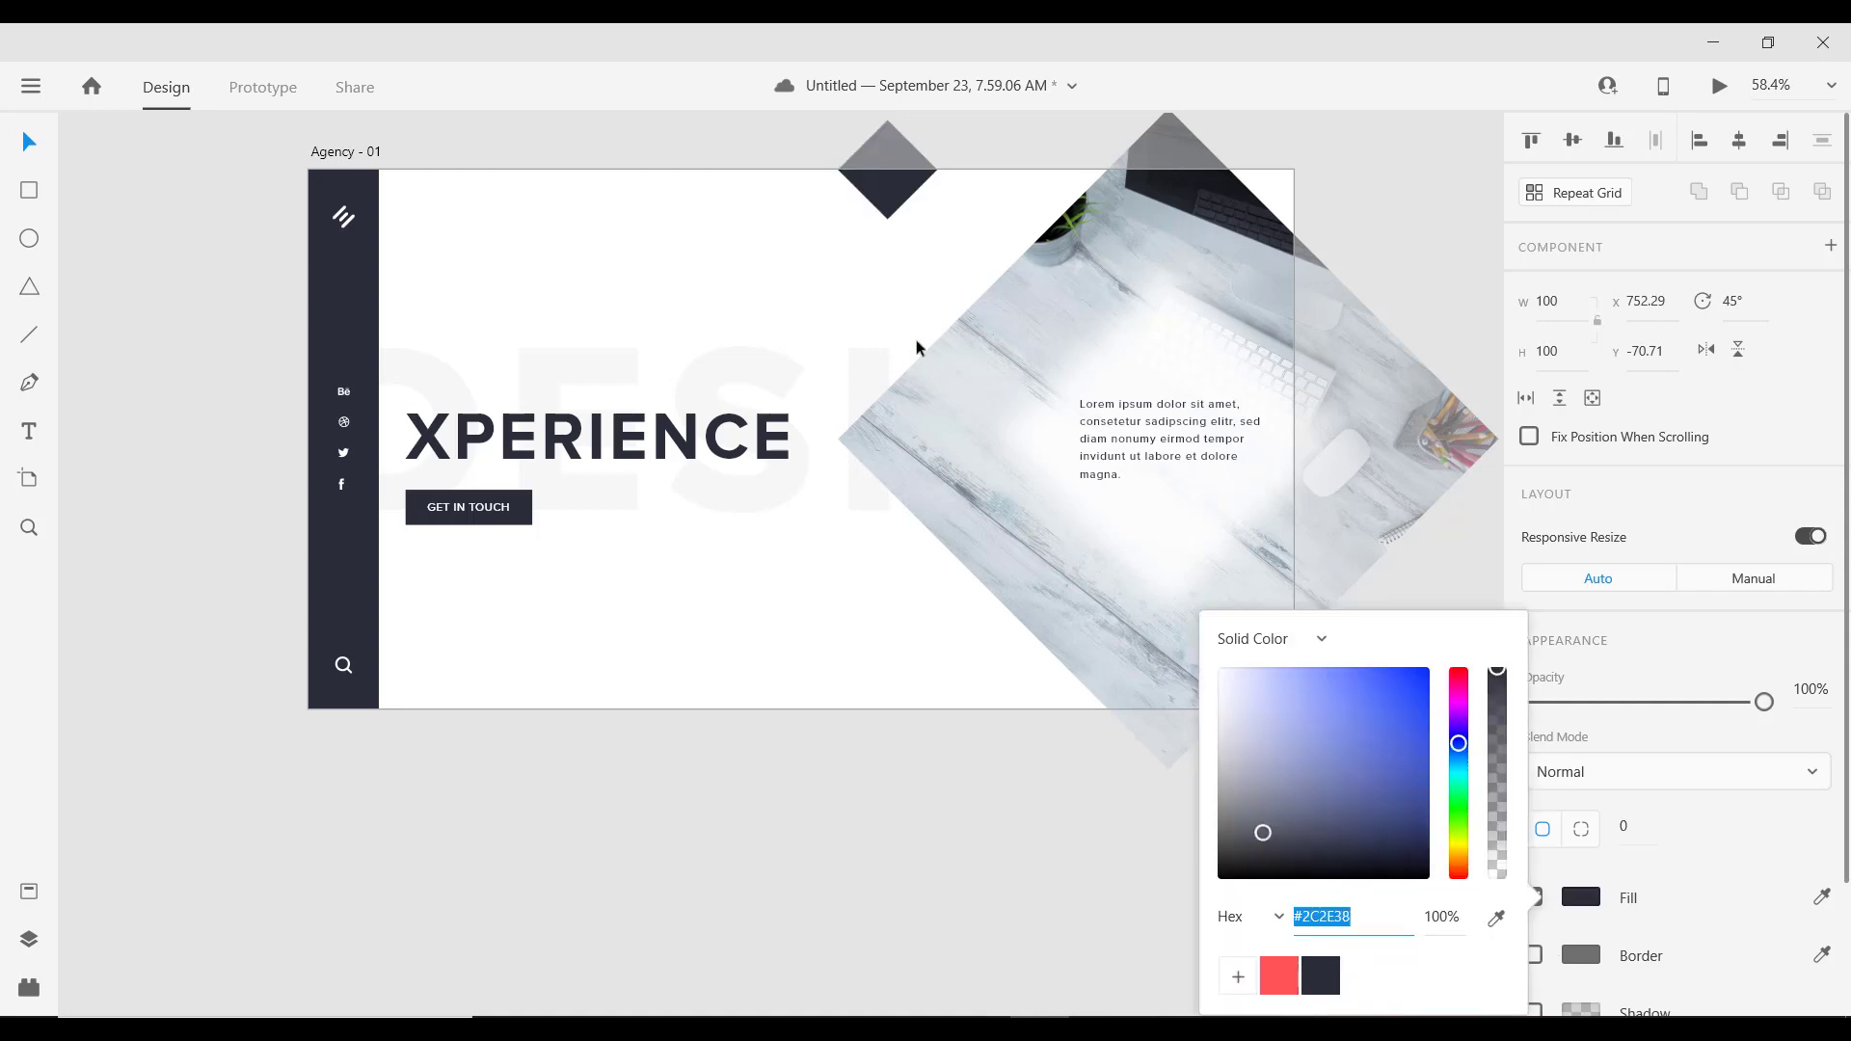
left_click(717, 145)
scroll(719, 141, "up", 2)
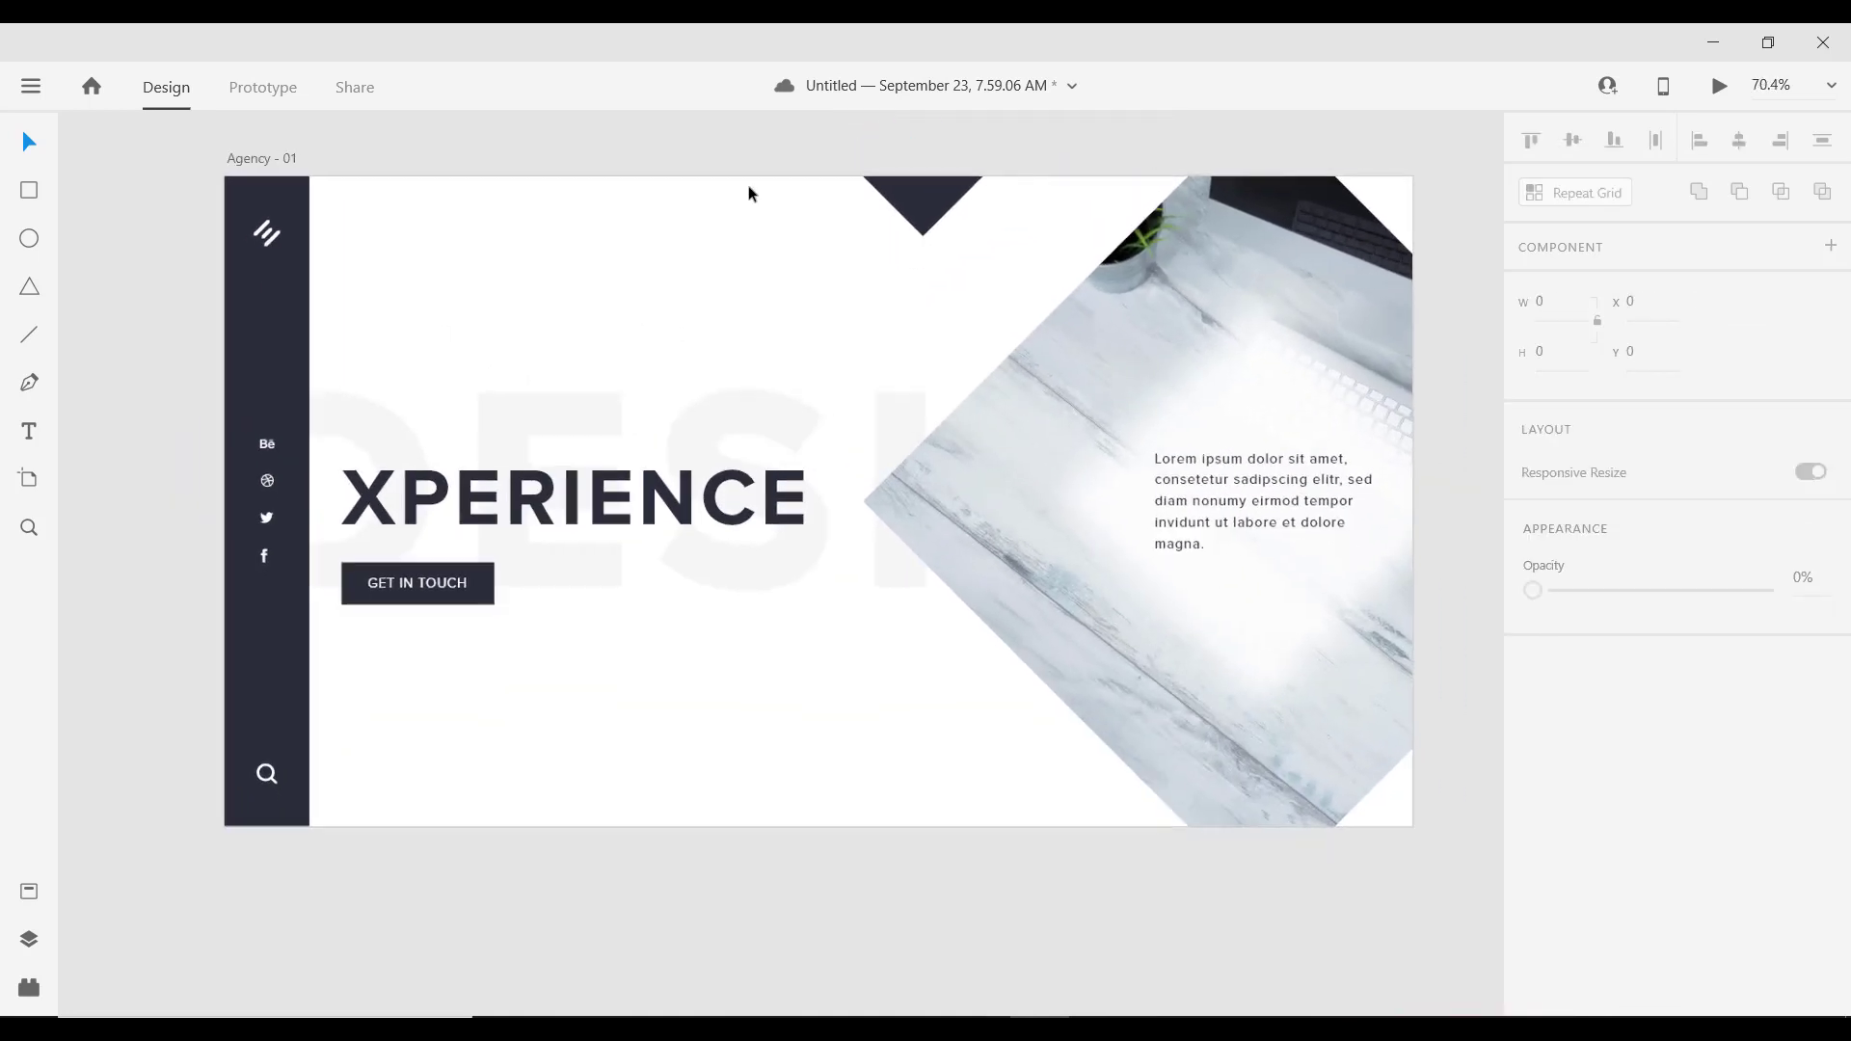
scroll(714, 193, "down", 2)
Step: Change the small diamond's fill to light grey #D1DADF sampled from the photo
left_click(870, 248)
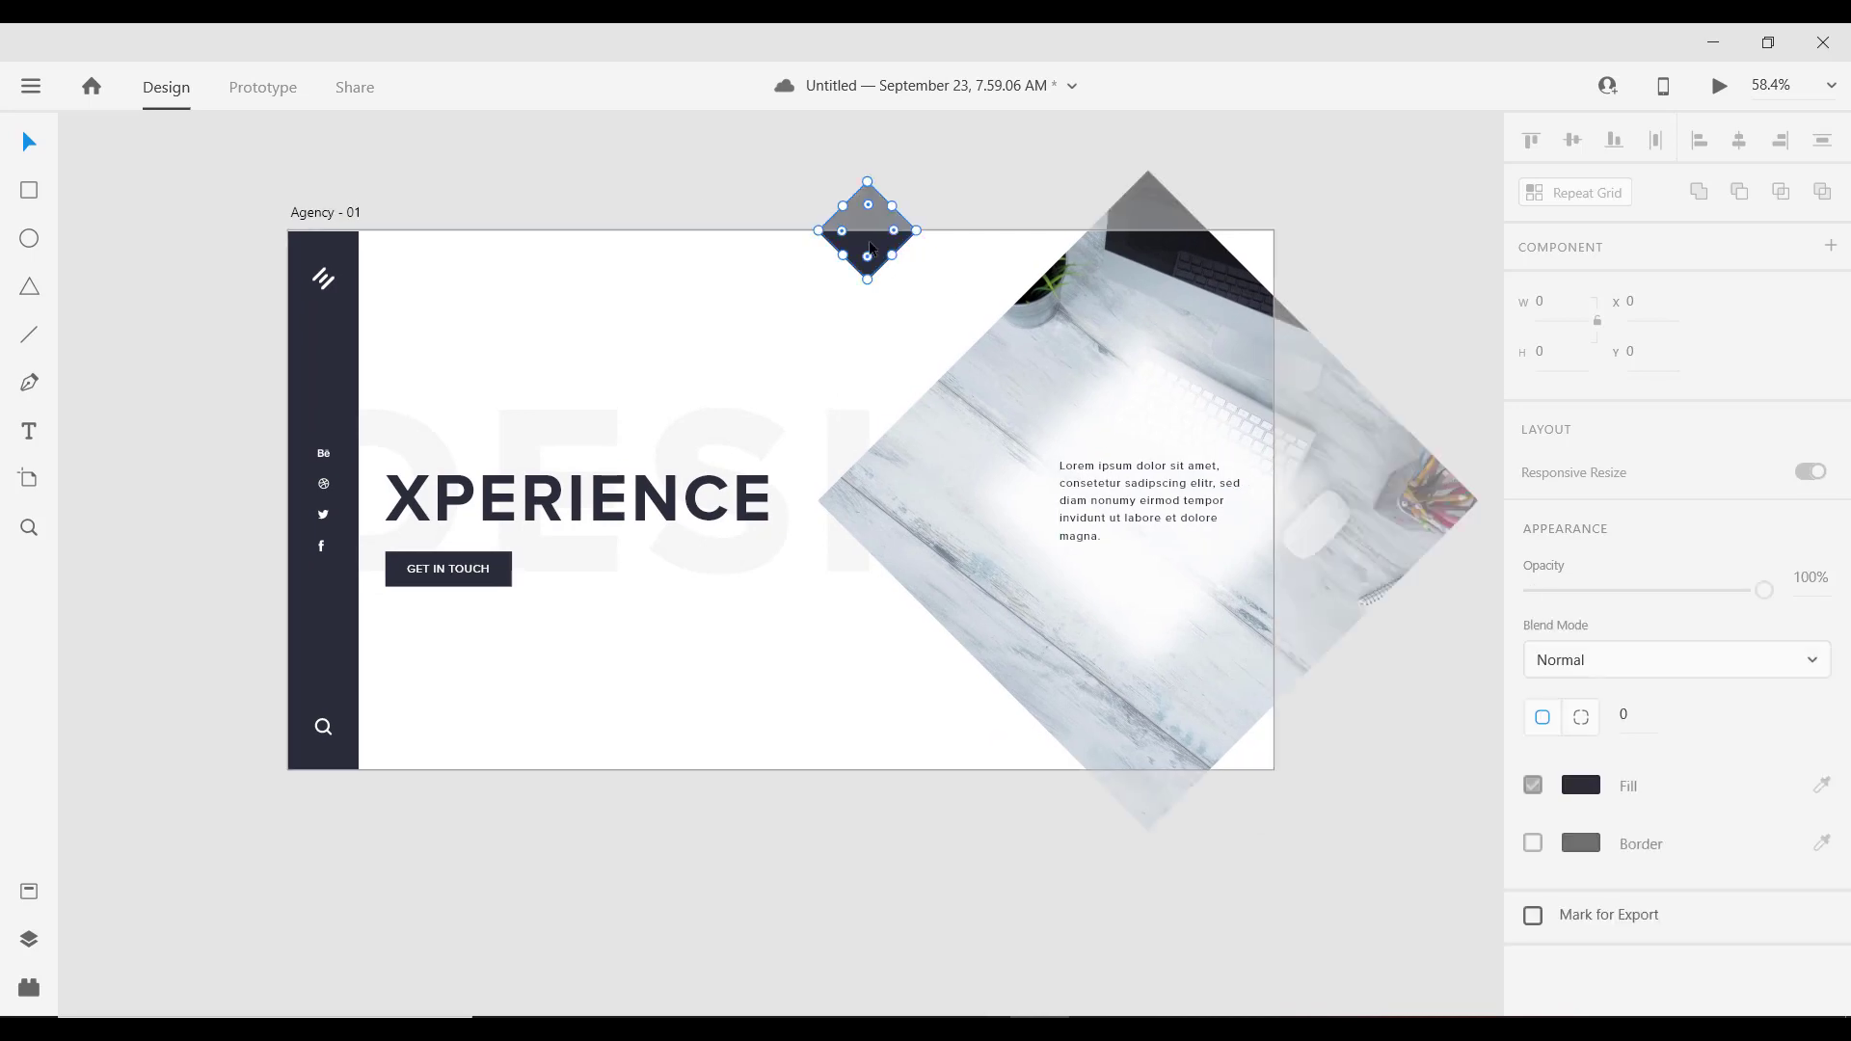
left_click(1583, 899)
left_click(1499, 921)
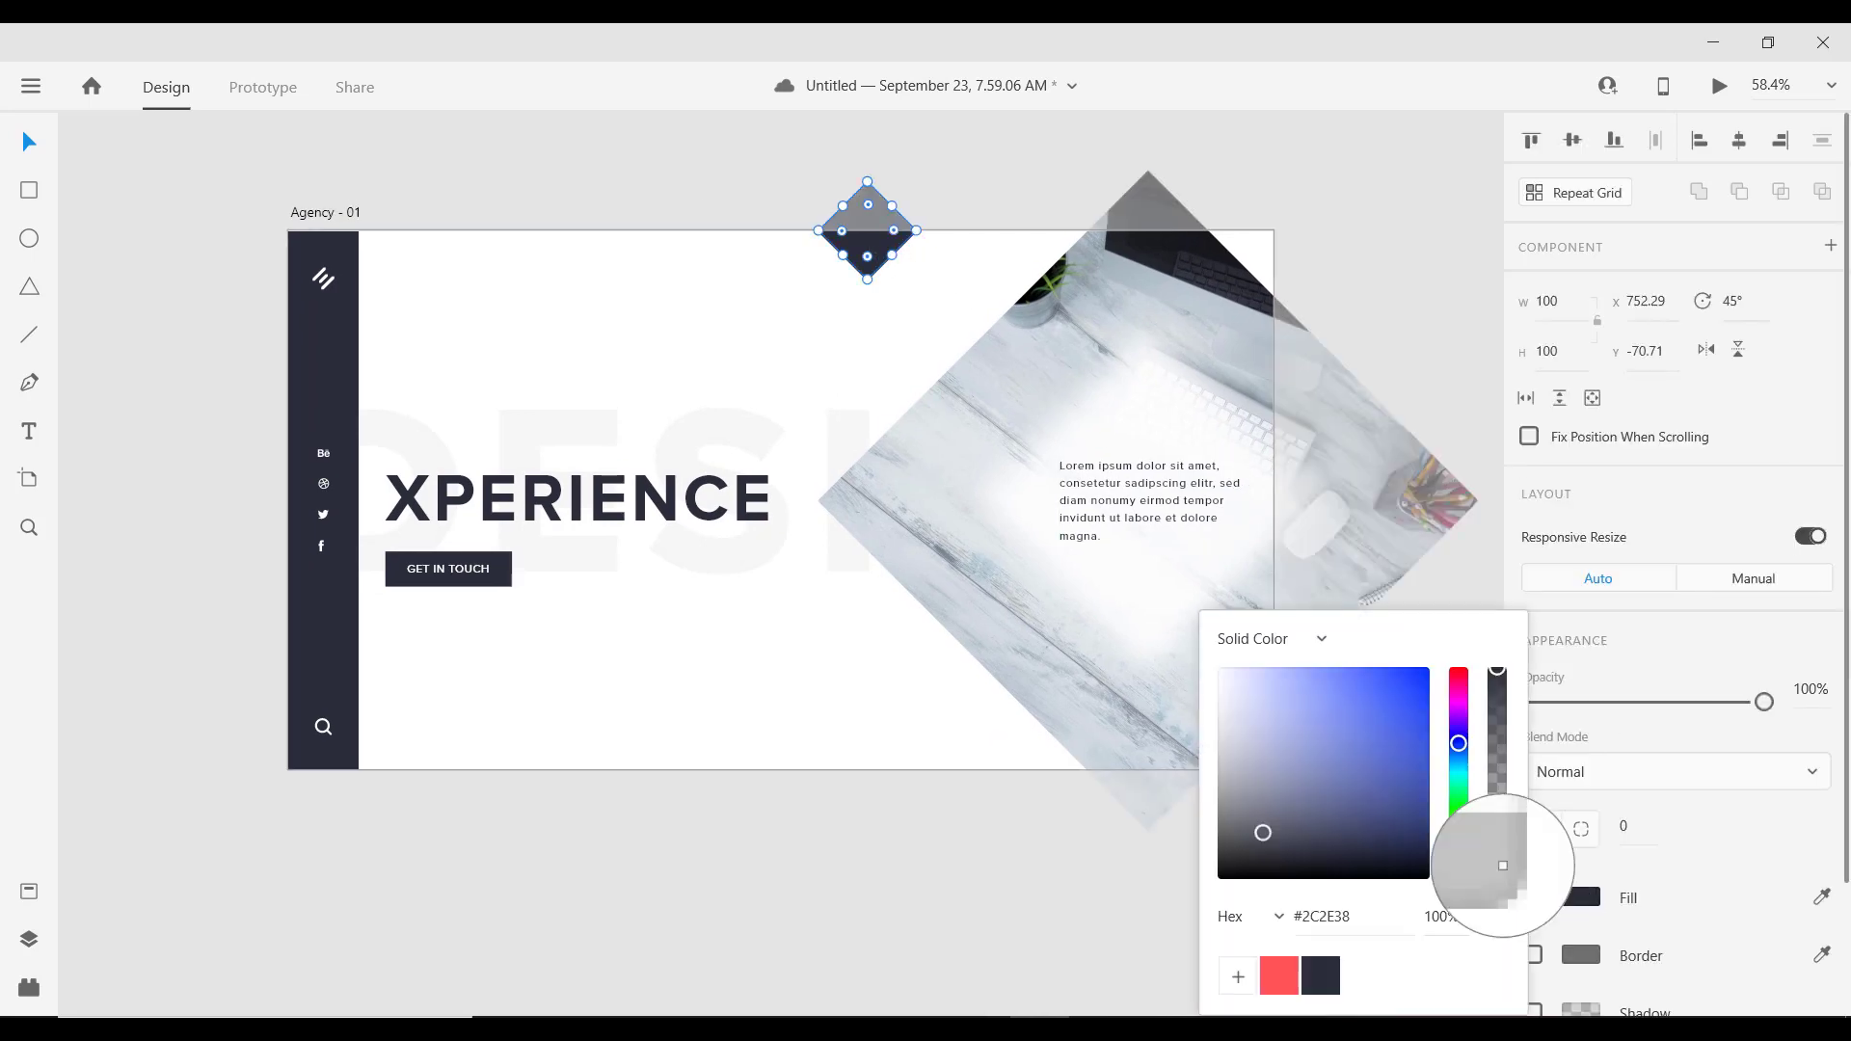
left_click(1008, 379)
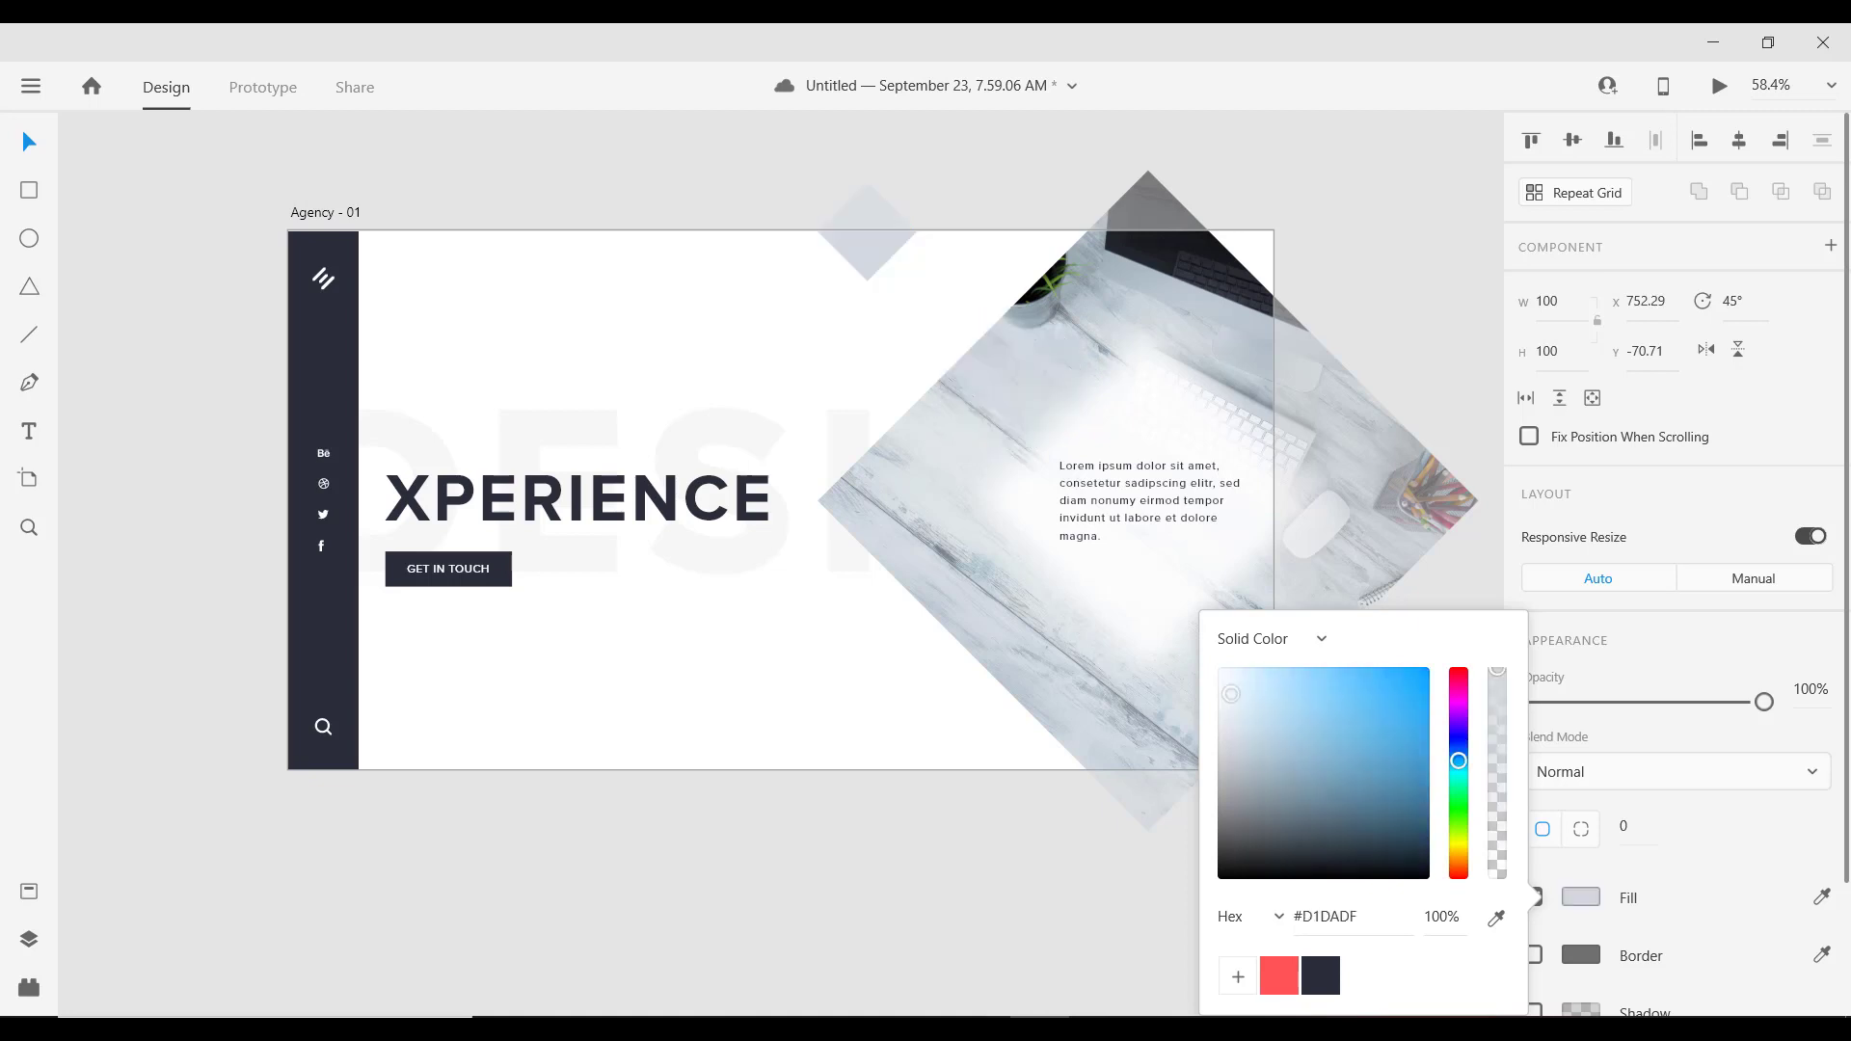
left_click(1368, 212)
scroll(907, 284, "down", 2)
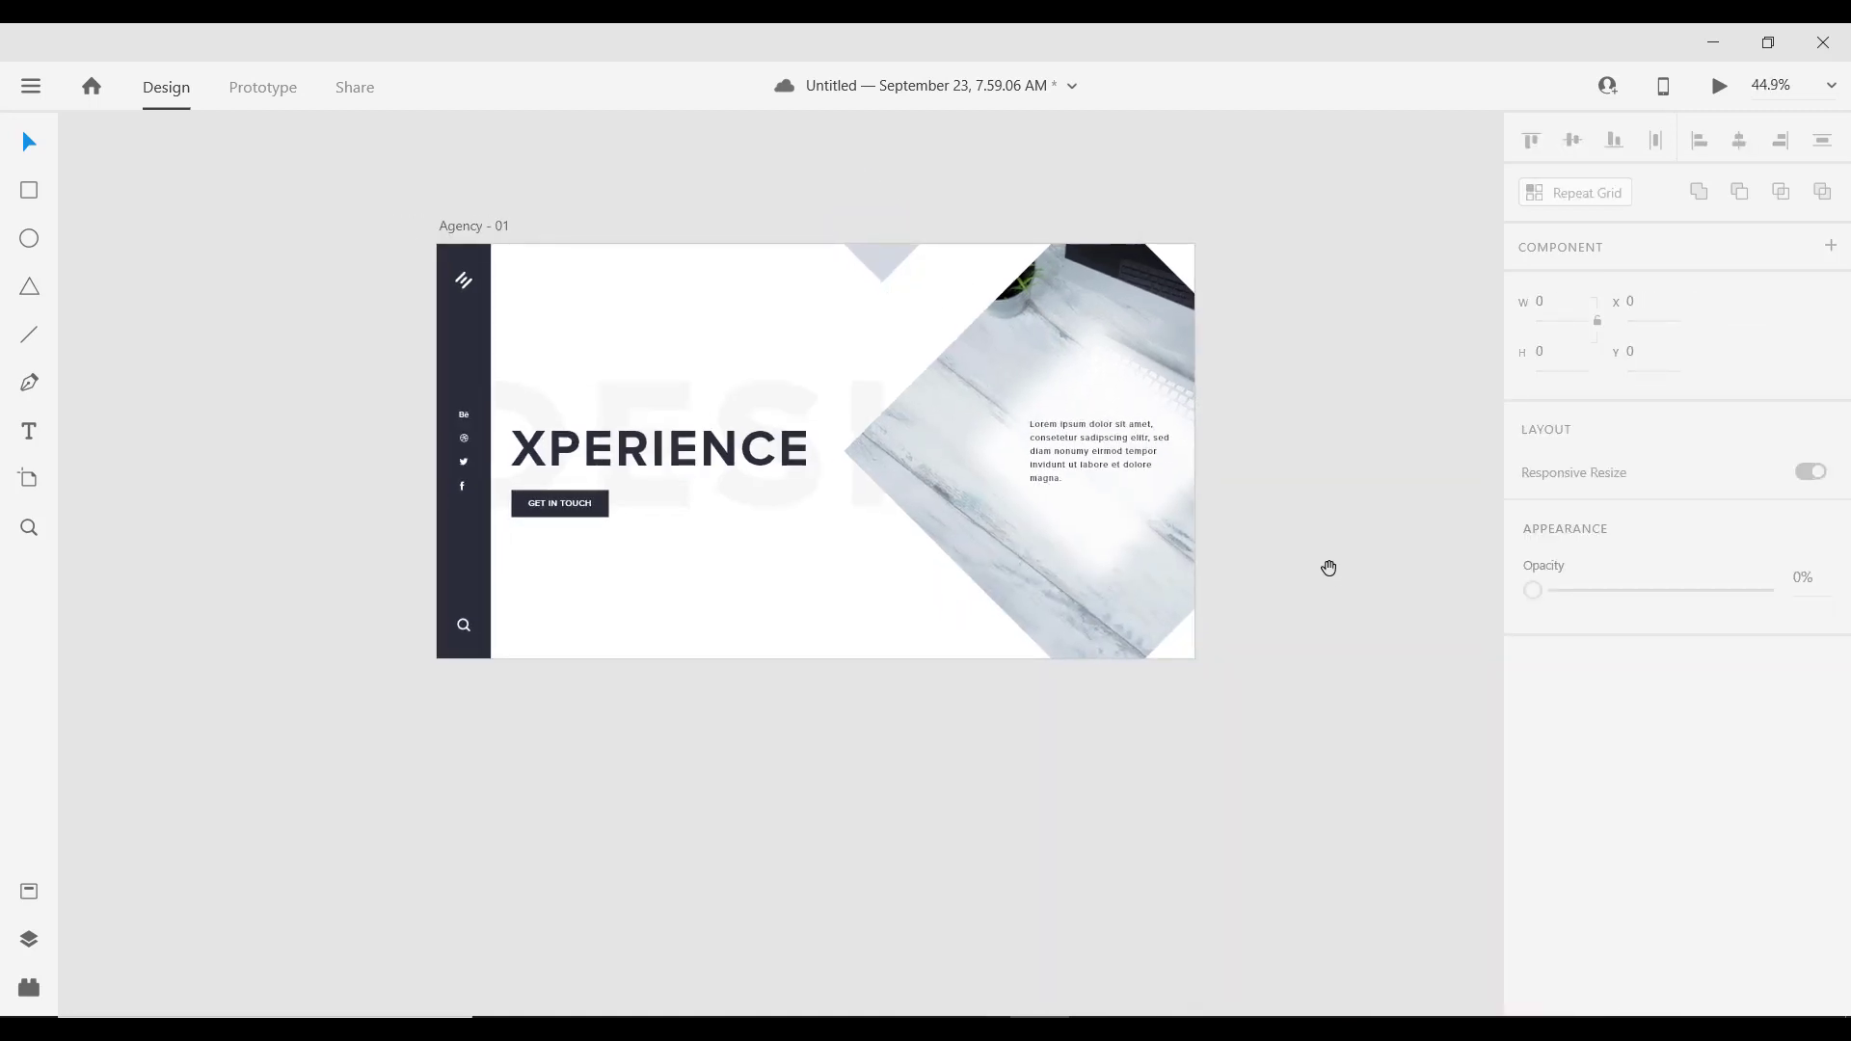
Step: Select the Agency - 01 artboard
left_click_drag(1328, 568, 1288, 539)
scroll(685, 396, "down", 2)
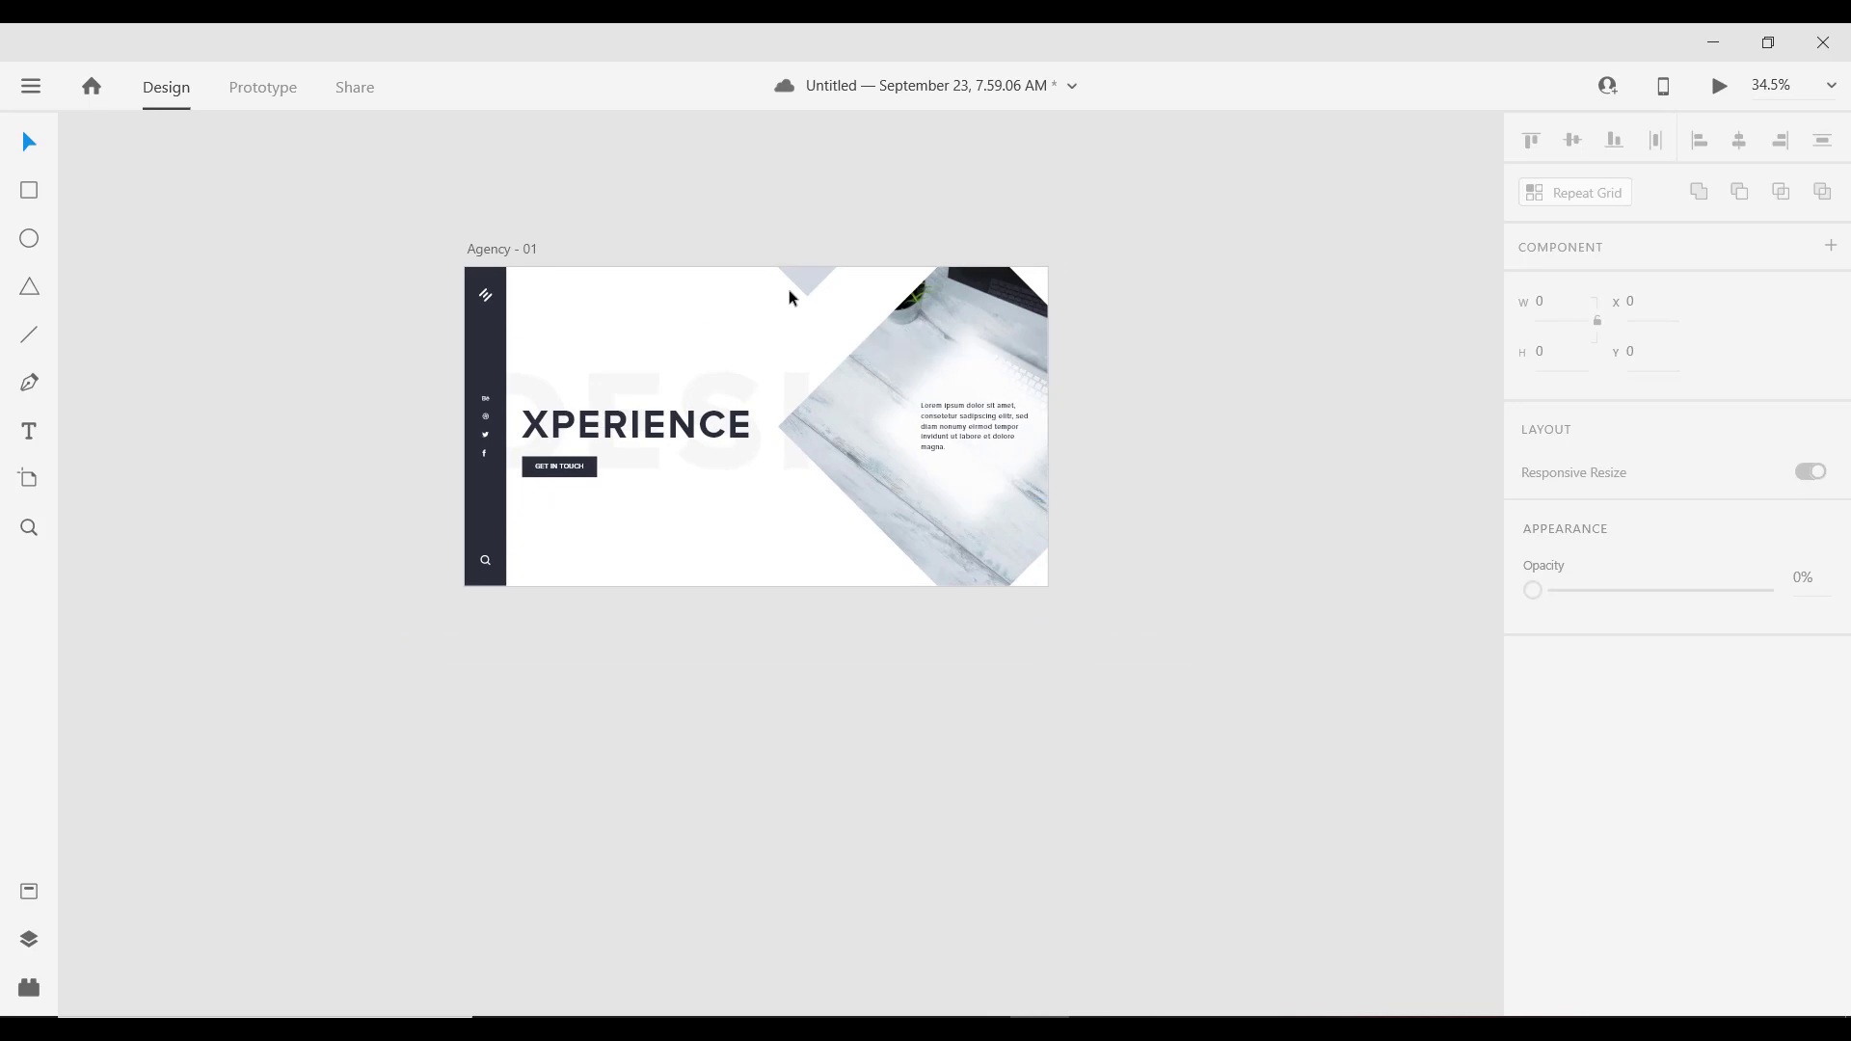
scroll(473, 278, "up", 4)
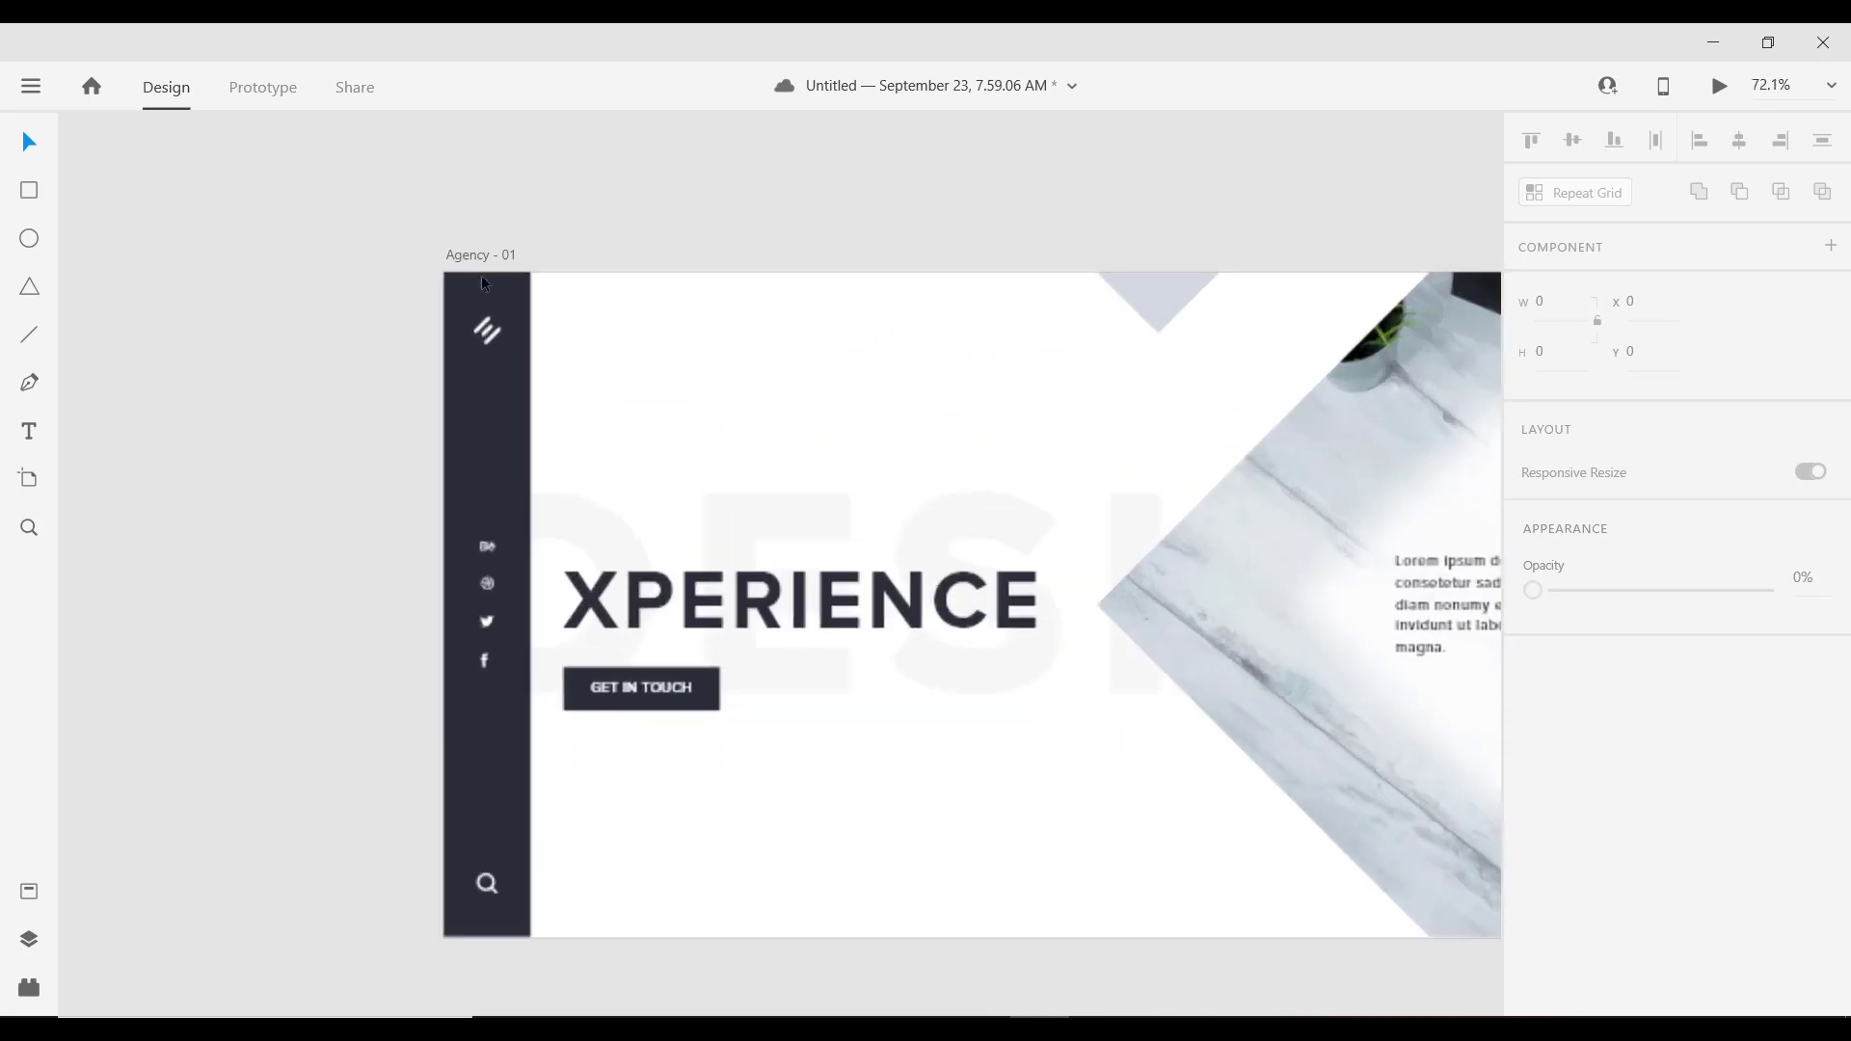
scroll(487, 292, "down", 3)
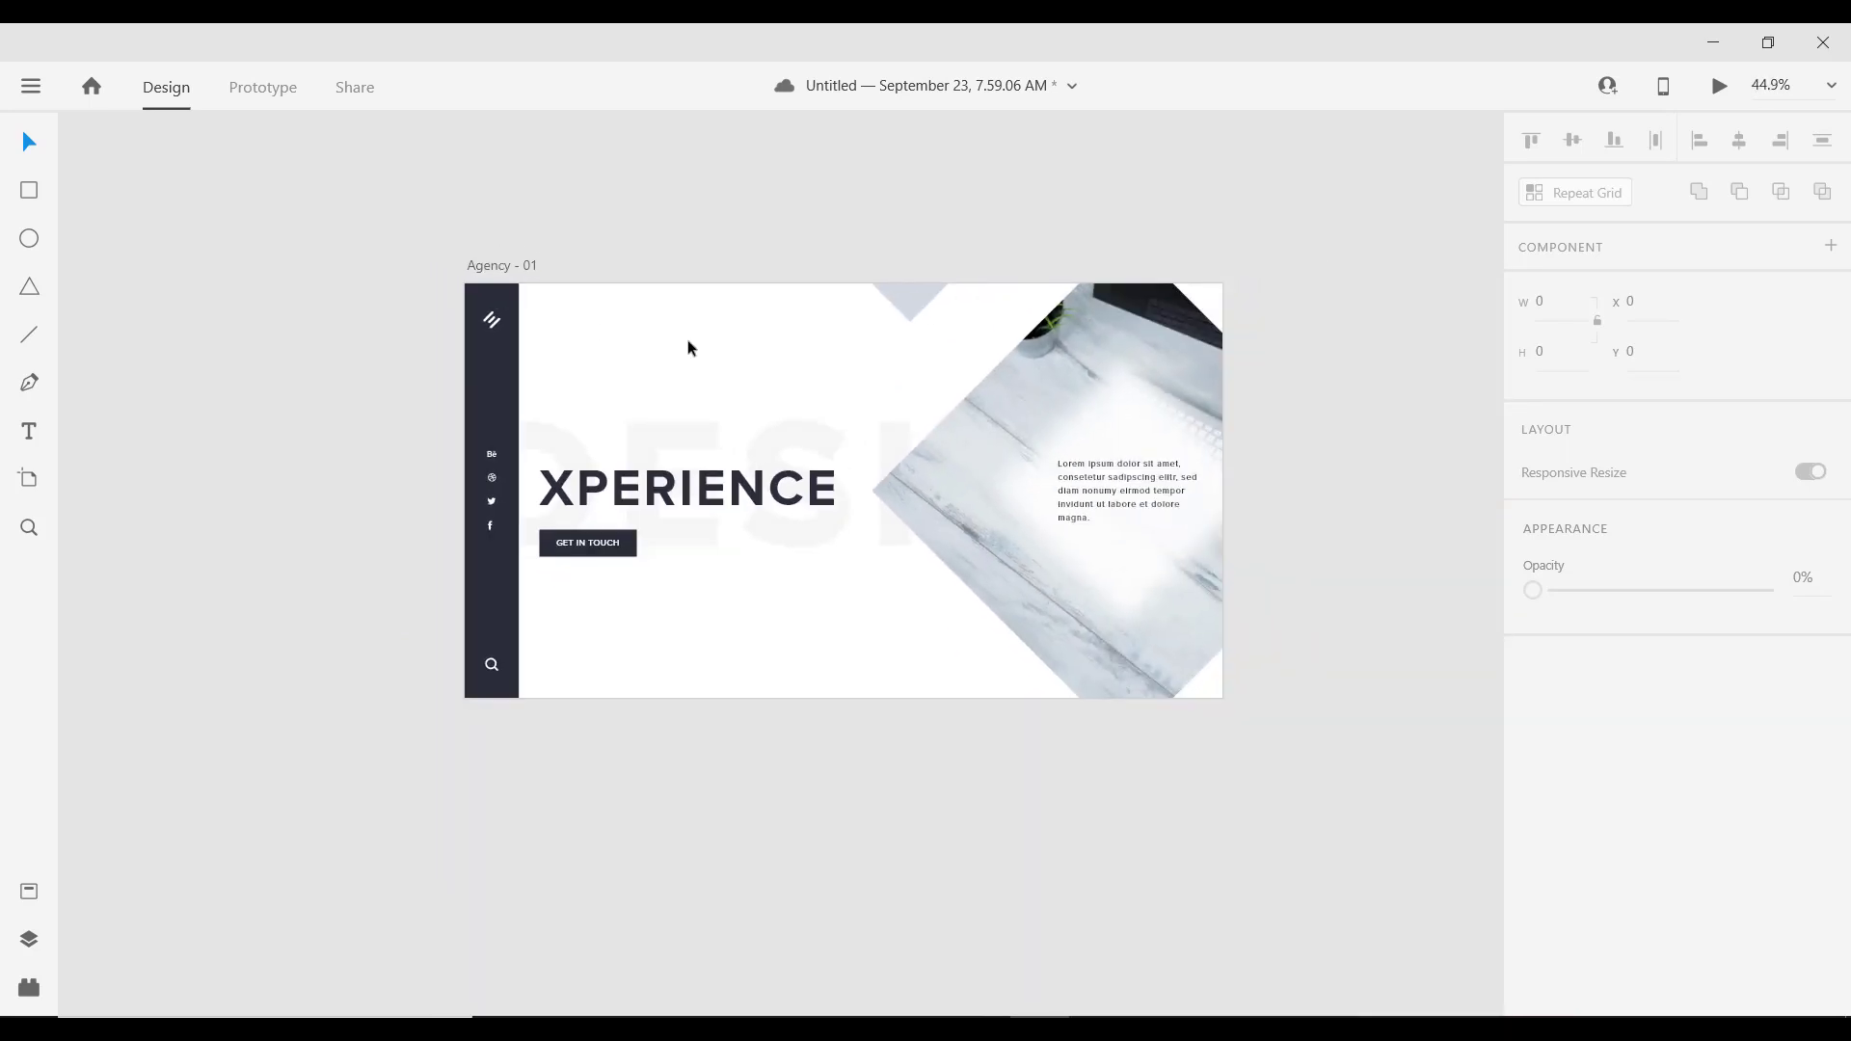
scroll(718, 382, "down", 2)
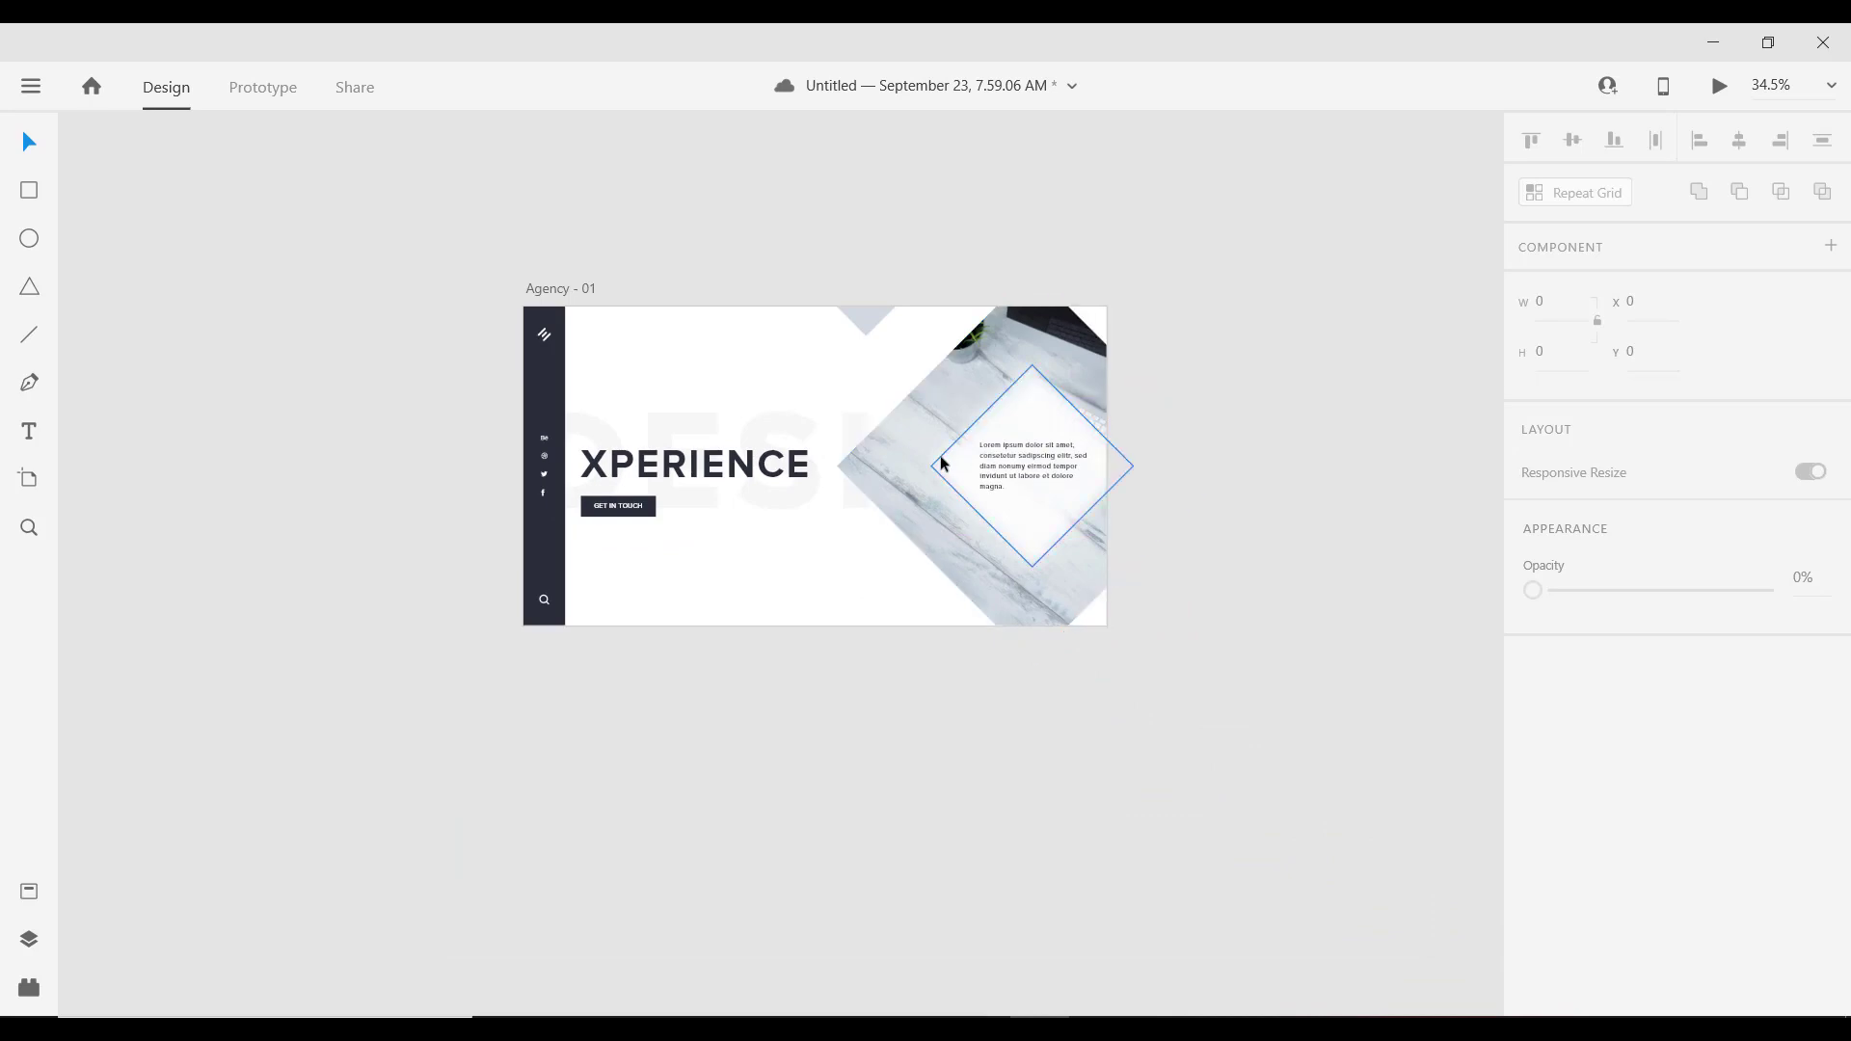
scroll(921, 442, "down", 2)
scroll(922, 443, "up", 2)
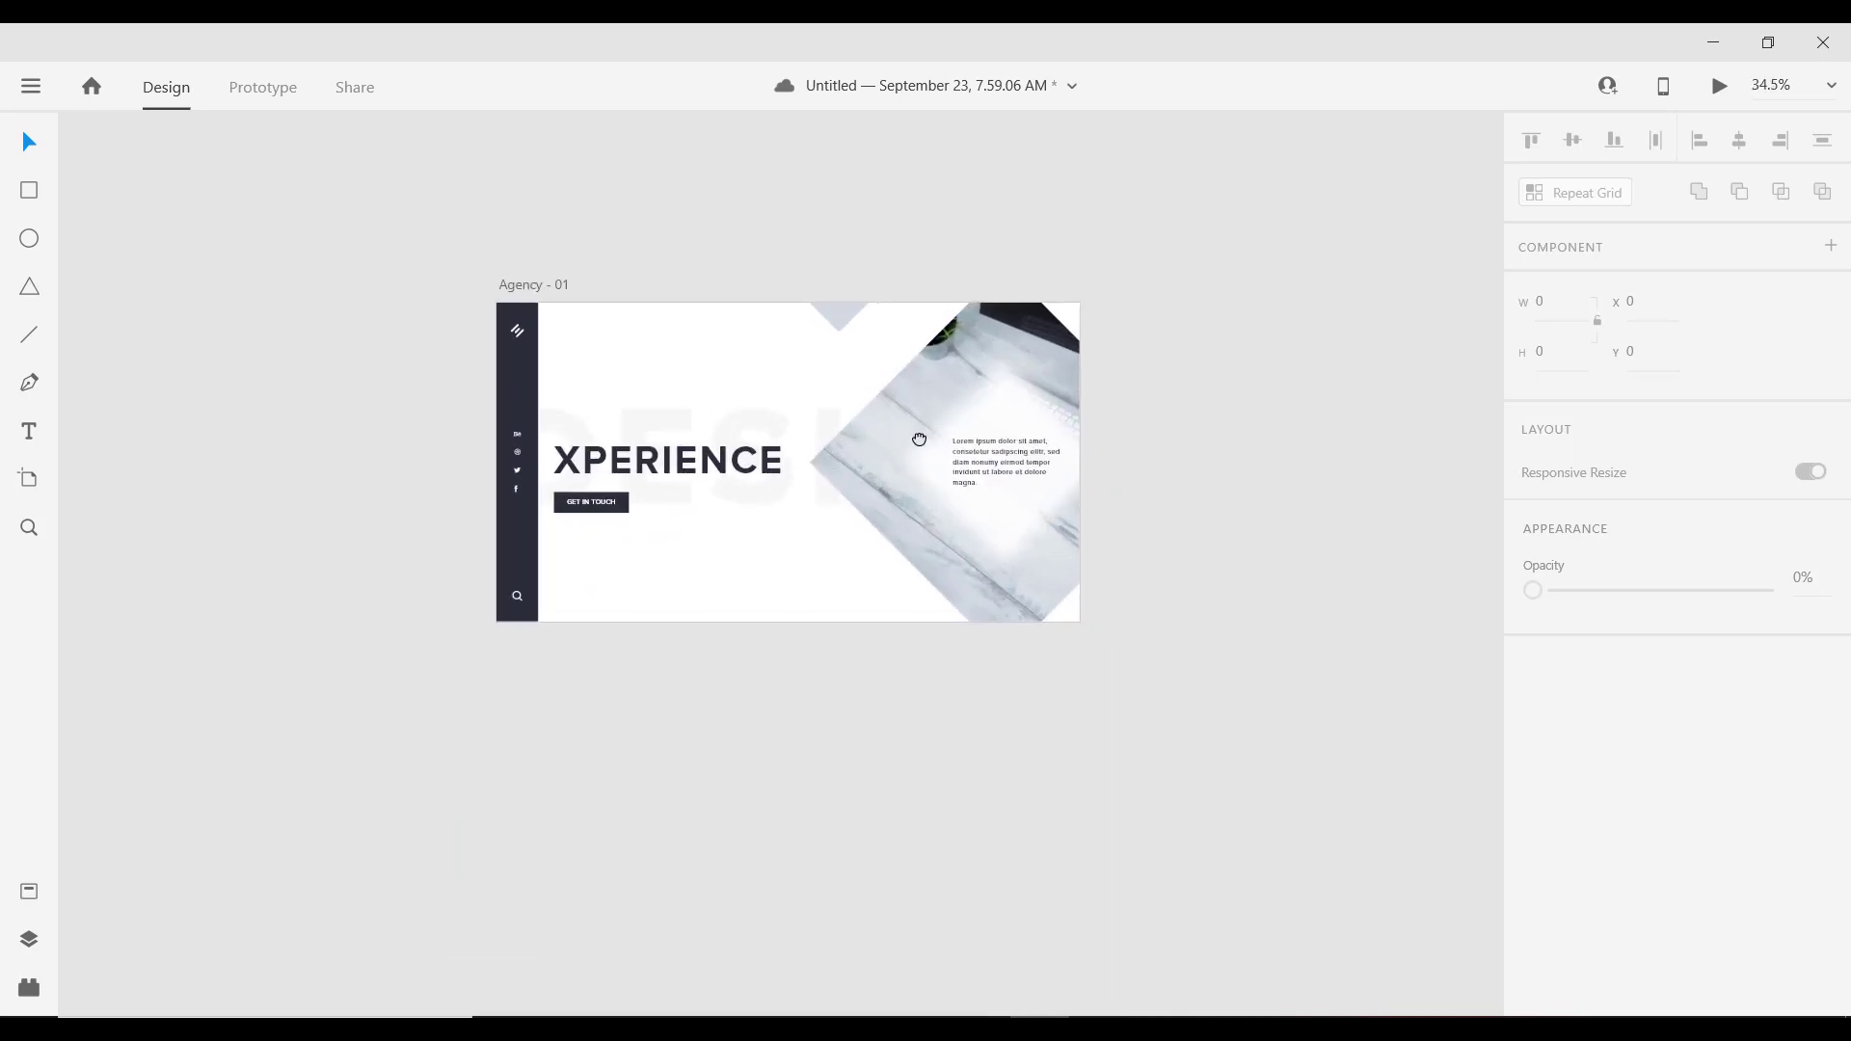
scroll(834, 392, "up", 3)
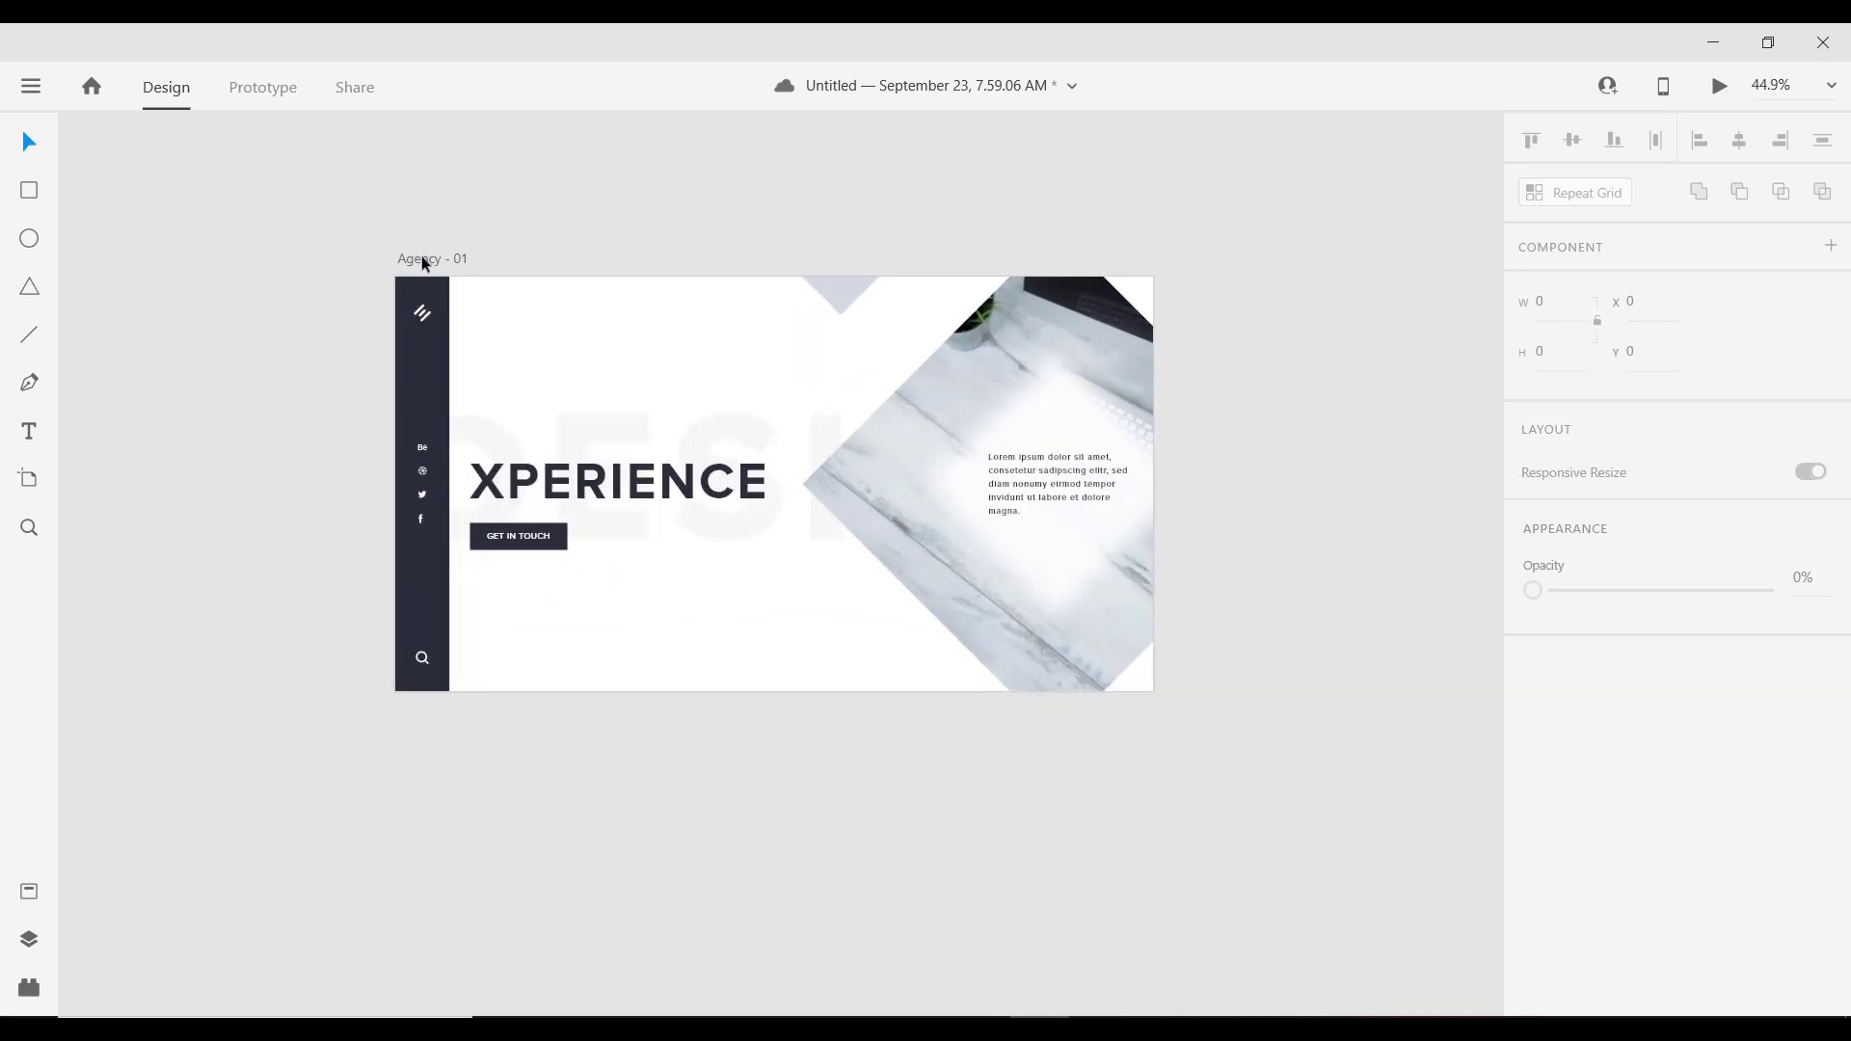
left_click(421, 259)
Step: Extend the Agency - 01 artboard downward to a height of 1979
scroll(677, 277, "down", 3)
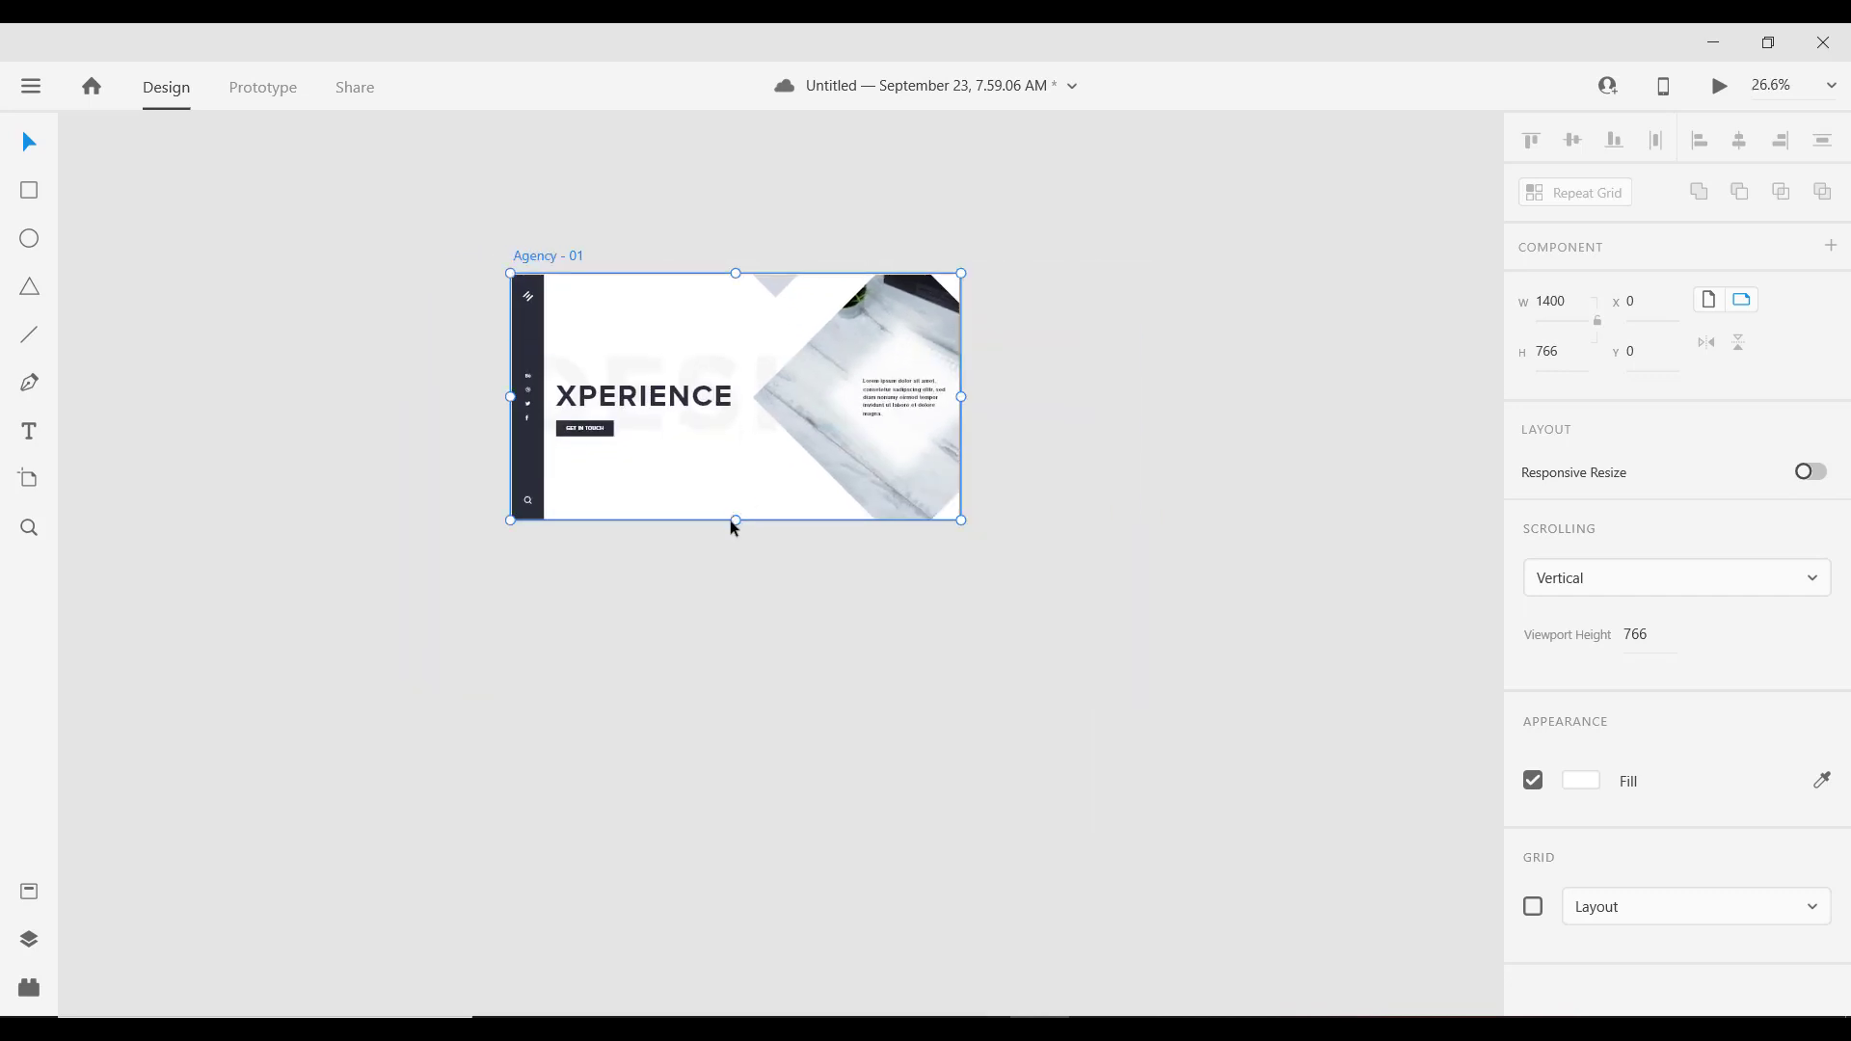
left_click_drag(737, 521, 708, 908)
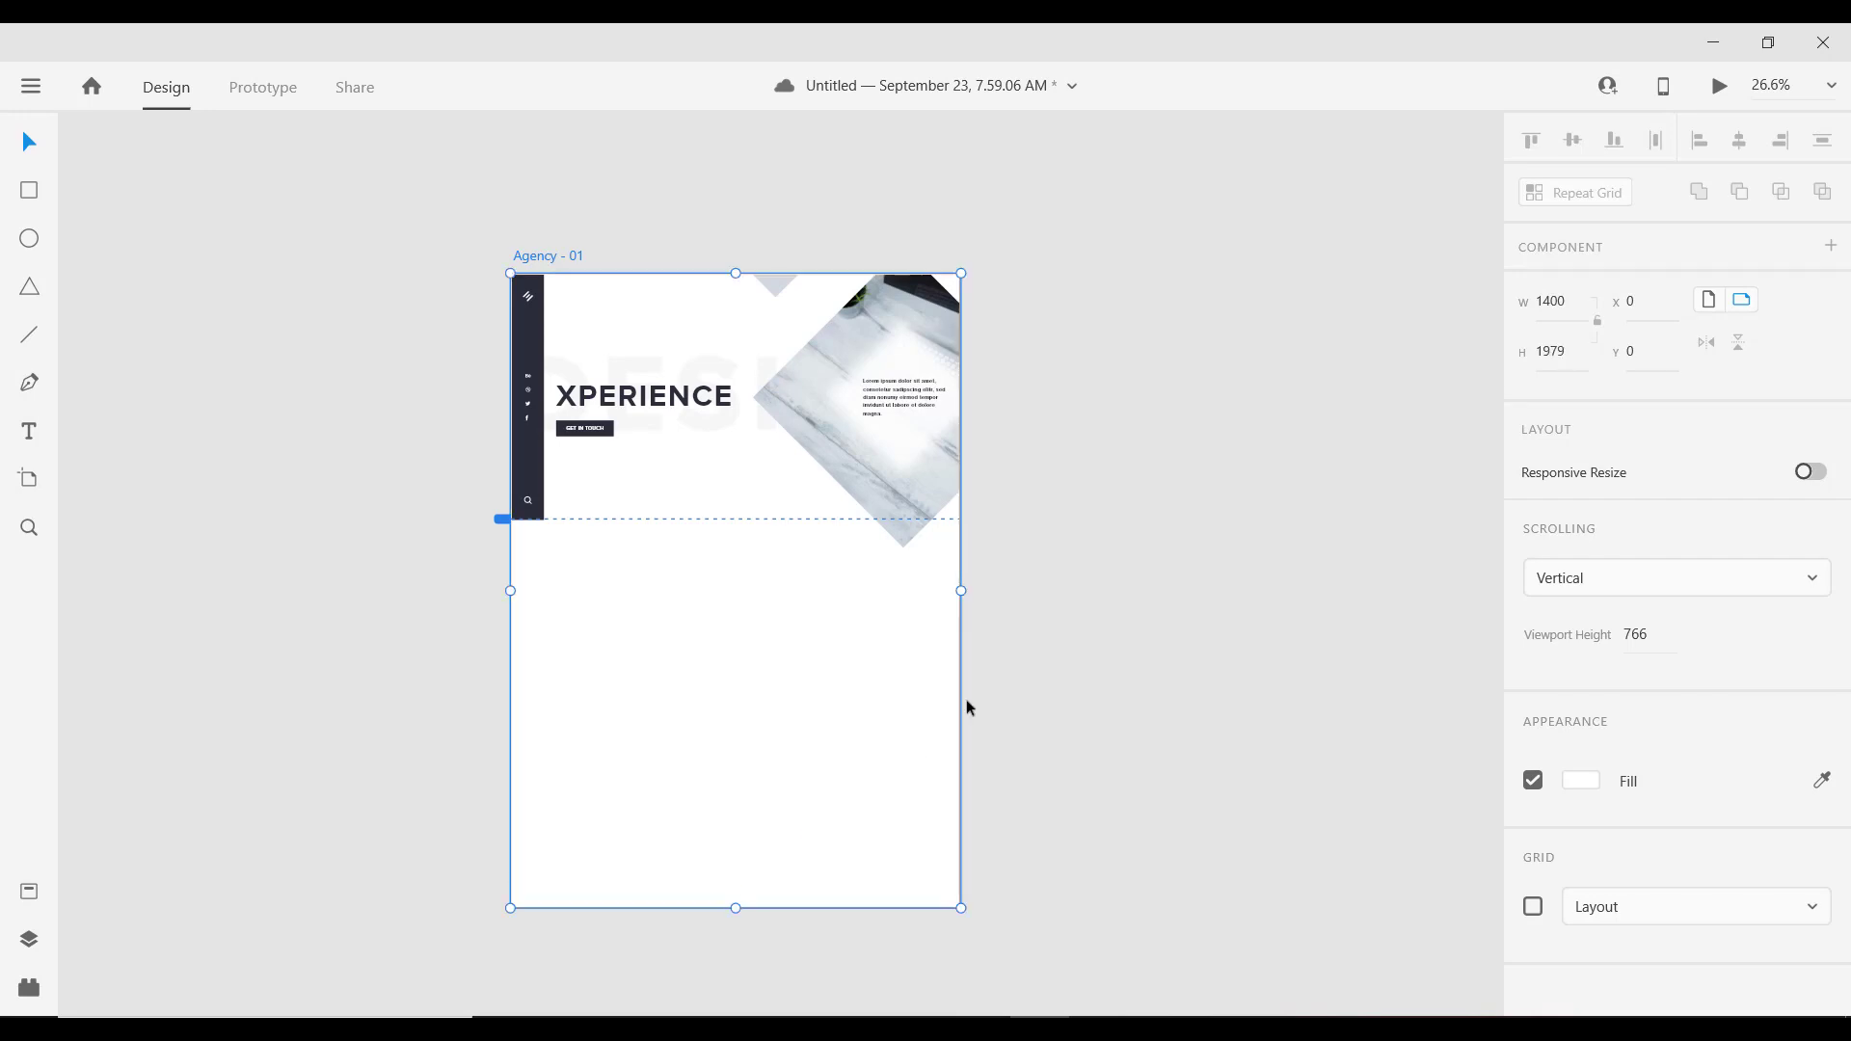
left_click(1090, 587)
scroll(628, 409, "up", 2)
scroll(926, 519, "down", 2)
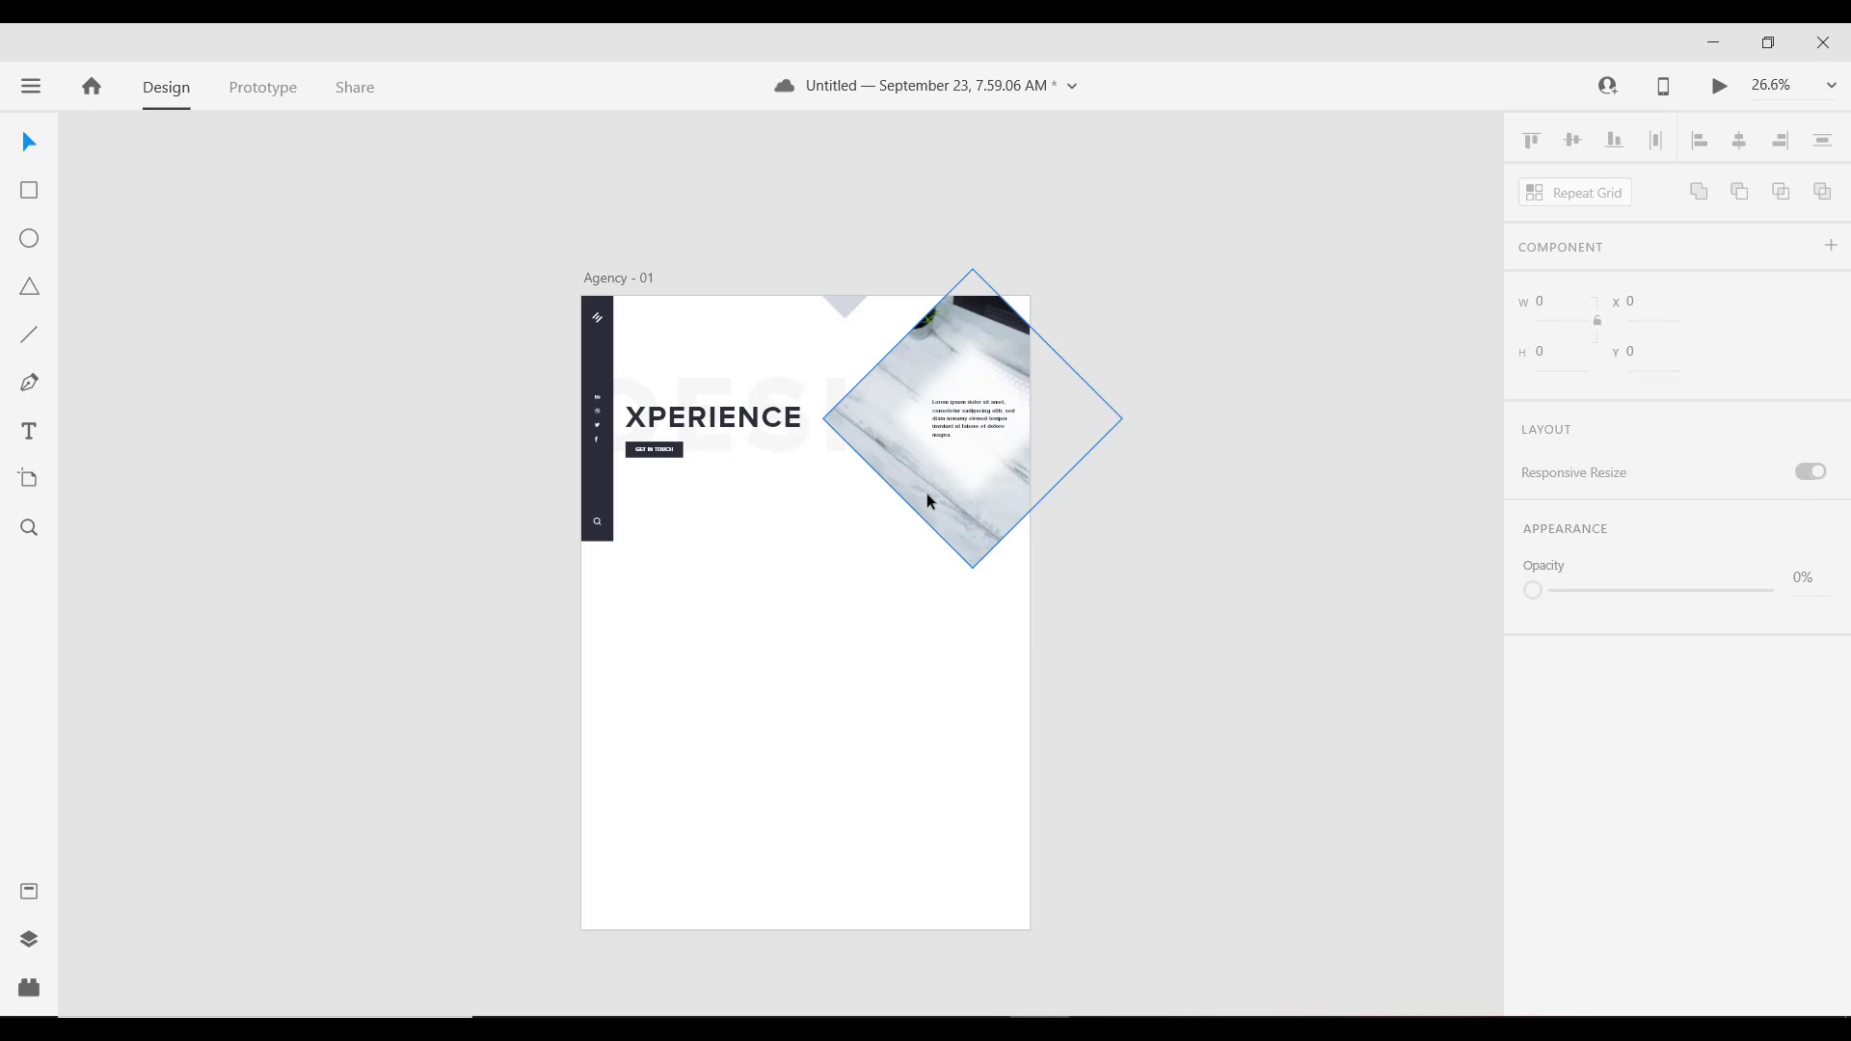
scroll(928, 494, "up", 3)
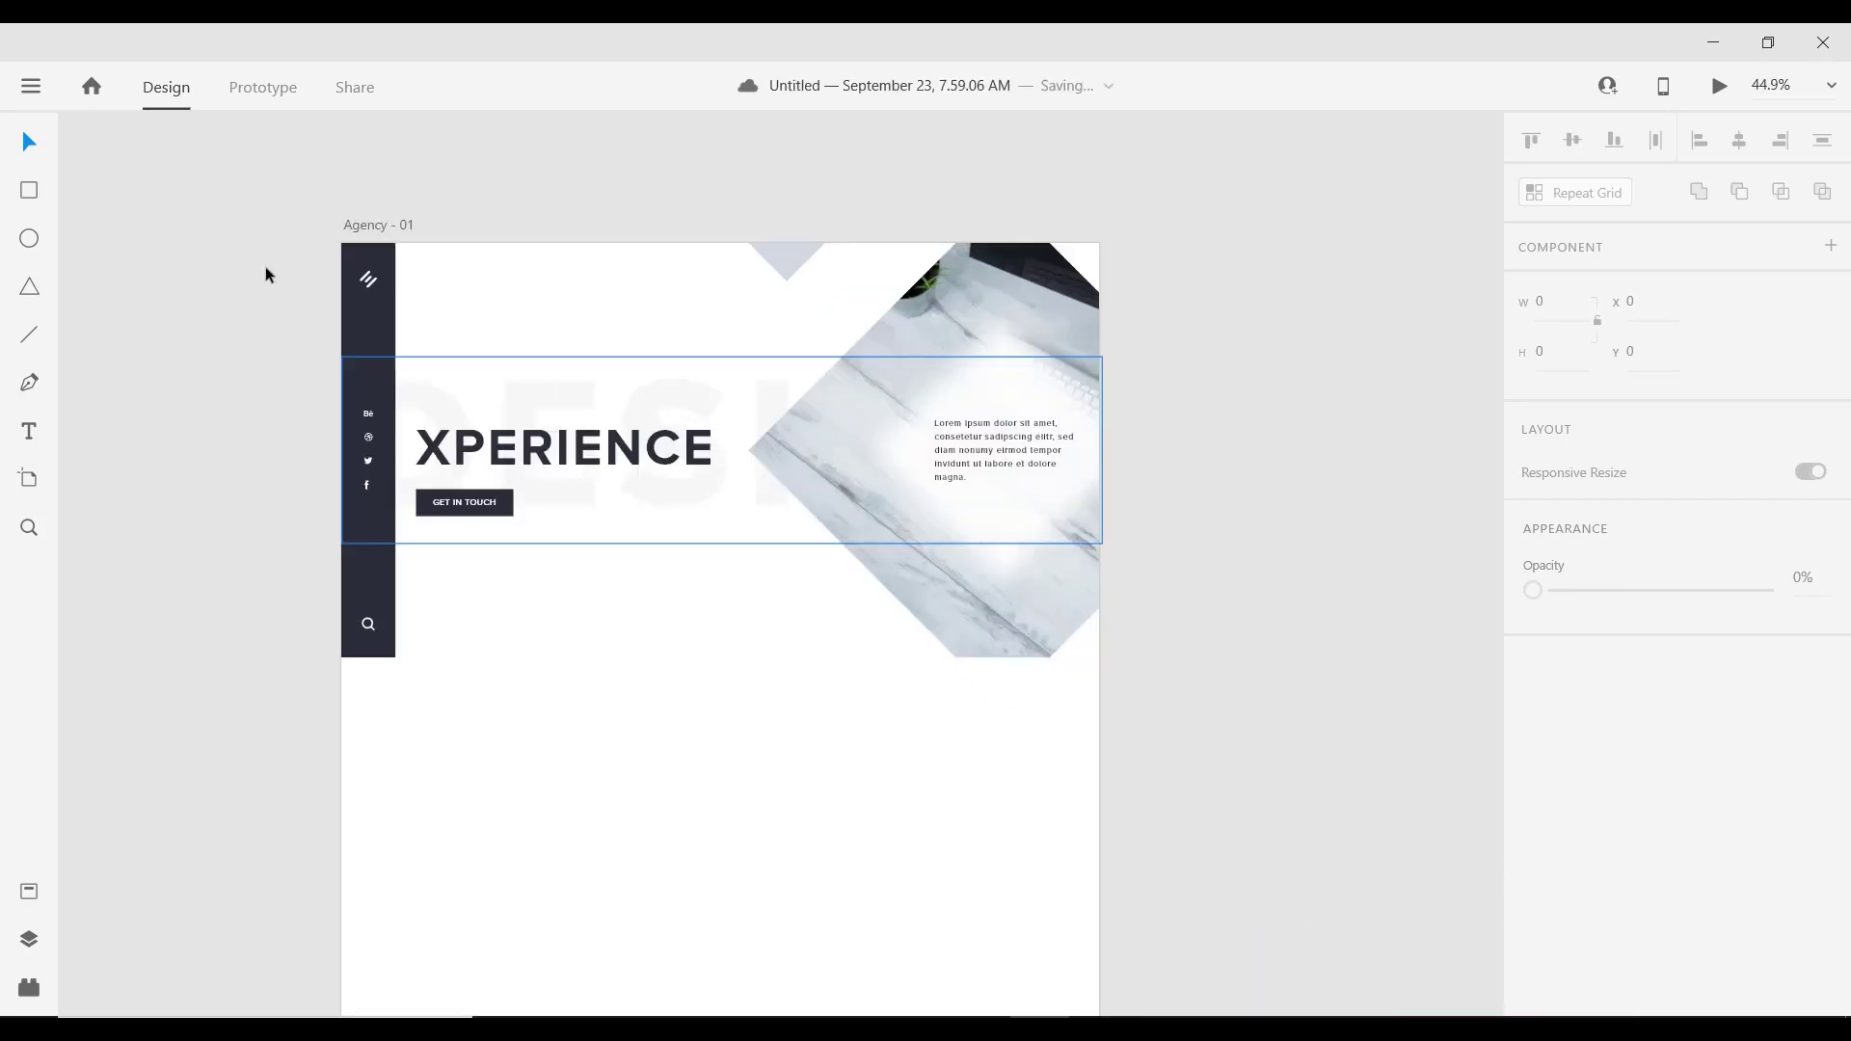
left_click(43, 196)
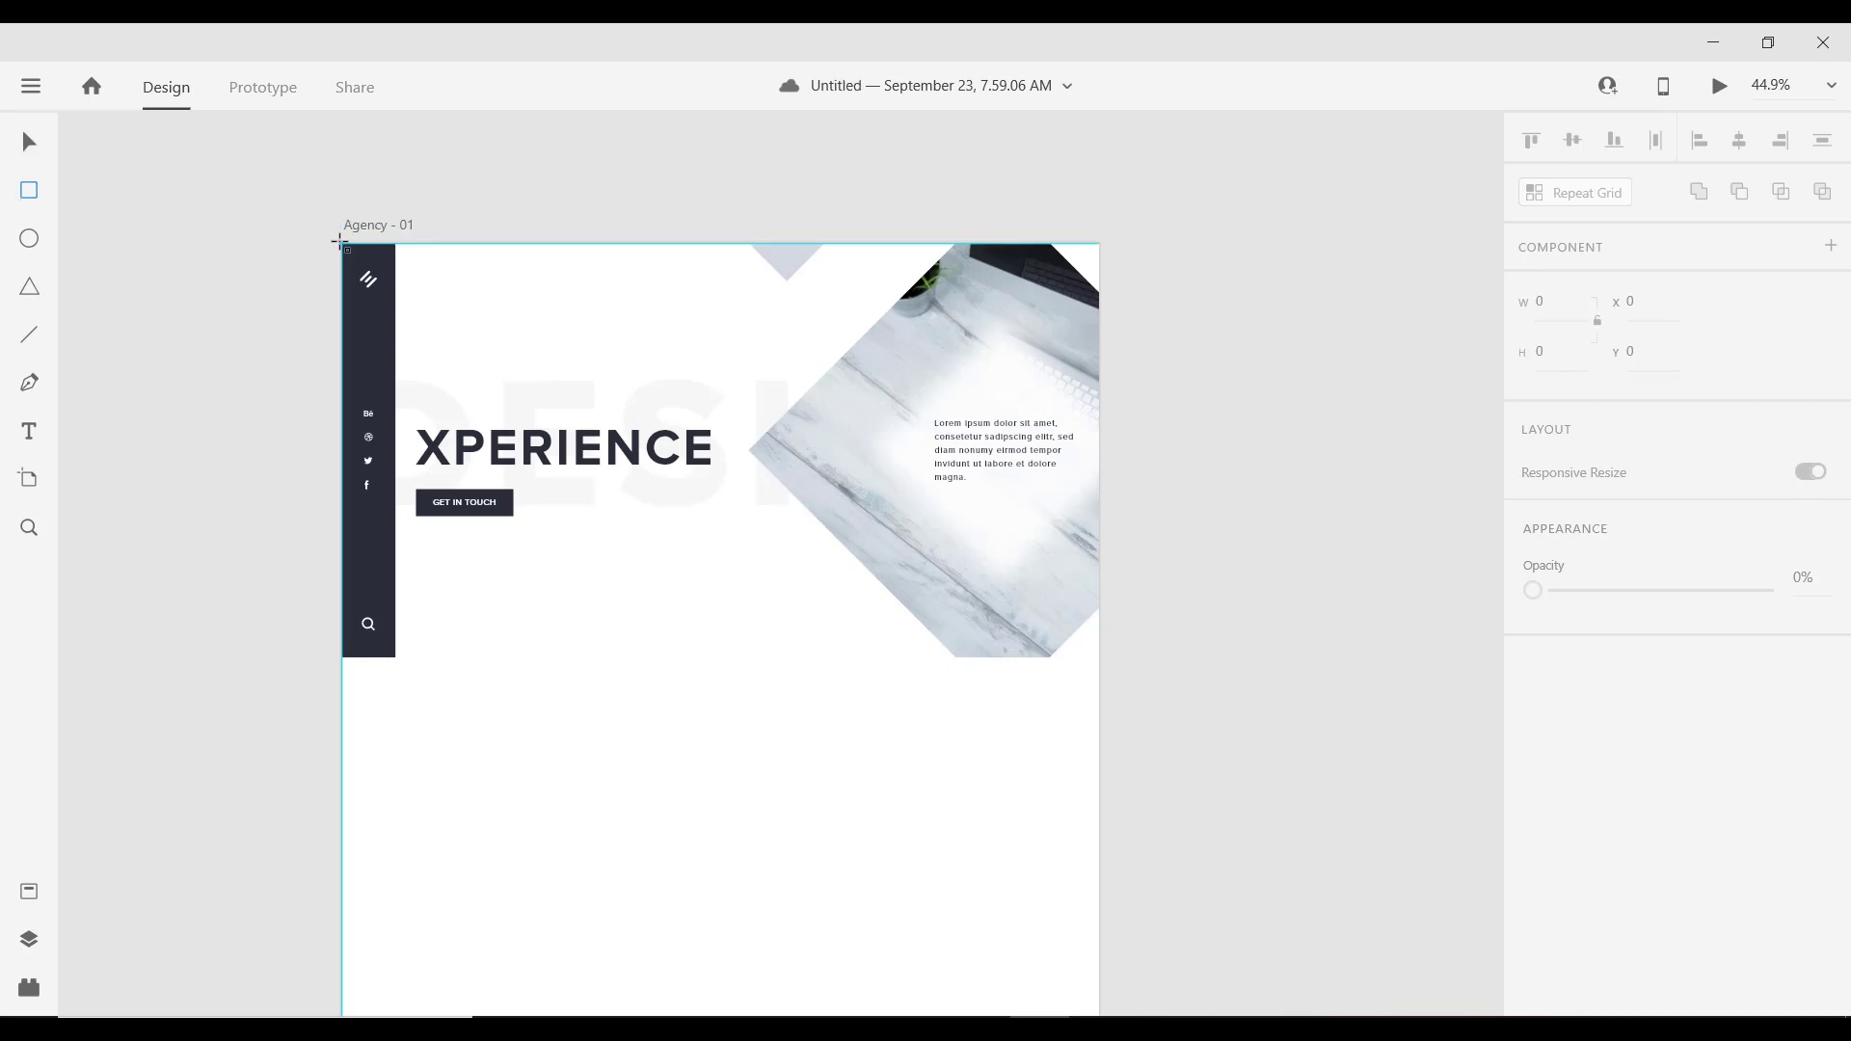
Step: Draw a 1400×766 rectangle over the hero and send it to the back
left_click_drag(340, 243, 1099, 603)
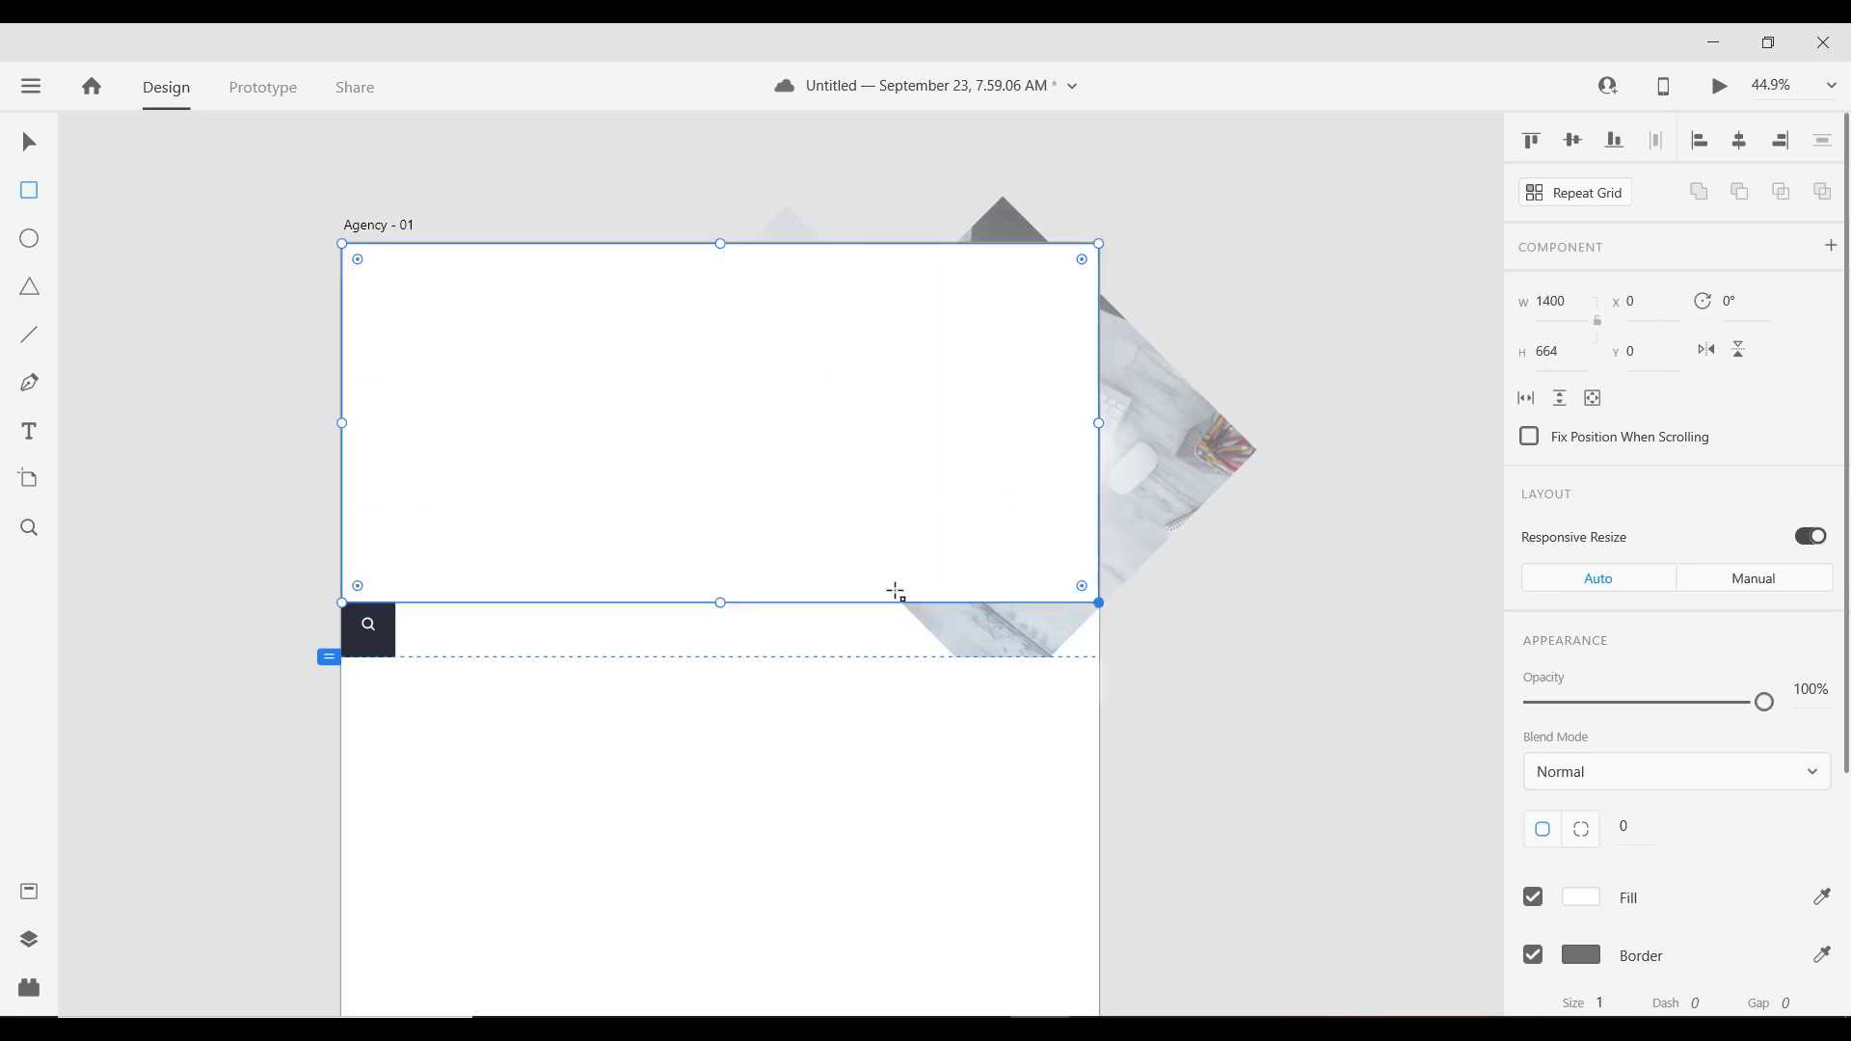
left_click_drag(721, 602, 716, 659)
right_click(778, 512)
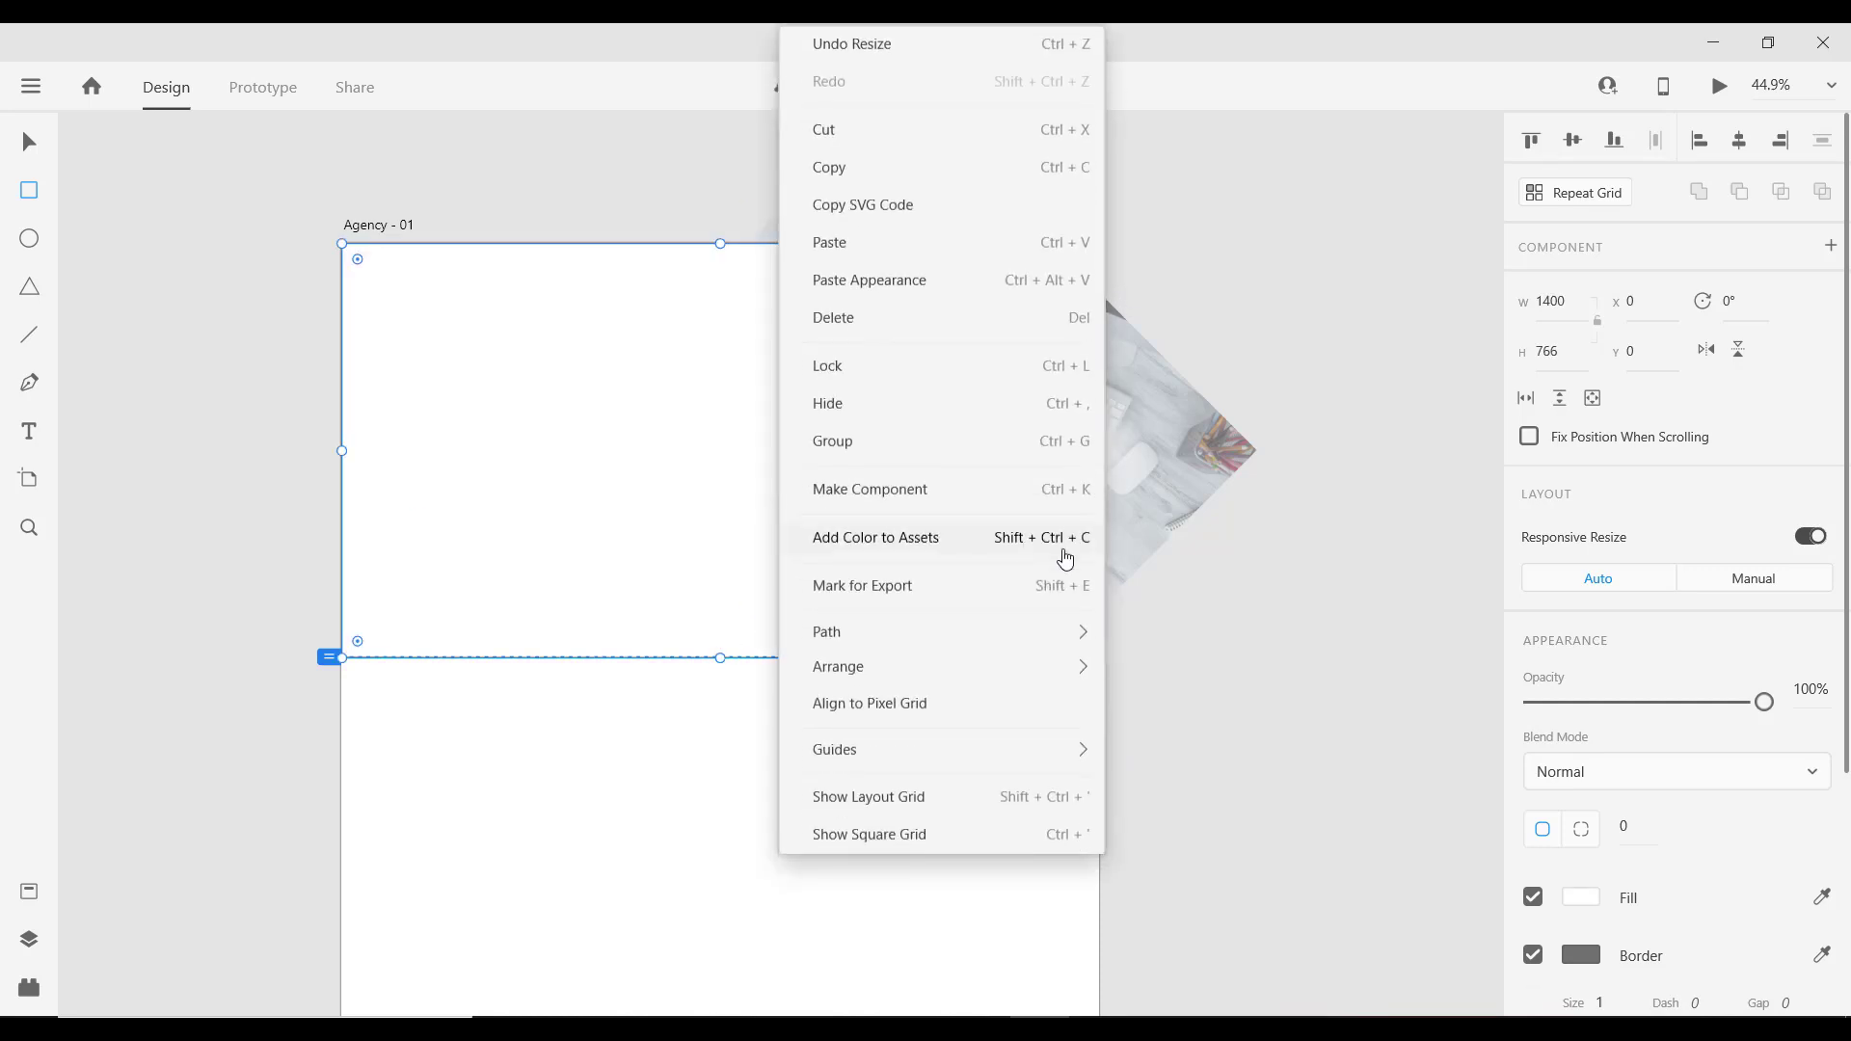
mouse_move(1070, 676)
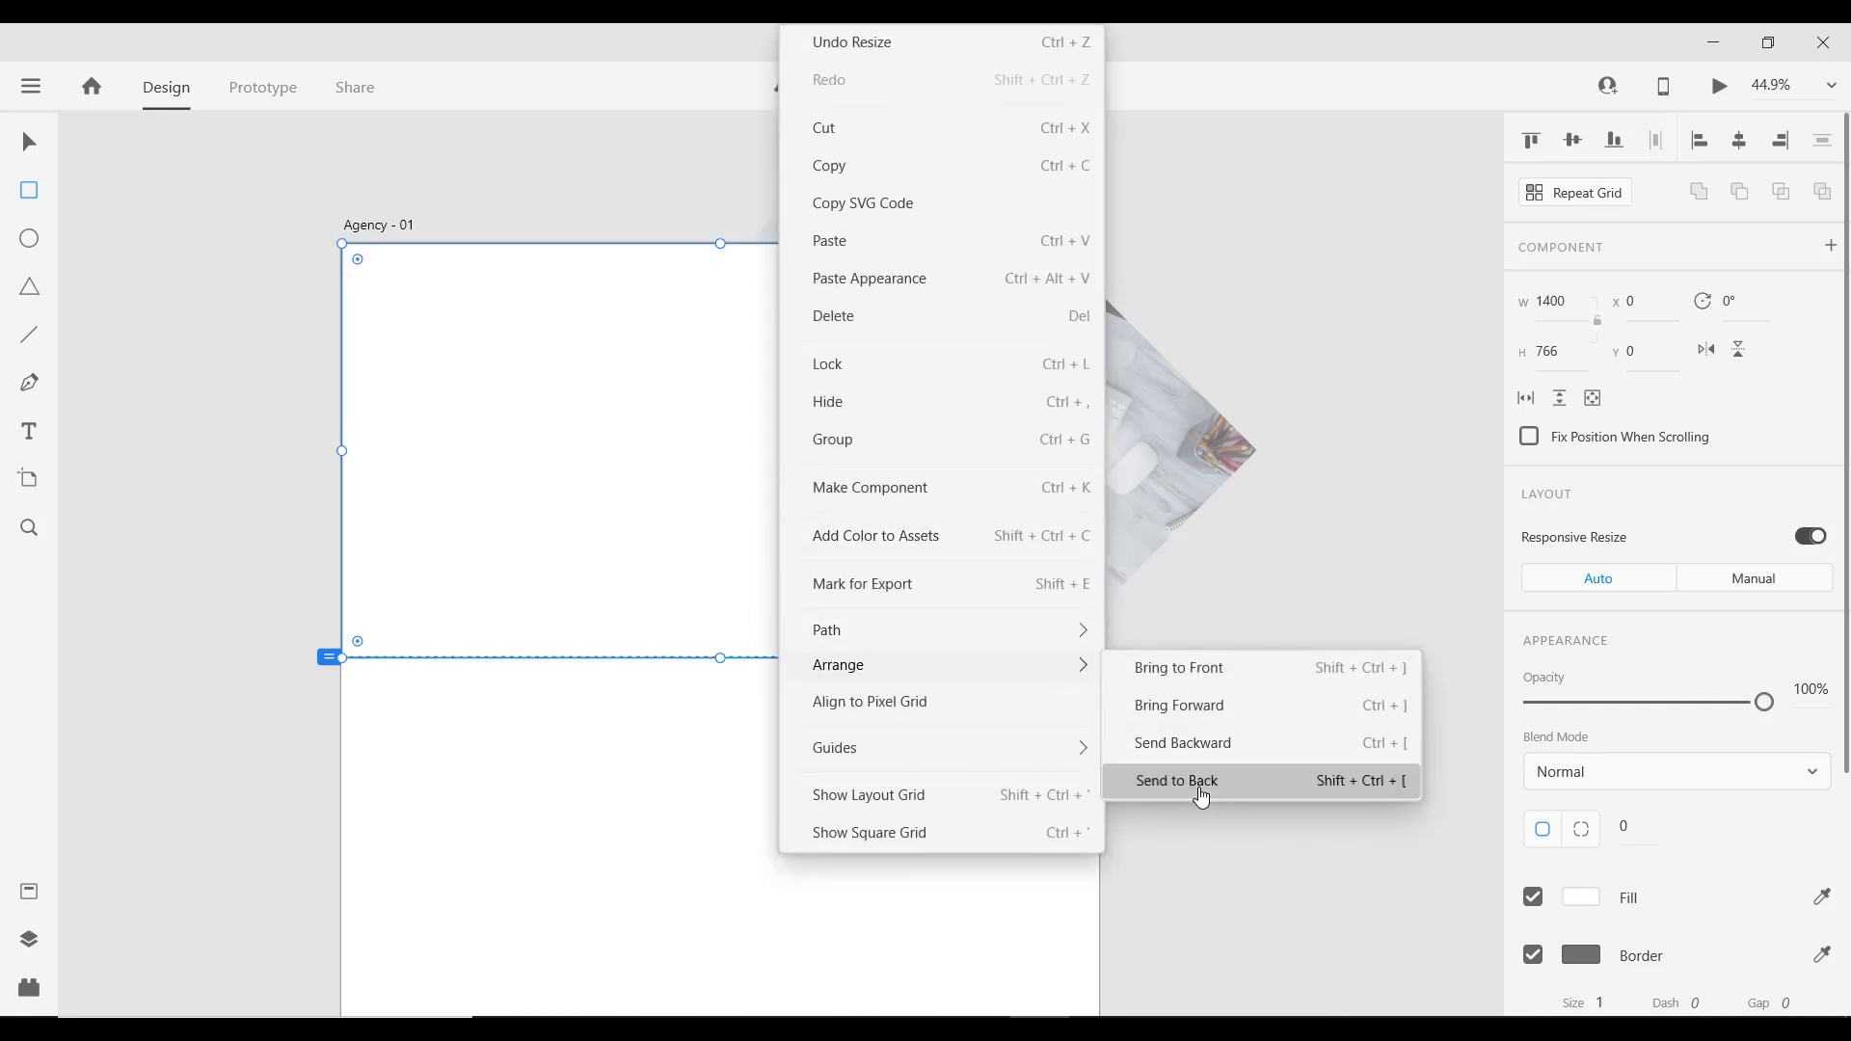
left_click(1198, 789)
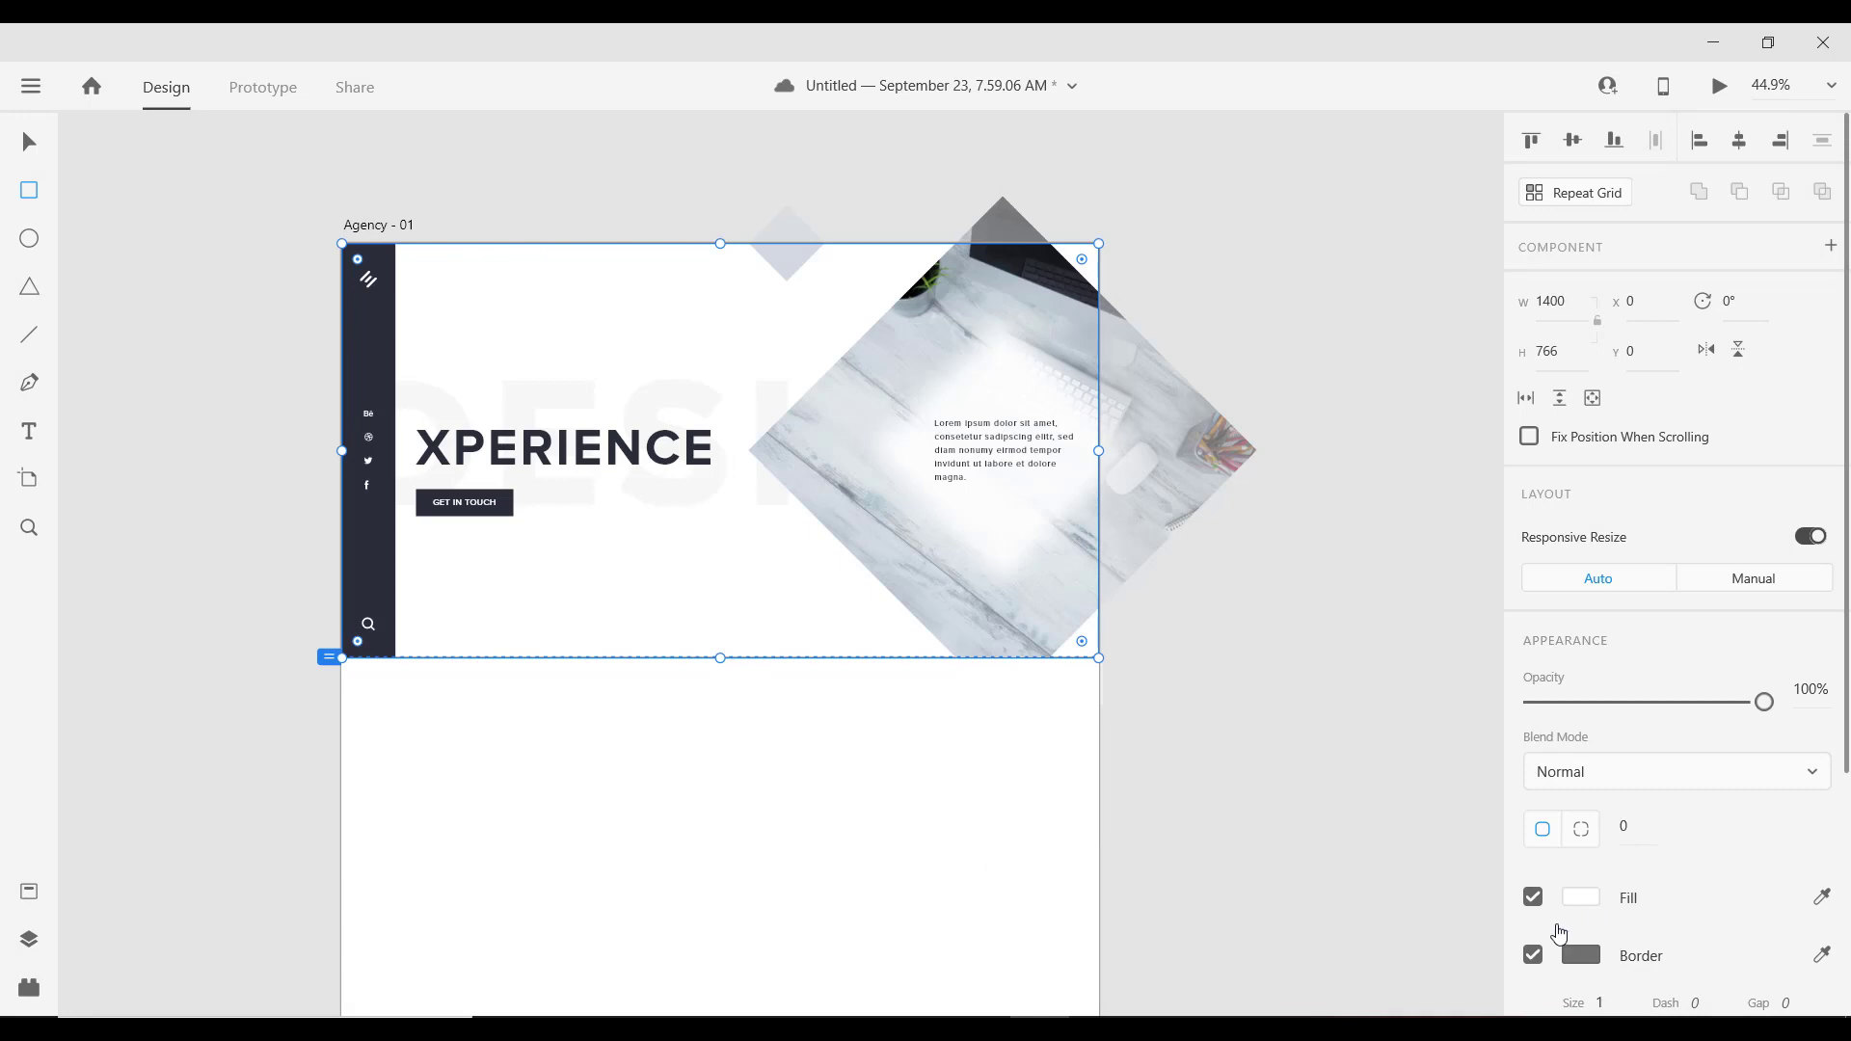
Step: Remove the rectangle's border and fill it with #F9F9F9
left_click(1534, 955)
left_click(1581, 898)
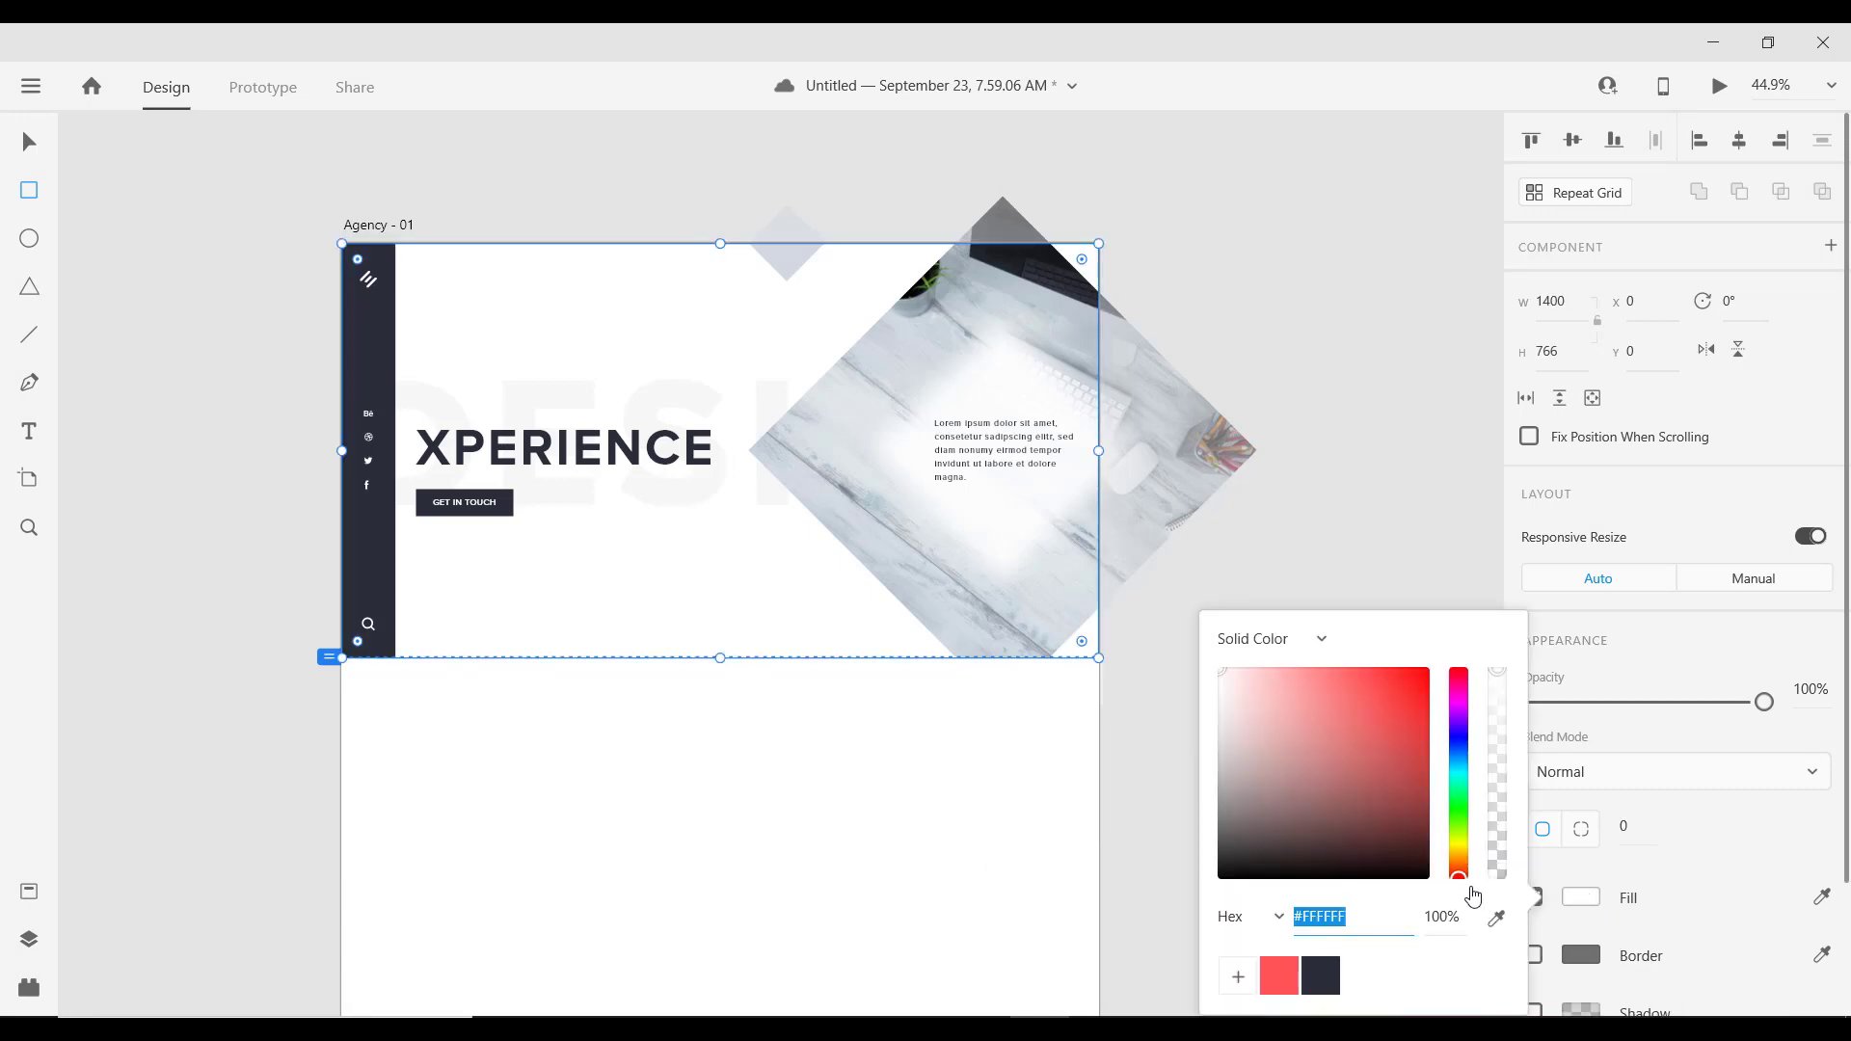
type("F9F9F9")
key("Return")
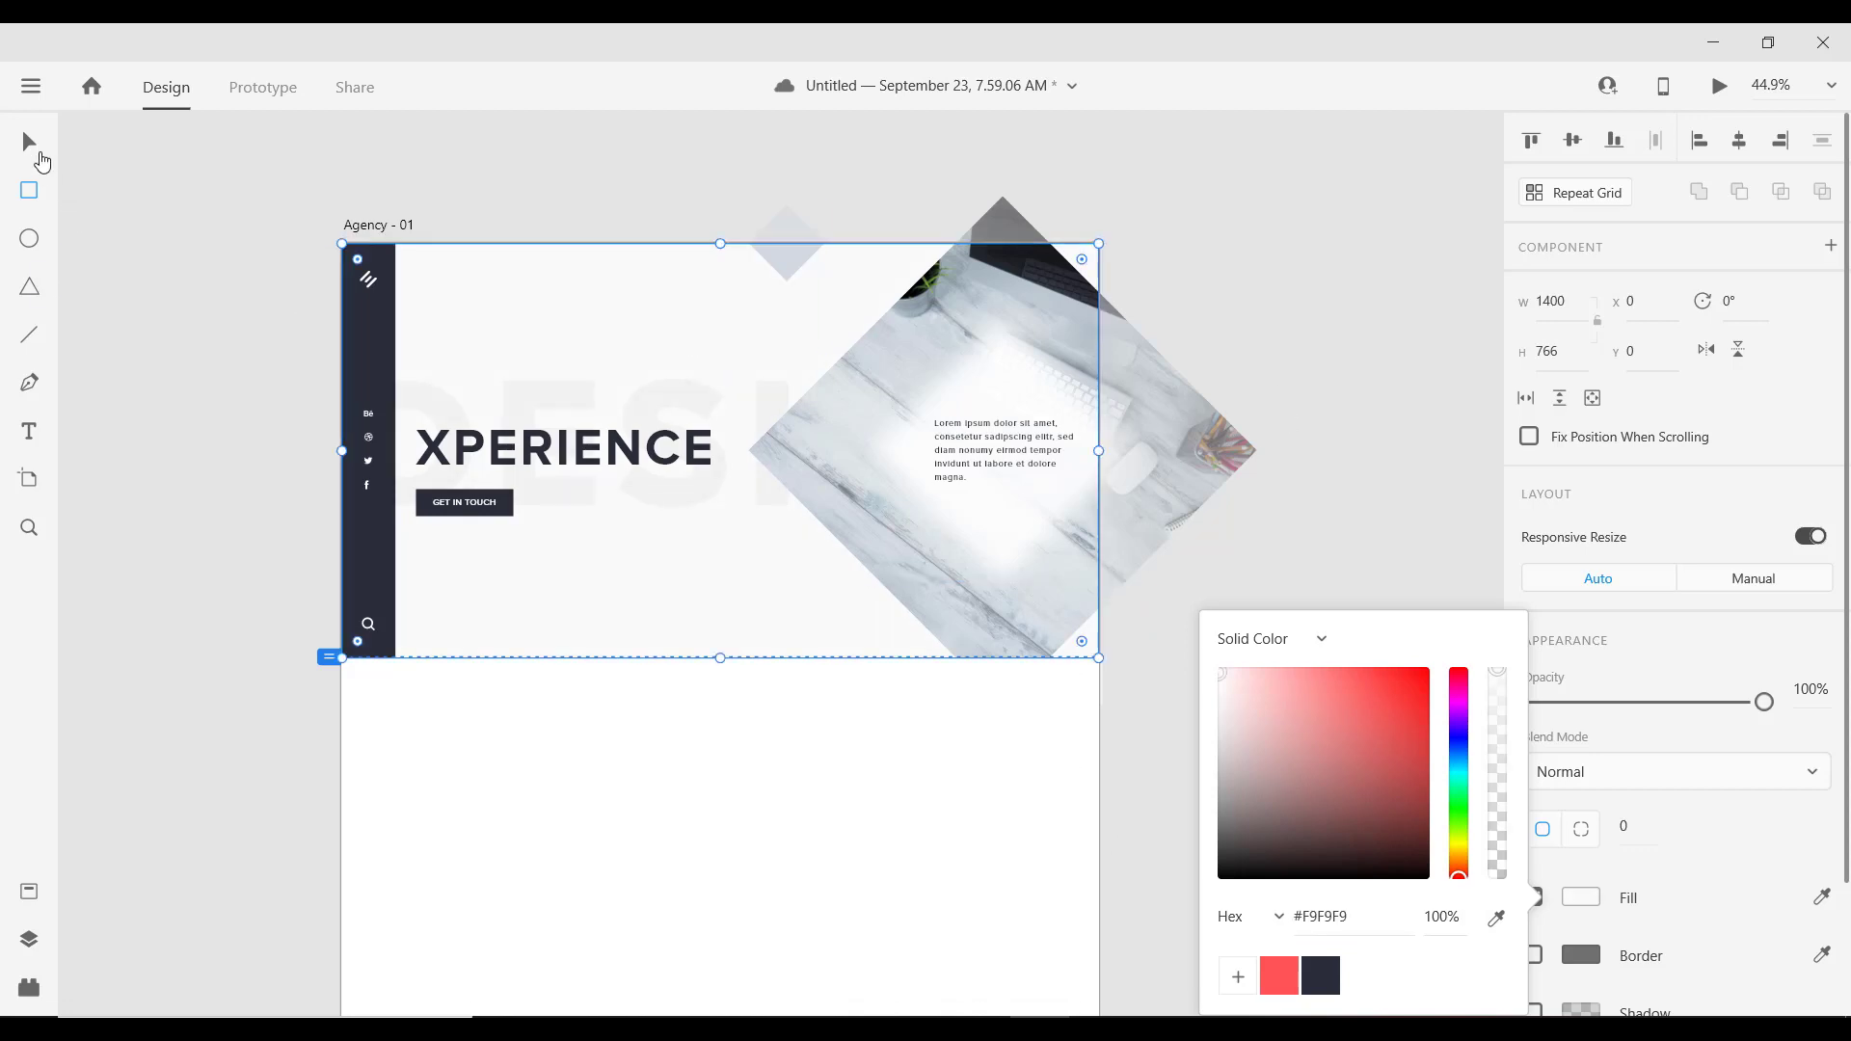
left_click(32, 145)
left_click(1341, 491)
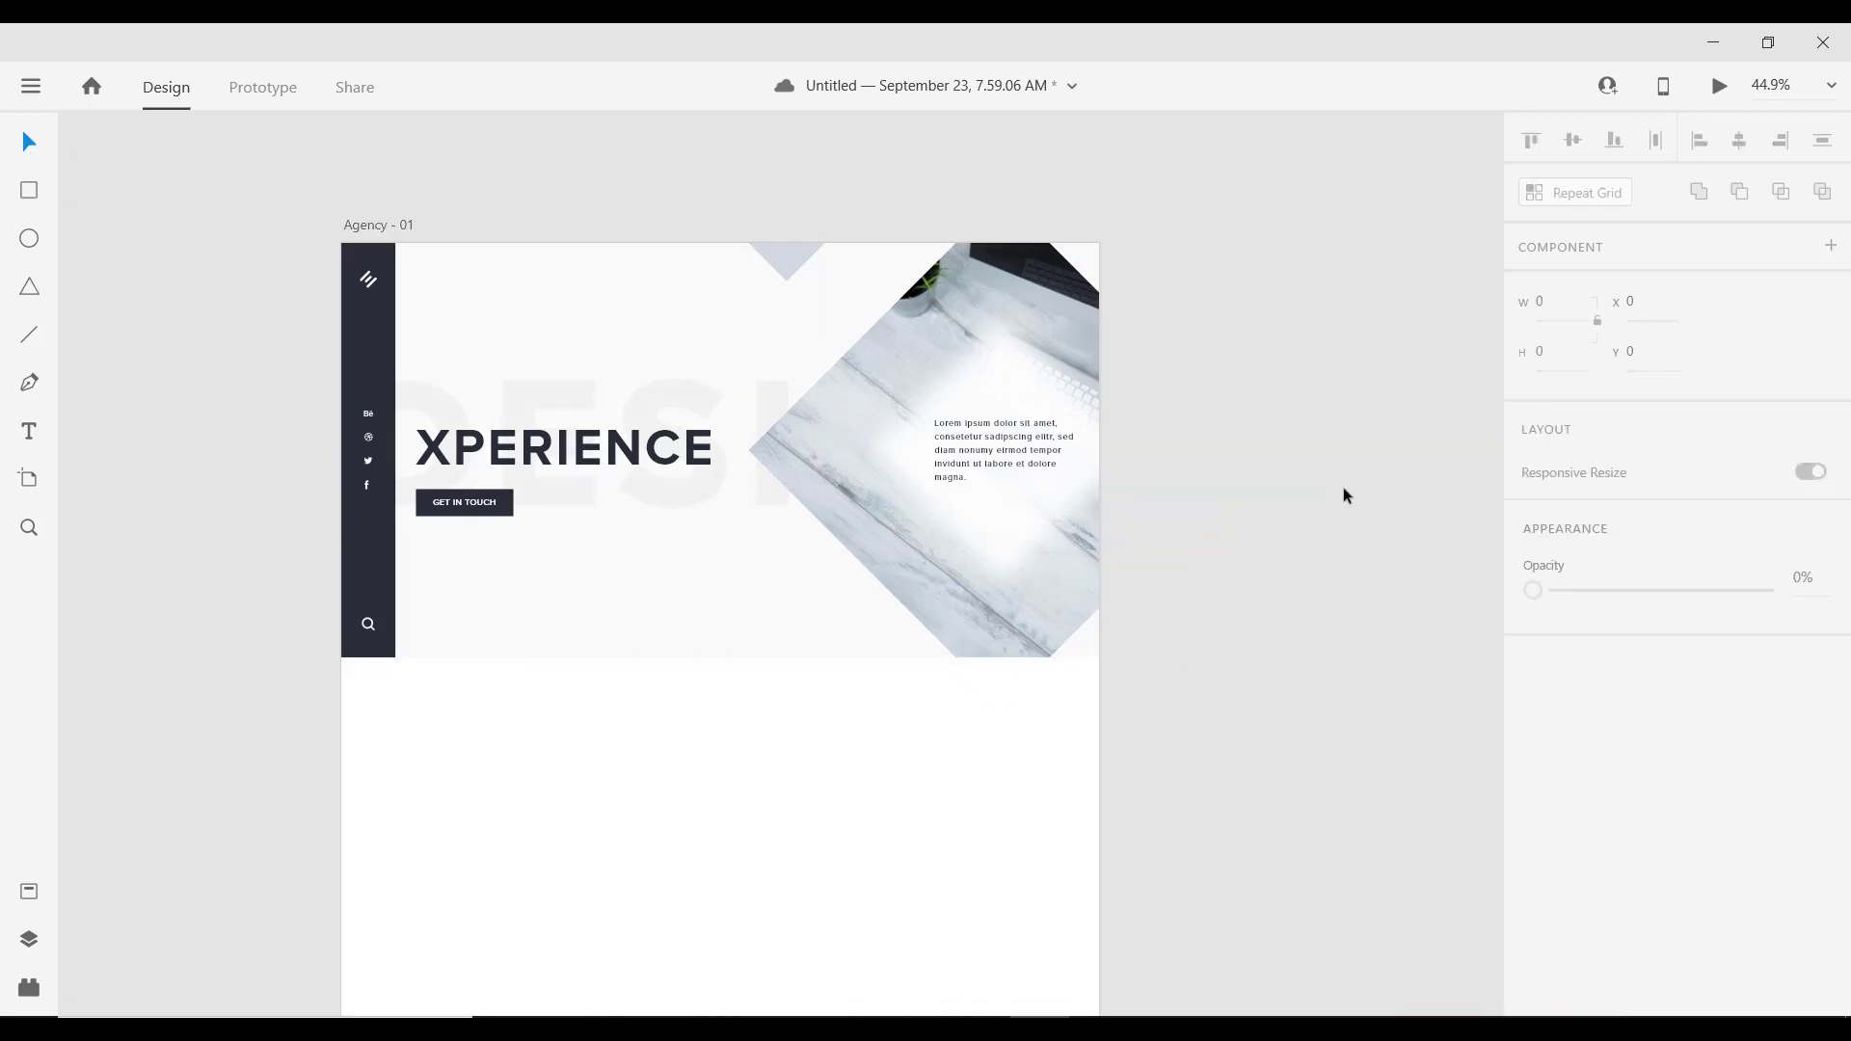
scroll(964, 629, "down", 2)
Step: Lock the white 1407 × 87 rectangle at y 766 beneath the hero in place
scroll(851, 627, "up", 2)
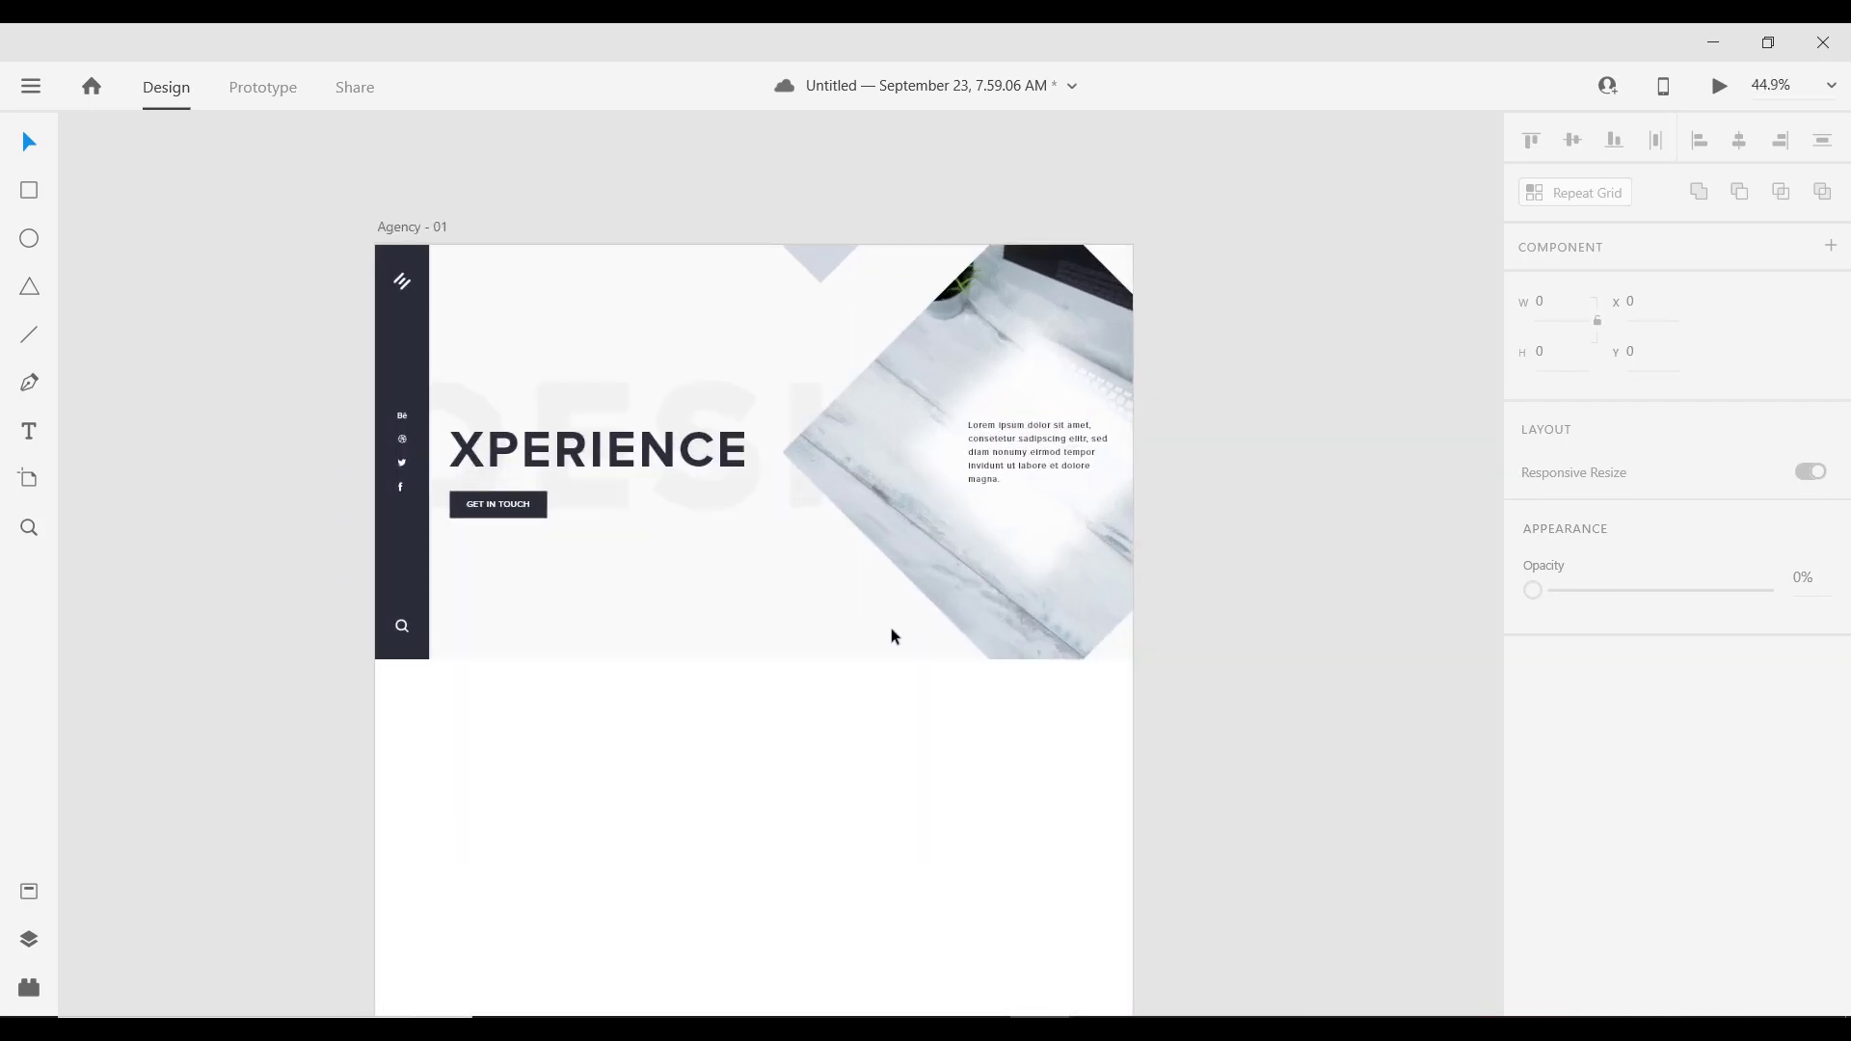
scroll(872, 655, "down", 1)
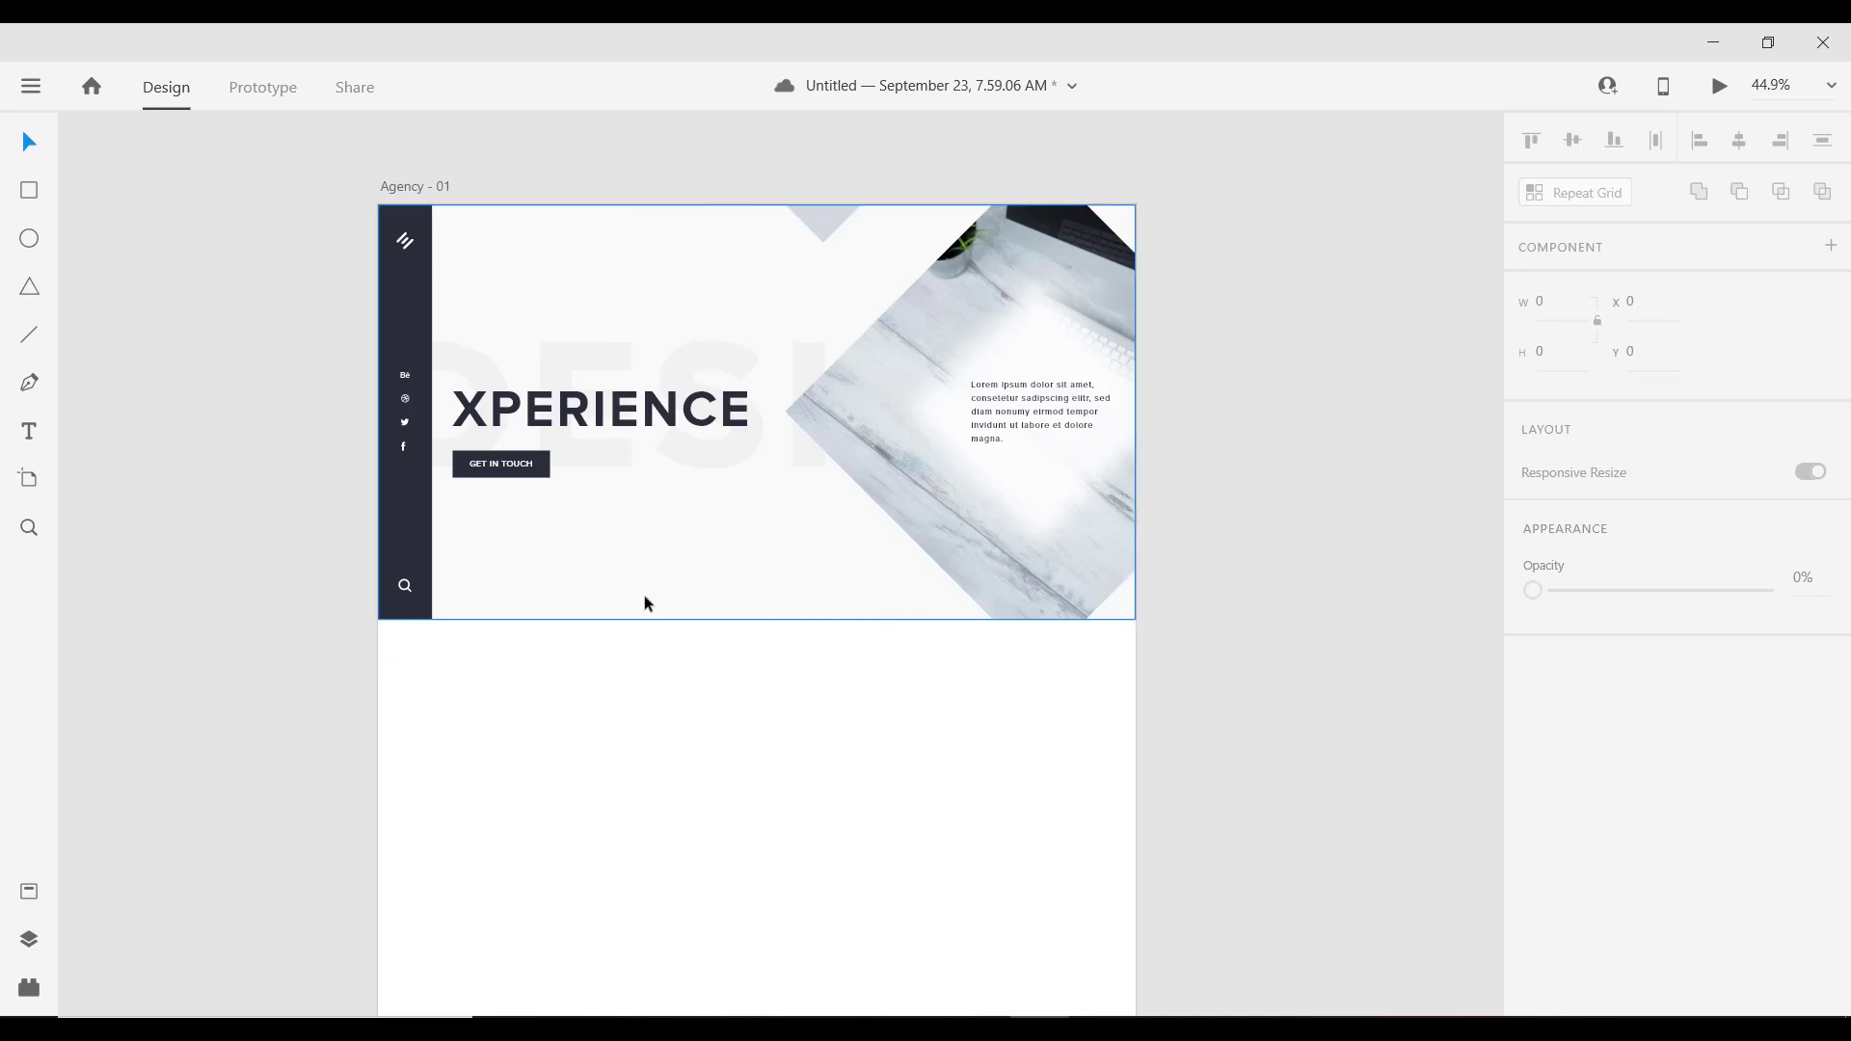
right_click(694, 636)
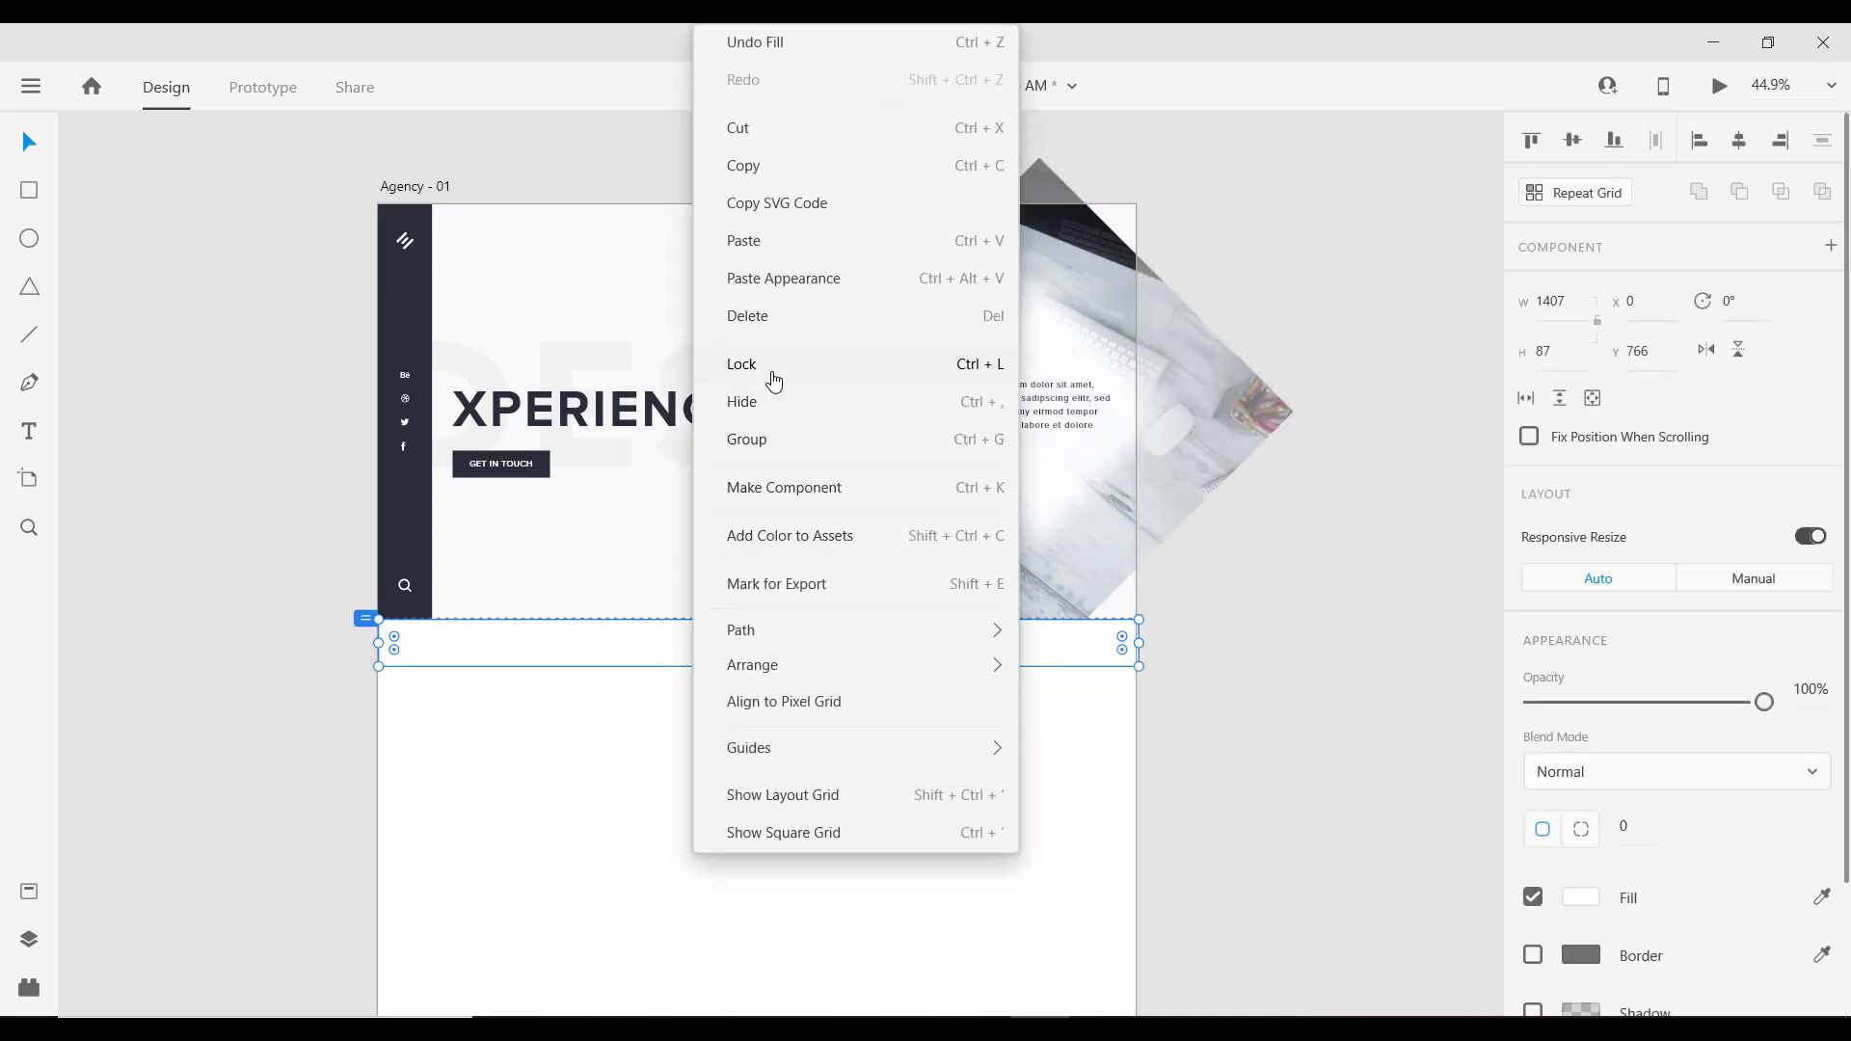
left_click(772, 372)
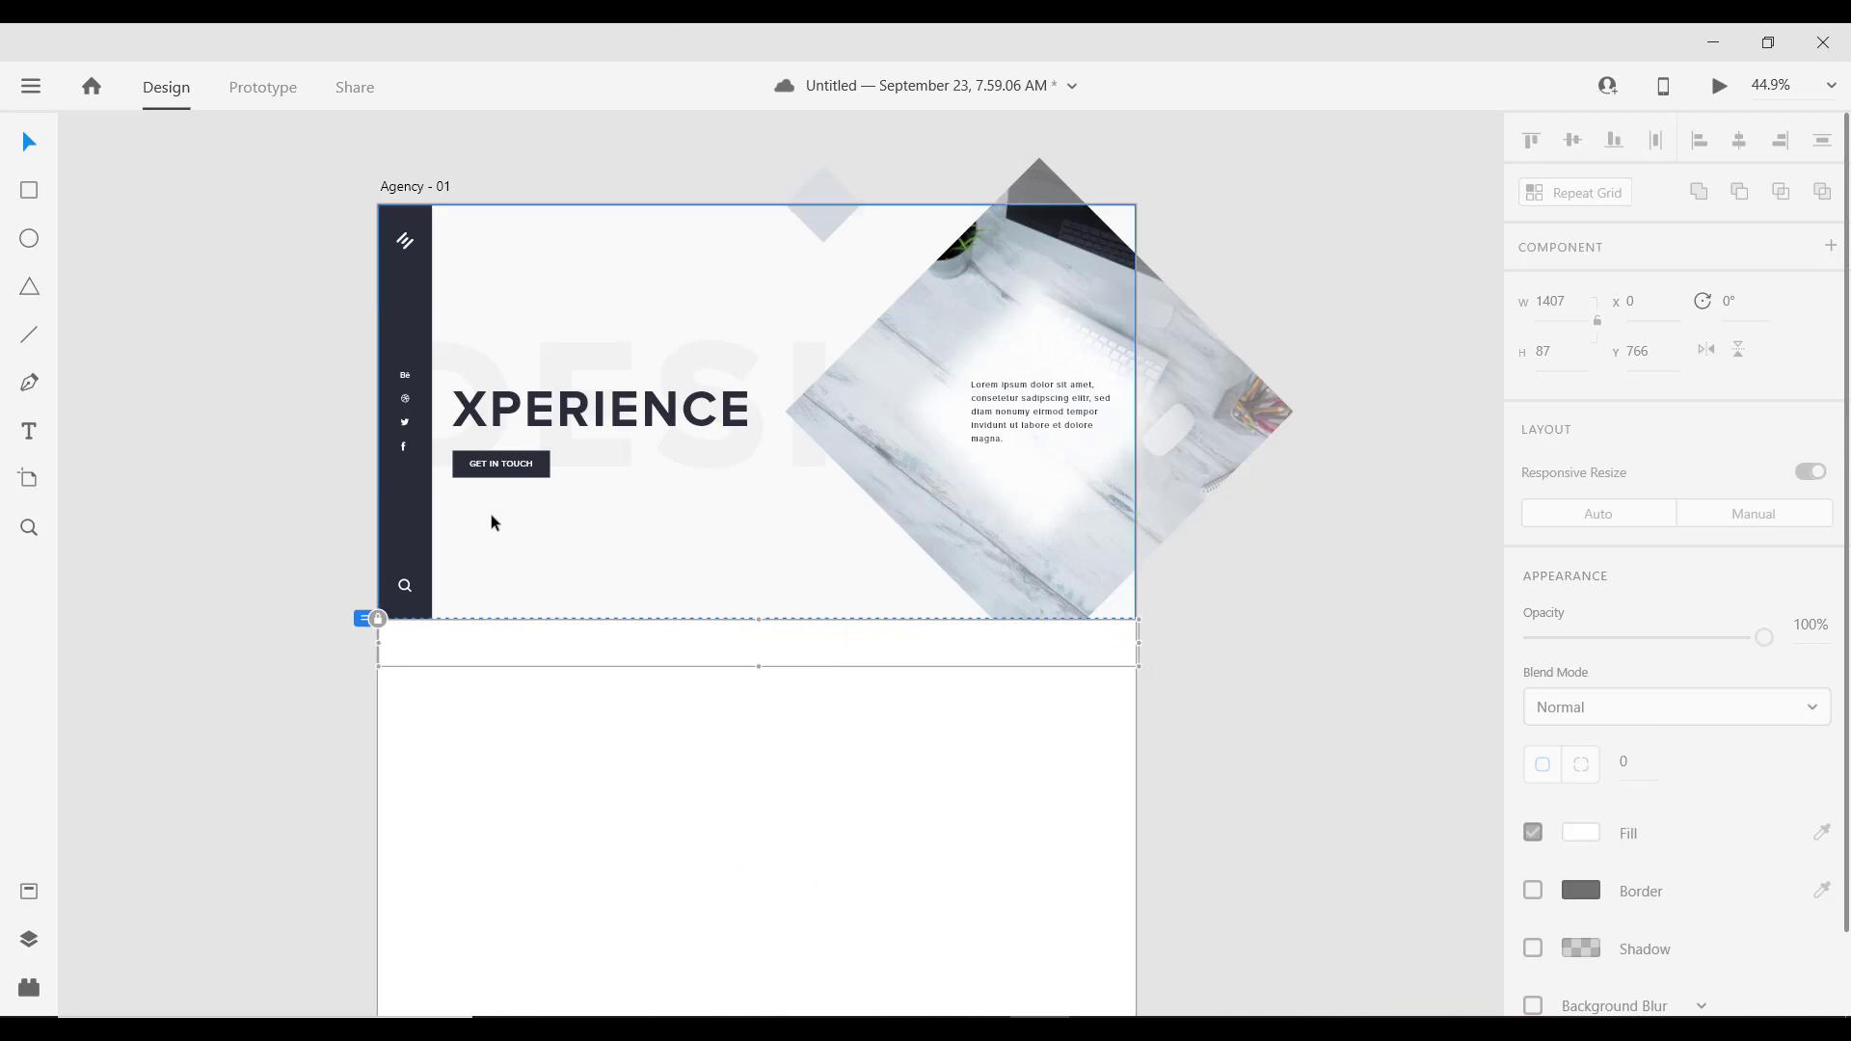
Step: Switch to the Text tool, ready to add text to the page
scroll(488, 536, "up", 3)
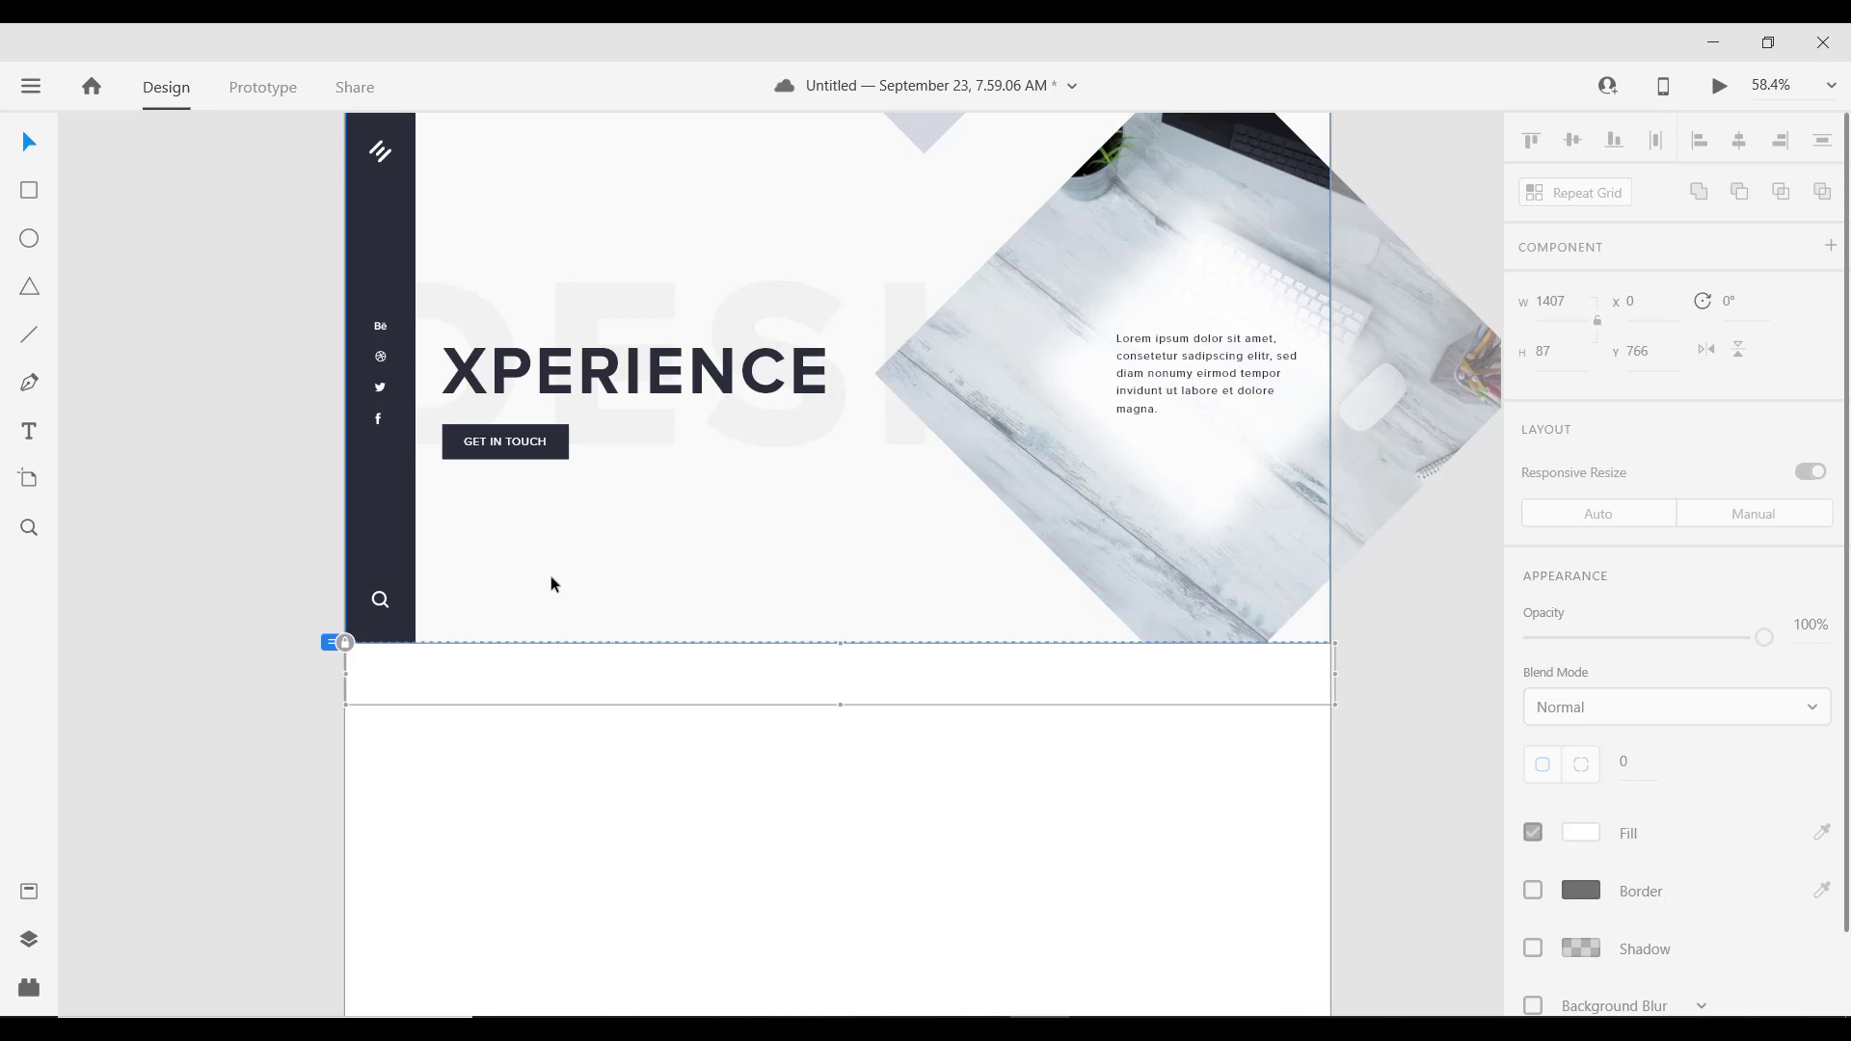
scroll(530, 553, "up", 3)
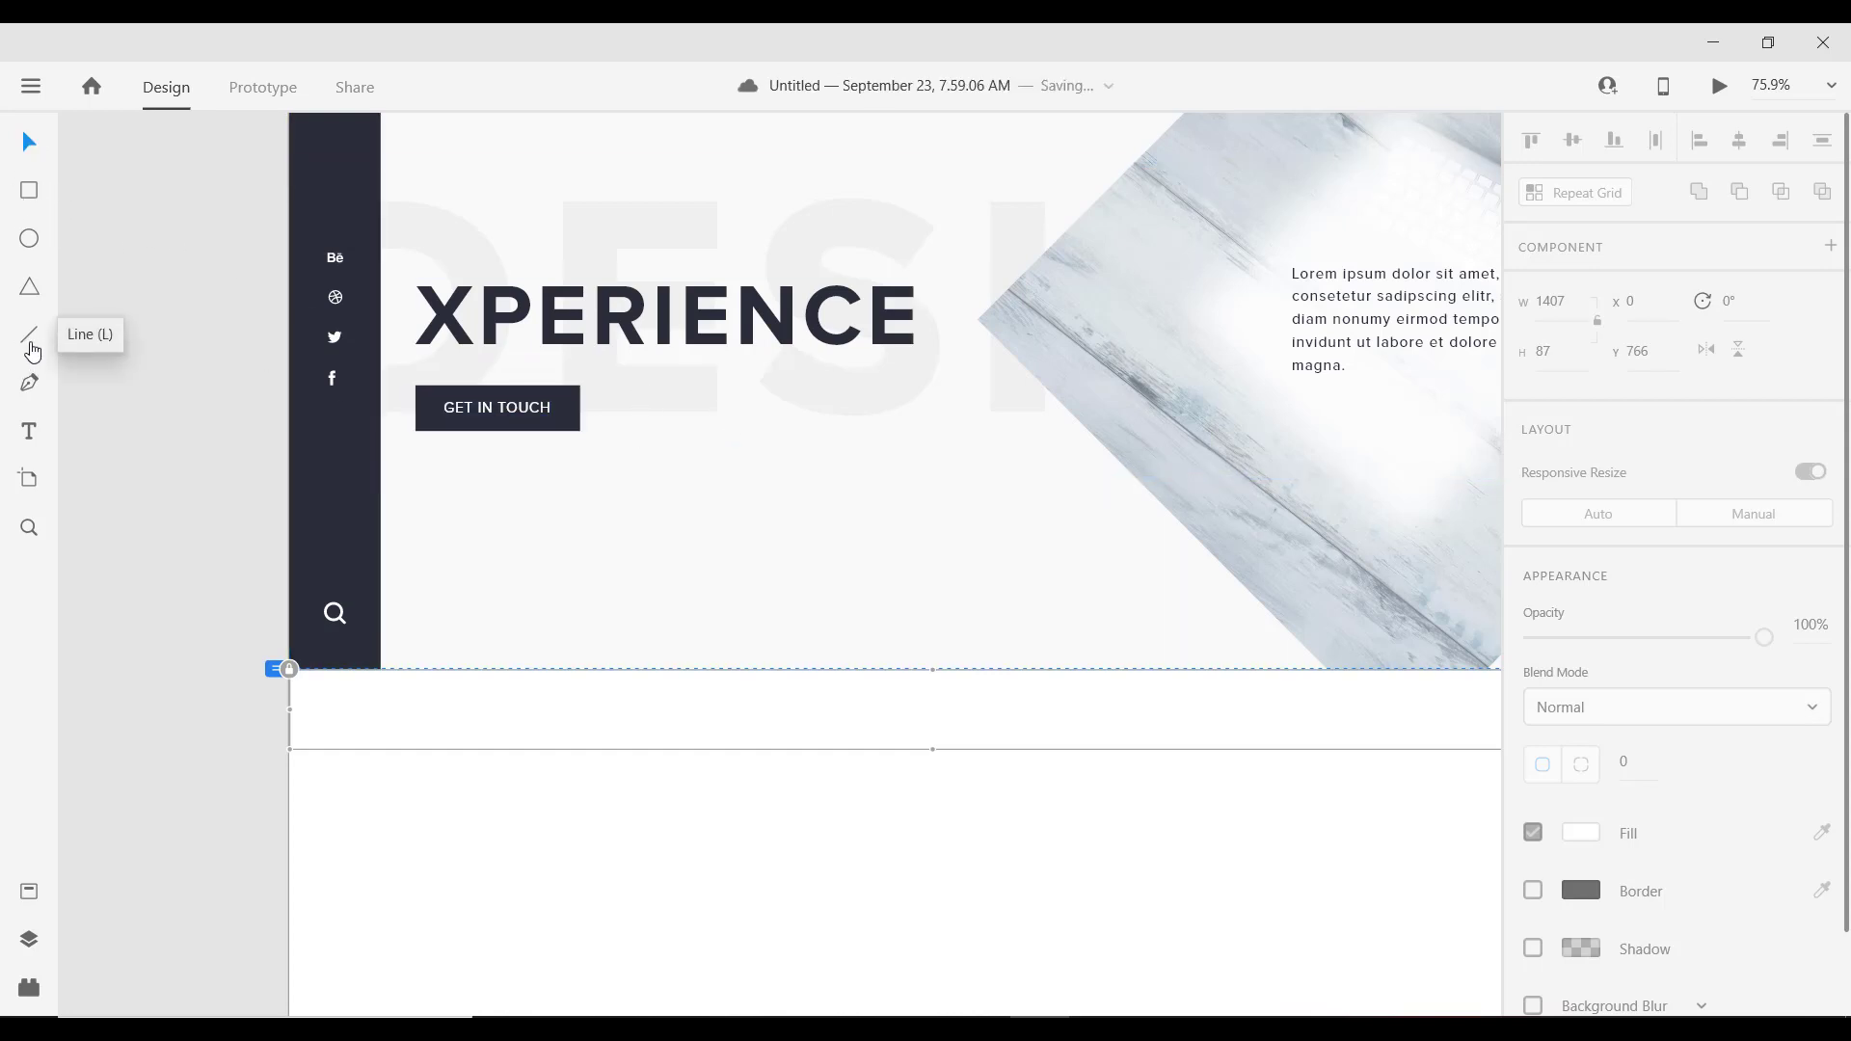
left_click(31, 431)
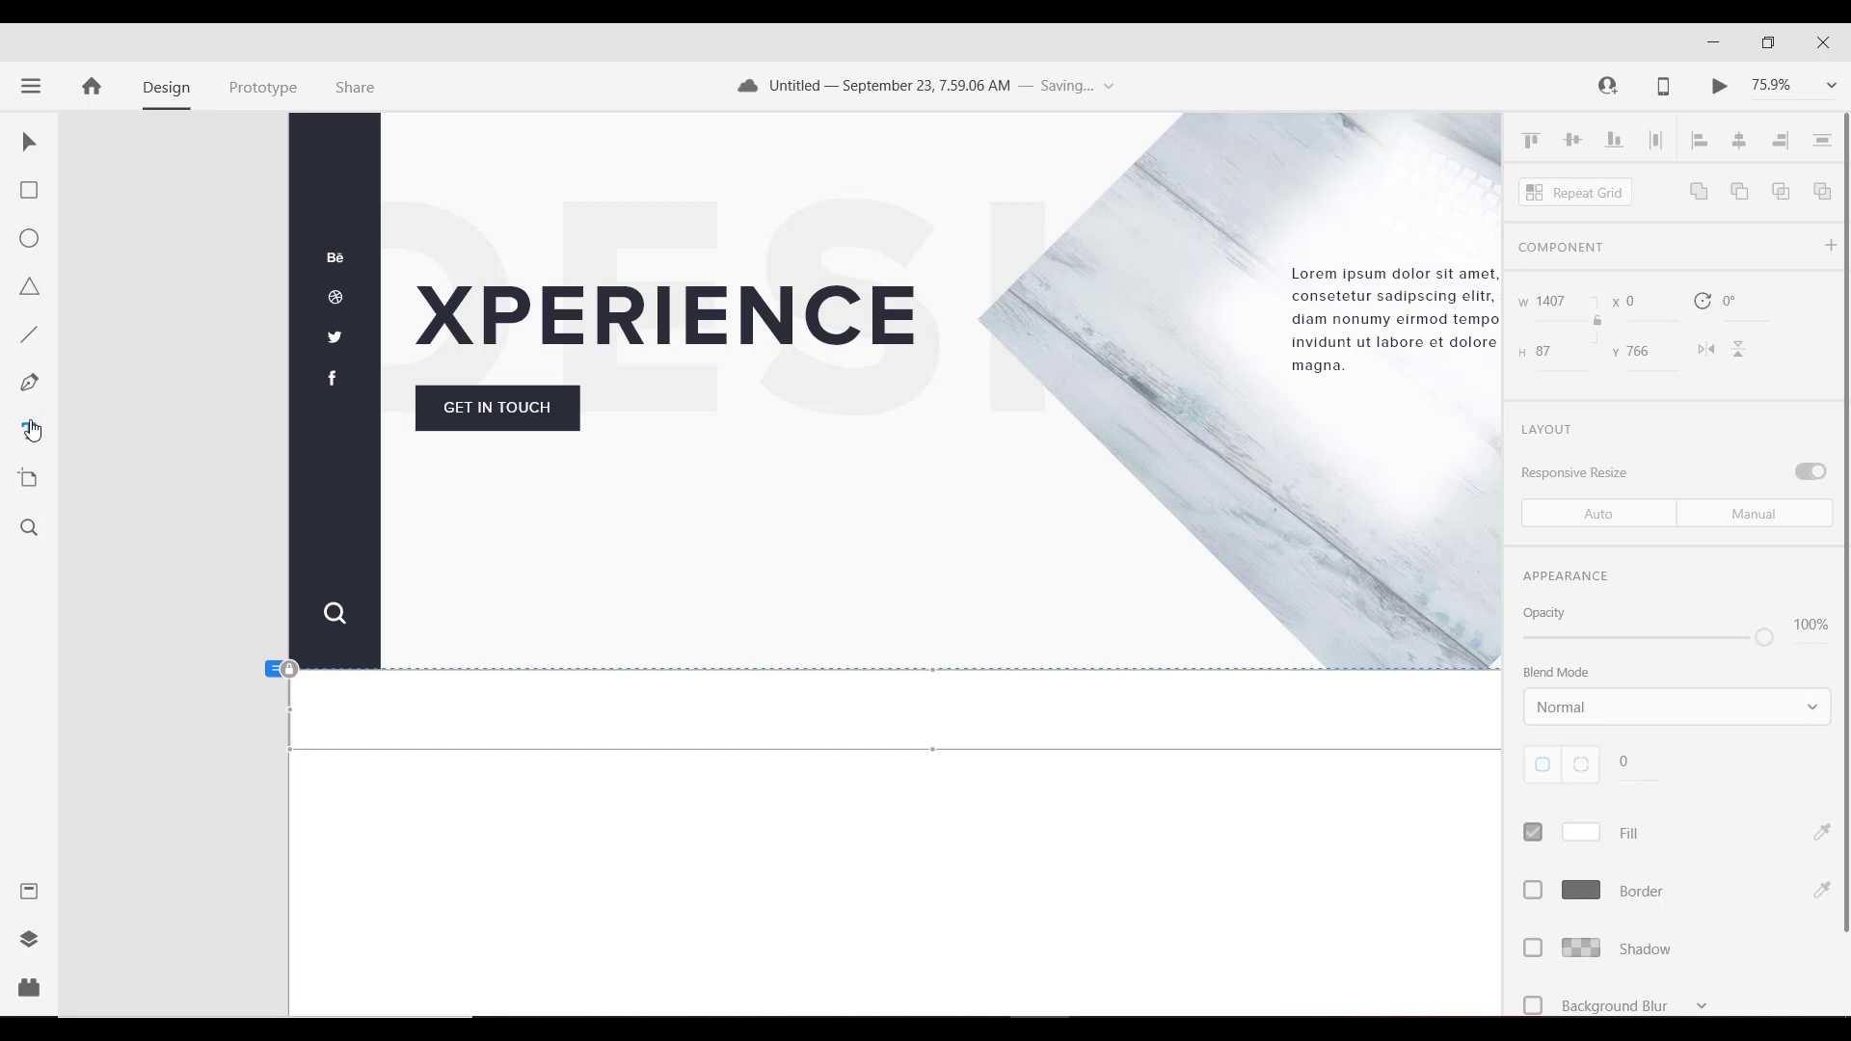
scroll(732, 570, "down", 3)
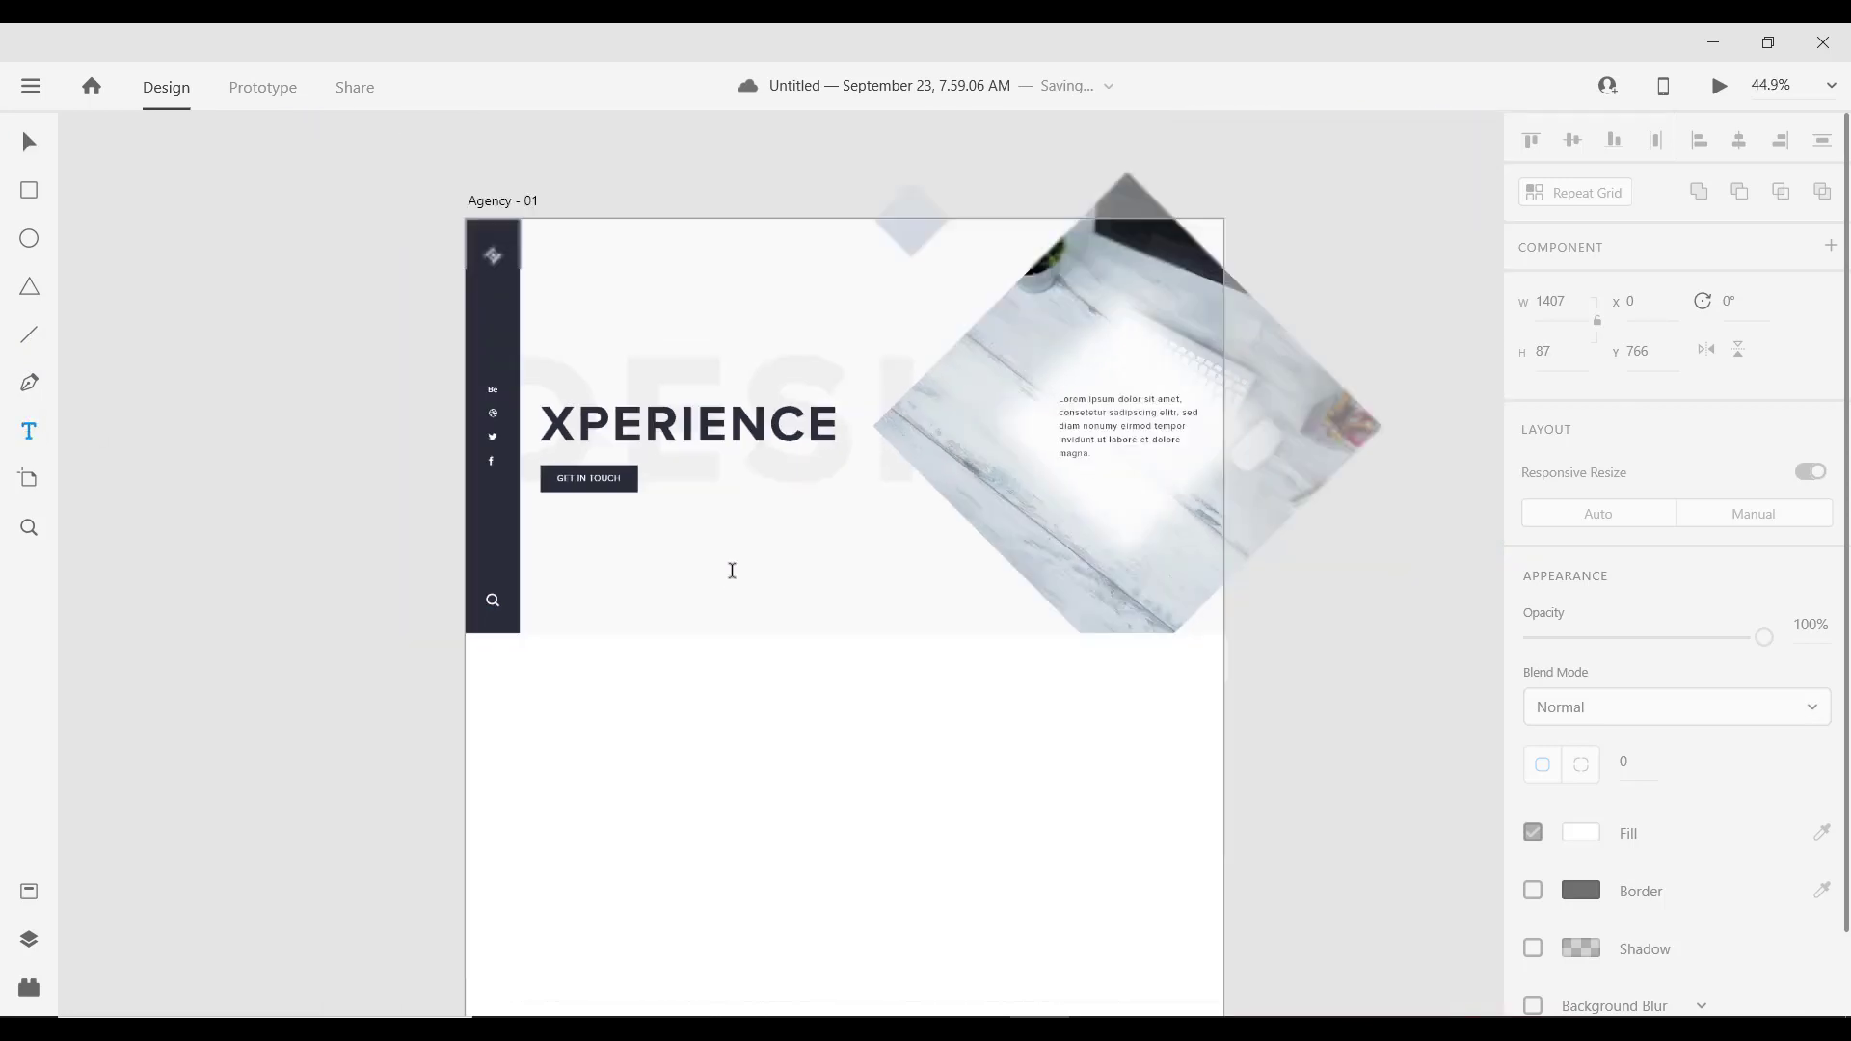
scroll(644, 503, "down", 1)
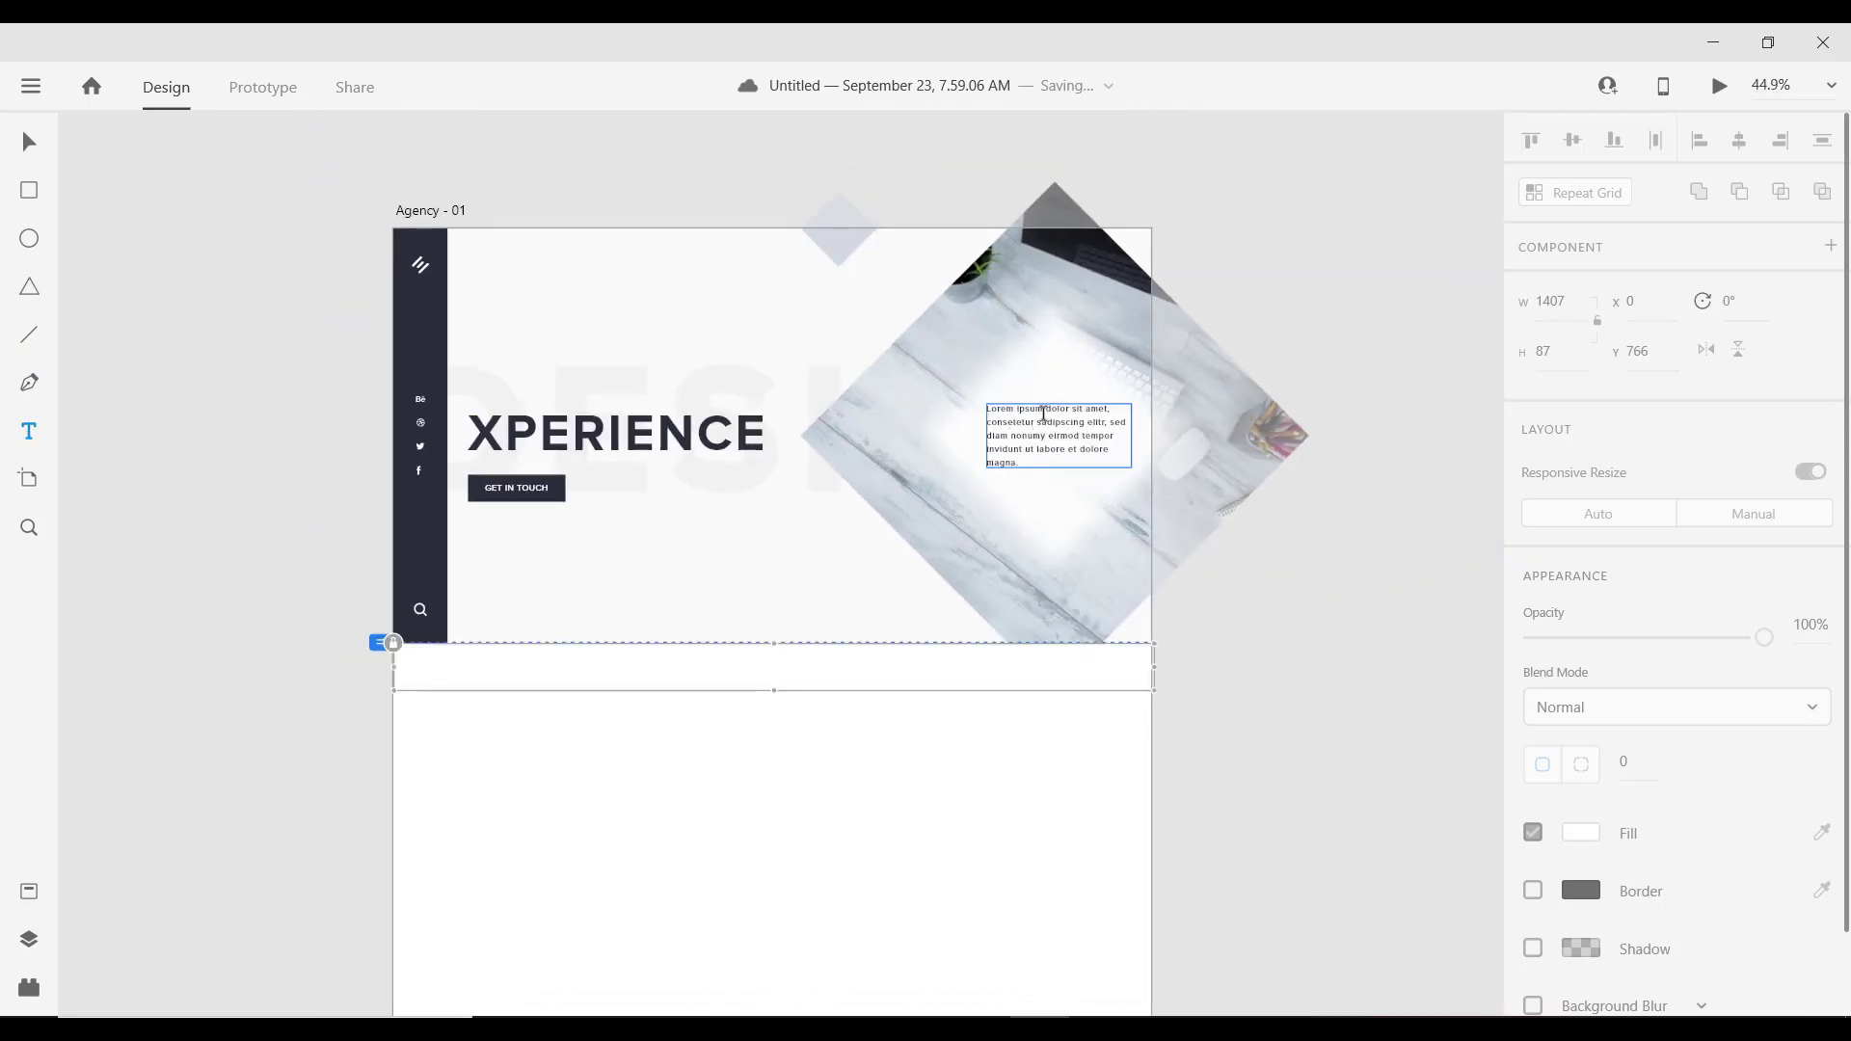
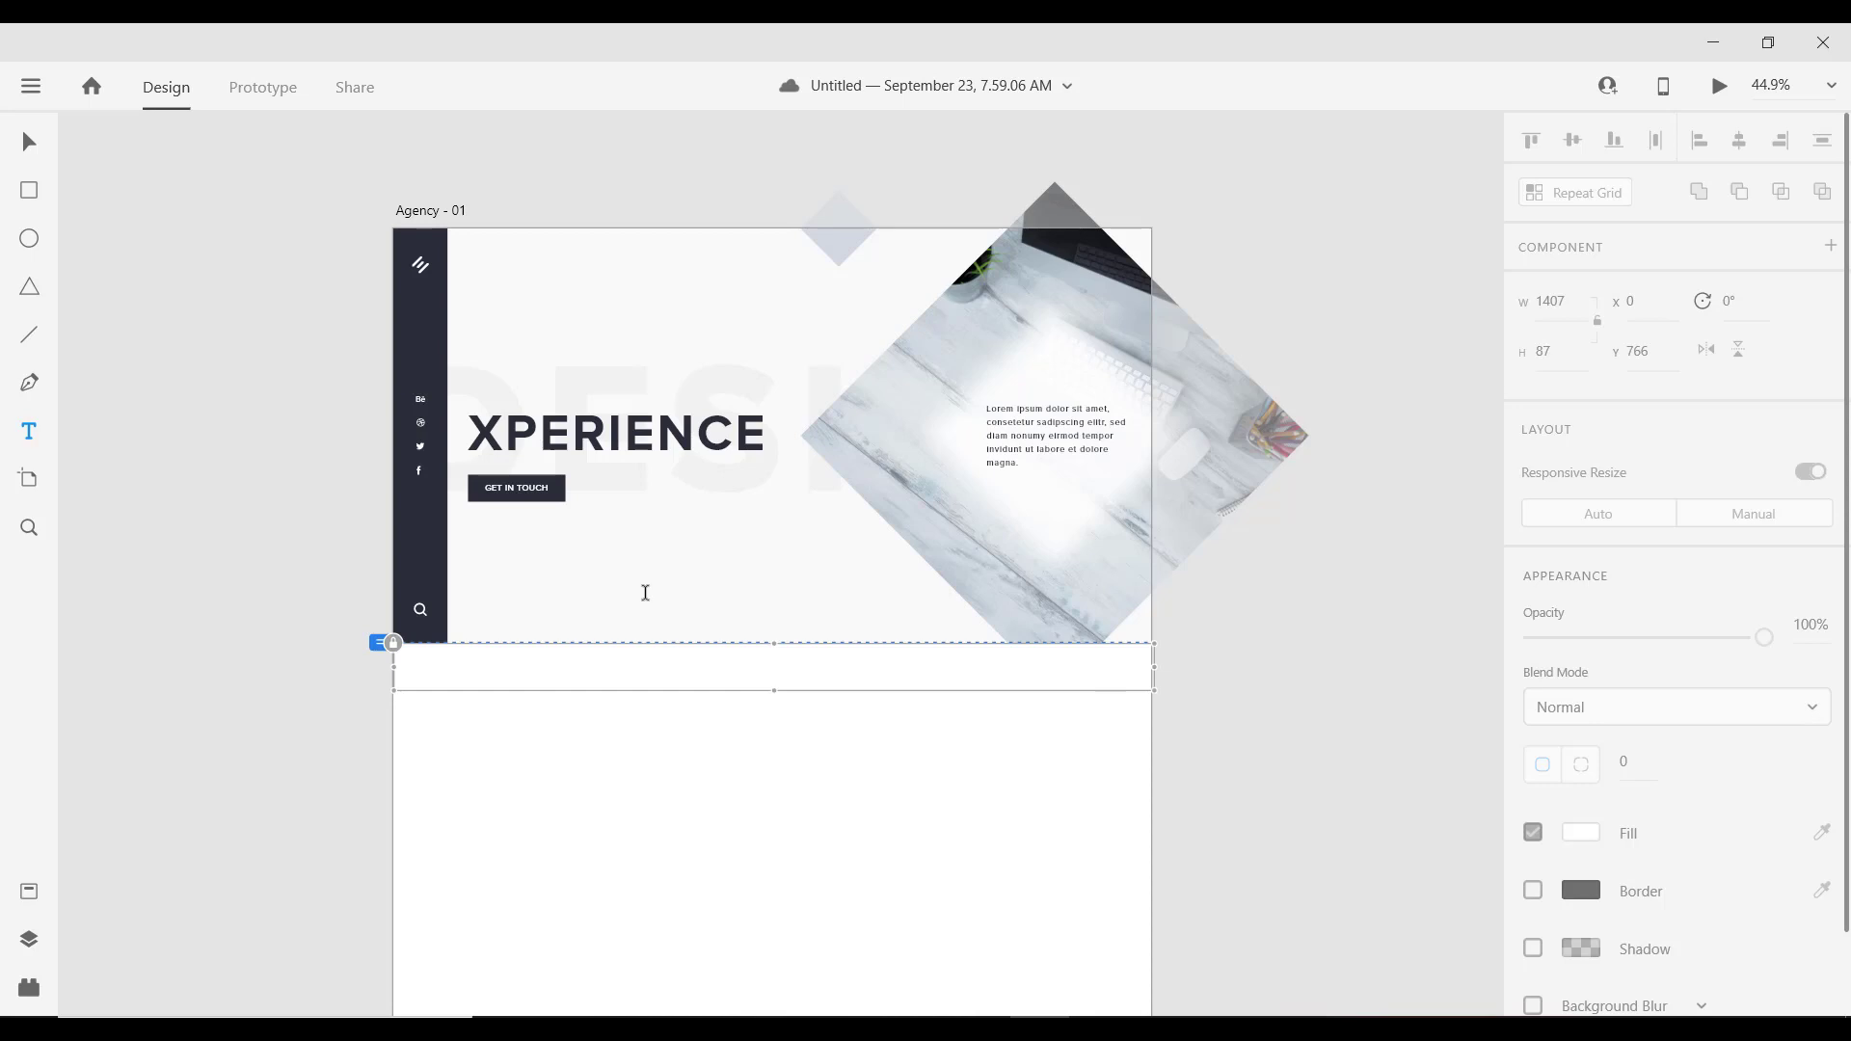
Step: Add a PREV text label at the bottom of the hero
scroll(634, 593, "up", 3)
scroll(620, 588, "down", 3)
scroll(616, 585, "up", 2)
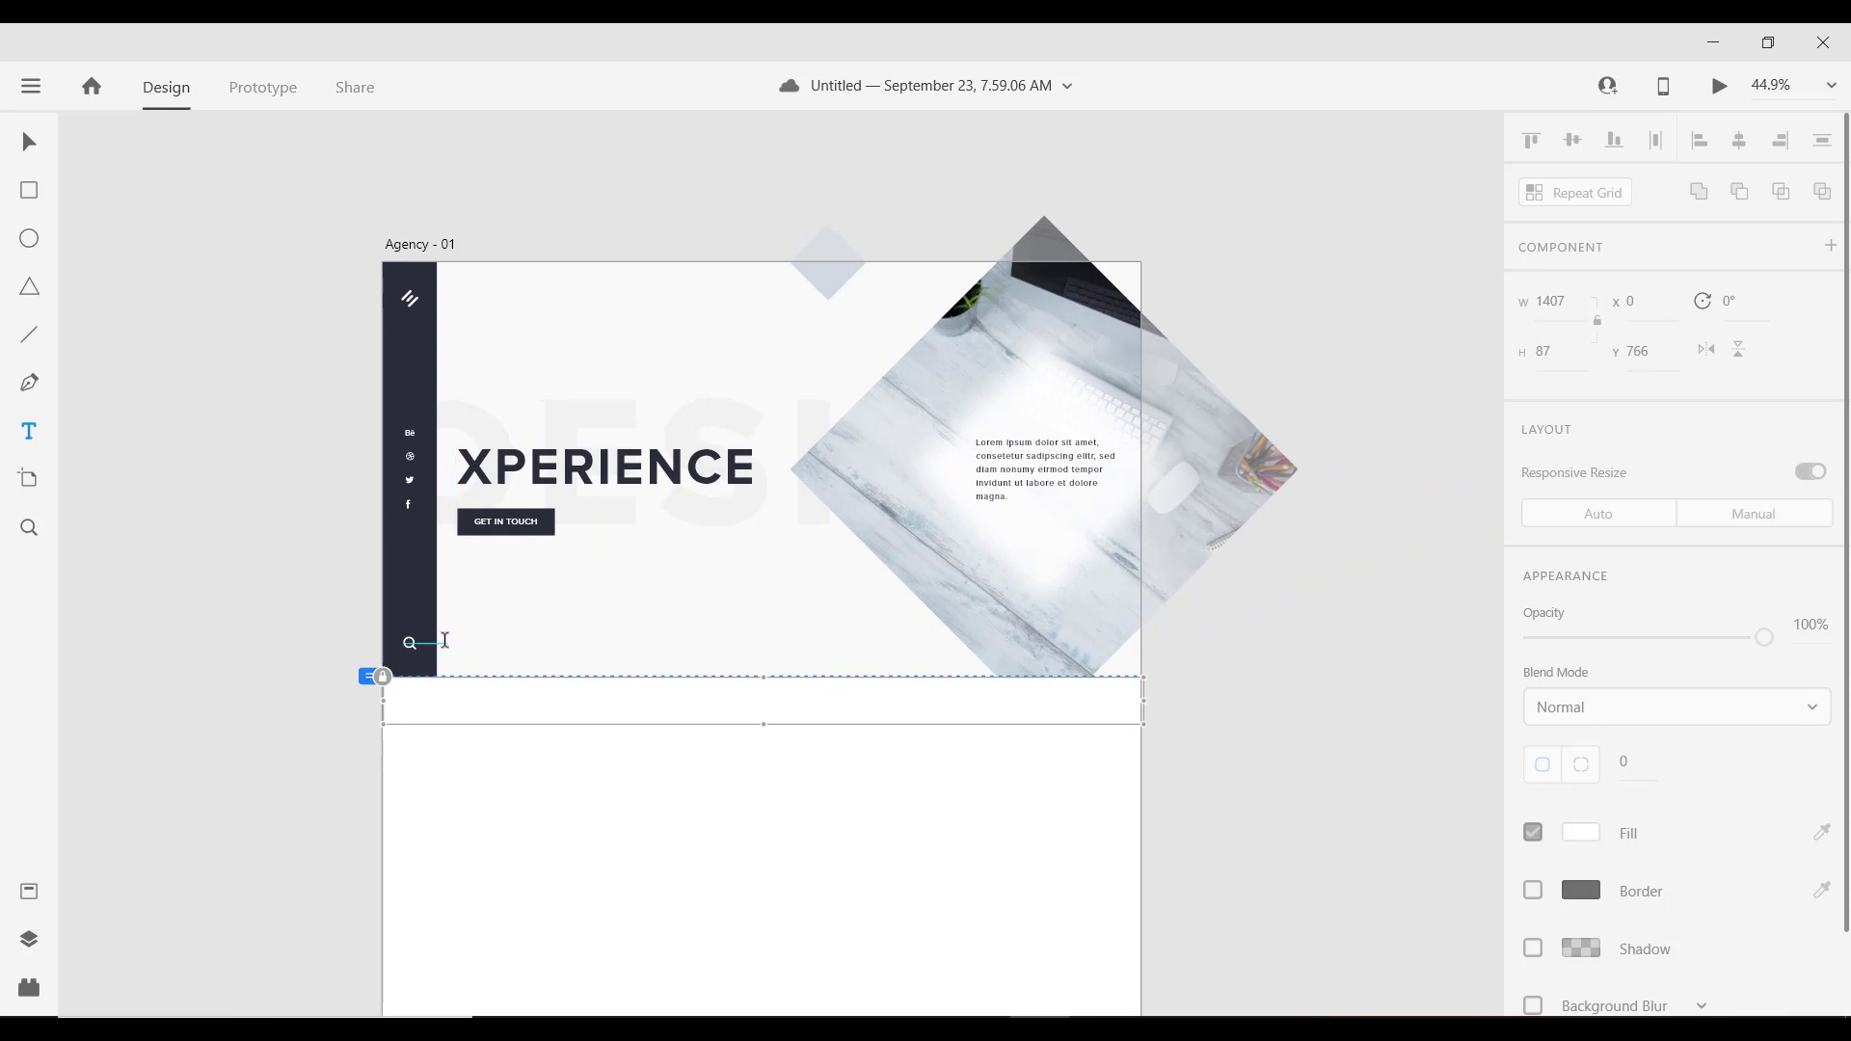
left_click(457, 640)
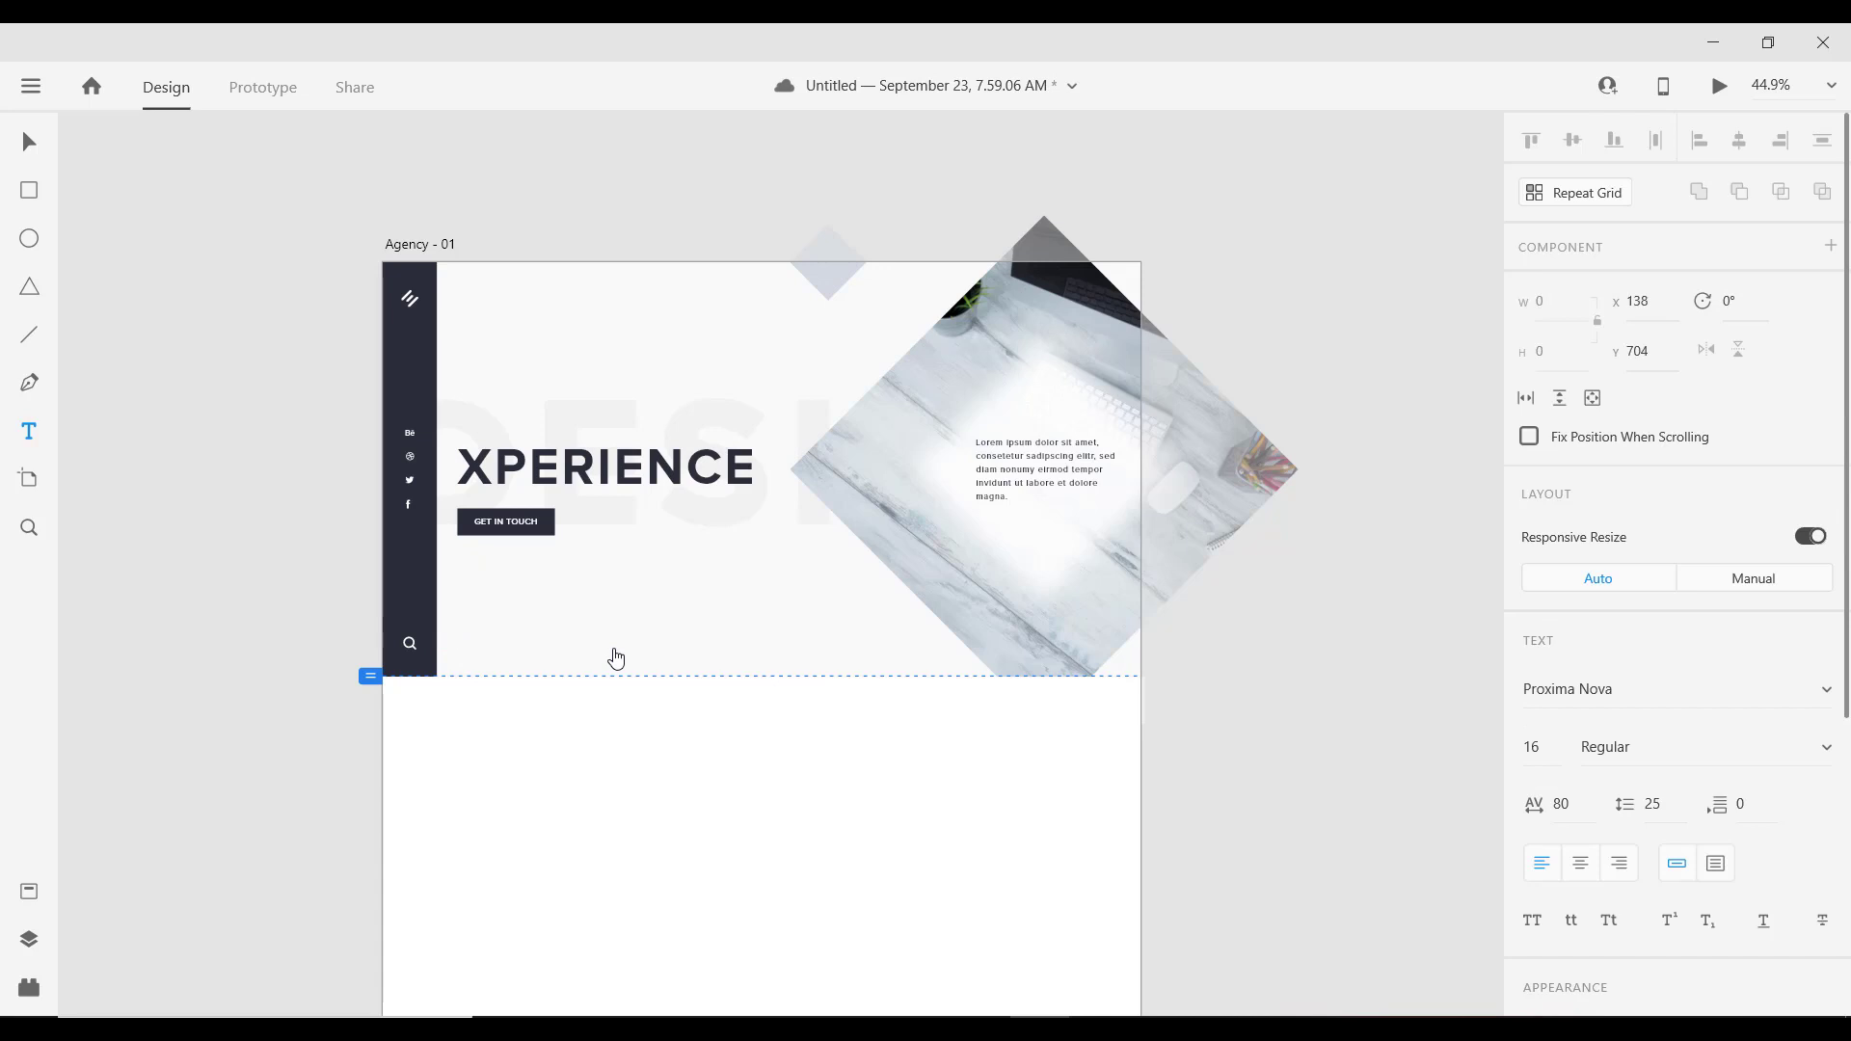
type("PREV")
key("Escape")
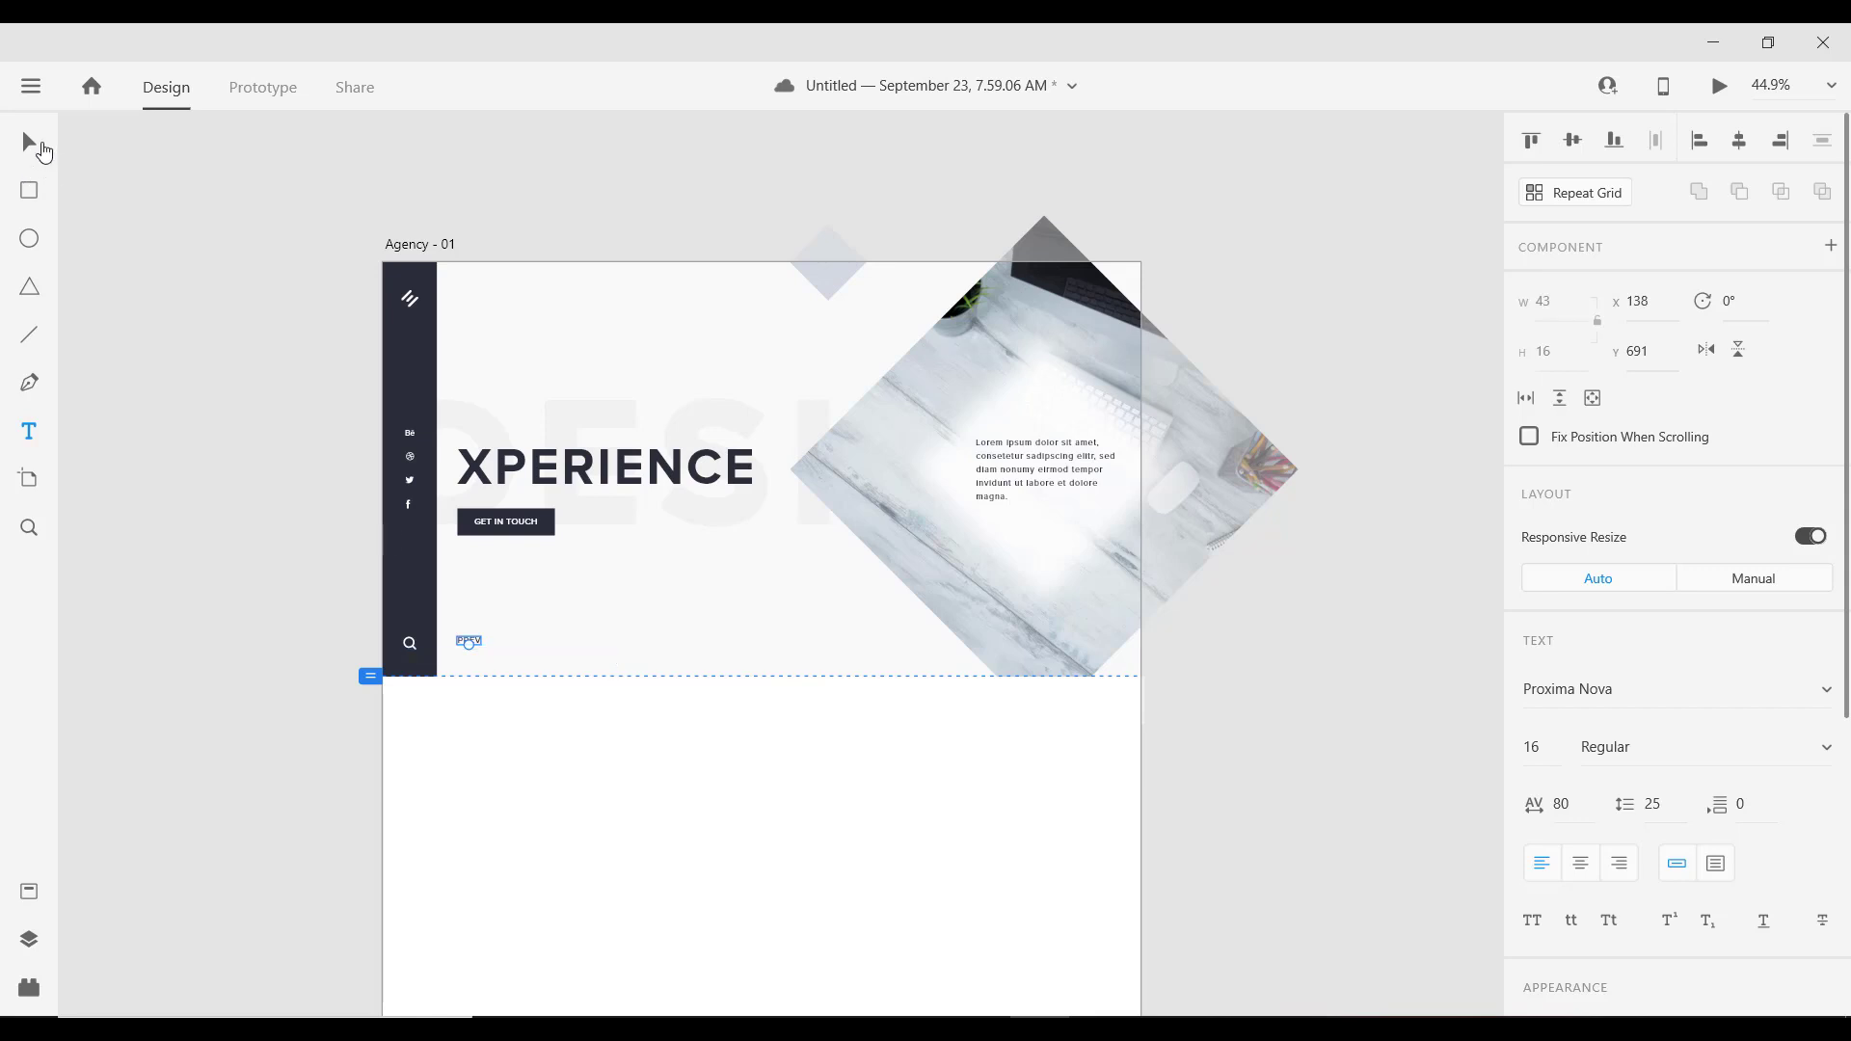
Step: Set the PREV label's font size to 14
left_click(44, 151)
scroll(459, 620, "up", 5)
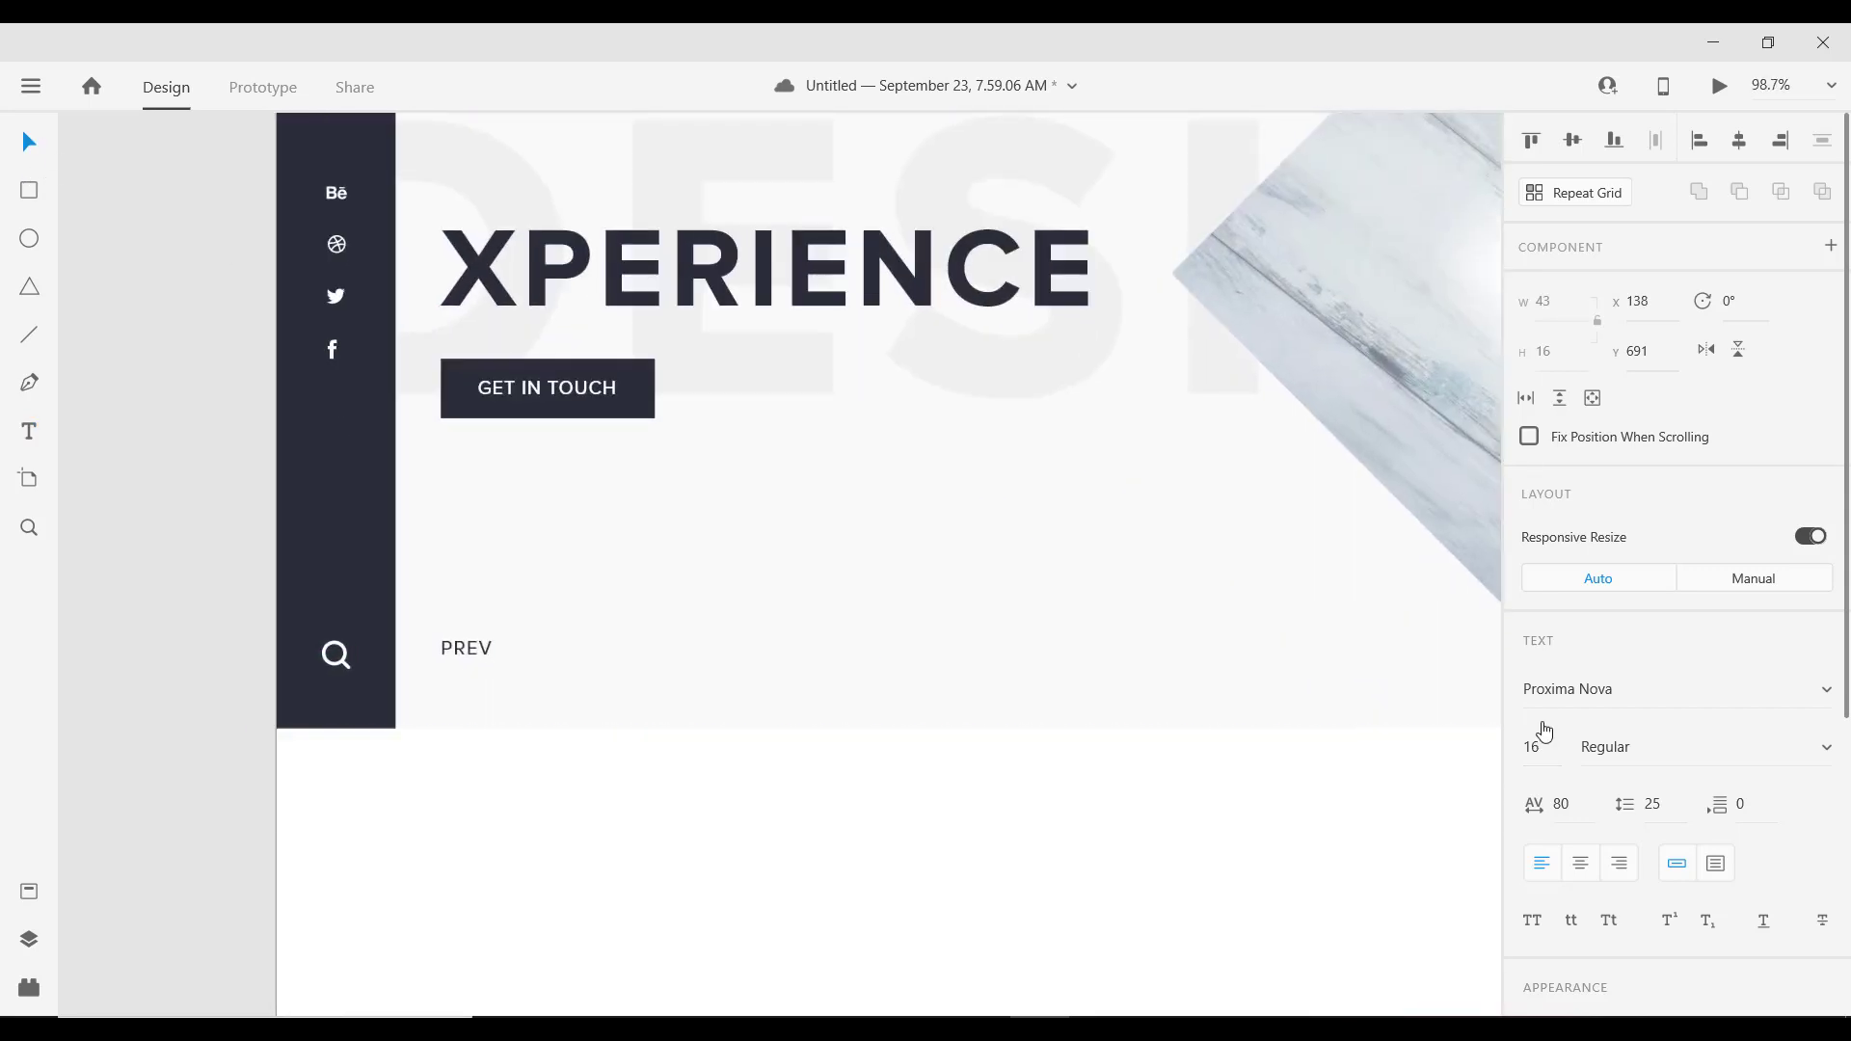
left_click(1535, 750)
type("14")
key("Return")
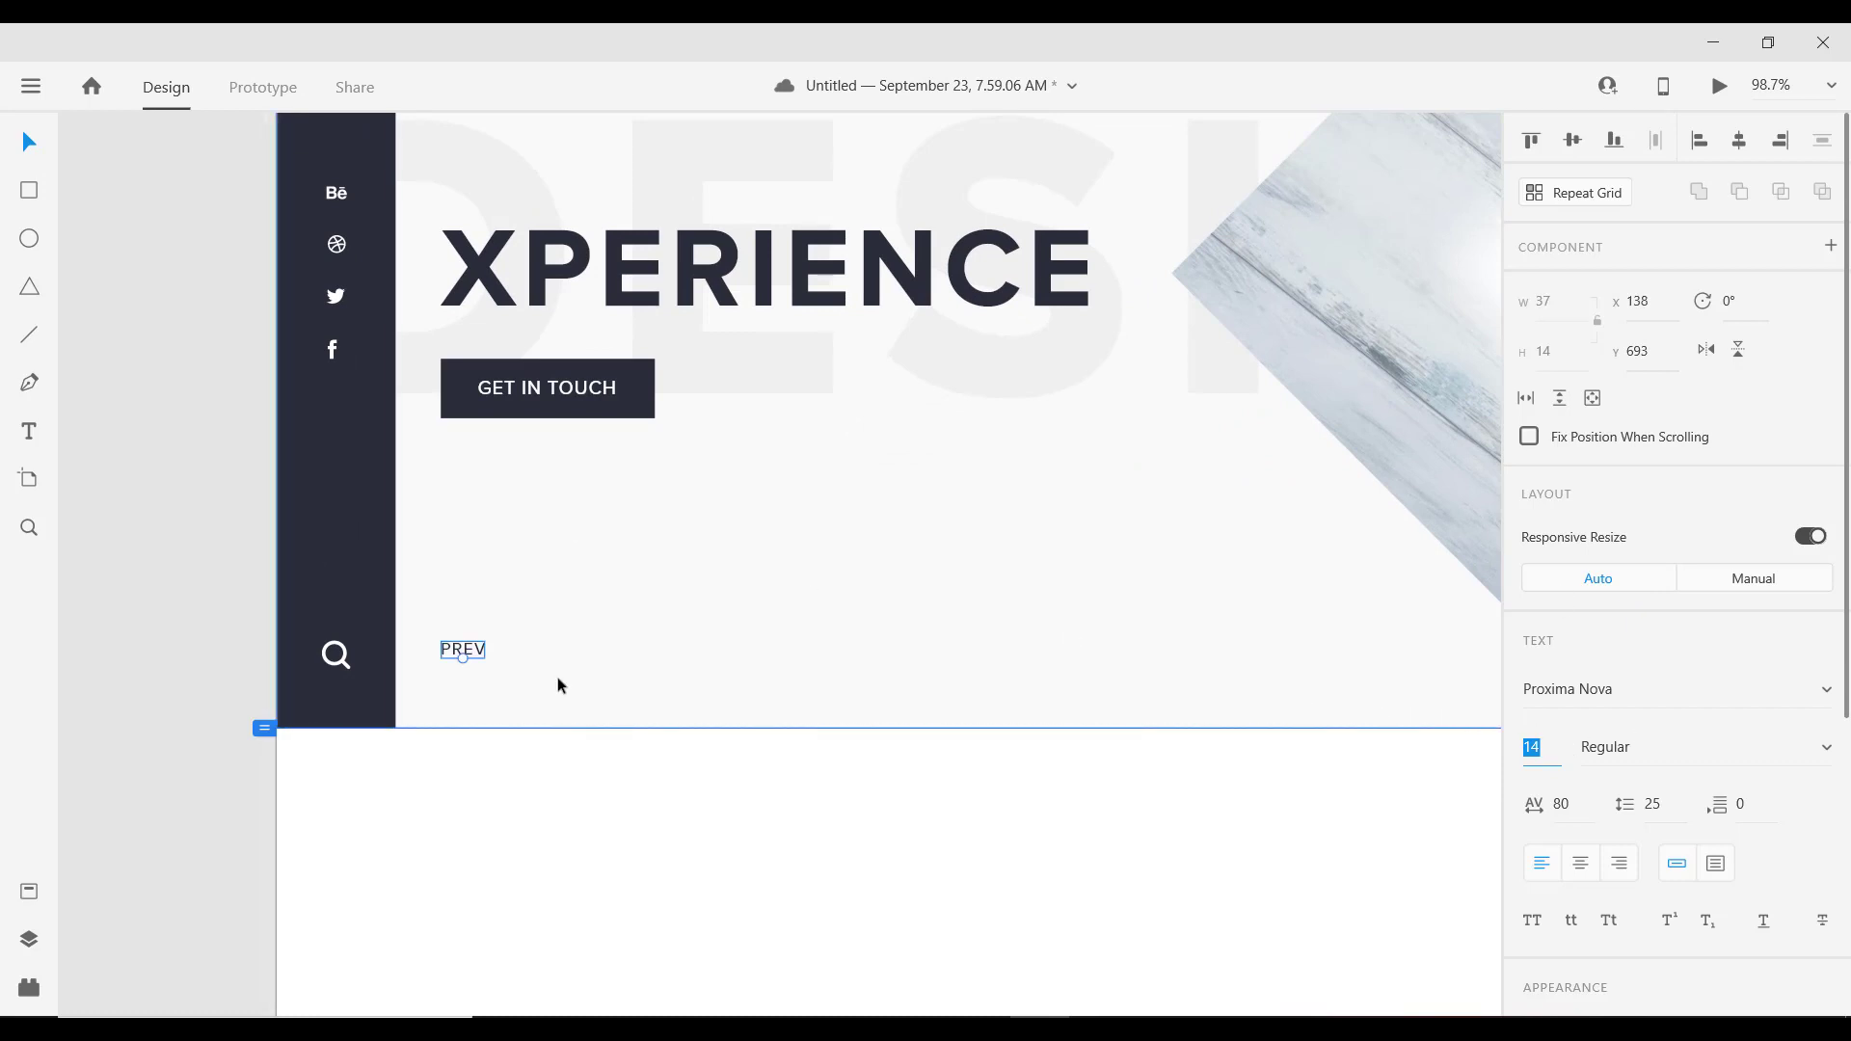
Step: Duplicate PREV to the right, retype it as NEXT, and draw a short vertical line beside PREV
left_click_drag(463, 650, 675, 668)
double_click(677, 663)
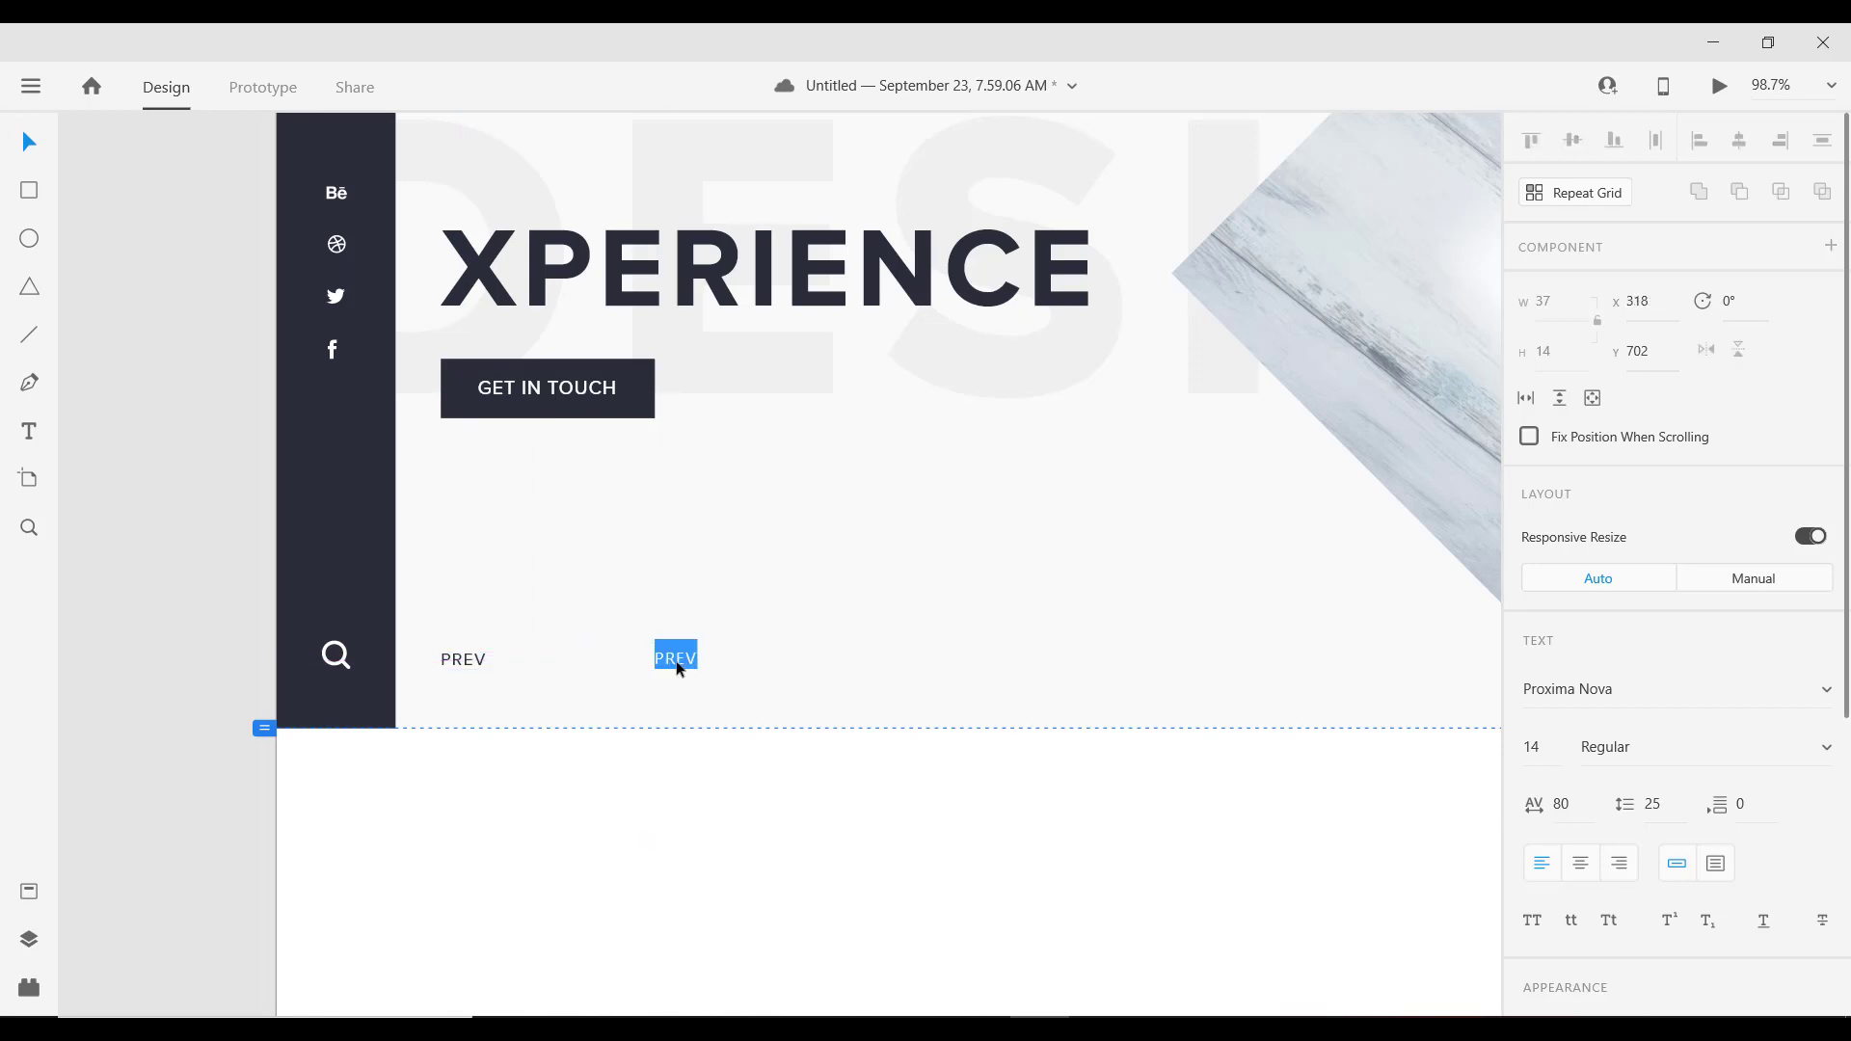
type("NEXT")
key("Escape")
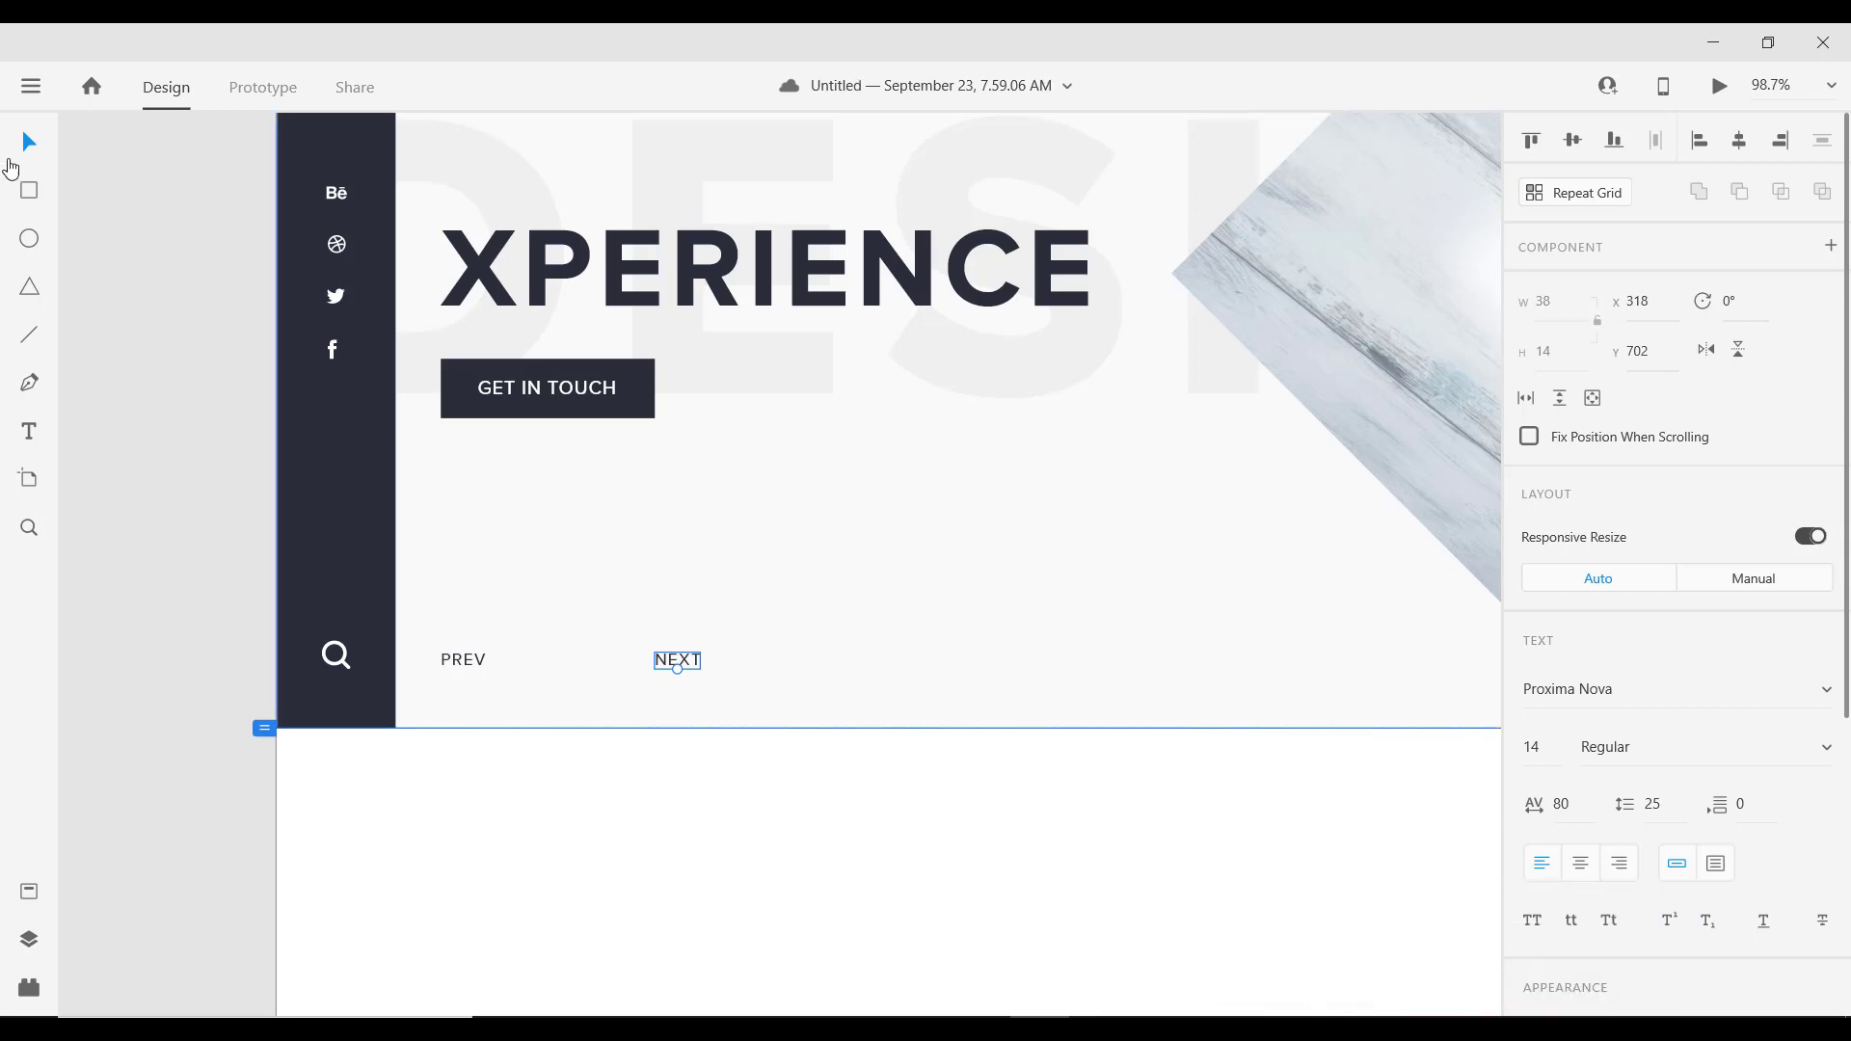
left_click(29, 335)
mouse_move(340, 656)
left_mouse_down()
mouse_move(512, 649)
mouse_move(521, 670)
left_mouse_up()
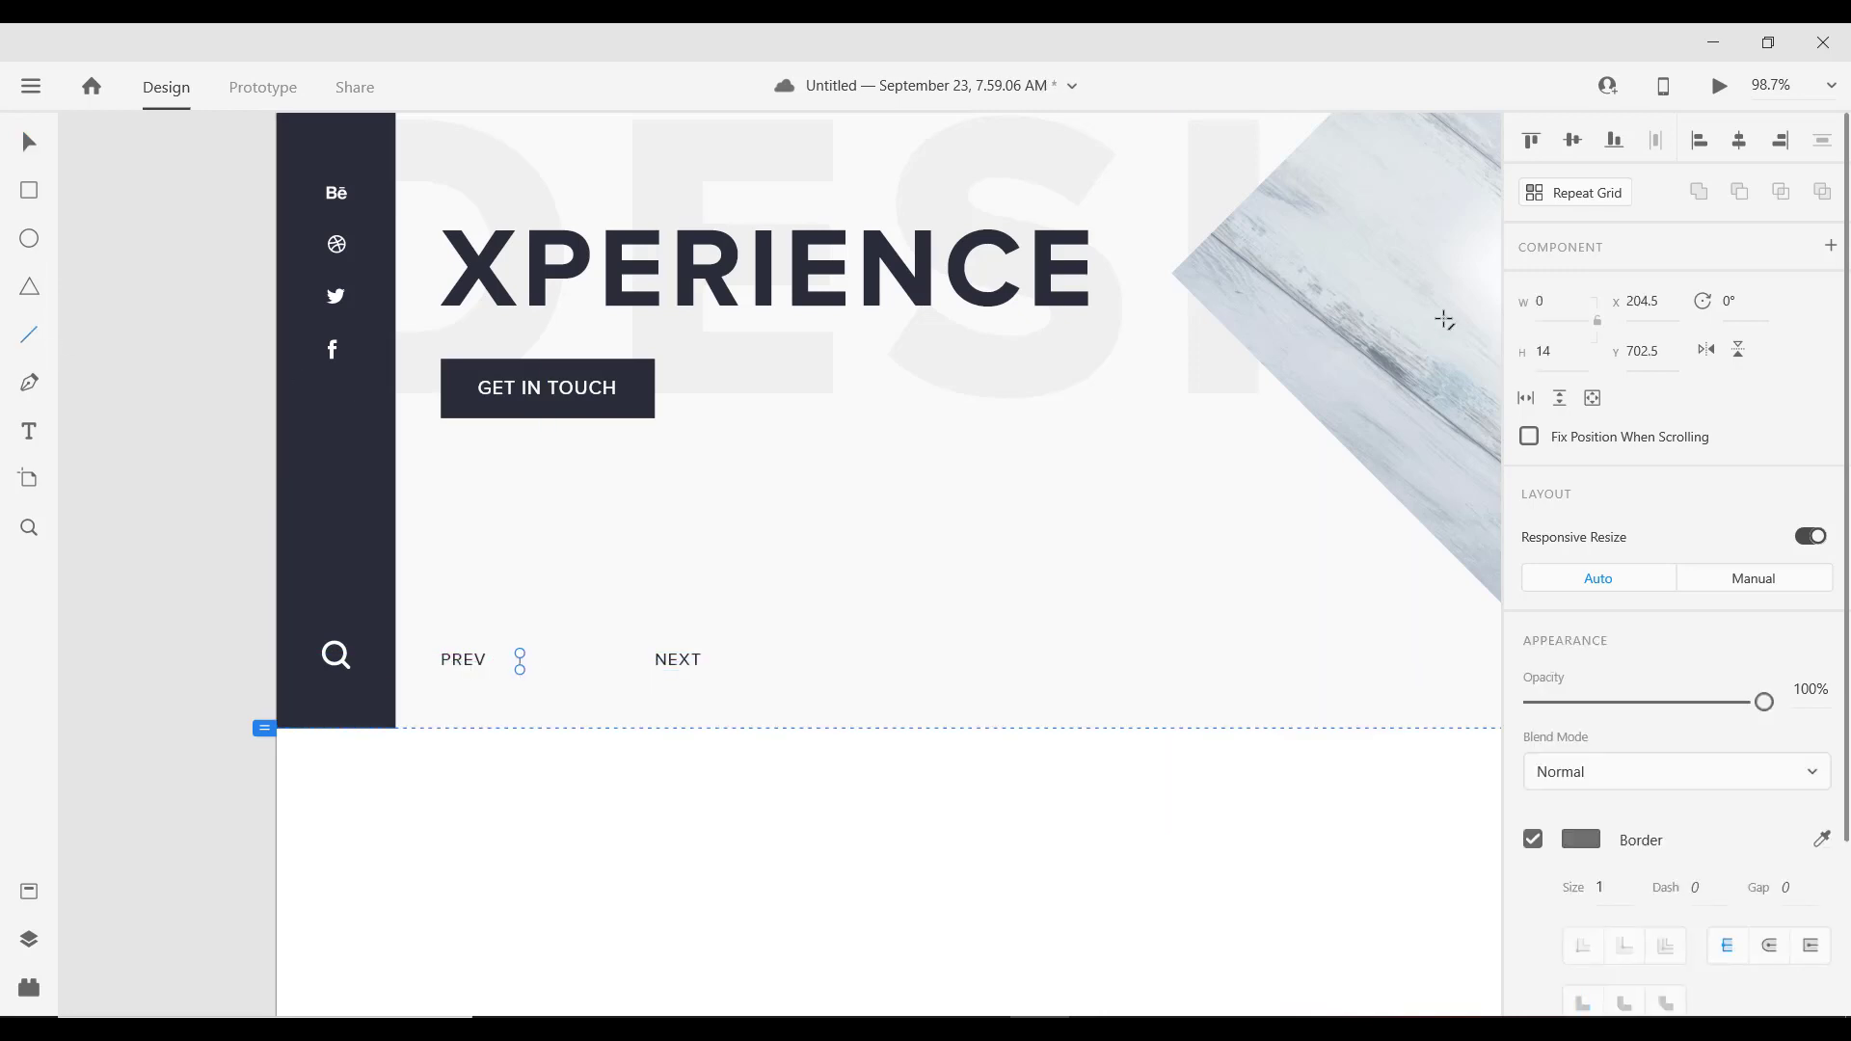
Step: Give the divider line a dark navy border colour
left_click(1553, 352)
left_click(1582, 841)
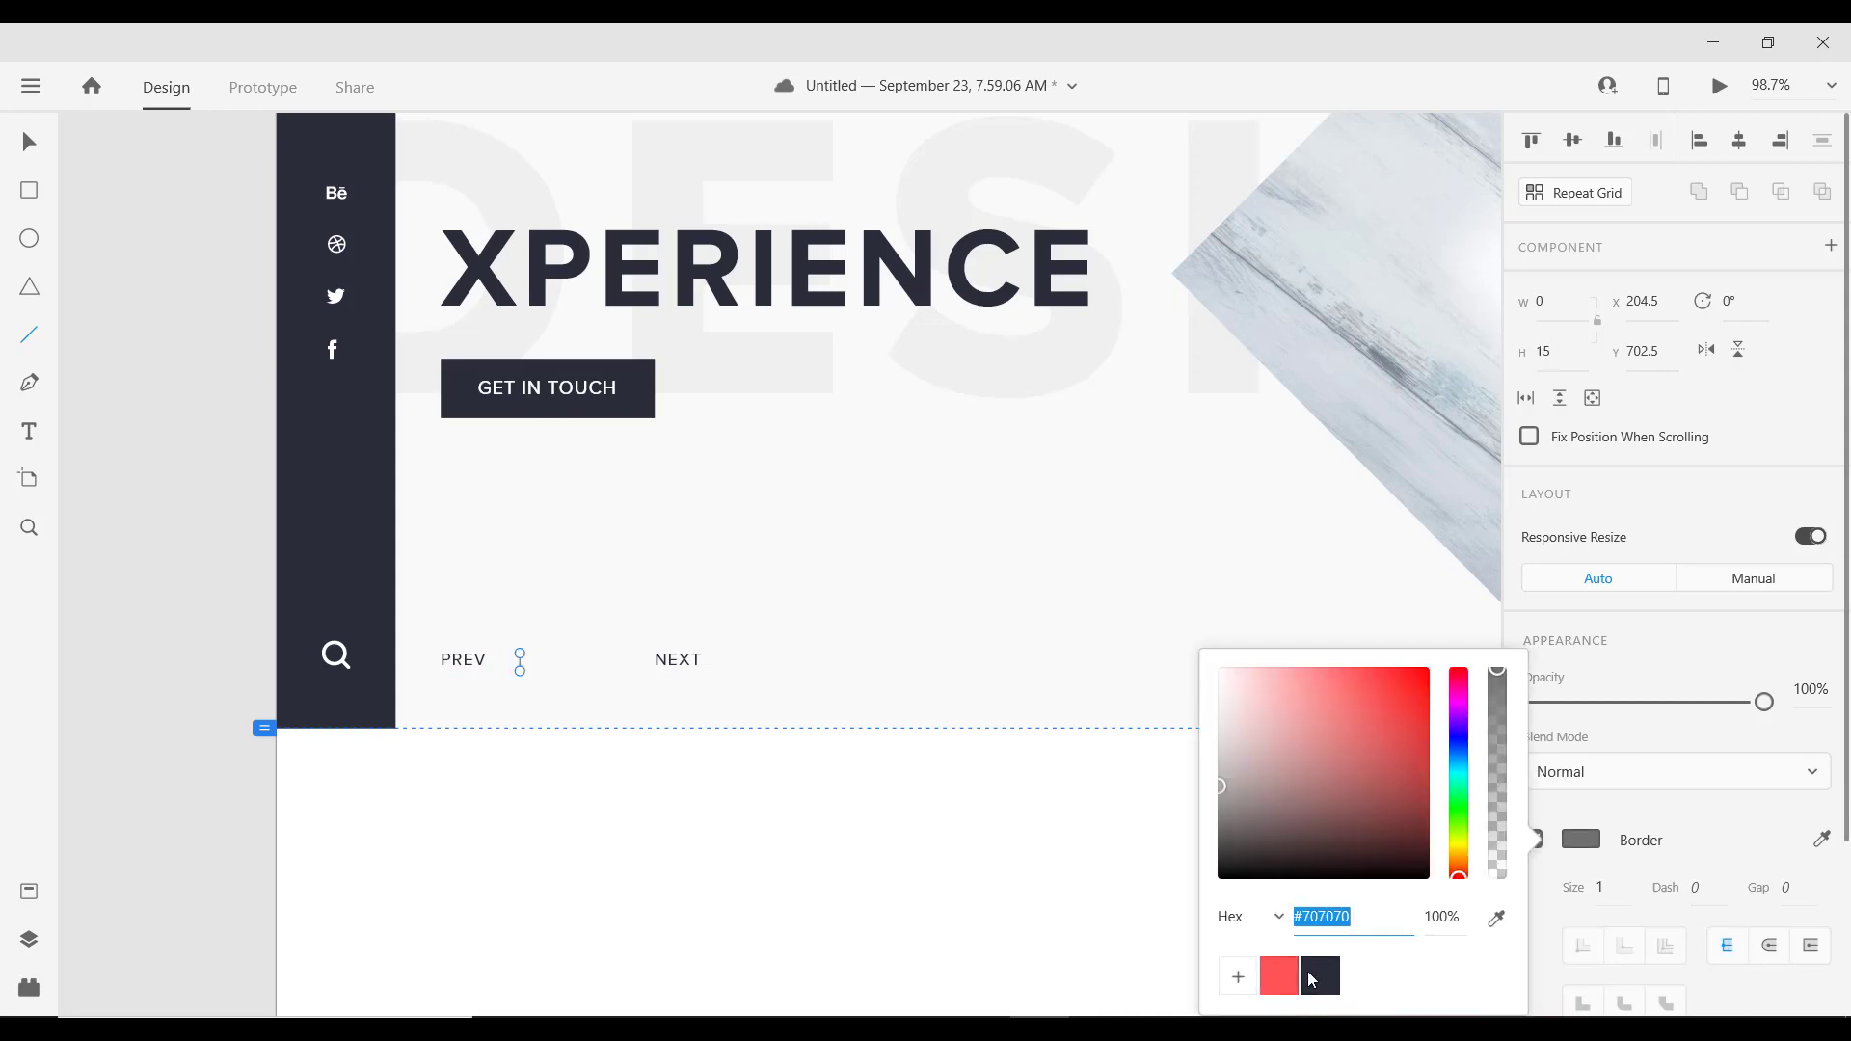
left_click(1311, 980)
left_click(28, 145)
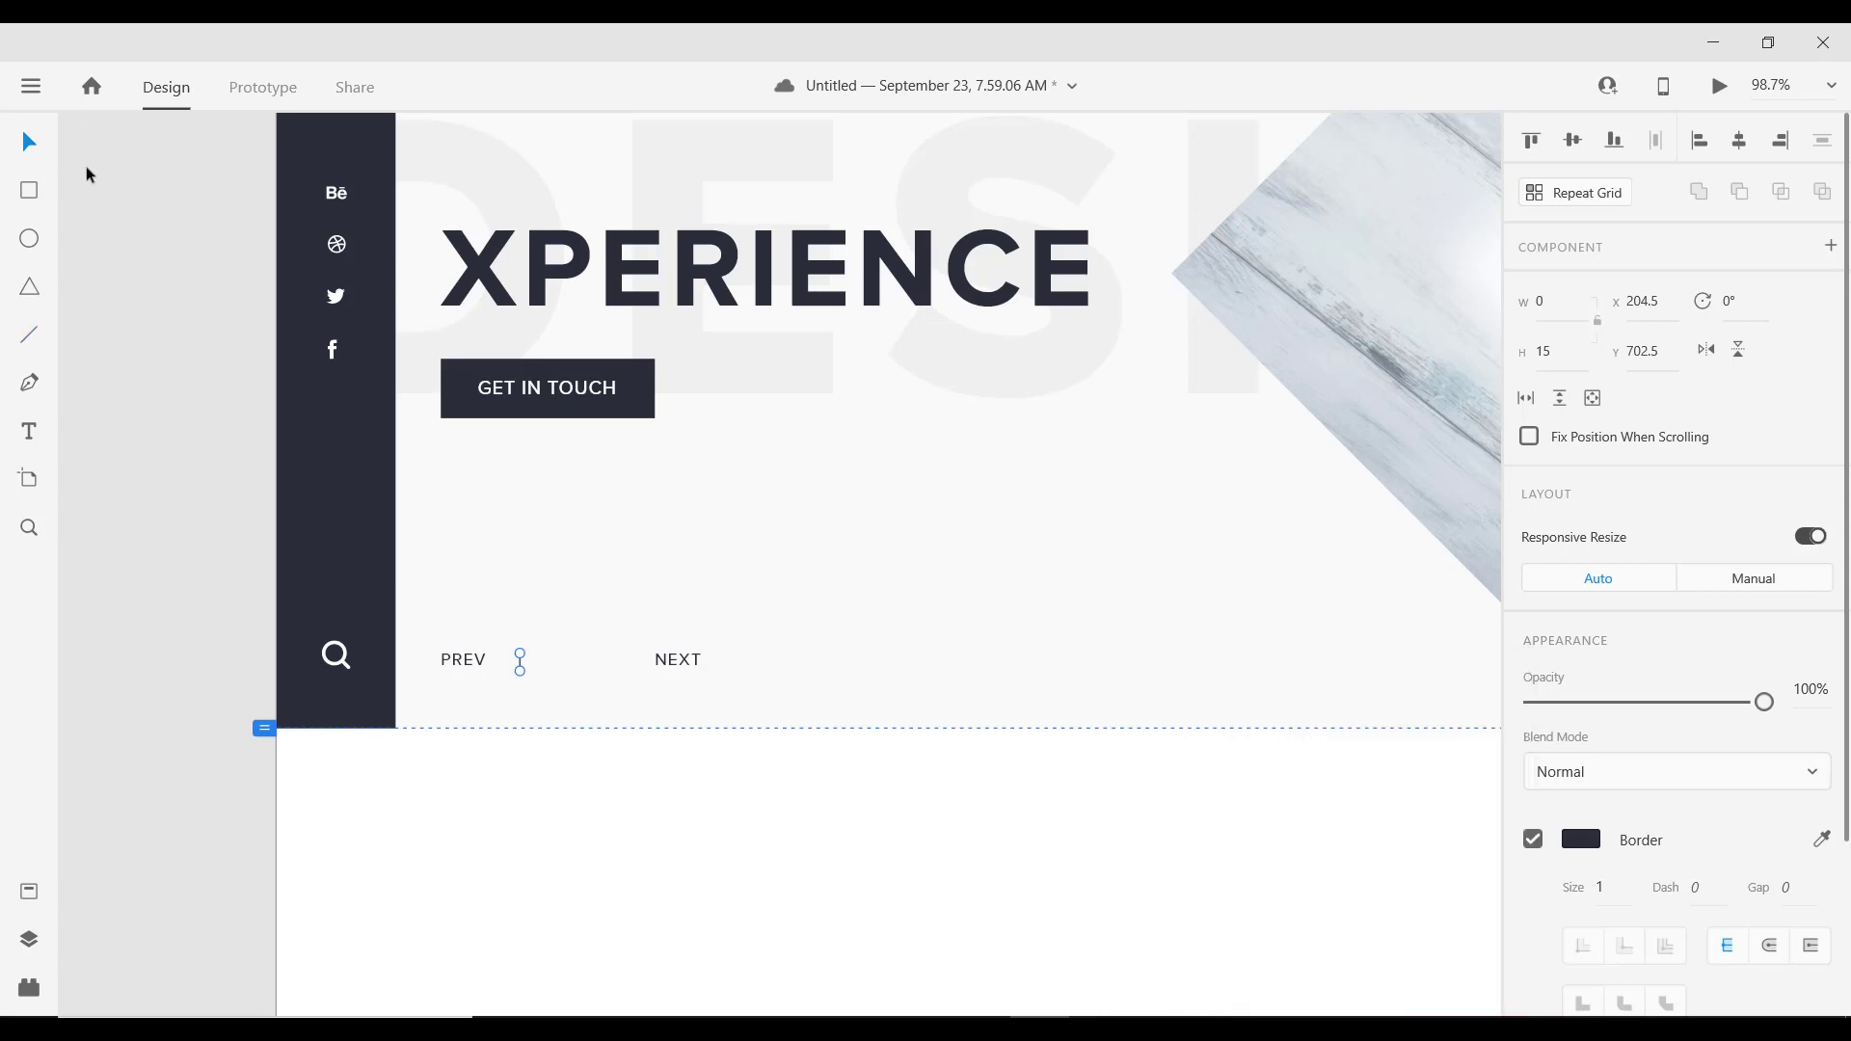
scroll(586, 671, "up", 2)
scroll(598, 663, "down", 4)
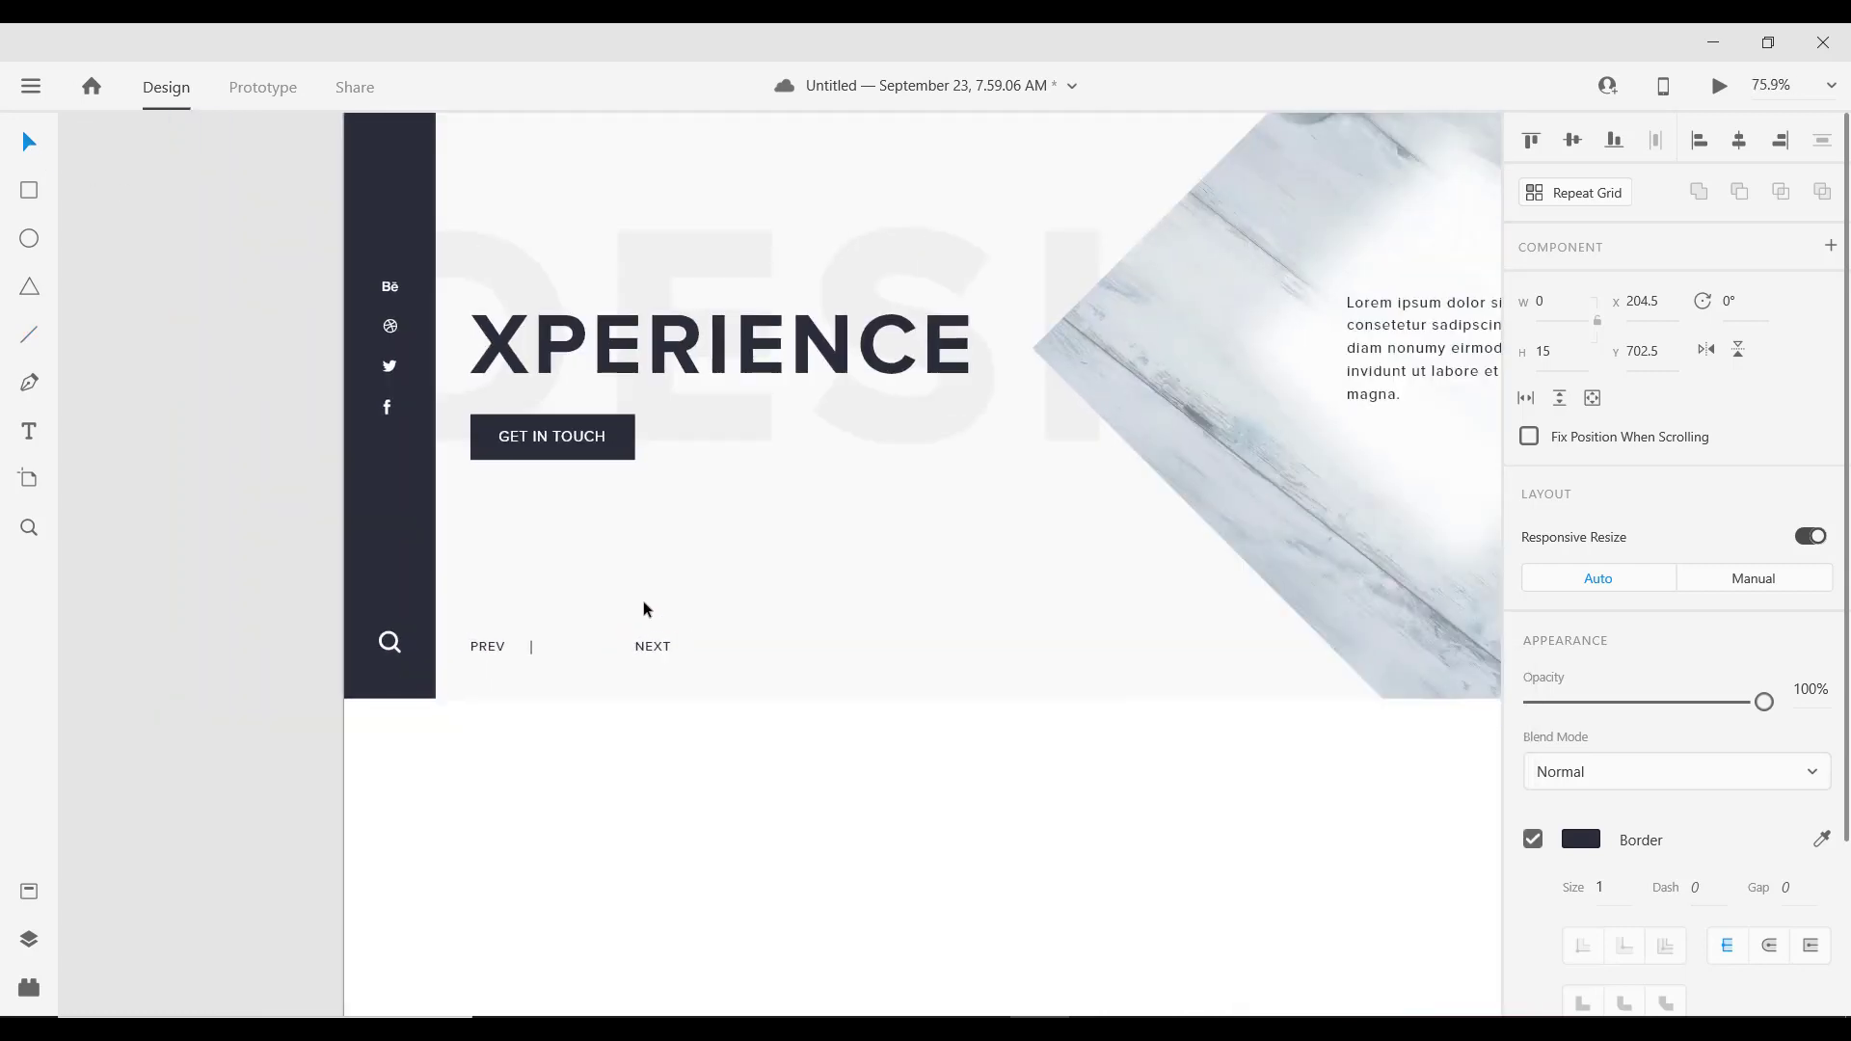
scroll(608, 628, "down", 3)
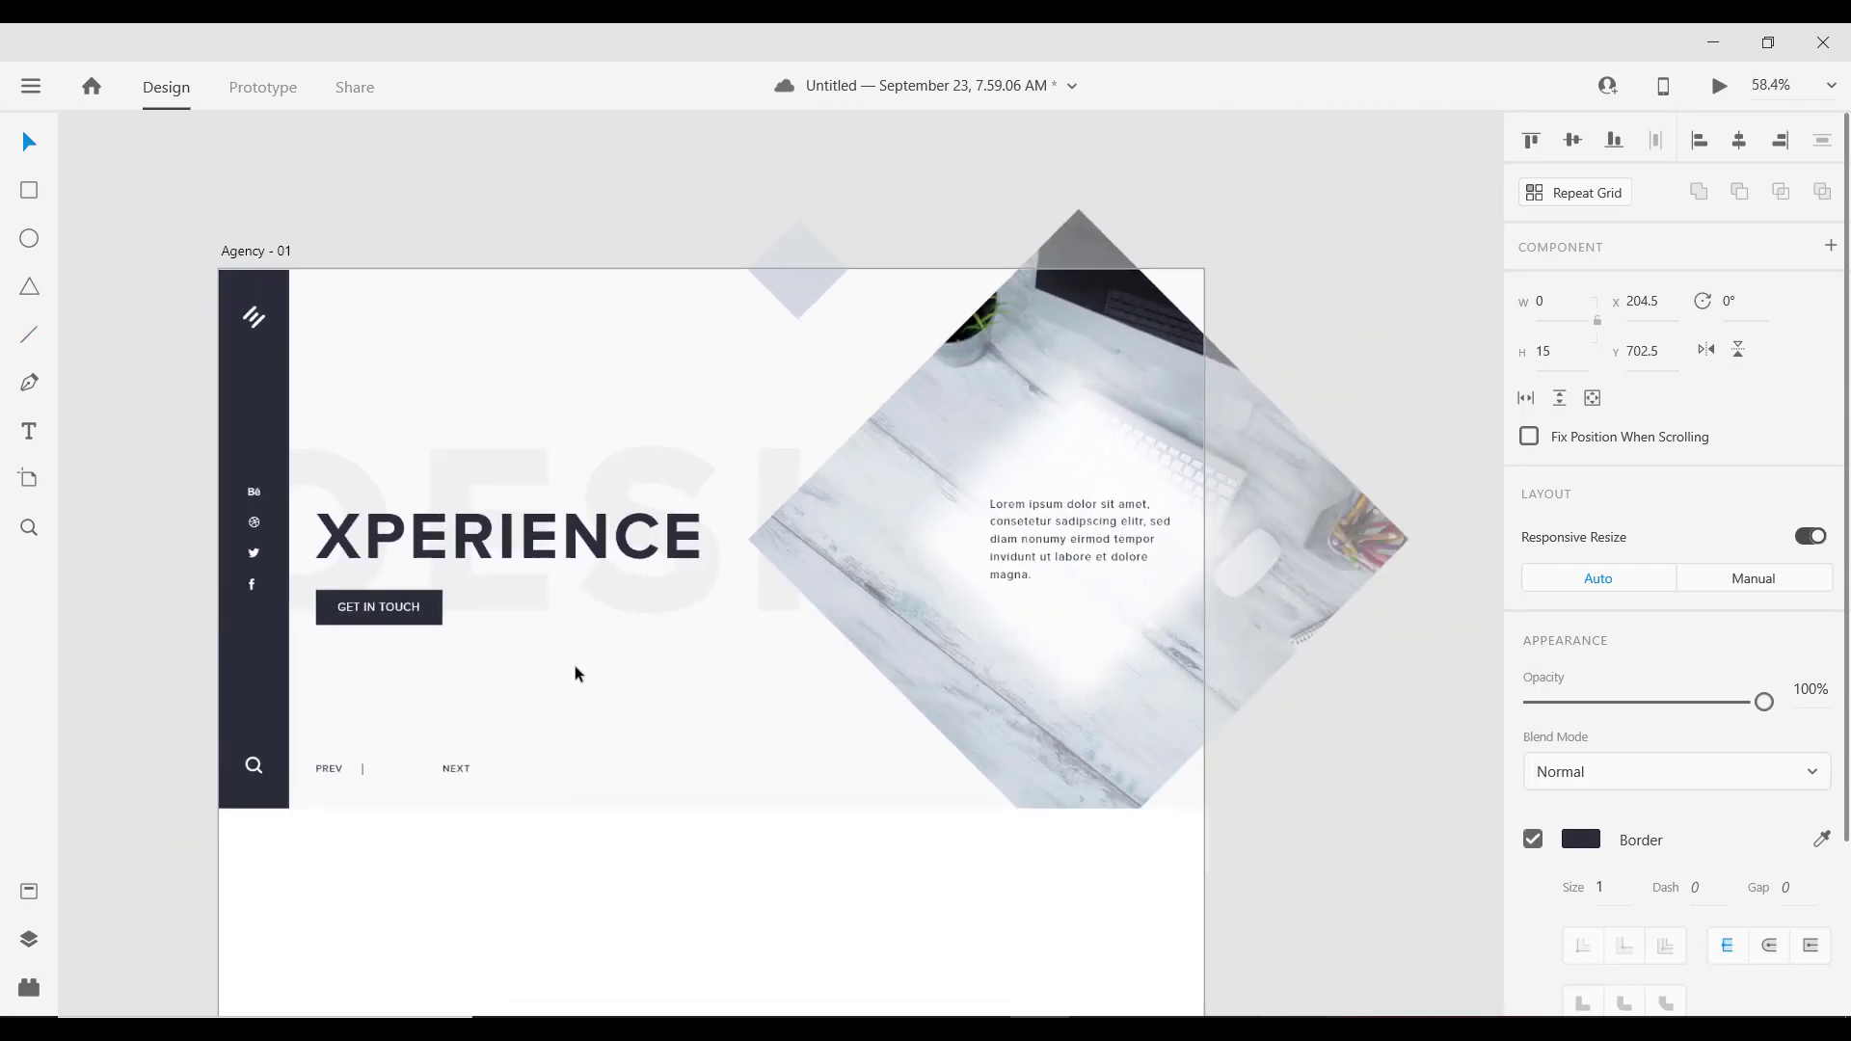
scroll(551, 667, "down", 2)
scroll(455, 785, "up", 2)
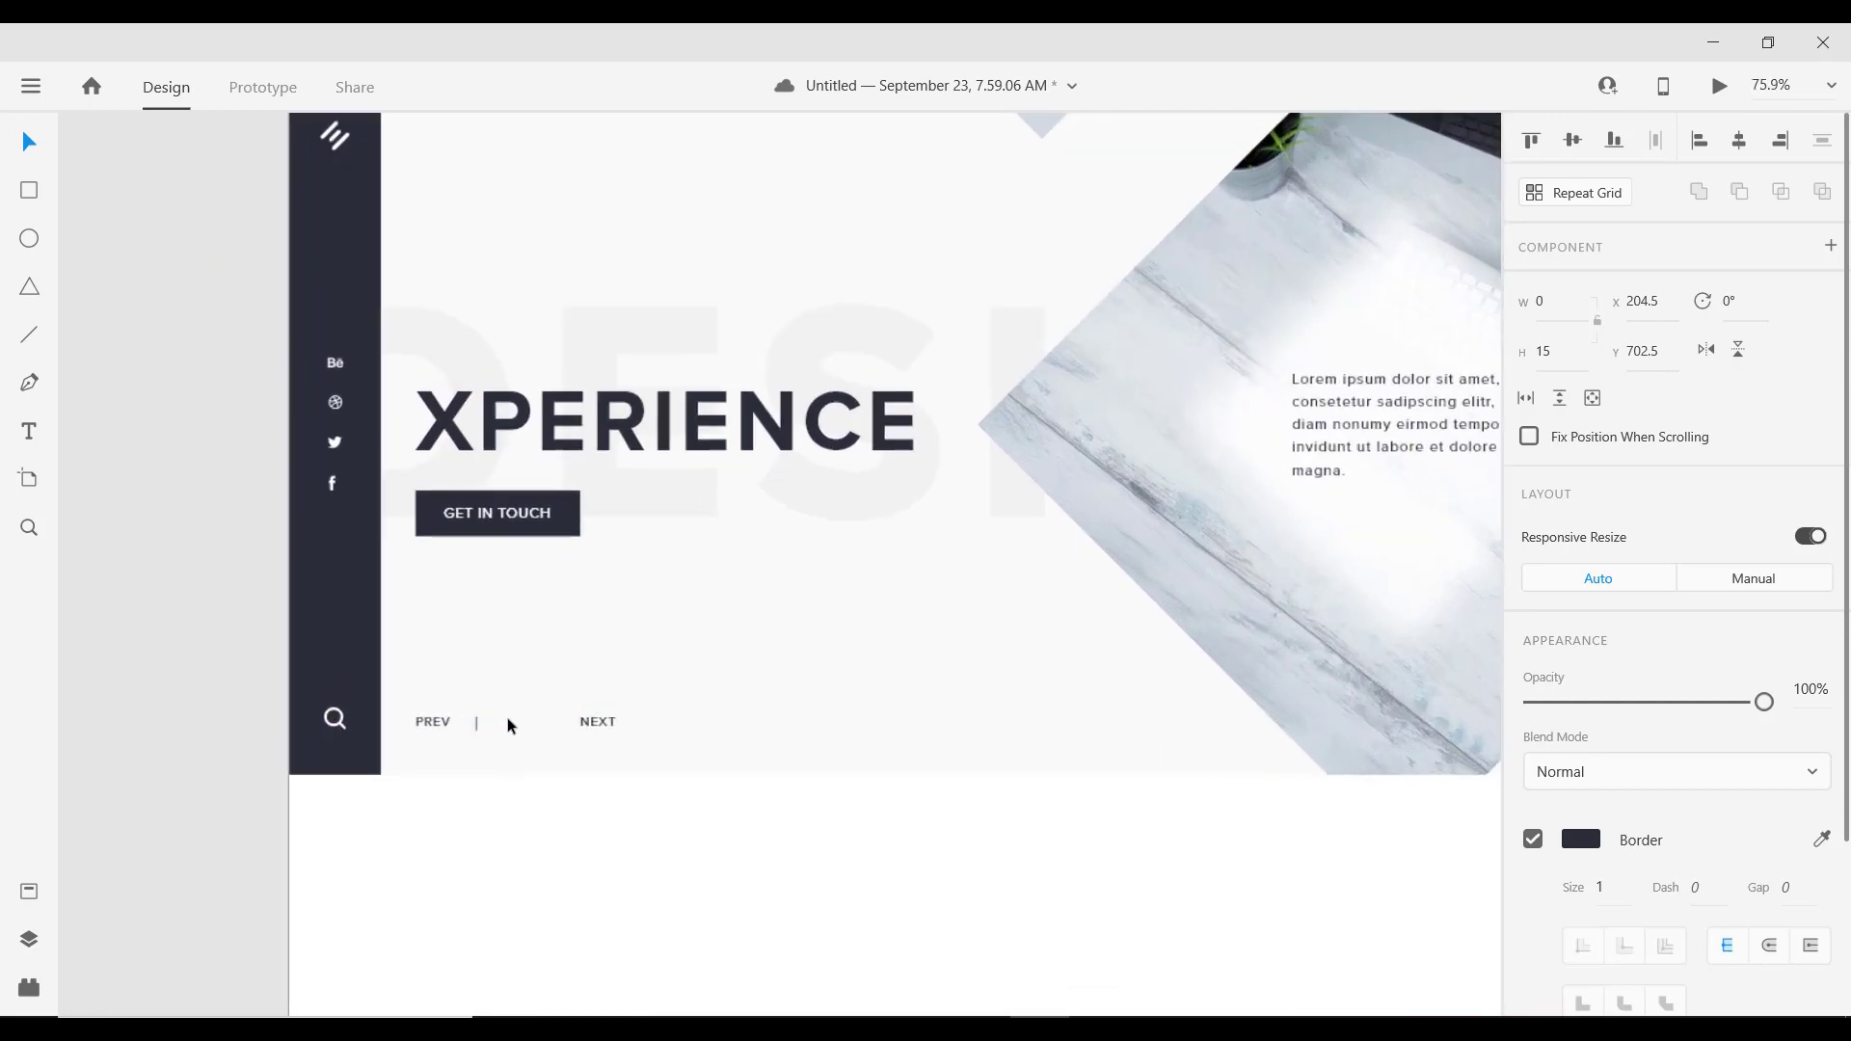
scroll(507, 718, "up", 4)
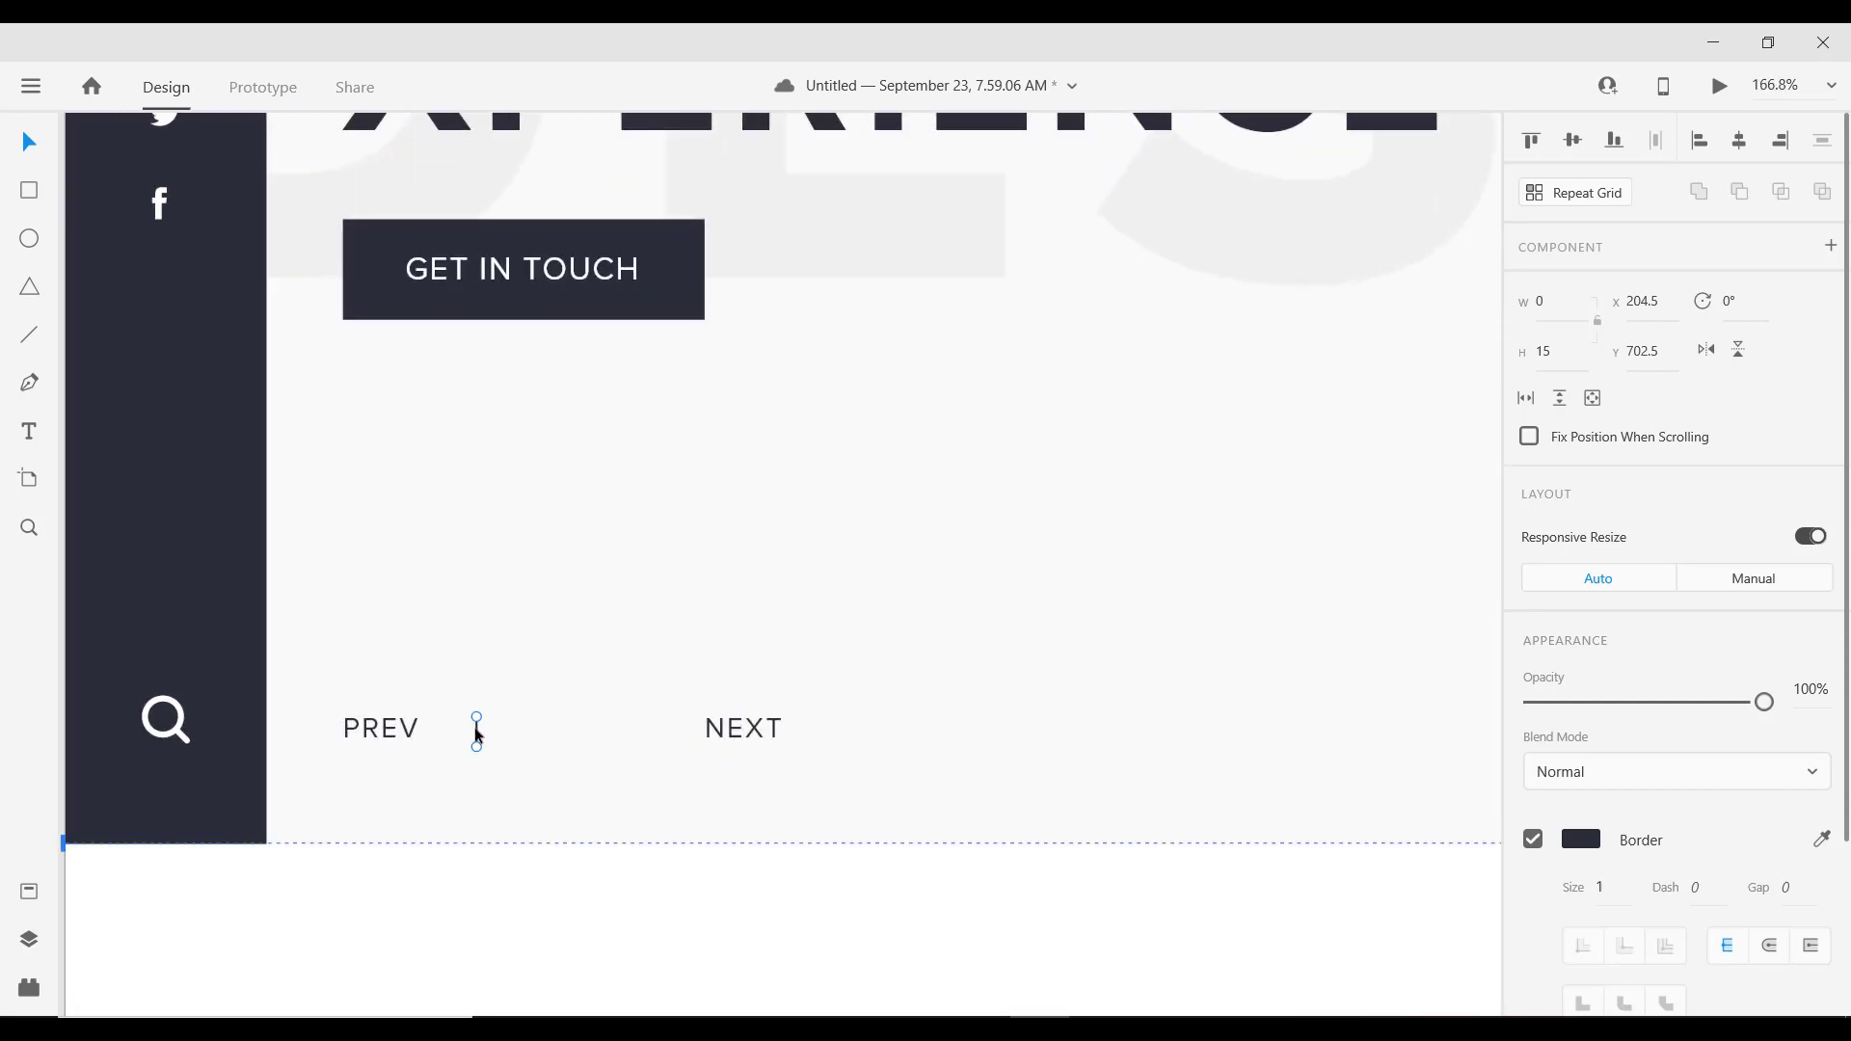
Step: Nudge the divider, duplicate it beside the original, and set the copy's height to 10
left_click_drag(477, 730, 476, 729)
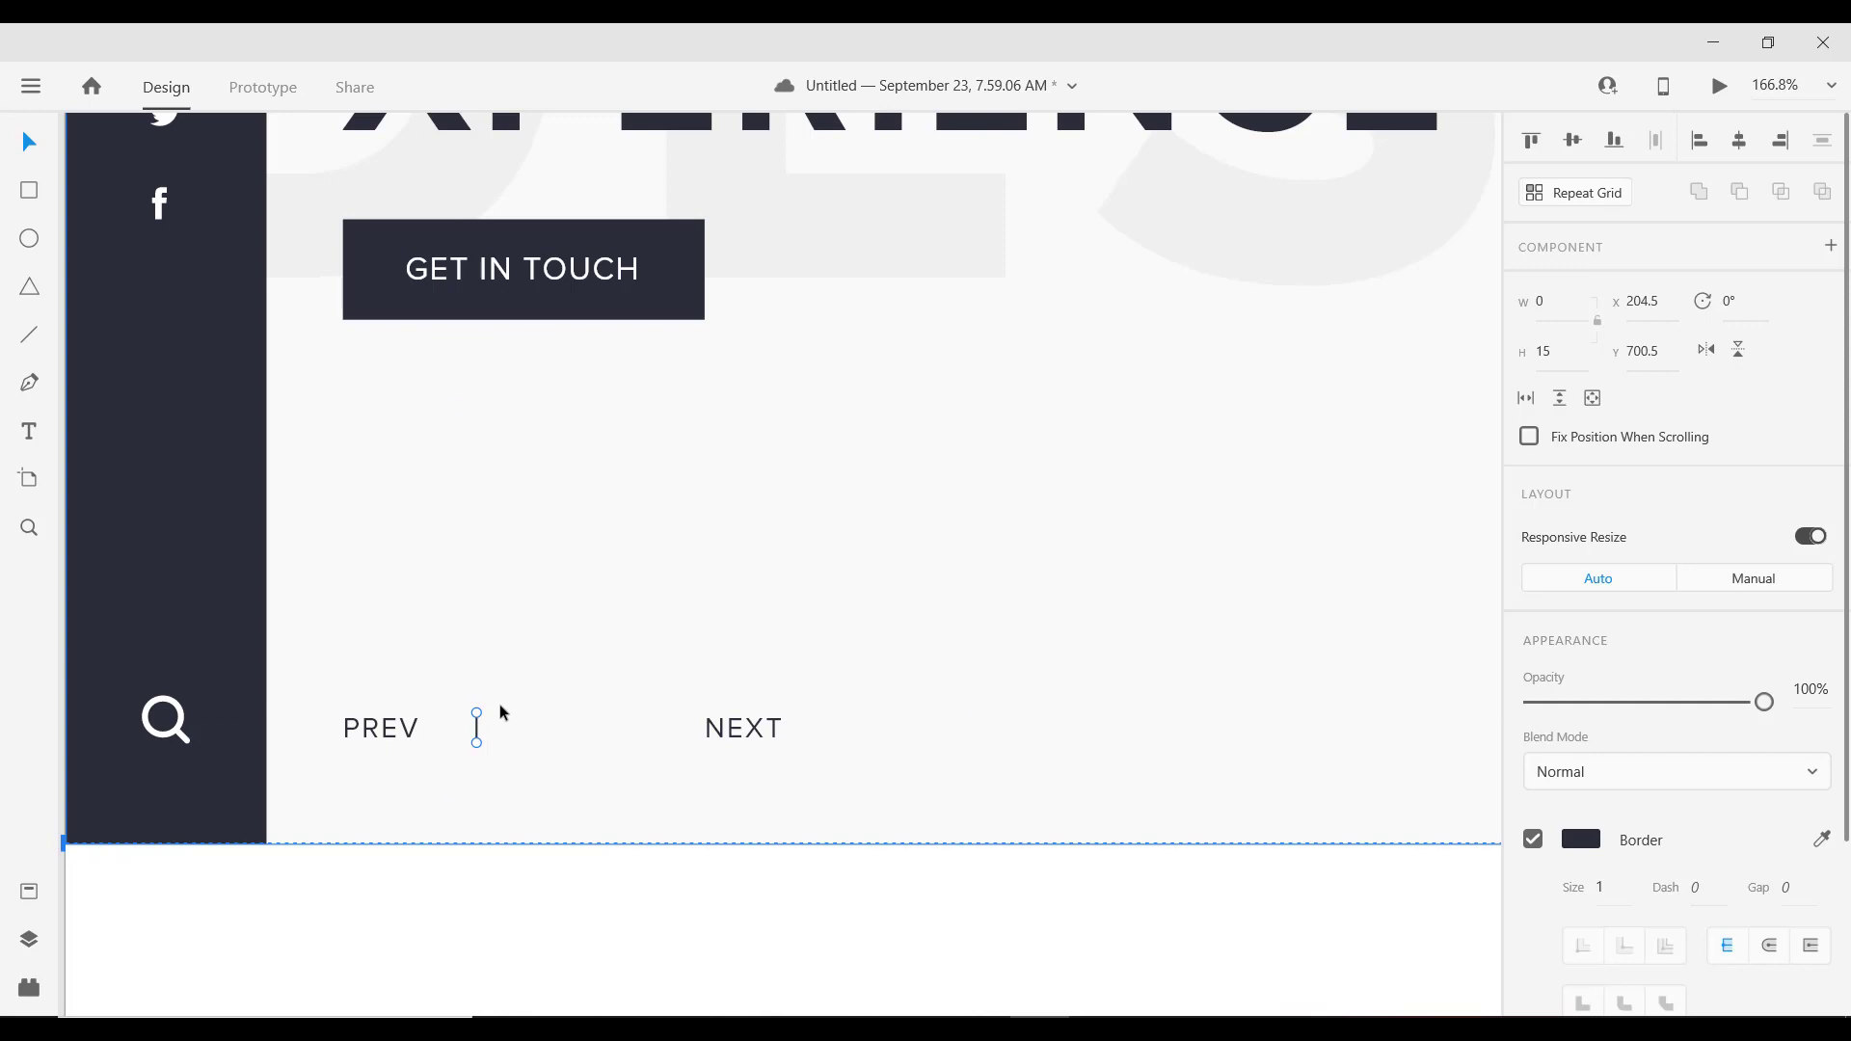
scroll(501, 714, "down", 5)
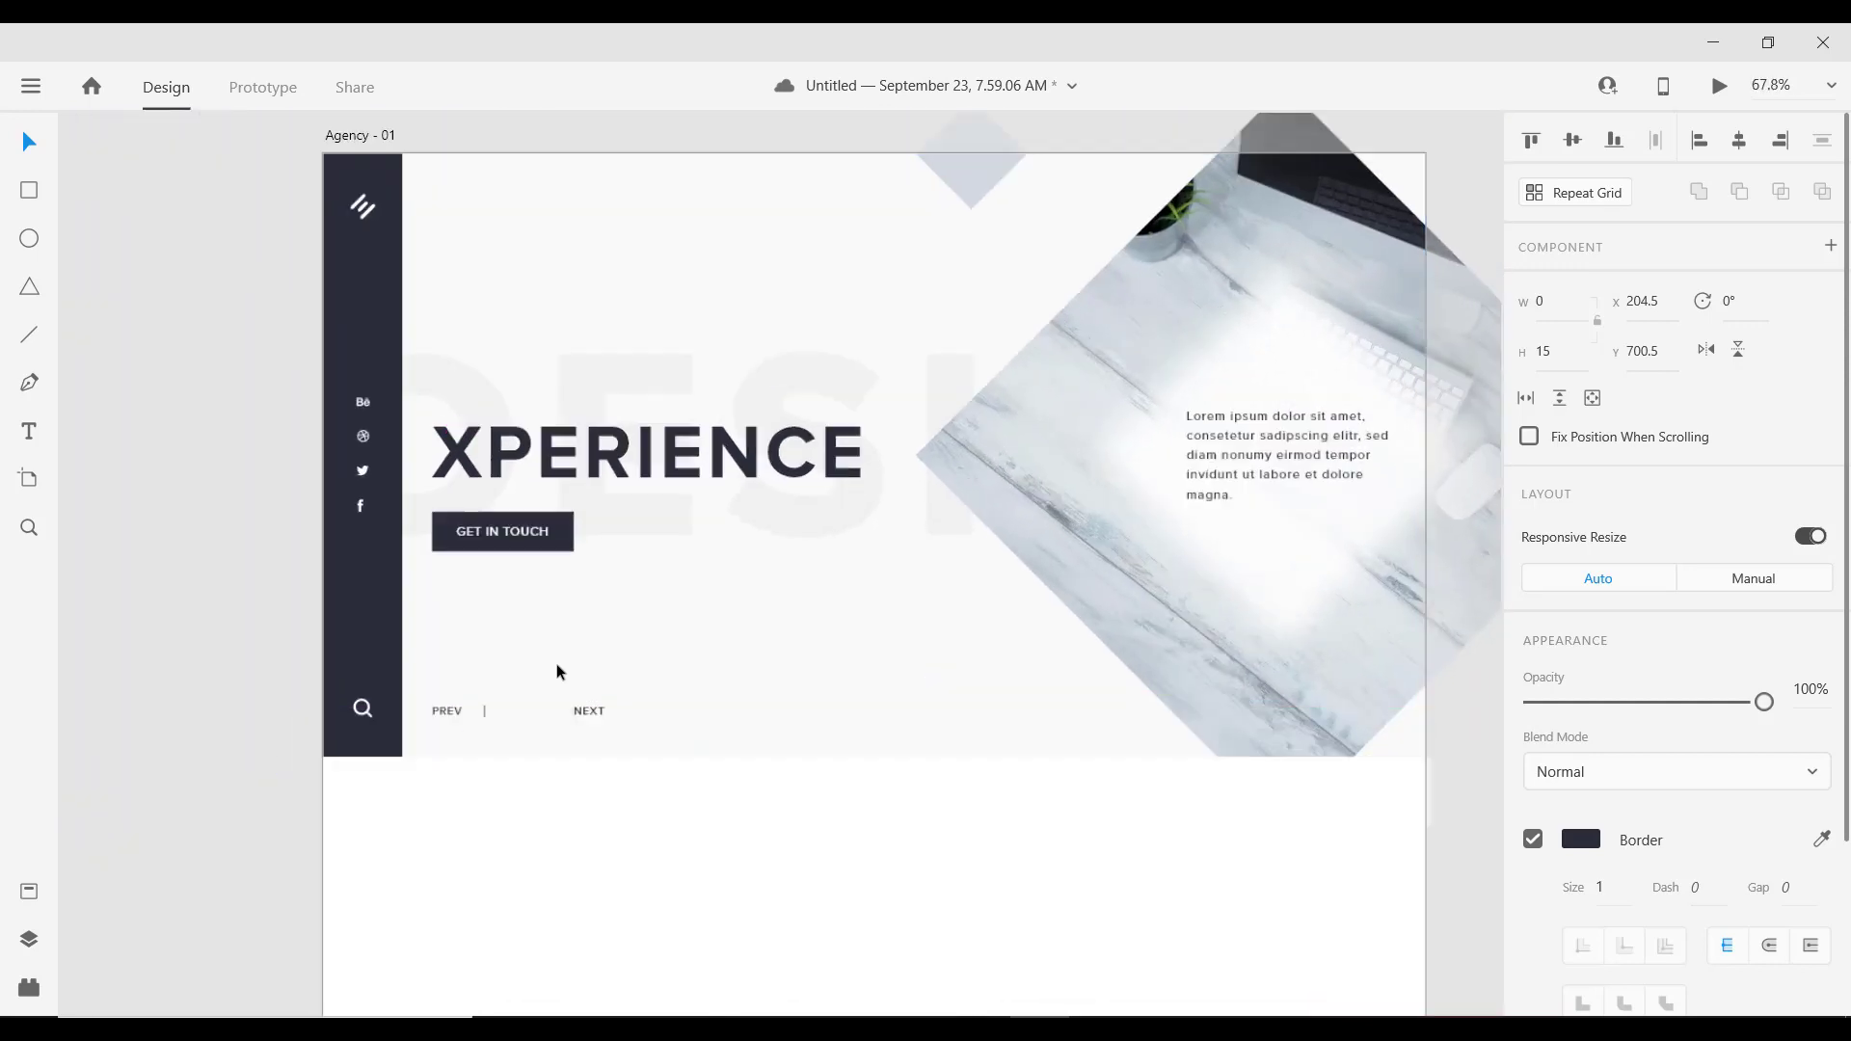
scroll(473, 727, "up", 4)
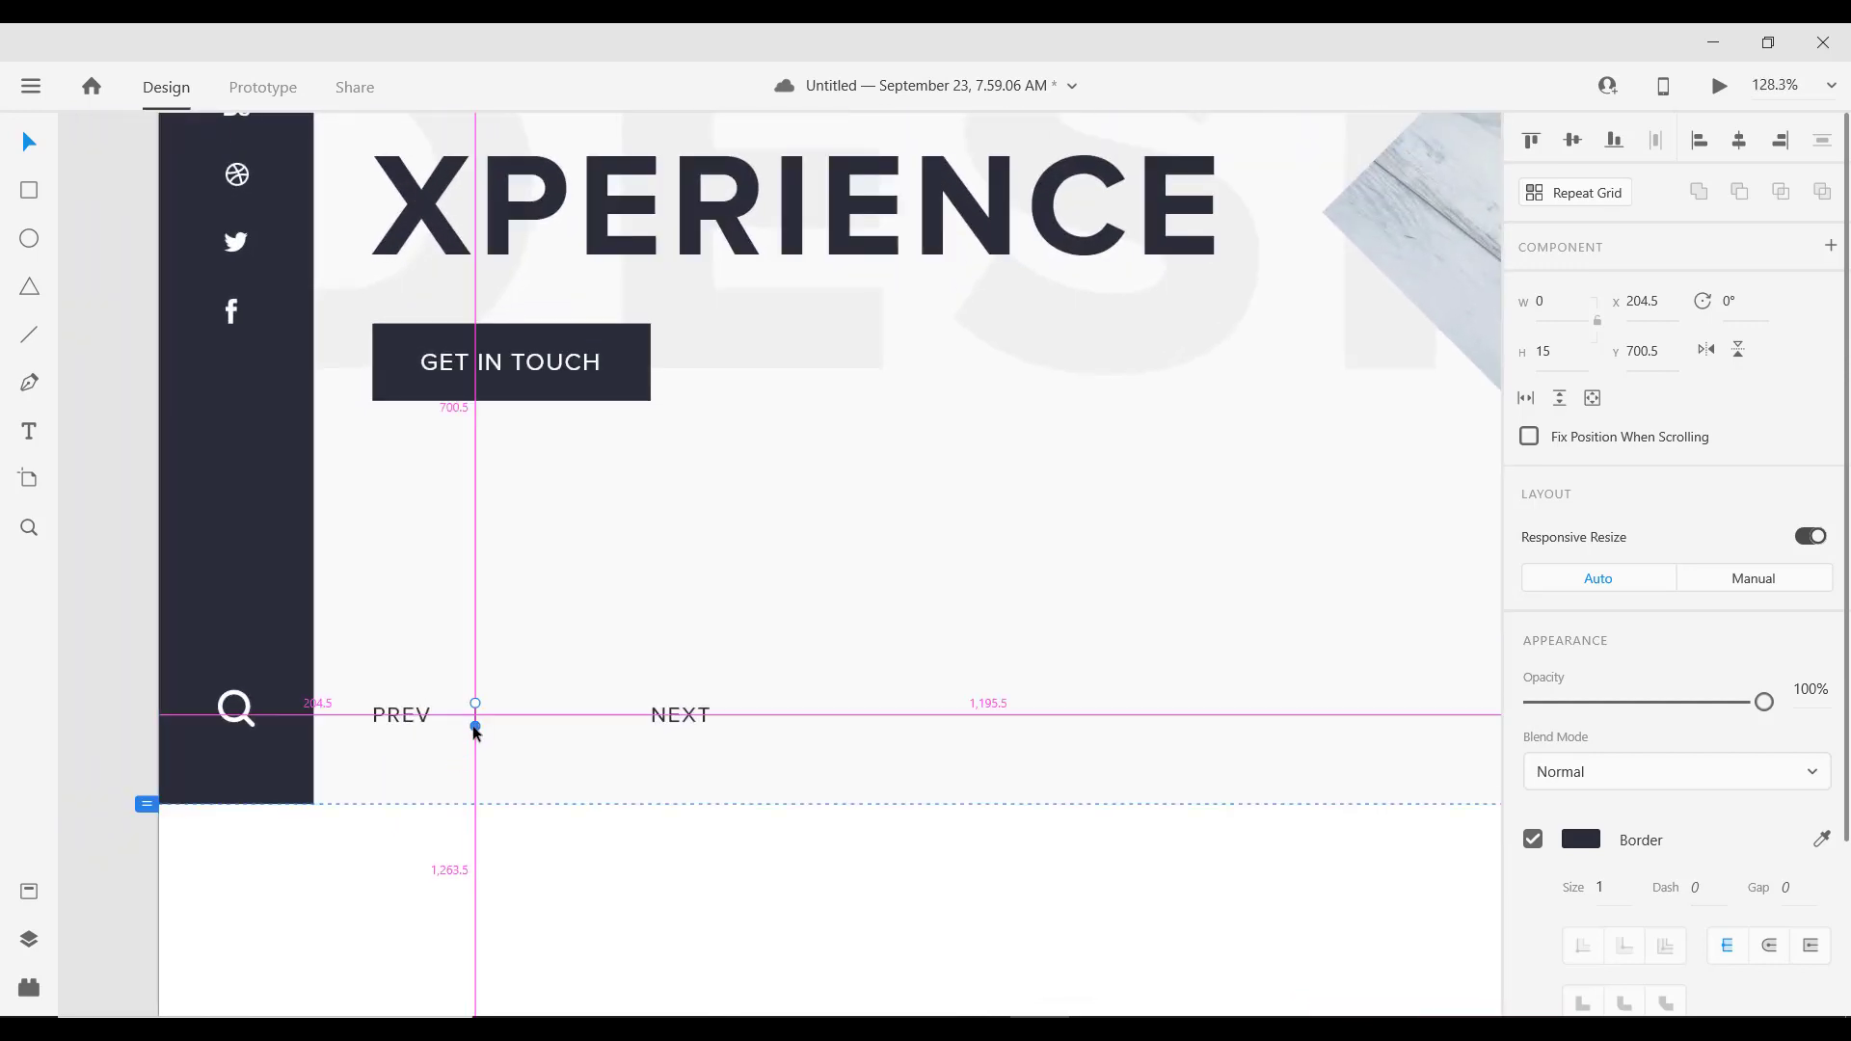
left_click_drag(479, 718, 481, 715)
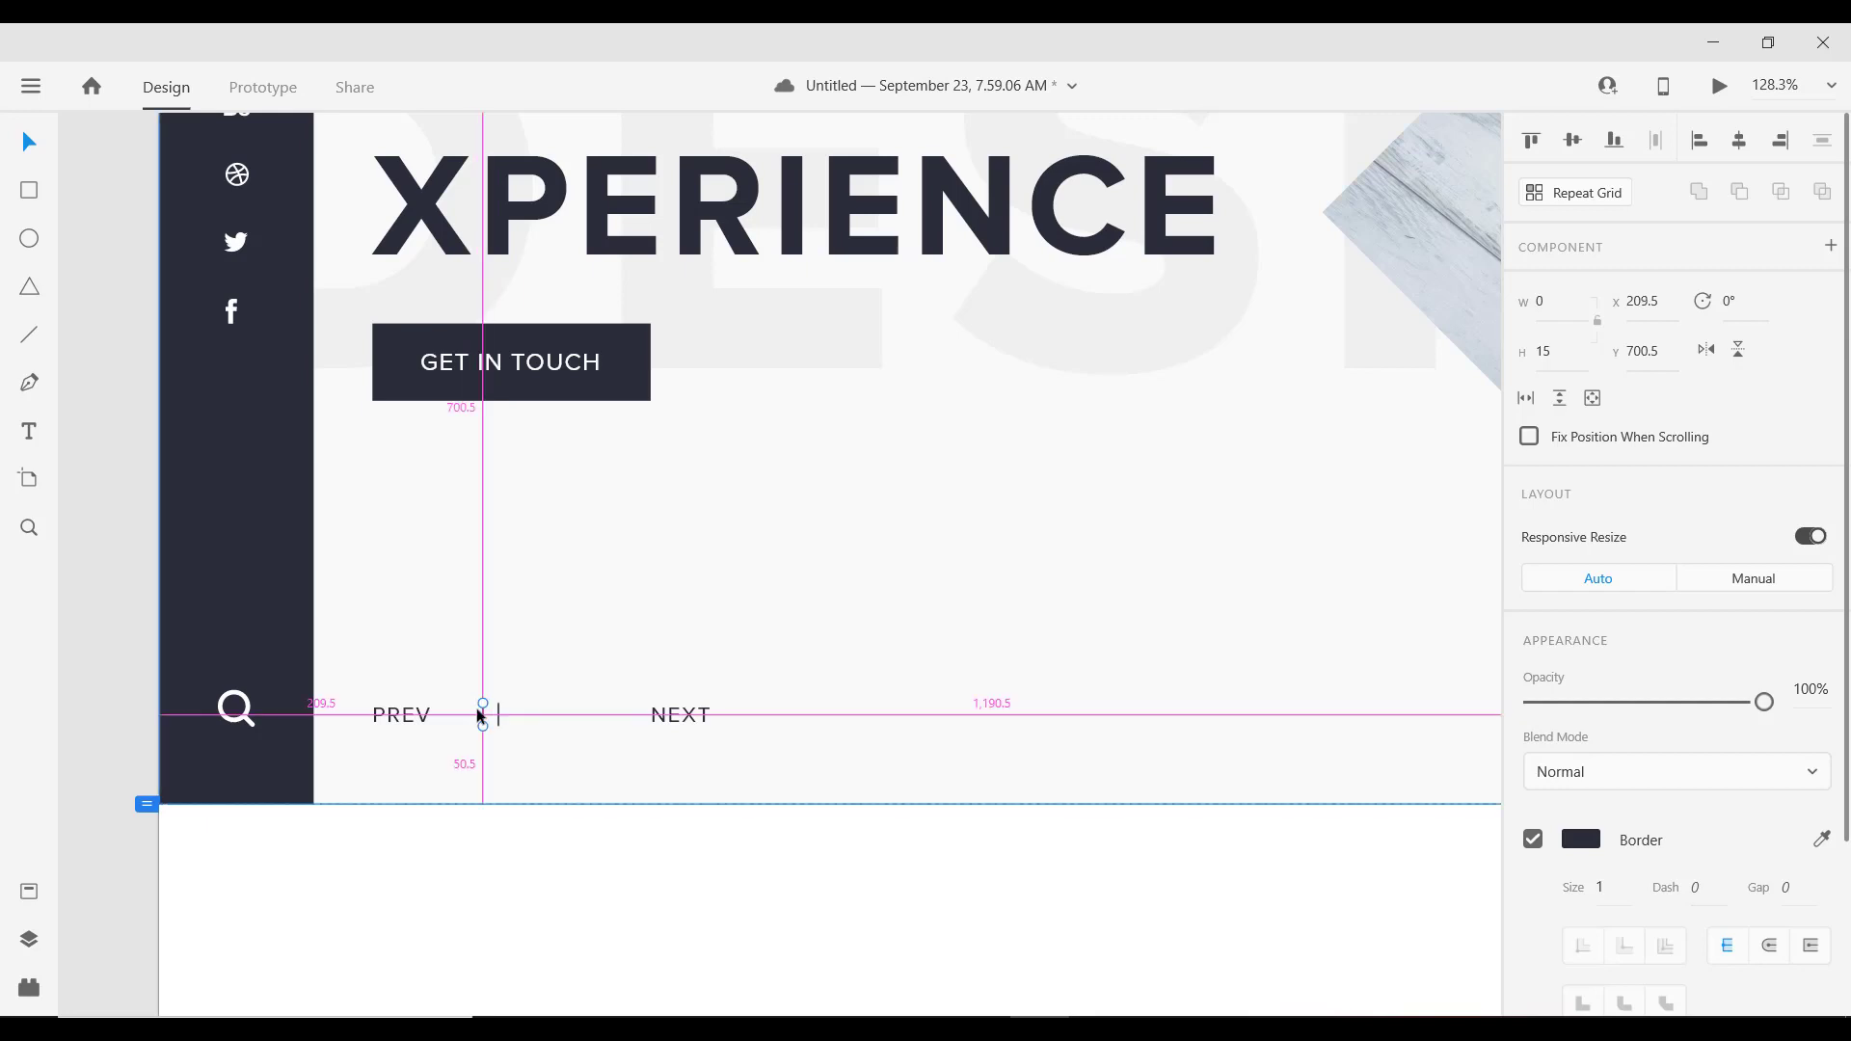
scroll(471, 712, "down", 3)
scroll(484, 742, "up", 5)
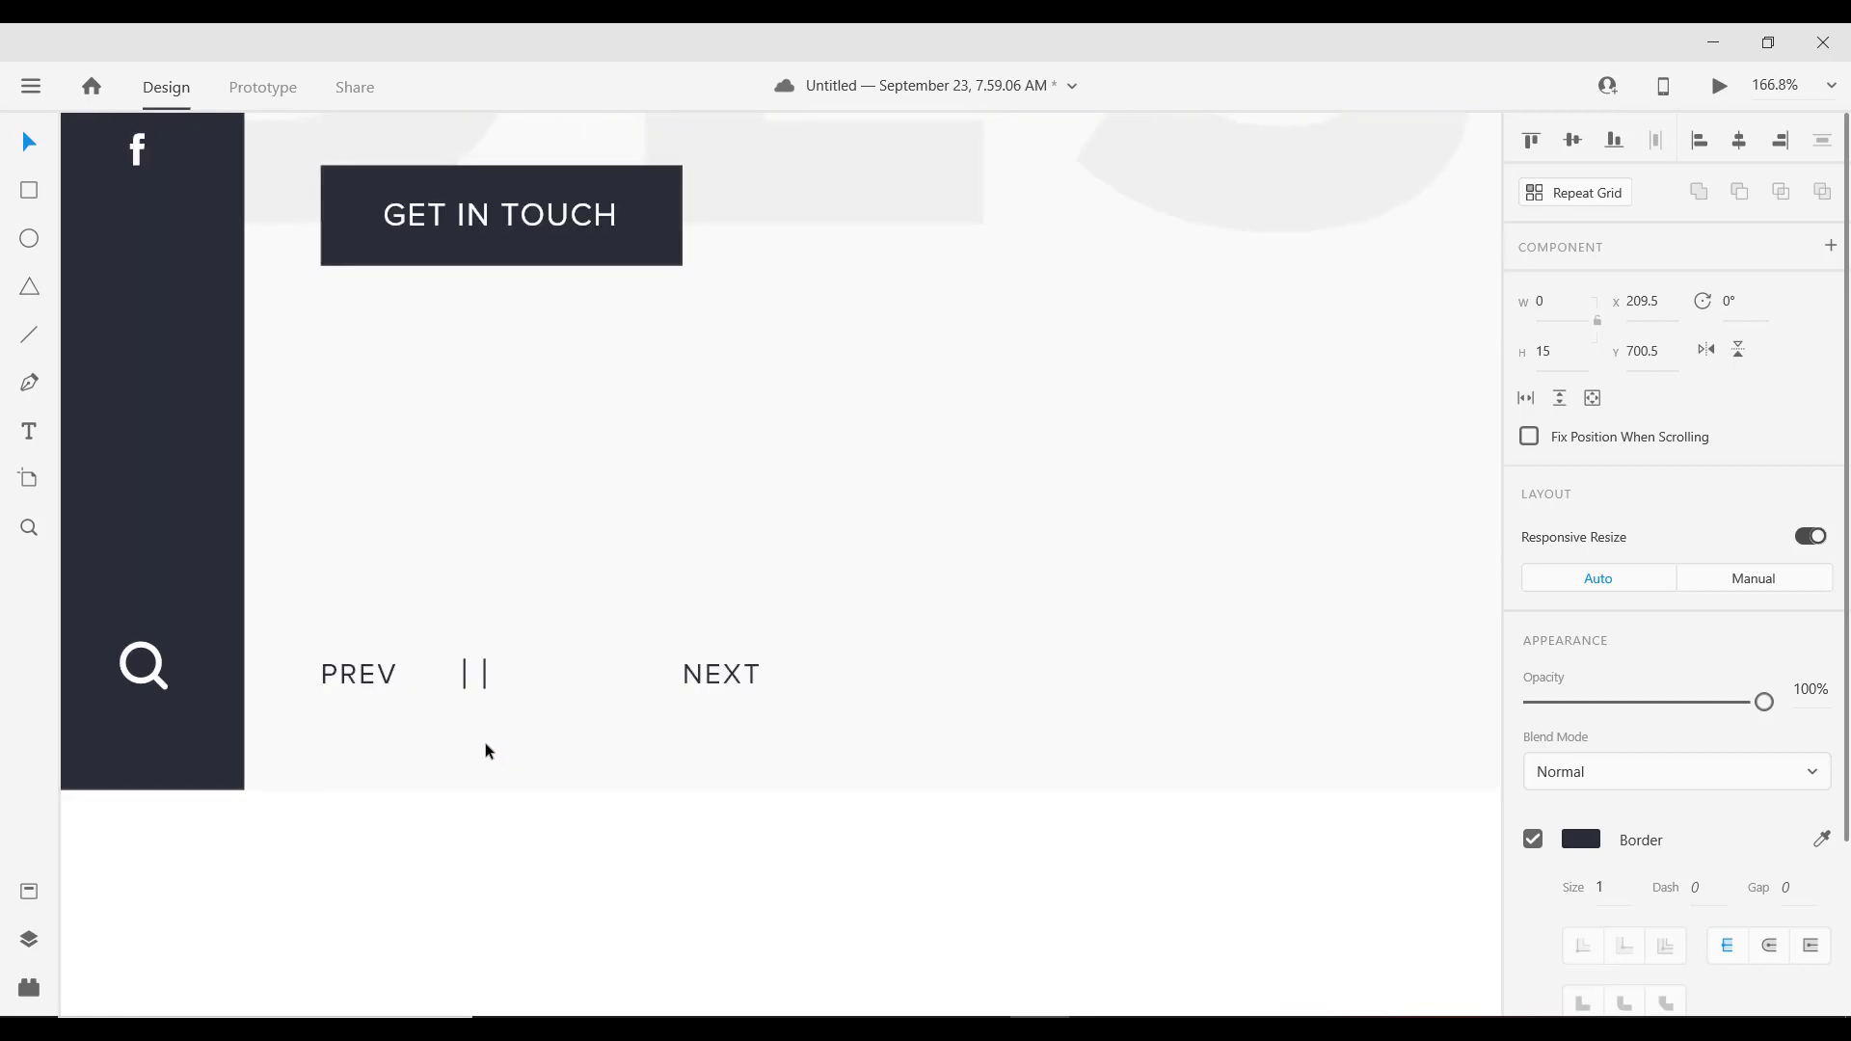
left_click(1548, 355)
type("10")
key("Return")
scroll(476, 692, "up", 3)
left_click(455, 651)
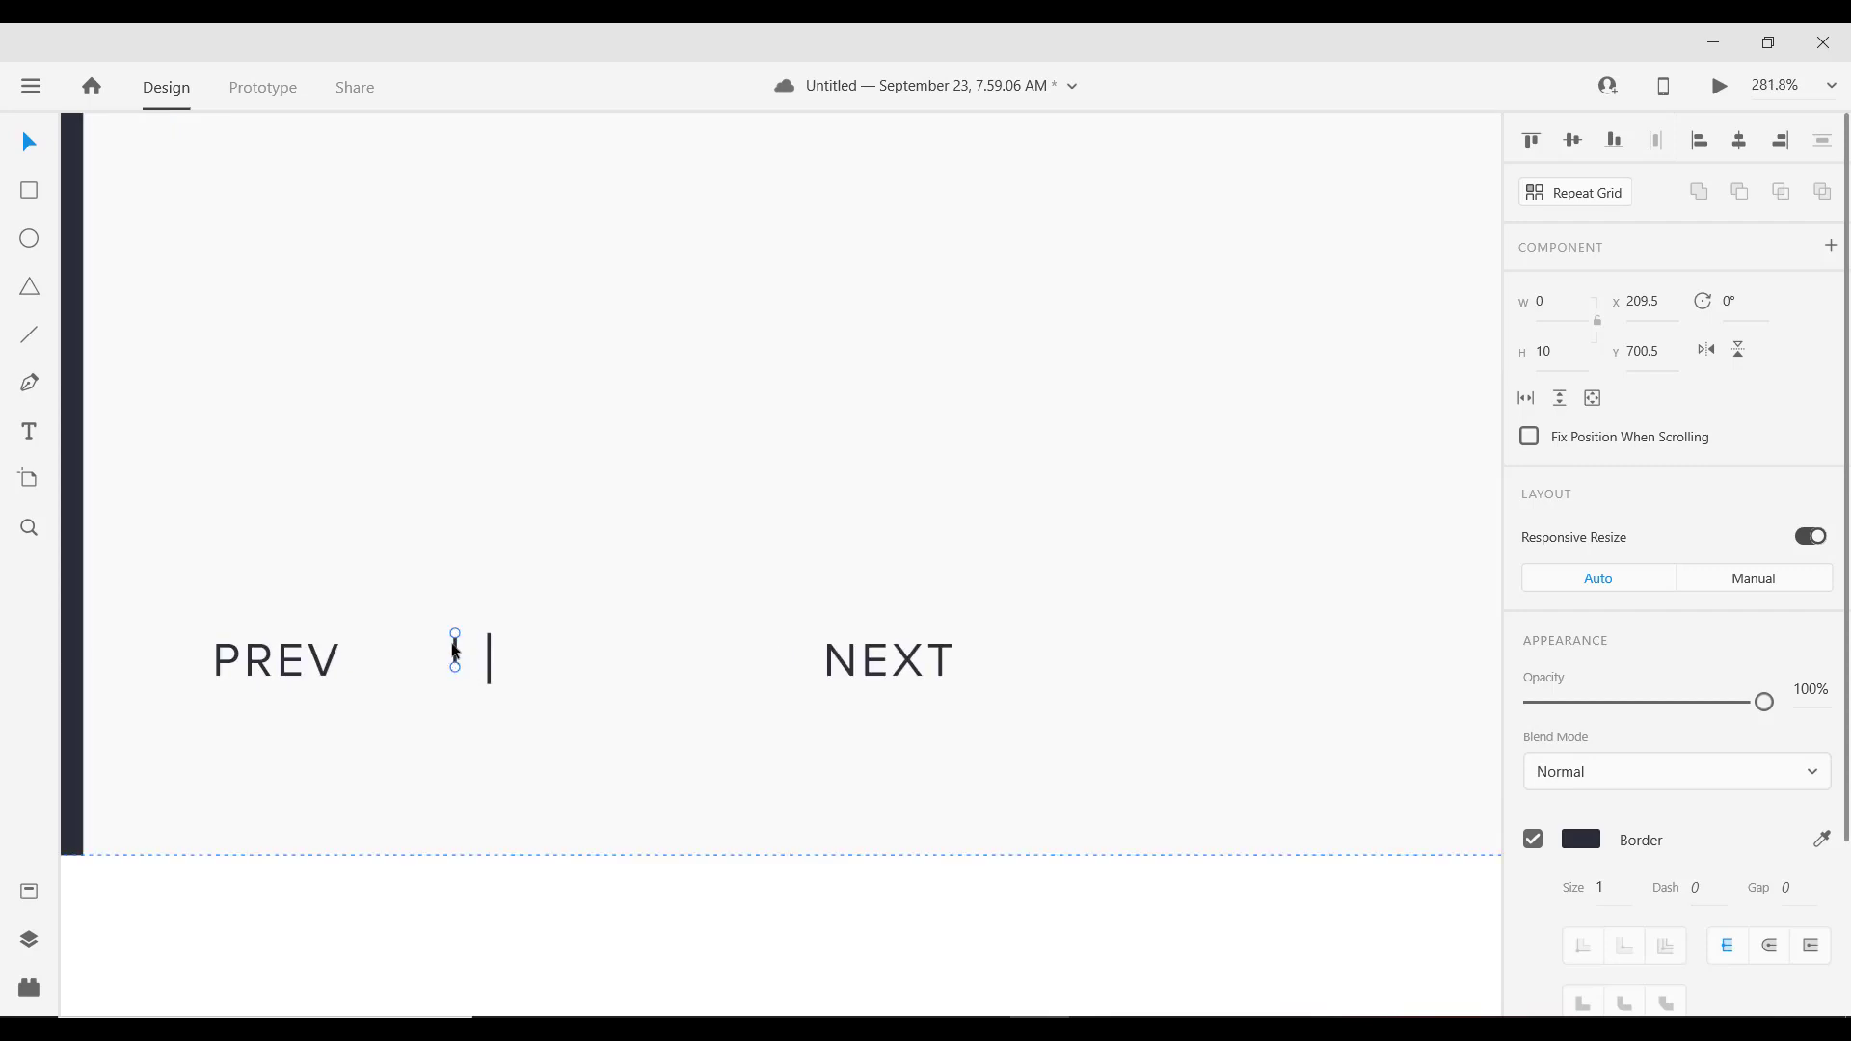
Step: Centre the short line and lighten the short lines to 60% opacity
left_click_drag(455, 651, 558, 669)
left_click(526, 665, "shift")
left_click(455, 666, "shift")
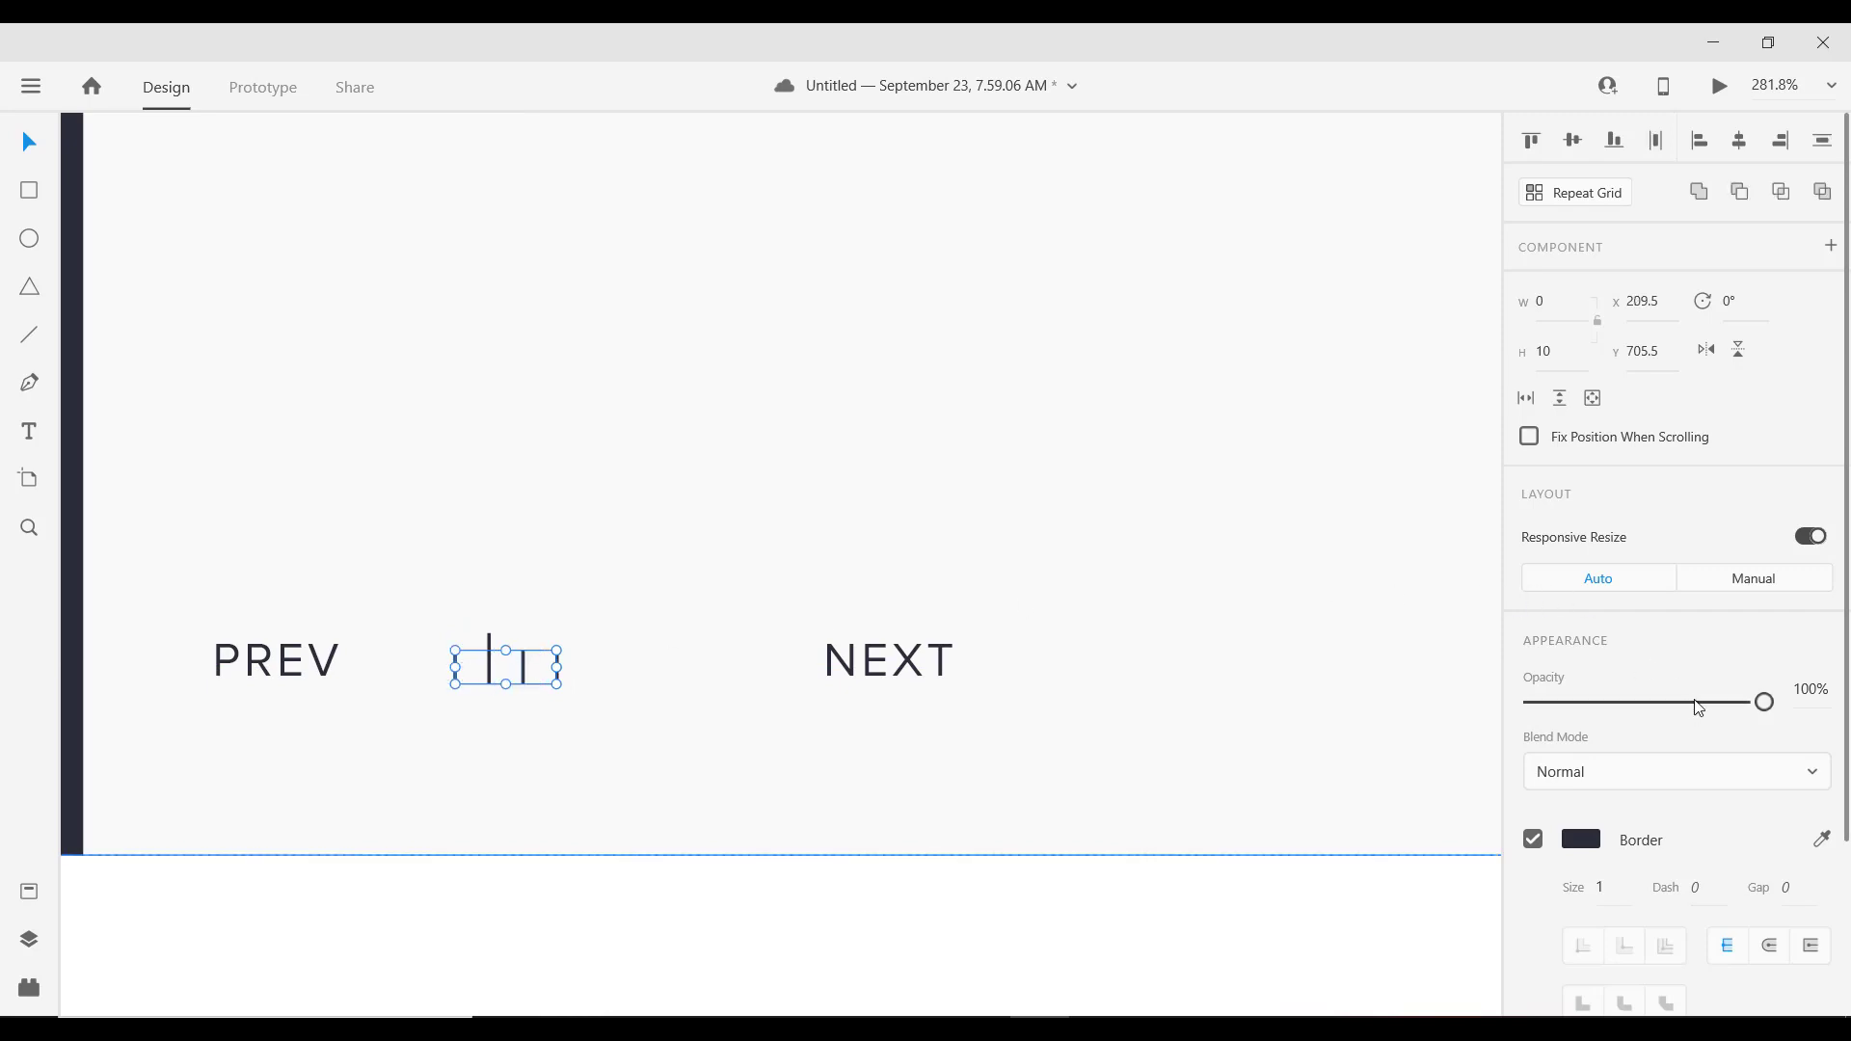
left_click_drag(1698, 707, 1676, 706)
Step: Group the four lines with the tall dark line and align the group with the labels
left_click(491, 644, "shift")
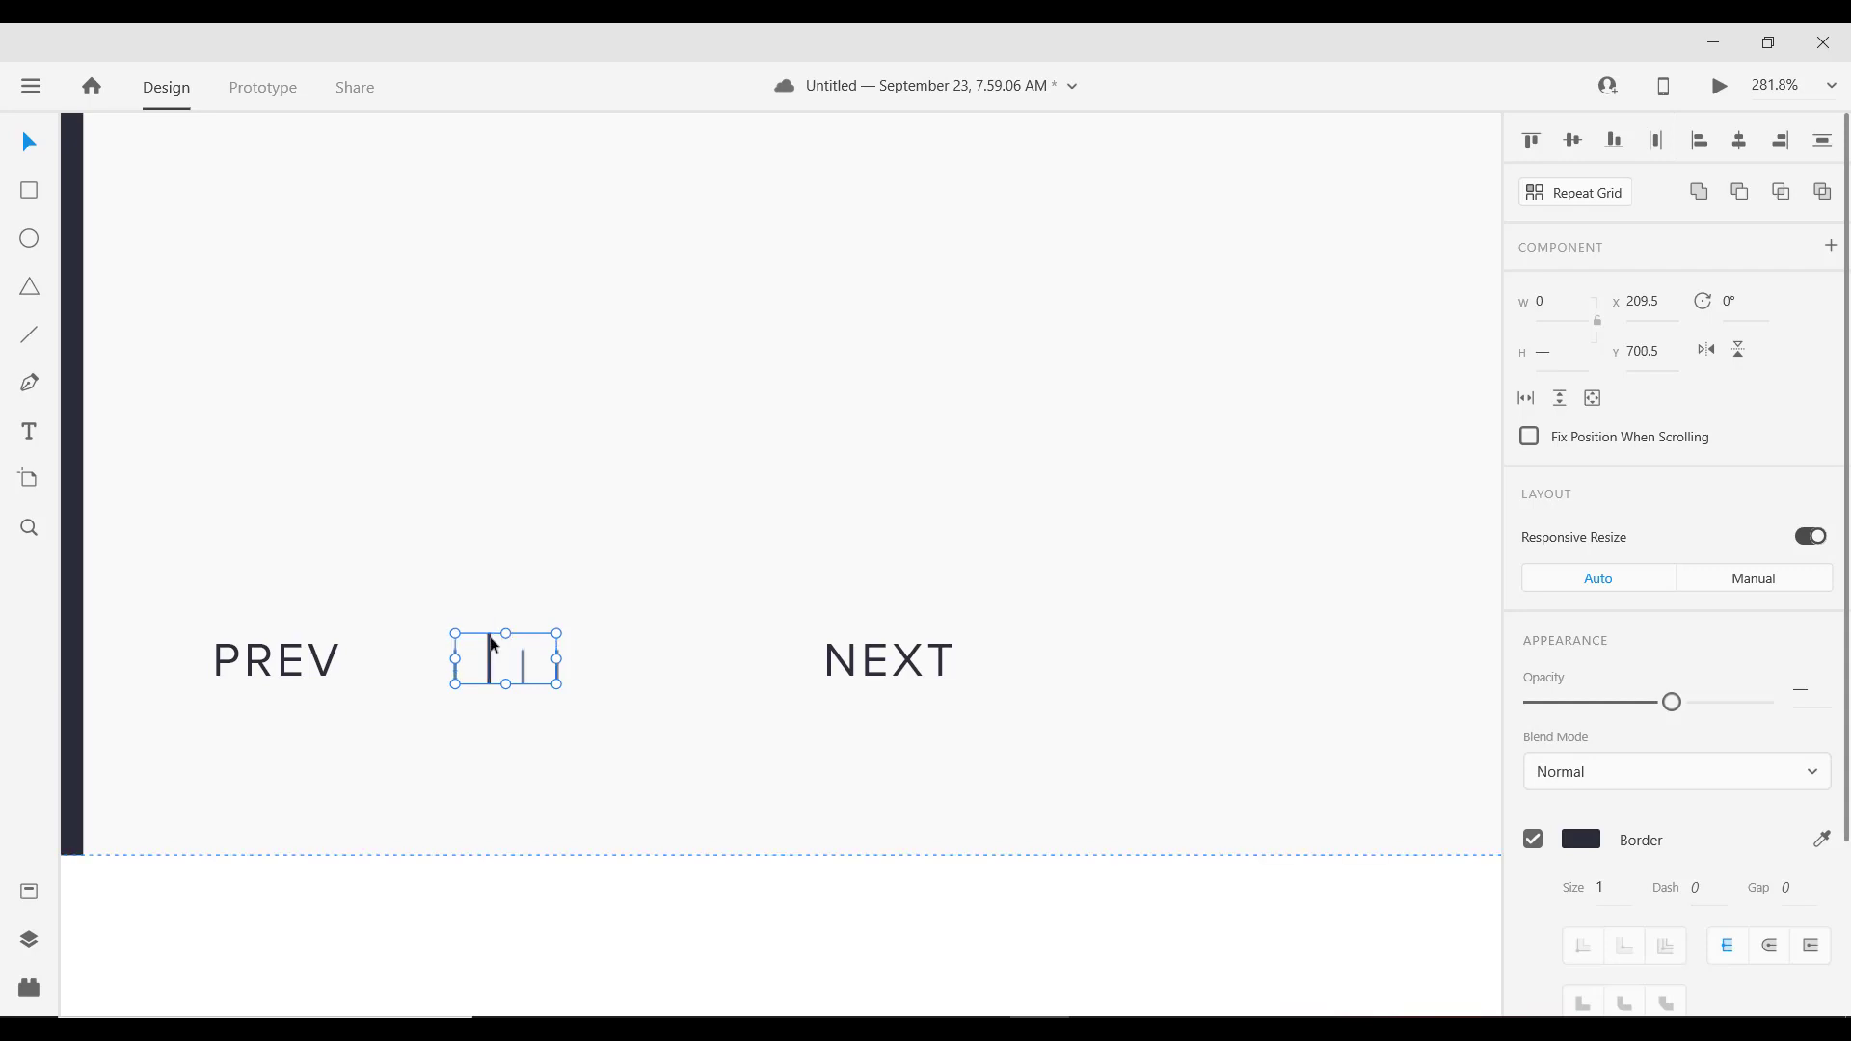
key("ctrl+g")
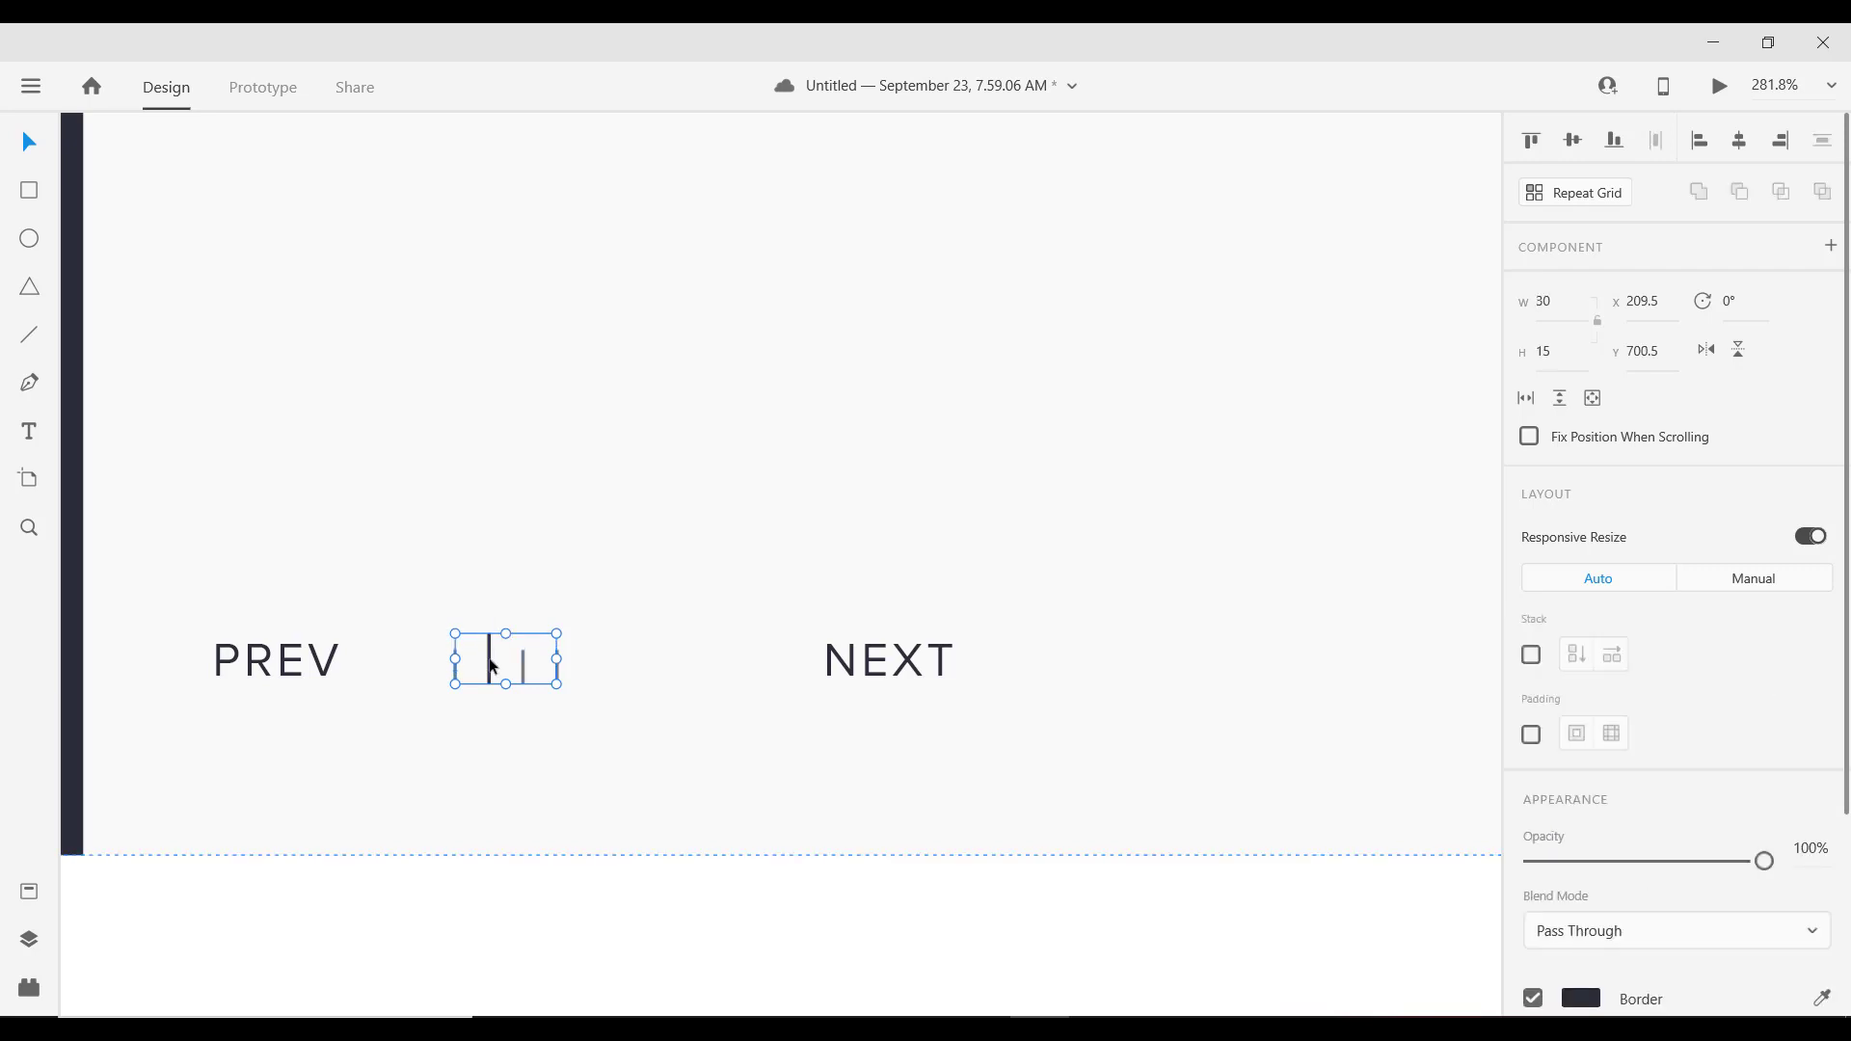
left_click_drag(492, 663, 491, 654)
left_click_drag(493, 640, 442, 664)
key("shift+Right")
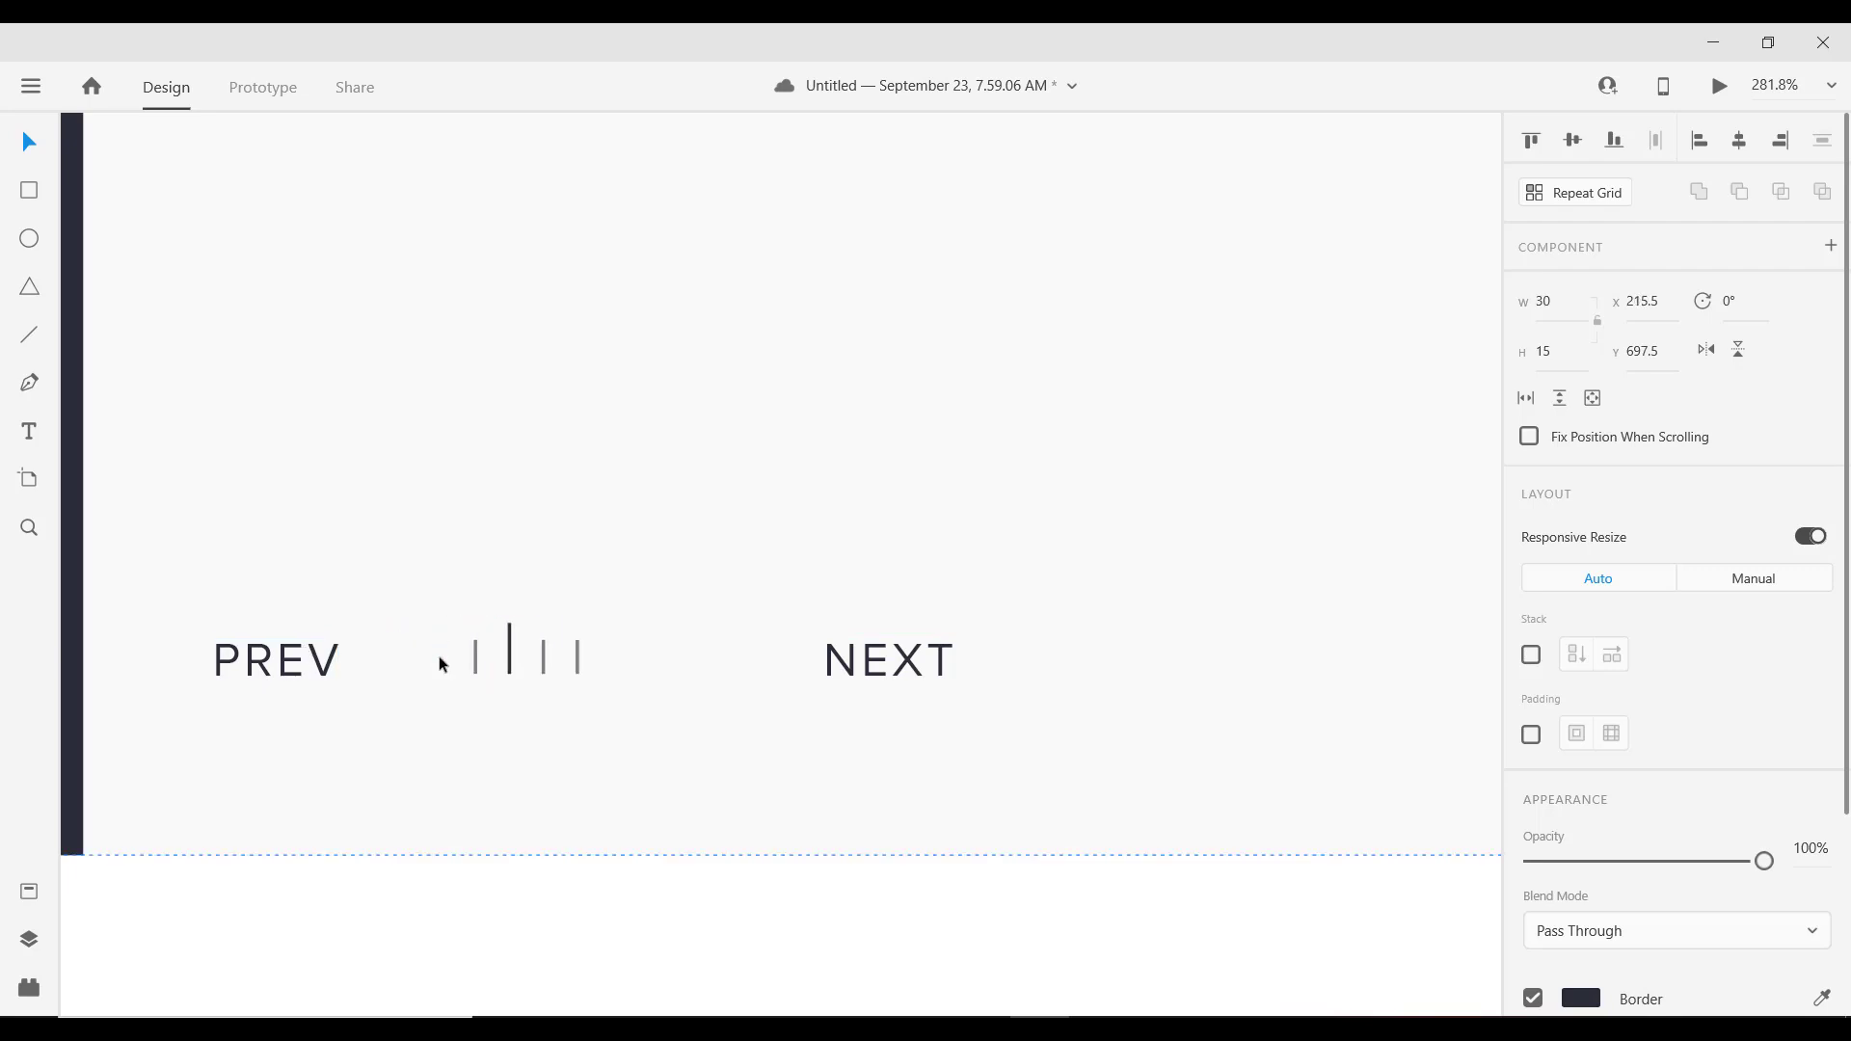
Step: Move NEXT and the bar group left to even the spacing after PREV
left_click_drag(868, 656, 757, 653)
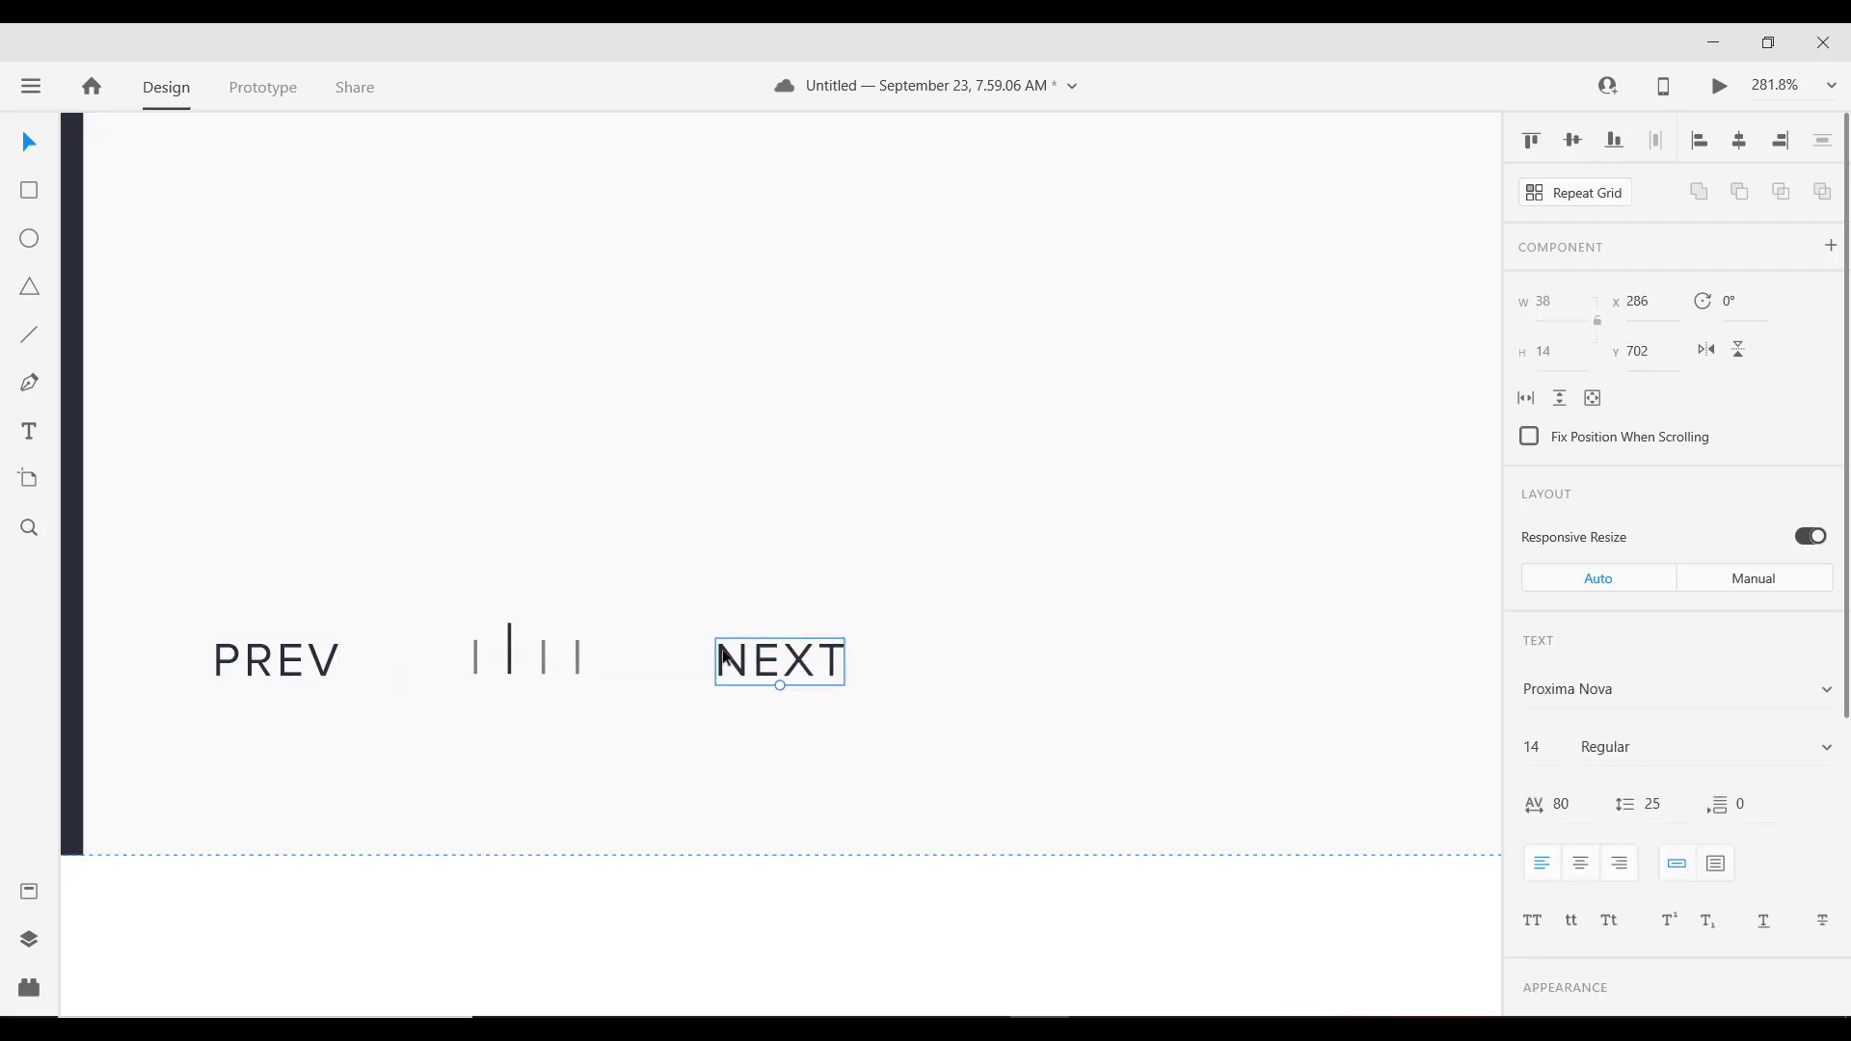
scroll(597, 611, "down", 10)
scroll(562, 623, "up", 8)
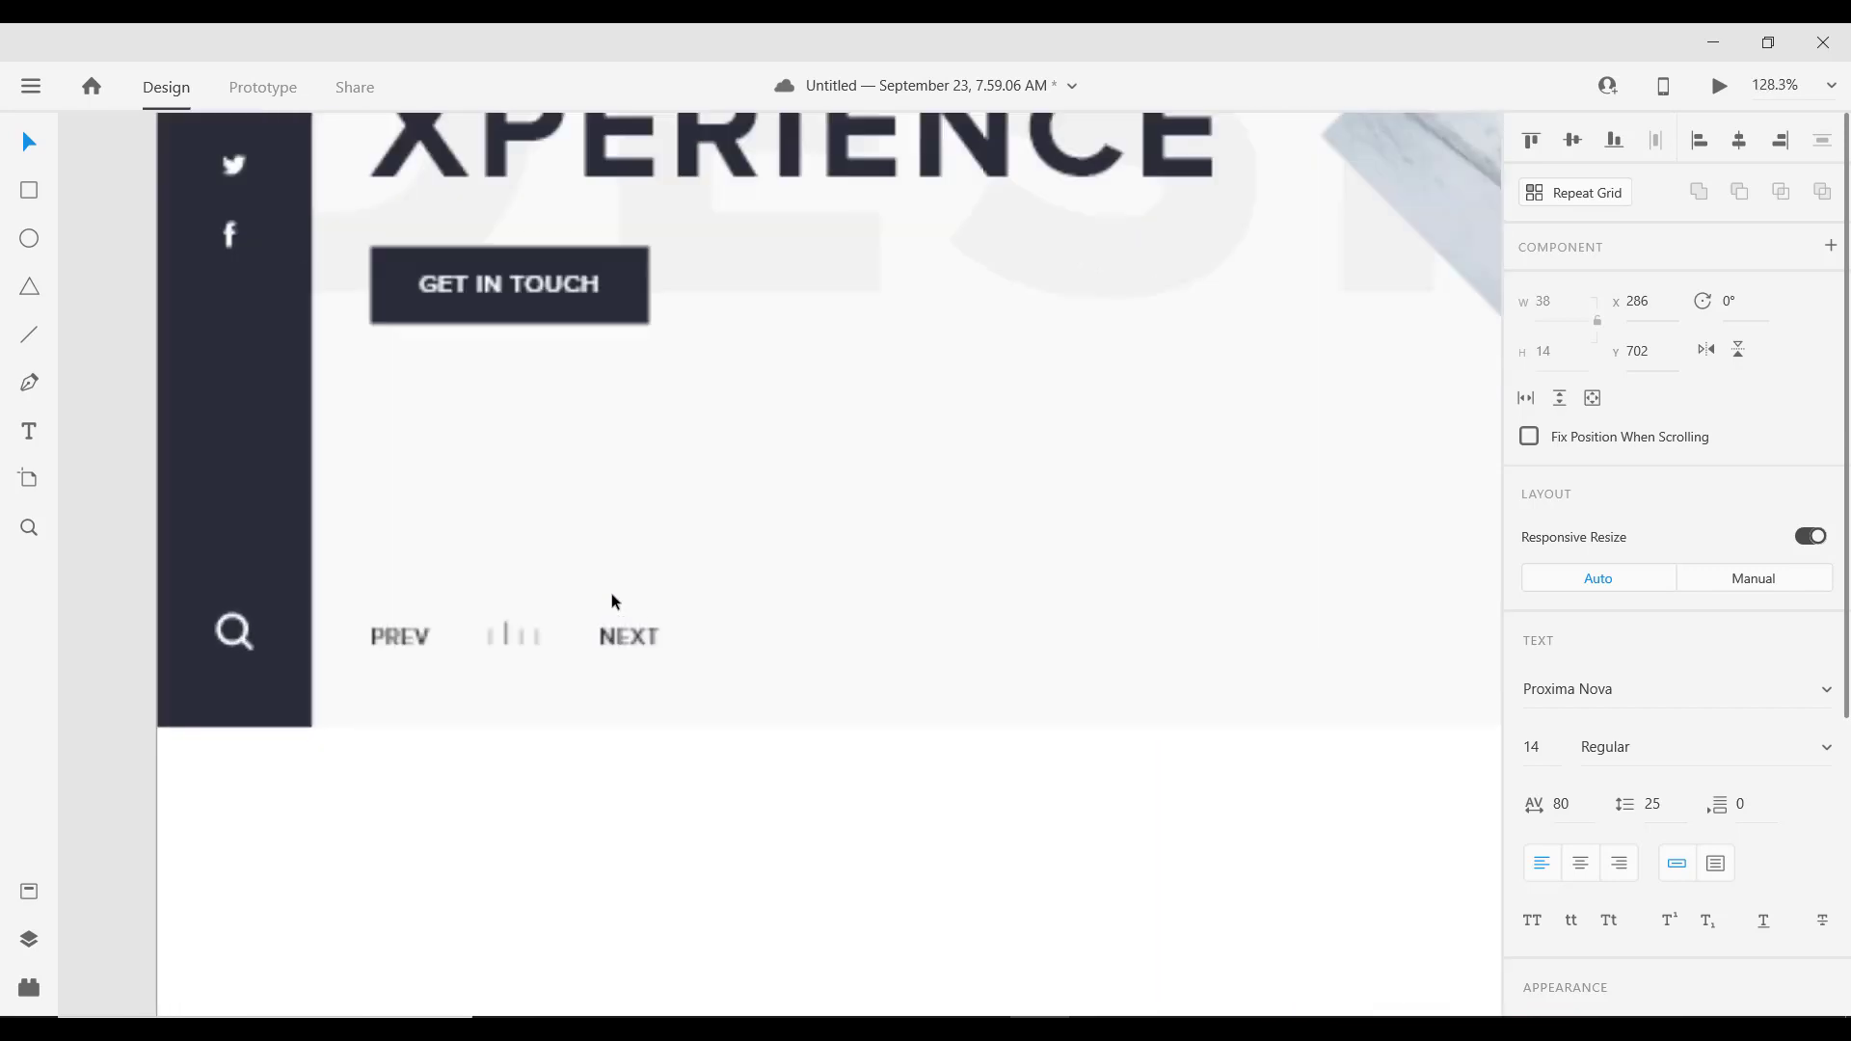
left_click_drag(600, 655, 575, 655)
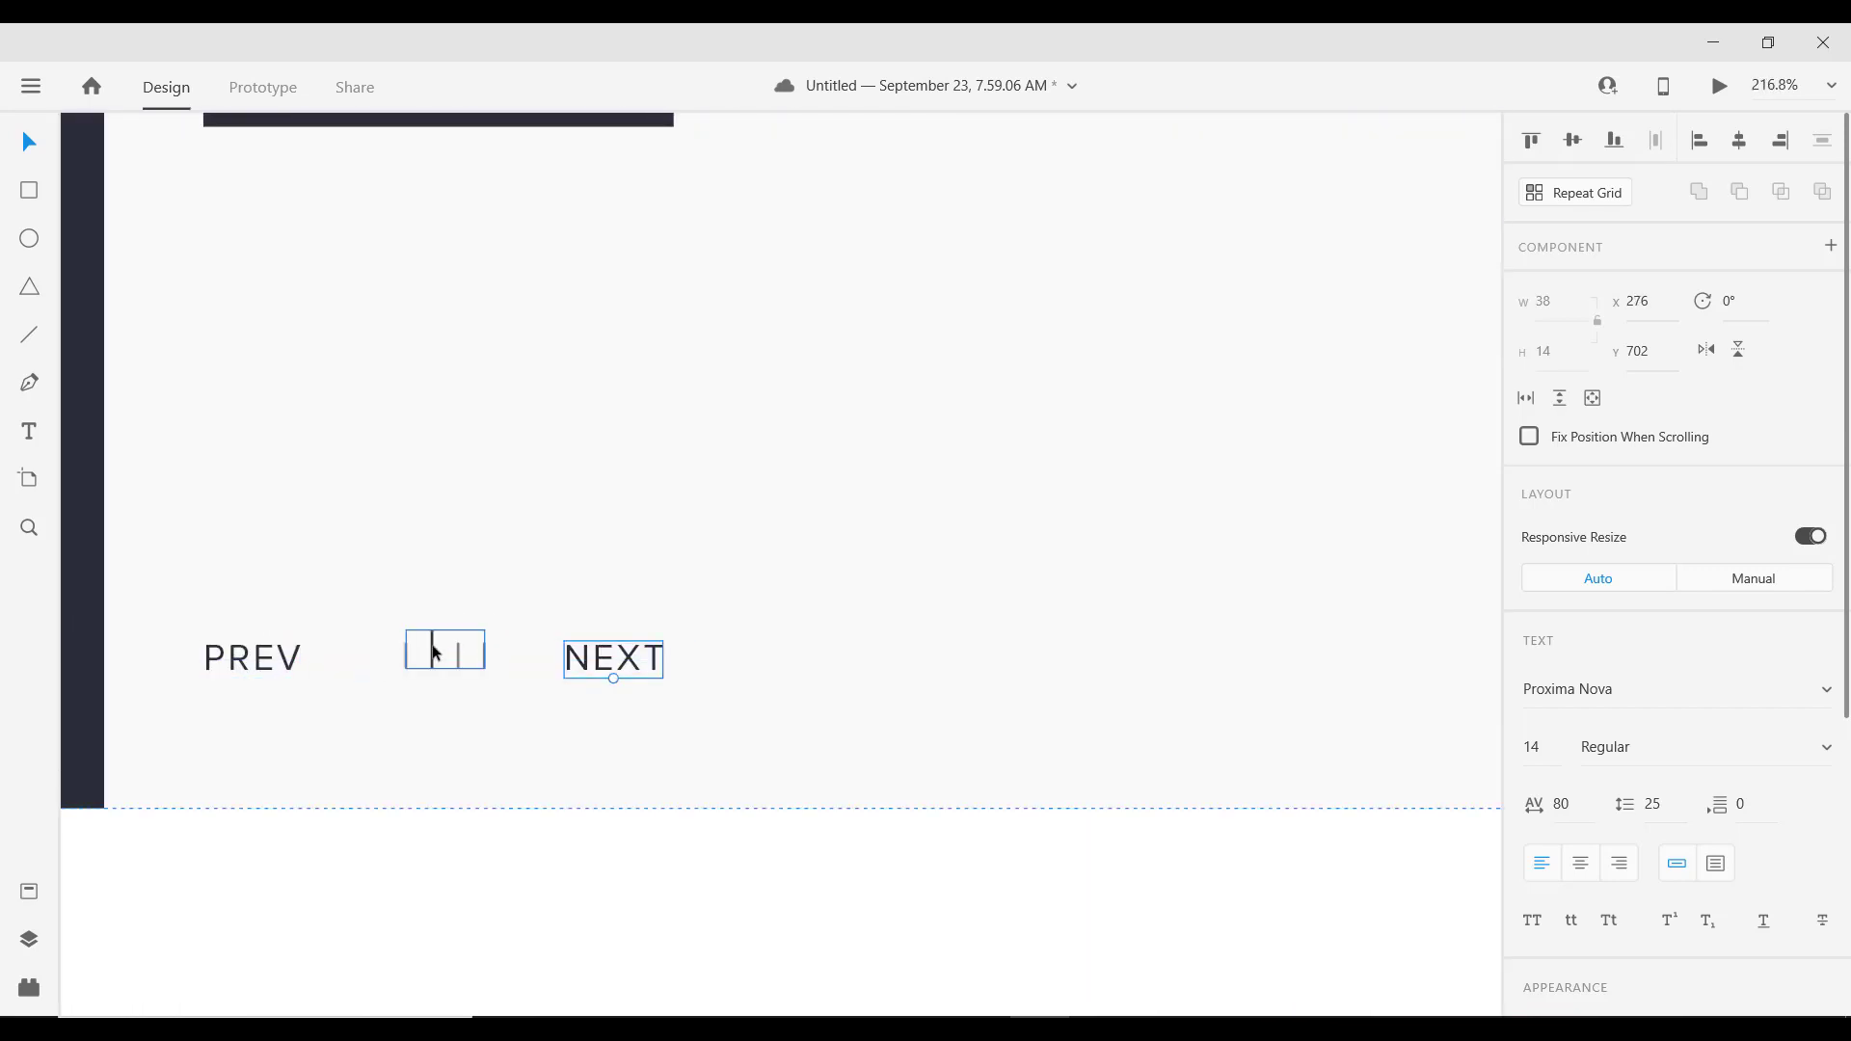
left_click(431, 653, "shift")
left_click_drag(431, 652, 405, 653)
scroll(485, 605, "down", 10)
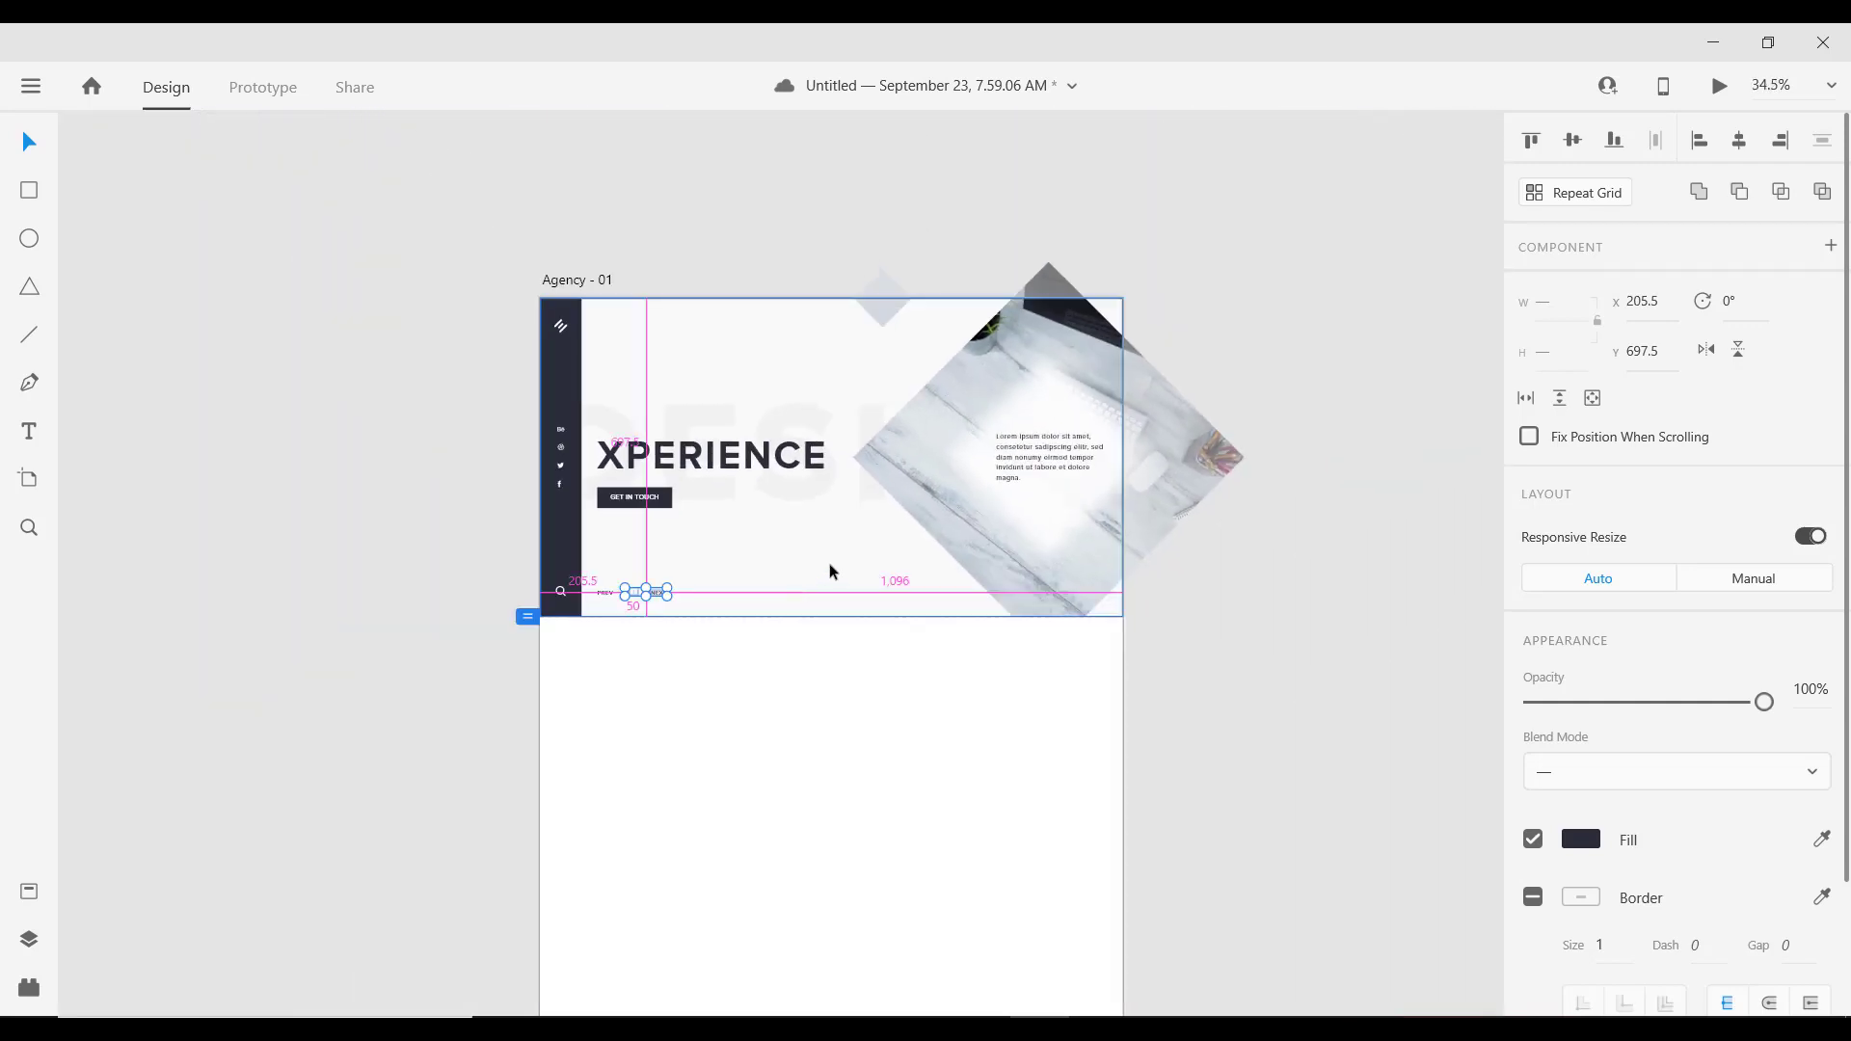
scroll(830, 575, "up", 3)
scroll(681, 590, "down", 2)
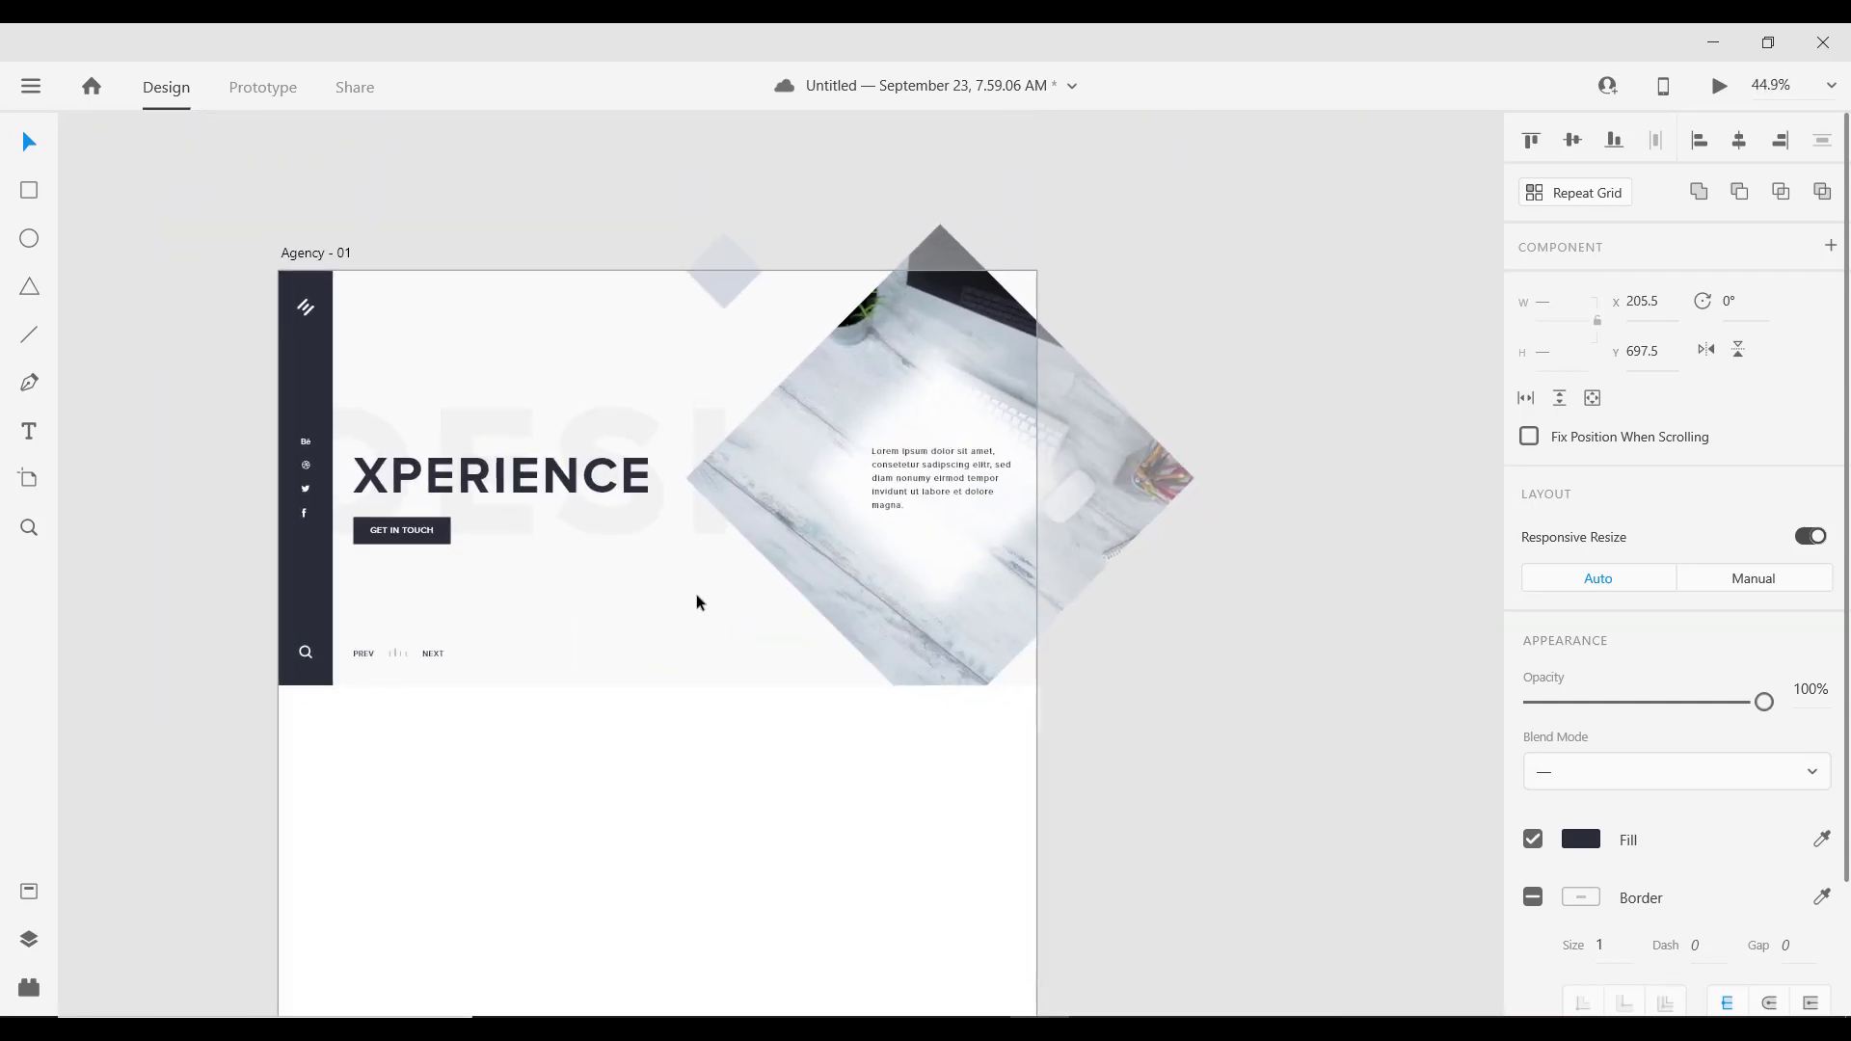
scroll(762, 588, "left", 3)
scroll(762, 589, "down", 1)
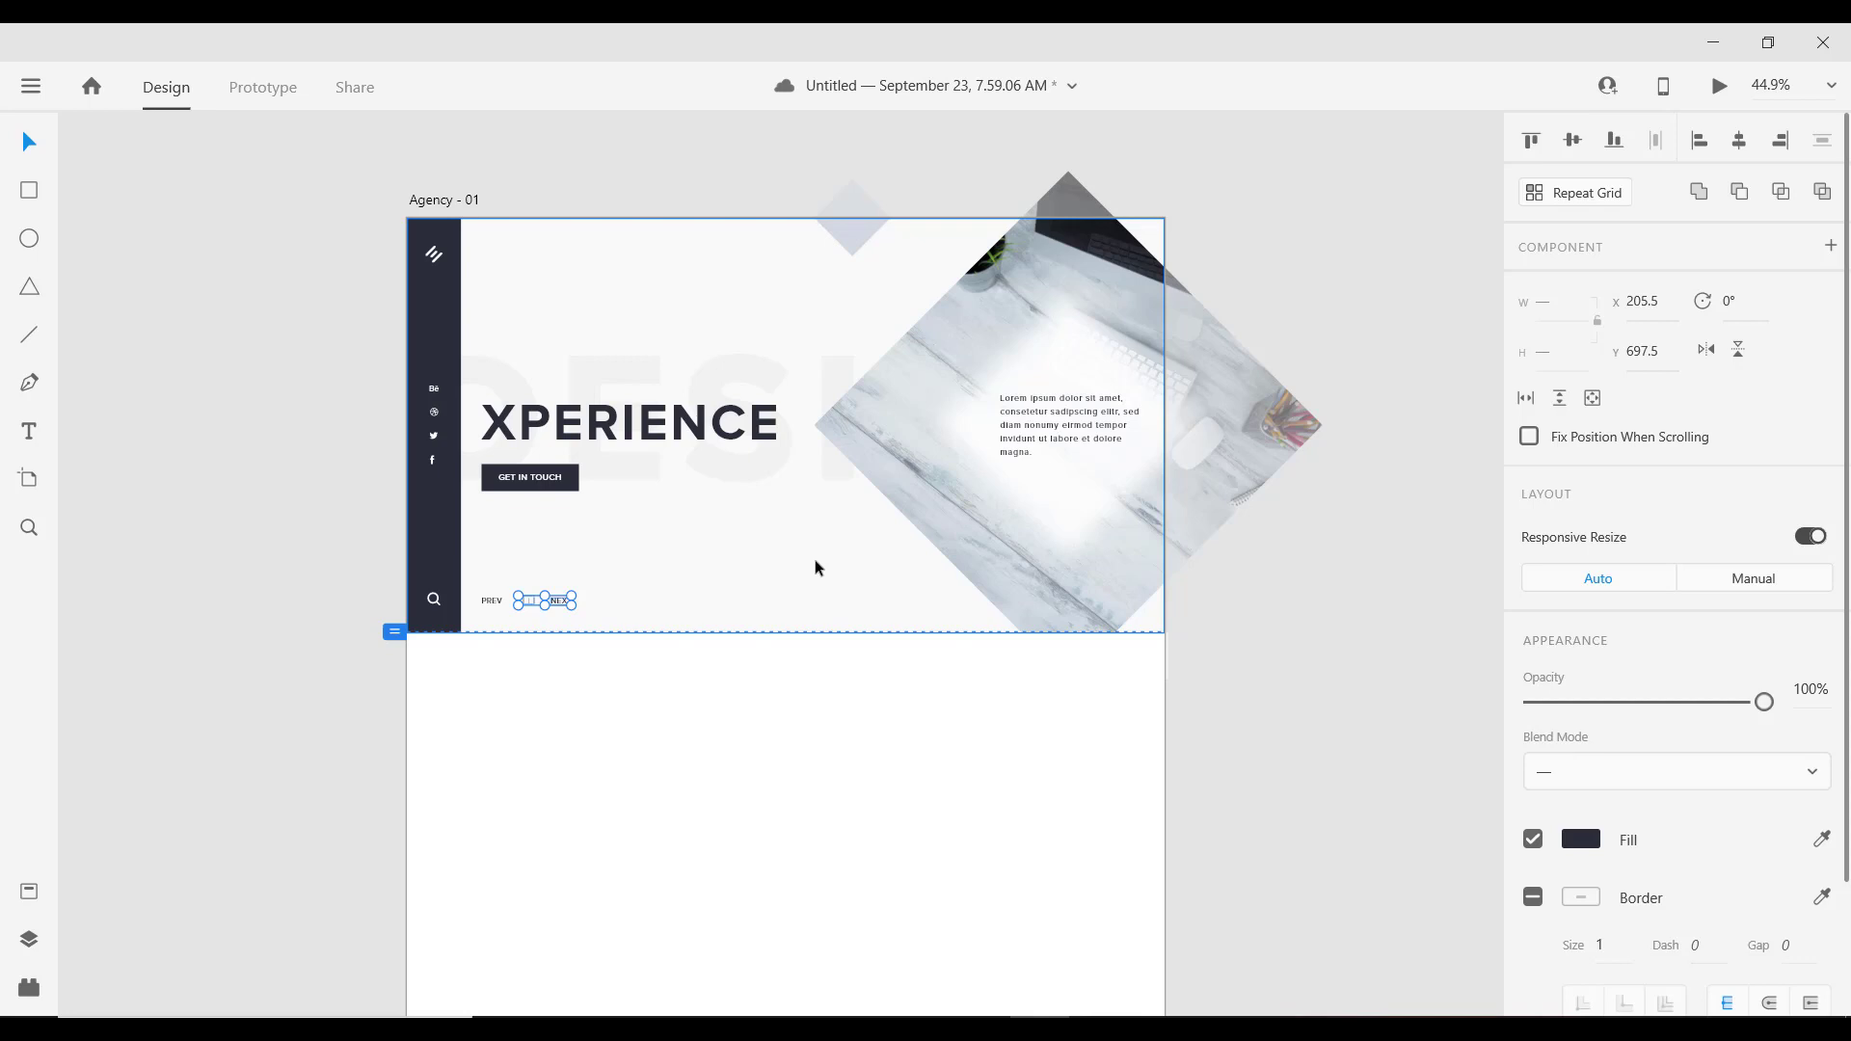
scroll(814, 567, "down", 2)
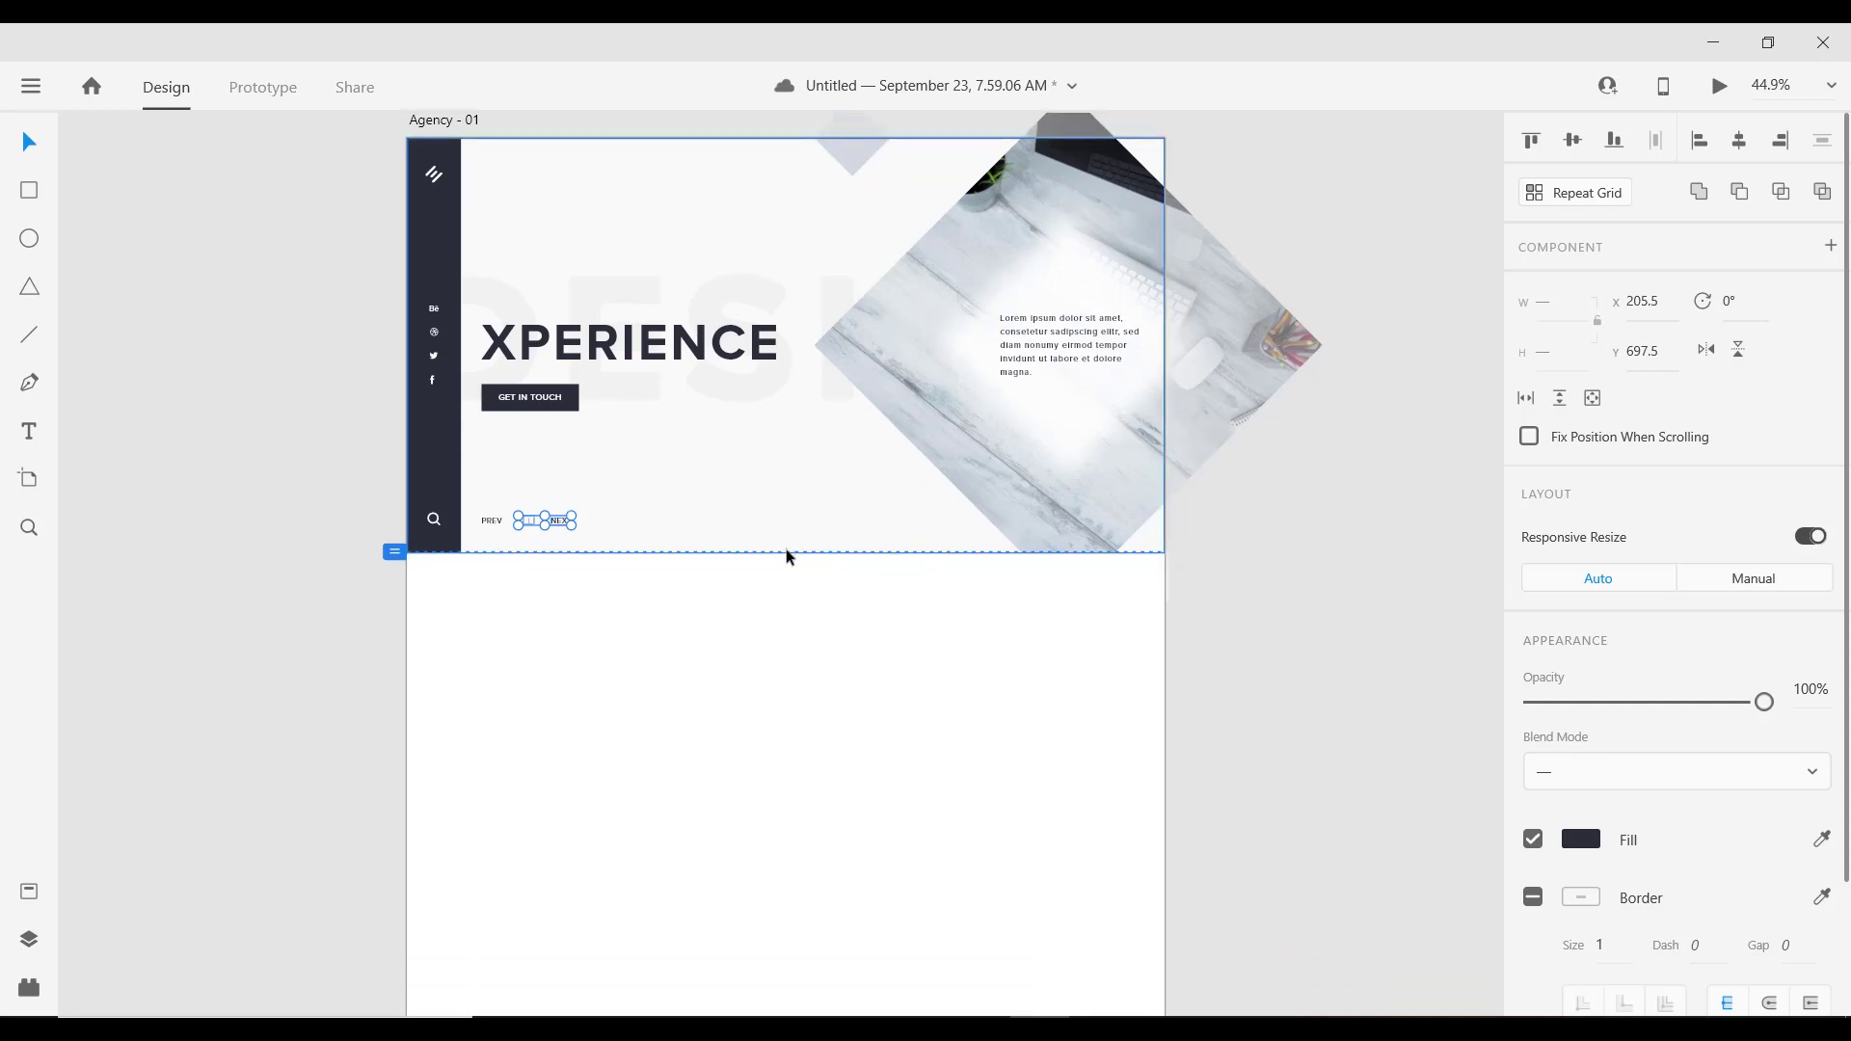
scroll(786, 557, "up", 1)
scroll(877, 715, "up", 2)
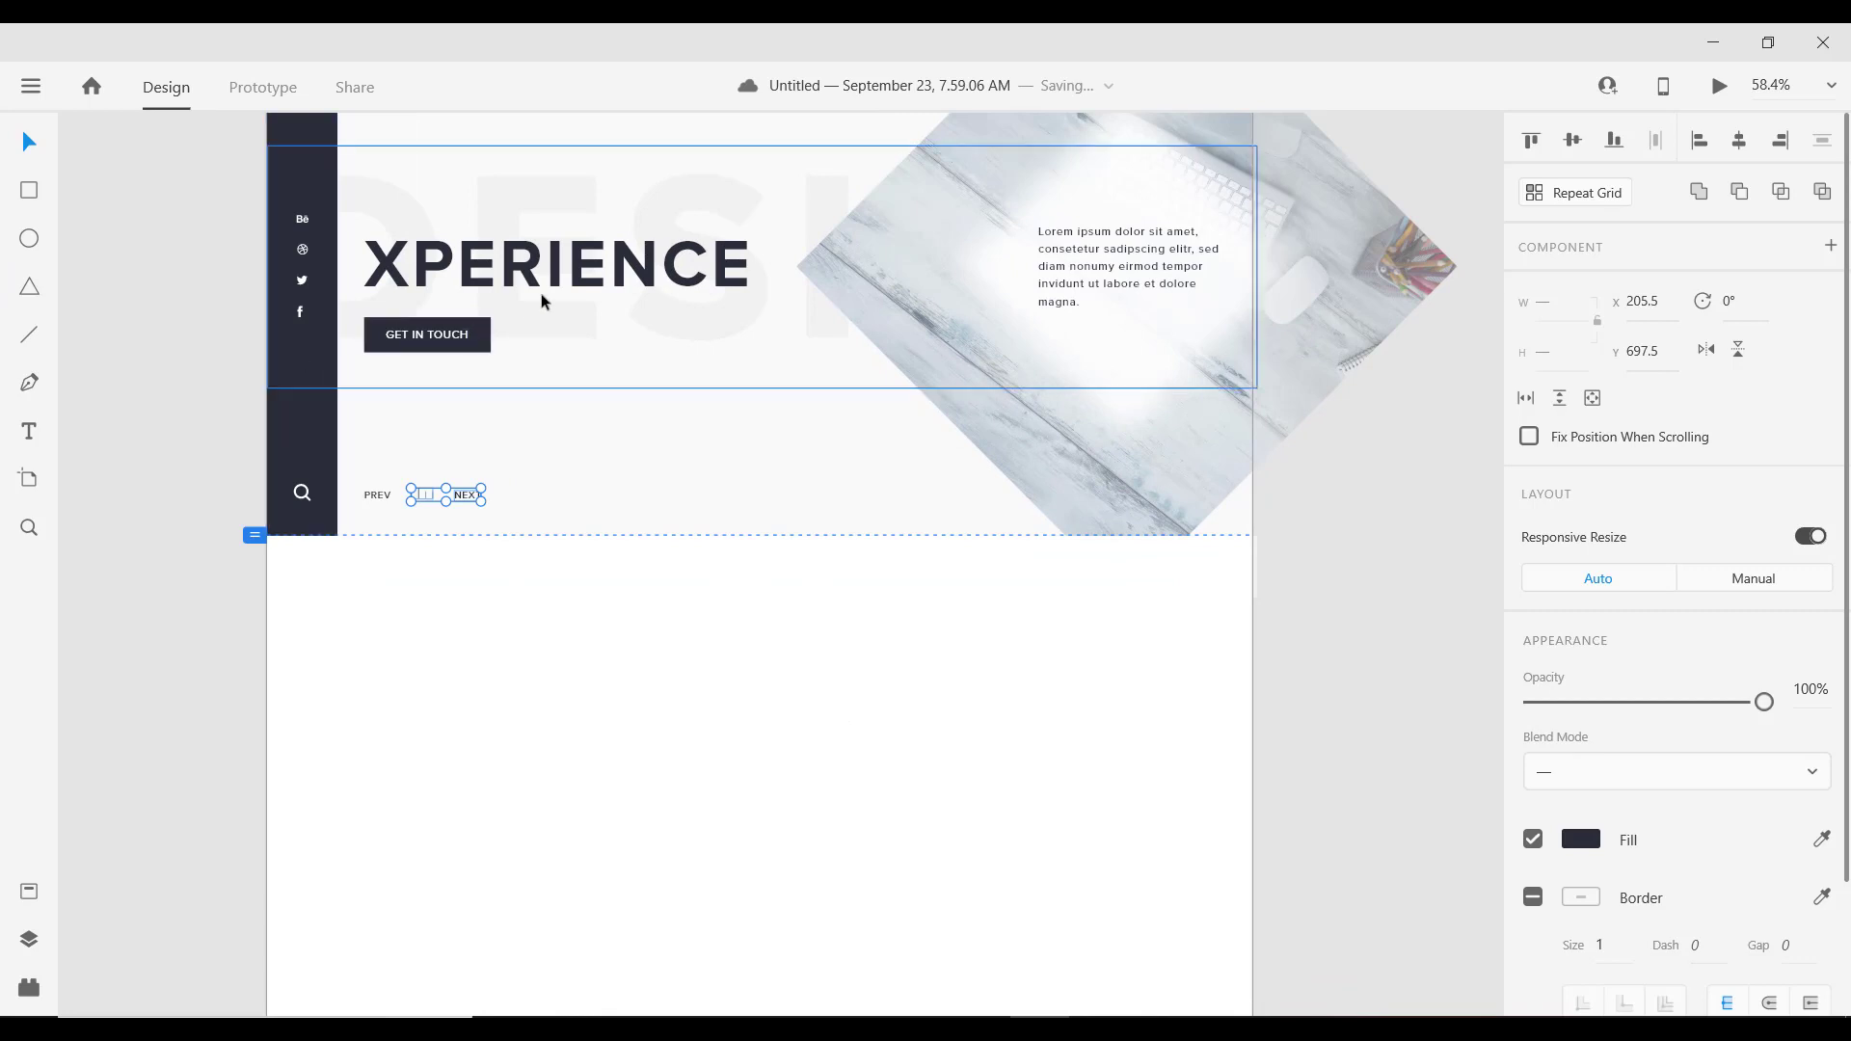
Step: Duplicate the XPERIENCE heading into the white section and bring the copy to front
left_click(480, 268)
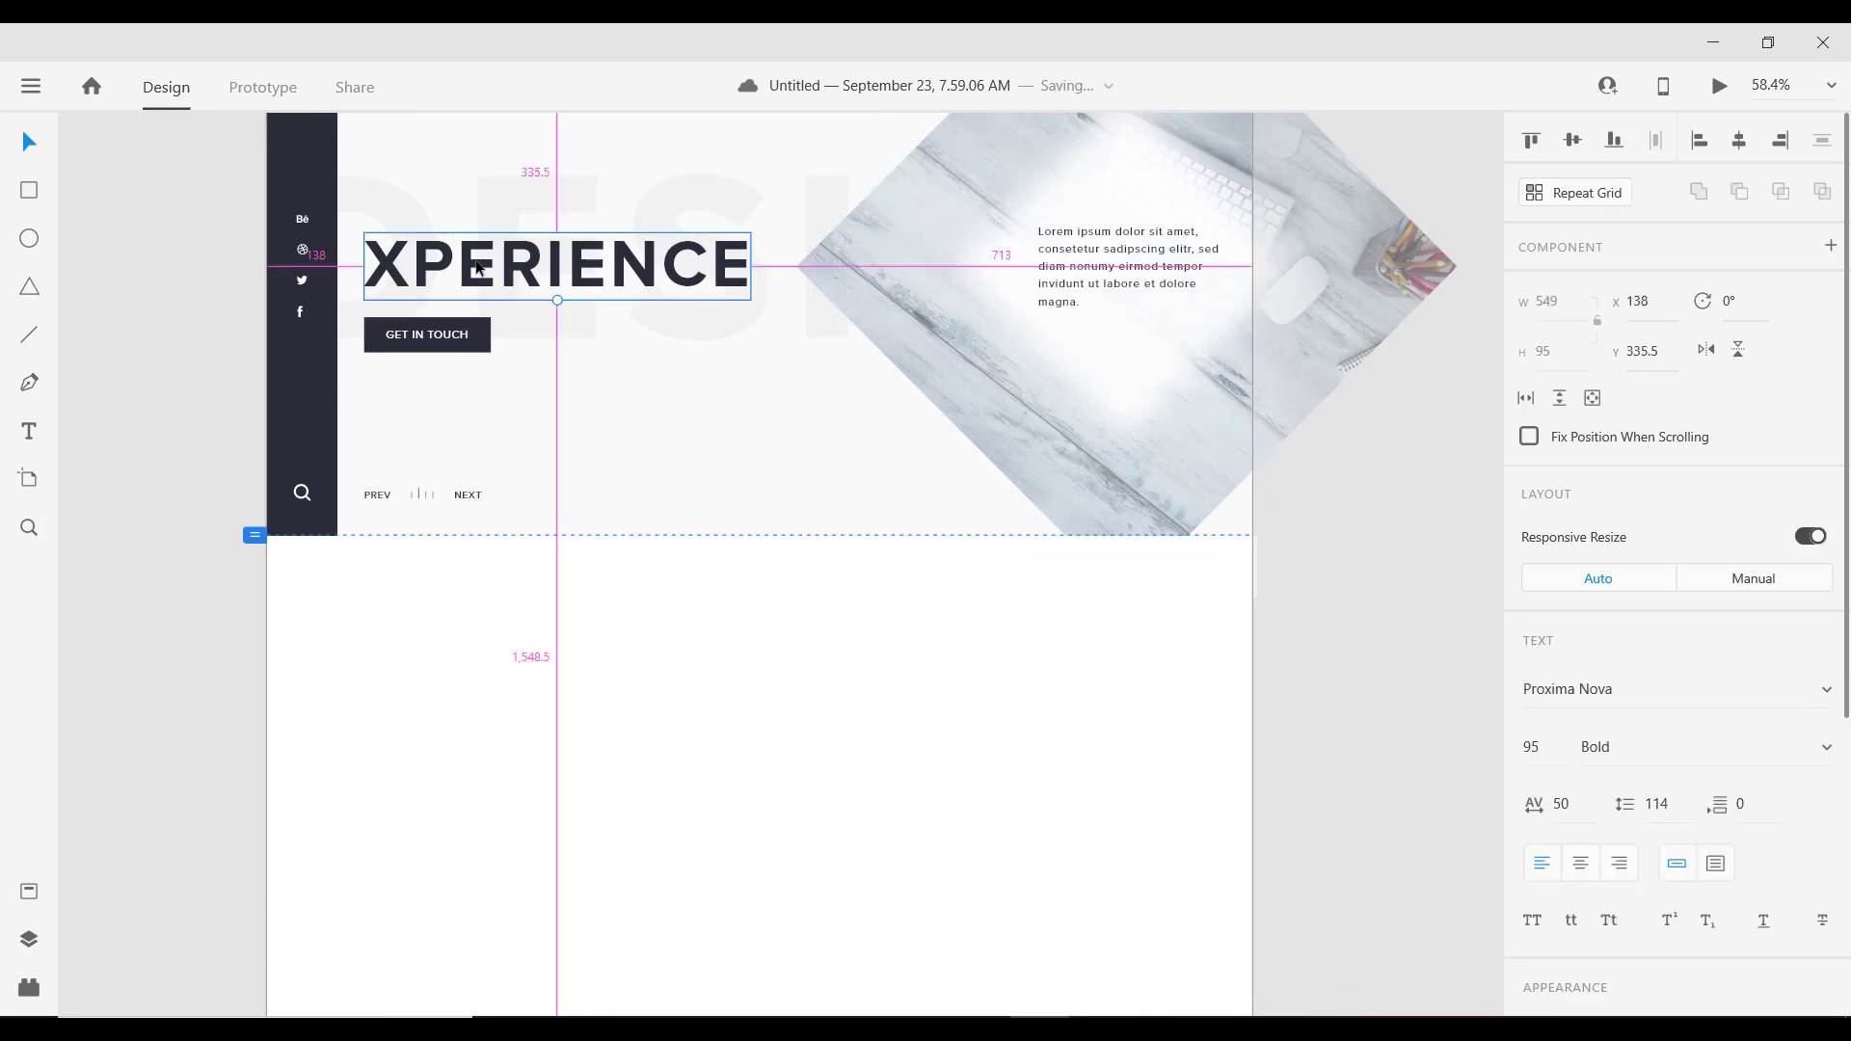
left_click_drag(483, 269, 663, 687)
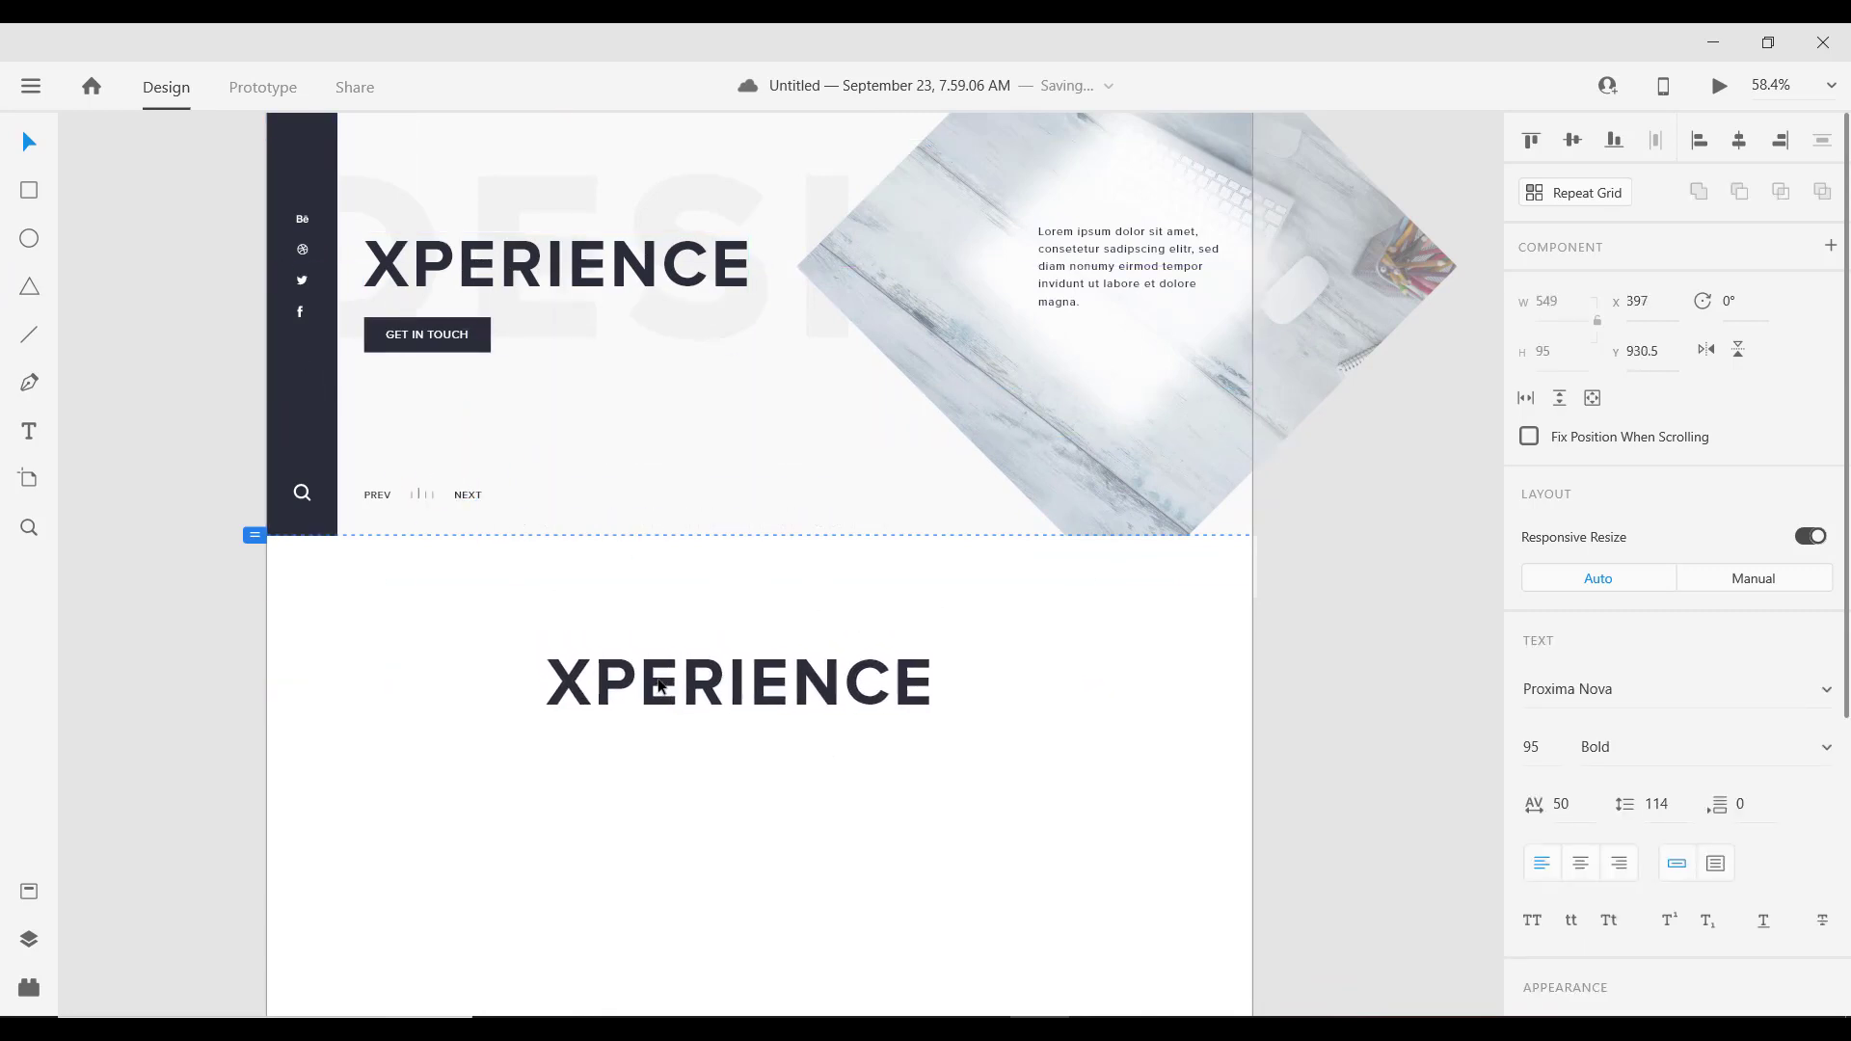
right_click(662, 687)
mouse_move(974, 714)
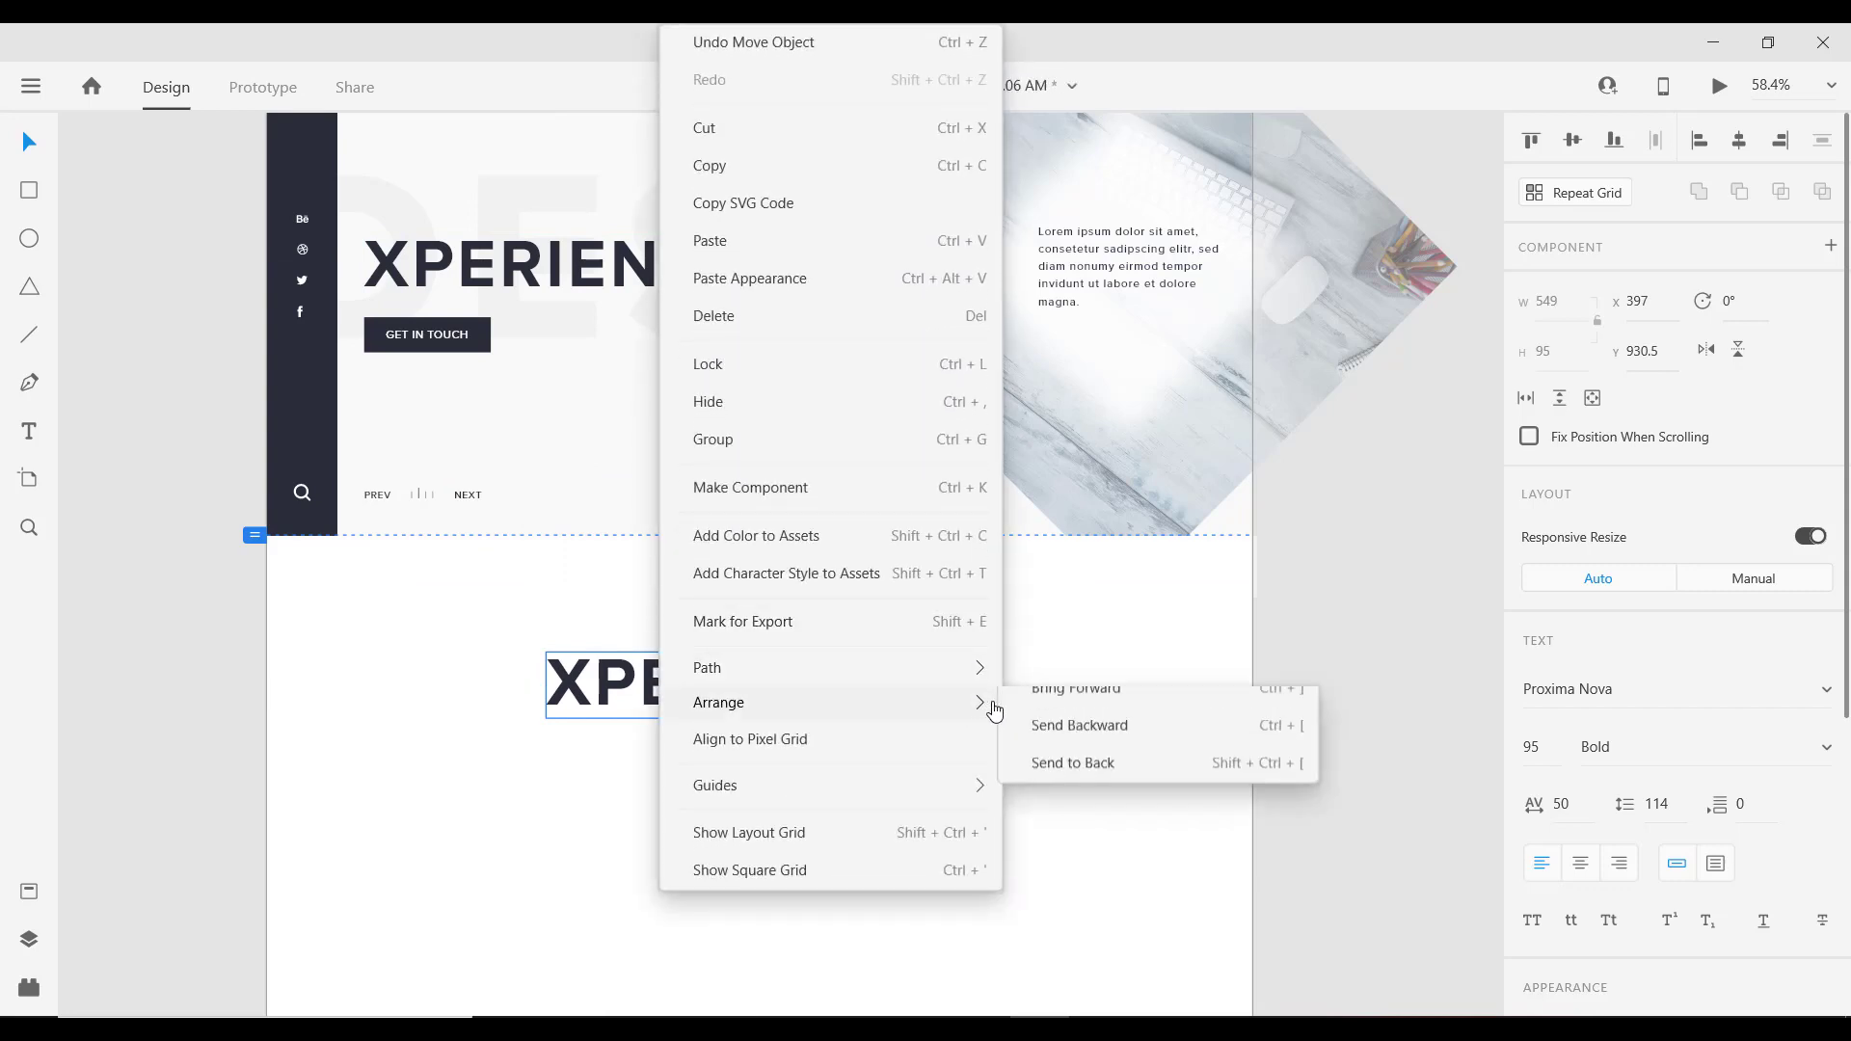
left_click(1061, 712)
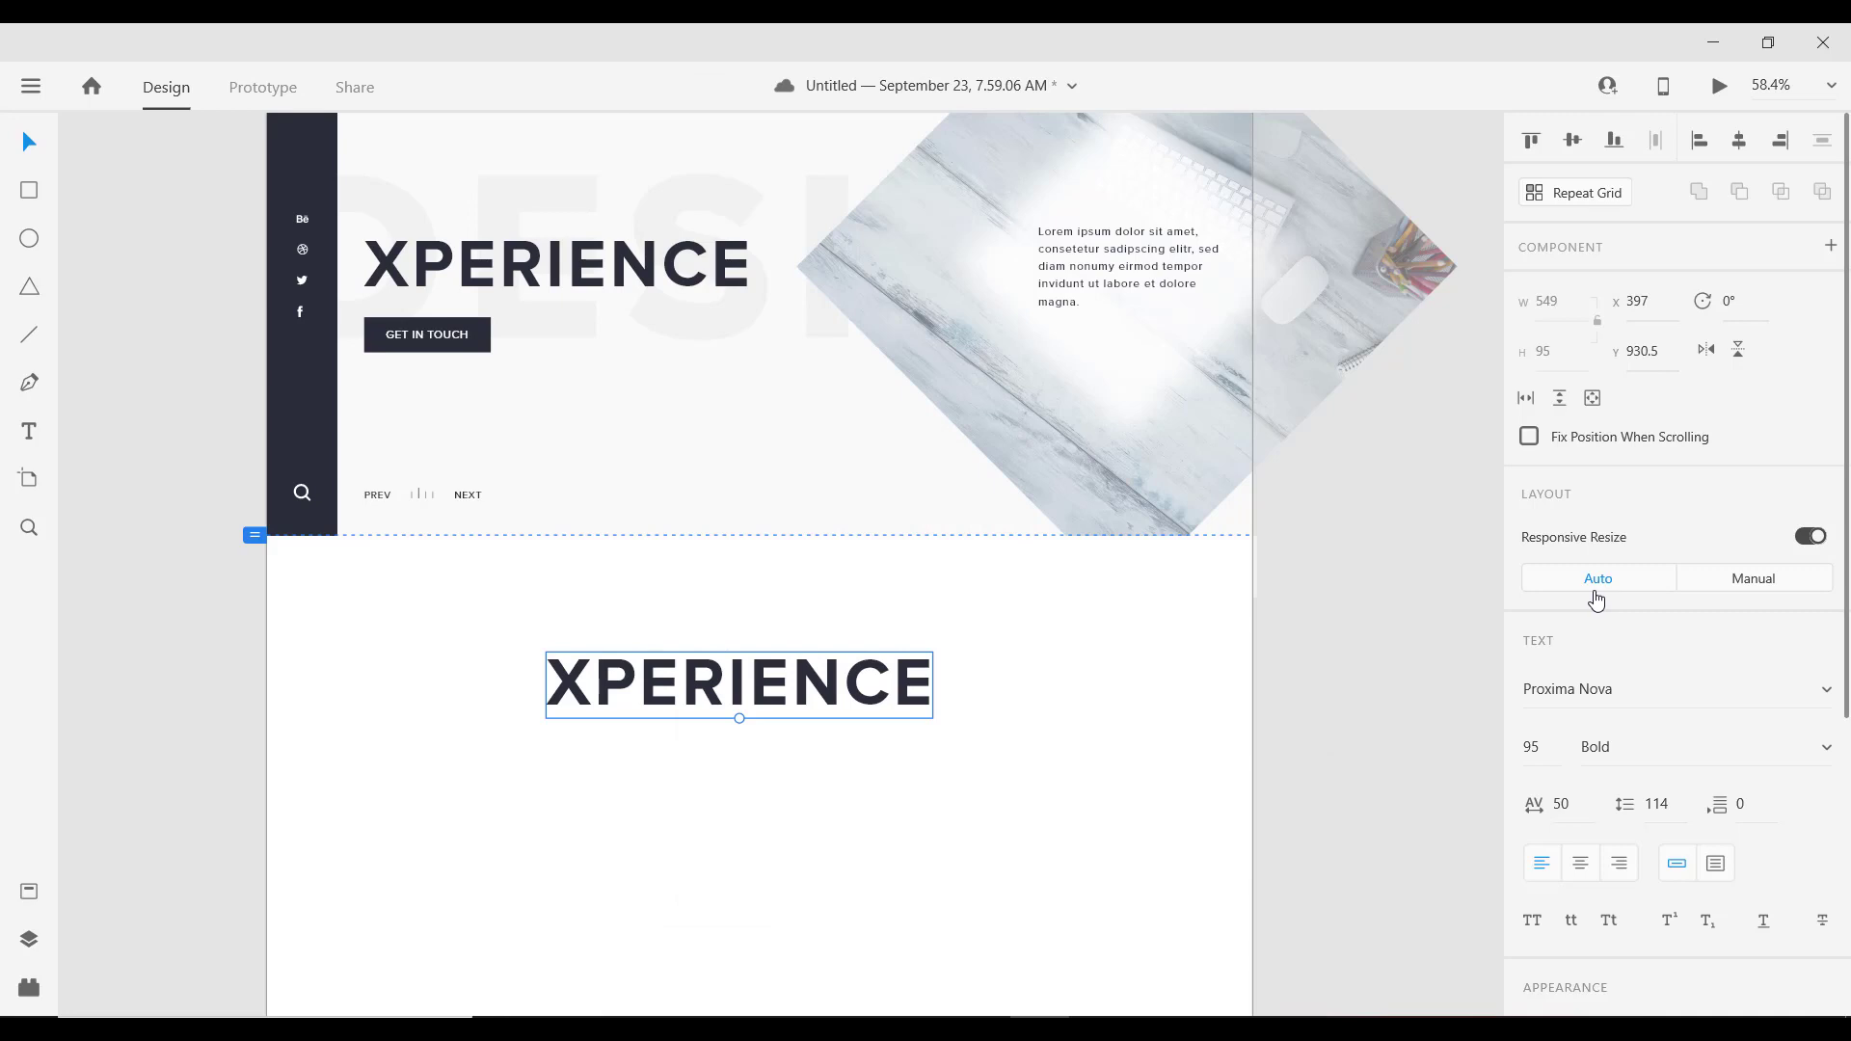
Step: Set the copy to size 40 and retype it as 'AREA OF EXPERTISE'
left_click(1541, 748)
type("40")
key("Return")
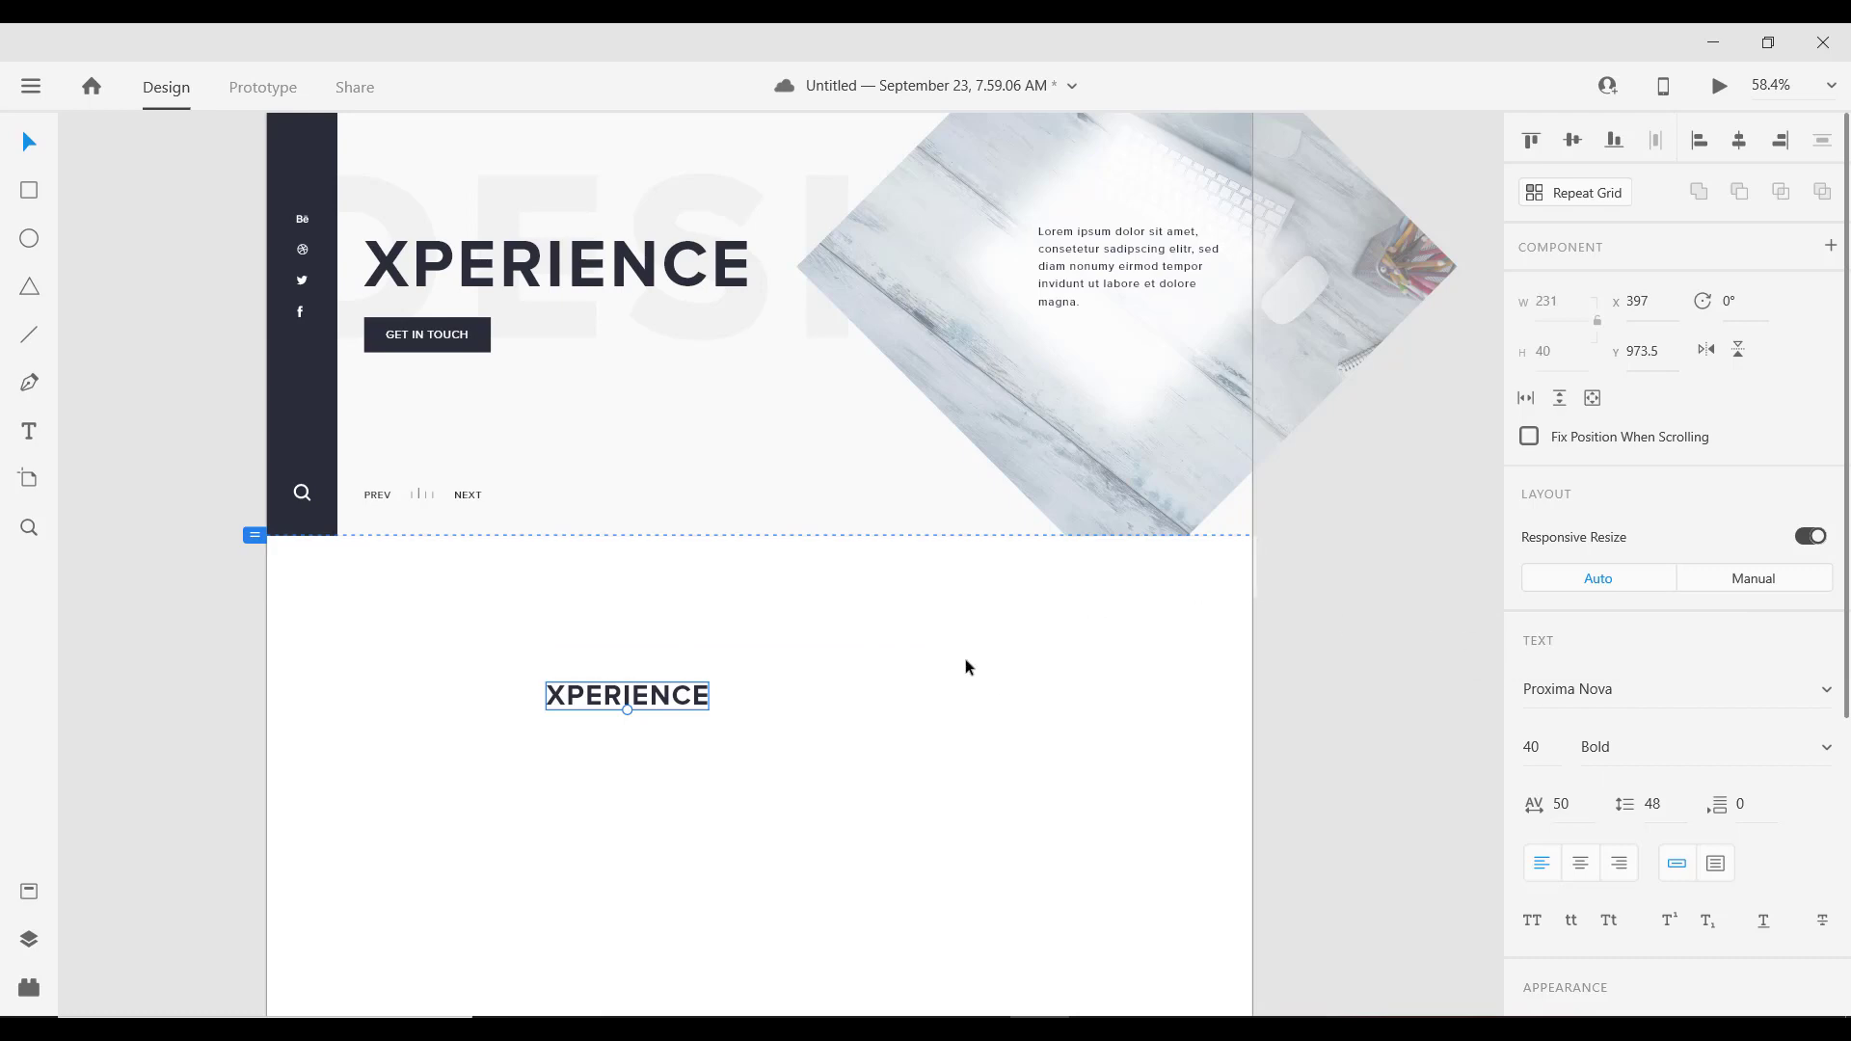
double_click(650, 692)
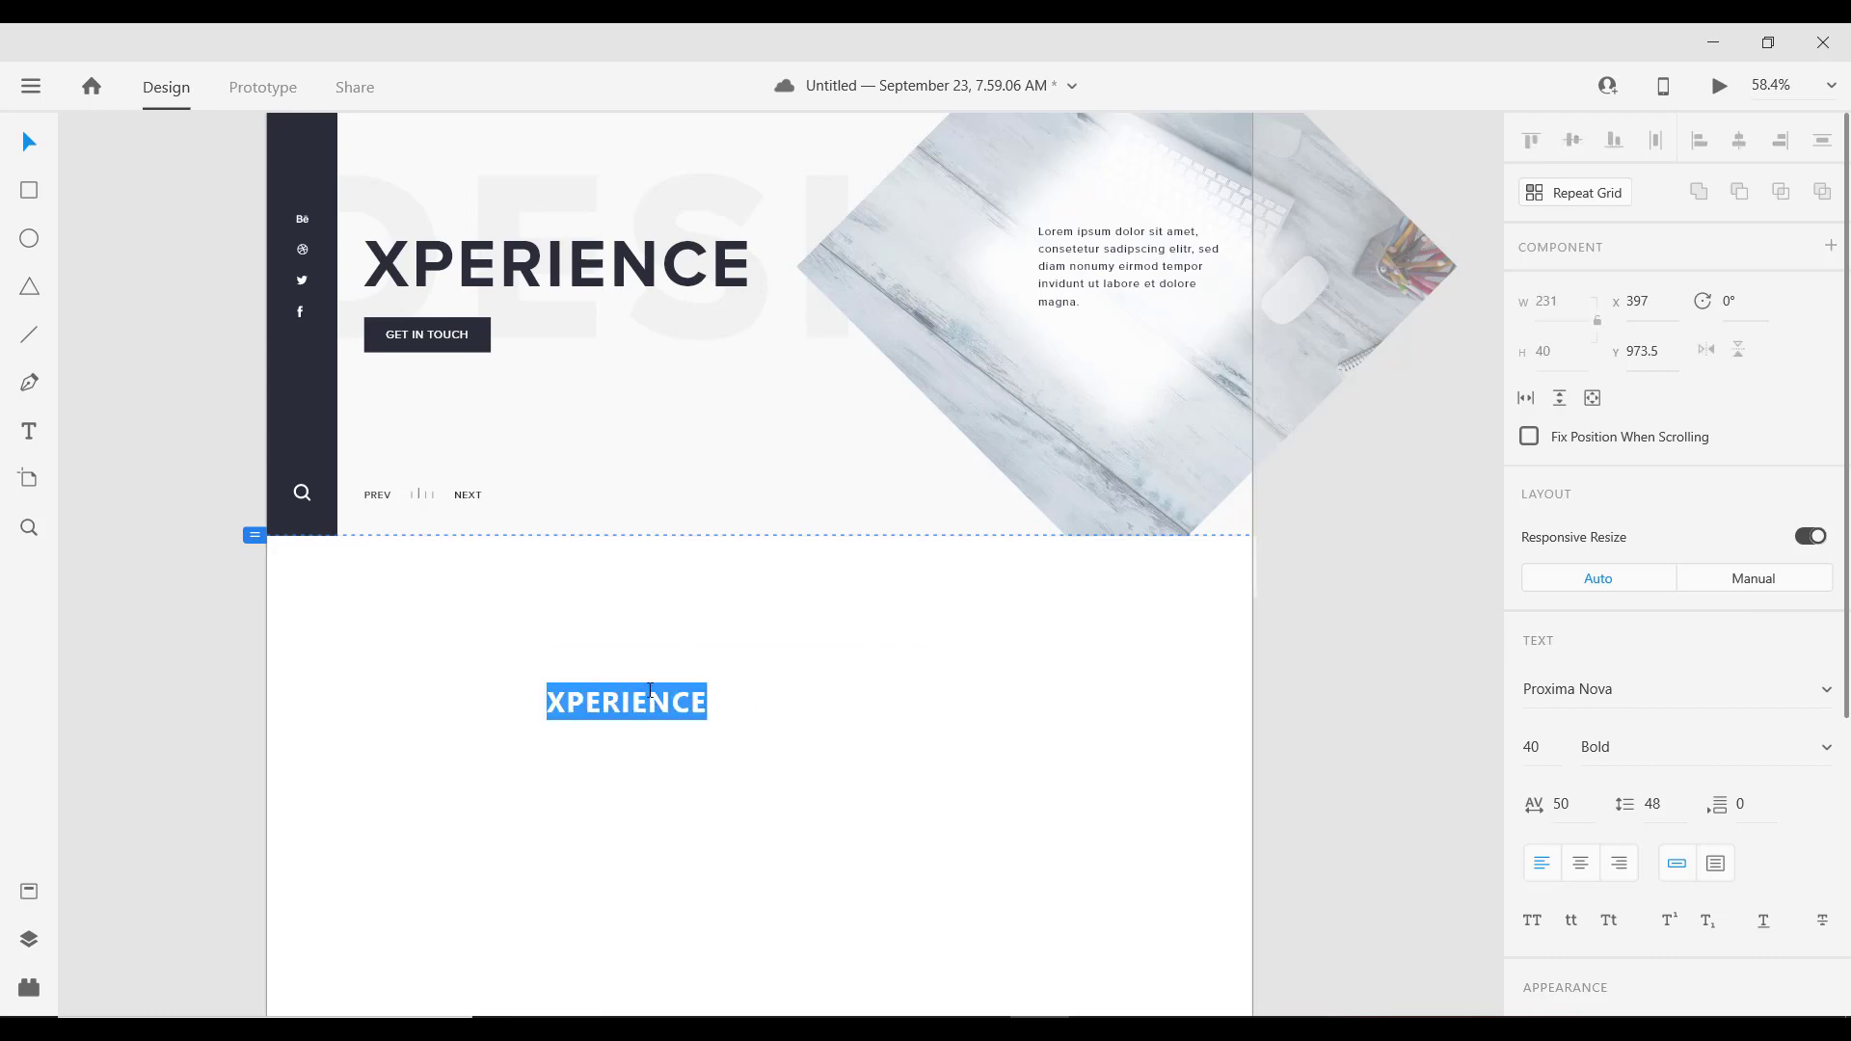
type("ARE")
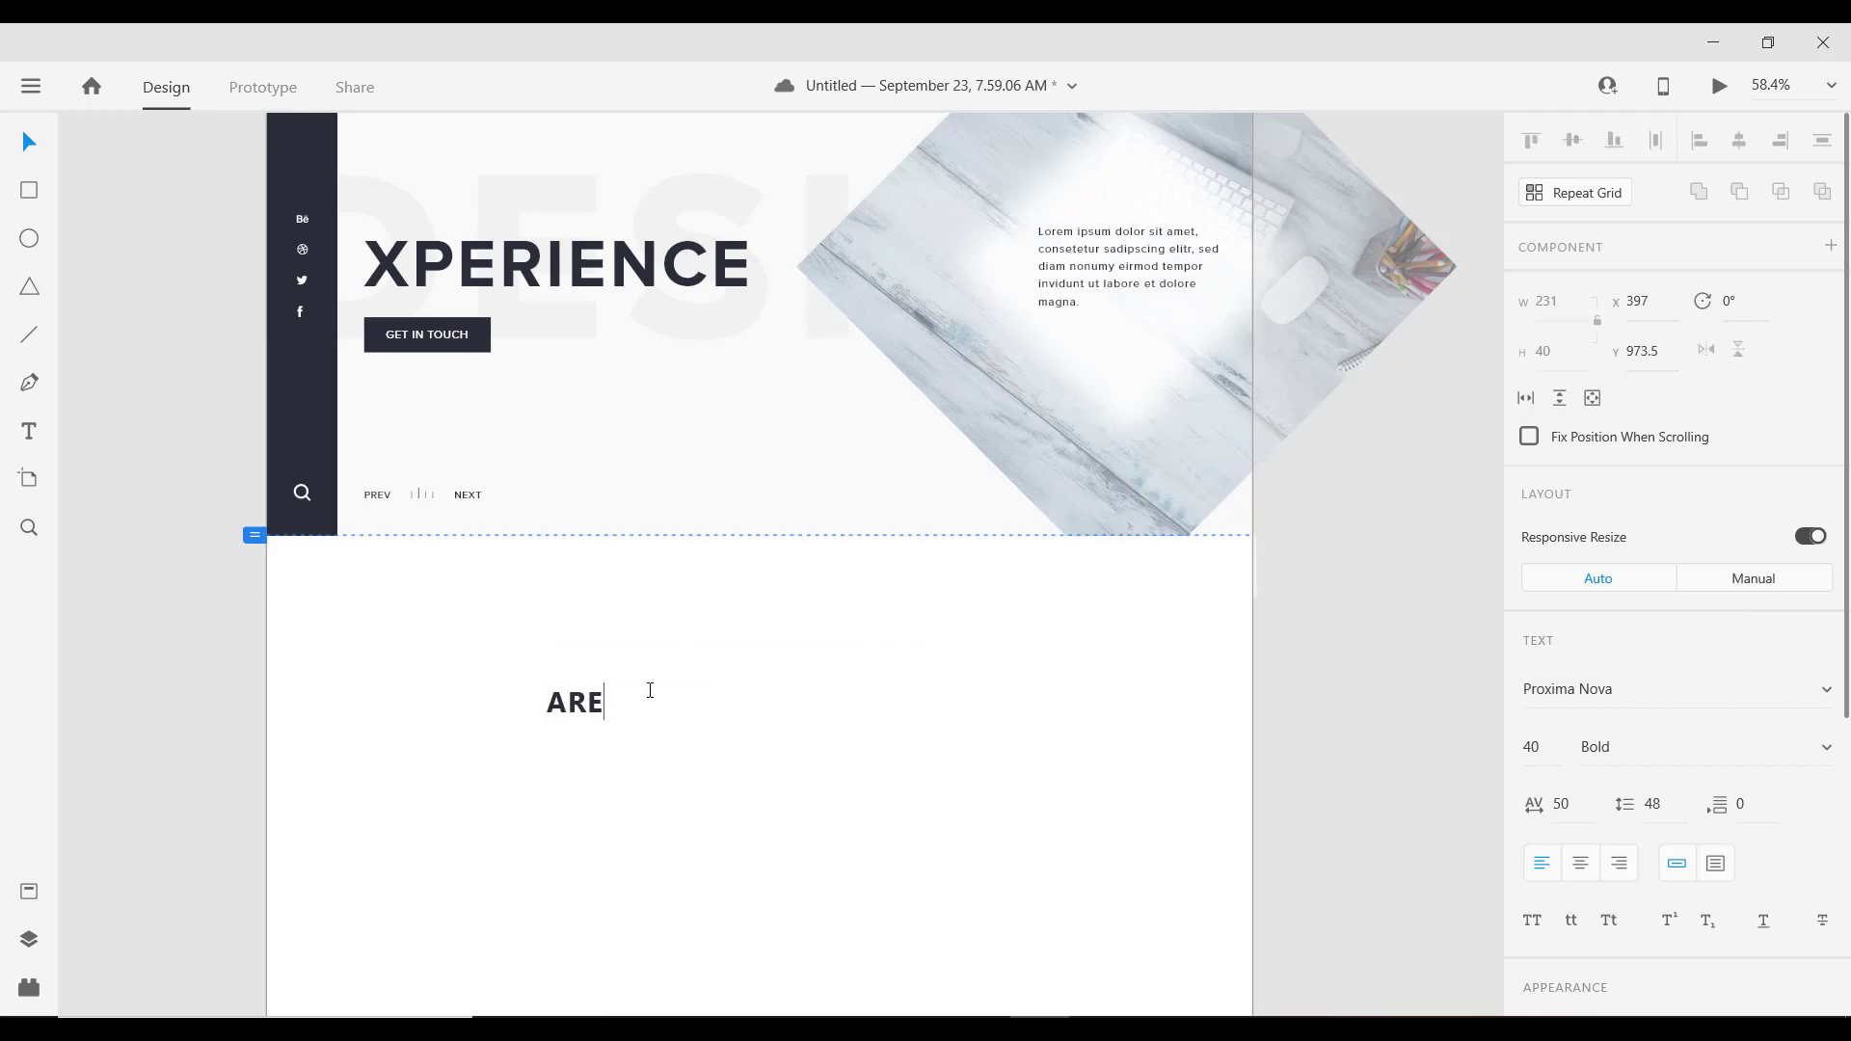
type("A OF EXPERTISE")
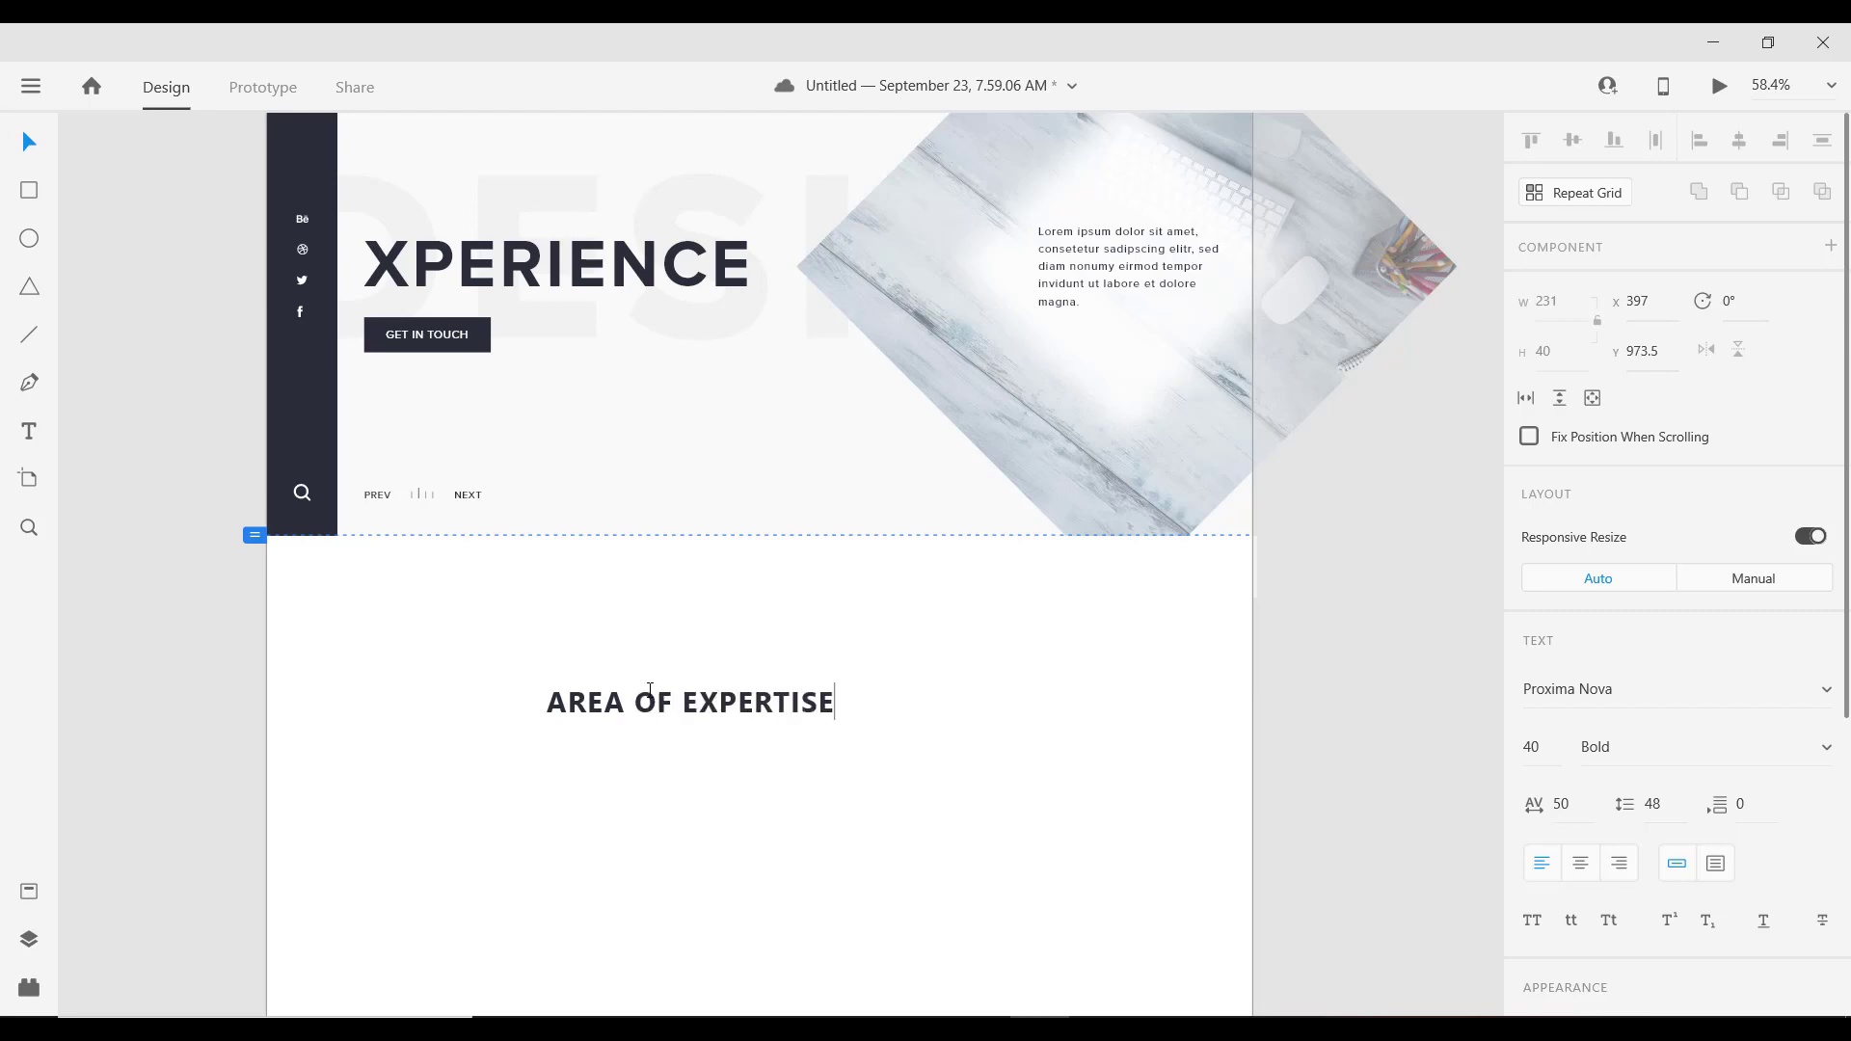
key("Escape")
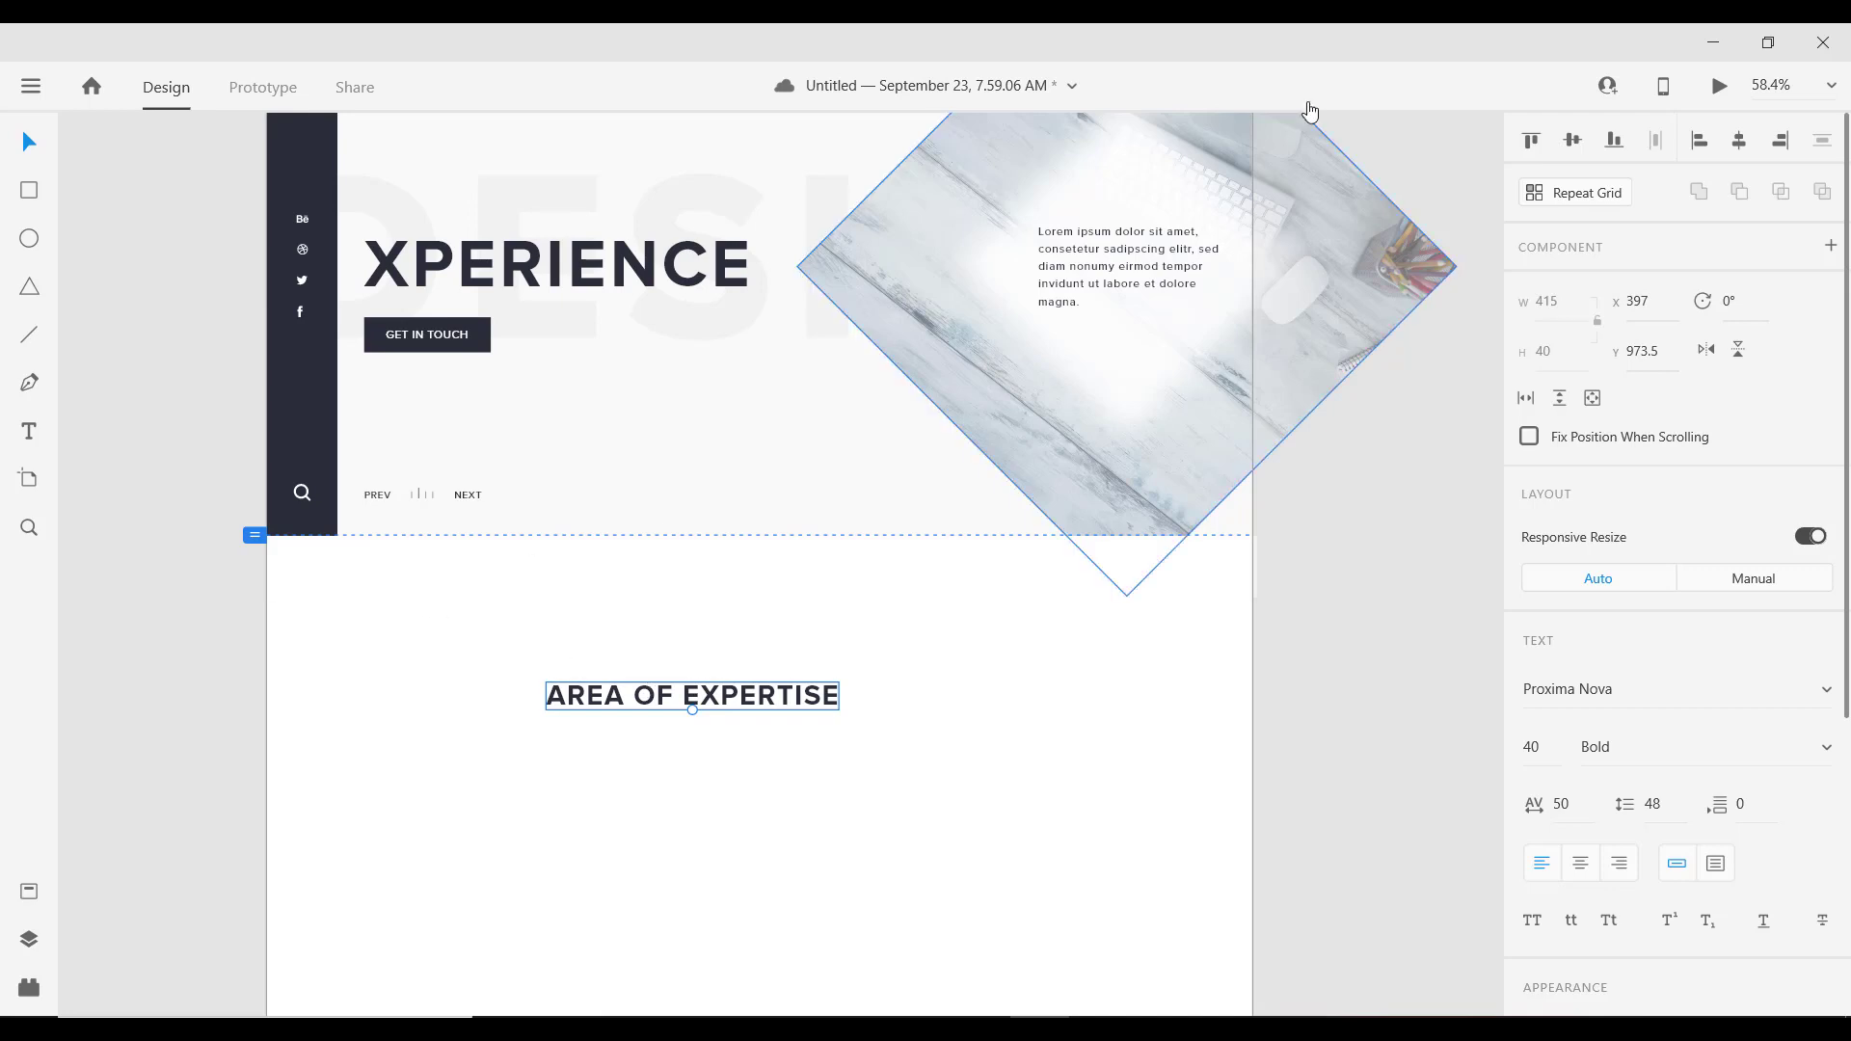
Step: Centre the heading horizontally and position it near the section top at Y 916.5
left_click(1740, 141)
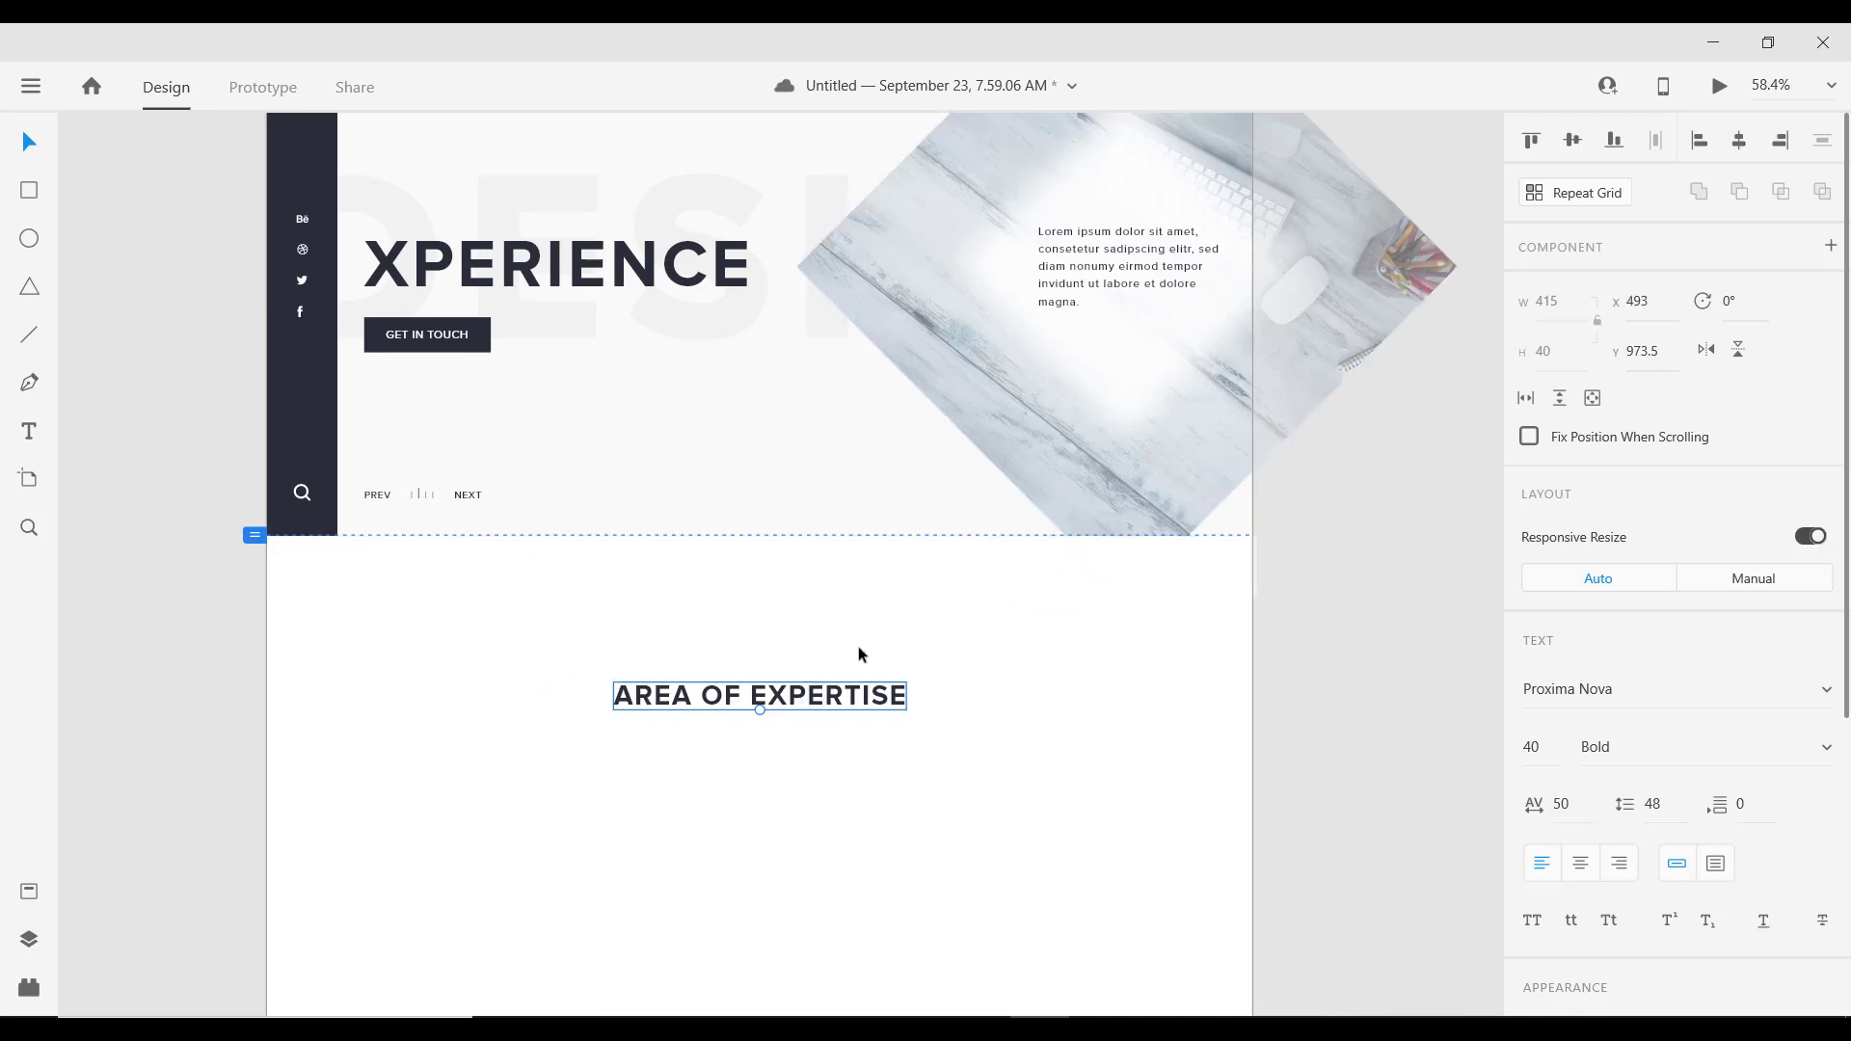
scroll(761, 566, "up", 1)
scroll(789, 705, "up", 2)
scroll(781, 694, "down", 2)
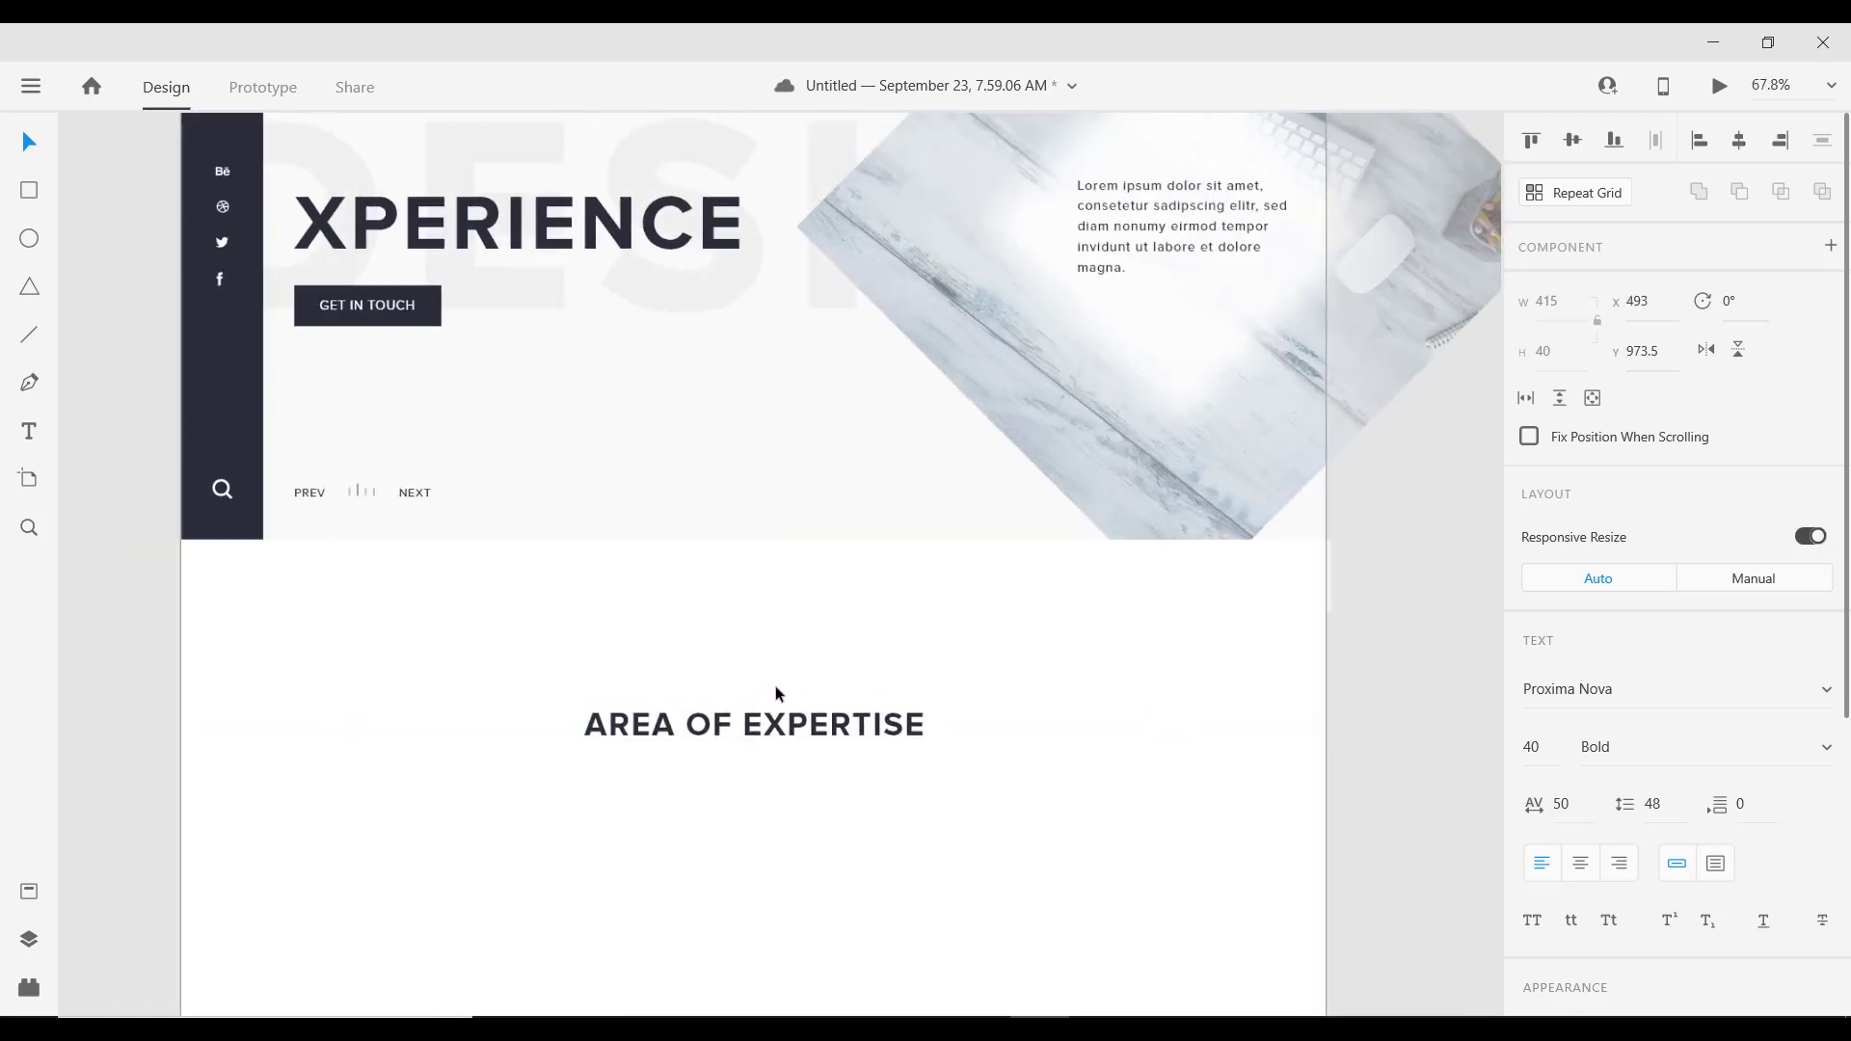
left_click_drag(760, 632, 773, 628)
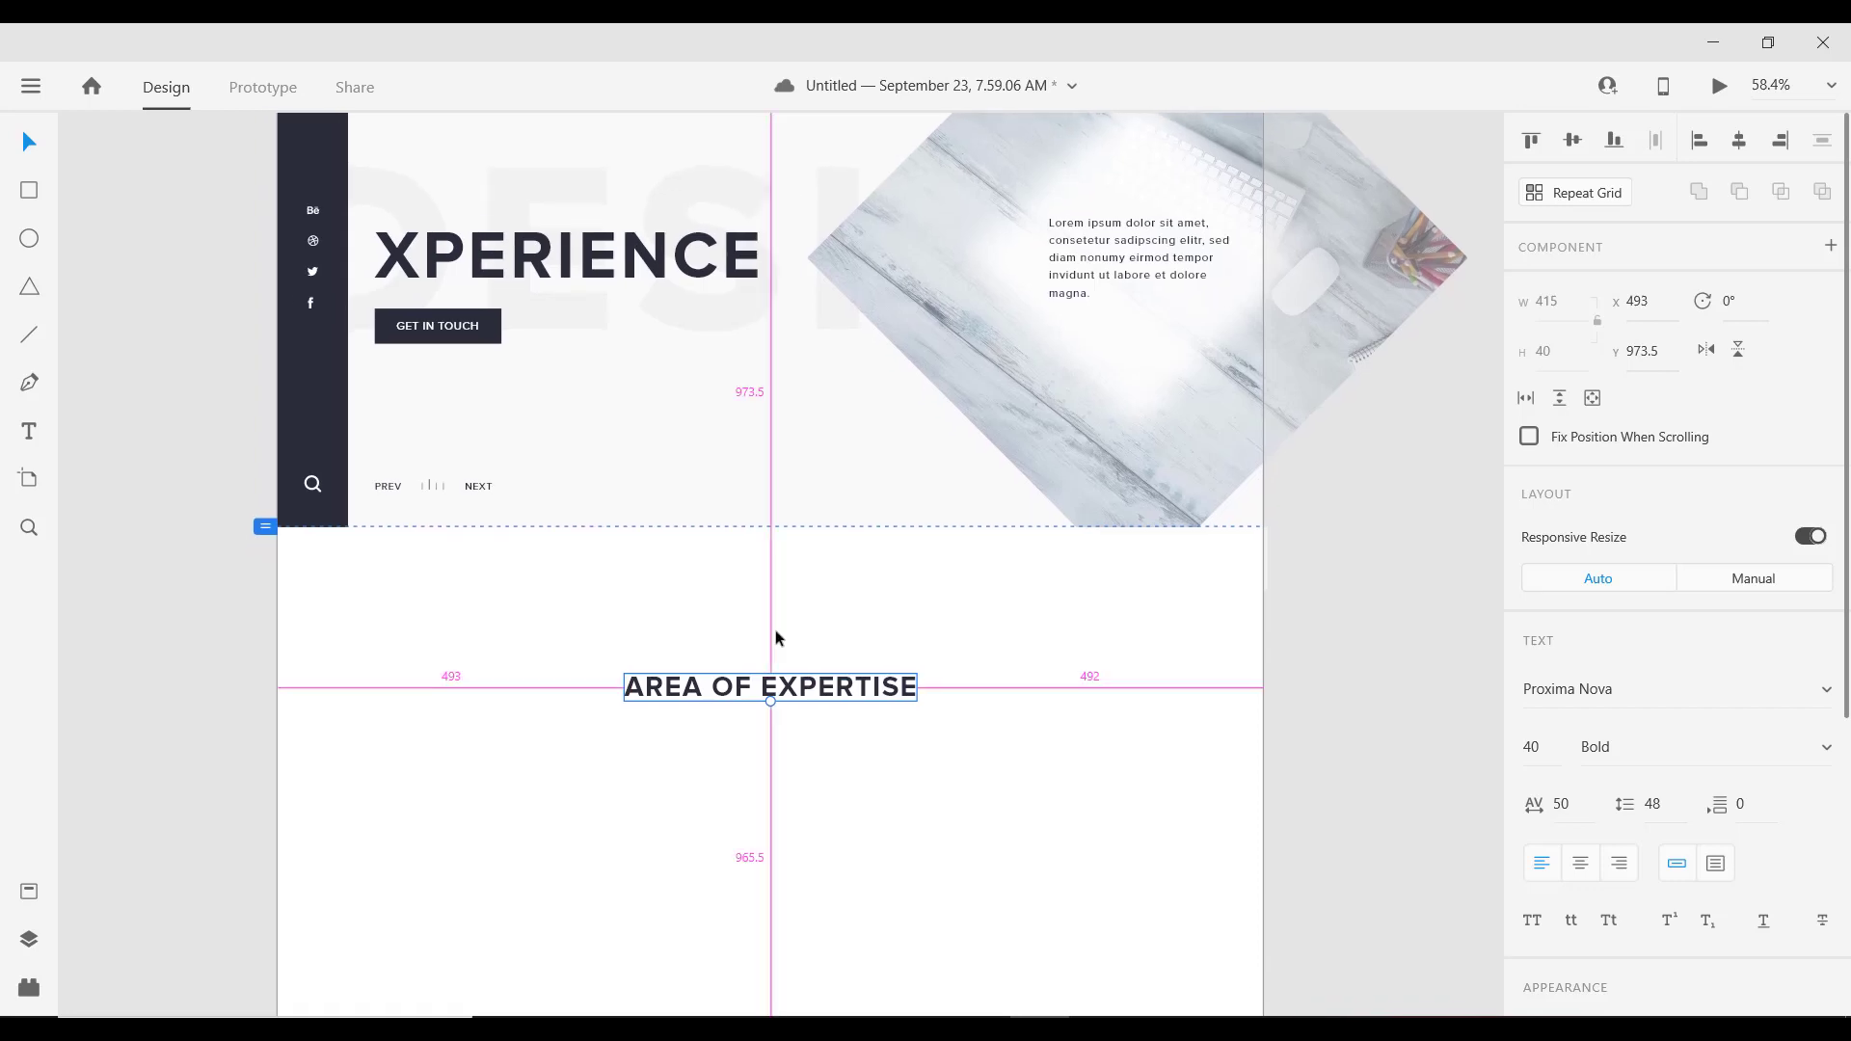
scroll(773, 630, "up", 2)
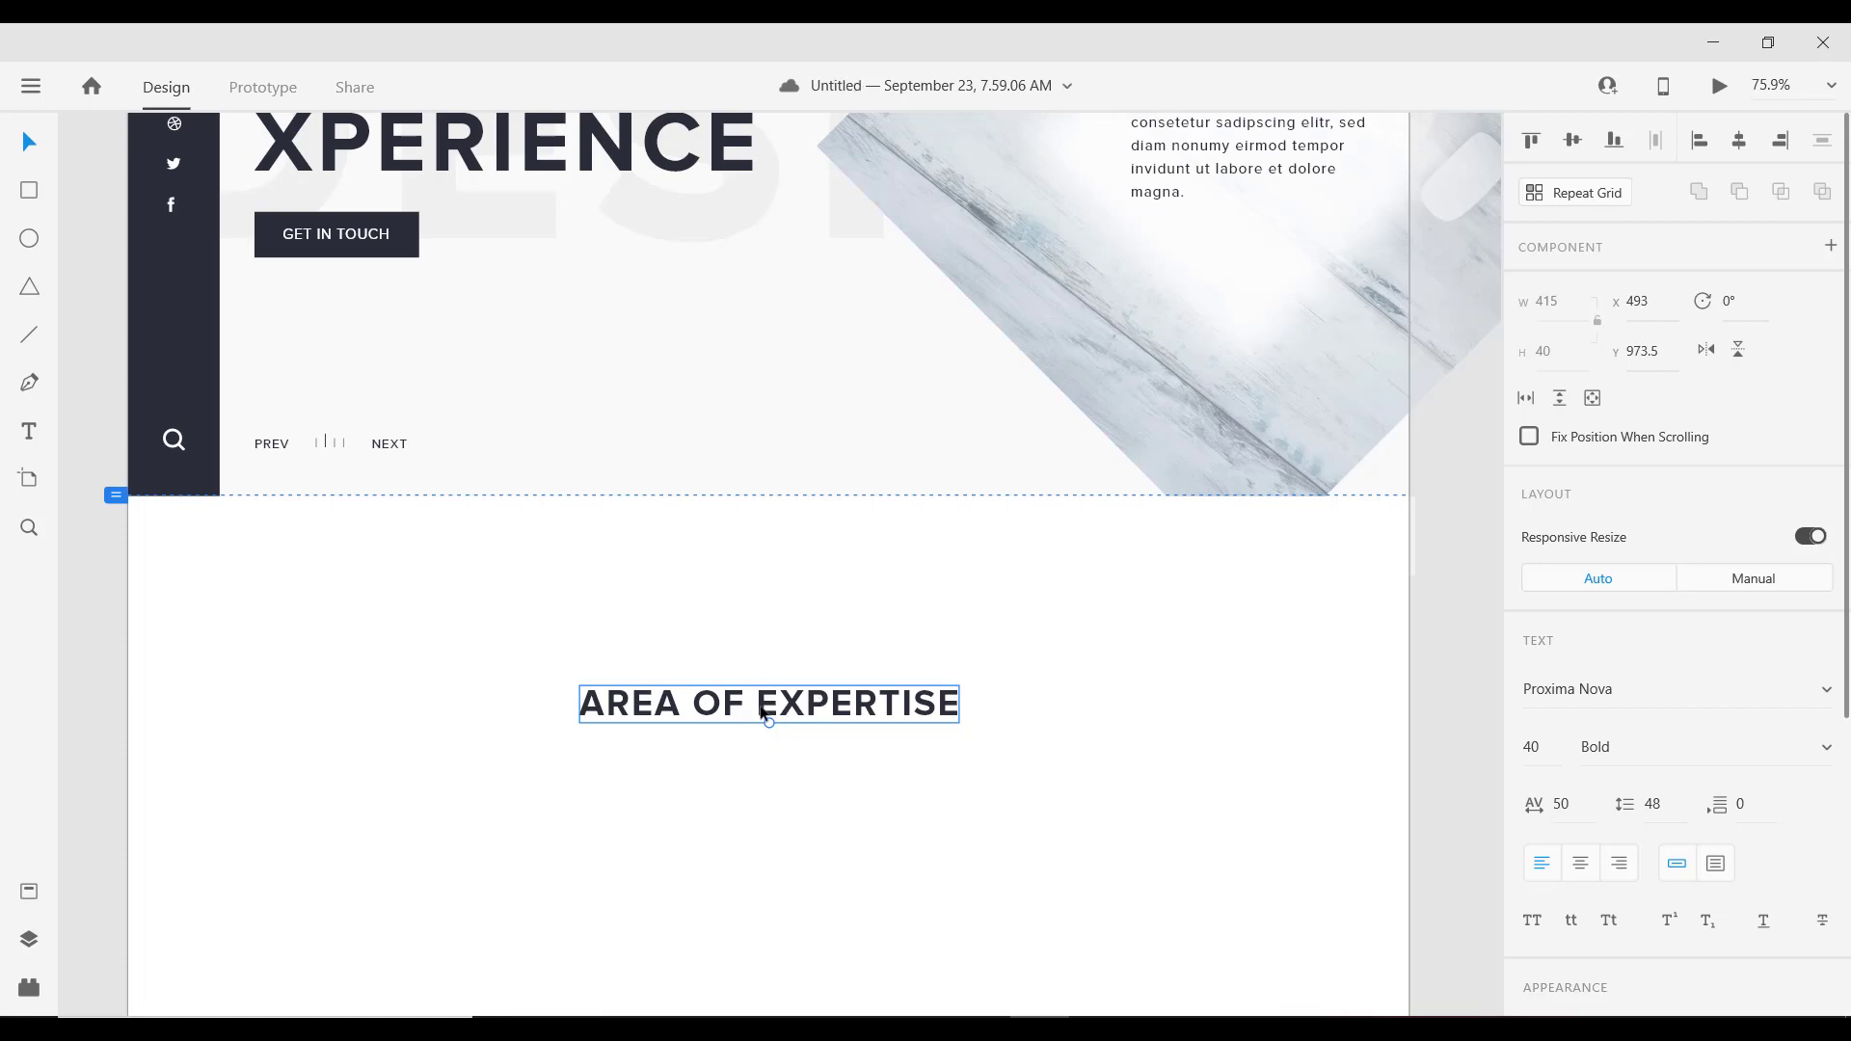
key("alt")
left_click_drag(770, 704, 763, 513)
key("shift+Down")
key("shift+Down")
key("shift+Down")
key("shift+Down")
key("shift+Down")
key("shift+Down")
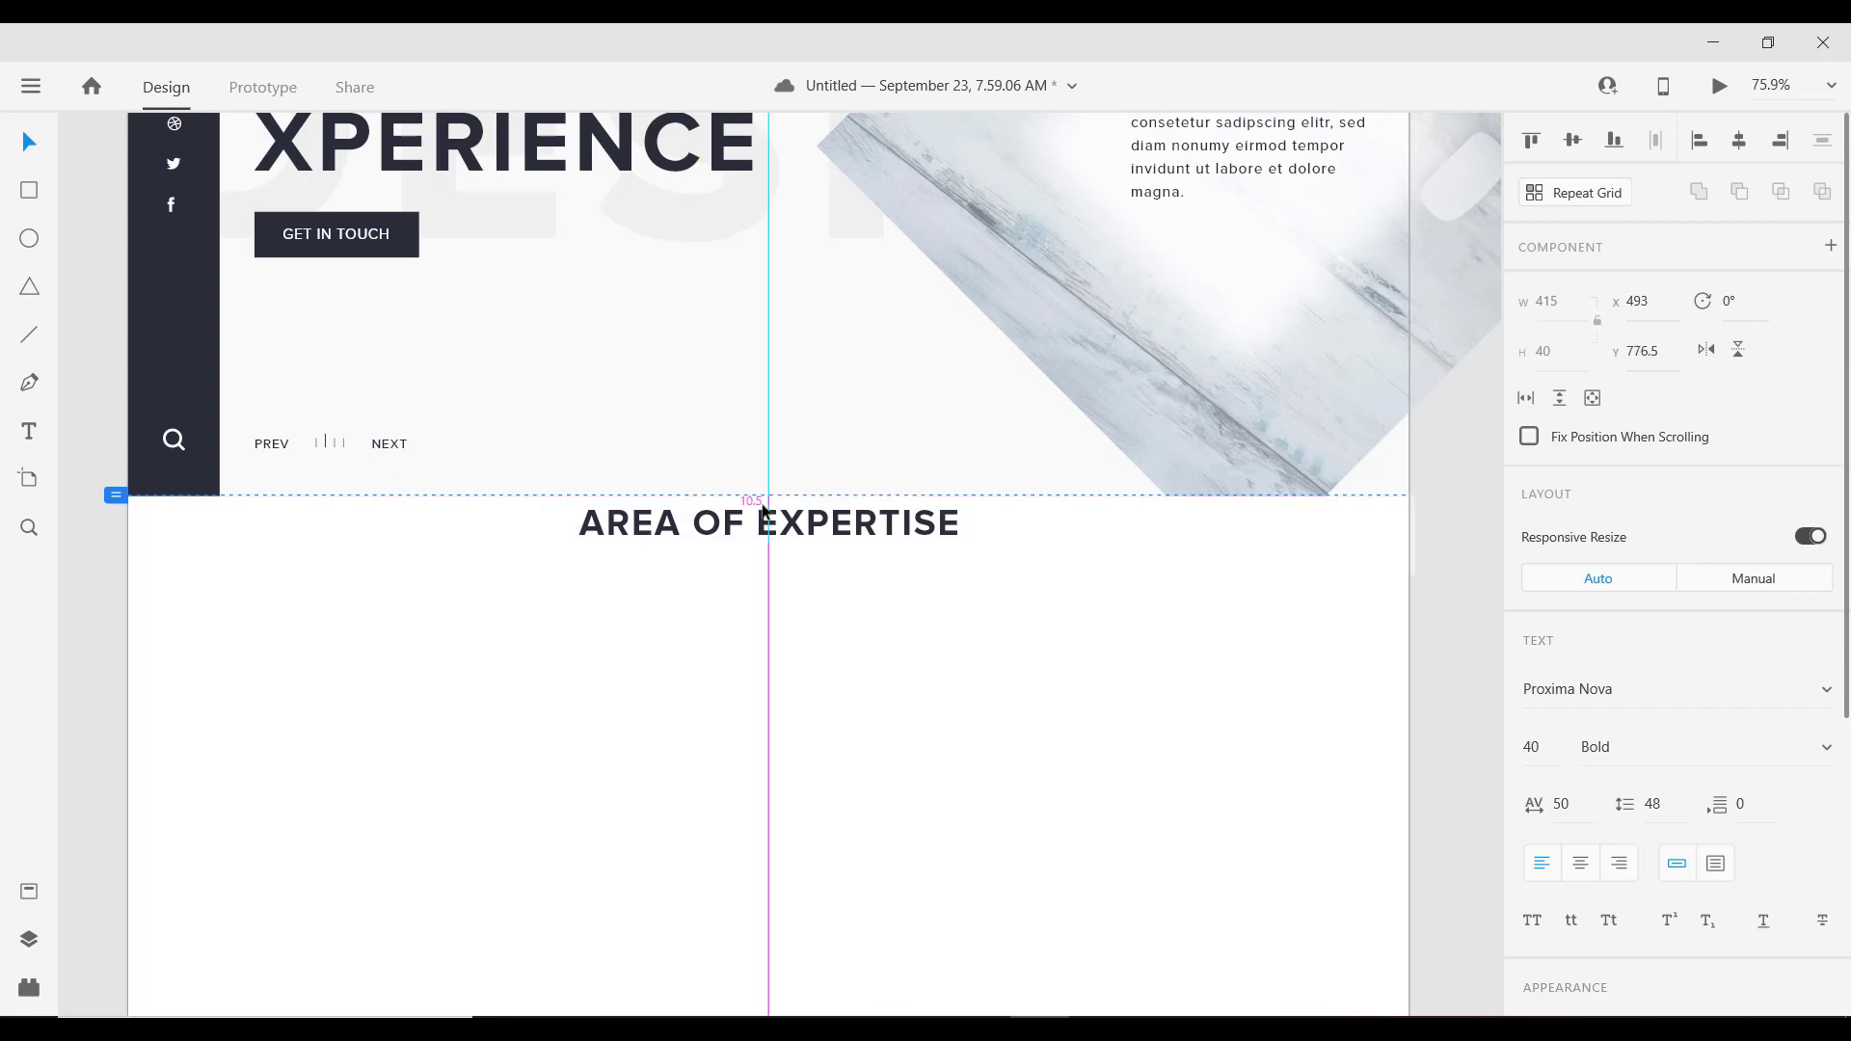
key("shift+Down")
key("shift+Down")
key("shift+Down")
key("shift+Down")
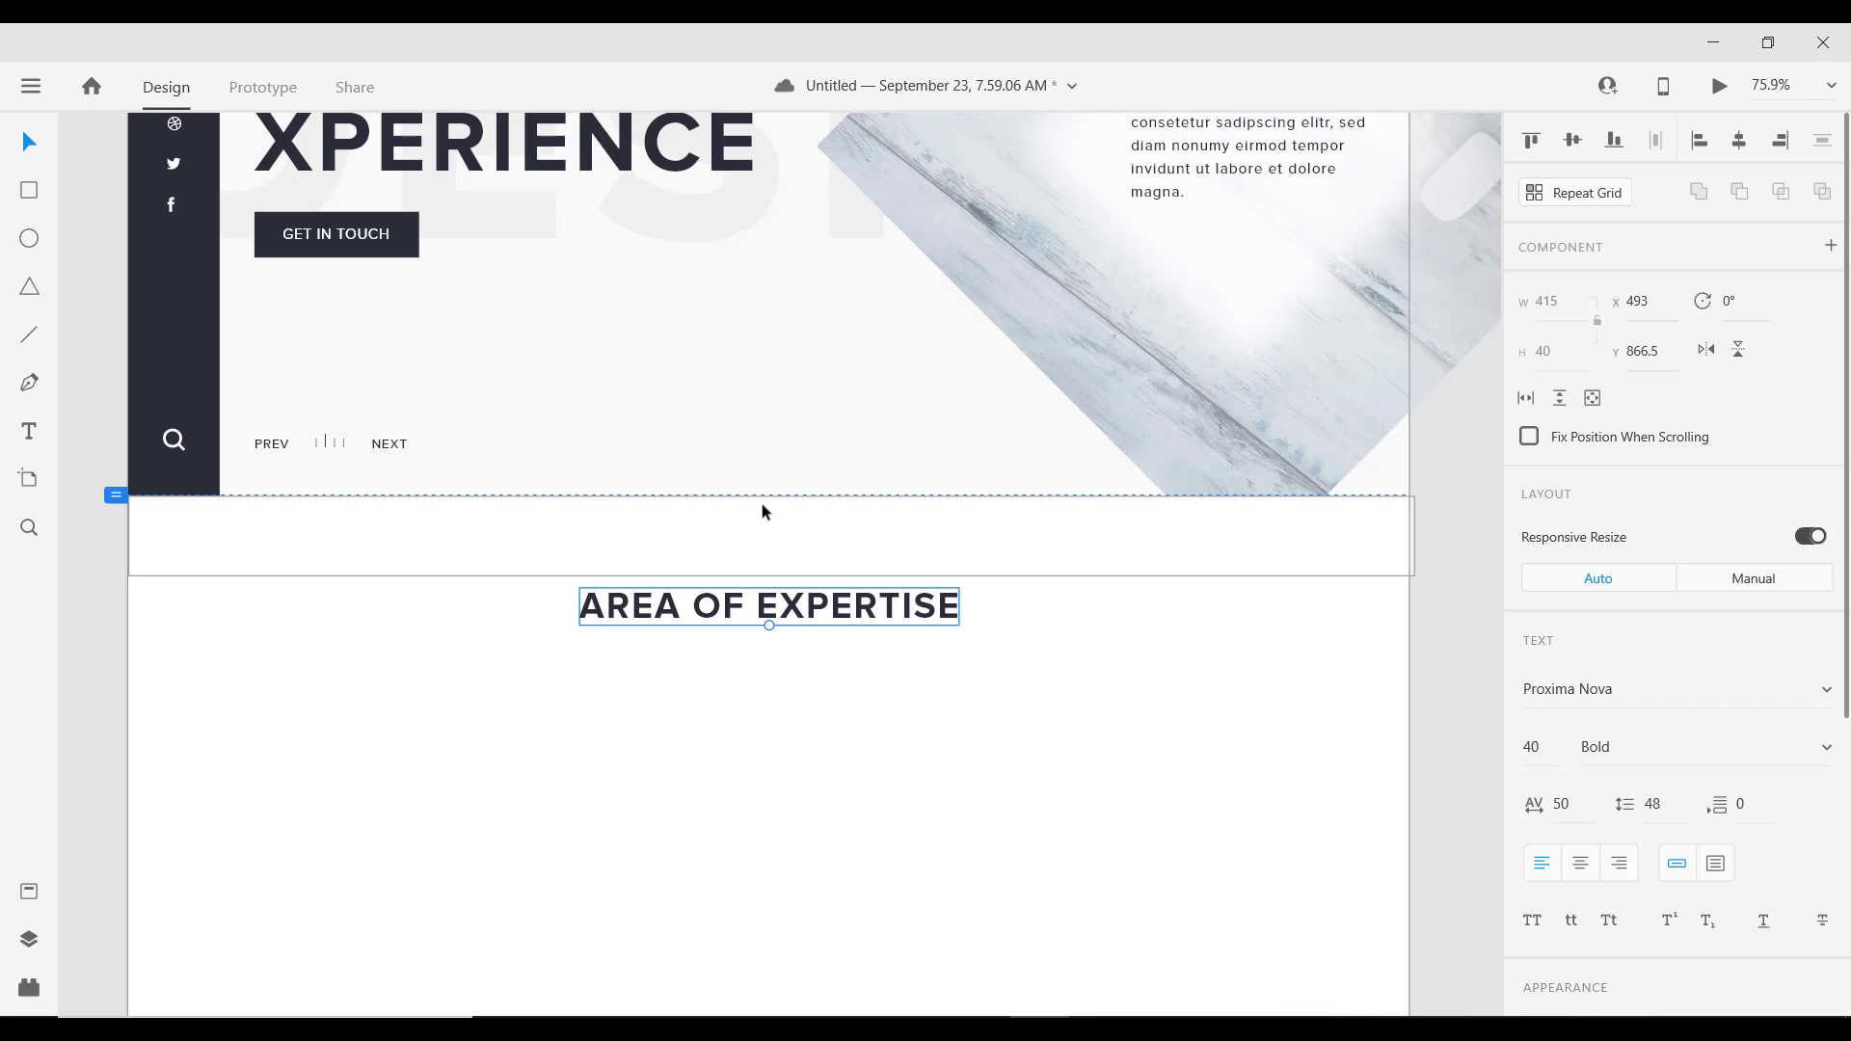
key("shift+Down")
key("shift+Down")
key("shift+Down")
key("shift+Down")
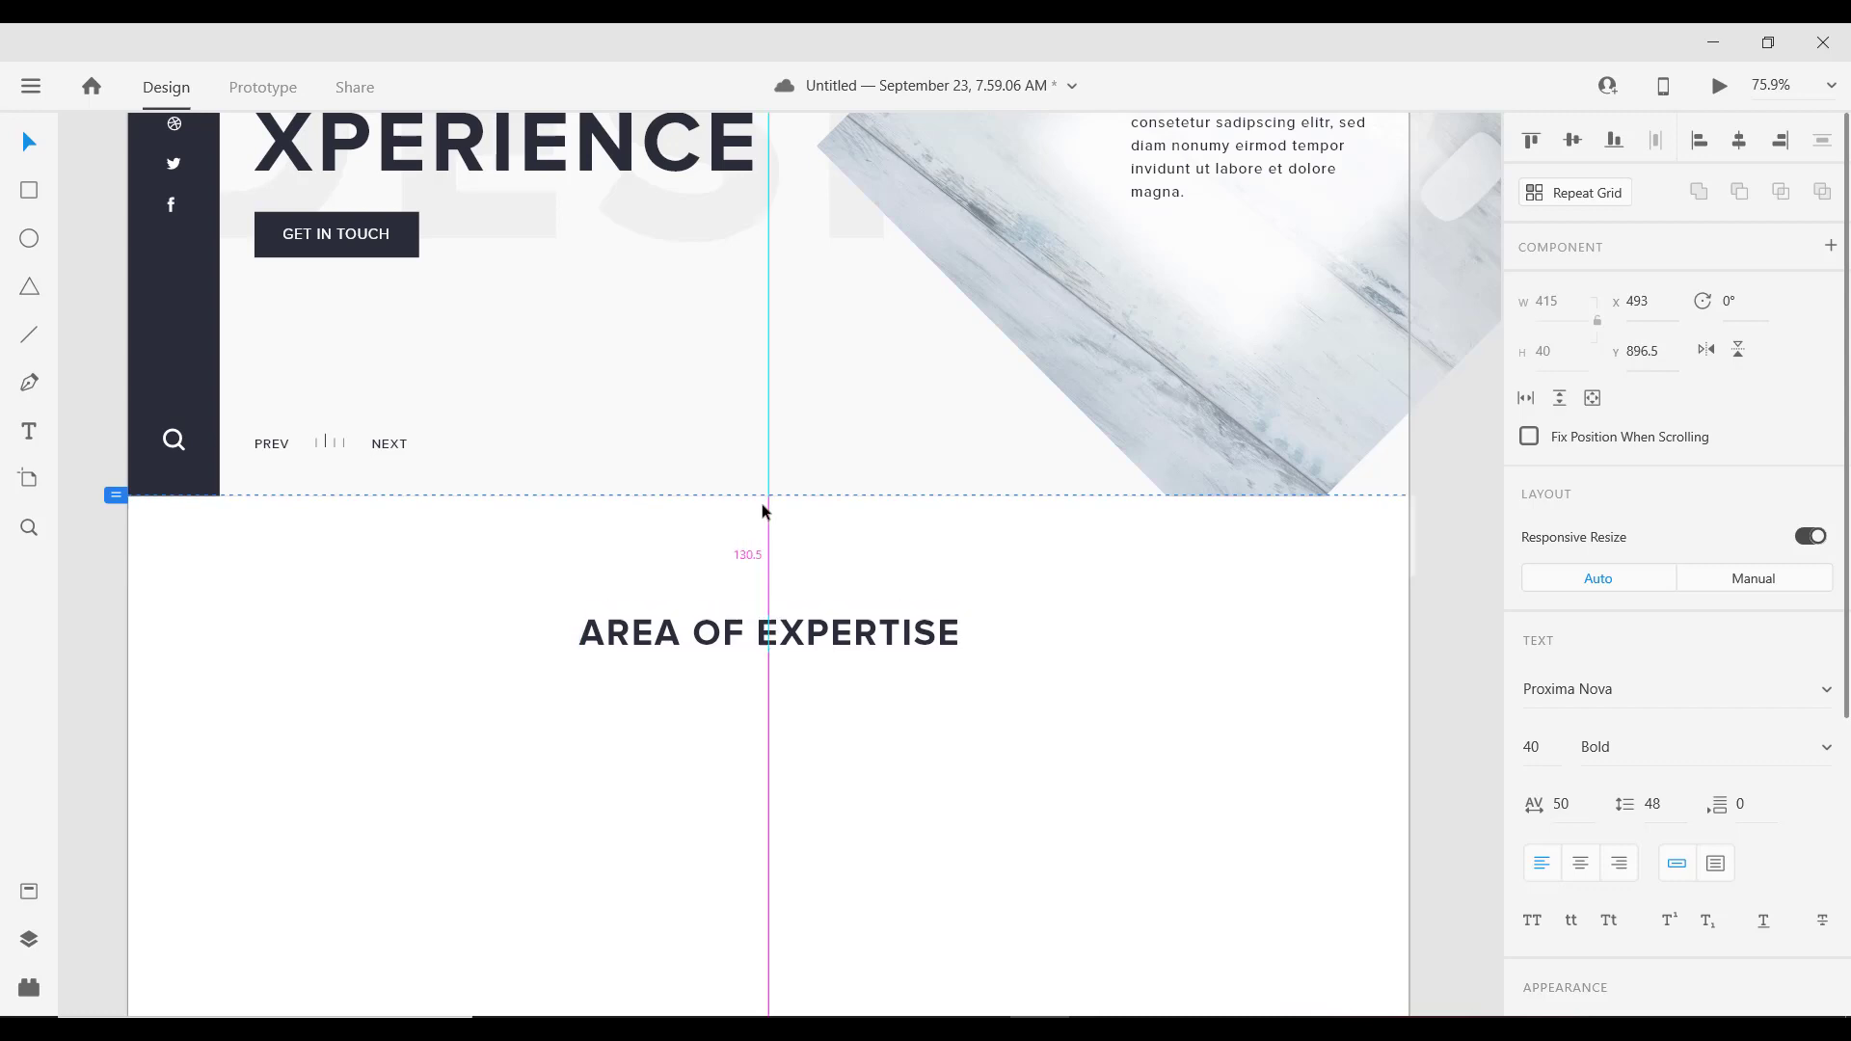
key("shift+Down")
scroll(758, 588, "down", 5)
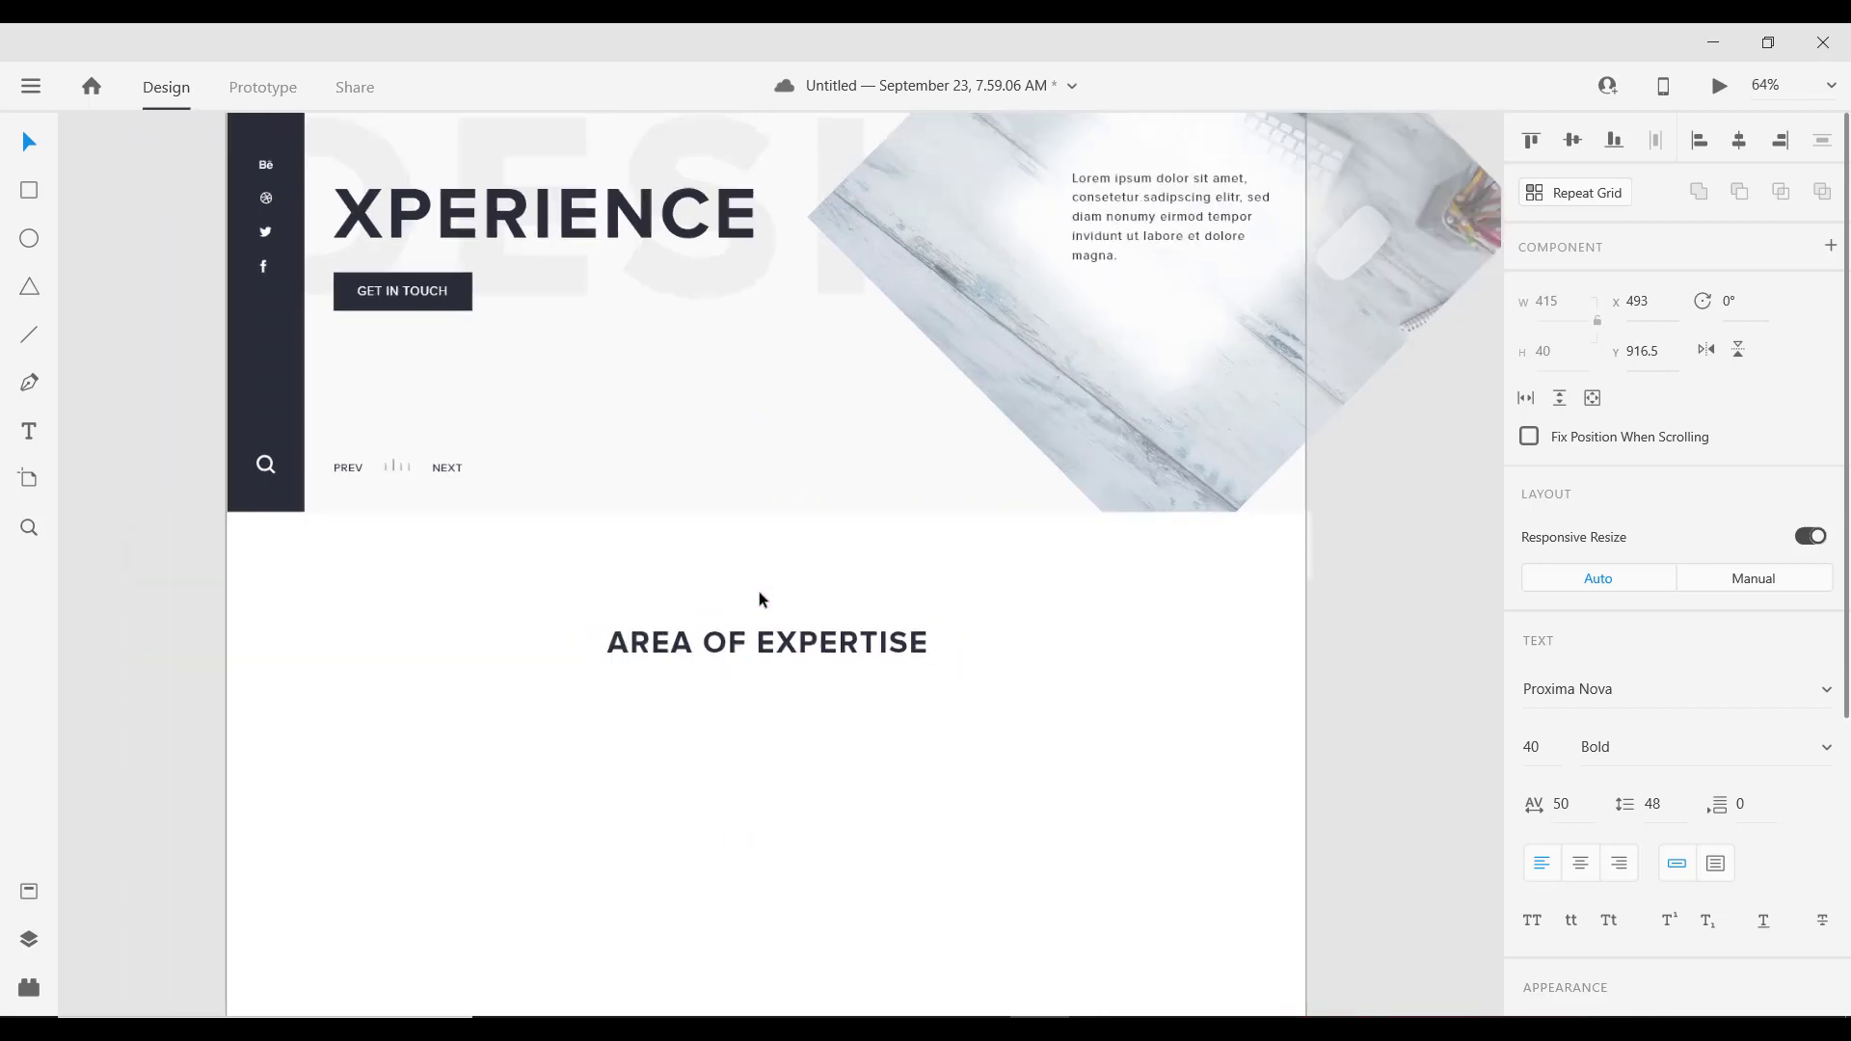
scroll(779, 639, "down", 4)
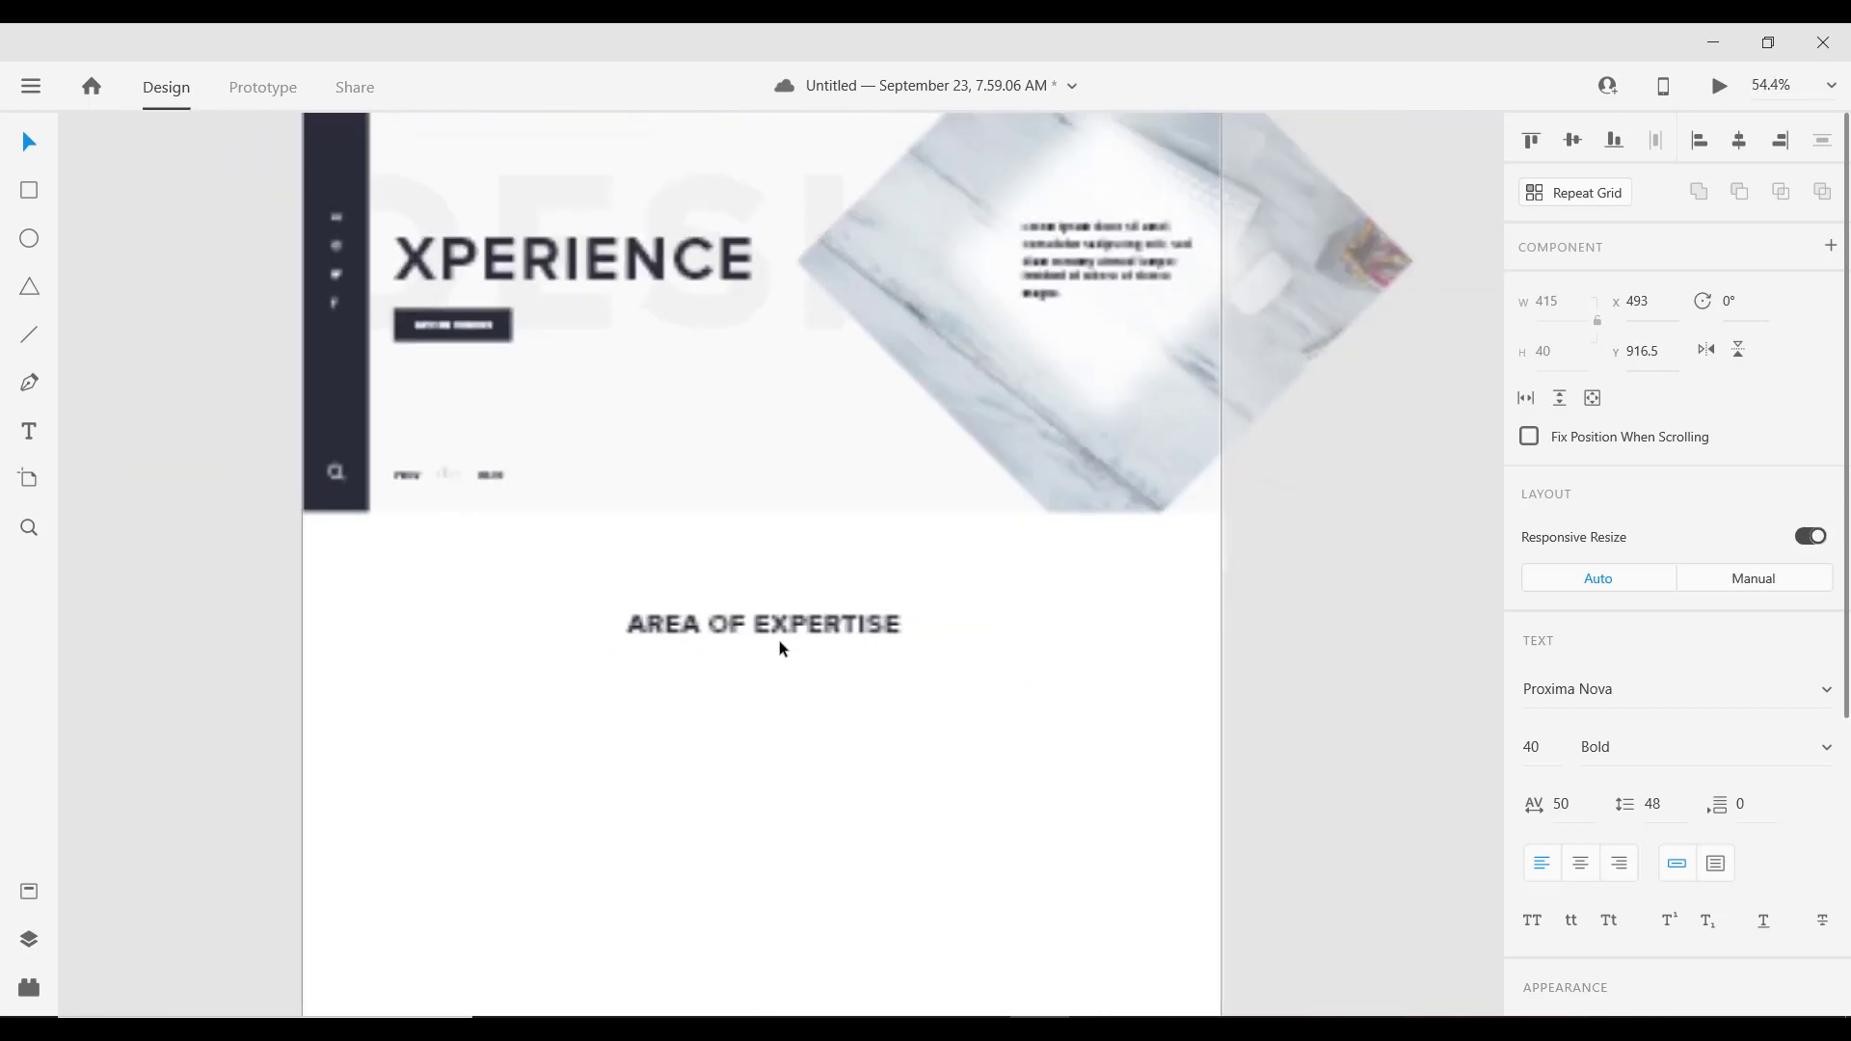
scroll(789, 642, "up", 5)
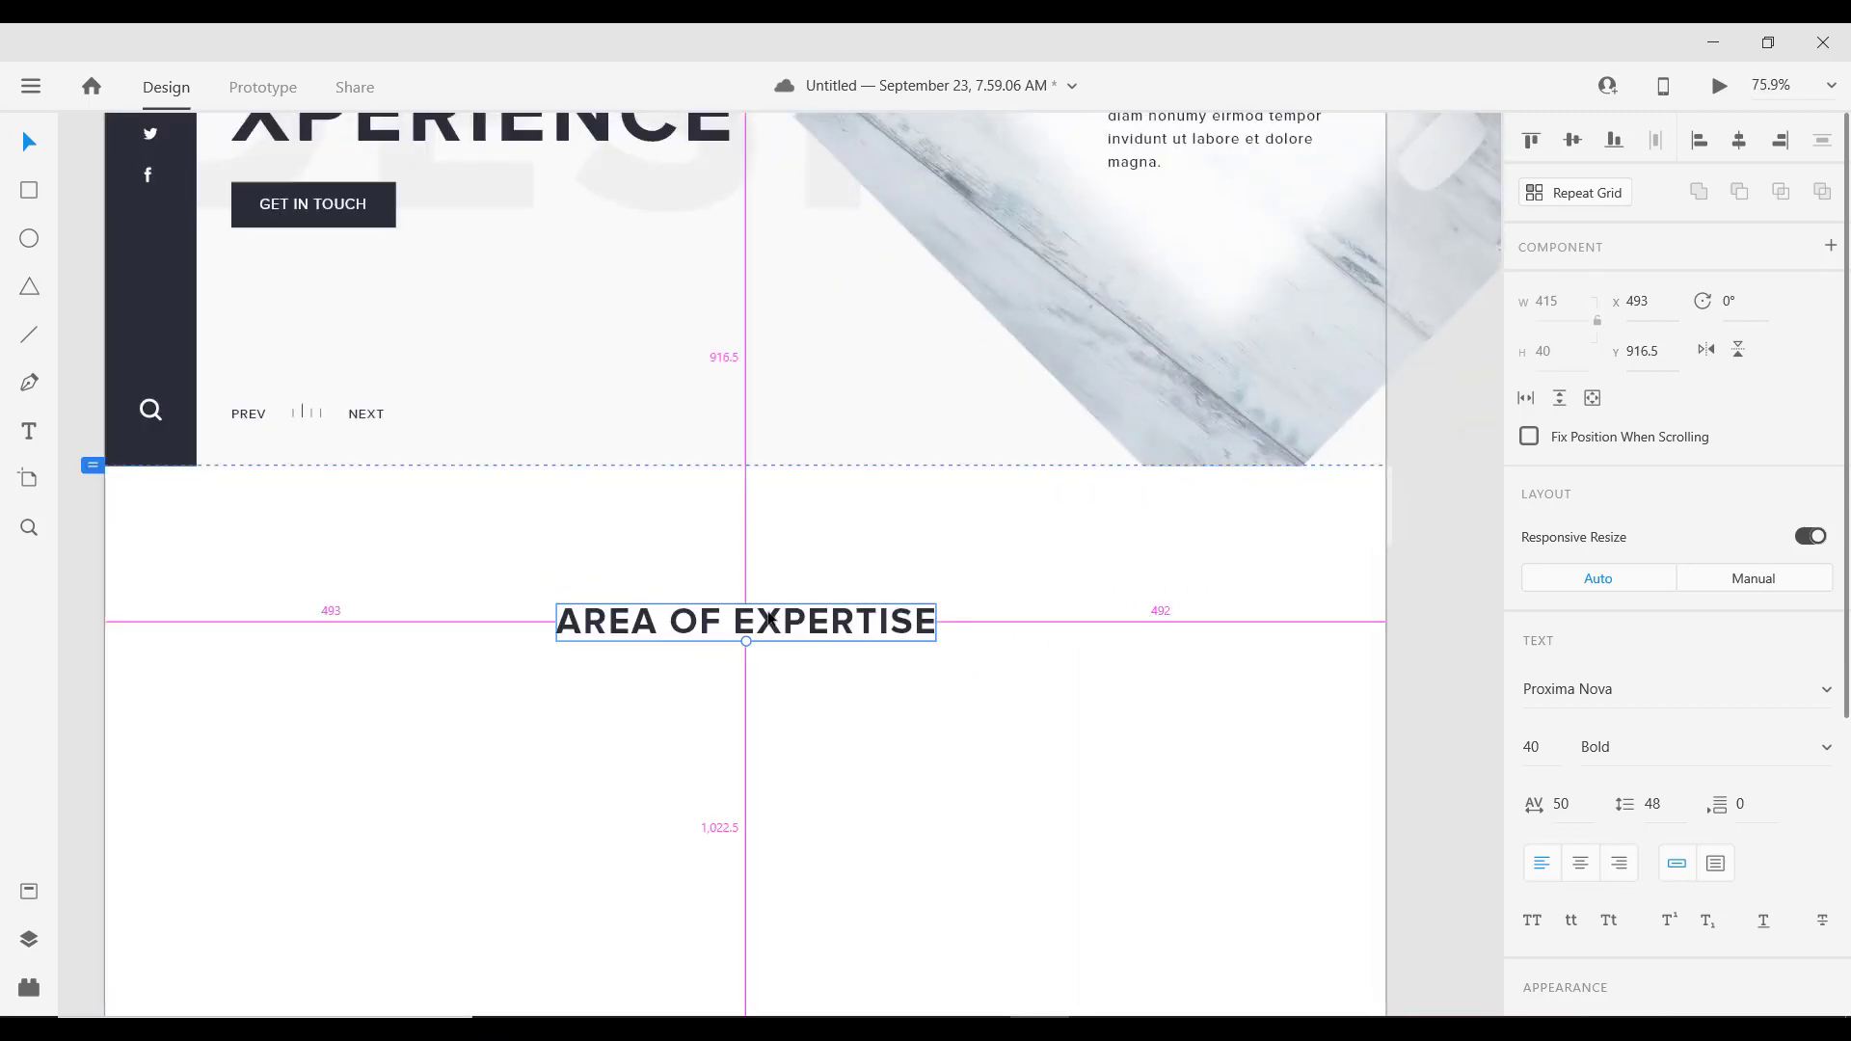
scroll(813, 619, "down", 3)
scroll(812, 619, "down", 5)
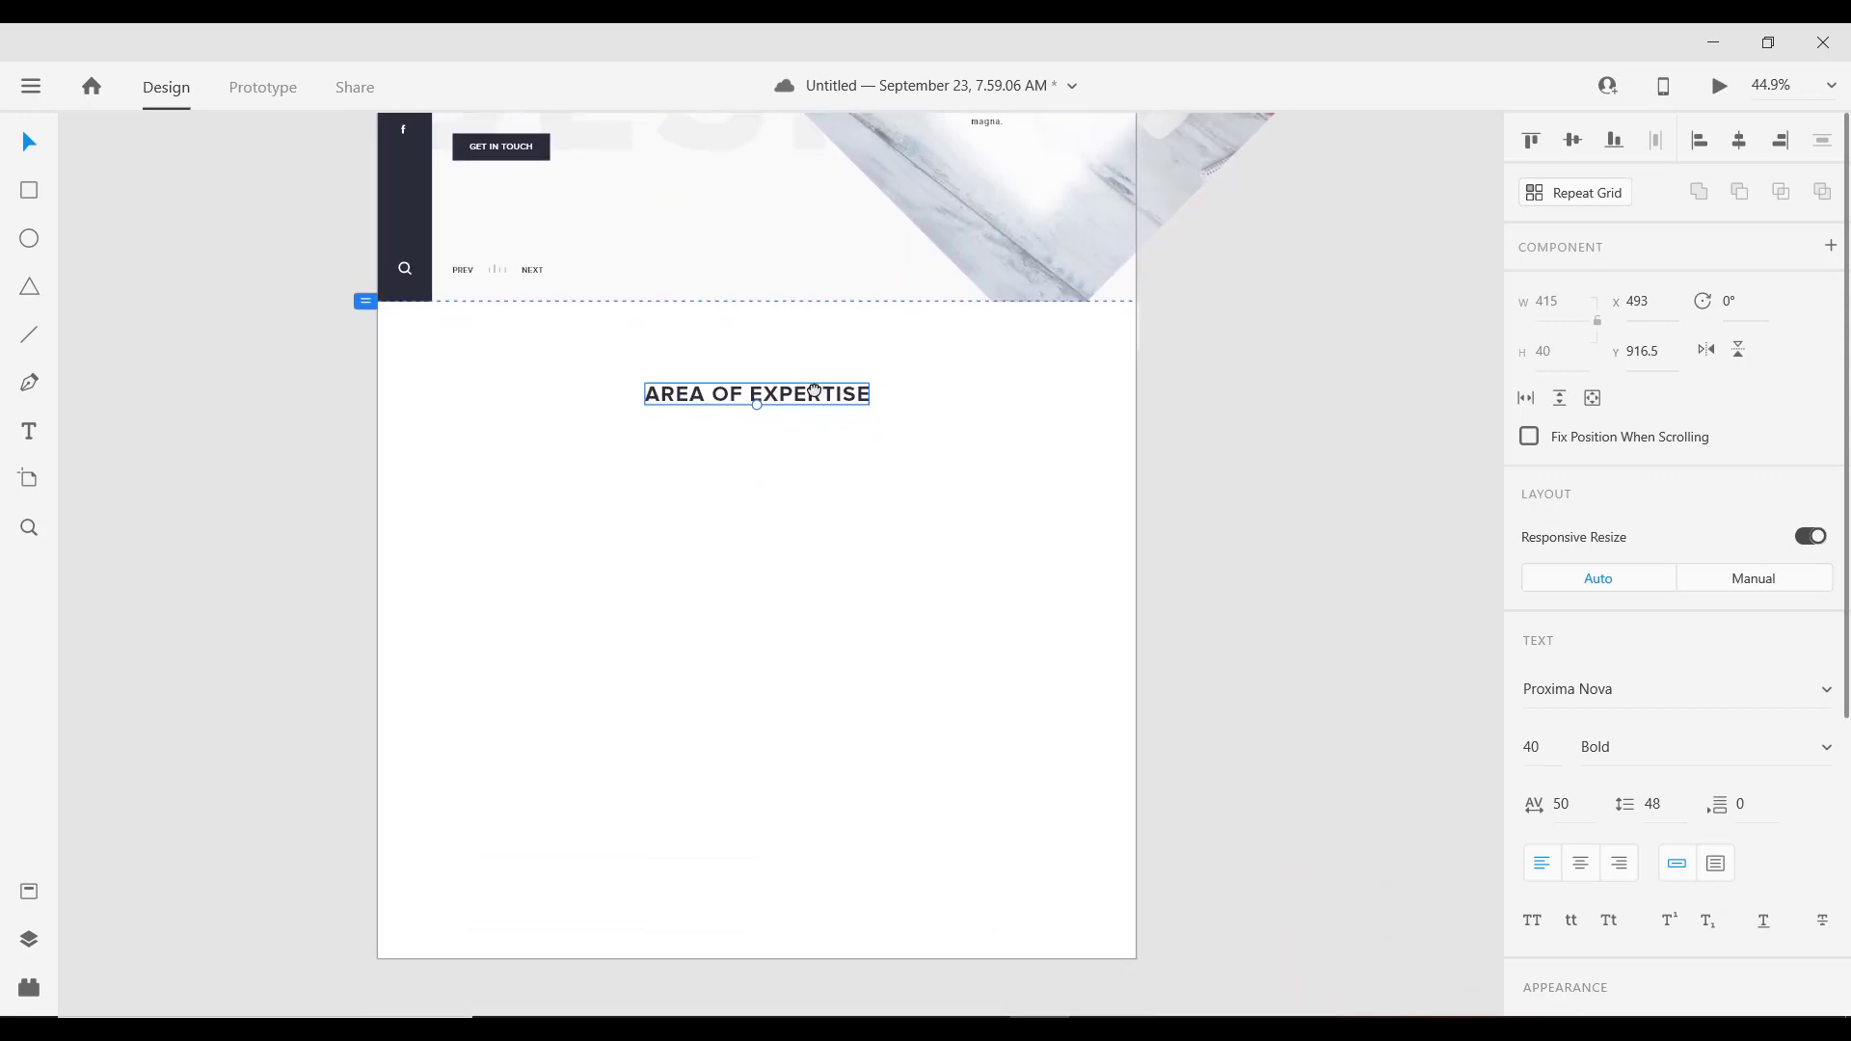
scroll(742, 427, "down", 1)
scroll(742, 425, "down", 2)
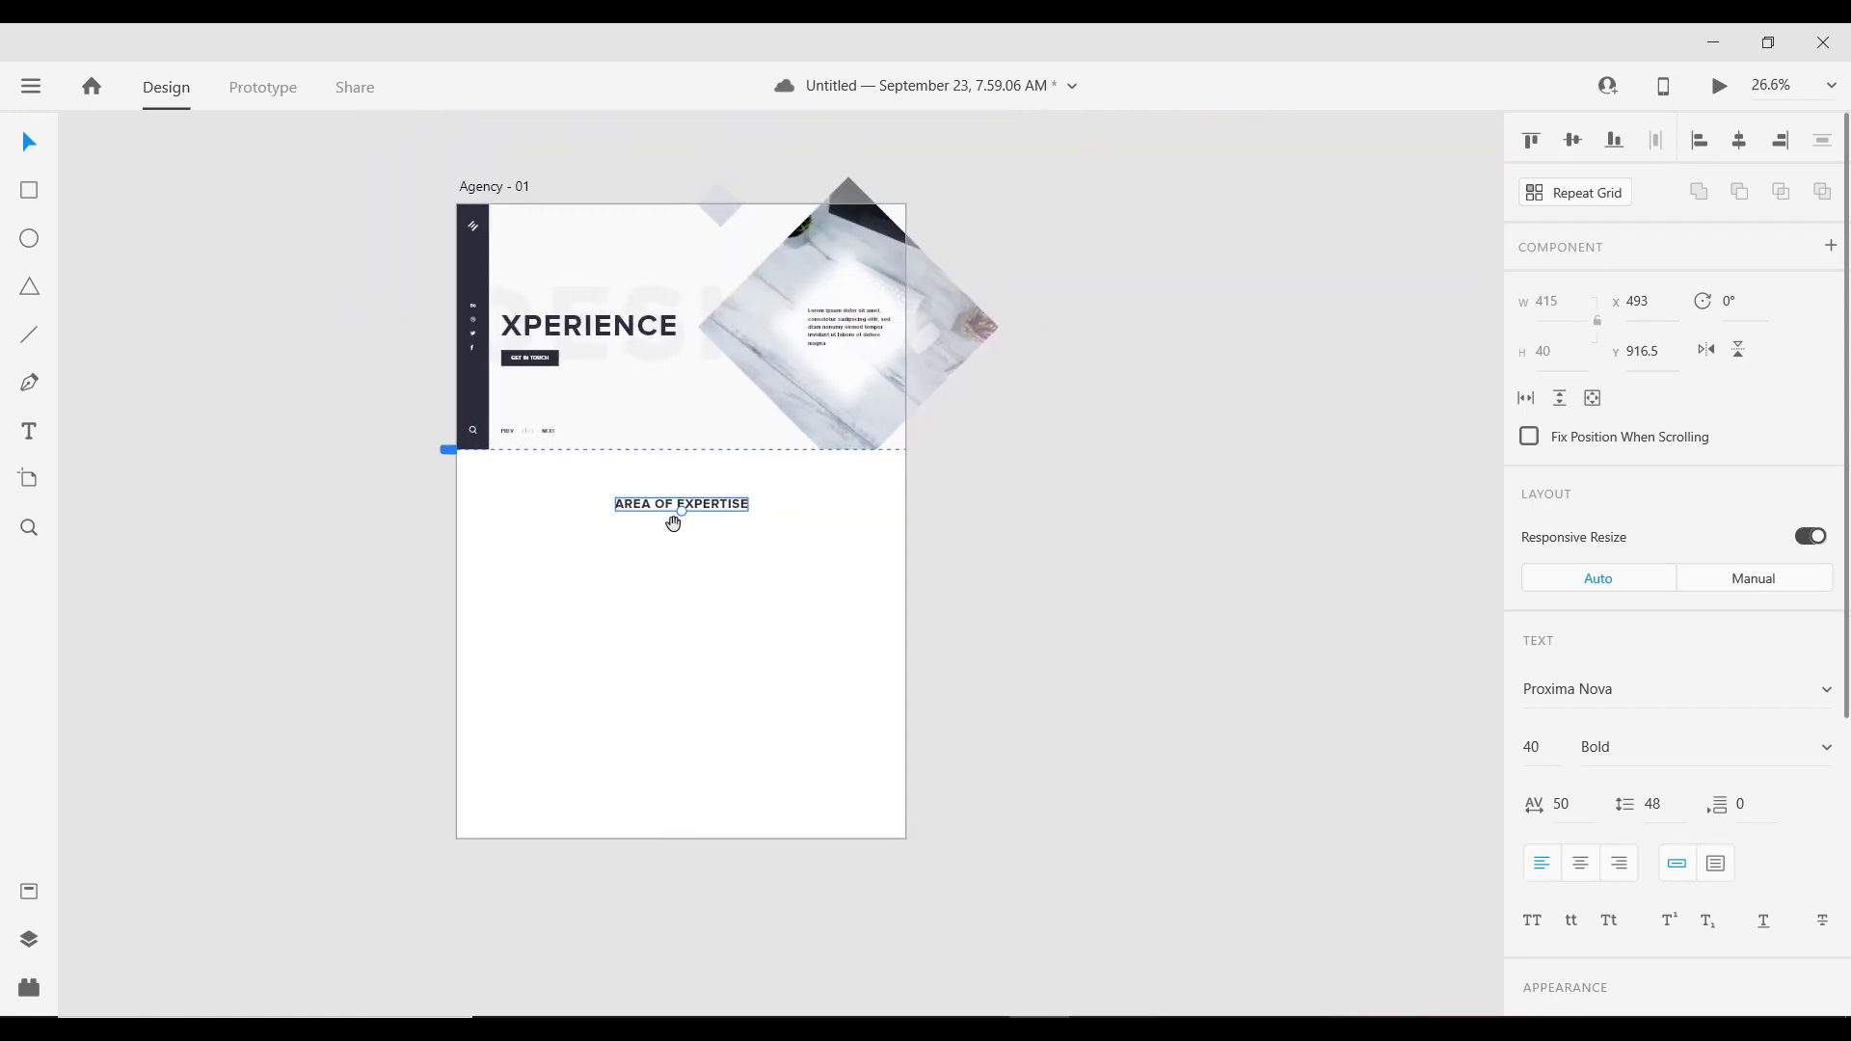
scroll(674, 521, "up", 1)
scroll(675, 519, "up", 3)
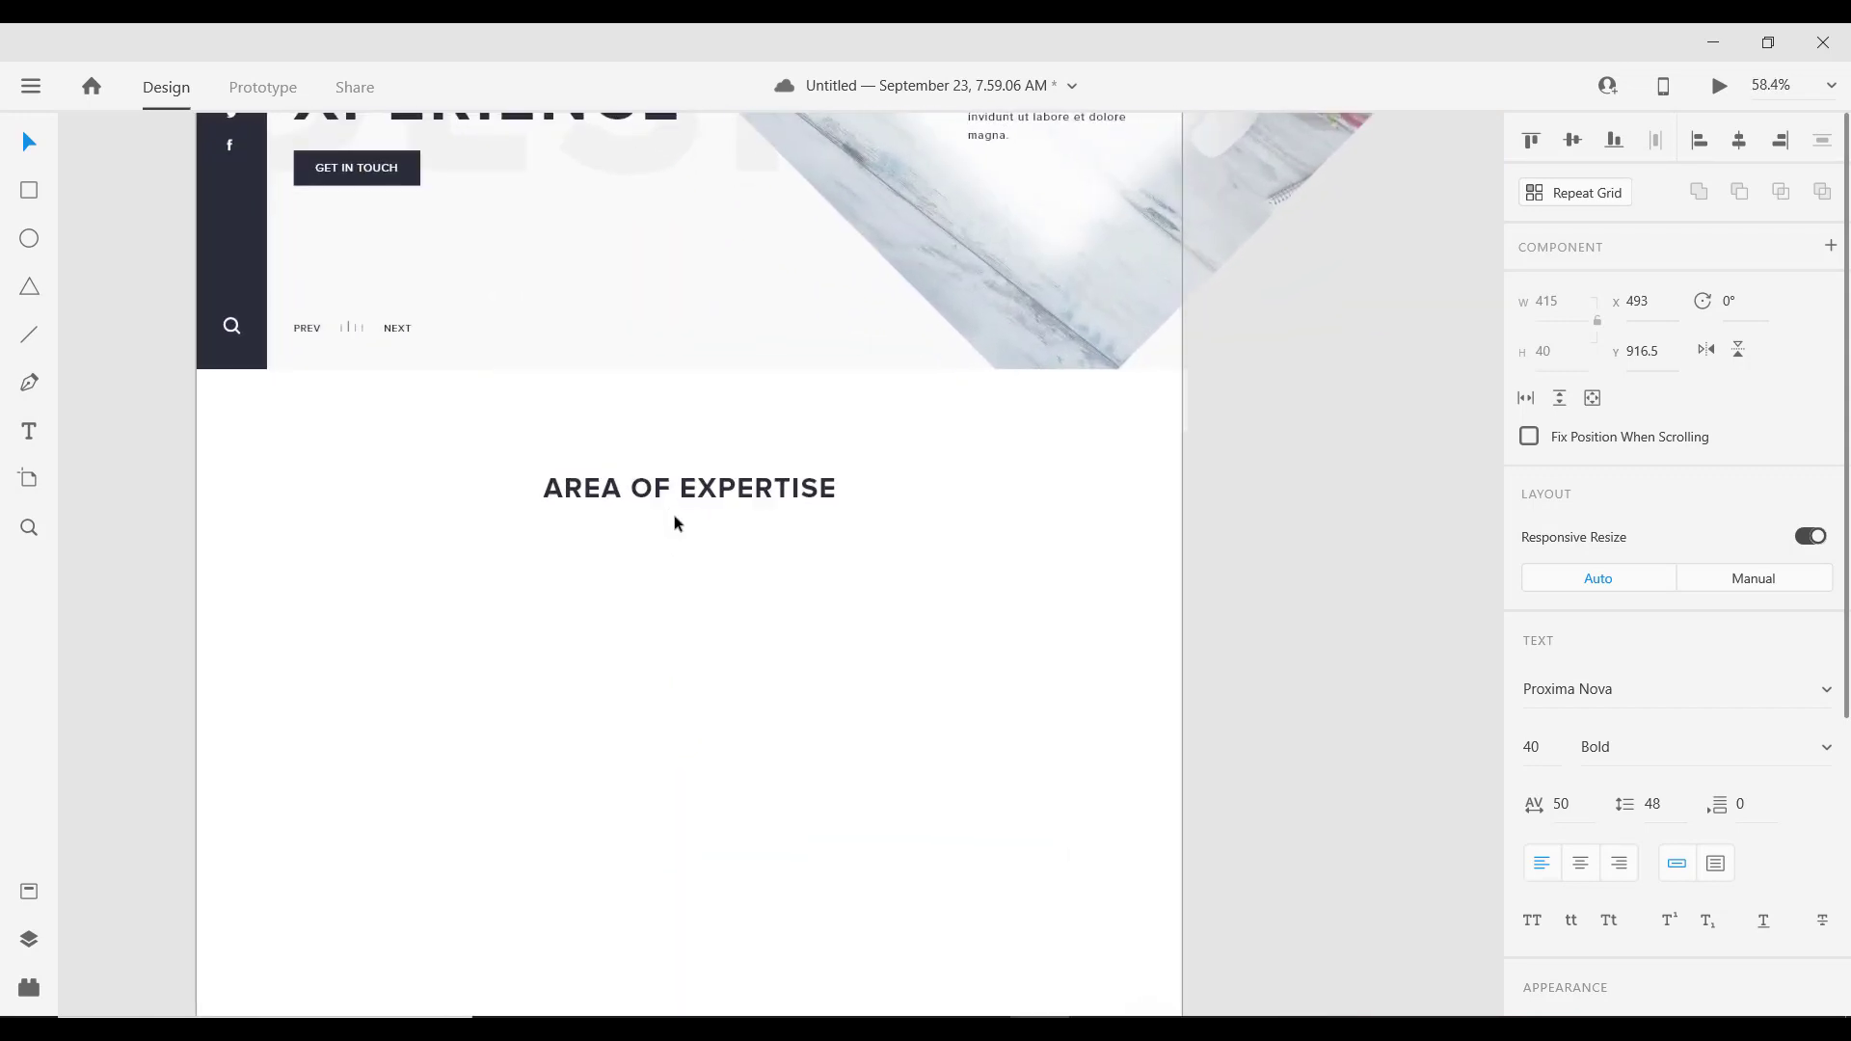
scroll(680, 518, "down", 2)
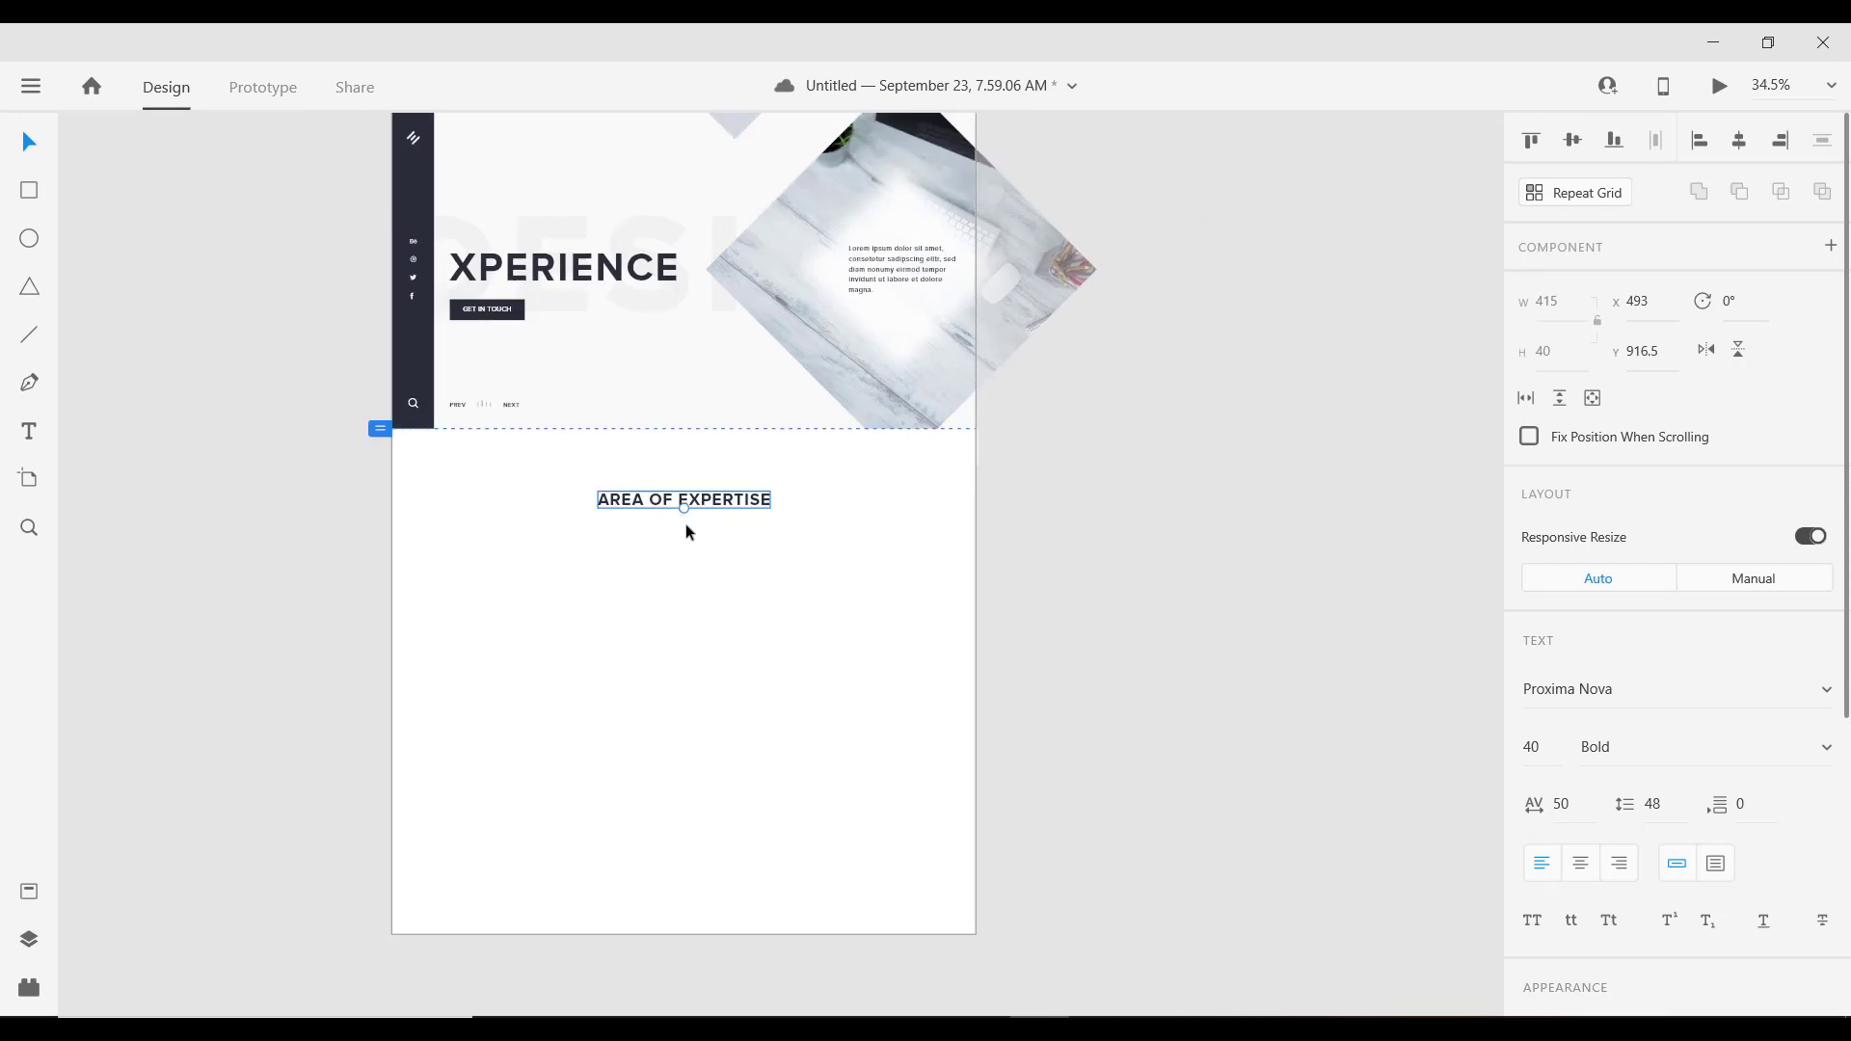
scroll(646, 476, "up", 1)
scroll(724, 530, "down", 3)
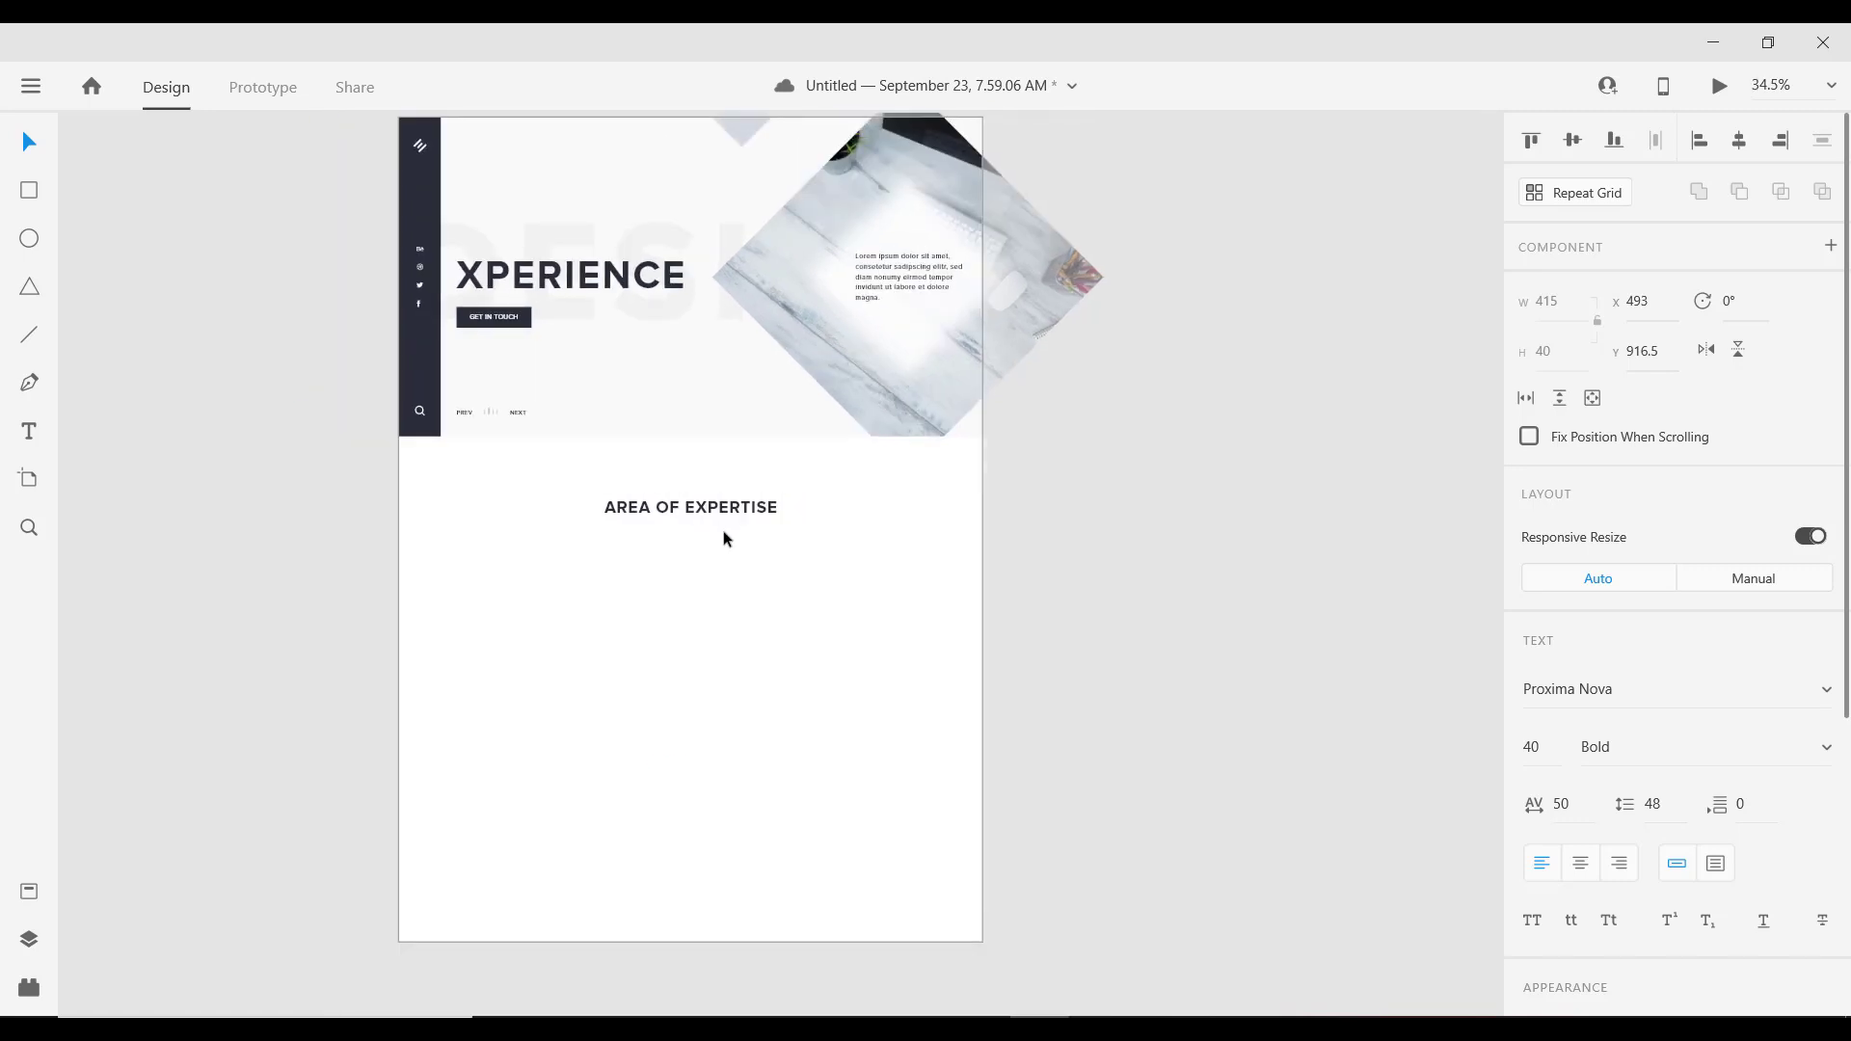
Step: Drag the Agency - 01 artboard's bottom edge down to make it 2397 px tall
left_click(833, 698)
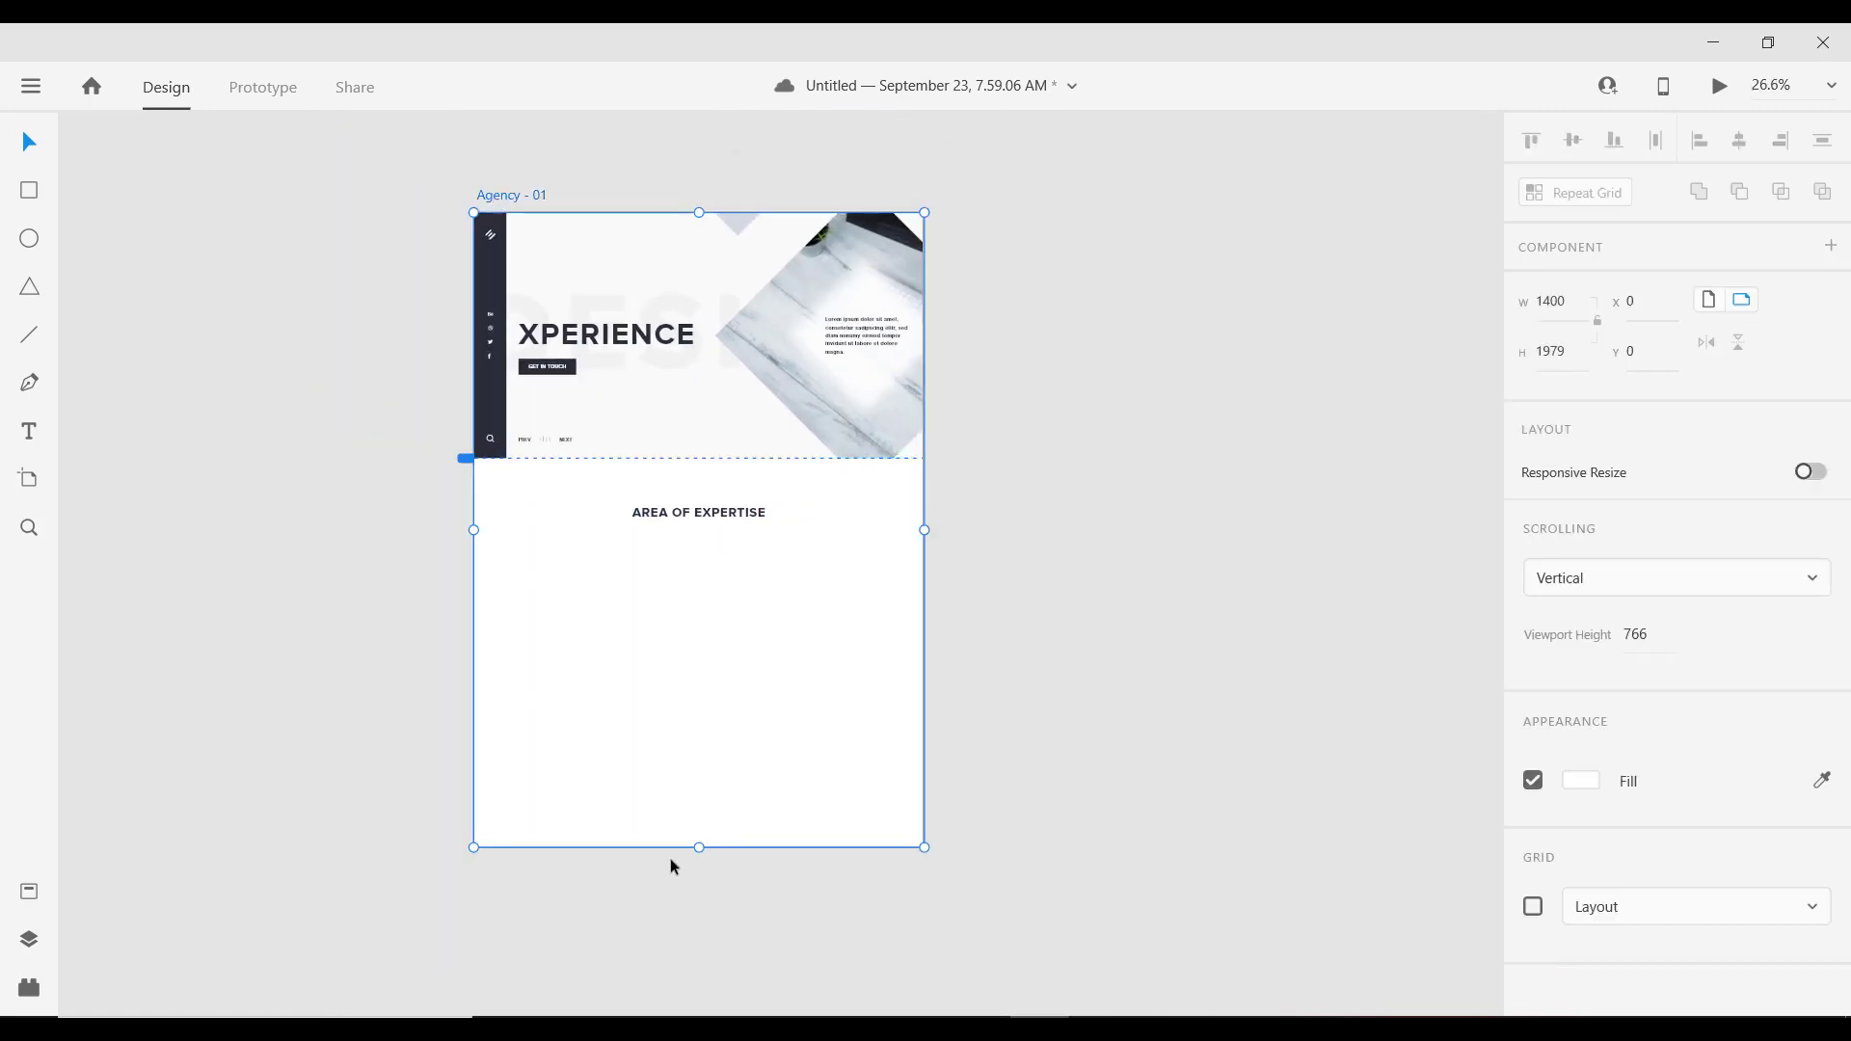
left_click_drag(700, 847, 695, 982)
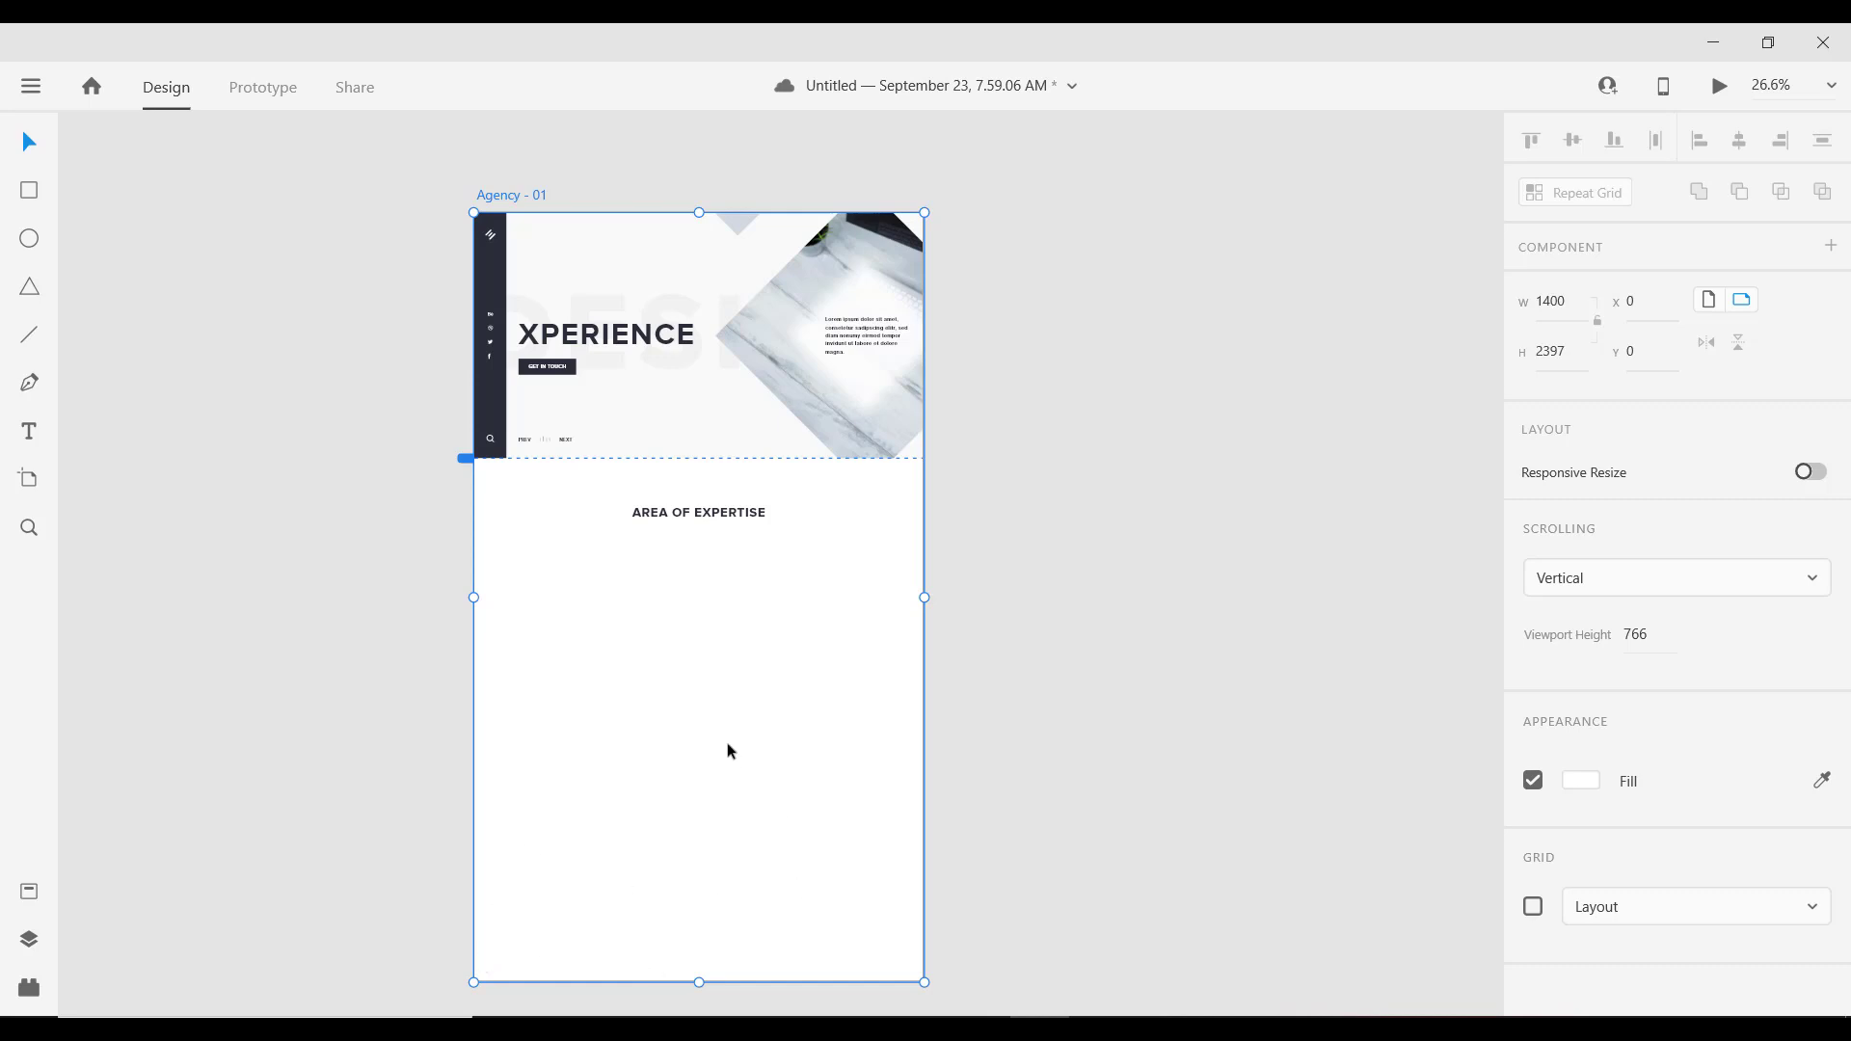
scroll(694, 617, "up", 5)
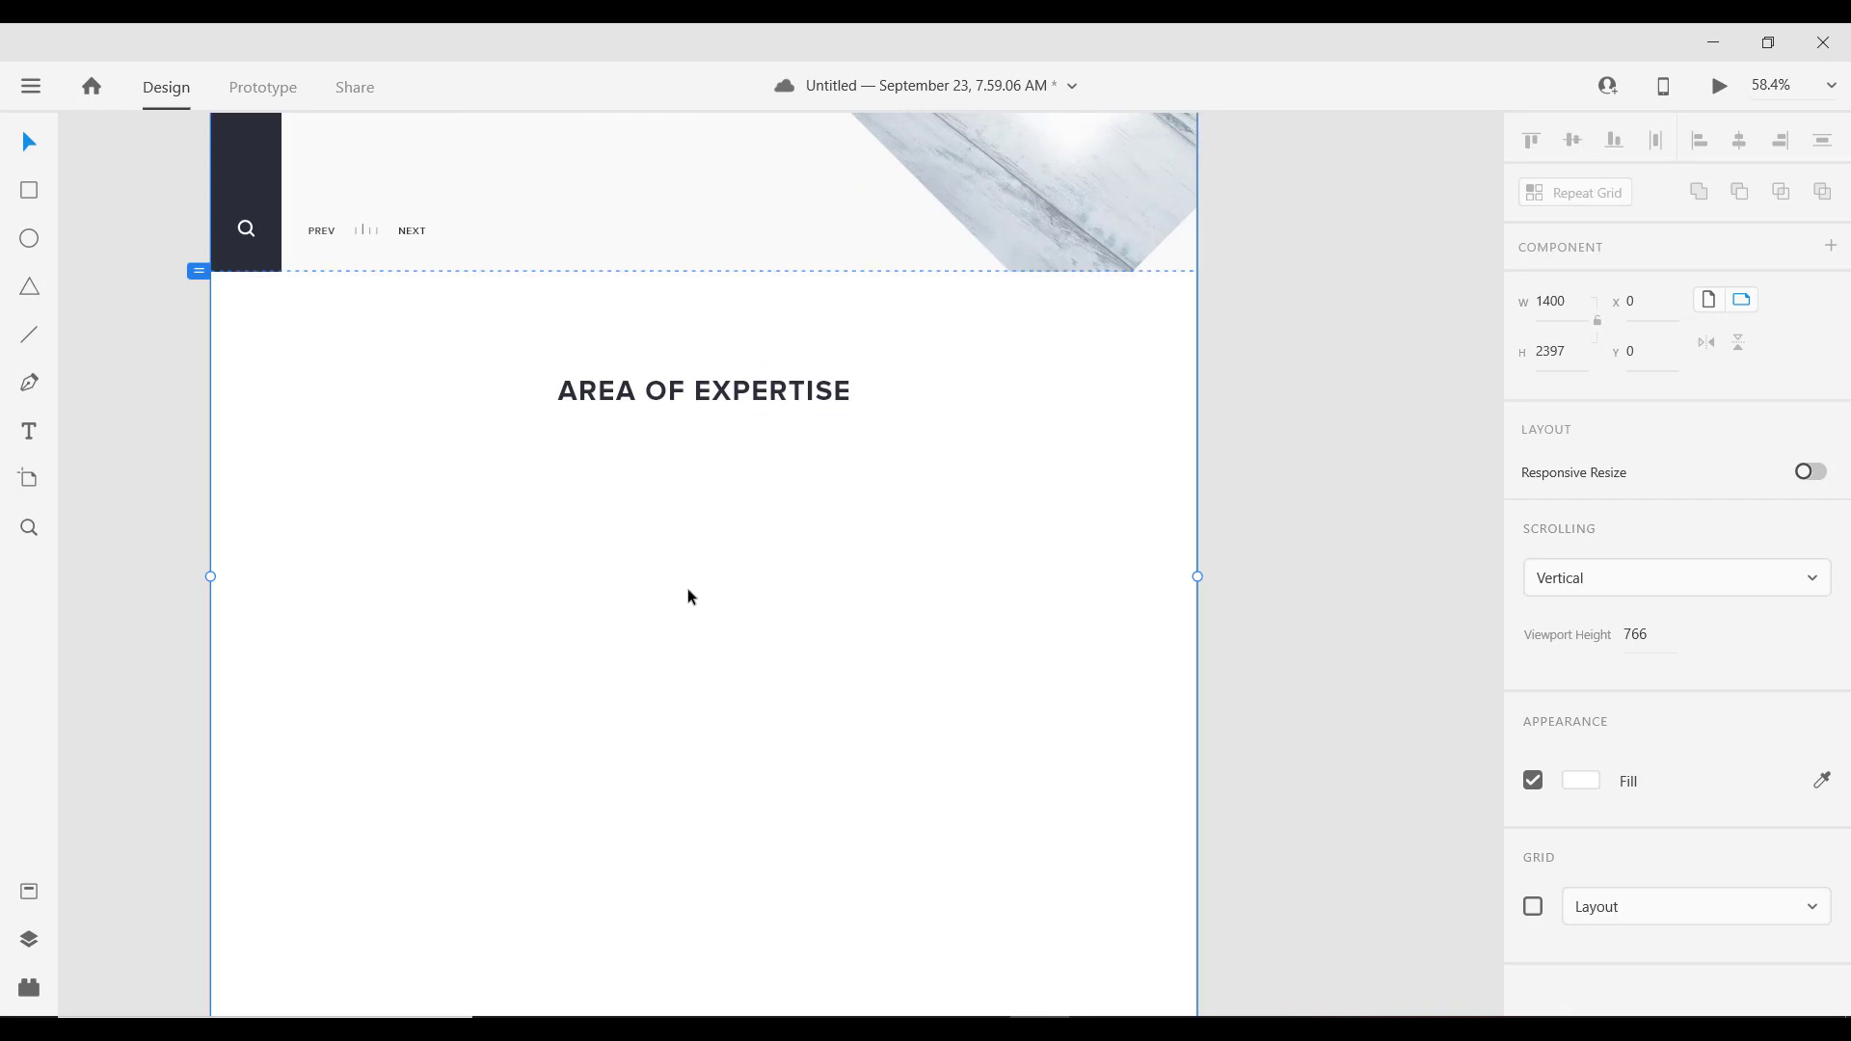
Step: Duplicate the heading below it, centre the text, and retype it as 'WEB & MOBILE DESIGN'
left_click(636, 393)
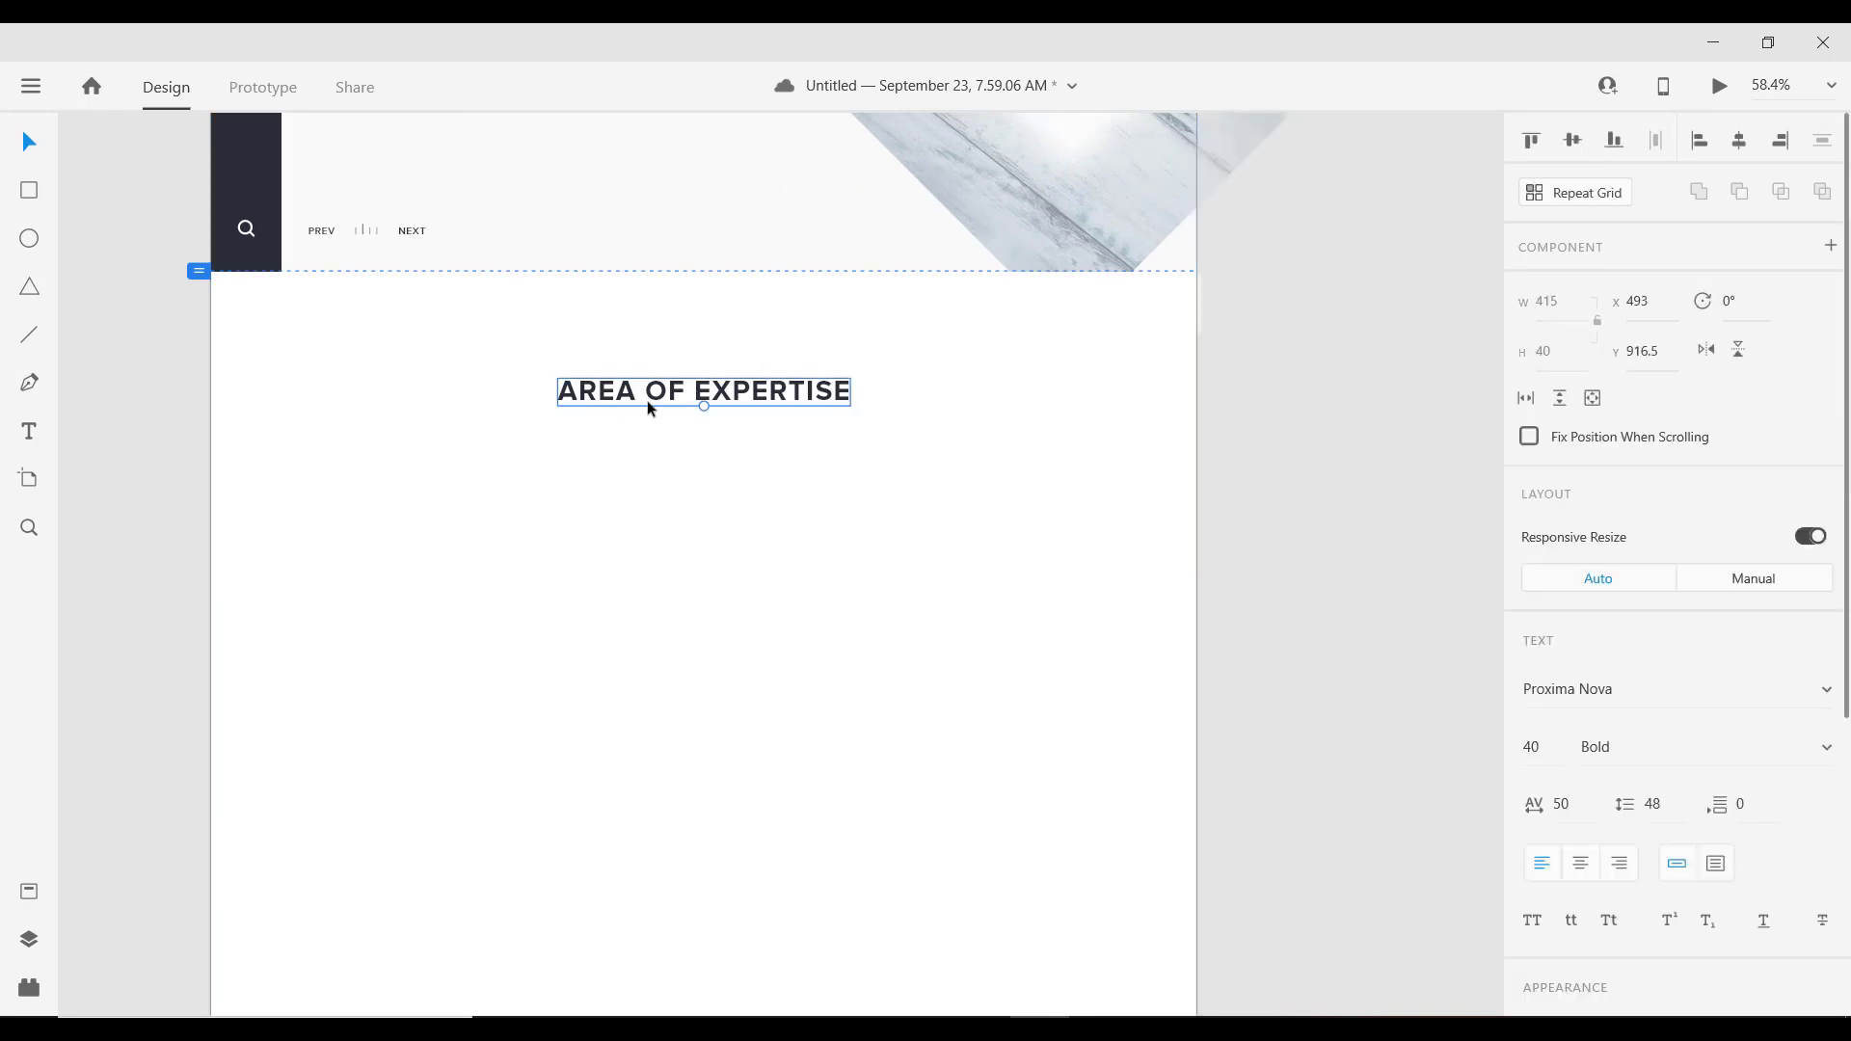
key("alt")
left_click_drag(633, 400, 385, 511)
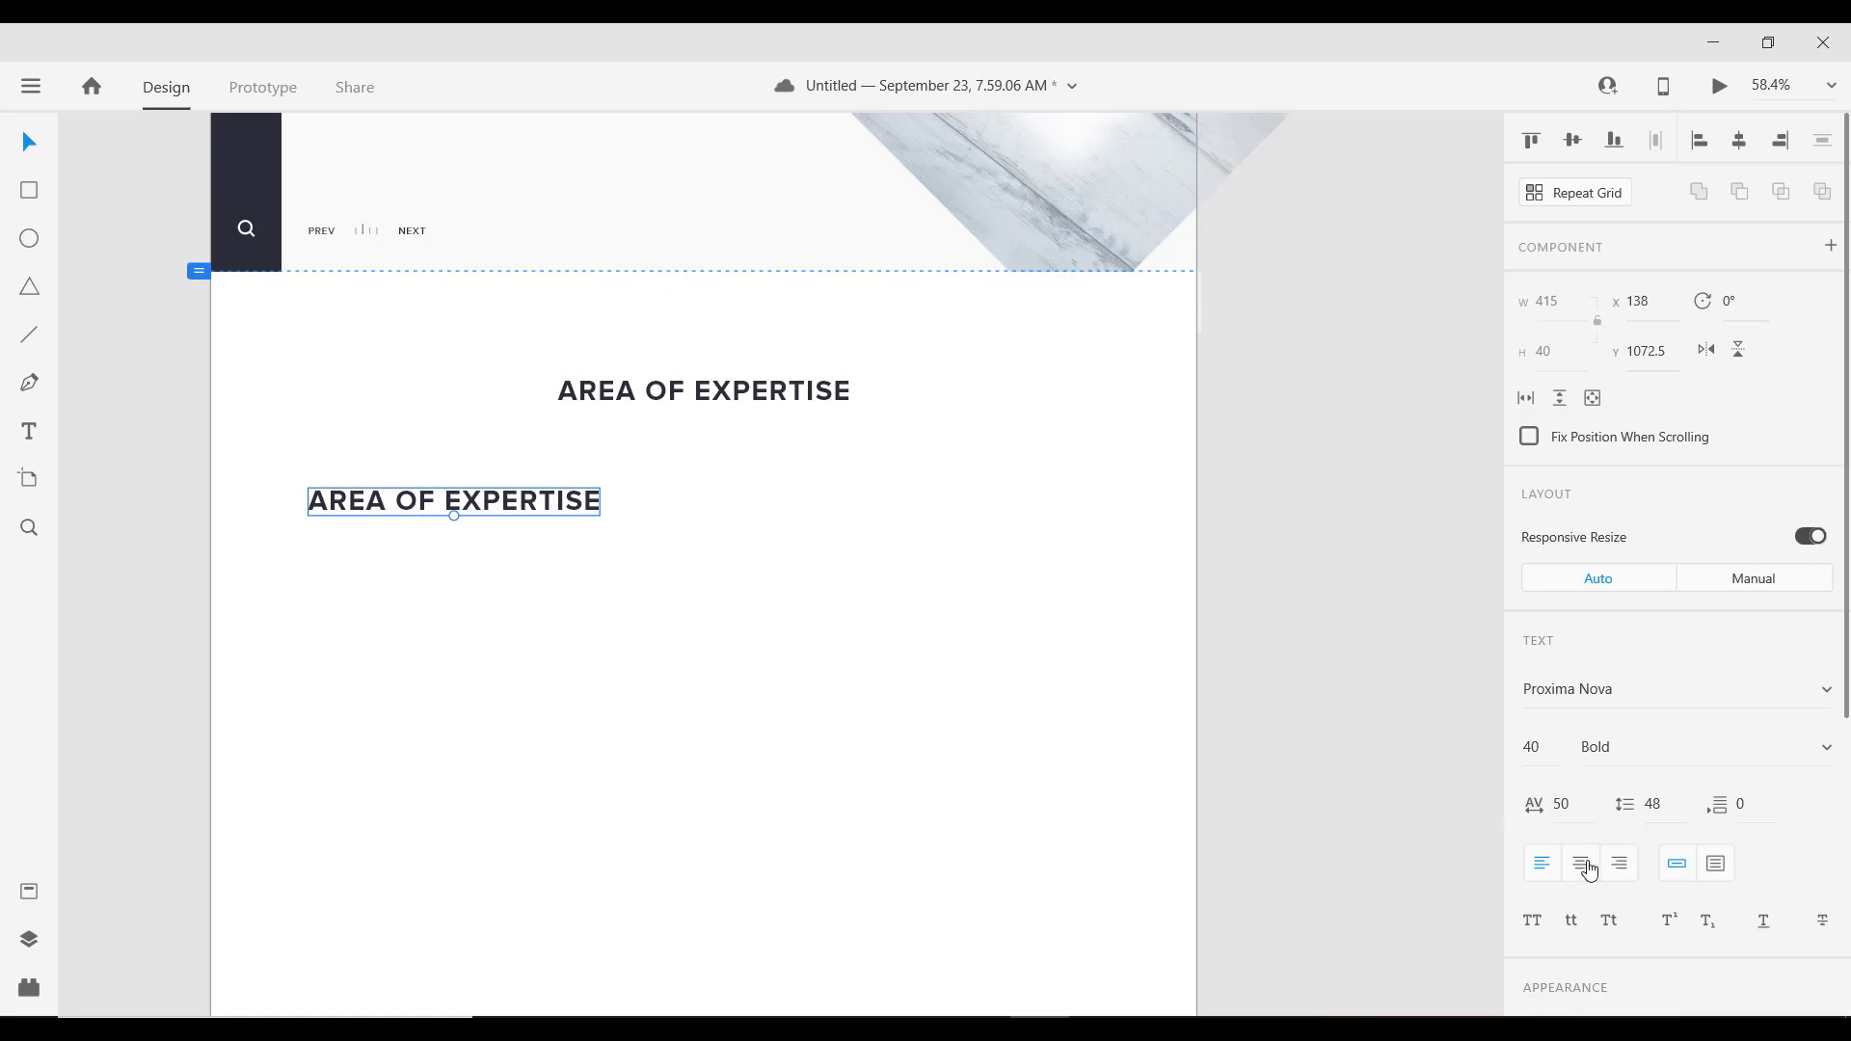
left_click(1581, 863)
double_click(482, 503)
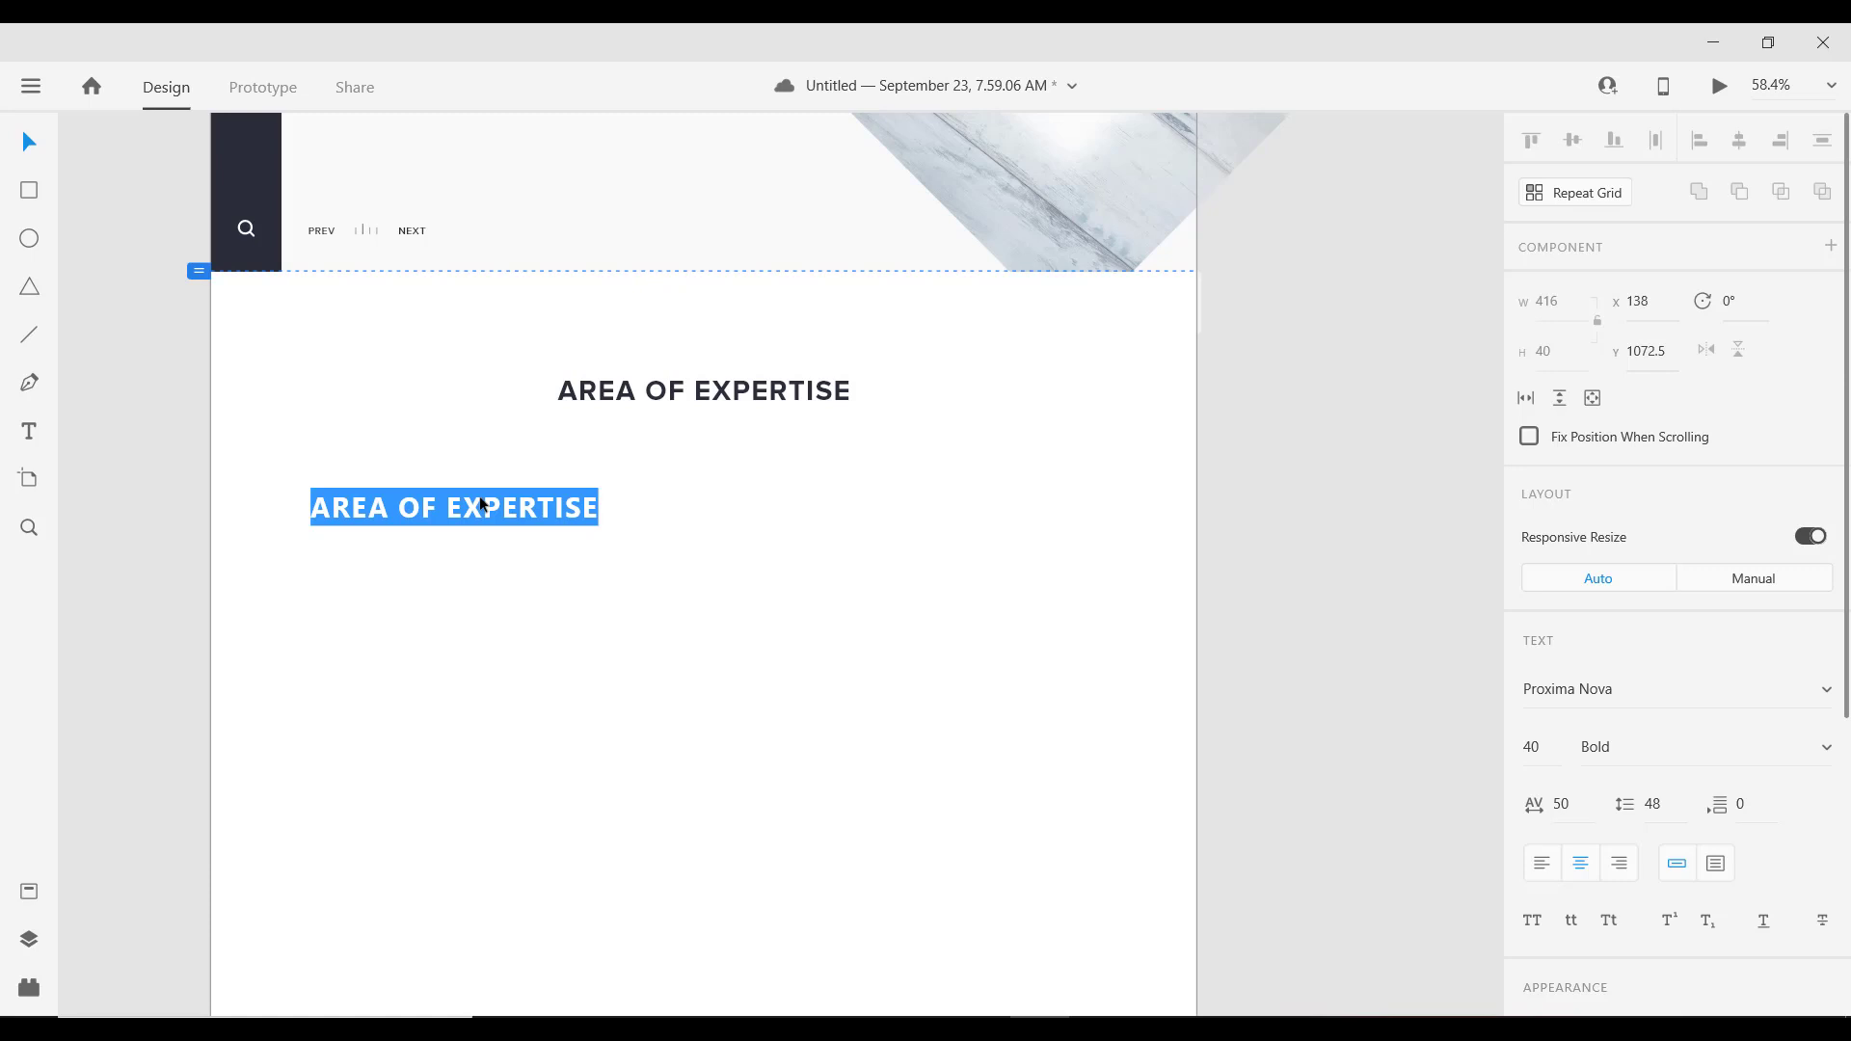
type("WEB ")
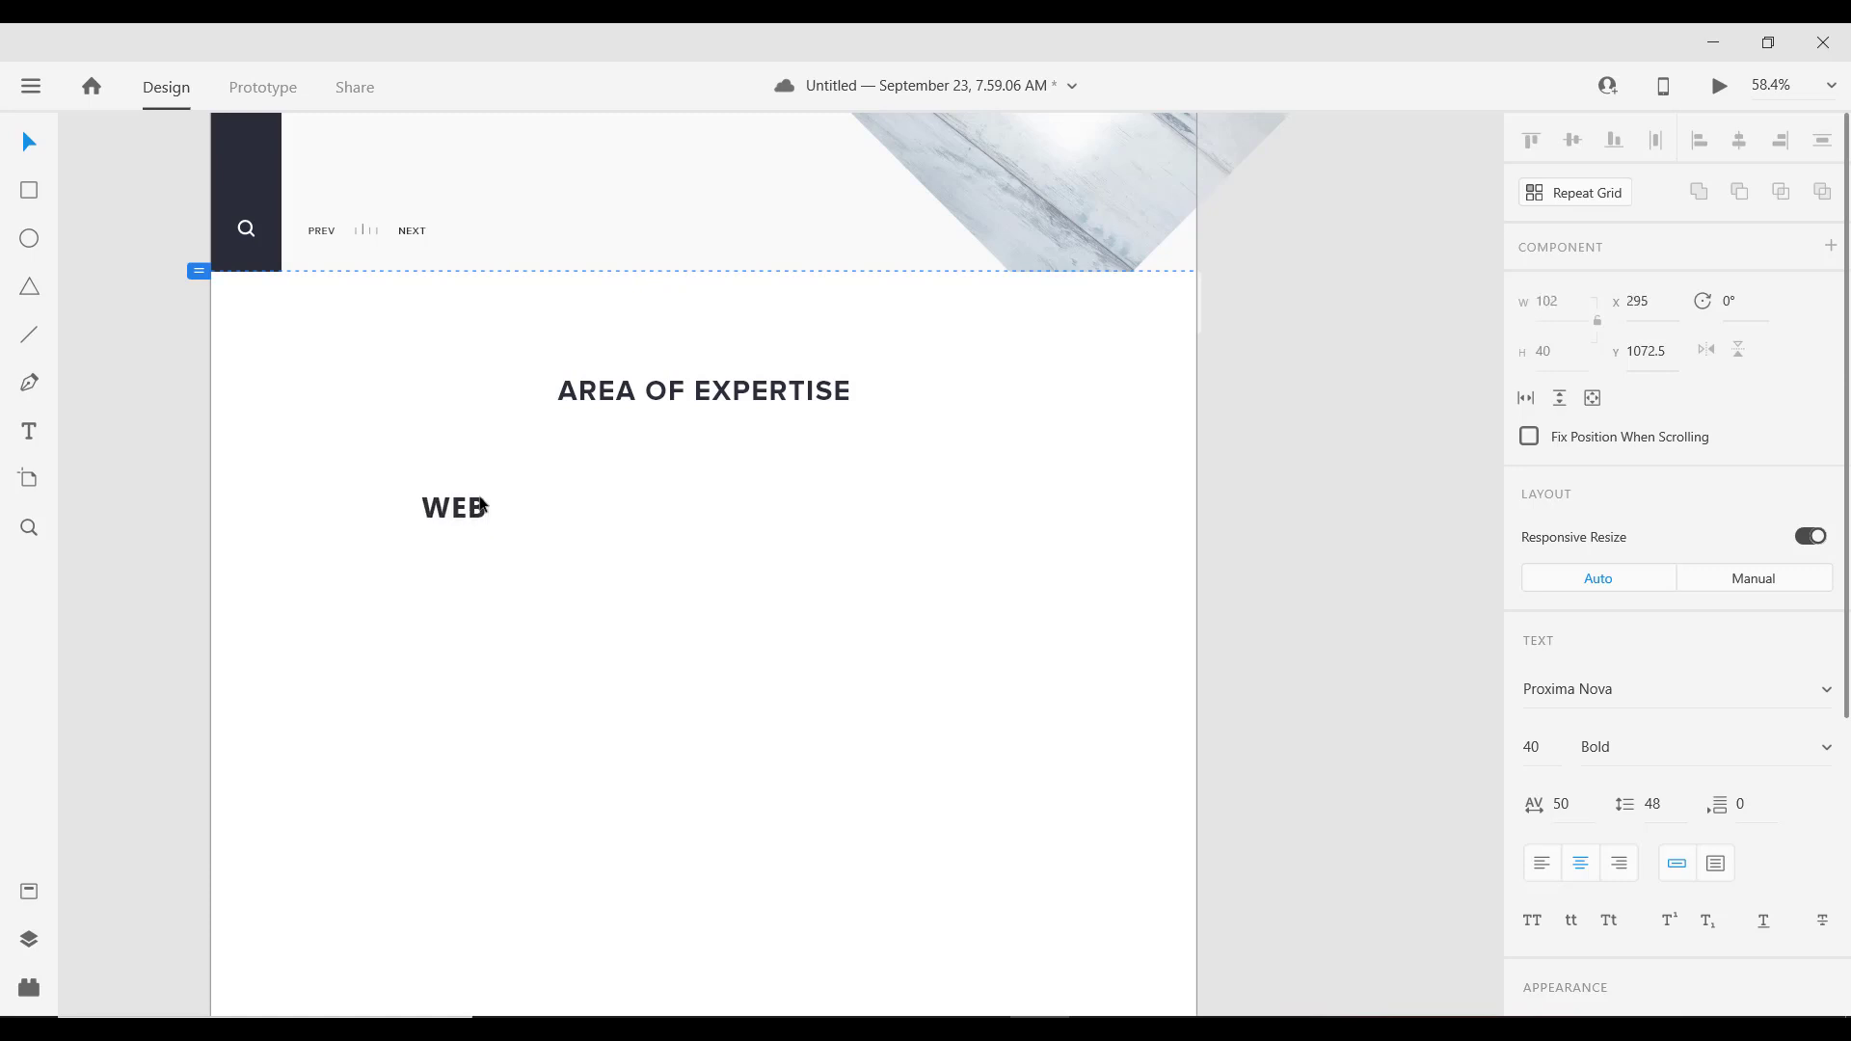
type("& M")
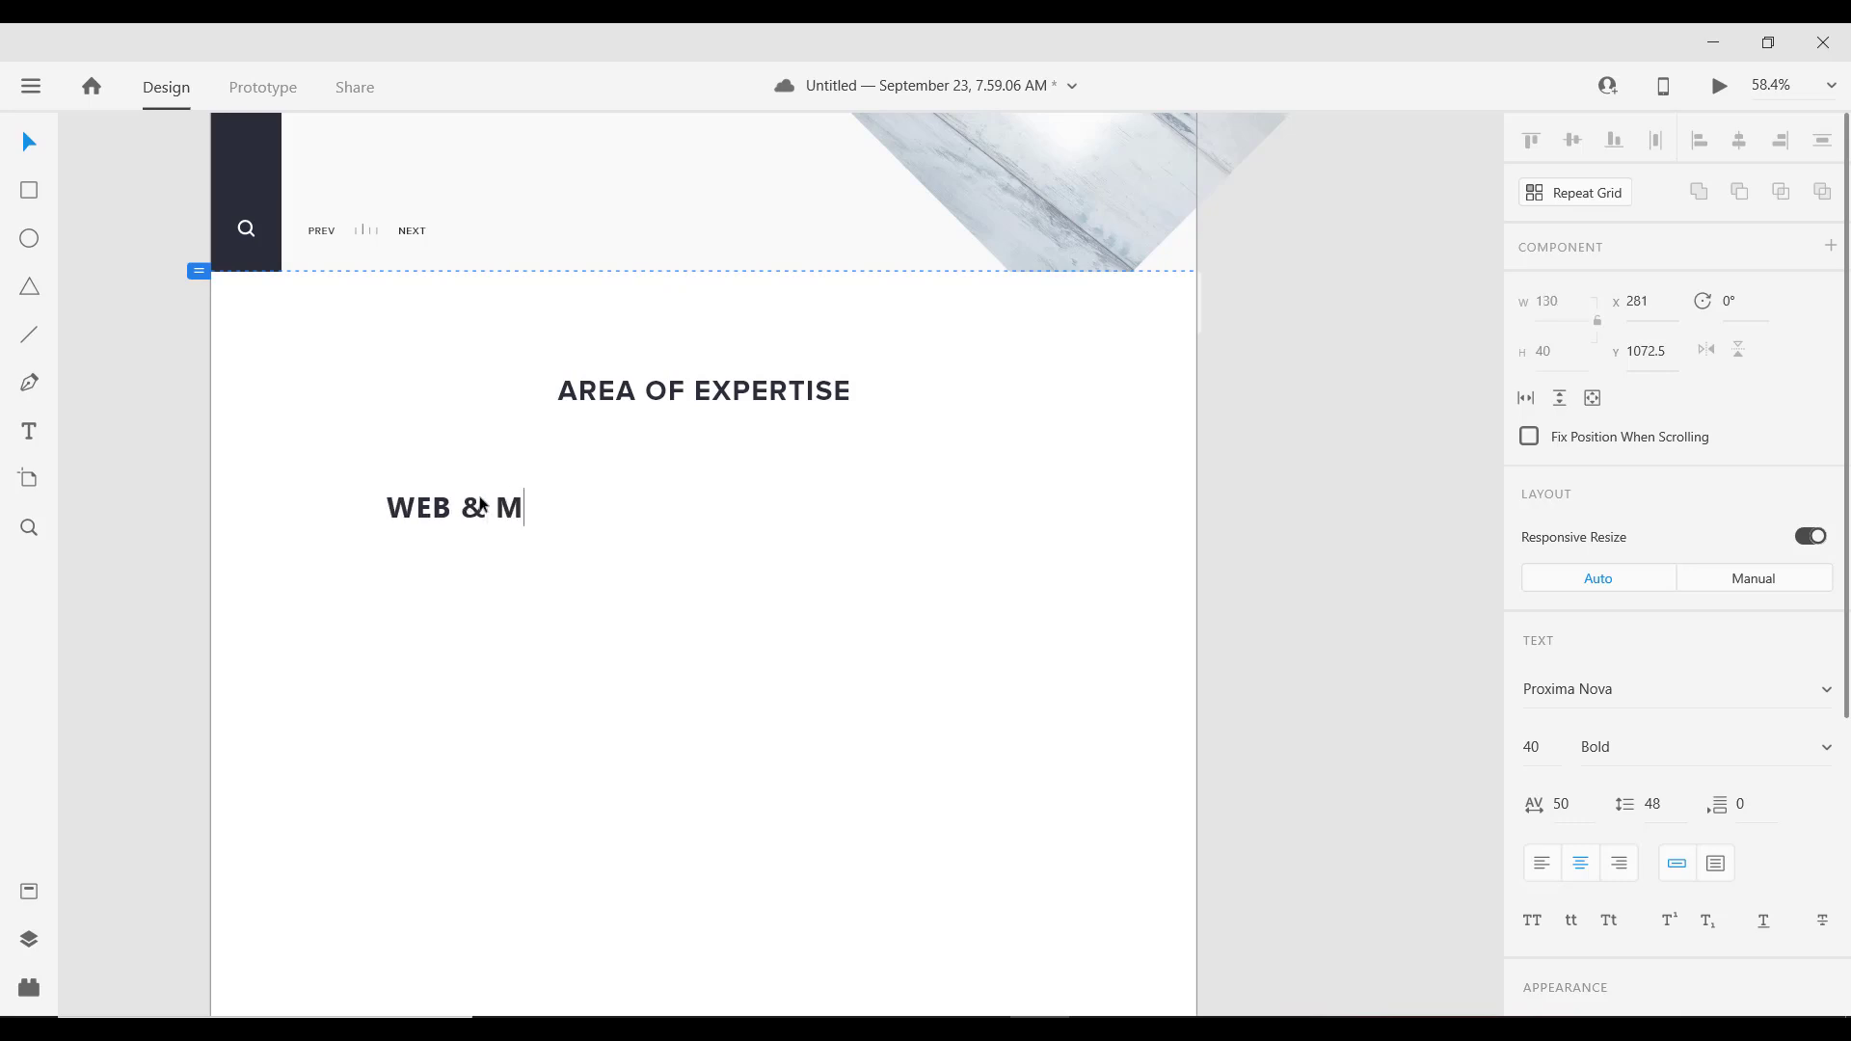
type("OBILE D")
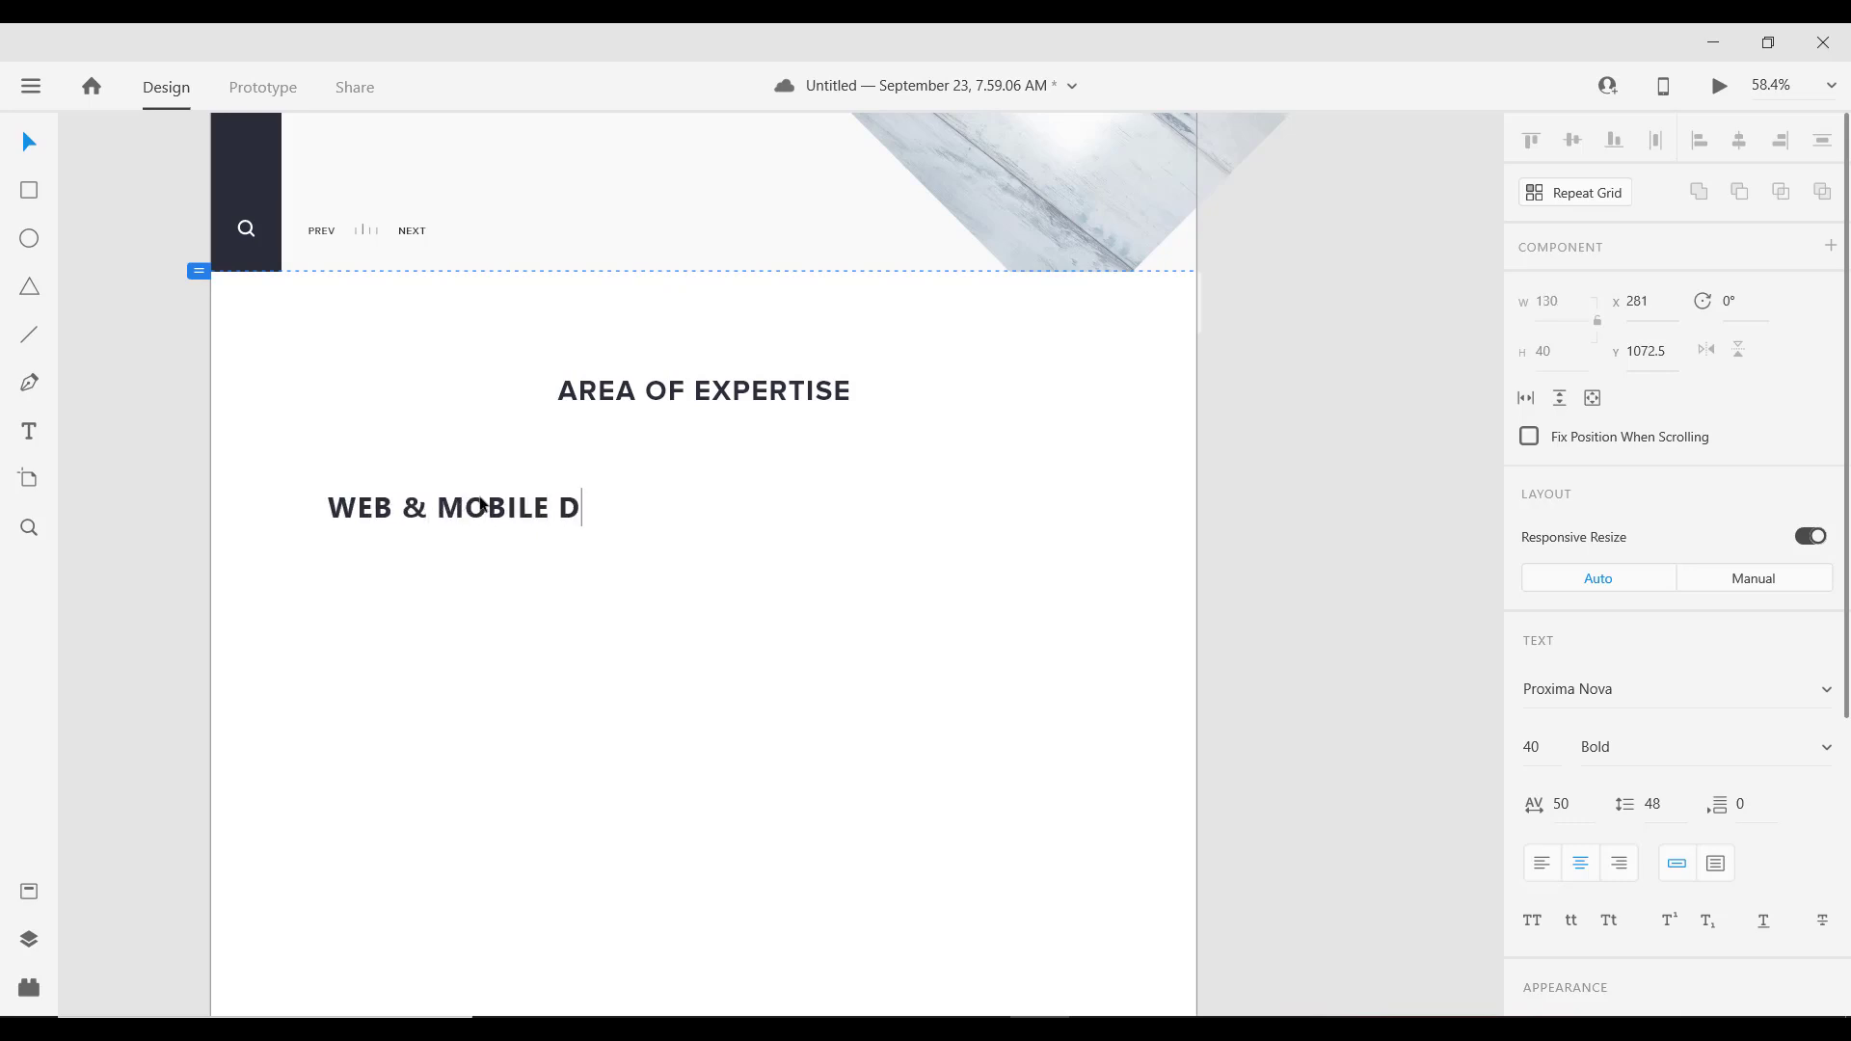
type("ESIGN")
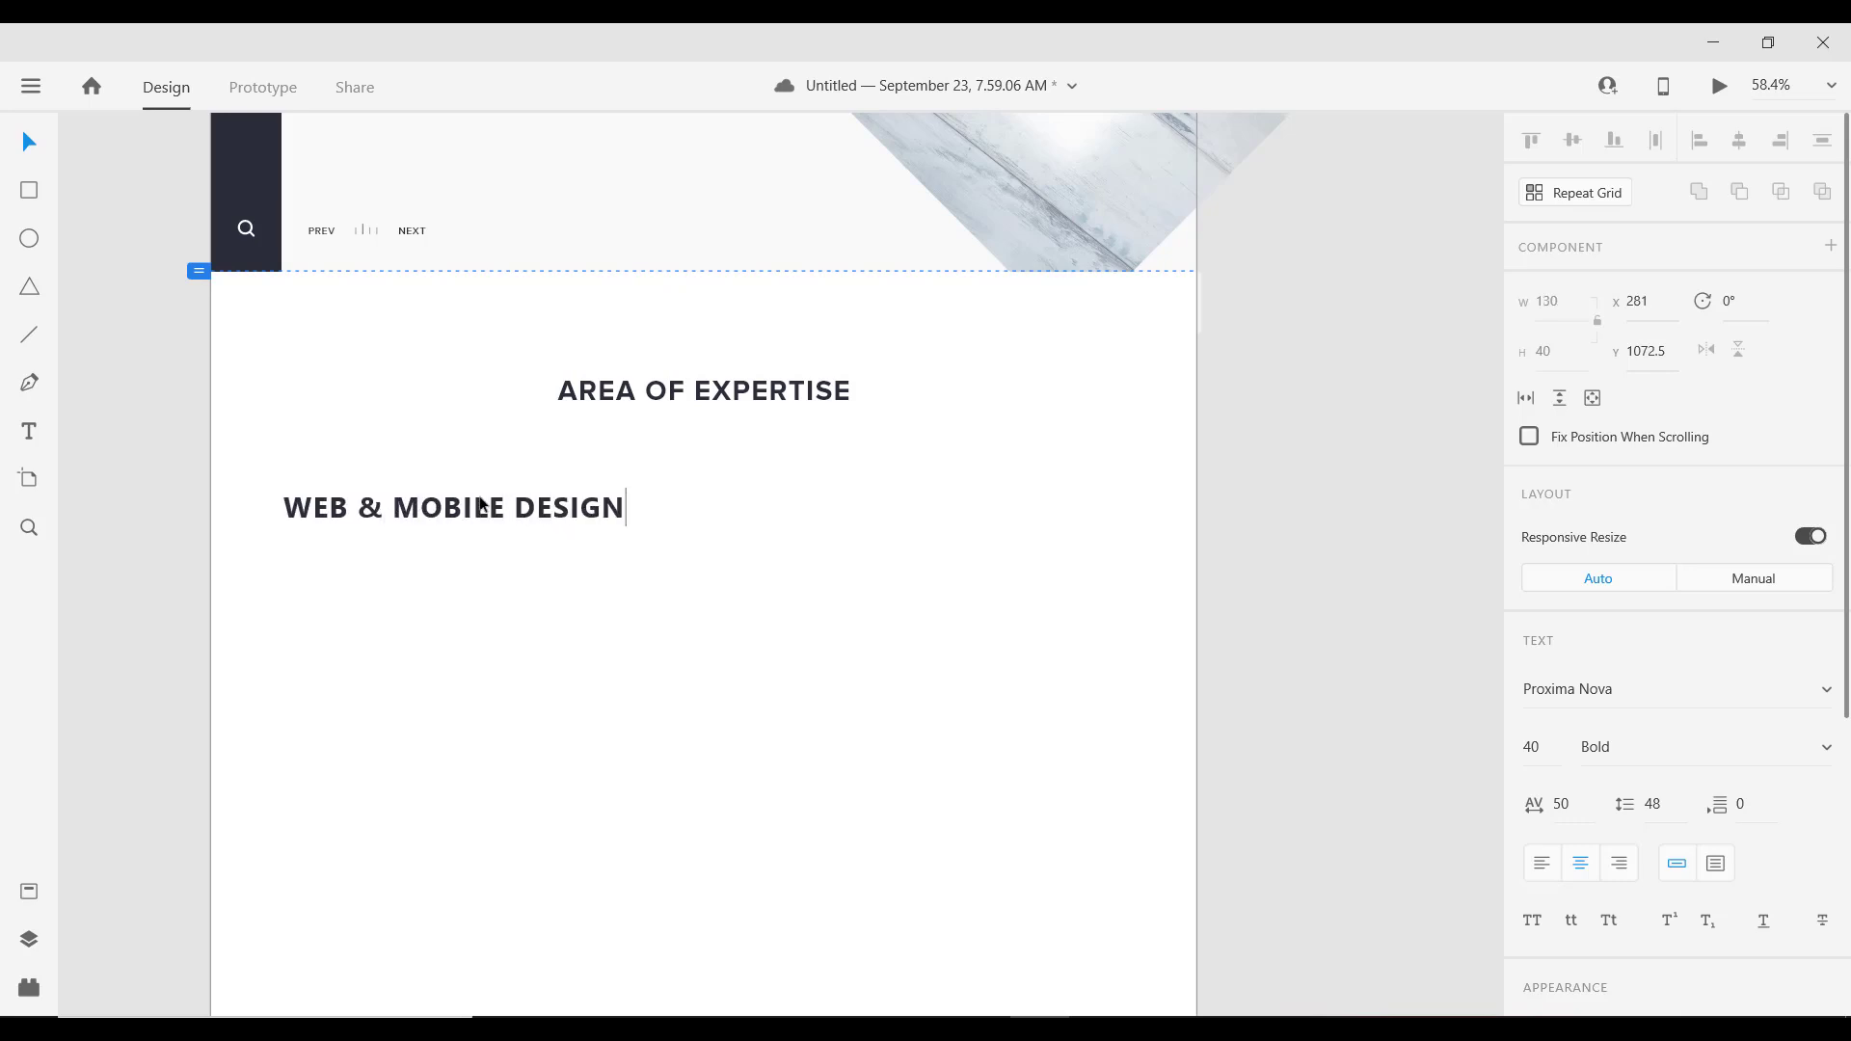
key("Escape")
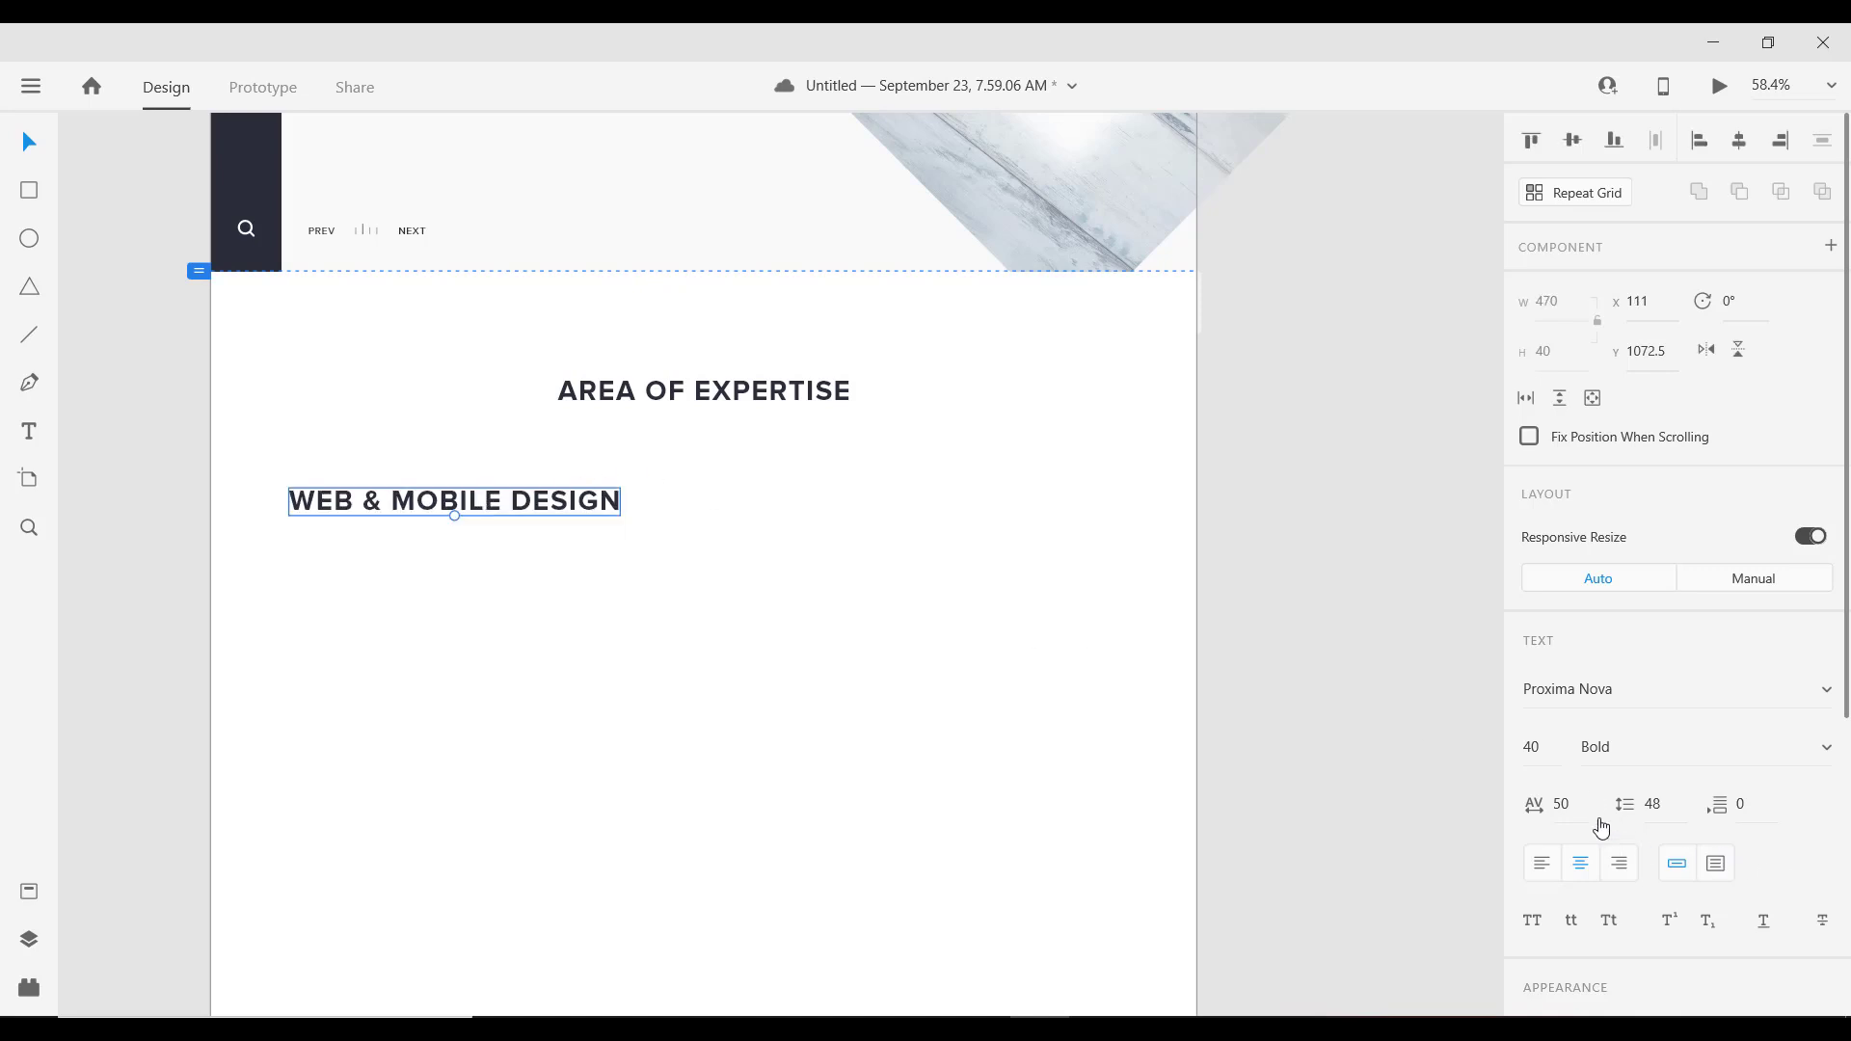
Step: Give the subheading character spacing 10, Semibold weight and font size 16
left_click(1569, 804)
type("10")
left_click(1612, 749)
key("Down")
key("Down")
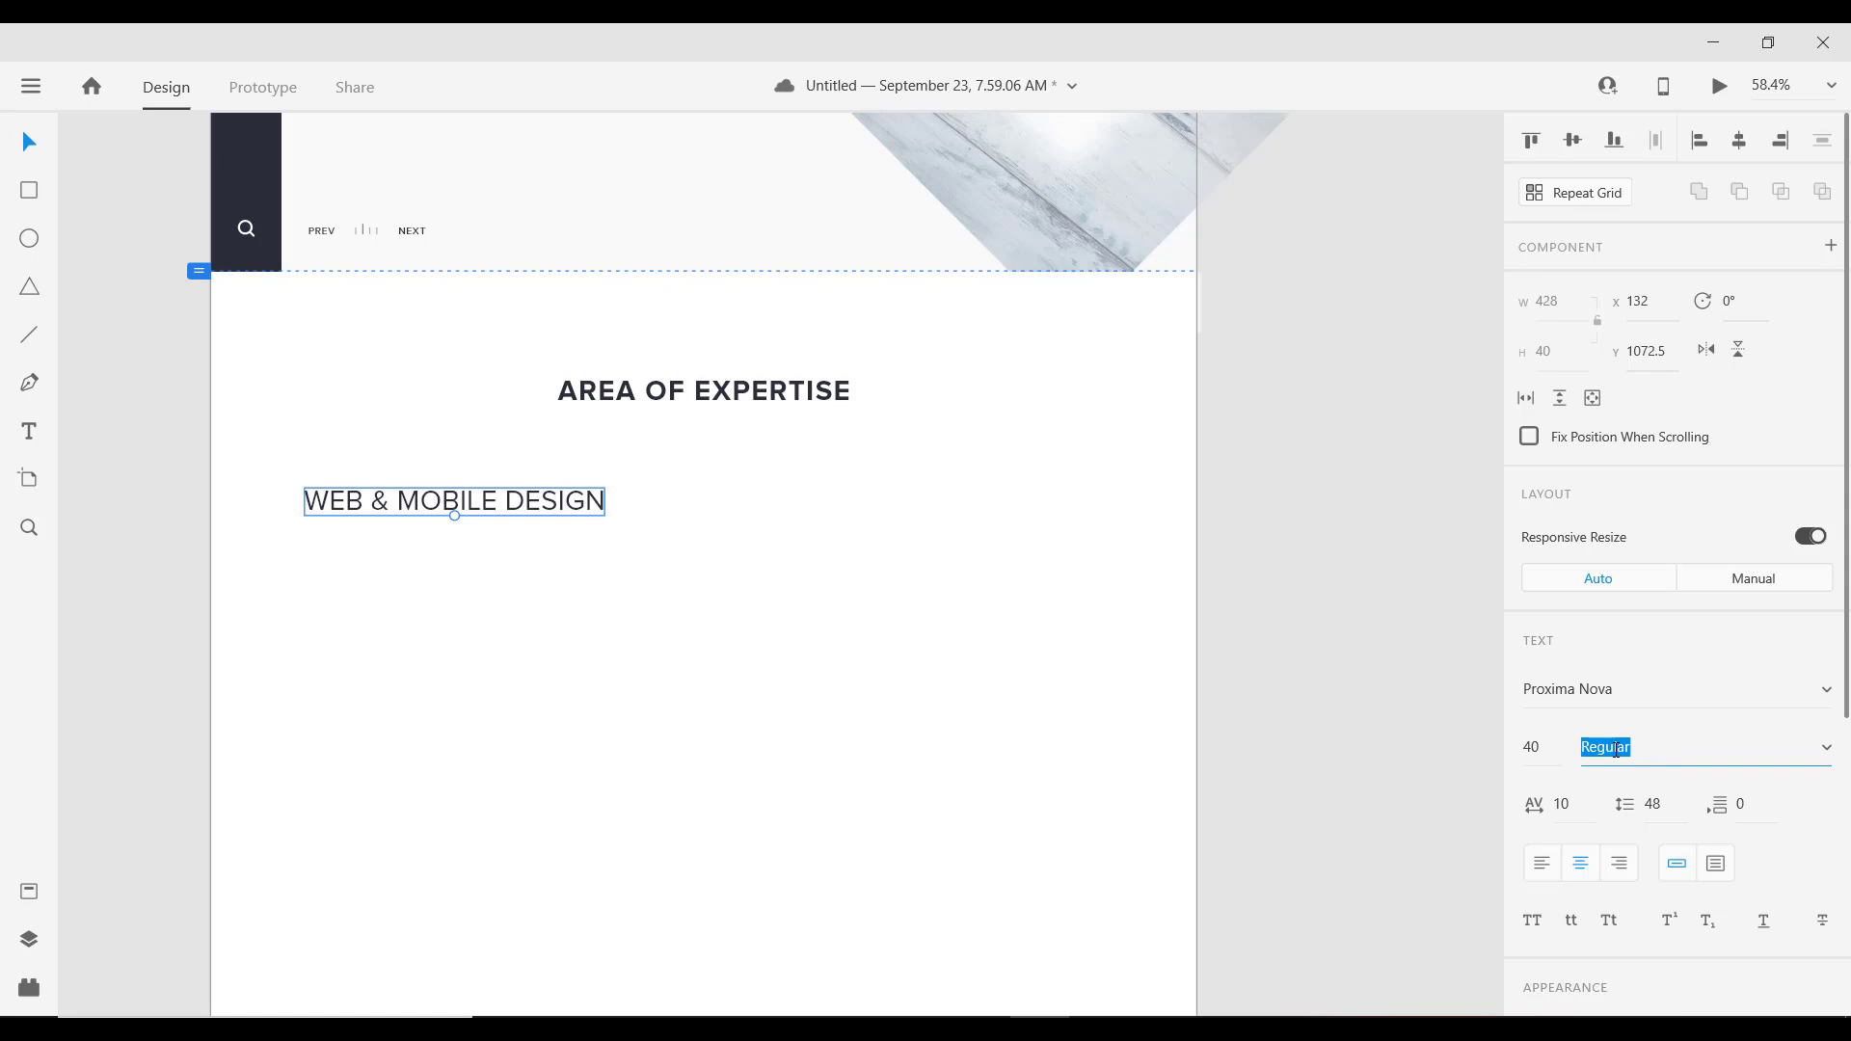
key("Up")
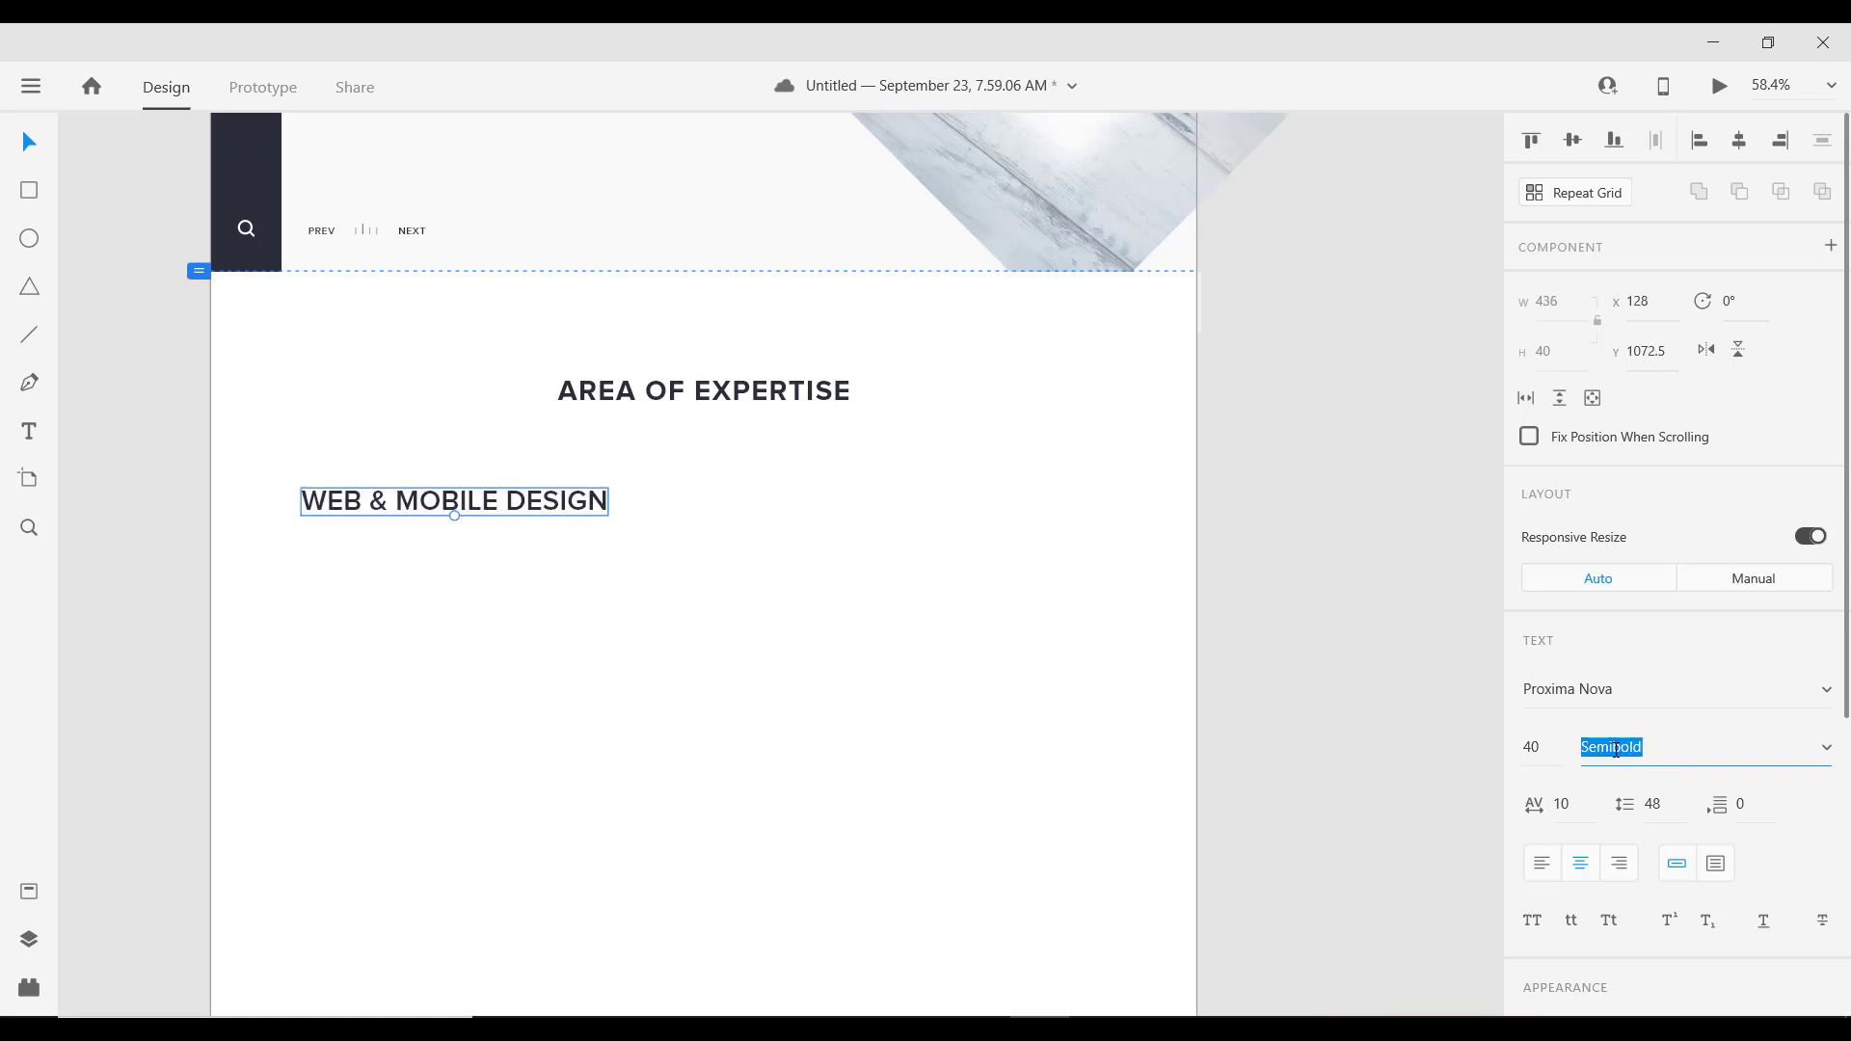
left_click(1547, 743)
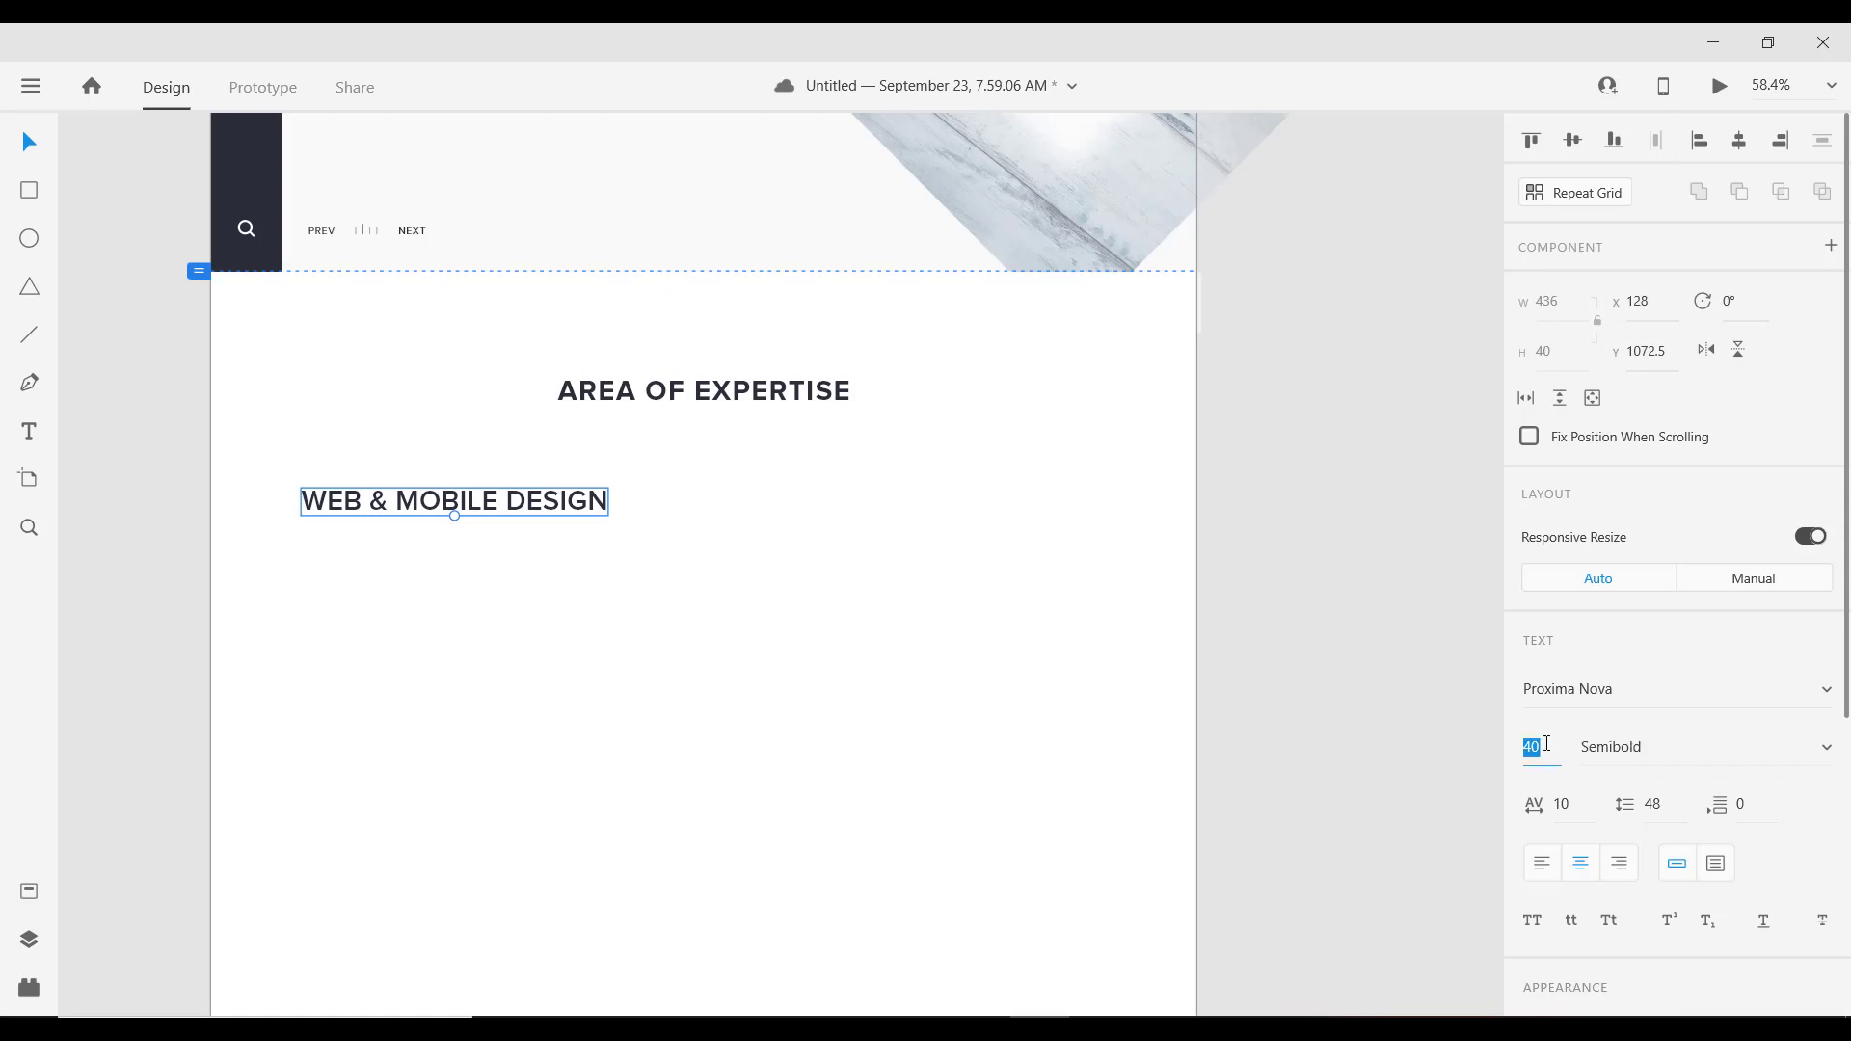
type("20")
key("Return")
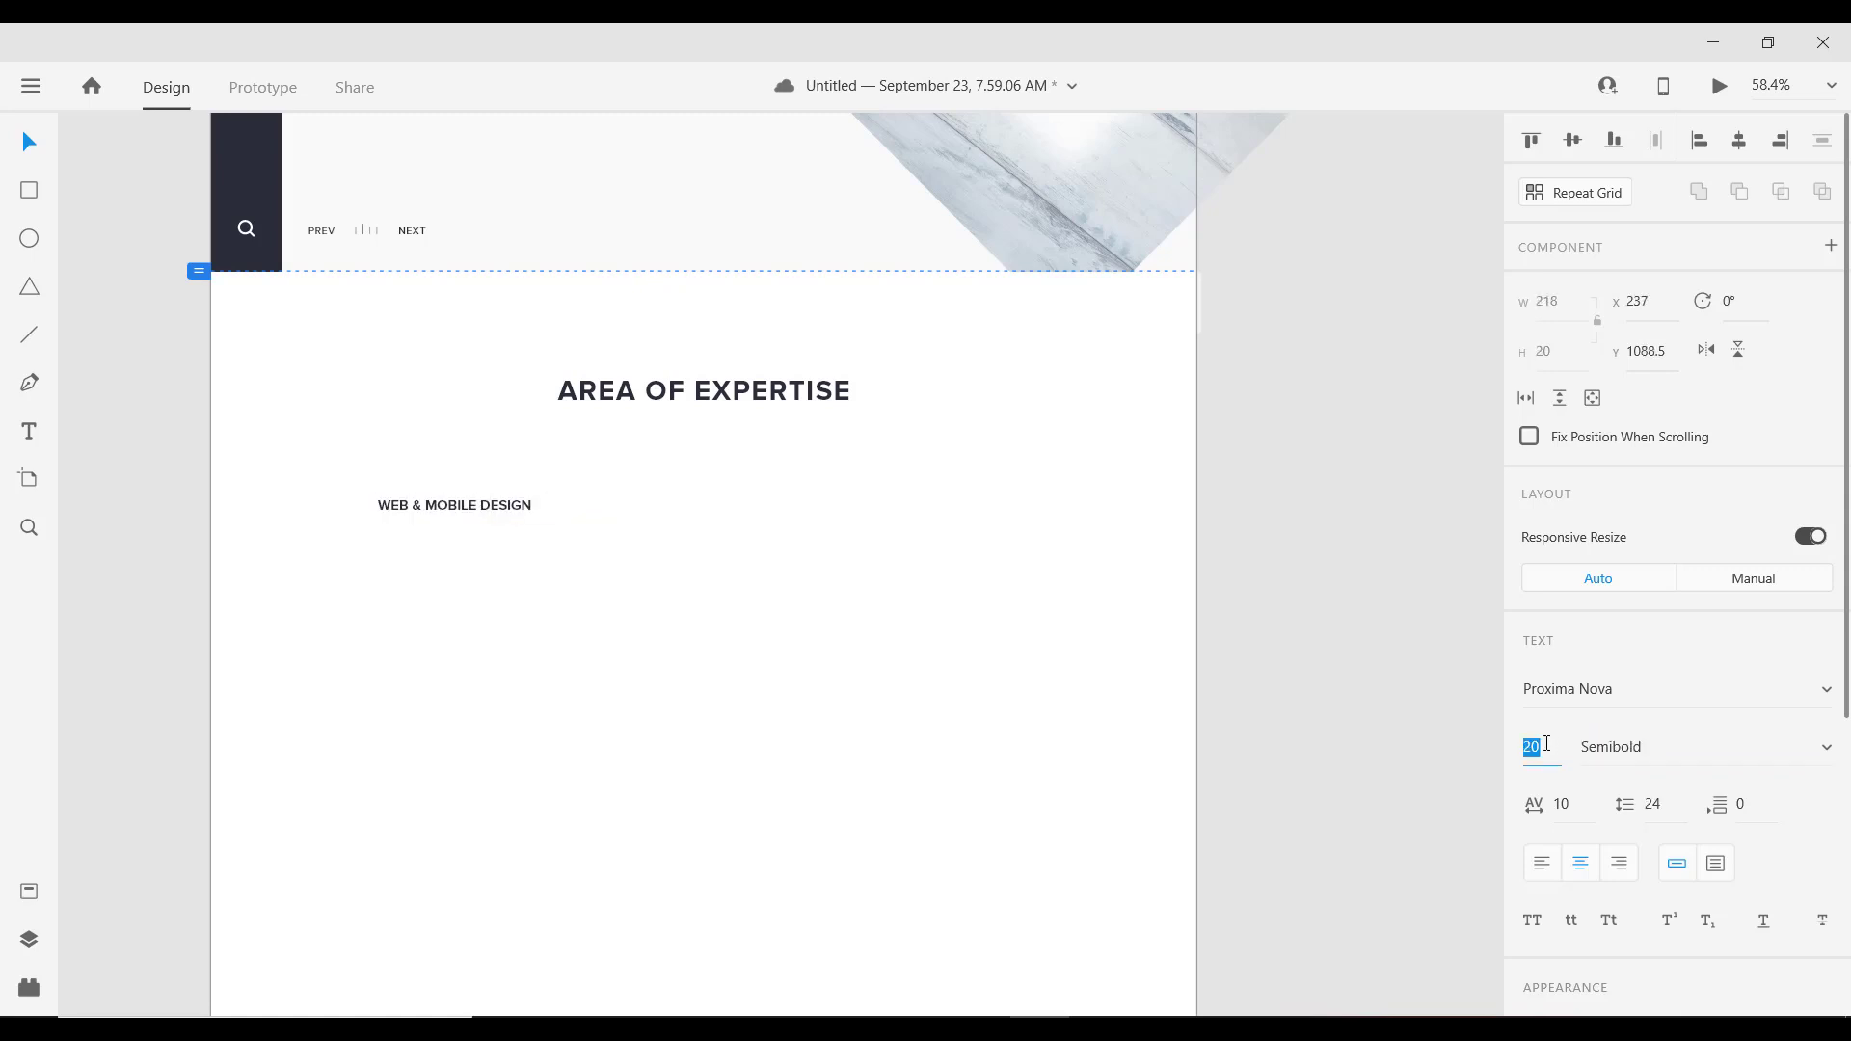
key("Down")
key("Down")
key("Down")
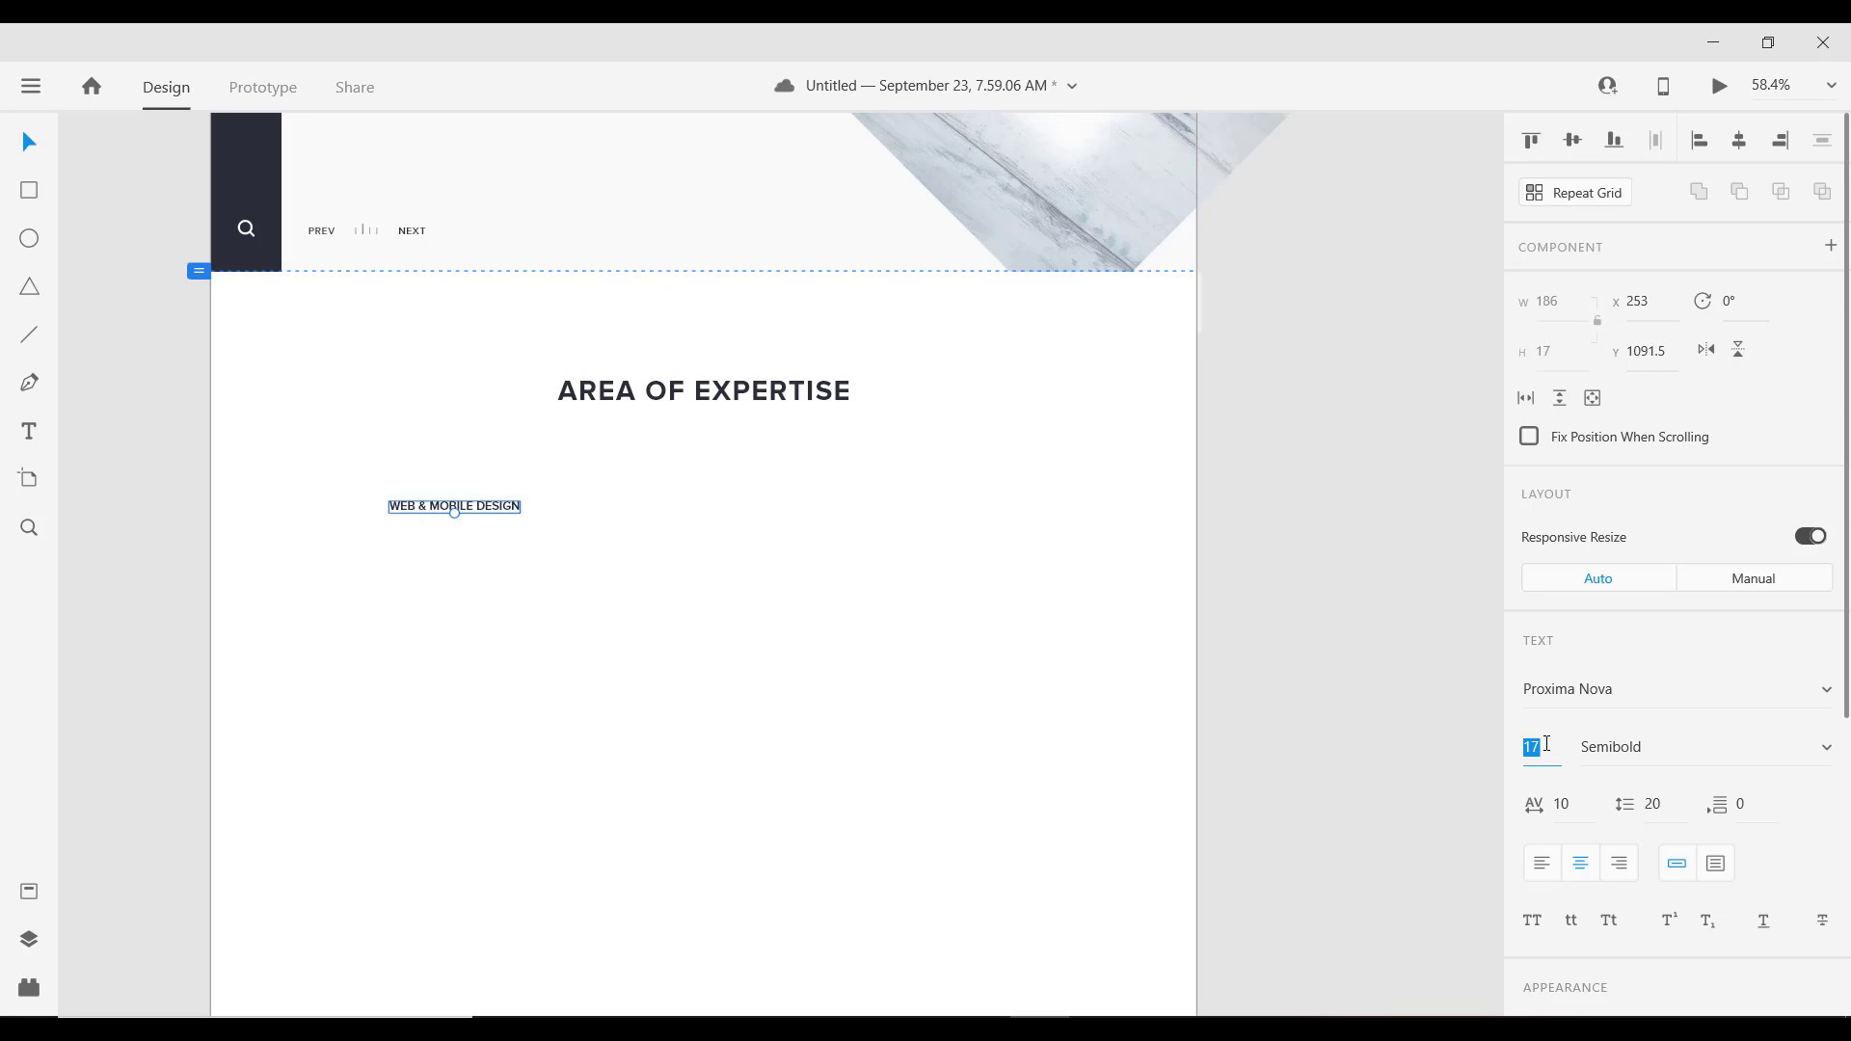
key("Down")
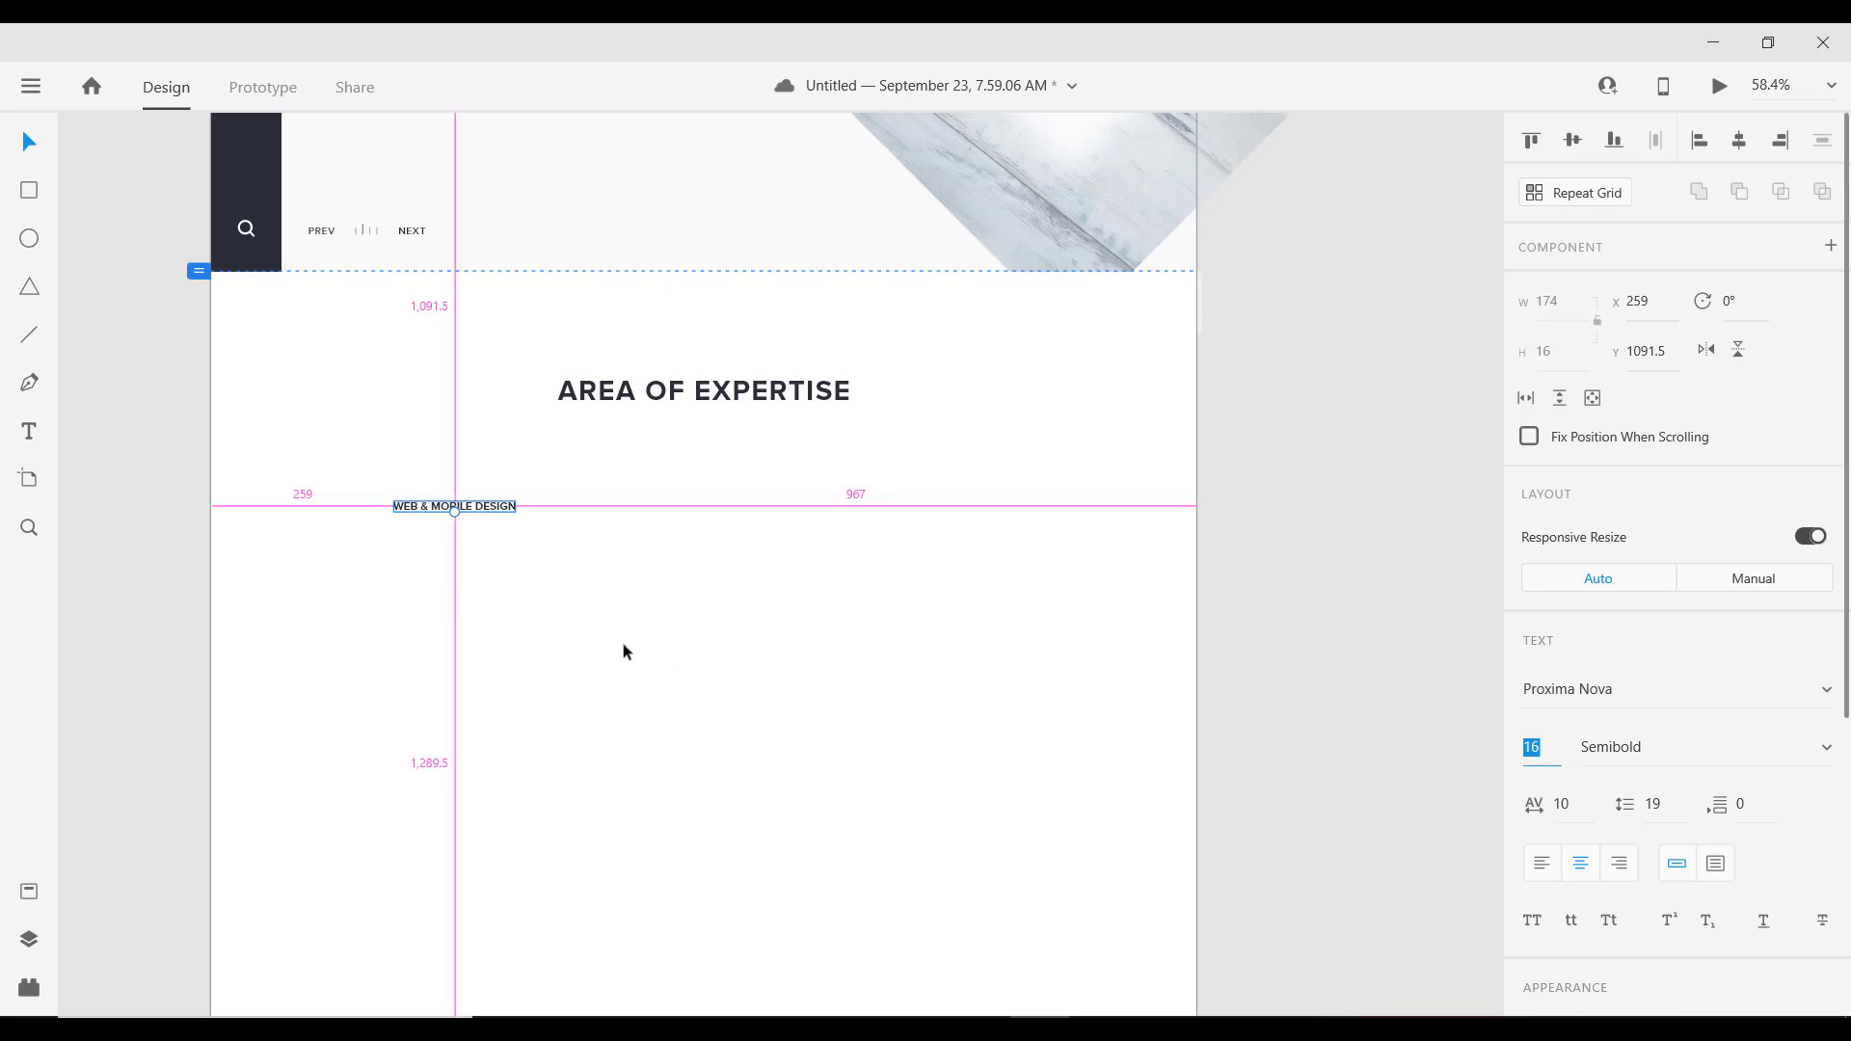
Step: Move the subheading left, left-align it, and place the lorem paragraph beneath it
scroll(621, 644, "up", 2)
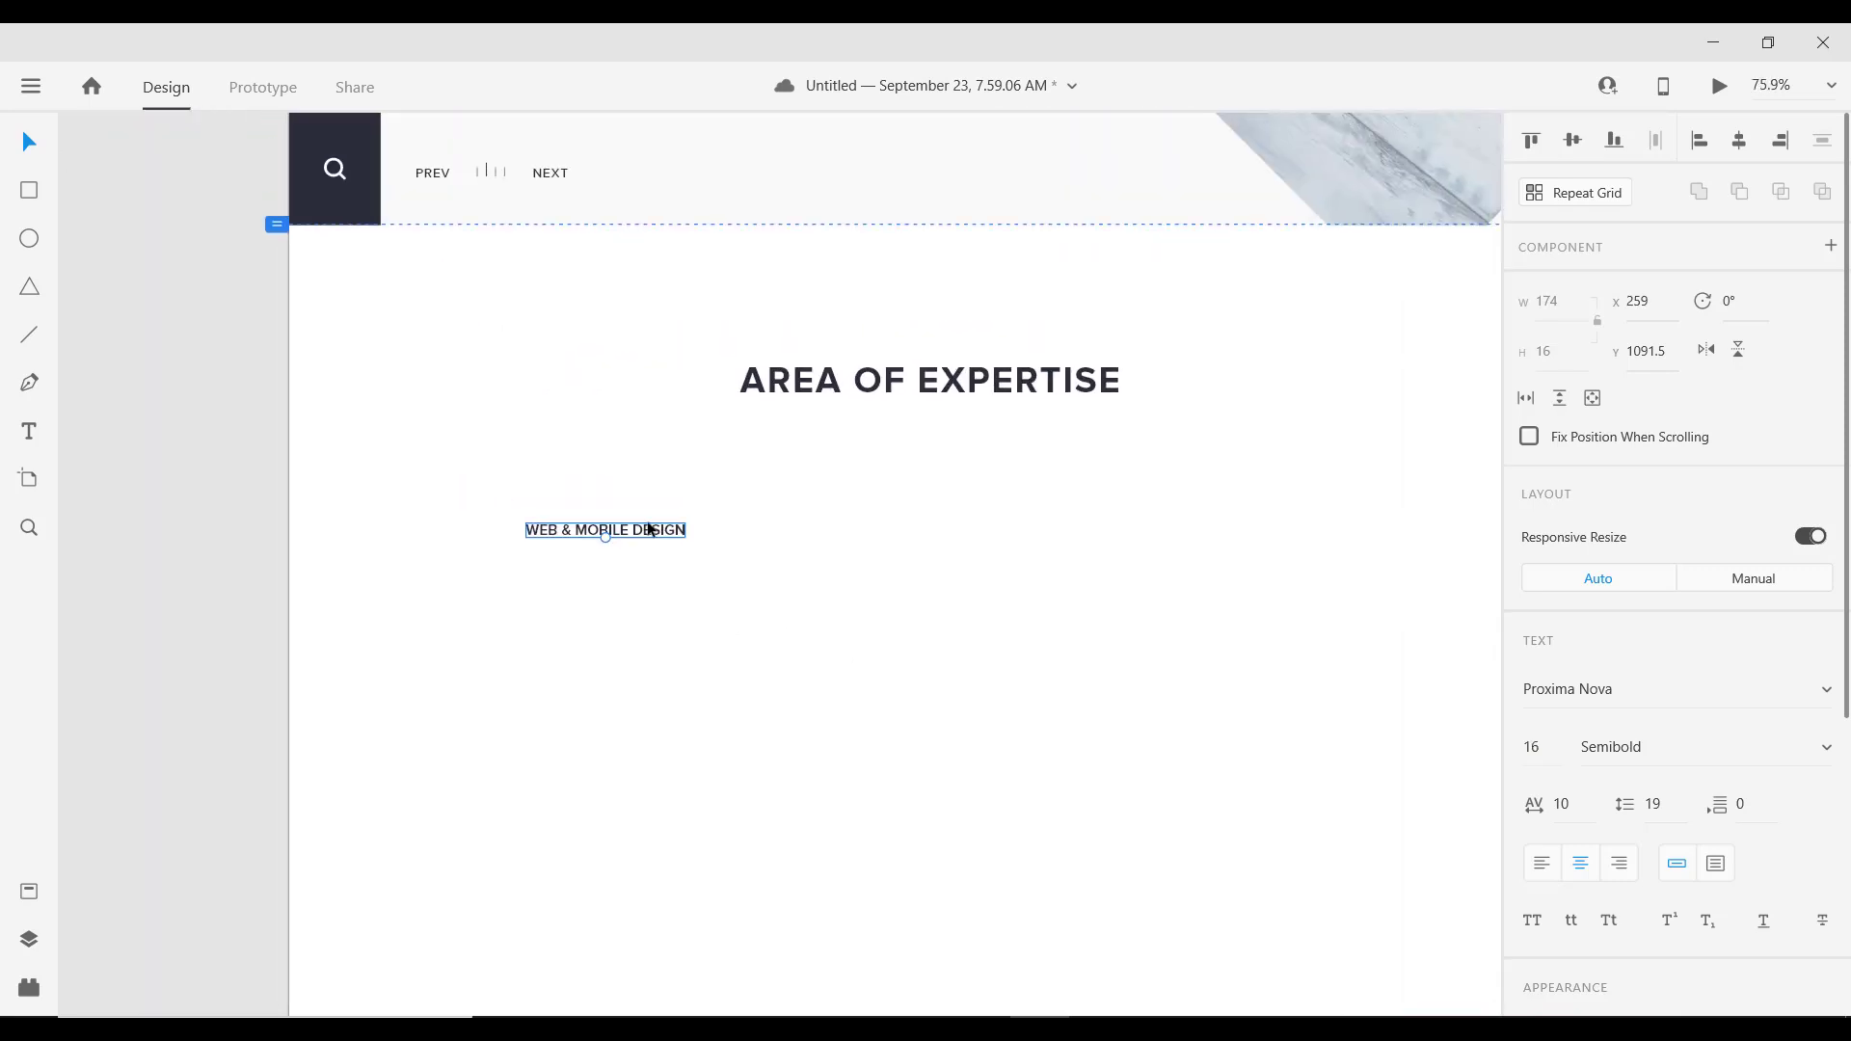
left_click_drag(627, 533, 521, 453)
left_click(1540, 864)
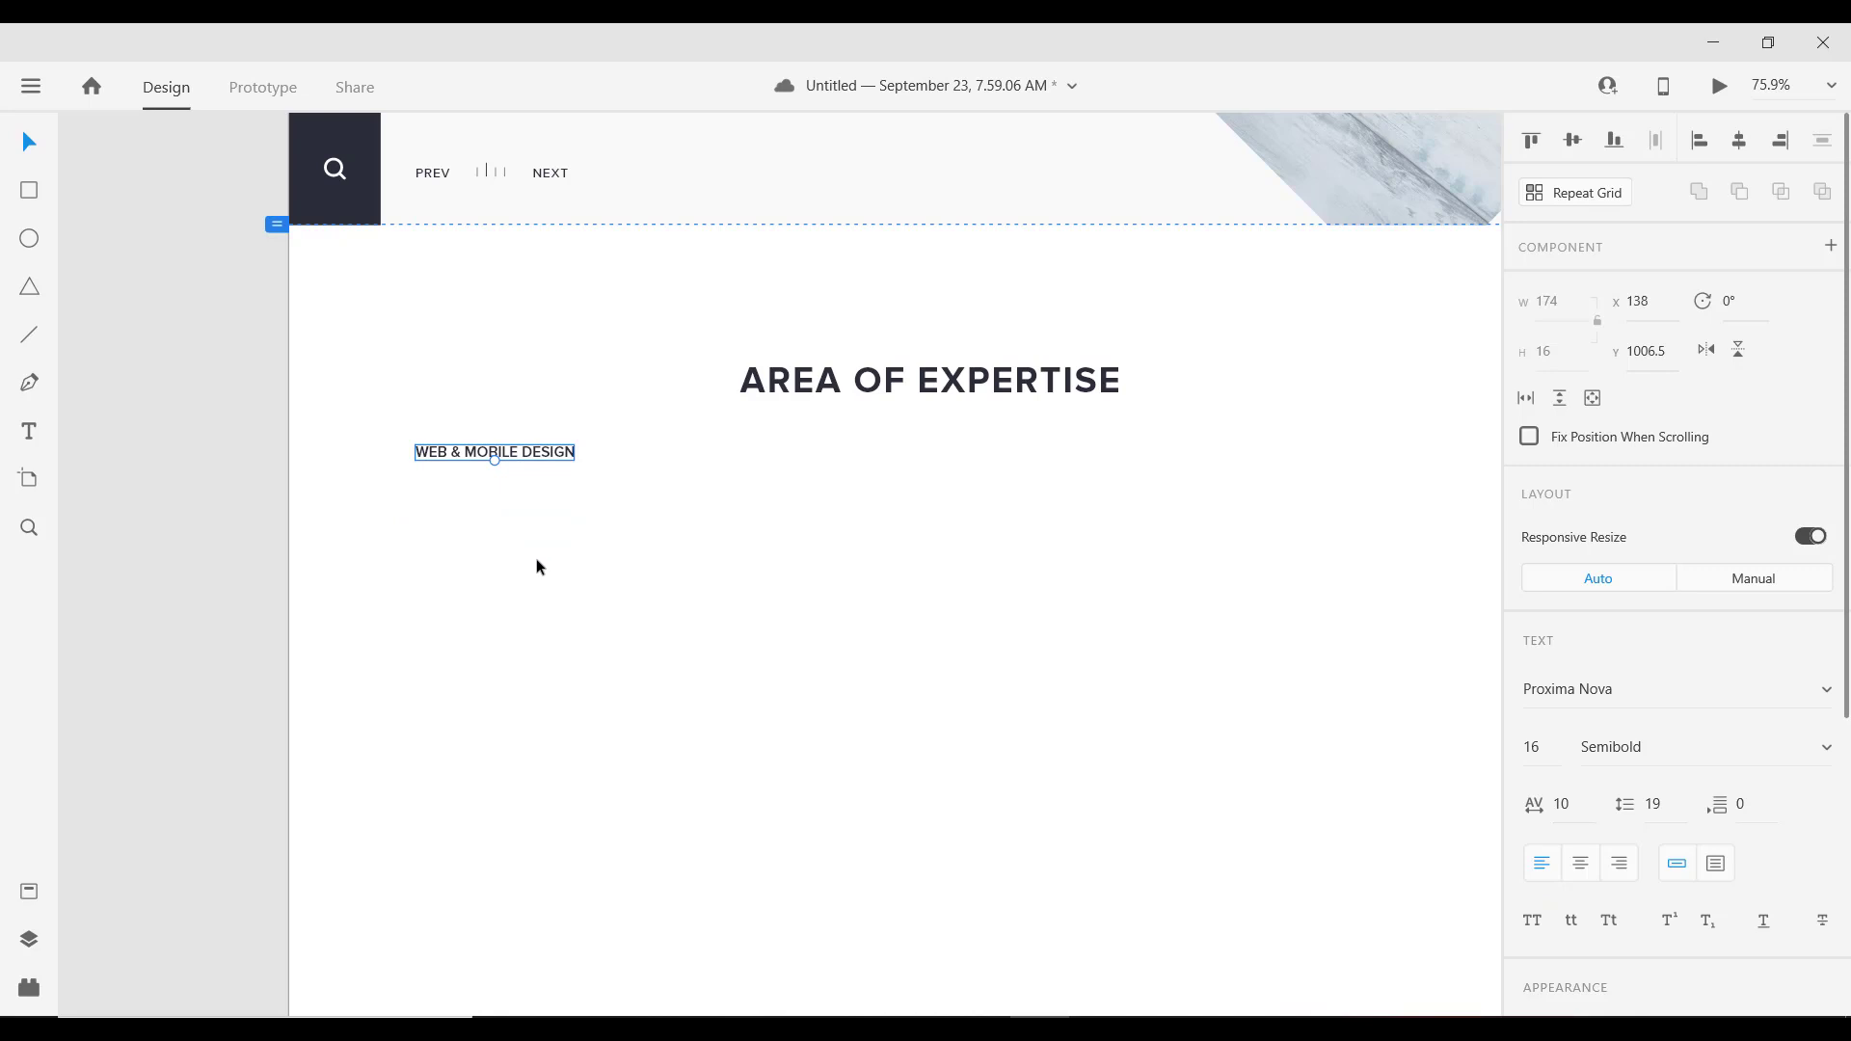
scroll(535, 565, "down", 3)
left_click_drag(1038, 152, 527, 537)
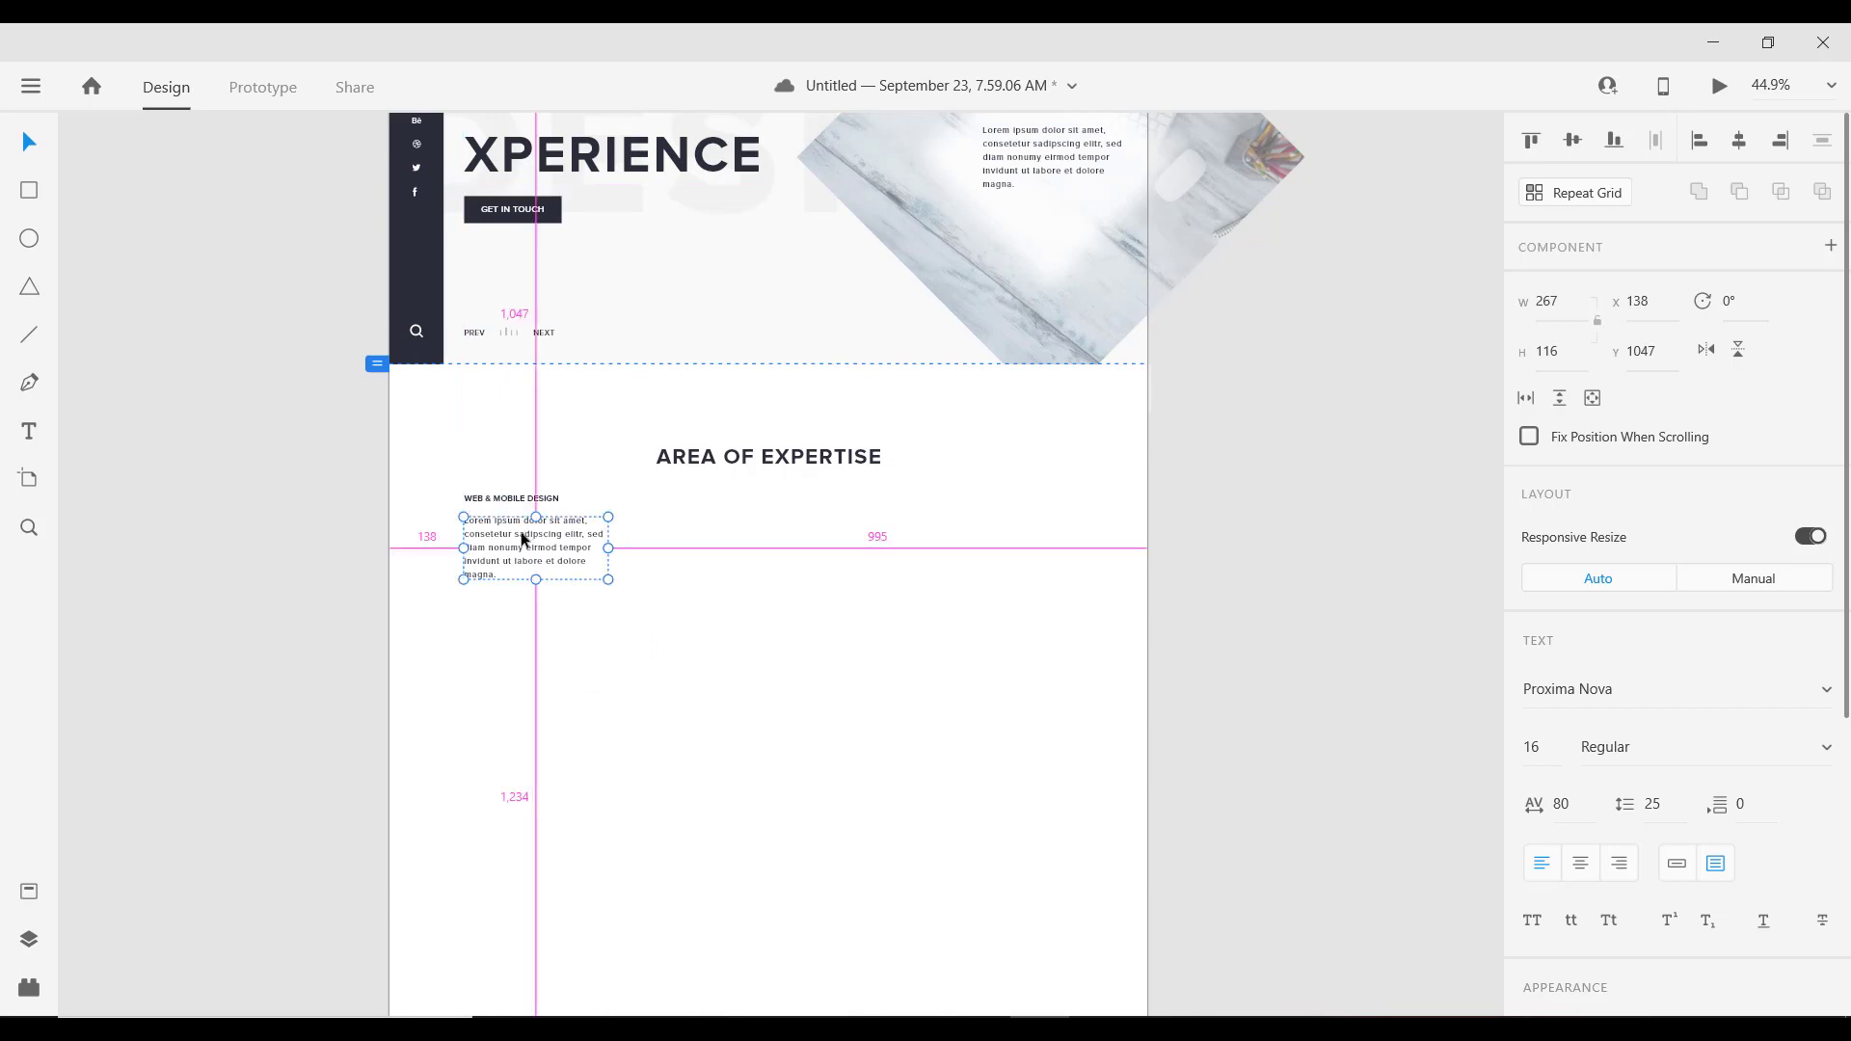
scroll(488, 512, "up", 4)
Step: Trim the lorem paragraph to end at 'sed diam nonumy' and fit its box to the text
double_click(502, 625)
left_click(524, 645)
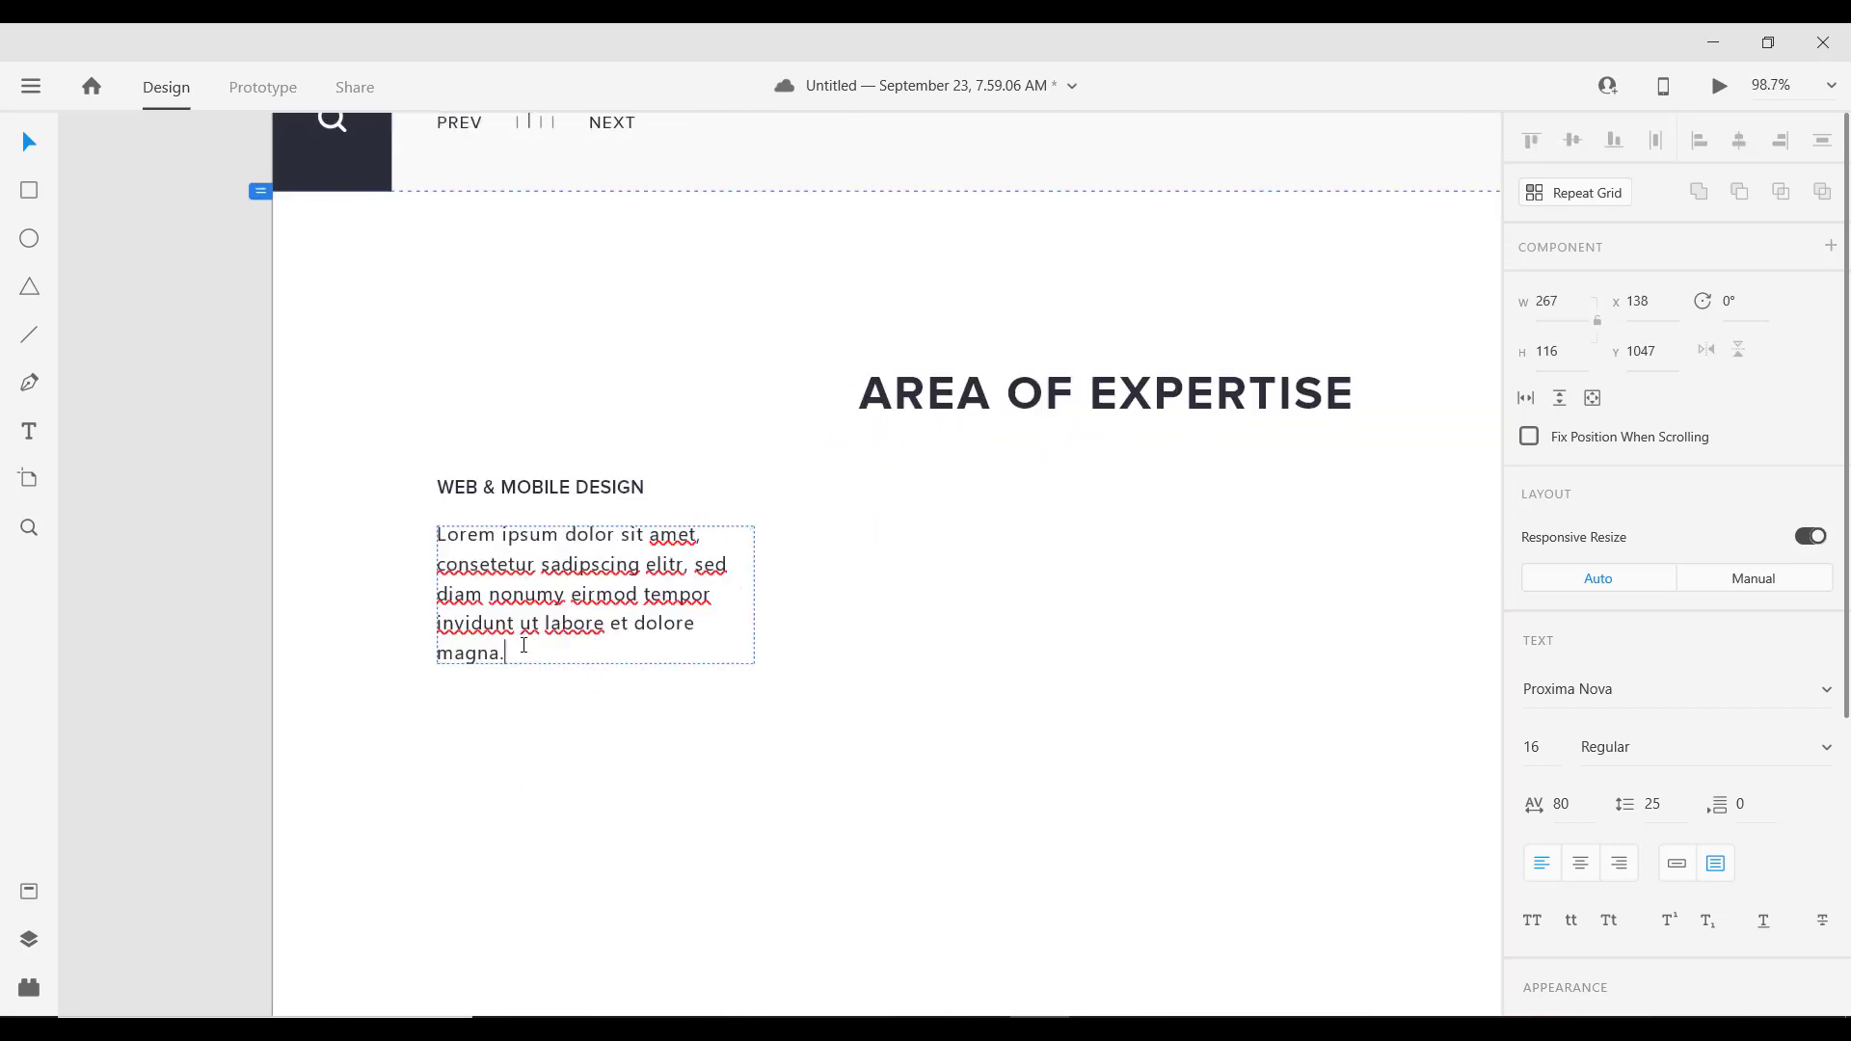
left_click_drag(506, 653, 568, 591)
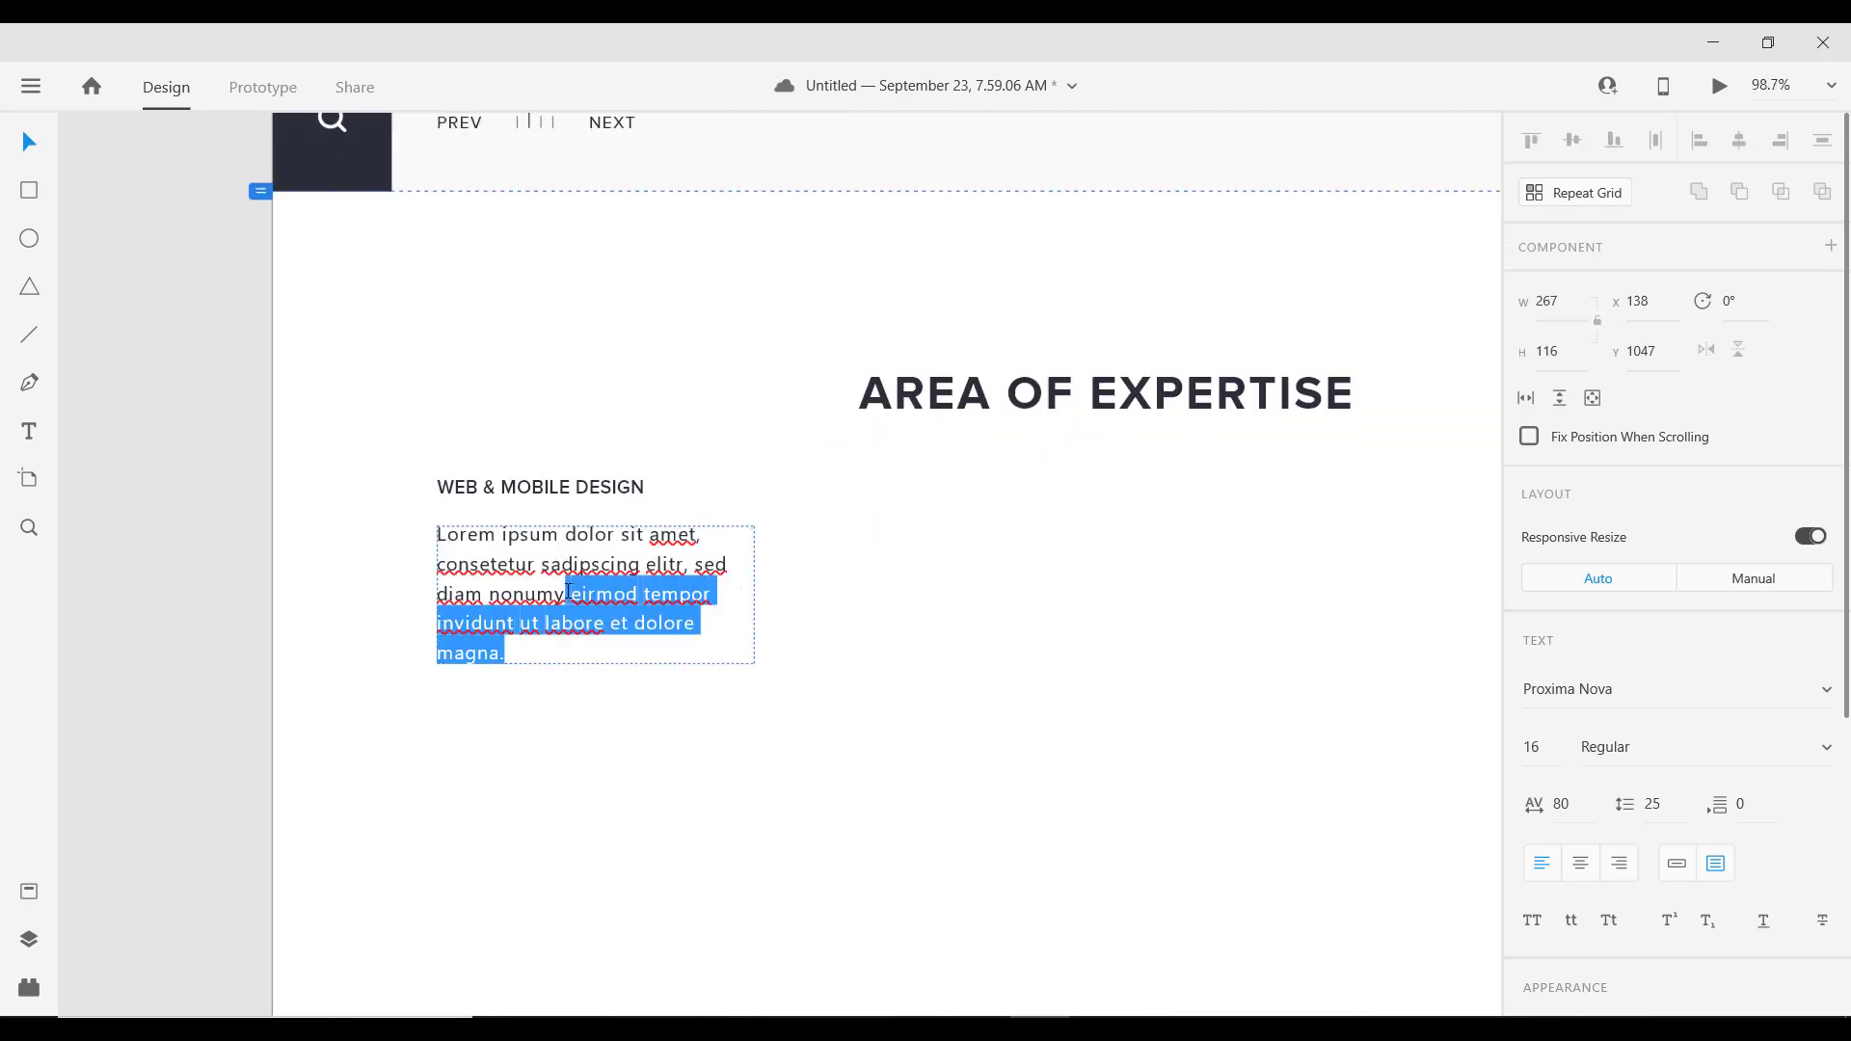
key("BackSpace")
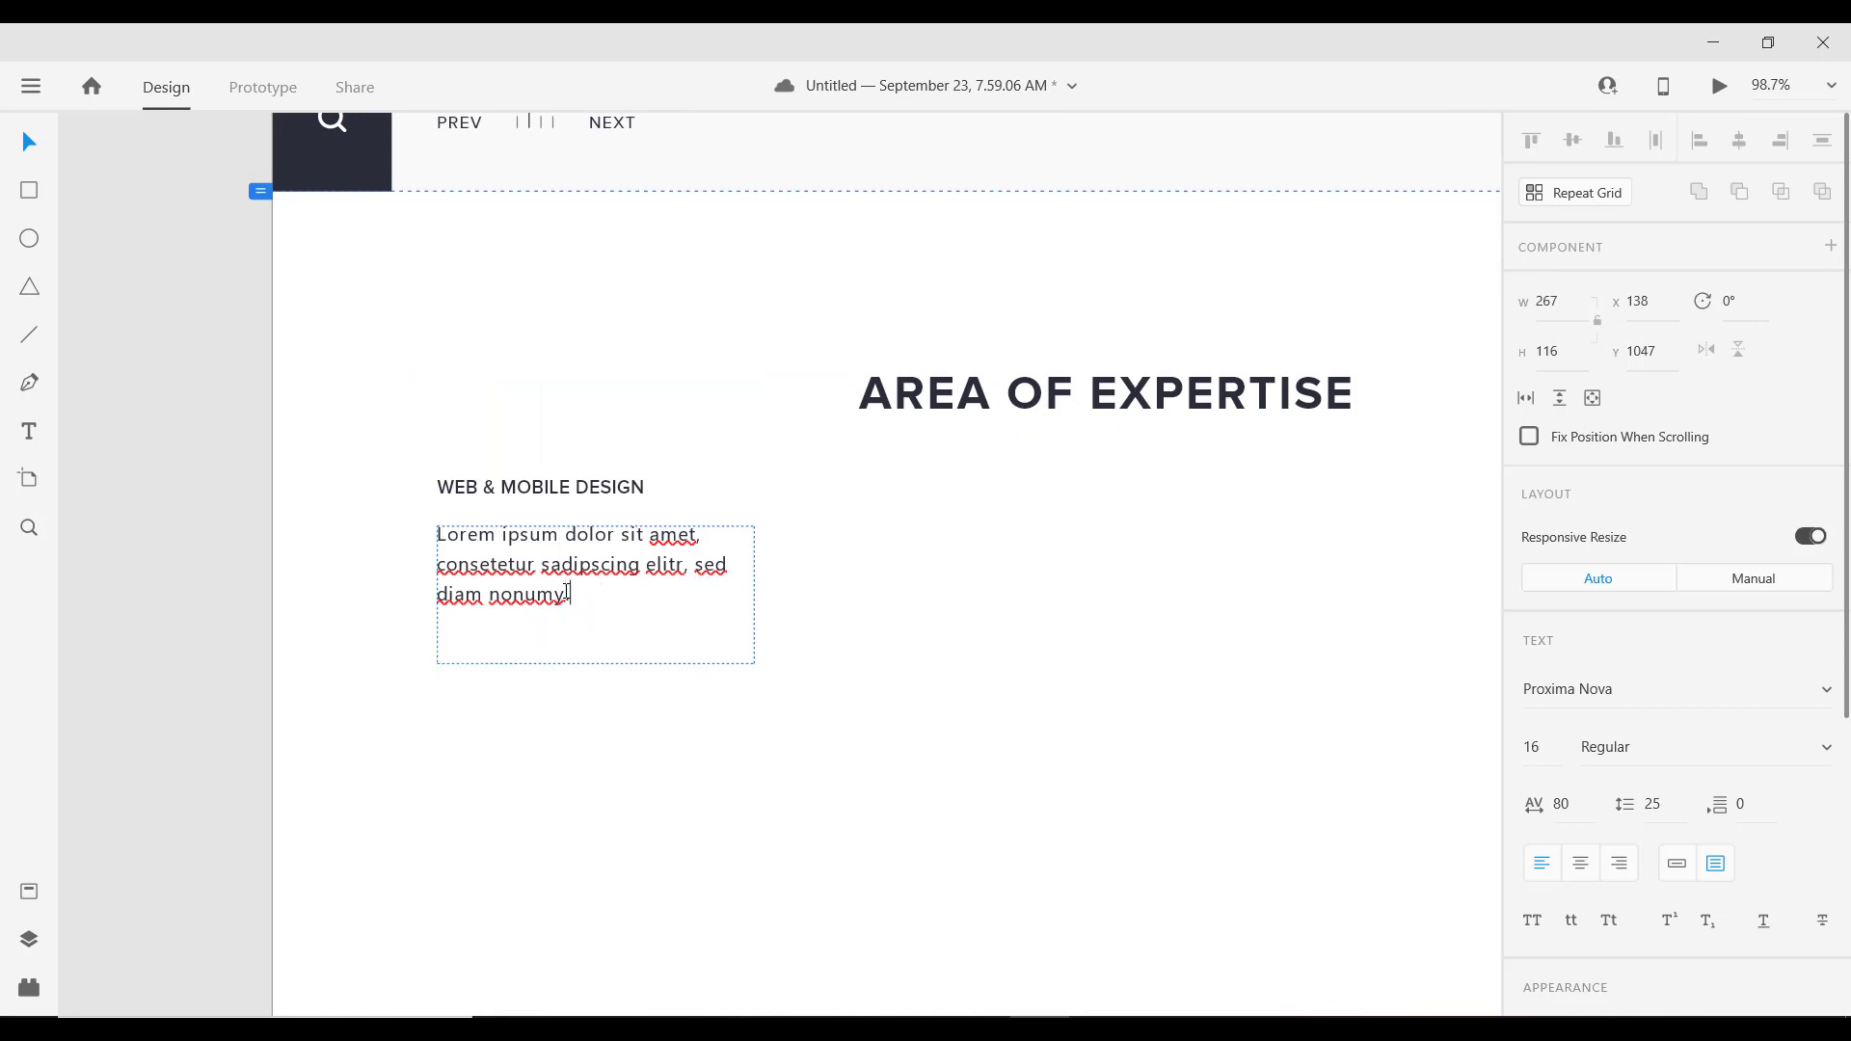
key("Escape")
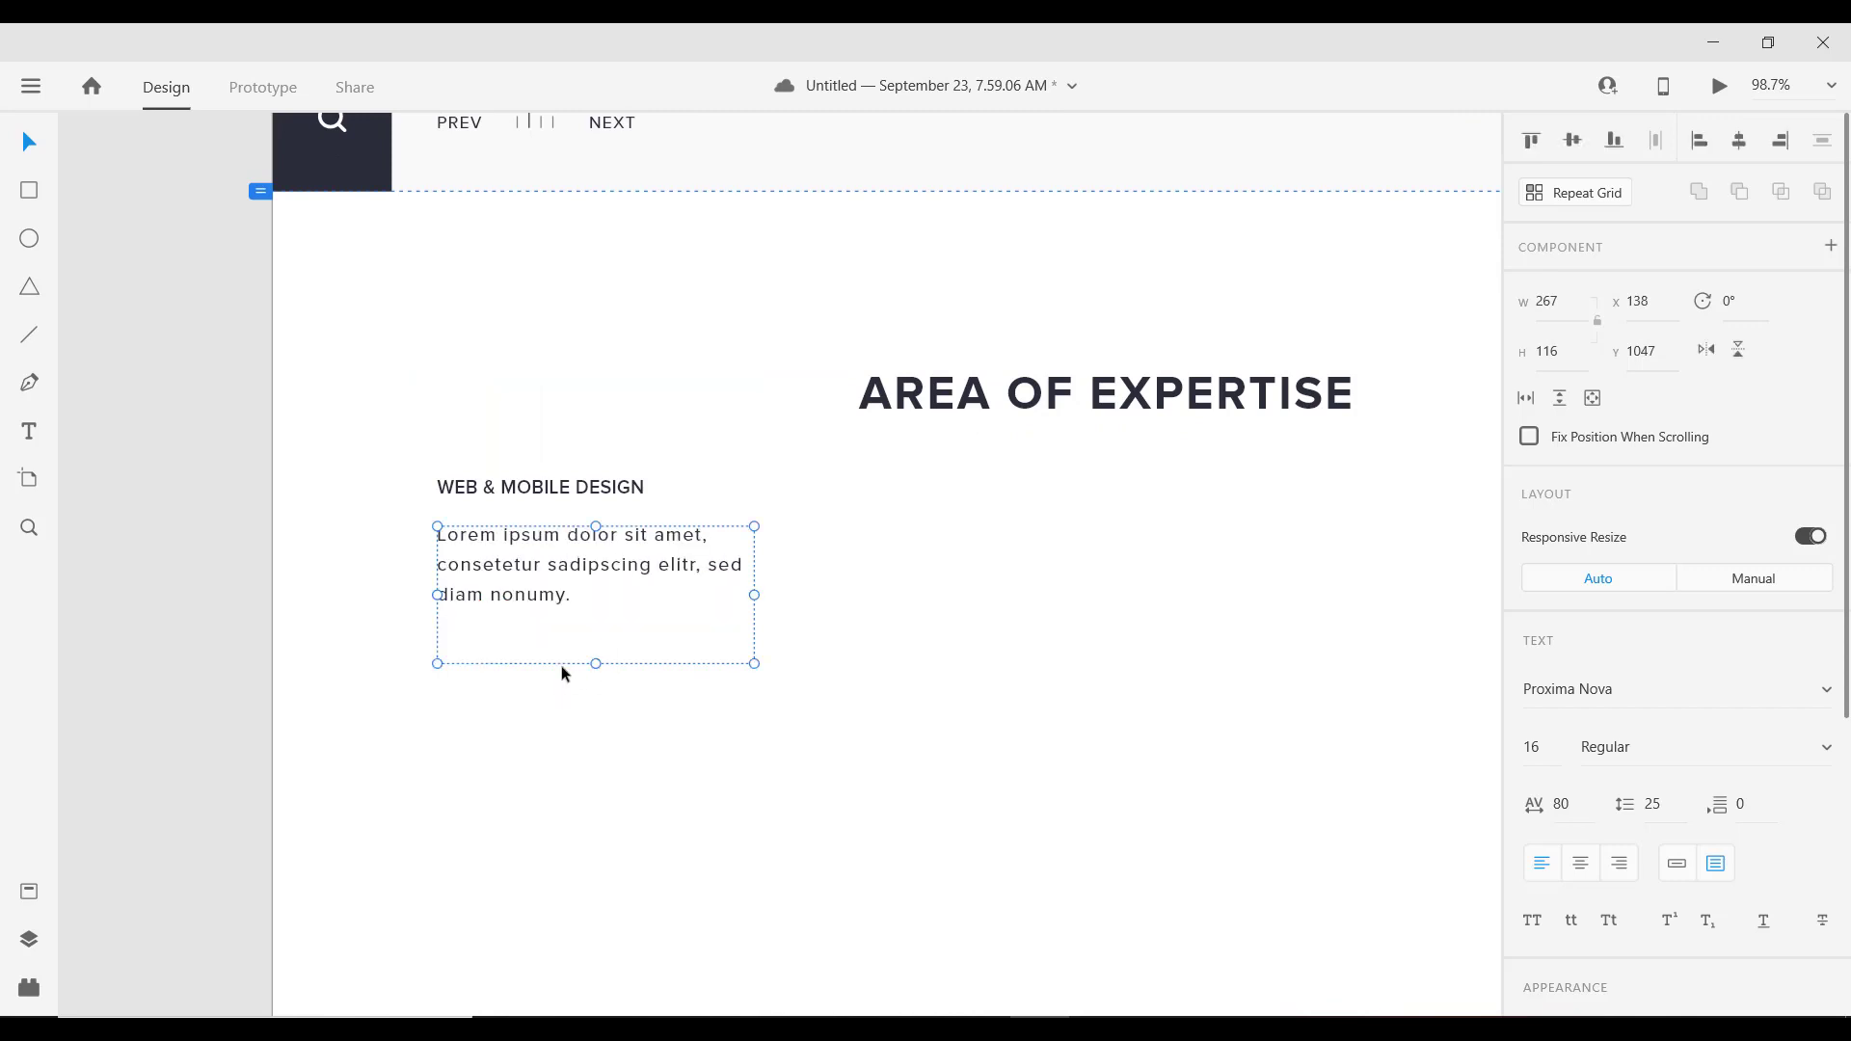
double_click(598, 664)
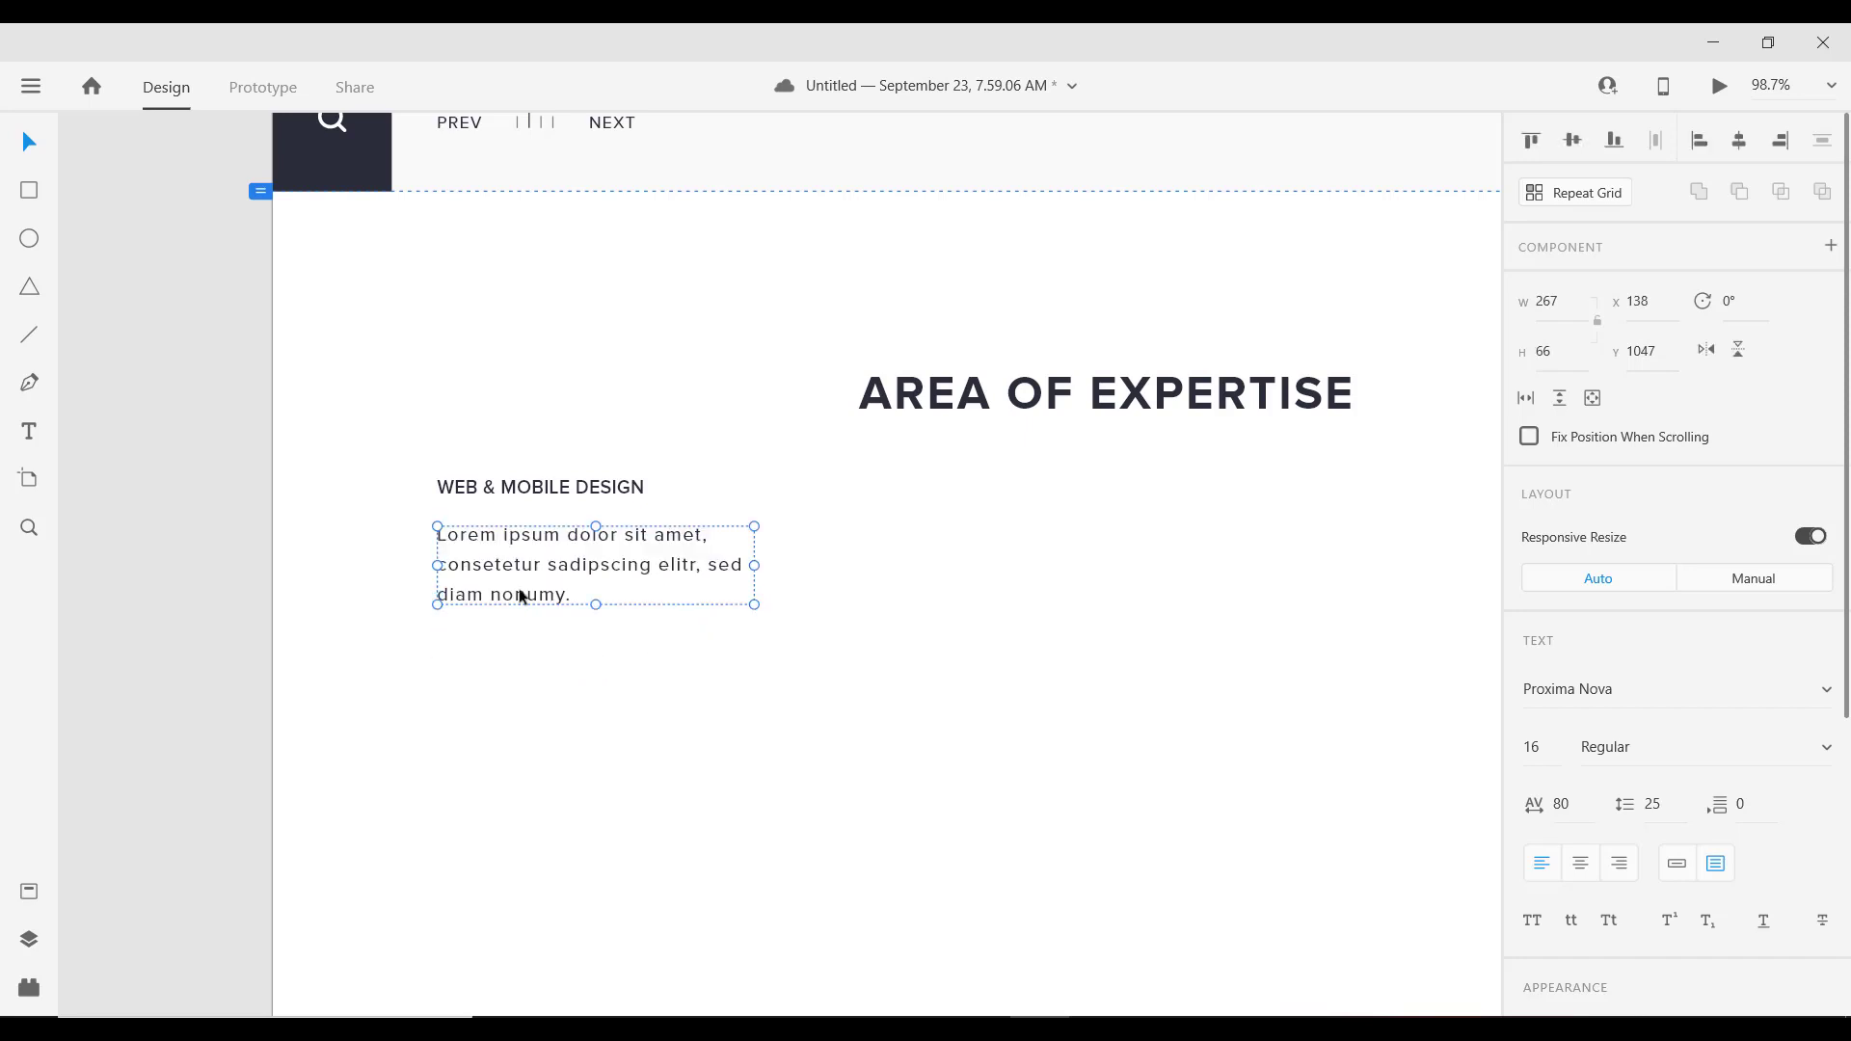
left_click(533, 488)
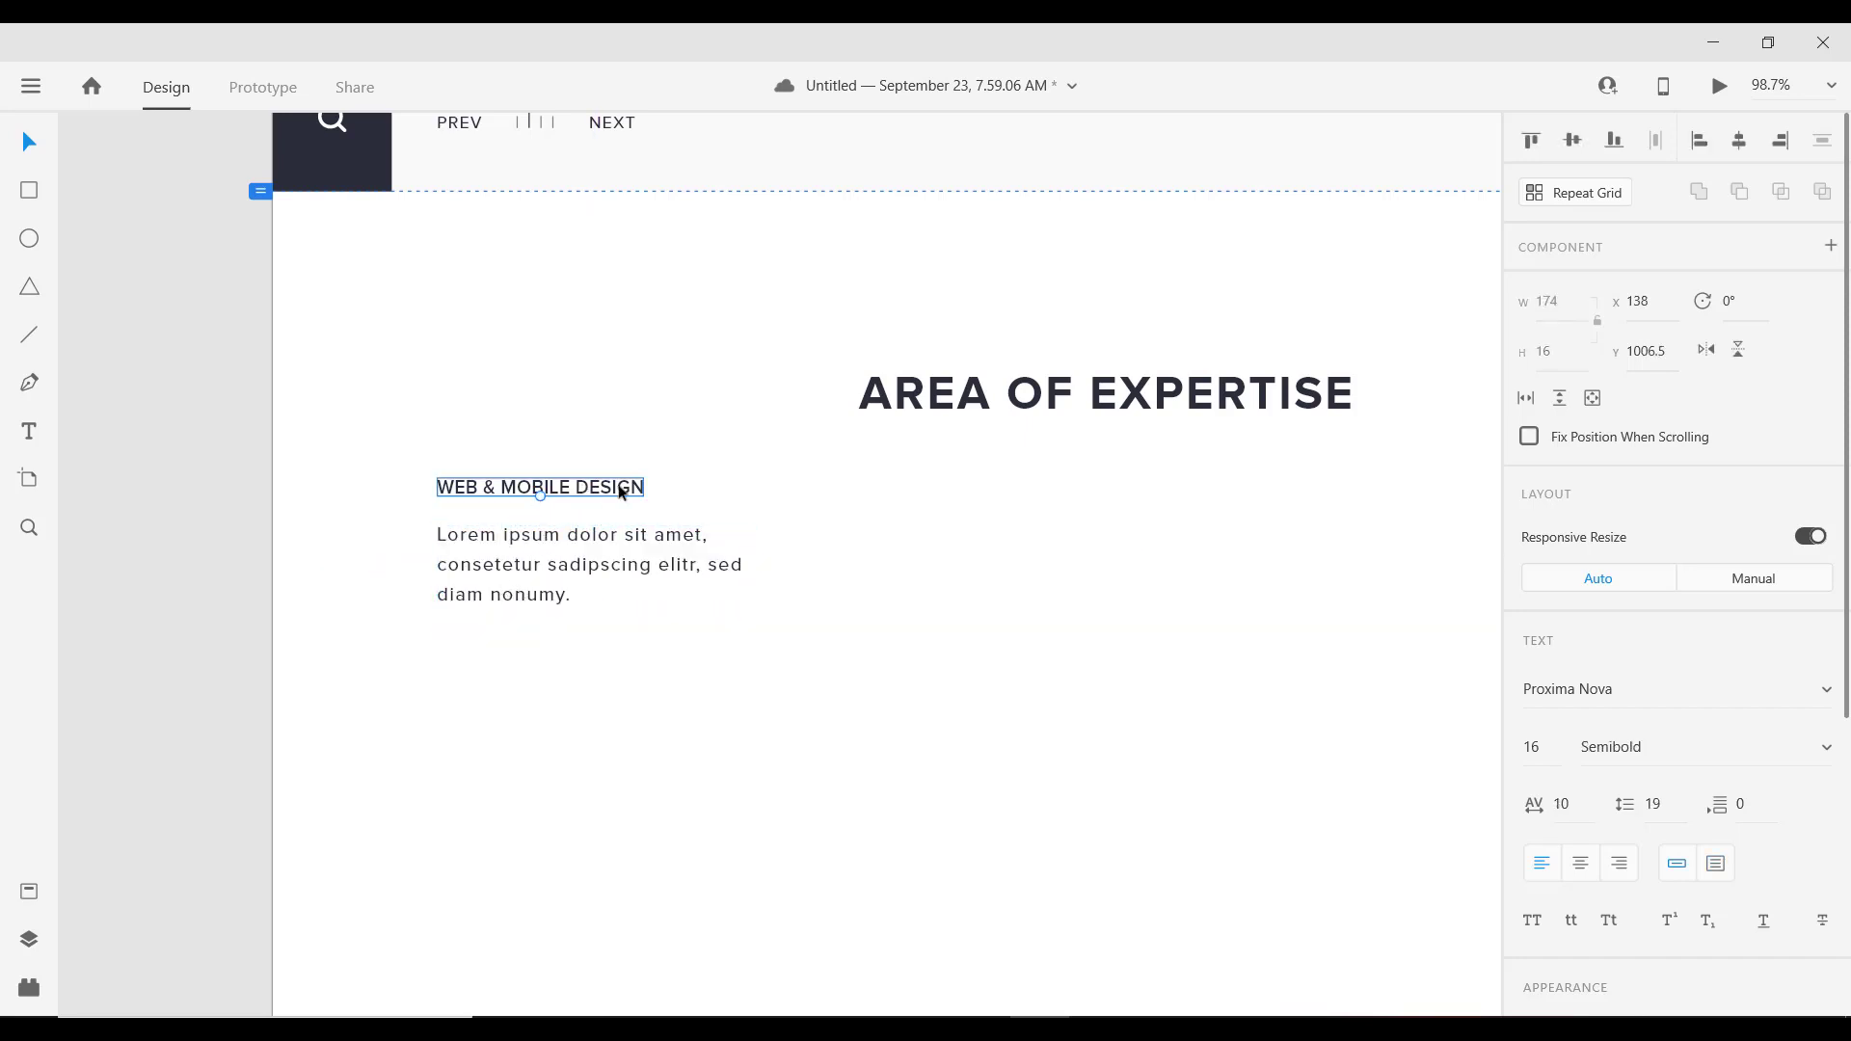
key("alt")
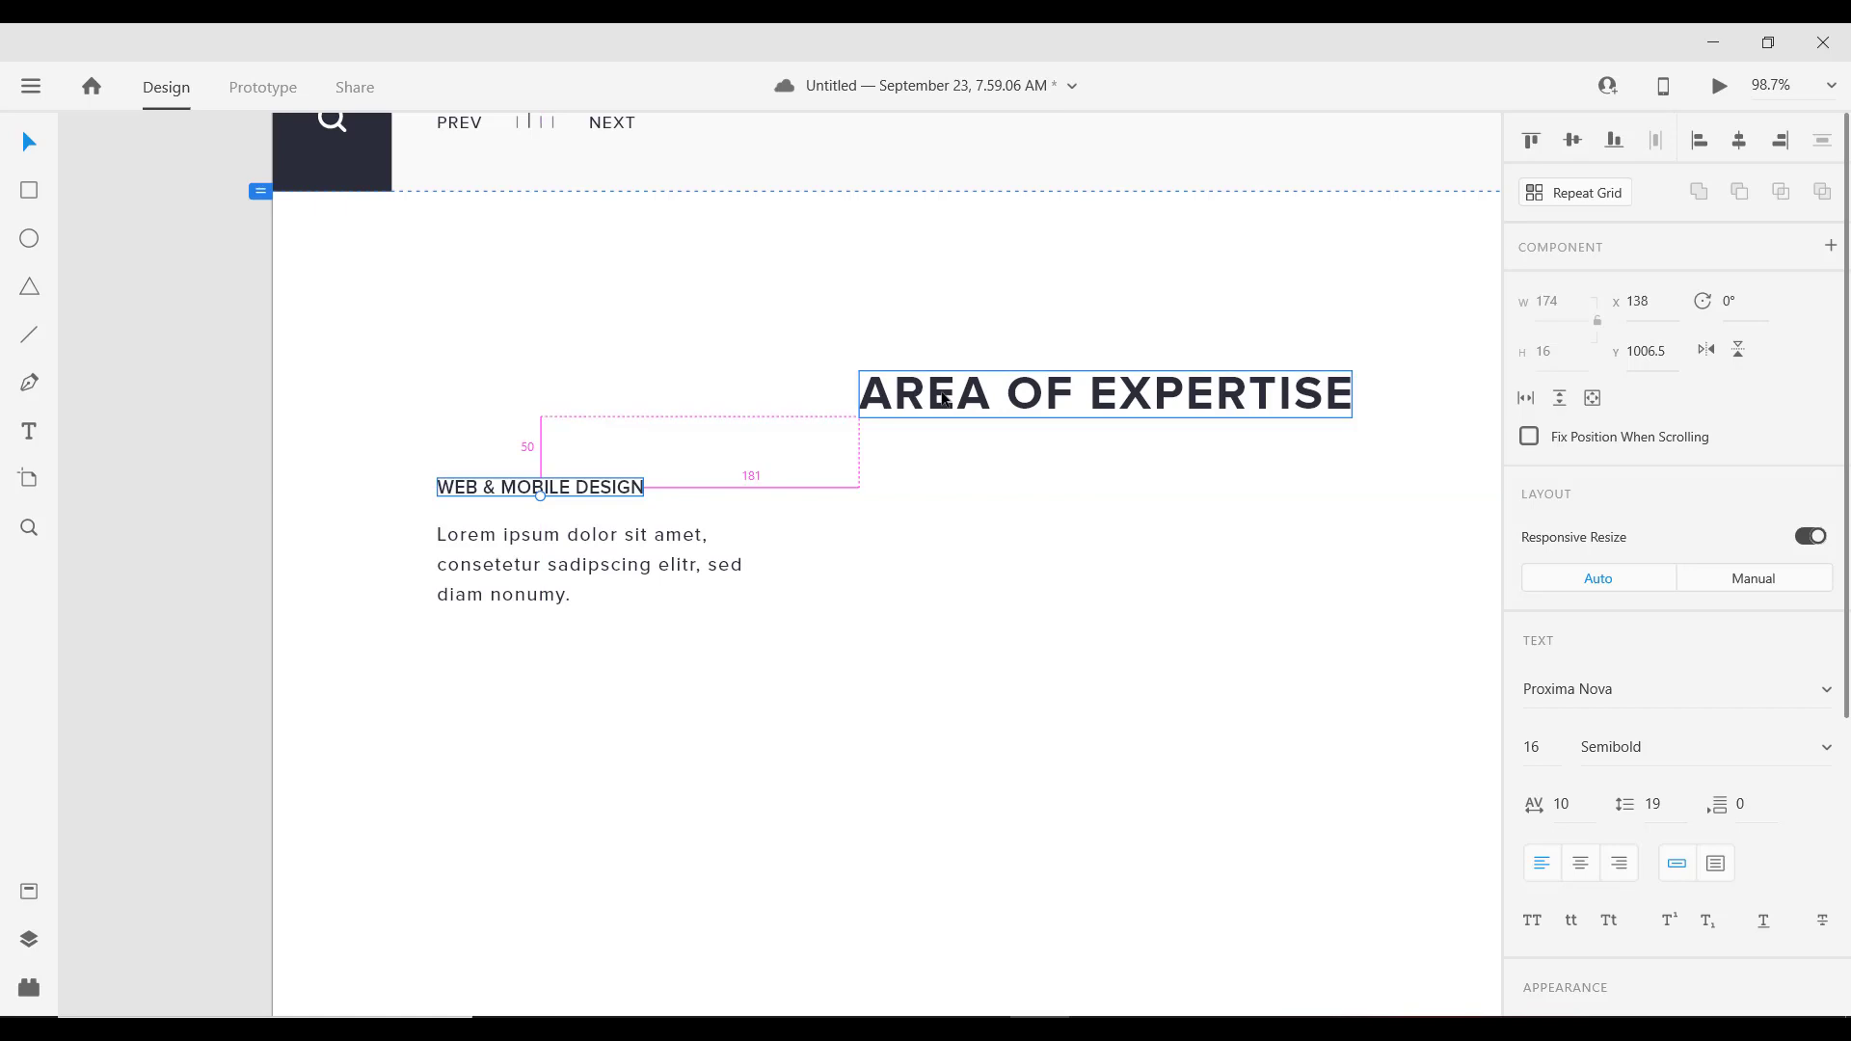
Step: Try moving the heading, title and paragraph lower as a group, then deselect them
left_click(544, 546, "shift")
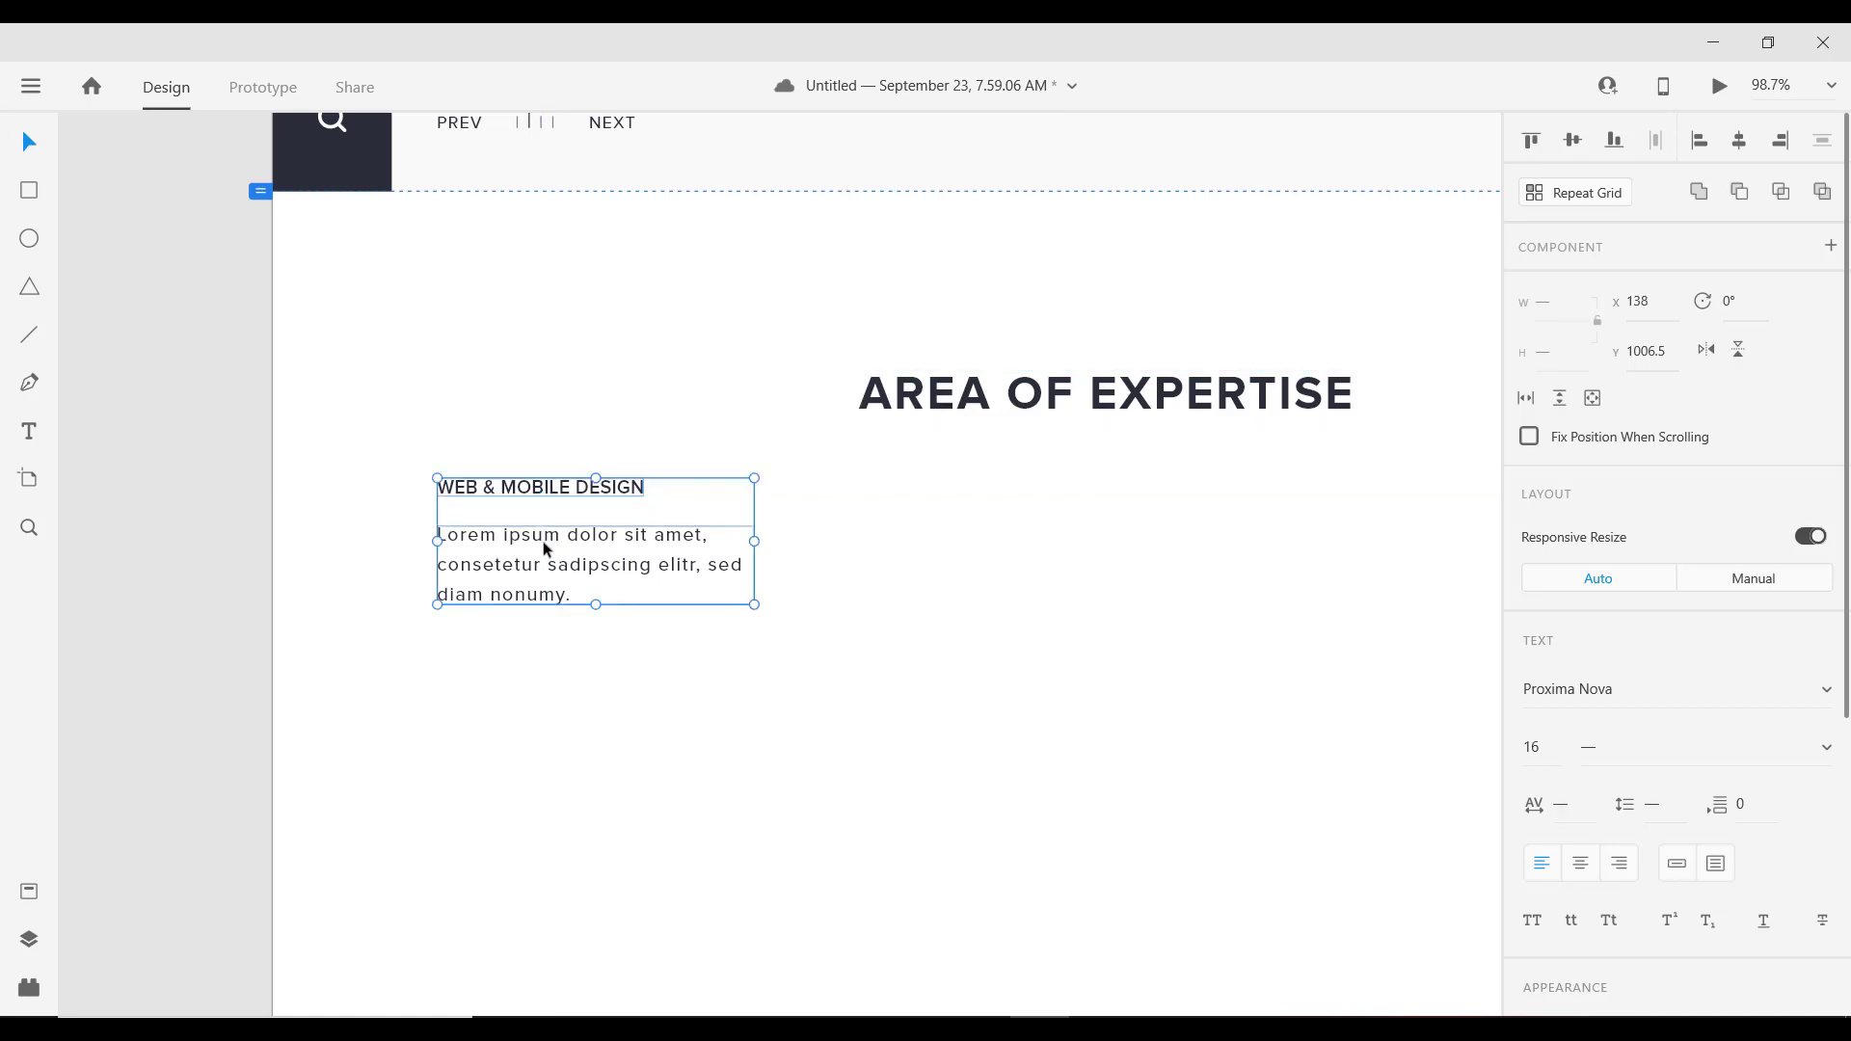
scroll(730, 436, "down", 5)
left_click(951, 412)
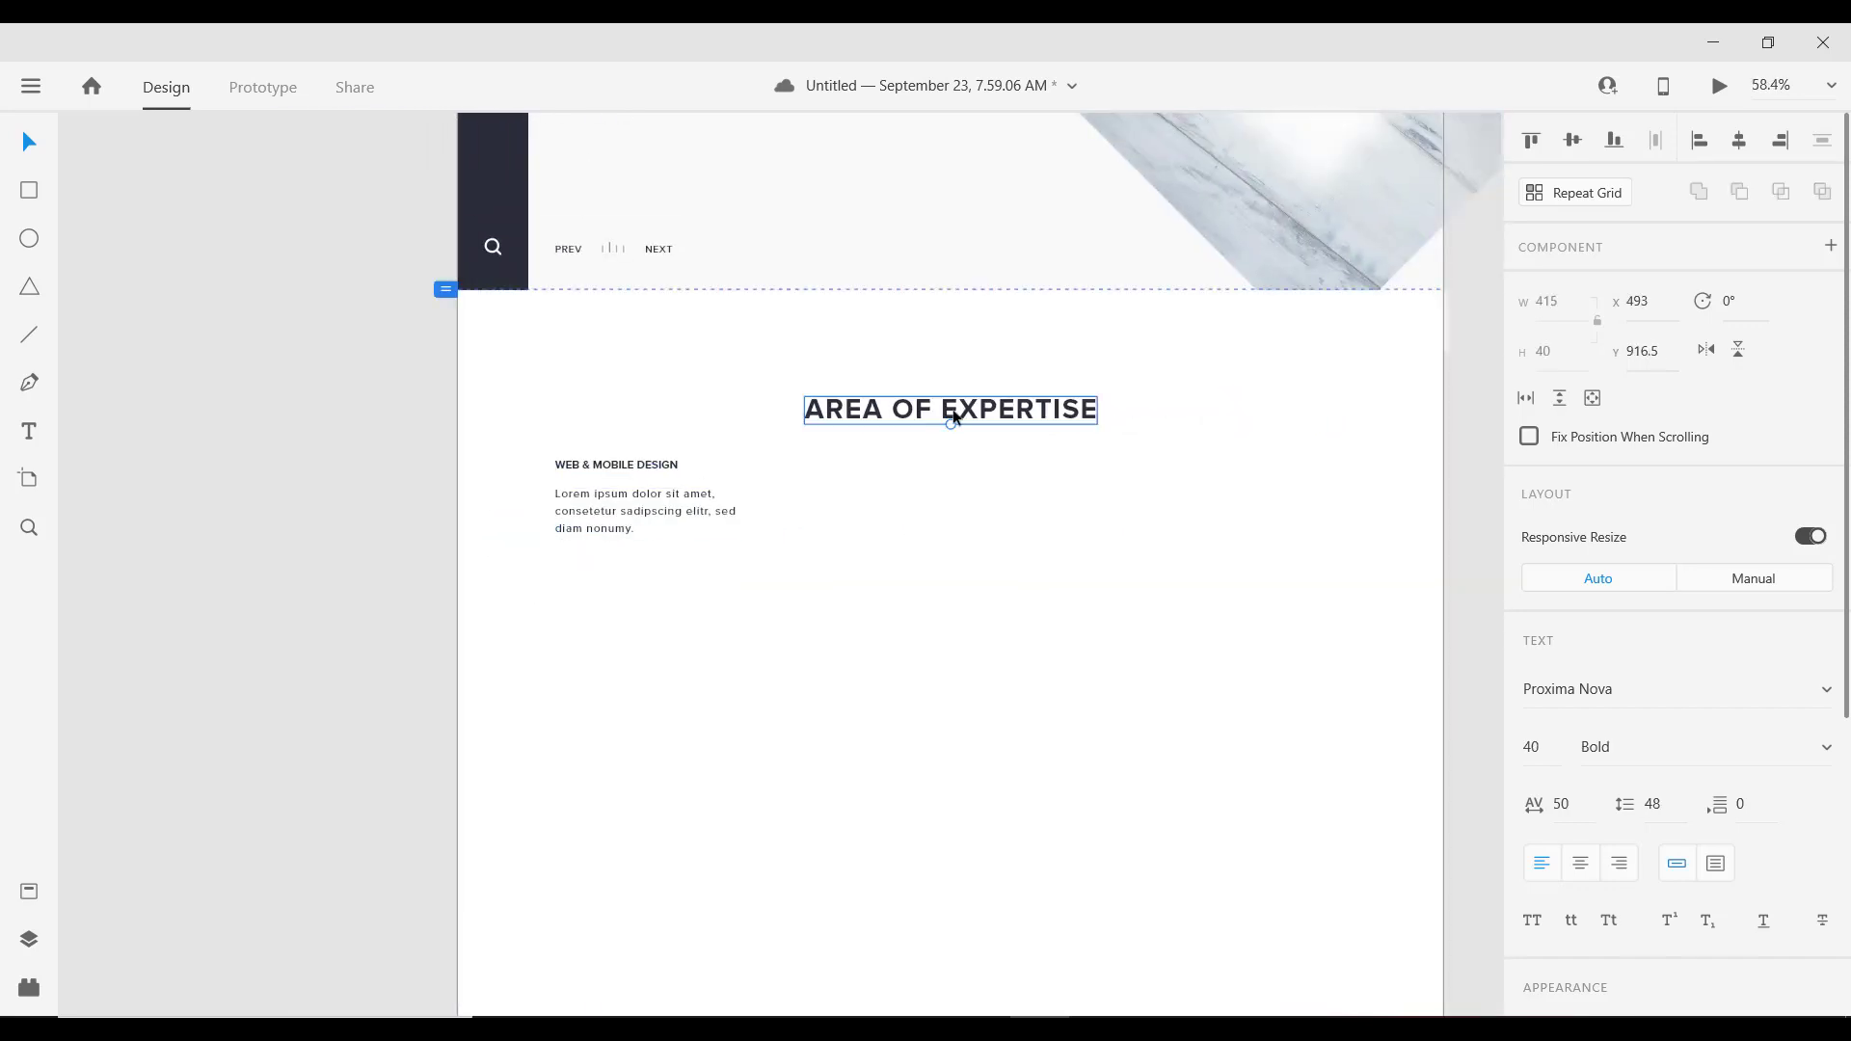
left_click_drag(339, 421, 1163, 589)
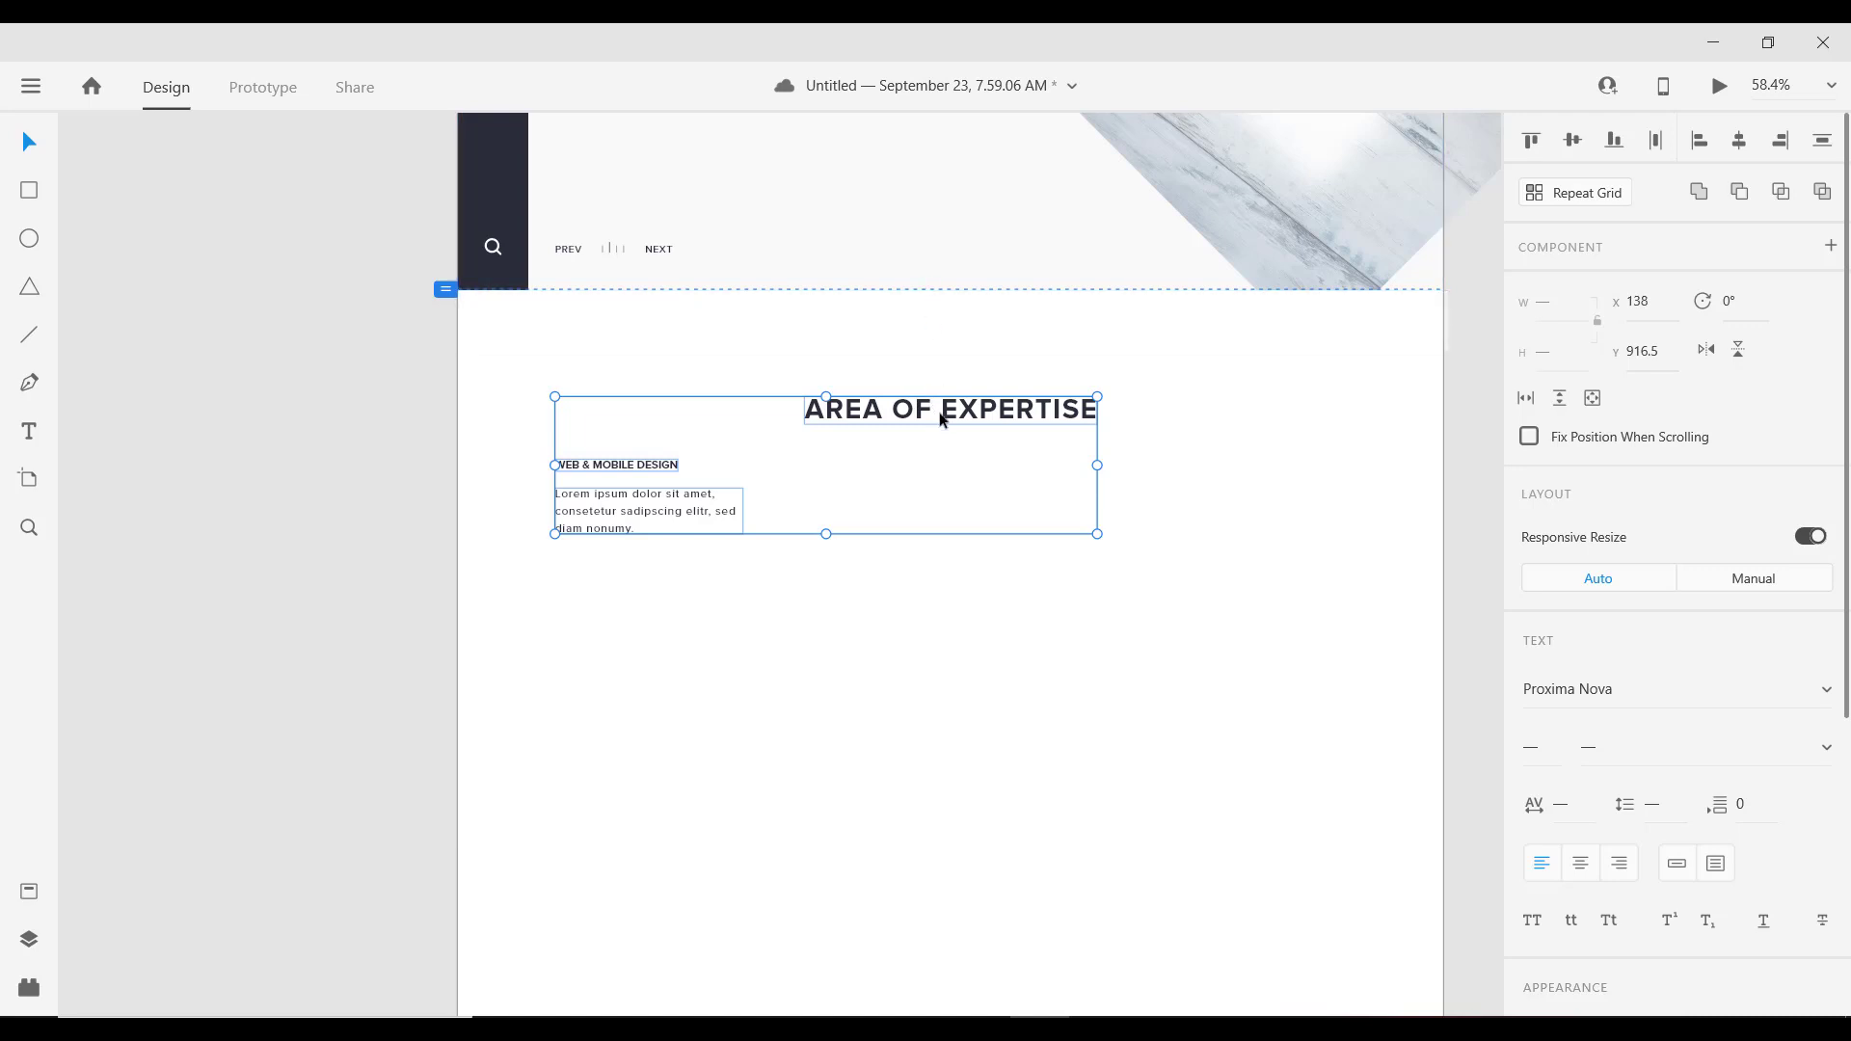
left_click_drag(889, 420, 891, 429)
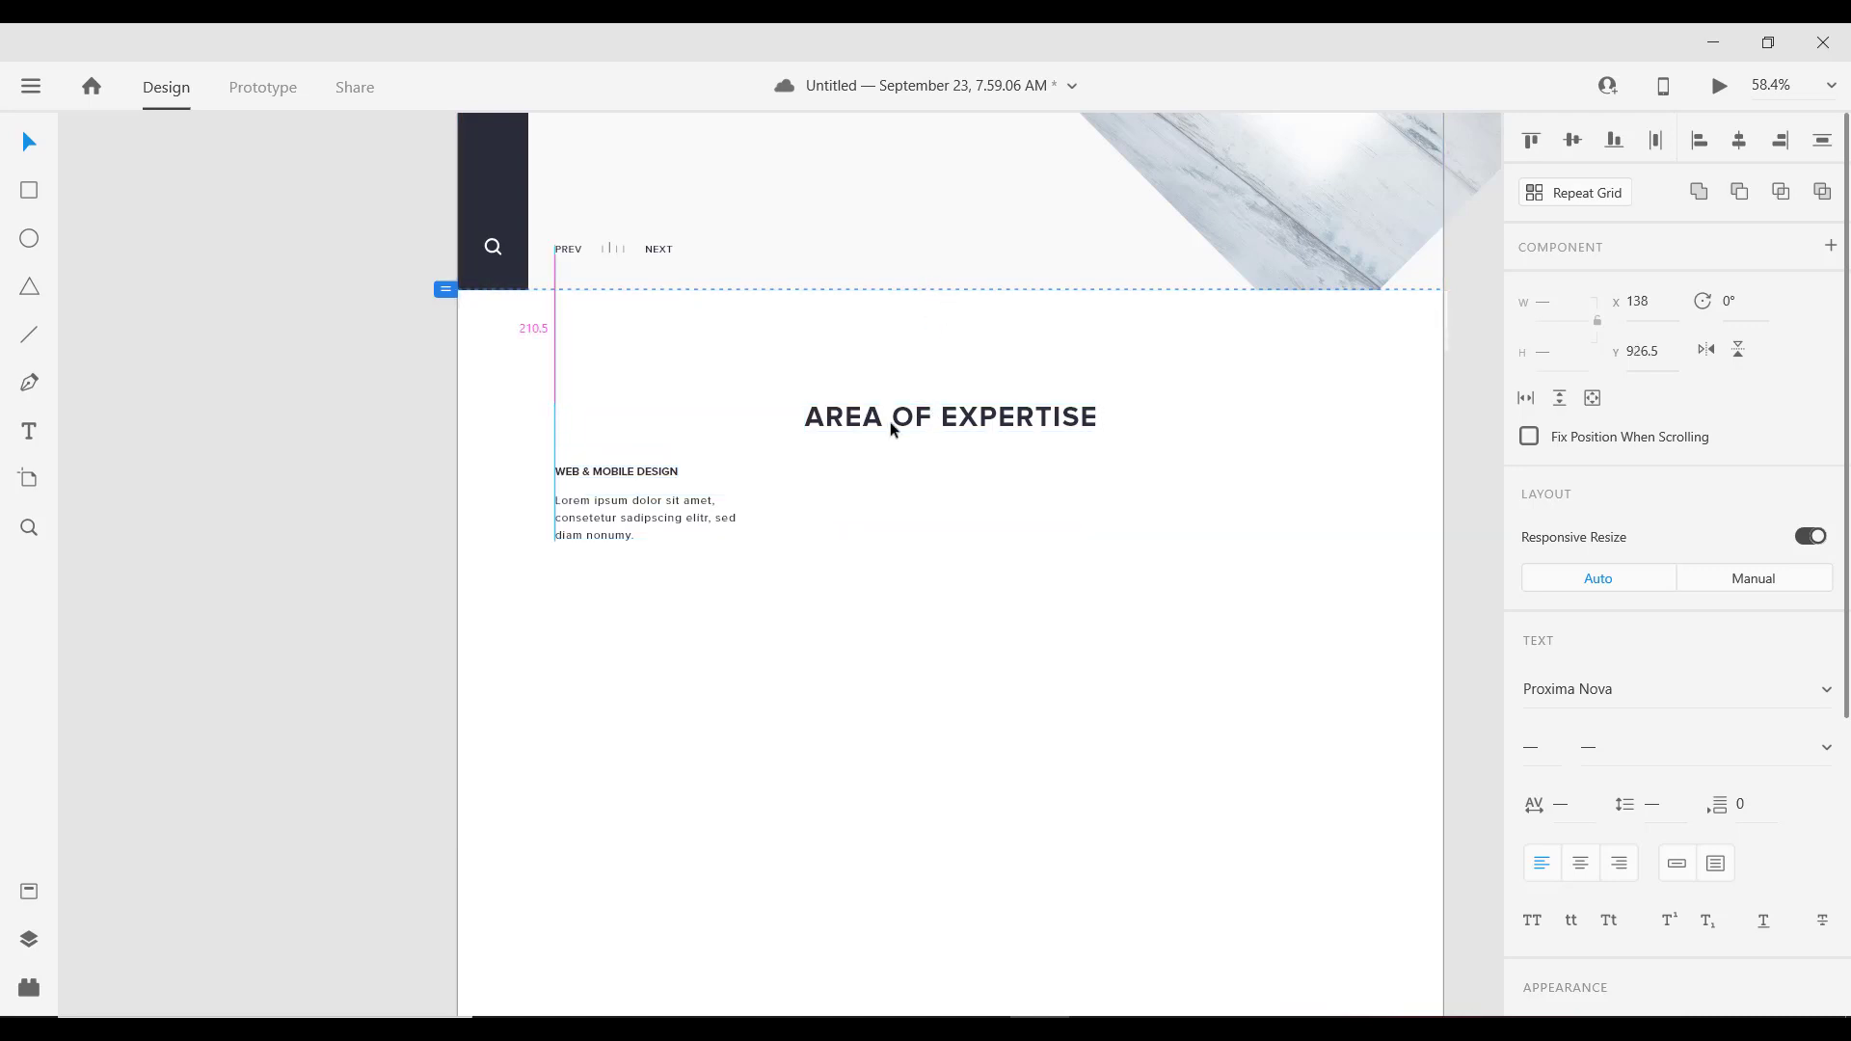
key("shift+Up")
key("shift+Down")
key("shift+Up")
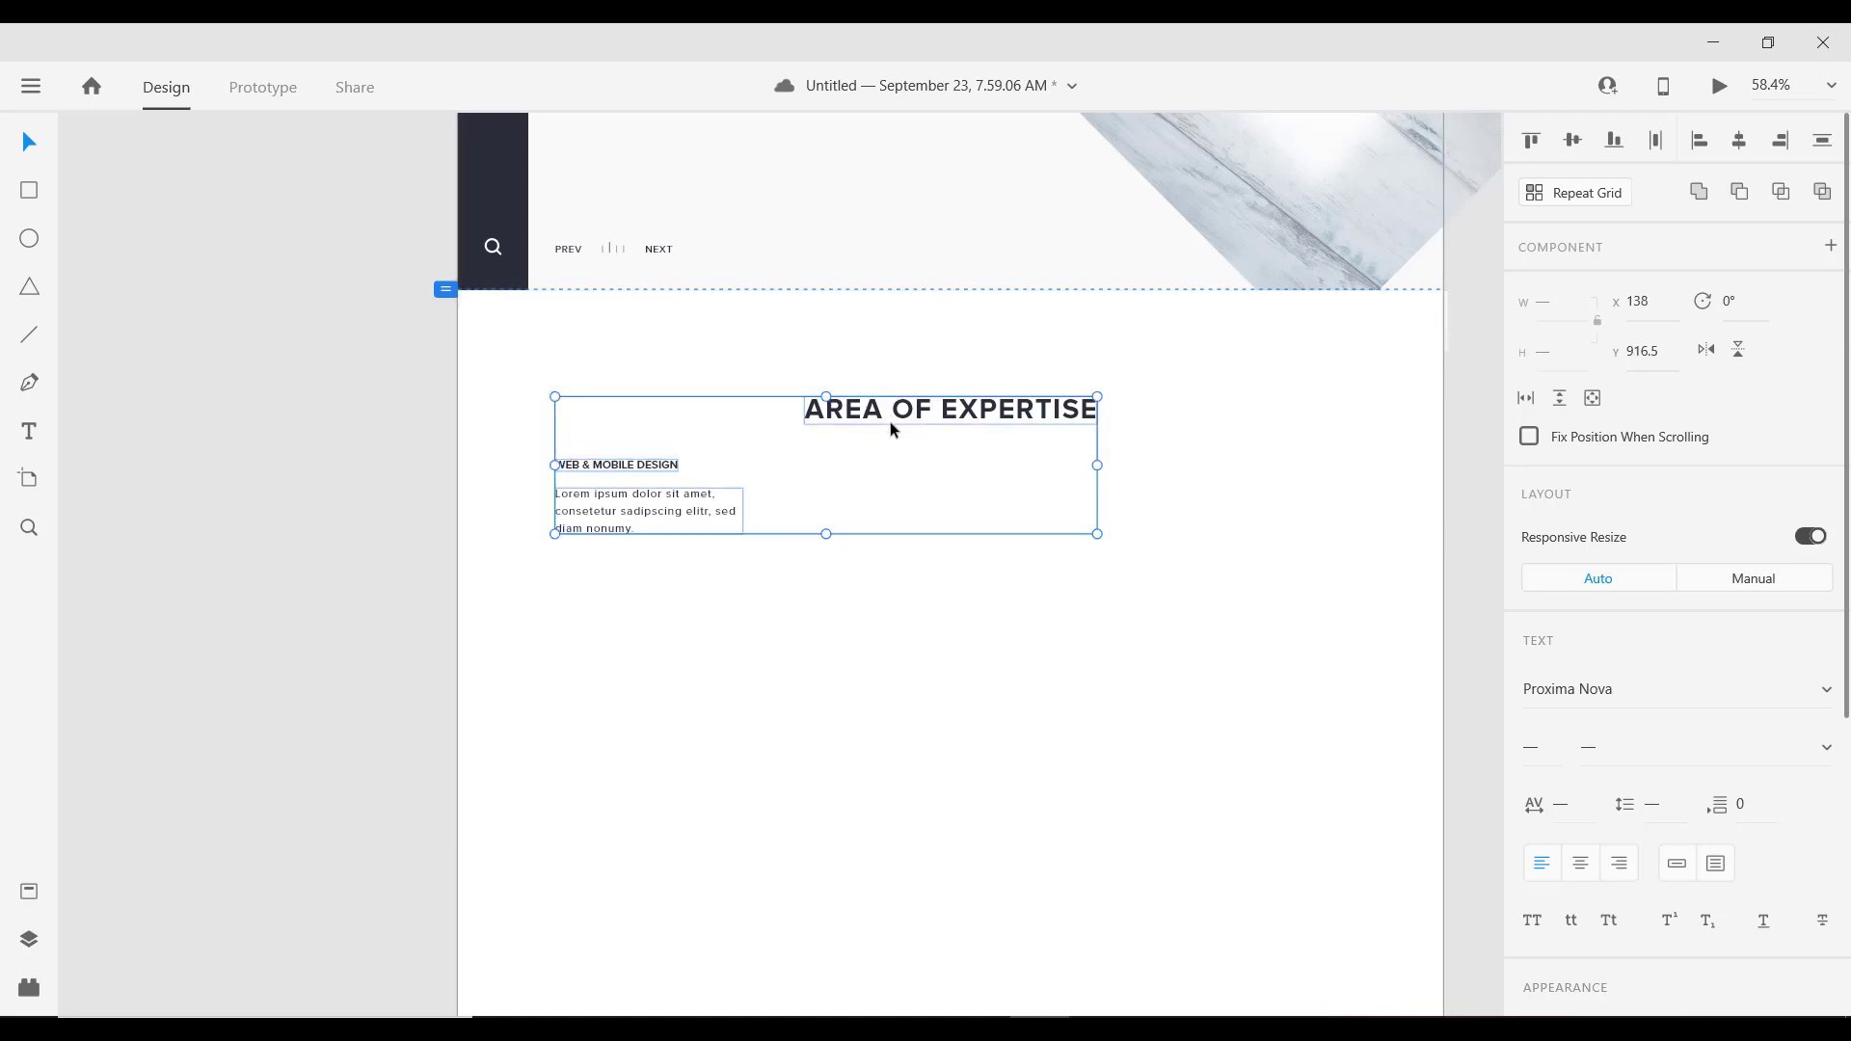
mouse_move(920, 320)
key("shift+Down")
key("shift+Down")
key("shift+Down")
key("shift+Down")
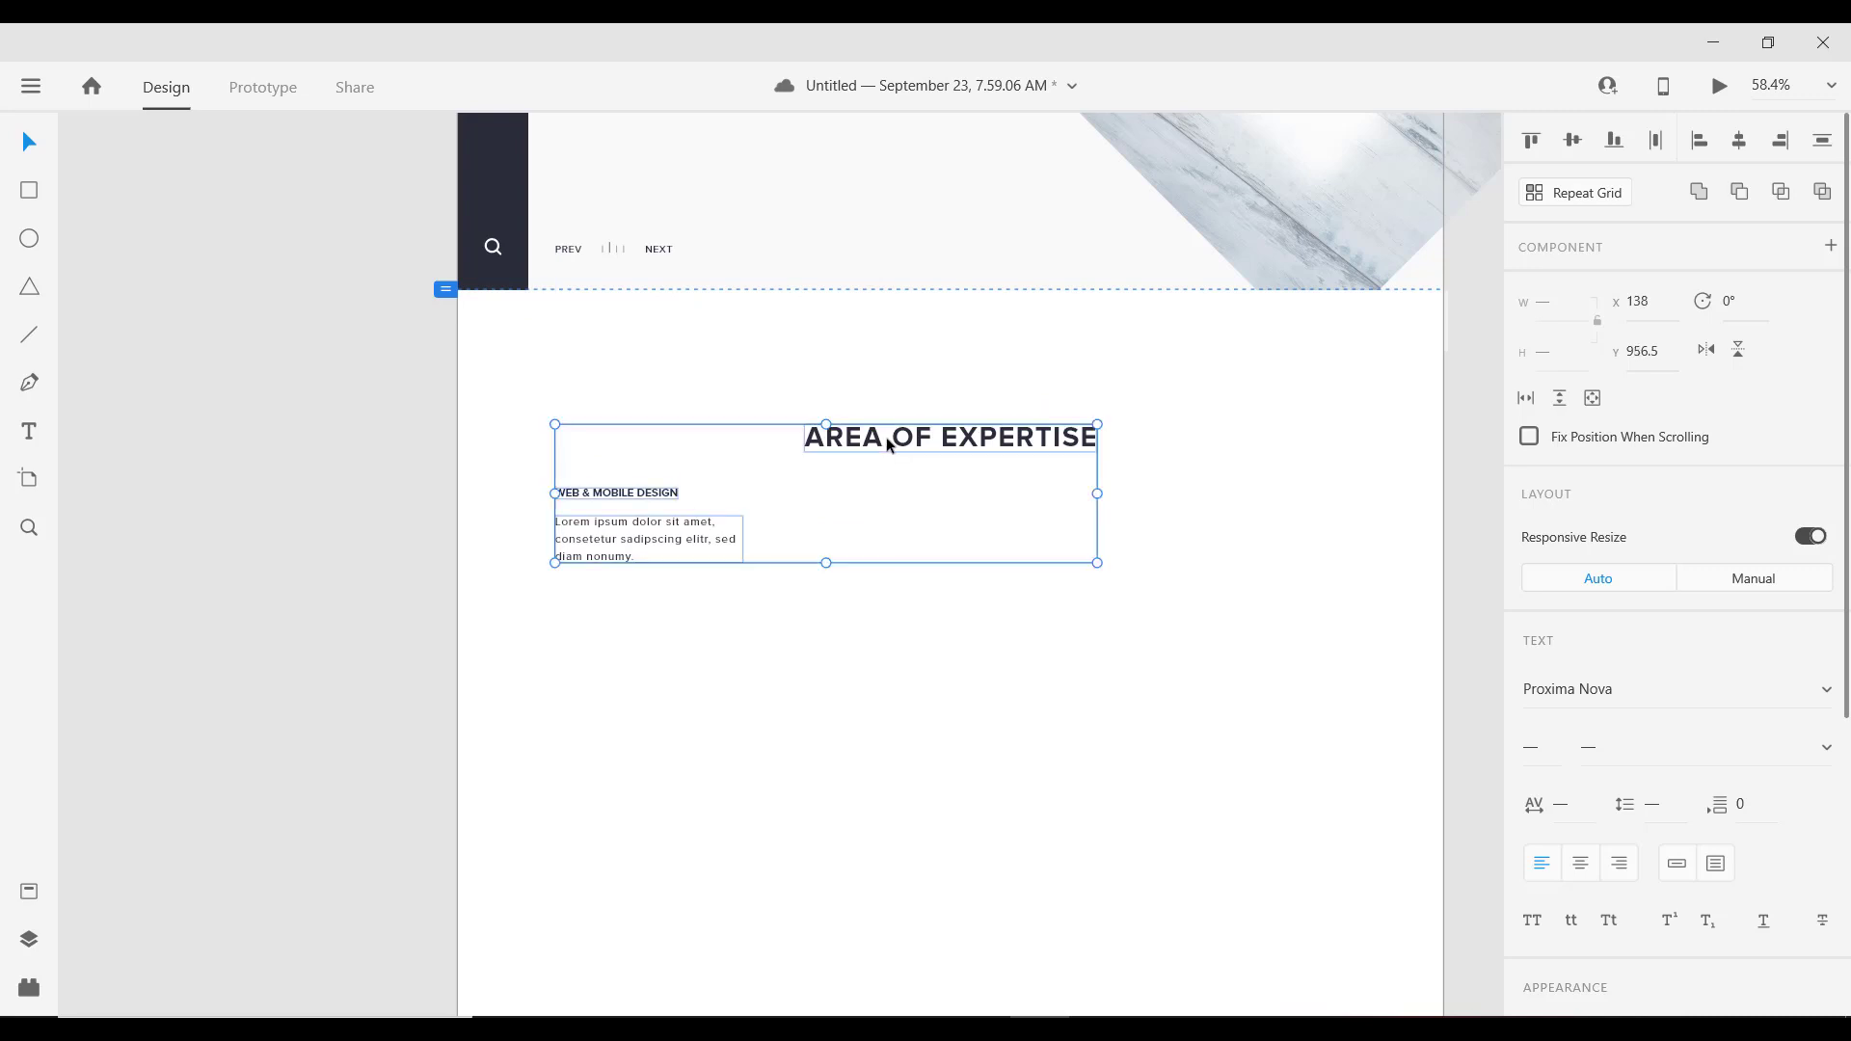
key("shift+Up")
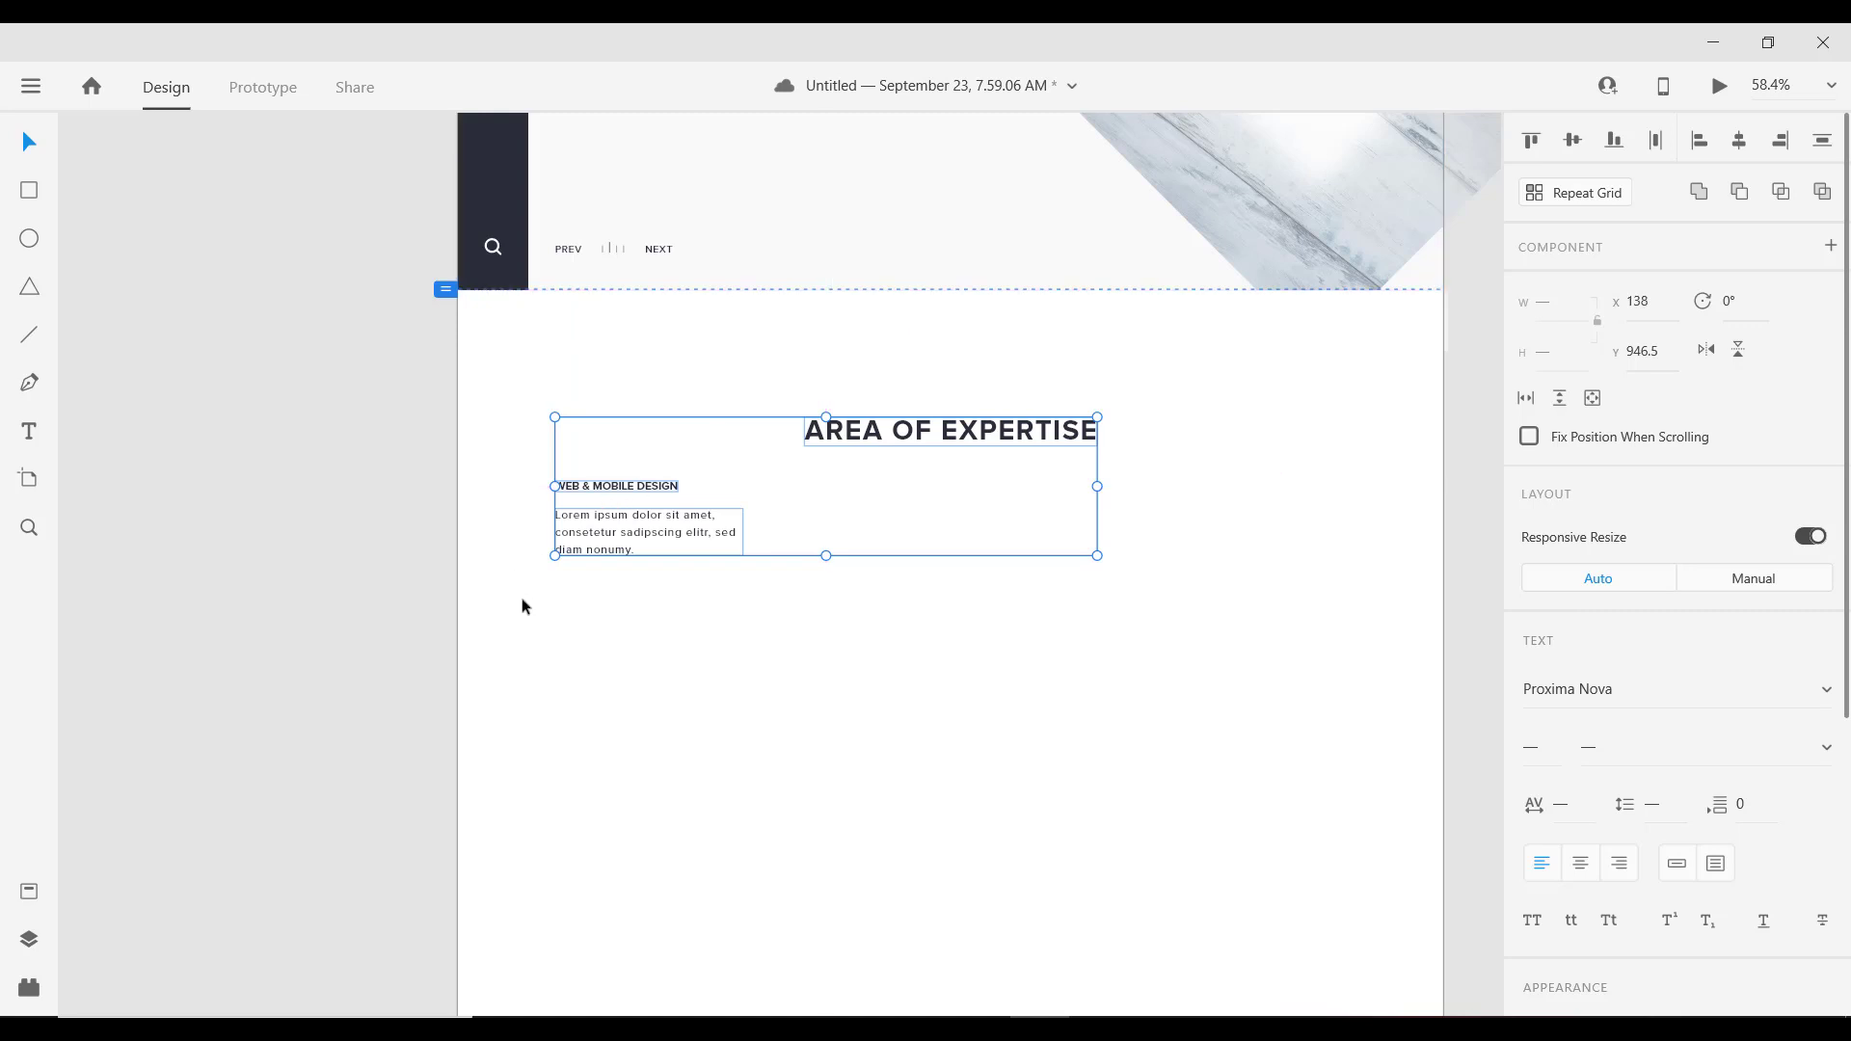
left_click(648, 609)
Step: Move the WEB & MOBILE DESIGN title and Lorem paragraph down together to Y 1096.5
left_click(639, 492)
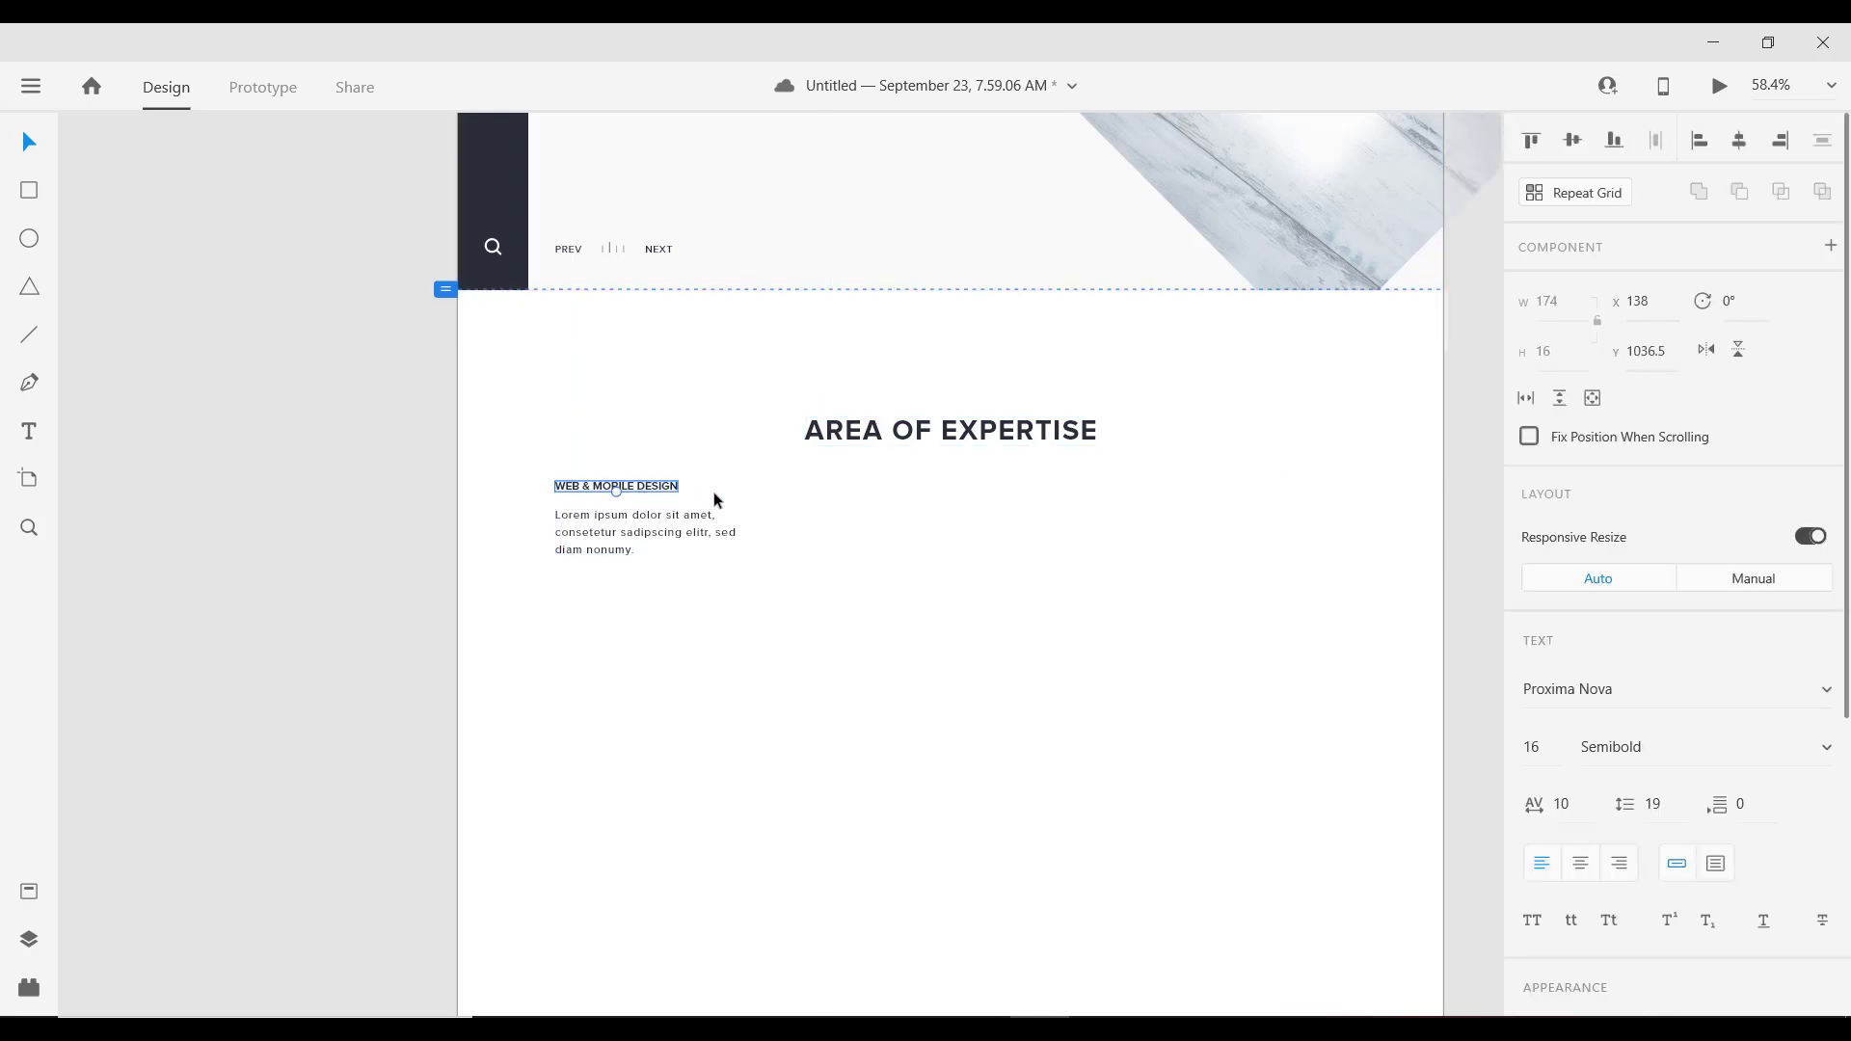
left_click(848, 437)
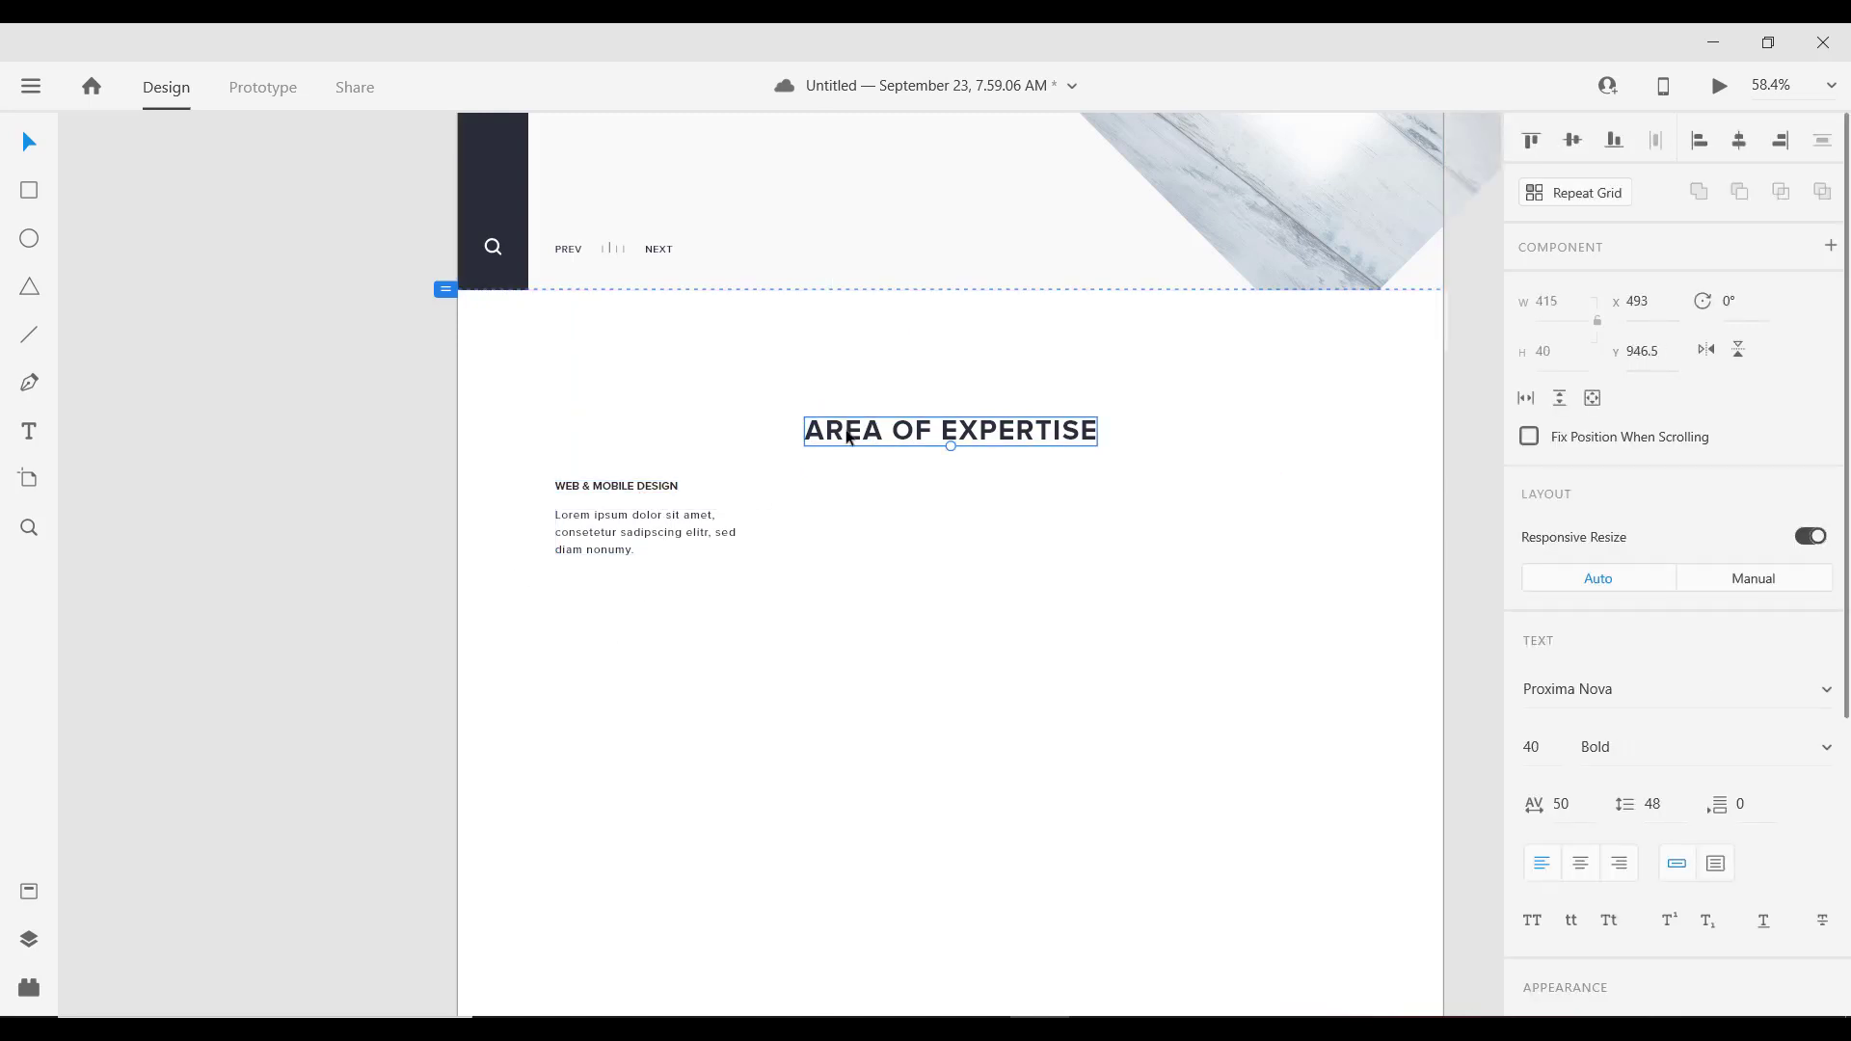
left_click(633, 496)
scroll(634, 497, "up", 1)
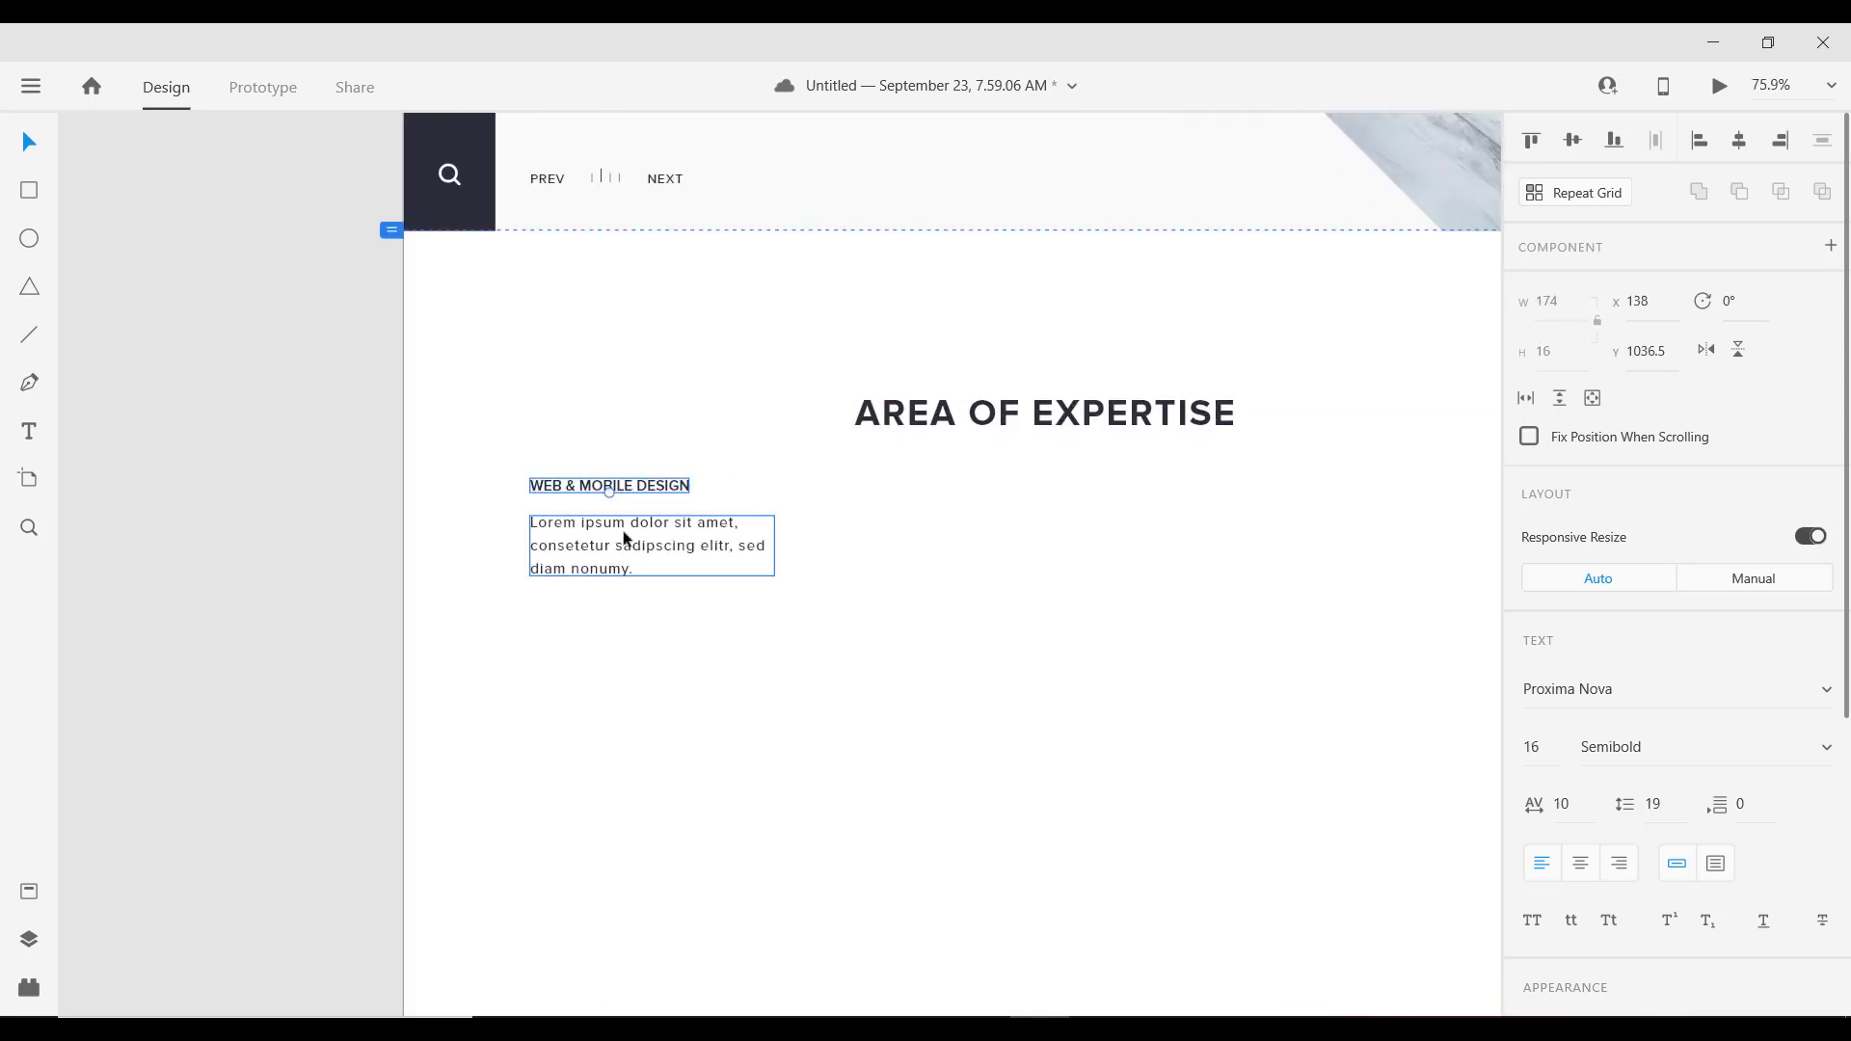
left_click(625, 538, "shift")
key("alt")
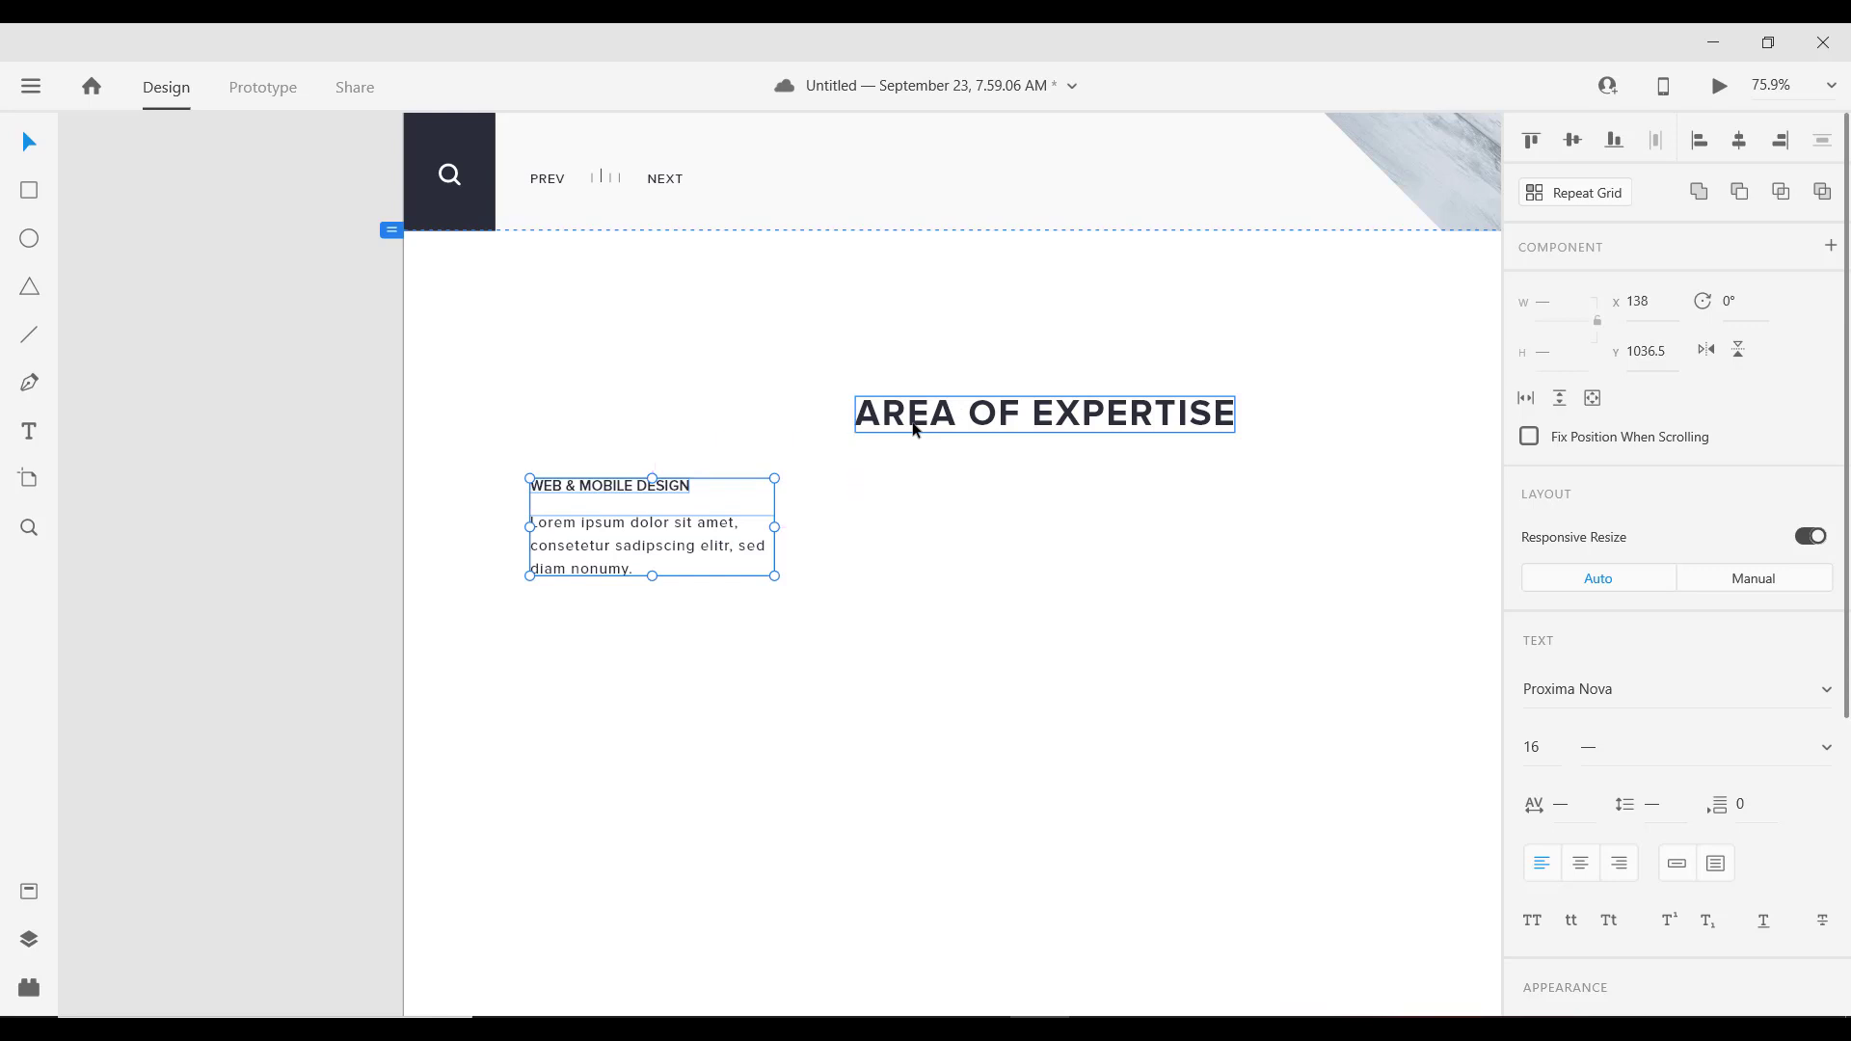
key("shift+Down")
key("shift+Down")
key("shift+Down")
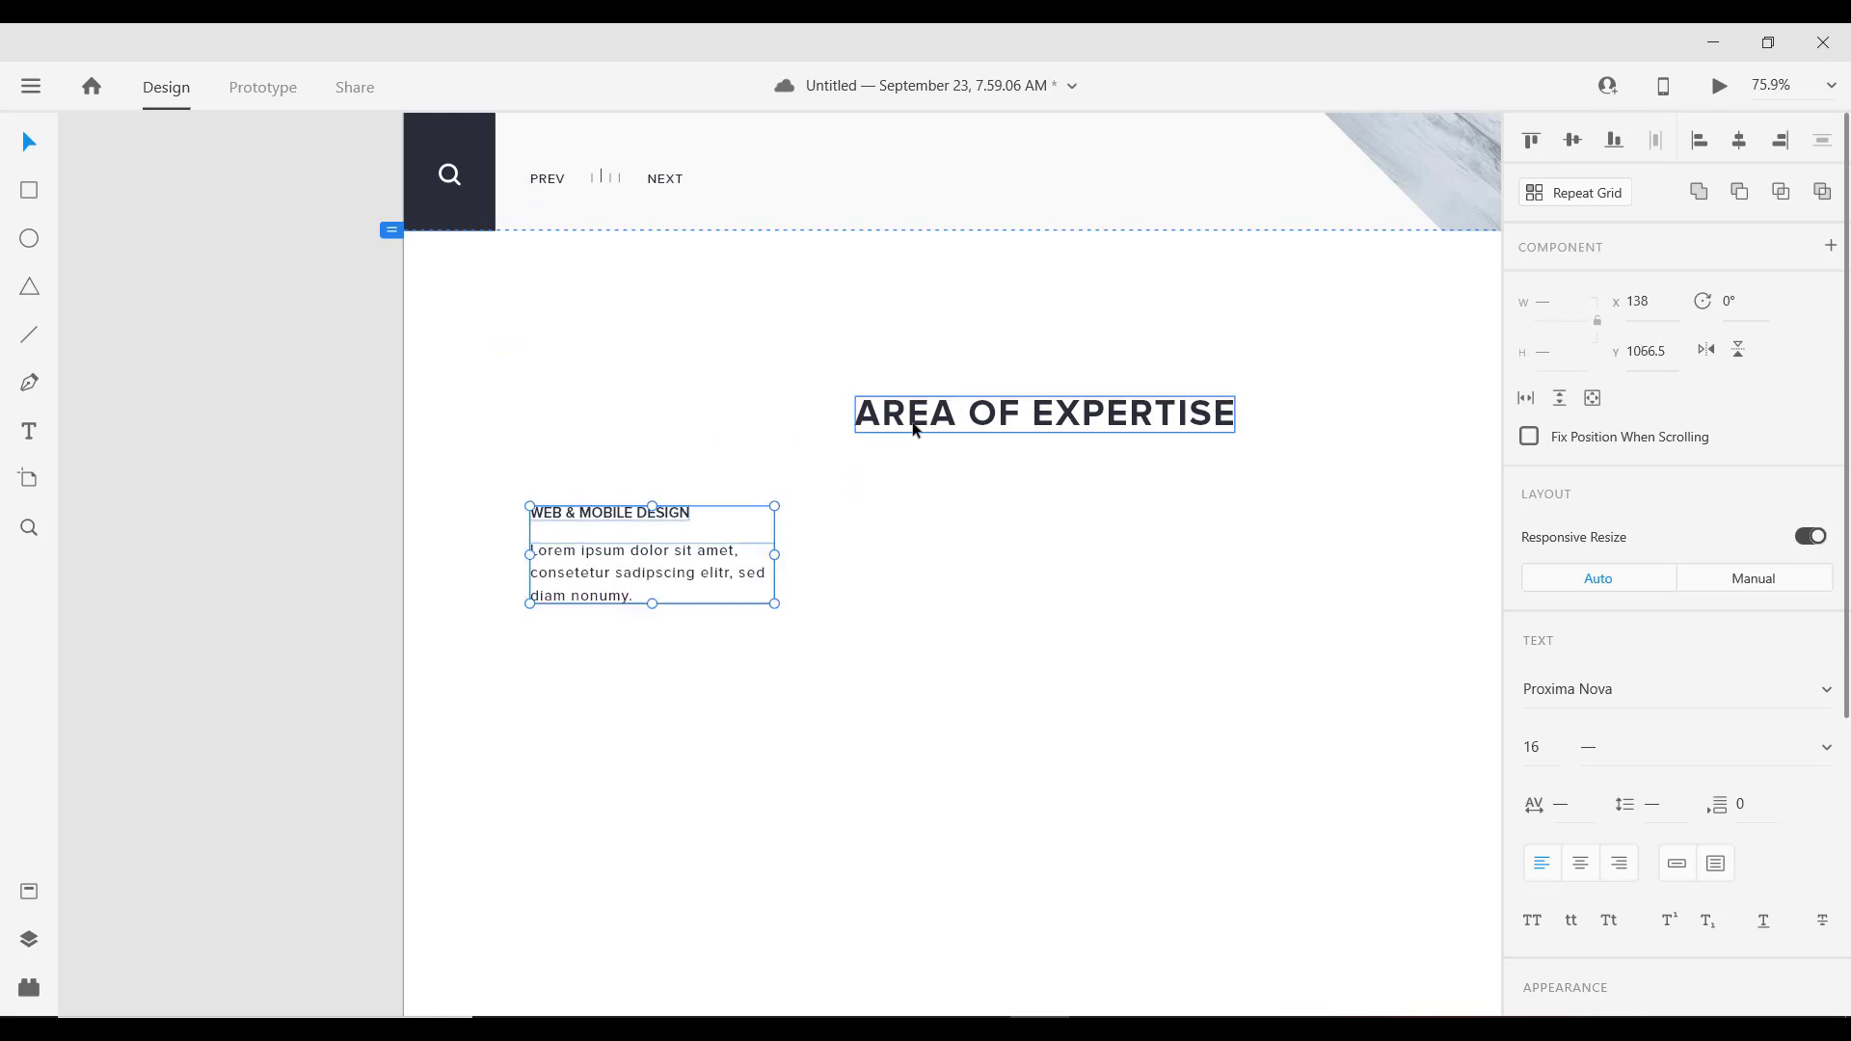
key("shift+Up")
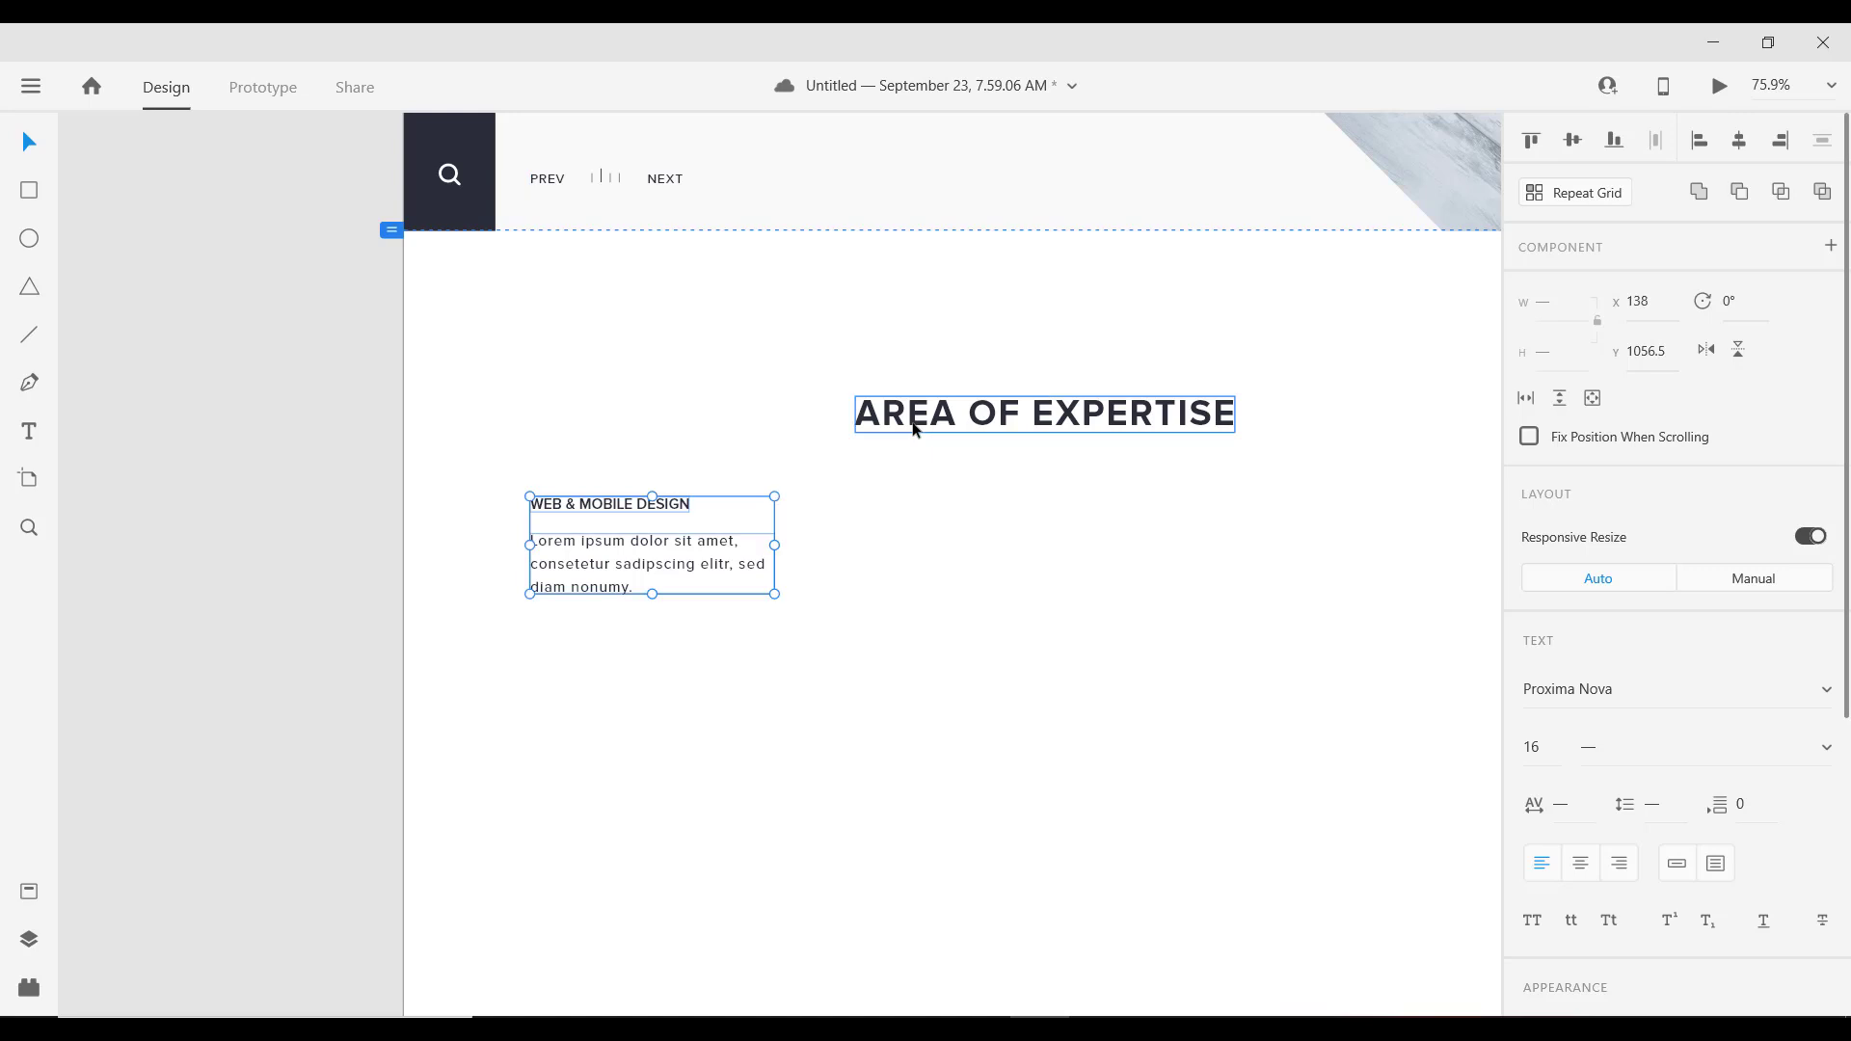
key("shift+Down")
key("shift+Down")
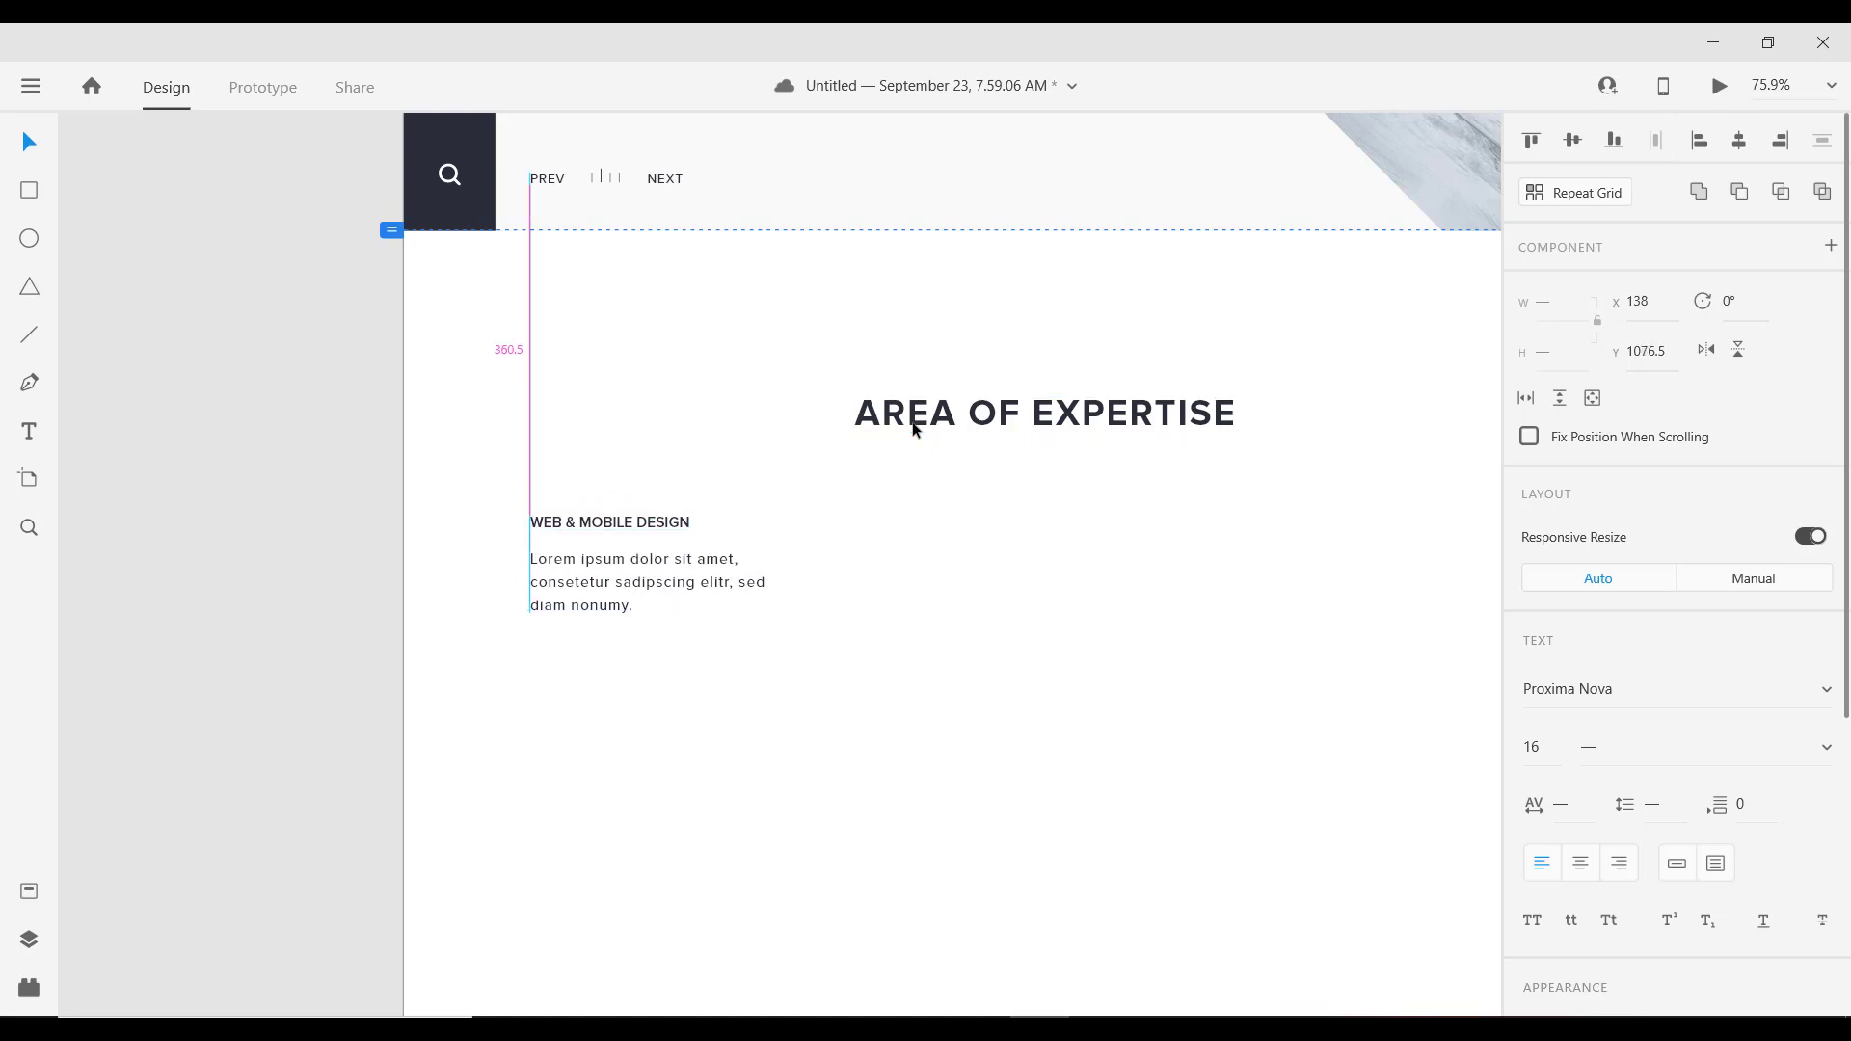
key("shift+Down")
key("shift+Down")
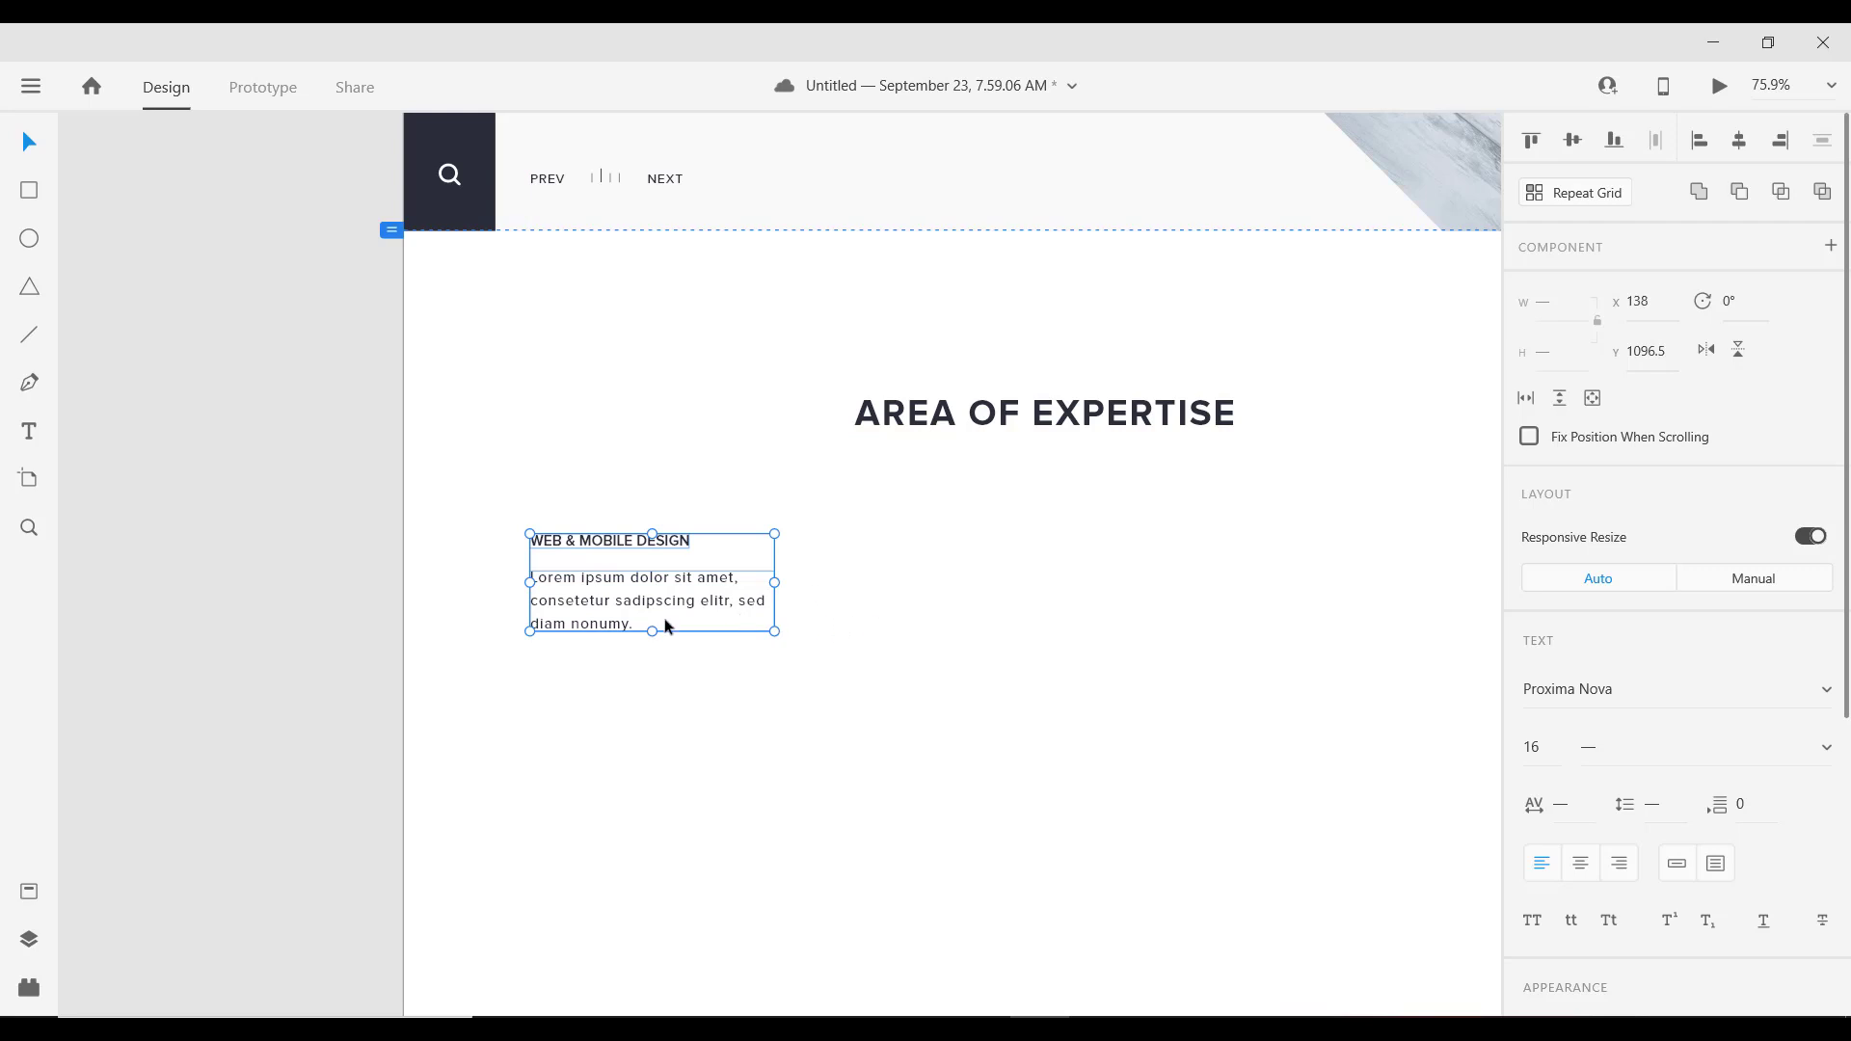
scroll(670, 624, "down", 3, "alt")
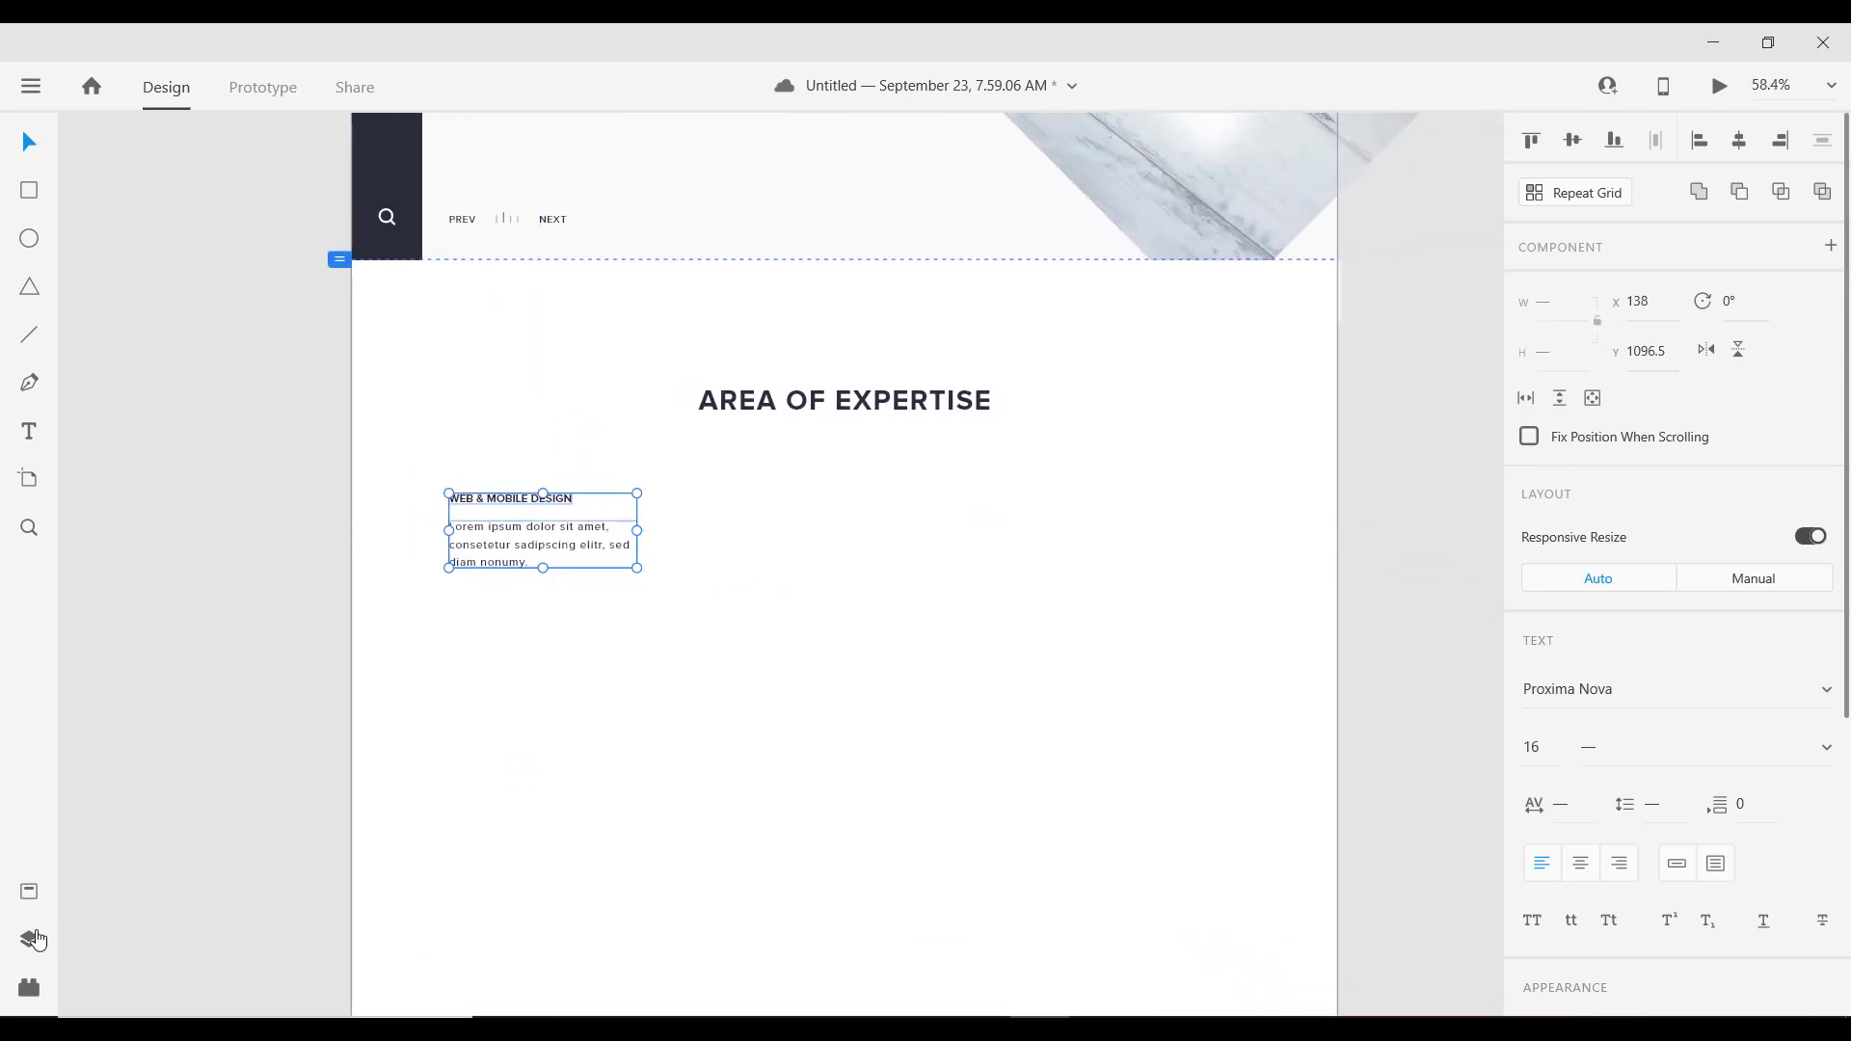
Step: Place the lightbulb Component 6 from Assets above the title, at x 200, y 1017
left_click(29, 988)
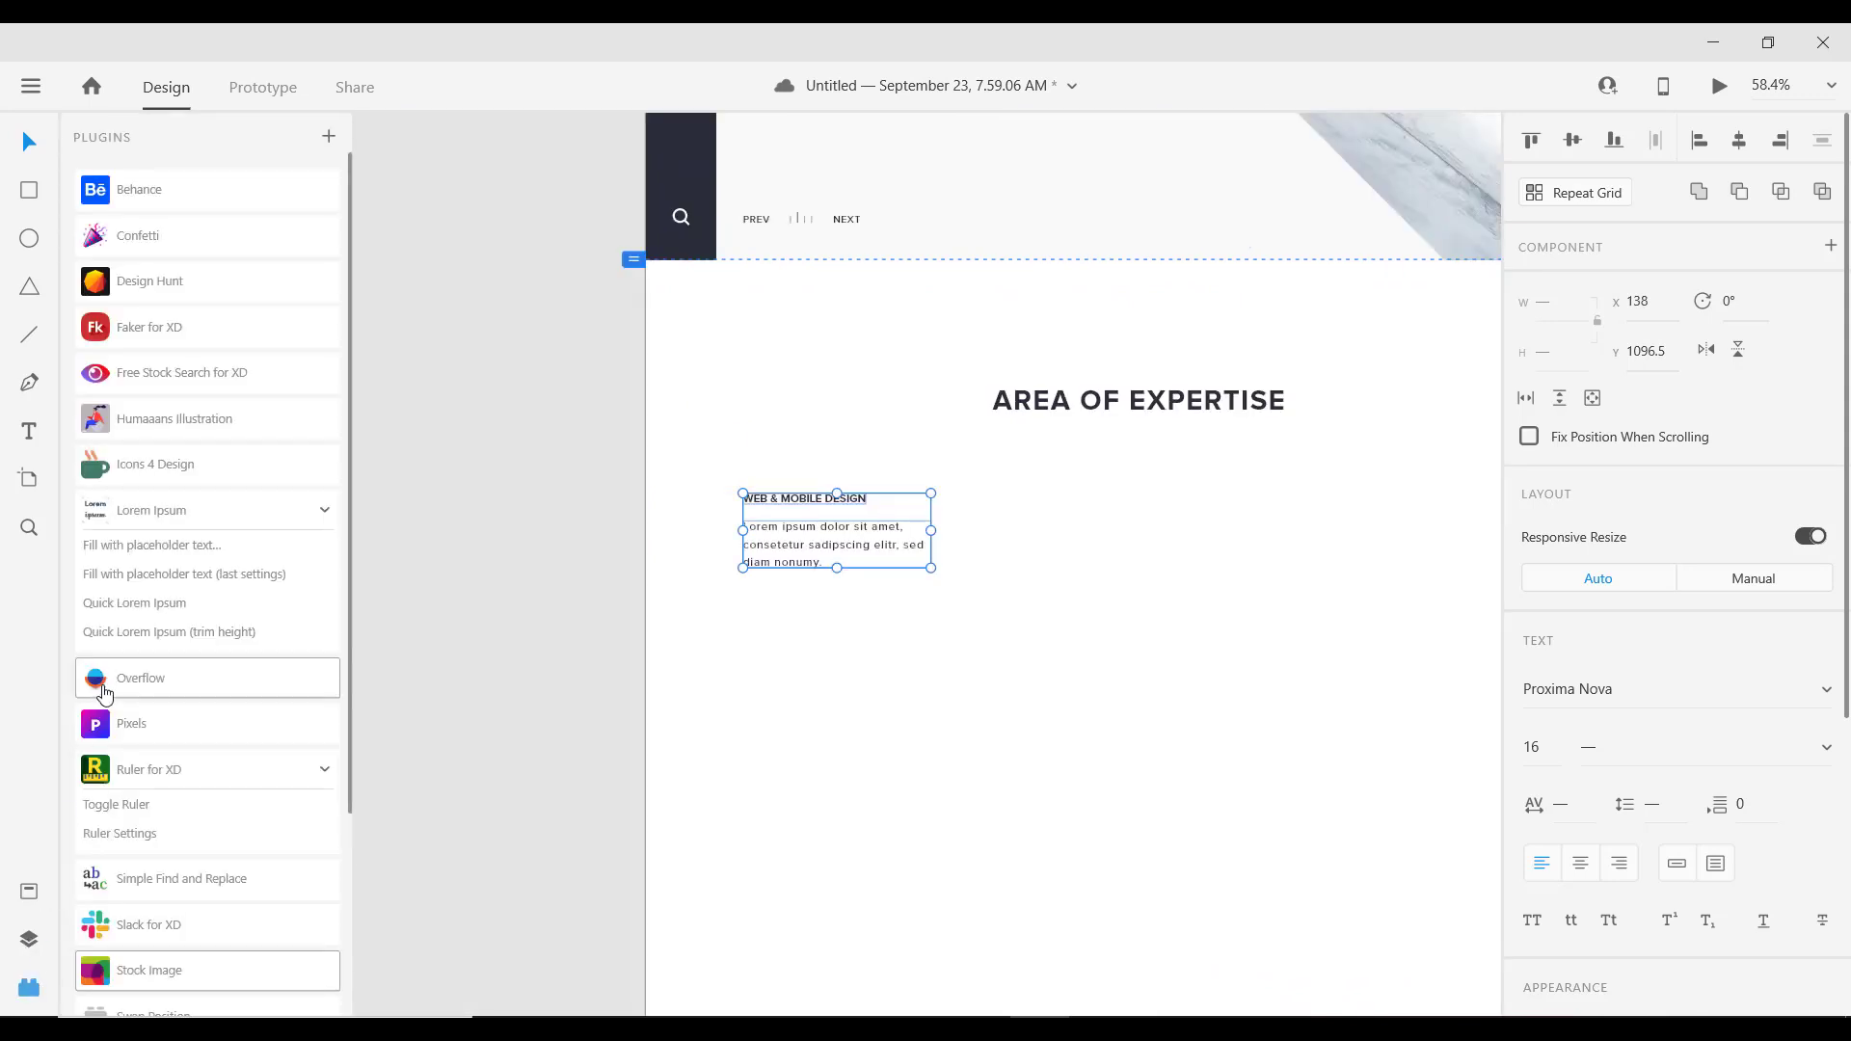
left_click(29, 891)
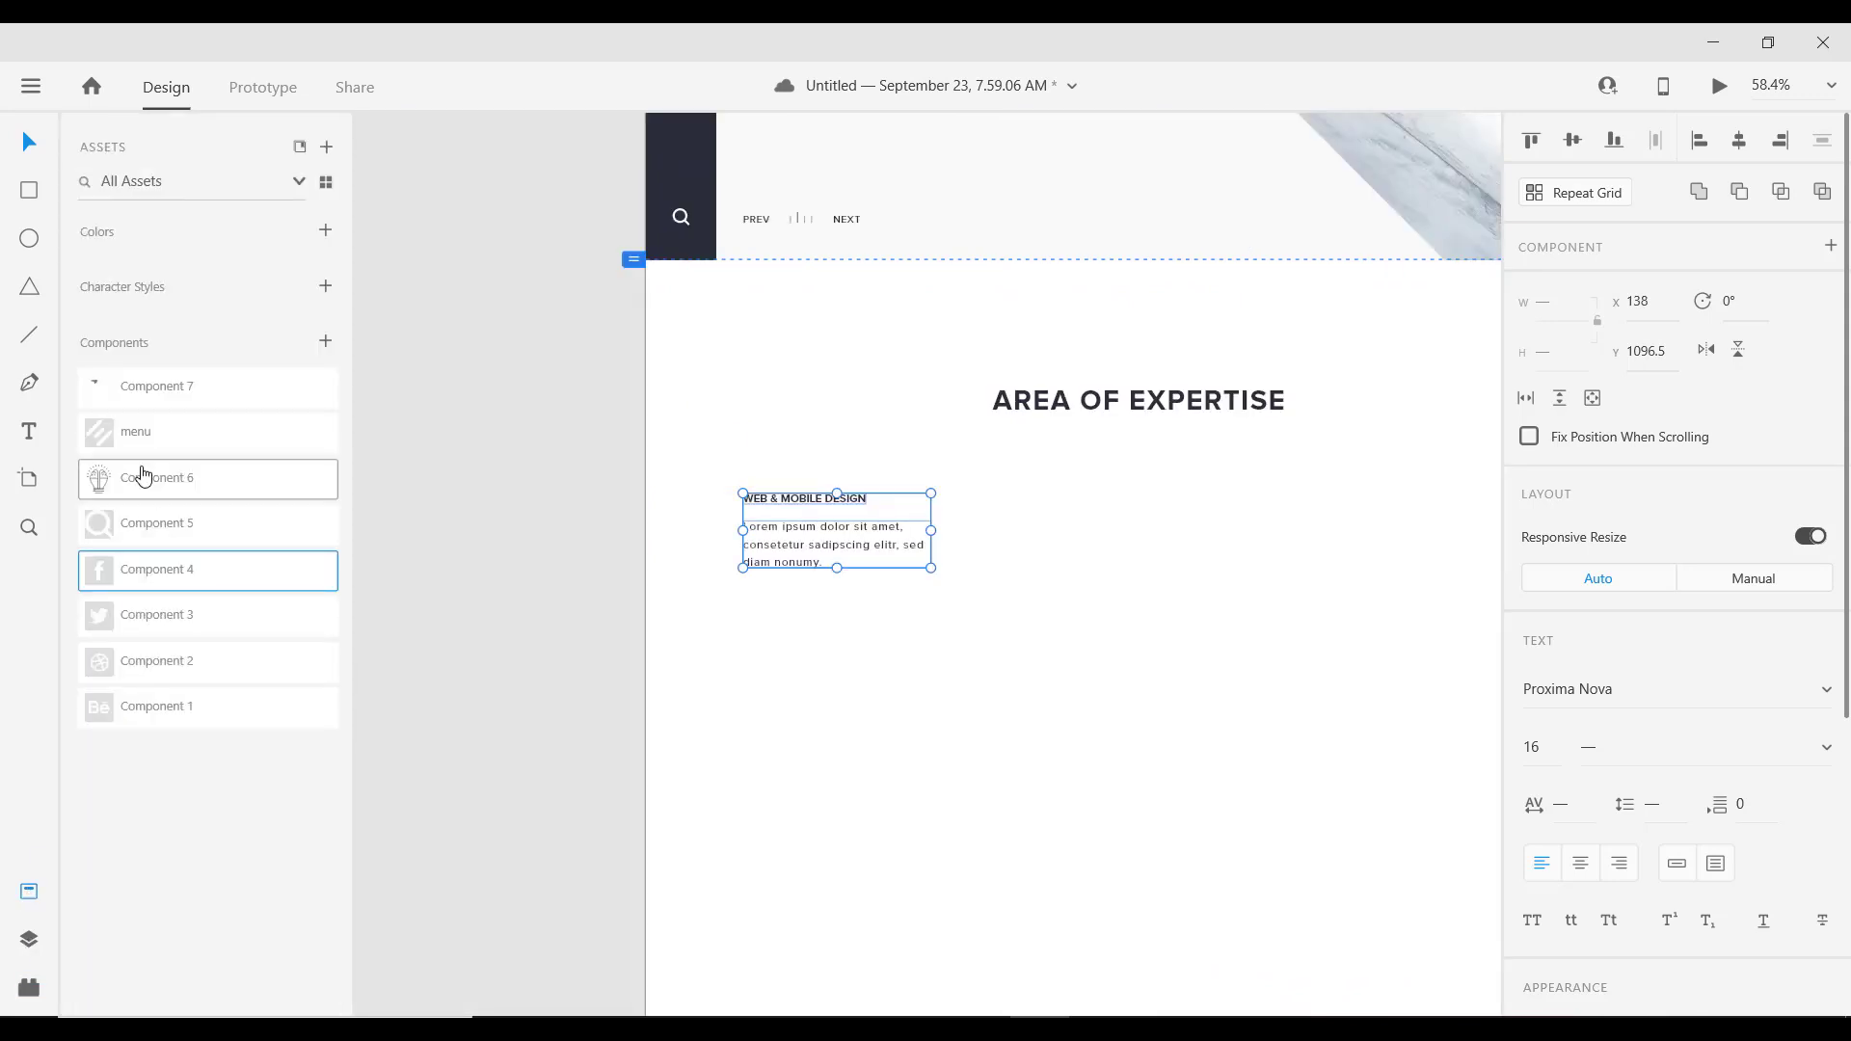
left_click_drag(107, 482, 759, 415)
scroll(843, 502, "up", 5)
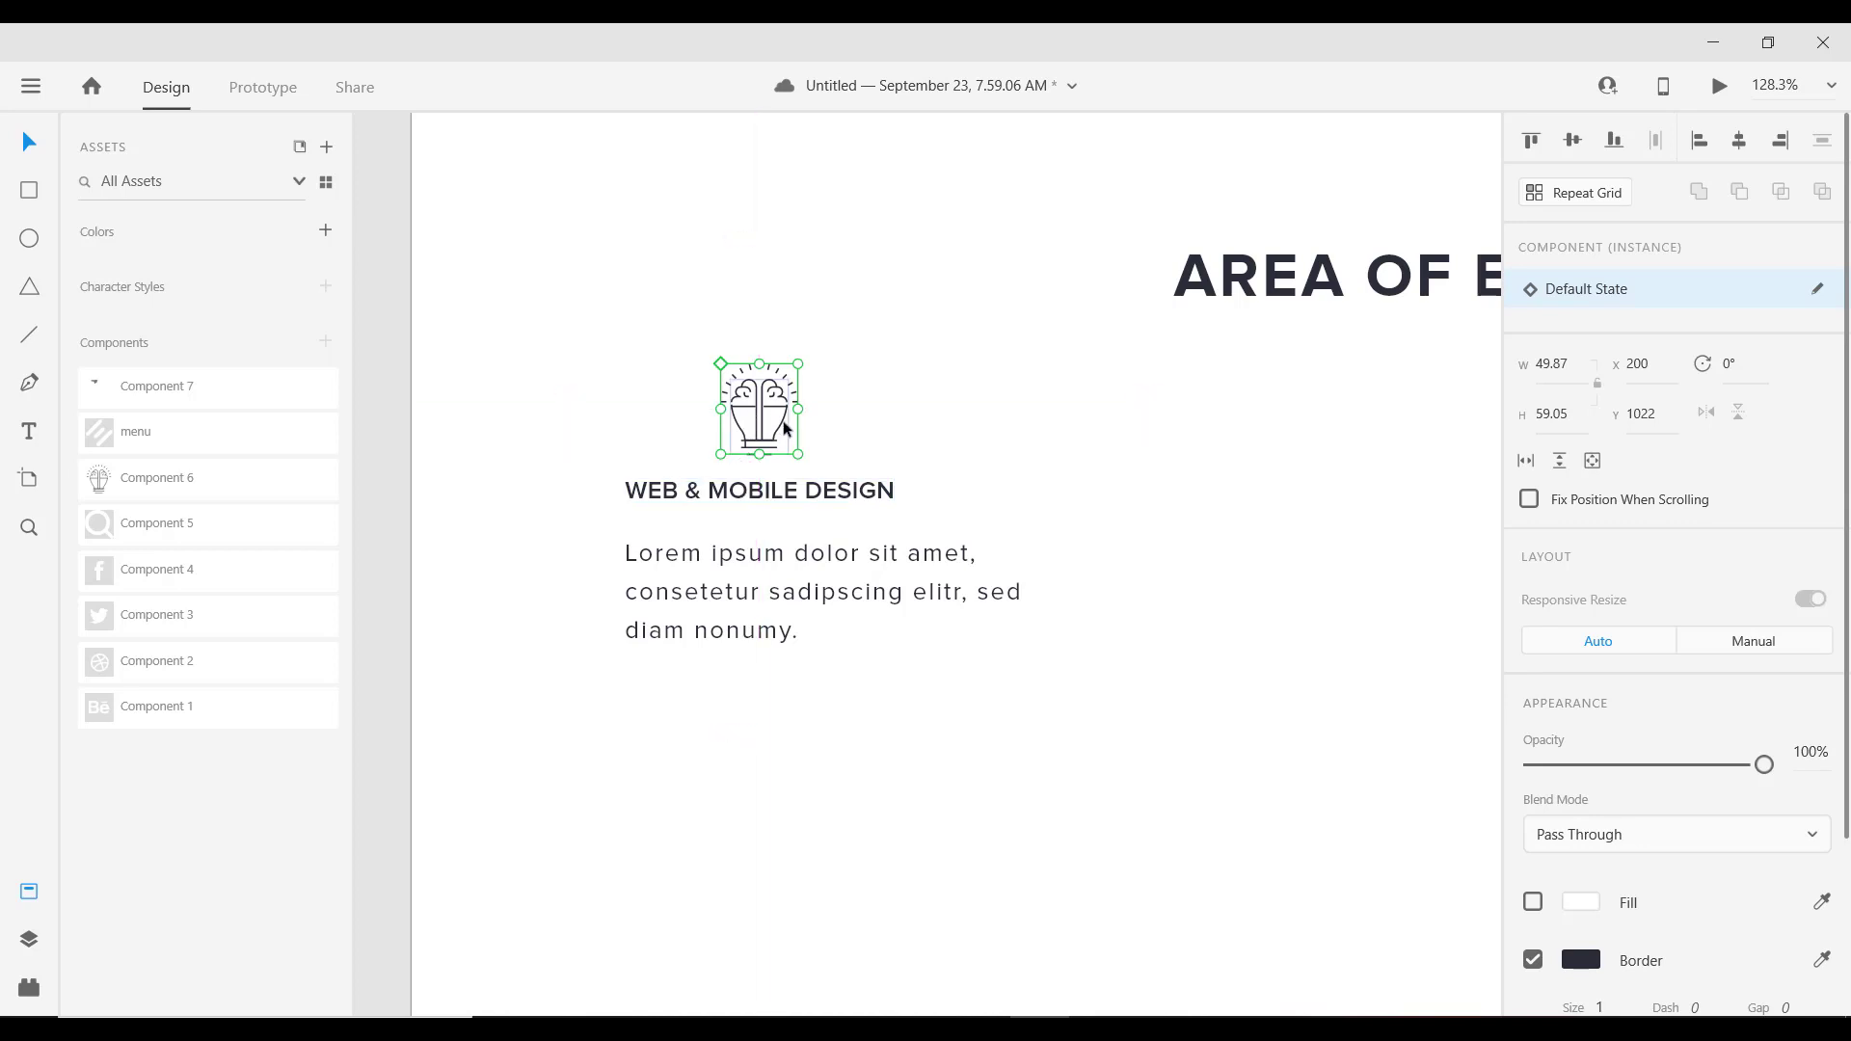
key("Up")
key("Up")
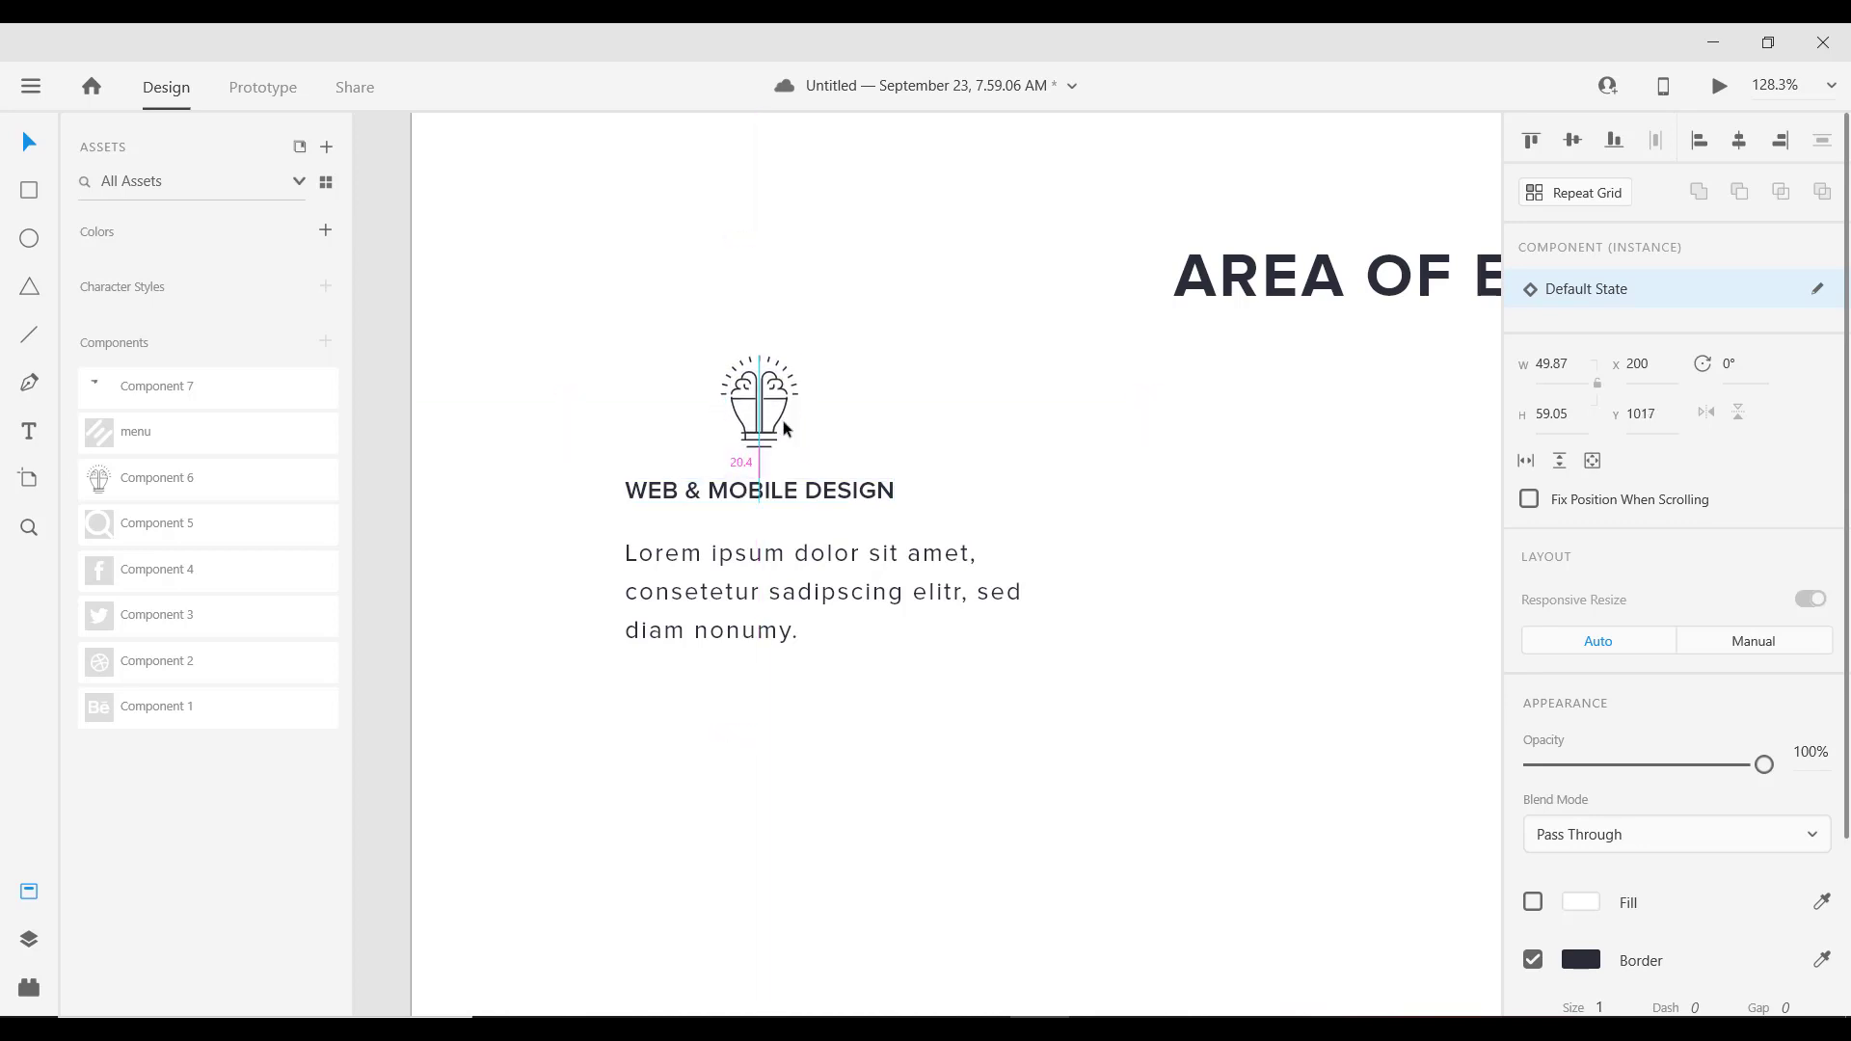
scroll(761, 501, "down", 2)
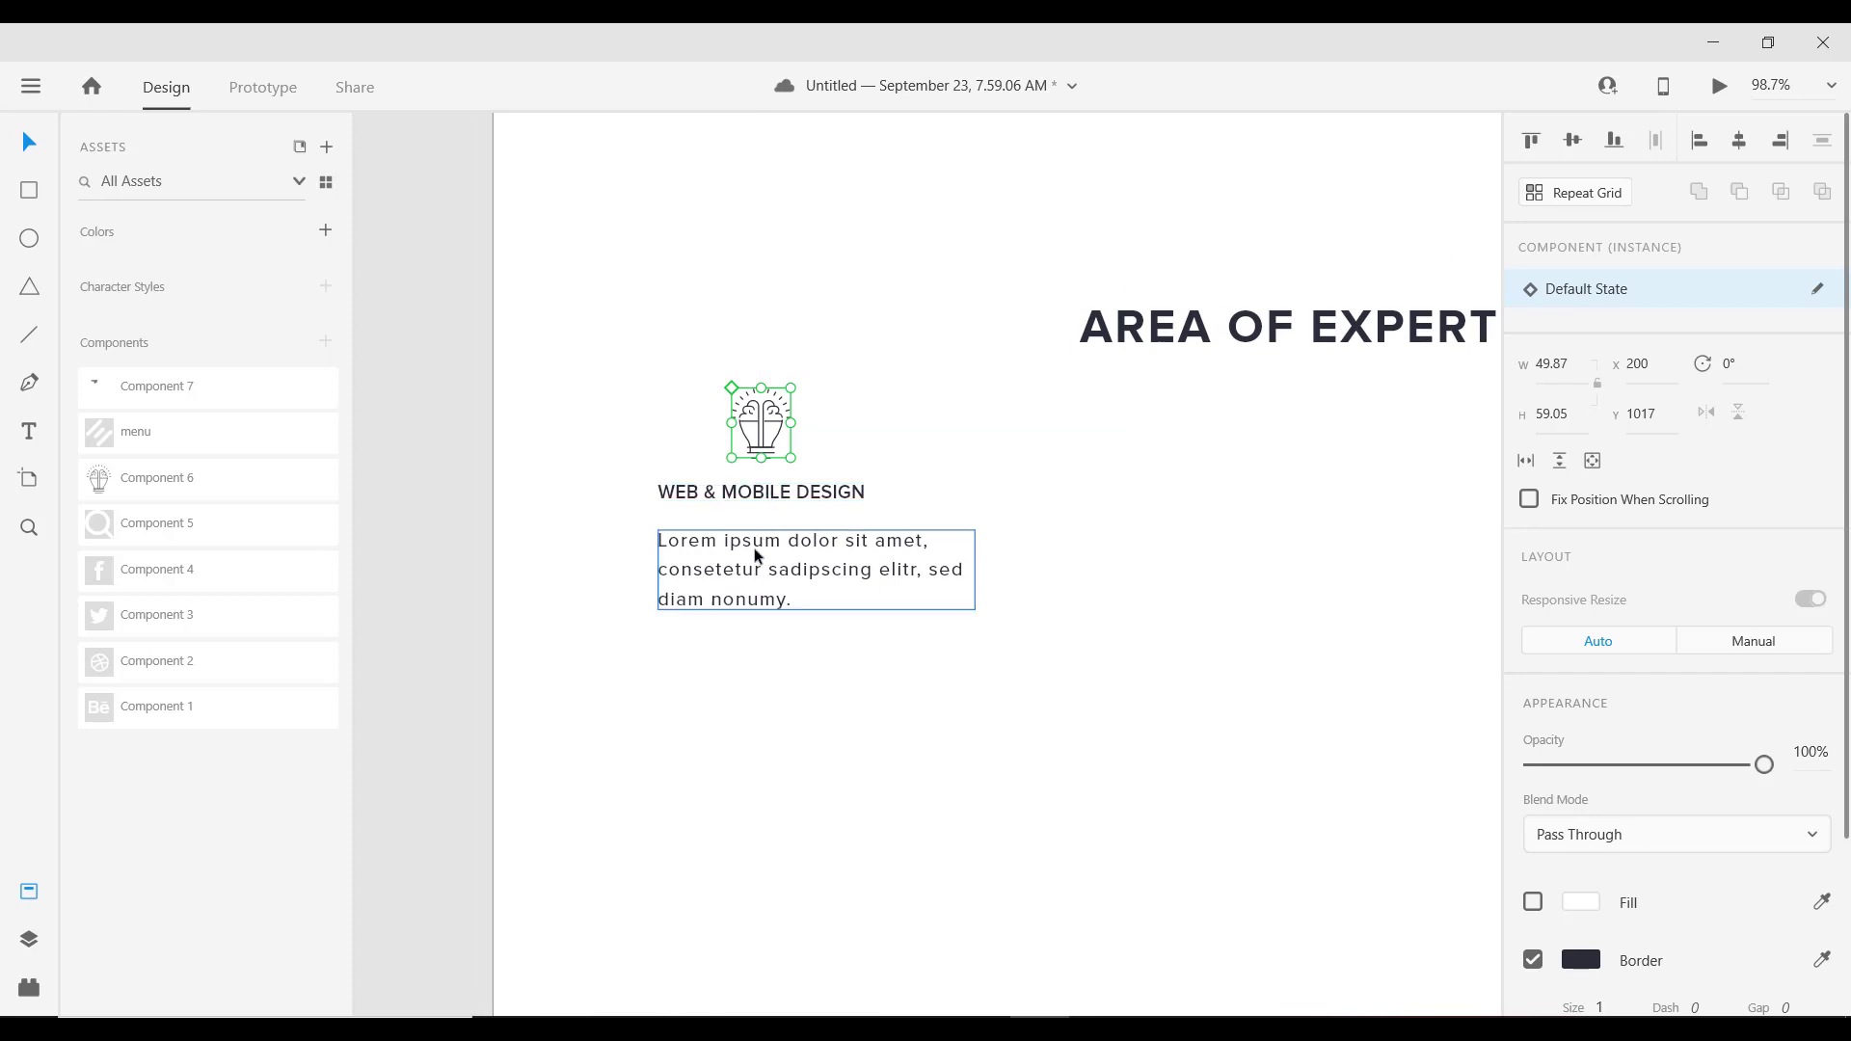
Step: Centre-align the Lorem paragraph text, centre the title above it, and shift the paragraph up
left_click(754, 547)
left_click(1581, 865)
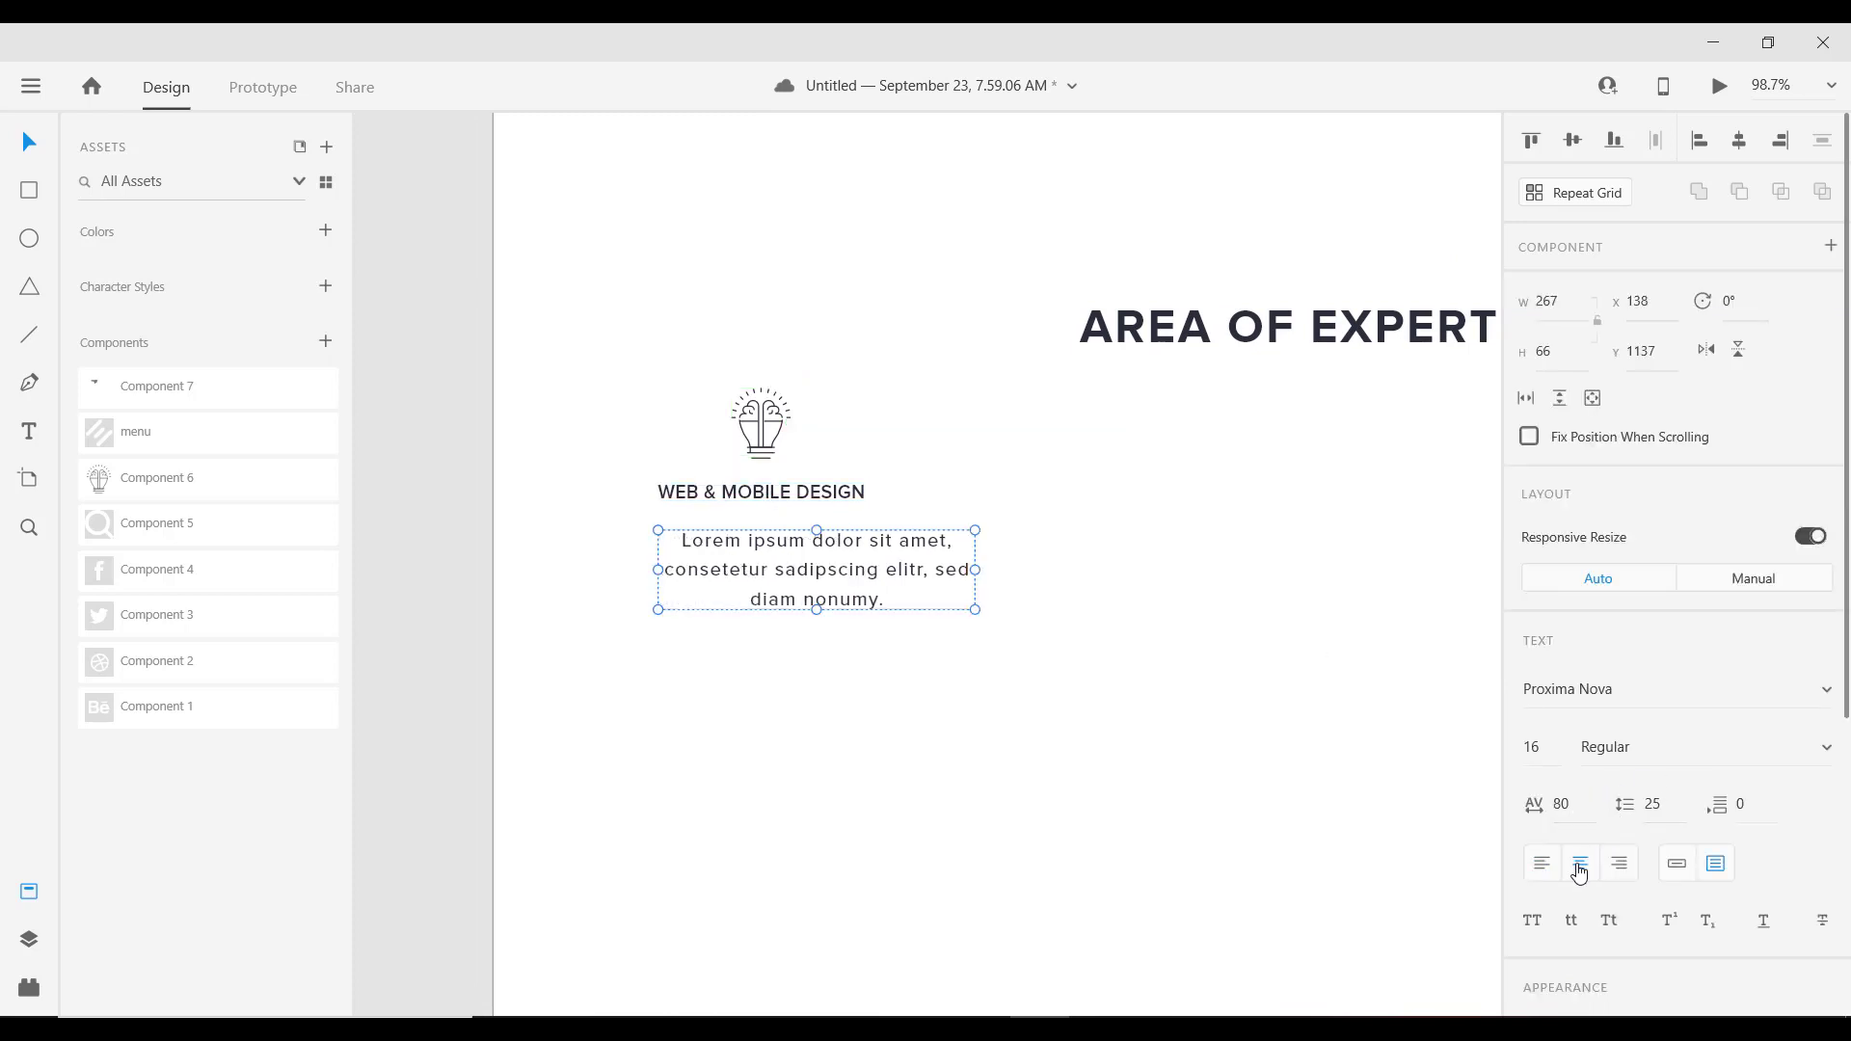
left_click(794, 493)
left_click_drag(814, 488, 844, 515)
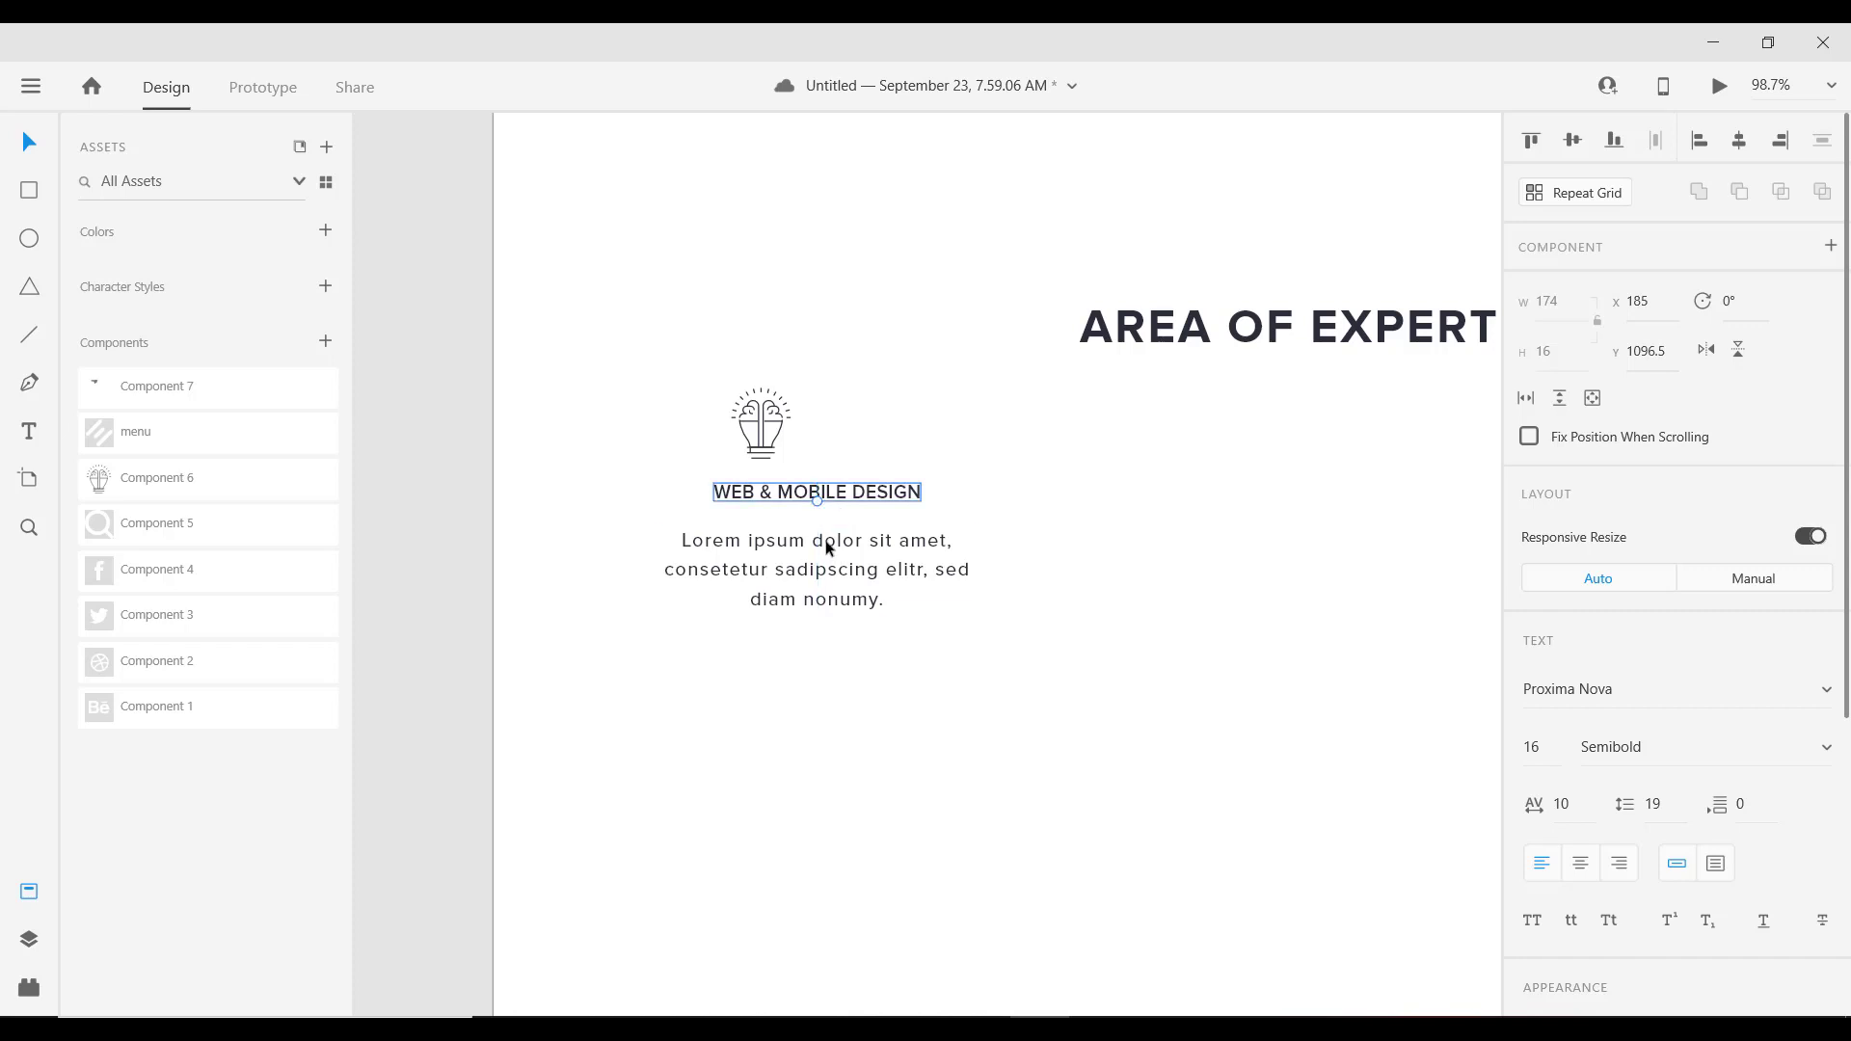
left_click(828, 548)
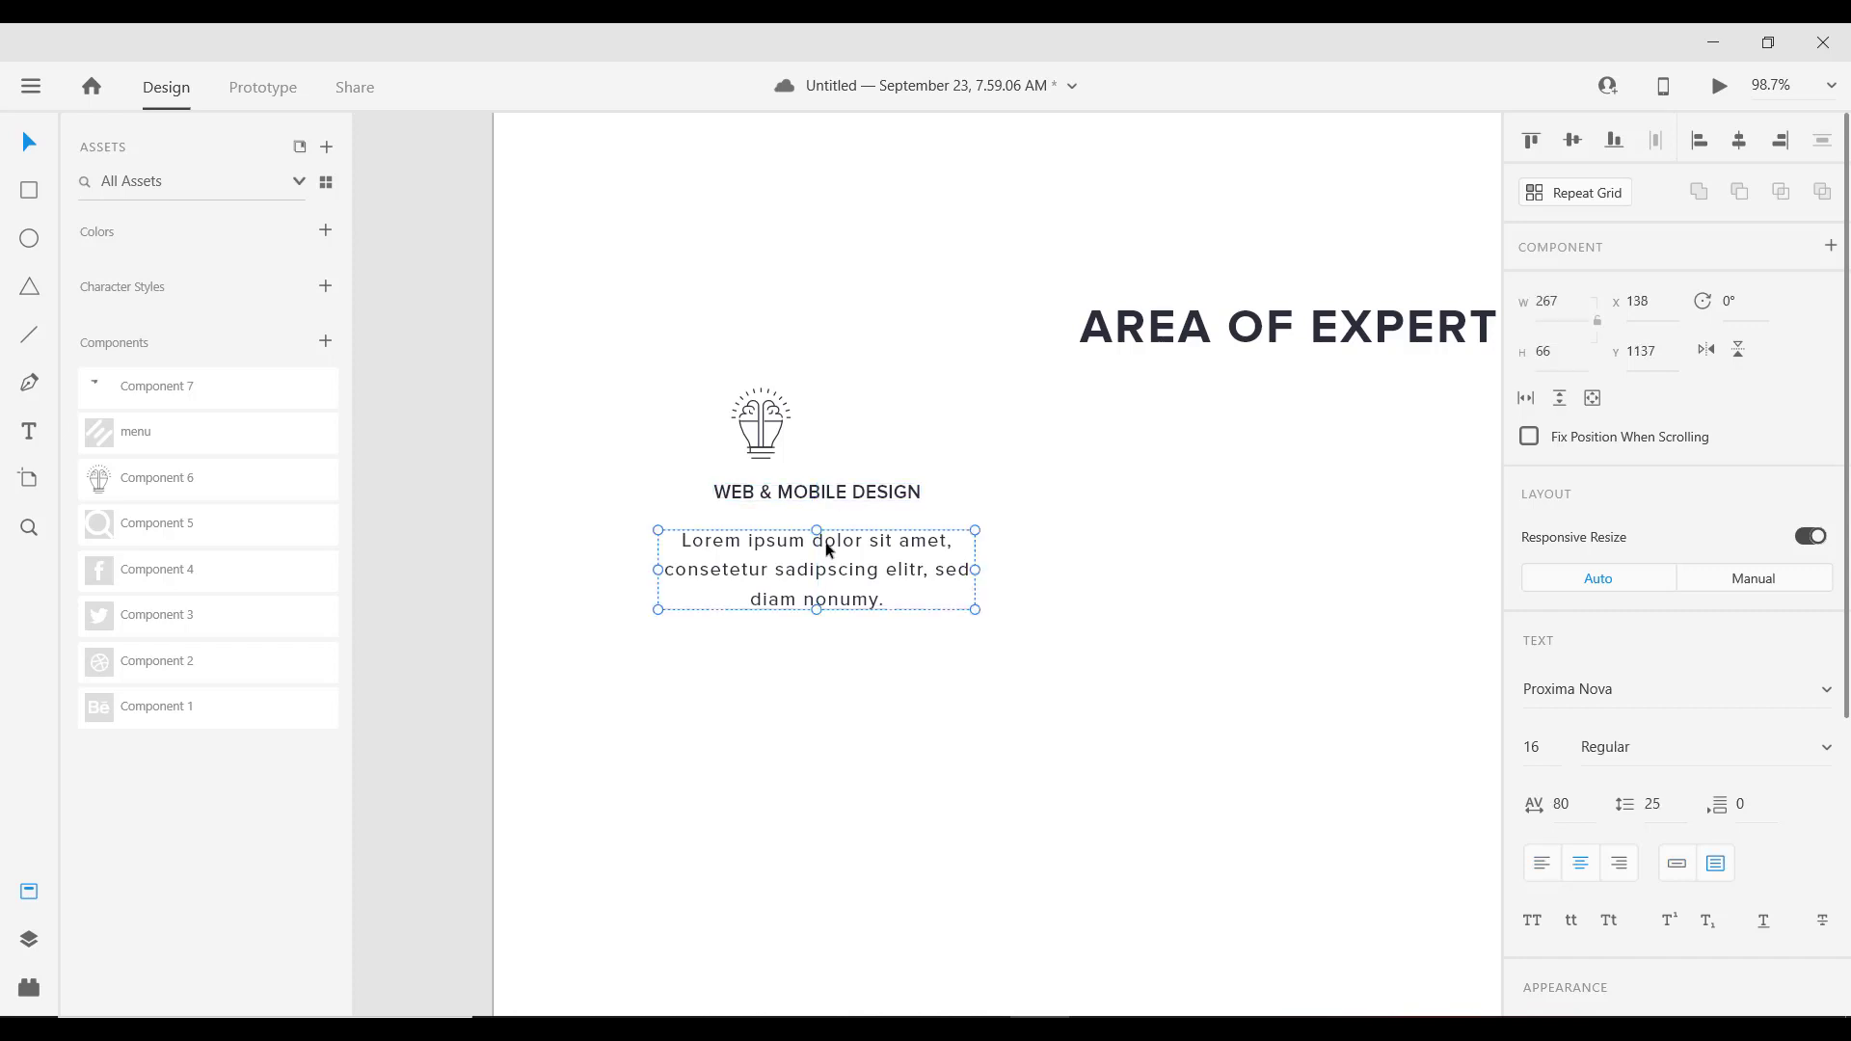
left_click_drag(825, 549, 797, 508)
Step: Centre the lightbulb icon above the title at x 247 and close the Assets panel
left_click_drag(762, 429, 814, 437)
scroll(841, 501, "down", 5)
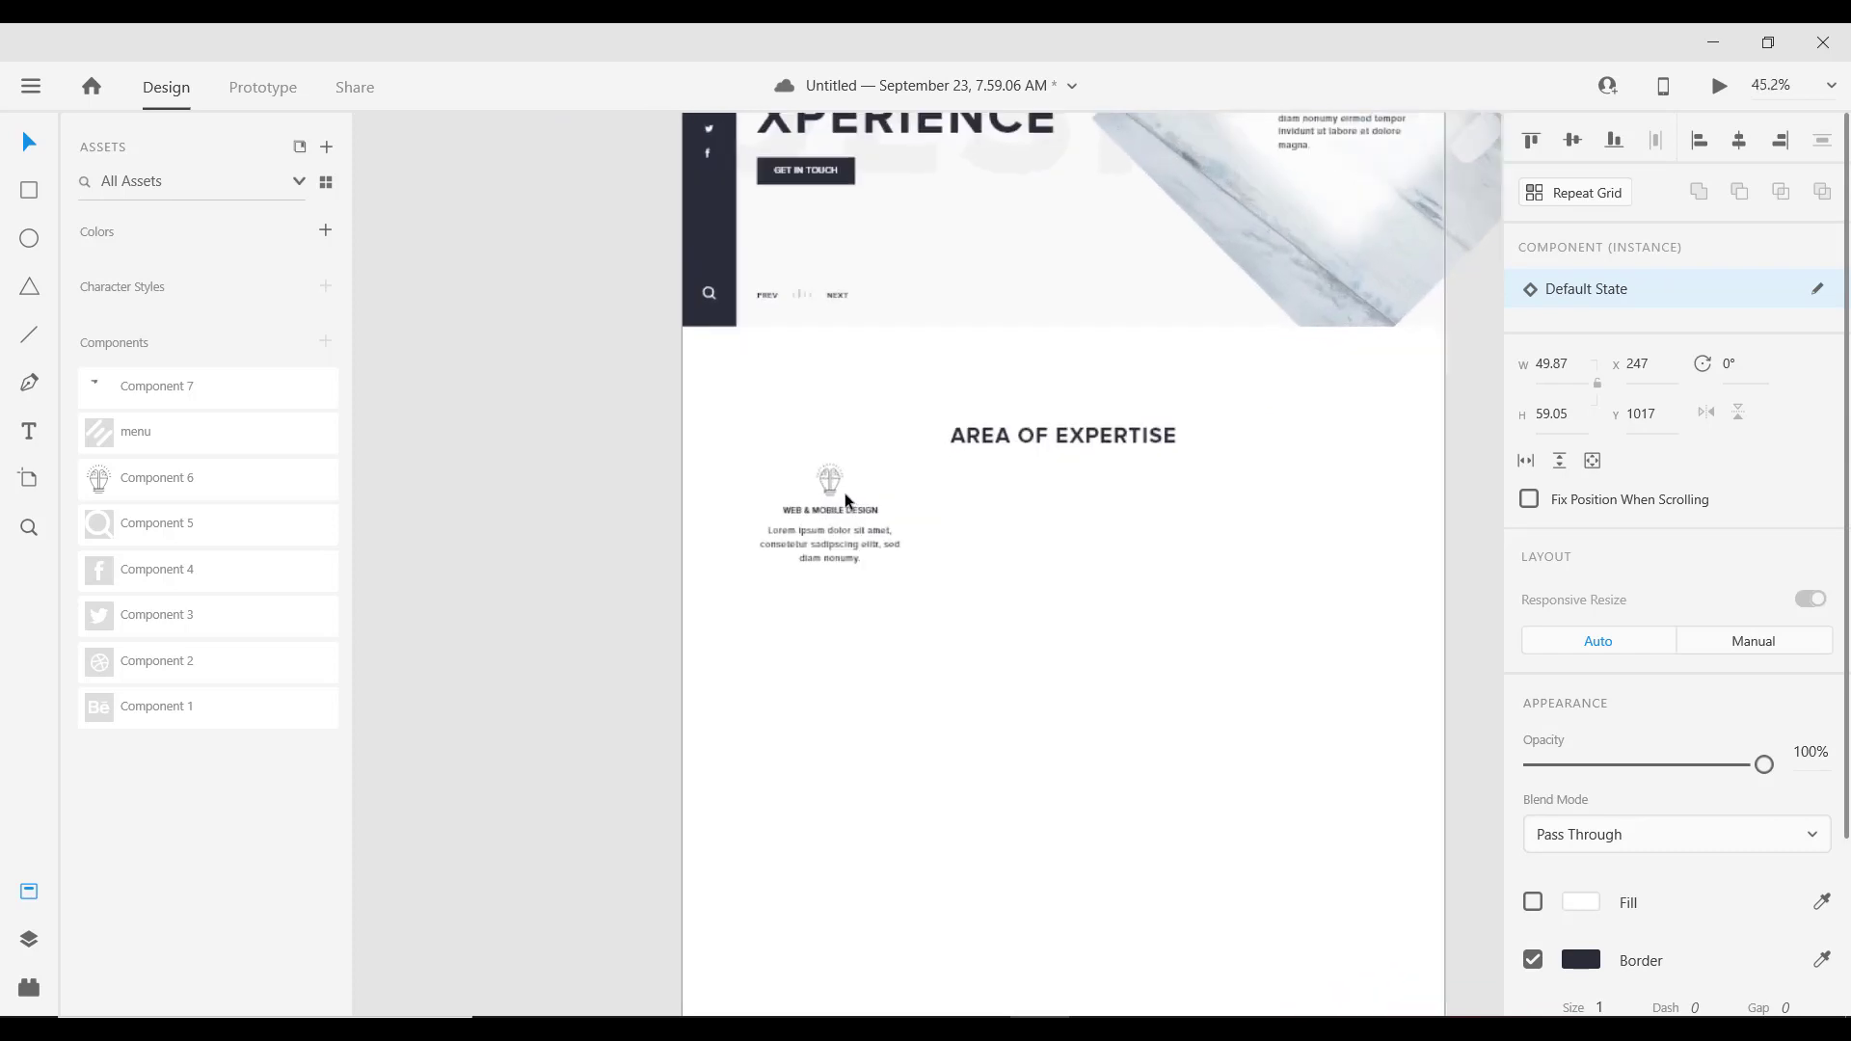
scroll(849, 500, "up", 3)
scroll(1244, 668, "down", 2)
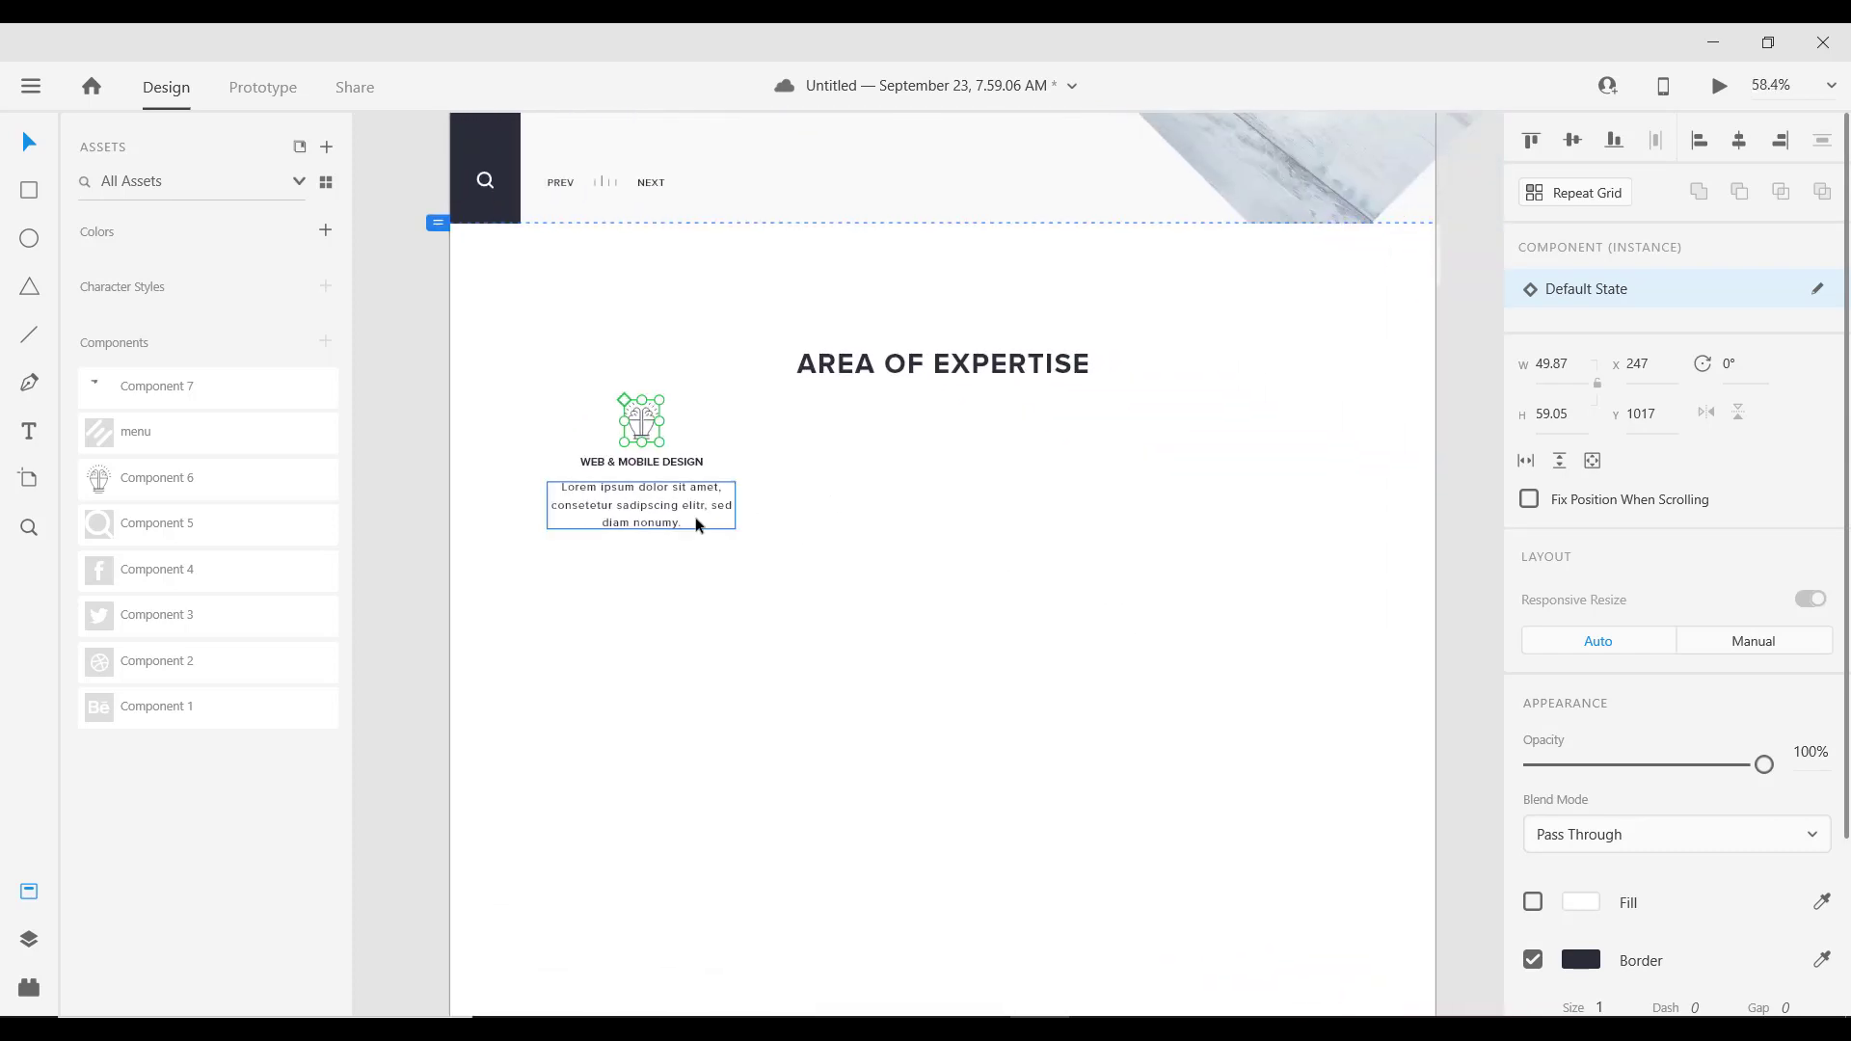
left_click(678, 520)
left_click(668, 468)
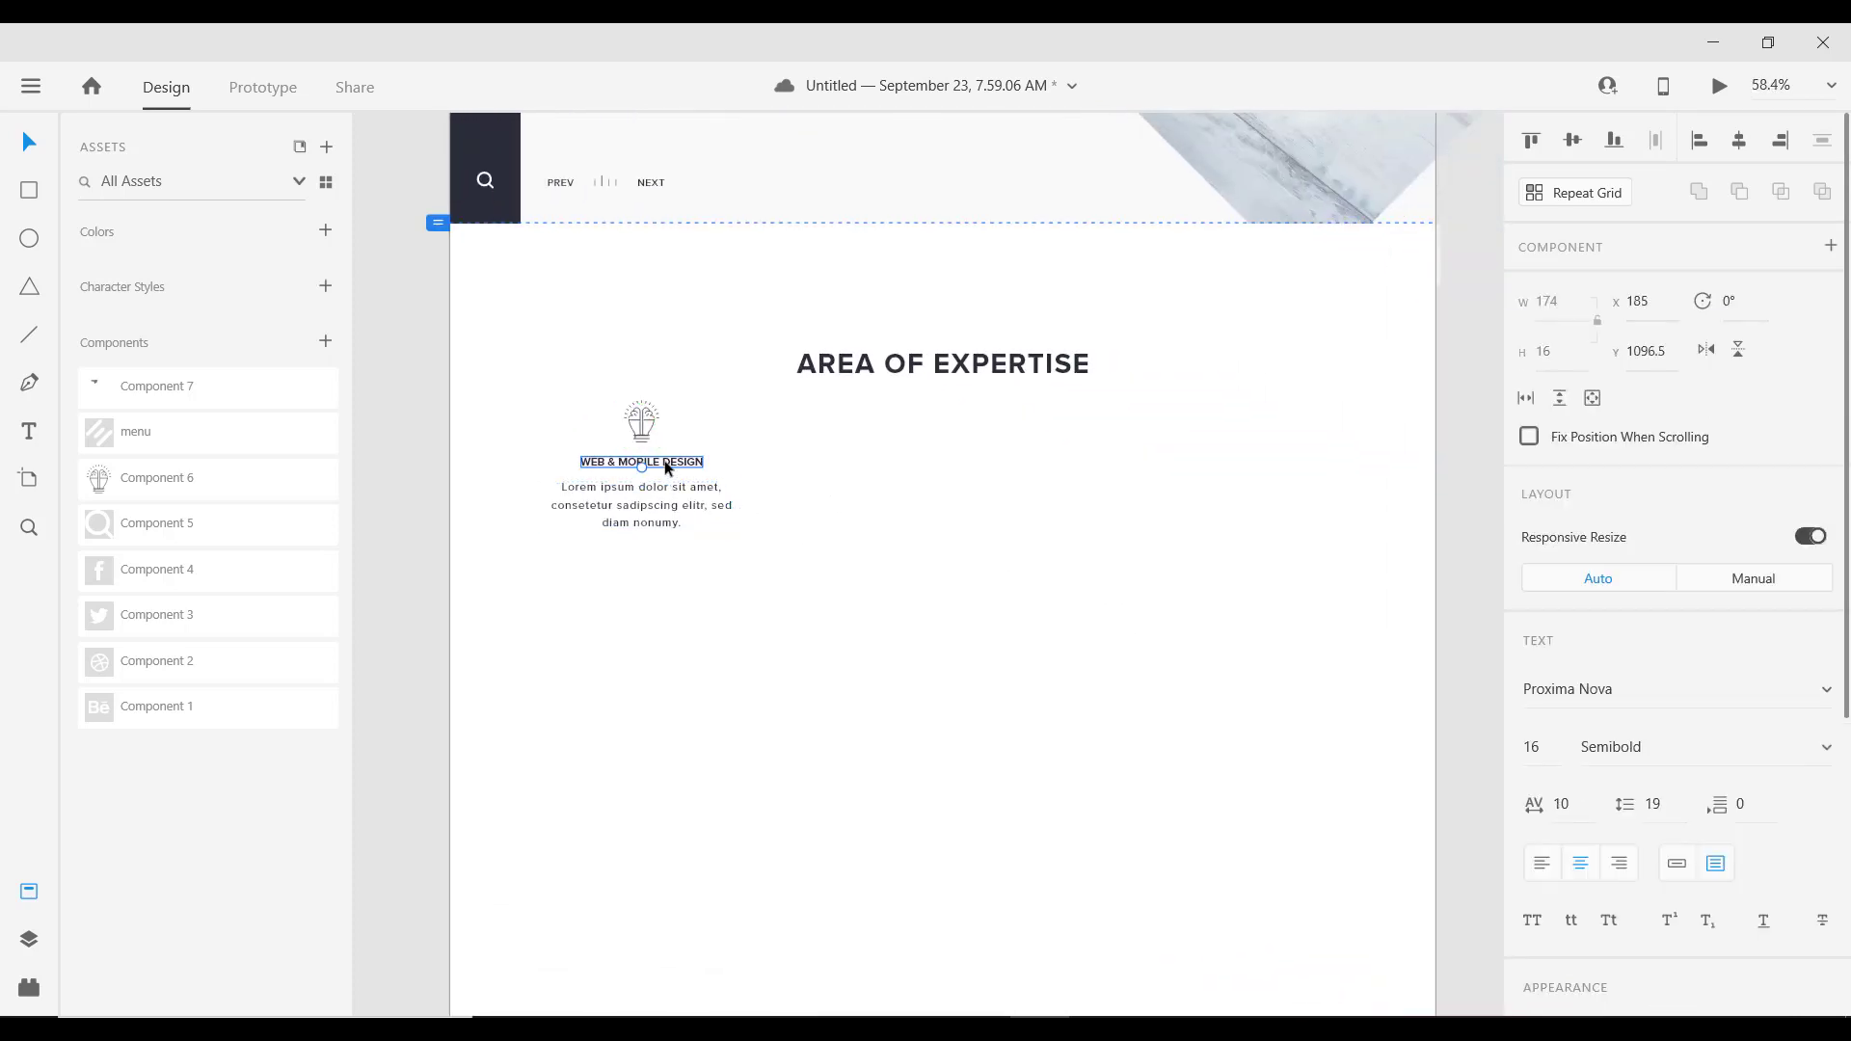
left_click(666, 513)
scroll(666, 513, "up", 4)
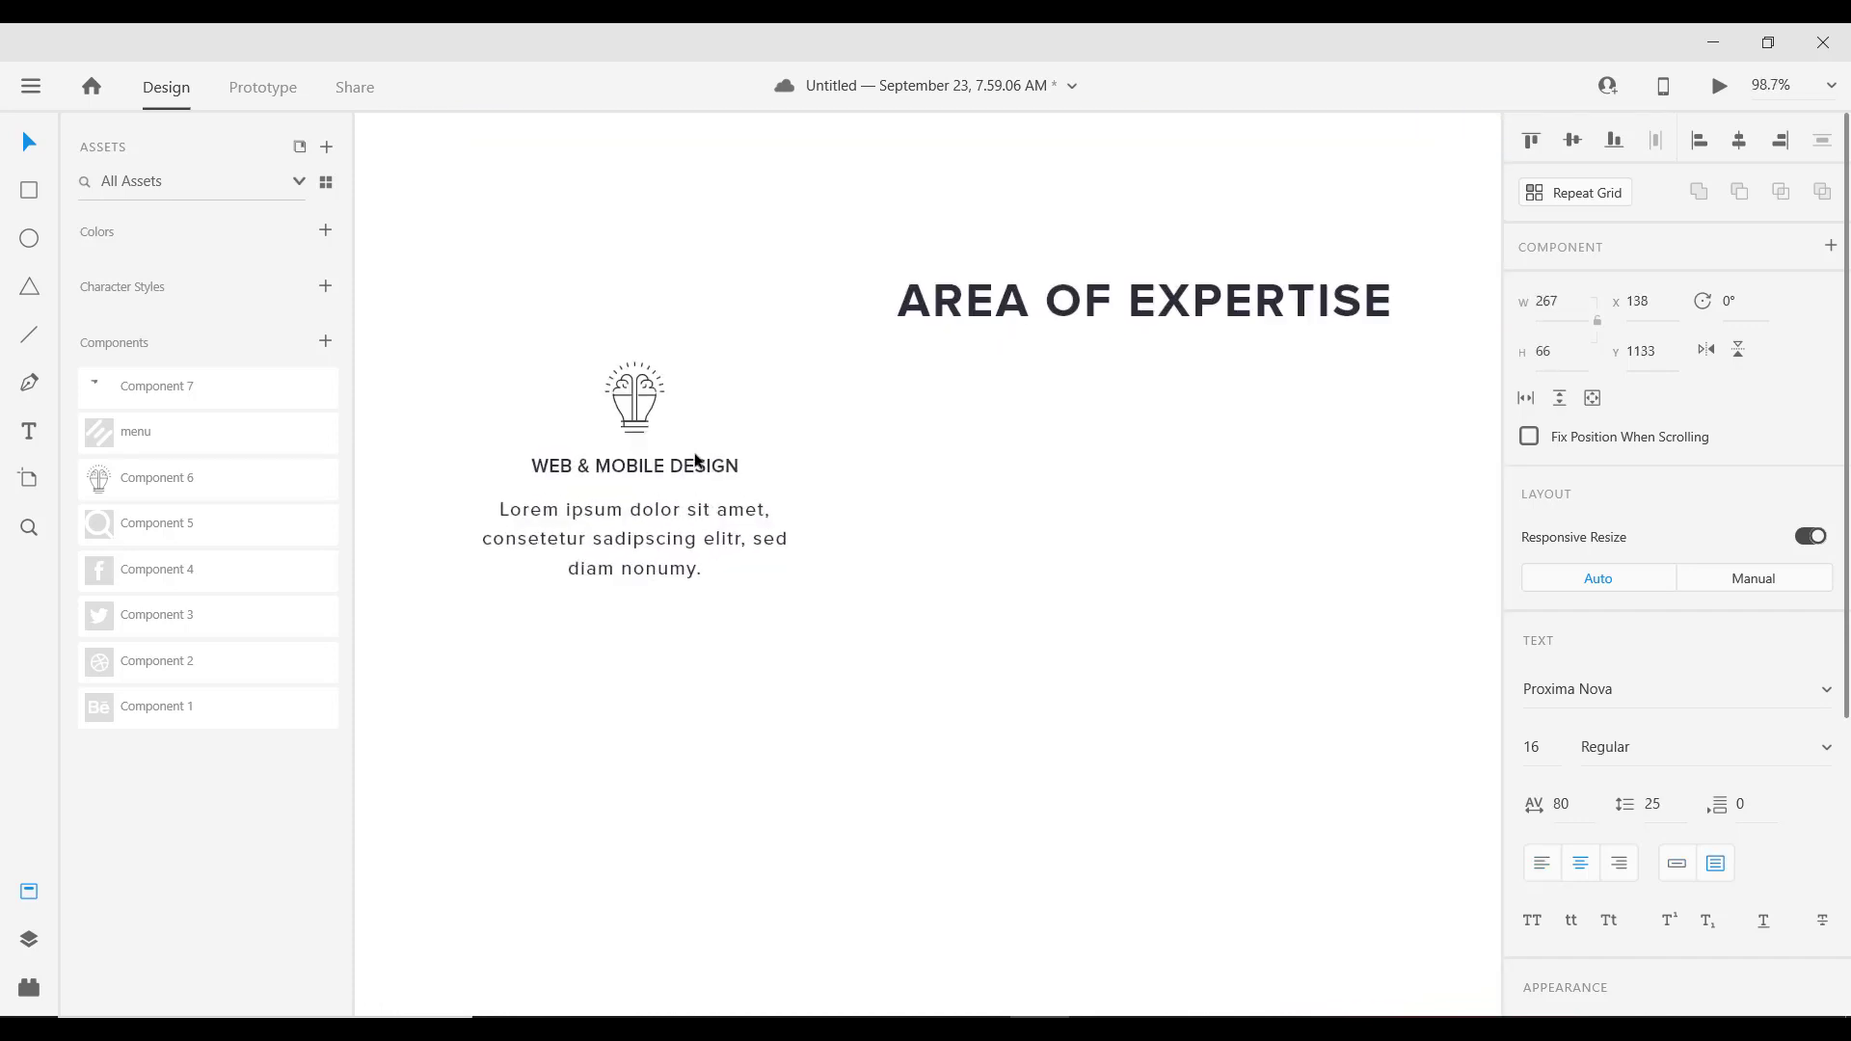
scroll(696, 461, "down", 4)
left_click(29, 891)
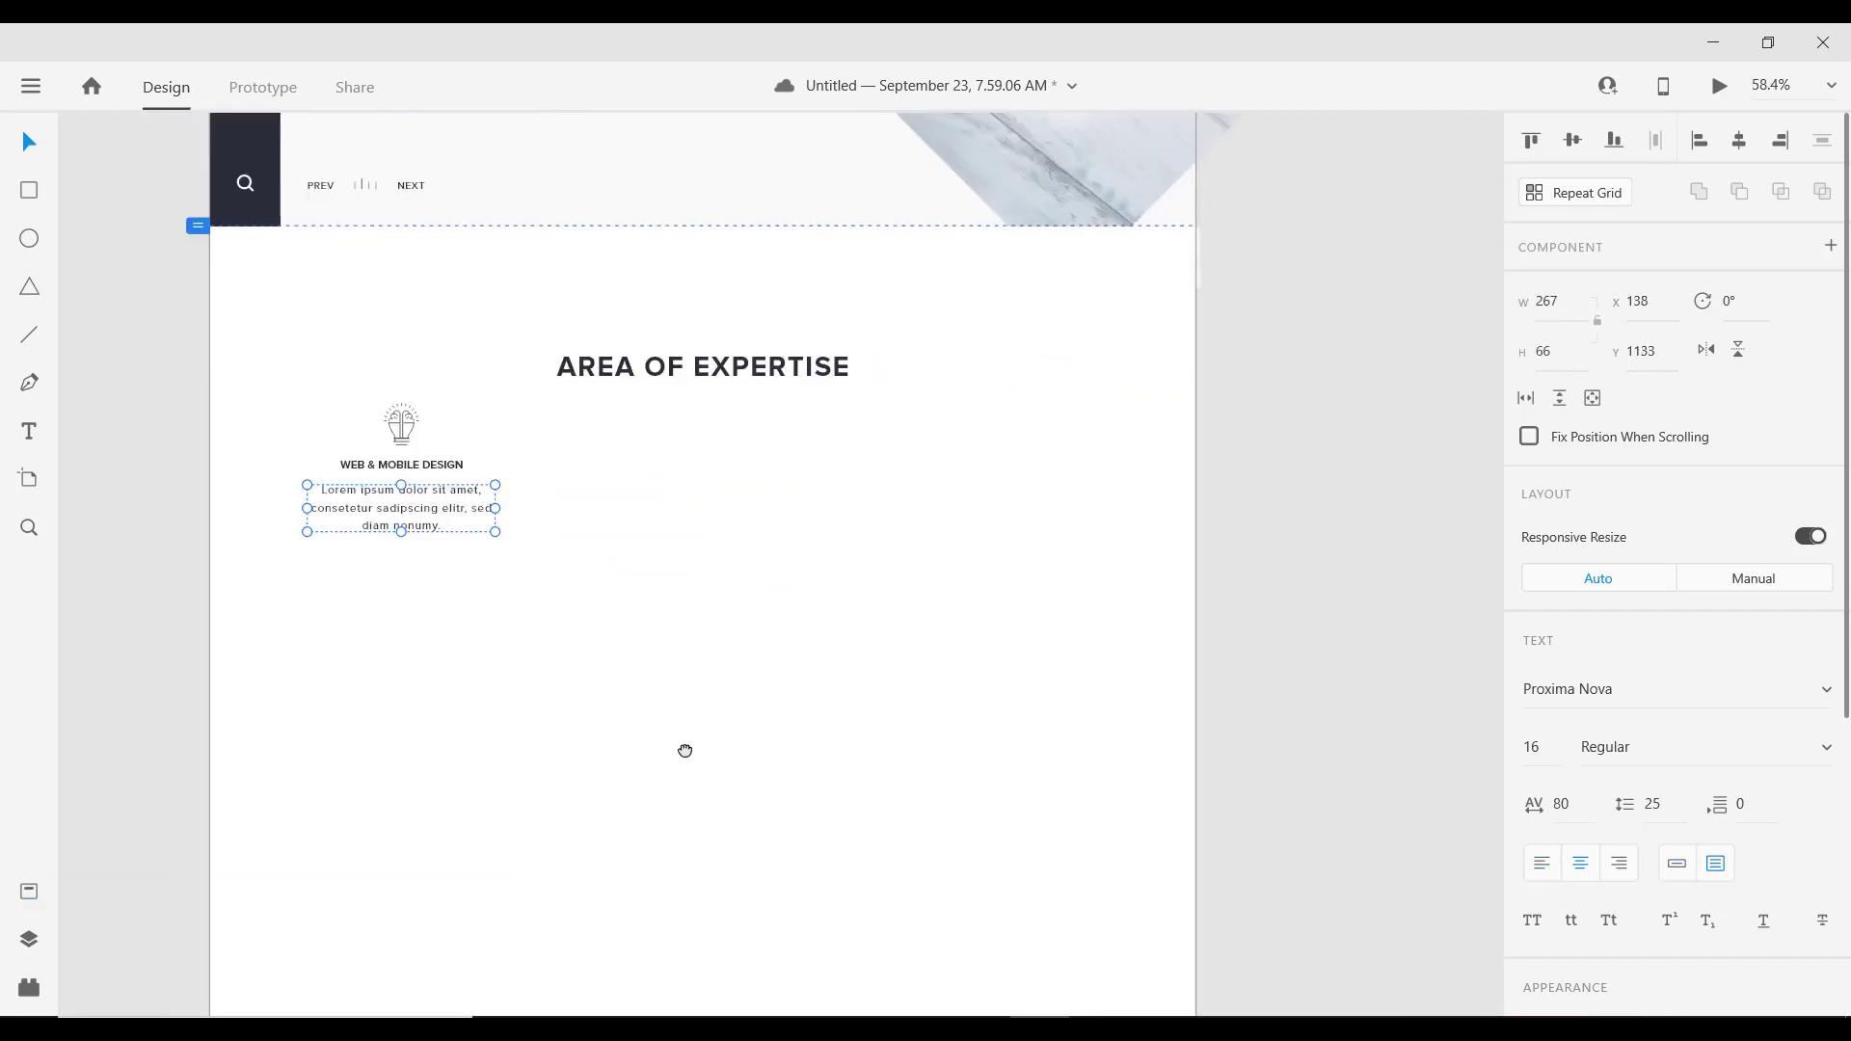
Step: Select the lightbulb icon, title and Lorem paragraph together
left_click_drag(685, 750, 916, 798)
scroll(733, 470, "up", 4)
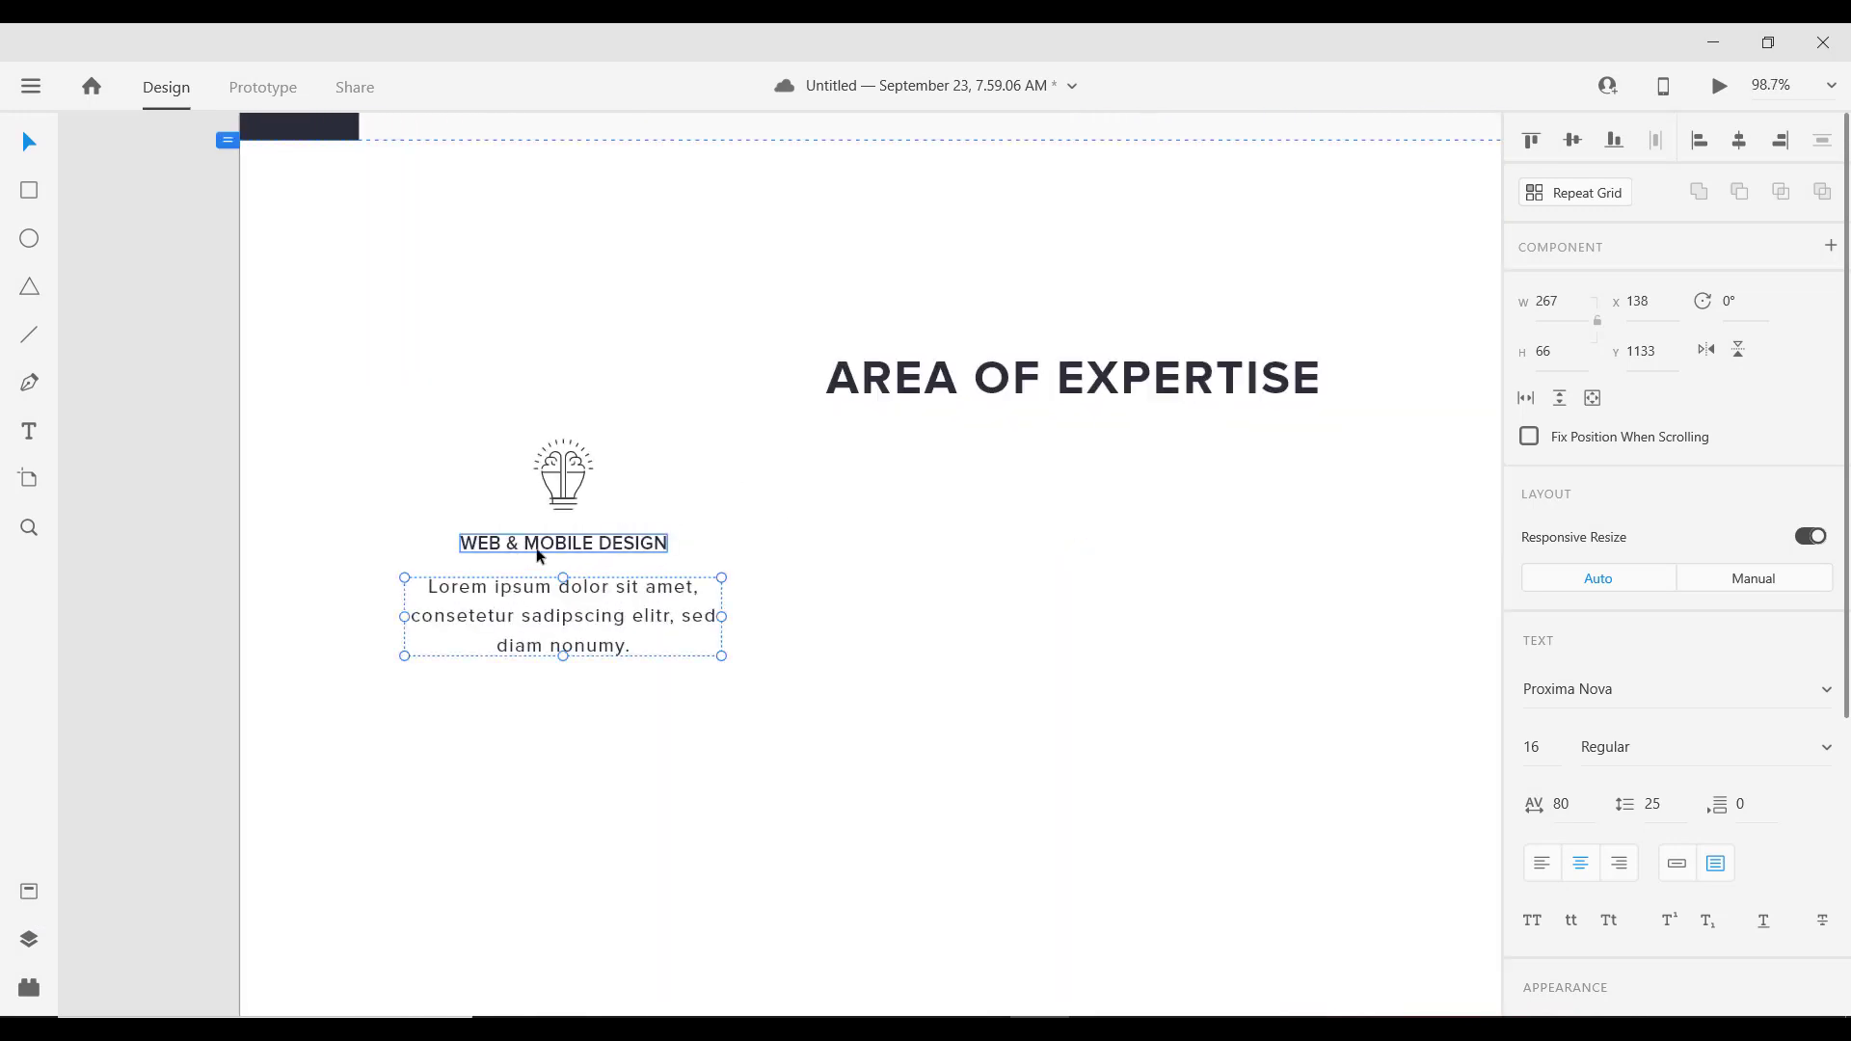
left_click(569, 511)
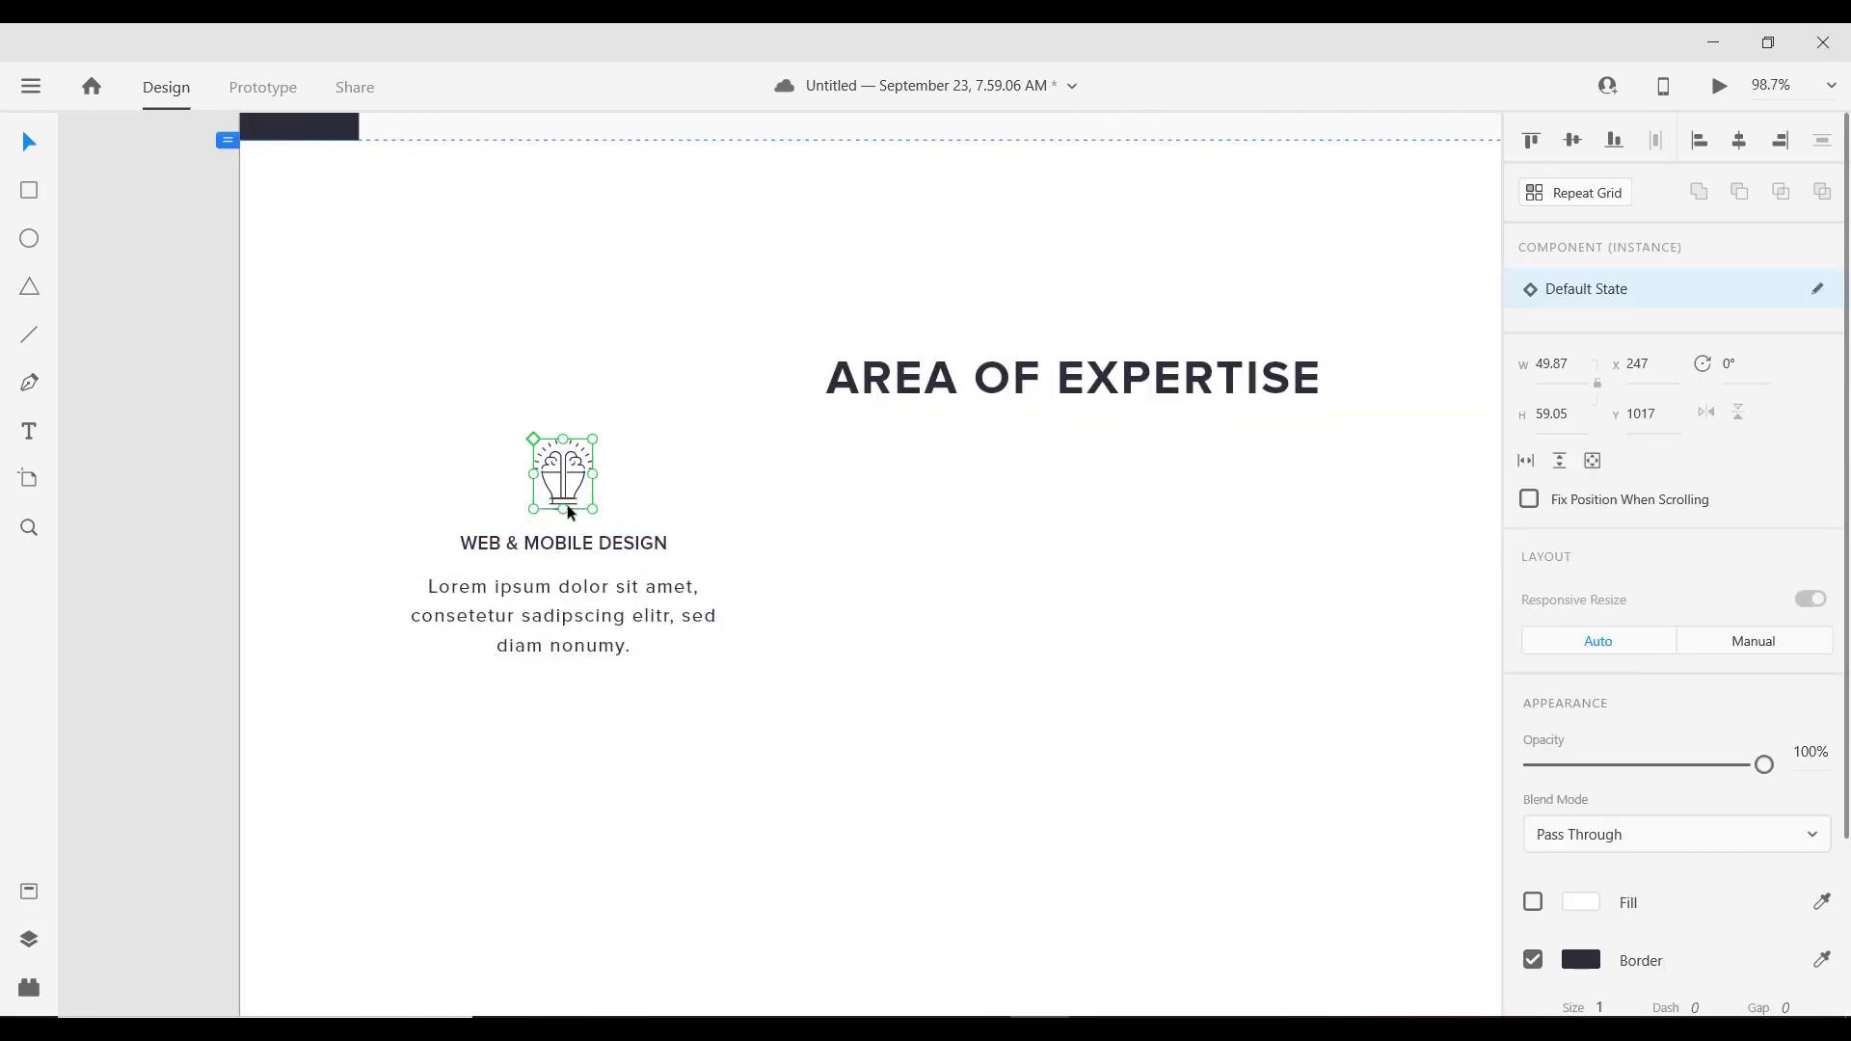
left_click(585, 548, "shift")
left_click(581, 599, "shift")
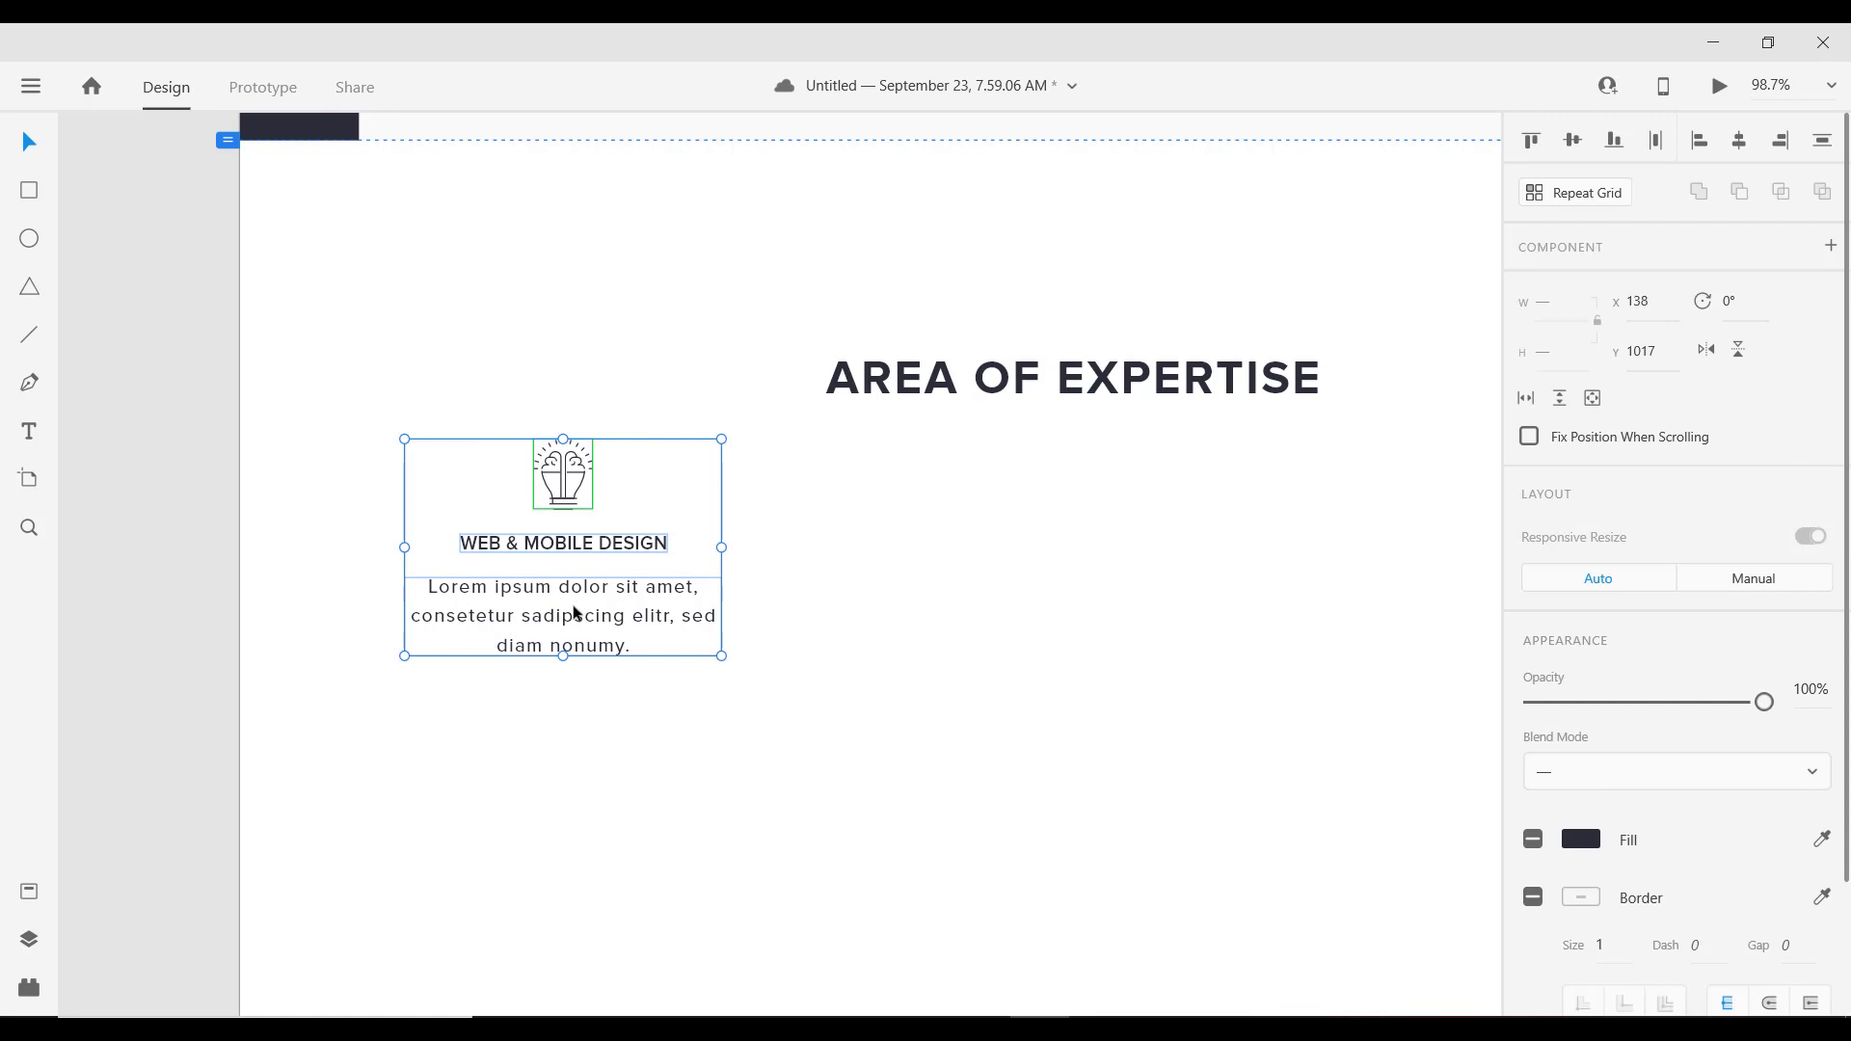
Step: Group icon, title and paragraph, then nudge the Lorem paragraph up to y 1128
key("ctrl+g")
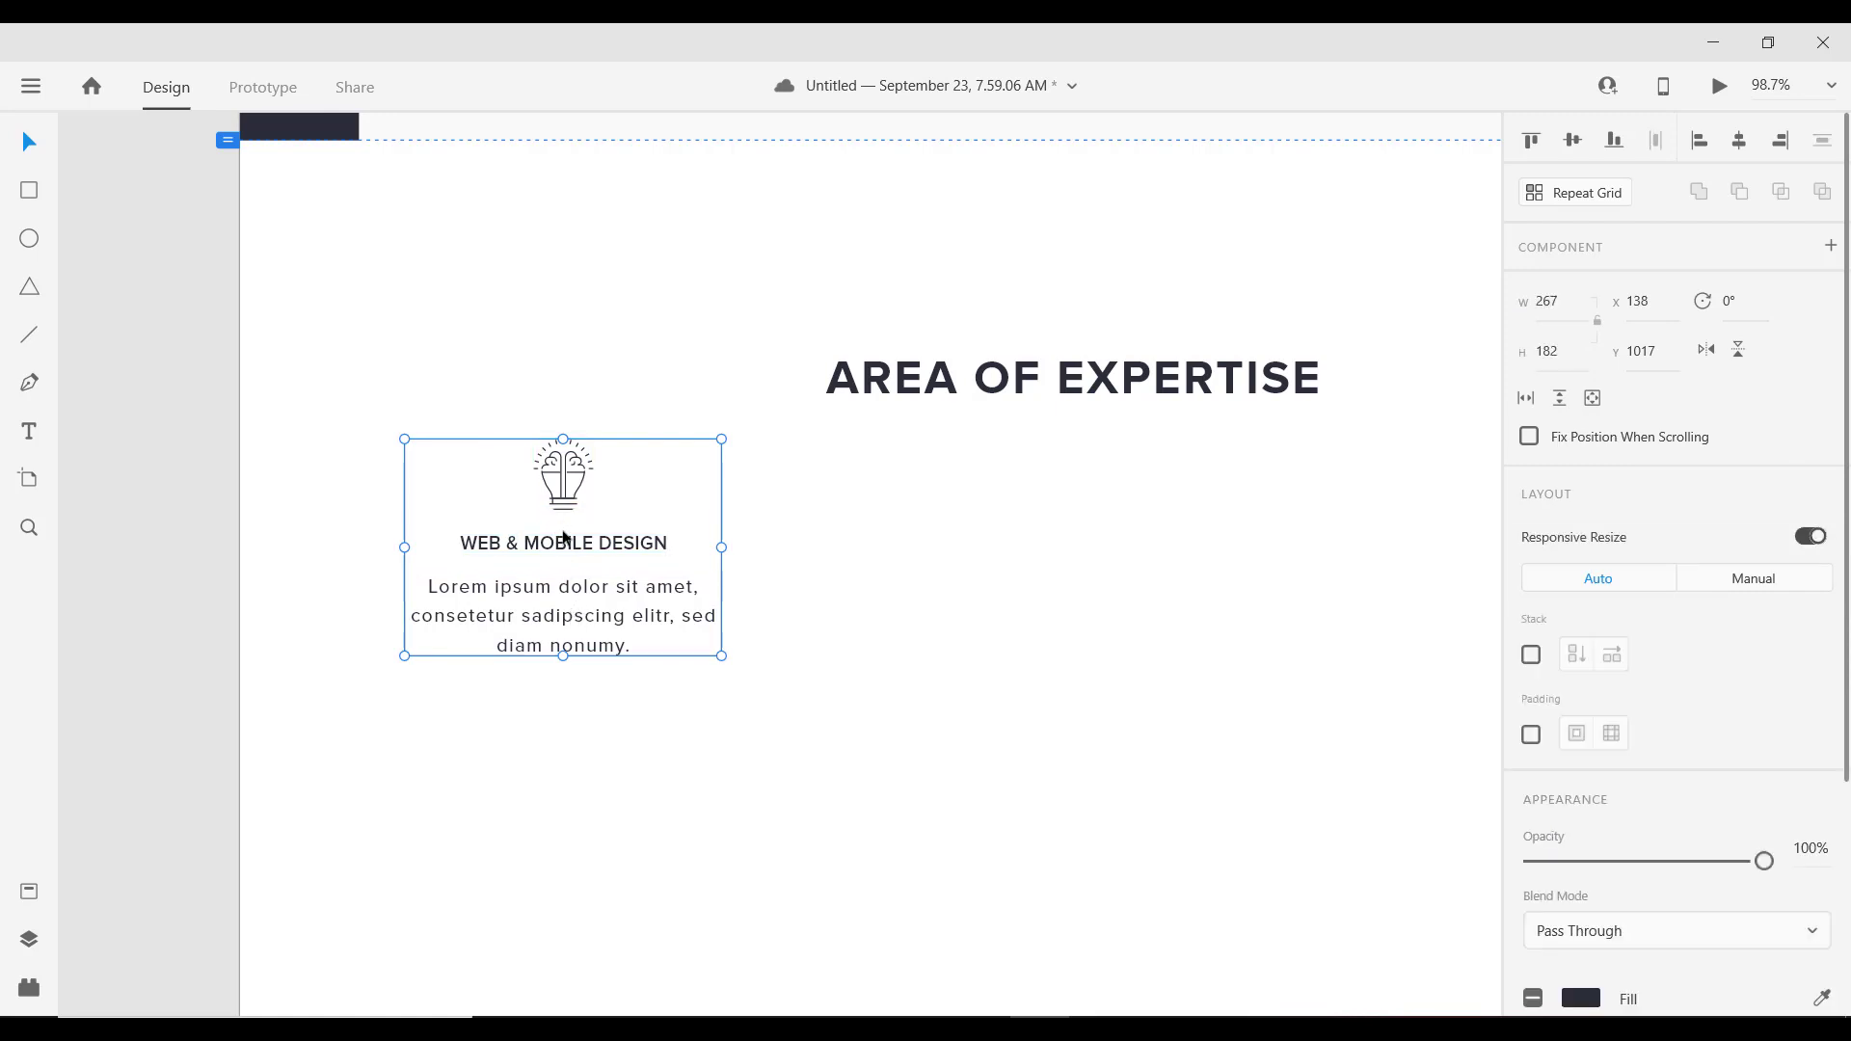
double_click(566, 540)
left_click(566, 588, "shift")
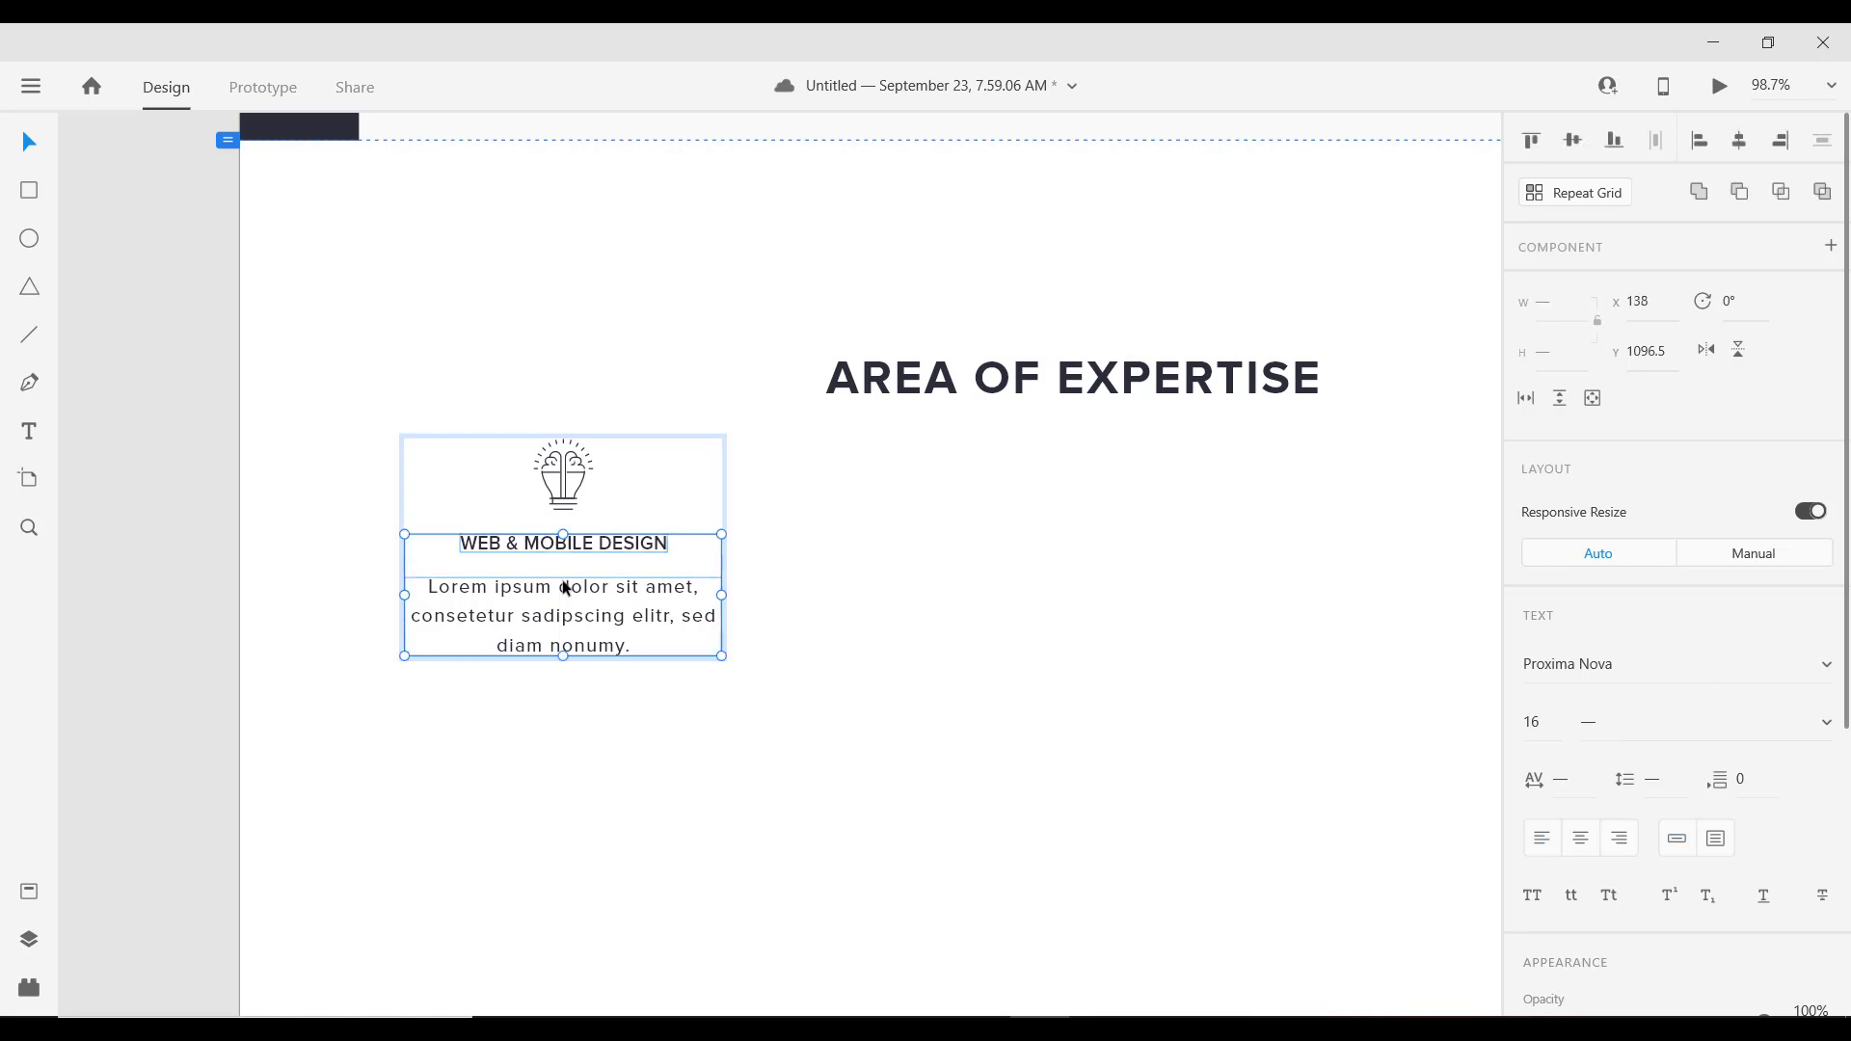
key("shift+Down")
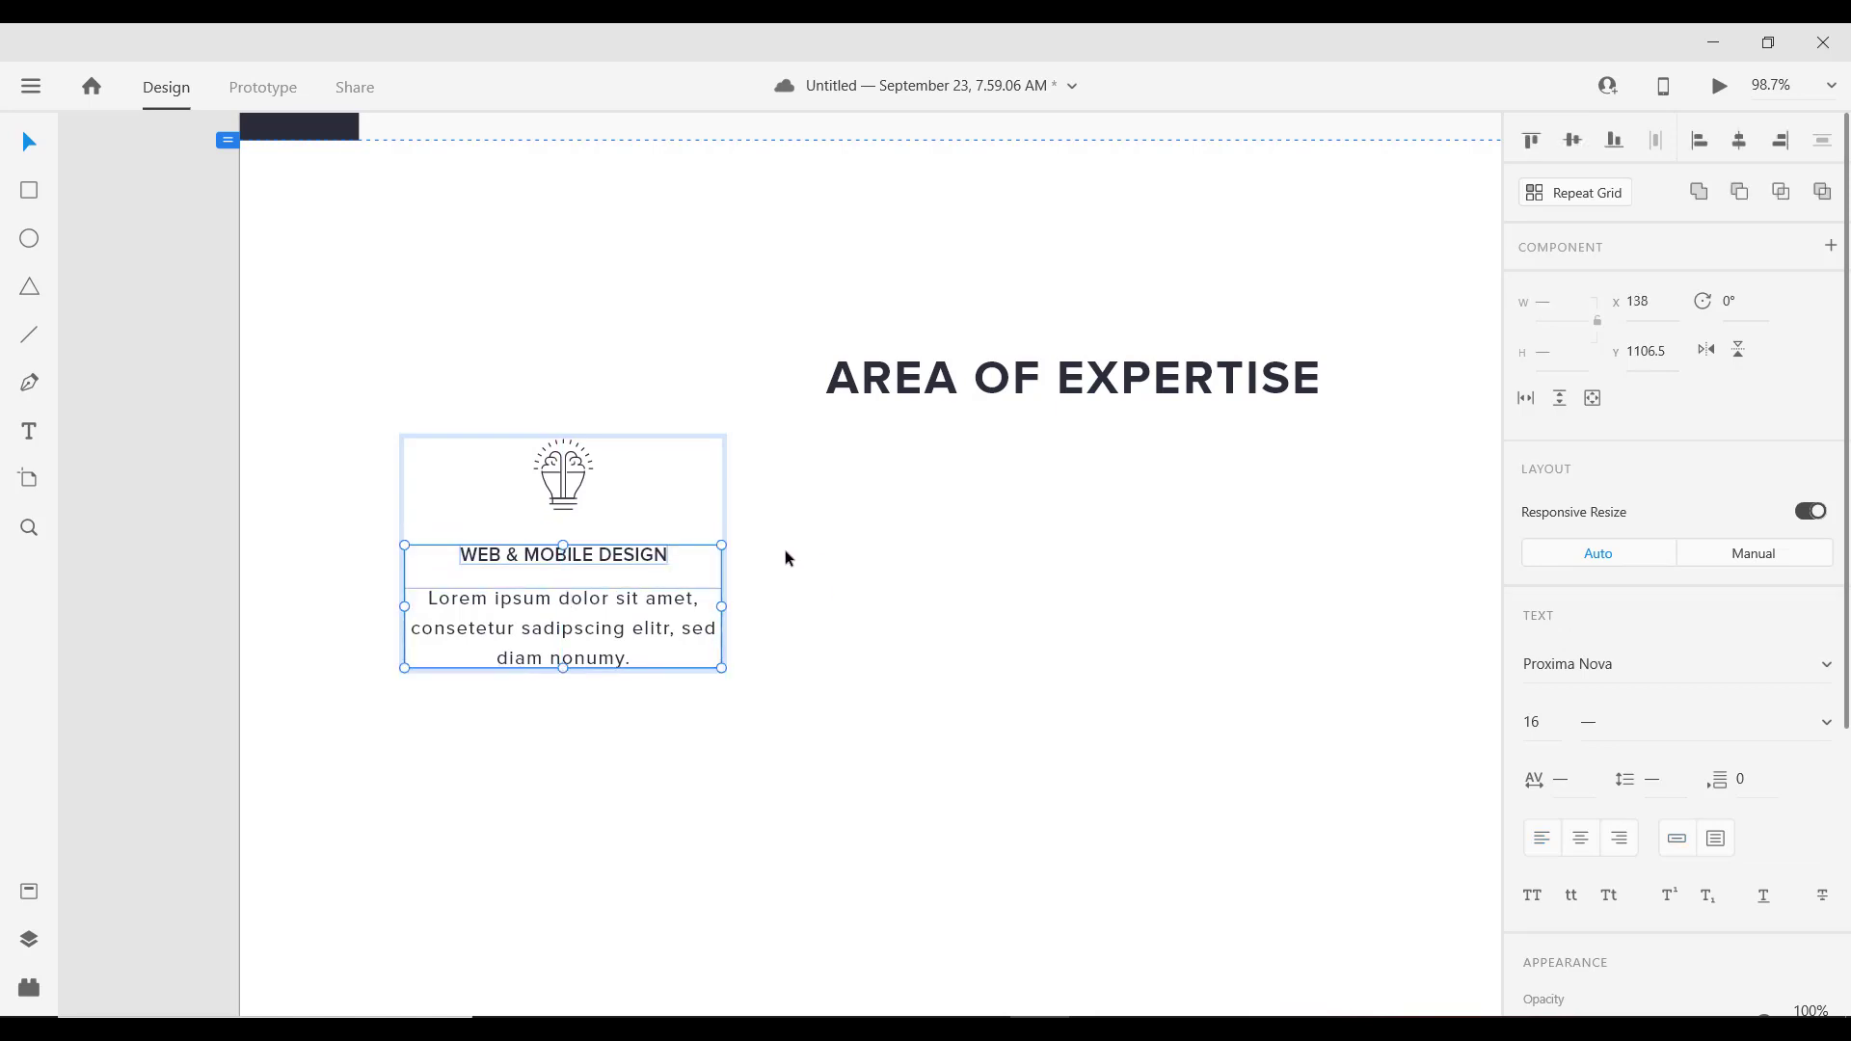
key("shift+Up")
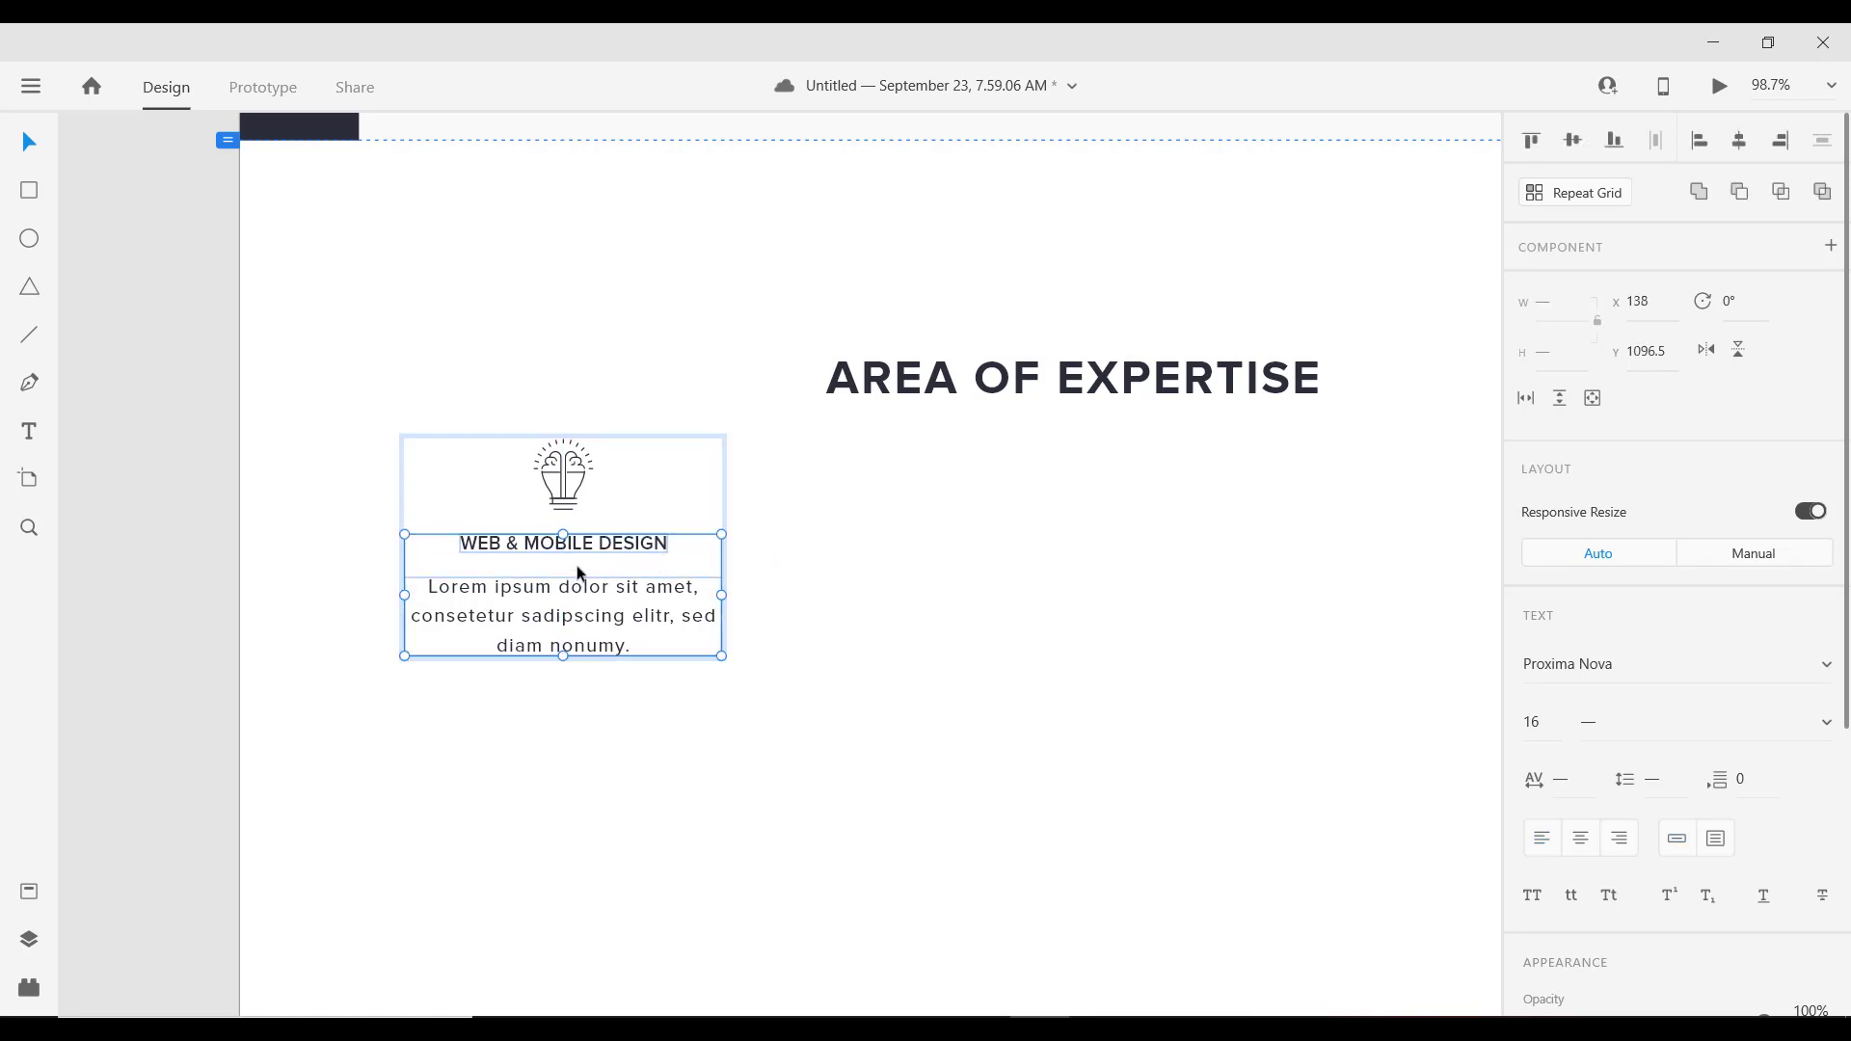
left_click(565, 482)
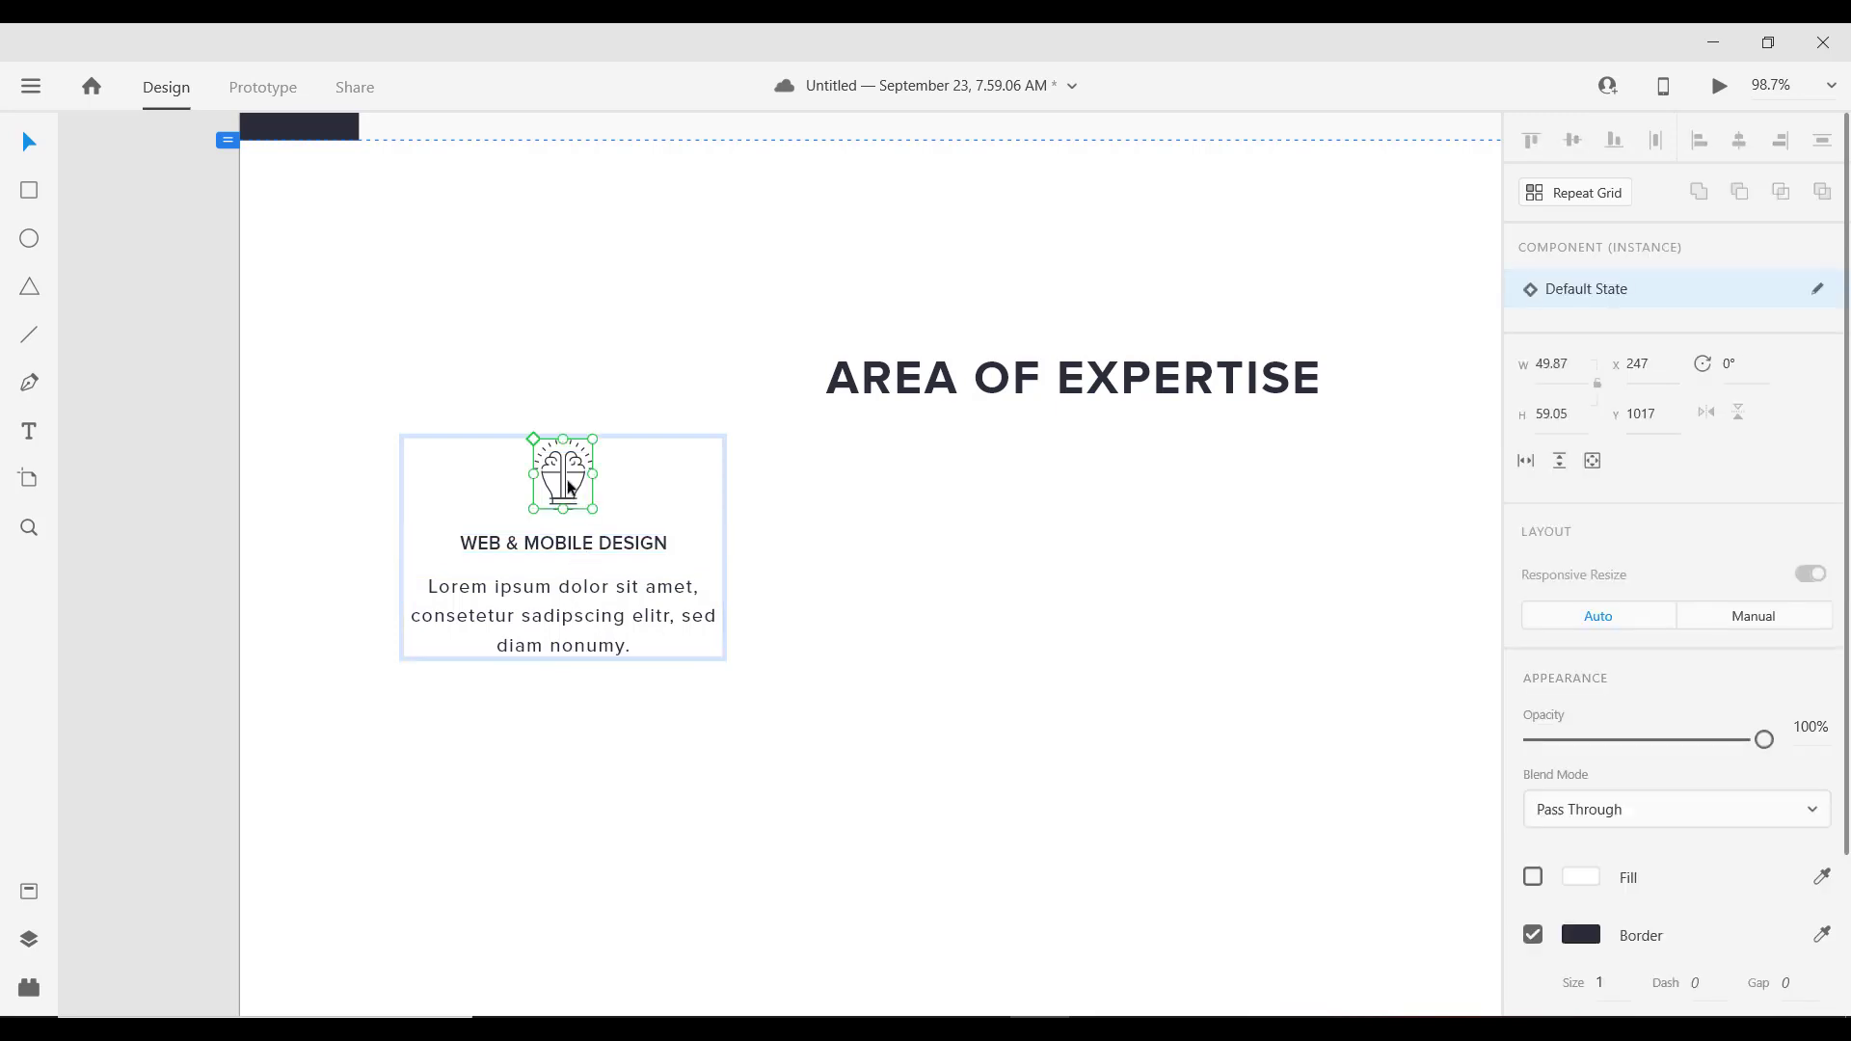
left_click(570, 589)
key("alt")
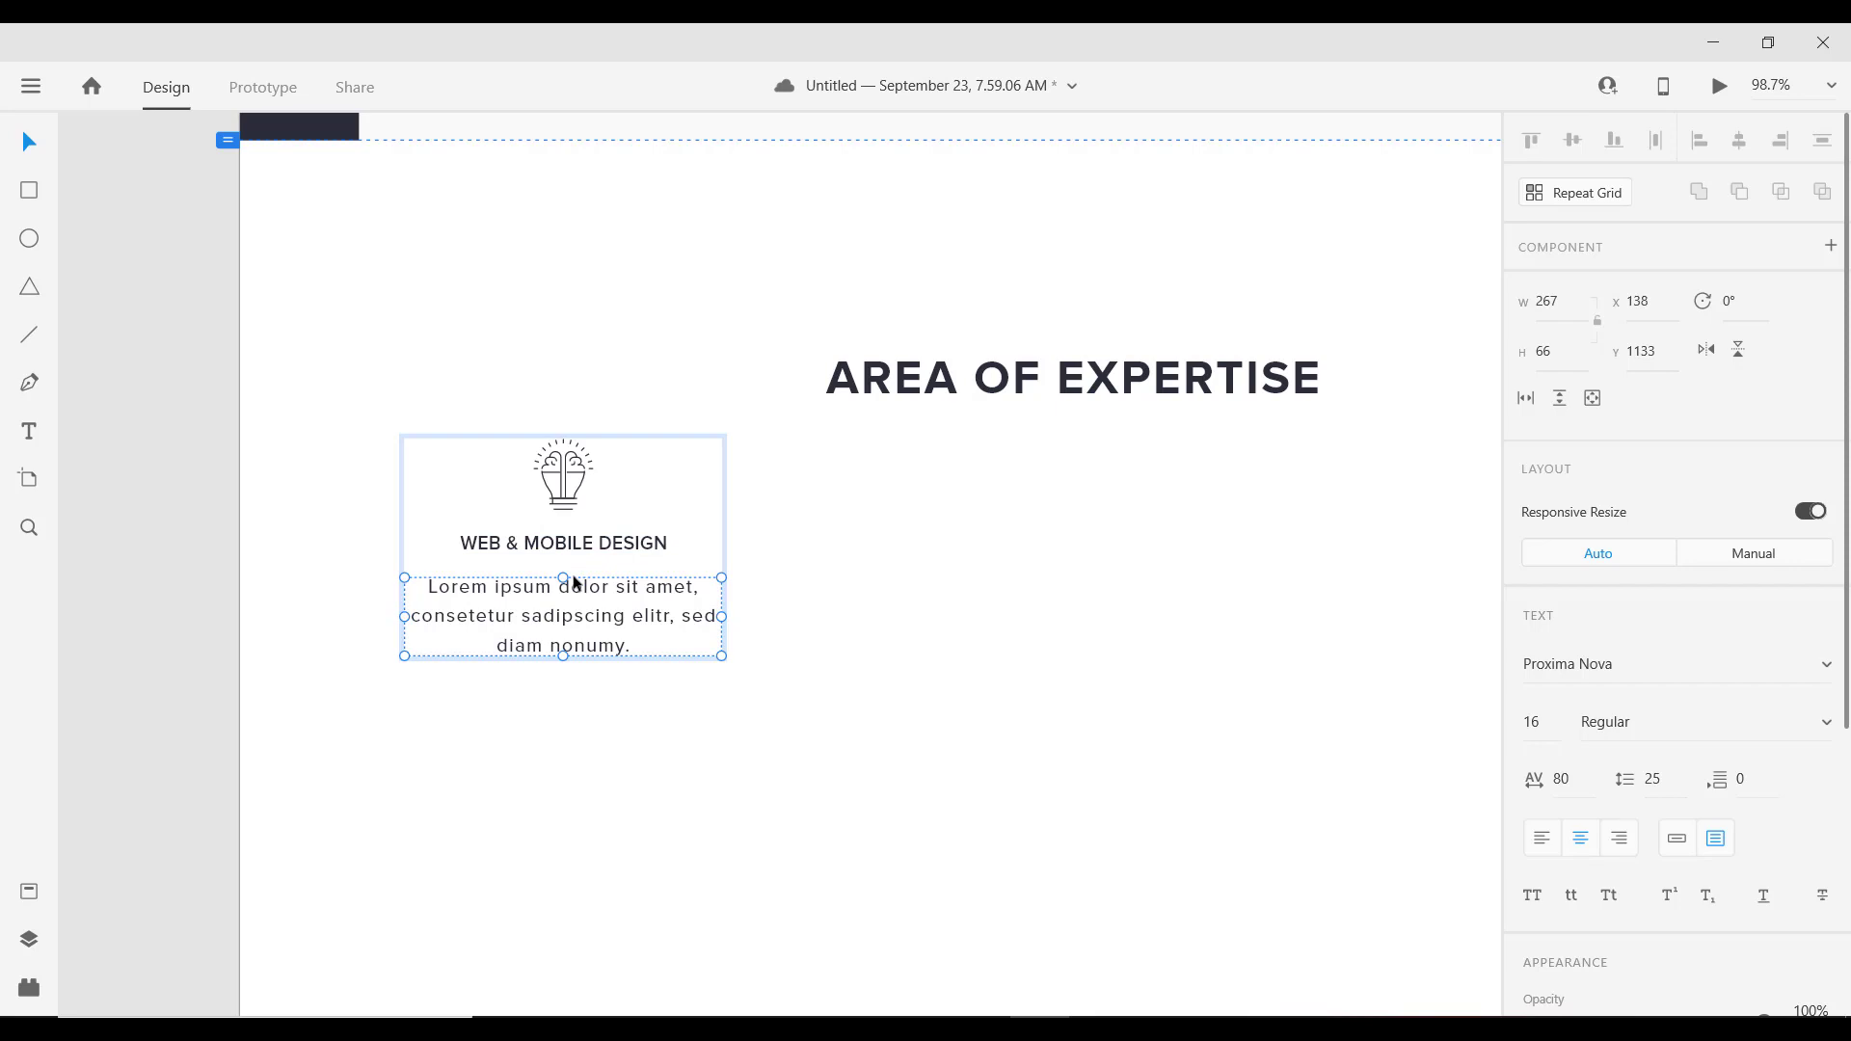
key("Up")
key("Up")
key("Up")
key("Up")
key("Up")
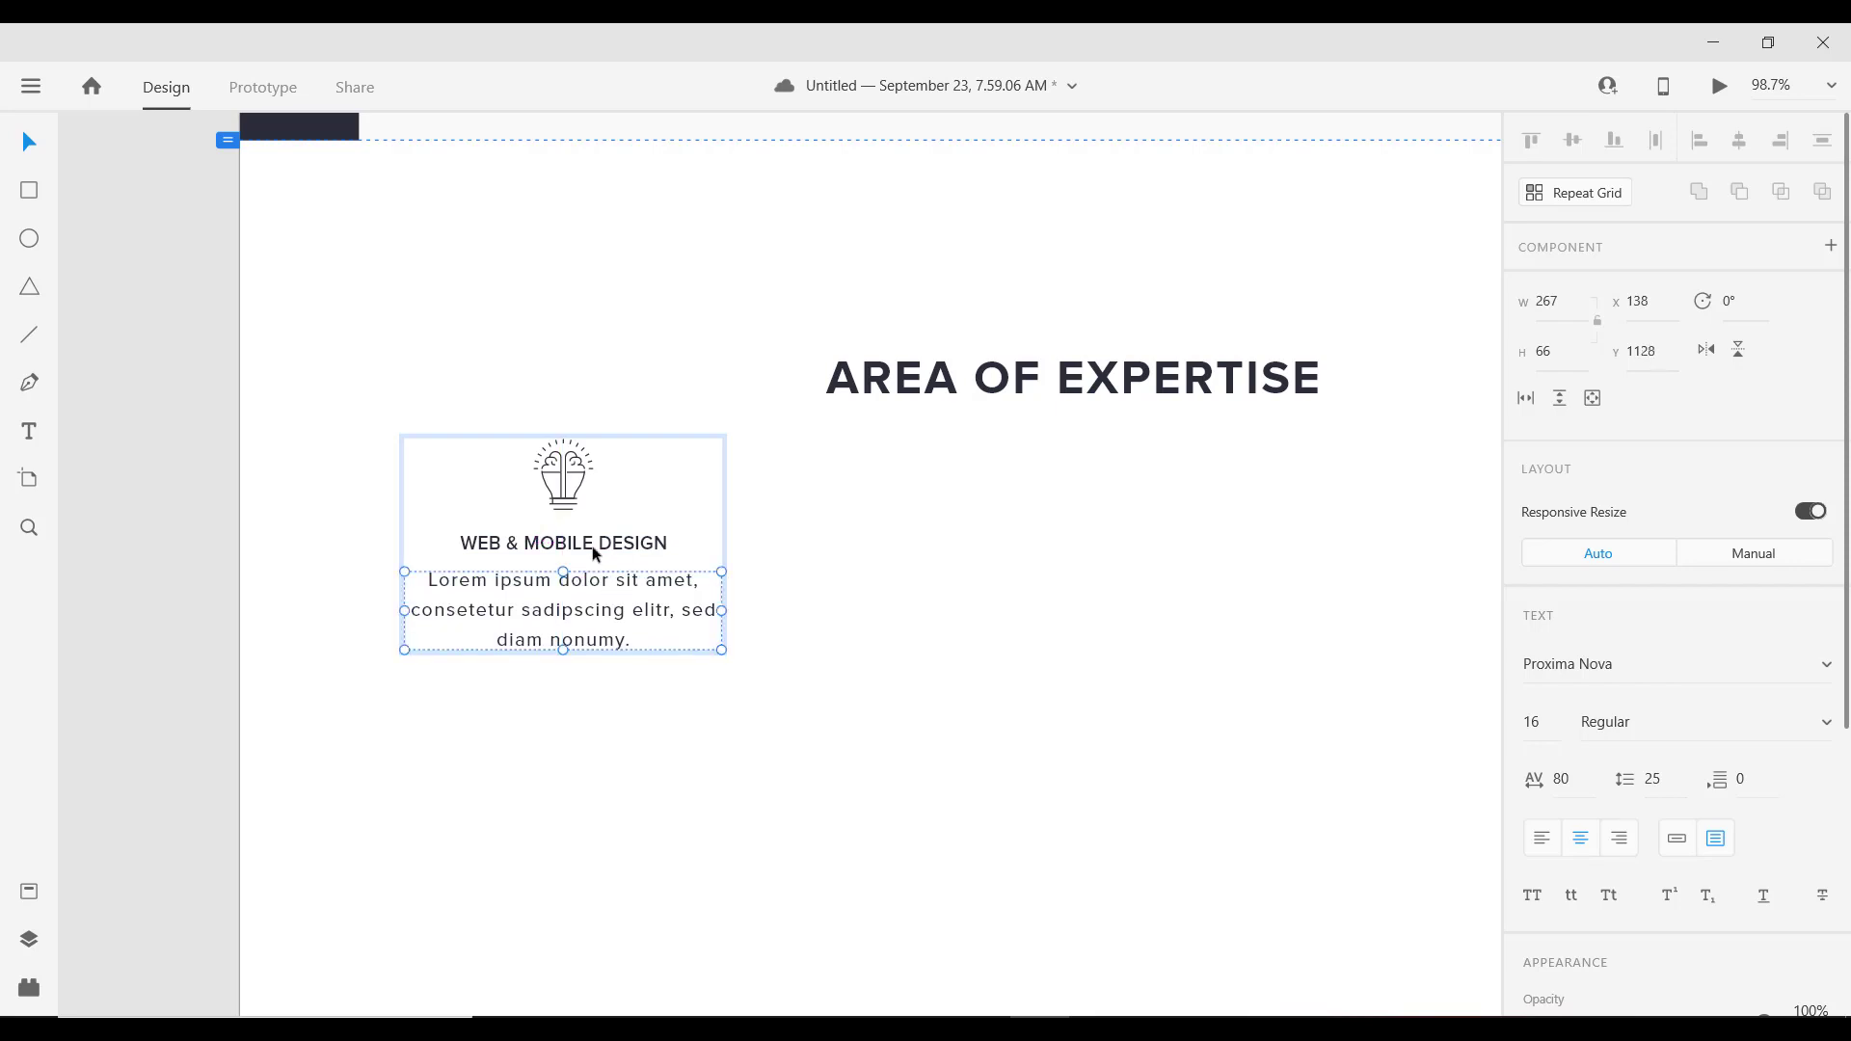
Step: Select the whole 267×177 service card group
left_click(592, 546)
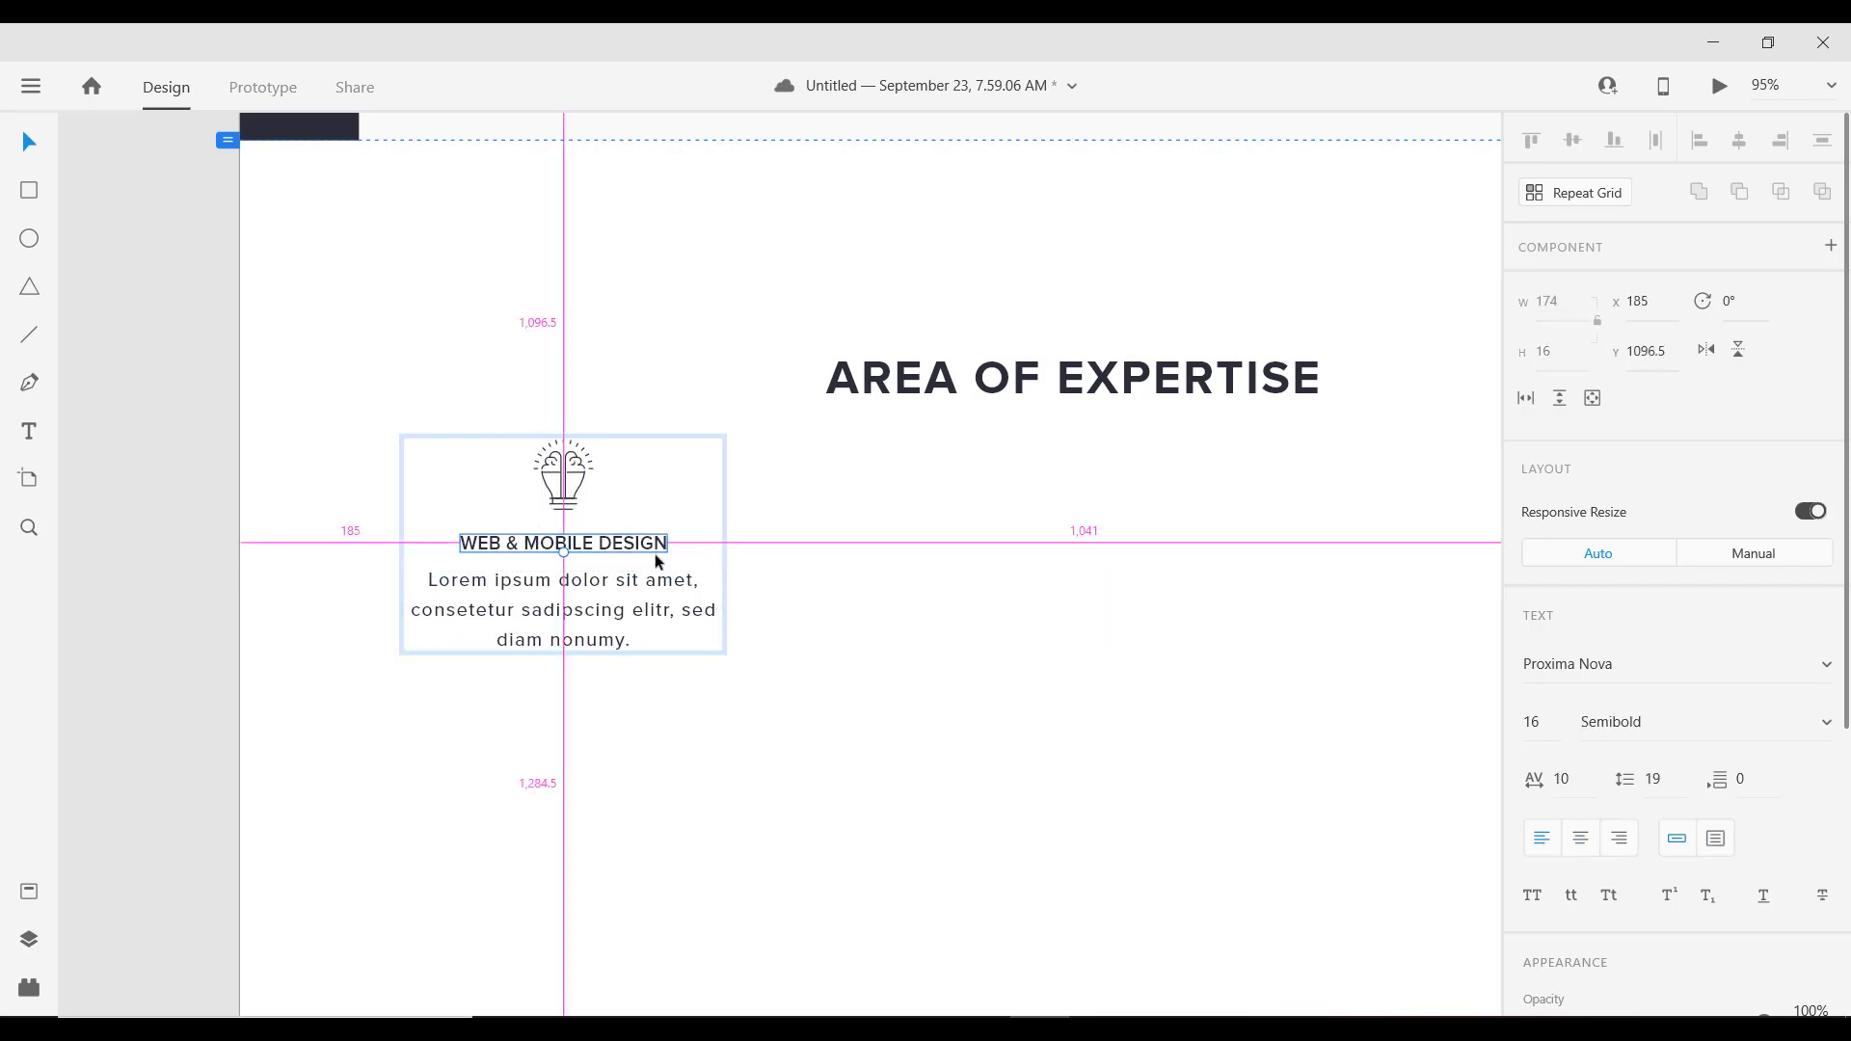
scroll(656, 554, "down", 3)
left_click(805, 569)
left_click(598, 509)
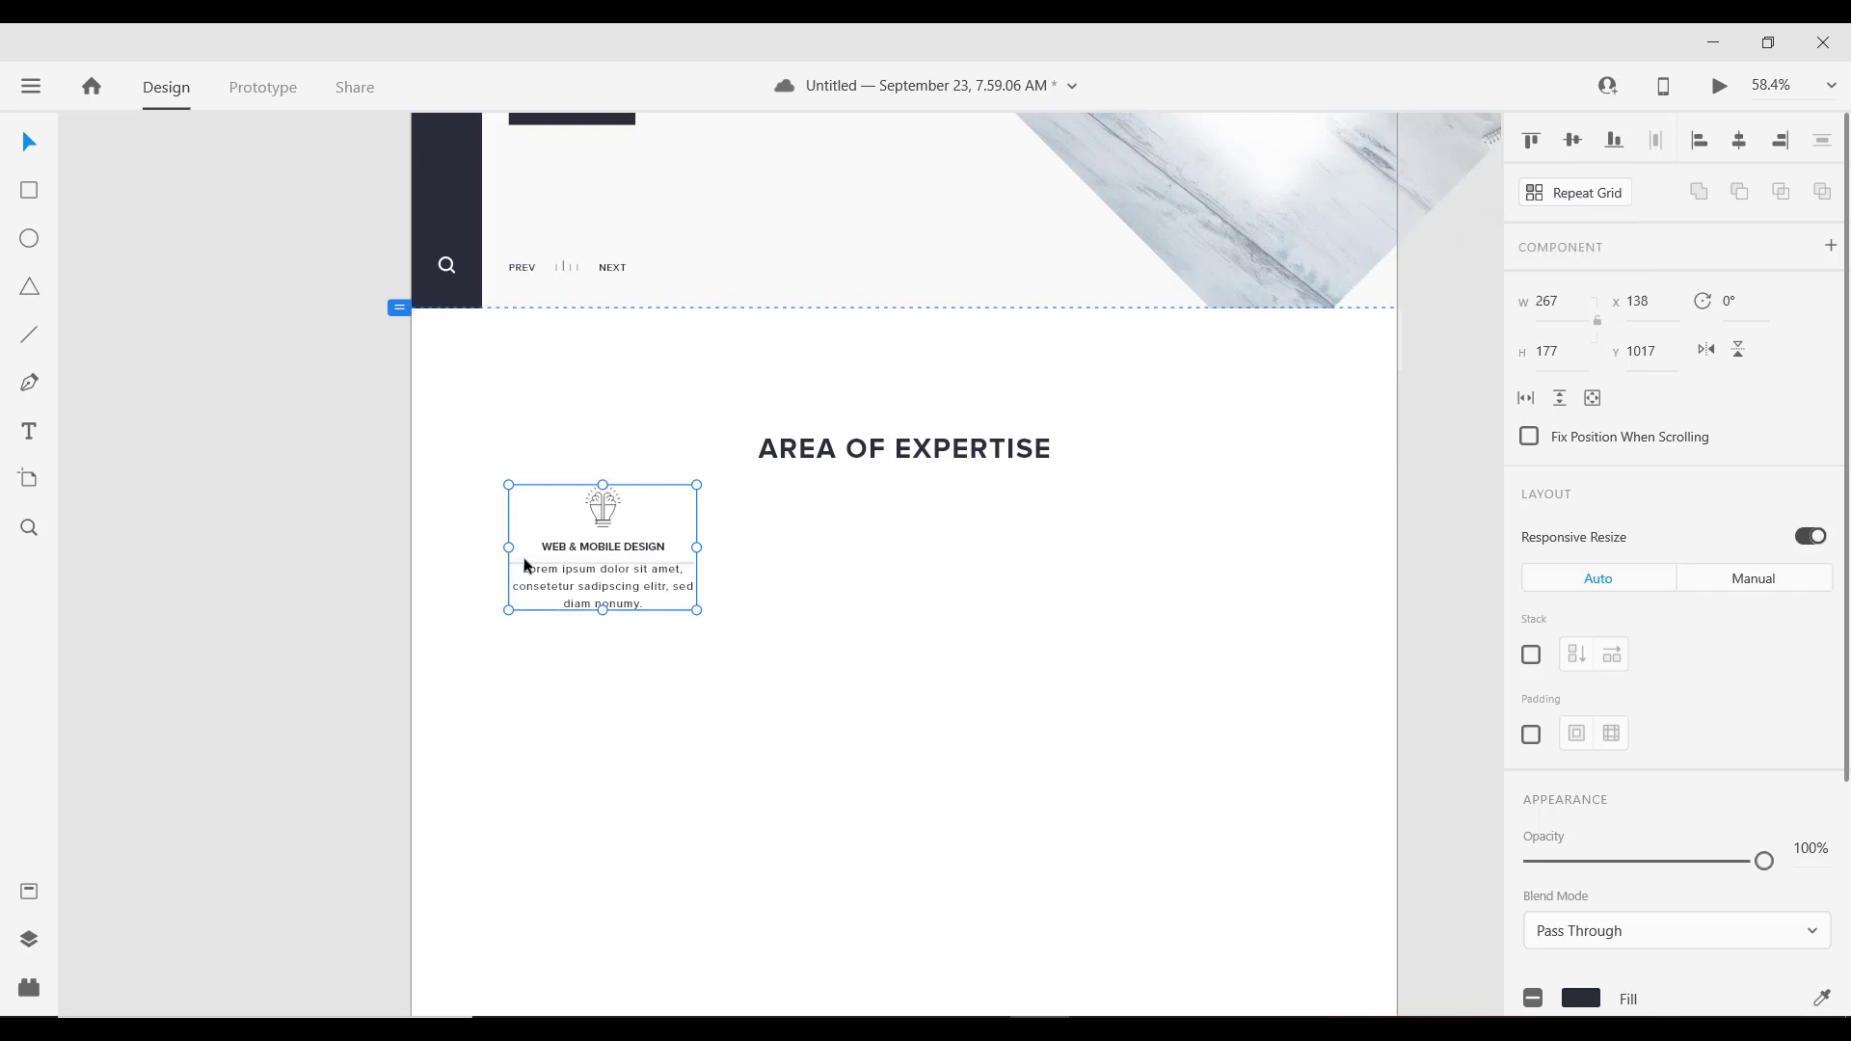
Step: Repeat the service card into three columns spaced 160 px apart in a 1119-wide grid
left_click(1583, 193)
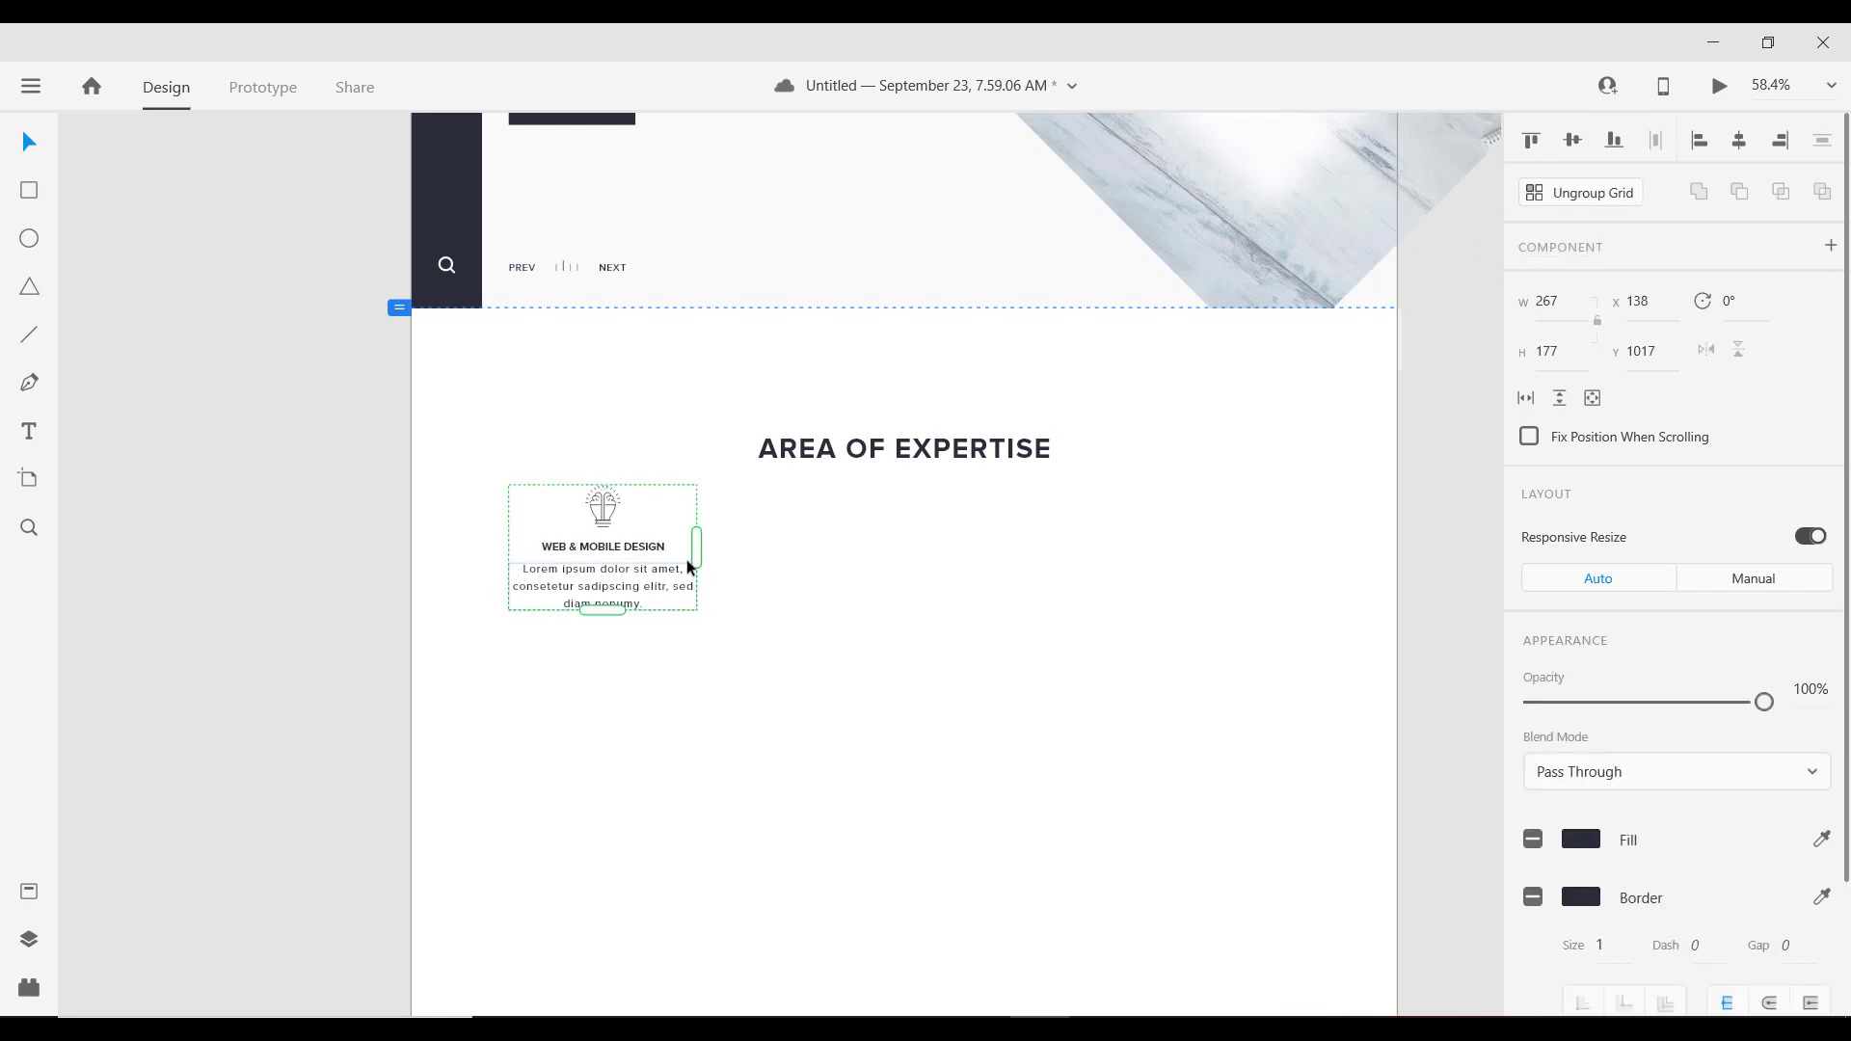
left_click_drag(697, 549, 1103, 596)
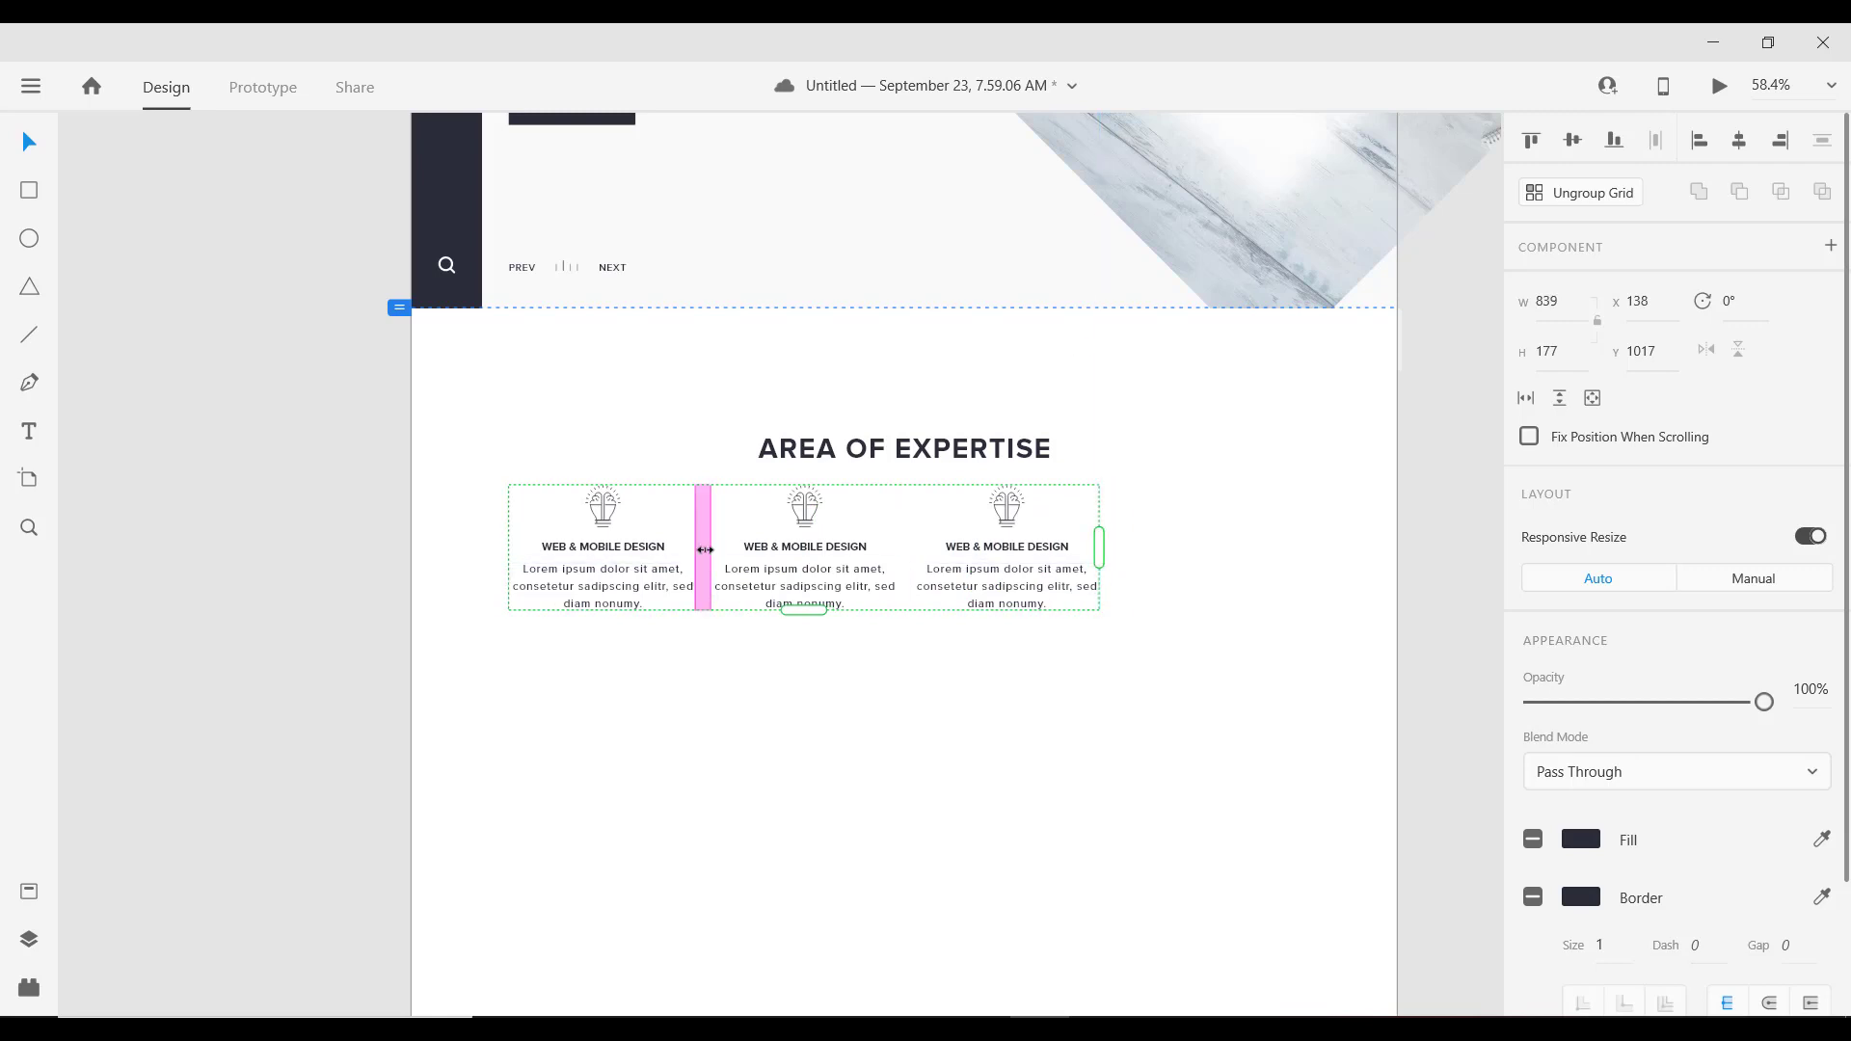
left_click_drag(705, 549, 804, 560)
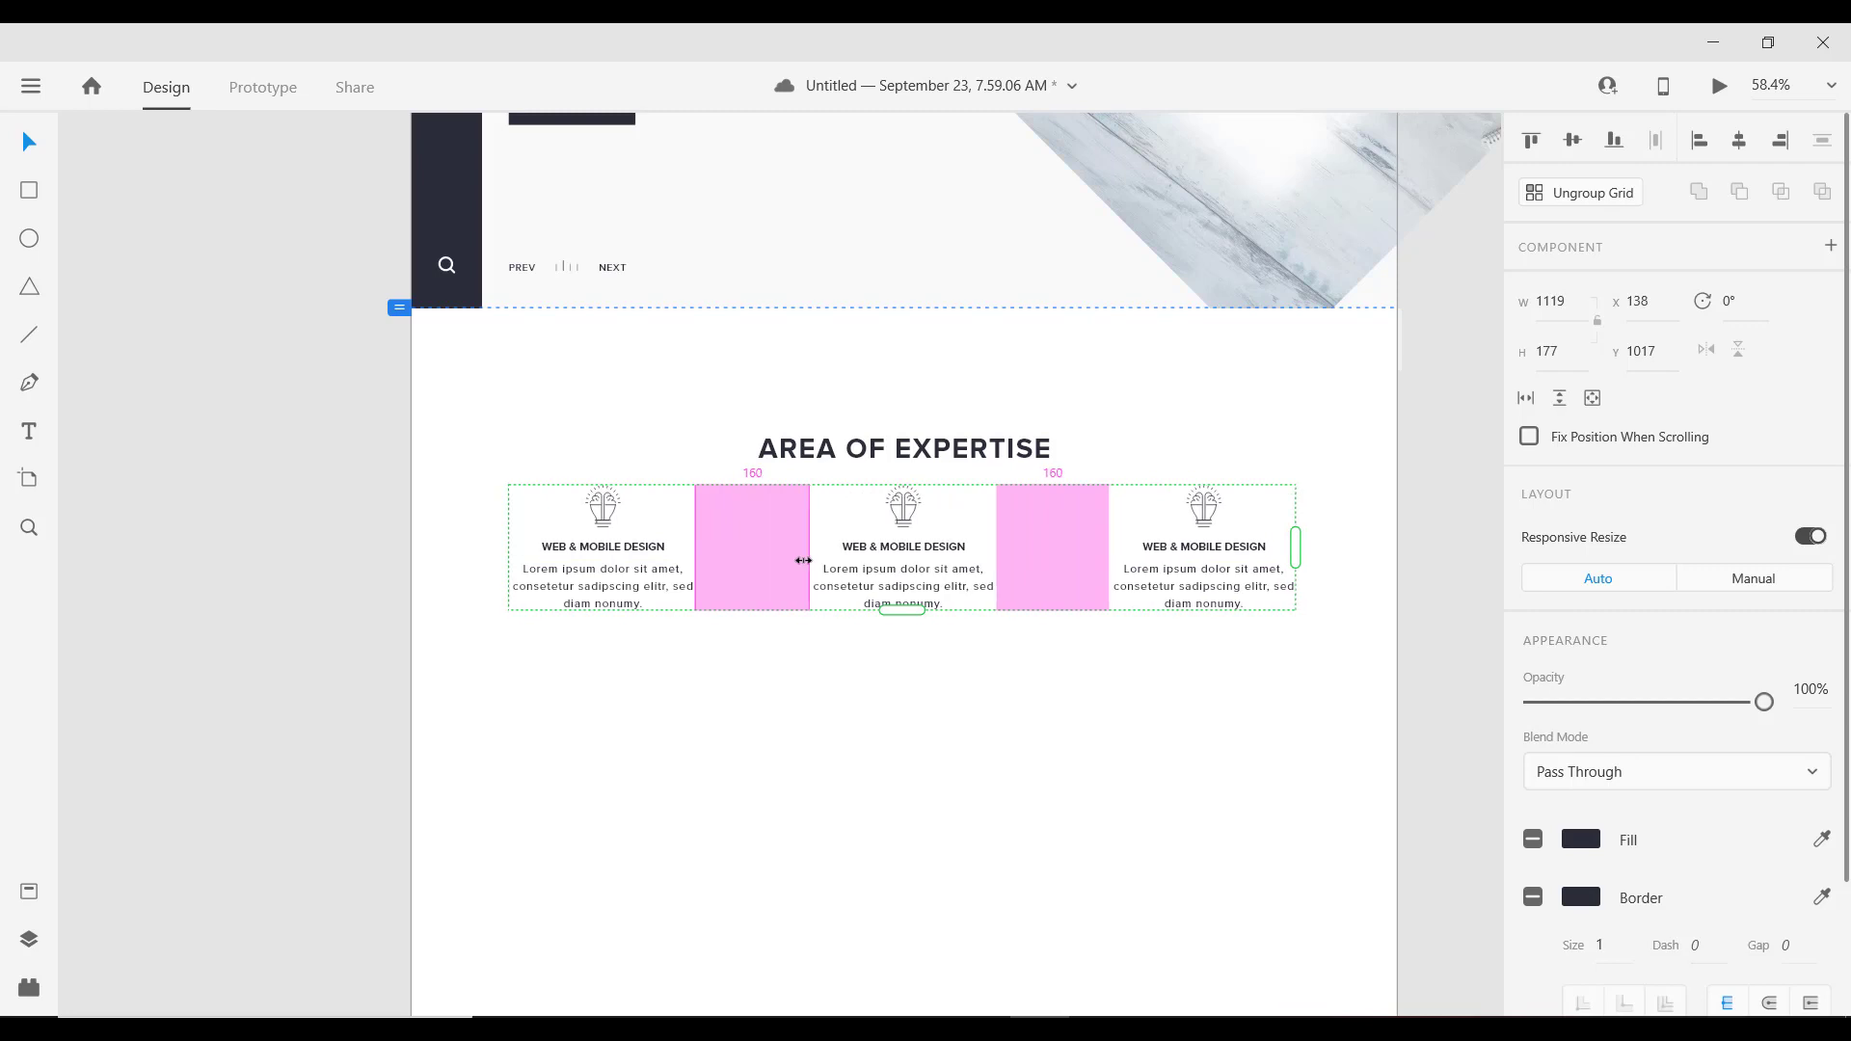
left_click(814, 632)
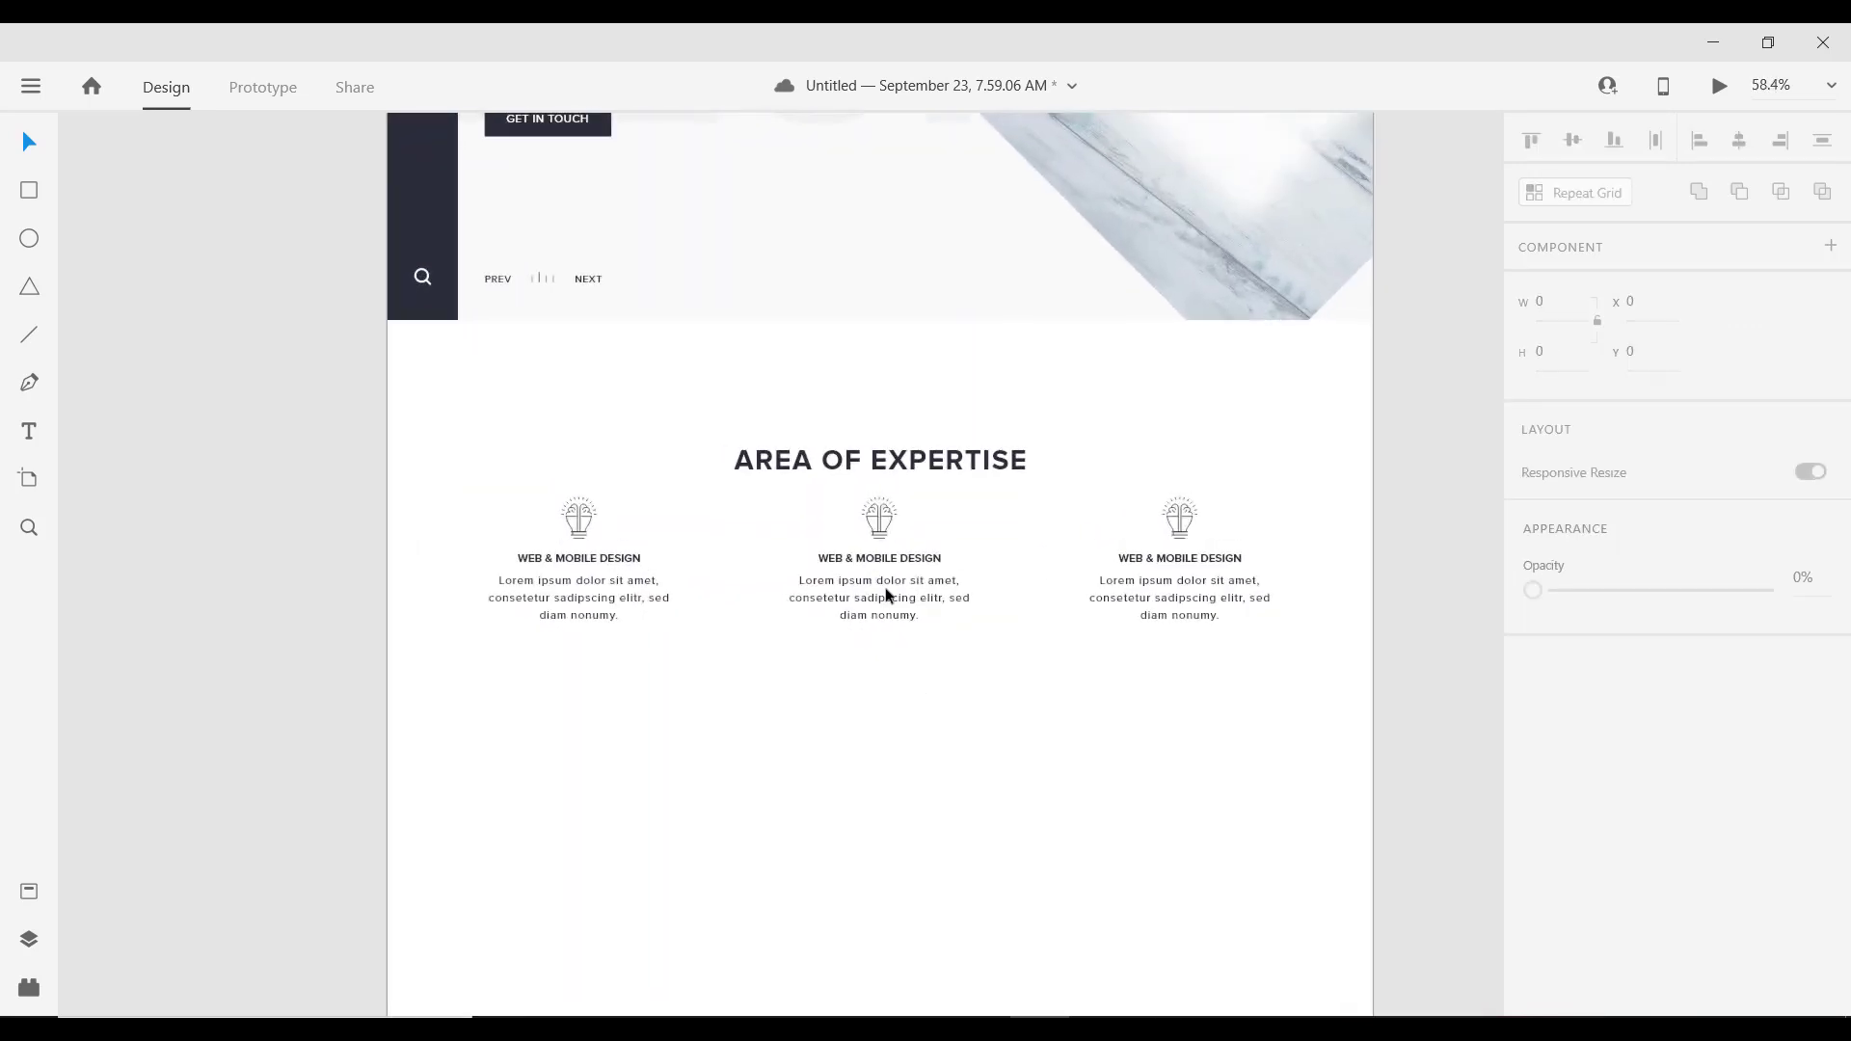
right_click(889, 559)
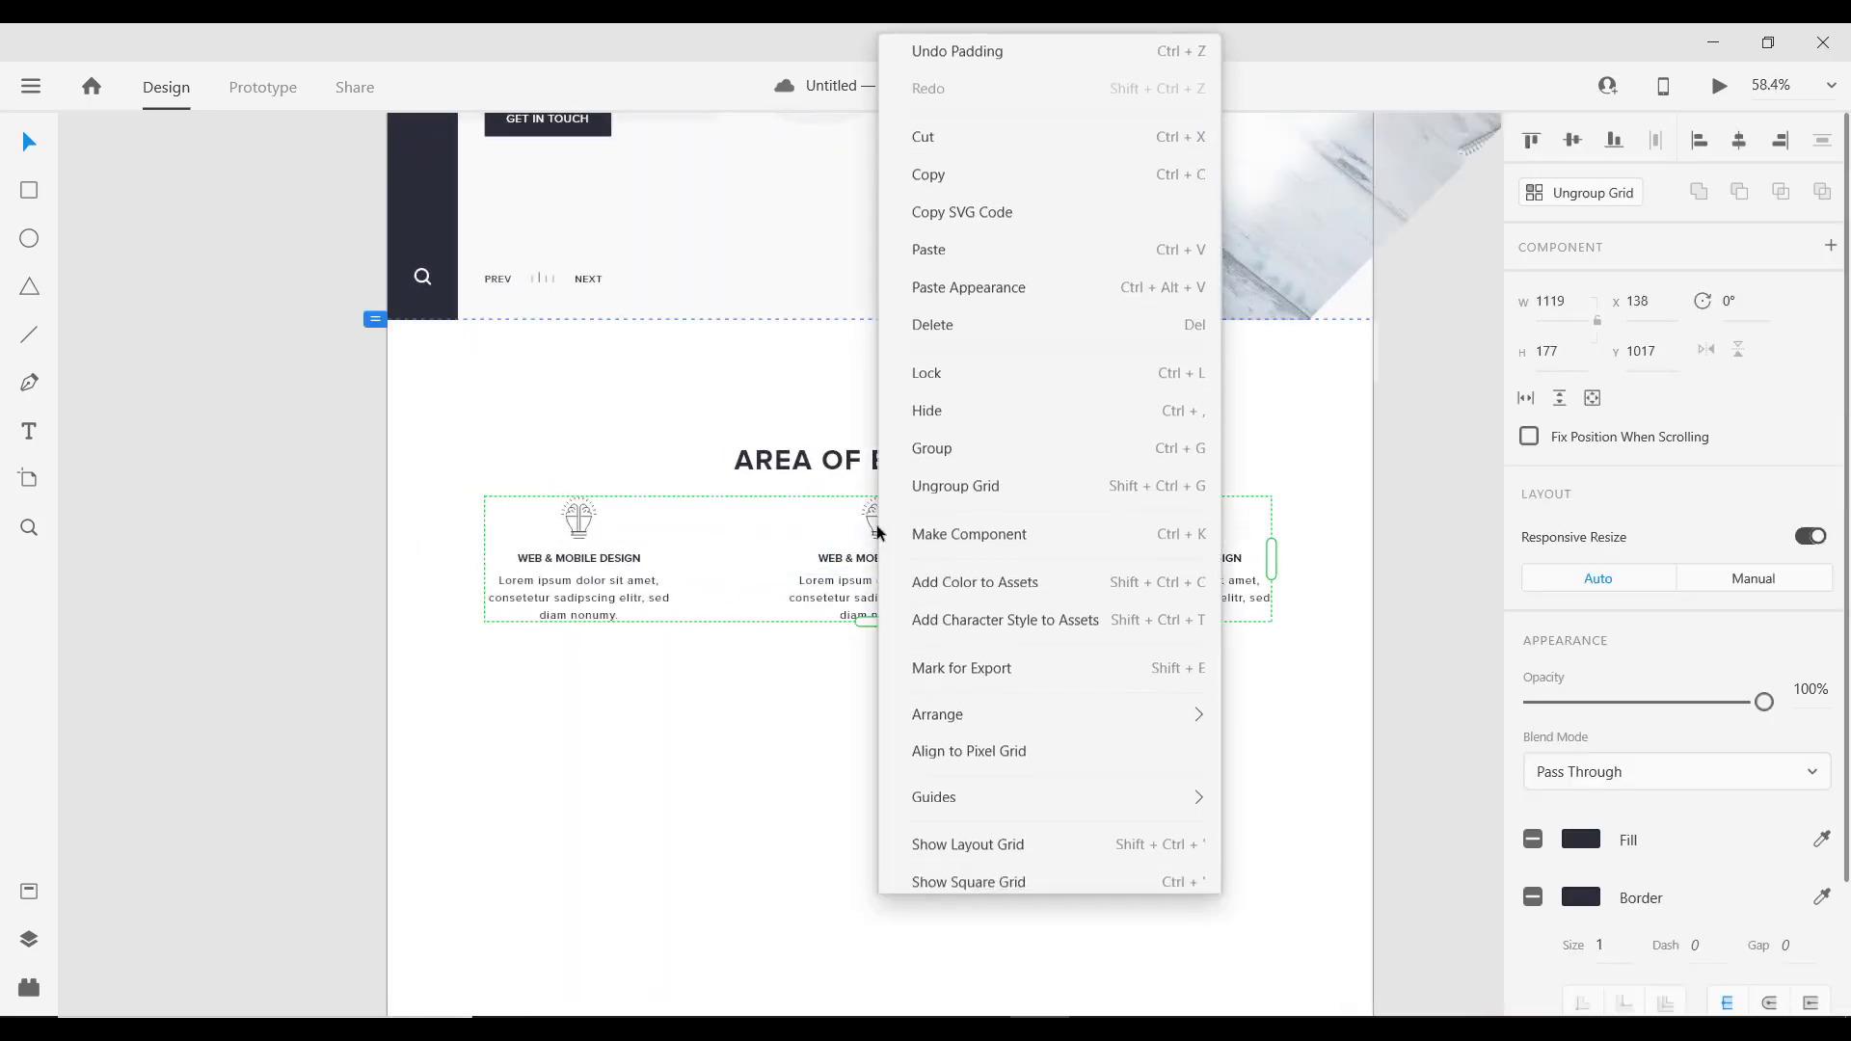
Step: Ungroup the grid, centre the middle card on the page, and adjust the right card's spacing
left_click(931, 492)
left_click(895, 706)
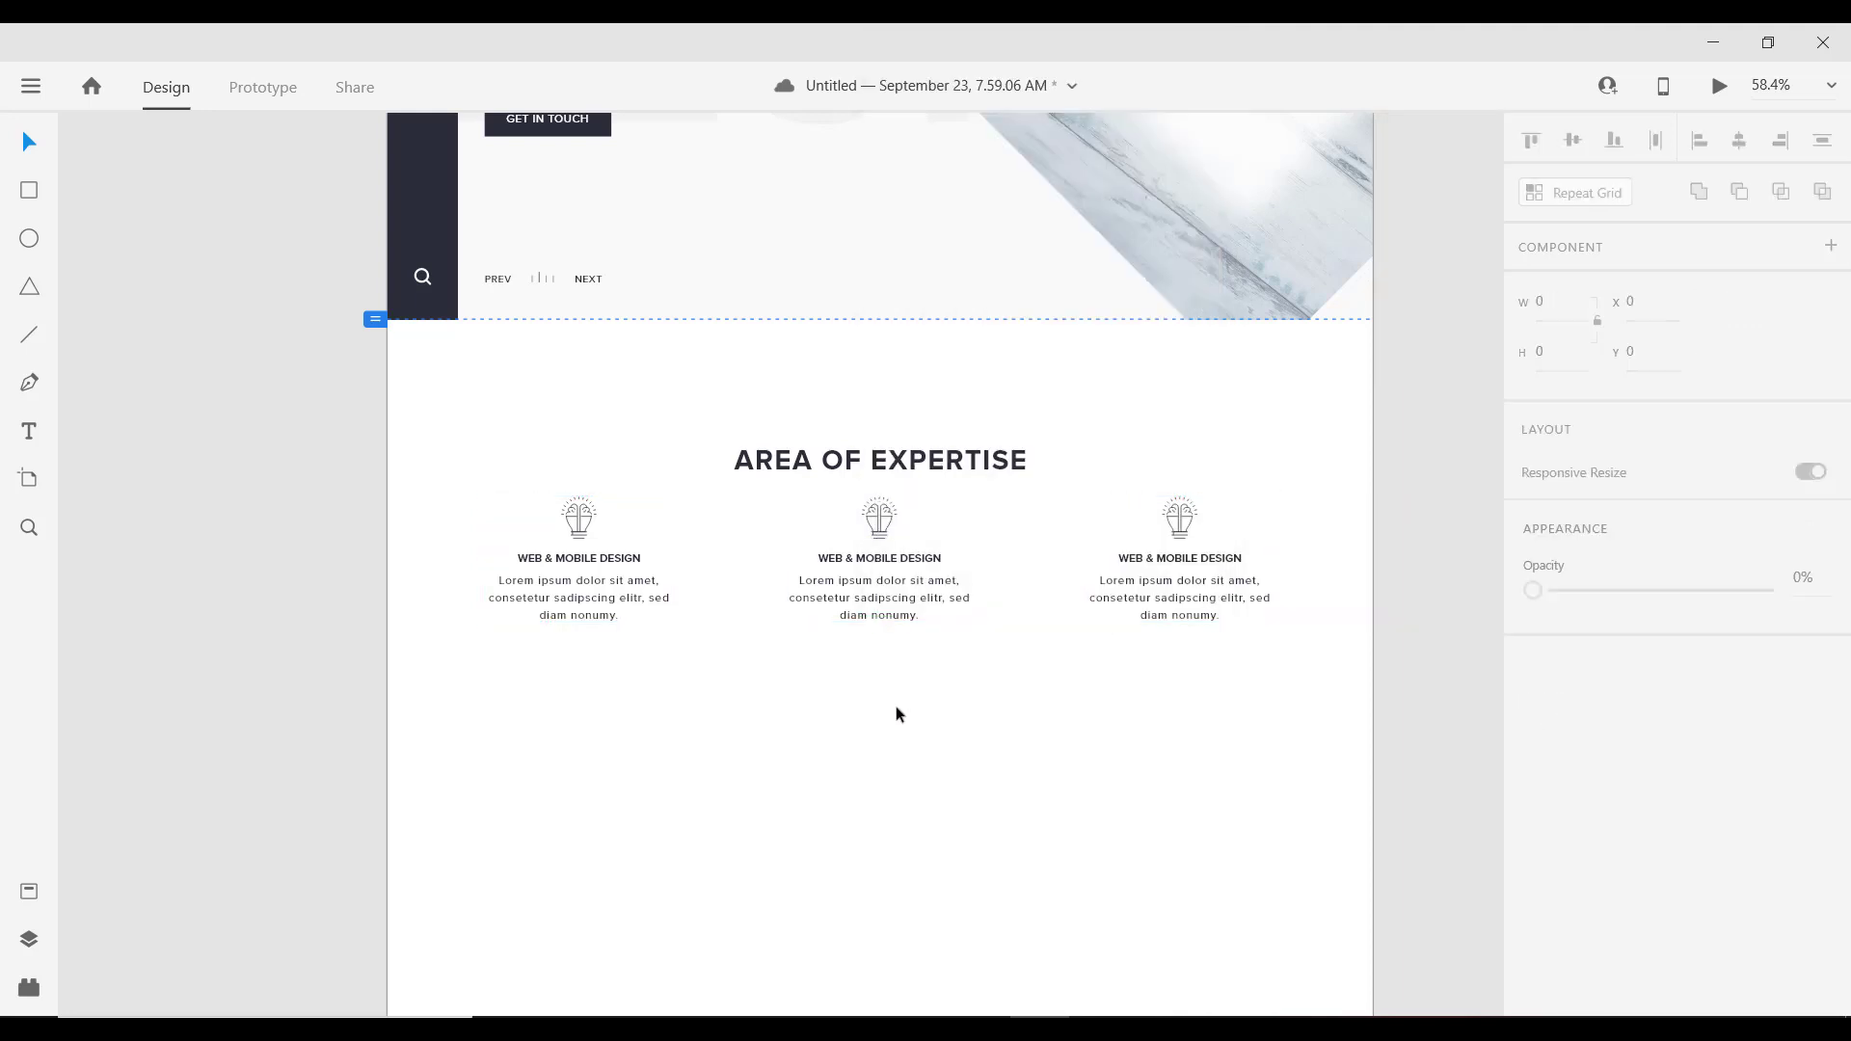
left_click(883, 531)
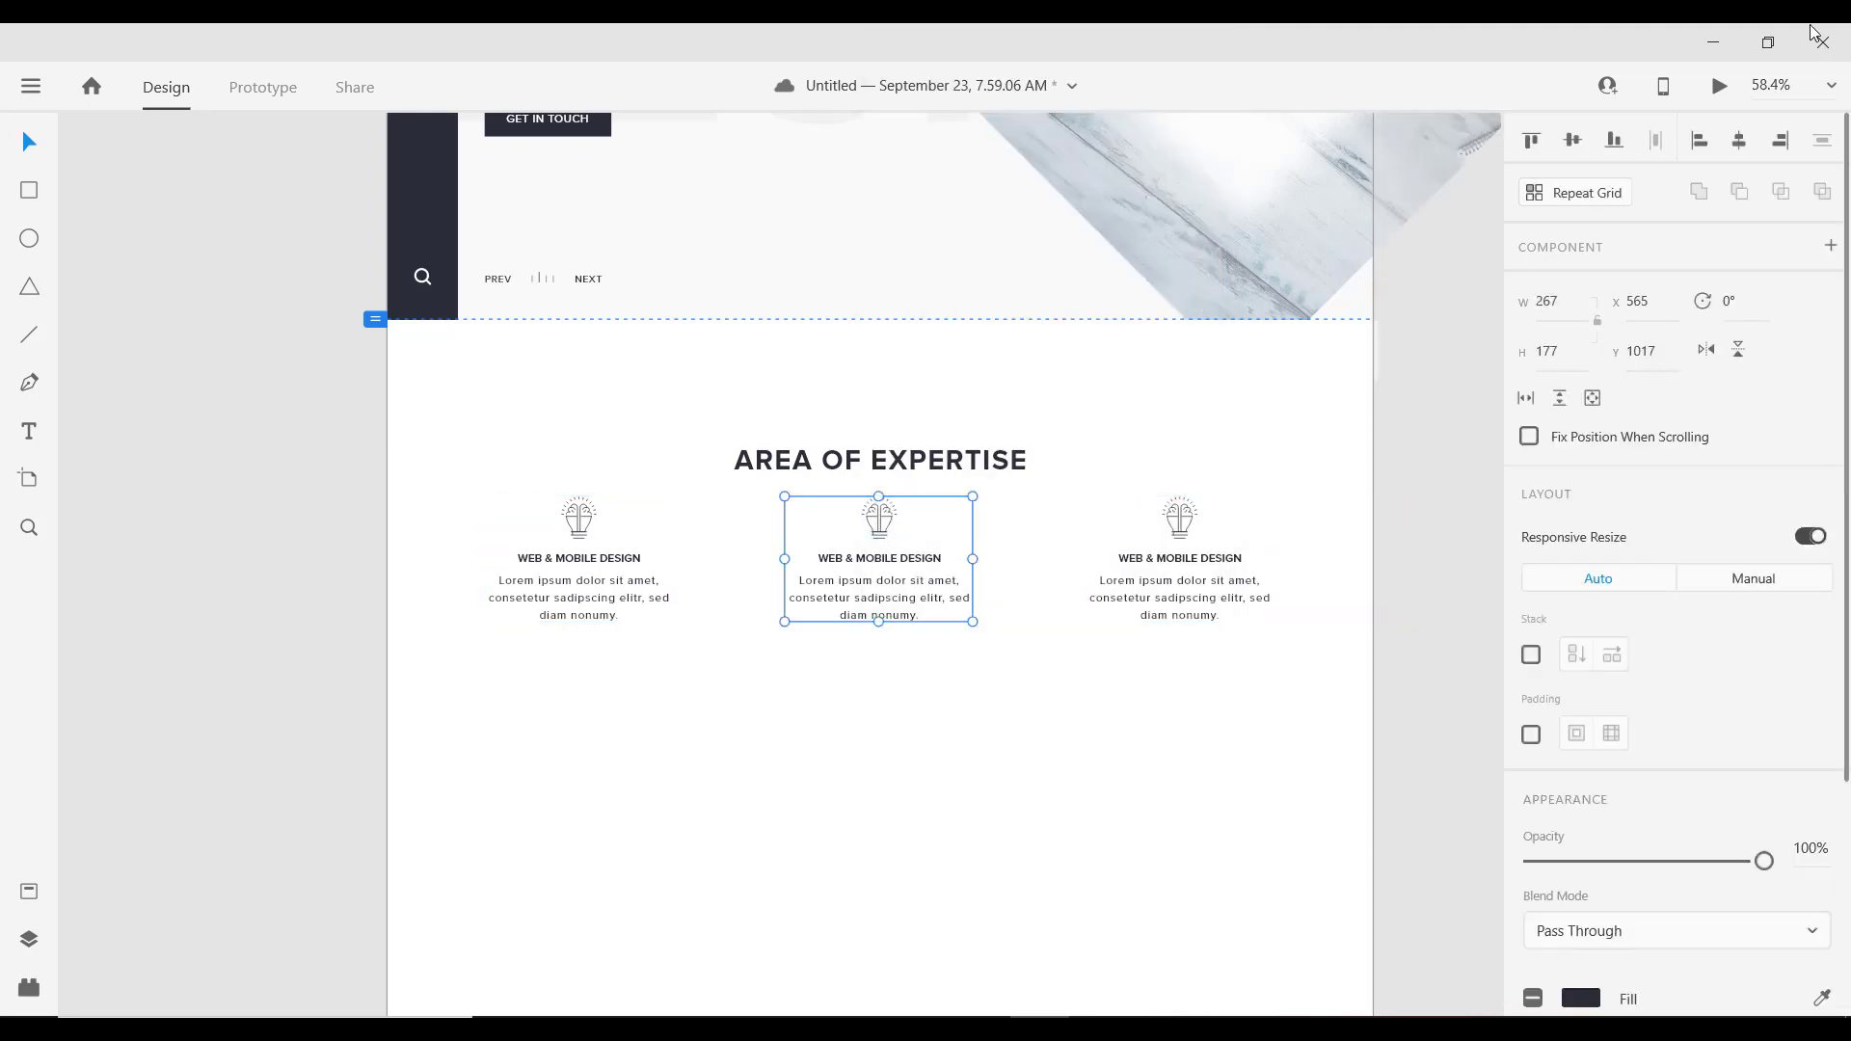
left_click(1740, 144)
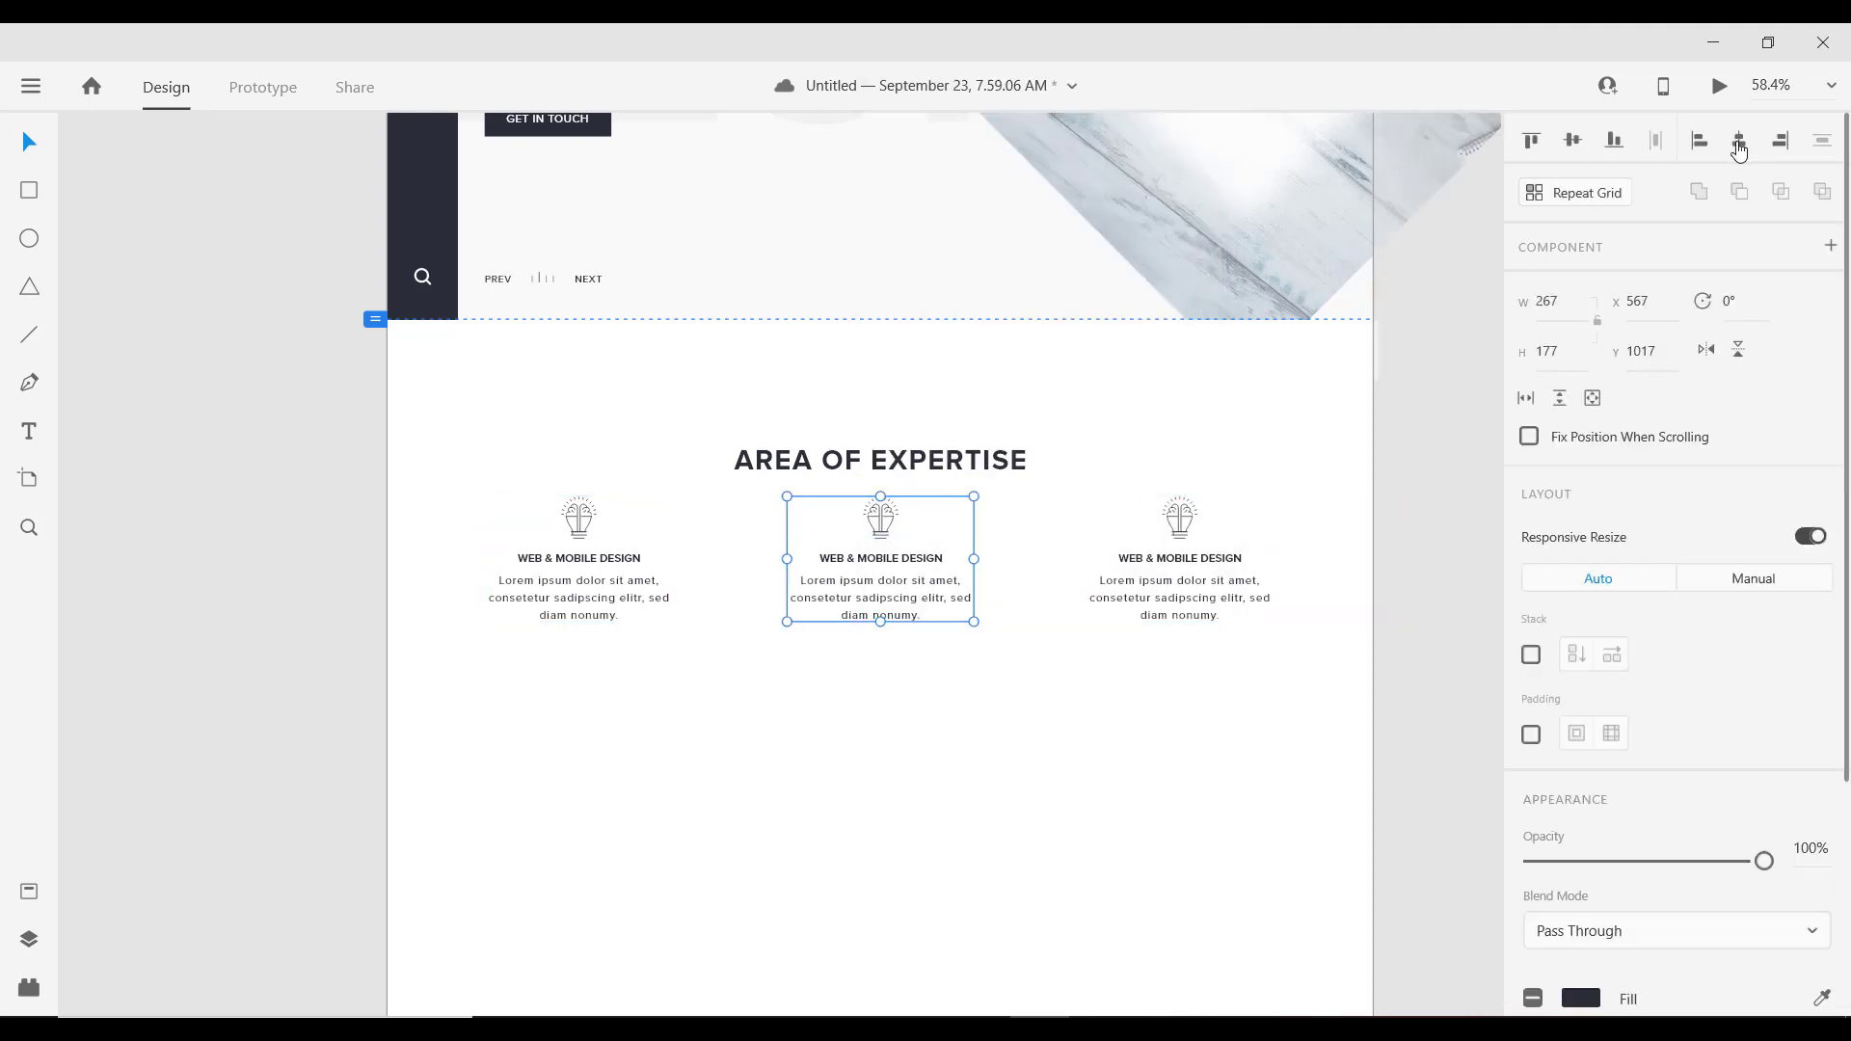
left_click(594, 559)
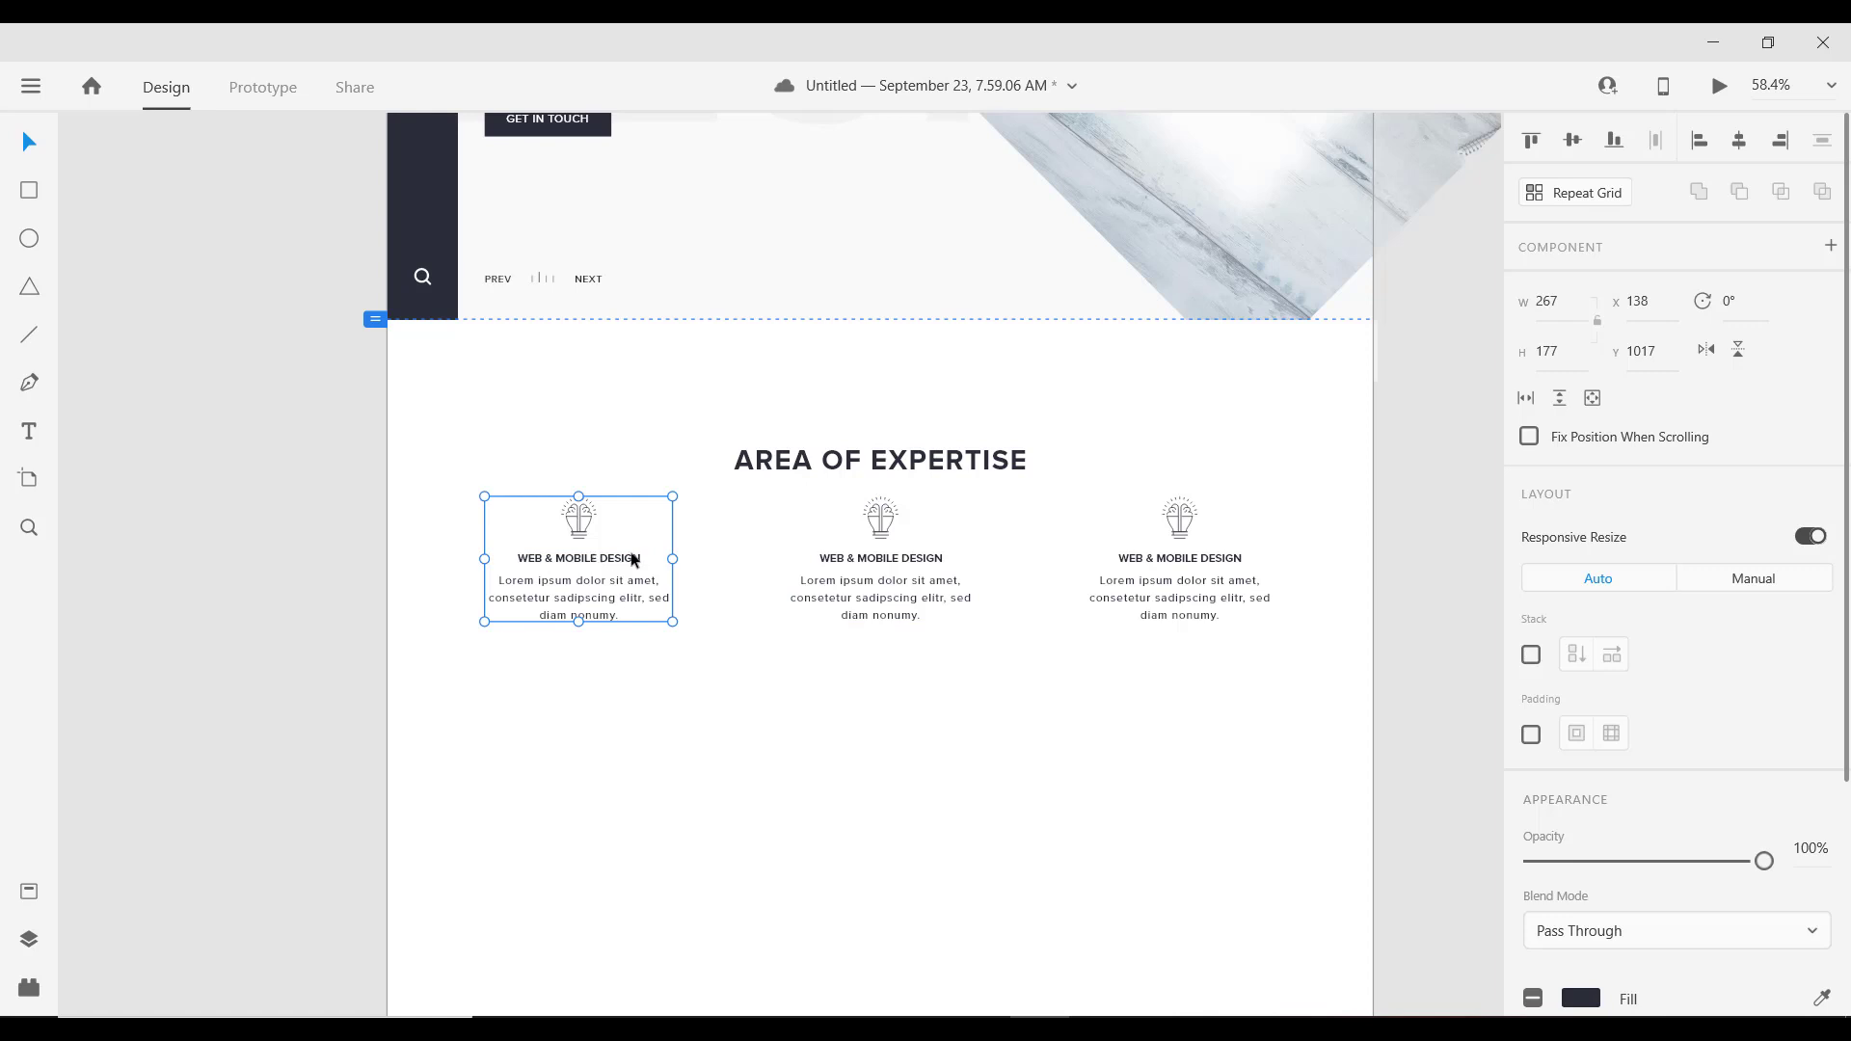
left_click(1179, 573)
left_click_drag(1090, 582, 1092, 577)
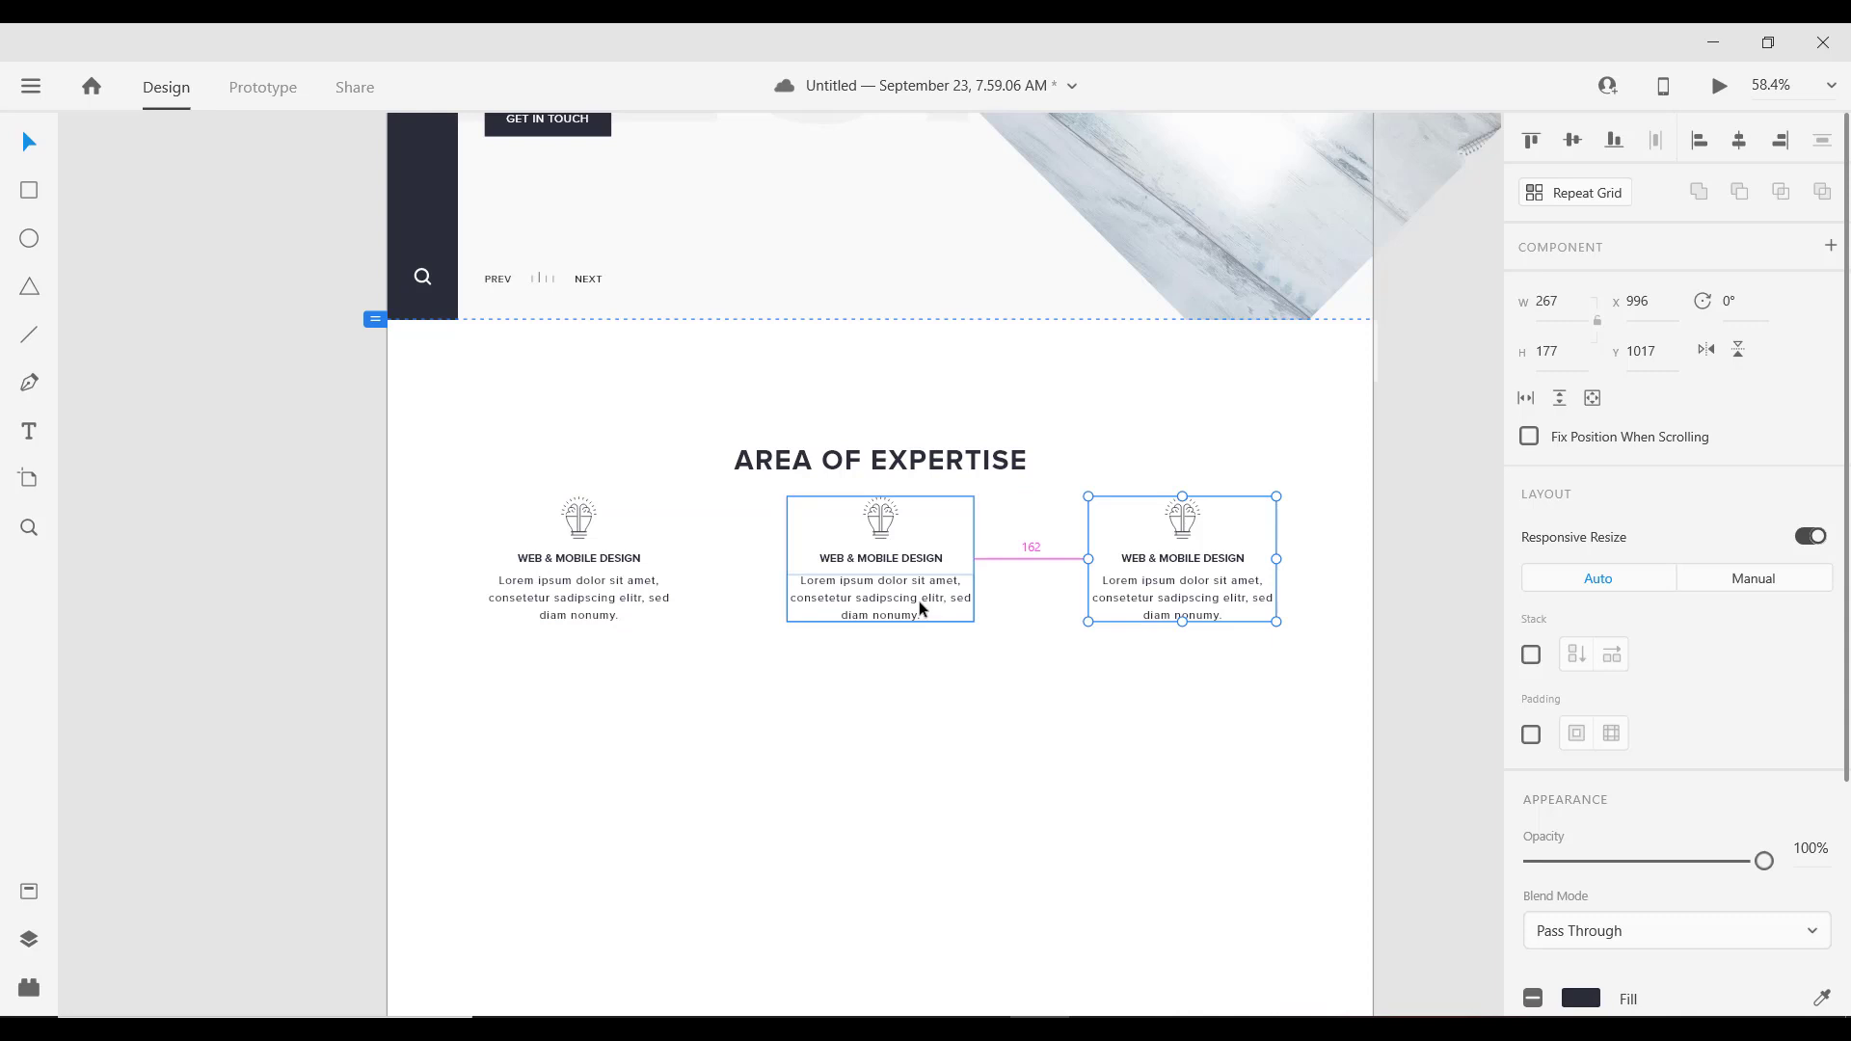
scroll(802, 604, "down", 3)
scroll(1546, 921, "down", 4)
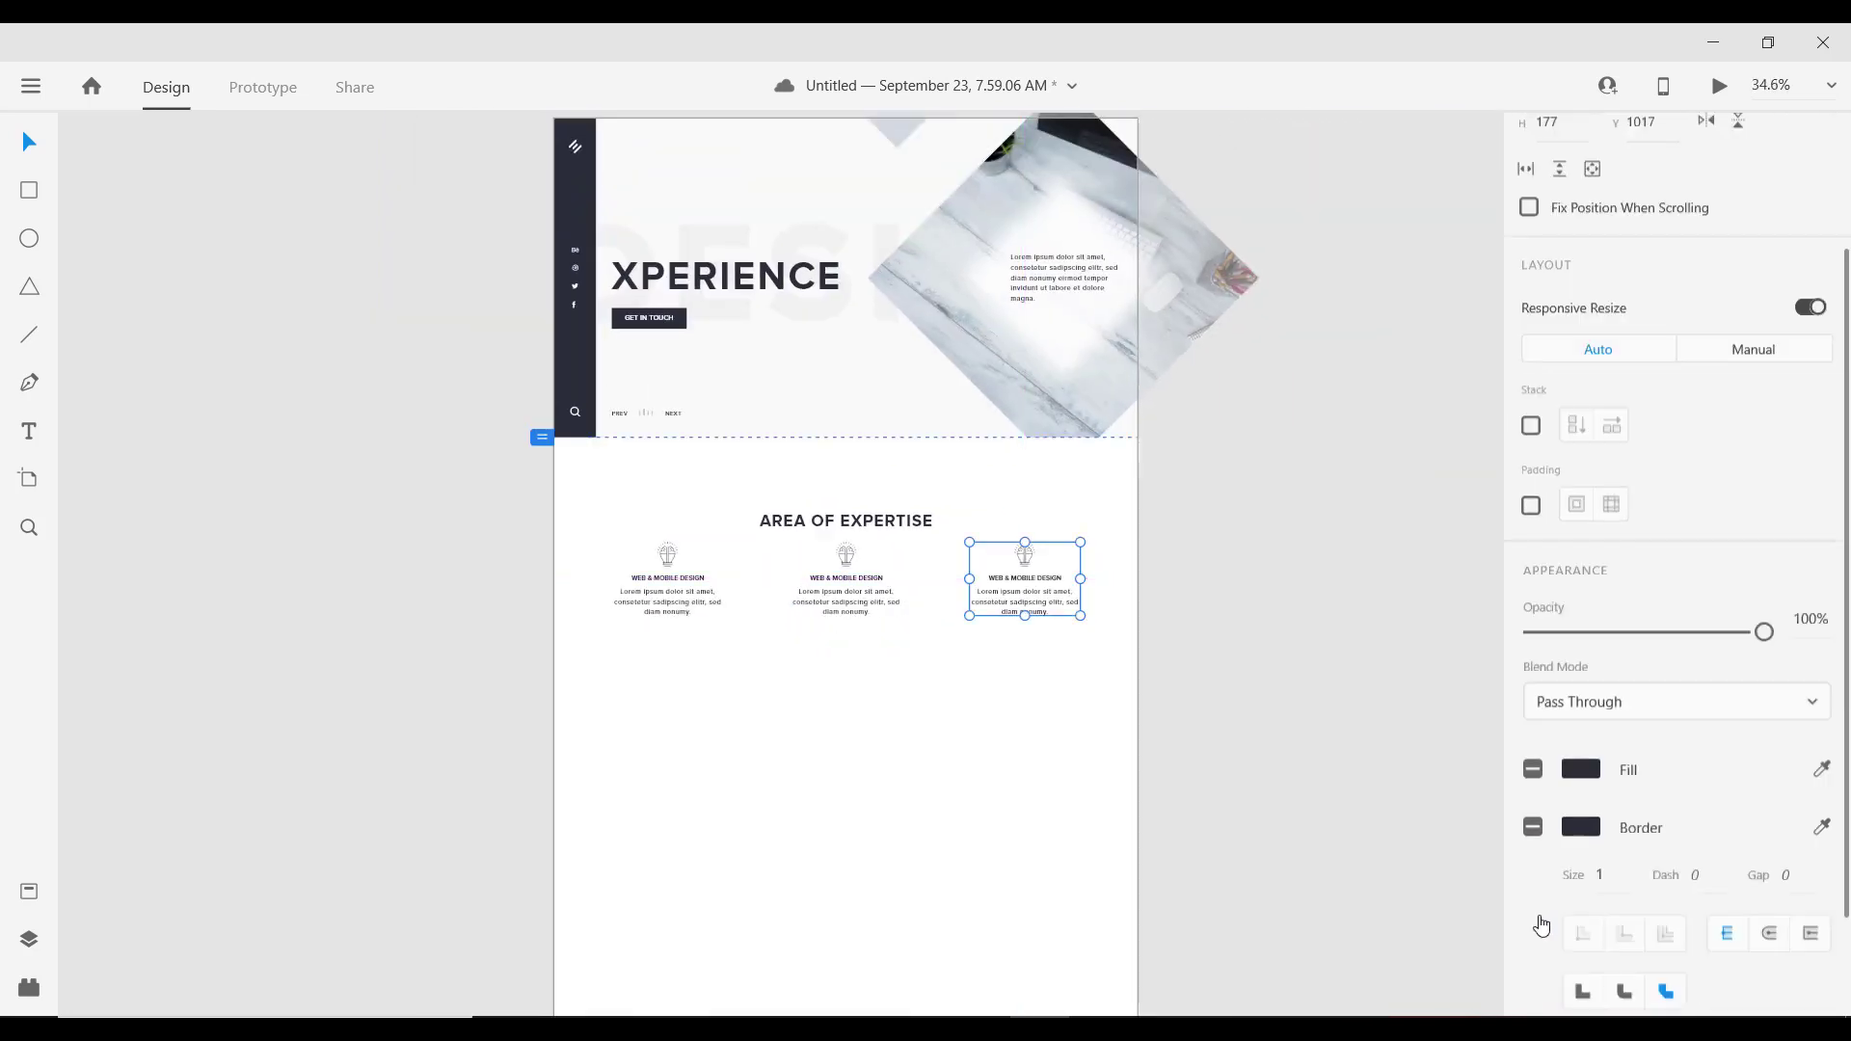
scroll(863, 673, "up", 5)
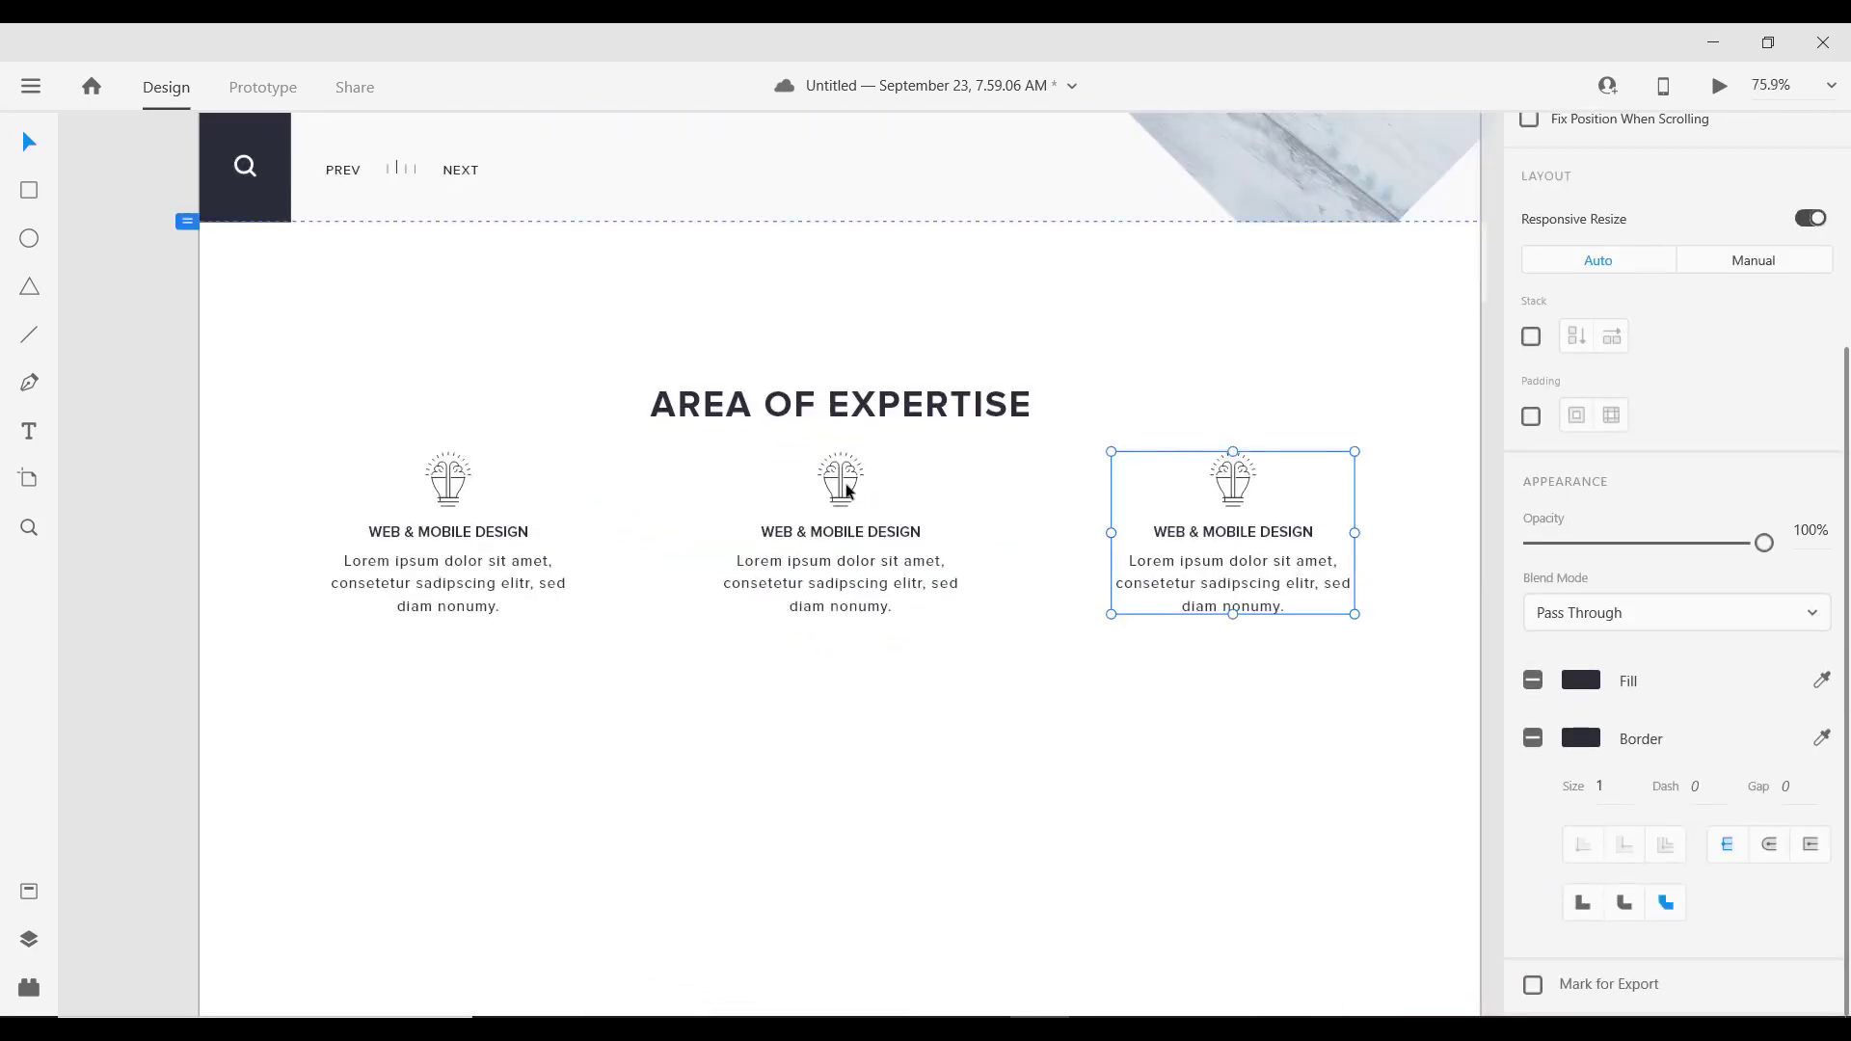
Step: Move all three cards down 70 units to y 1077 beneath the heading
key("Escape")
left_click(841, 487)
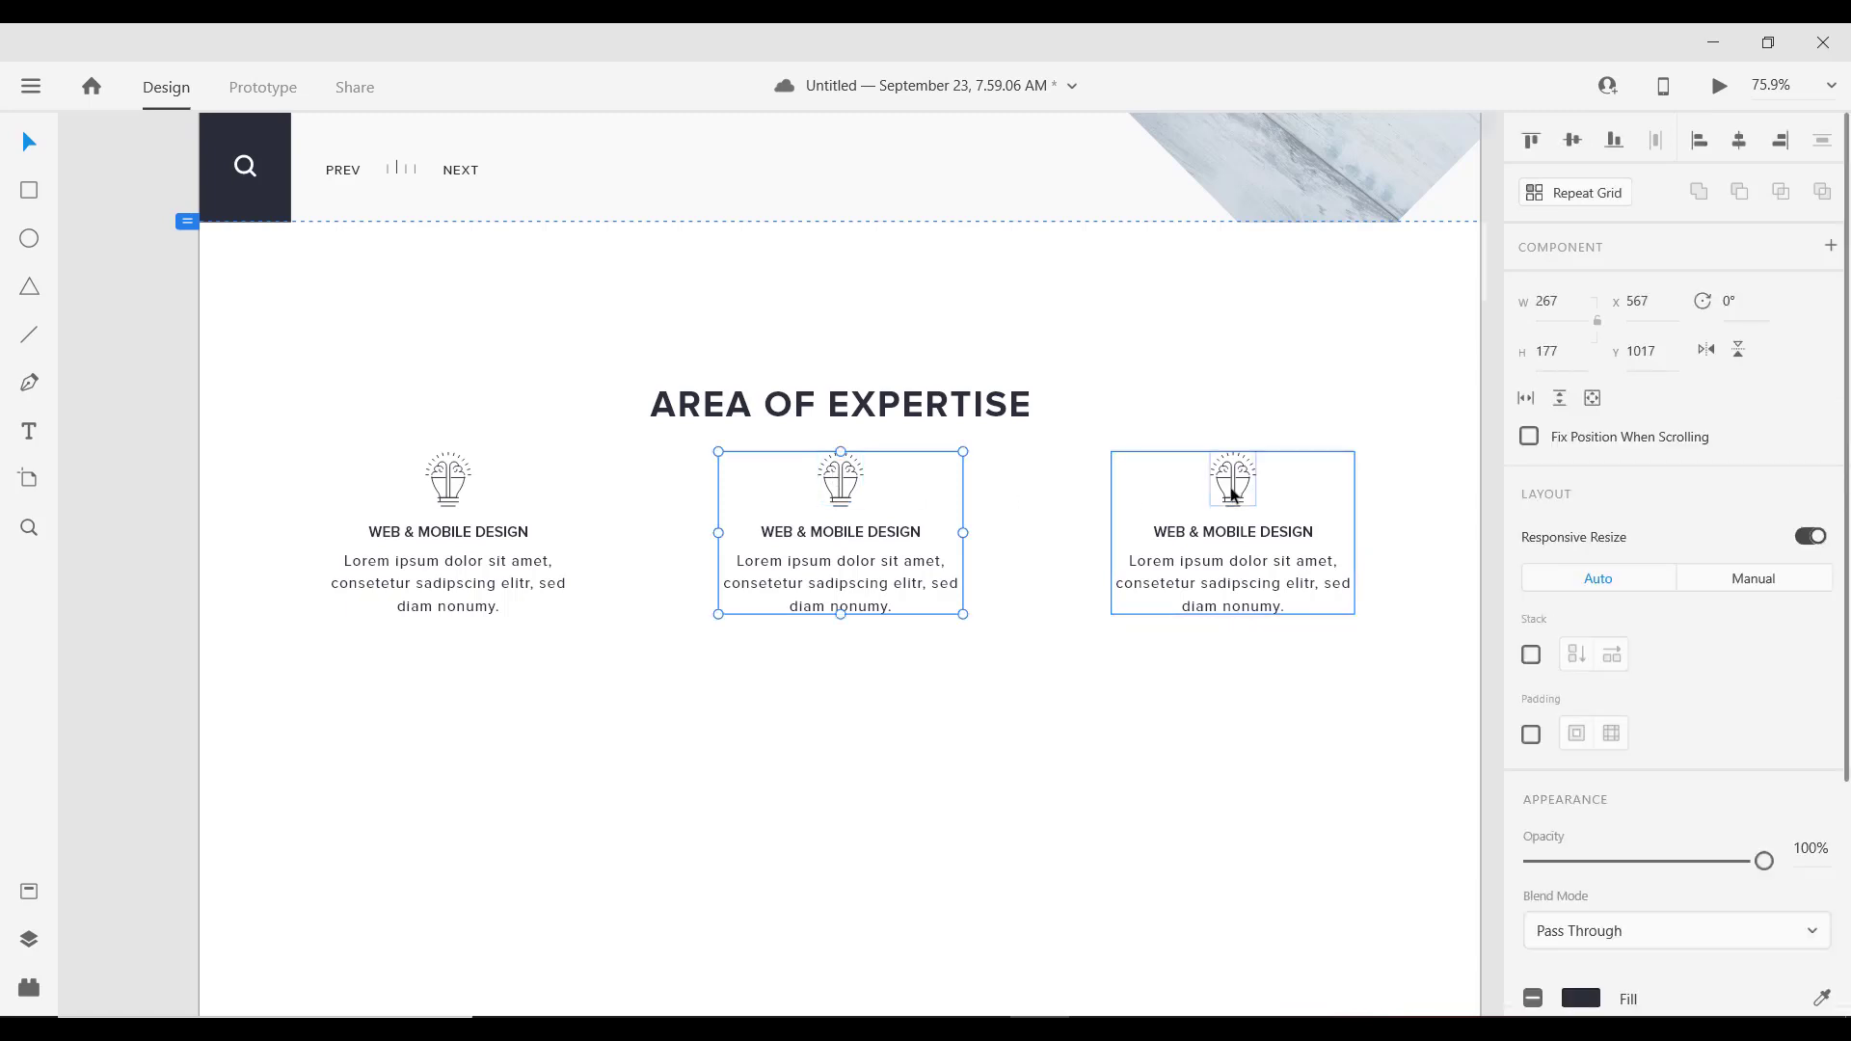
left_click(1232, 493, "shift")
left_click(444, 472, "shift")
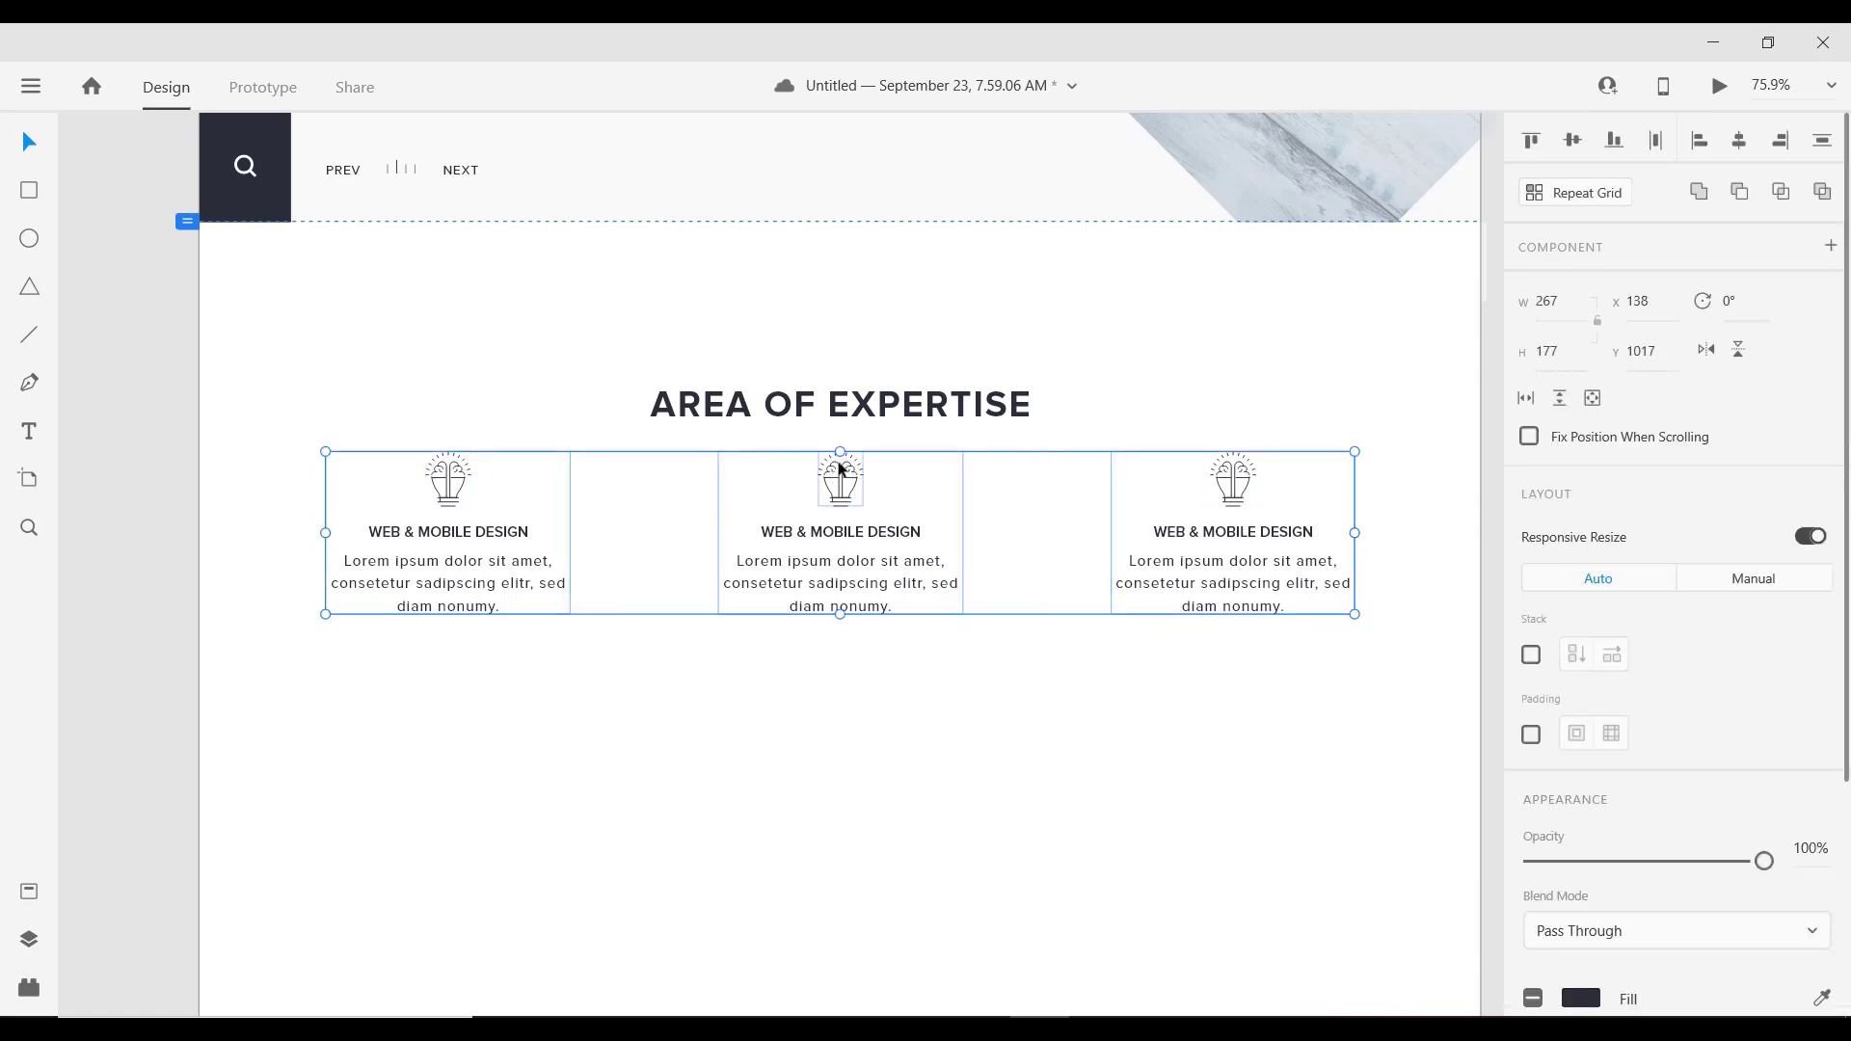
key("alt")
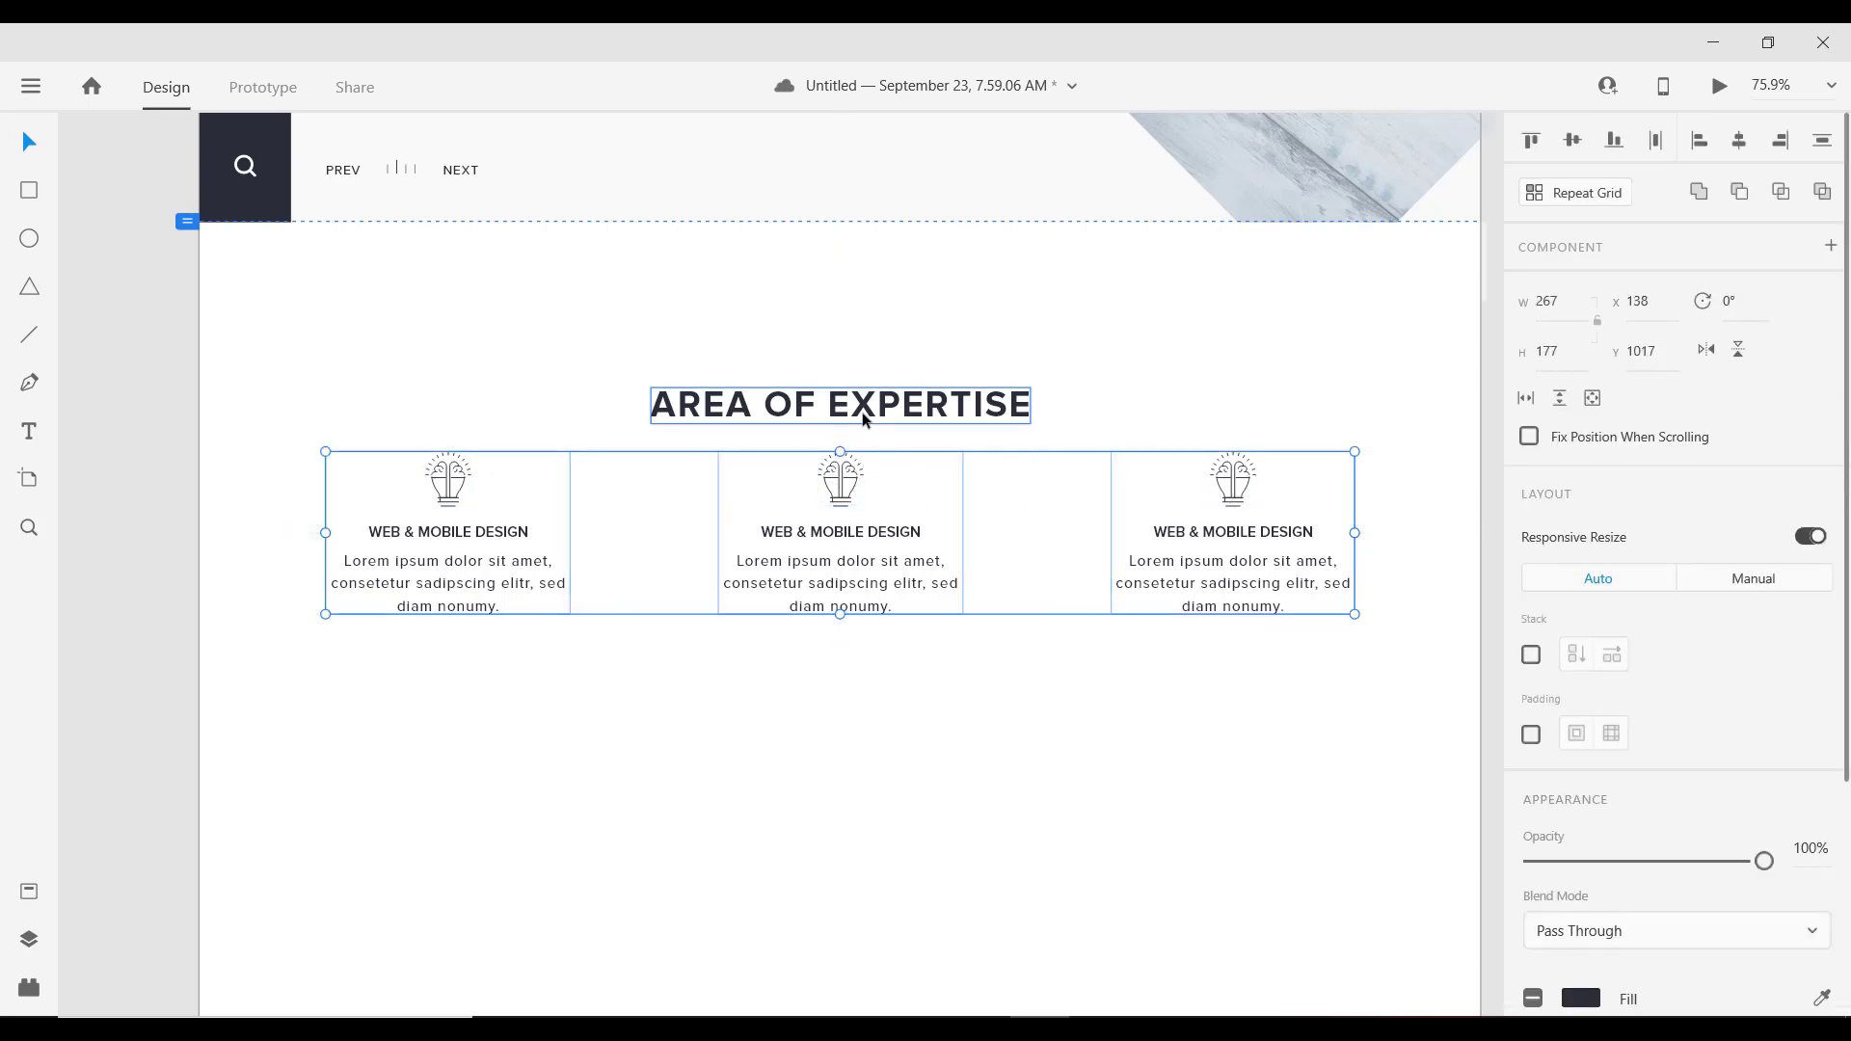
key("shift+Down")
key("shift+Down")
key("shift+Down")
key("shift+Down")
key("shift+Down")
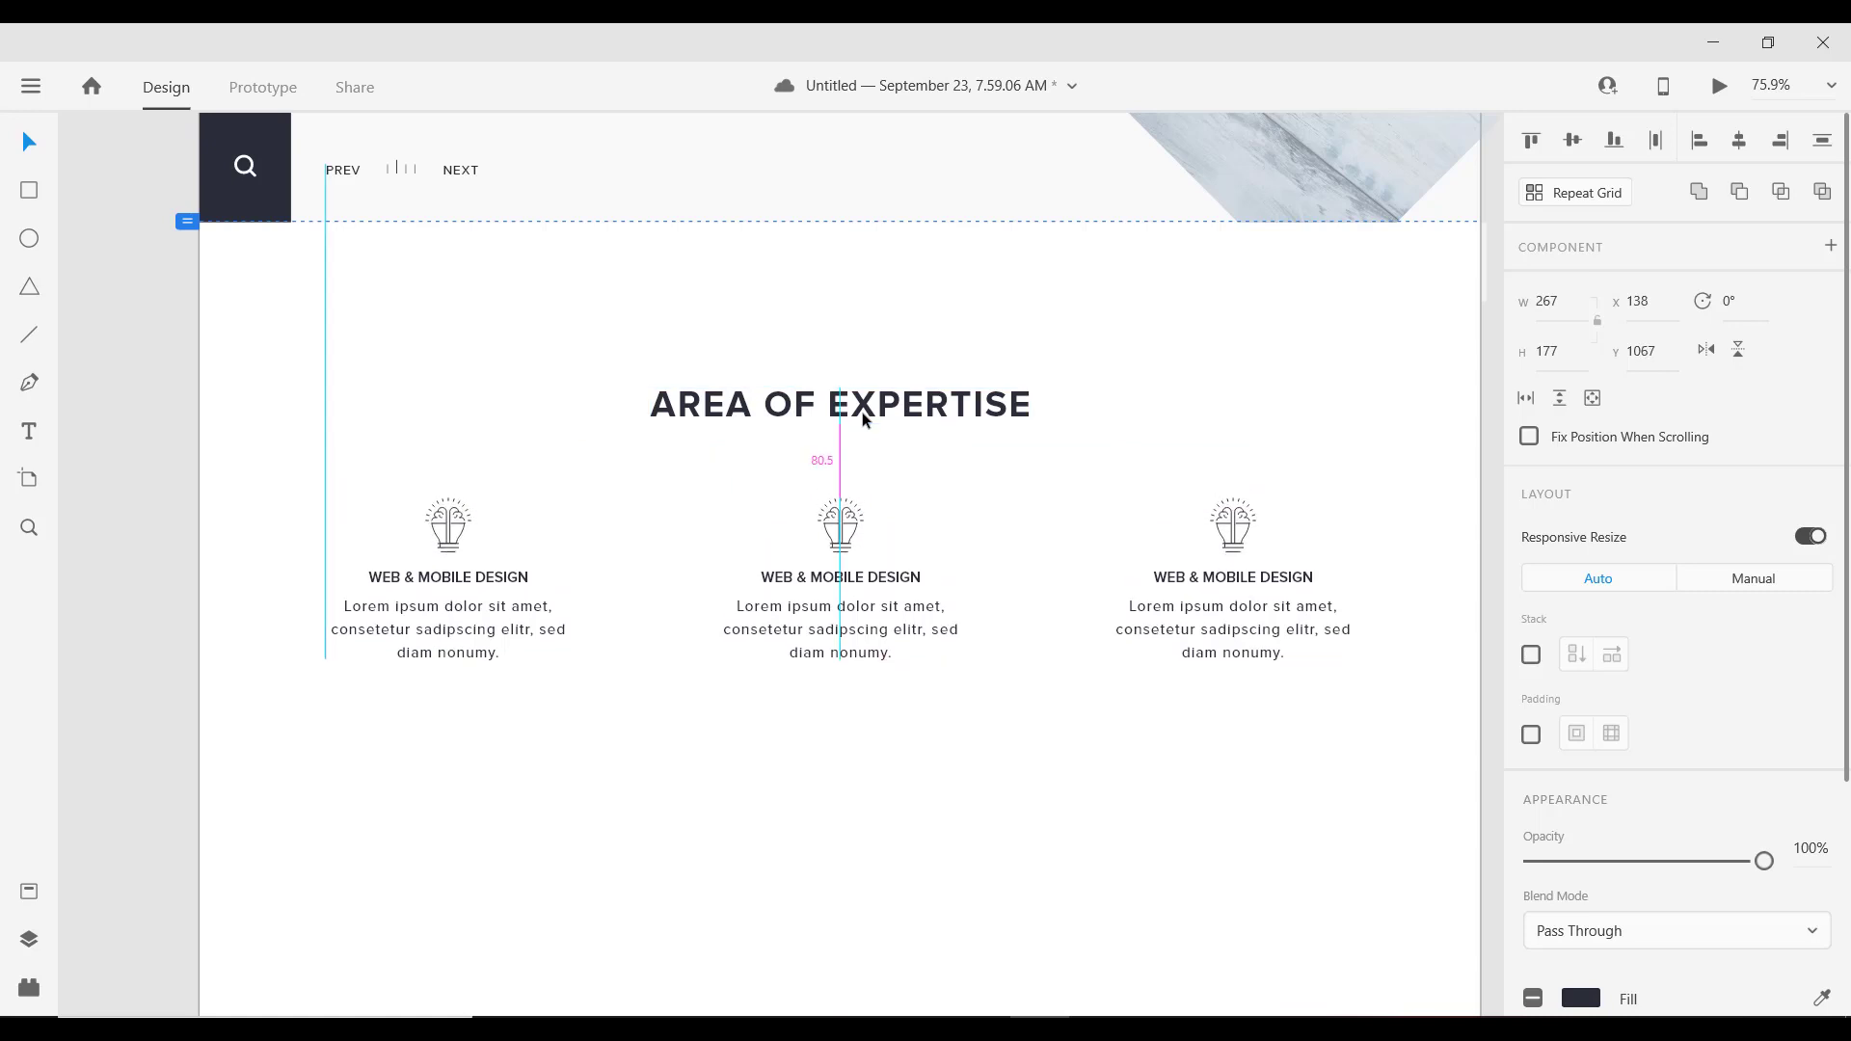
key("shift+Down")
key("shift+Down")
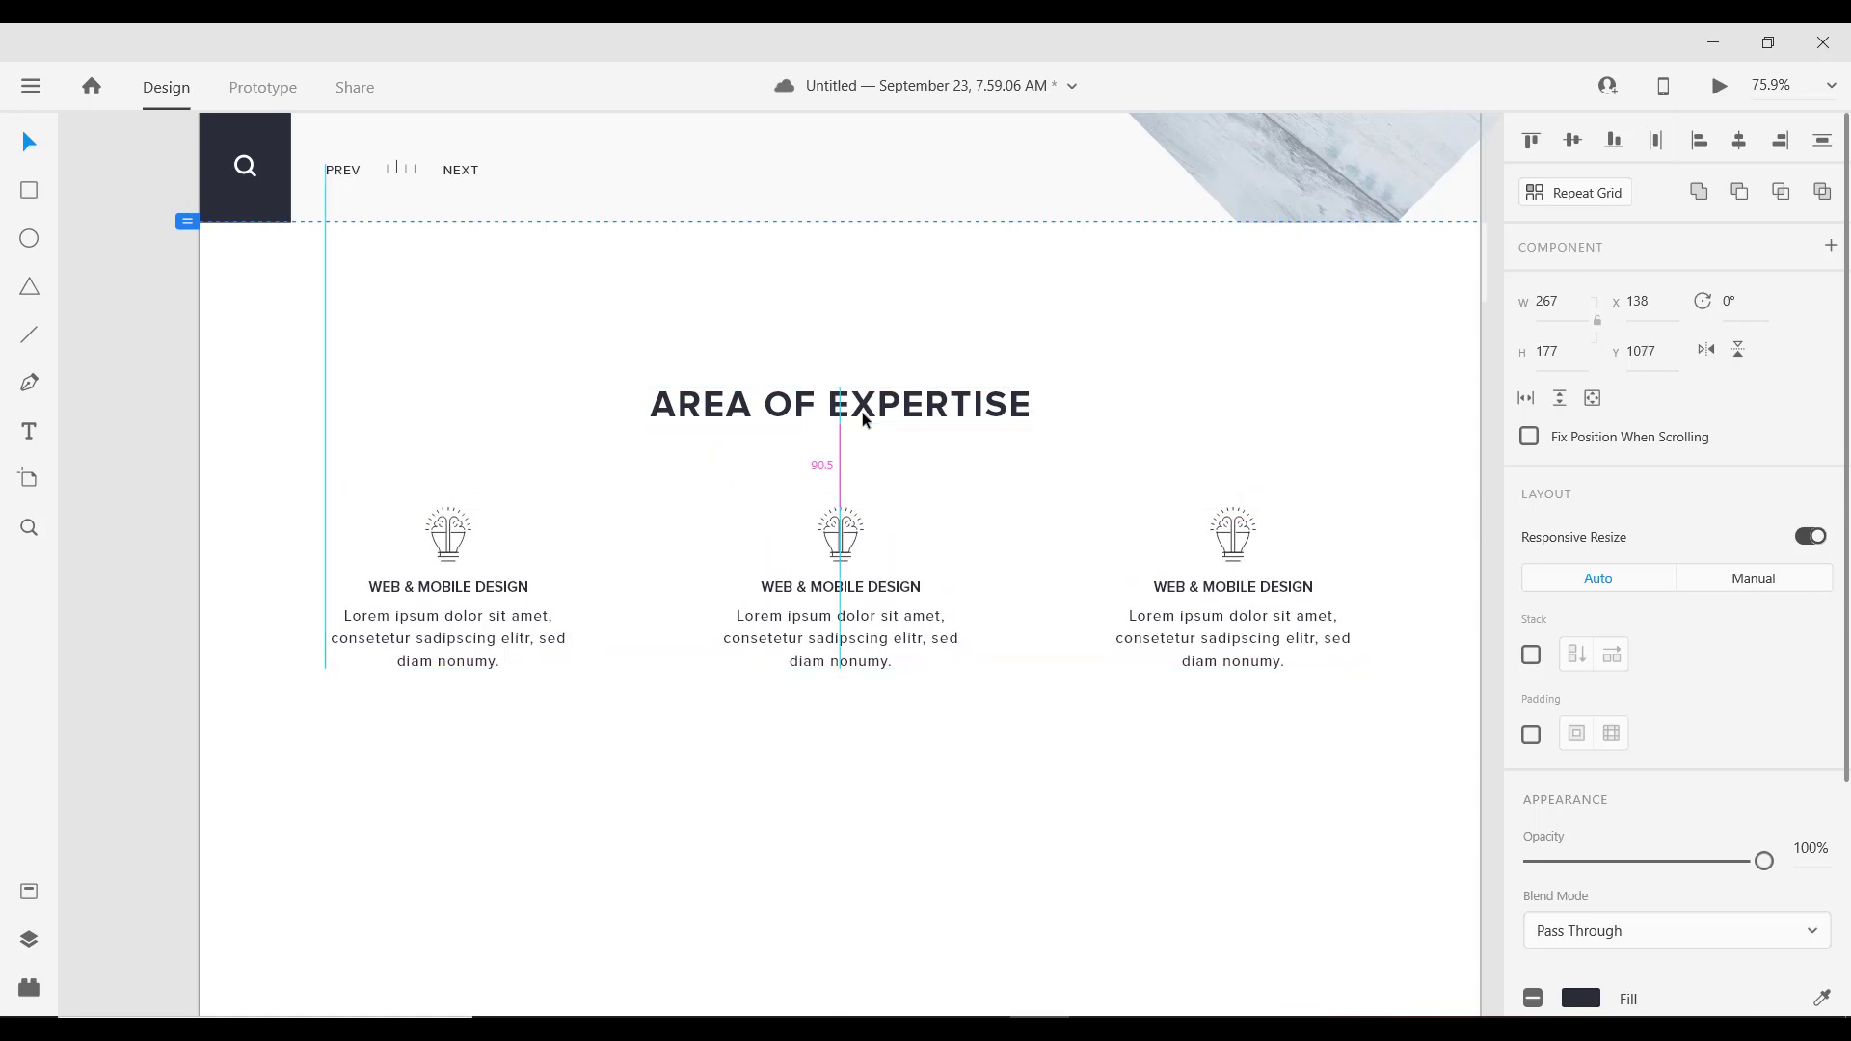
Step: Alt-drag the card row to duplicate it as a second row at y 1365
scroll(974, 533, "down", 3)
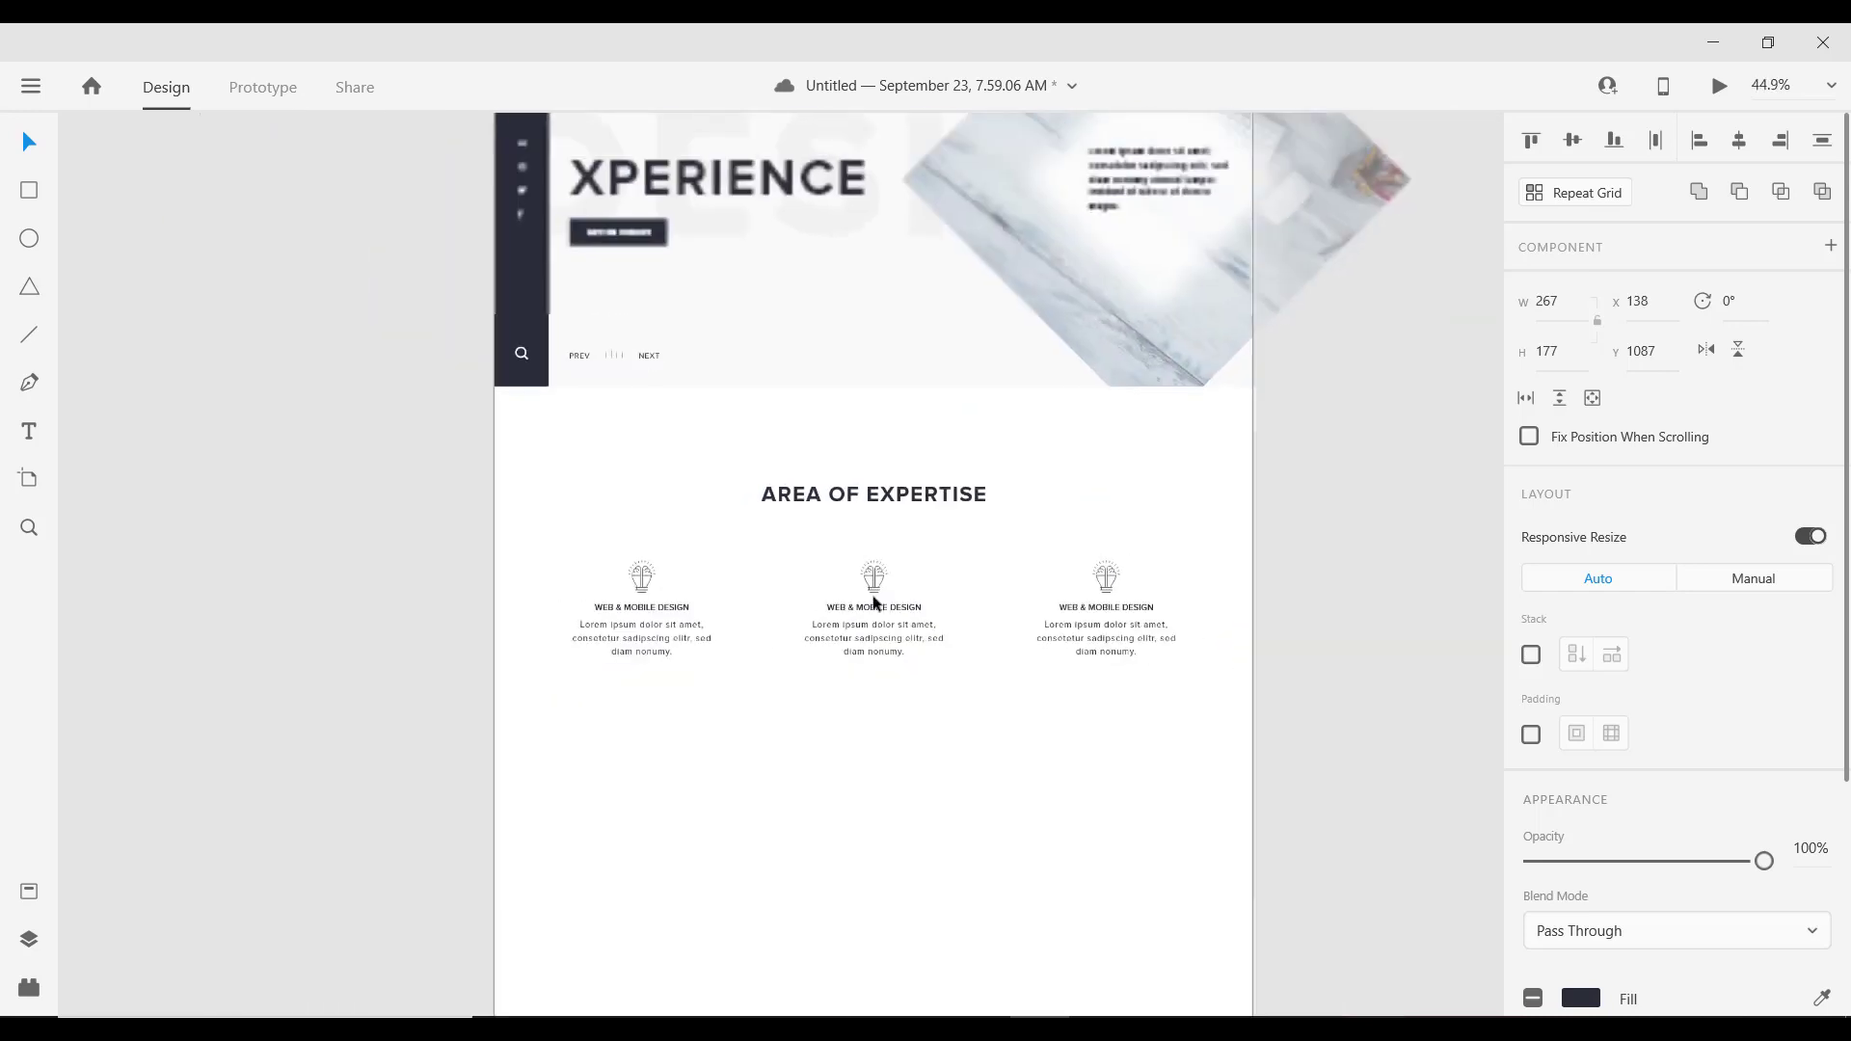
scroll(973, 532, "up", 3)
left_click_drag(922, 566, 926, 303)
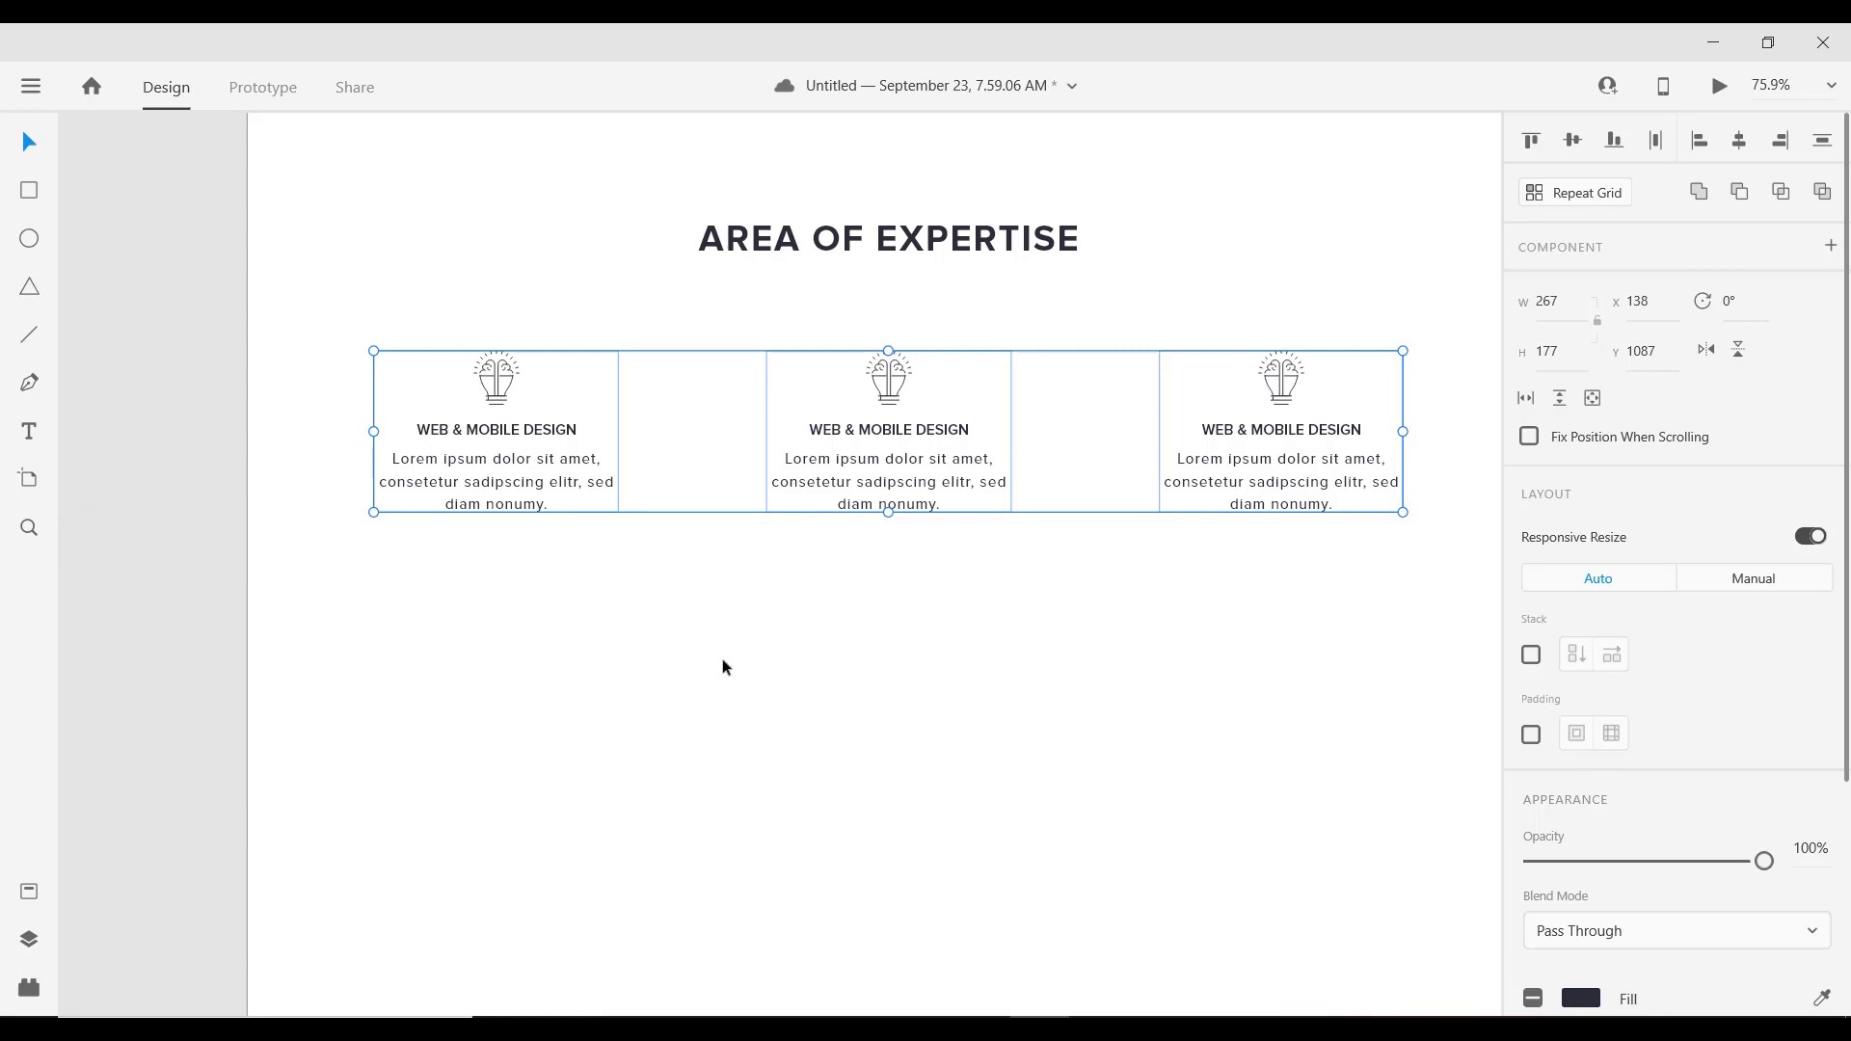
key("alt")
left_click_drag(893, 376, 920, 623)
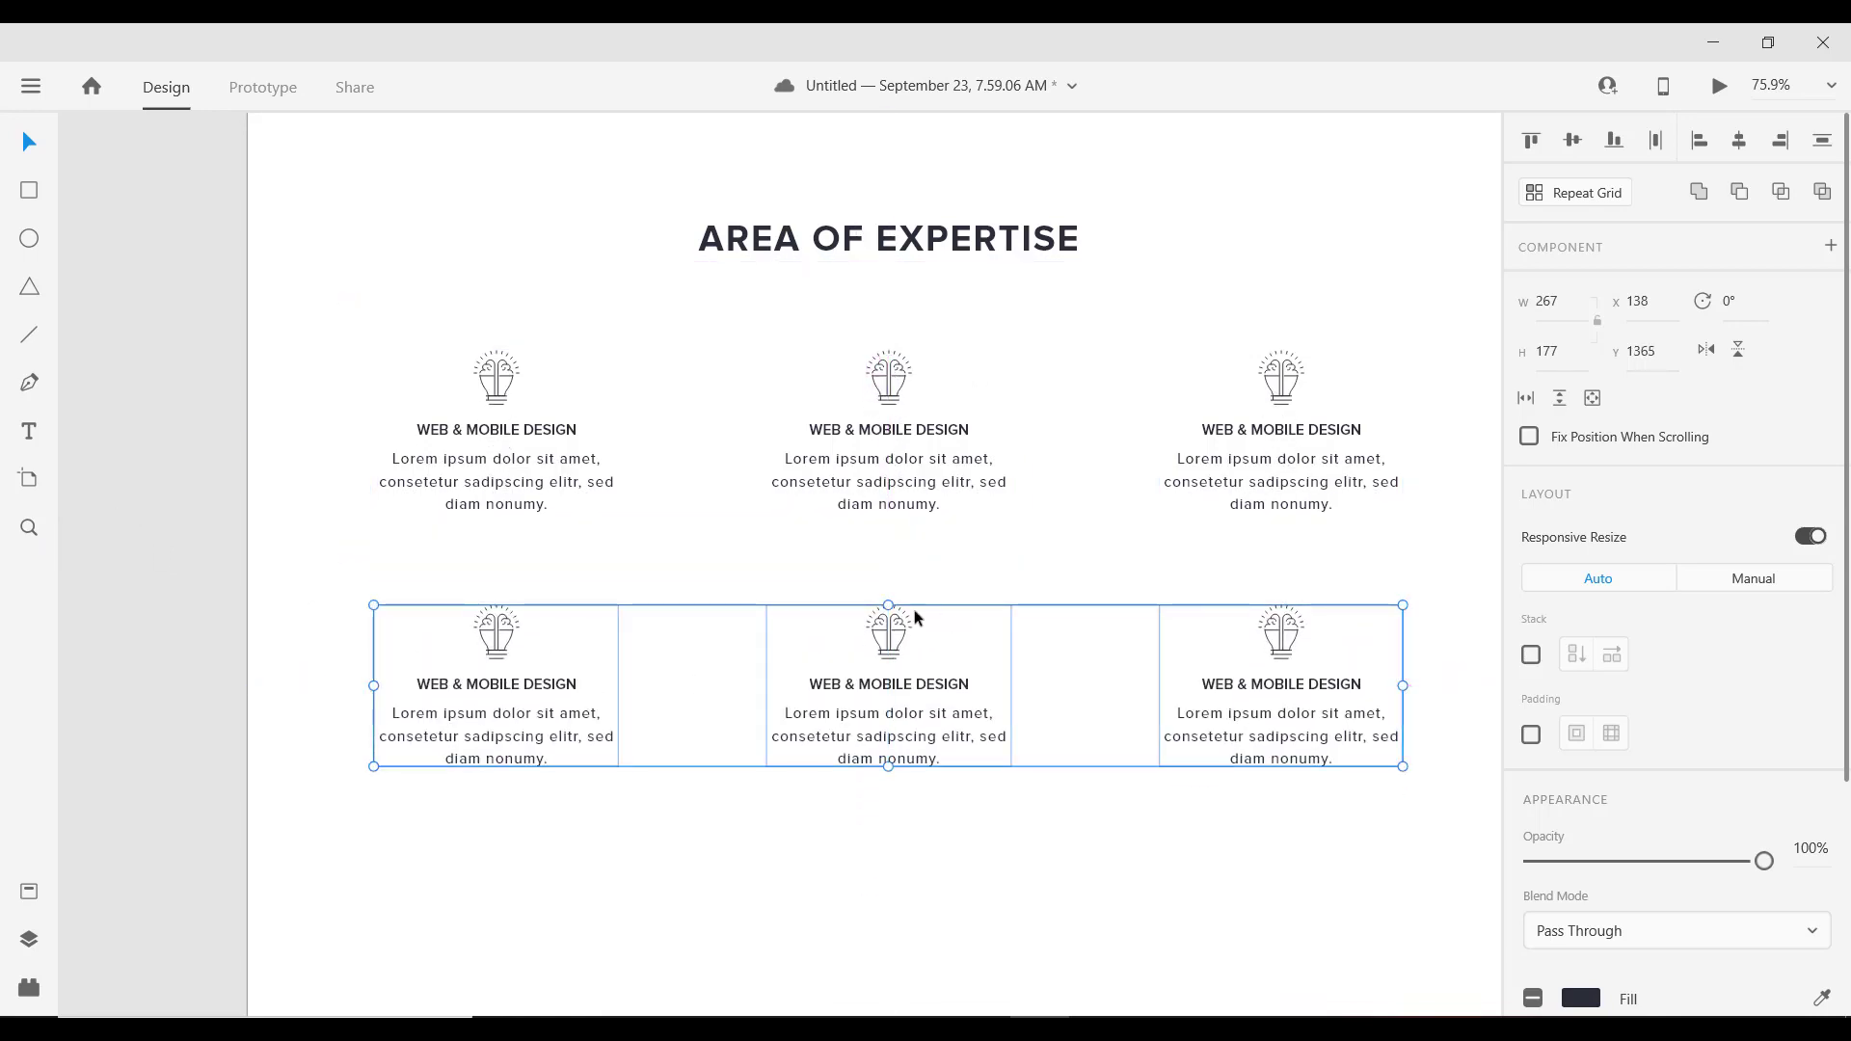
key("ctrl+0")
scroll(970, 517, "up", 6, "ctrl")
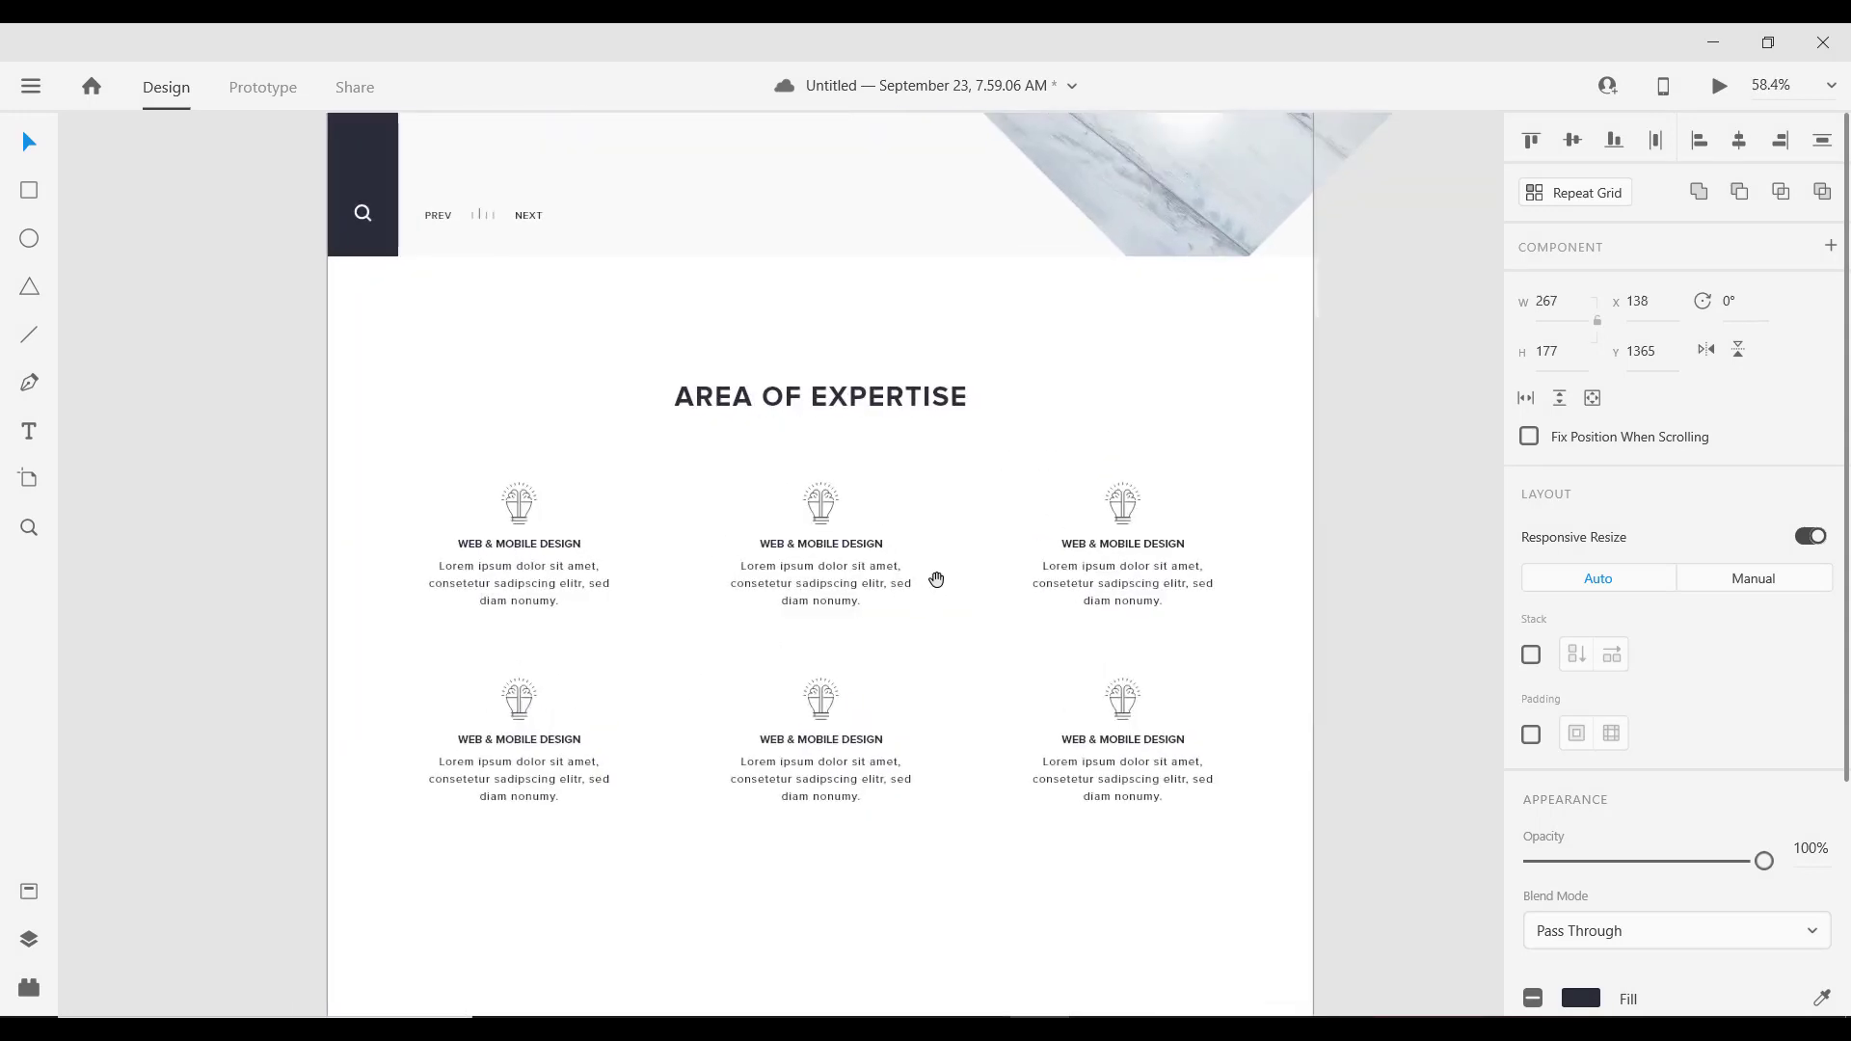
scroll(772, 519, "up", 2, "ctrl")
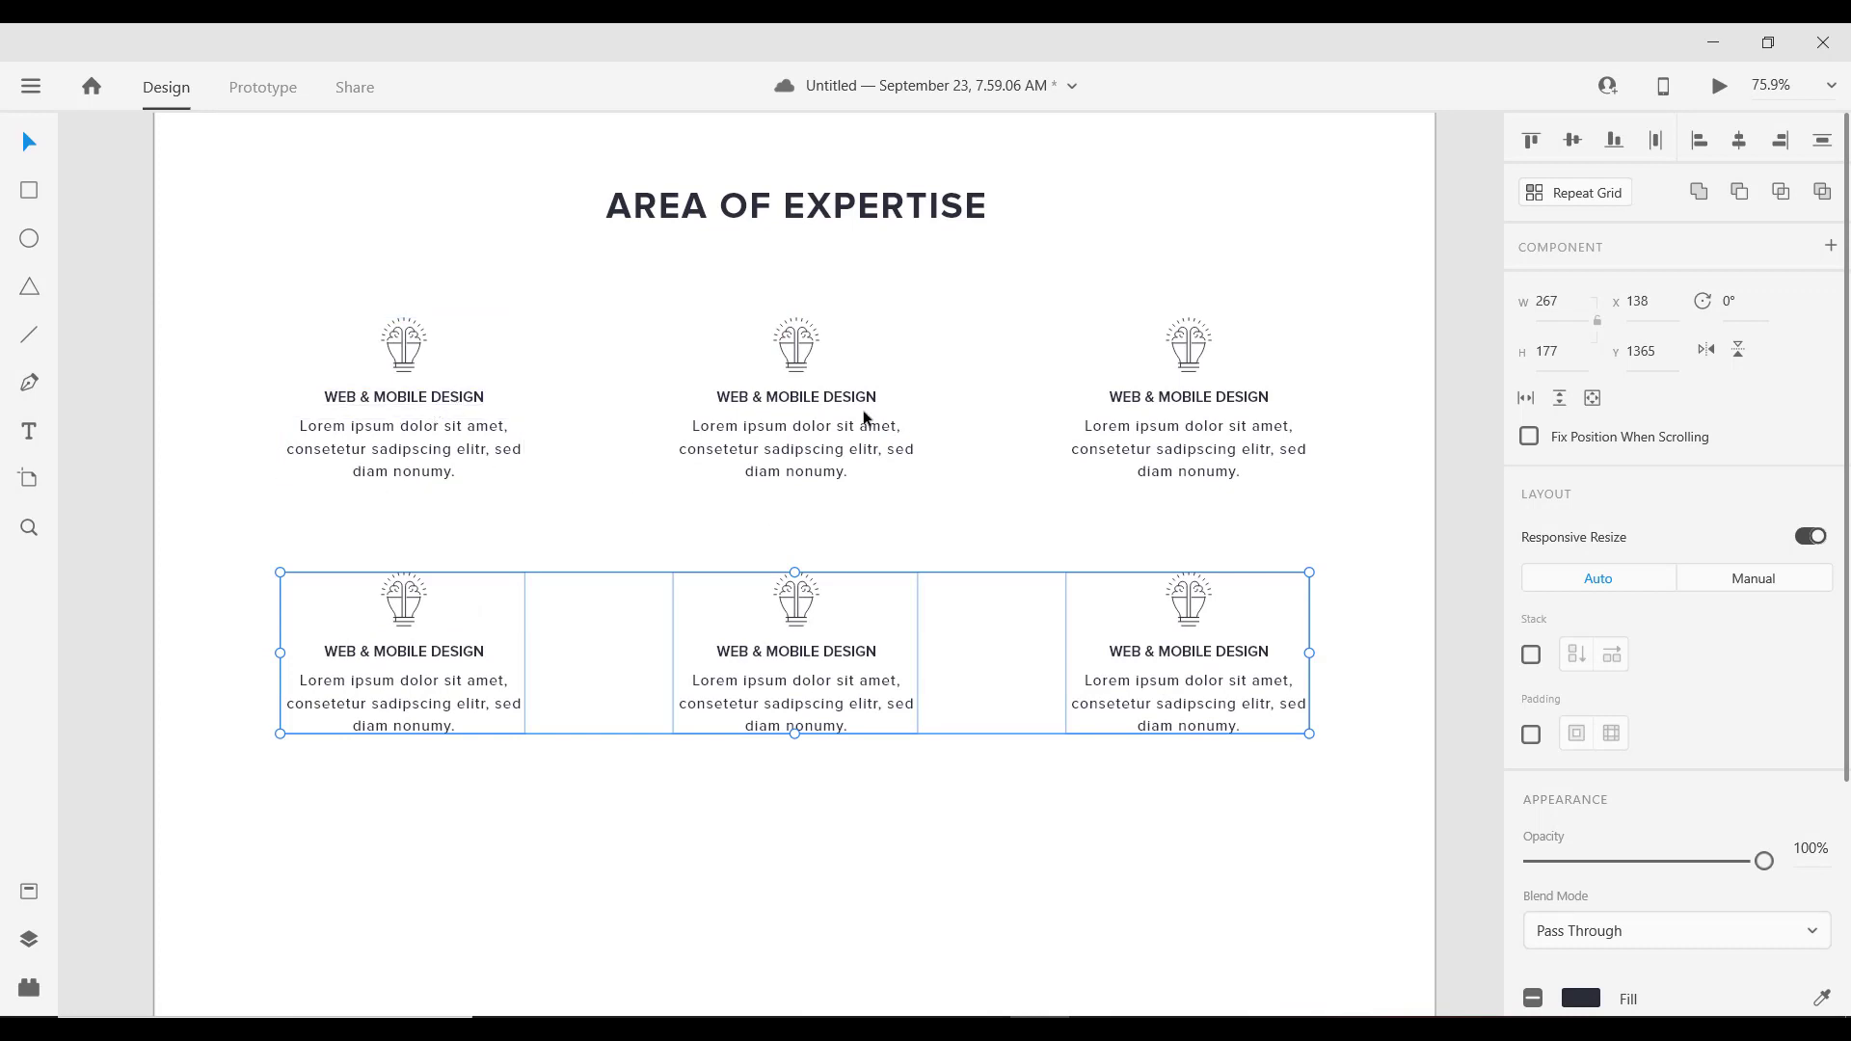
Step: Retitle the top-middle card heading to SEO, centre-aligned
double_click(829, 399)
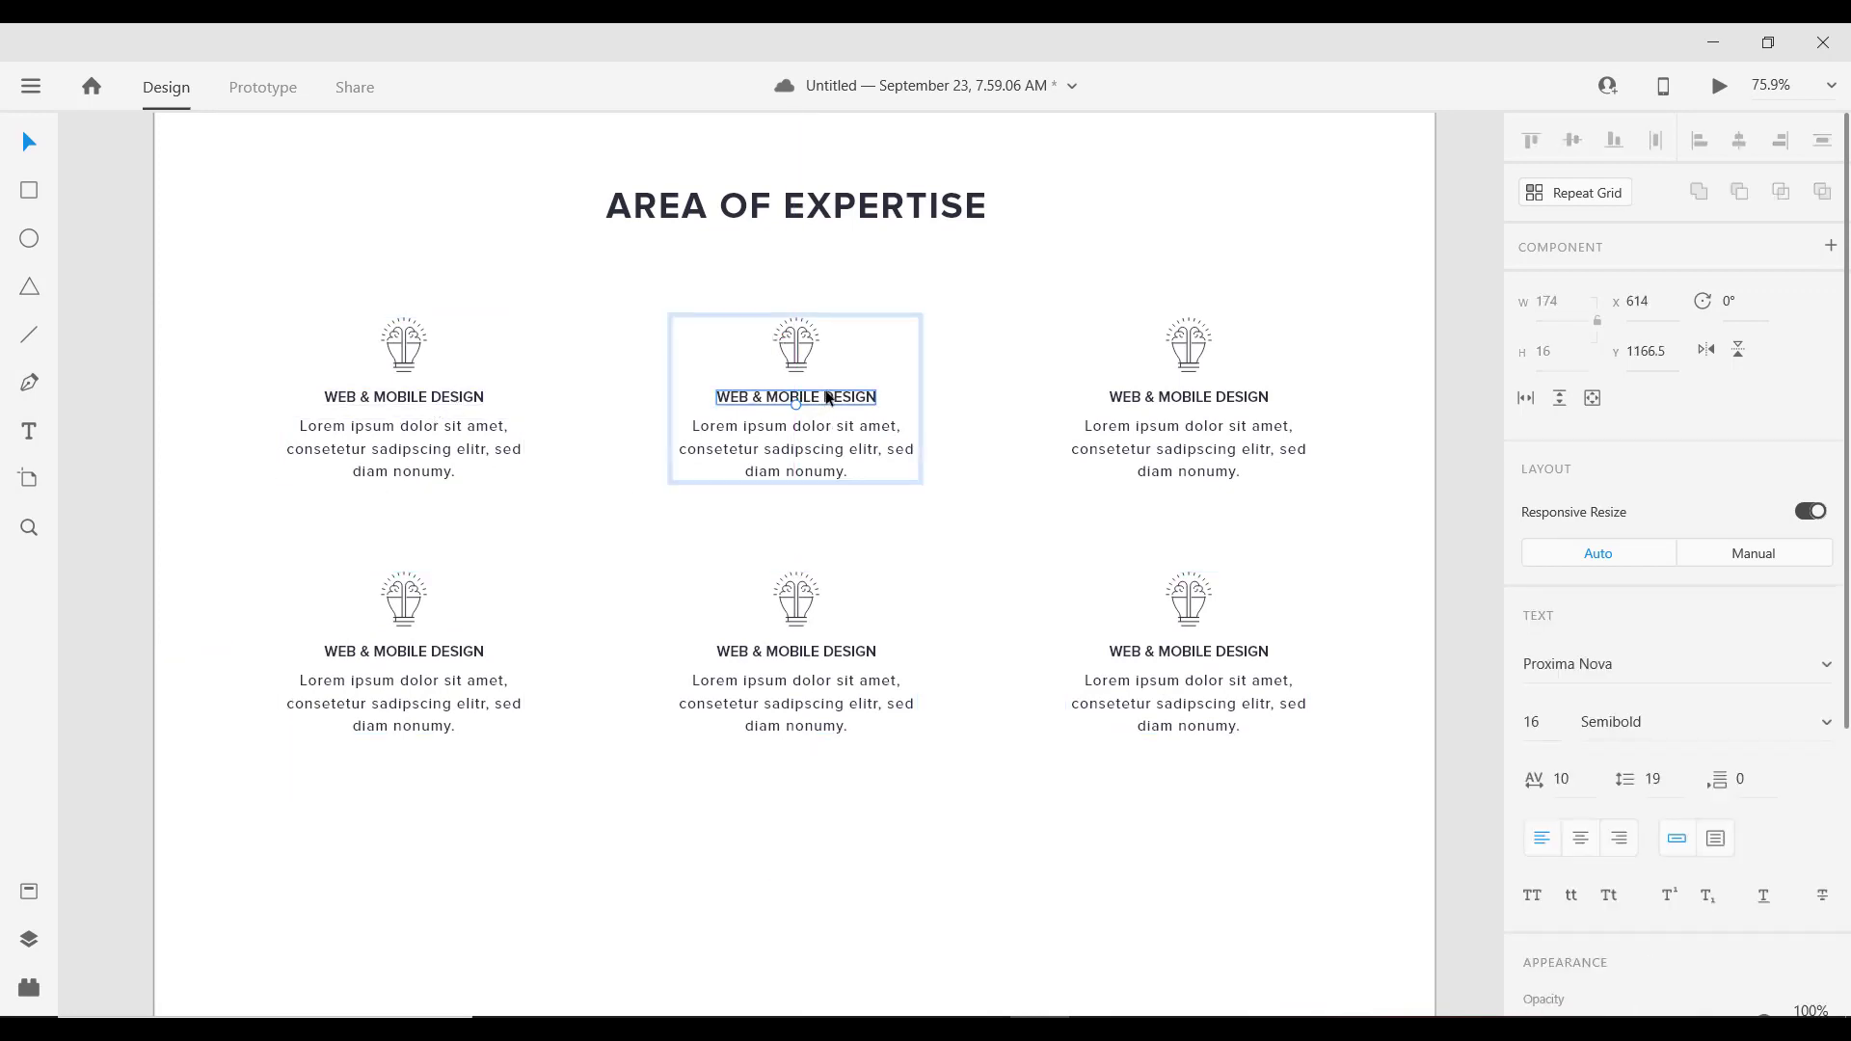
double_click(828, 398)
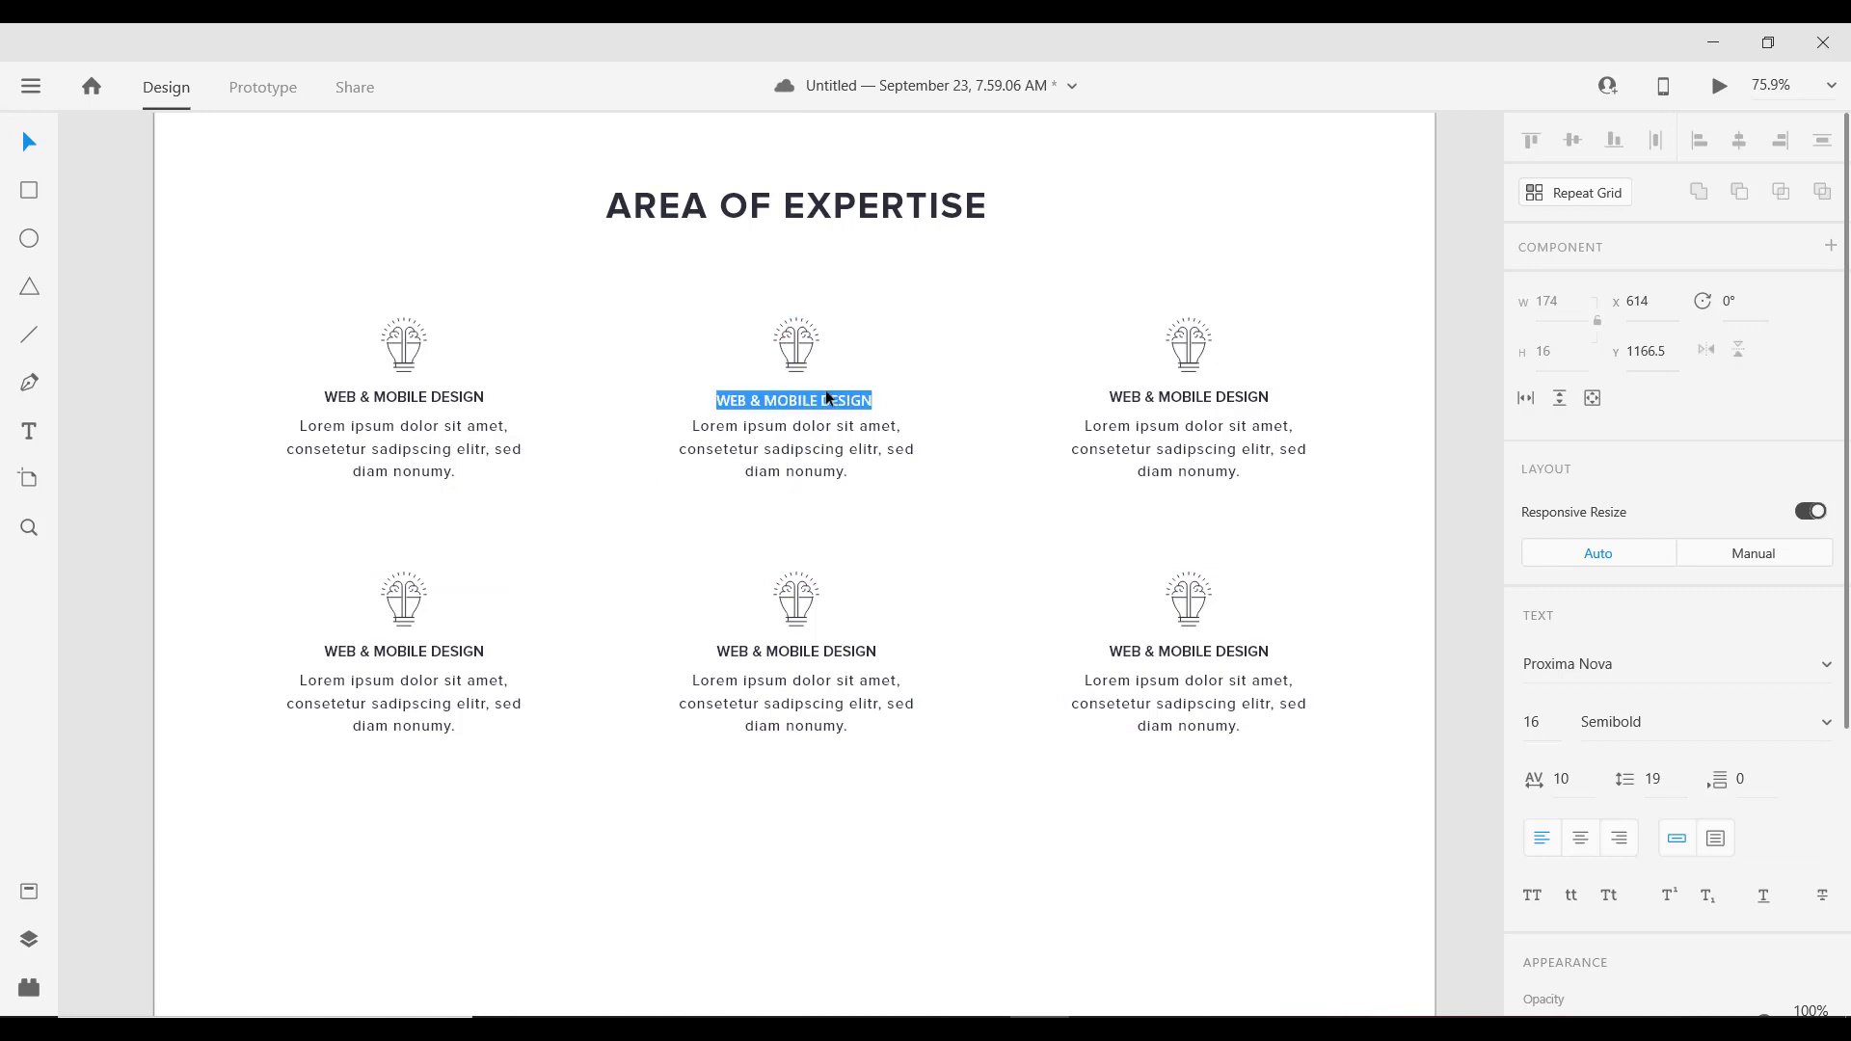
left_click(1580, 839)
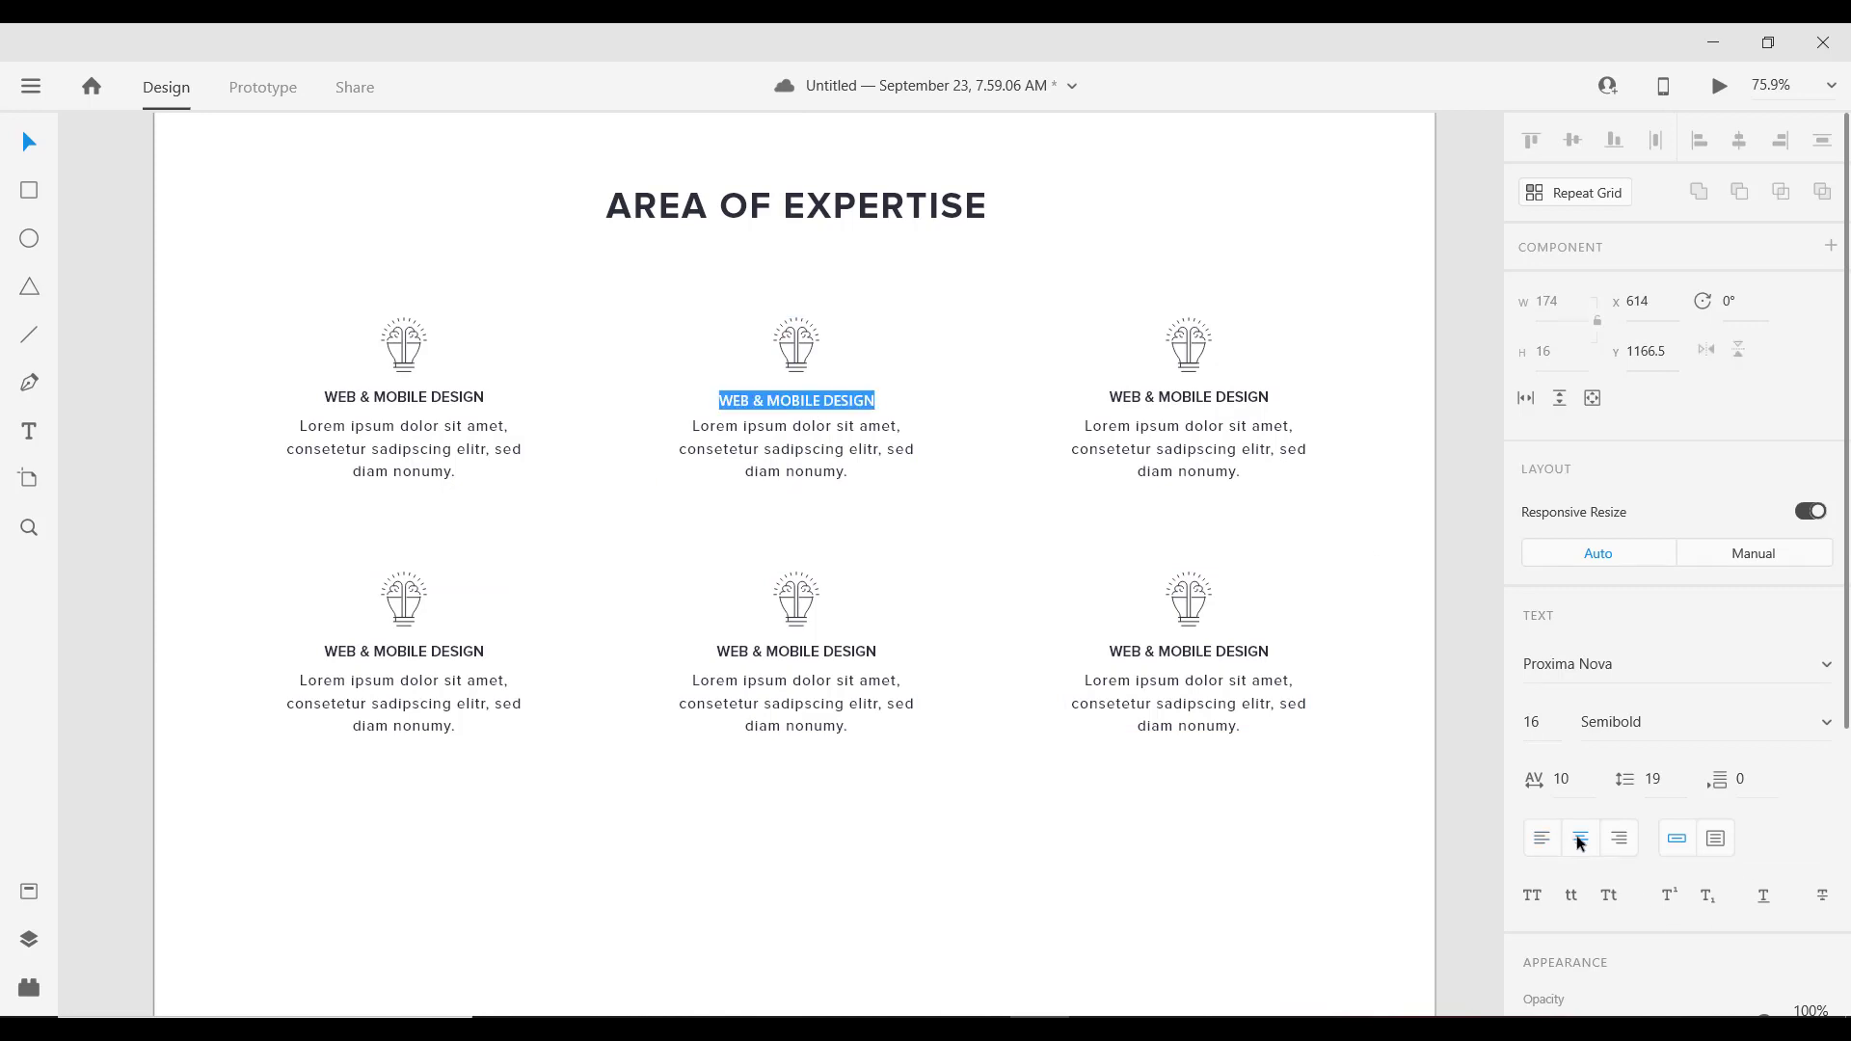
type("seo")
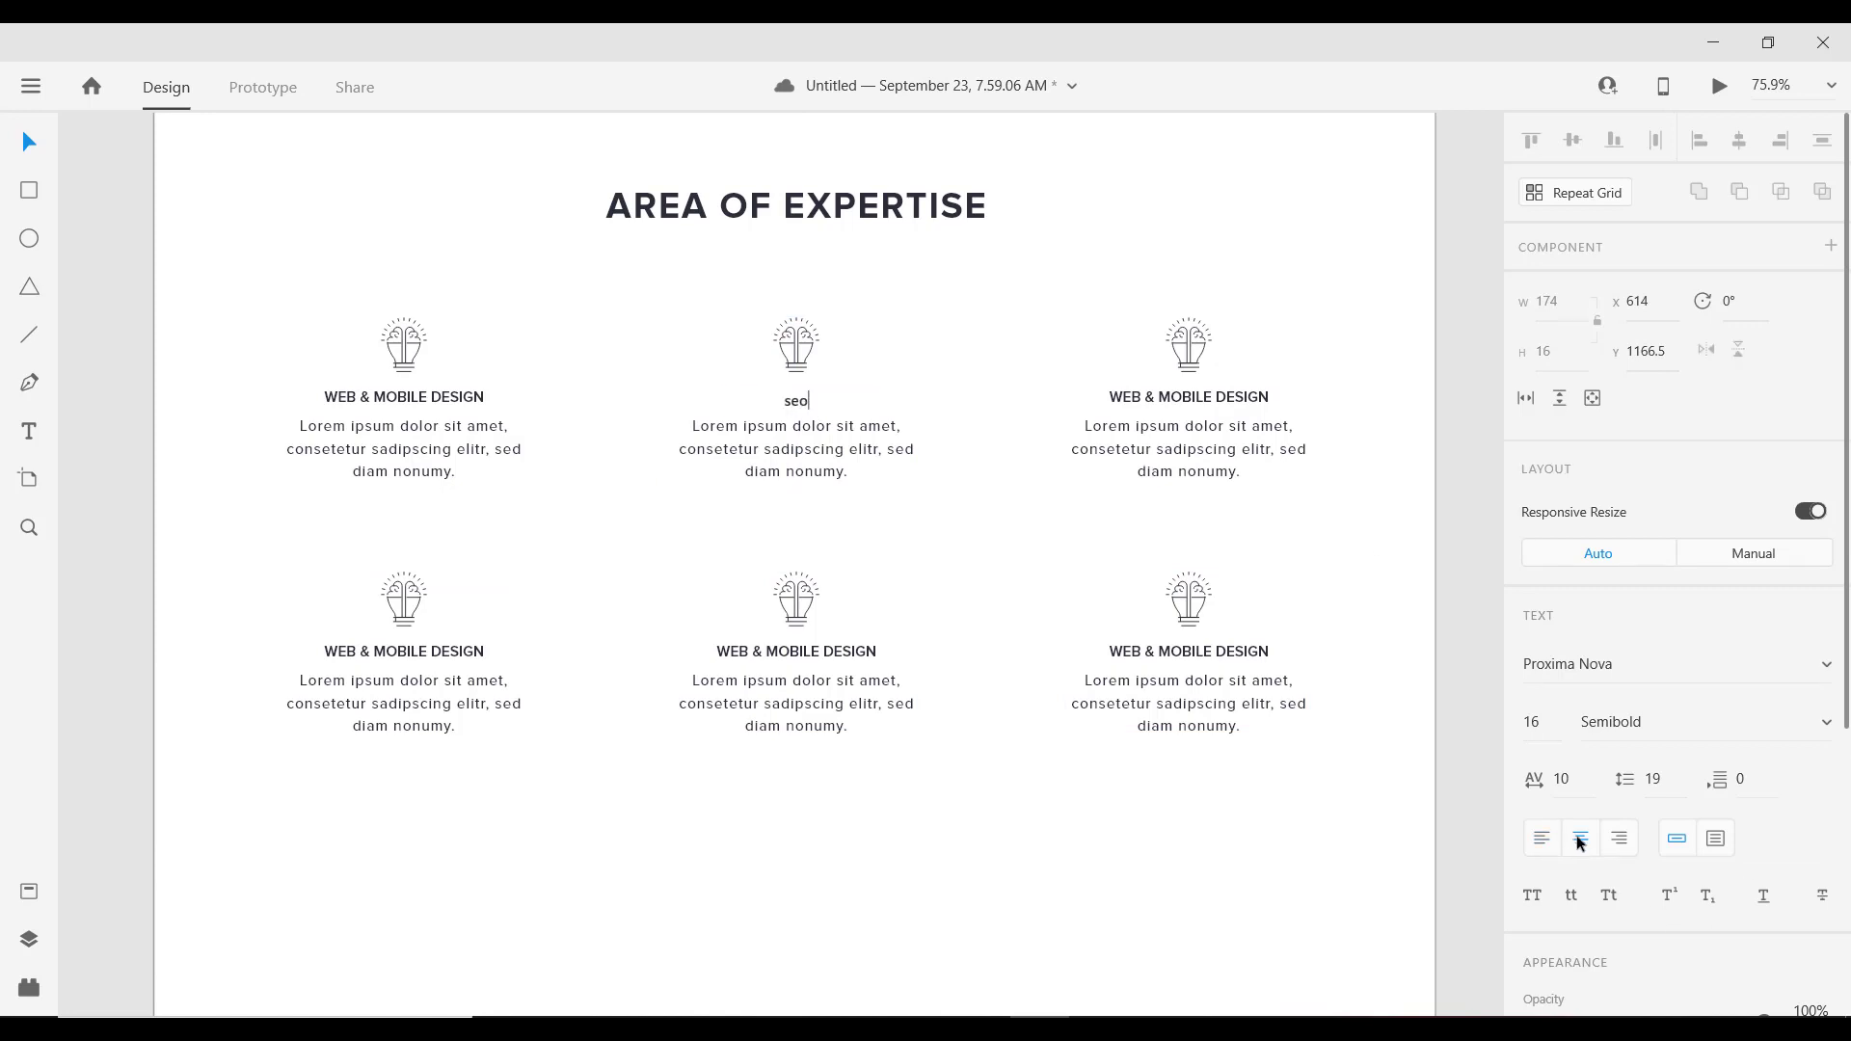
key("BackSpace")
key("BackSpace")
key("BackSpace")
type("SEO")
key("Escape")
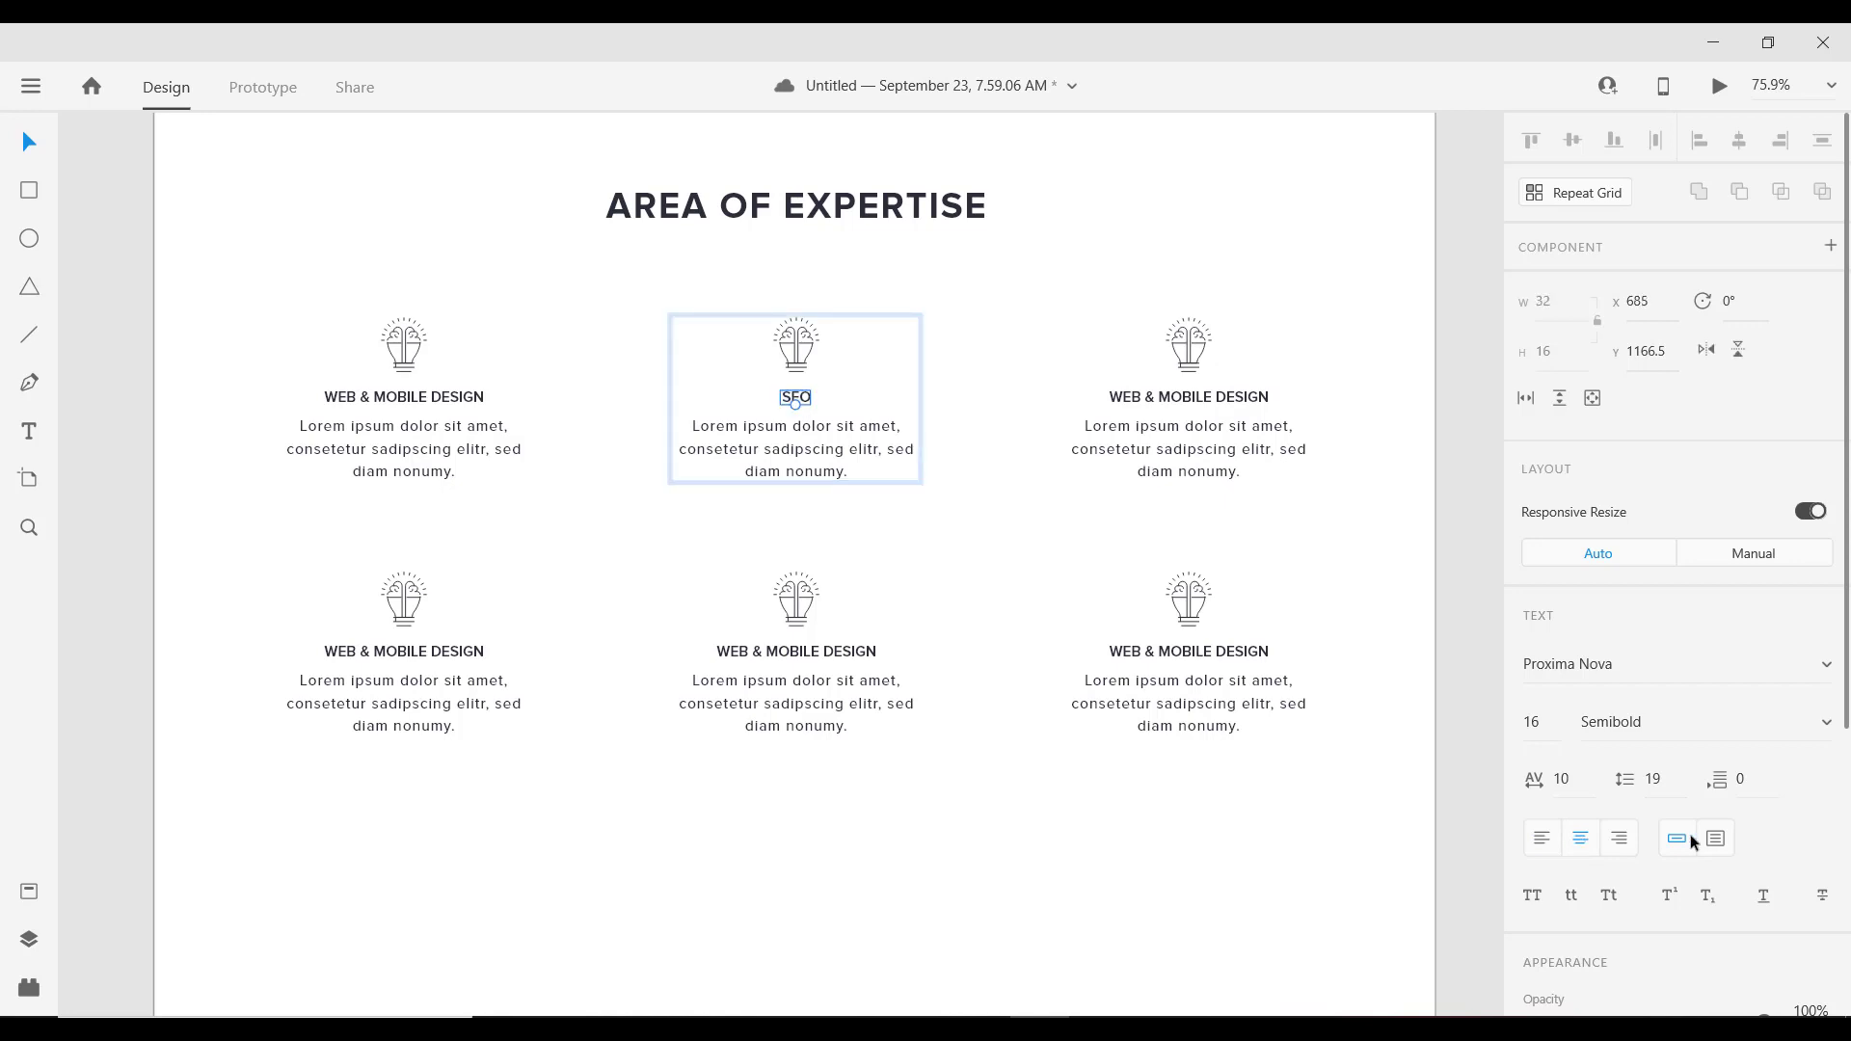
Step: Retitle the top-right card heading to GRAPHICS DESIGN, centre-aligned
left_click(1213, 405)
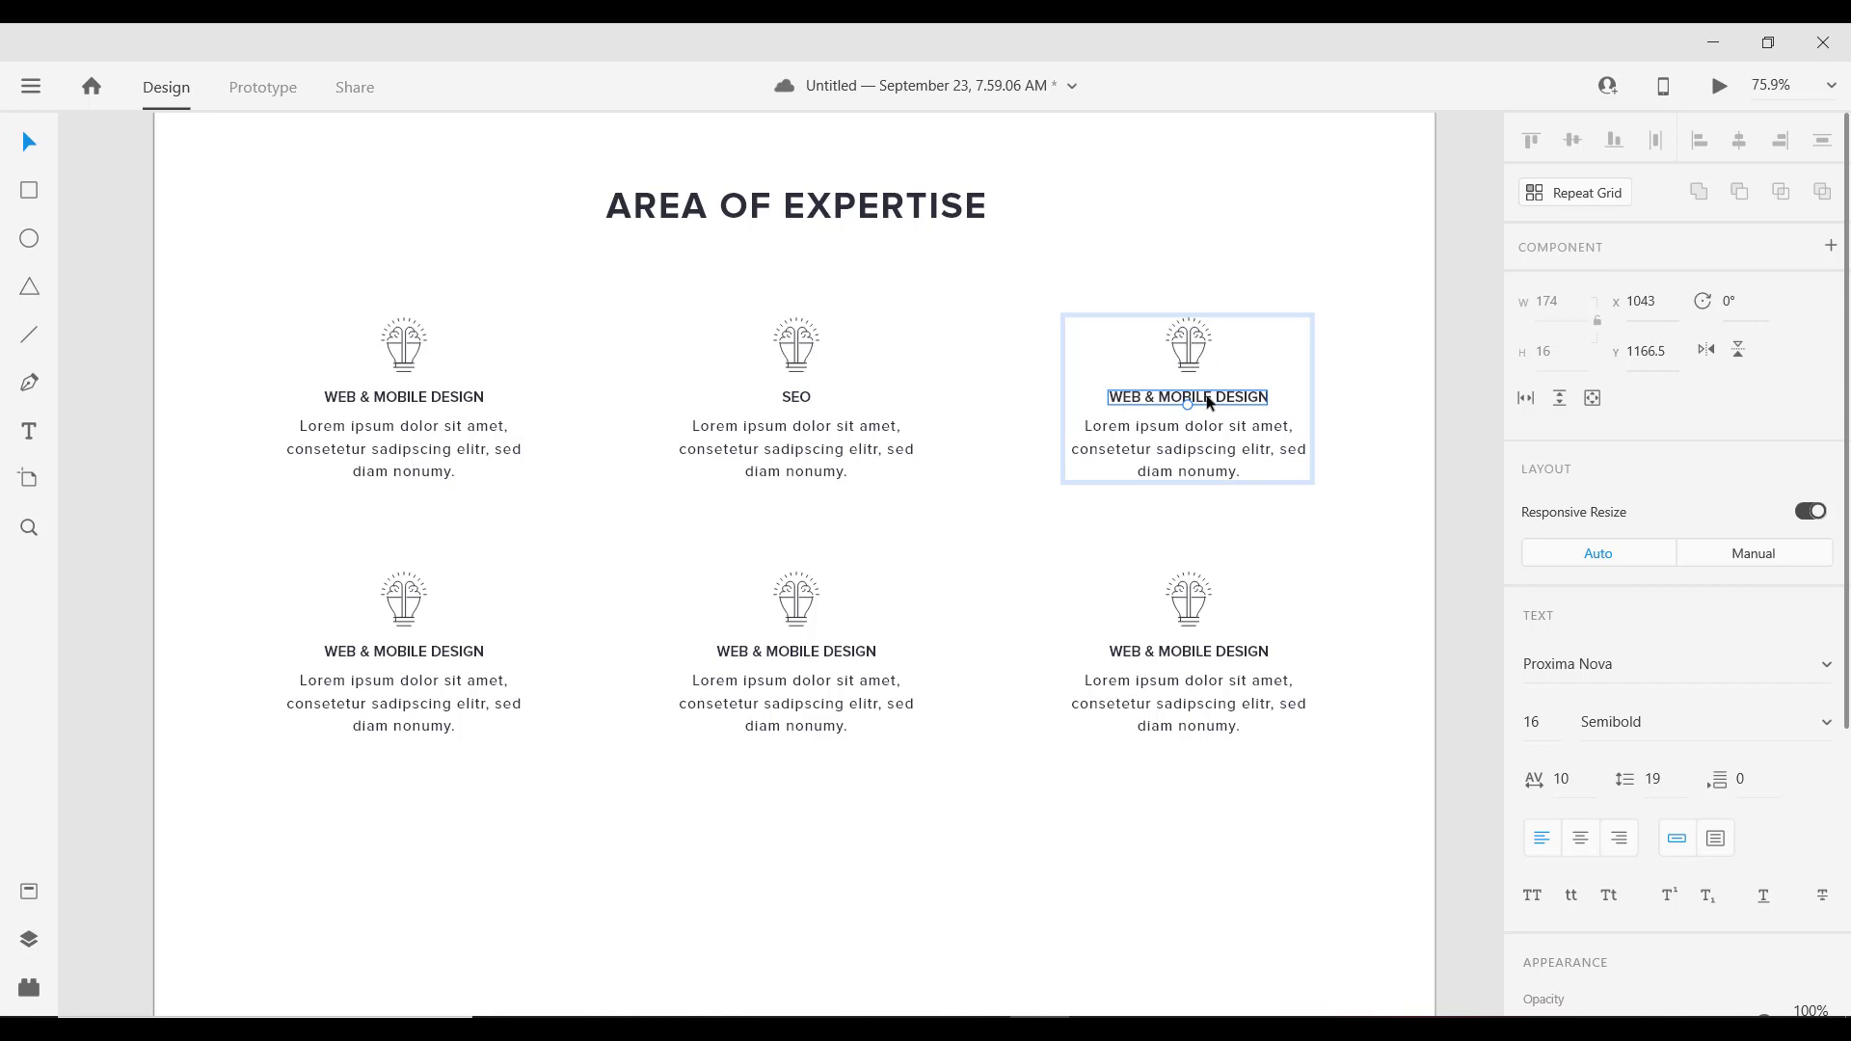
double_click(1209, 397)
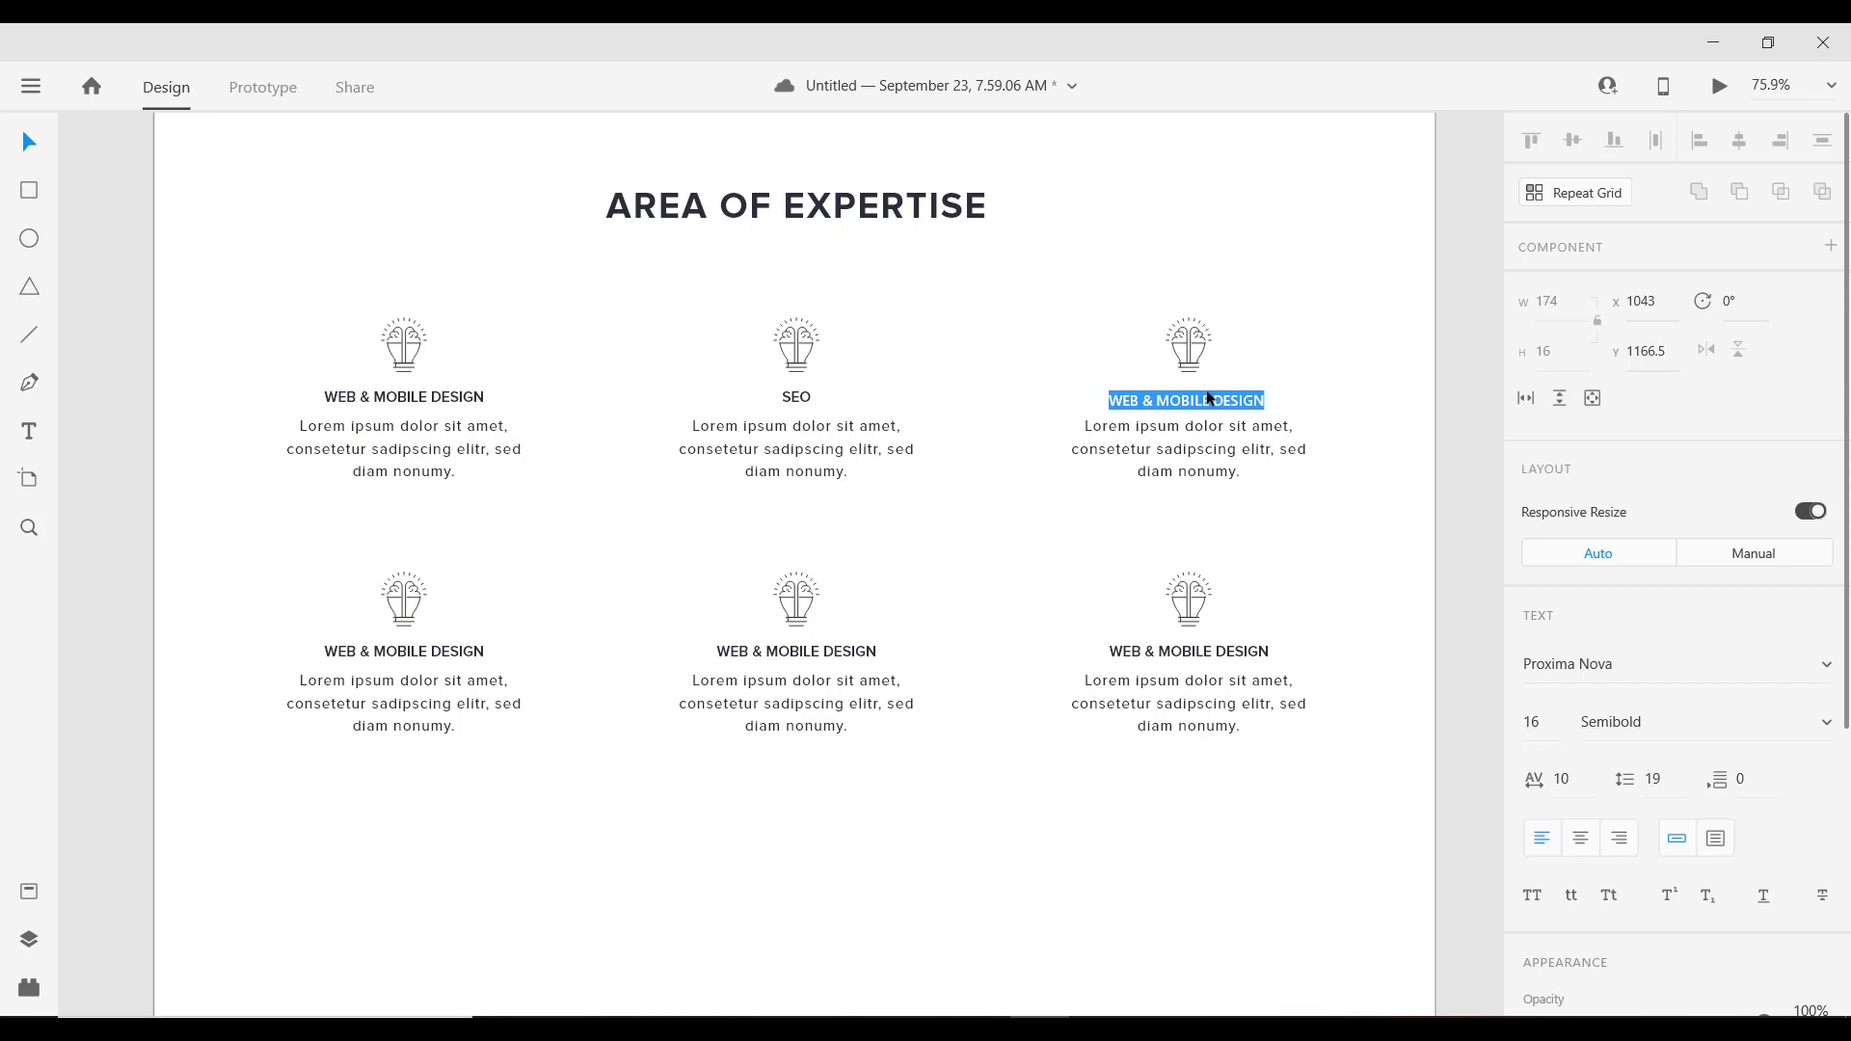
left_click(1582, 839)
type("GRAPH")
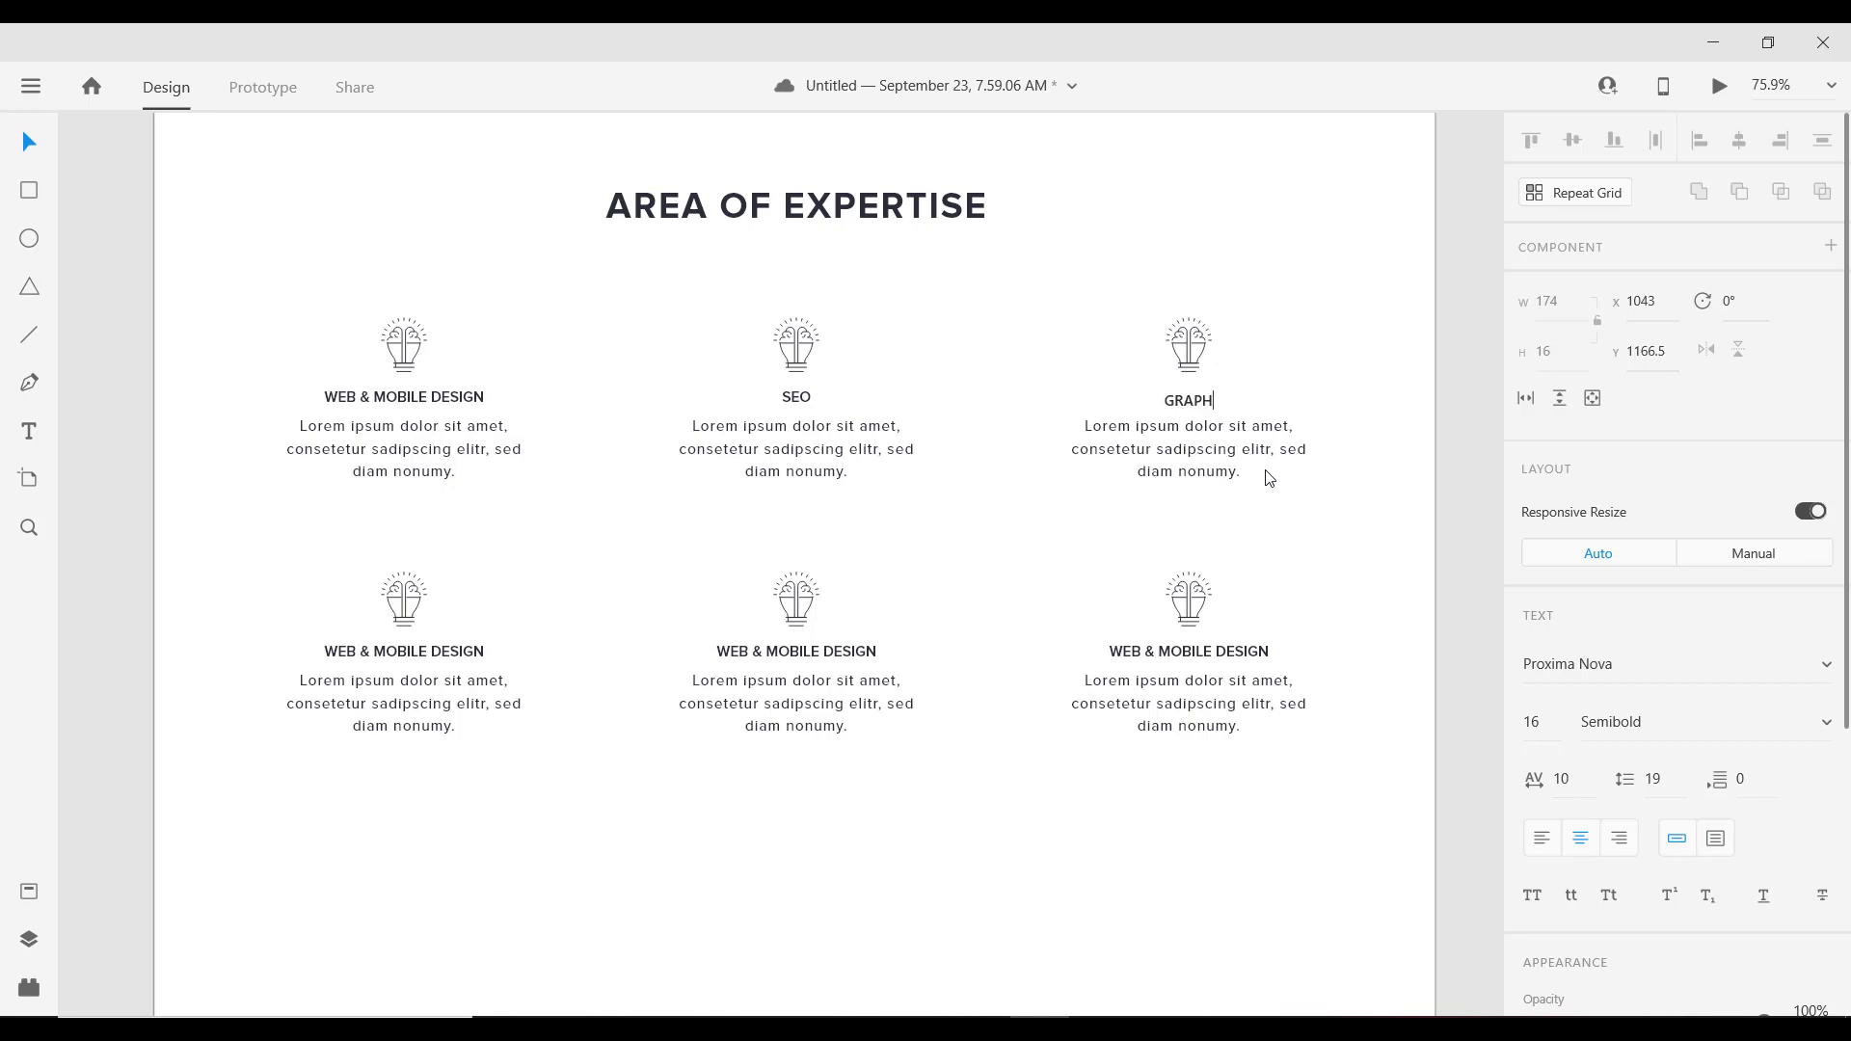
type("ICS DESIGN")
key("Escape")
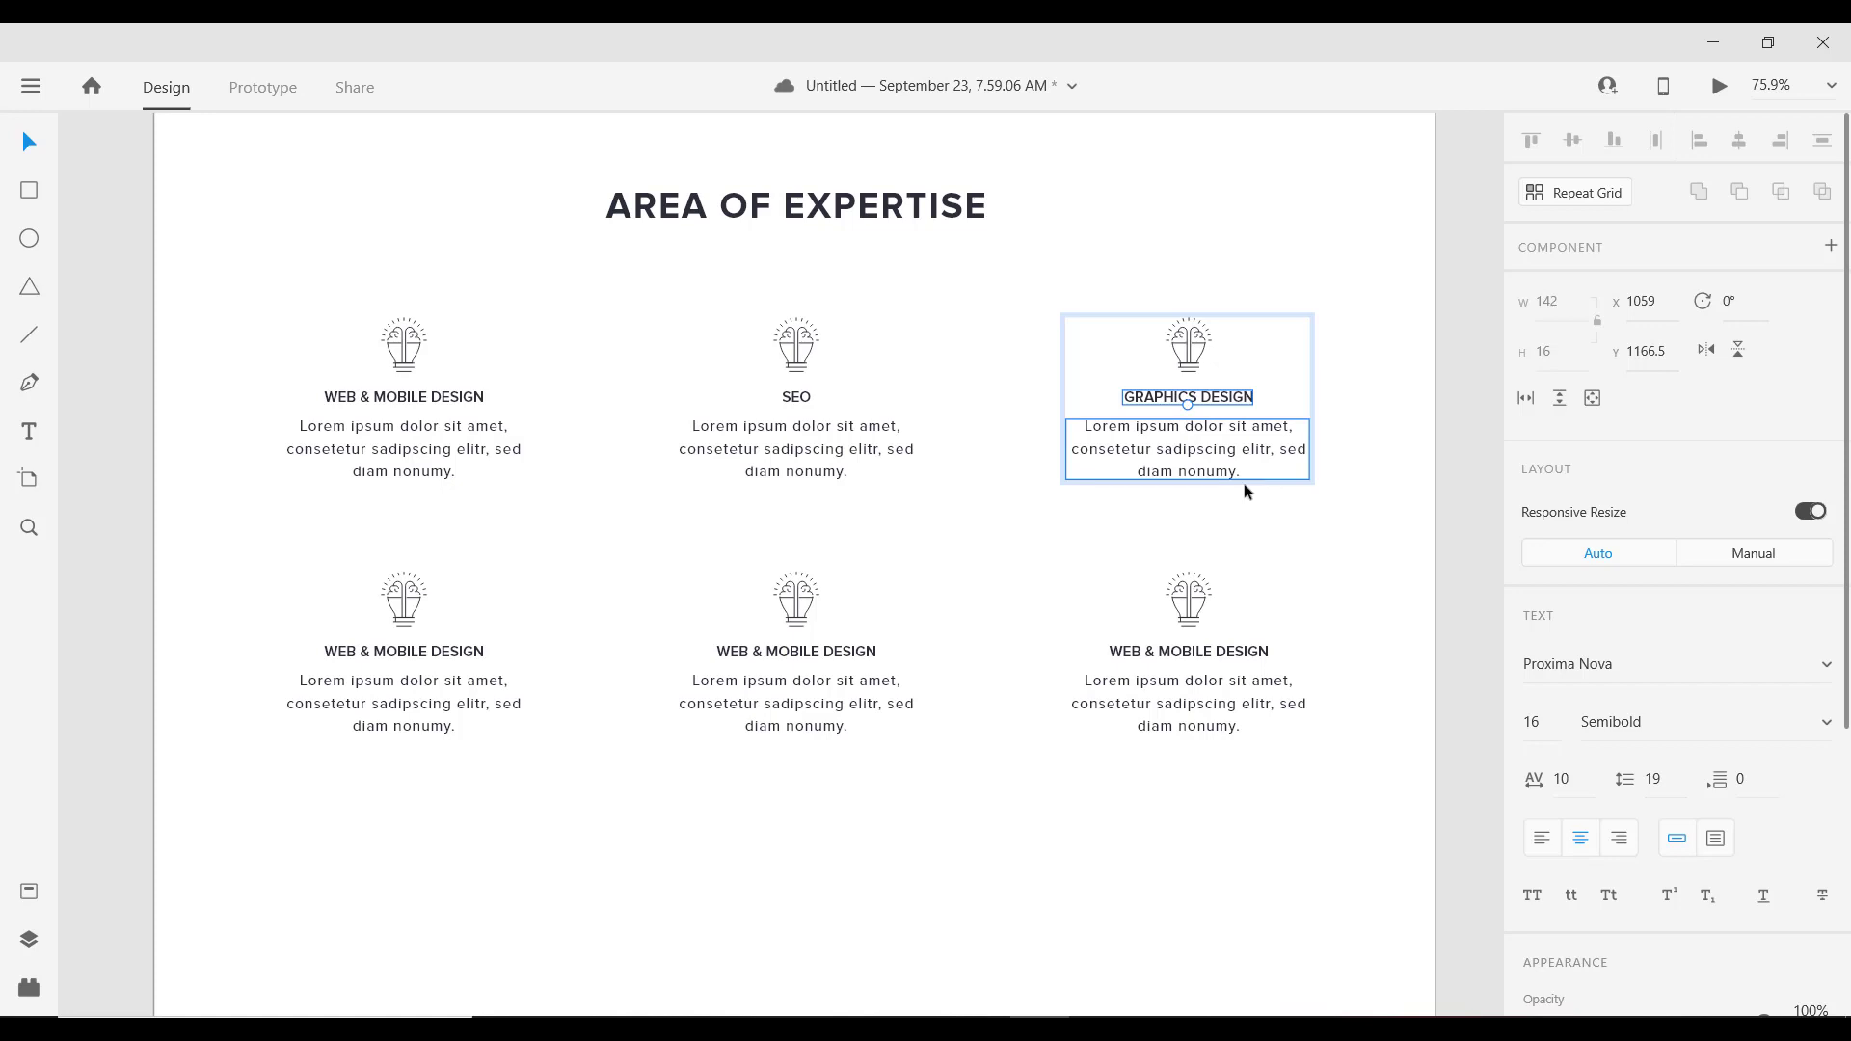
Step: Retitle the bottom-left card heading to MARKETING, centre-aligned, correcting the typos
left_click(418, 661)
double_click(418, 658)
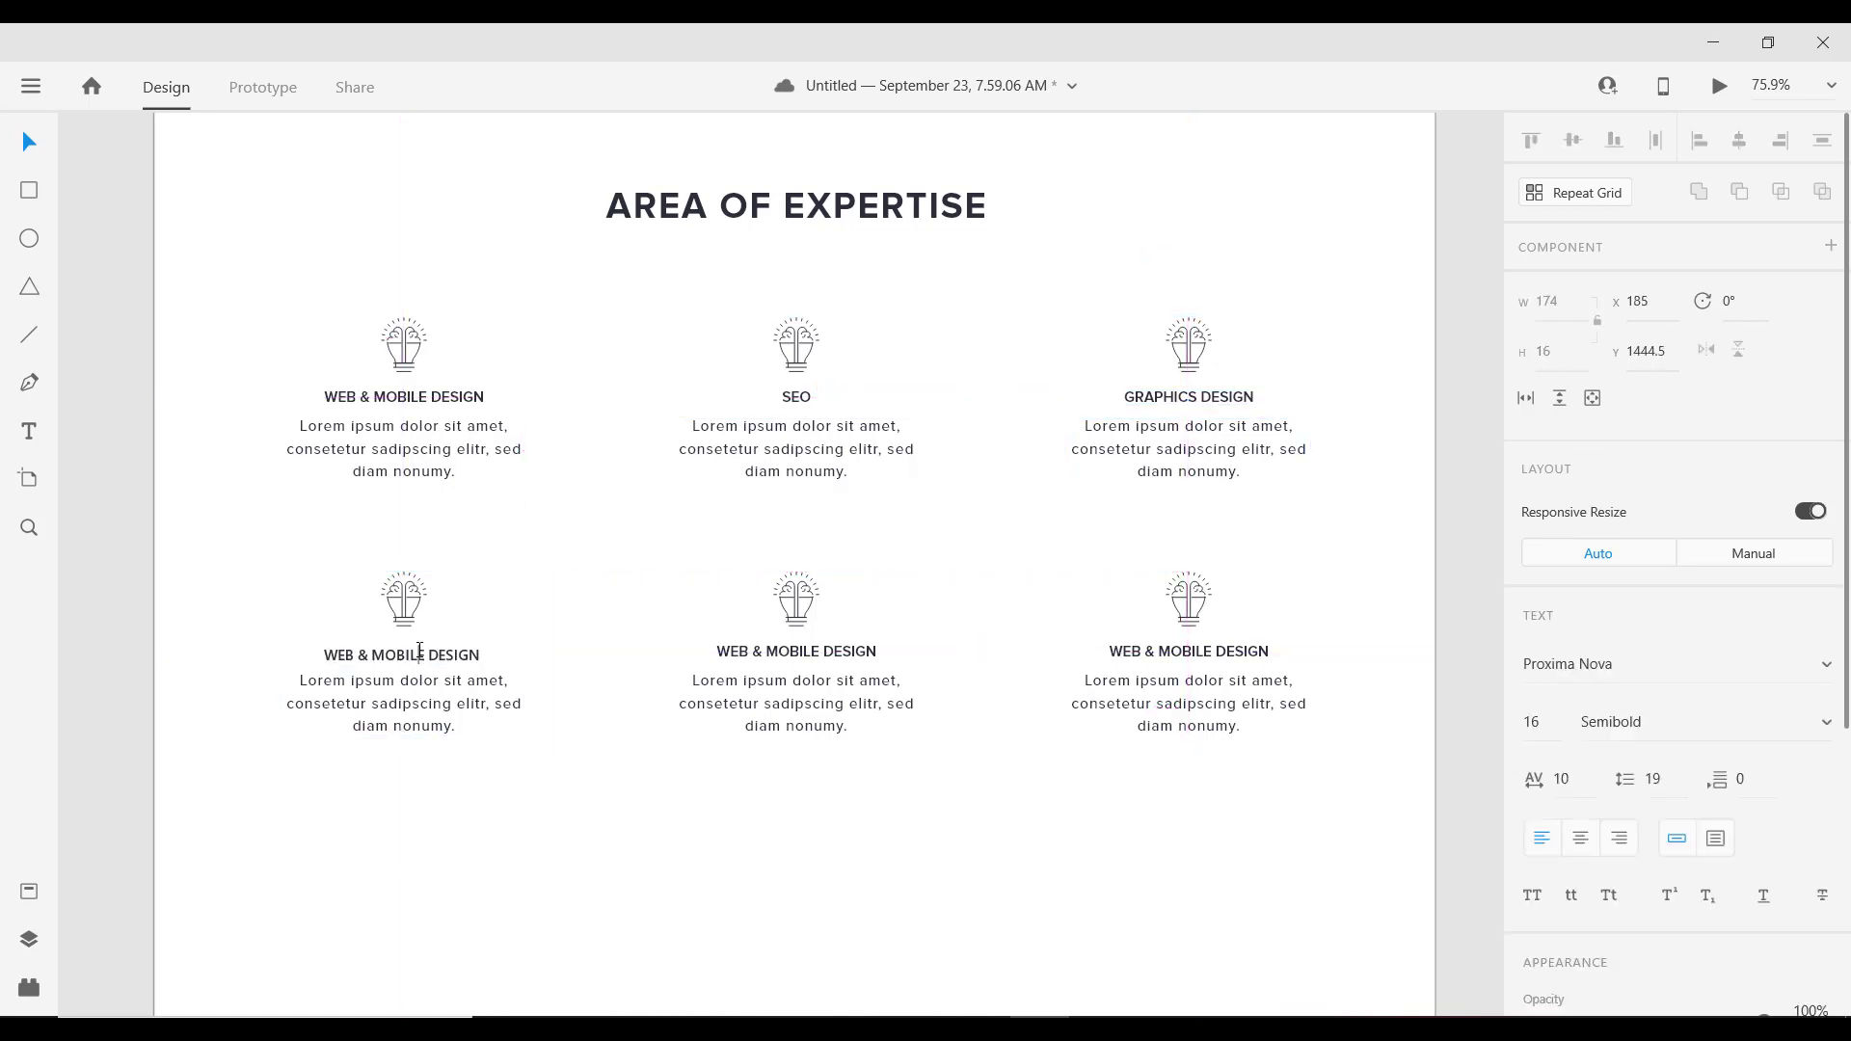
key("ctrl+a")
left_click(1579, 839)
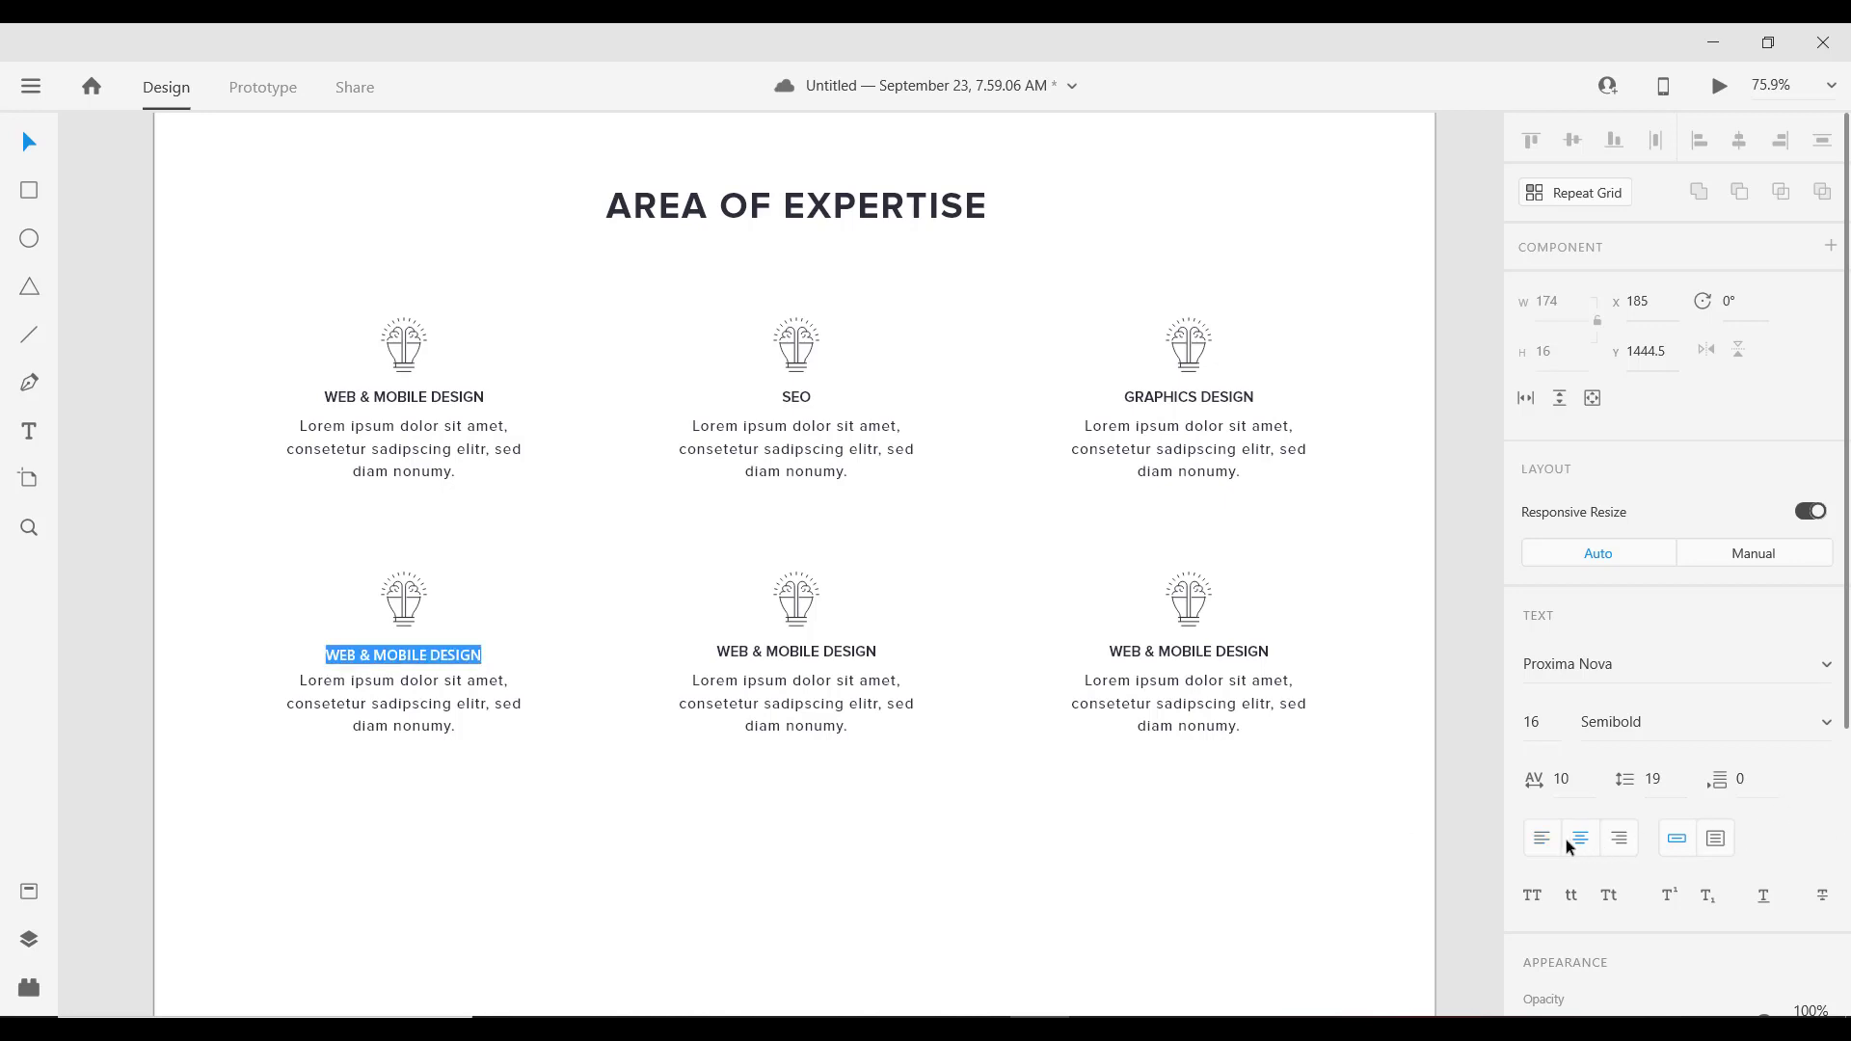
type("mARKET")
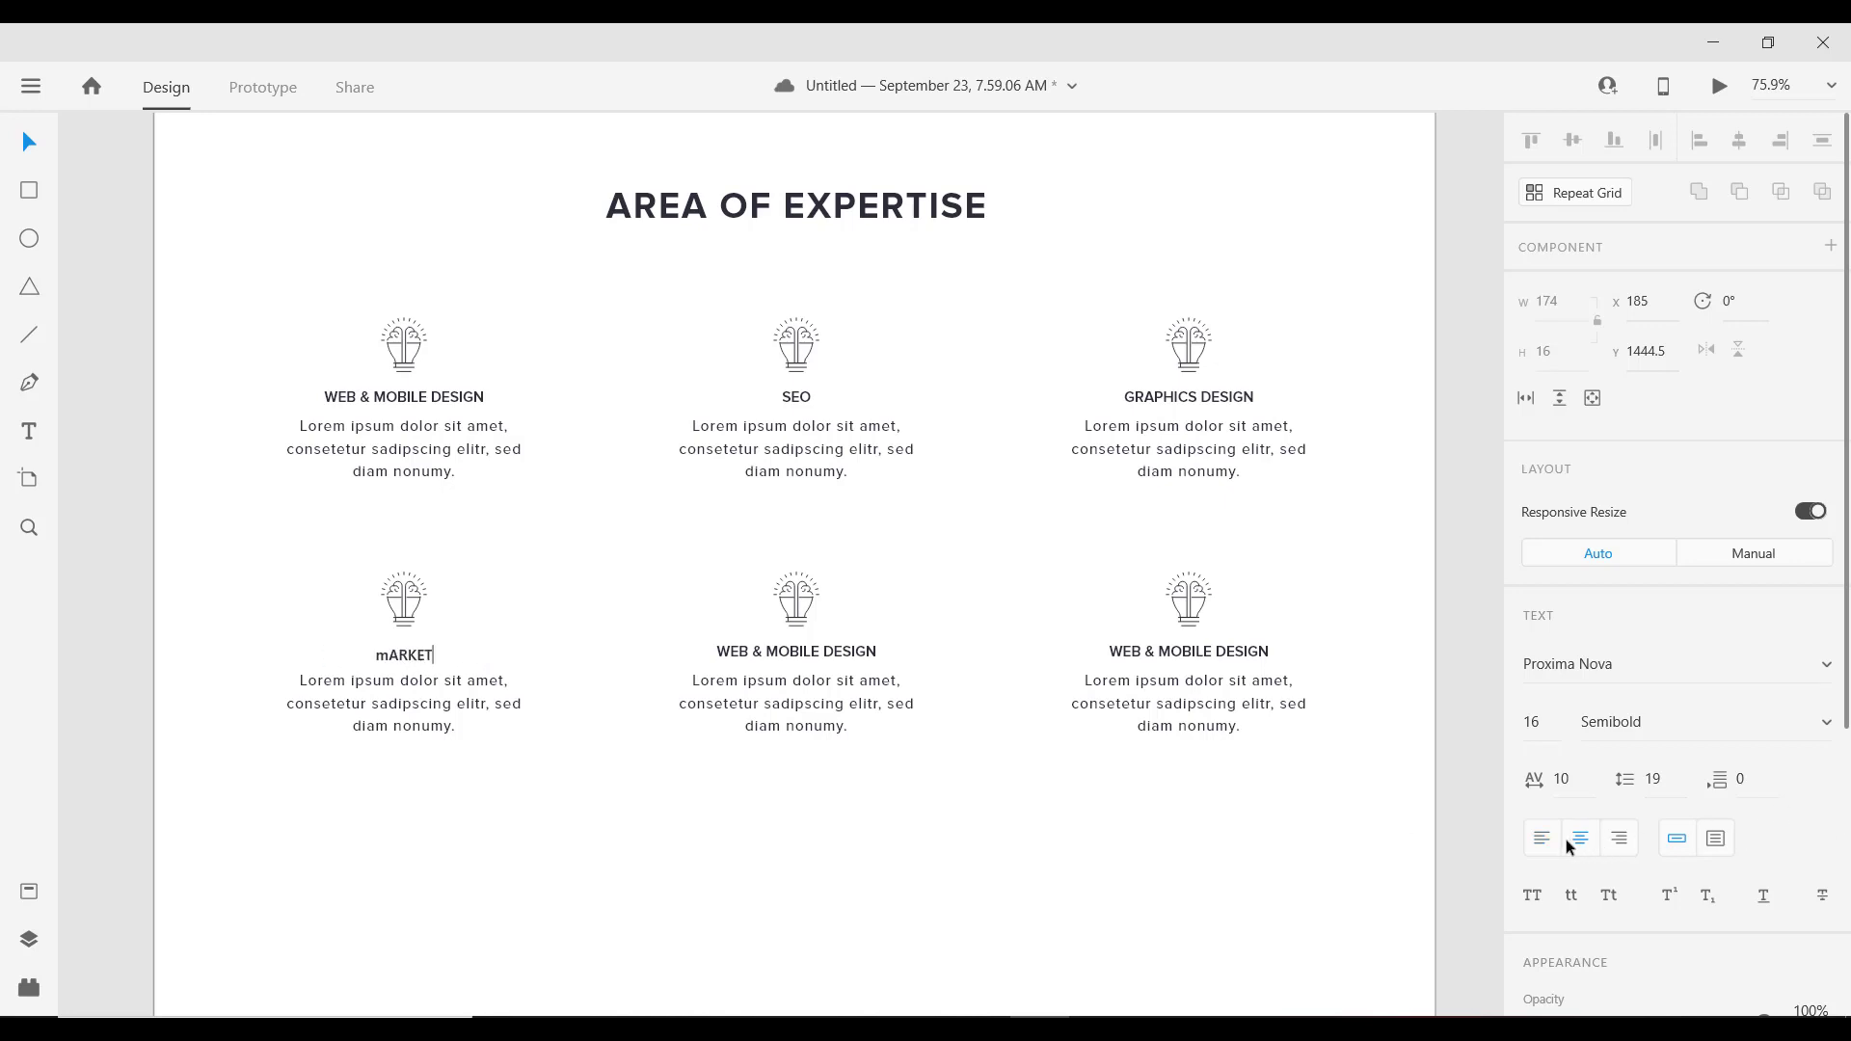
type("TING")
key("BackSpace")
type("M")
key("Escape")
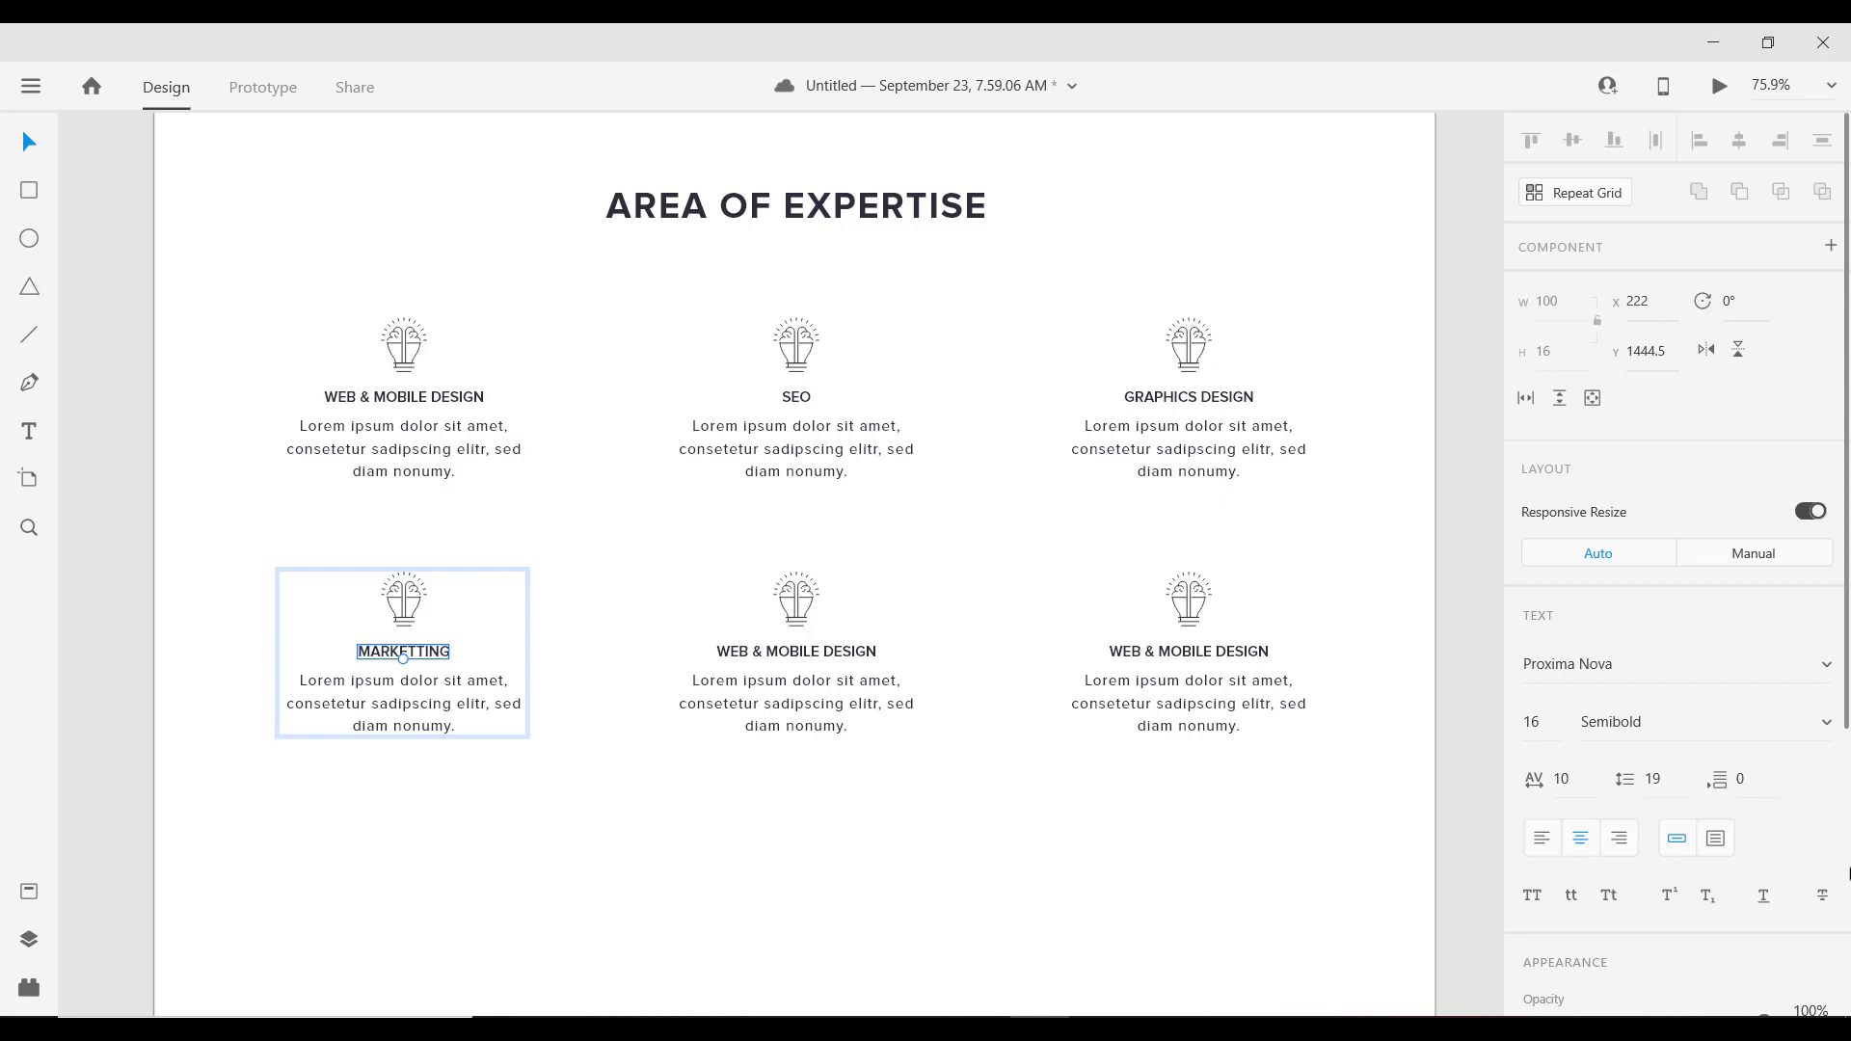
double_click(418, 655)
left_click(417, 654)
key("BackSpace")
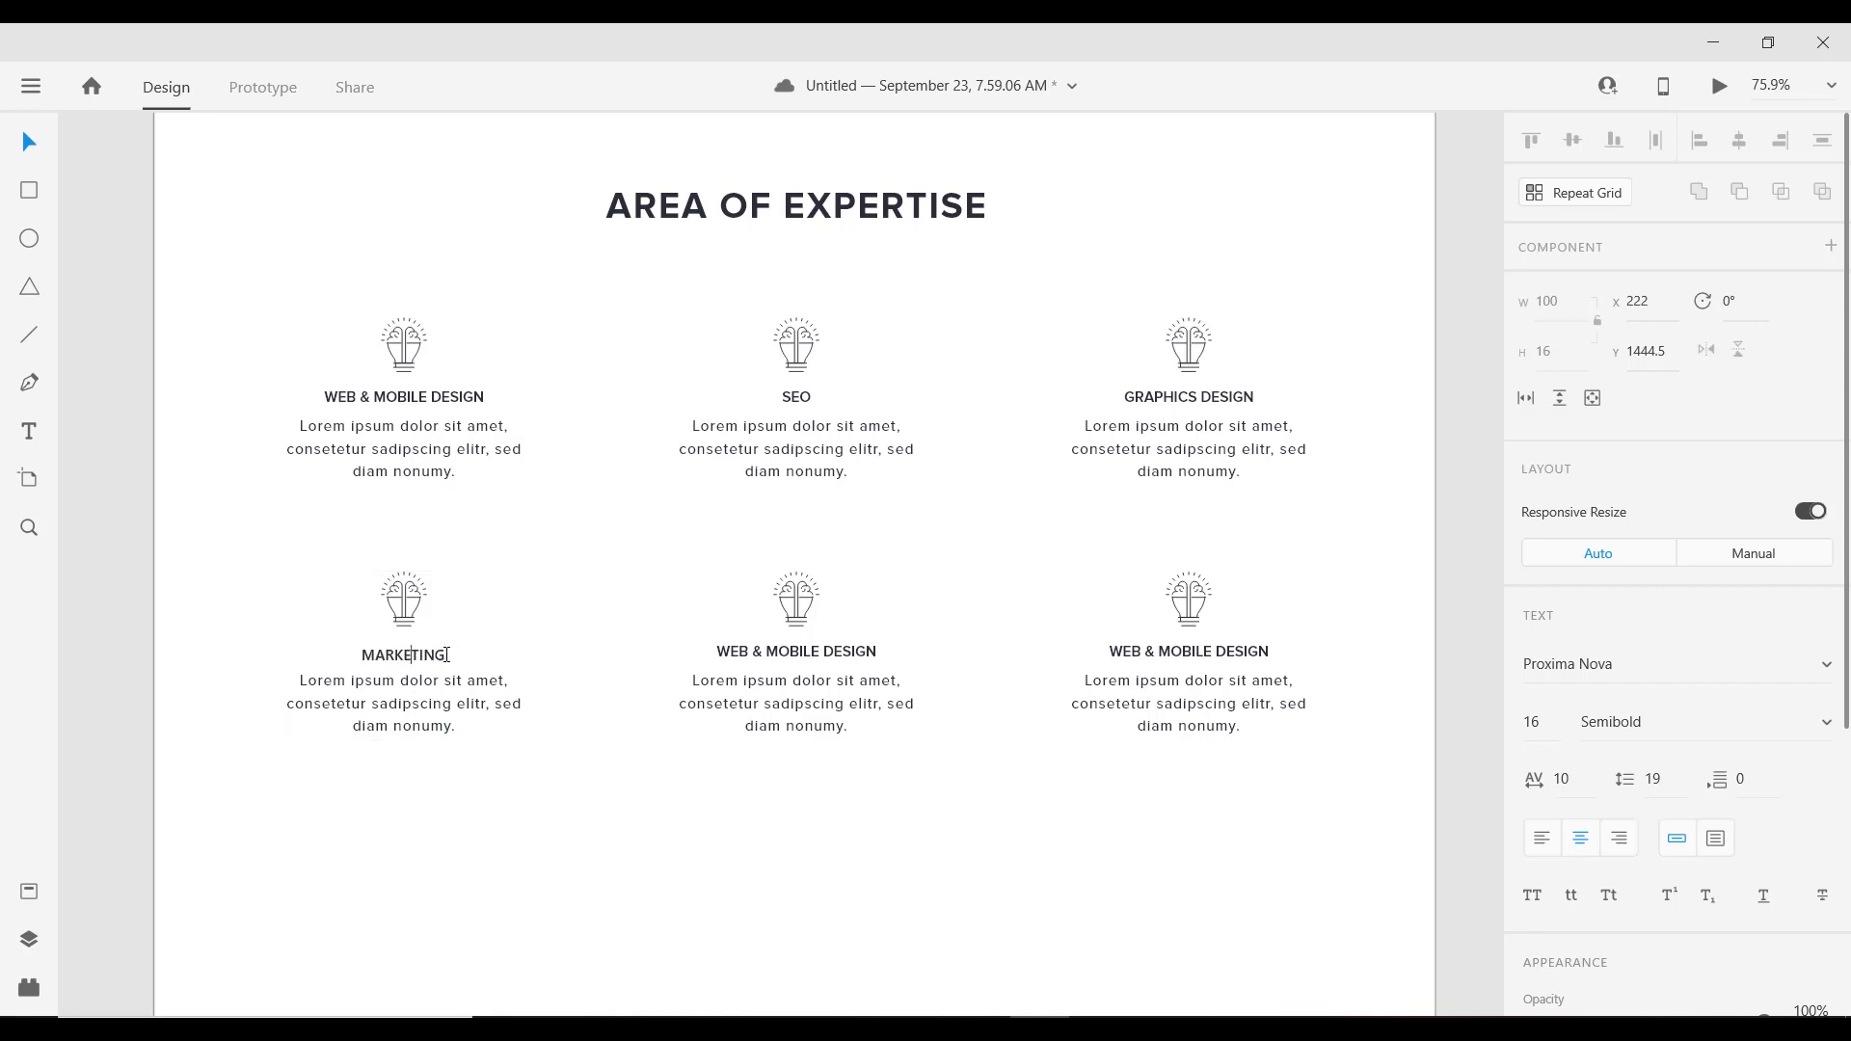
key("Escape")
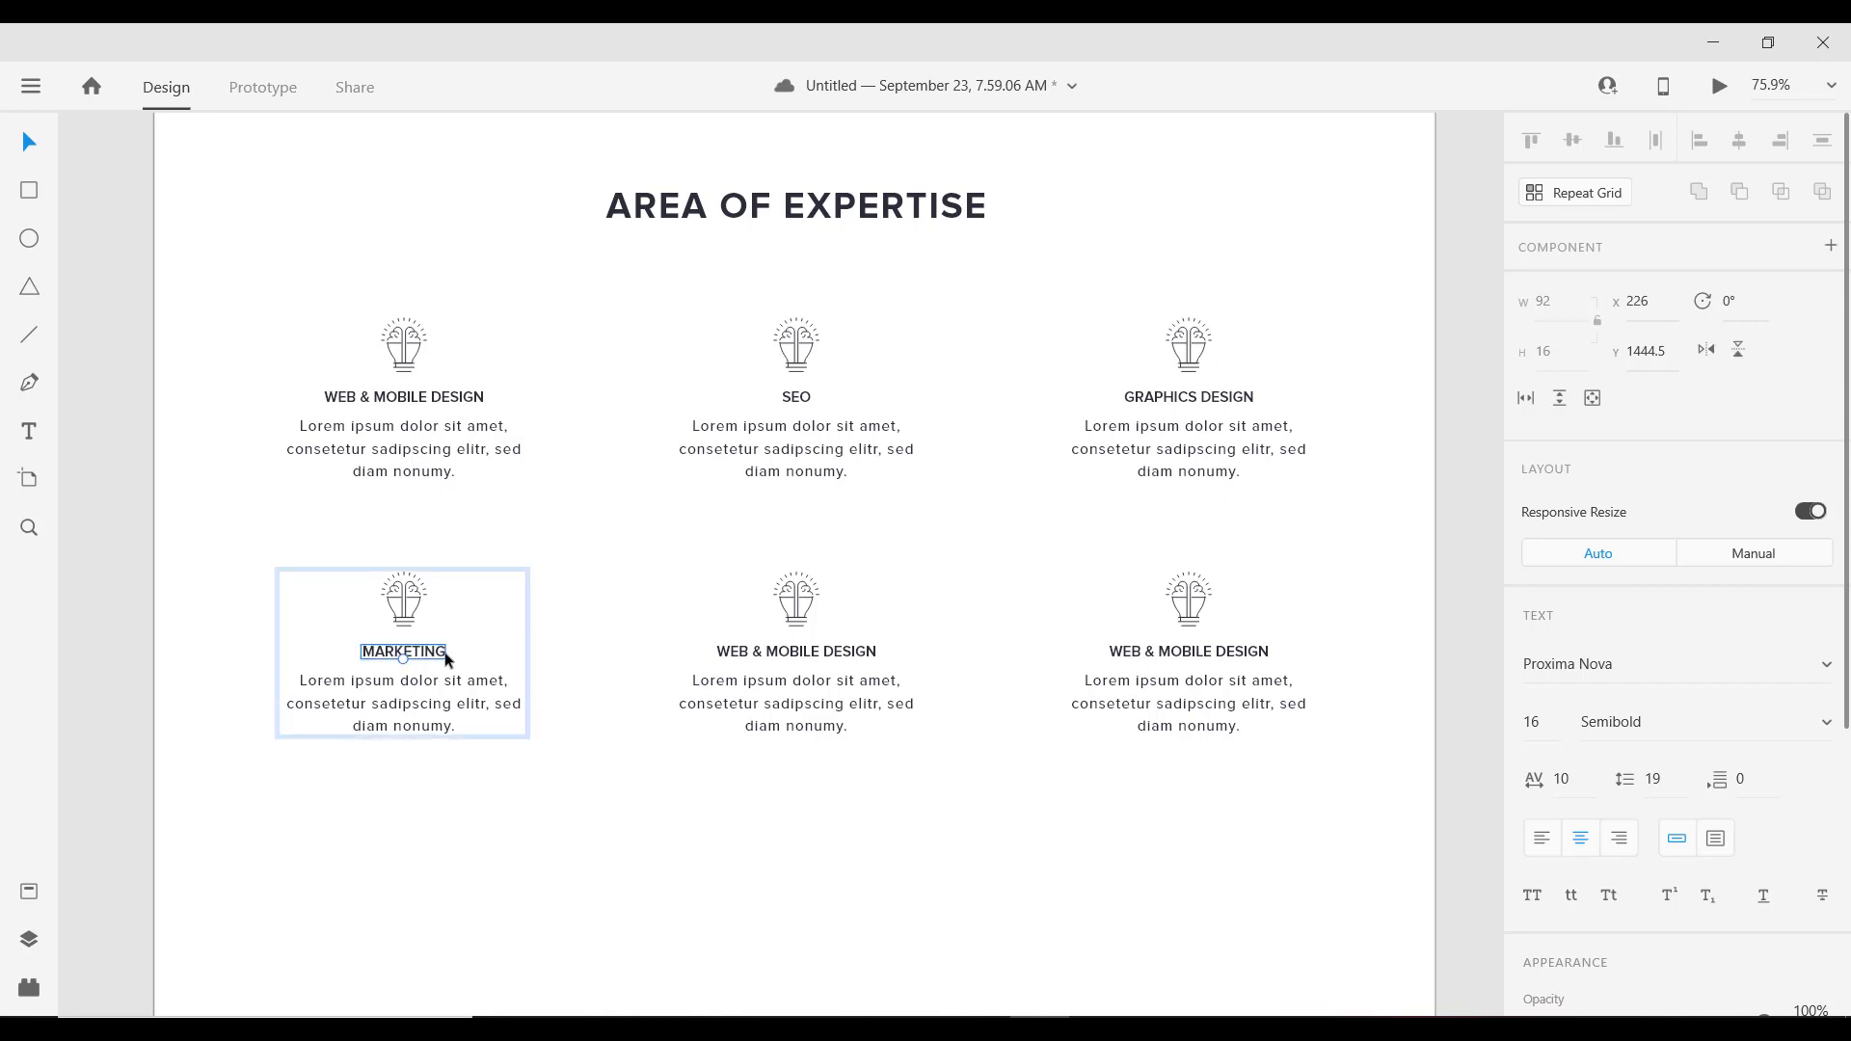
Step: Retitle the bottom-middle card heading to BRANDING and centre it under its icon
left_click(786, 655)
left_click(789, 657)
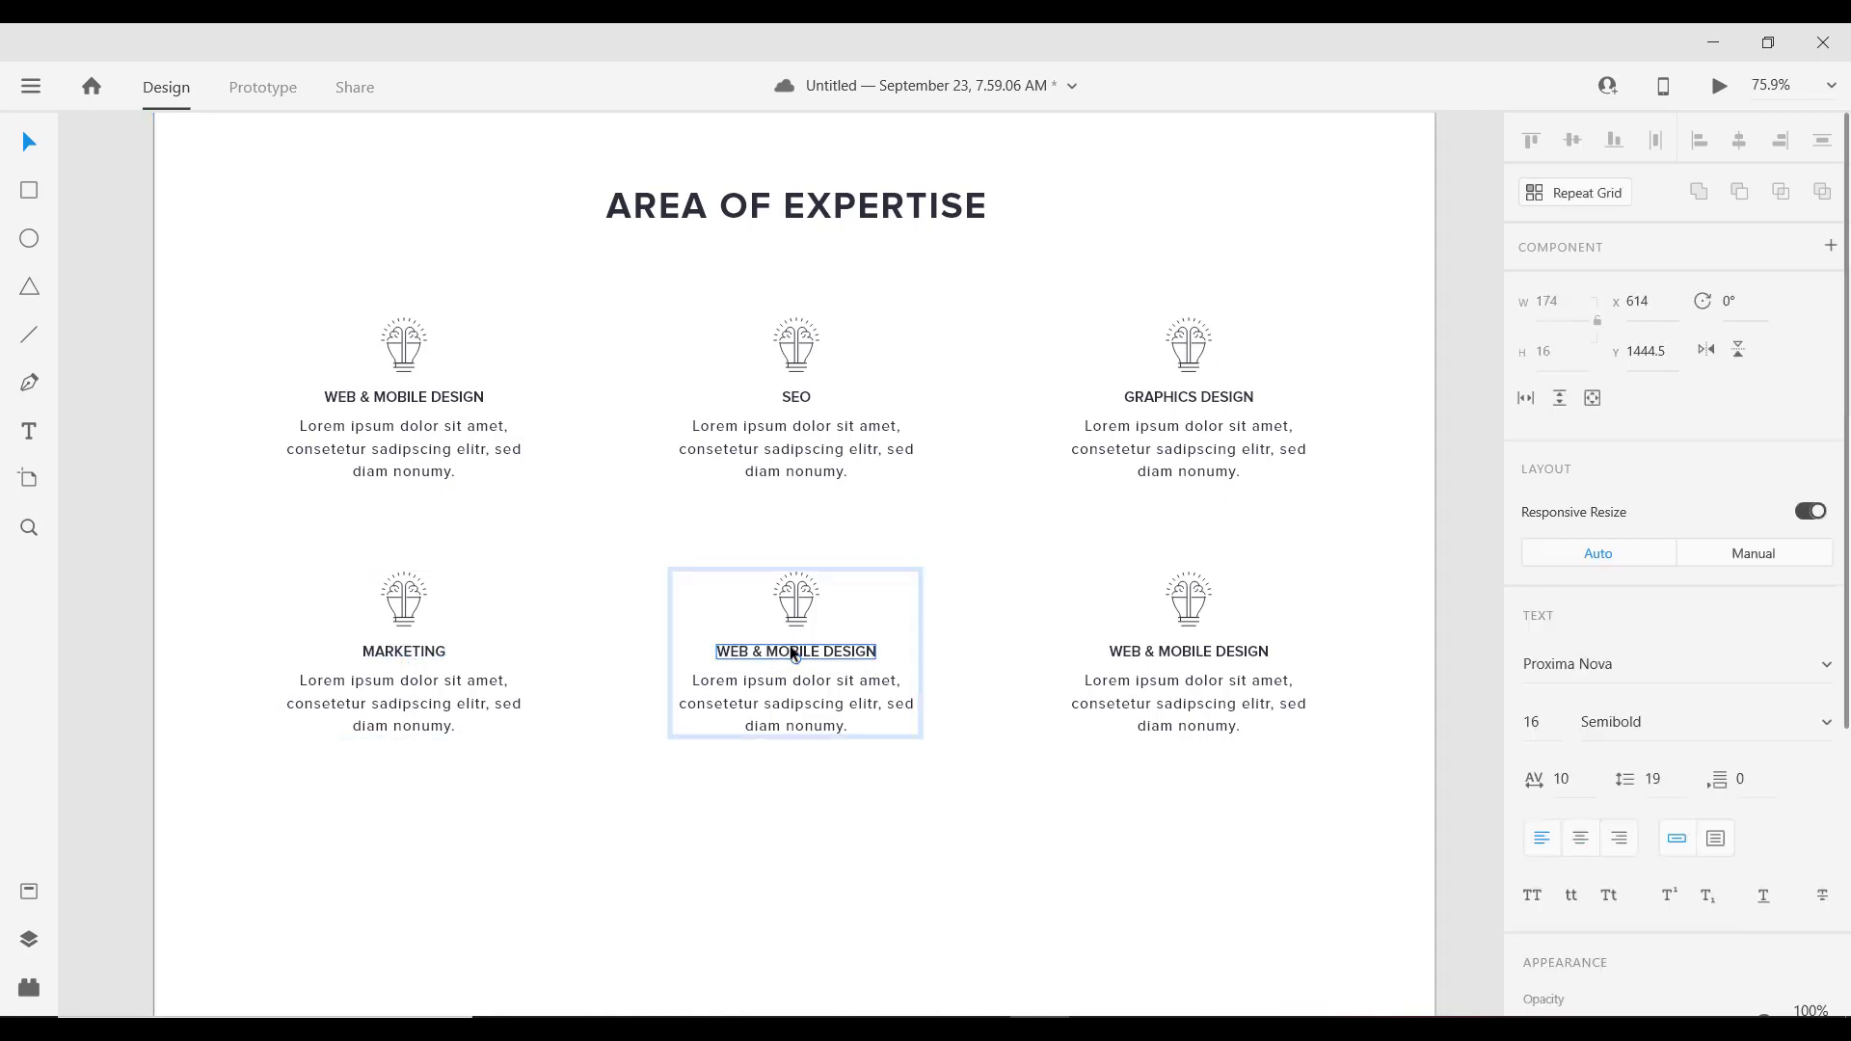
double_click(792, 653)
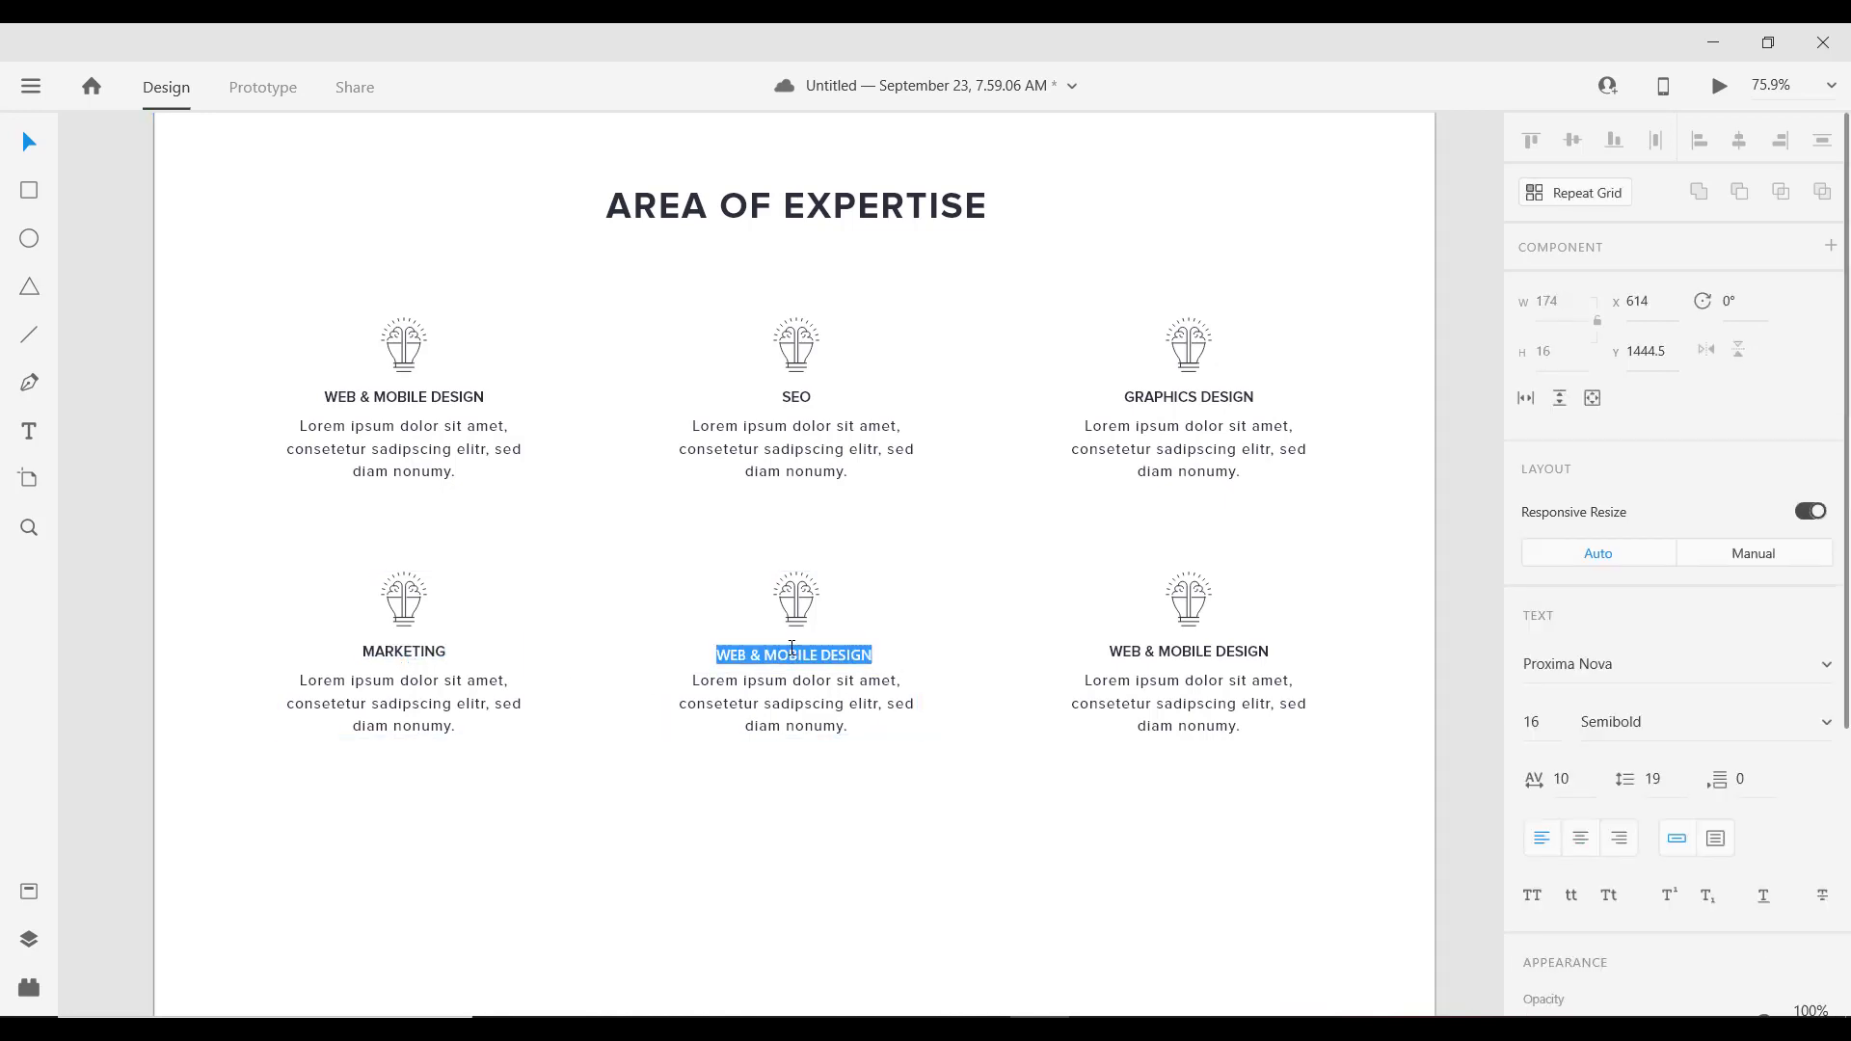
type("BRANDING")
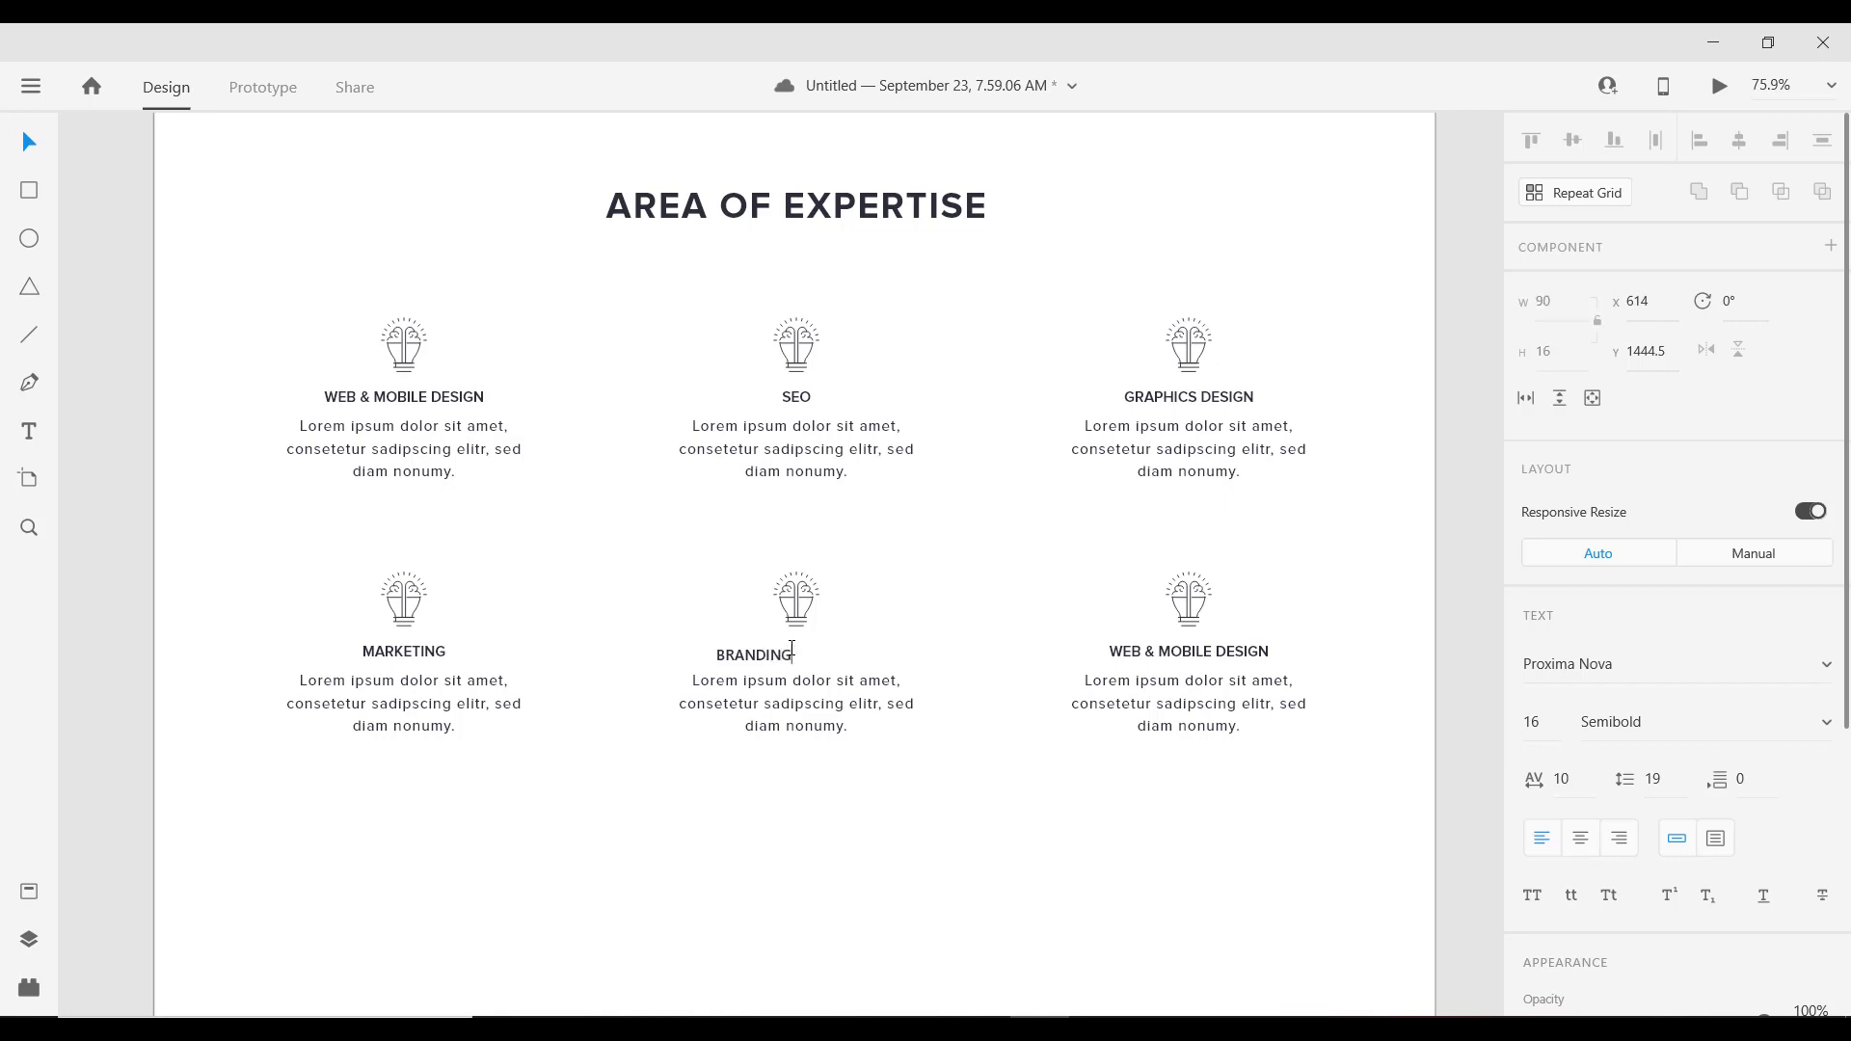
key("Escape")
scroll(796, 654, "up", 1)
left_click_drag(757, 682, 796, 680)
Step: Retitle the bottom-right card heading to MOBILE DEVELOPMENT and nudge it into centre
double_click(1201, 680)
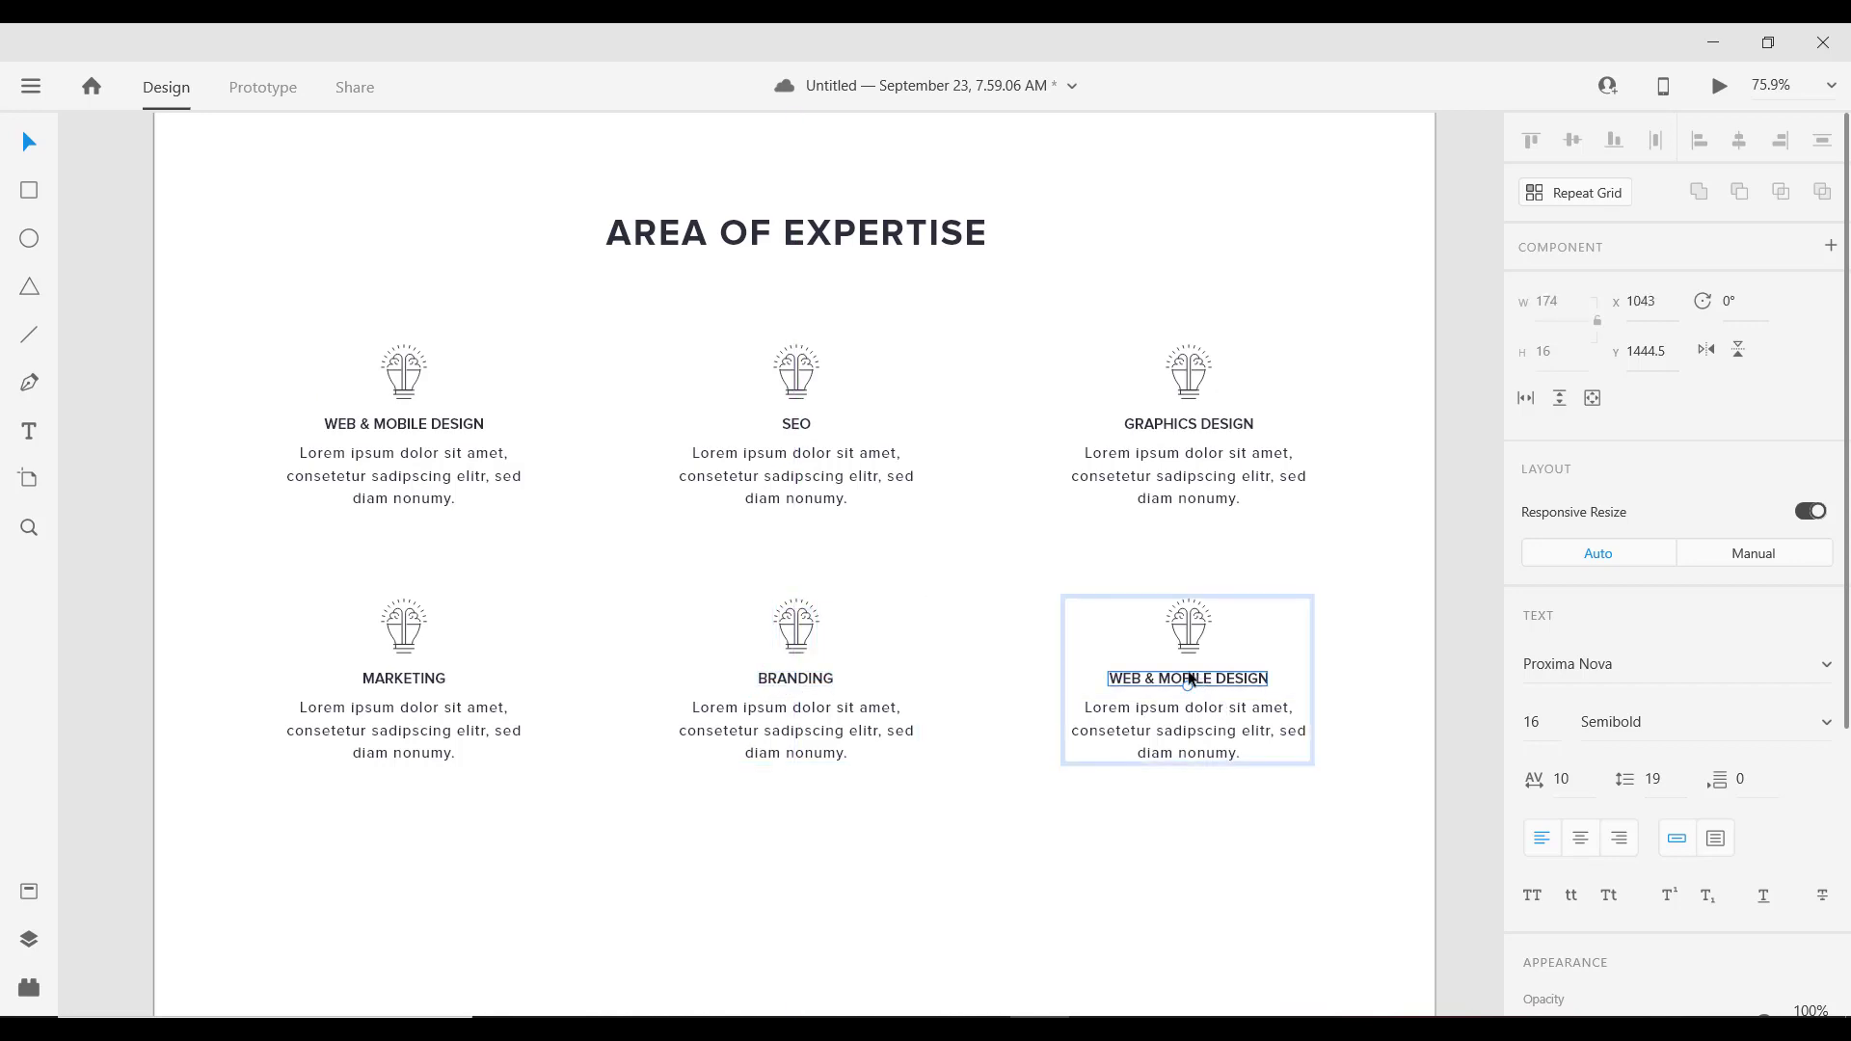
double_click(1213, 683)
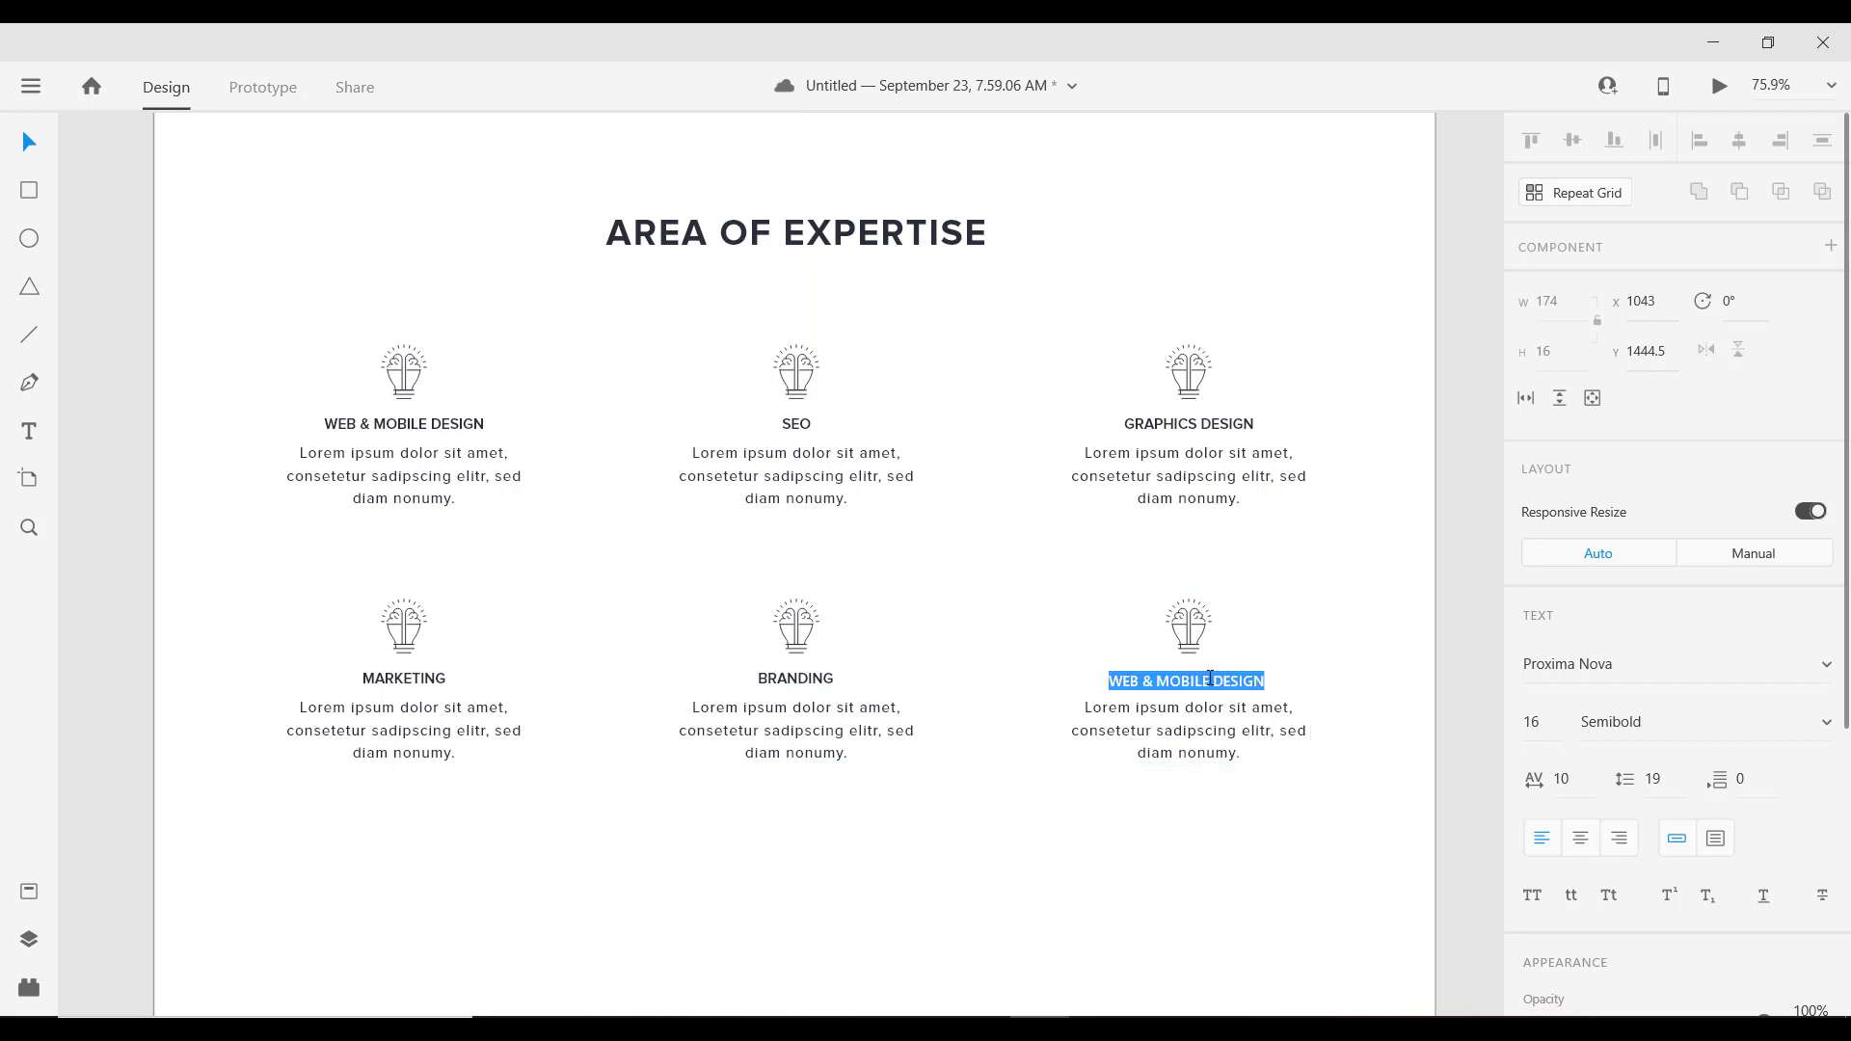
type("MOBILE DEVELOPMENT")
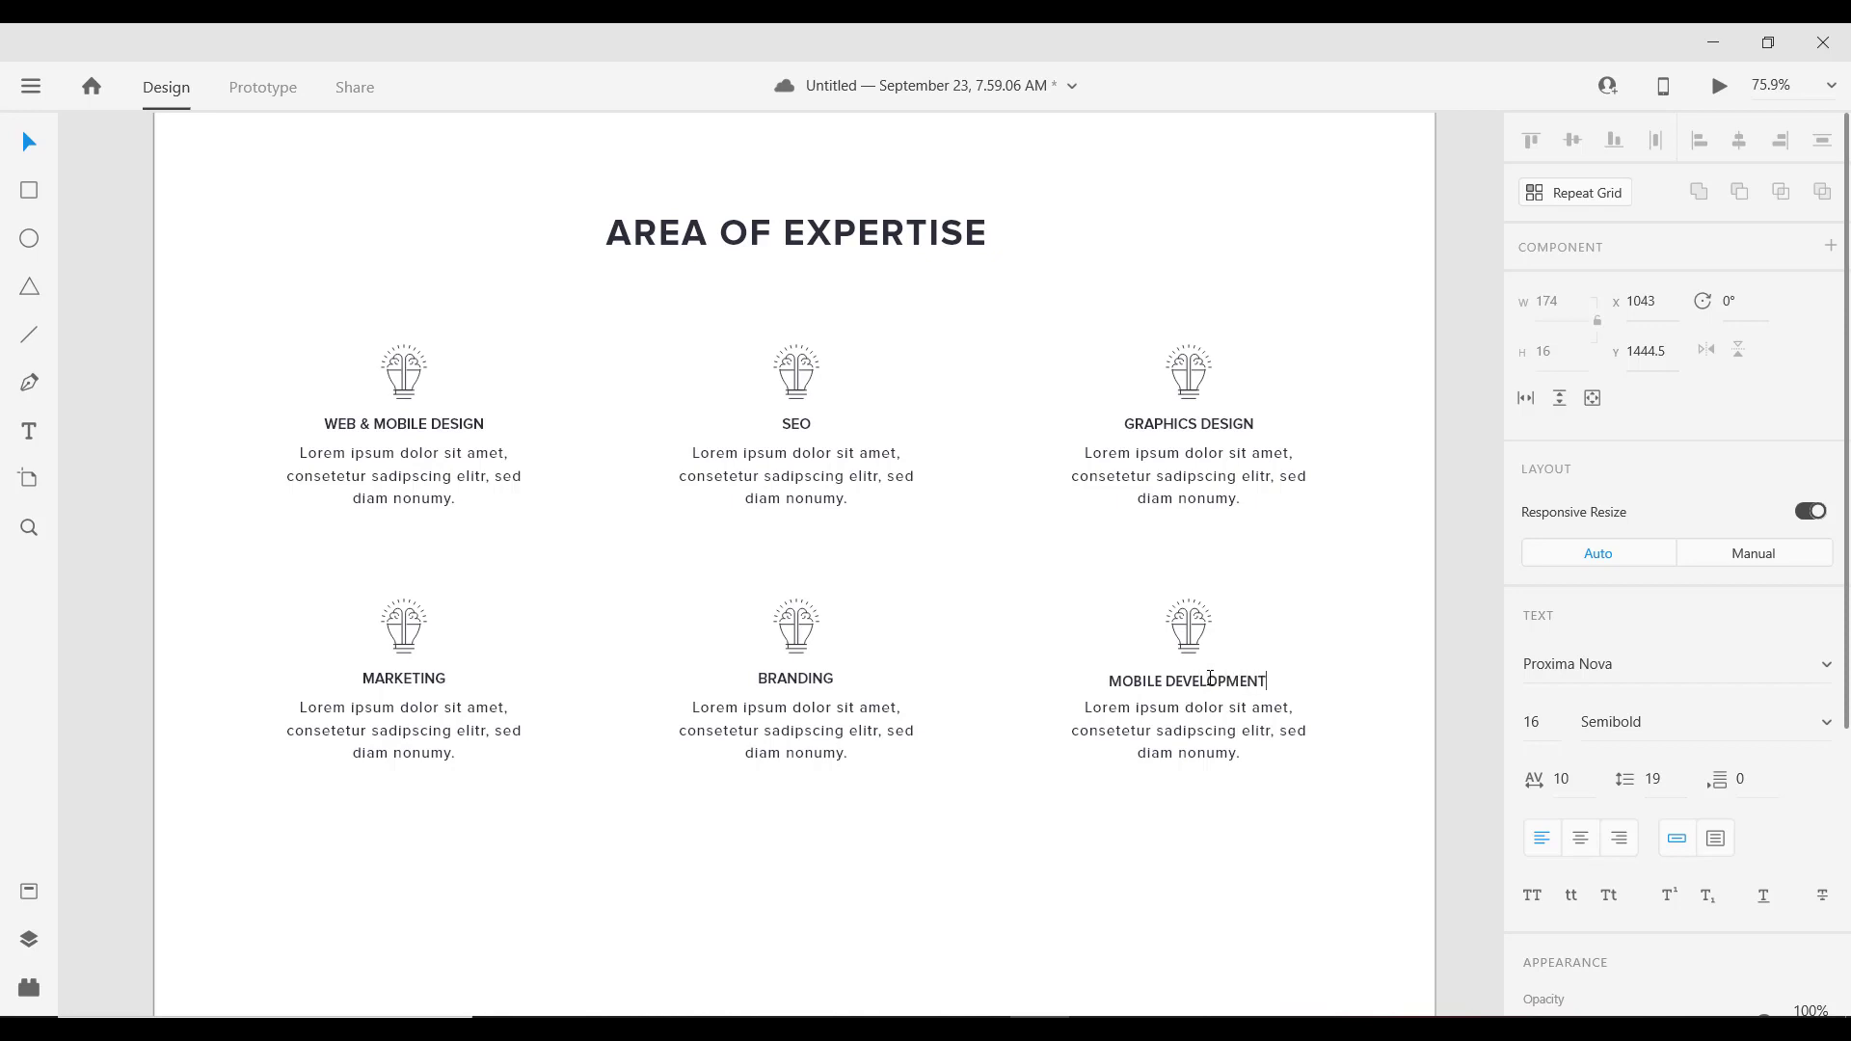
key("Escape")
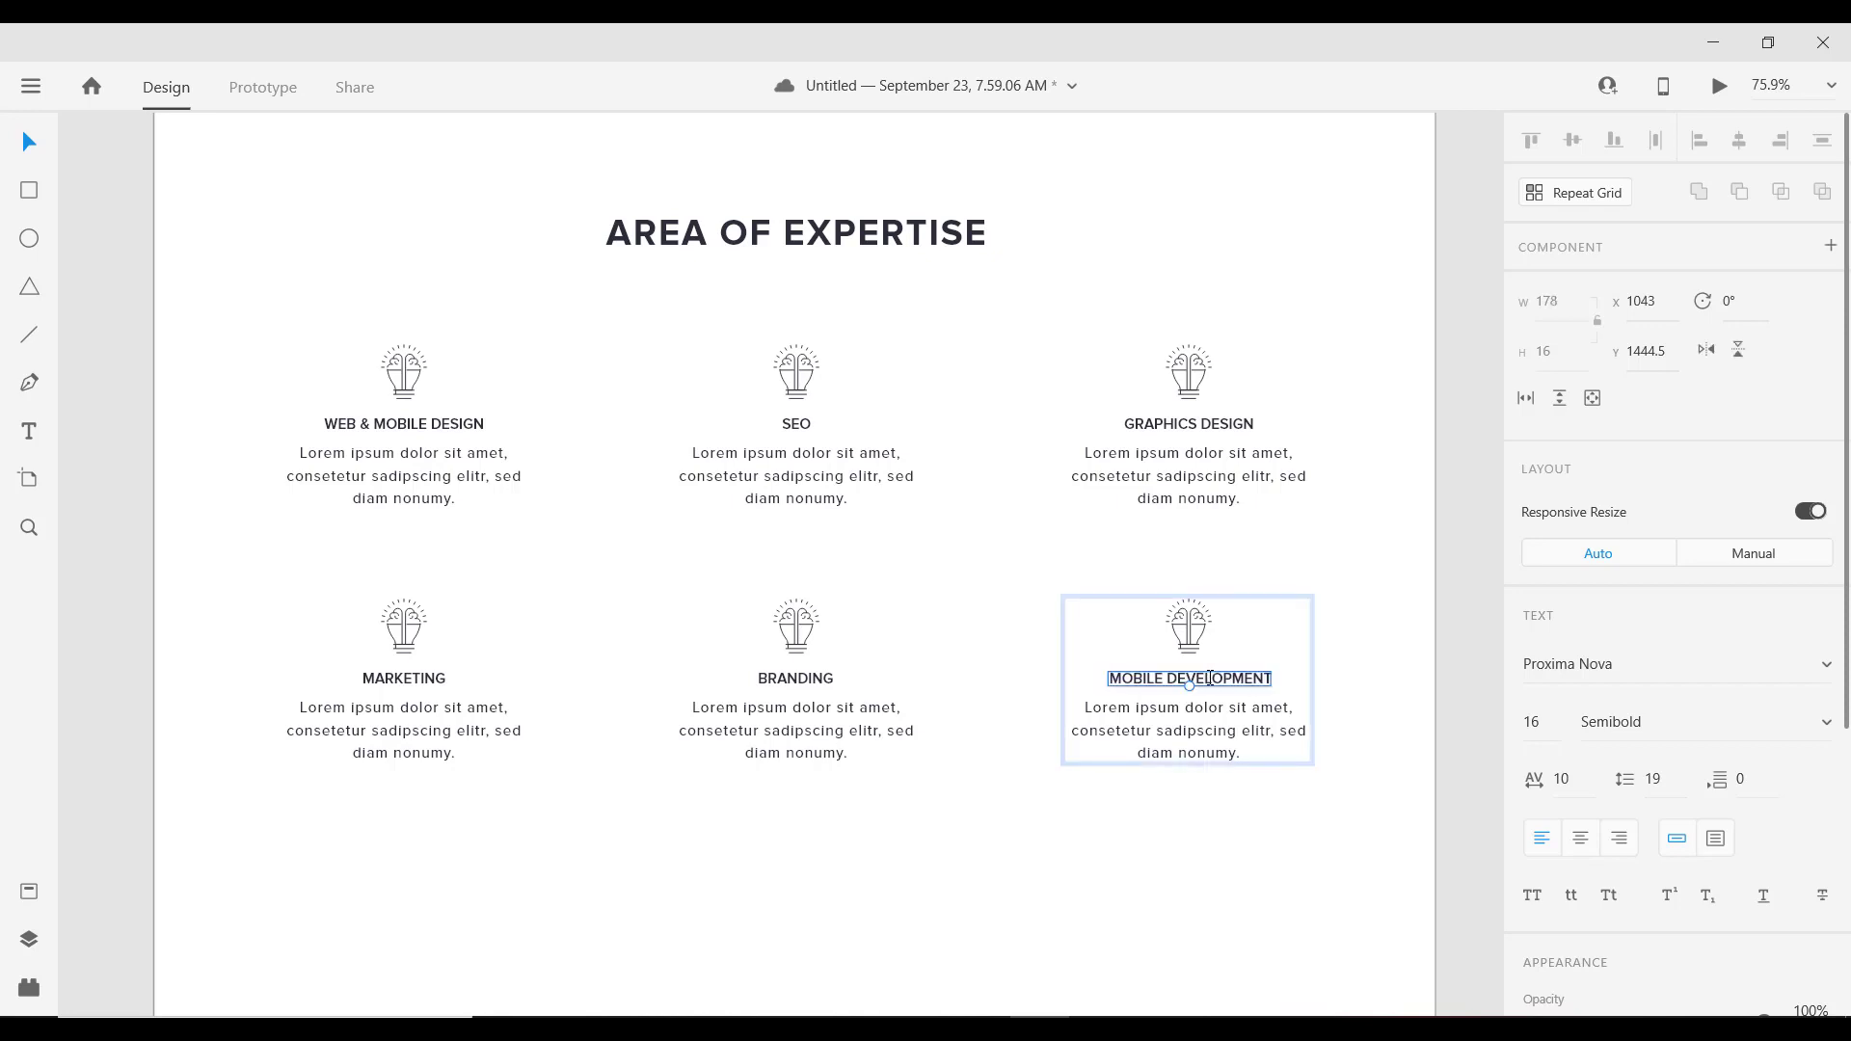
key("Left")
key("Left")
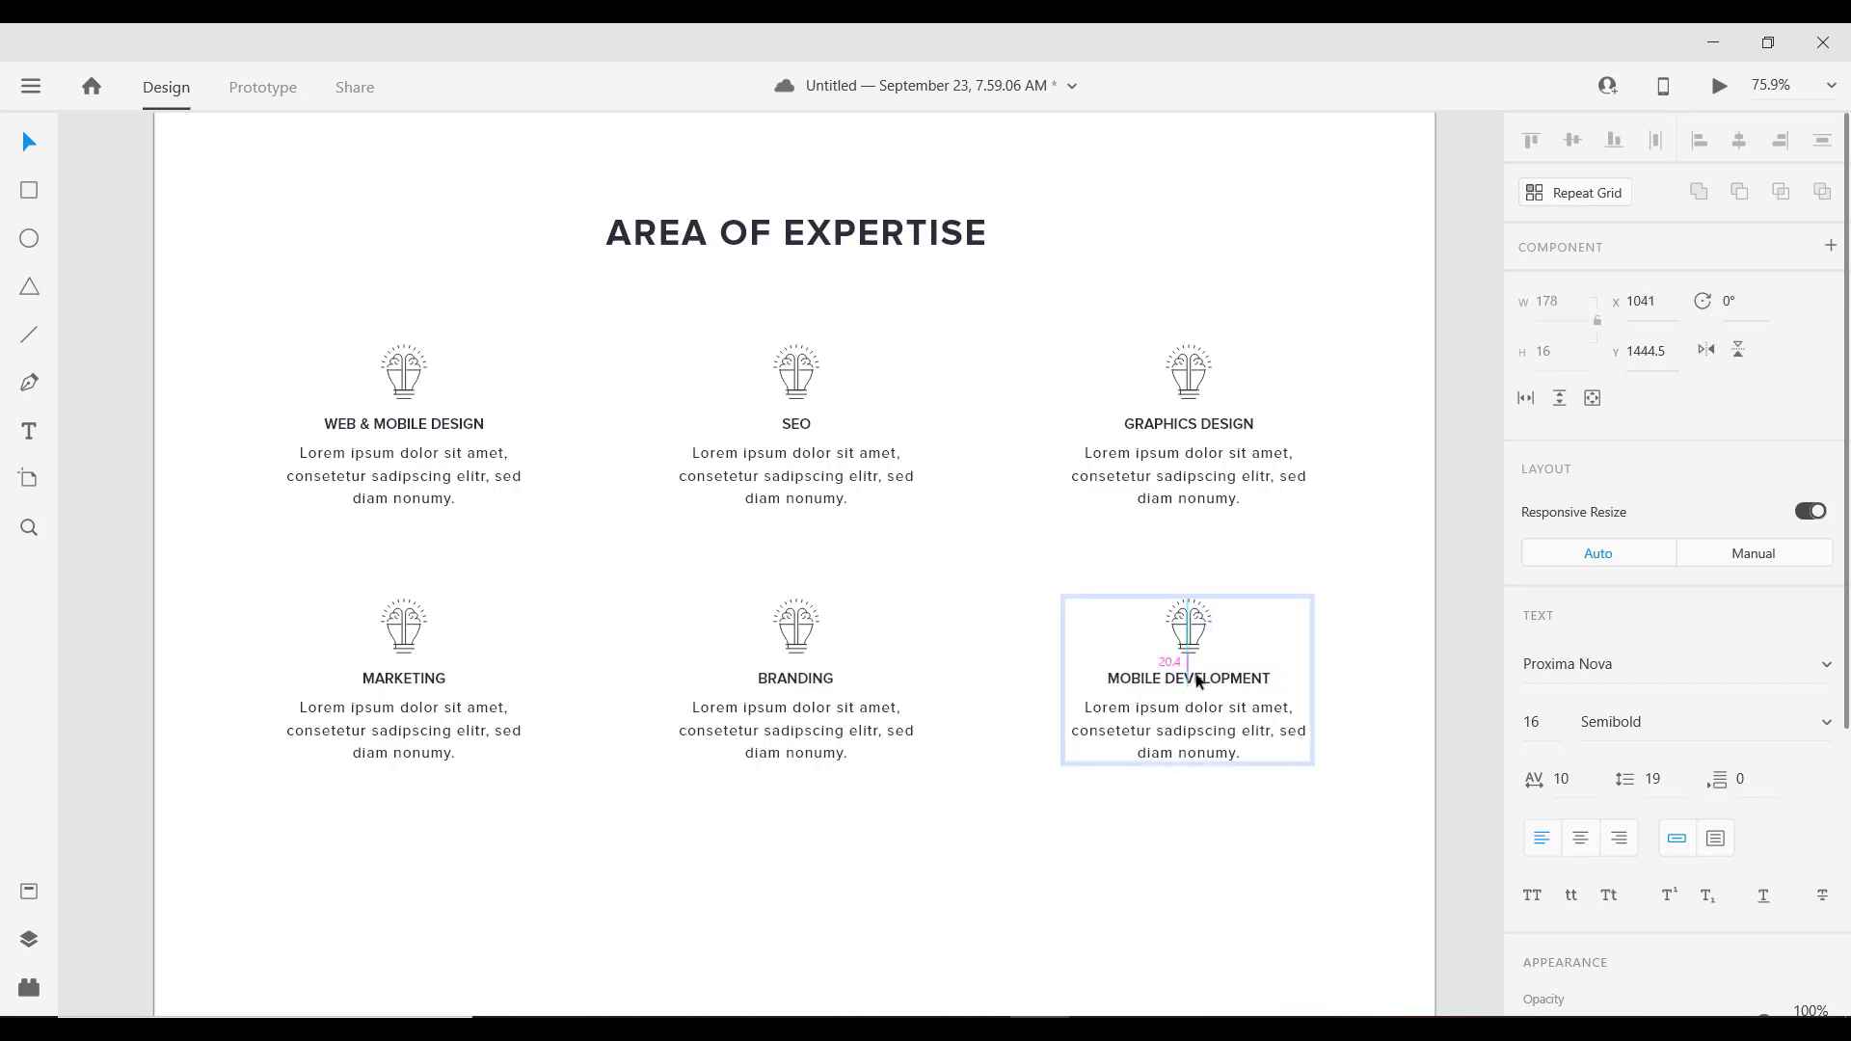
left_click(980, 610)
scroll(979, 610, "down", 5)
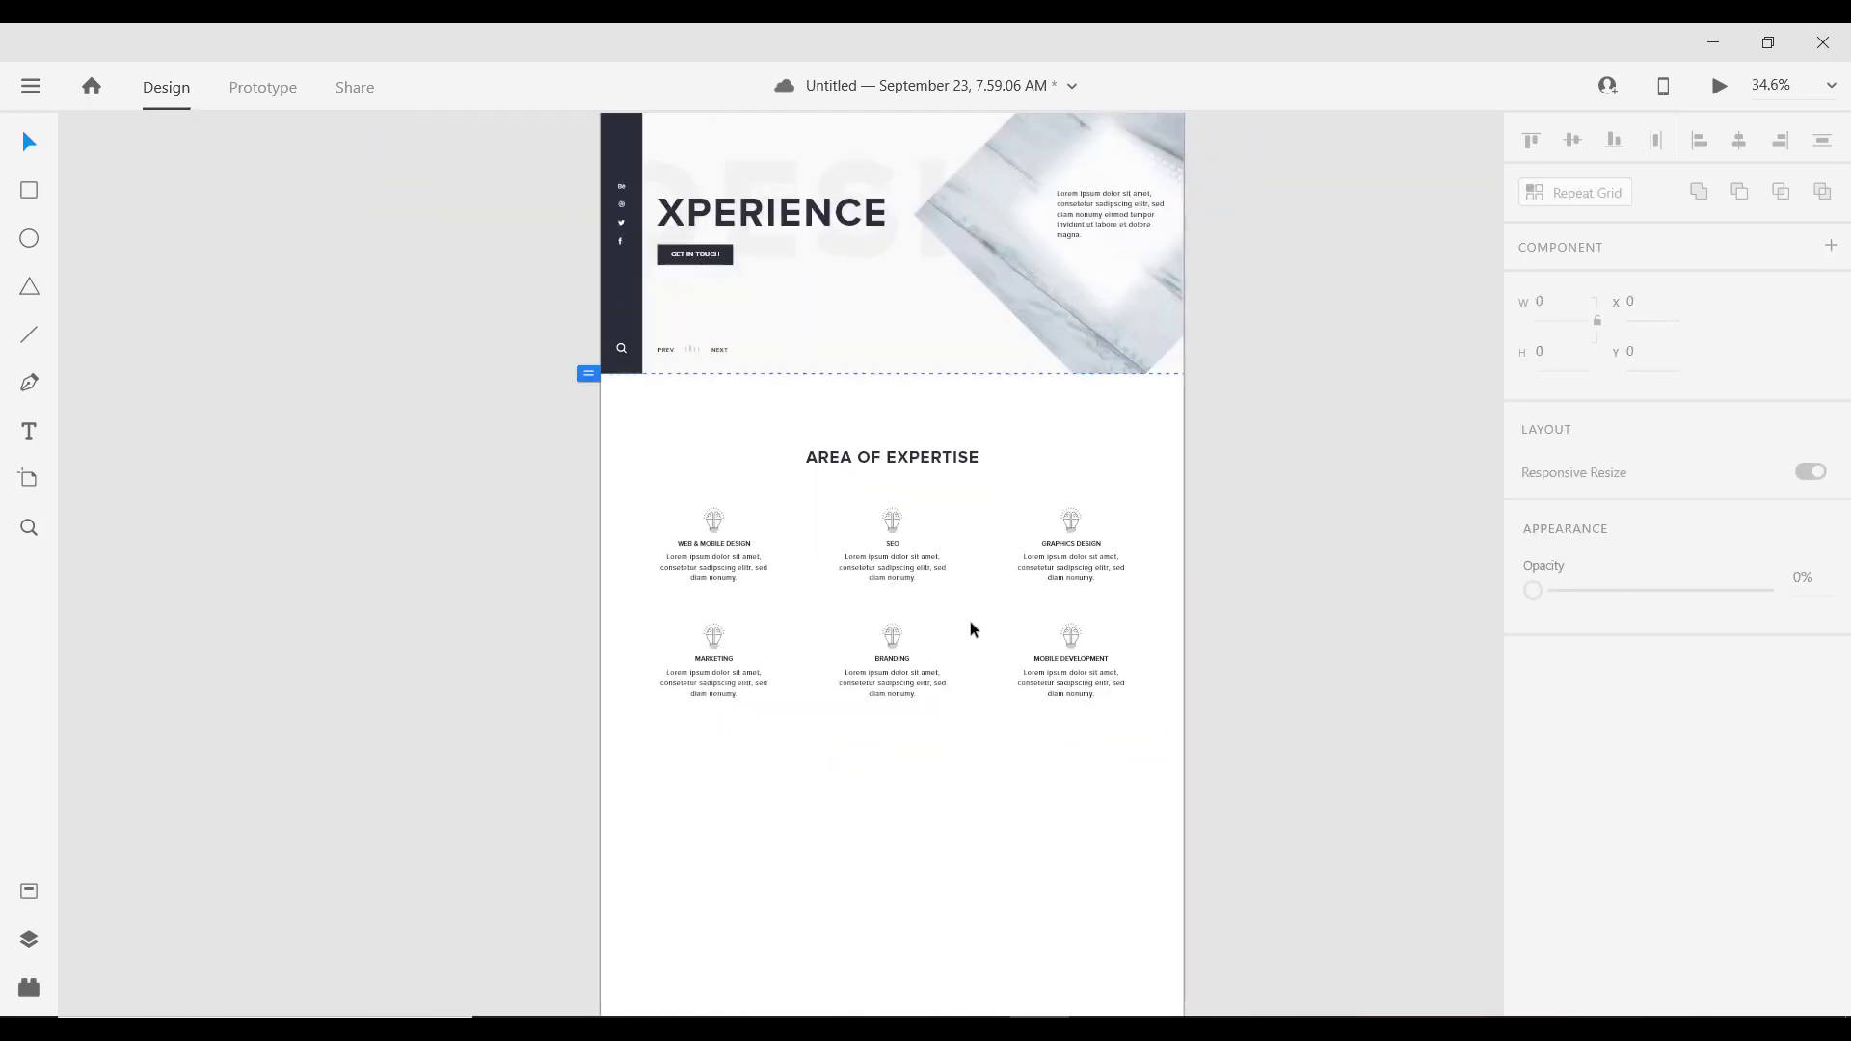
scroll(988, 556, "up", 4)
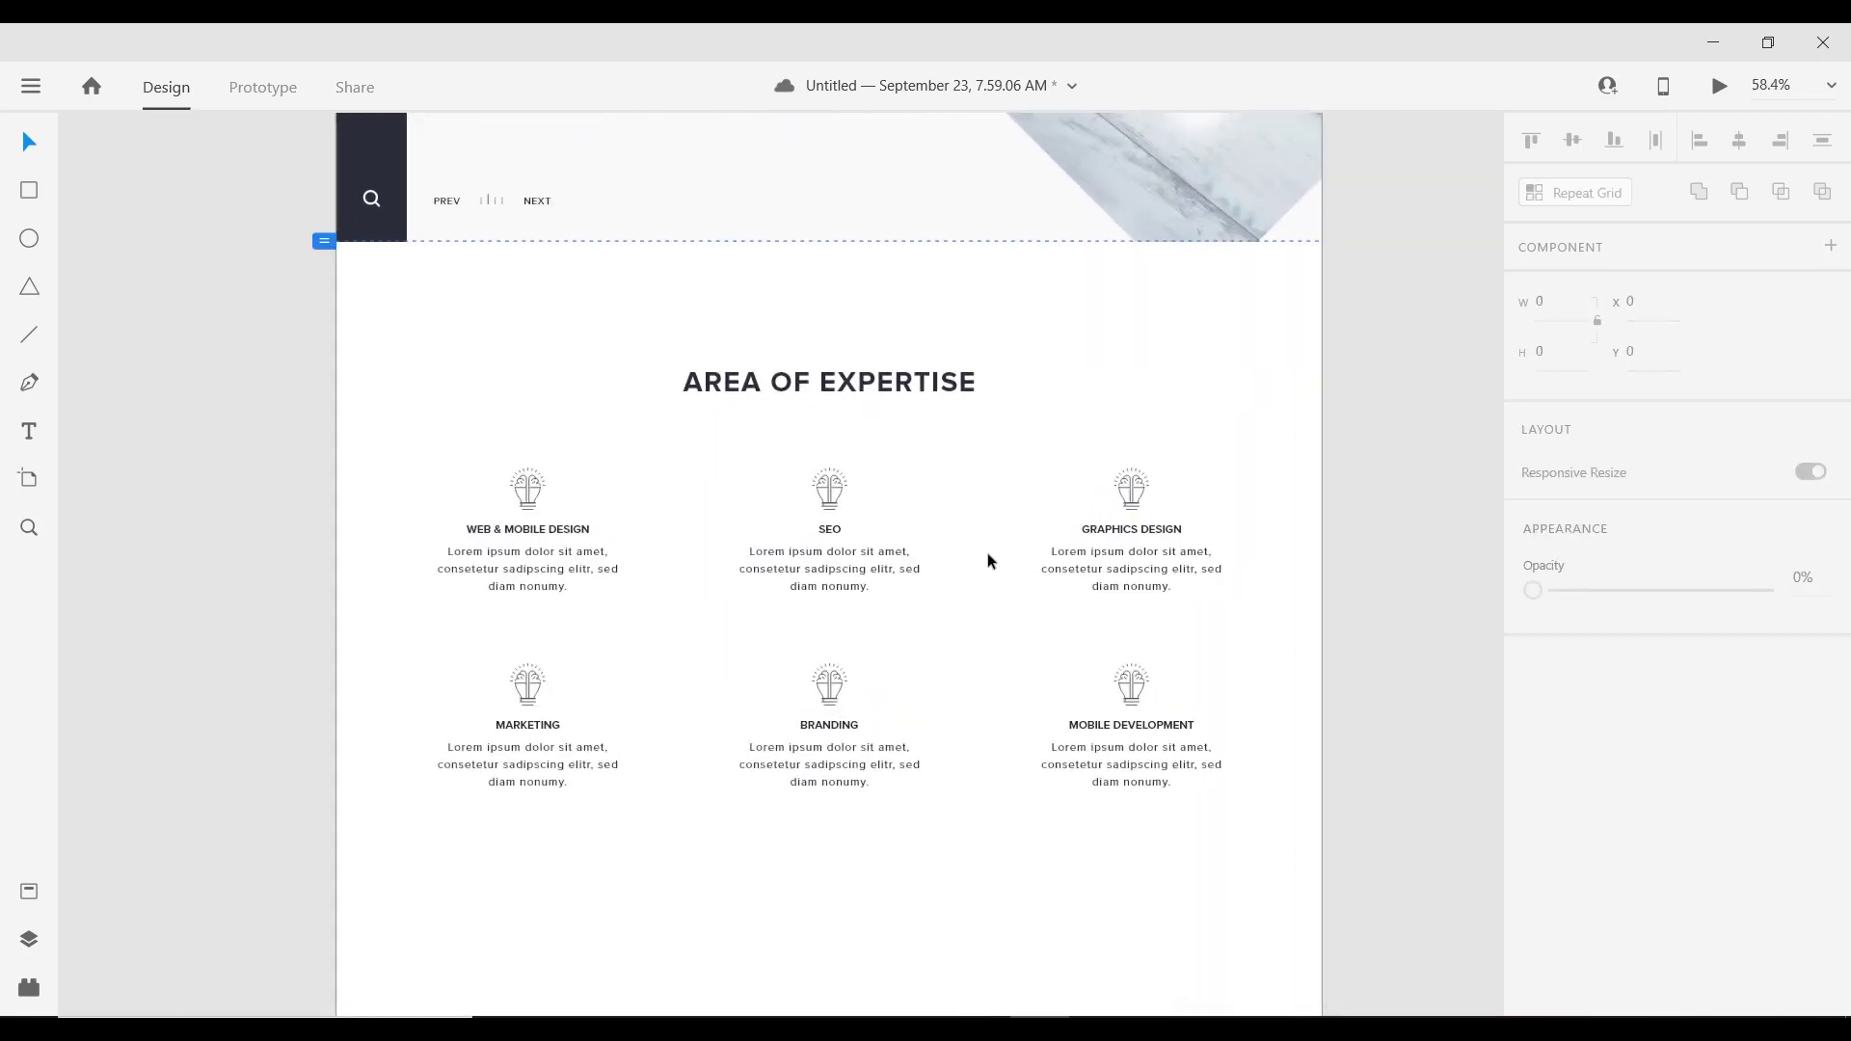
scroll(940, 772, "down", 2)
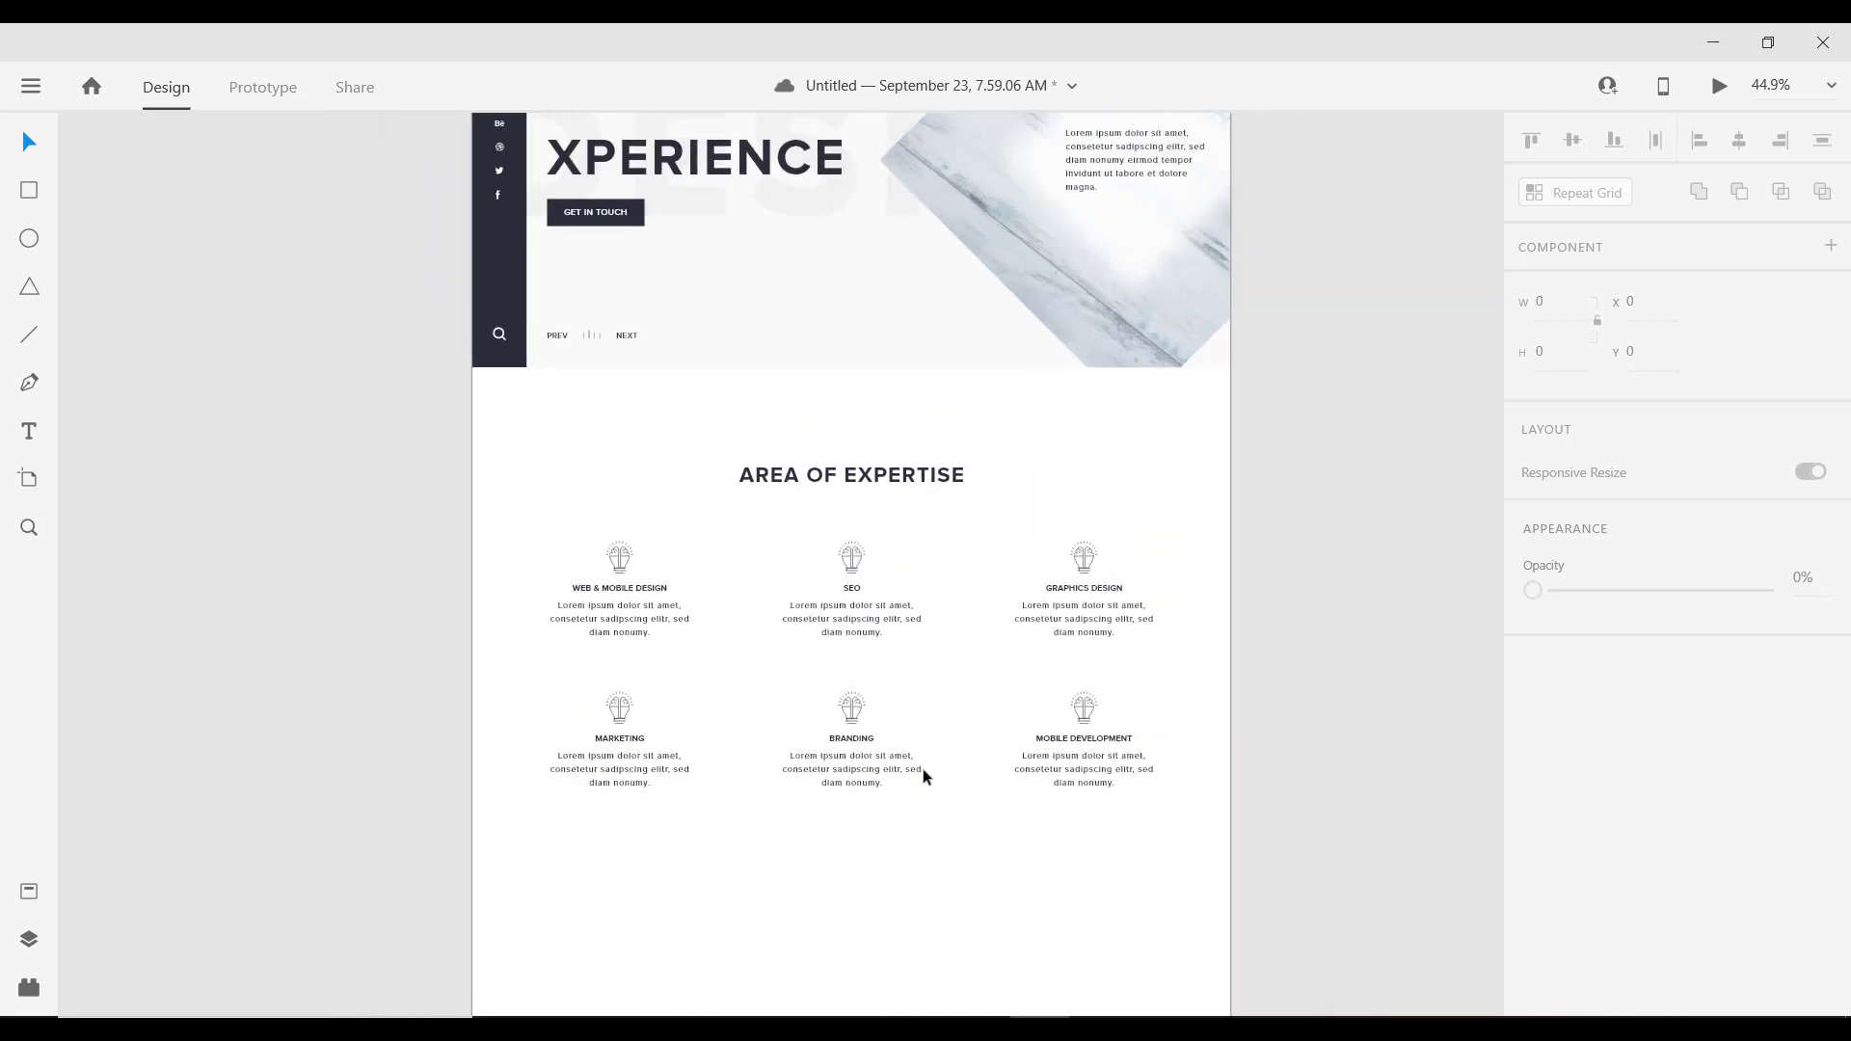
scroll(885, 698, "up", 4)
scroll(754, 660, "down", 4)
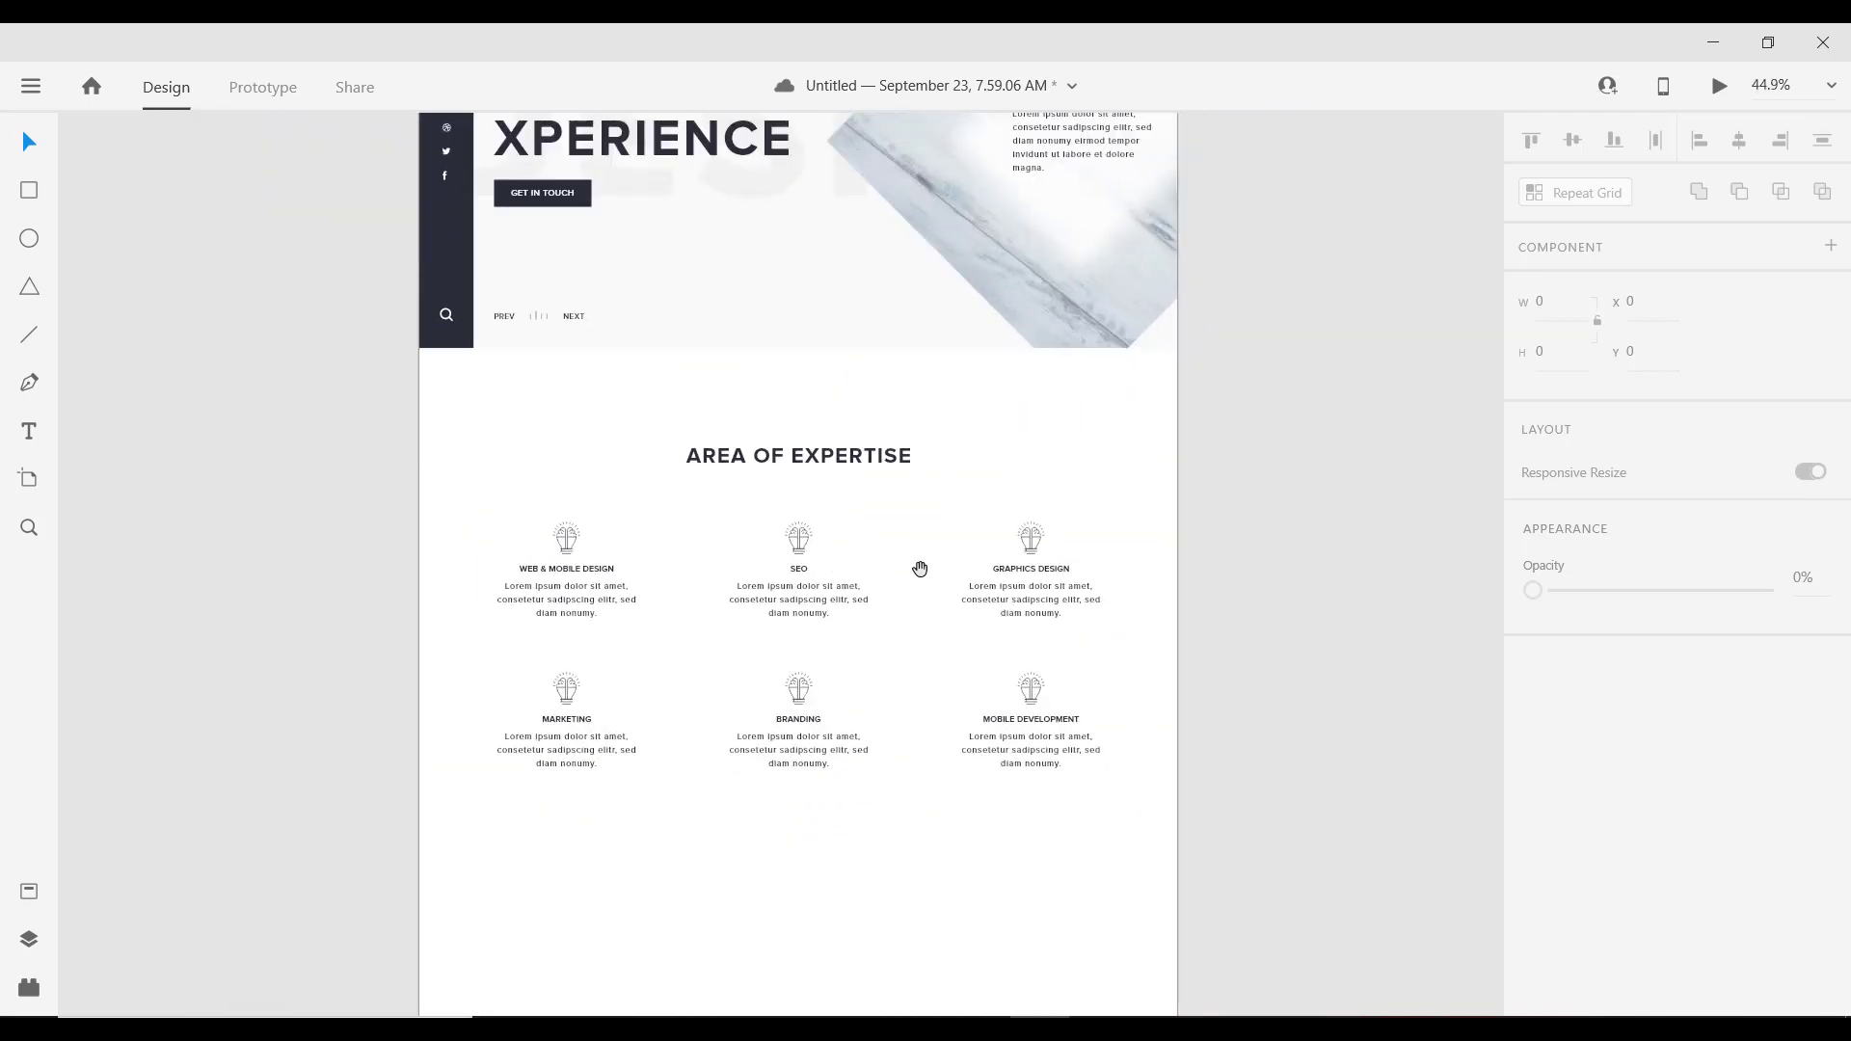
scroll(918, 570, "down", 2)
scroll(808, 372, "up", 4)
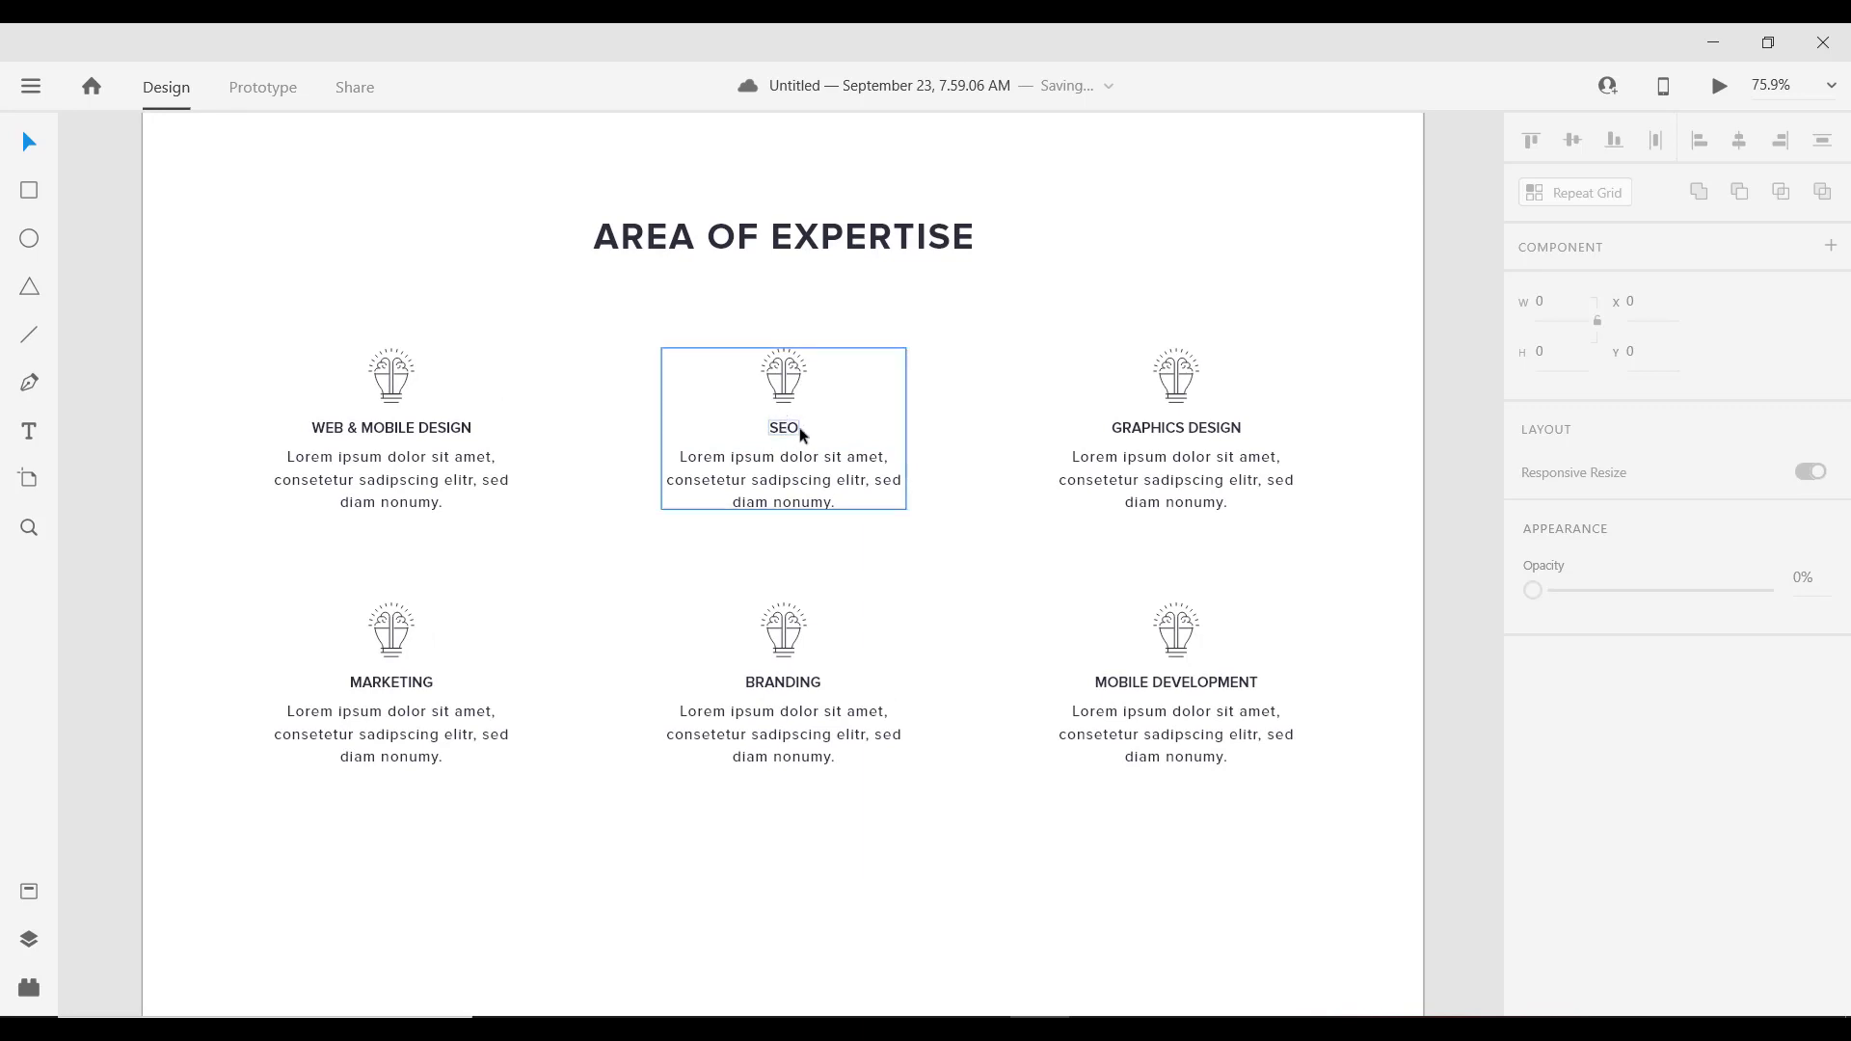
left_click(787, 386)
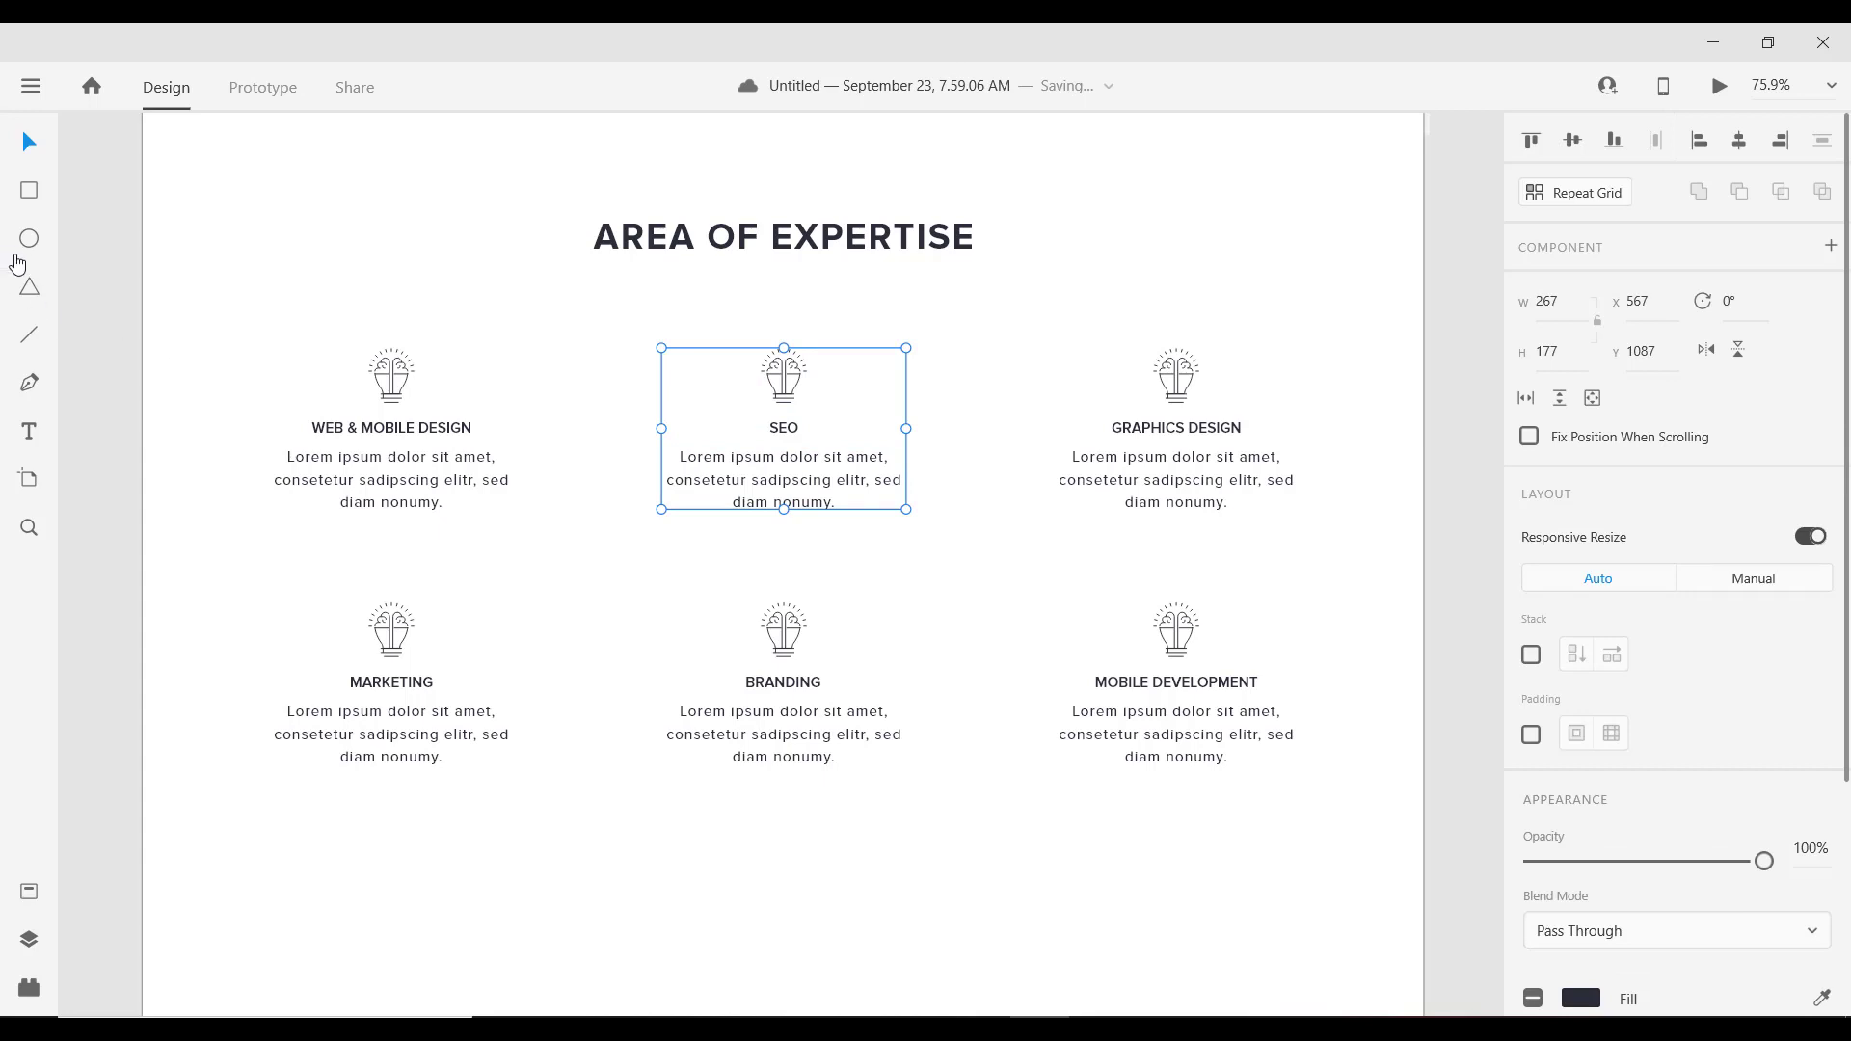
Step: Draw a square over the SEO card and send it behind the SEO content
left_click(30, 193)
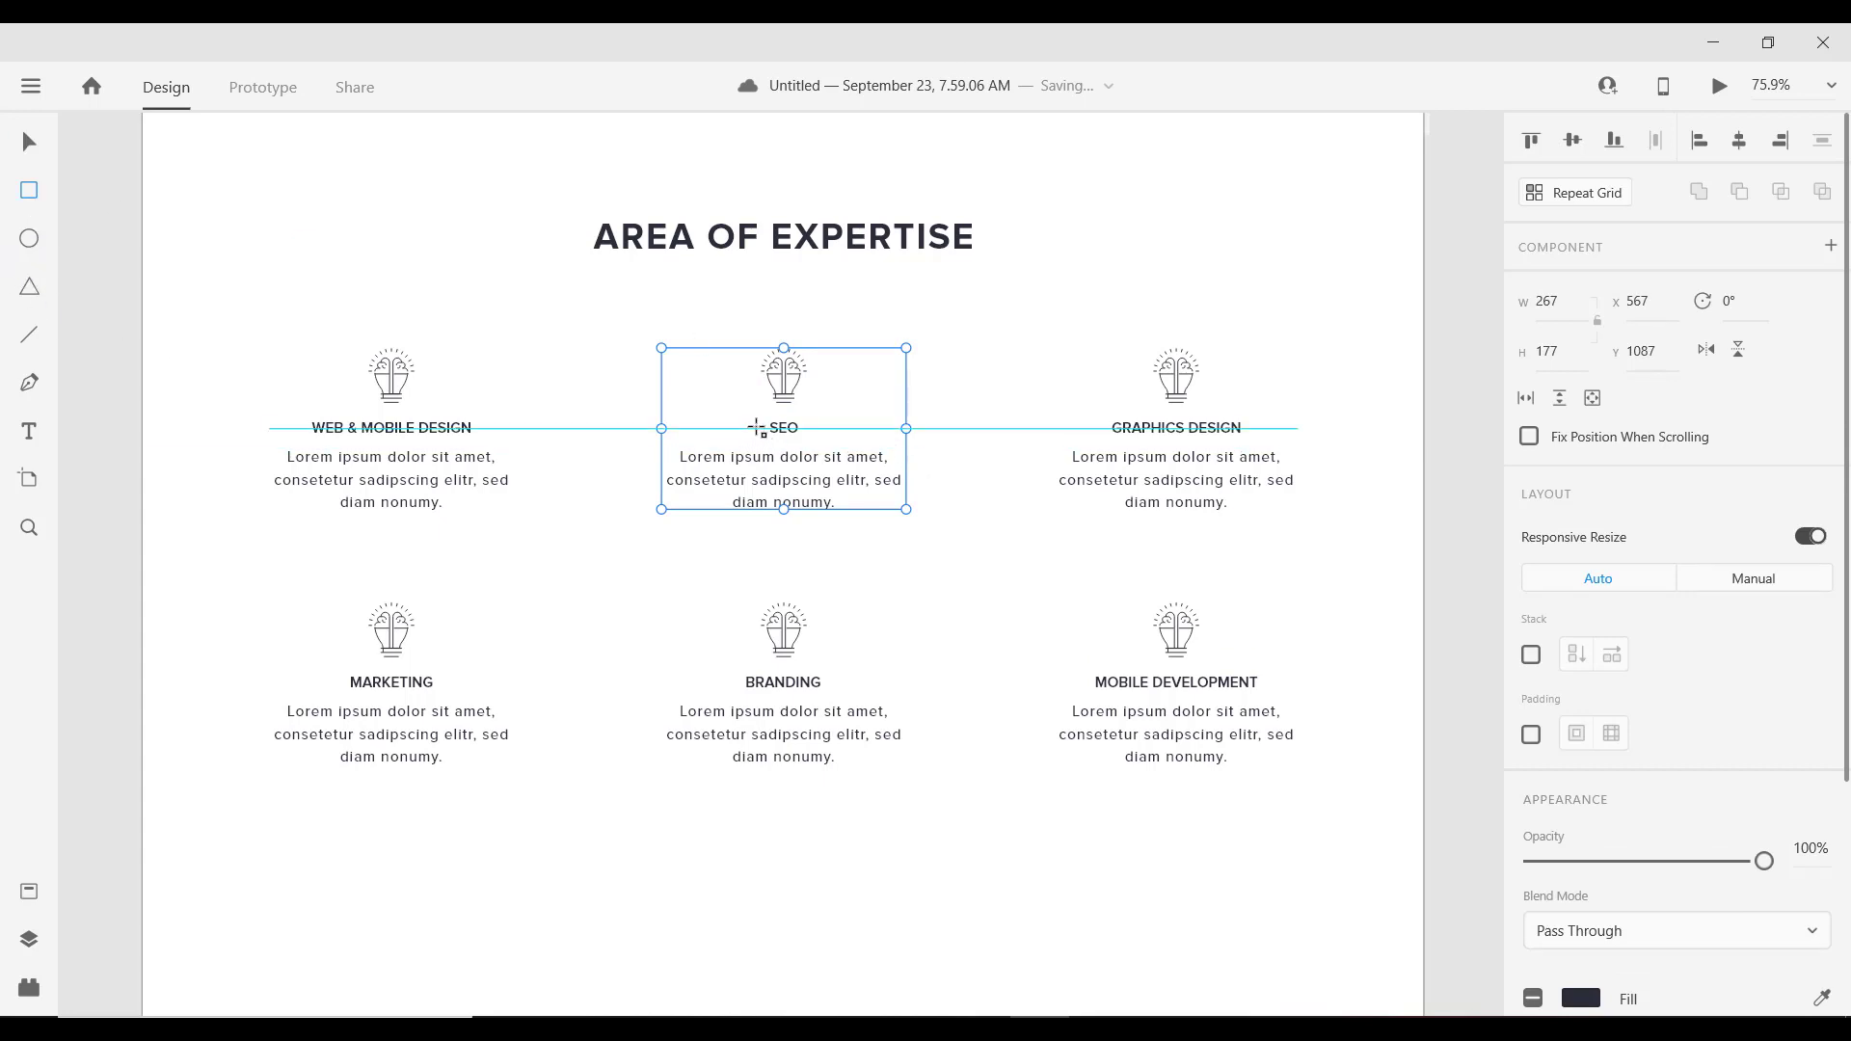
mouse_move(752, 398)
left_mouse_down()
mouse_move(810, 453)
mouse_move(880, 603)
mouse_move(924, 643)
left_mouse_up()
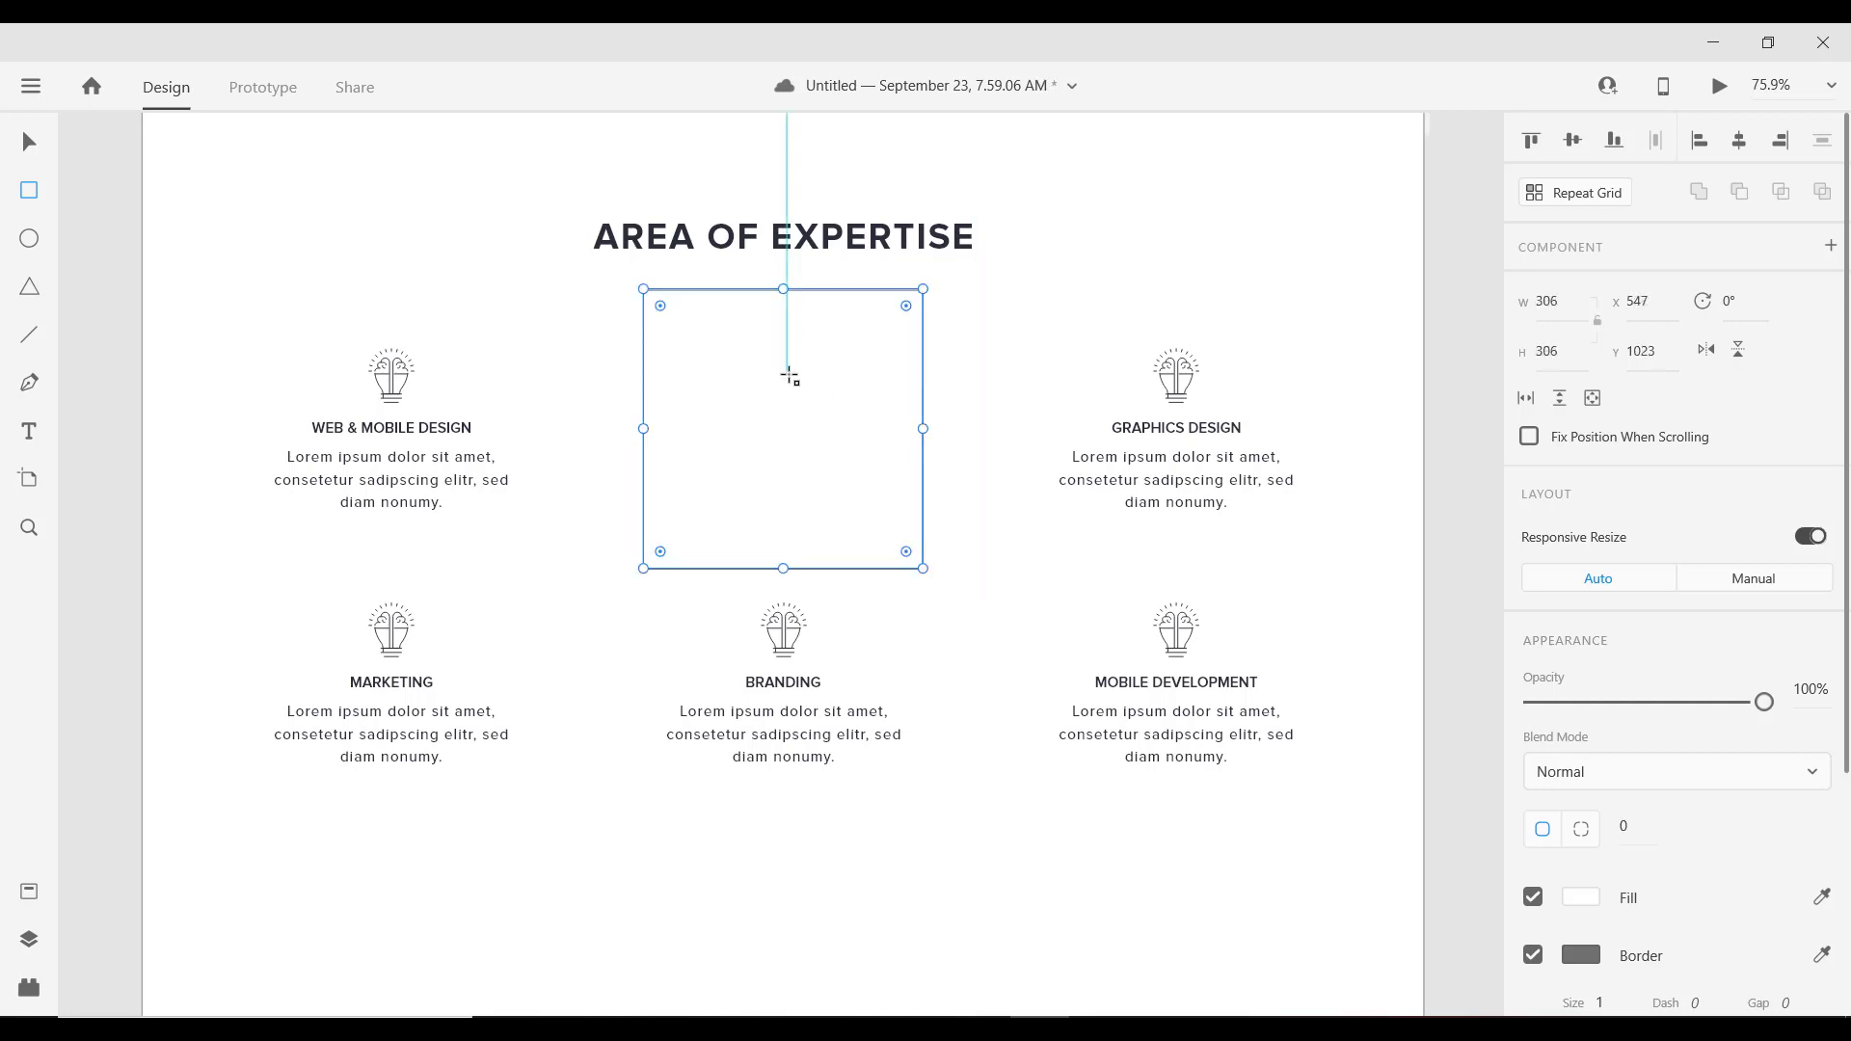
right_click(783, 482)
mouse_move(1080, 668)
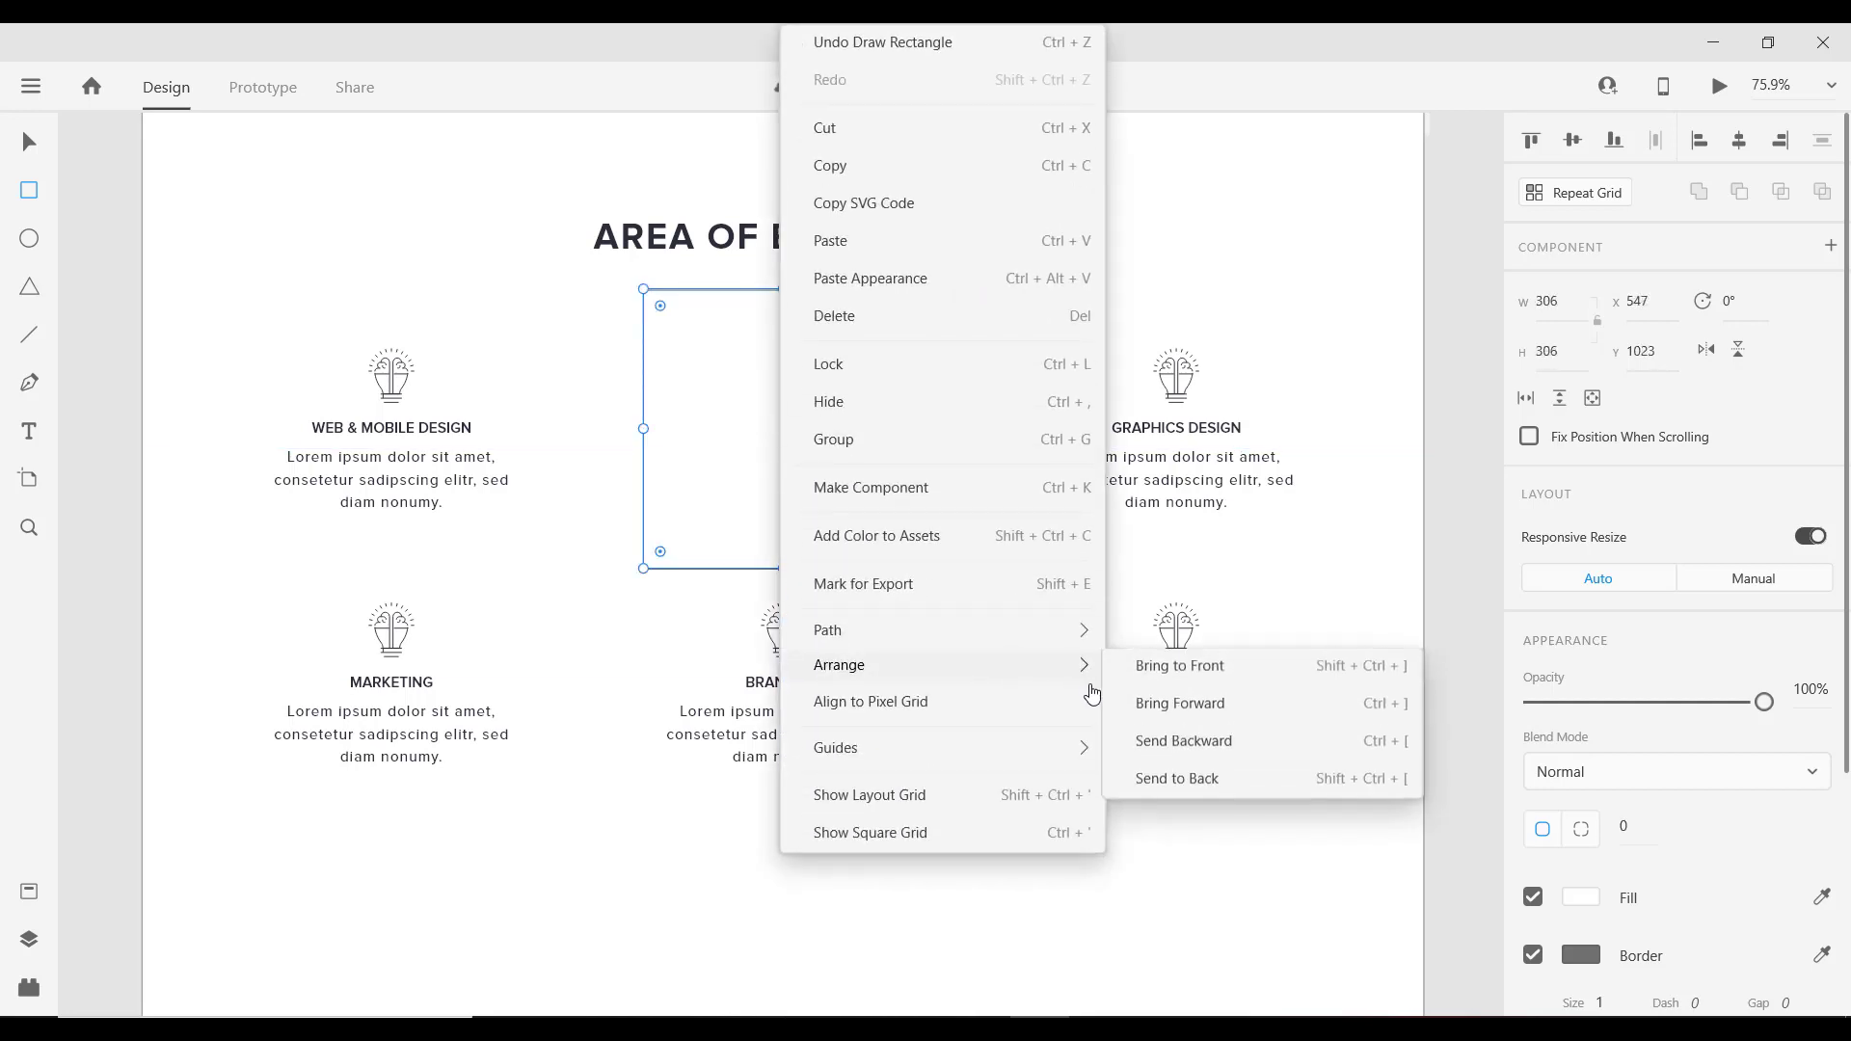
left_click(1201, 780)
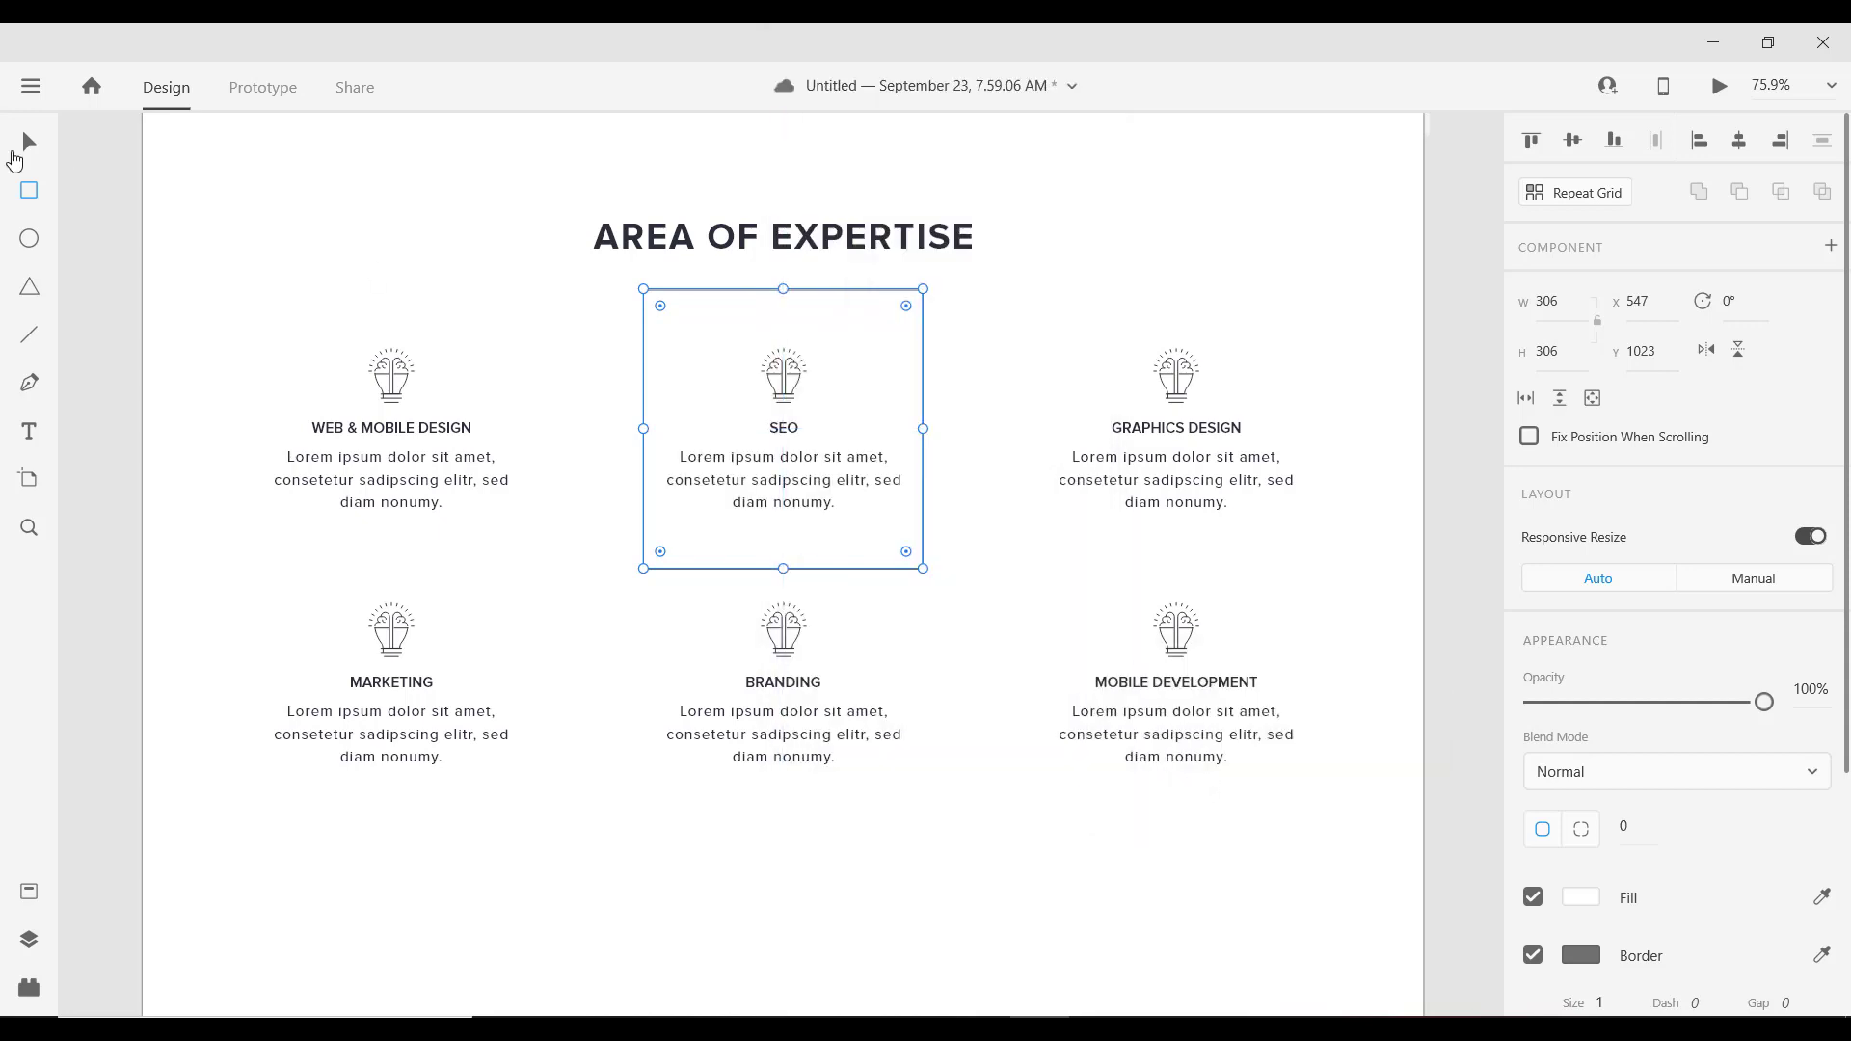
Step: Rotate the square 45° into a diamond, move it down and shrink it slightly
left_click(44, 142)
left_click_drag(933, 578, 788, 577)
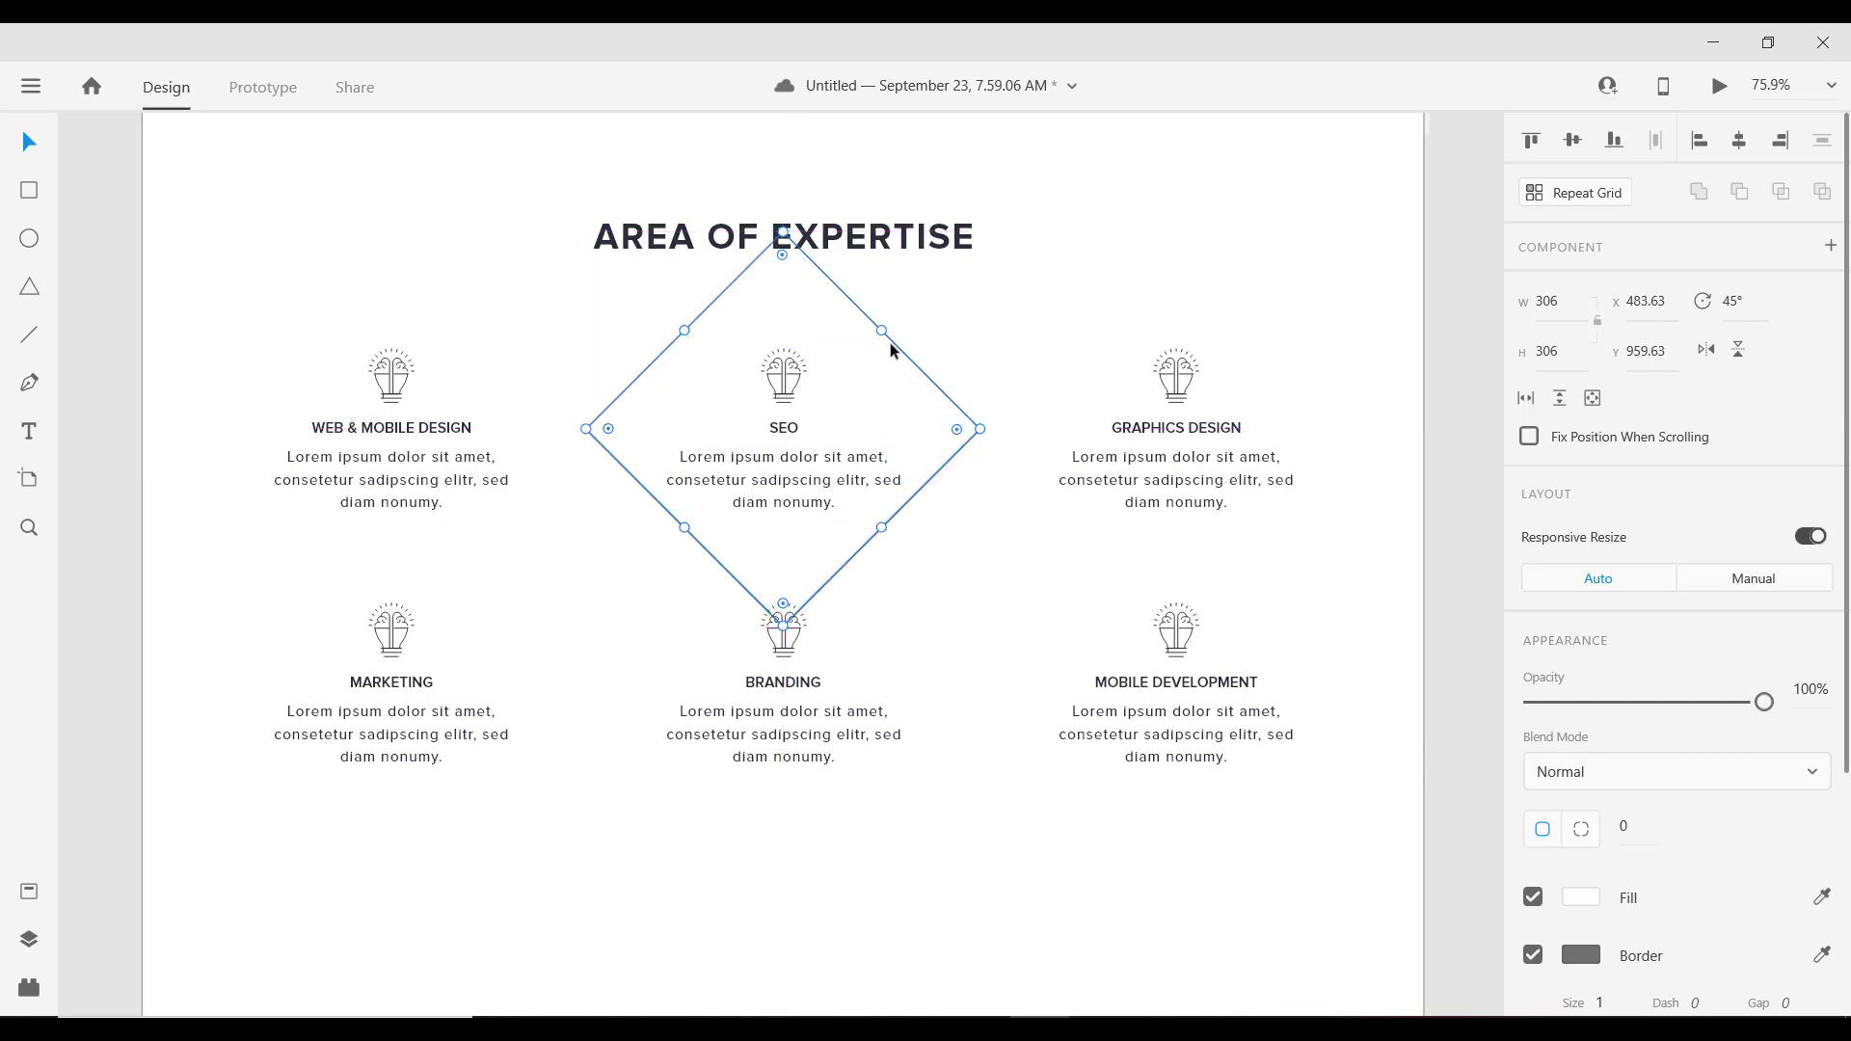
left_click_drag(891, 344, 883, 383)
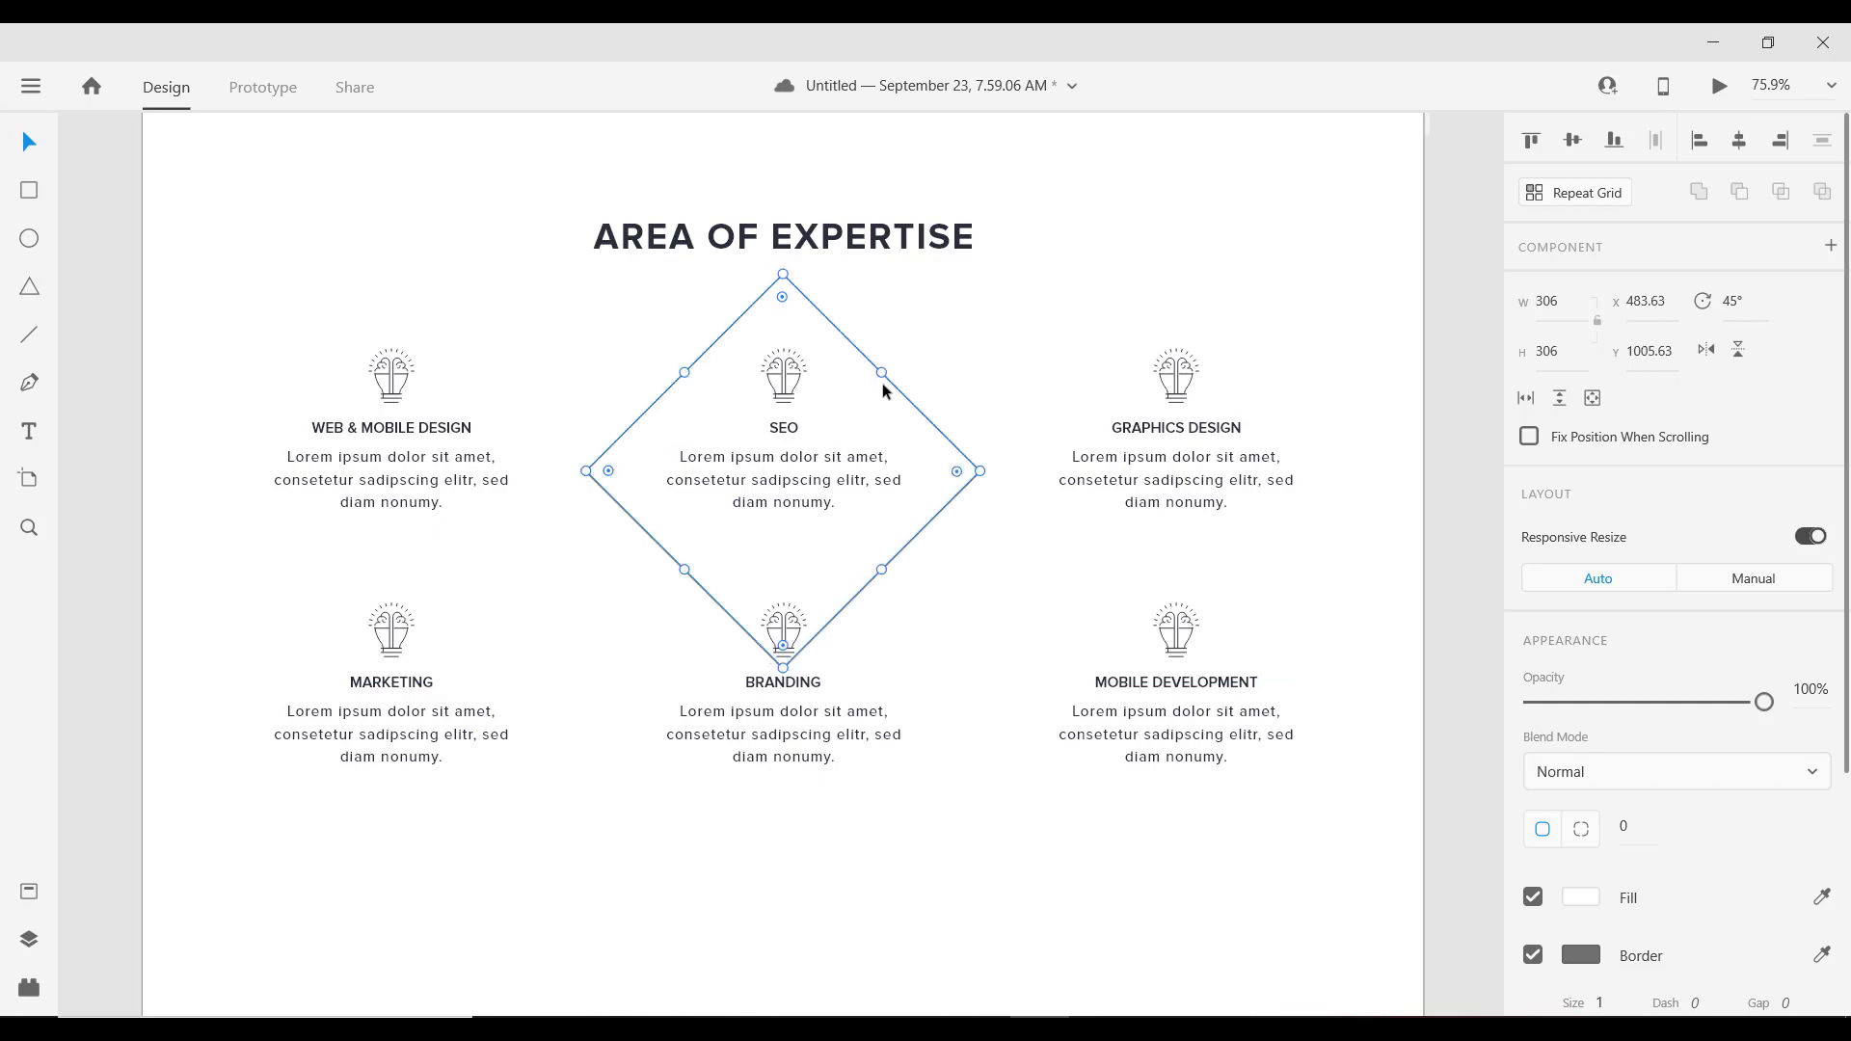
left_click_drag(783, 666, 781, 641)
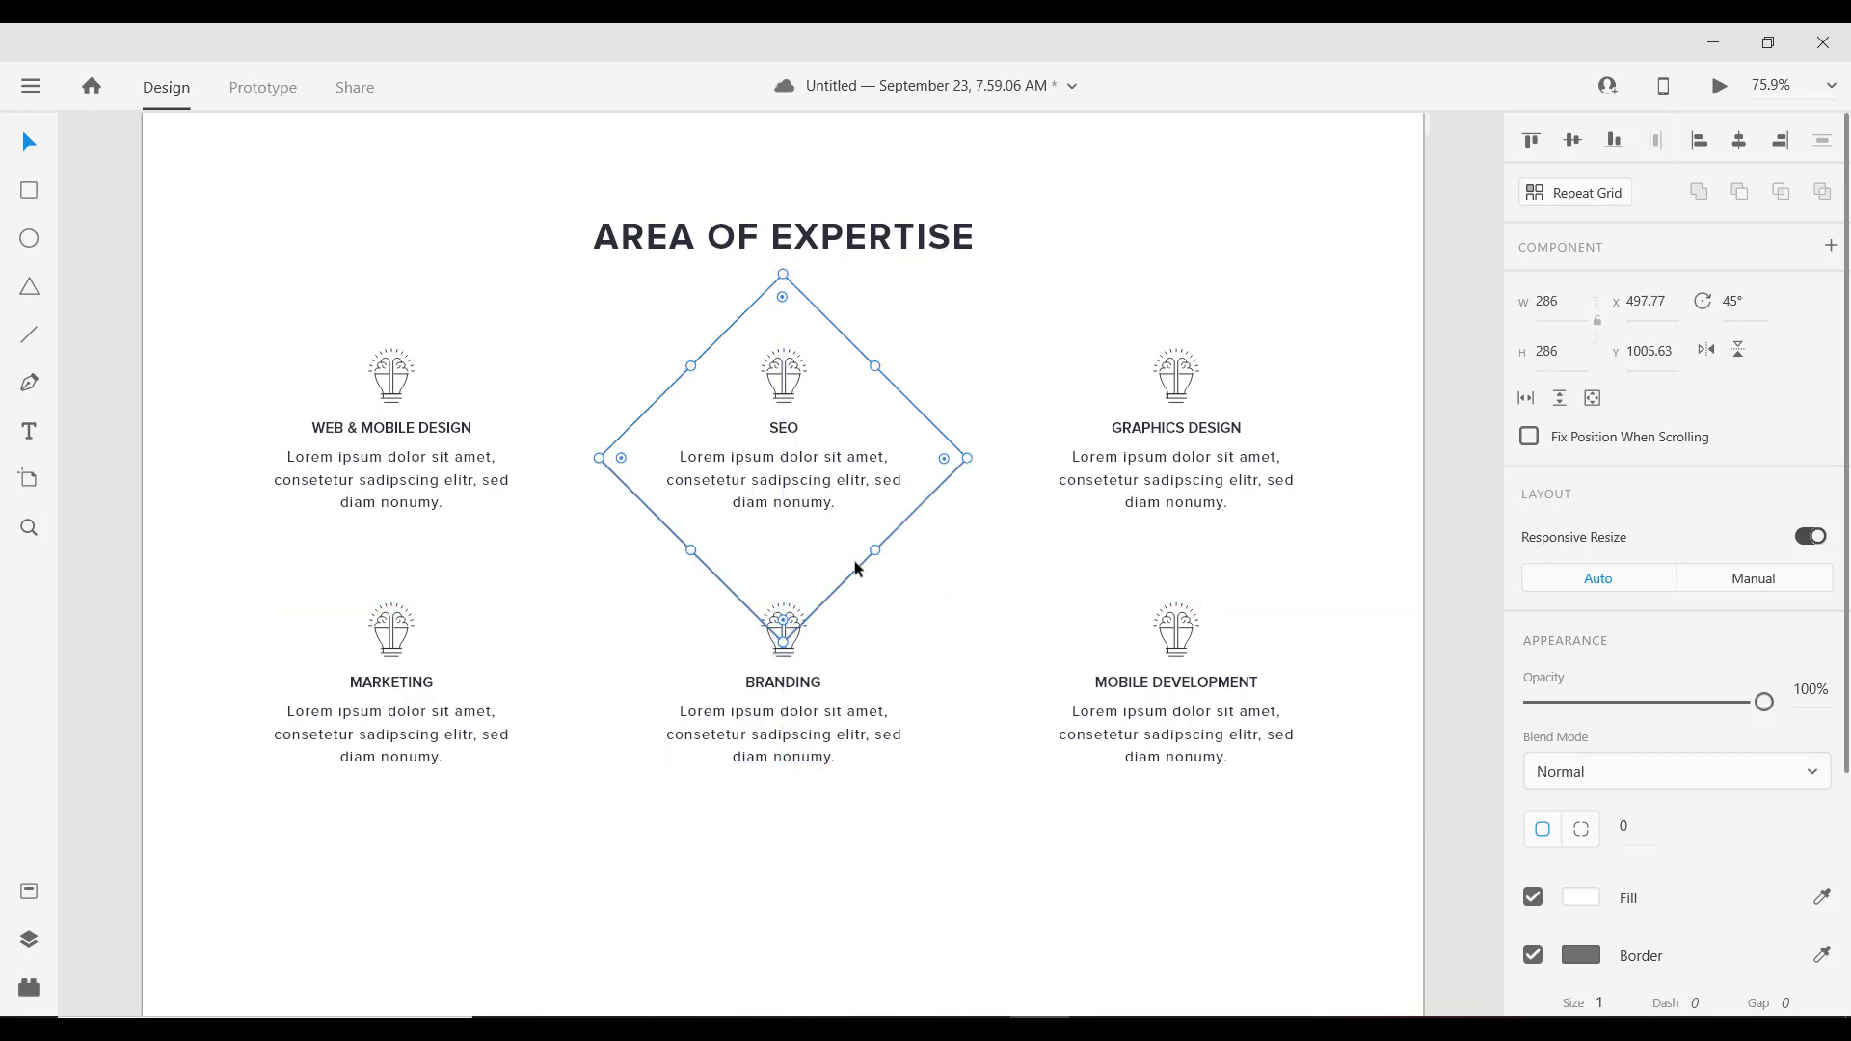
scroll(800, 518, "down", 3)
scroll(806, 506, "up", 5)
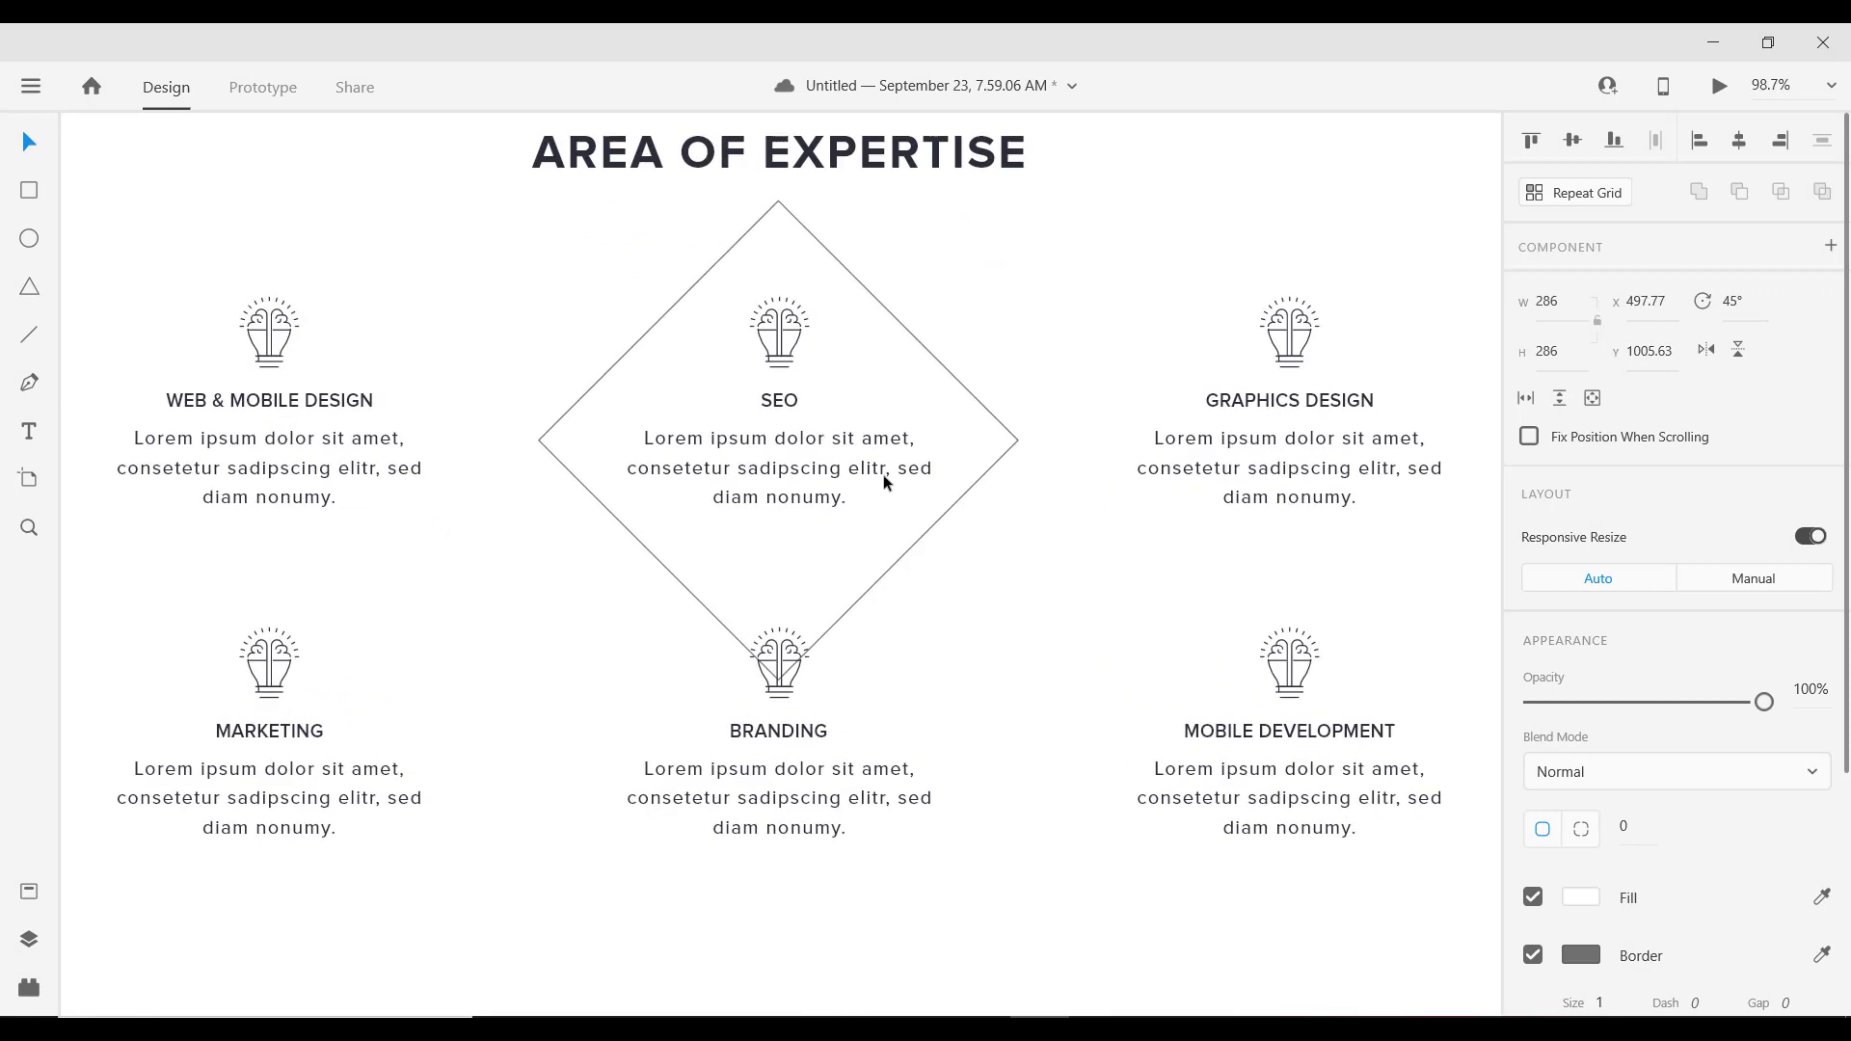
scroll(849, 424, "down", 2)
scroll(812, 425, "down", 3)
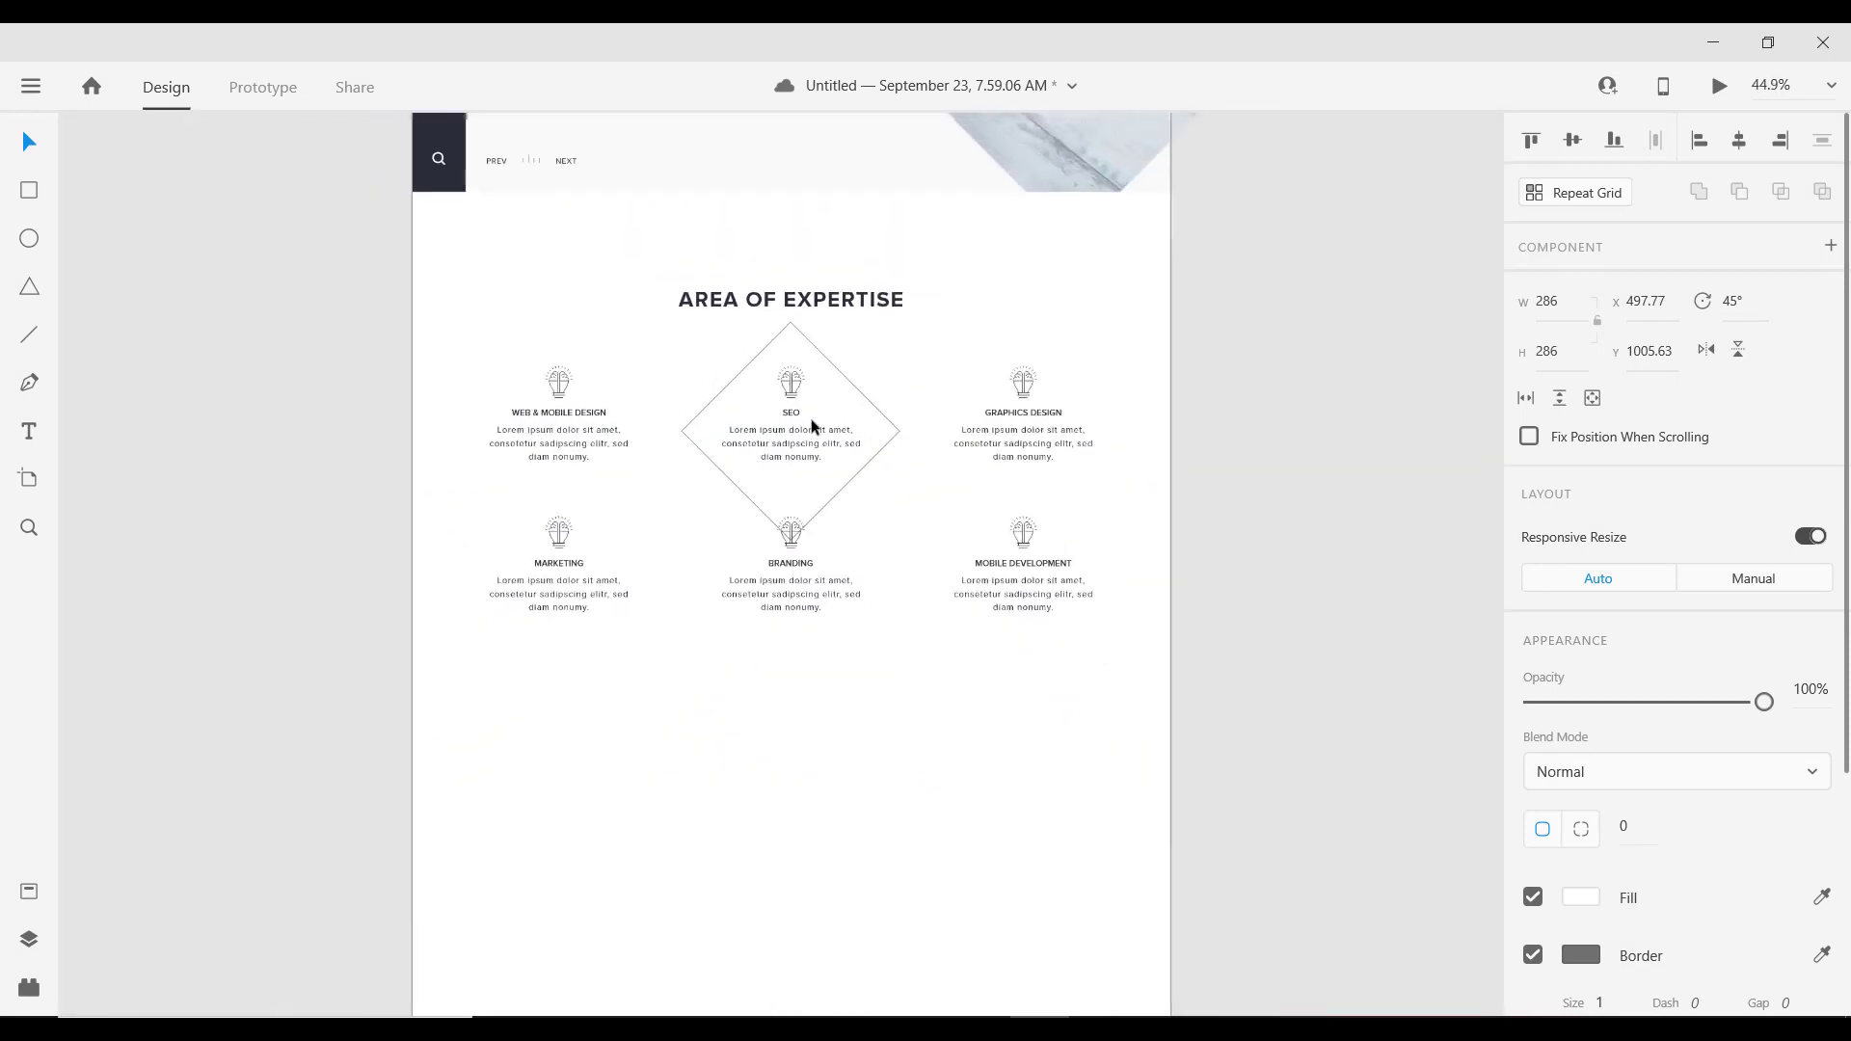
scroll(812, 415, "up", 2)
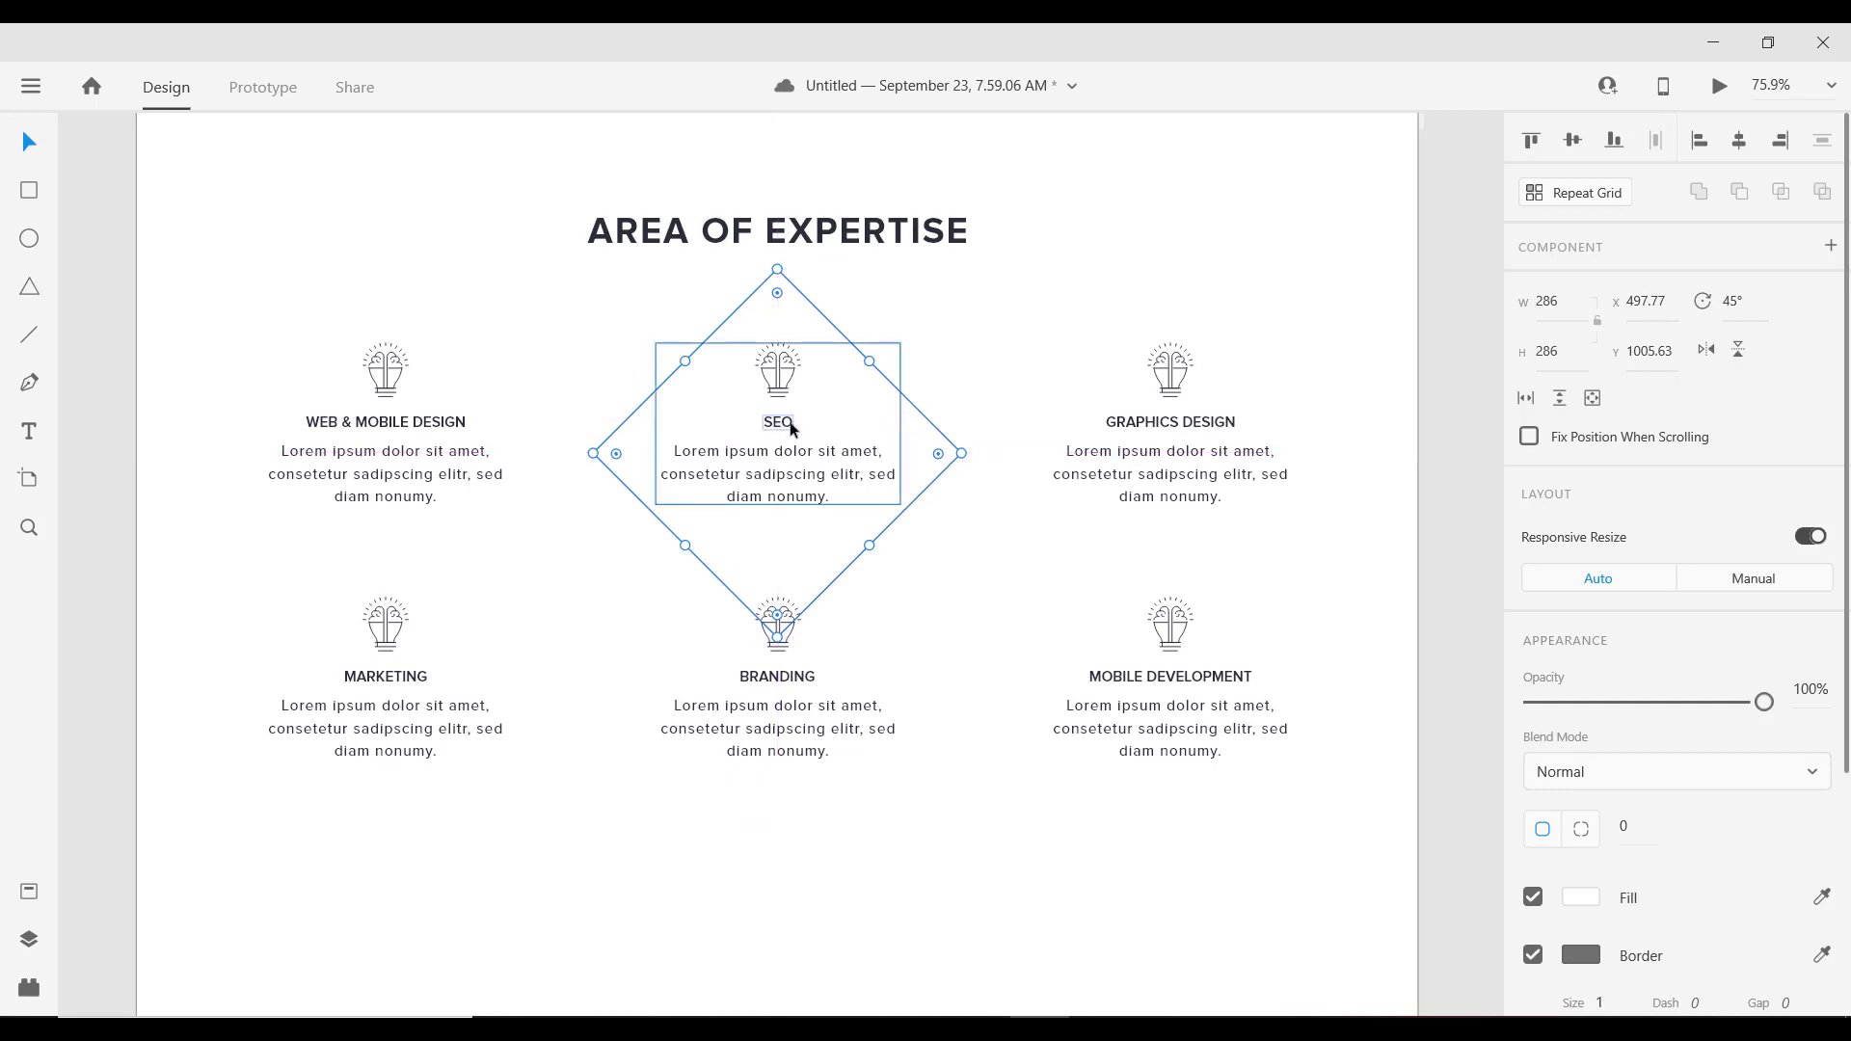
scroll(802, 449, "down", 2)
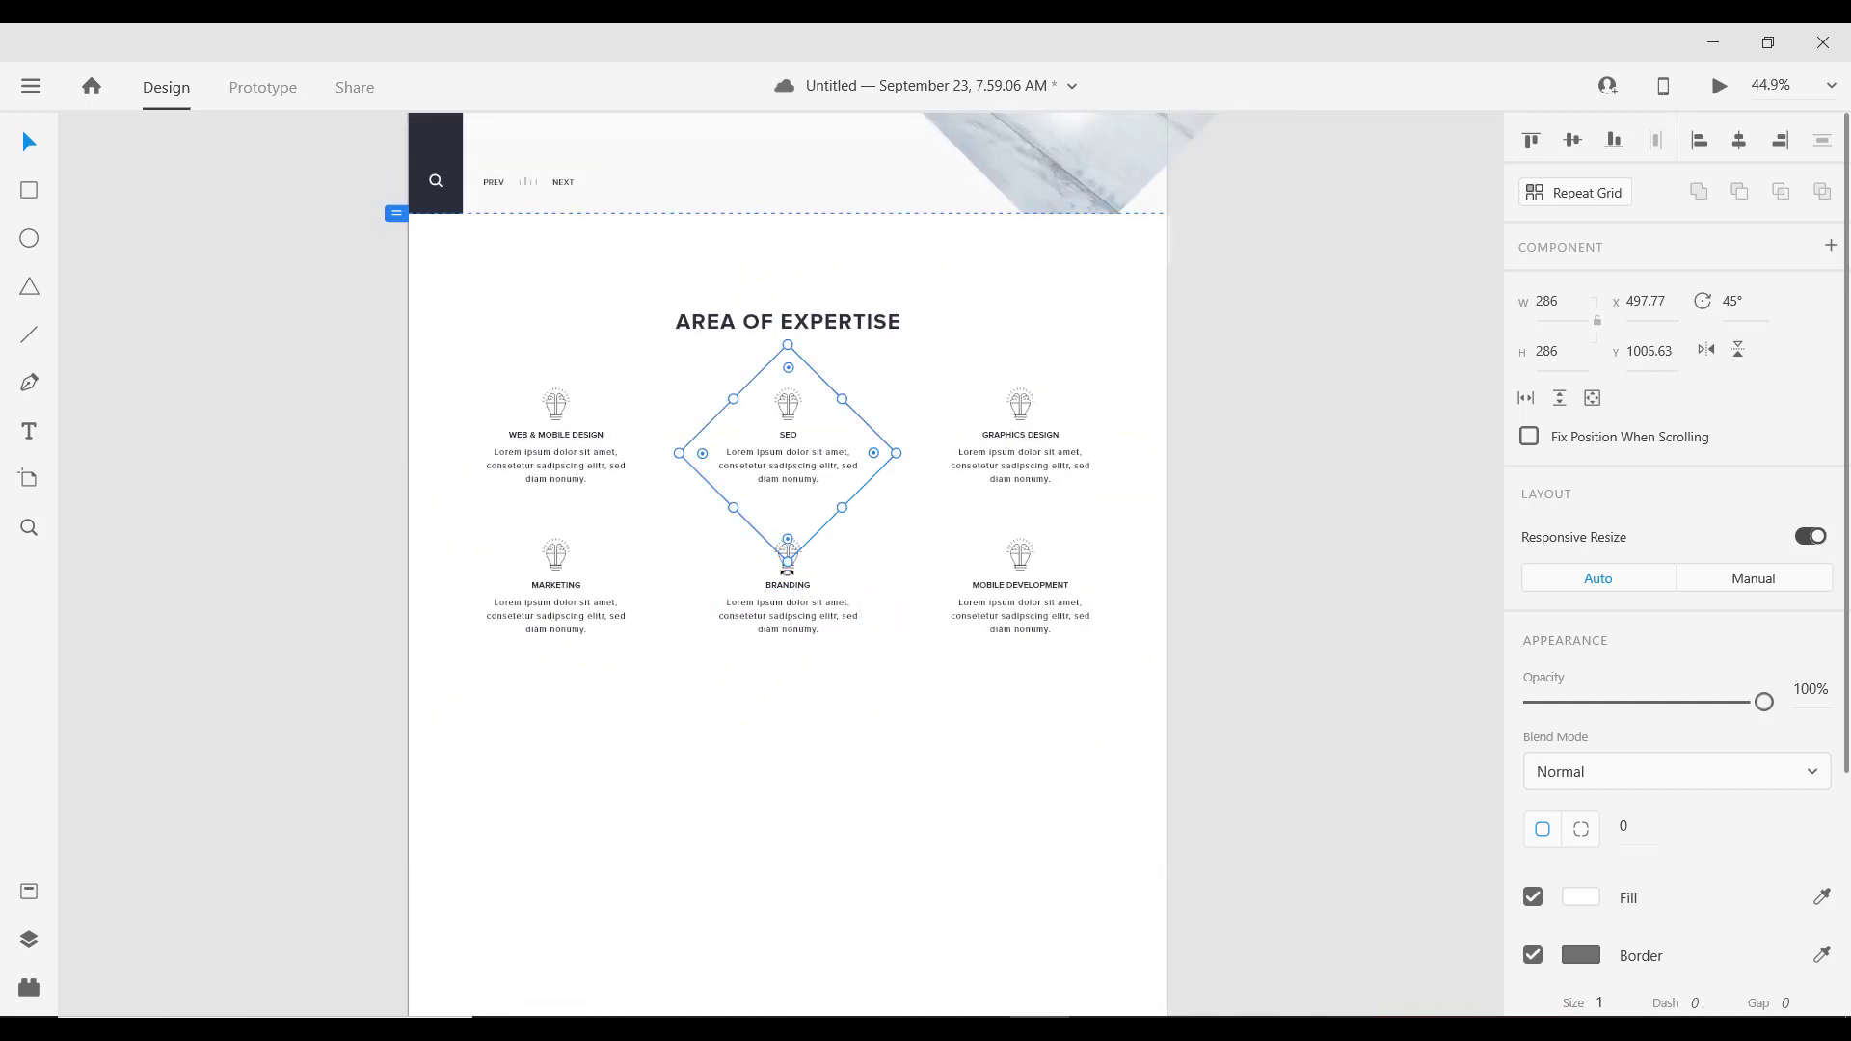
Step: Rotate it back upright, resize it to 265×311 and centre it behind the SEO column
left_click_drag(788, 571, 703, 541)
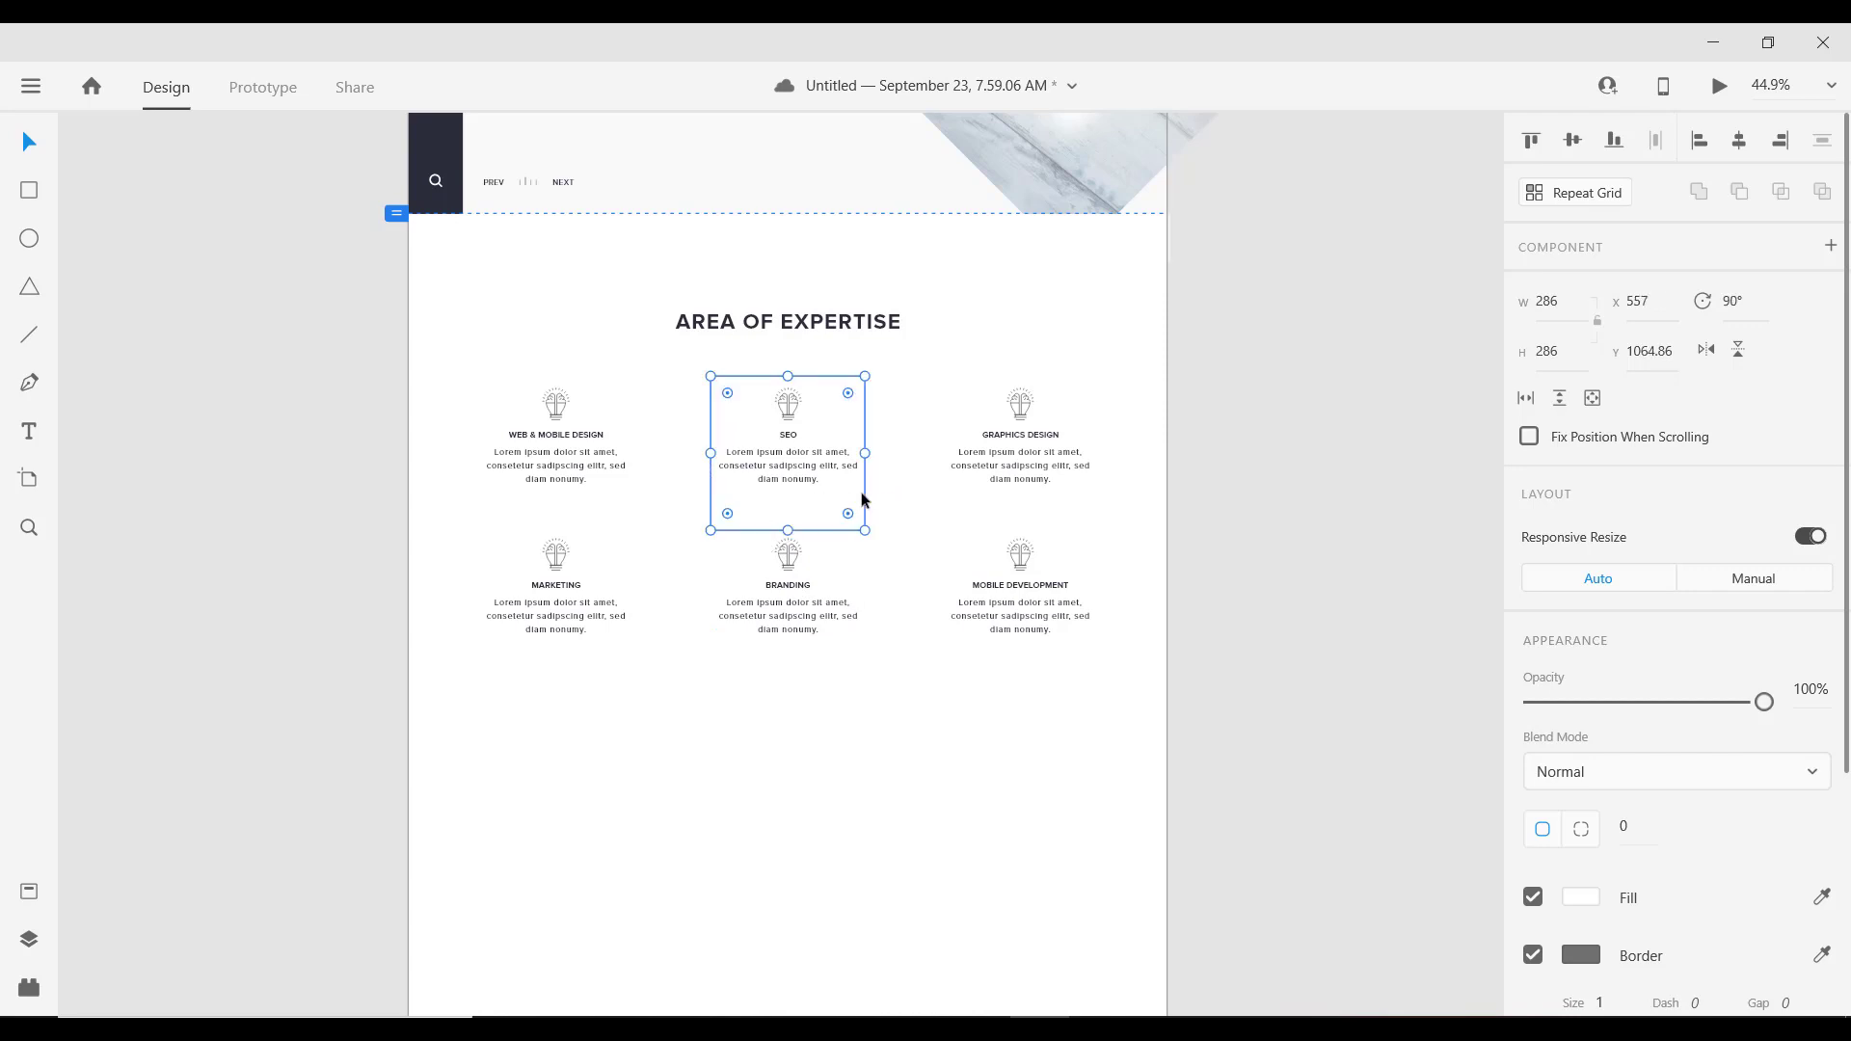
left_click_drag(863, 488, 859, 478)
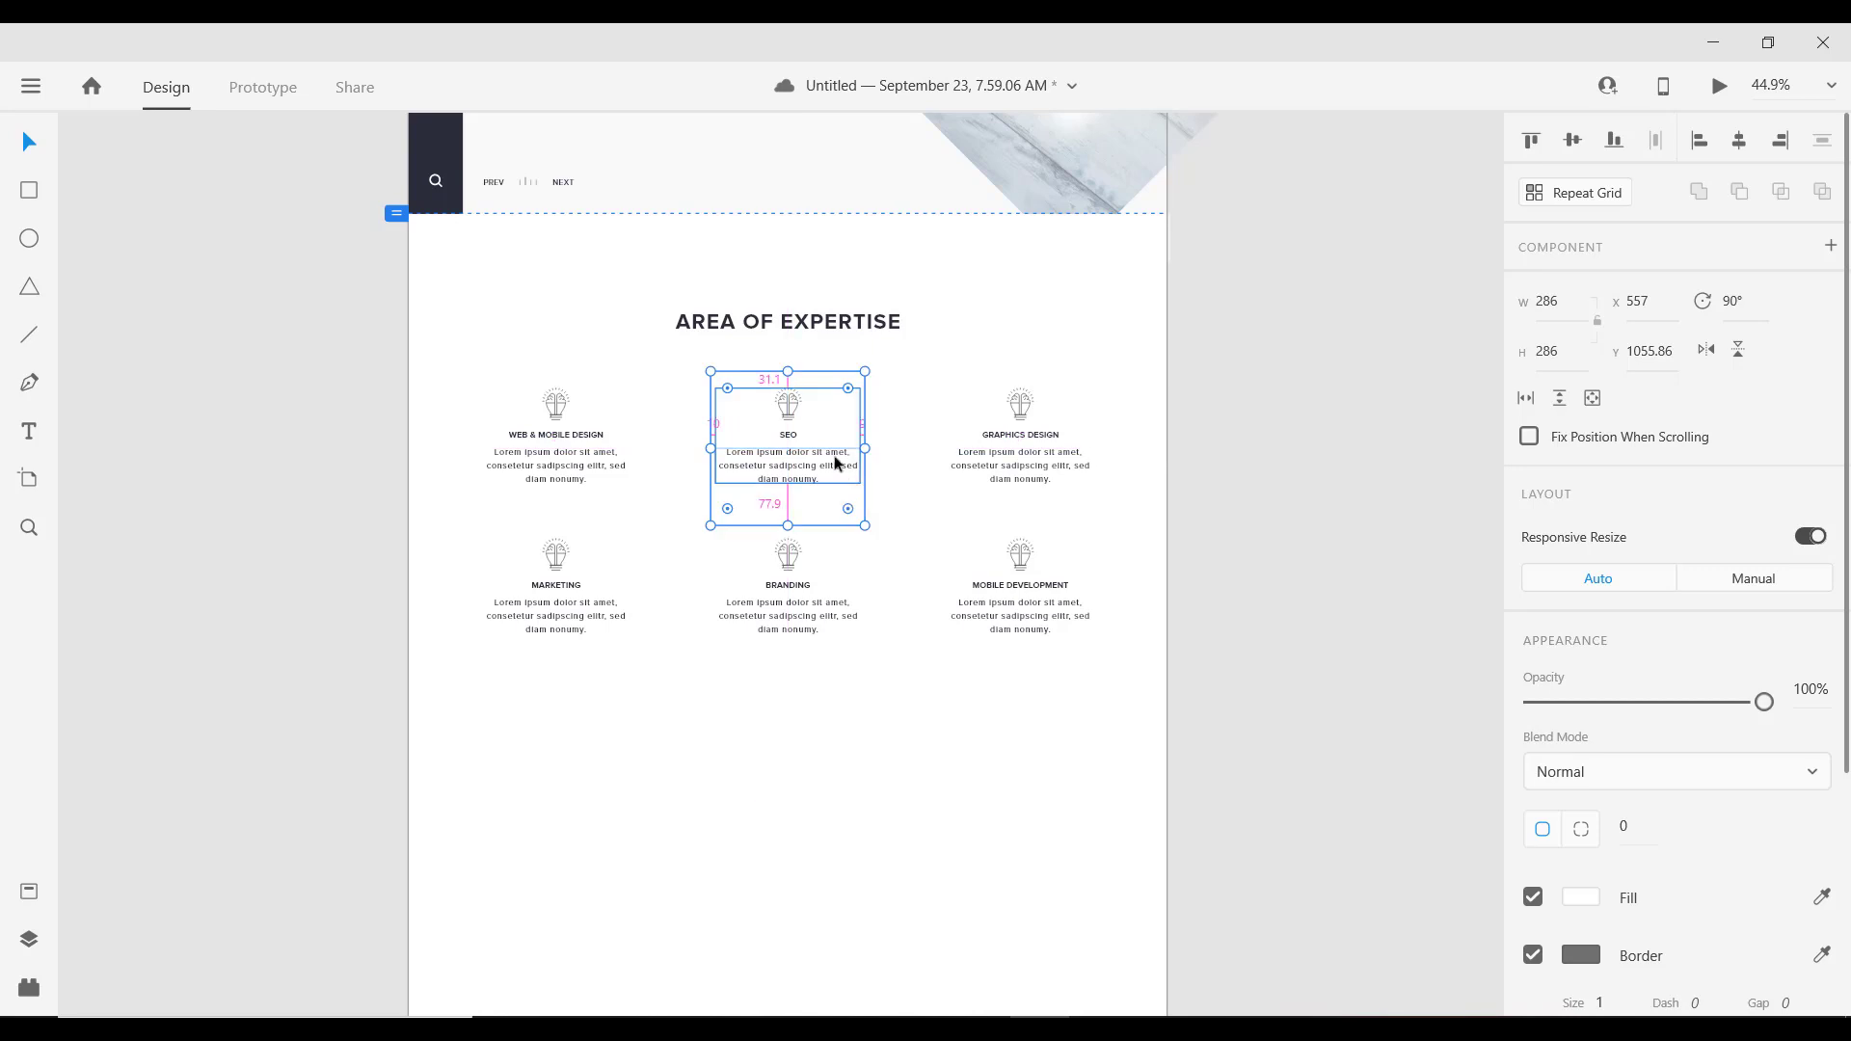
scroll(838, 463, "up", 3)
left_click_drag(755, 573, 758, 555)
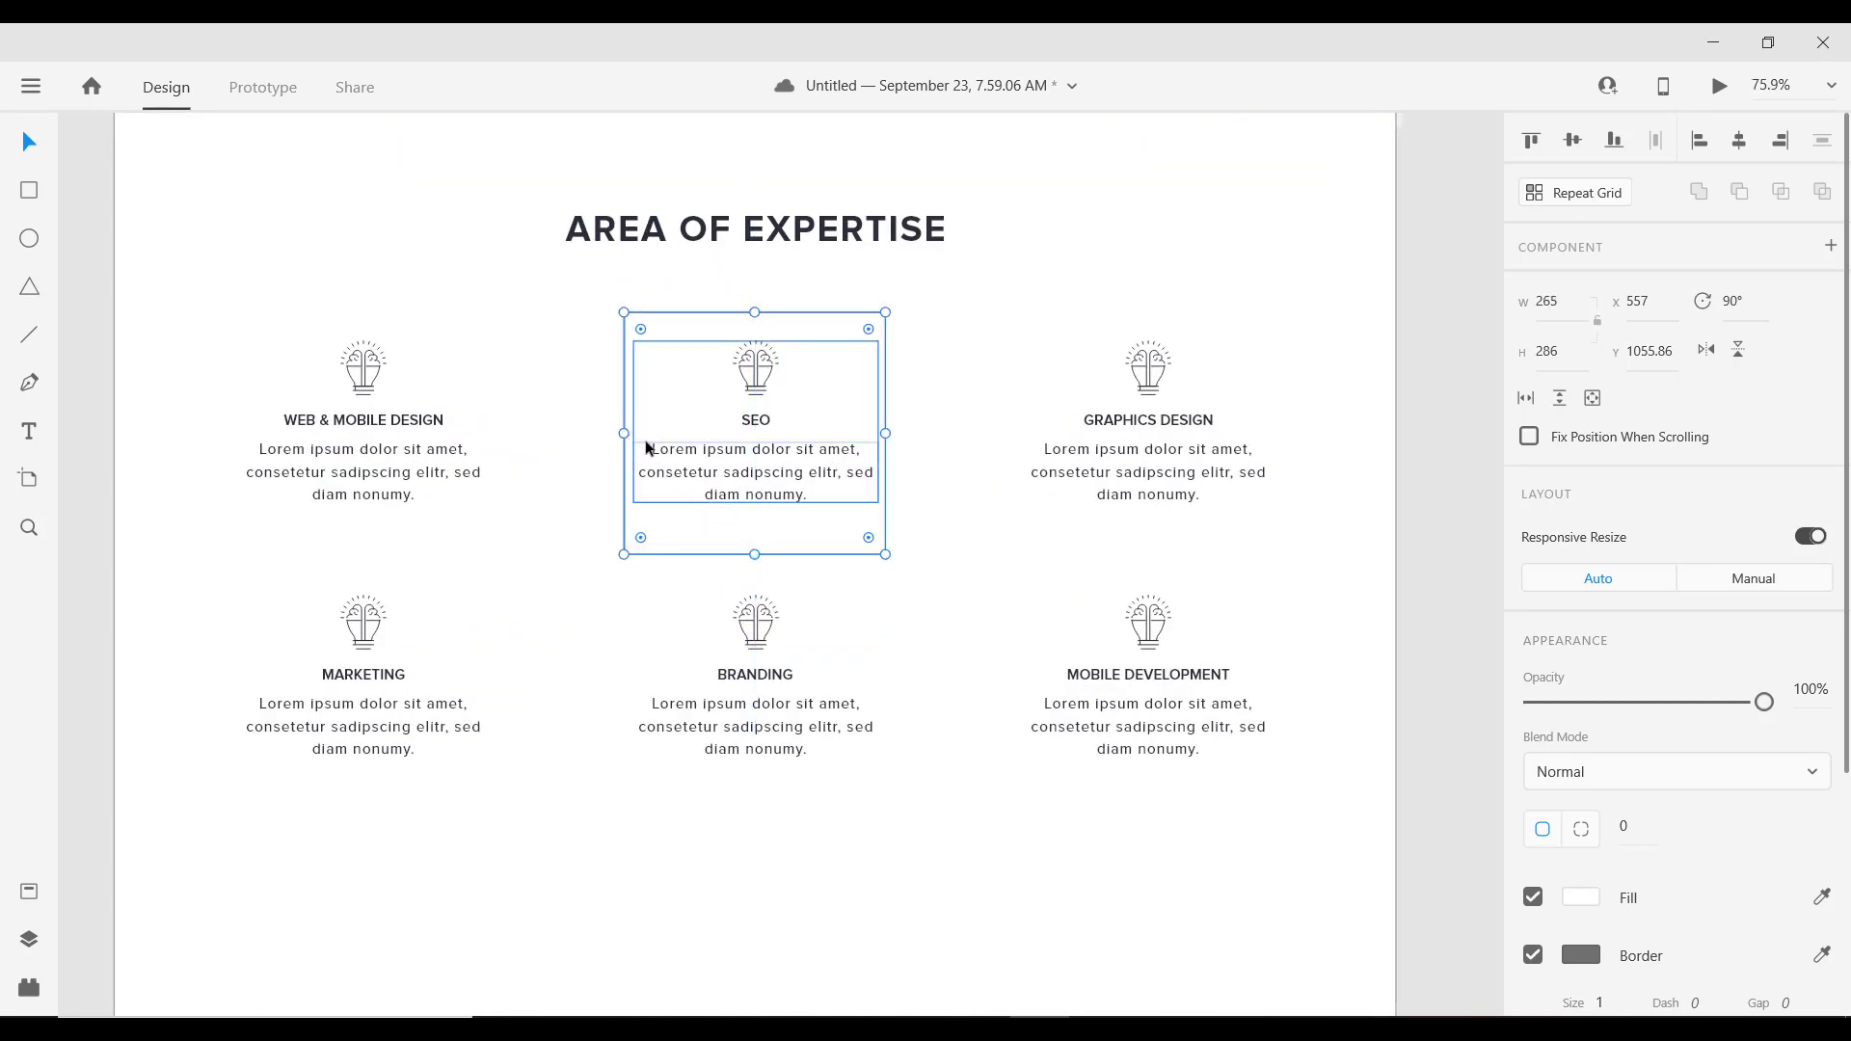
left_click_drag(623, 433, 602, 430)
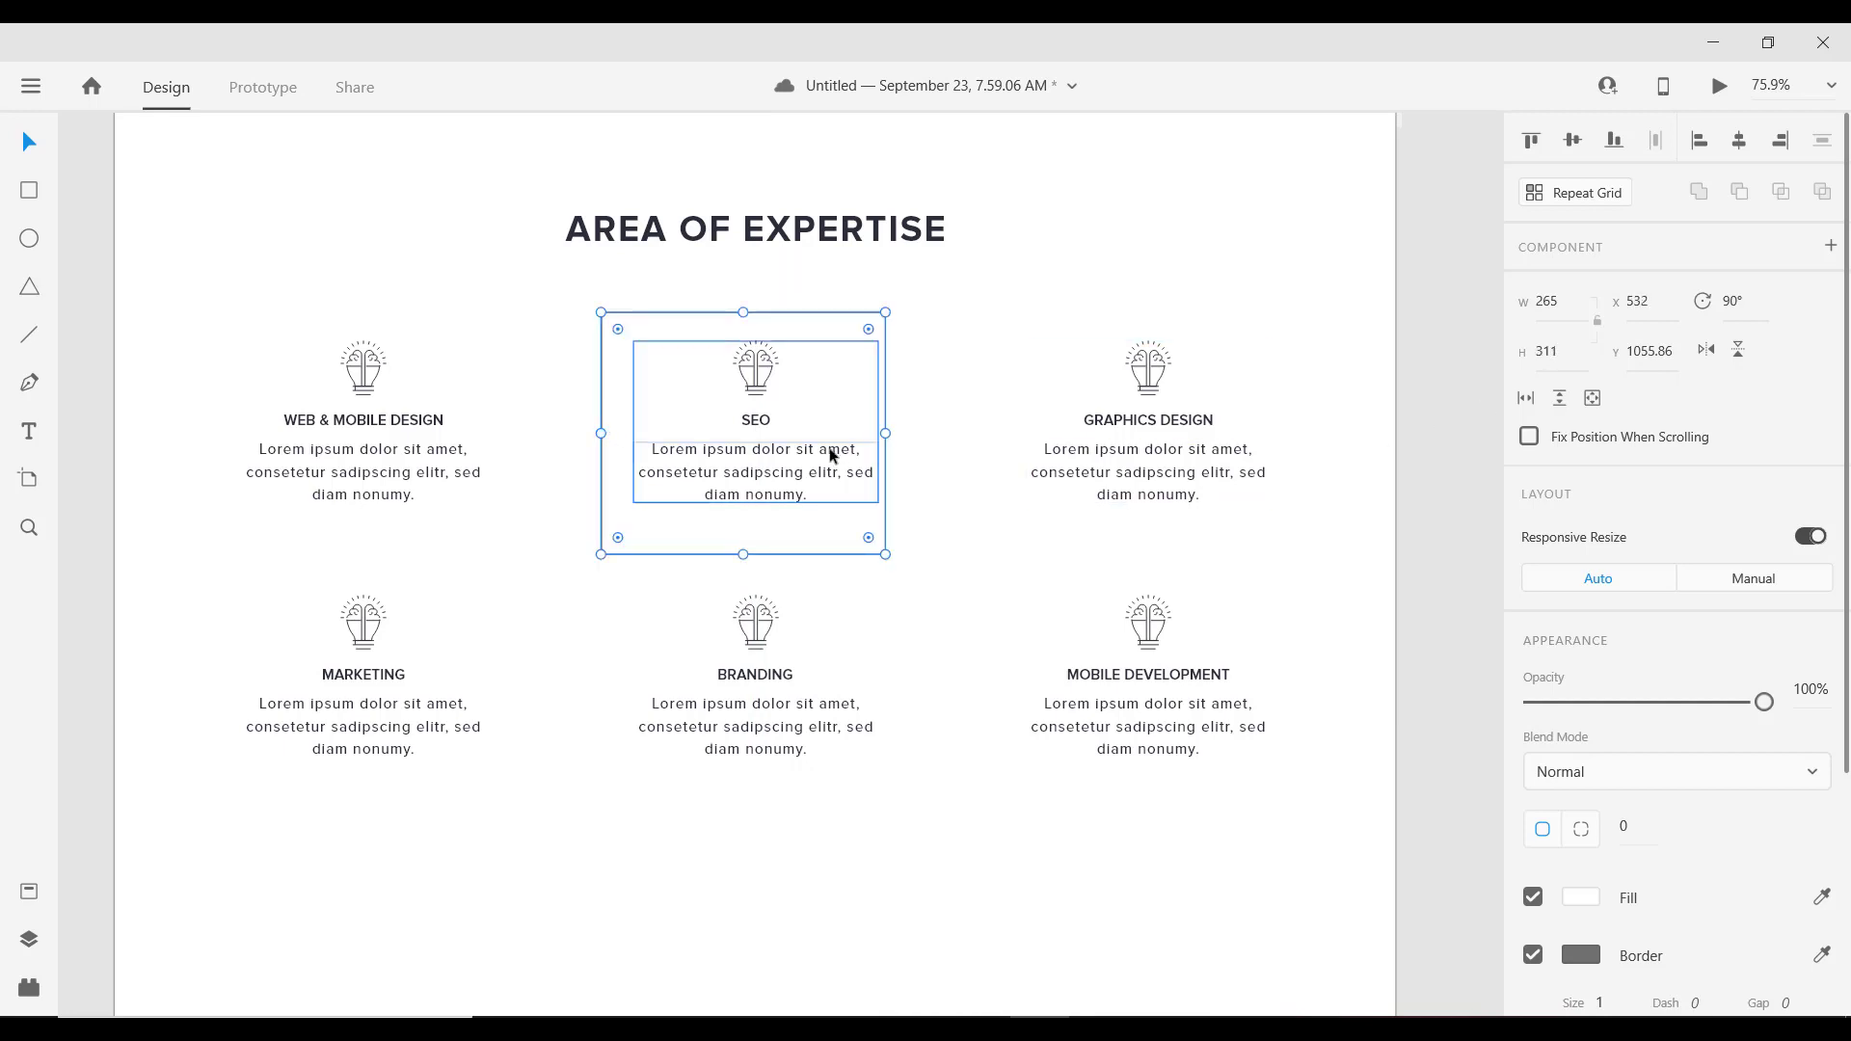
left_click_drag(815, 318, 816, 313)
scroll(1562, 617, "down", 4)
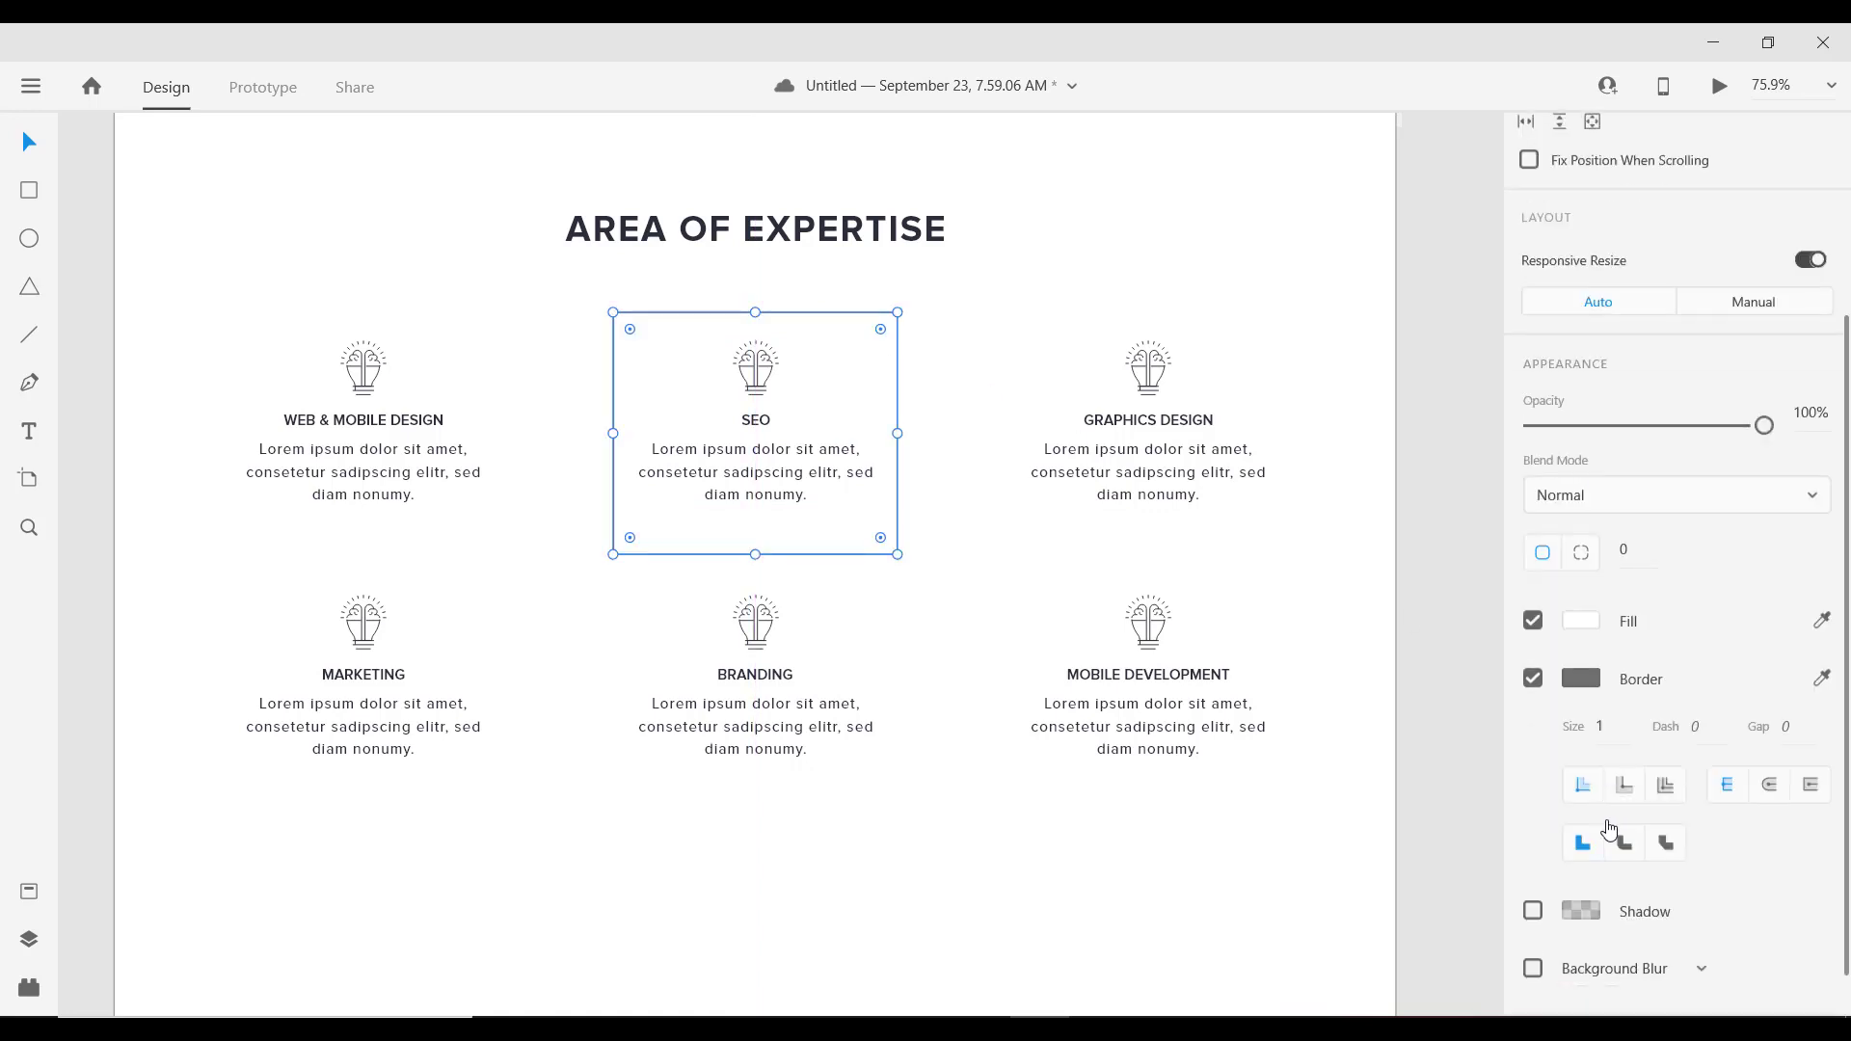
Step: Remove the box's border and fill it with dark #2C2E38
left_click(1533, 622)
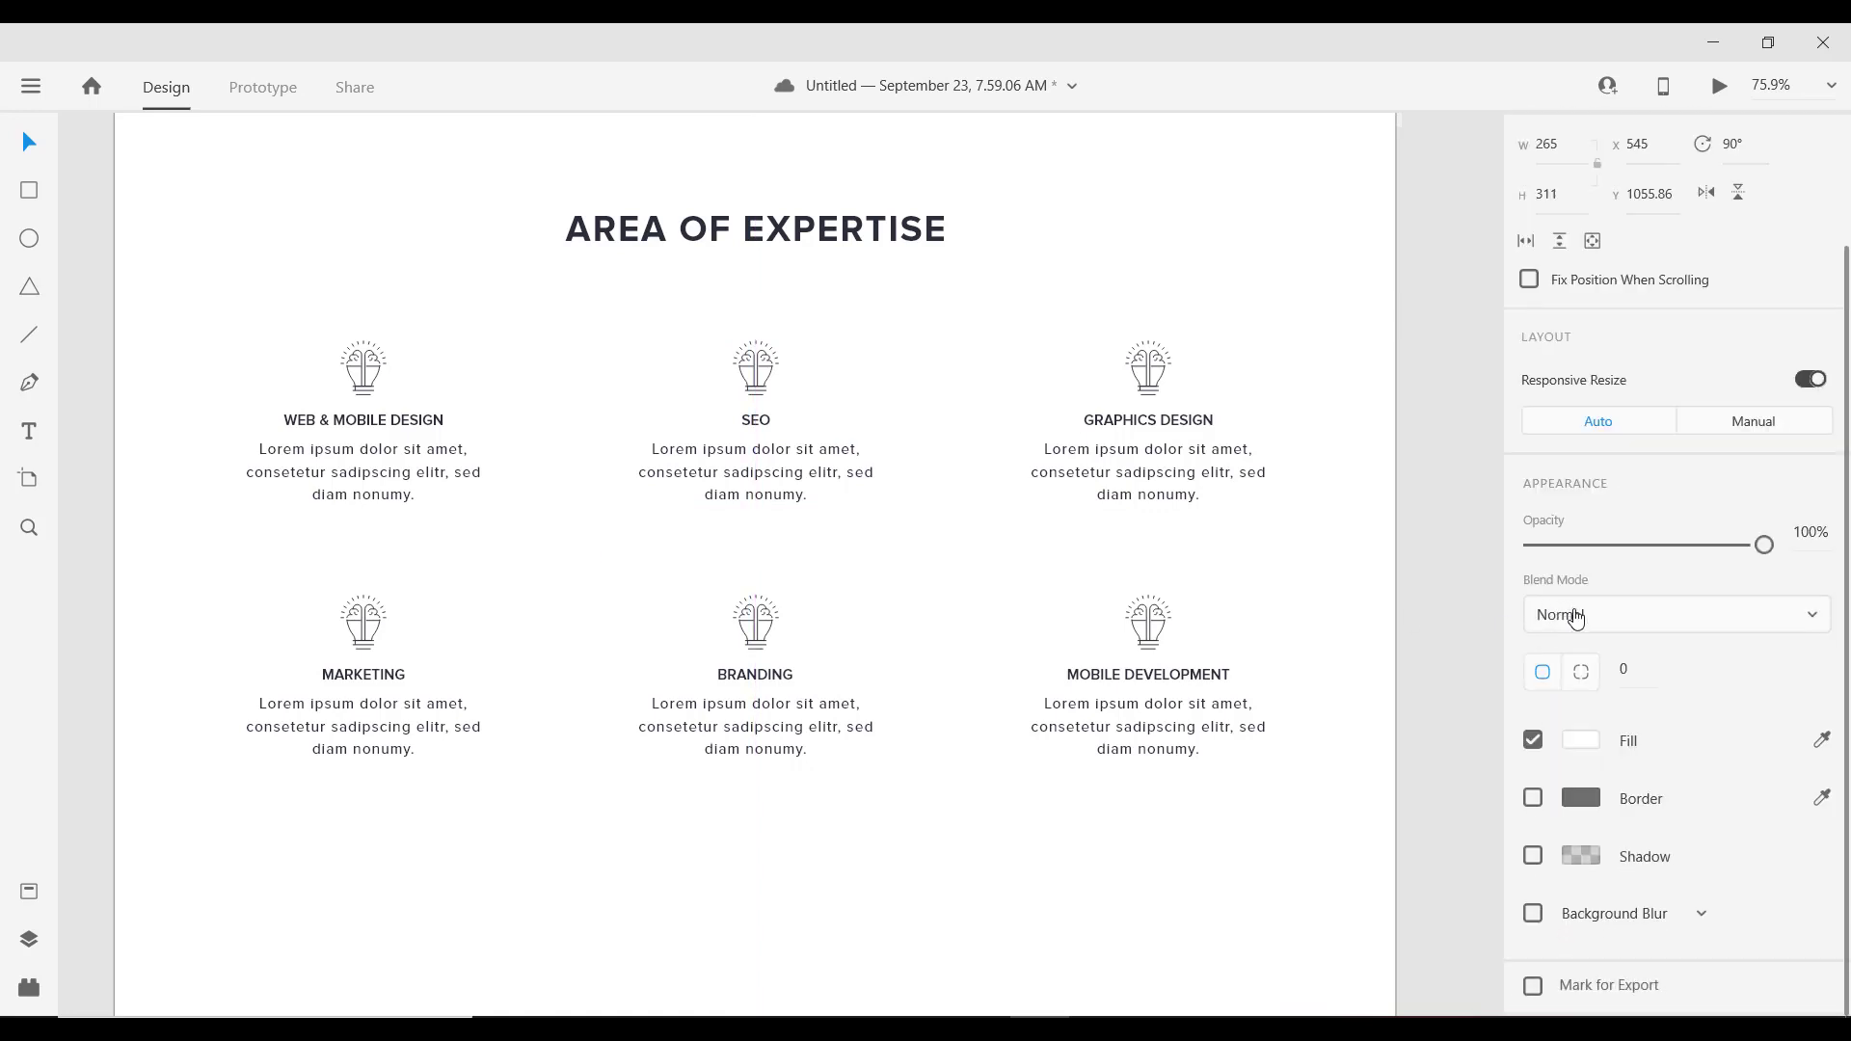
left_click(1578, 740)
left_click(1321, 902)
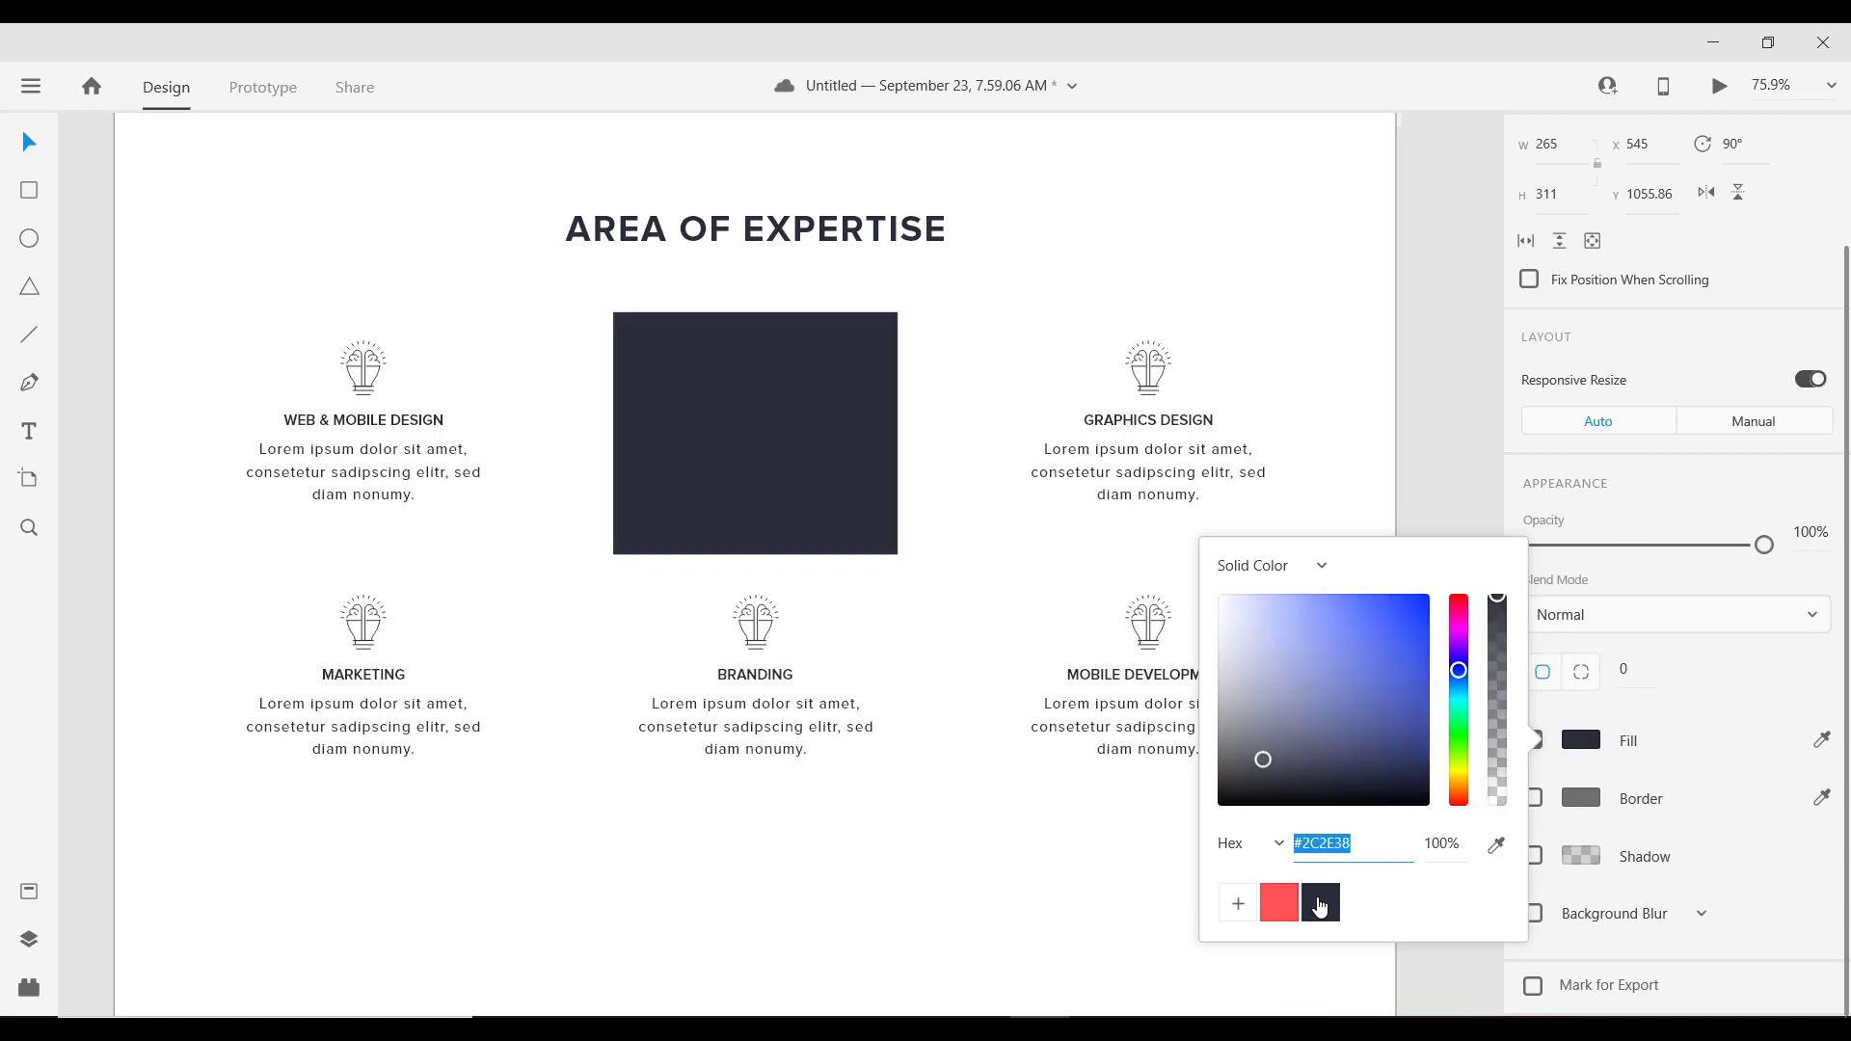
left_click(1624, 879)
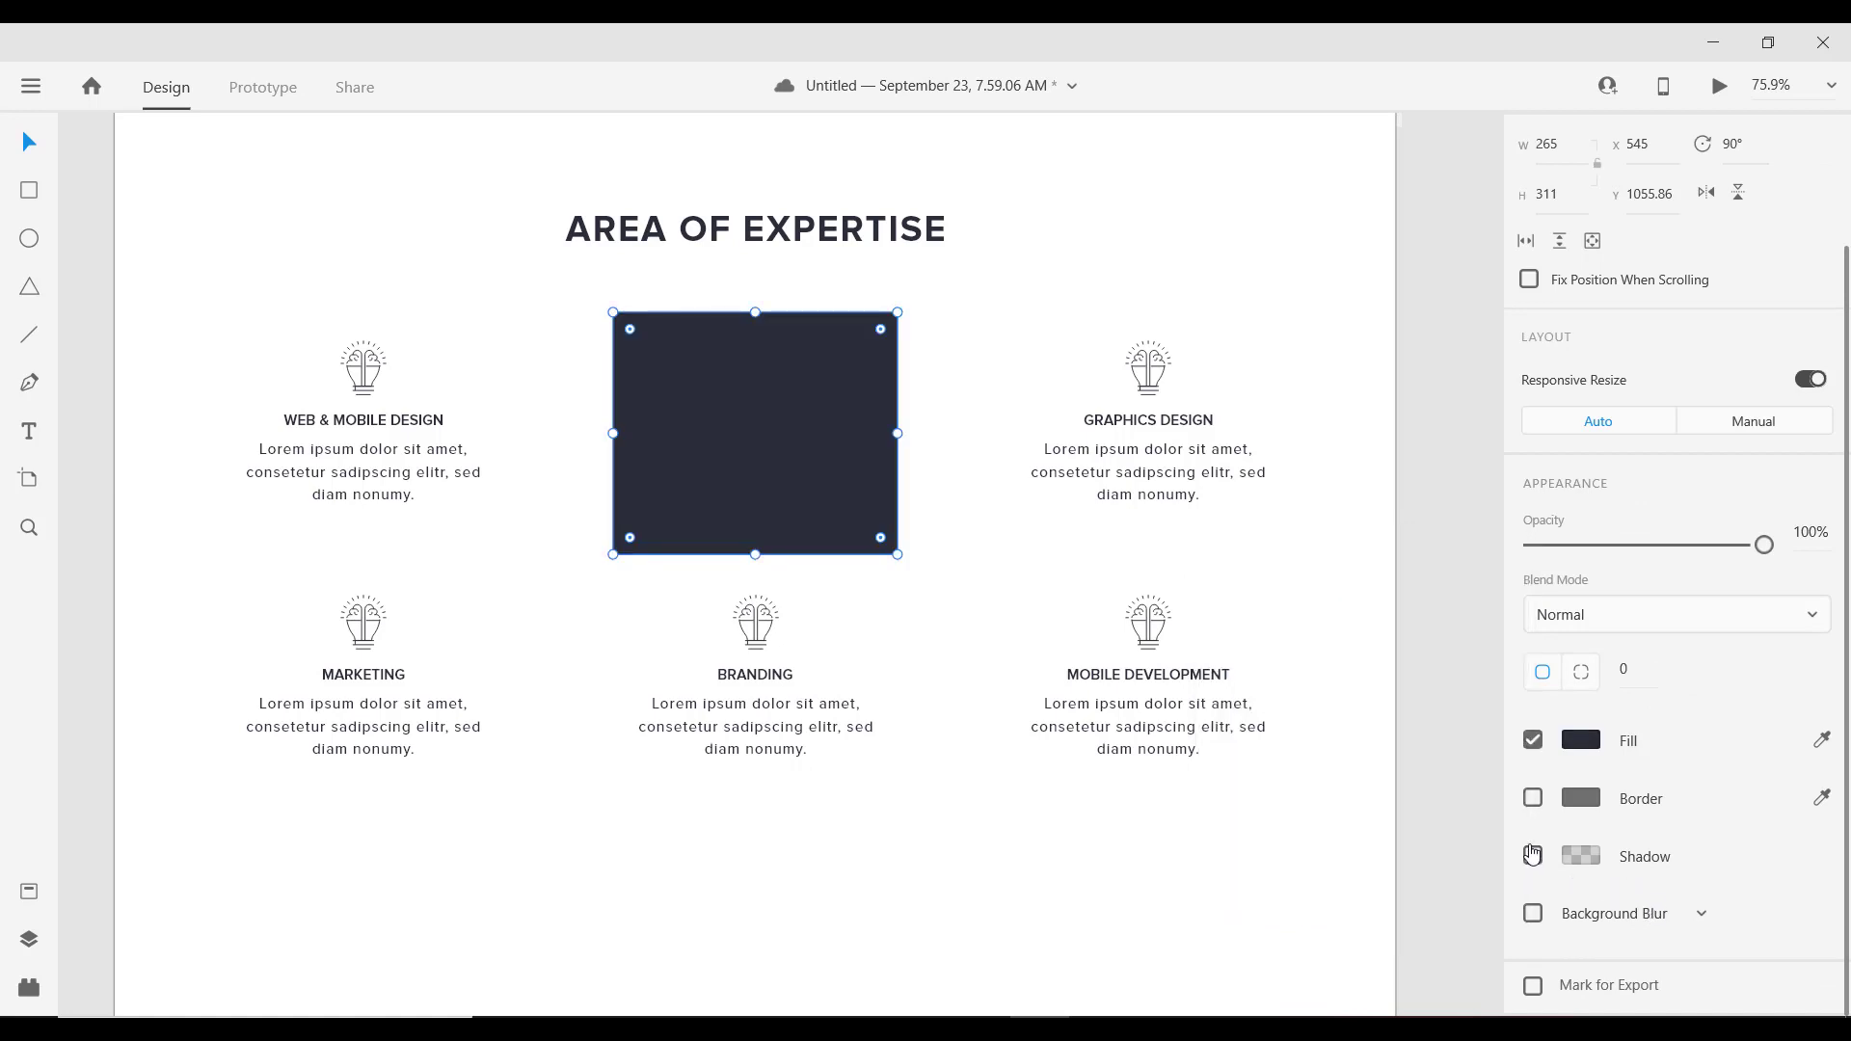
Step: Add a drop shadow with Y offset 5, blur 30 and 20% black colour
left_click(1533, 857)
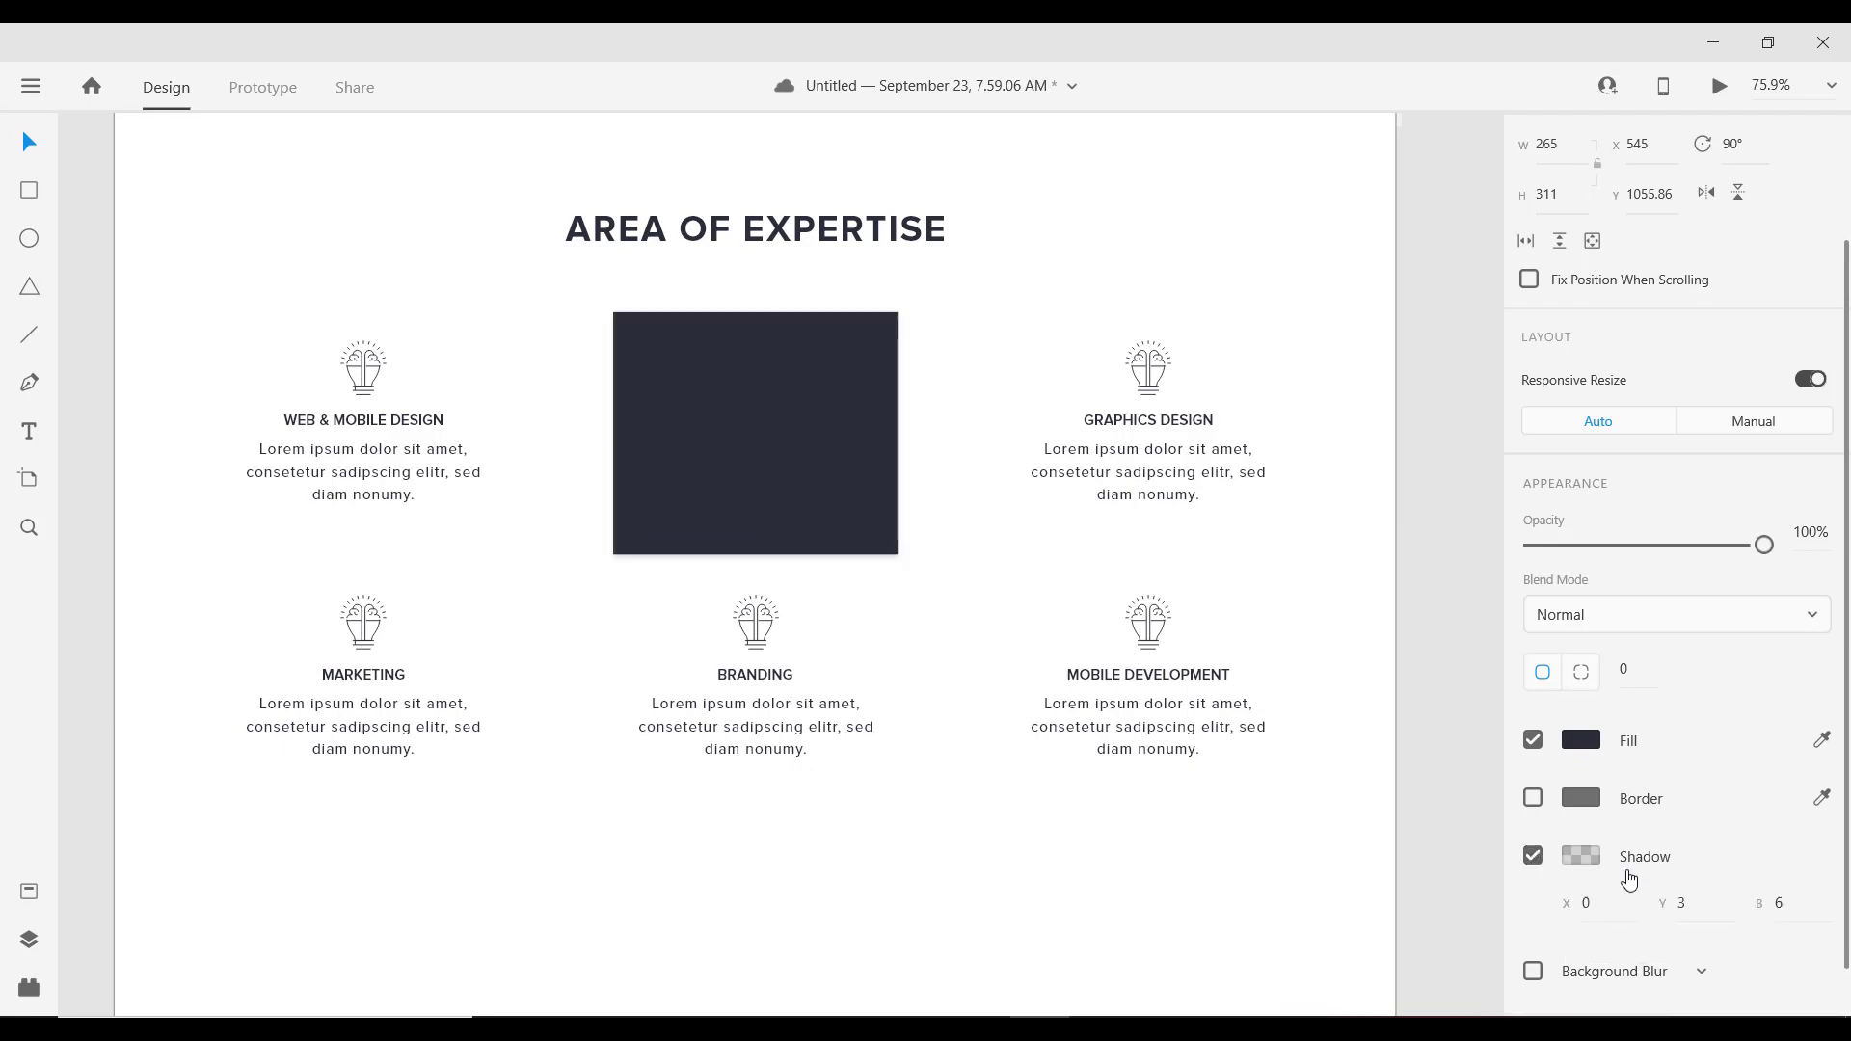
left_click(1695, 904)
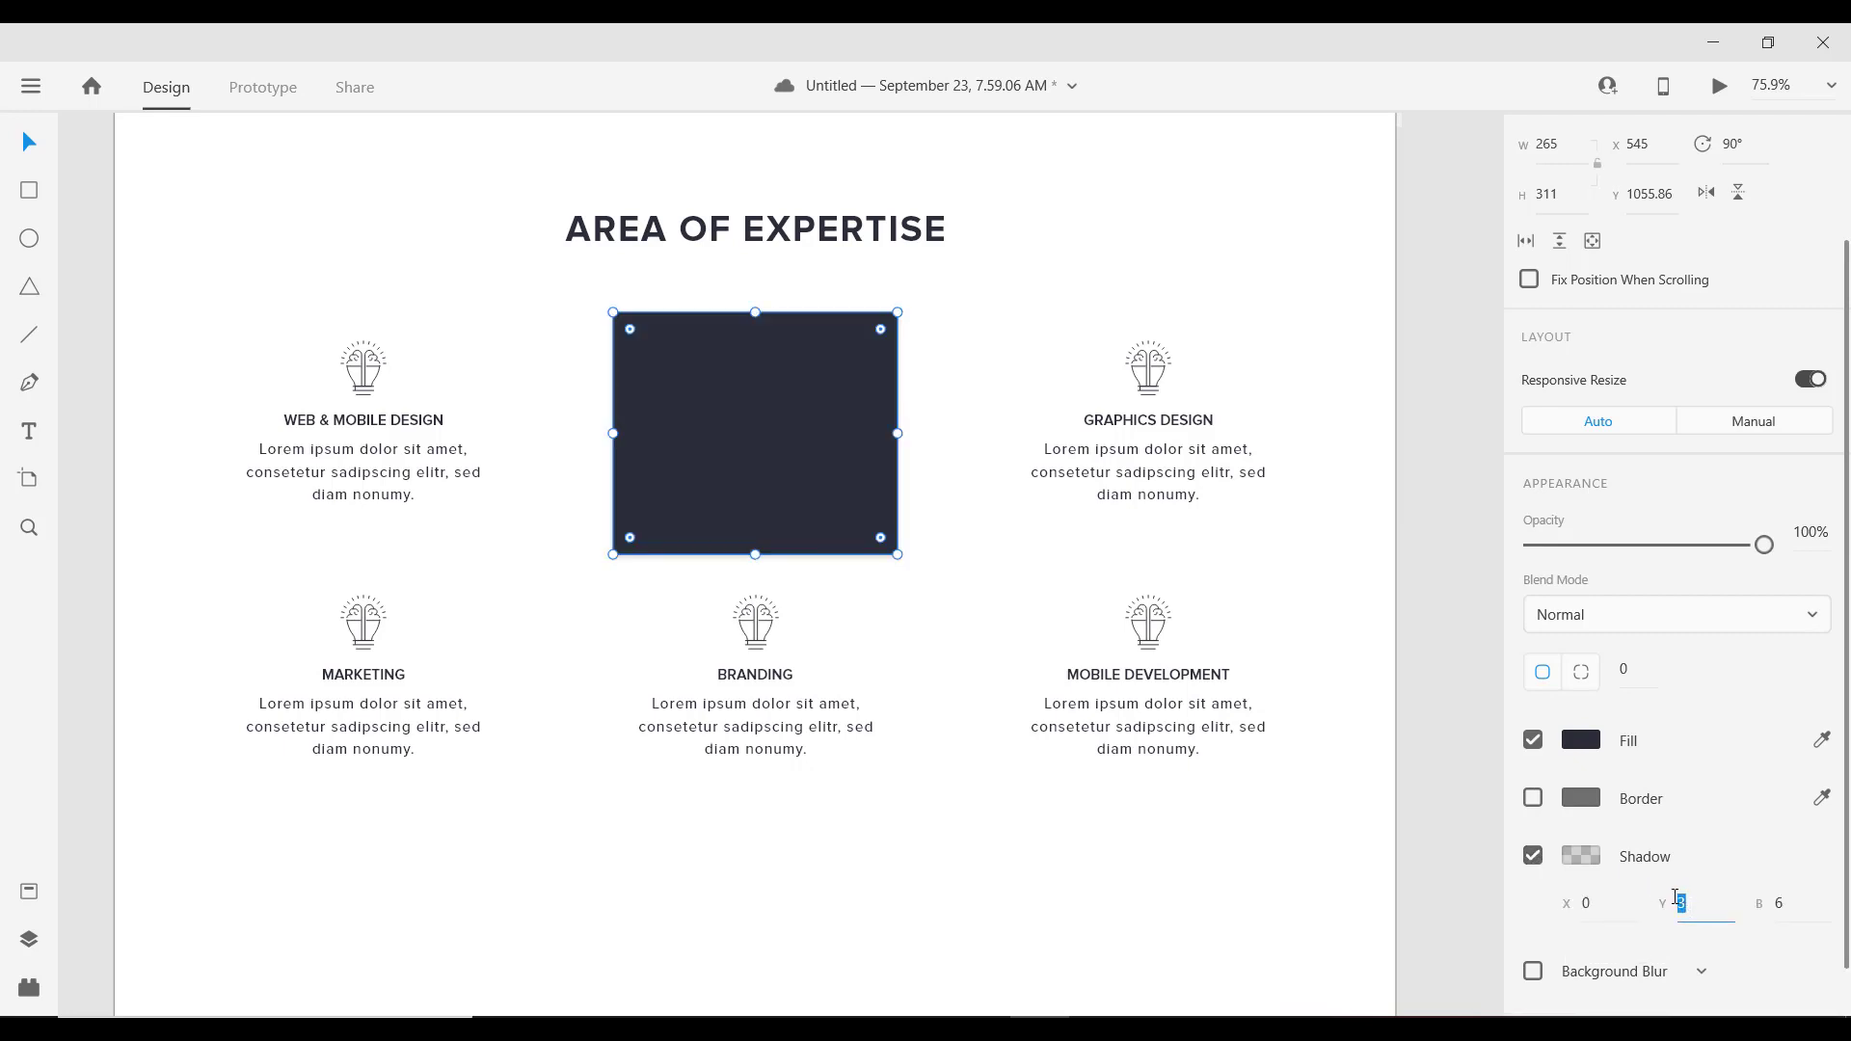
type("5")
left_click(1795, 905)
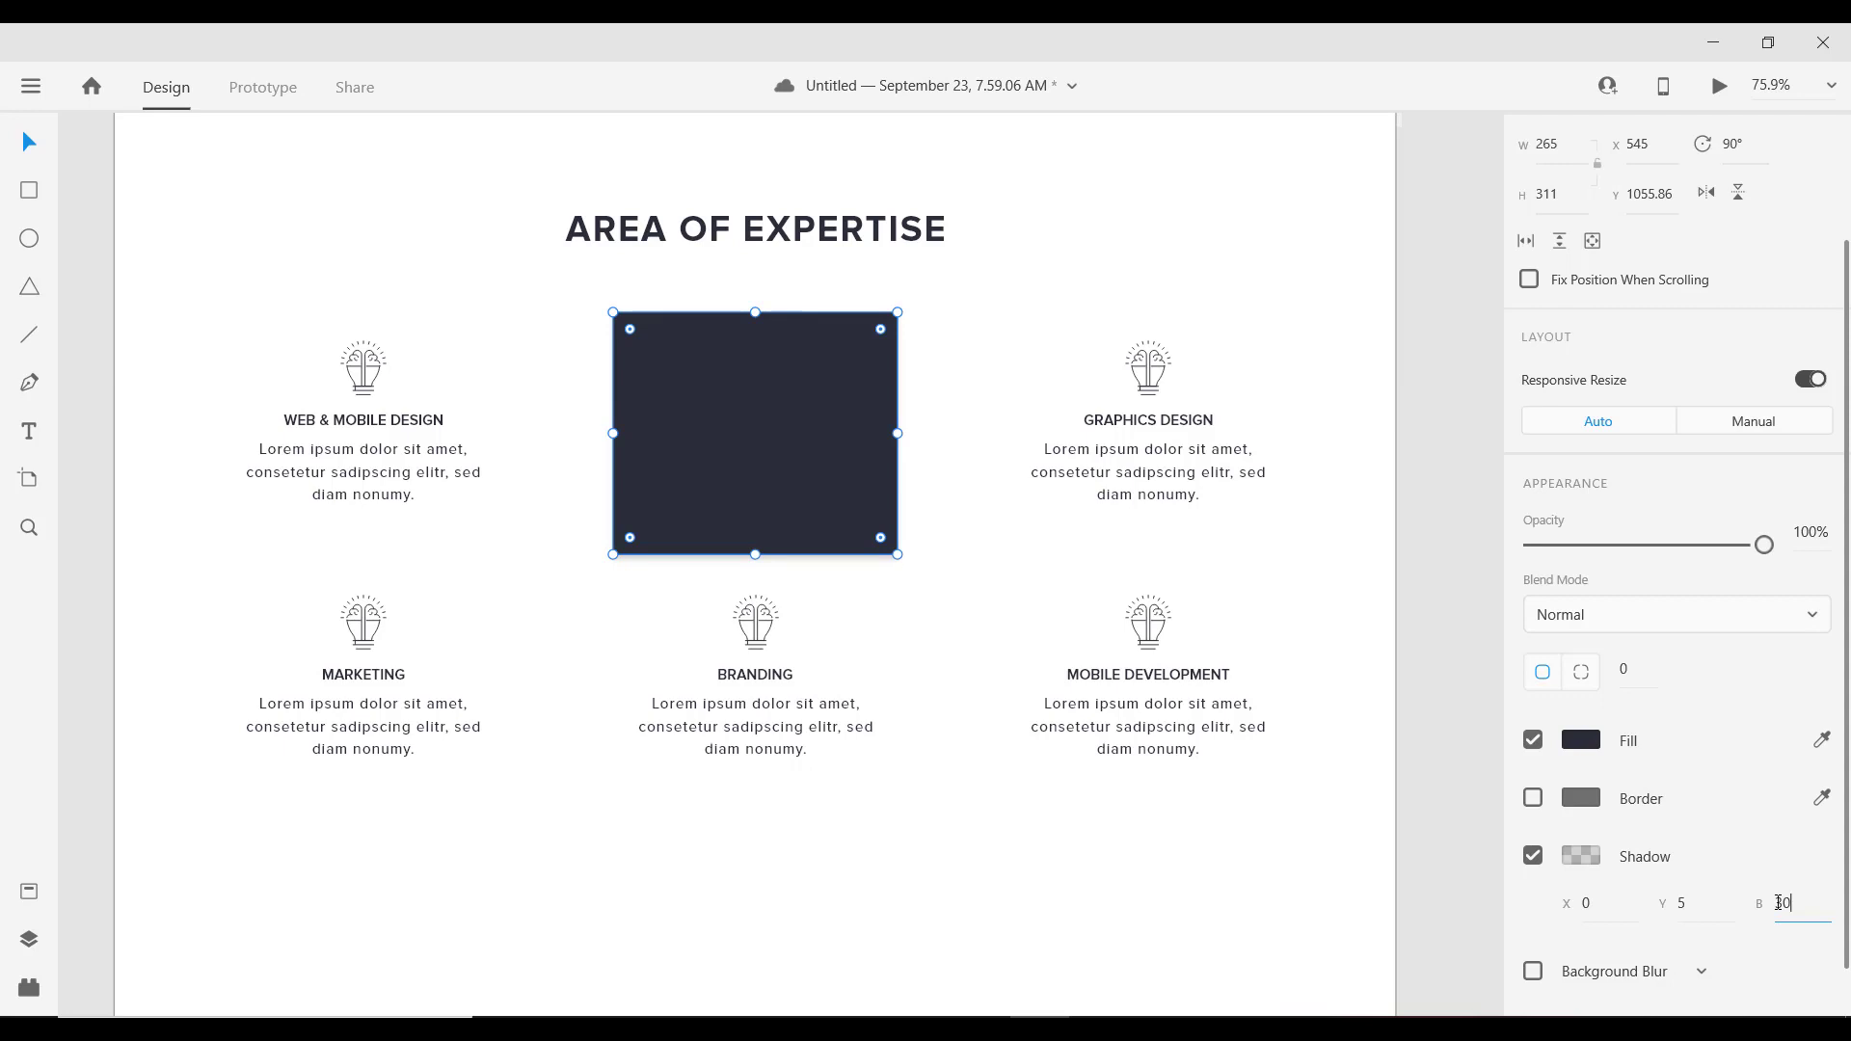
key("Return")
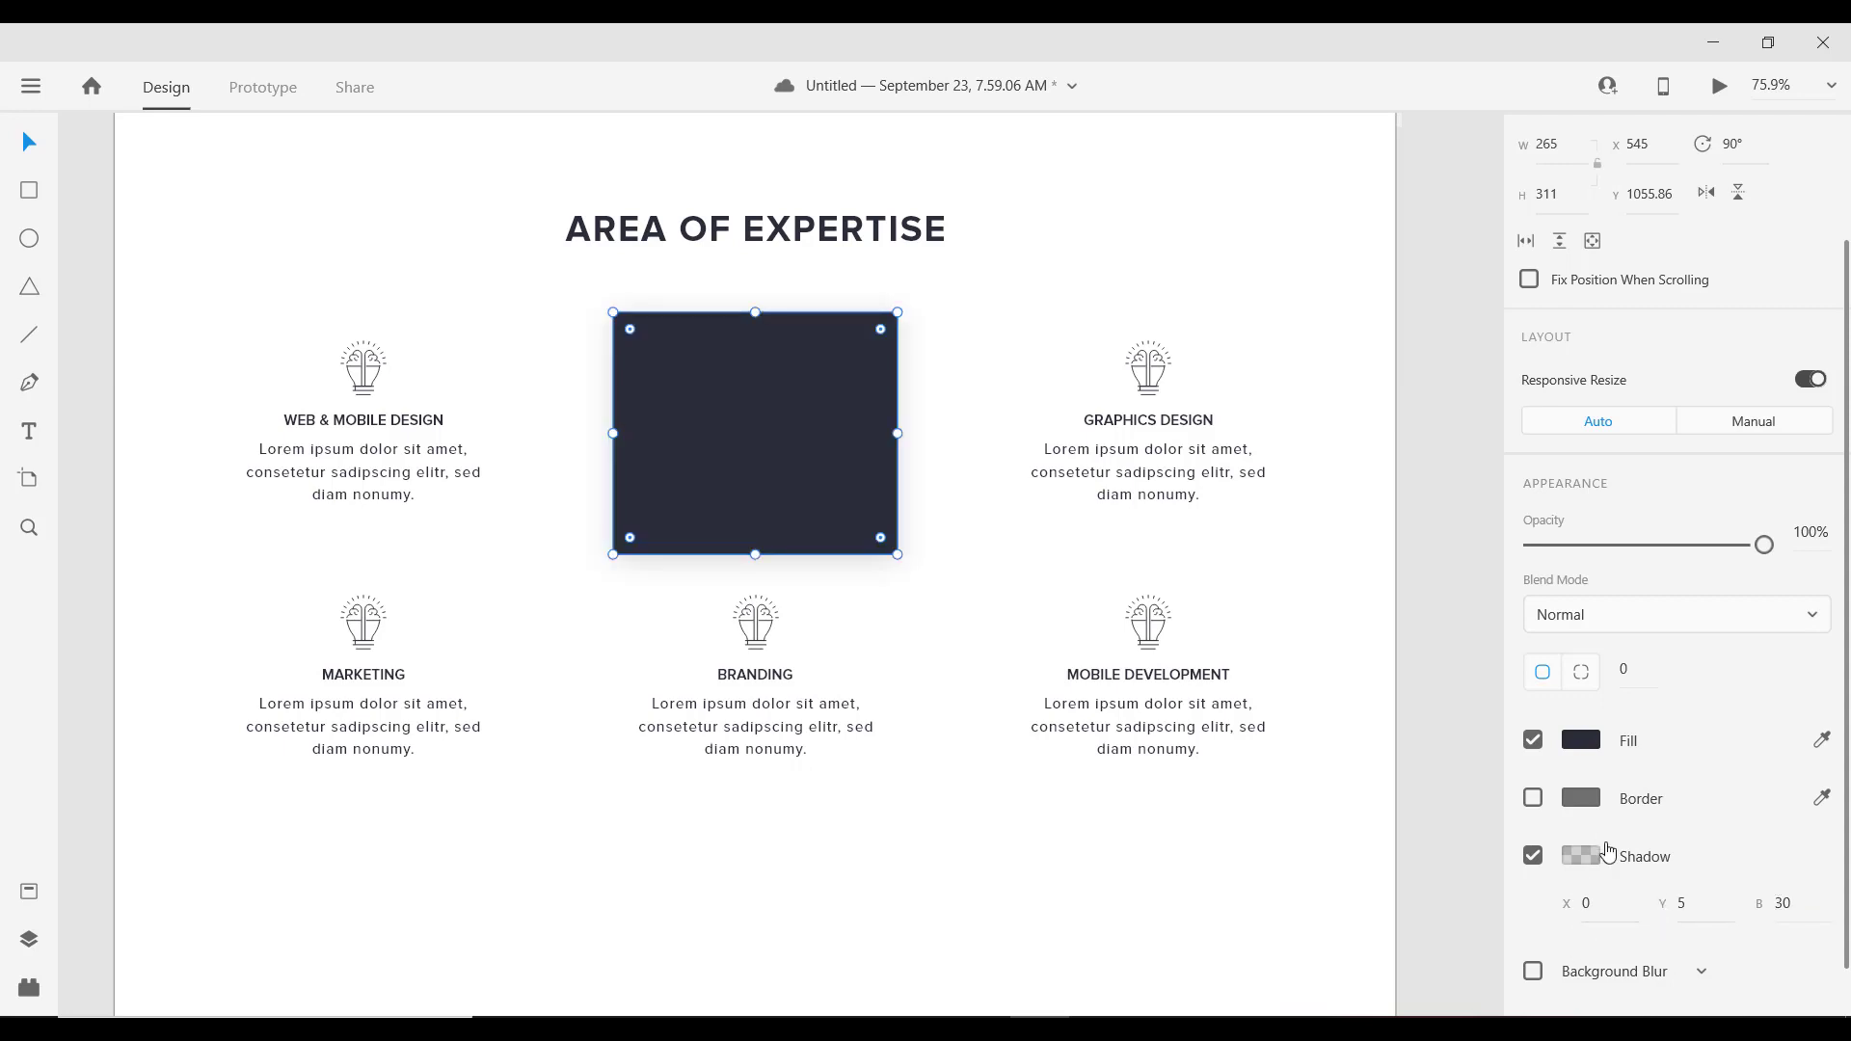
left_click(1582, 855)
left_click_drag(1503, 851, 1505, 844)
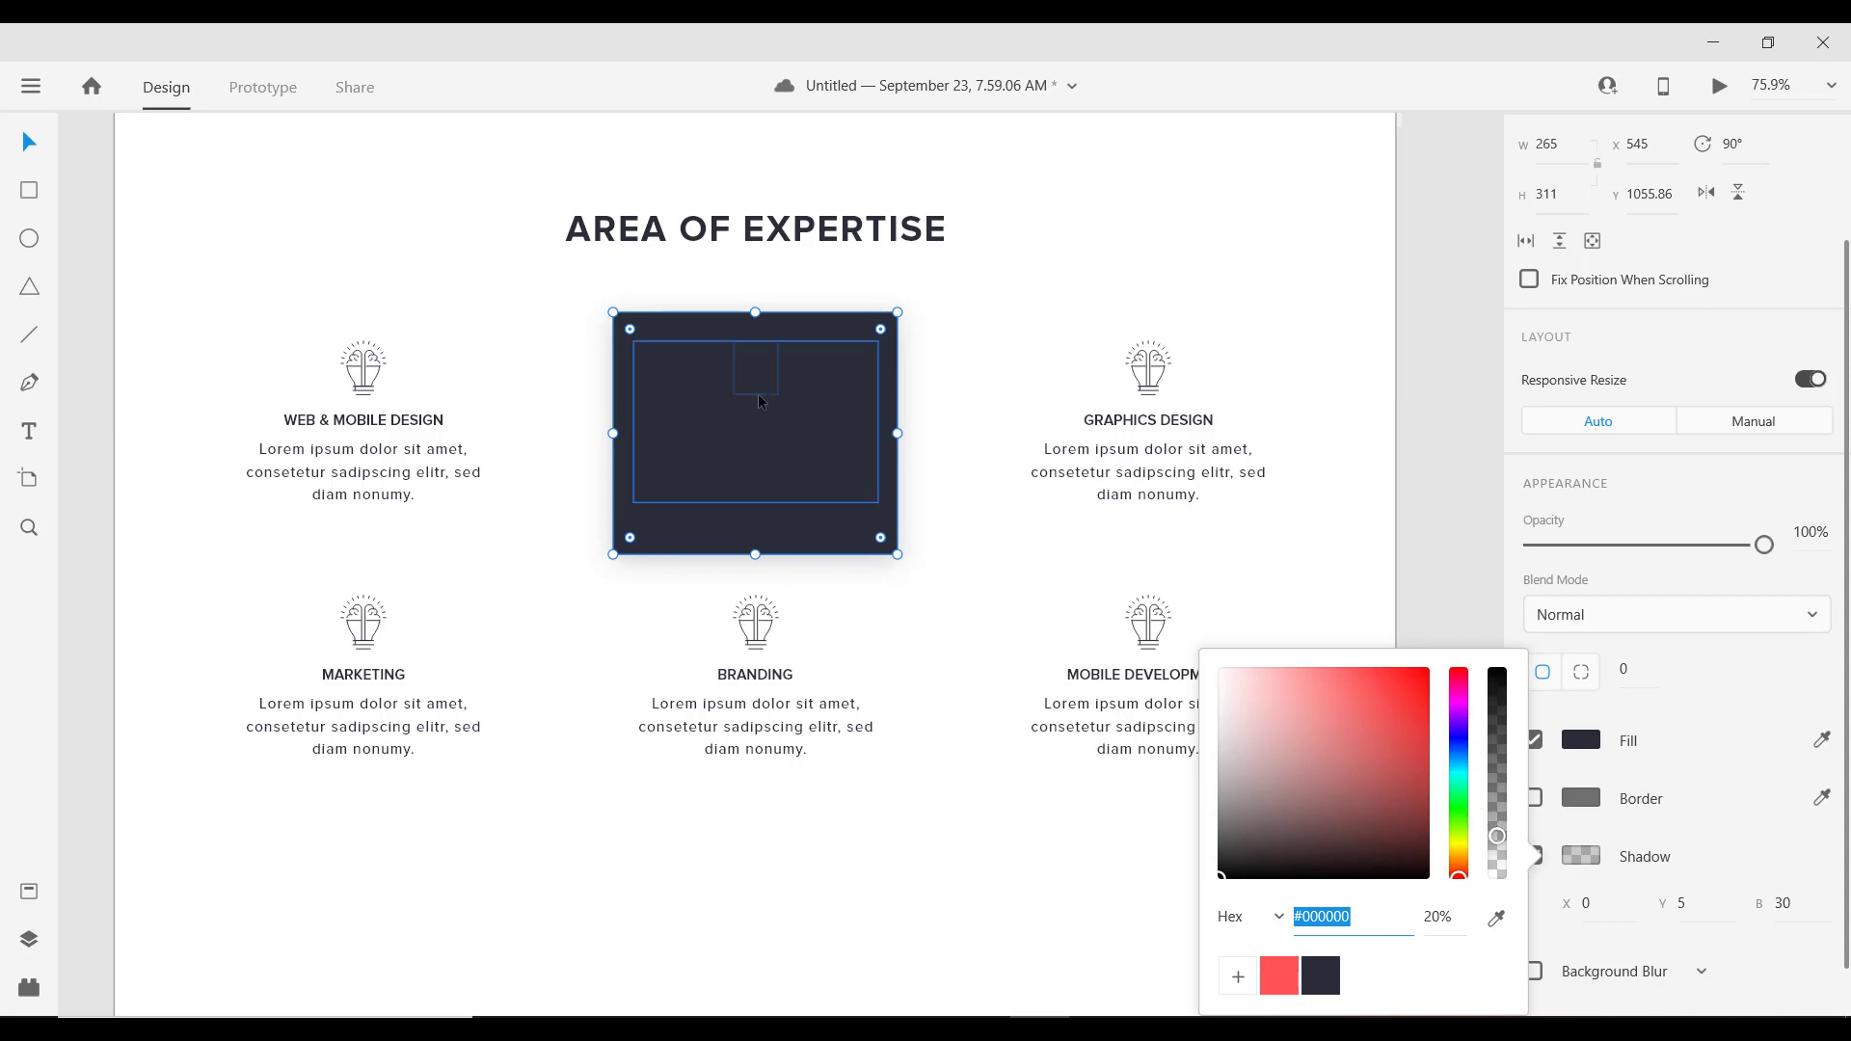
Step: Make the SEO heading and description text white
double_click(756, 426)
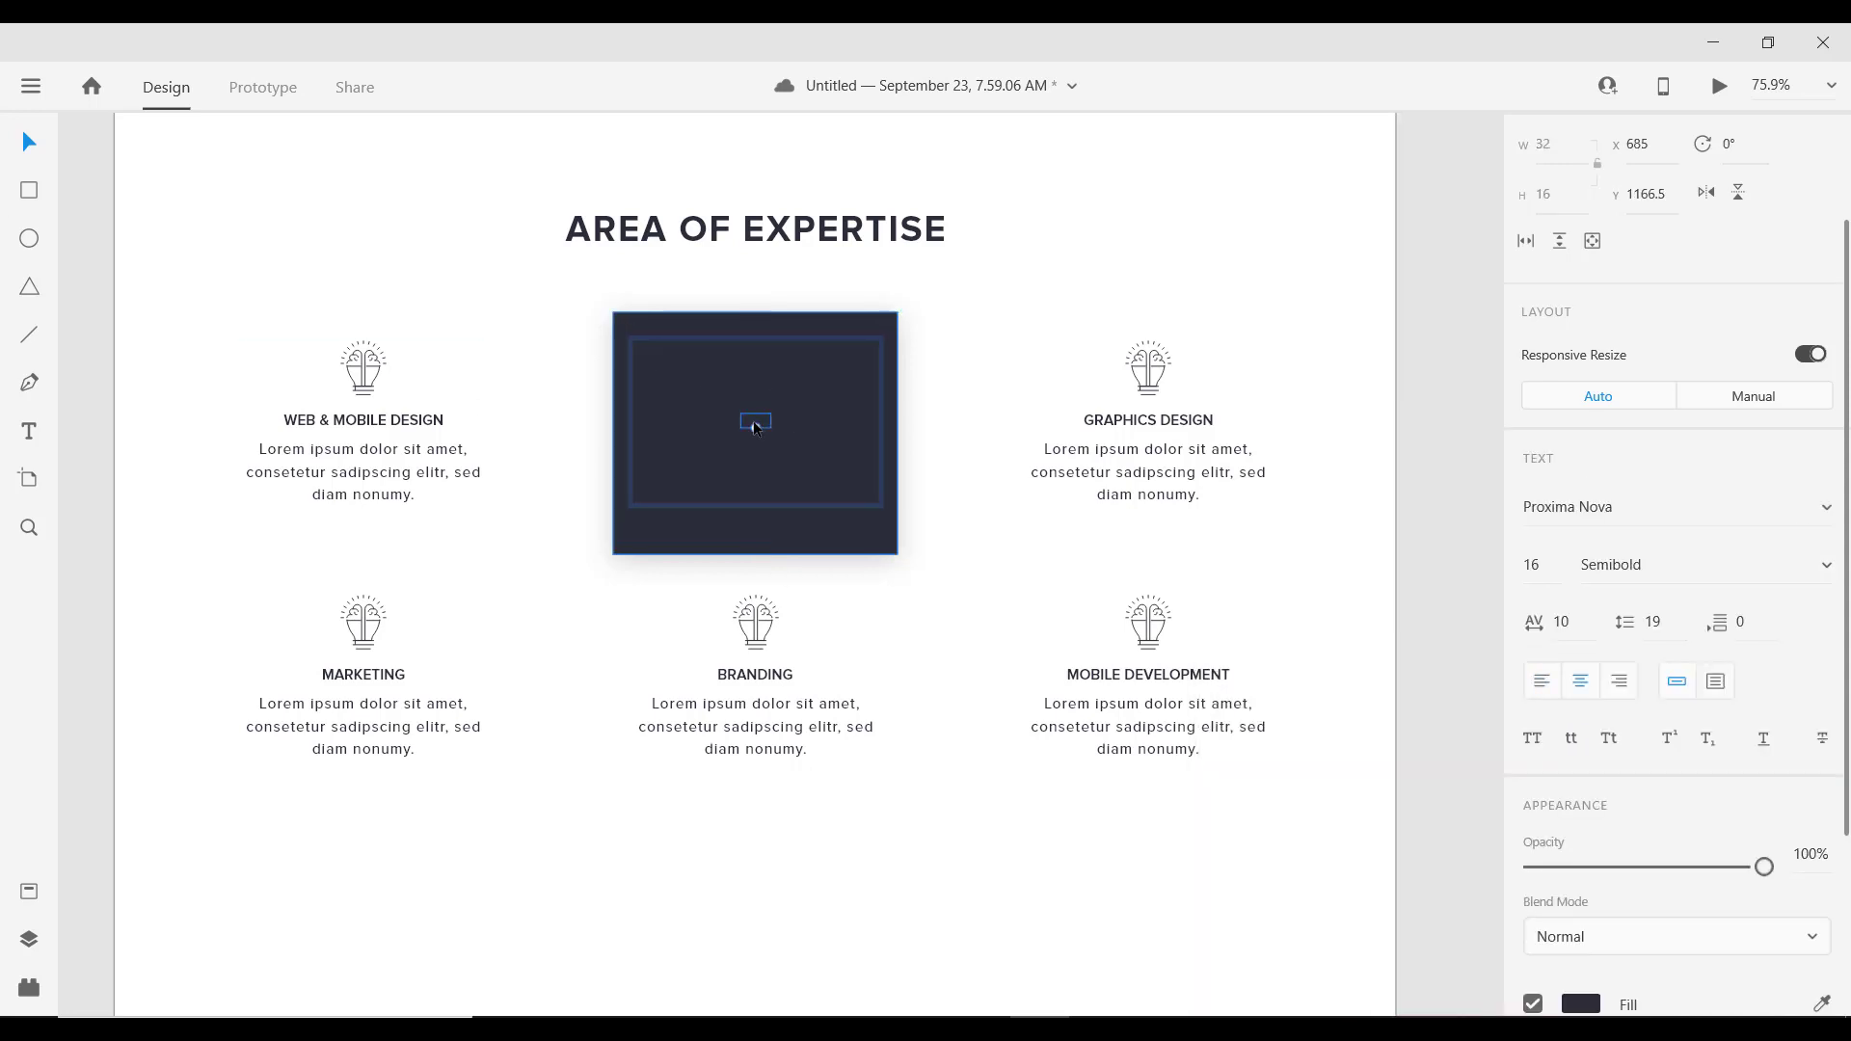
left_click(790, 459, "shift")
scroll(1682, 773, "down", 5)
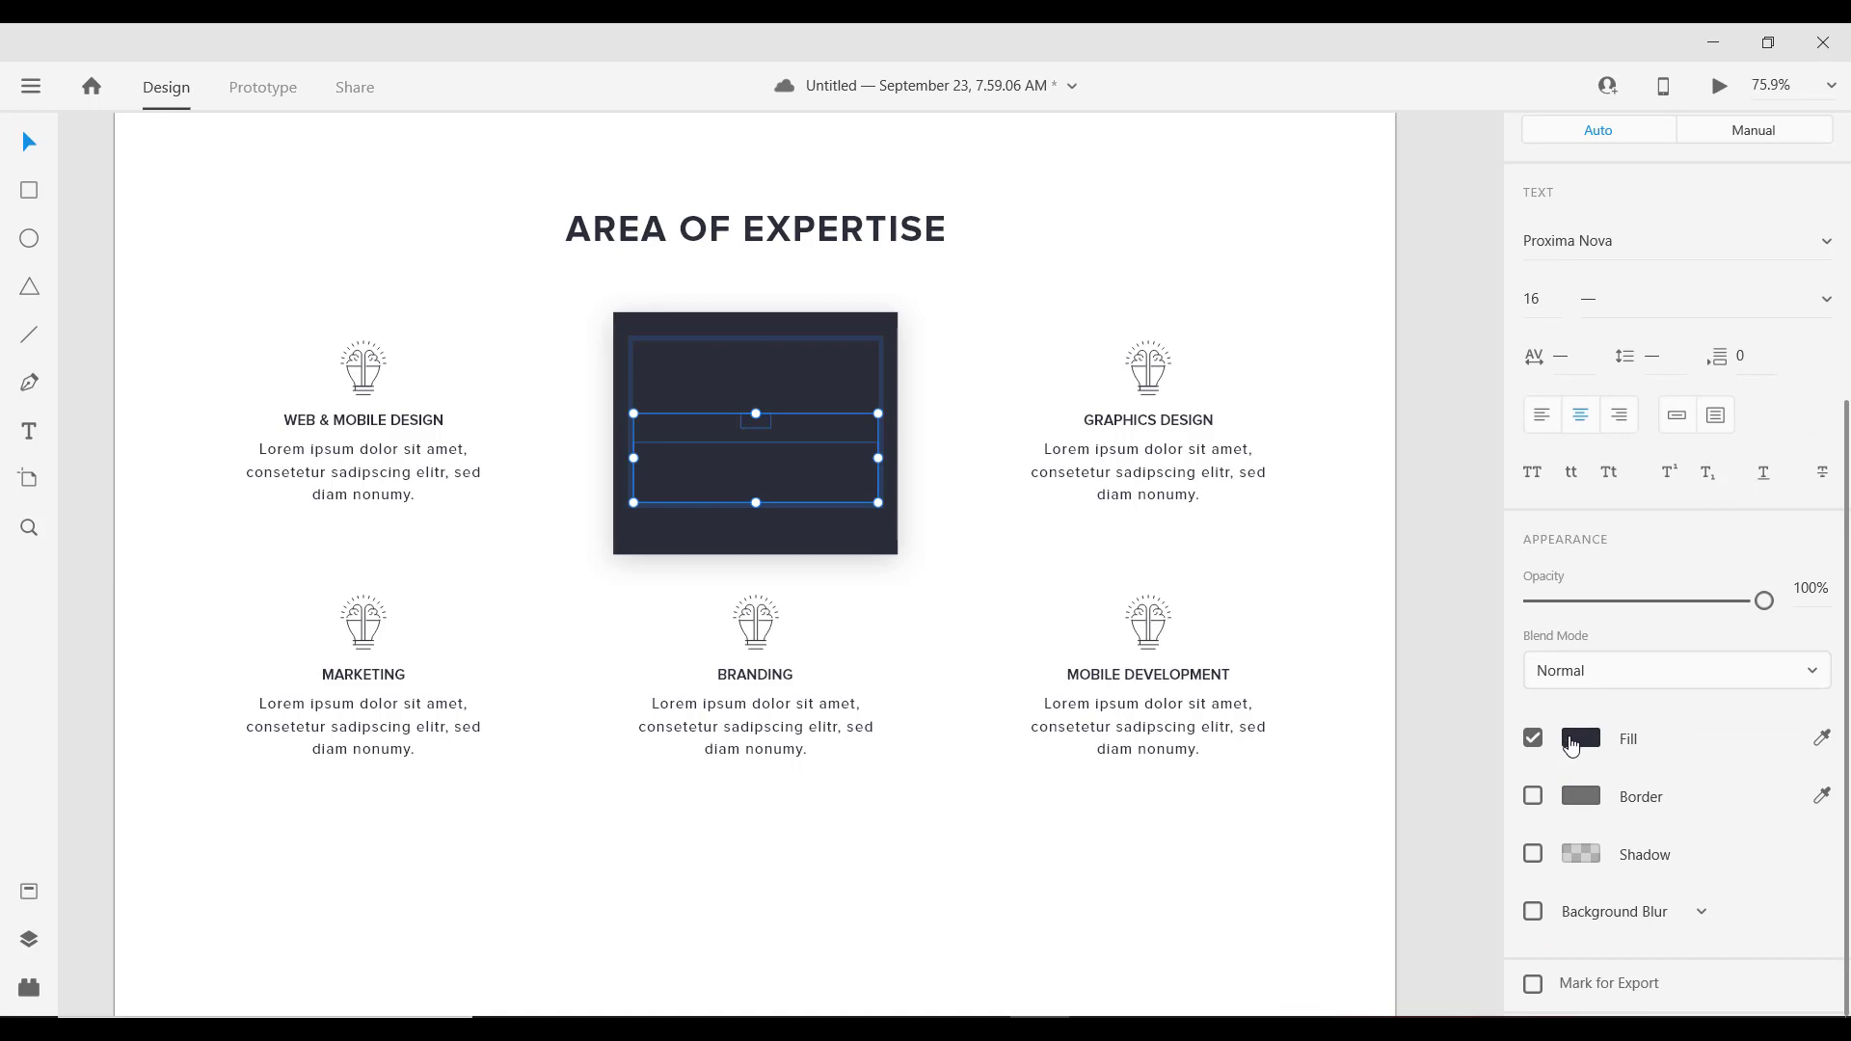
left_click(1581, 739)
left_click_drag(1255, 593, 1219, 573)
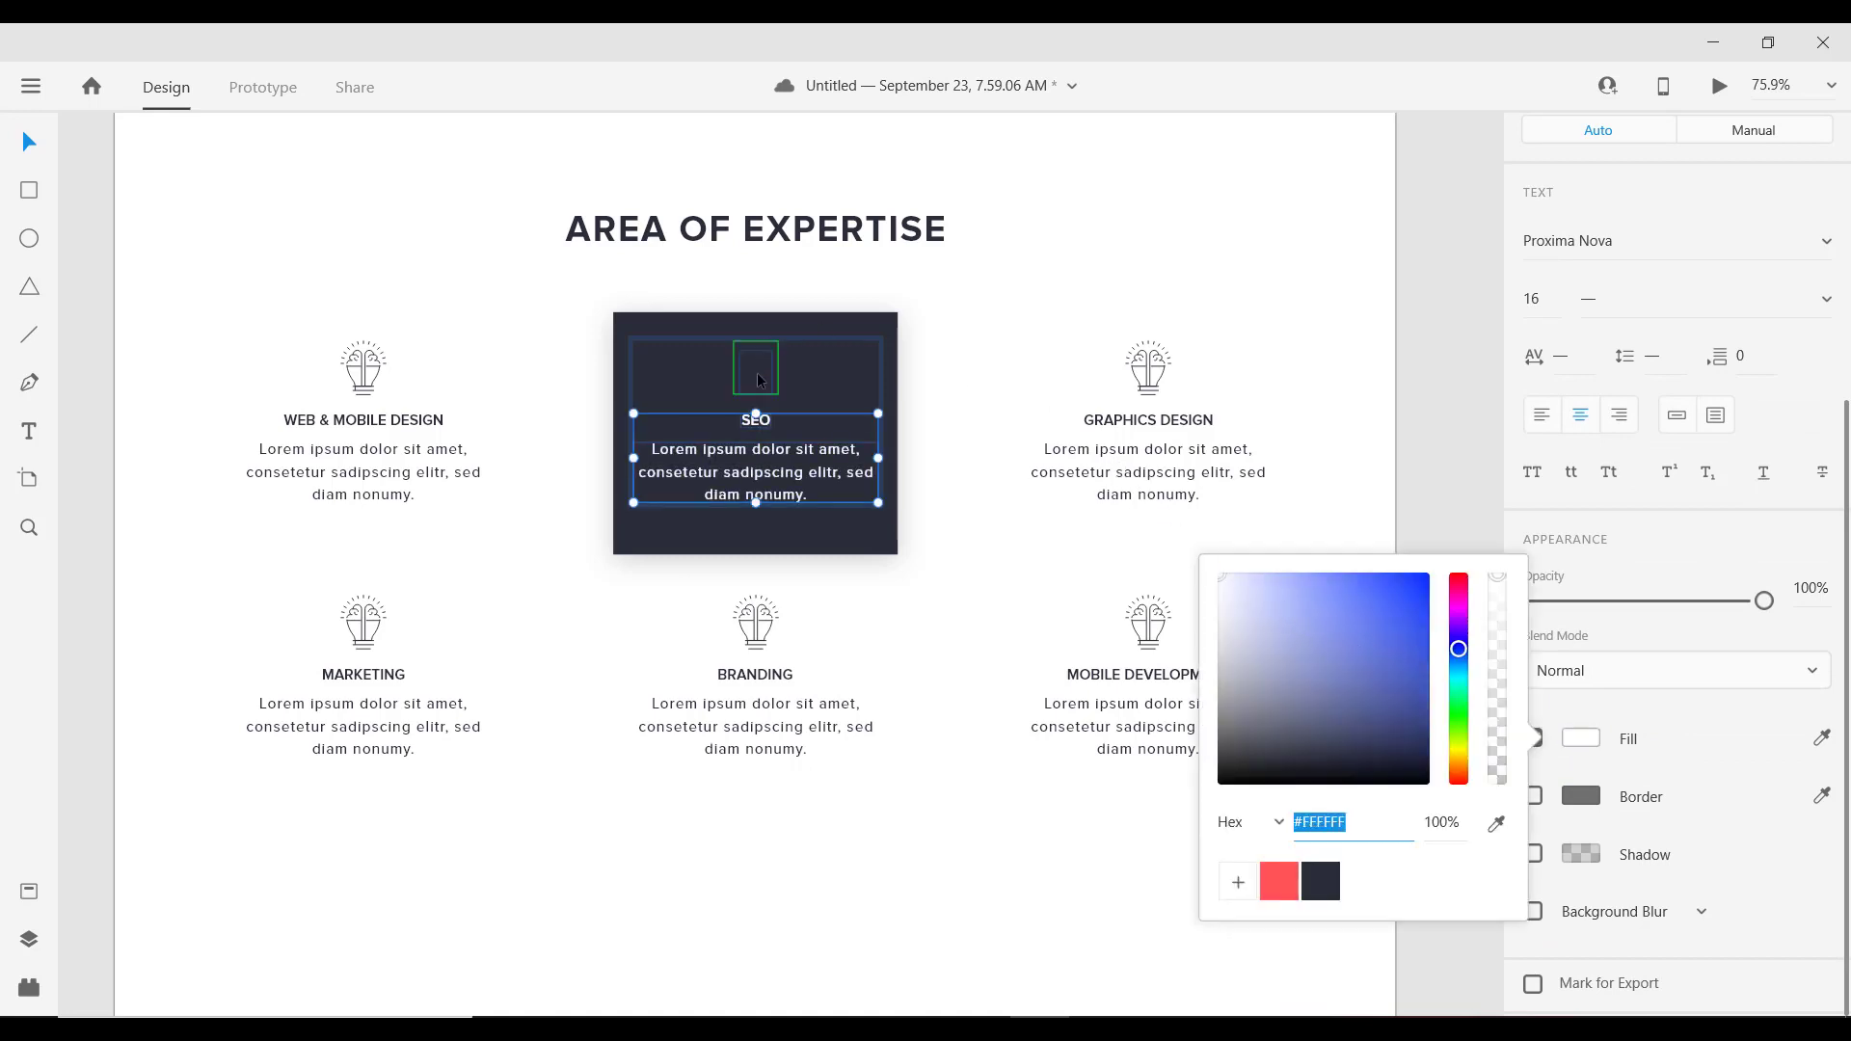
Step: Set the lightbulb icon's border colour to #FFFFFF and deselect
left_click(756, 374)
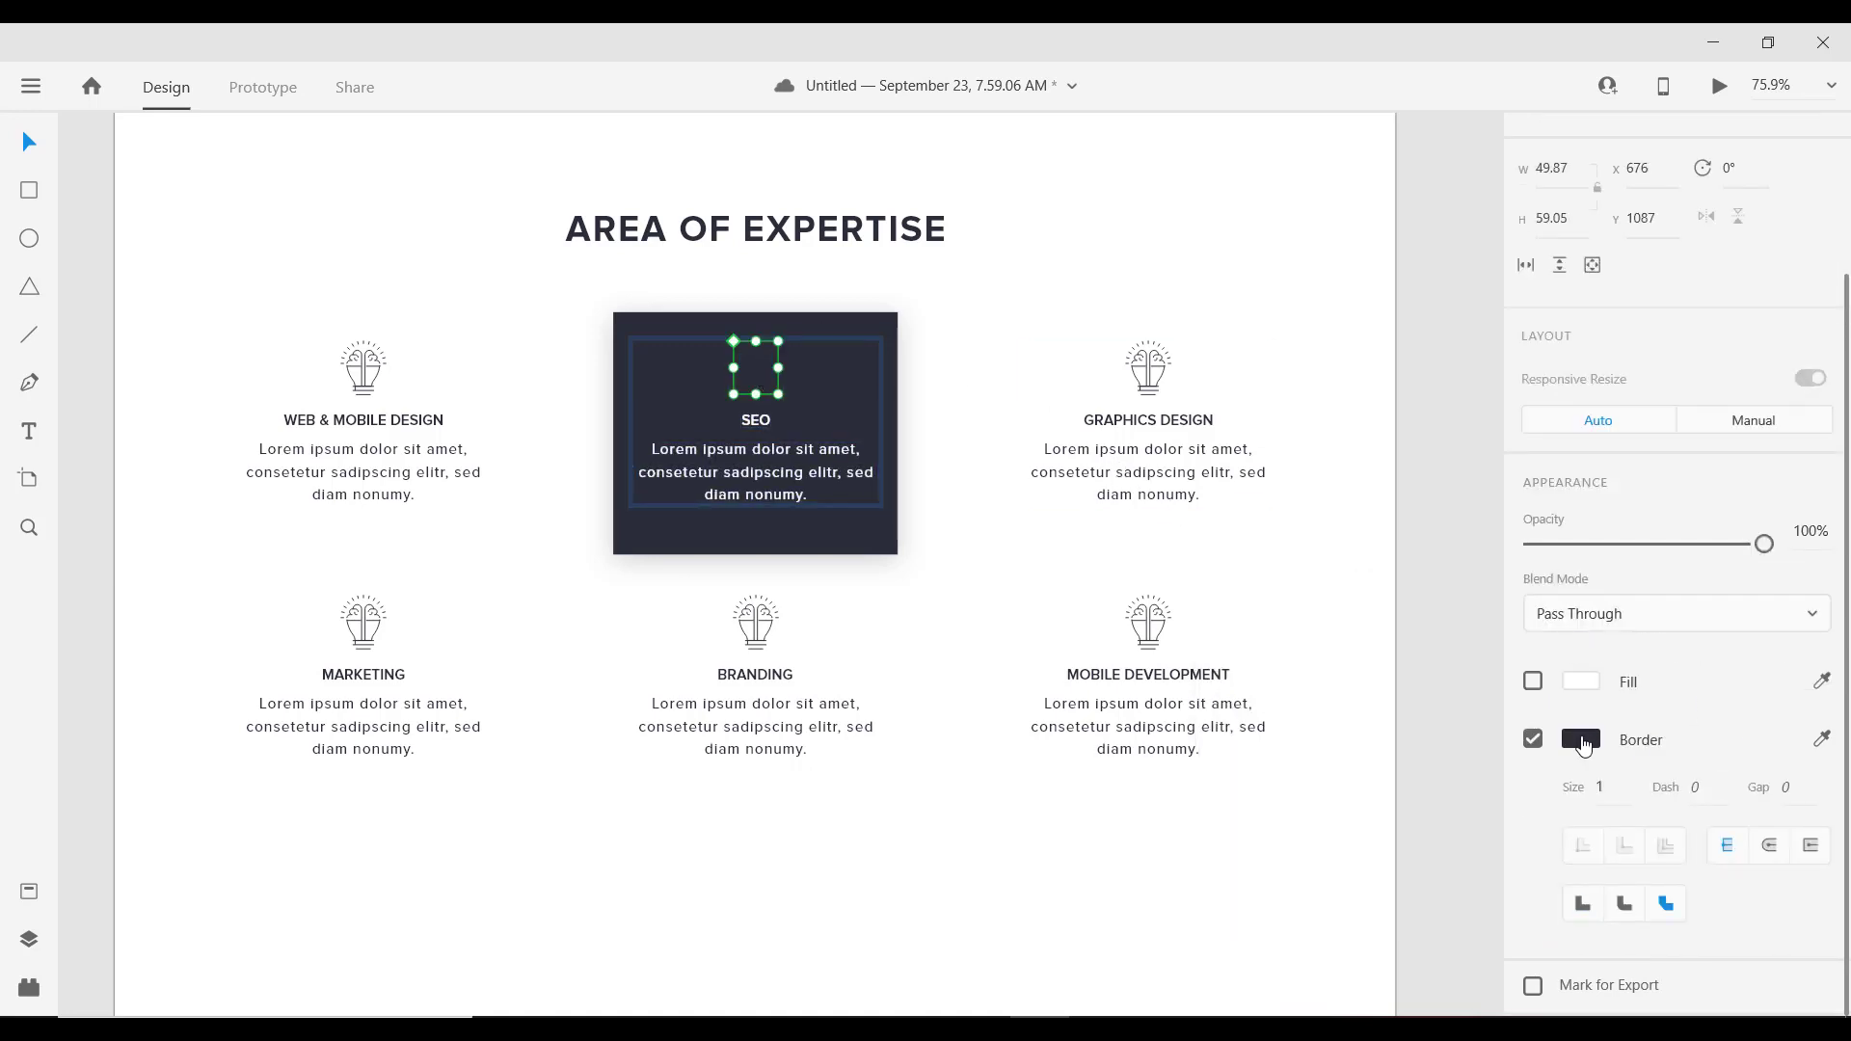
left_click(1582, 739)
type("ffffff")
key("Return")
left_click(1224, 297)
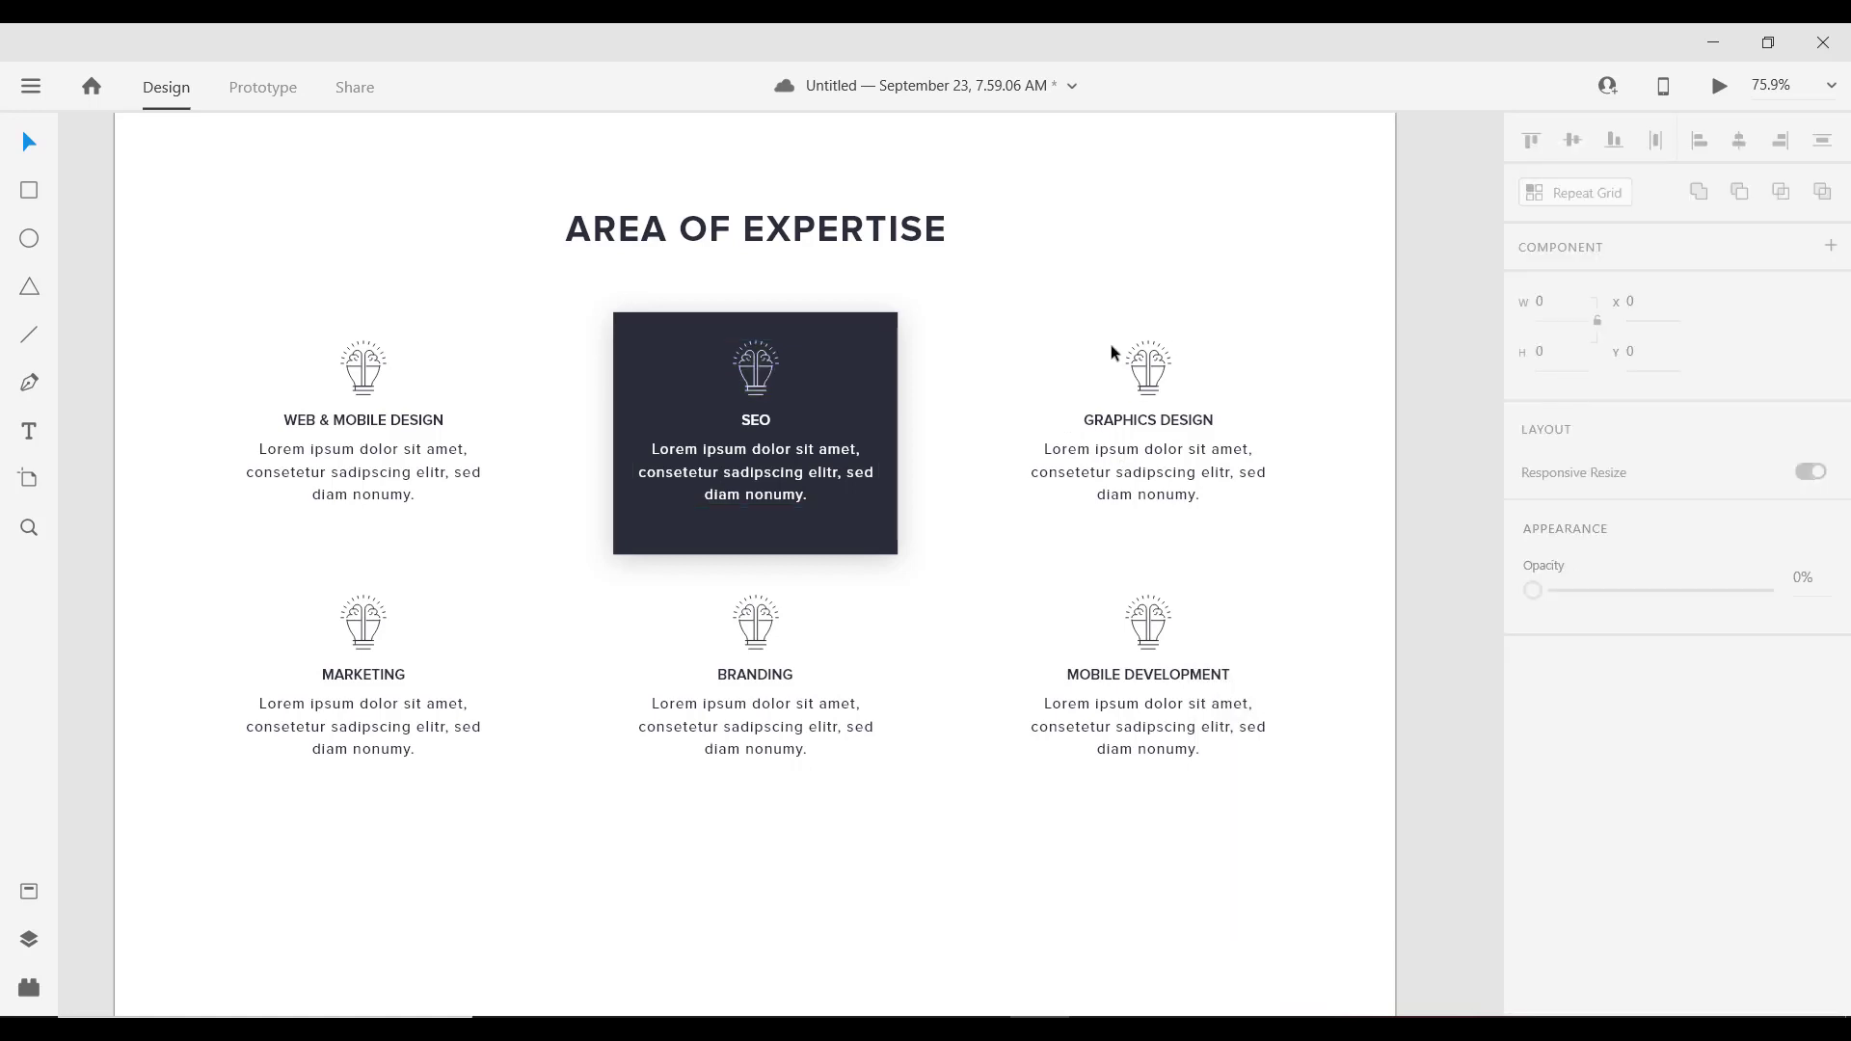
Step: Extend the dark SEO box further downward
scroll(819, 517, "down", 3)
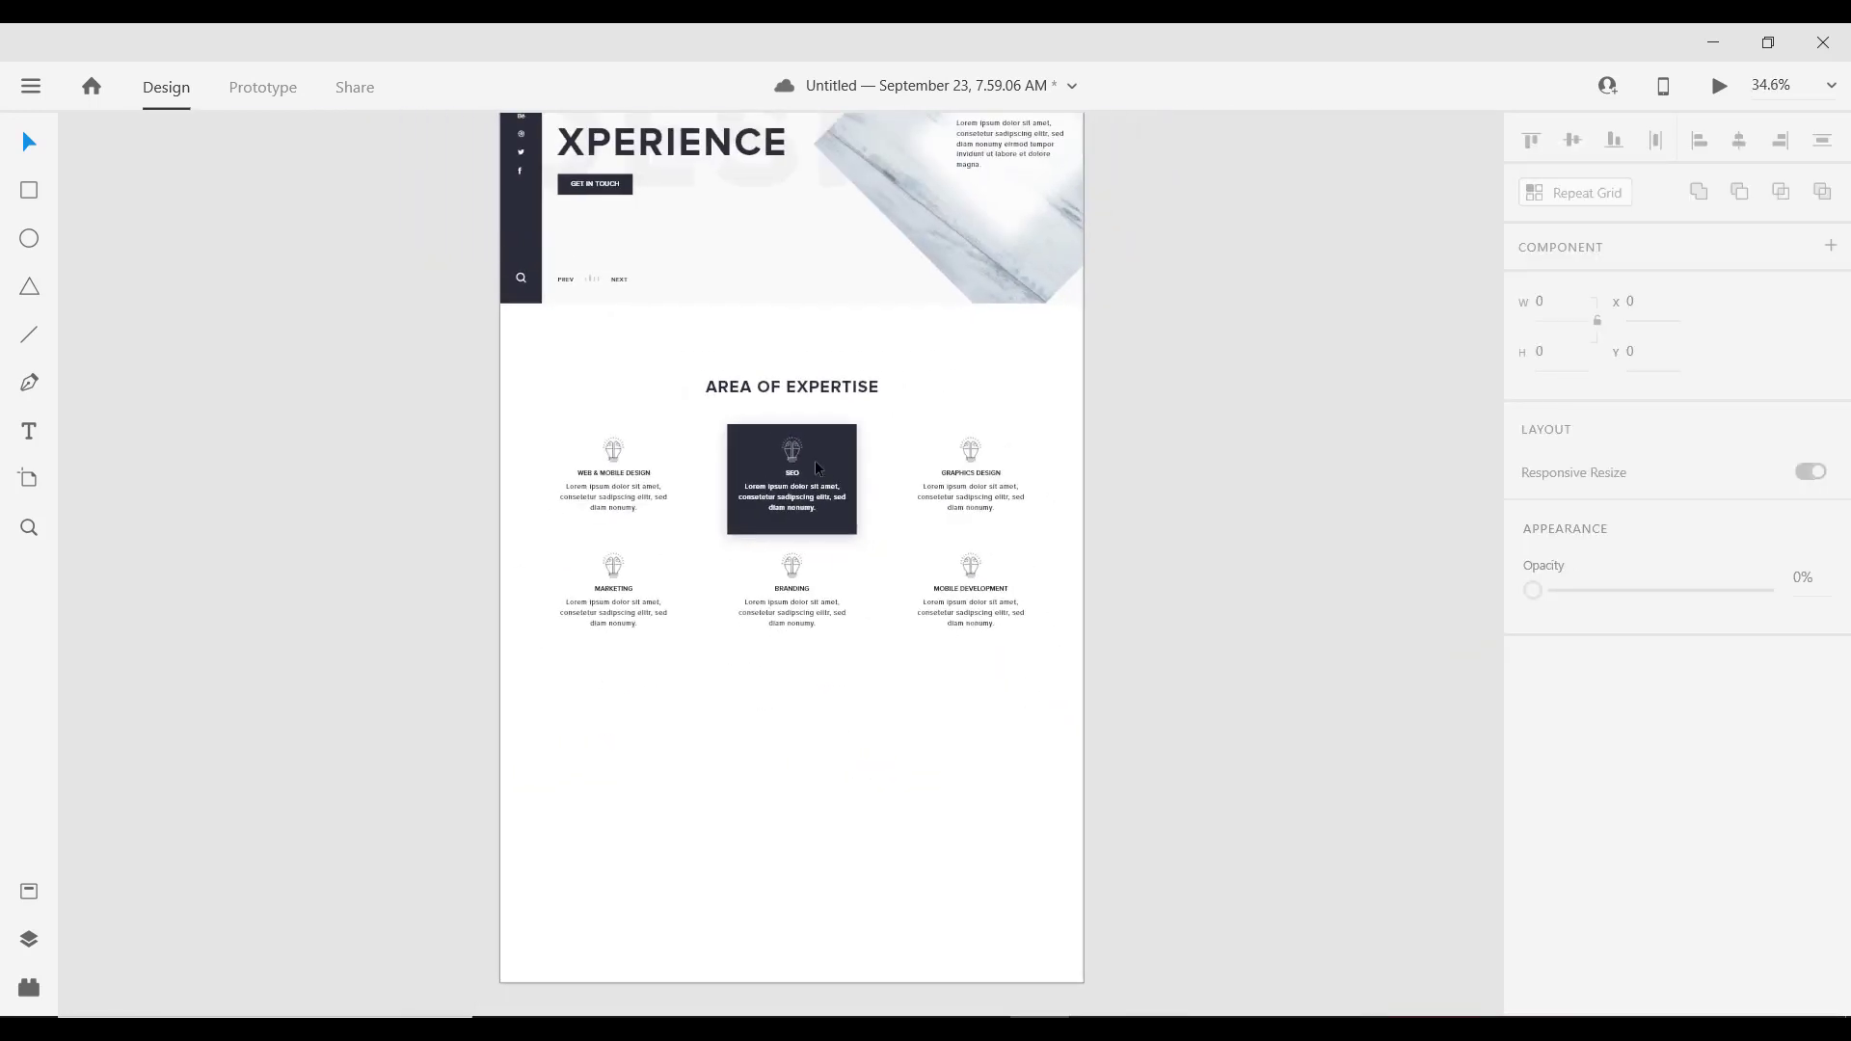
scroll(814, 468, "up", 3)
left_click(825, 400)
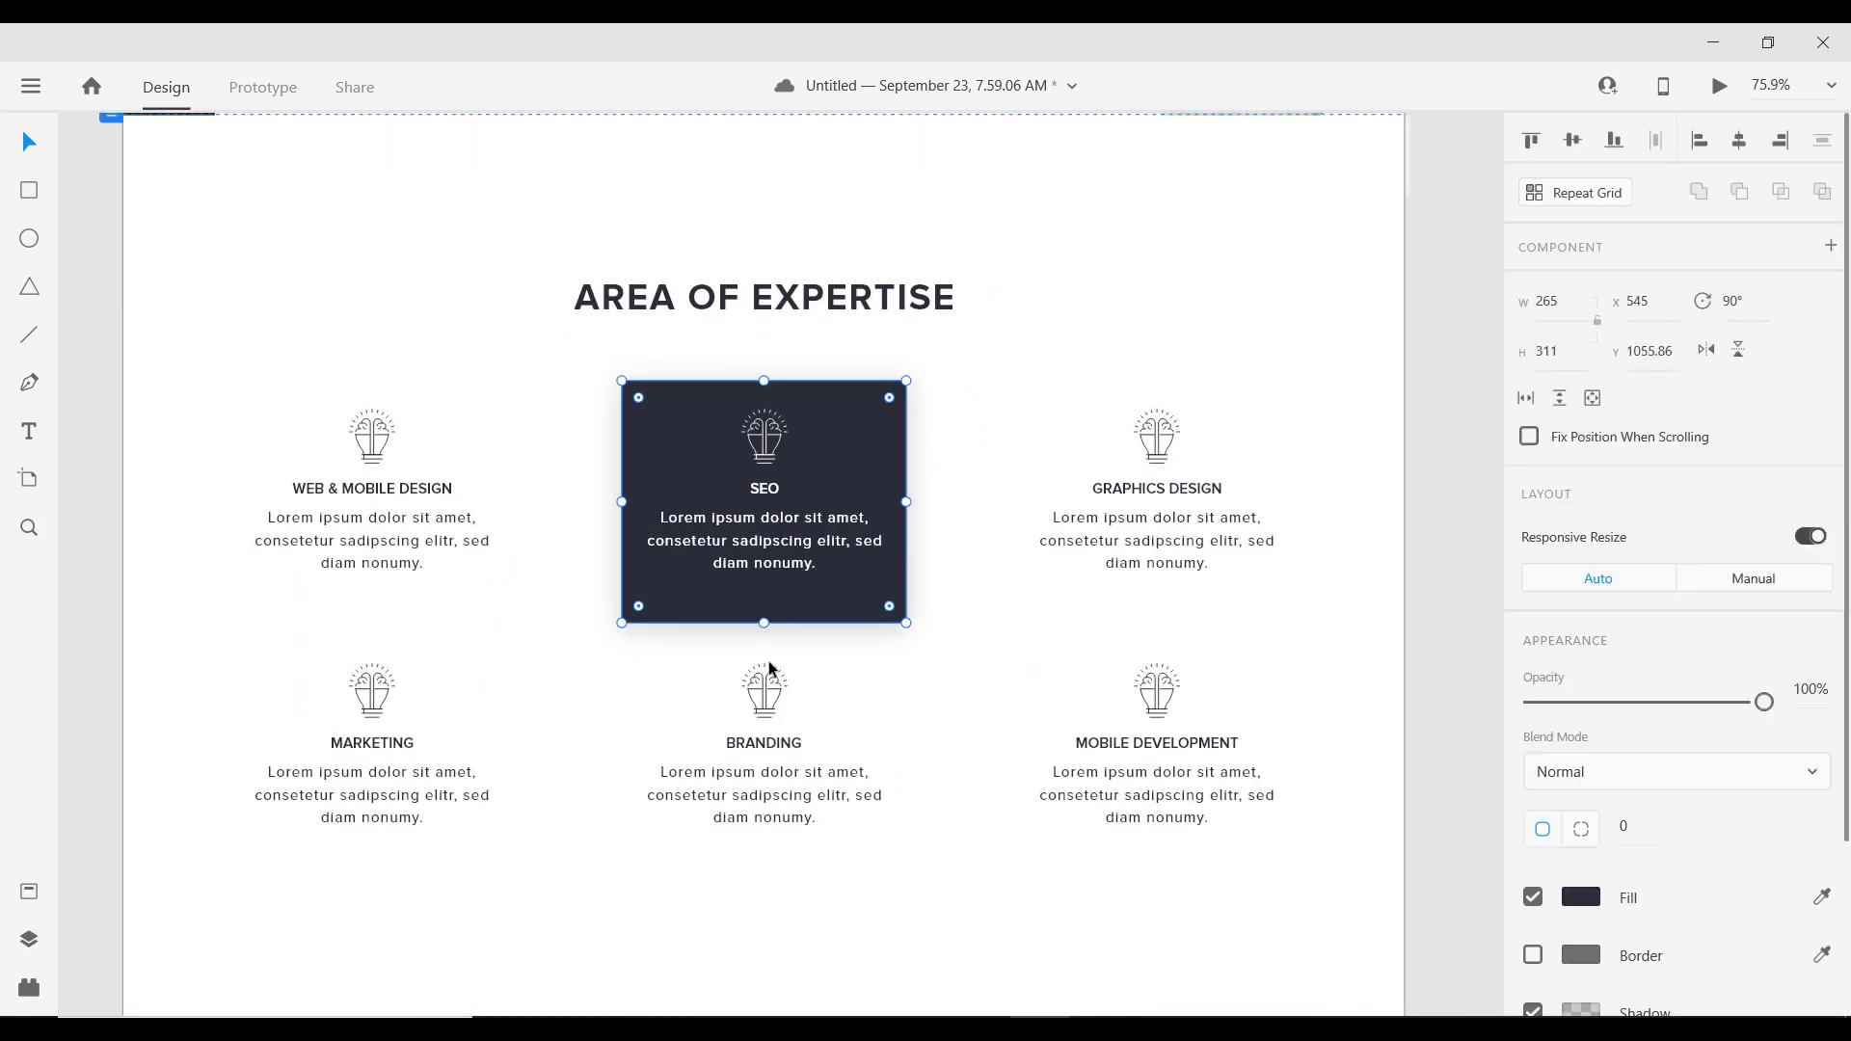
left_click_drag(764, 624, 764, 649)
Step: Move the top row columns (SEO, GRAPHICS DESIGN, WEB & MOBILE DESIGN) down slightly
left_click(765, 491)
left_click(1185, 492, "shift")
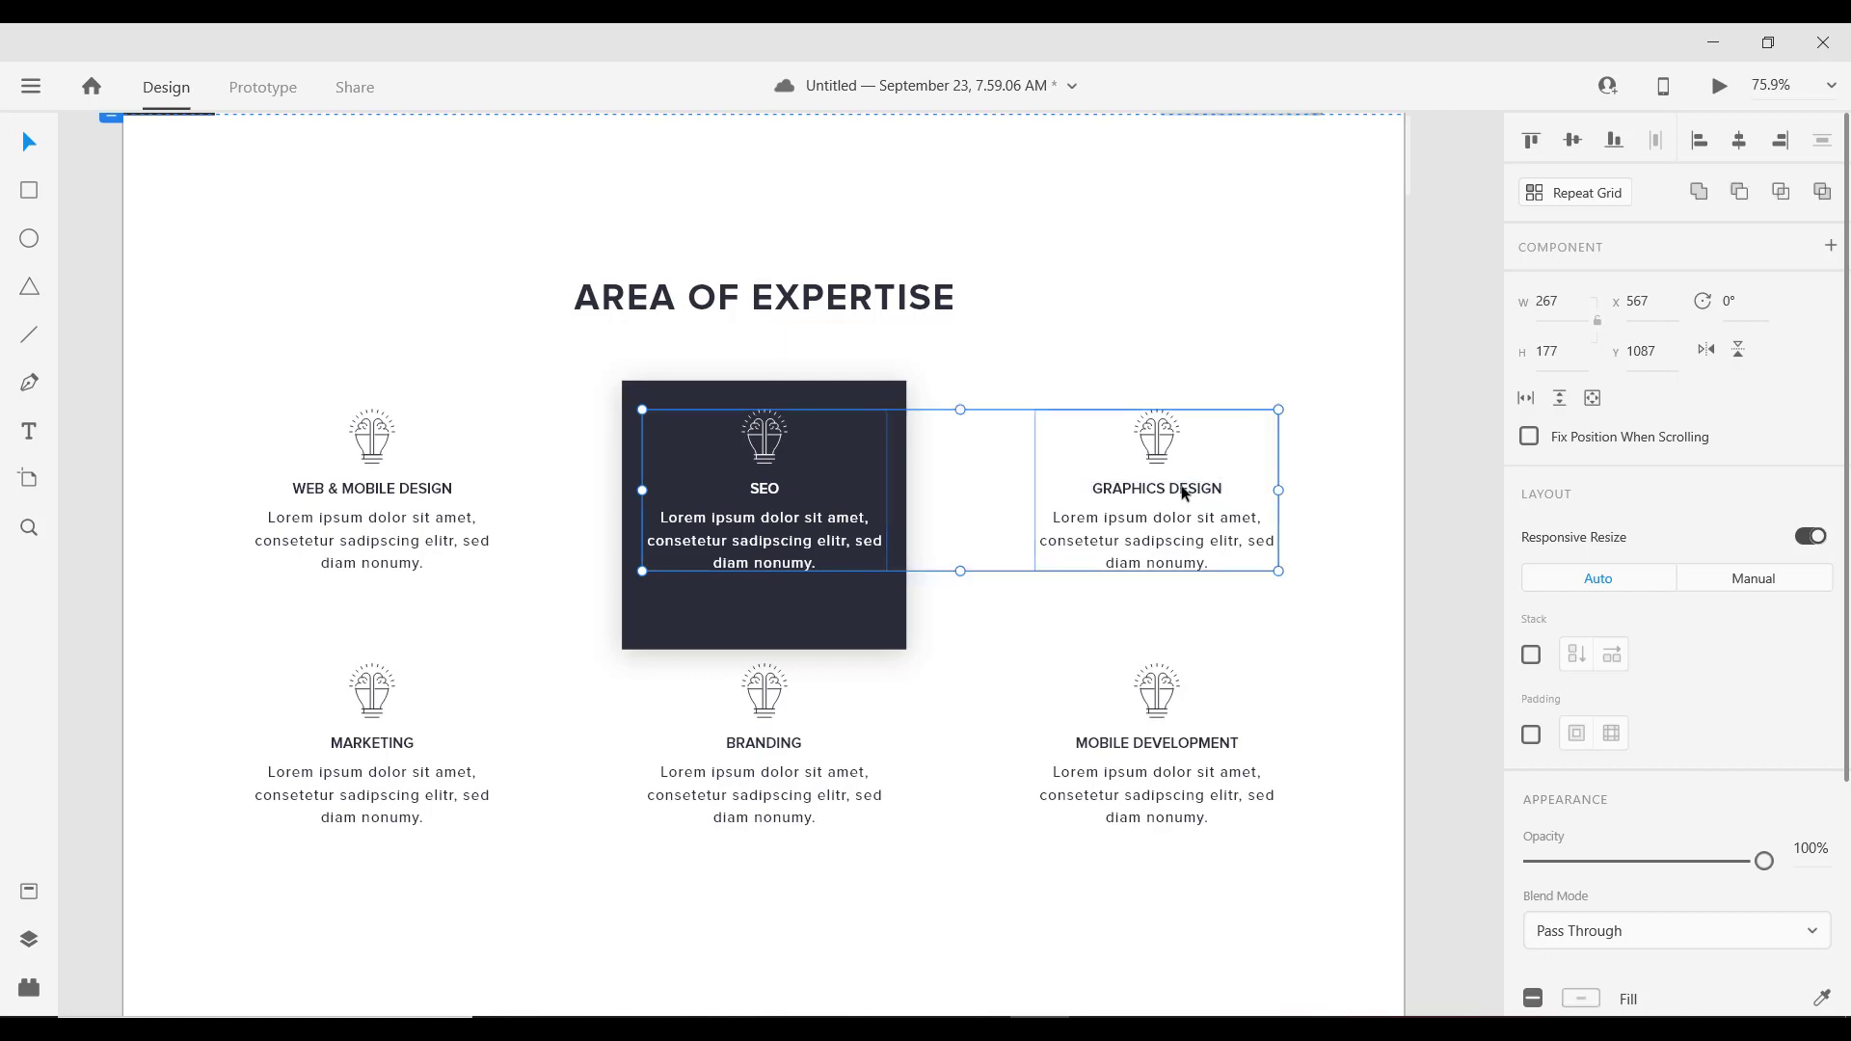
left_click(381, 494, "shift")
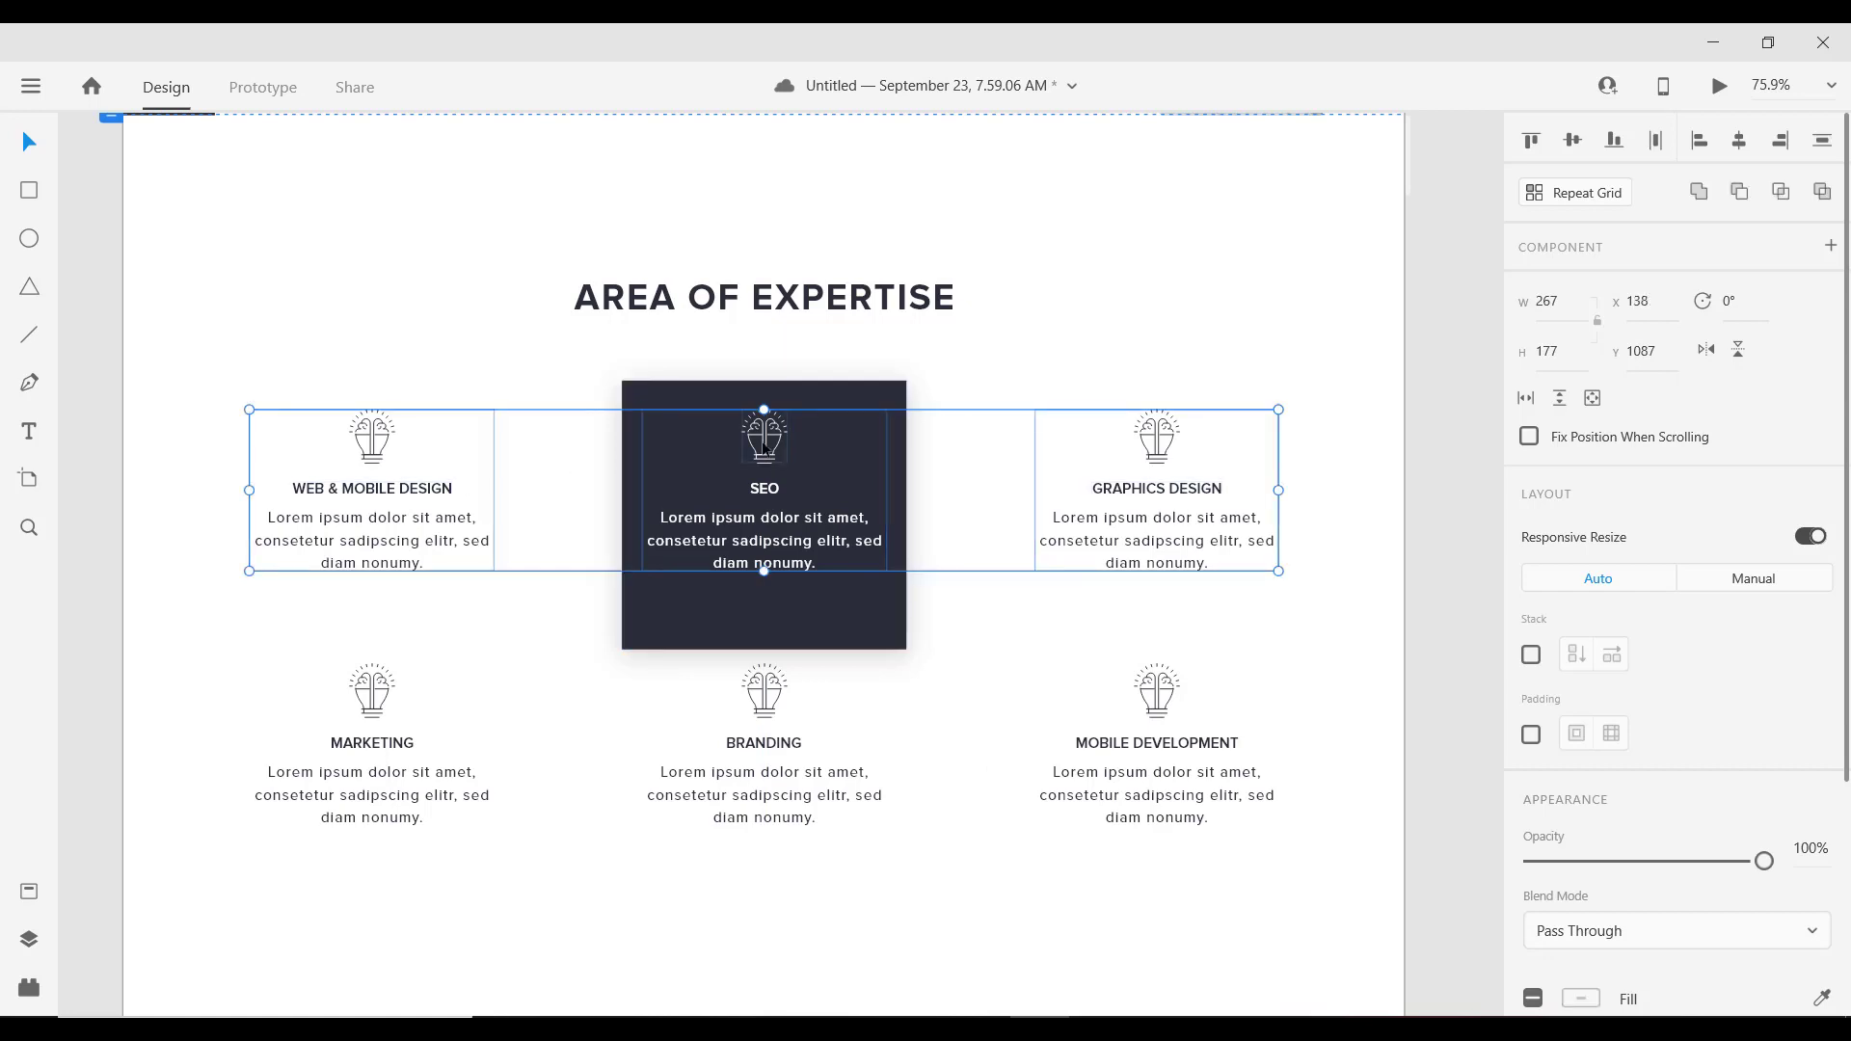
left_click_drag(763, 450, 759, 472)
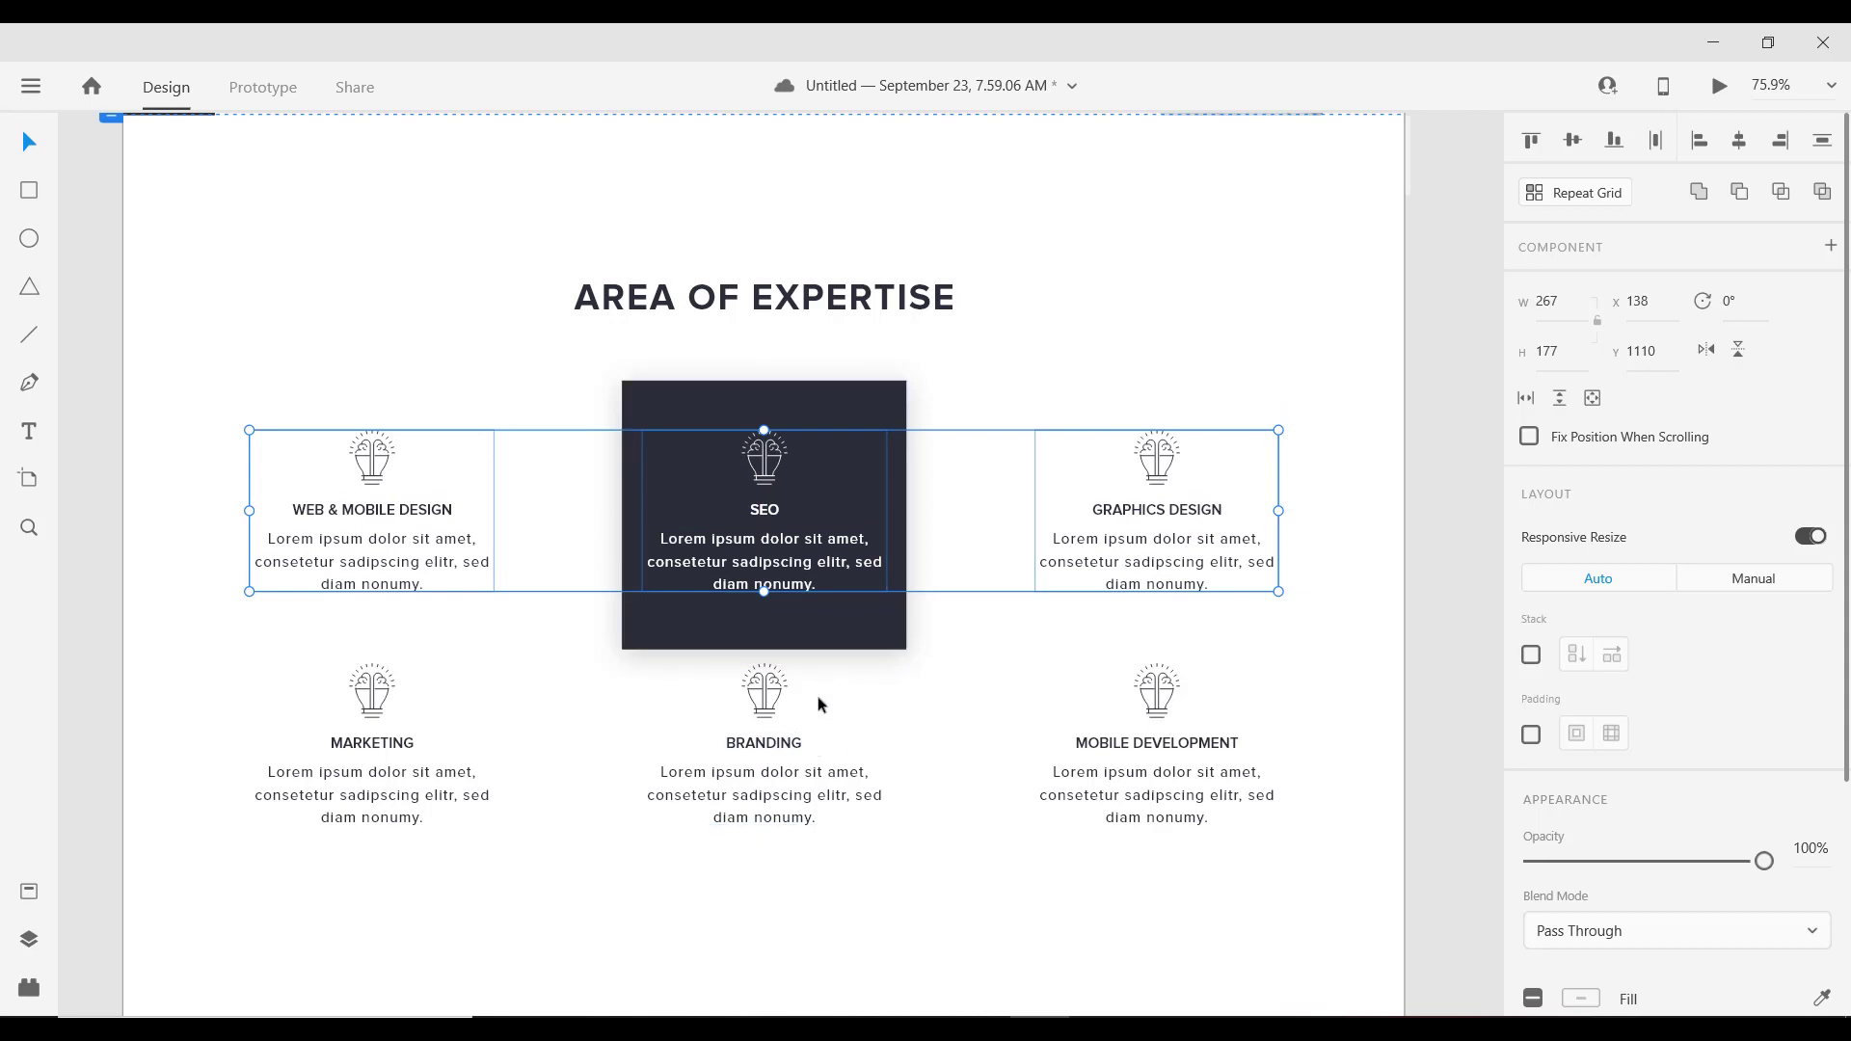
Step: Move Marketing, Branding and Mobile Development down to Y 1450, then zoom out
scroll(818, 704, "down", 2)
scroll(881, 674, "down", 3)
left_click(806, 496)
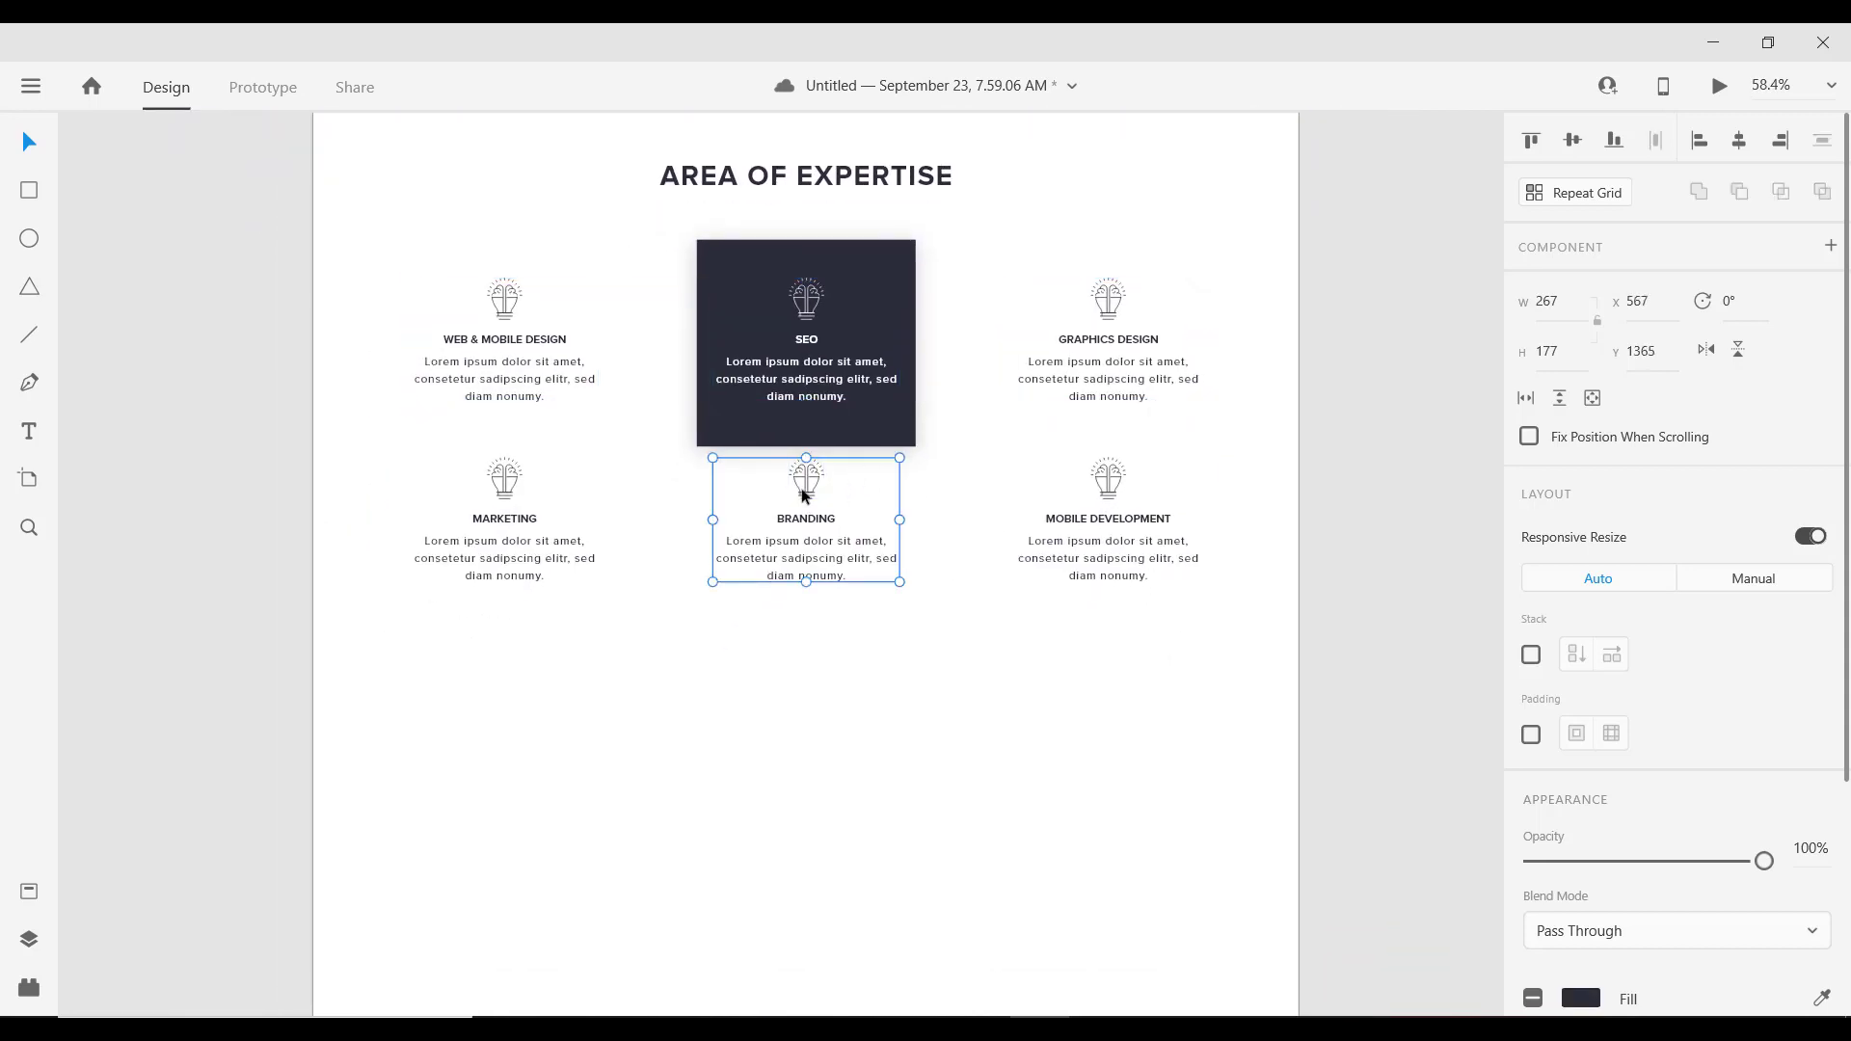
left_click(480, 510, "shift")
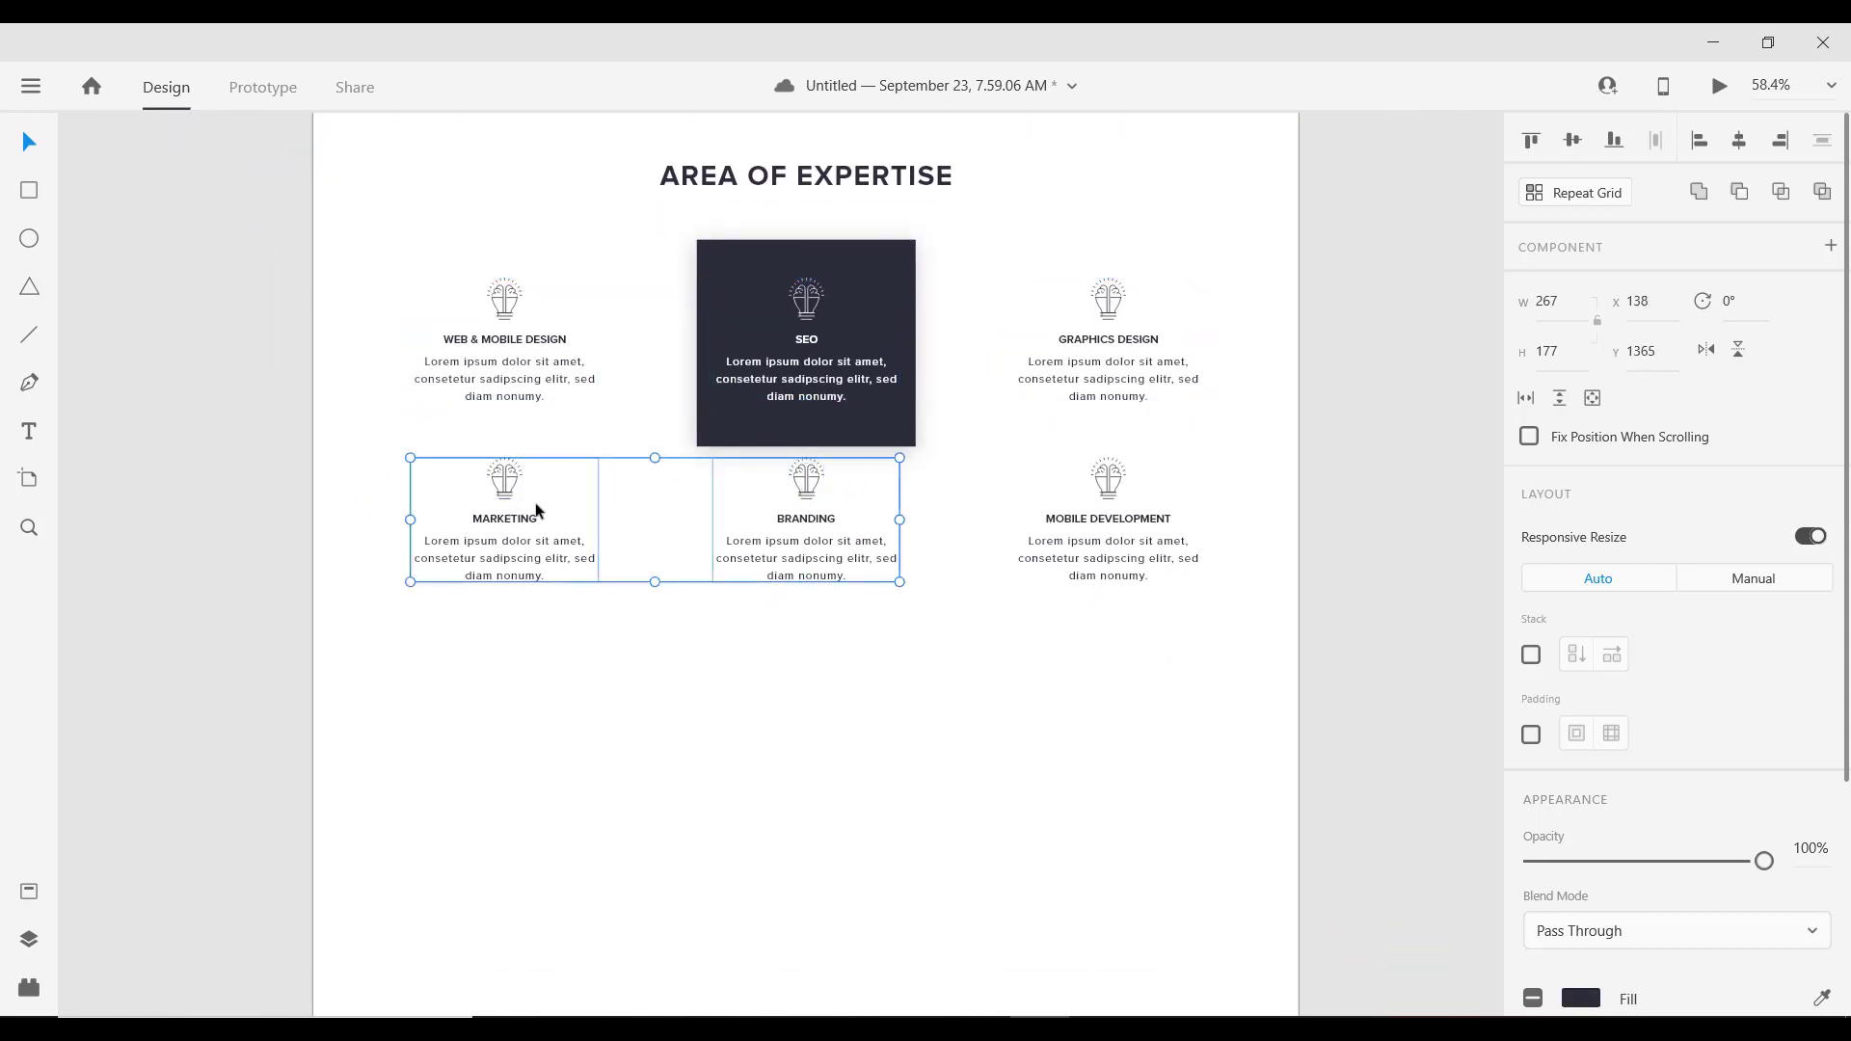
left_click(1114, 514, "shift")
left_click_drag(1112, 513, 1114, 549)
scroll(1136, 598, "down", 3)
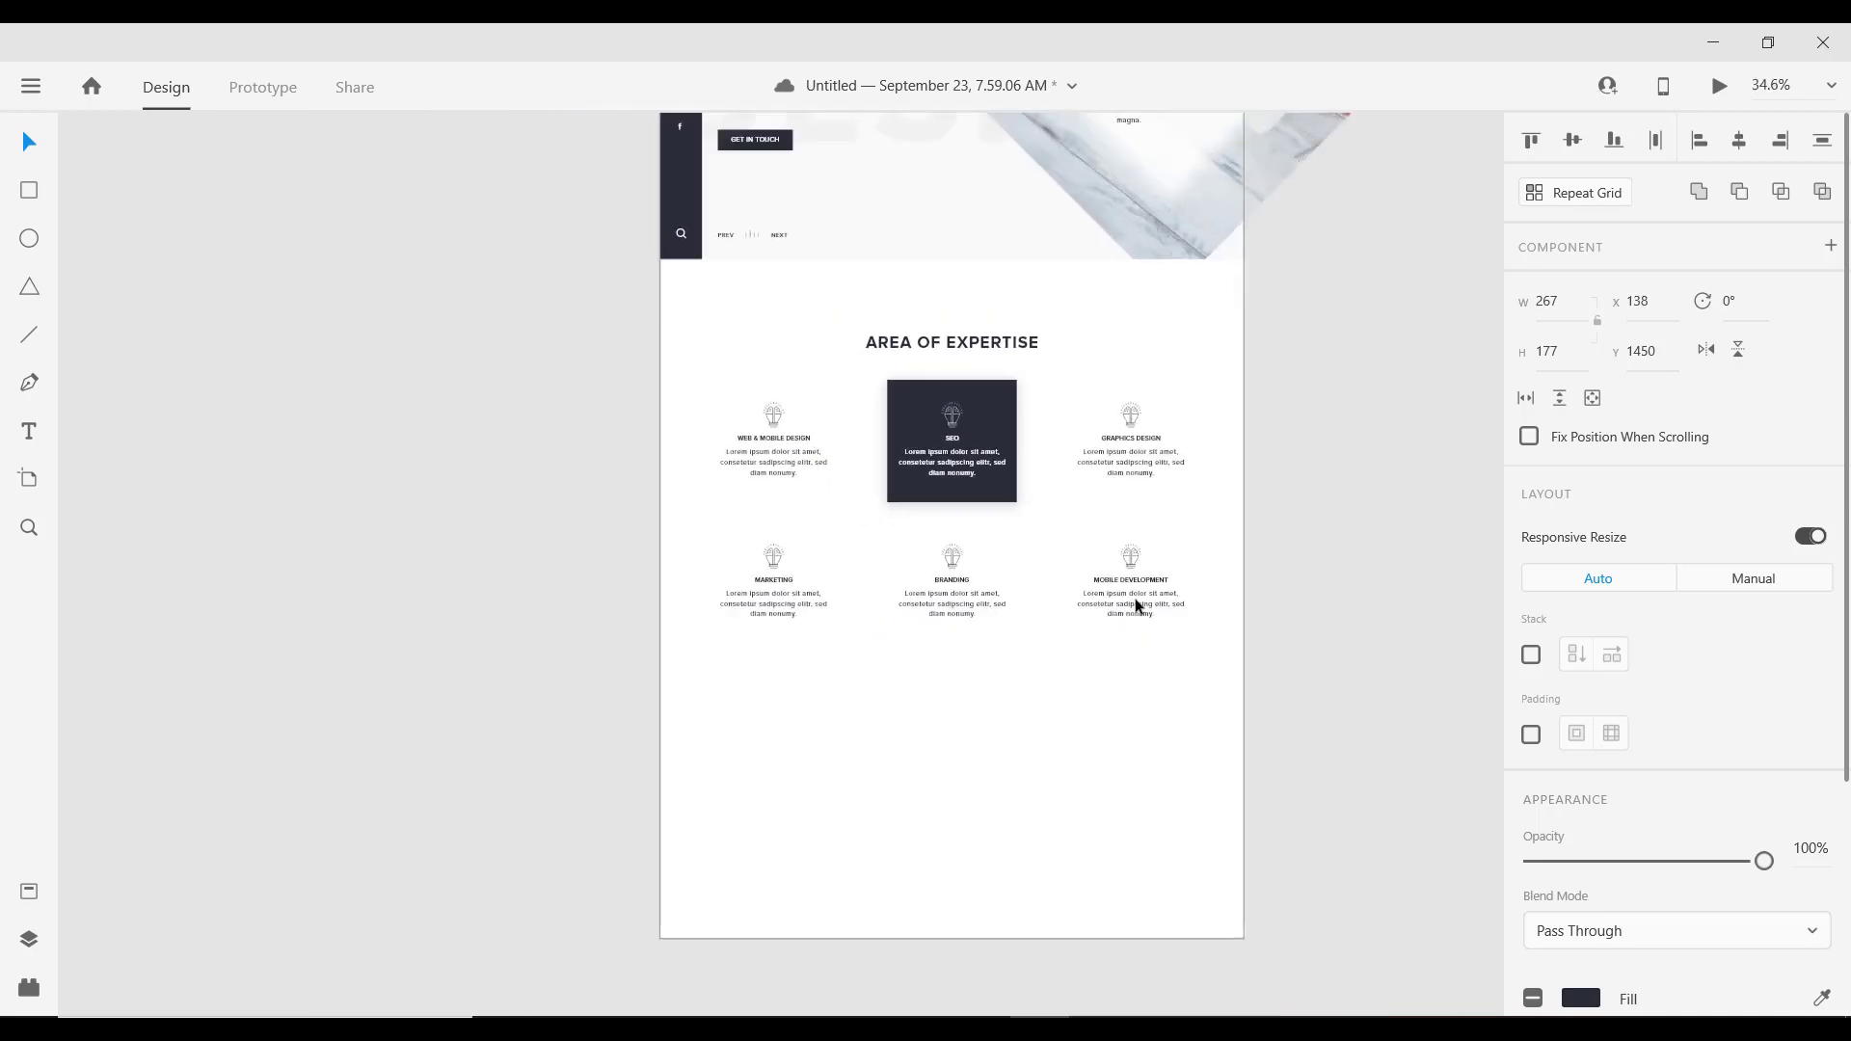
scroll(1136, 598, "up", 2)
scroll(933, 494, "down", 4)
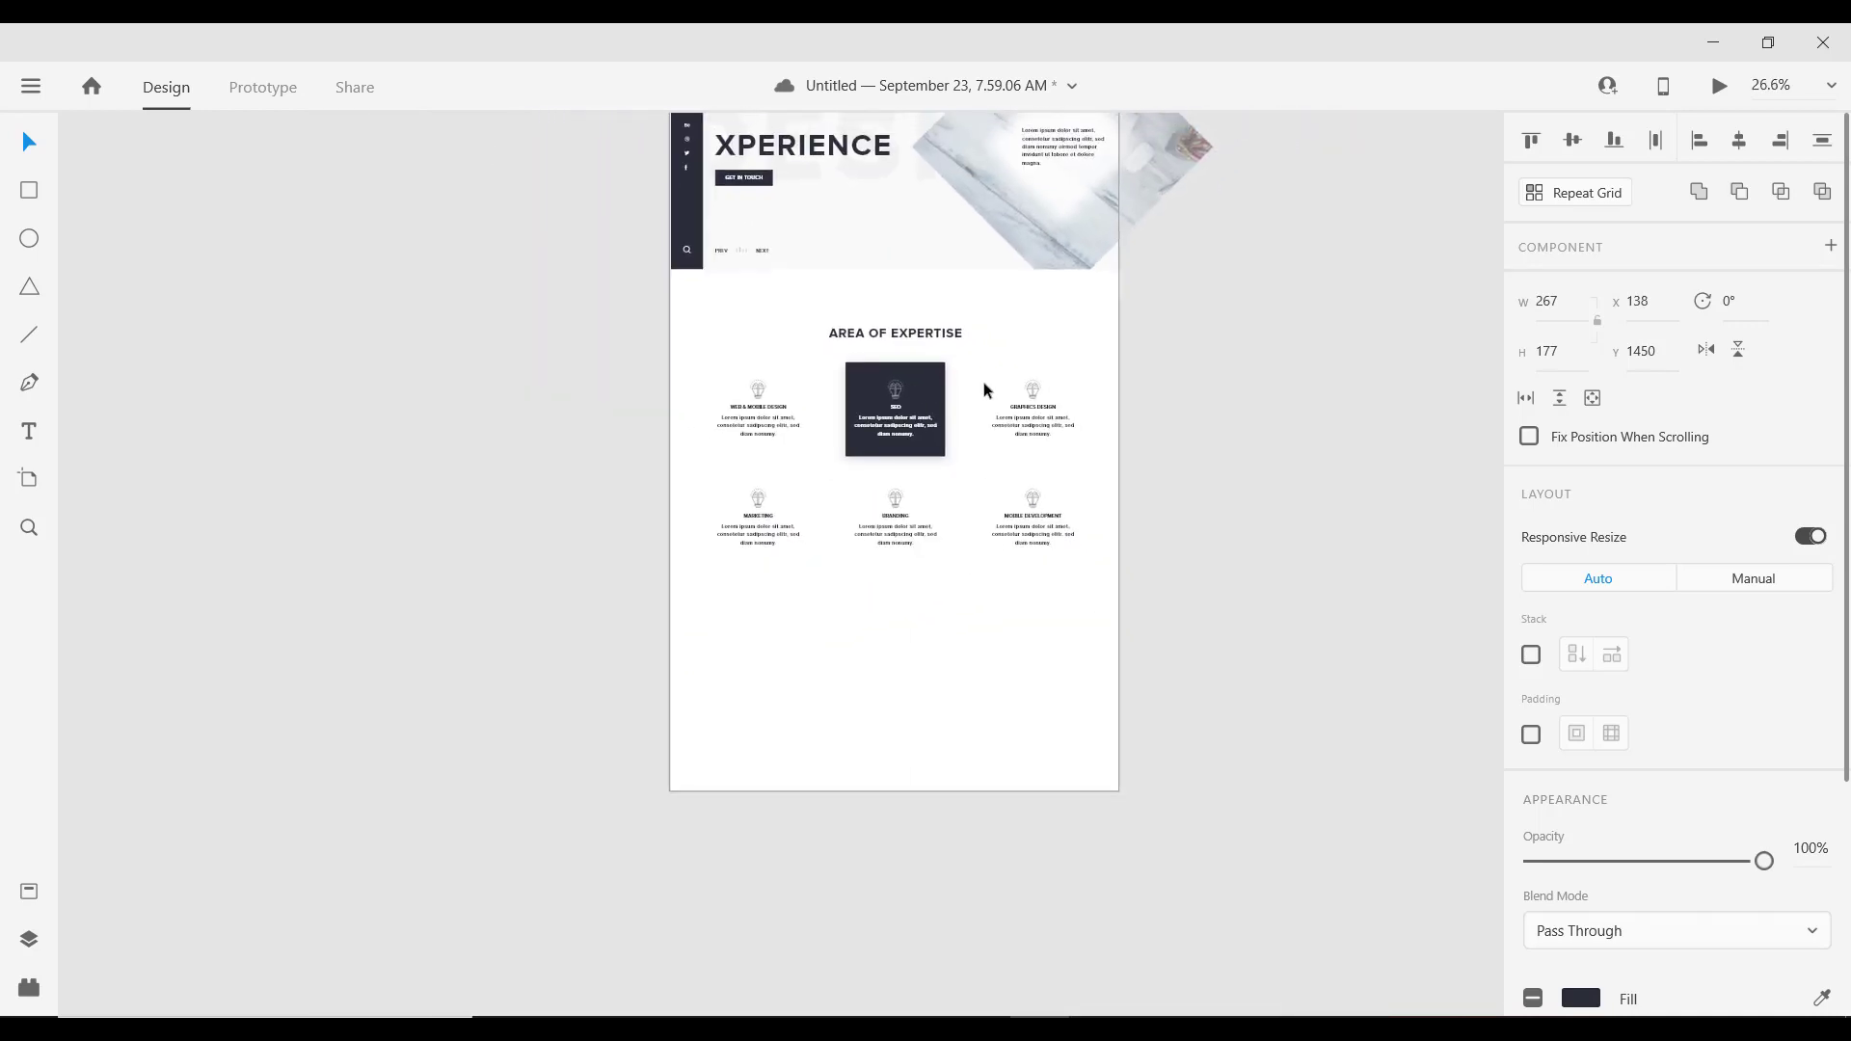
scroll(968, 358, "up", 3)
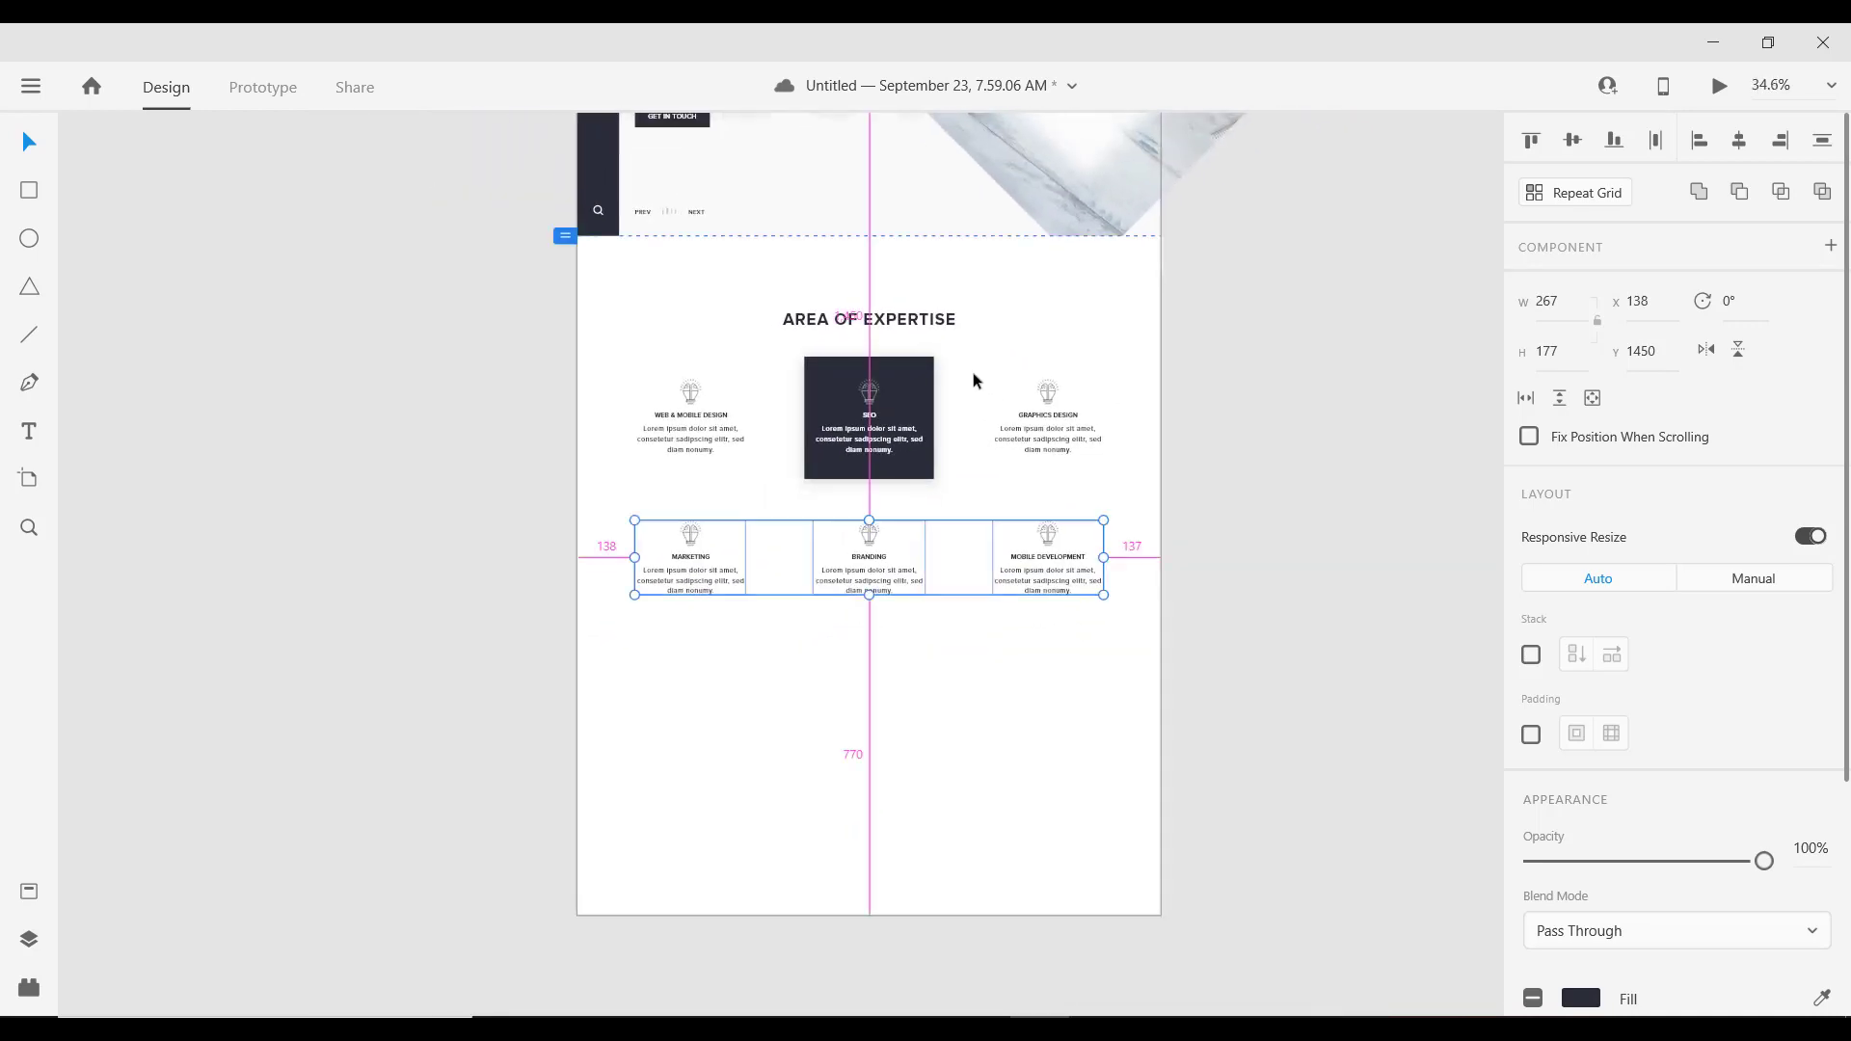
scroll(868, 309, "down", 2)
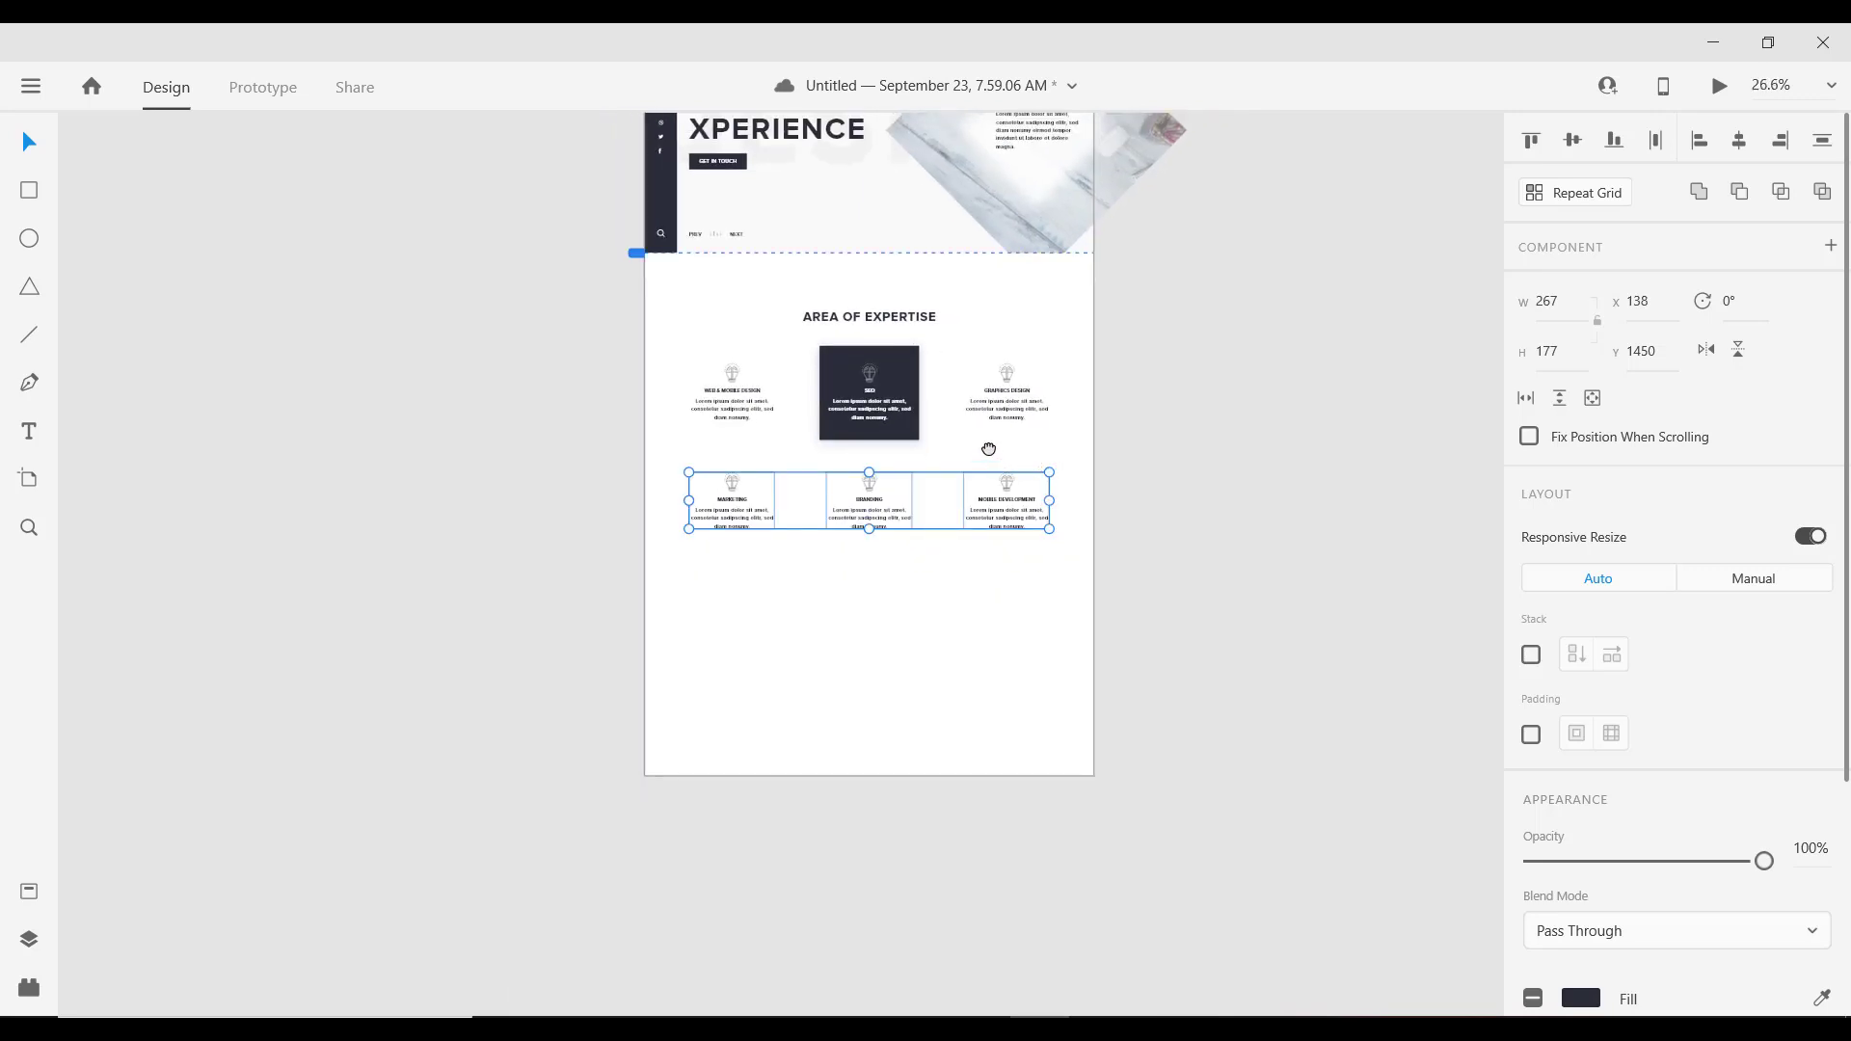
left_click_drag(988, 449, 949, 409)
scroll(949, 409, "down", 3)
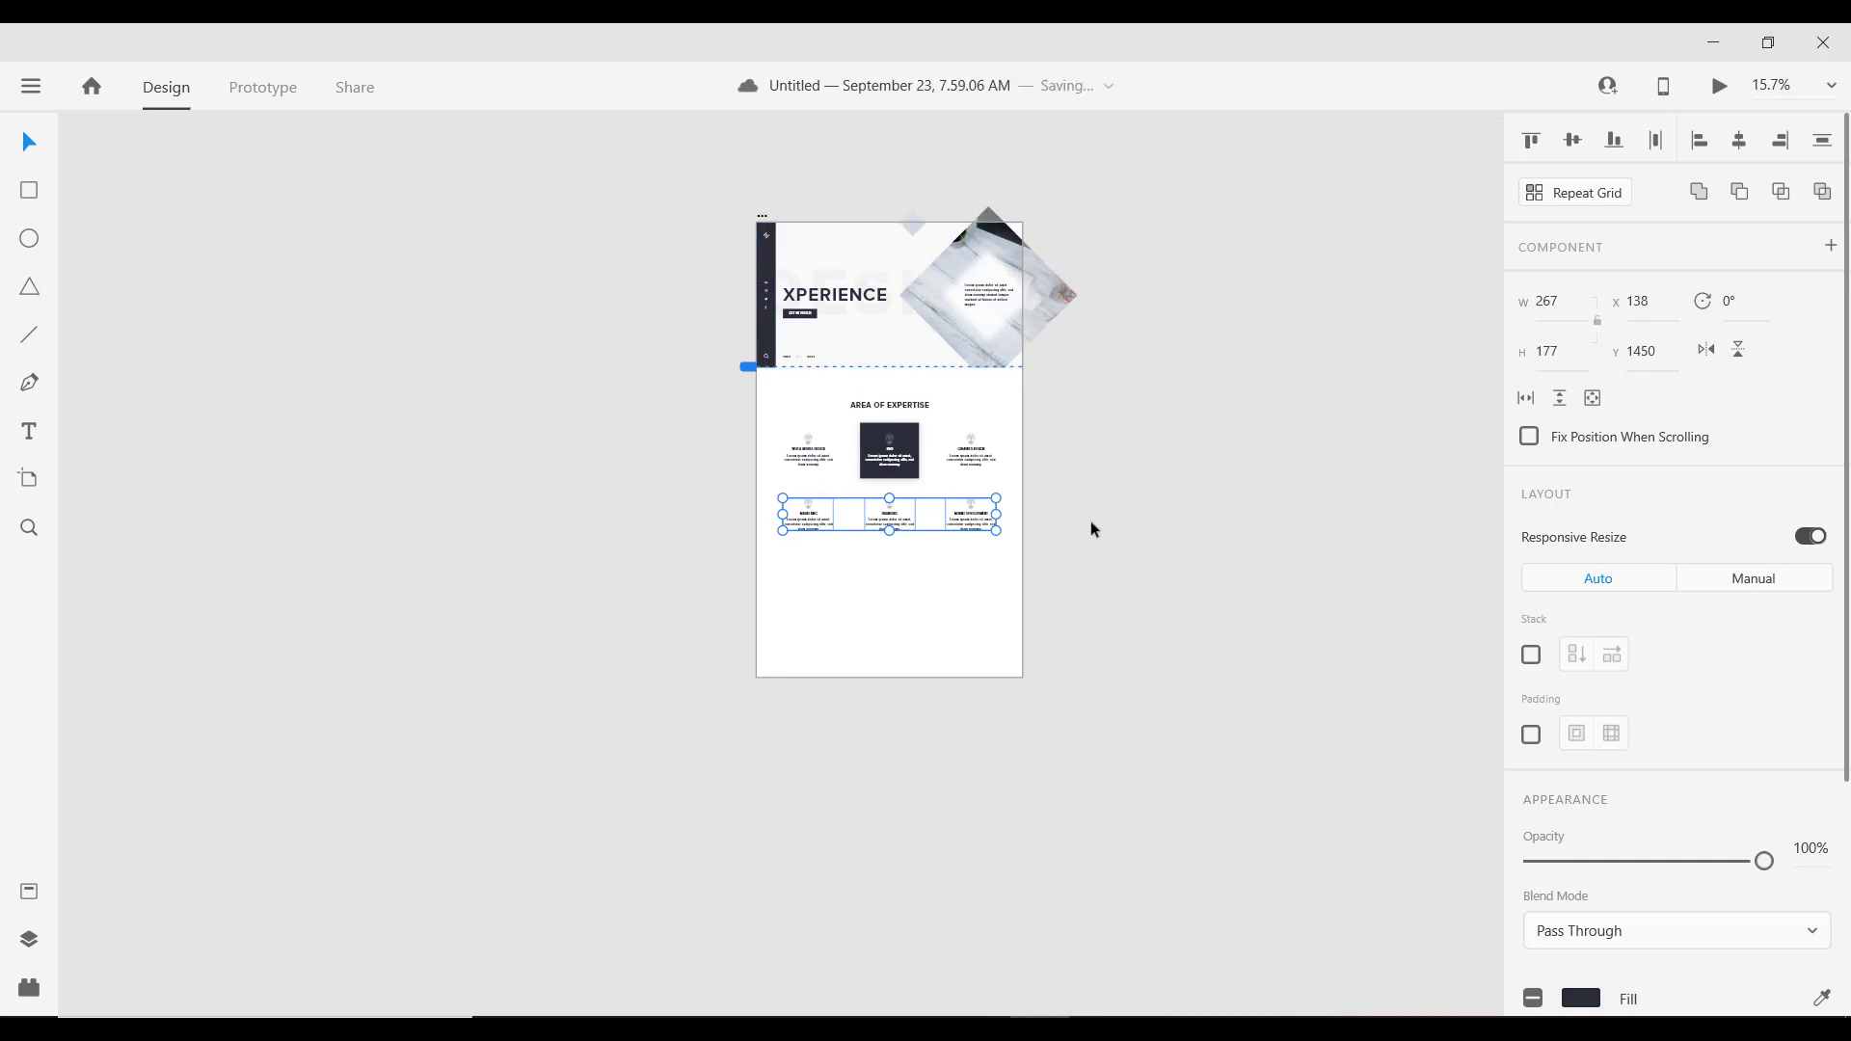
scroll(959, 504, "up", 2)
Step: Drag the Agency - 01 artboard's bottom edge down to a height of 2902
scroll(916, 361, "up", 1)
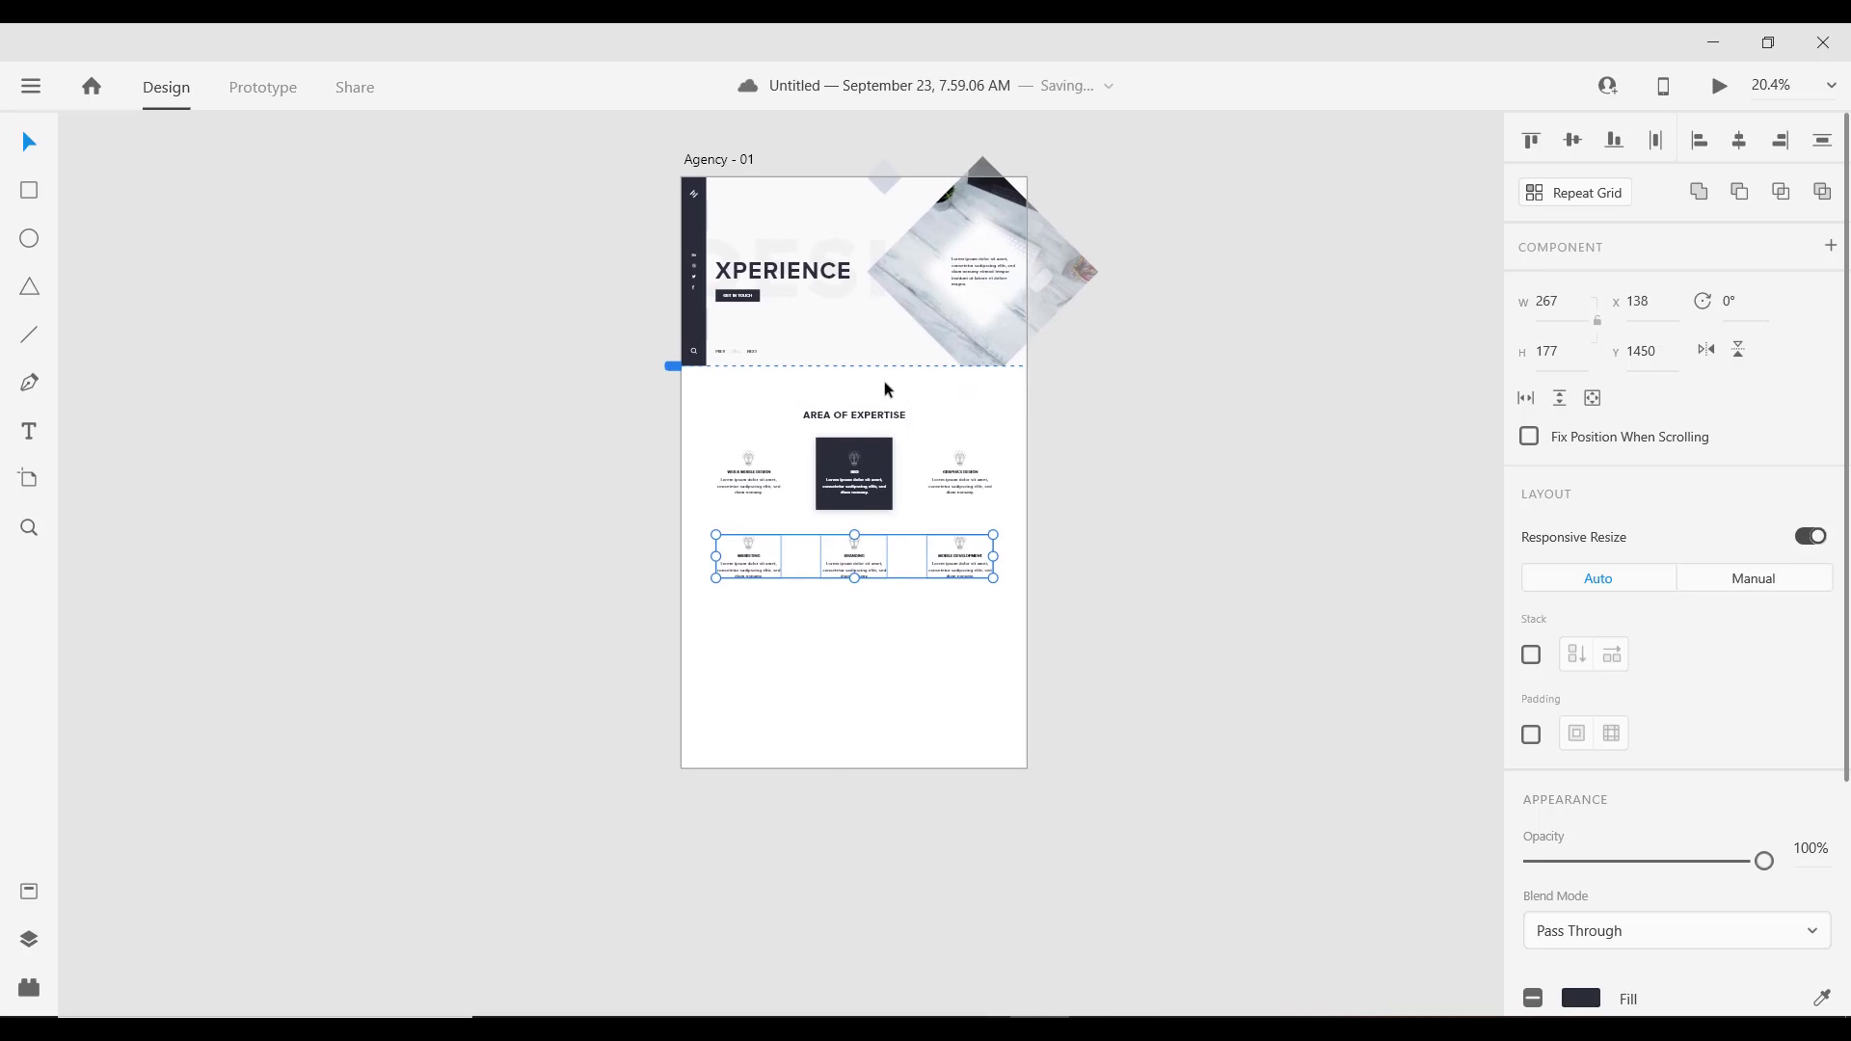
left_click(712, 163)
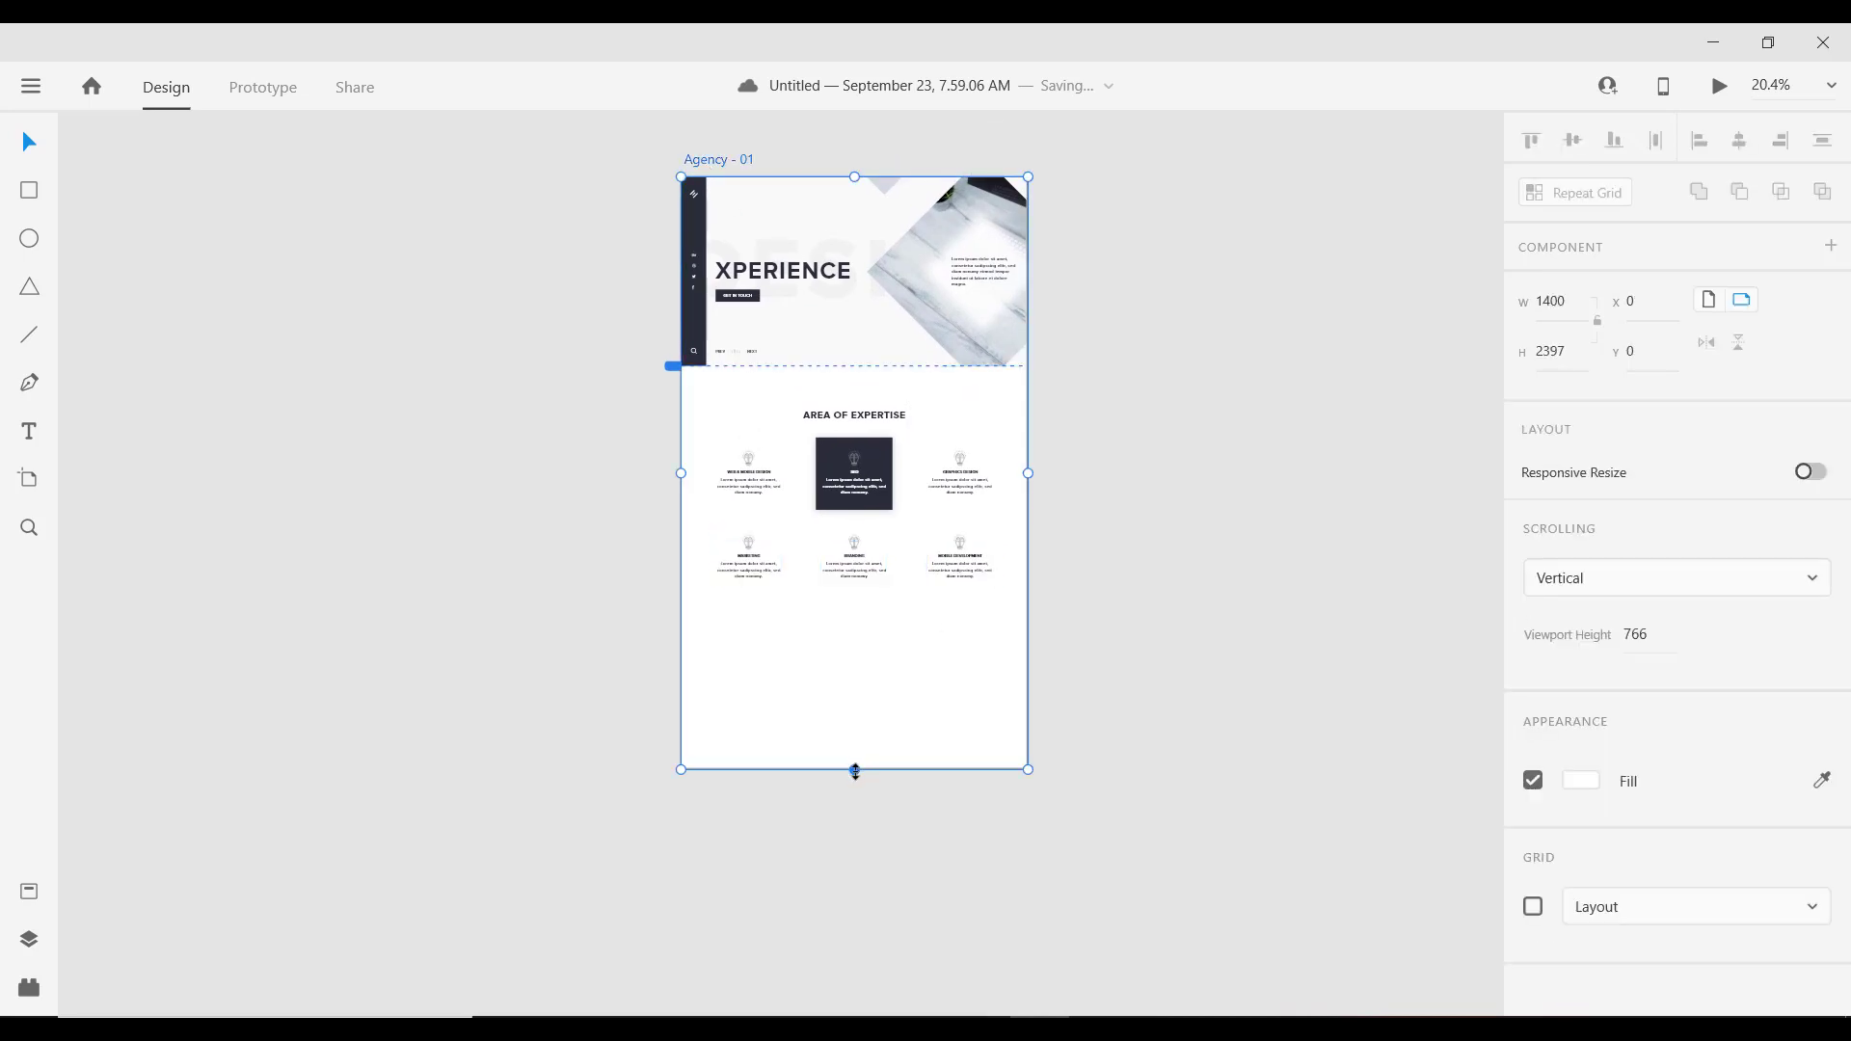
left_click_drag(855, 769, 851, 895)
scroll(877, 569, "up", 4)
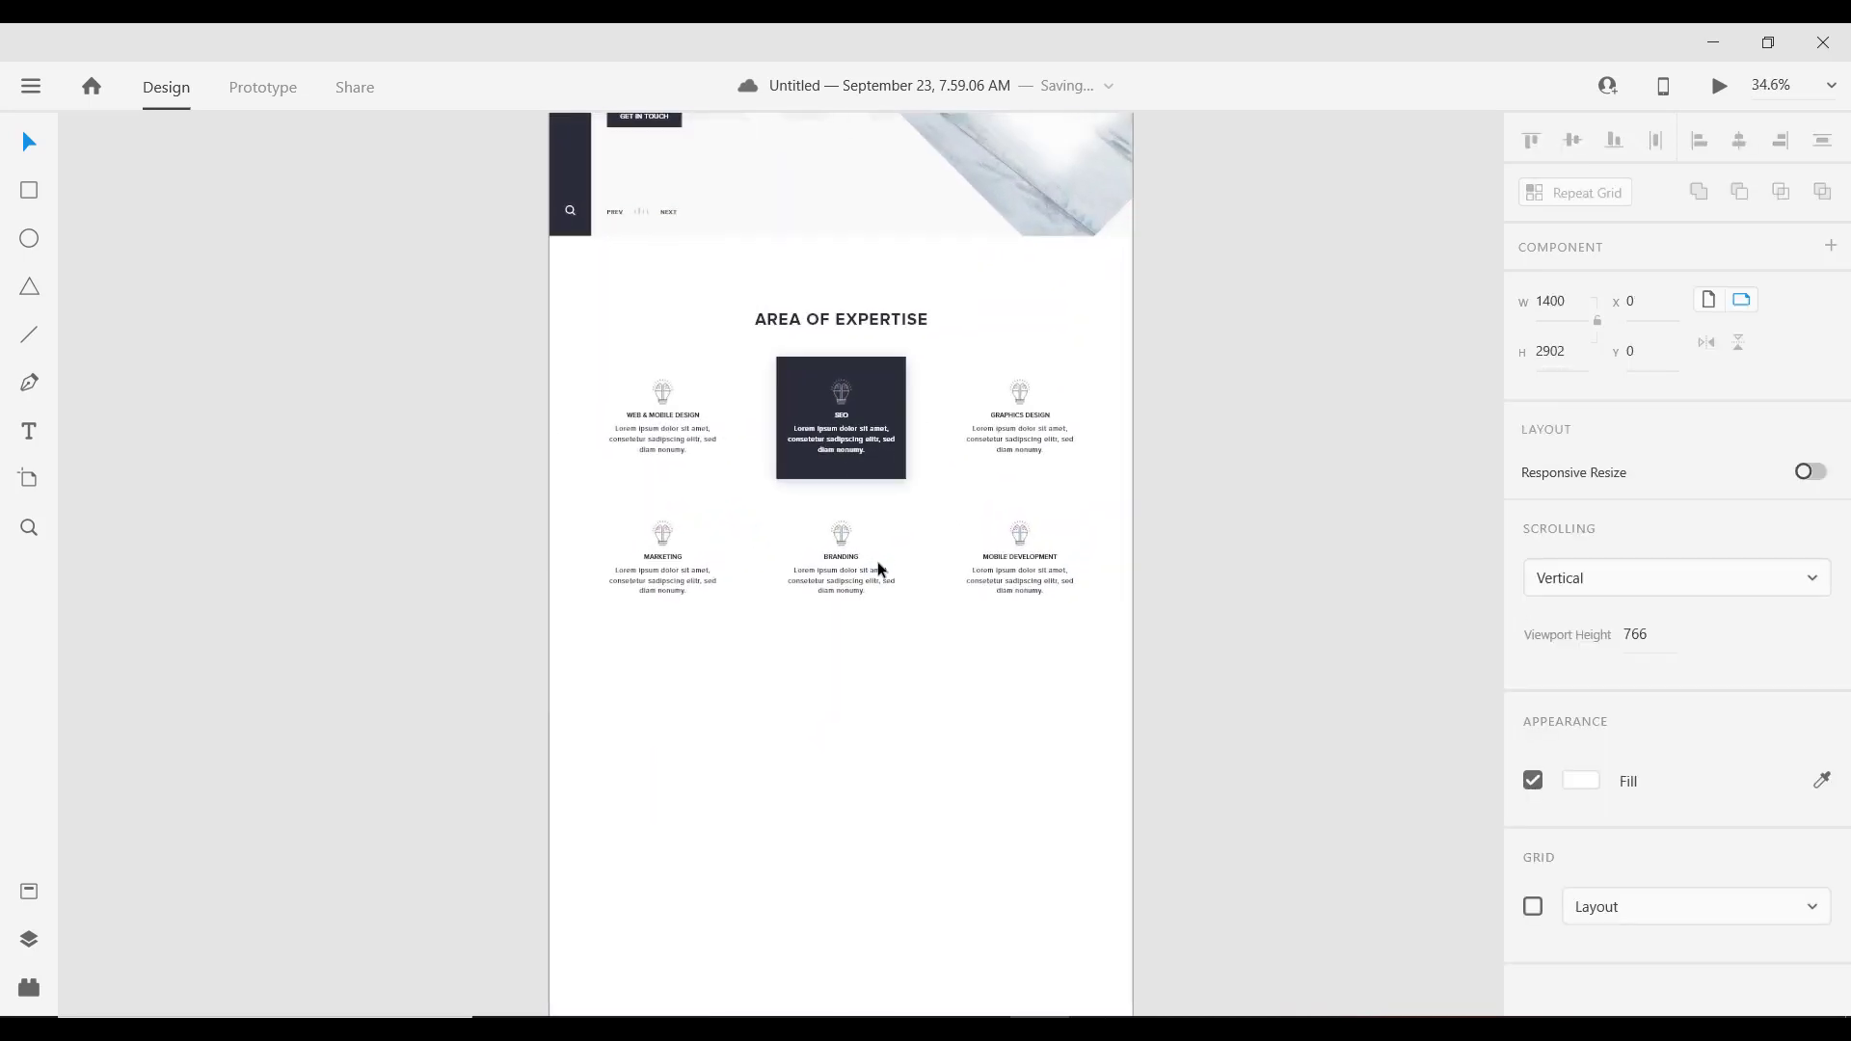
scroll(882, 574, "up", 1)
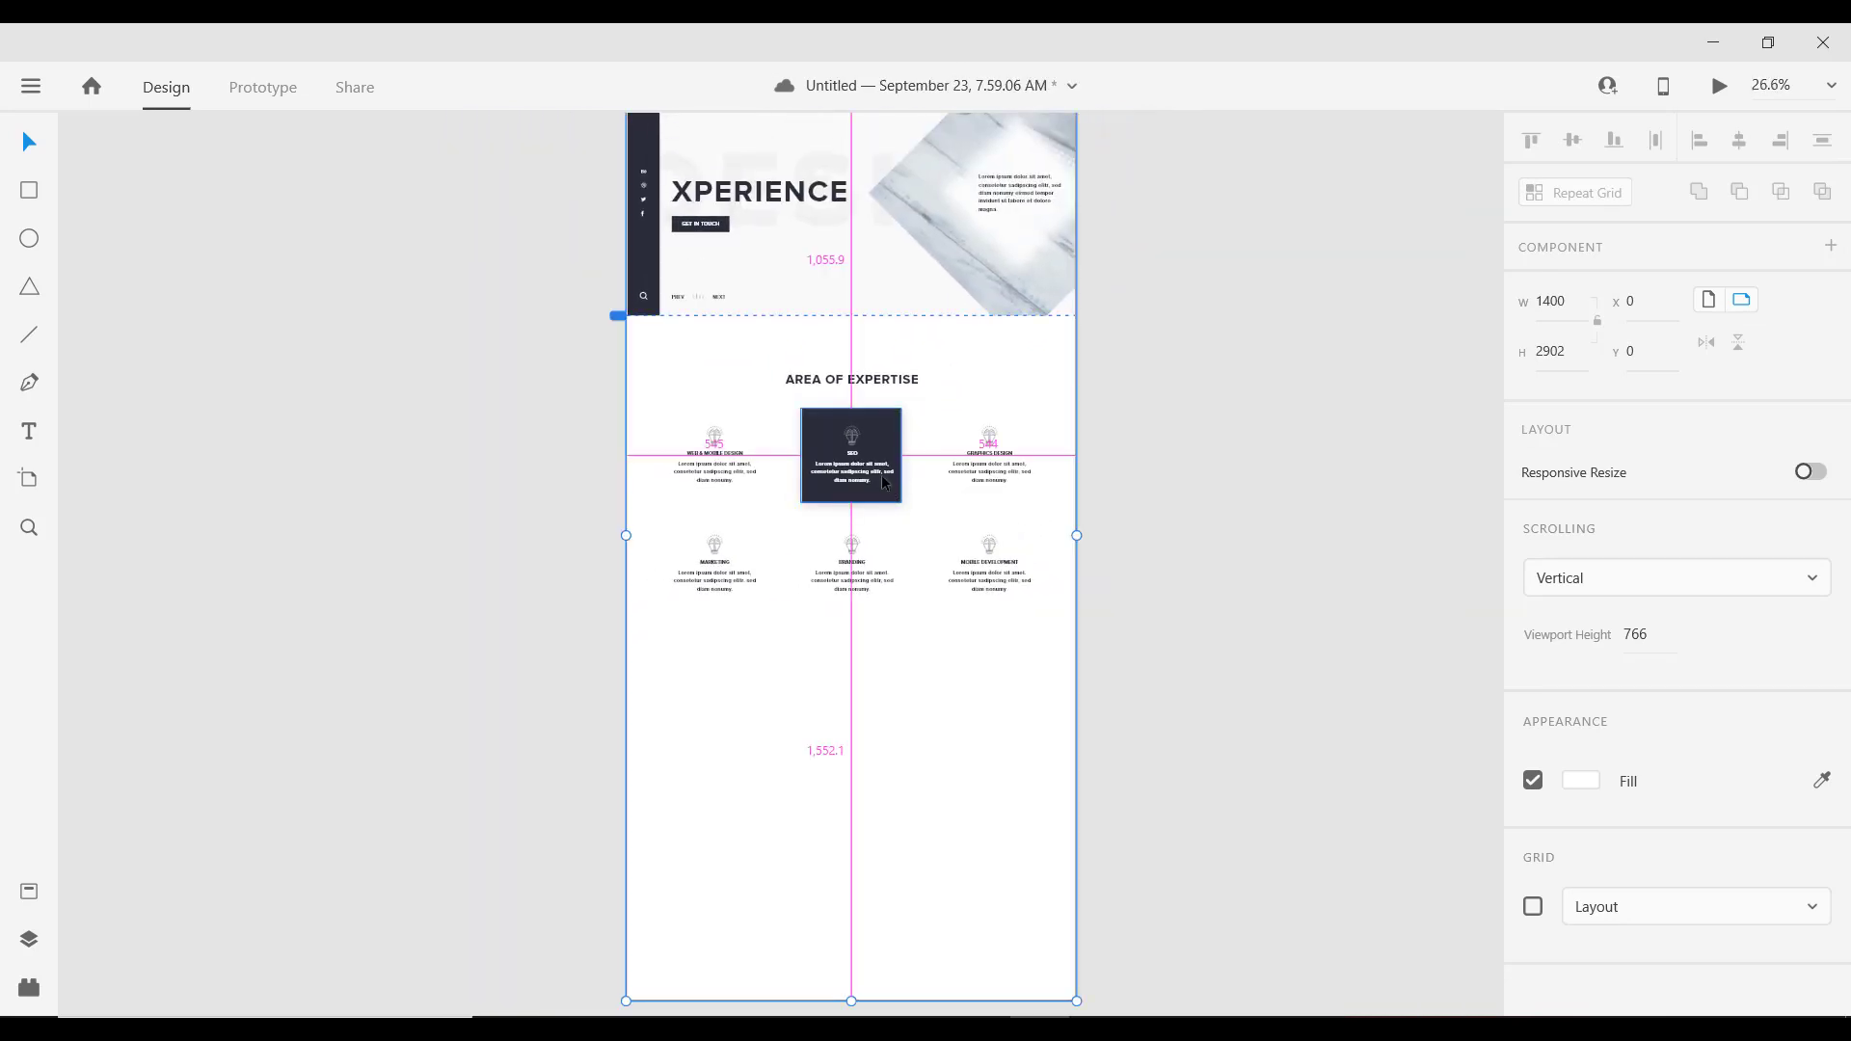
scroll(882, 575, "up", 2)
scroll(834, 424, "up", 2)
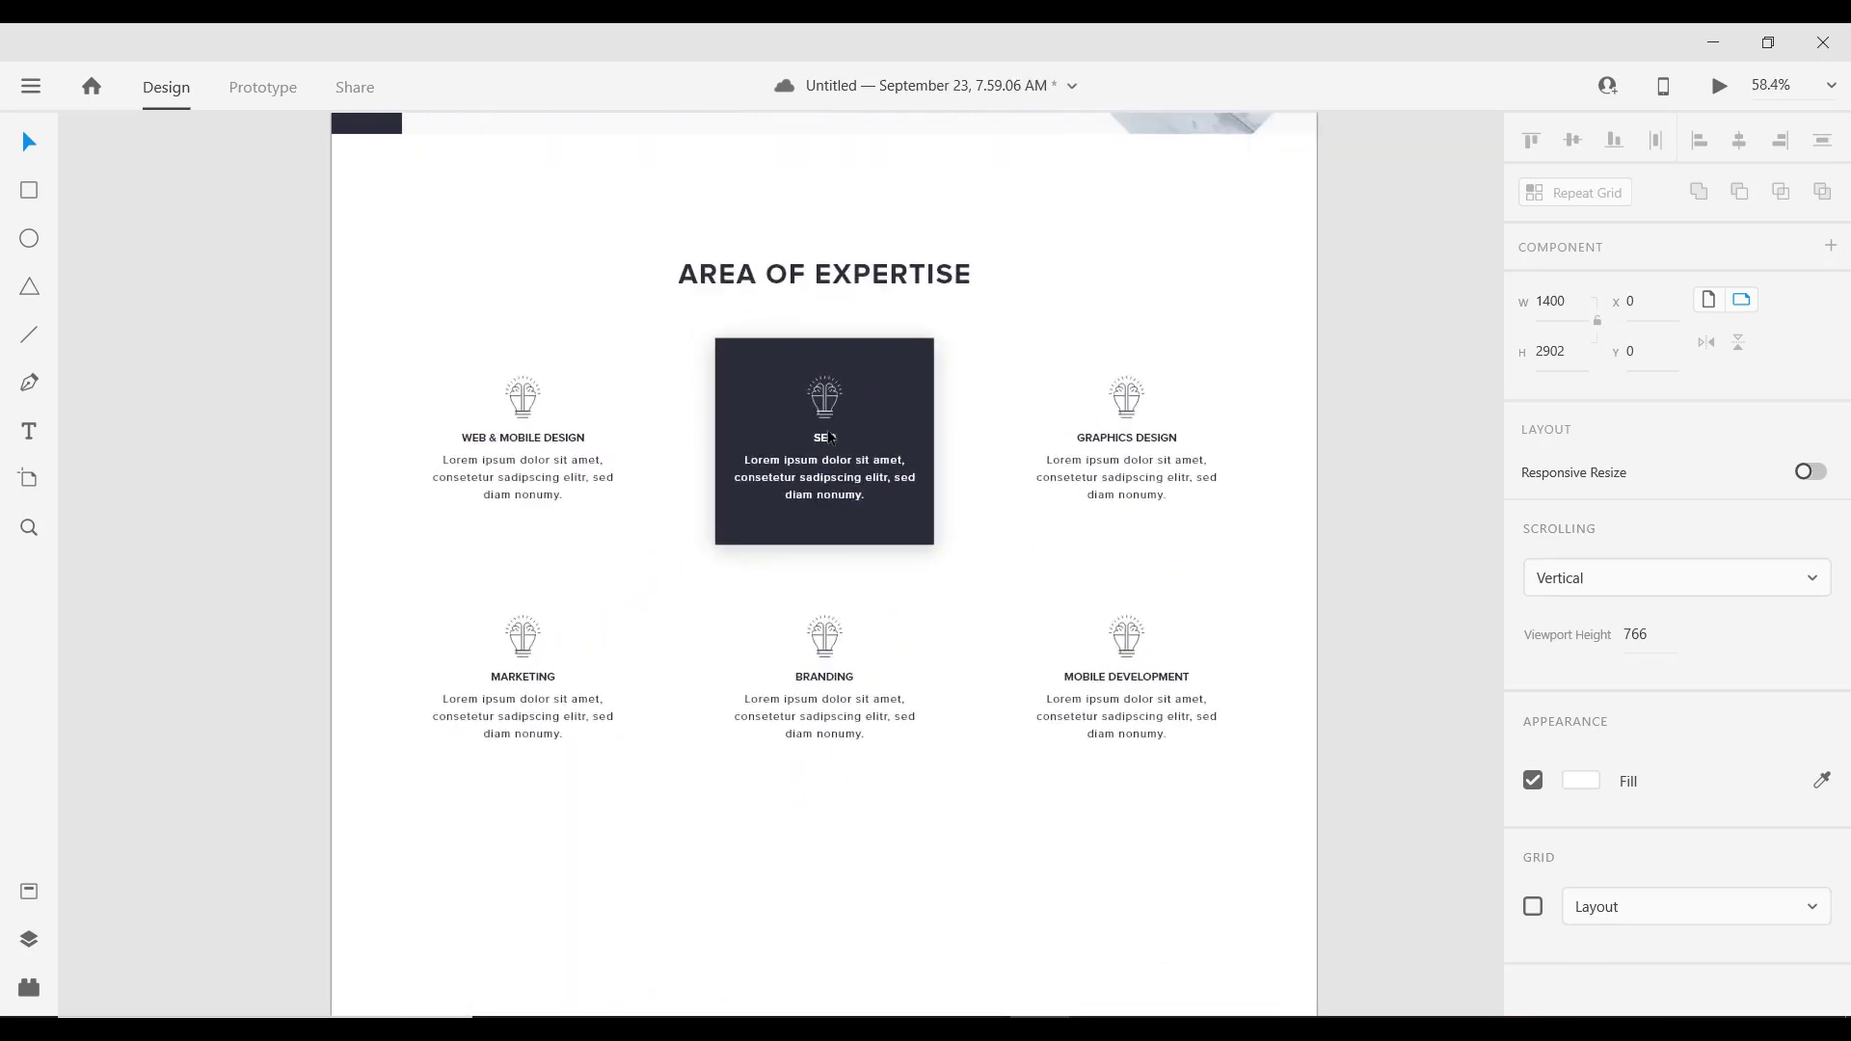
scroll(860, 449, "down", 2)
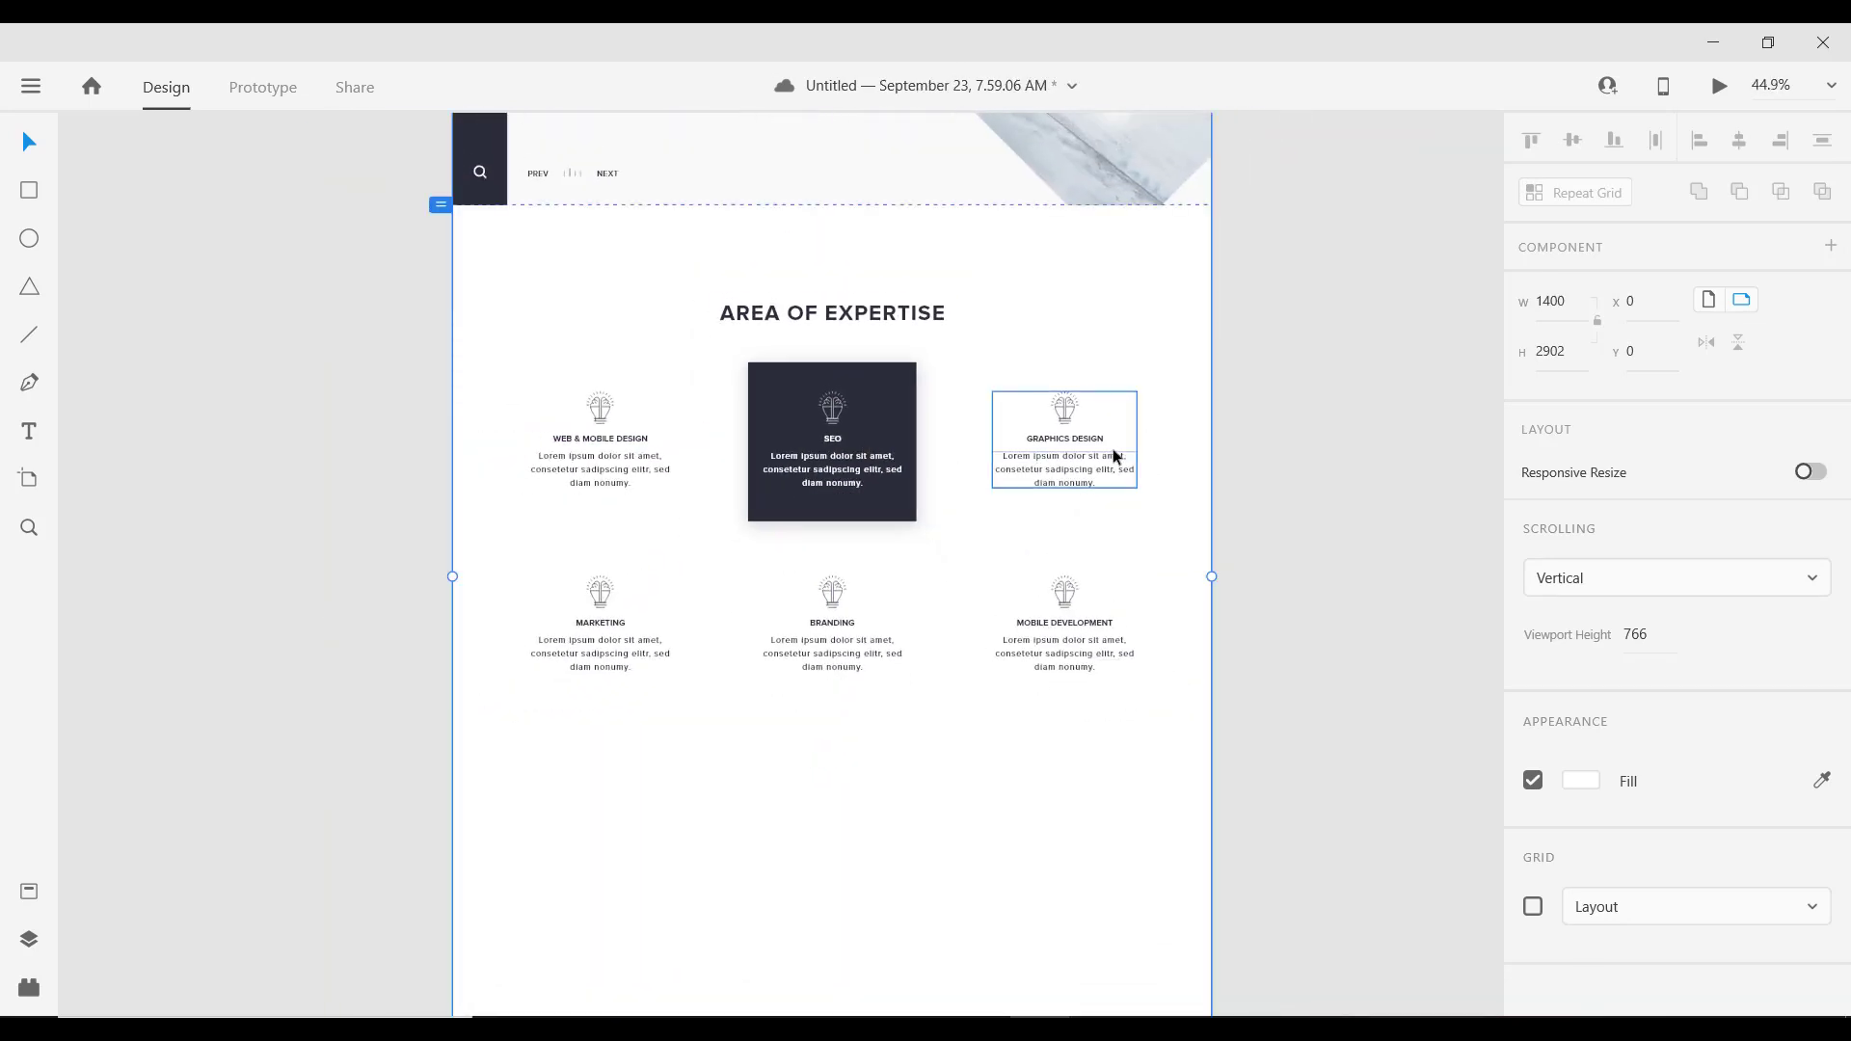
left_click_drag(1086, 509, 1108, 466)
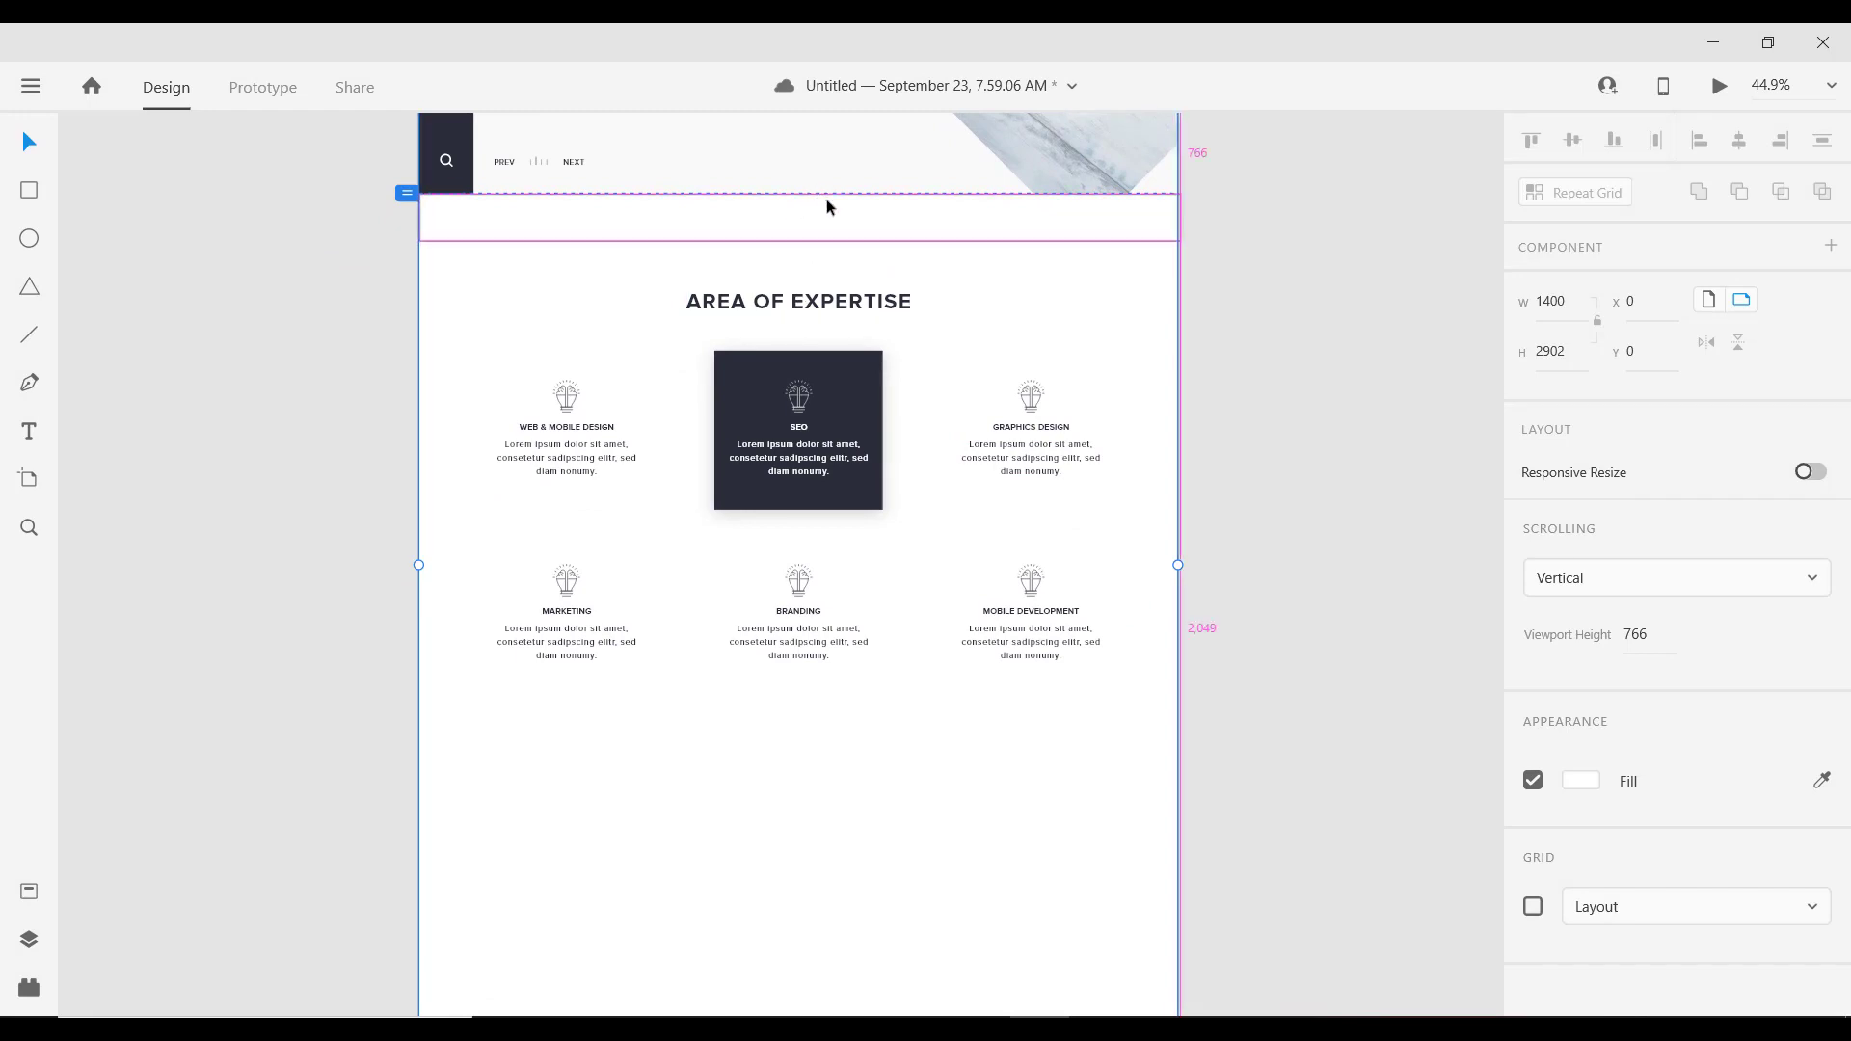
scroll(825, 196, "down", 2)
scroll(830, 189, "up", 2)
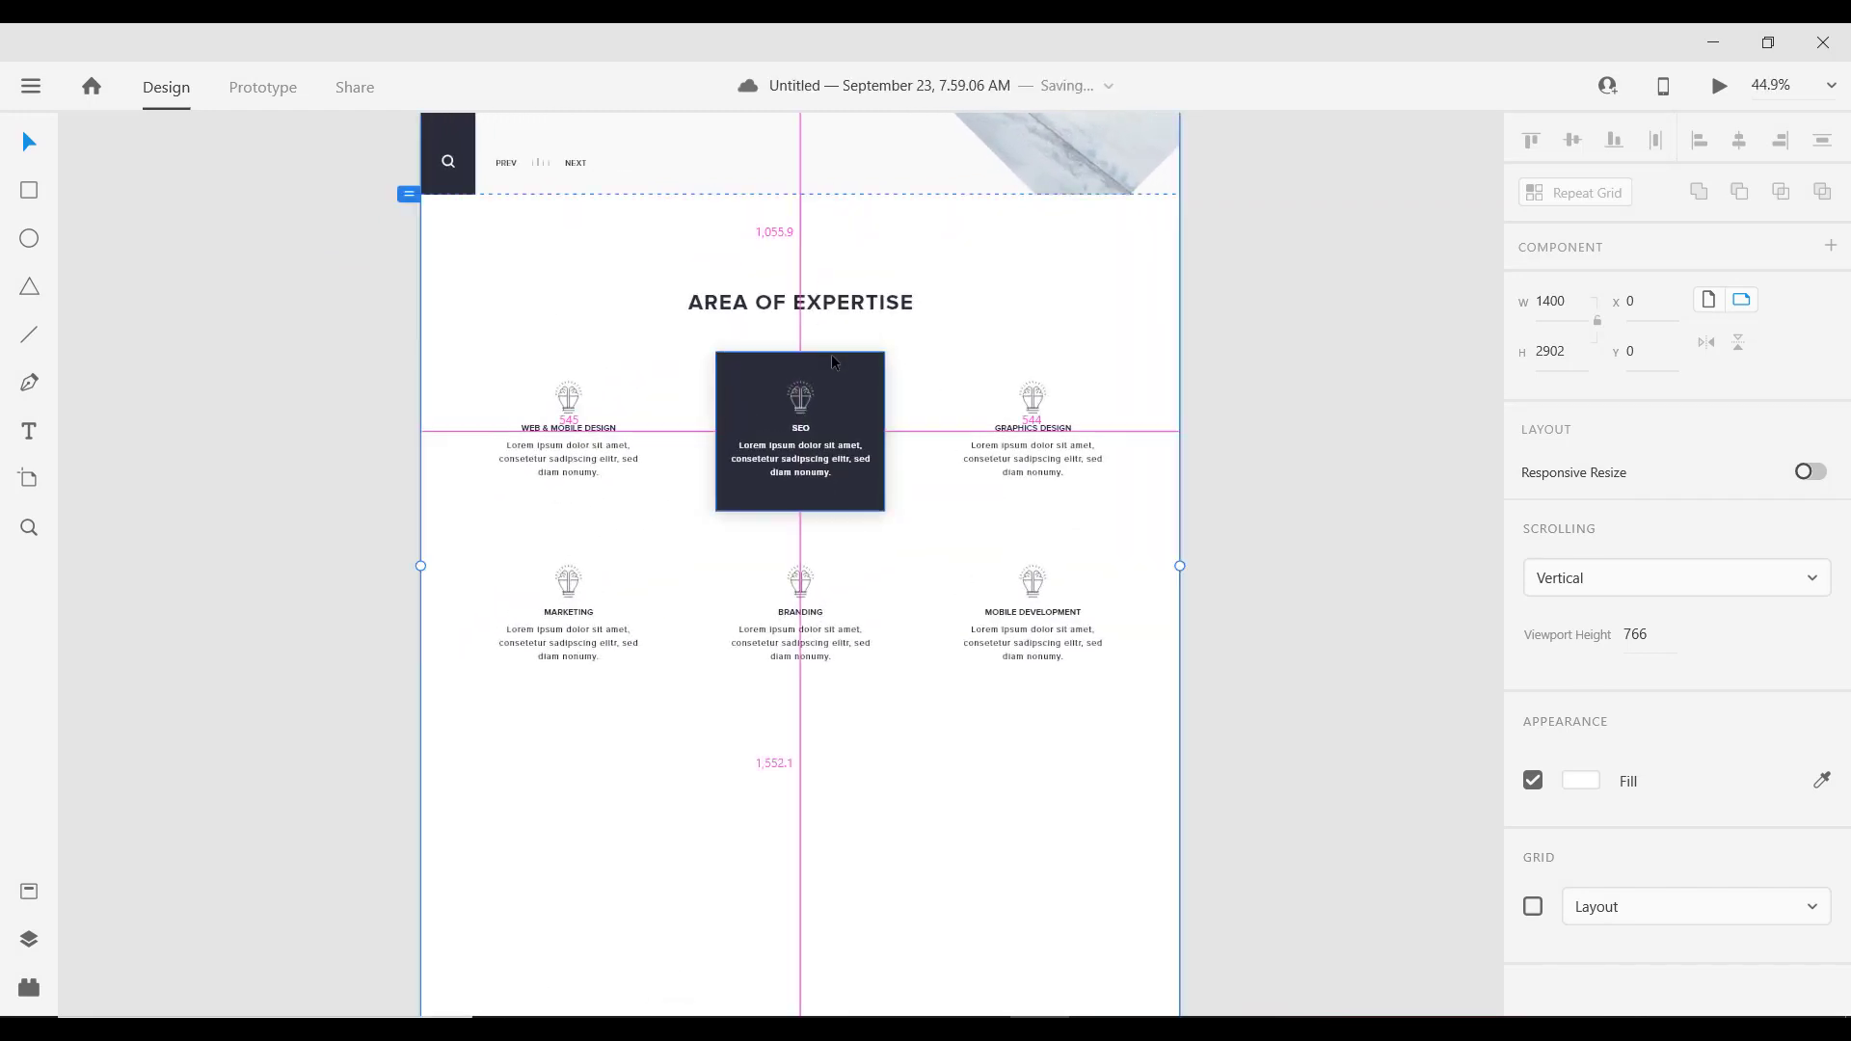
scroll(847, 239, "down", 1)
Step: Place a copy of the AREA OF EXPERTISE heading below the services grid
left_click(844, 242)
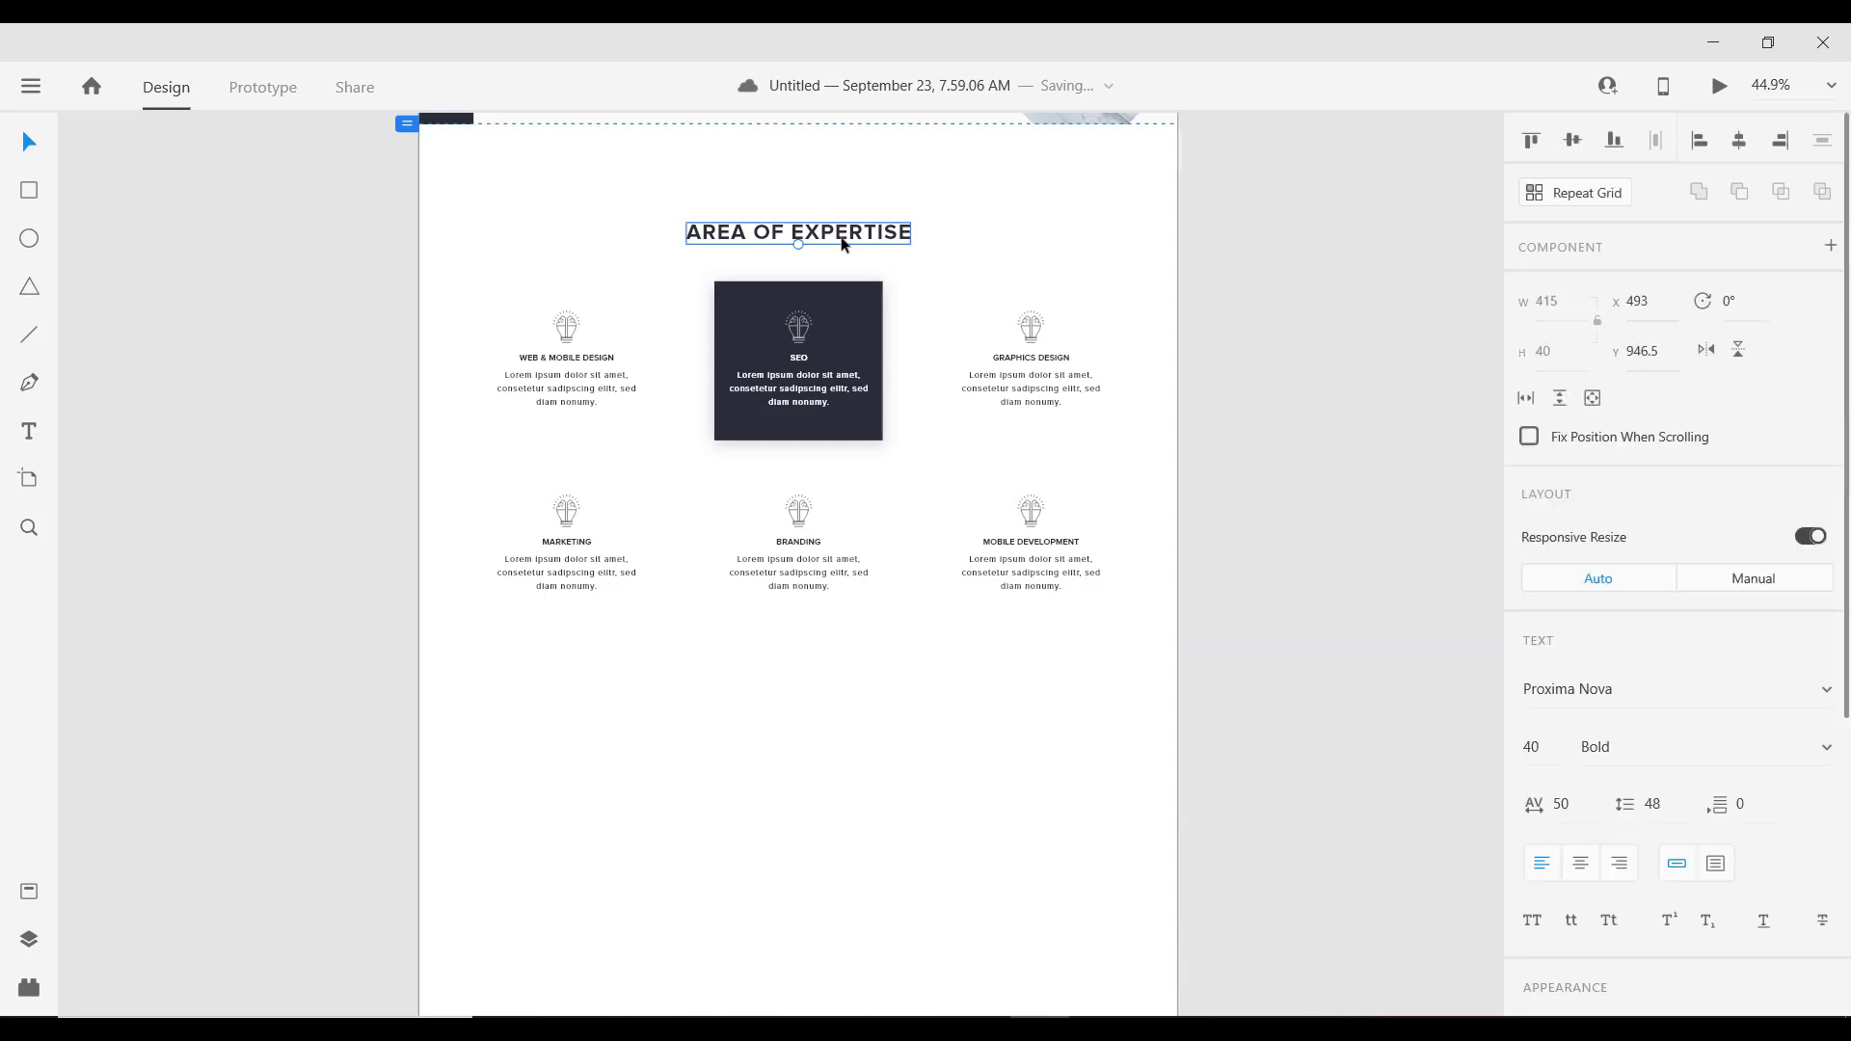
key("alt")
left_click_drag(834, 239, 834, 709)
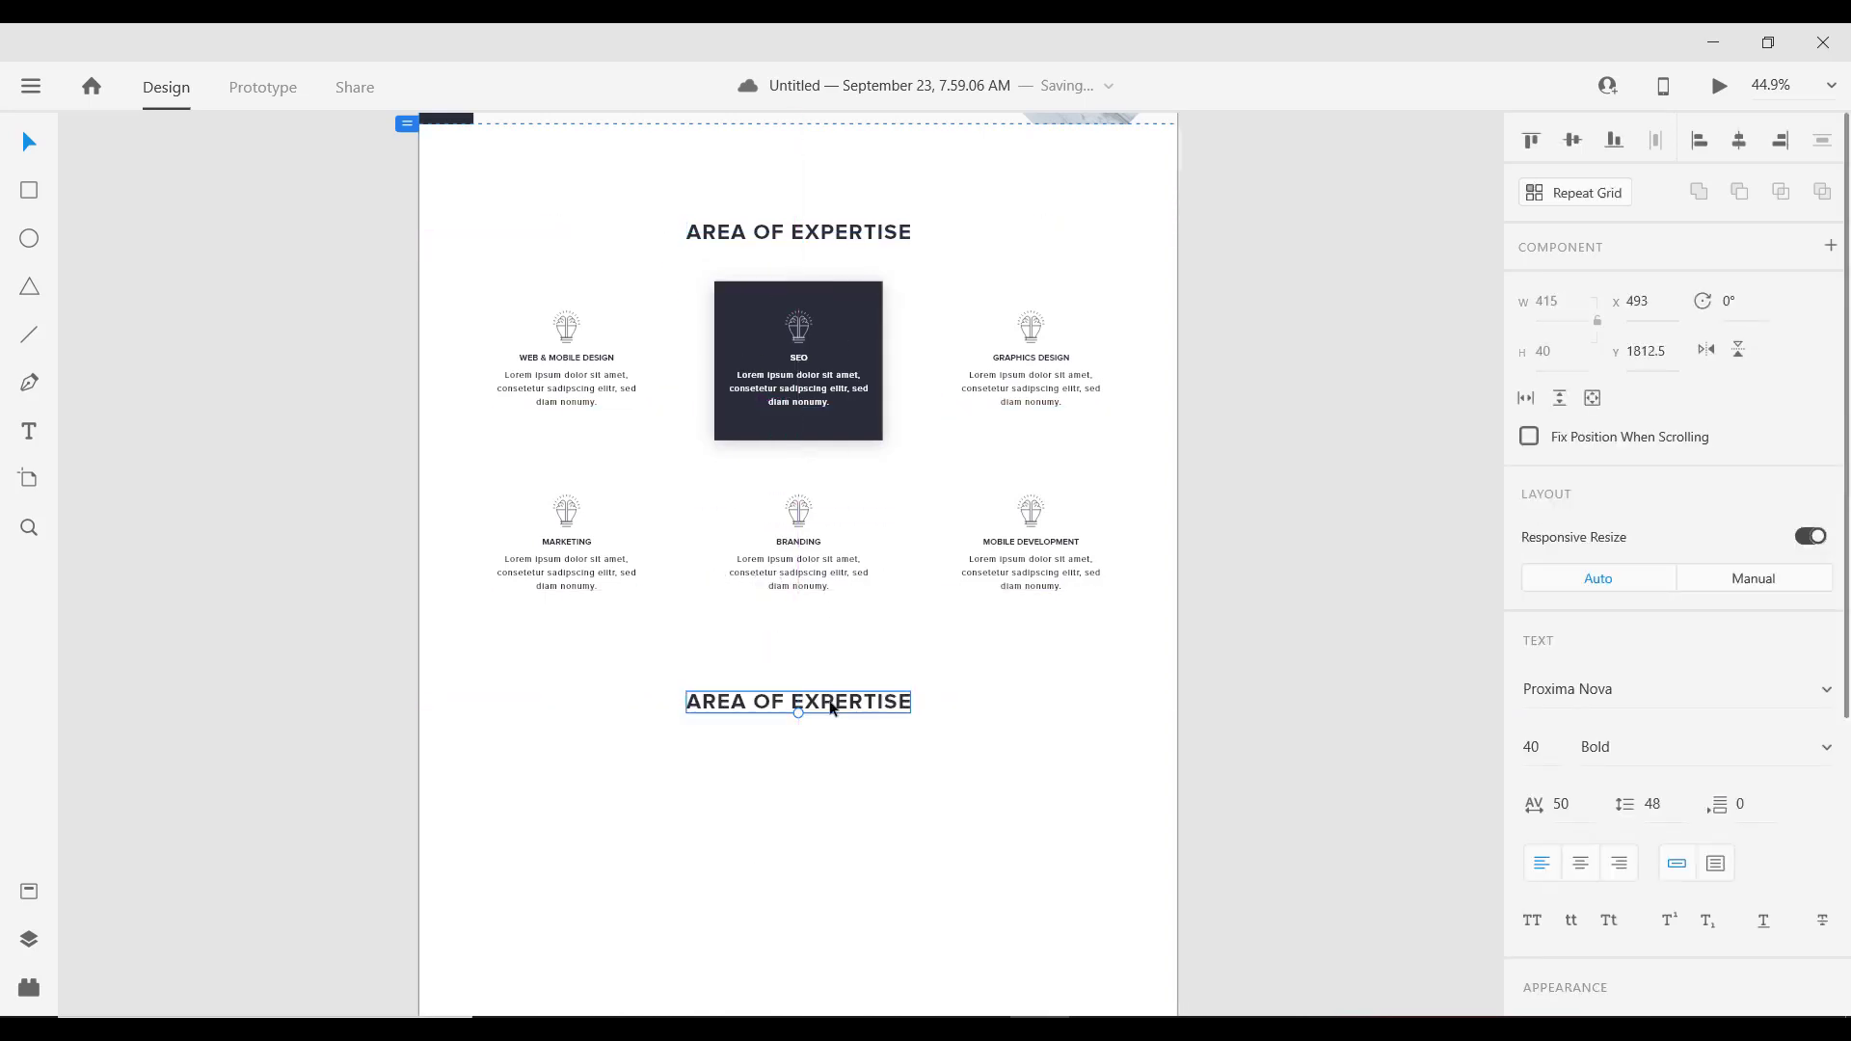
scroll(835, 716, "up", 2)
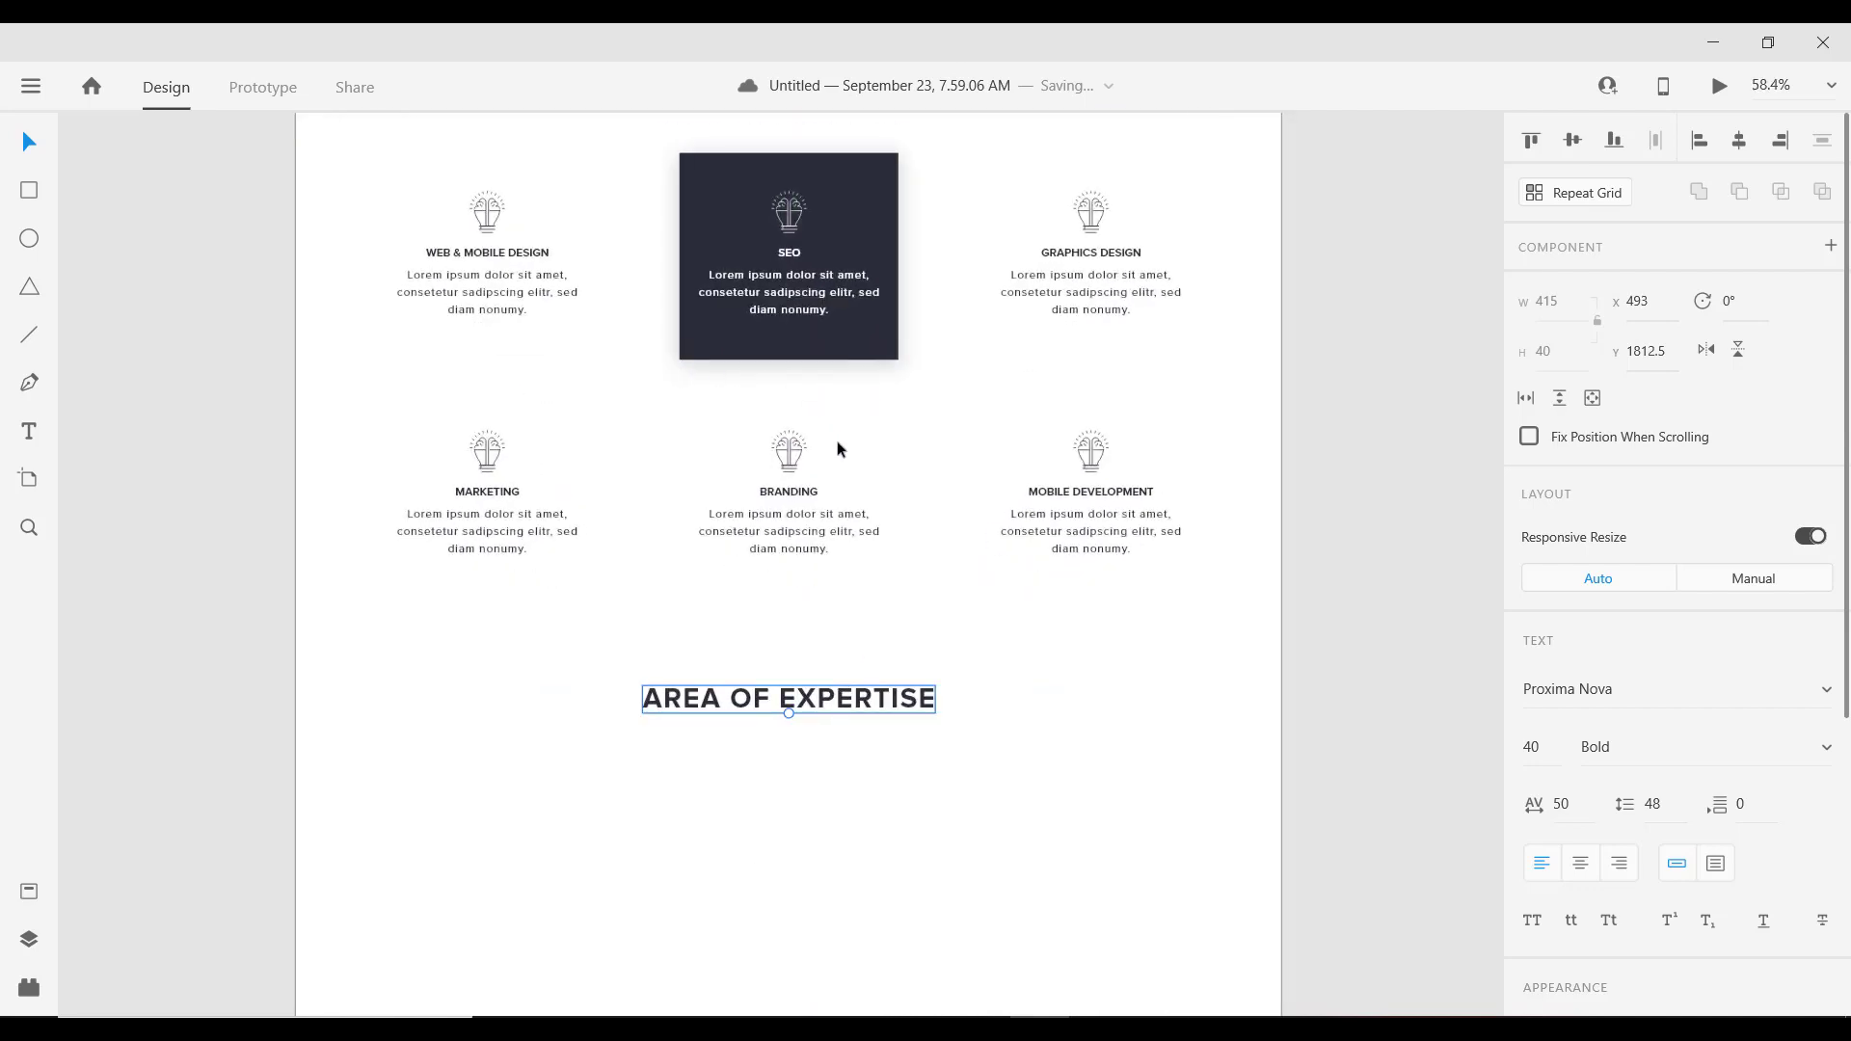
scroll(839, 448, "down", 3)
scroll(835, 551, "up", 2)
scroll(845, 509, "down", 2)
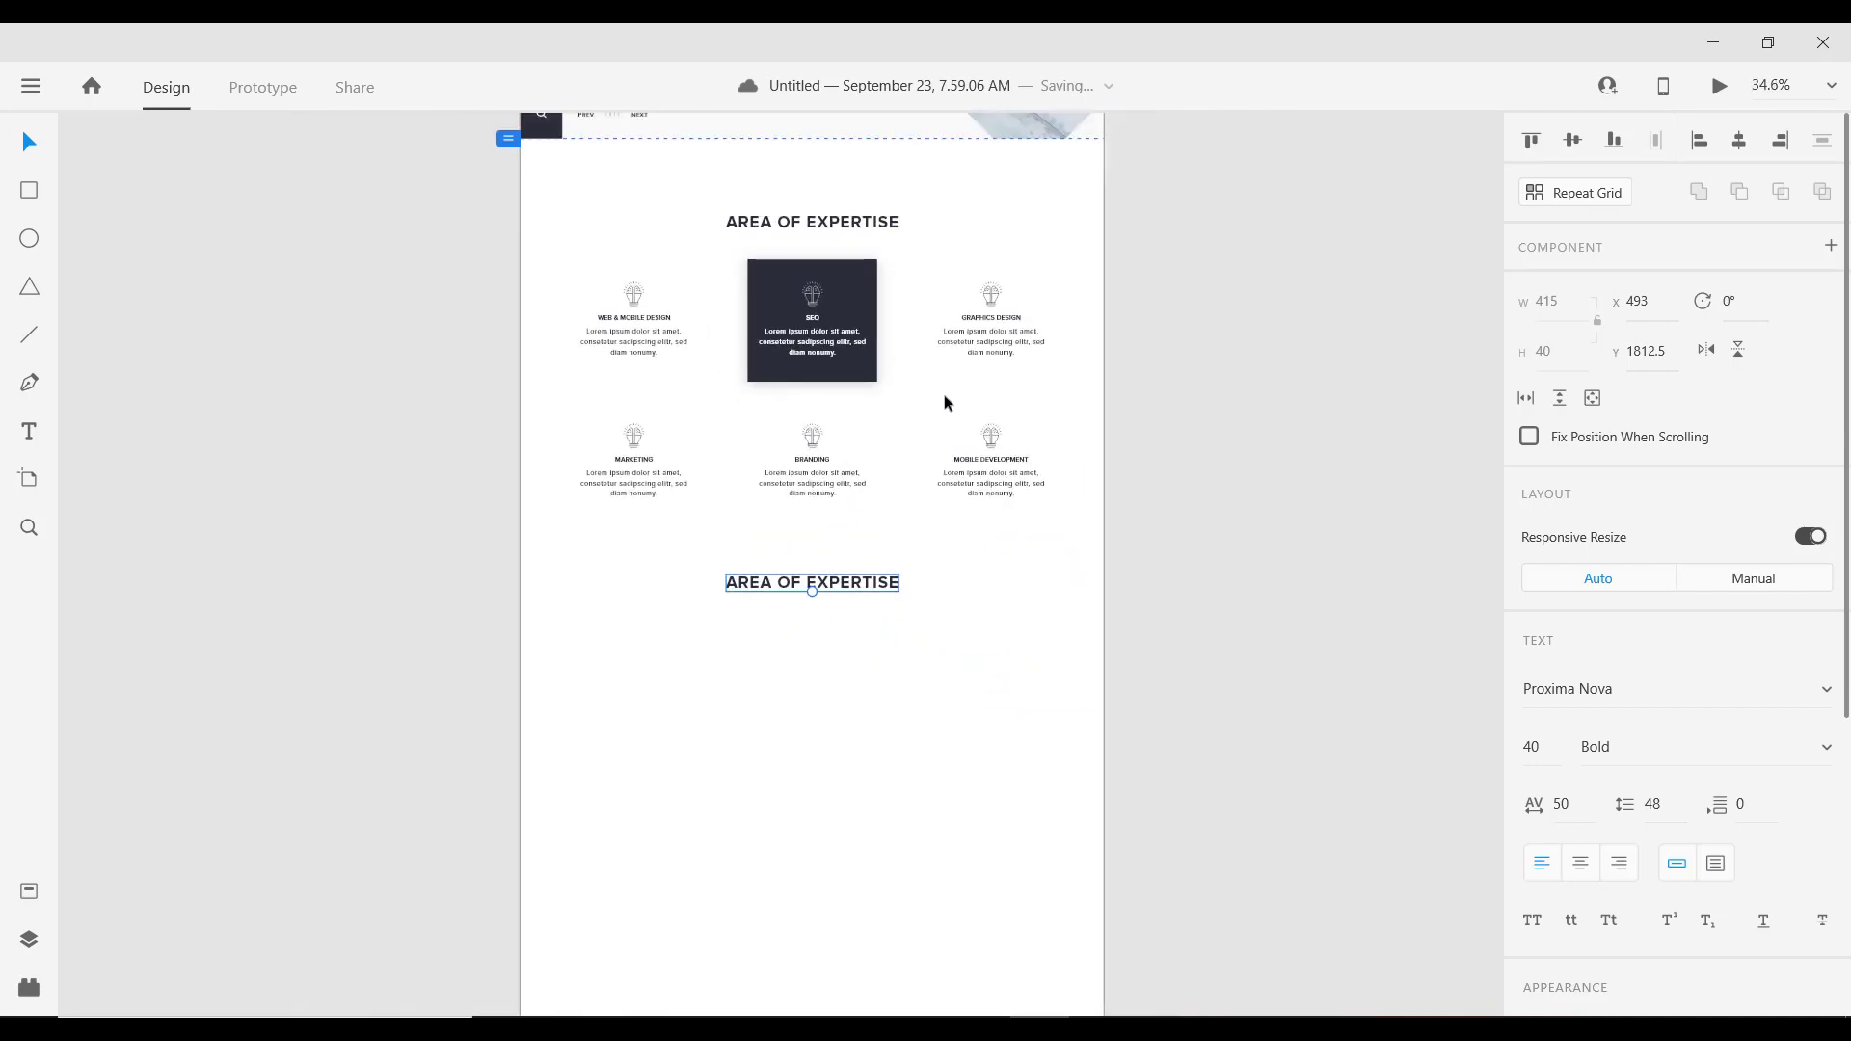
left_click_drag(955, 393, 1007, 358)
Step: Match the top heading's spacing by nudging the copy up to Y 1807.5
left_click(874, 456)
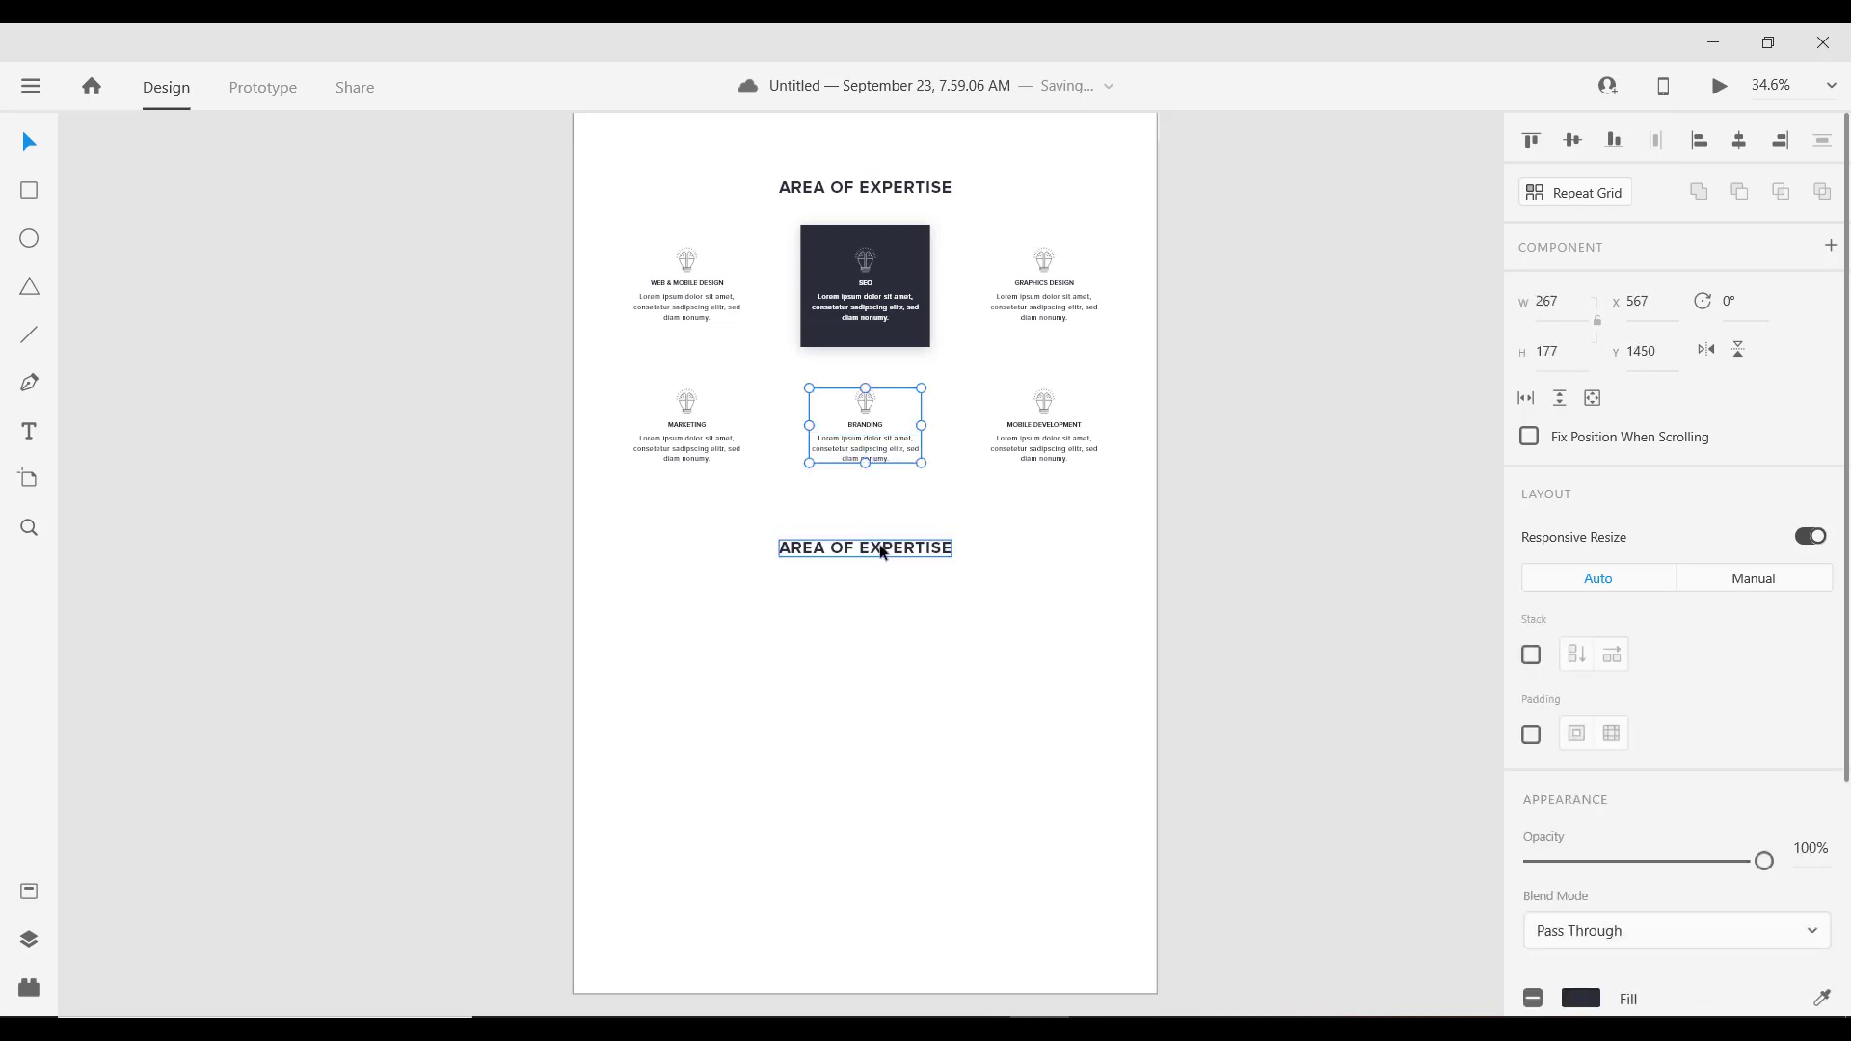
scroll(993, 479, "up", 2)
left_click(865, 278)
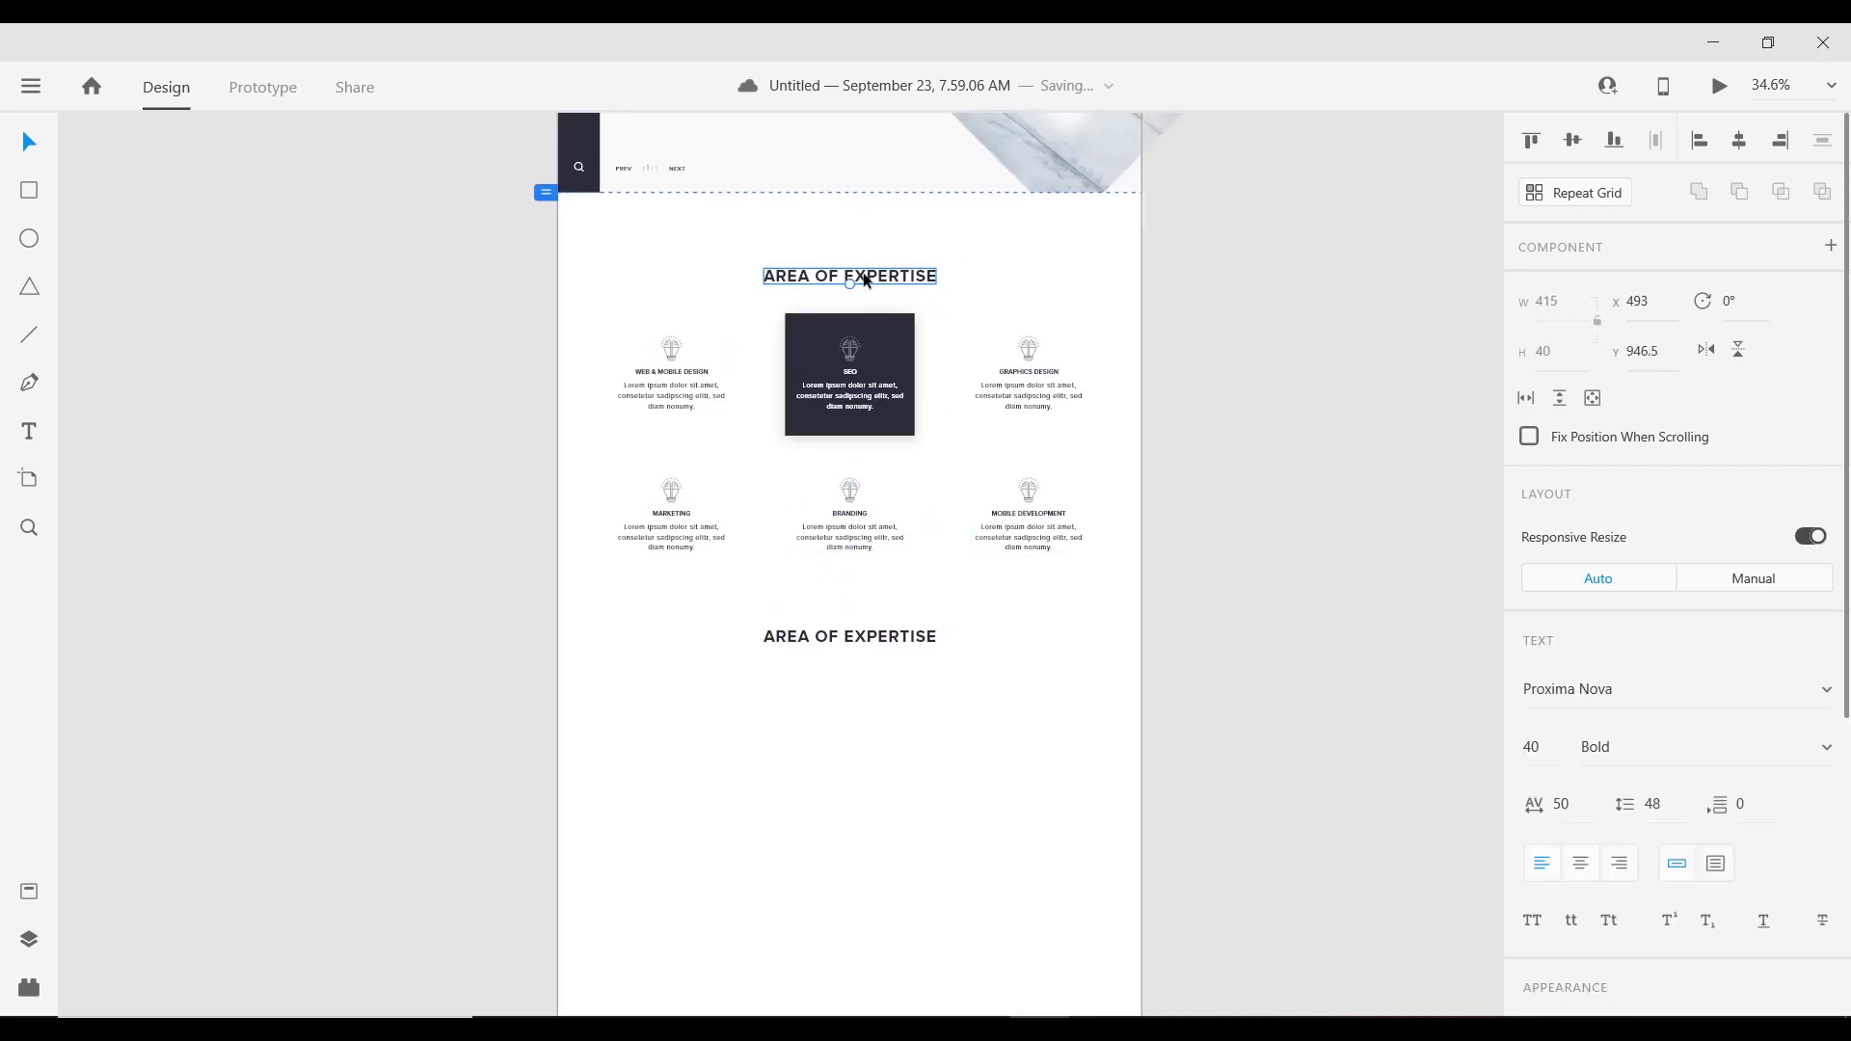
key("alt")
left_click(812, 639)
key("Up")
key("Up")
key("Up")
key("Up")
key("Up")
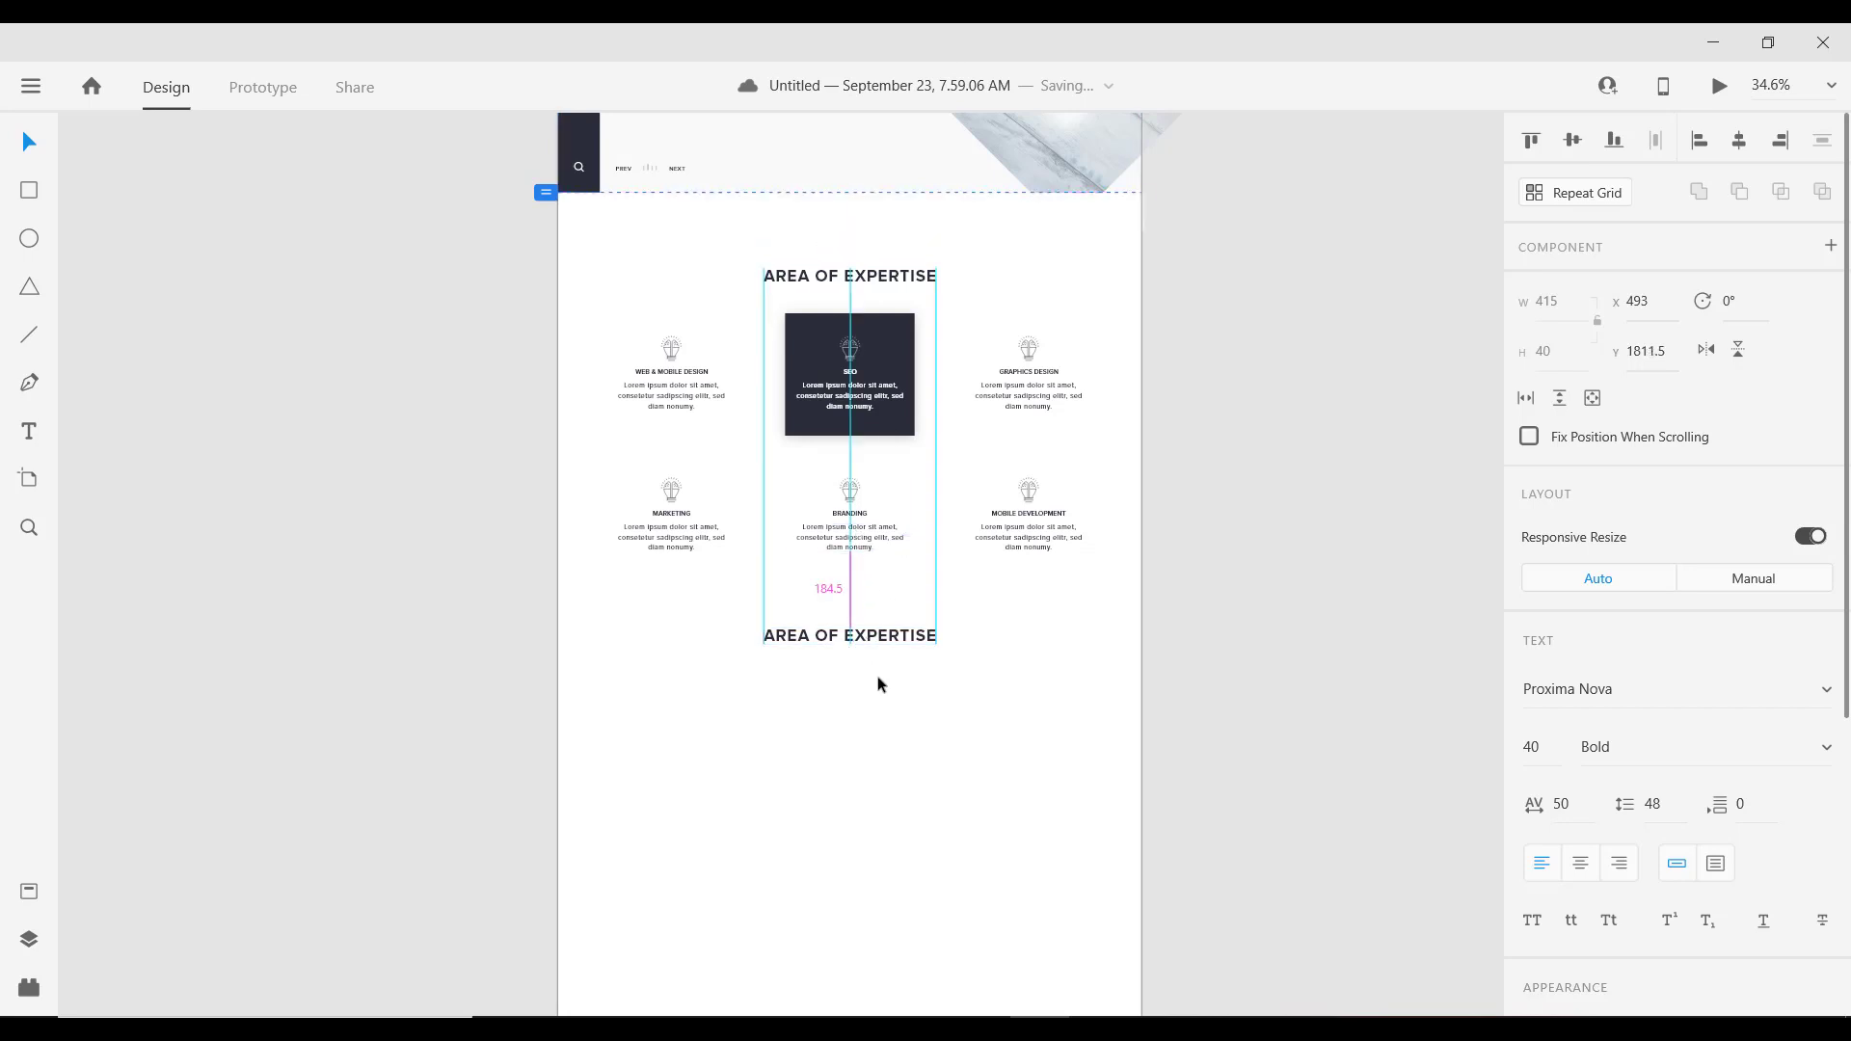
scroll(877, 673, "up", 2)
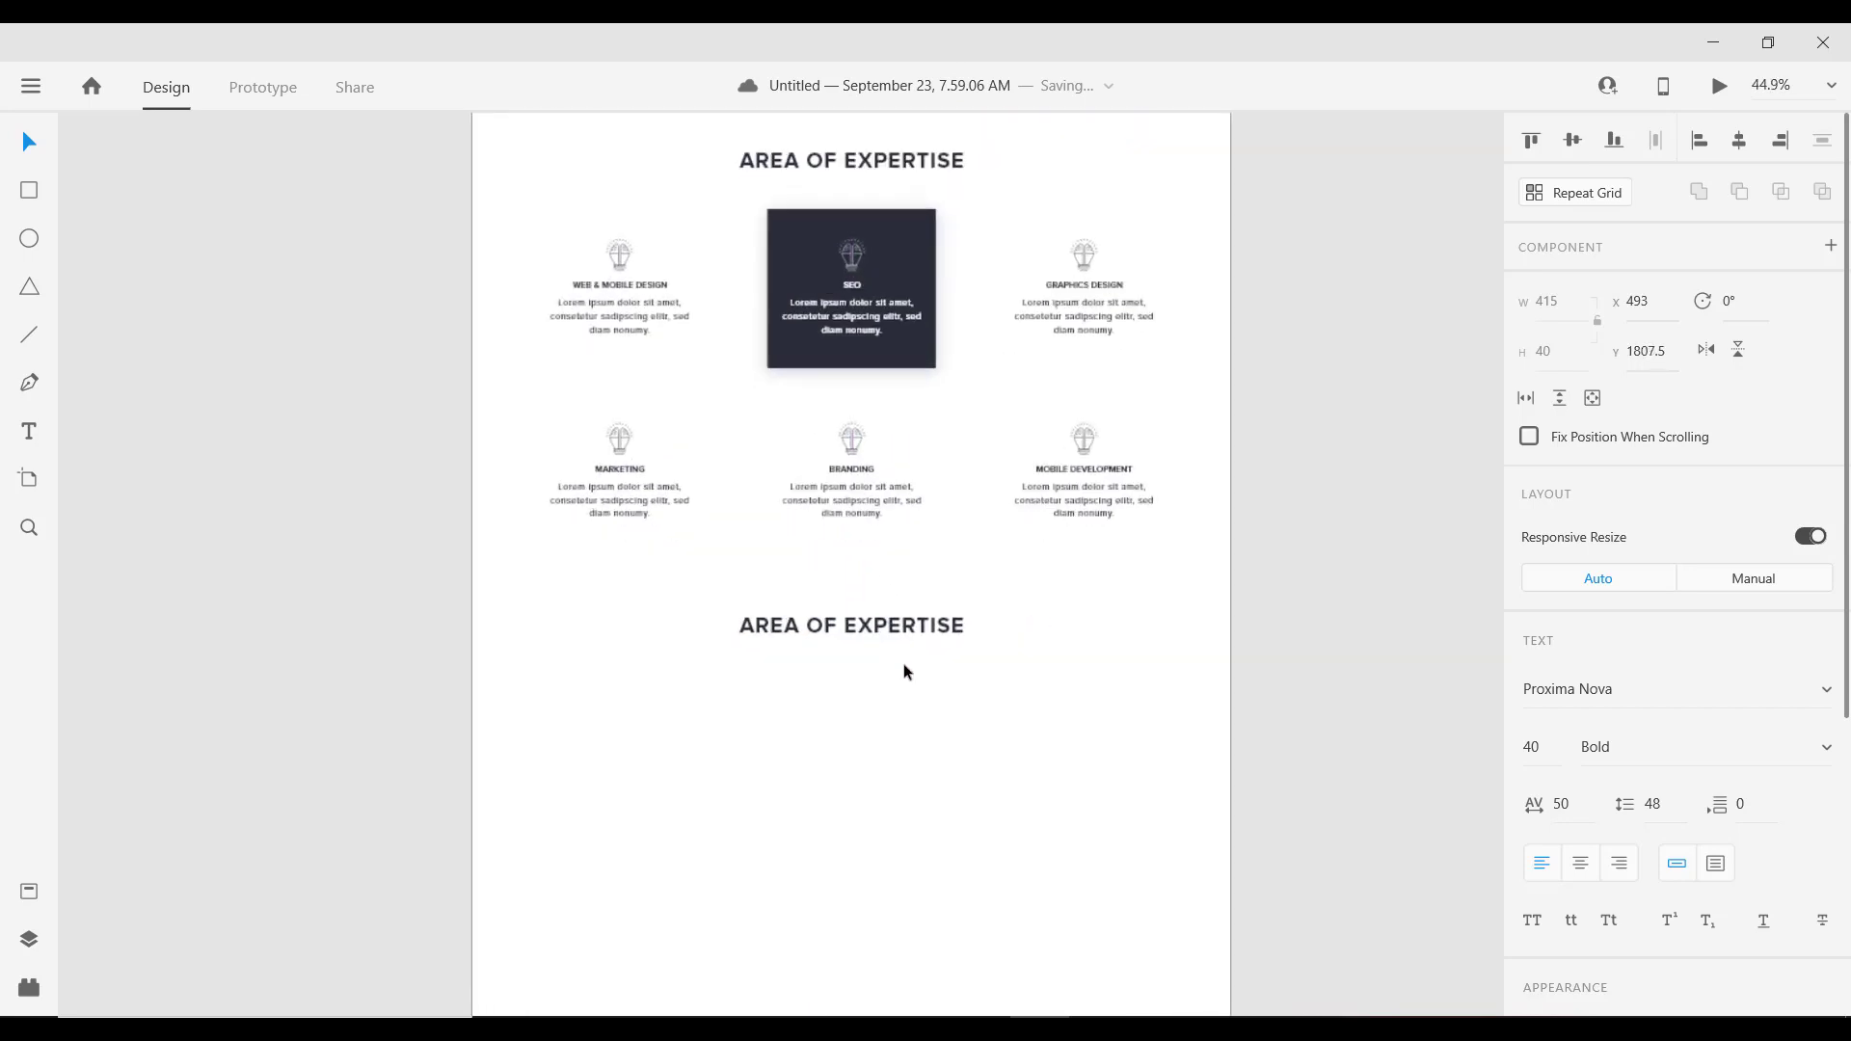
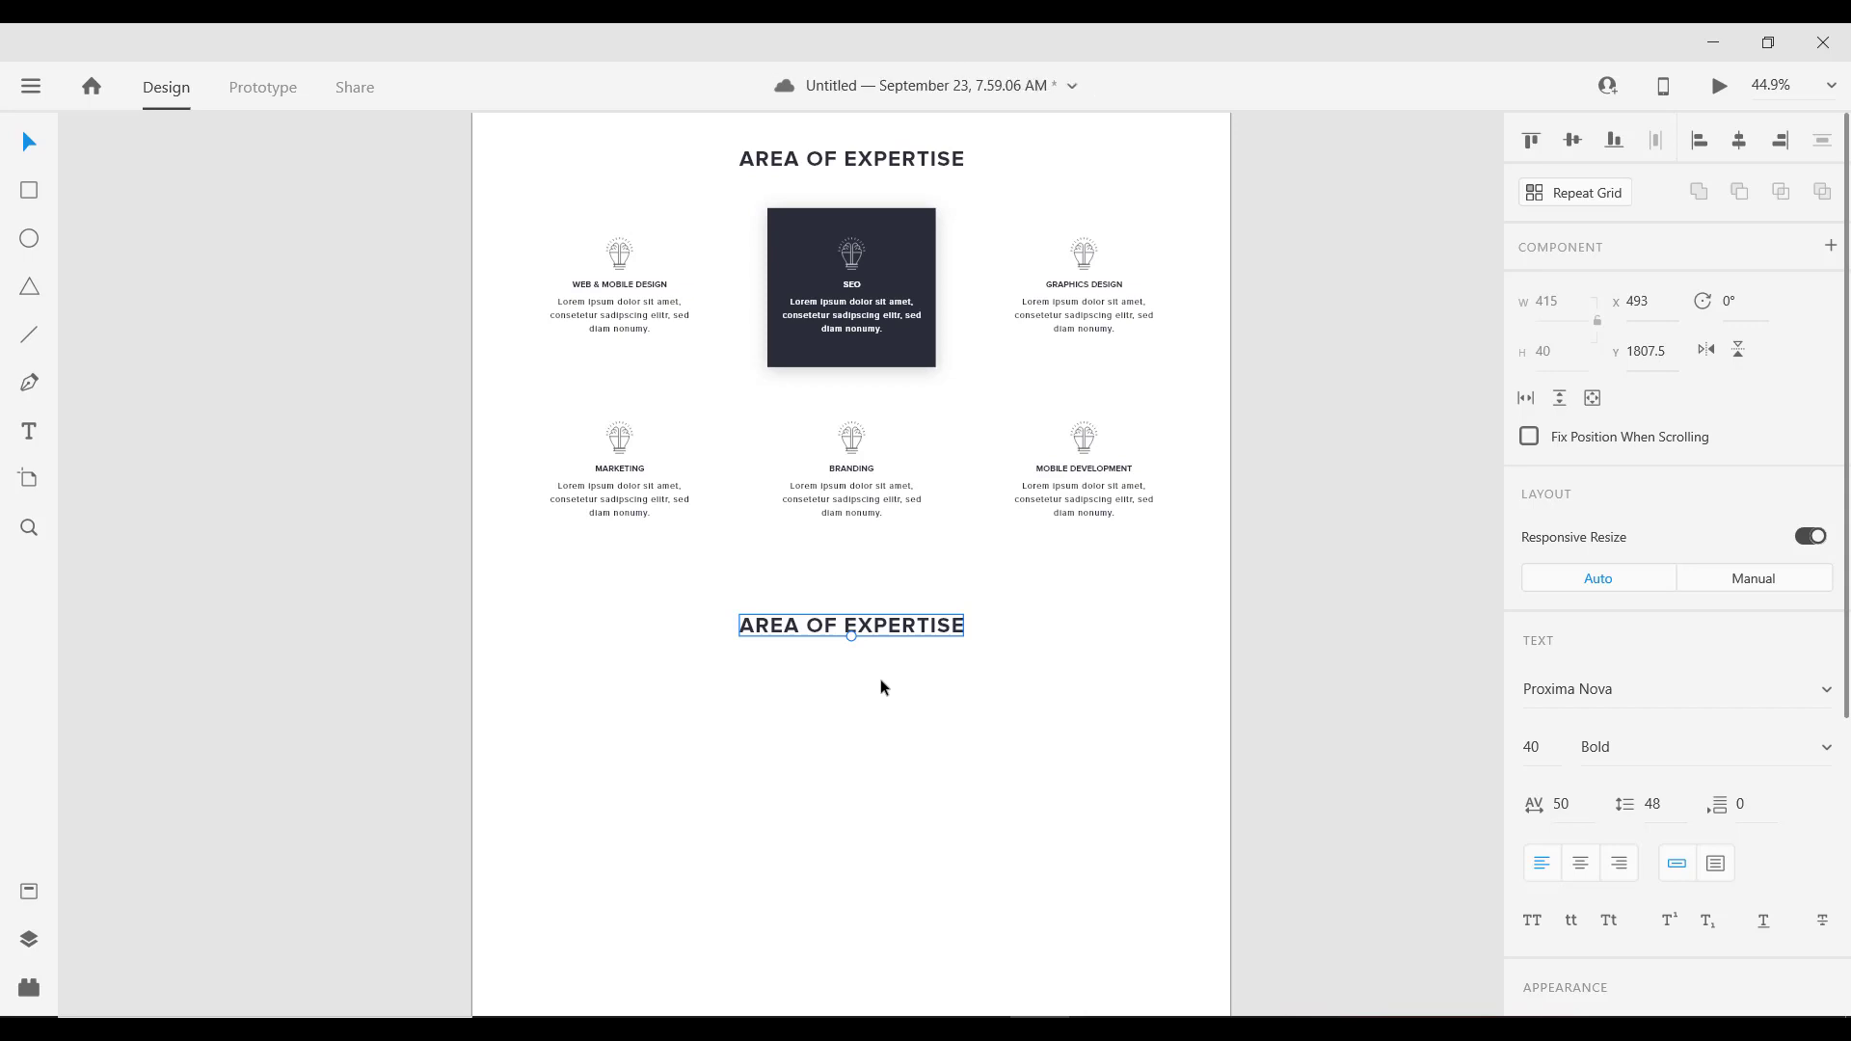
Step: Center-align the copied heading and retype it as WHAT WE'VE WORKED ON
left_click(1579, 863)
double_click(782, 632)
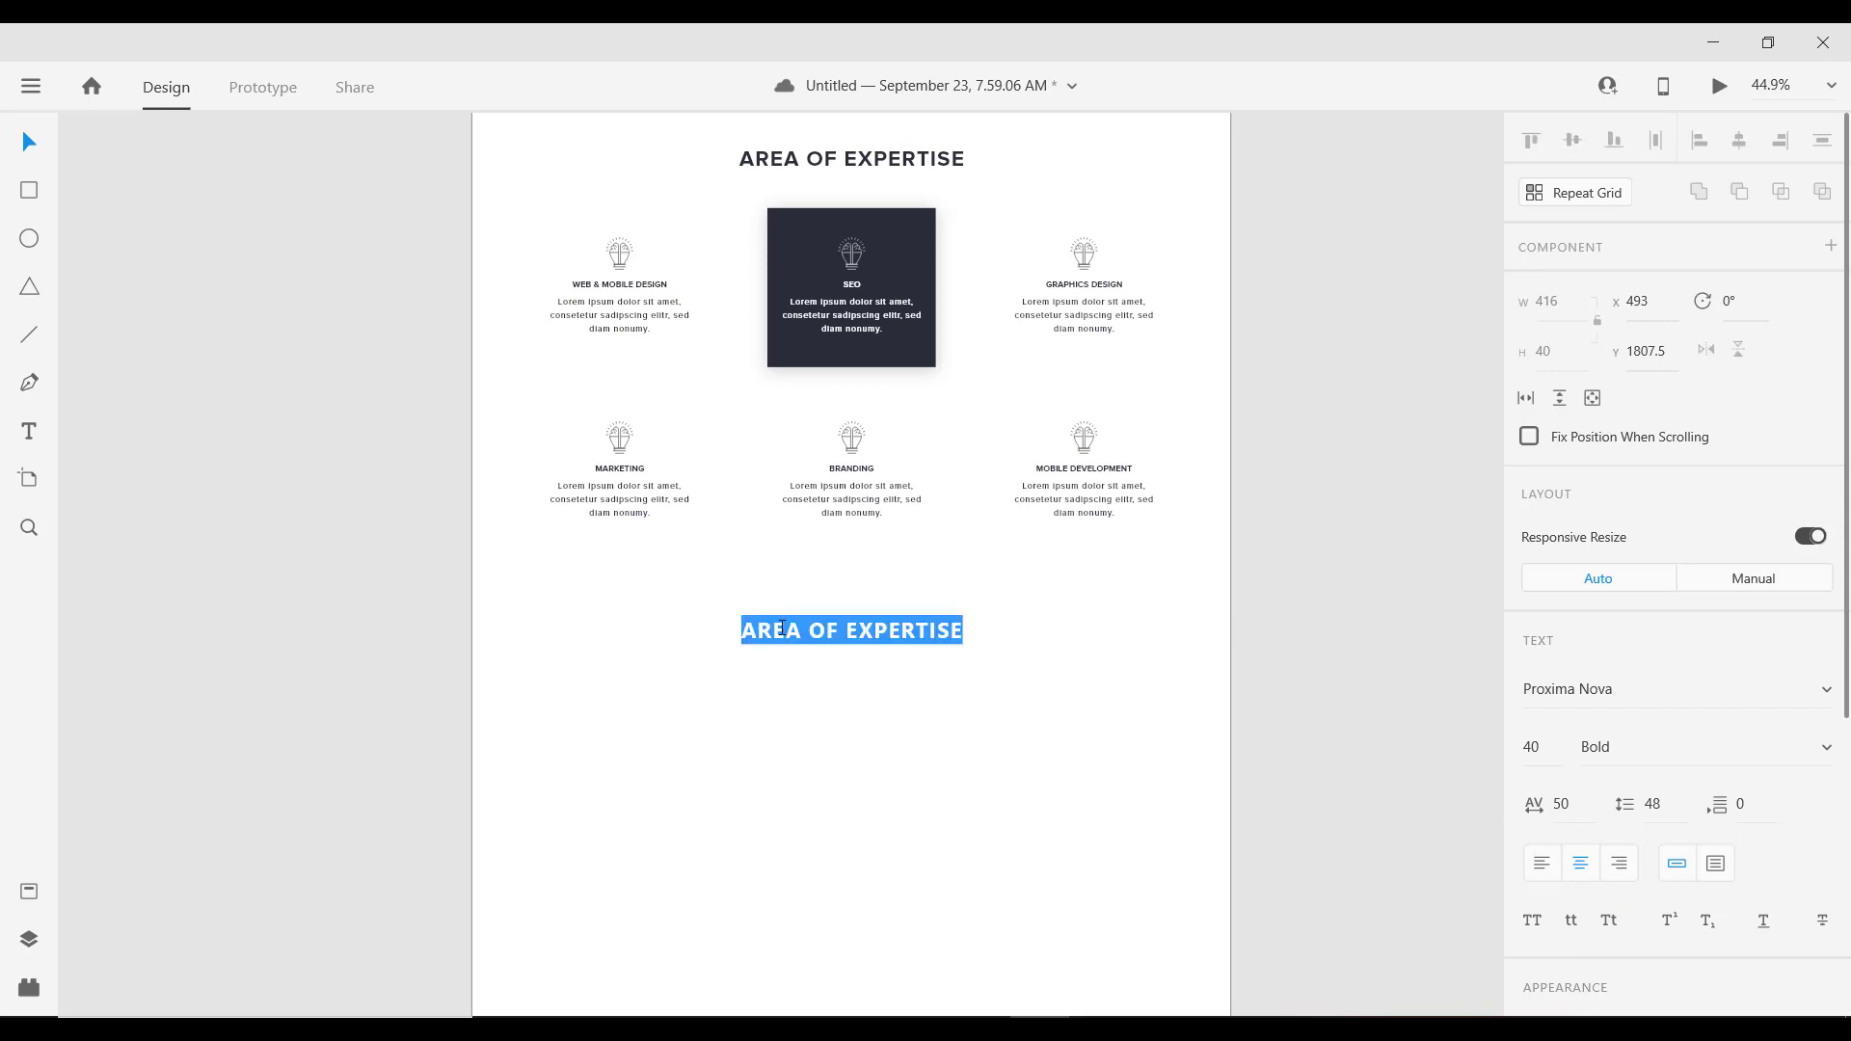
type("WOR")
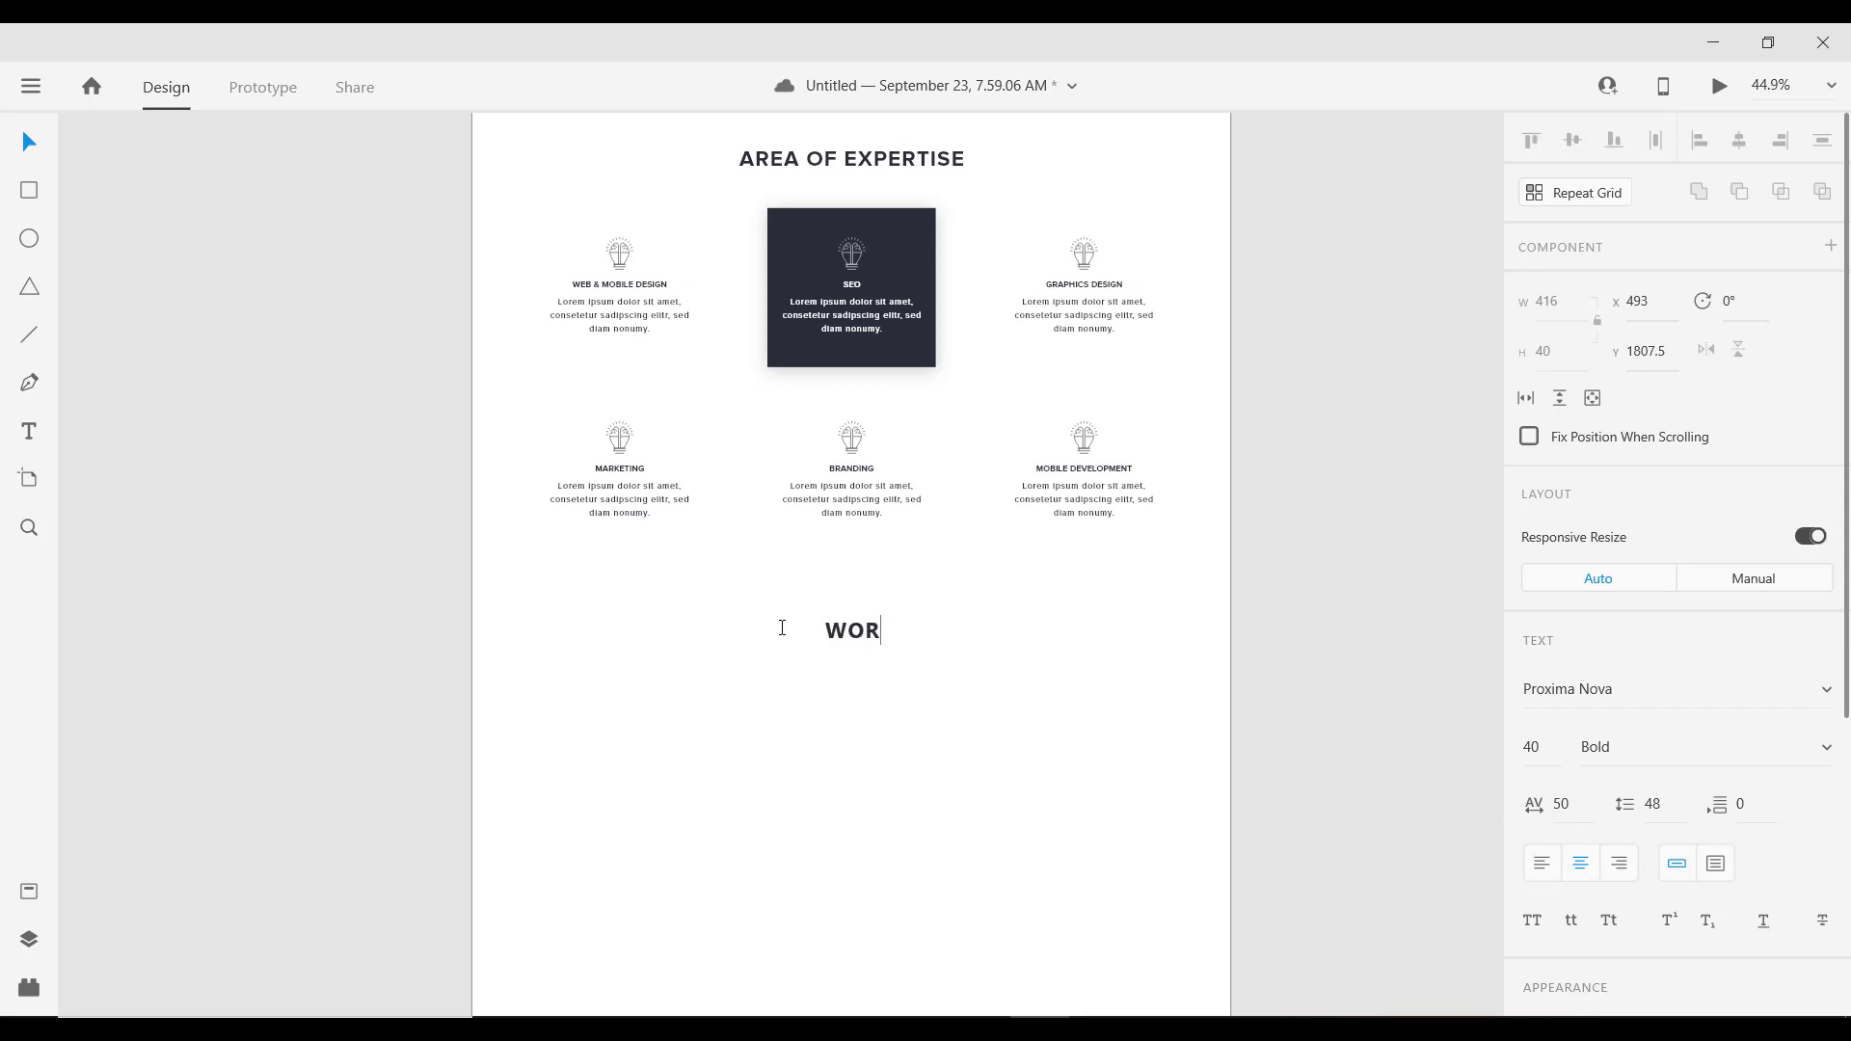
key("BackSpace")
key("BackSpace")
type("HAT WE'VE ")
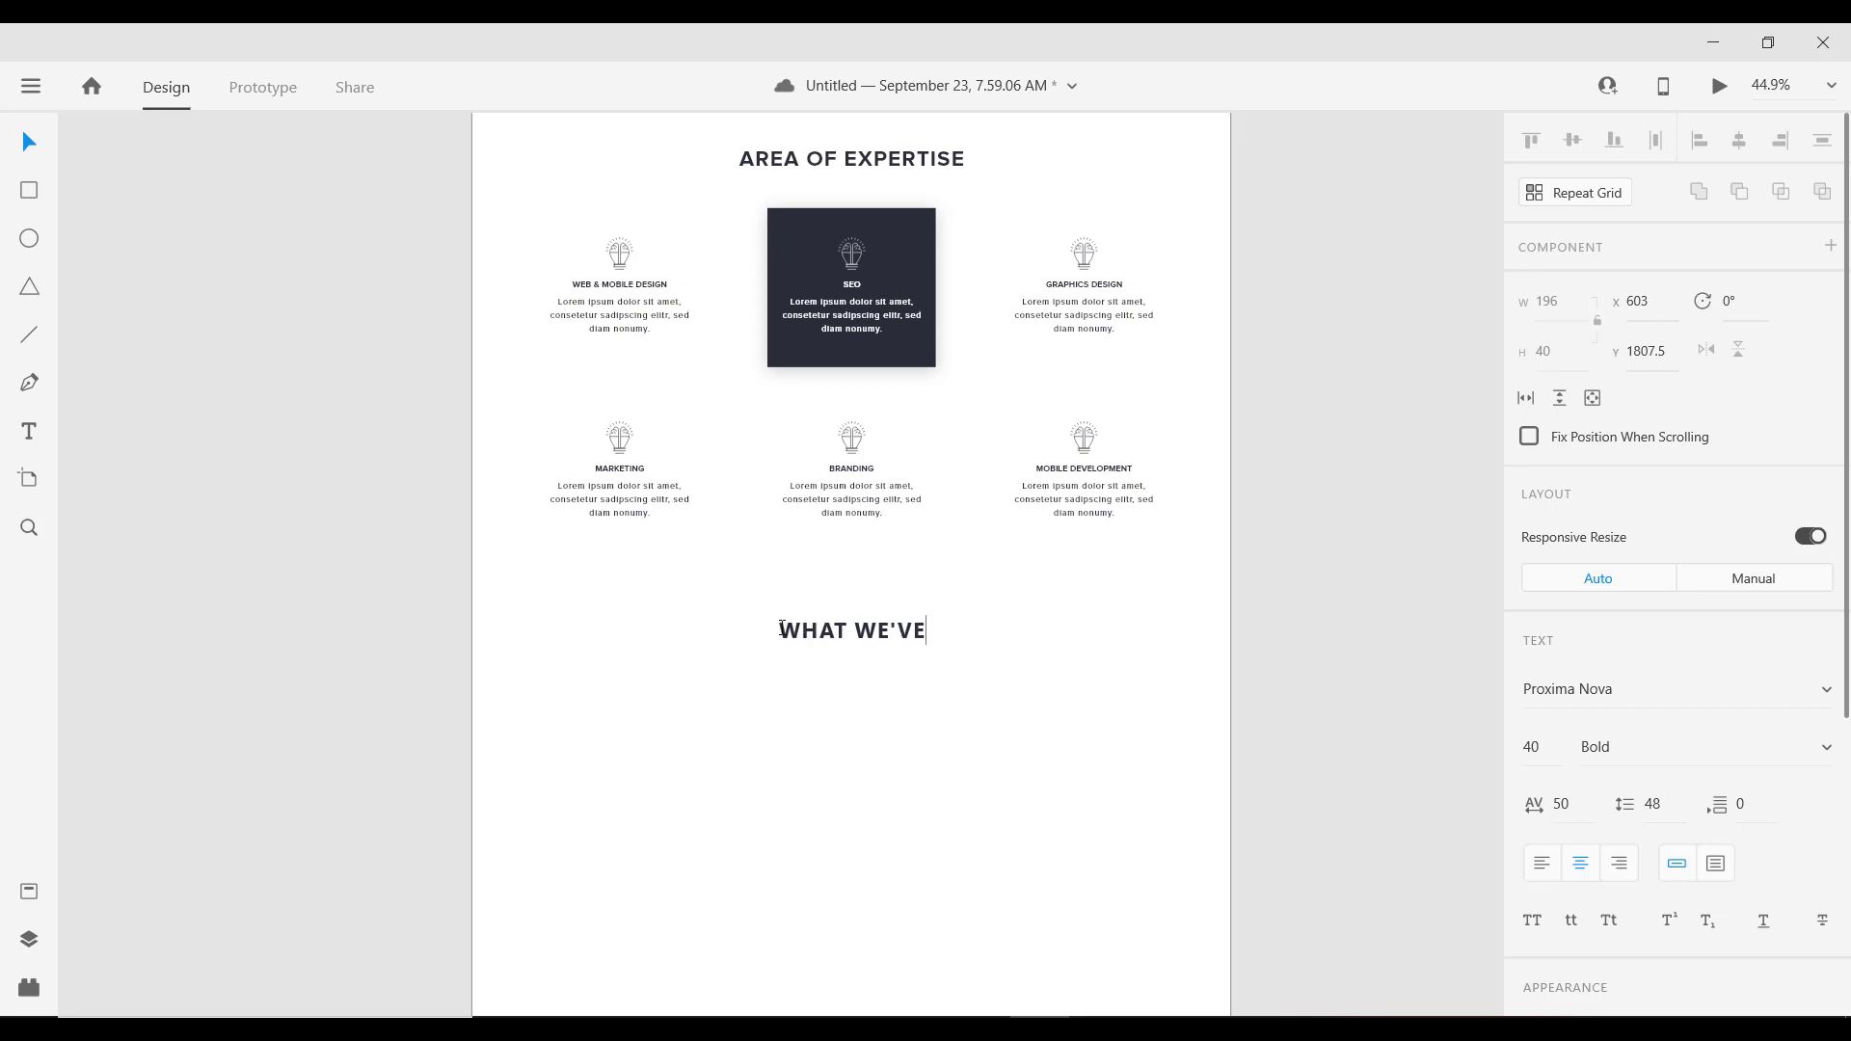
type("WORKED ")
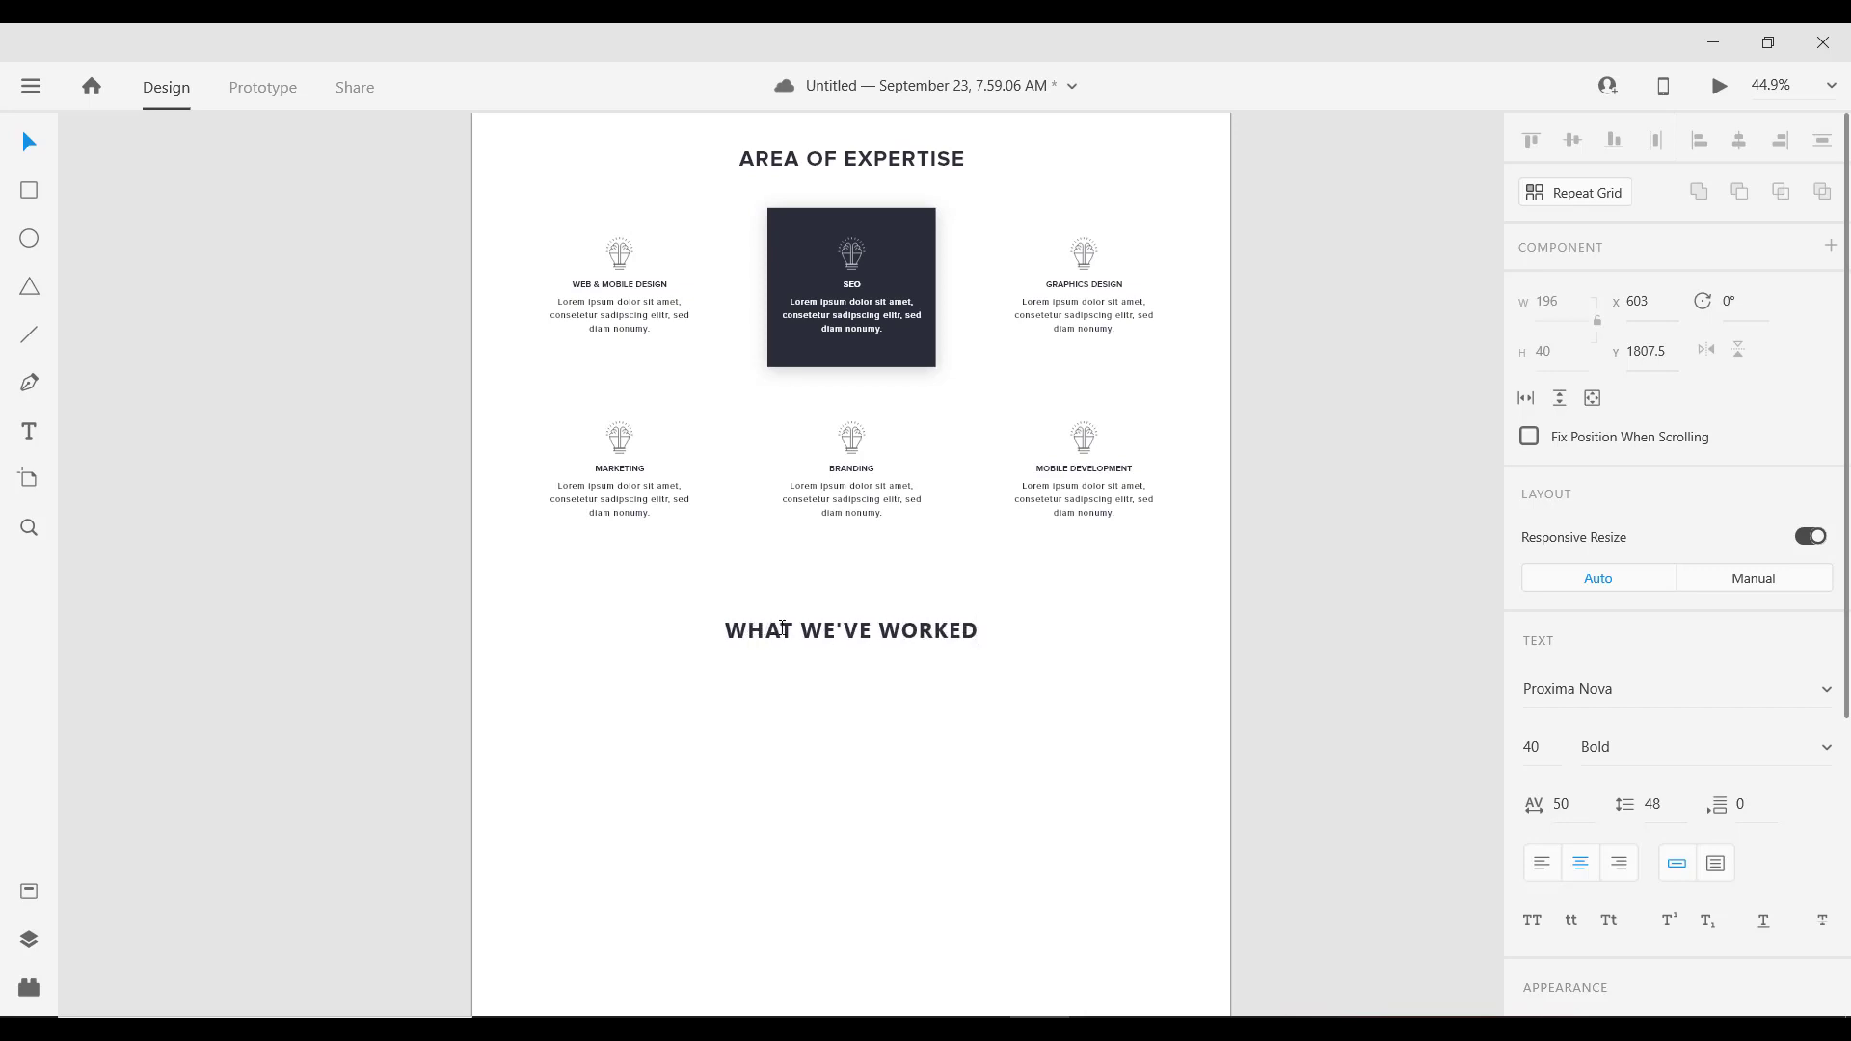
type("ON")
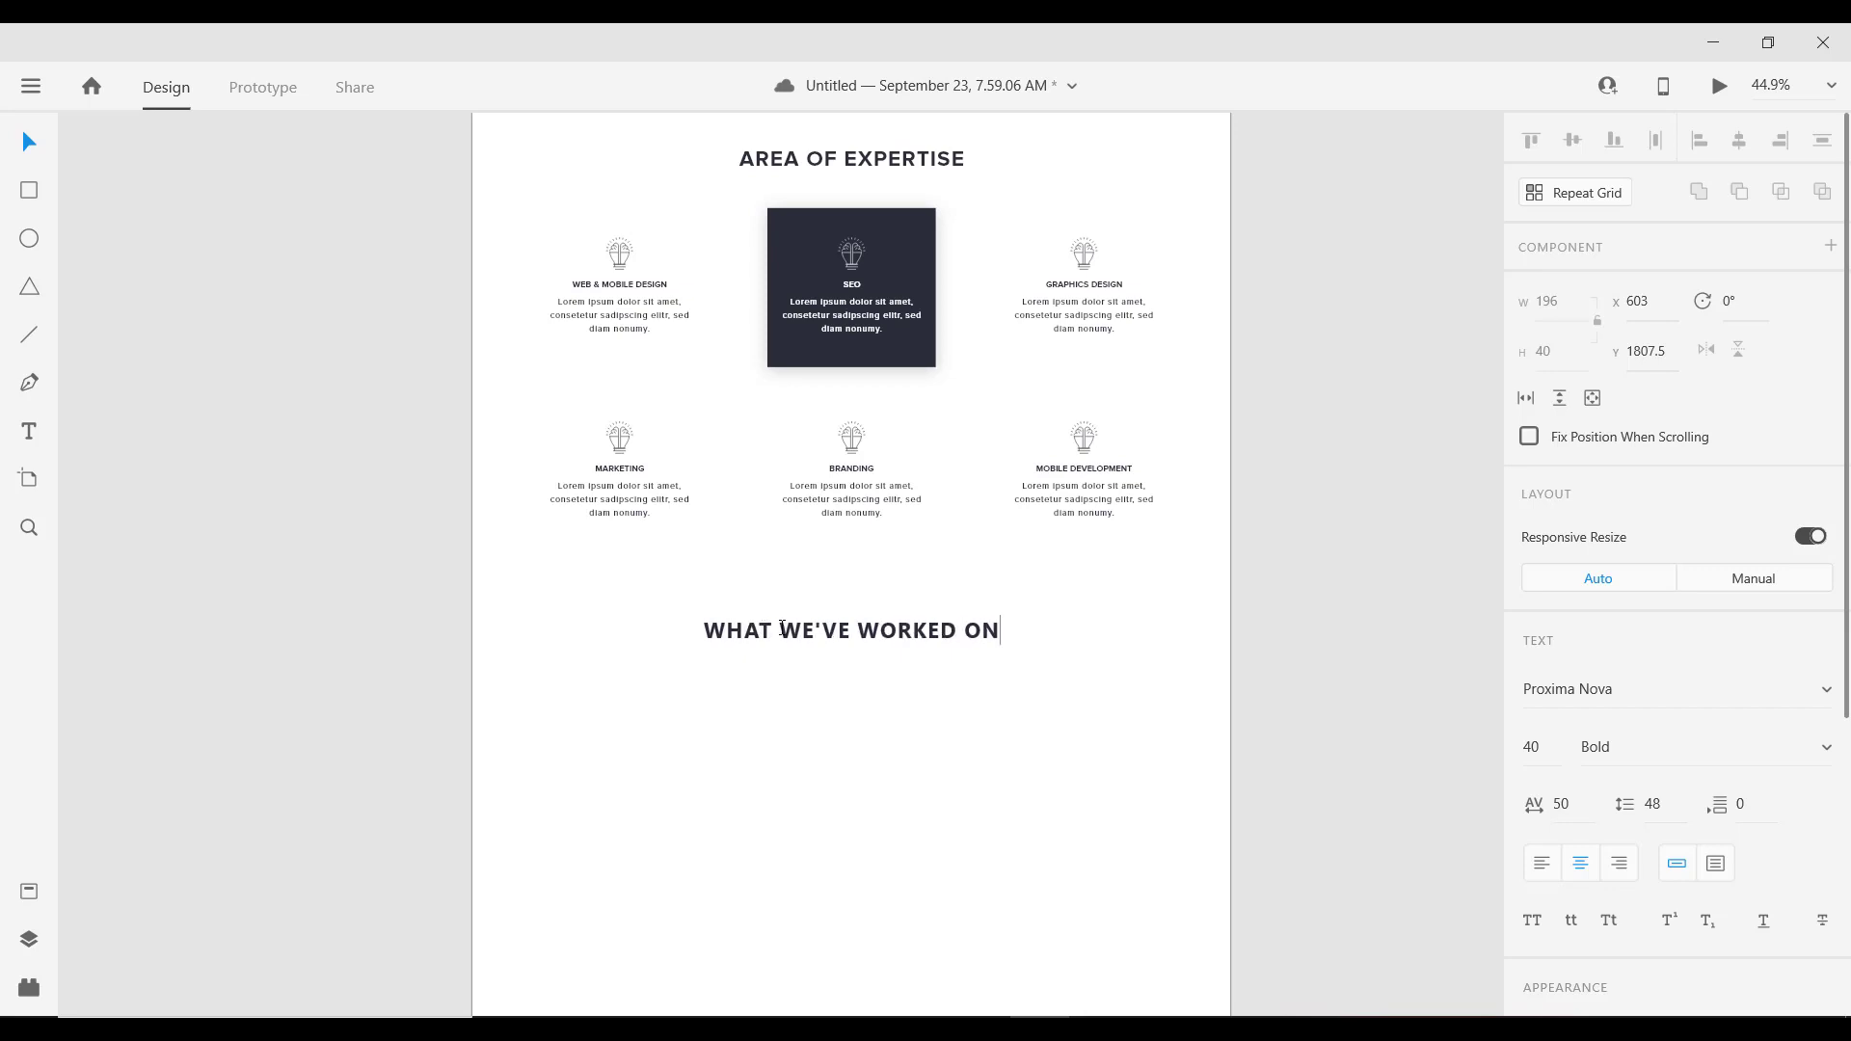
key("Escape")
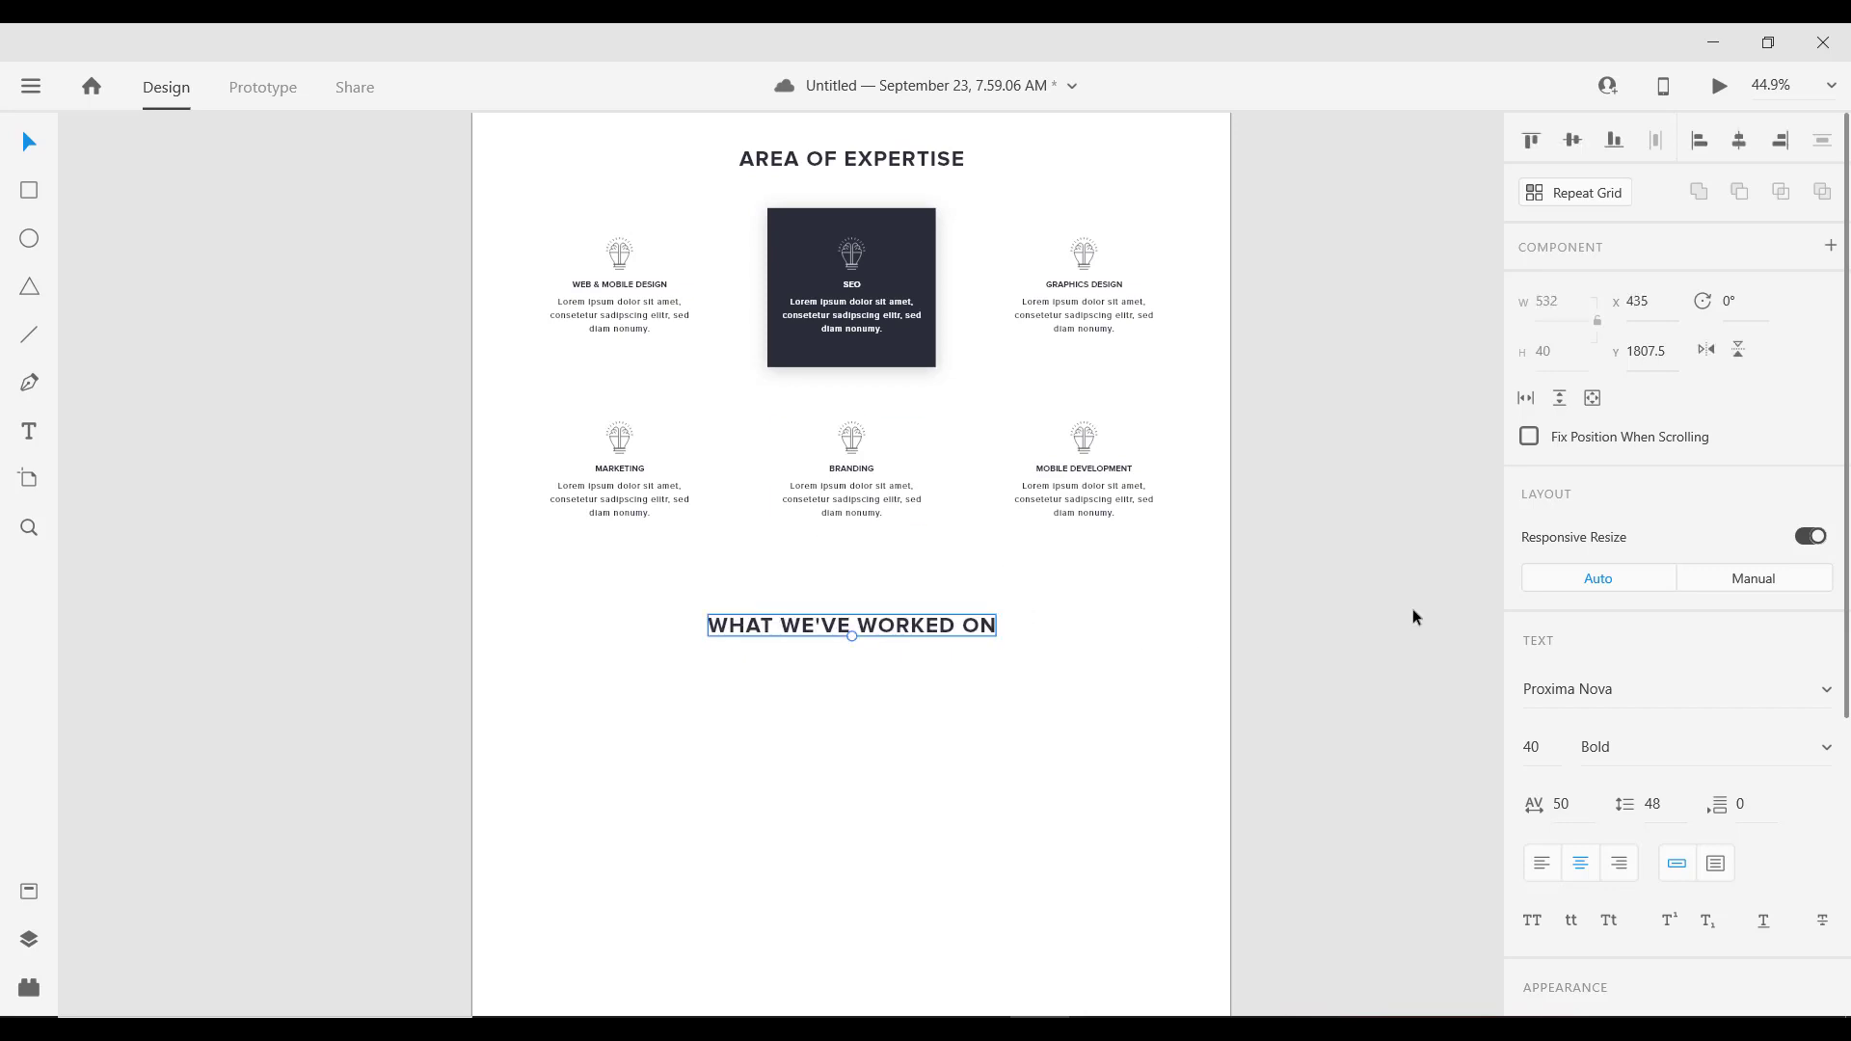
left_click(1270, 588)
scroll(857, 610, "down", 2)
scroll(856, 609, "right", 2)
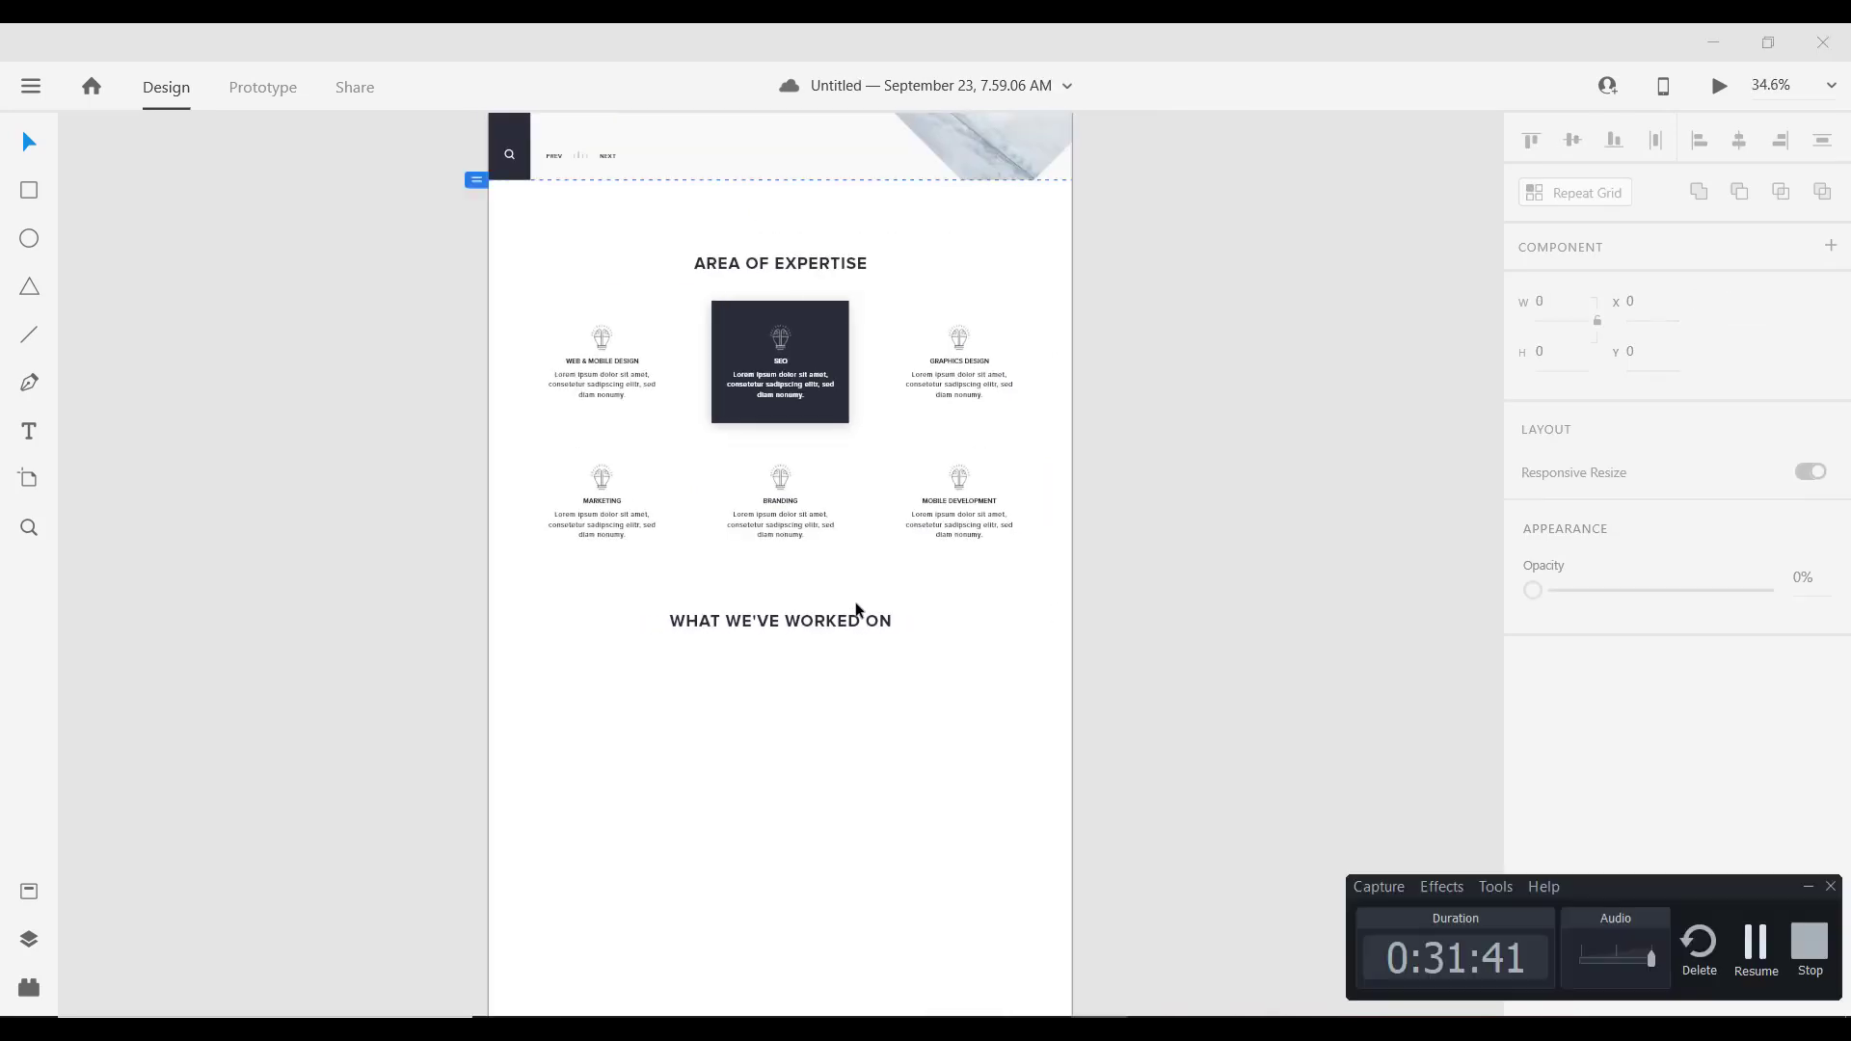
scroll(817, 725, "up", 3)
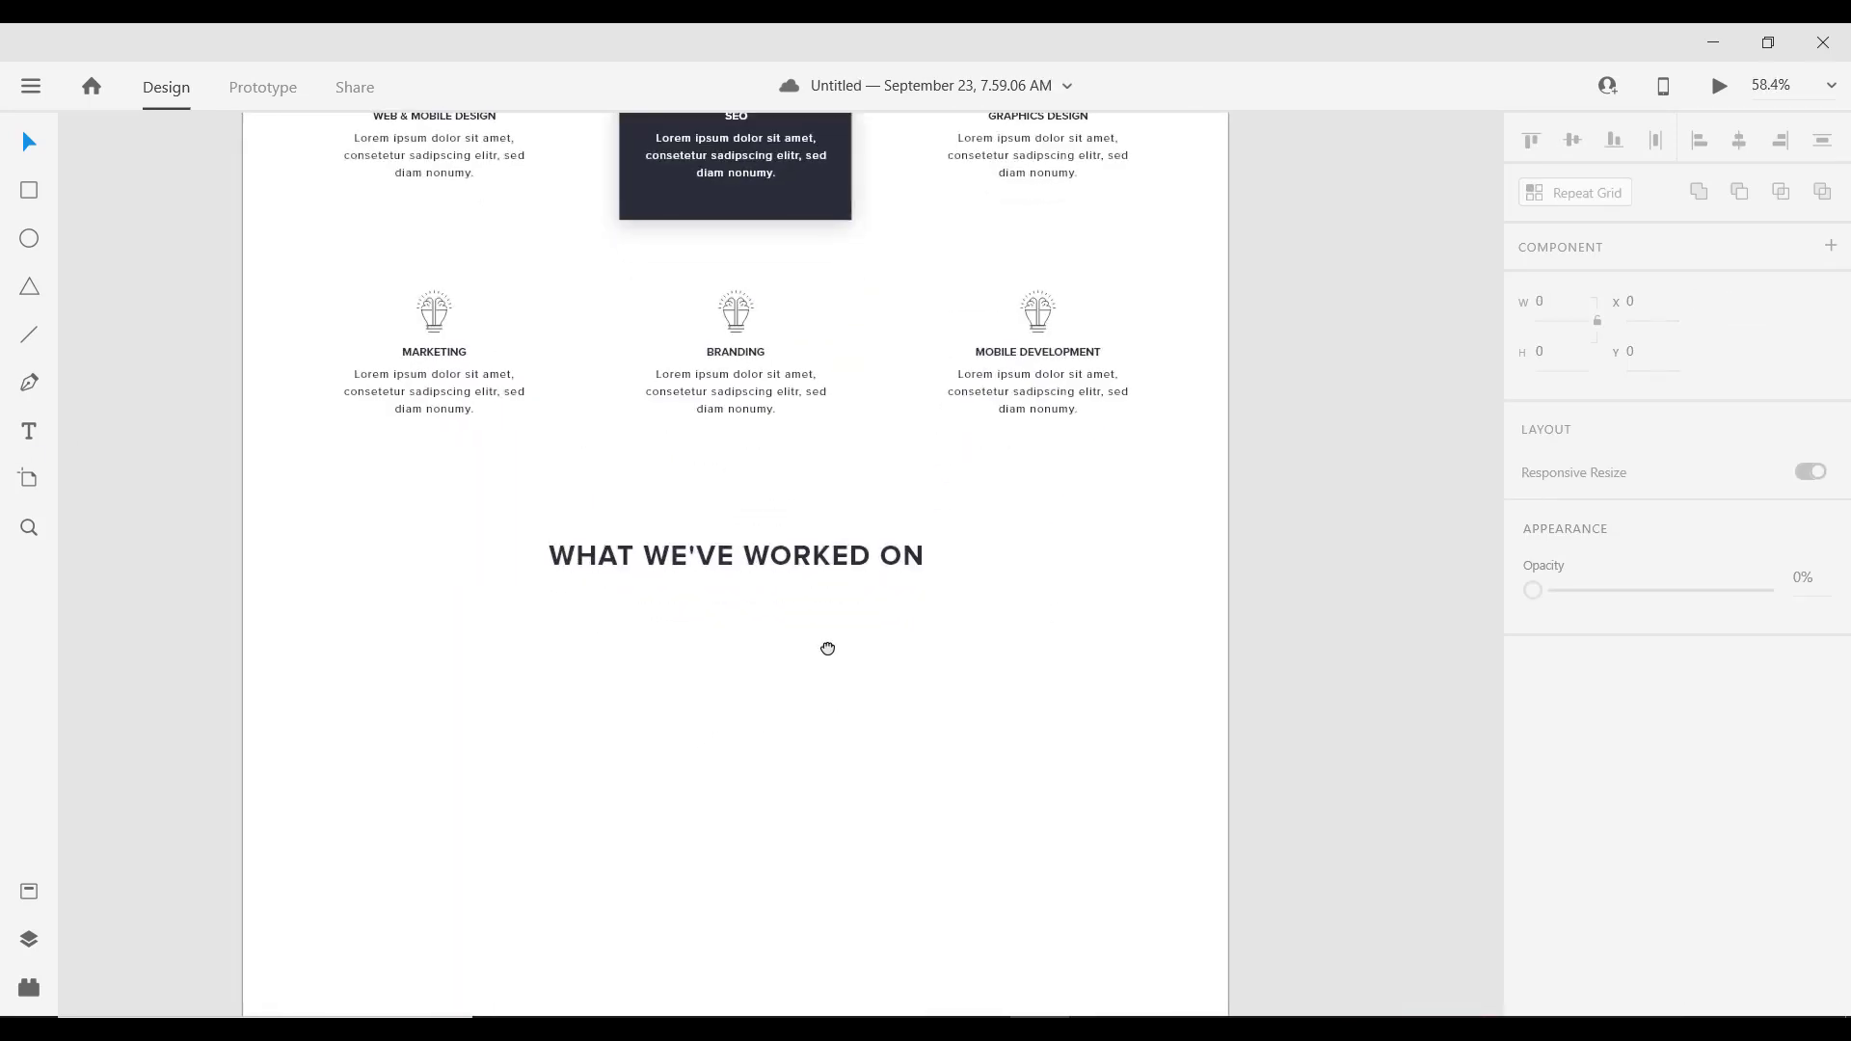
scroll(793, 466, "down", 5)
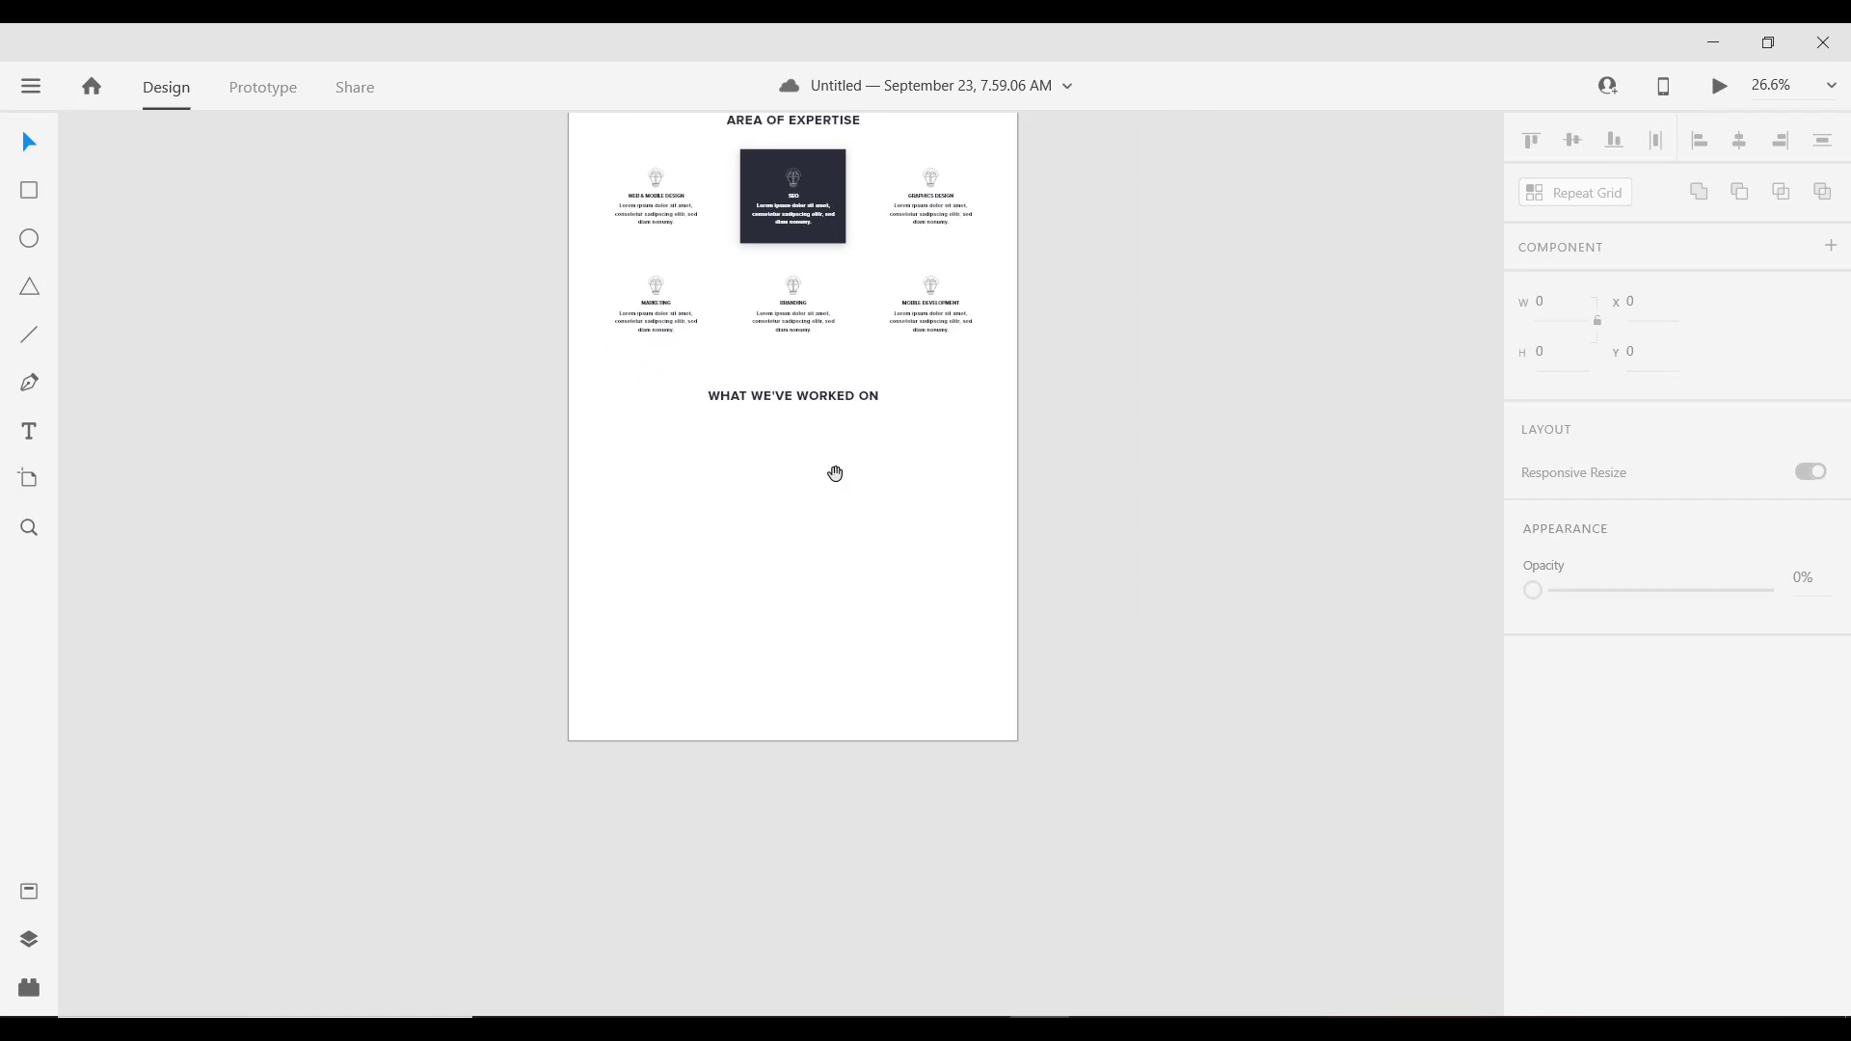
scroll(835, 475, "up", 3)
scroll(813, 473, "up", 2)
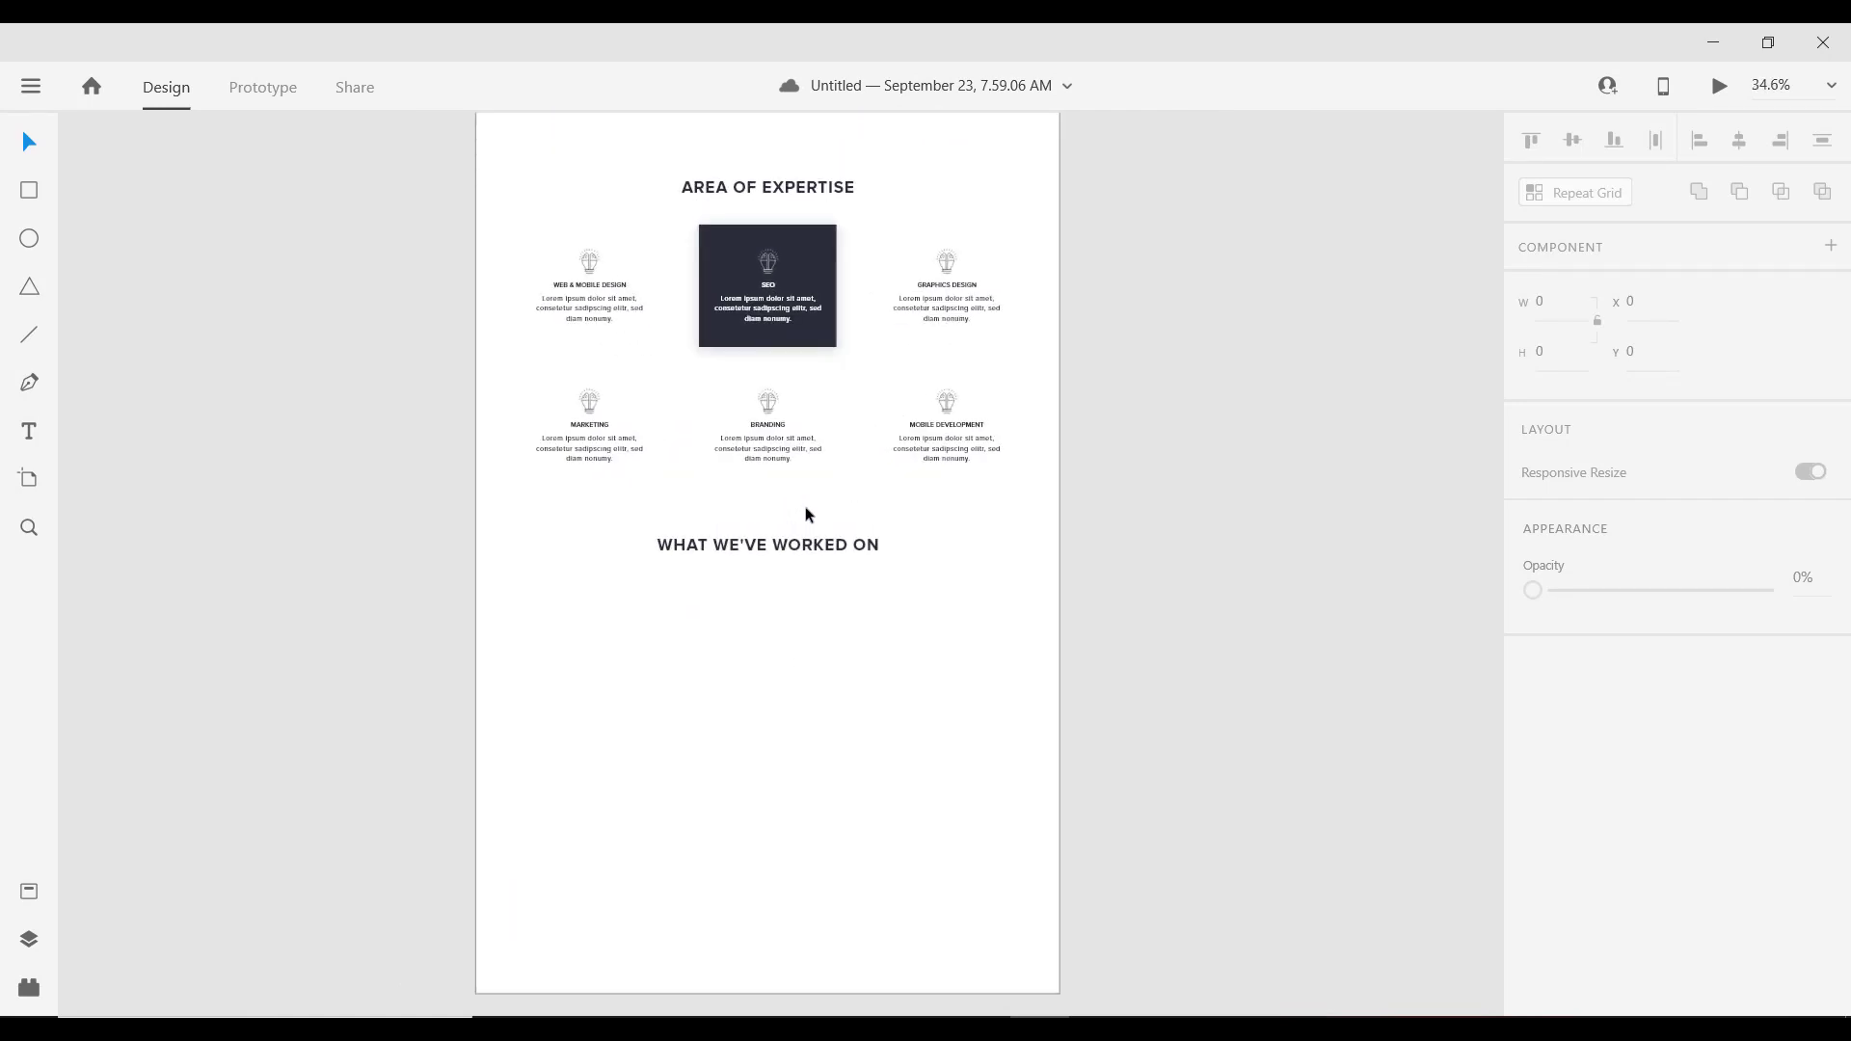
scroll(814, 509, "down", 2)
scroll(906, 473, "up", 2)
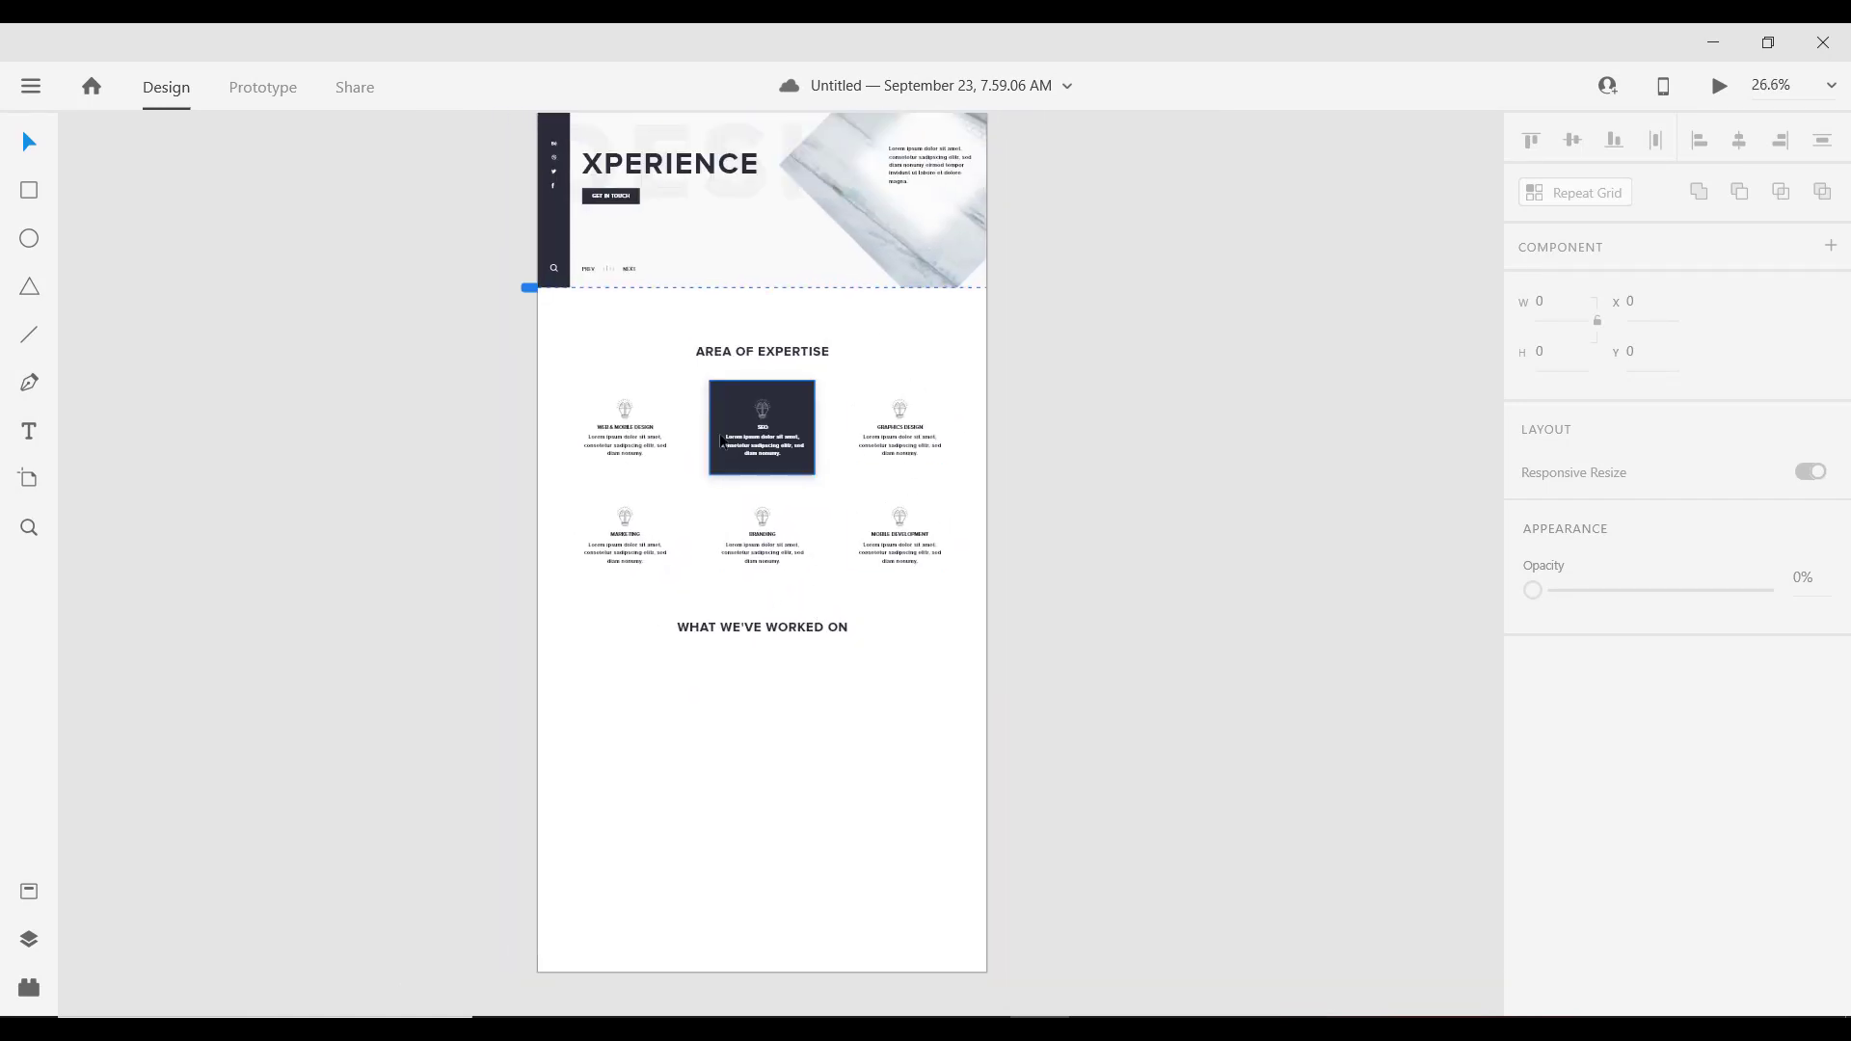
scroll(716, 482, "down", 3)
scroll(713, 449, "up", 2)
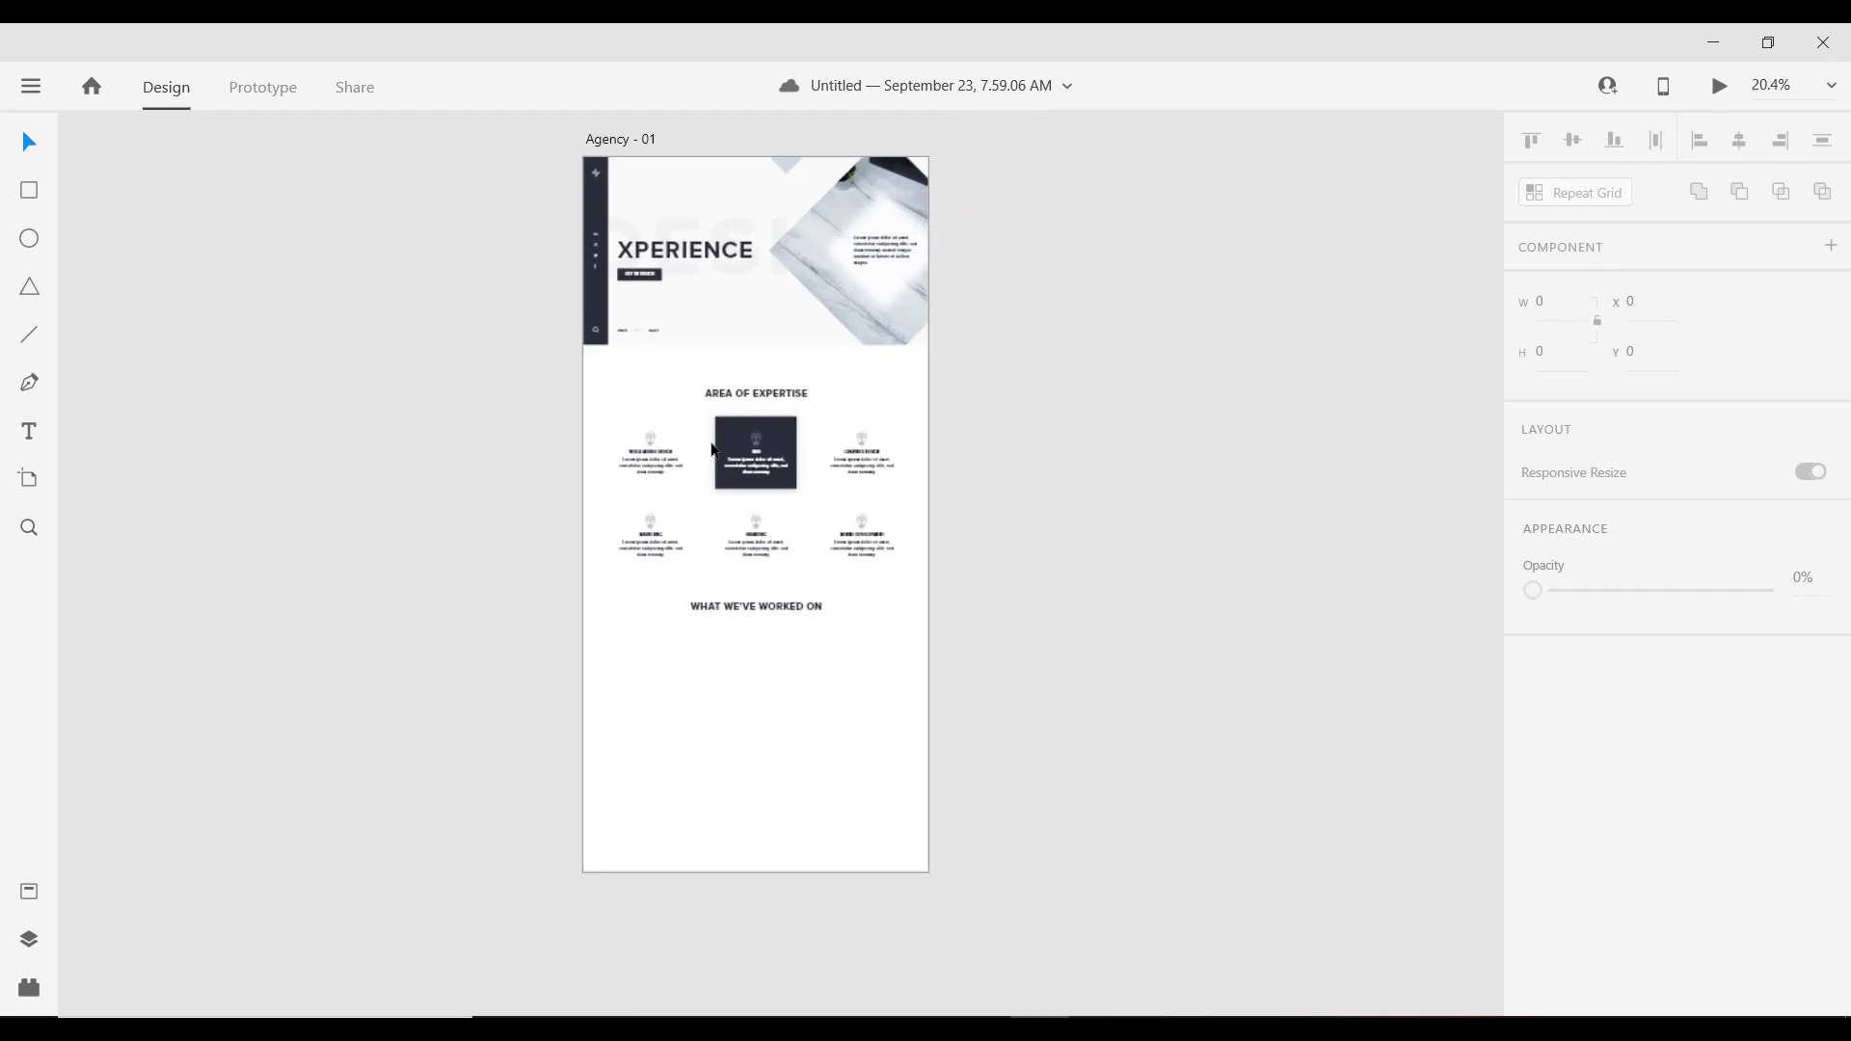
left_click(599, 139)
scroll(789, 549, "up", 2)
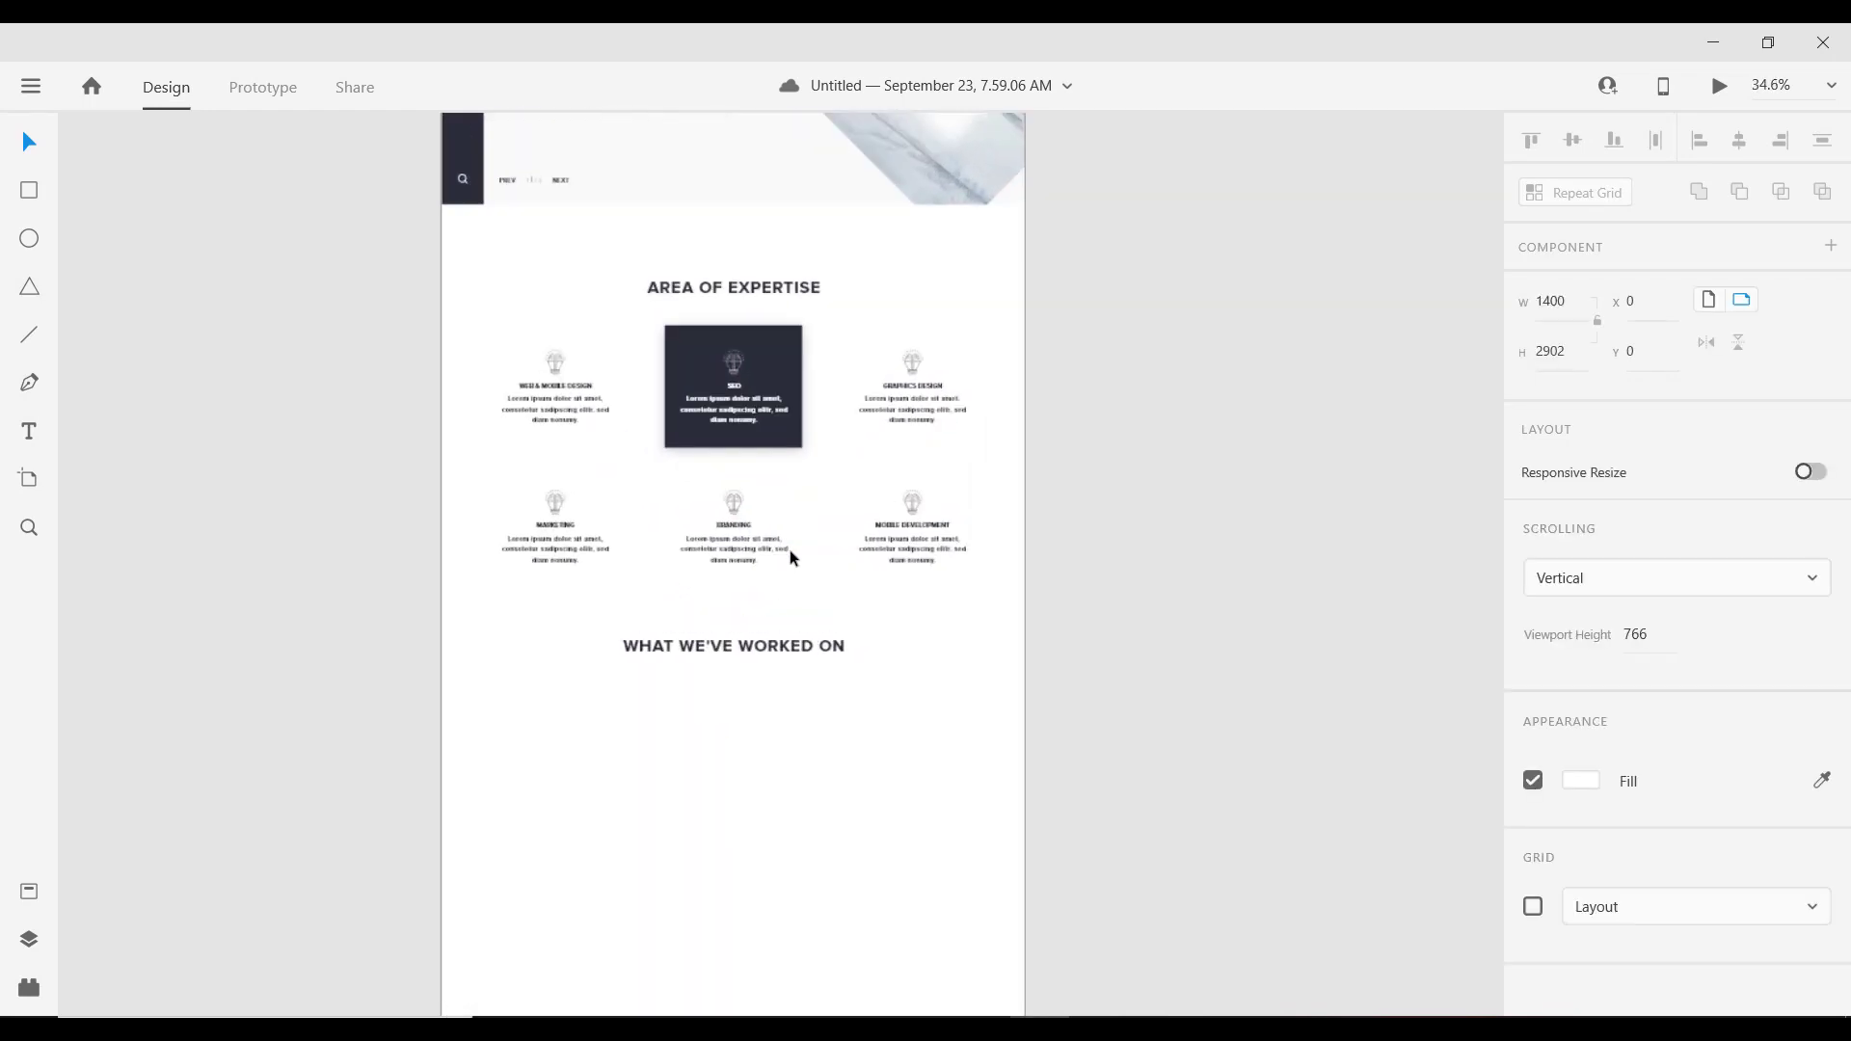
scroll(781, 542, "down", 2)
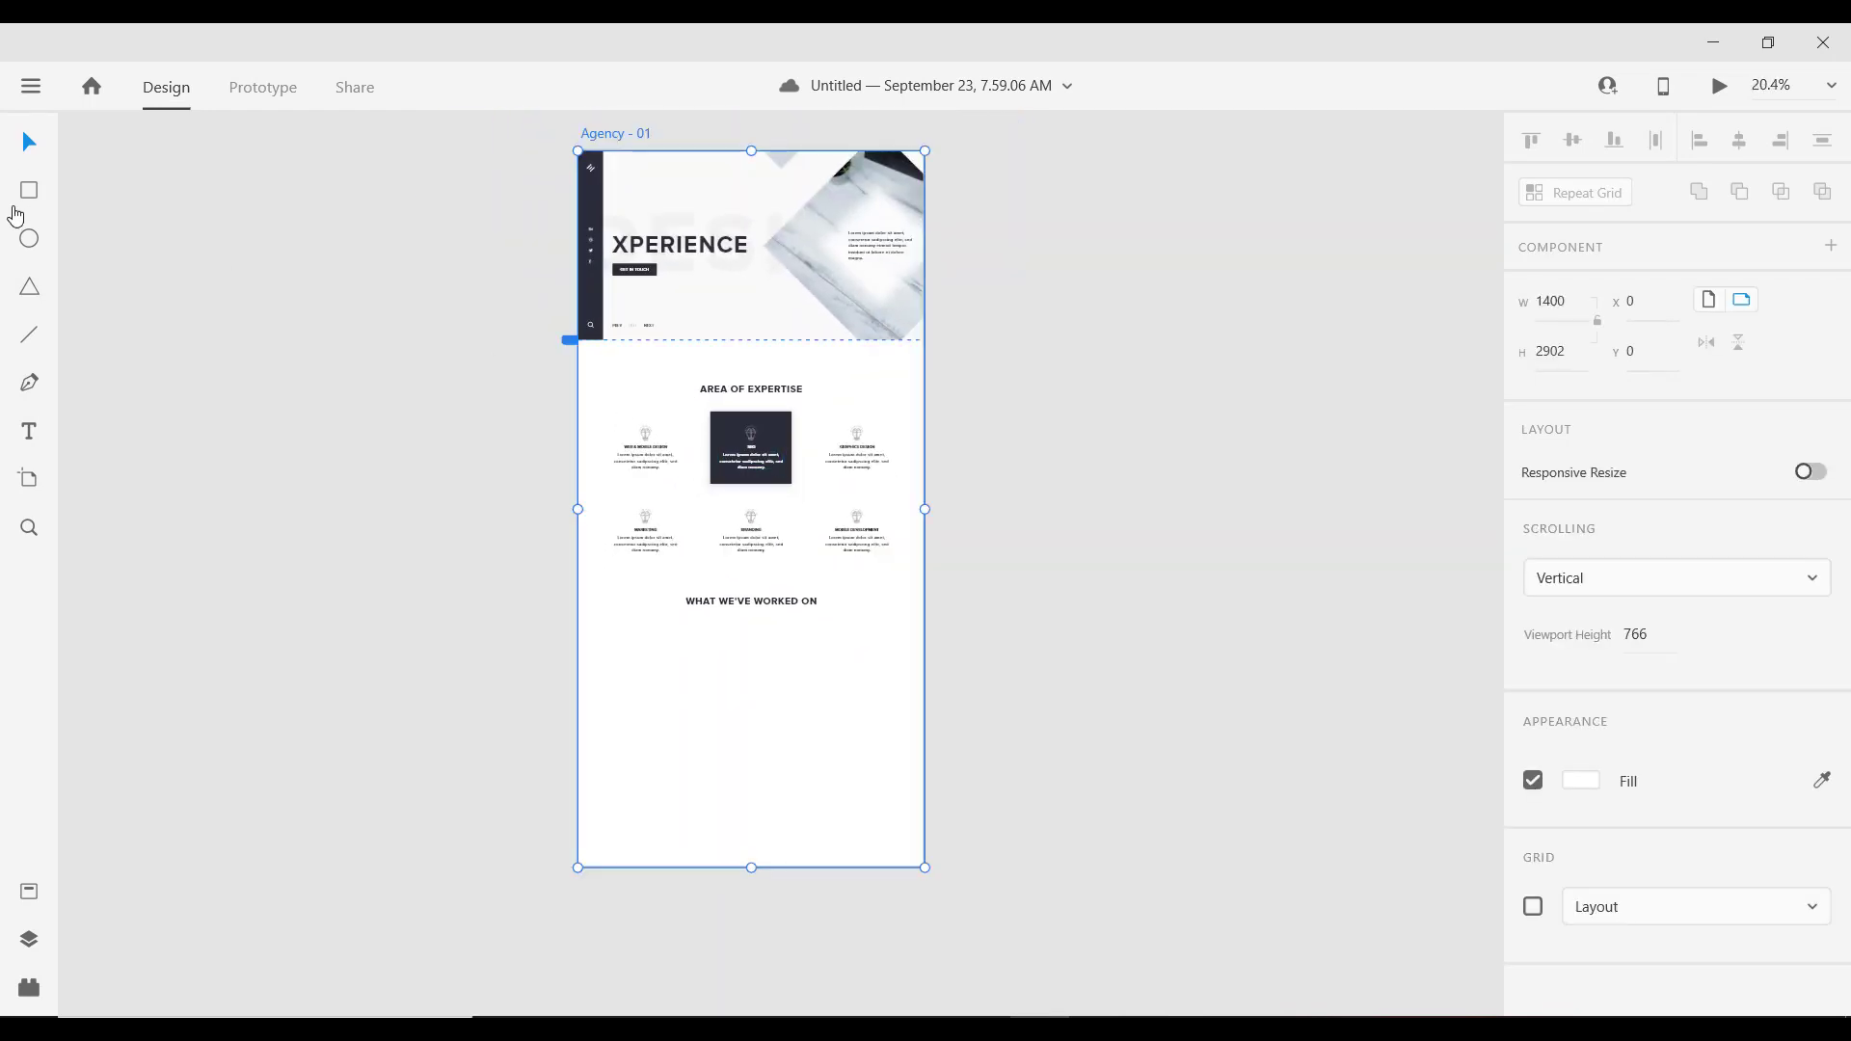
Step: Draw a 1400-wide rectangle under the heading with no border and a dark navy fill
left_click(29, 190)
left_click_drag(578, 623, 922, 736)
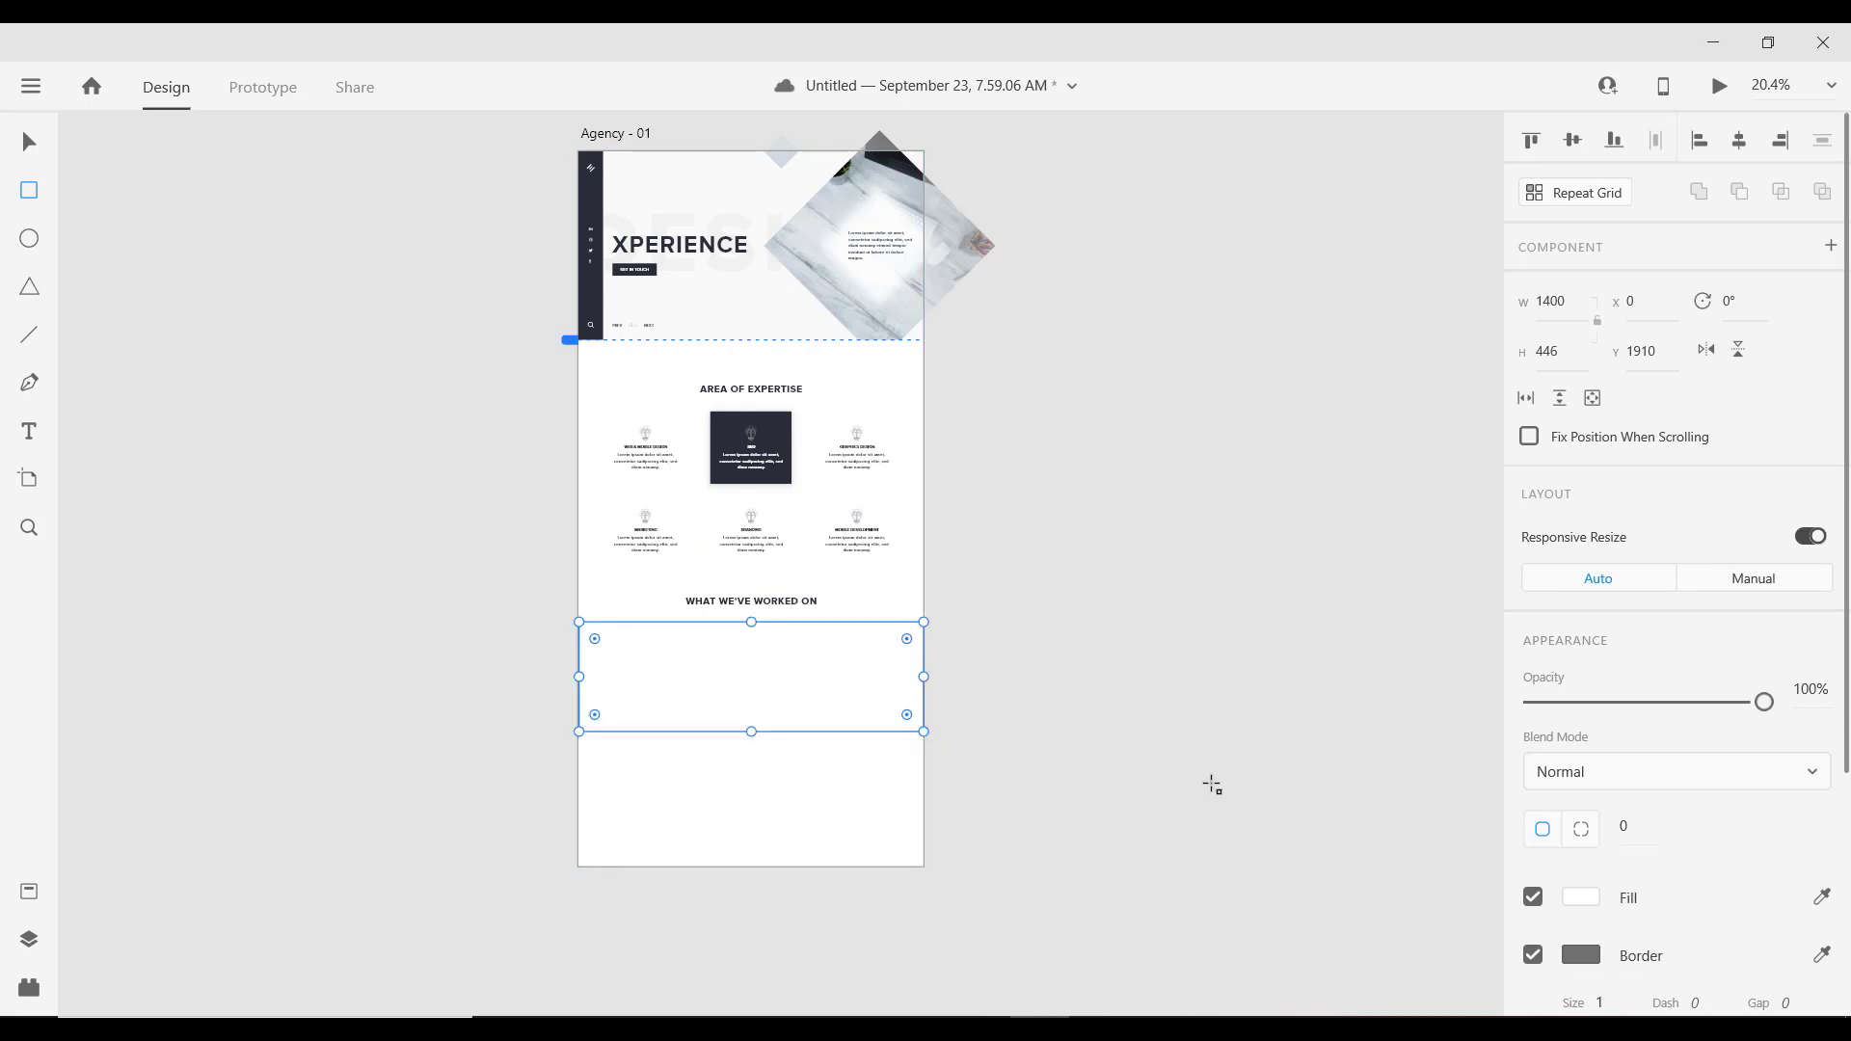
left_click(1534, 954)
left_click(1581, 898)
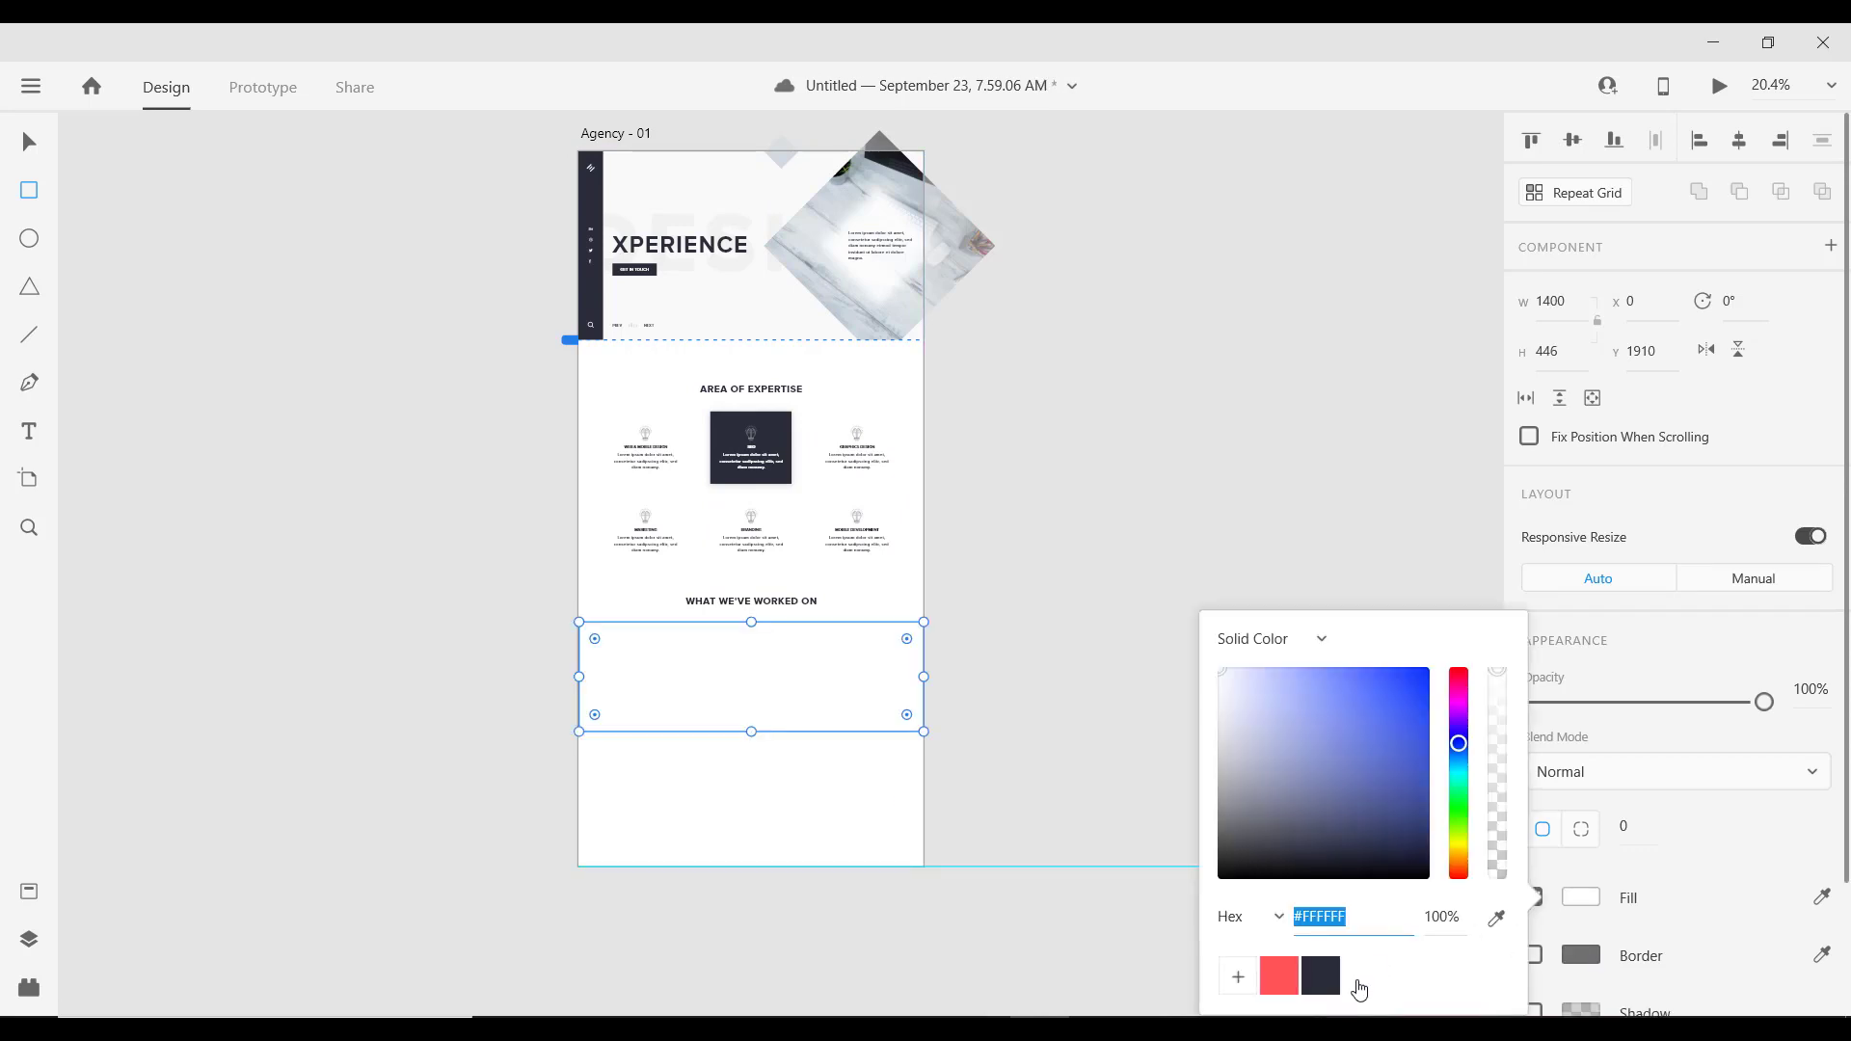
left_click(1321, 976)
left_click(29, 143)
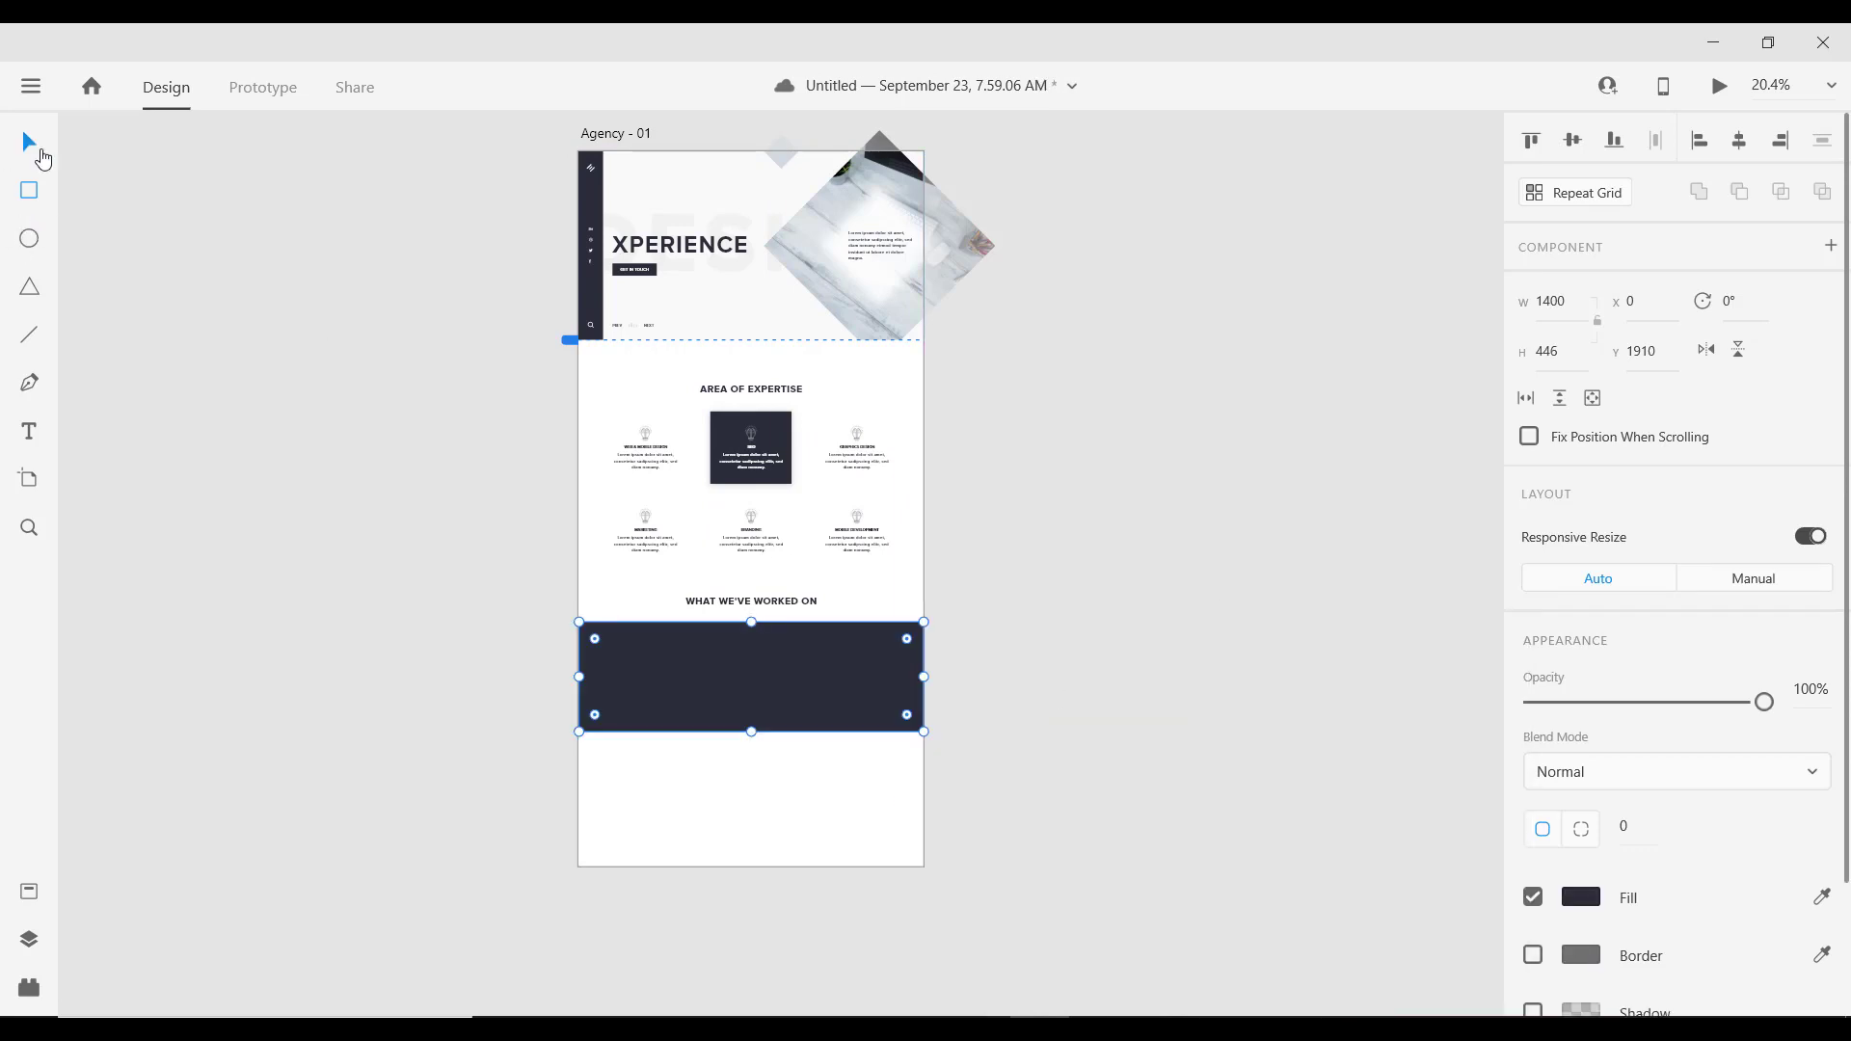
scroll(778, 762, "up", 3)
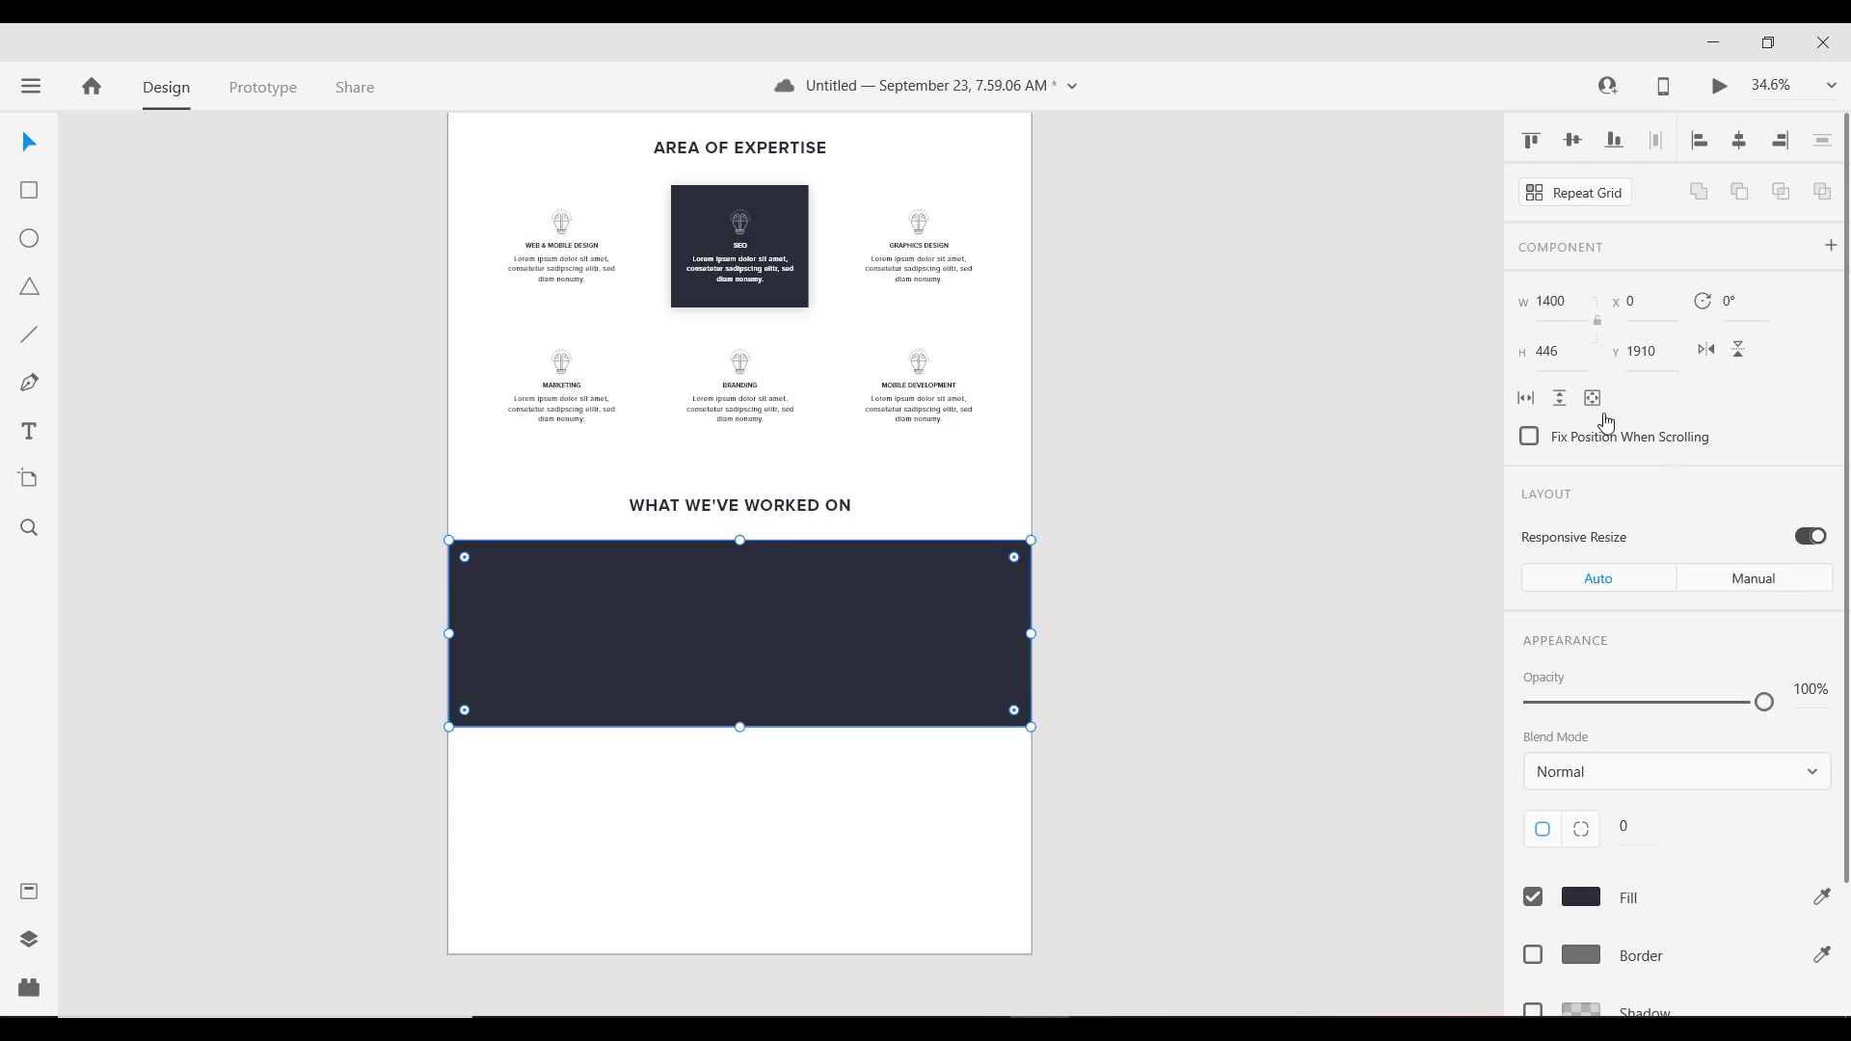
Step: Set the dark rectangle's height to 680
left_click(1568, 359)
type("680")
key("Return")
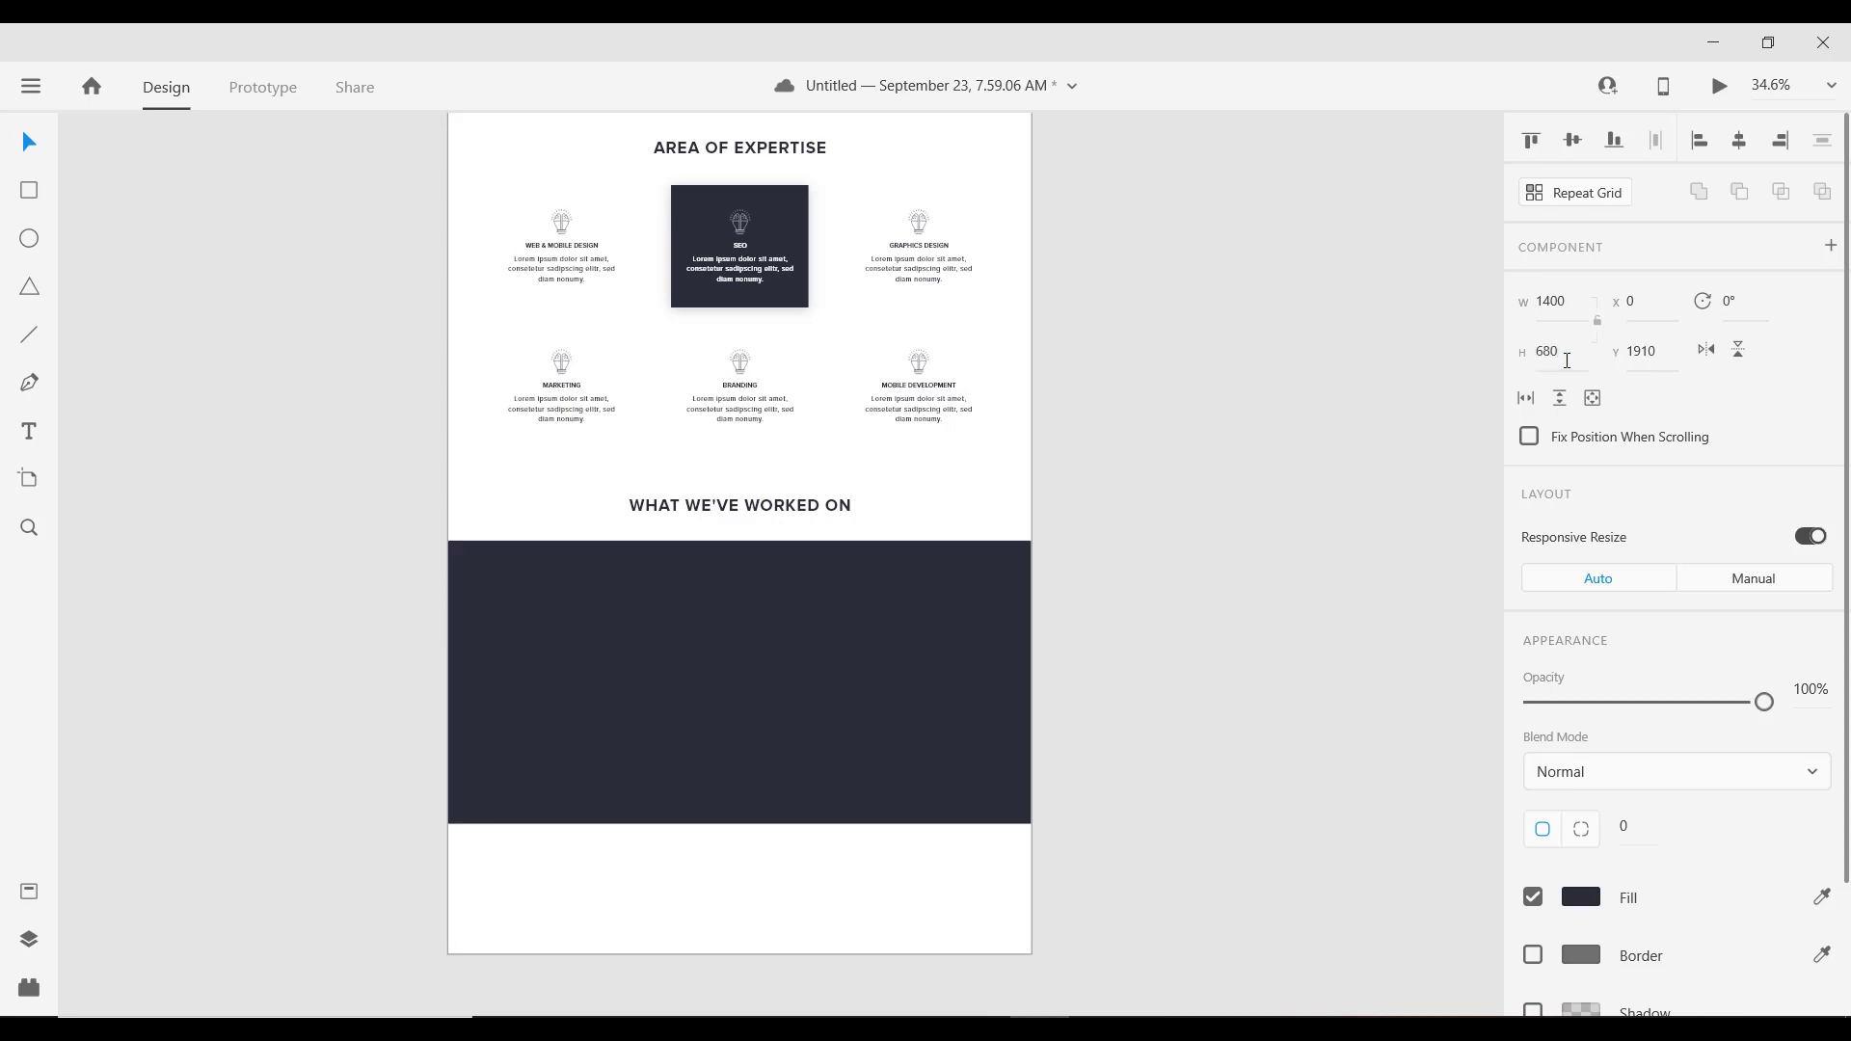
left_click(843, 575)
scroll(801, 553, "down", 3)
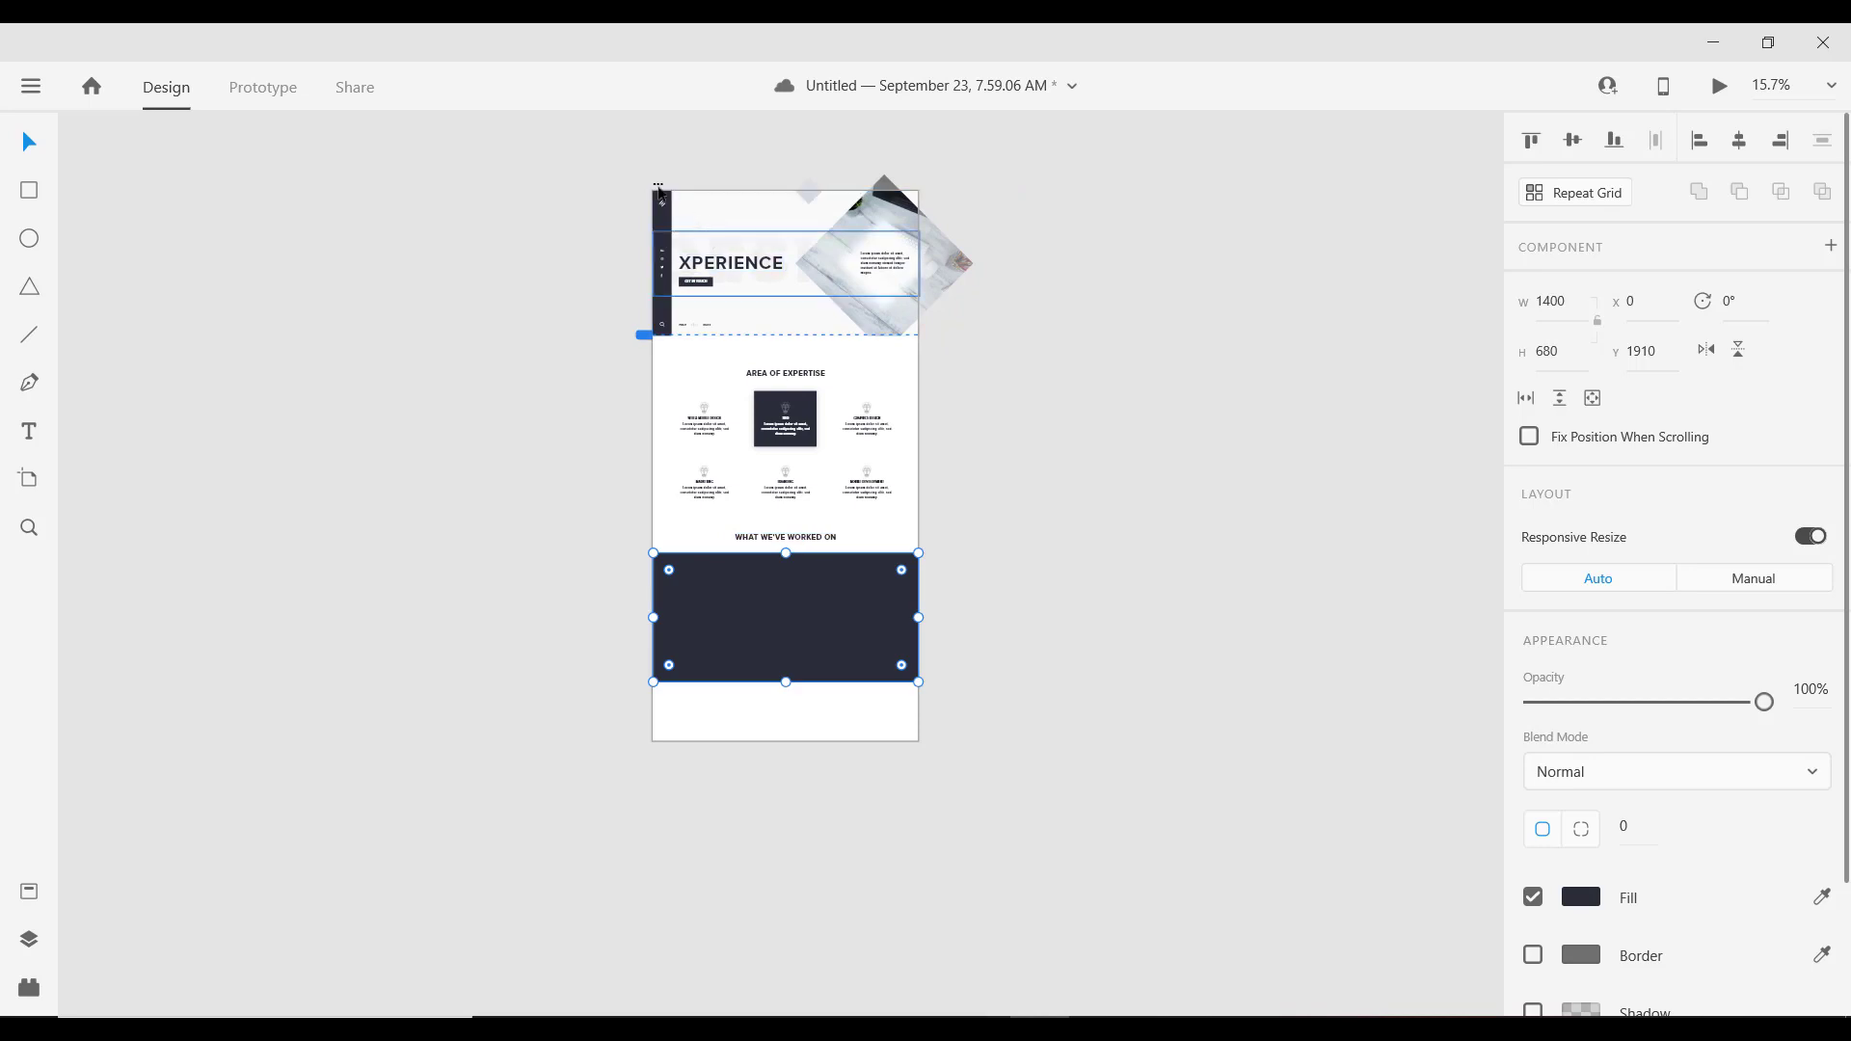
Step: Extend the artboard's height to 3519
left_click(805, 718)
left_click_drag(786, 744, 786, 836)
scroll(806, 554, "up", 5)
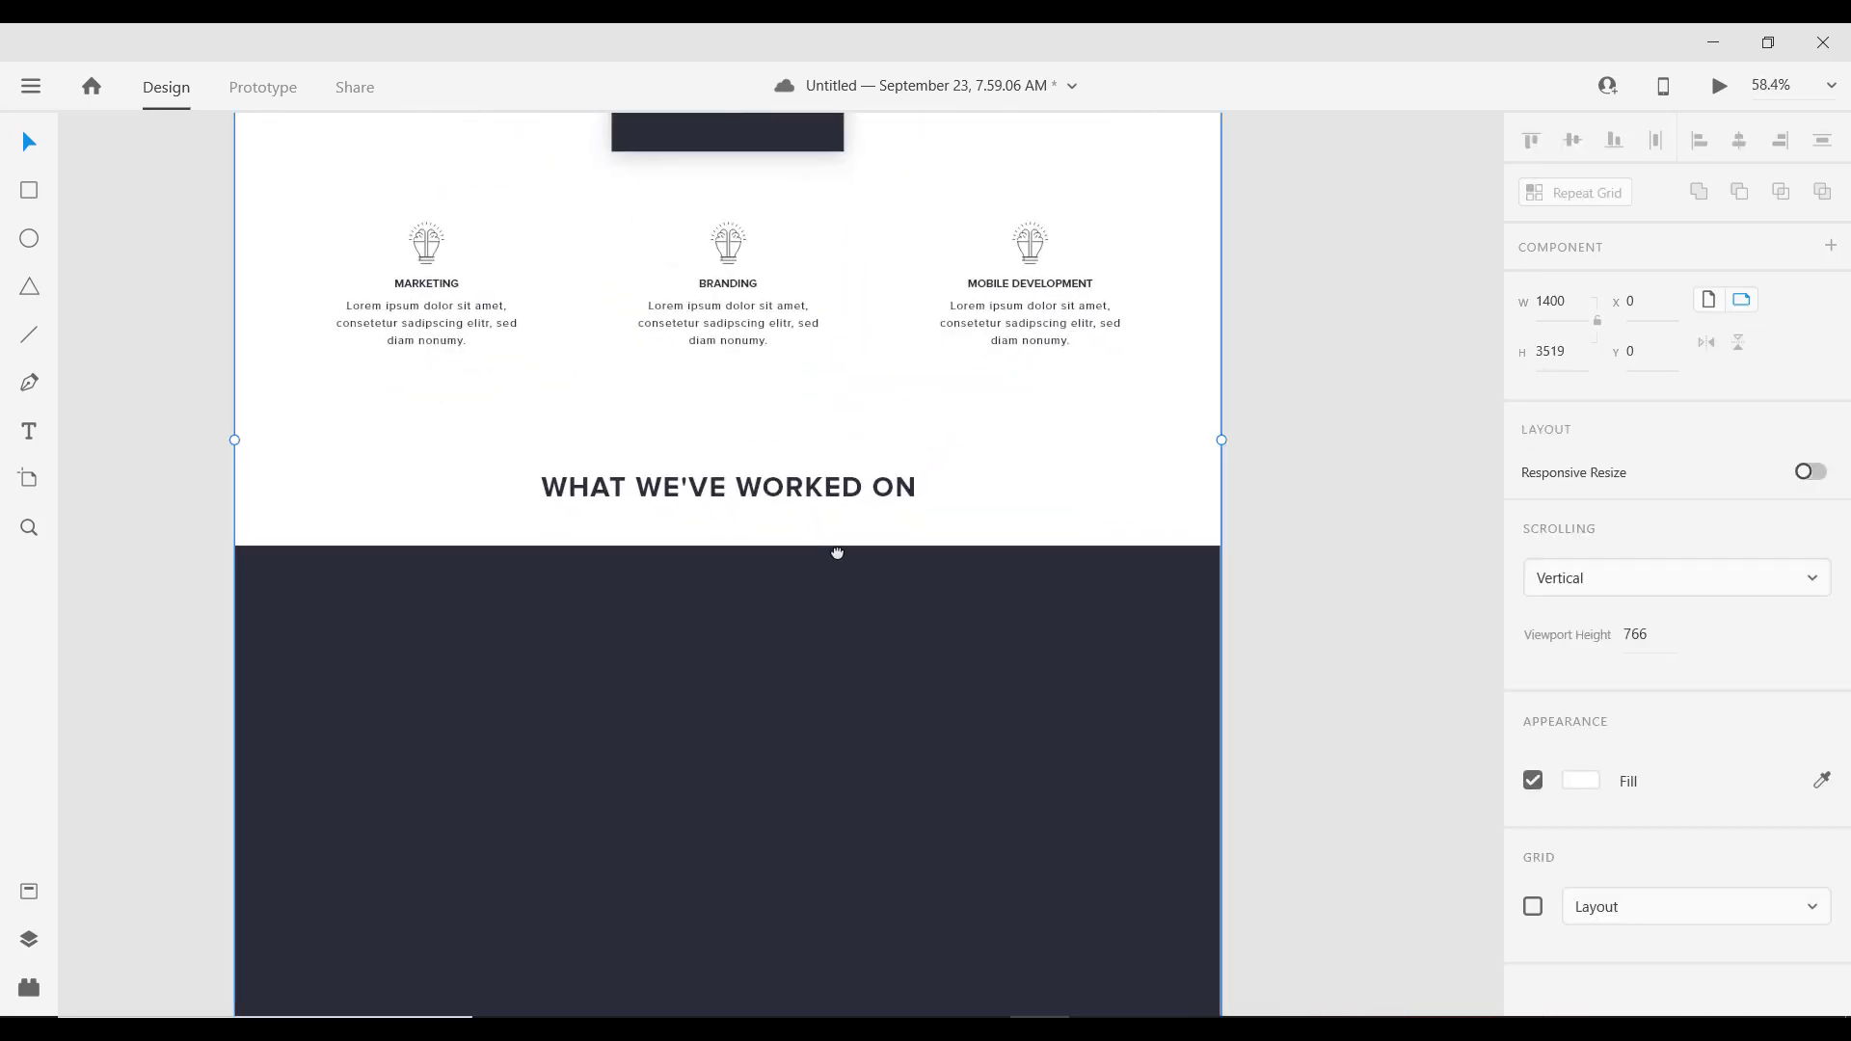
left_click_drag(837, 553, 928, 313)
Step: Push the dark rectangle up against the heading, then nudge it down to leave a small gap
left_click(889, 355)
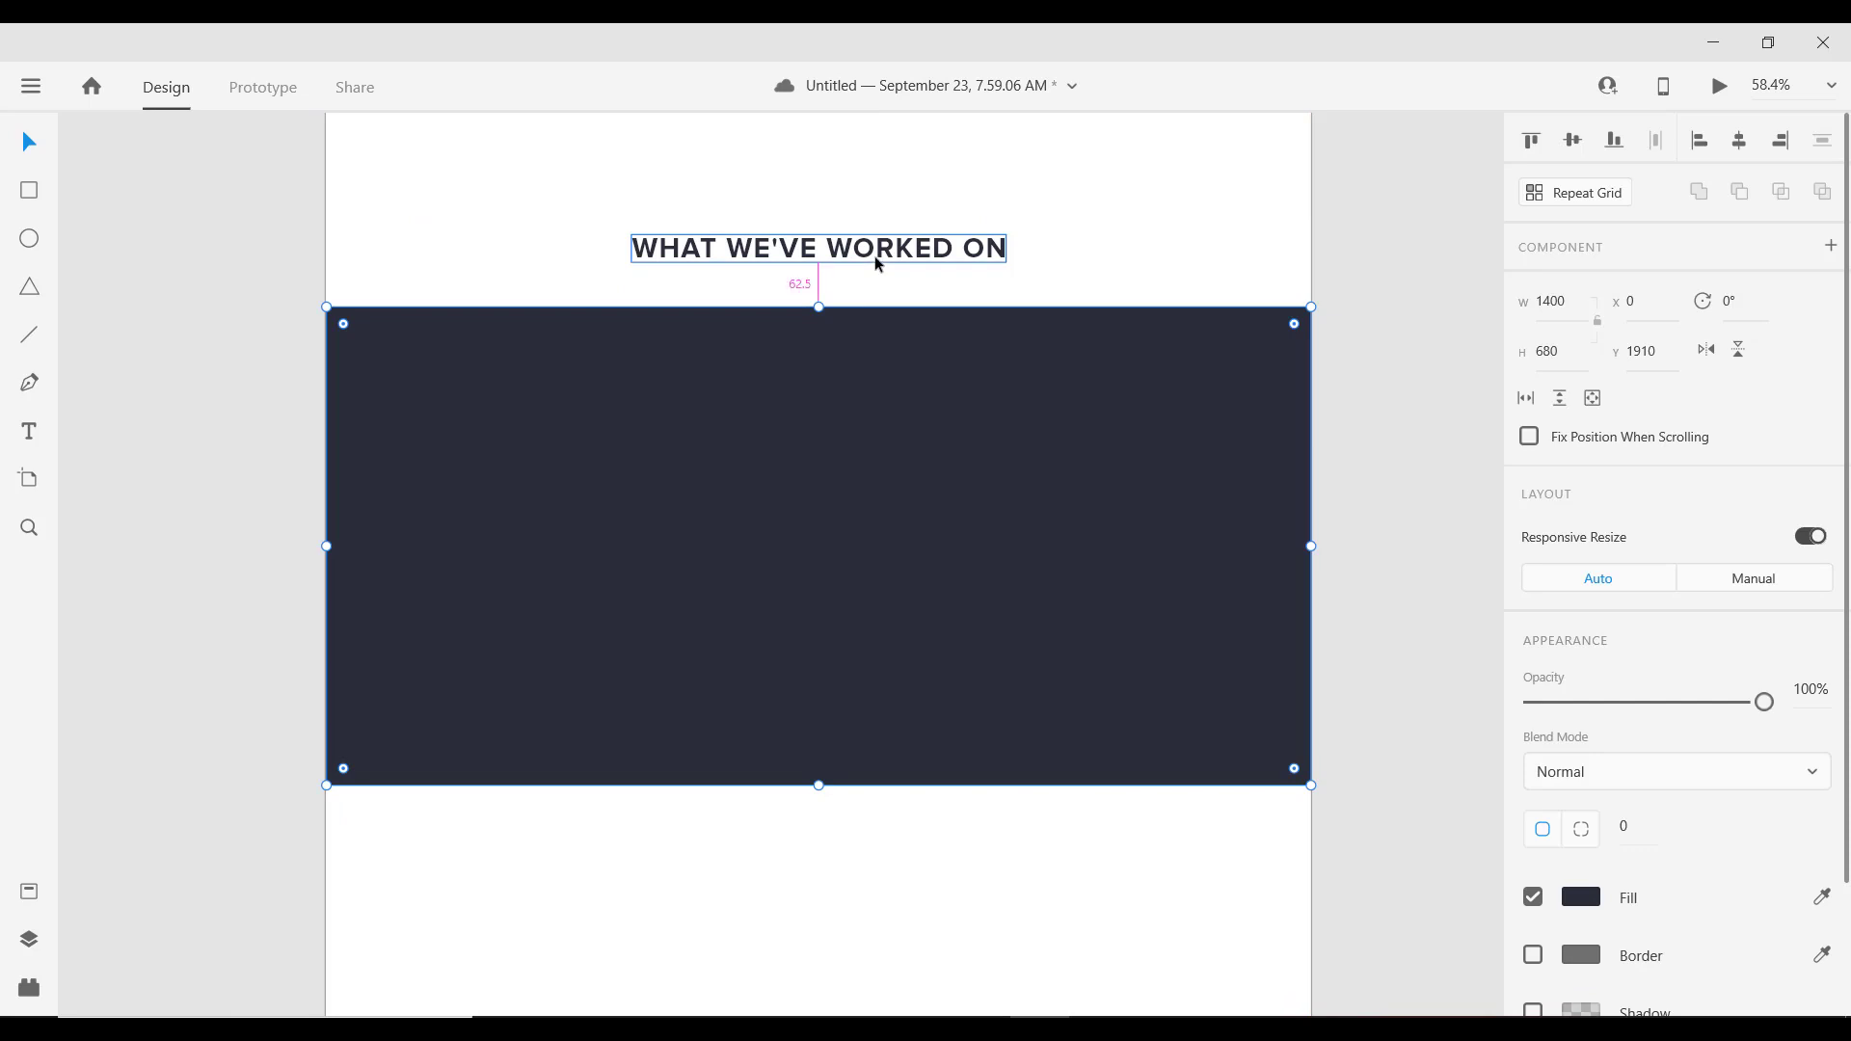
left_click_drag(847, 382, 845, 407)
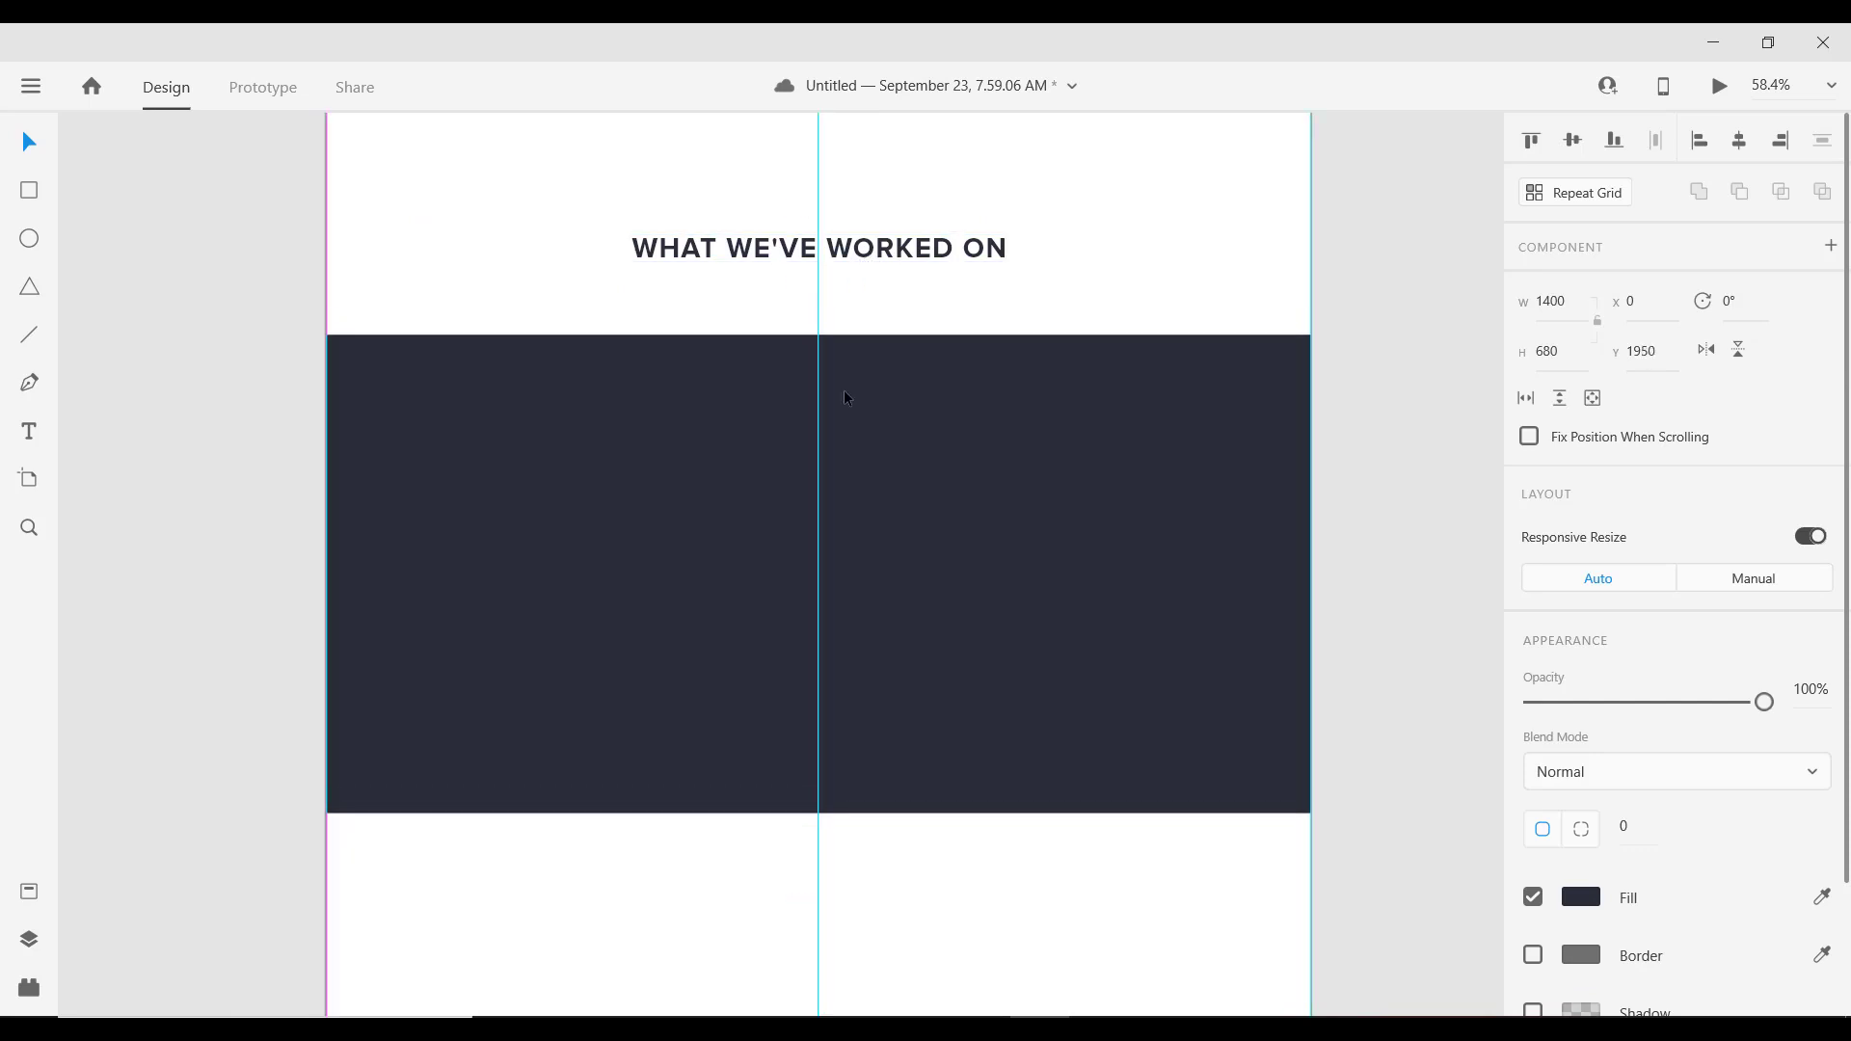
scroll(843, 392, "down", 5)
left_click_drag(862, 603, 863, 599)
scroll(859, 594, "up", 5)
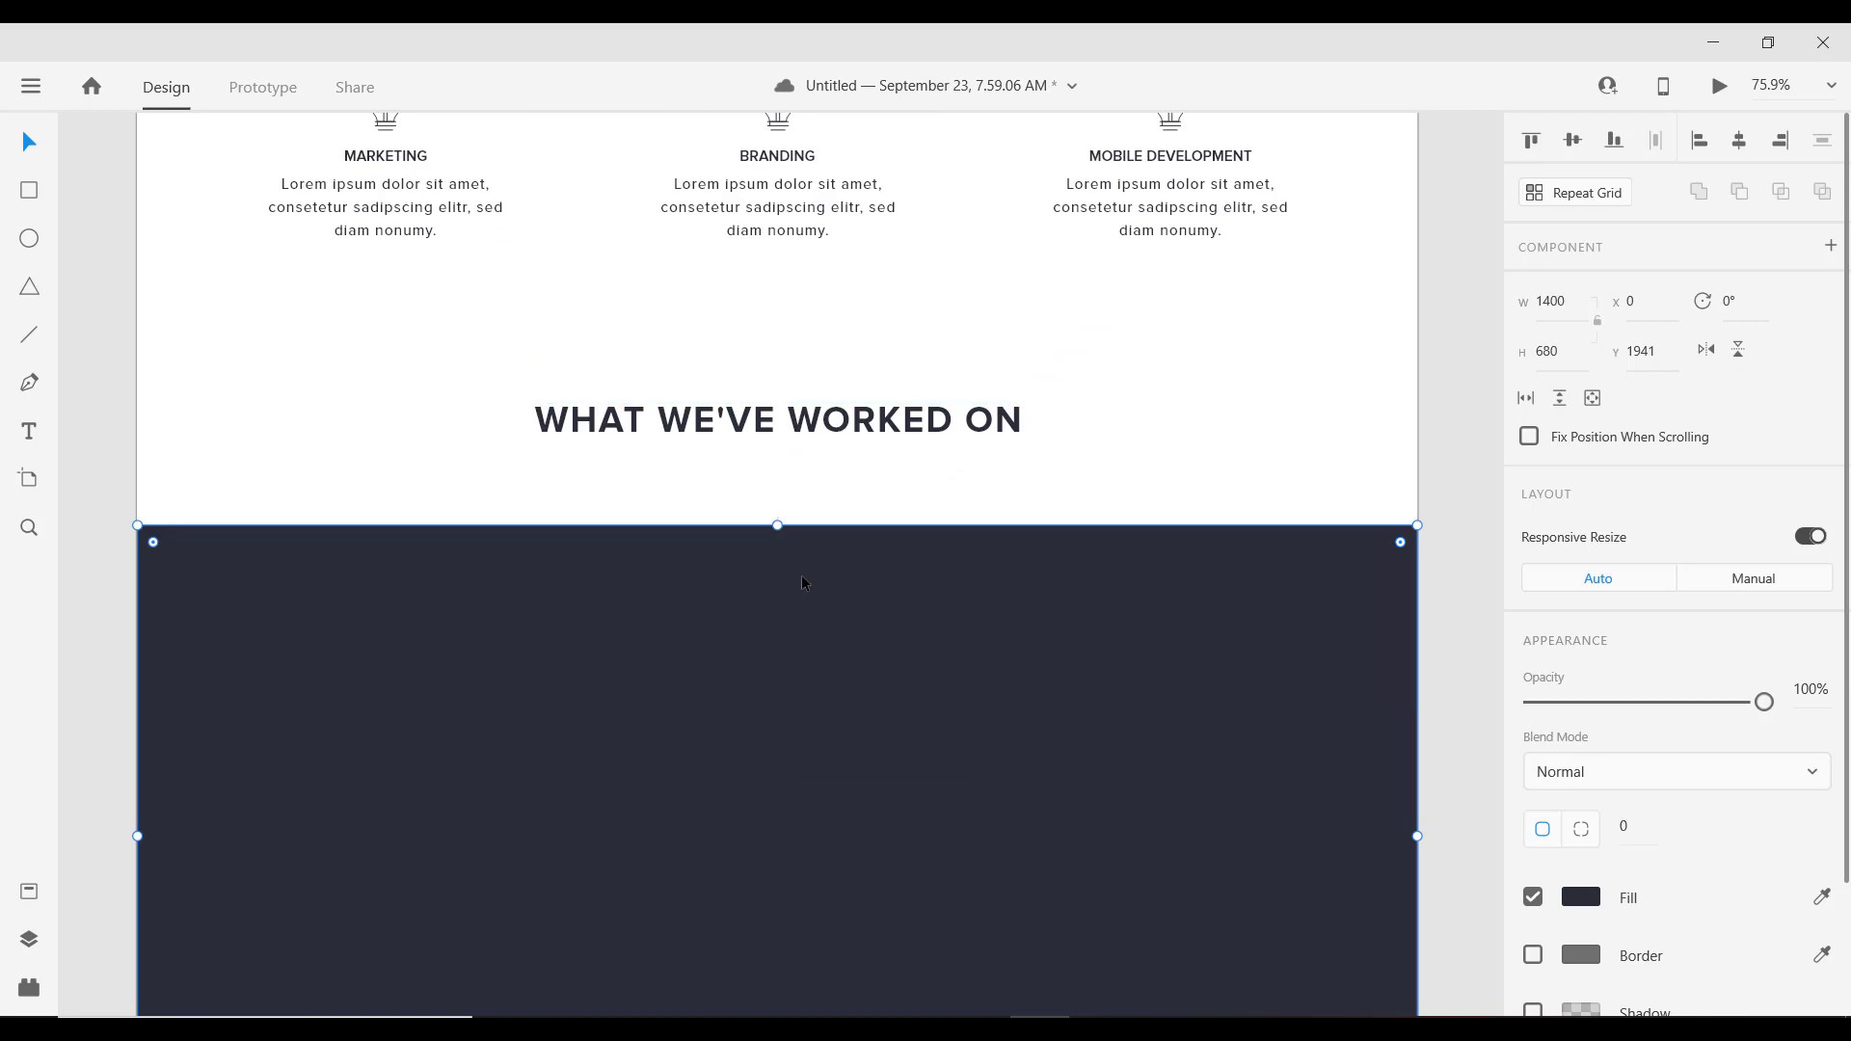
left_click_drag(801, 574, 803, 489)
key("shift+Down")
key("shift+Down")
key("shift+Down")
key("shift+Down")
key("shift+Down")
key("shift+Down")
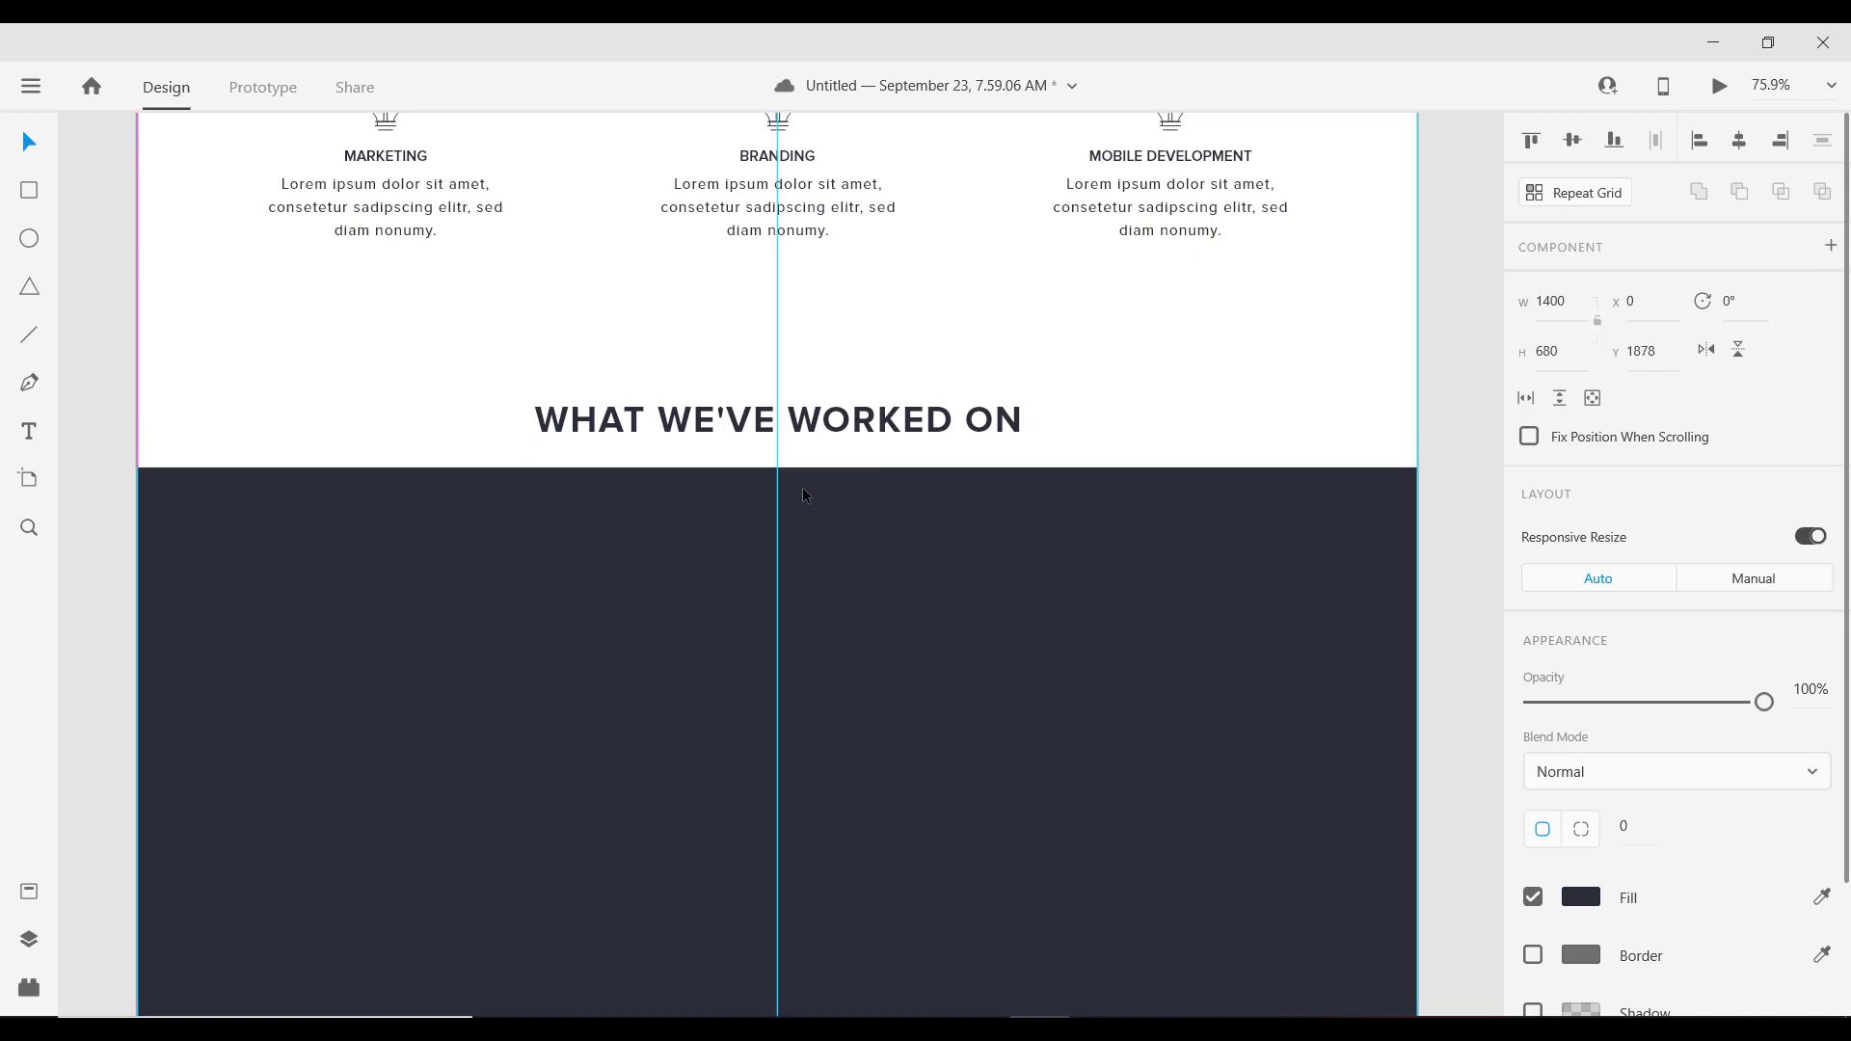
key("shift+Down")
key("shift+Down")
key("shift+Down")
key("shift+Down")
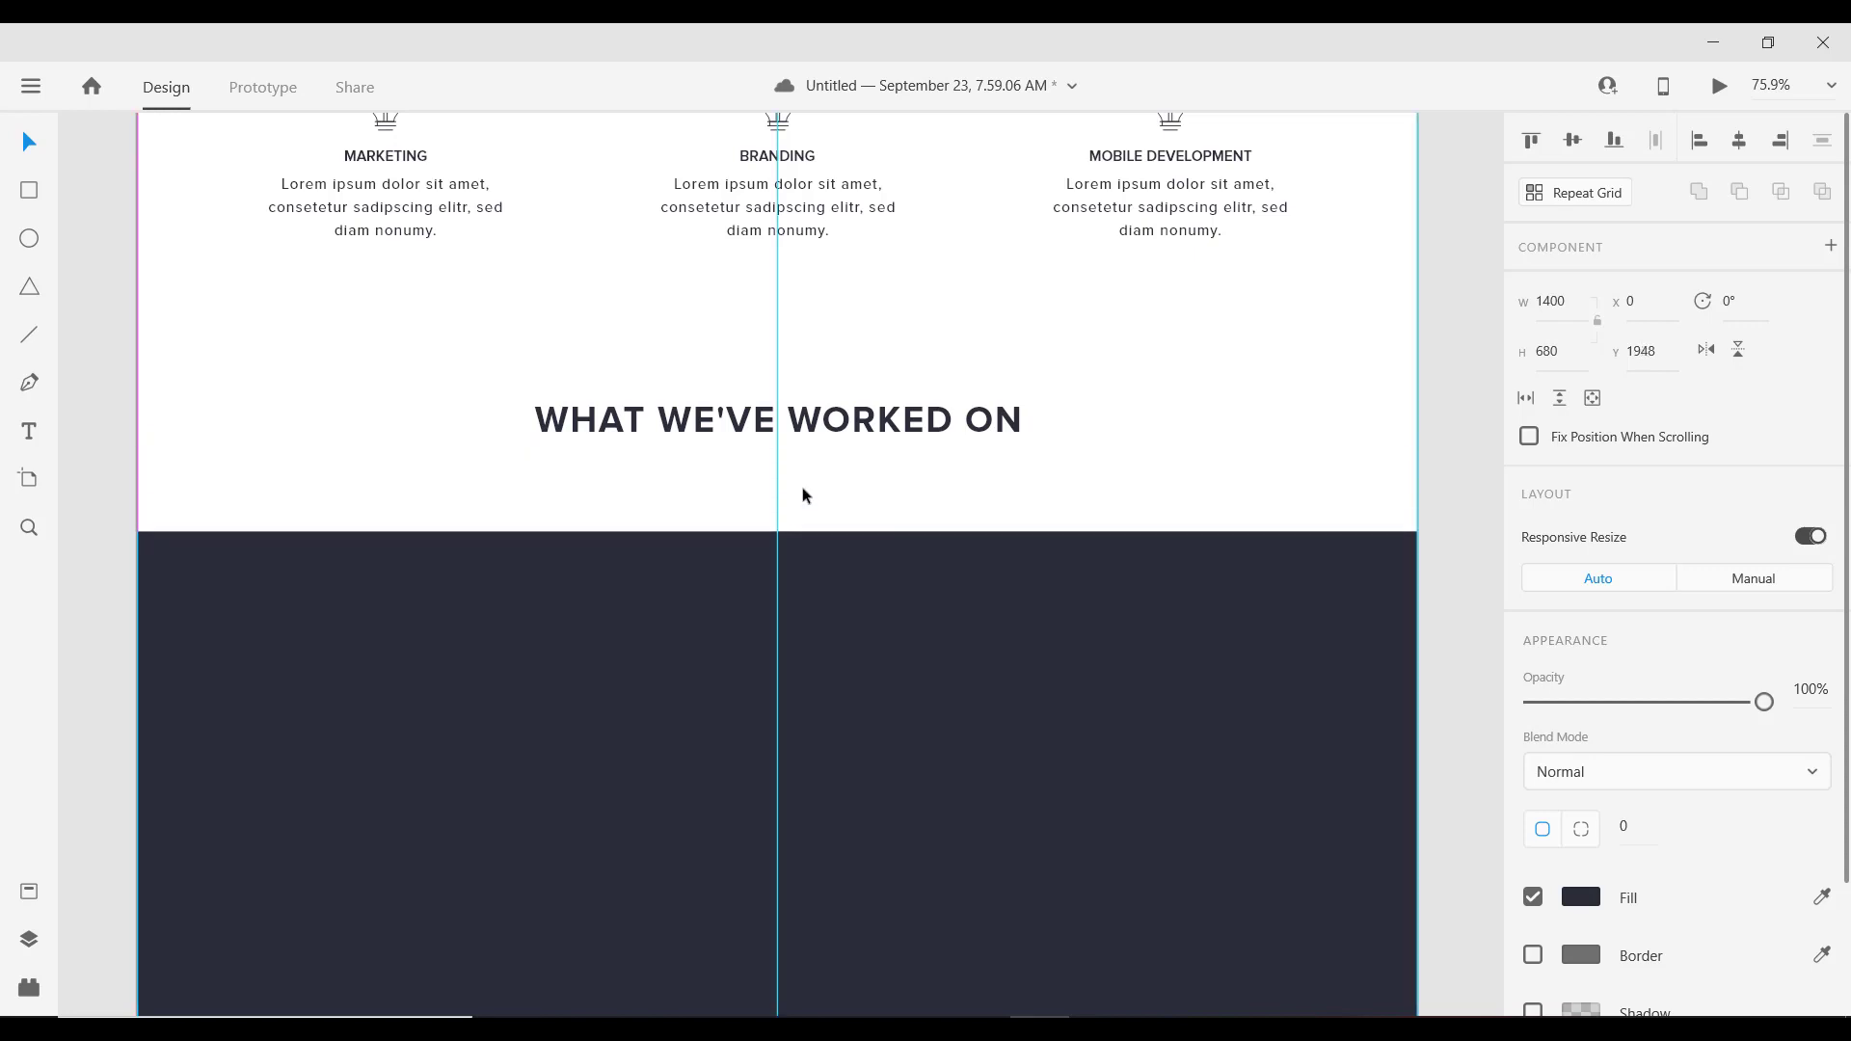
scroll(969, 446, "down", 5)
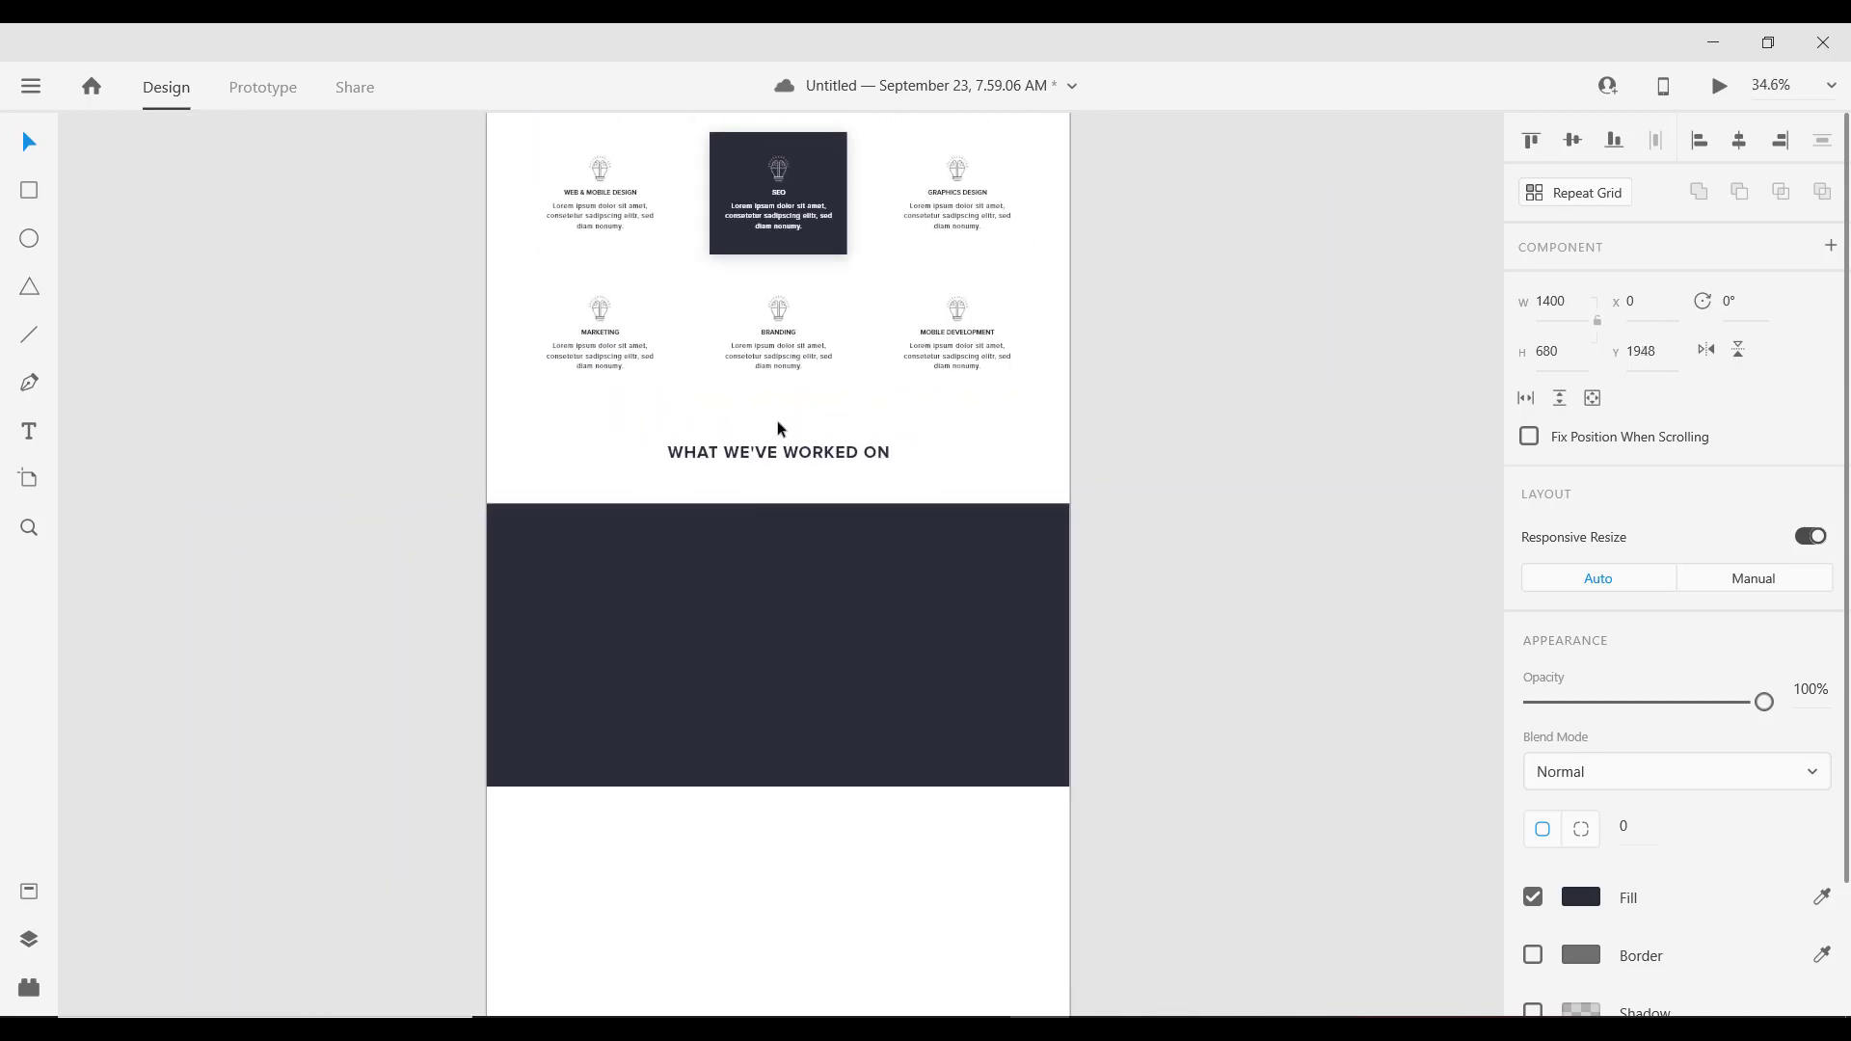
scroll(782, 426, "up", 4)
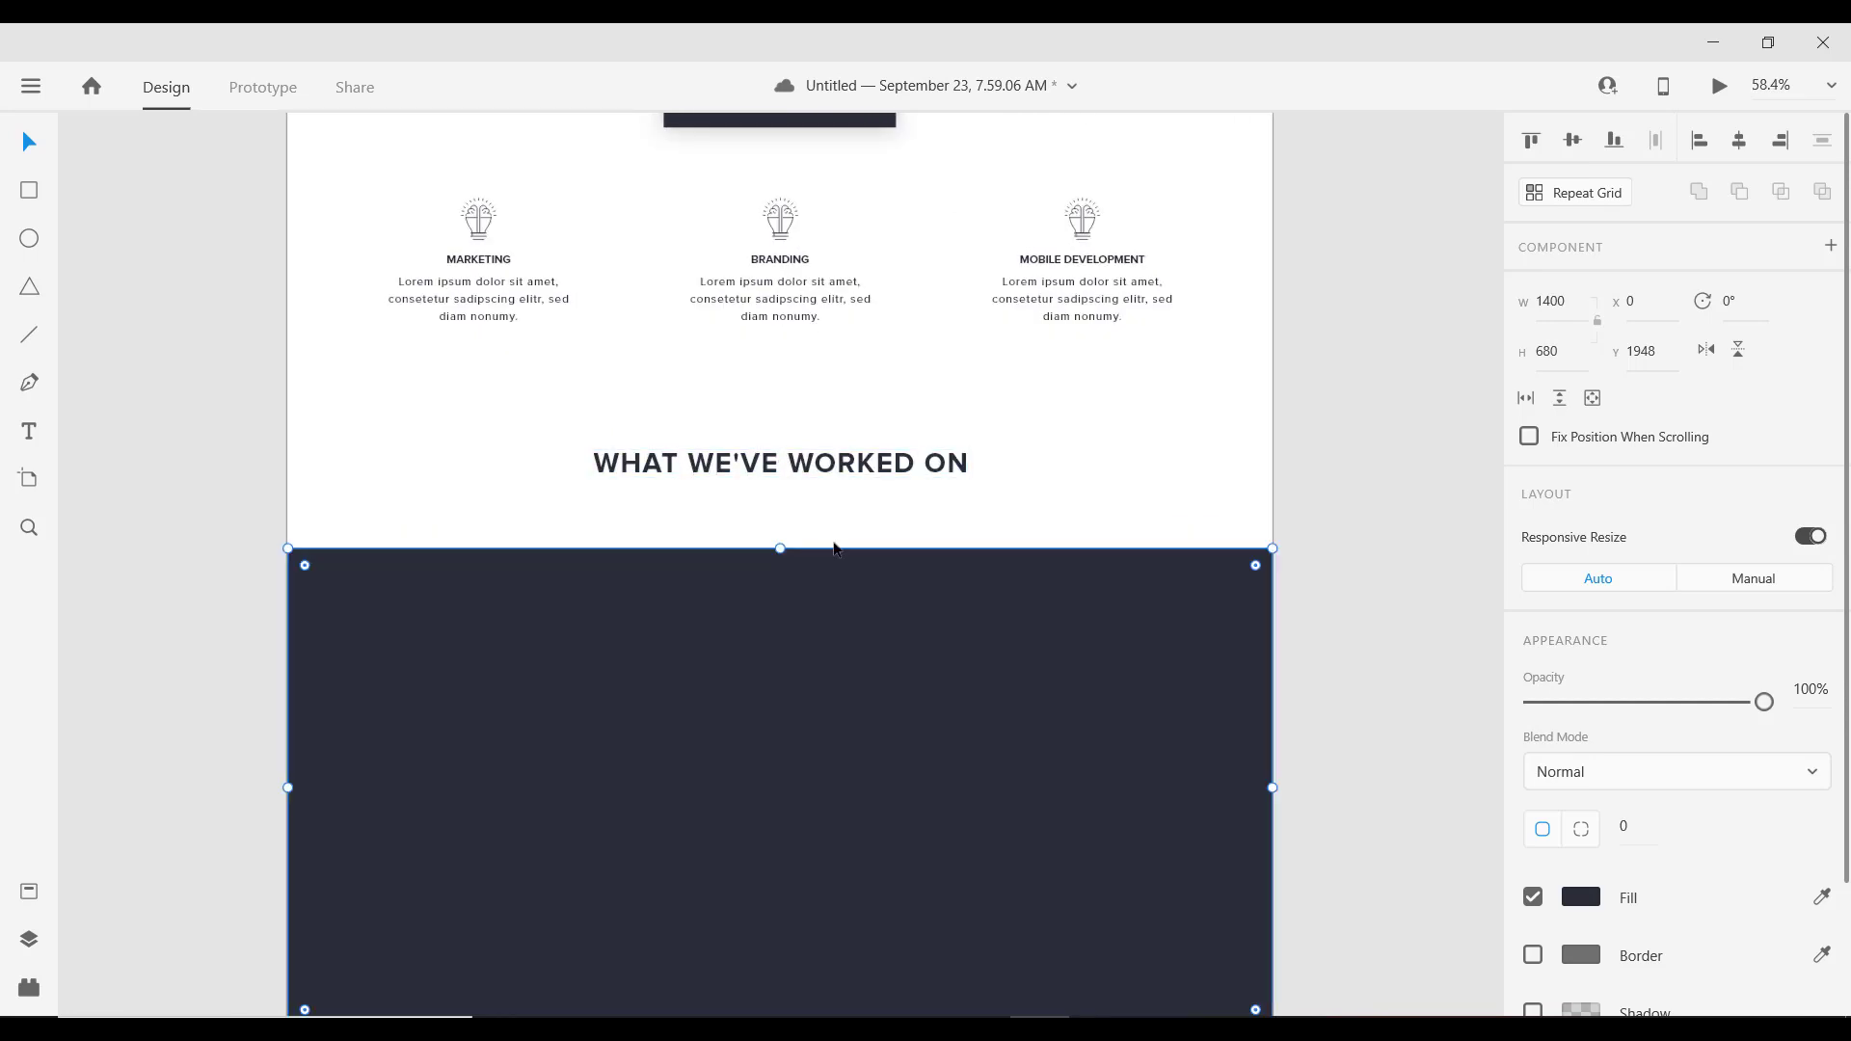
scroll(817, 629, "up", 2)
scroll(800, 525, "down", 4)
scroll(800, 525, "down", 1)
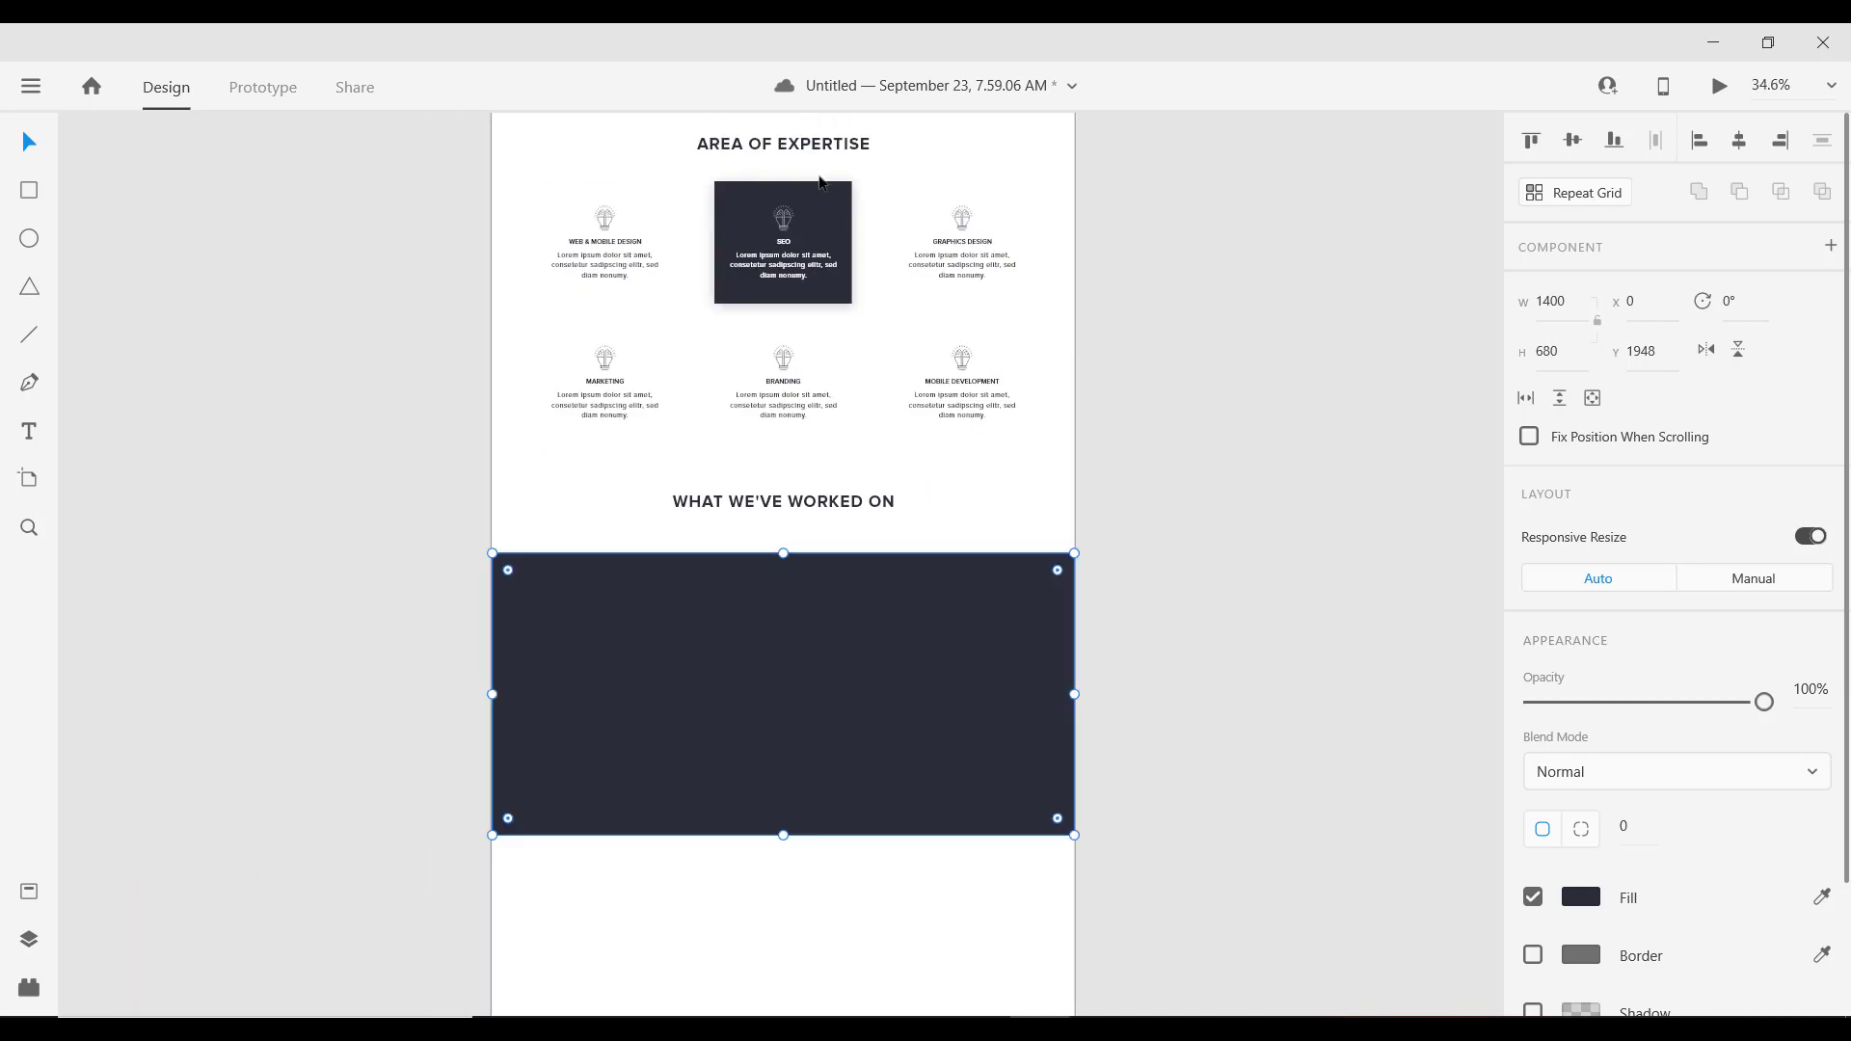
Step: Check the dark block's alignment against the SEO card and the heading
left_click(818, 241)
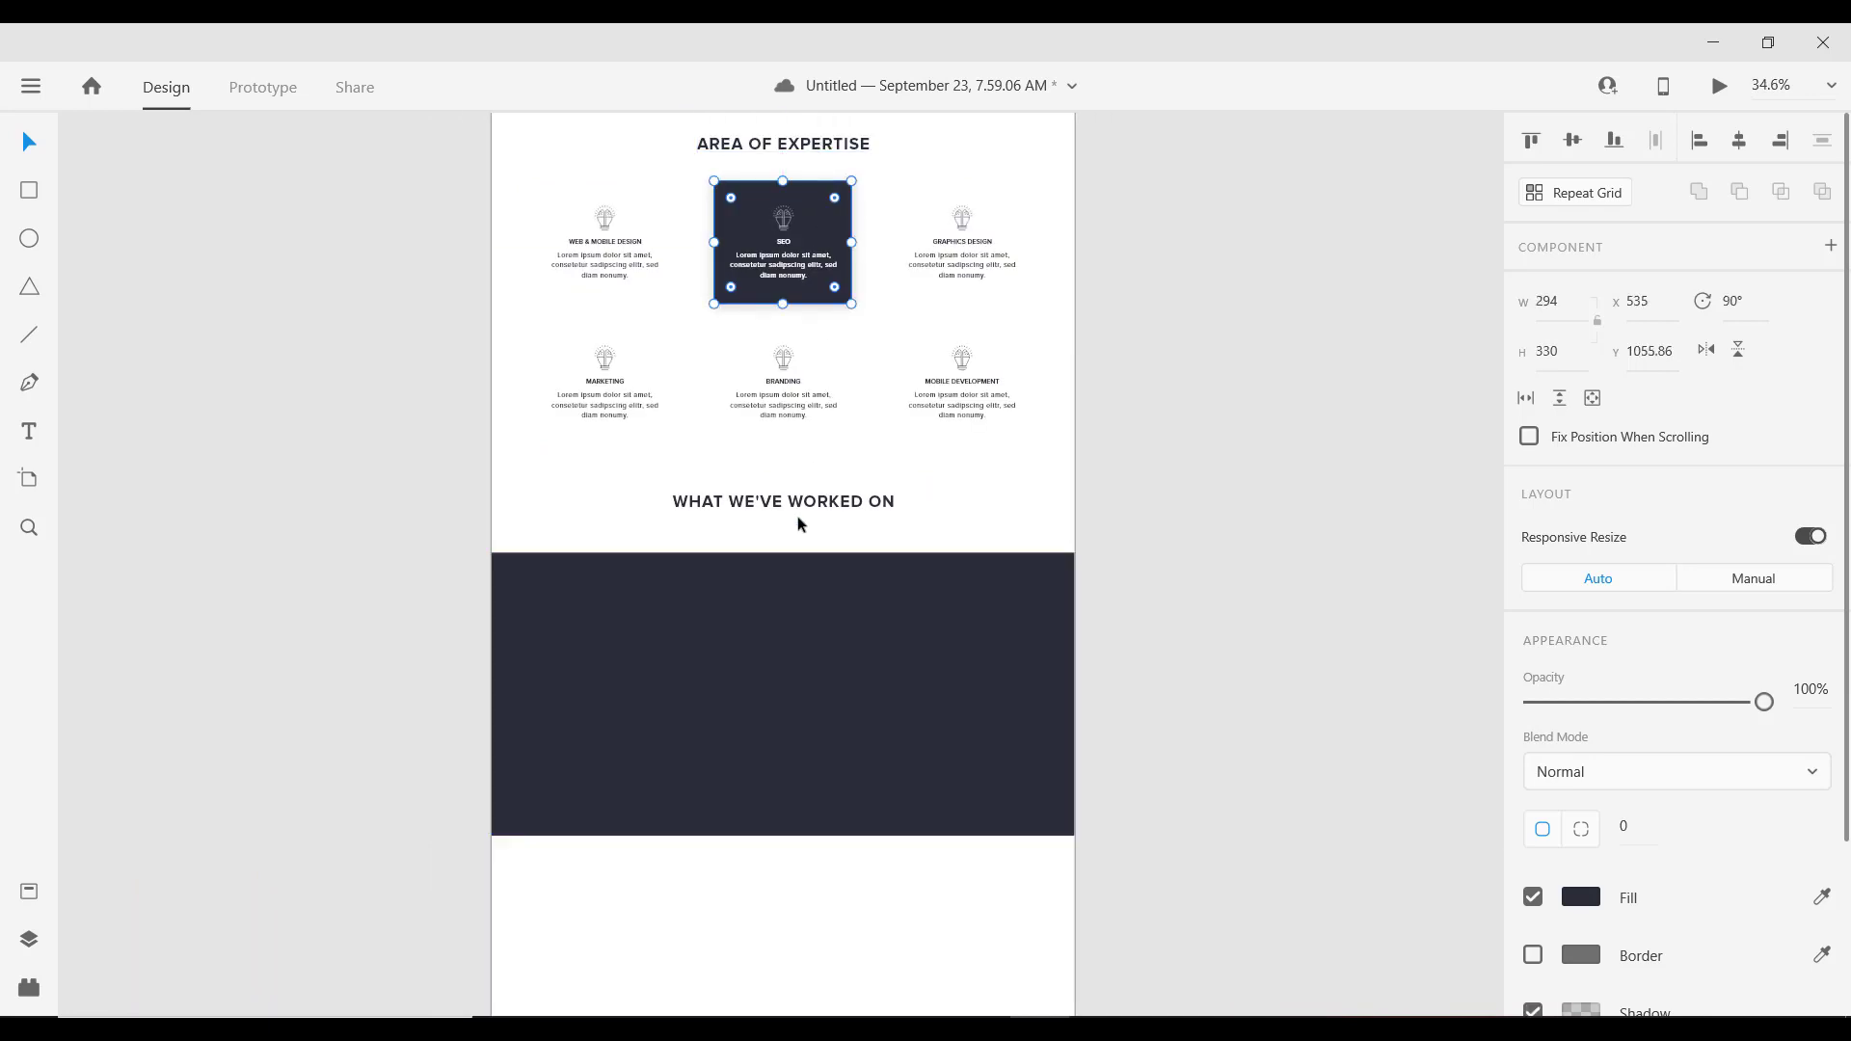
scroll(815, 430, "up", 1)
scroll(815, 430, "down", 3)
left_click_drag(517, 234, 1103, 648)
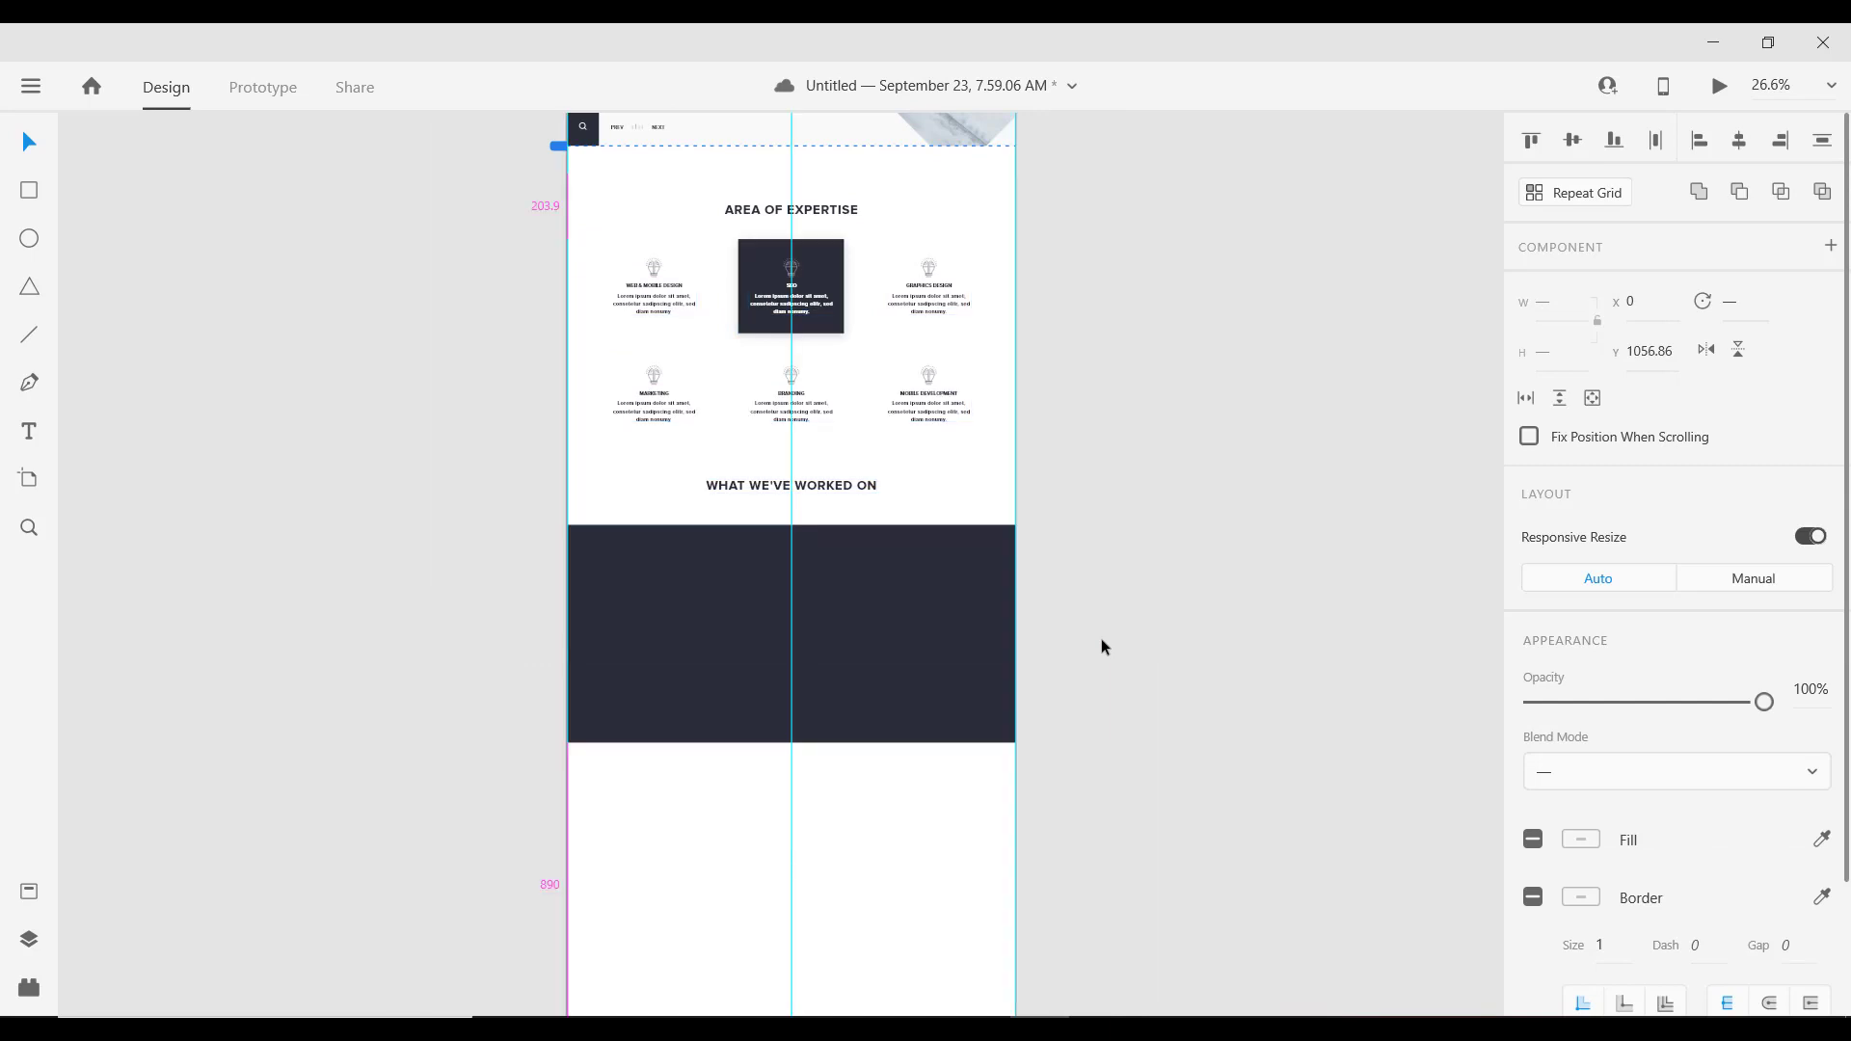
left_click(1186, 607)
scroll(795, 535, "up", 2)
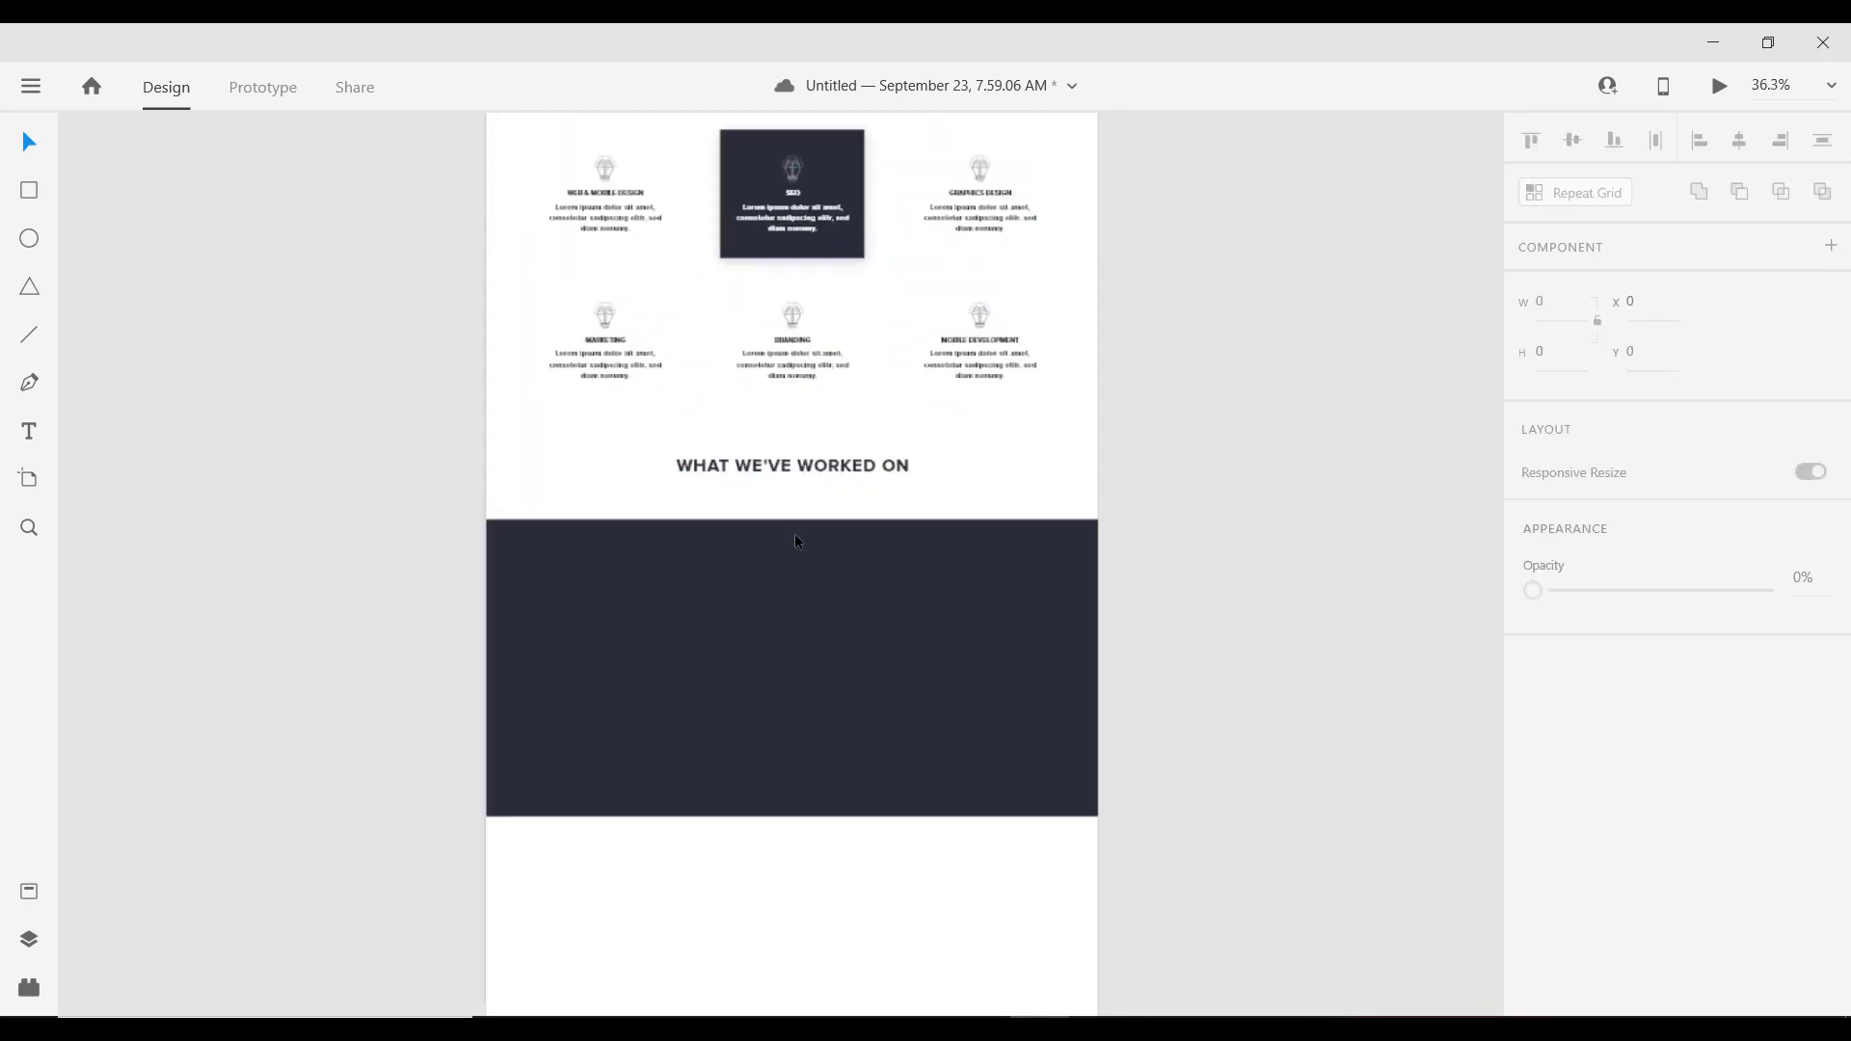
scroll(802, 536, "down", 2)
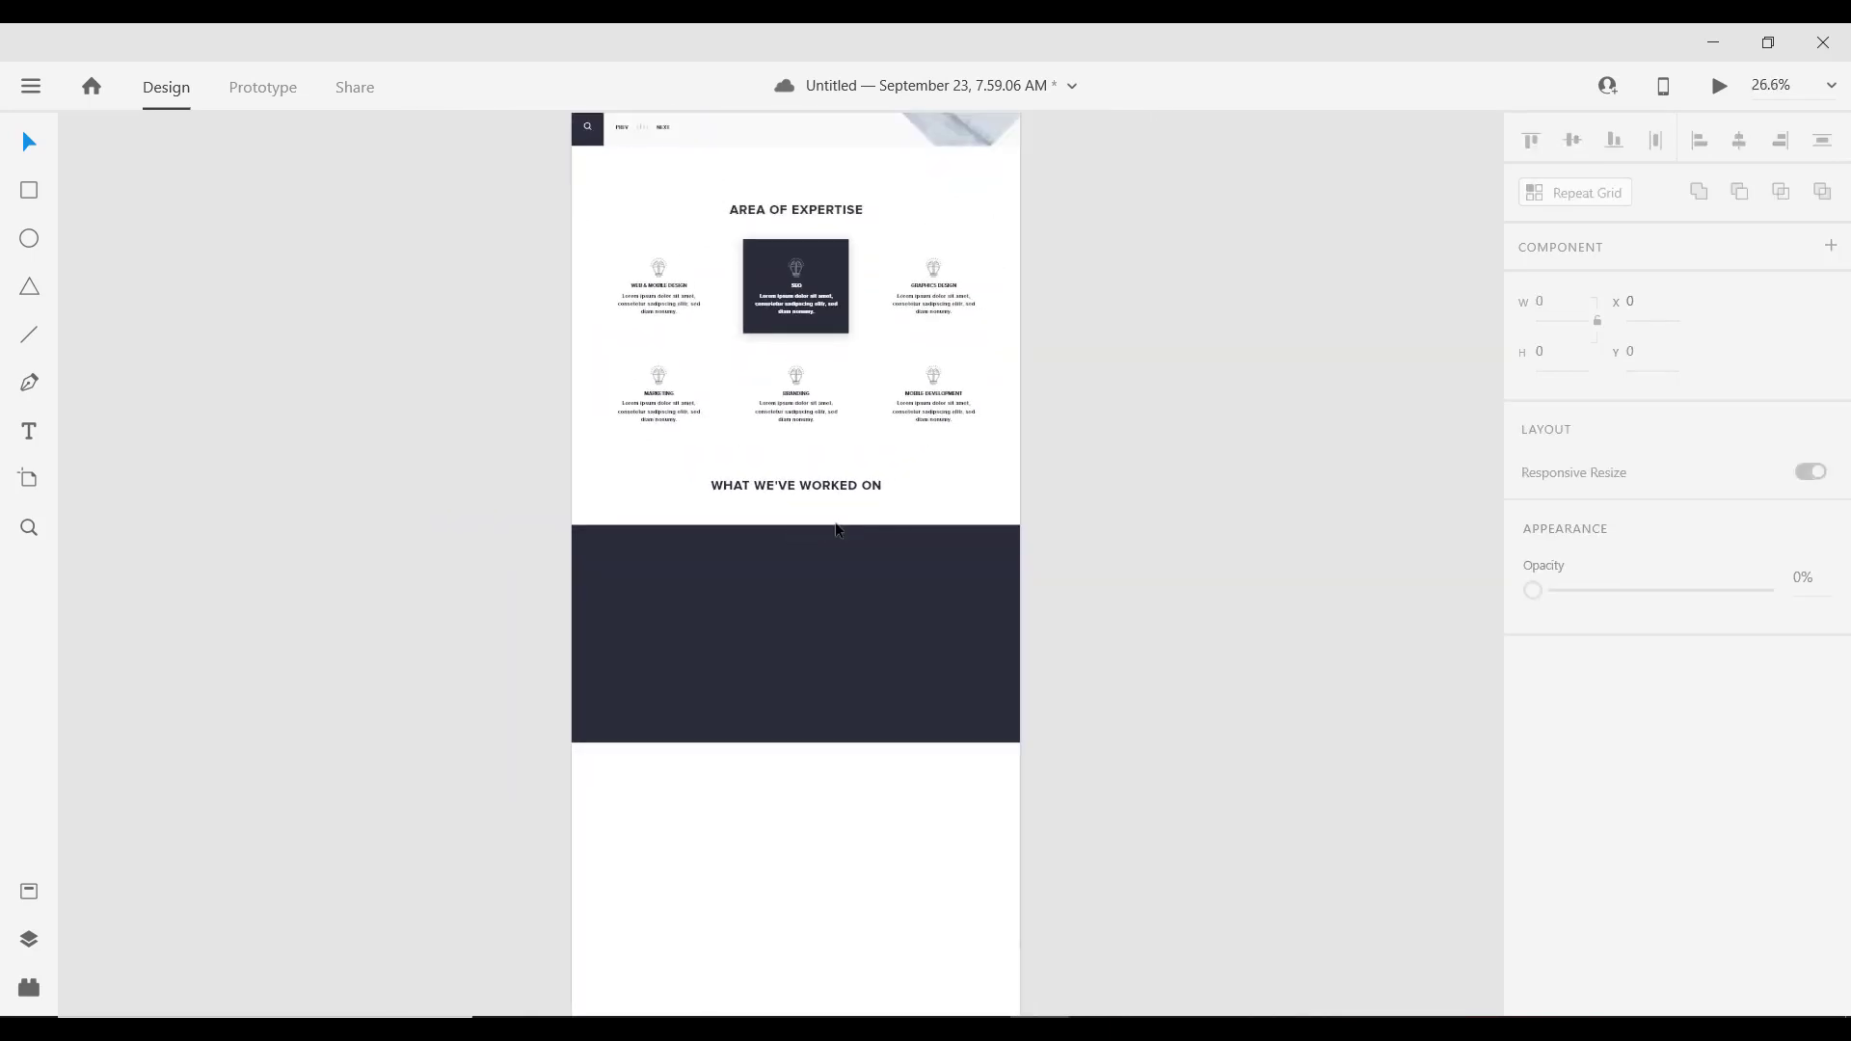
Step: Move the dark block up slightly to y 1919 and check its spacing below the heading
left_click(790, 532)
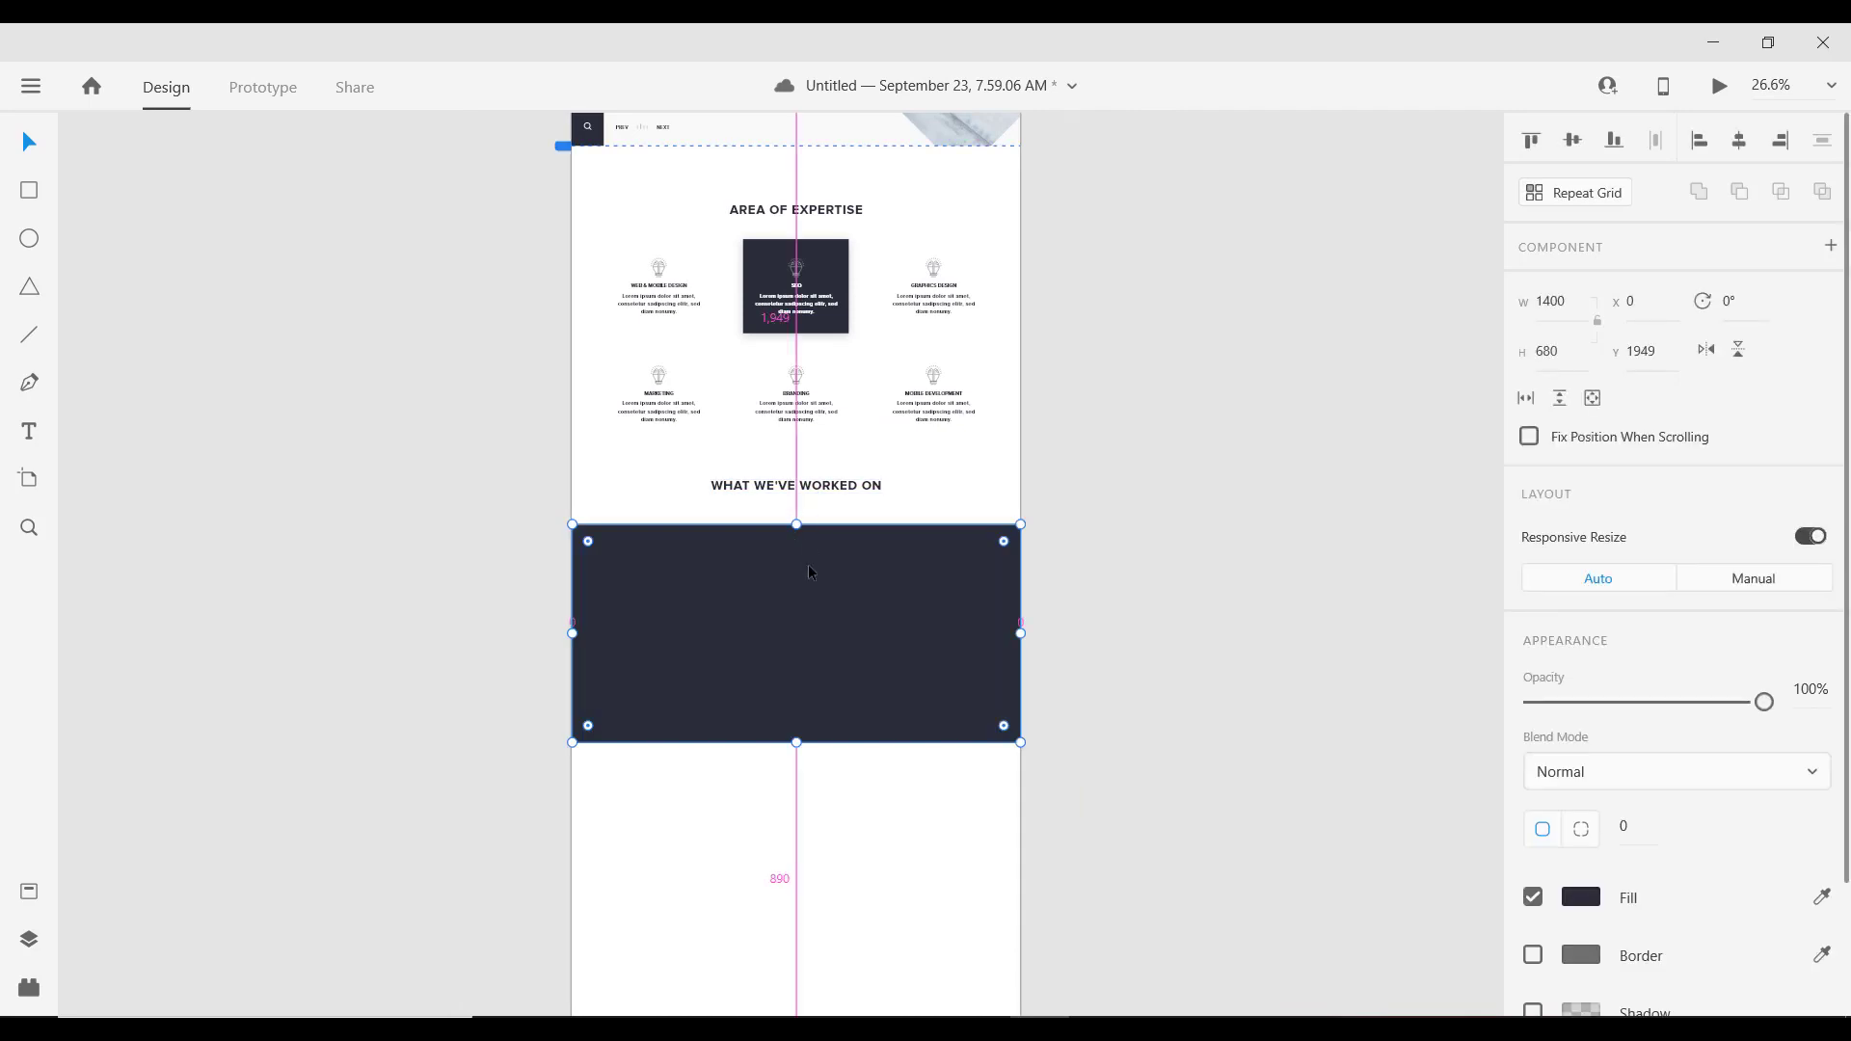
left_click_drag(808, 573, 808, 564)
scroll(816, 593, "up", 3)
scroll(816, 593, "up", 1)
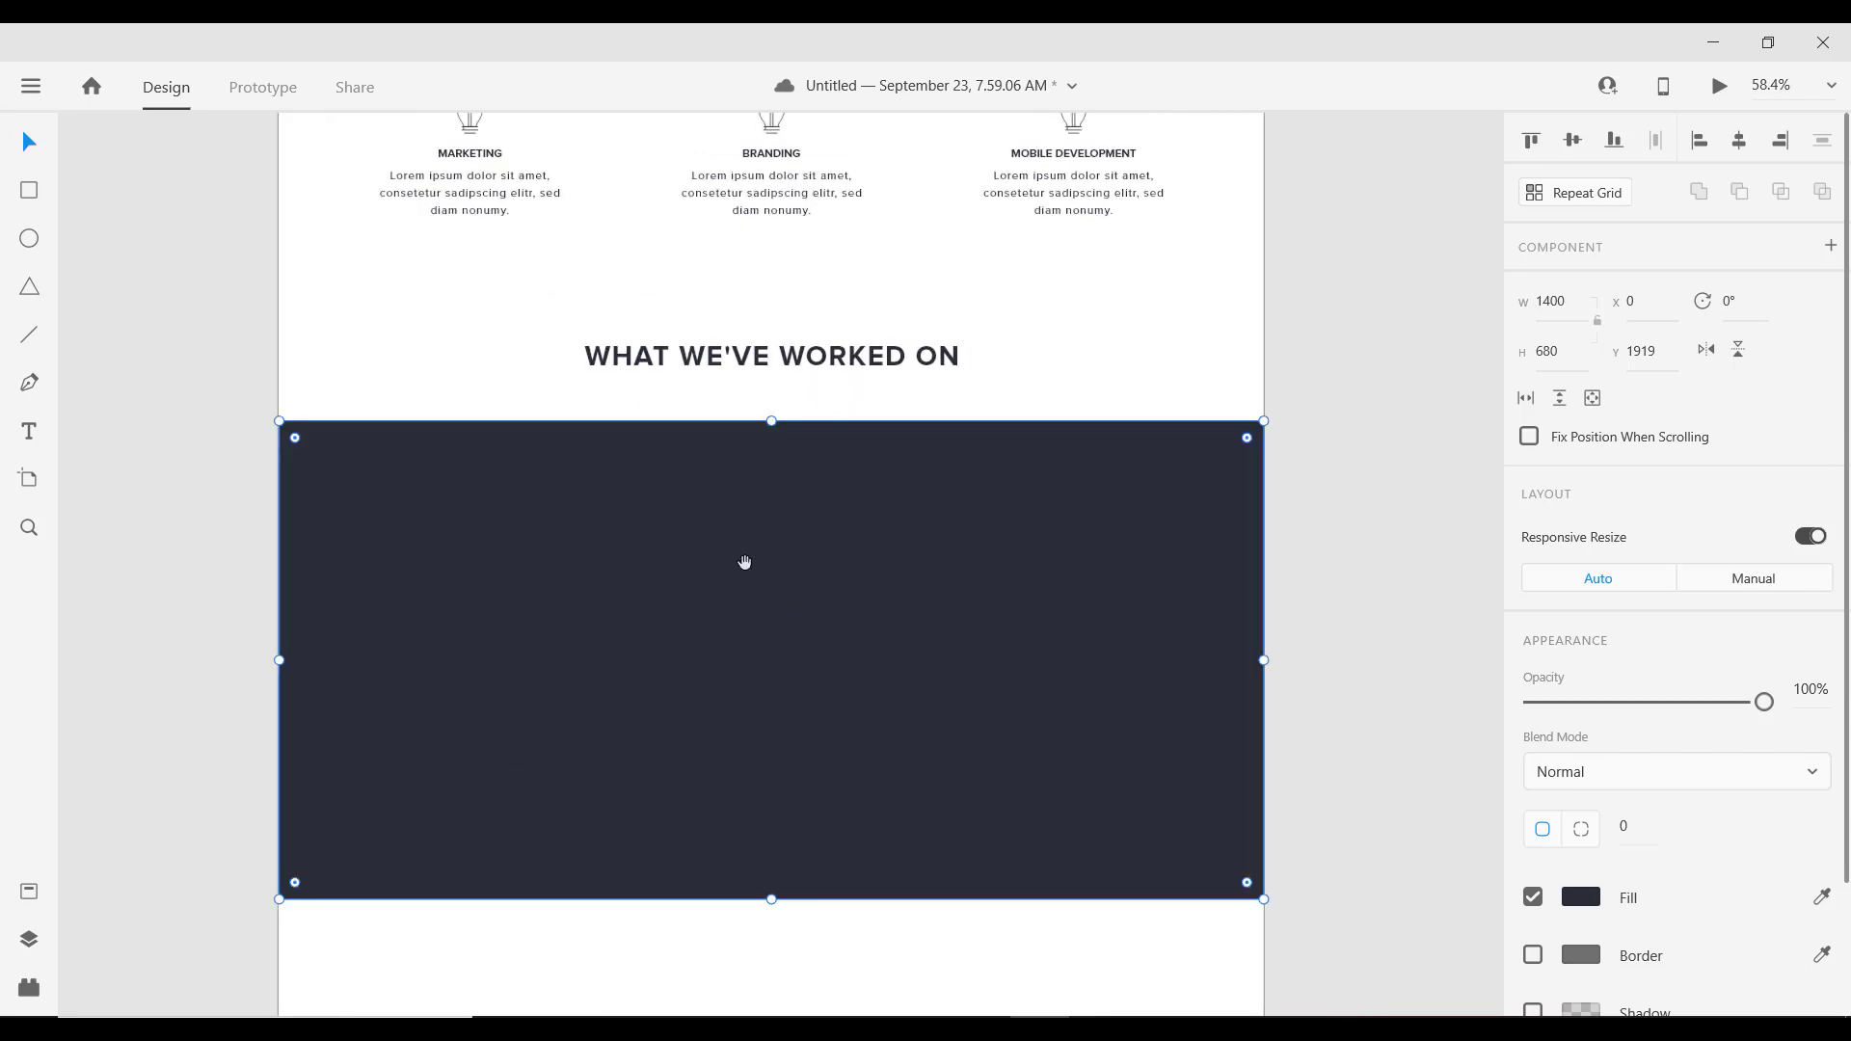
scroll(772, 540, "down", 2)
scroll(733, 502, "down", 3)
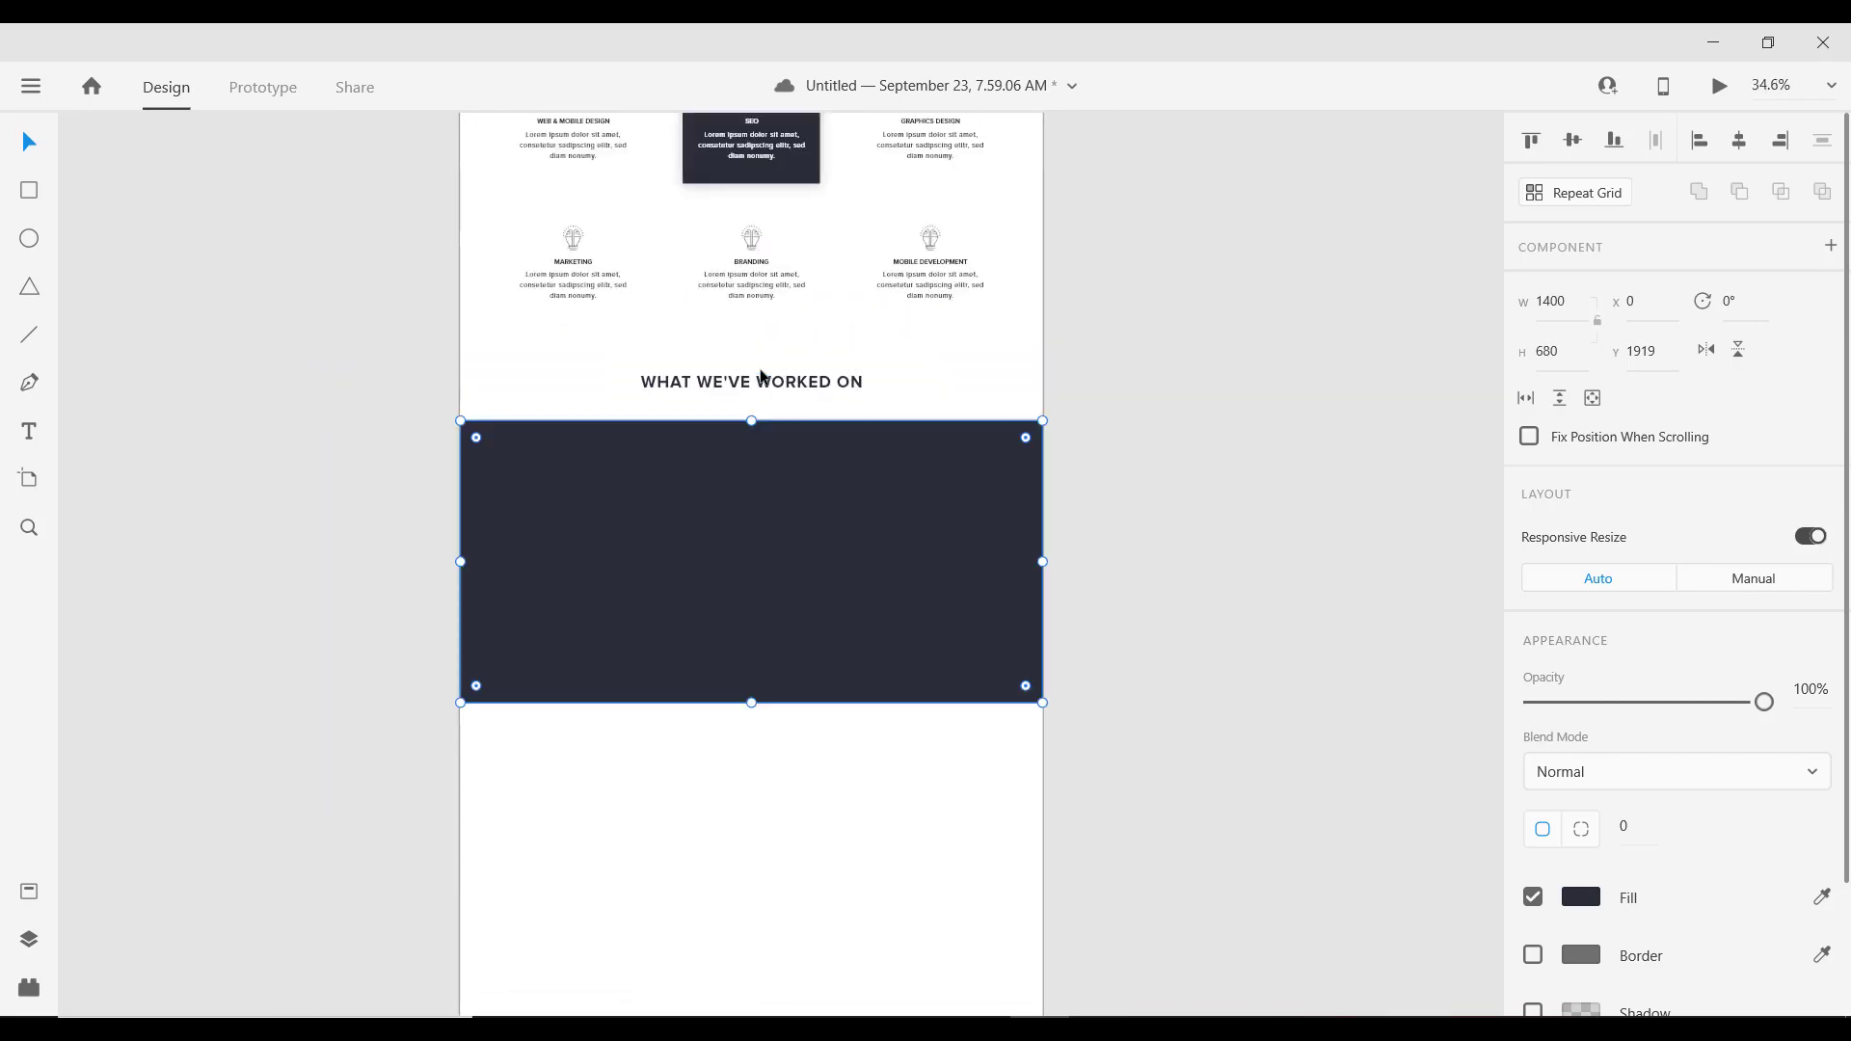
left_click(756, 378)
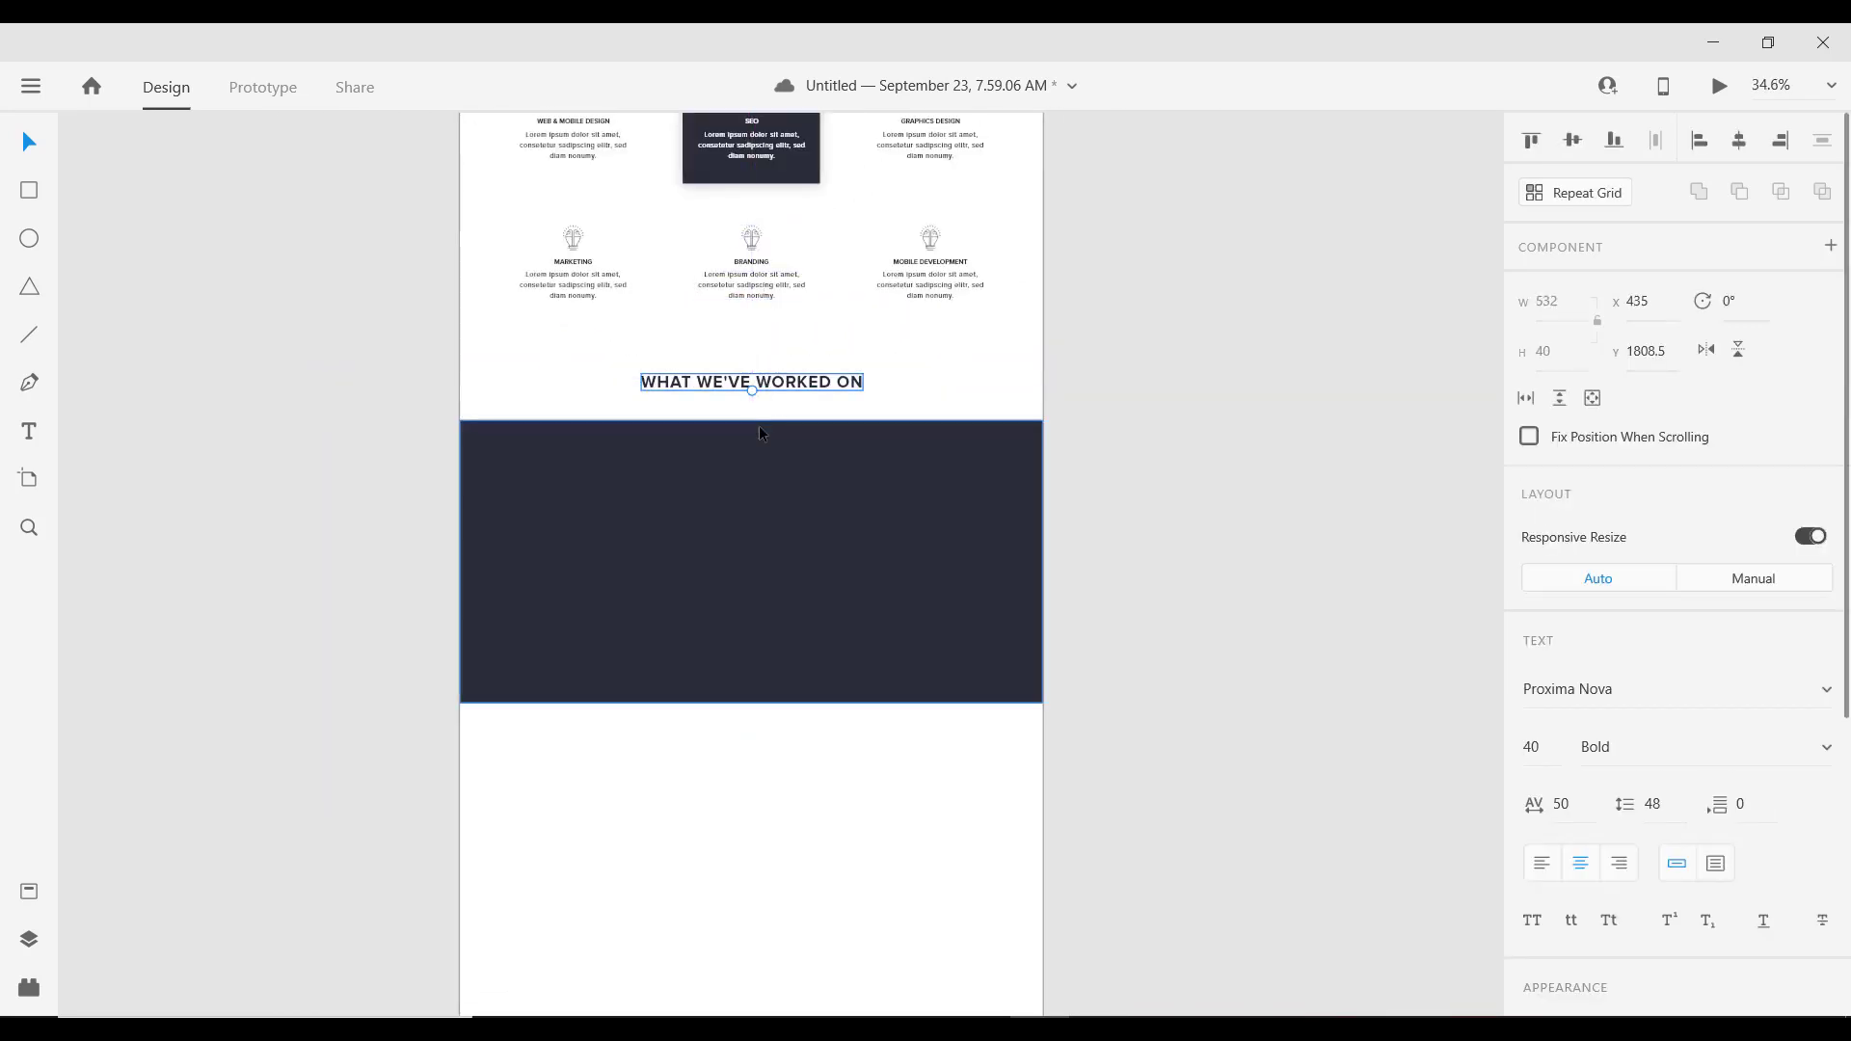
left_click(750, 507)
scroll(772, 415, "down", 1)
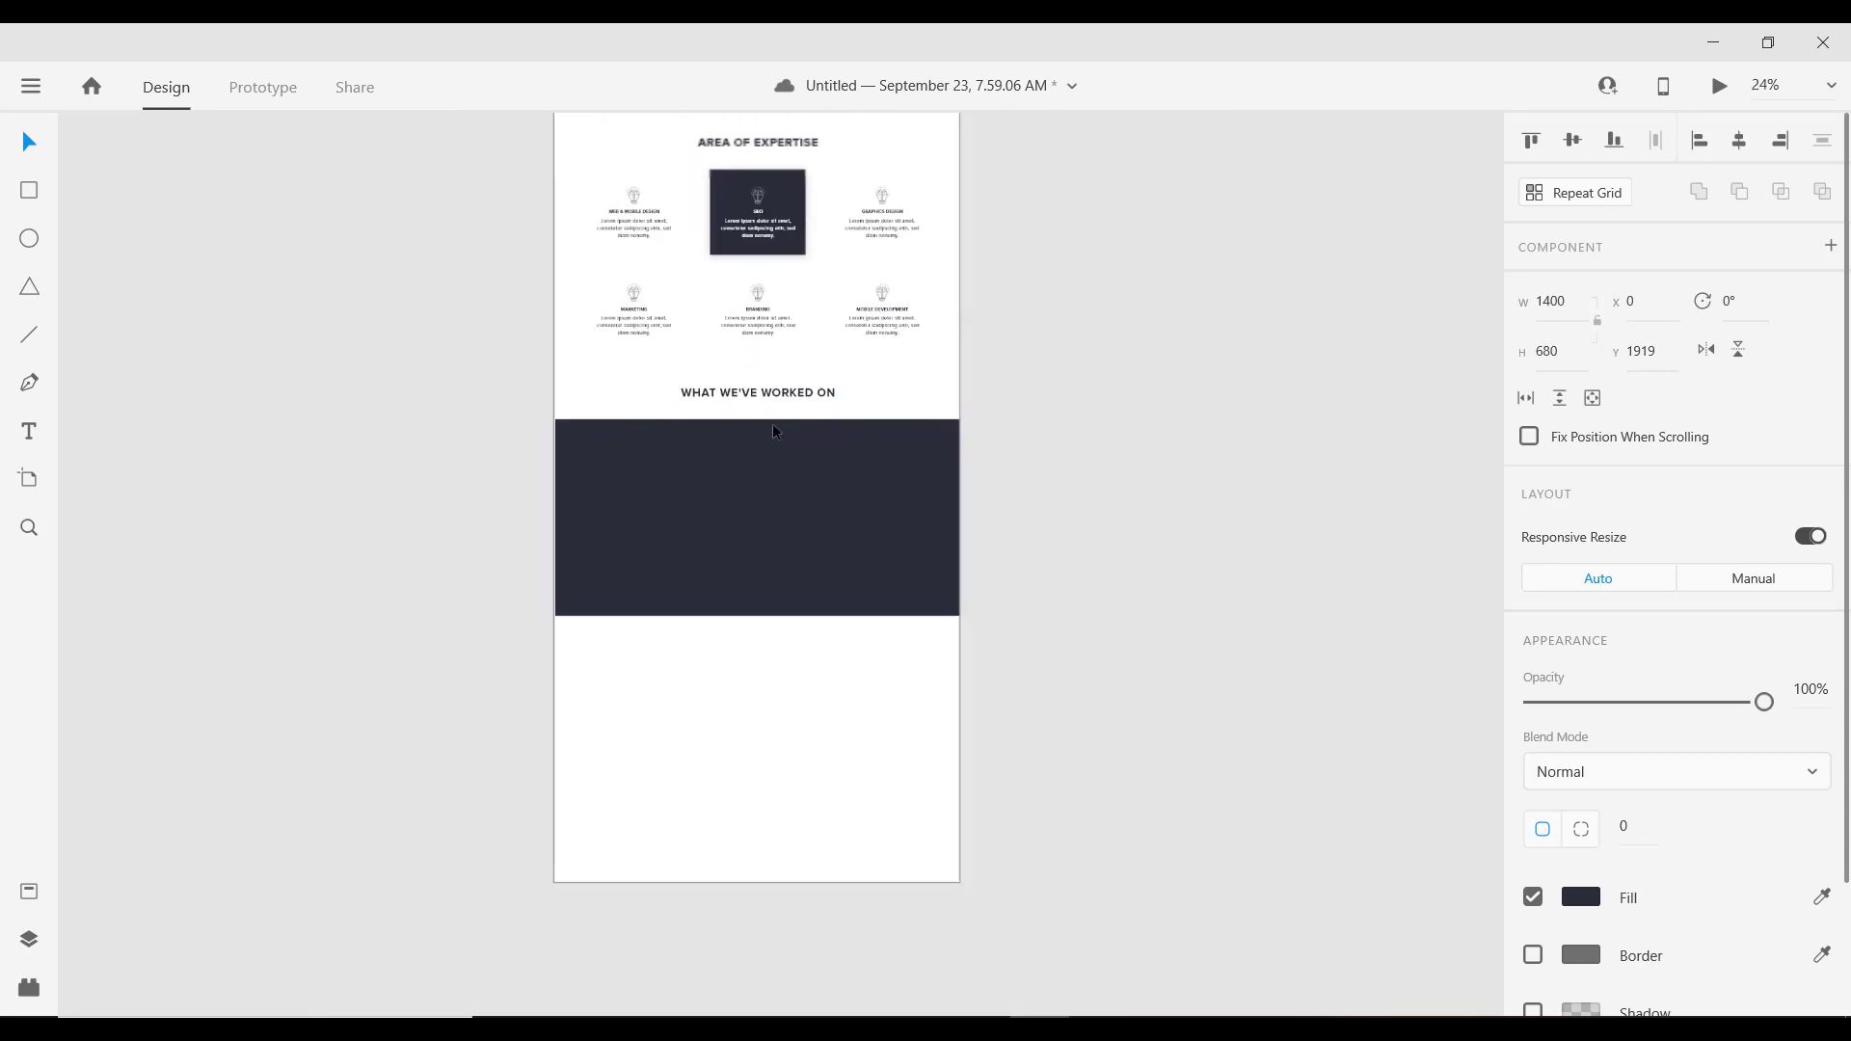
scroll(756, 467, "up", 3)
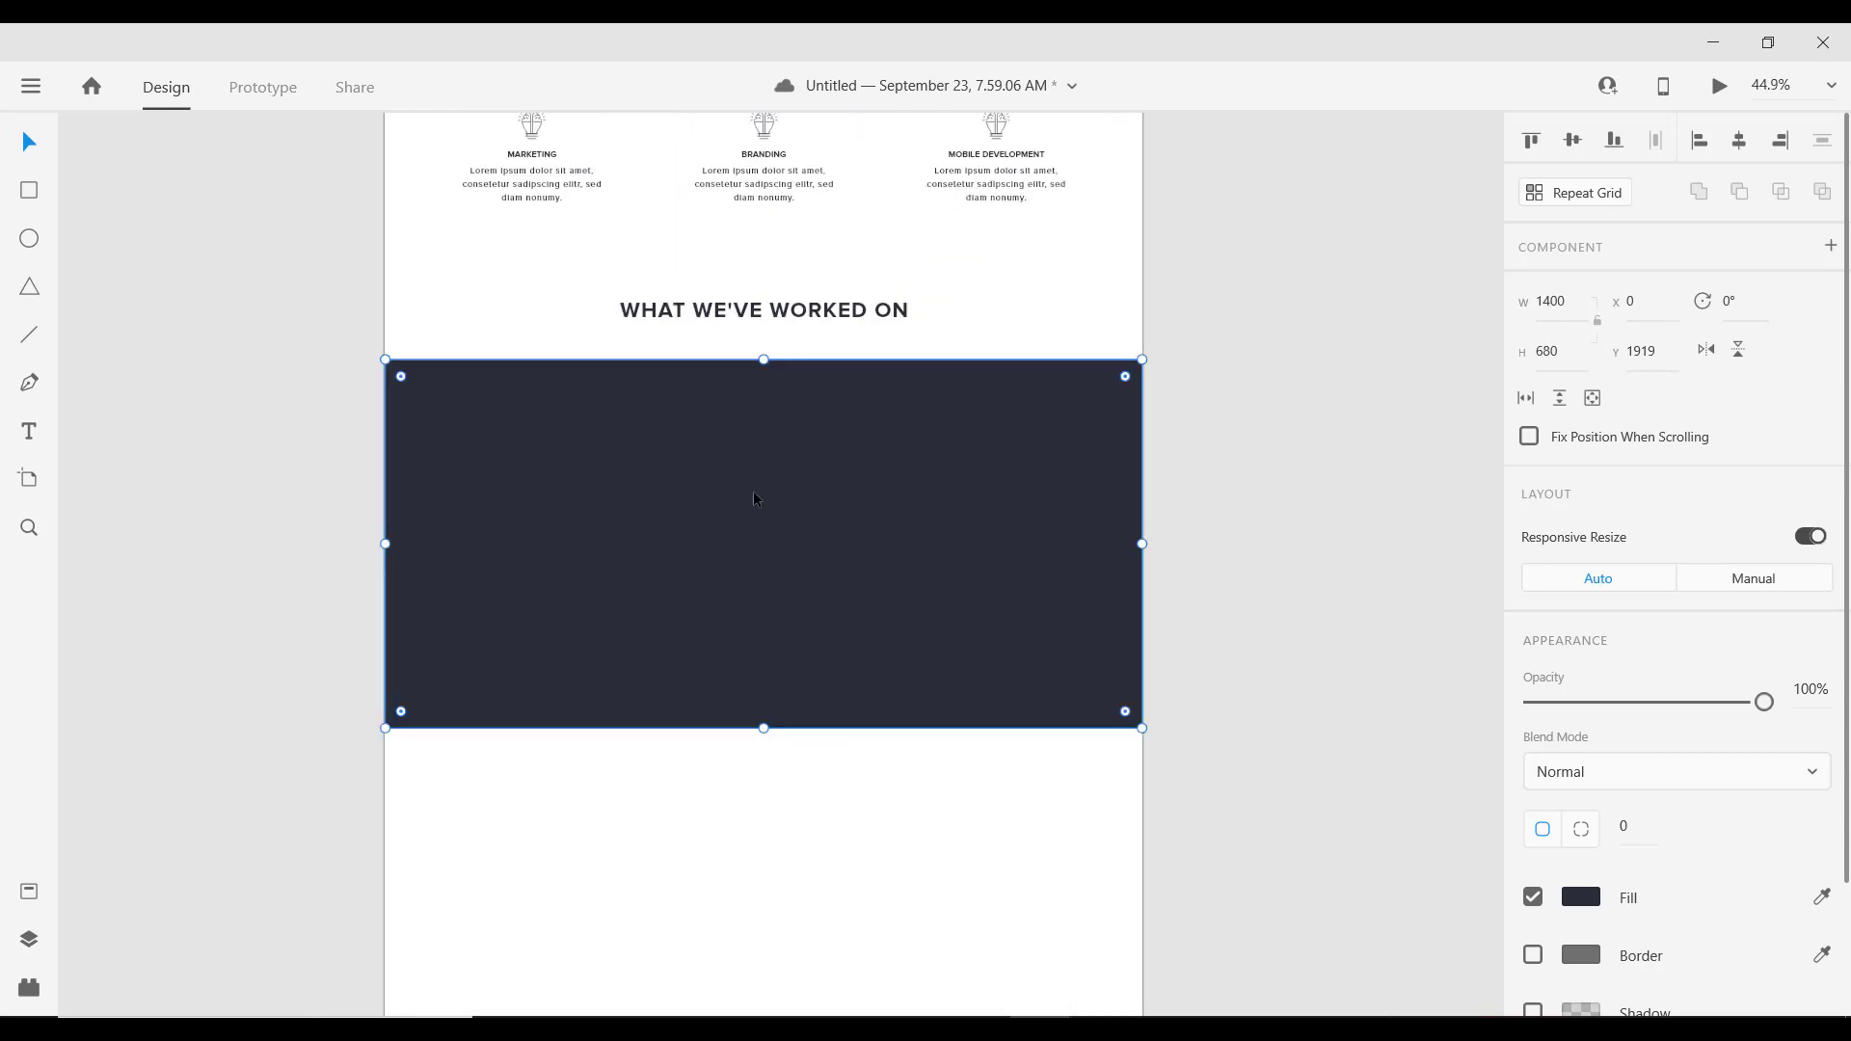
Step: Draw a rectangle inside the dark band and size it to 550 × 415
left_click(29, 190)
mouse_move(621, 453)
left_mouse_down()
mouse_move(825, 634)
mouse_move(863, 637)
mouse_move(879, 670)
left_mouse_up()
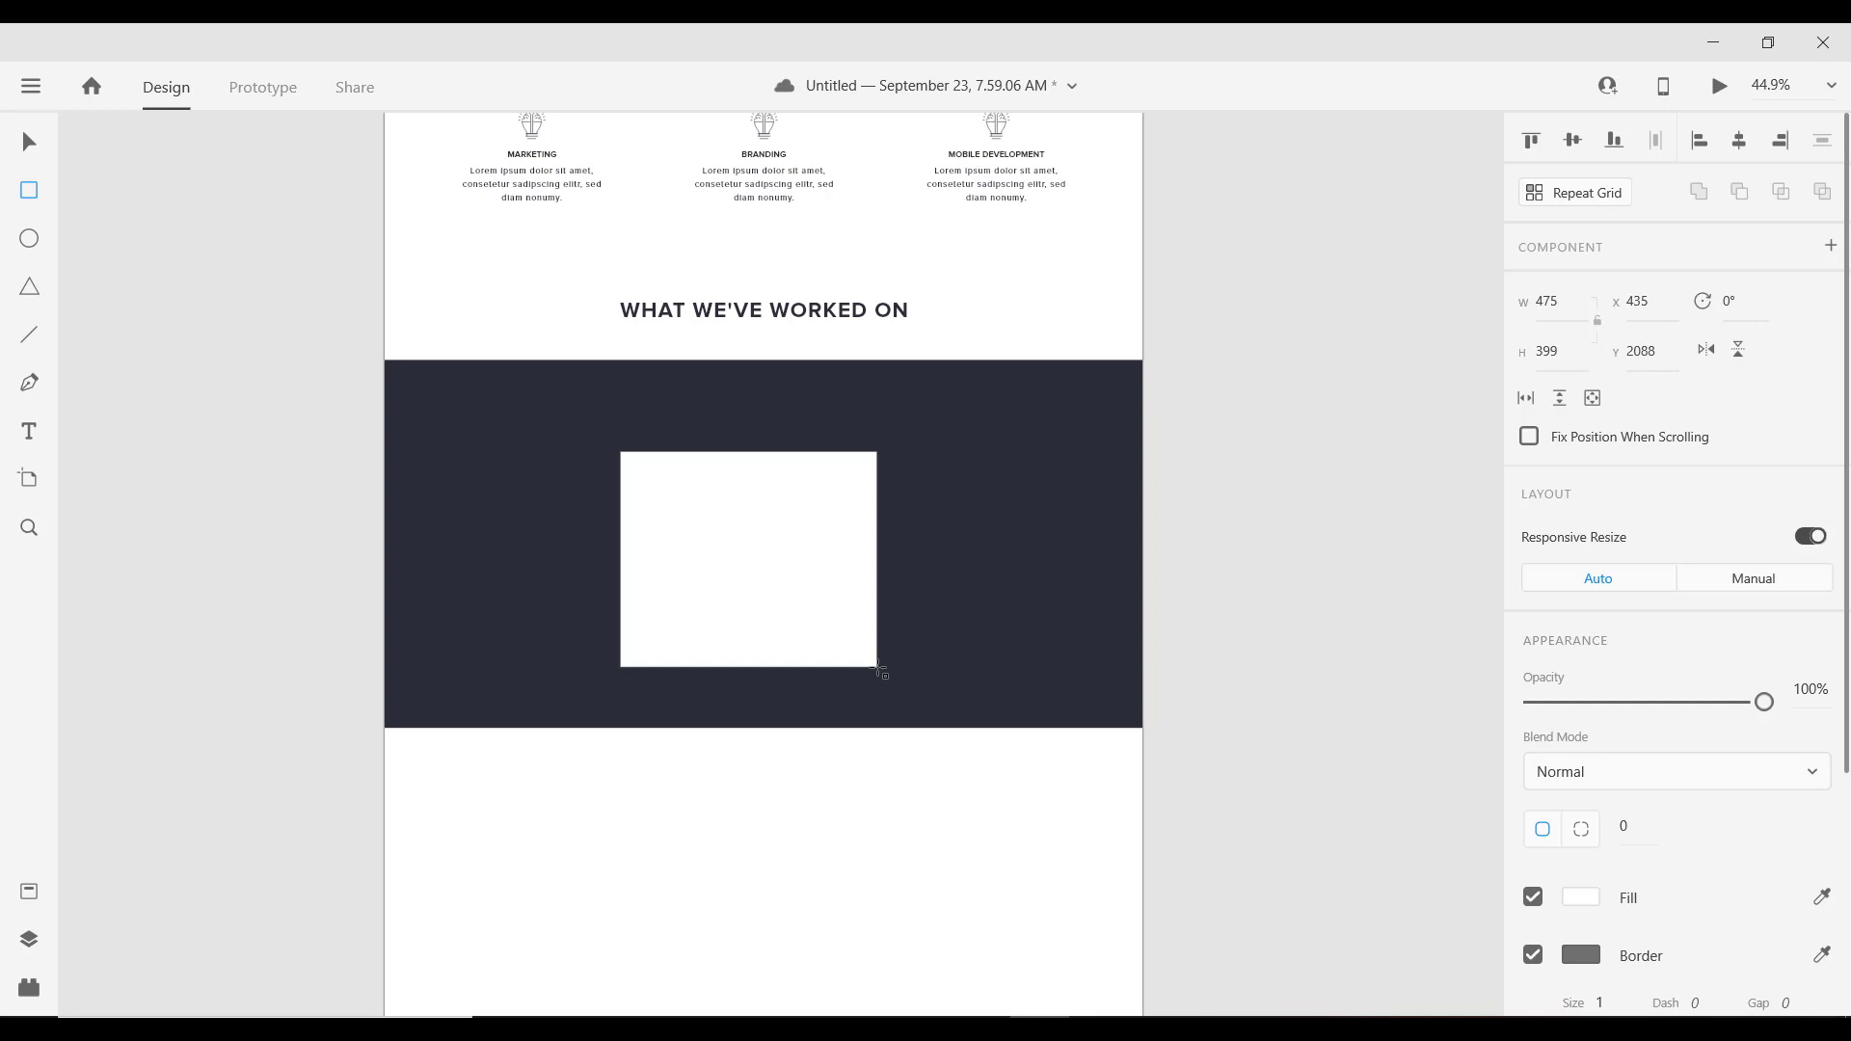
left_click_drag(878, 670, 890, 668)
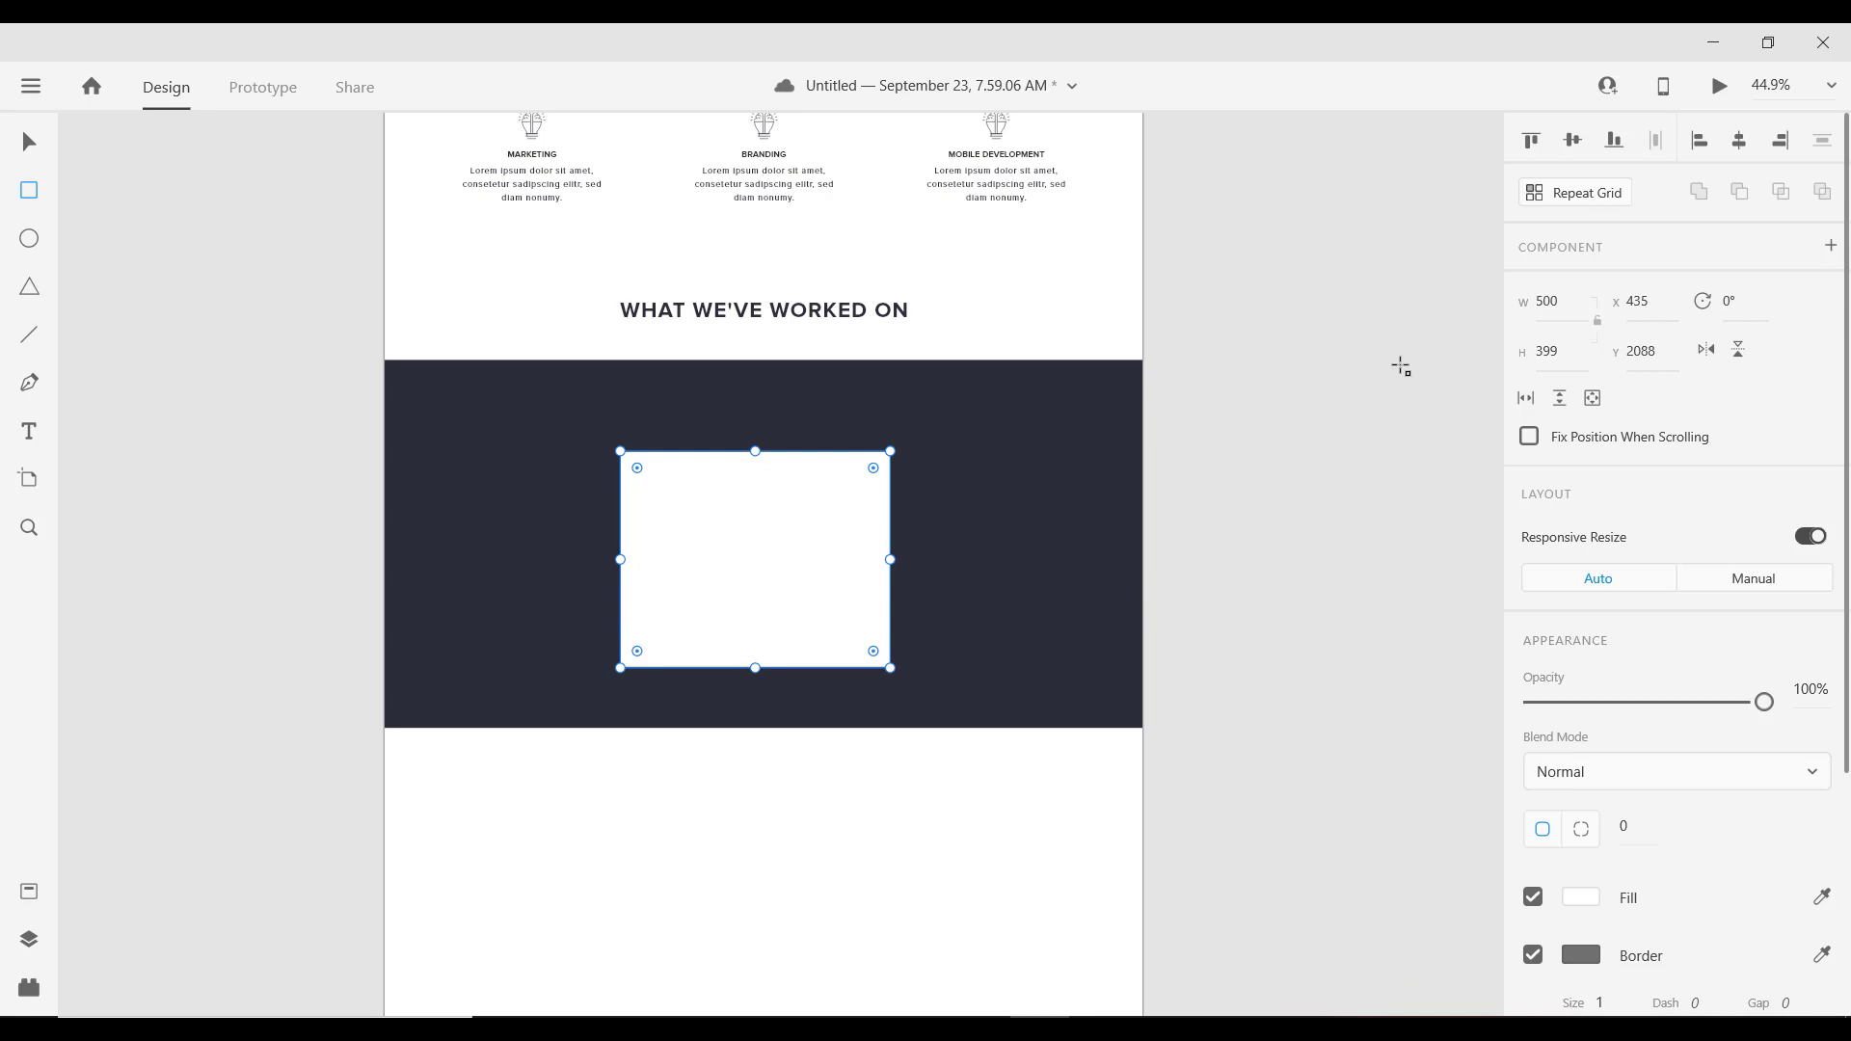
left_click(1565, 349)
type("415")
key("Return")
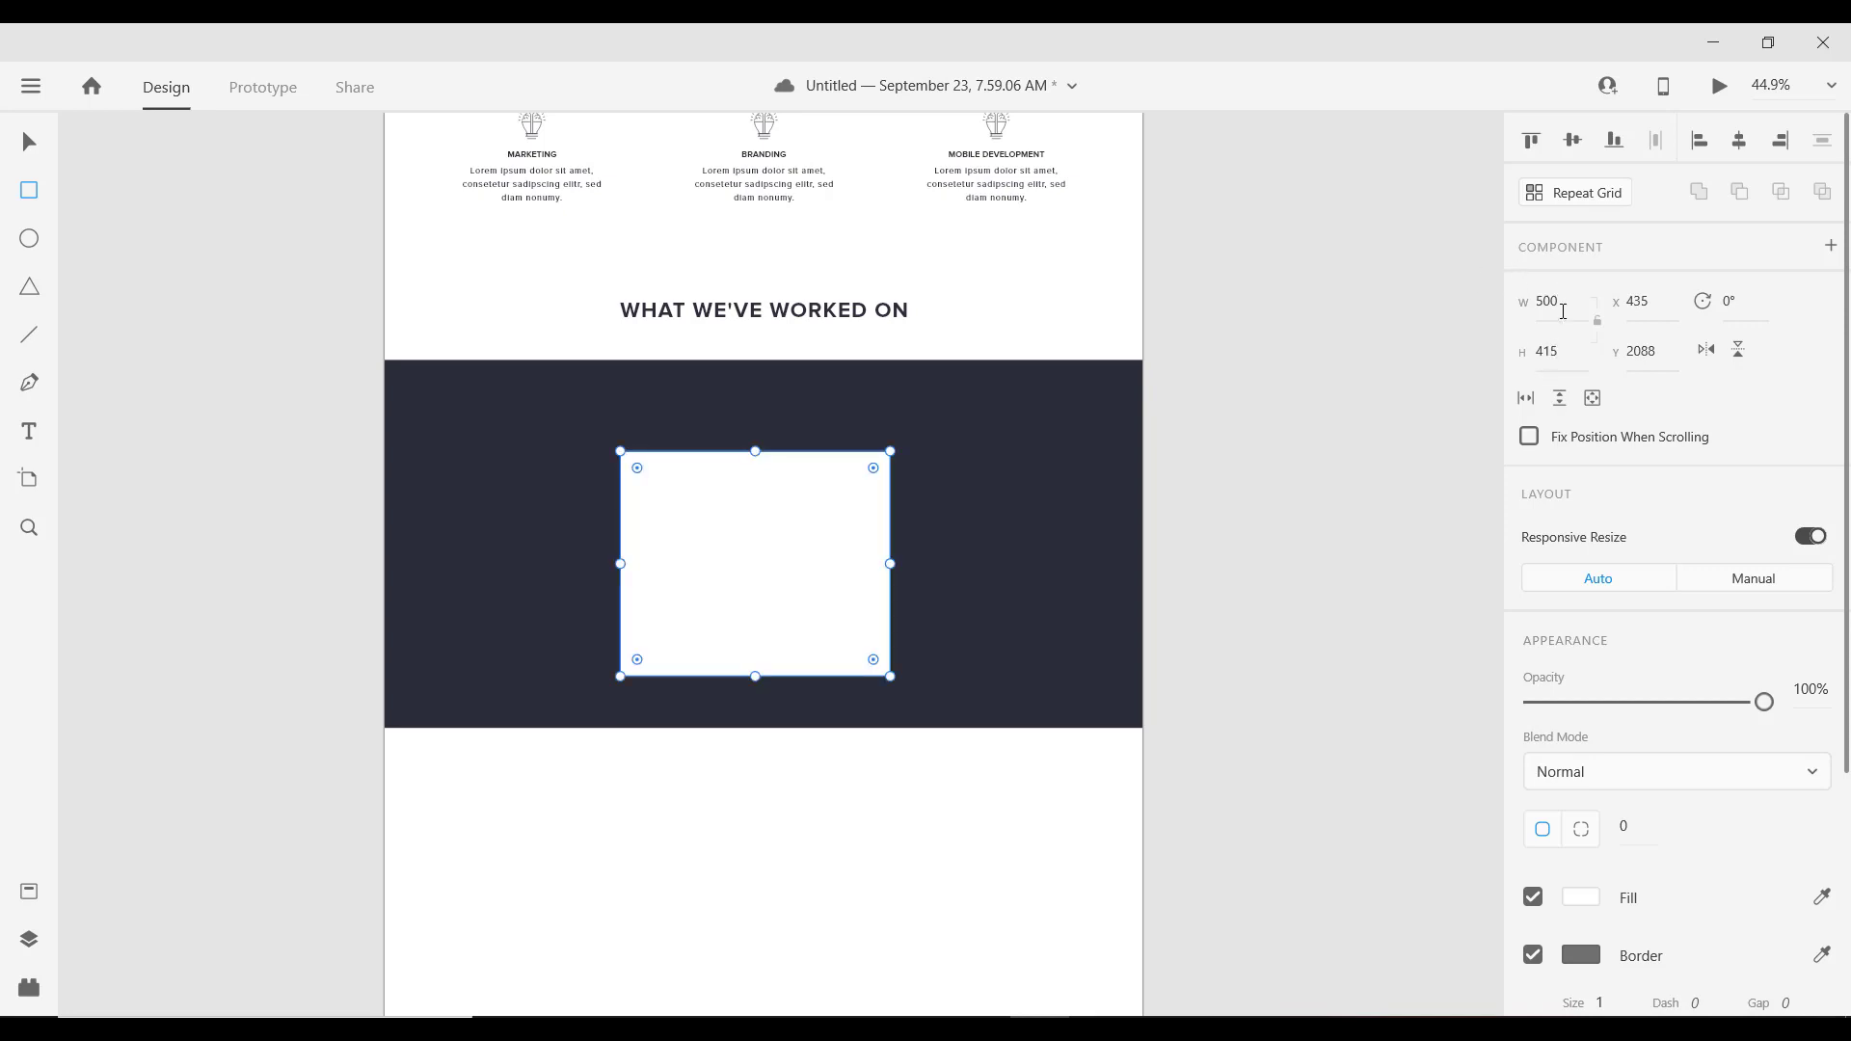
left_click(1563, 310)
type("4")
key("BackSpace")
type("5")
key("Return")
Step: Move the white box up in the band, remove its border, and place a copy to the right
key("v")
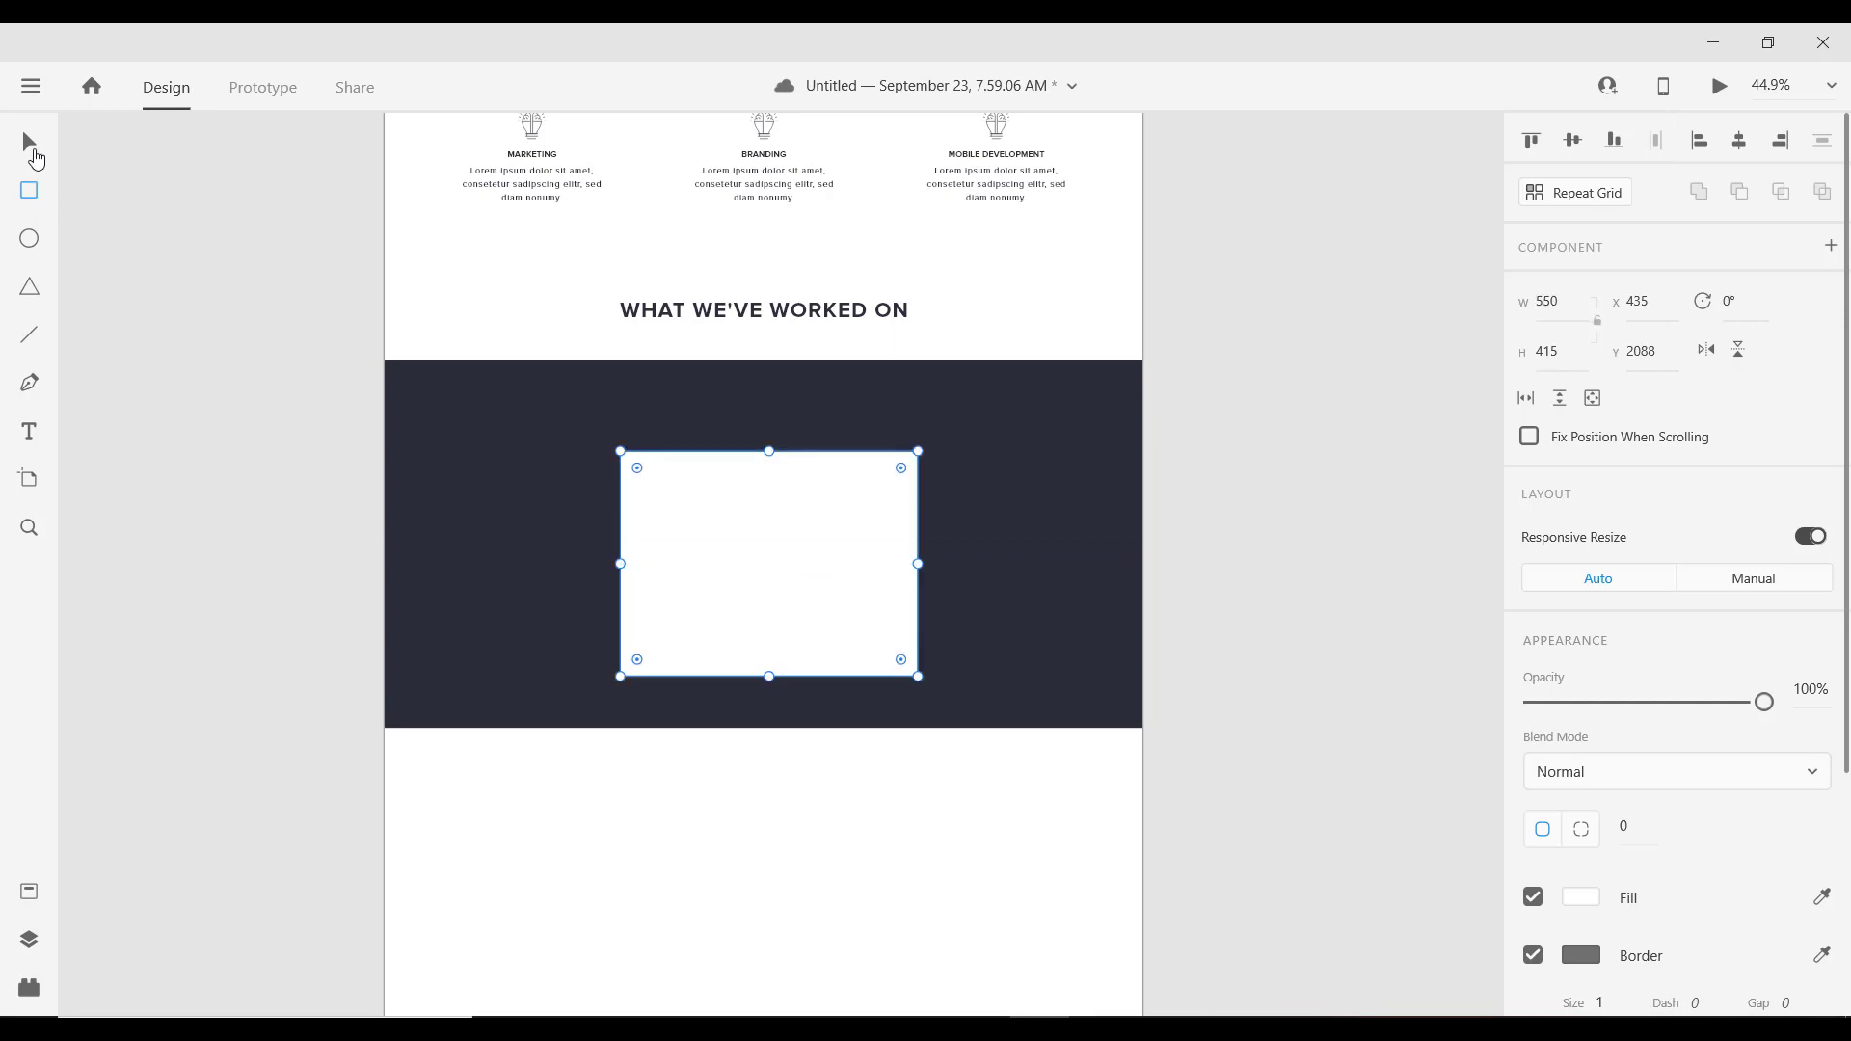
left_click_drag(800, 565, 794, 542)
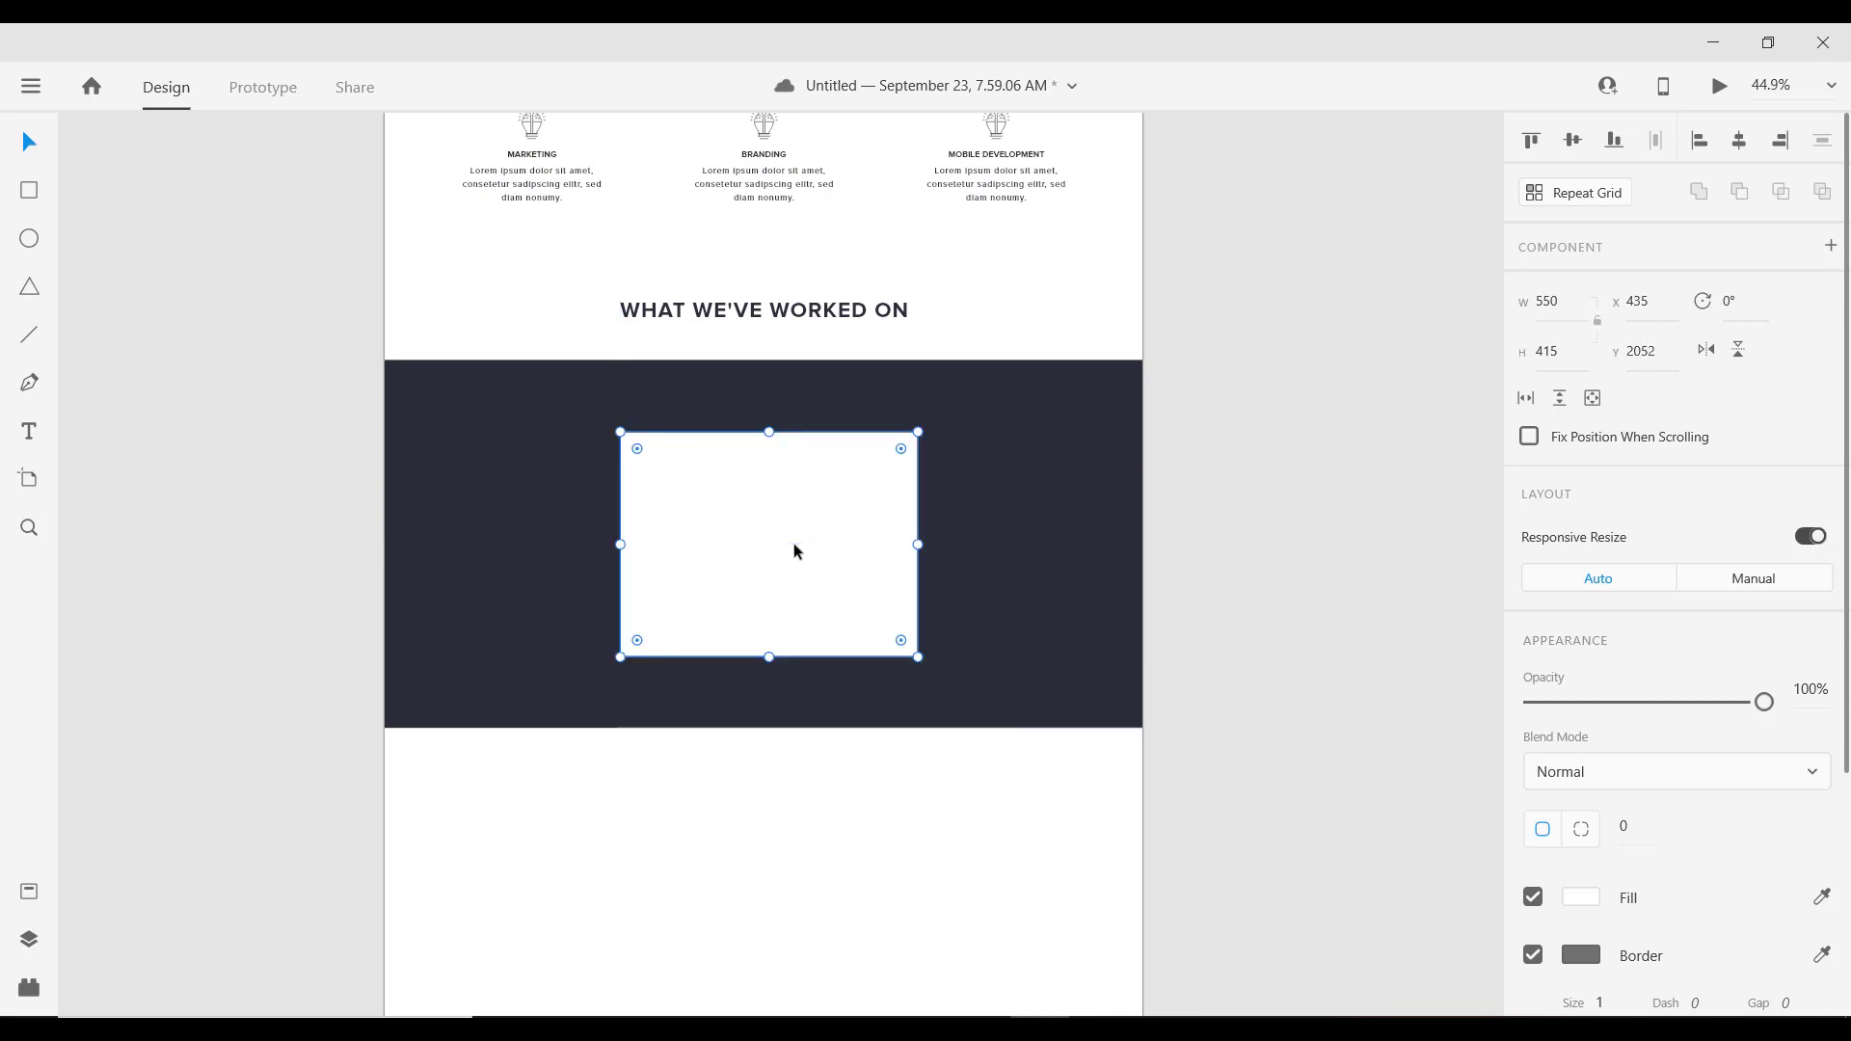
scroll(779, 550, "down", 1)
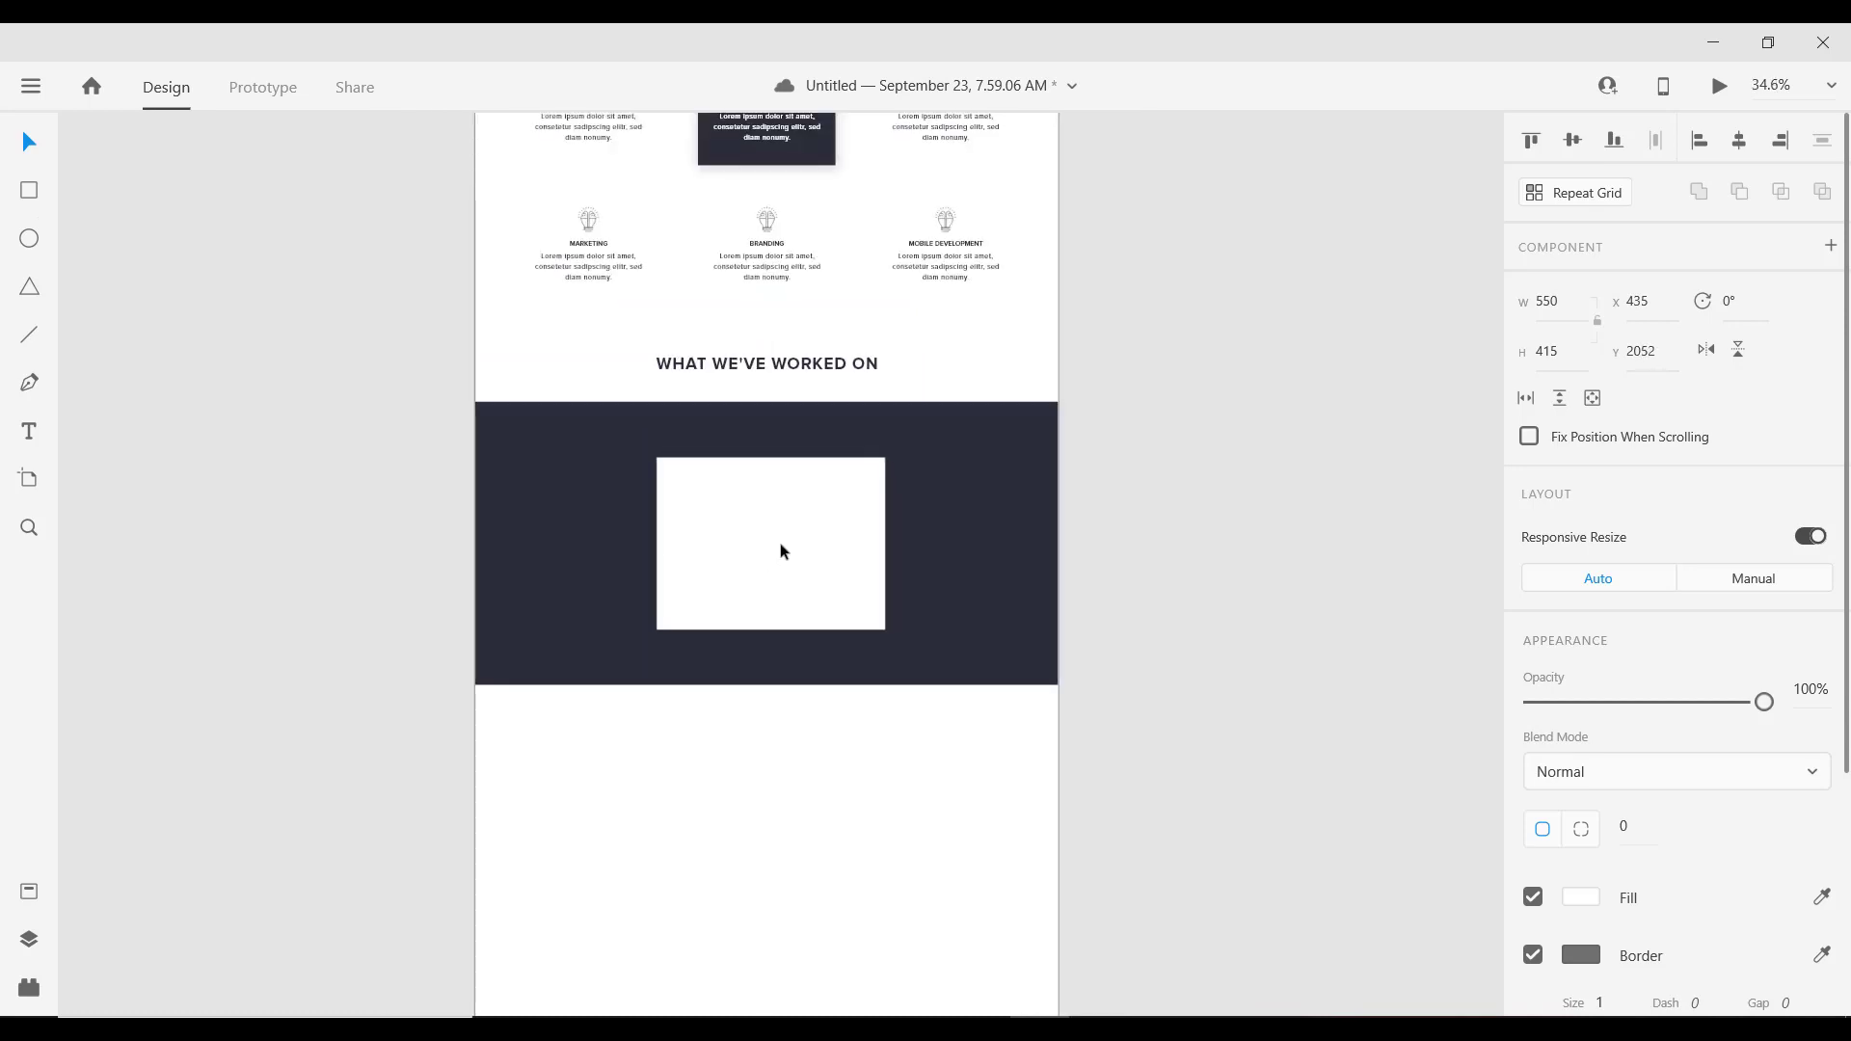
scroll(779, 551, "up", 1)
left_click_drag(831, 549, 719, 512)
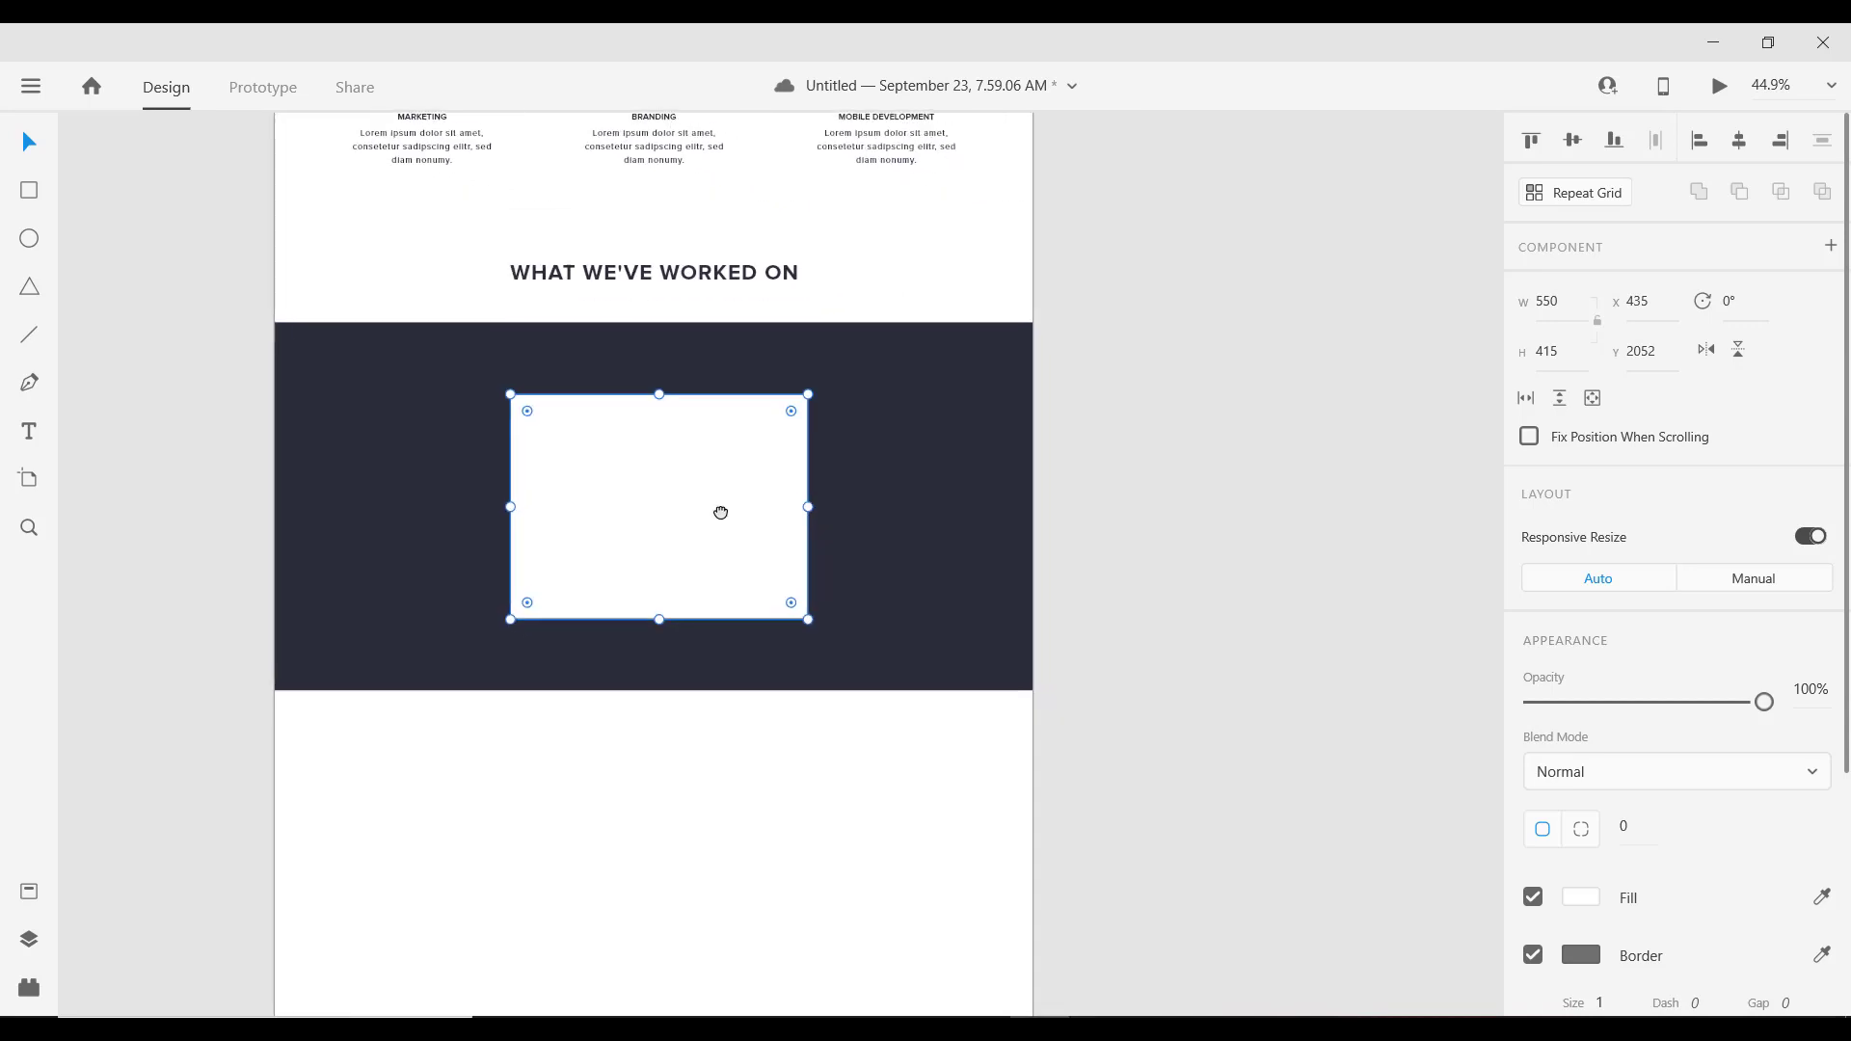
left_click(1534, 954)
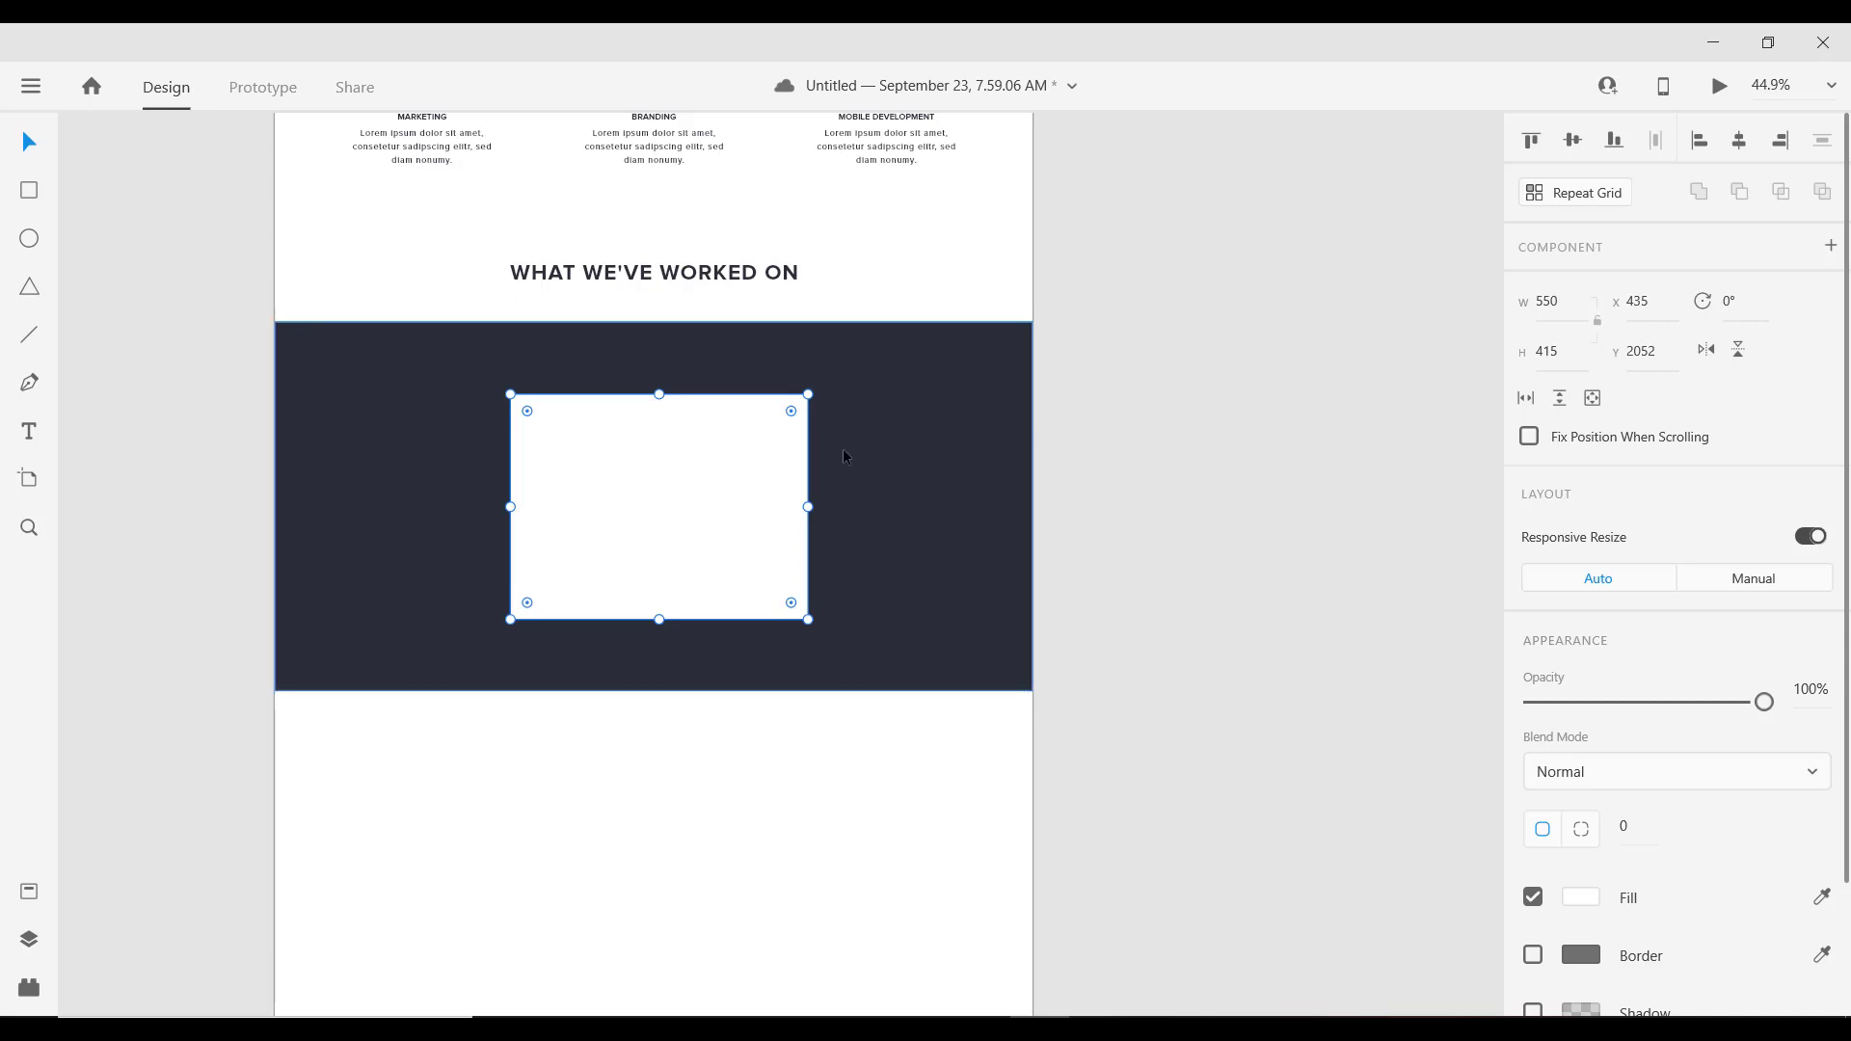
left_click_drag(691, 488, 1149, 523)
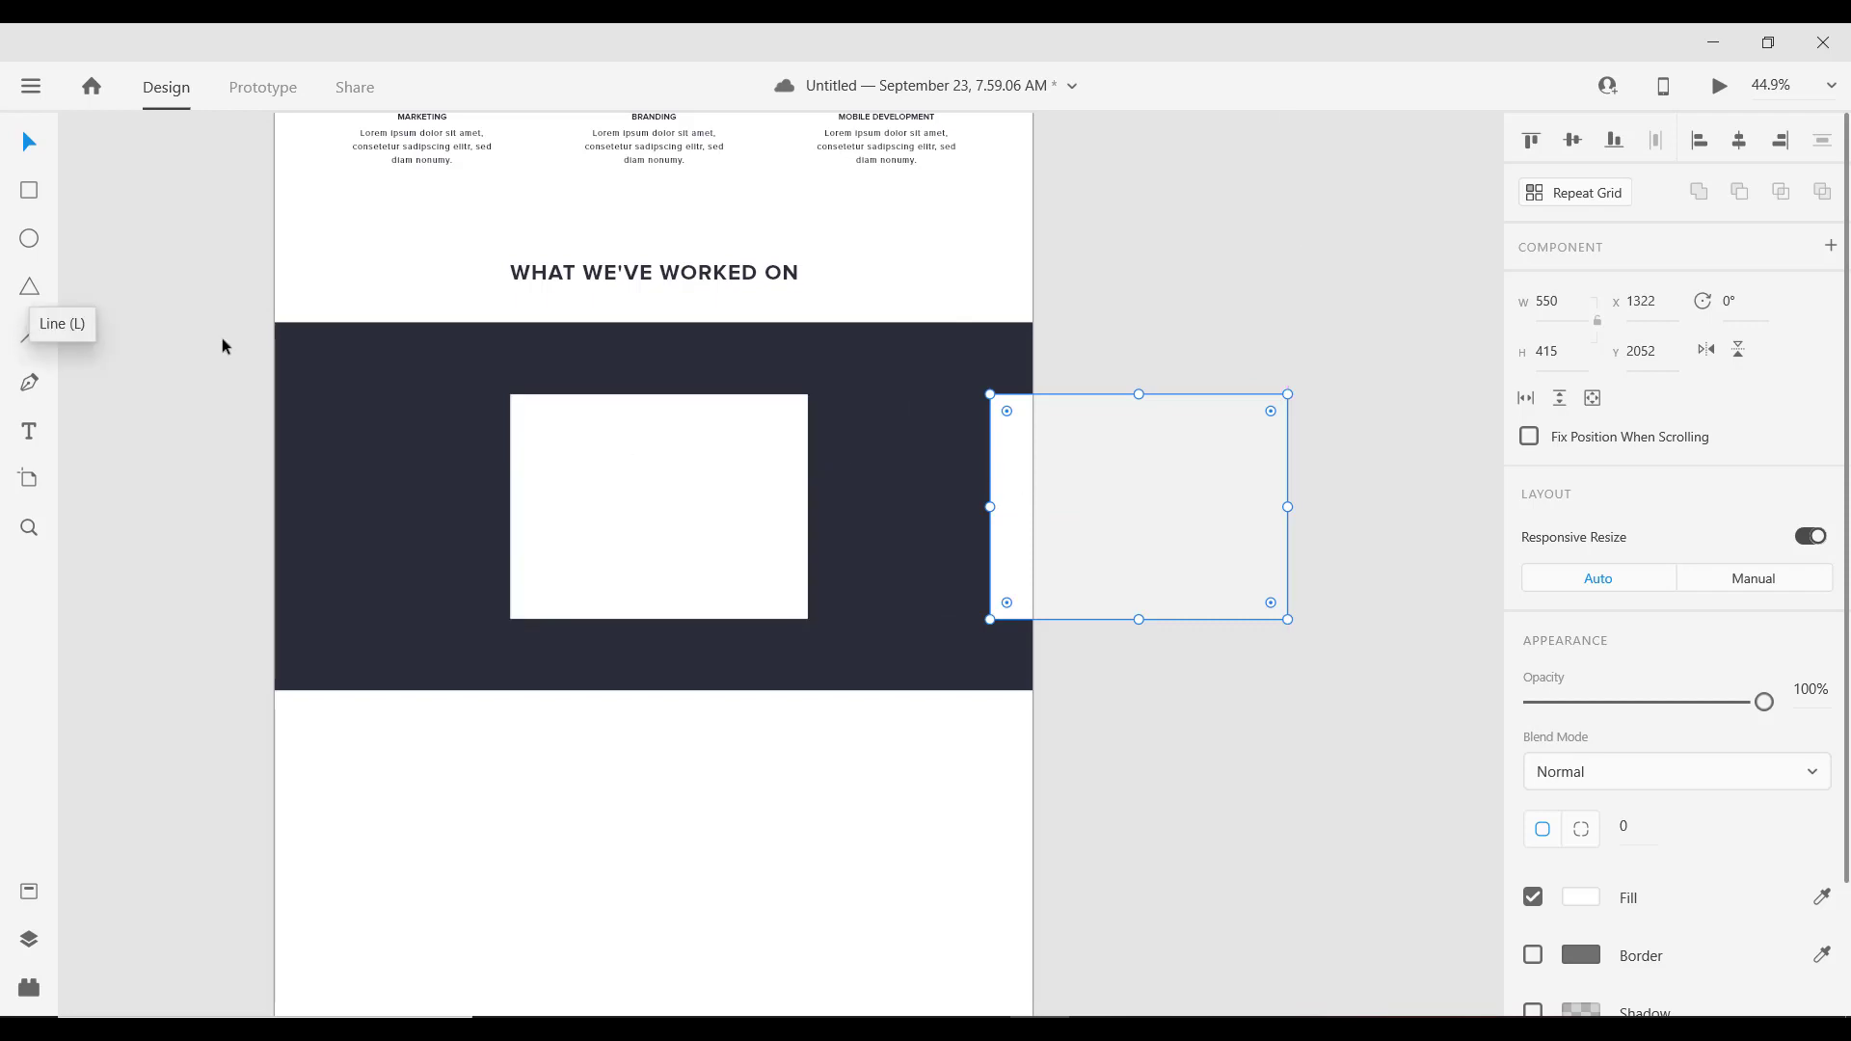
Step: Duplicate the white box to the right and resize the copy to 265 wide by 200 high
left_click(665, 477)
key("alt")
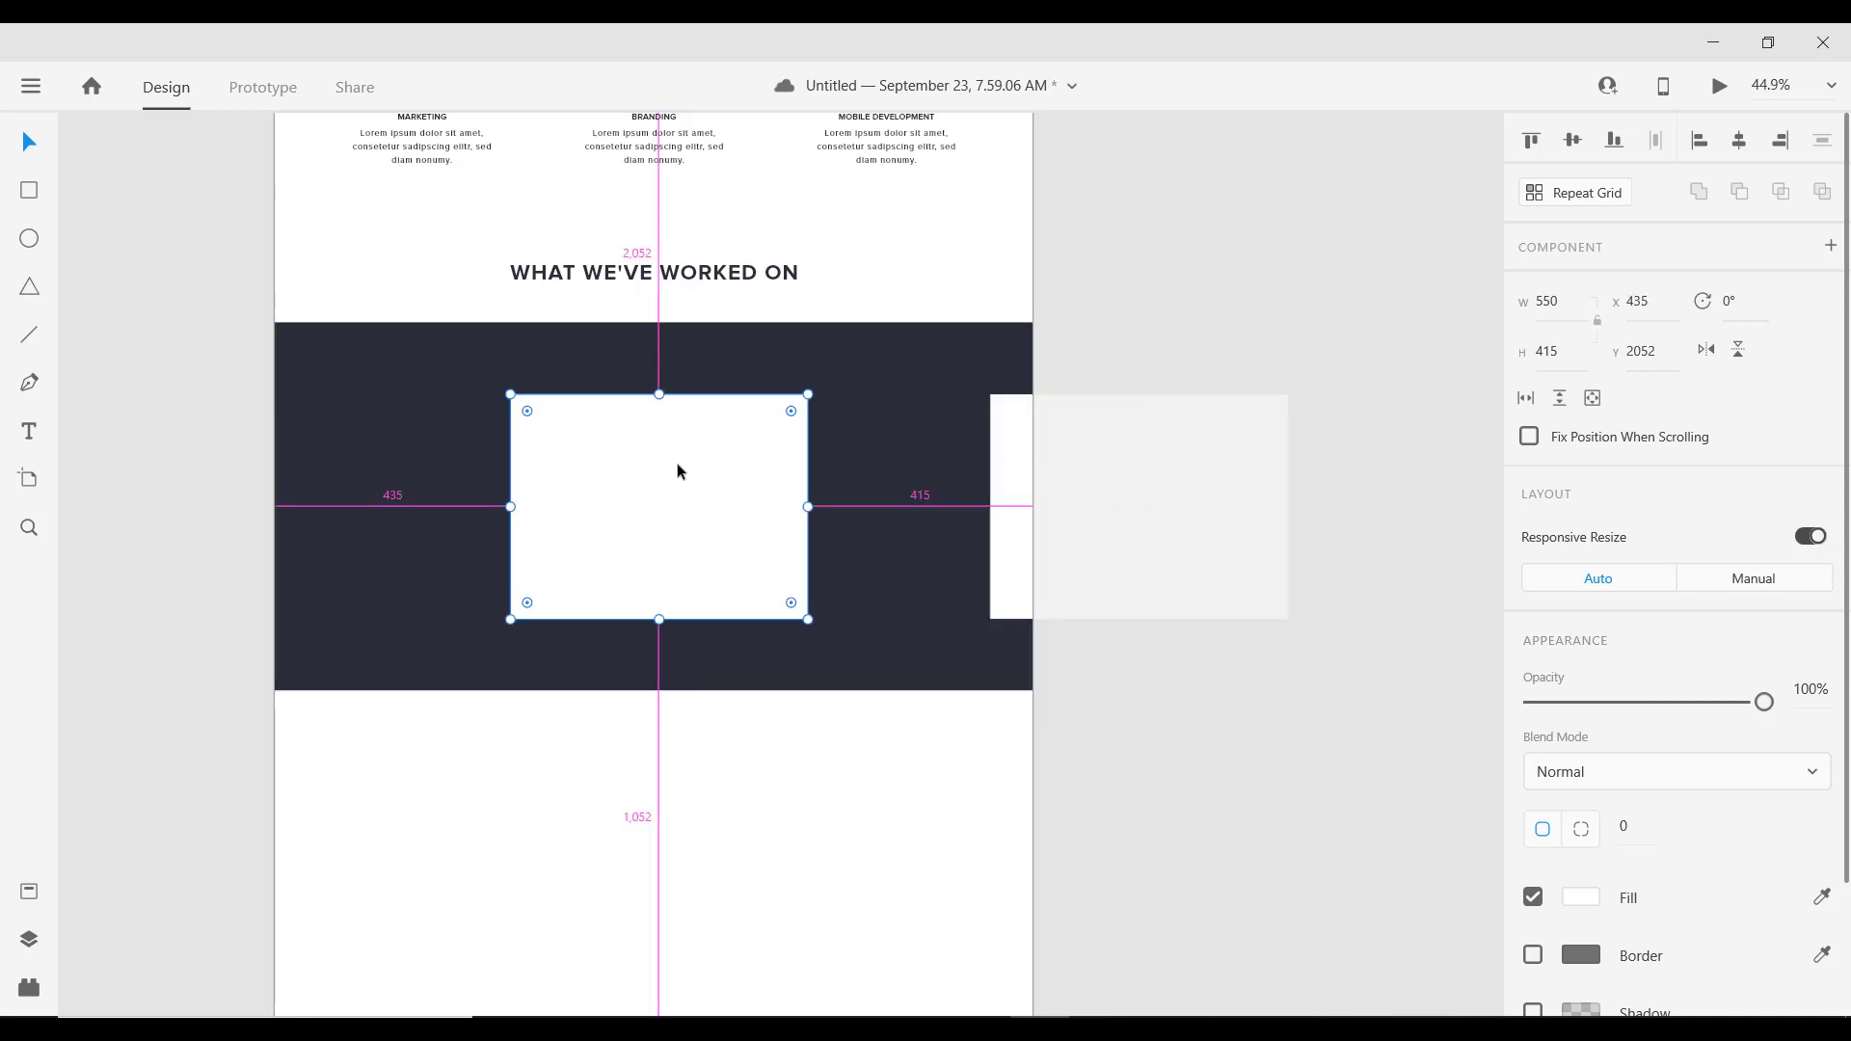
left_click_drag(671, 465, 879, 466)
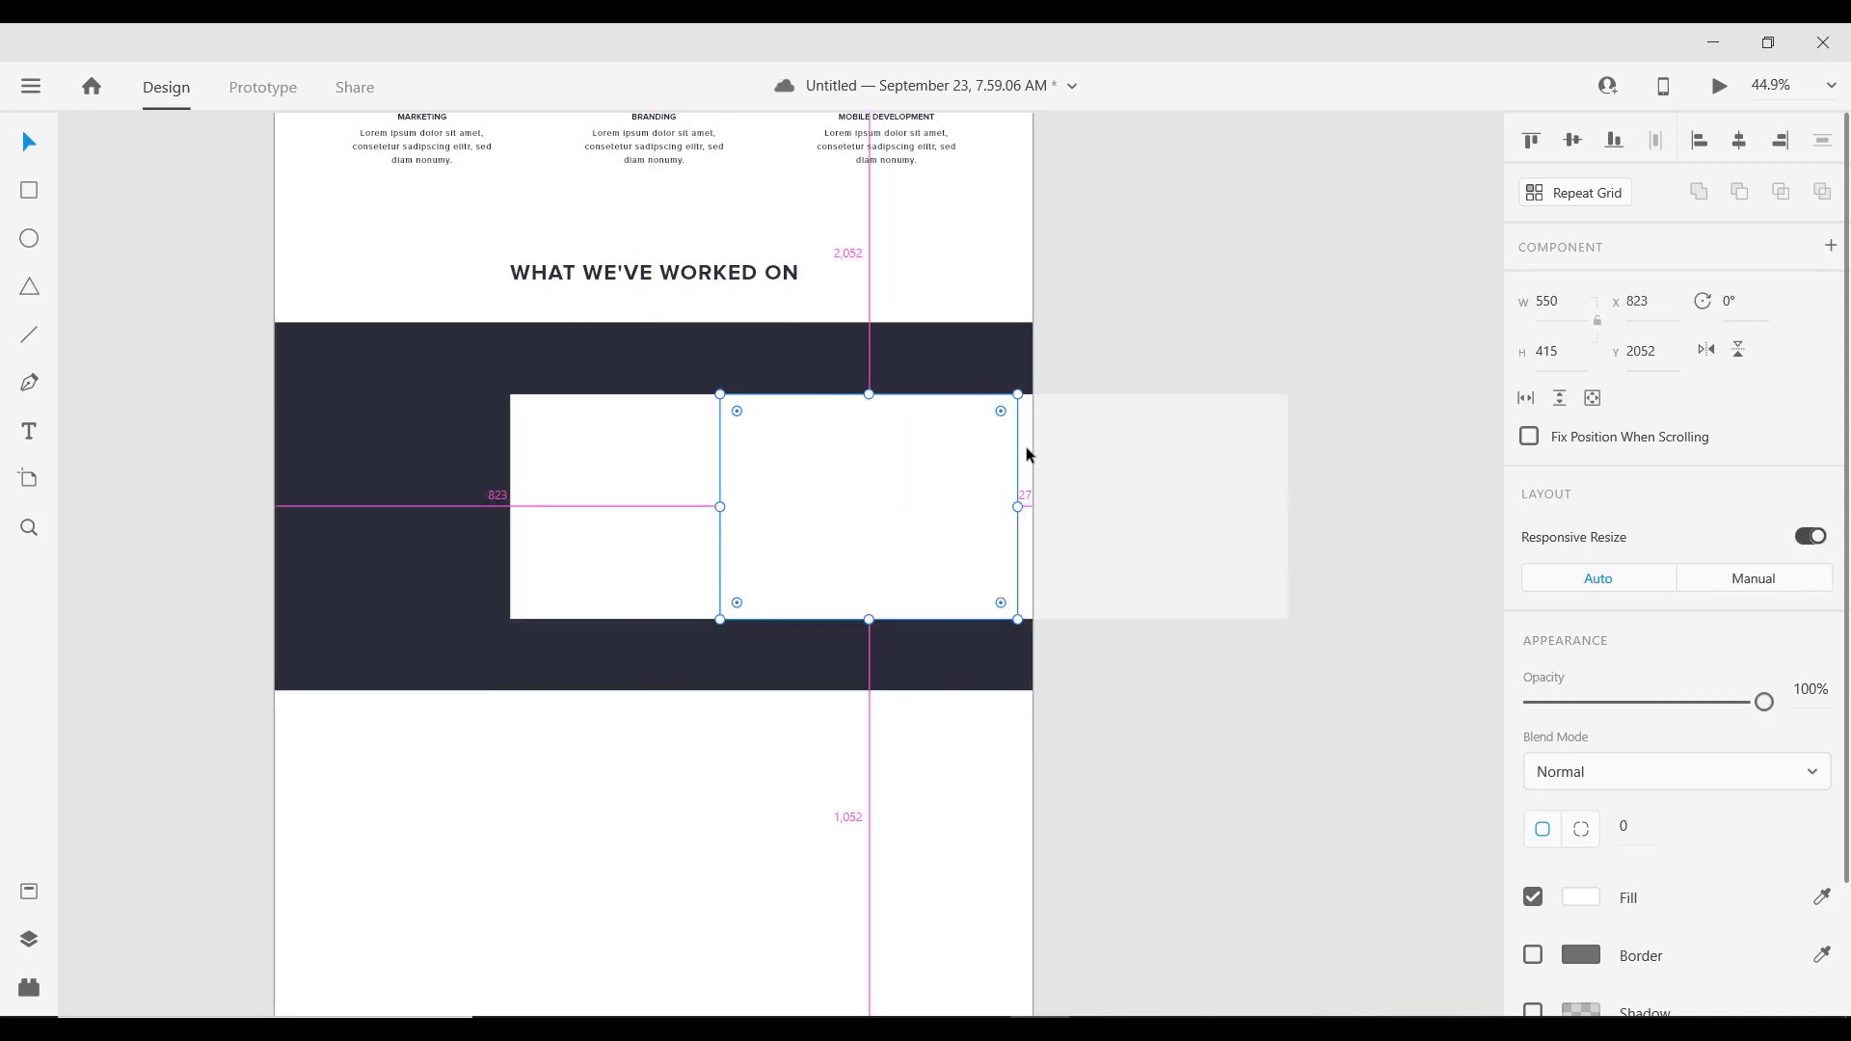
left_click(1570, 358)
type("200")
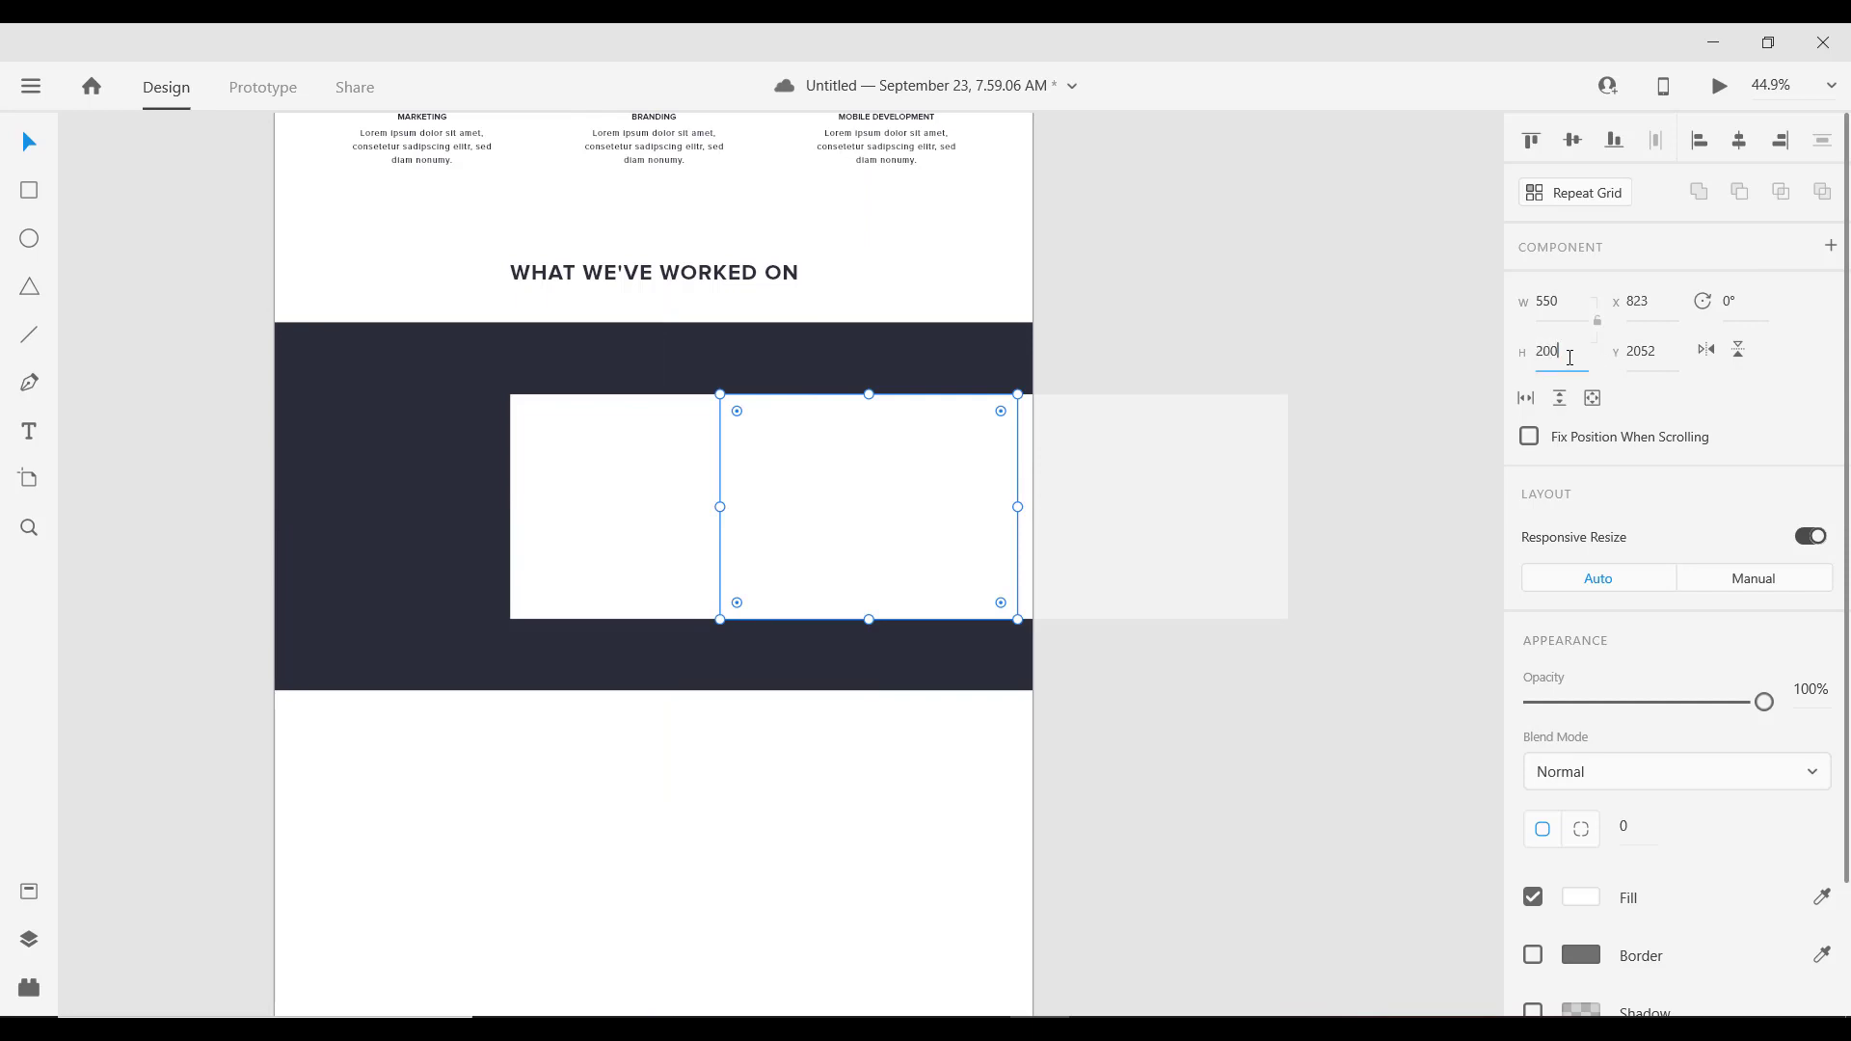
key("Return")
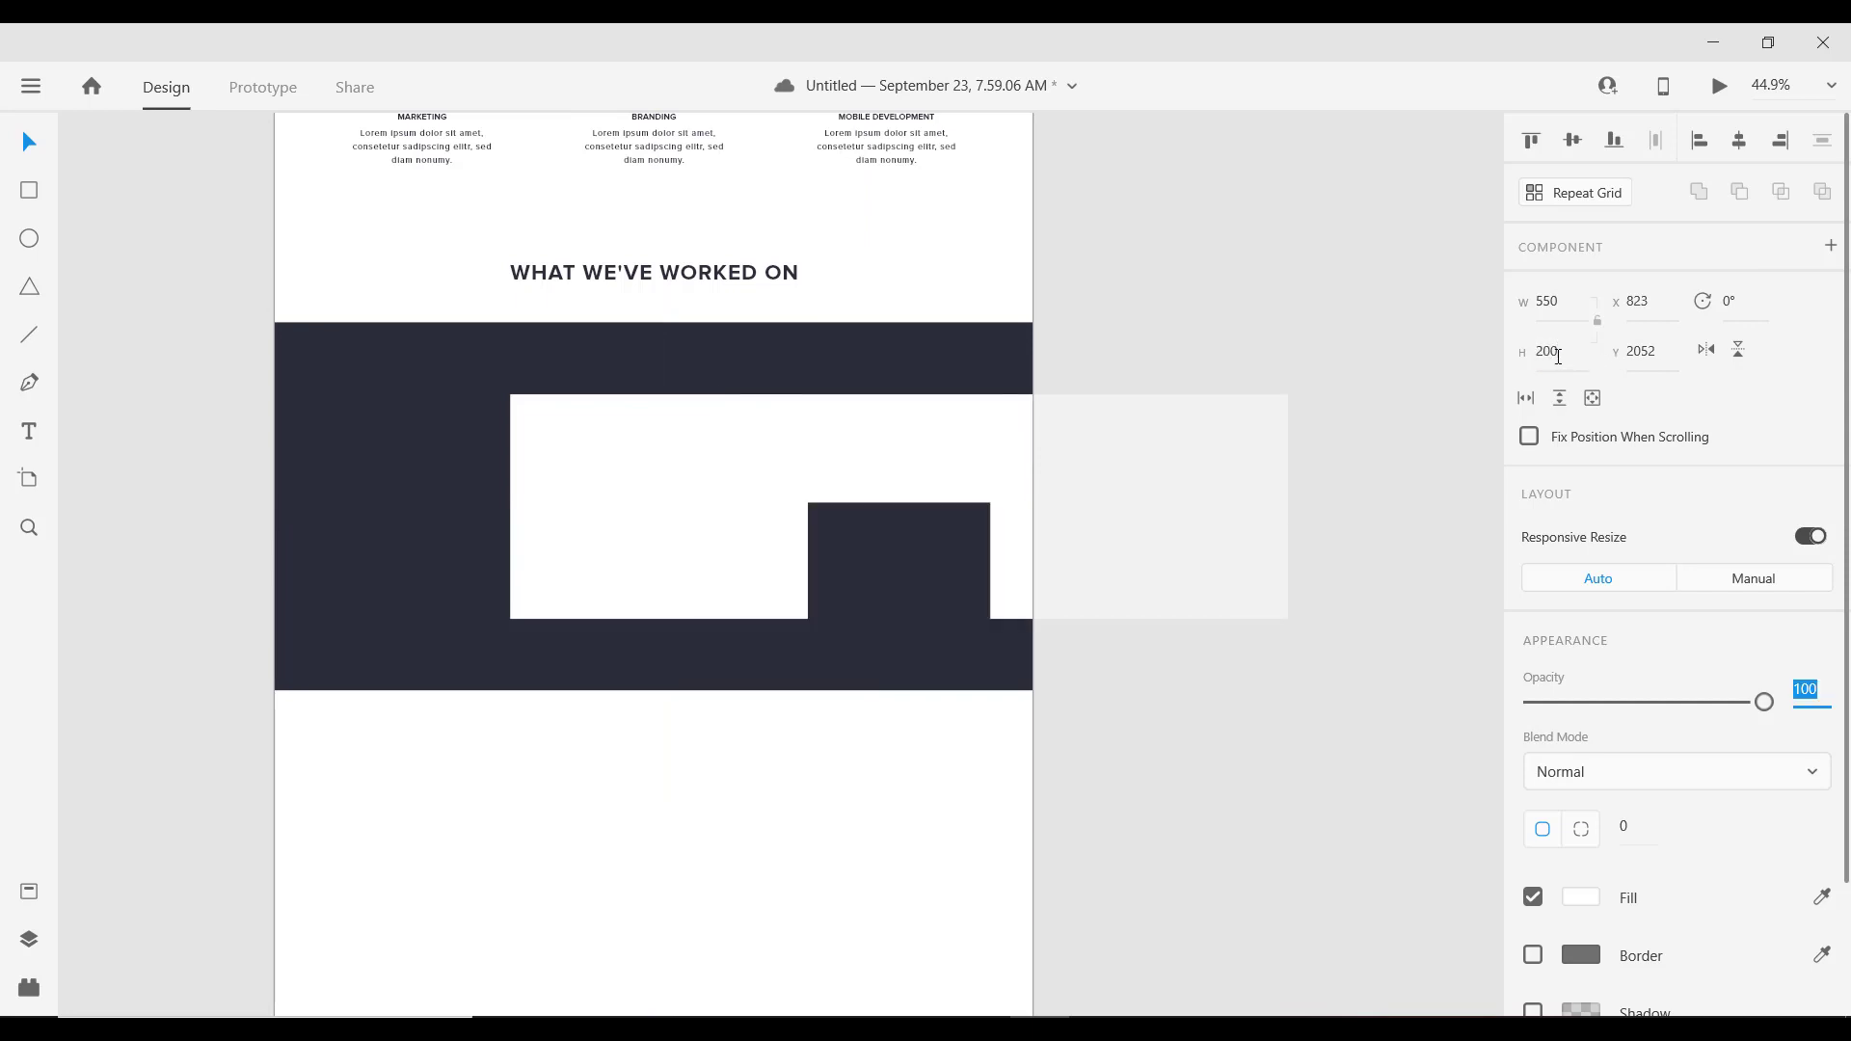
left_click(1552, 302)
type("2")
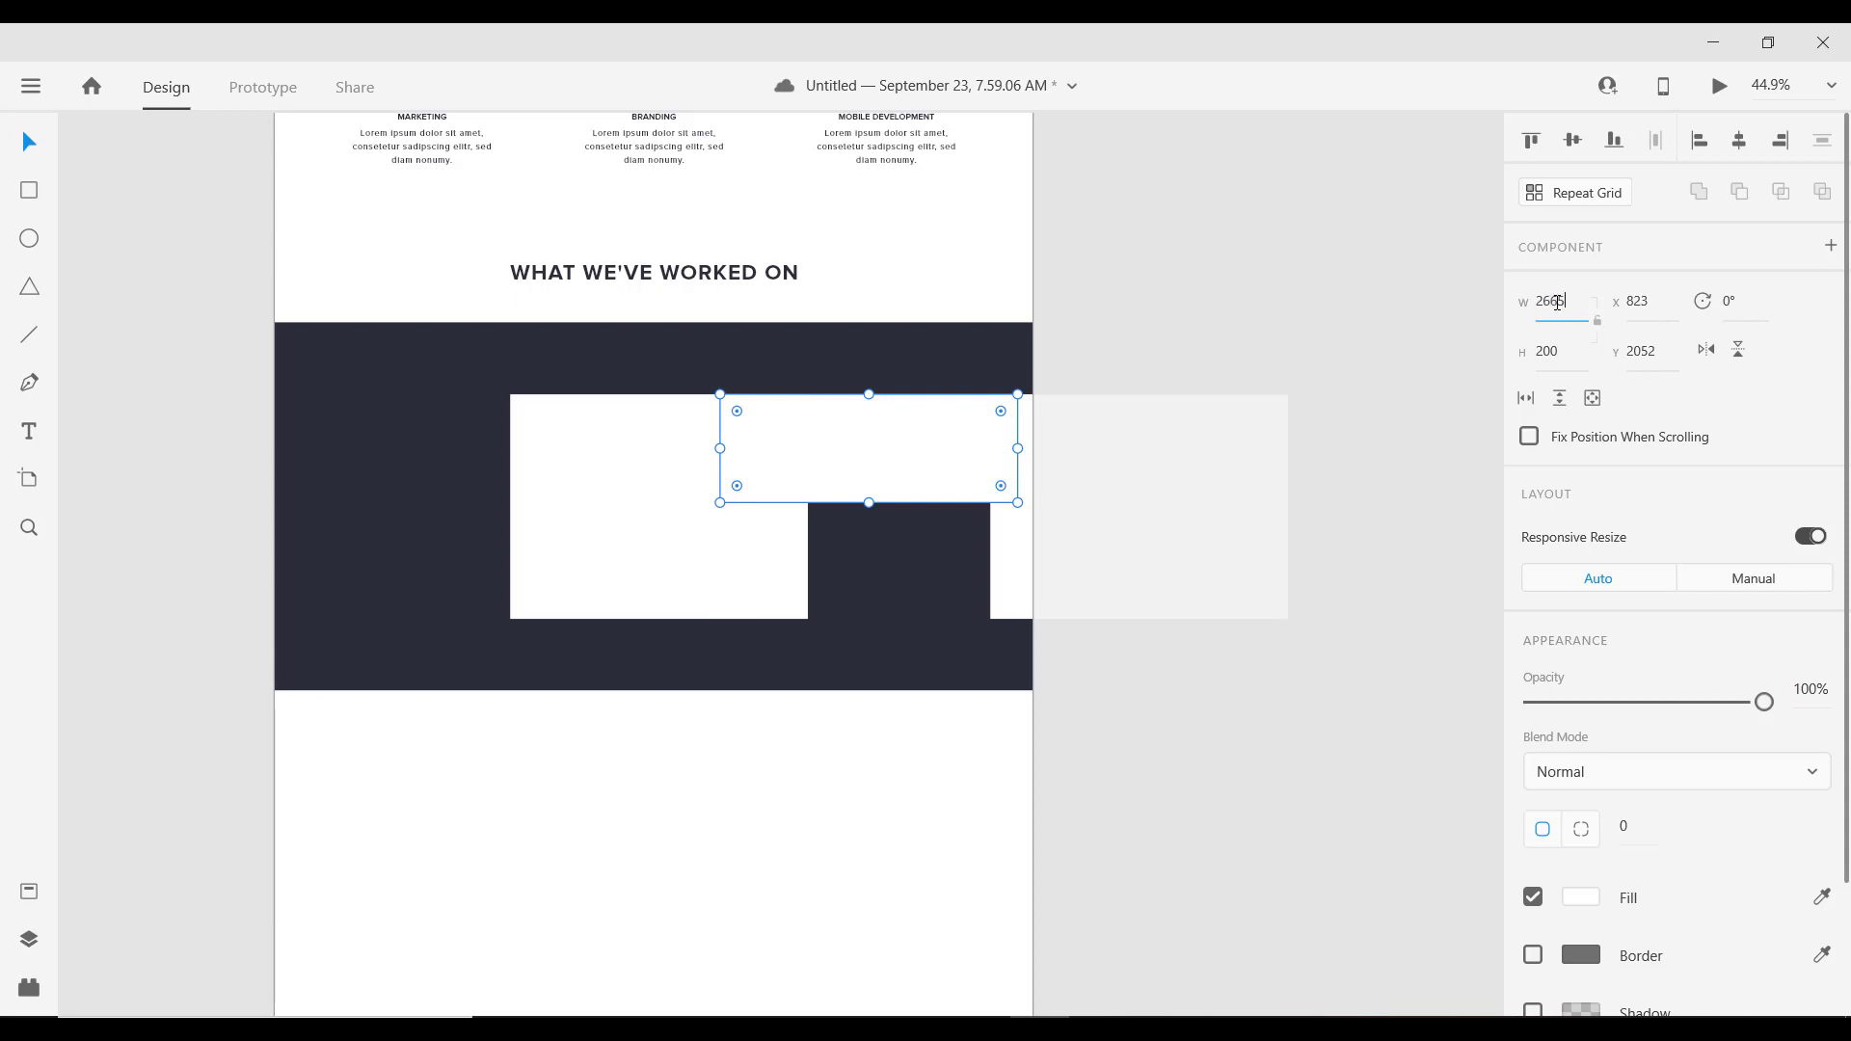
type("665")
key("Return")
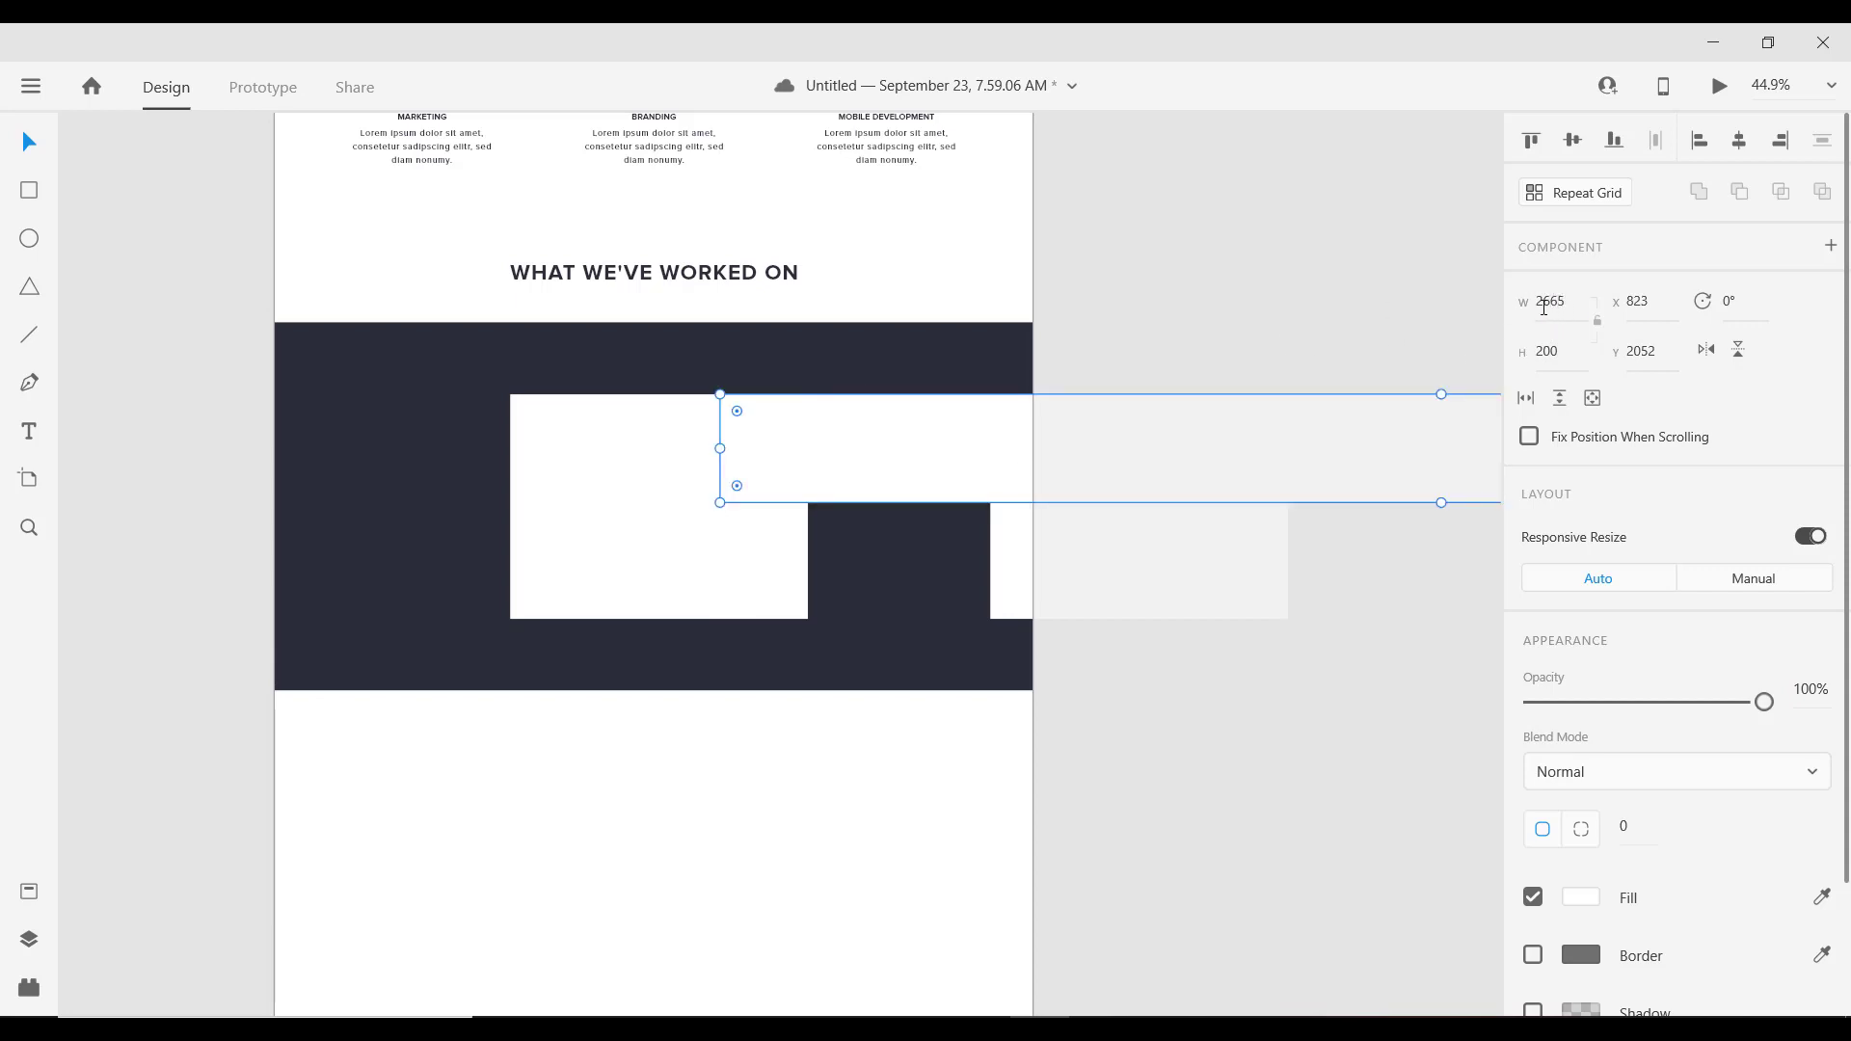
left_click(1566, 298)
key("Home")
key("Return")
Step: Position the small box beside the large one and stack a copy below it
left_click_drag(808, 443, 888, 451)
scroll(901, 454, "up", 5)
scroll(889, 459, "up", 1)
key("Left")
key("Left")
key("Left")
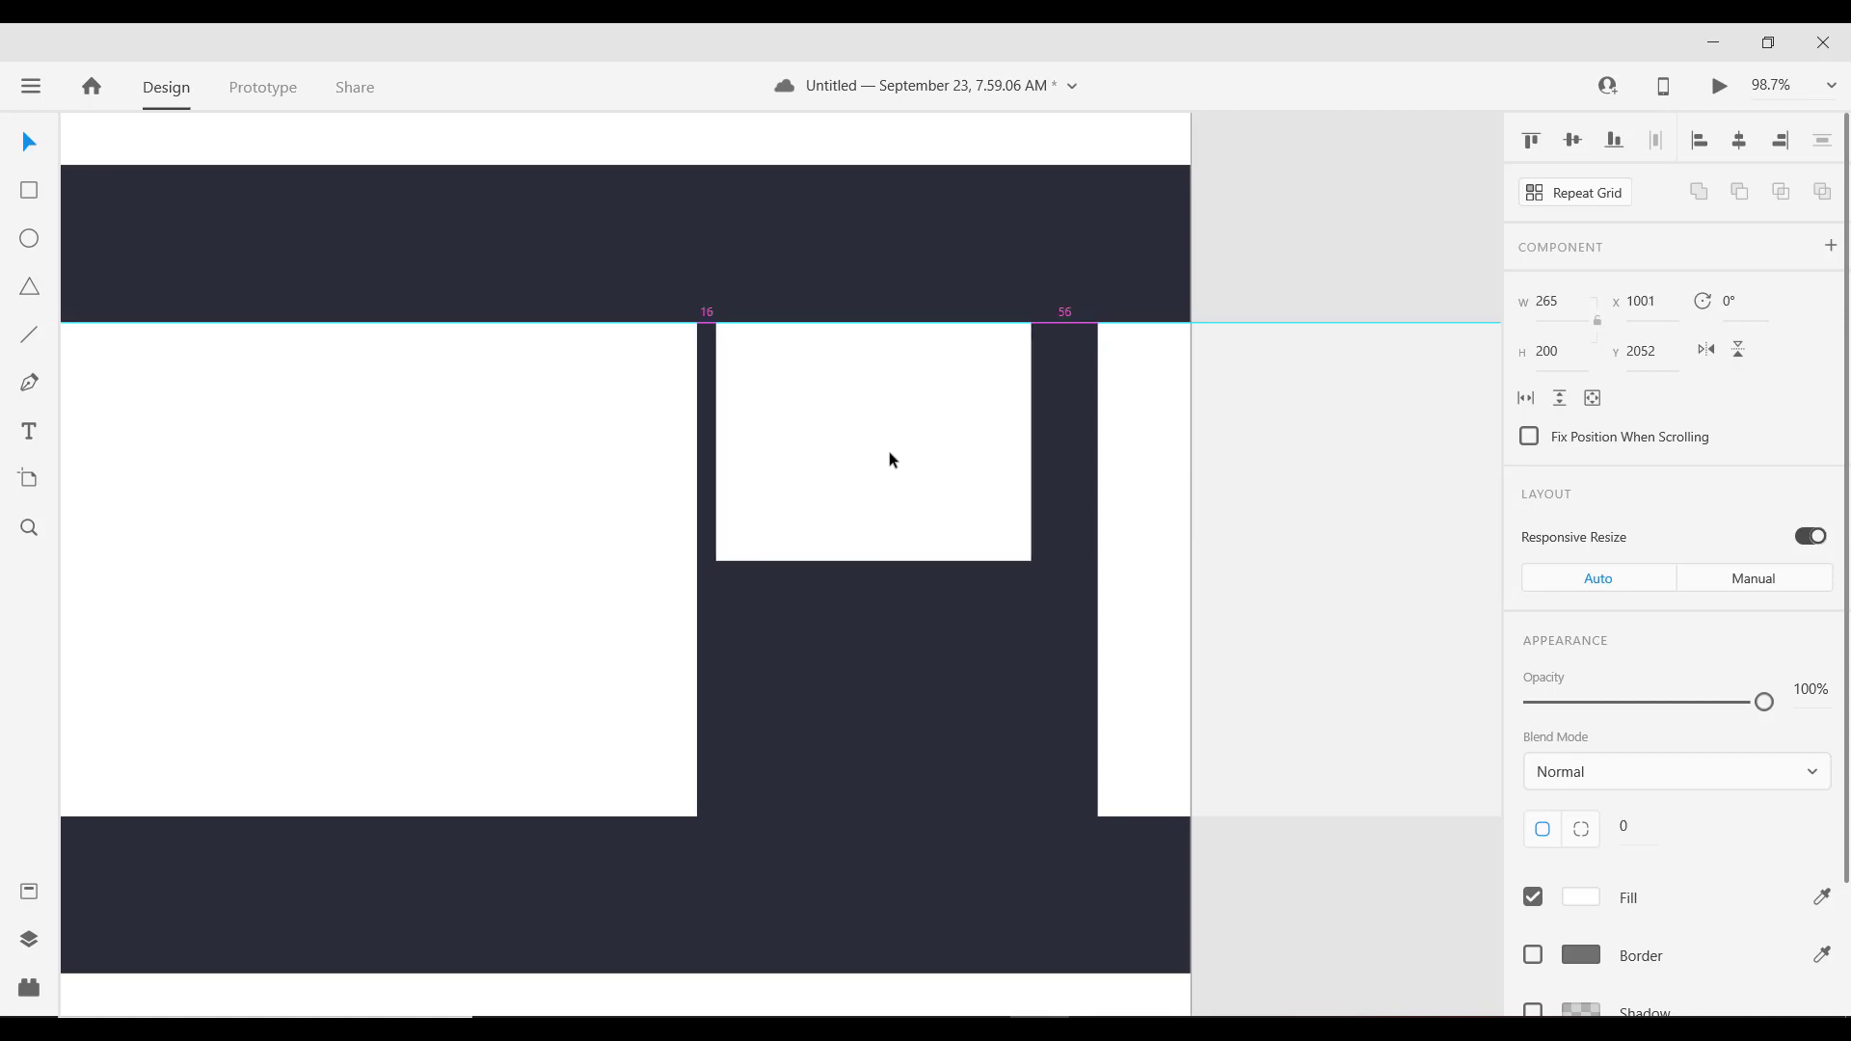
scroll(786, 414, "down", 3)
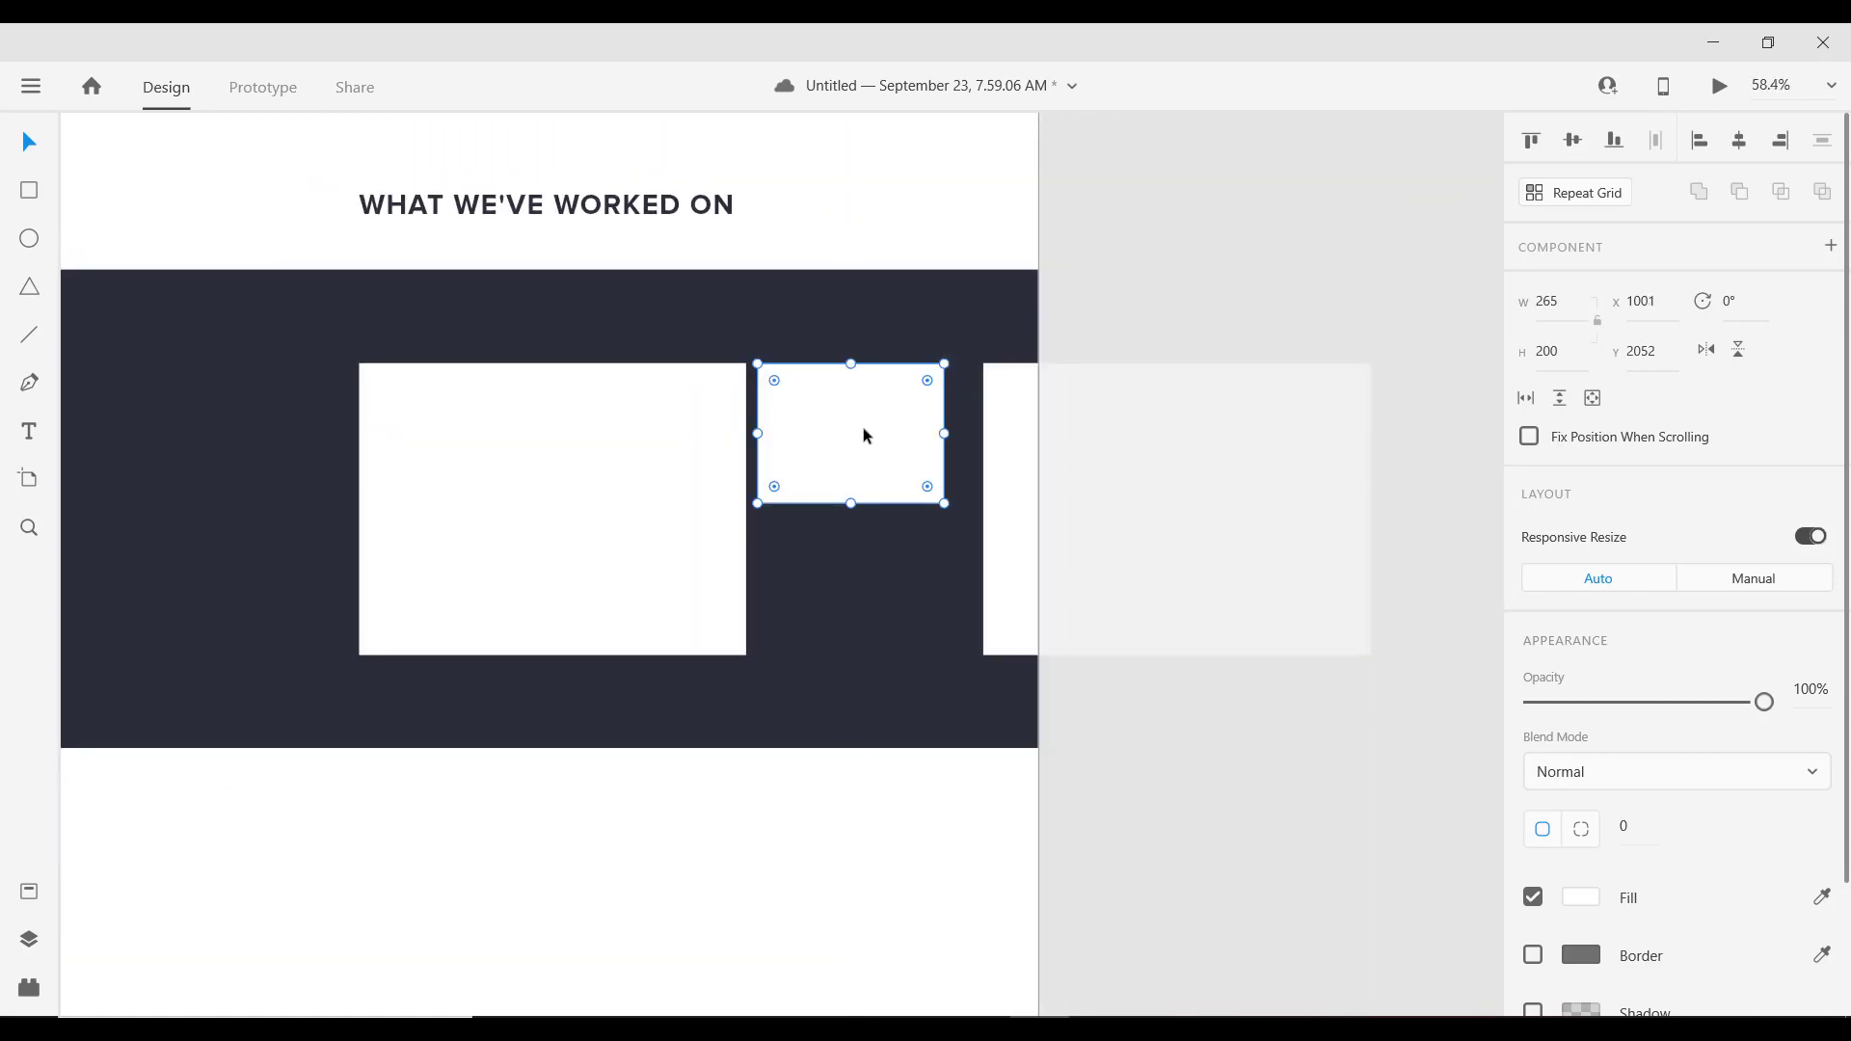
left_click_drag(864, 426, 847, 577)
Step: Move the right box next to the small ones and set its width to 350
left_click_drag(1015, 501, 985, 496)
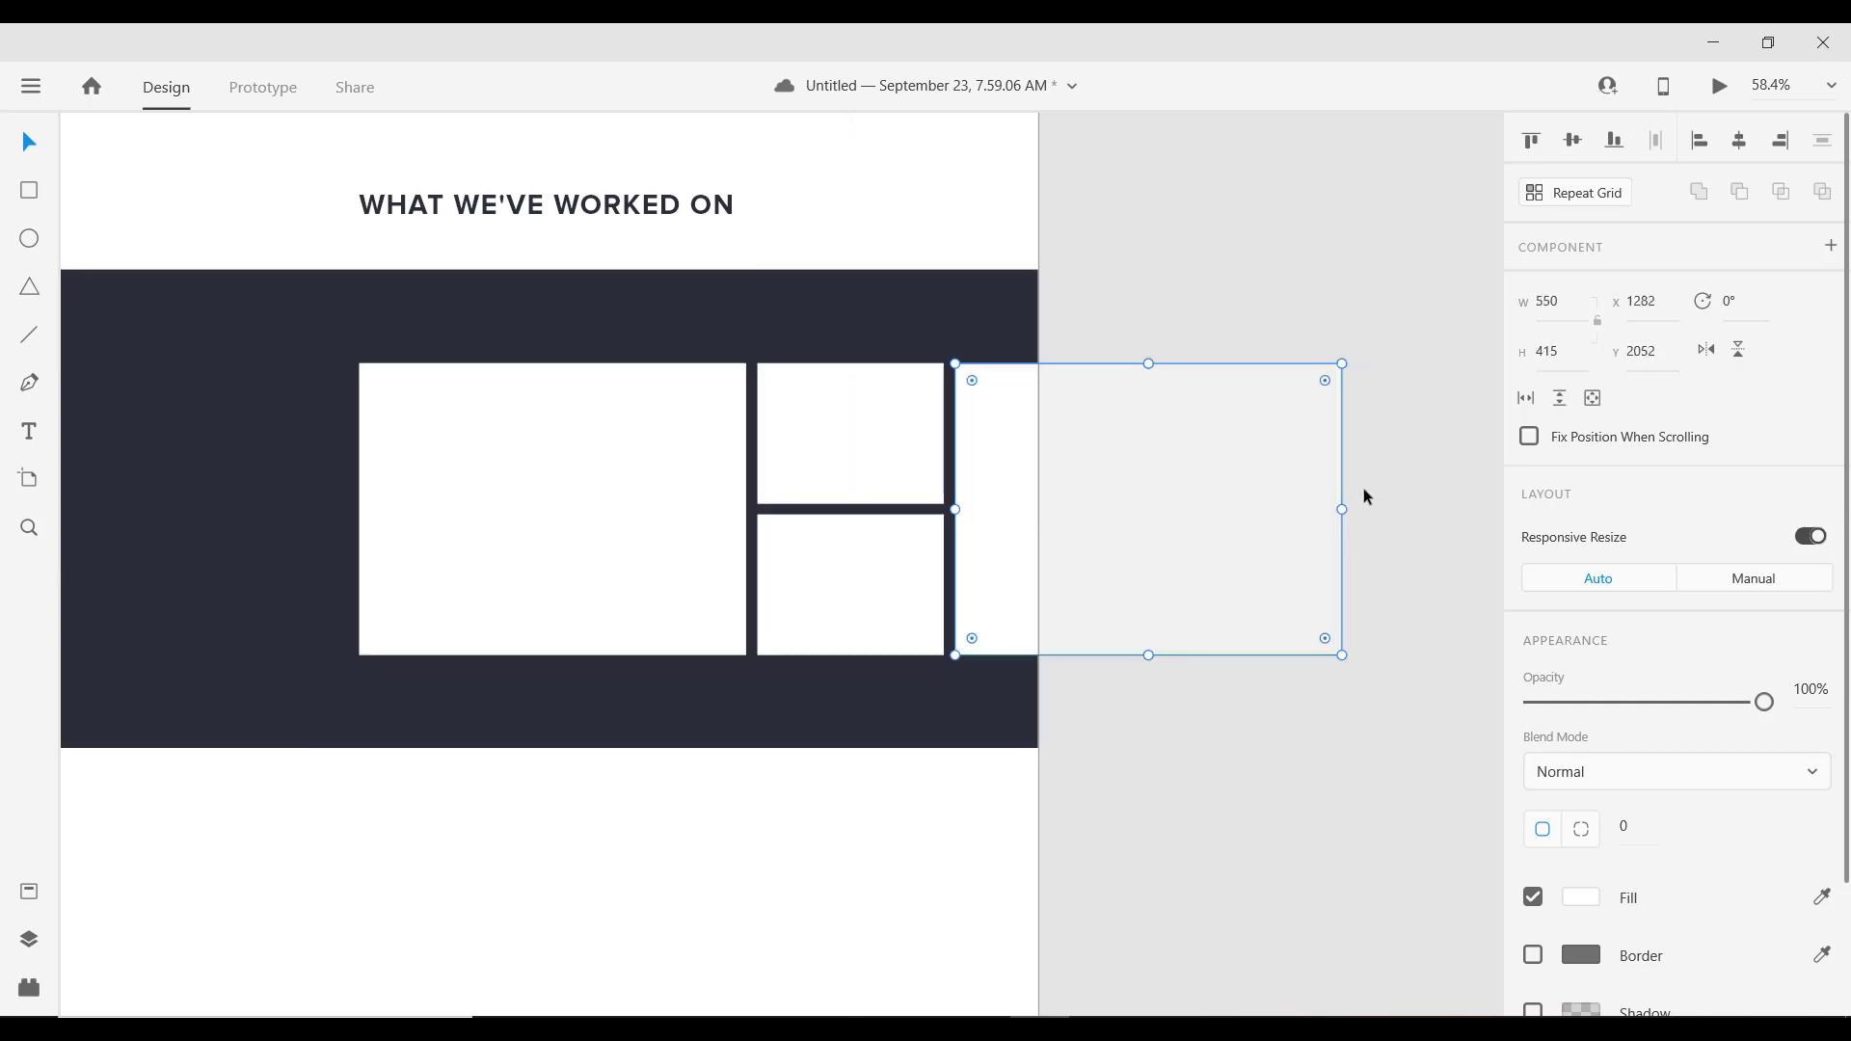
left_click_drag(1342, 509, 1187, 540)
left_click(1559, 305)
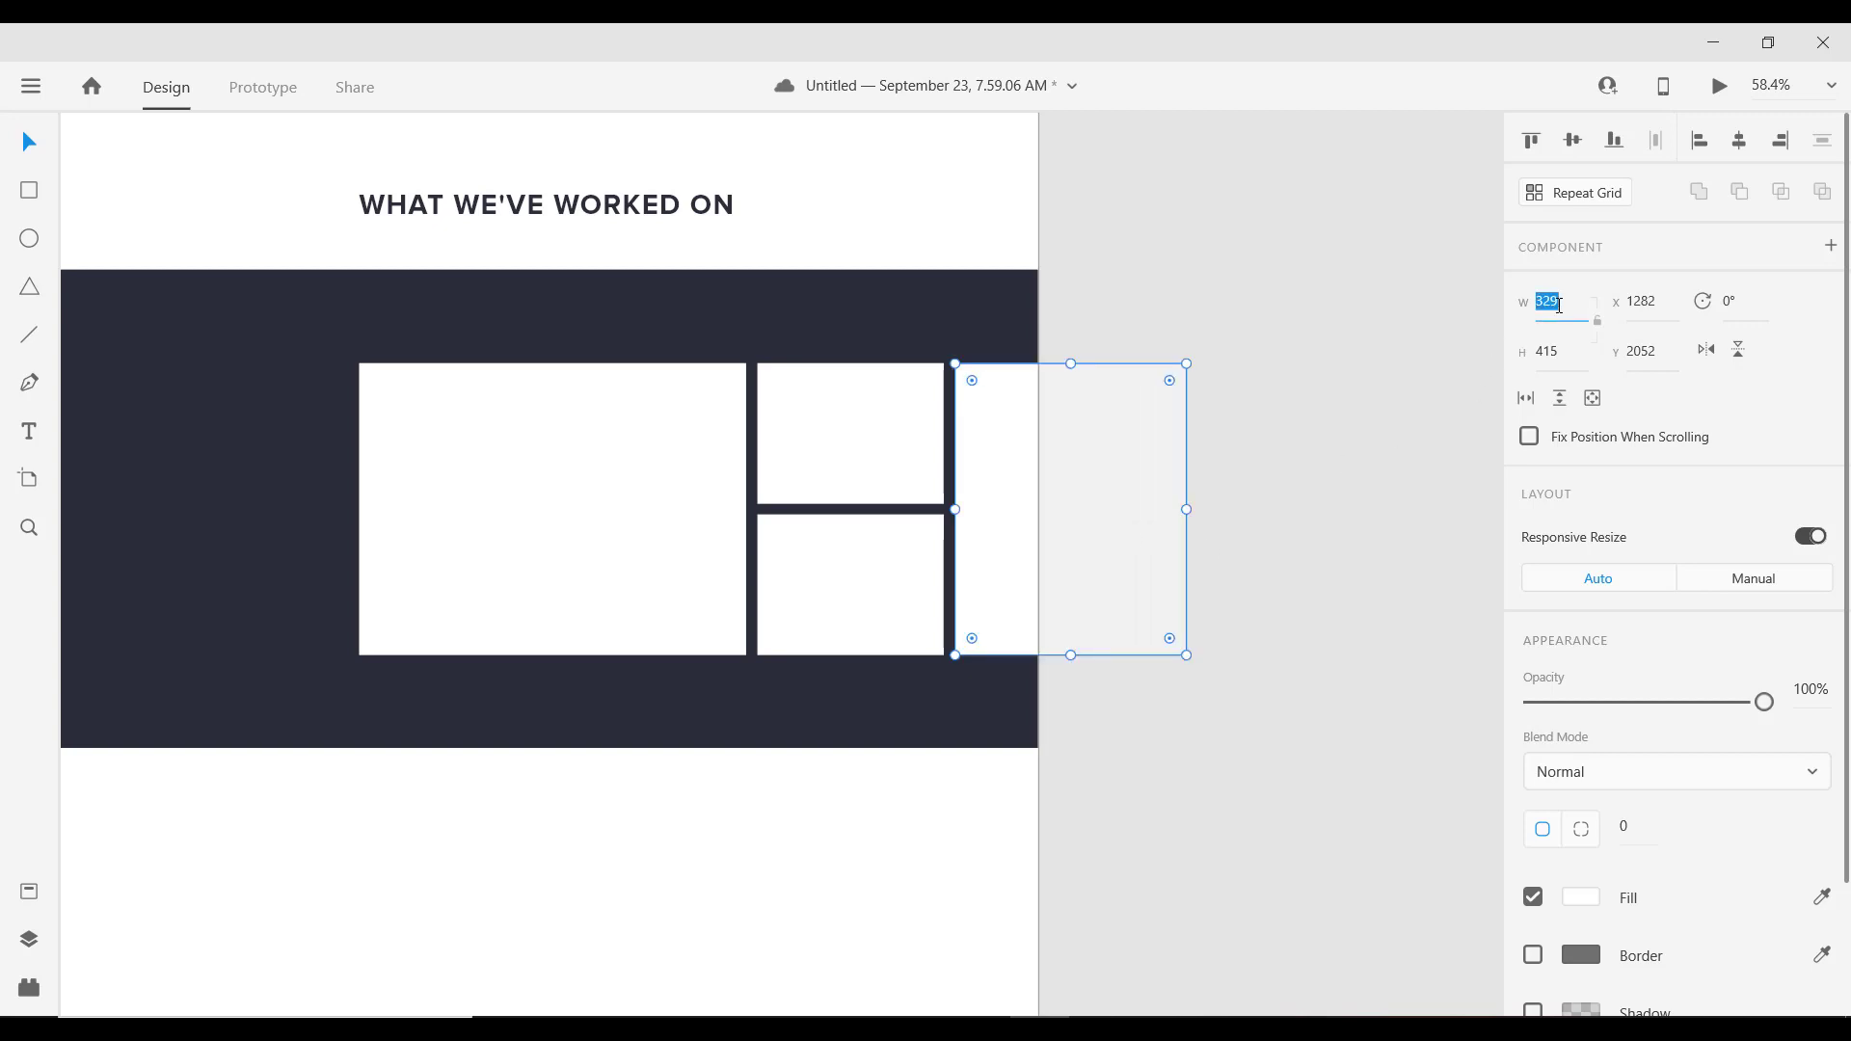
type("350")
key("Return")
scroll(1068, 725, "down", 2)
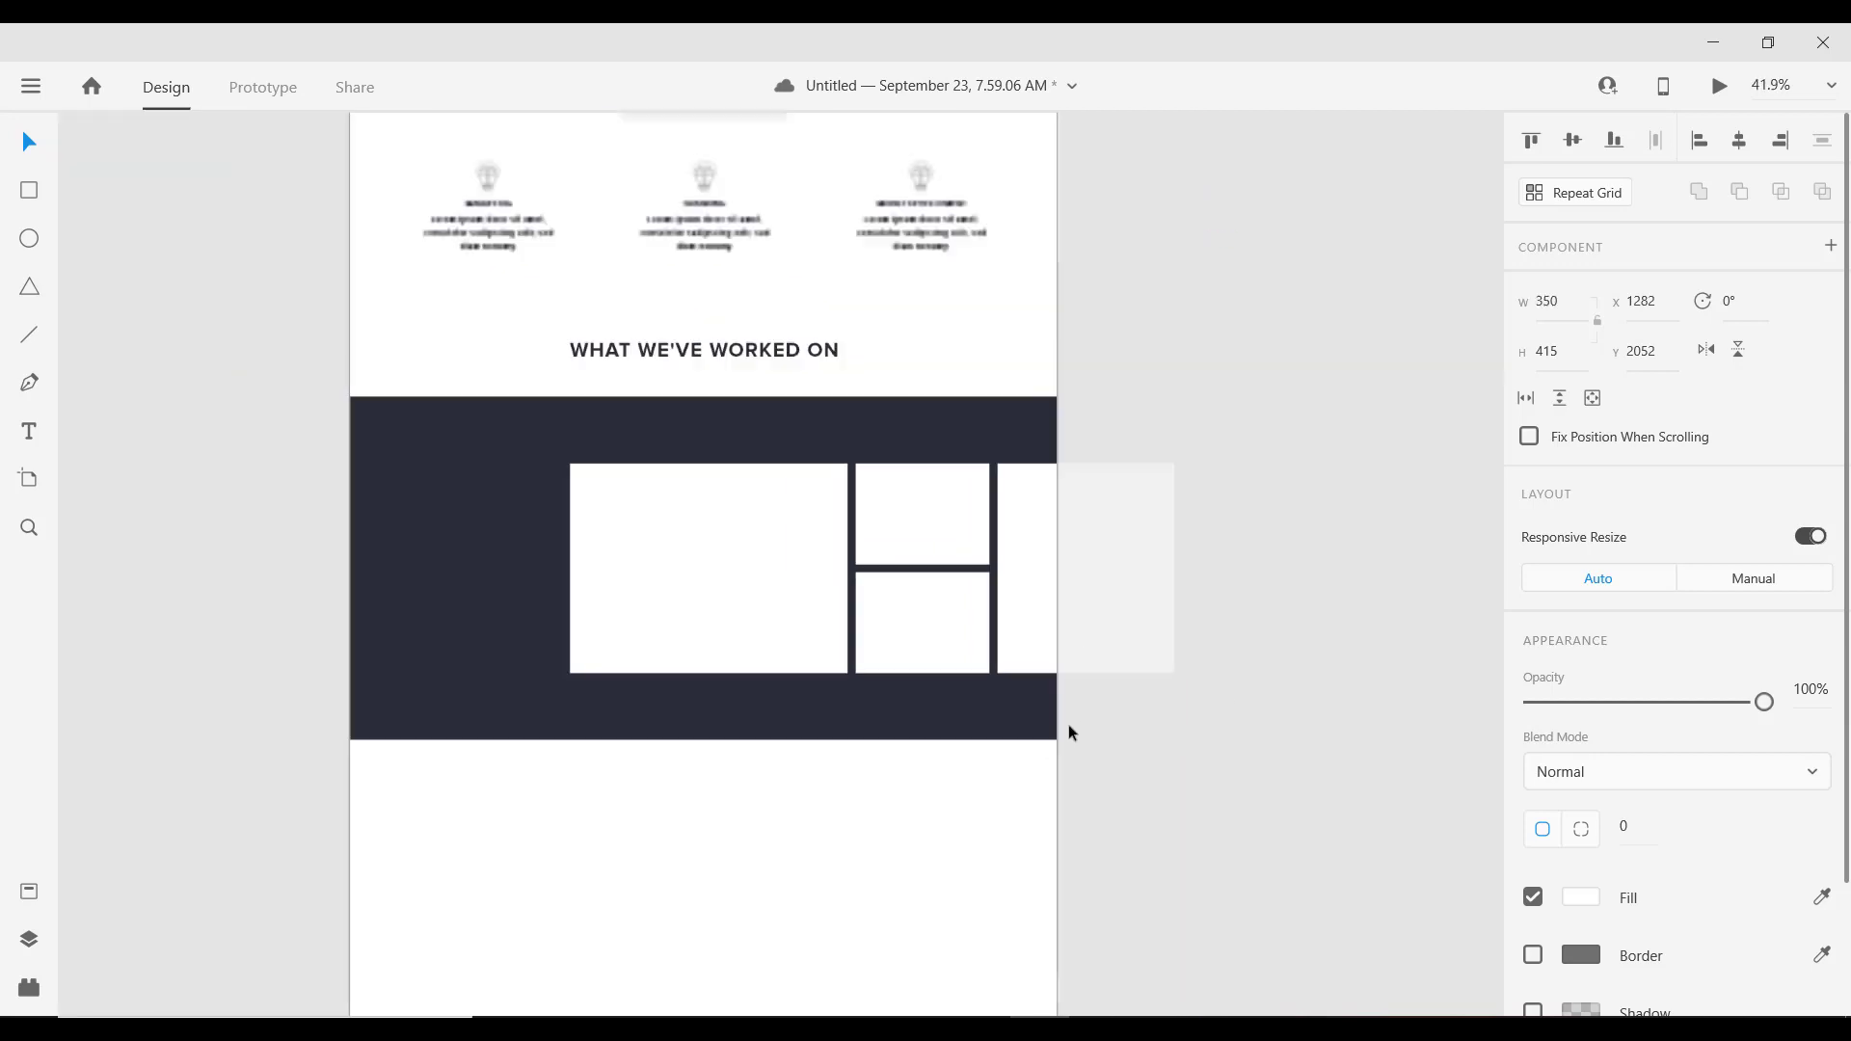
scroll(726, 559, "down", 1)
scroll(760, 623, "up", 3)
scroll(810, 593, "down", 2)
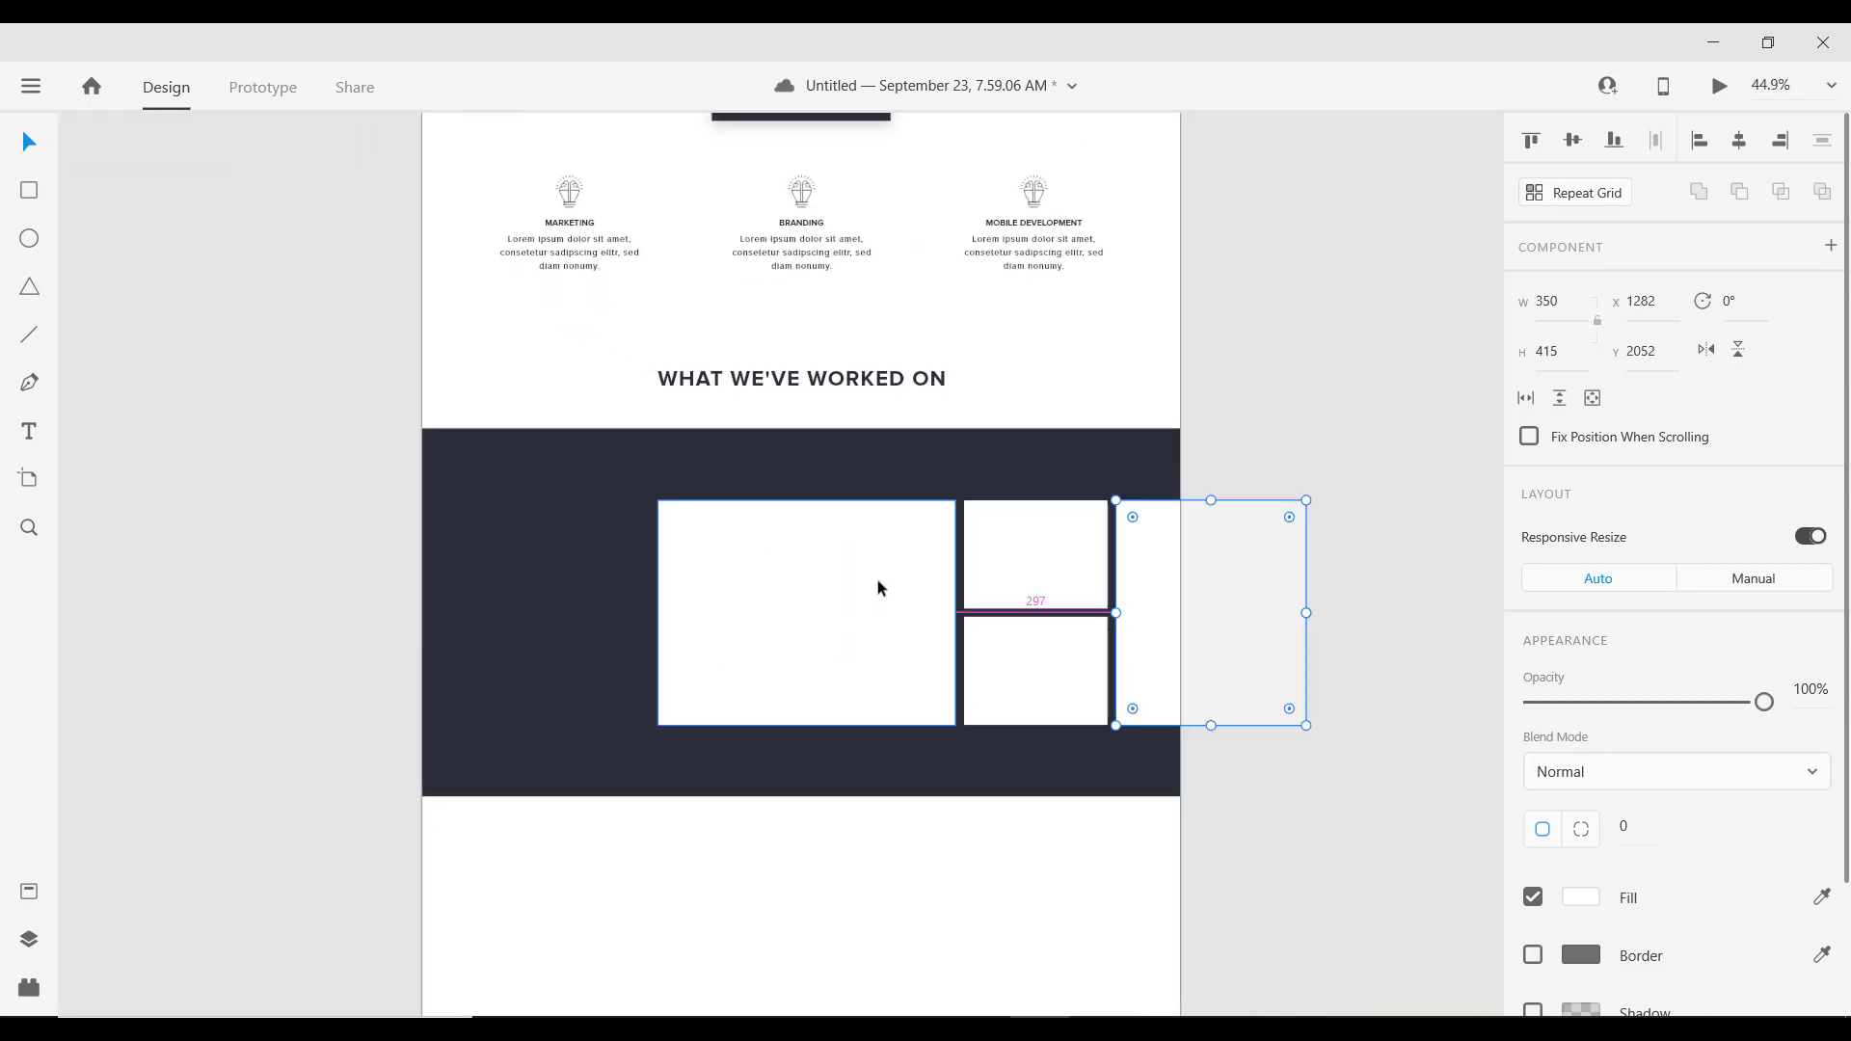
scroll(848, 584, "down", 1)
scroll(794, 583, "up", 1)
left_click_drag(798, 574, 852, 488)
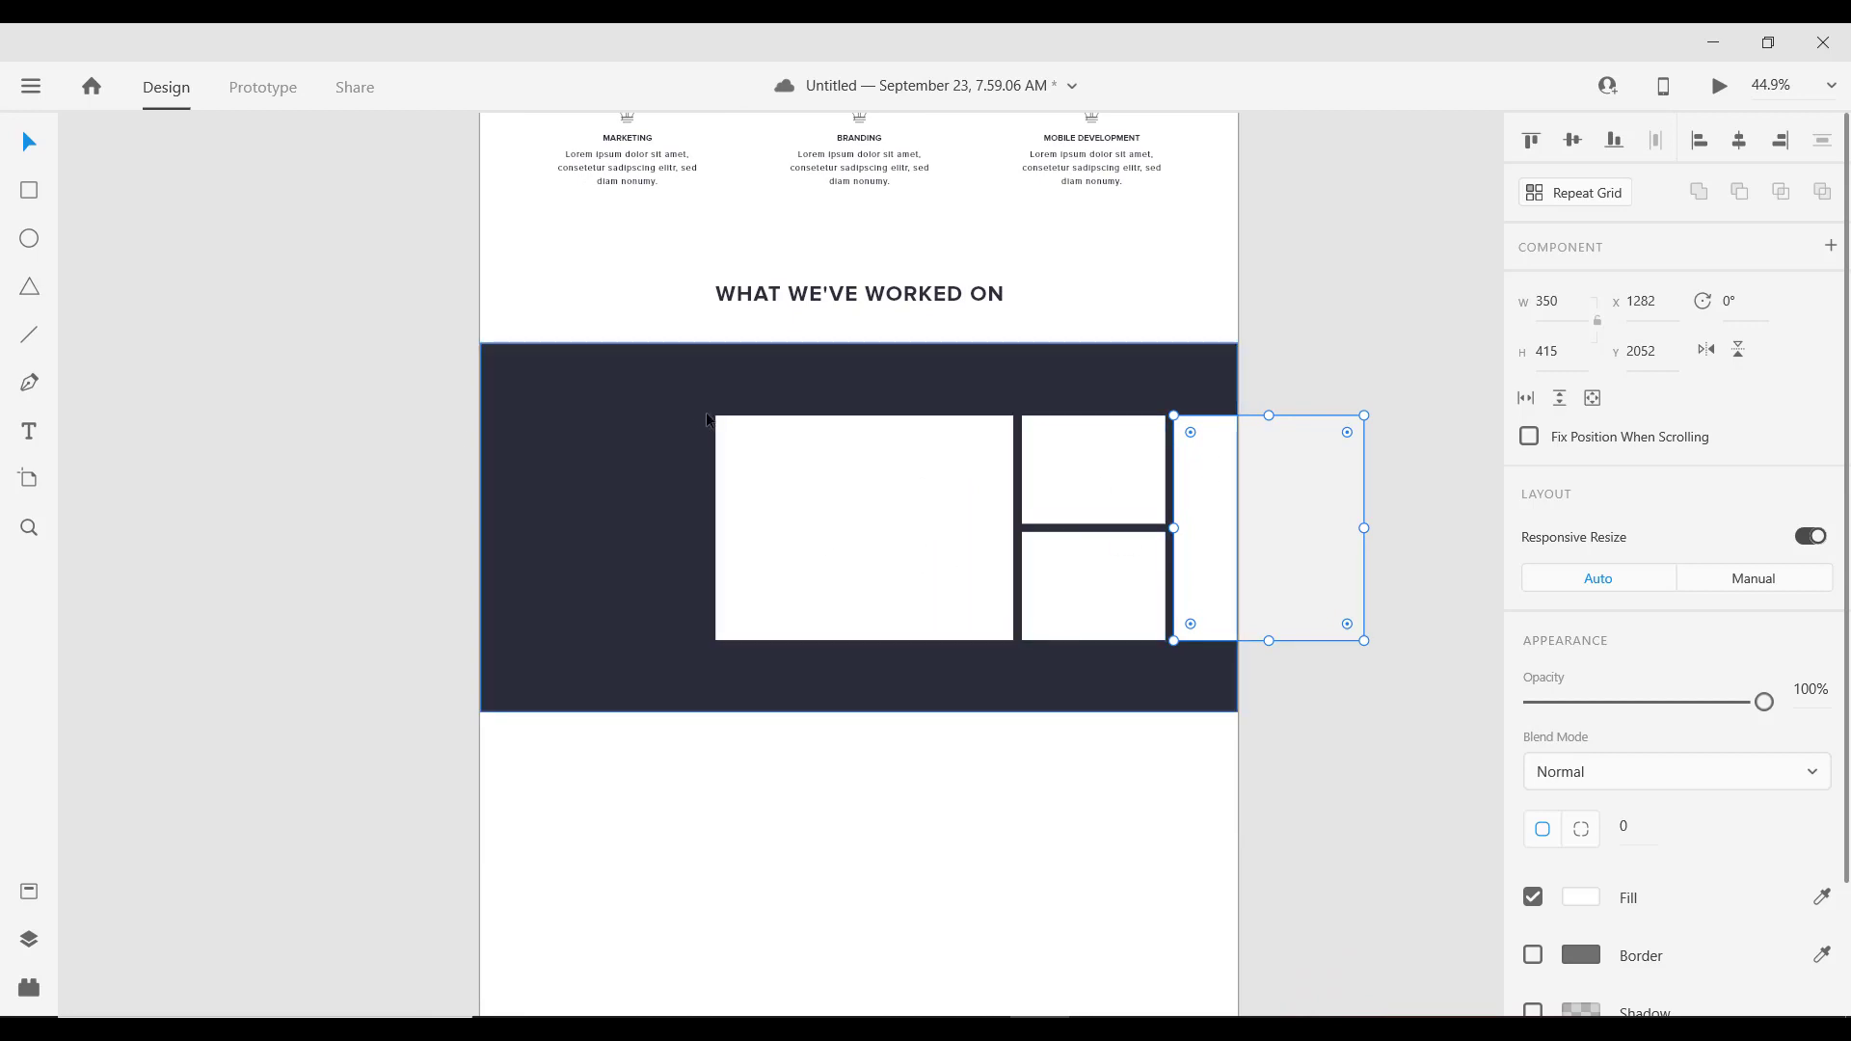
scroll(656, 318, "down", 1)
scroll(636, 232, "up", 1)
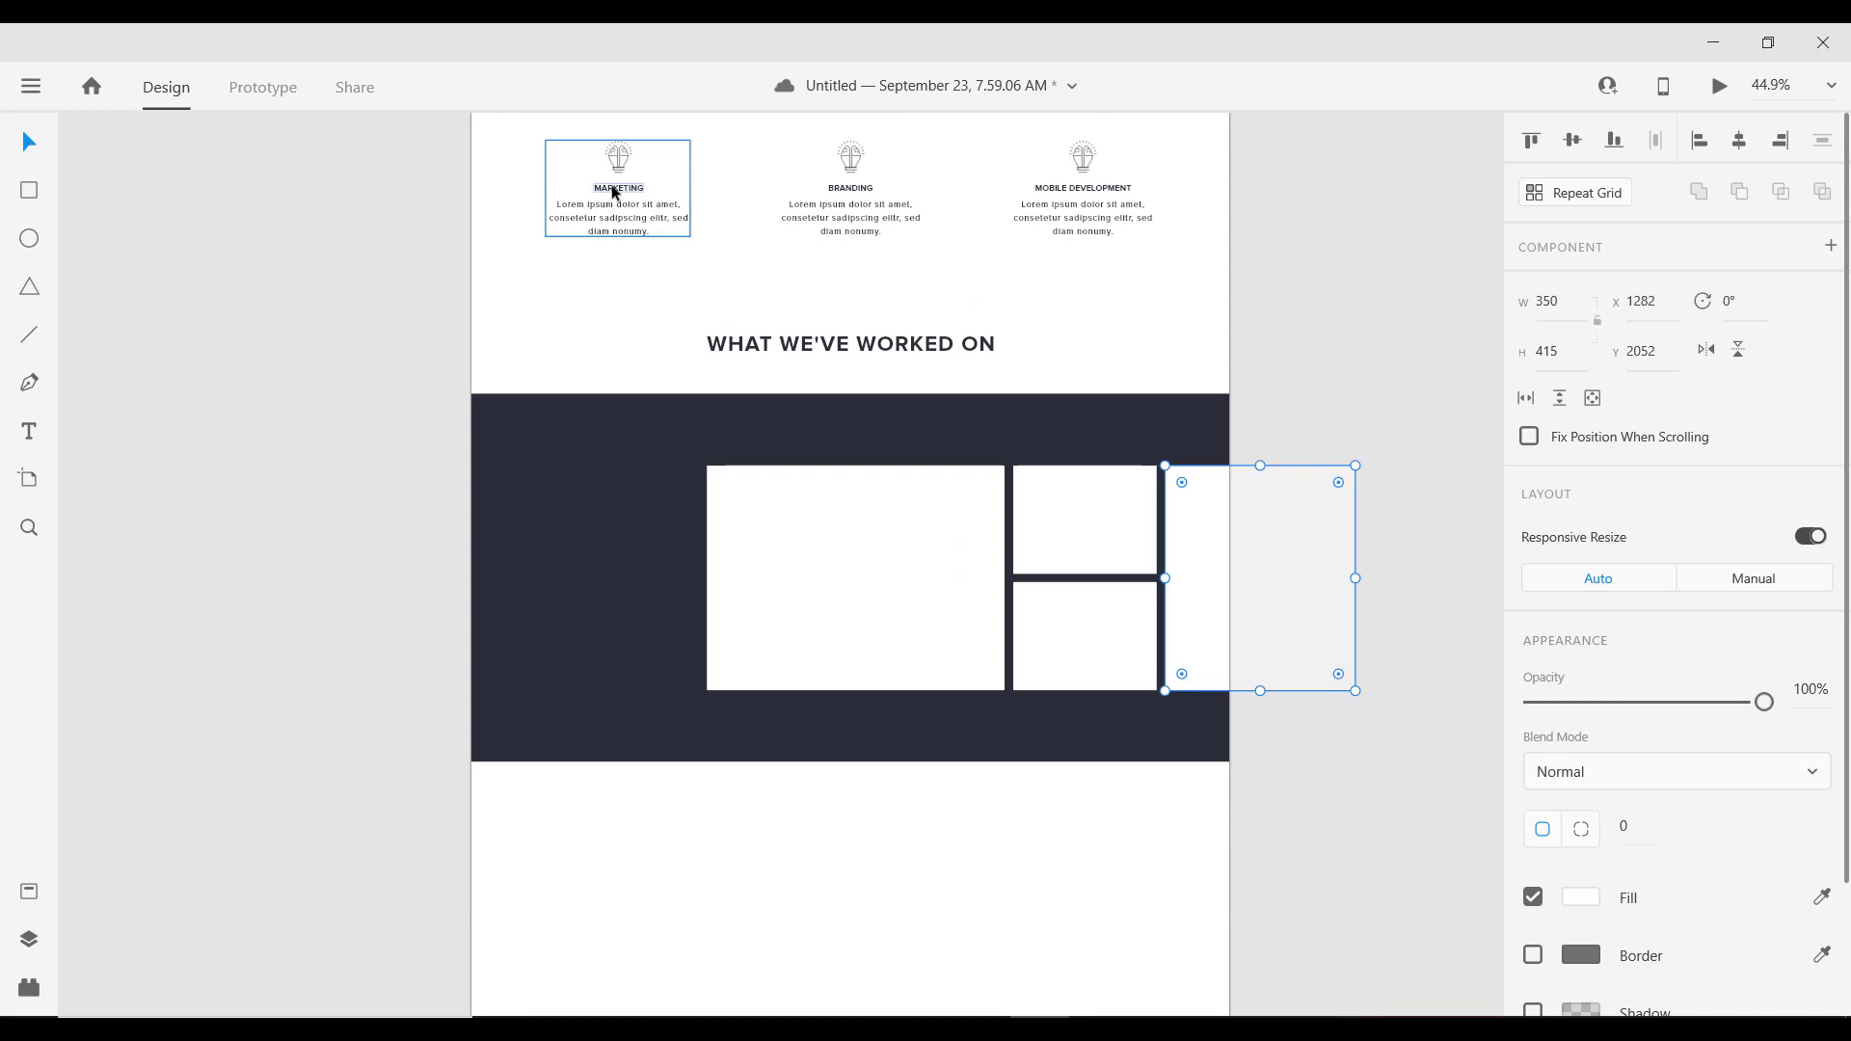
Step: Paste a copy of the MARKETING heading and change its fill to white
double_click(632, 191)
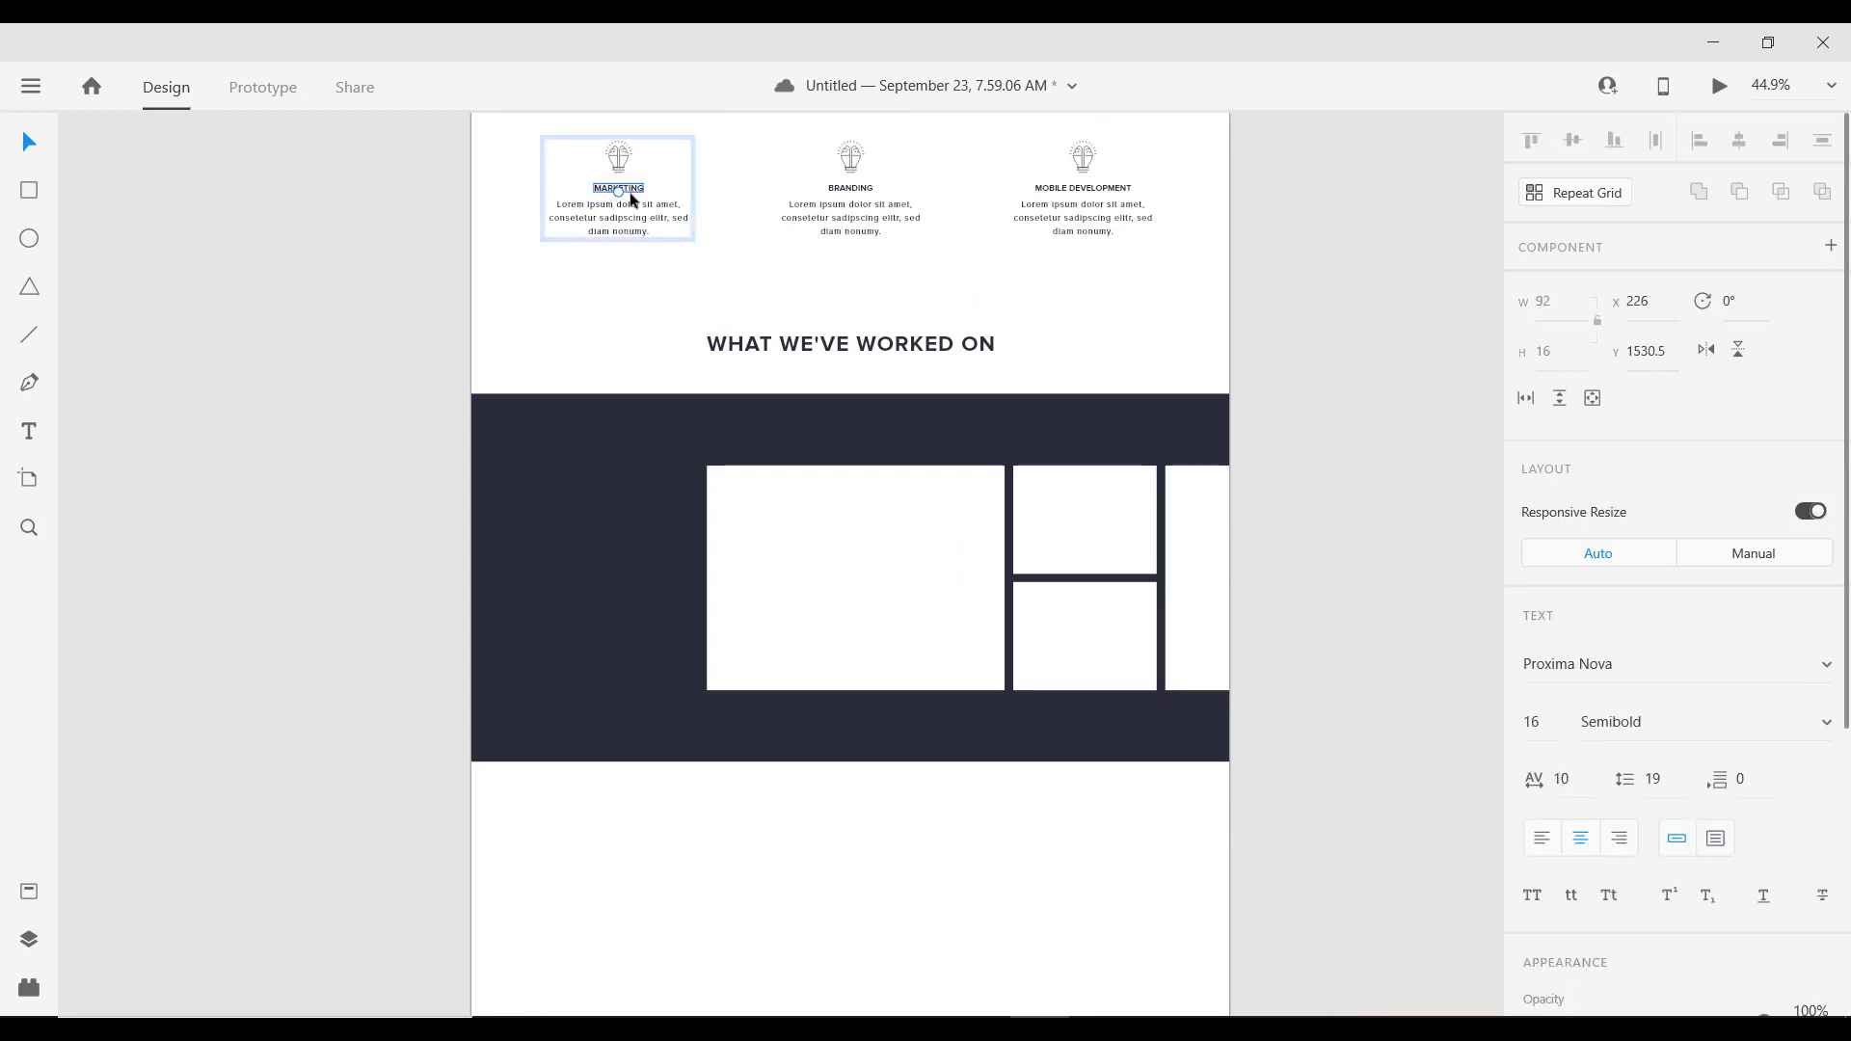
scroll(667, 369, "up", 5)
left_click(563, 336)
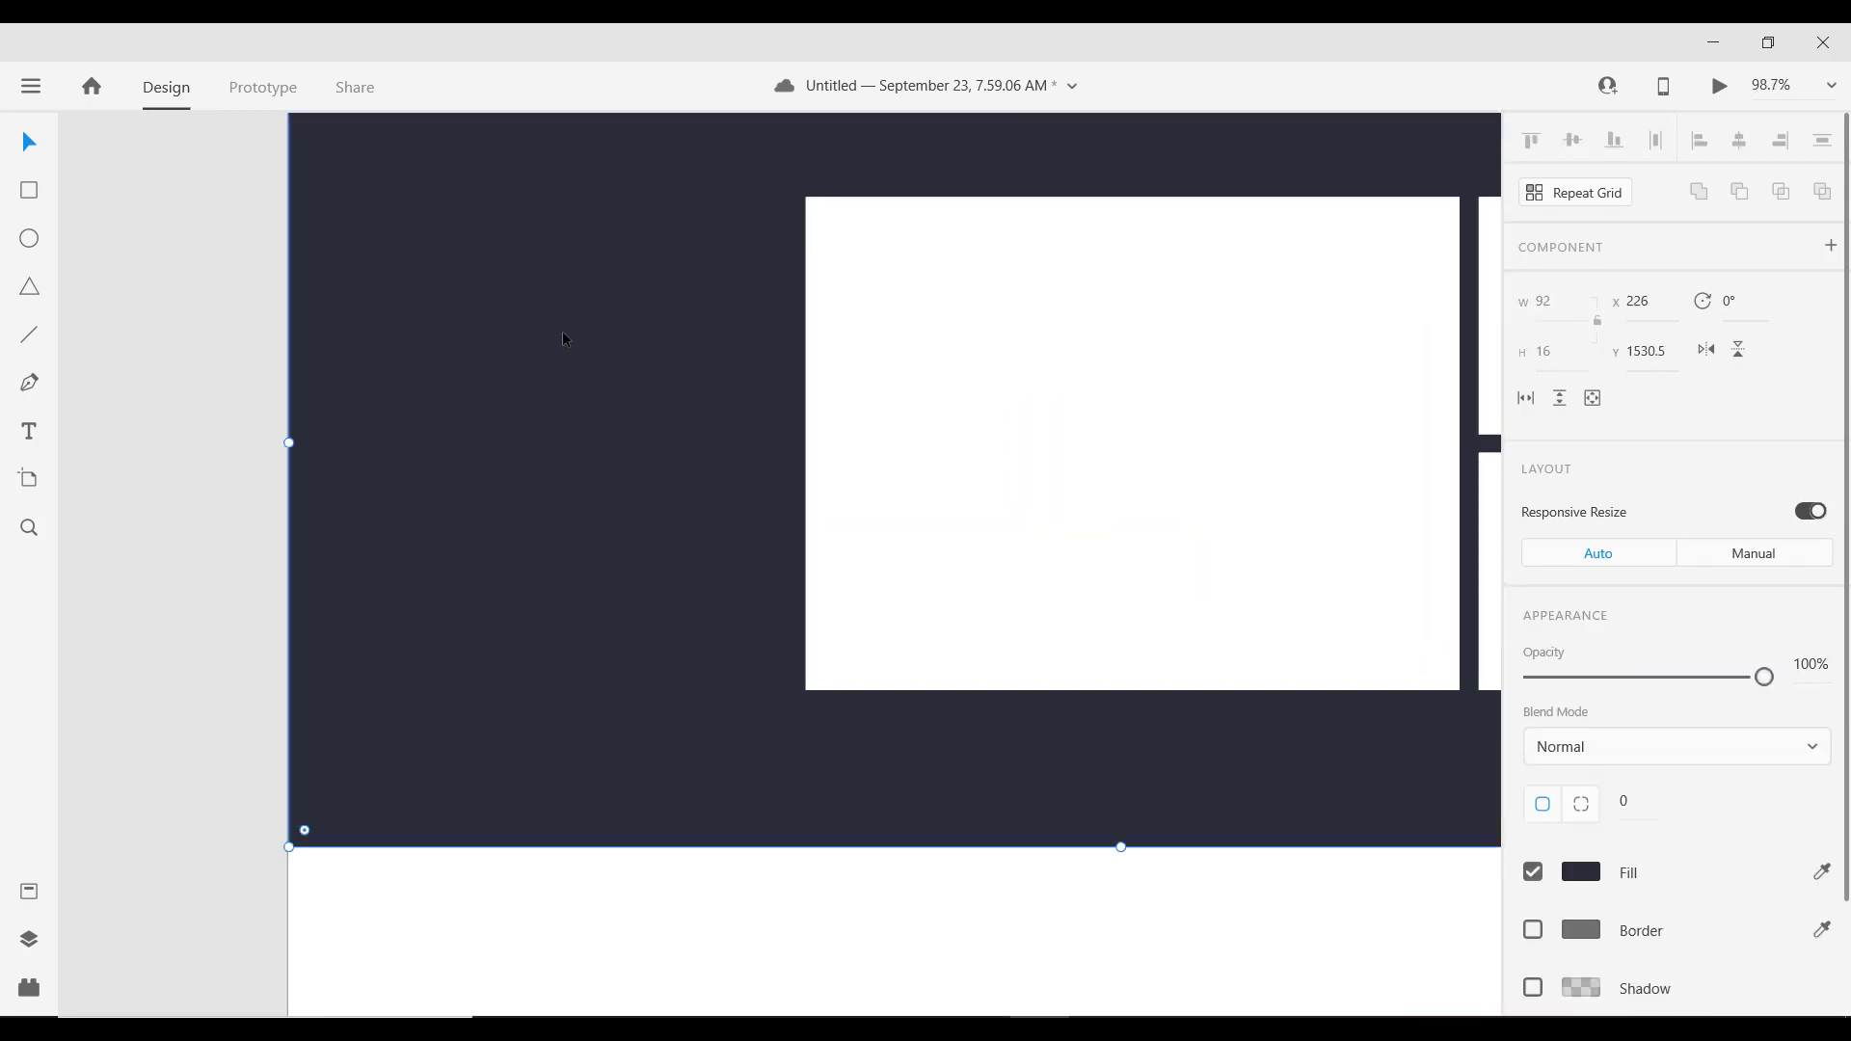
double_click(895, 564)
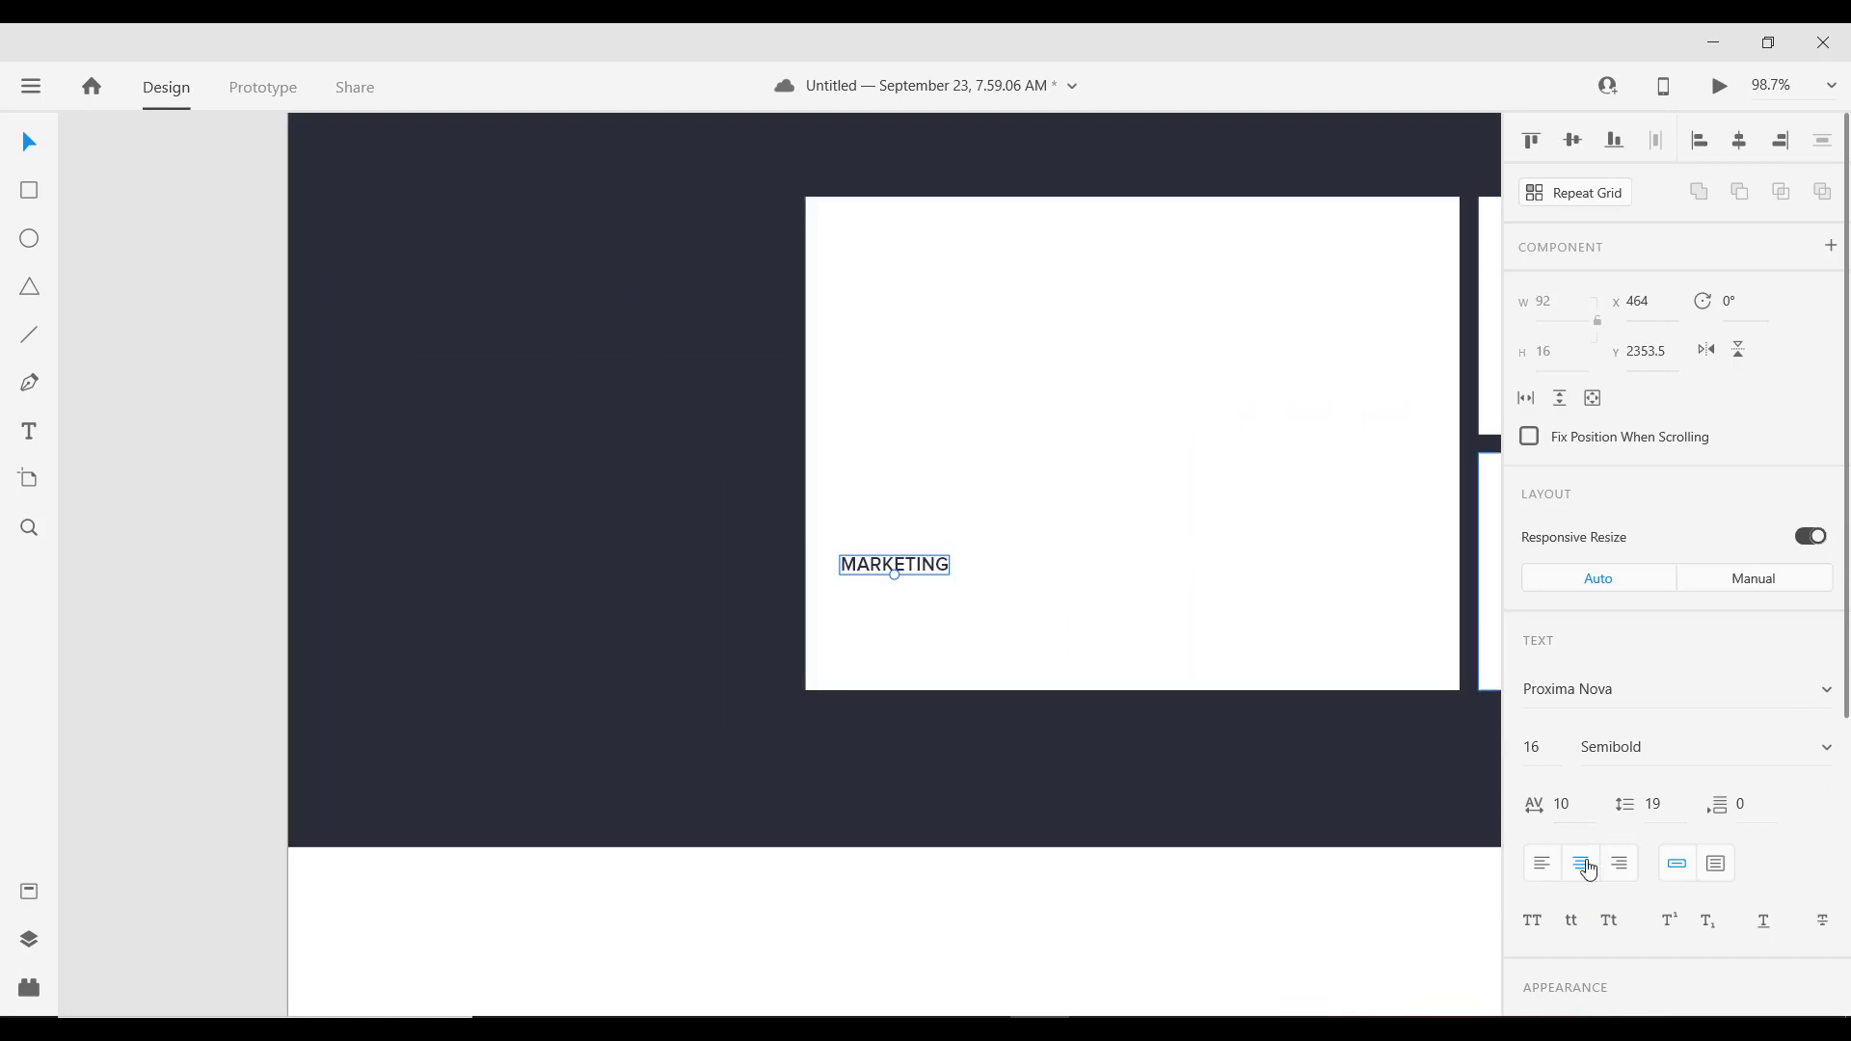
scroll(1589, 868, "down", 5)
left_click(1582, 740)
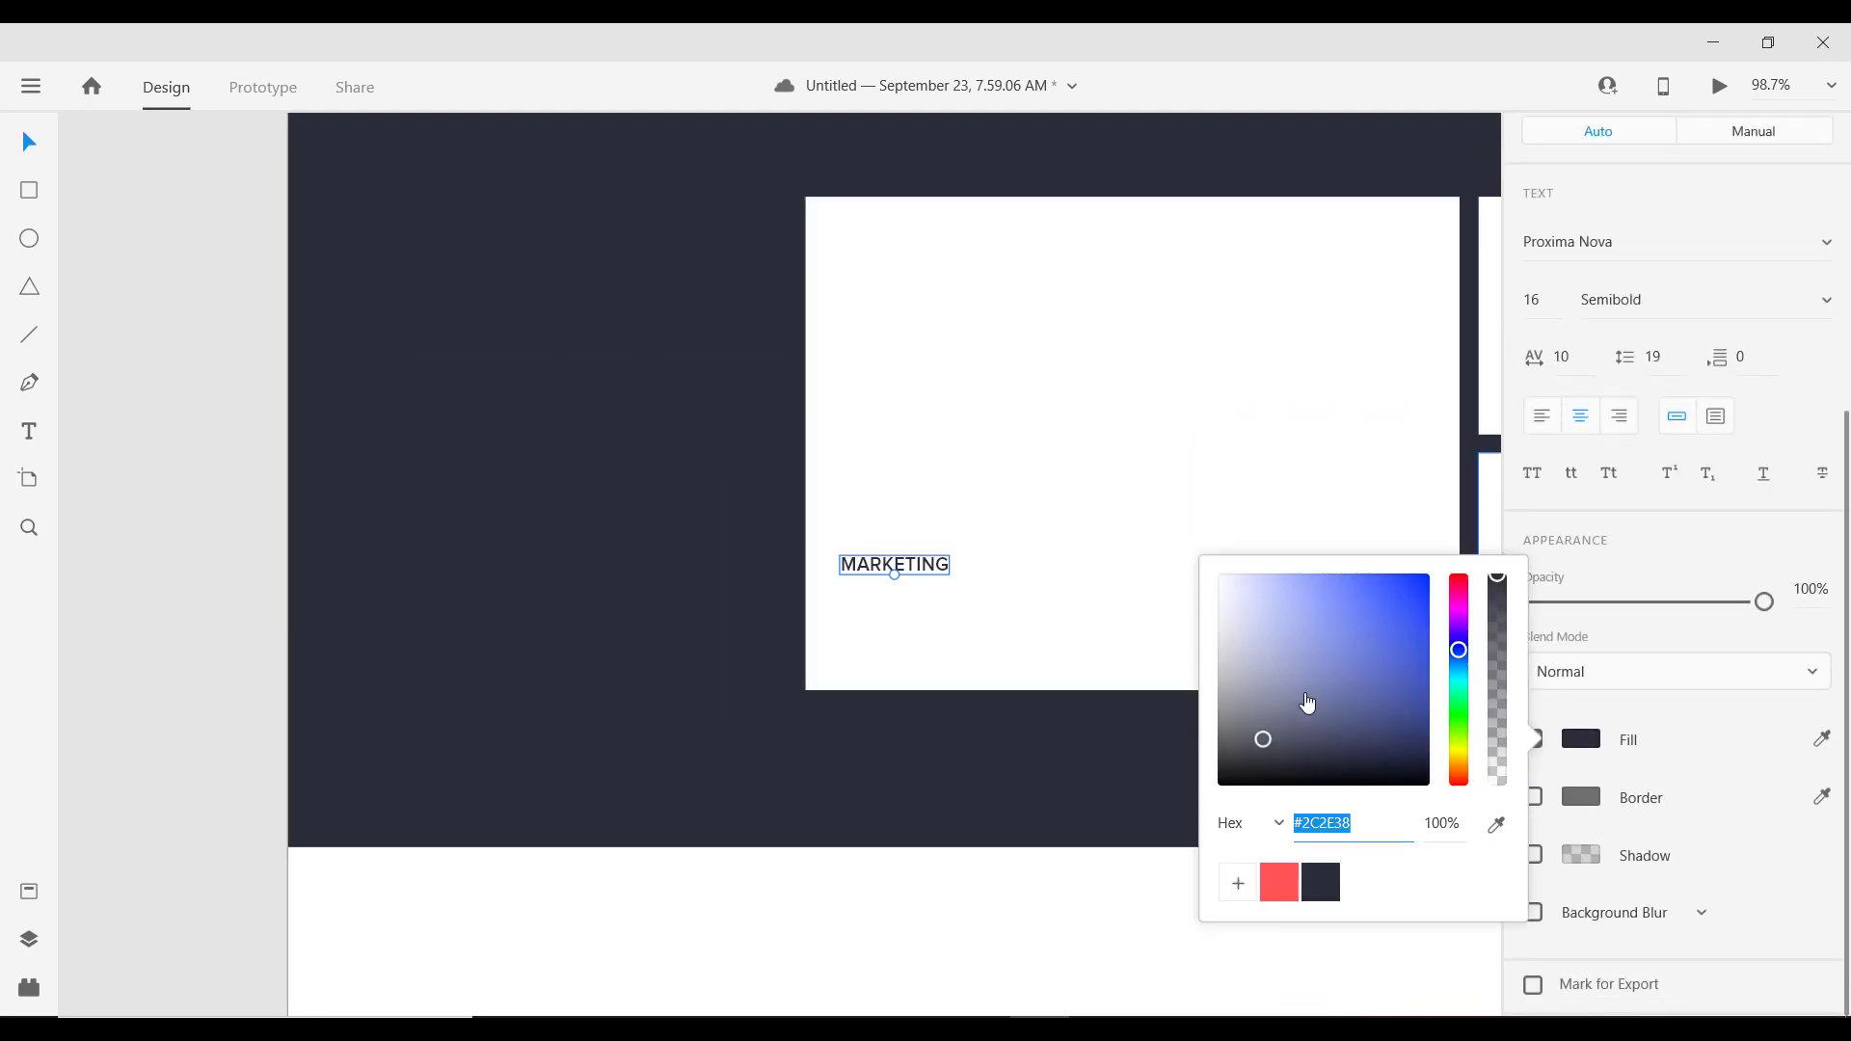
left_click_drag(1259, 629, 1087, 483)
left_click(886, 568)
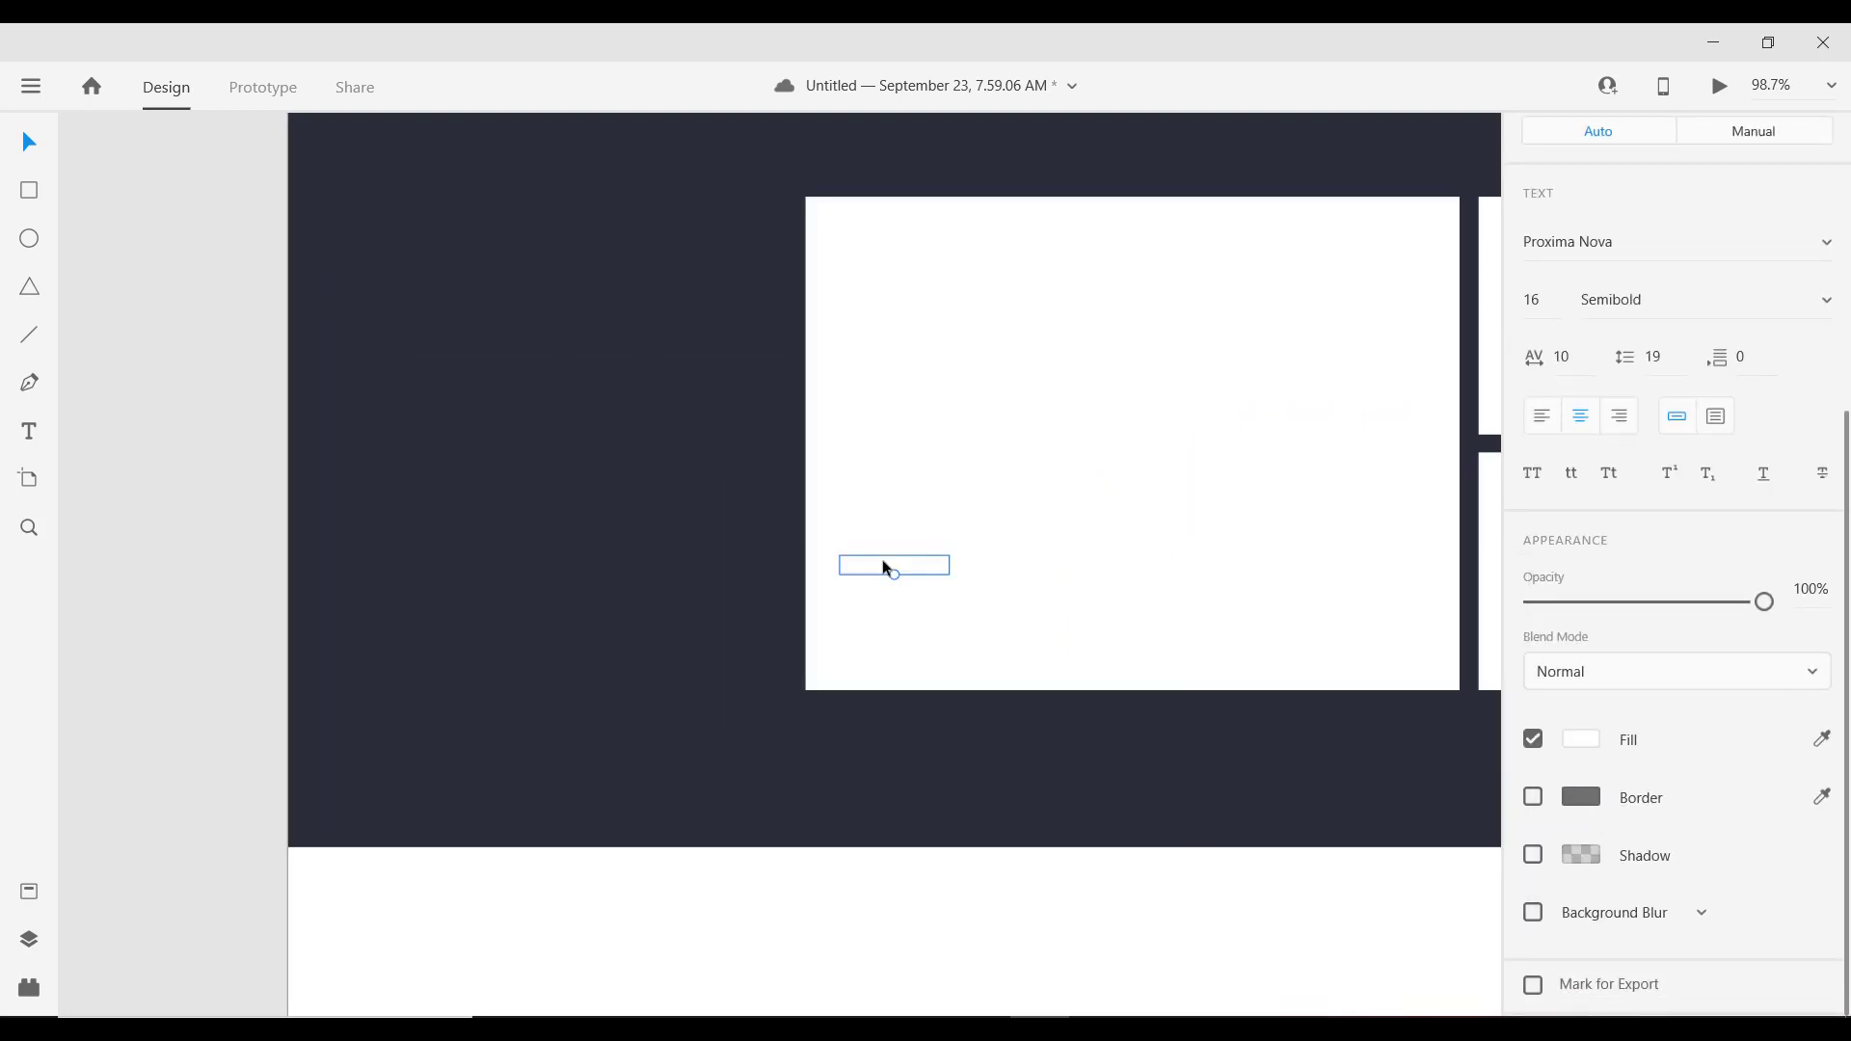
Step: Place the white MARKETING label on the band's left side, centred vertically
left_click_drag(886, 568, 495, 280)
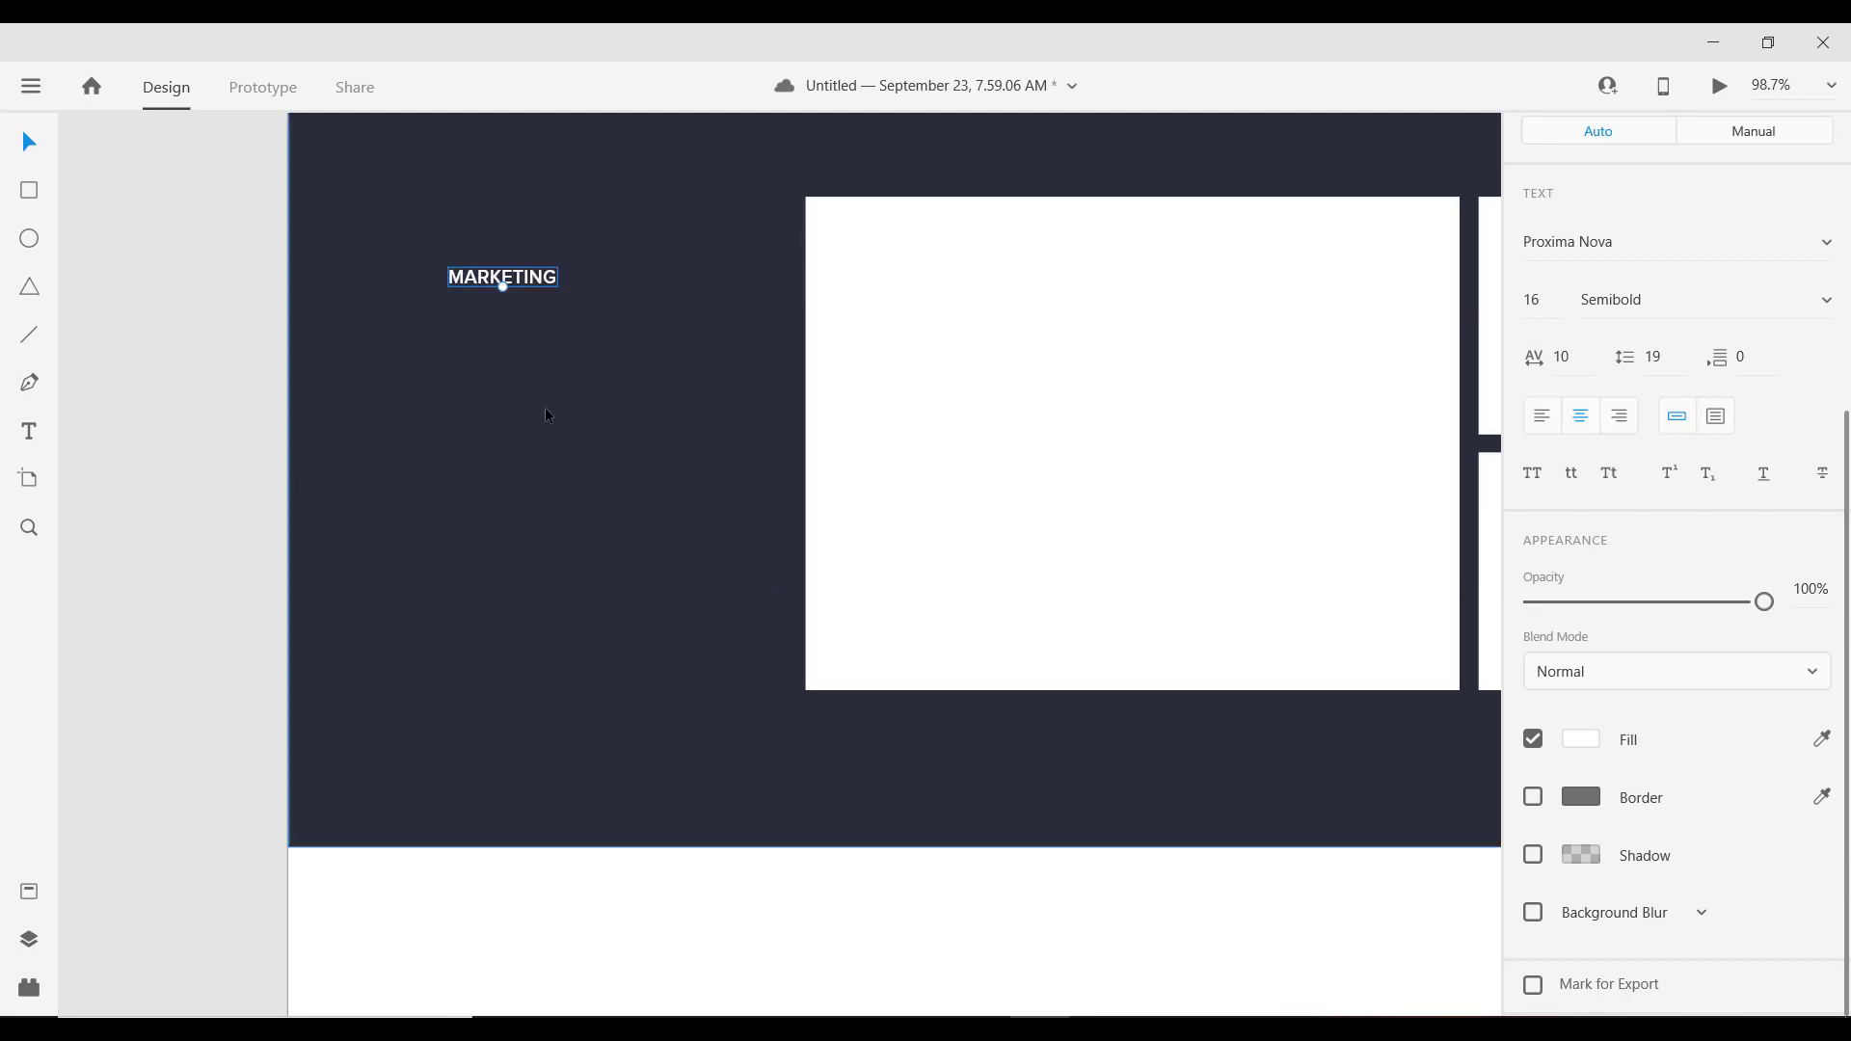
scroll(540, 439, "down", 2)
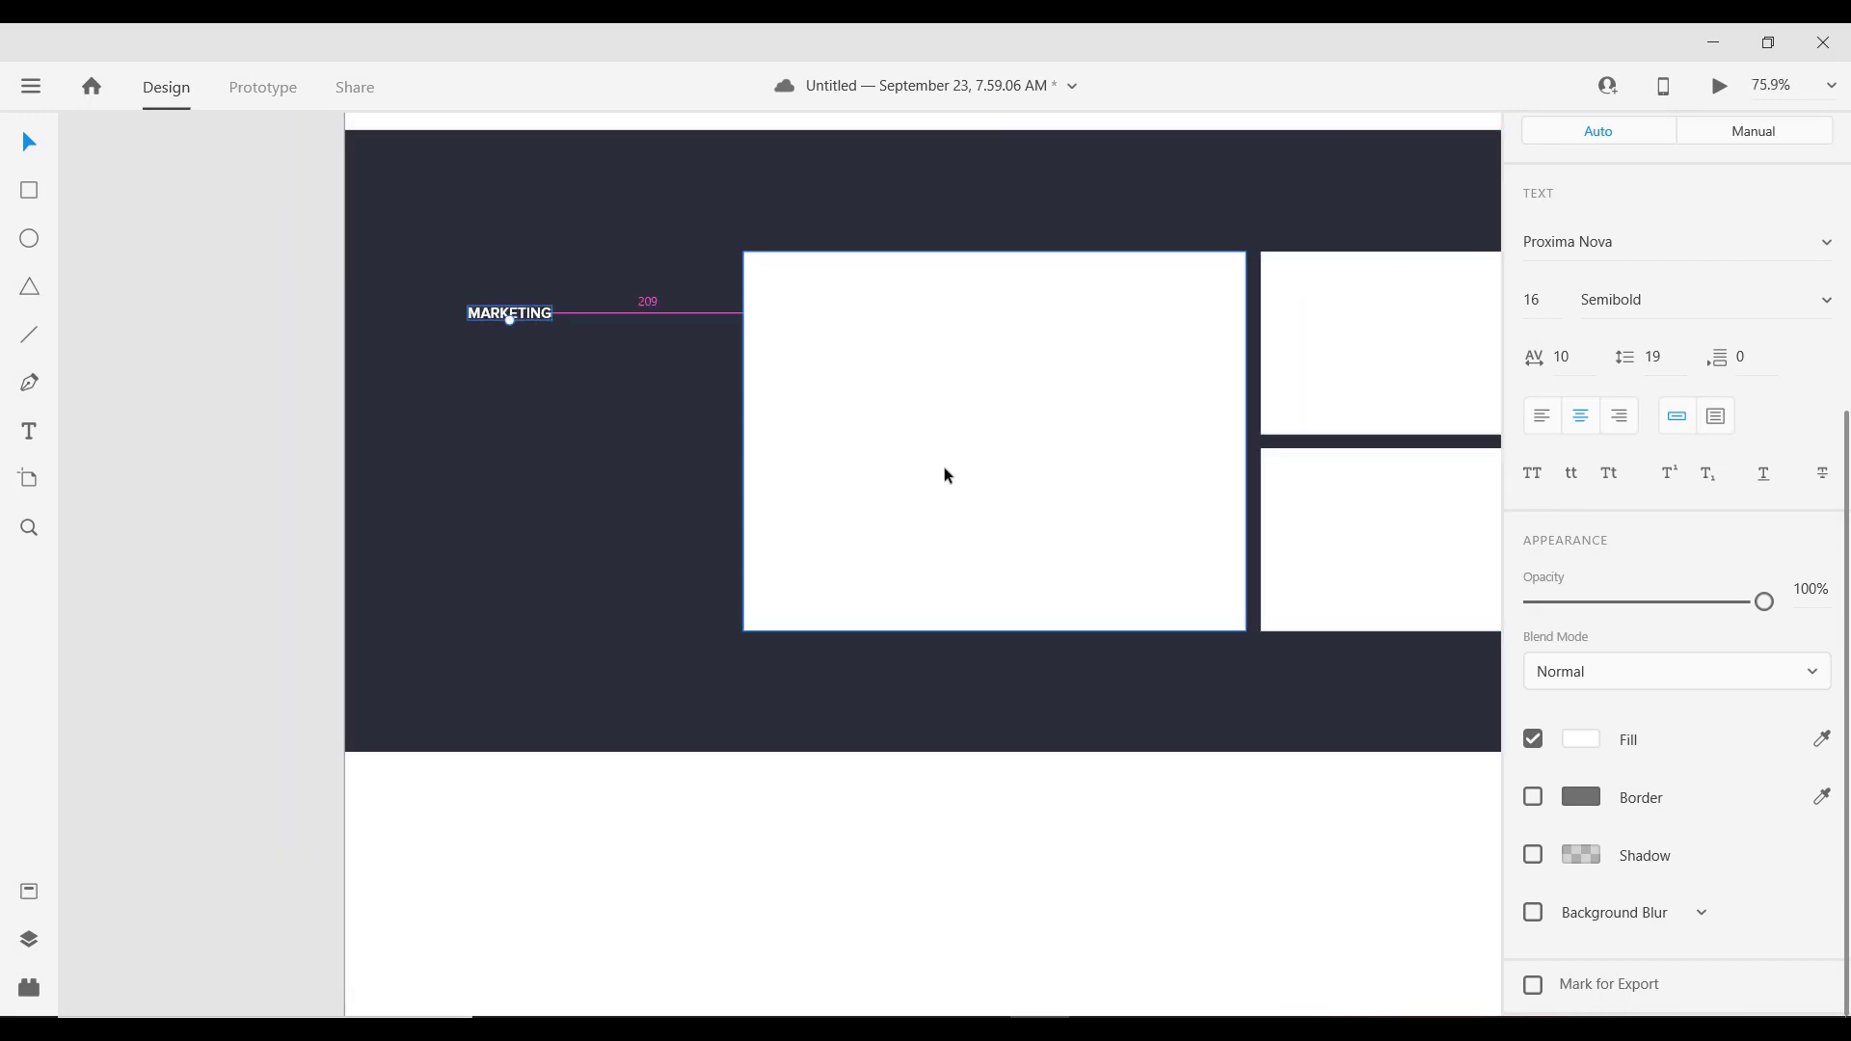
scroll(627, 455, "down", 1)
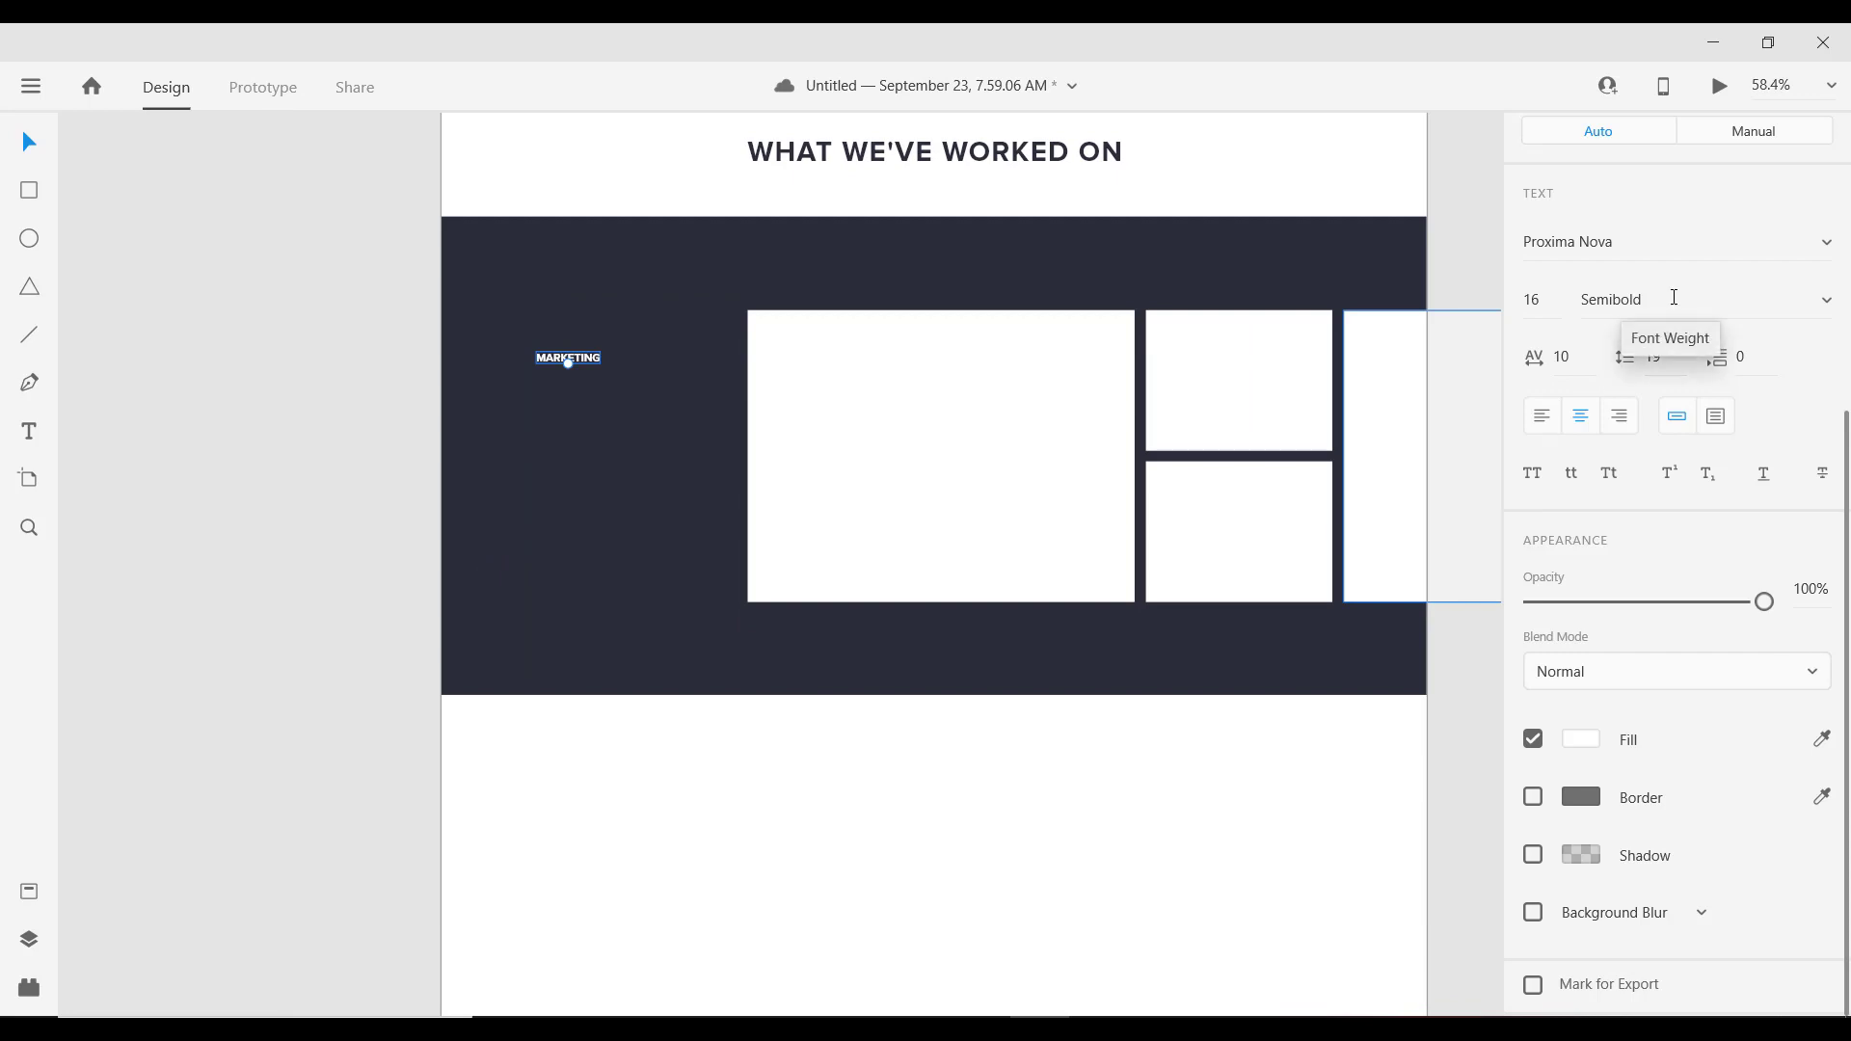
scroll(1254, 559, "down", 1)
scroll(991, 440, "up", 1)
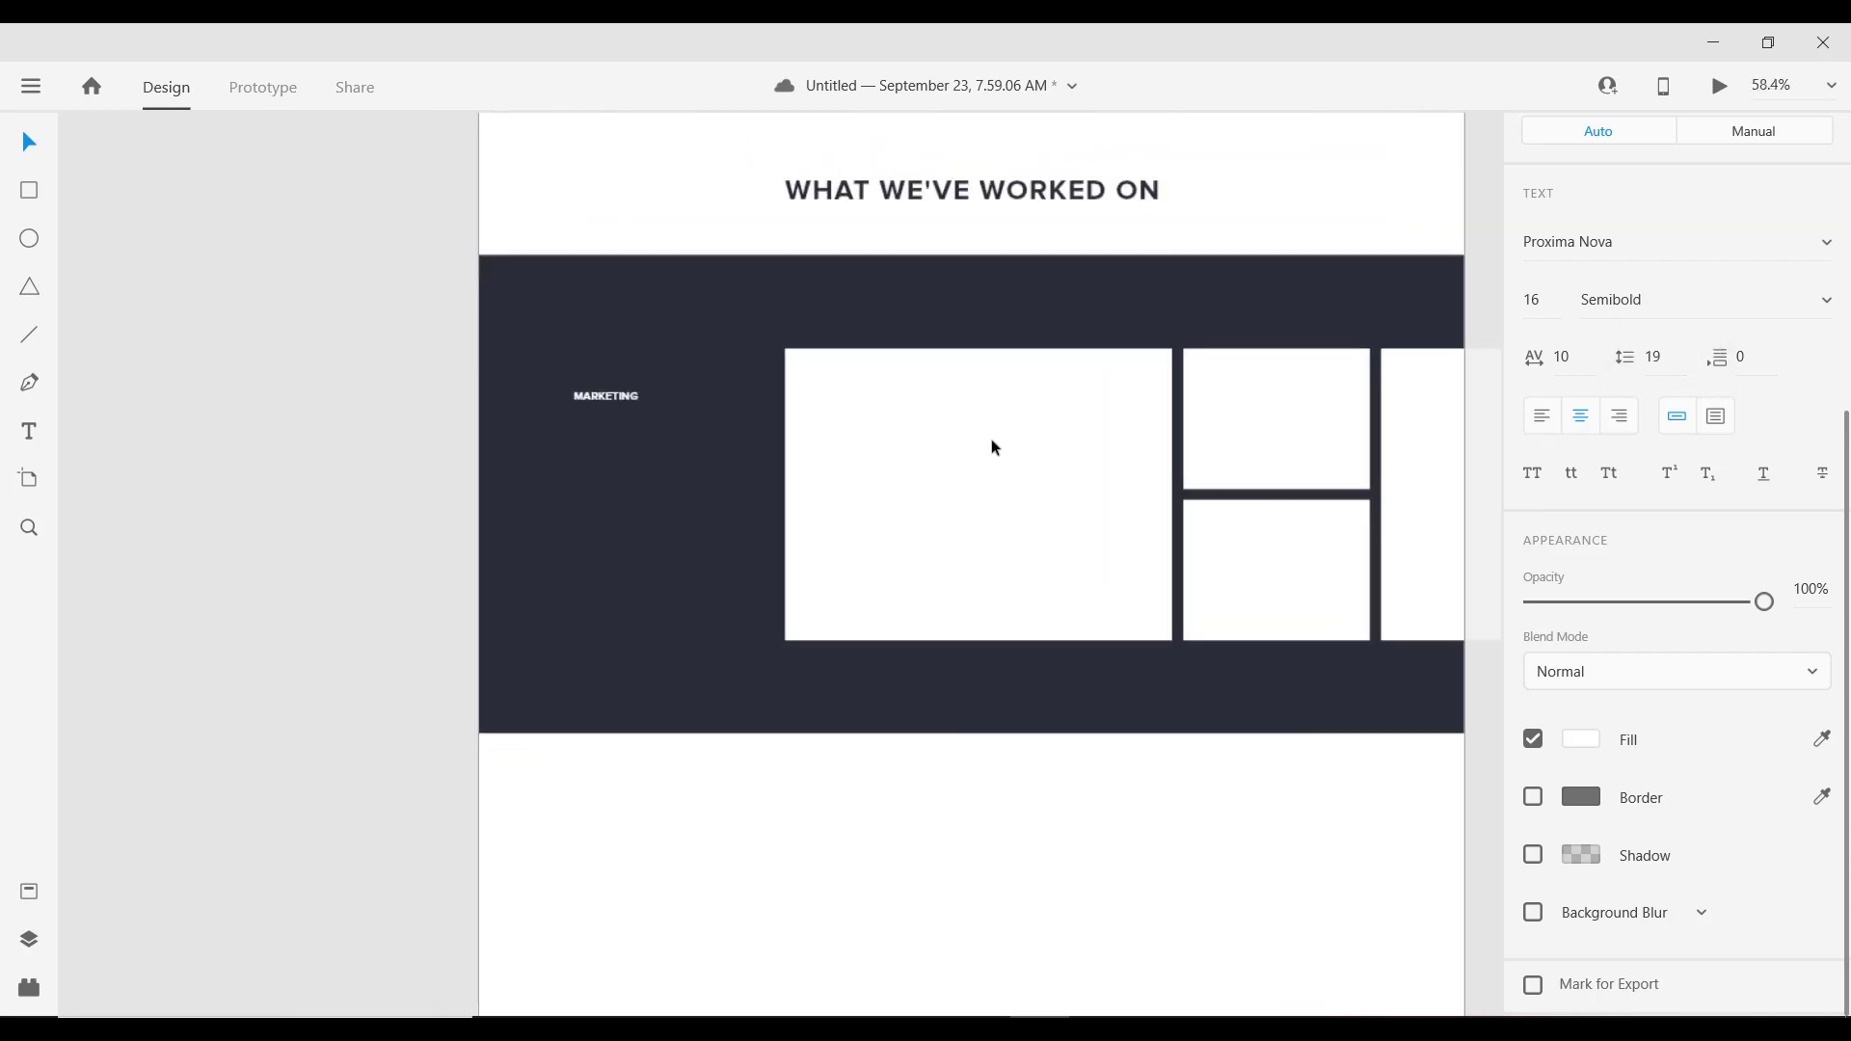
left_click_drag(727, 442, 477, 491)
scroll(430, 495, "up", 1)
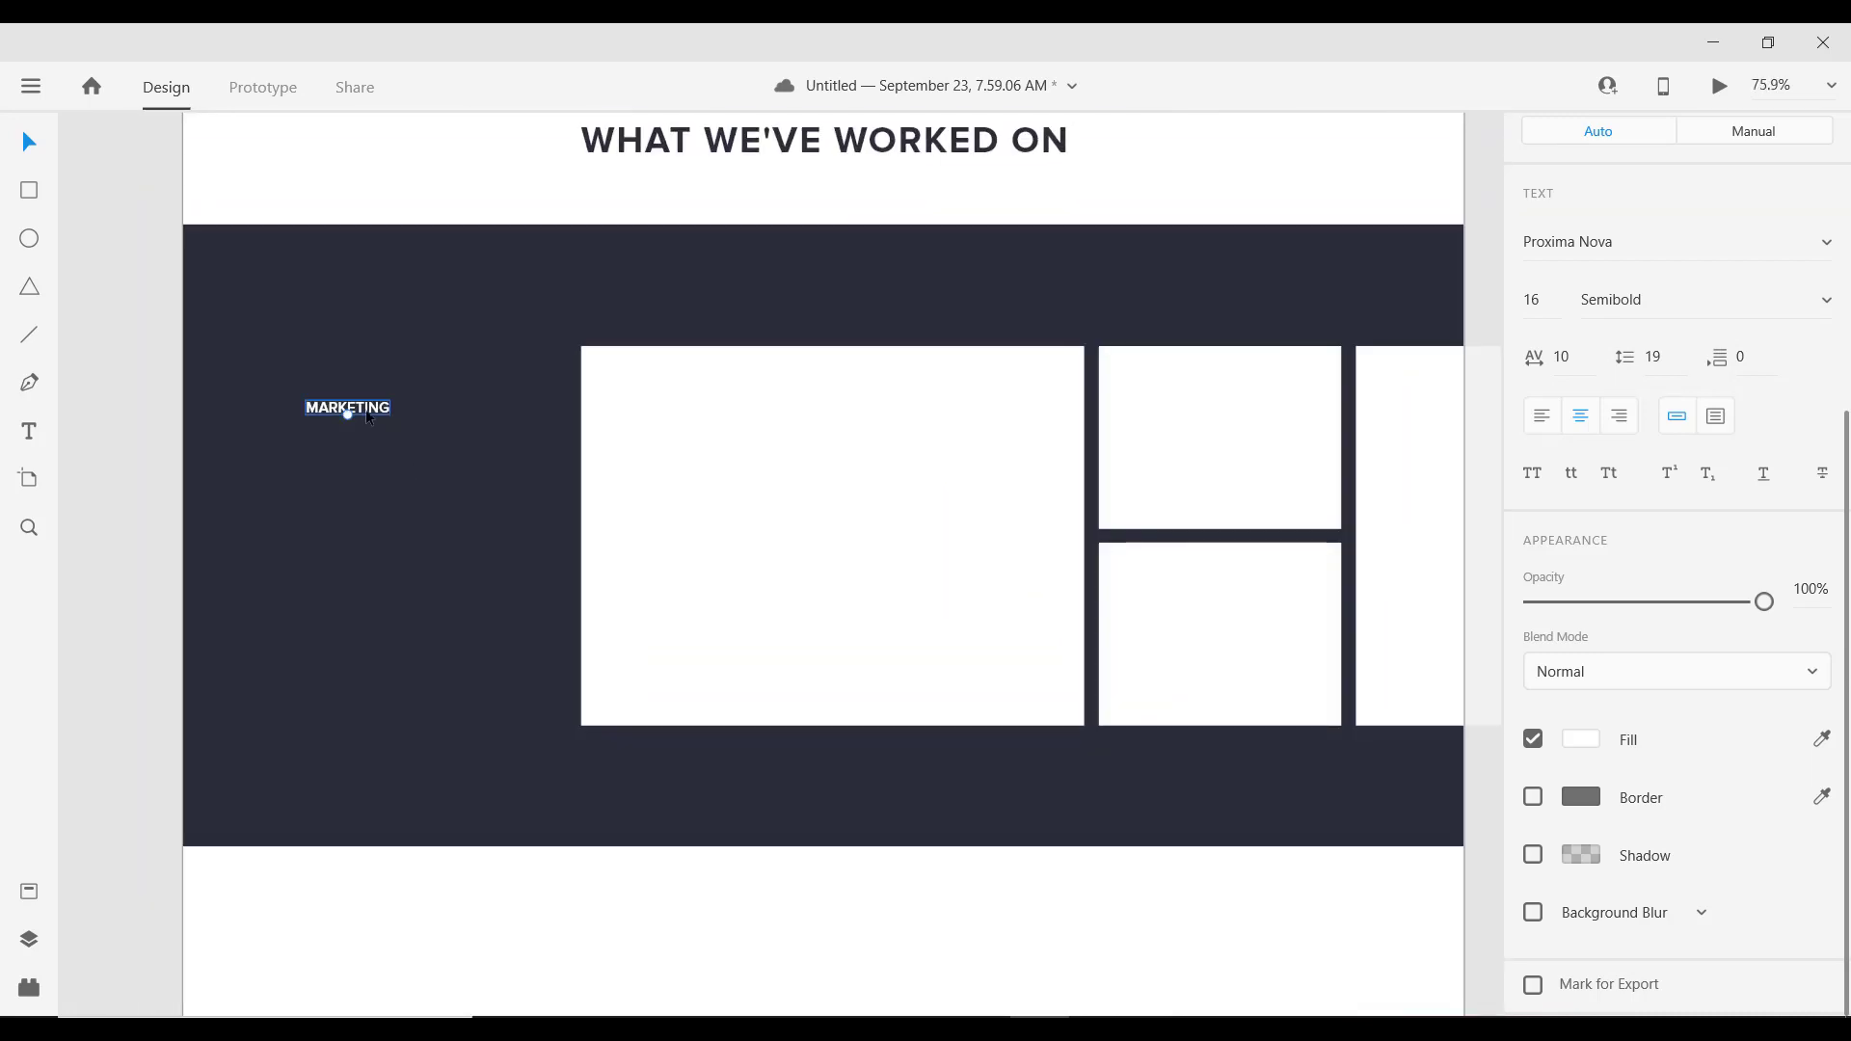
left_click_drag(367, 413, 373, 540)
scroll(373, 538, "down", 3)
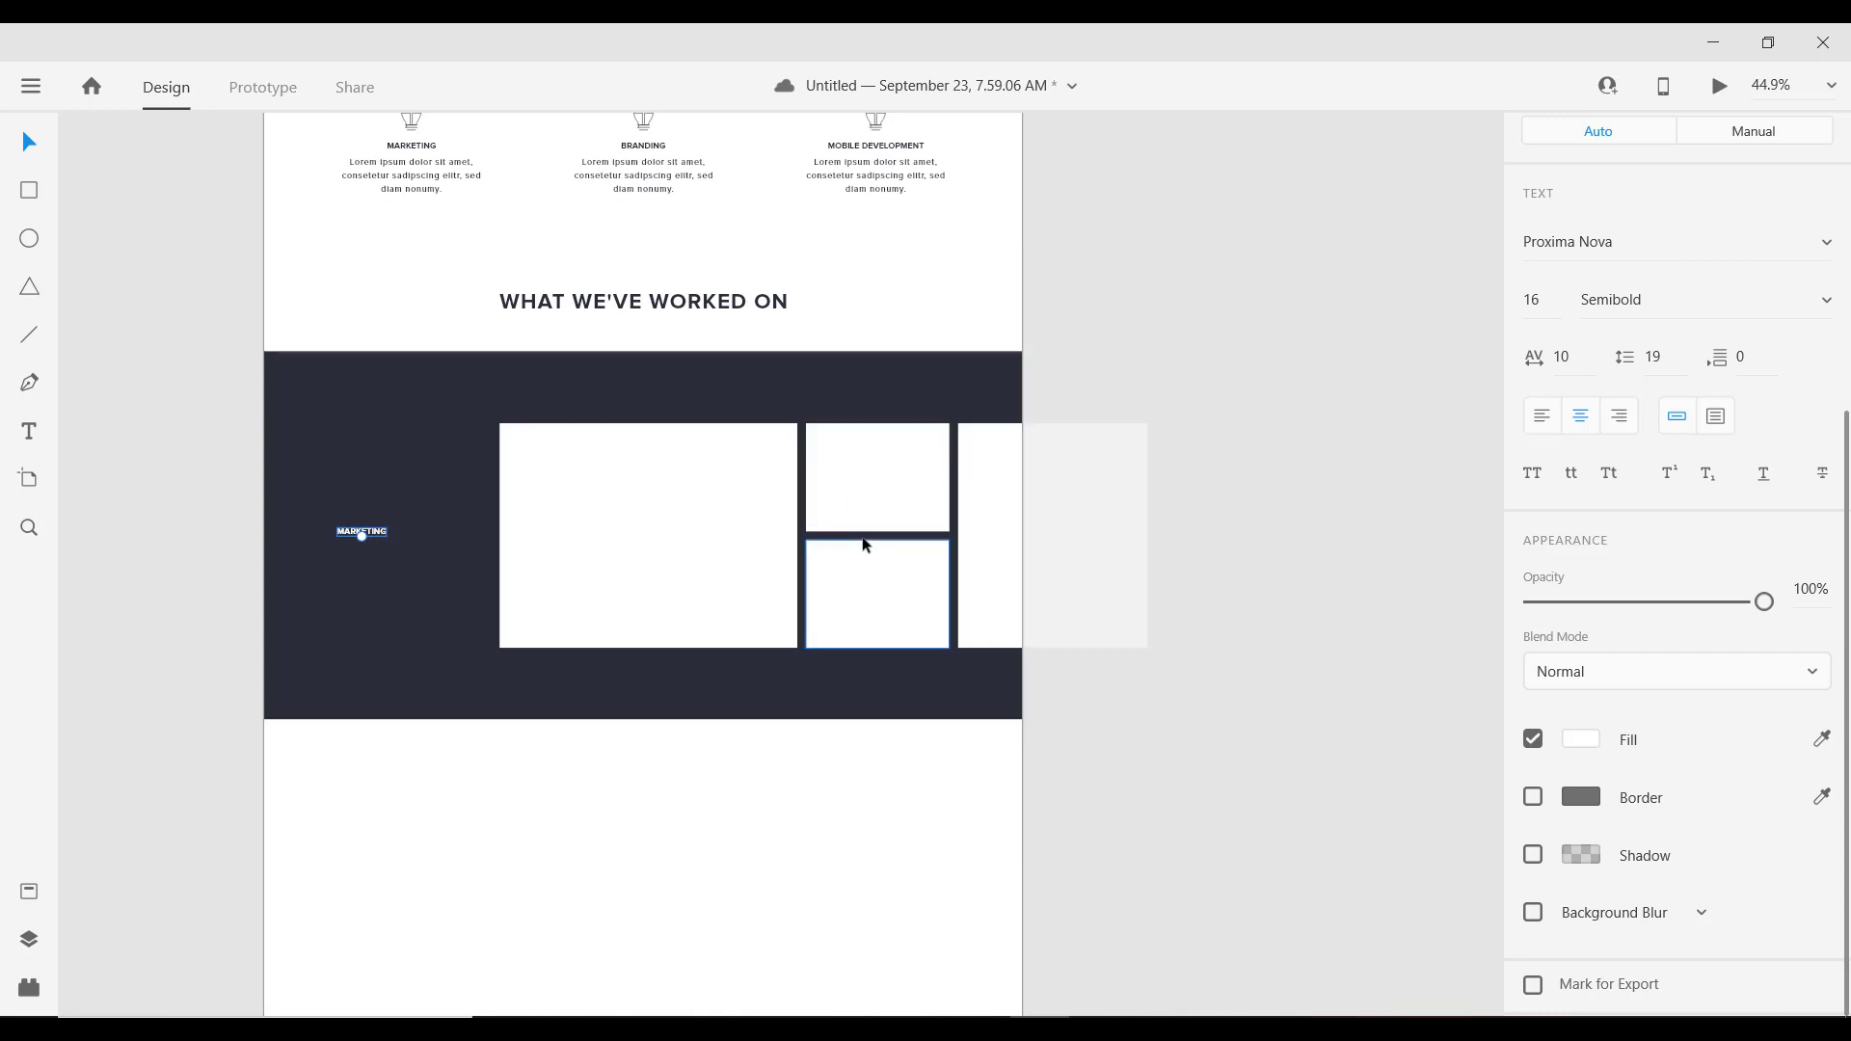
scroll(460, 646, "up", 1)
scroll(460, 646, "up", 2)
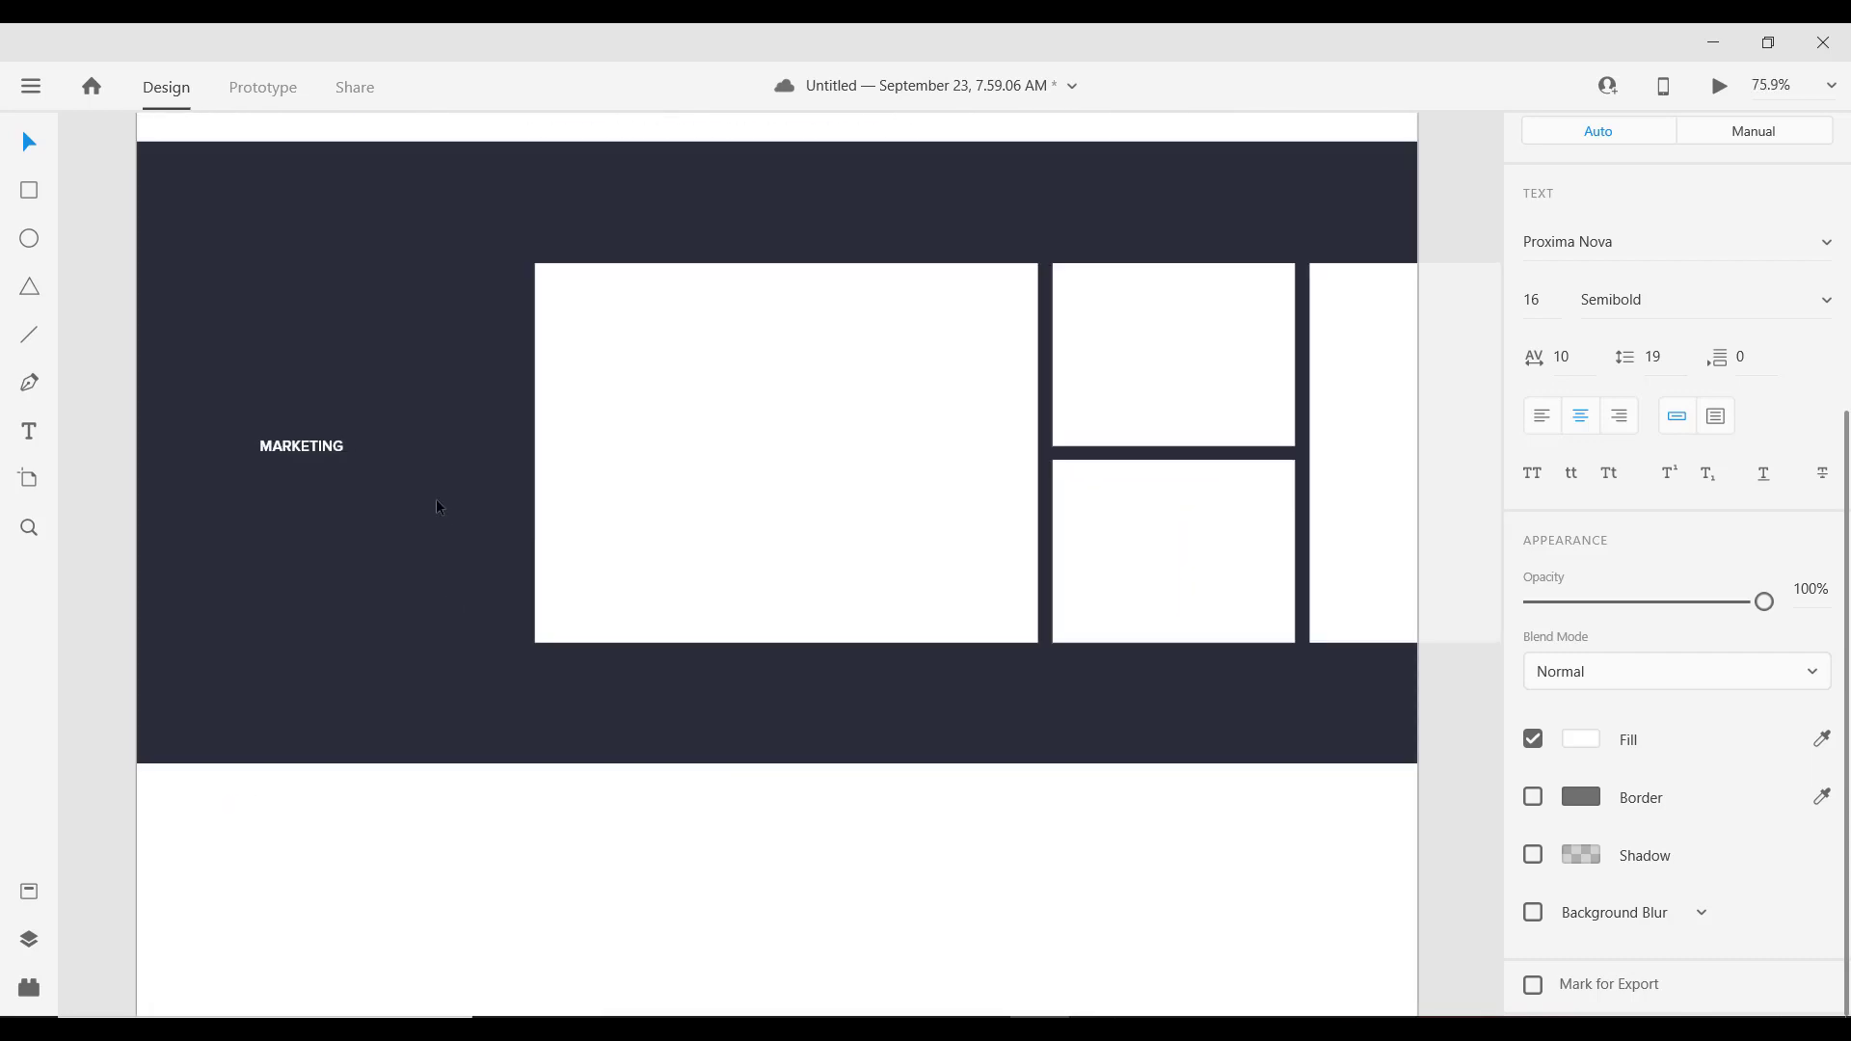
scroll(459, 479, "left", 3)
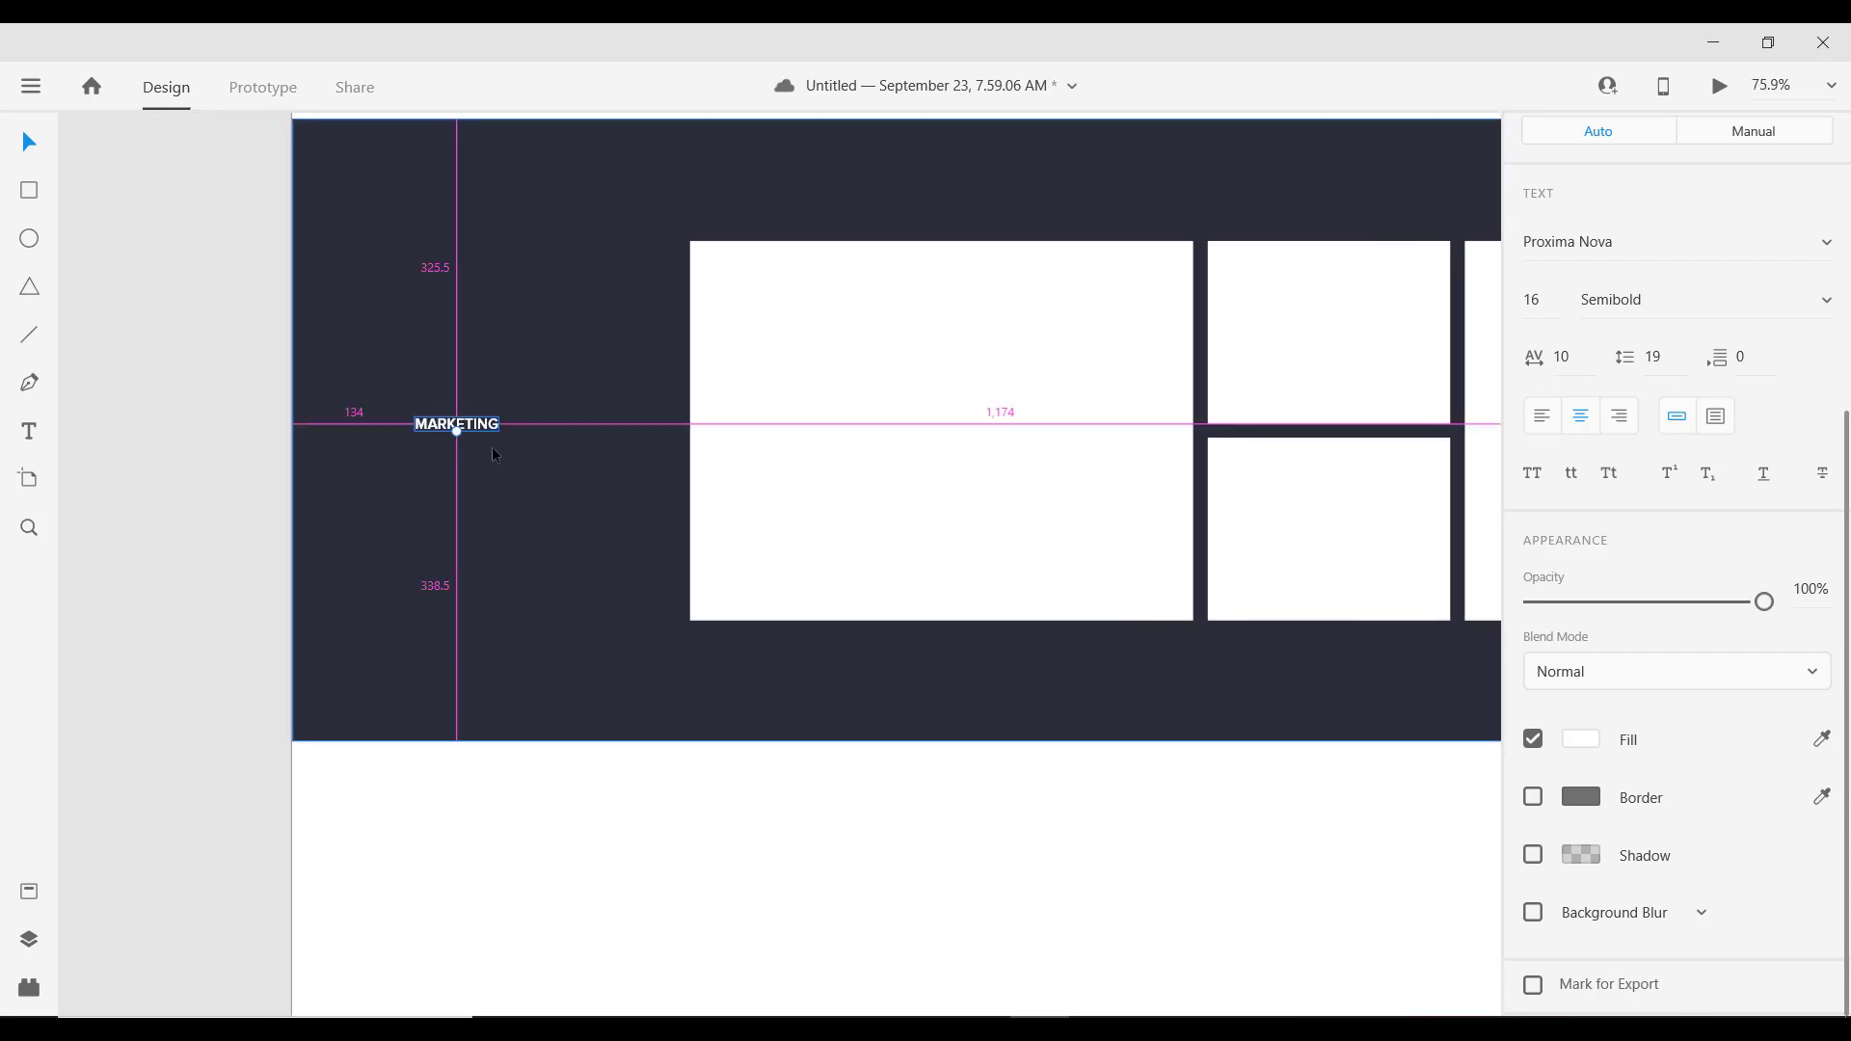
double_click(429, 433)
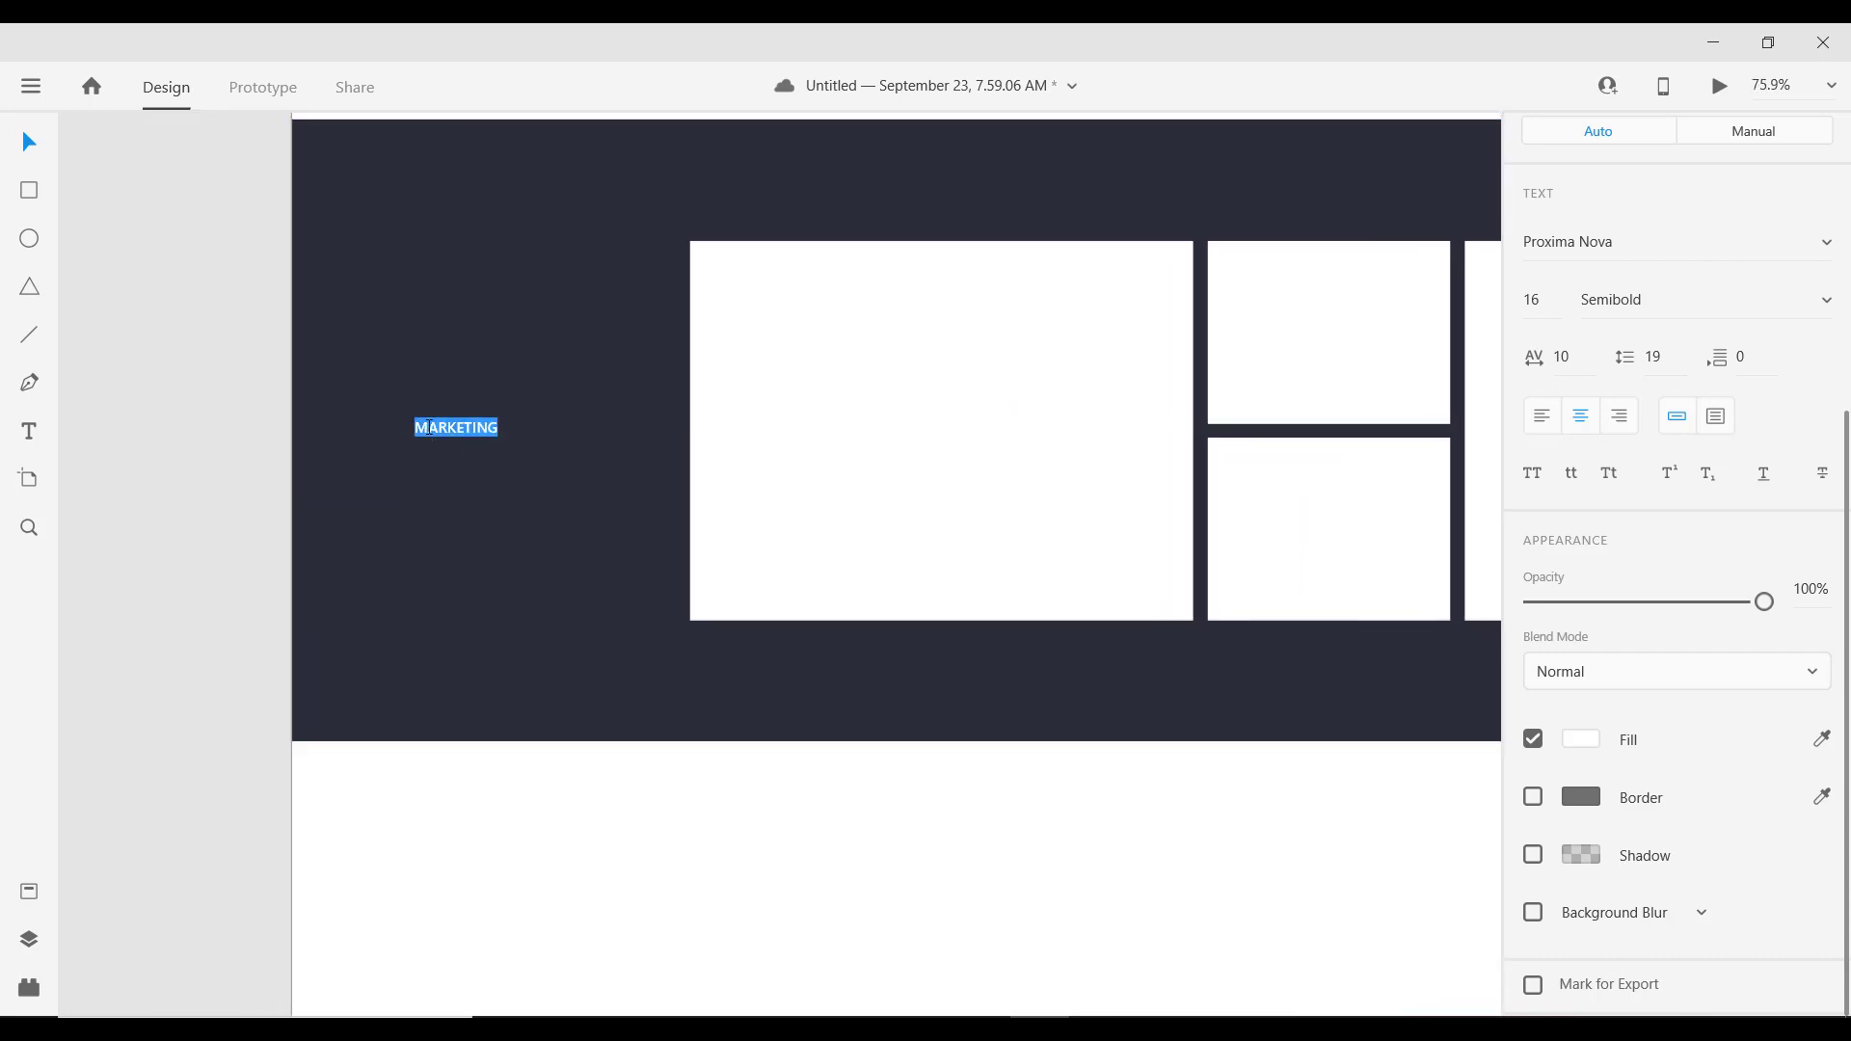
Step: Retype the label as 2D & 3D GRAPHICS and left-align it
type("2D")
left_click(1543, 420)
type("GRAPHICS")
key("Escape")
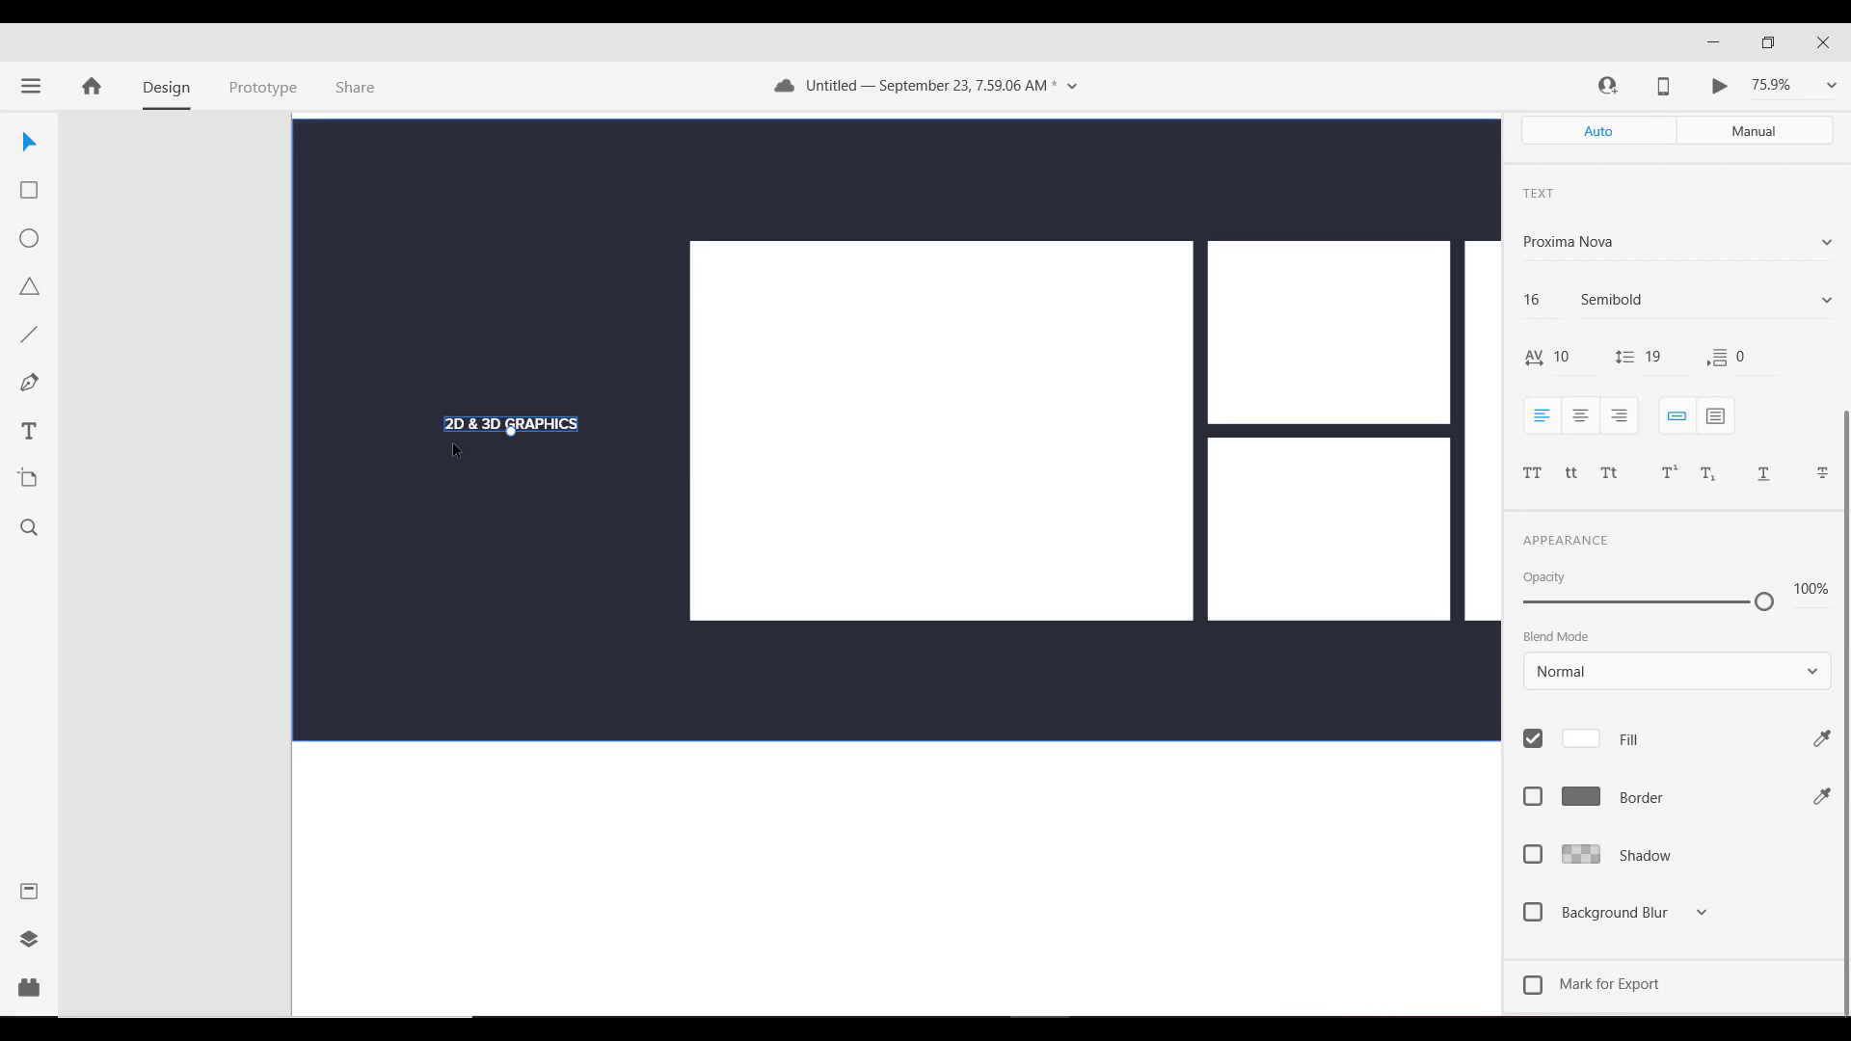
Step: Shift the 2D & 3D GRAPHICS label slightly left and check its distances to the band edges
scroll(482, 459, "down", 3)
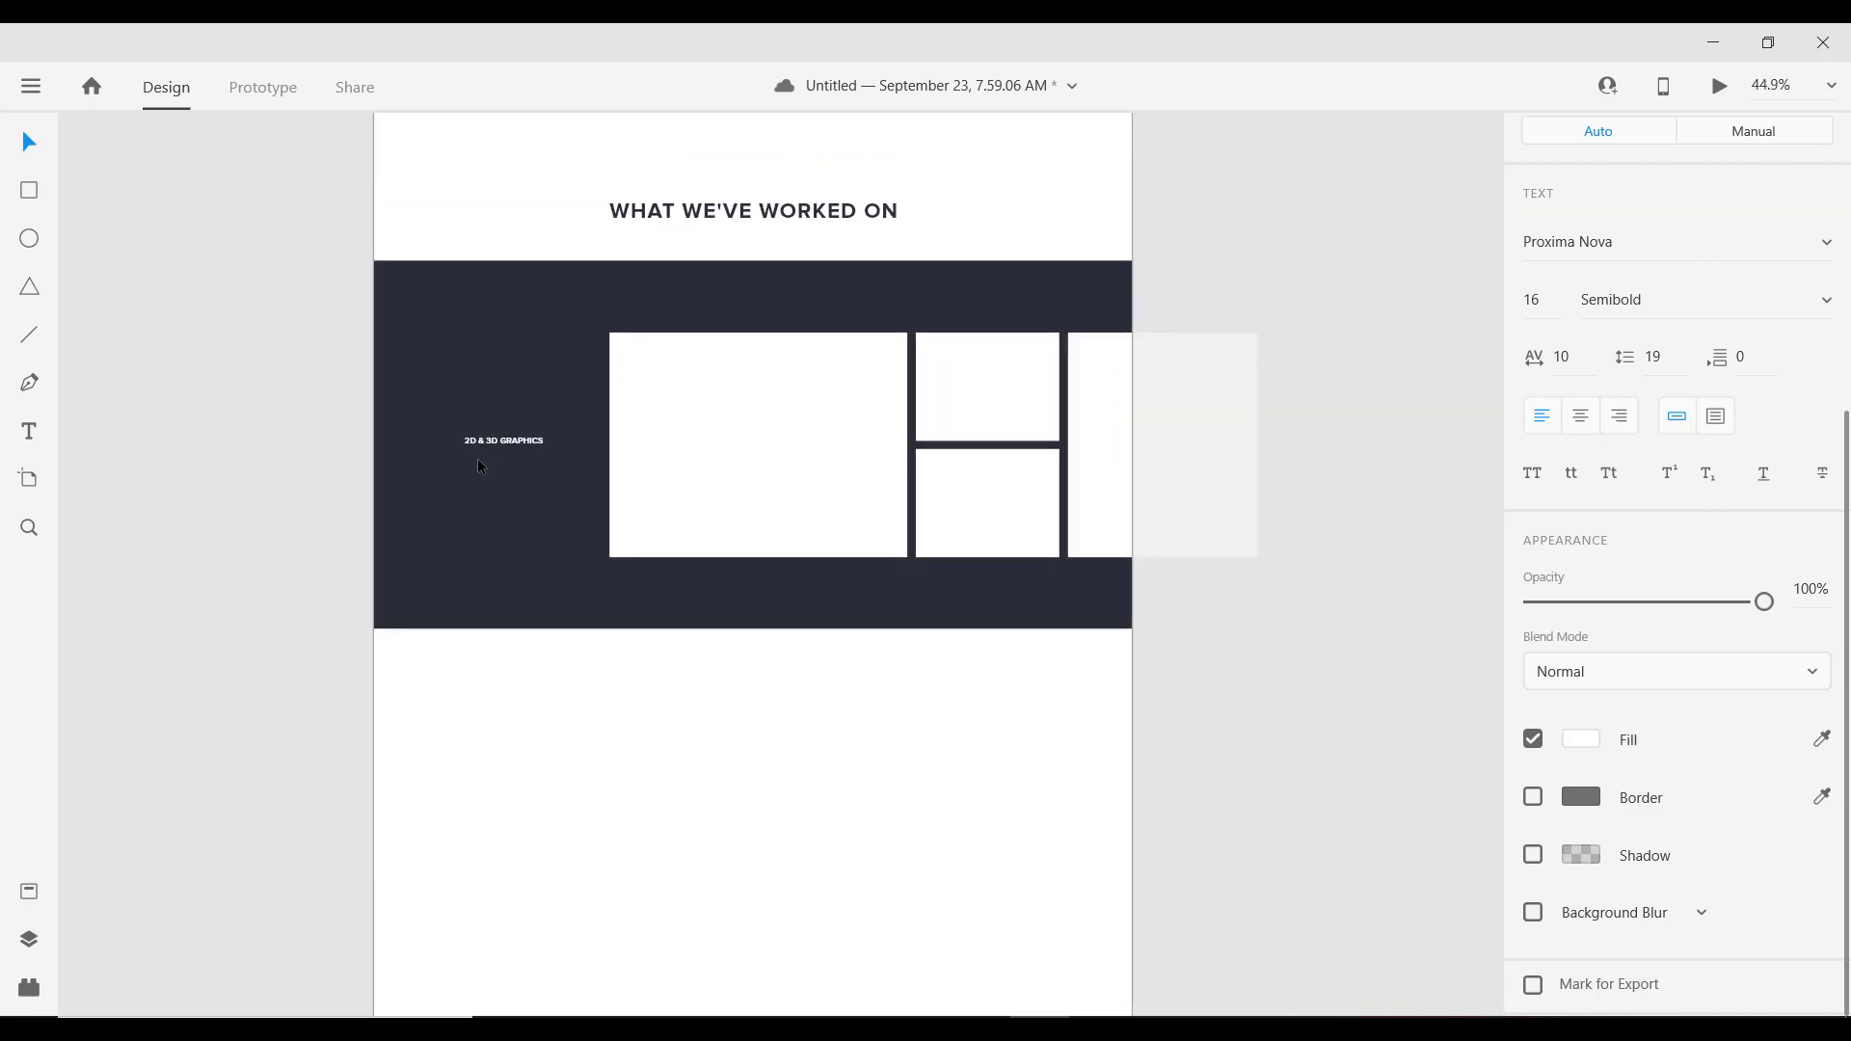
scroll(483, 450, "up", 3)
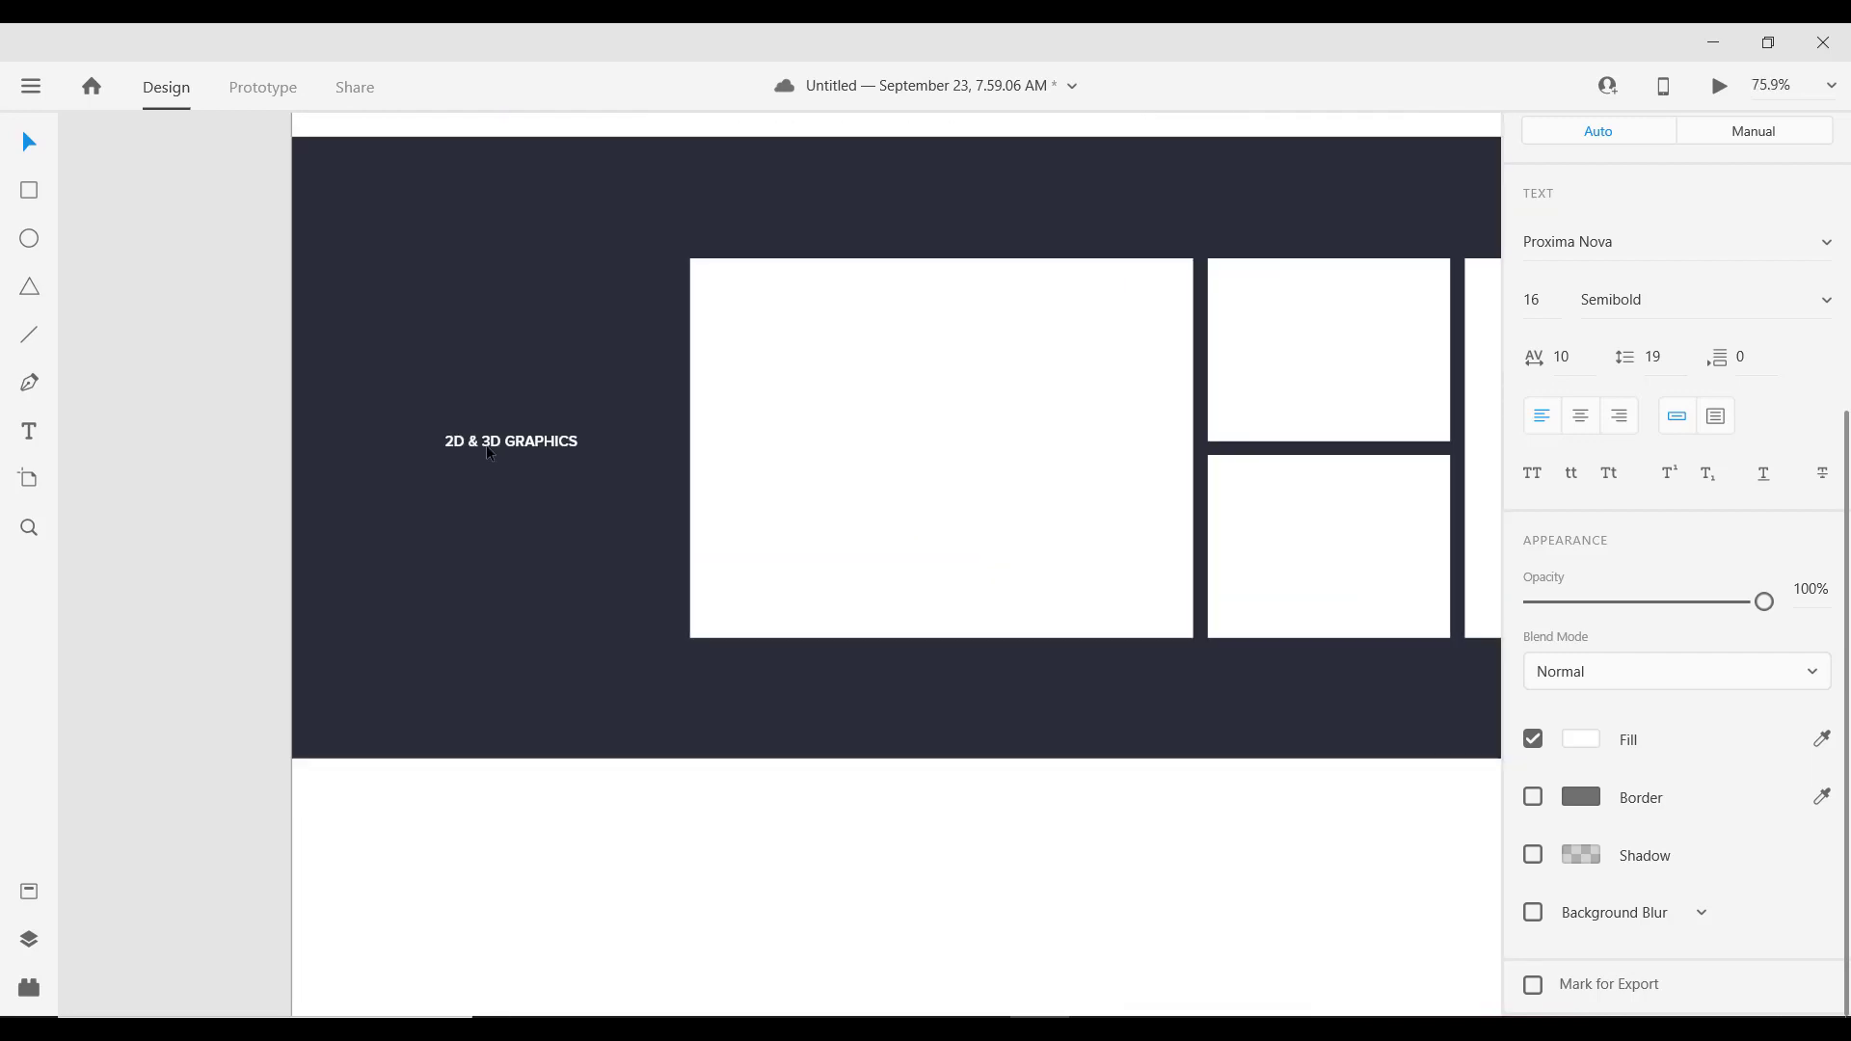
left_click_drag(481, 449, 441, 453)
left_click(519, 350)
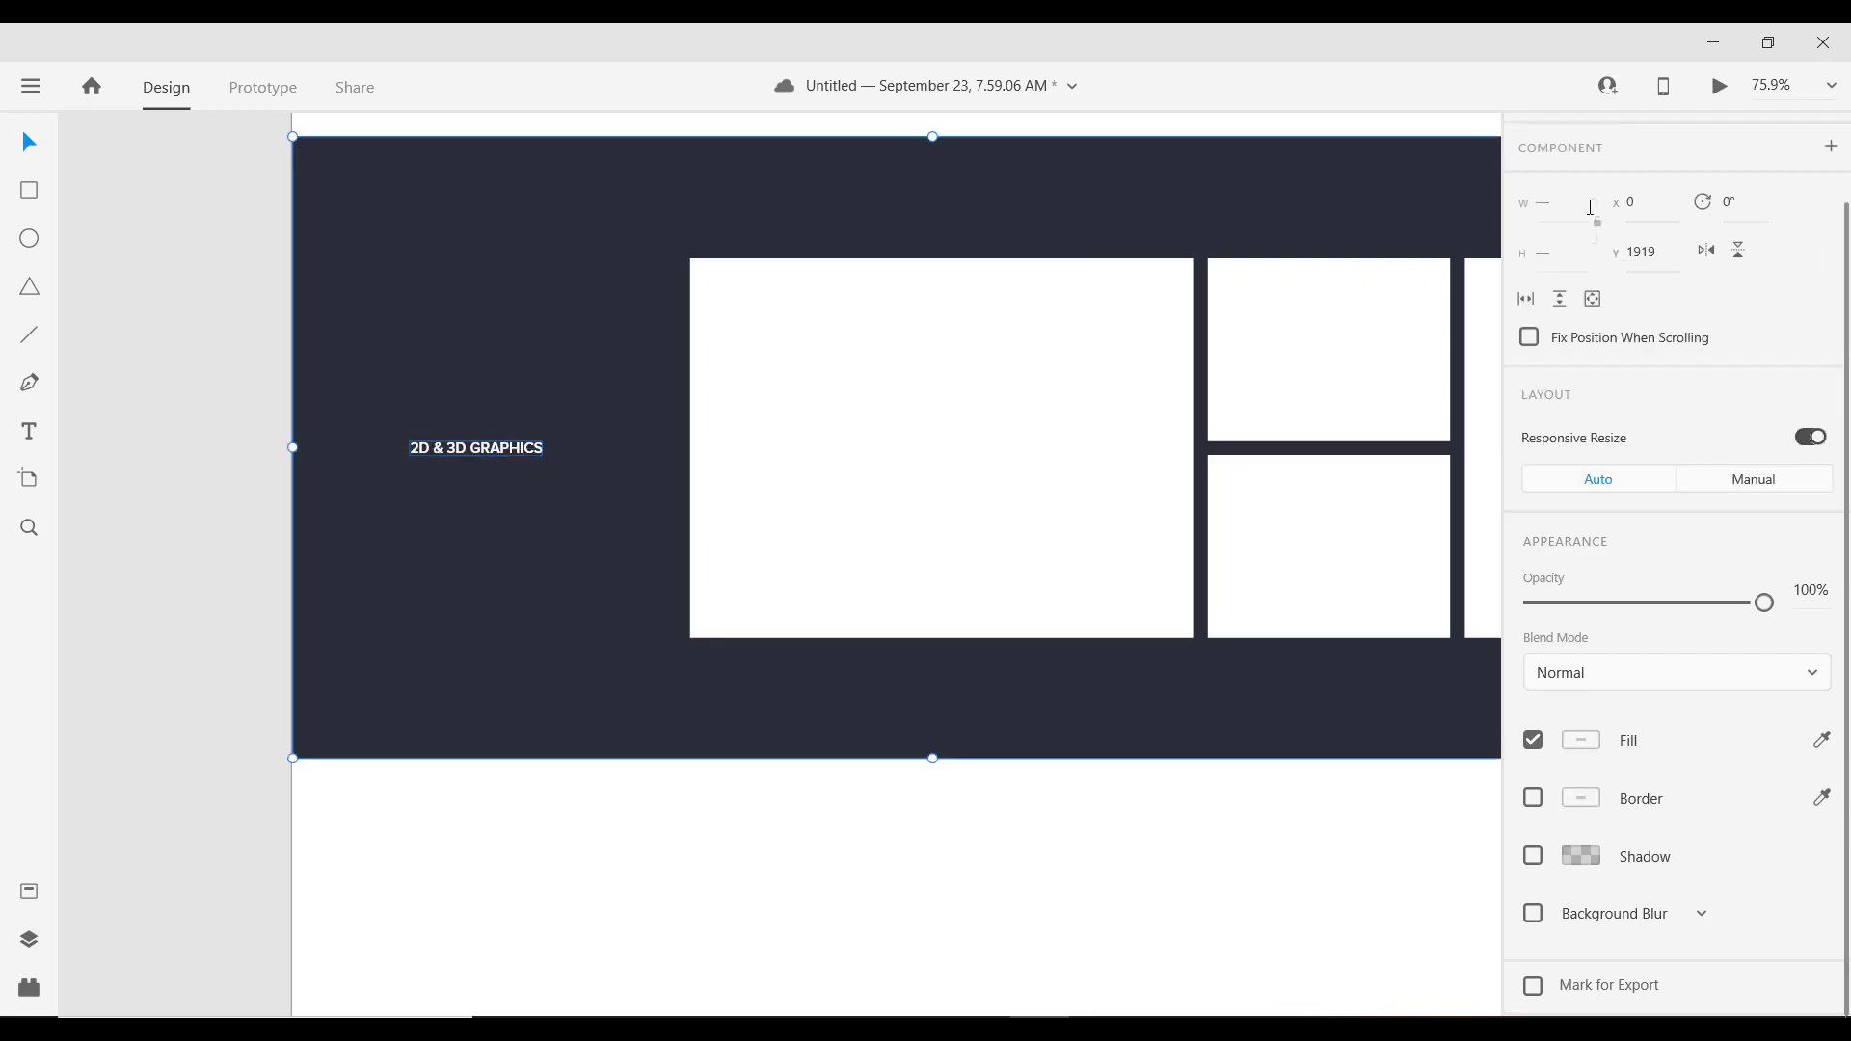
scroll(1699, 191, "up", 2)
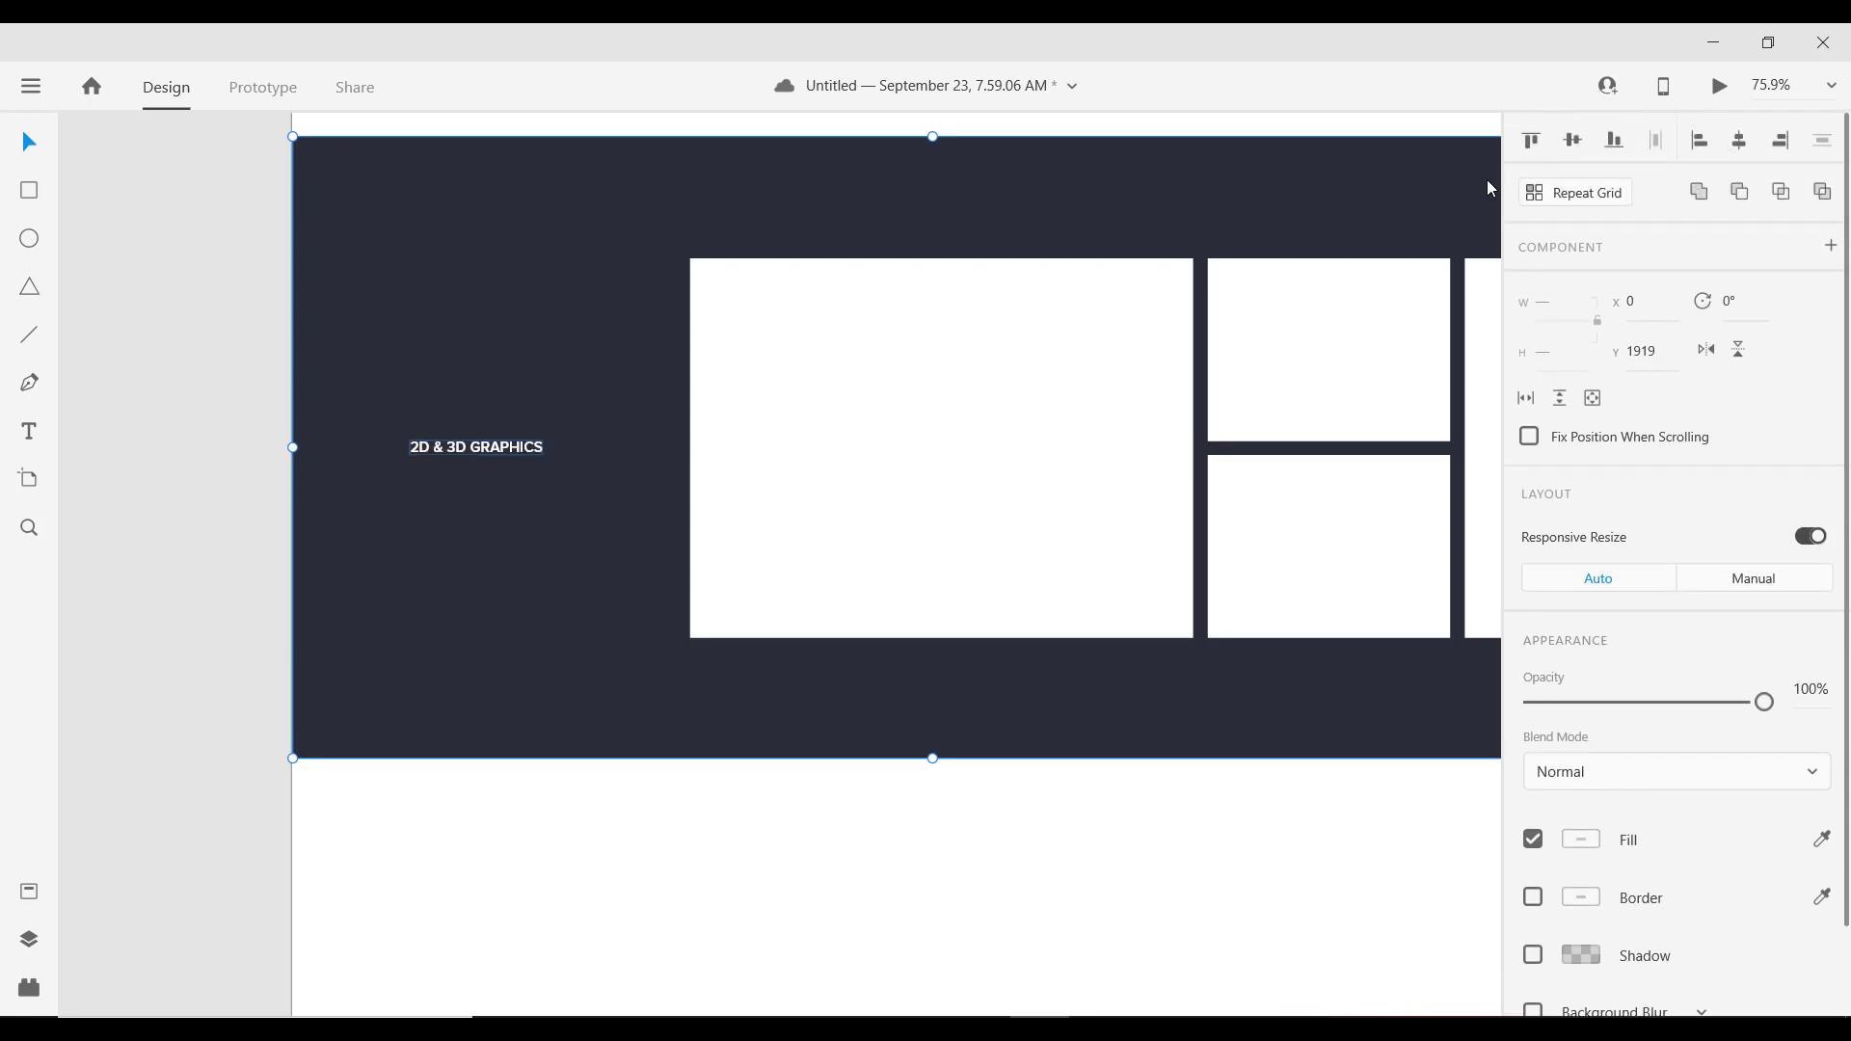
left_click(445, 453)
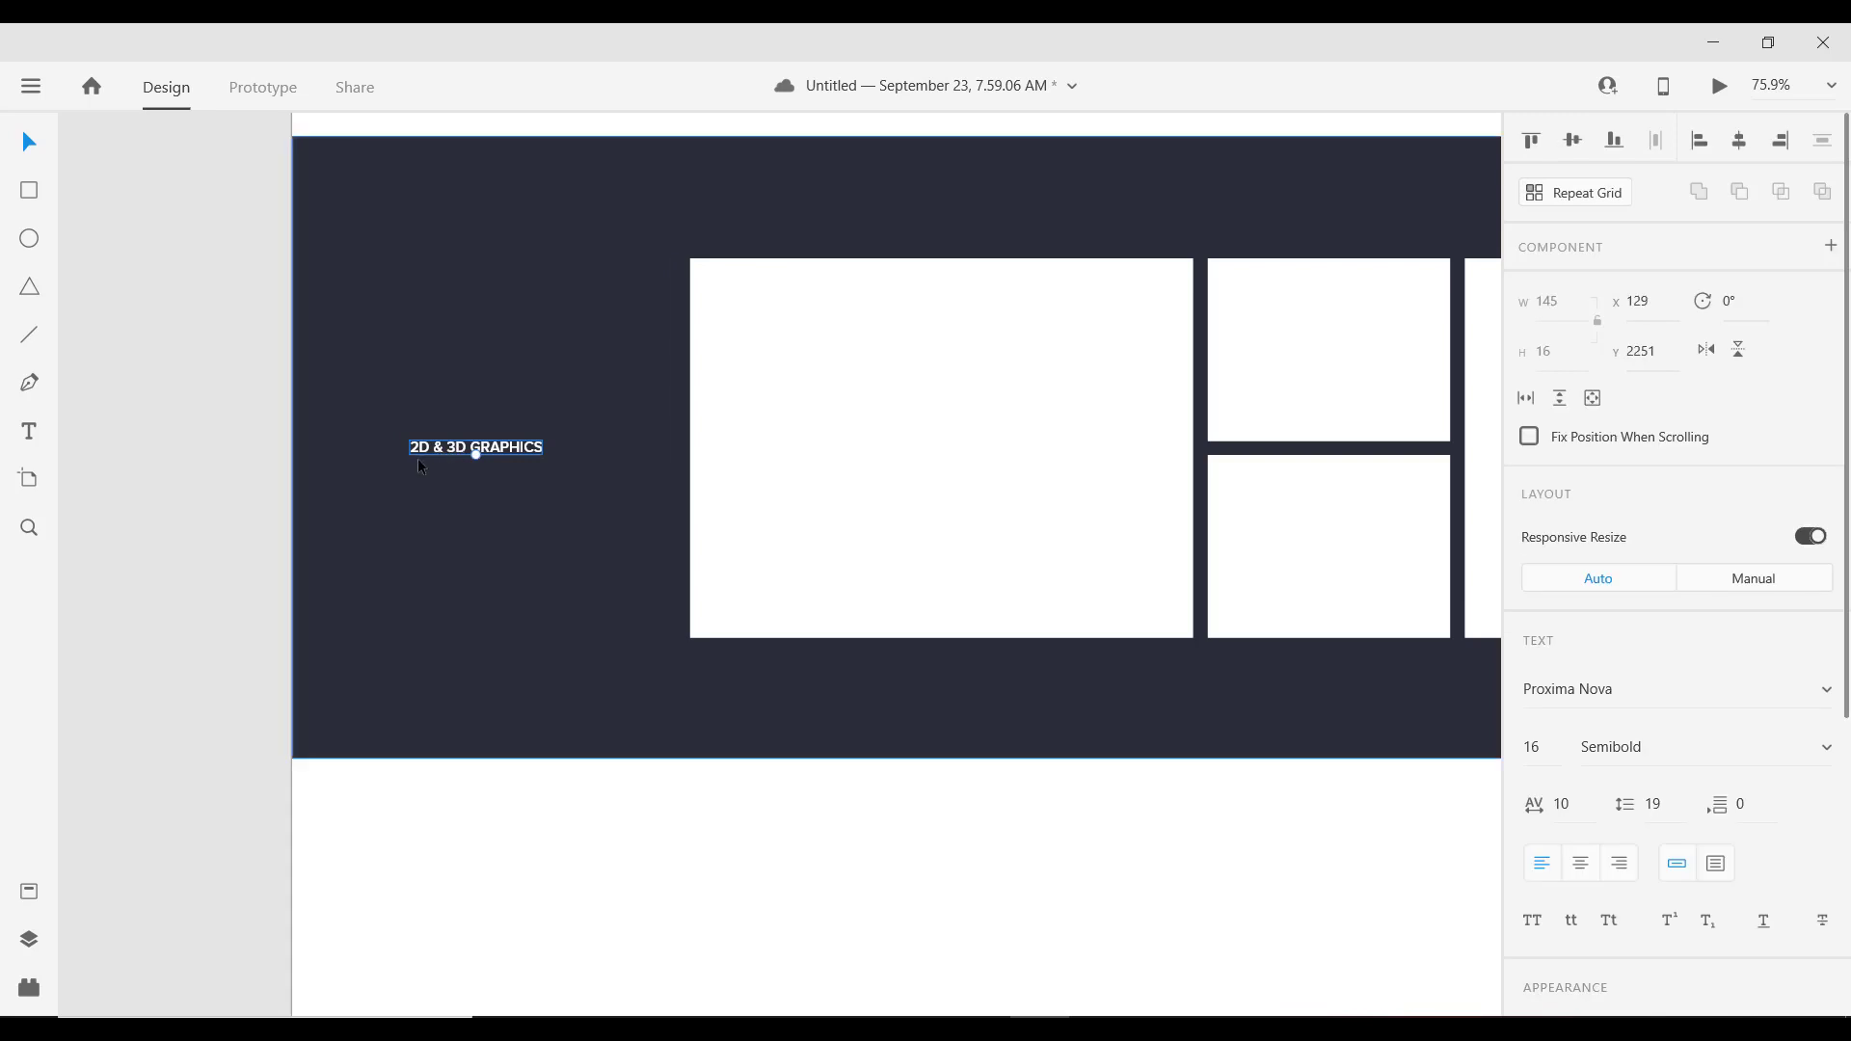
left_click_drag(477, 455, 499, 397)
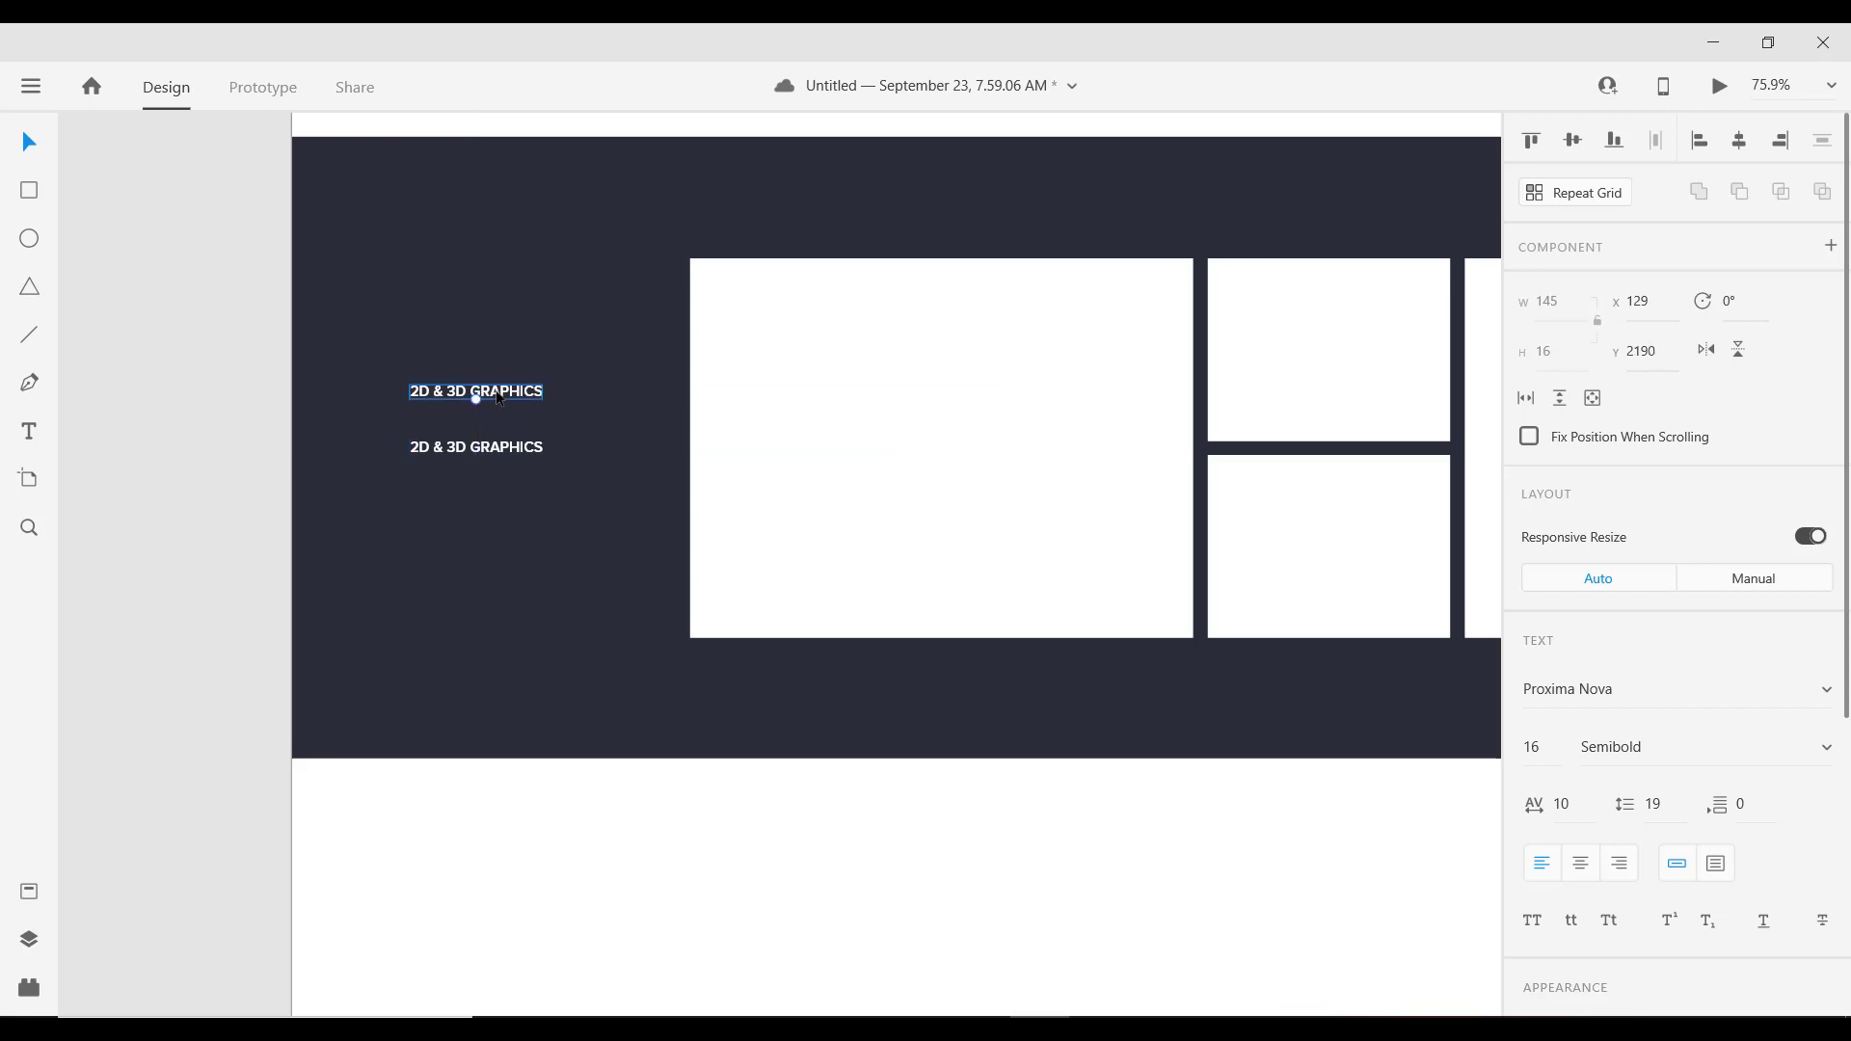
Step: Retype the duplicated label as BRANDING and nudge it 10 units down
double_click(499, 397)
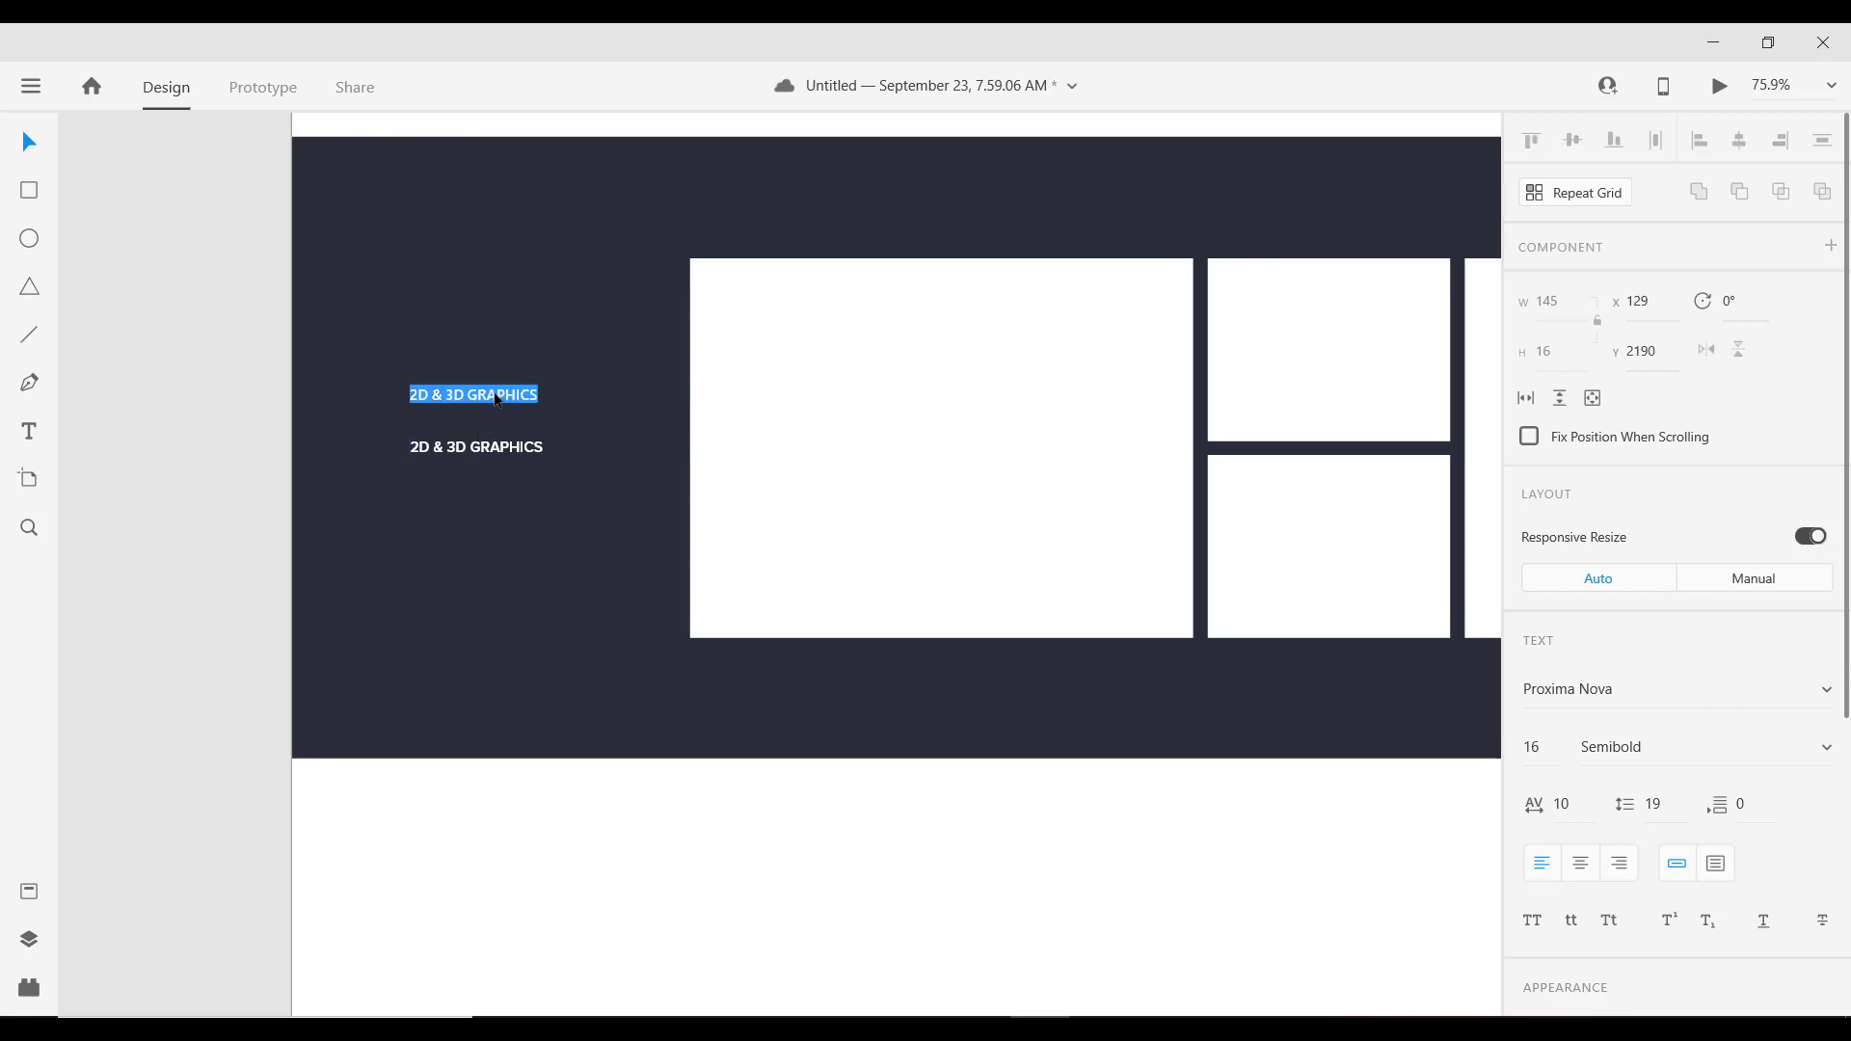
type("ba")
key("BackSpace")
type("B")
key("BackSpace")
key("Escape")
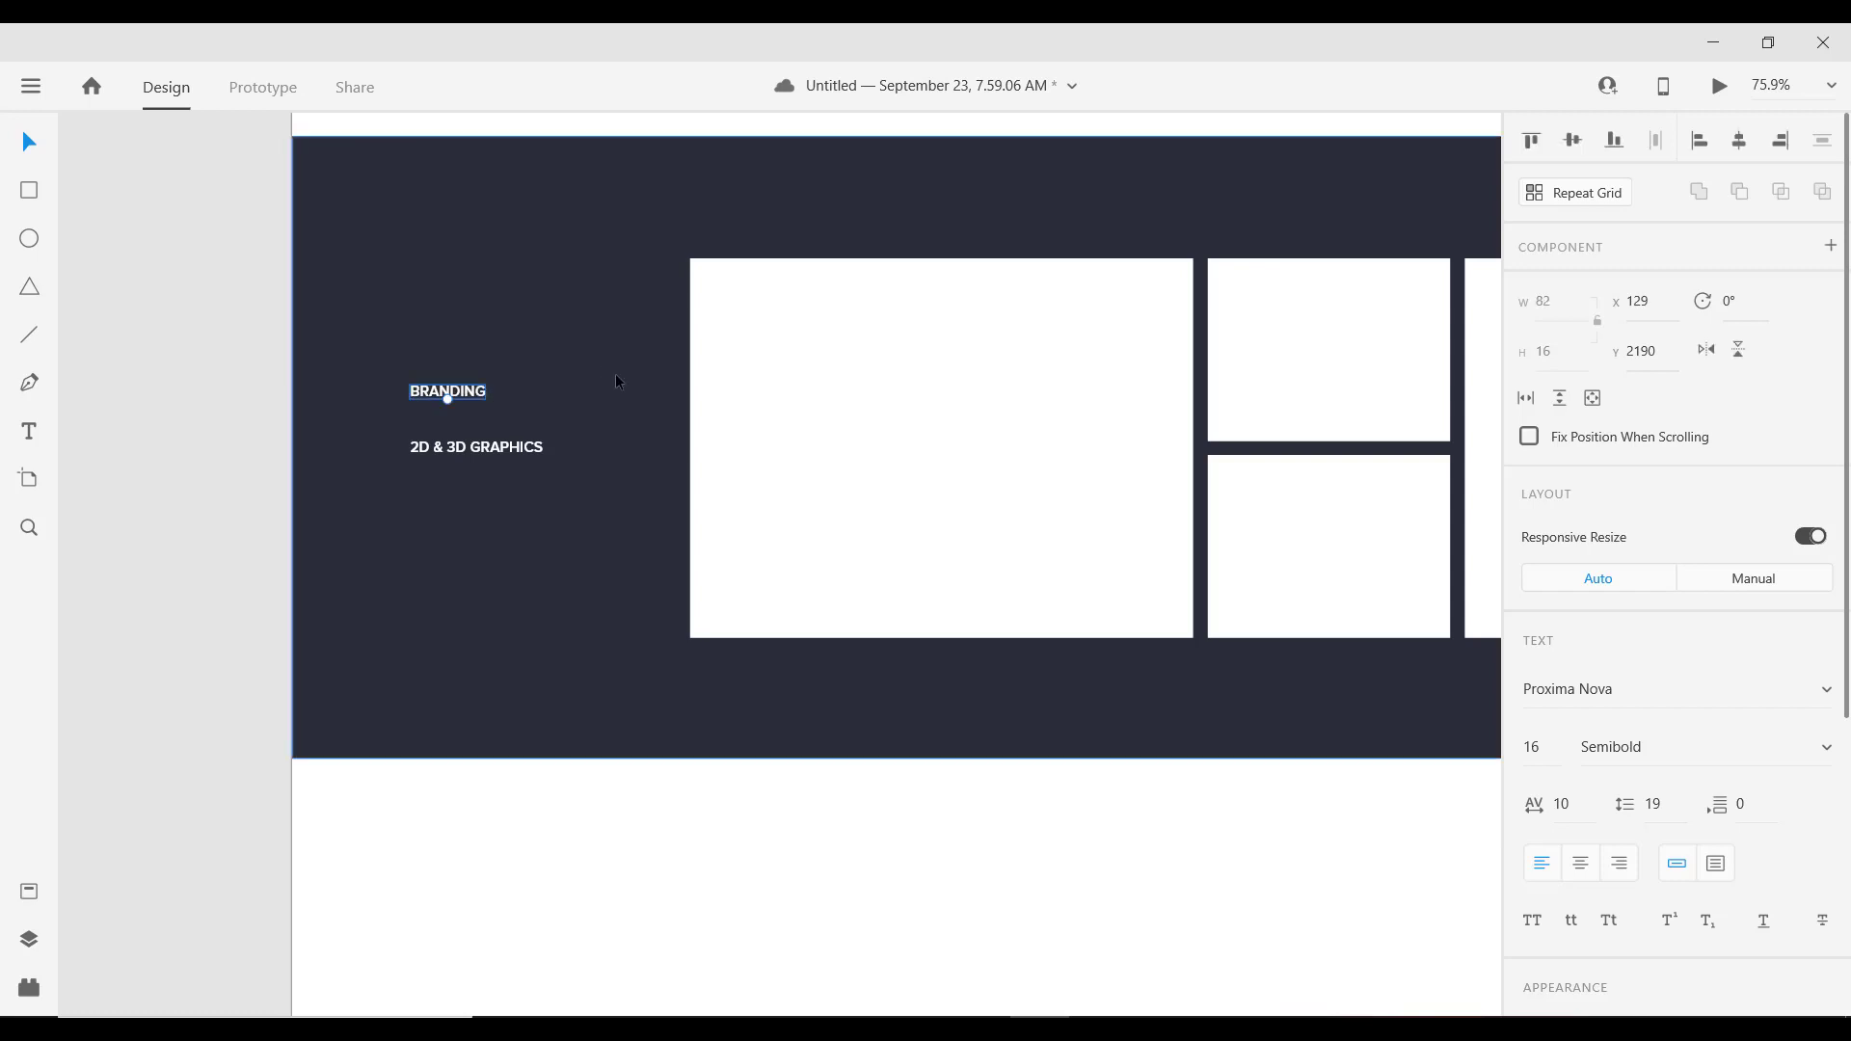
key("alt")
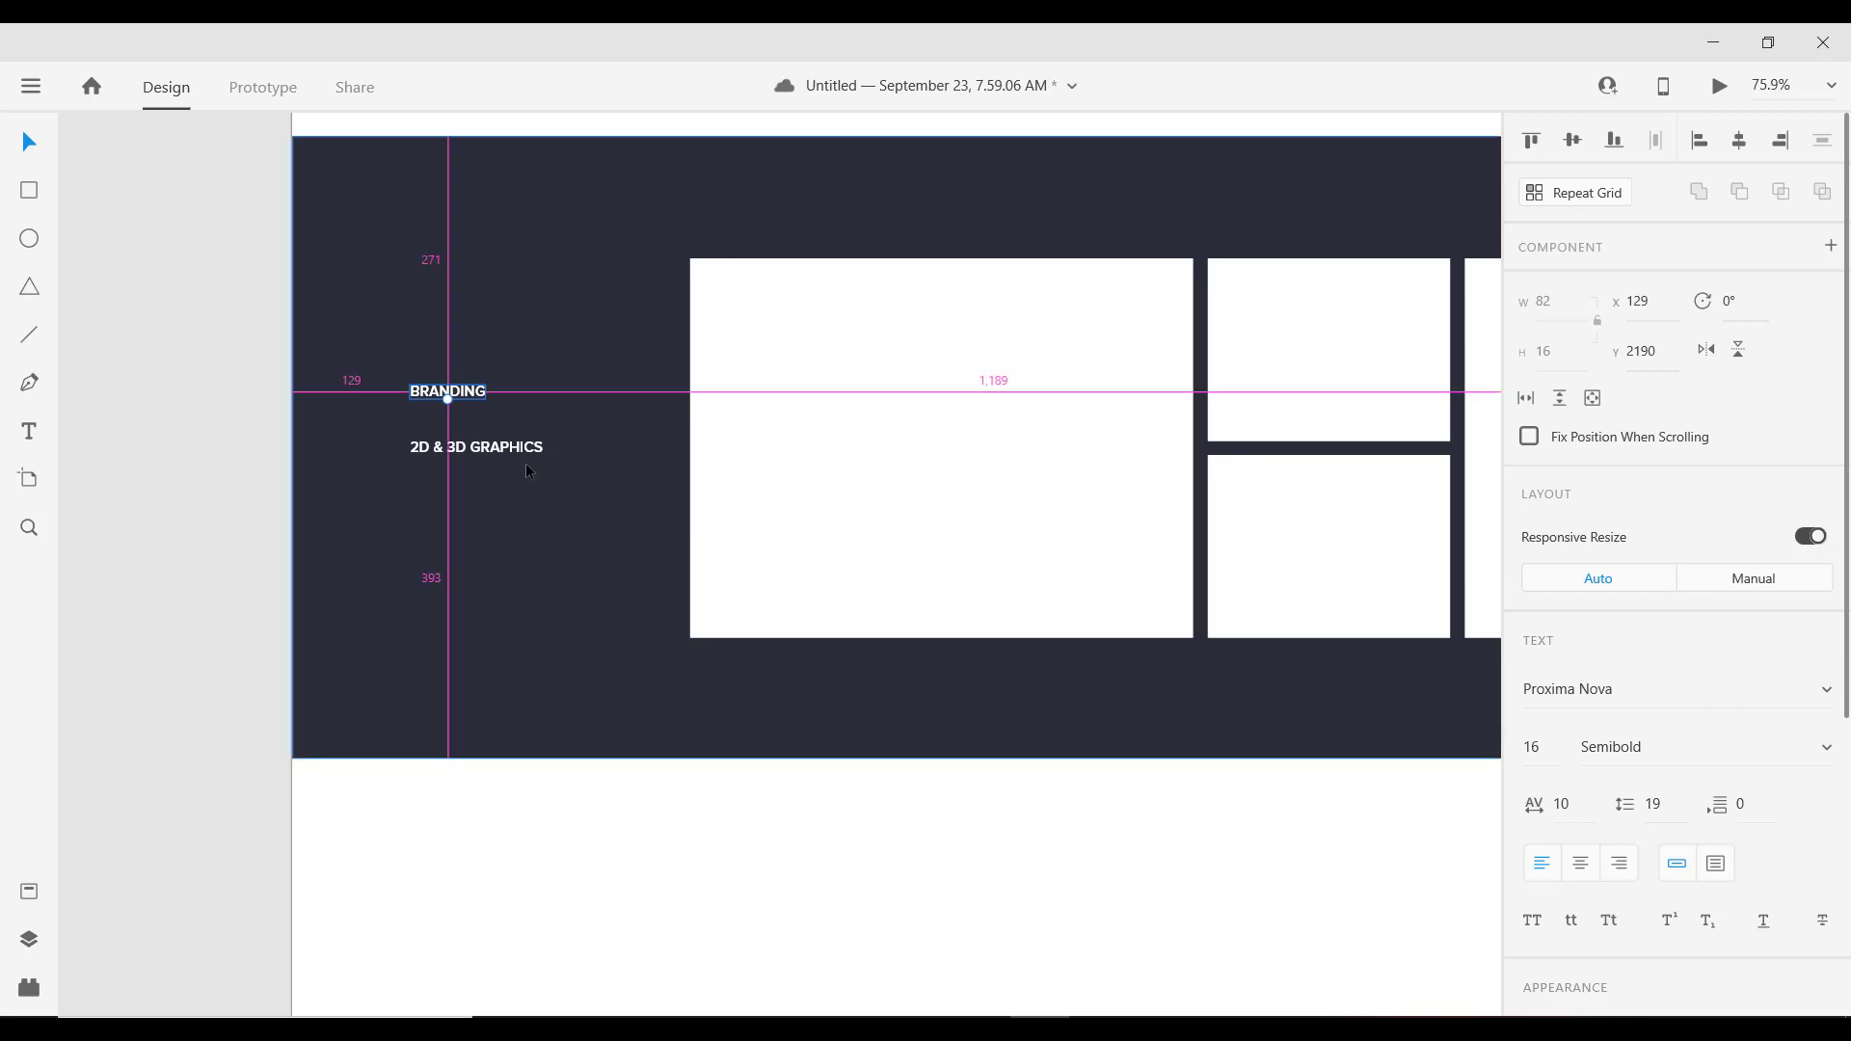
key("shift+Down")
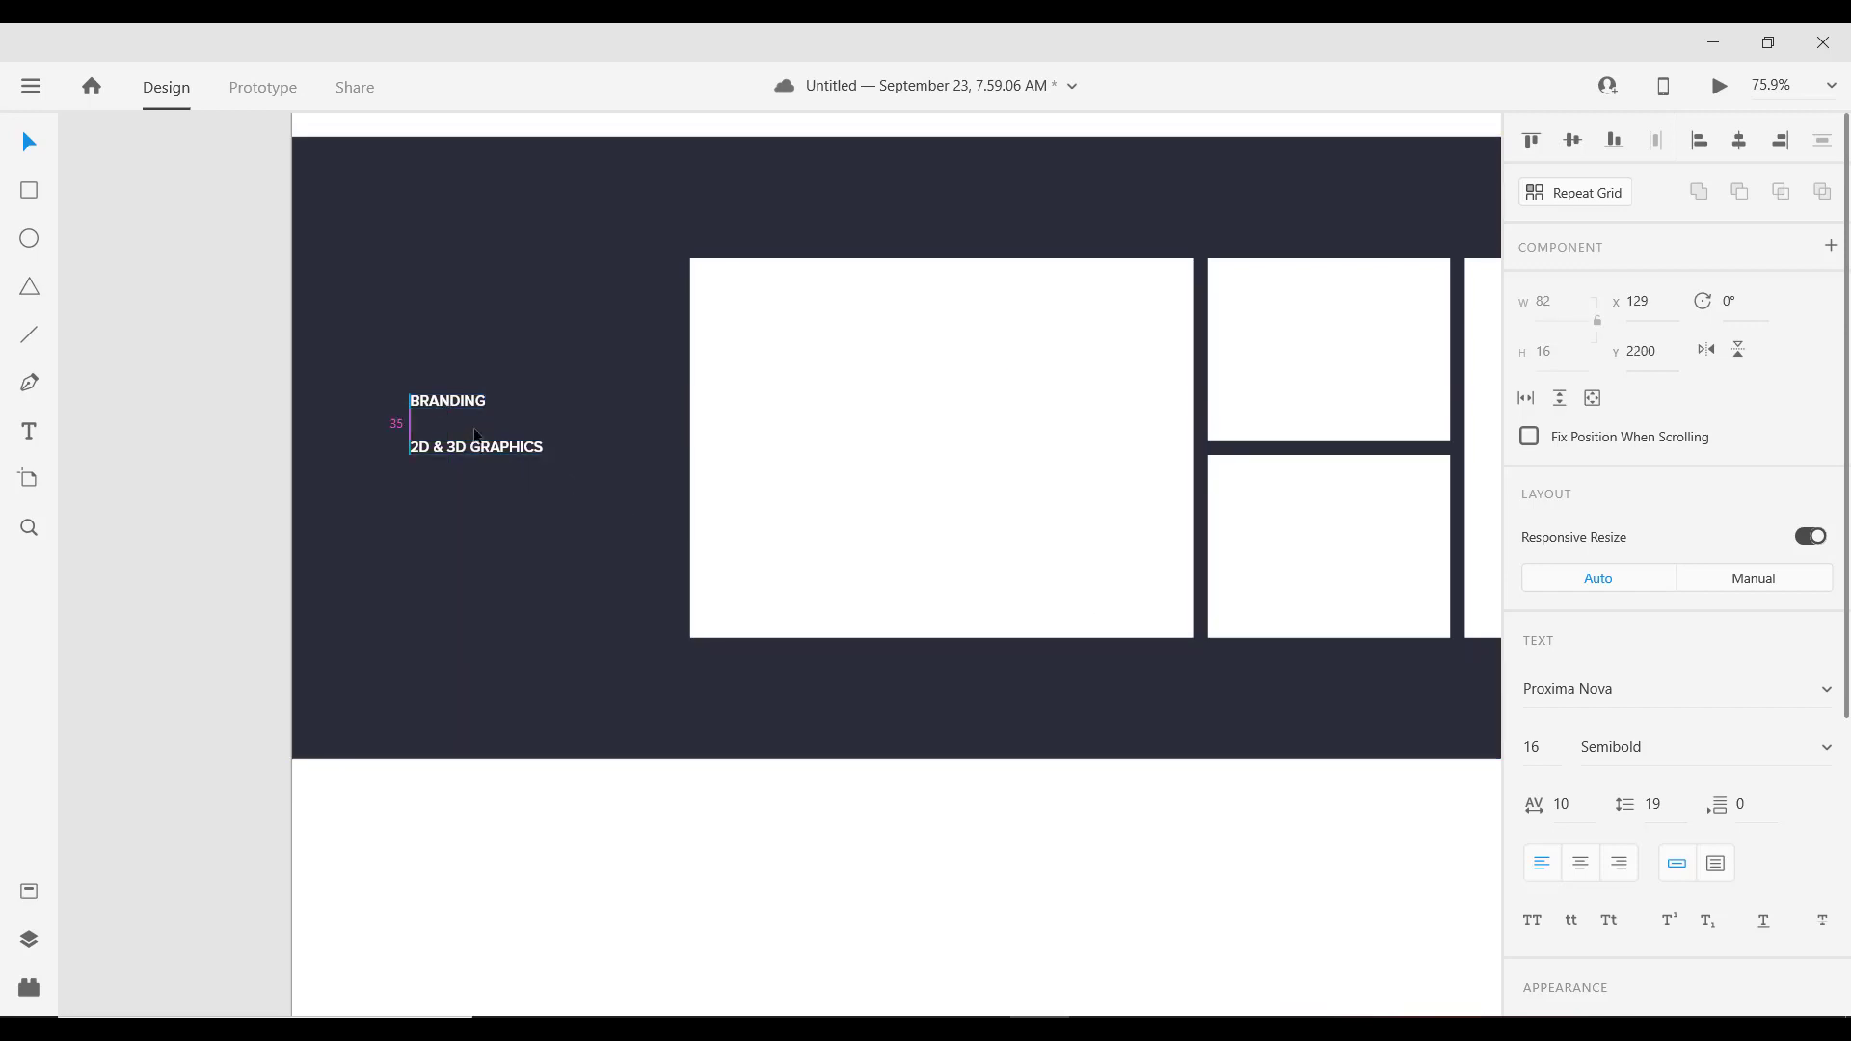
Step: Add a copy of BRANDING above it reading WEB & MOBILE DESIGN
left_click_drag(449, 401, 466, 356)
double_click(469, 361)
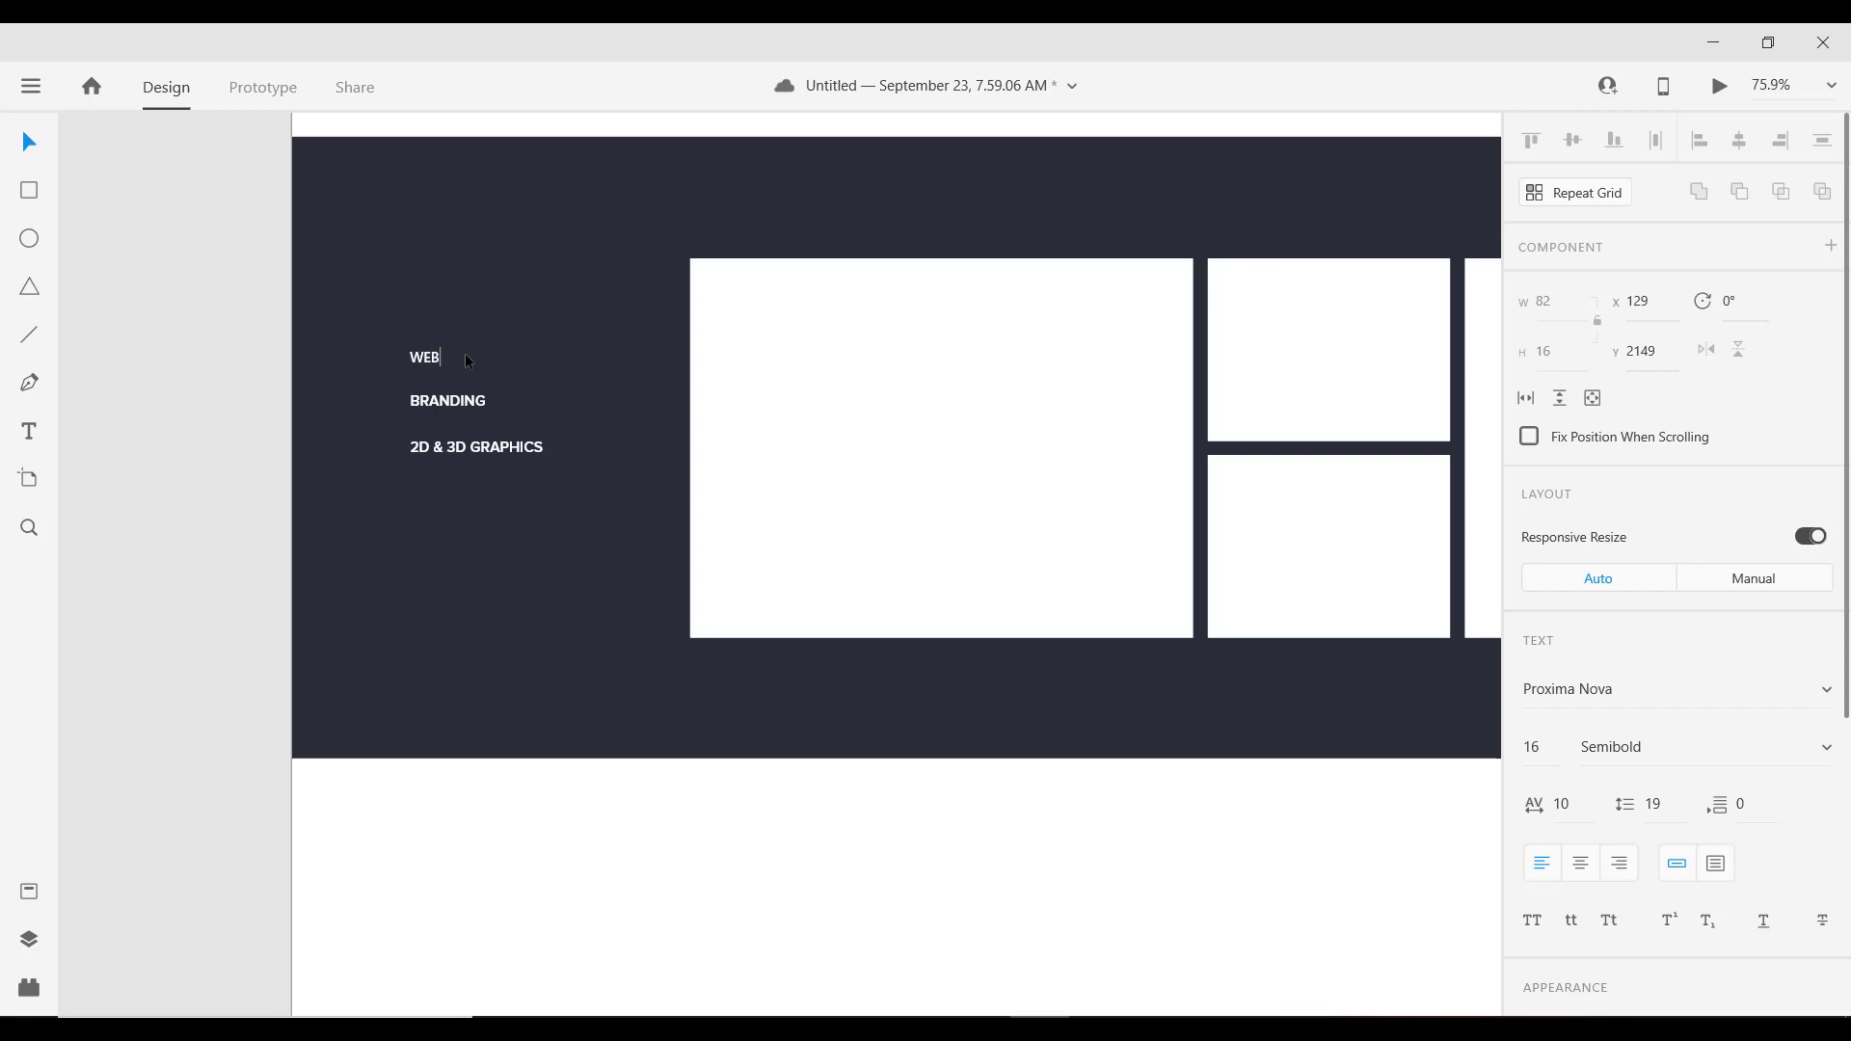
type("WEB & MOBILE DESIGN")
key("Escape")
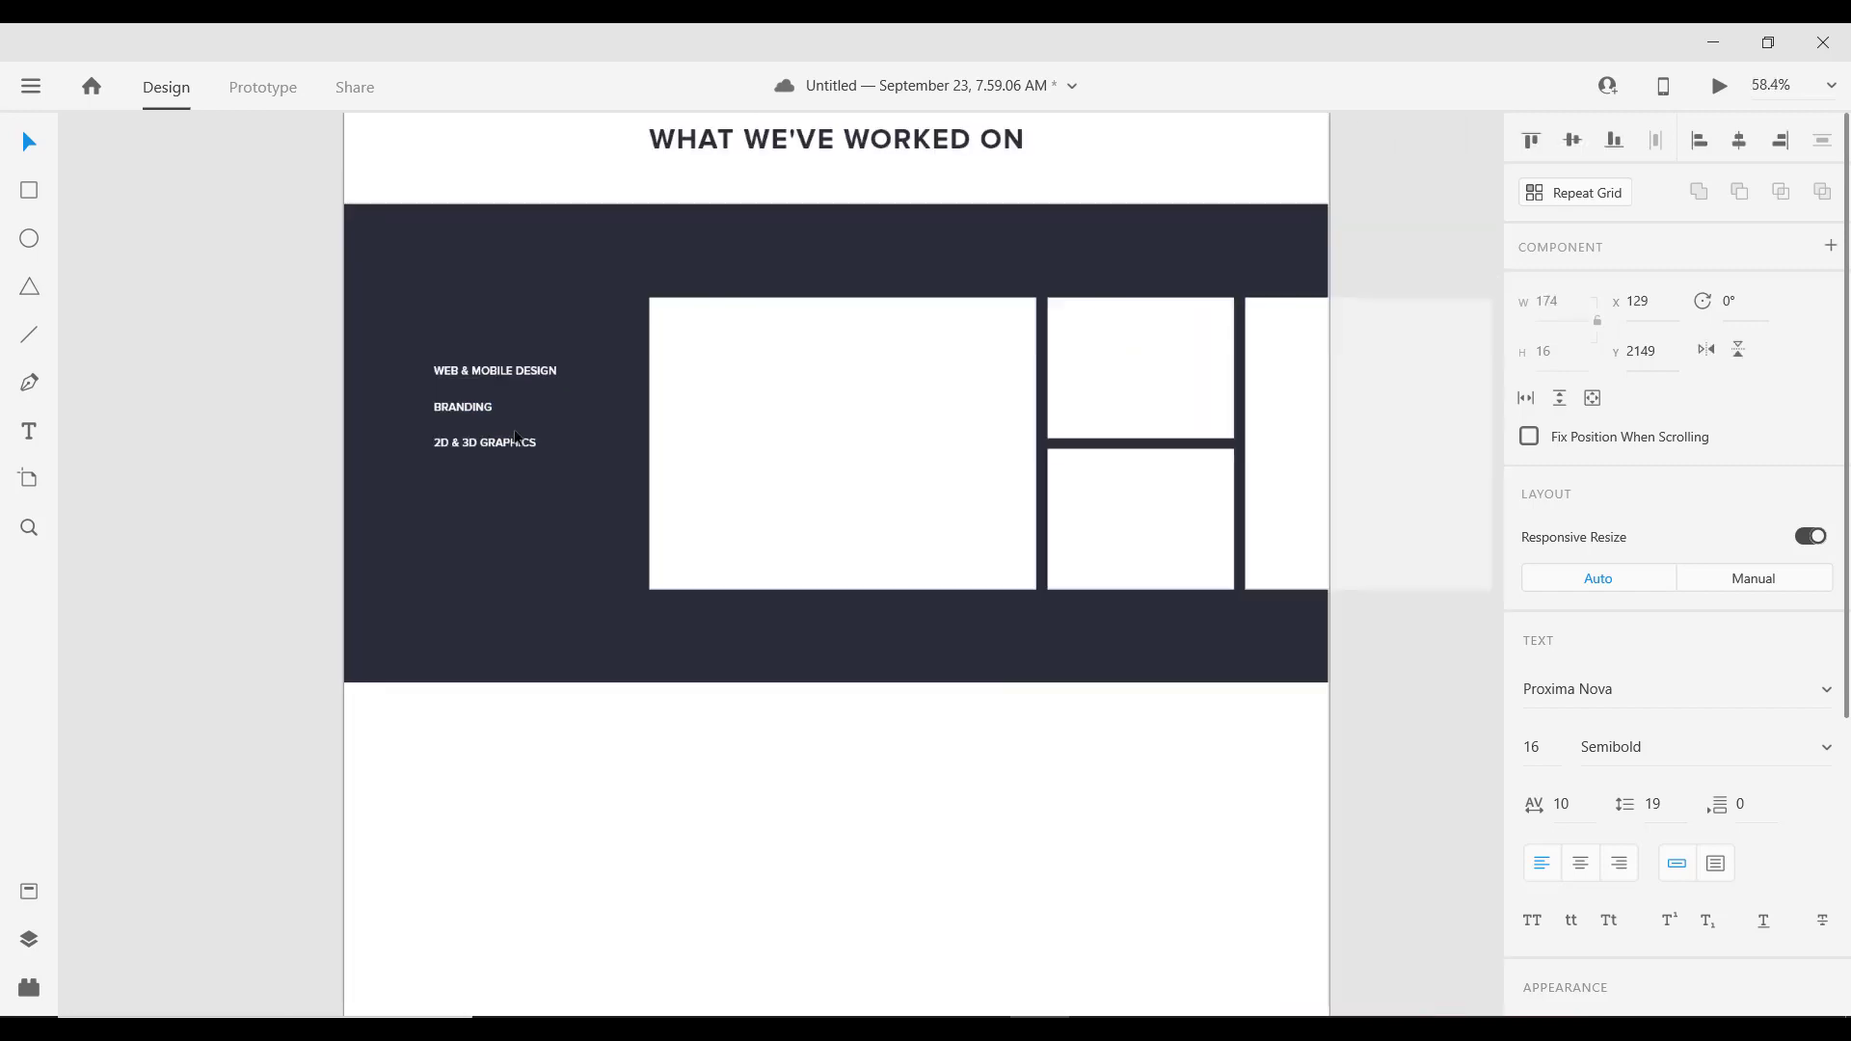
Step: Add a copy of 2D & 3D GRAPHICS below it reading GAME DEVELOPMENT
scroll(519, 436, "down", 3)
scroll(519, 436, "up", 3)
left_click(476, 453)
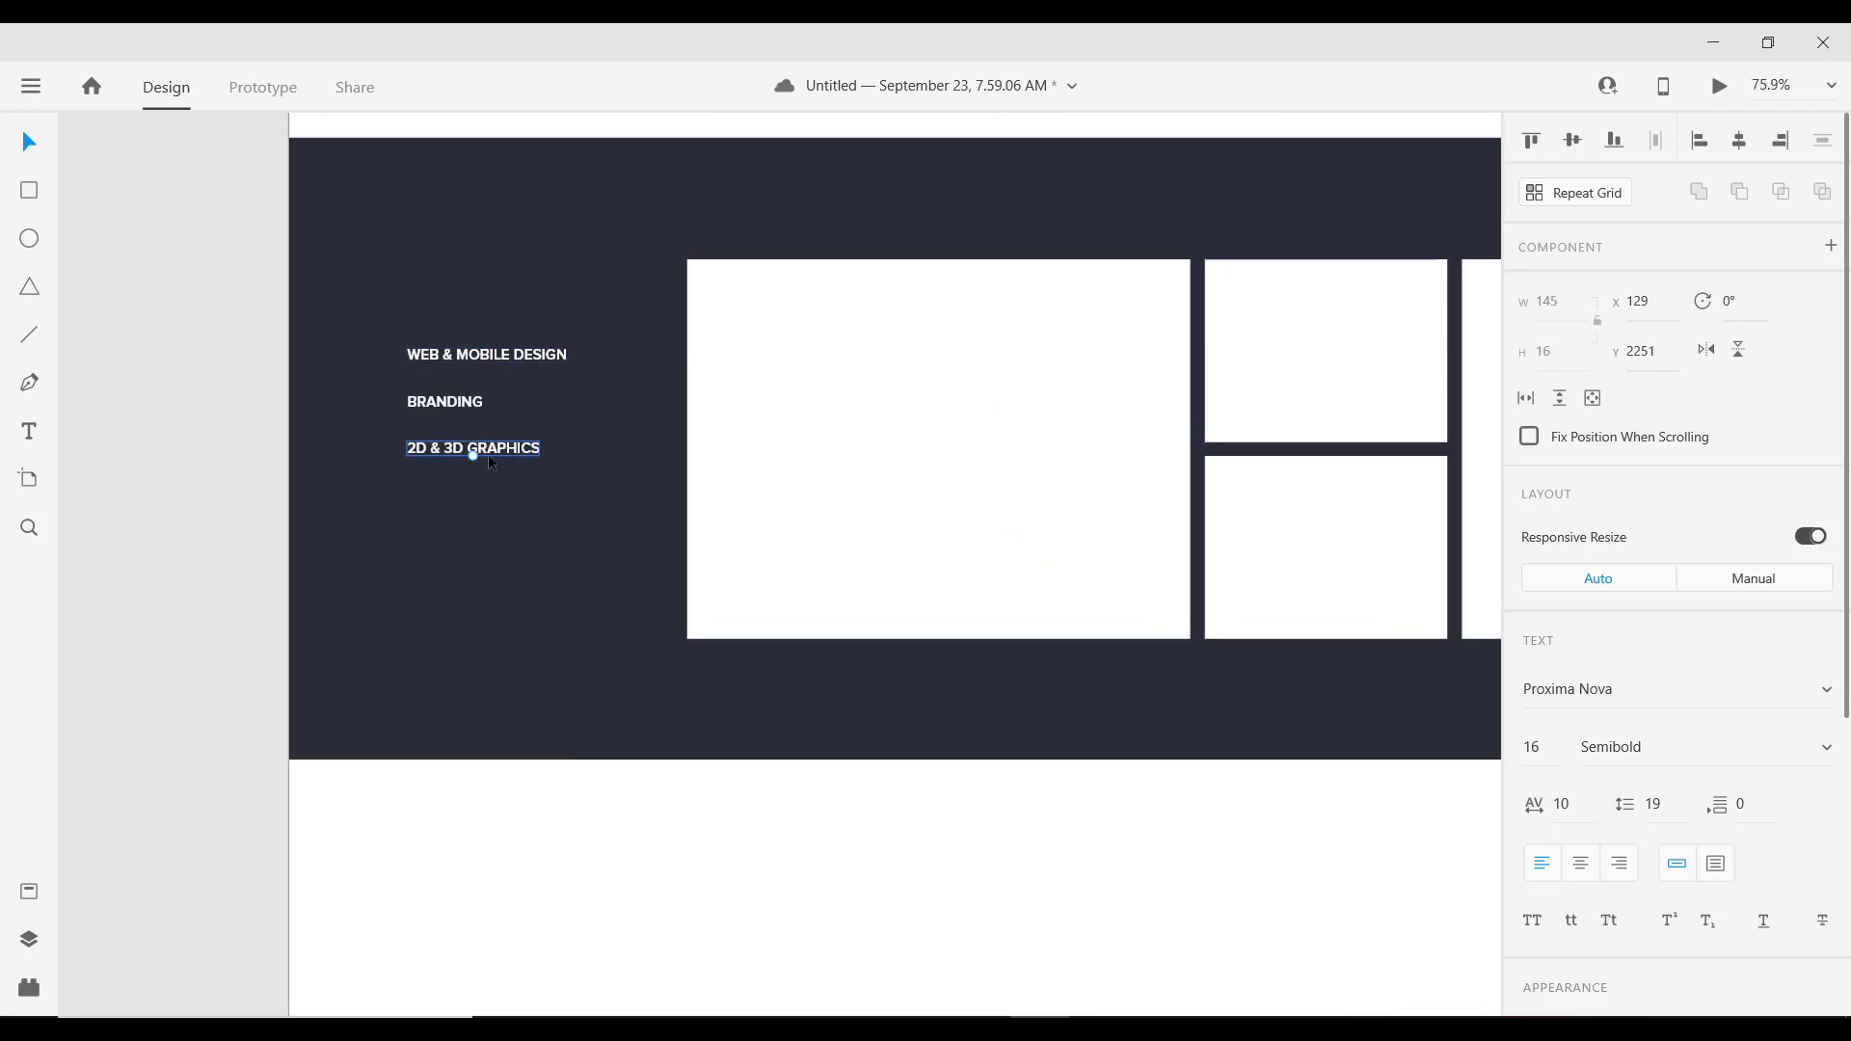
left_click_drag(512, 451, 509, 492)
double_click(508, 493)
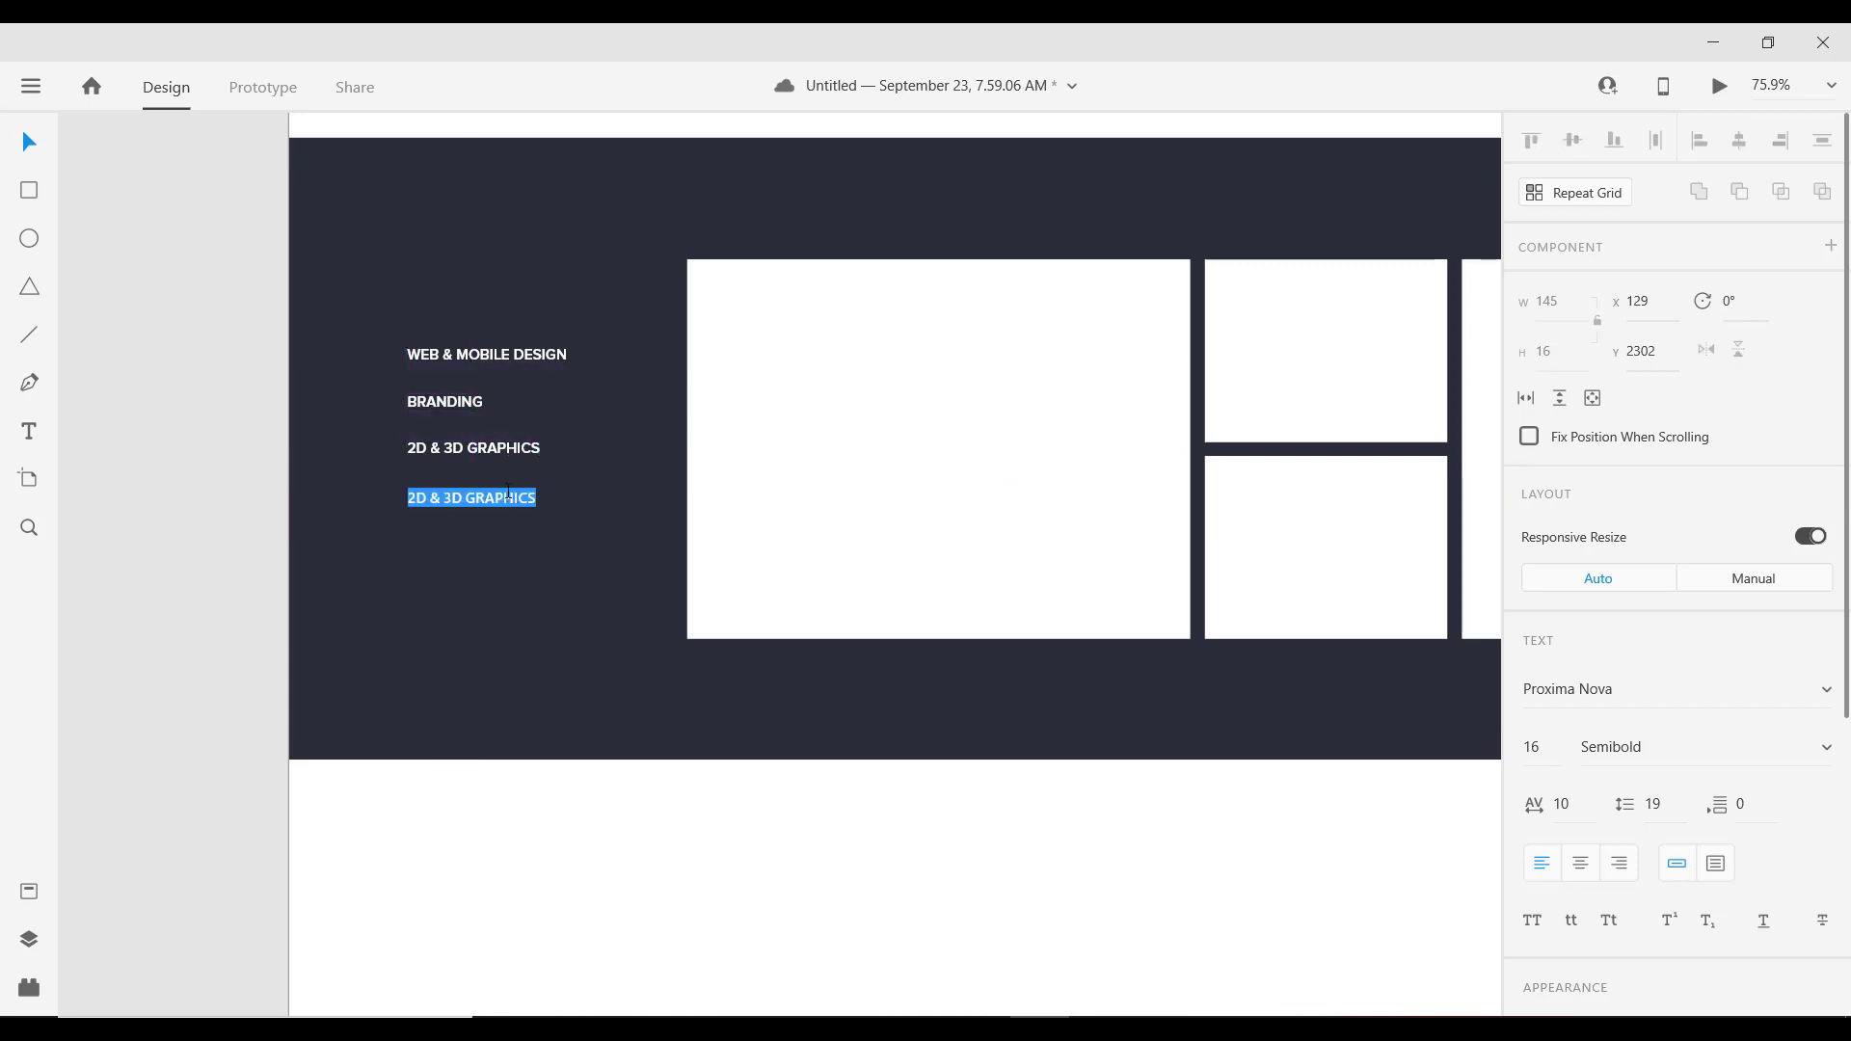
type("g")
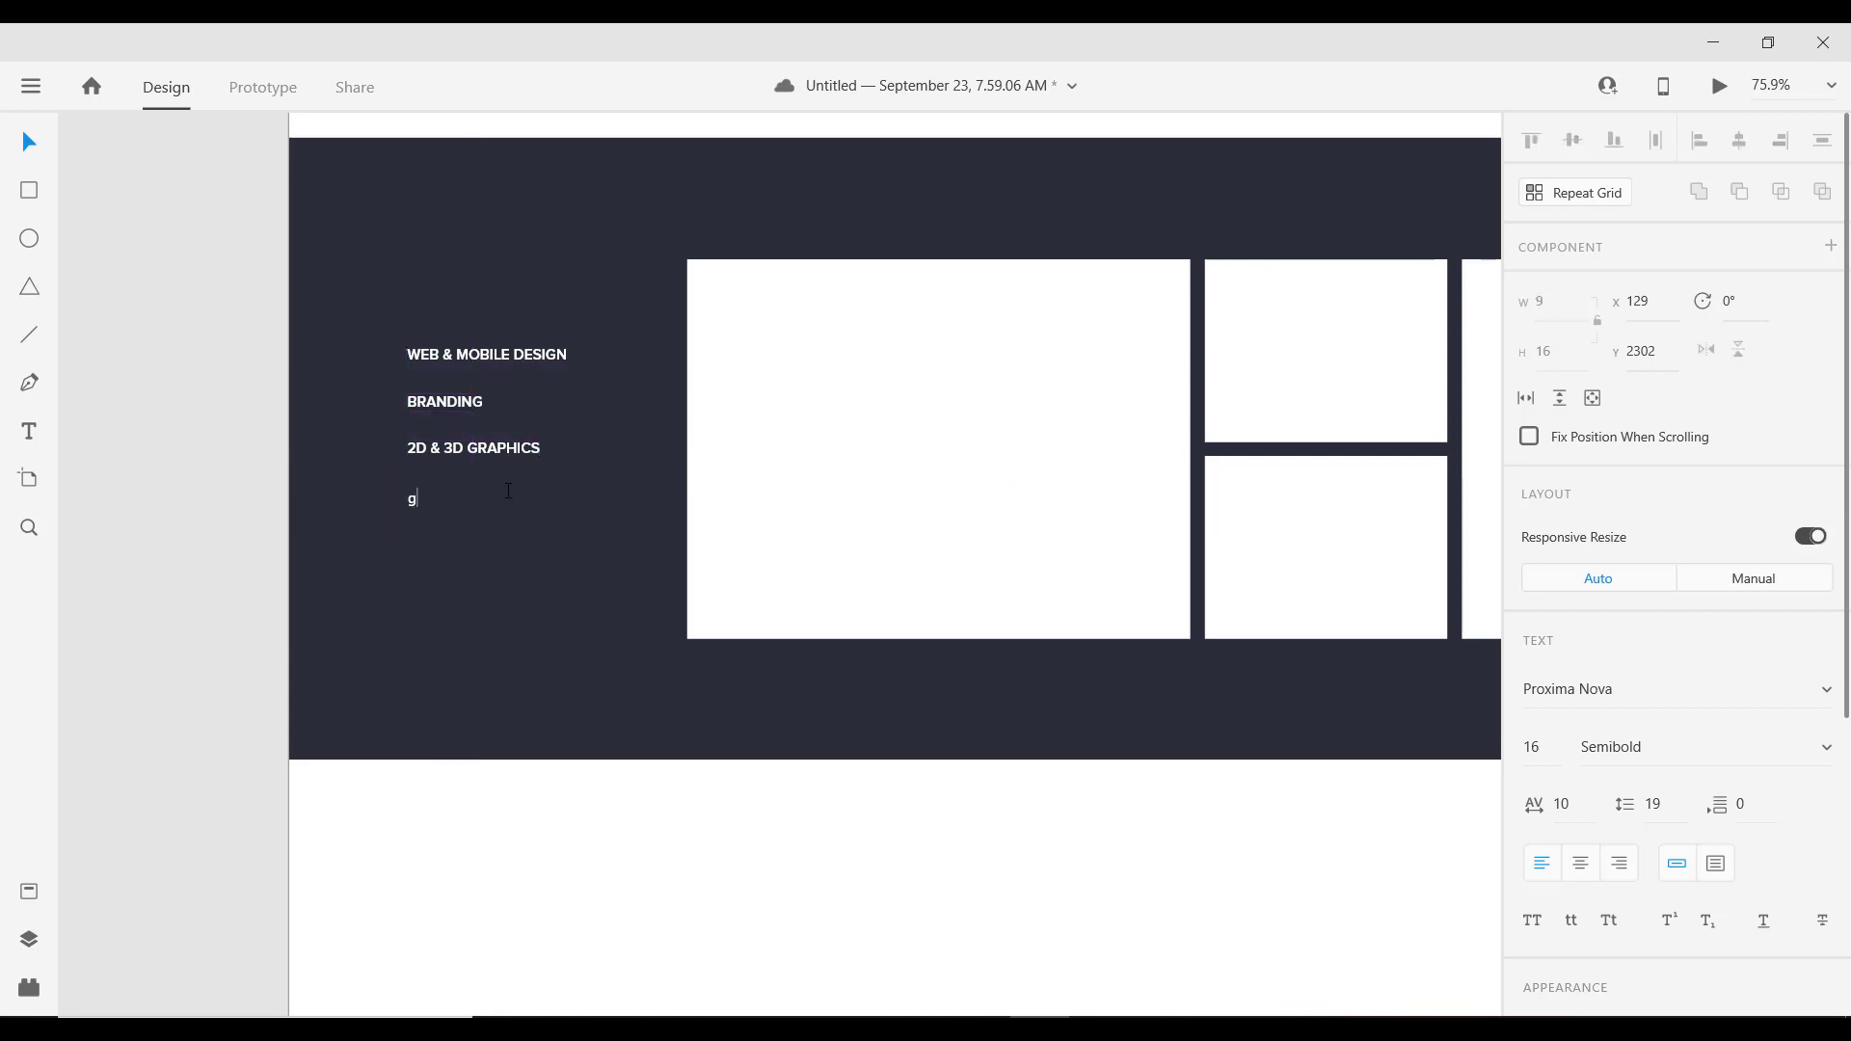
key("BackSpace")
type("GAME DEVELOPMENT")
key("Escape")
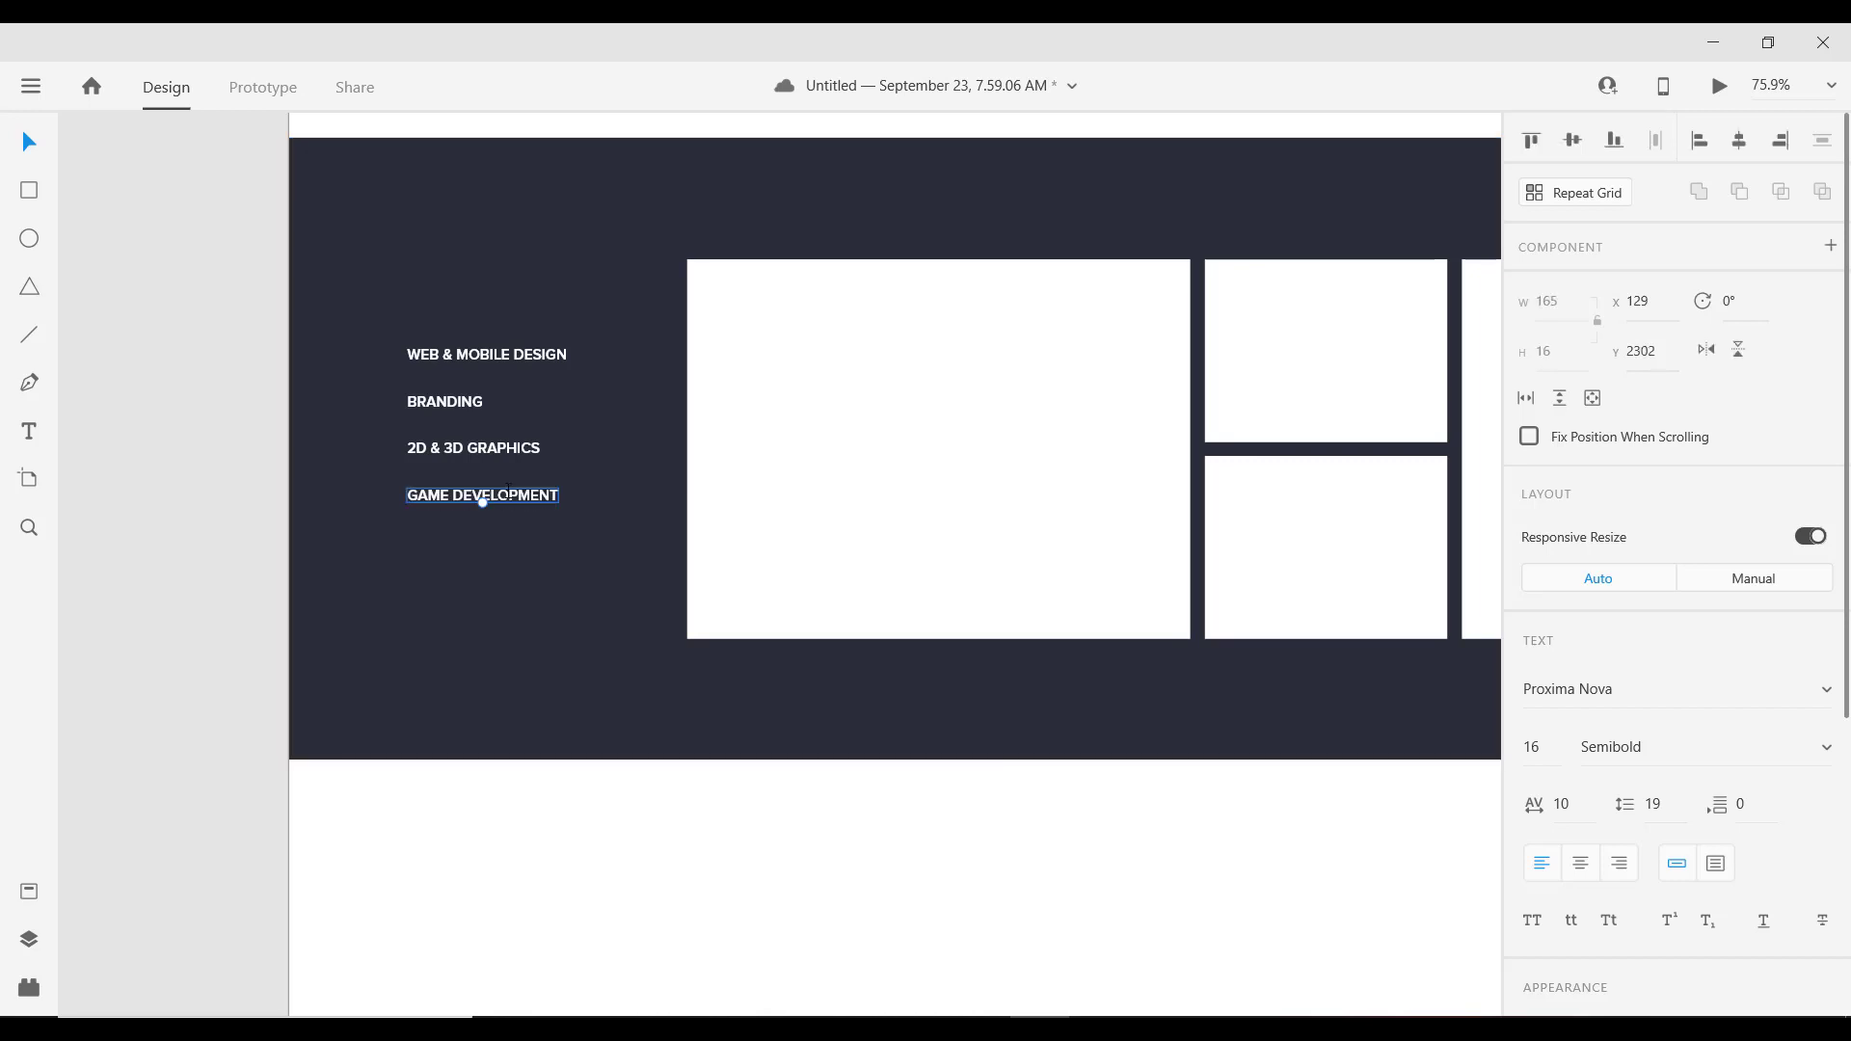
Step: Add a copy of GAME DEVELOPMENT below it reading GRAPHICS DESIGN
scroll(545, 511, "up", 5)
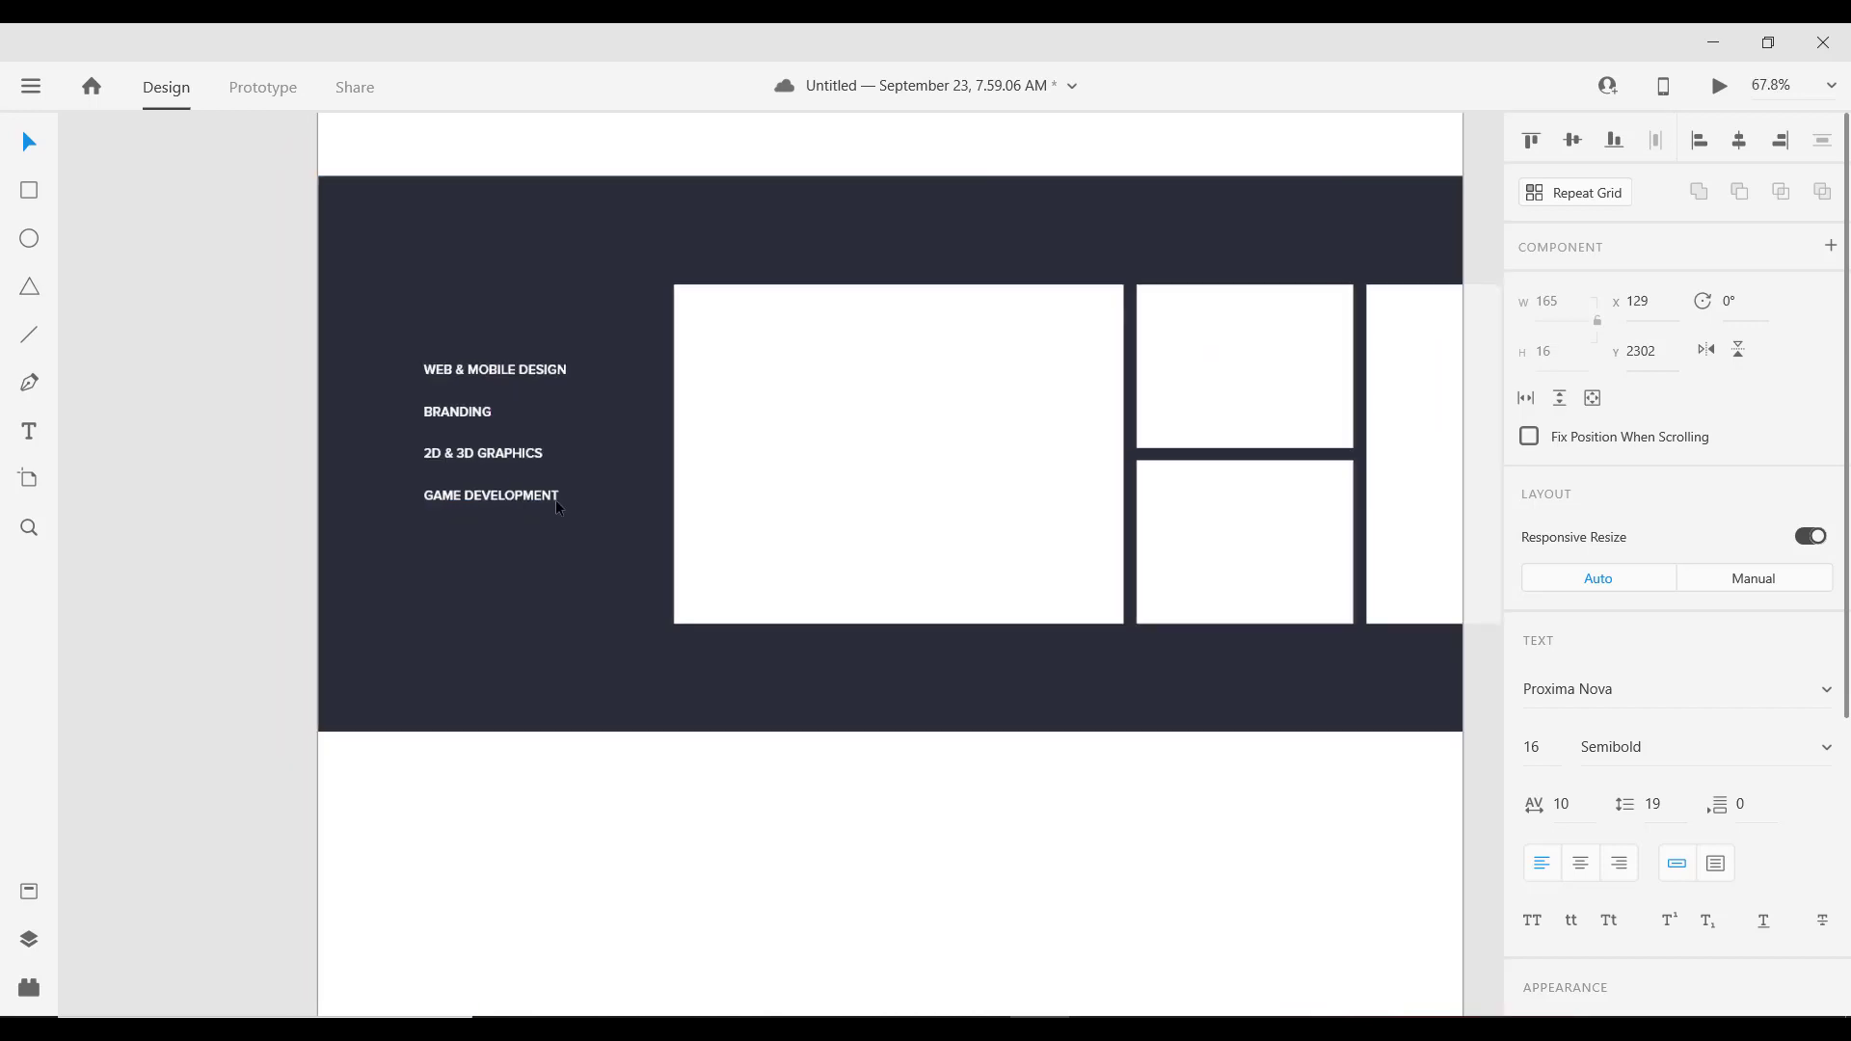
scroll(543, 500, "down", 5)
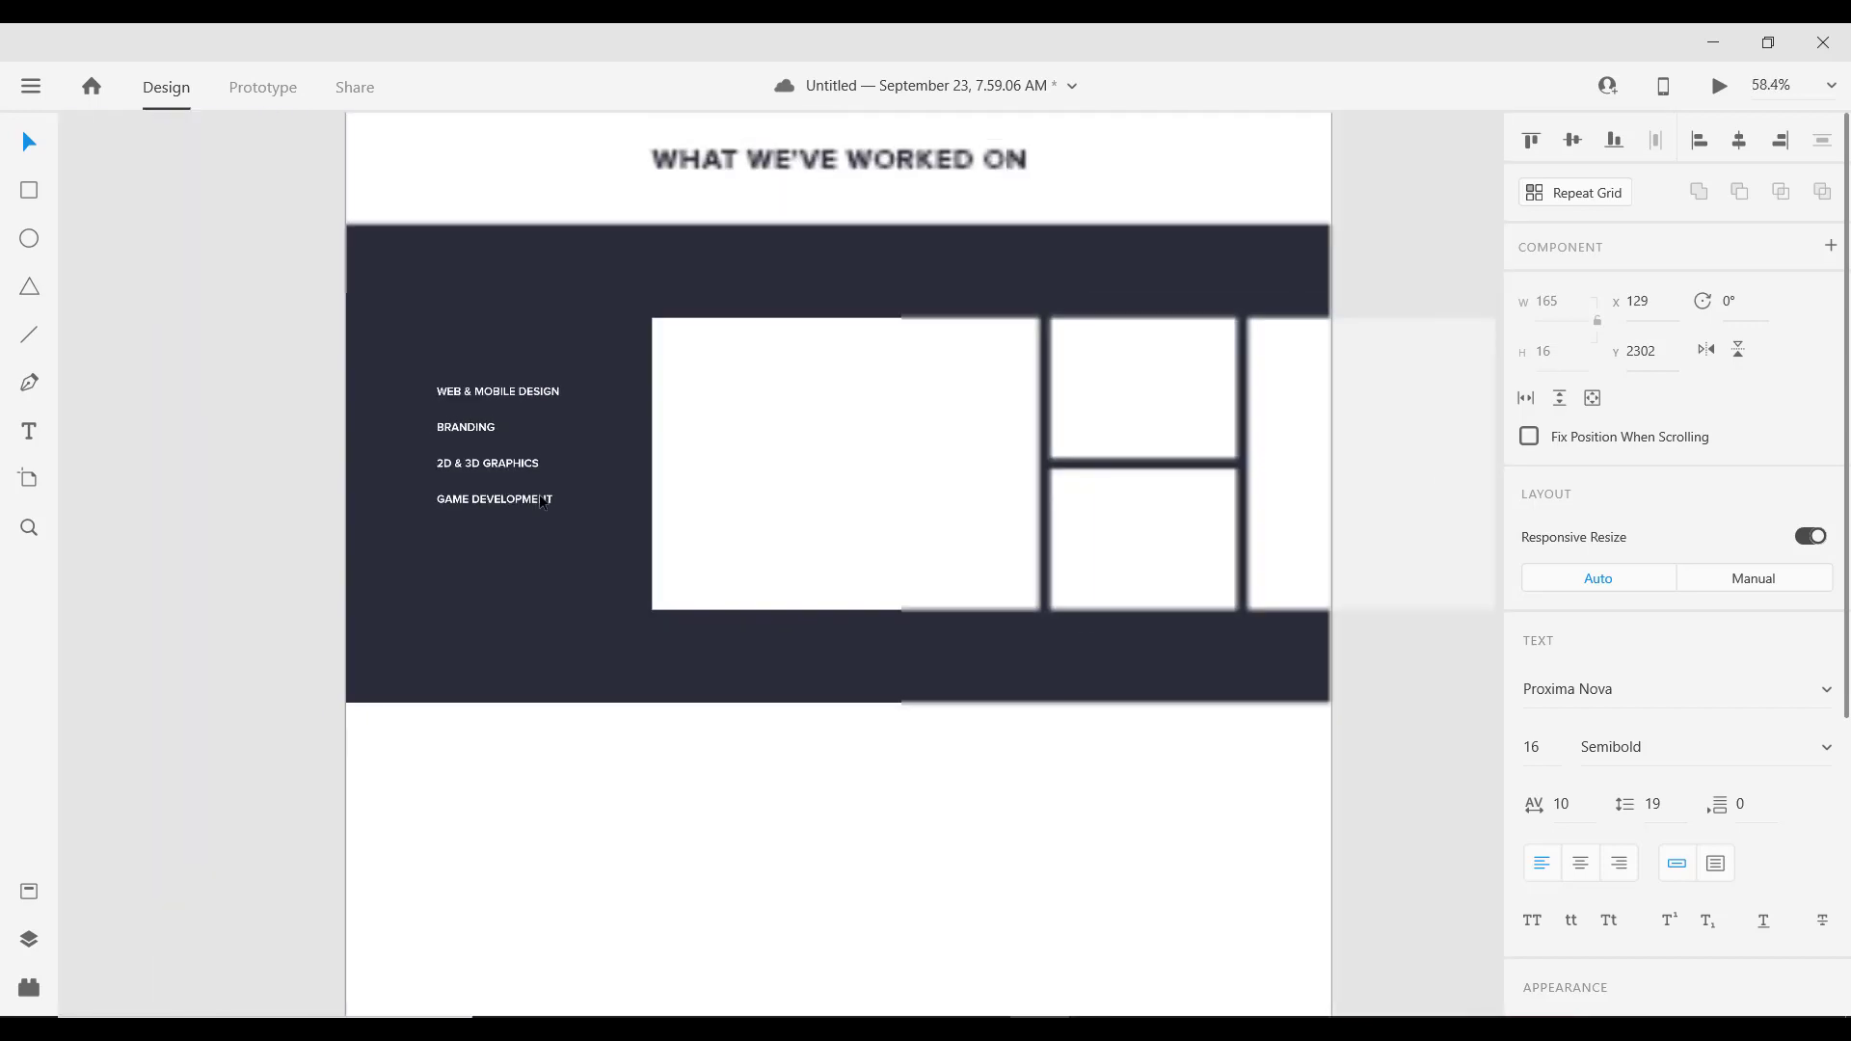
scroll(530, 511, "up", 2)
left_click_drag(523, 518, 527, 552)
double_click(526, 551)
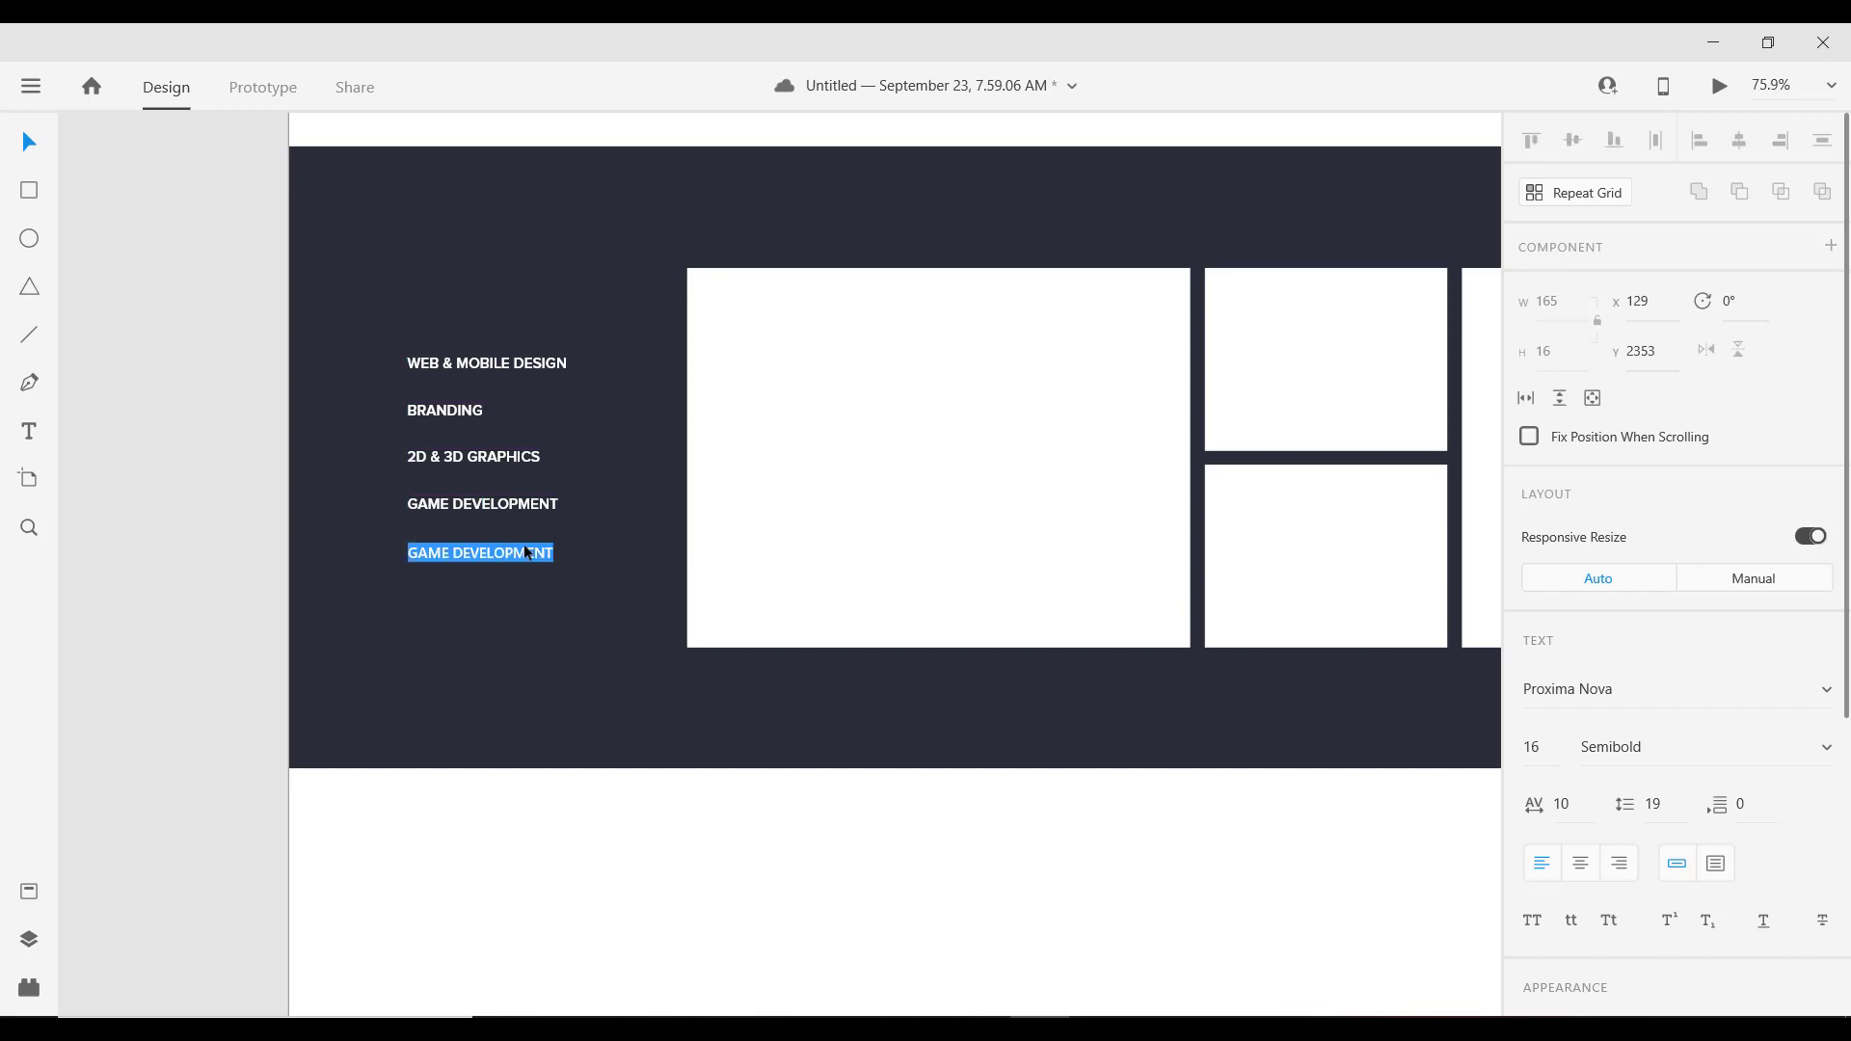
type("GRAPHIC")
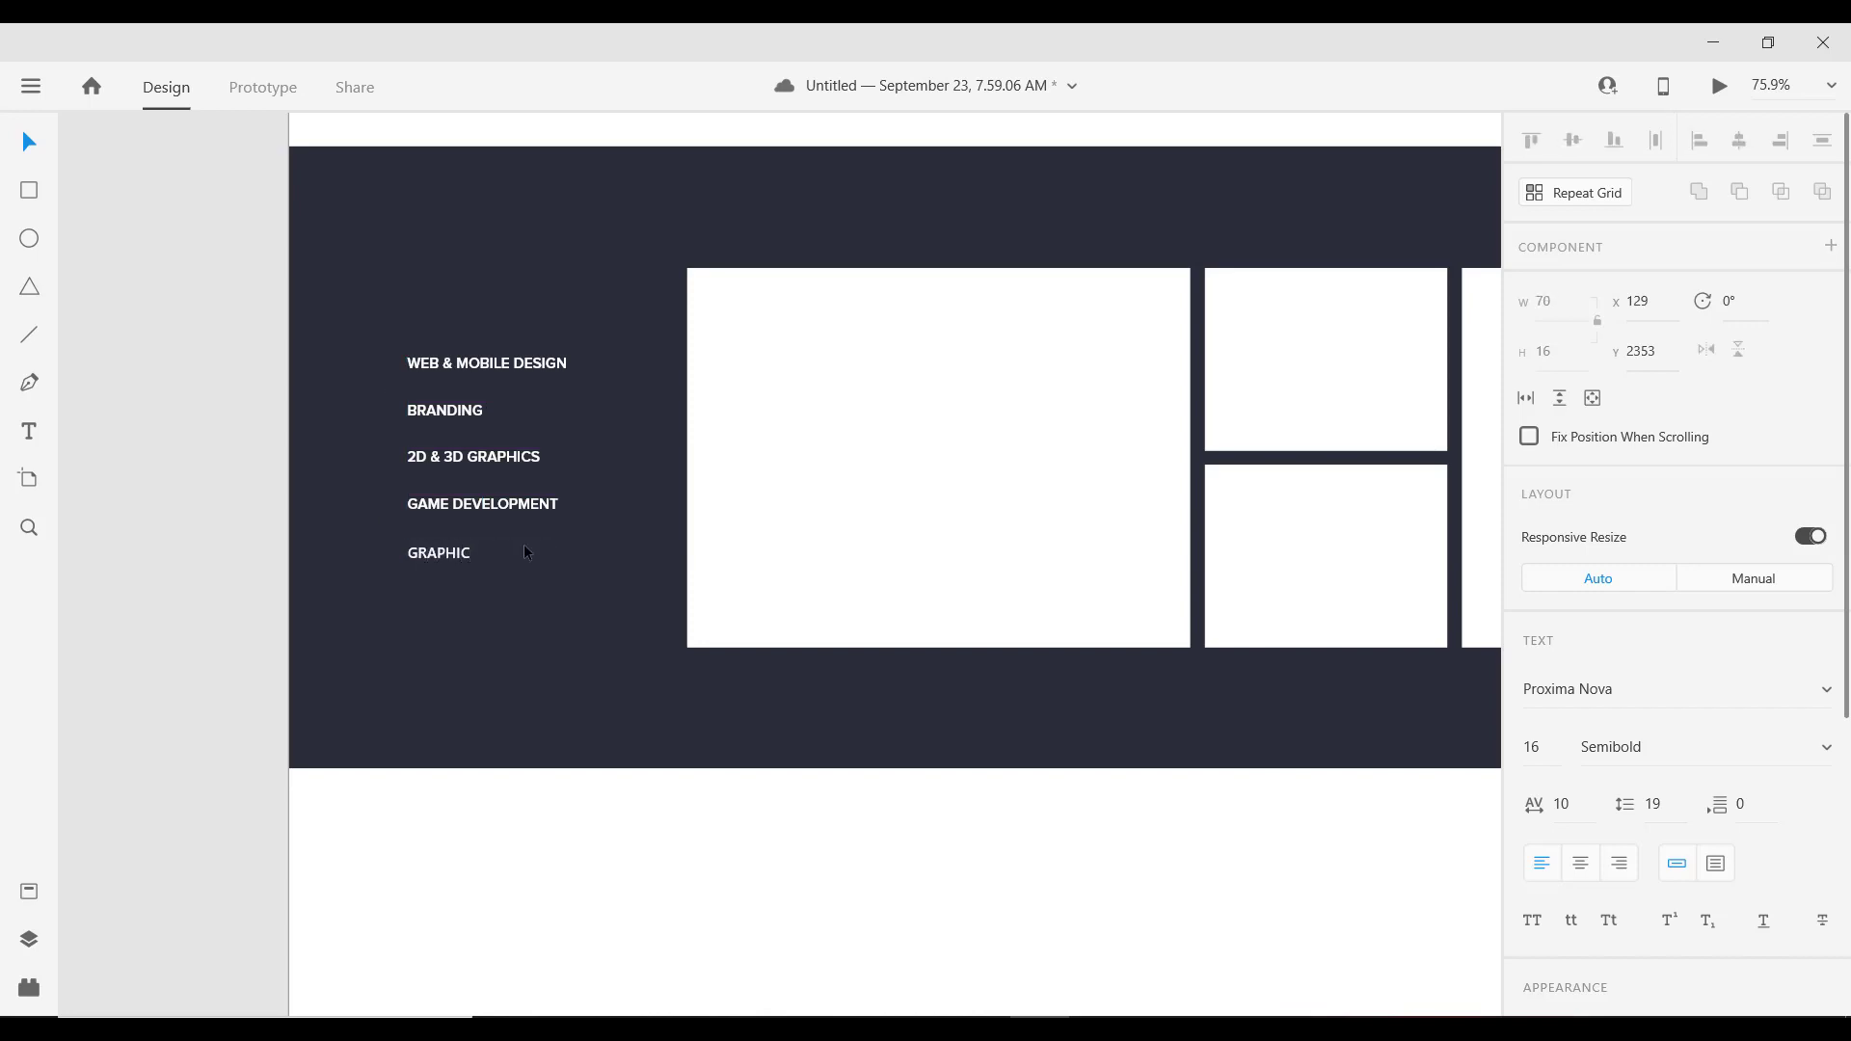
type("S DESIGN")
key("Escape")
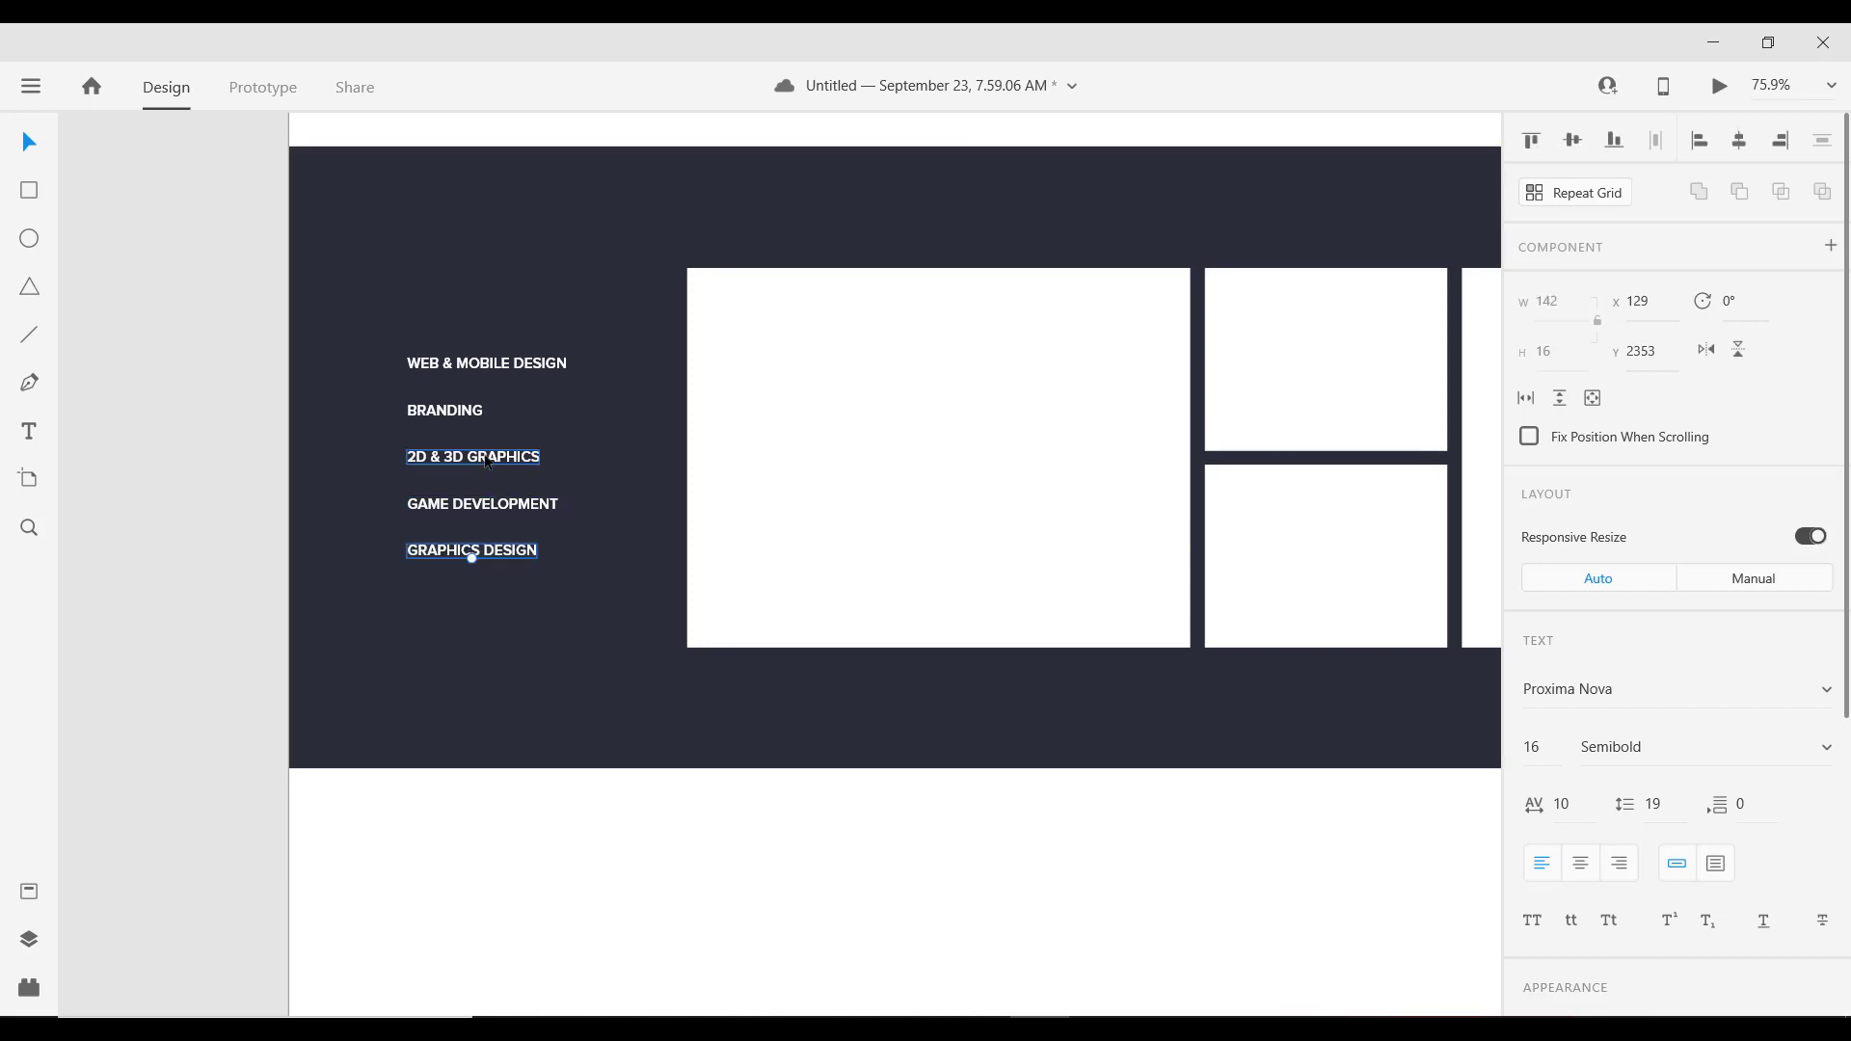
Step: Select the BRANDING, WEB & MOBILE DESIGN, GAME DEVELOPMENT and GRAPHICS DESIGN labels together
left_click(472, 459)
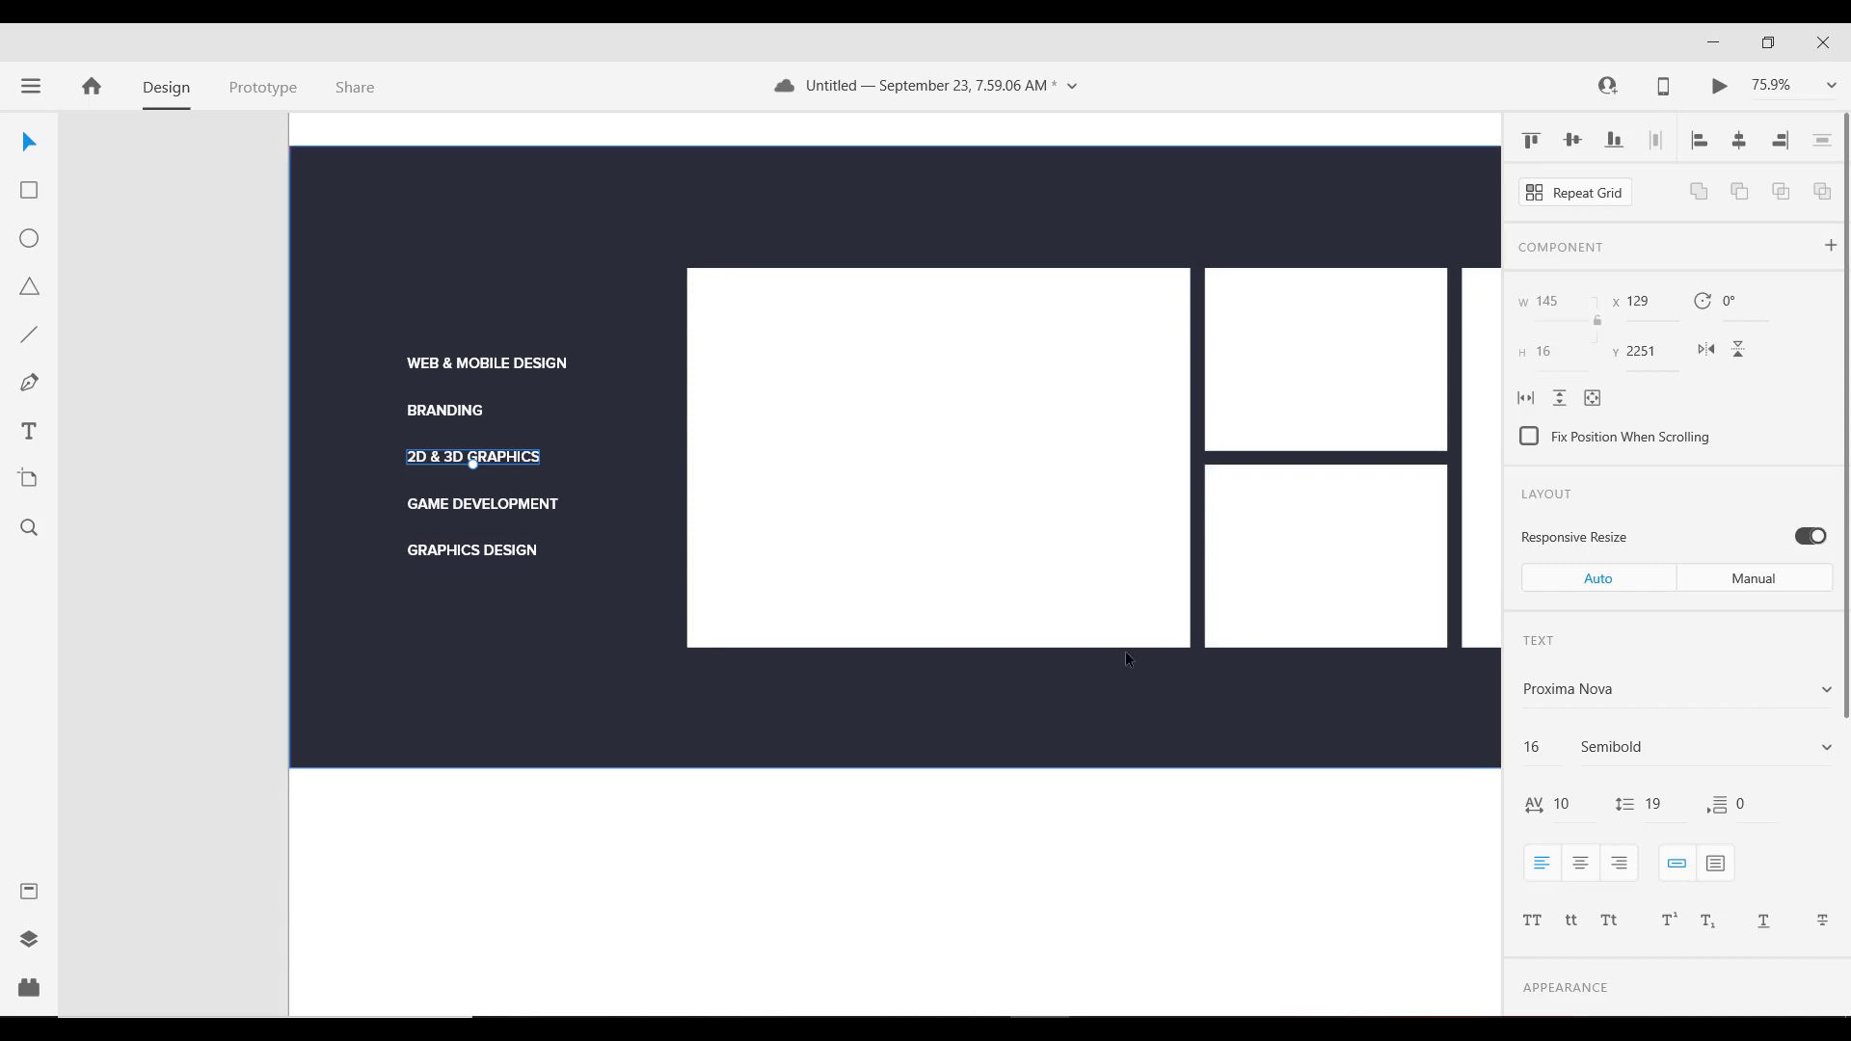
left_click(472, 411)
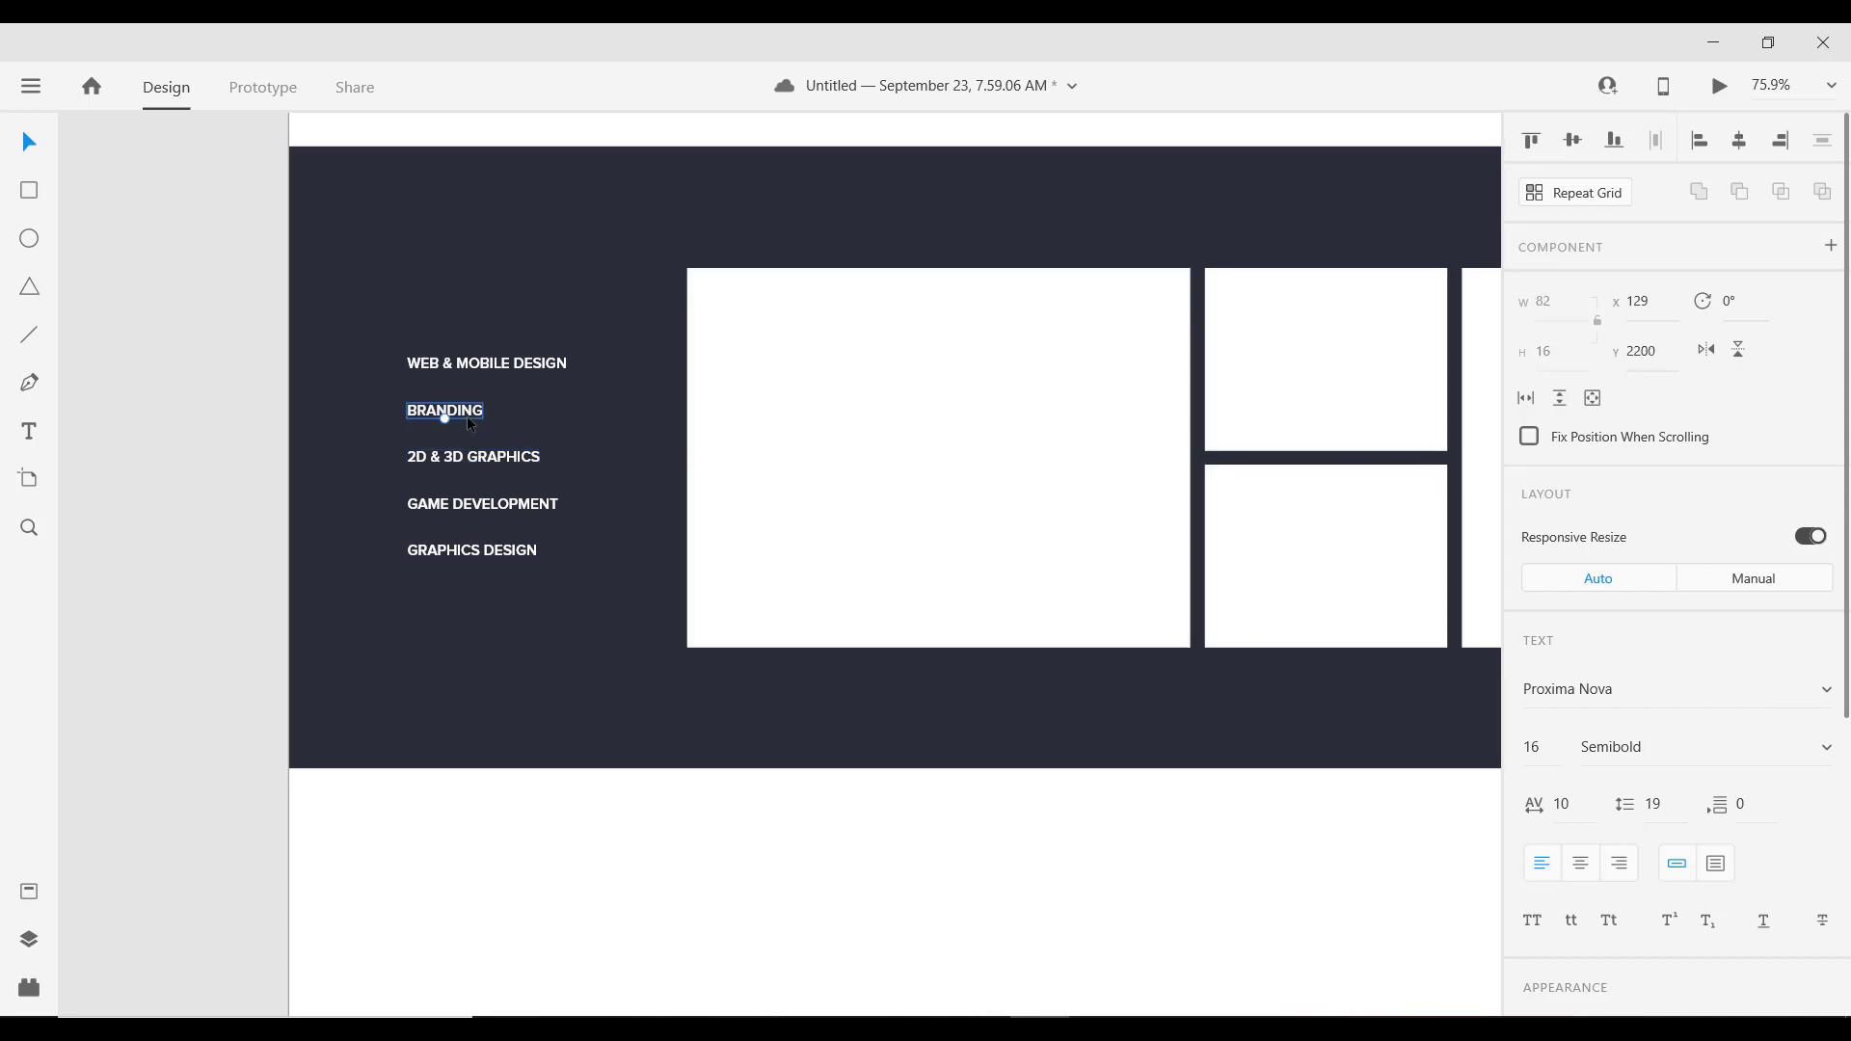
left_click(482, 365, "shift")
left_click(468, 505, "shift")
left_click(469, 559, "shift")
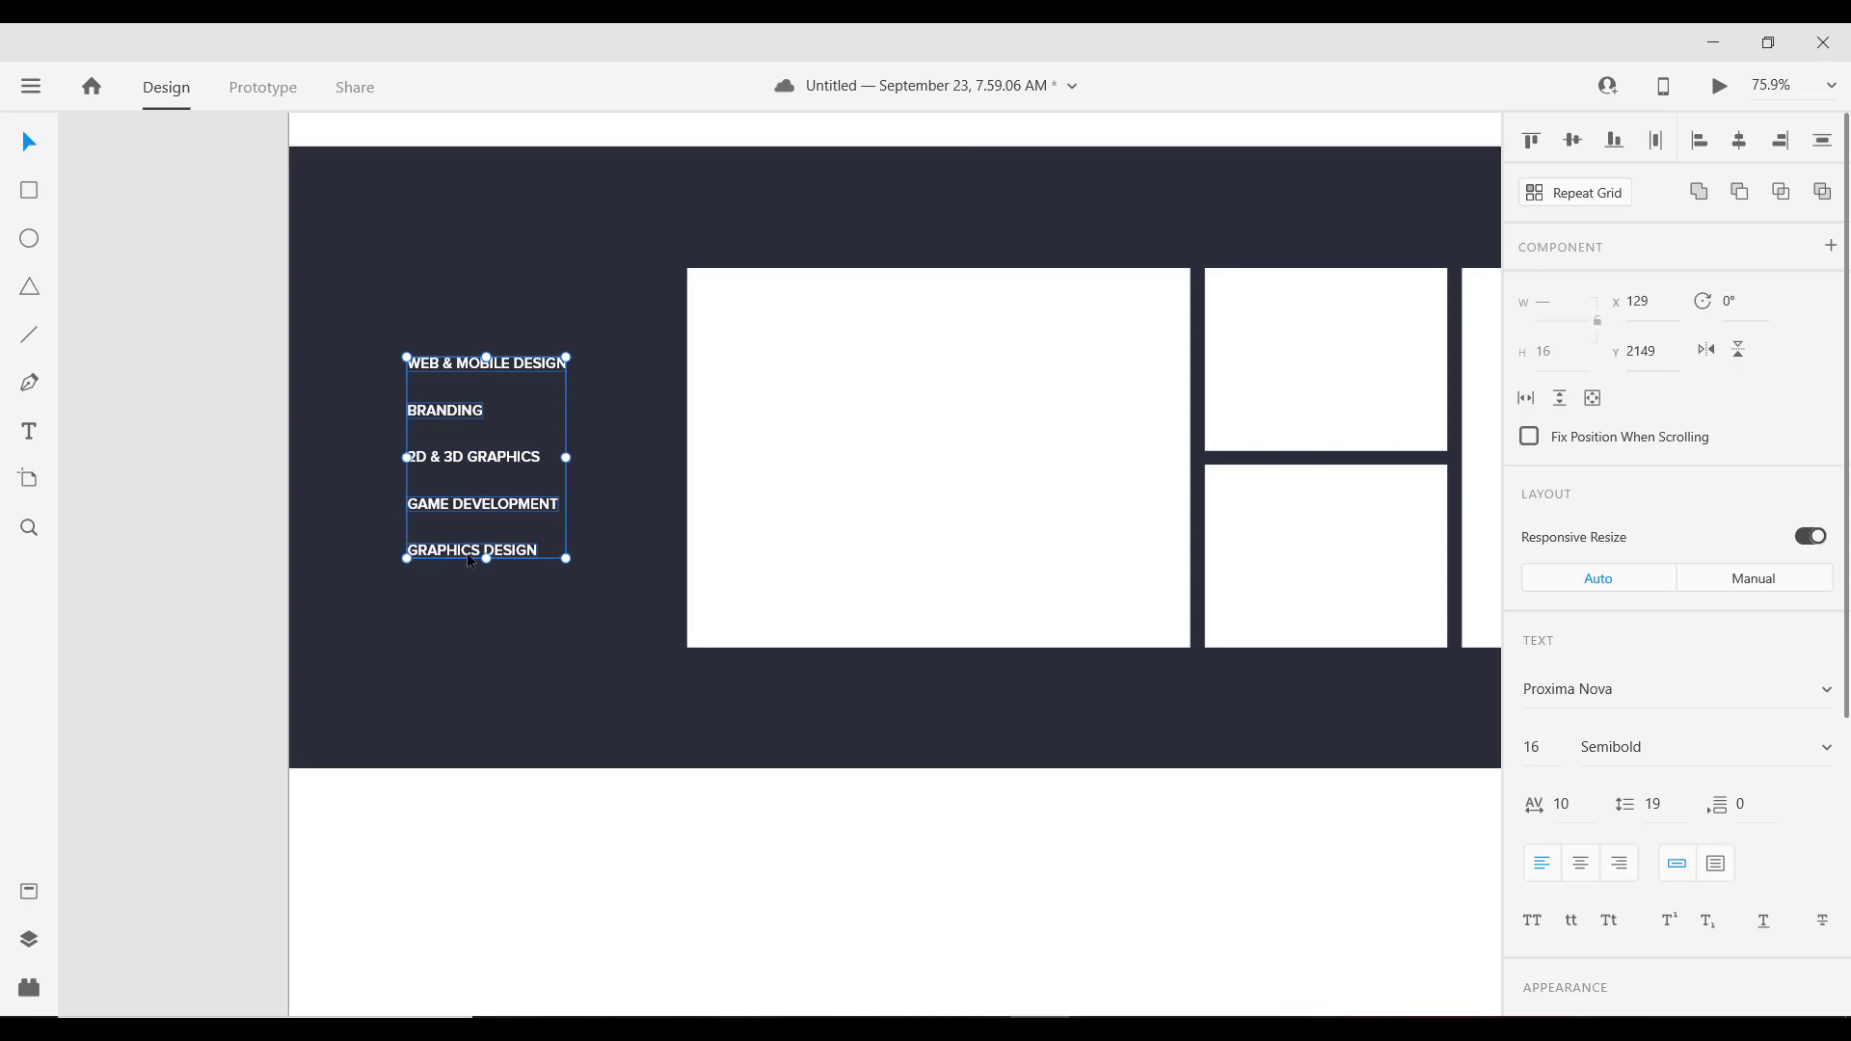
Step: Dim the four selected labels to 20% opacity
left_click_drag(469, 559, 470, 562)
key("ctrl+z")
scroll(1772, 555, "down", 5)
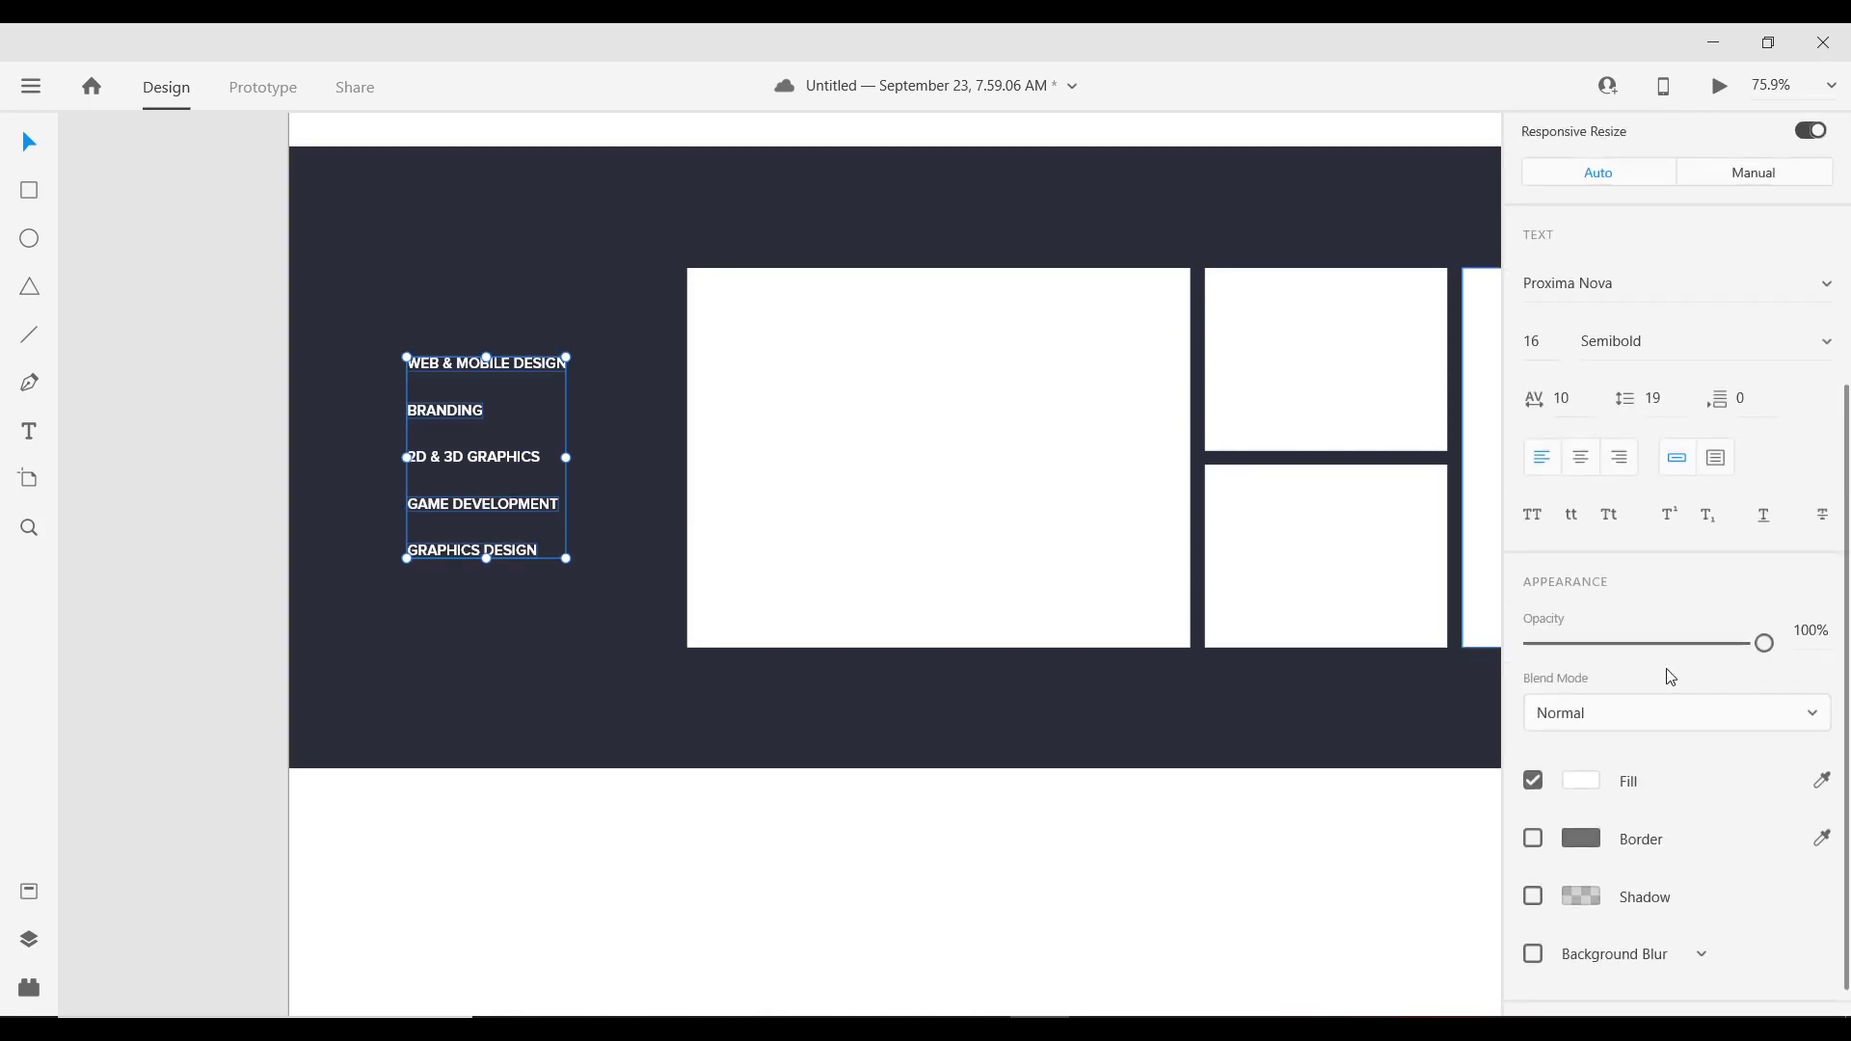
left_click(1571, 643)
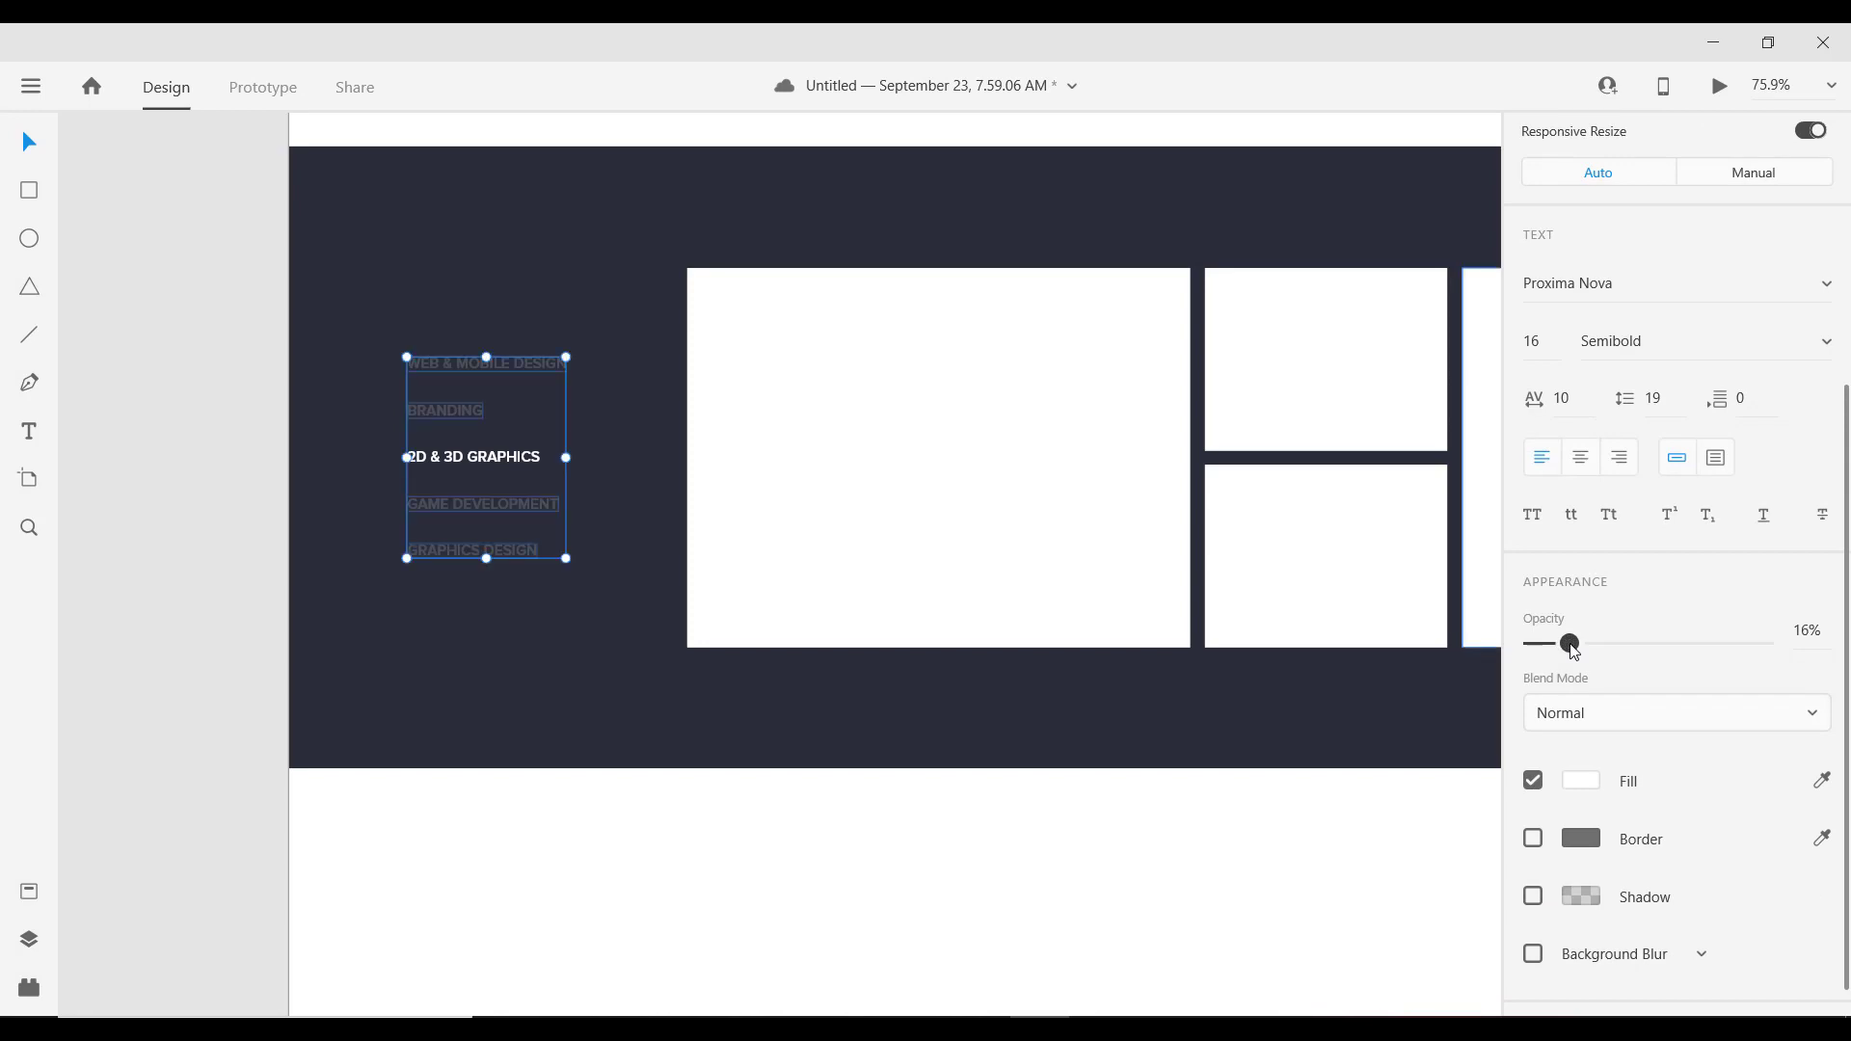
left_click_drag(1572, 643, 1583, 649)
scroll(471, 745, "down", 3)
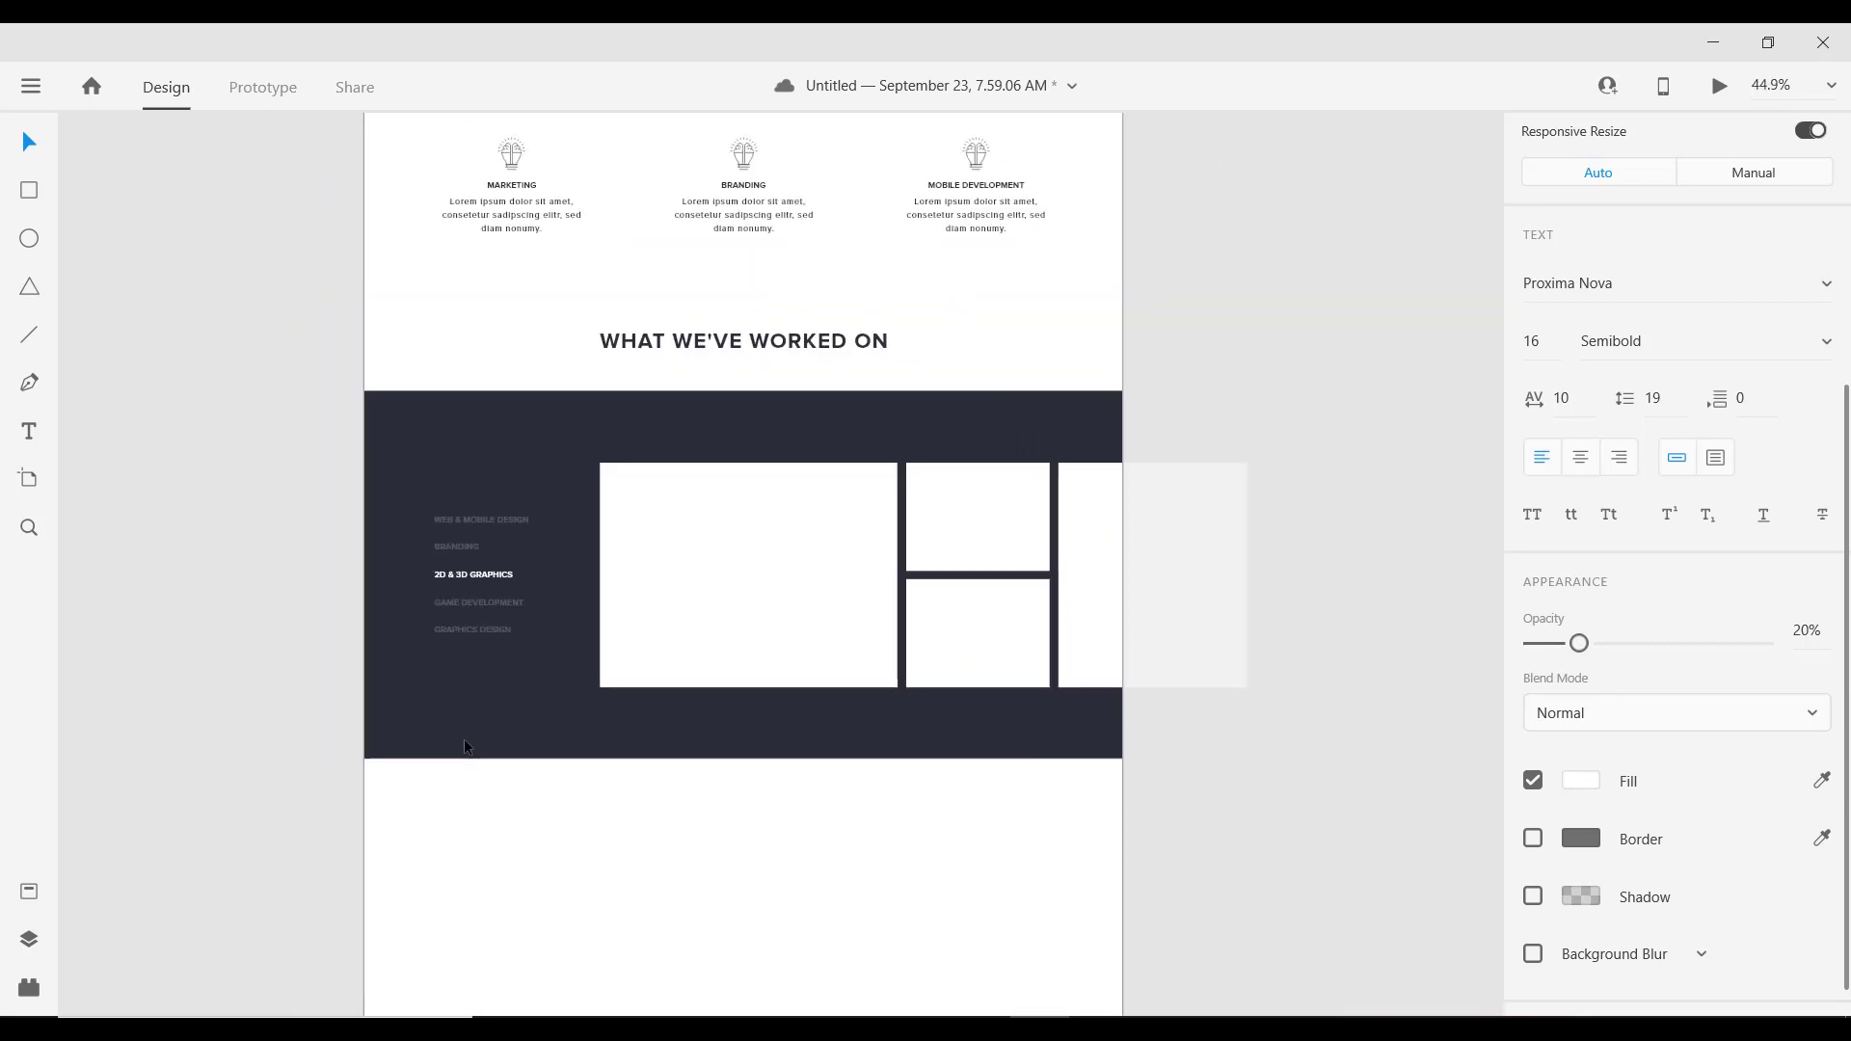
scroll(465, 739, "up", 3)
scroll(459, 709, "down", 3)
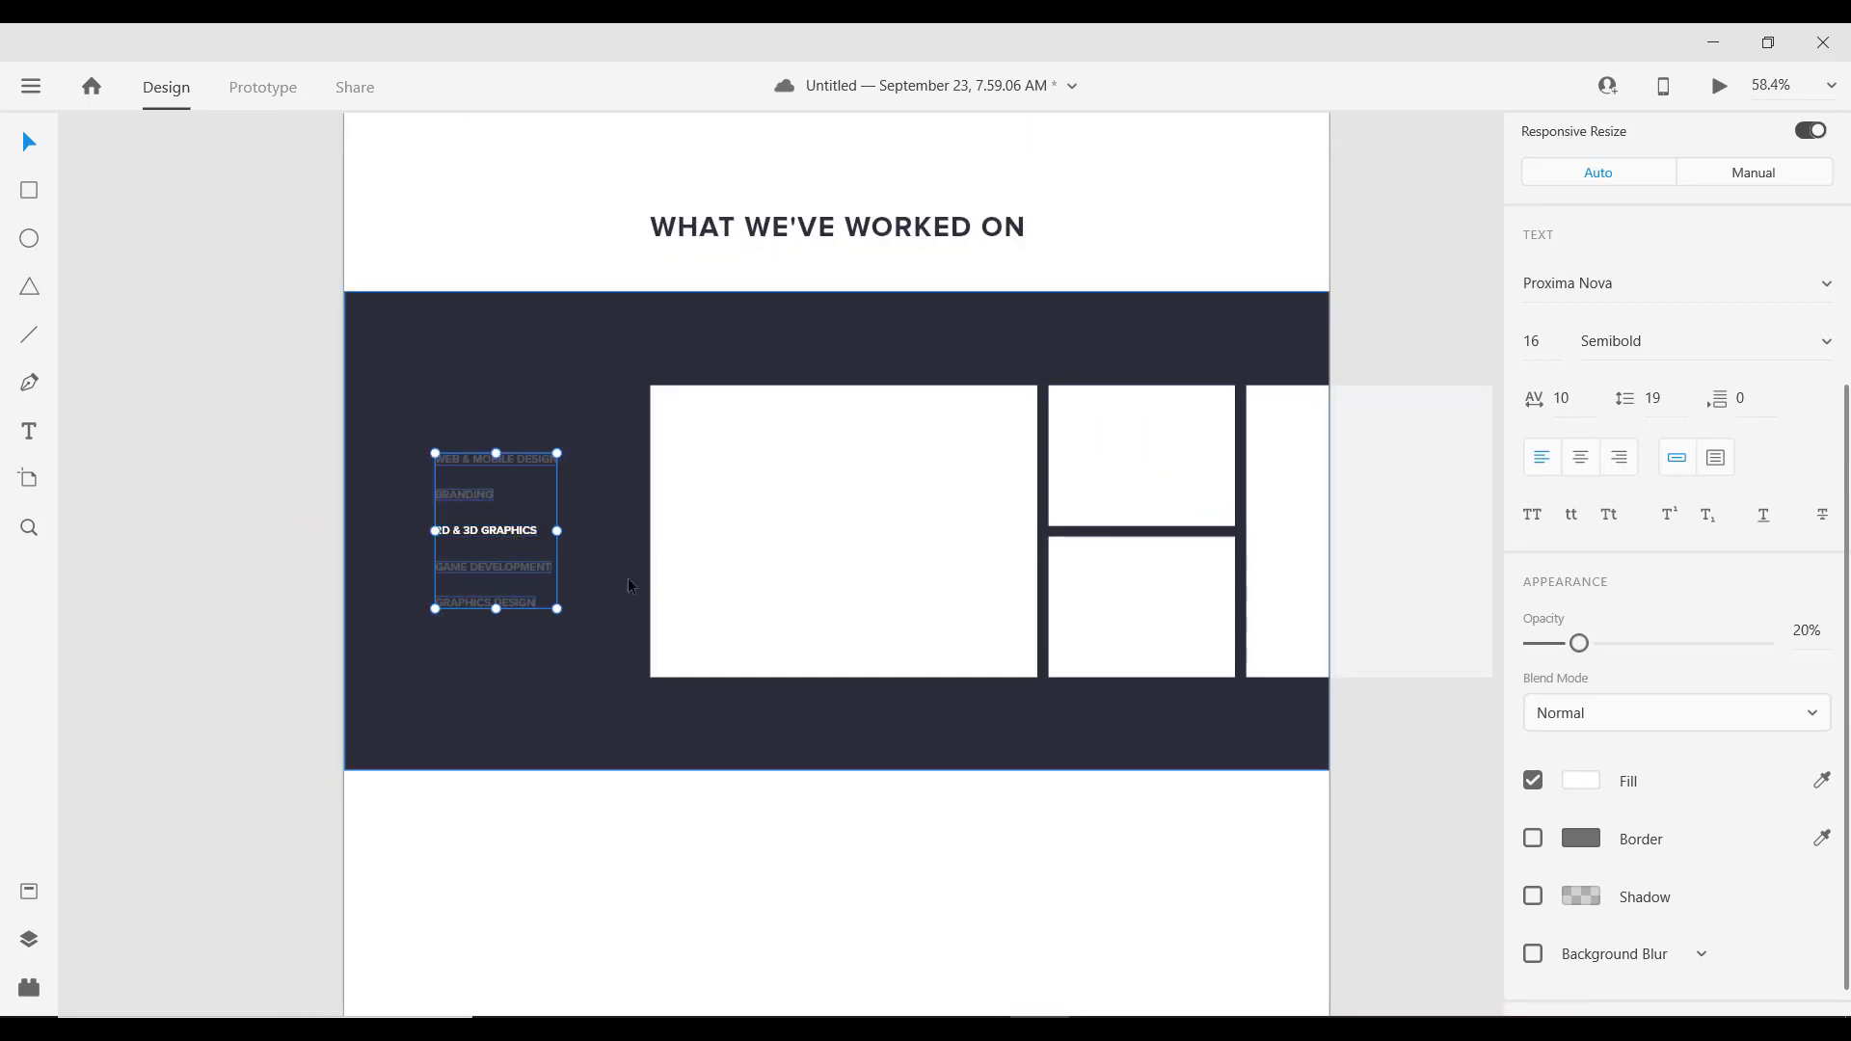
scroll(917, 557, "down", 3)
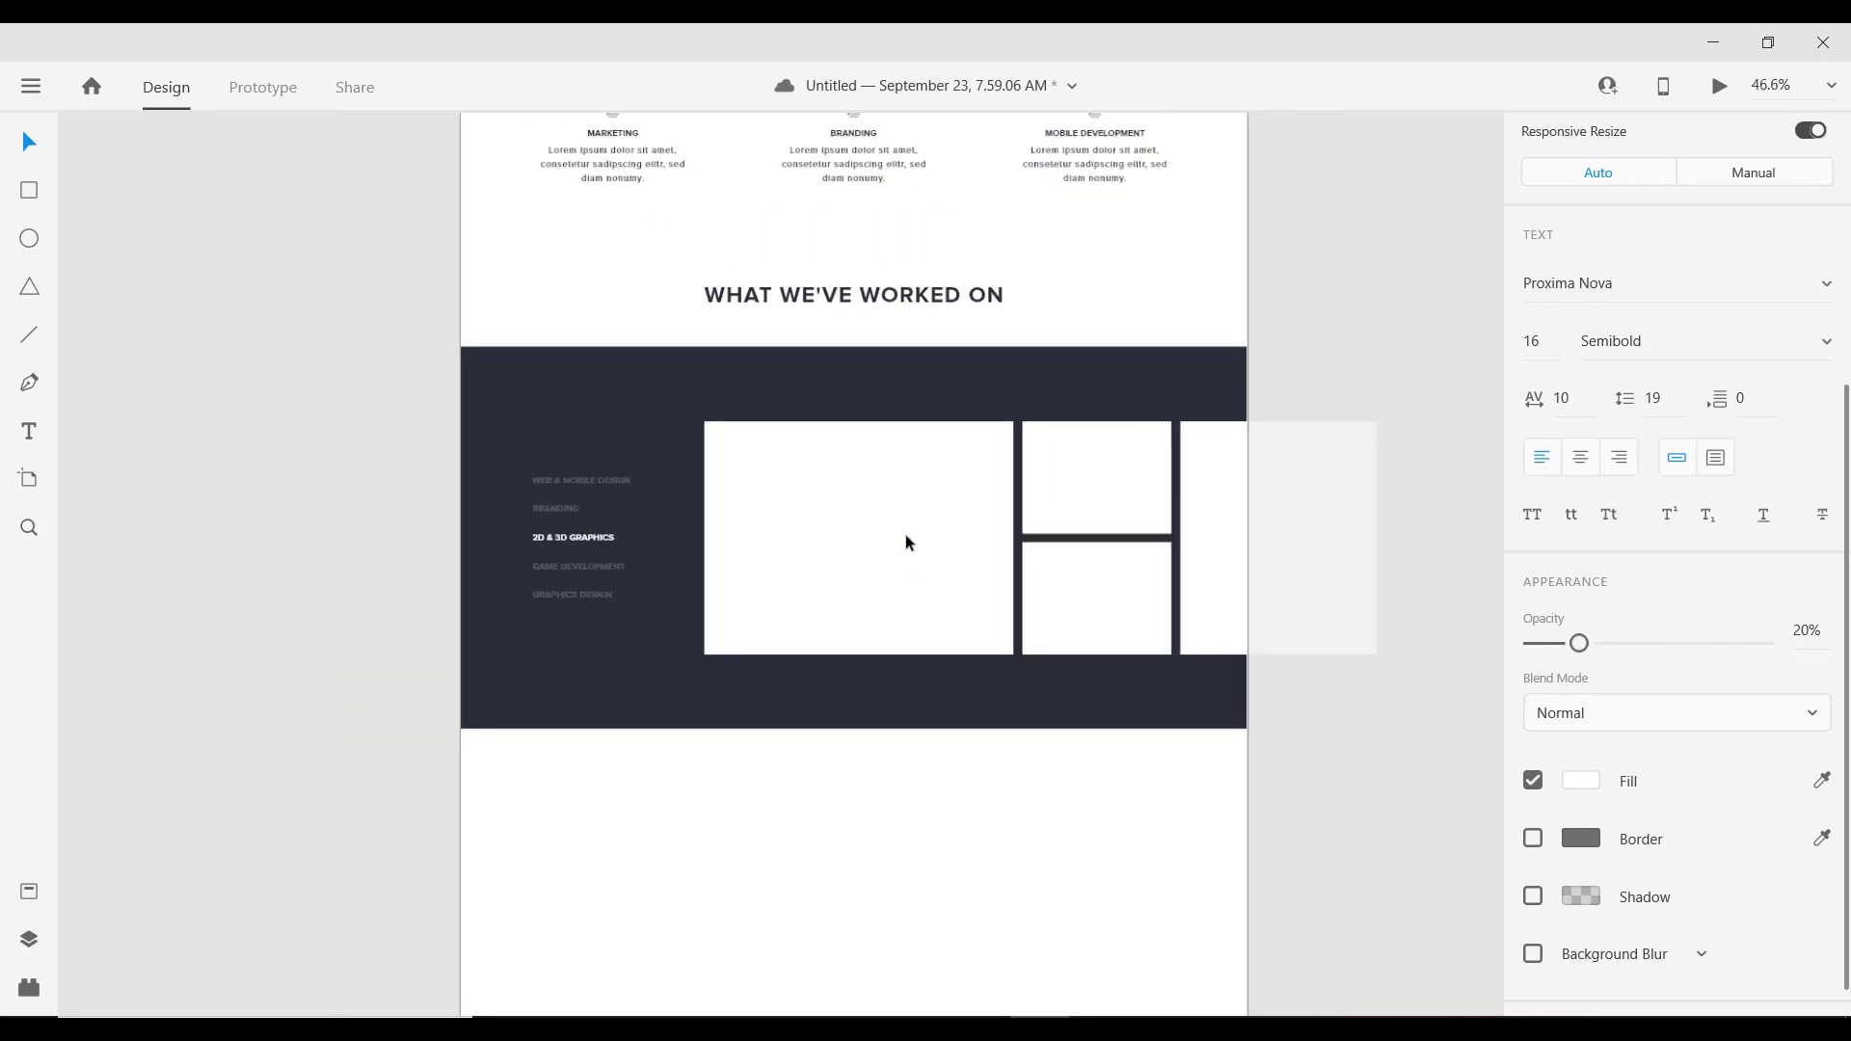
scroll(906, 534, "up", 3)
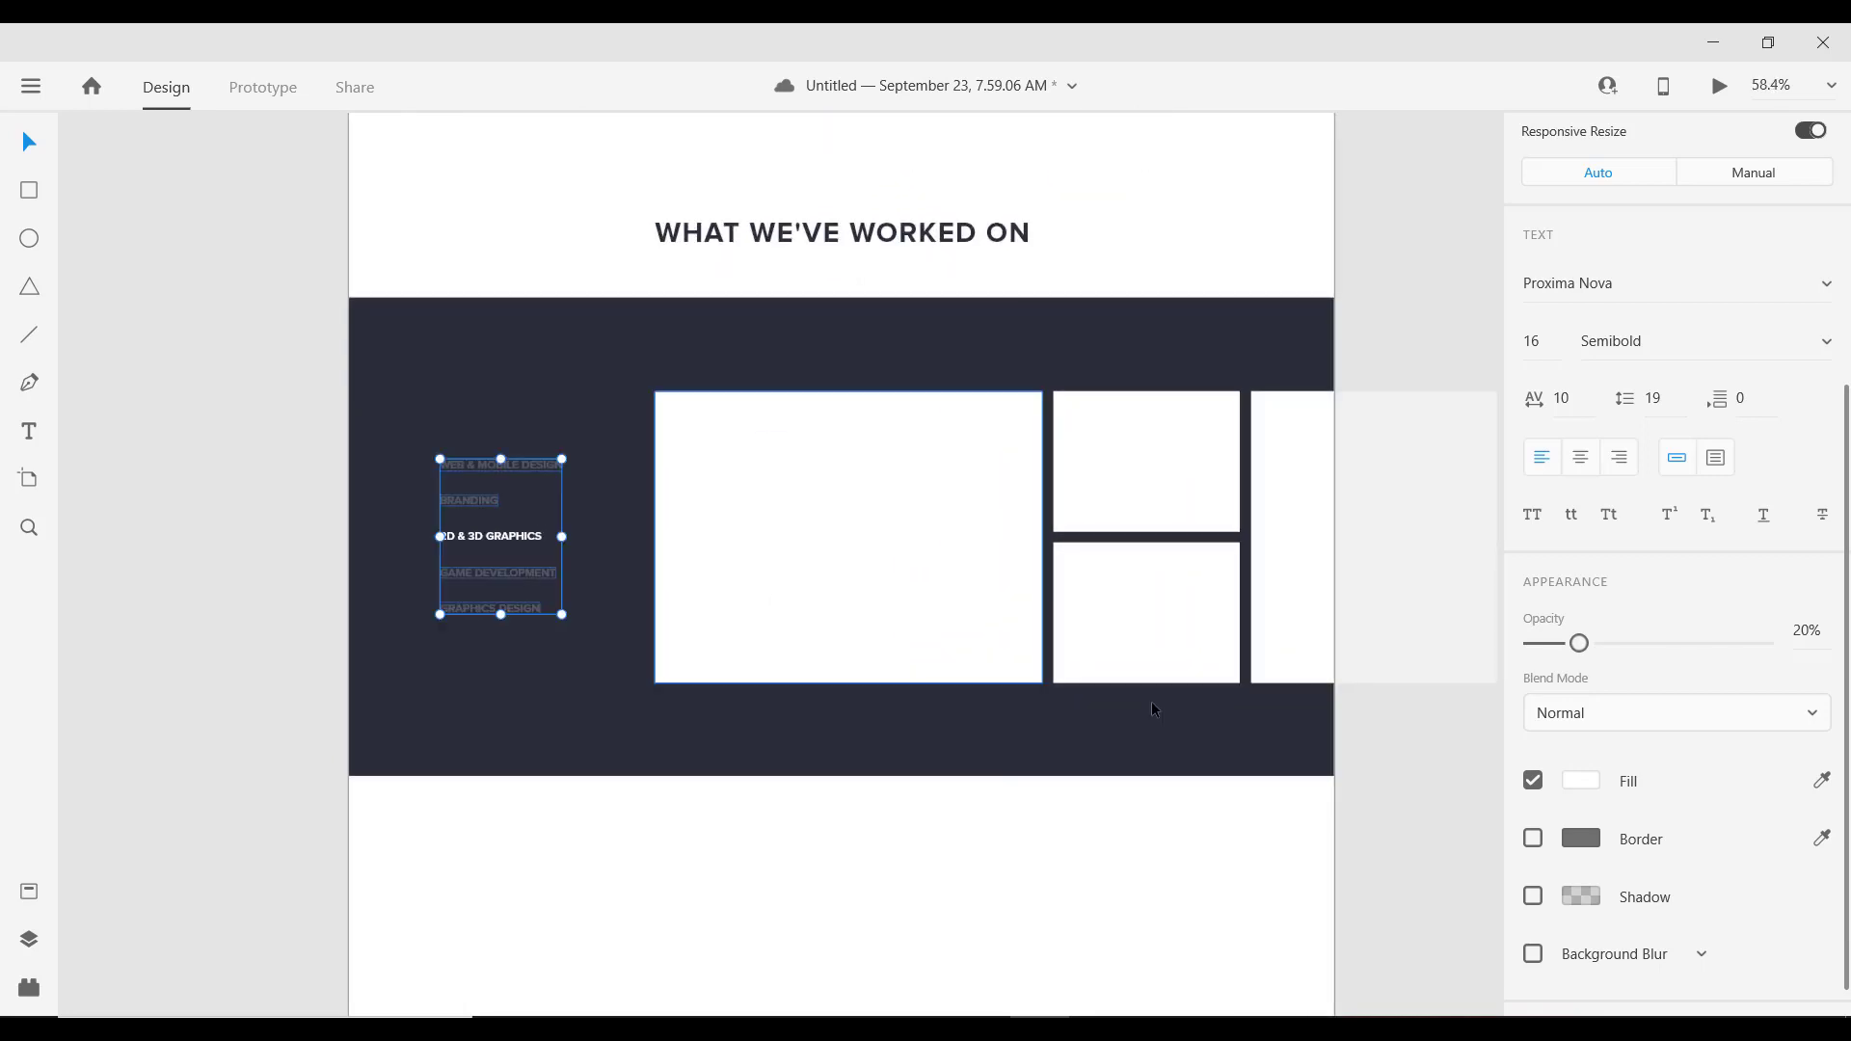
Step: Group all five category labels and shift the group slightly right
left_click(482, 540)
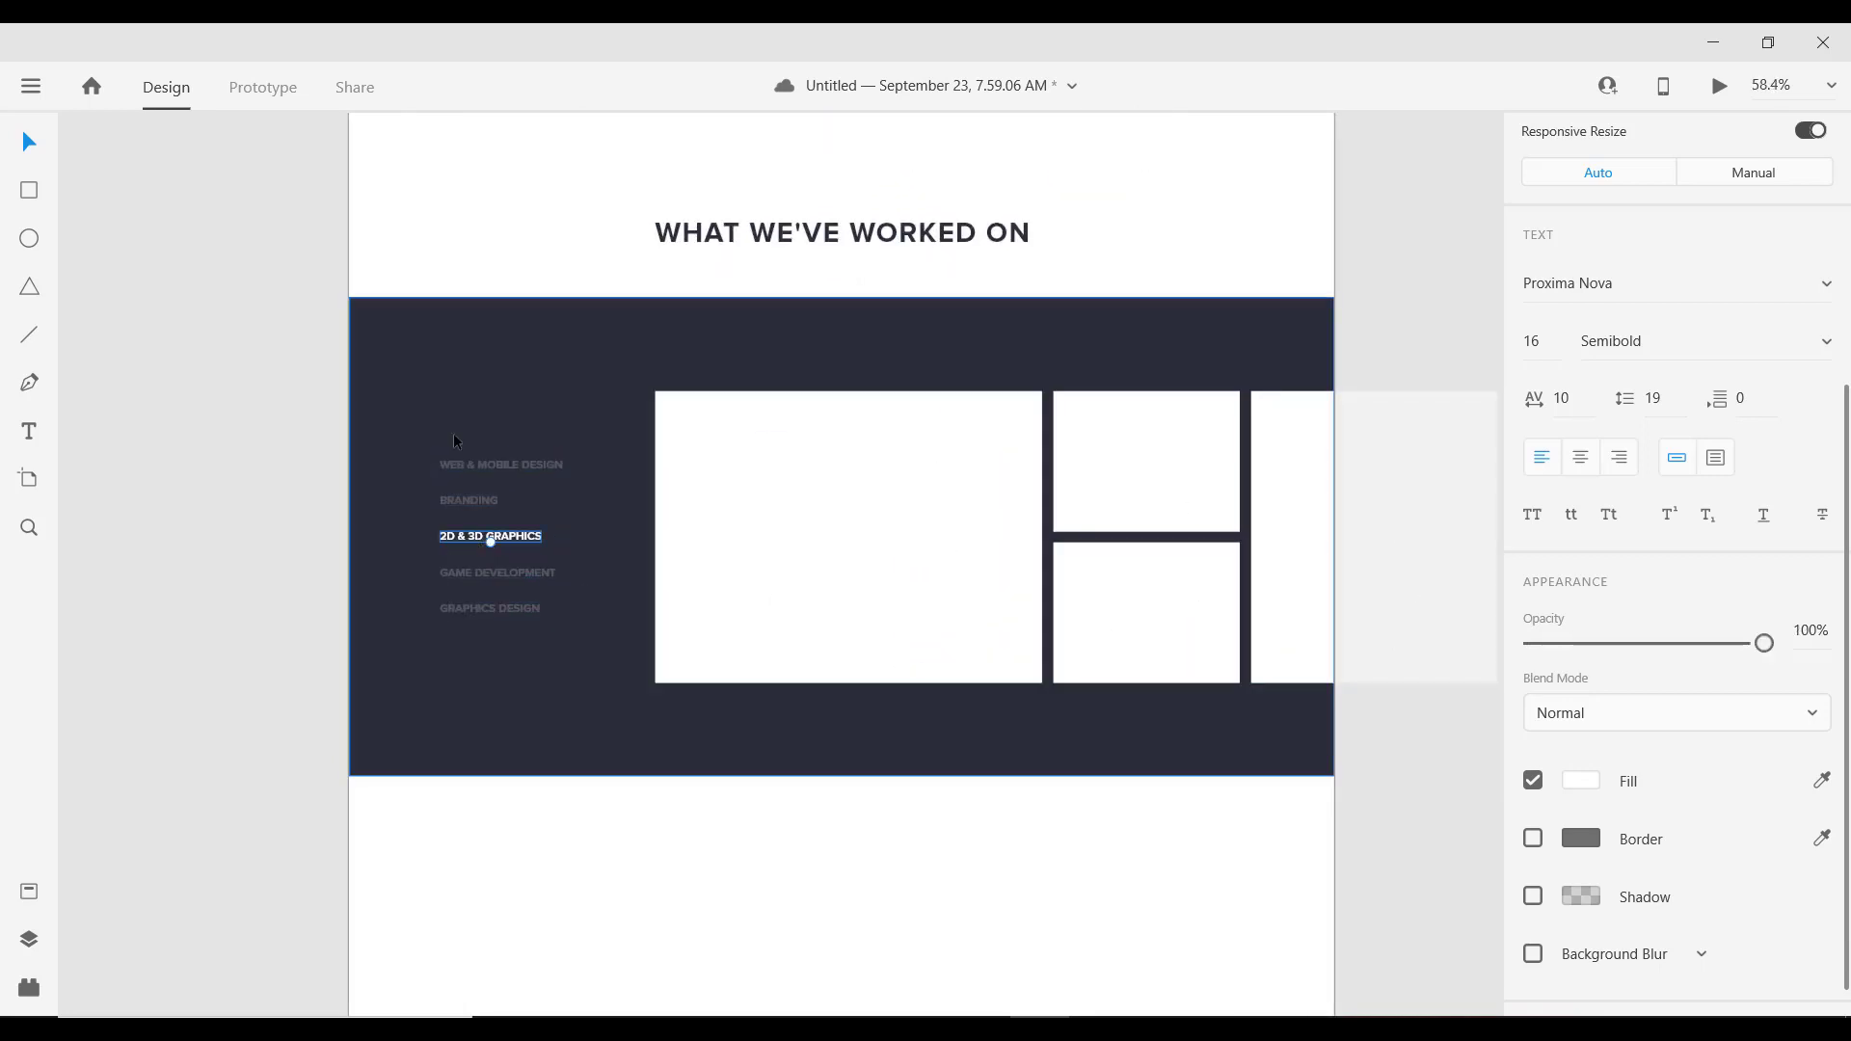
left_click_drag(297, 419, 563, 681)
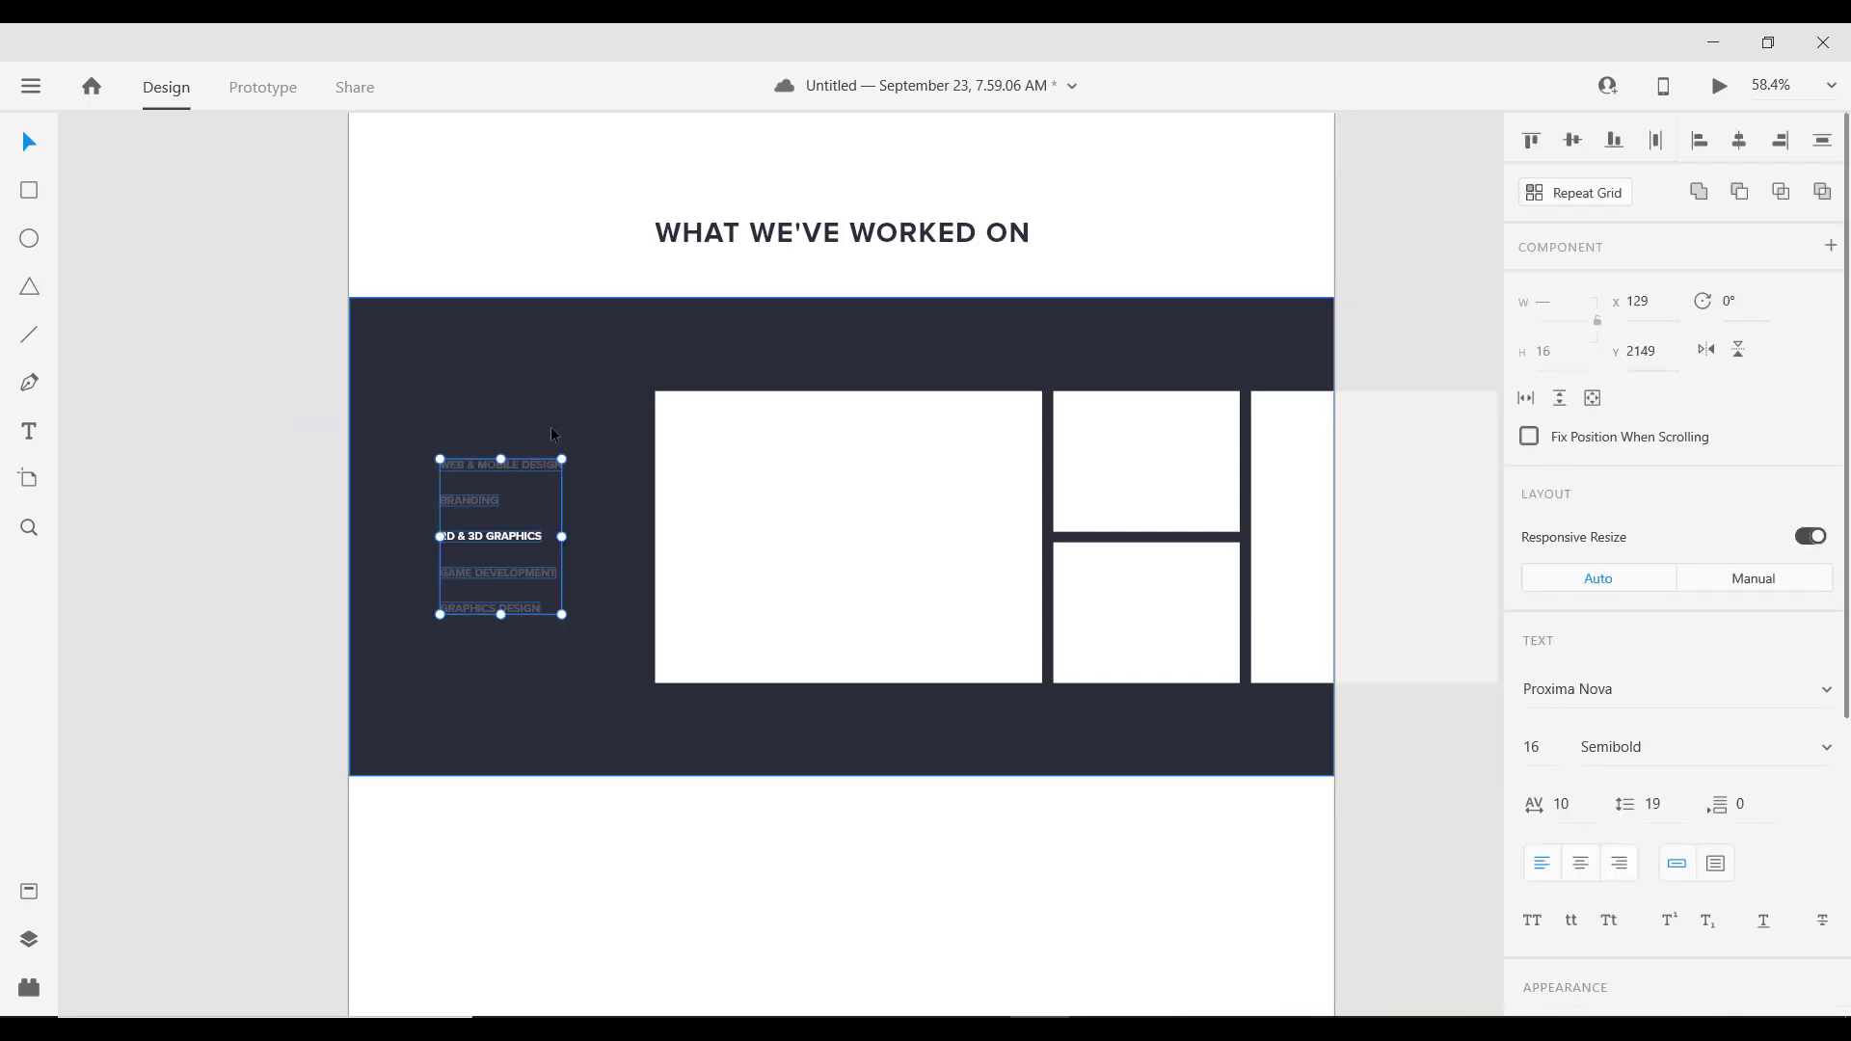
key("ctrl+g")
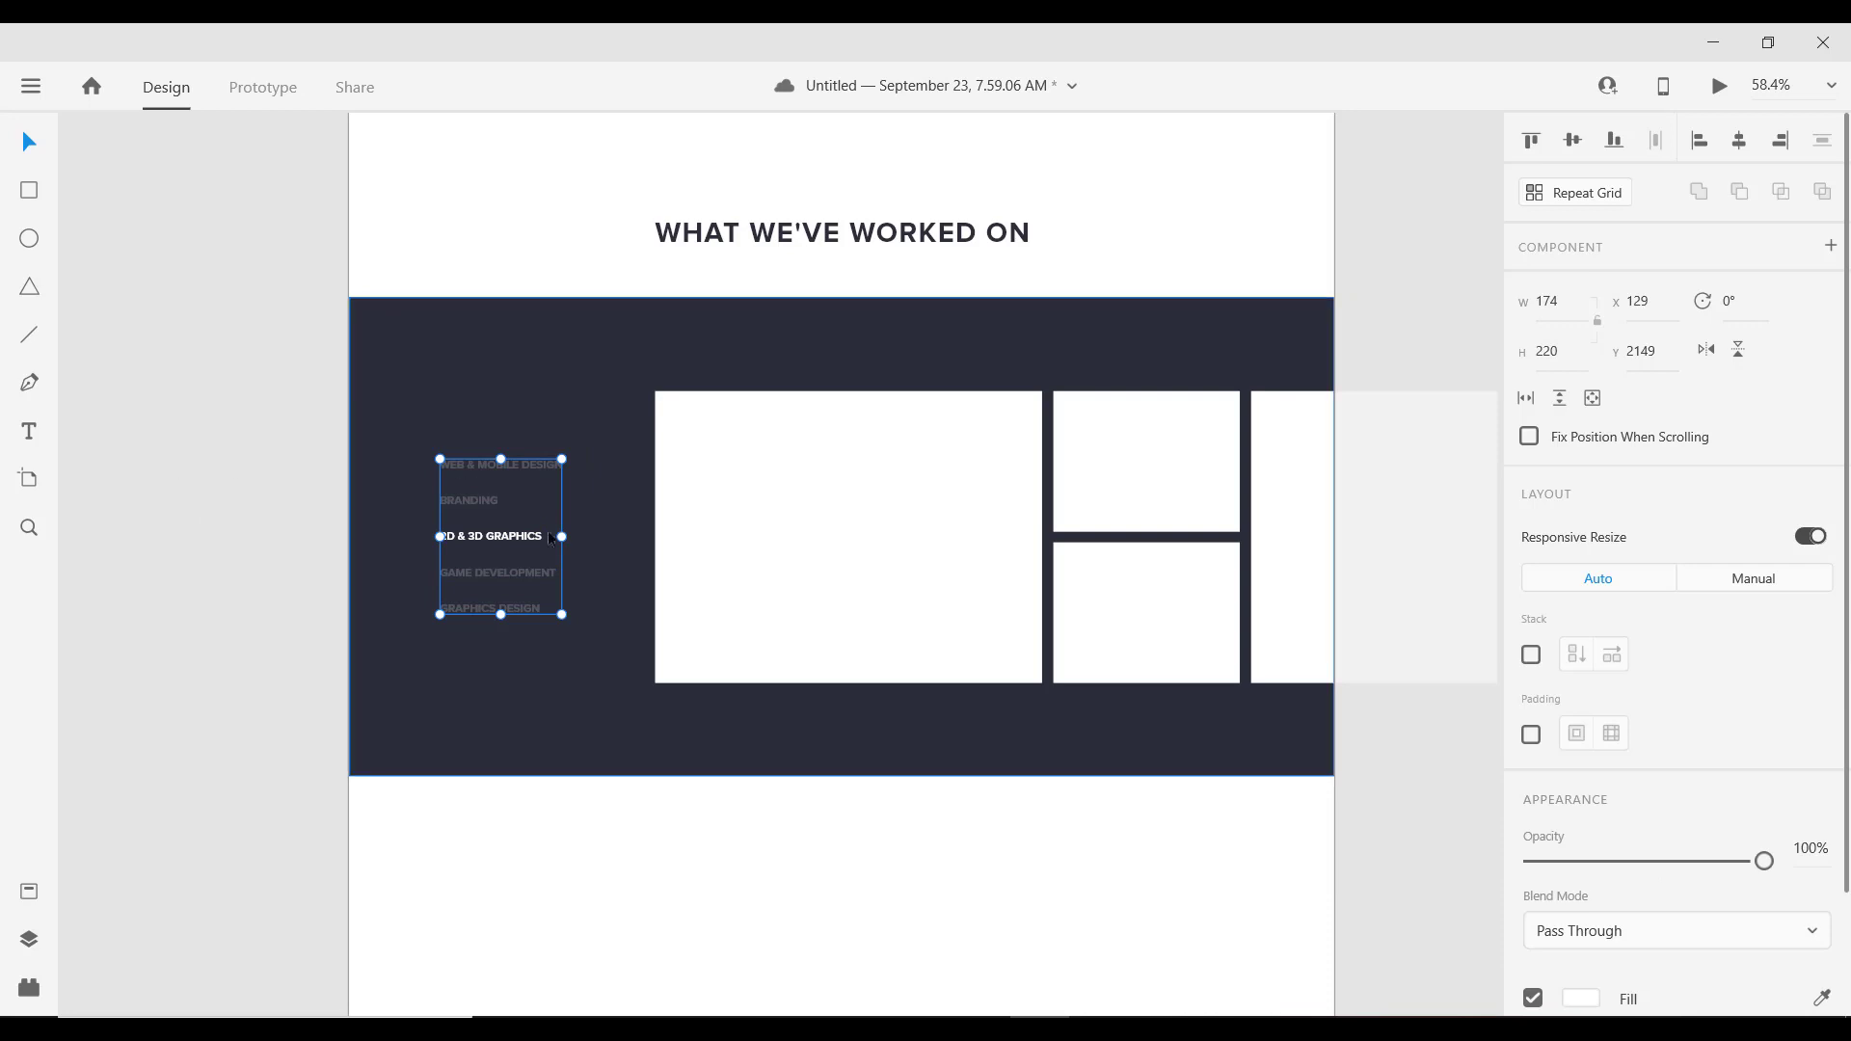
scroll(434, 439, "up", 3)
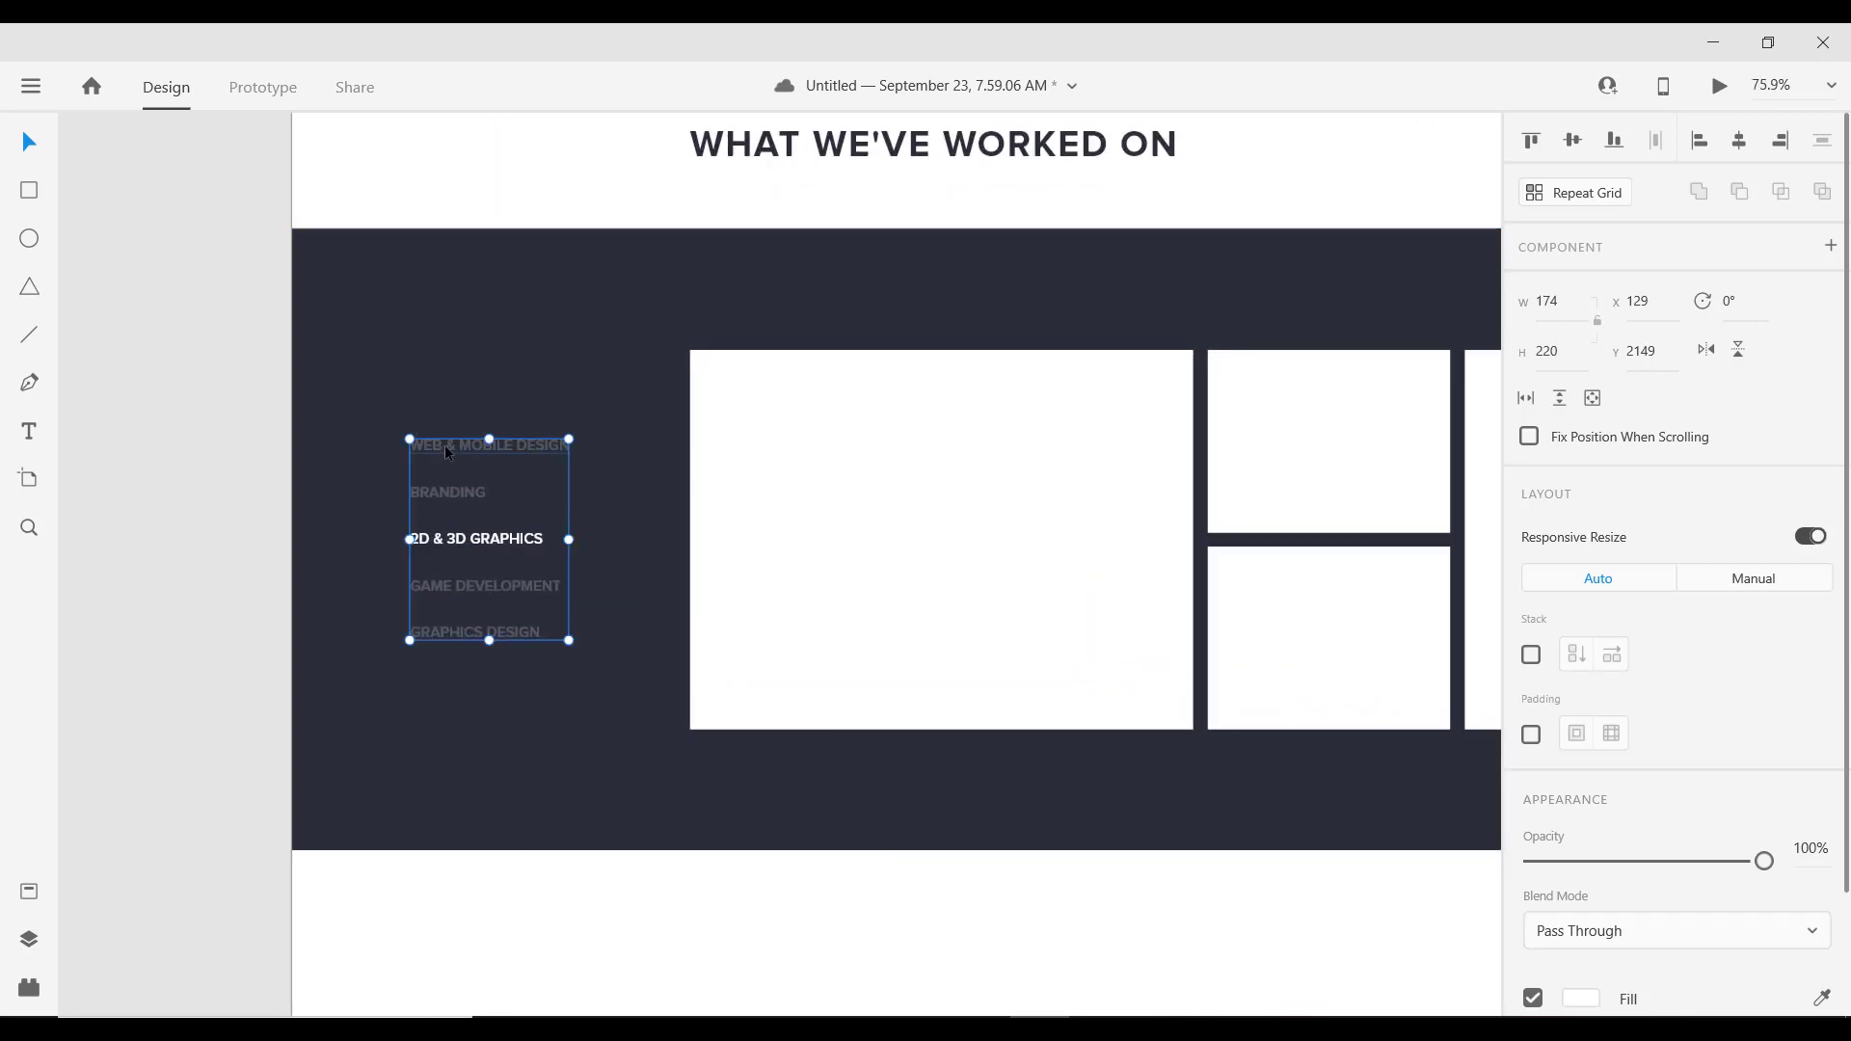
scroll(446, 459, "down", 5)
scroll(453, 434, "up", 2)
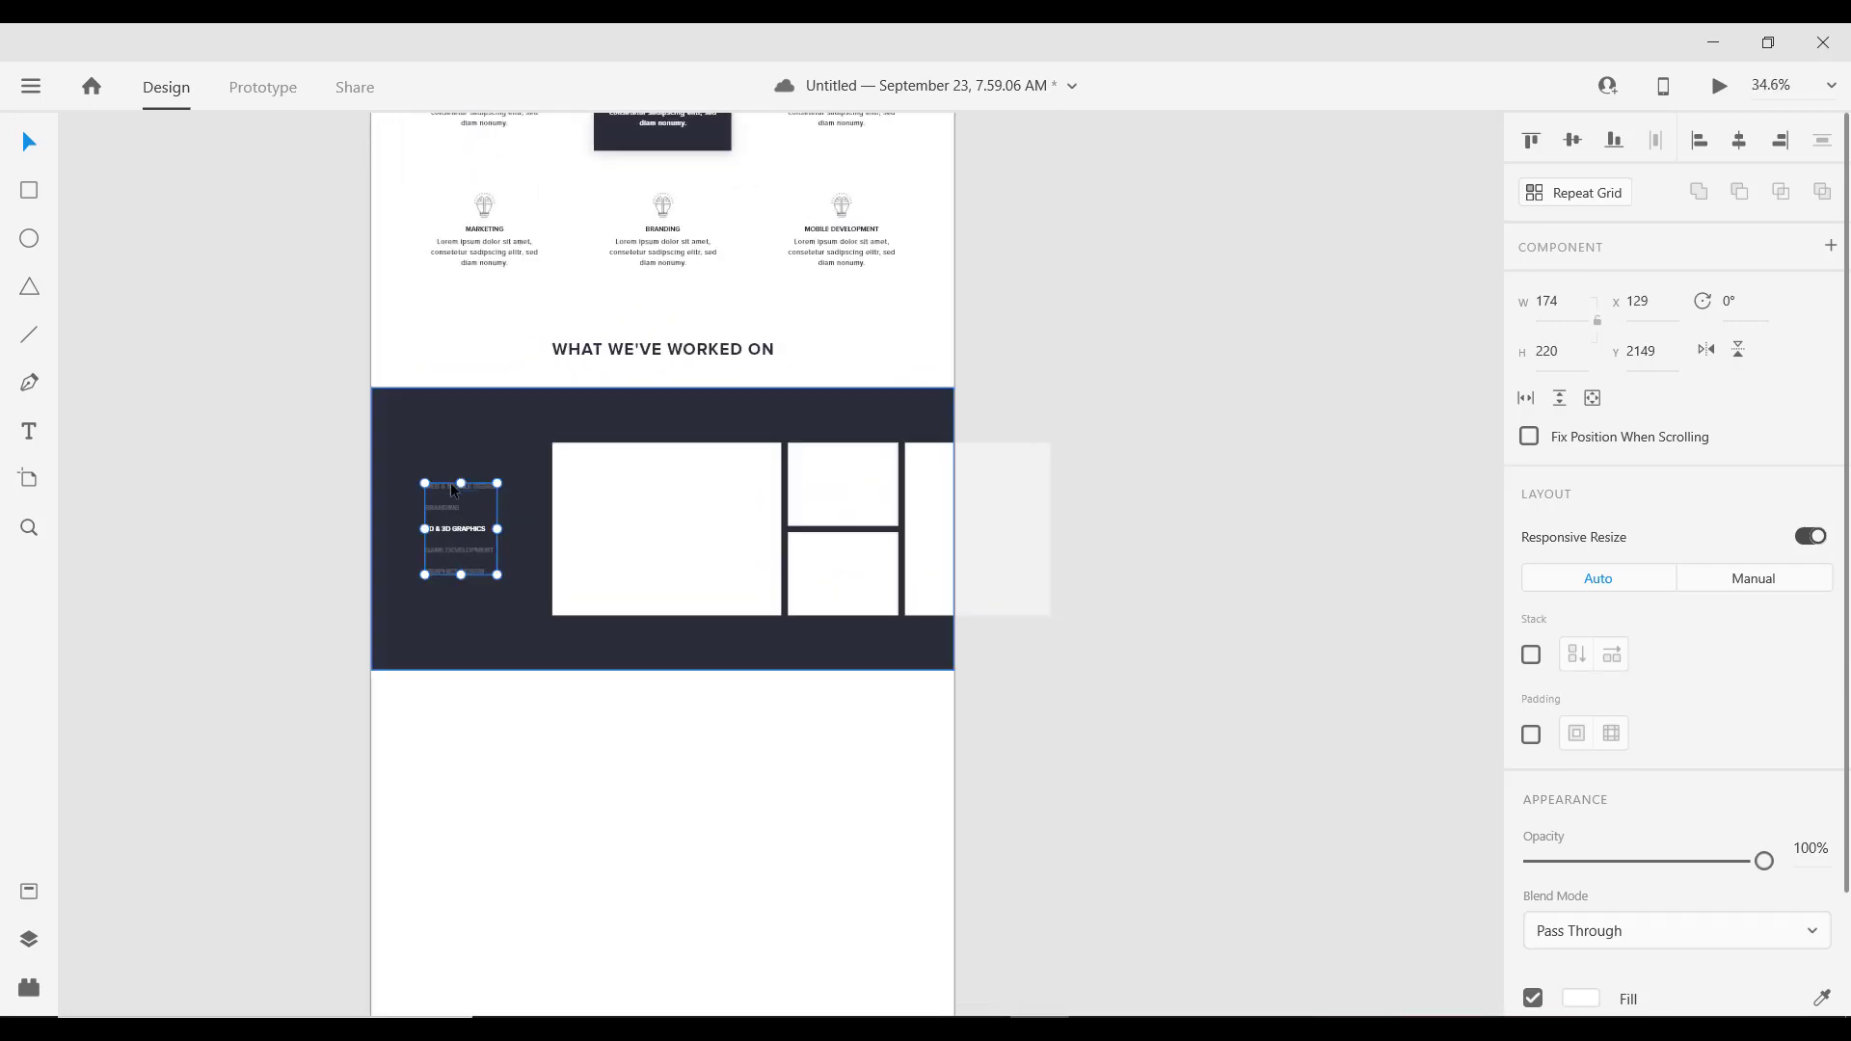
left_click_drag(447, 492, 460, 512)
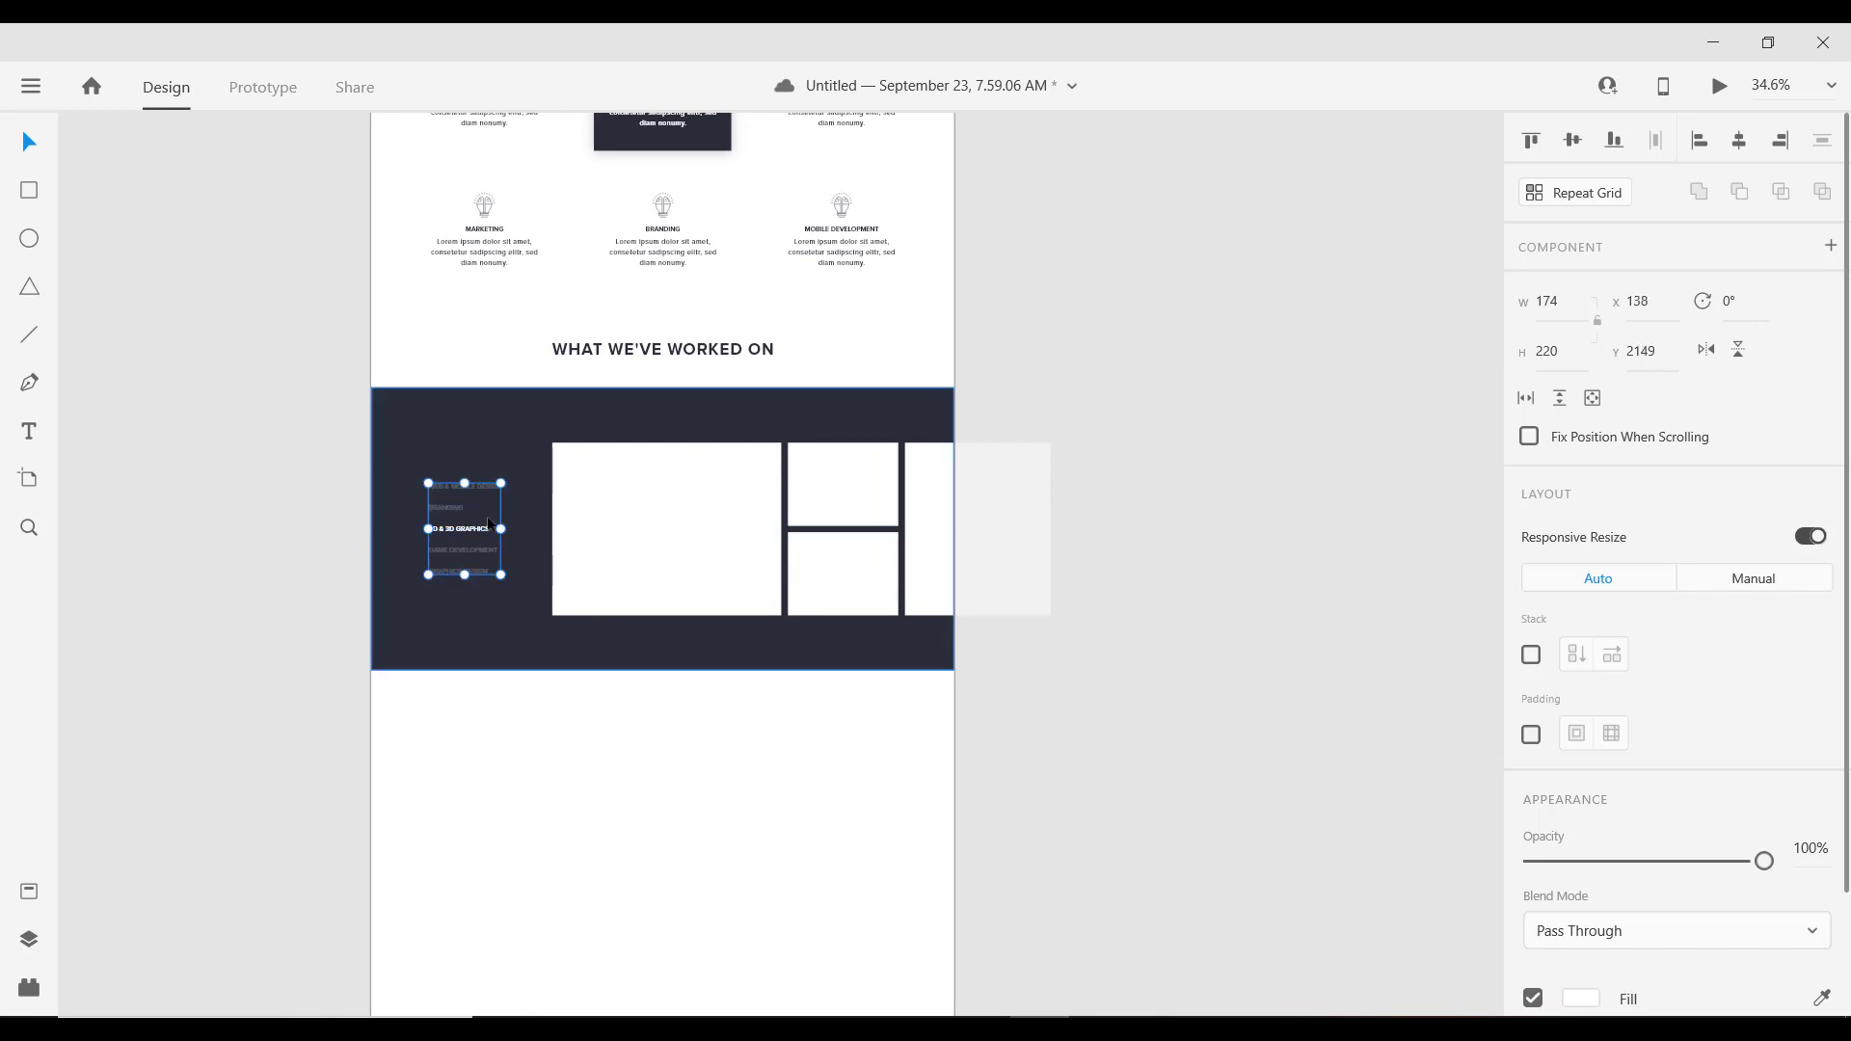
scroll(501, 548, "down", 3)
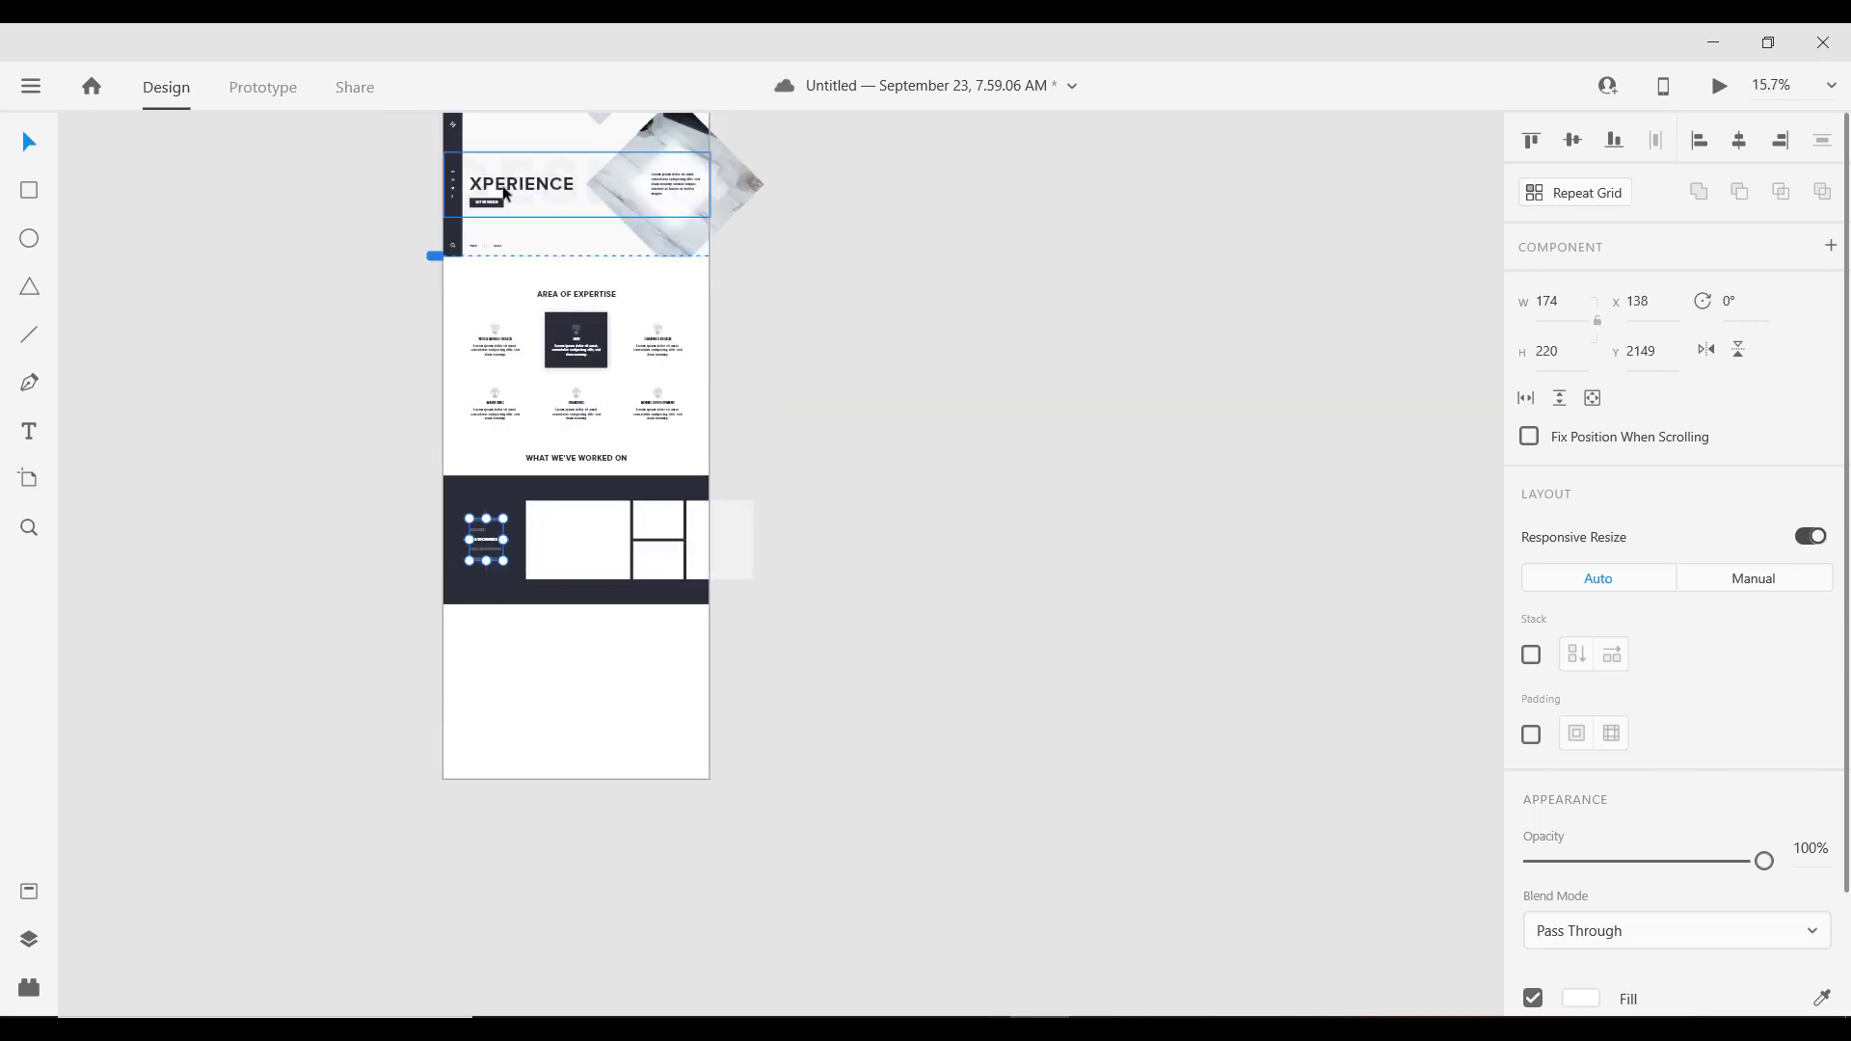
Step: Move the faint DESIGN word down and rotate it -90° to run vertically
scroll(541, 246, "up", 2)
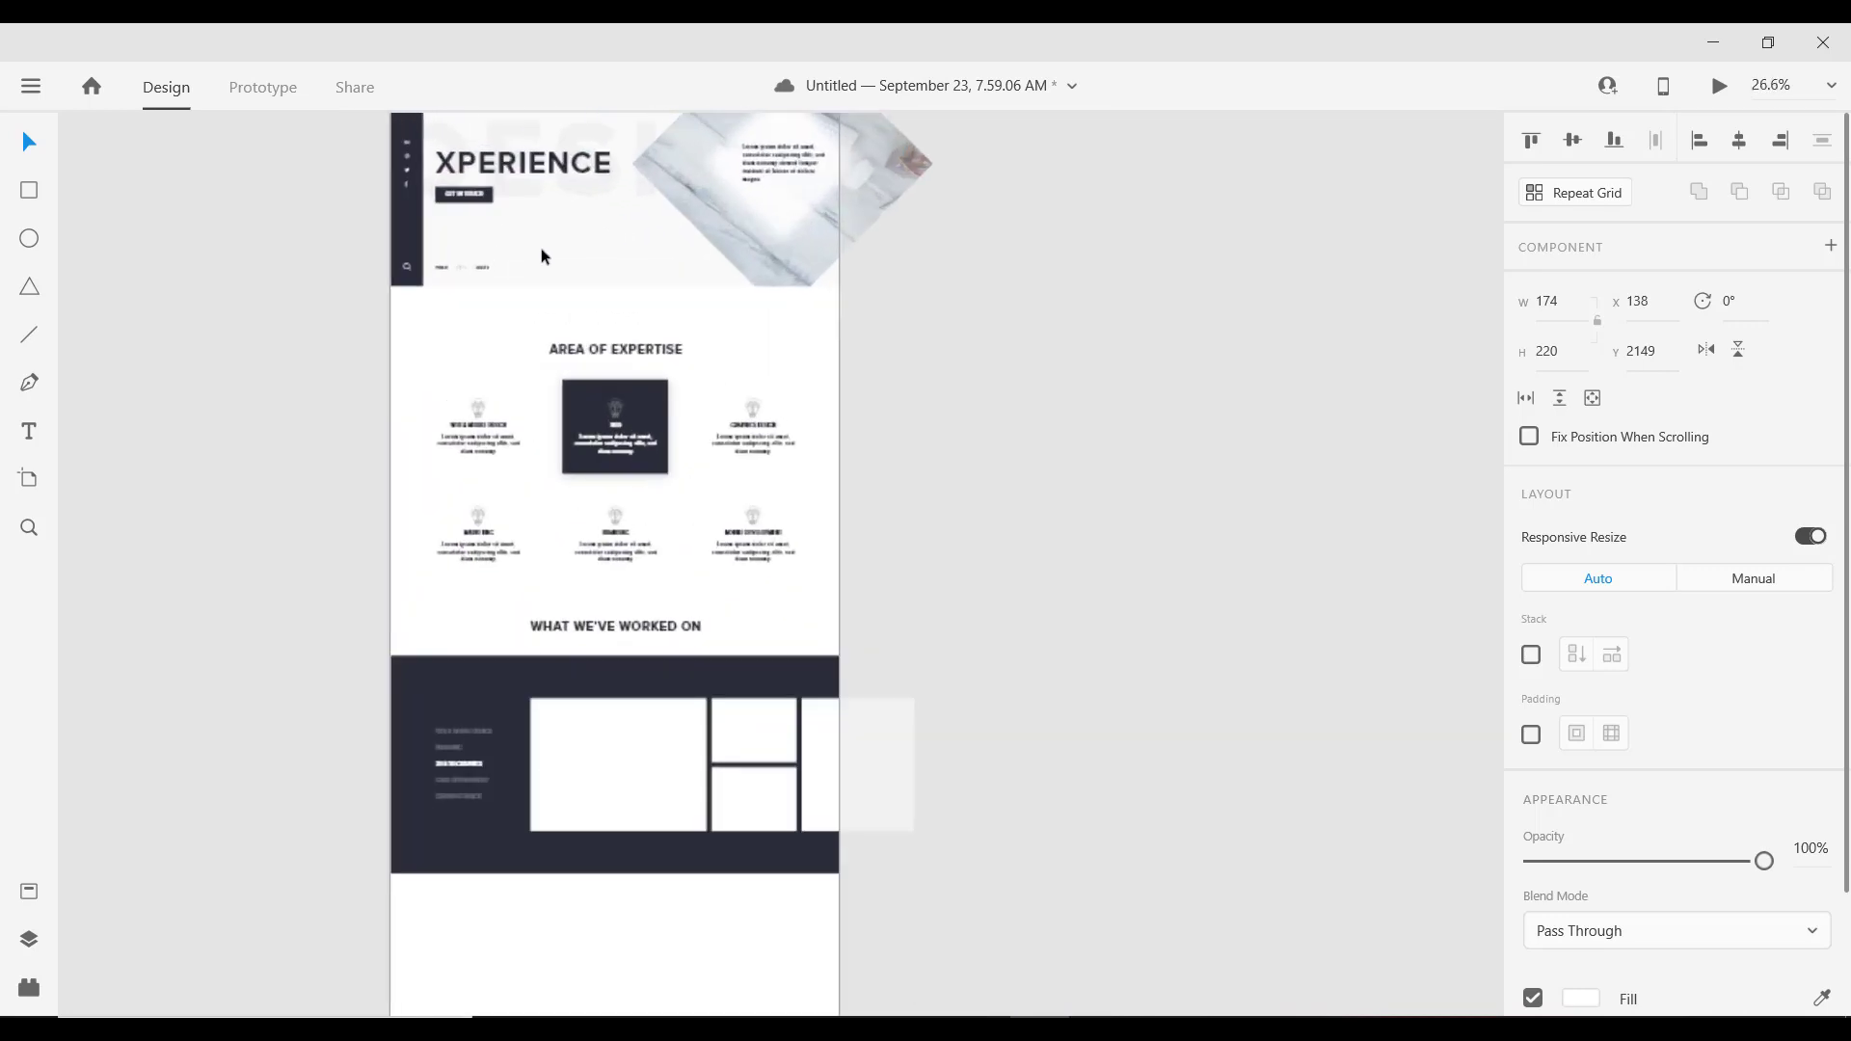
left_click(547, 196)
key("alt")
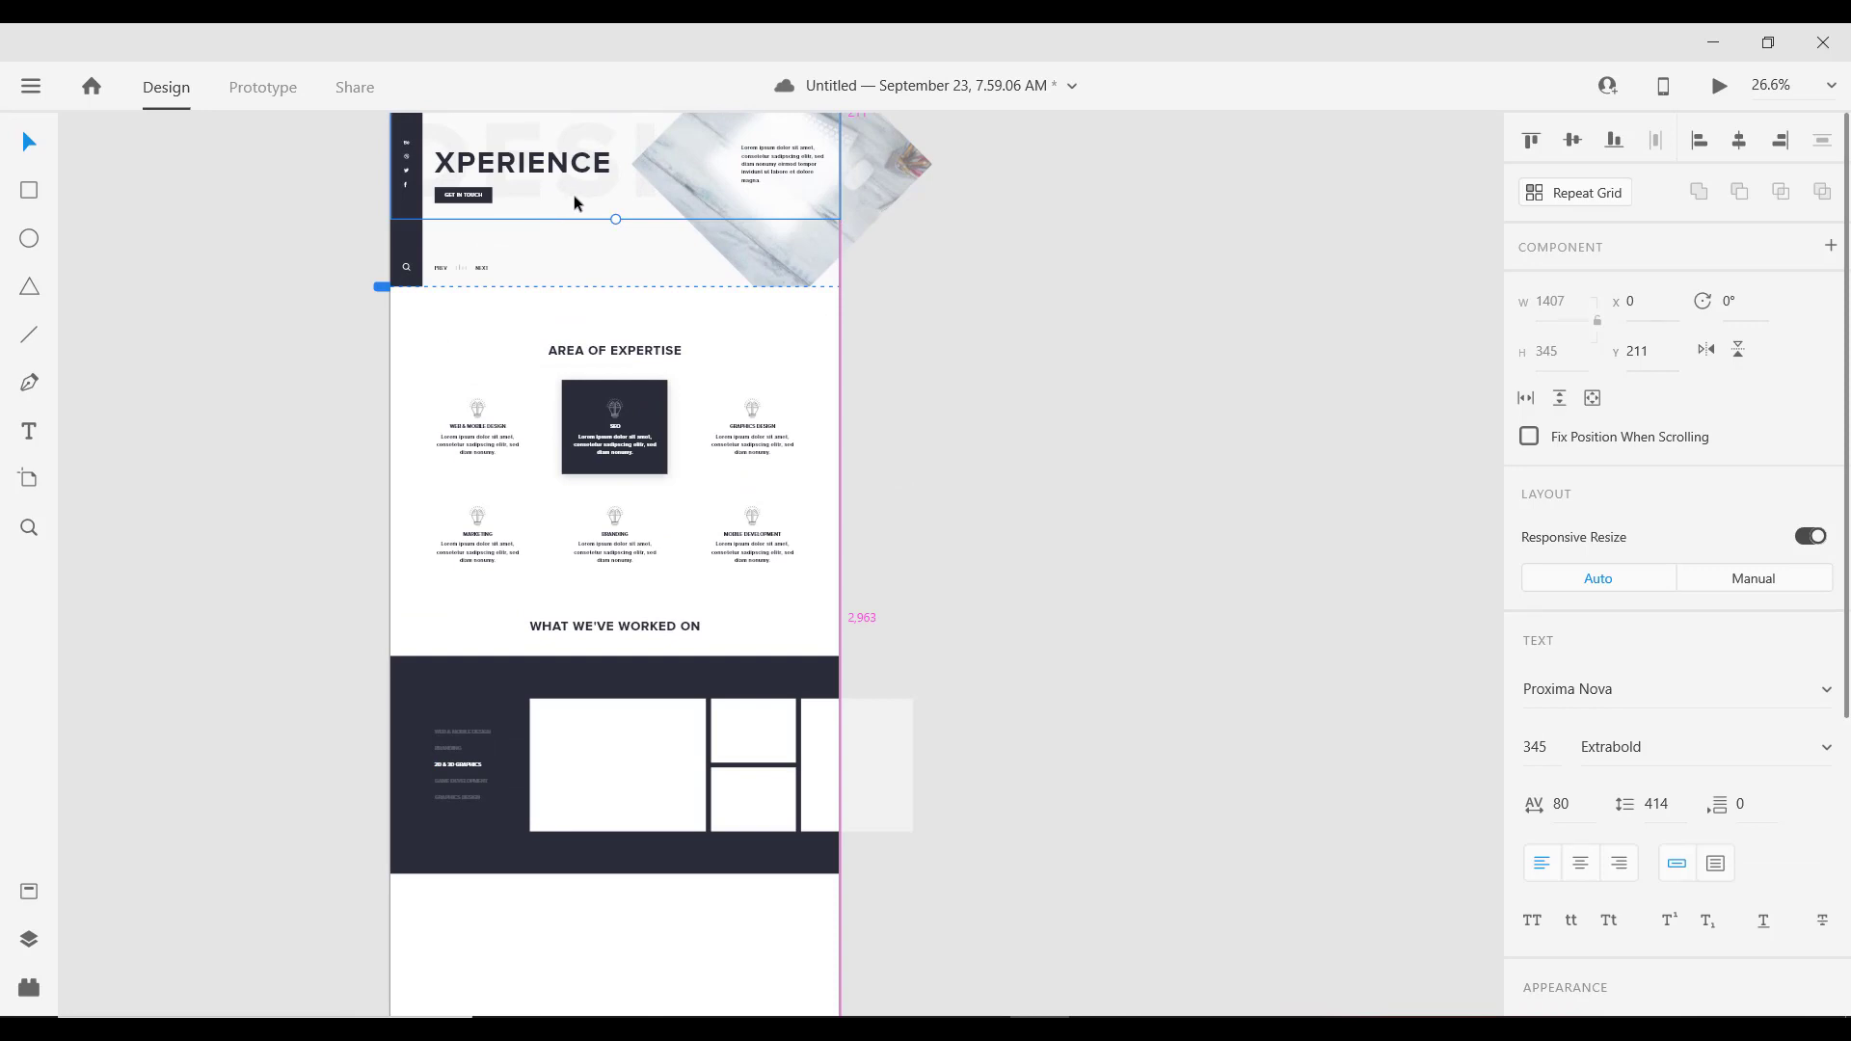
left_click_drag(576, 193, 462, 607)
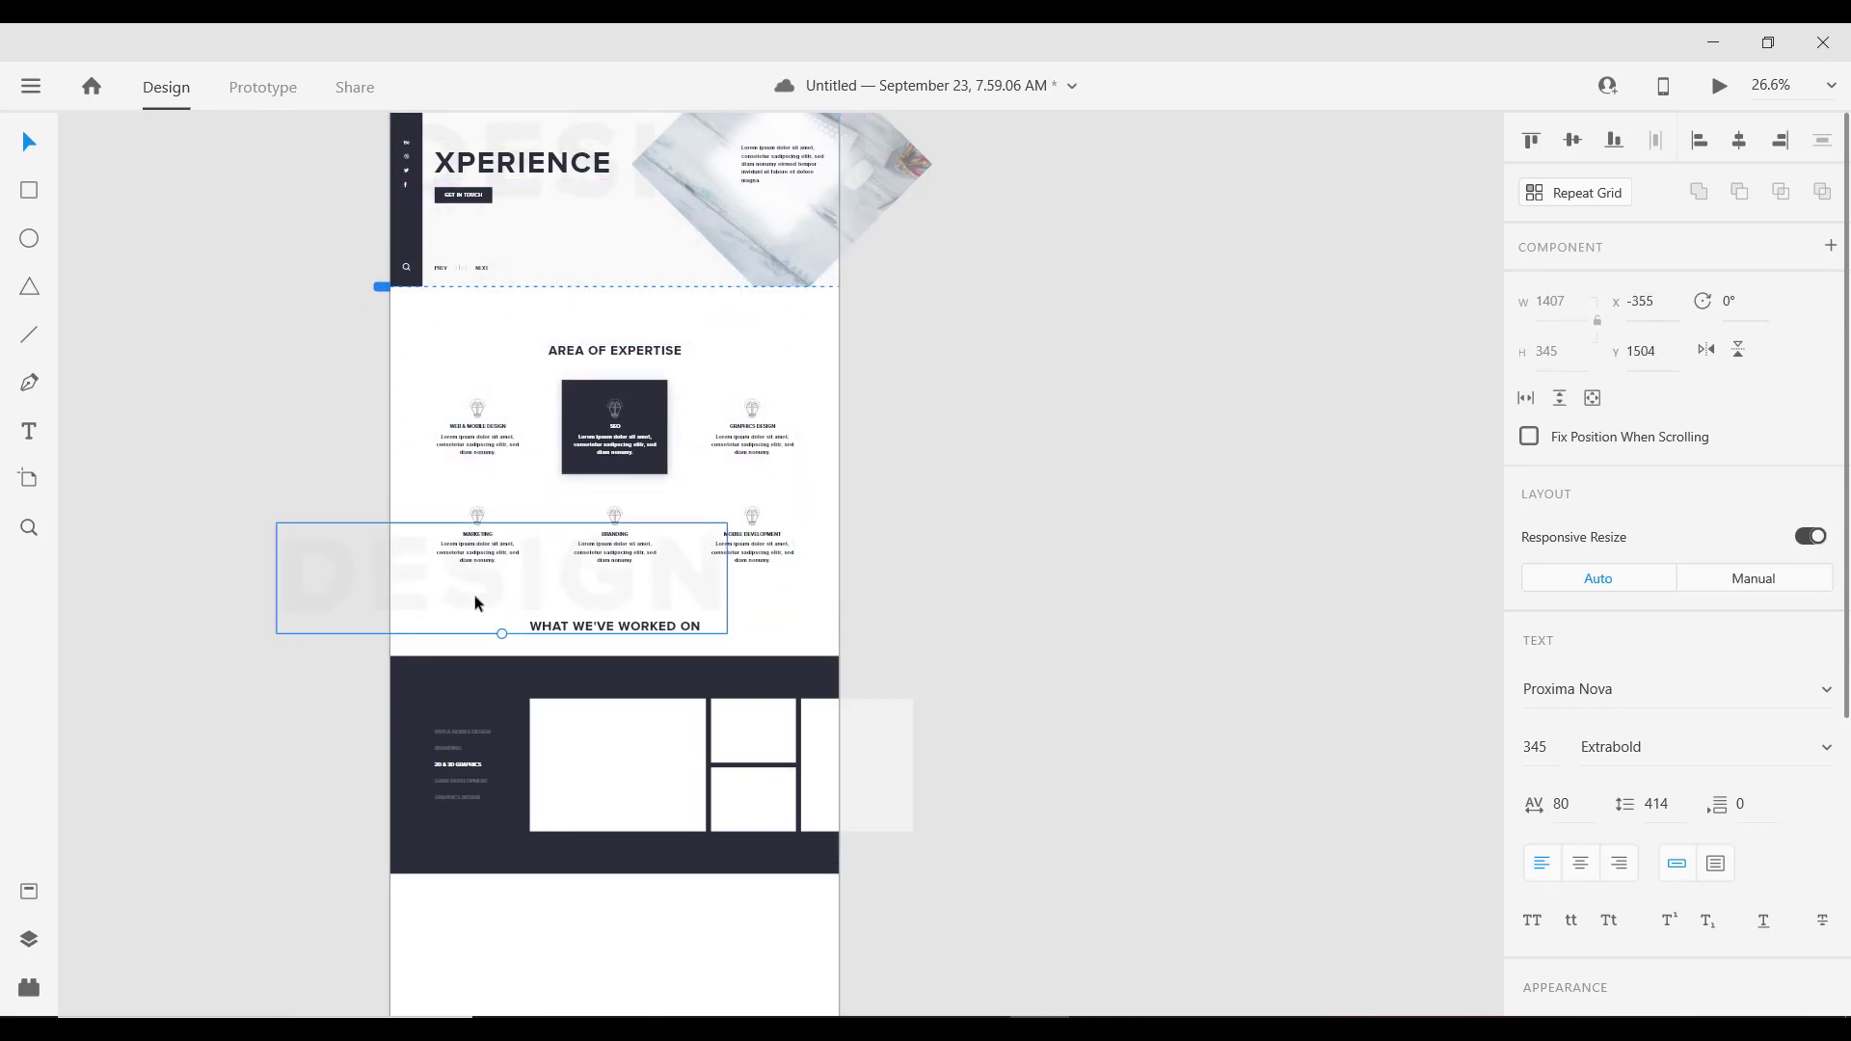
key("Escape")
left_click(475, 593)
scroll(475, 617, "up", 3)
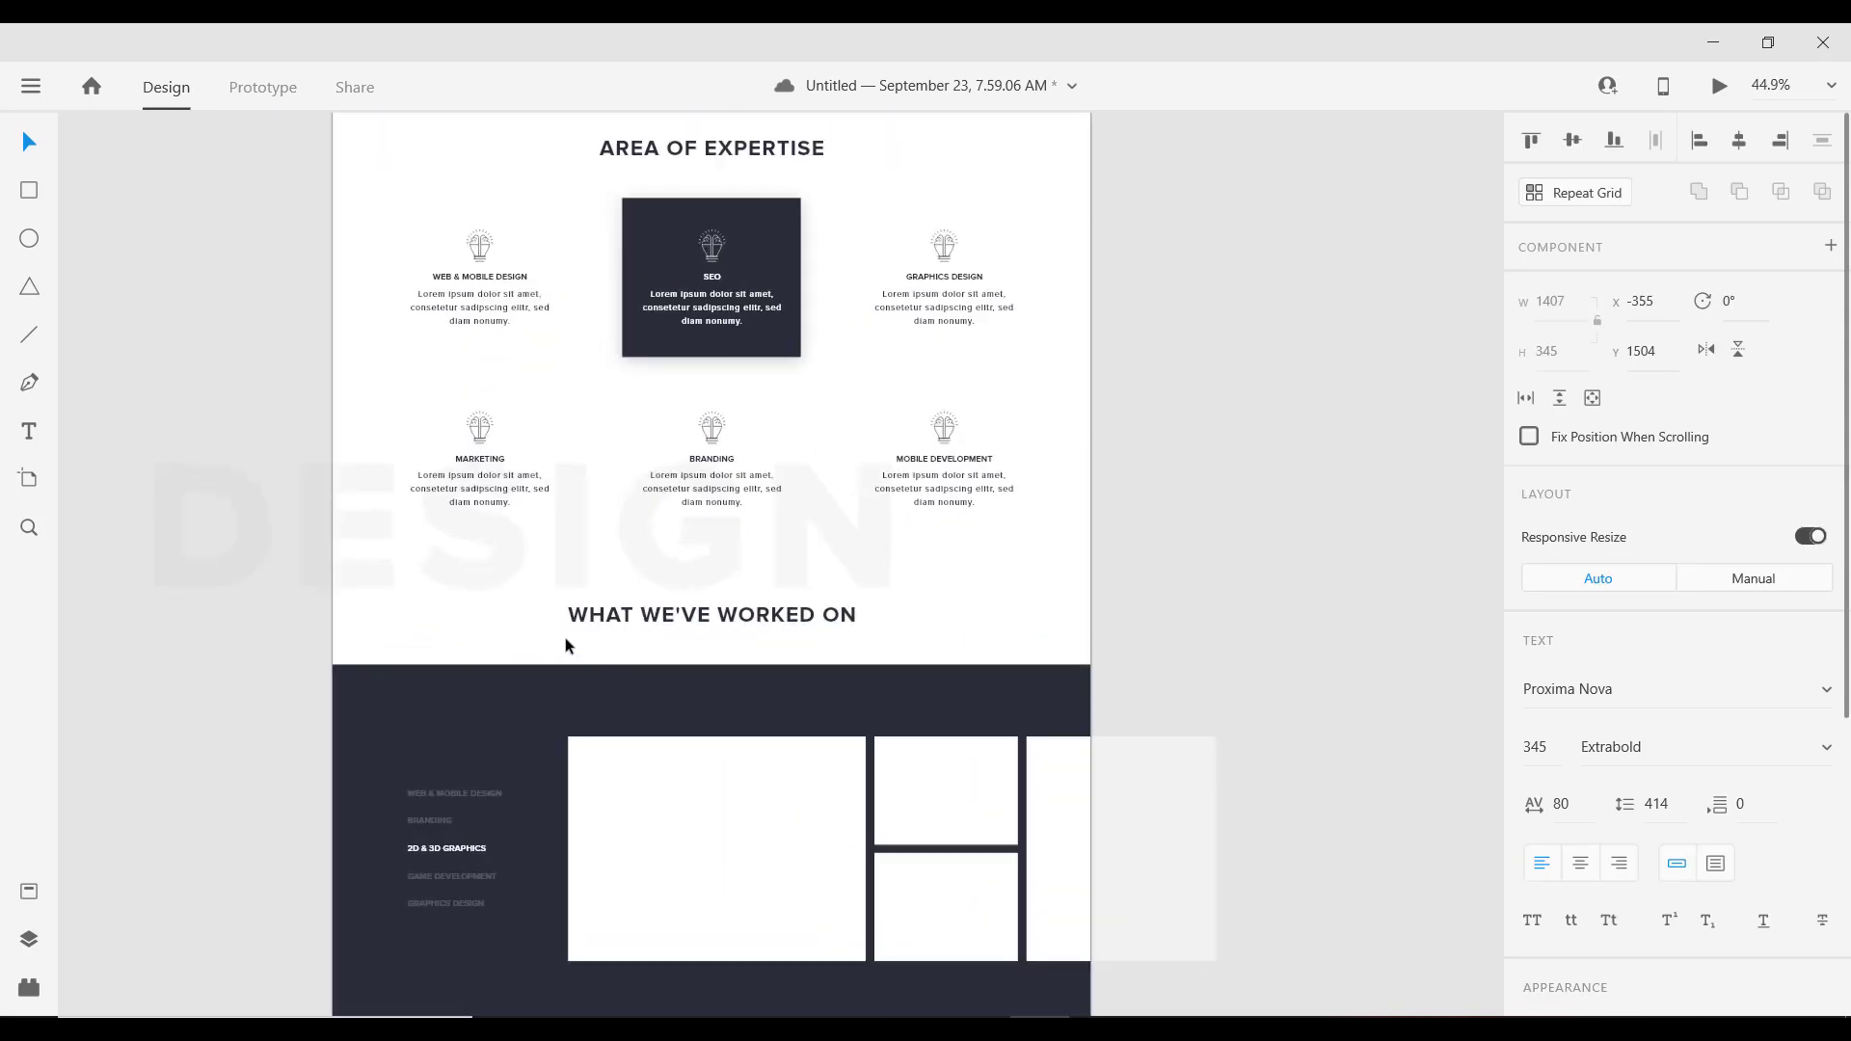
left_click_drag(509, 637, 391, 946)
Step: Set the DESIGN word's font size to 150
scroll(522, 761, "down", 2)
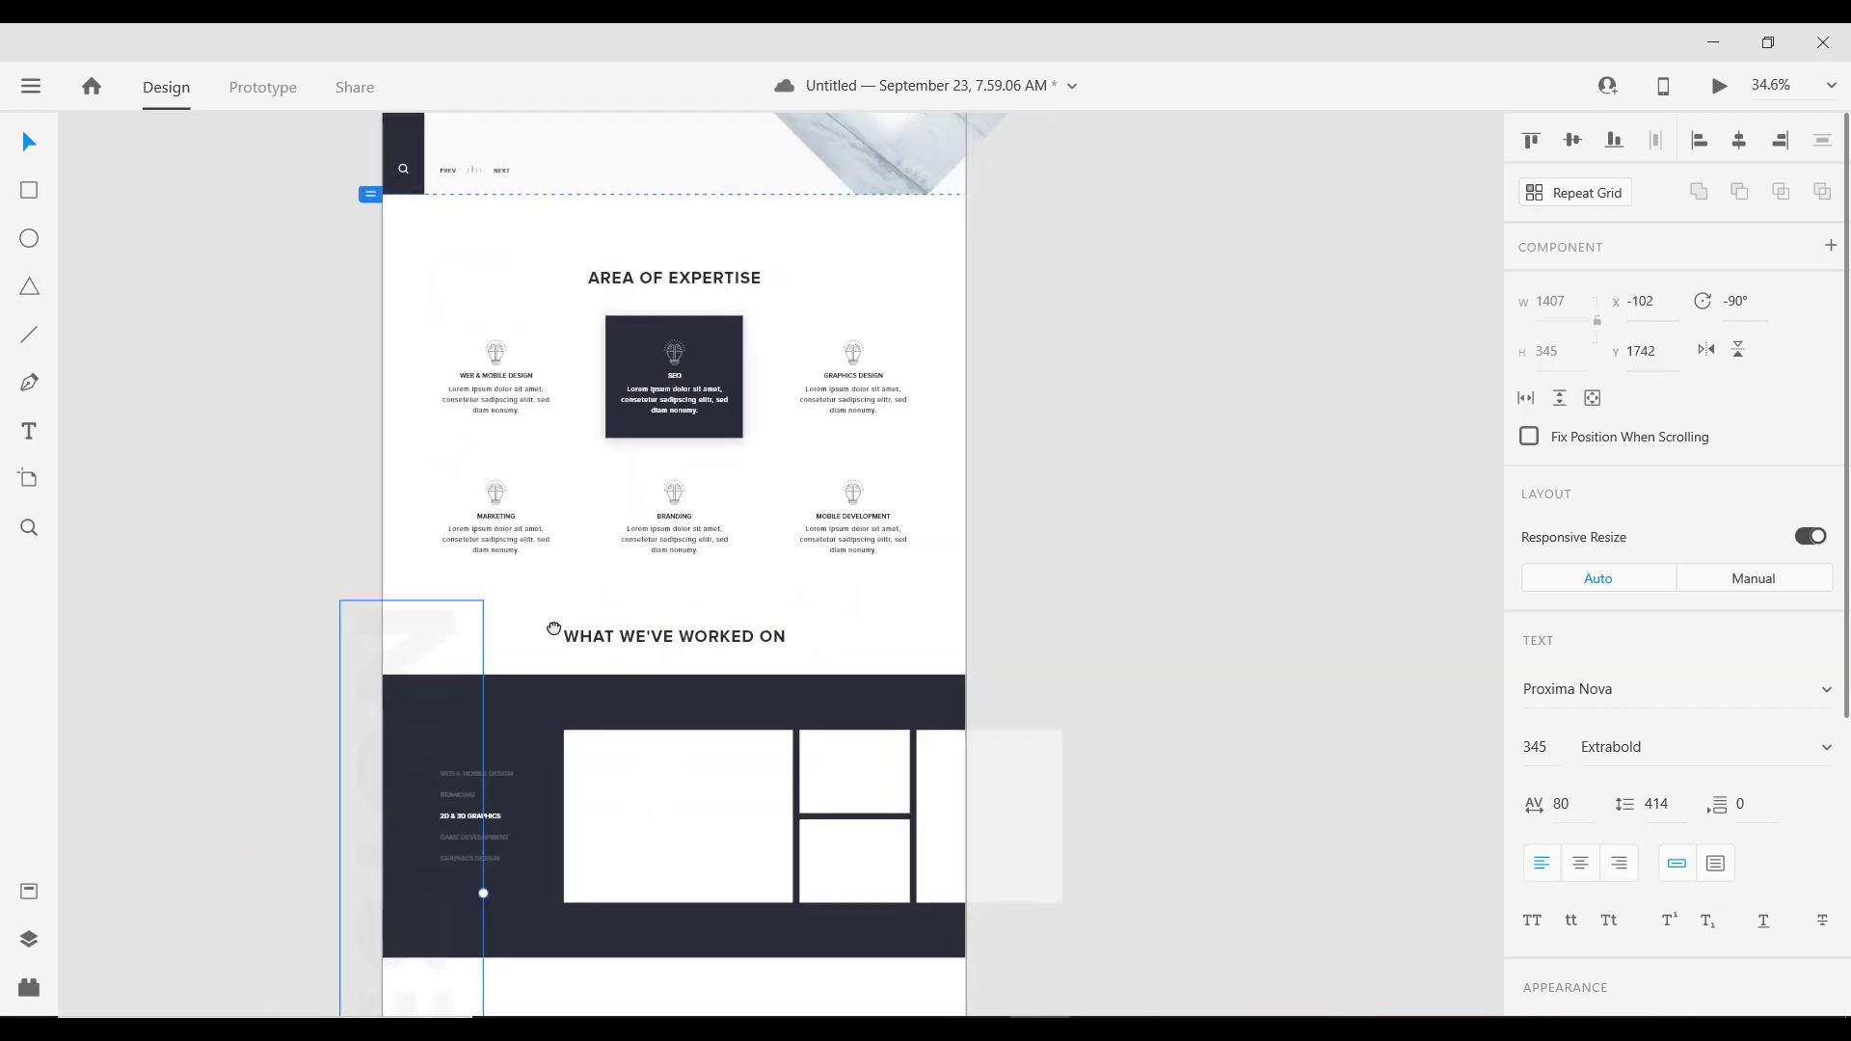
left_click_drag(554, 629, 577, 442)
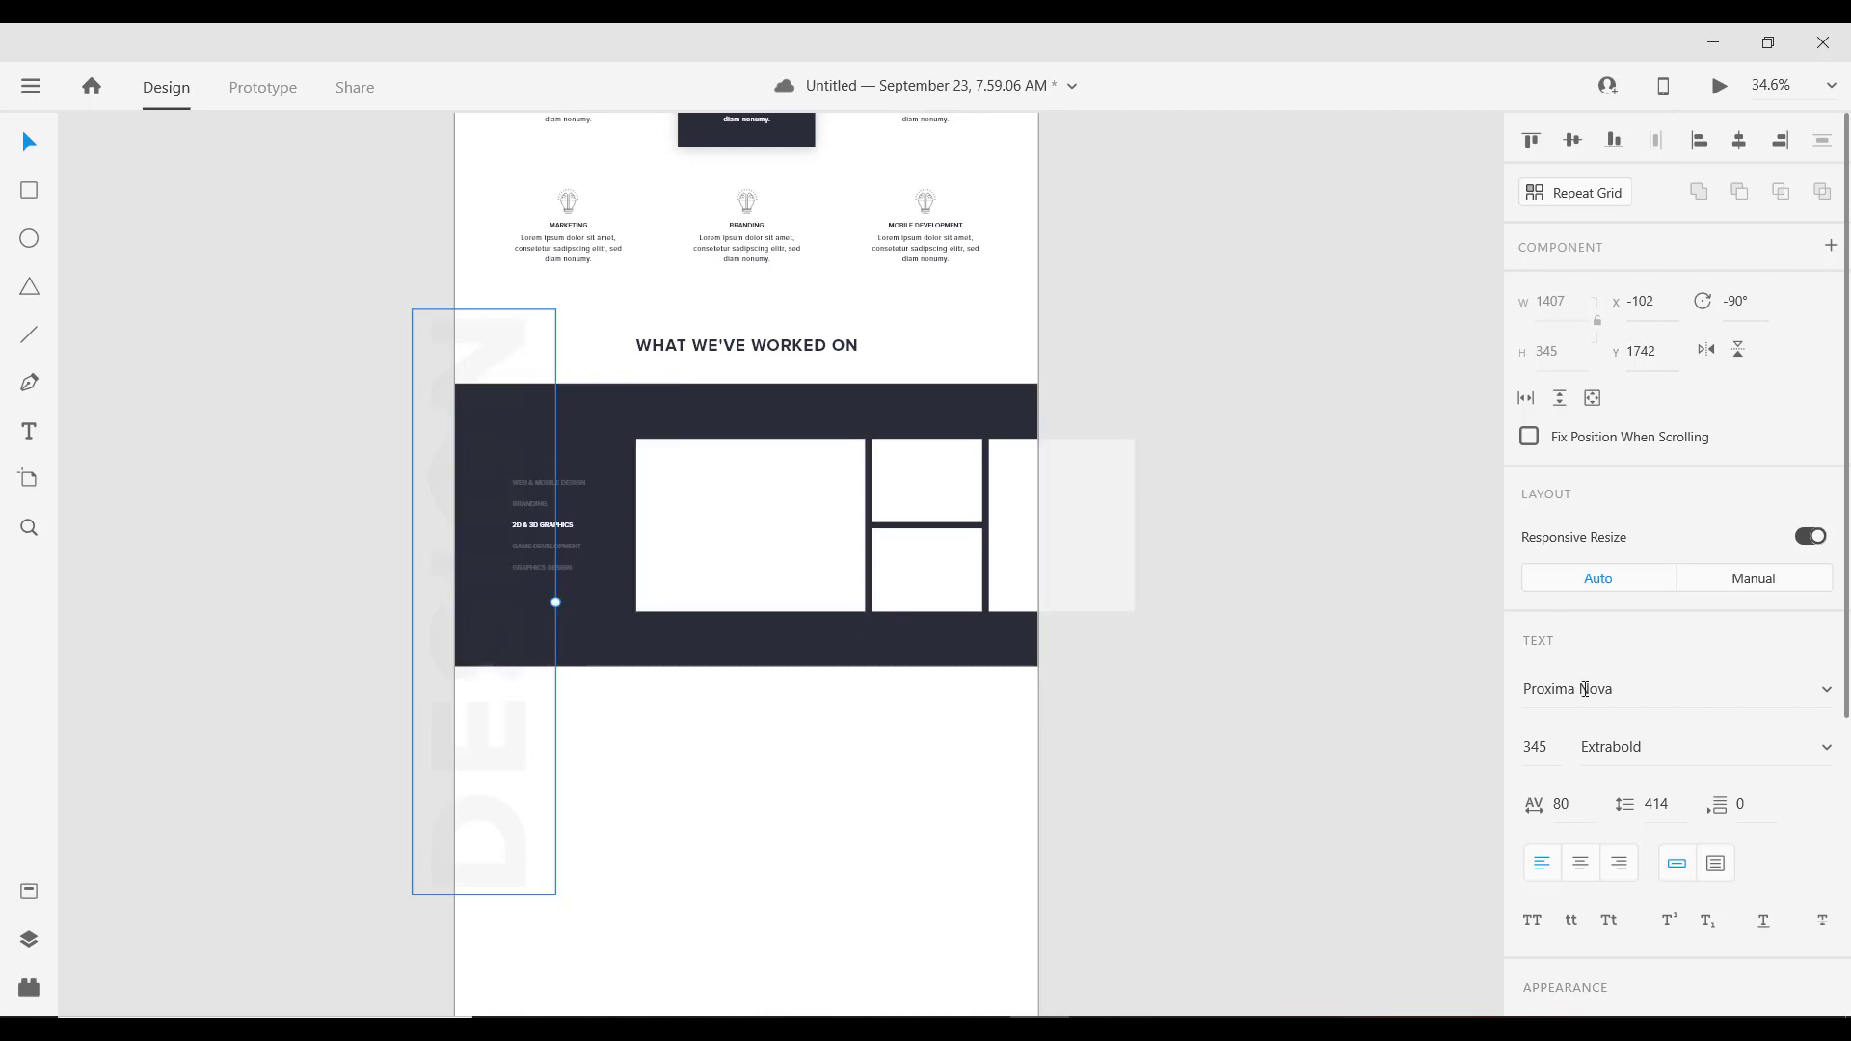
scroll(1585, 688, "down", 3)
left_click(1557, 609)
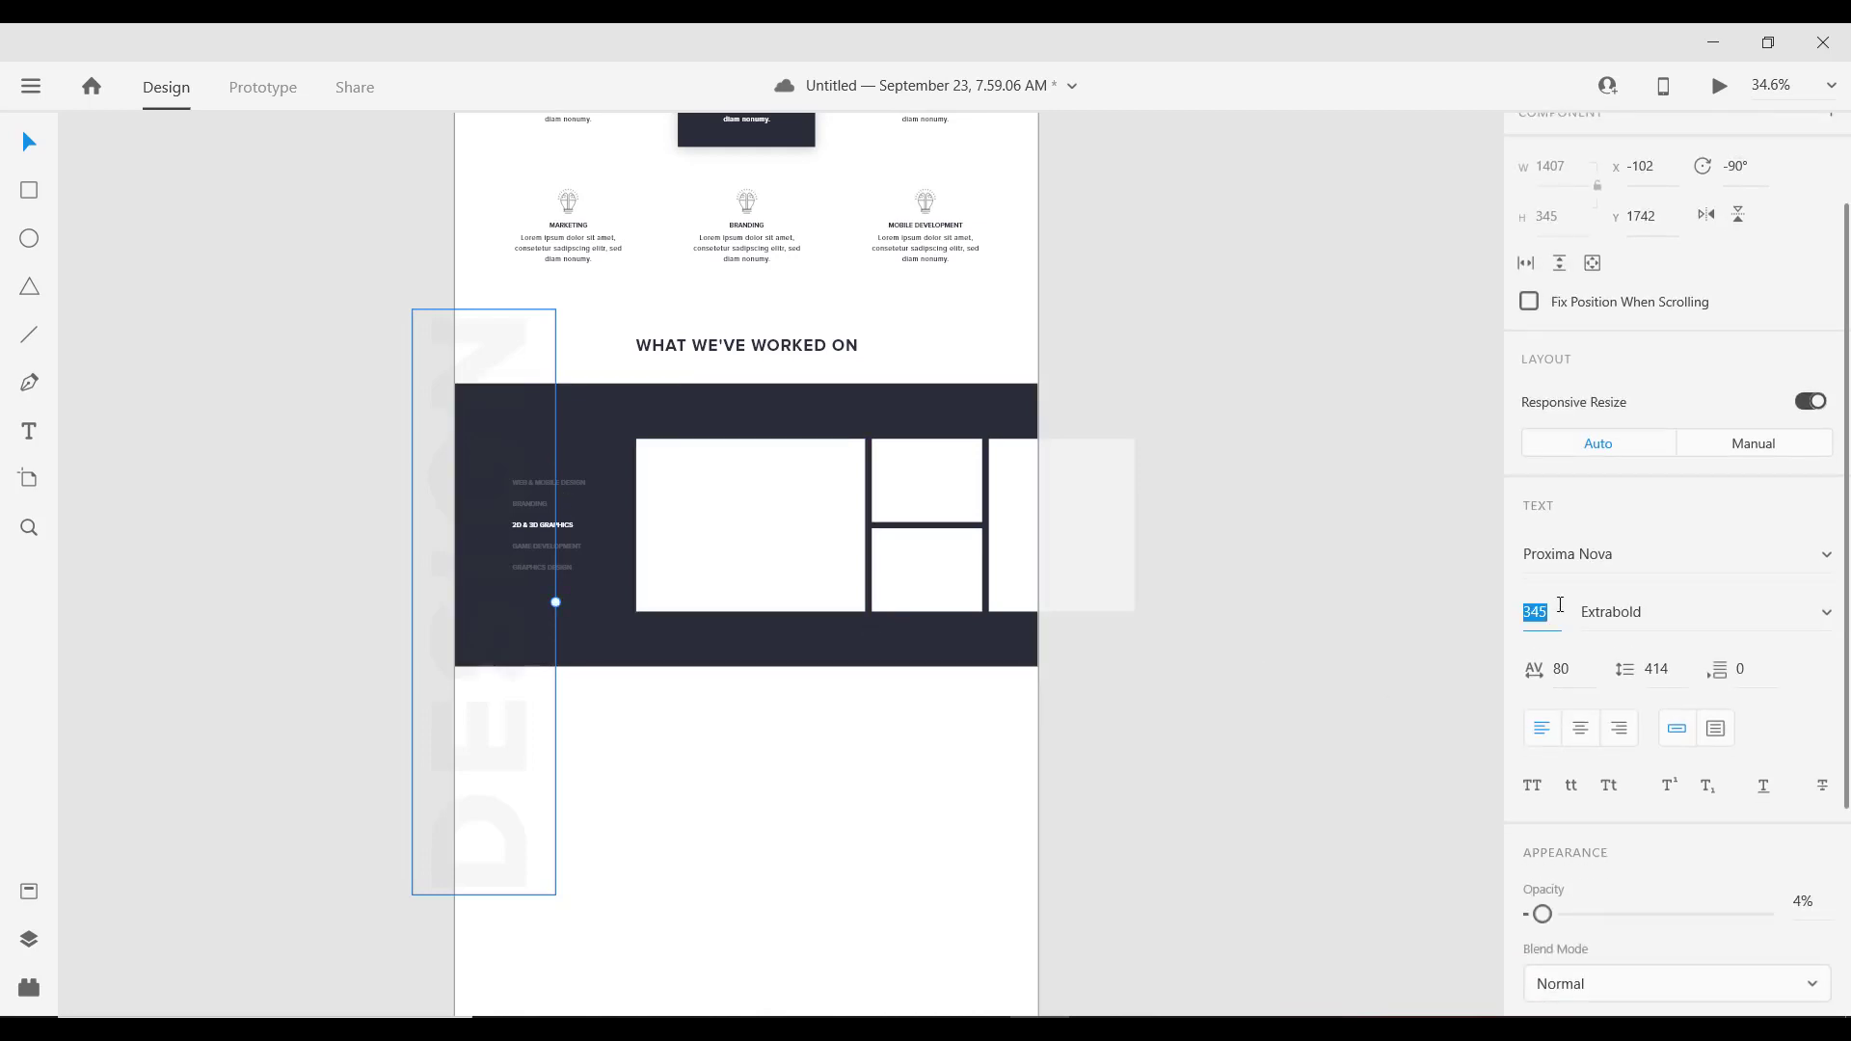
type("150")
key("Return")
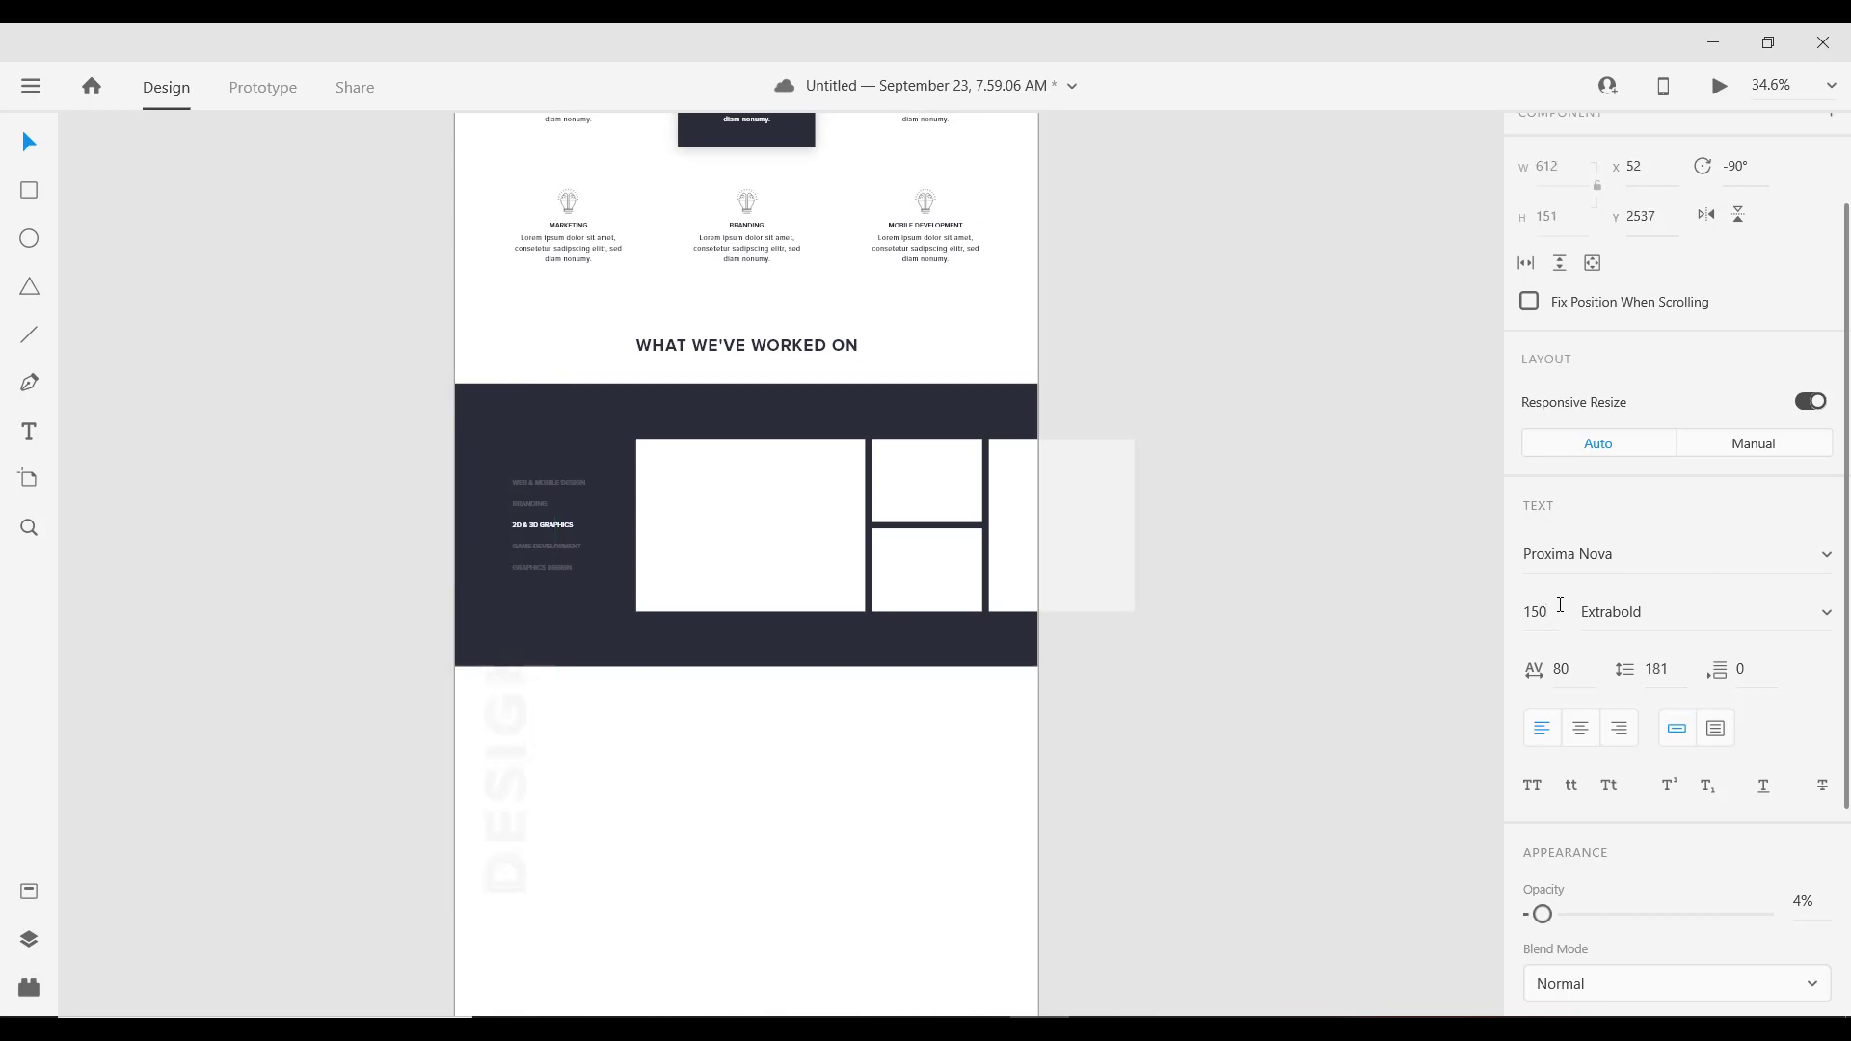
Step: Place the DESIGN word along the dark section's left edge with a white #FFFFFF fill
scroll(589, 766, "up", 3)
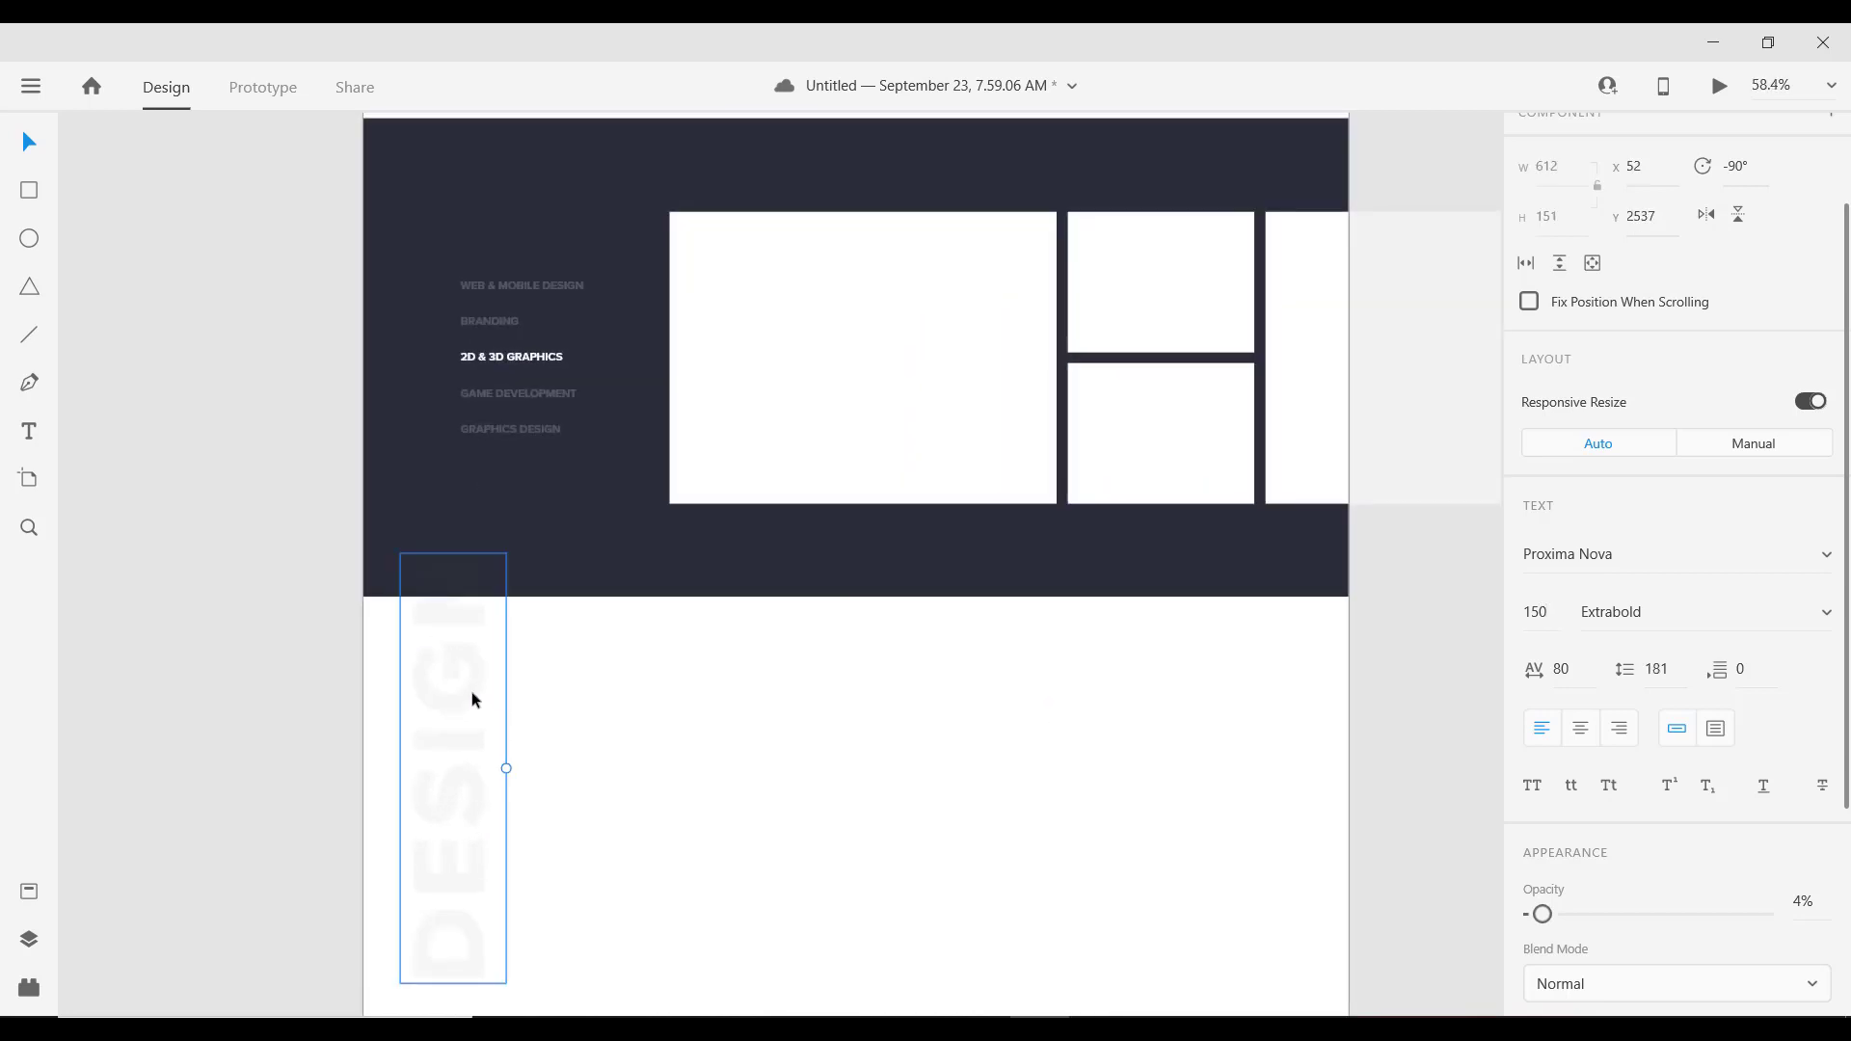
left_click_drag(471, 691, 418, 276)
scroll(1620, 791, "down", 3)
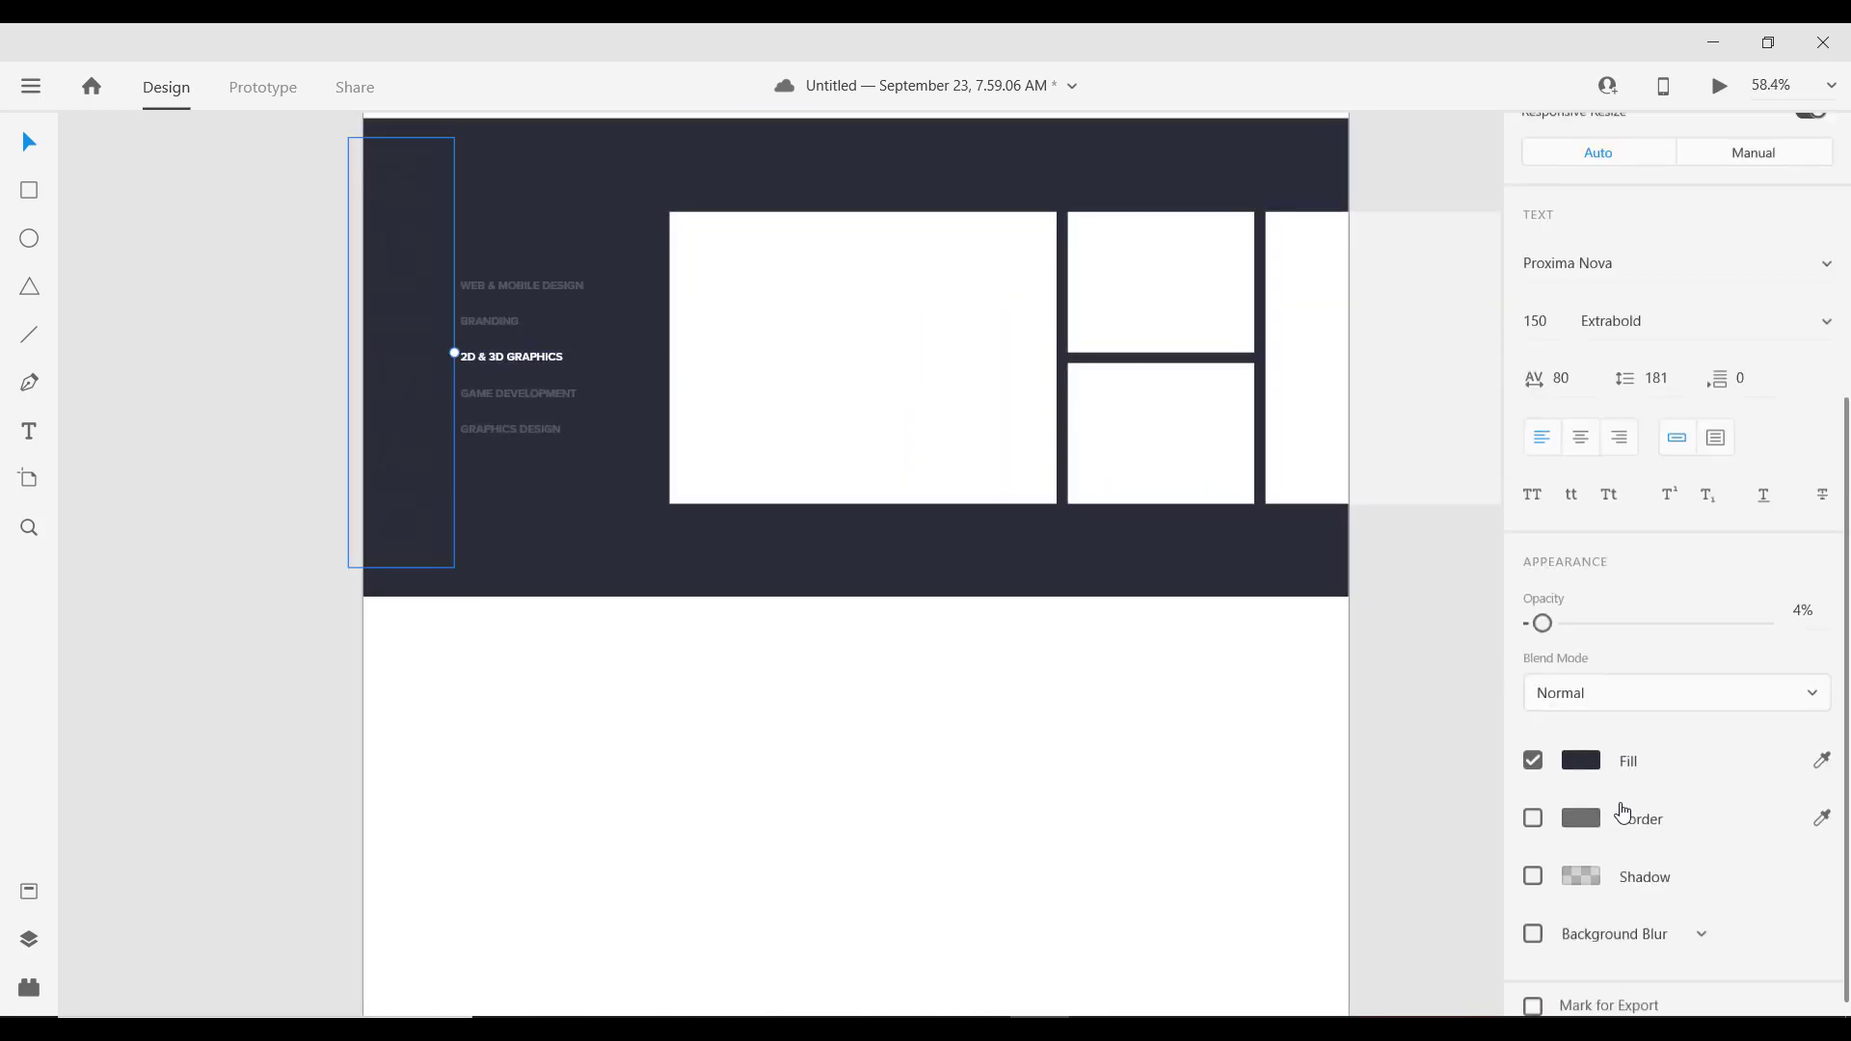
left_click(1598, 749)
left_click_drag(1233, 618, 1208, 557)
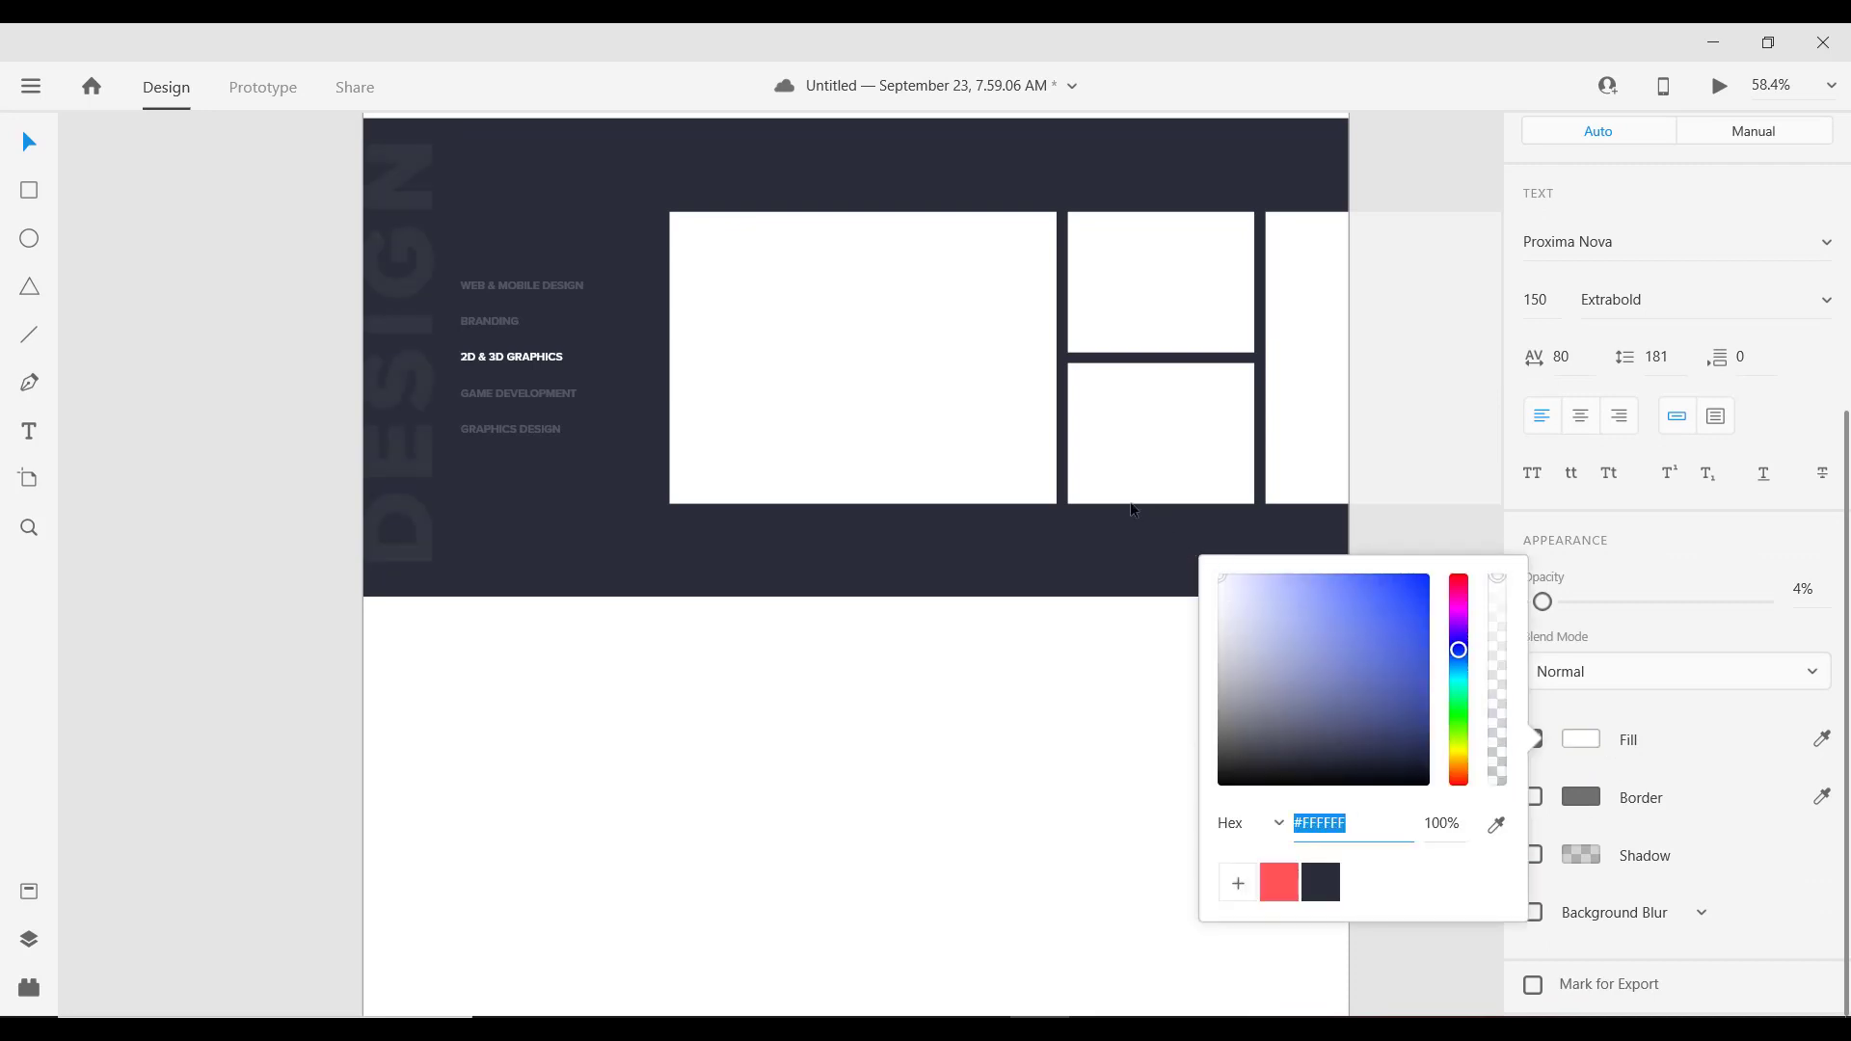
scroll(384, 397, "up", 1)
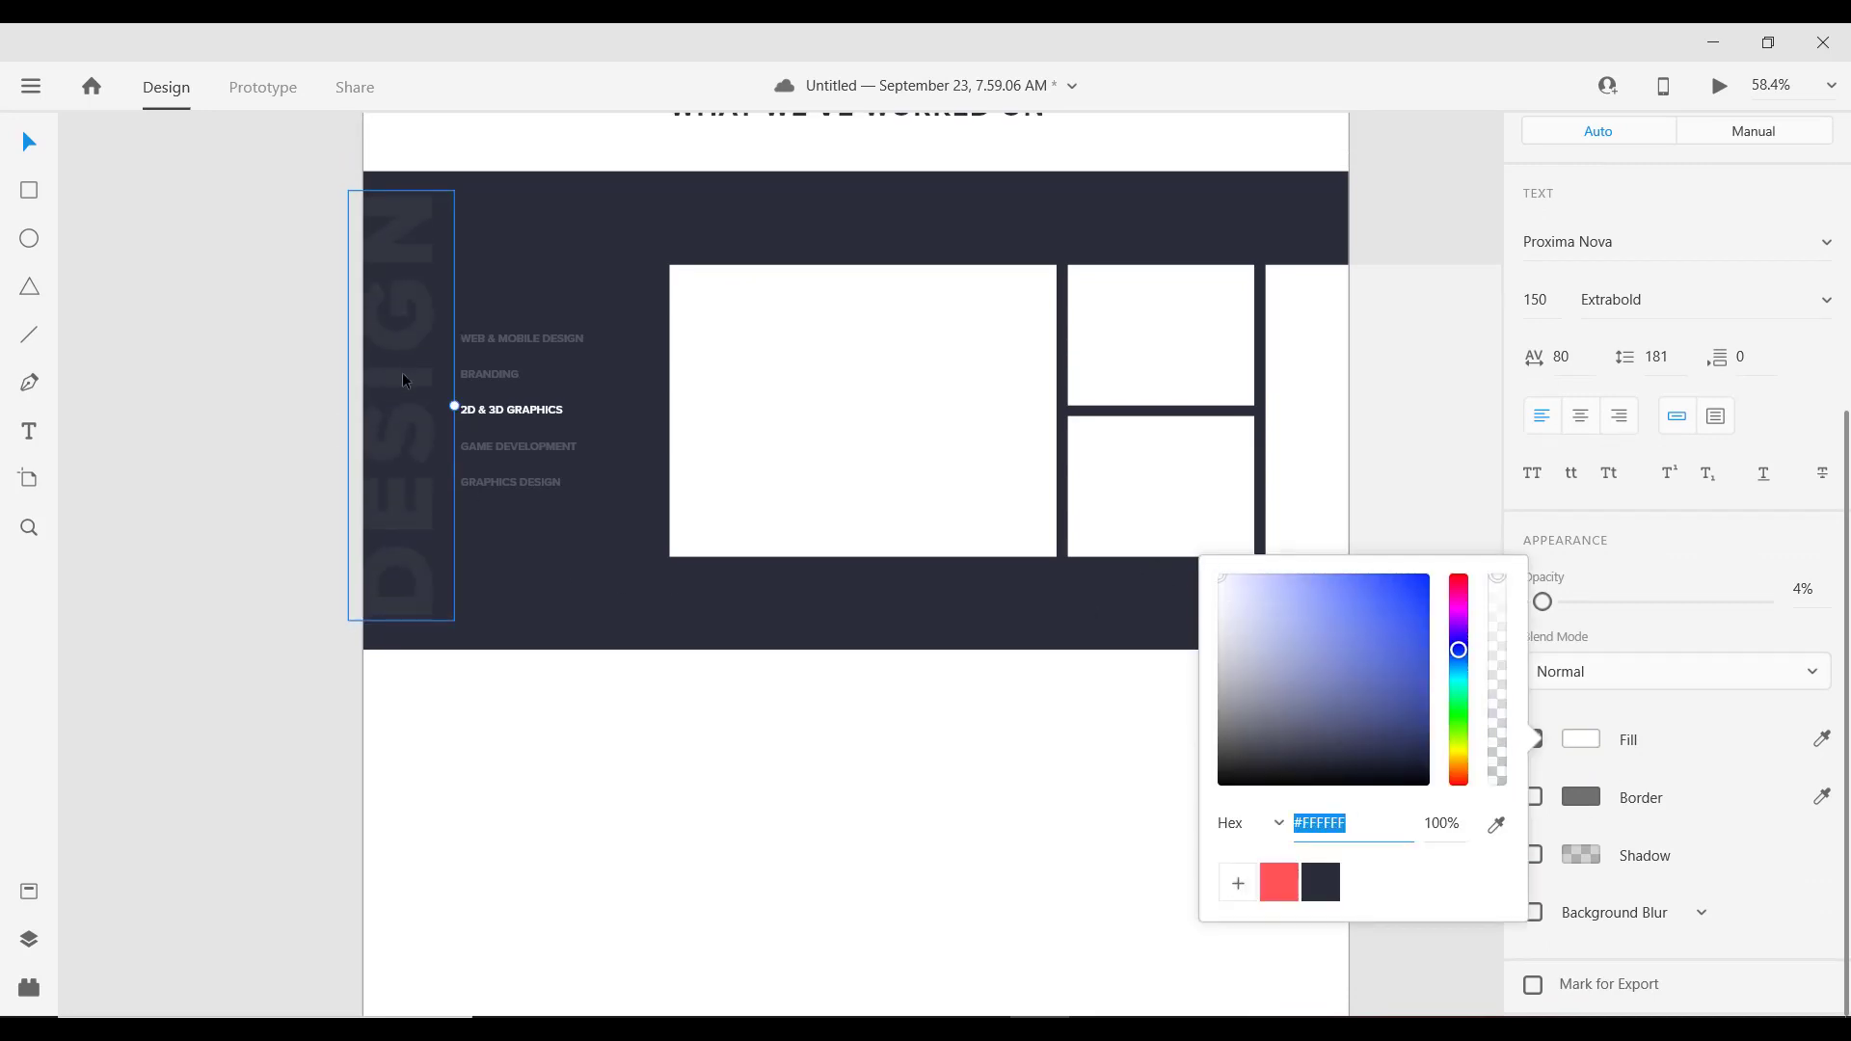
left_click_drag(402, 372, 415, 373)
scroll(432, 376, "down", 3)
scroll(430, 390, "up", 3)
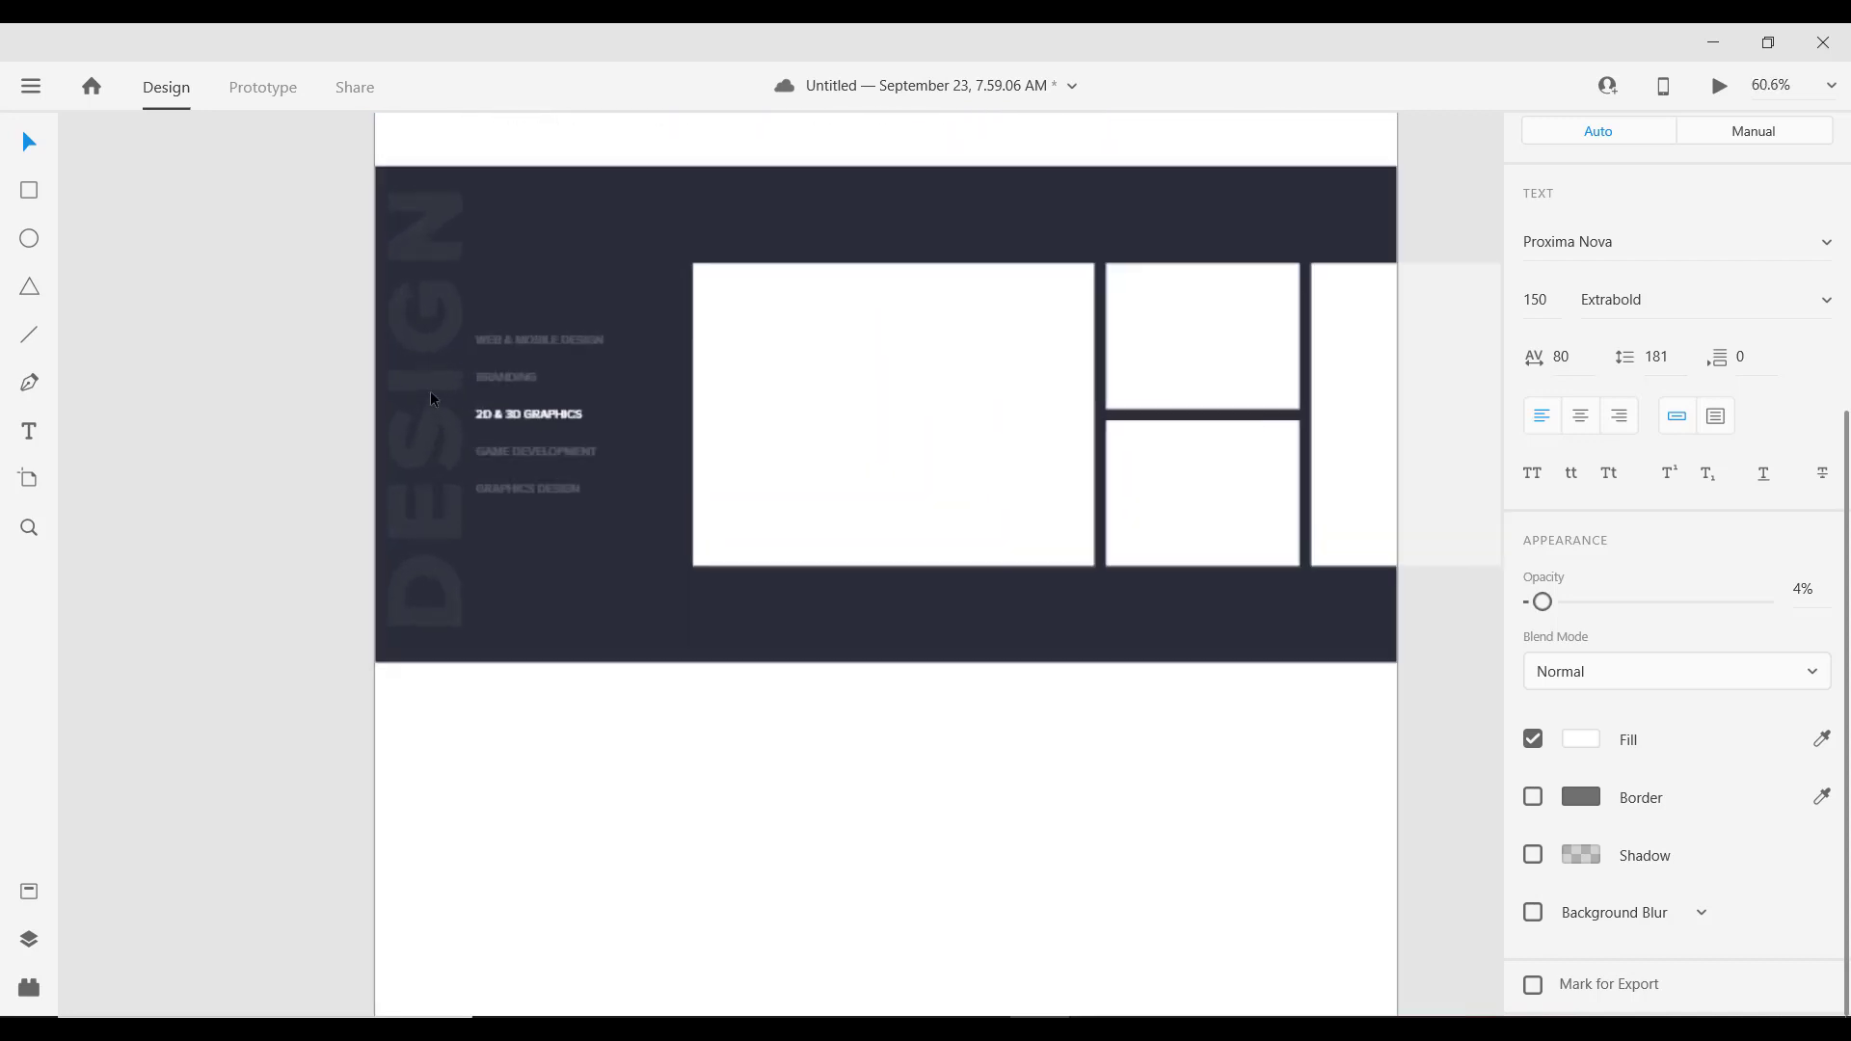
scroll(430, 391, "up", 1)
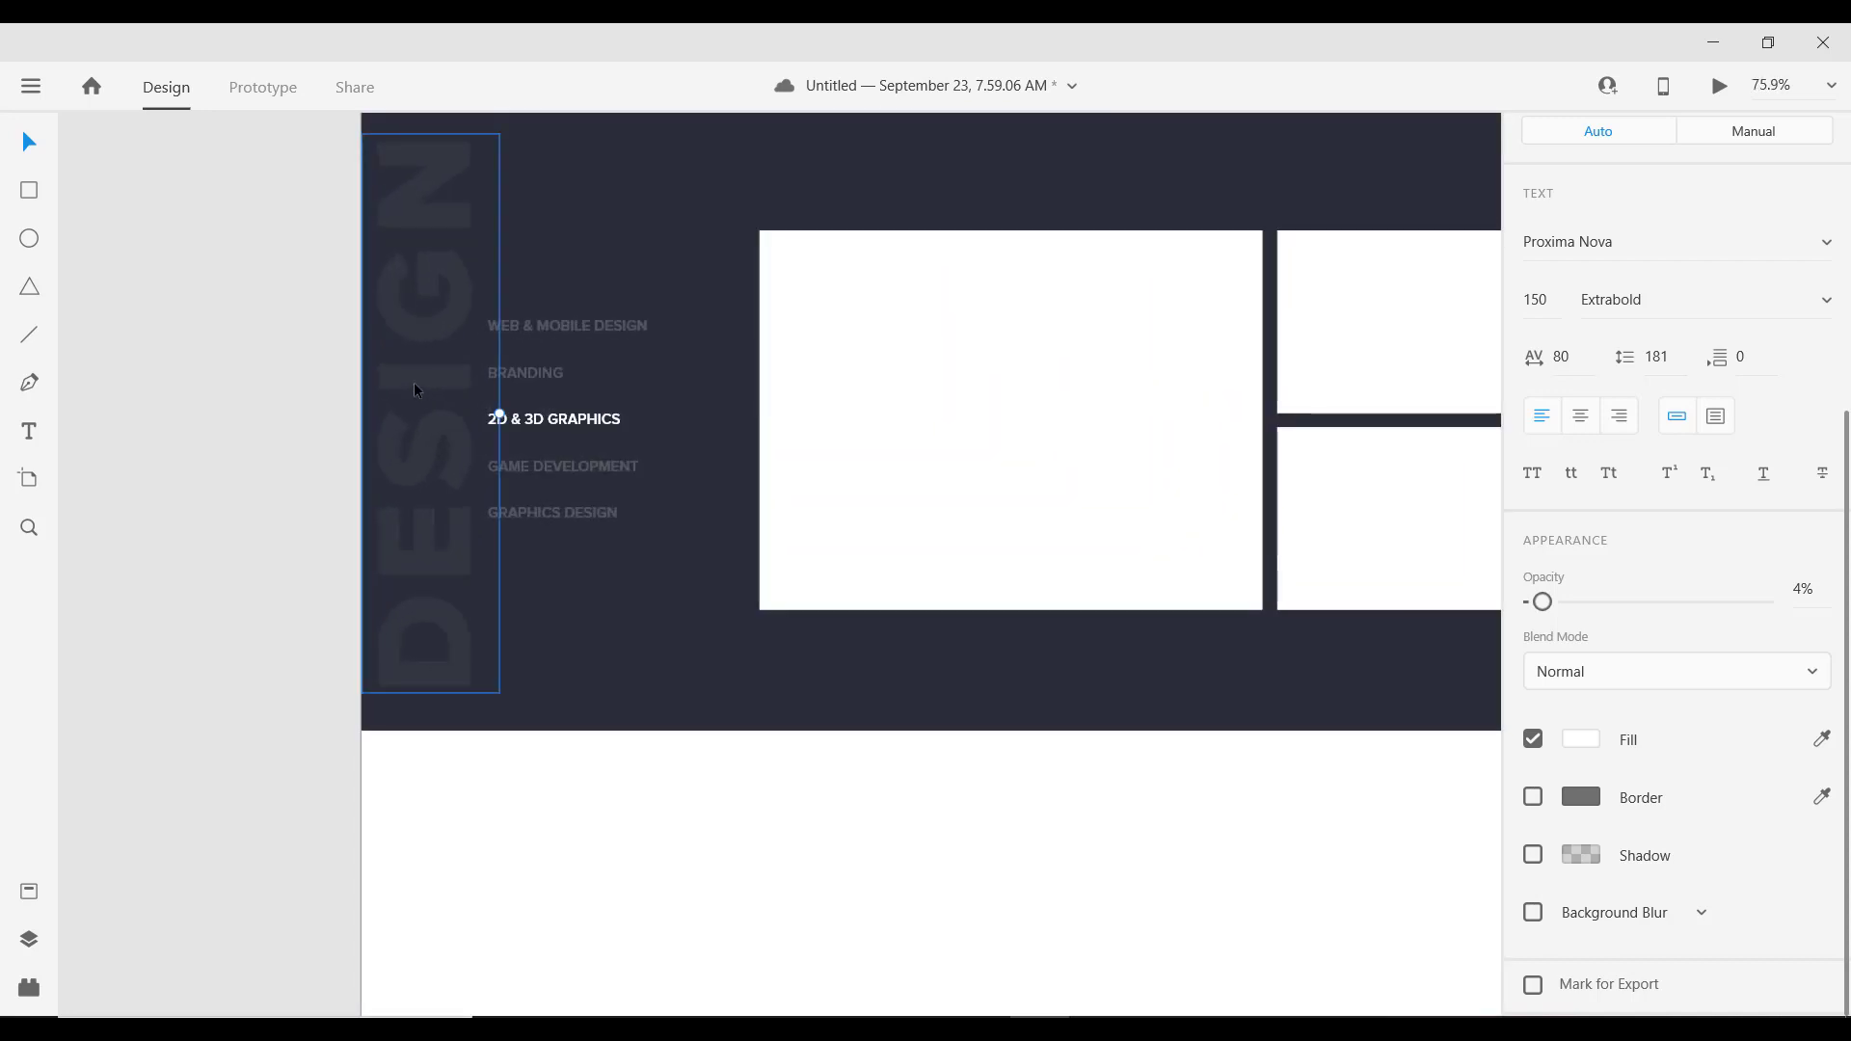
scroll(751, 508, "down", 4)
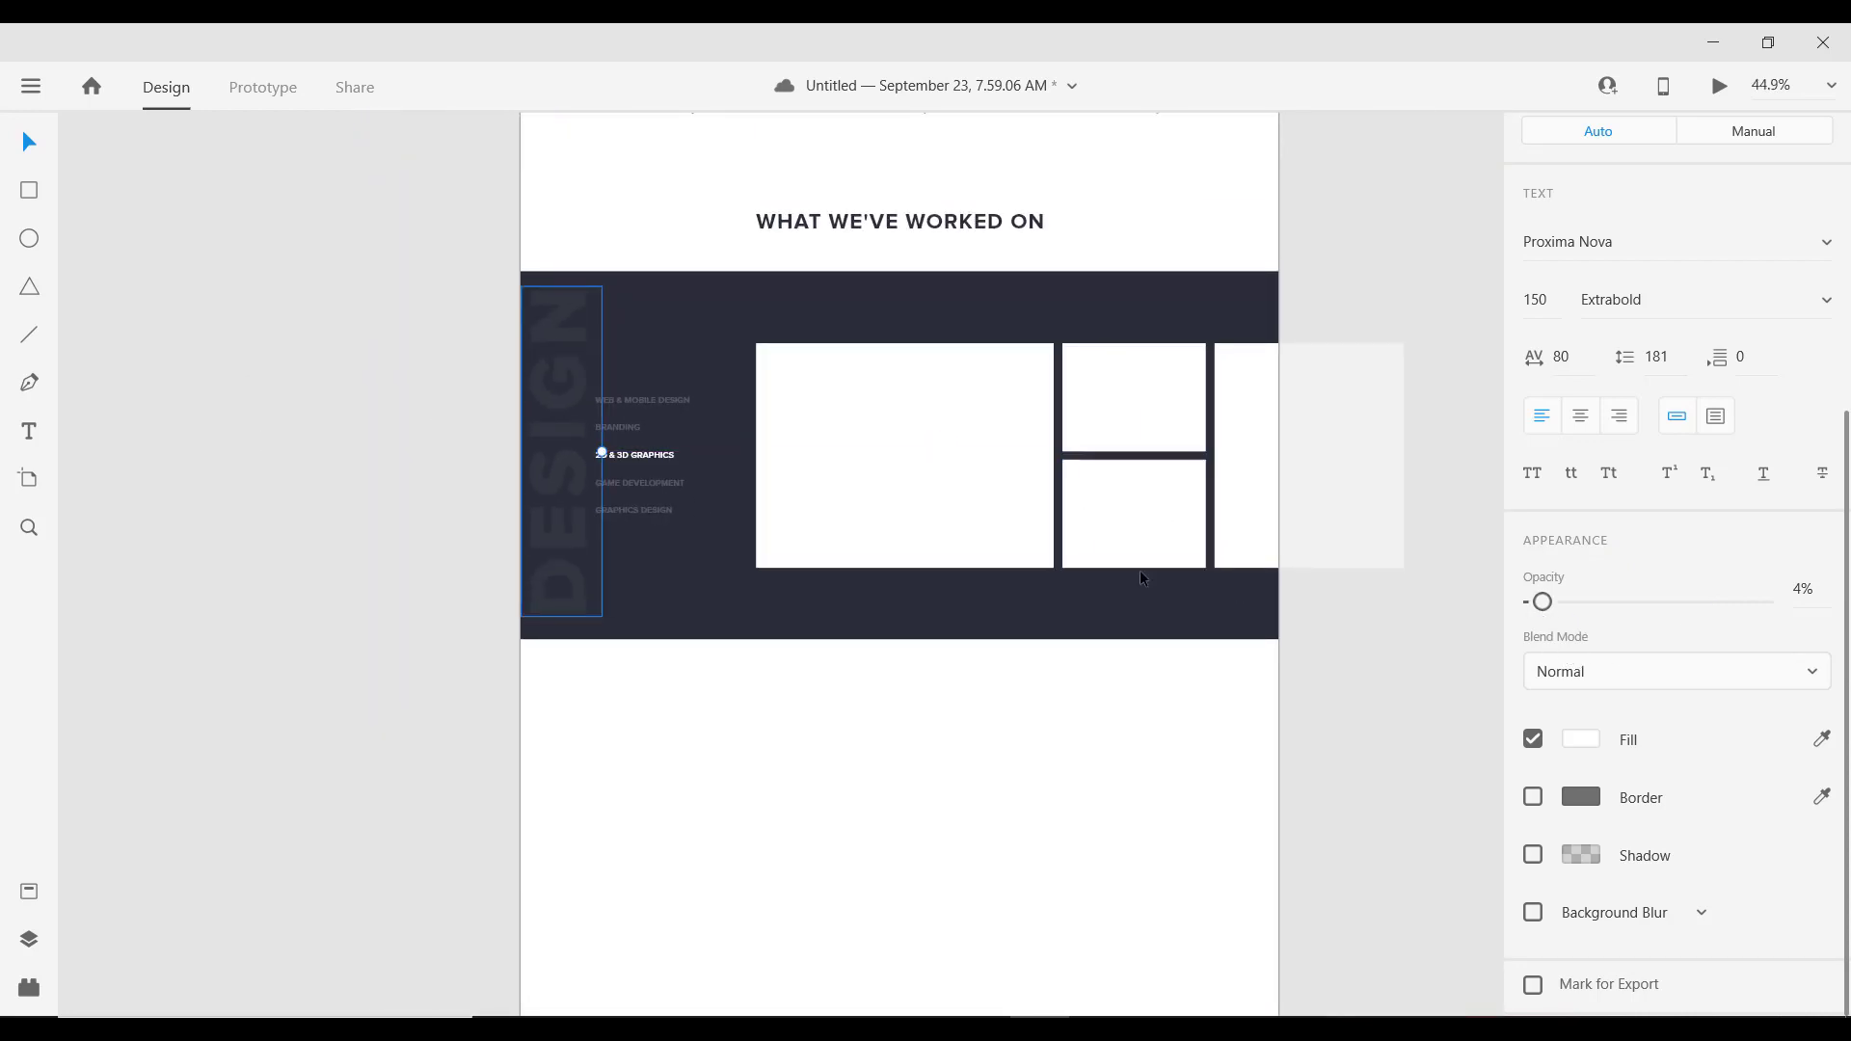
Step: Retype the watermark as XPERIEC, reduce it to size 120, and nudge it flush left
double_click(564, 392)
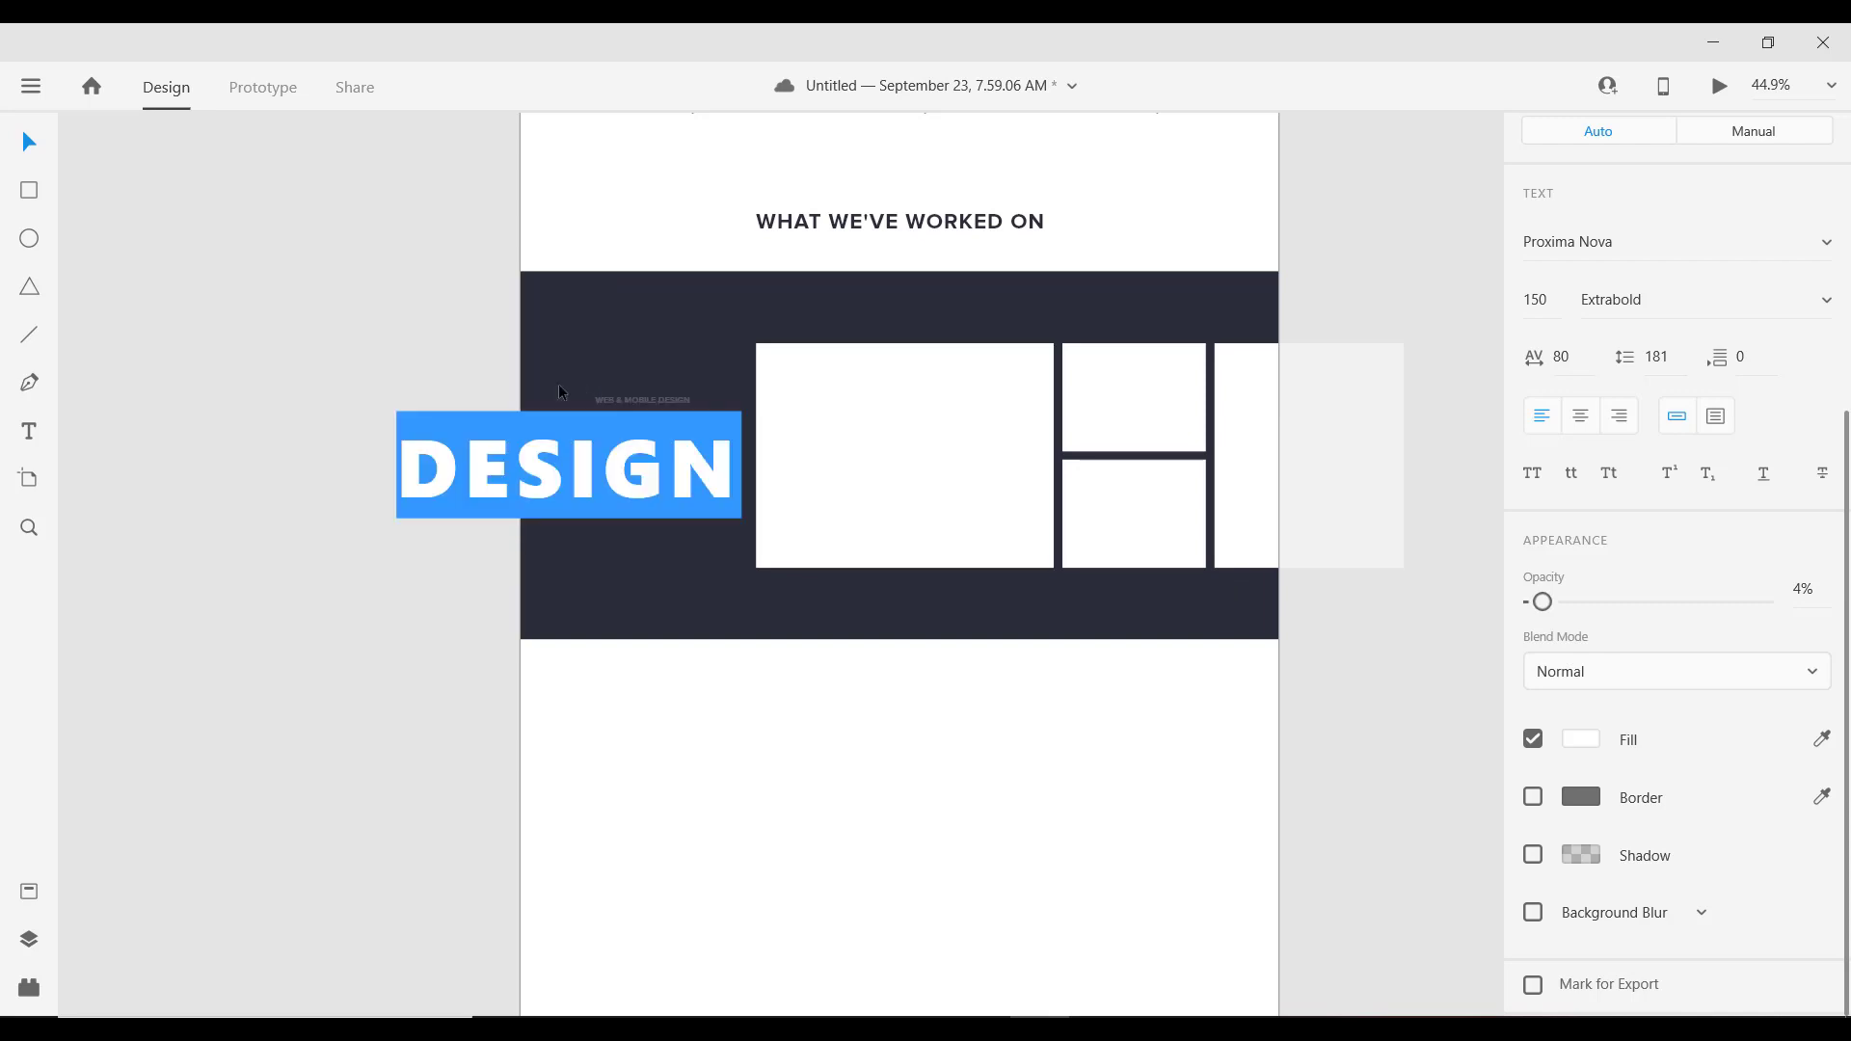
type("XPERIEC")
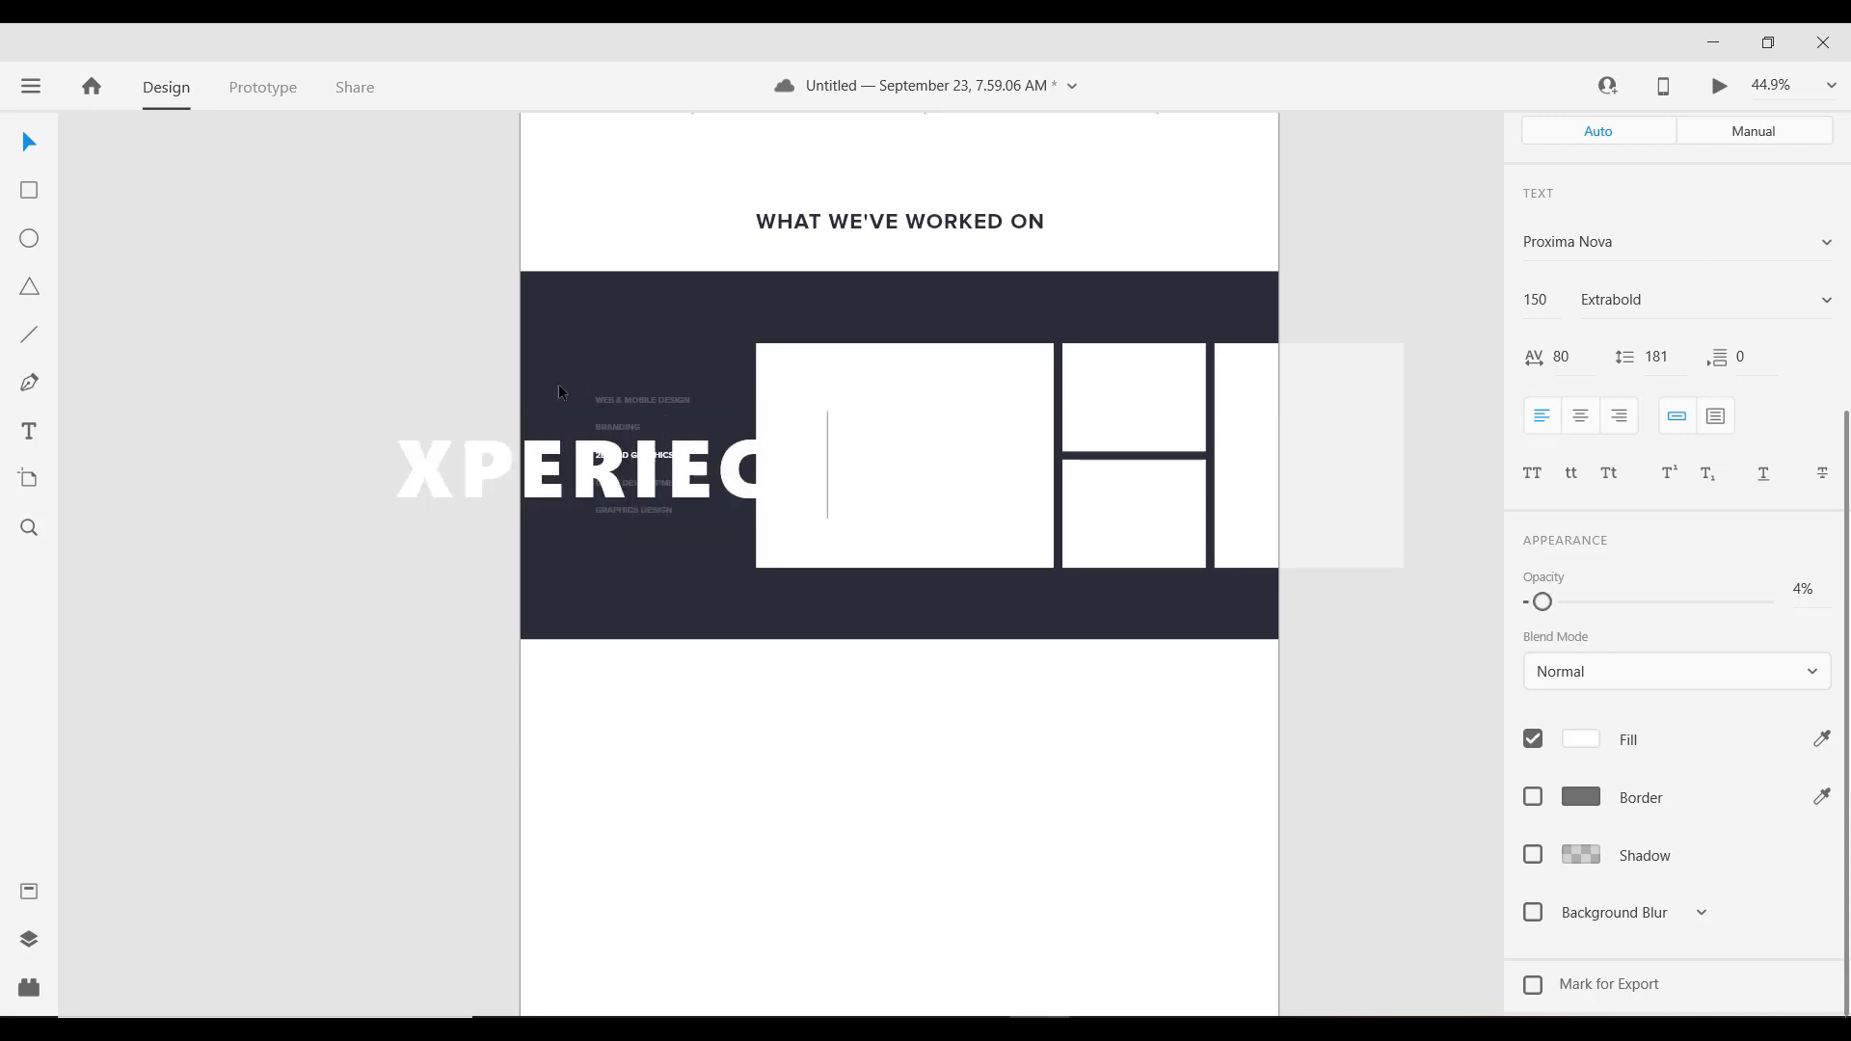
key("Escape")
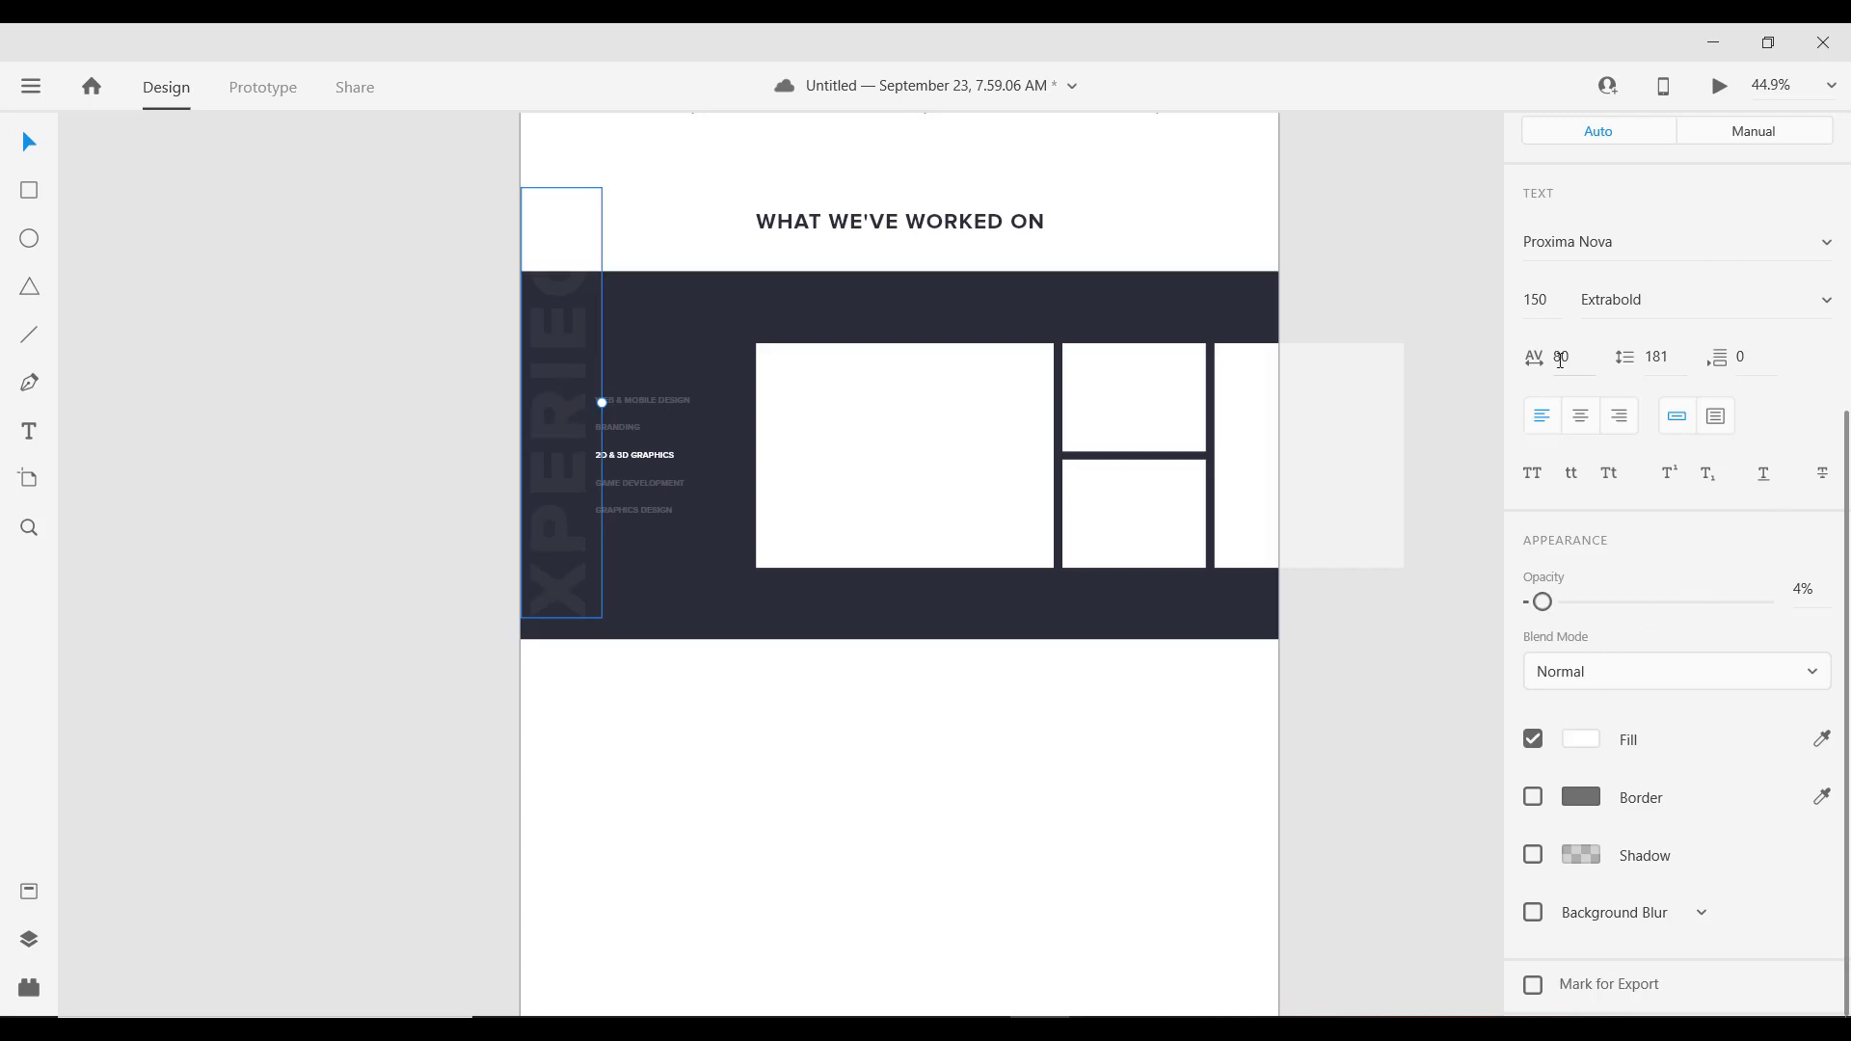
left_click(1550, 314)
key("shift+Down")
key("shift+Down")
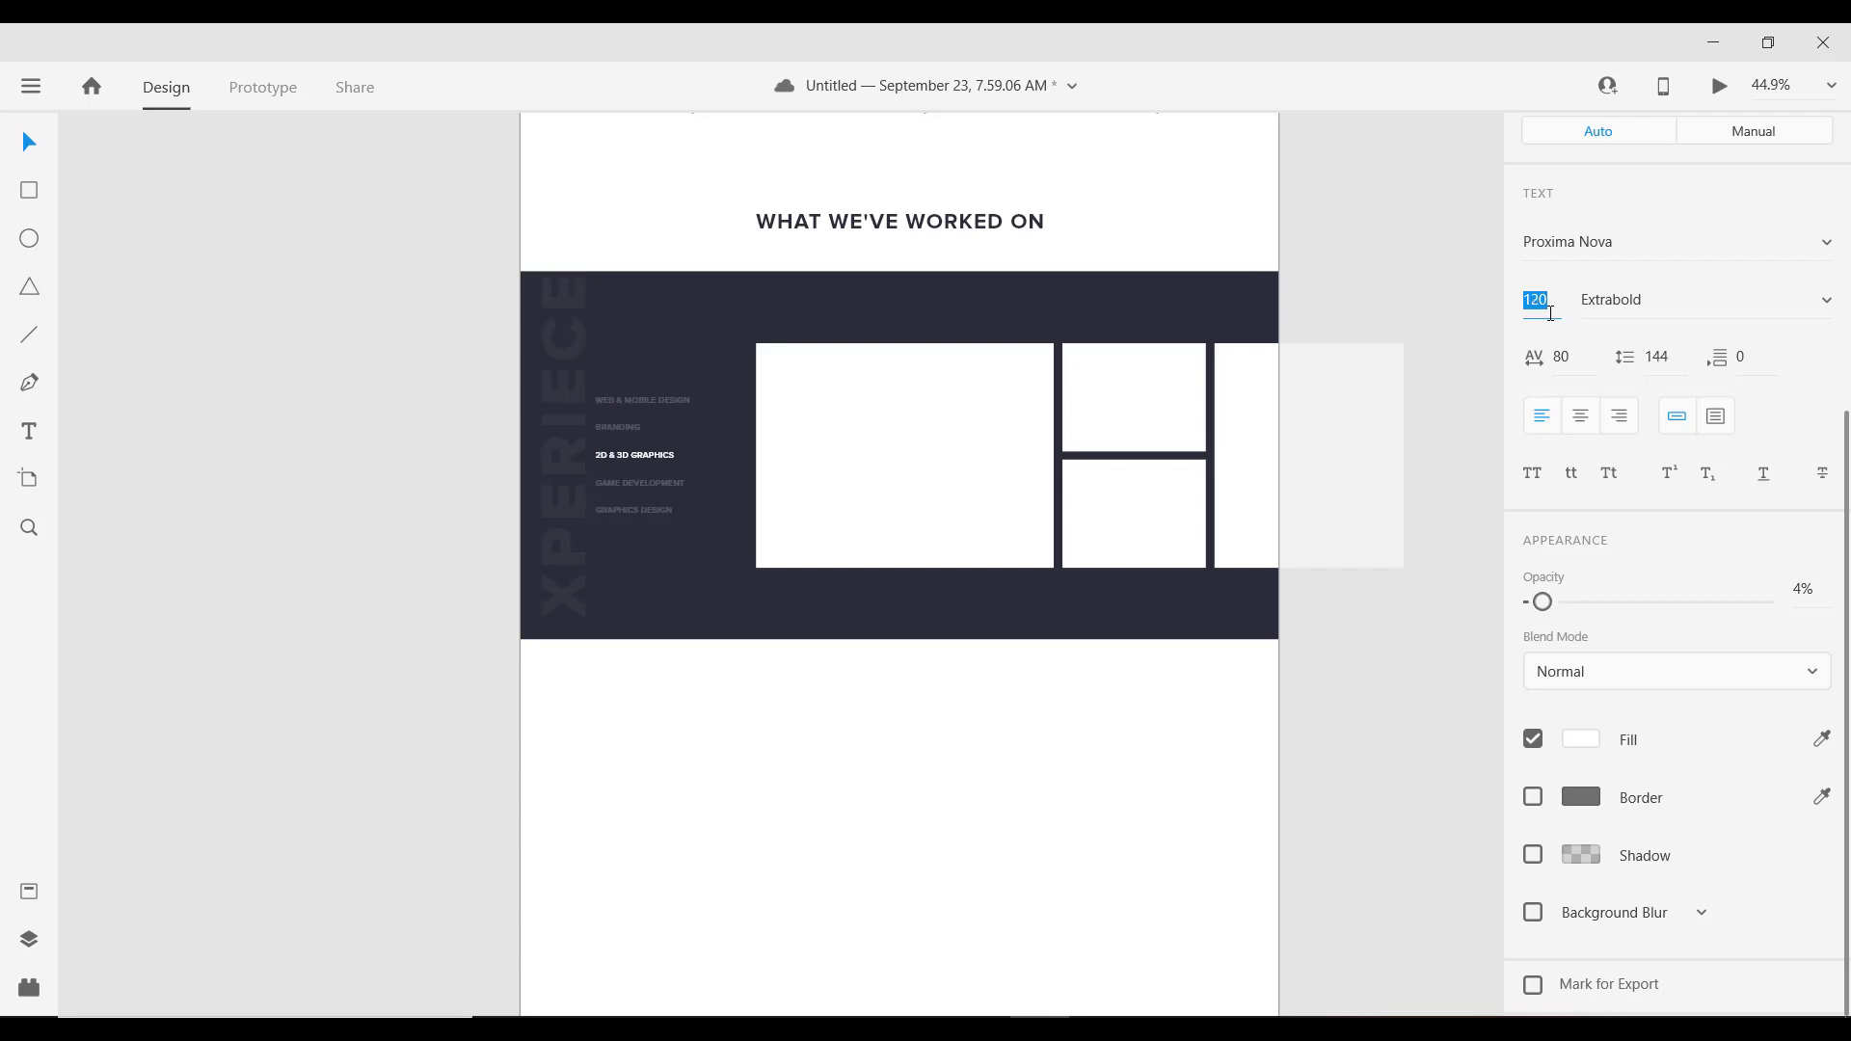
left_click_drag(566, 397, 554, 396)
Step: Lower the XPERIEC watermark's opacity to 2%
left_click(1826, 592)
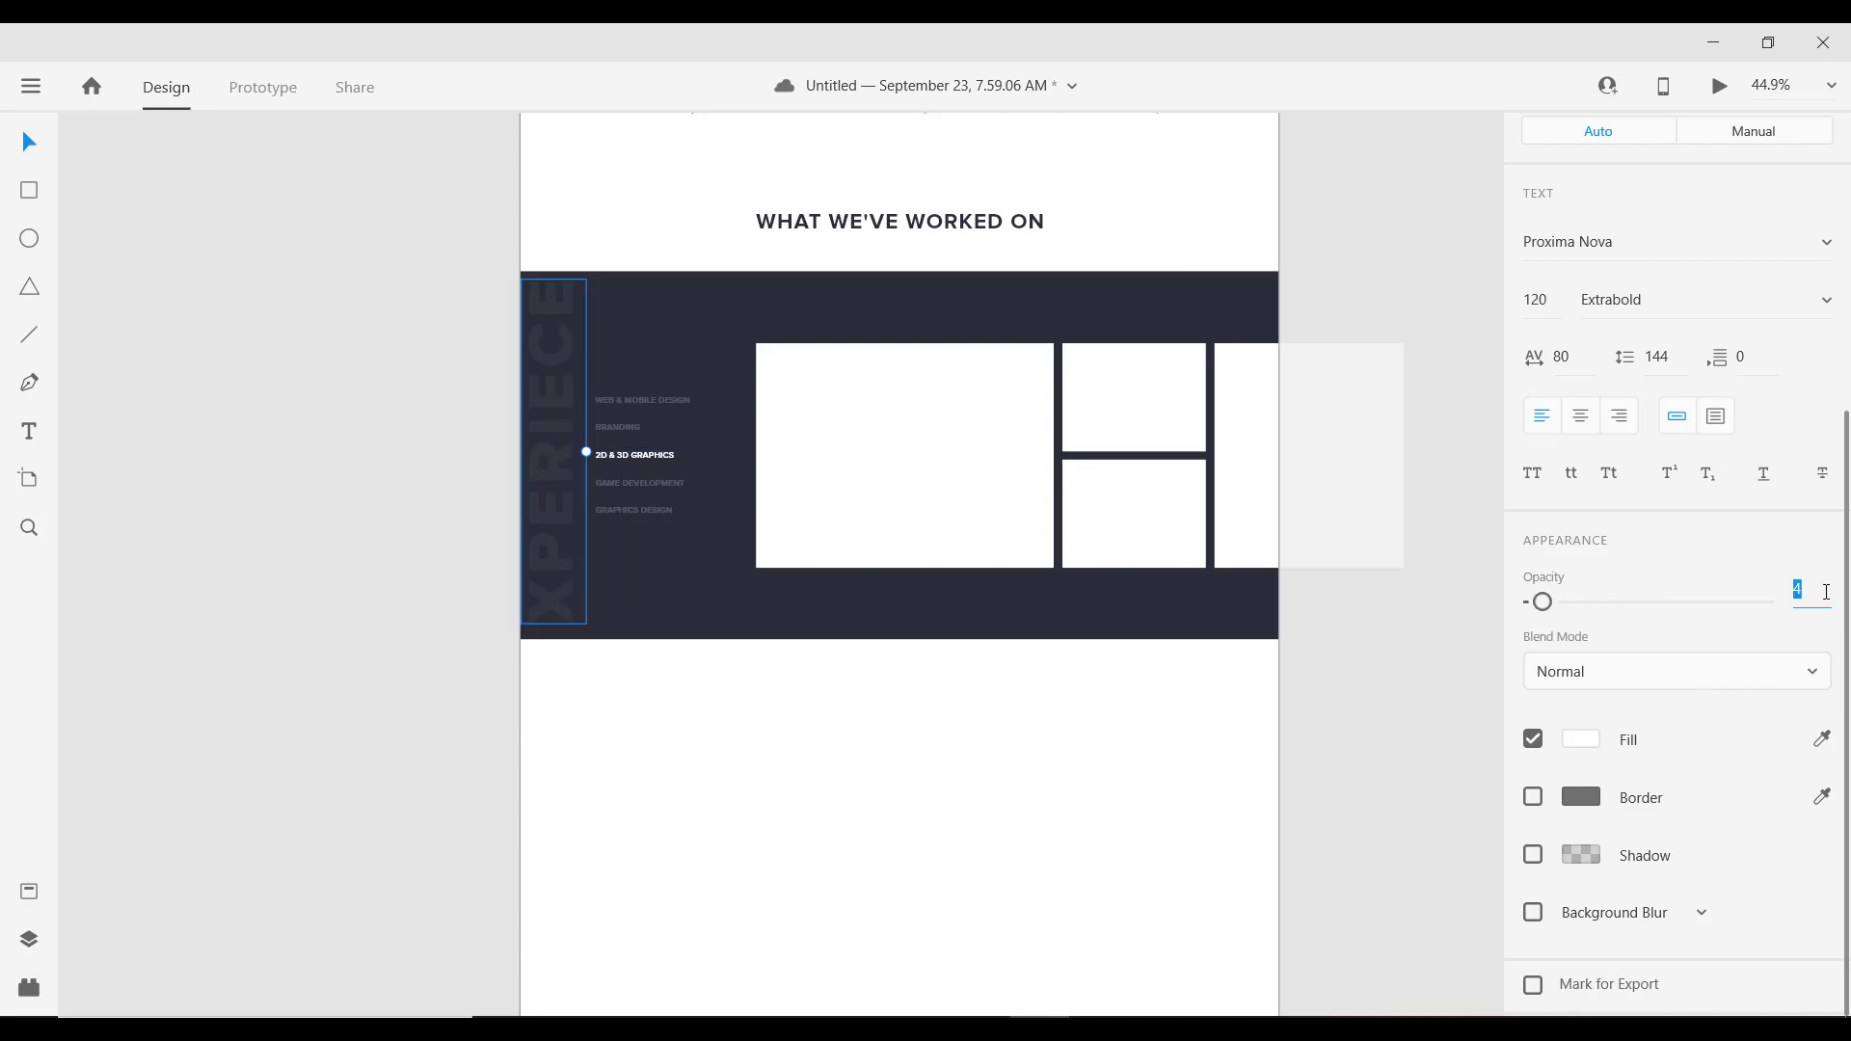
type("3")
key("Return")
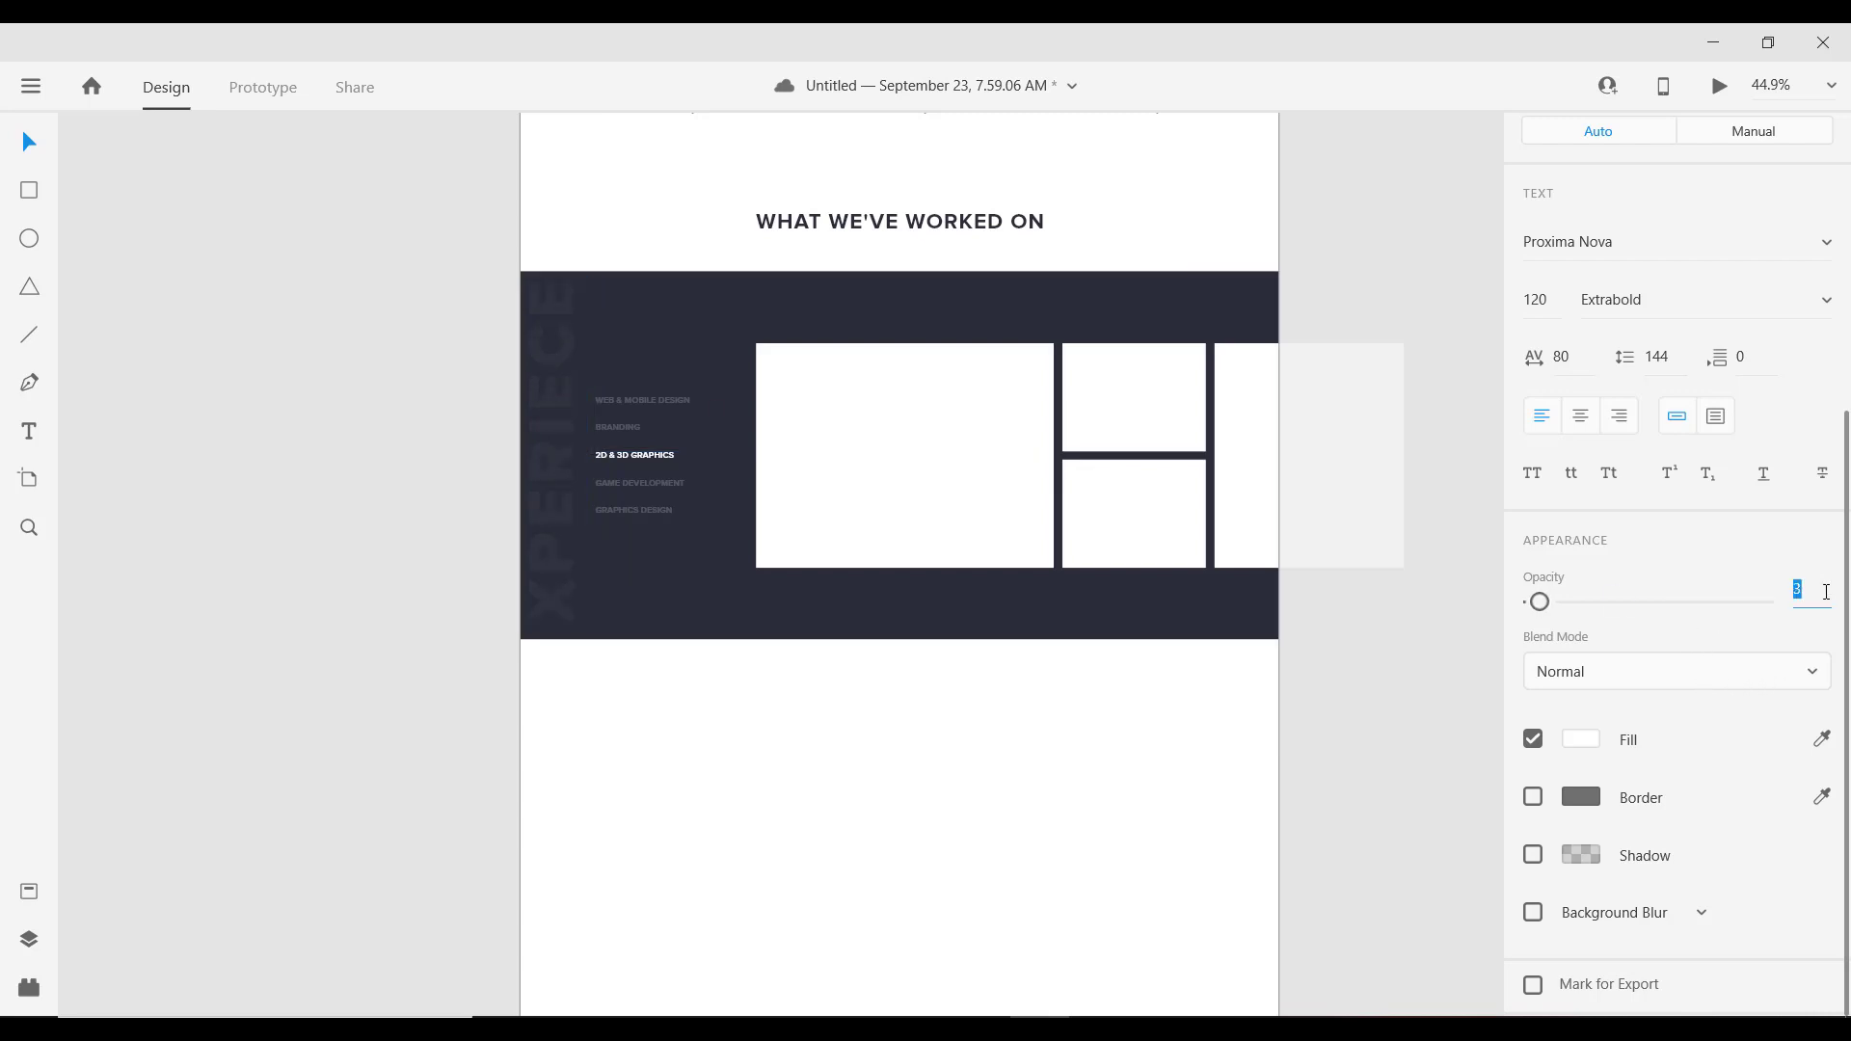
type("2")
key("Return")
Step: Zoom and pan onto the dark portfolio section's category list and PREV/NEXT dots
scroll(662, 583, "down", 3)
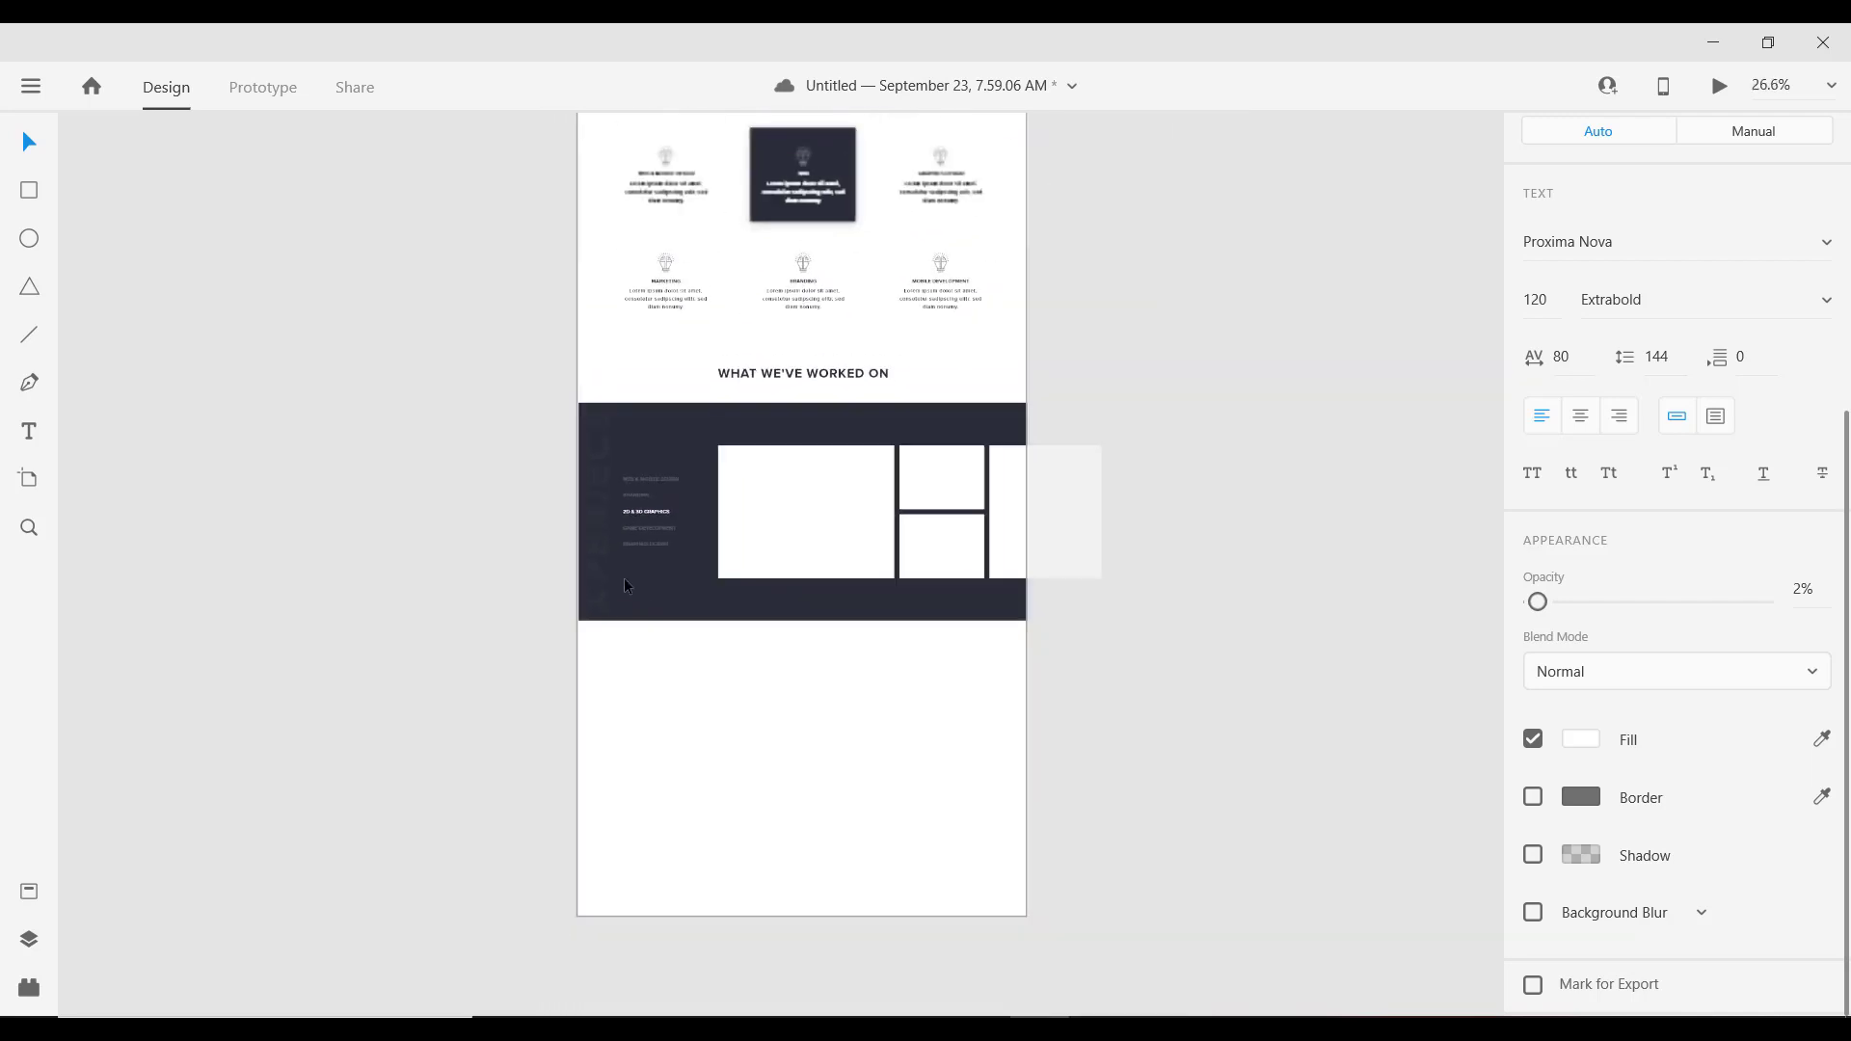
scroll(625, 586, "up", 4)
scroll(553, 424, "down", 3)
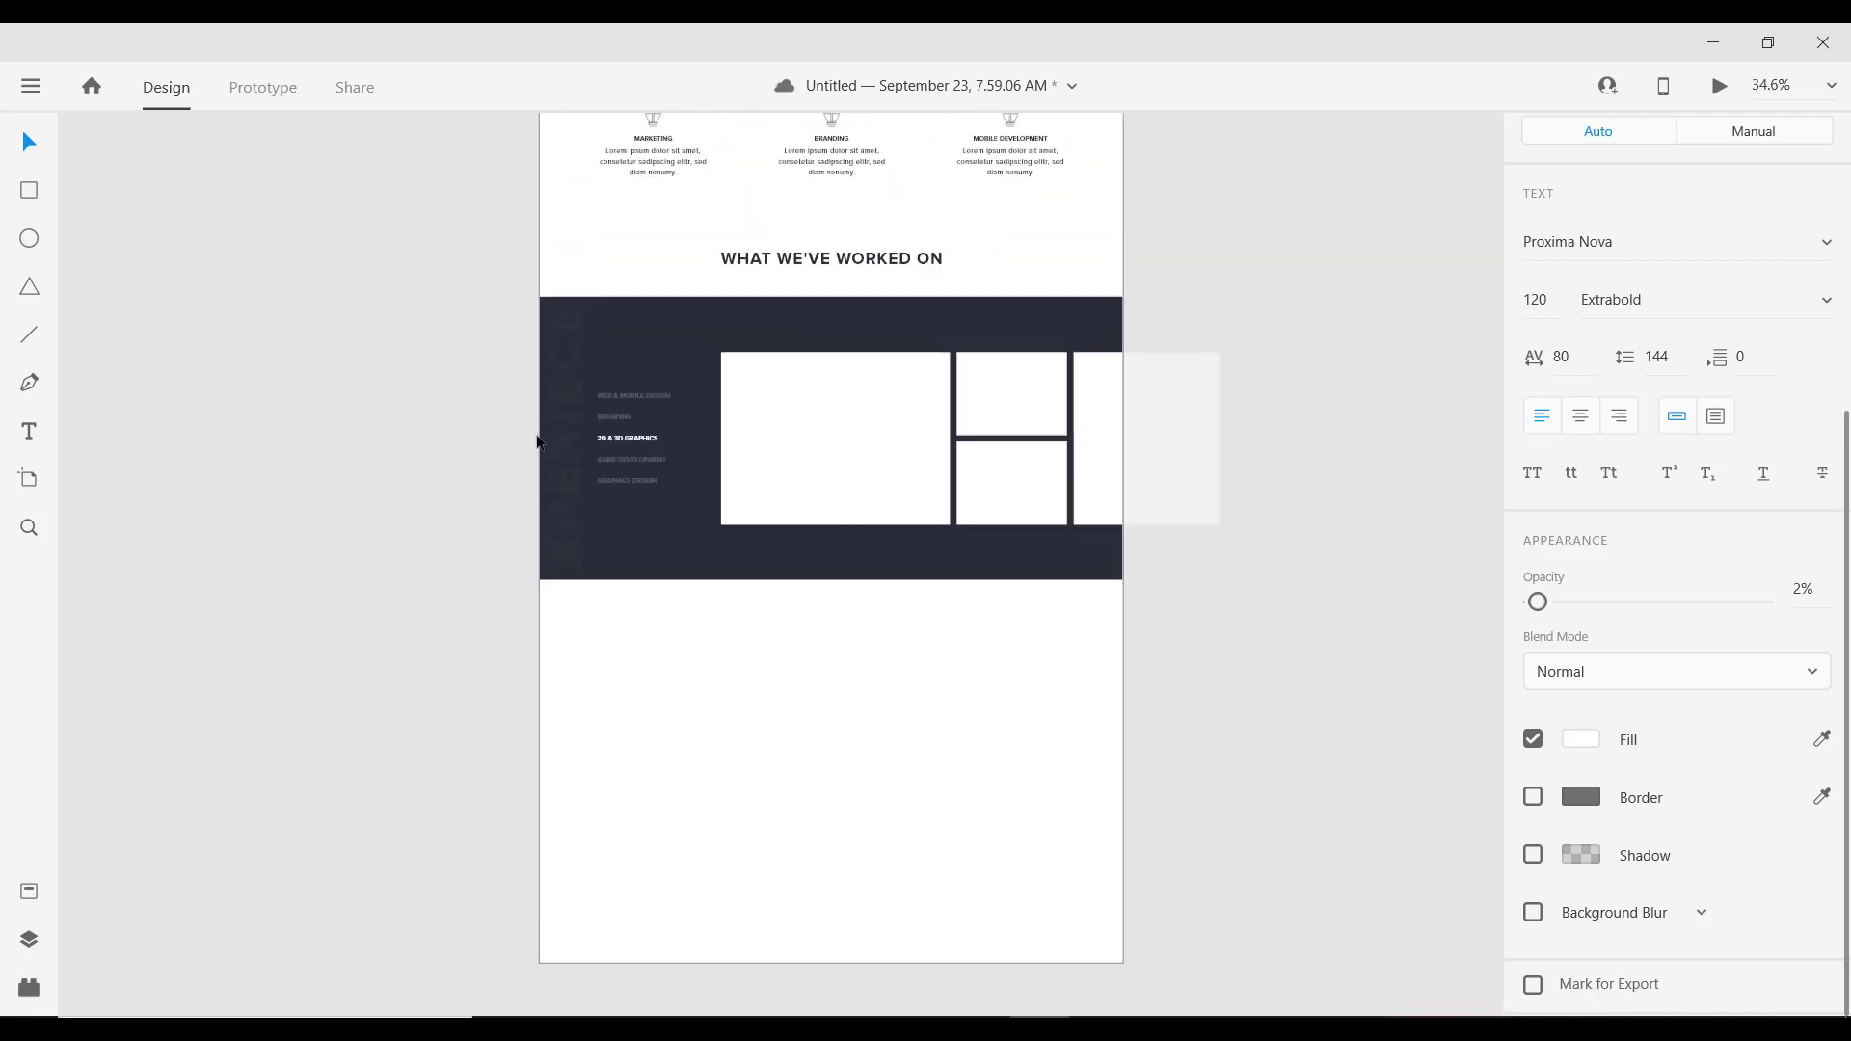
scroll(526, 445, "down", 3)
scroll(552, 470, "up", 5)
scroll(425, 492, "down", 3)
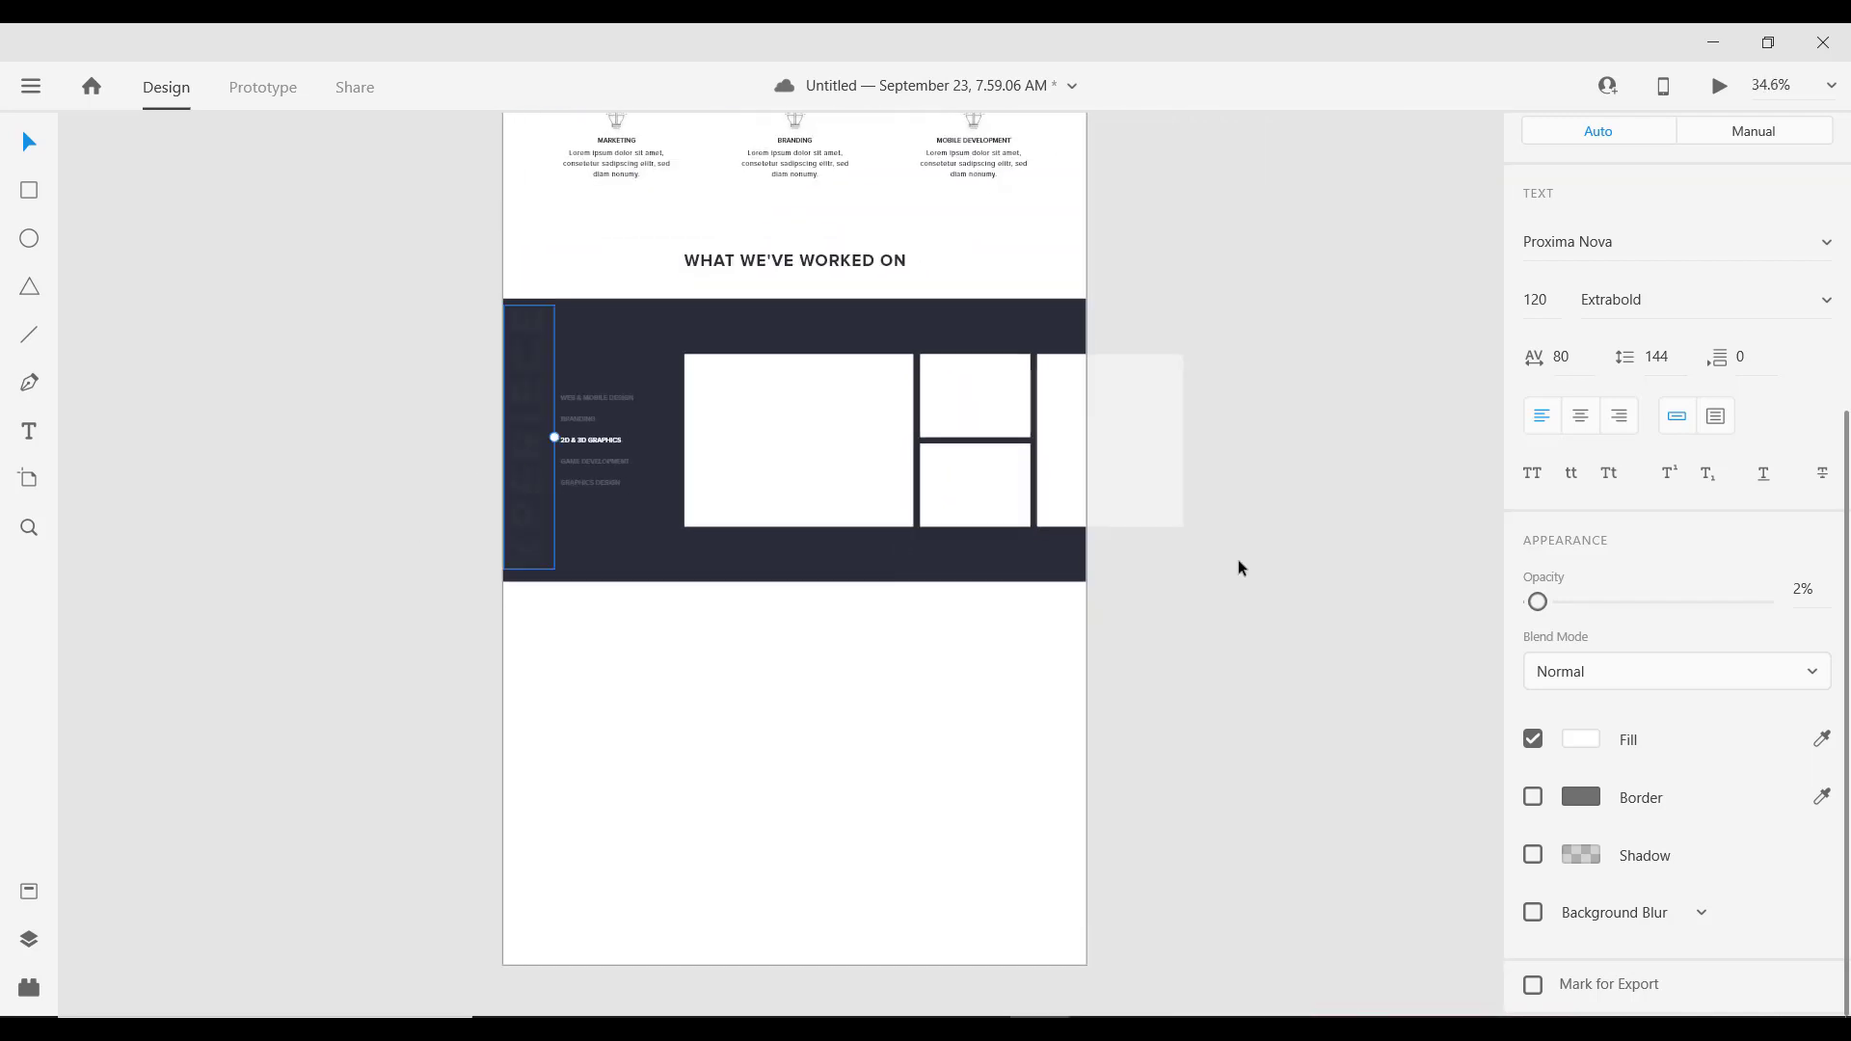
left_click(675, 434)
scroll(675, 434, "up", 3)
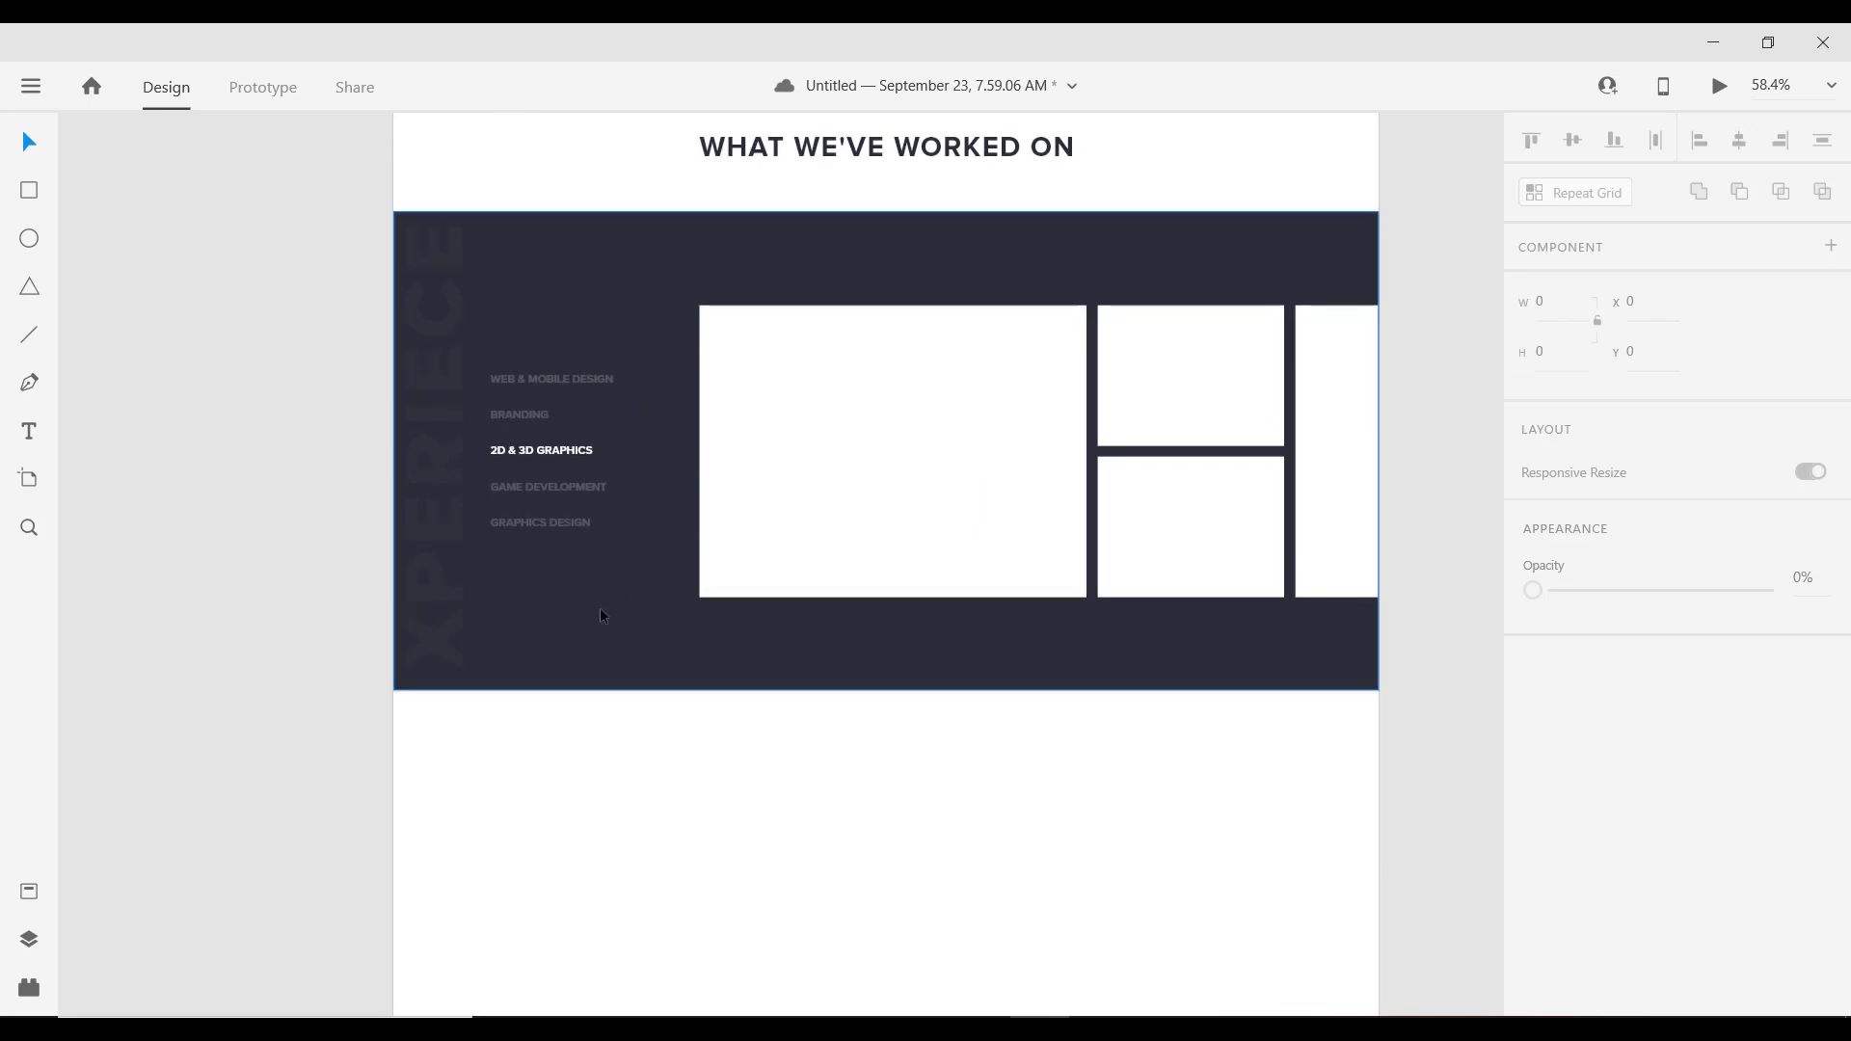
scroll(514, 590, "down", 4)
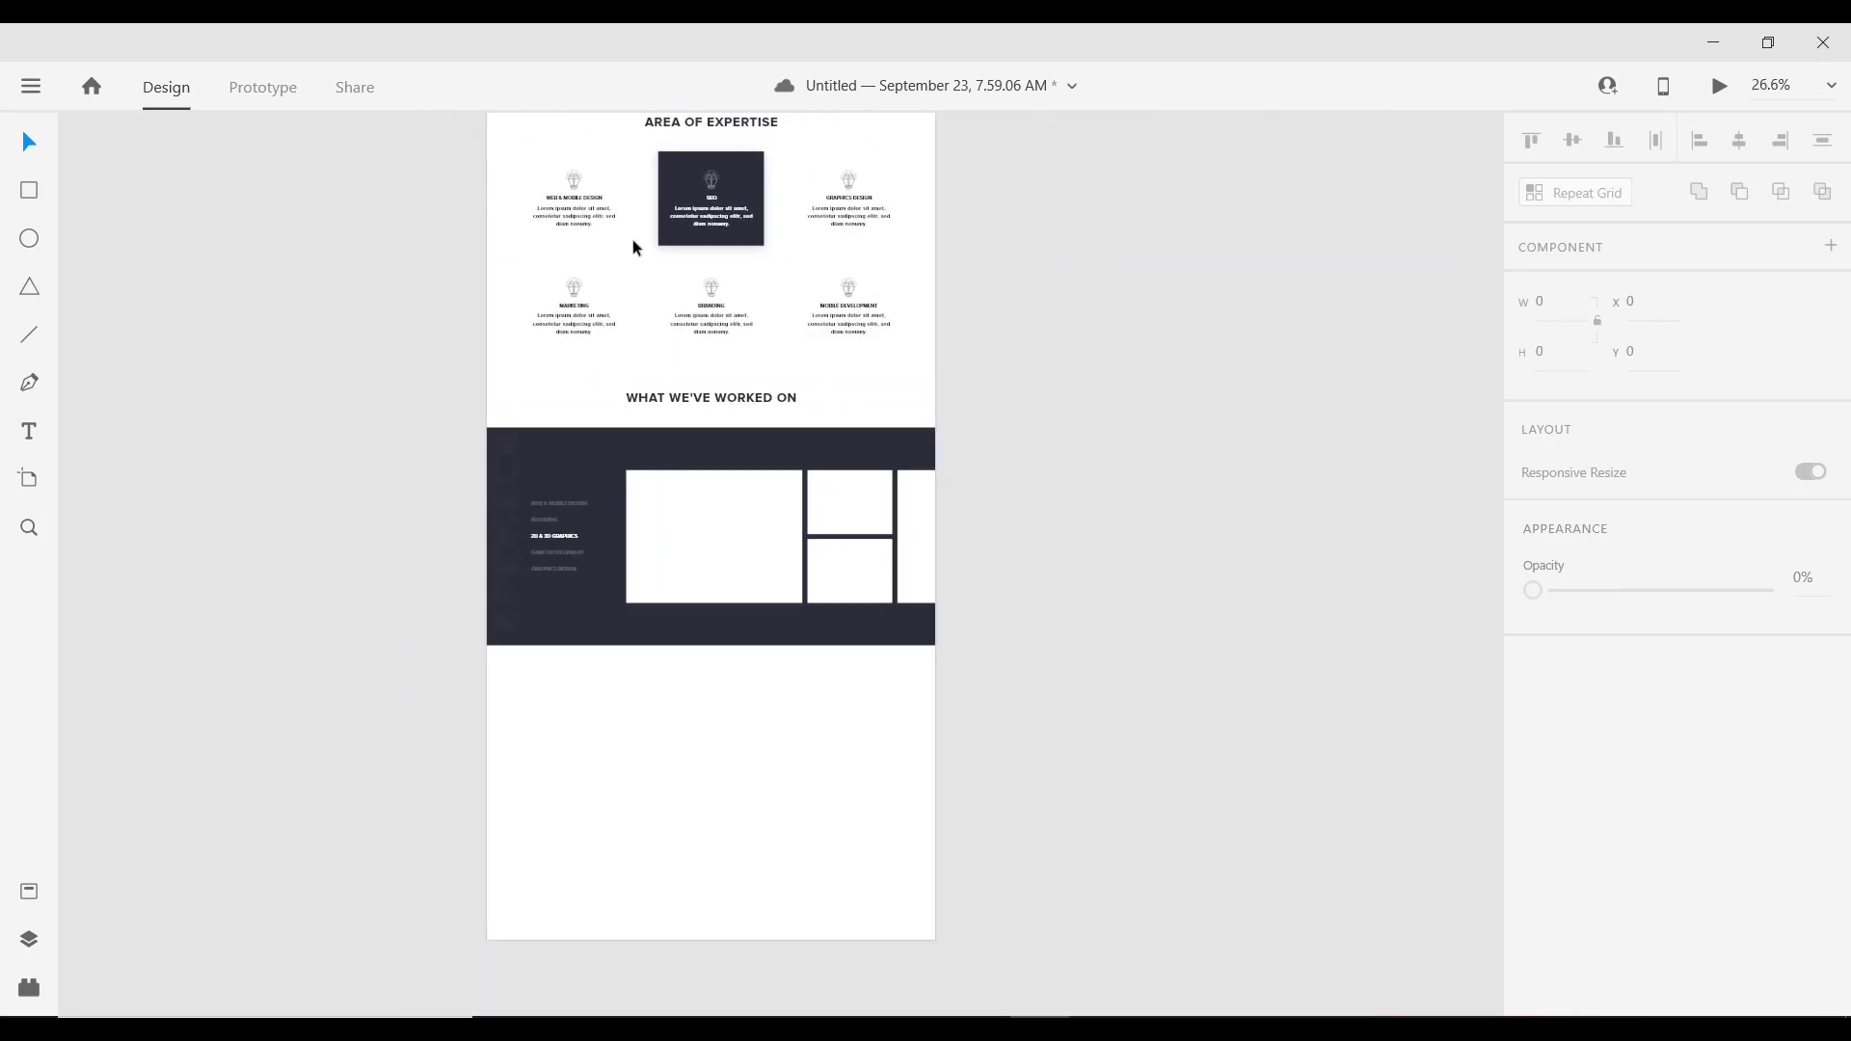
scroll(633, 246, "up", 3)
scroll(608, 314, "up", 5)
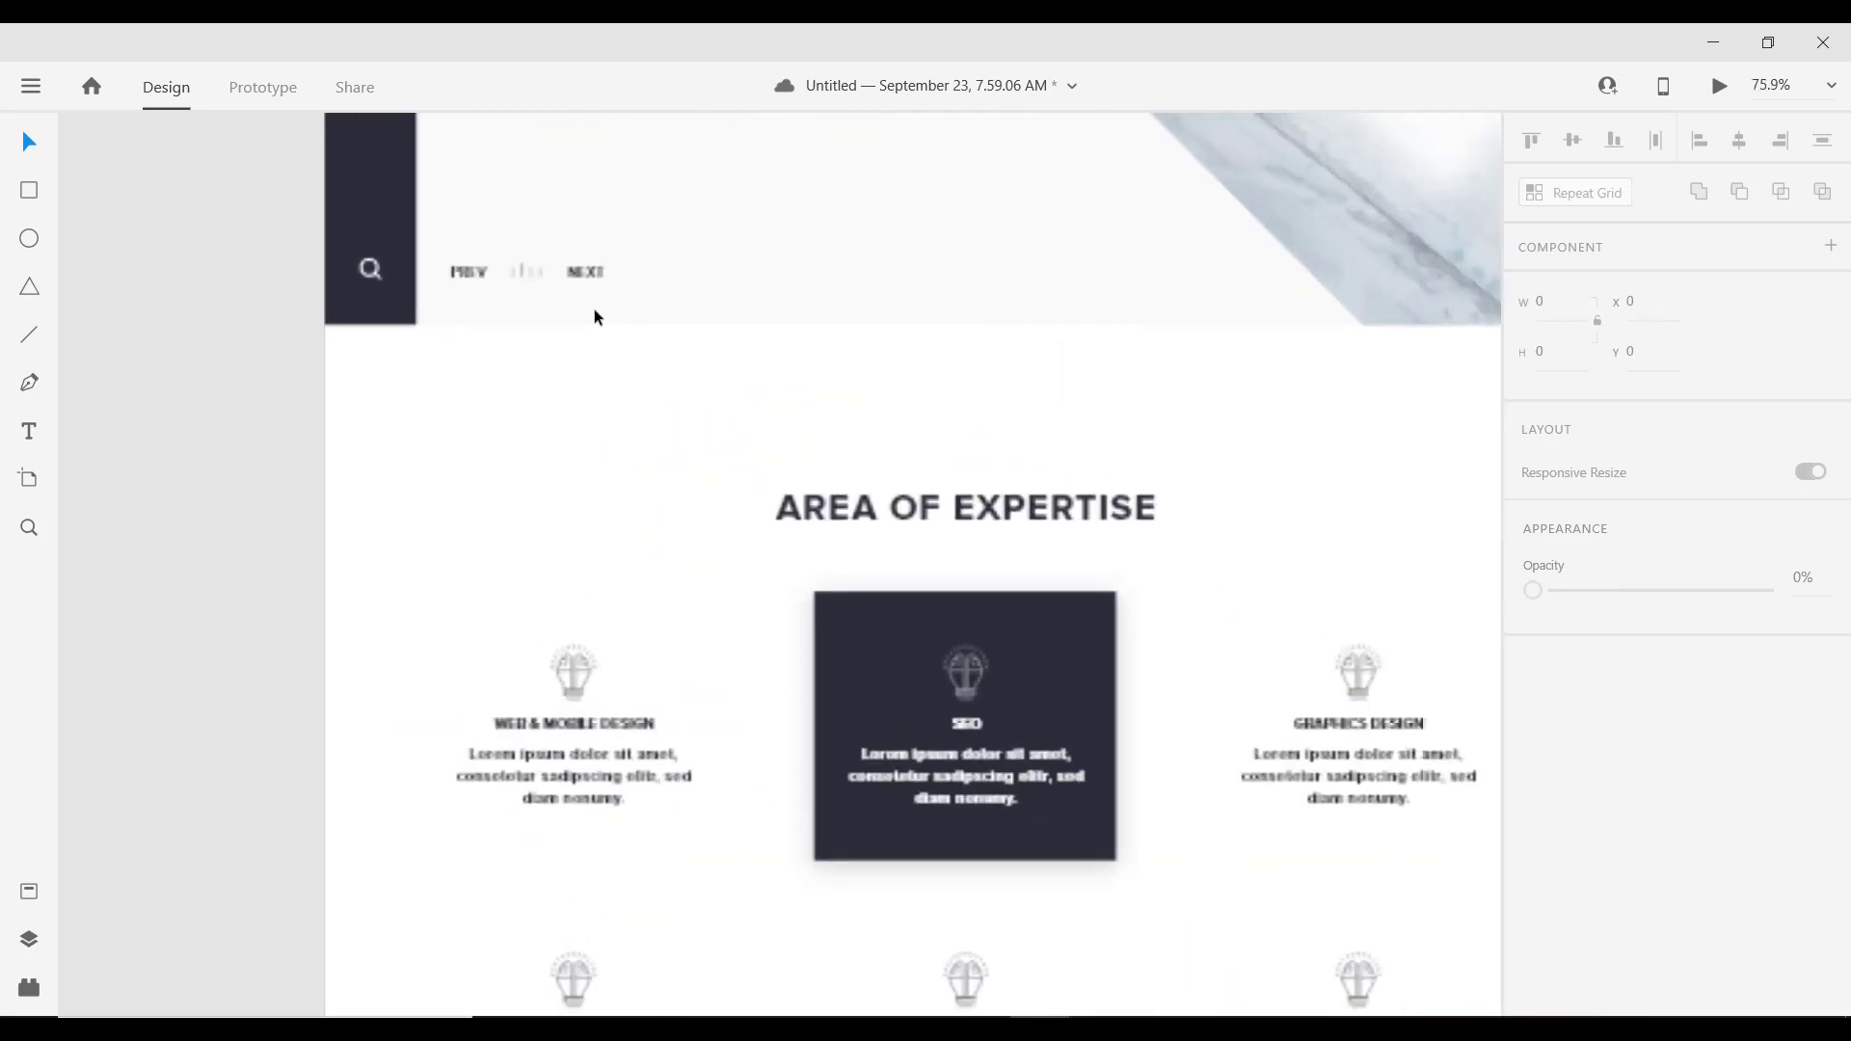
left_click(523, 272)
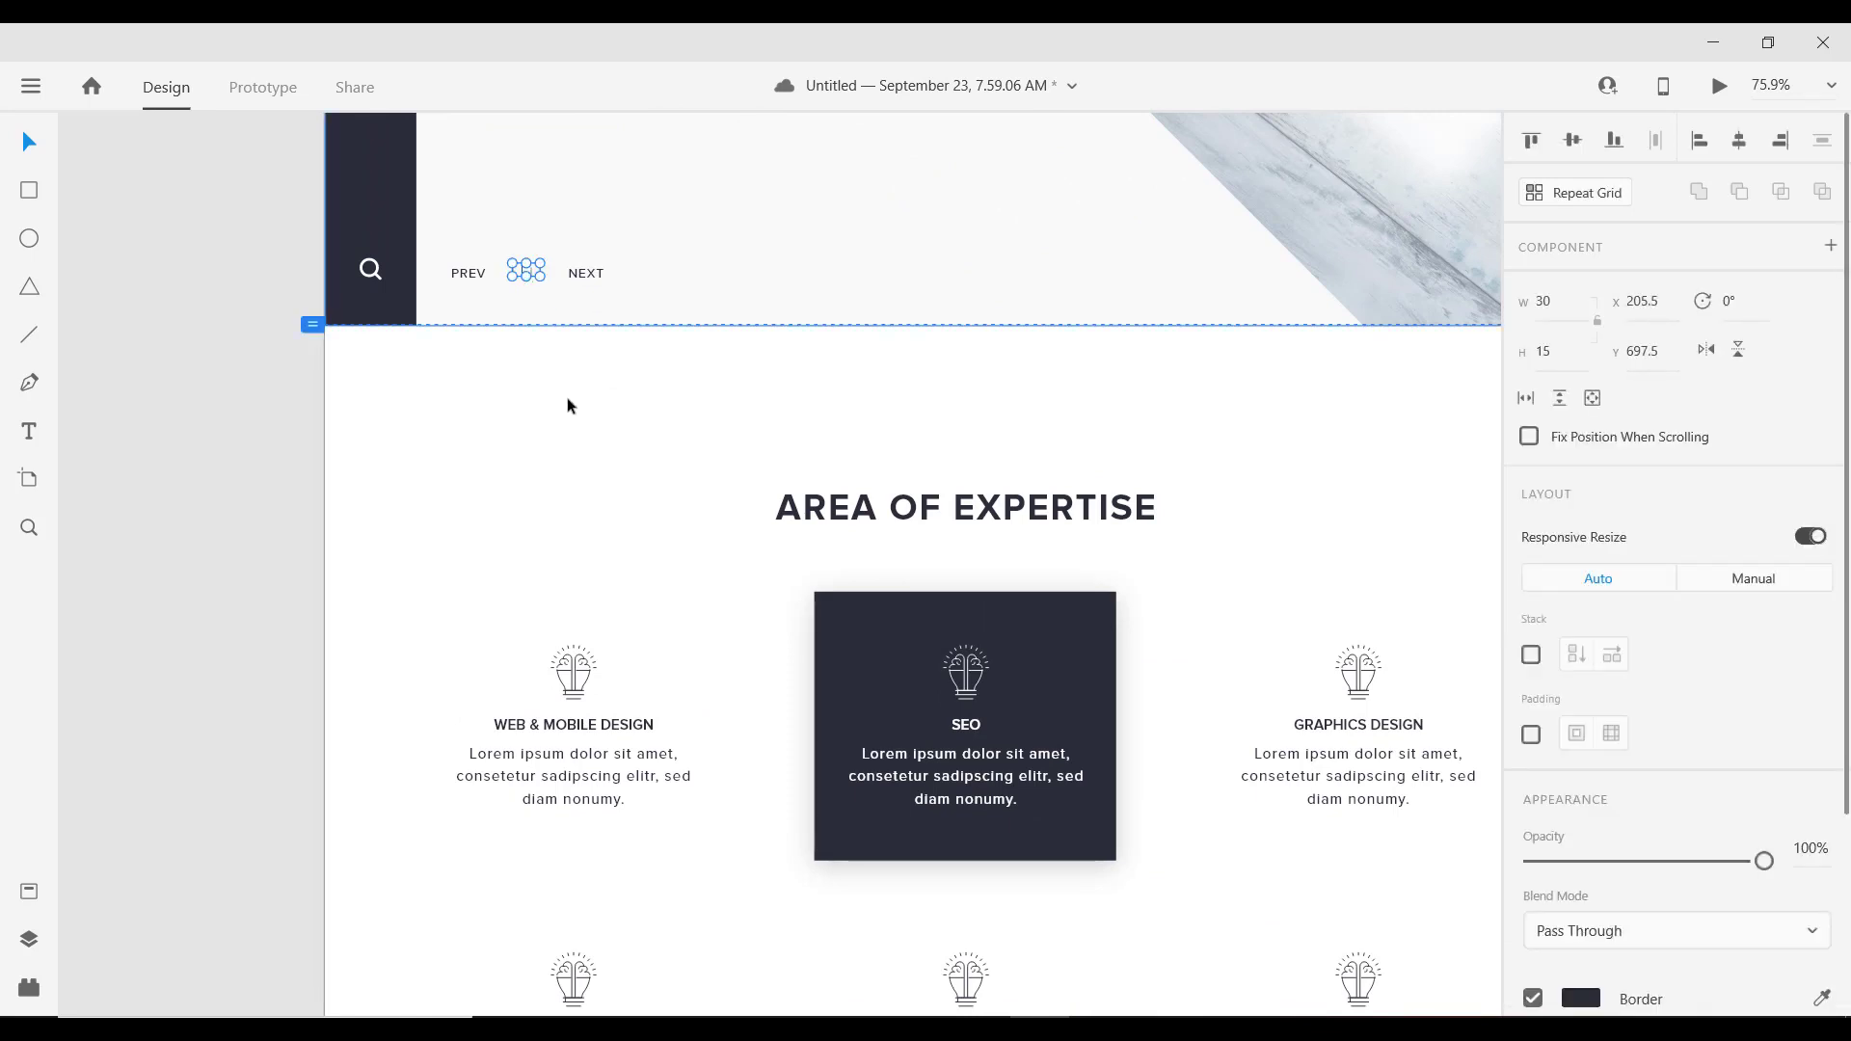
scroll(578, 463, "down", 4)
scroll(666, 781, "down", 4)
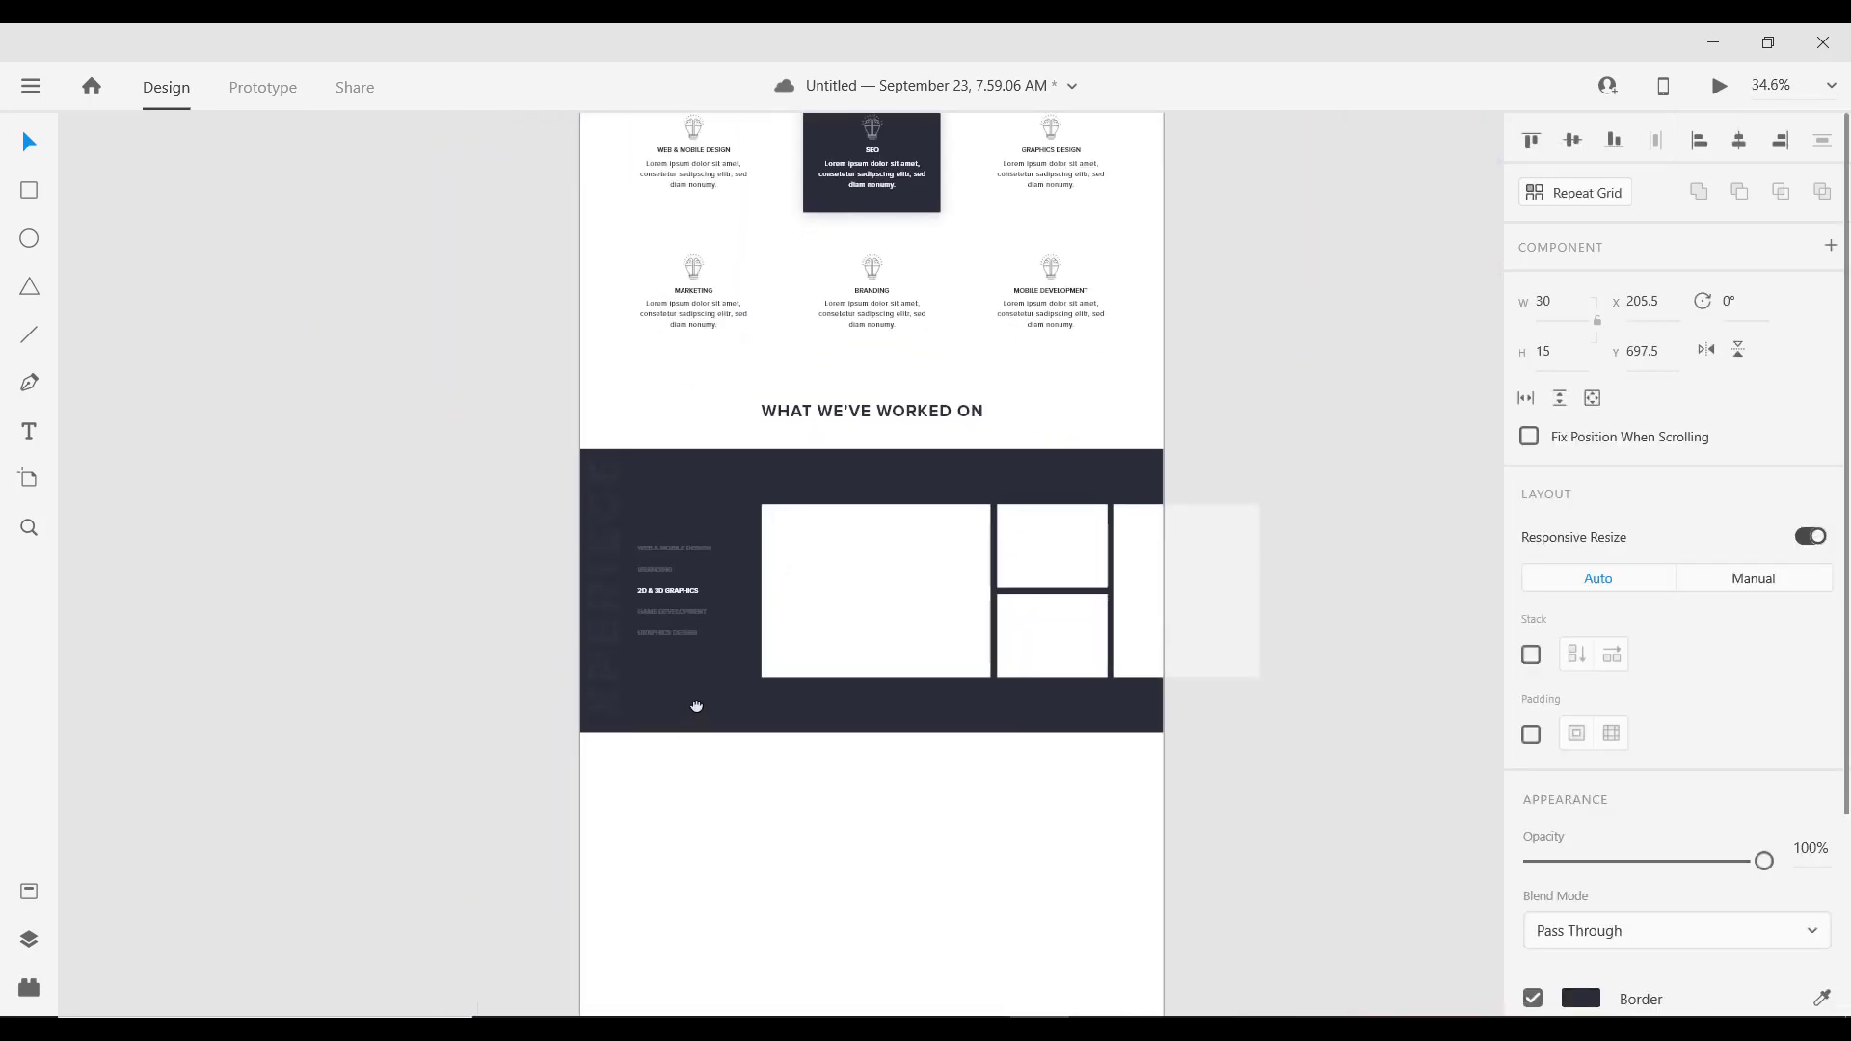
scroll(684, 675, "down", 1)
scroll(673, 640, "up", 5)
scroll(627, 638, "down", 2)
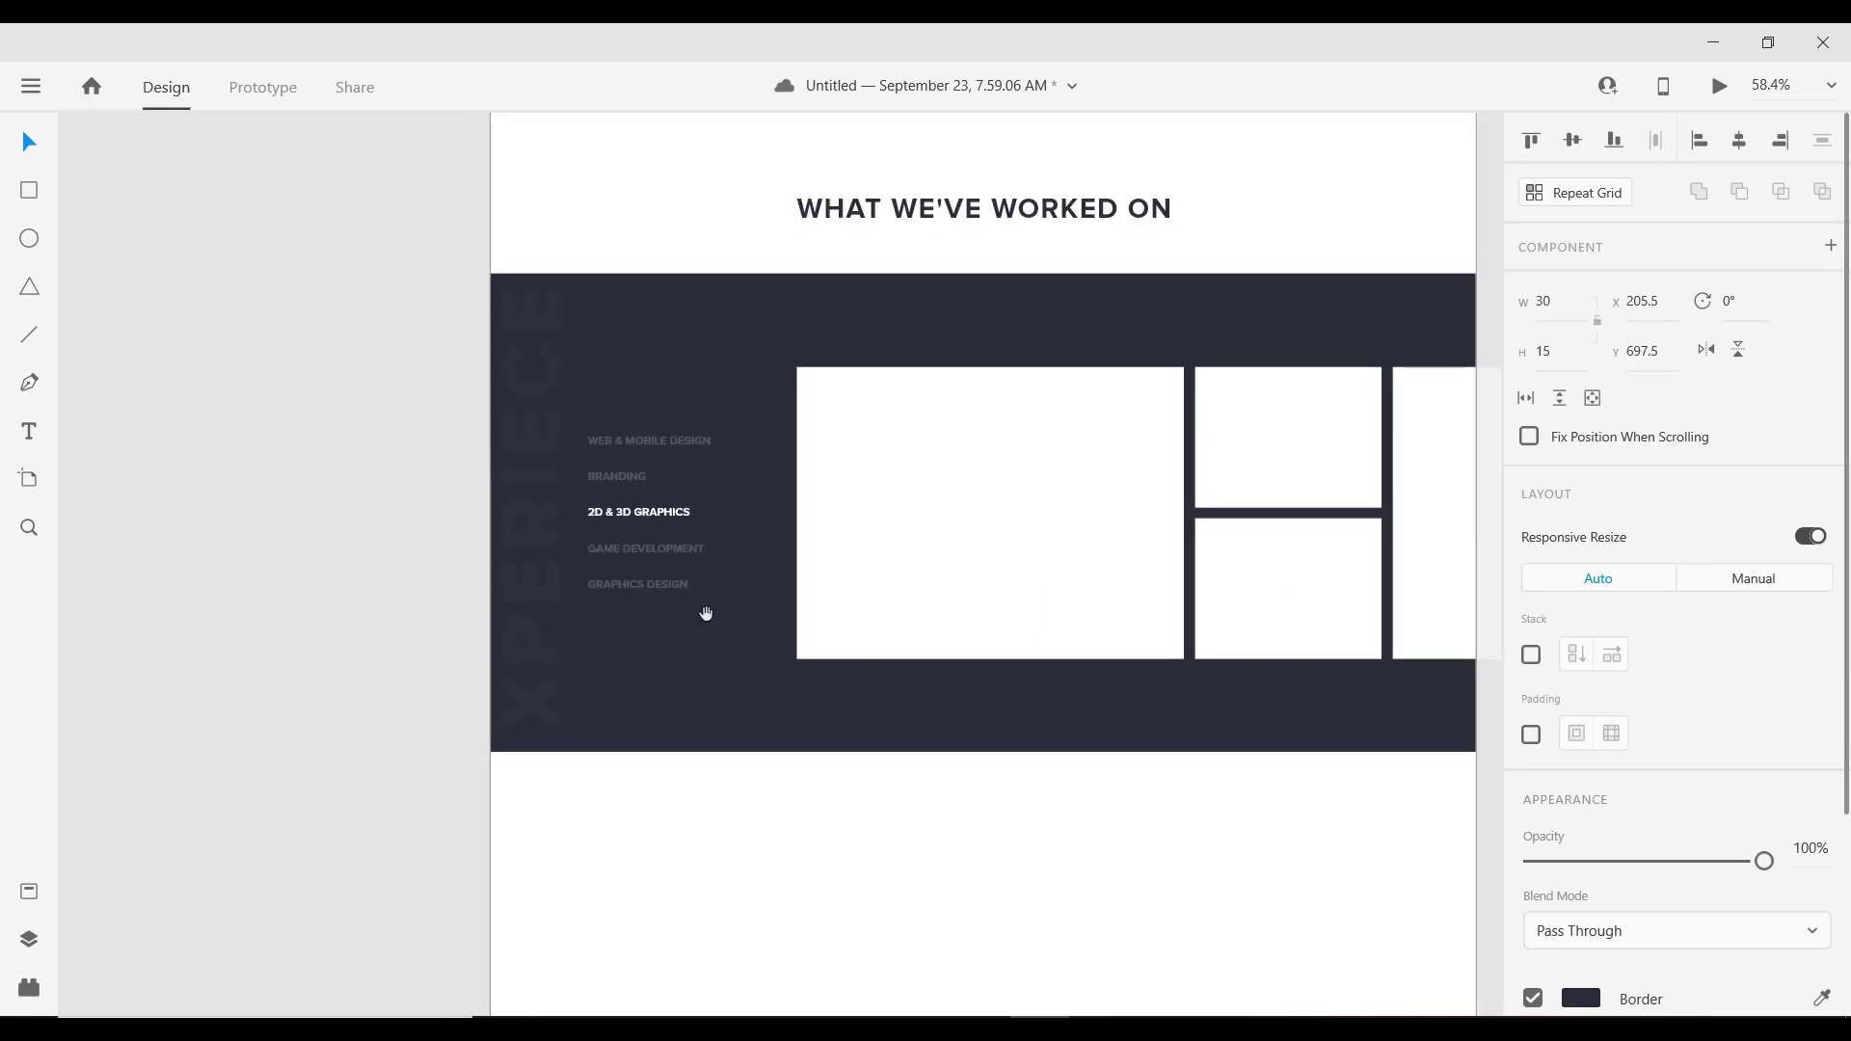
left_click_drag(706, 613, 550, 625)
scroll(364, 686, "up", 1)
scroll(396, 686, "down", 1)
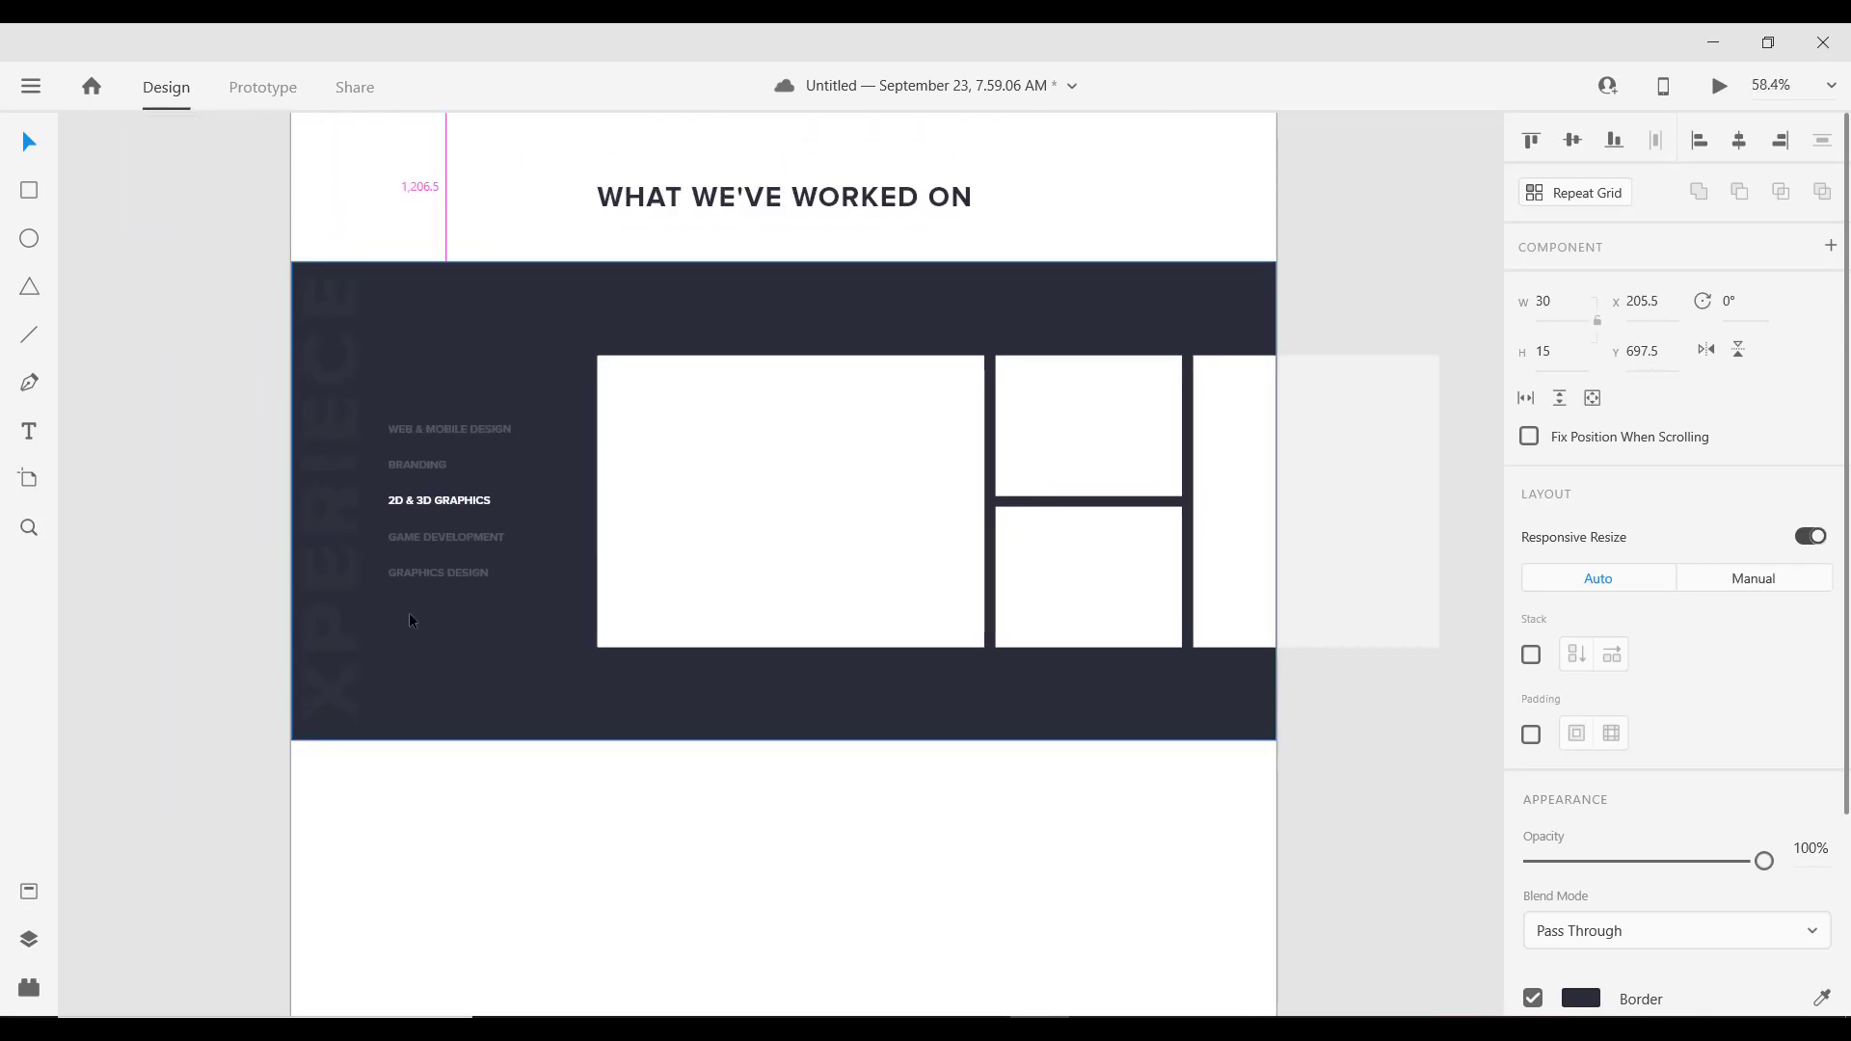
scroll(409, 611, "down", 2)
scroll(421, 600, "up", 2)
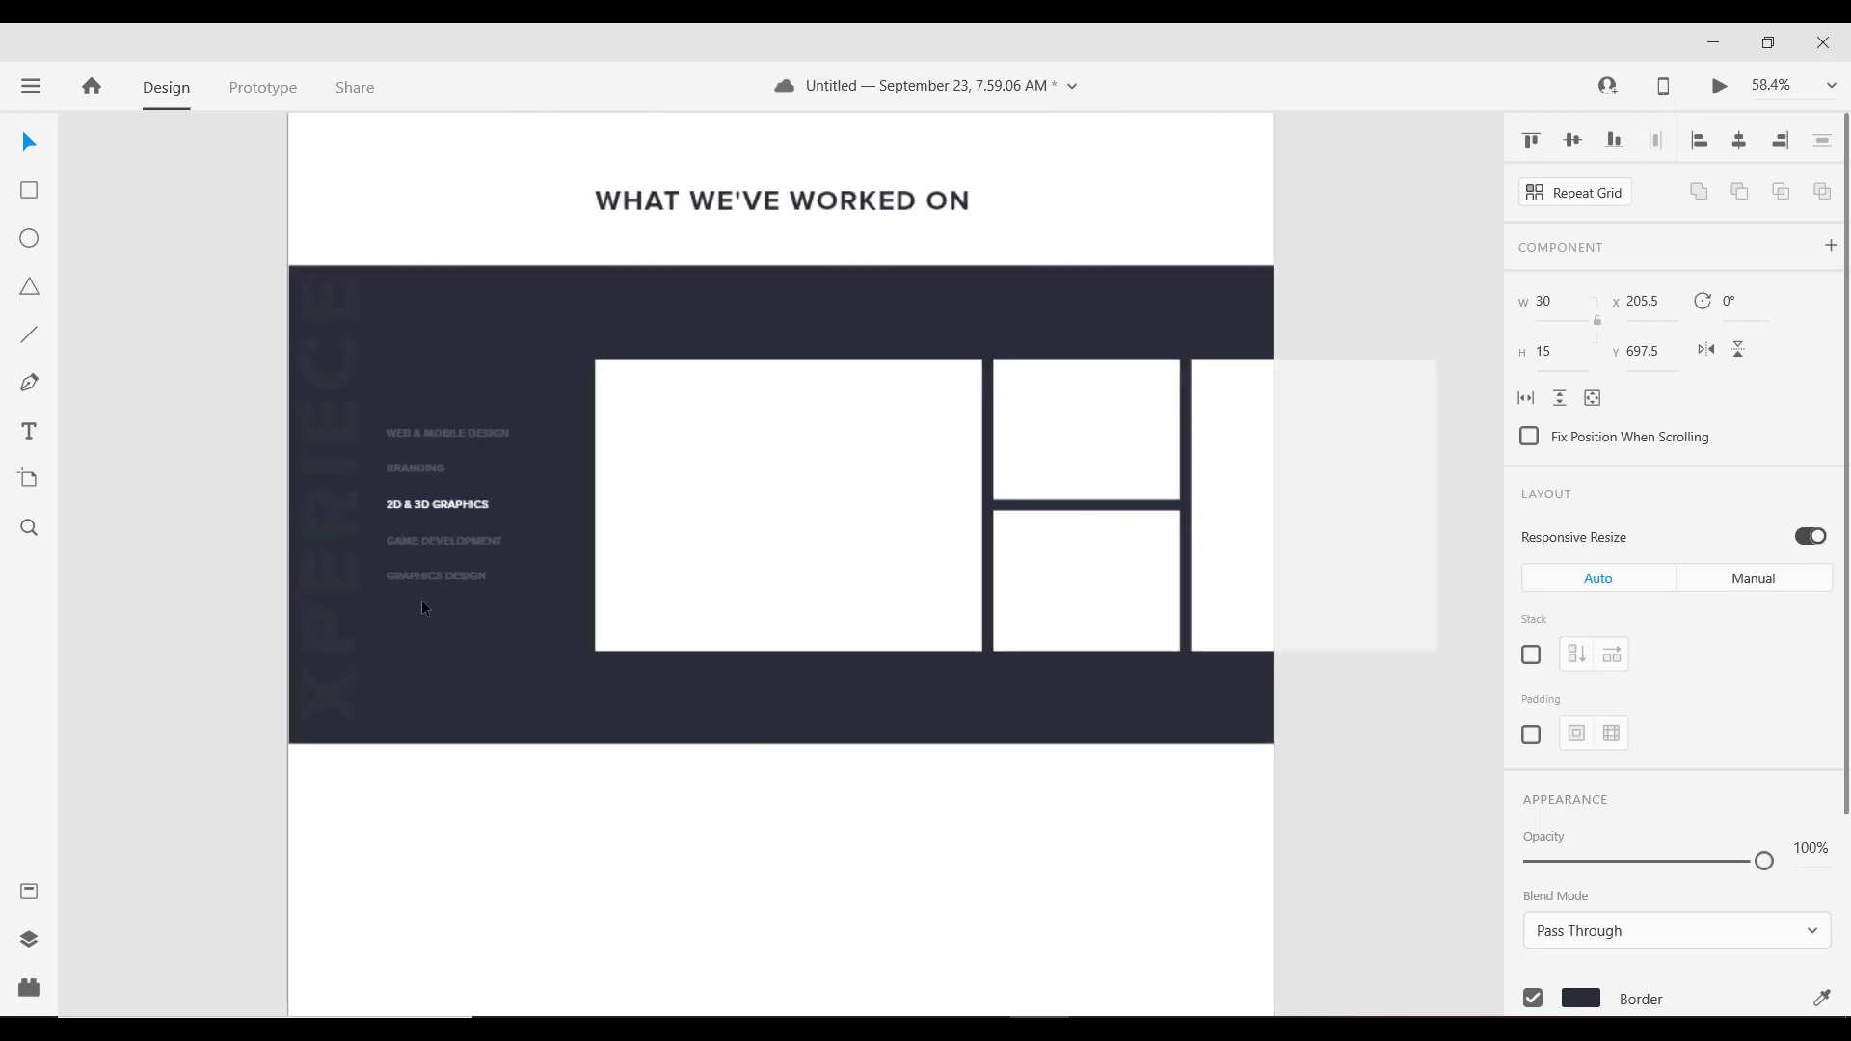
Step: Paste the three-dot icon and move it below the category list
left_click(431, 580)
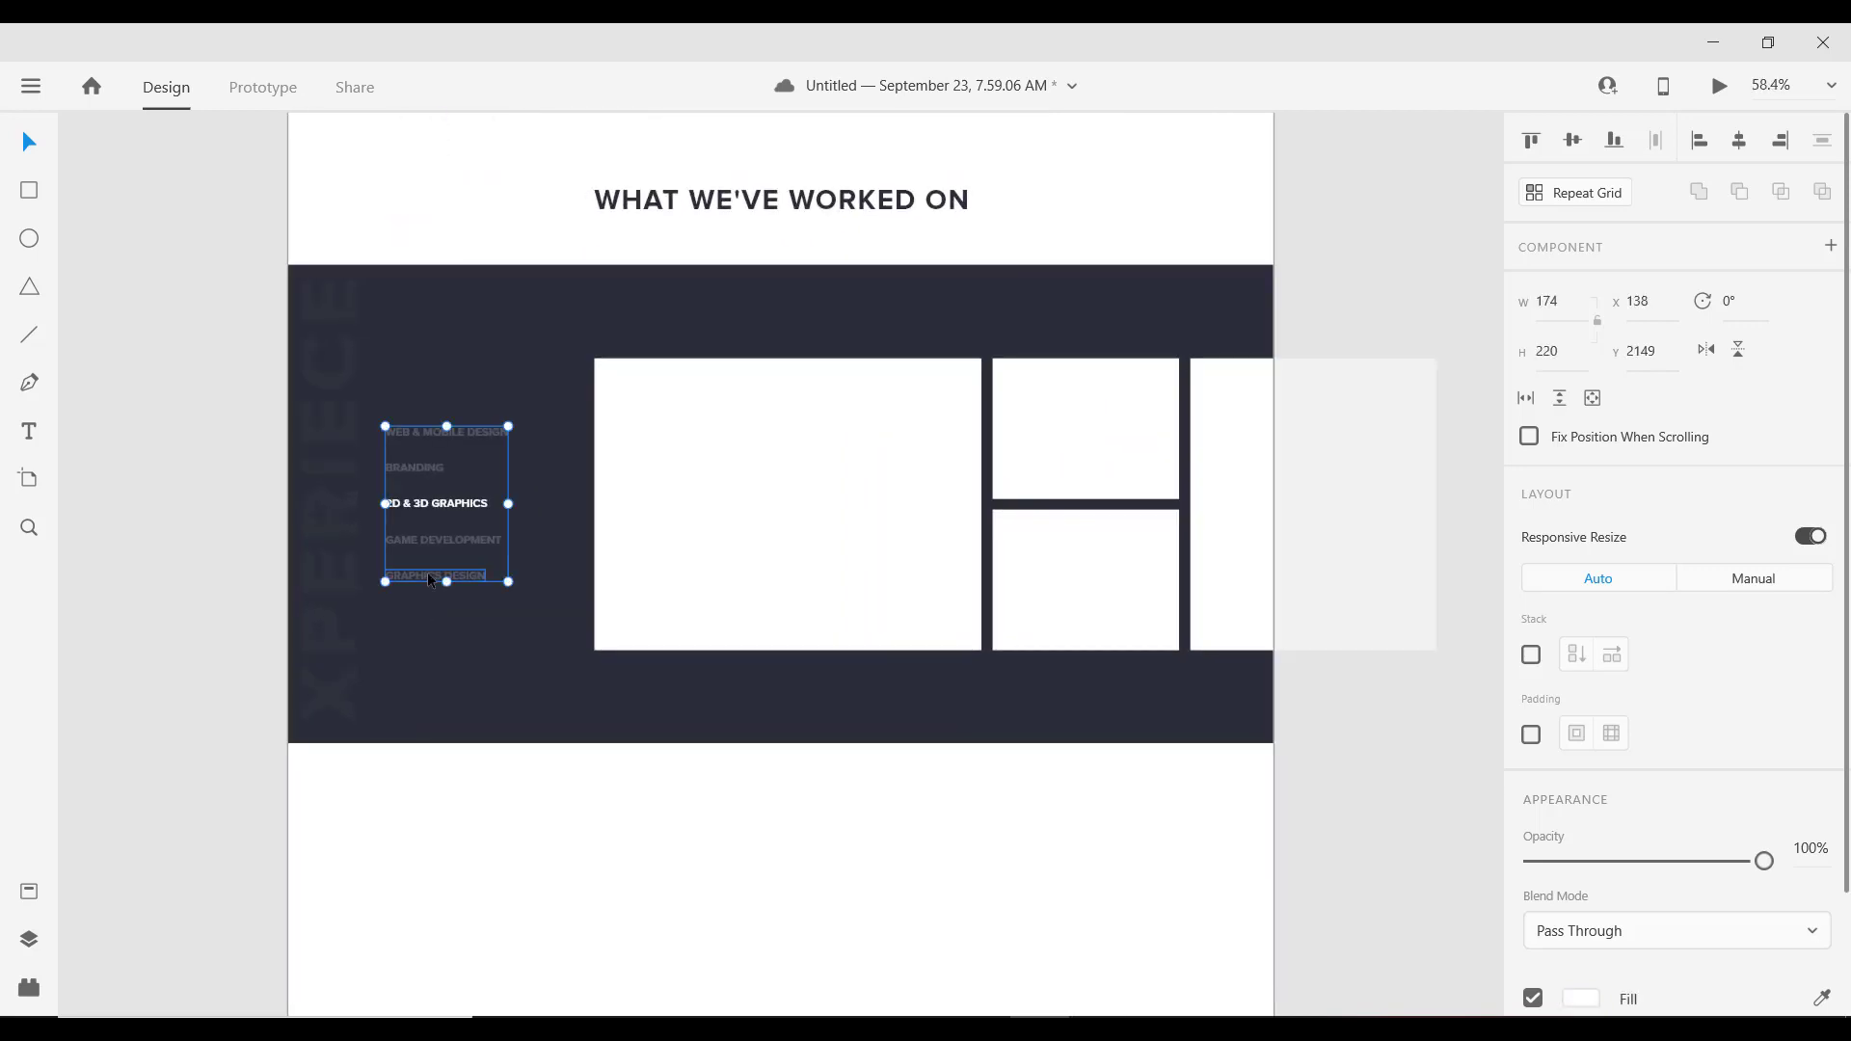
key("ctrl+v")
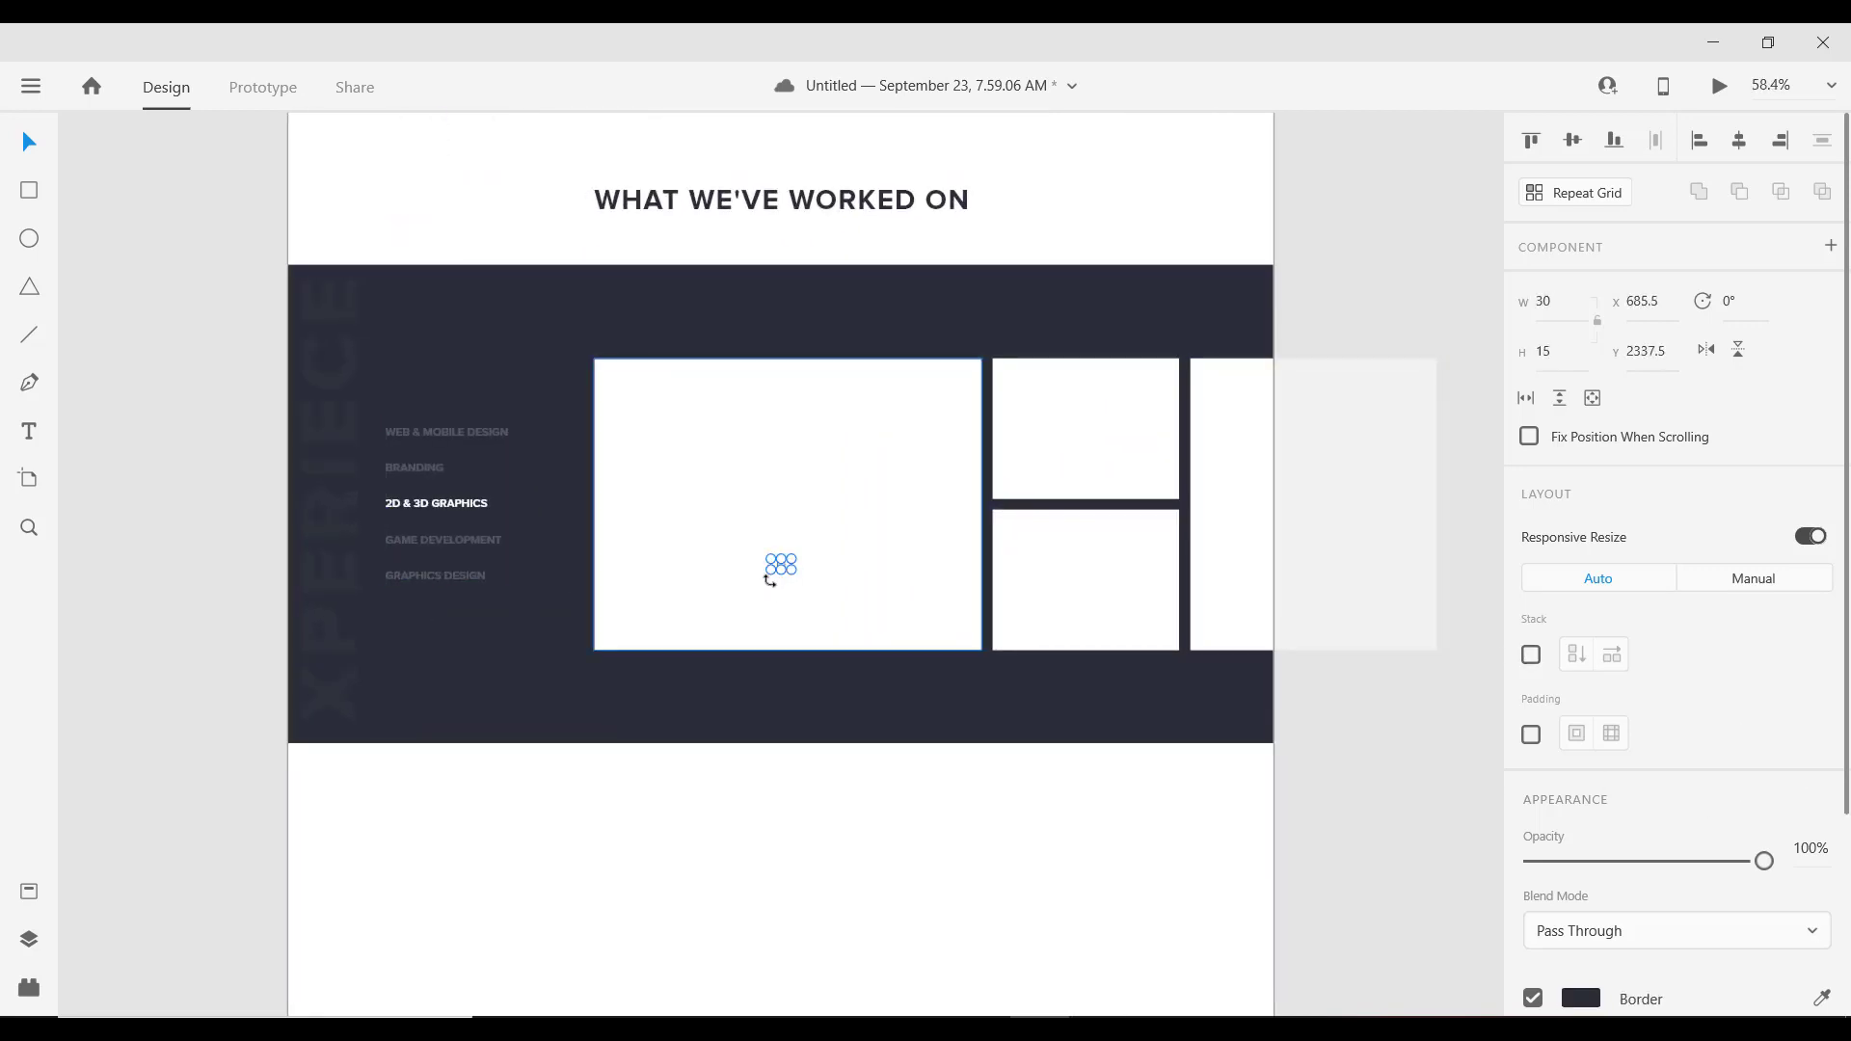
key("shift+Left")
key("shift+Down")
key("shift+Down")
key("shift+Down")
key("shift+Down")
key("shift+Down")
key("shift+Down")
key("shift+Down")
key("shift+Down")
key("shift+Down")
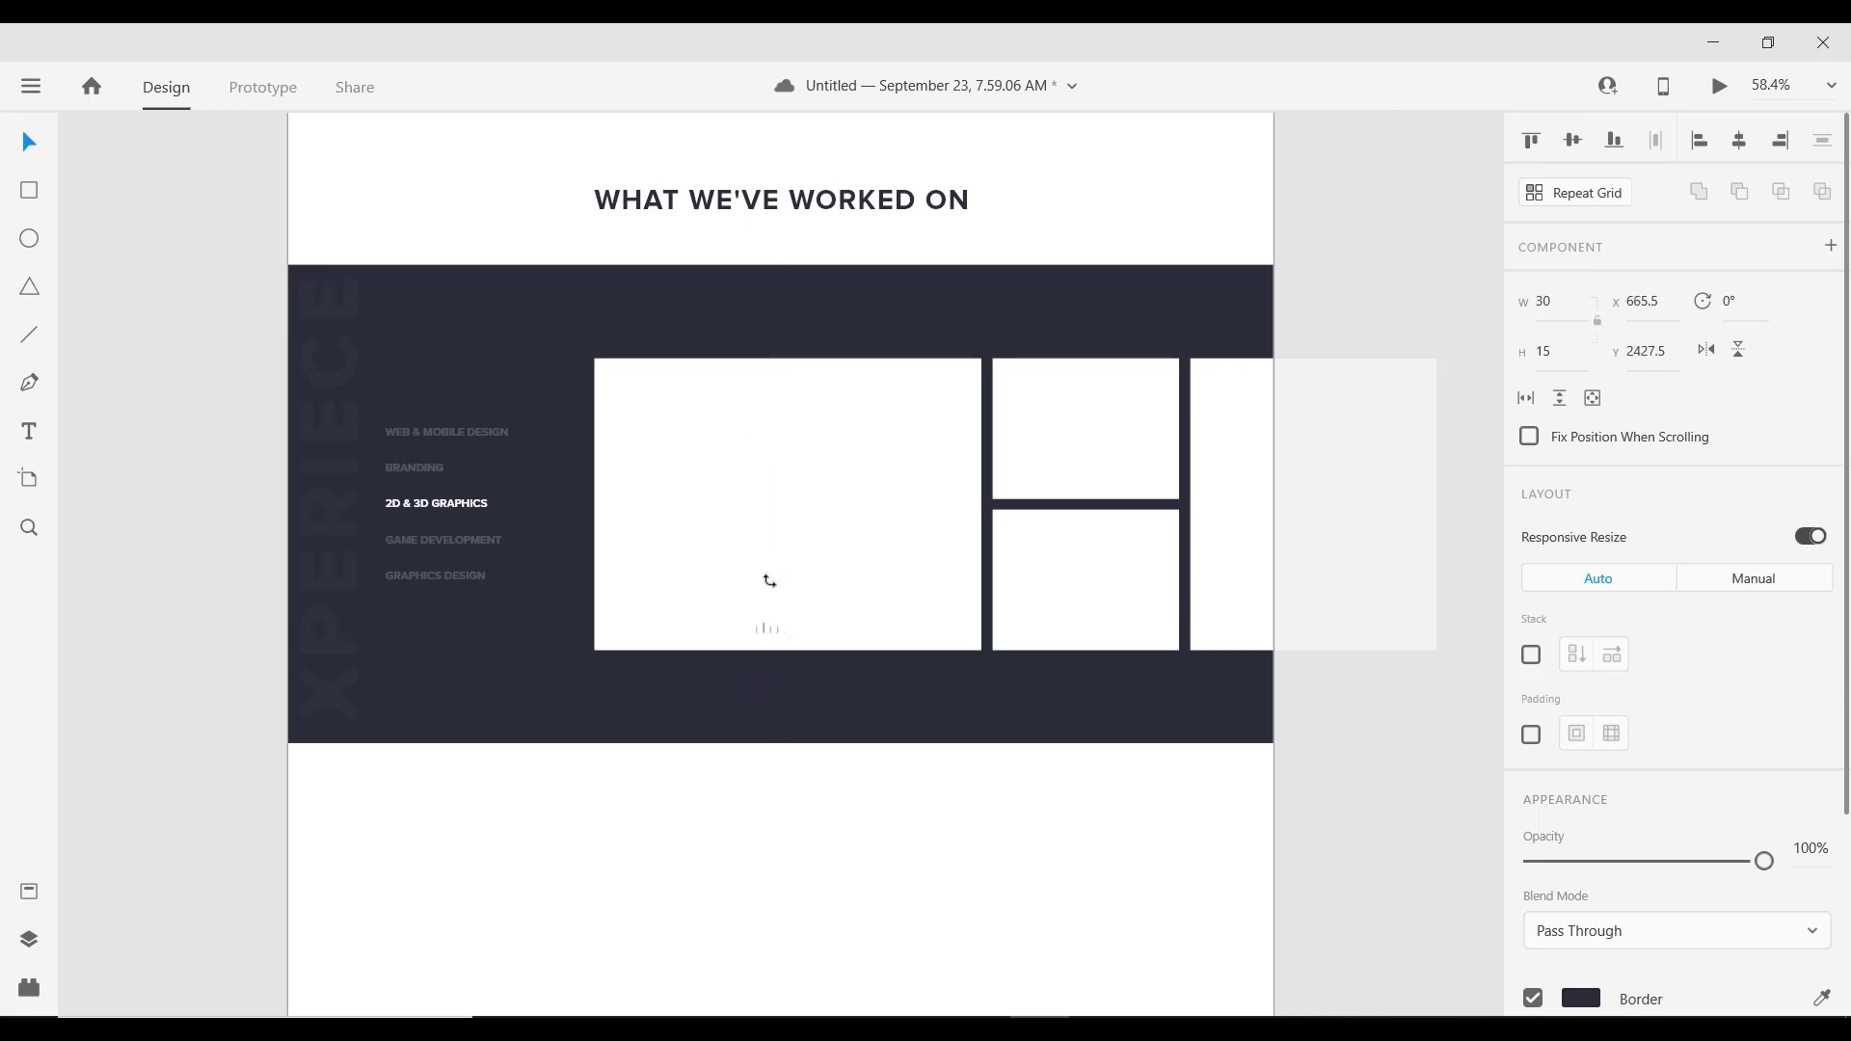
scroll(1586, 902, "down", 4)
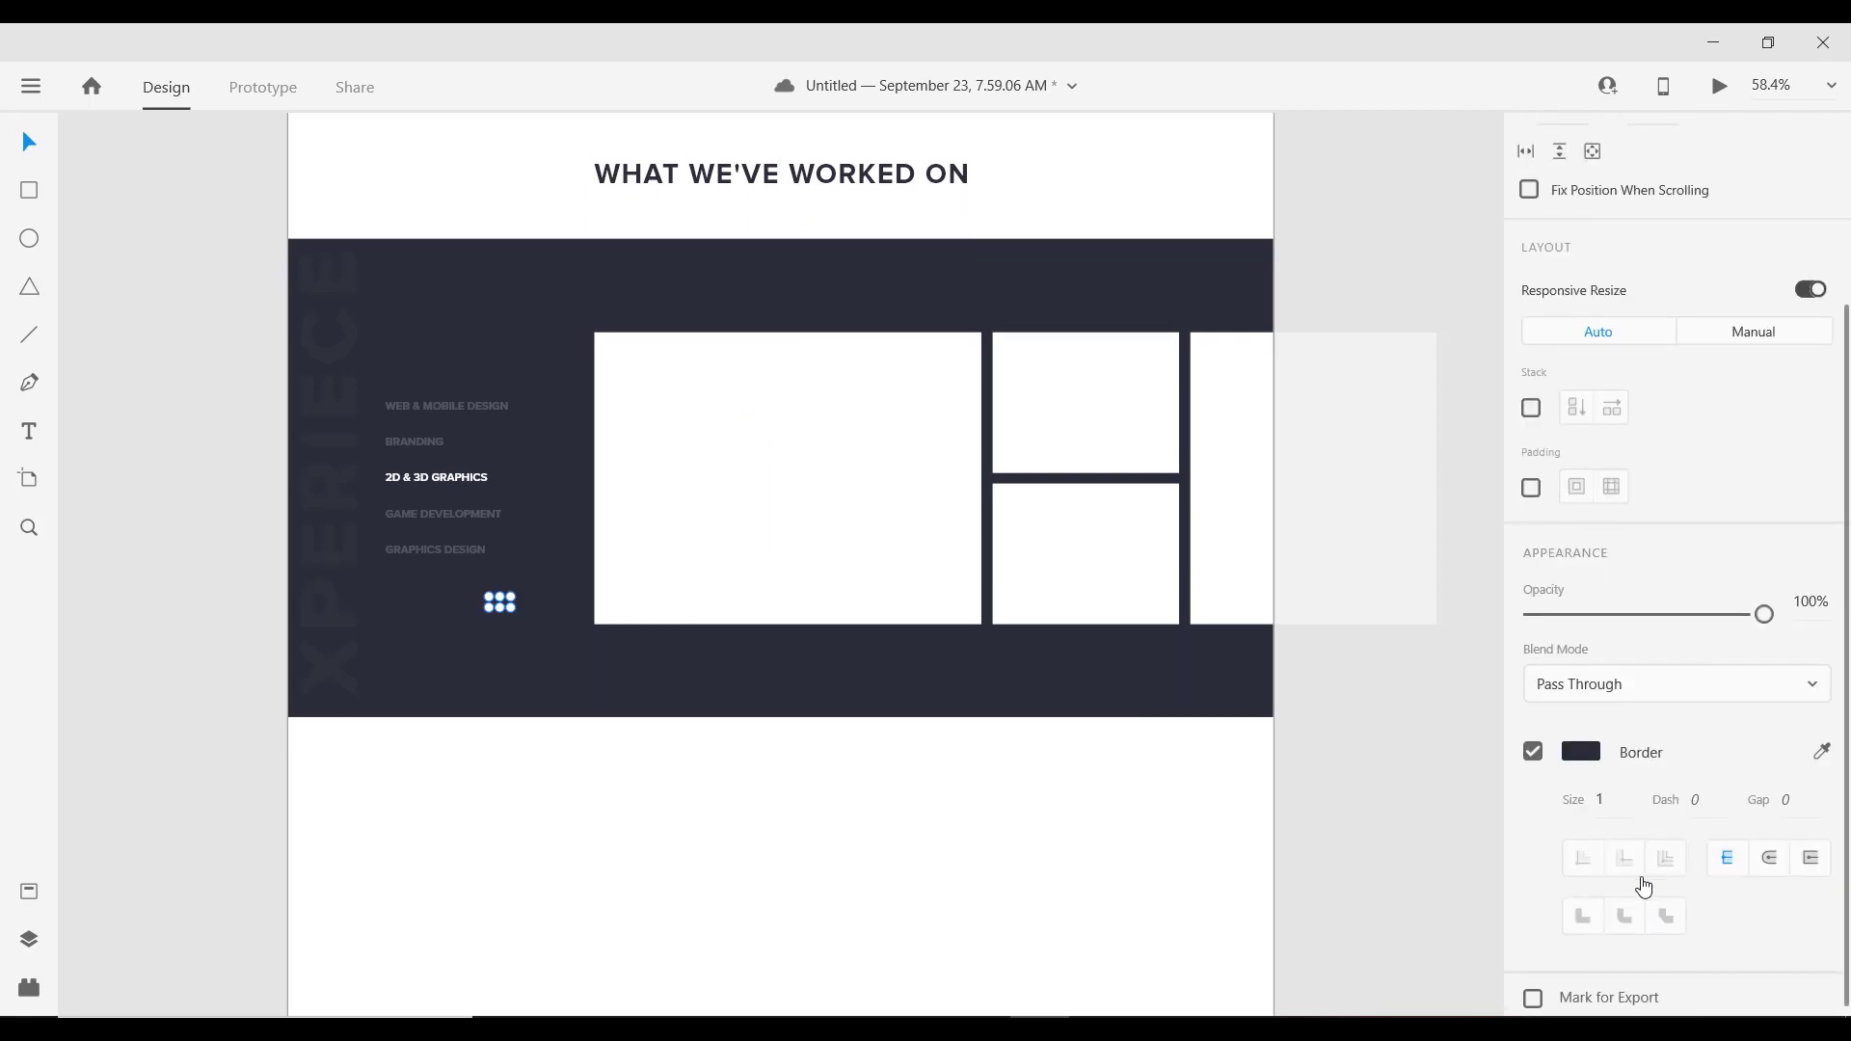
Step: Give the icon a white #FFFFFF border and align it to the list's left edge
left_click(1566, 735)
left_click_drag(1327, 654, 1116, 467)
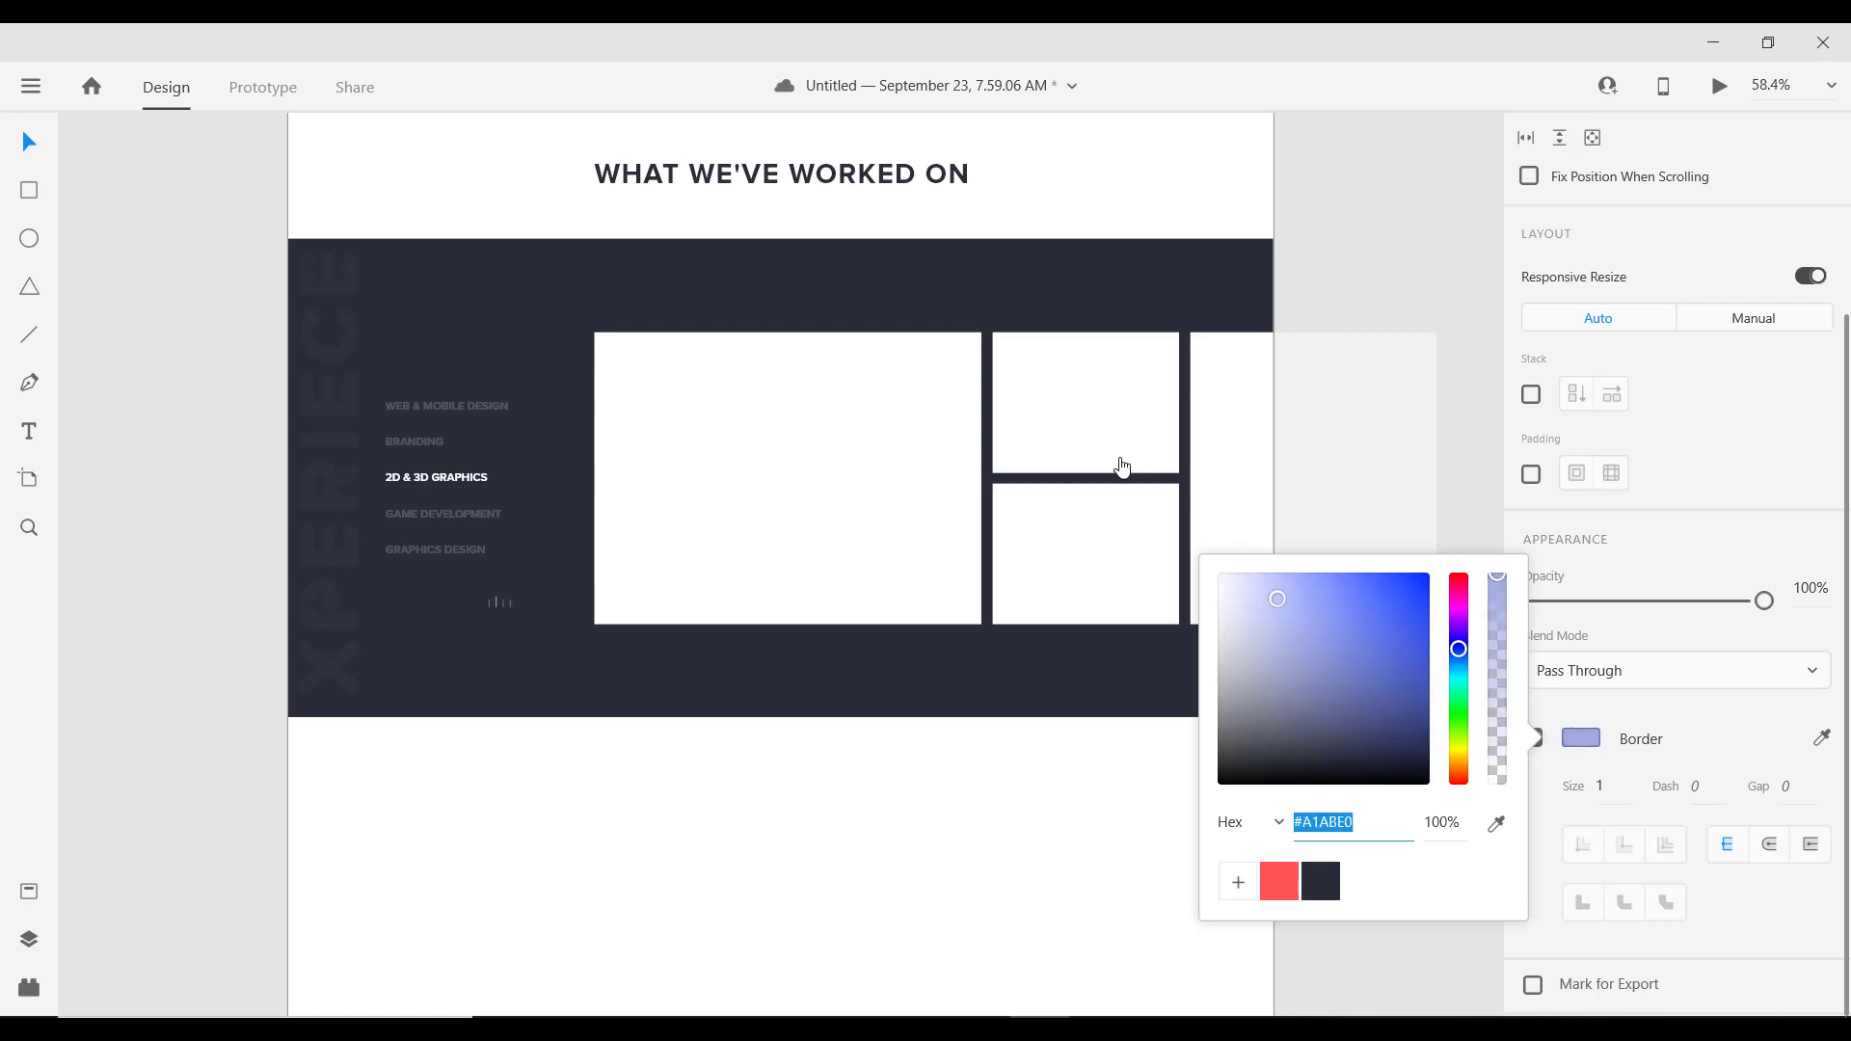
scroll(438, 599, "up", 5)
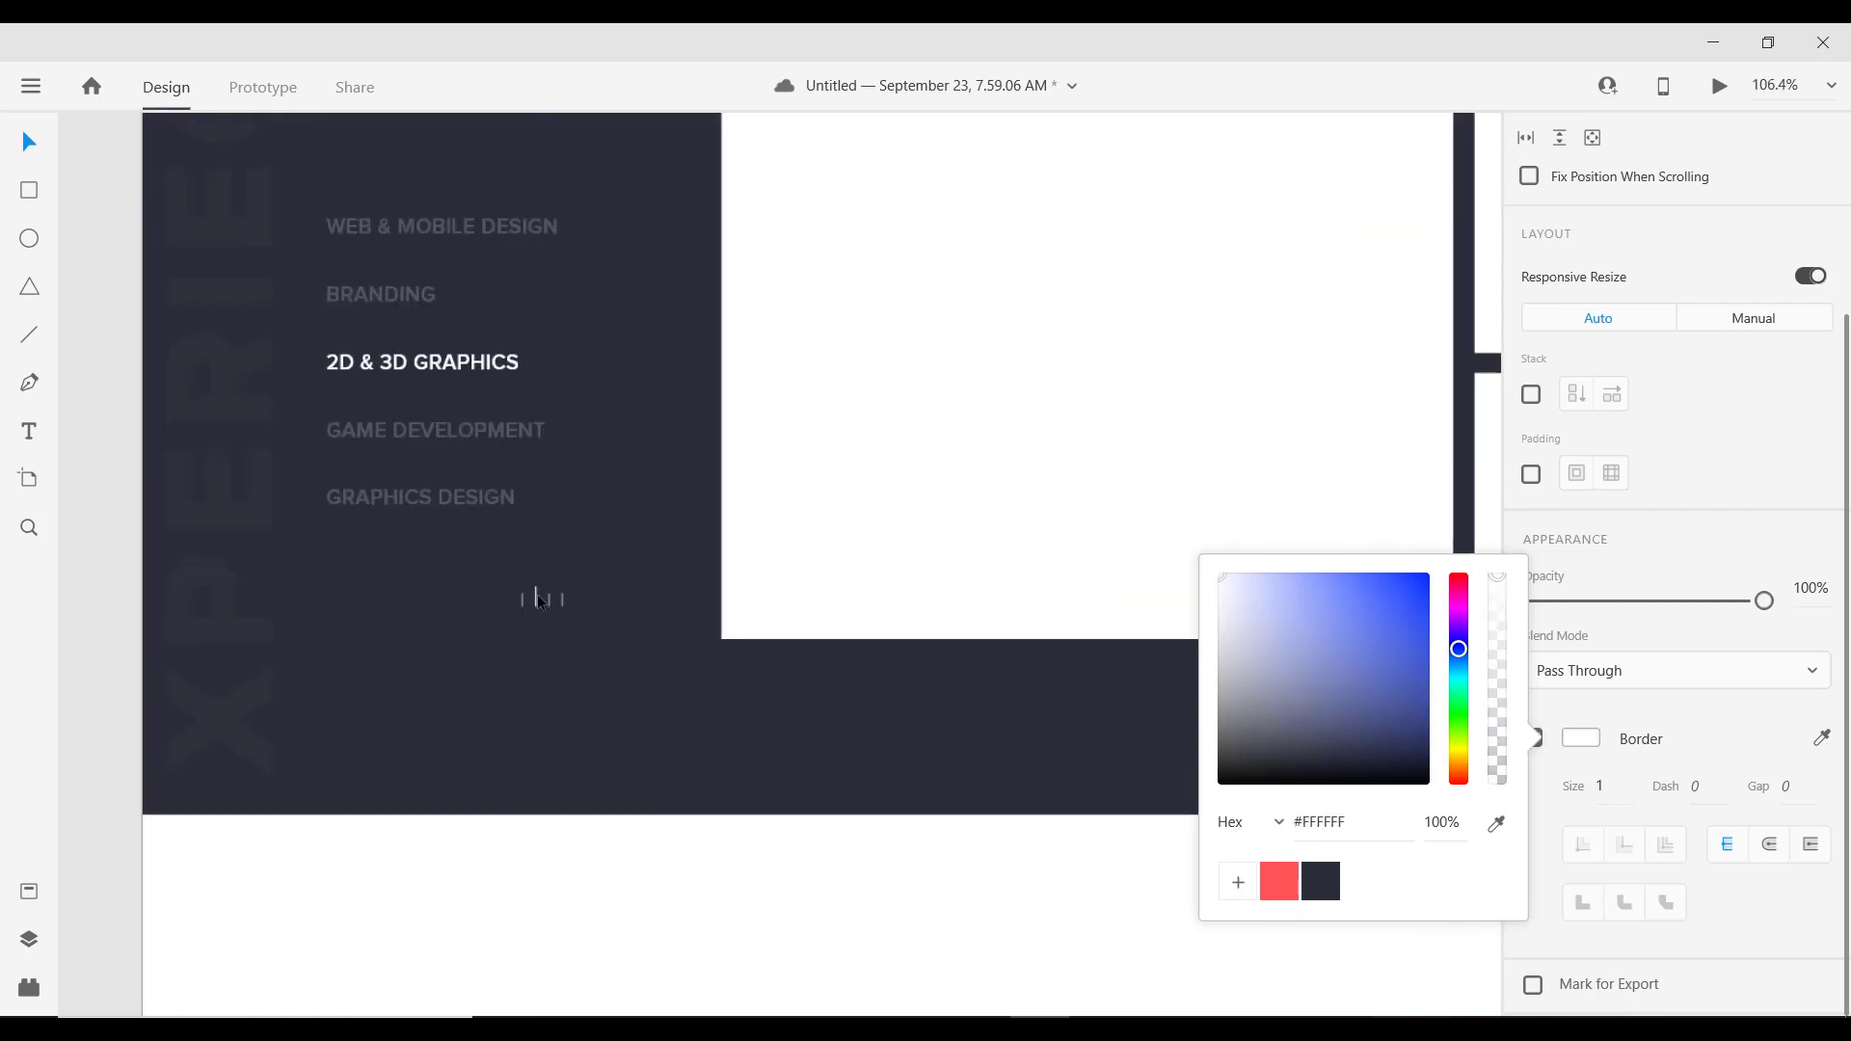
left_click(395, 607)
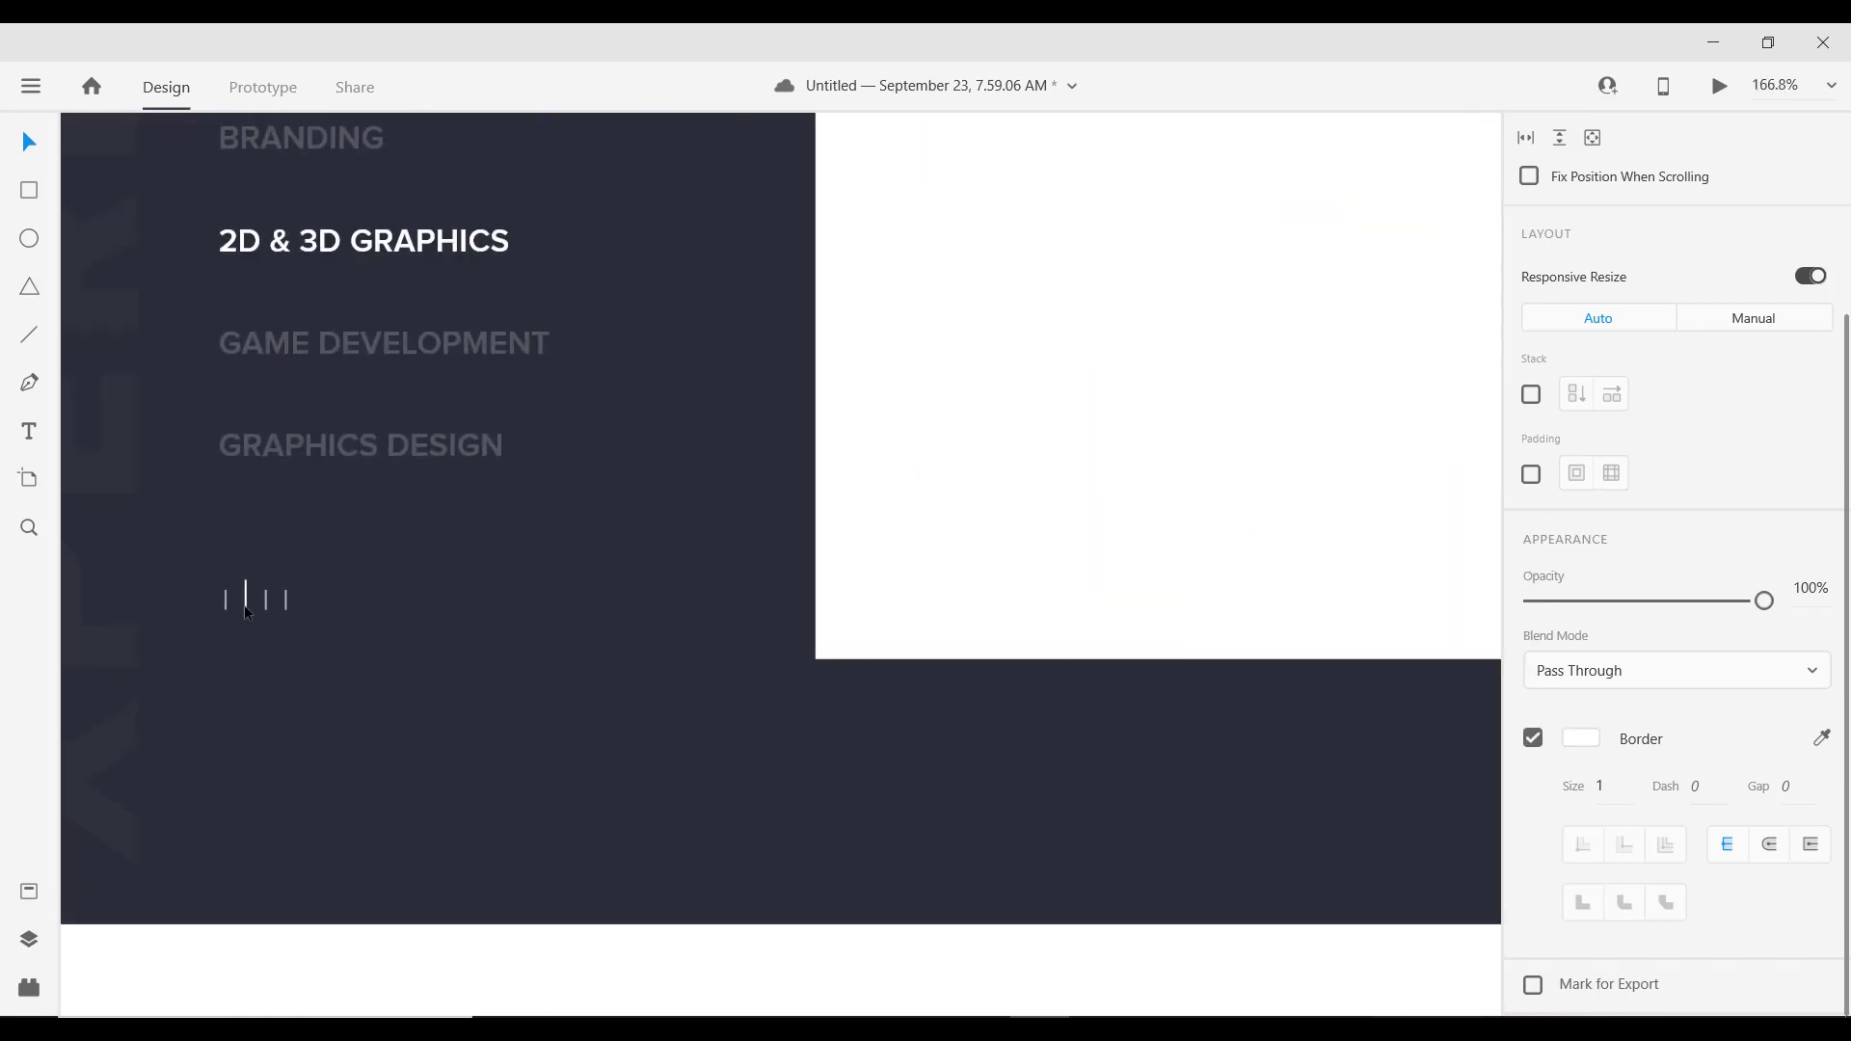
left_click_drag(247, 614, 242, 648)
Step: Save the document with Ctrl+S
scroll(868, 675, "down", 5)
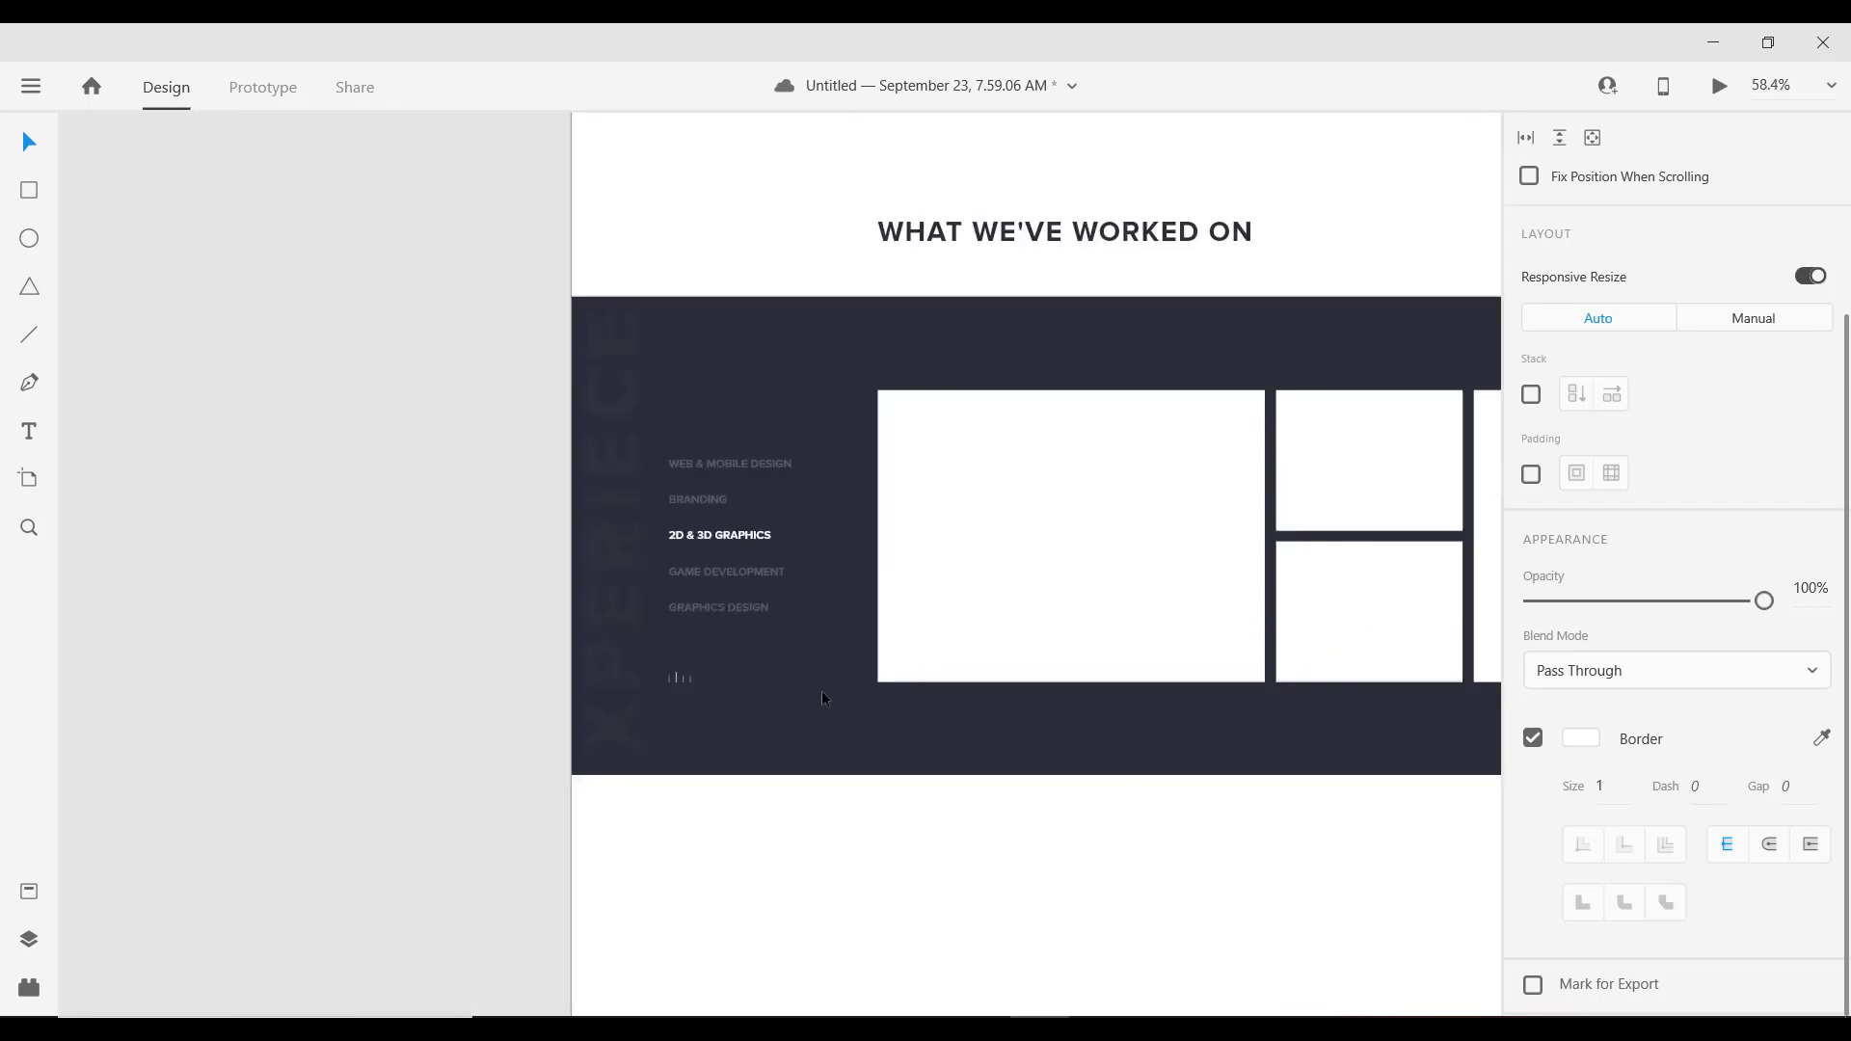
left_click(358, 660)
scroll(425, 699, "down", 3)
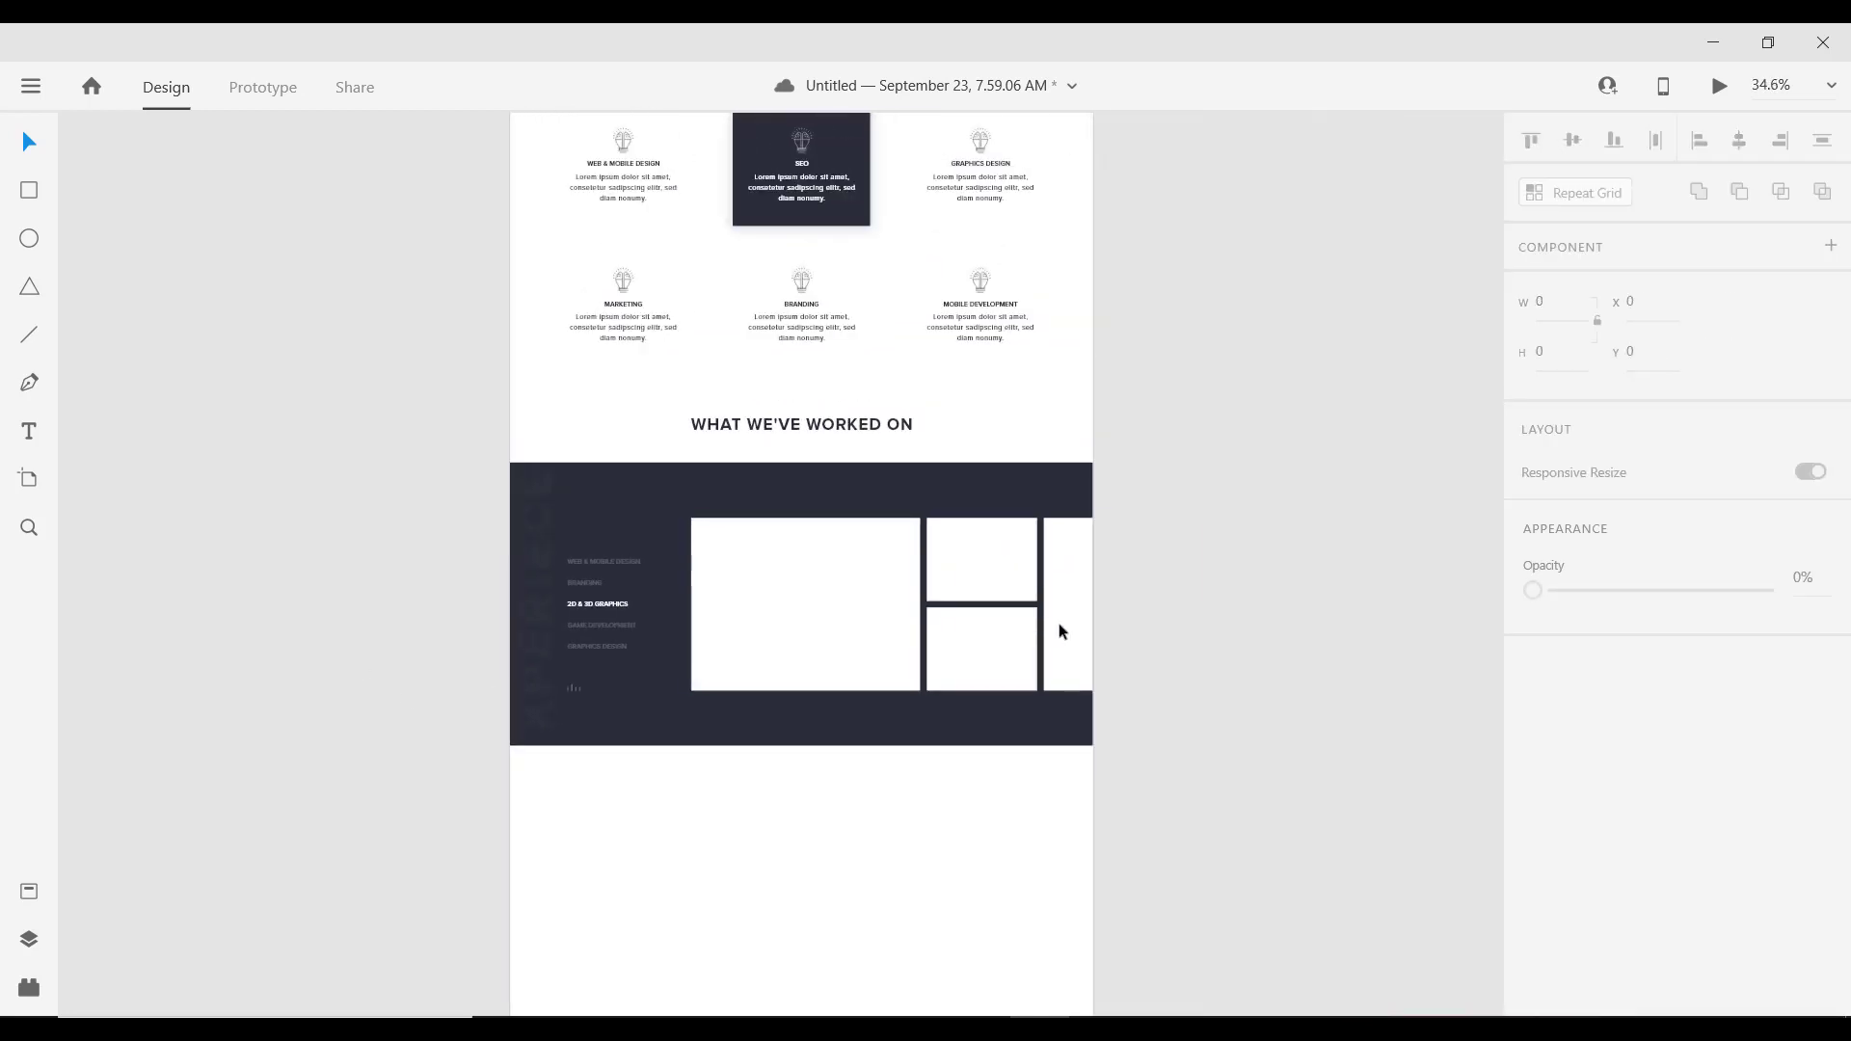
scroll(965, 617, "down", 2)
scroll(872, 636, "up", 4)
left_click_drag(810, 624, 1009, 563)
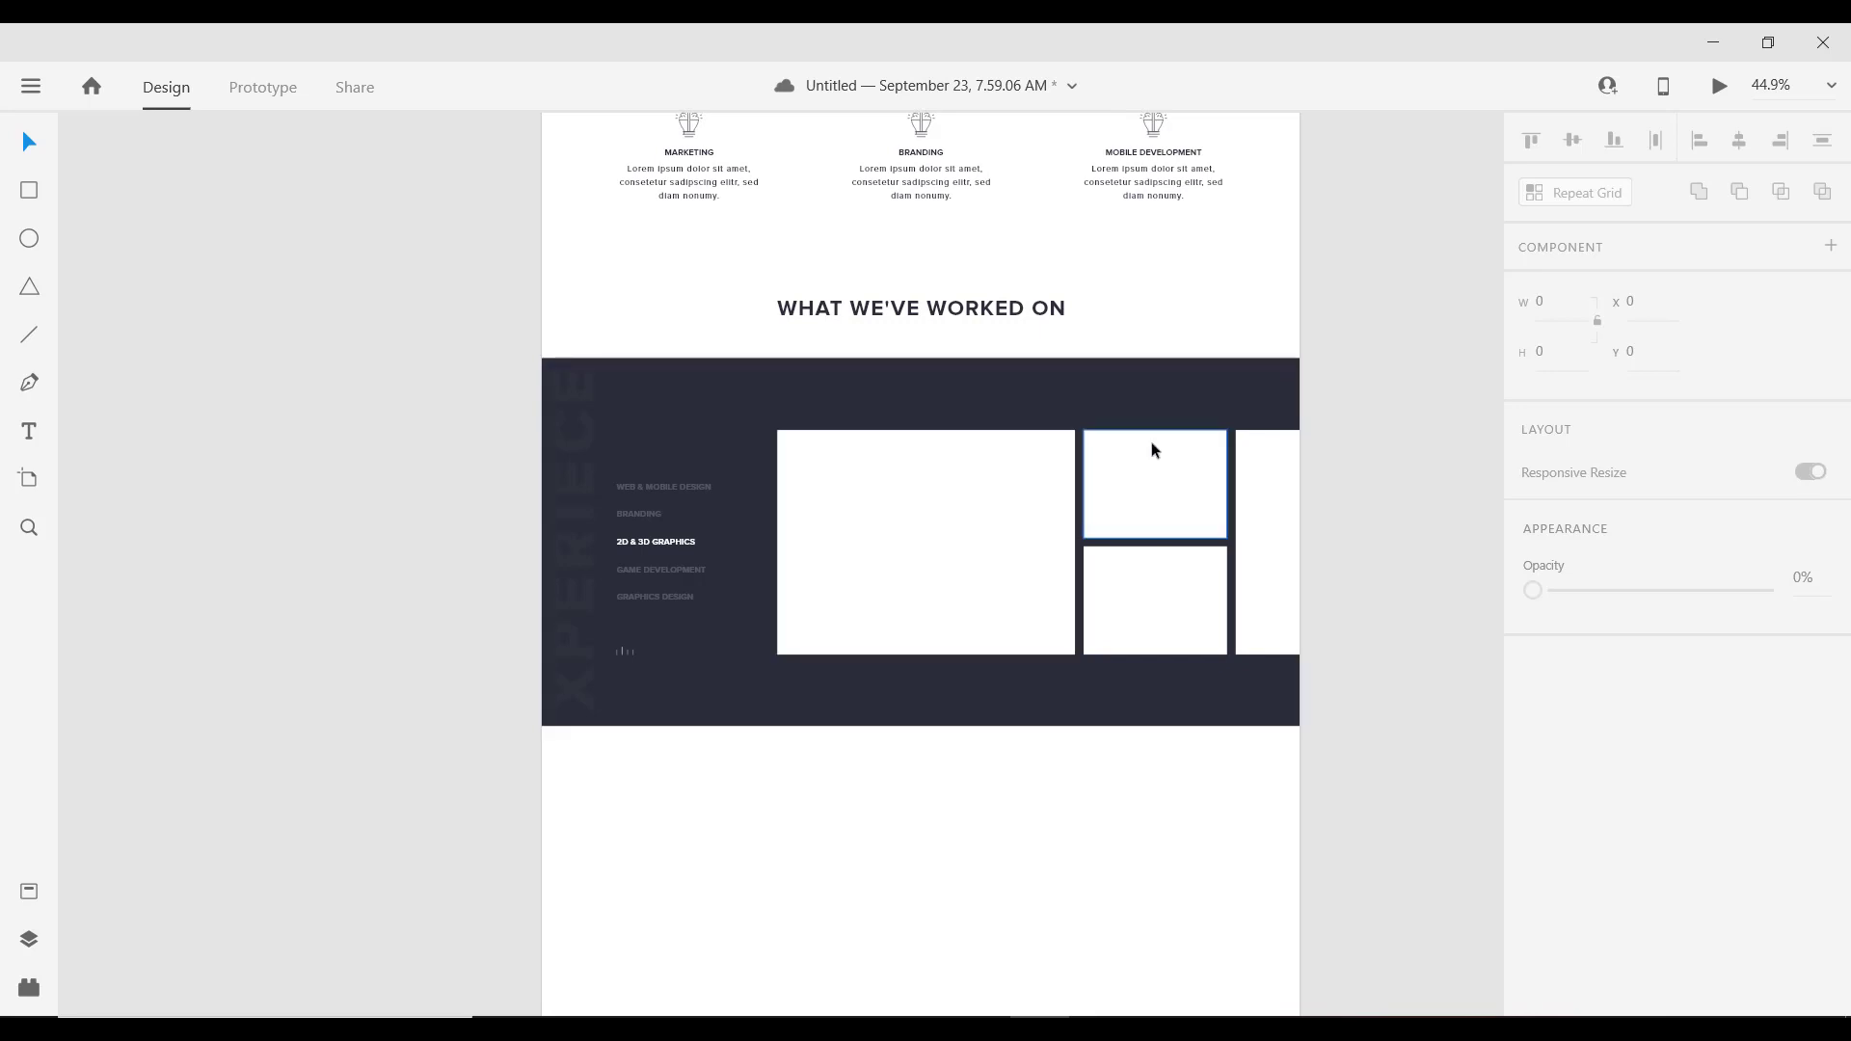
scroll(1183, 542, "down", 1)
scroll(1185, 543, "up", 2)
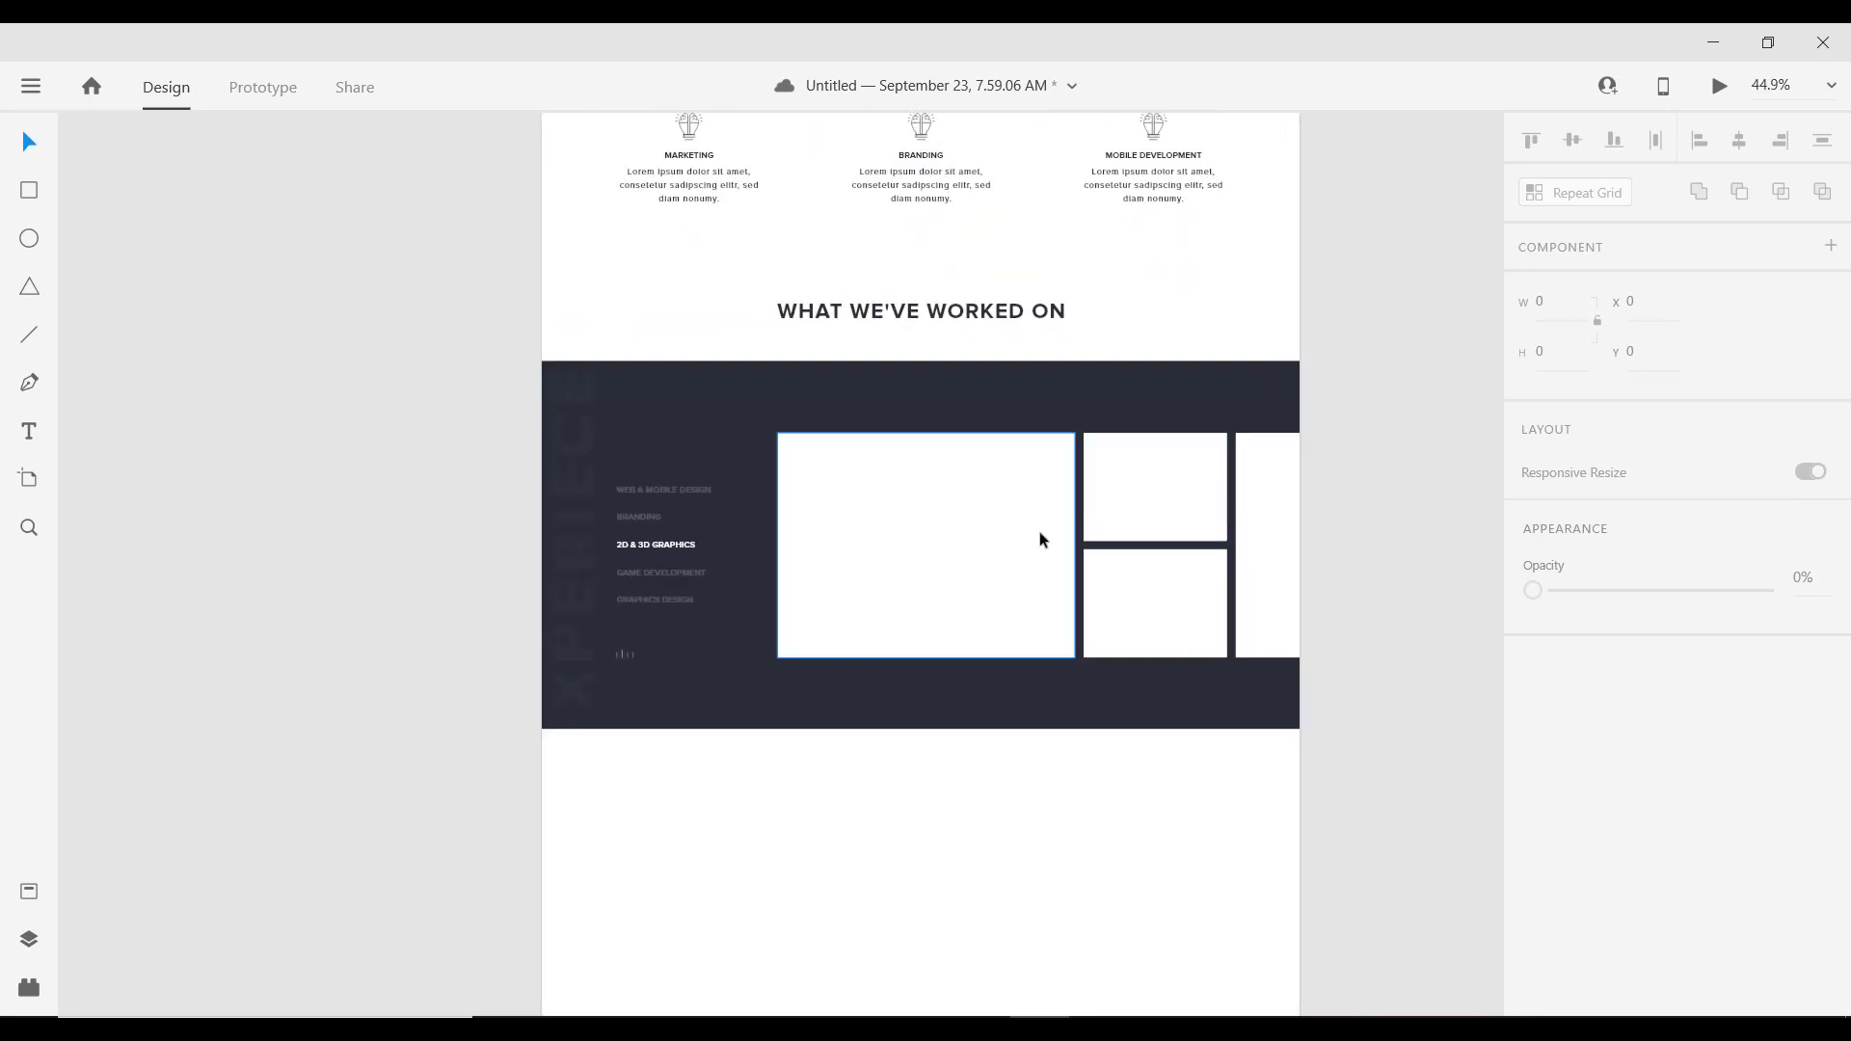
scroll(1038, 535, "up", 3)
scroll(1064, 511, "down", 3)
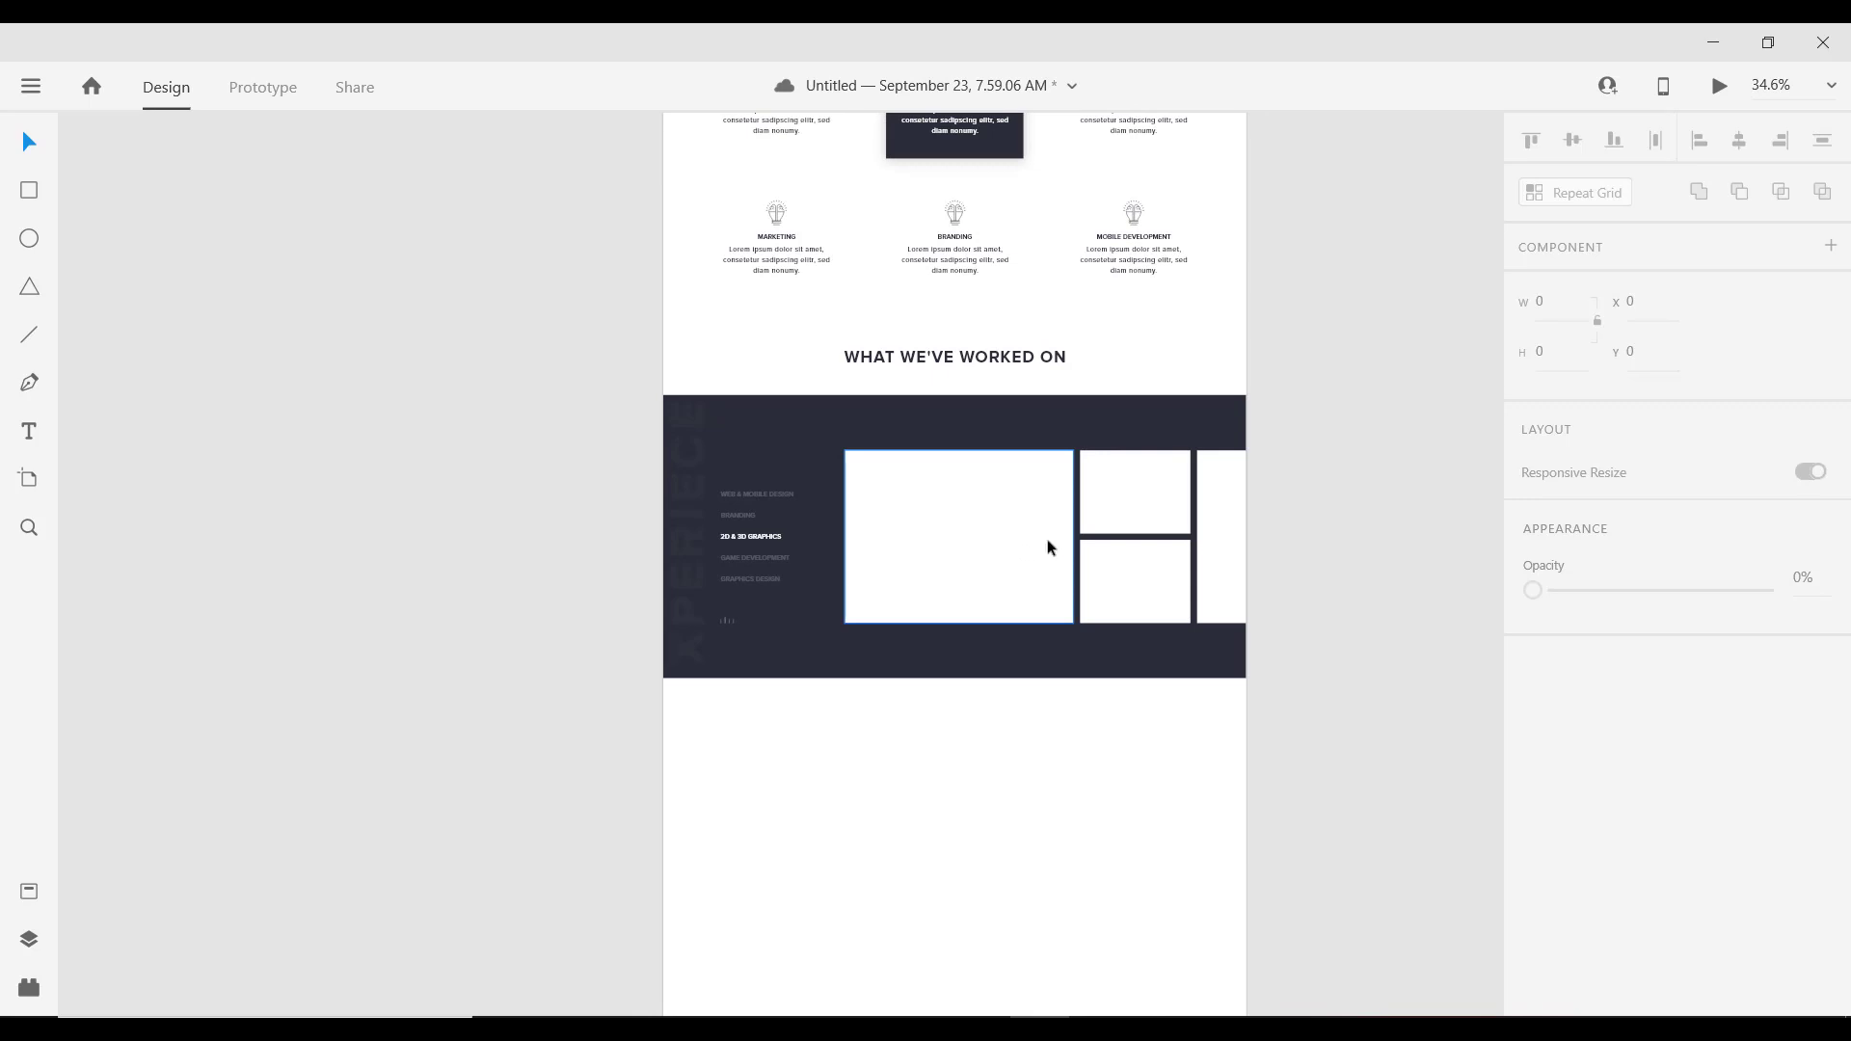
key("ctrl+s")
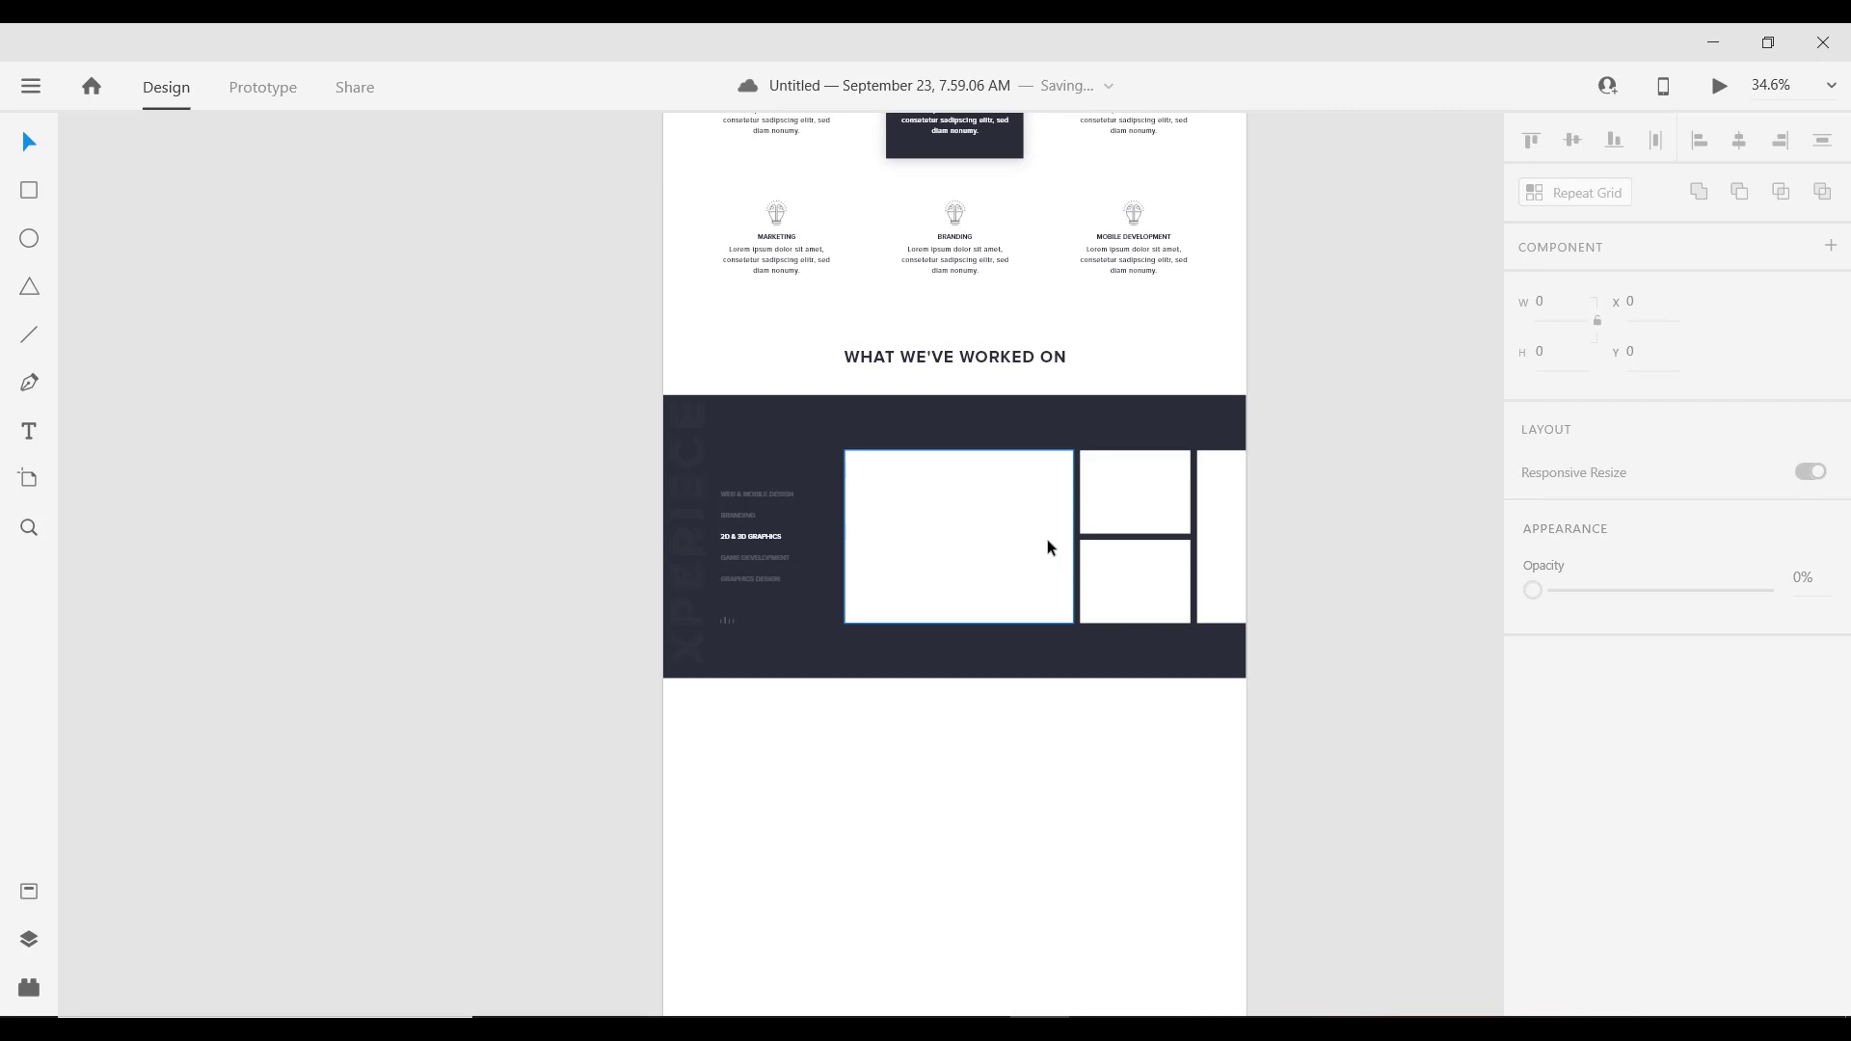
scroll(940, 550, "down", 1)
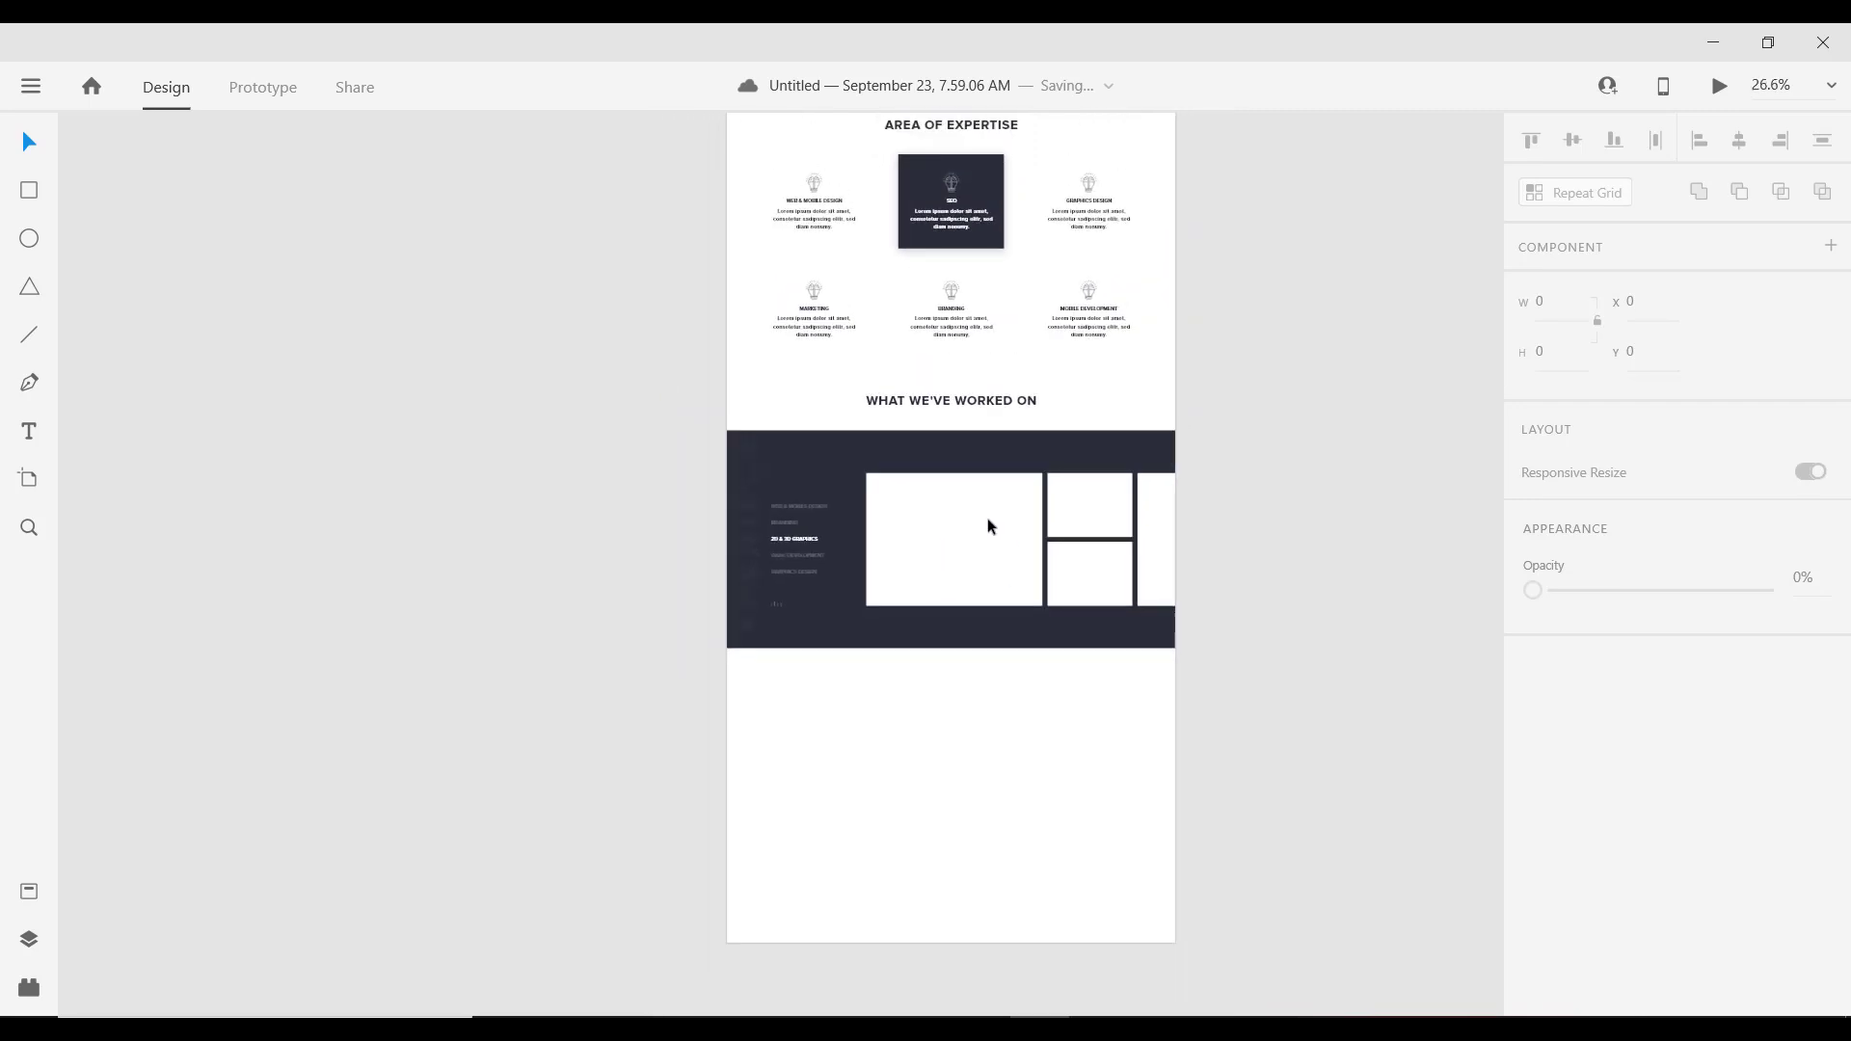
scroll(987, 518, "up", 2)
Step: Duplicate the WHAT WE'VE WORKED ON heading below the dark band, nudged down to y 2699.5
left_click(890, 318)
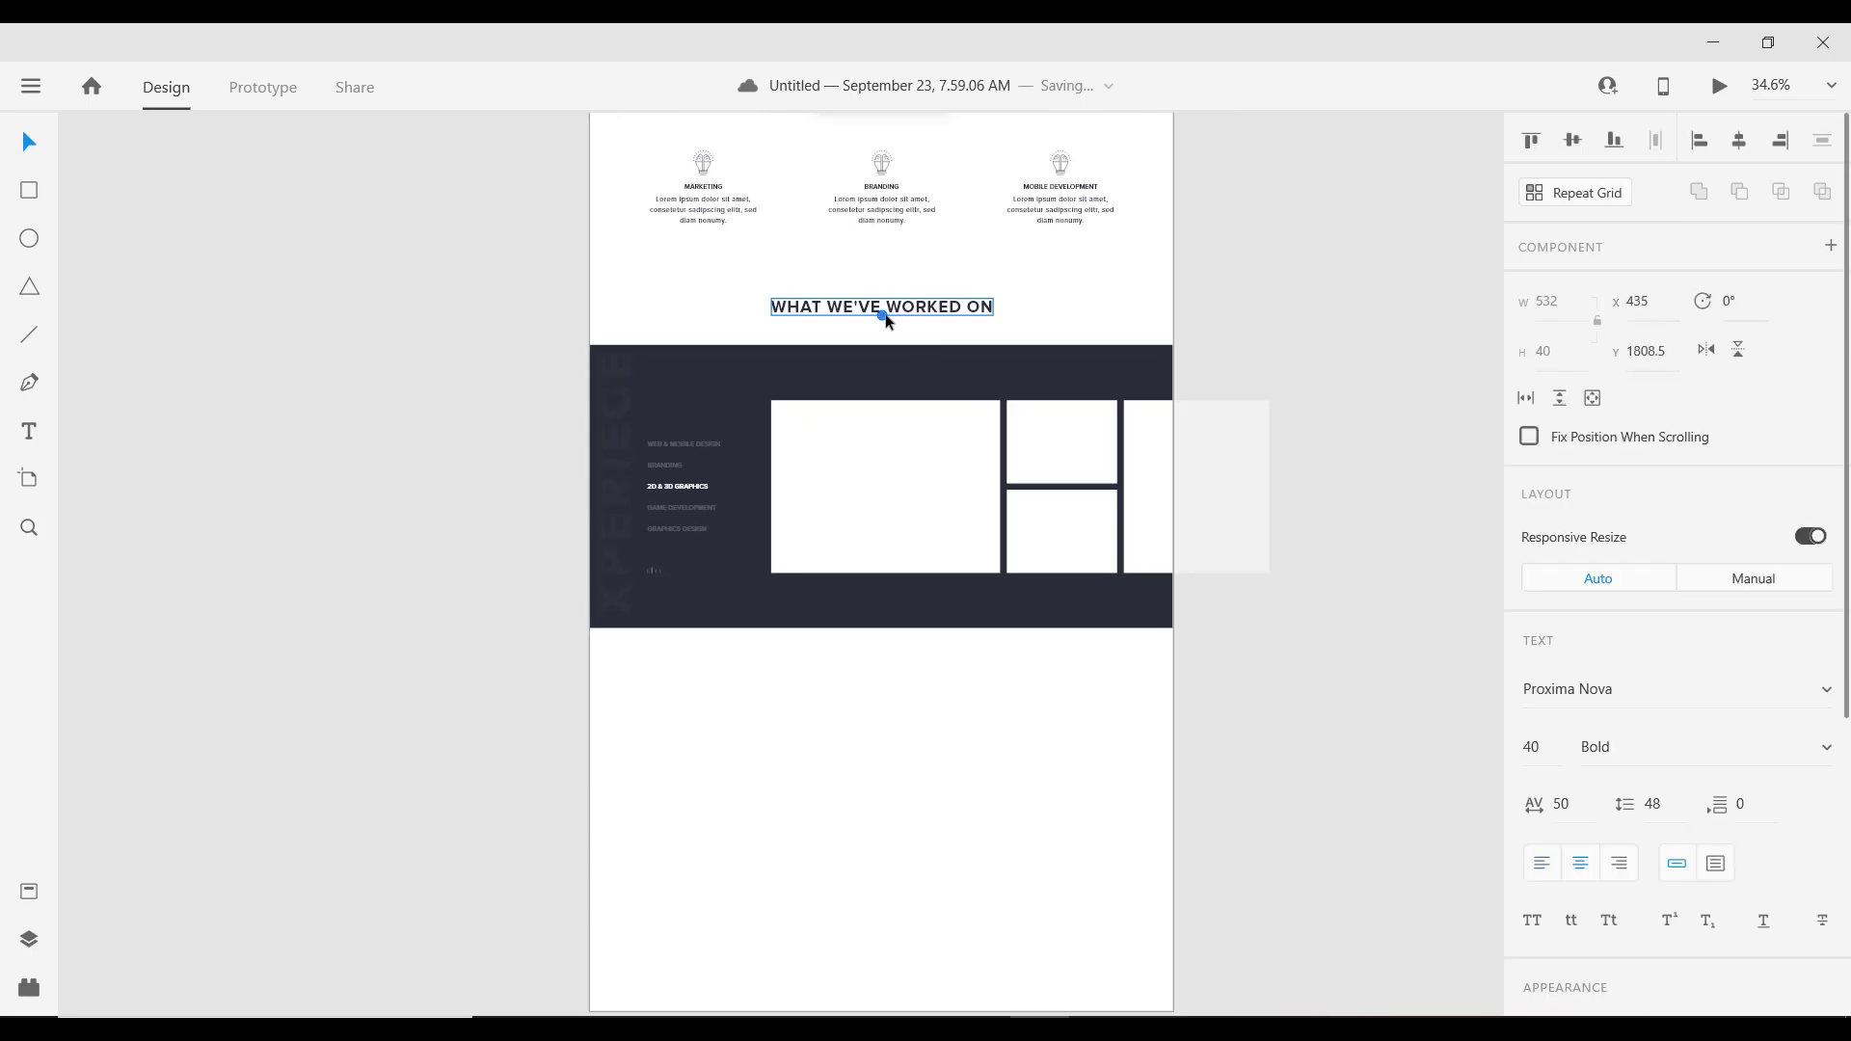
left_click_drag(906, 316, 915, 643)
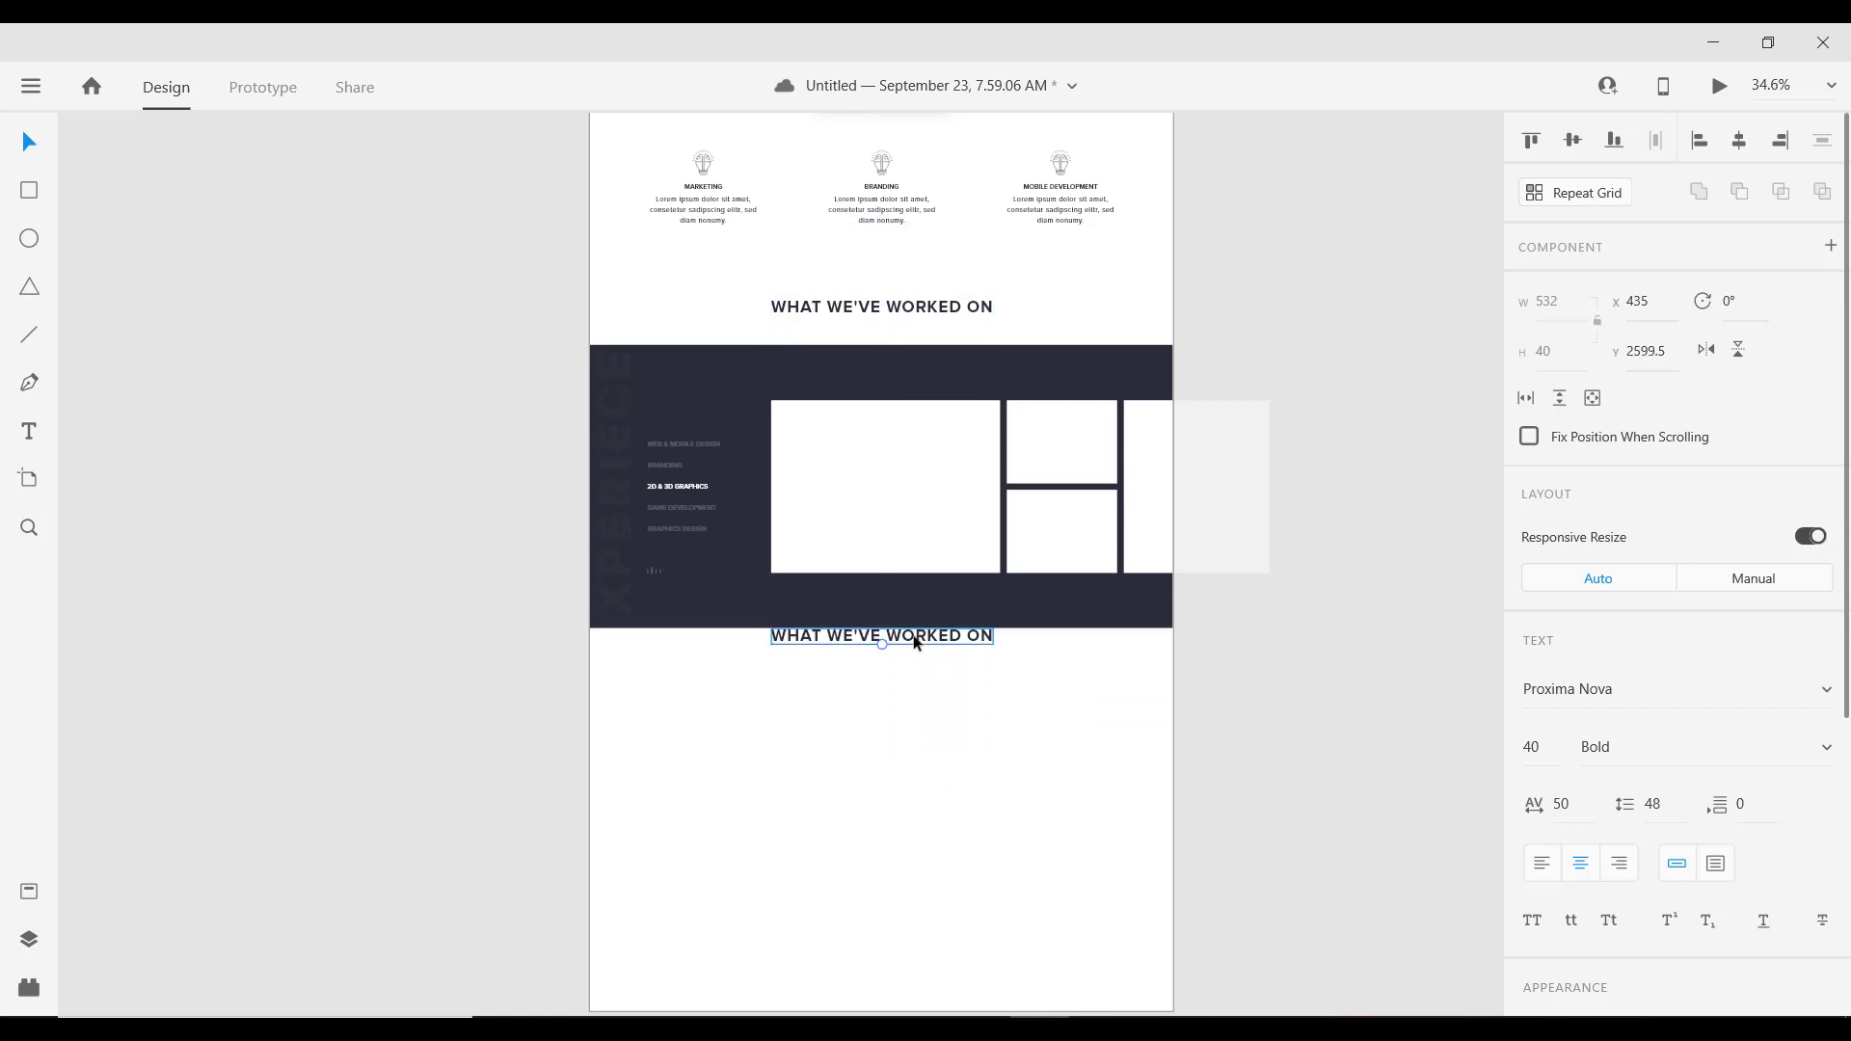
key("shift+Down")
key("shift+Down")
key("shift+Down")
key("shift+Down")
key("shift+Down")
key("shift+Down")
key("shift+Down")
key("shift+Down")
key("shift+Down")
key("shift+Down")
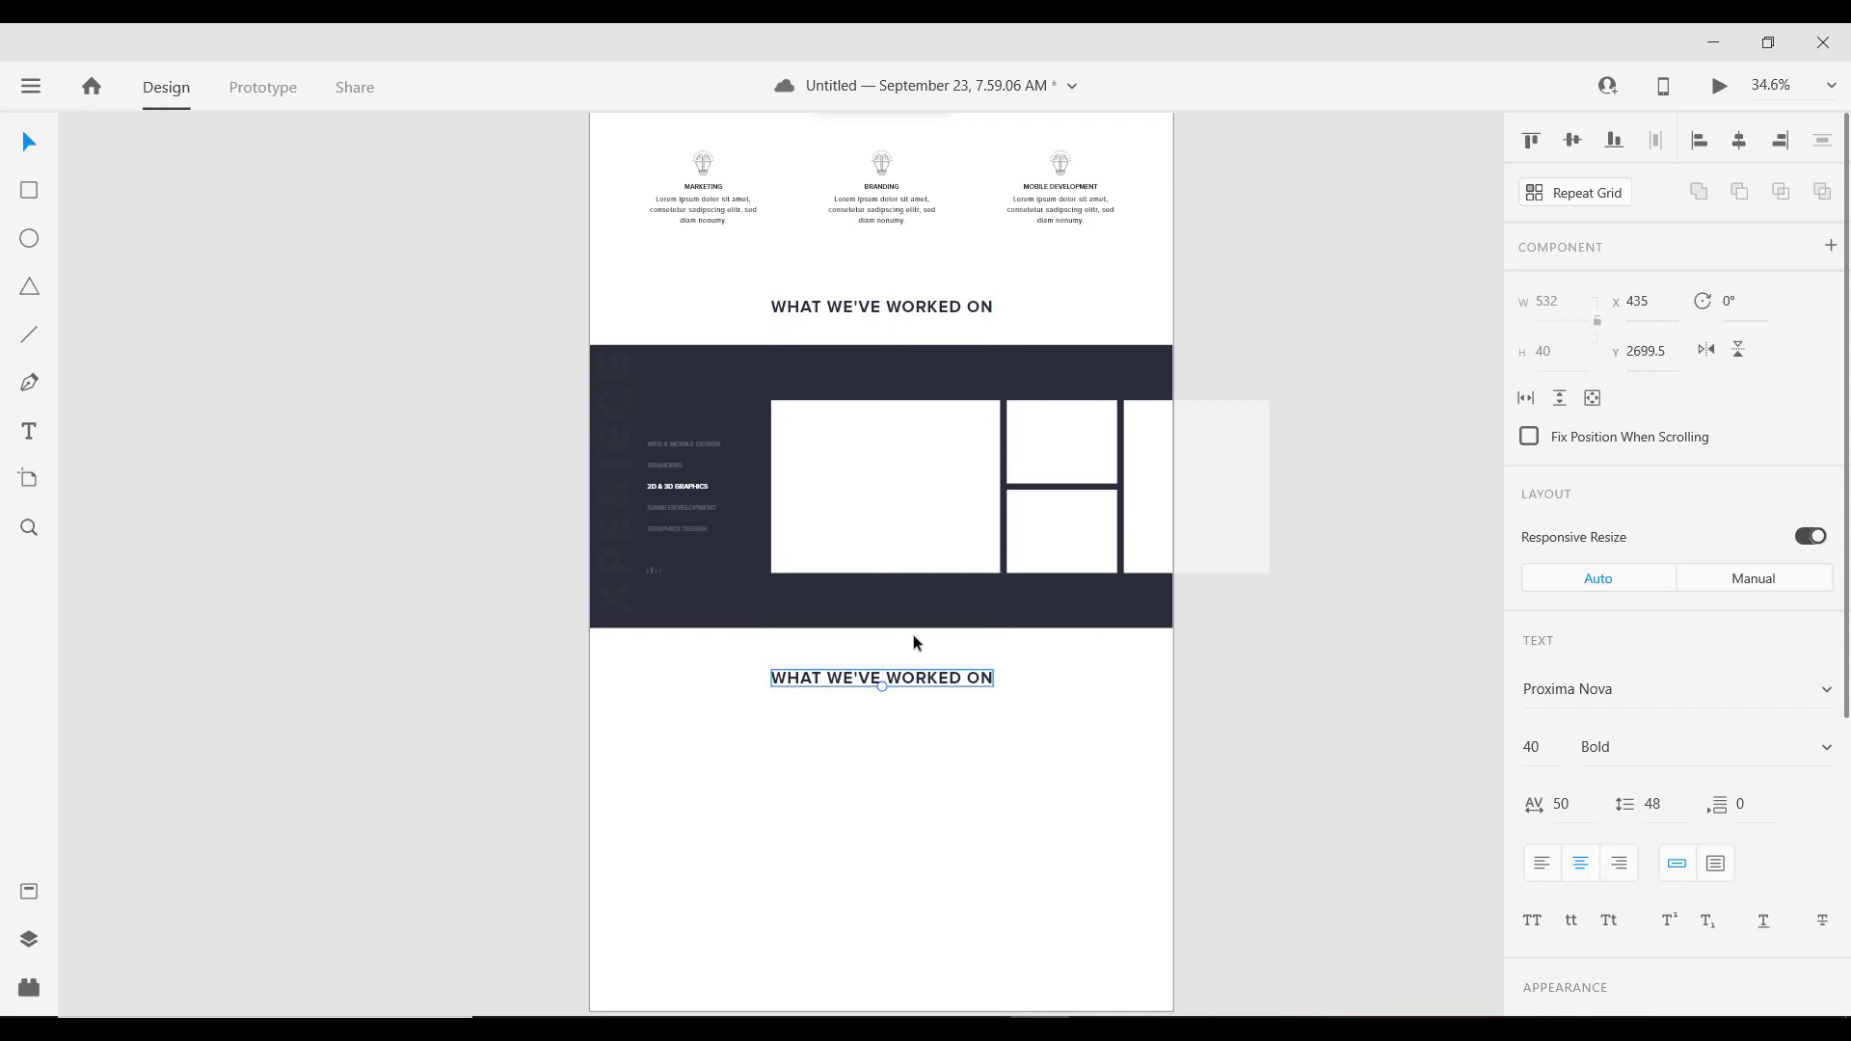
key("shift+Down")
key("shift+Down")
key("shift+Down")
key("shift+Down")
key("shift+Down")
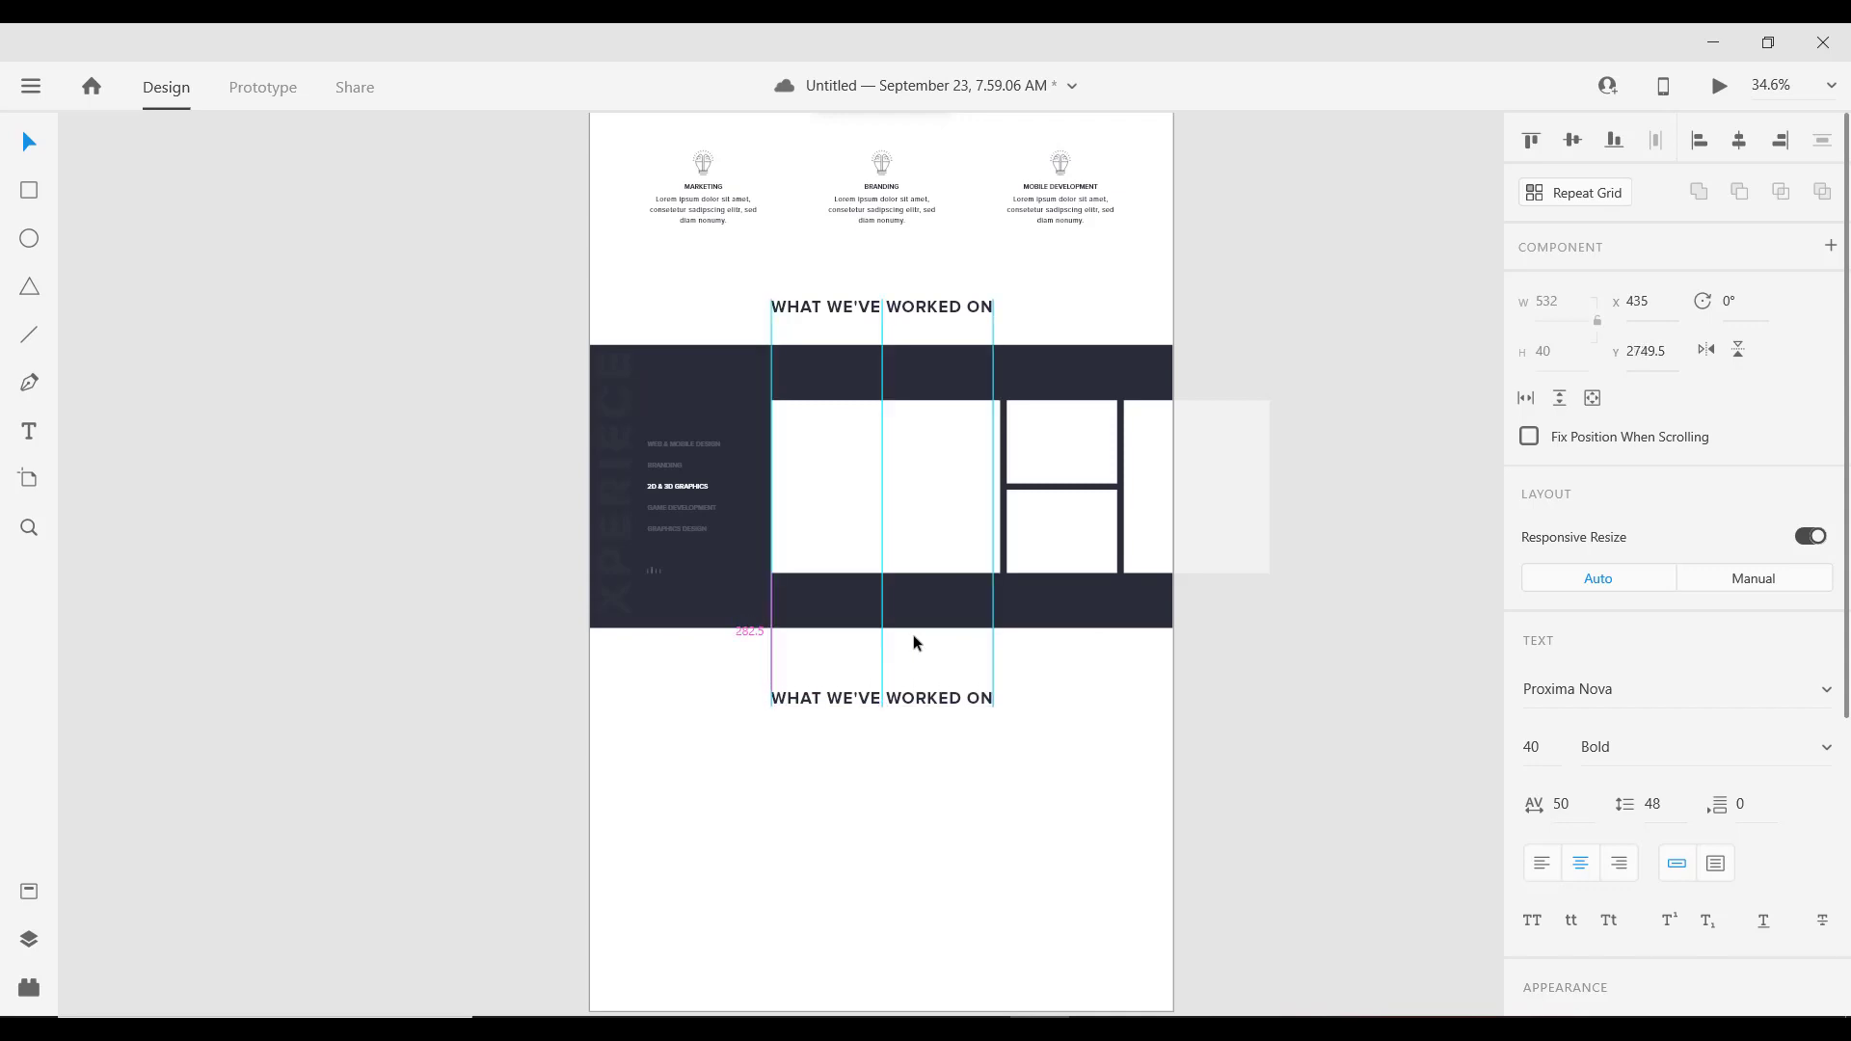
Step: Check the section spacing and nudge the copied lower heading slightly down
left_click(882, 311)
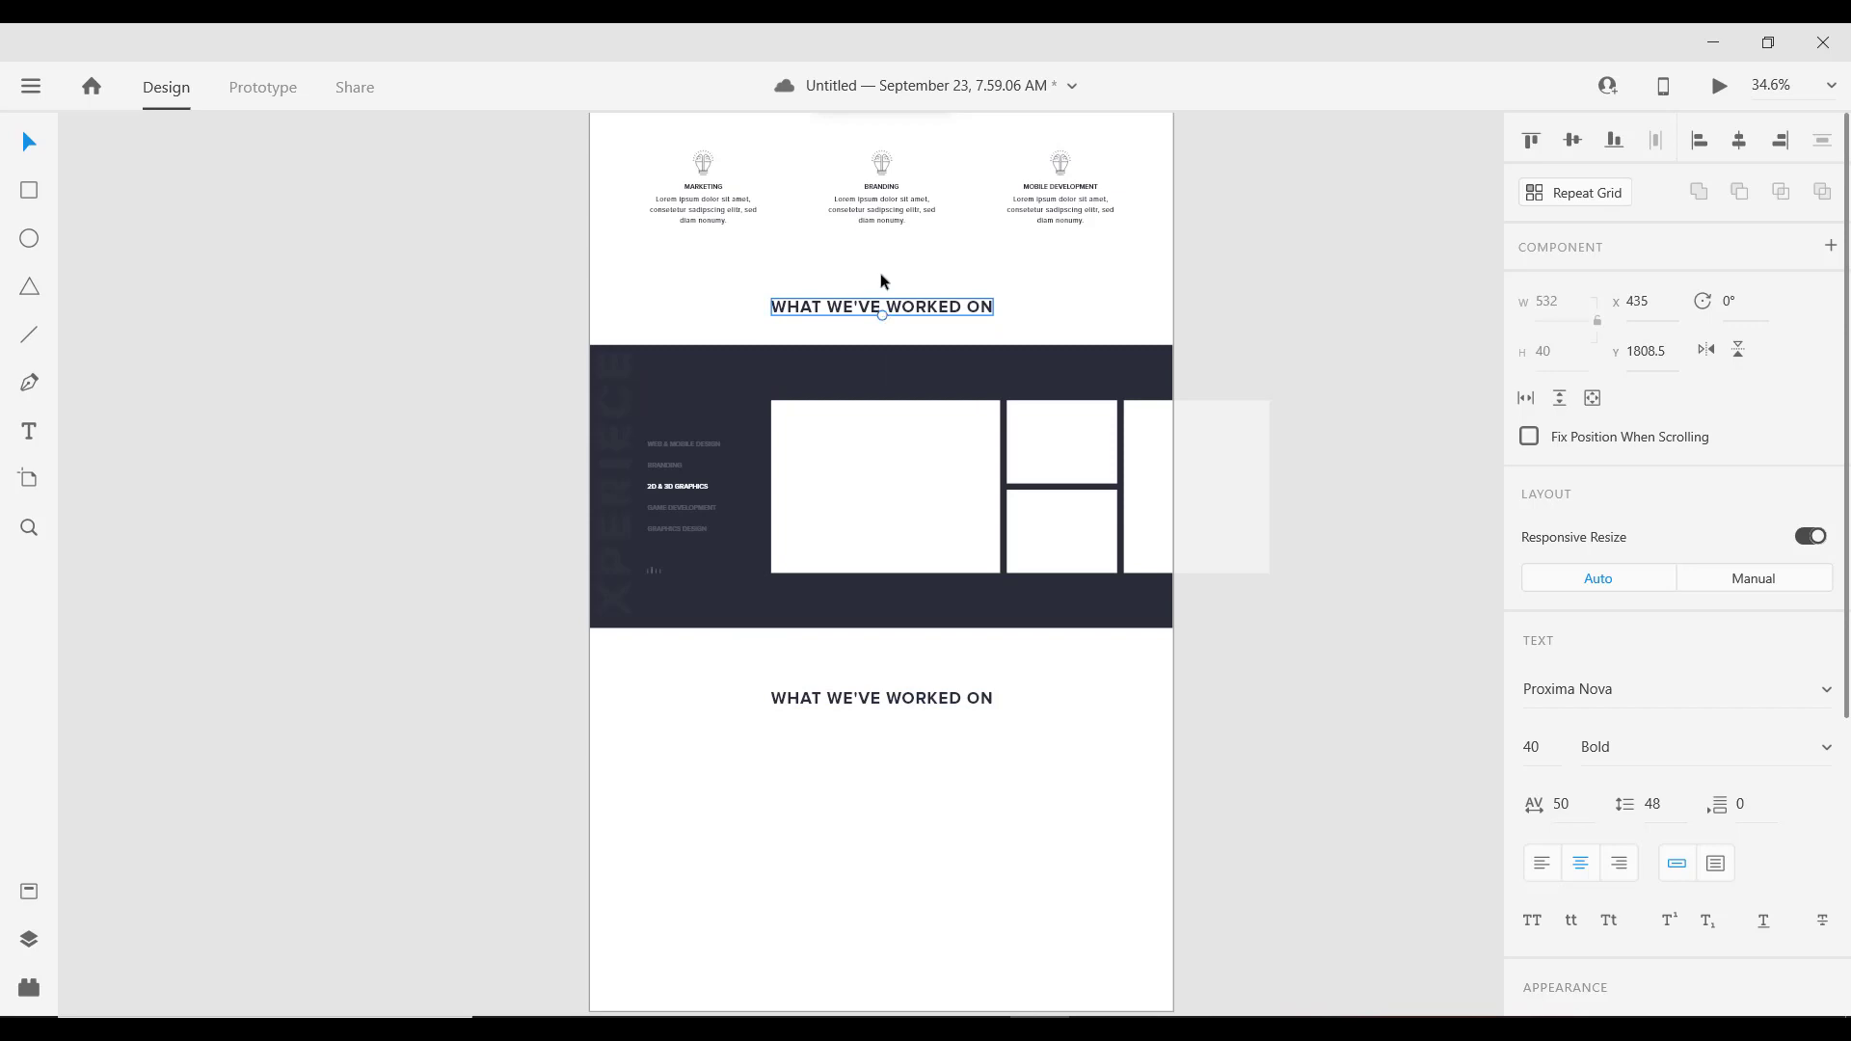
left_click(878, 622)
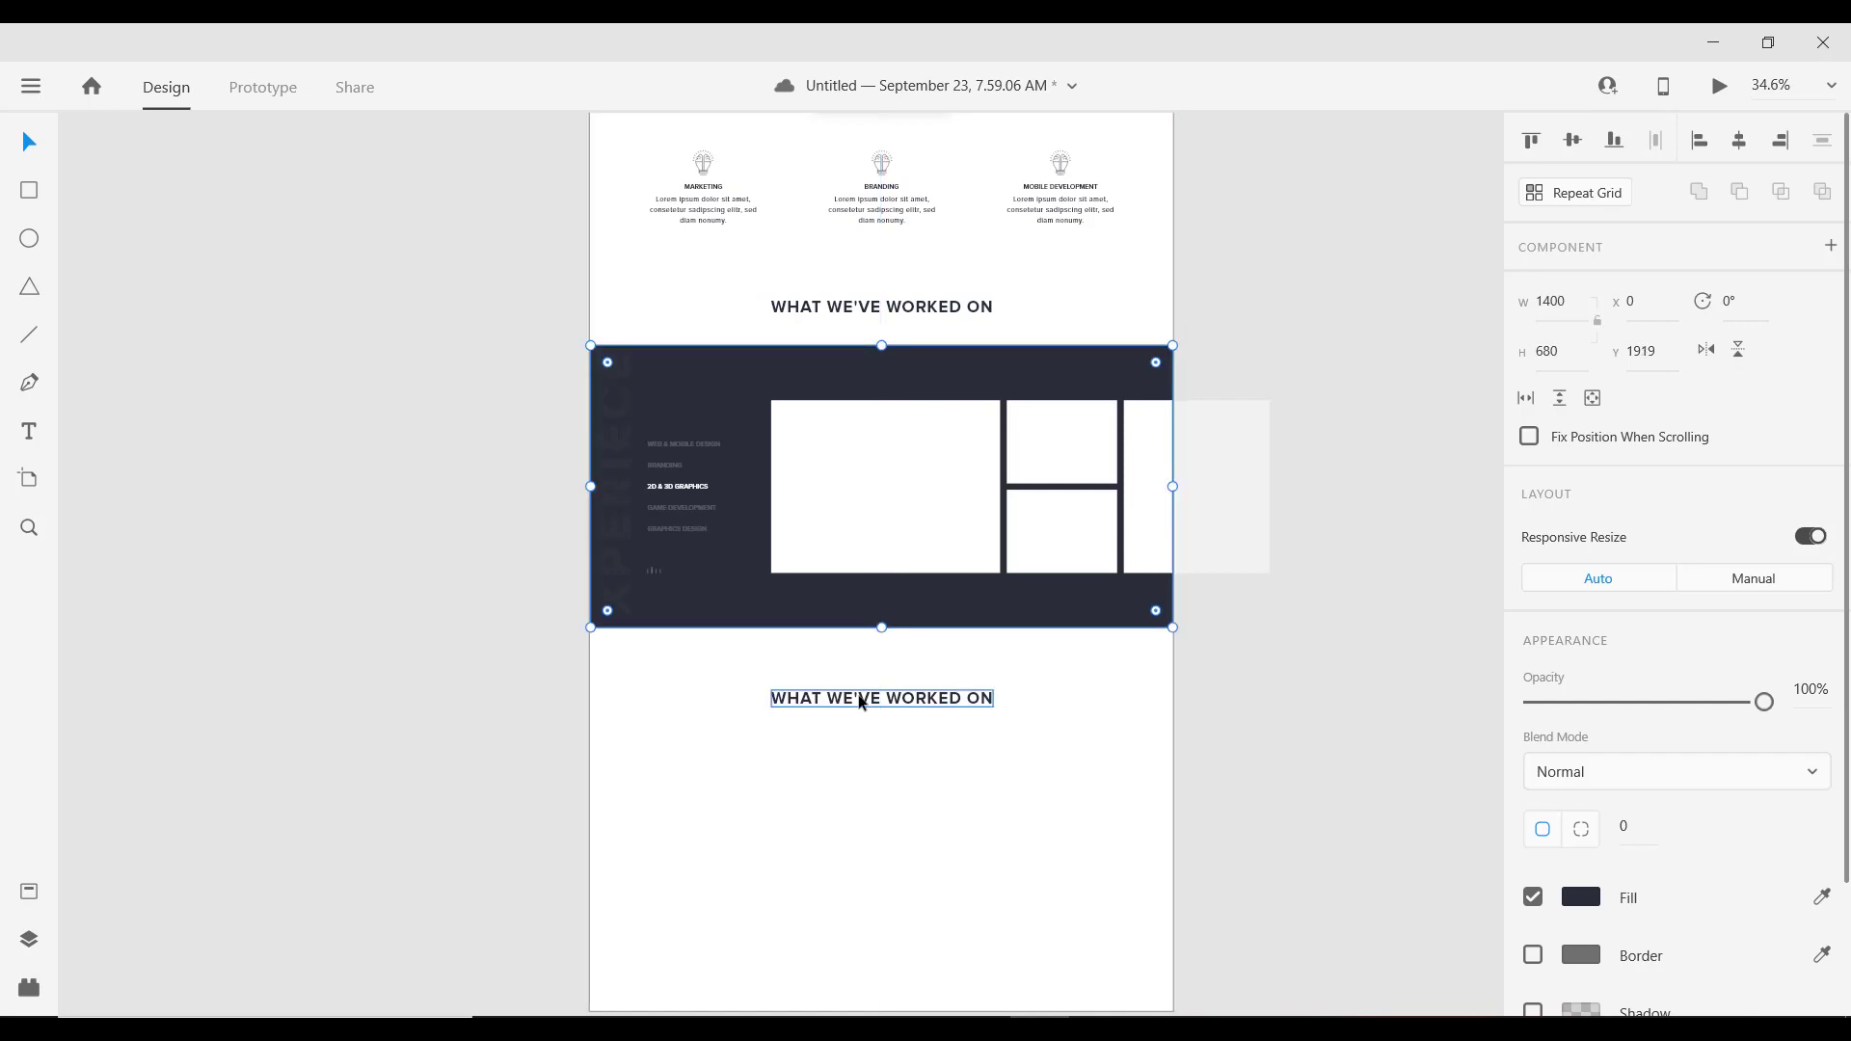
left_click(866, 702)
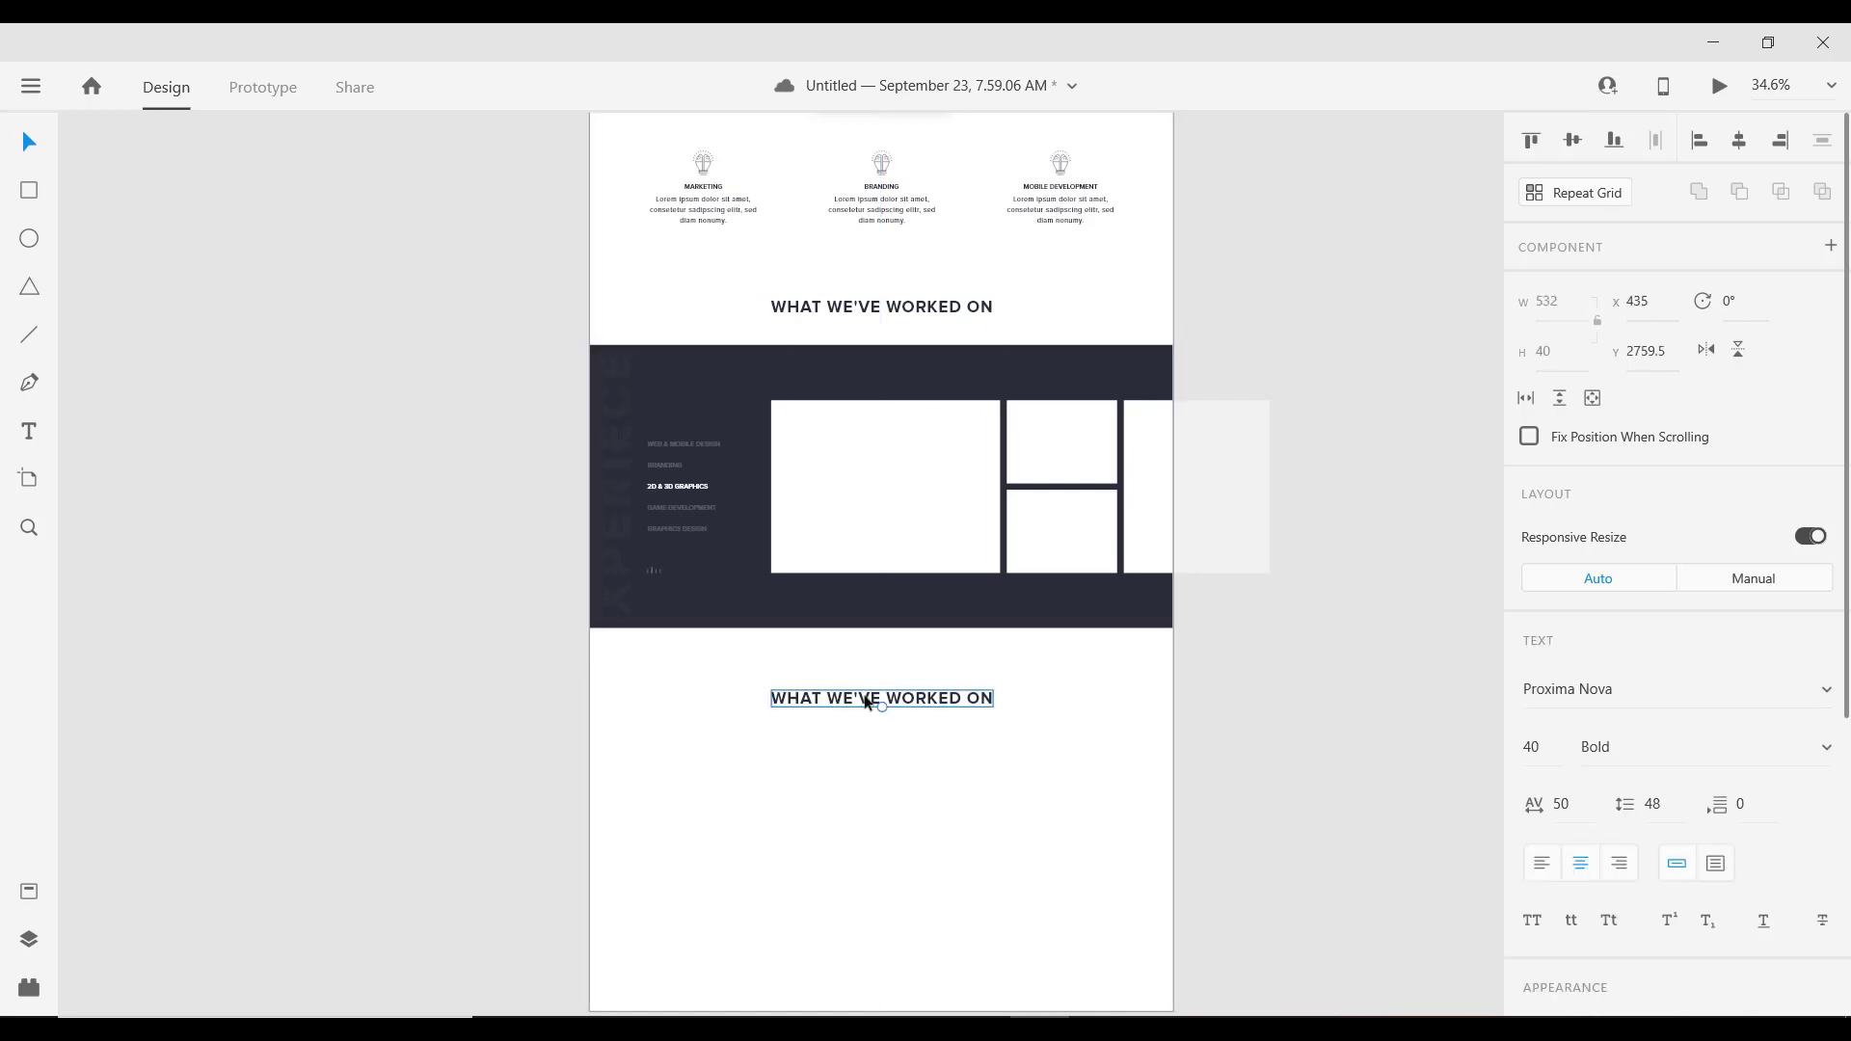
key("shift+Down")
key("shift+Down")
scroll(934, 636, "down", 1)
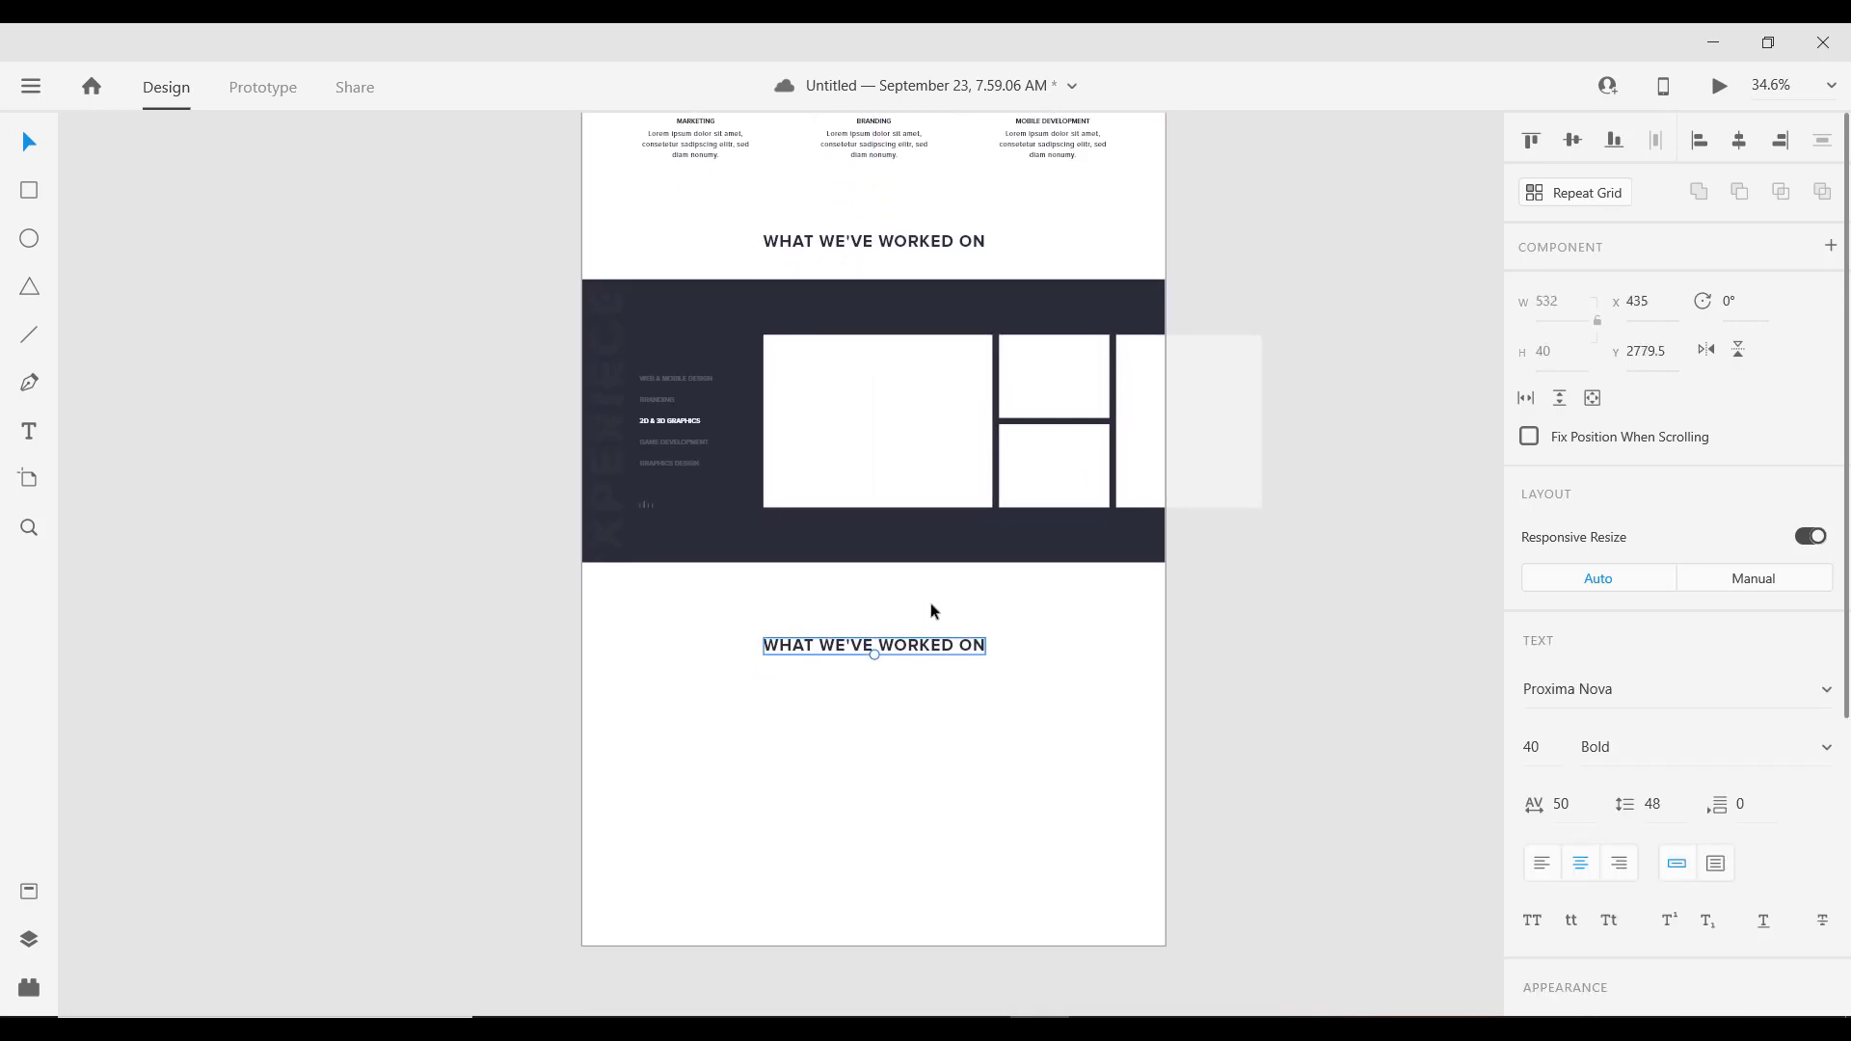
Step: Retype the copied heading as MEET OUR SPECIAL TEAM
double_click(906, 653)
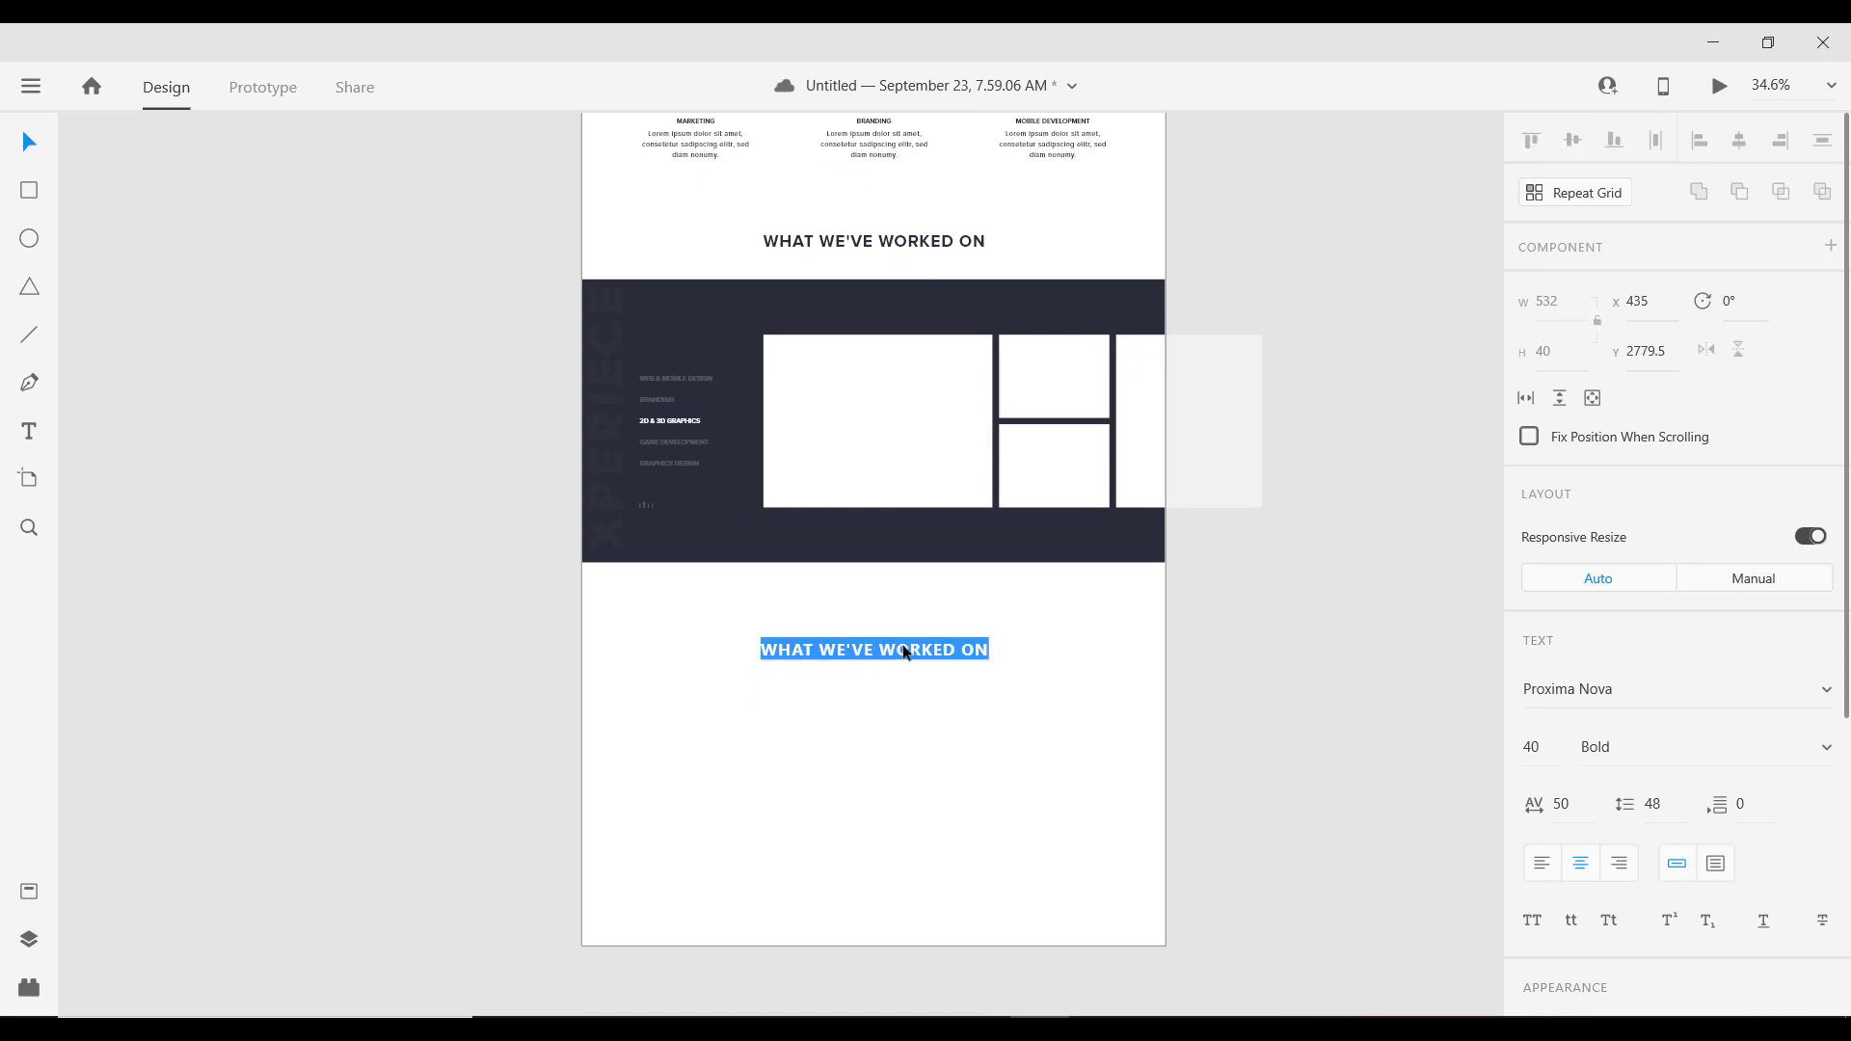
type("MEET O")
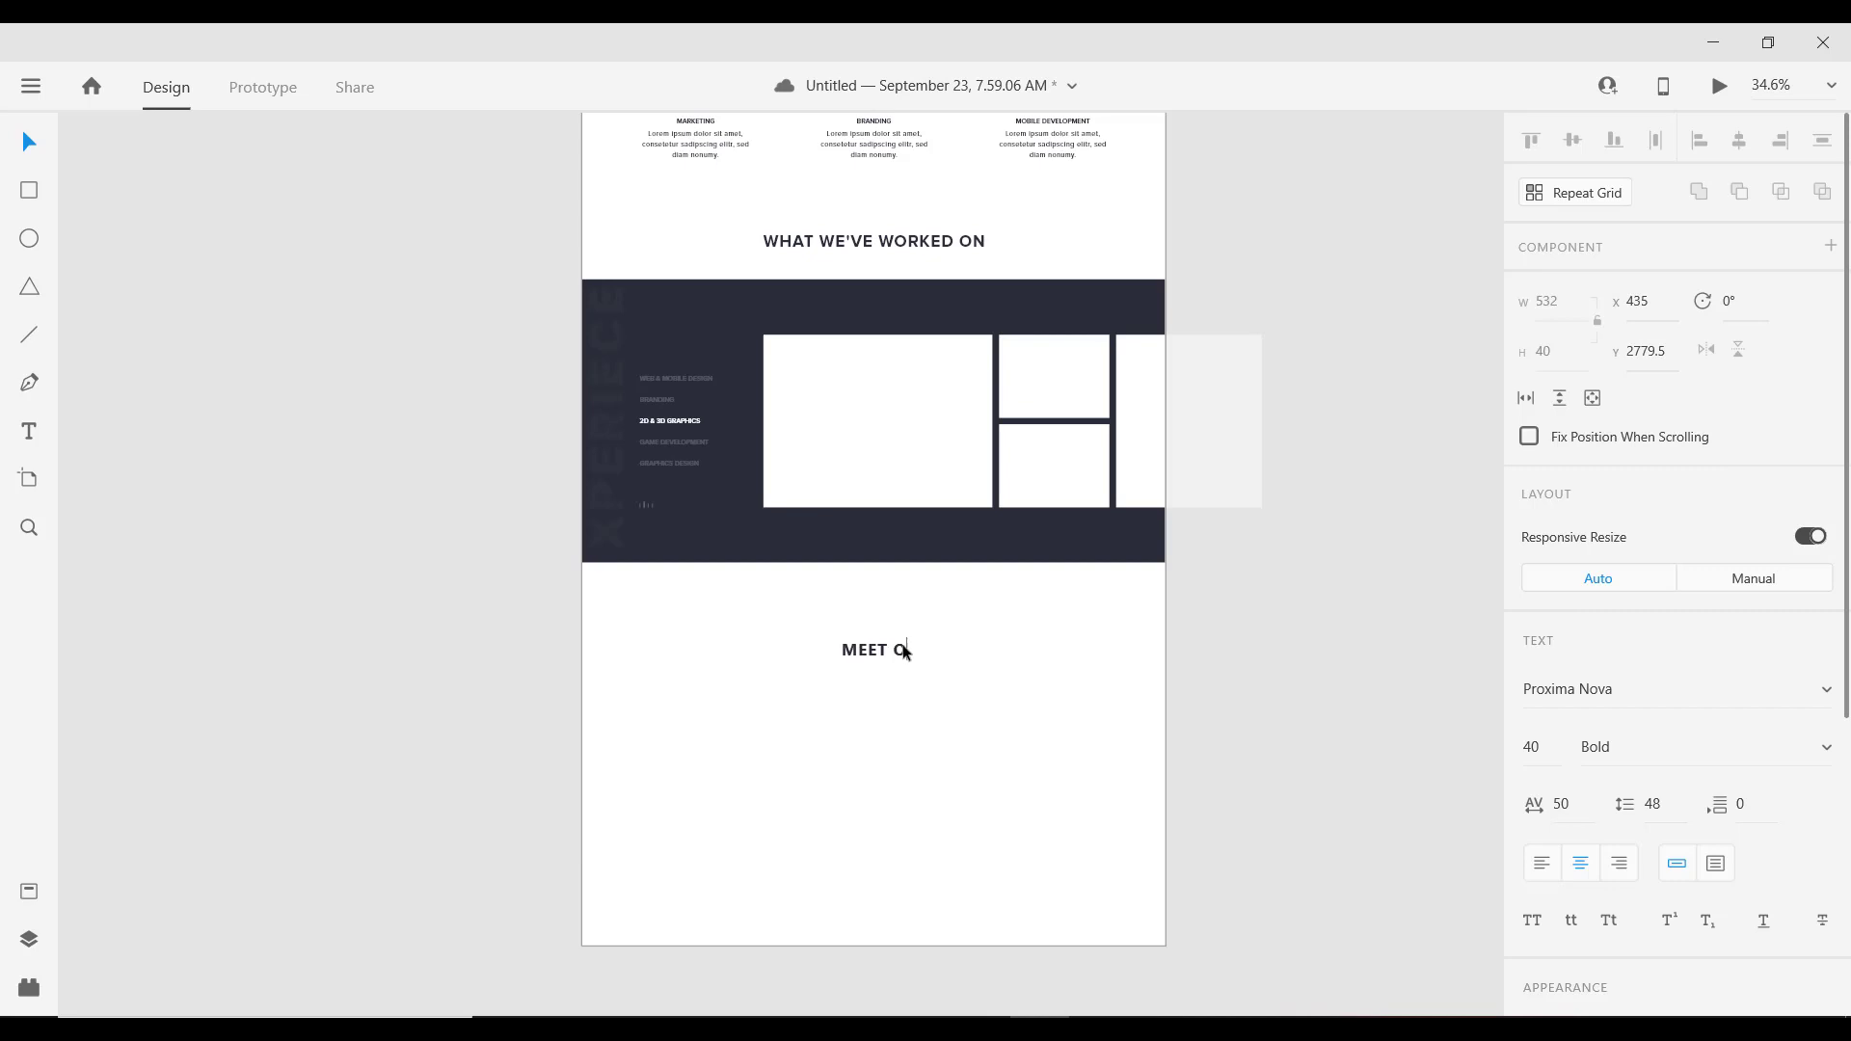
type("N")
type("R")
type(" SPECIA")
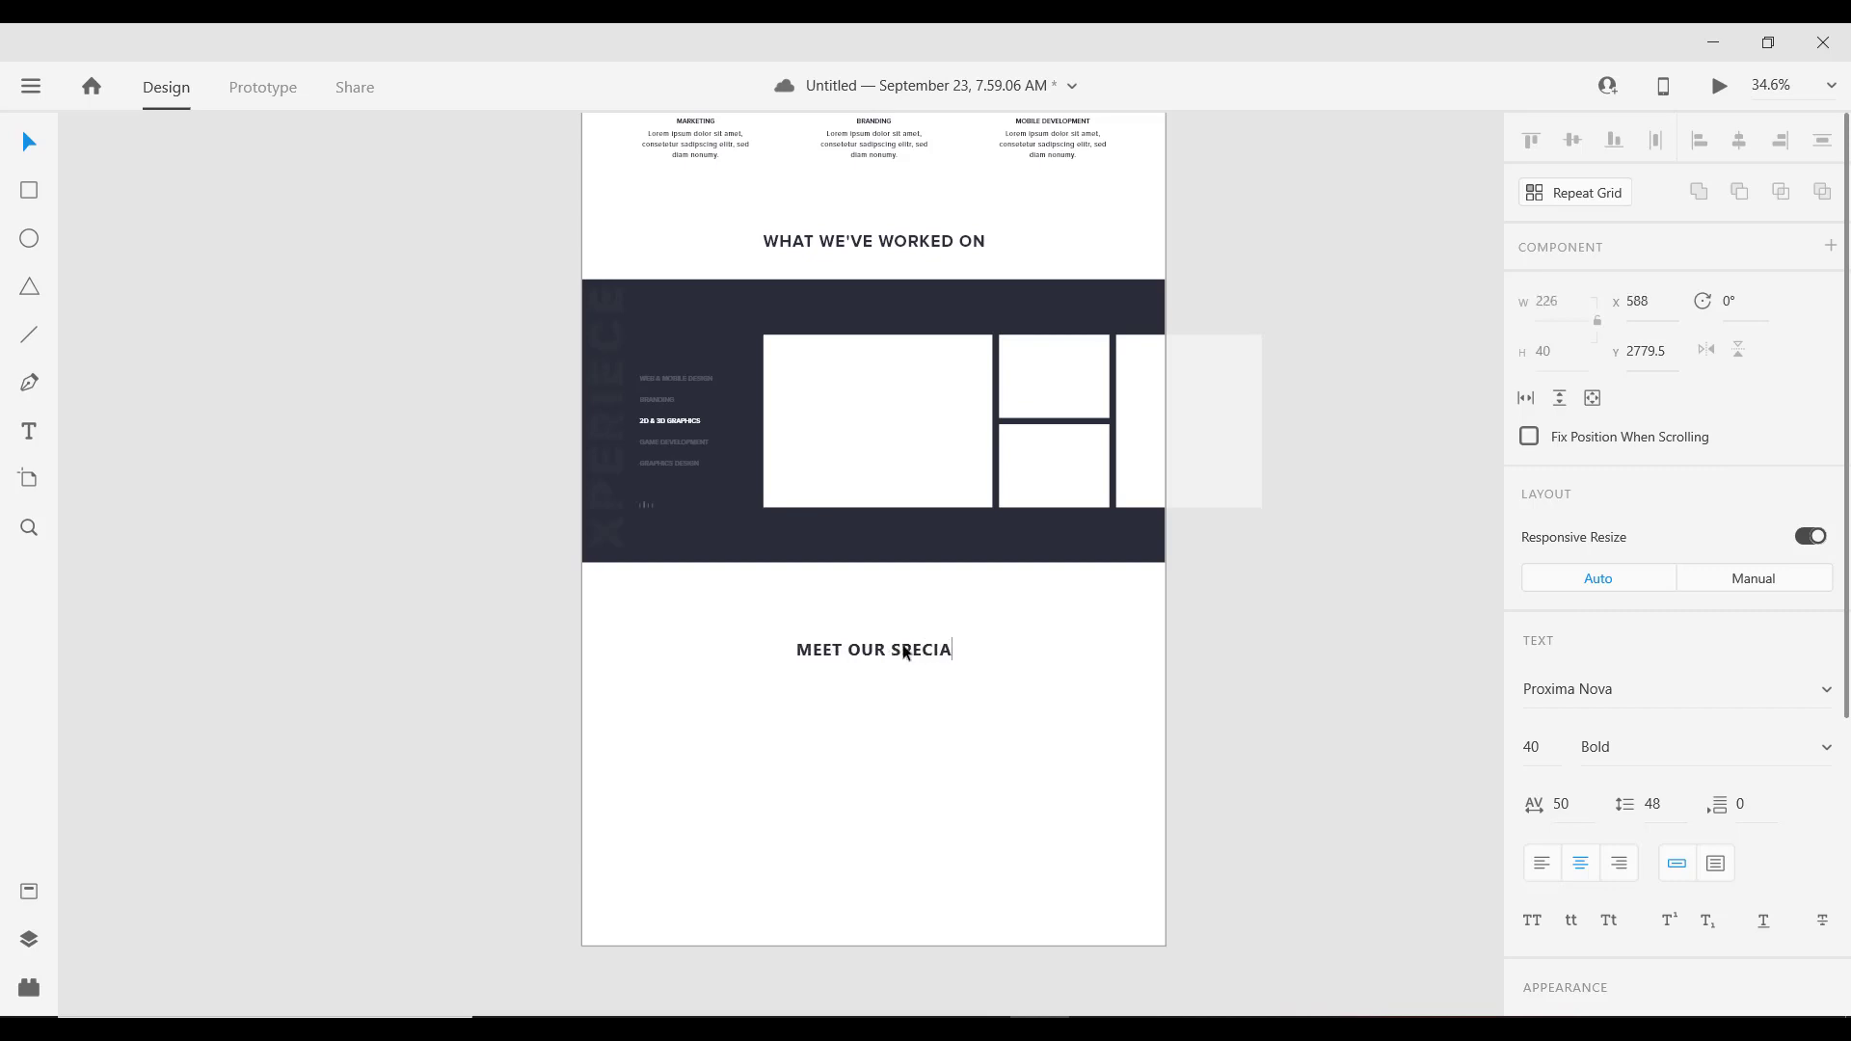
type("L TEAM")
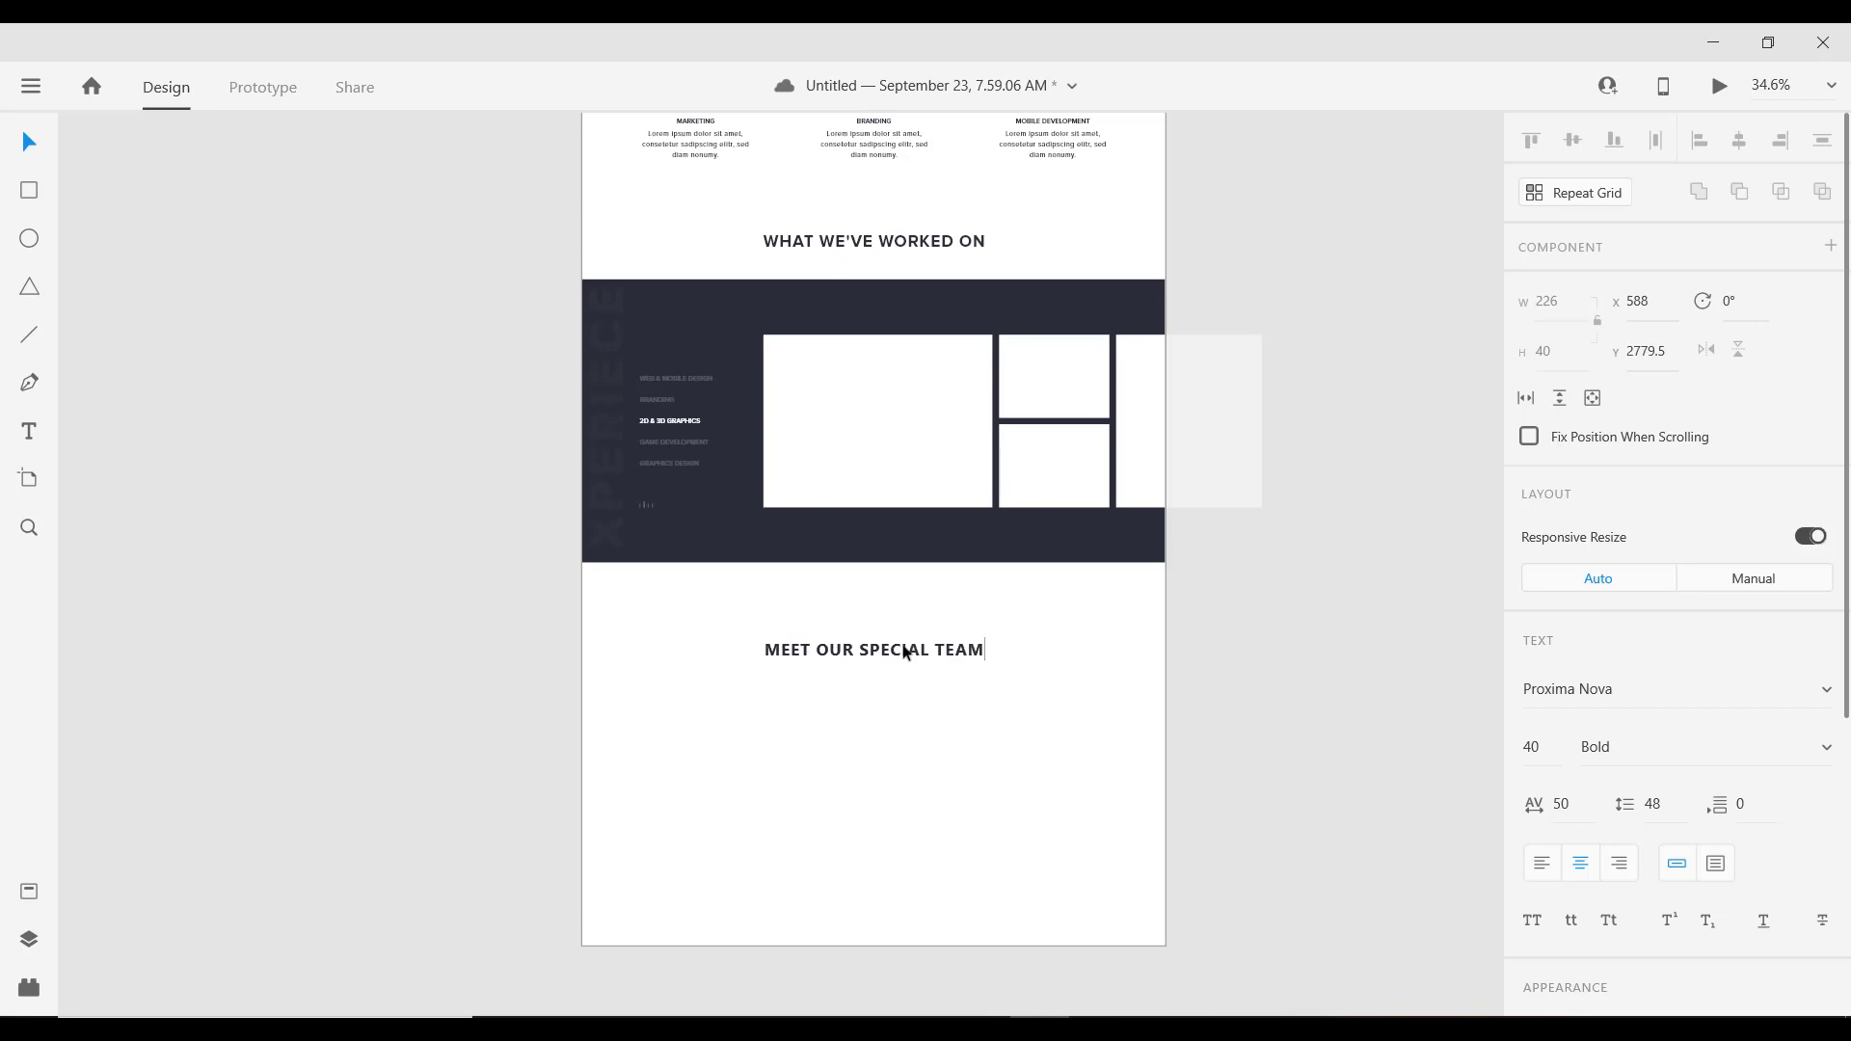
key("Escape")
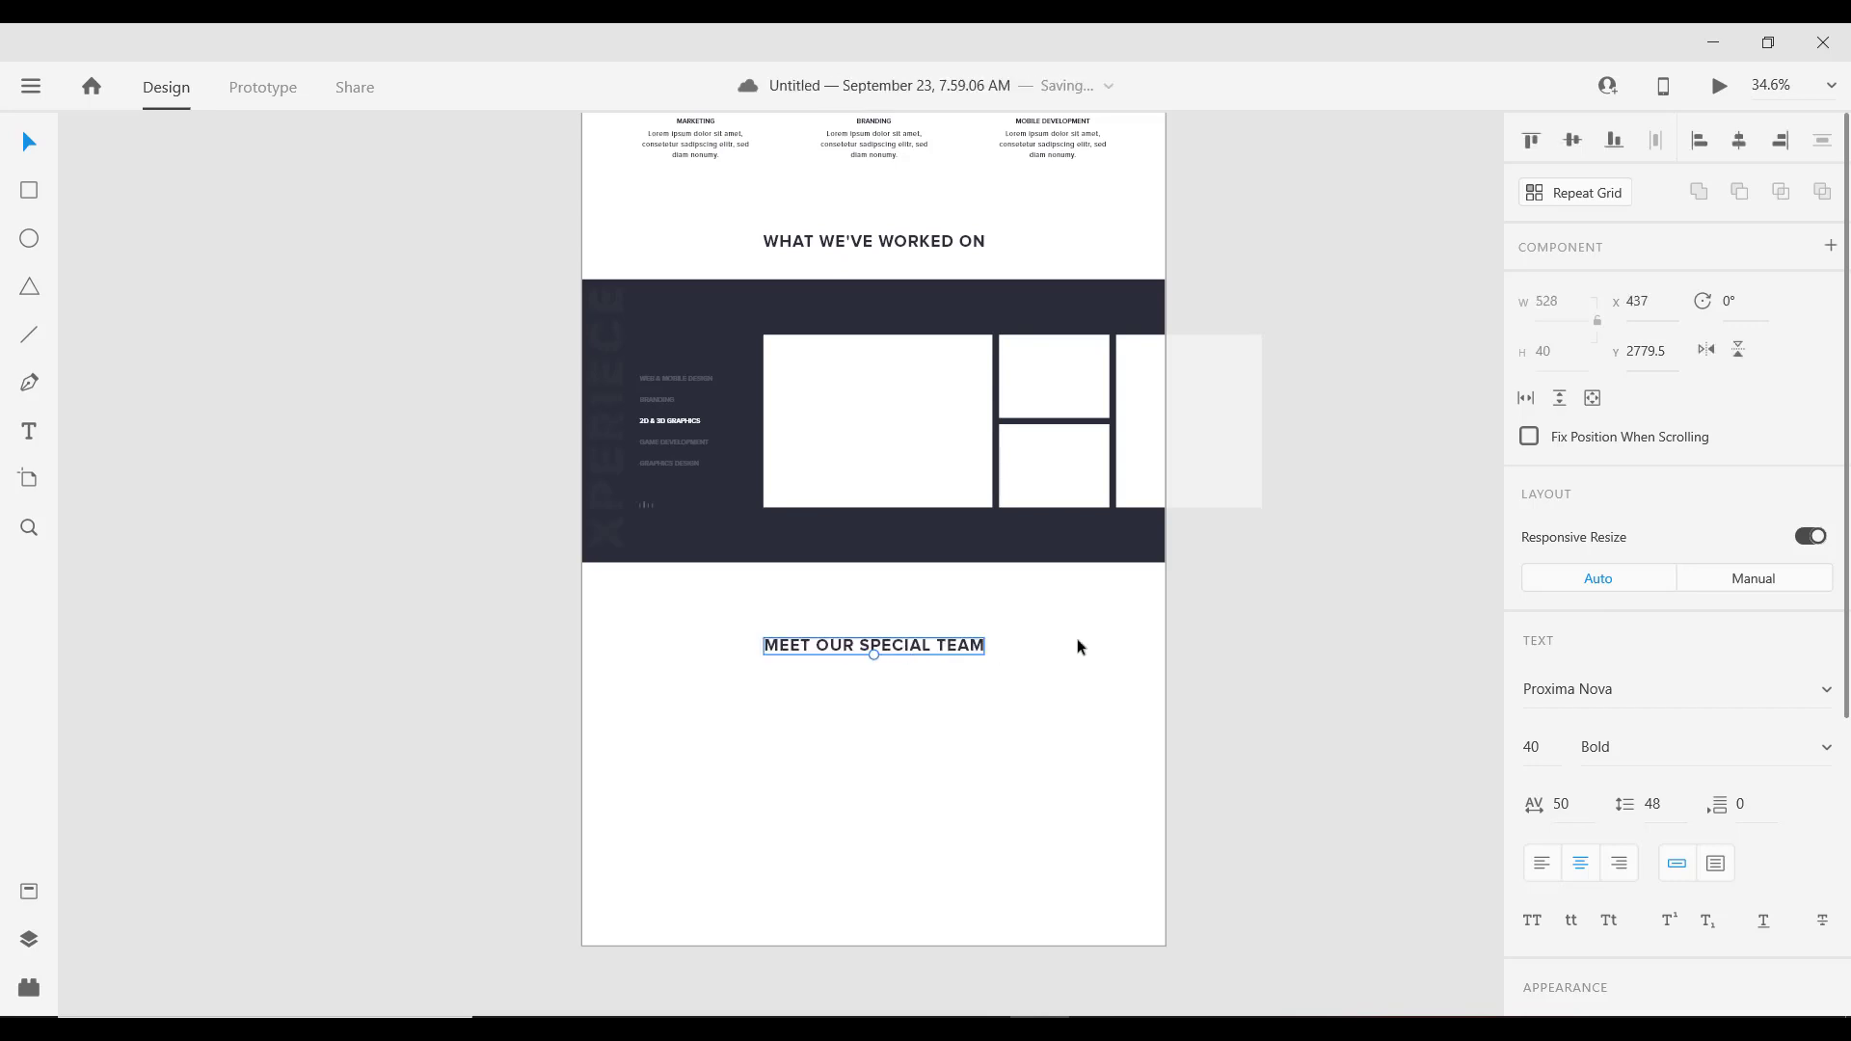
scroll(882, 641, "down", 3)
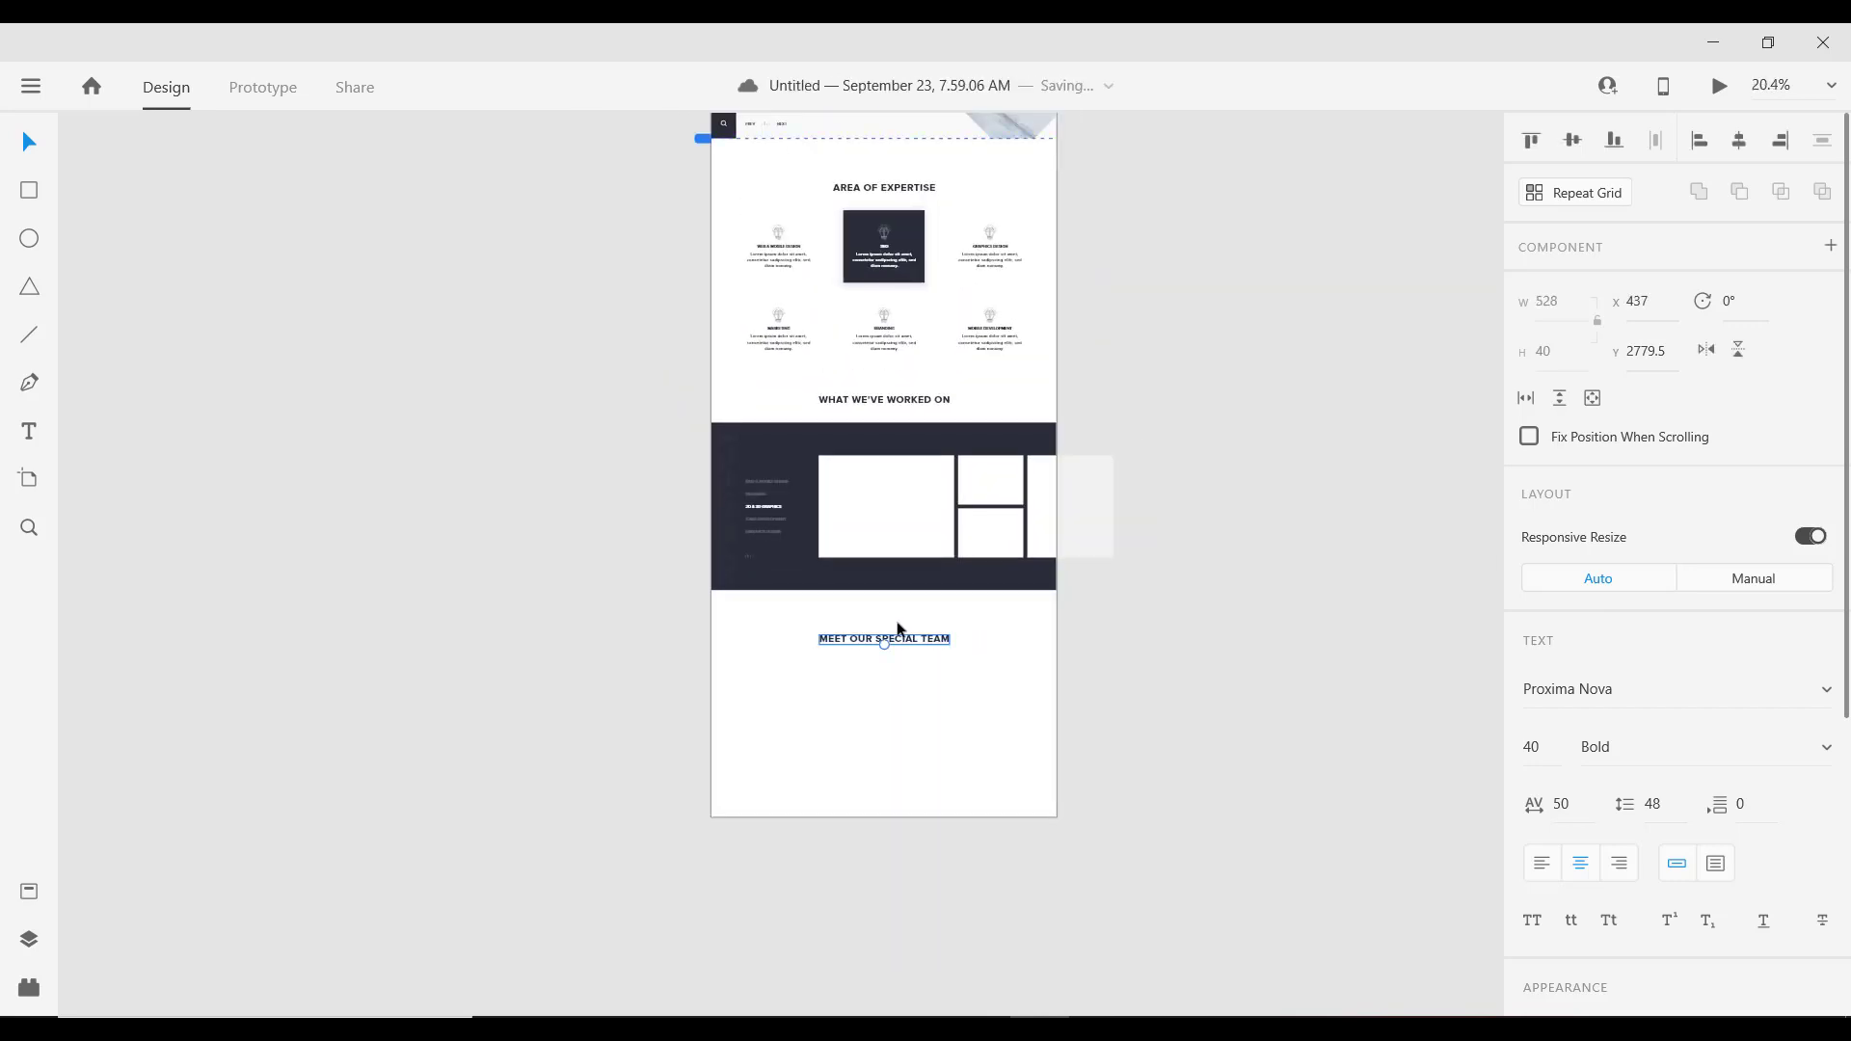
Step: Select the Branding description text in the services row to copy it
scroll(1044, 799, "up", 4)
left_click(189, 360)
scroll(618, 563, "down", 2)
scroll(641, 550, "up", 1)
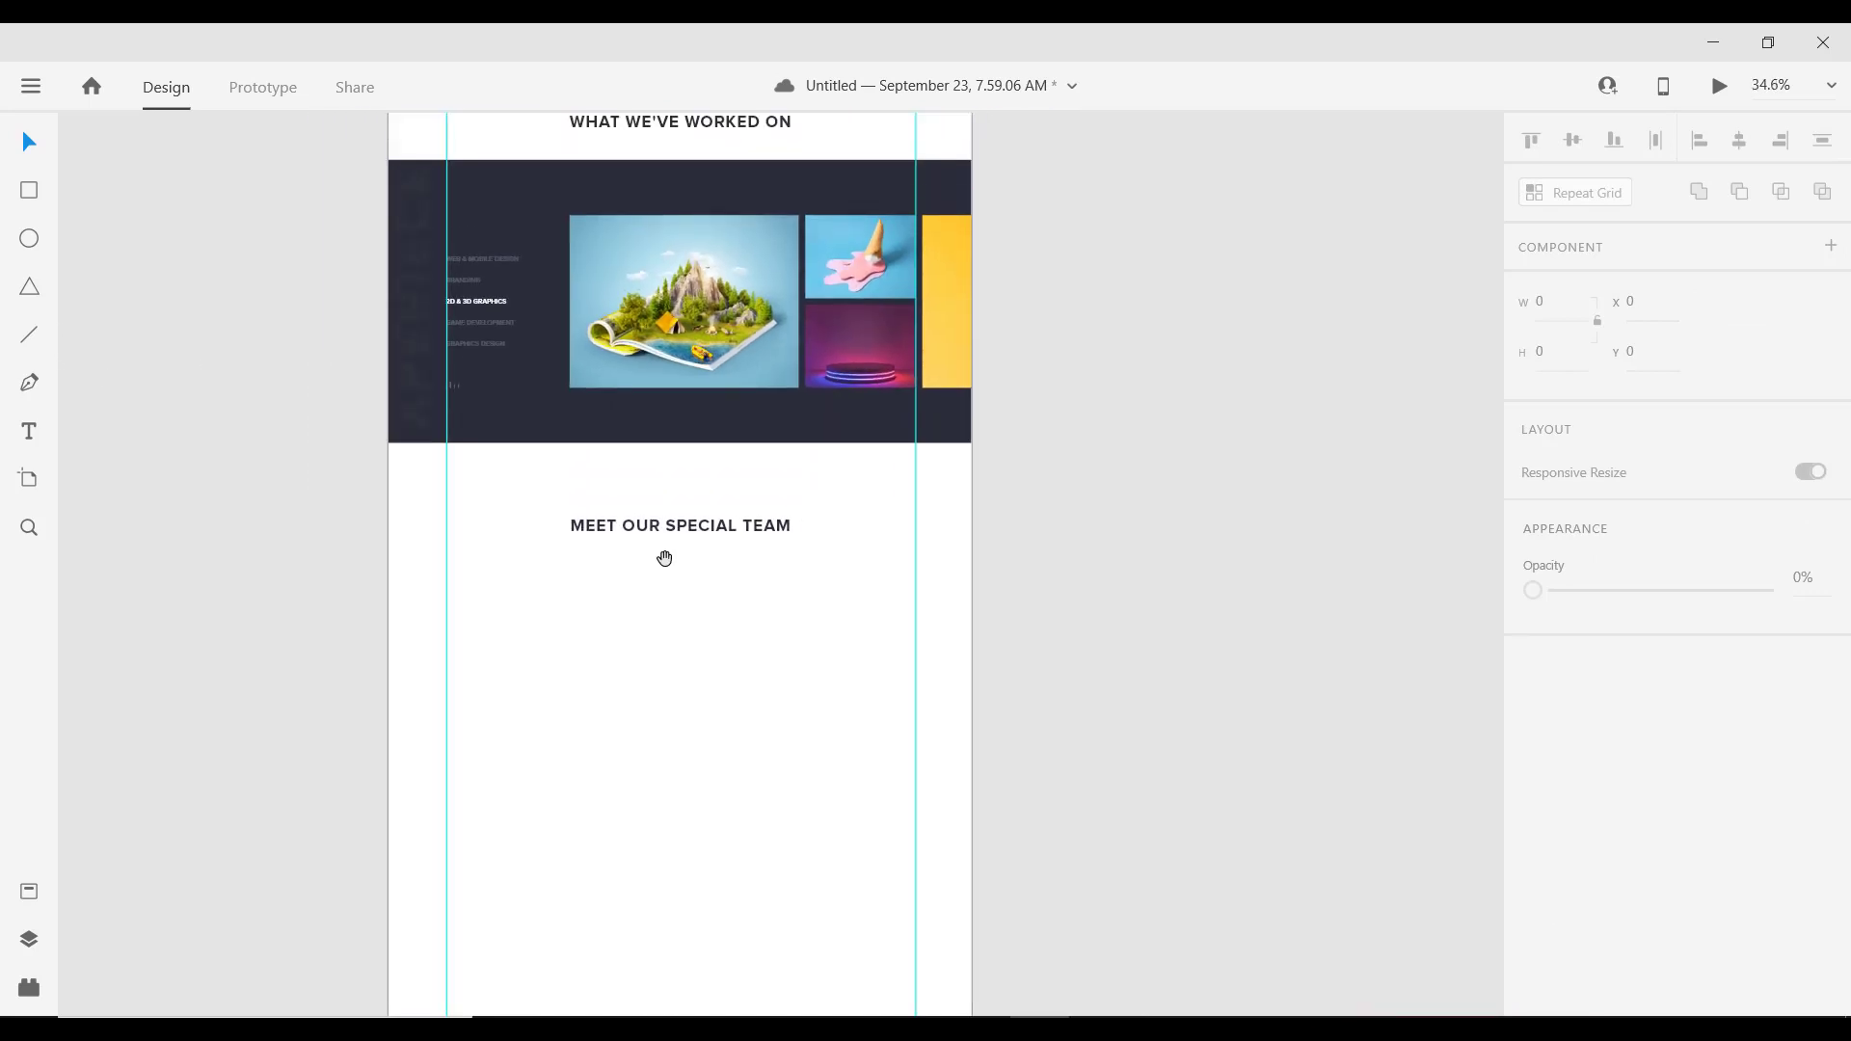
scroll(680, 601, "down", 1)
scroll(685, 598, "up", 2)
left_click_drag(694, 595, 787, 400)
scroll(788, 360, "up", 1)
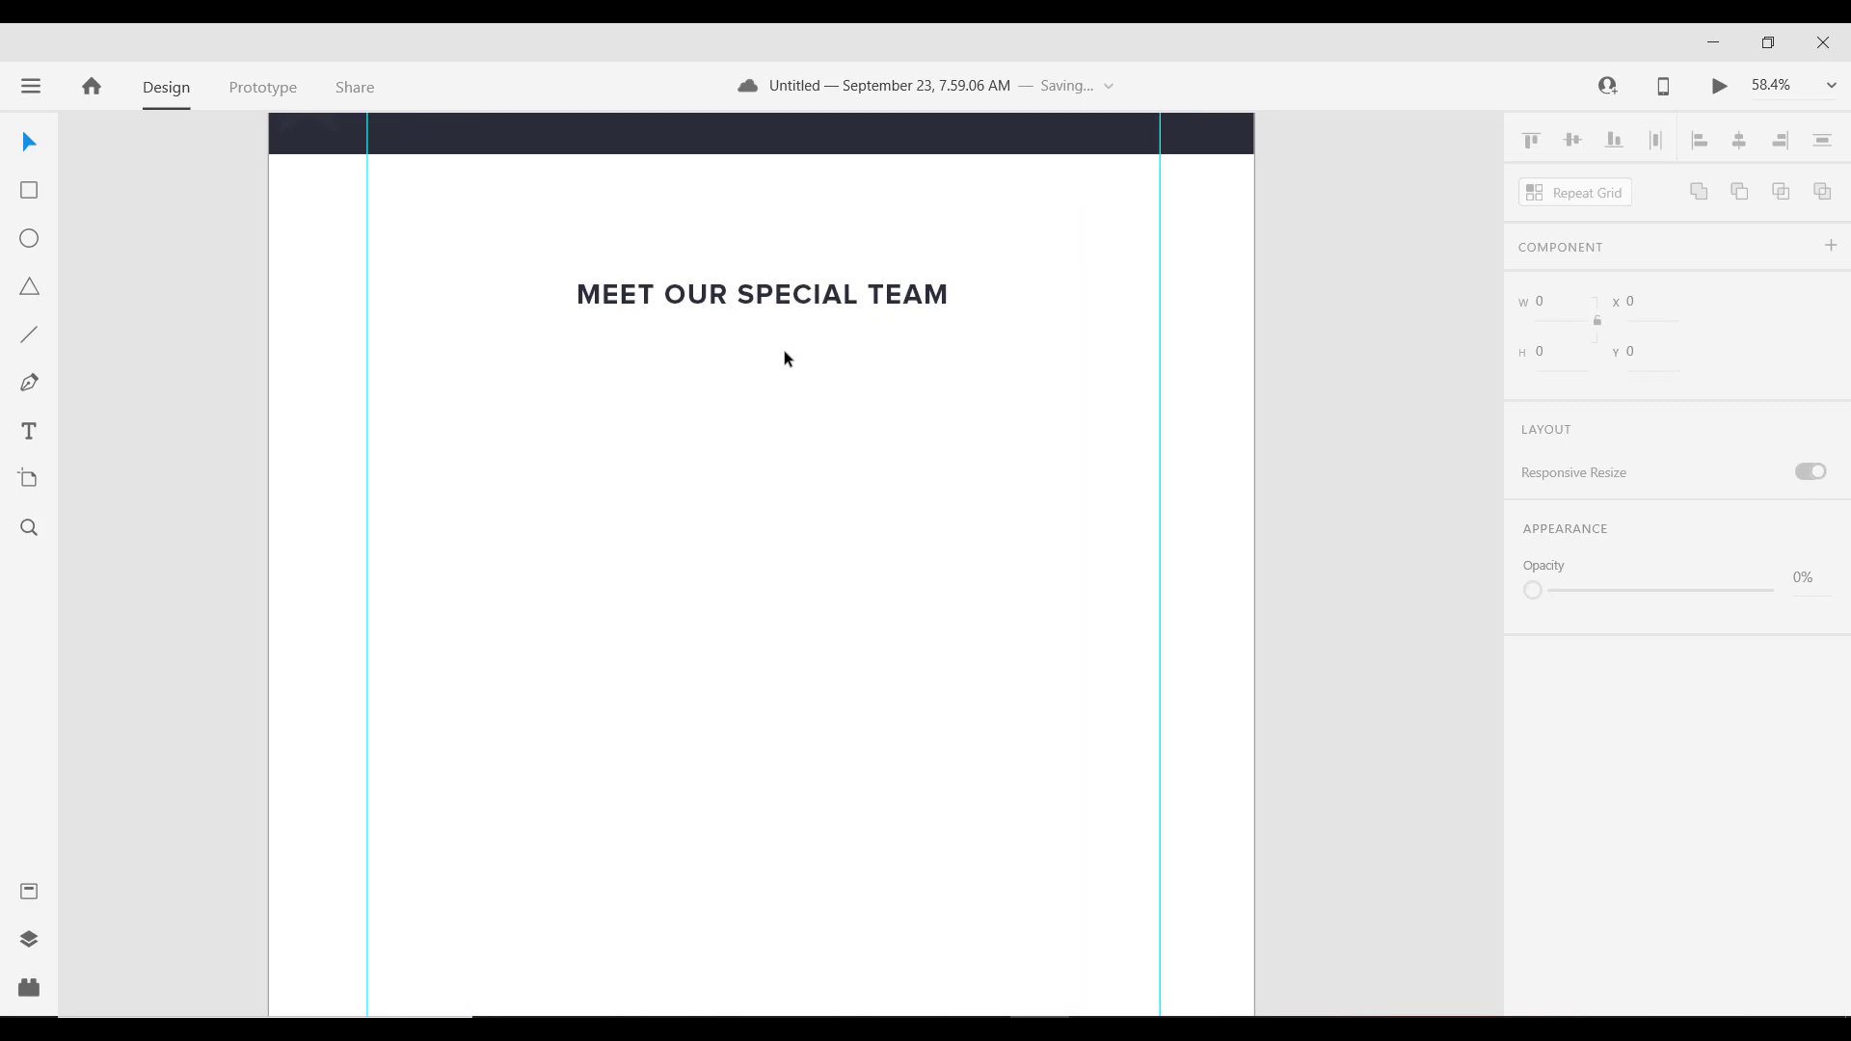
scroll(610, 348, "down", 1)
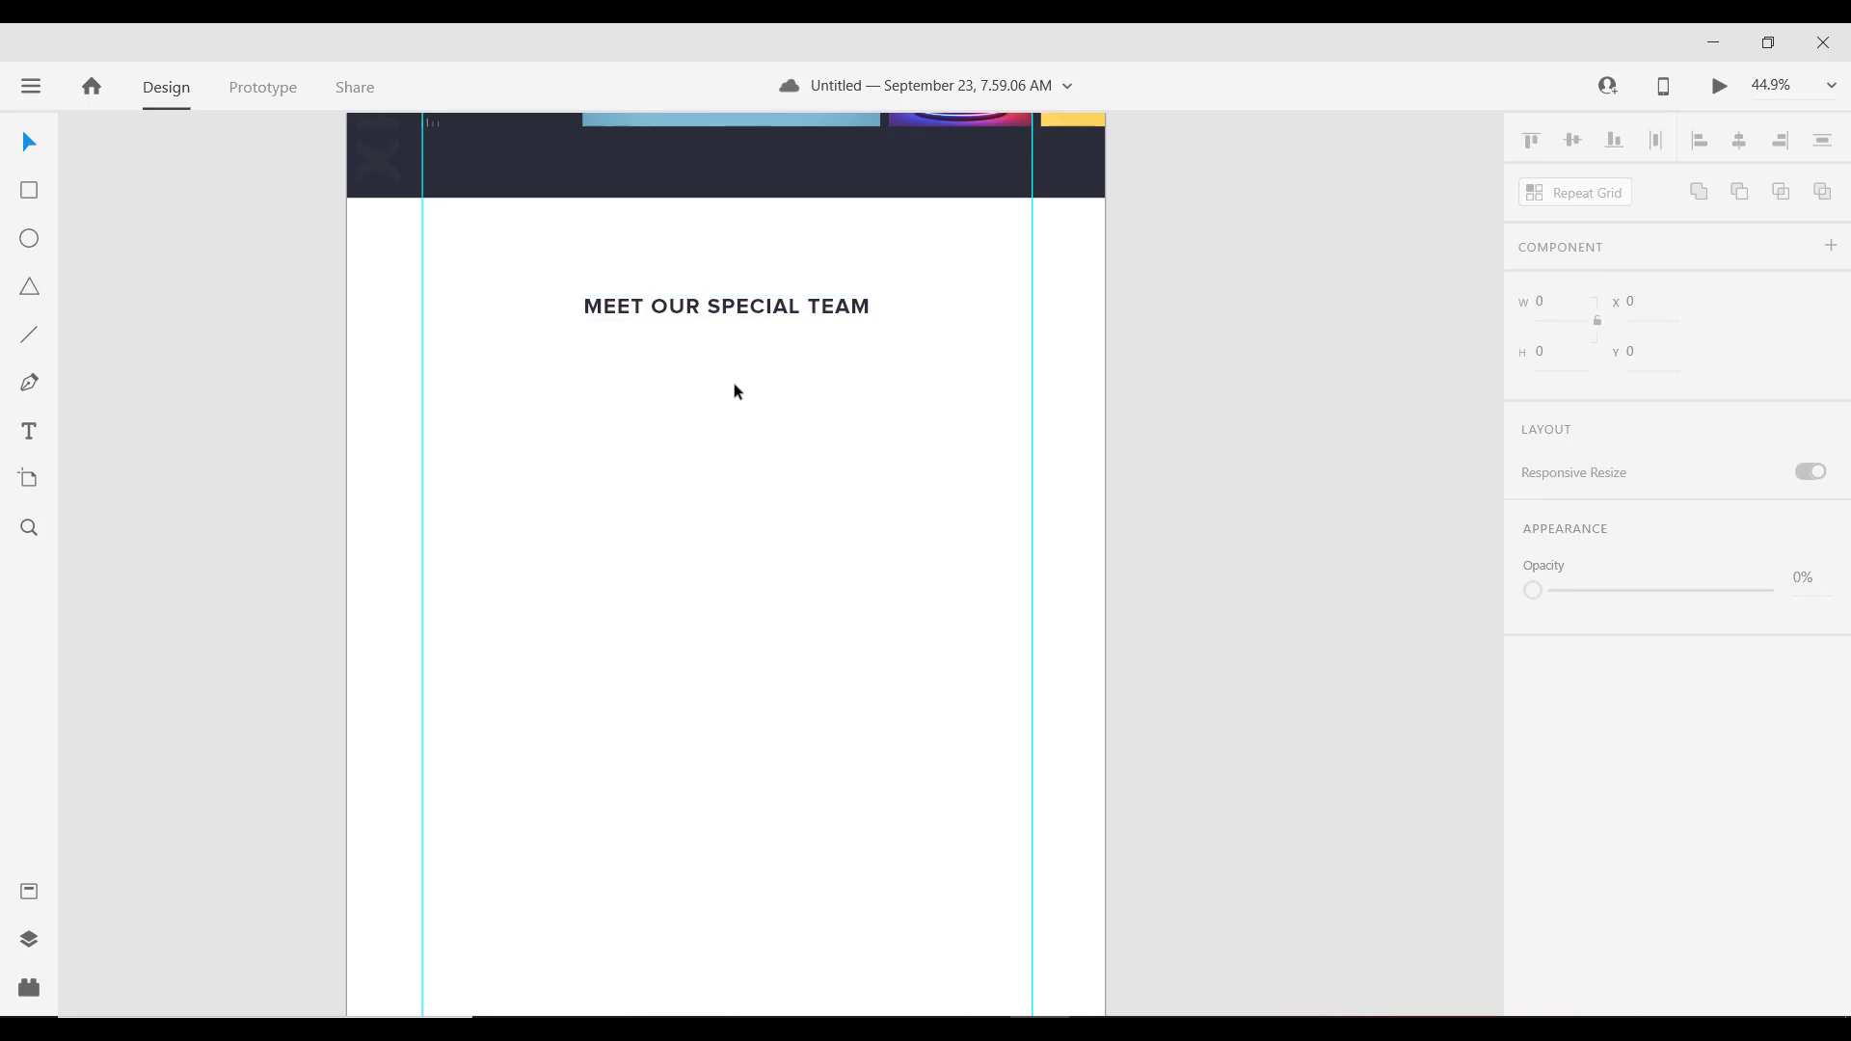
scroll(733, 386, "down", 1)
left_click_drag(714, 367, 686, 757)
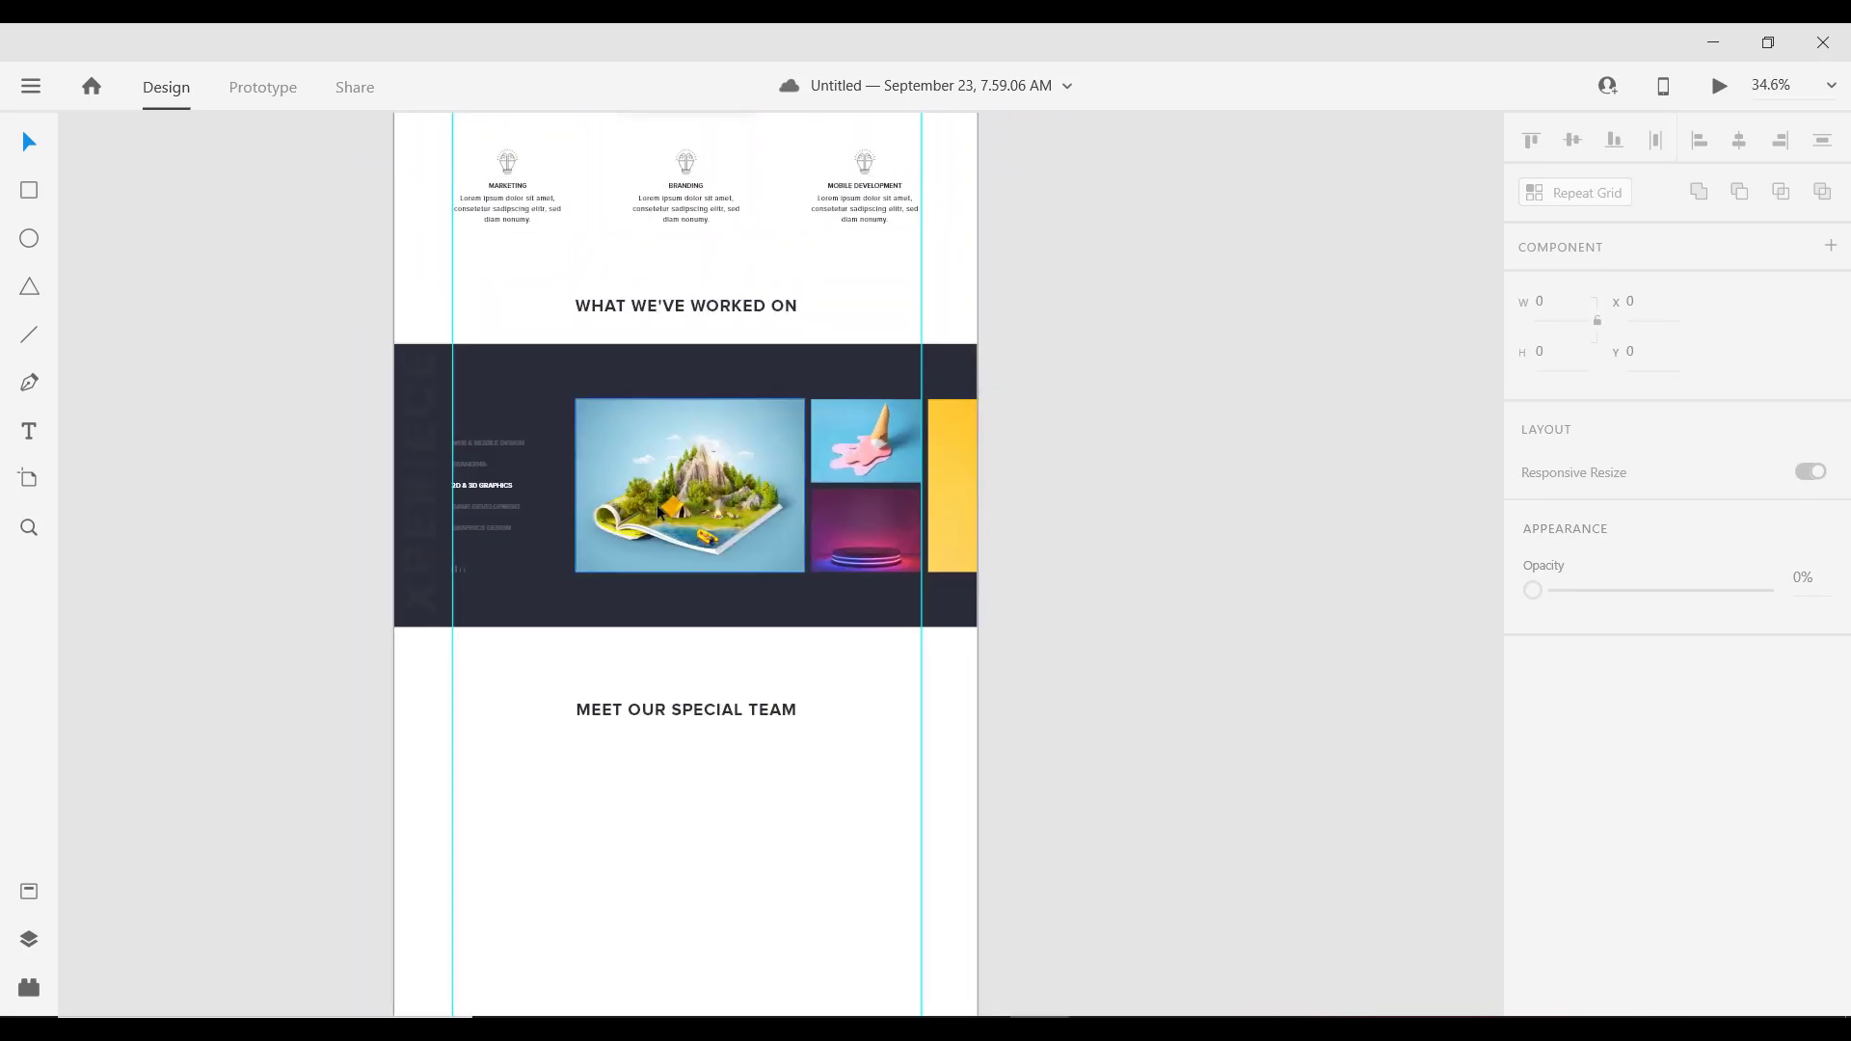
double_click(685, 204)
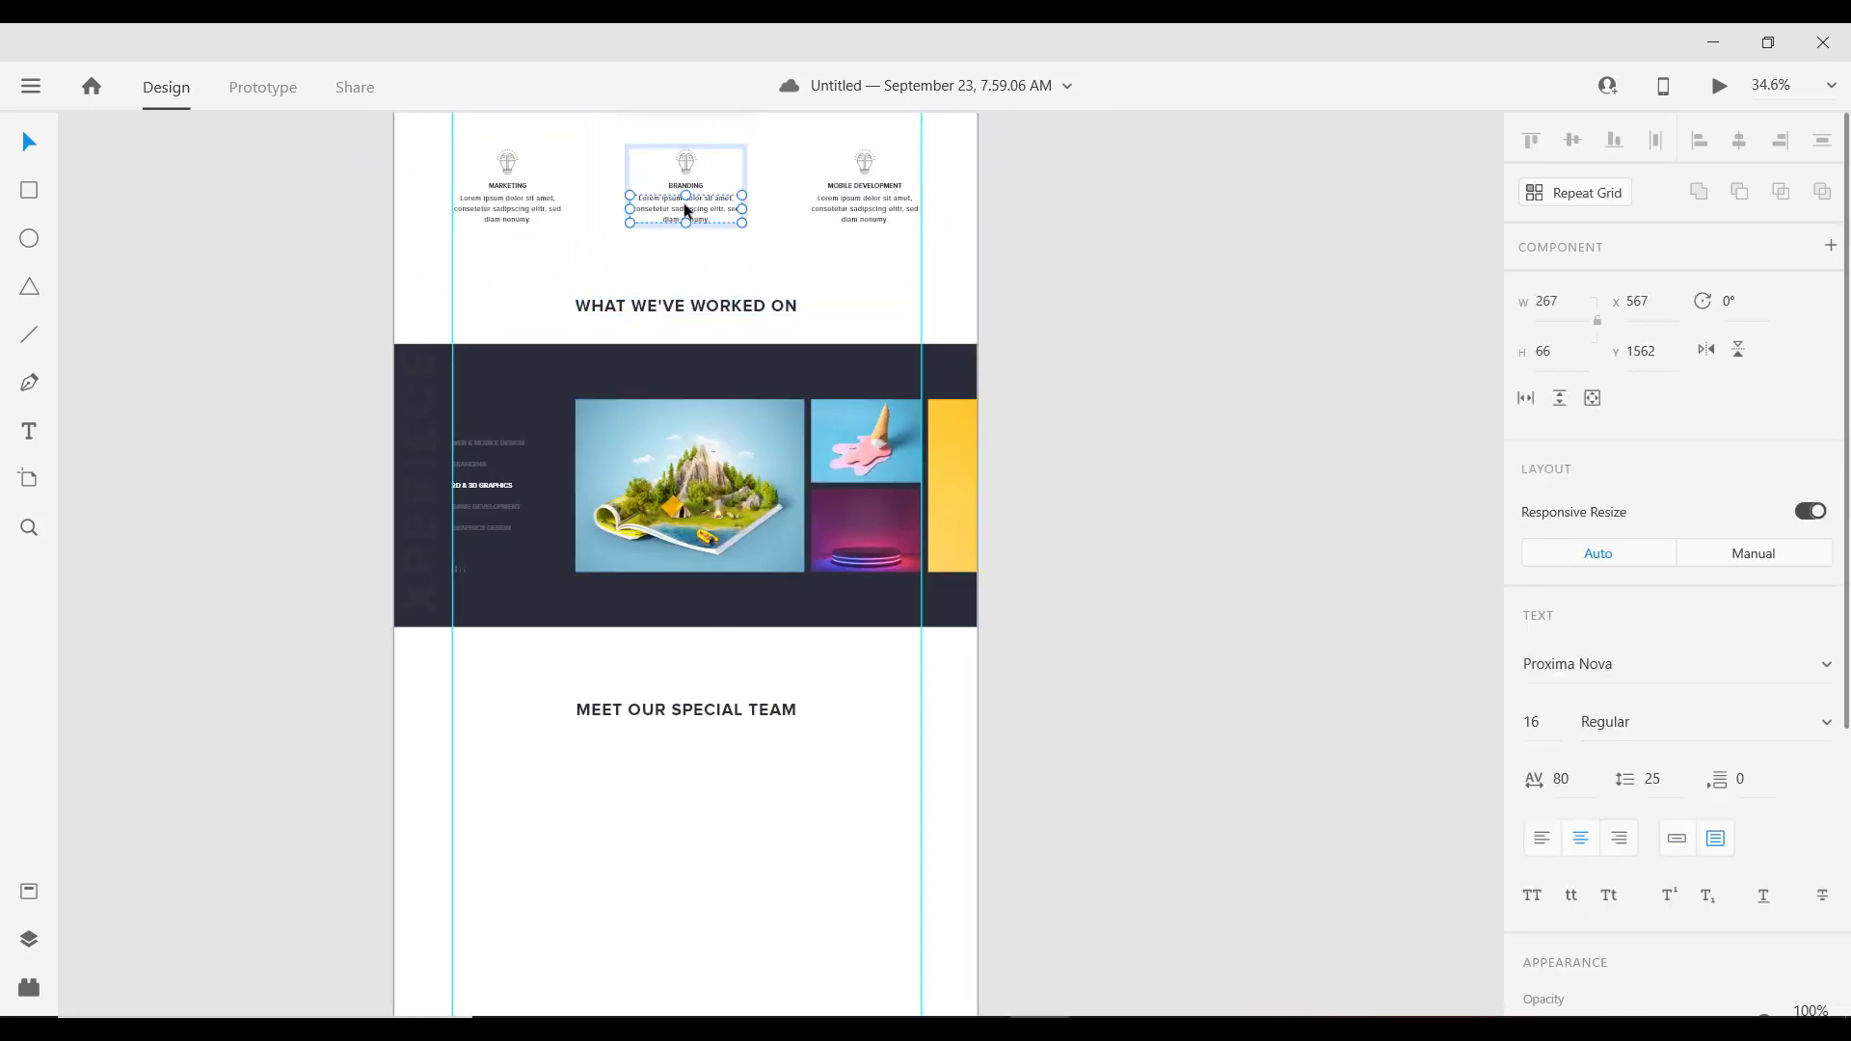
Step: Paste the description text directly beneath the MEET OUR SPECIAL TEAM heading
scroll(686, 860, "up", 3)
scroll(716, 703, "down", 2)
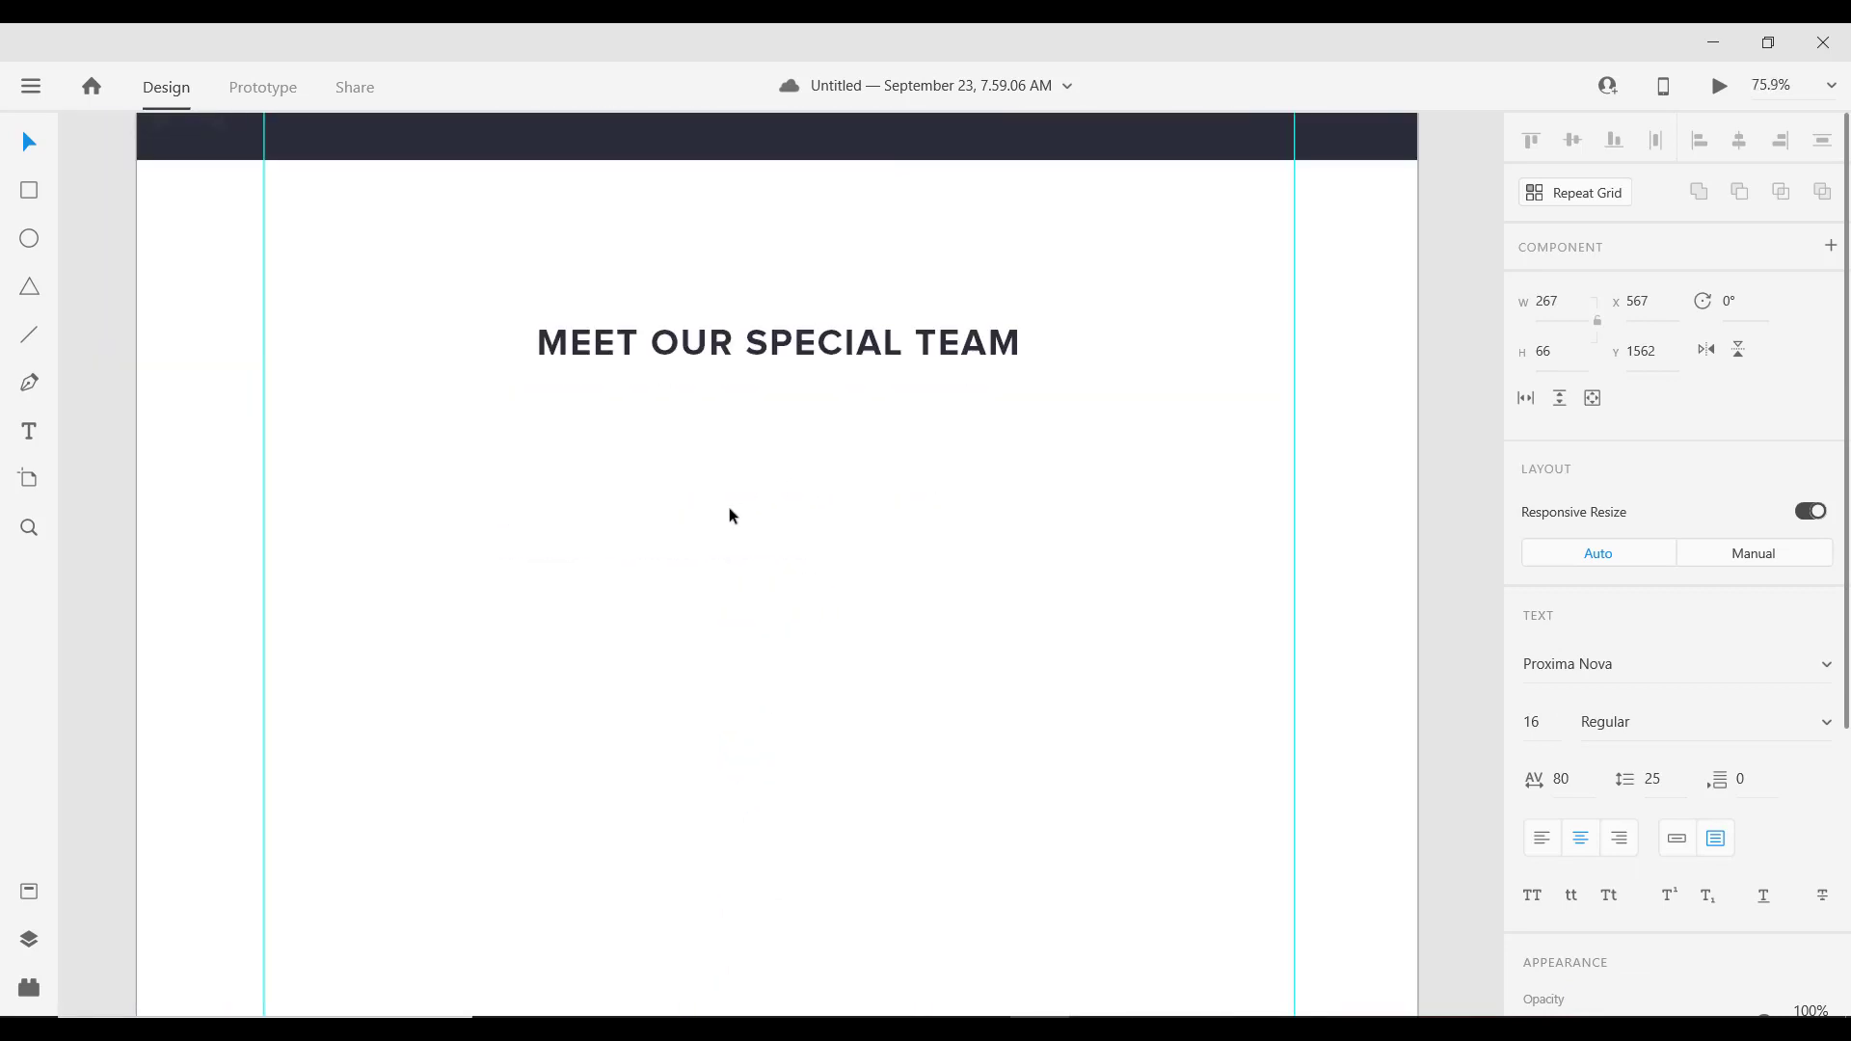
scroll(732, 513, "down", 1)
left_click(735, 383)
left_click(667, 498)
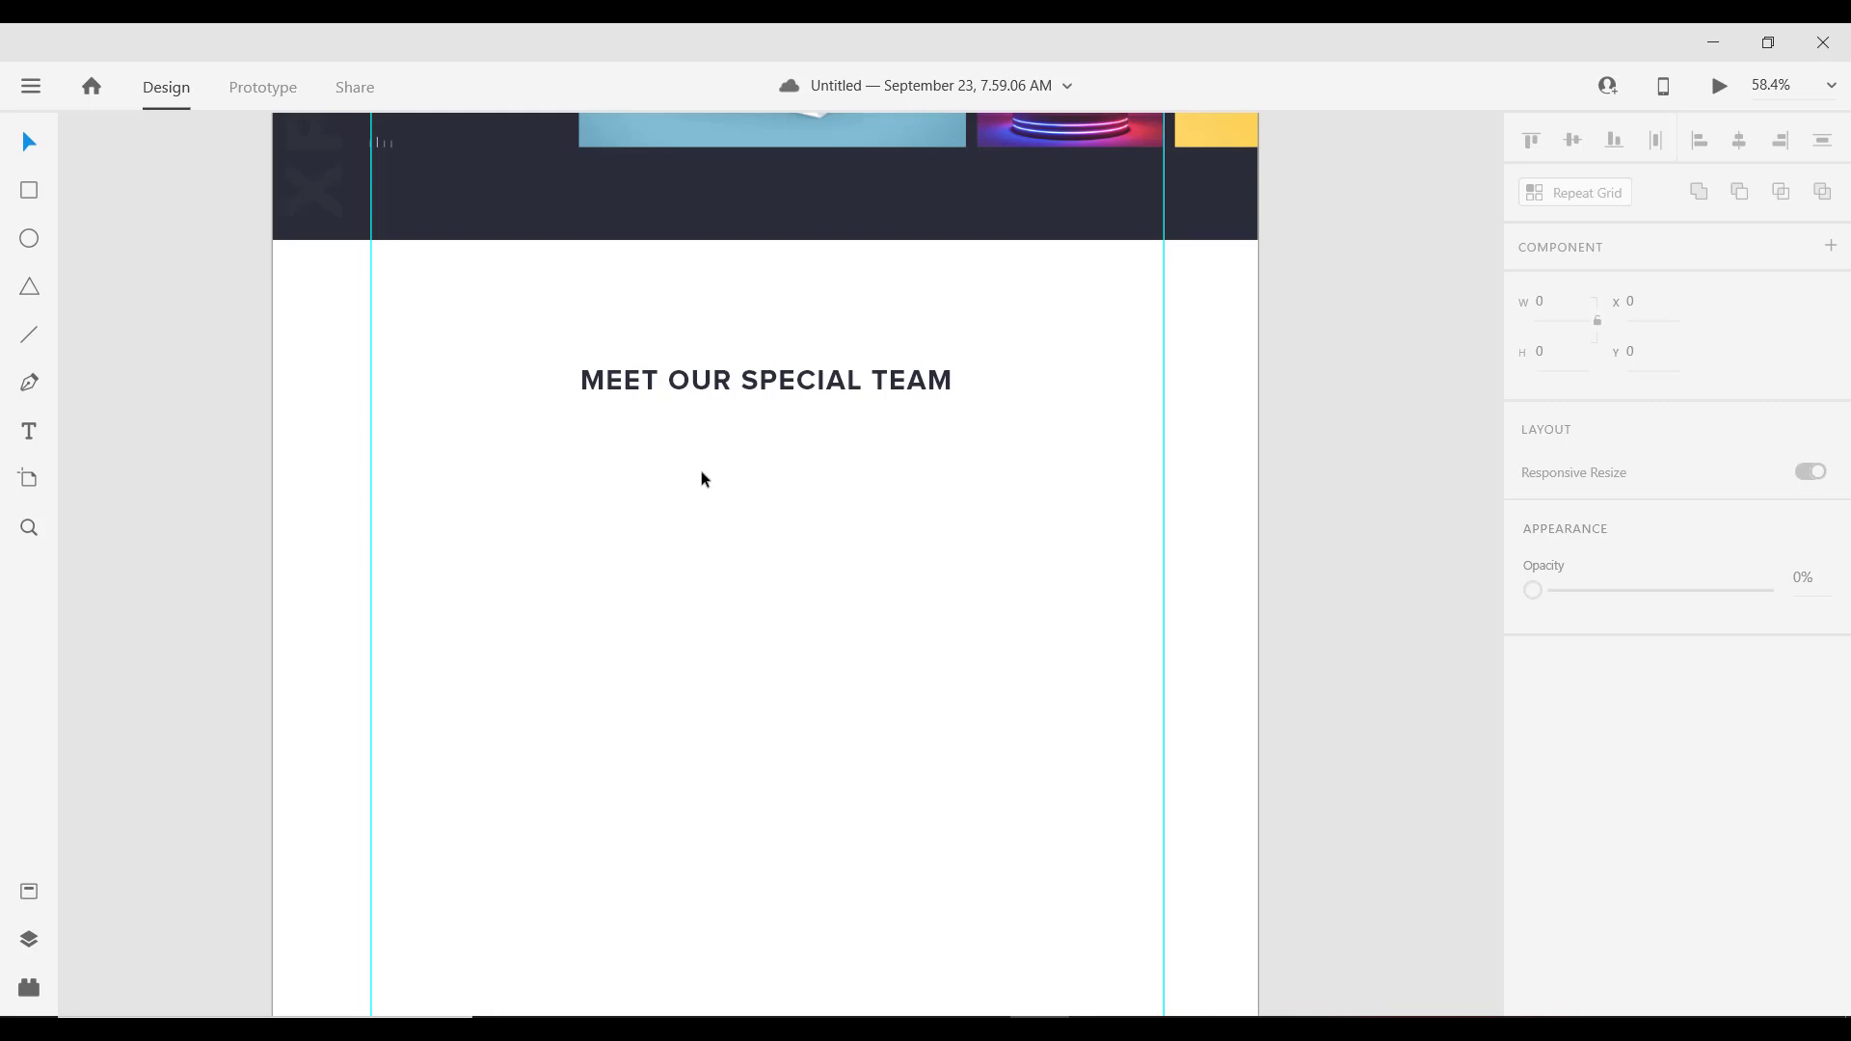
key("ctrl+v")
left_click_drag(738, 540, 730, 437)
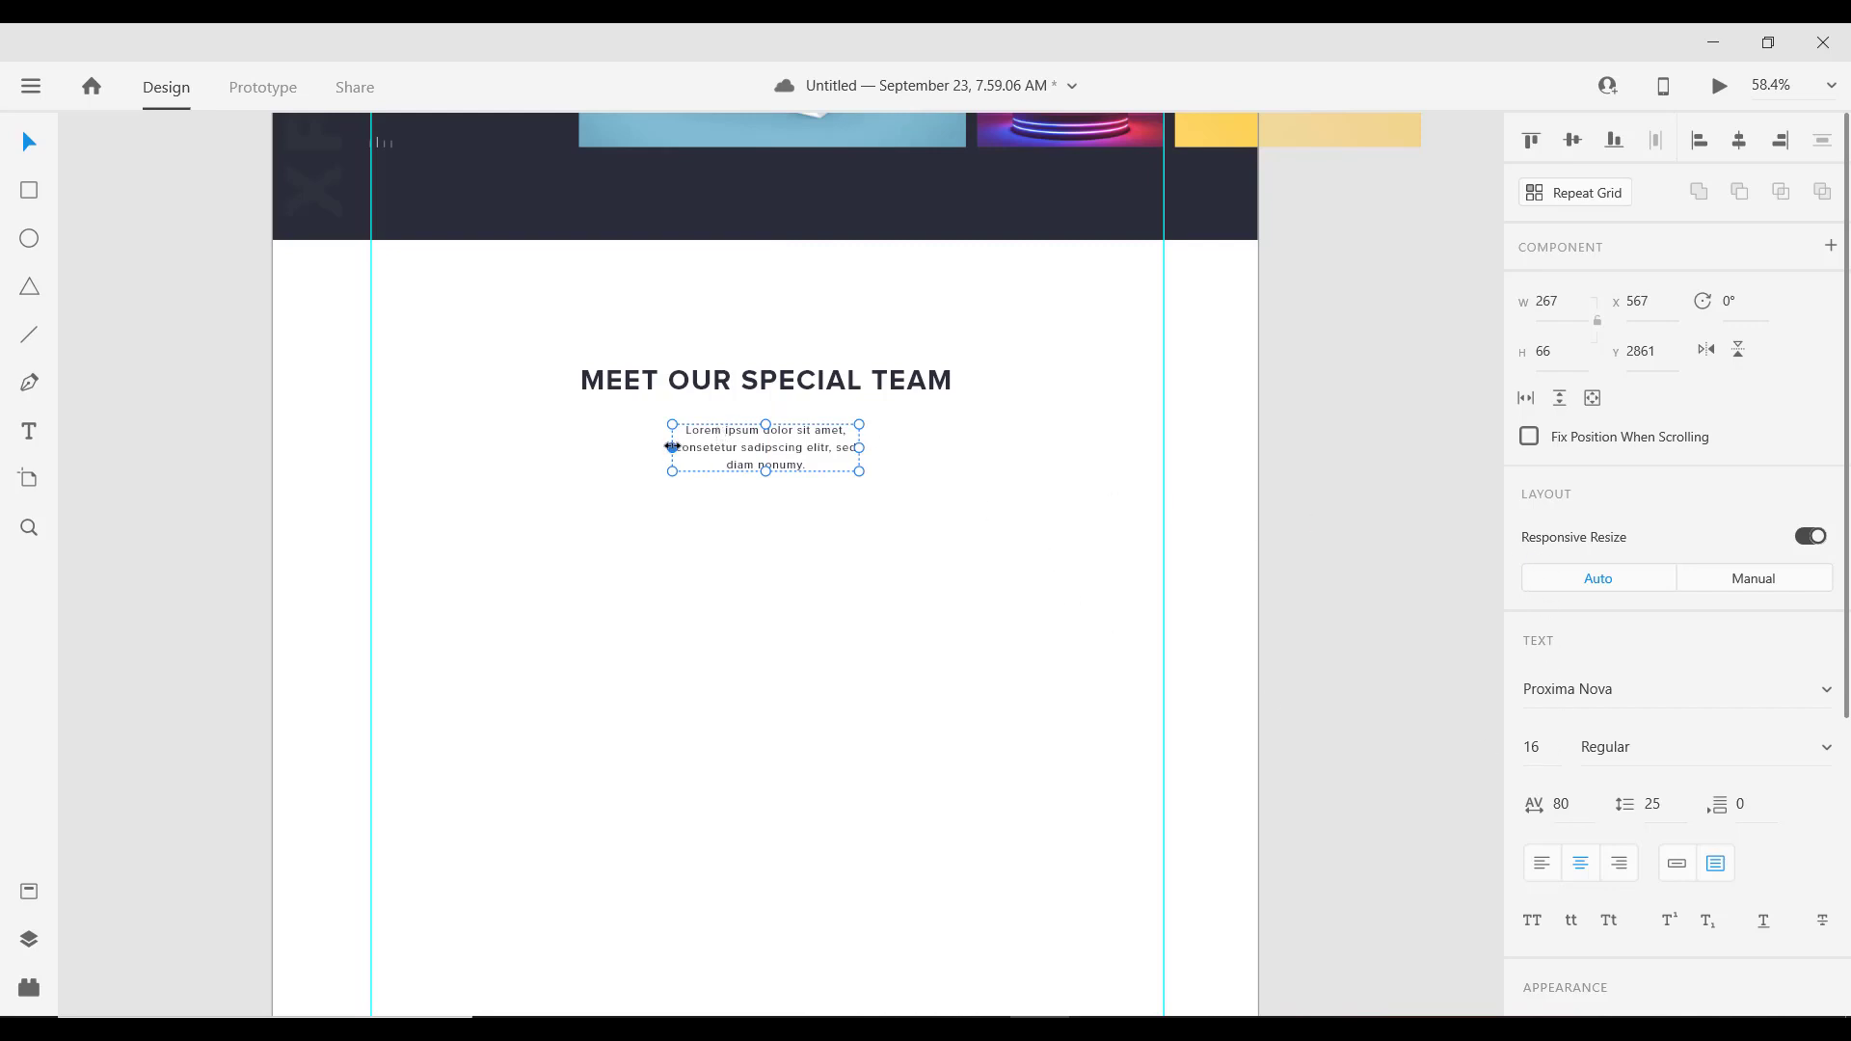
Step: Widen the pasted paragraph to 796 and centre it horizontally on the artboard
left_click_drag(672, 447, 502, 448)
left_click_drag(861, 447, 1062, 449)
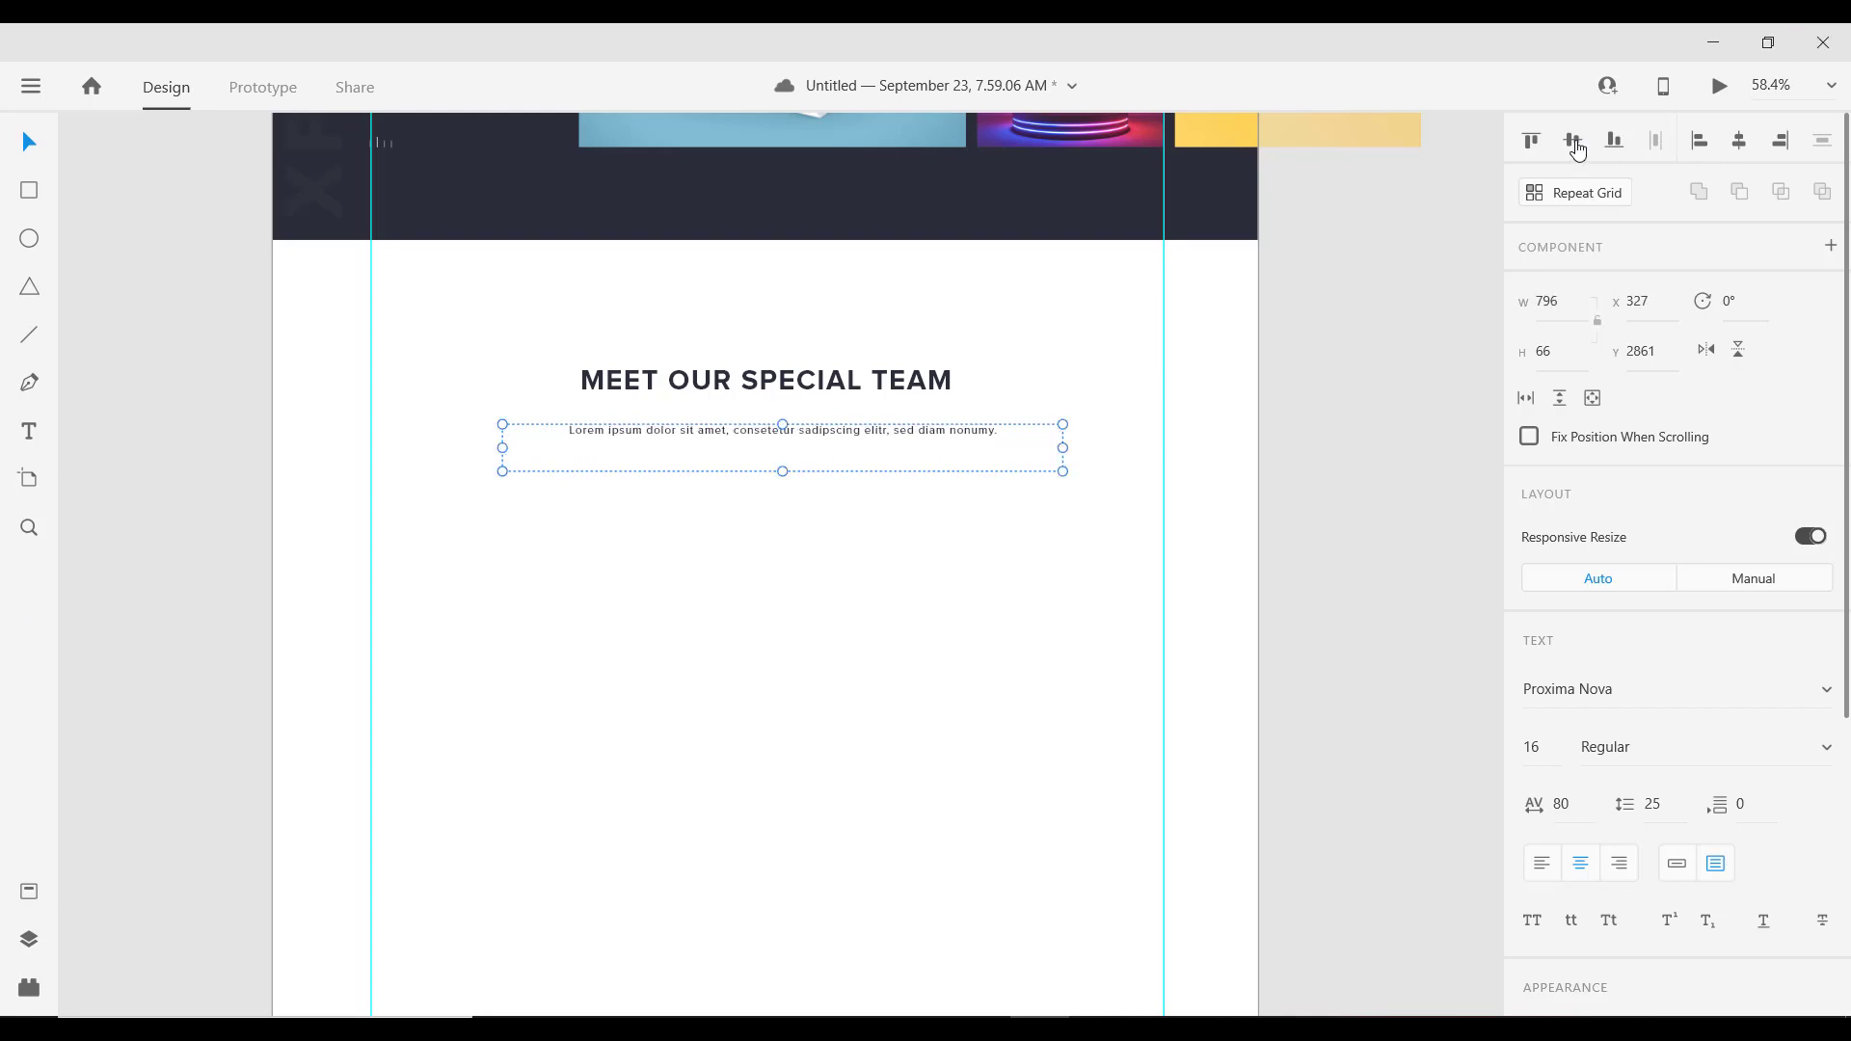
left_click(1748, 149)
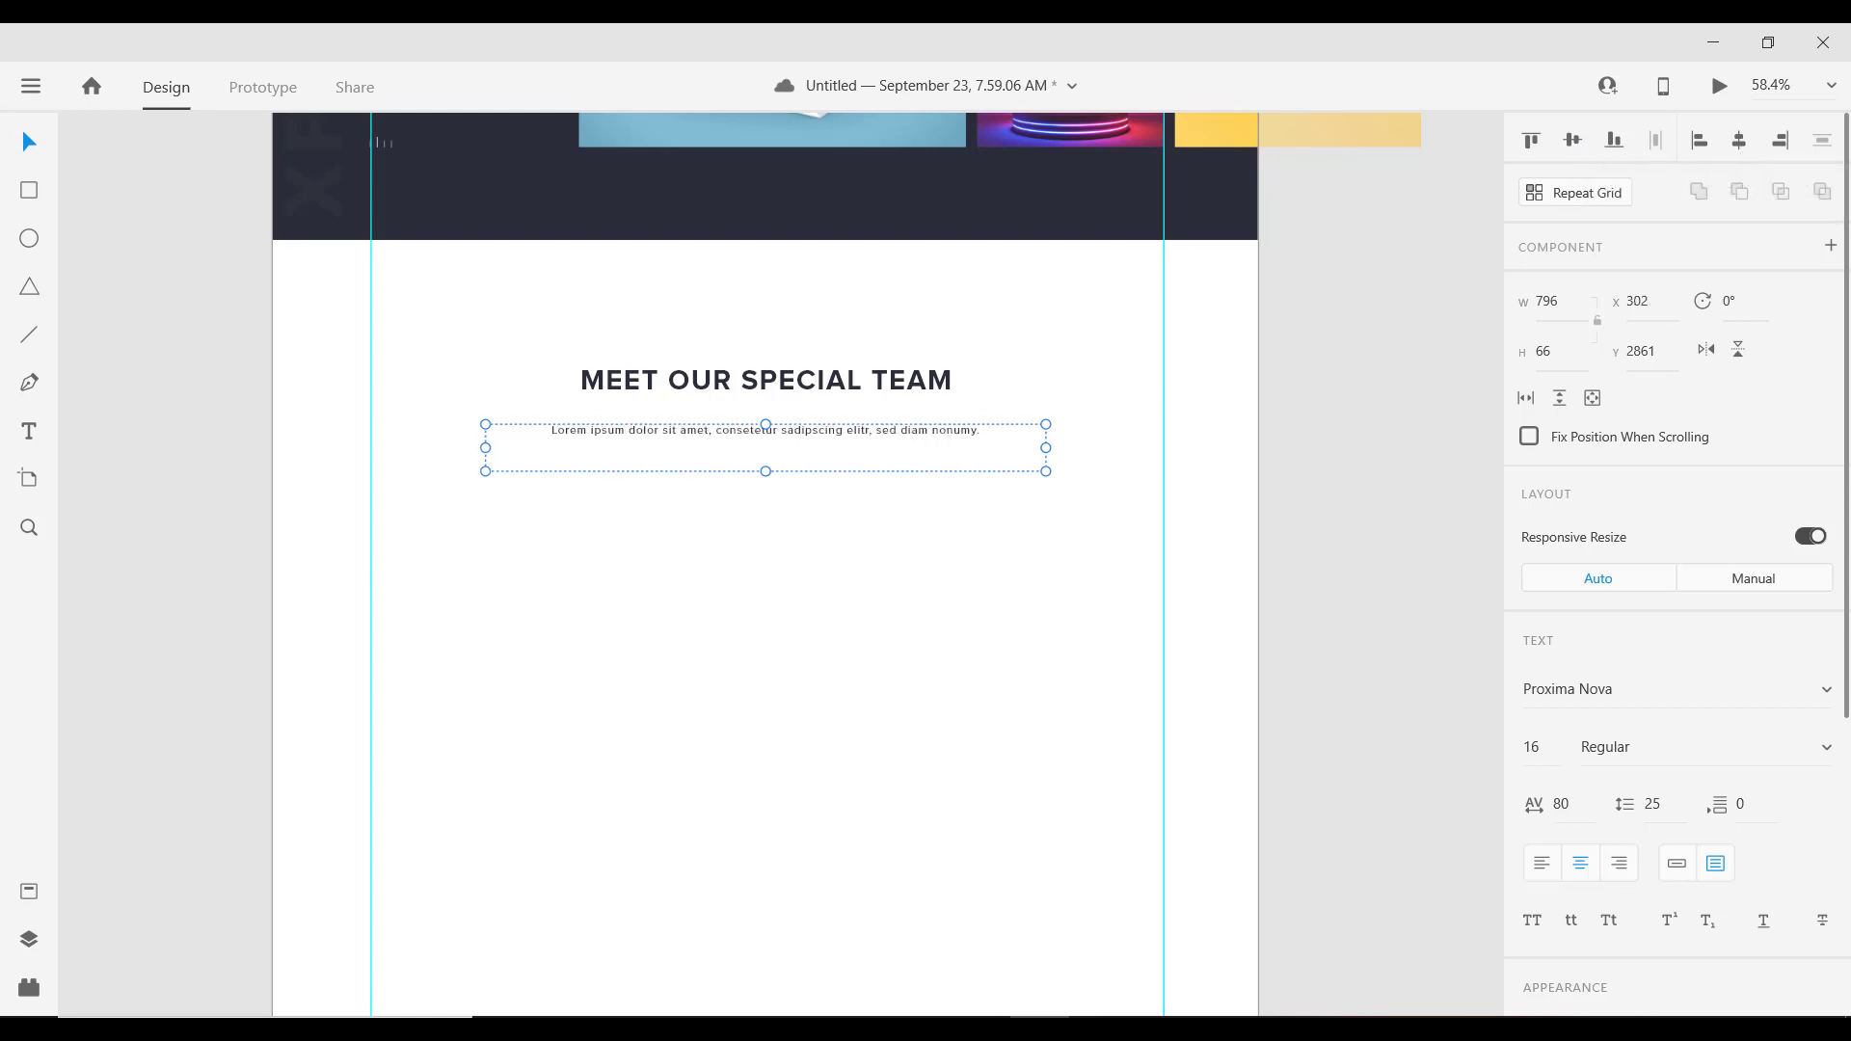
Step: Fill the paragraph with placeholder text using the Lorem Ipsum plugin
left_click(29, 988)
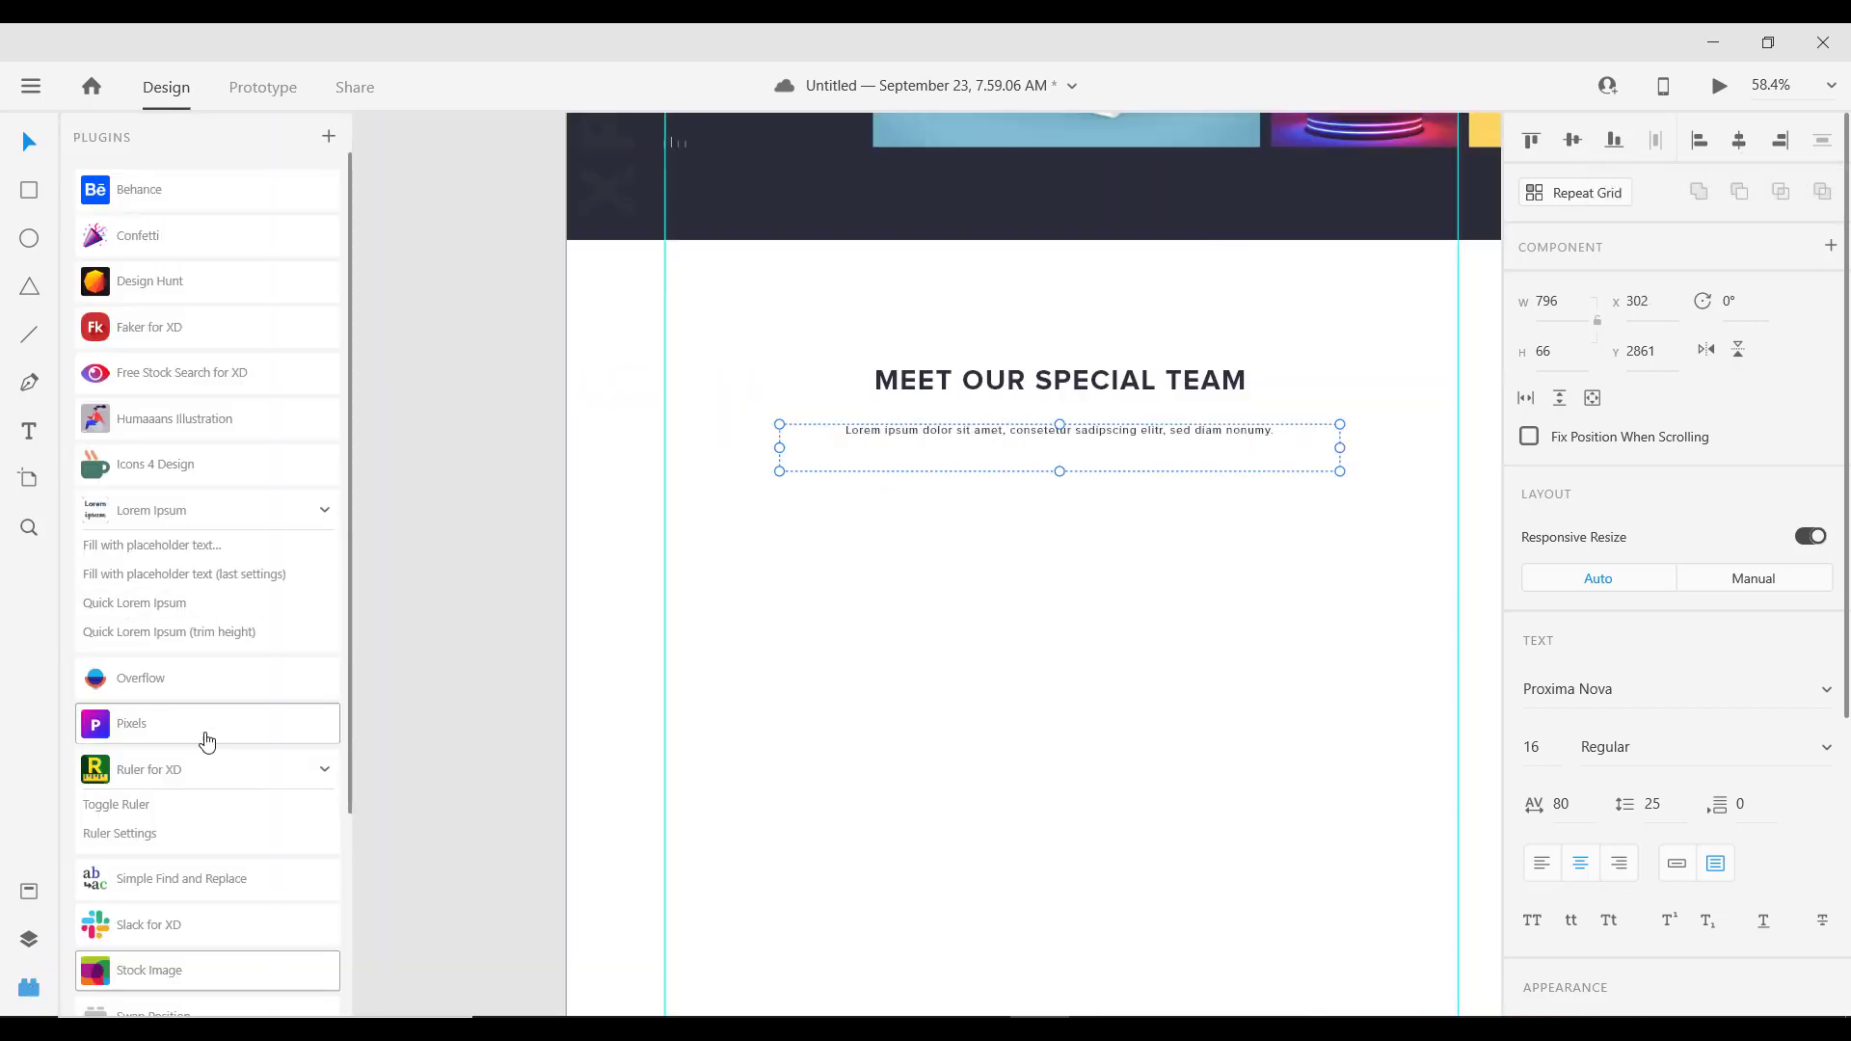
left_click(154, 546)
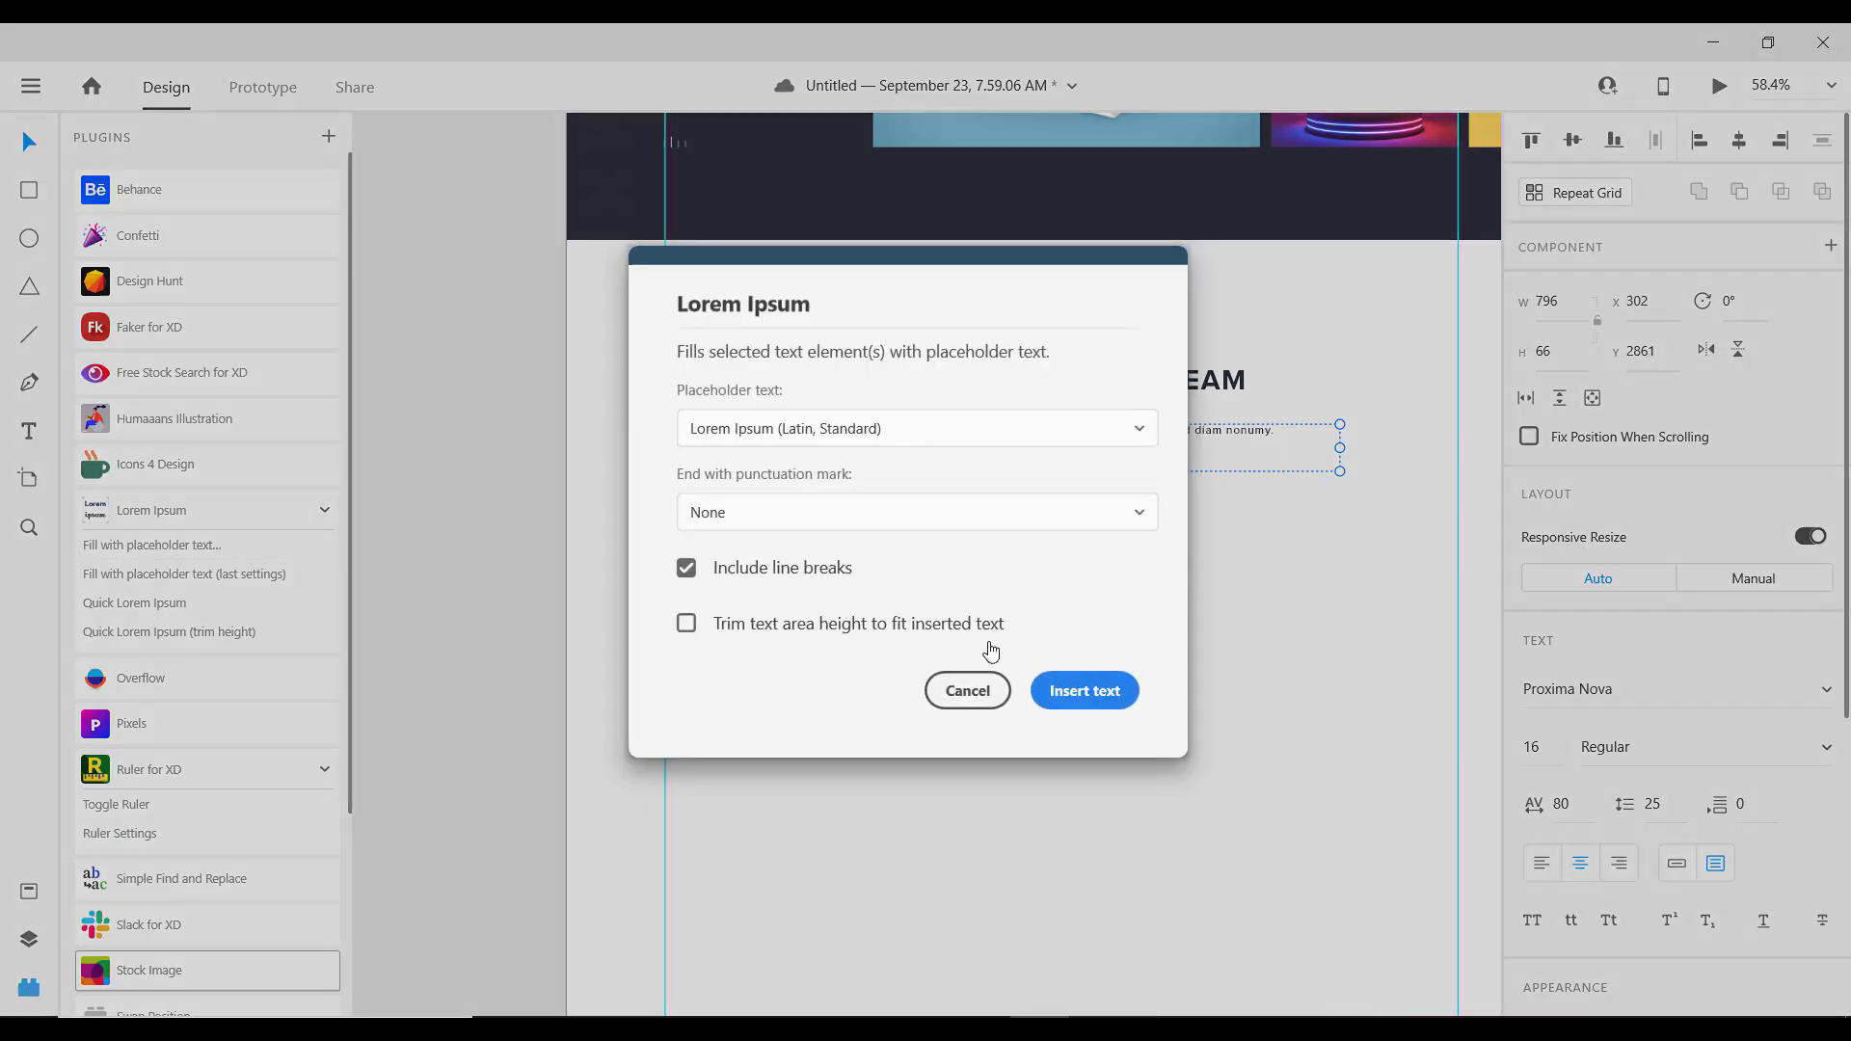
left_click(1089, 691)
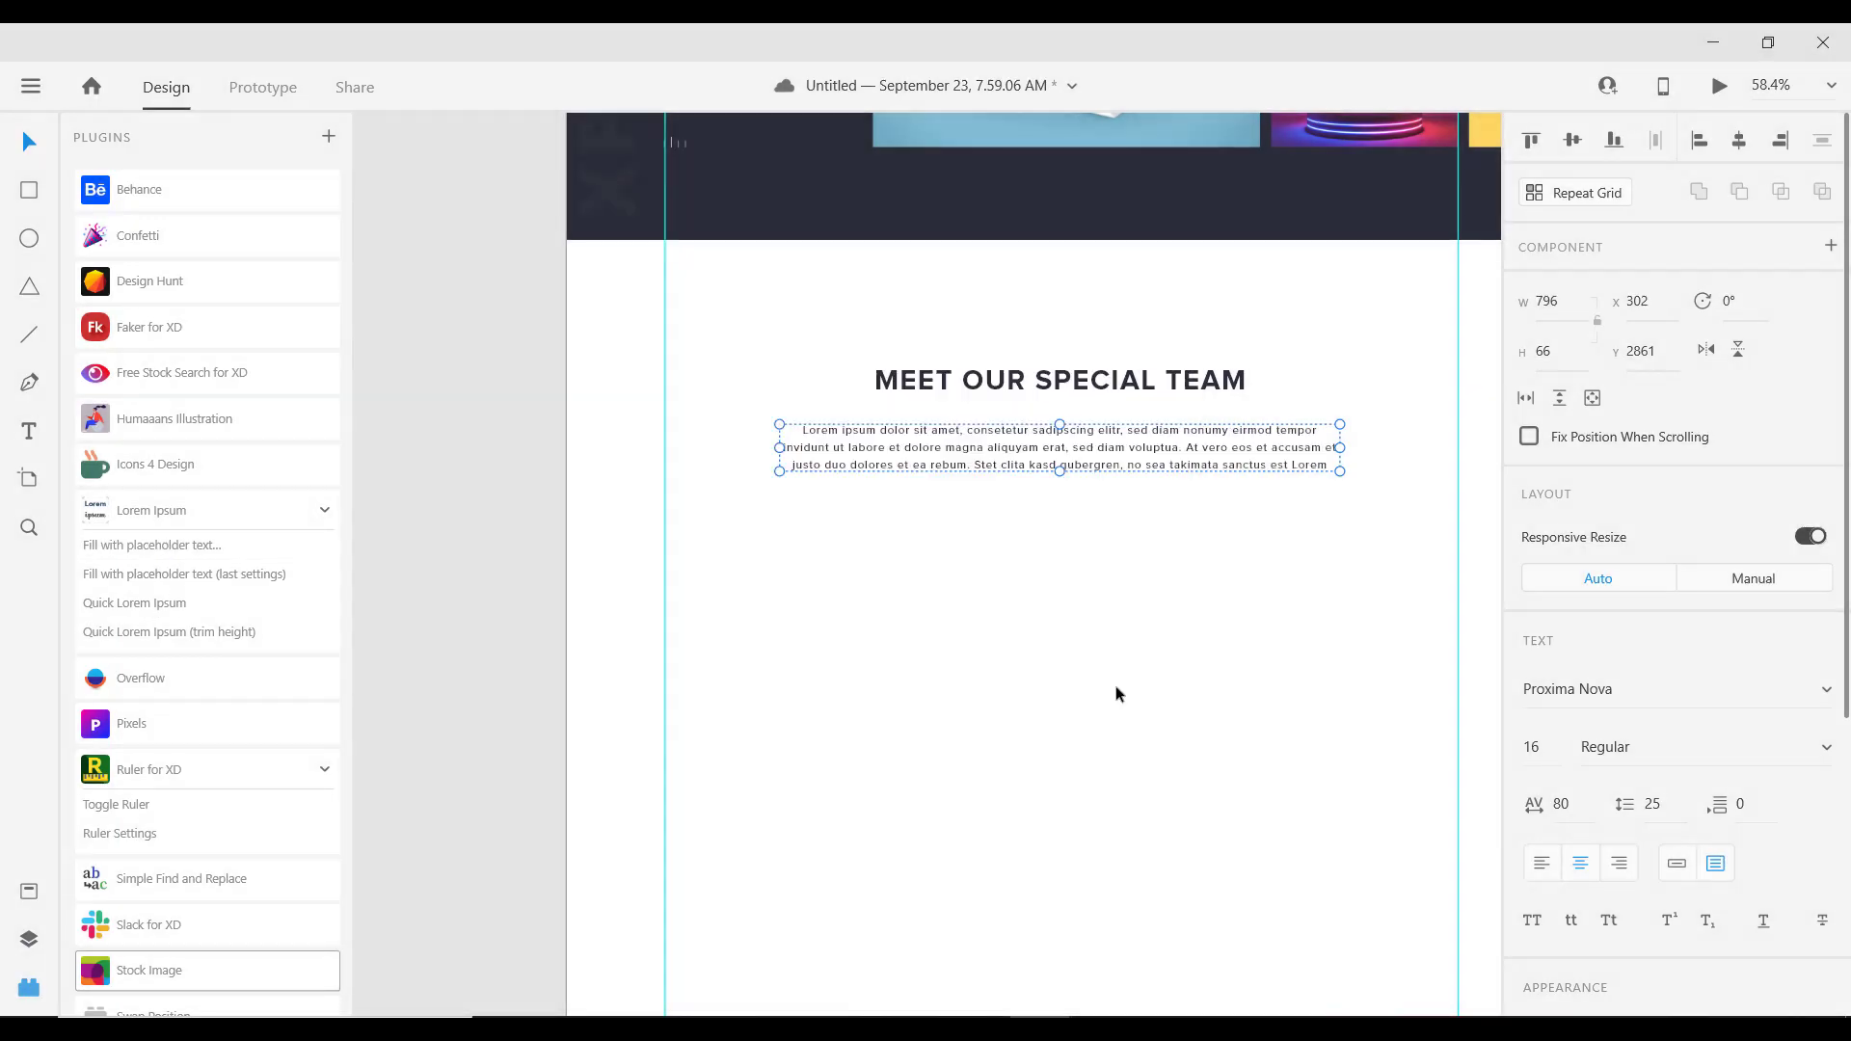
Step: Delete the final sentence so the paragraph ends at 'et ea rebum.'
double_click(1176, 470)
key("ctrl+a")
left_click(1325, 468)
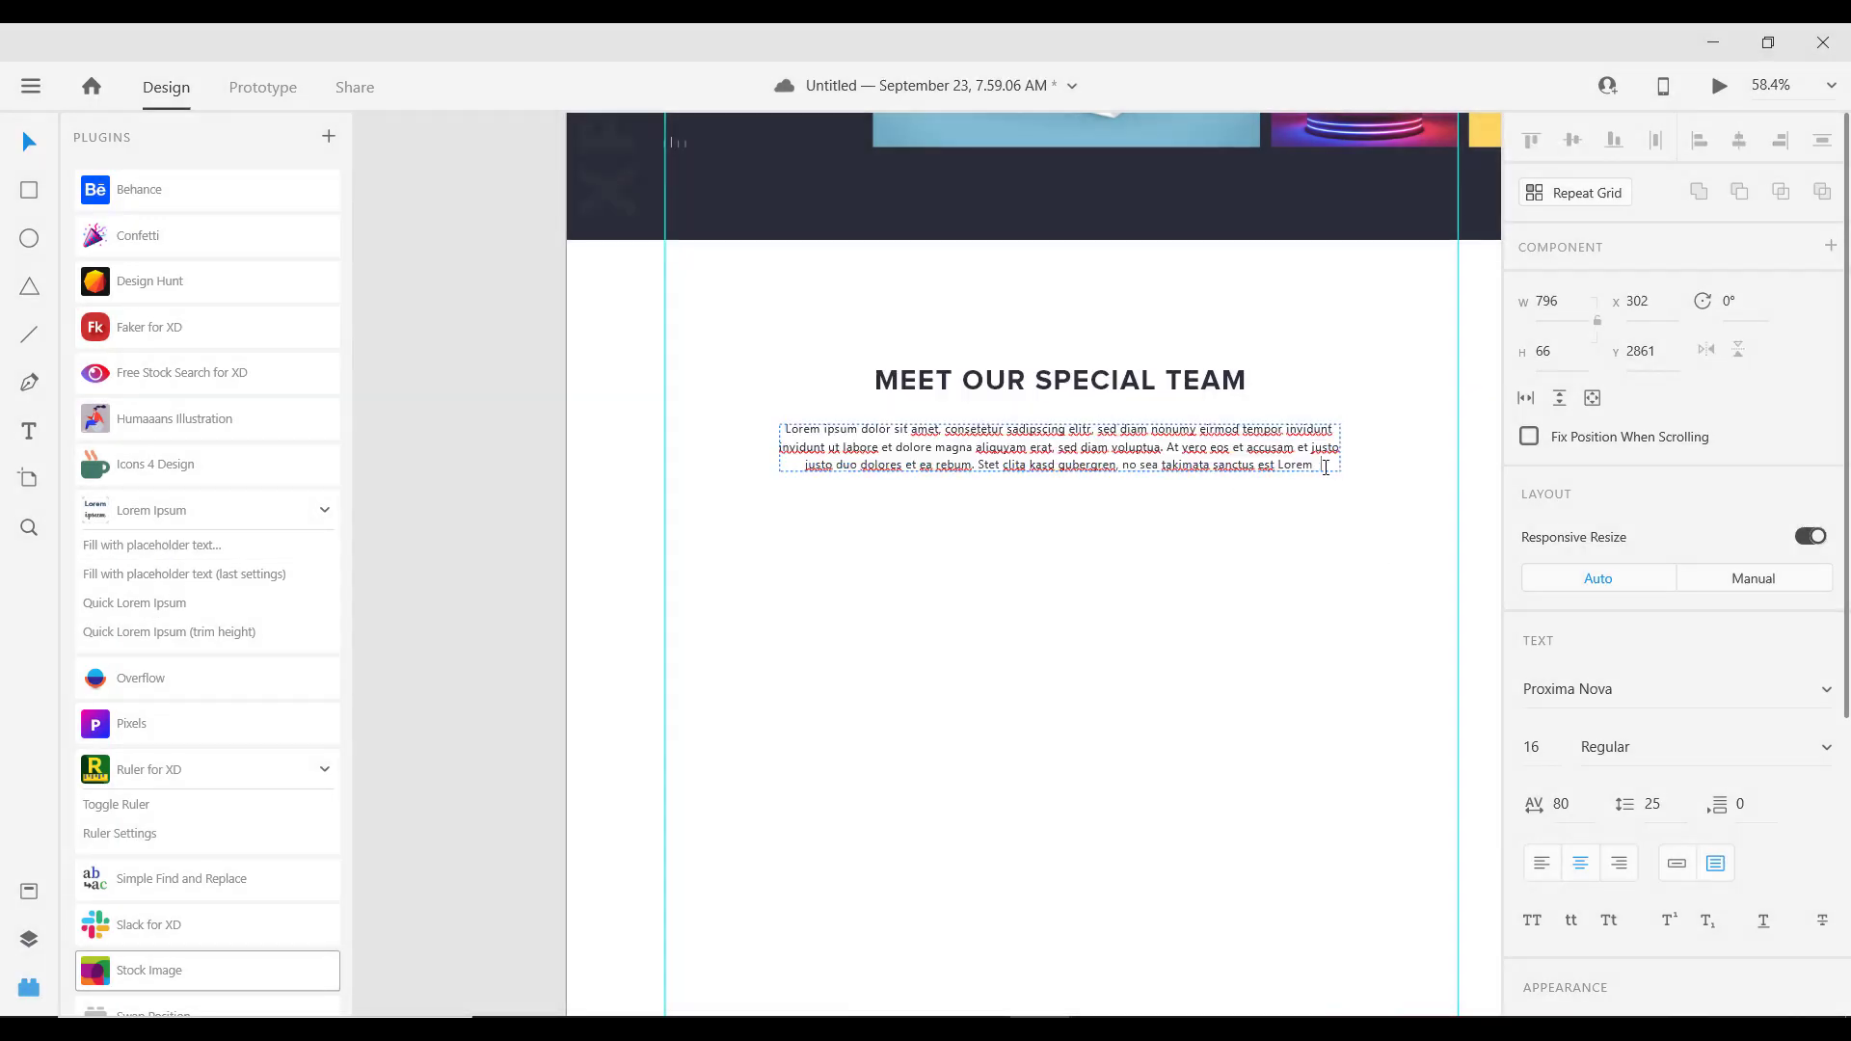
left_click_drag(1325, 468, 960, 467)
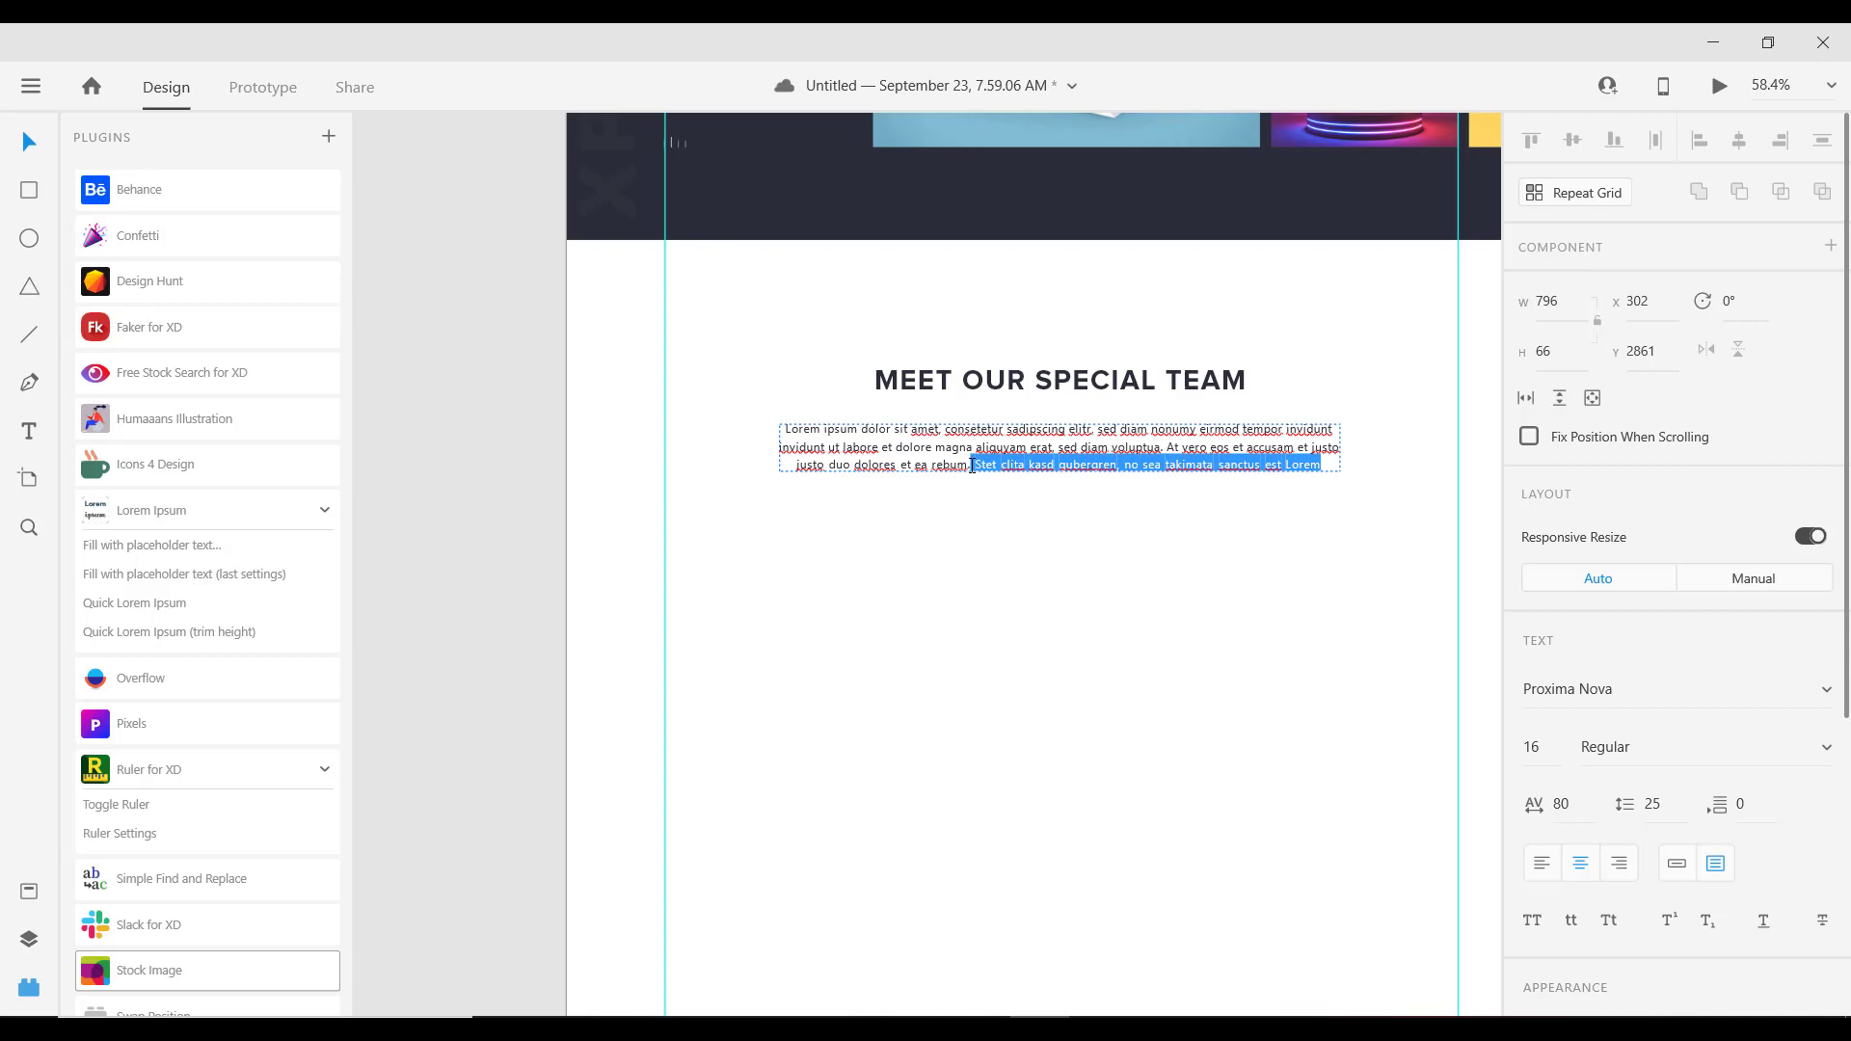
key("BackSpace")
key("Escape")
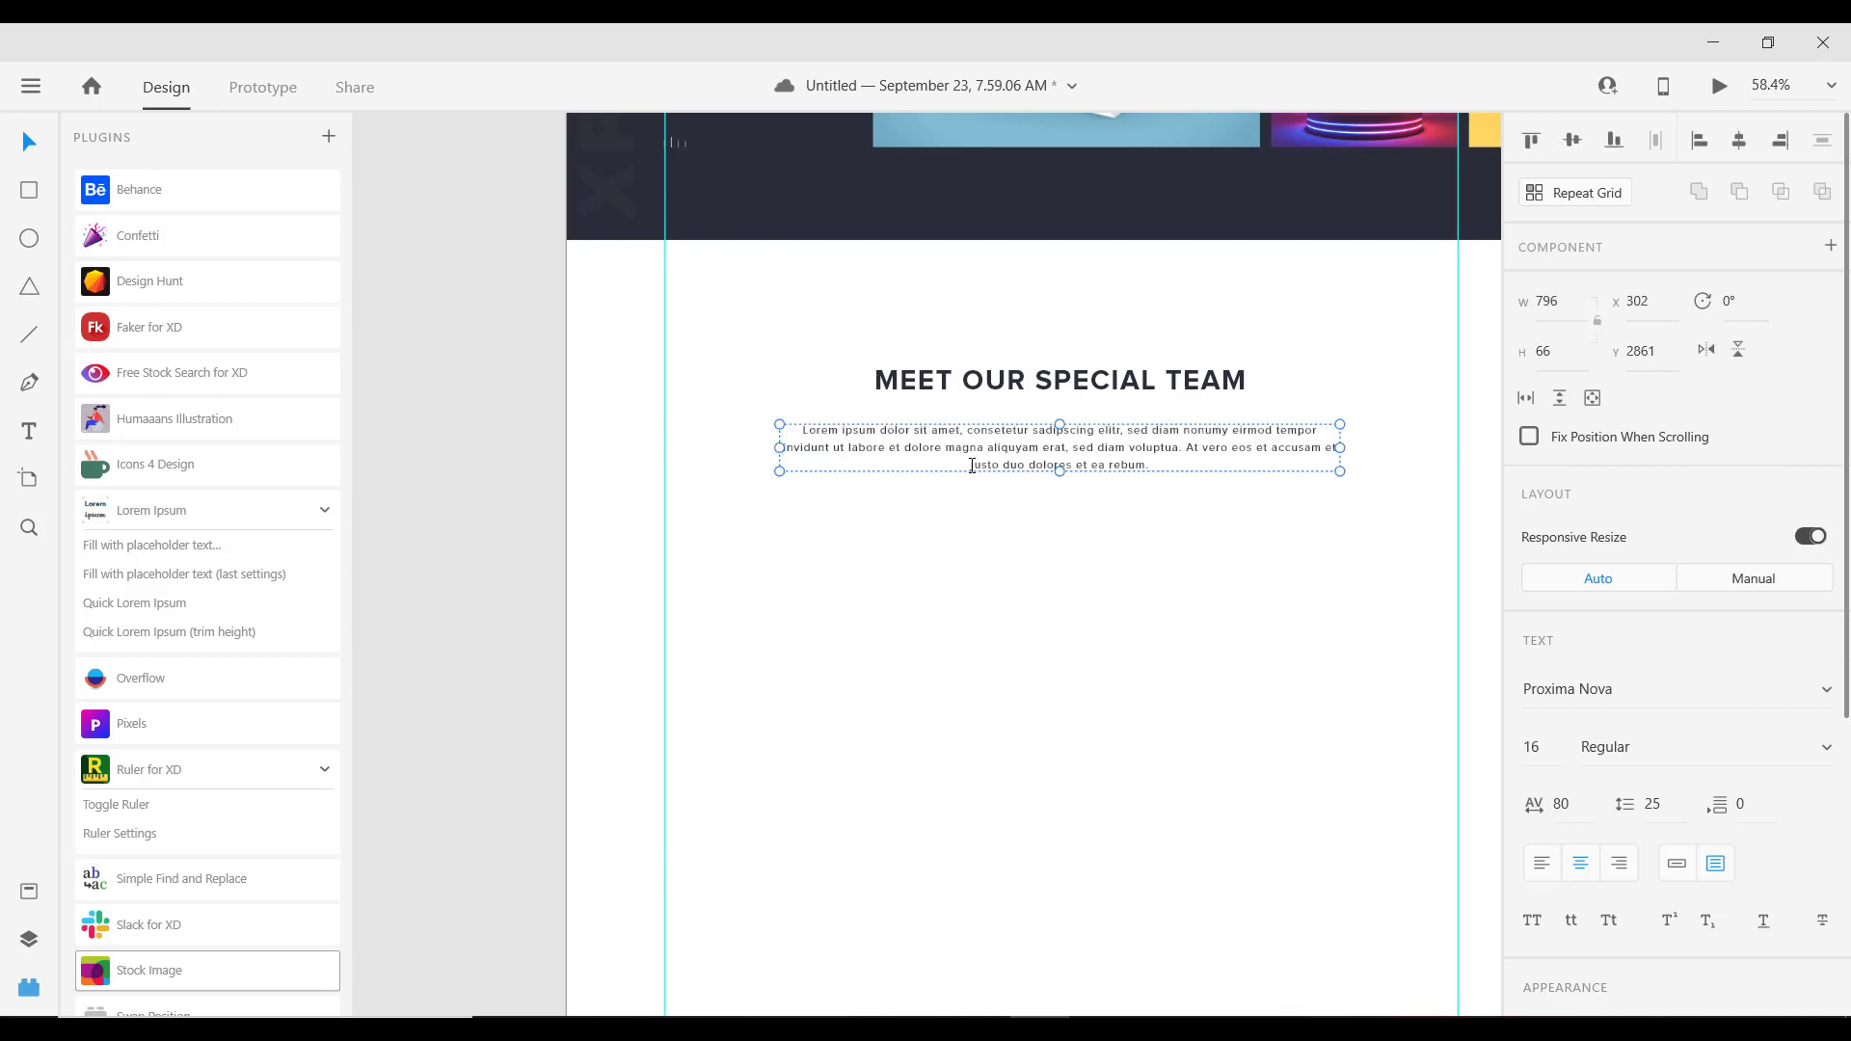
left_click(923, 575)
Step: Nudge the paragraph with arrow keys to sit closer to the heading, at y 2850
scroll(829, 521, "down", 2)
scroll(829, 521, "up", 2)
left_click(964, 482)
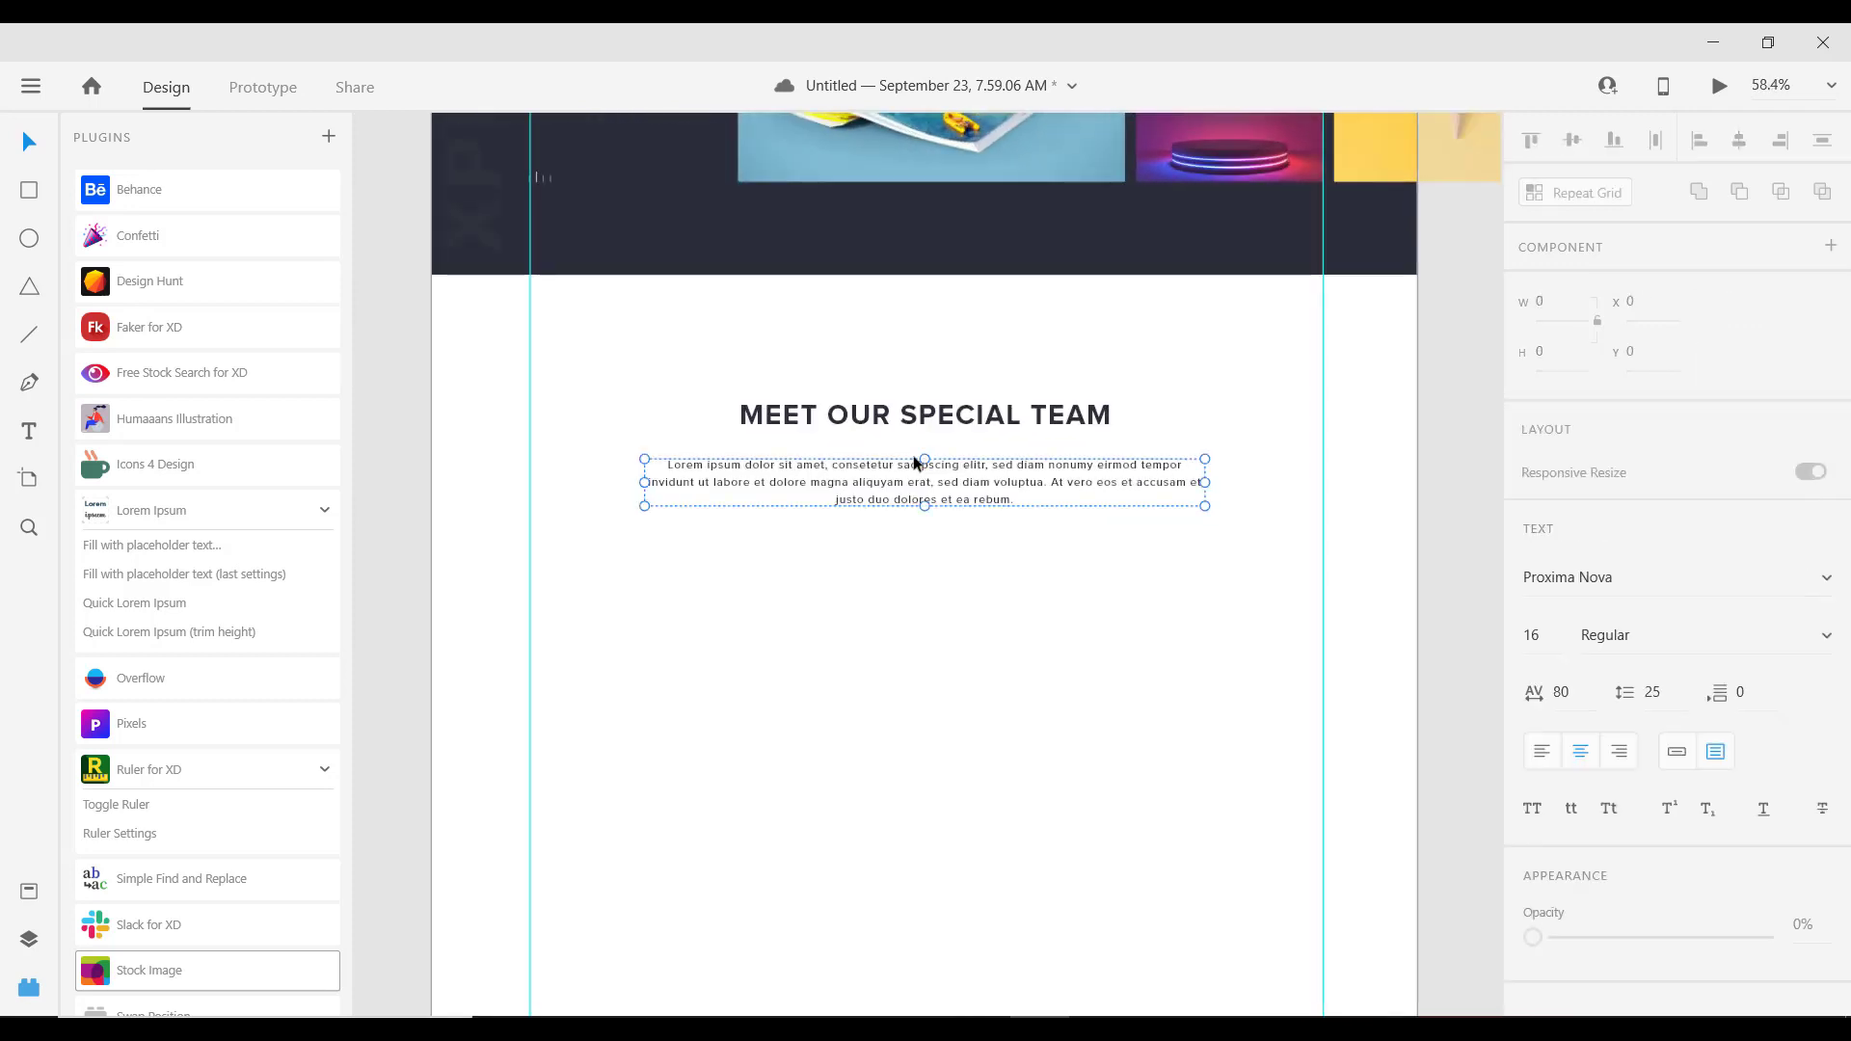
key("Down")
key("Down")
key("Down")
key("Down")
key("Down")
key("Down")
key("Down")
key("Down")
key("Down")
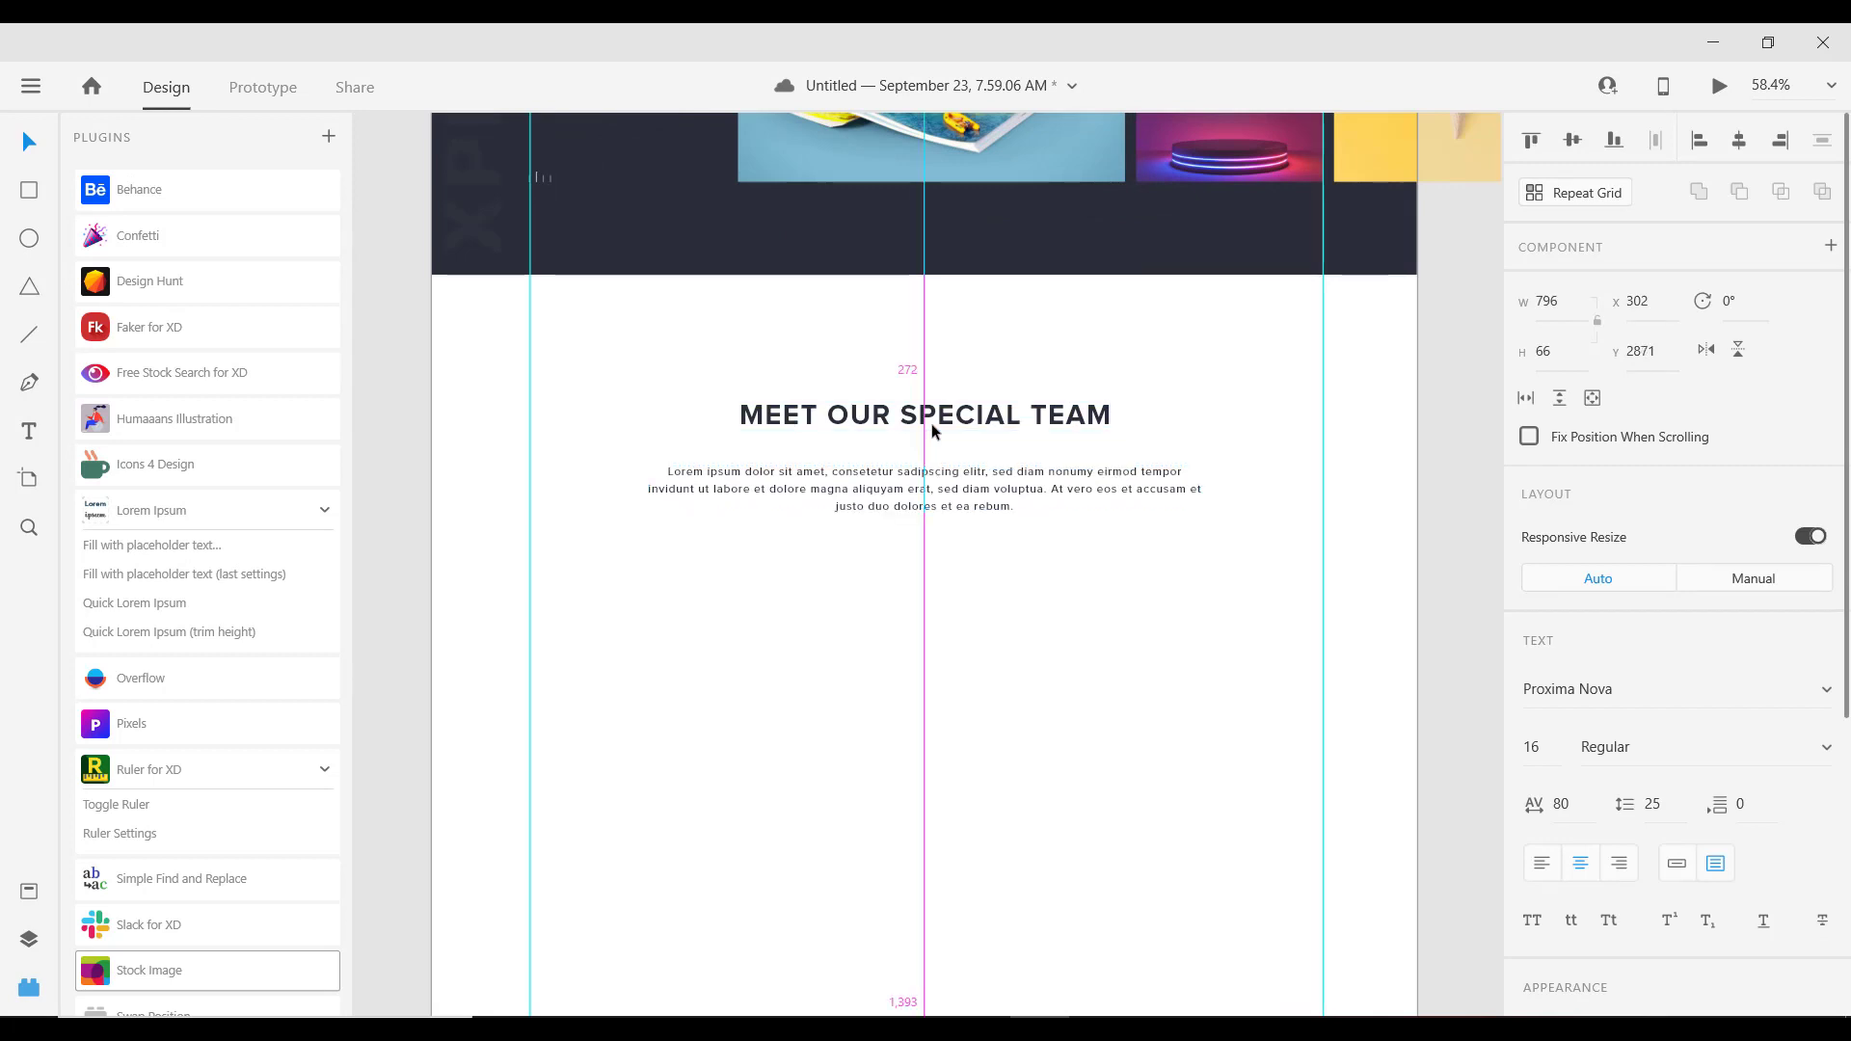
scroll(906, 435, "down", 3)
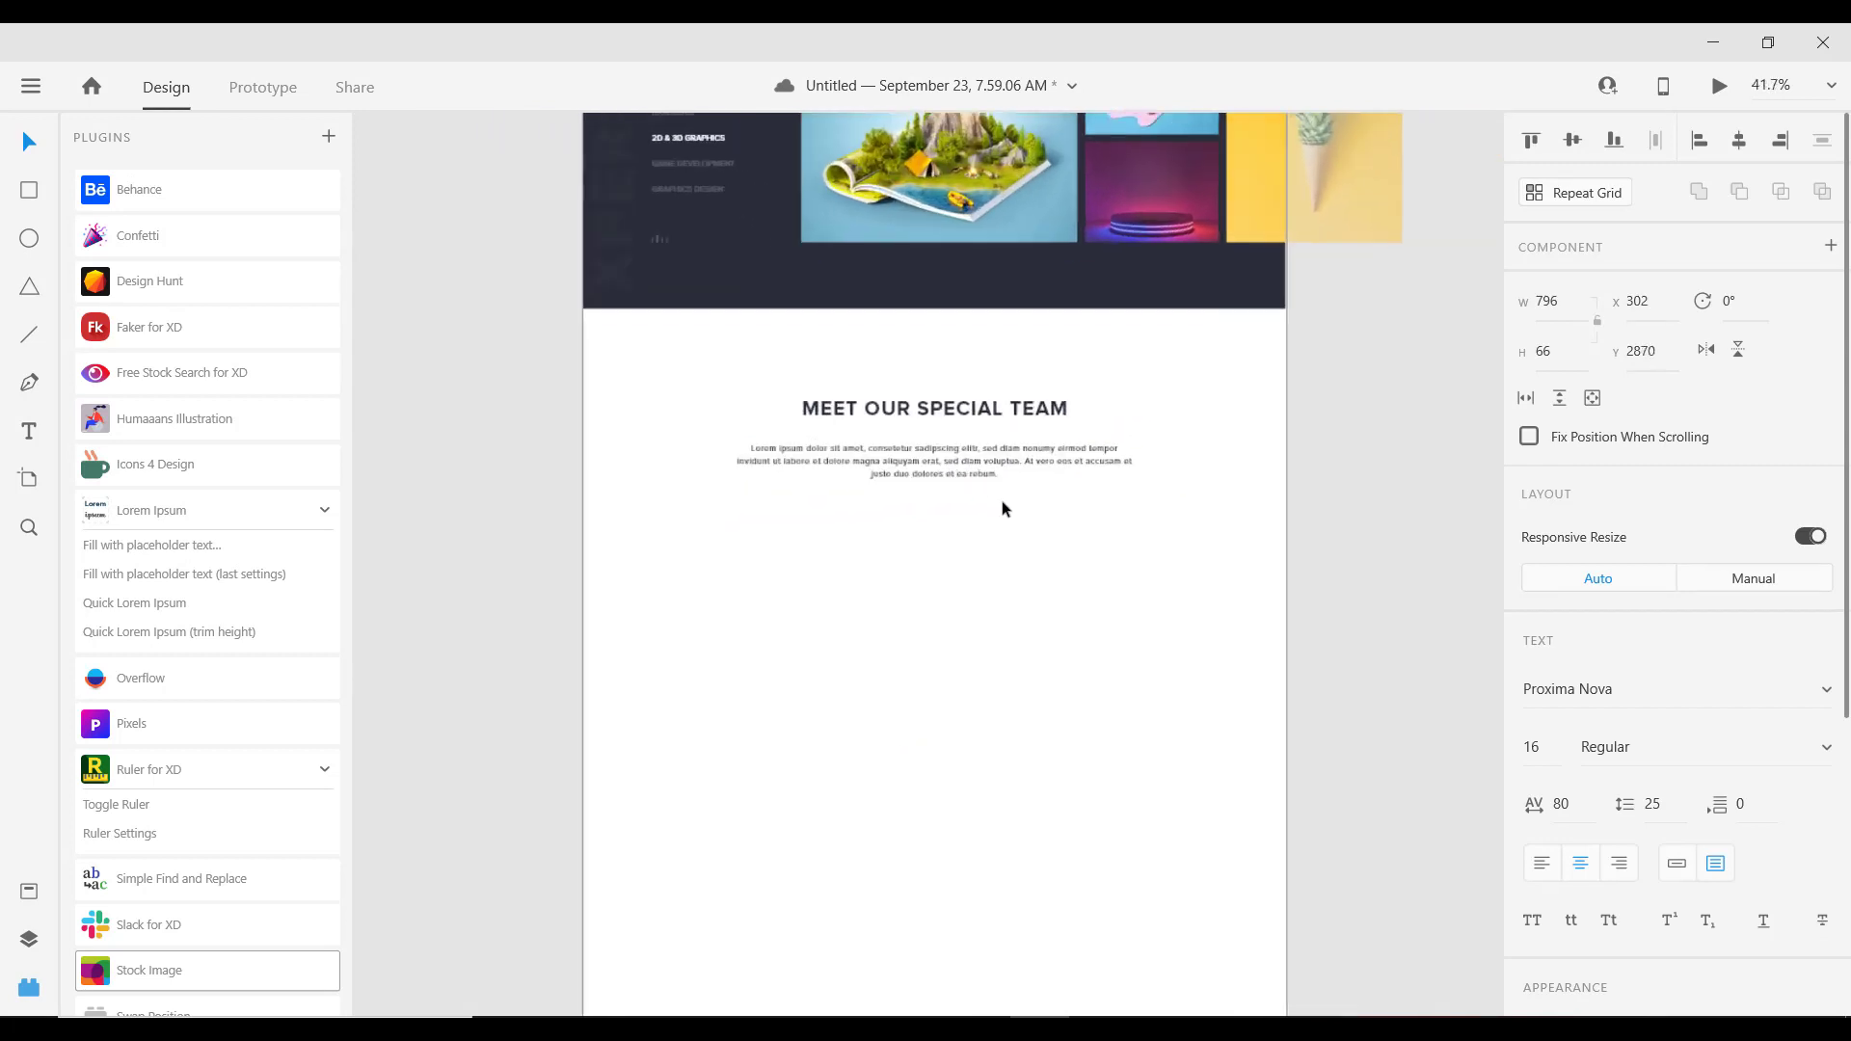
scroll(1001, 500, "up", 3)
key("shift+Up")
key("shift+Up")
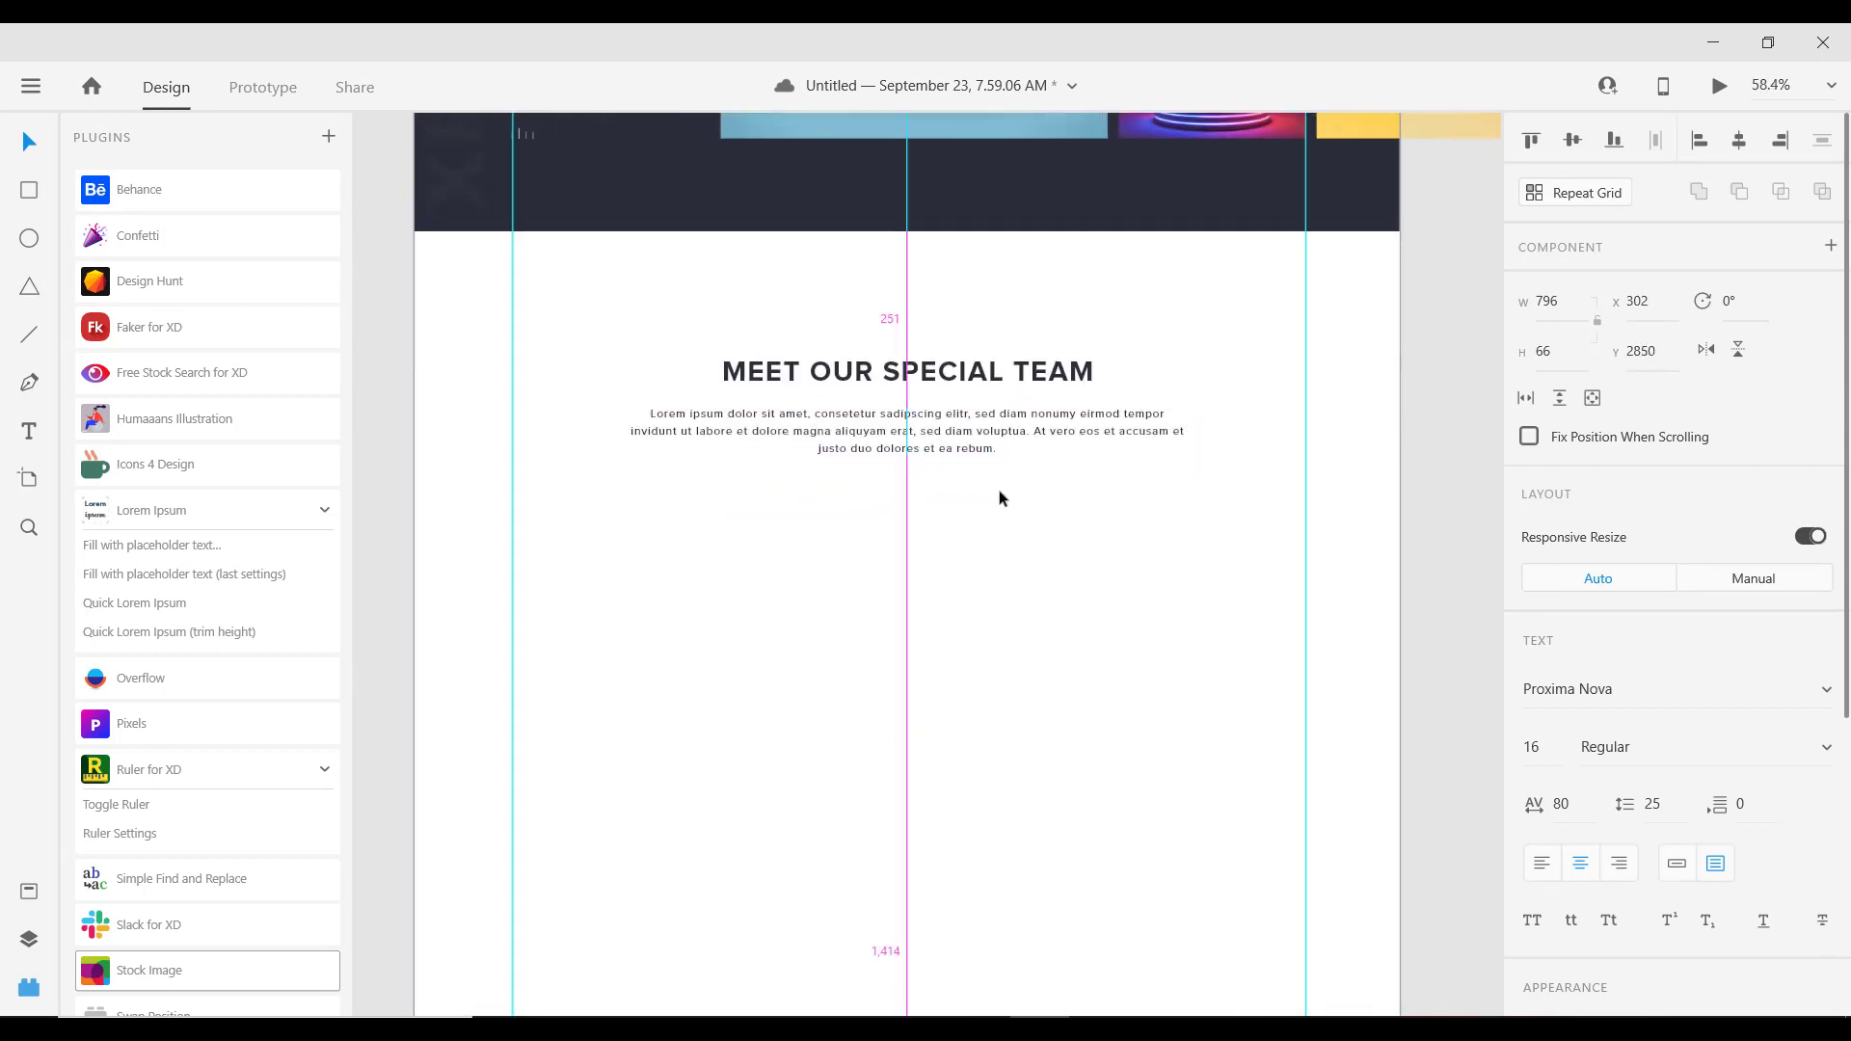
scroll(993, 492, "down", 1)
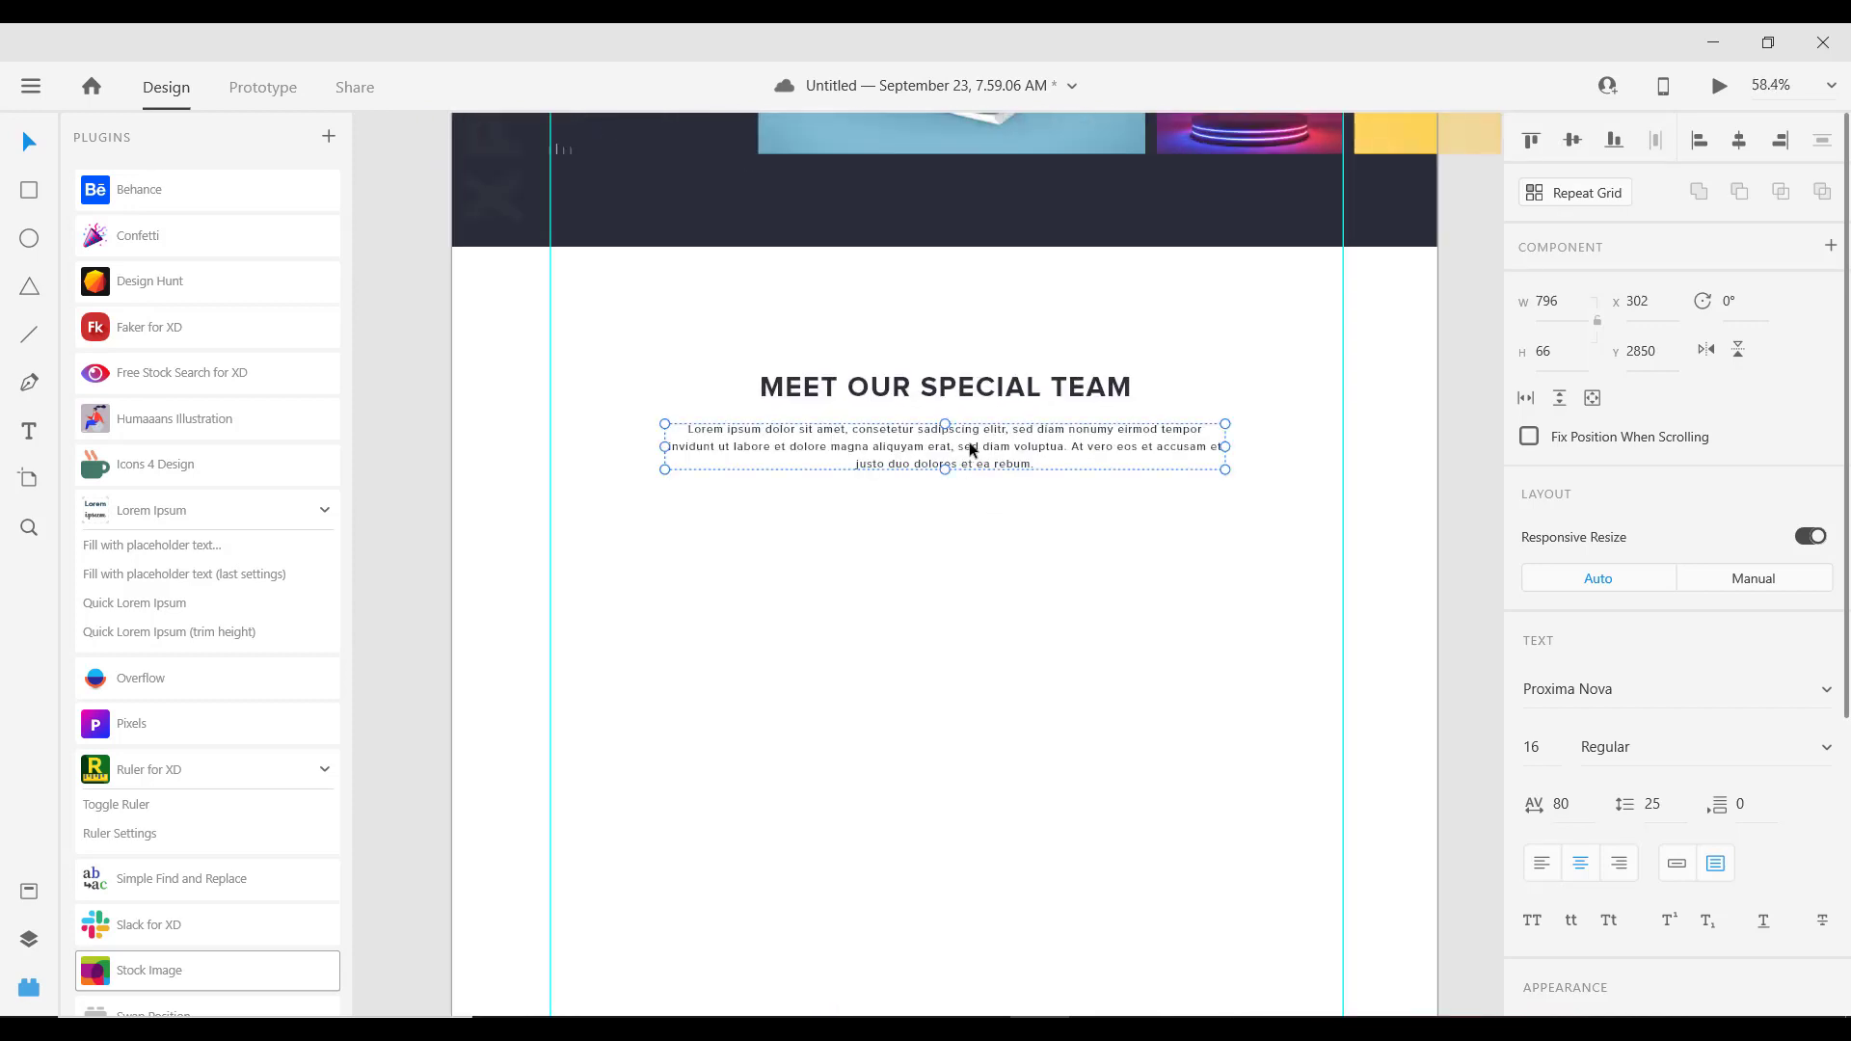
scroll(992, 496, "down", 3)
scroll(1011, 526, "down", 2)
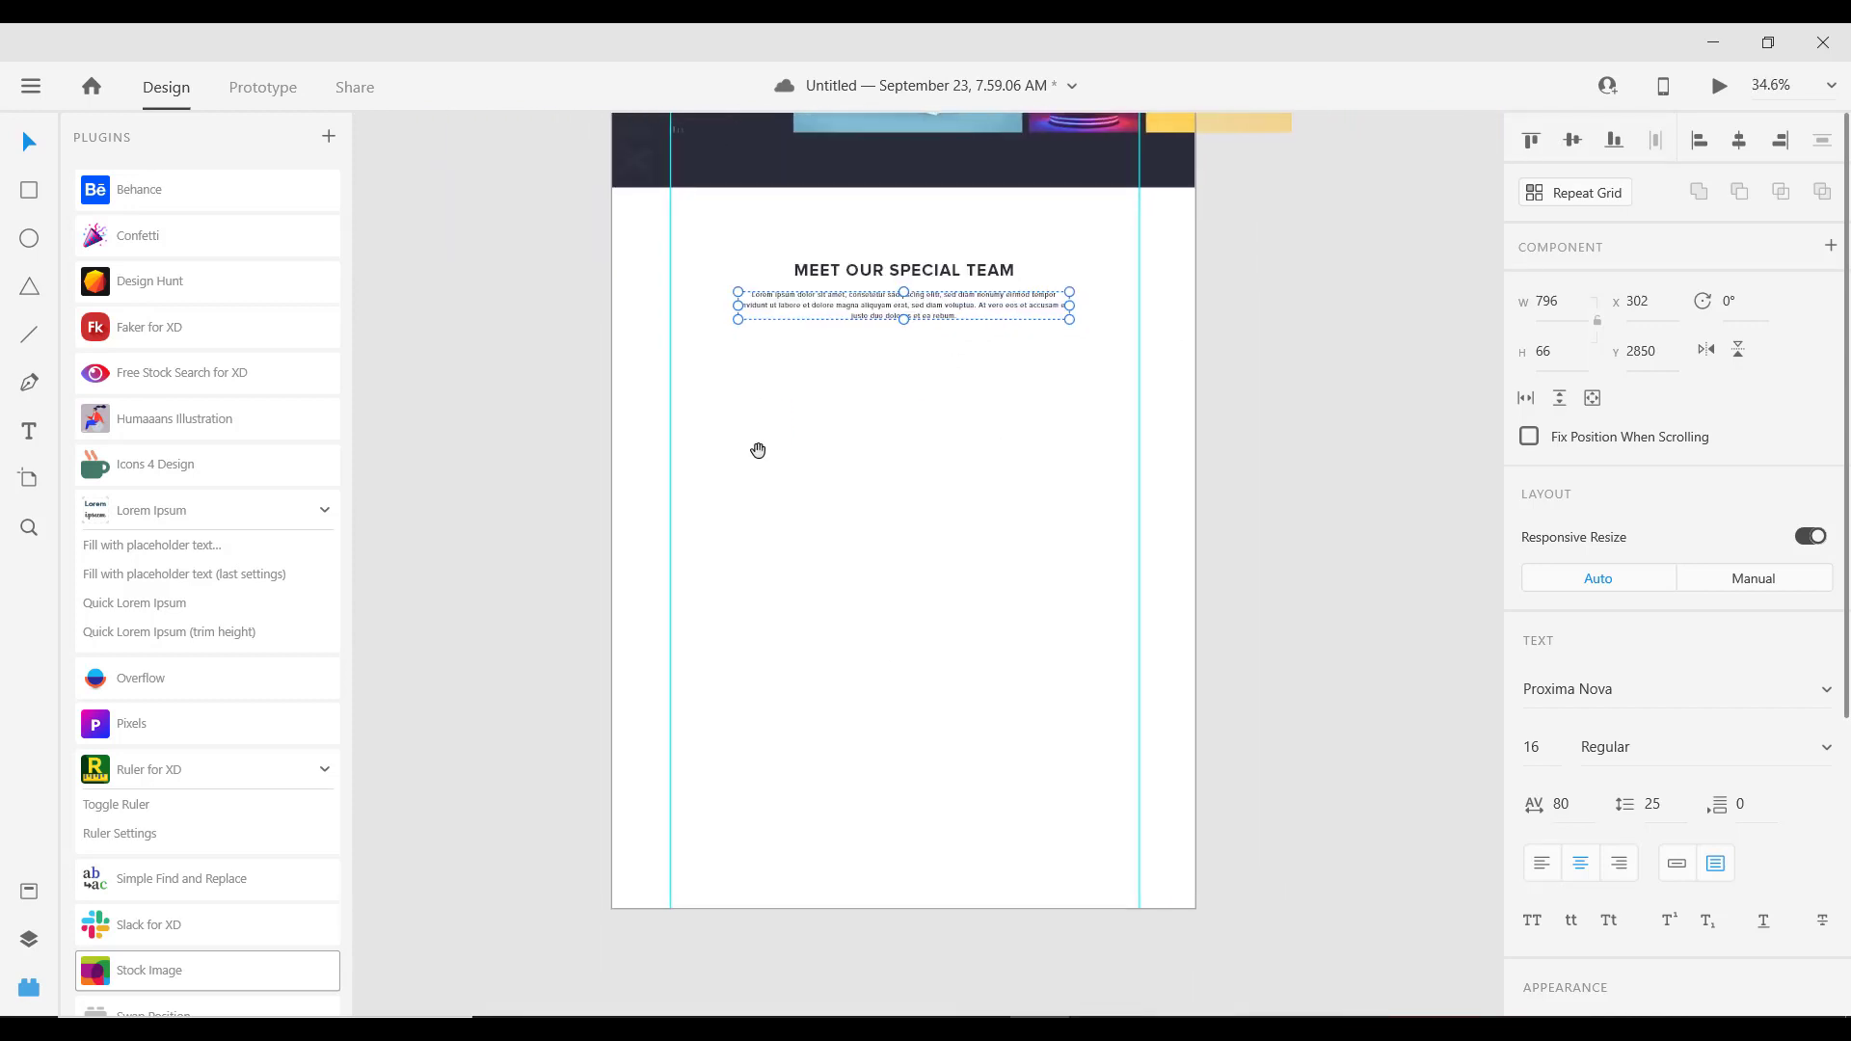
Step: Draw a rectangle below the intro paragraph at the left guide
left_click(30, 193)
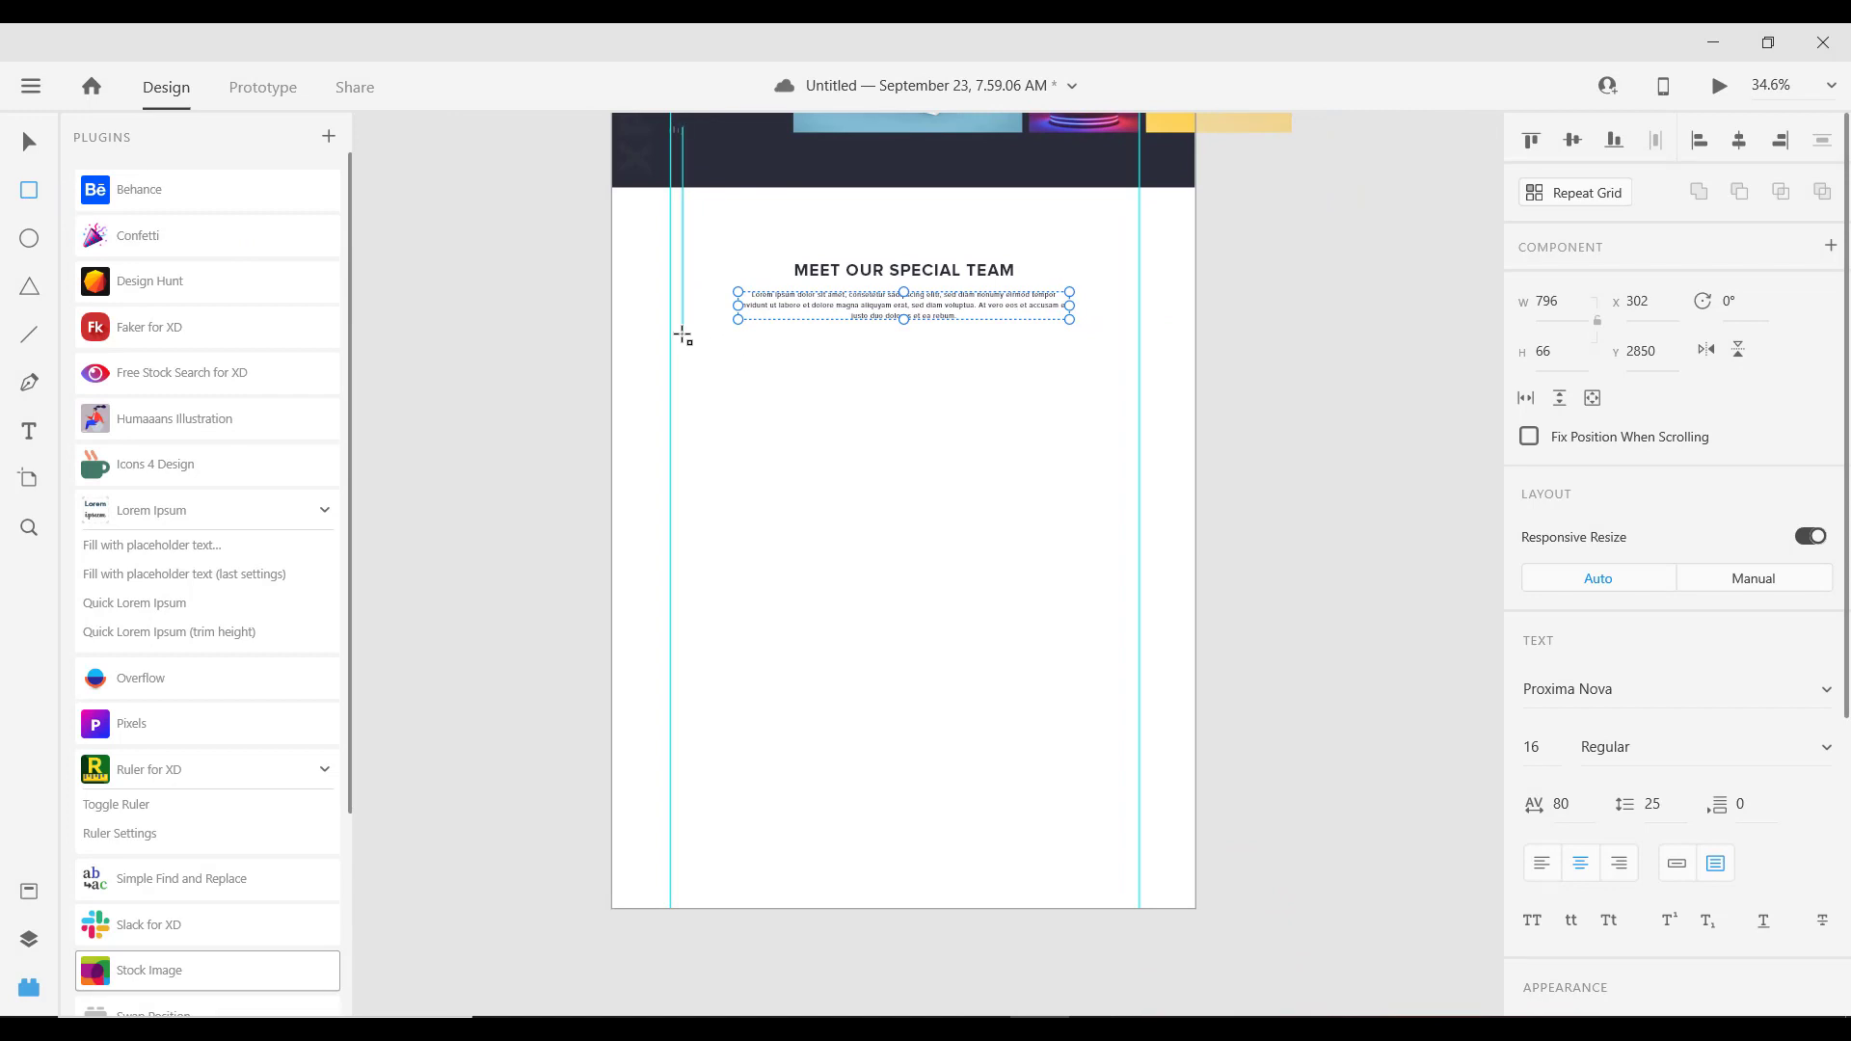
left_click_drag(672, 340, 817, 485)
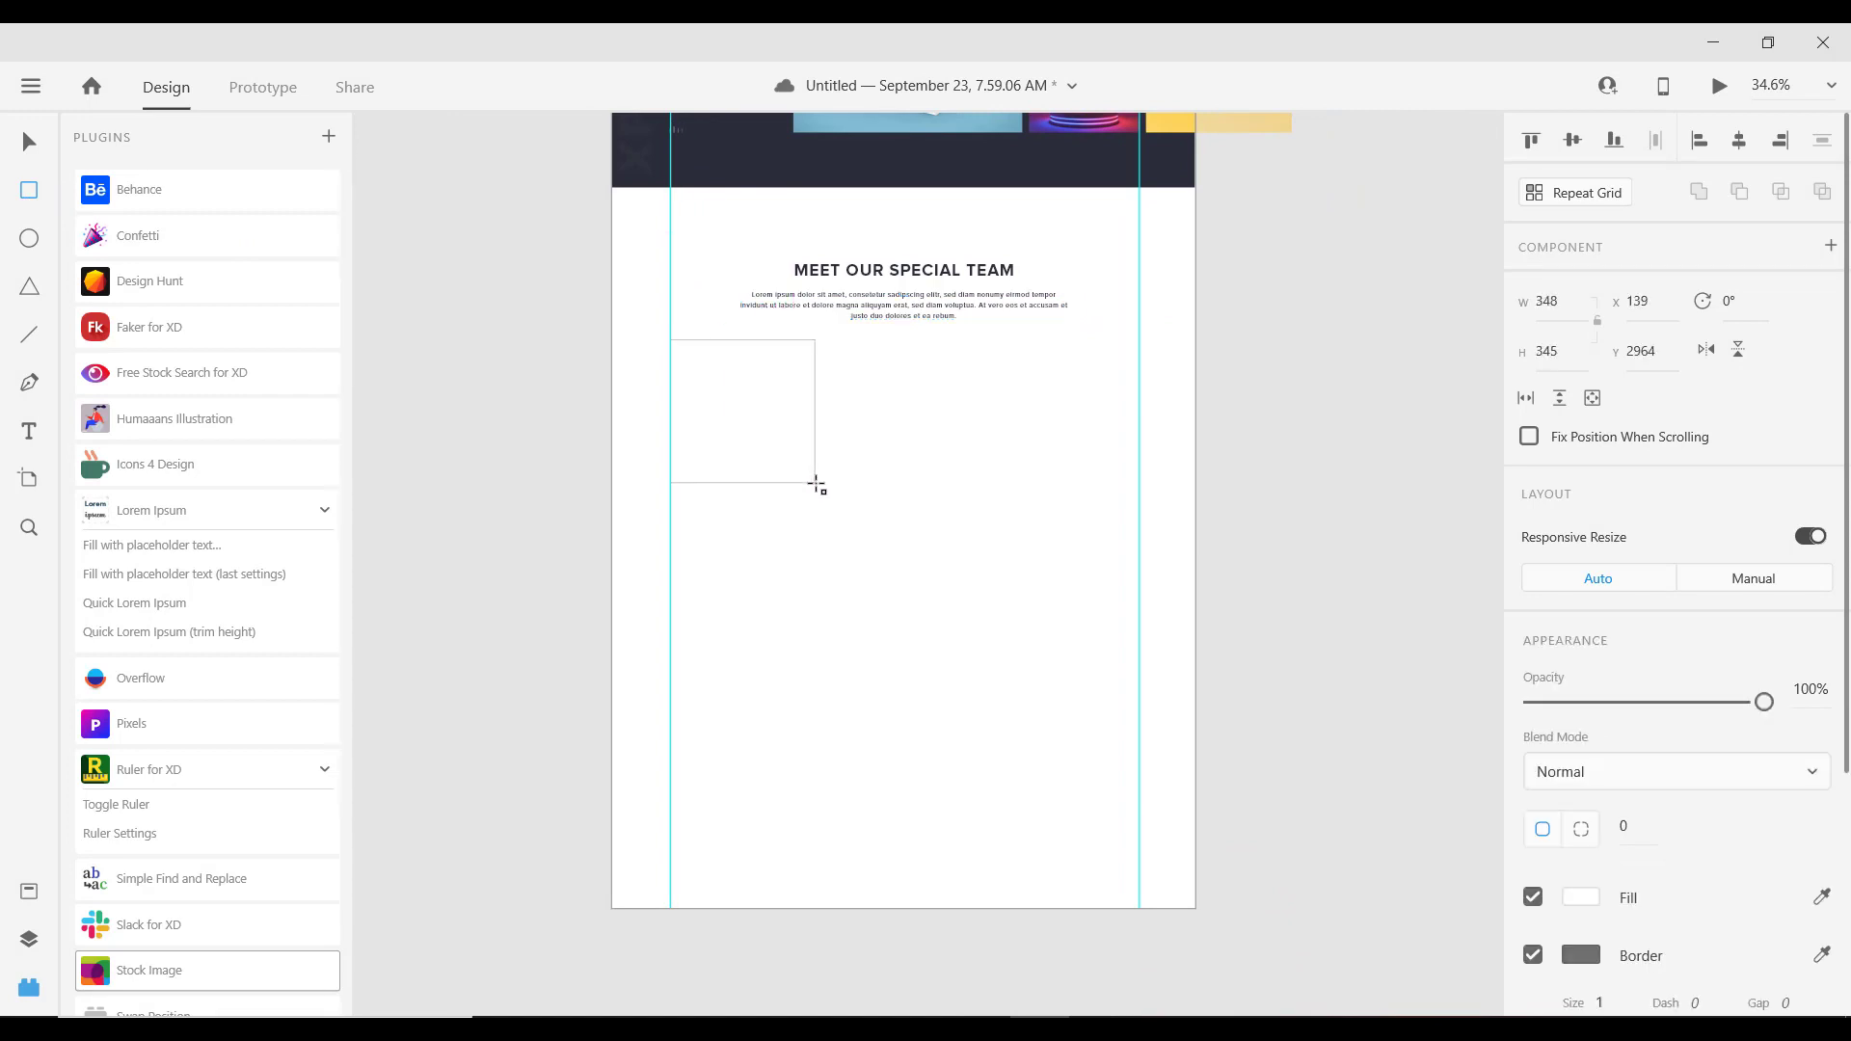
left_click_drag(816, 485, 842, 483)
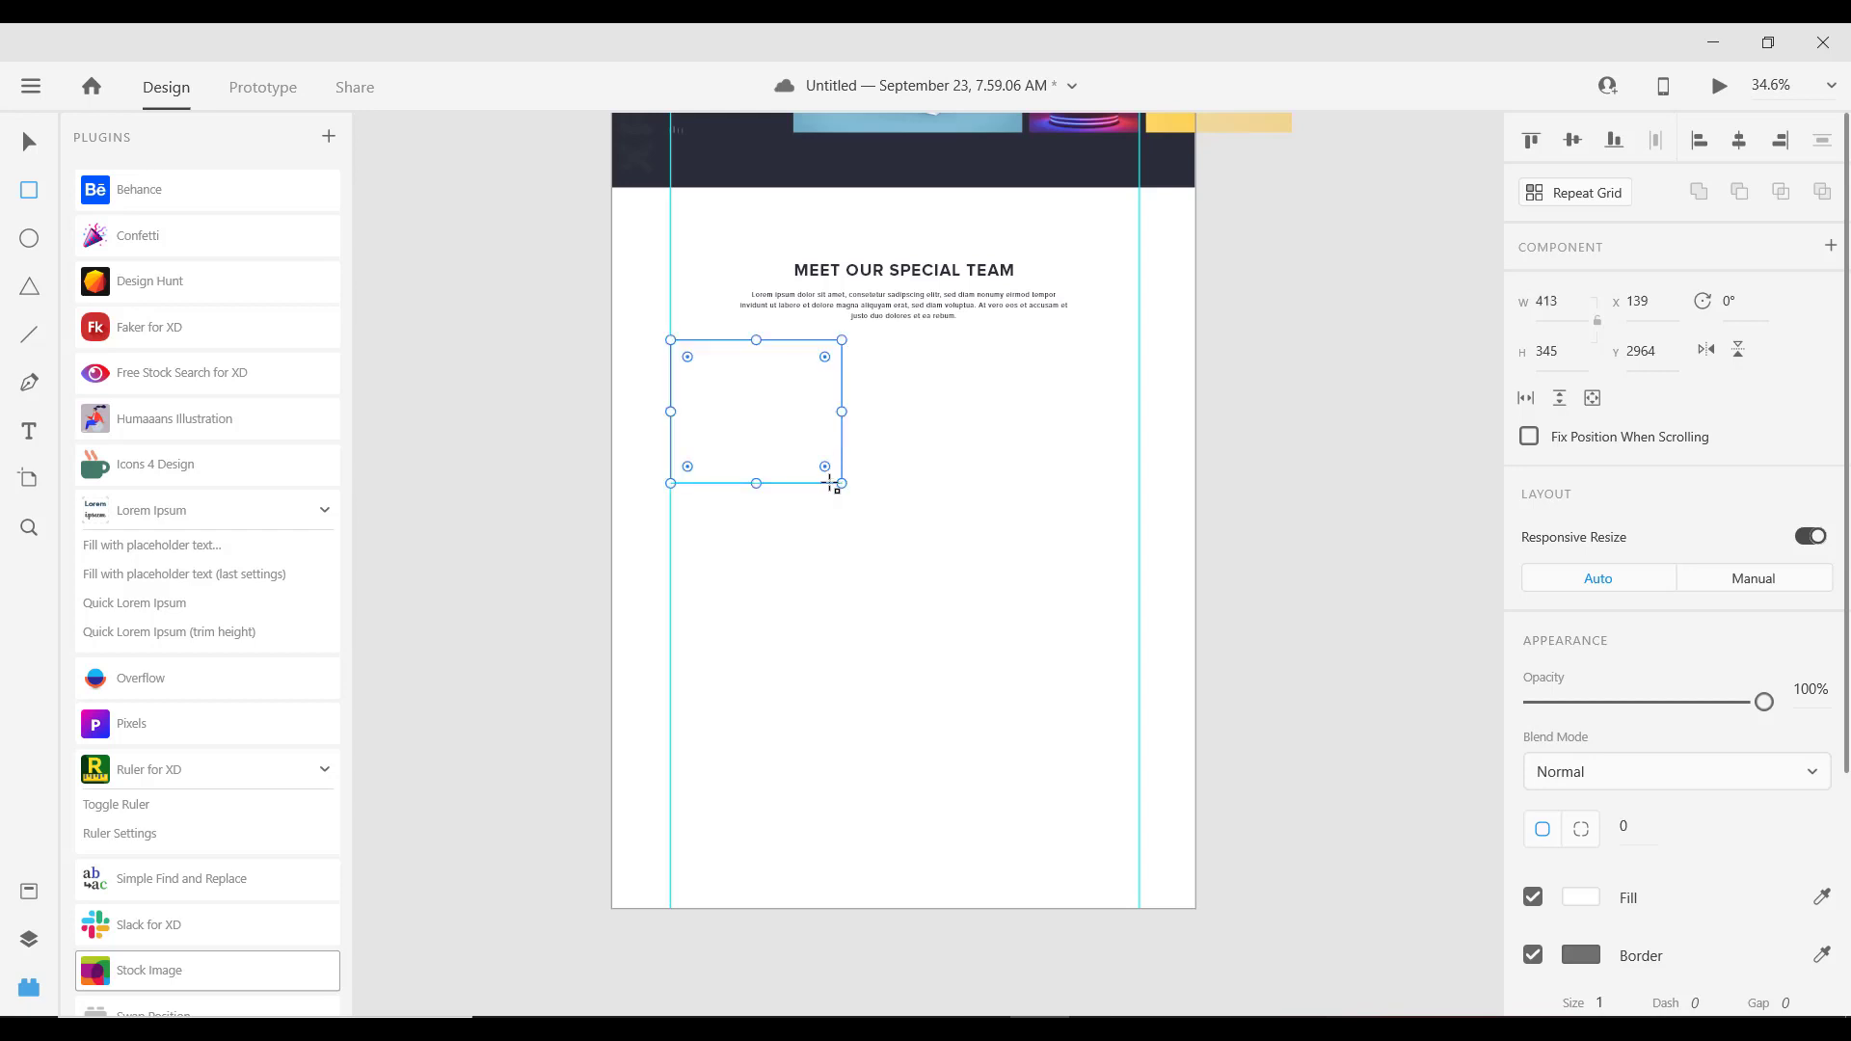
Step: Lock the rectangle's aspect ratio and set its width to 360, giving 360 × 300.73
left_click(1573, 311)
left_click(1597, 321)
left_click(1572, 305)
type("360")
key("Return")
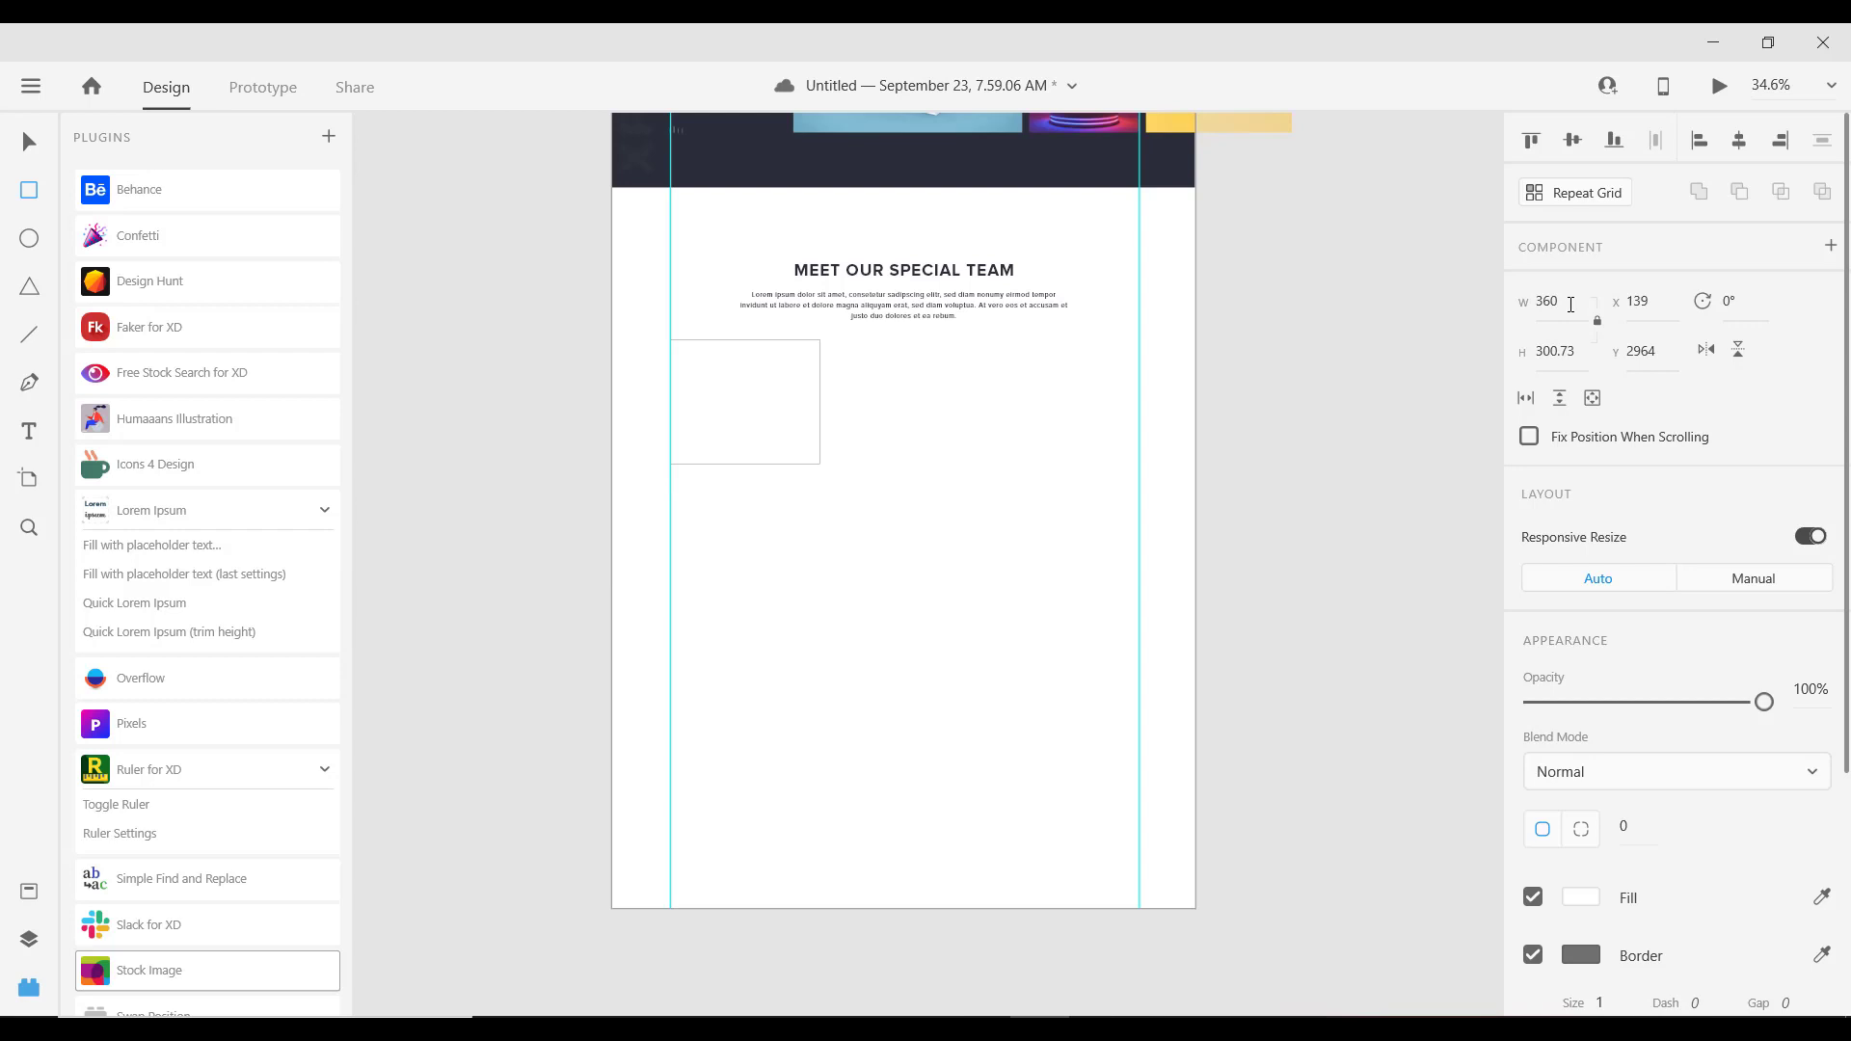
scroll(1180, 291, "up", 3)
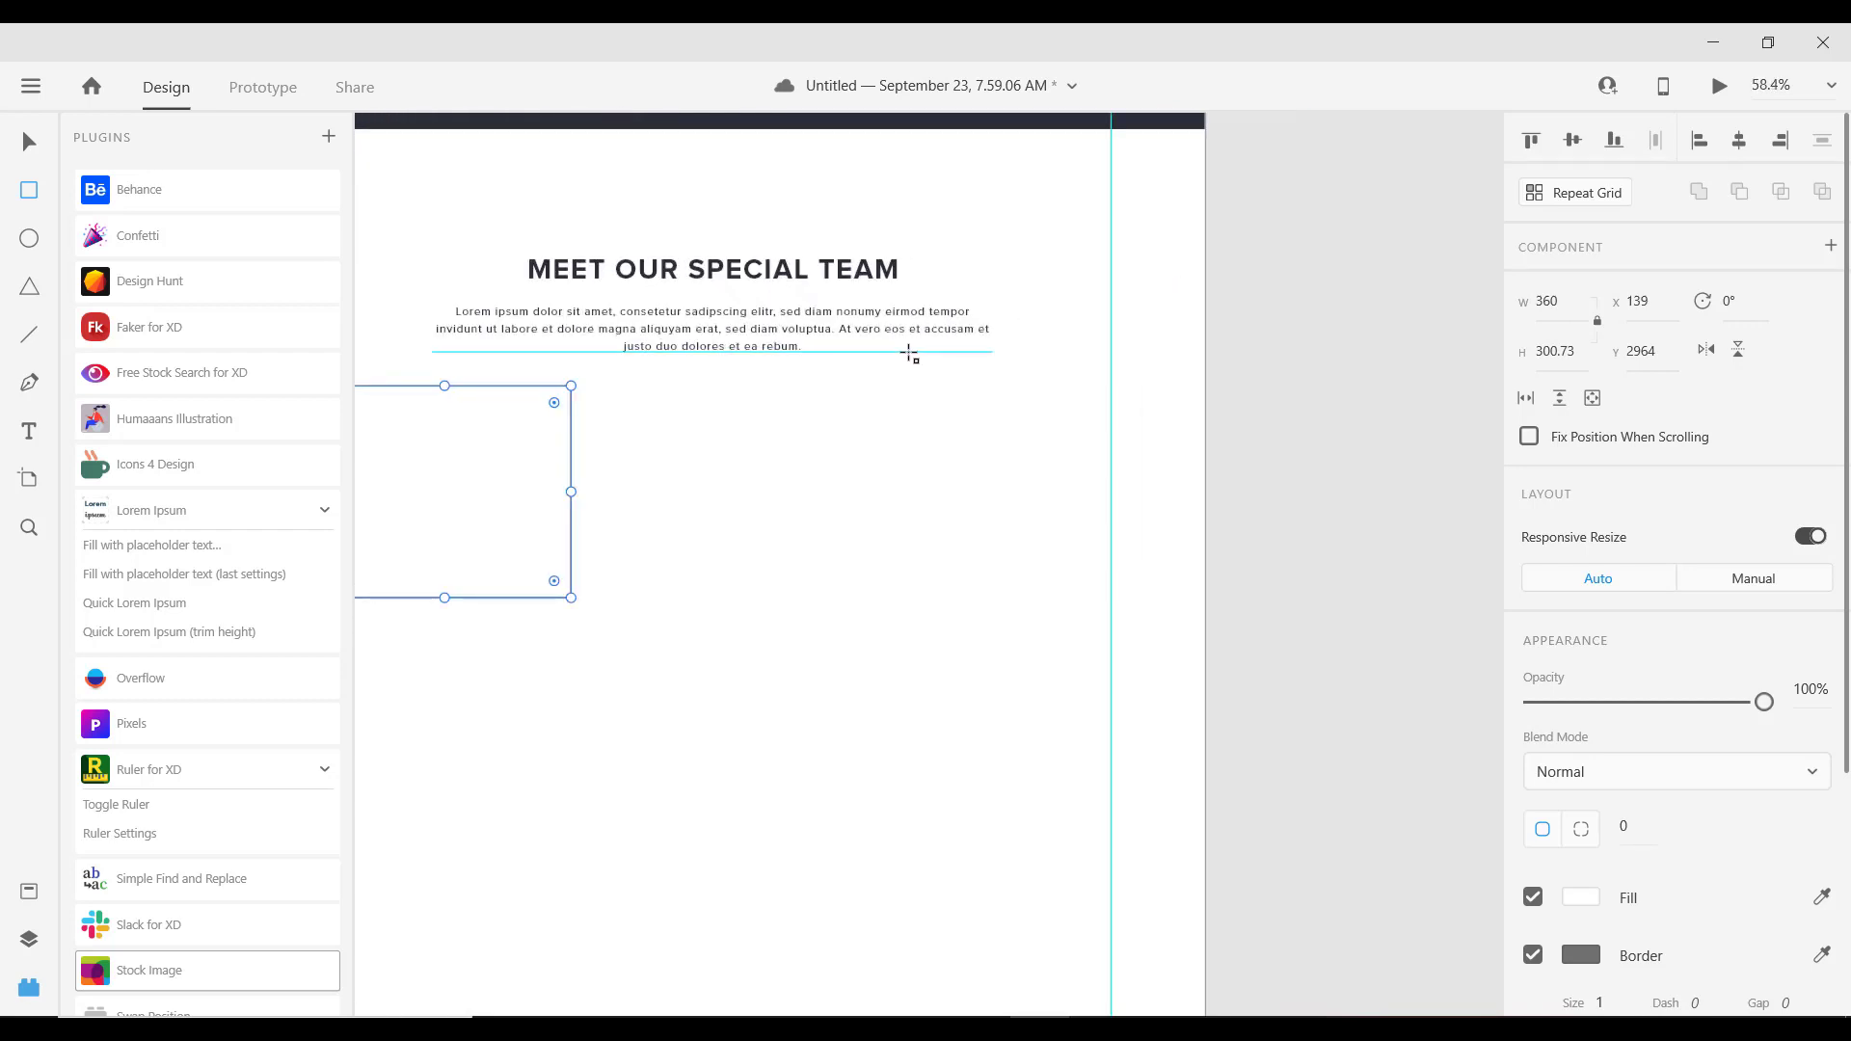
scroll(912, 357, "down", 3)
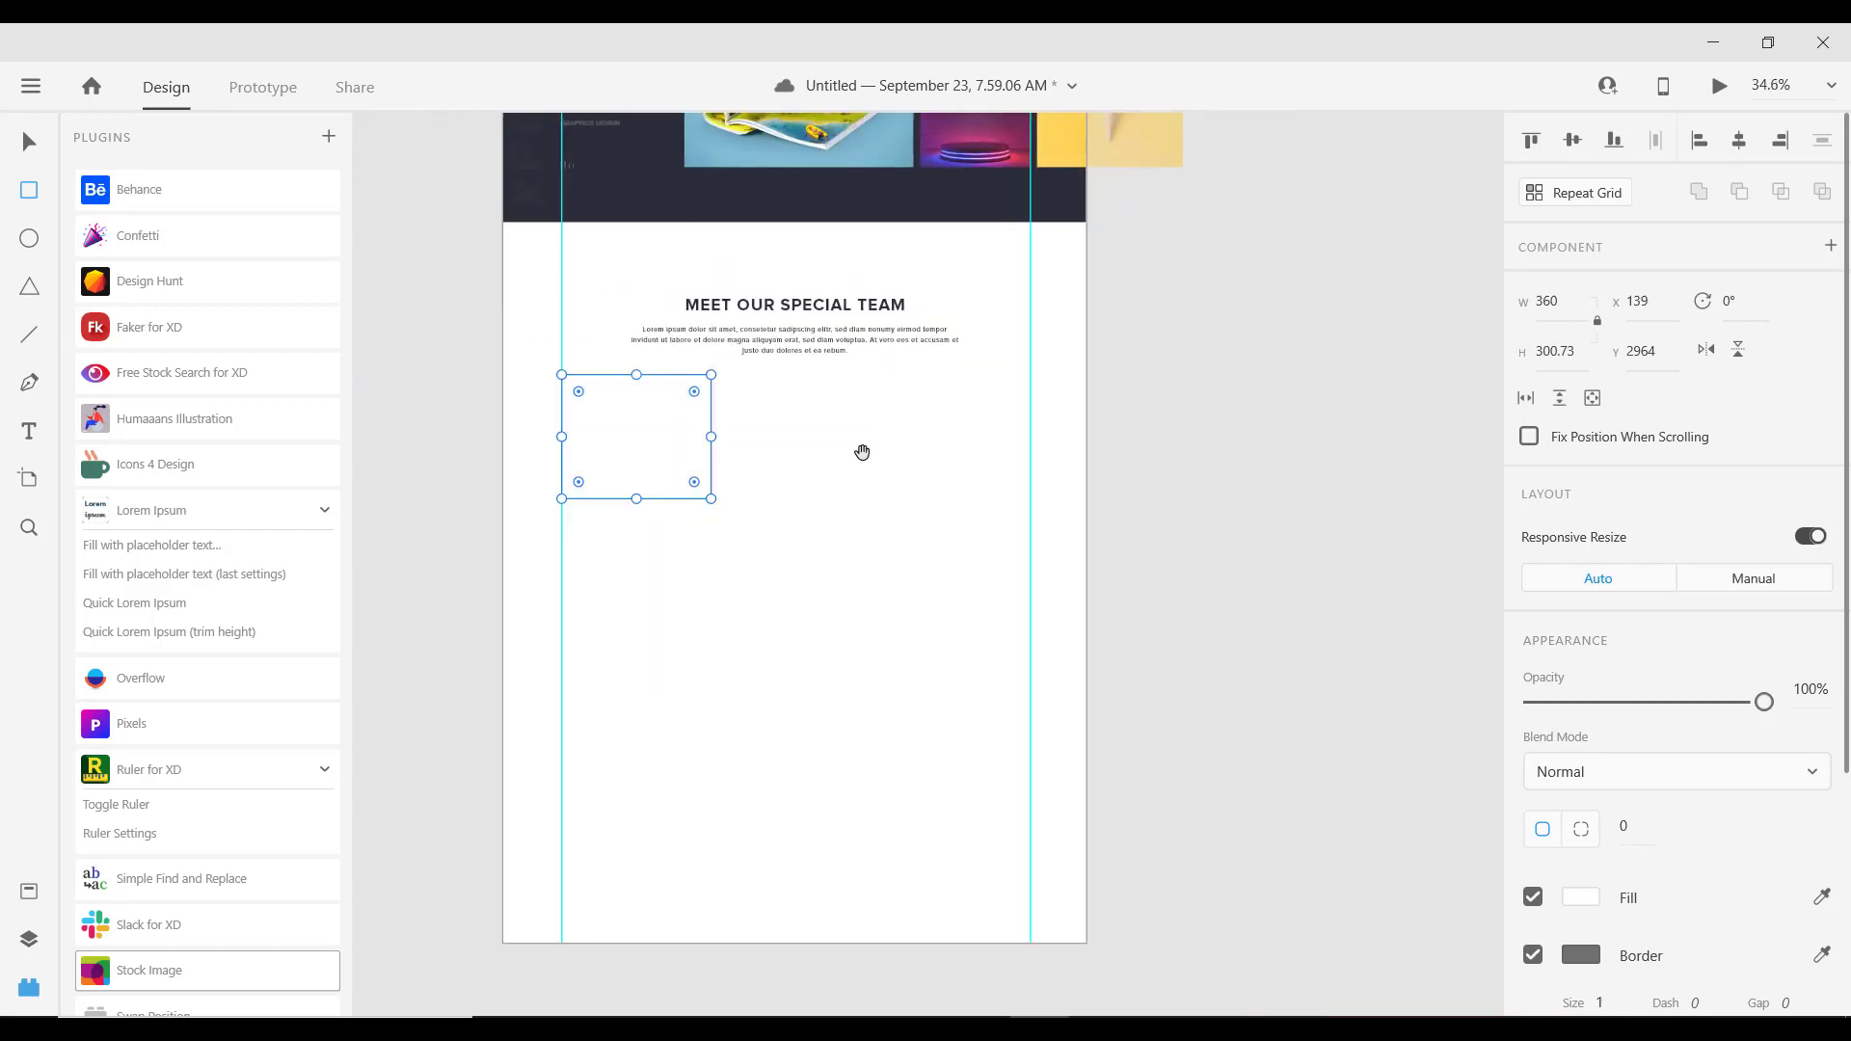
left_click_drag(859, 450, 921, 450)
scroll(713, 424, "up", 4)
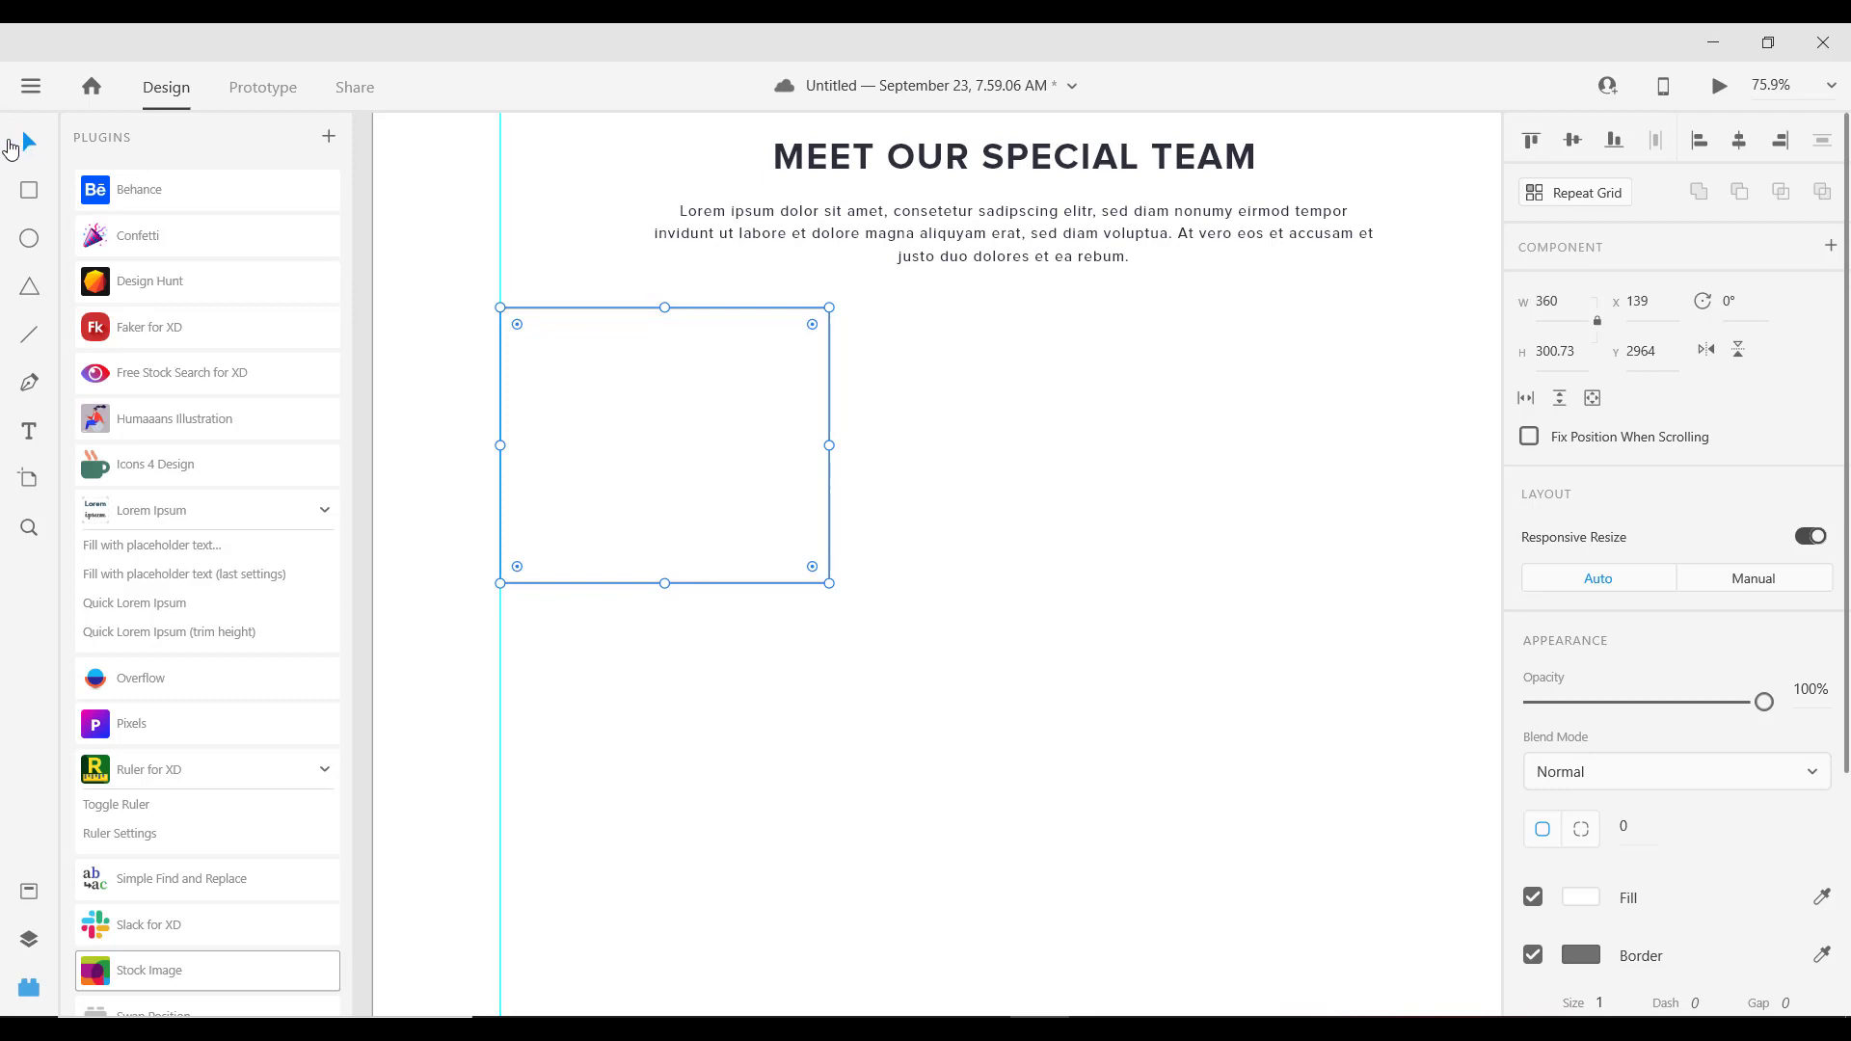
Step: Save the document and pan across the artboard to the team section
key("ctrl+s")
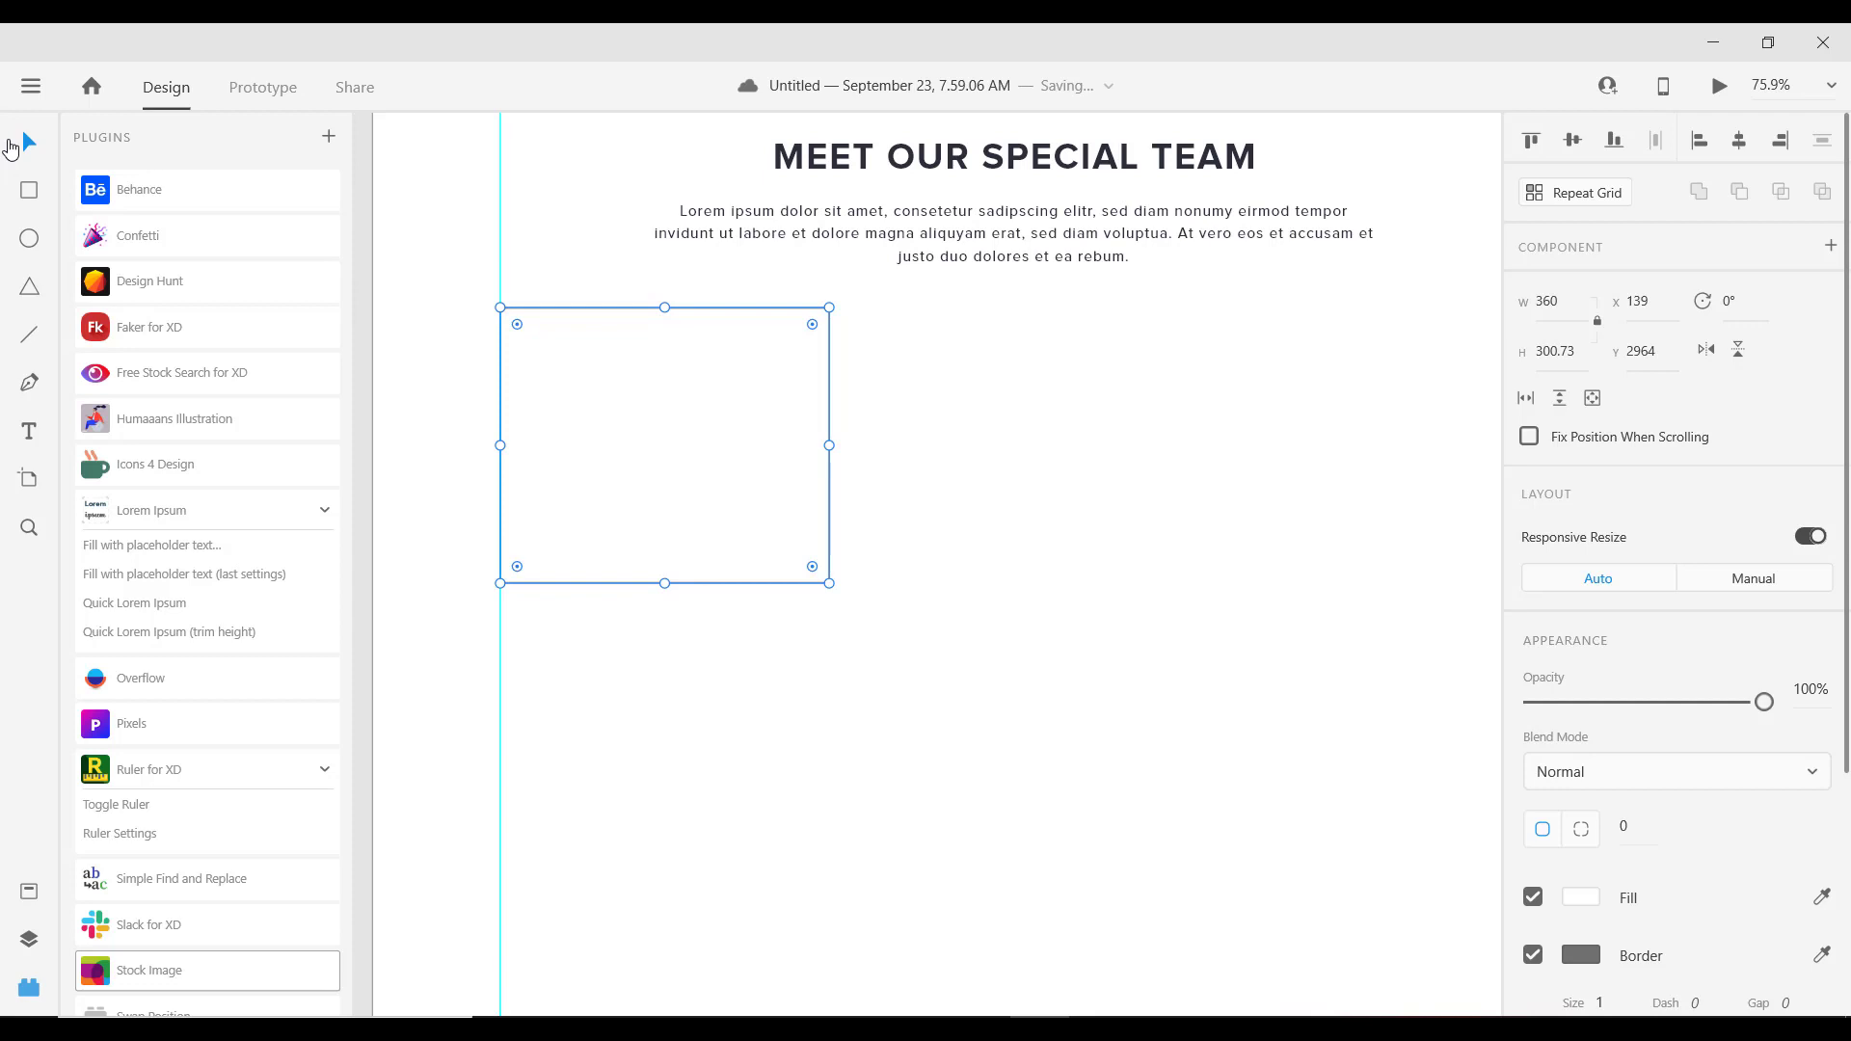
scroll(663, 517, "down", 3)
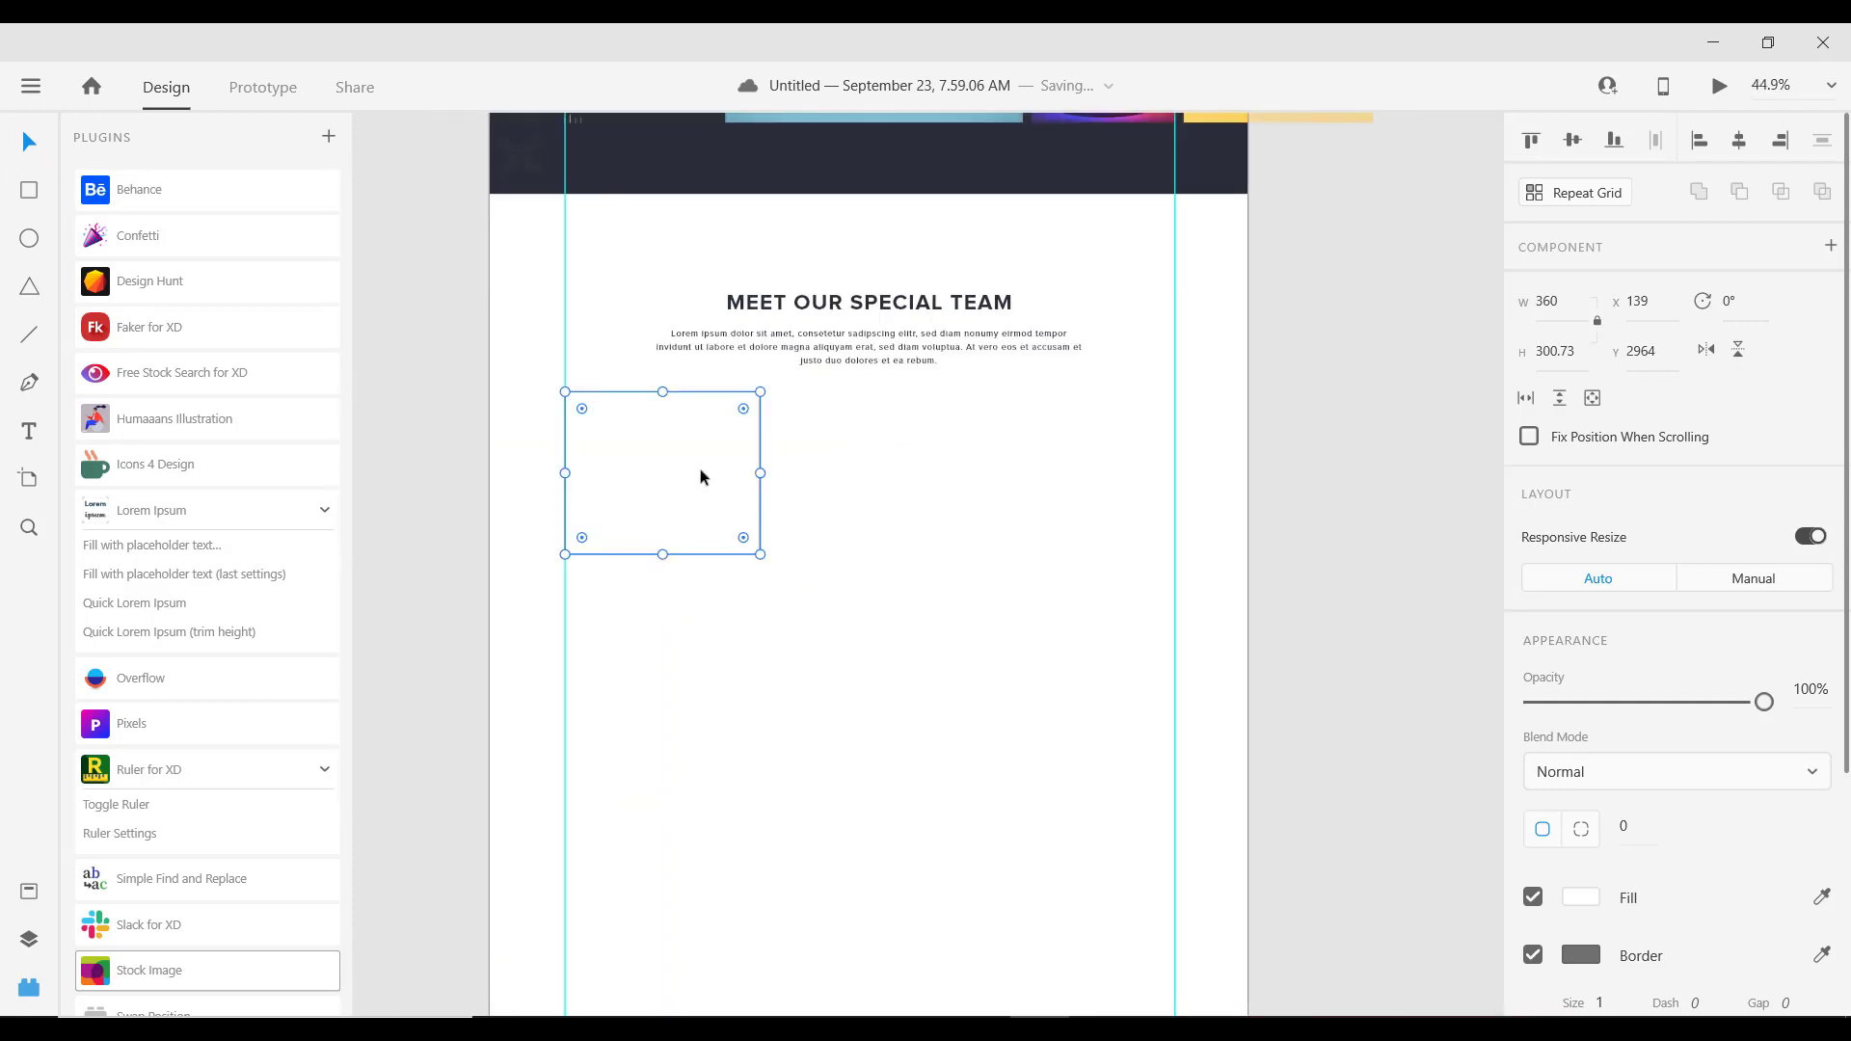
scroll(700, 468, "up", 3)
left_click_drag(707, 484, 1155, 502)
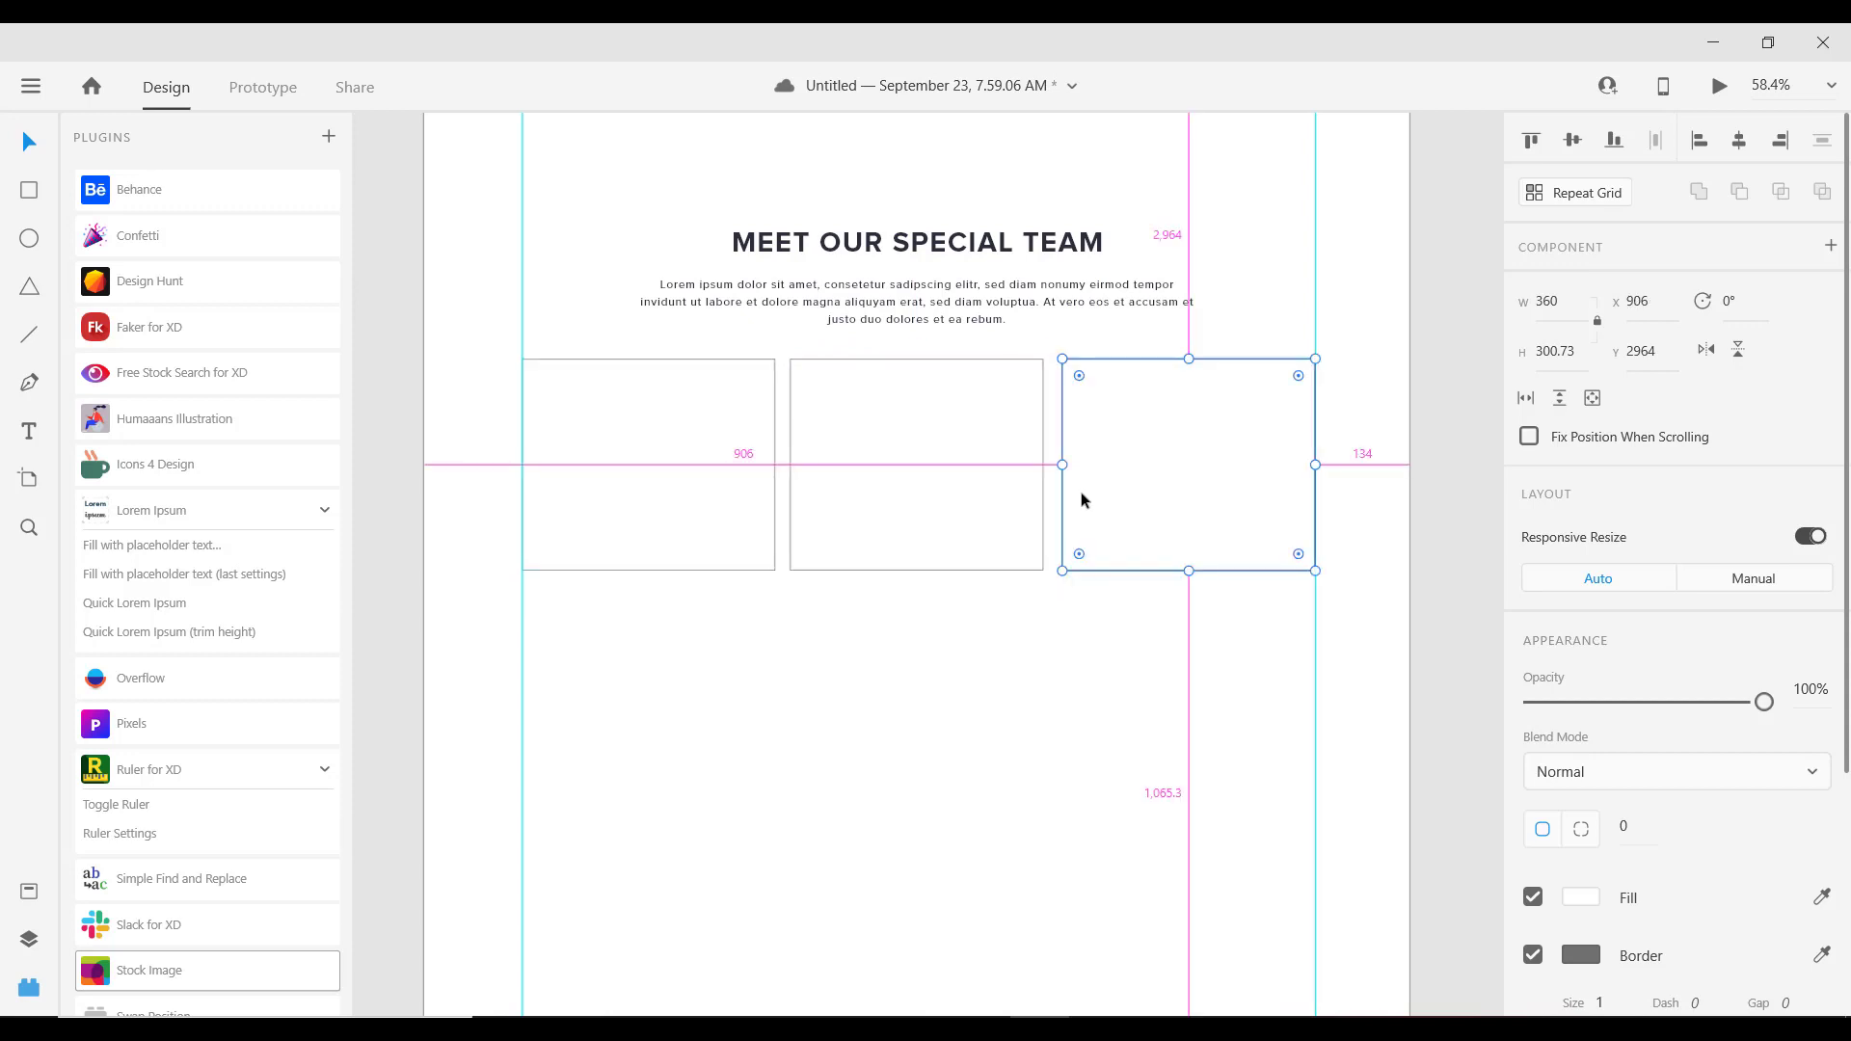
Step: Inspect the left, middle and right placeholder boxes under MEET OUR SPECIAL TEAM
left_click(747, 430)
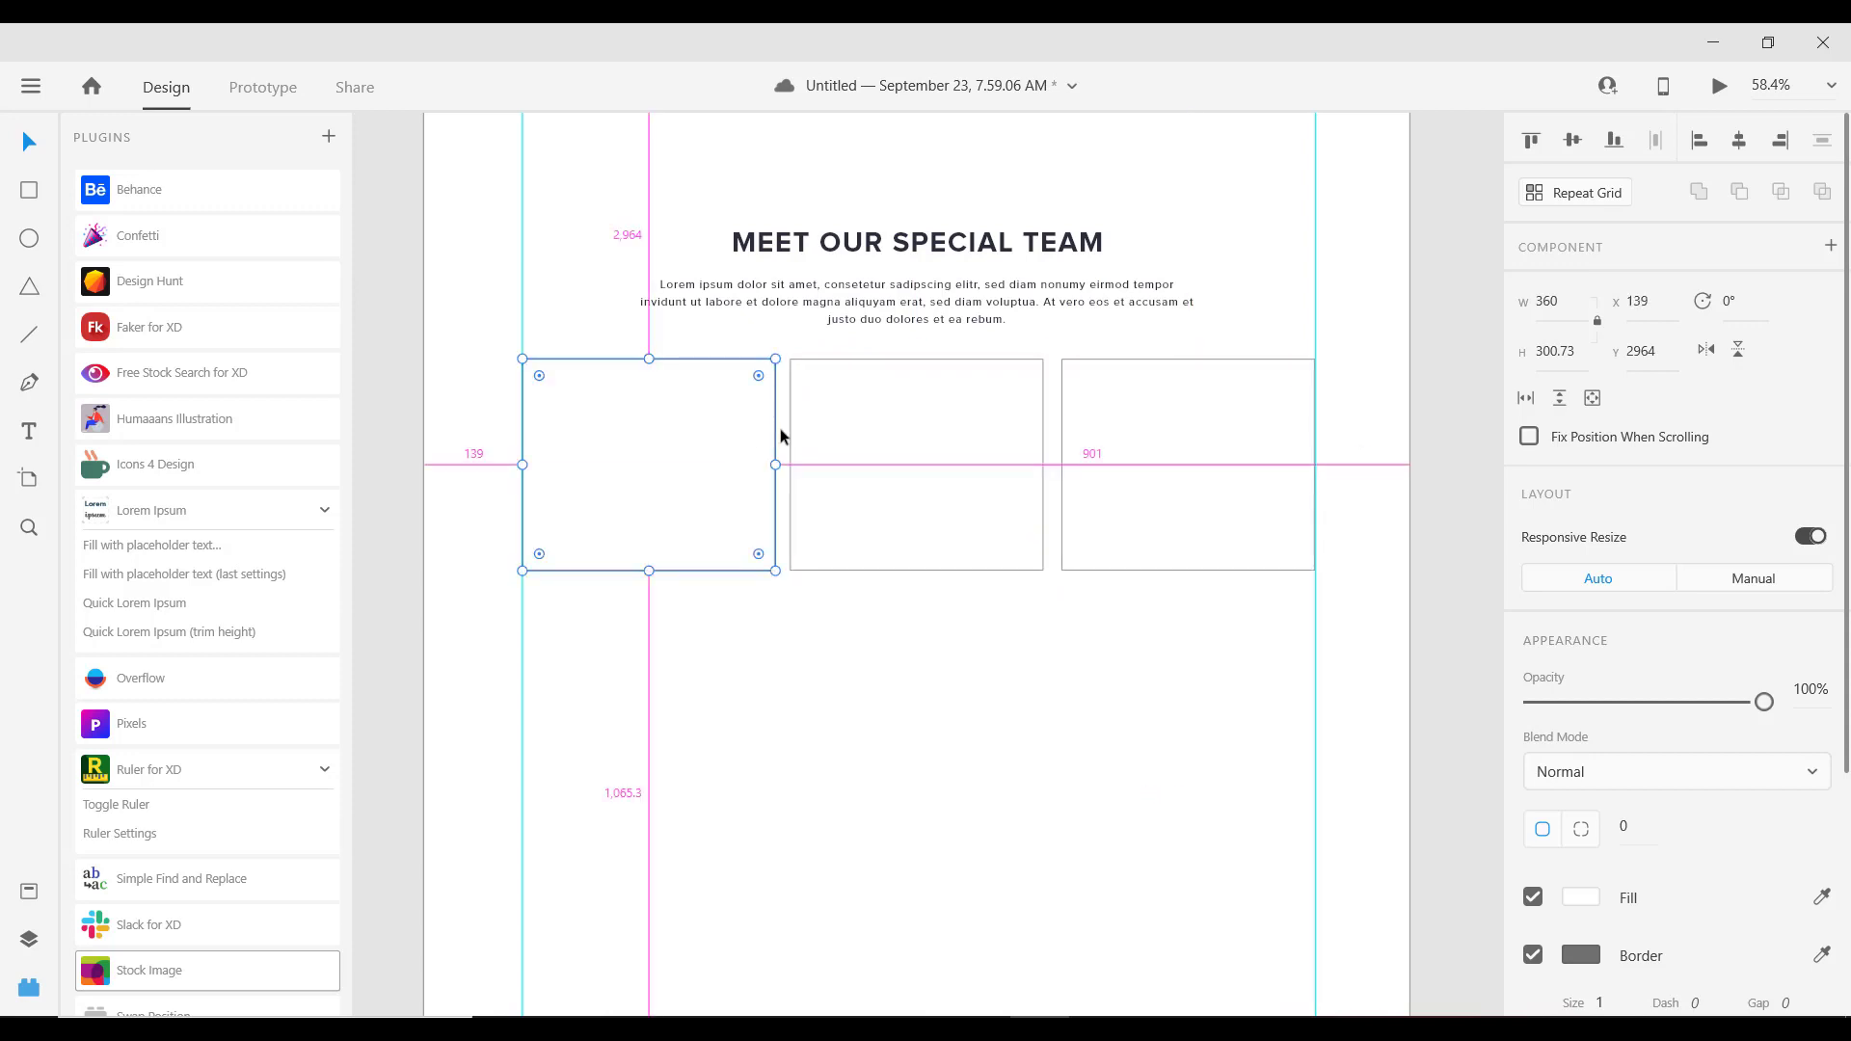
left_click(908, 436)
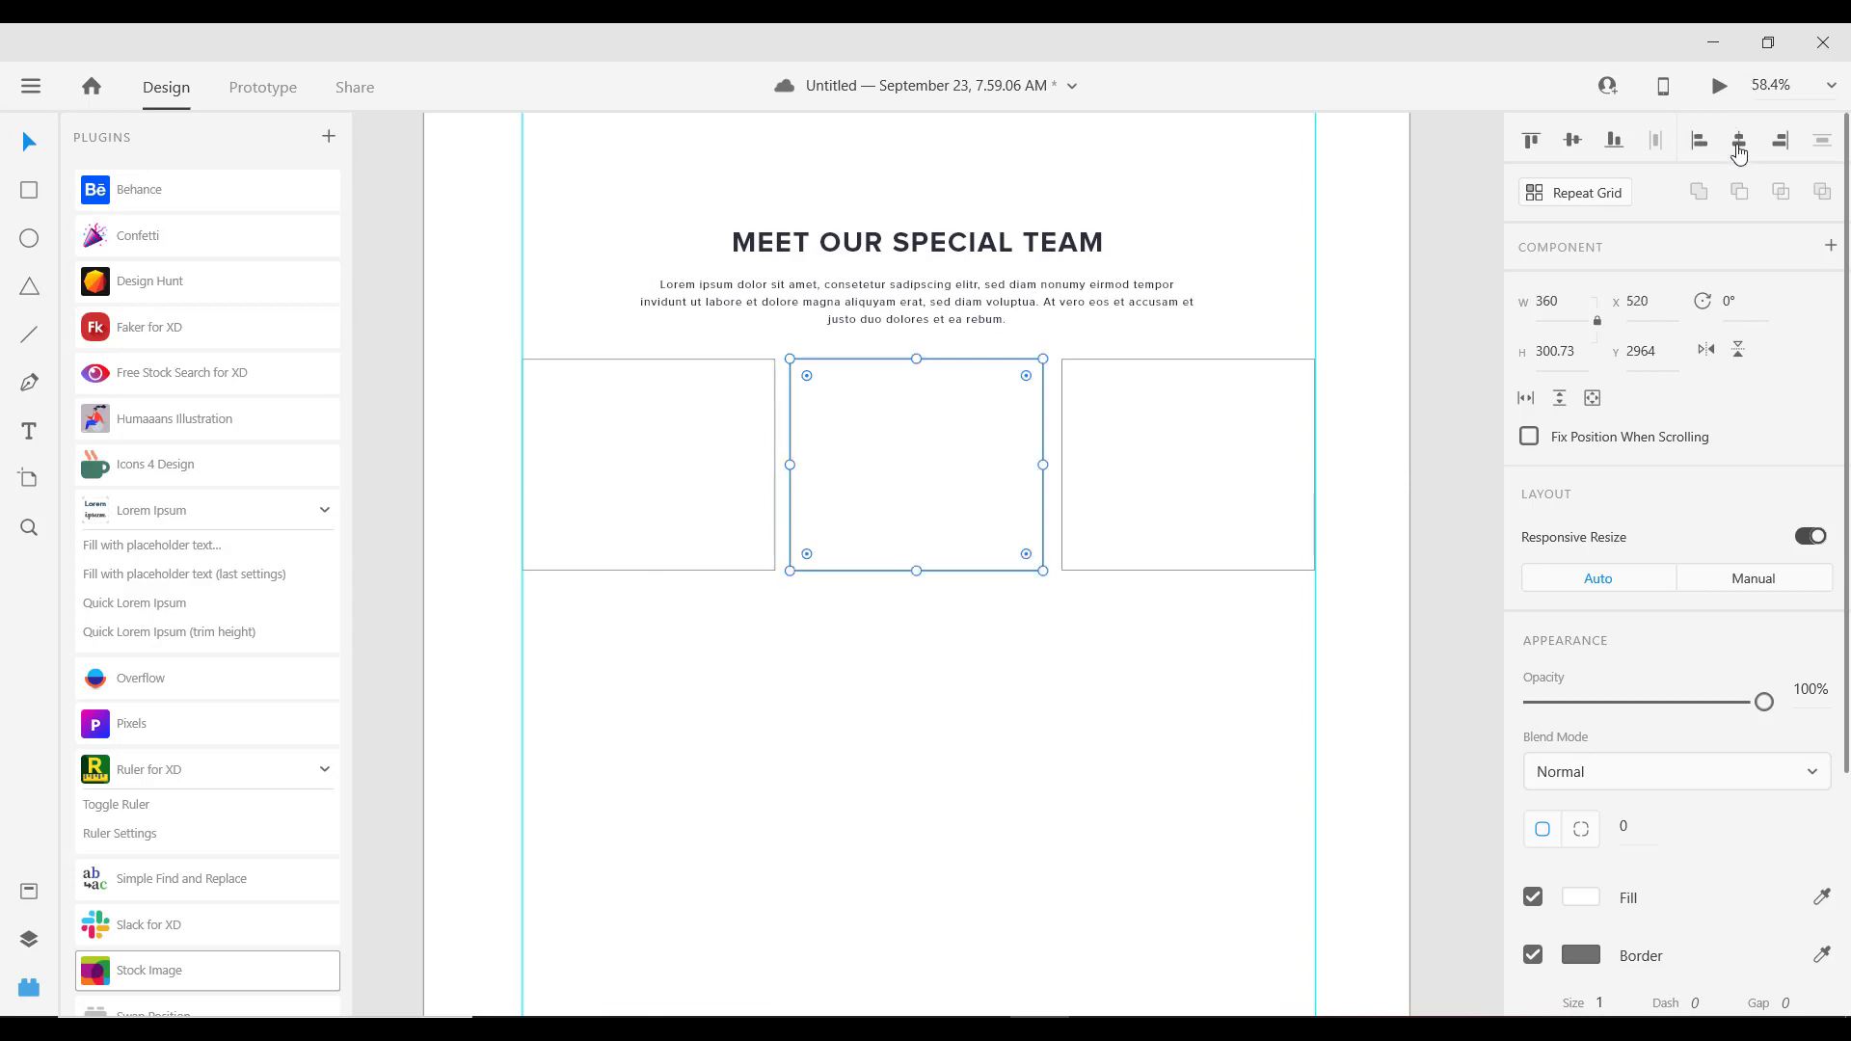
left_click(1223, 459)
scroll(785, 422, "up", 3)
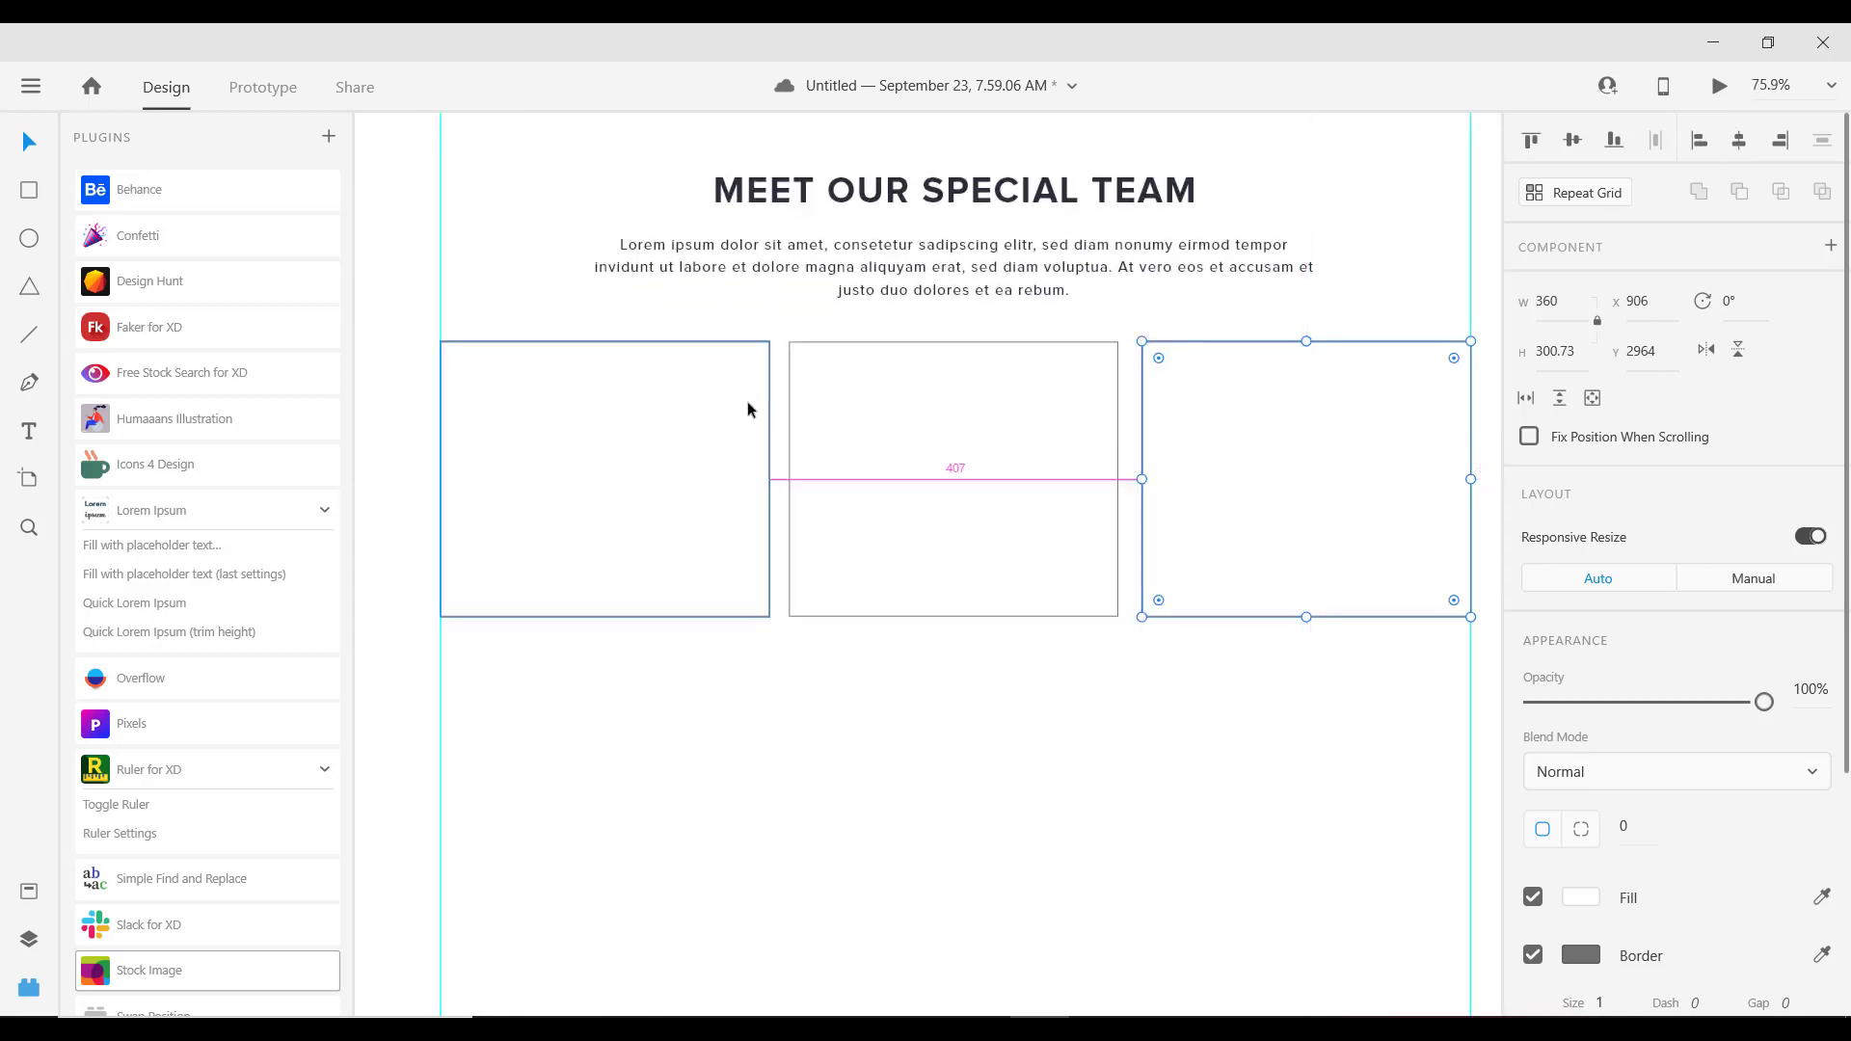
scroll(749, 409, "down", 3)
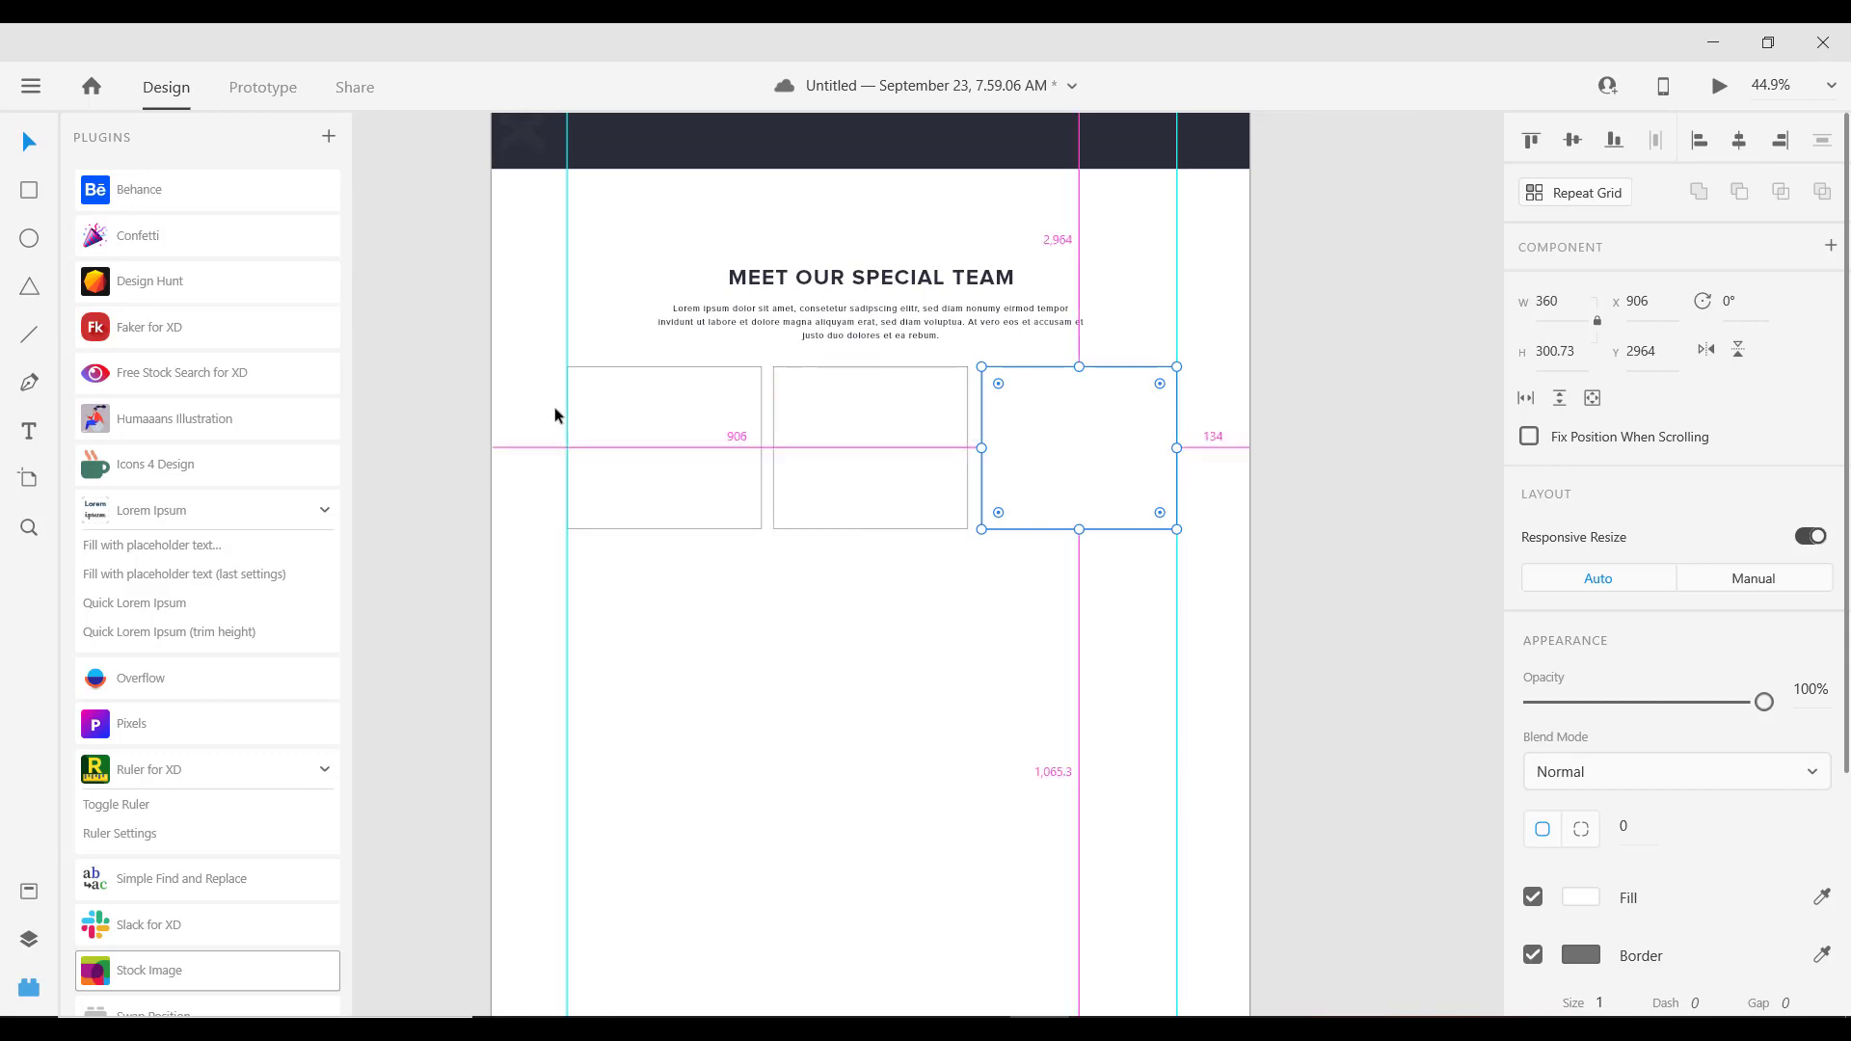
scroll(466, 326, "up", 2)
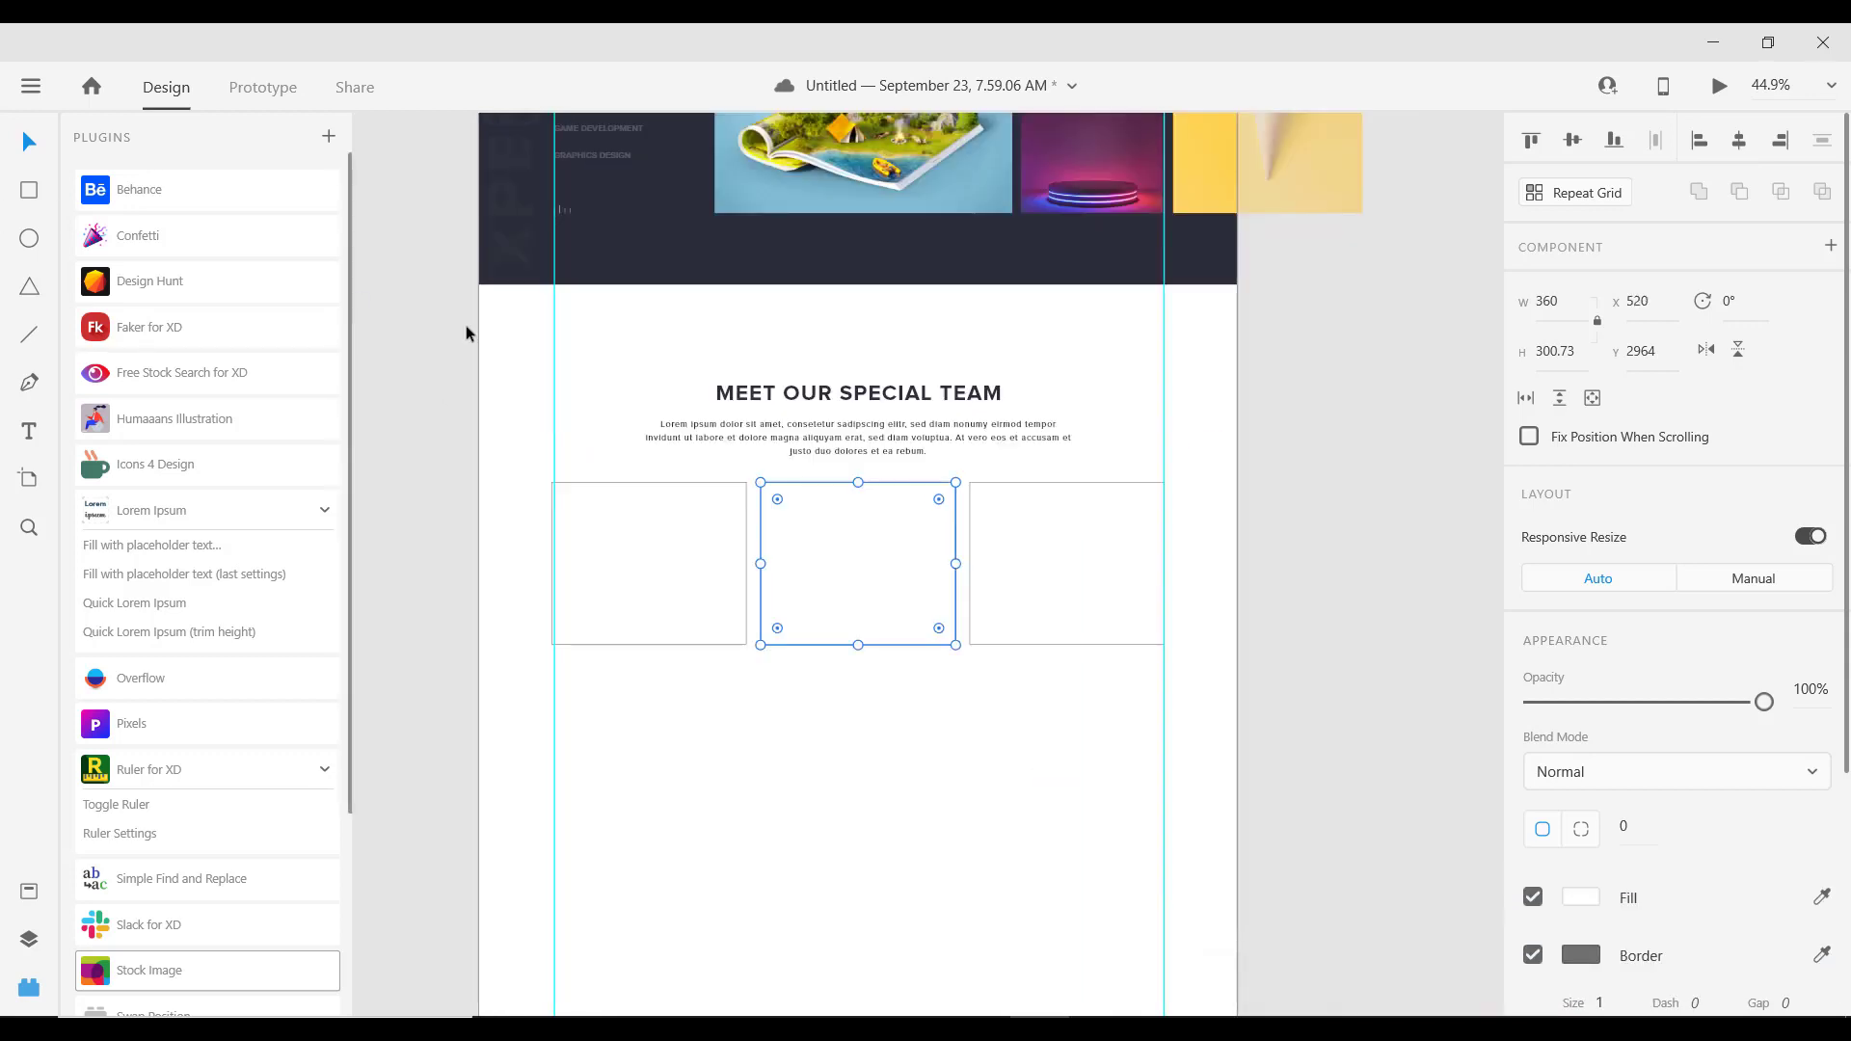
left_click(646, 528)
scroll(773, 511, "down", 1)
scroll(789, 520, "up", 1)
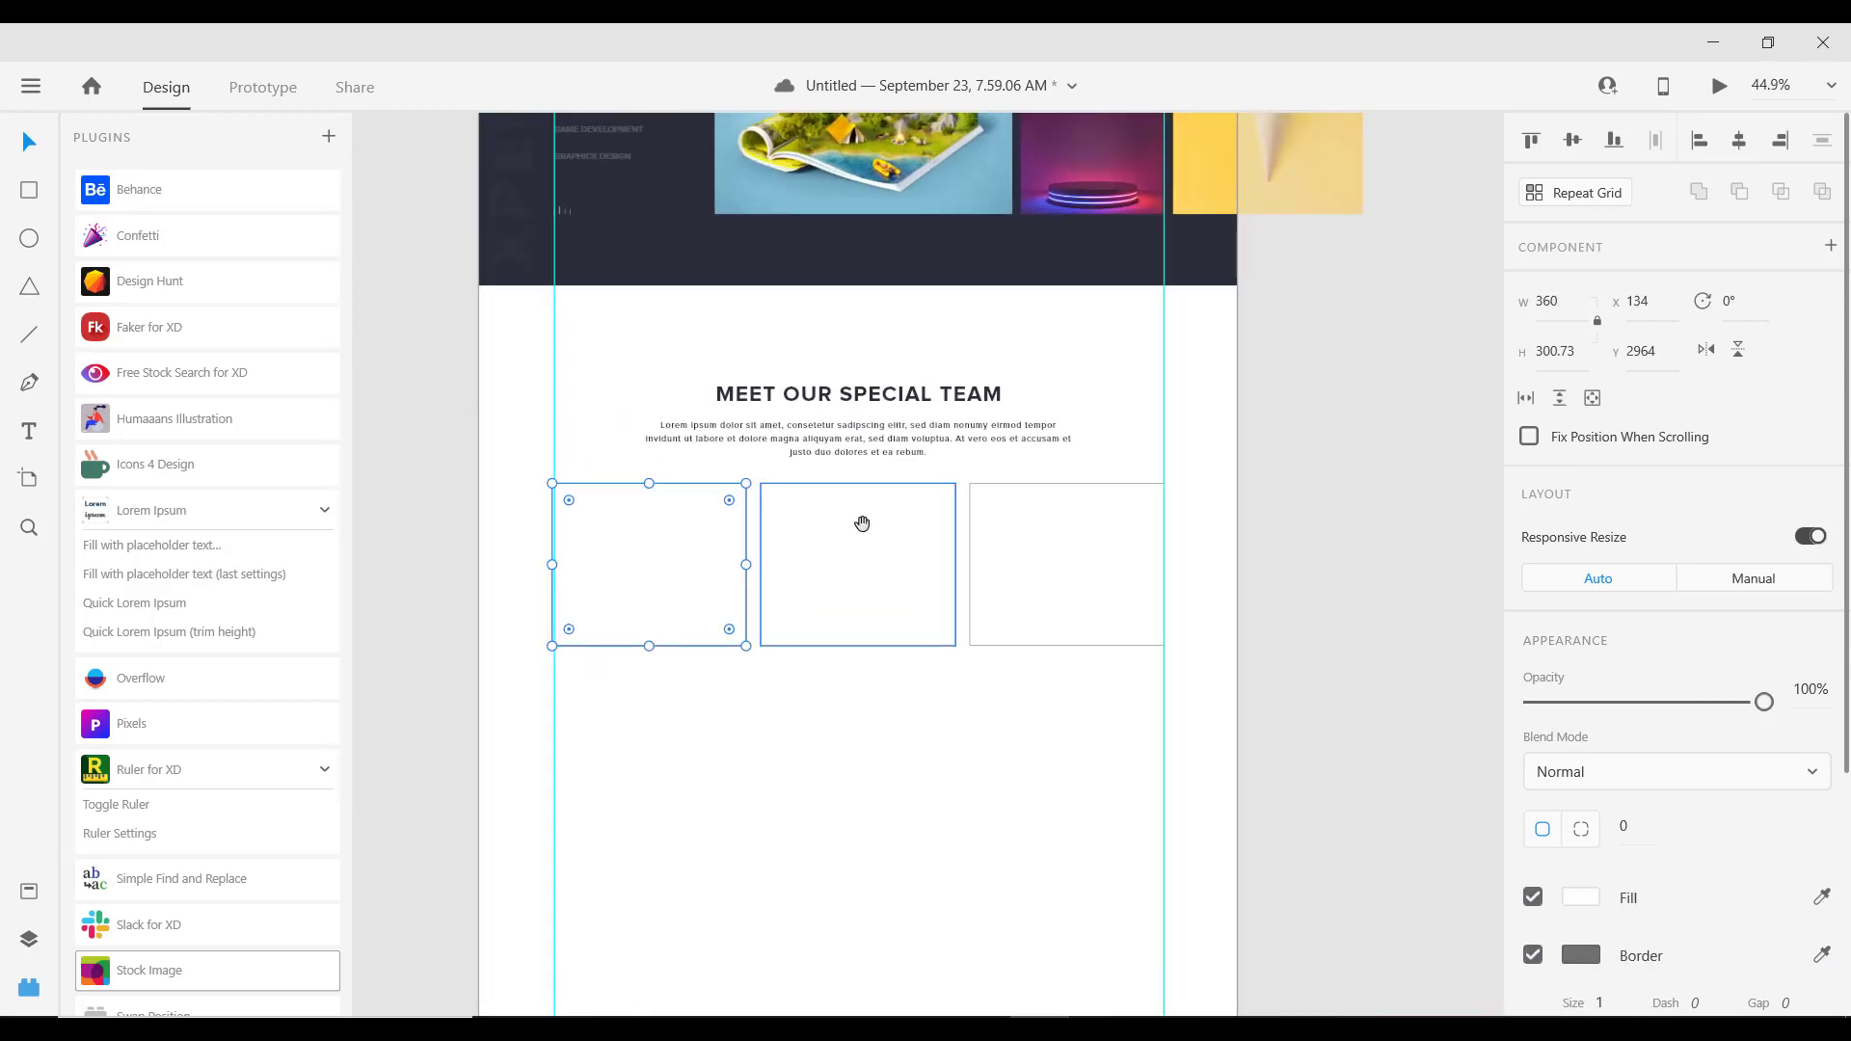
scroll(868, 463, "down", 1)
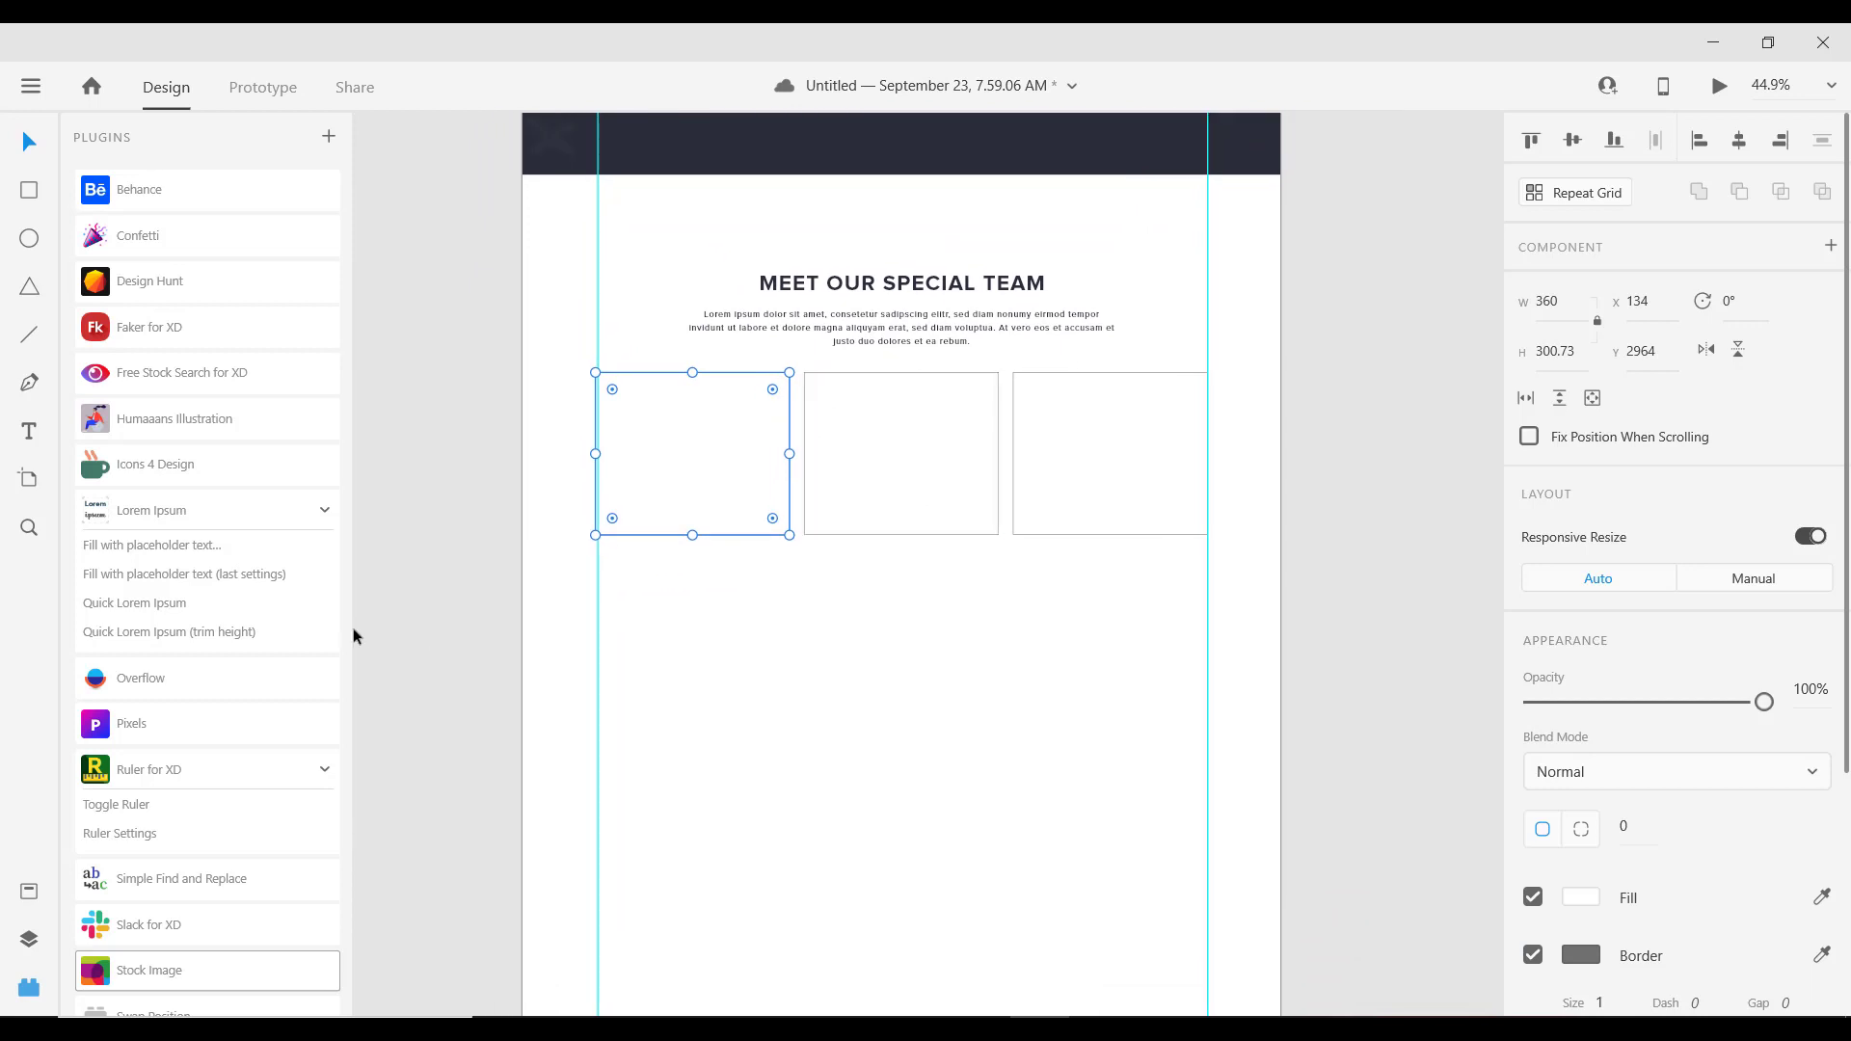
scroll(226, 637, "down", 2)
scroll(236, 592, "up", 2)
scroll(217, 543, "down", 3)
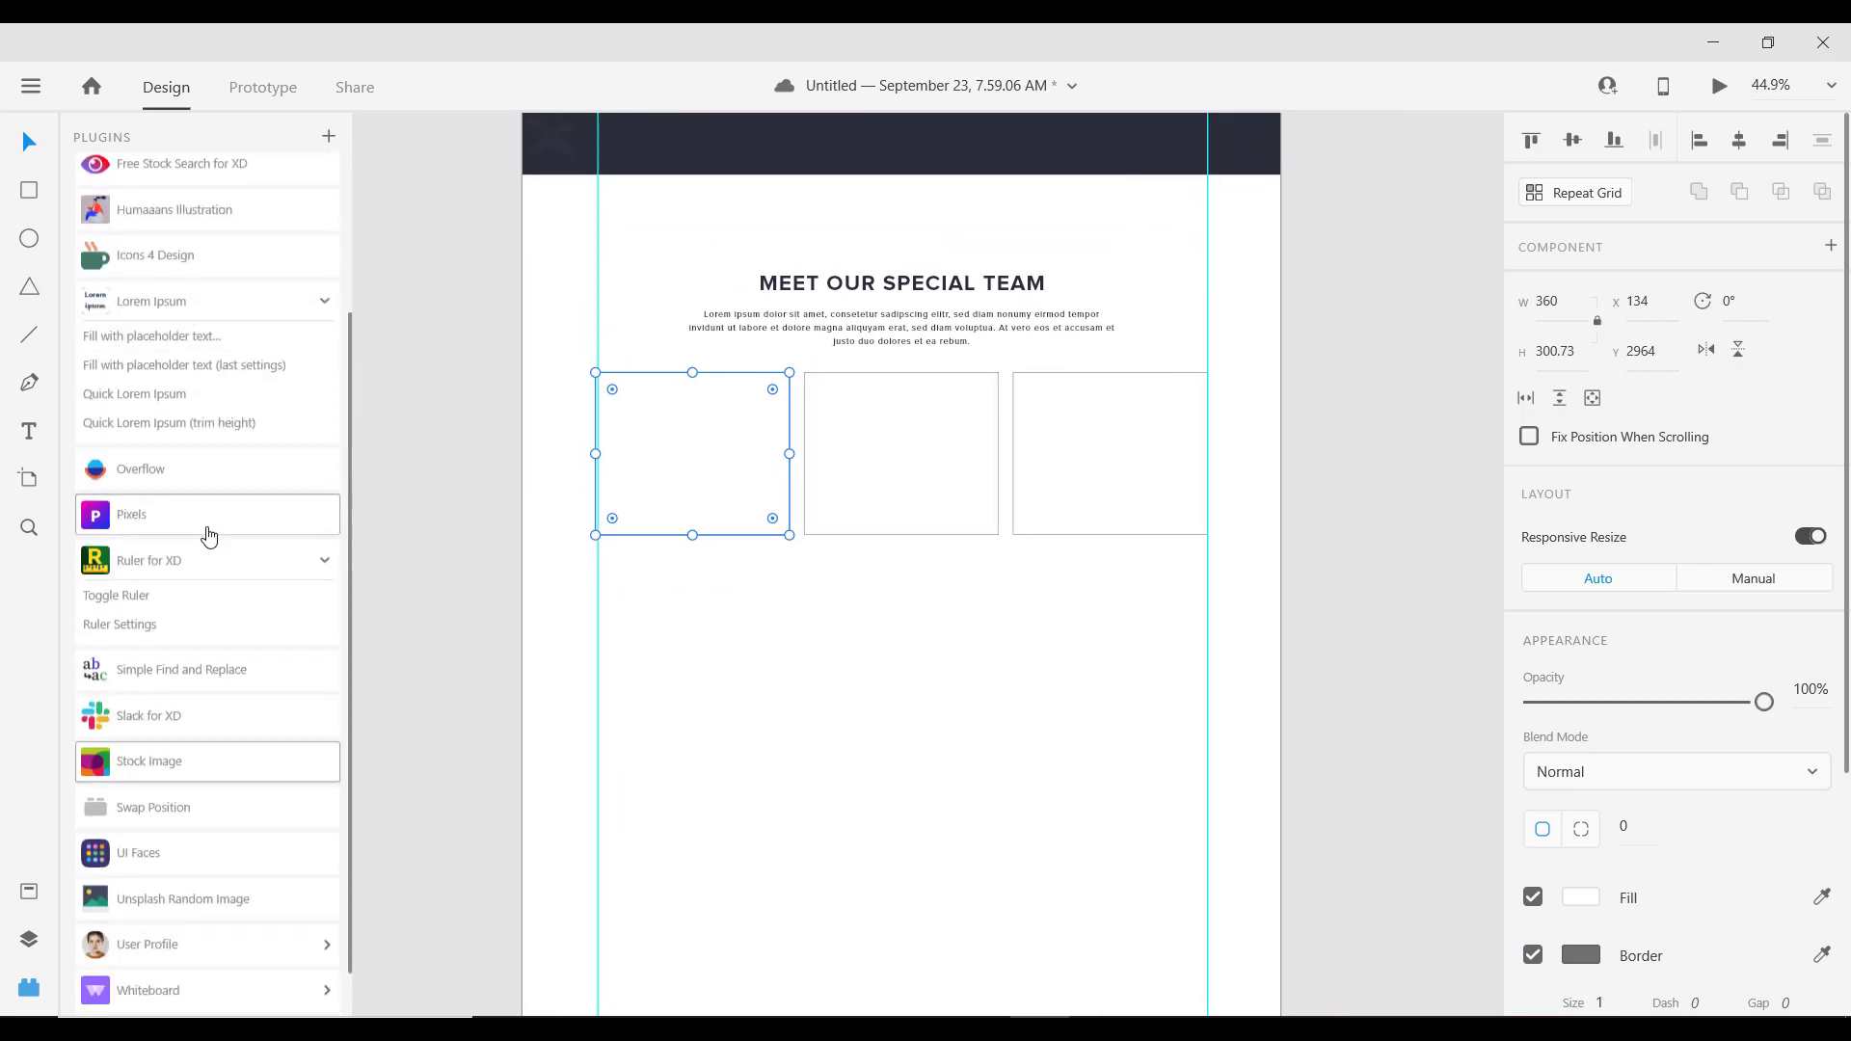
scroll(275, 376, "up", 3)
Step: Collapse the Lorem Ipsum plugin and select the left and middle team photo boxes
left_click(328, 515)
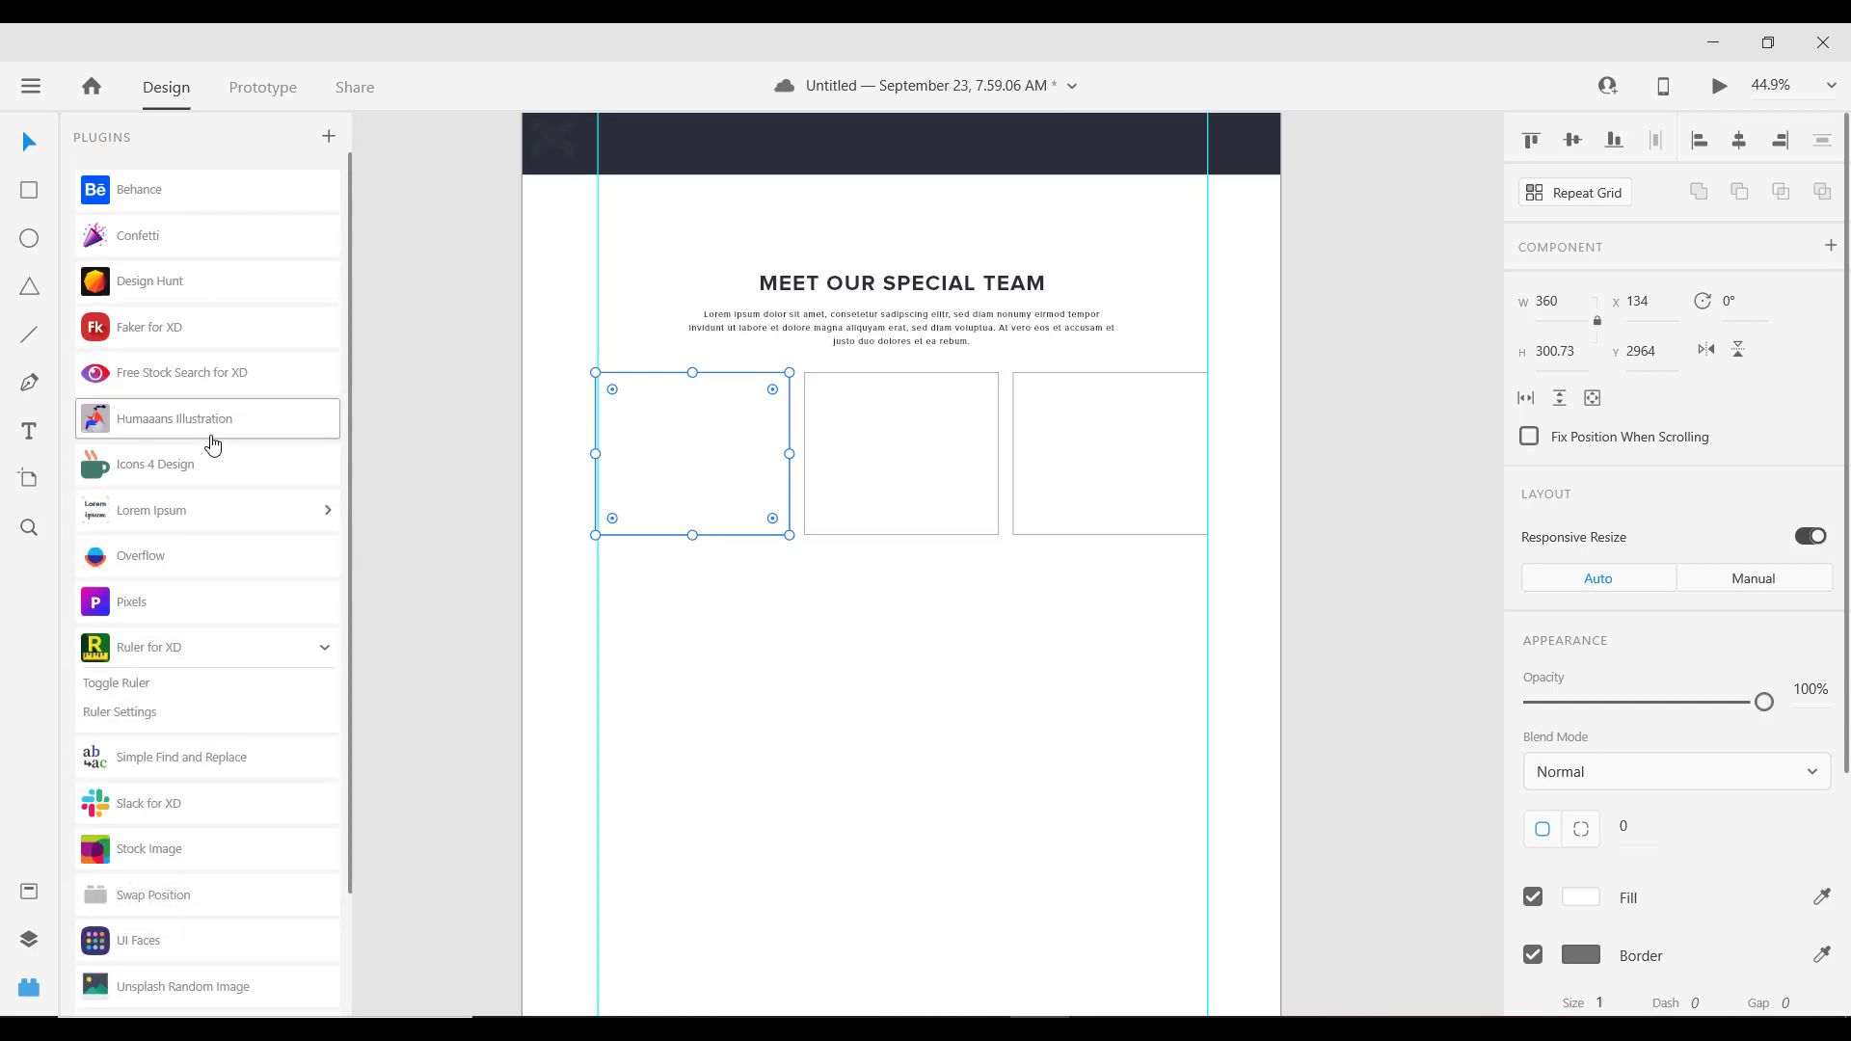
left_click(444, 434)
left_click(719, 408)
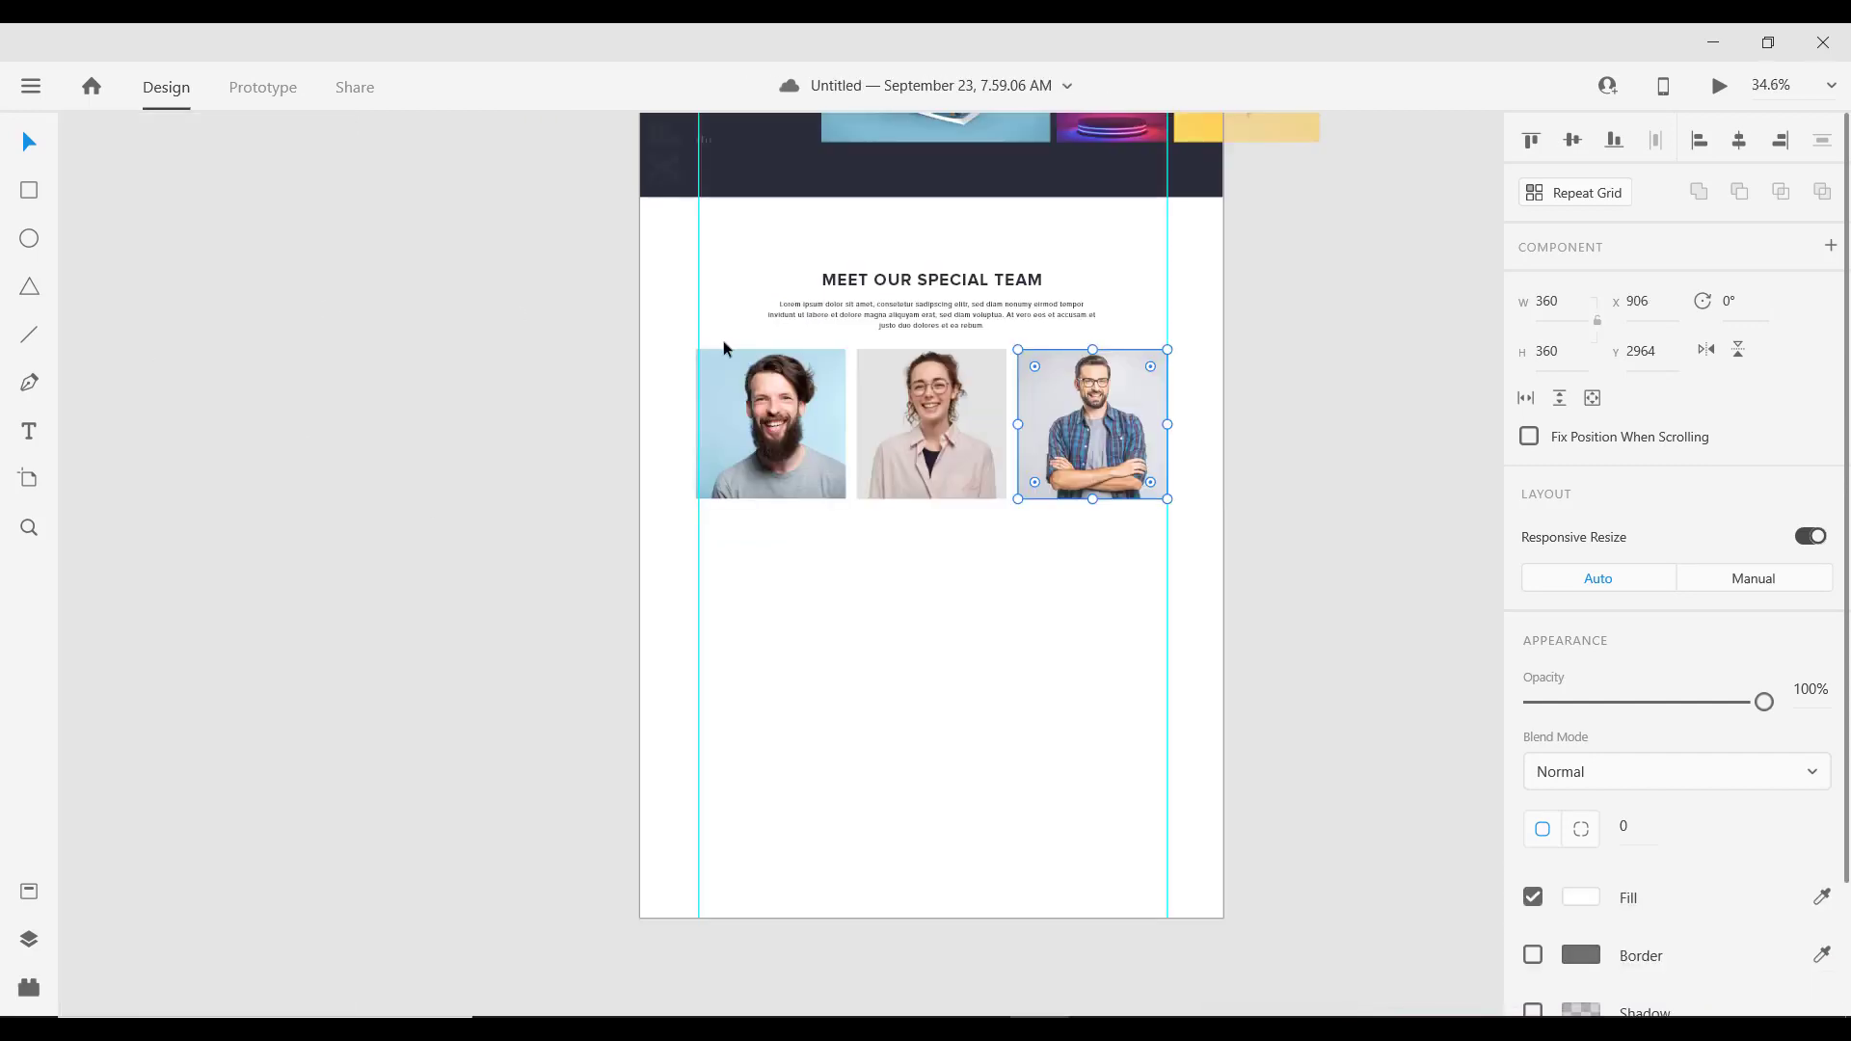
left_click(902, 405)
scroll(945, 405, "up", 1)
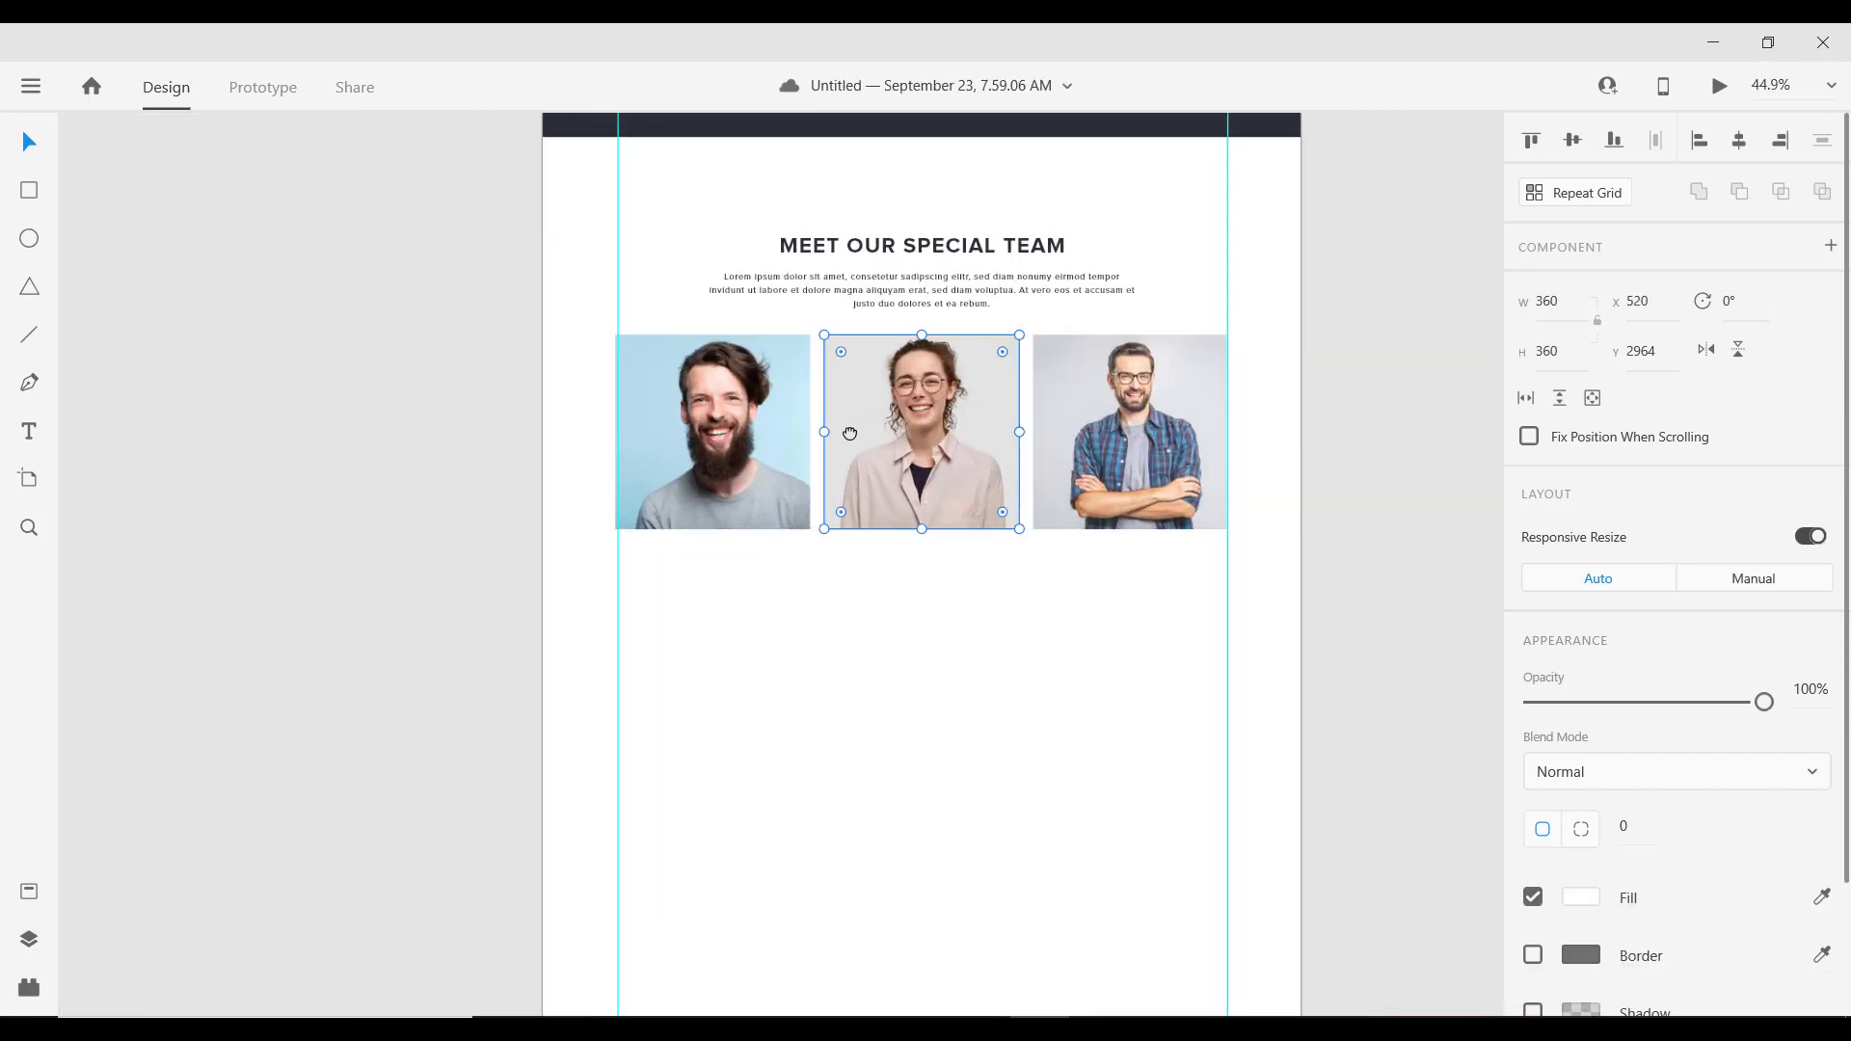
scroll(980, 396, "right", 2)
scroll(802, 427, "up", 1)
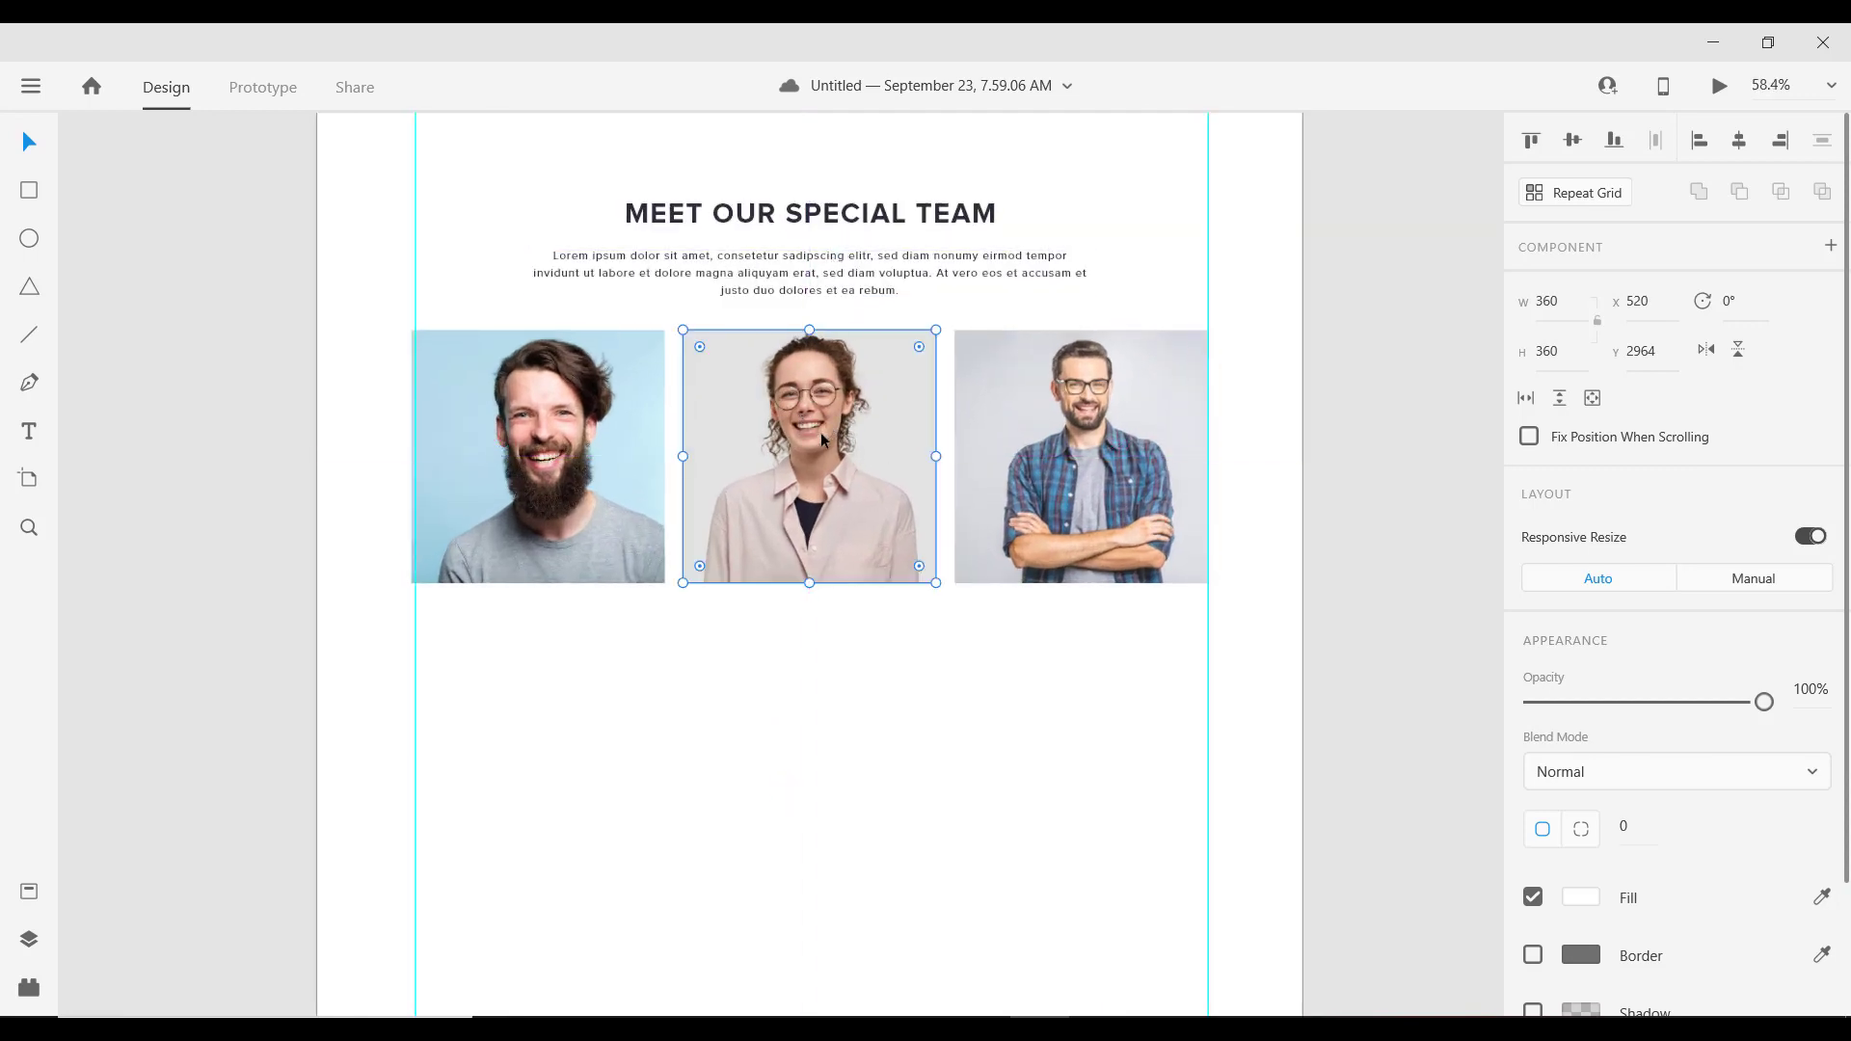
Step: Lower the left and right team photos to 40 px below the middle photo
left_click_drag(820, 432, 821, 434)
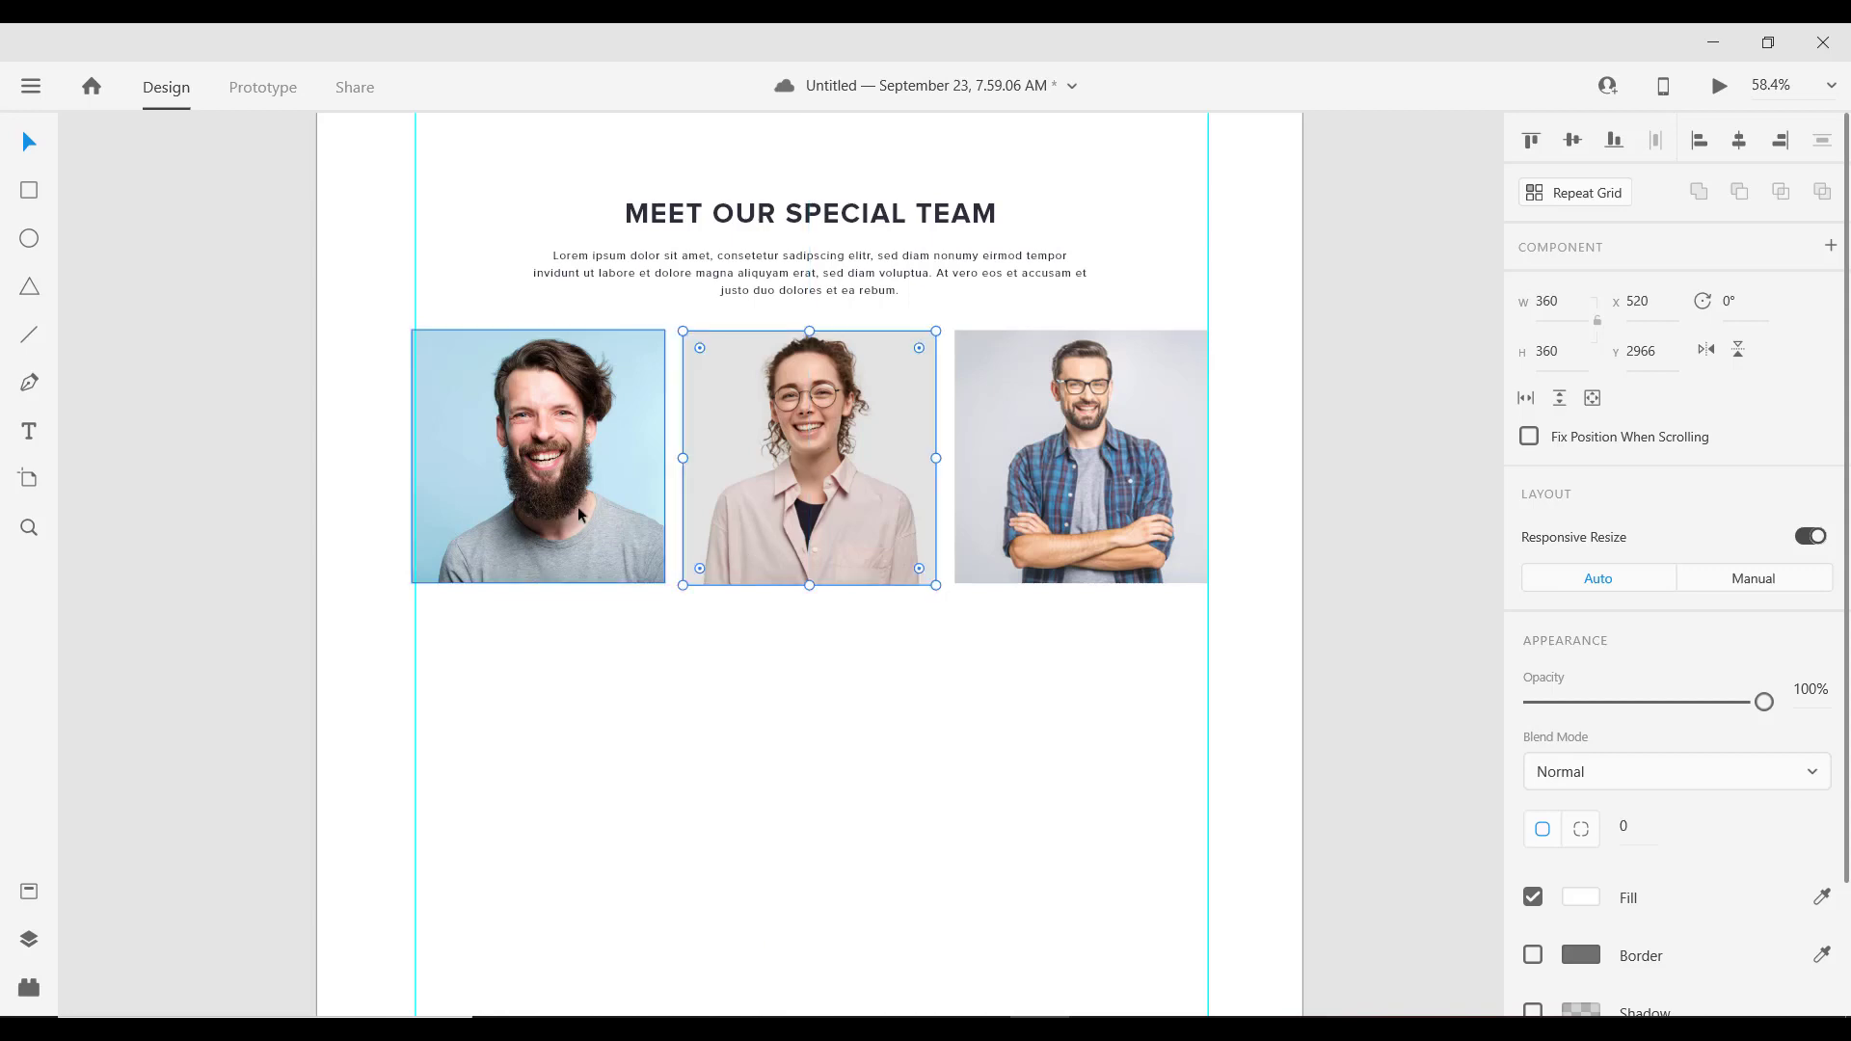
left_click(576, 507)
left_click(1119, 407, "shift")
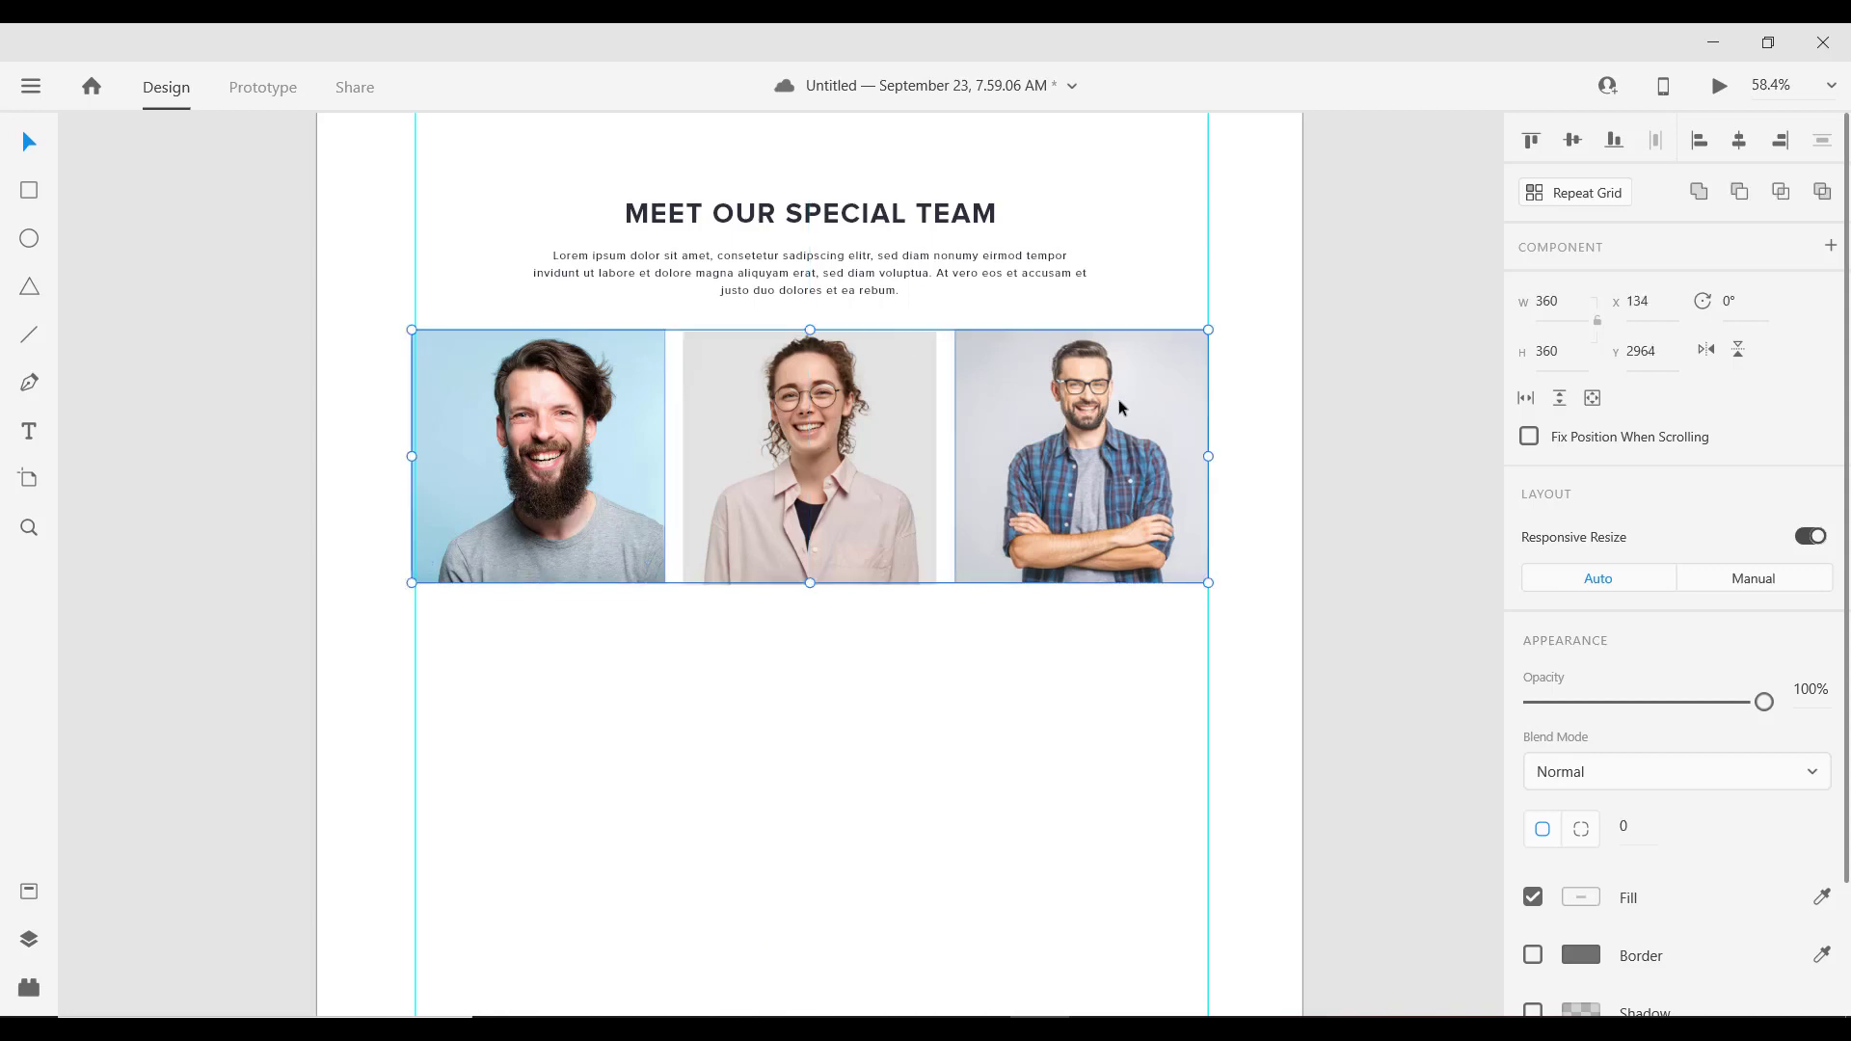
left_click_drag(1098, 403, 1106, 403)
key("shift+Down")
key("shift+Down")
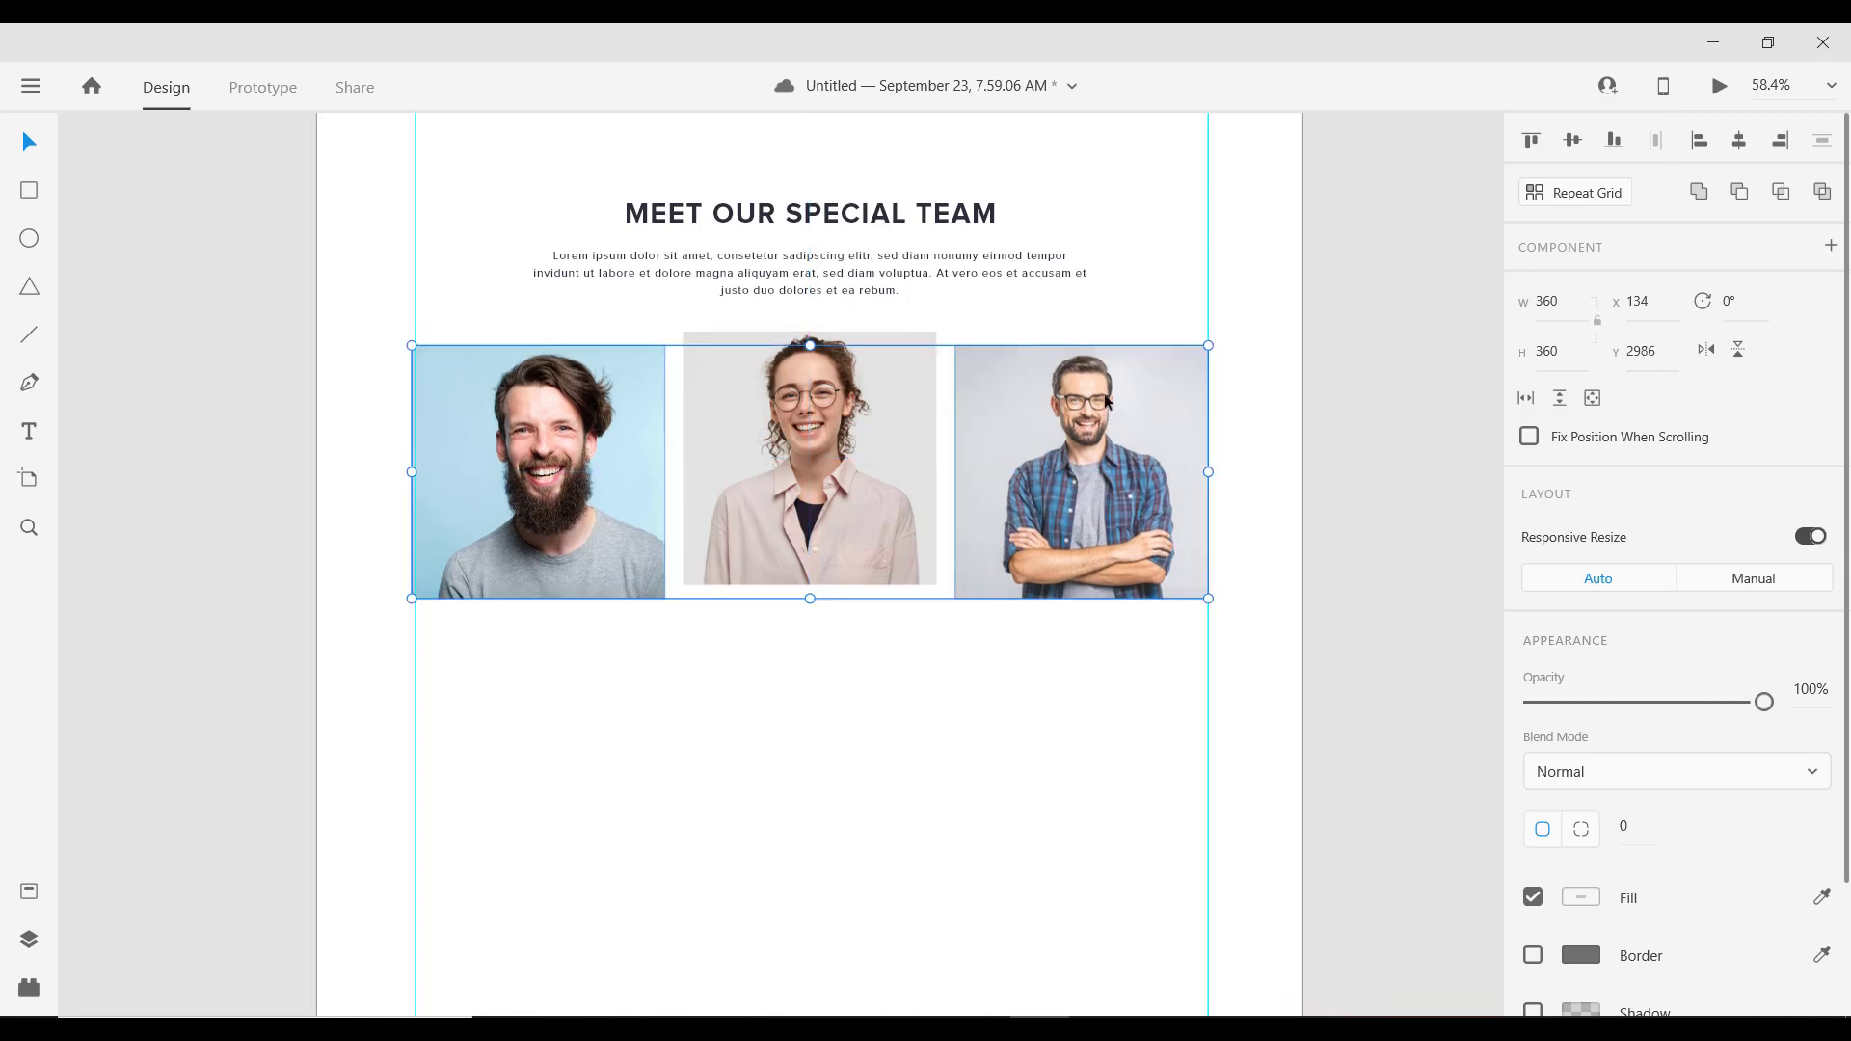
key("shift+Down")
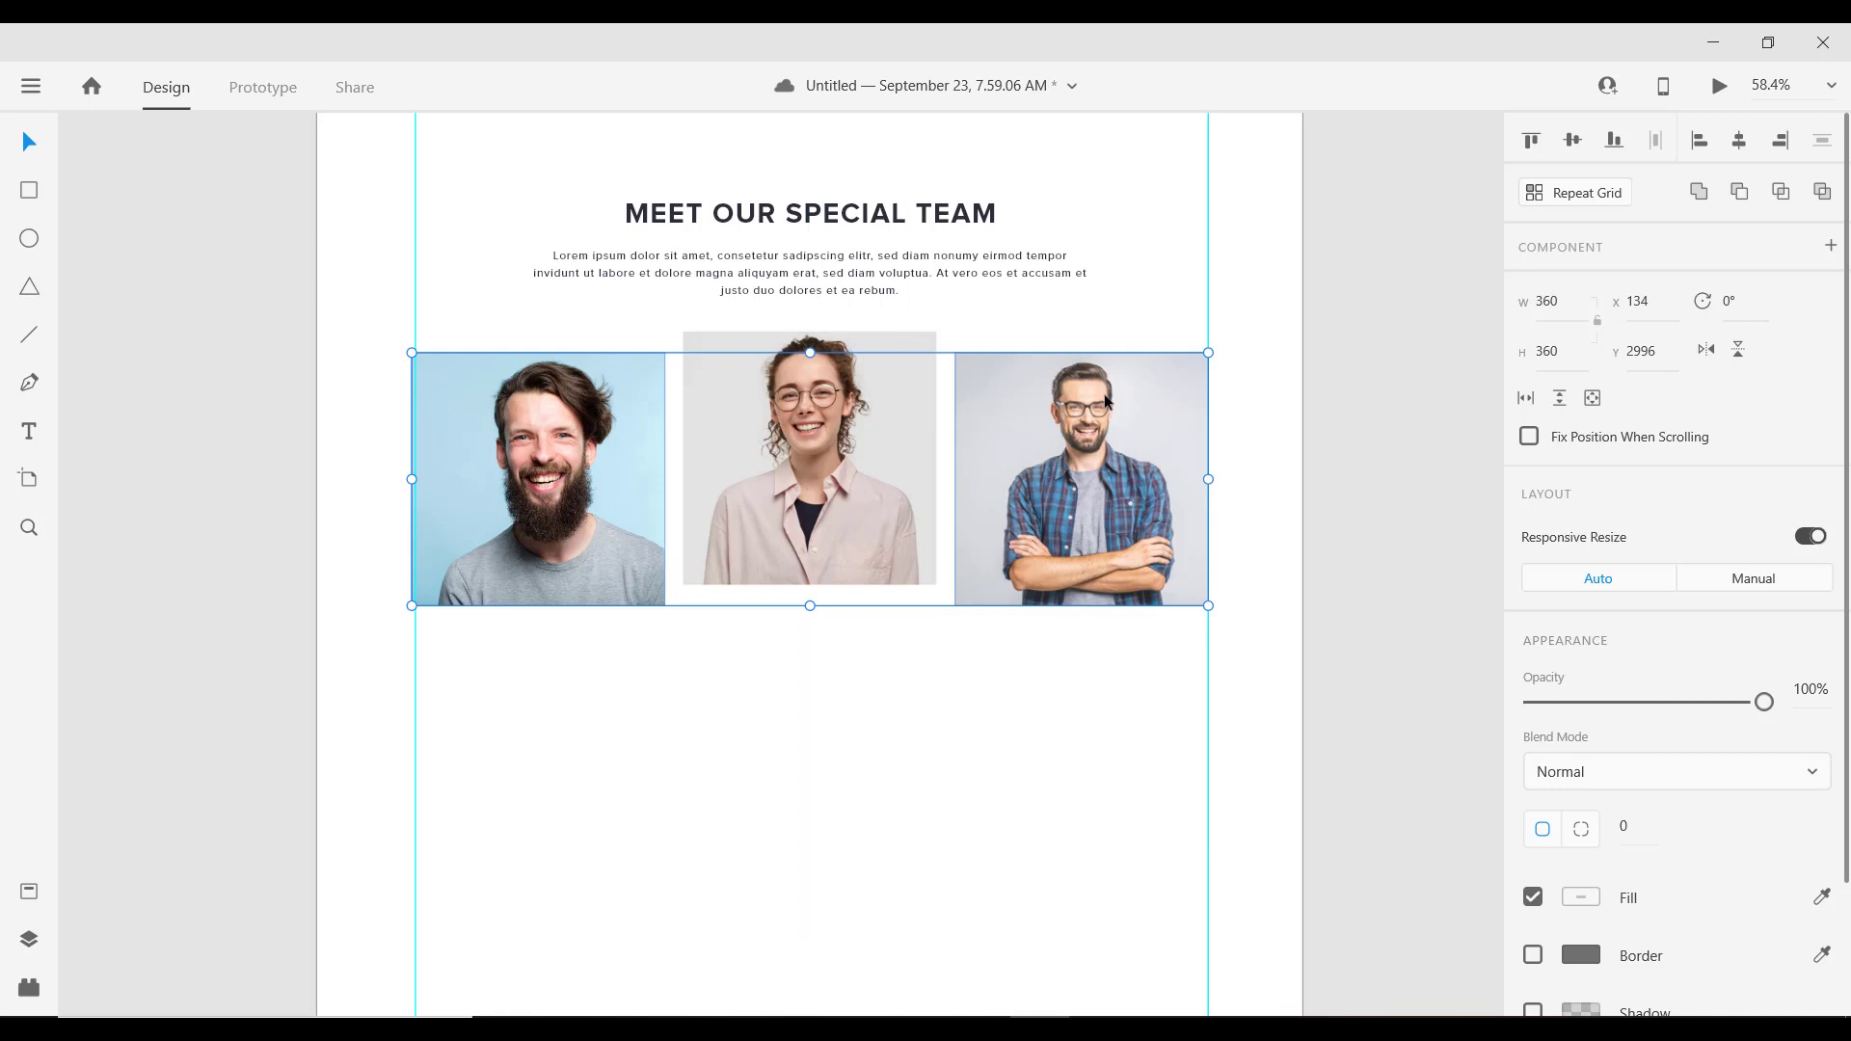
key("shift+Down")
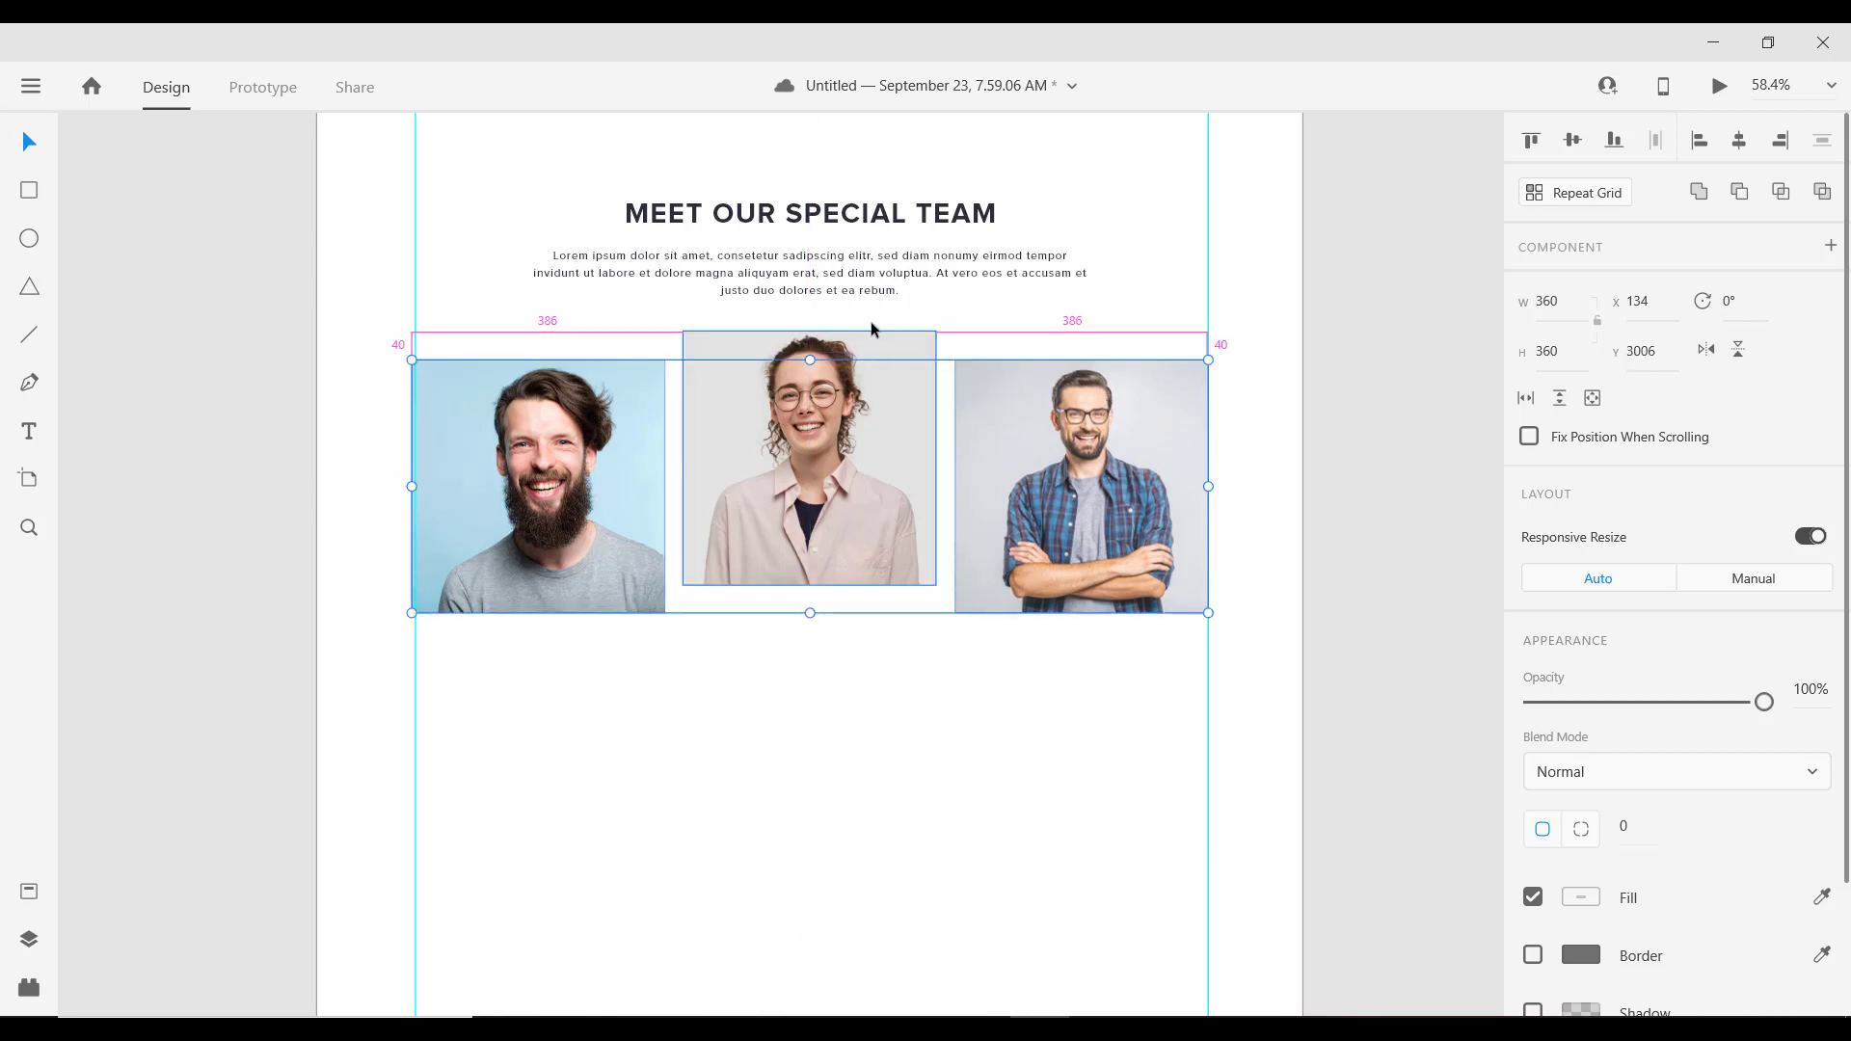
Step: Check the middle and right photos' positions to confirm the 40 px stagger
left_click(914, 345)
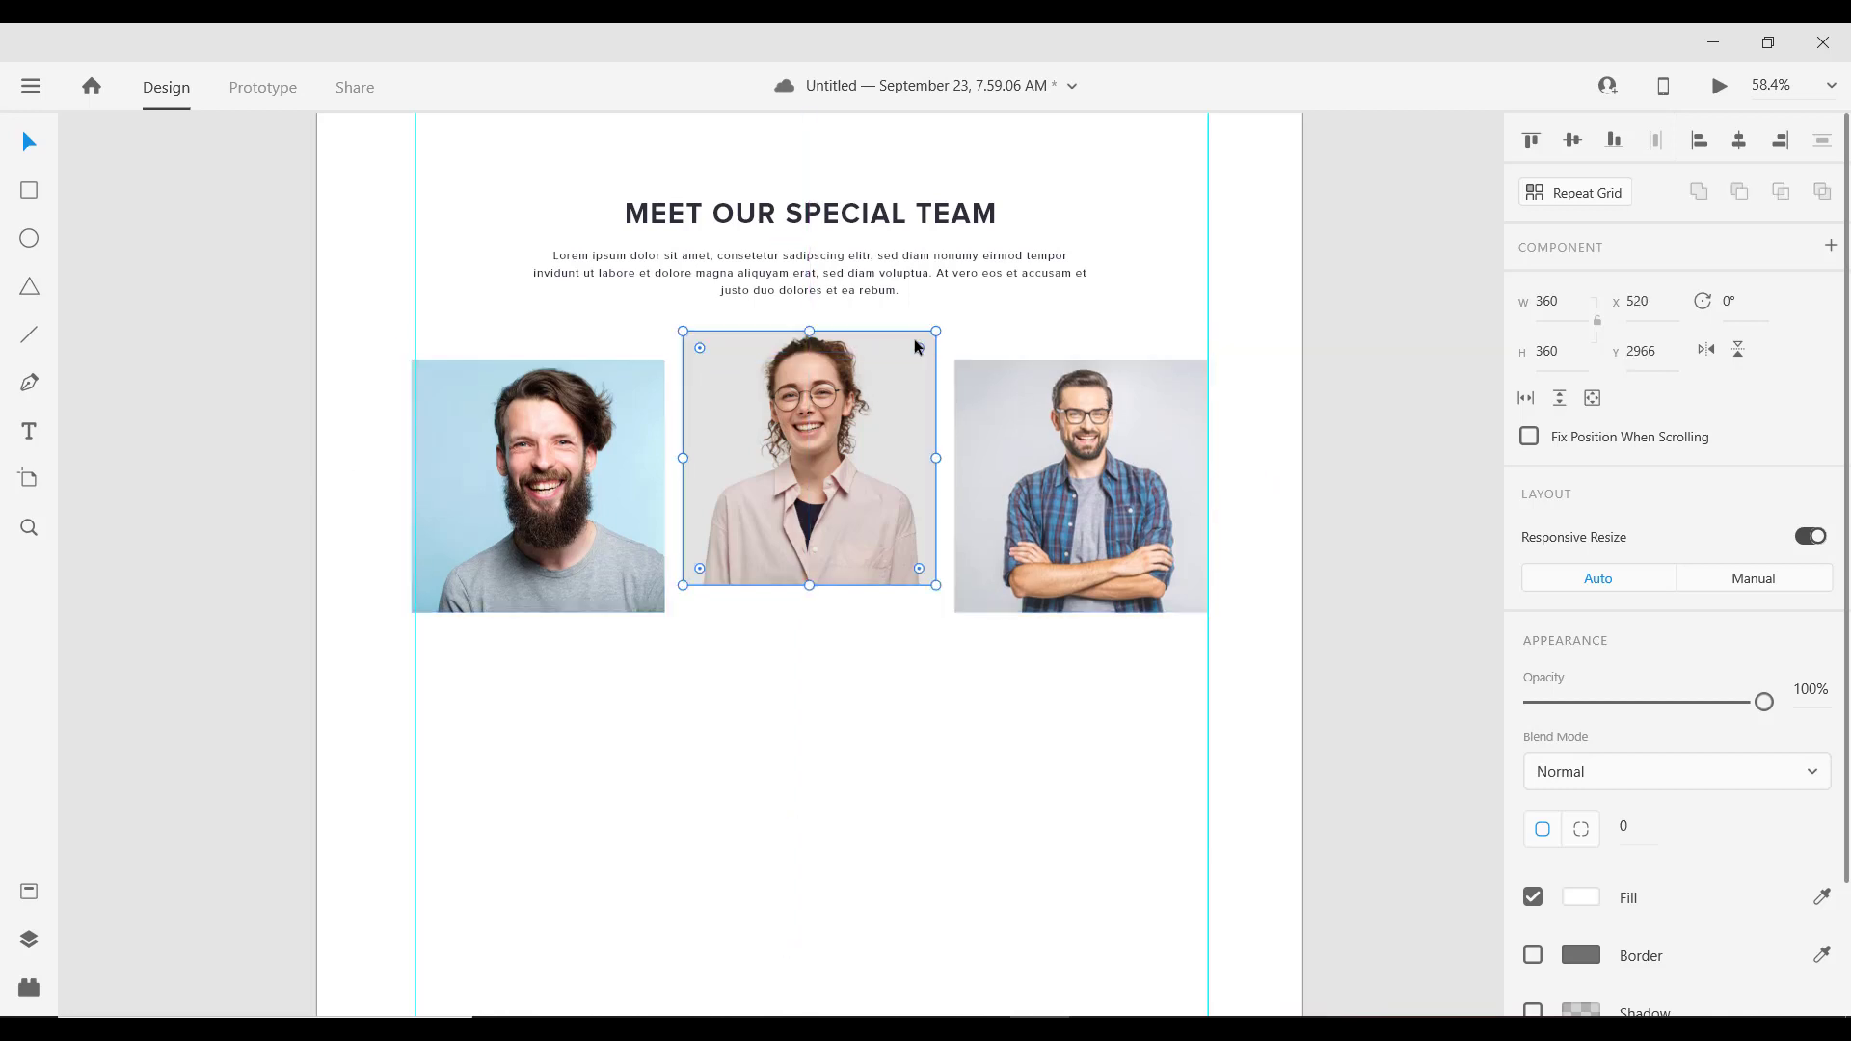
left_click(998, 382)
mouse_move(1003, 265)
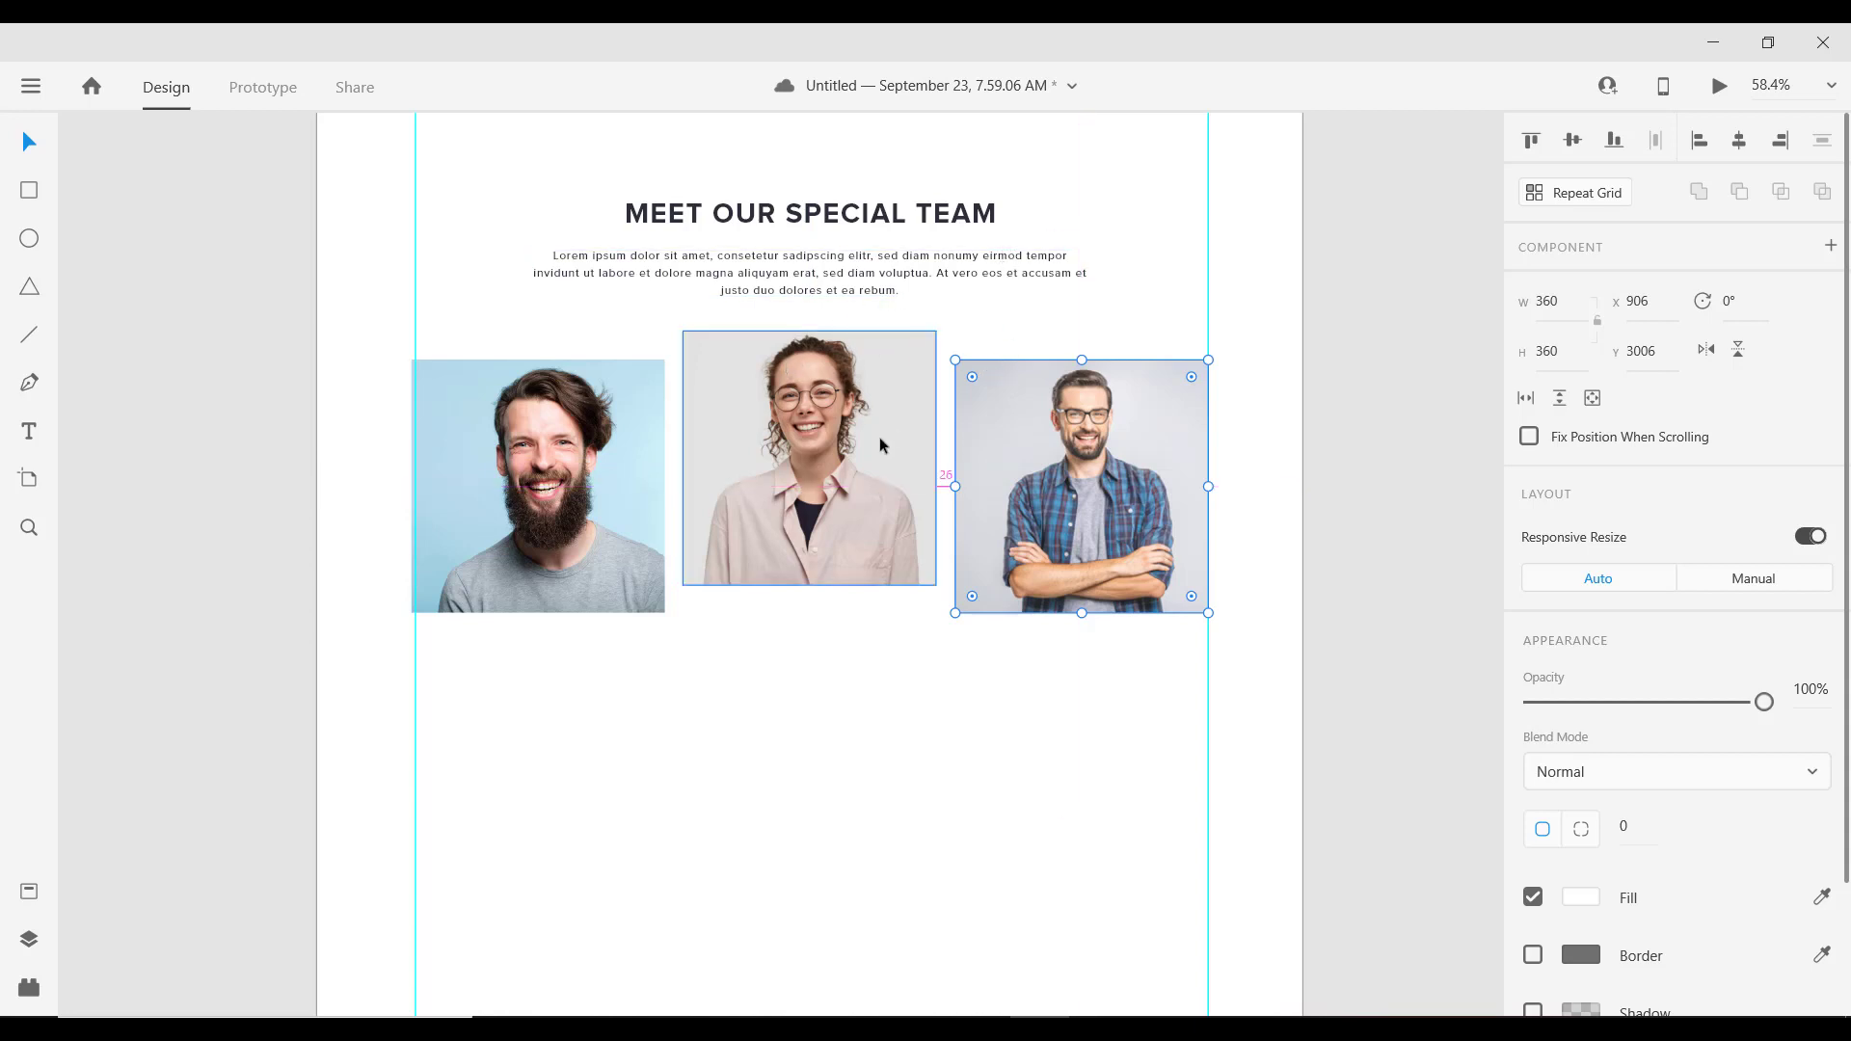
scroll(879, 437, "down", 1)
scroll(866, 448, "up", 2)
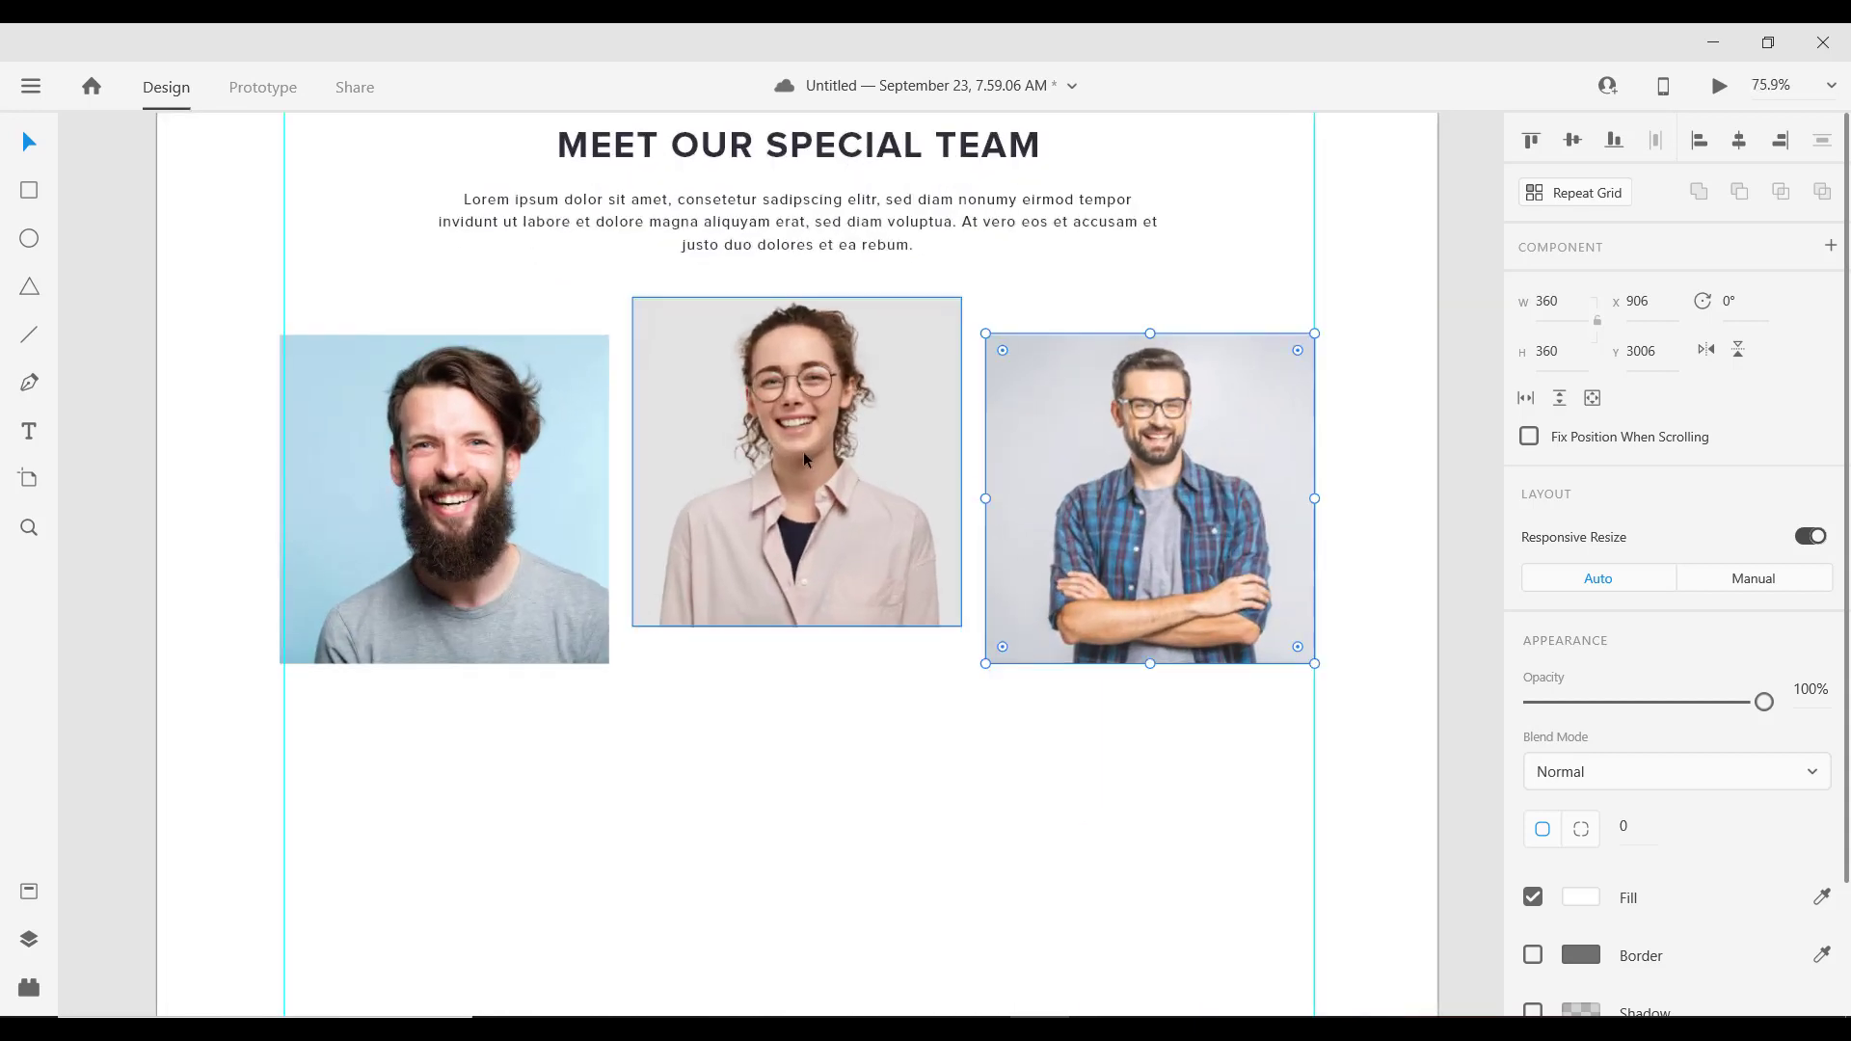
scroll(804, 459, "down", 2)
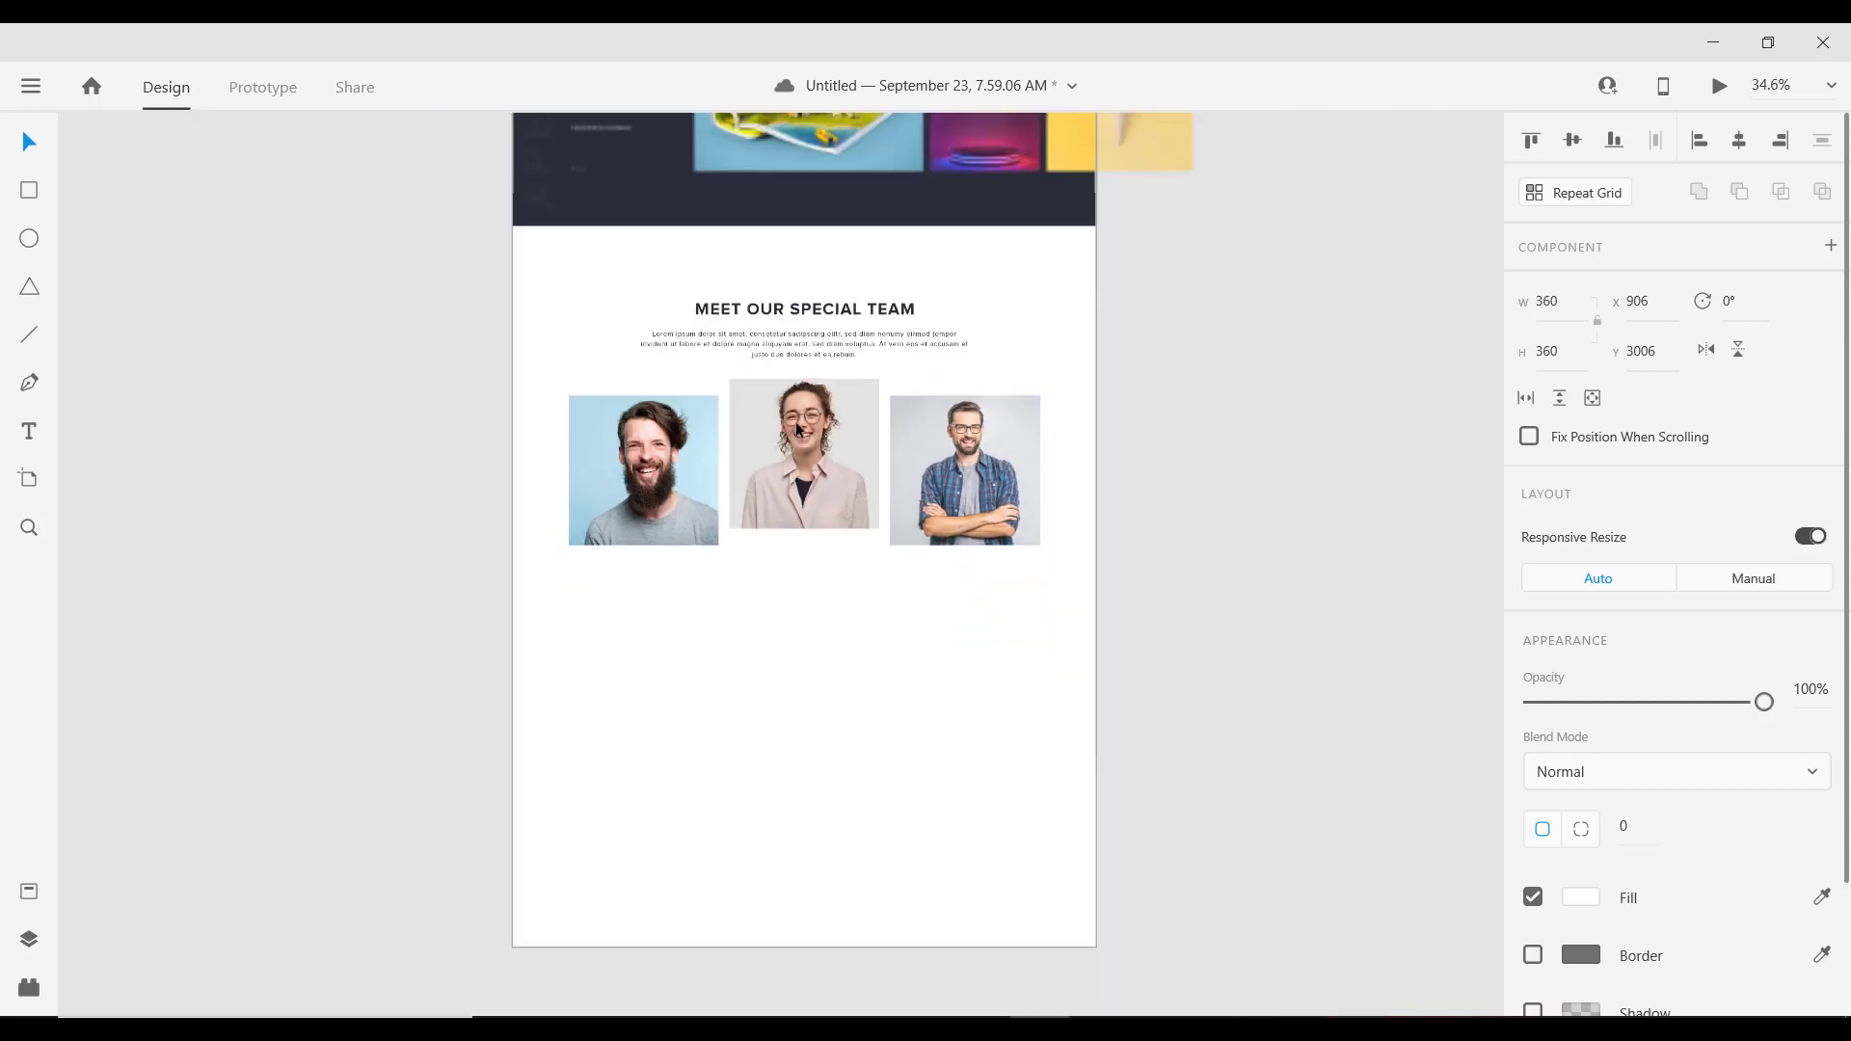
scroll(897, 241, "up", 1)
scroll(818, 275, "down", 1)
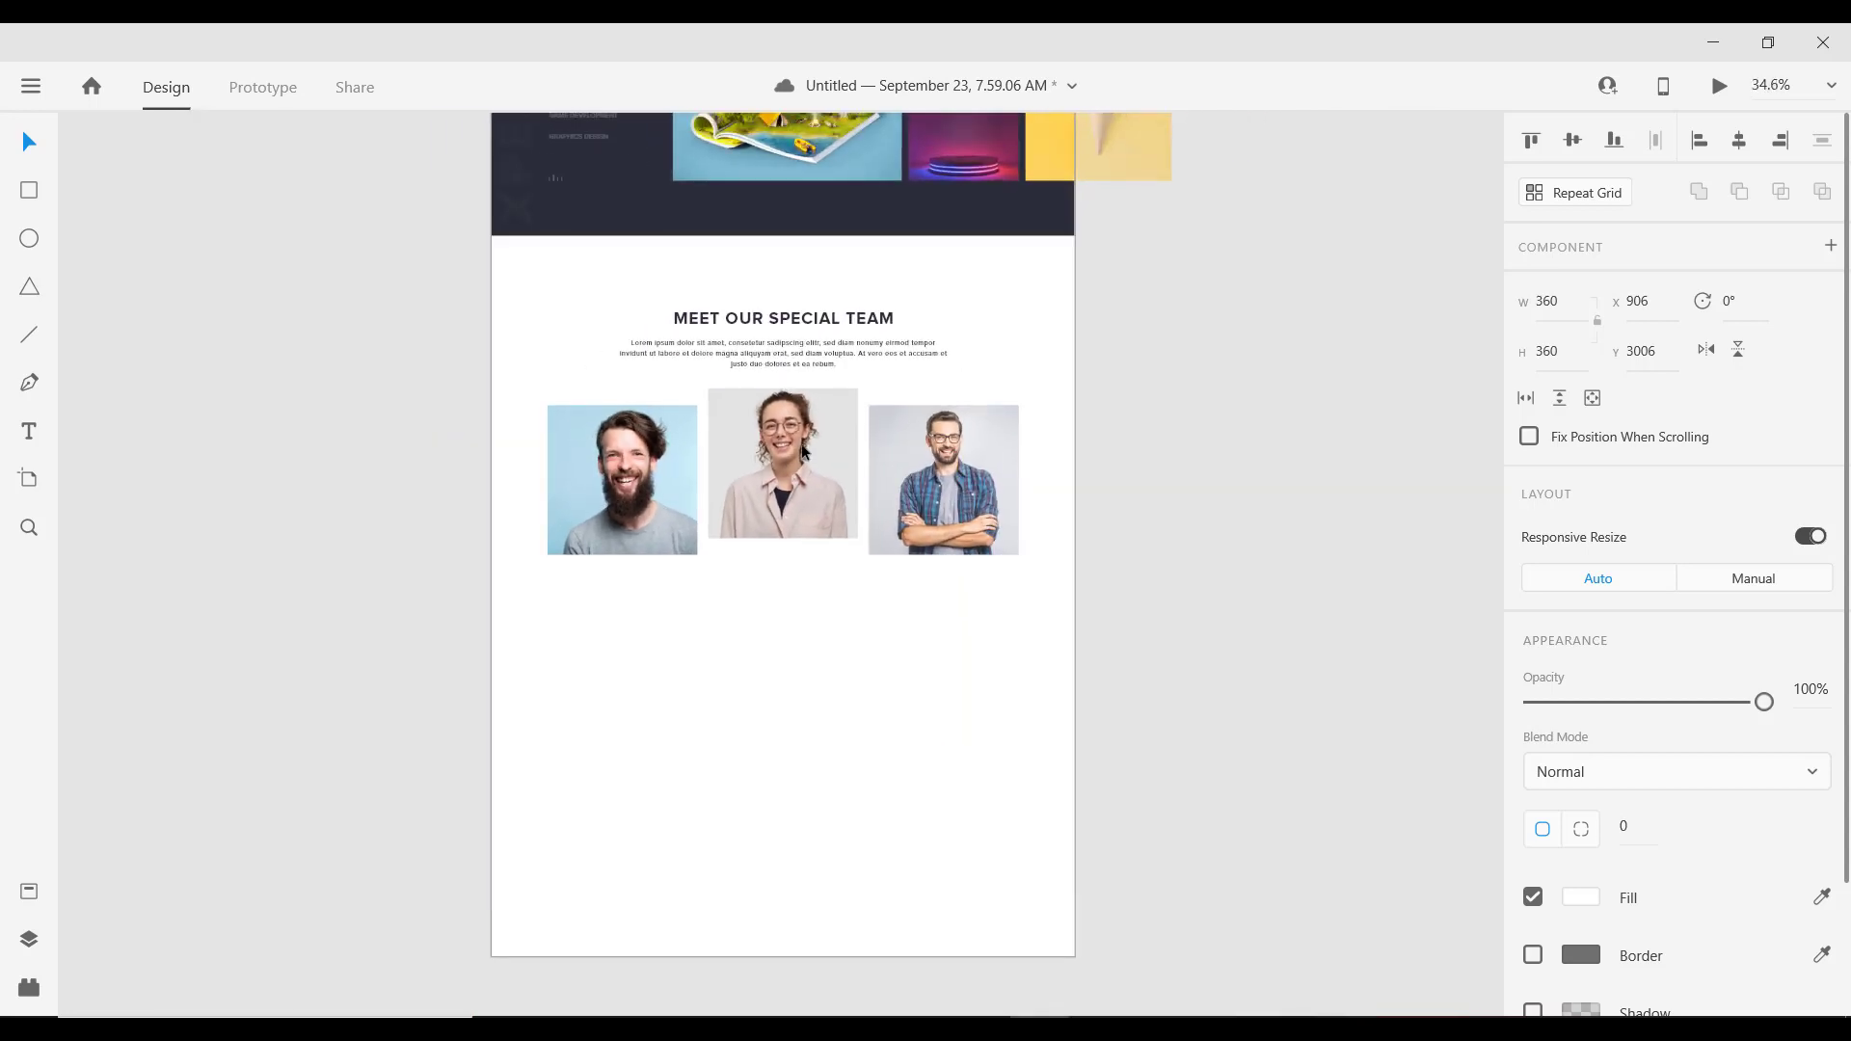
scroll(777, 453, "up", 1)
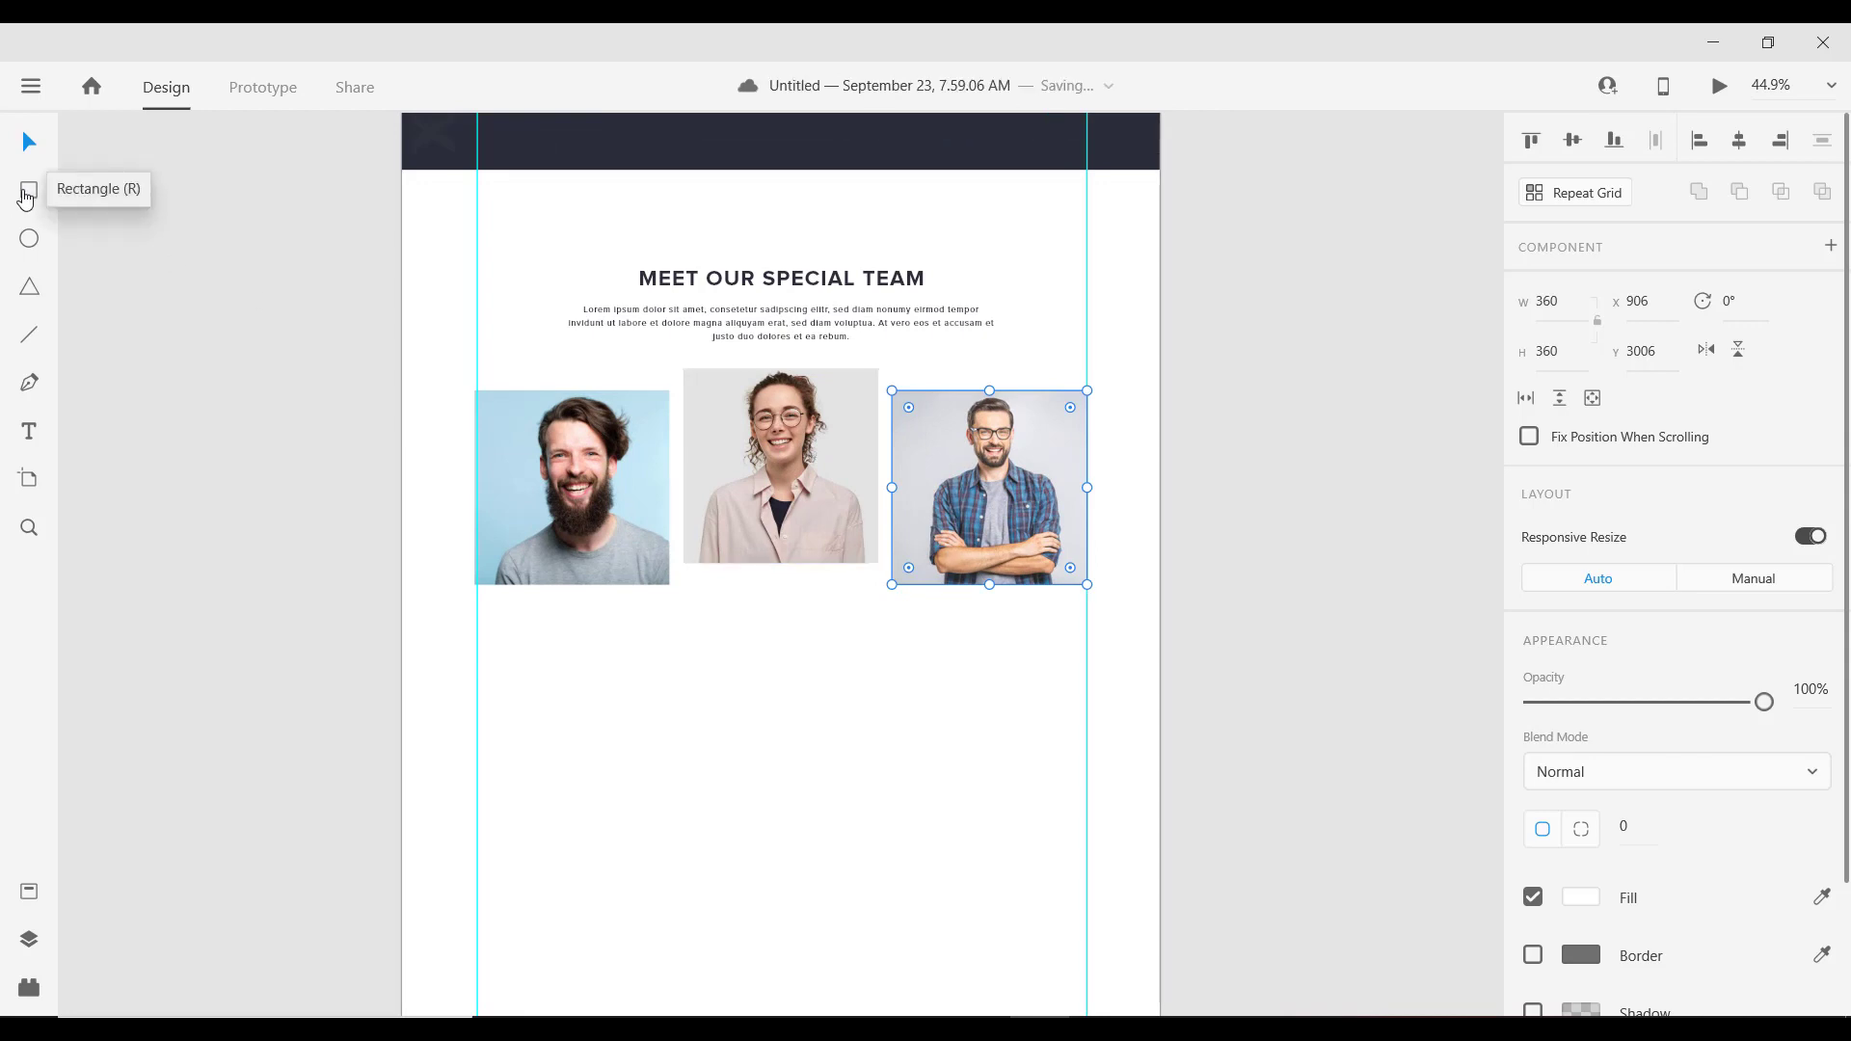
Step: Draw a rectangle covering the middle team photo
left_click(26, 198)
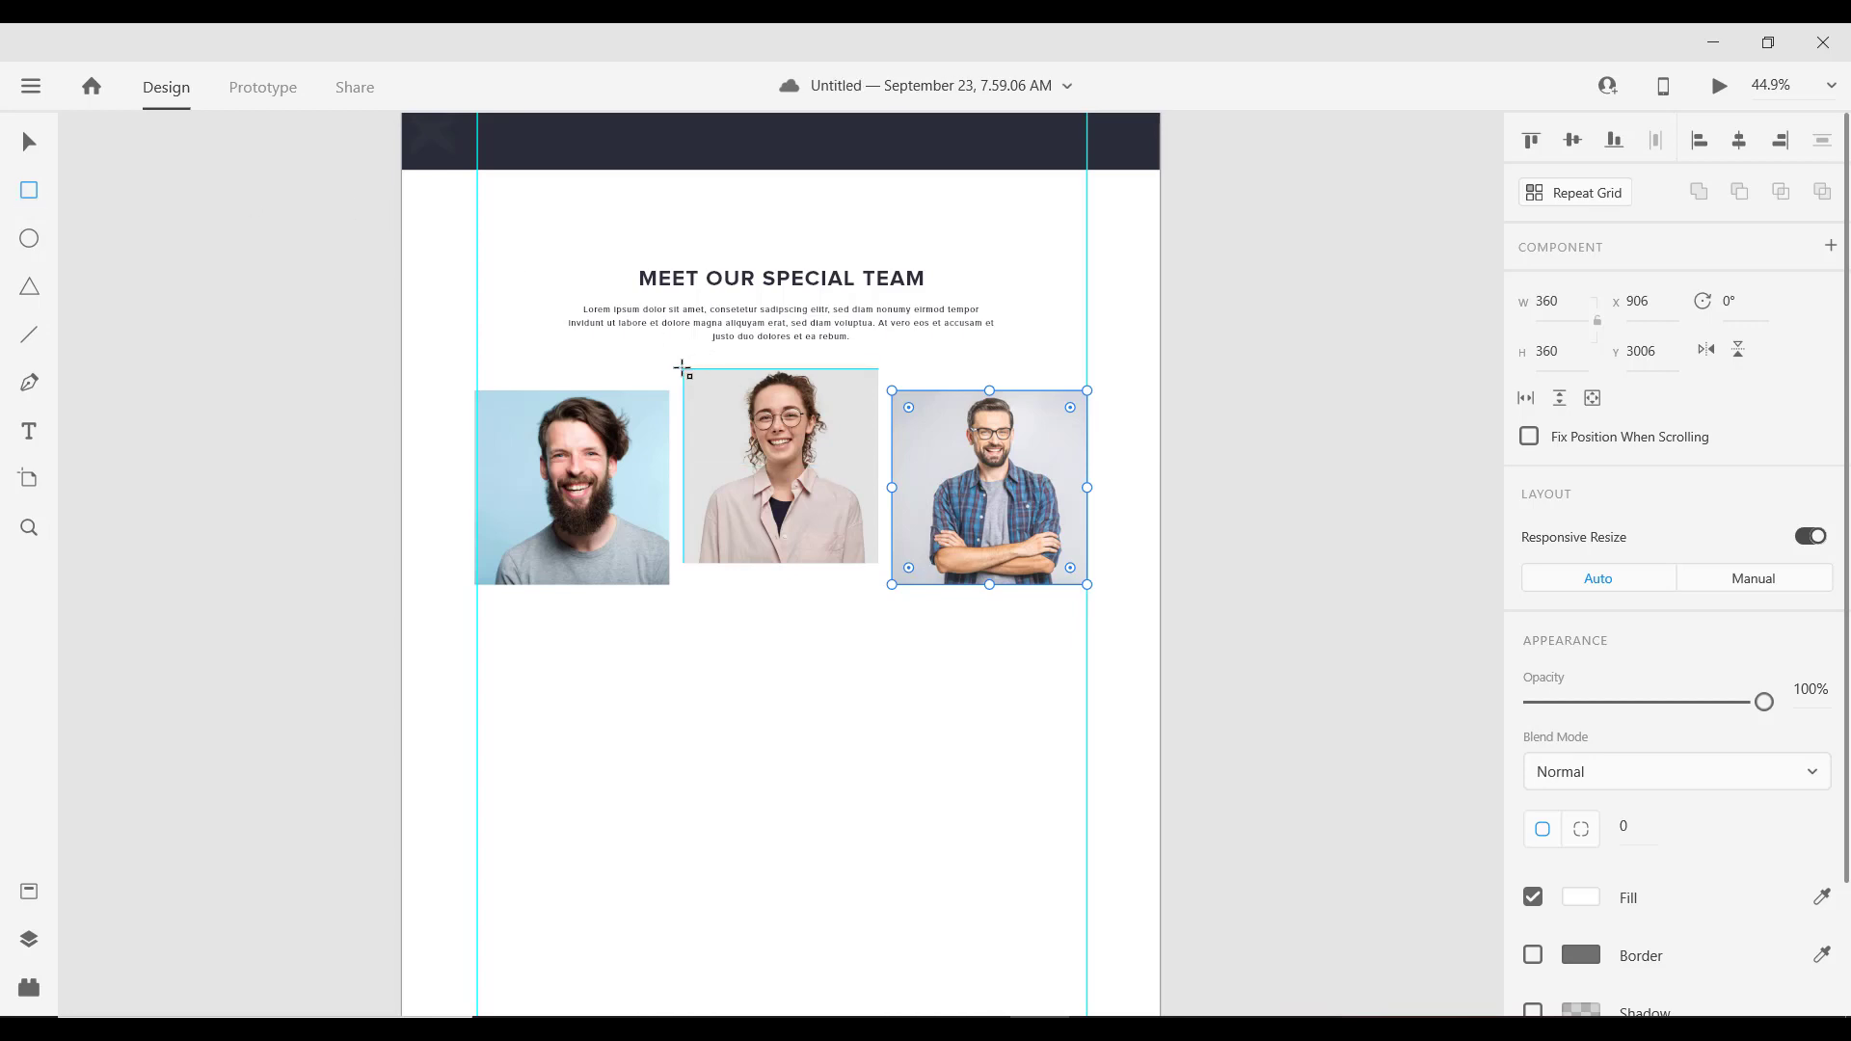
left_click_drag(686, 368, 877, 568)
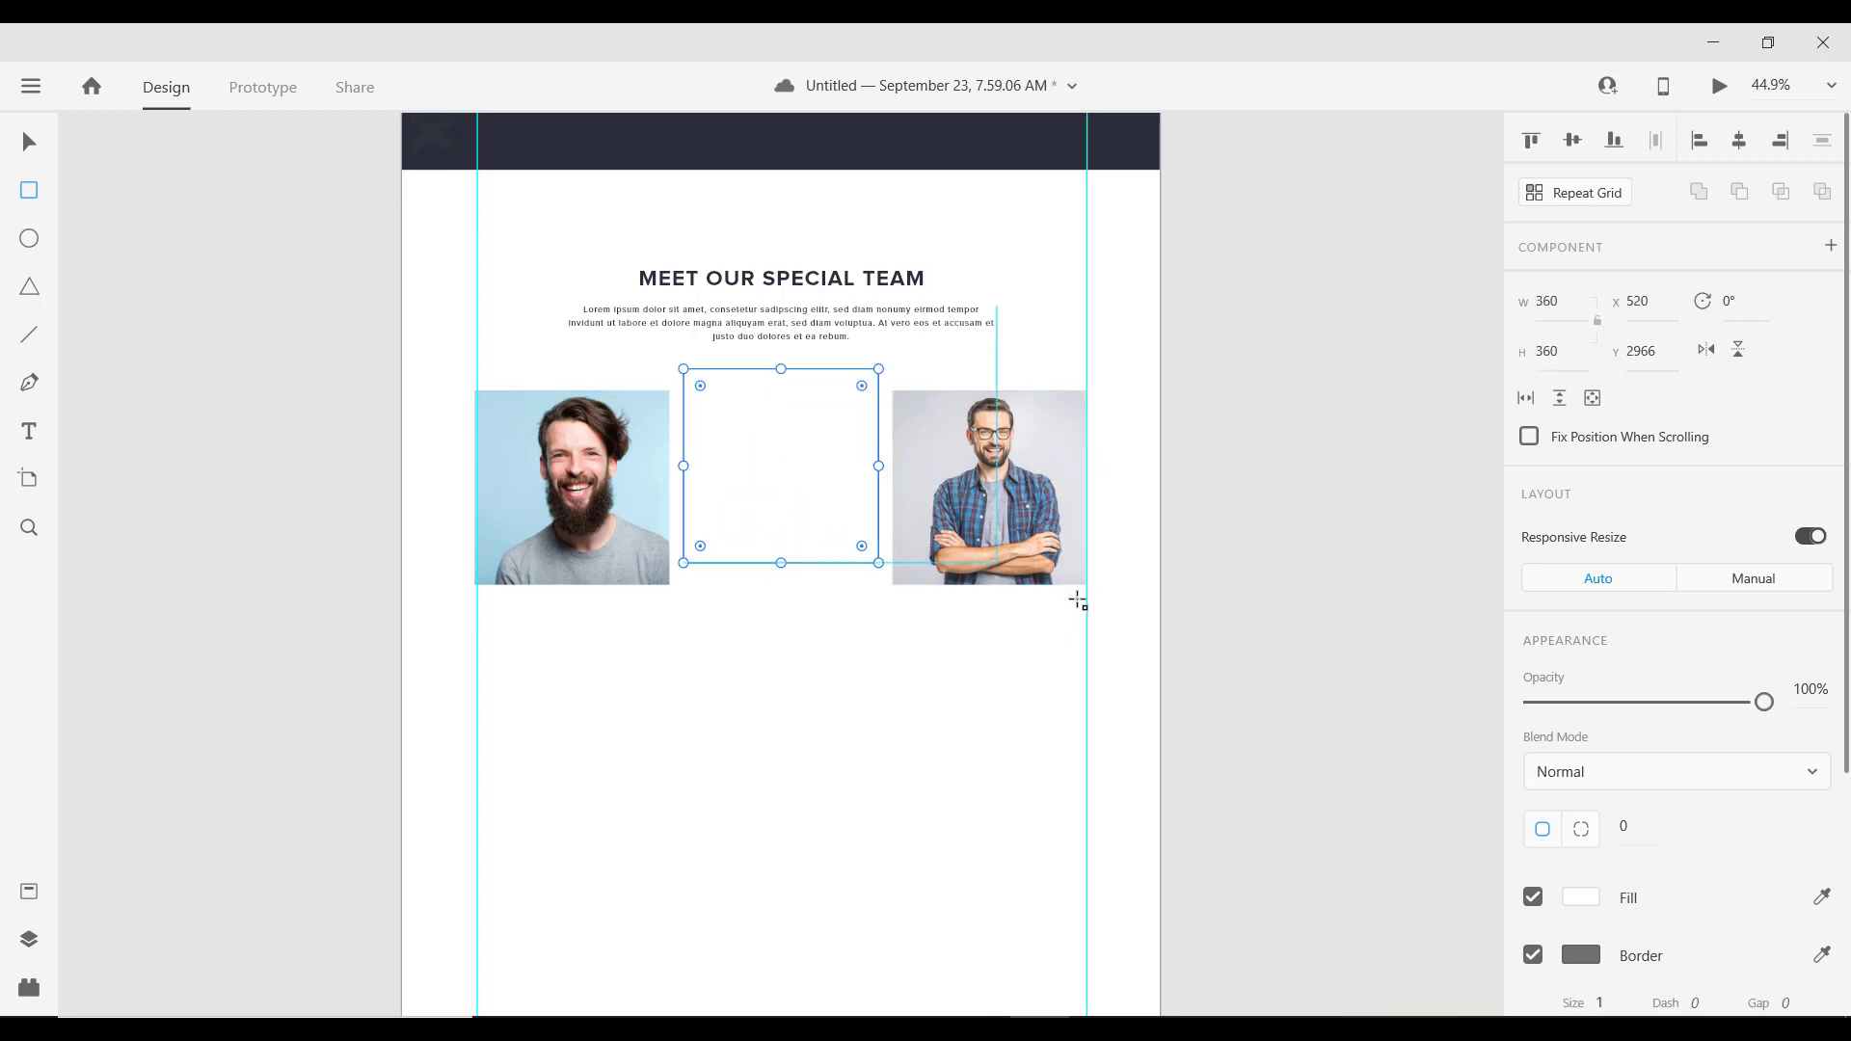
scroll(1560, 775, "down", 3)
Step: Make the square borderless with a #2C2E38 fill at 95% opacity
left_click(1533, 683)
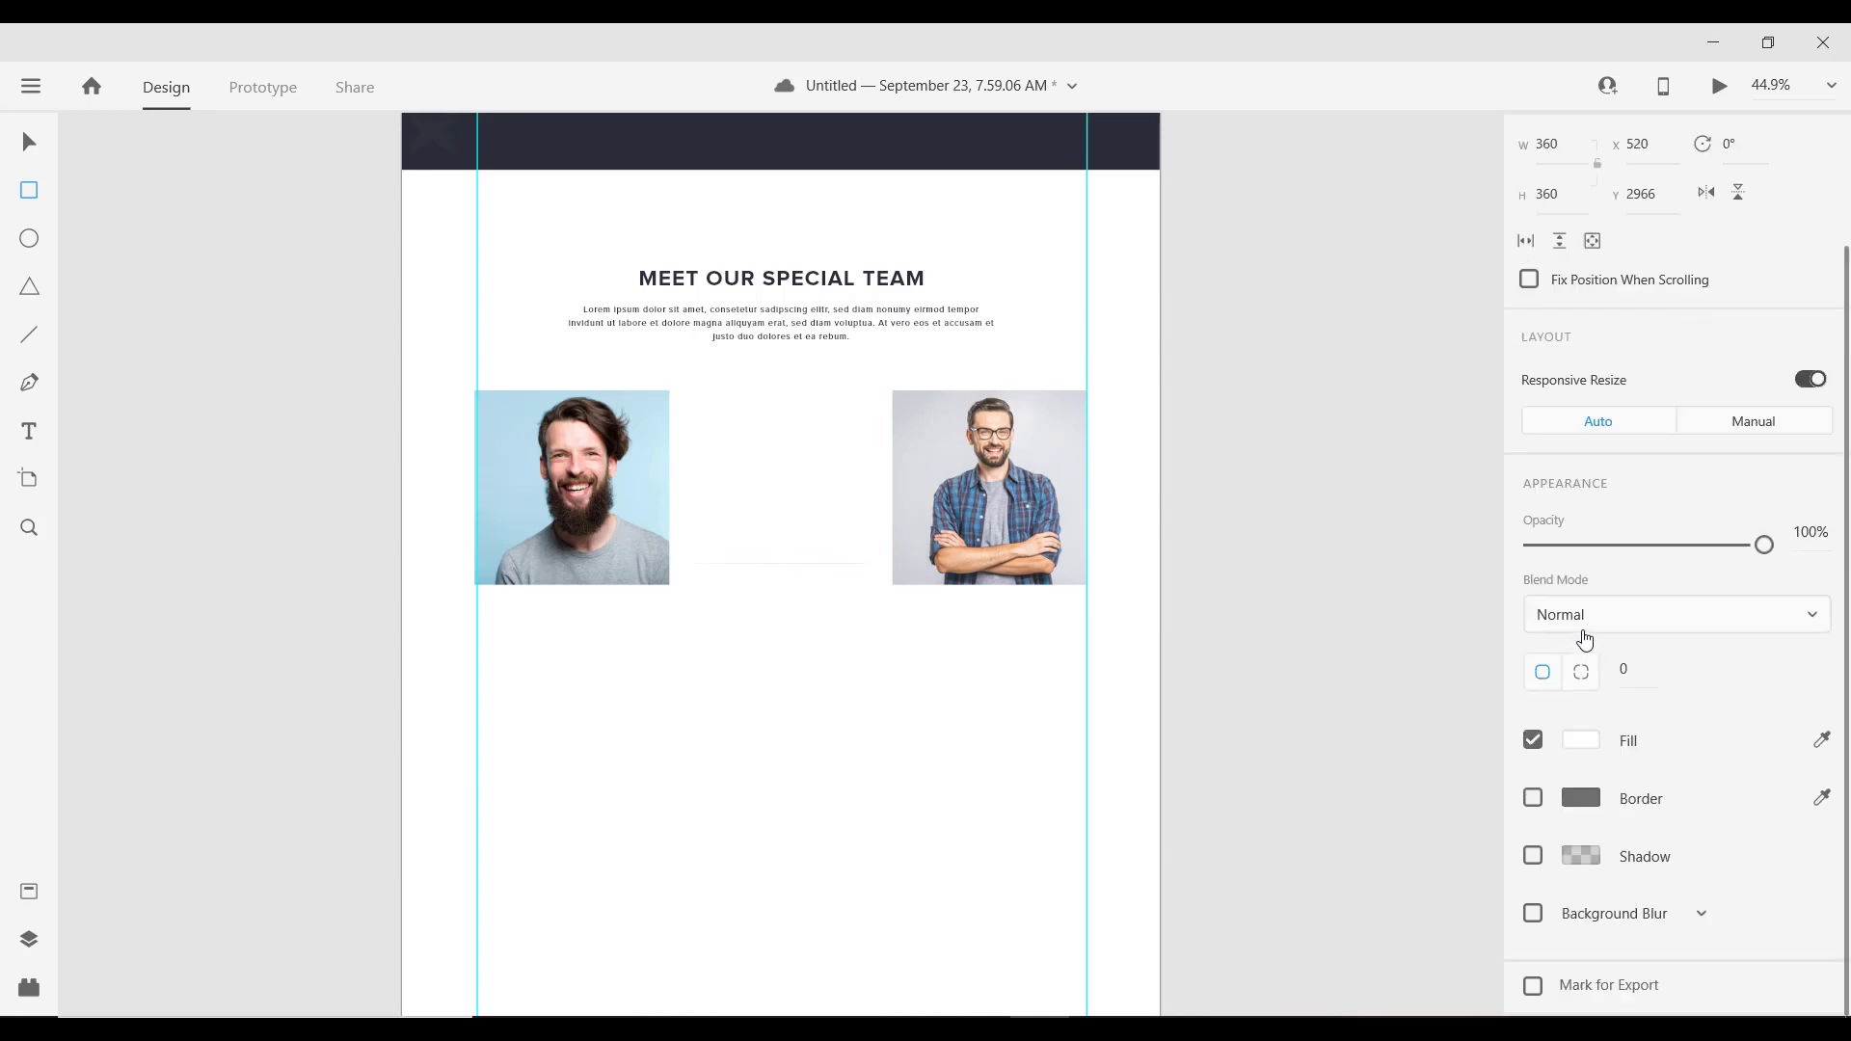
left_click(1582, 740)
left_click(1321, 902)
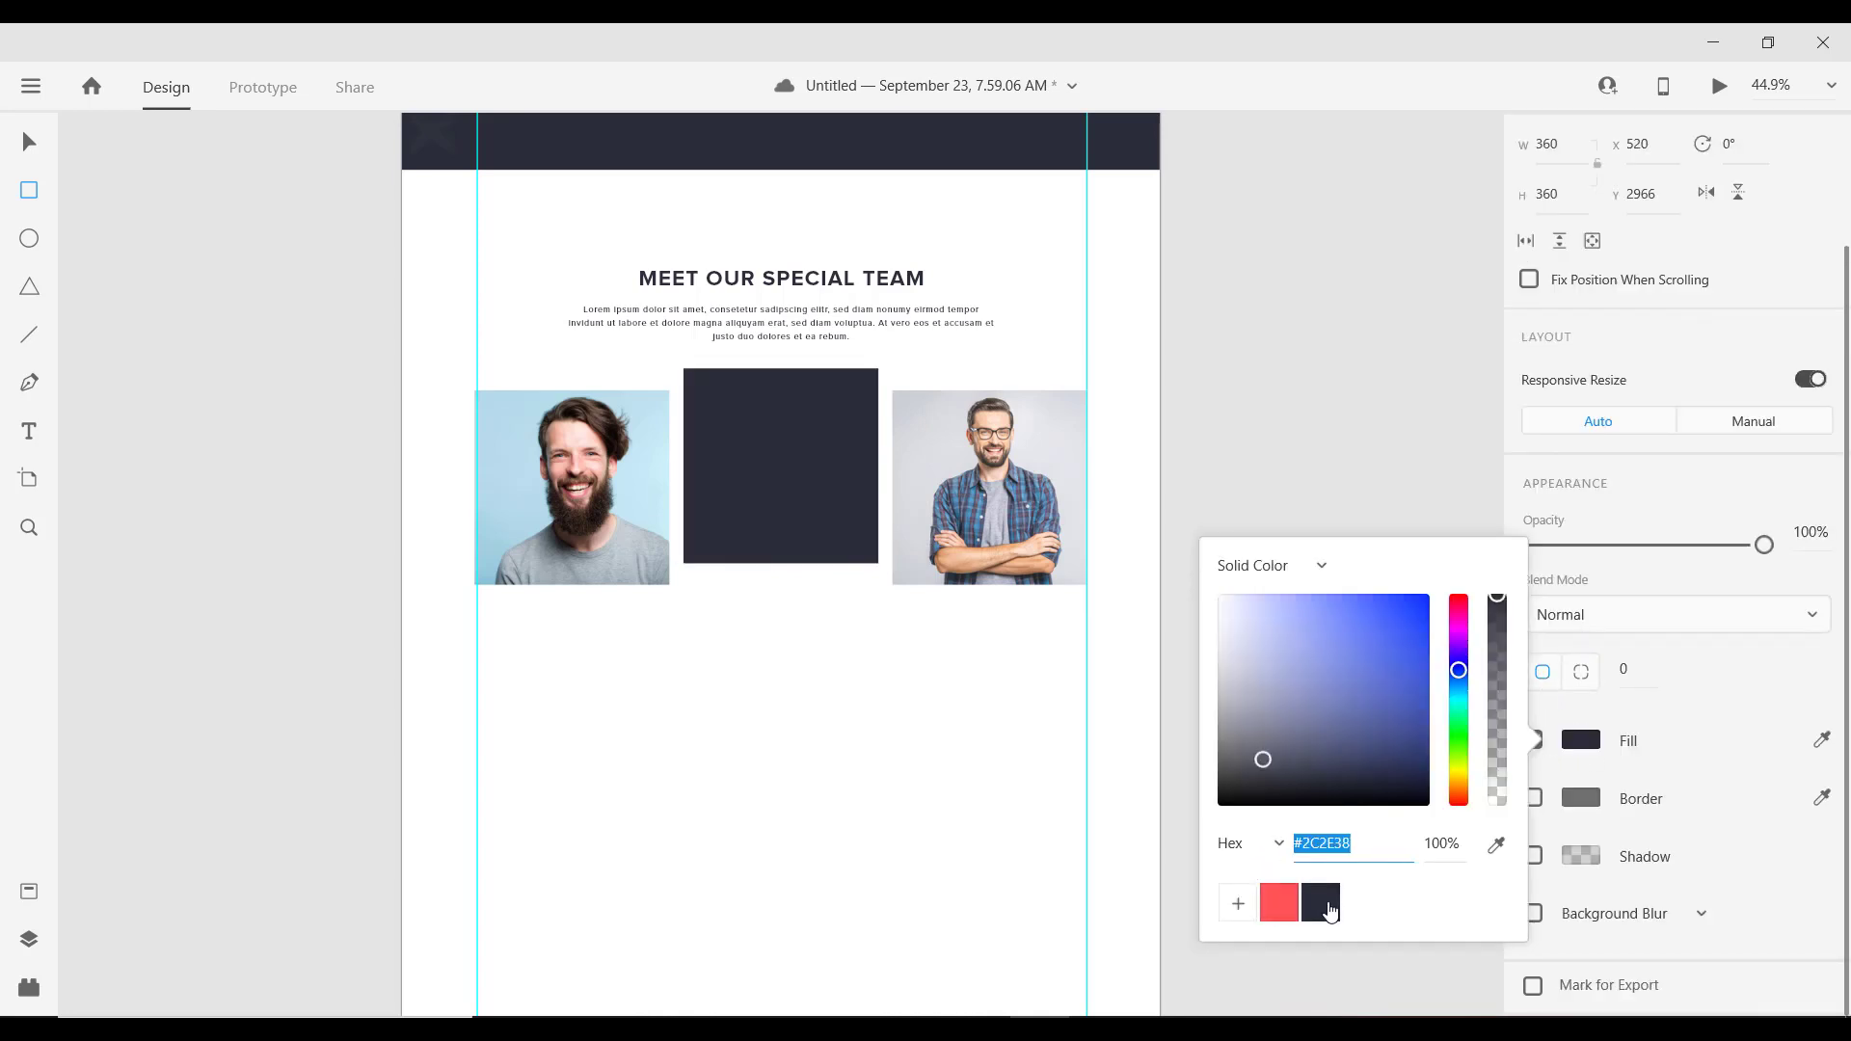
left_click(1739, 547)
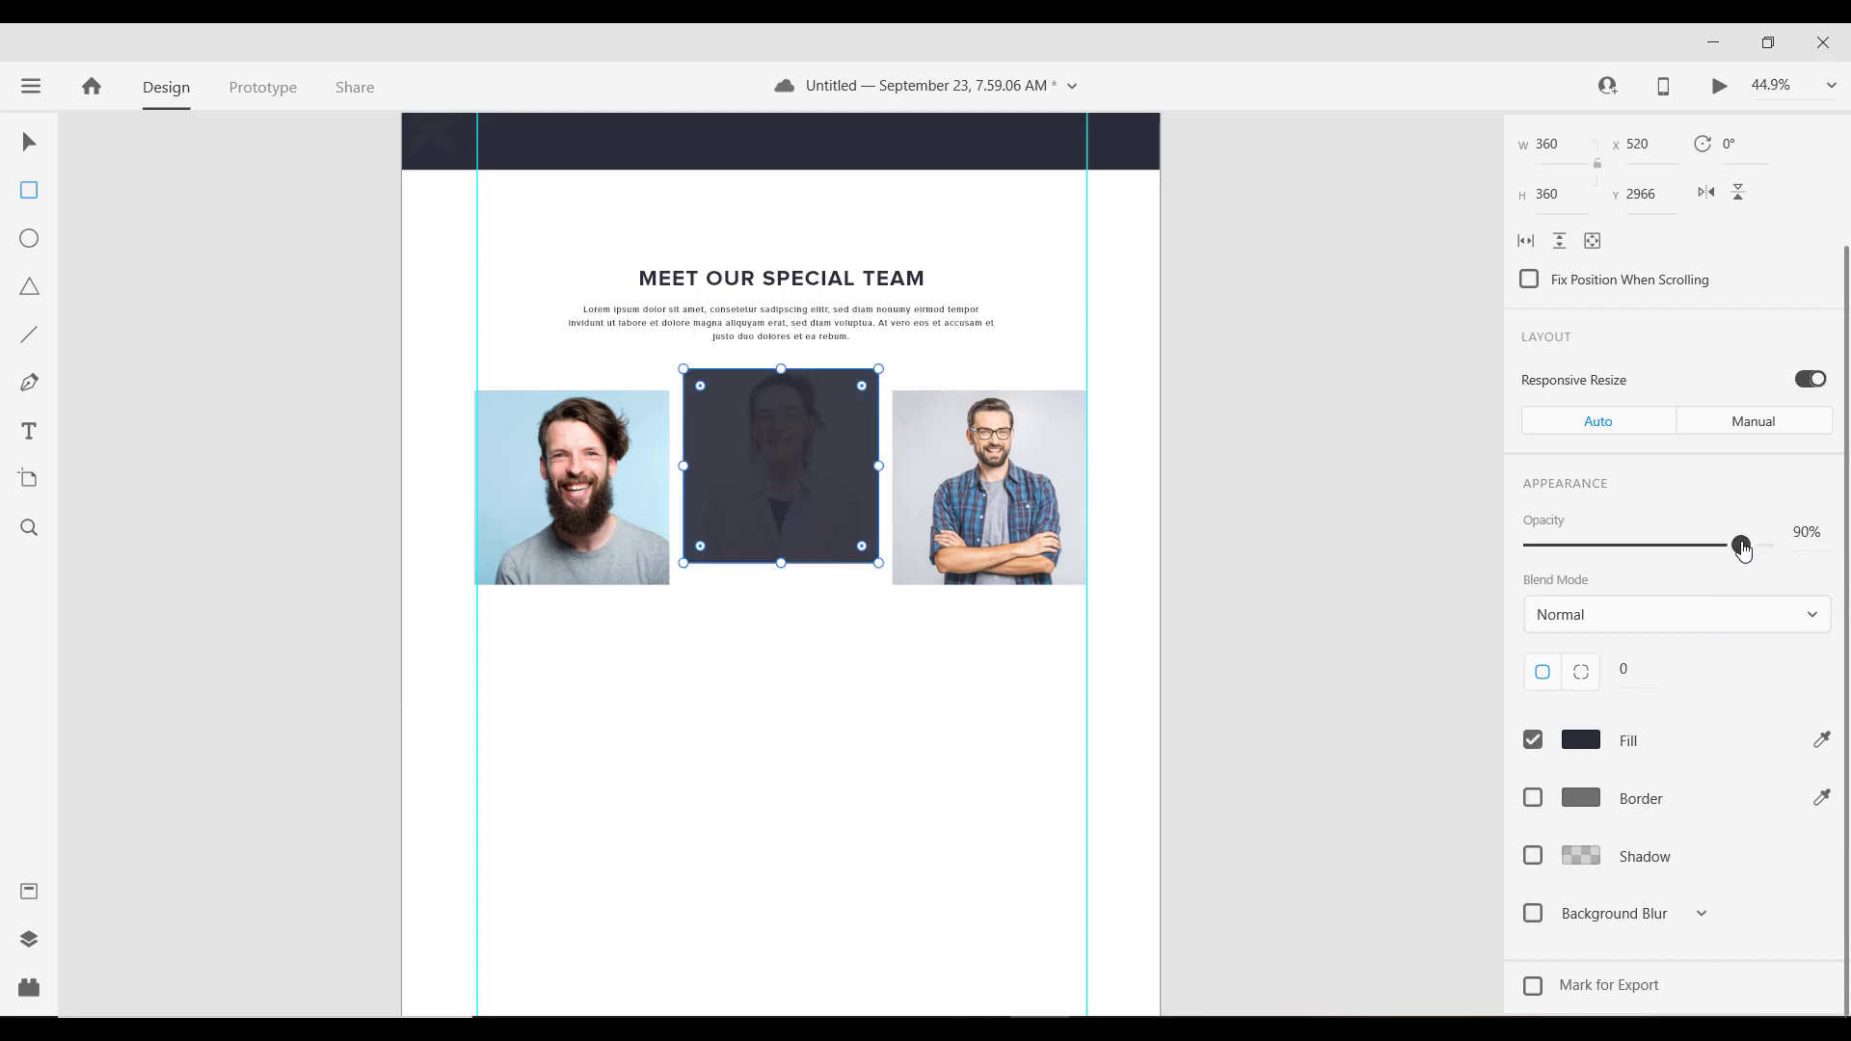
left_click_drag(1744, 547, 1753, 550)
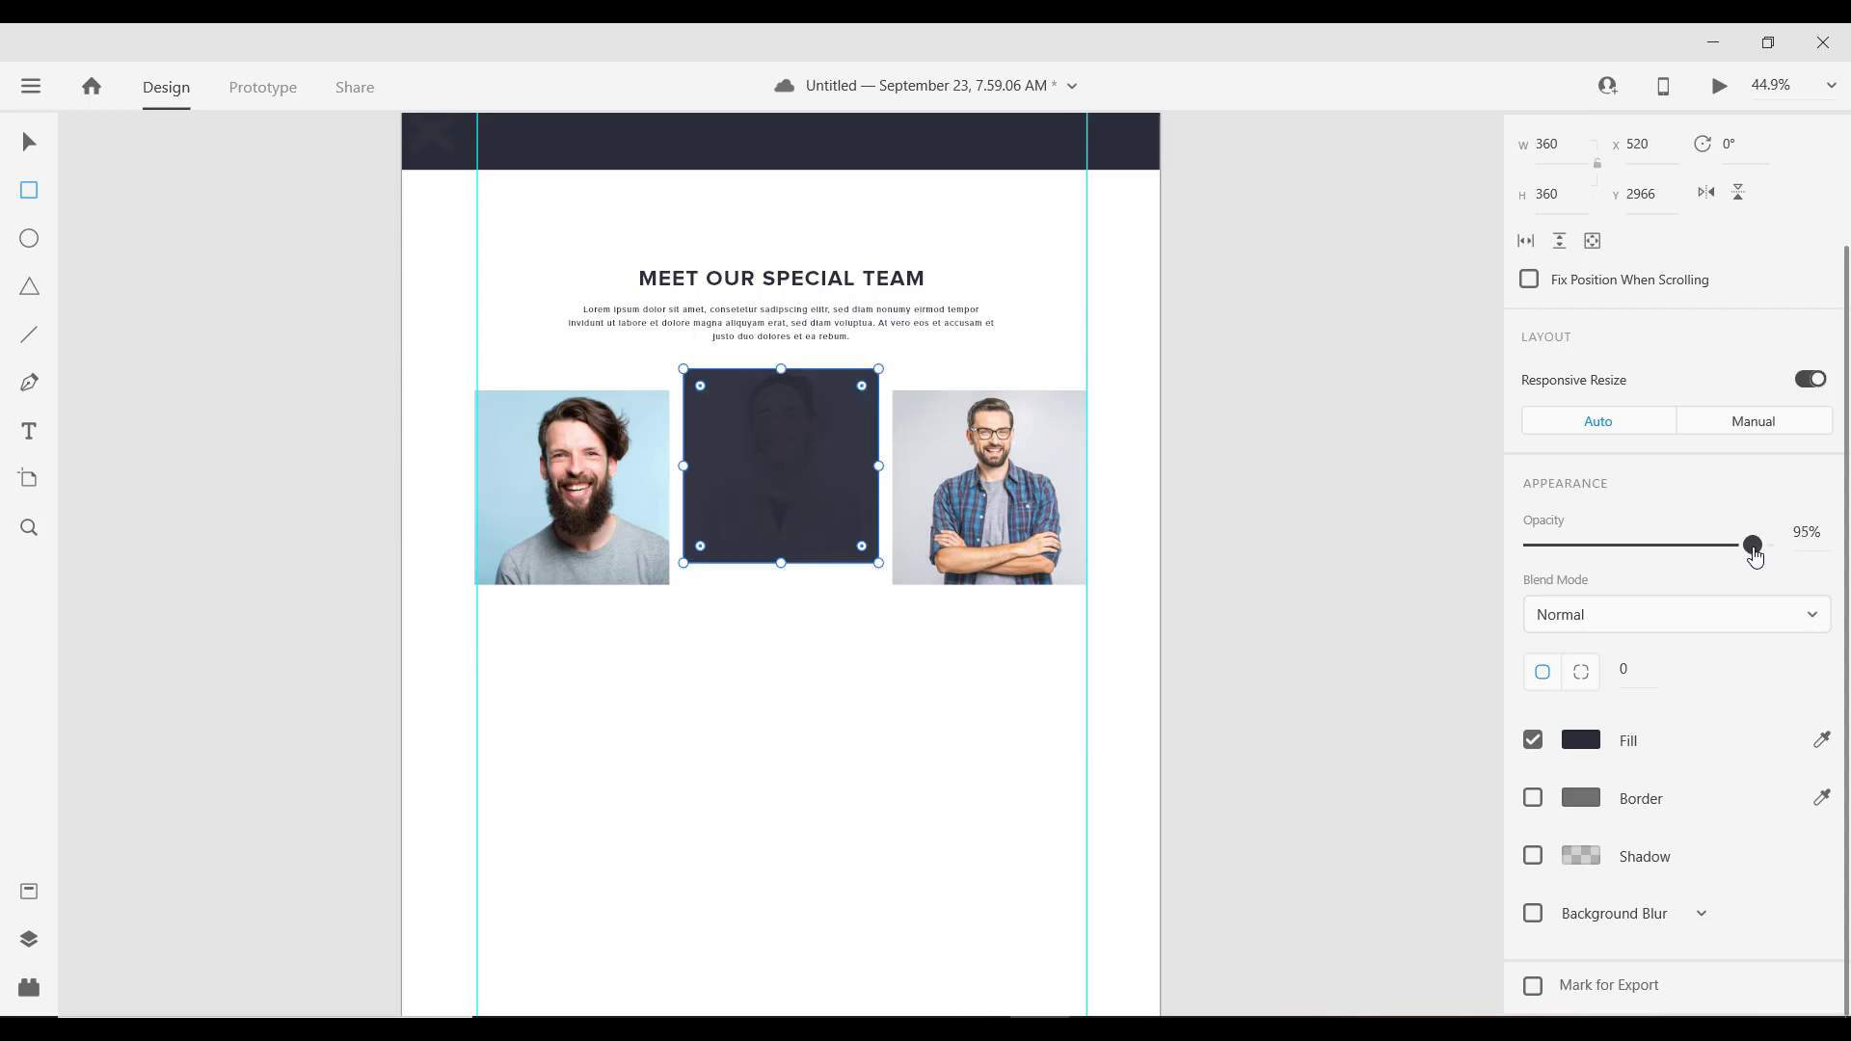
left_click(24, 154)
scroll(762, 511, "up", 3, "alt")
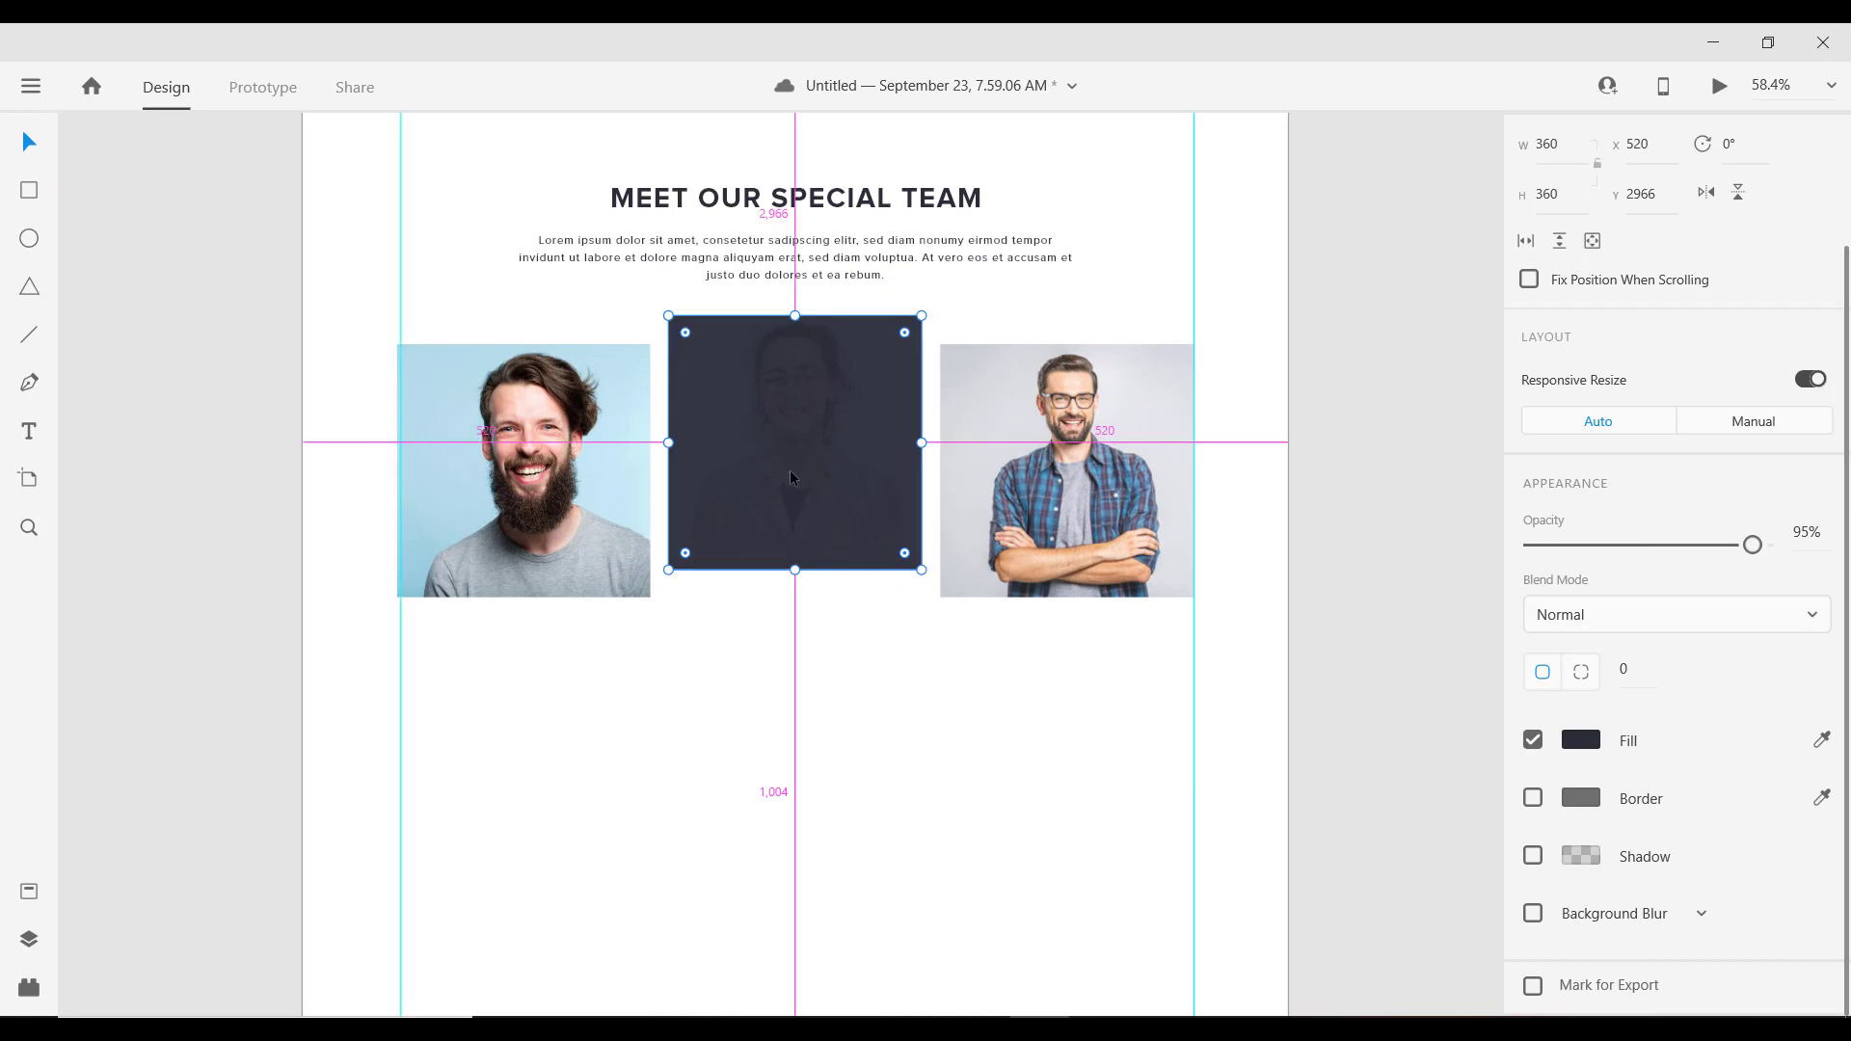
scroll(789, 459, "down", 3, "alt")
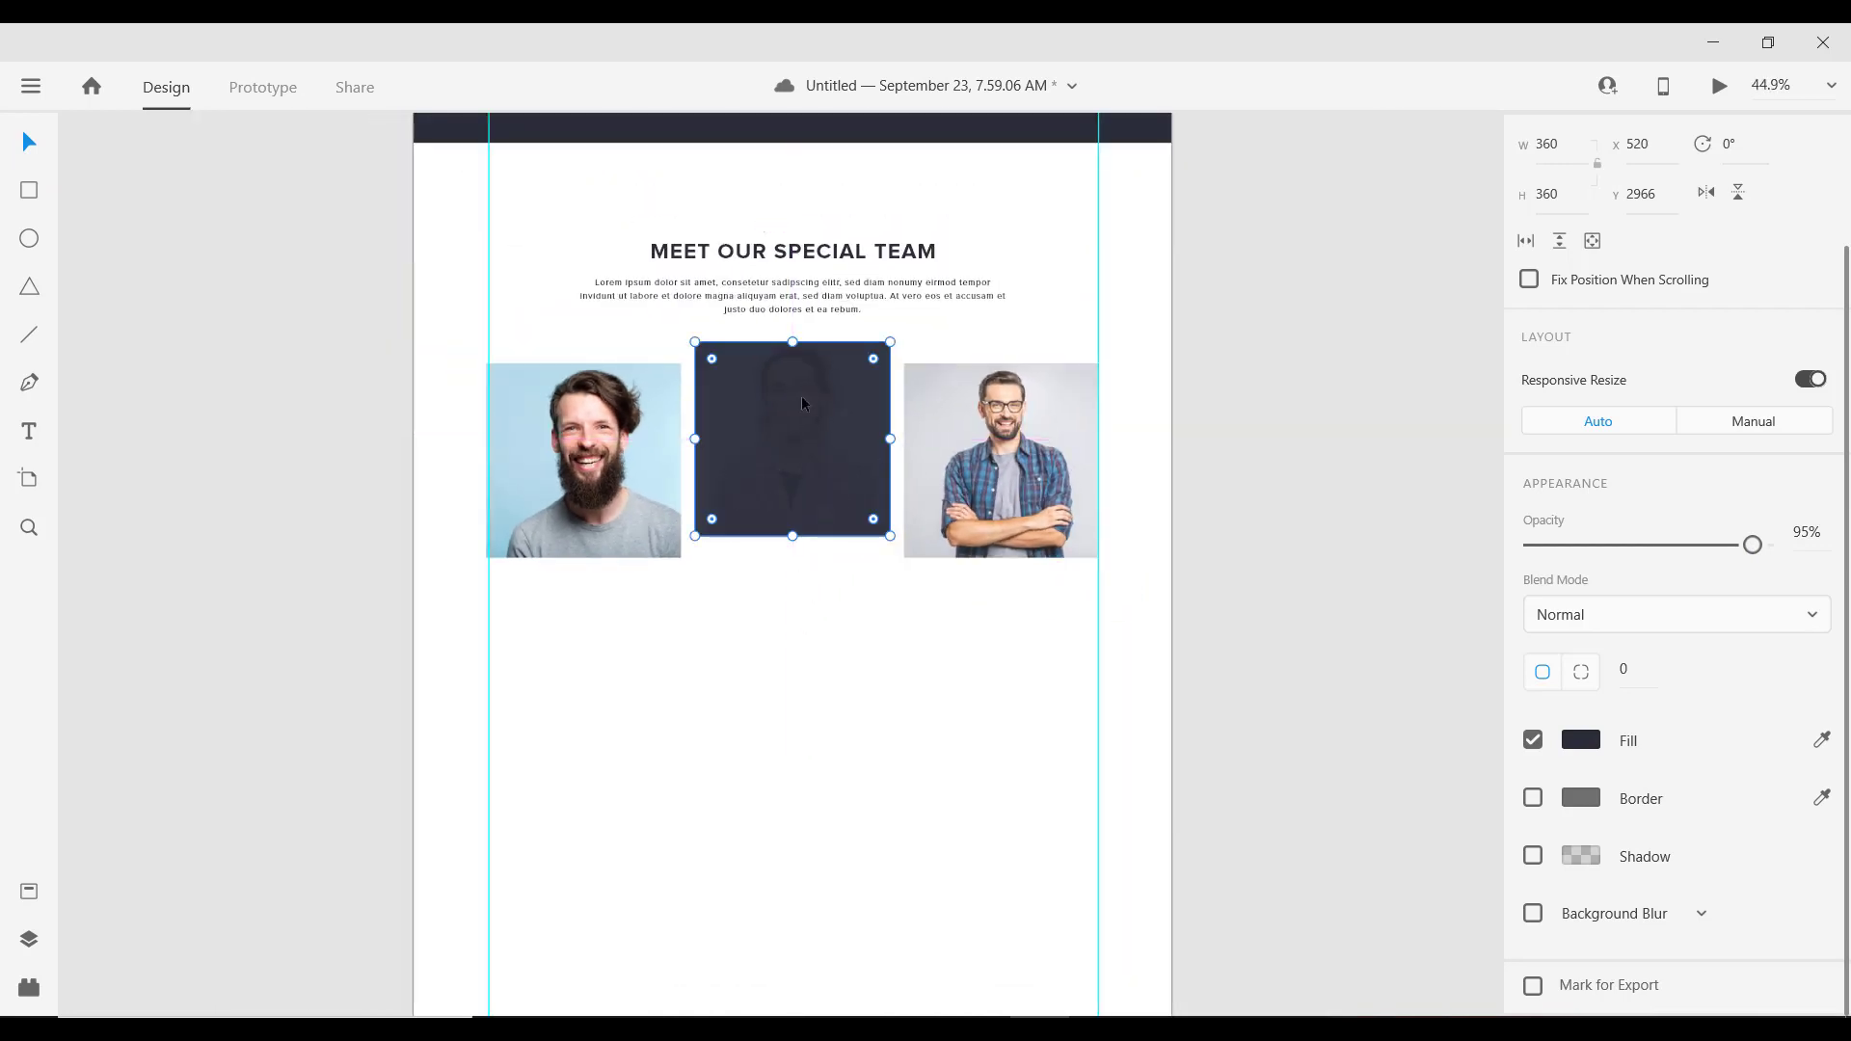
scroll(807, 430, "up", 2, "alt")
scroll(797, 414, "down", 4, "alt")
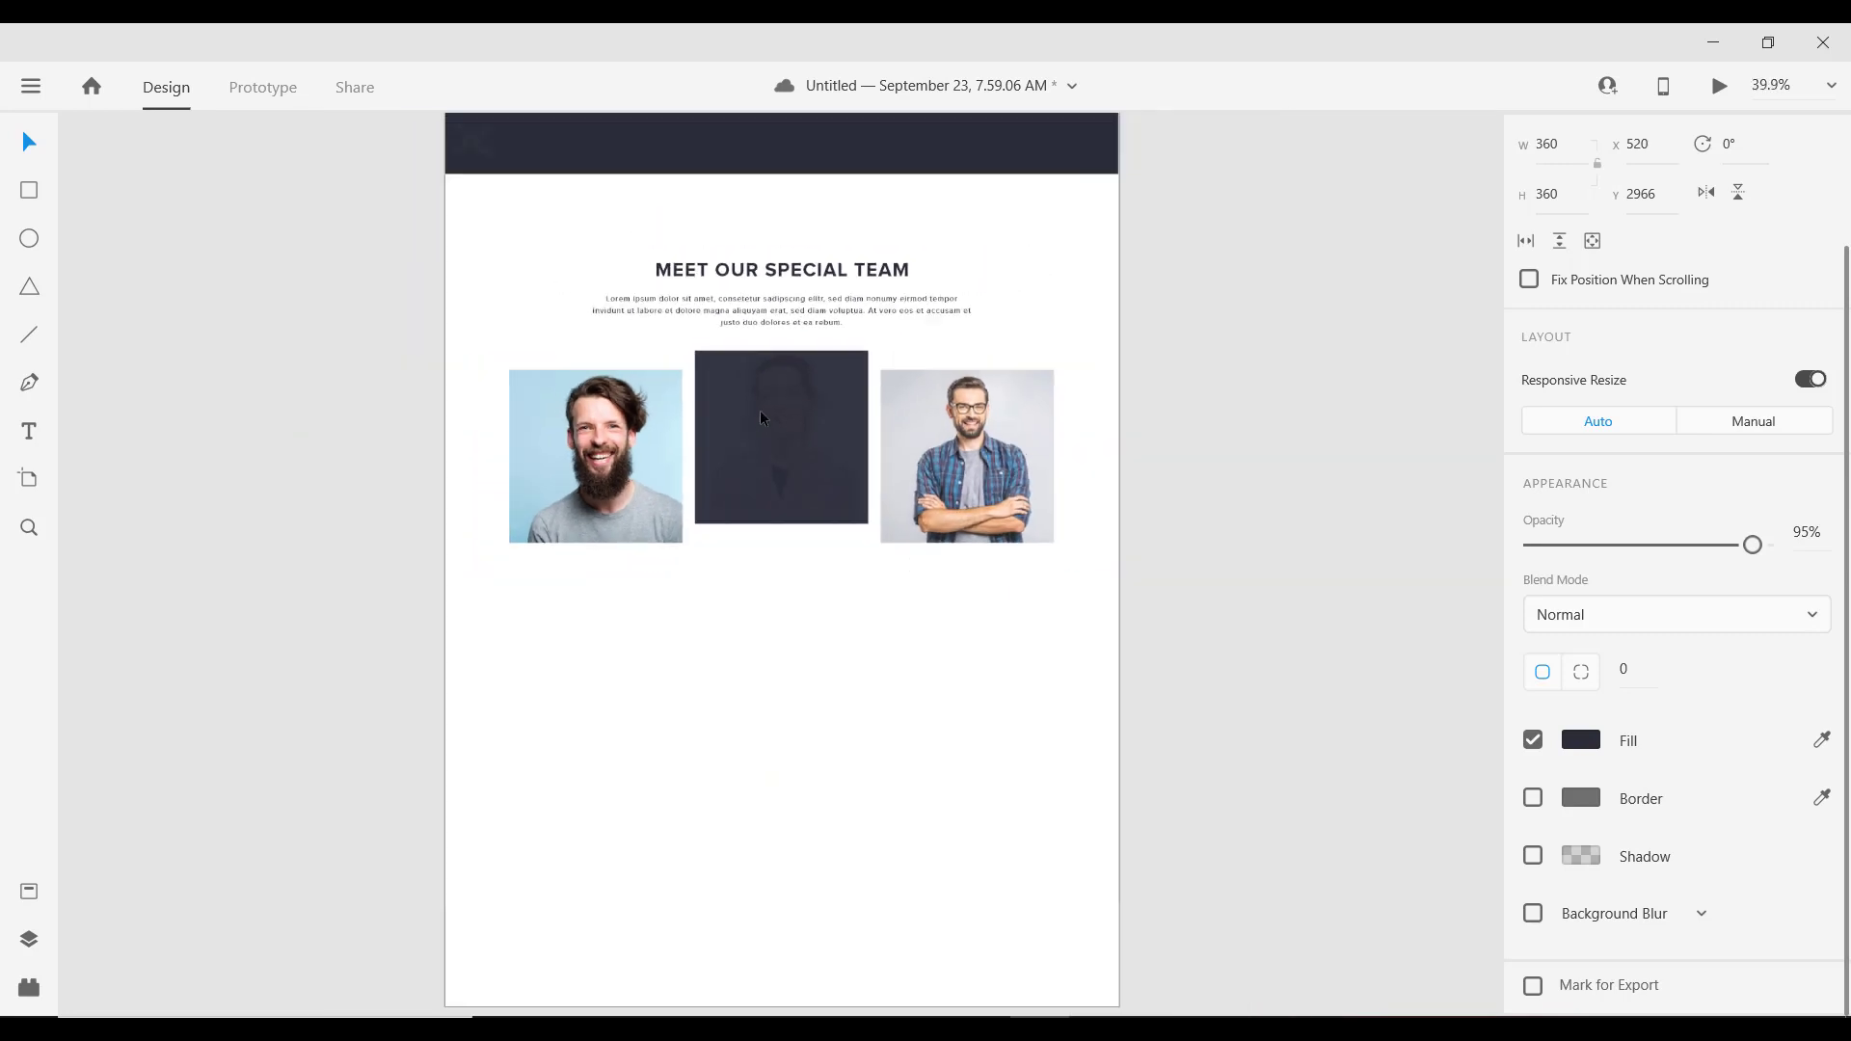
scroll(760, 394, "up", 6, "alt")
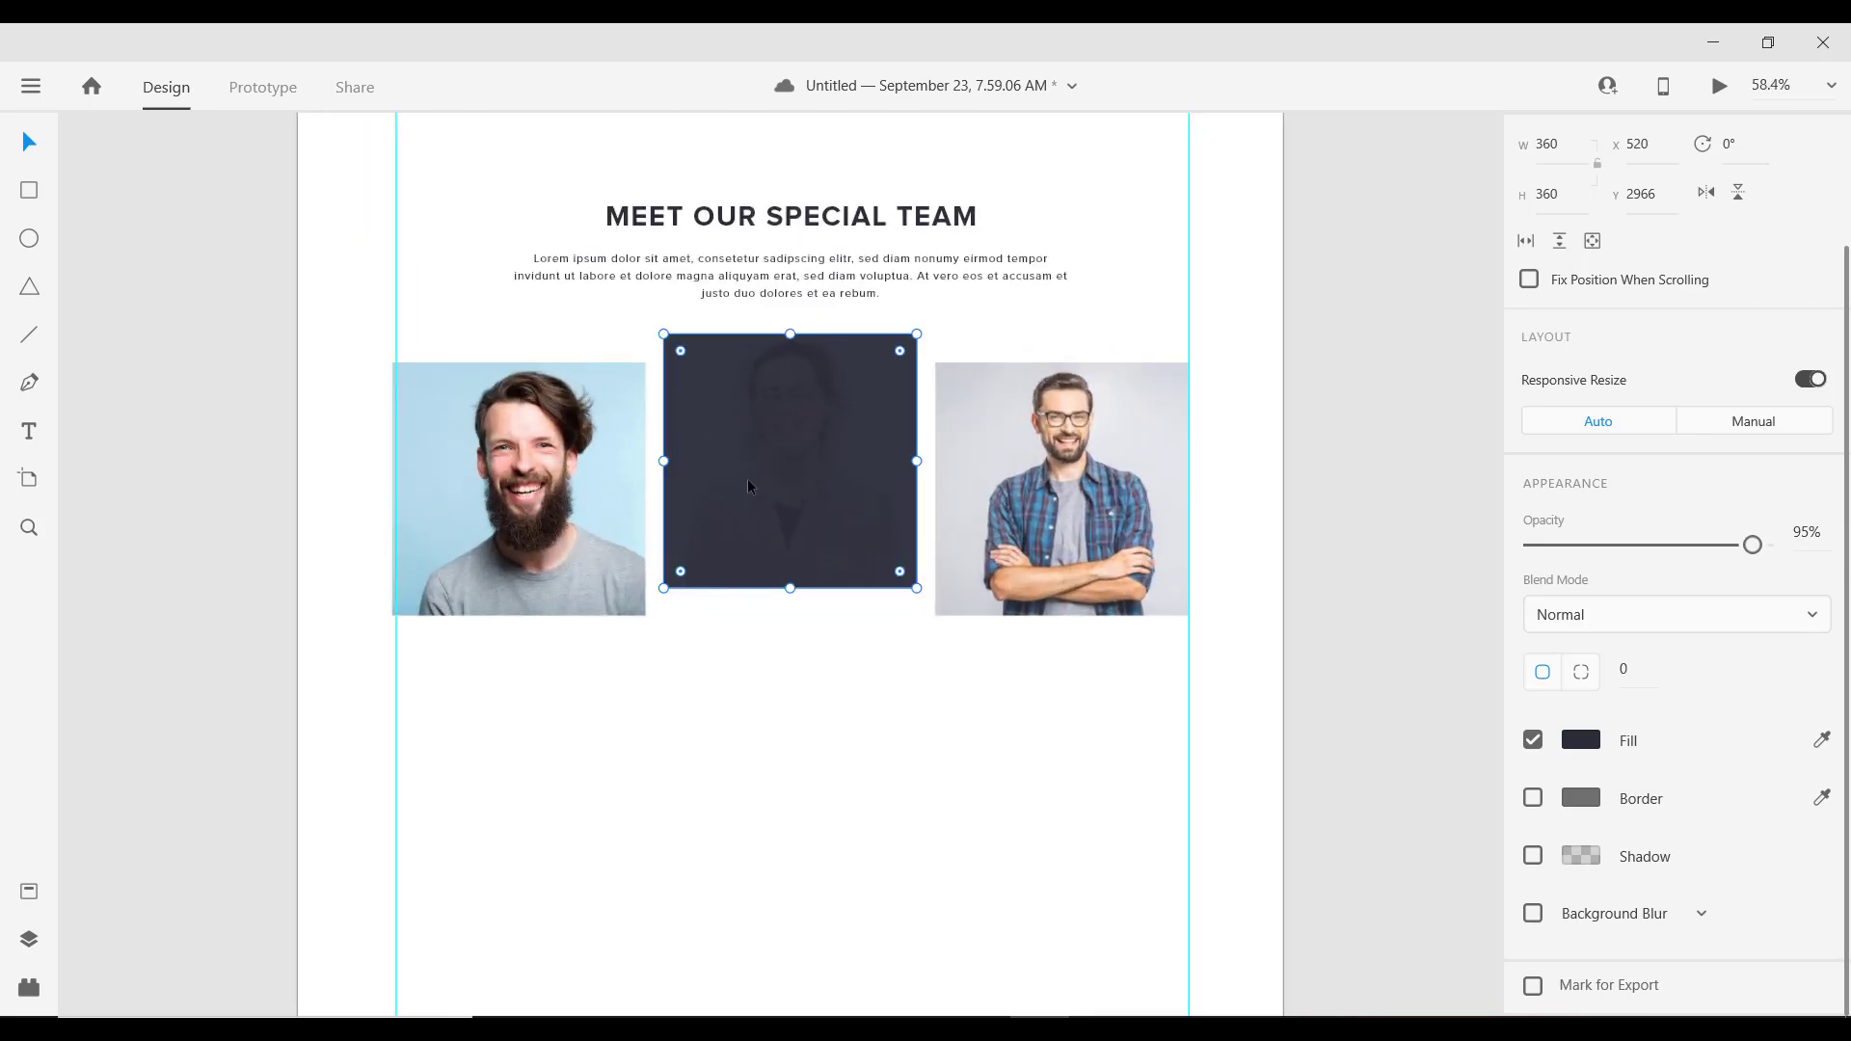
scroll(749, 478, "down", 4, "alt")
scroll(779, 449, "up", 2, "alt")
scroll(810, 436, "up", 2, "alt")
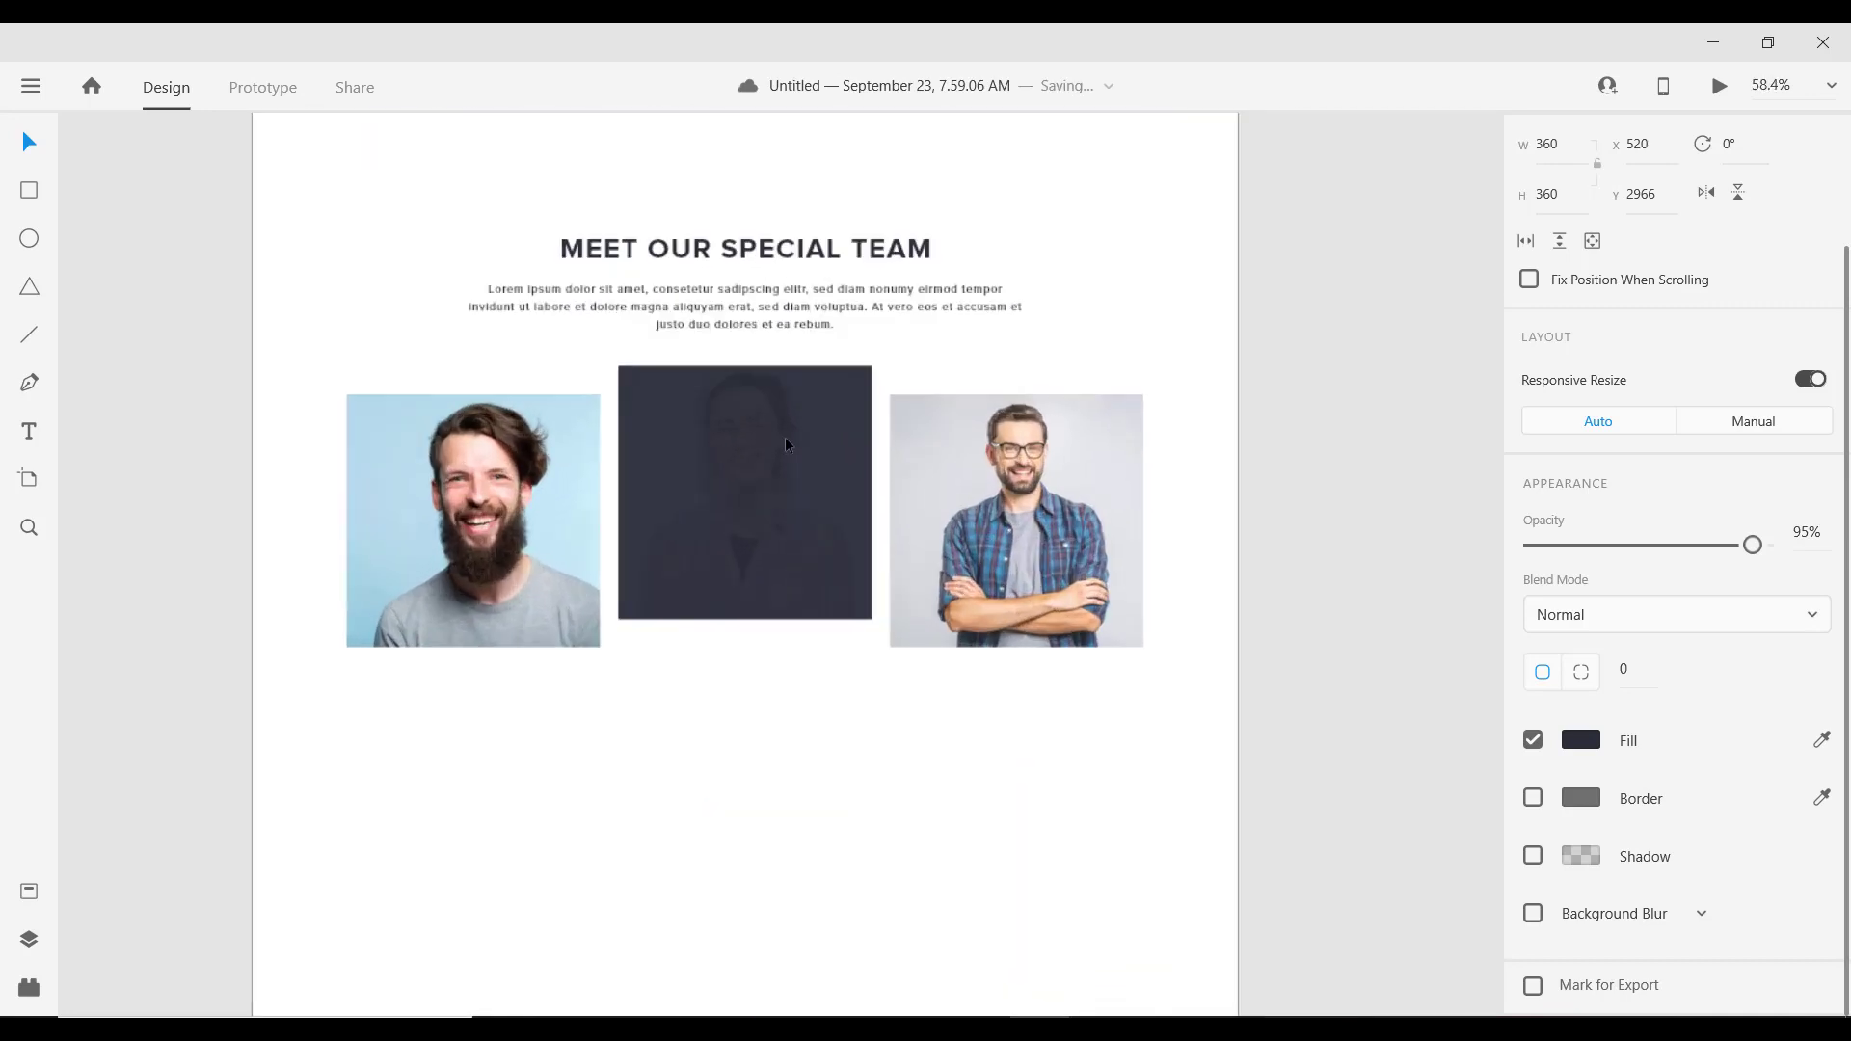
scroll(786, 442, "down", 4, "alt")
scroll(786, 441, "up", 1, "alt")
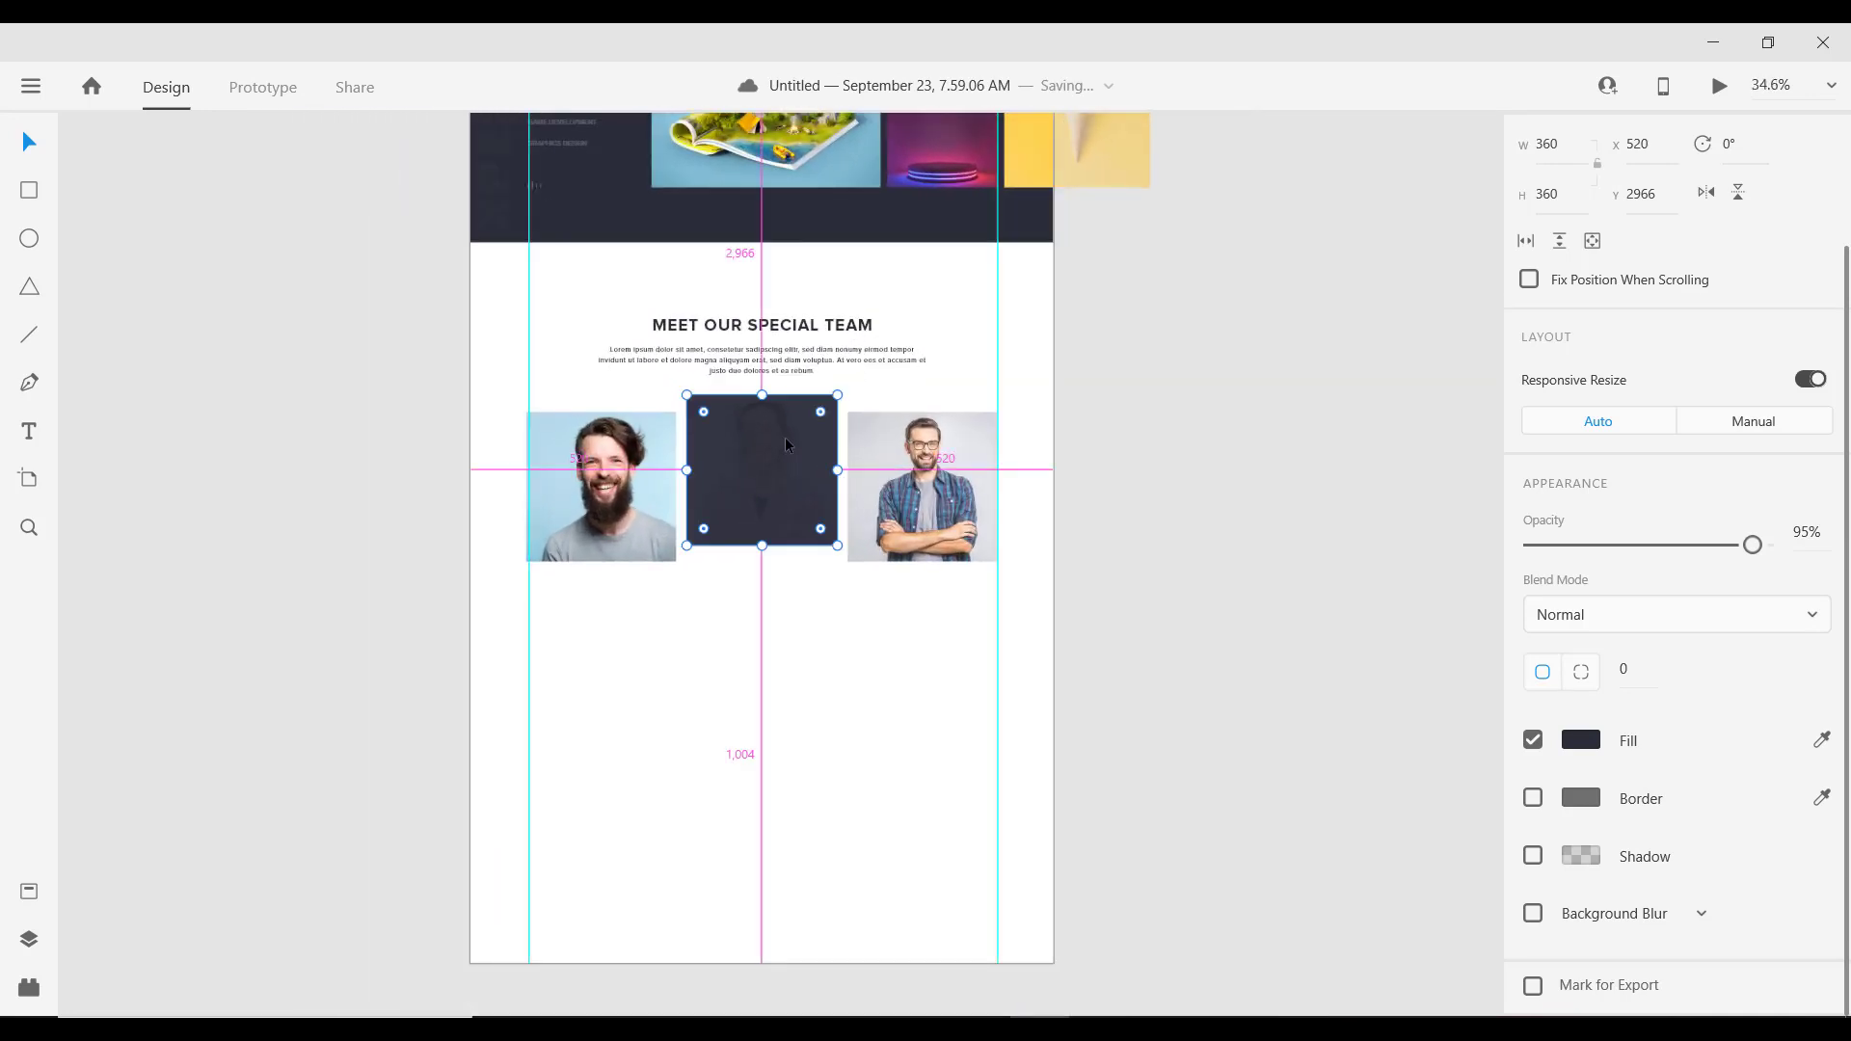
scroll(777, 488, "up", 2, "alt")
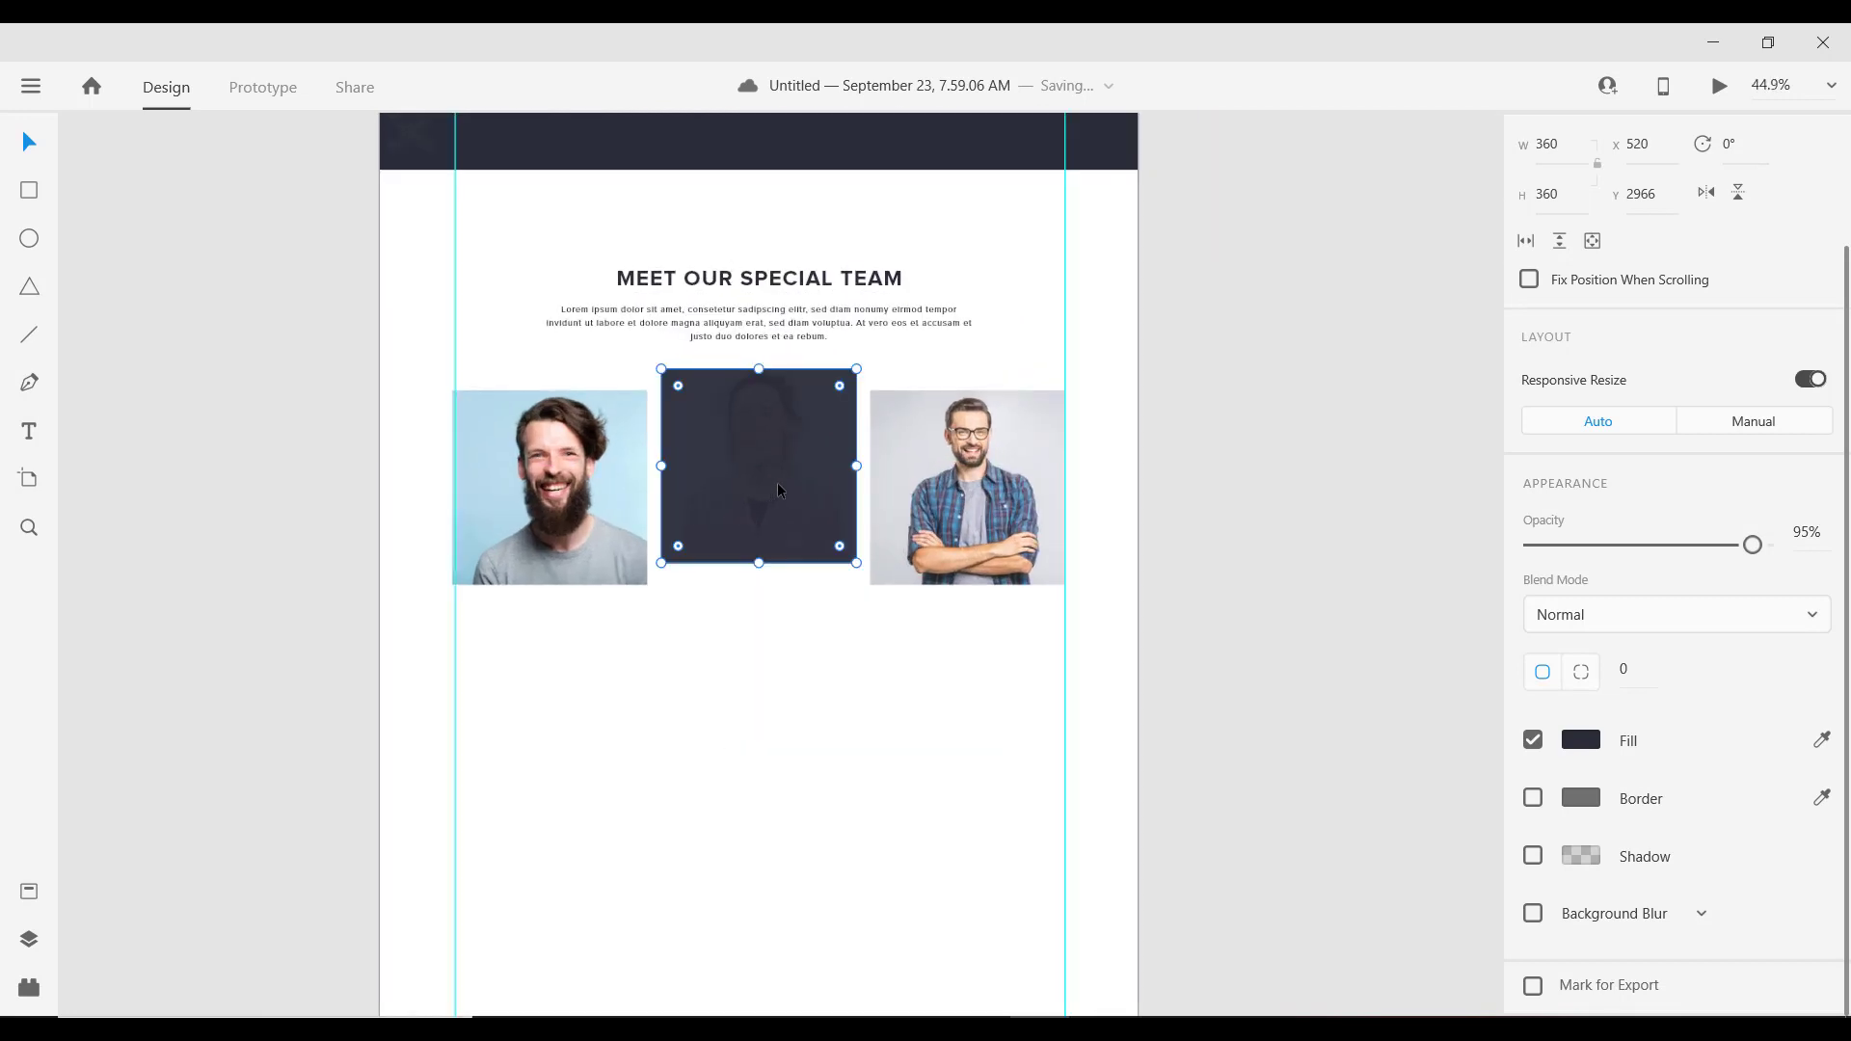
scroll(733, 376, "down", 3, "alt")
scroll(731, 377, "down", 2, "alt")
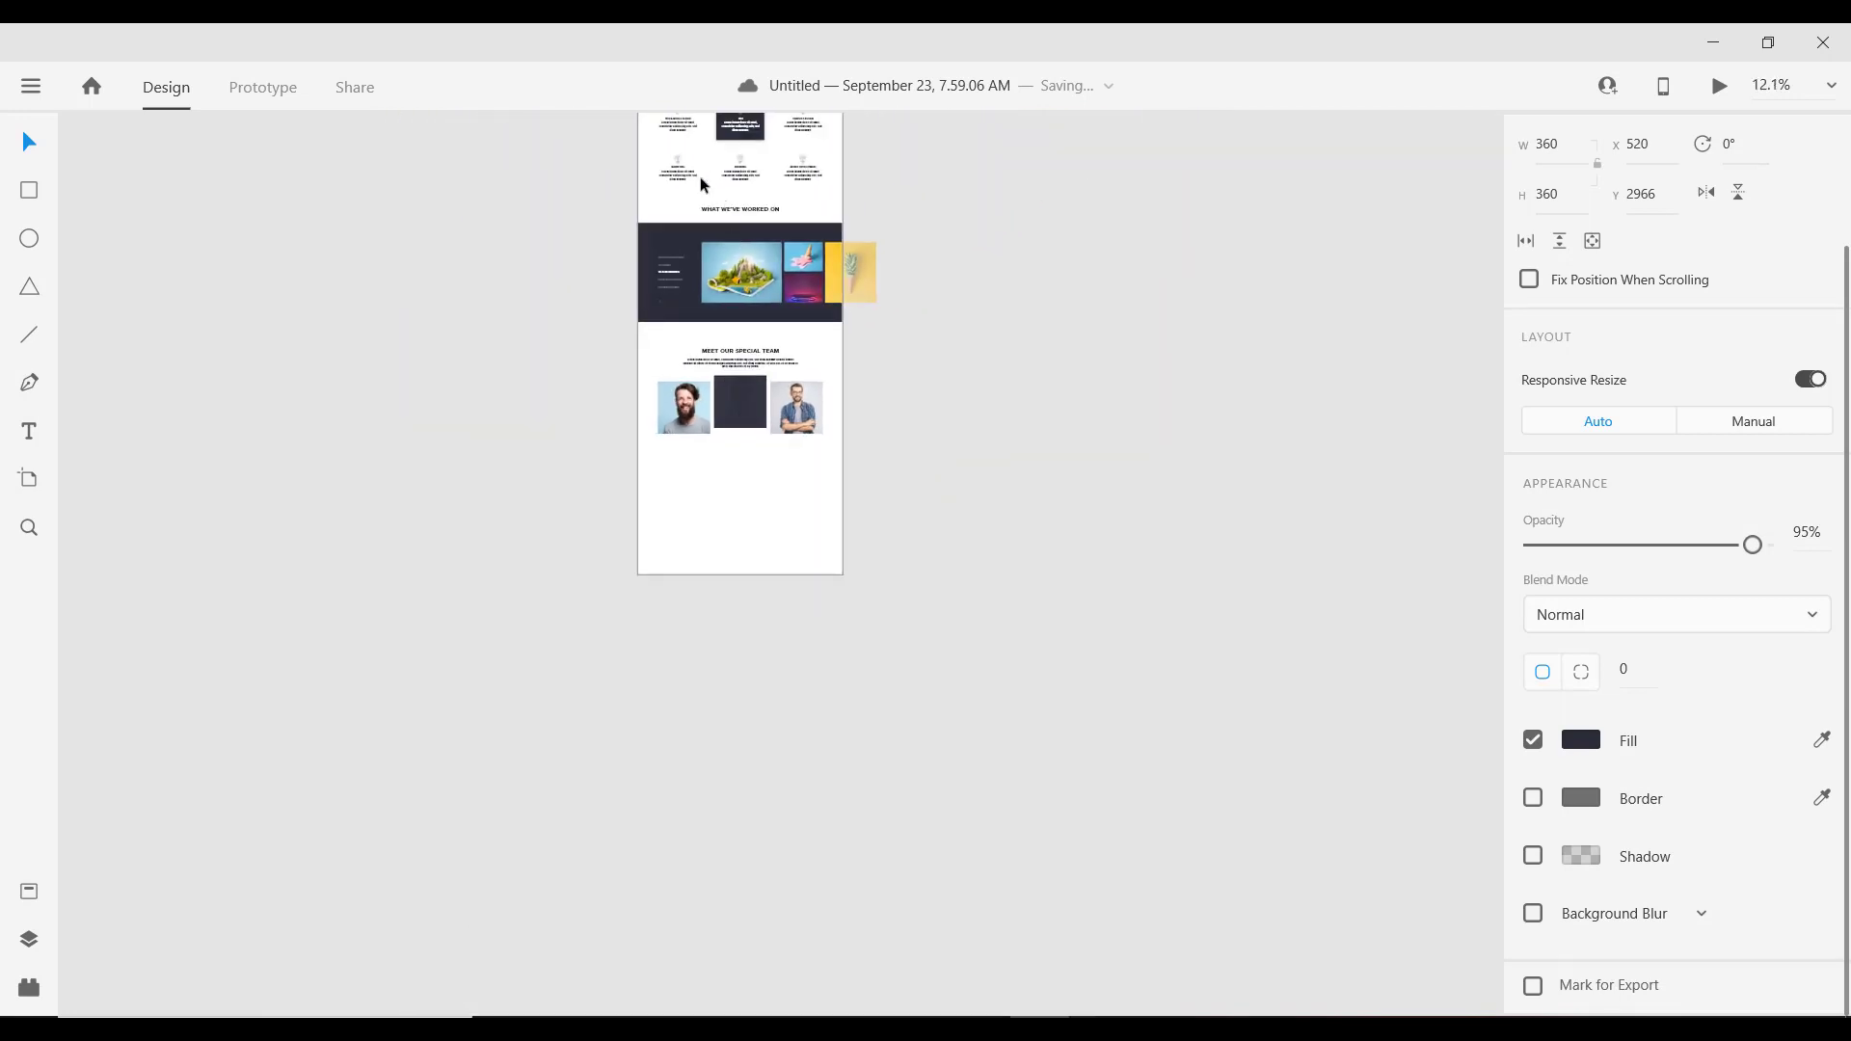
scroll(700, 177, "up", 4, "alt")
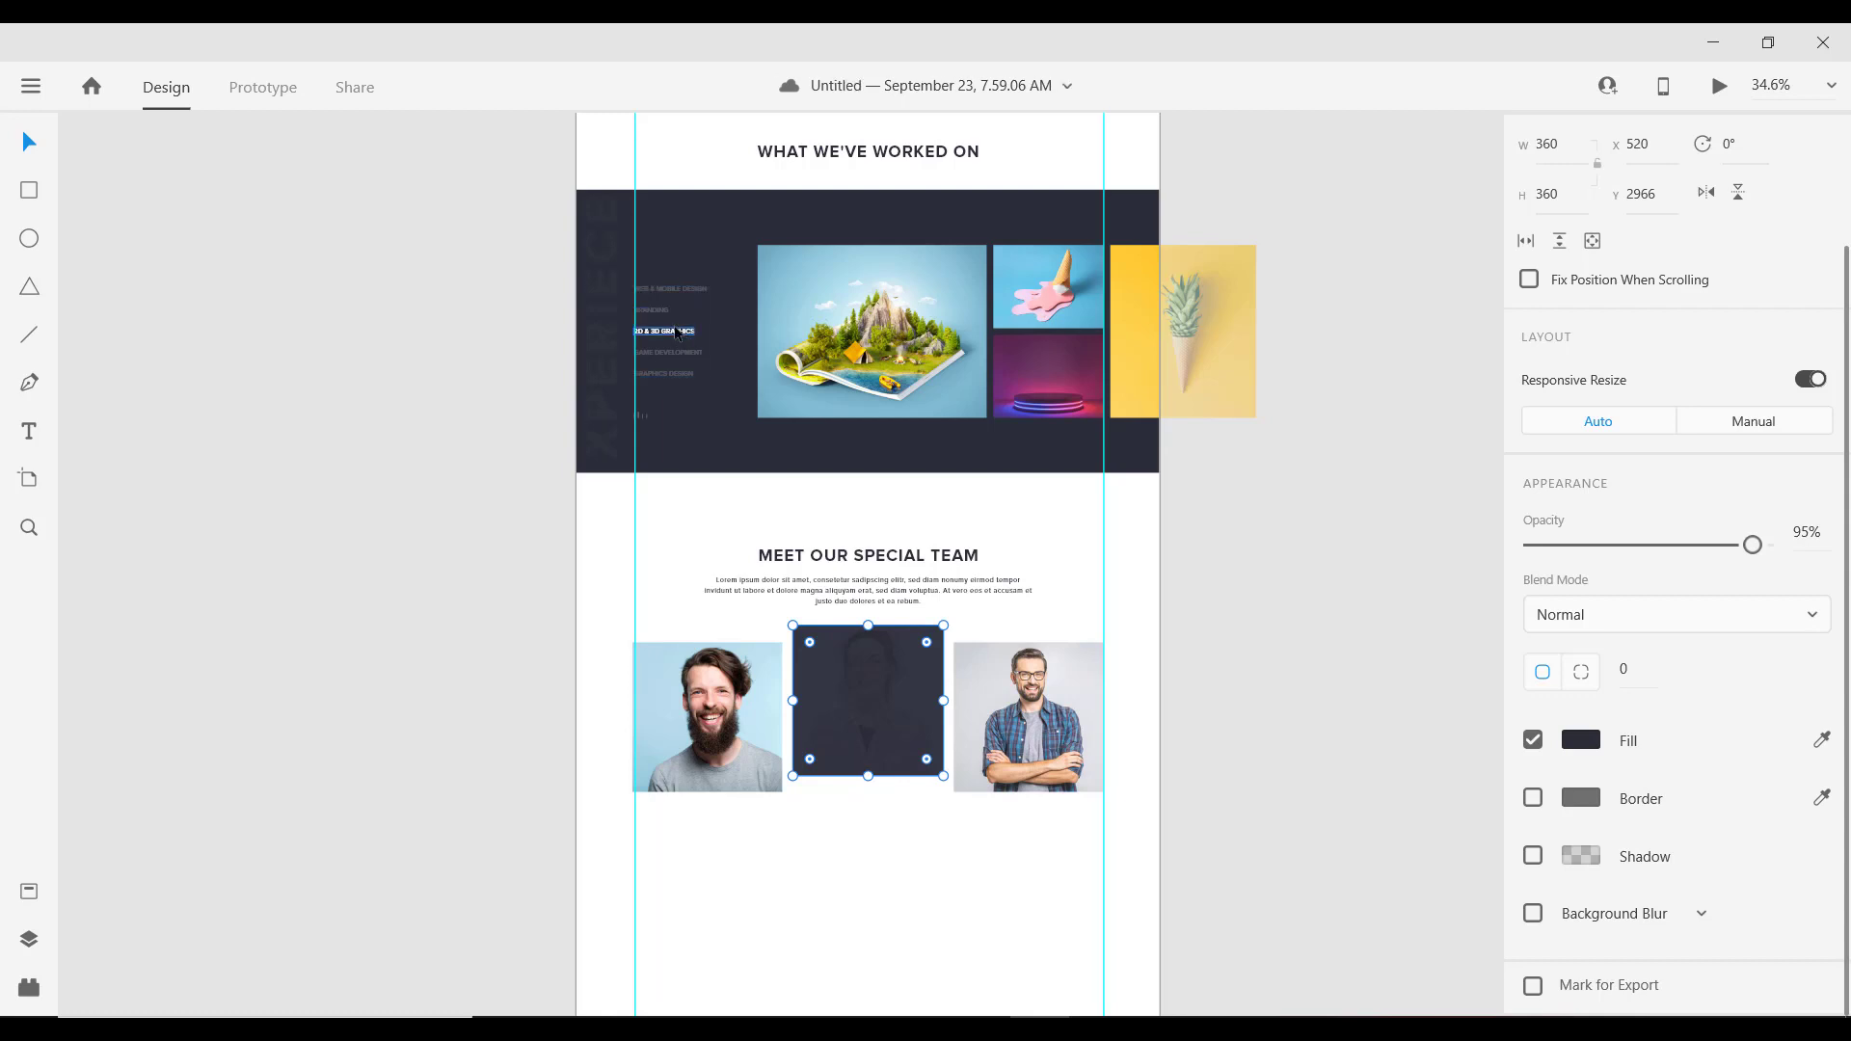
Step: Paste the BRANDING label from the portfolio list onto the dark square at 100% opacity
double_click(678, 332)
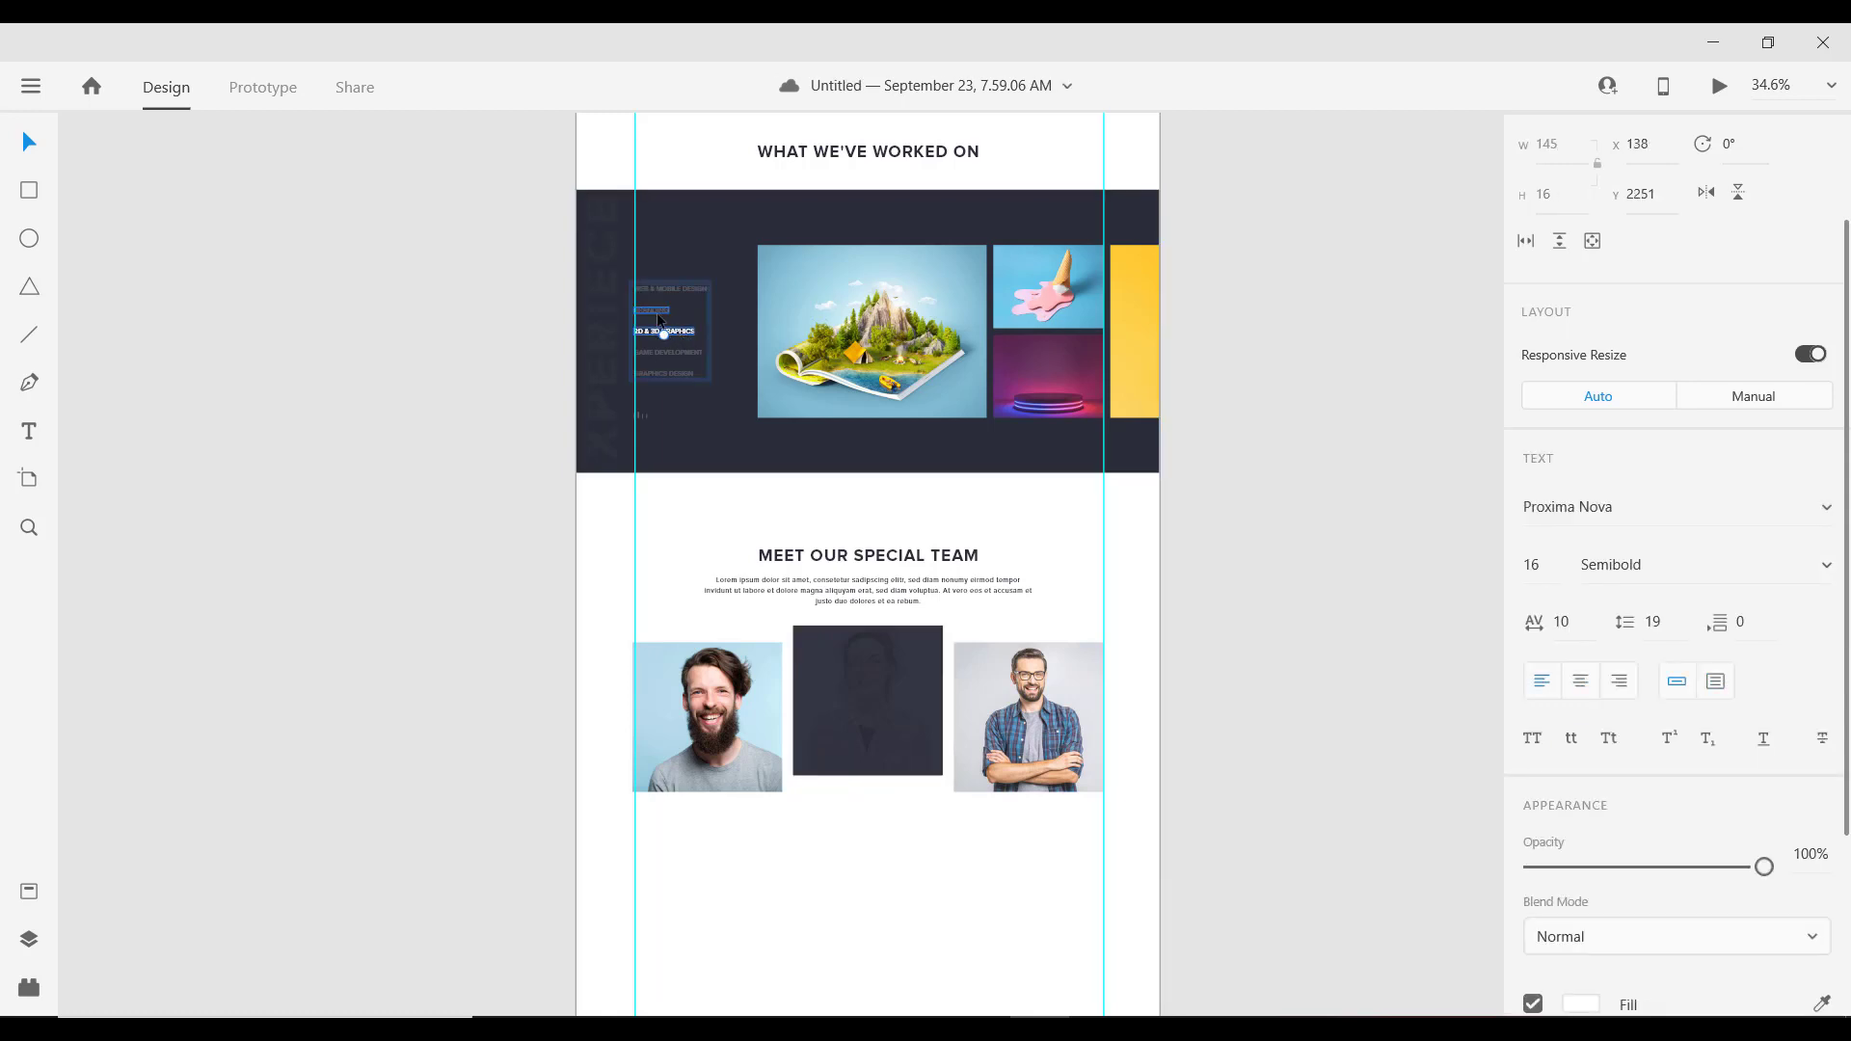
left_click(652, 311)
scroll(881, 714, "up", 5, "alt")
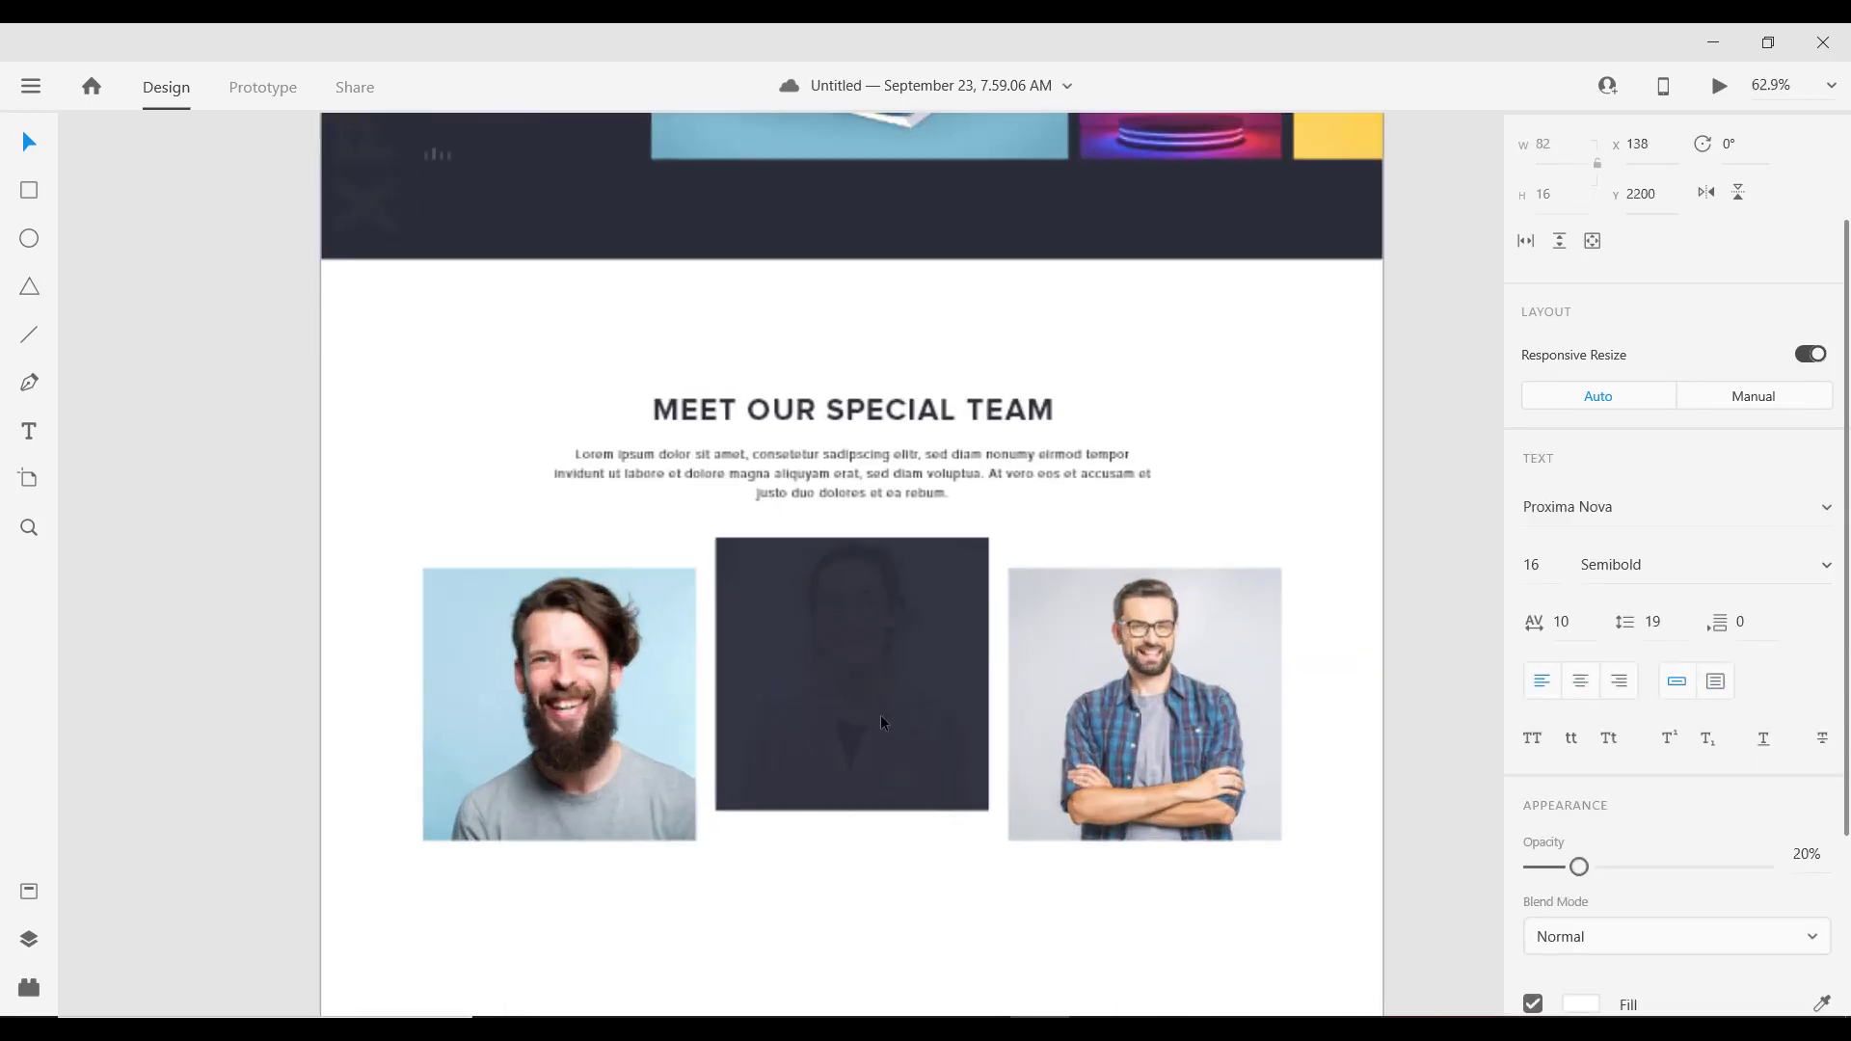
left_click(852, 692)
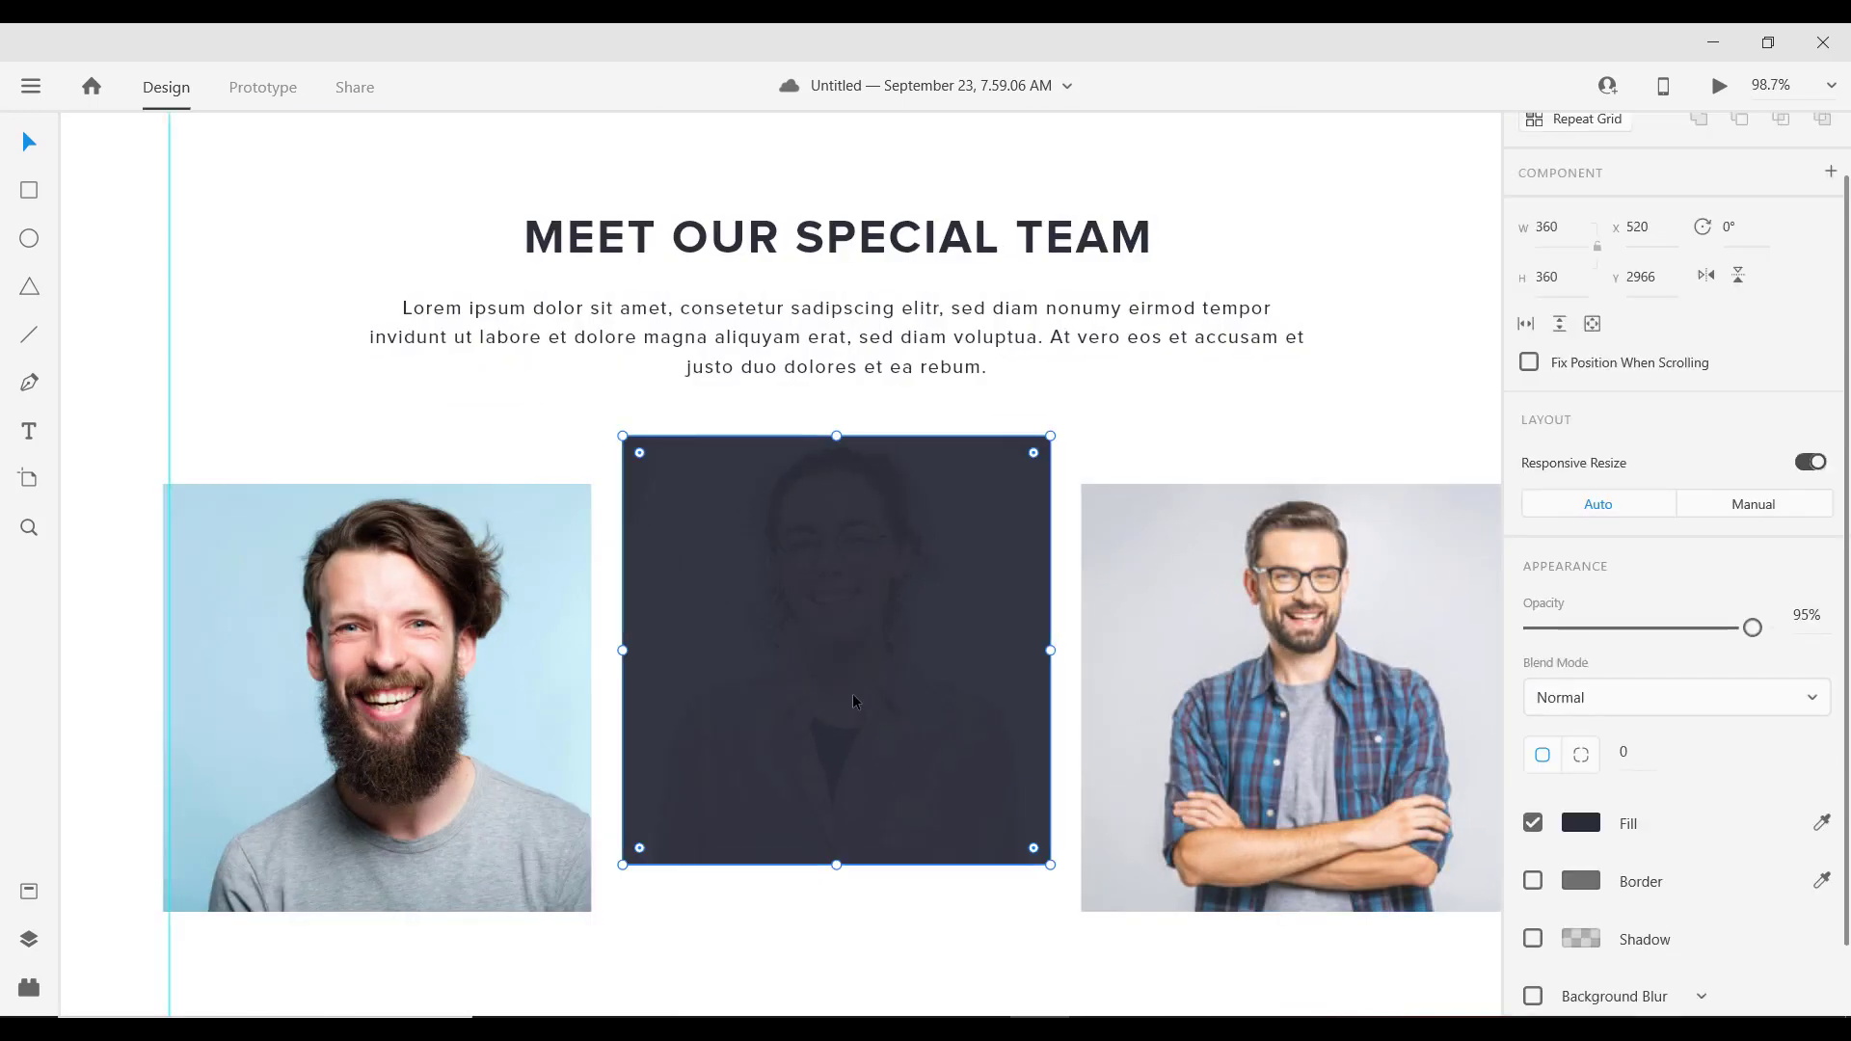
key("ctrl+v")
scroll(1629, 629, "down", 4)
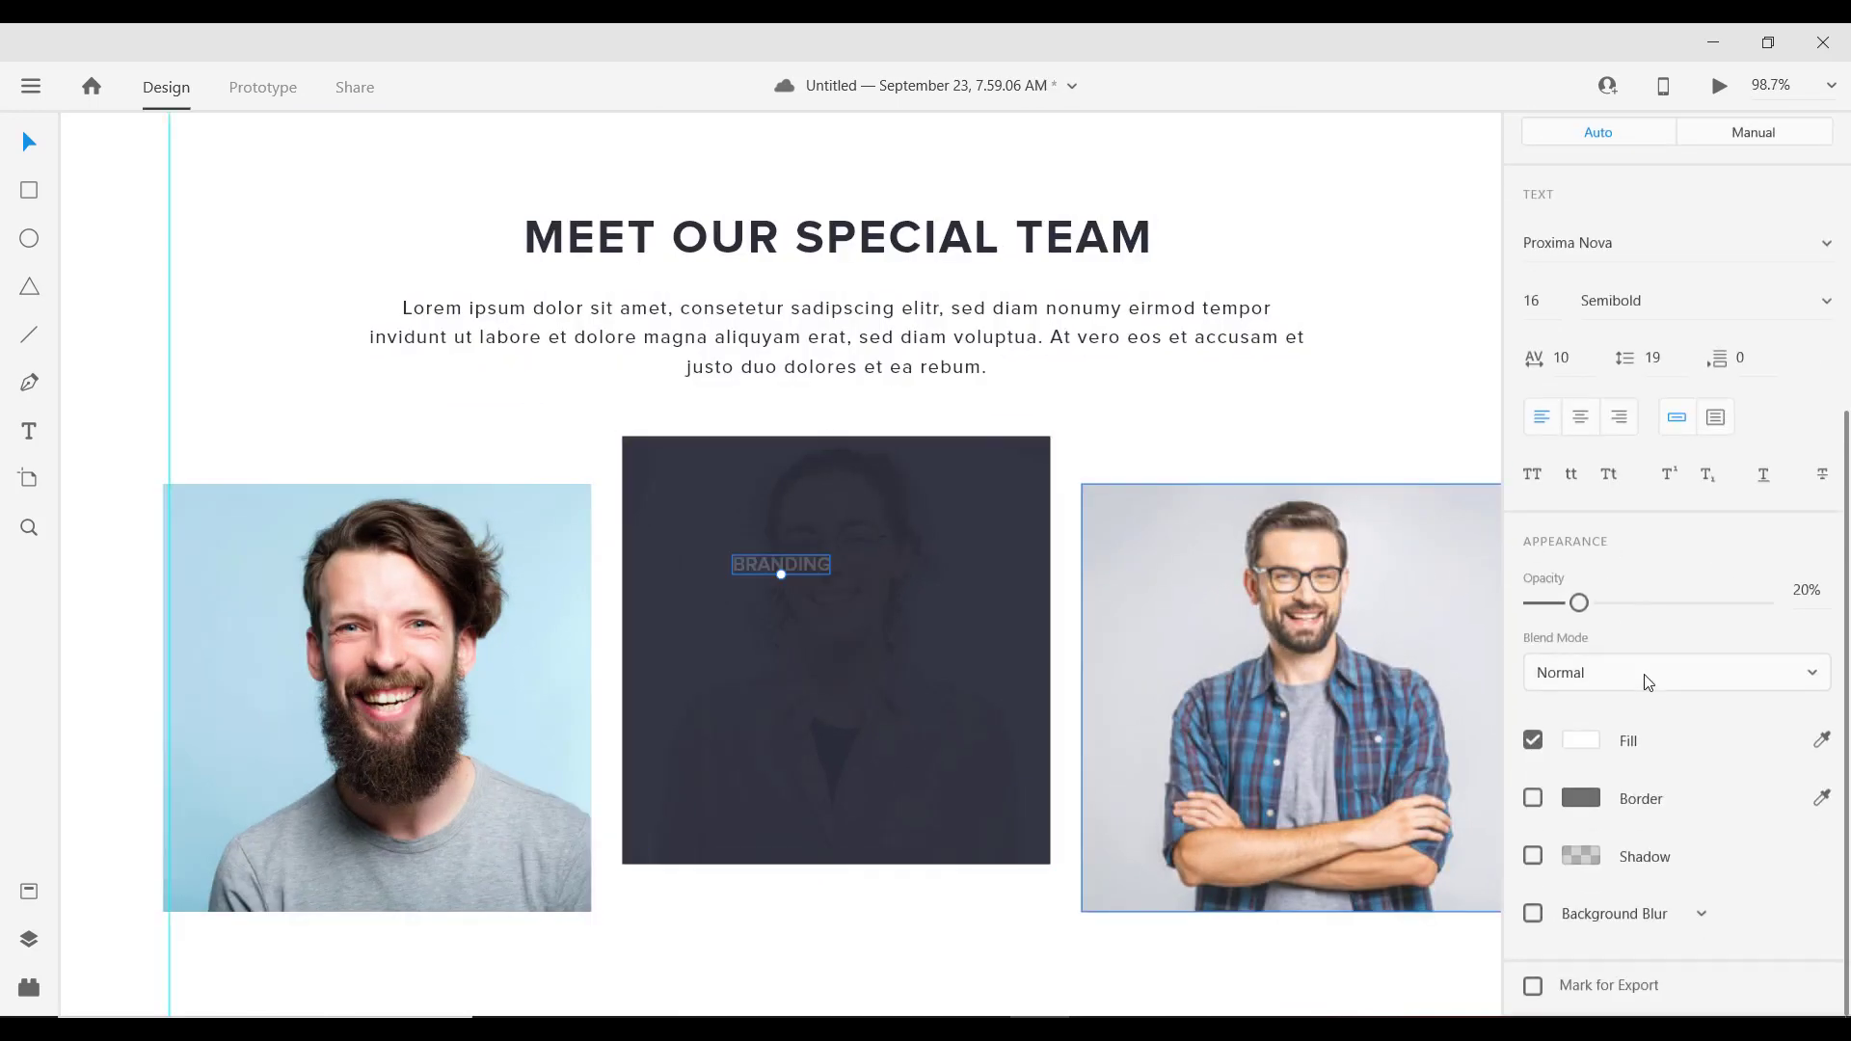
left_click_drag(1645, 604, 1775, 601)
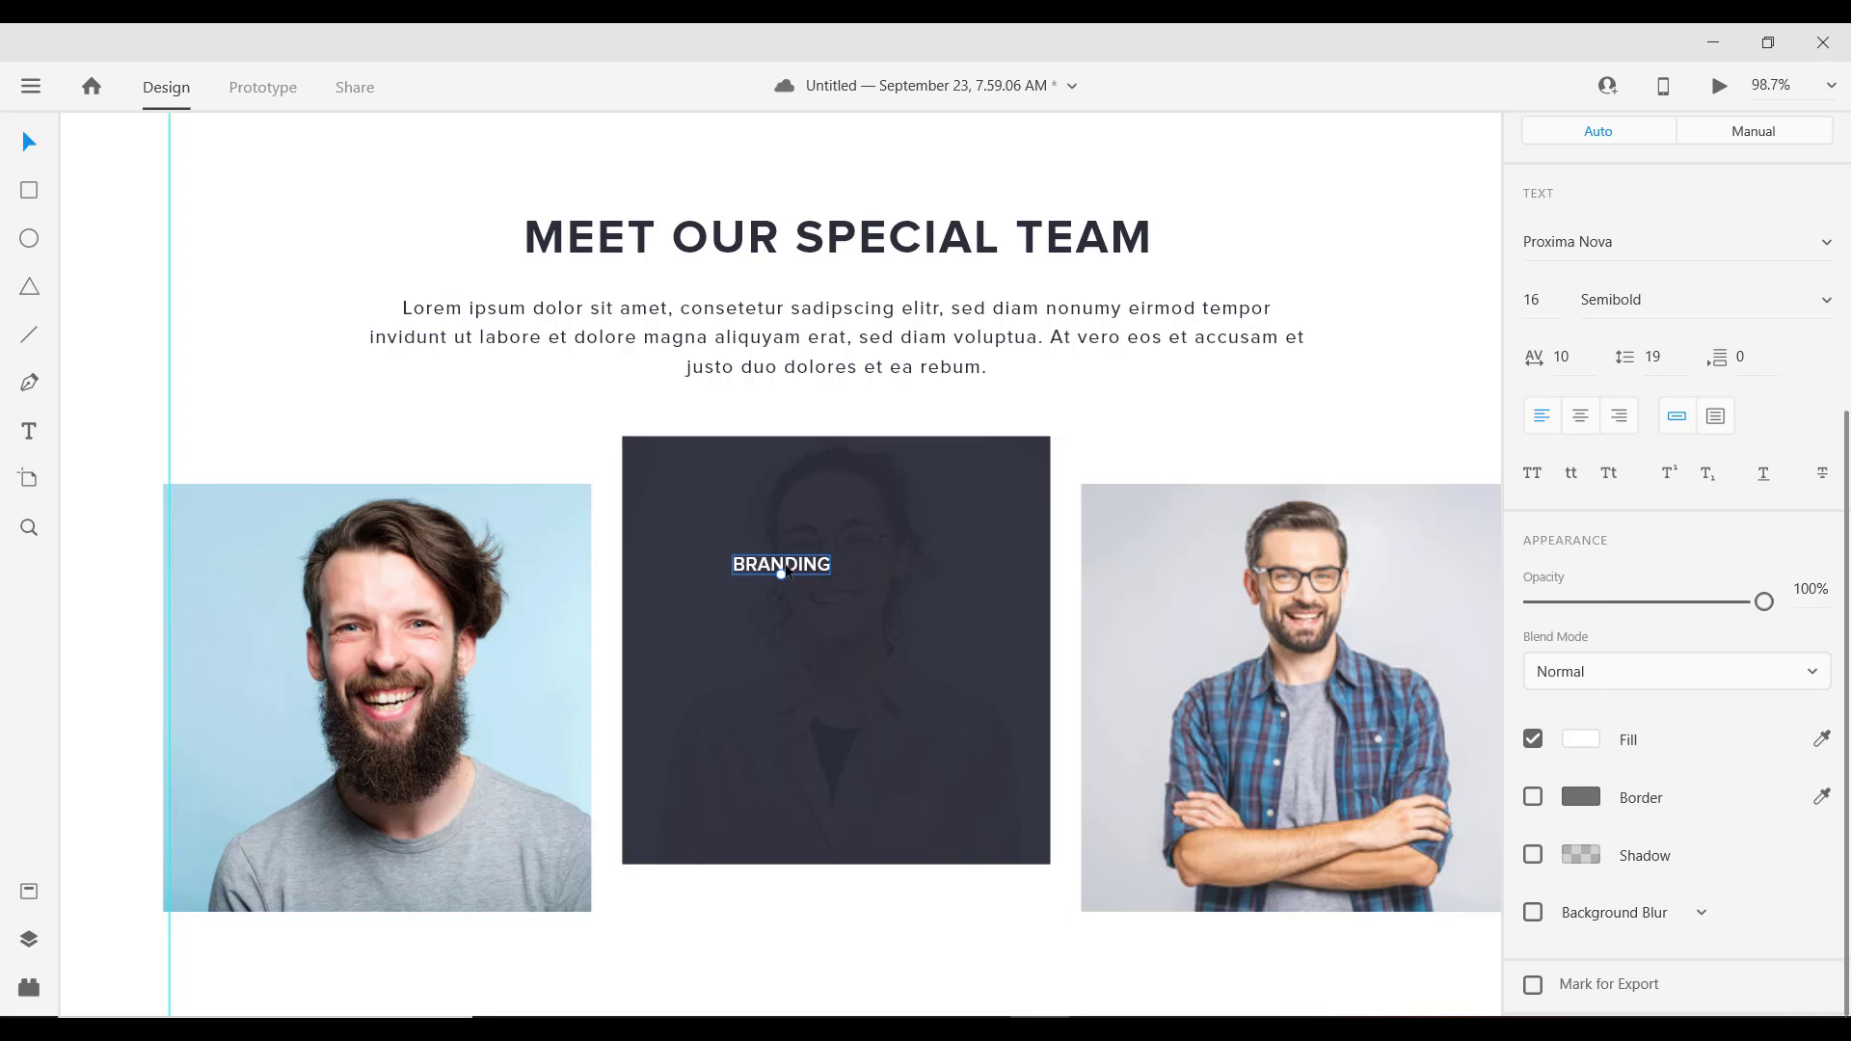
Step: Centre-align the label and retype it as the team member's name
left_click_drag(831, 575, 843, 580)
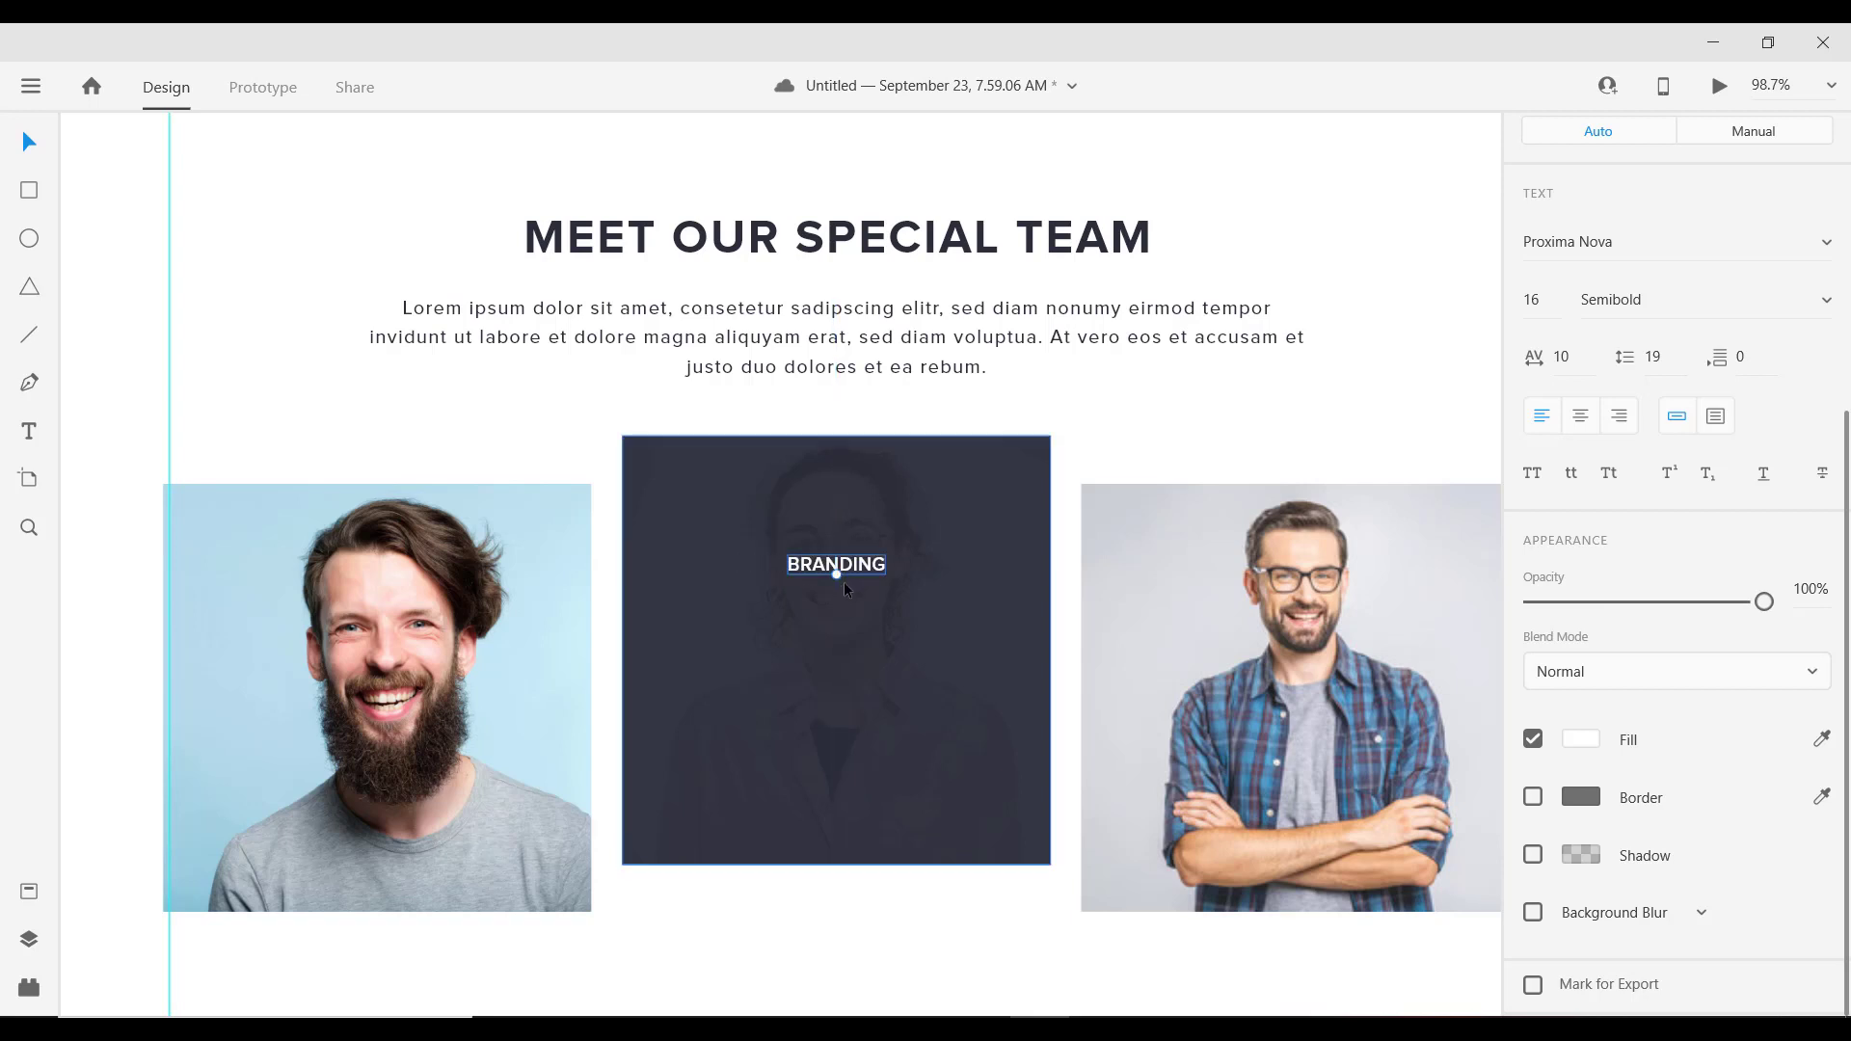
double_click(855, 571)
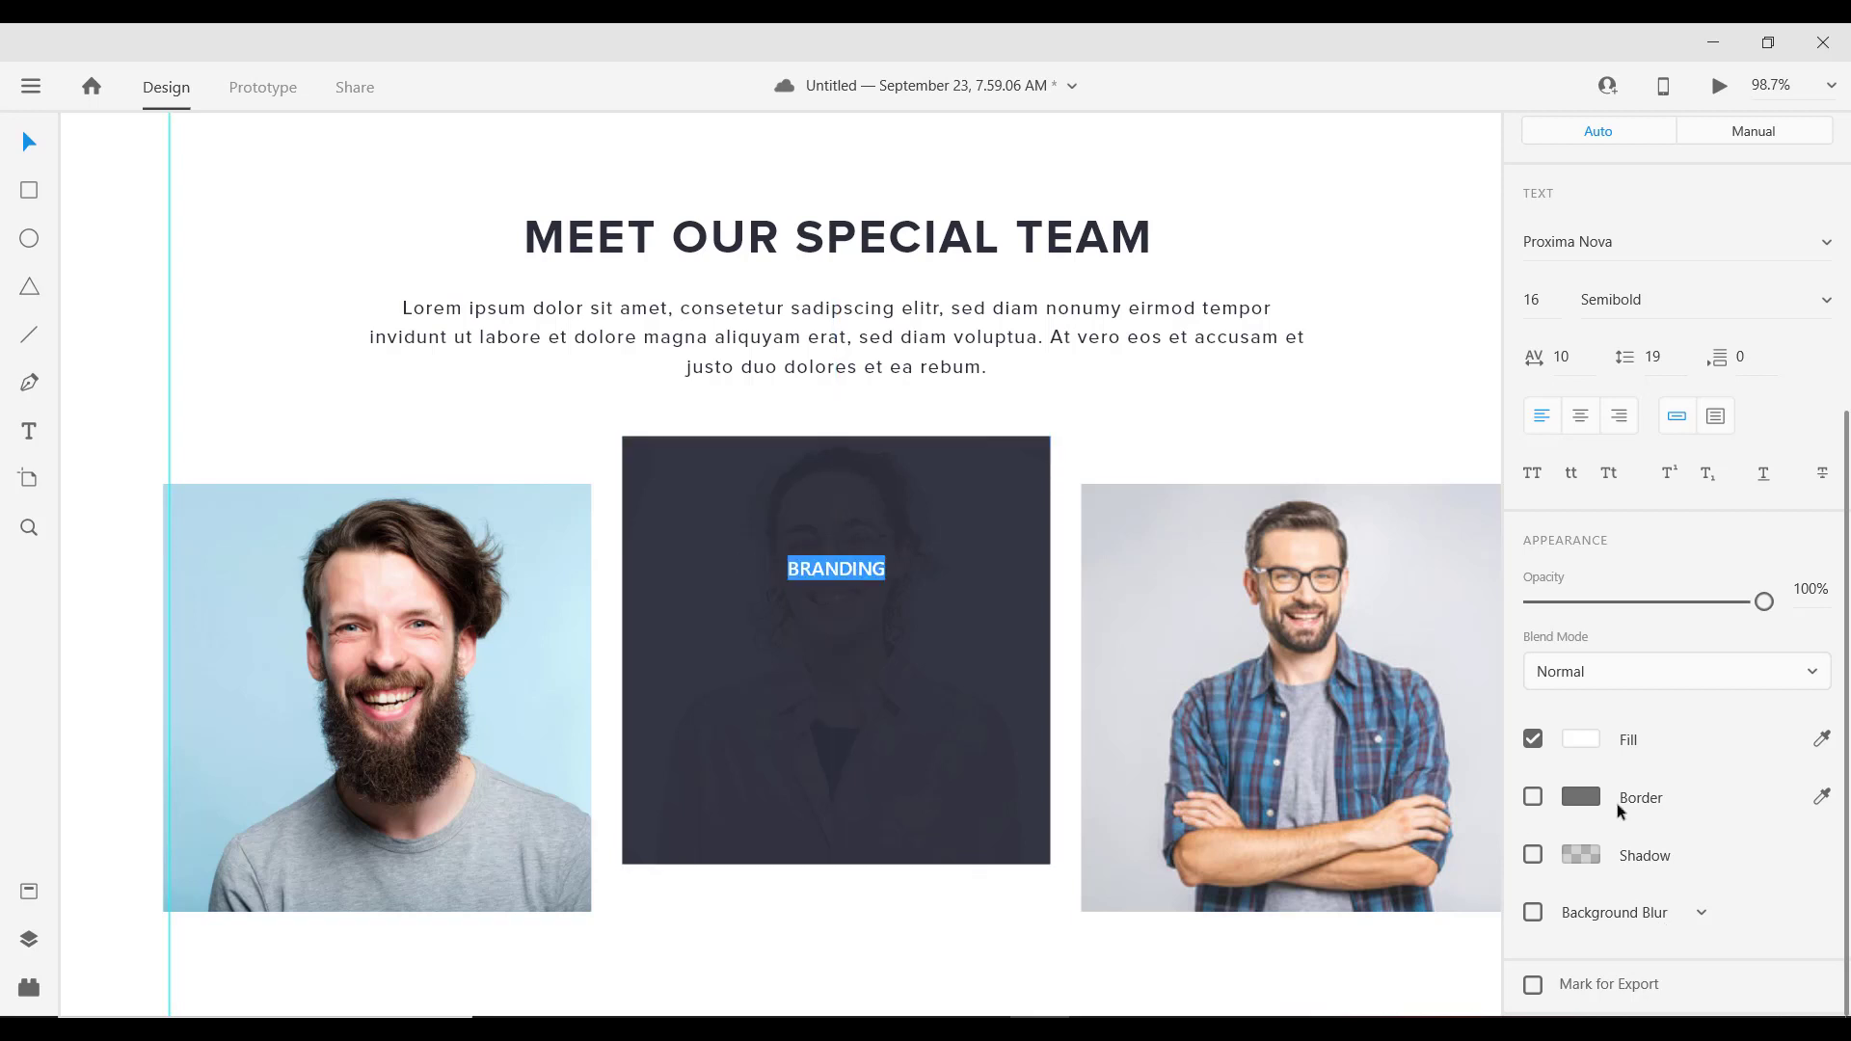
left_click(1581, 414)
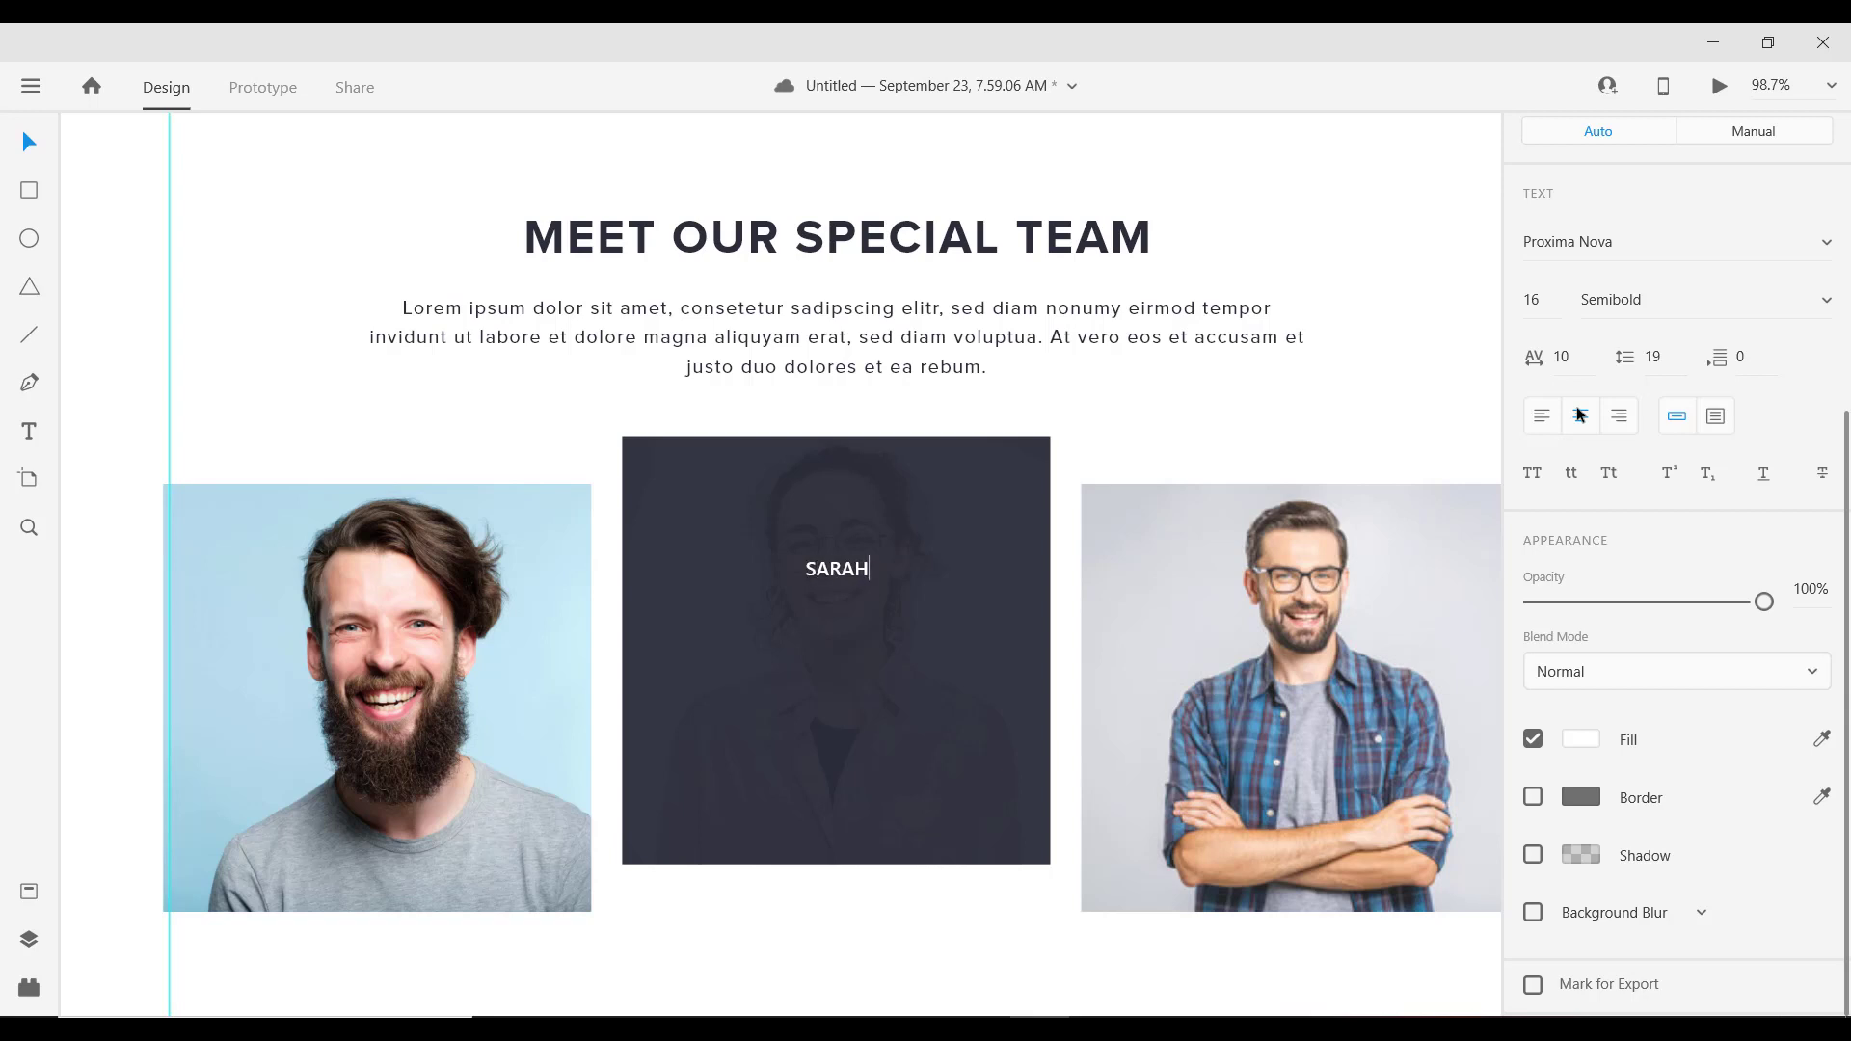
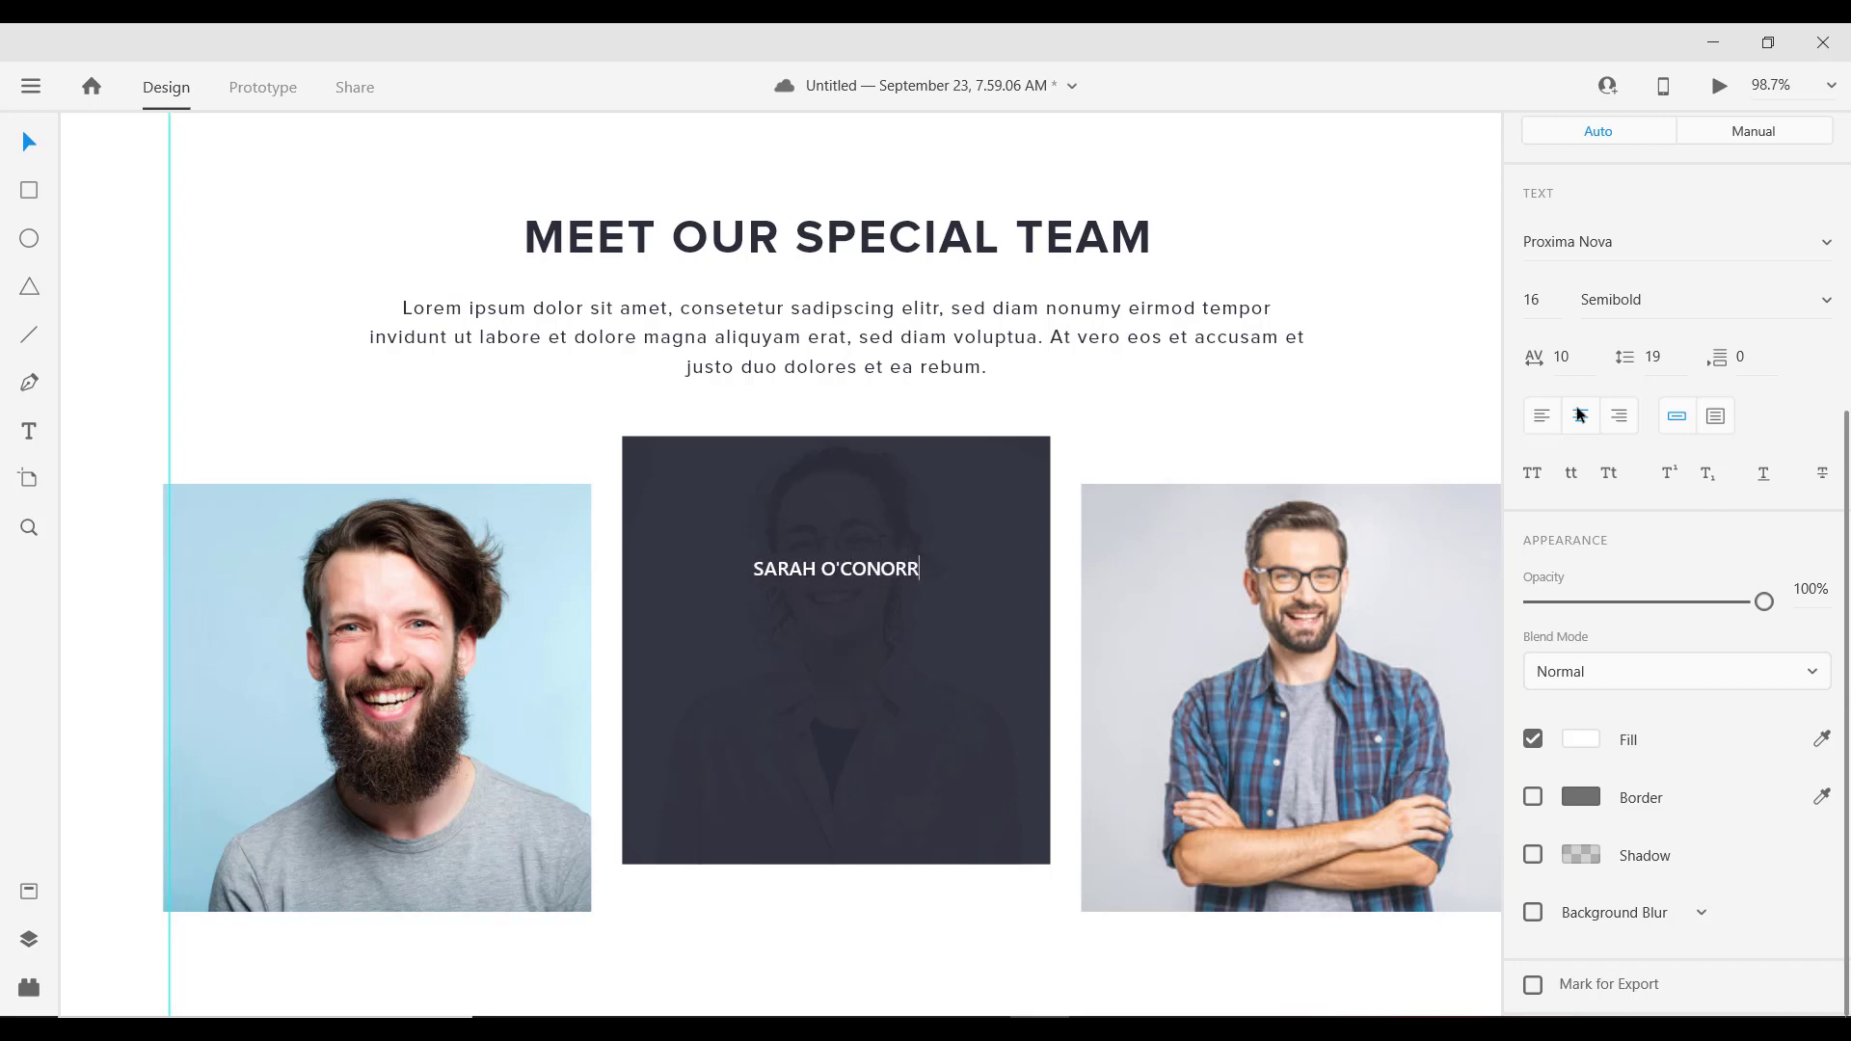
key("Escape")
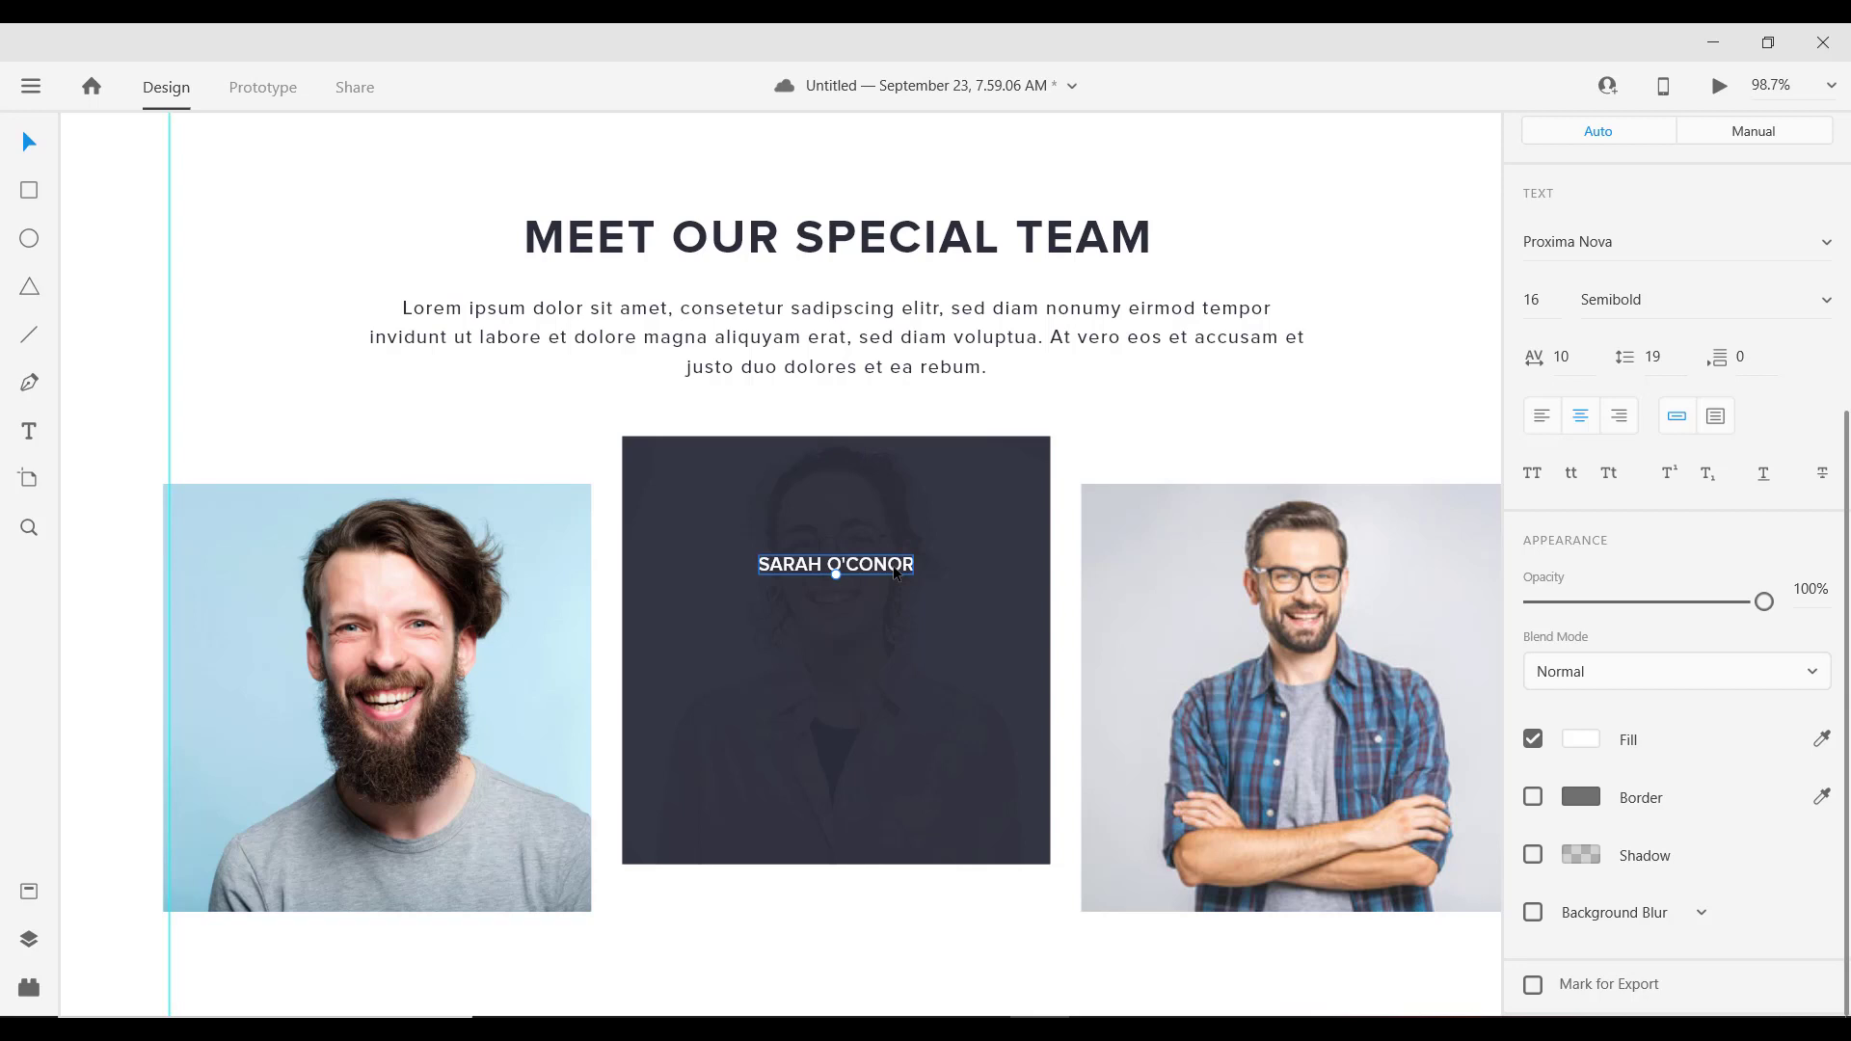
Step: Duplicate the name below as a Light 14 line and move both lines to the card's centre
key("alt")
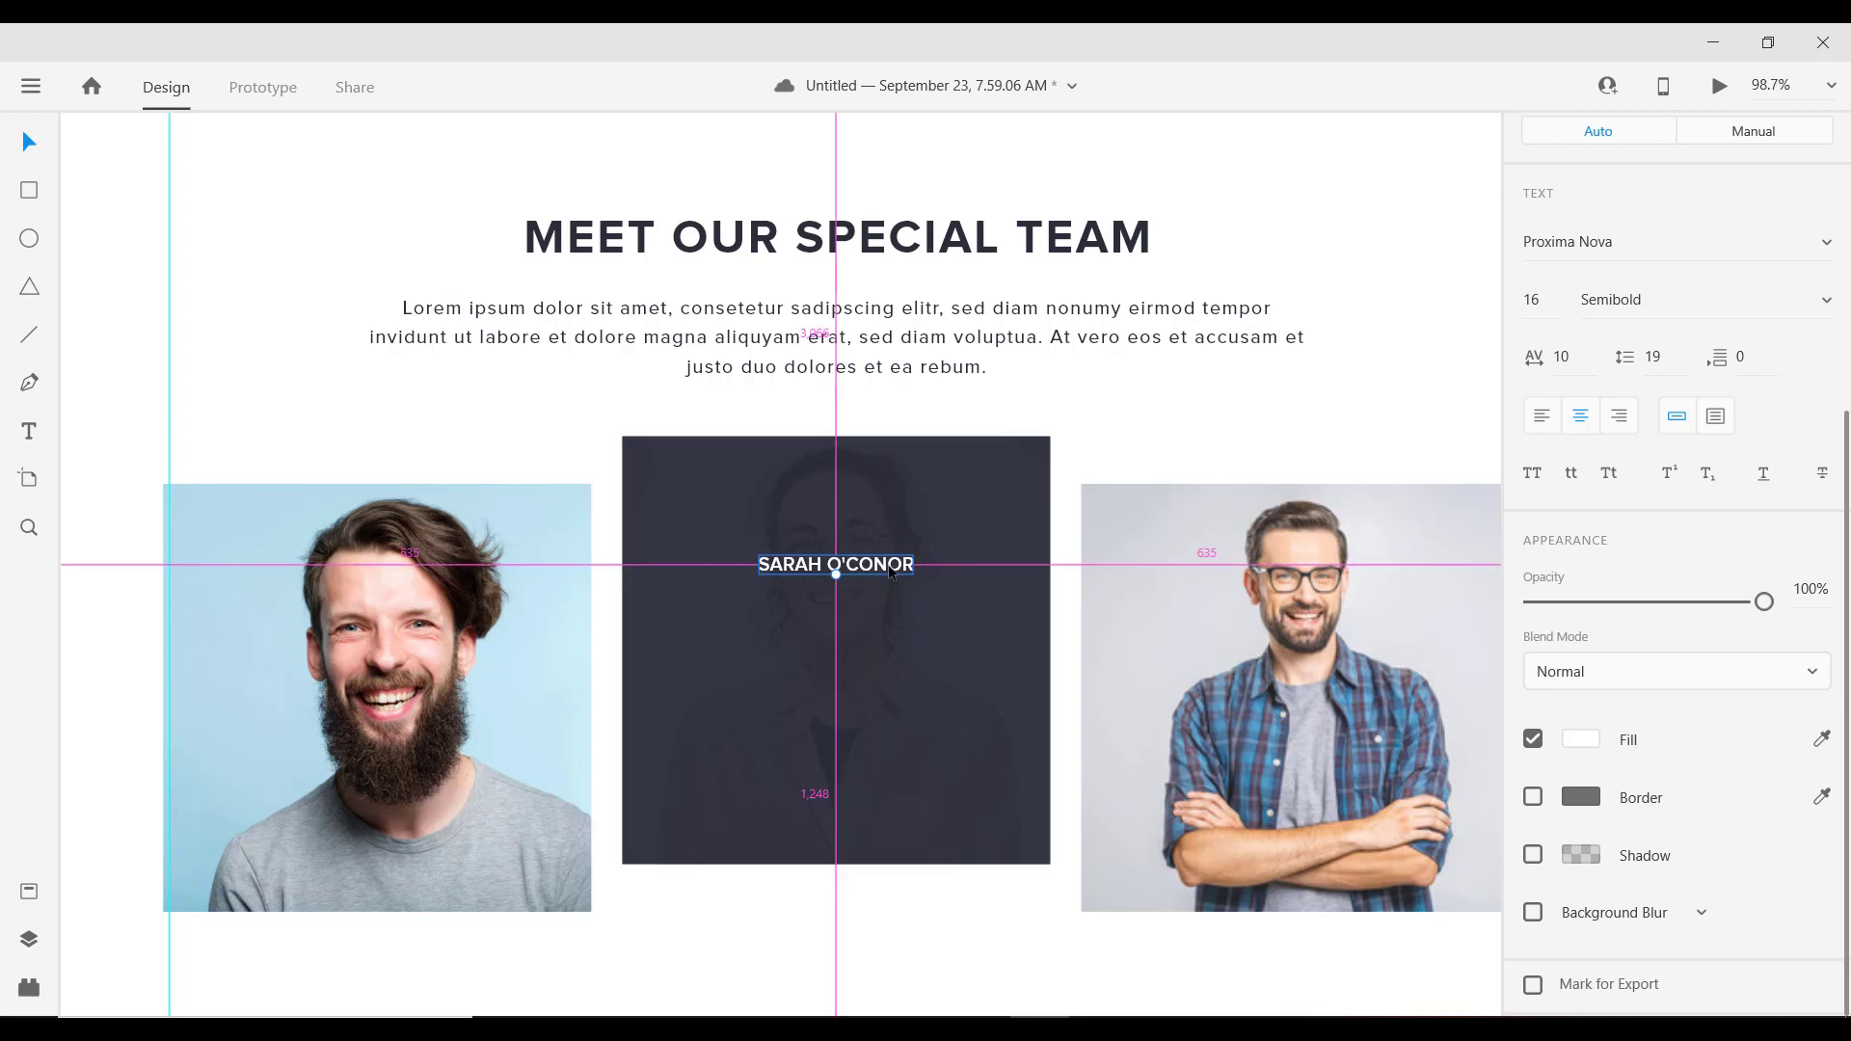
left_click_drag(889, 573, 894, 609)
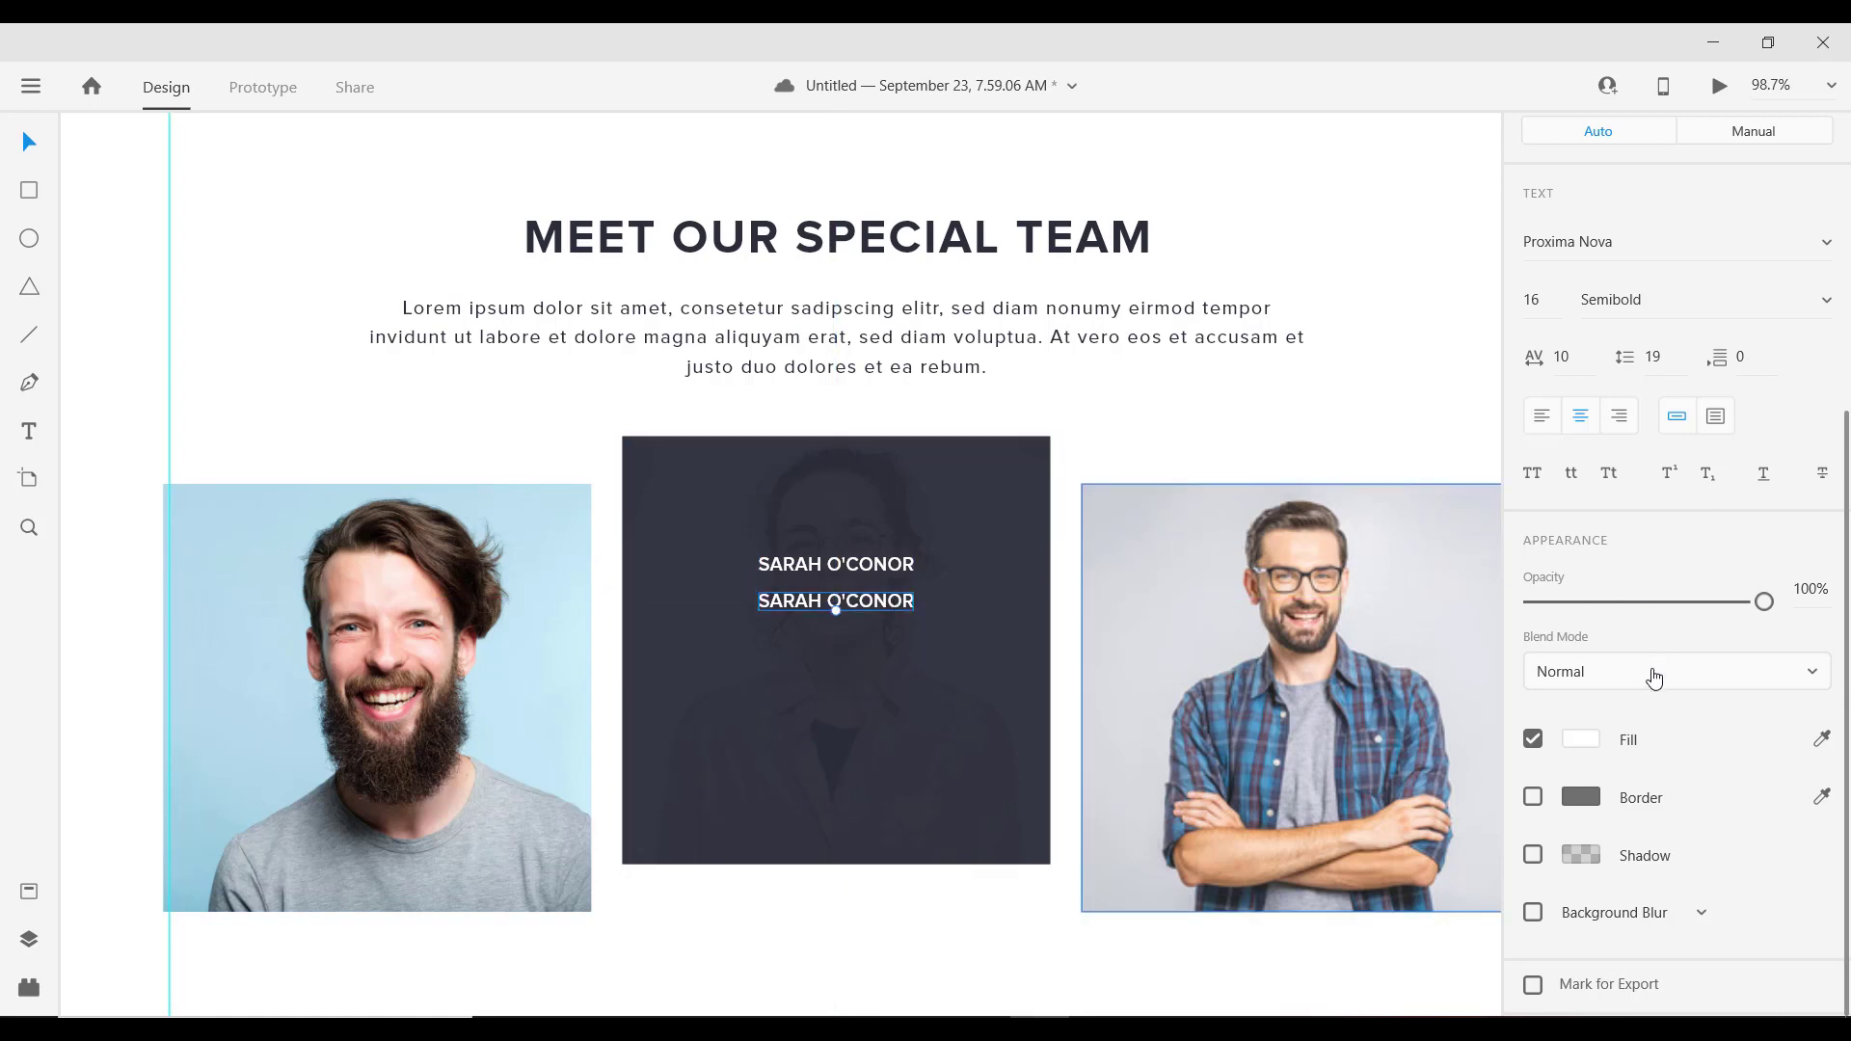
left_click(1691, 305)
key("Up")
key("Up")
key("Up")
key("Up")
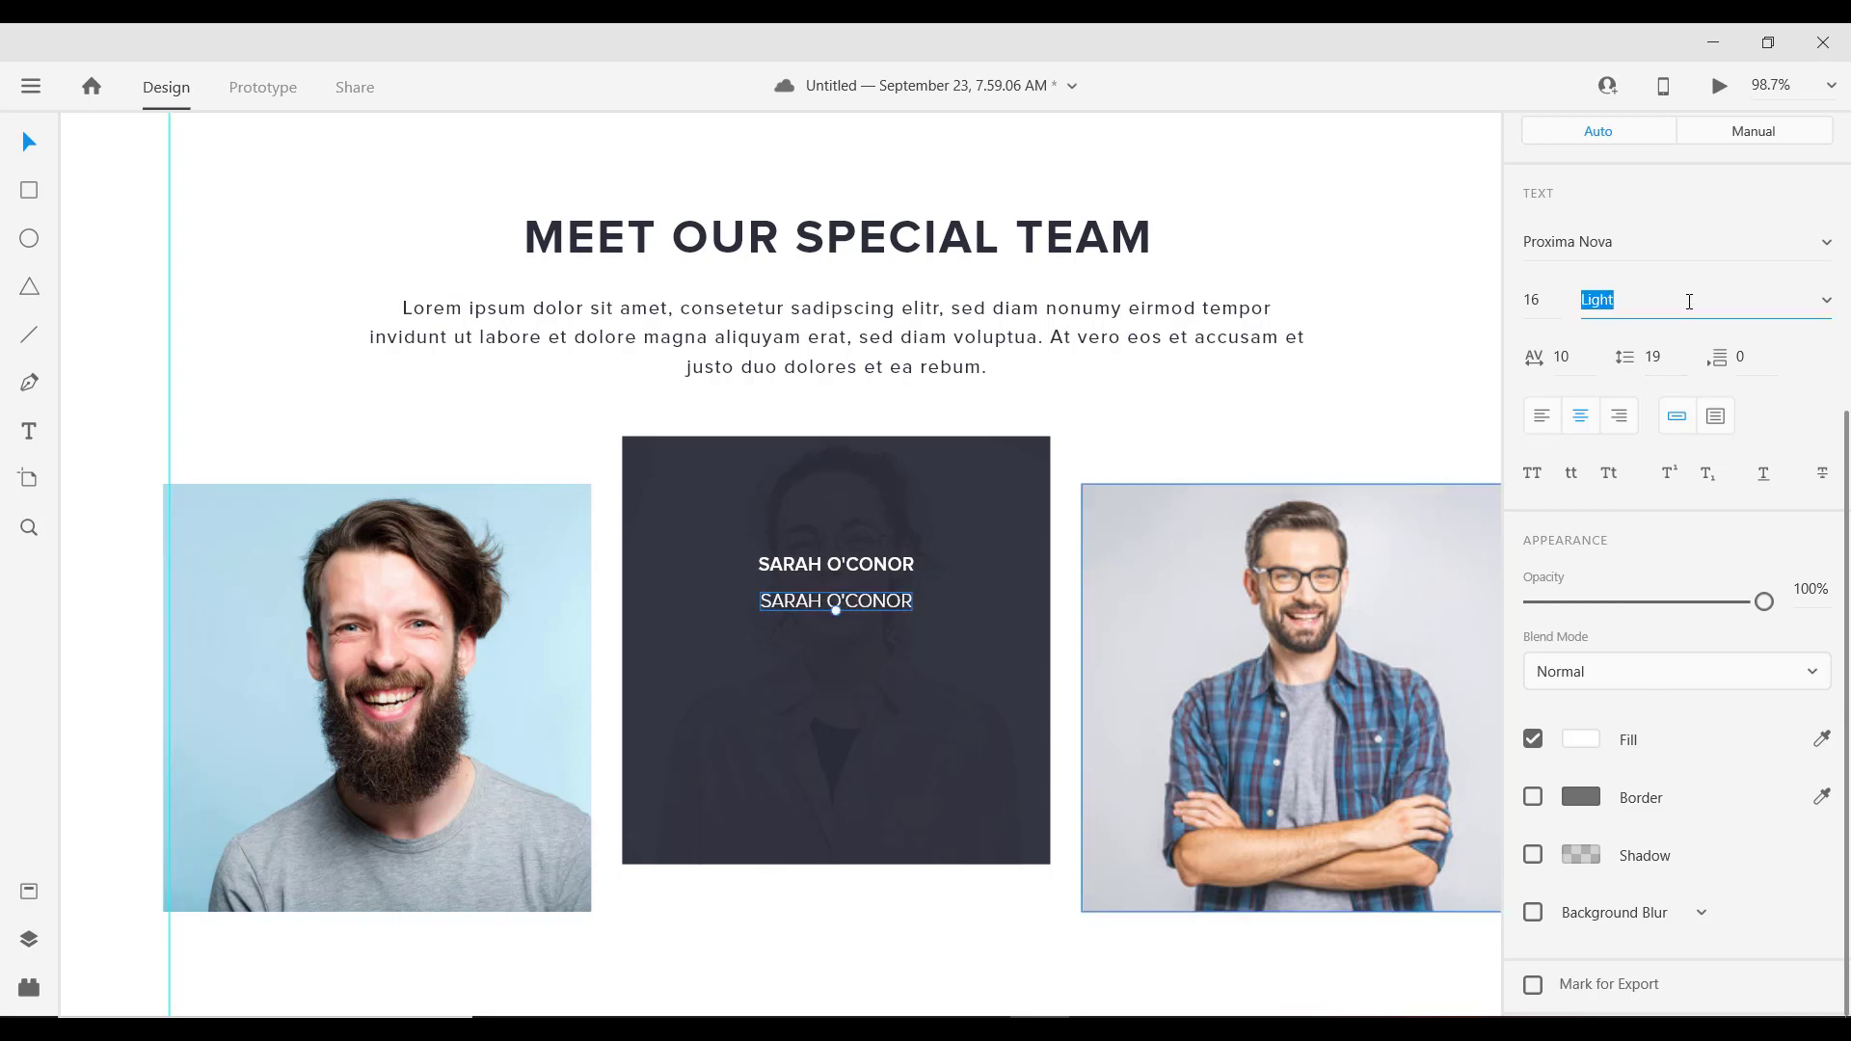
left_click(1544, 306)
type("14")
key("Return")
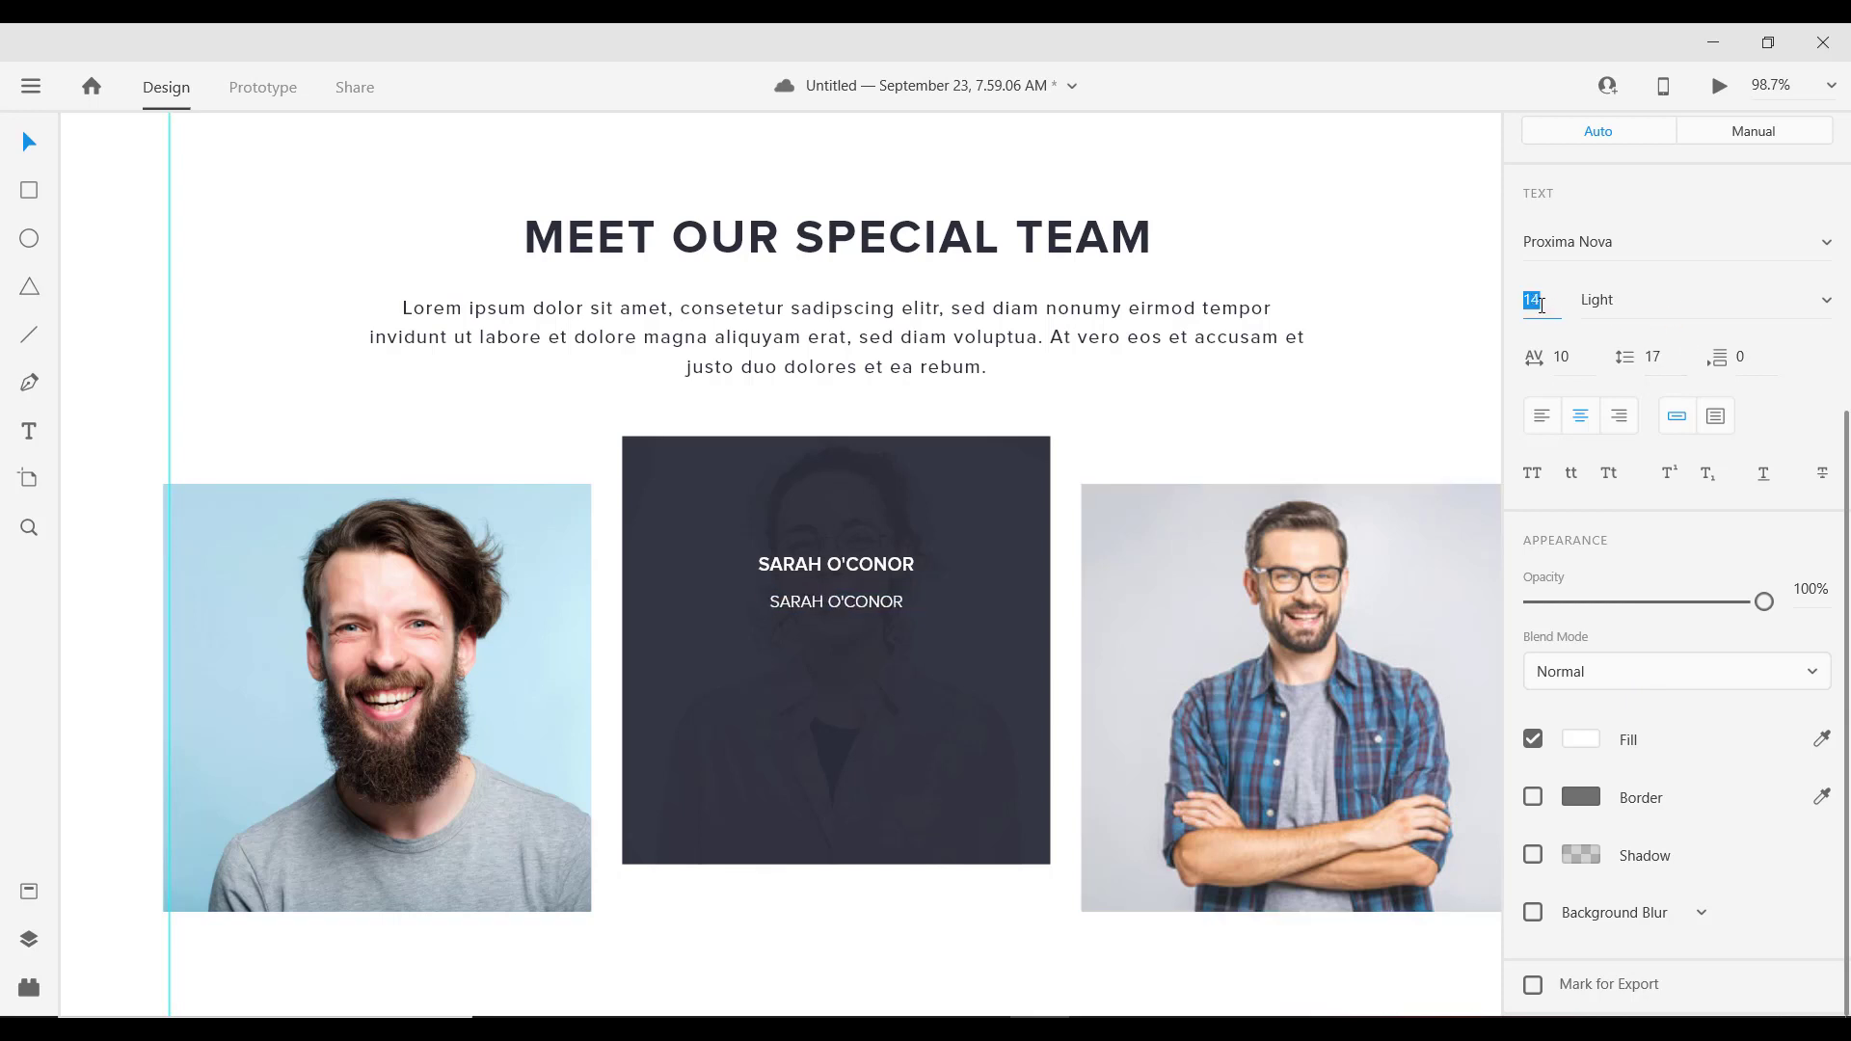
left_click(867, 579, "shift")
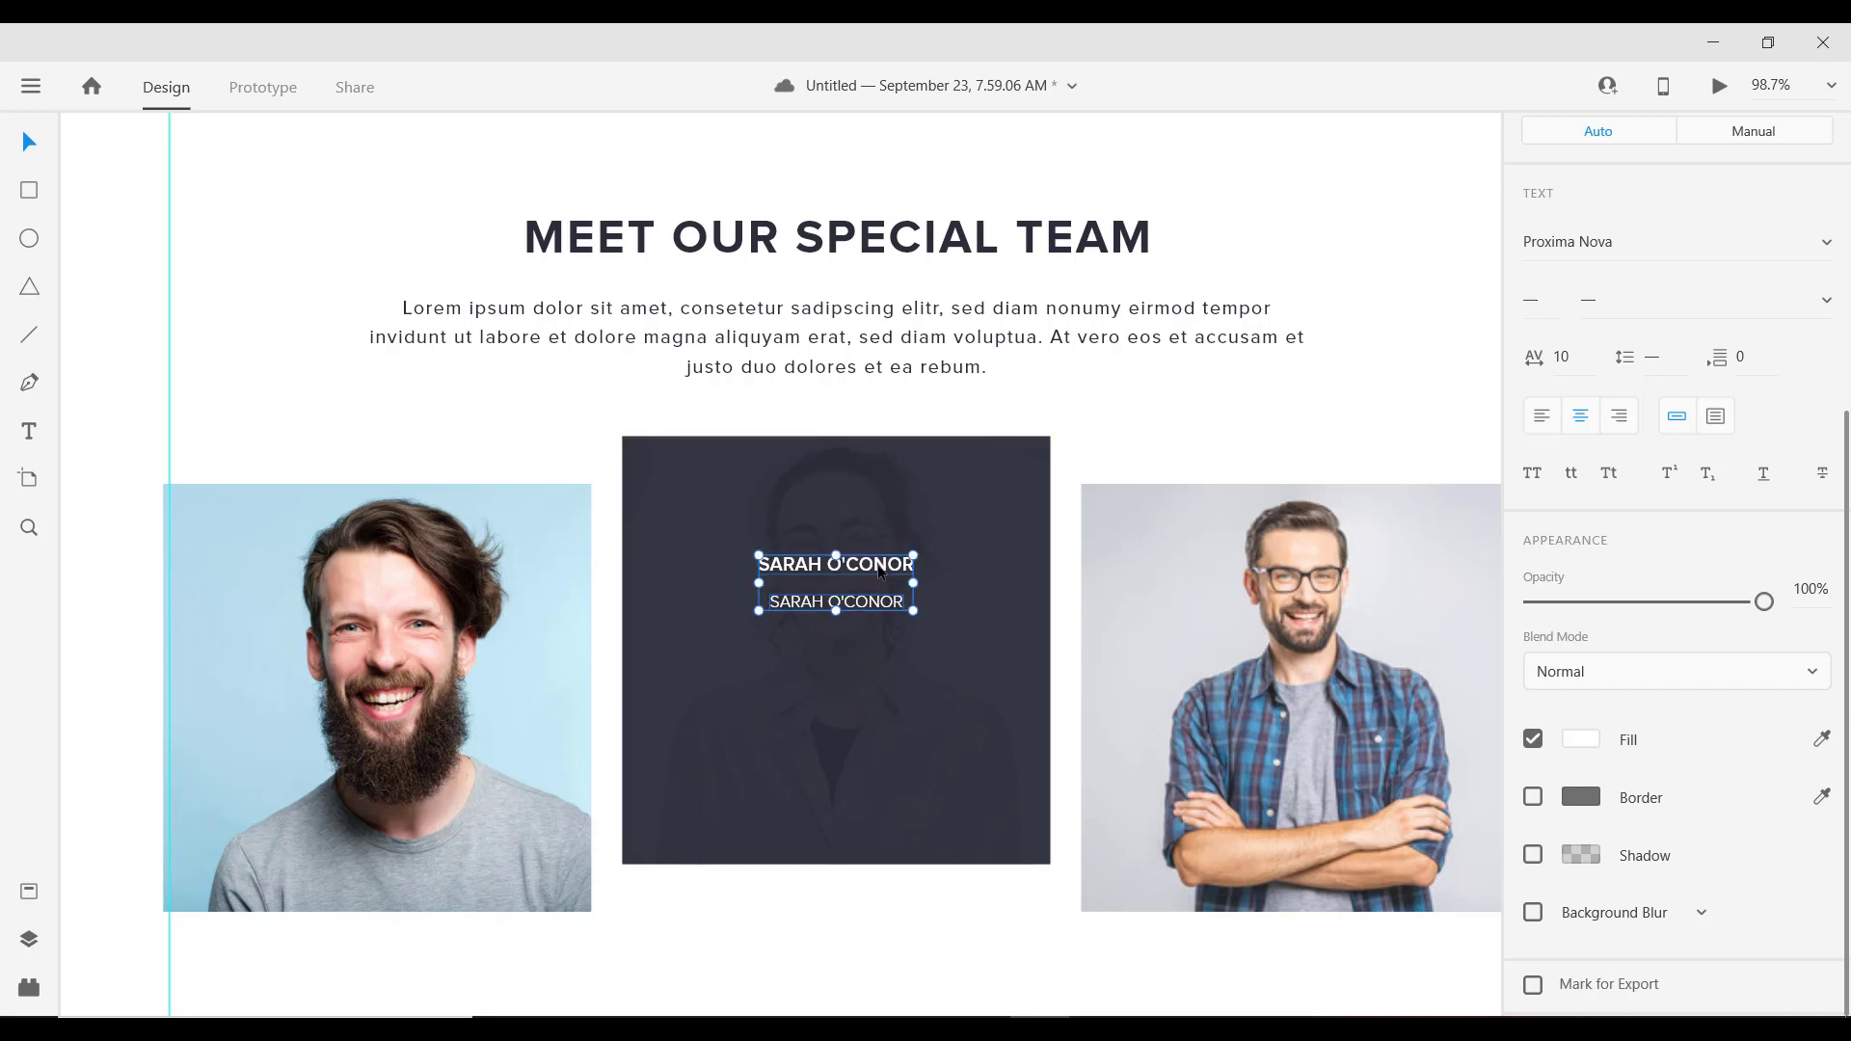
left_click_drag(879, 571, 879, 640)
Step: Bring the social icon group from the hero sidebar into the dark team card
scroll(879, 639, "down", 8)
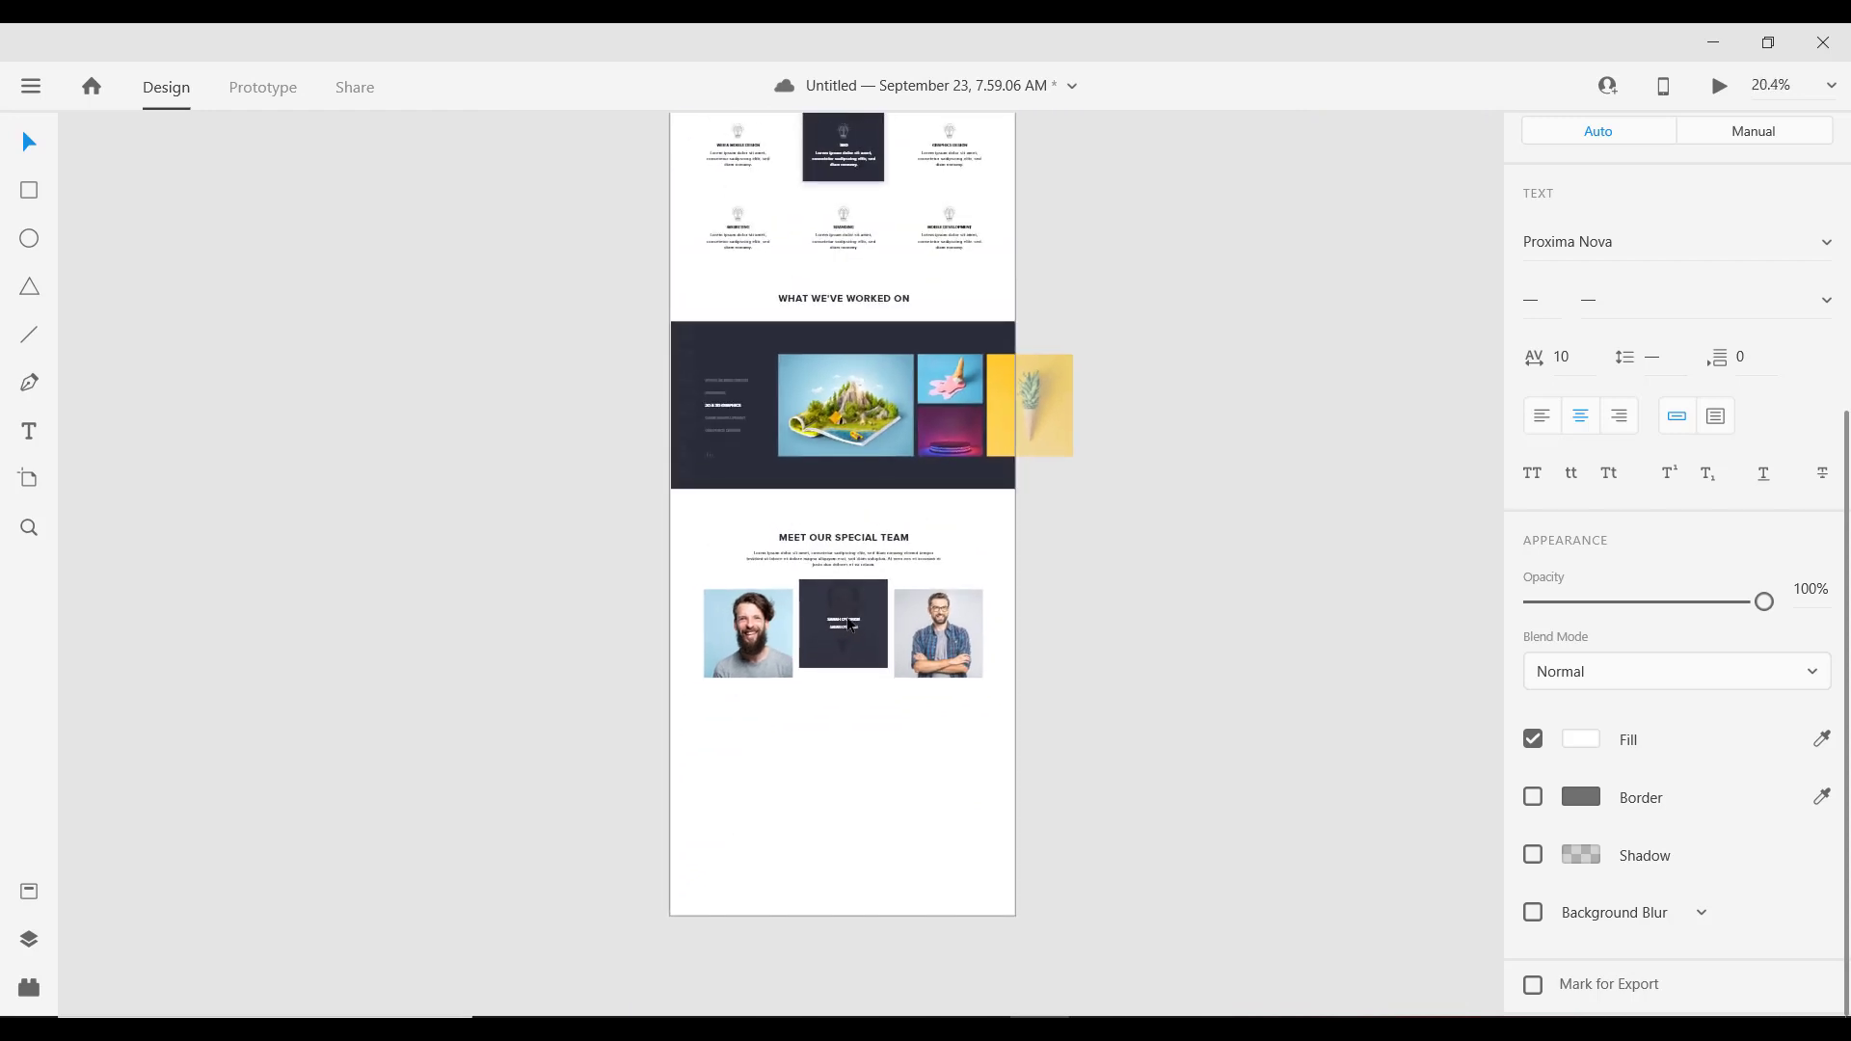
scroll(848, 625, "up", 6)
scroll(843, 650, "down", 3)
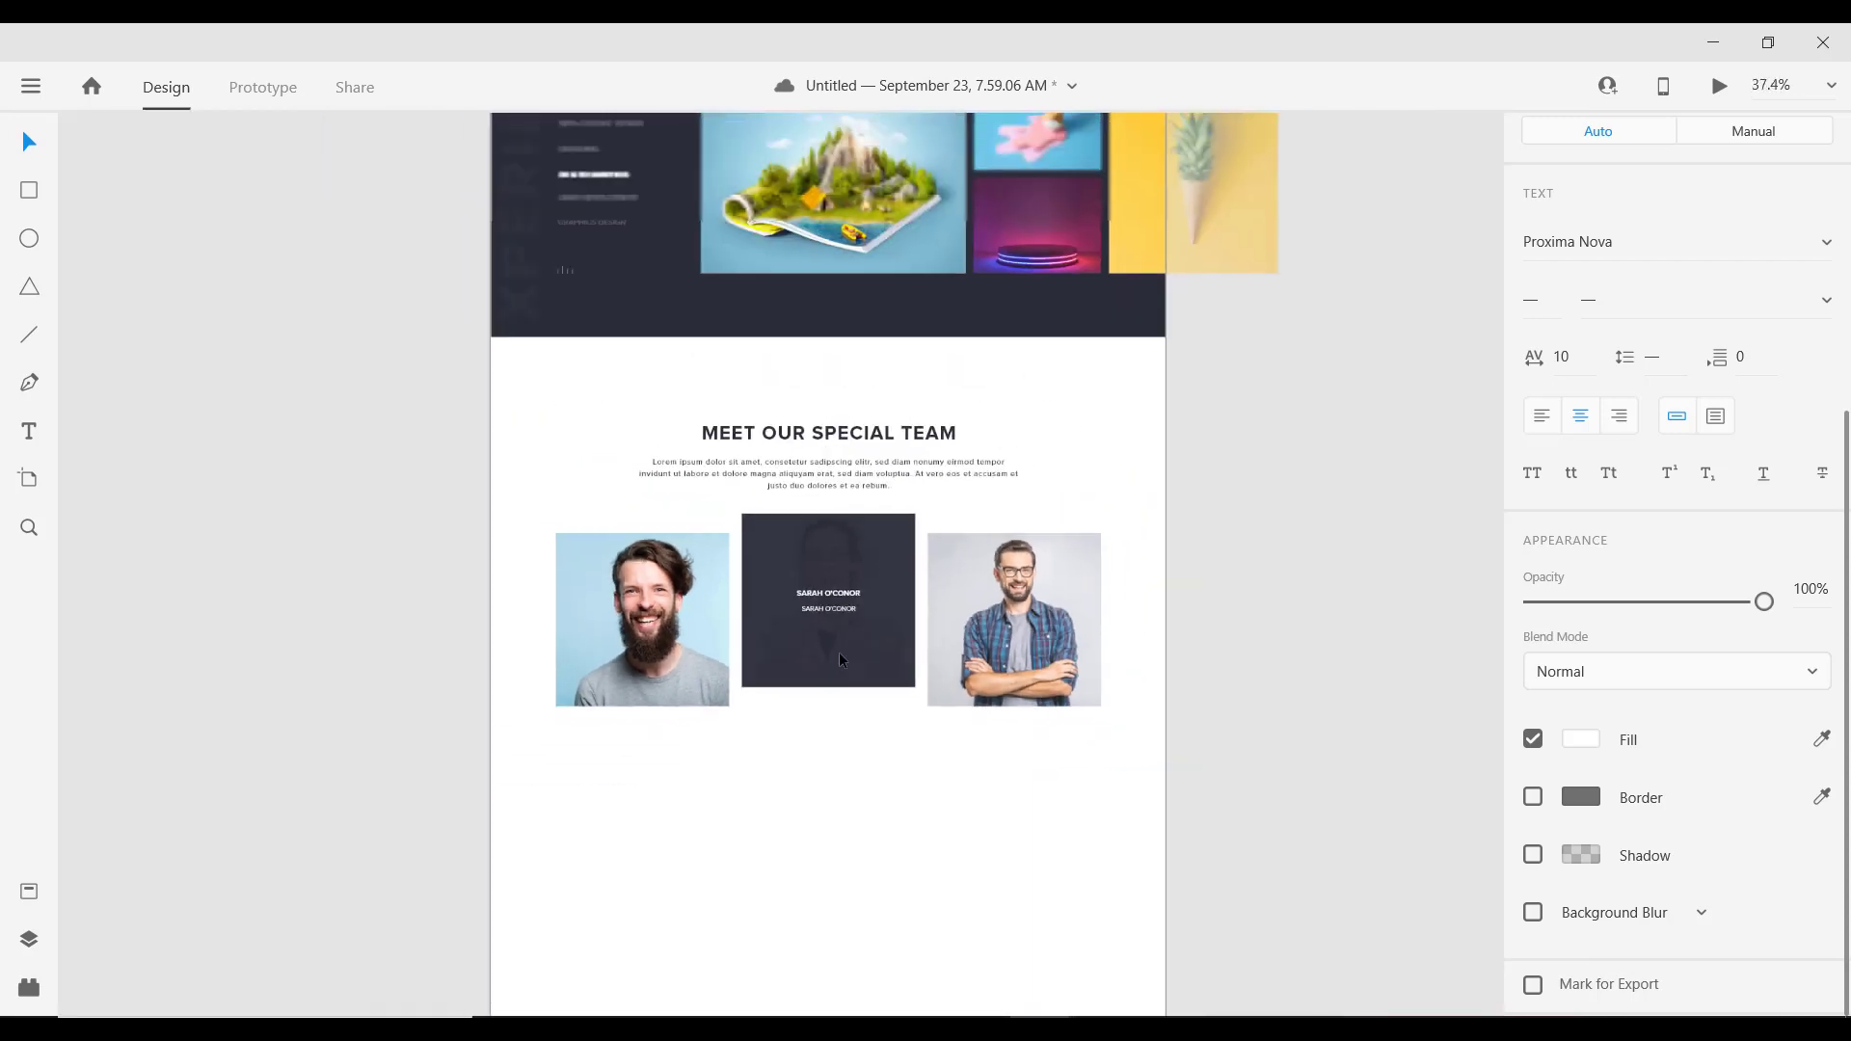
scroll(839, 652, "down", 4)
scroll(736, 124, "up", 3)
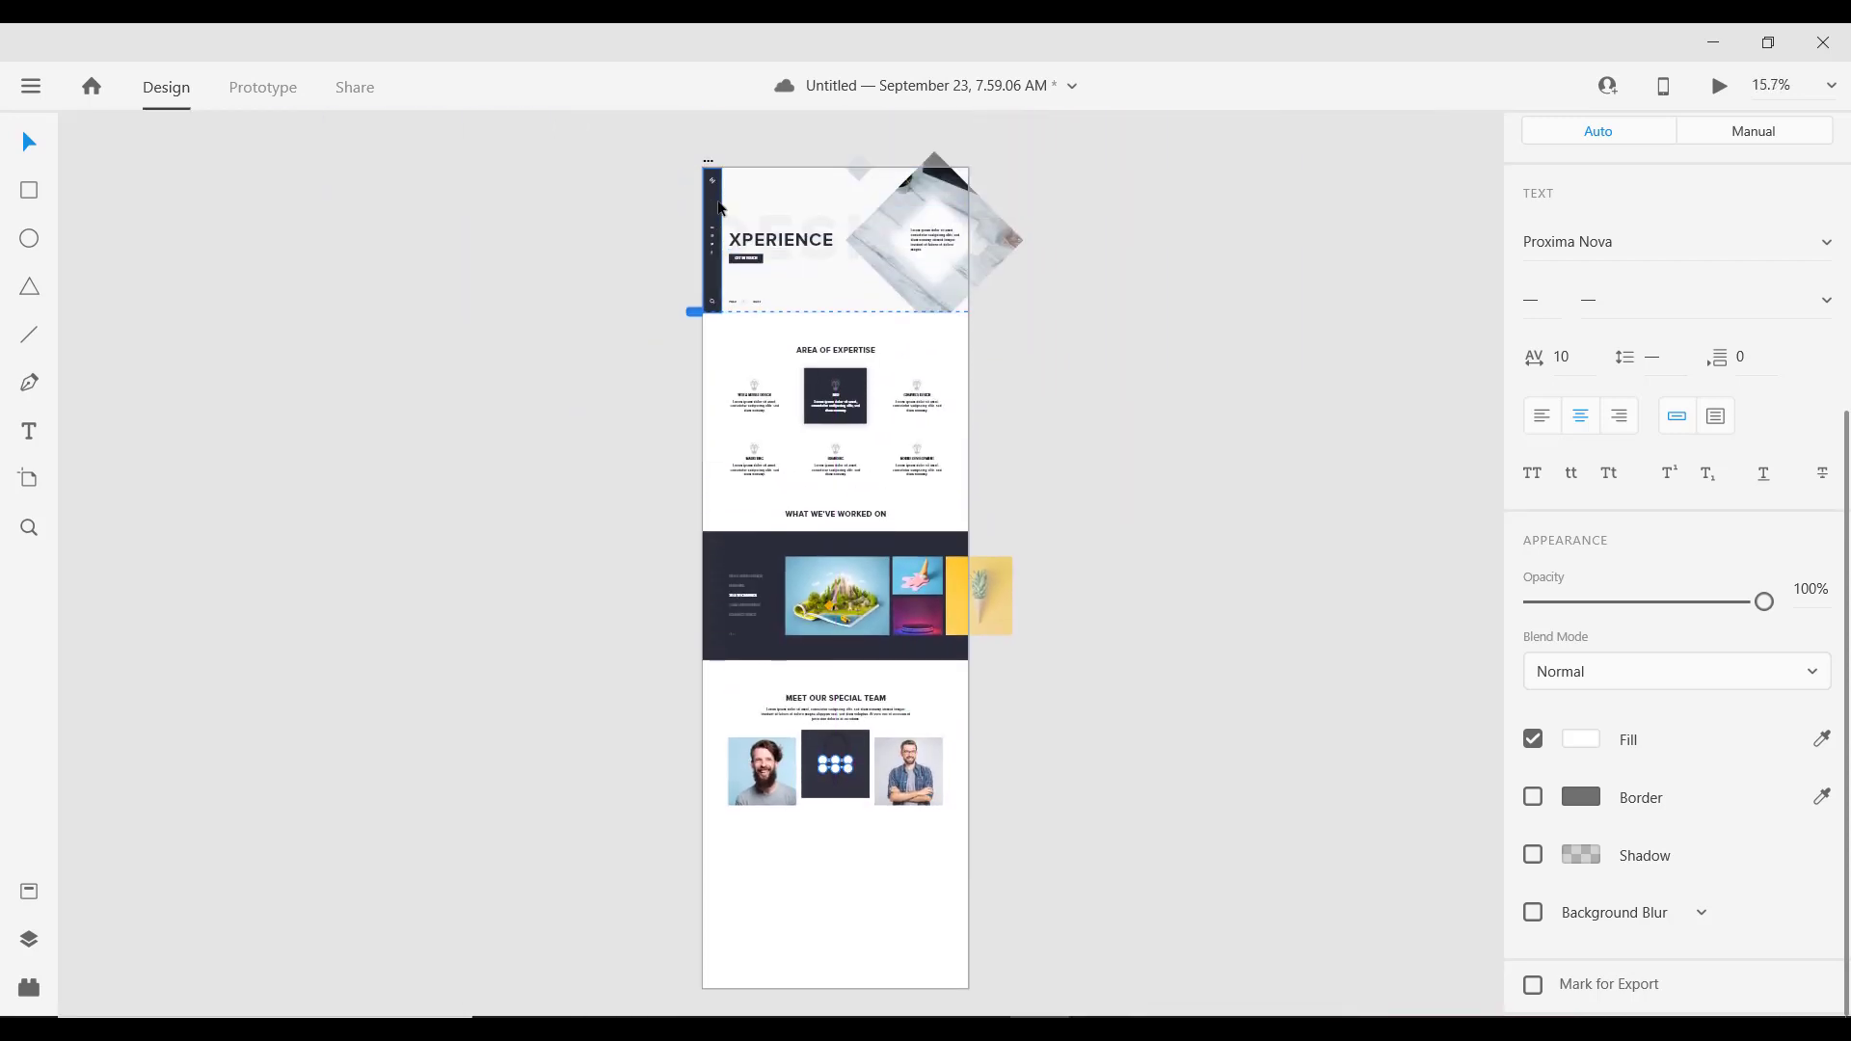
scroll(718, 207, "up", 7)
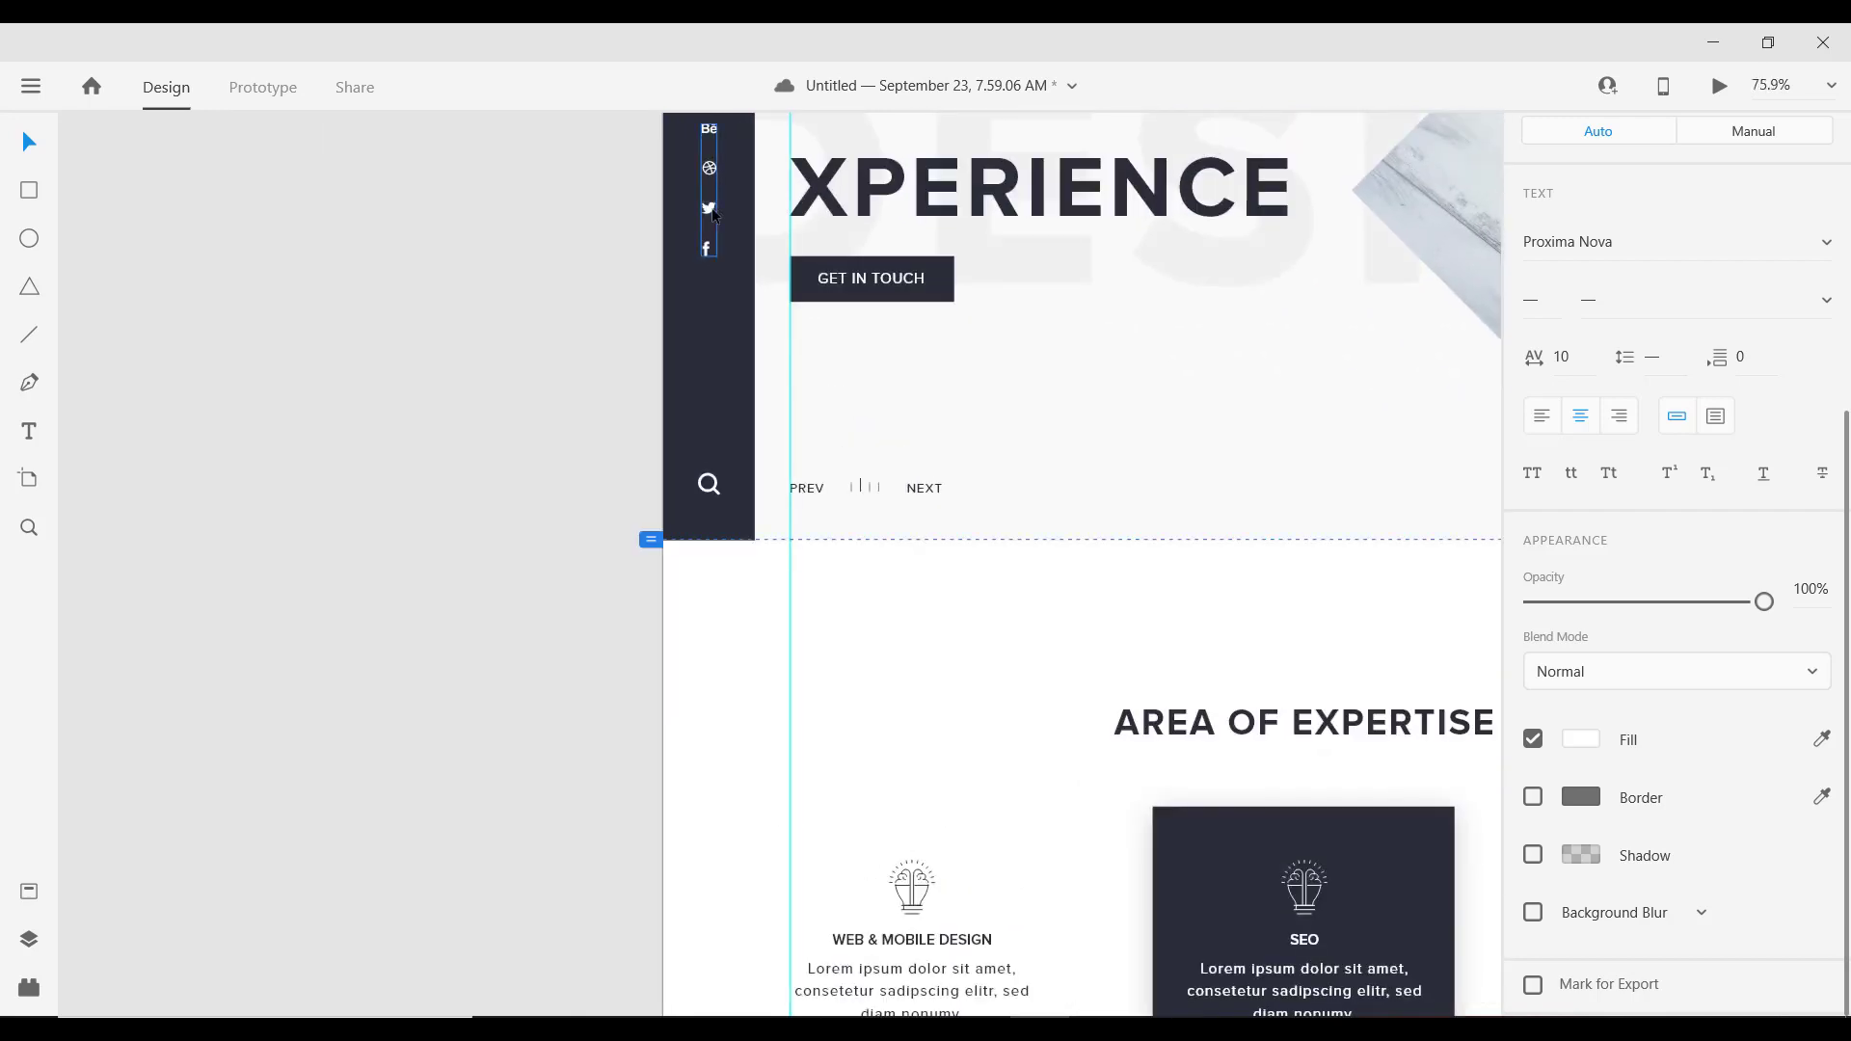
left_click(714, 214)
scroll(776, 386, "down", 5)
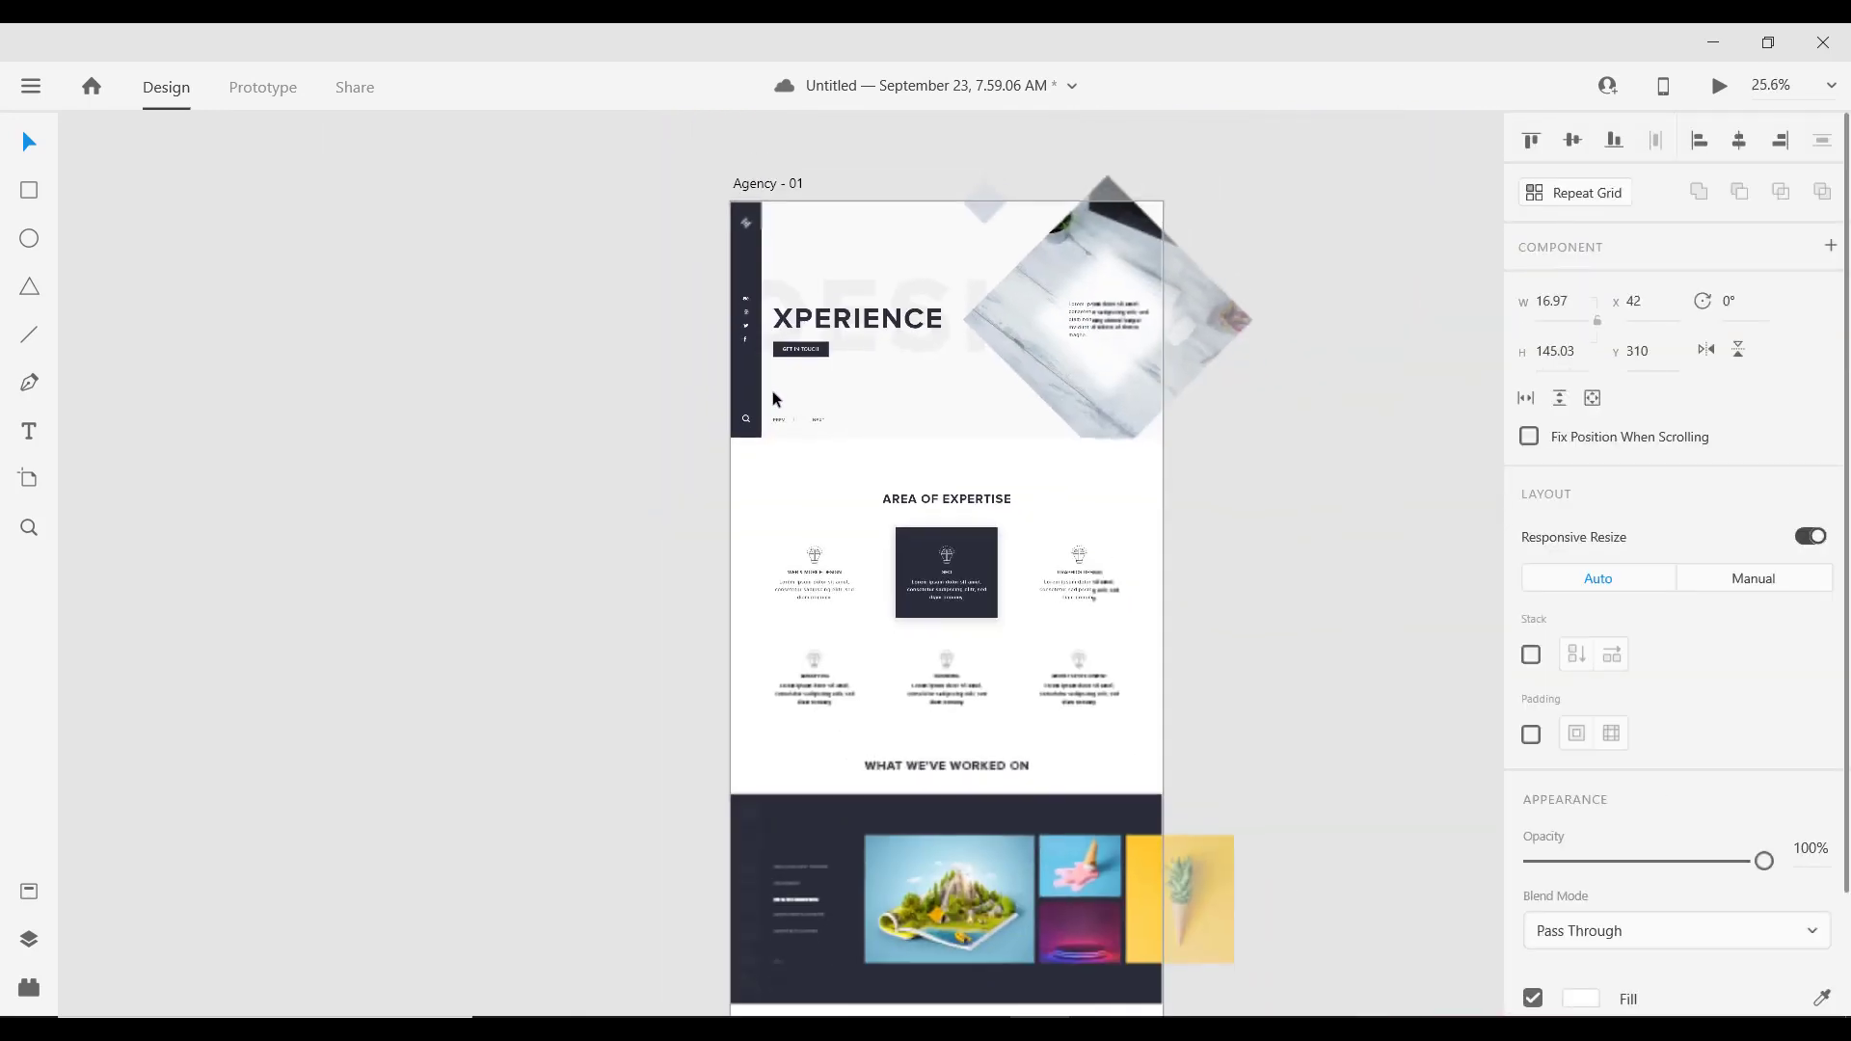
scroll(882, 772, "up", 5)
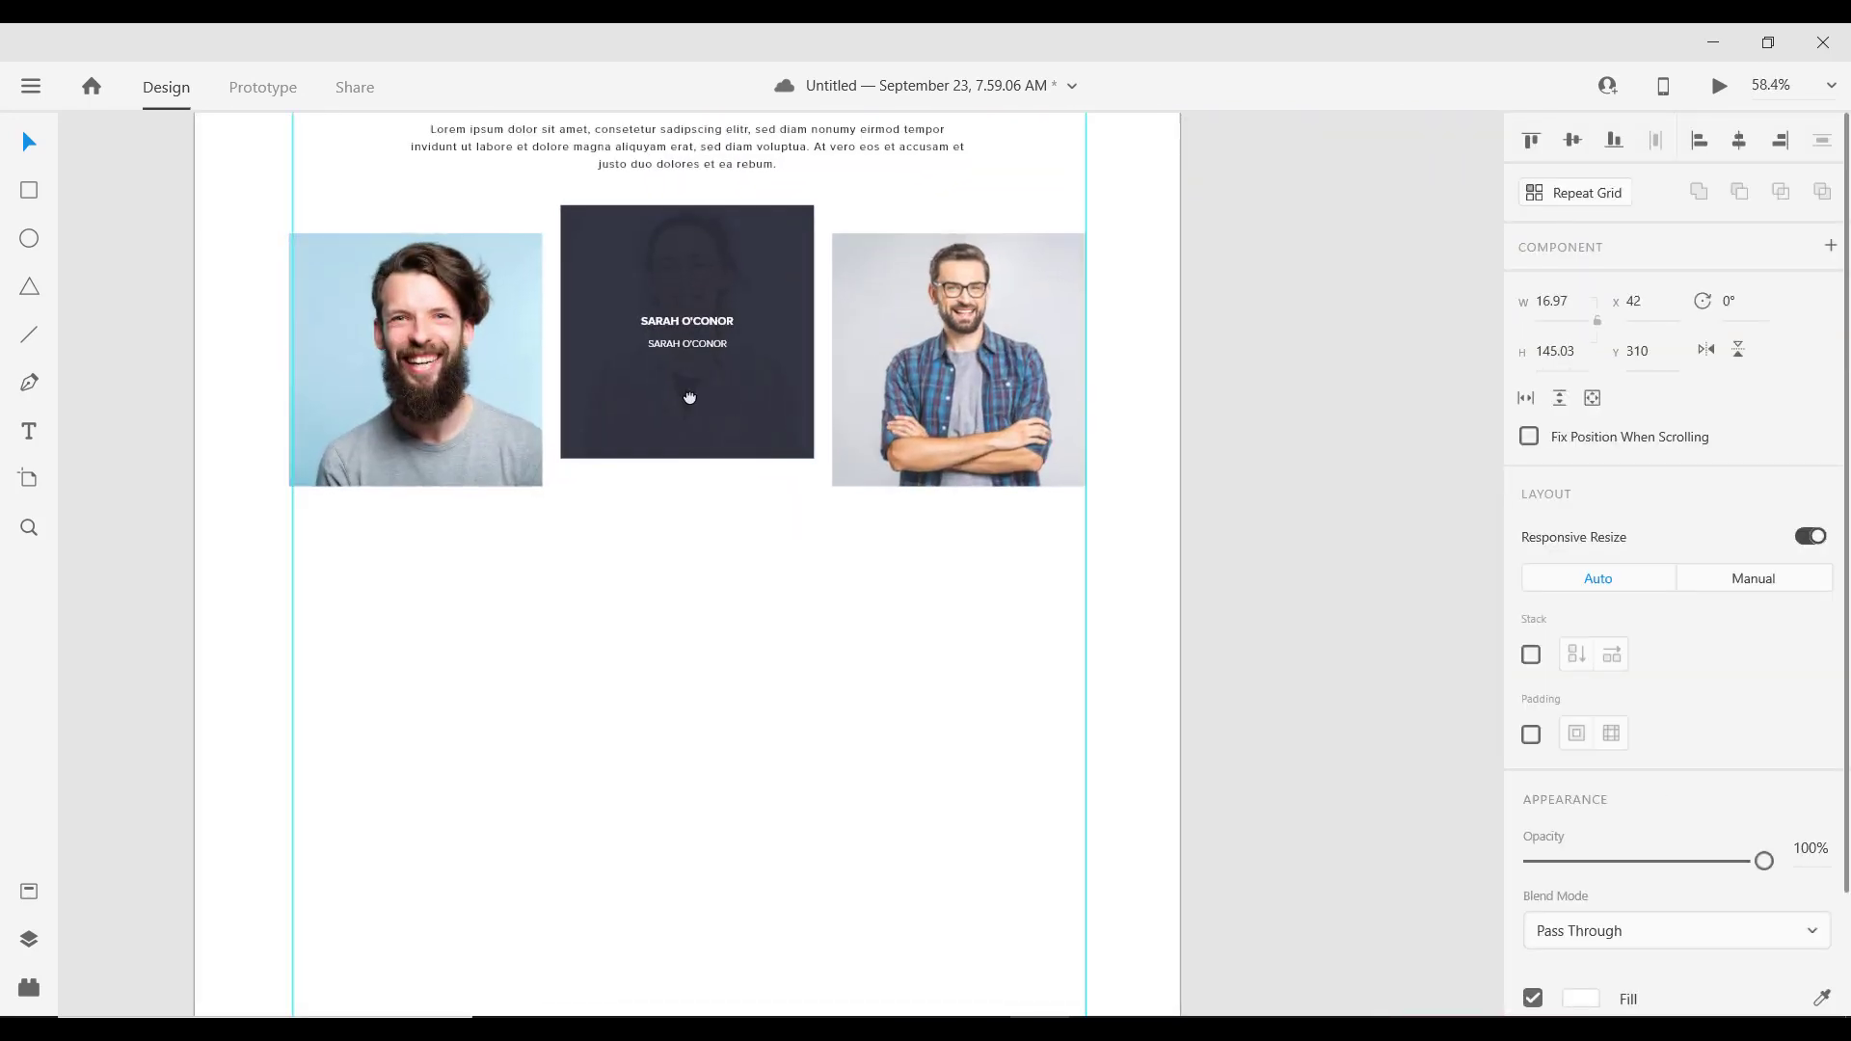
left_click_drag(728, 405, 785, 479)
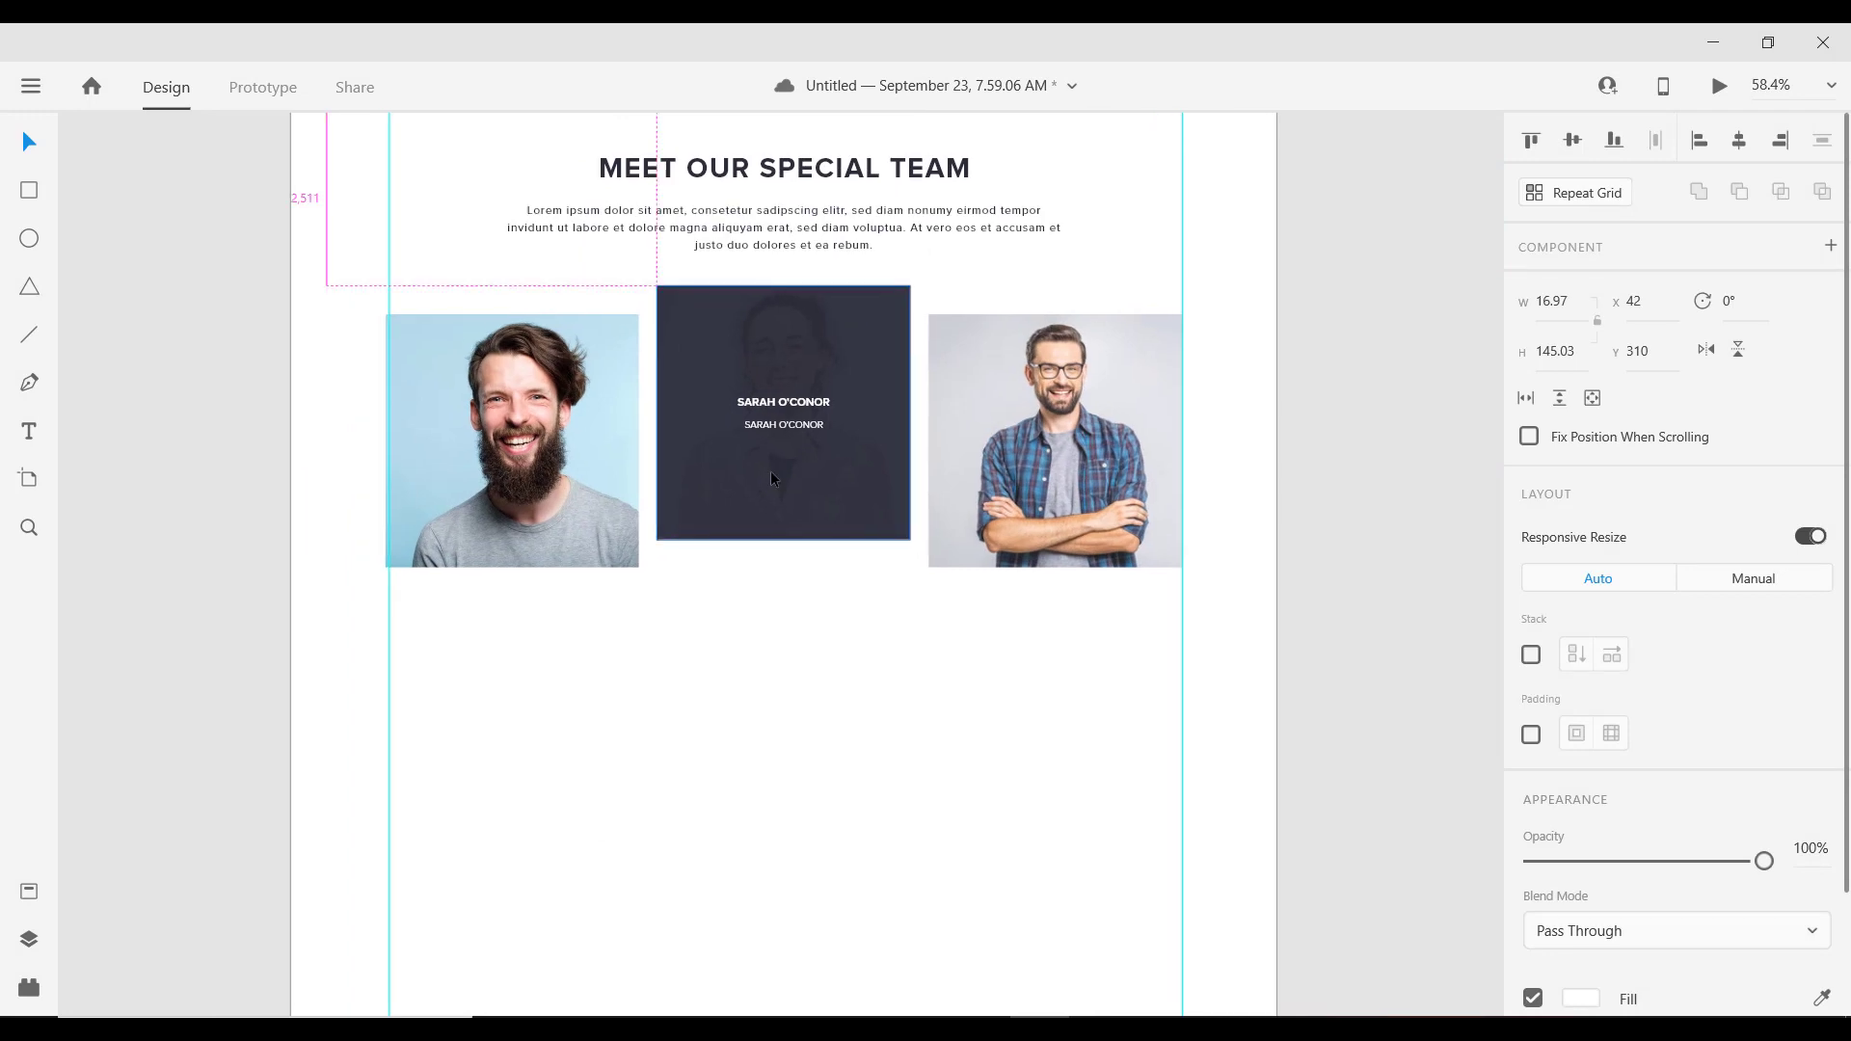
scroll(771, 479, "up", 2)
left_click(752, 511)
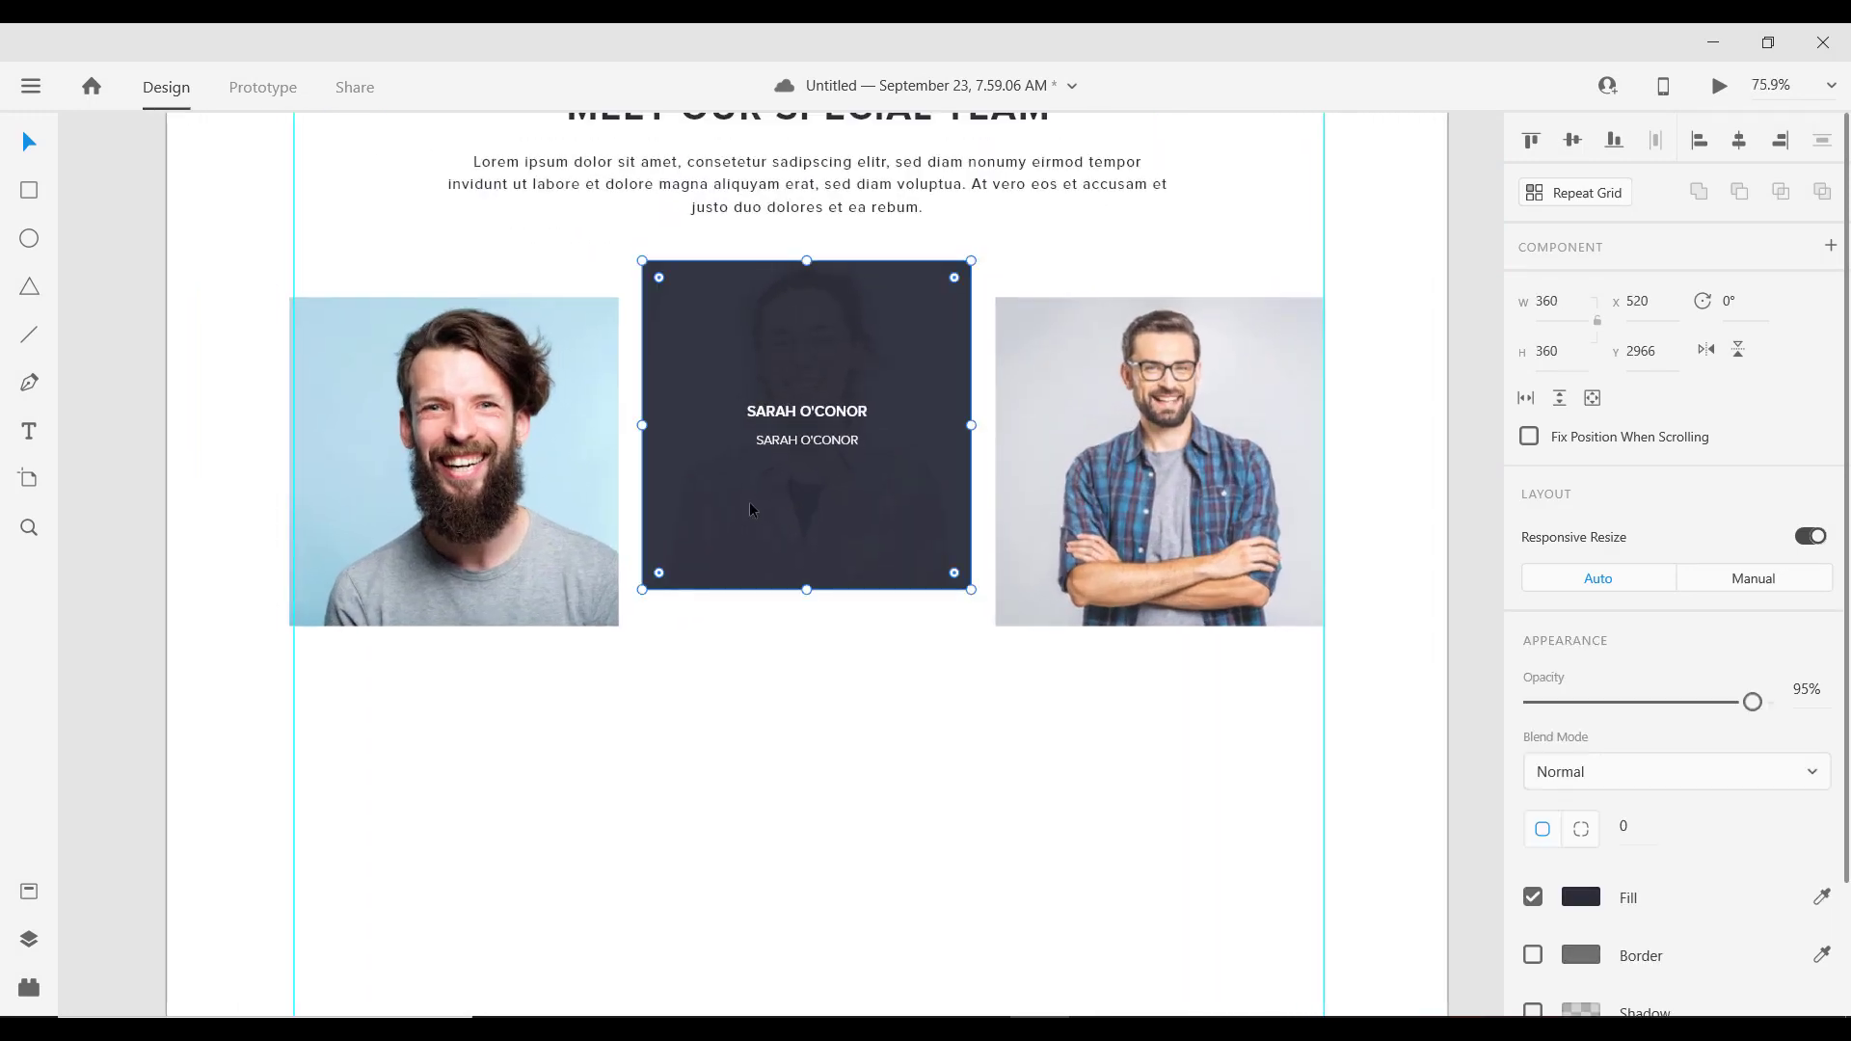
double_click(808, 525)
scroll(808, 525, "up", 6)
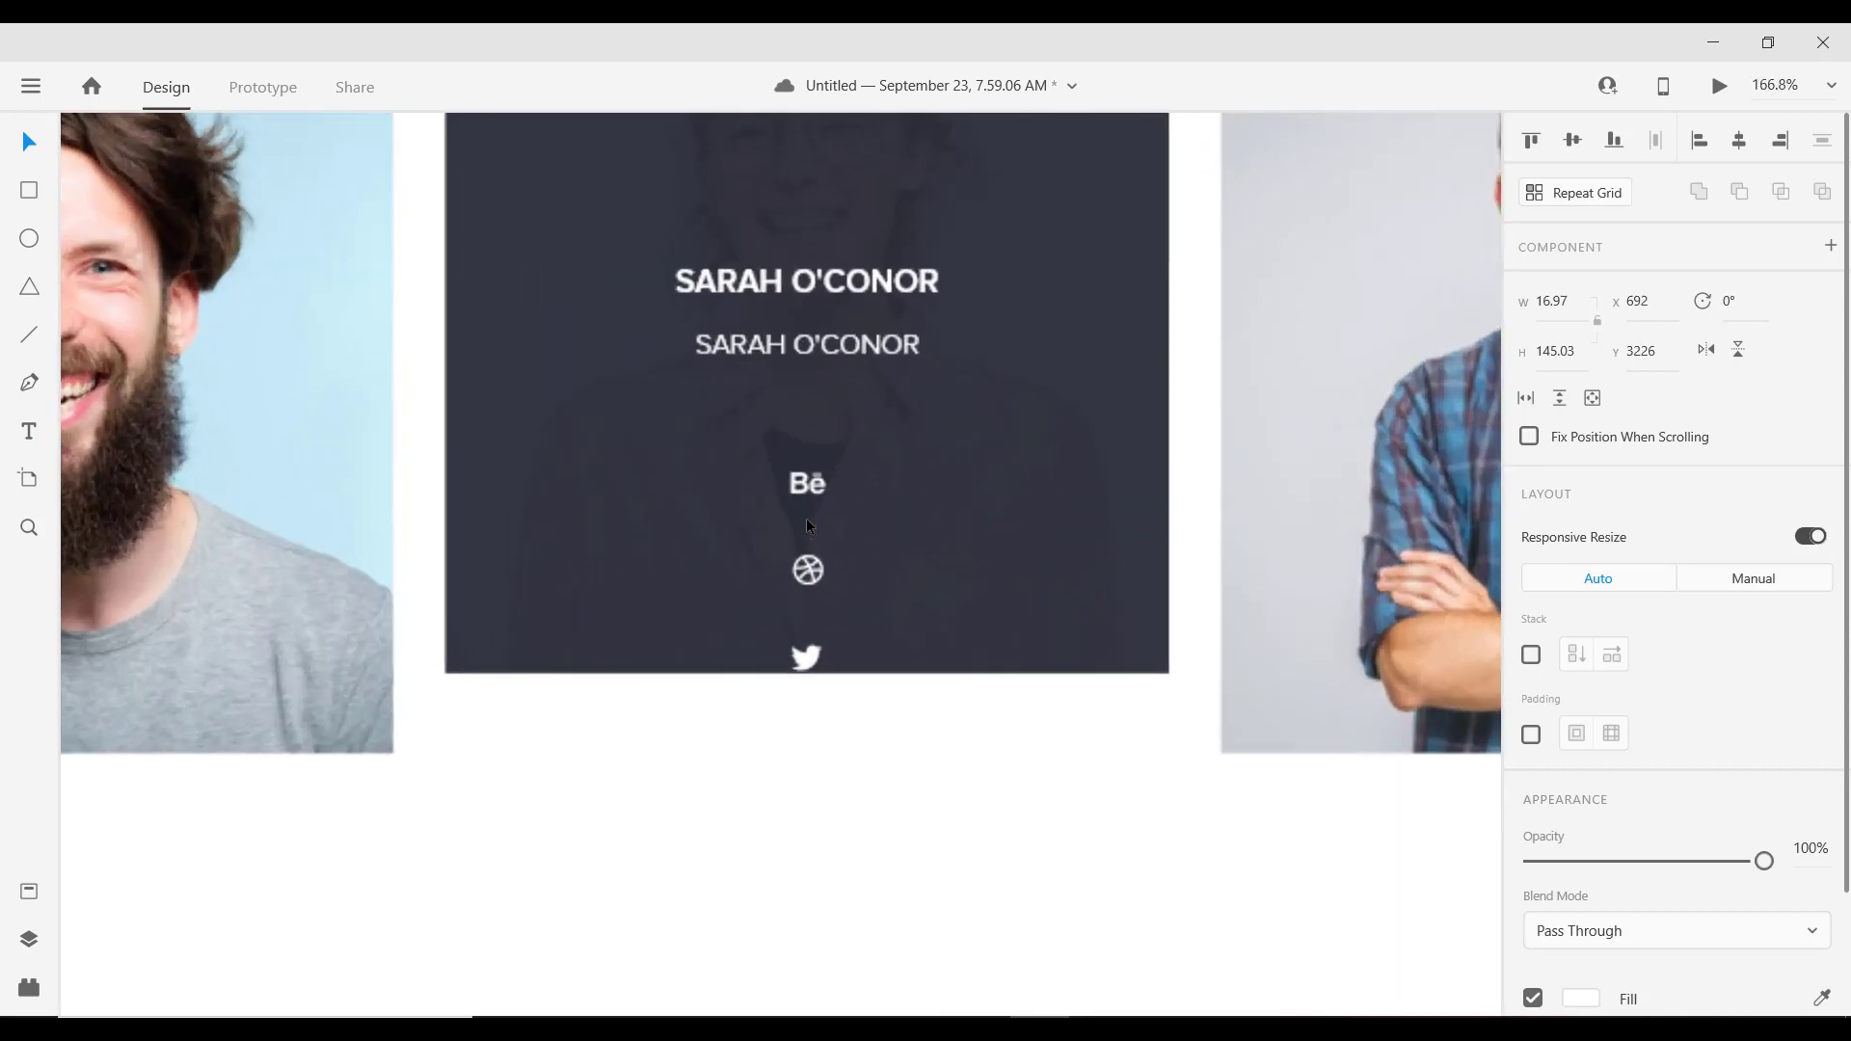
left_click_drag(814, 489, 609, 335)
left_click(684, 497)
left_click(690, 497)
left_click_drag(593, 613, 686, 345)
Step: Arrange the Behance, Dribbble, Twitter and Facebook icons in an evenly spaced horizontal row
double_click(585, 610)
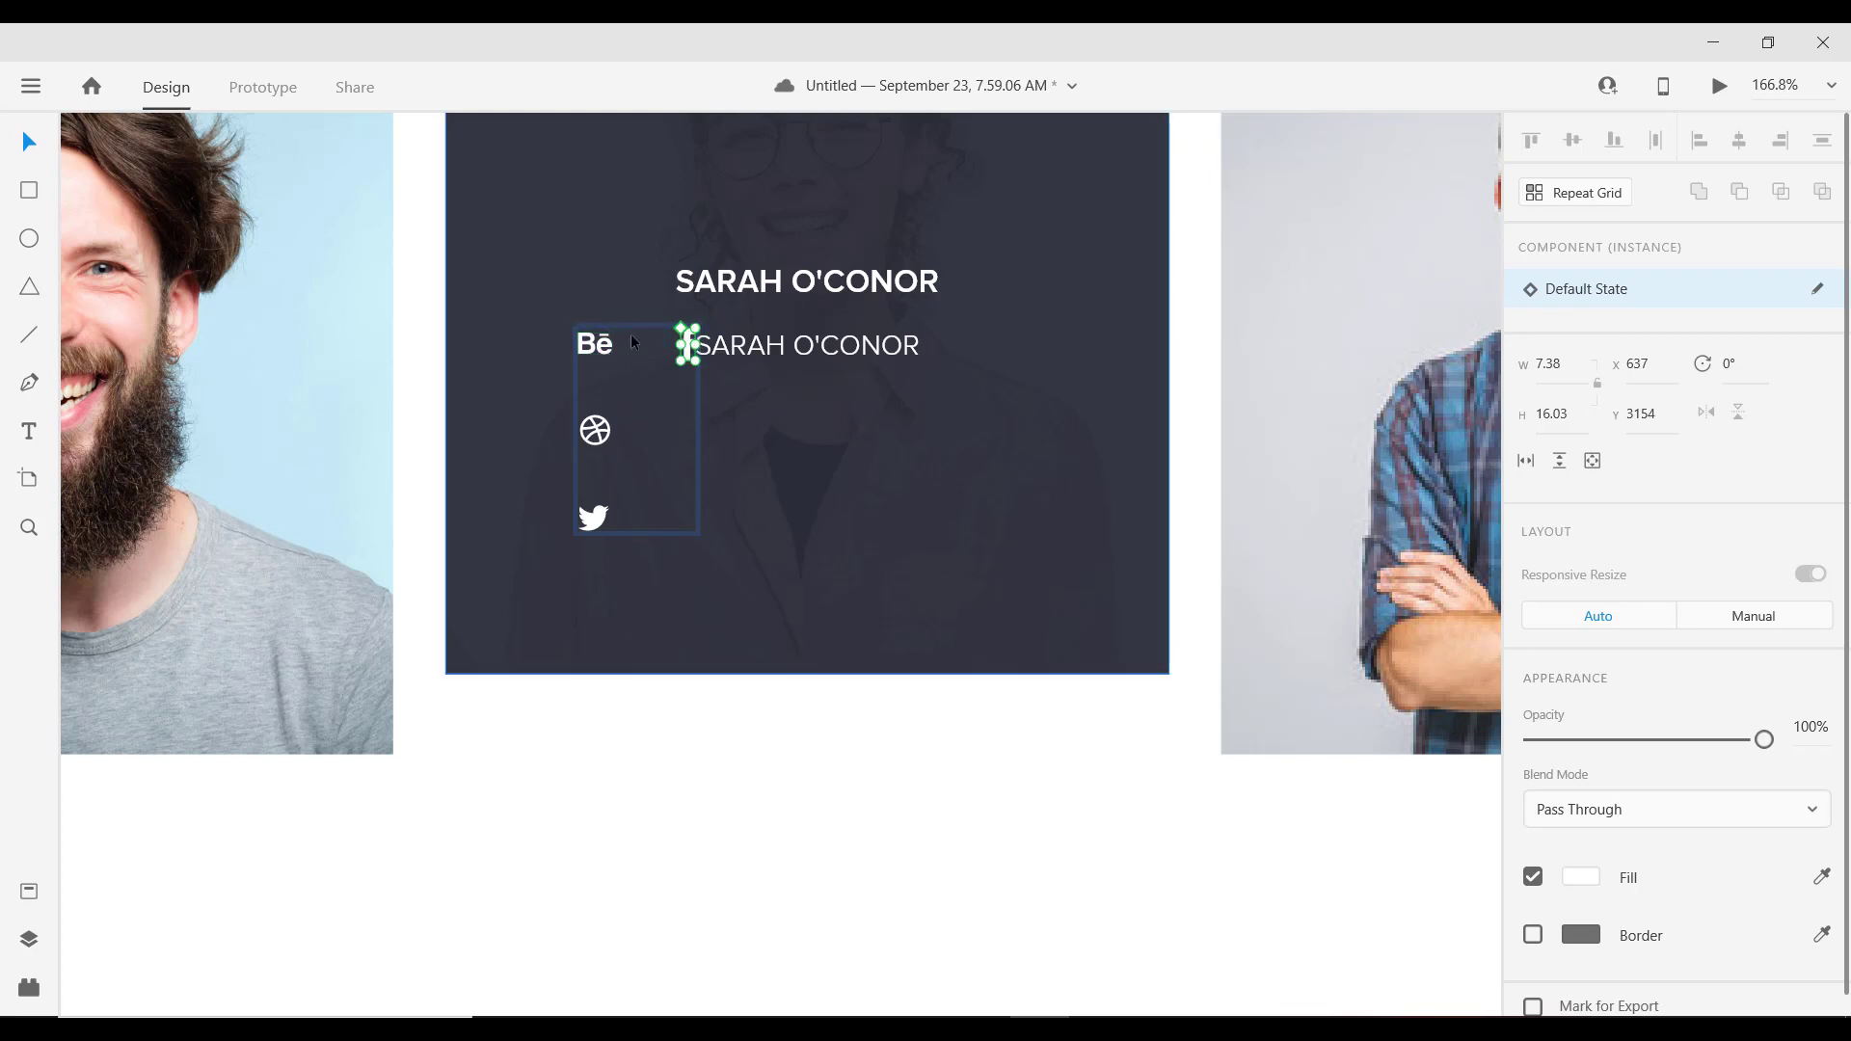
left_click_drag(687, 347, 776, 345)
left_click_drag(595, 430, 658, 352)
left_click_drag(607, 523, 715, 349)
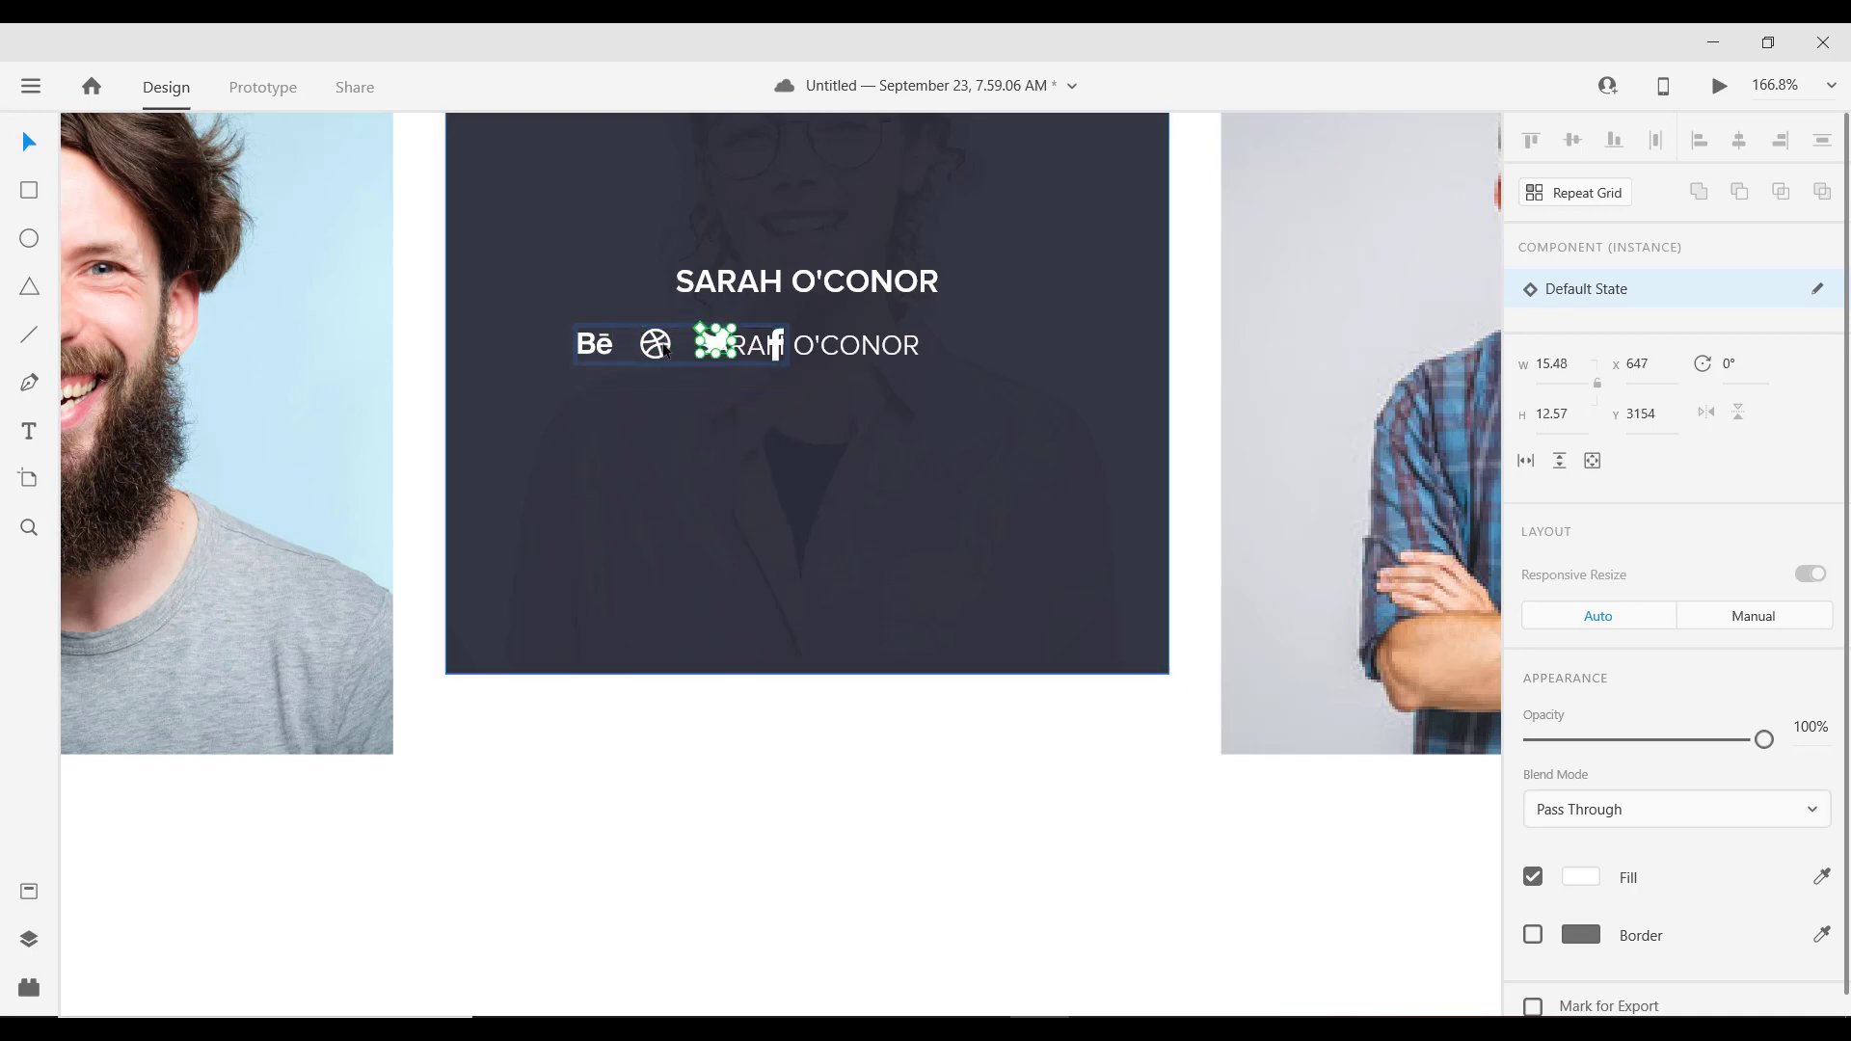
left_click(665, 351)
left_click(719, 348, "shift")
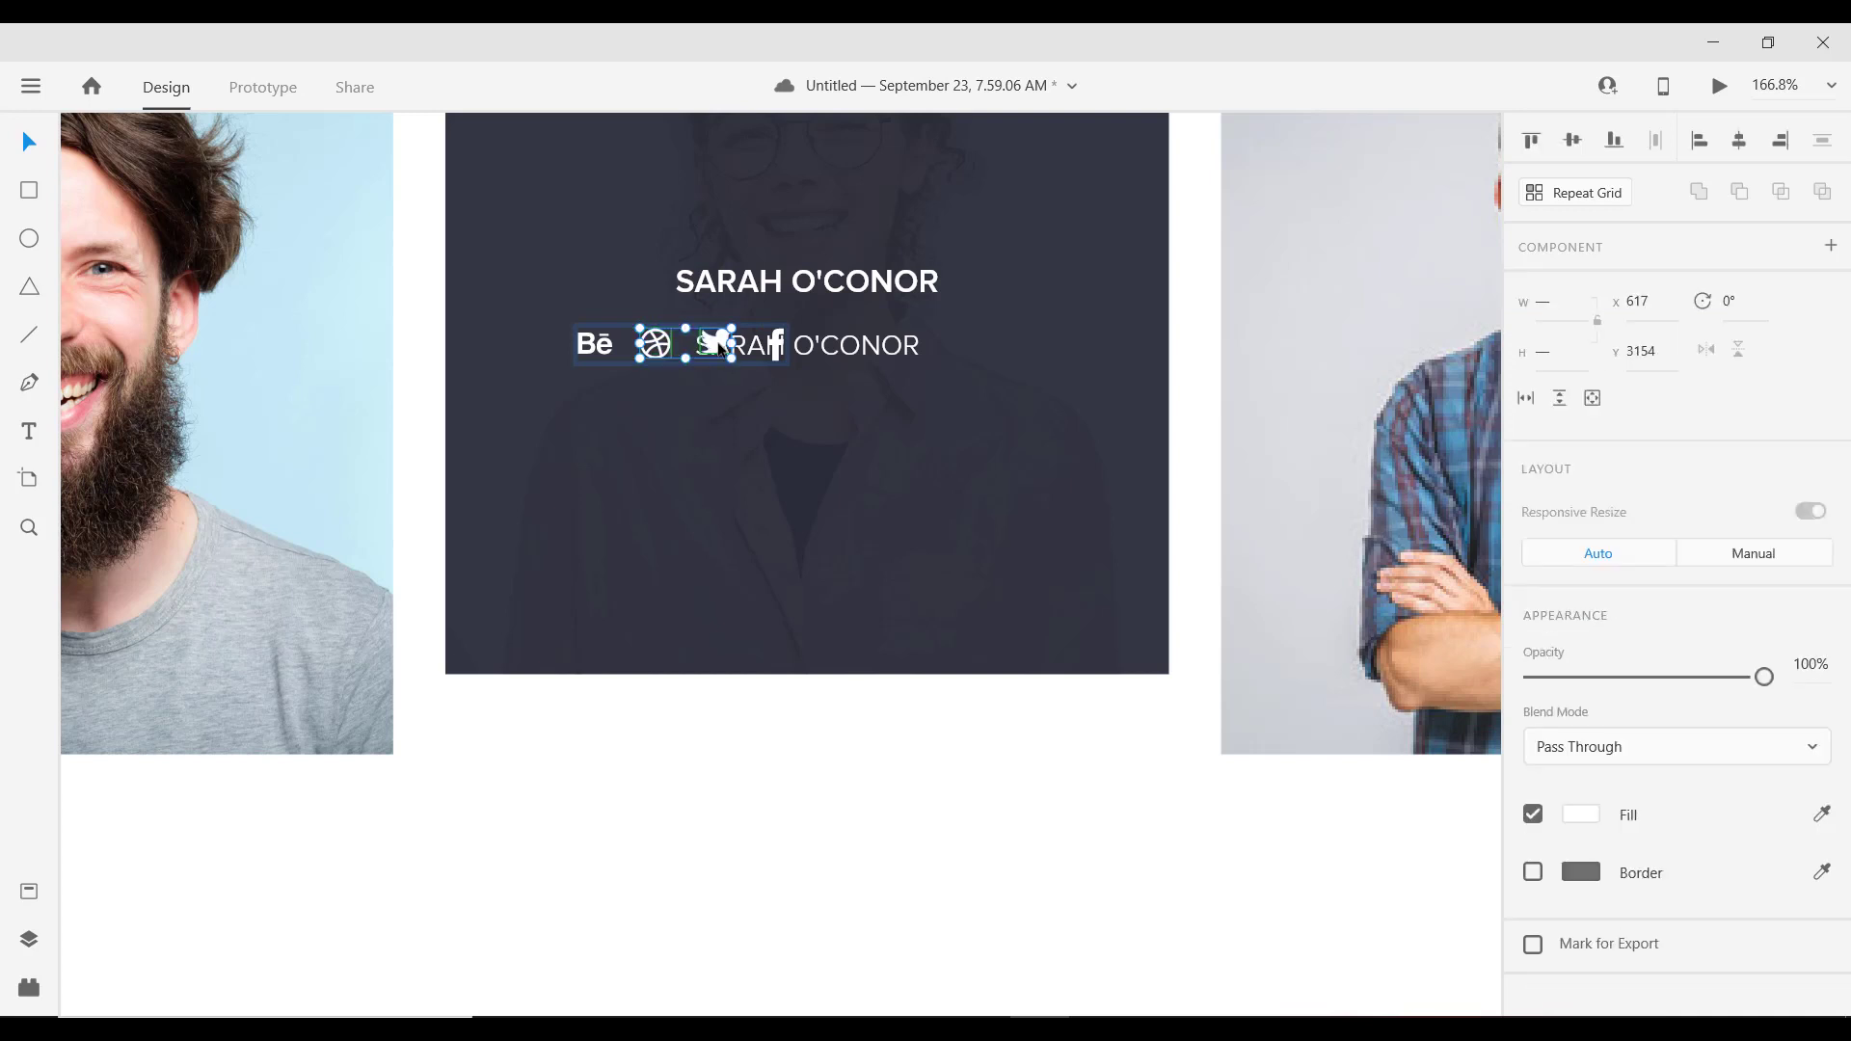
key("Right")
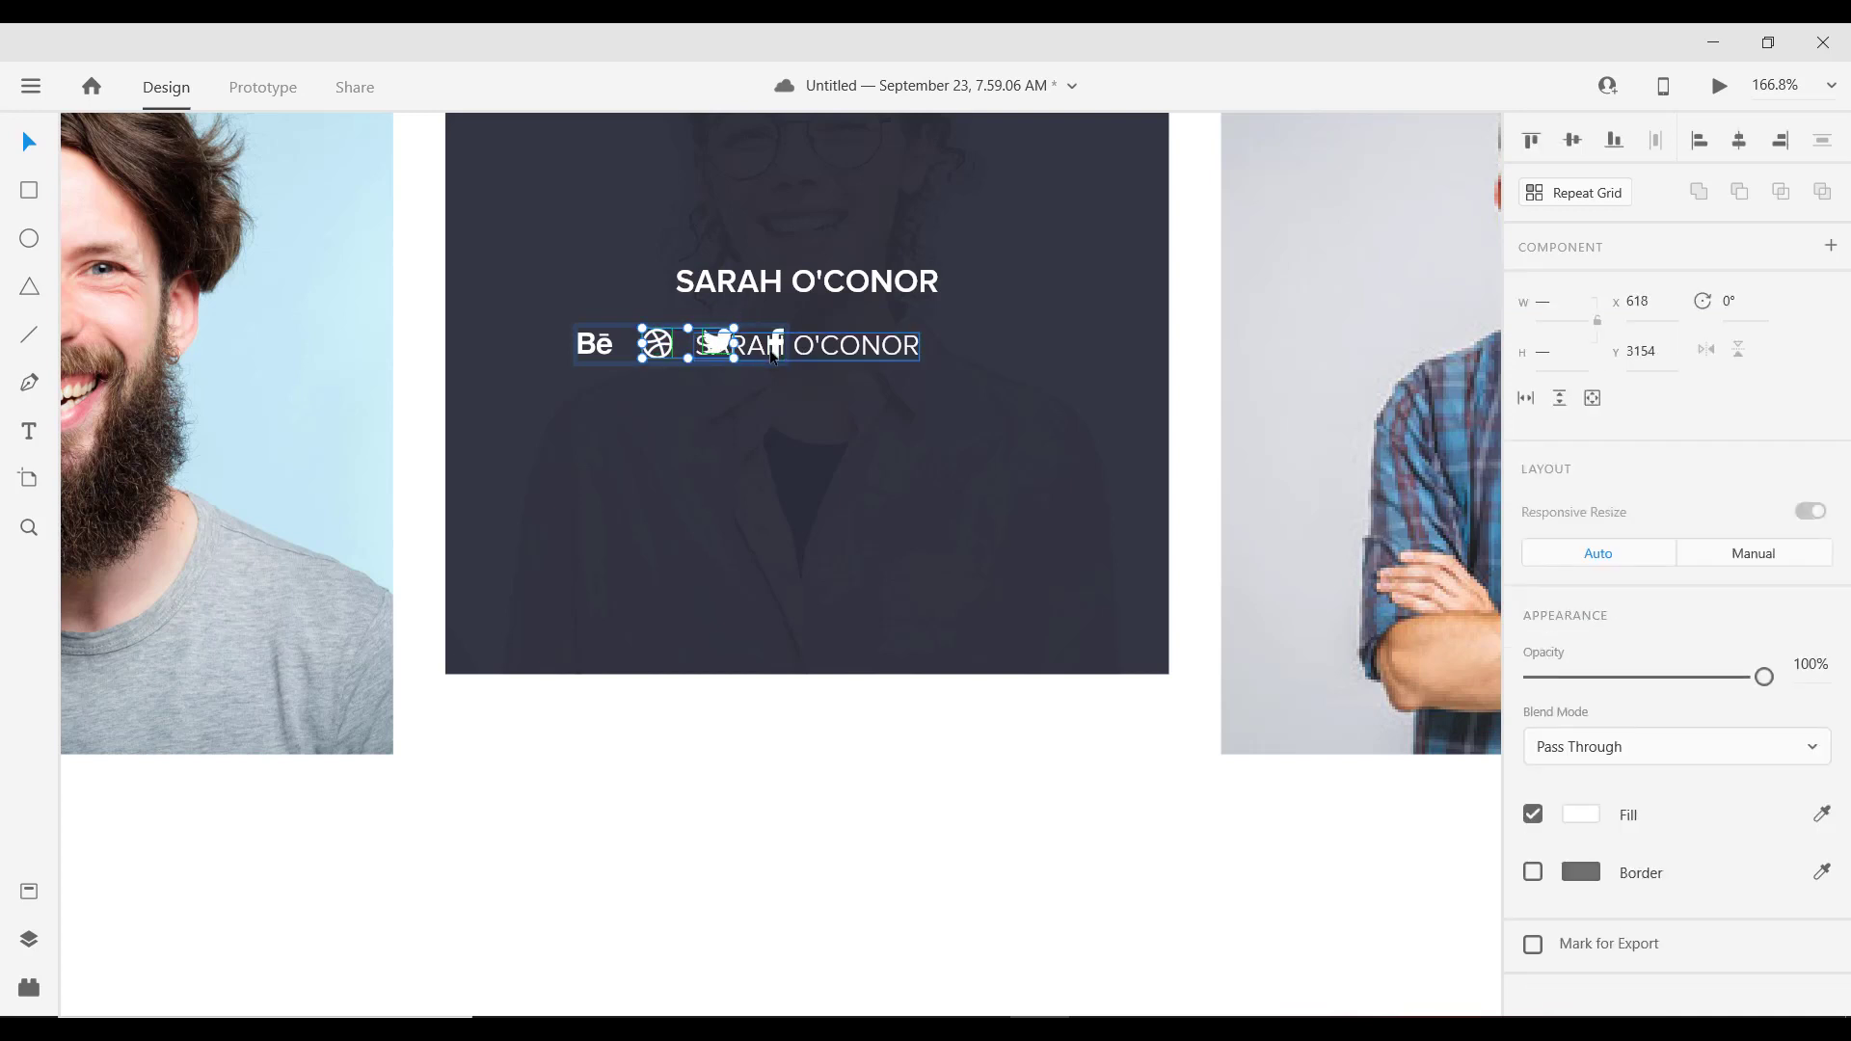
left_click_drag(776, 349, 772, 349)
Step: Centre the icon row beneath the name lines near the card's bottom
left_click(588, 365)
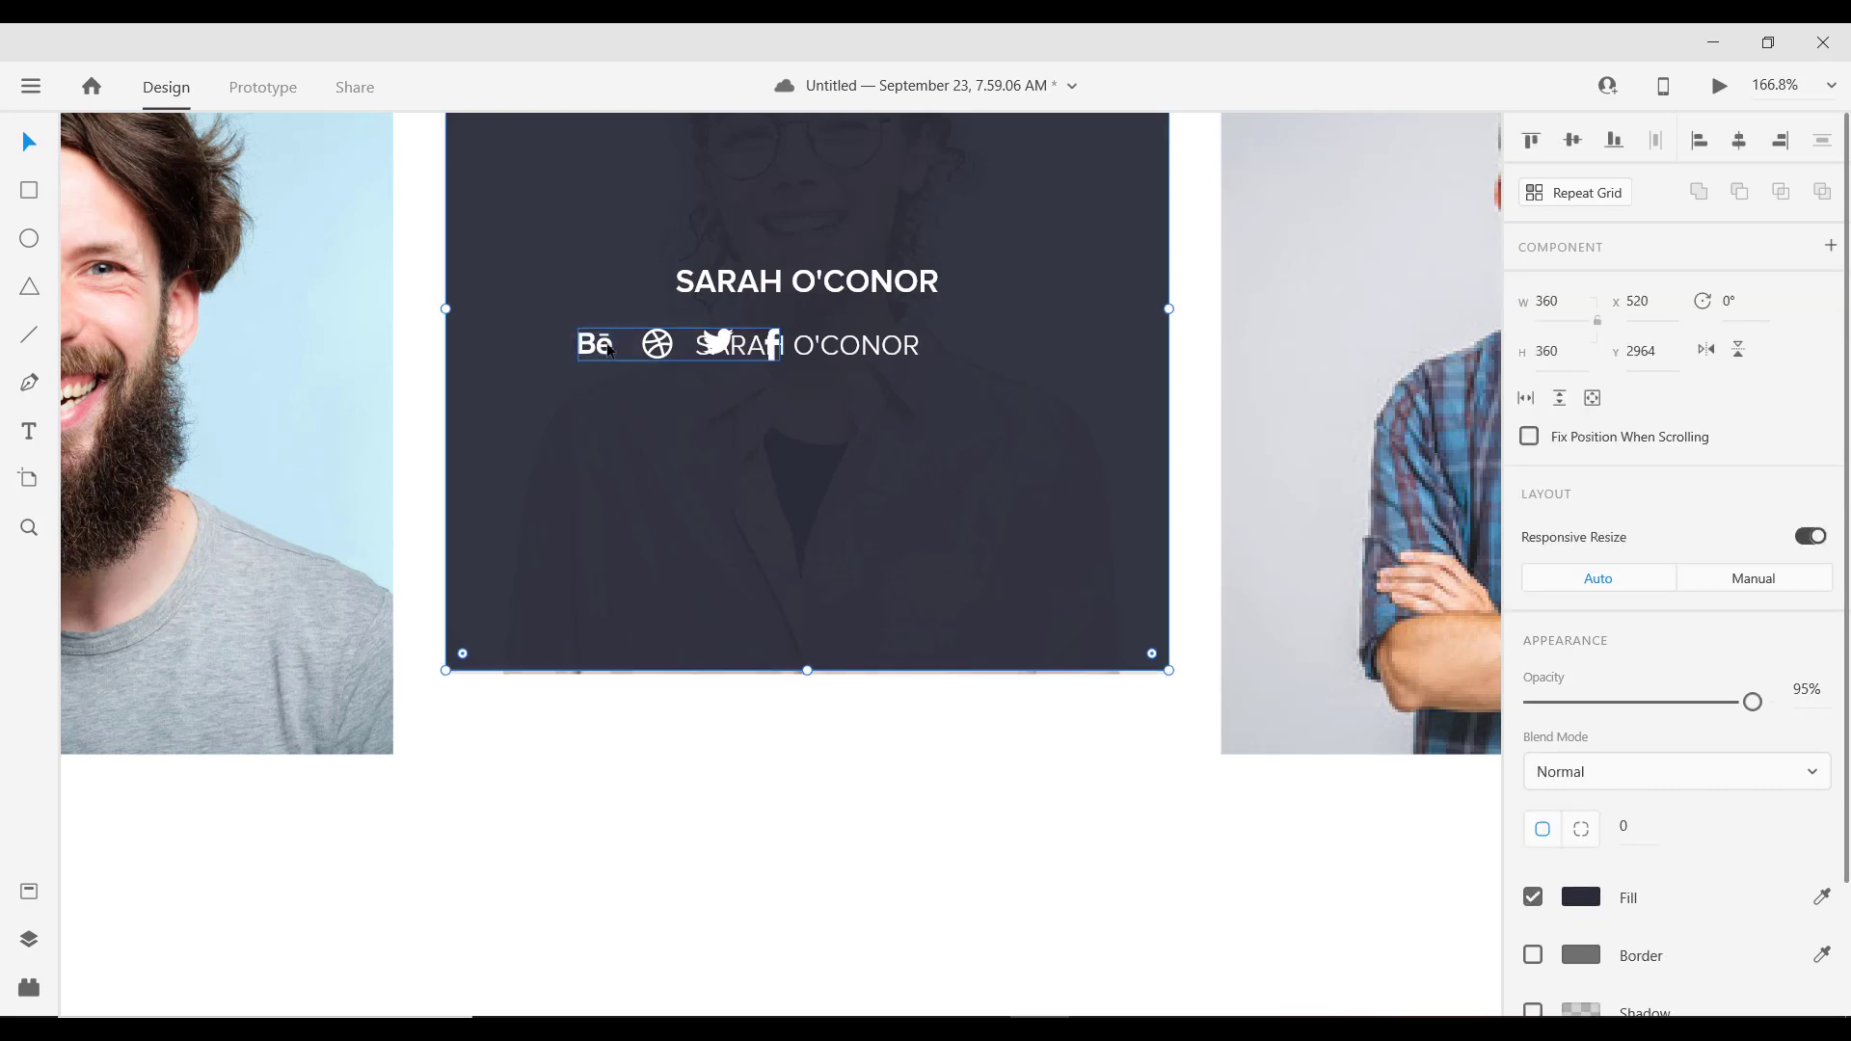
key("Down")
key("Down")
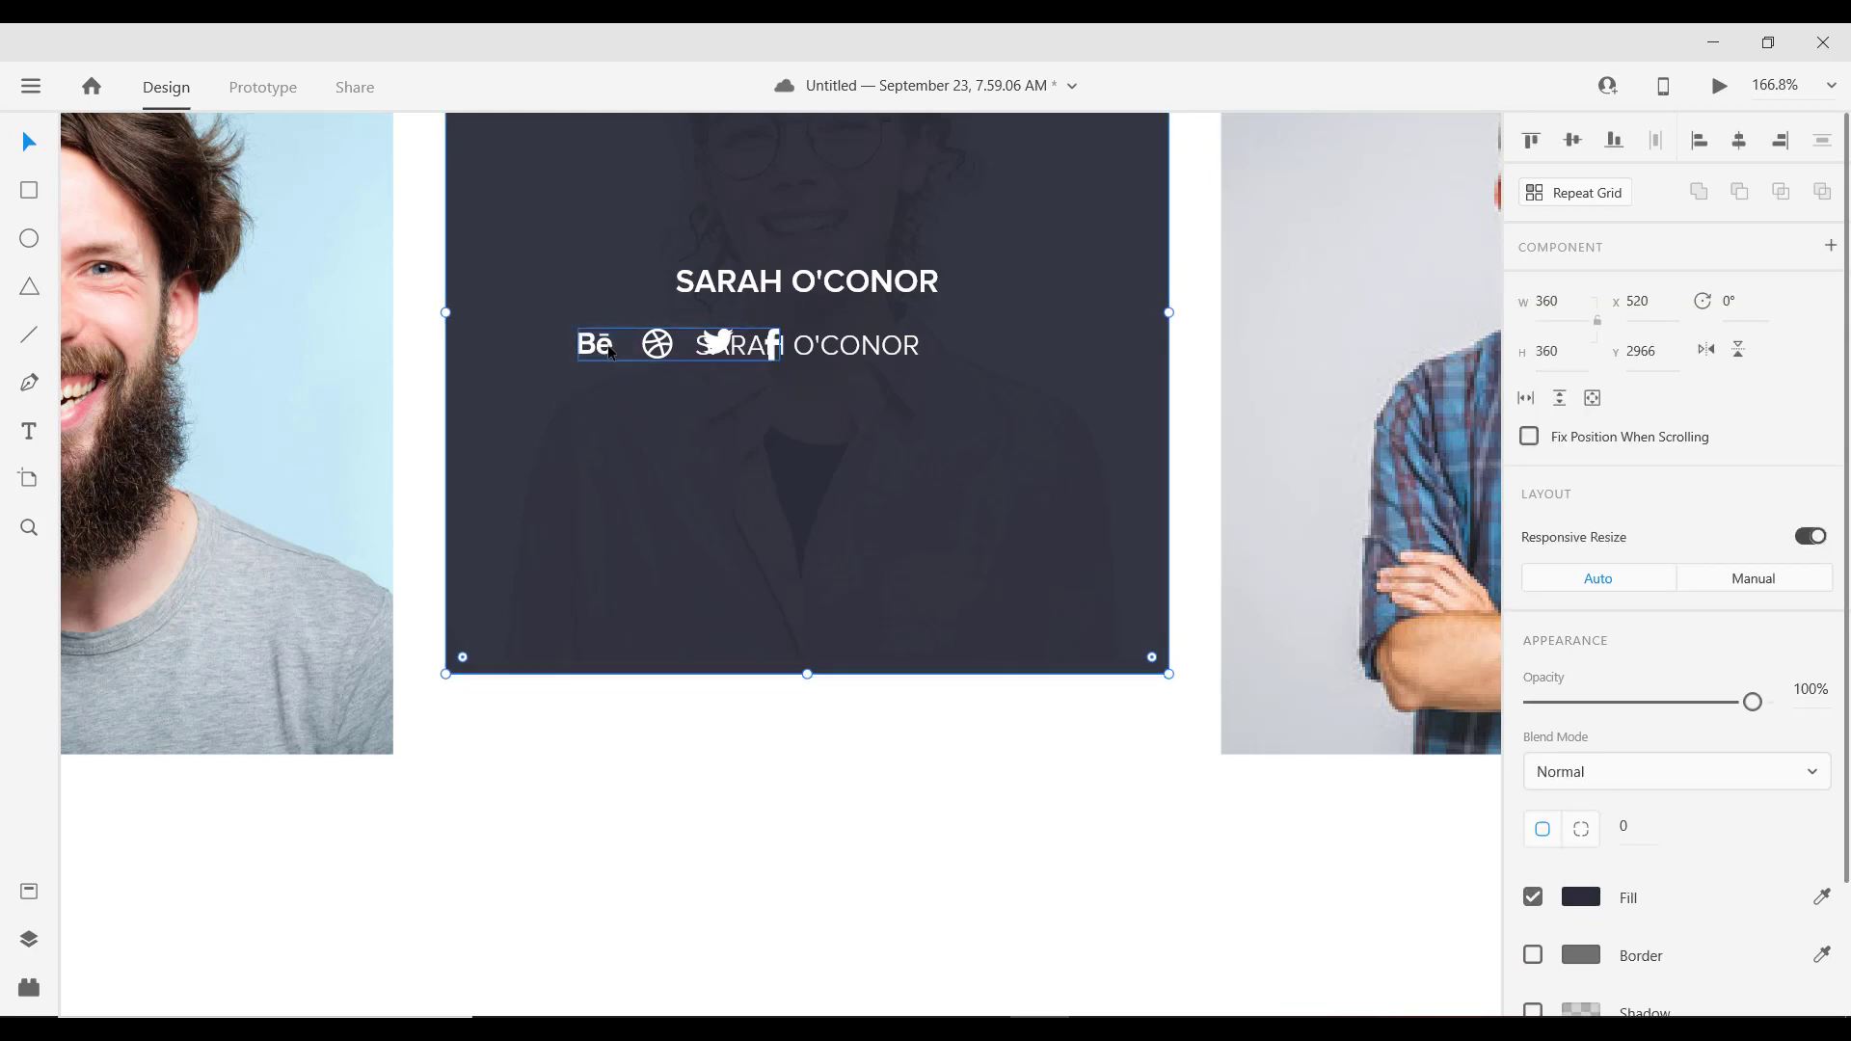
left_click_drag(611, 351, 740, 665)
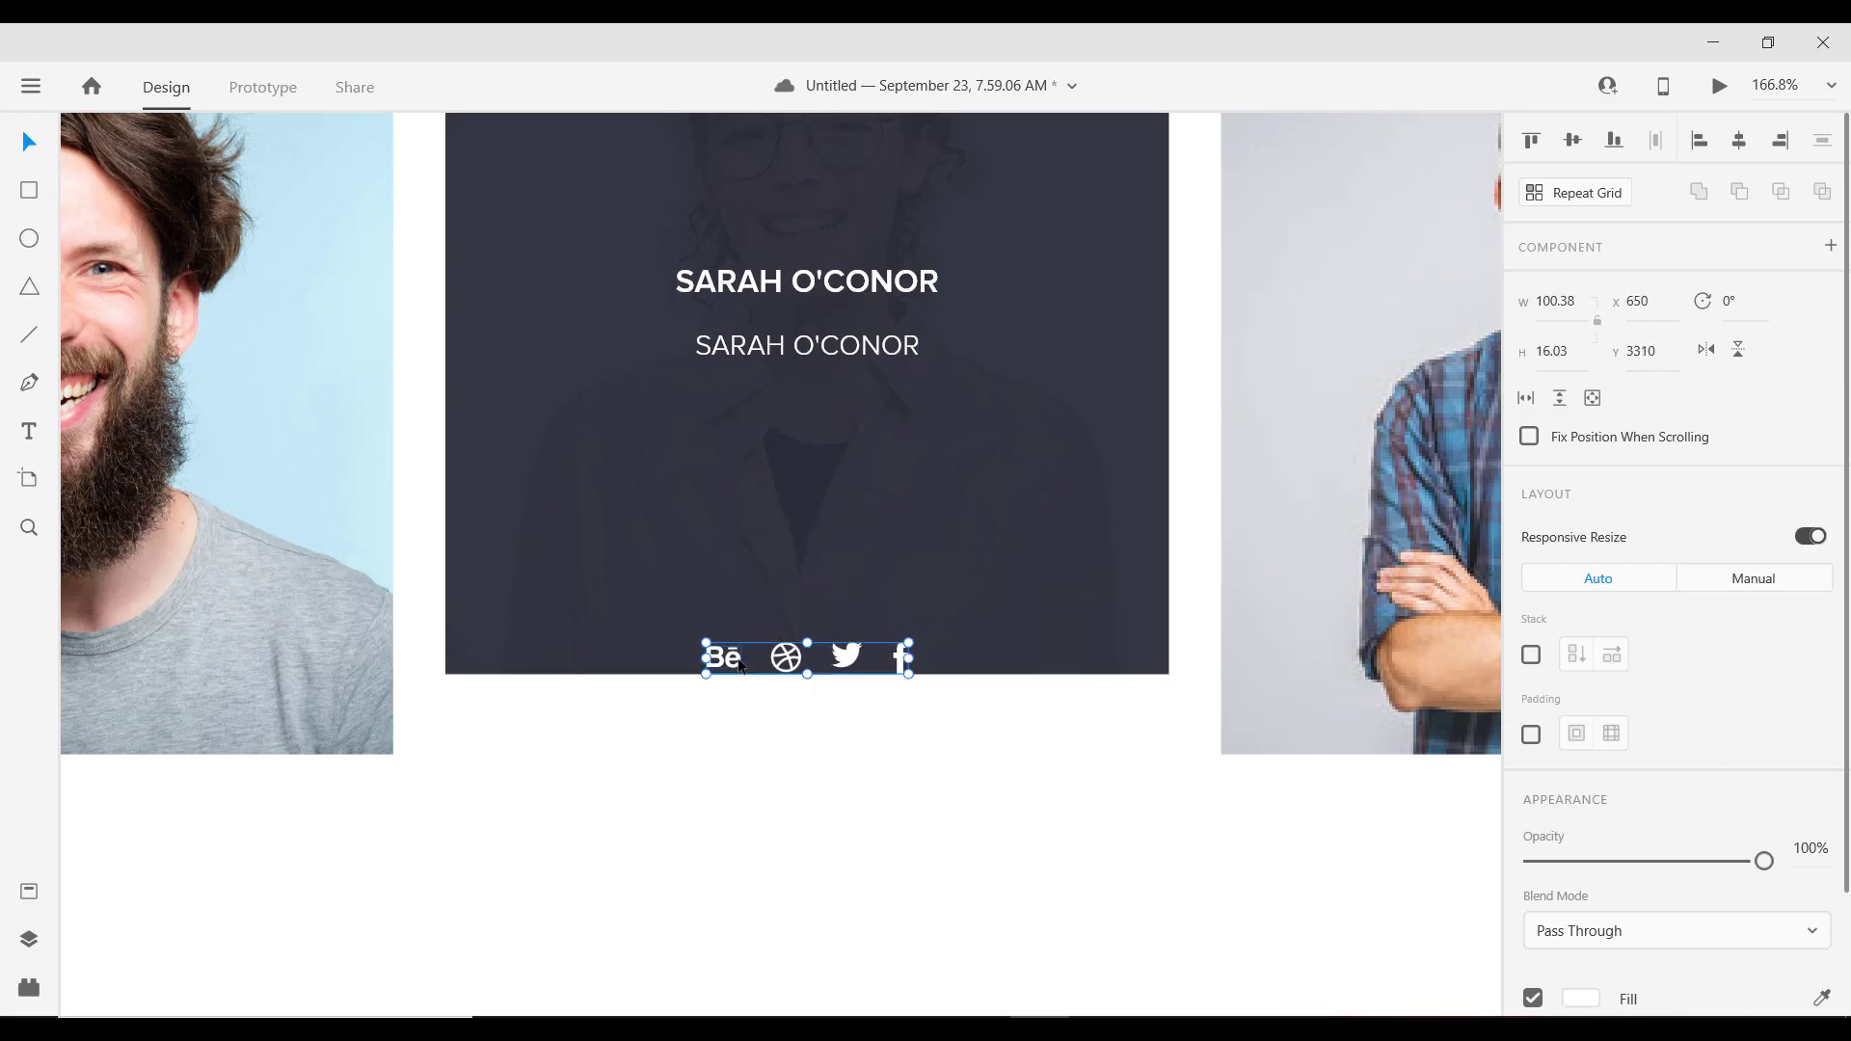
key("shift+Up")
key("shift+Up")
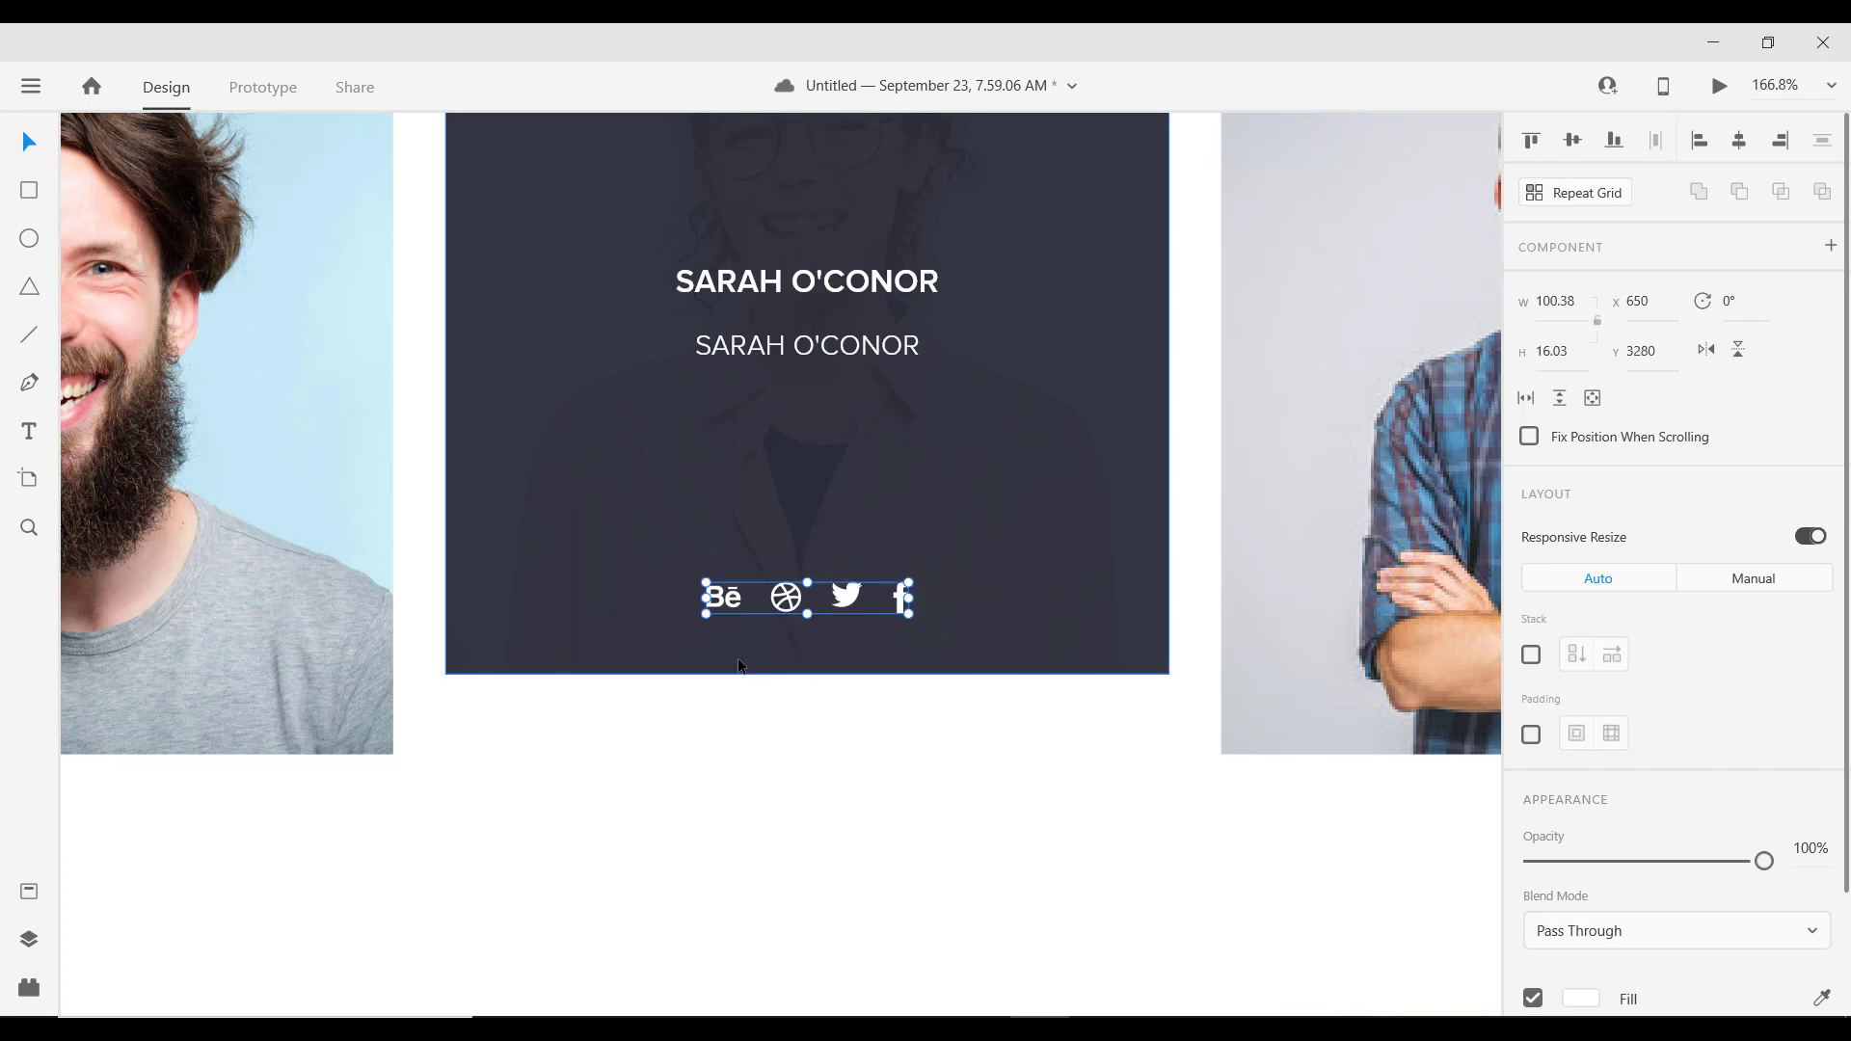
scroll(739, 666, "down", 10)
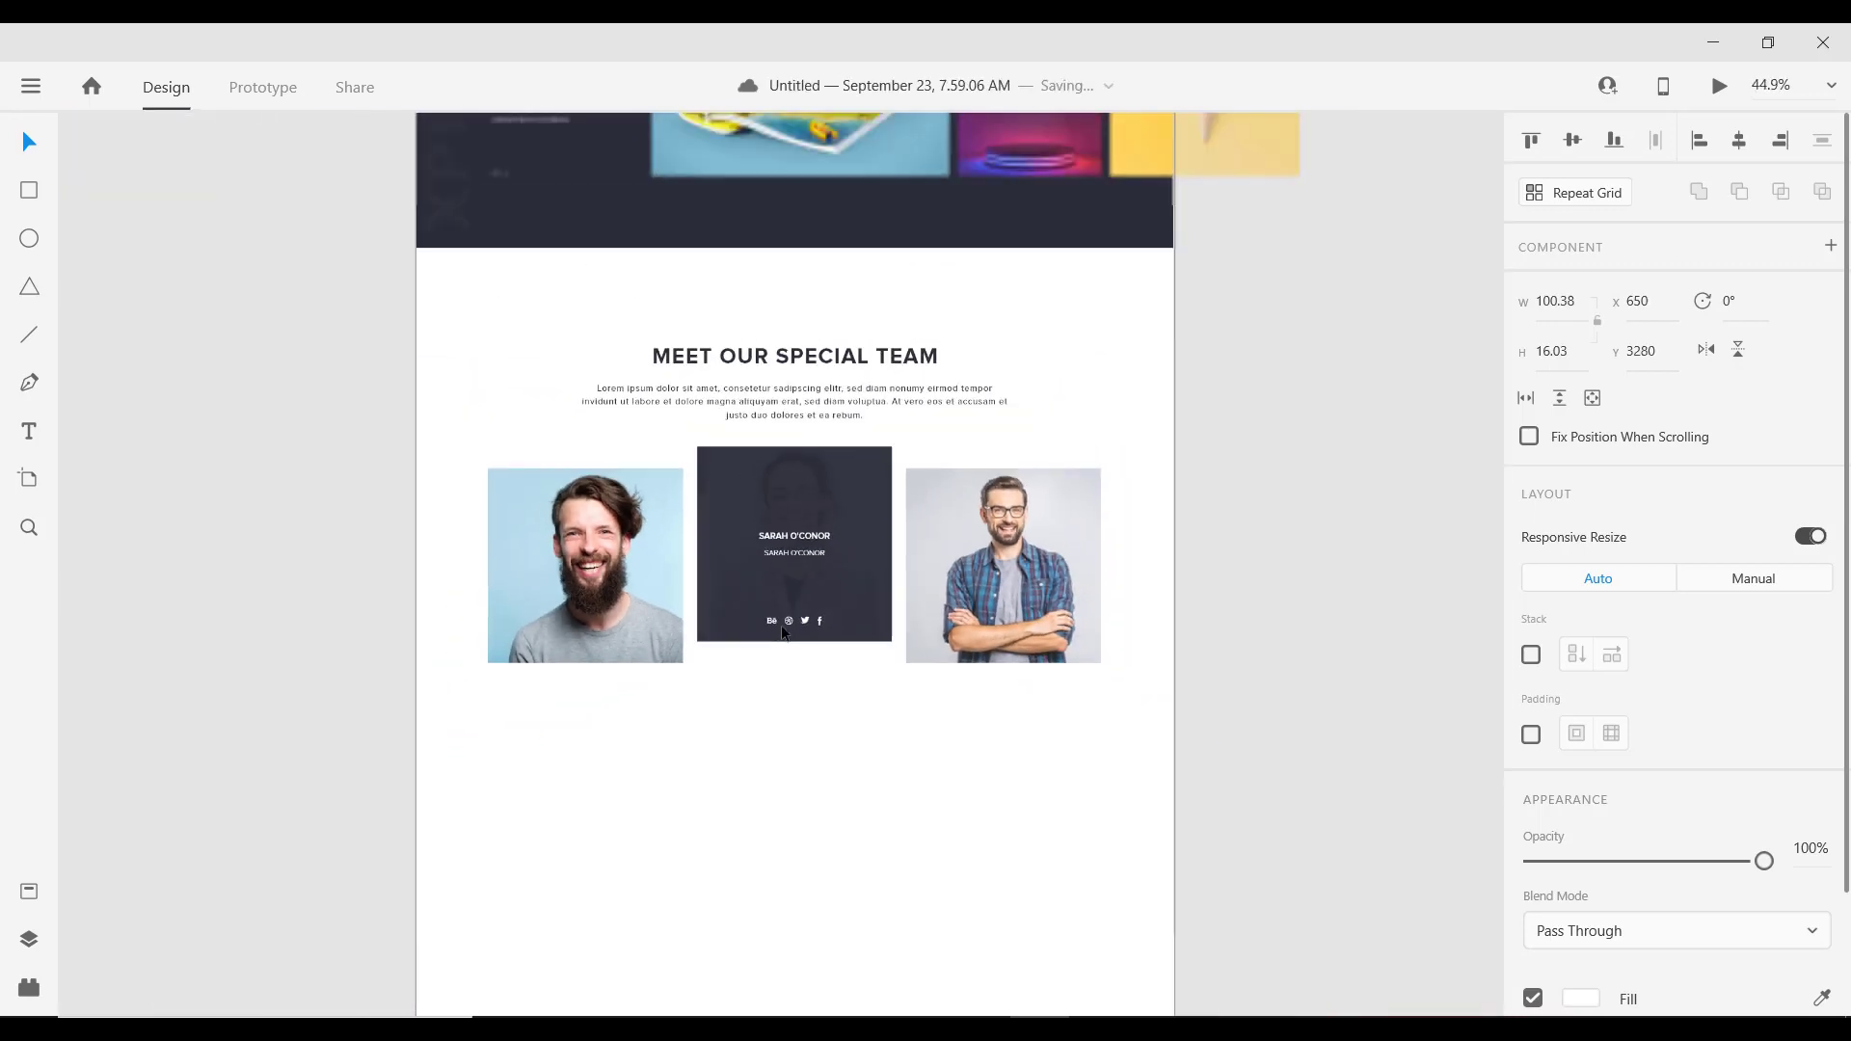
scroll(800, 750, "up", 5)
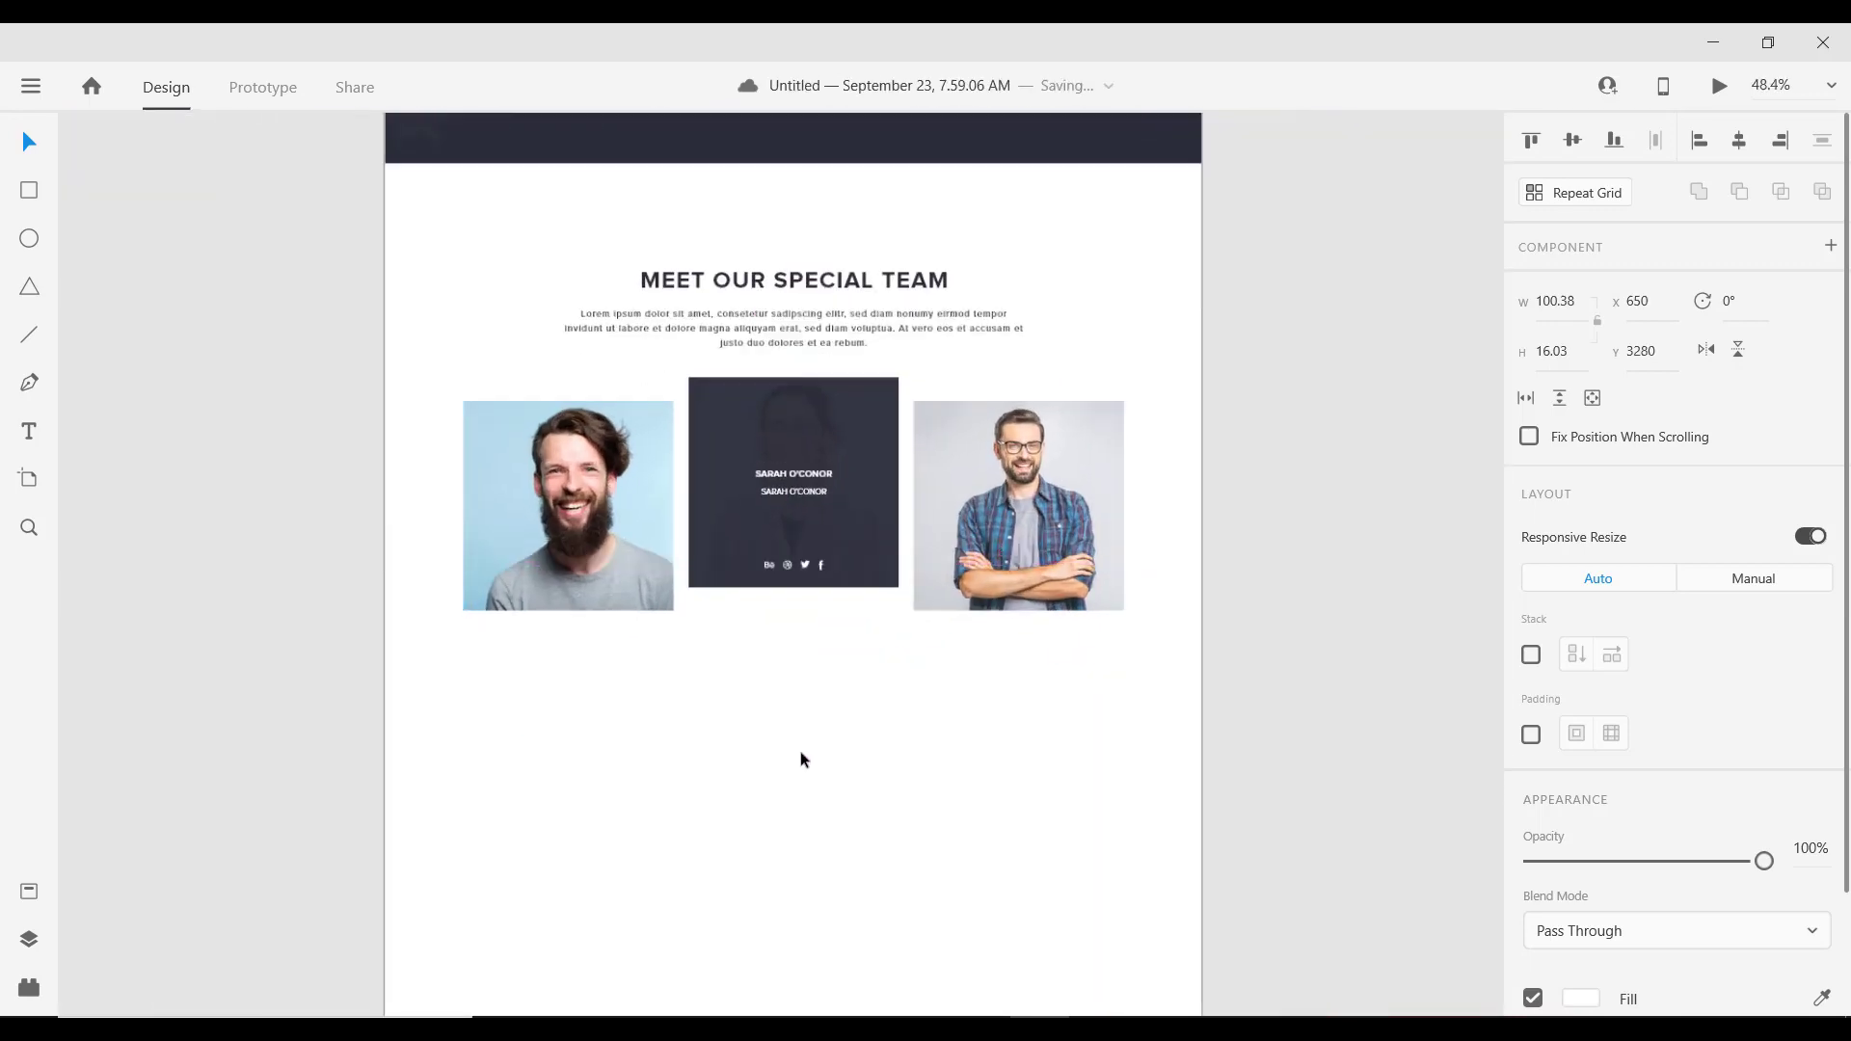
scroll(879, 737, "down", 5)
scroll(867, 699, "up", 2)
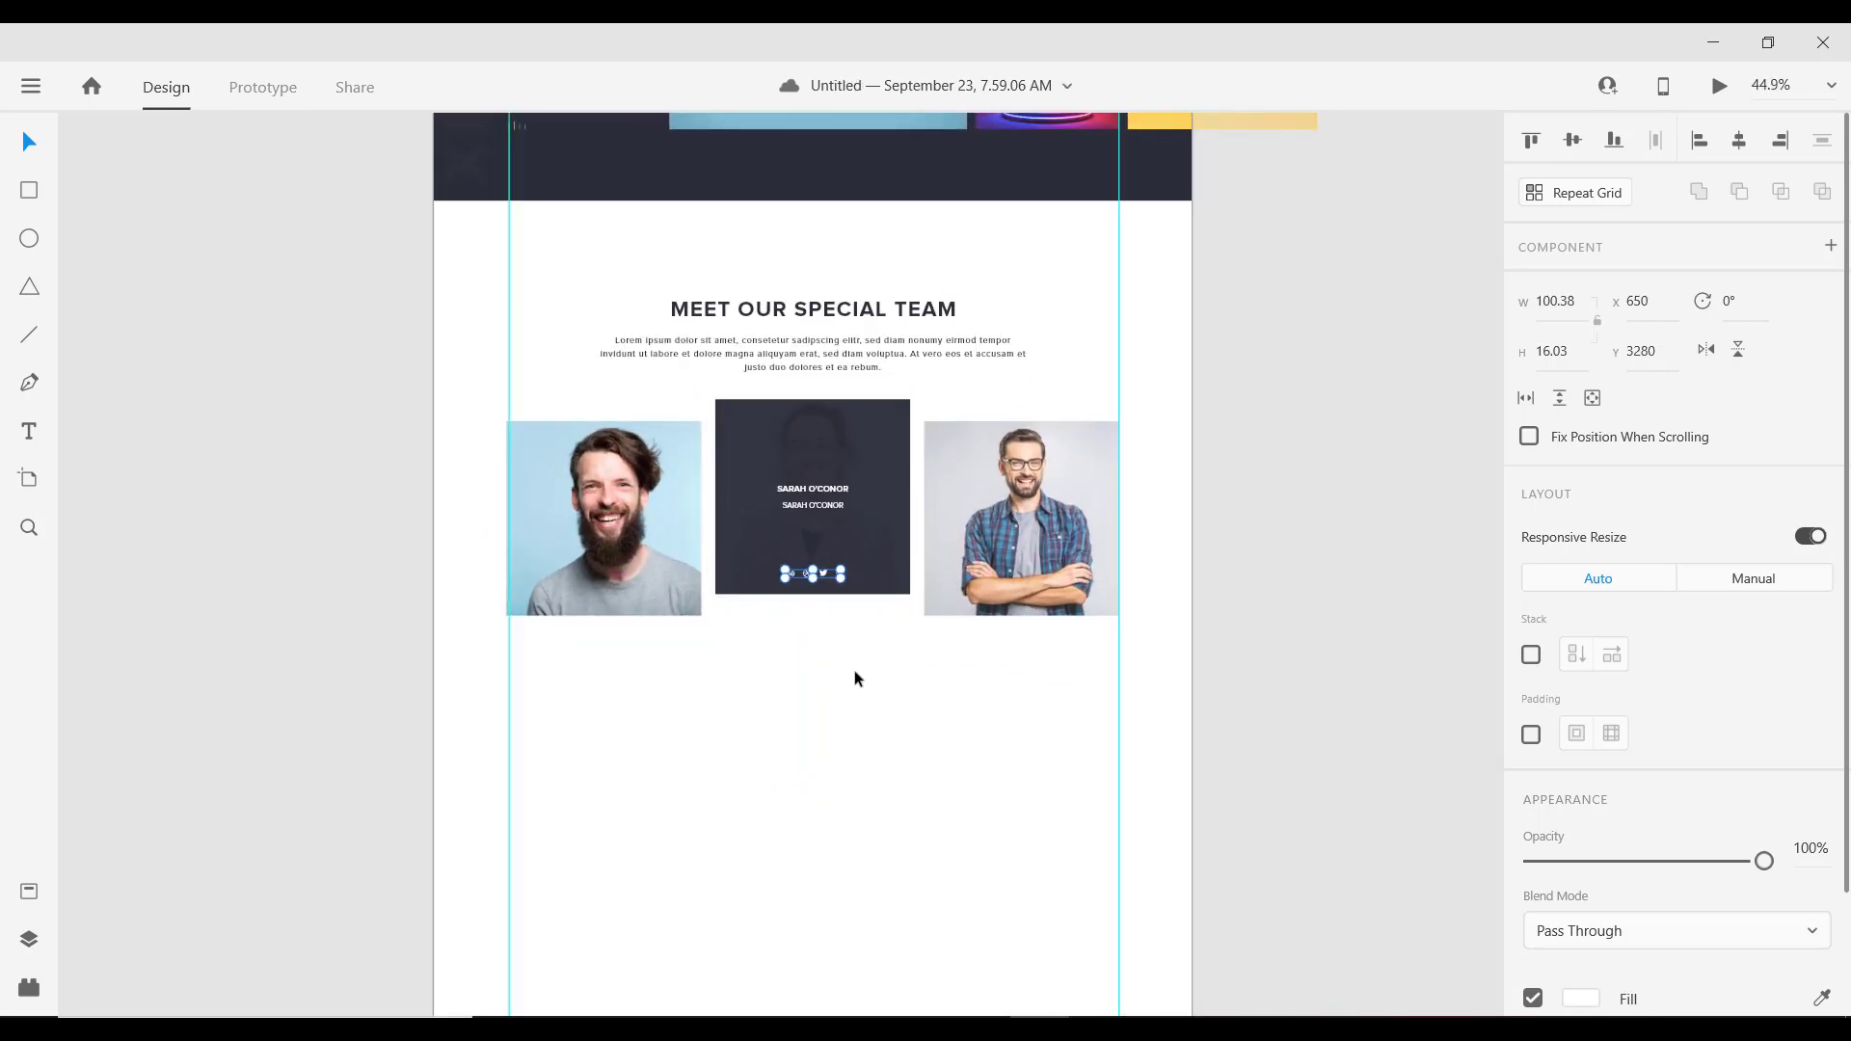
scroll(837, 606, "down", 2)
scroll(836, 605, "up", 1)
scroll(836, 590, "down", 4)
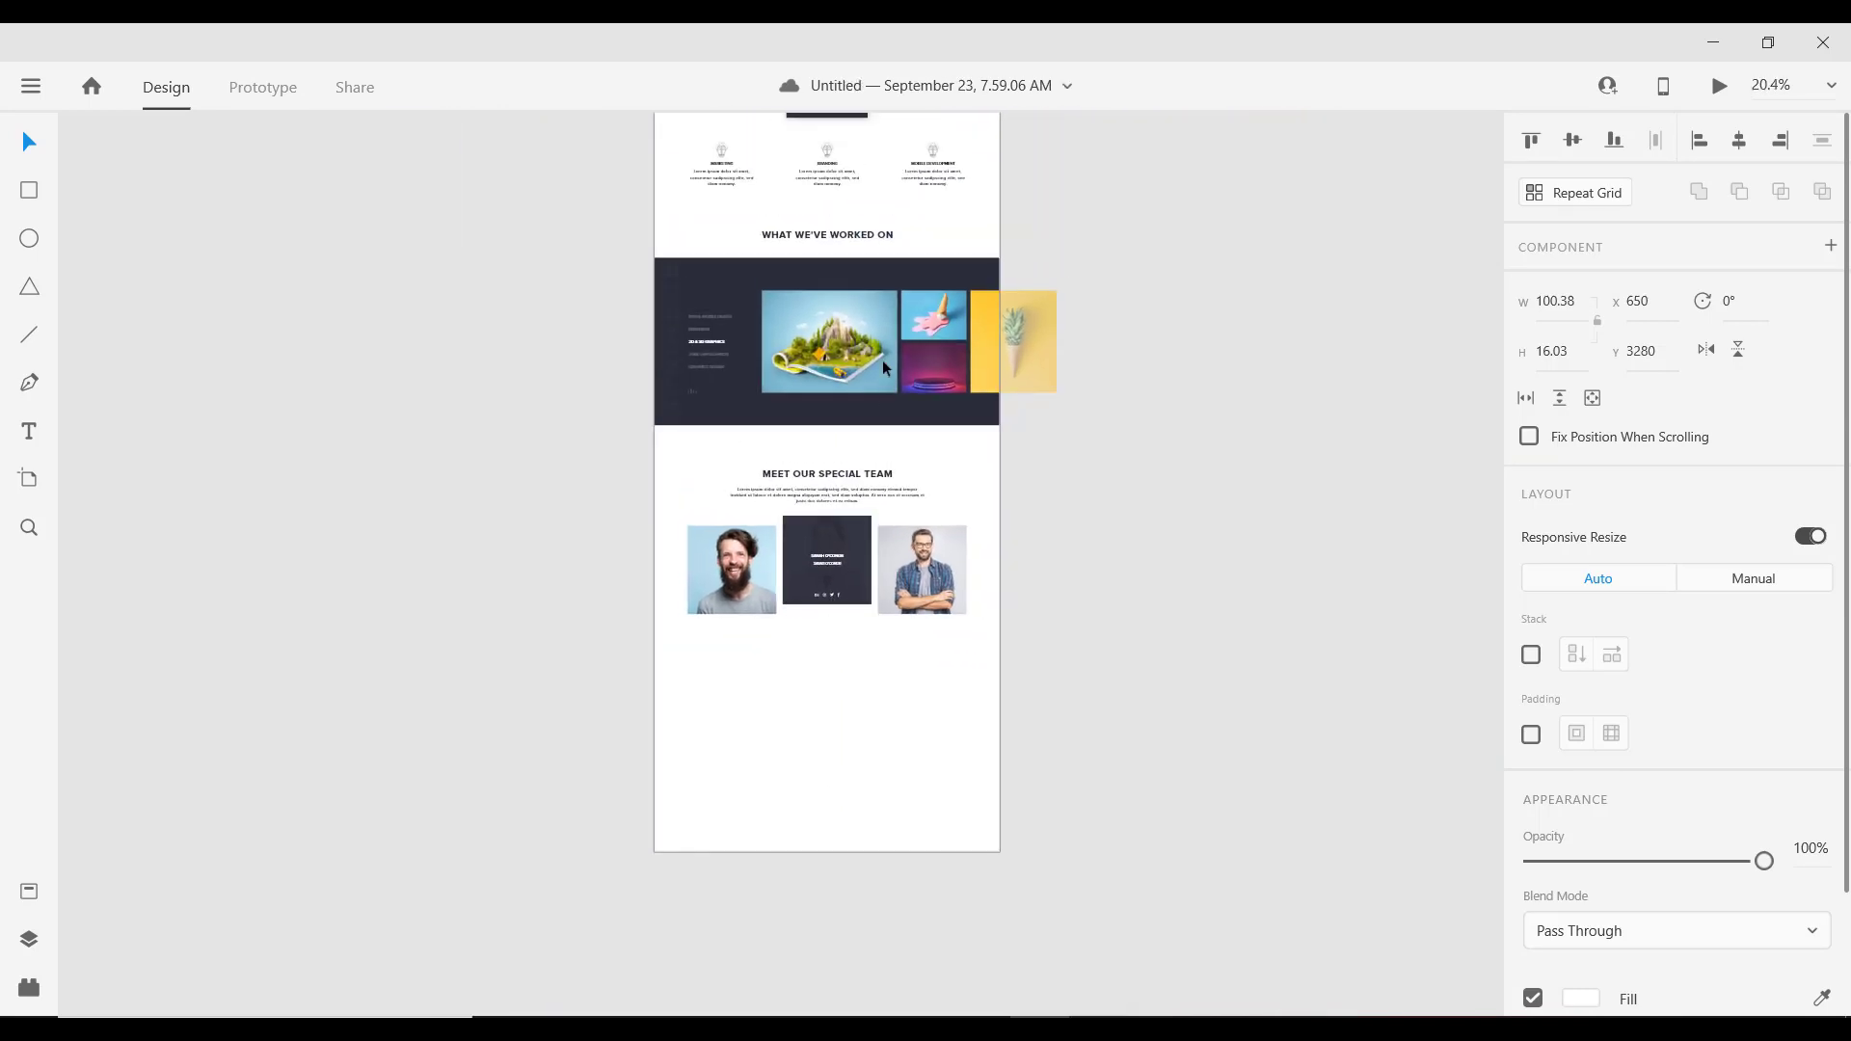
scroll(836, 301, "up", 3)
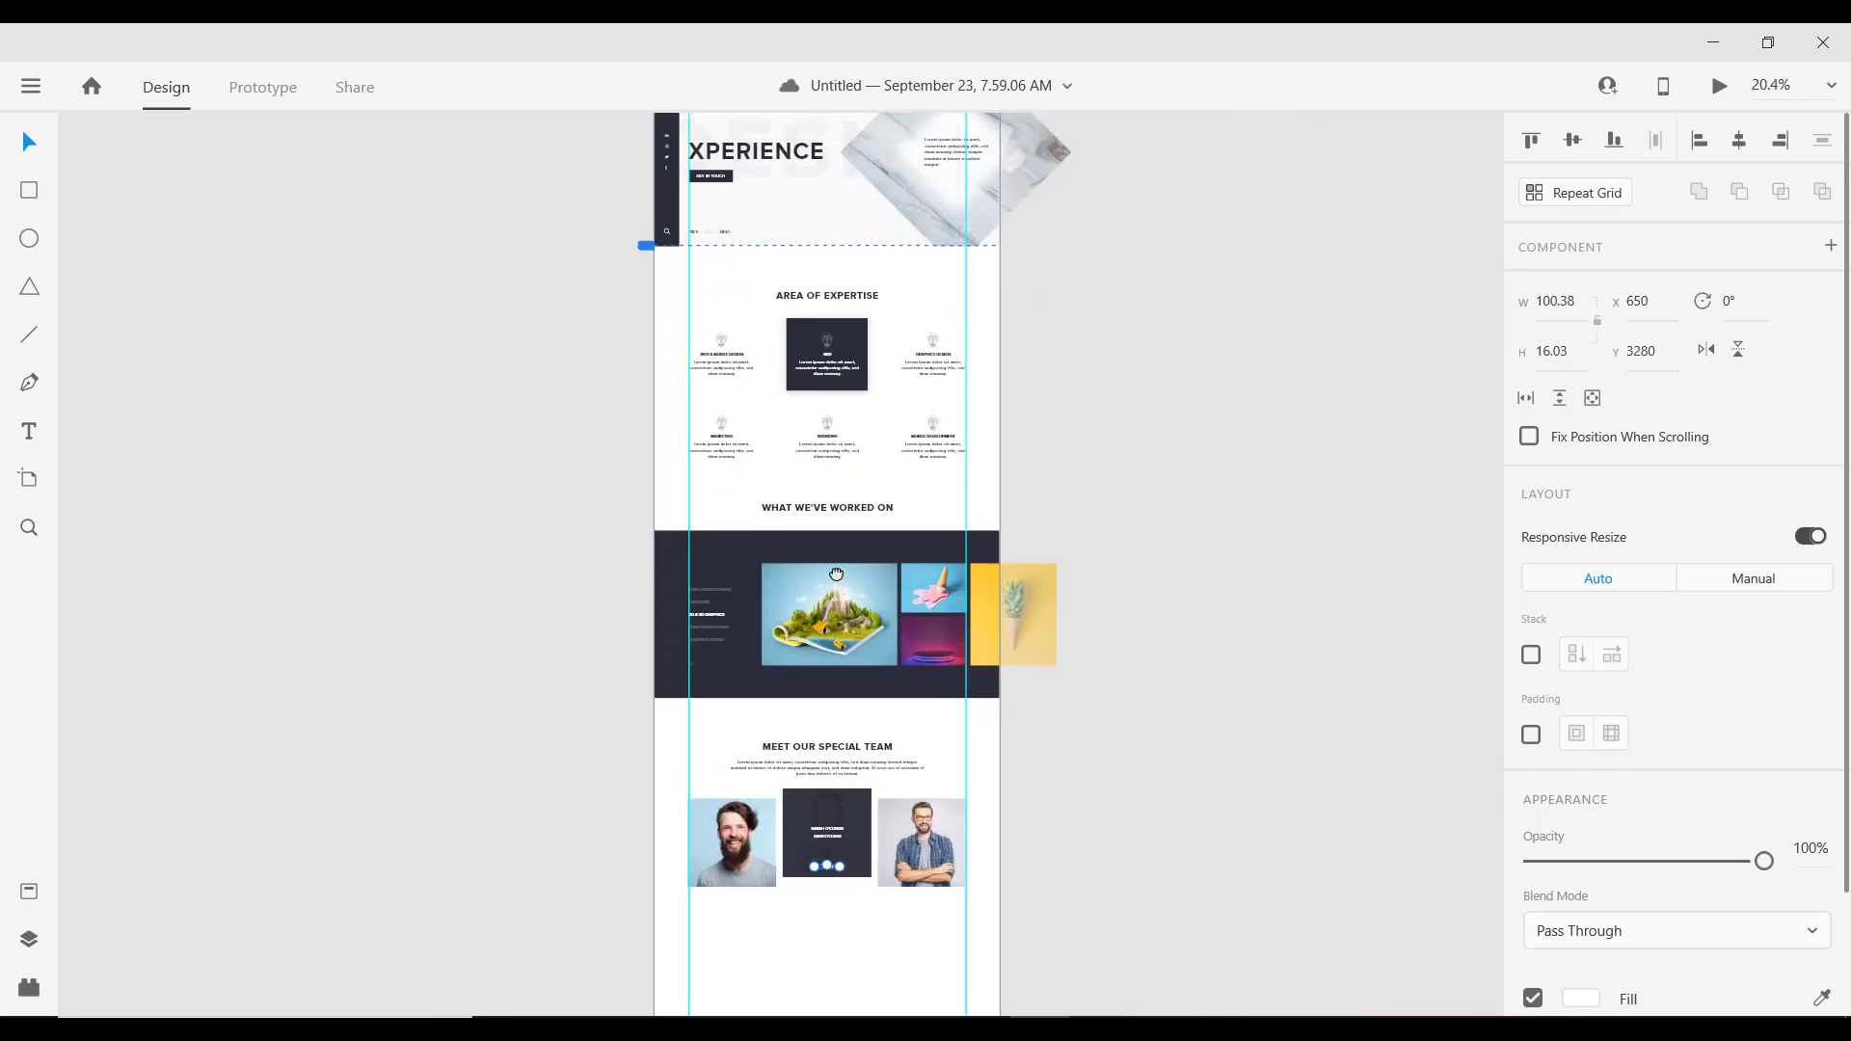
left_click(720, 179)
scroll(712, 180, "up", 10)
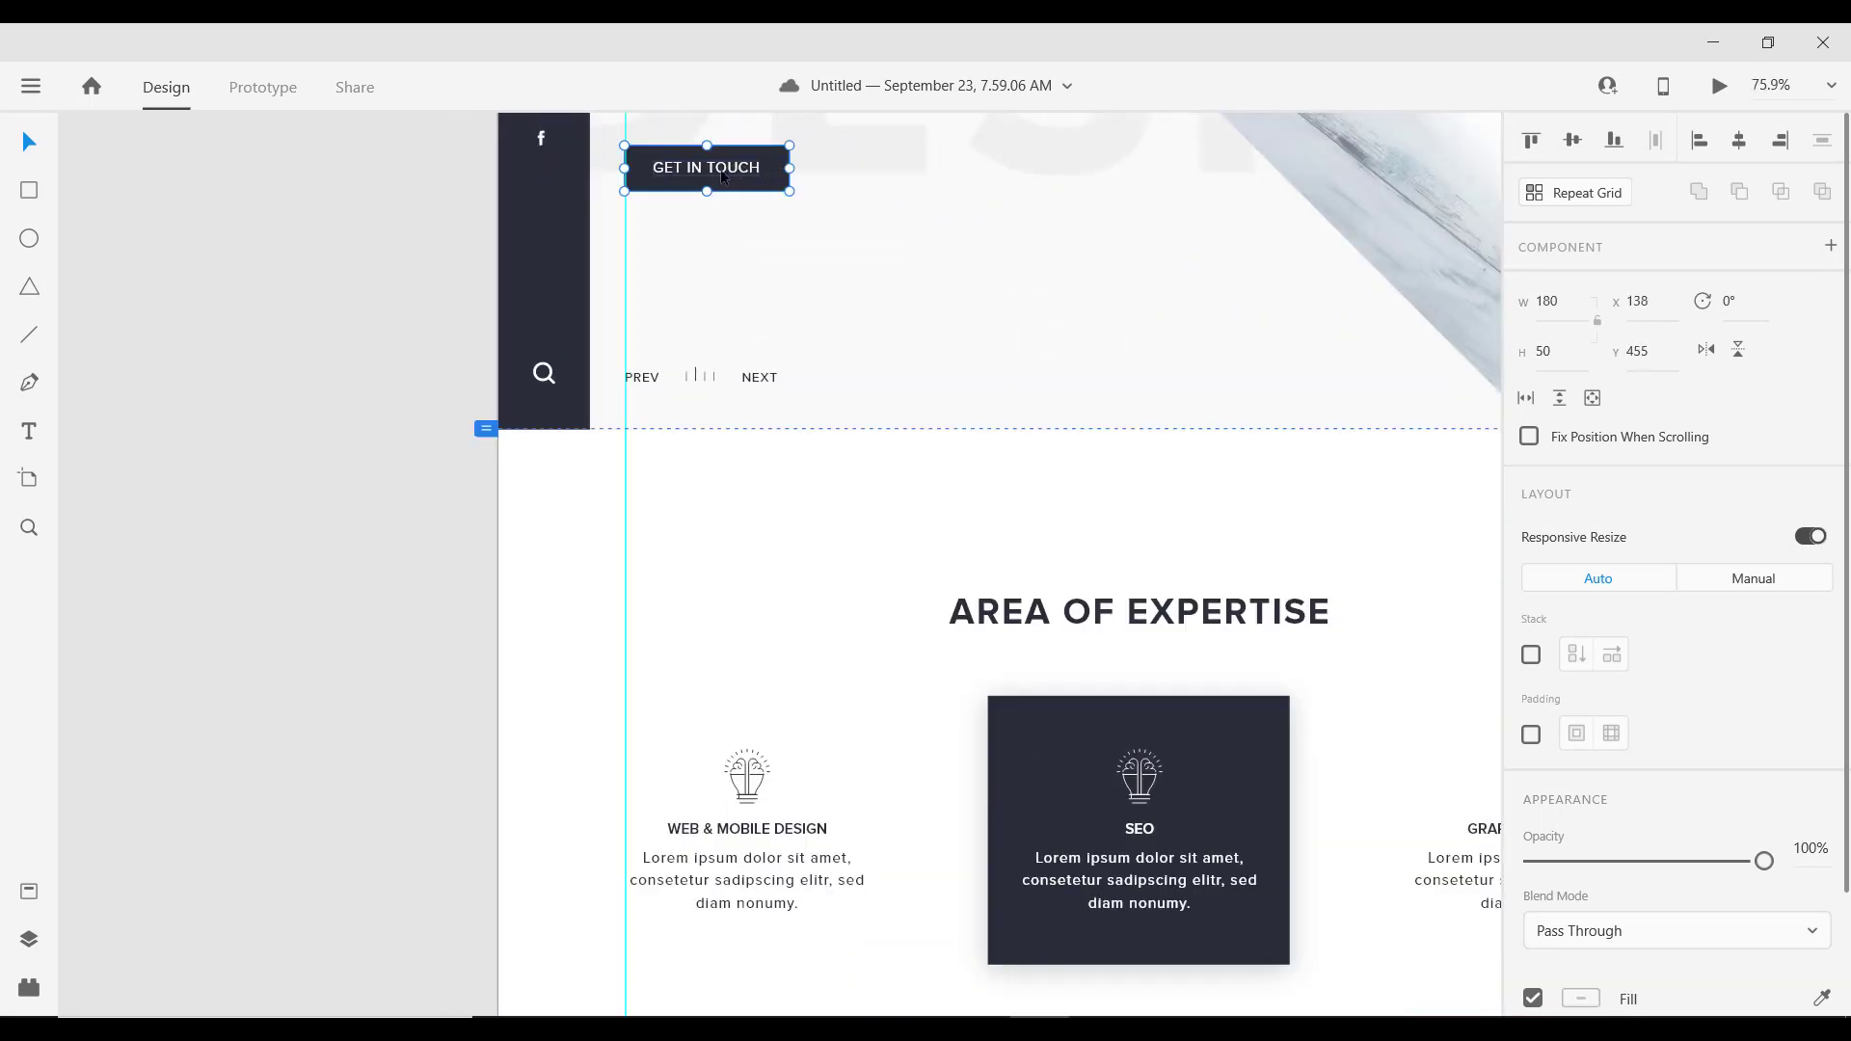
scroll(762, 309, "down", 8)
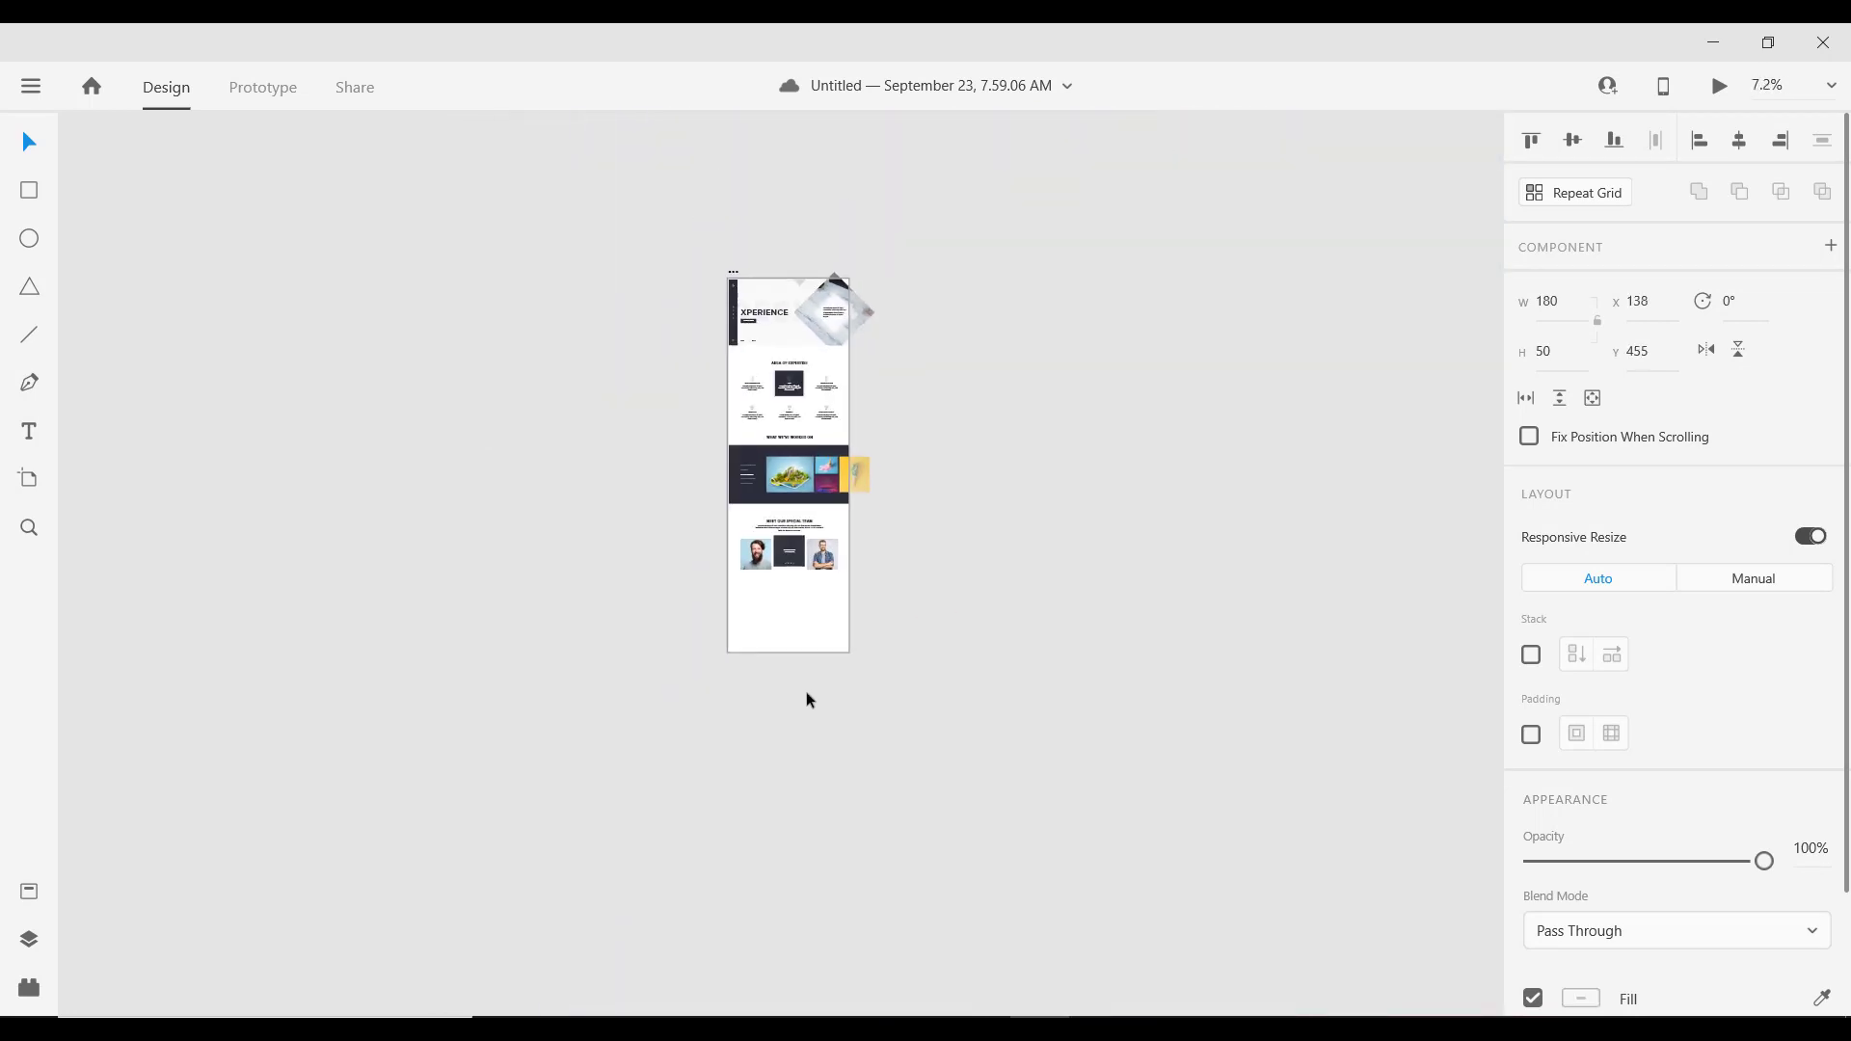
scroll(806, 692, "up", 6)
scroll(779, 696, "up", 4)
scroll(749, 624, "down", 4)
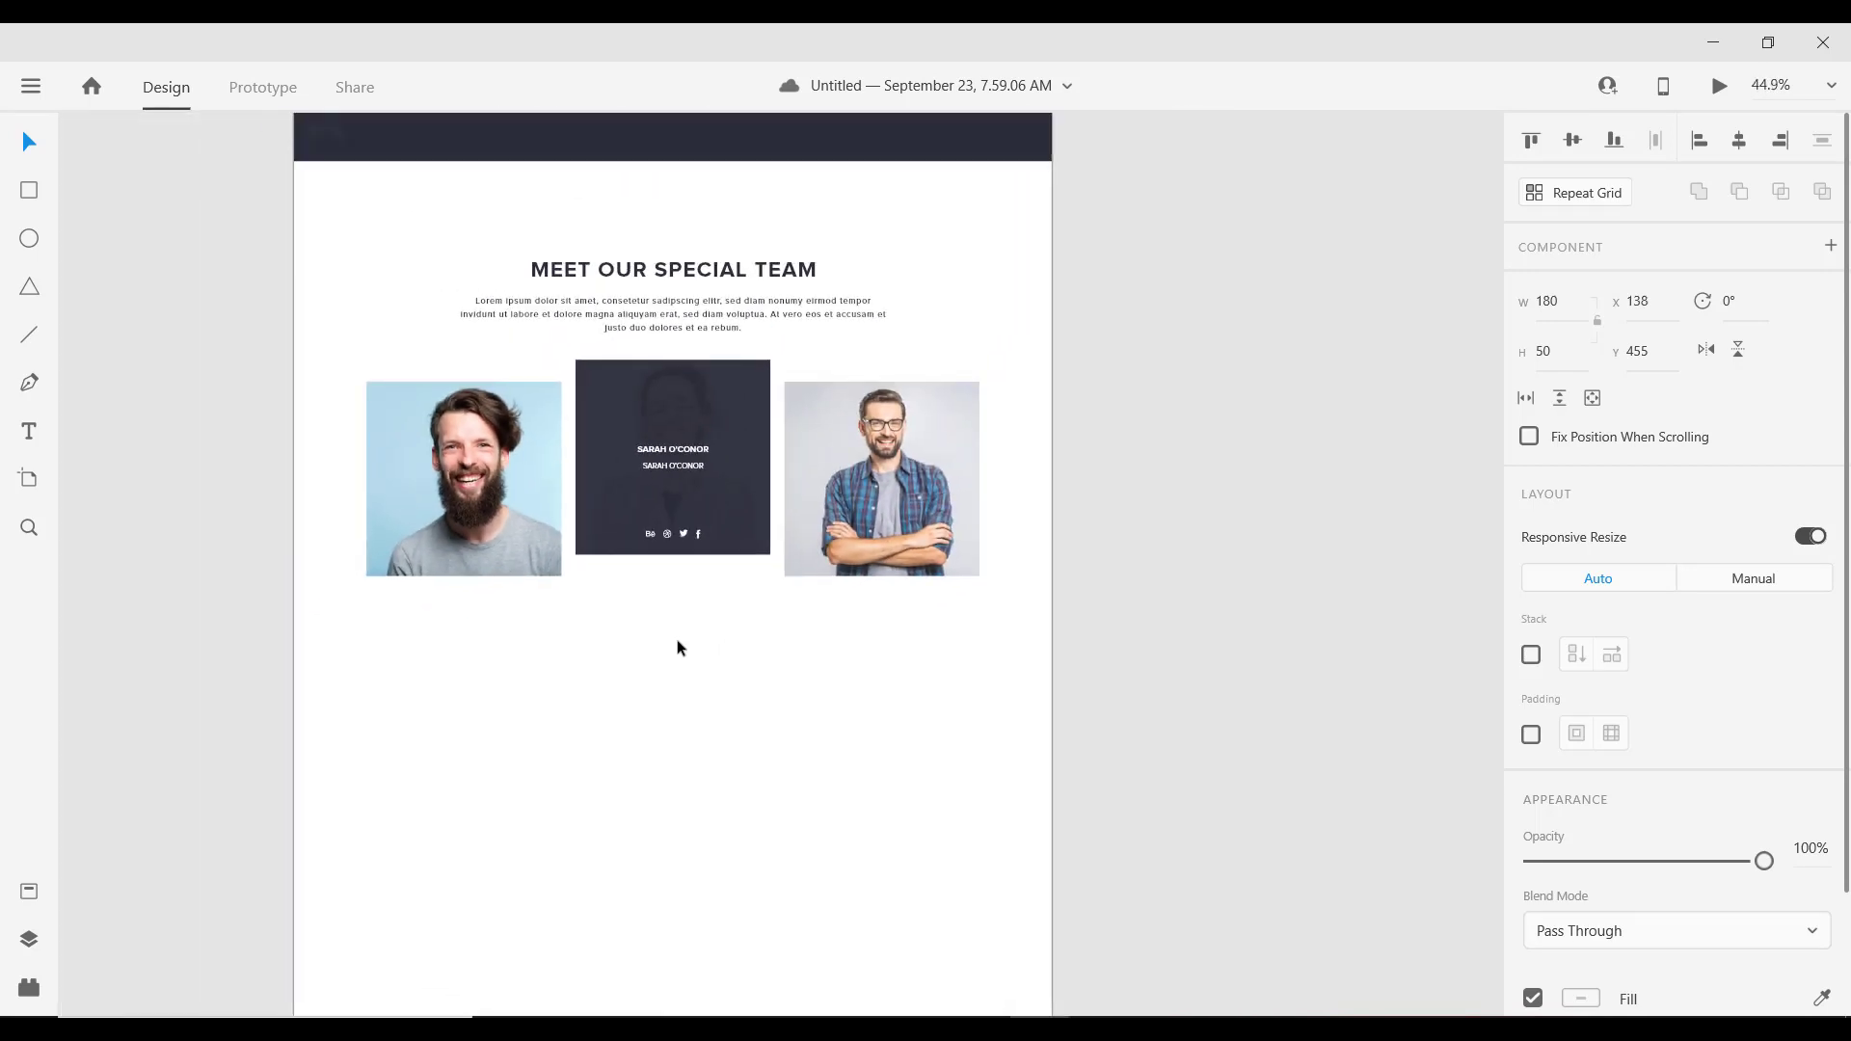
scroll(678, 645, "up", 2)
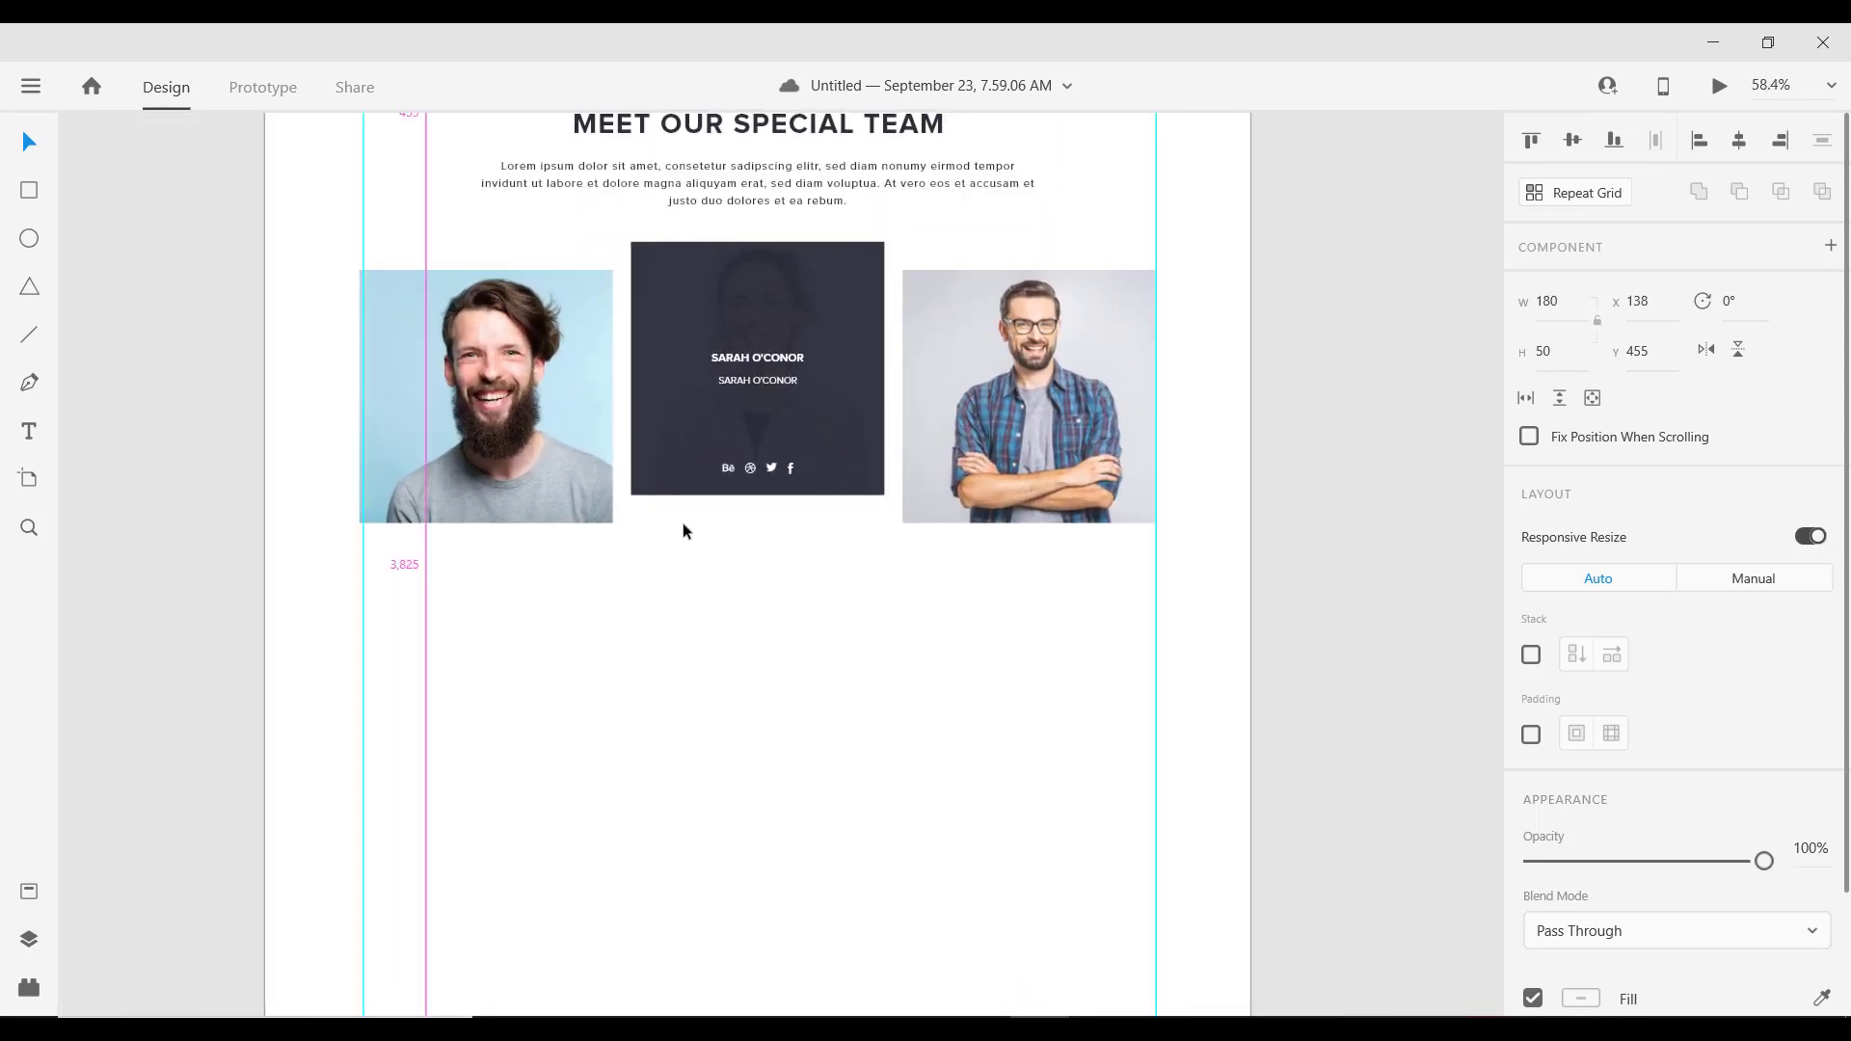
left_click_drag(365, 601, 360, 600)
left_click(367, 606)
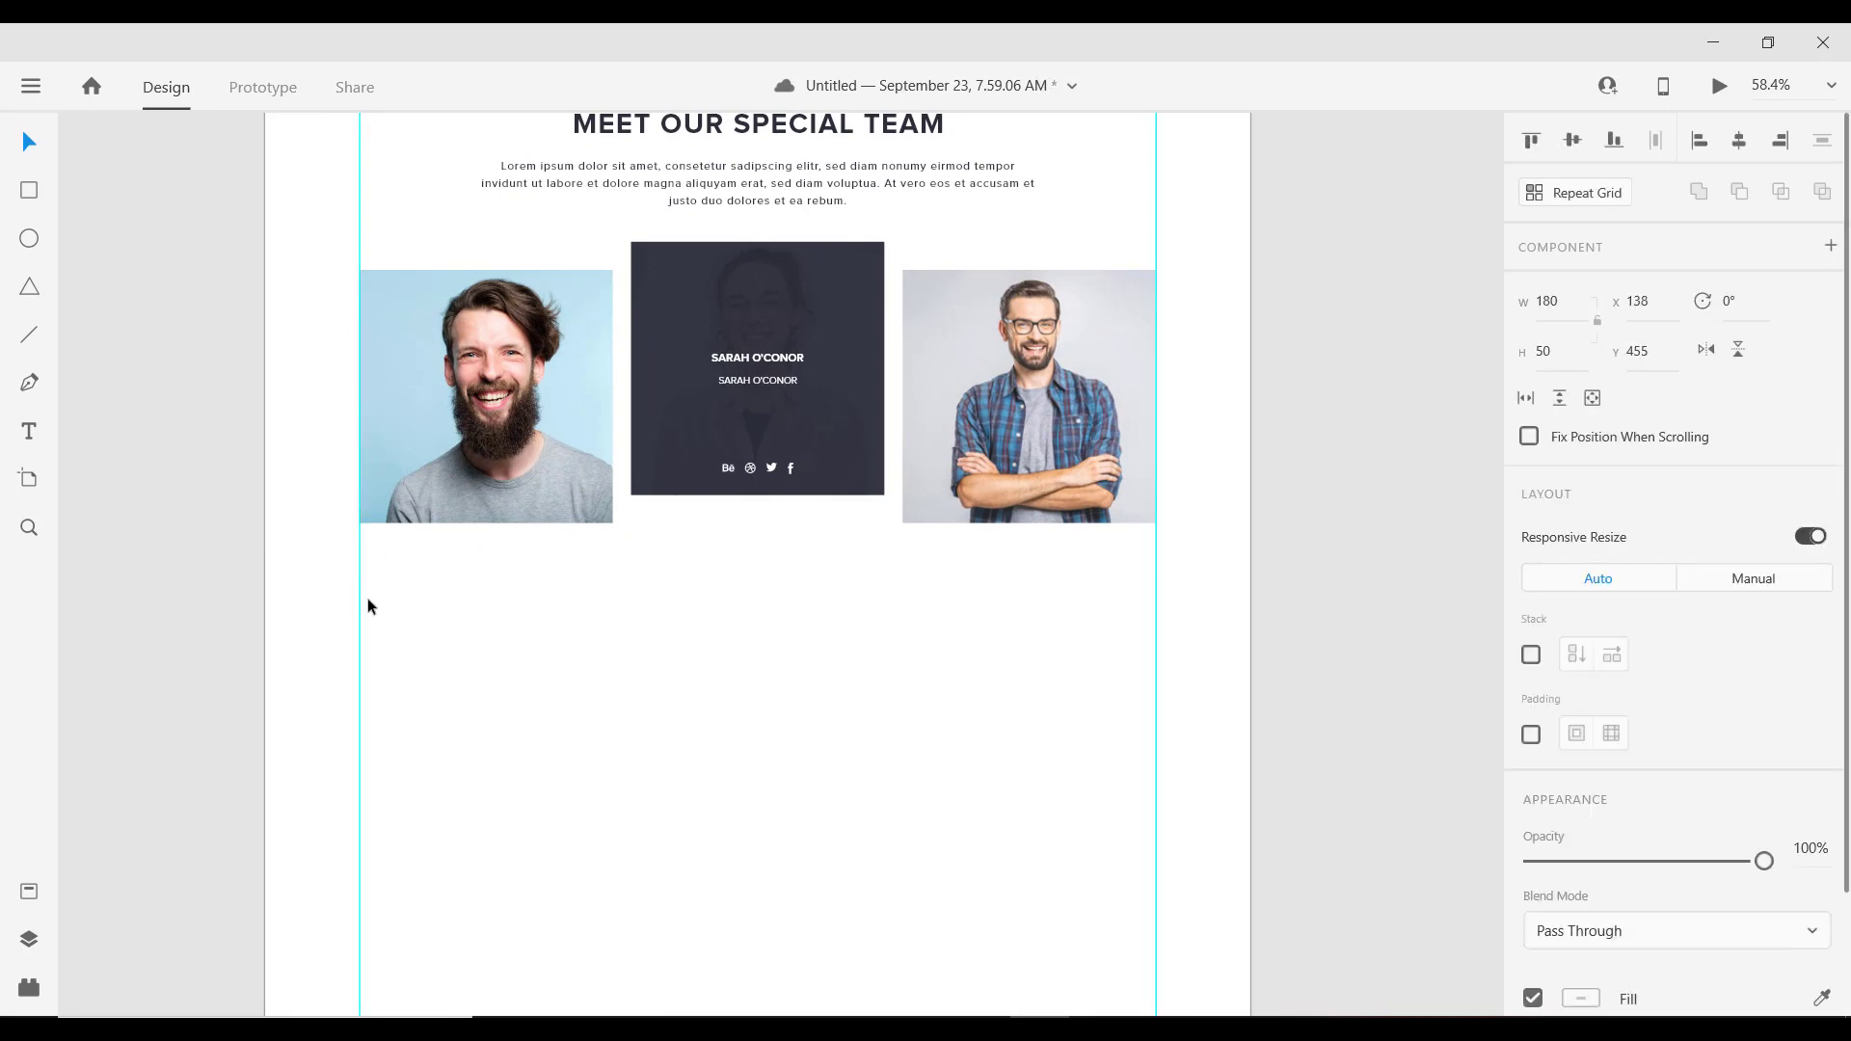
left_click(714, 644)
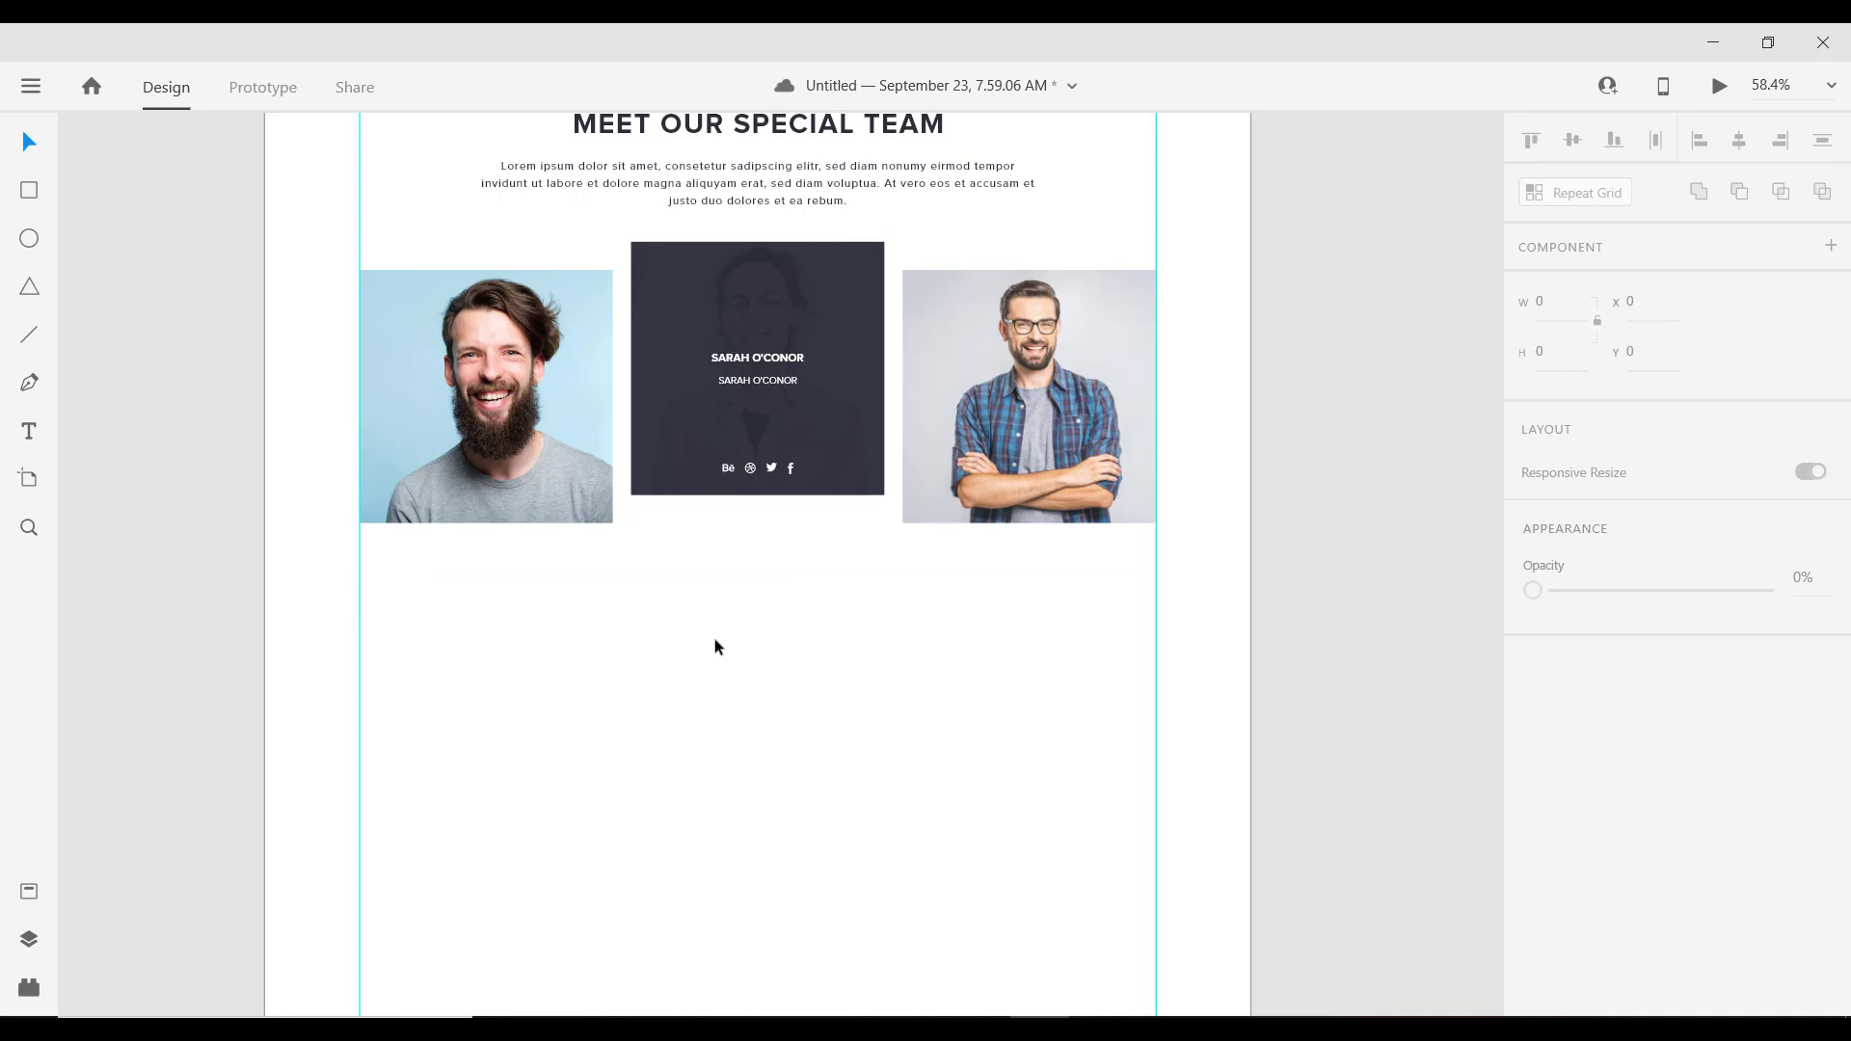
scroll(963, 490, "up", 2)
scroll(963, 488, "down", 3)
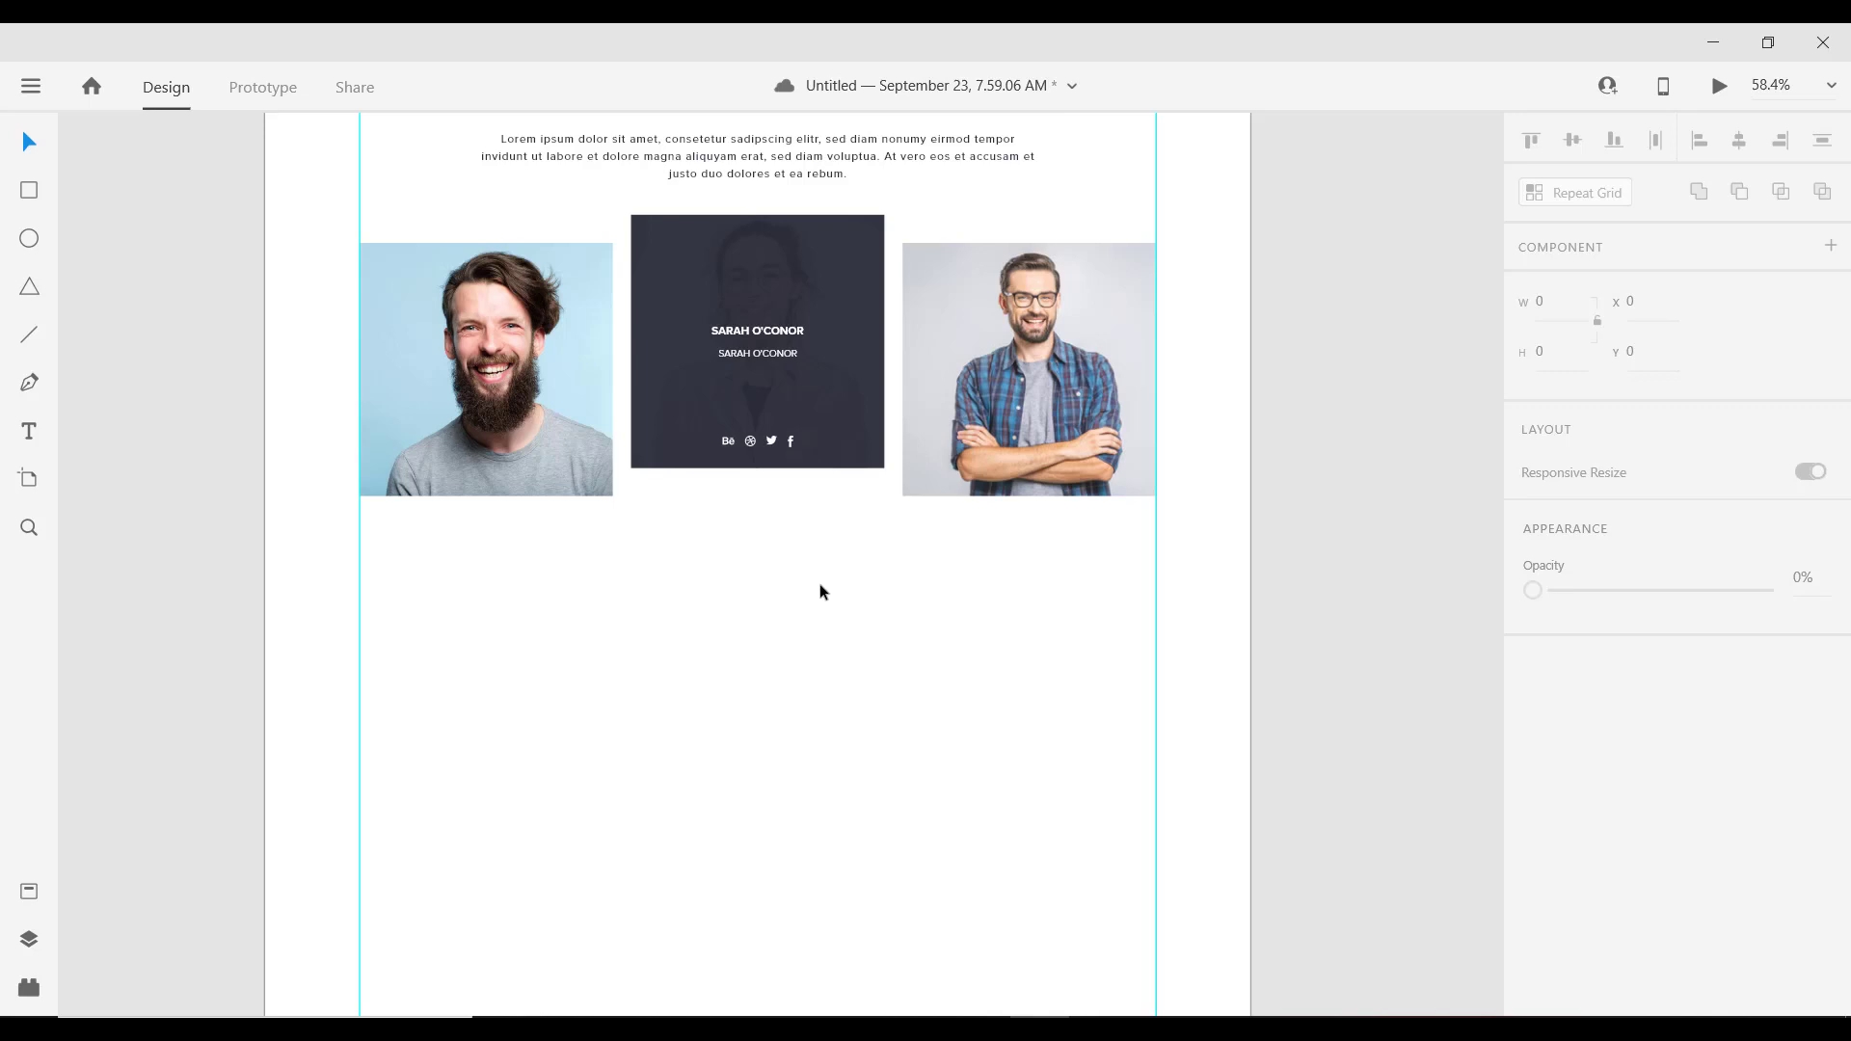
key("ctrl+v")
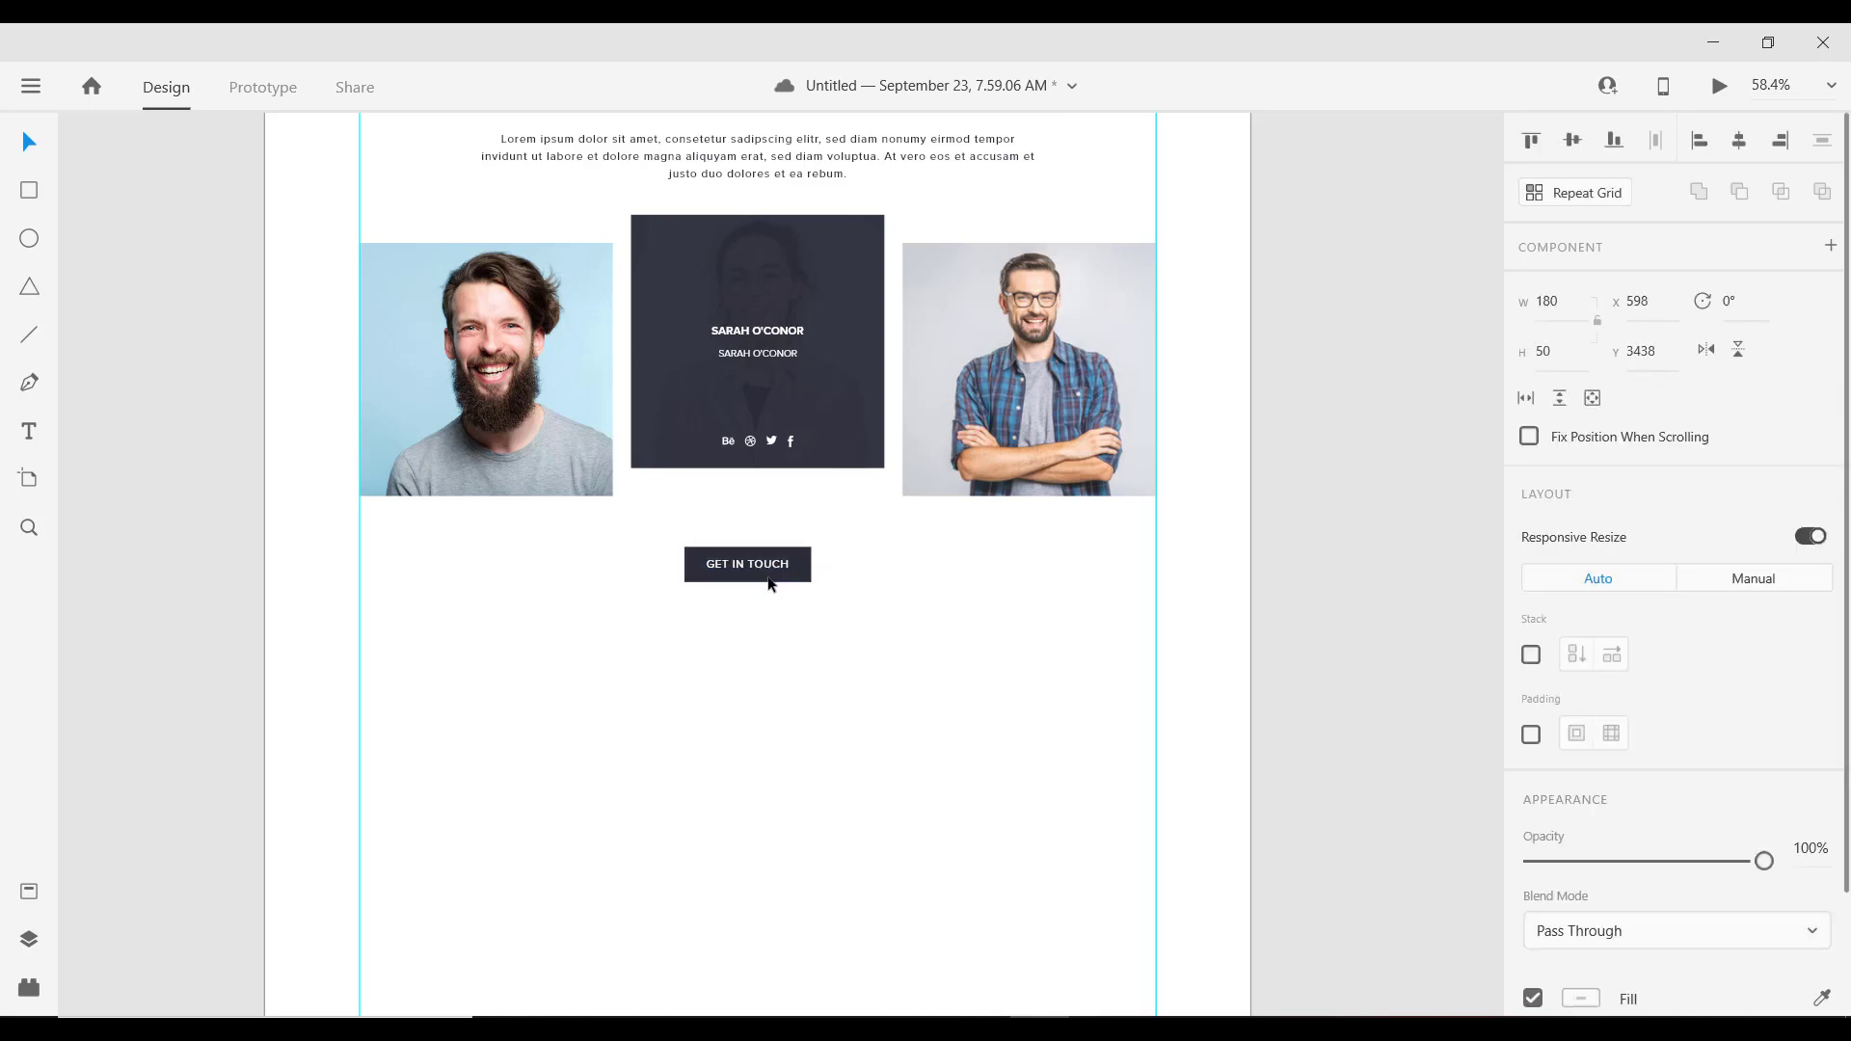
left_click_drag(769, 581, 775, 585)
key("shift+Down")
key("shift+Down")
key("shift+Down")
key("shift+Down")
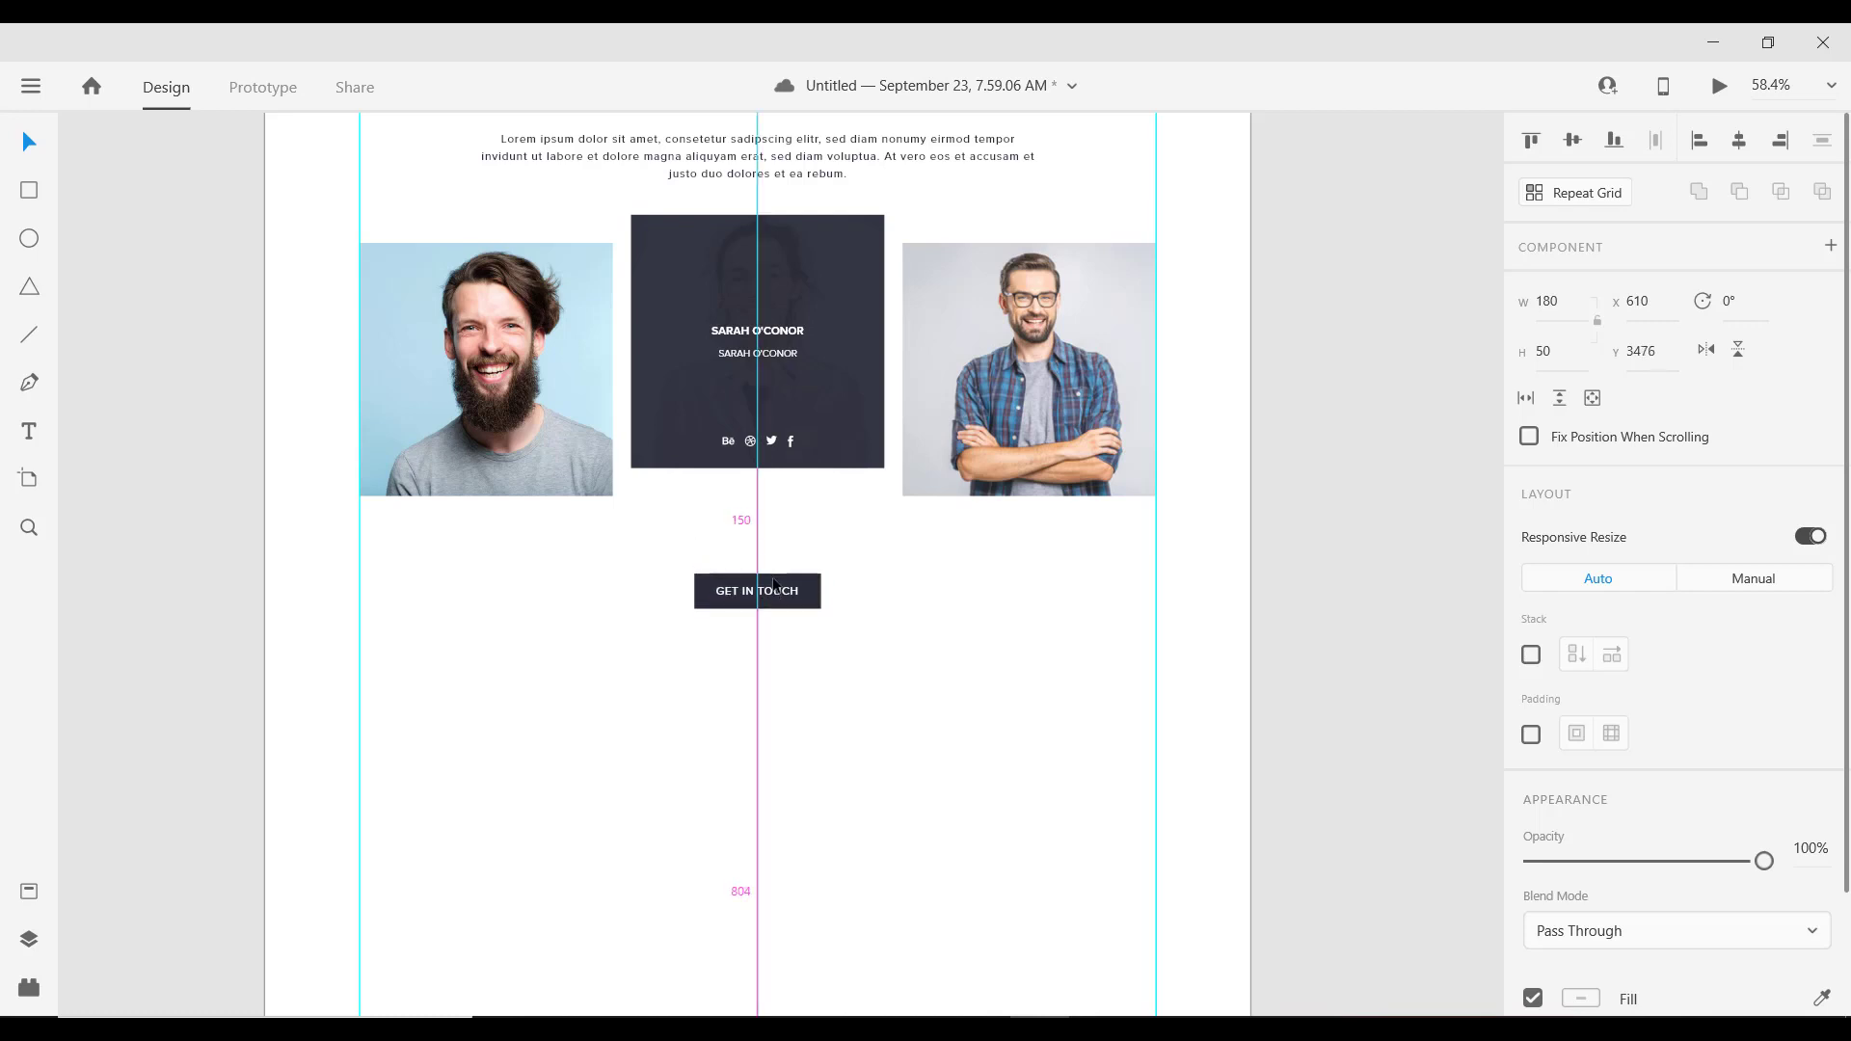
scroll(727, 488, "down", 3)
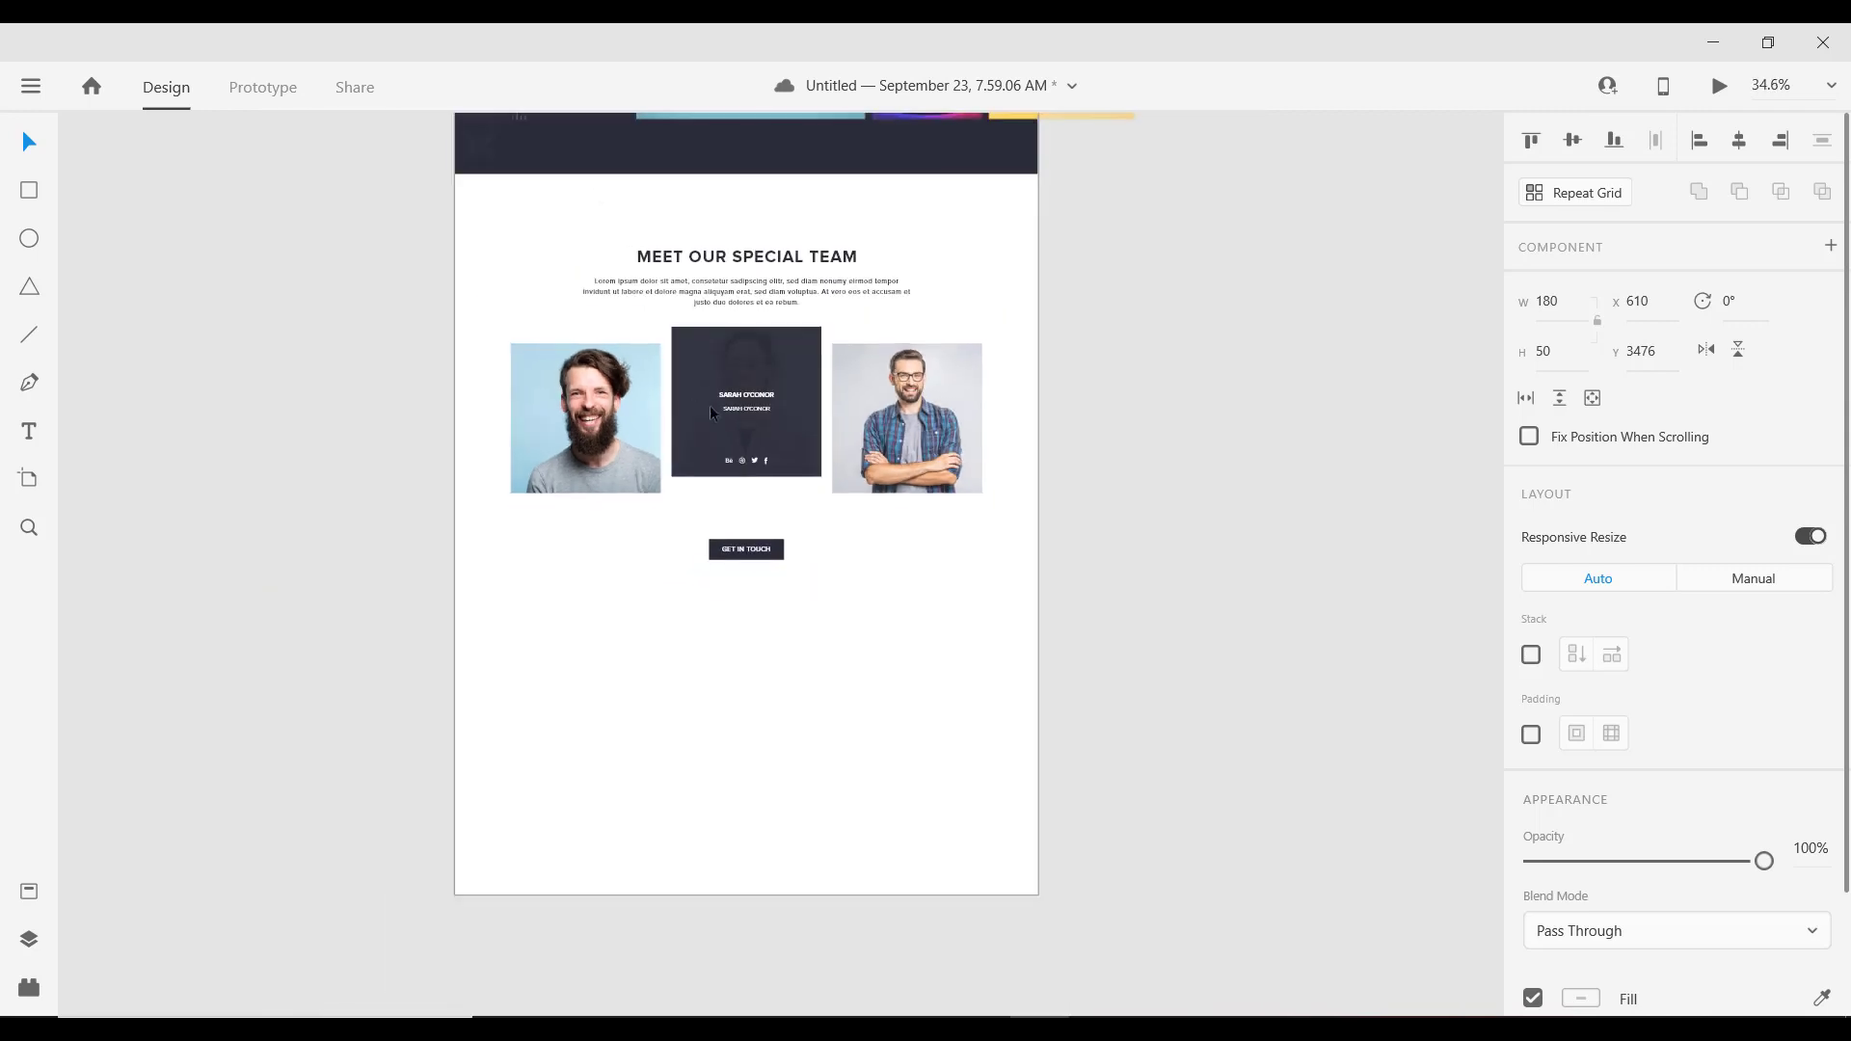
left_click_drag(633, 369, 624, 564)
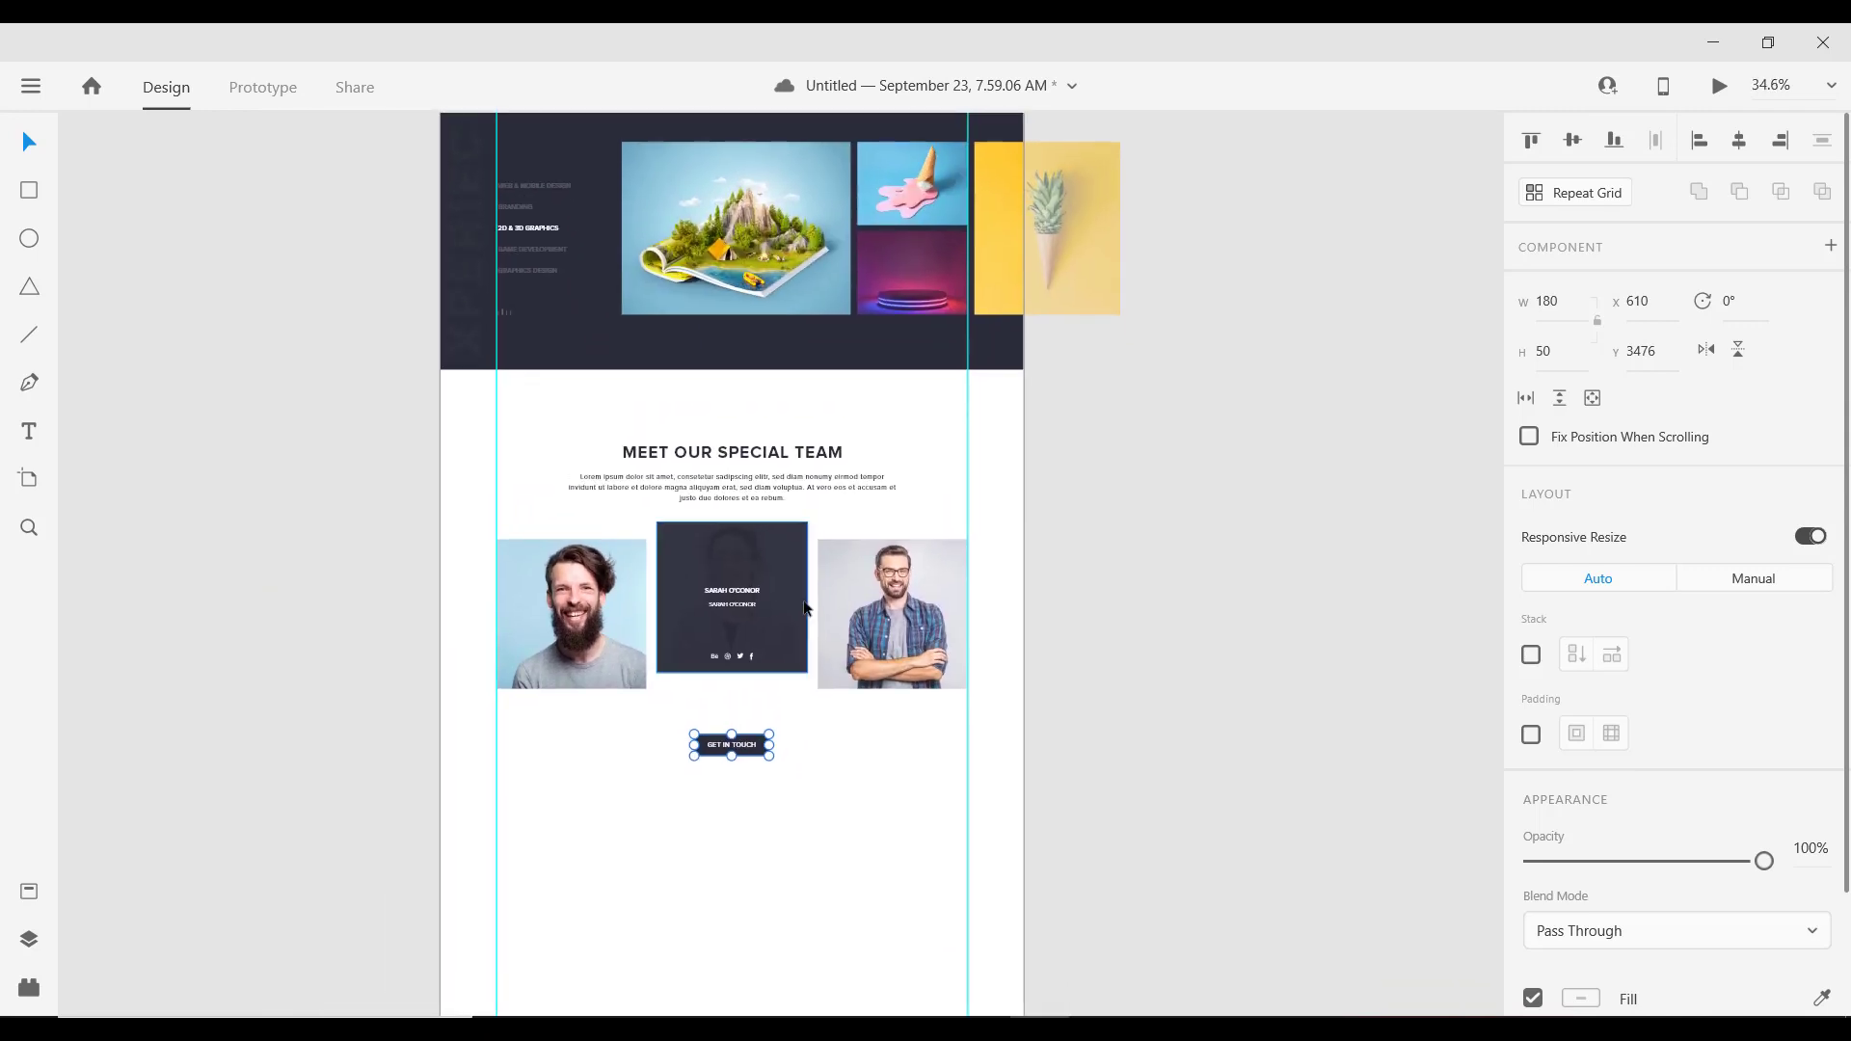
scroll(790, 617, "up", 3)
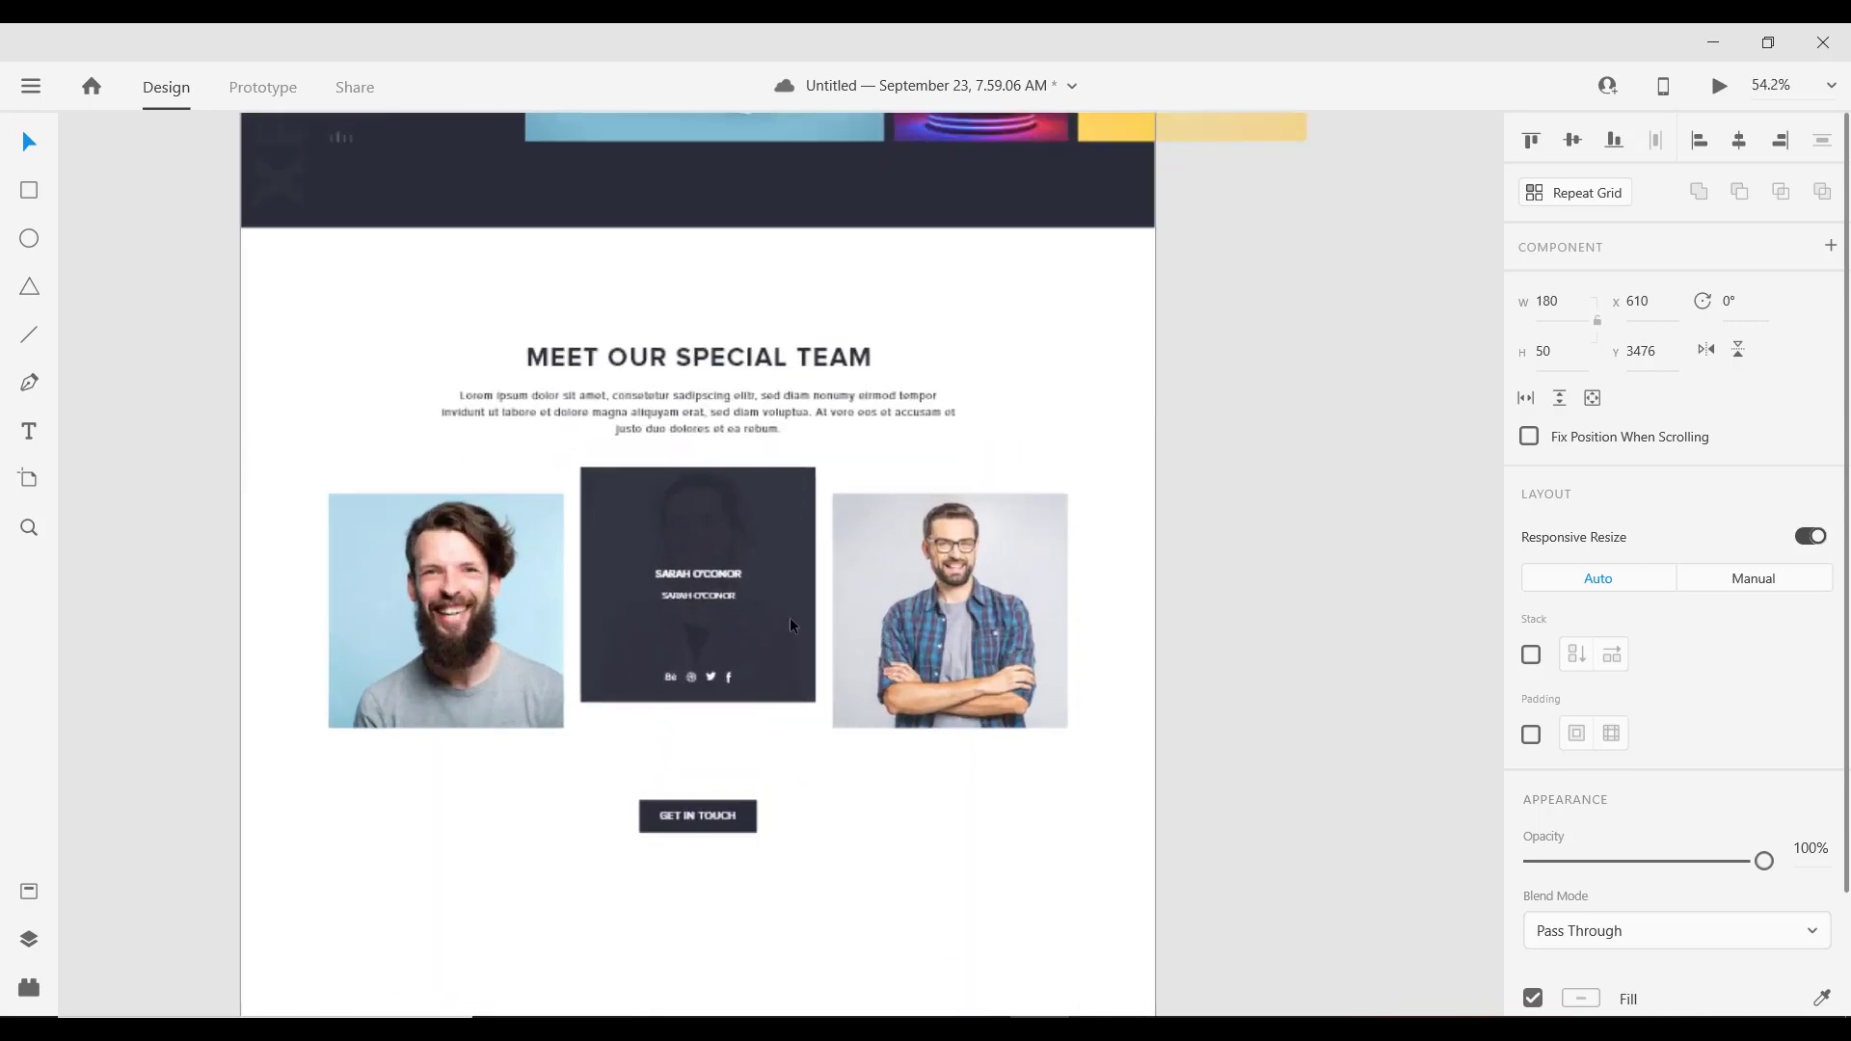
scroll(789, 617, "down", 3)
scroll(518, 322, "up", 3)
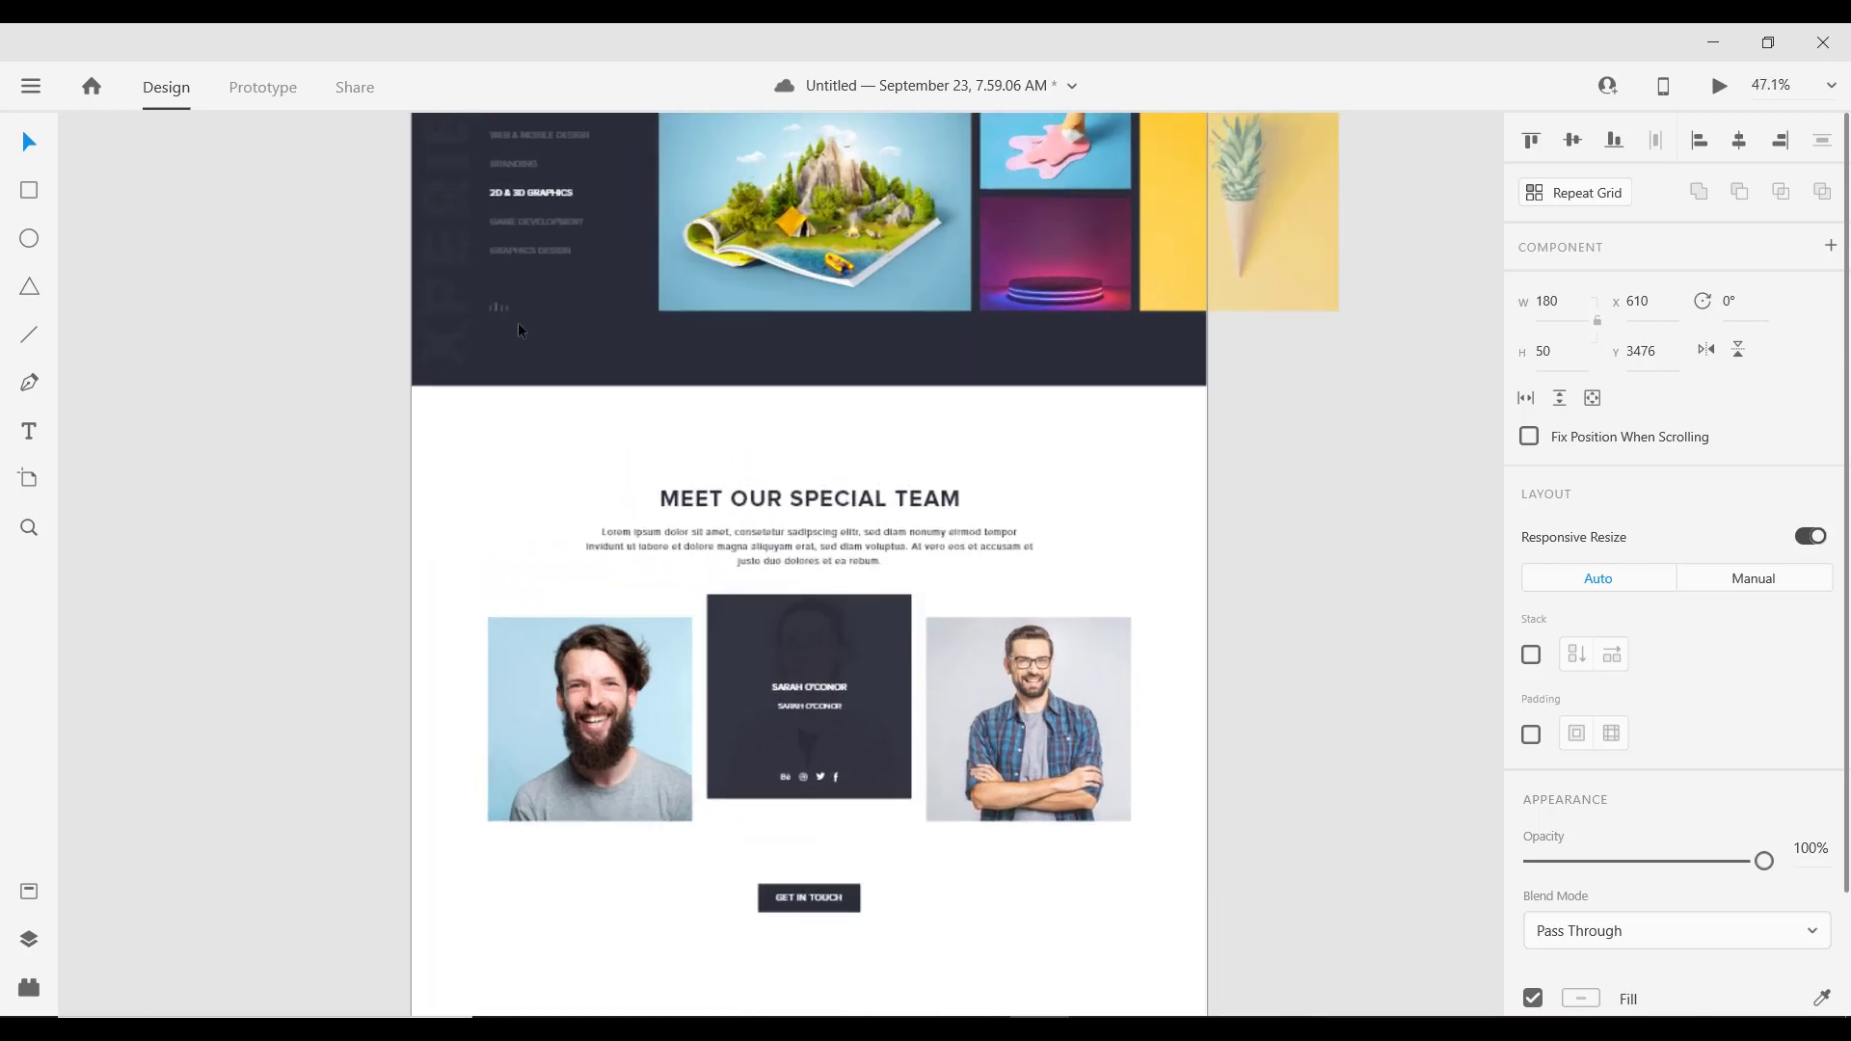
Step: Paste a copy of the header's slider dots into the team section, centred horizontally
scroll(561, 338, "down", 5)
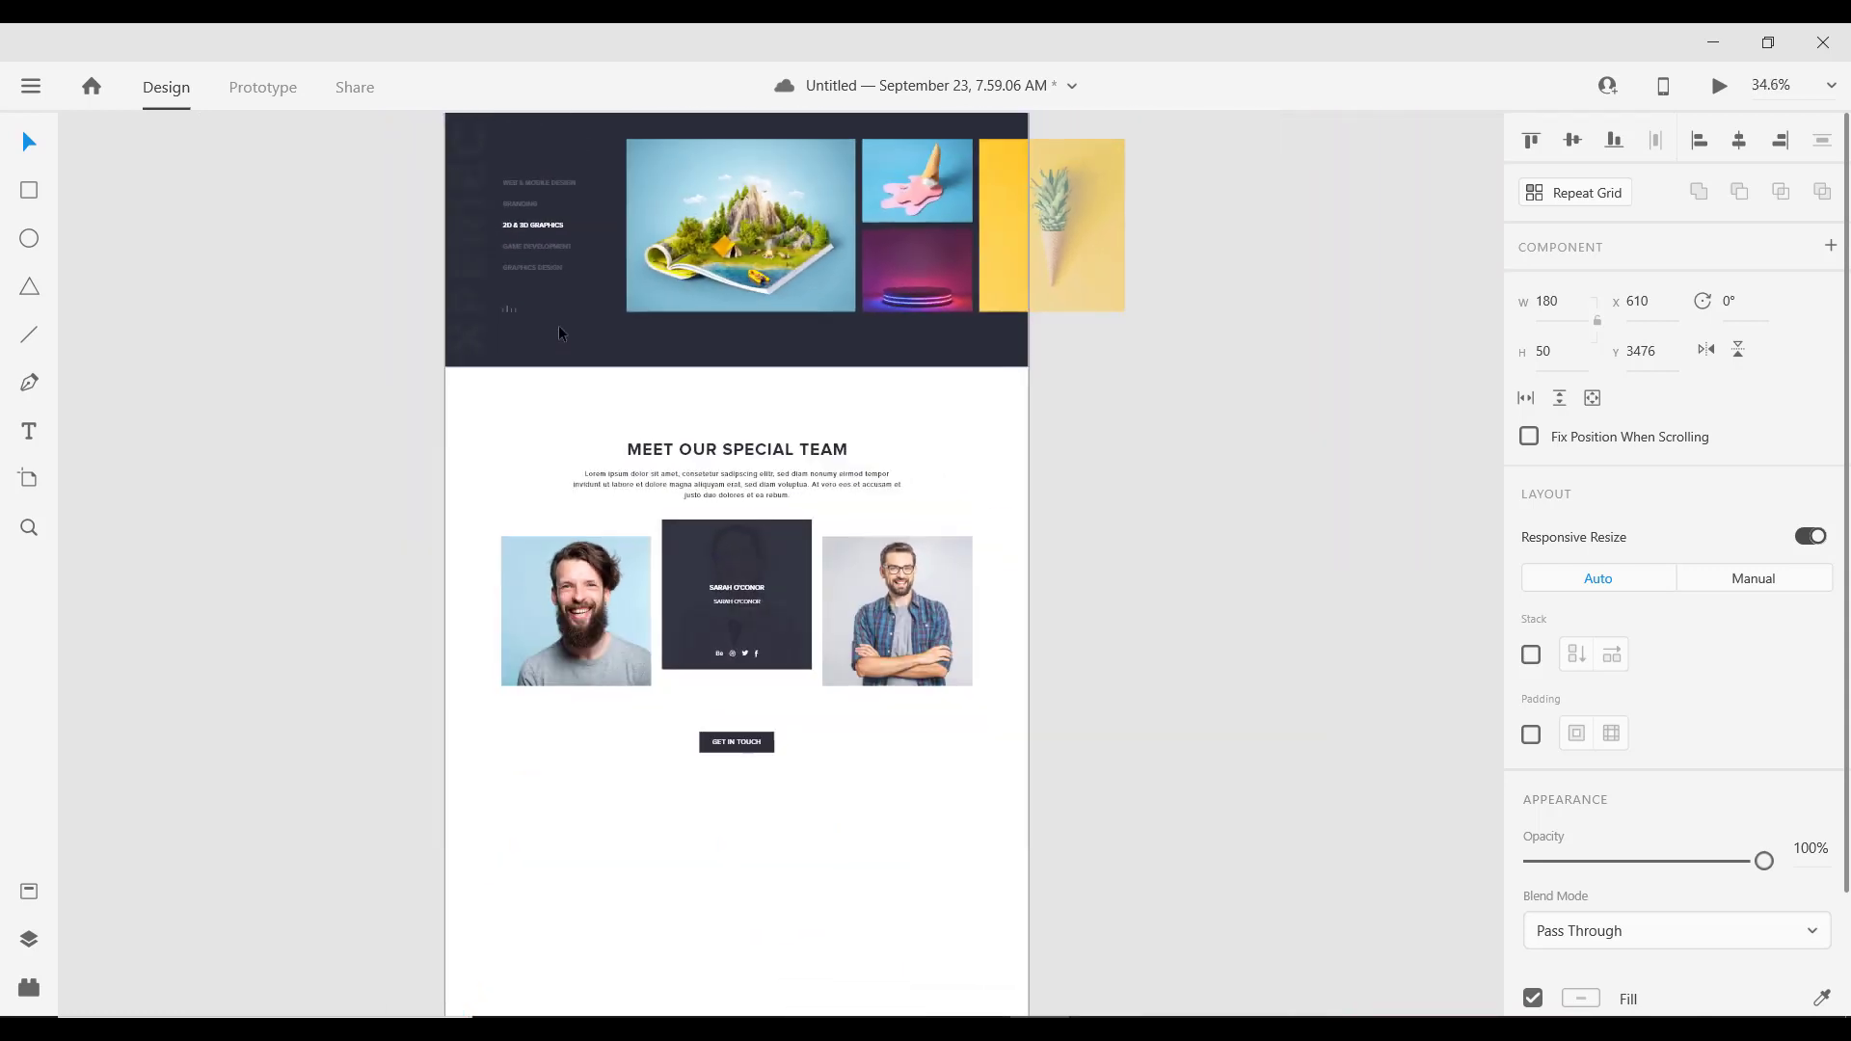
scroll(566, 350, "up", 4)
scroll(554, 153, "up", 4)
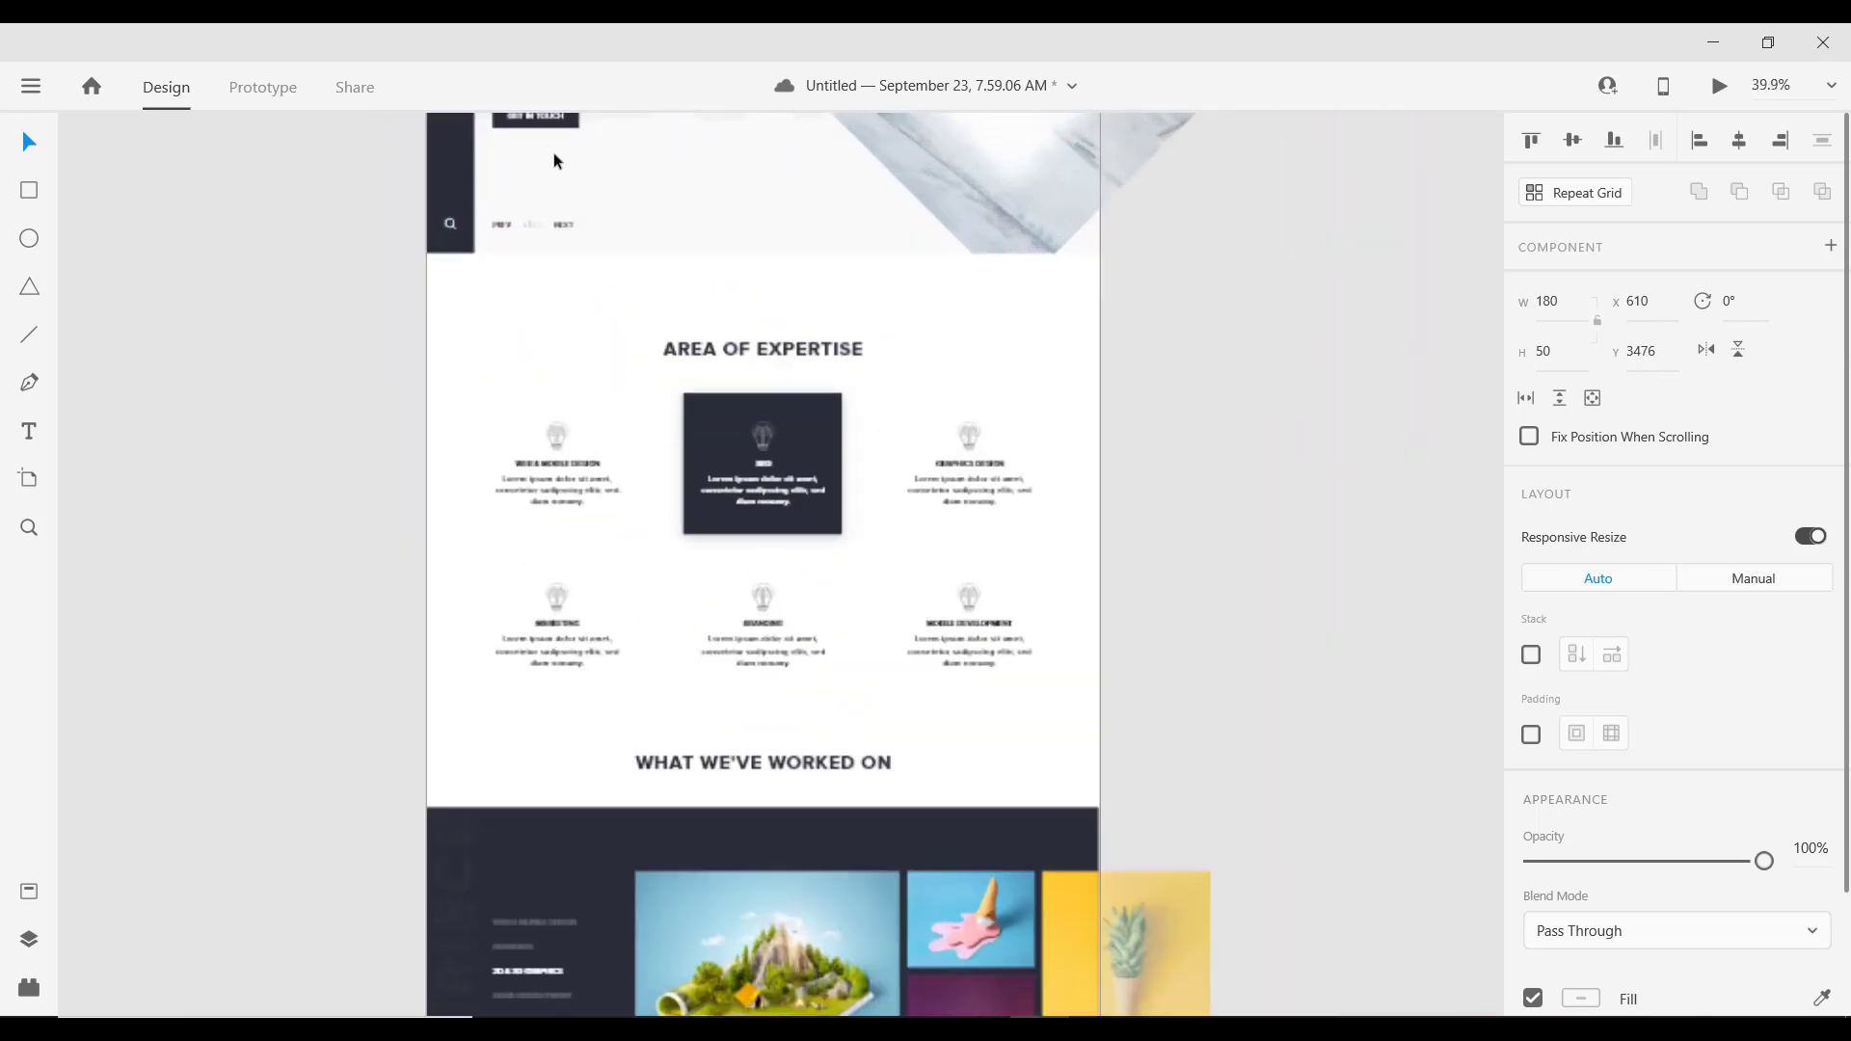
left_click(517, 256)
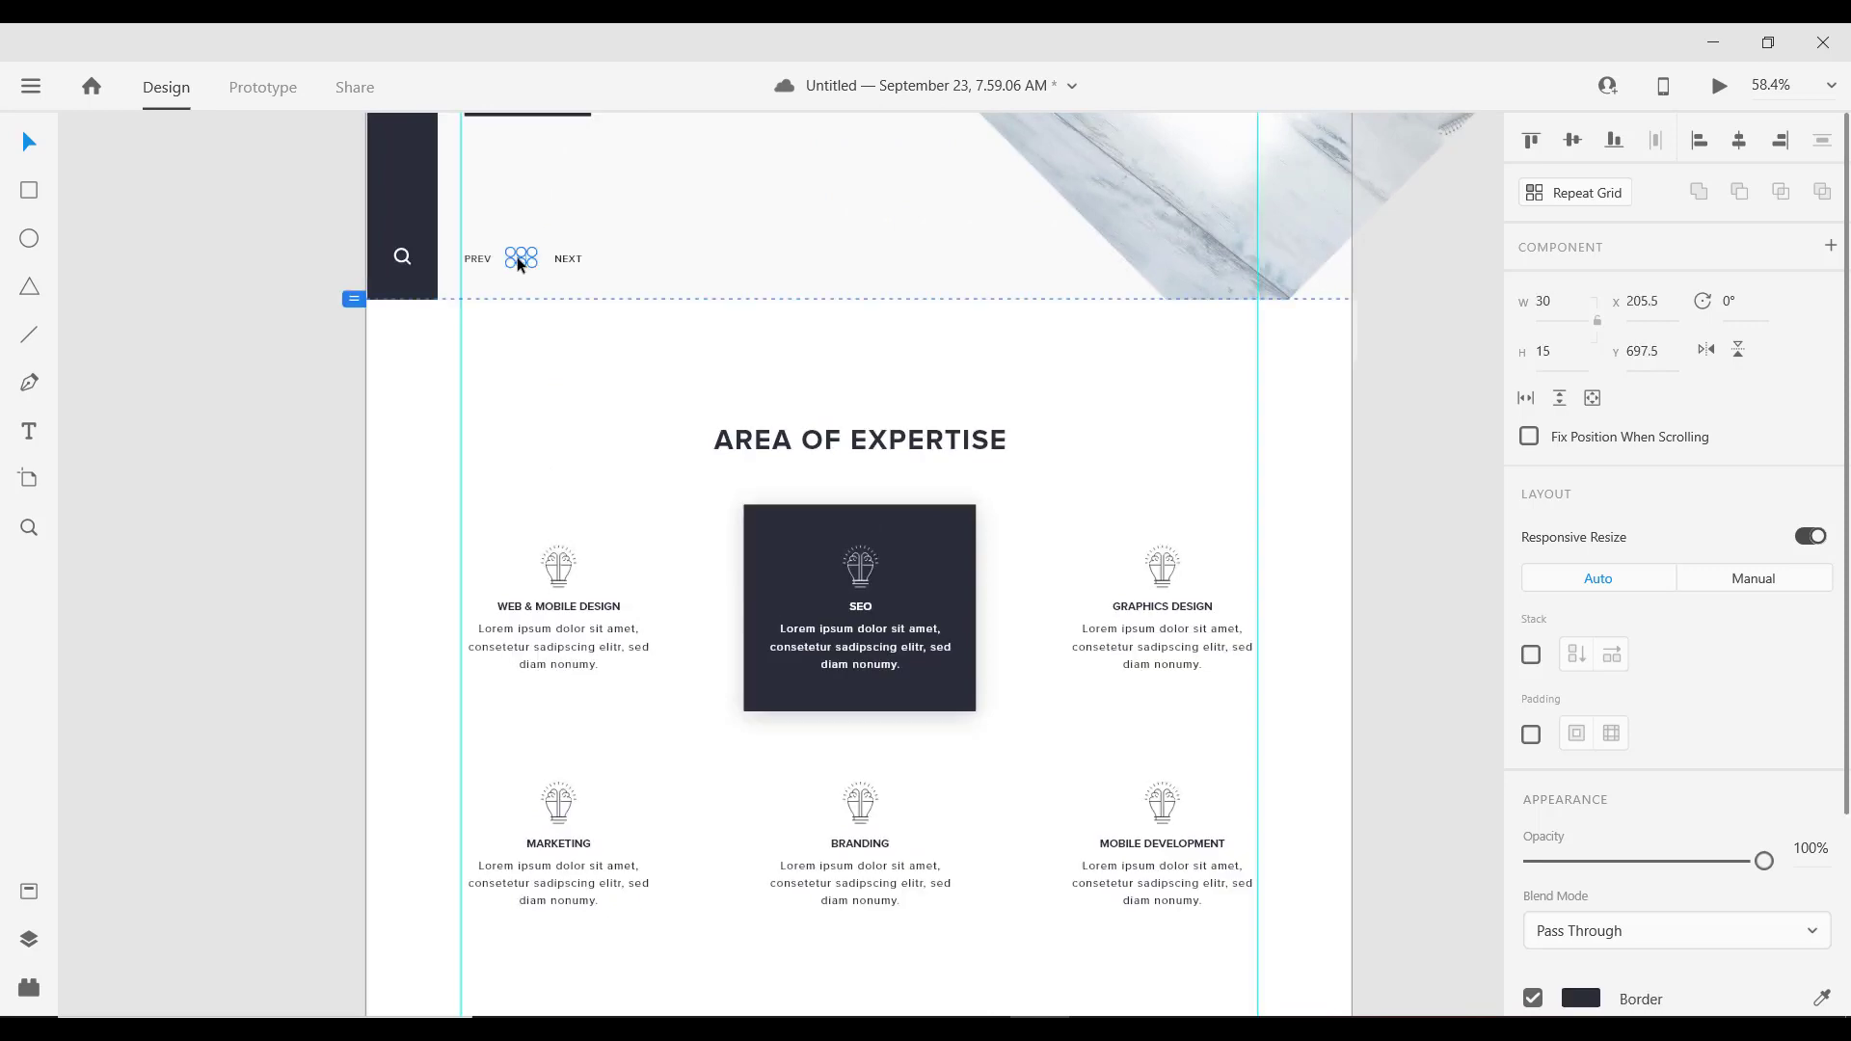
scroll(520, 290, "down", 6)
scroll(565, 577, "up", 2)
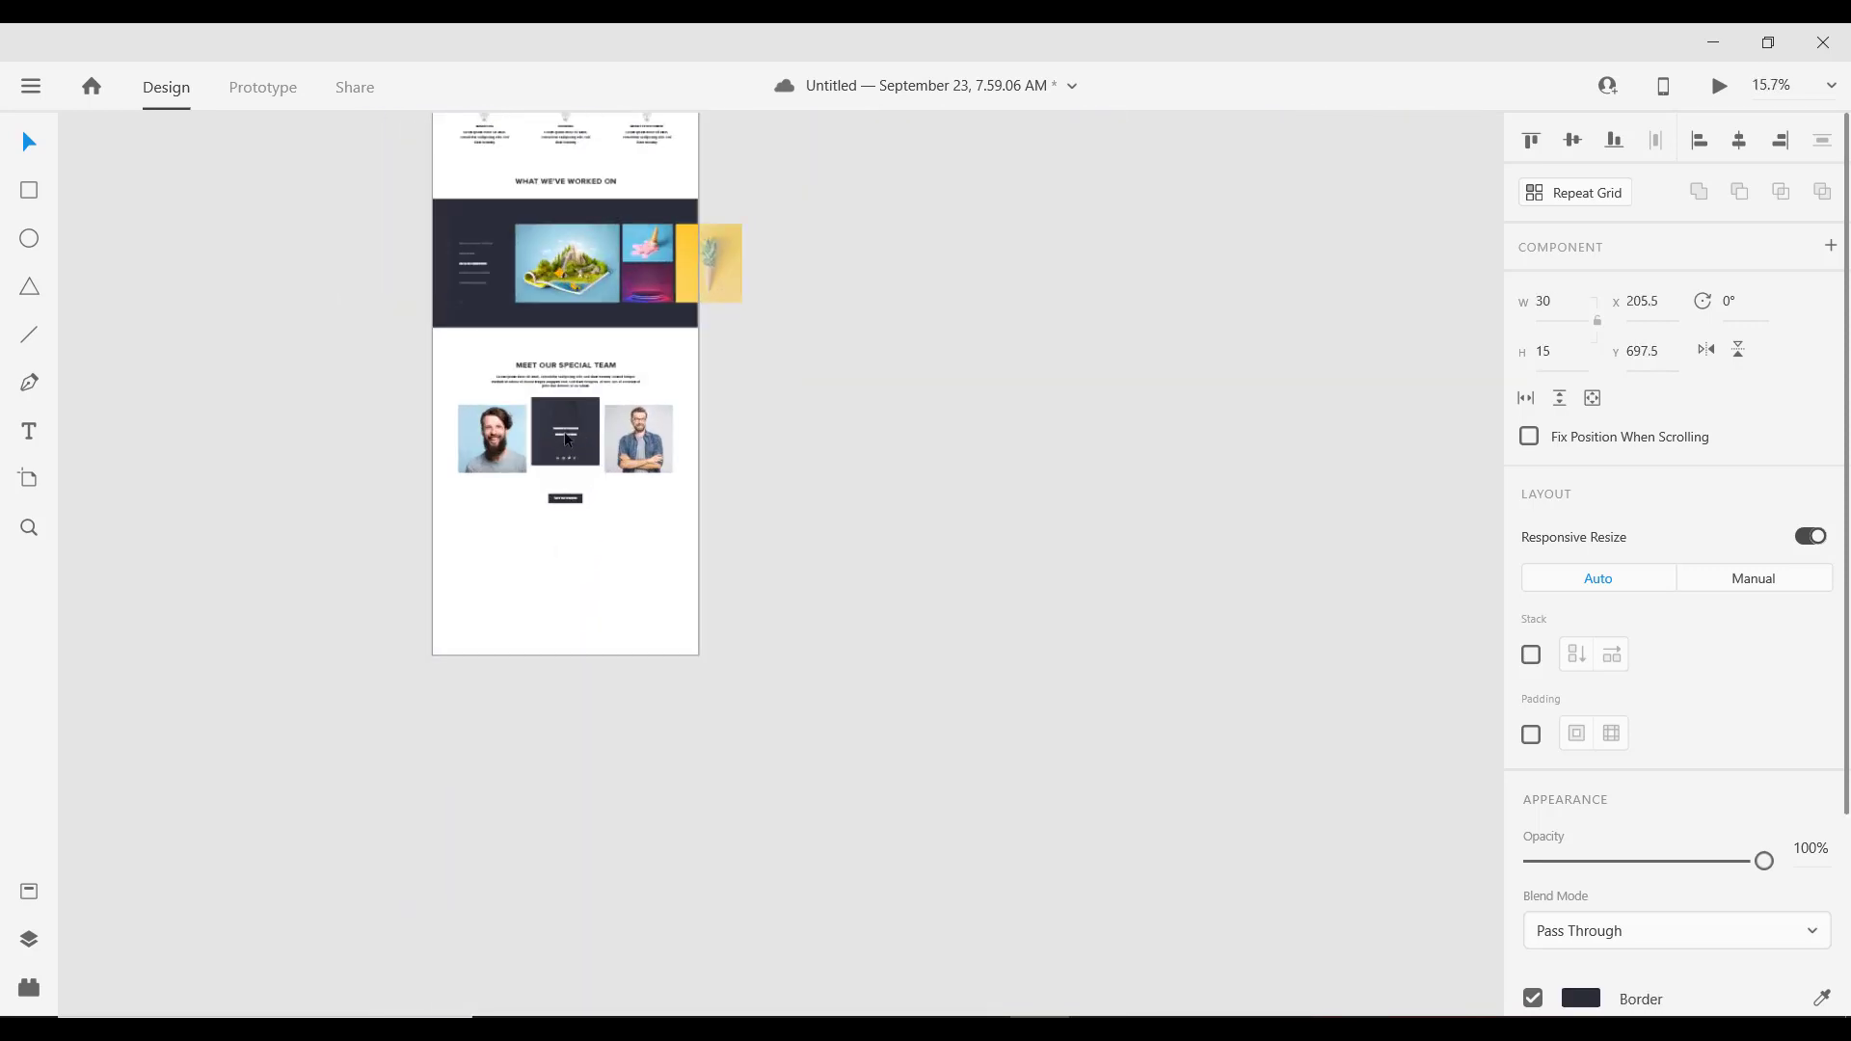
scroll(567, 440, "up", 8)
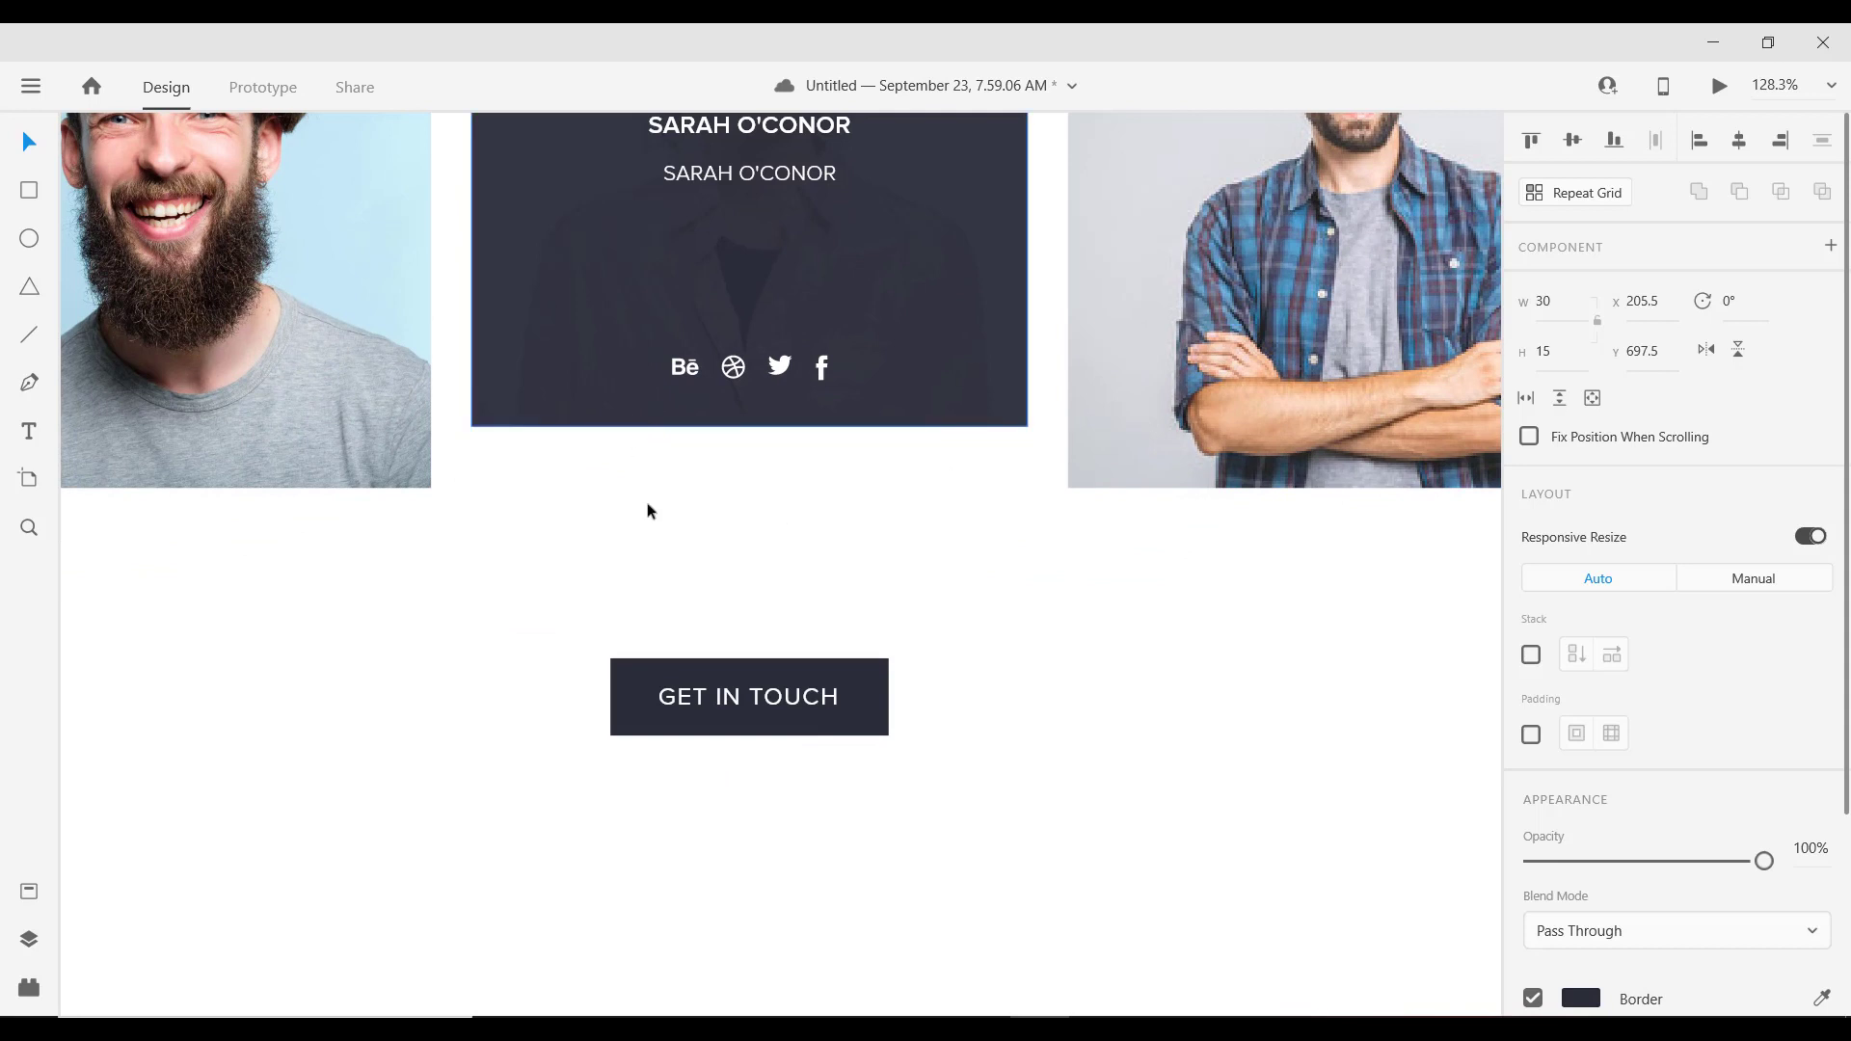
left_click(698, 675)
key("ctrl+v")
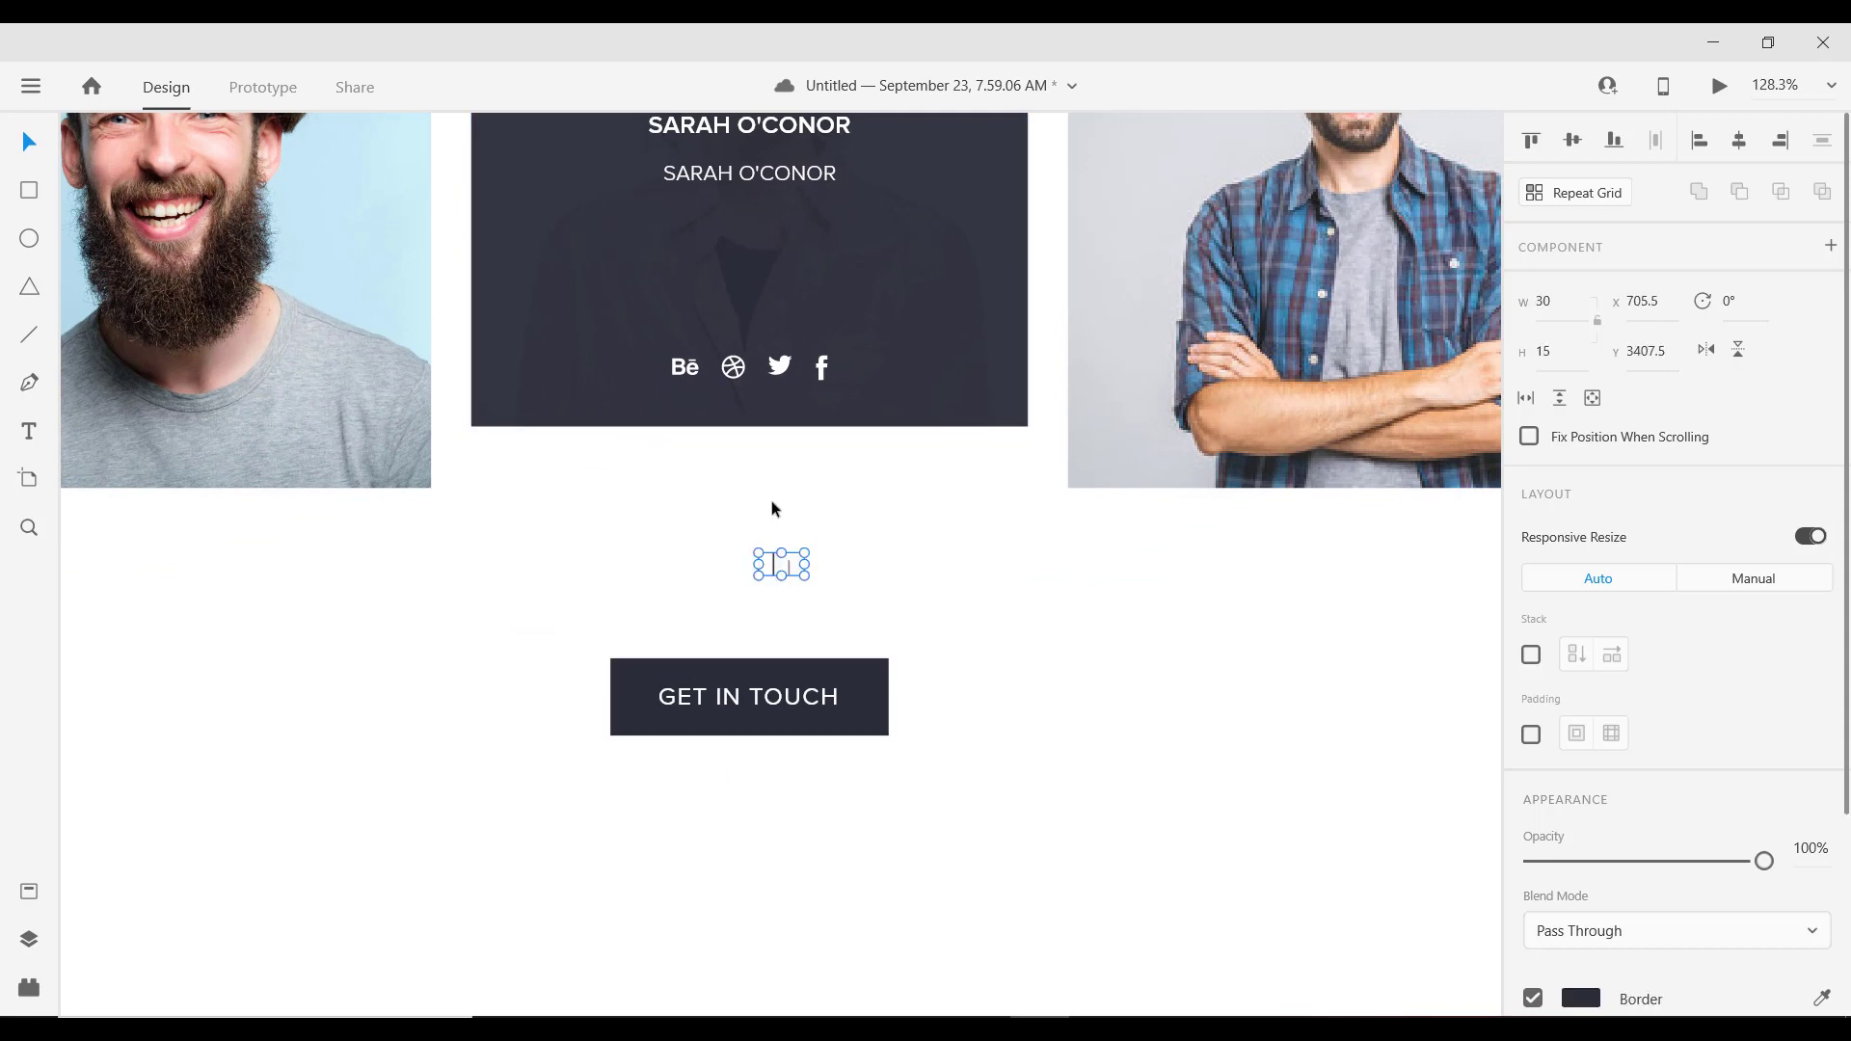
left_click(1737, 143)
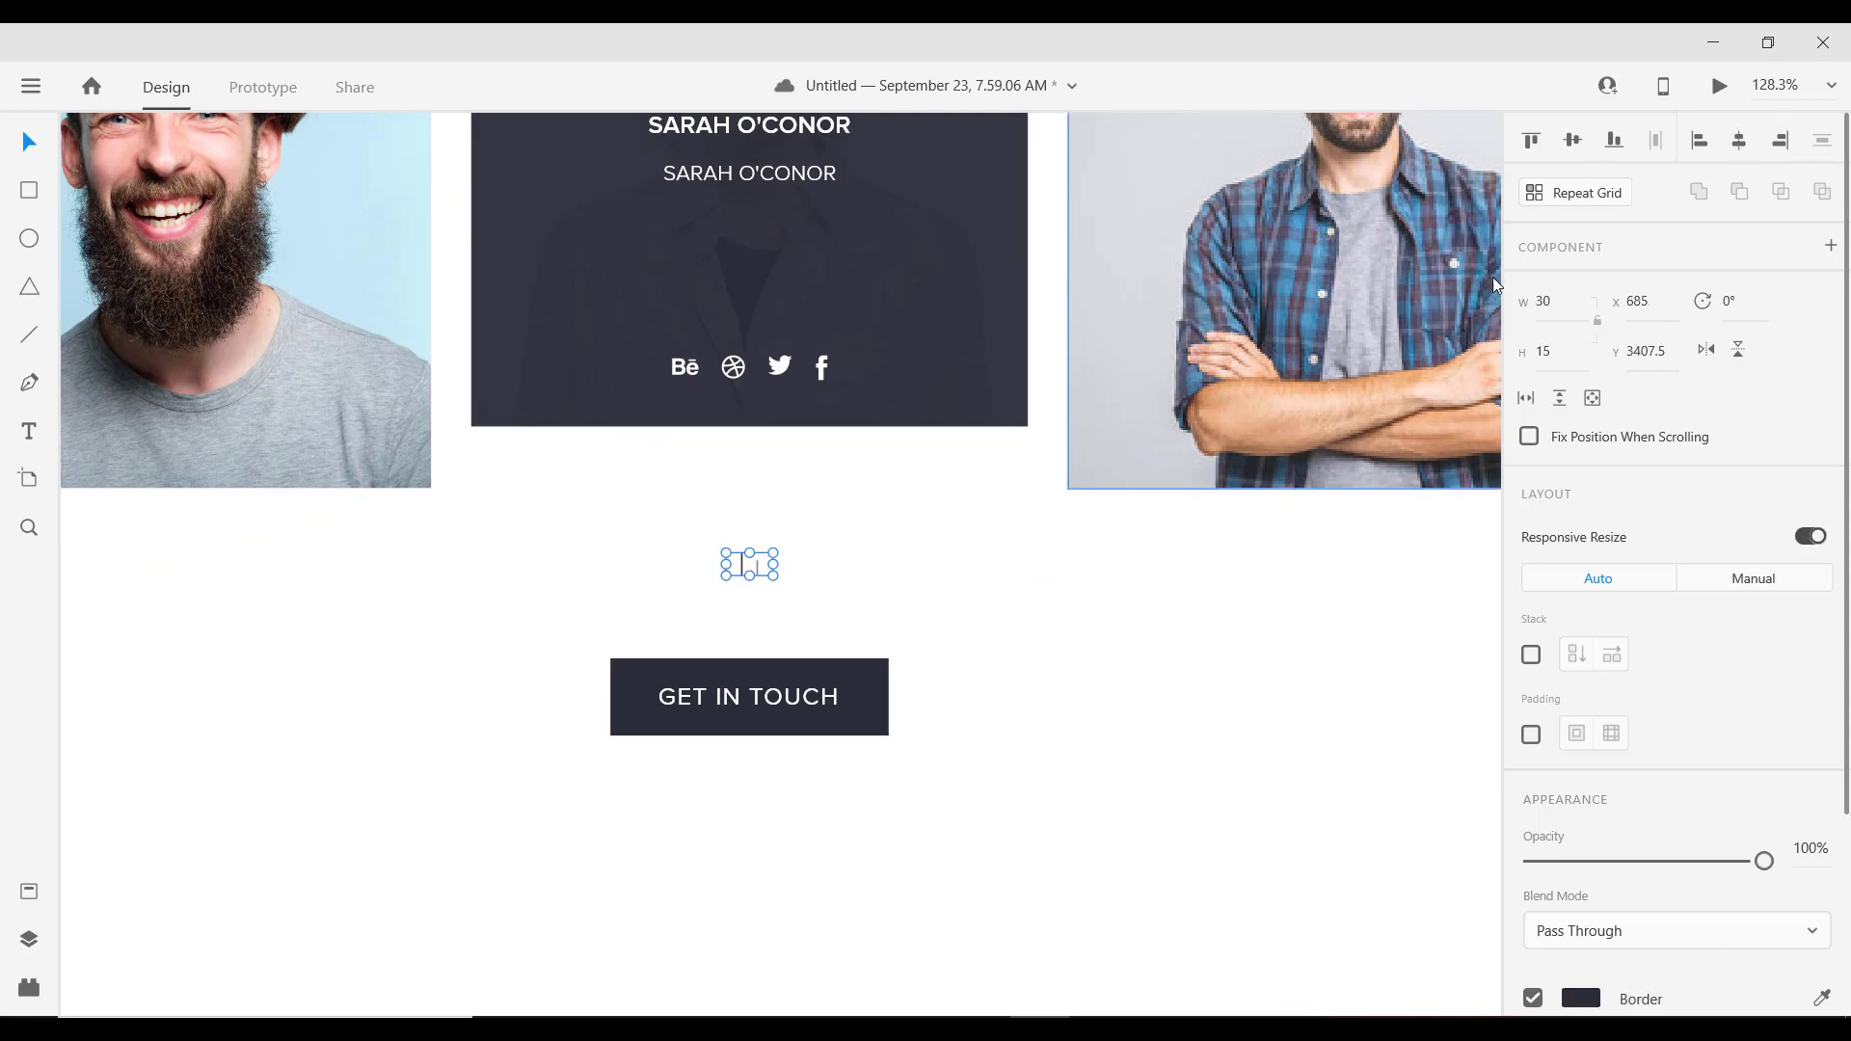
Step: Position the slider dots between the team cards and the GET IN TOUCH button
scroll(848, 472, "down", 3)
scroll(810, 529, "up", 5)
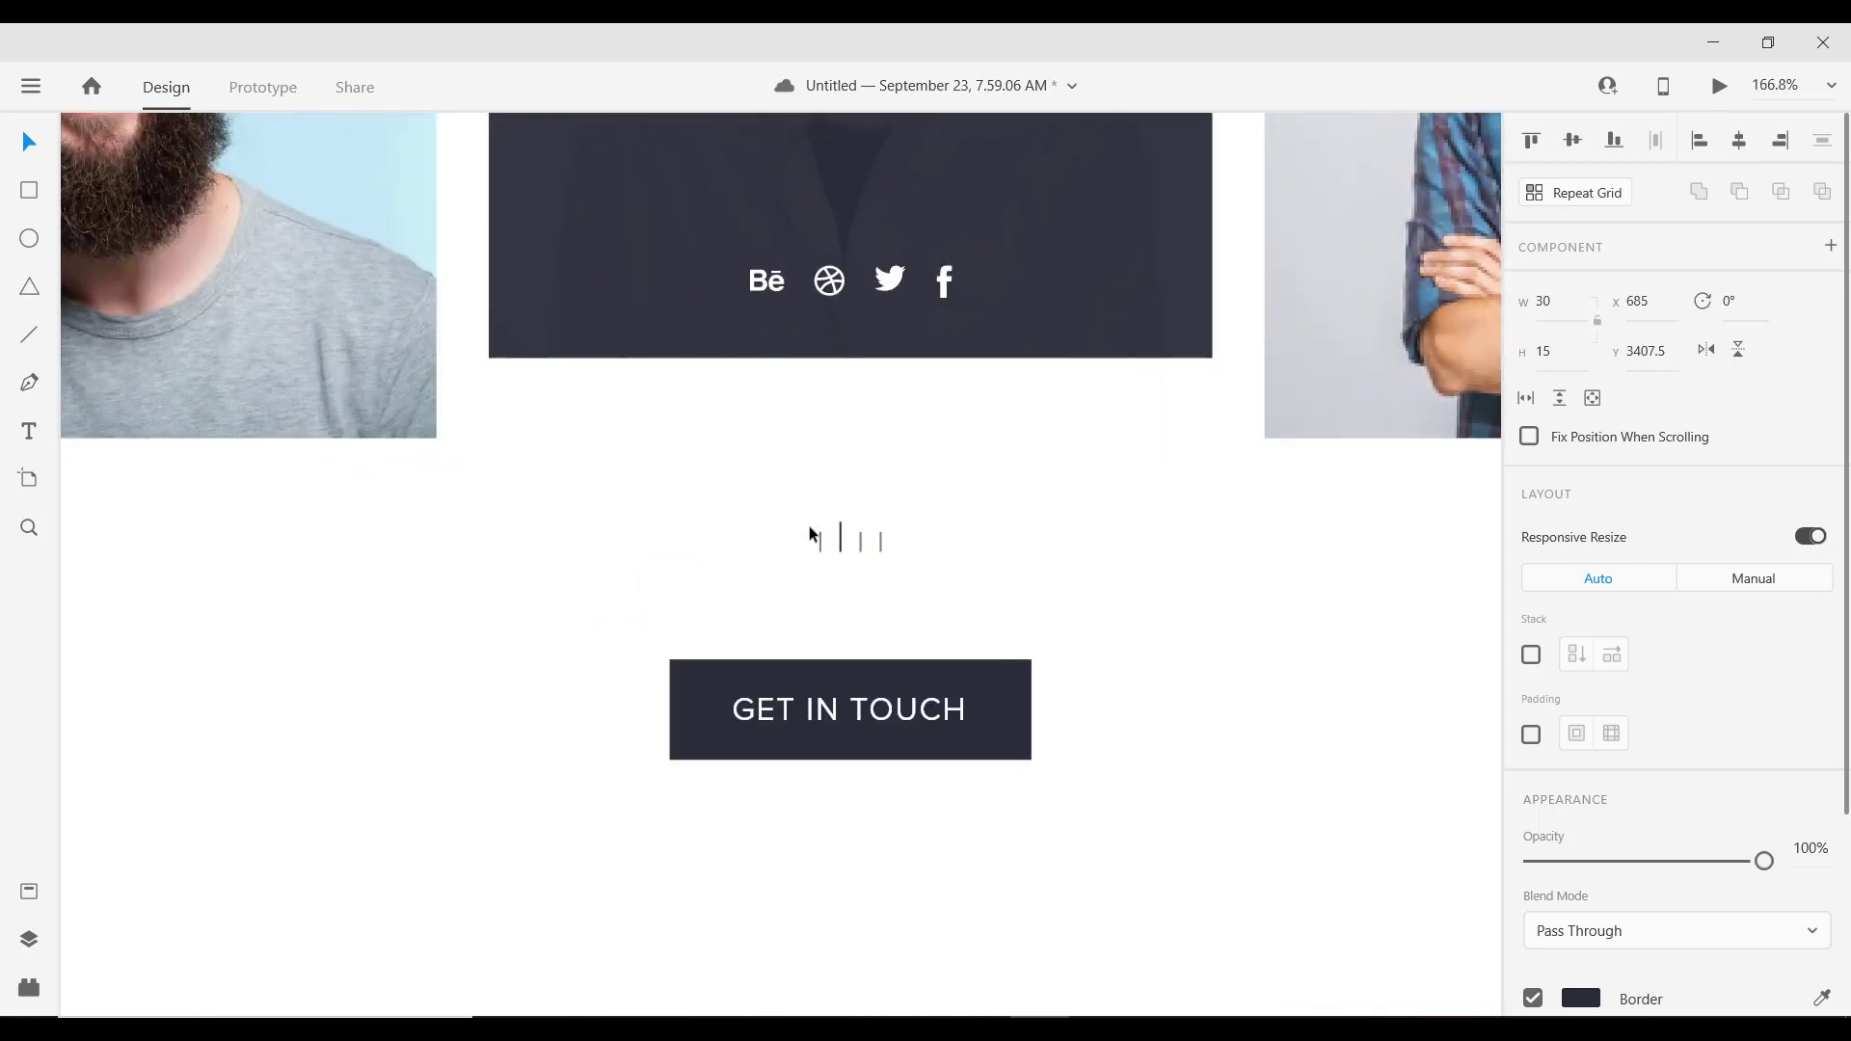
left_click_drag(840, 542, 845, 458)
key("shift+Down")
key("shift+Down")
key("shift+Down")
key("shift+Down")
key("shift+Down")
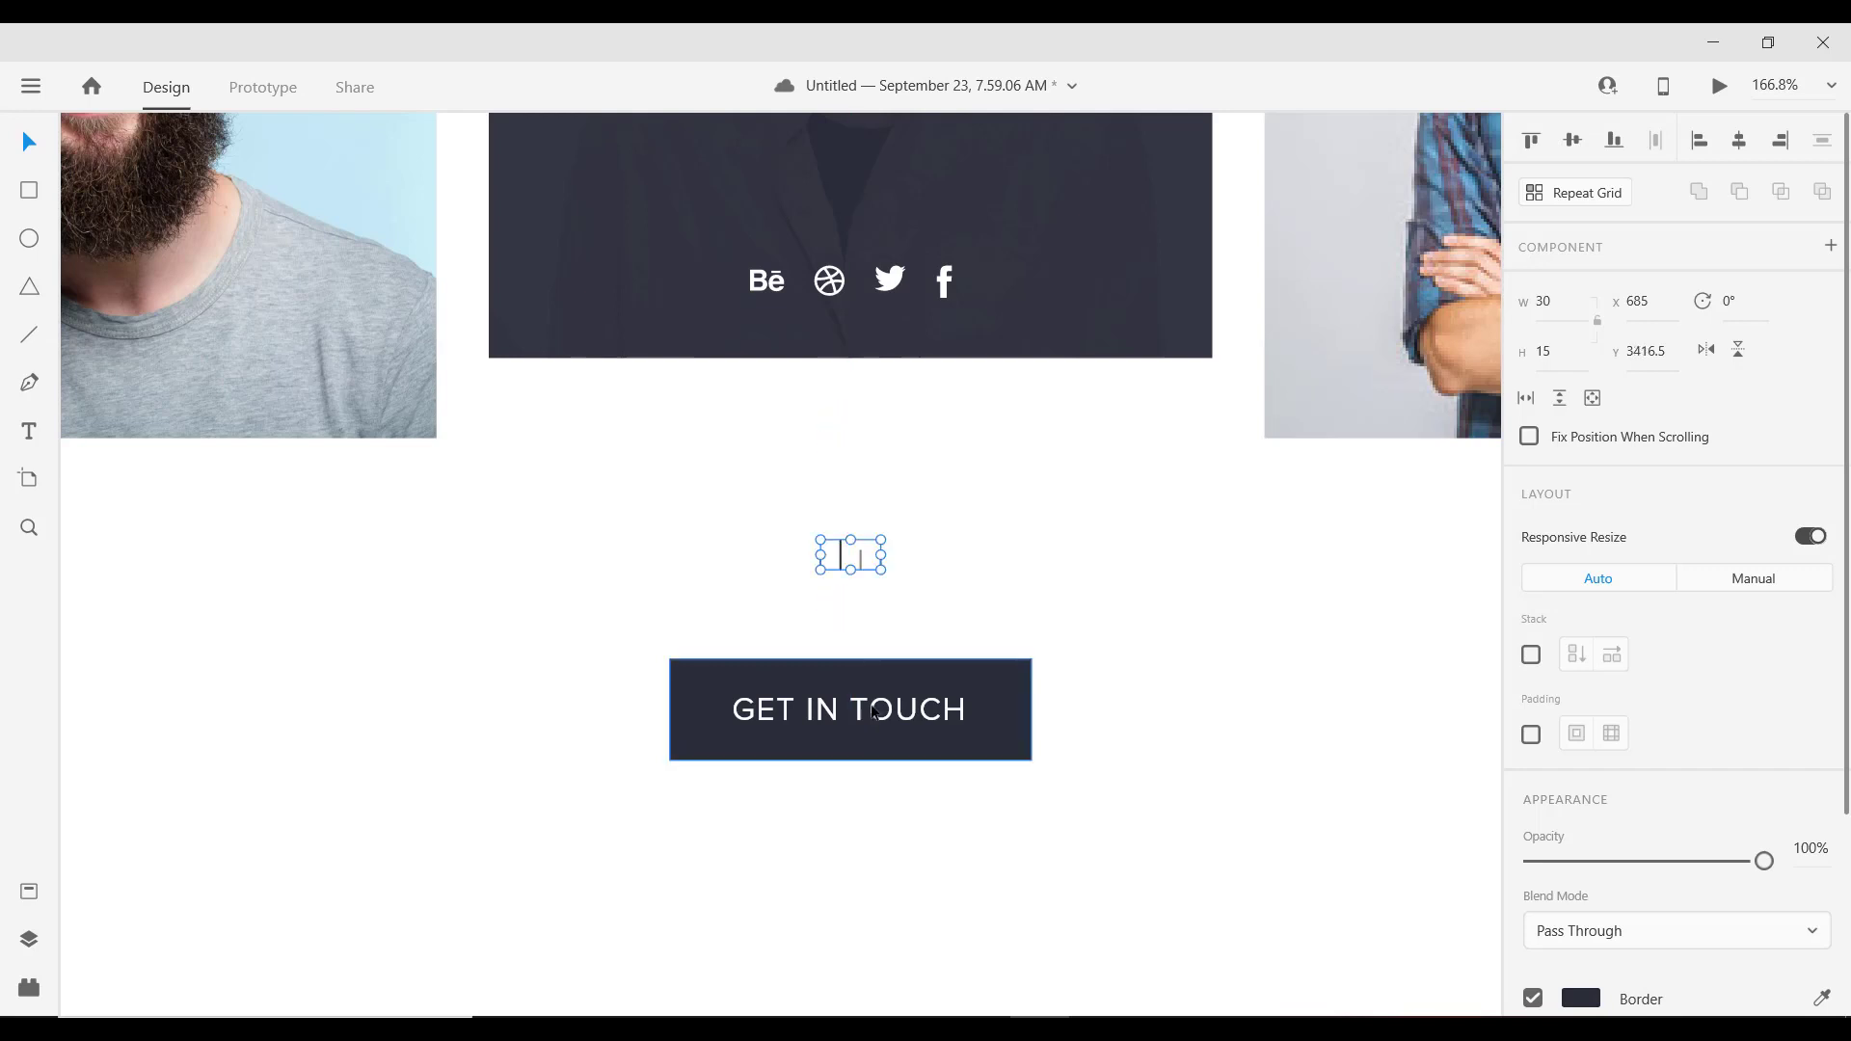
Step: Lower the GET IN TOUCH button so it sits evenly spaced below the dots
left_click_drag(858, 718, 858, 765)
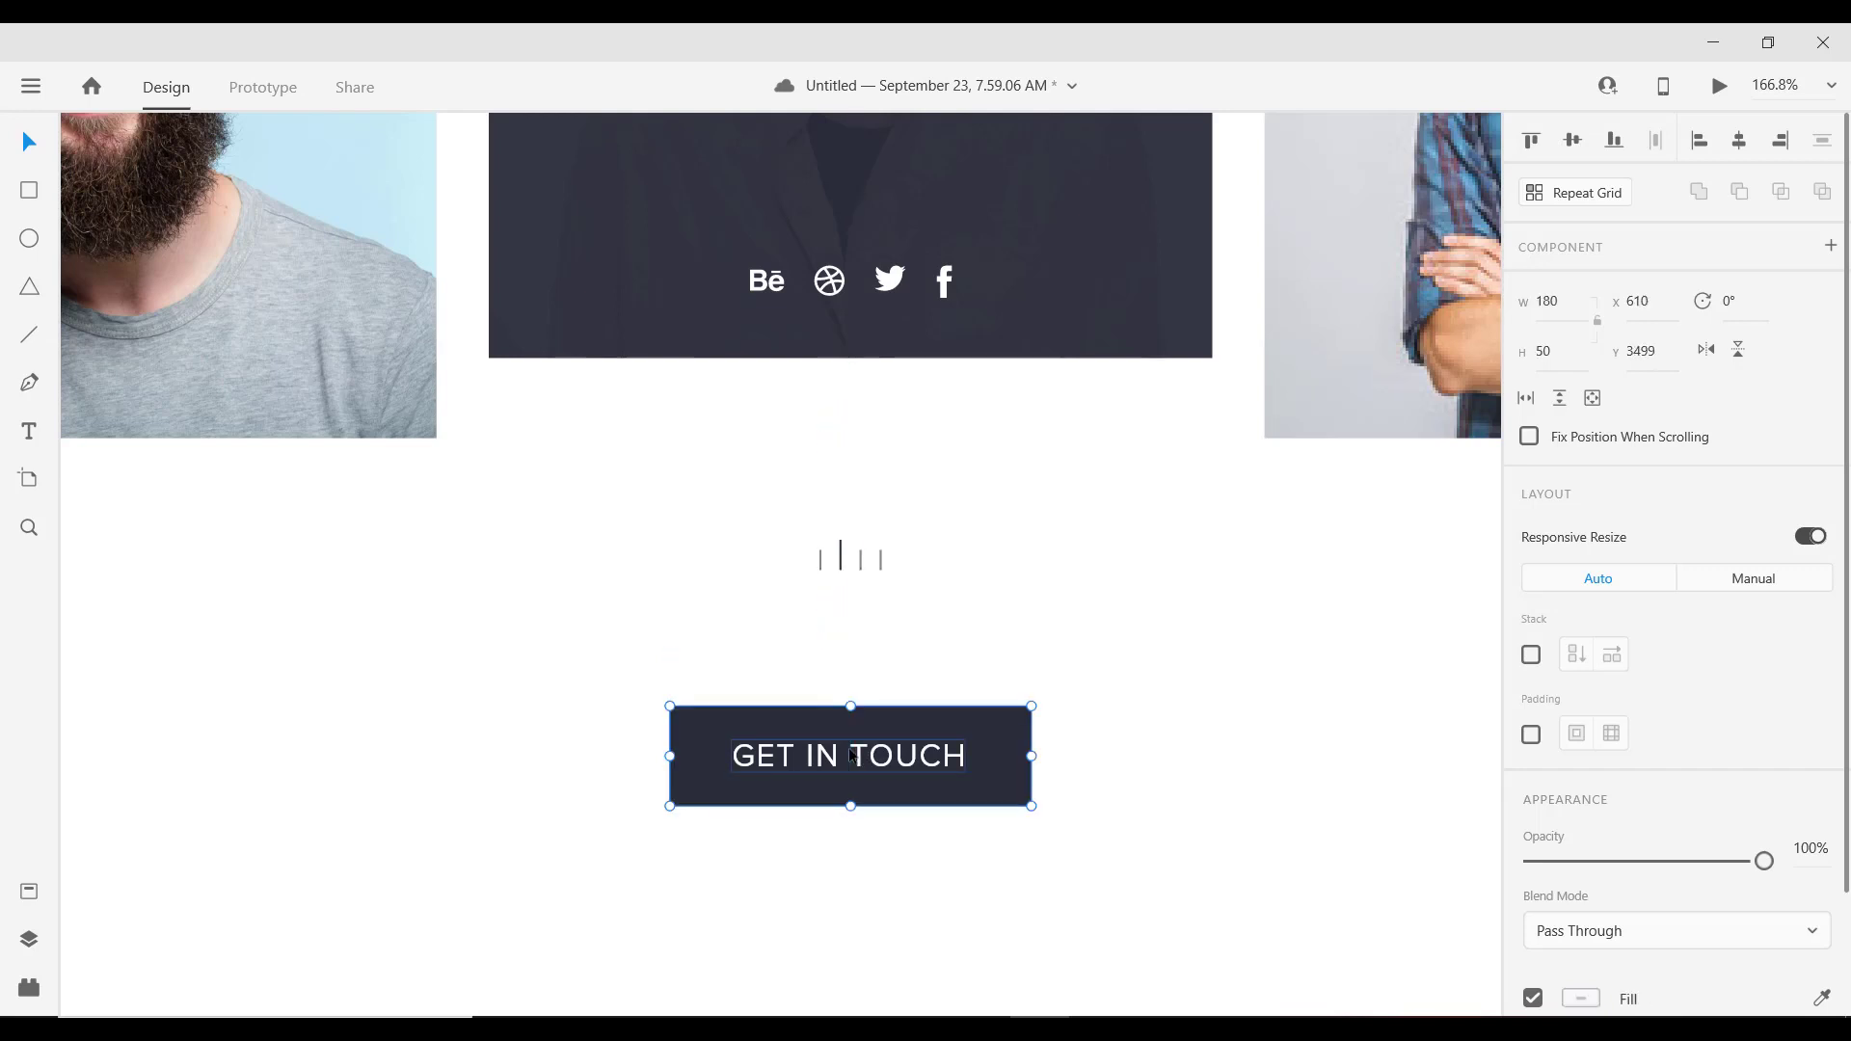
key("Down")
key("Down")
key("Down")
key("shift+Up")
key("shift+Up")
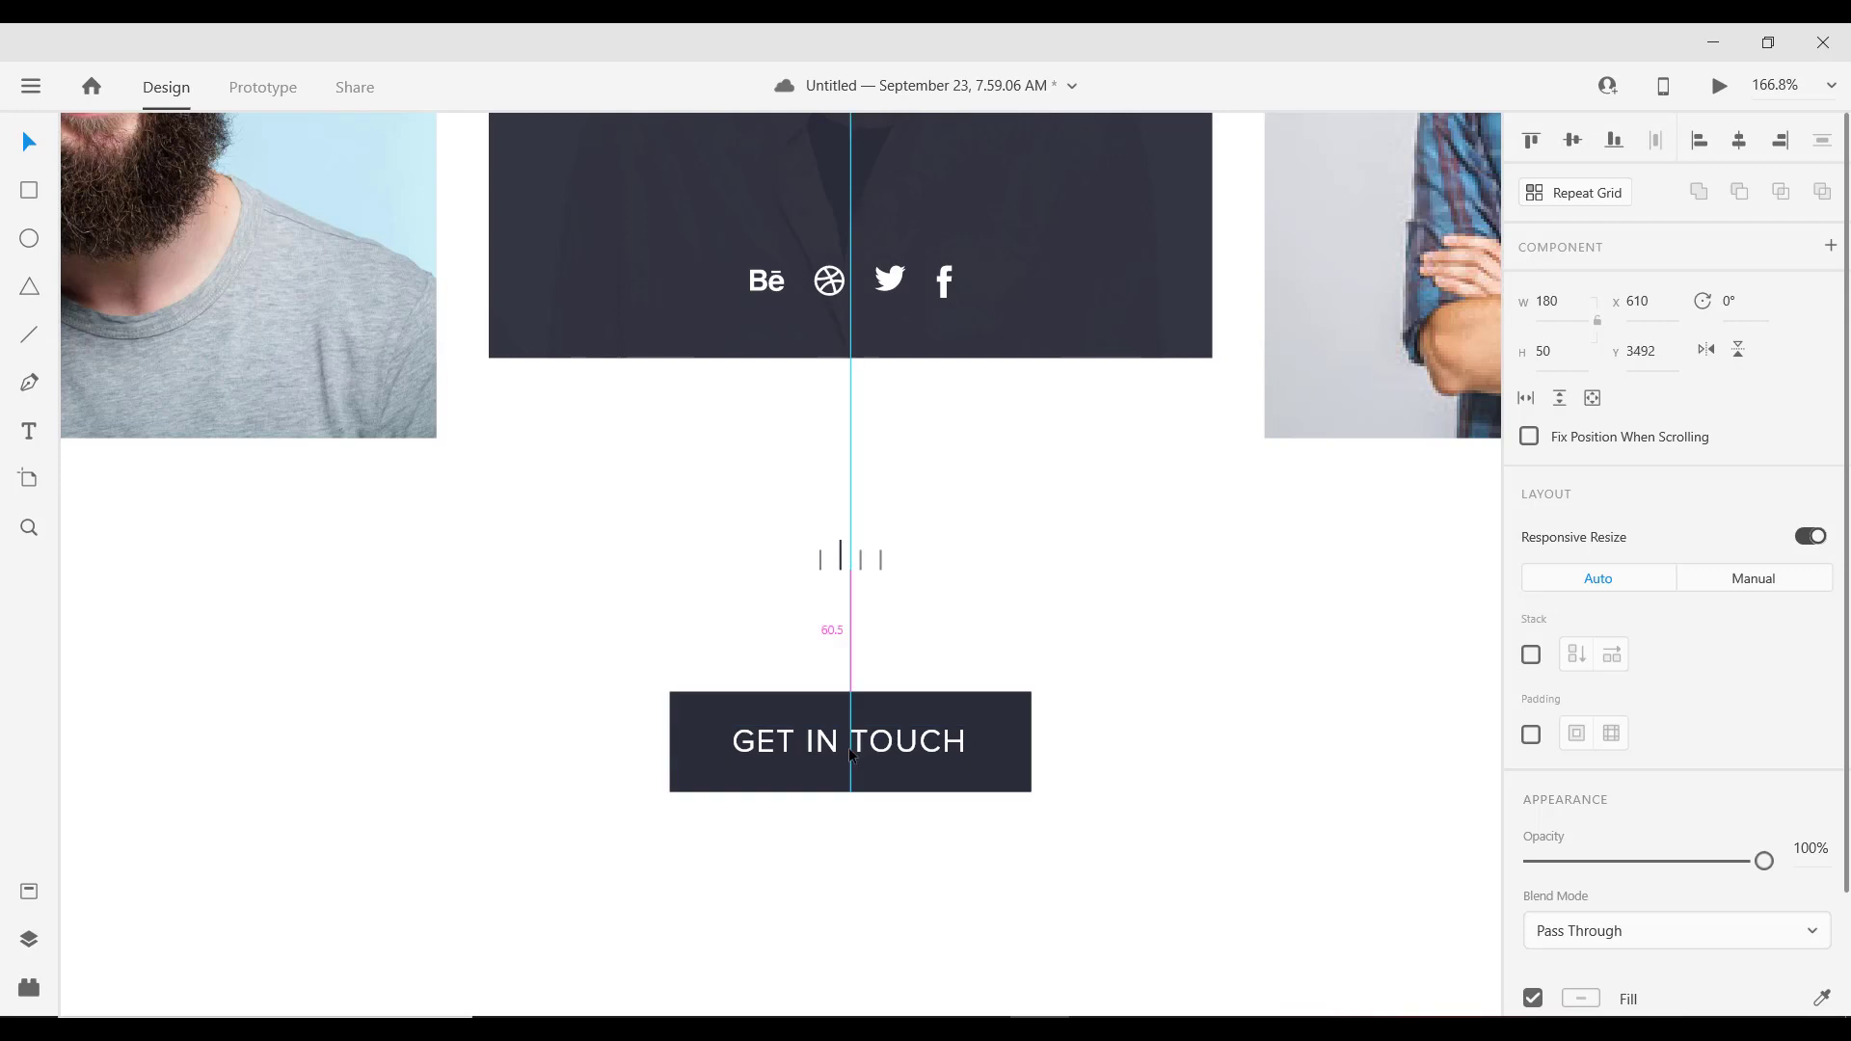
scroll(829, 771, "down", 5)
scroll(849, 752, "down", 3)
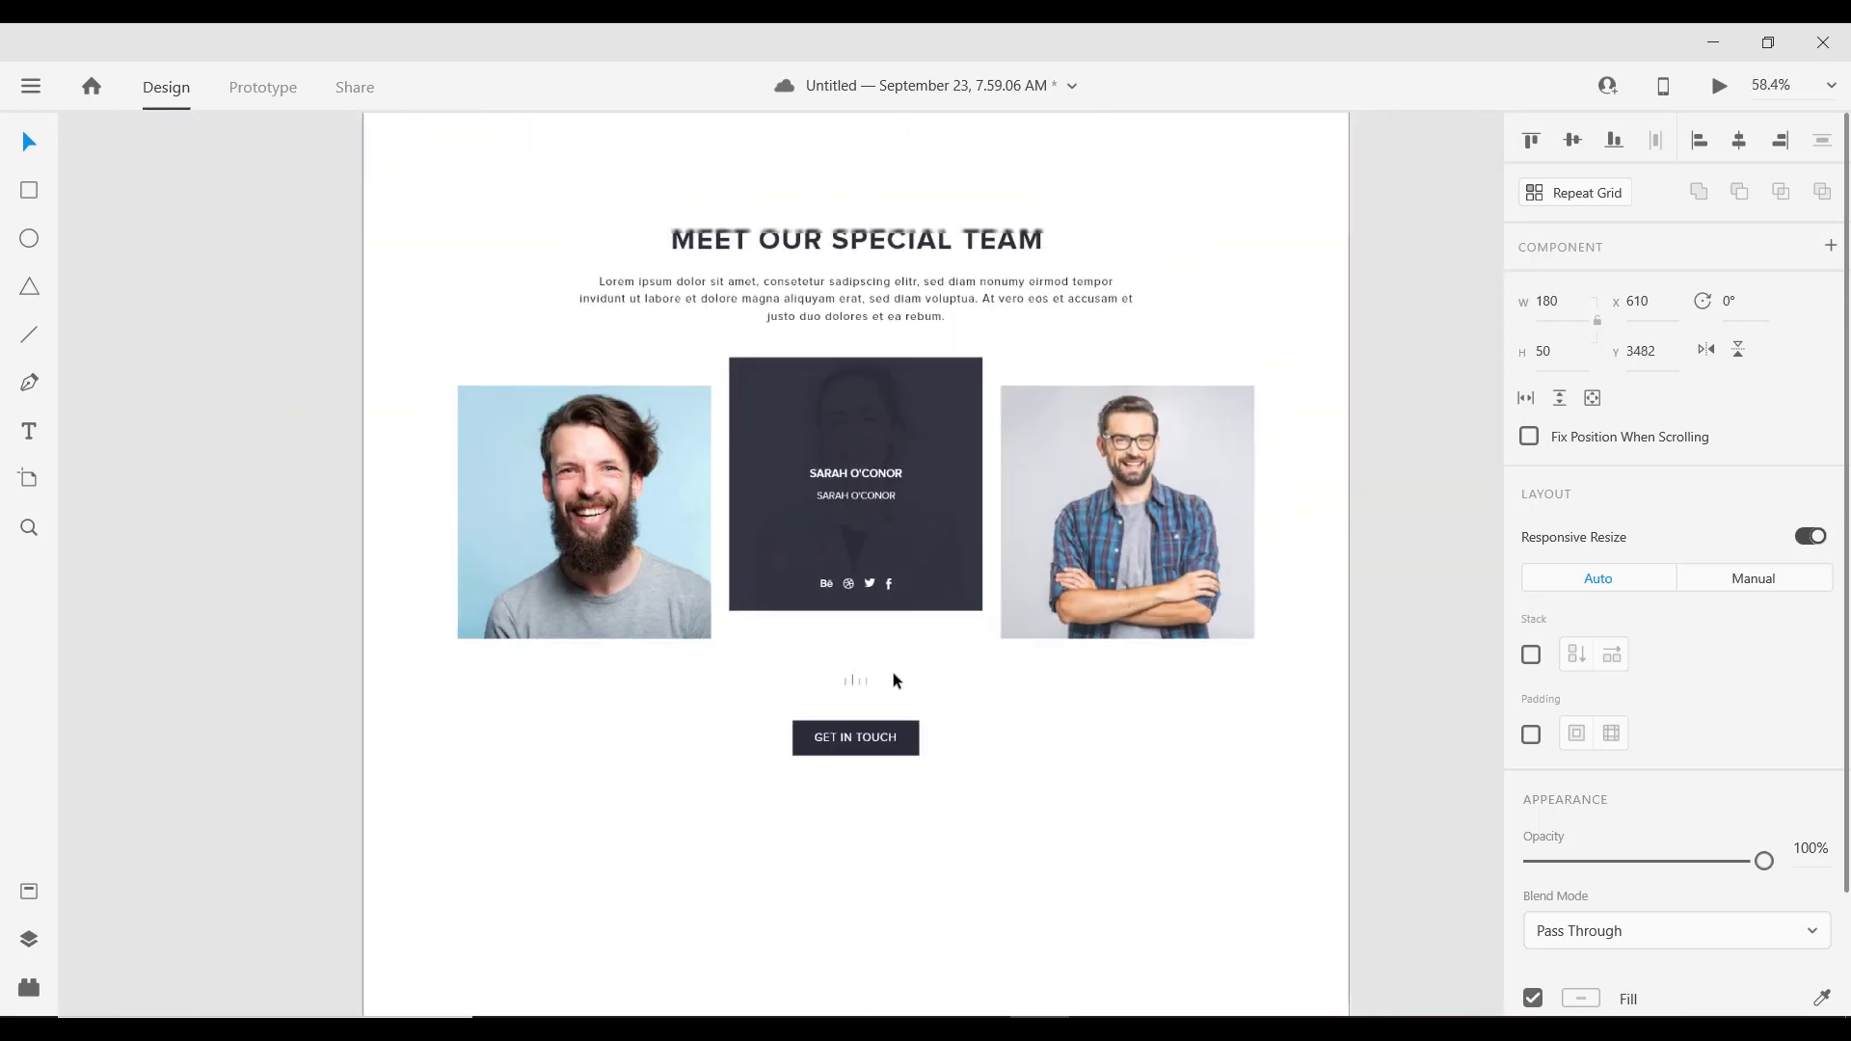
scroll(926, 578, "up", 2)
scroll(945, 501, "down", 2)
scroll(907, 494, "down", 3)
scroll(880, 487, "down", 3)
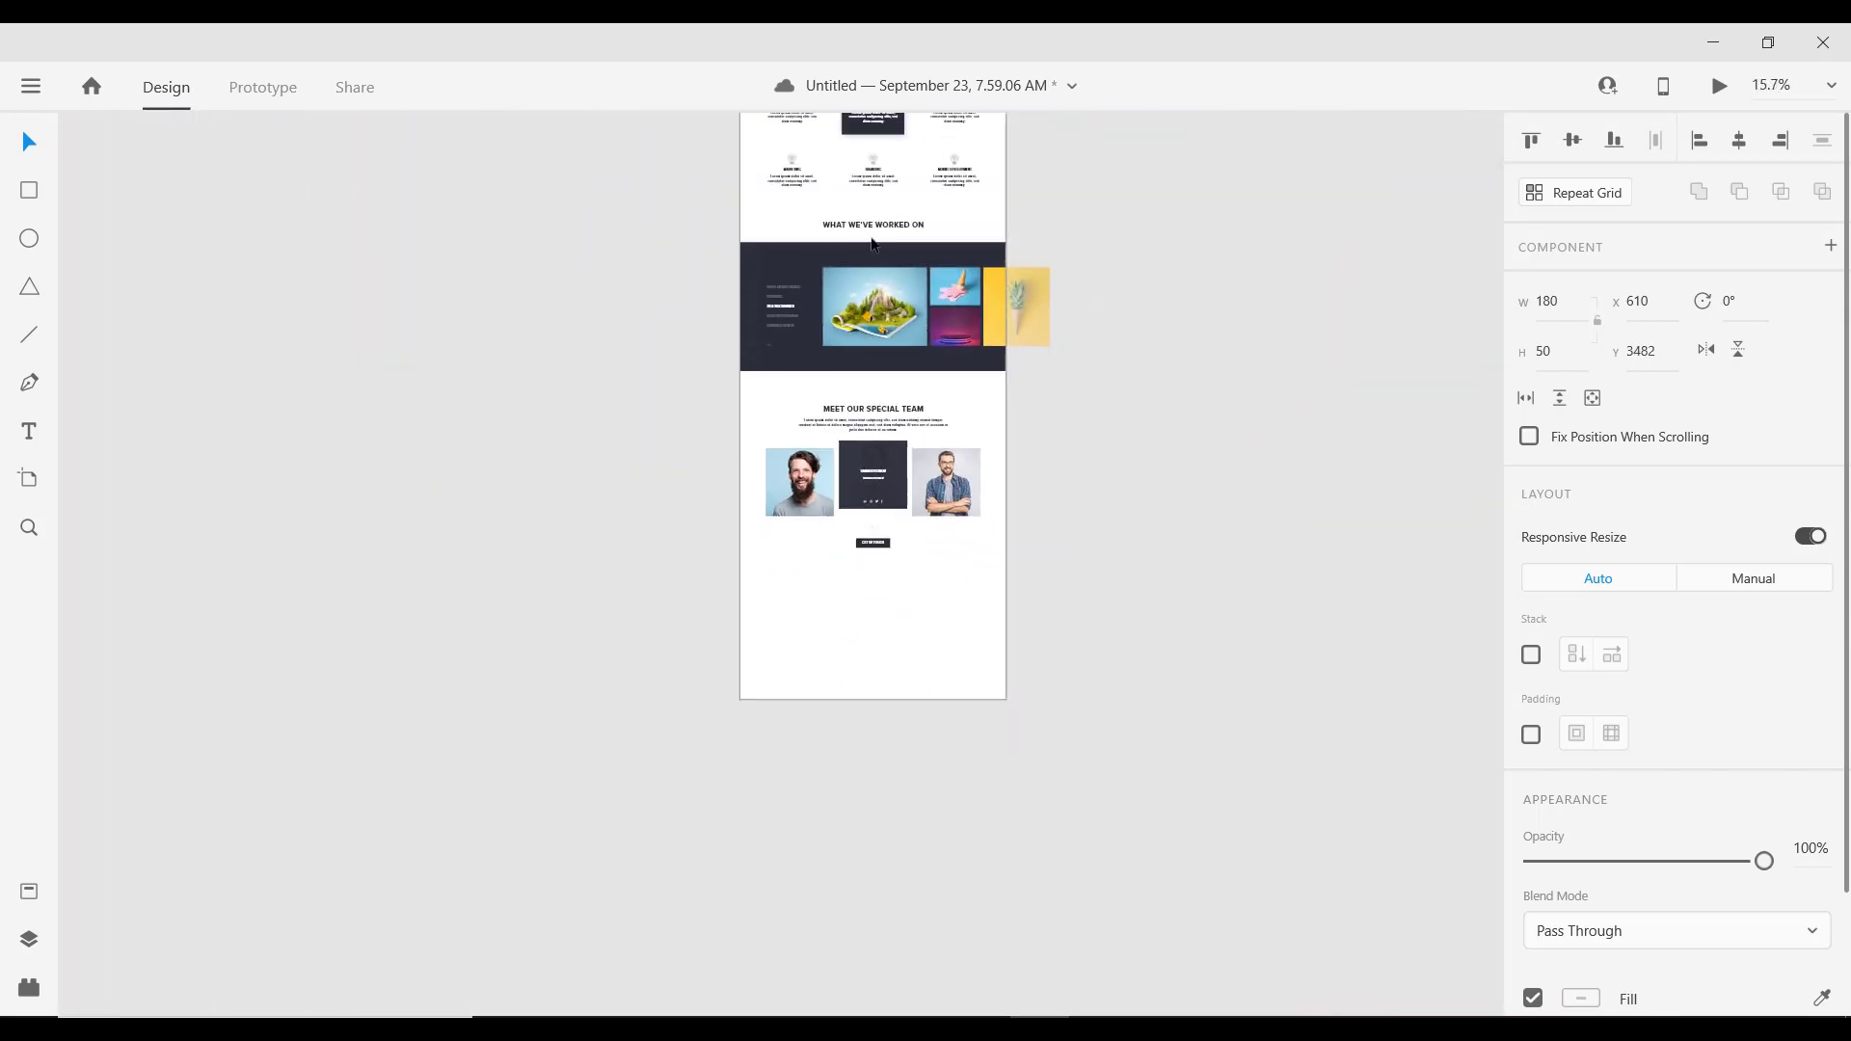
scroll(784, 488, "up", 5)
scroll(782, 497, "up", 3)
scroll(775, 509, "up", 3)
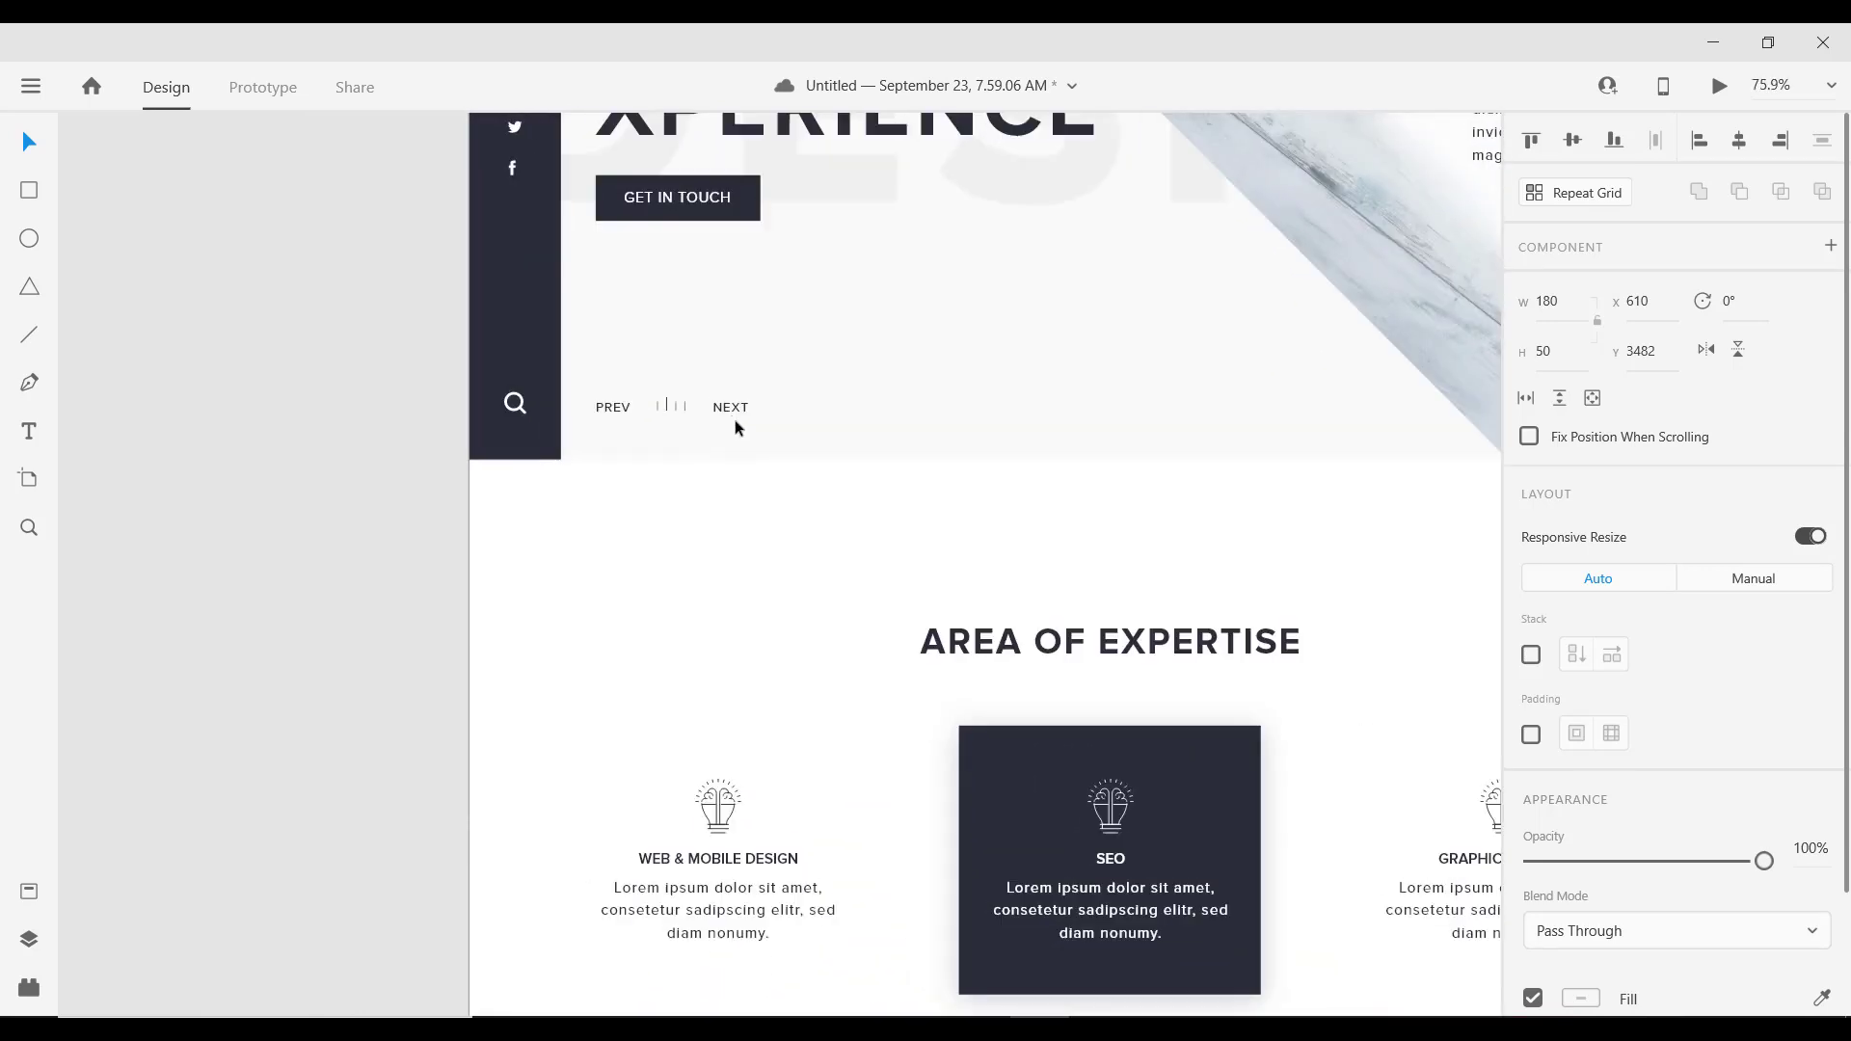
Step: Paste a copy of the header's NEXT label above the right team card
left_click(733, 411)
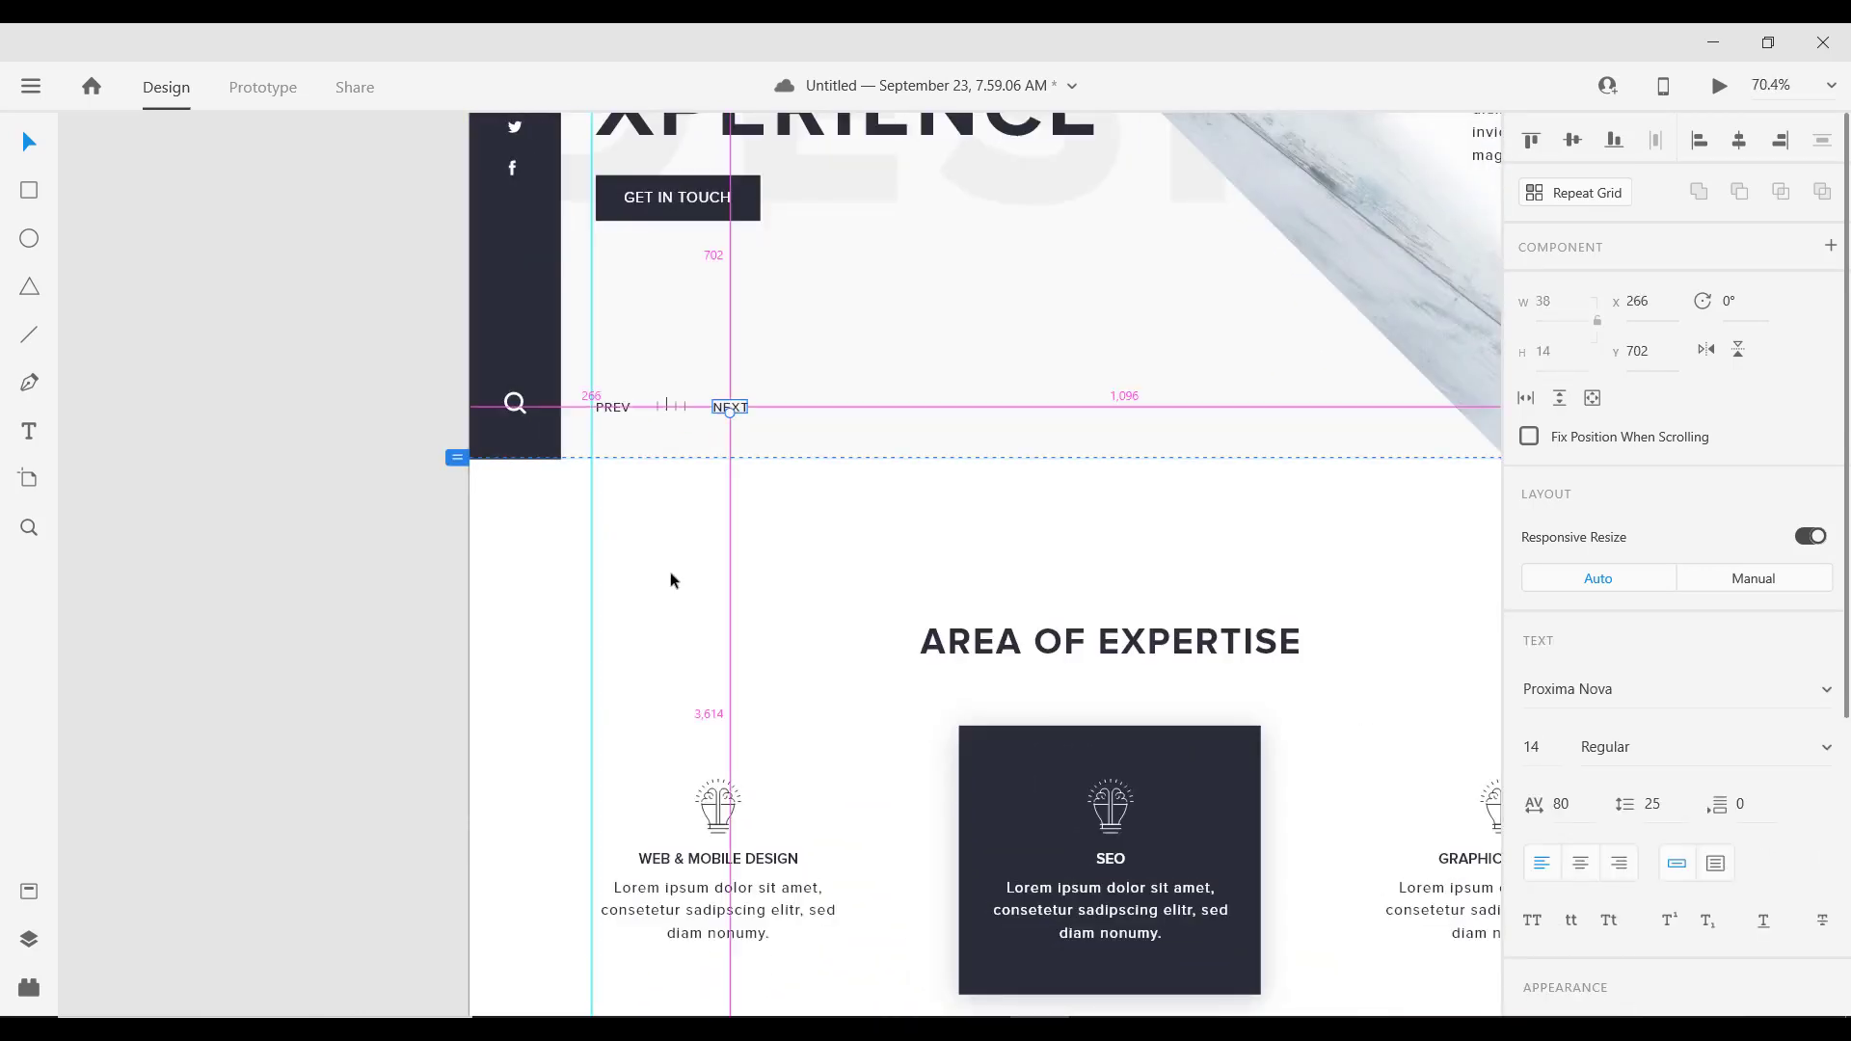
scroll(670, 571, "down", 10)
scroll(742, 830, "up", 8)
scroll(733, 686, "up", 2)
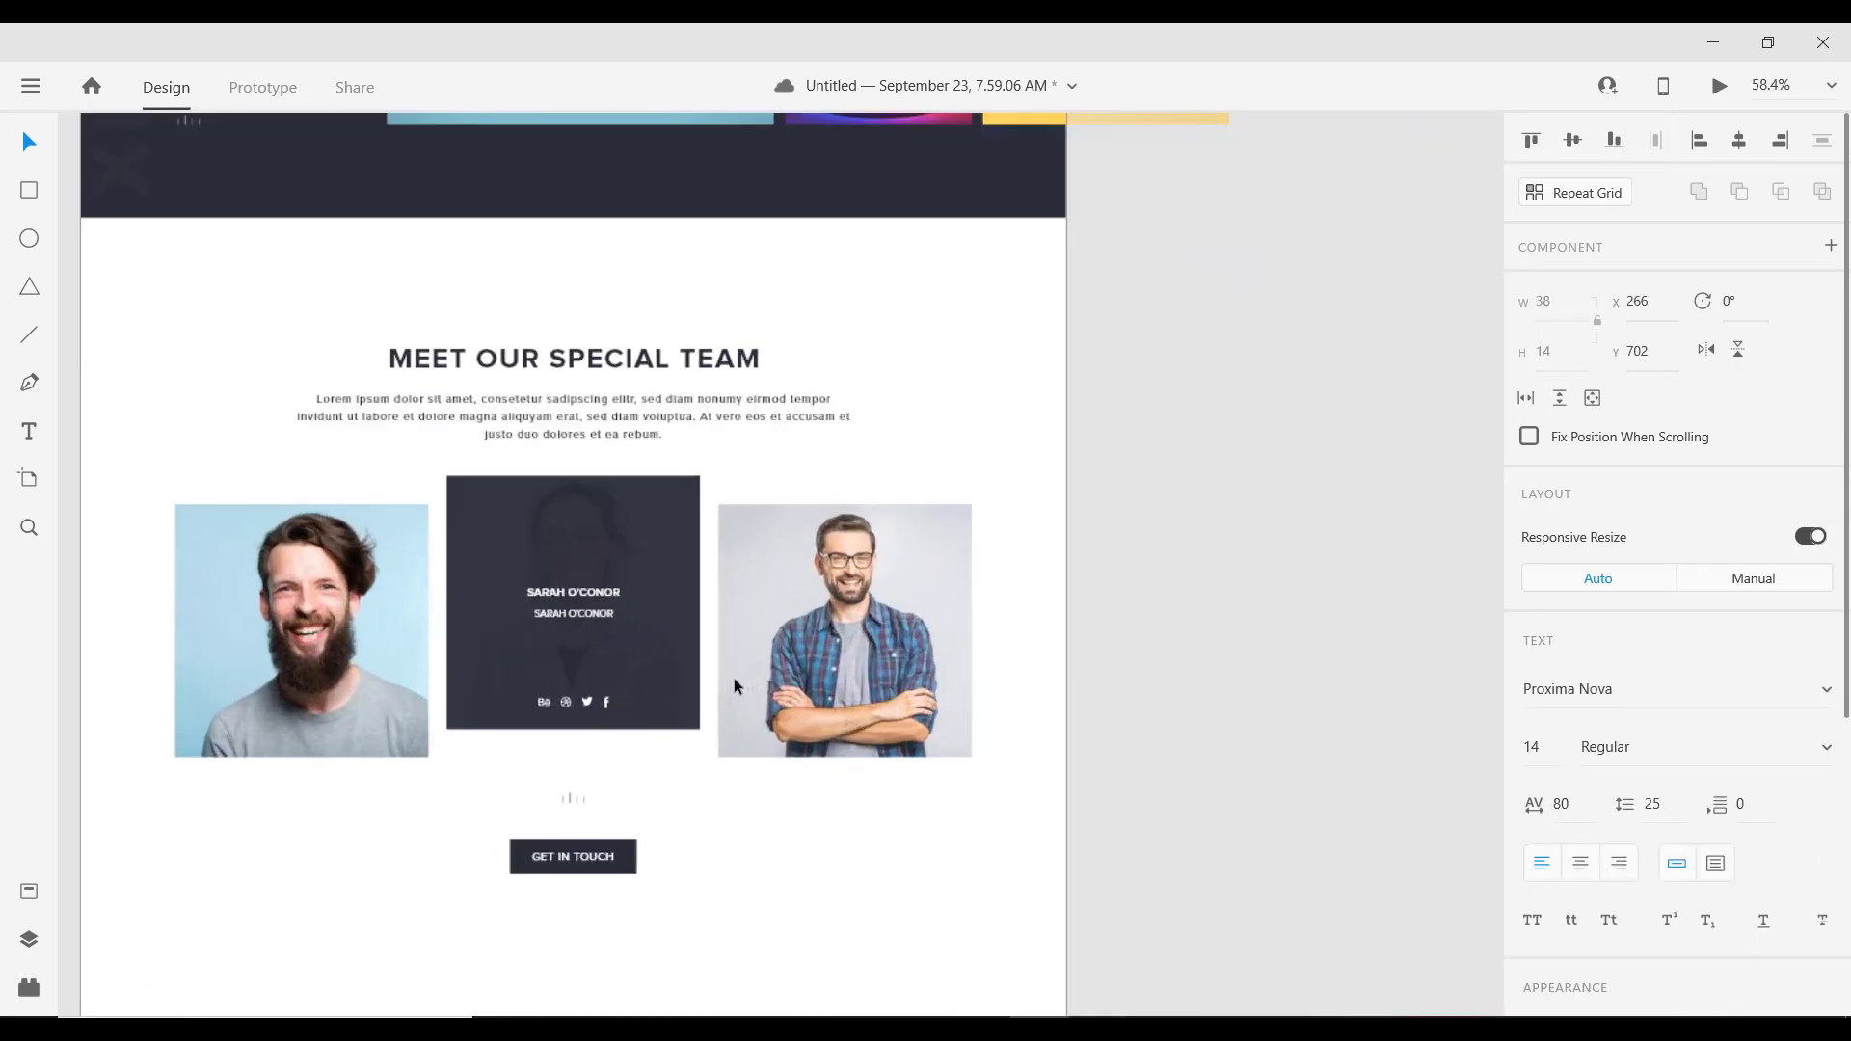
left_click(813, 490)
left_click_drag(814, 490, 195, 511)
Step: Duplicate the label to the left card's edge and retype it as PREV
key("alt")
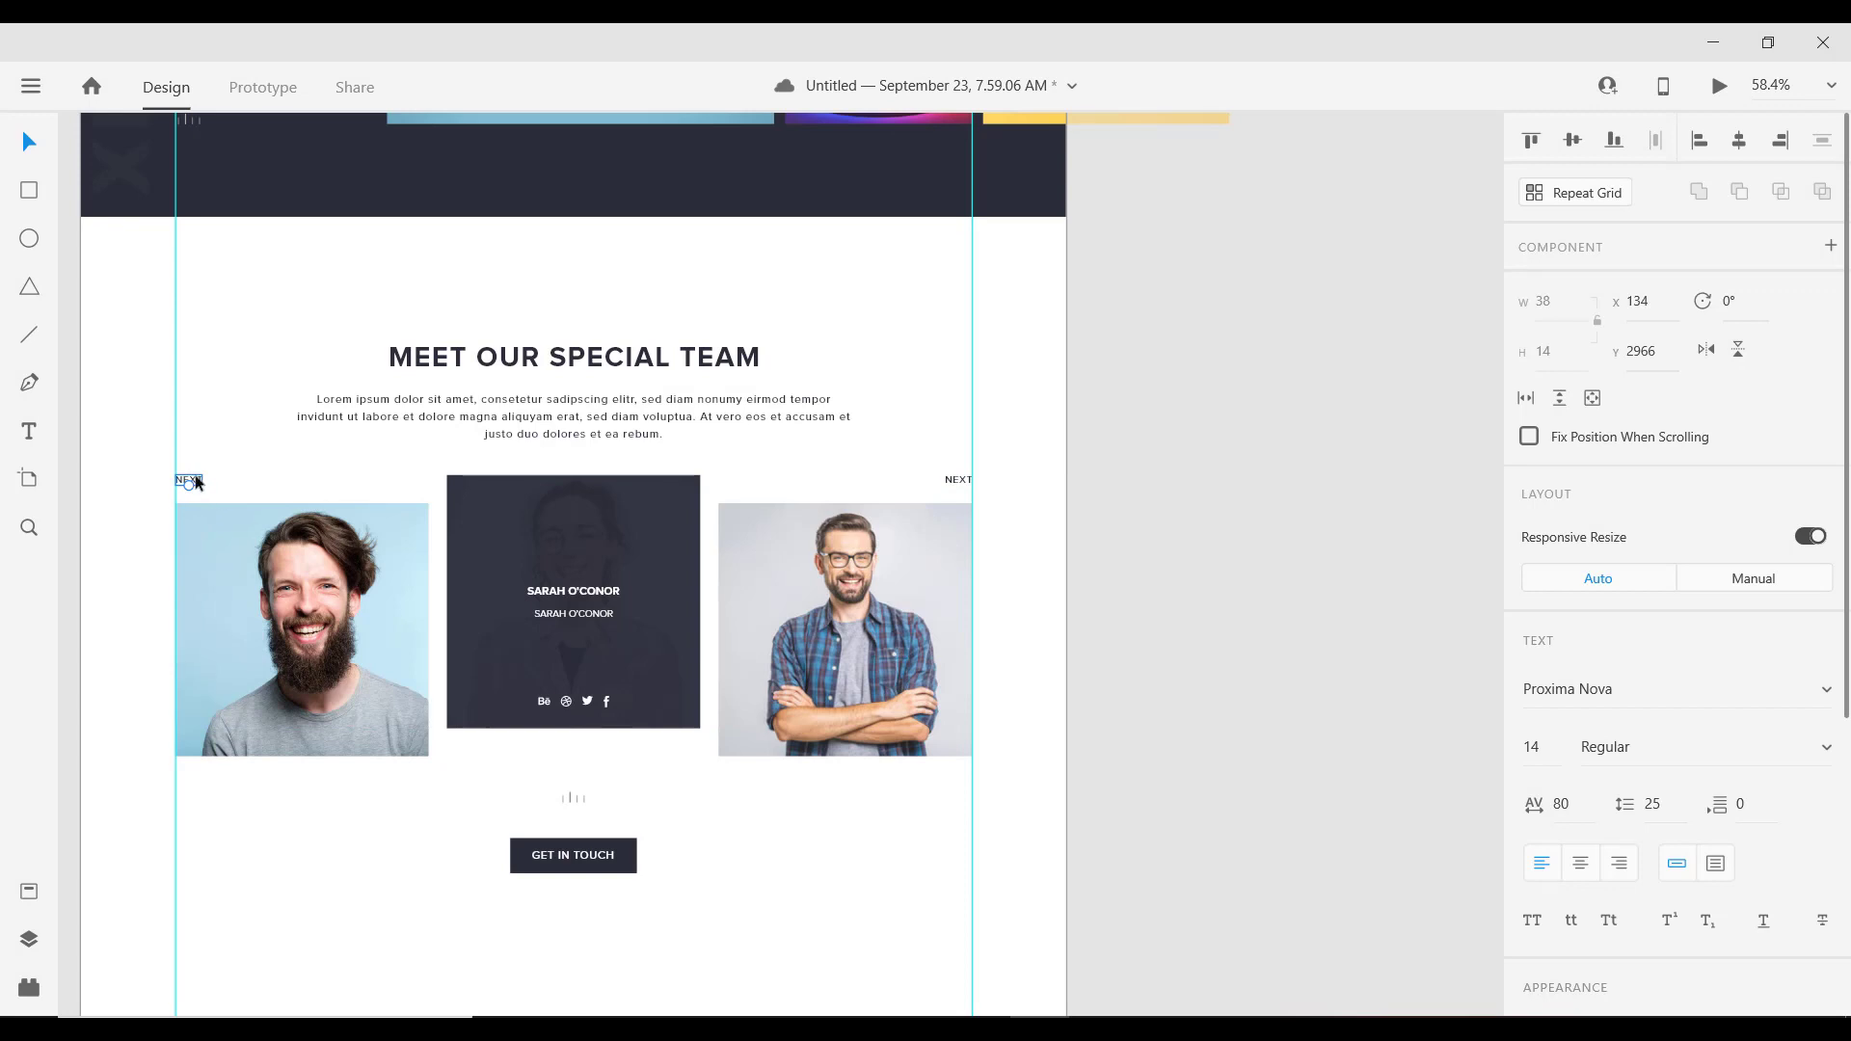
double_click(194, 481)
type("PREV")
key("Escape")
Step: Save the document with the new PREV and NEXT labels
scroll(702, 569, "down", 1)
scroll(702, 569, "down", 2)
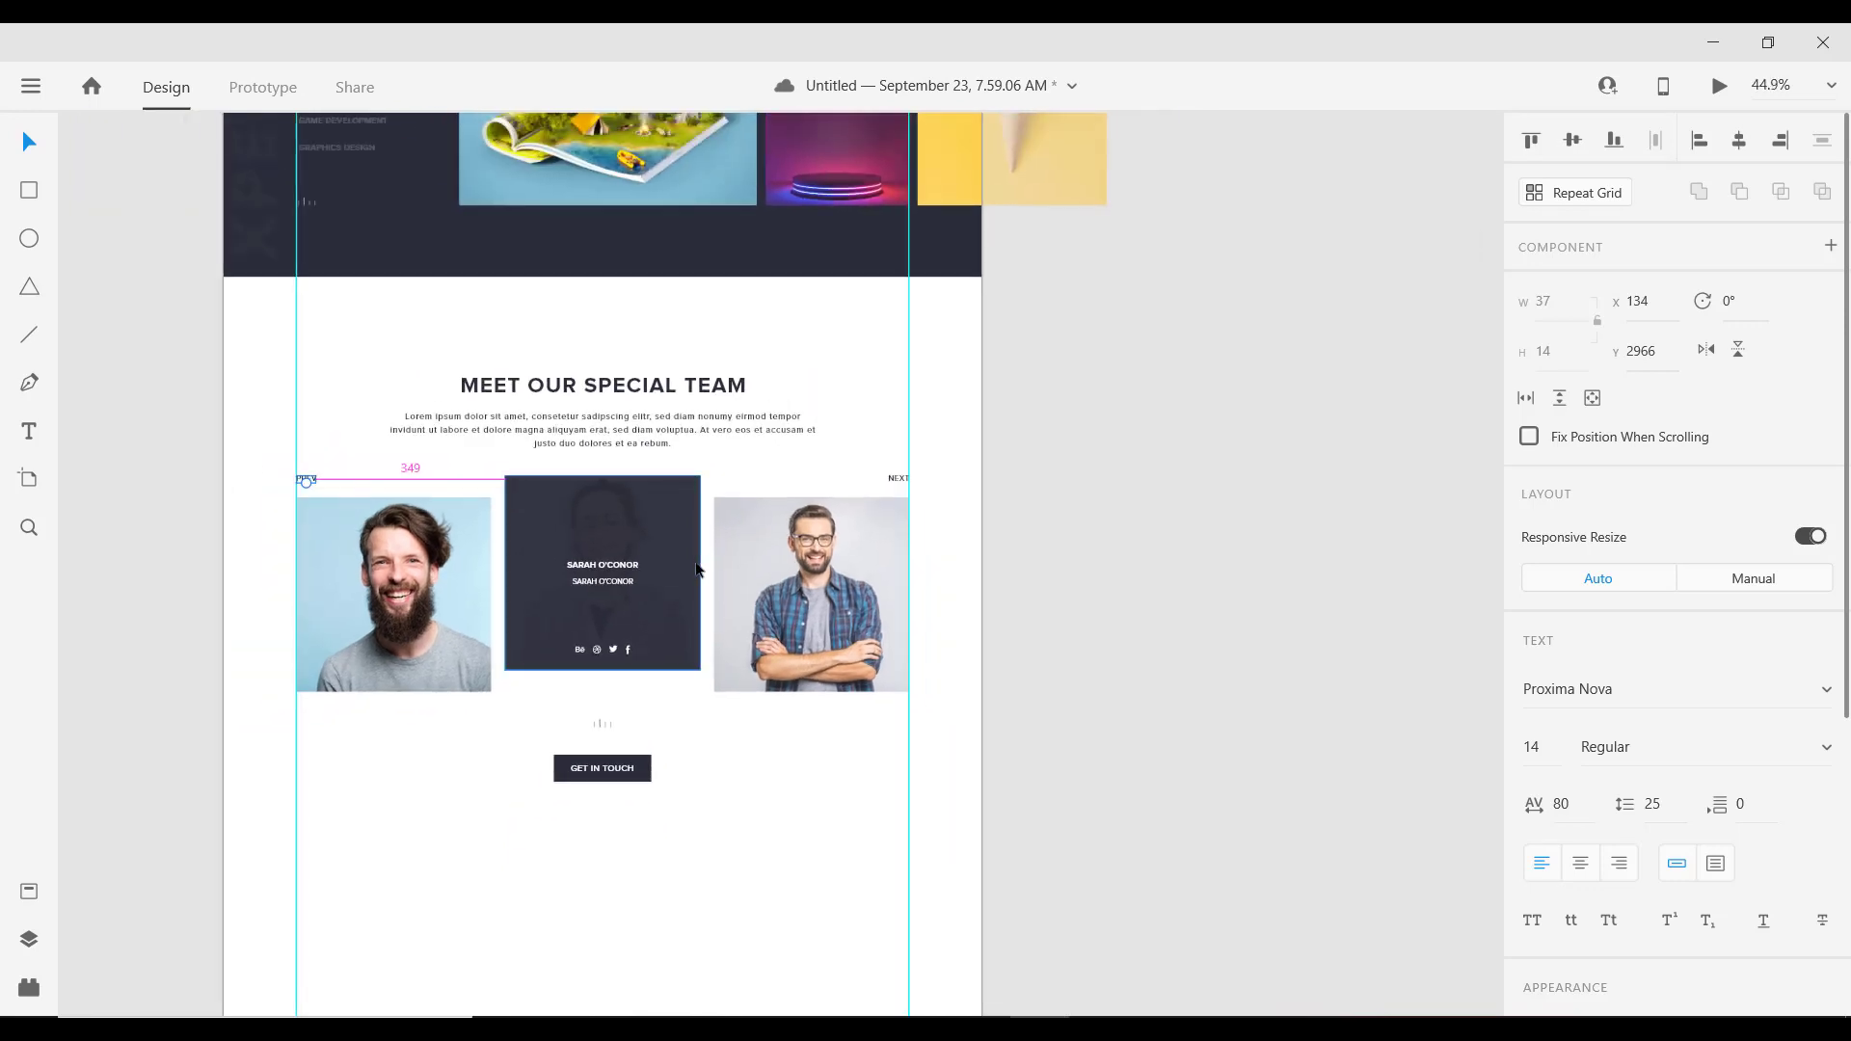
scroll(702, 569, "down", 2)
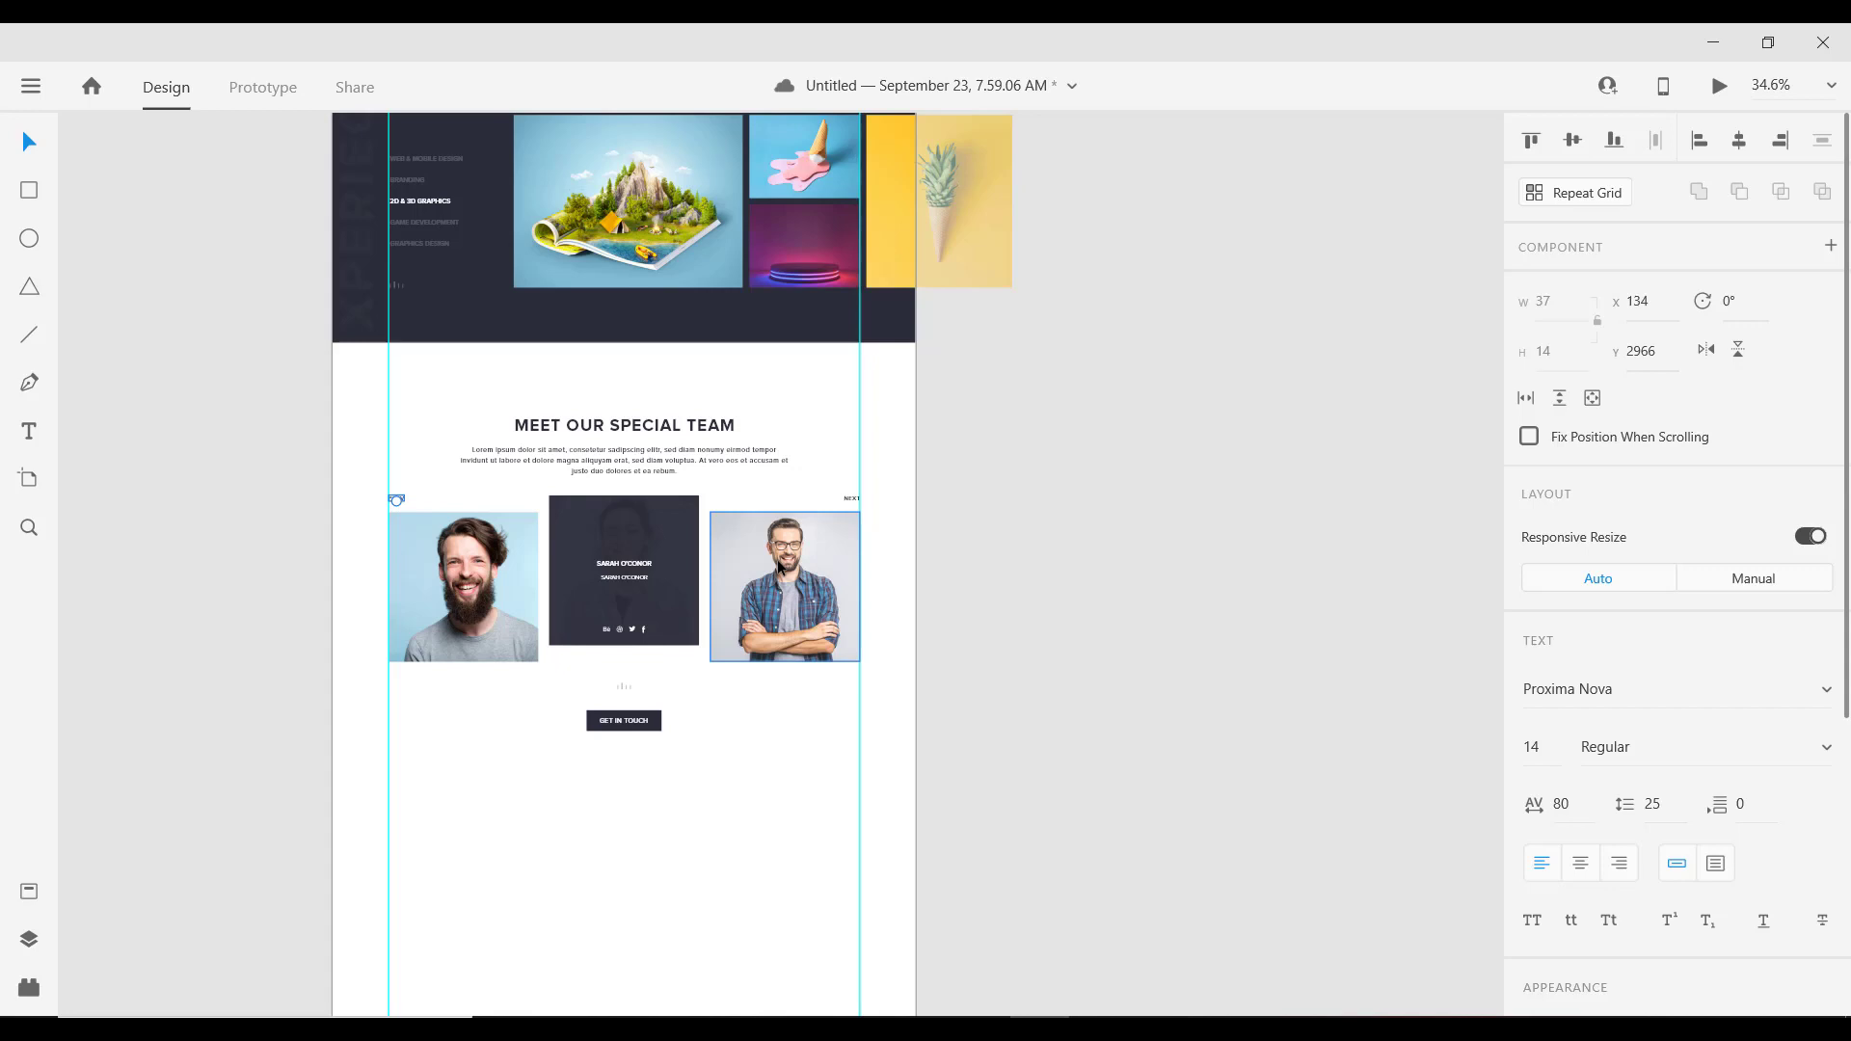
scroll(779, 568, "down", 2)
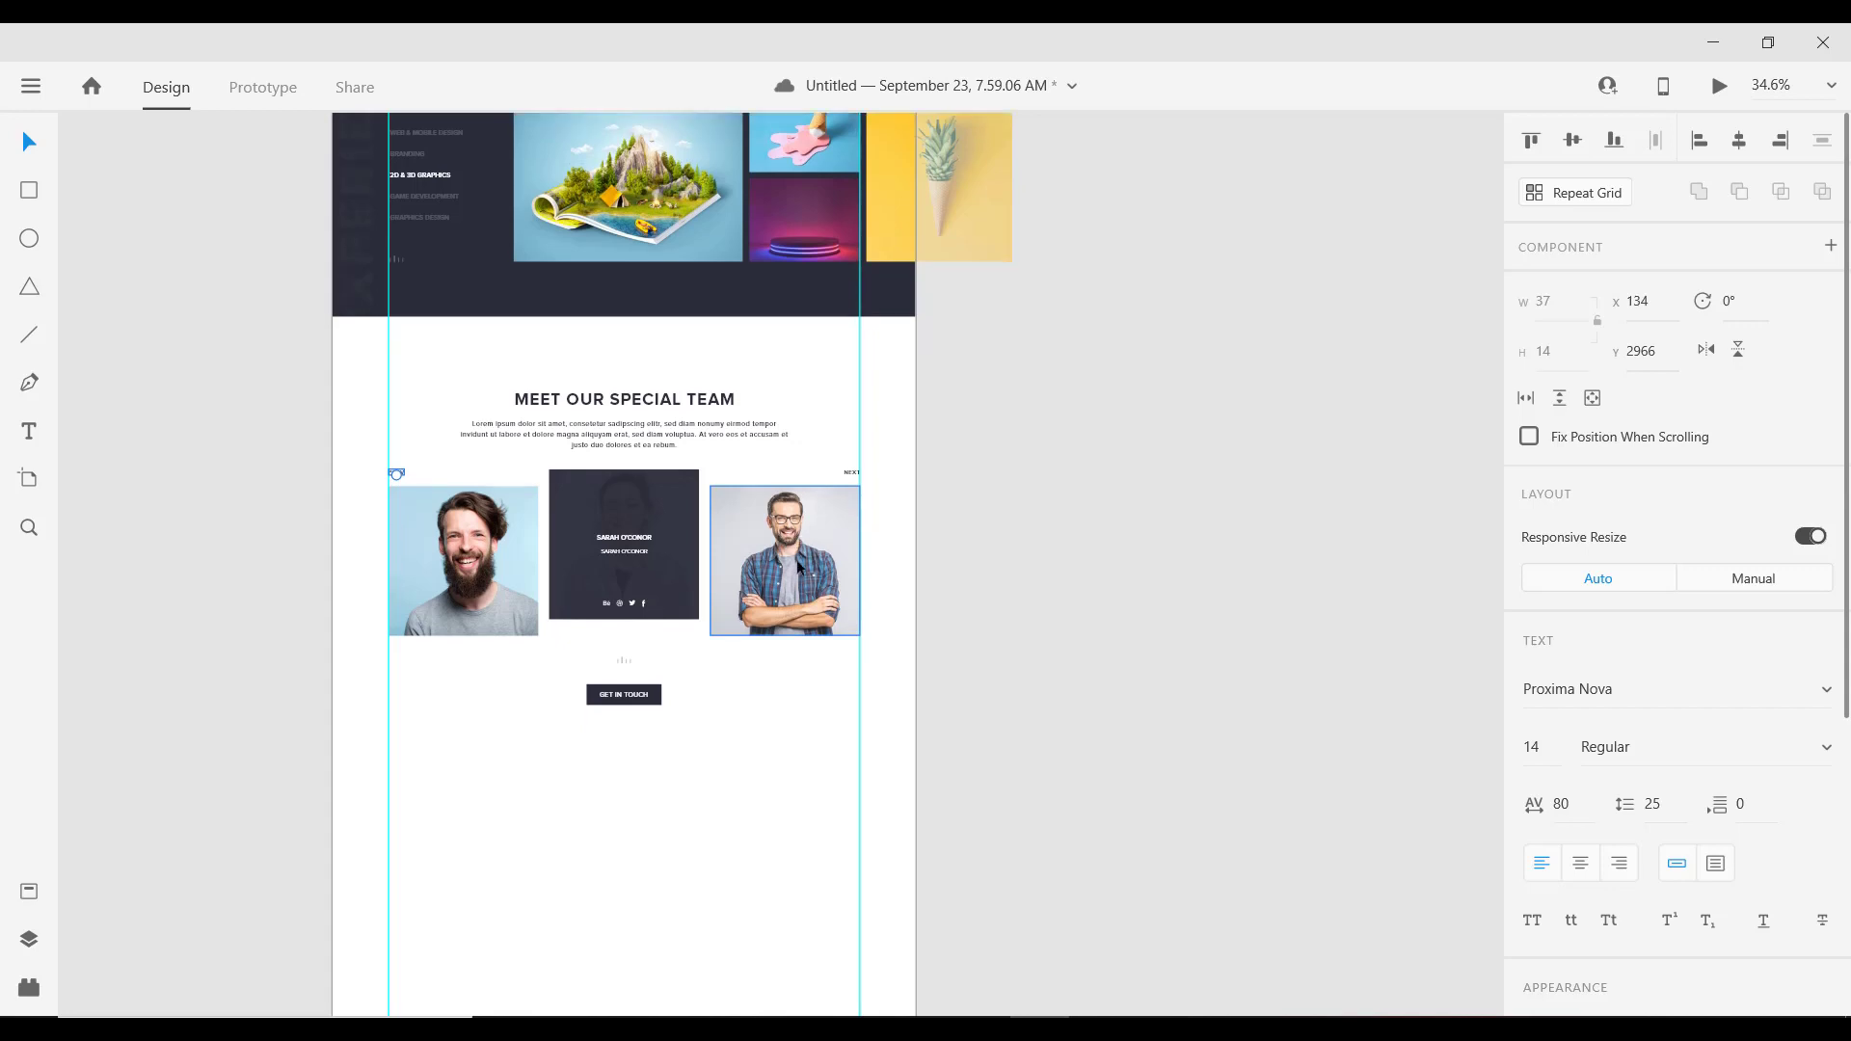
key("alt")
scroll(659, 640, "down", 1)
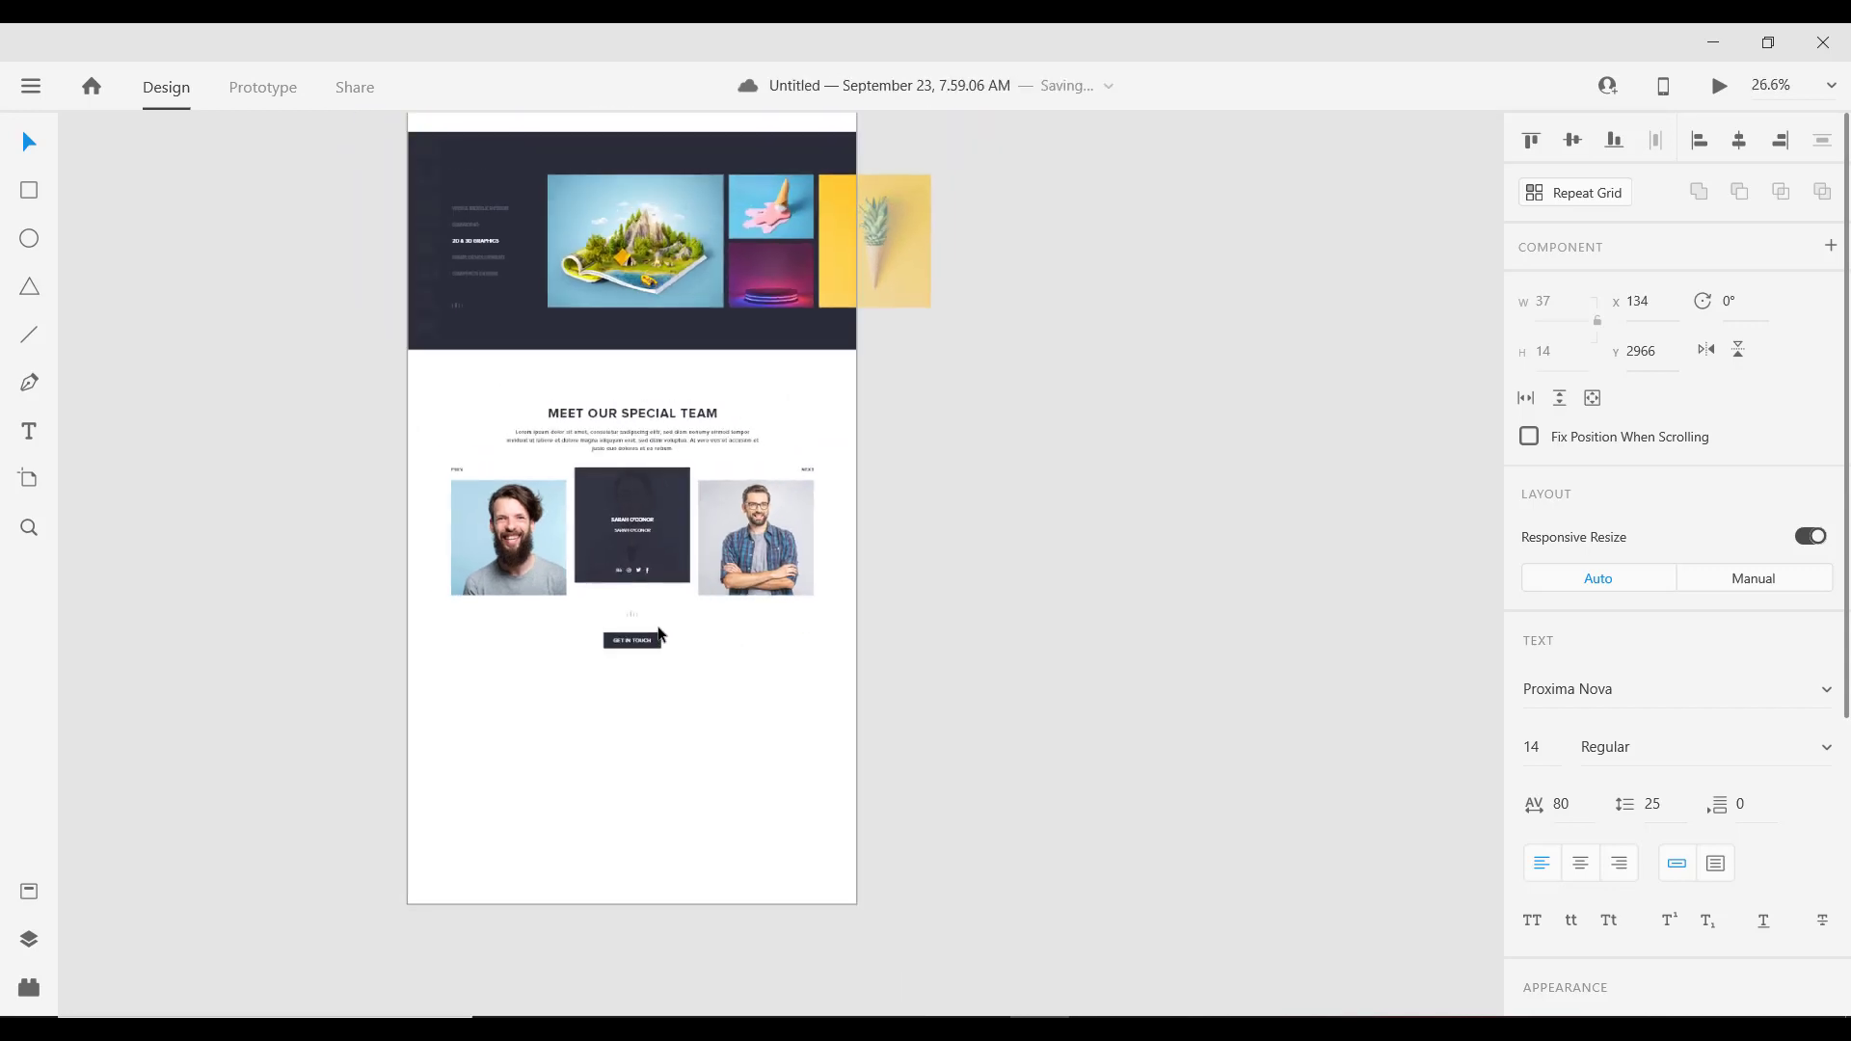
scroll(586, 616, "up", 1)
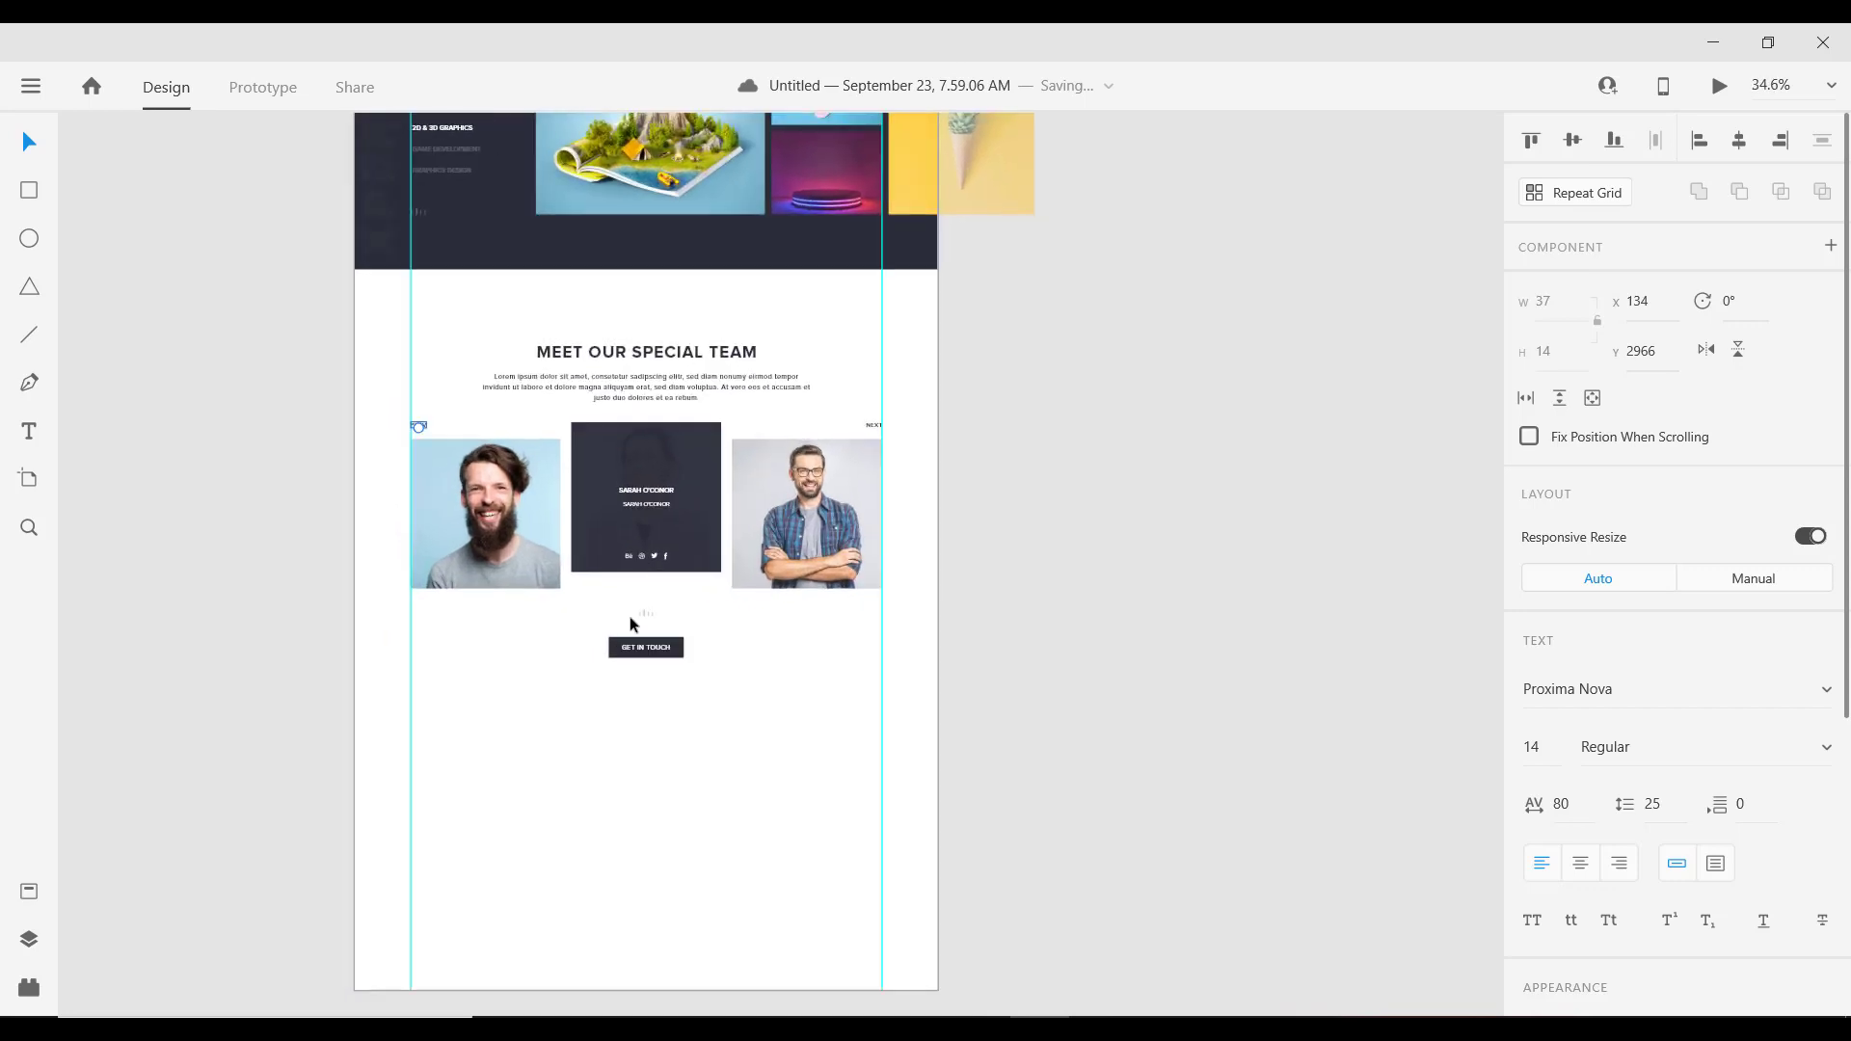
scroll(629, 616, "down", 2)
scroll(641, 619, "up", 1)
scroll(644, 618, "down", 1)
scroll(651, 623, "down", 1)
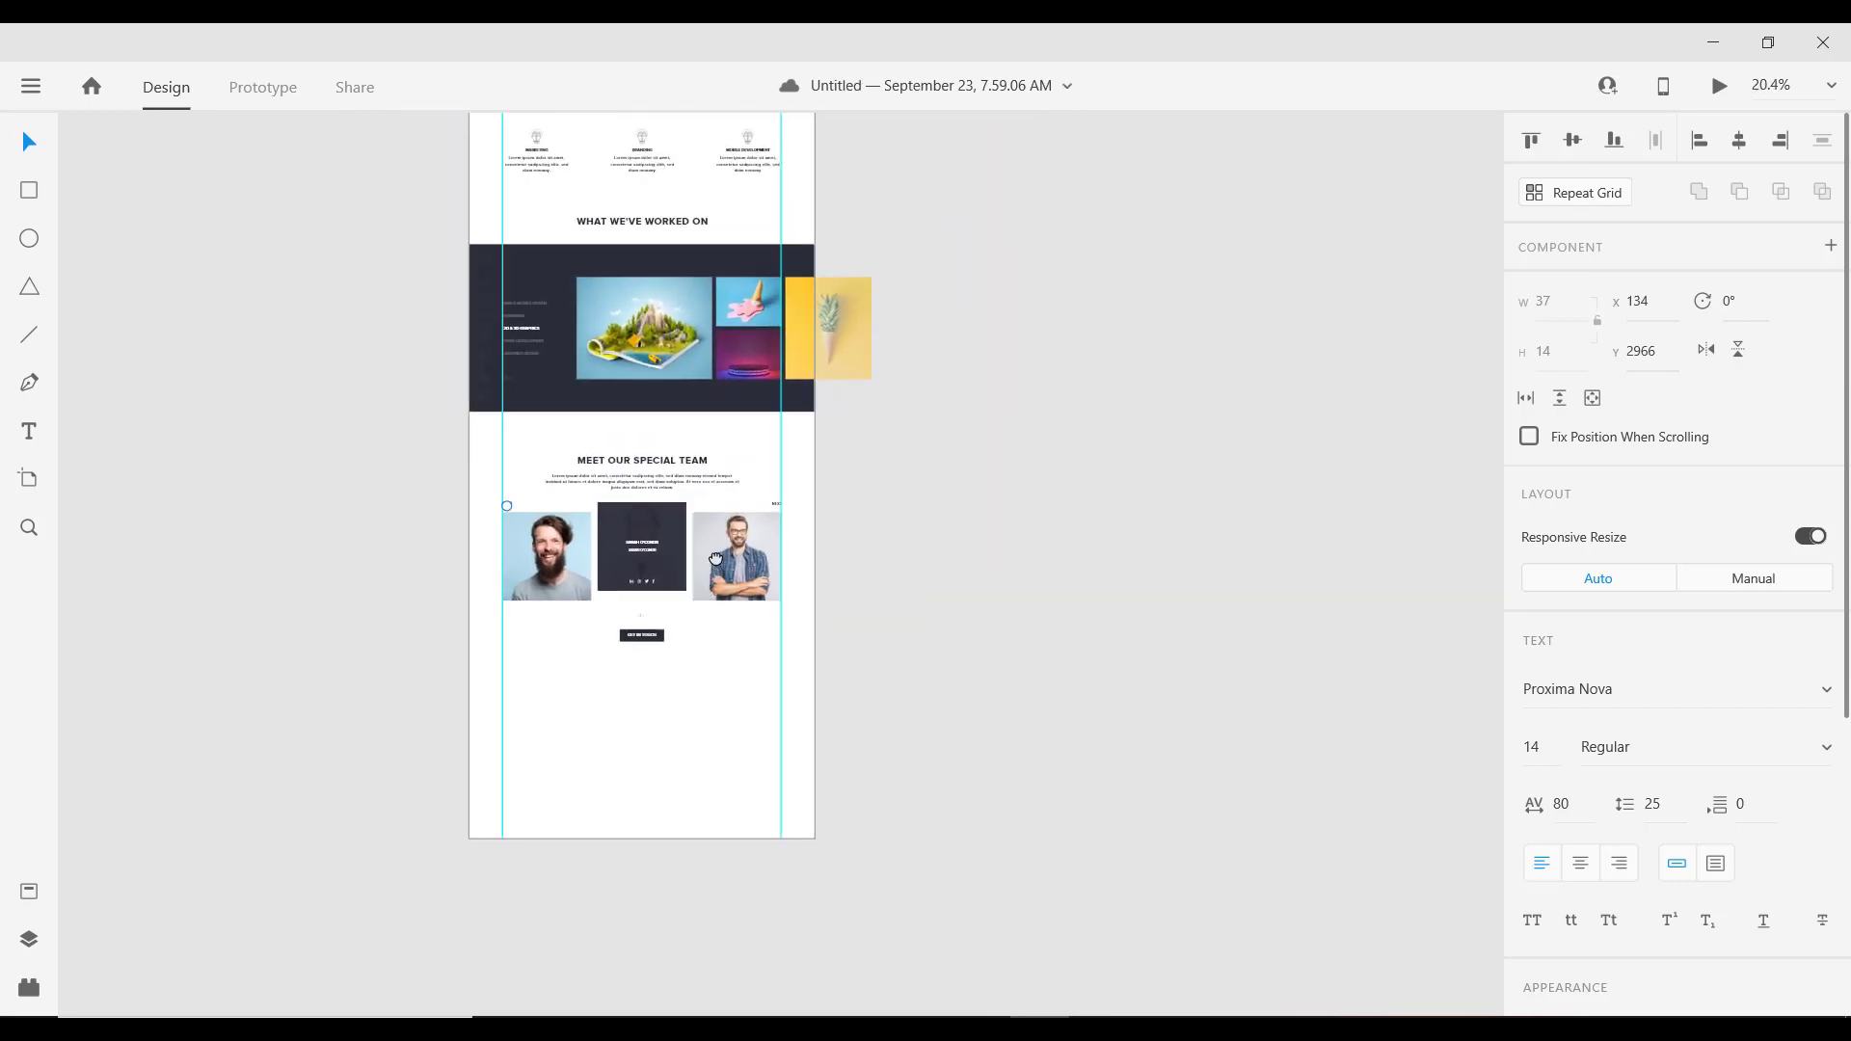
scroll(600, 322, "down", 3)
left_click(585, 292)
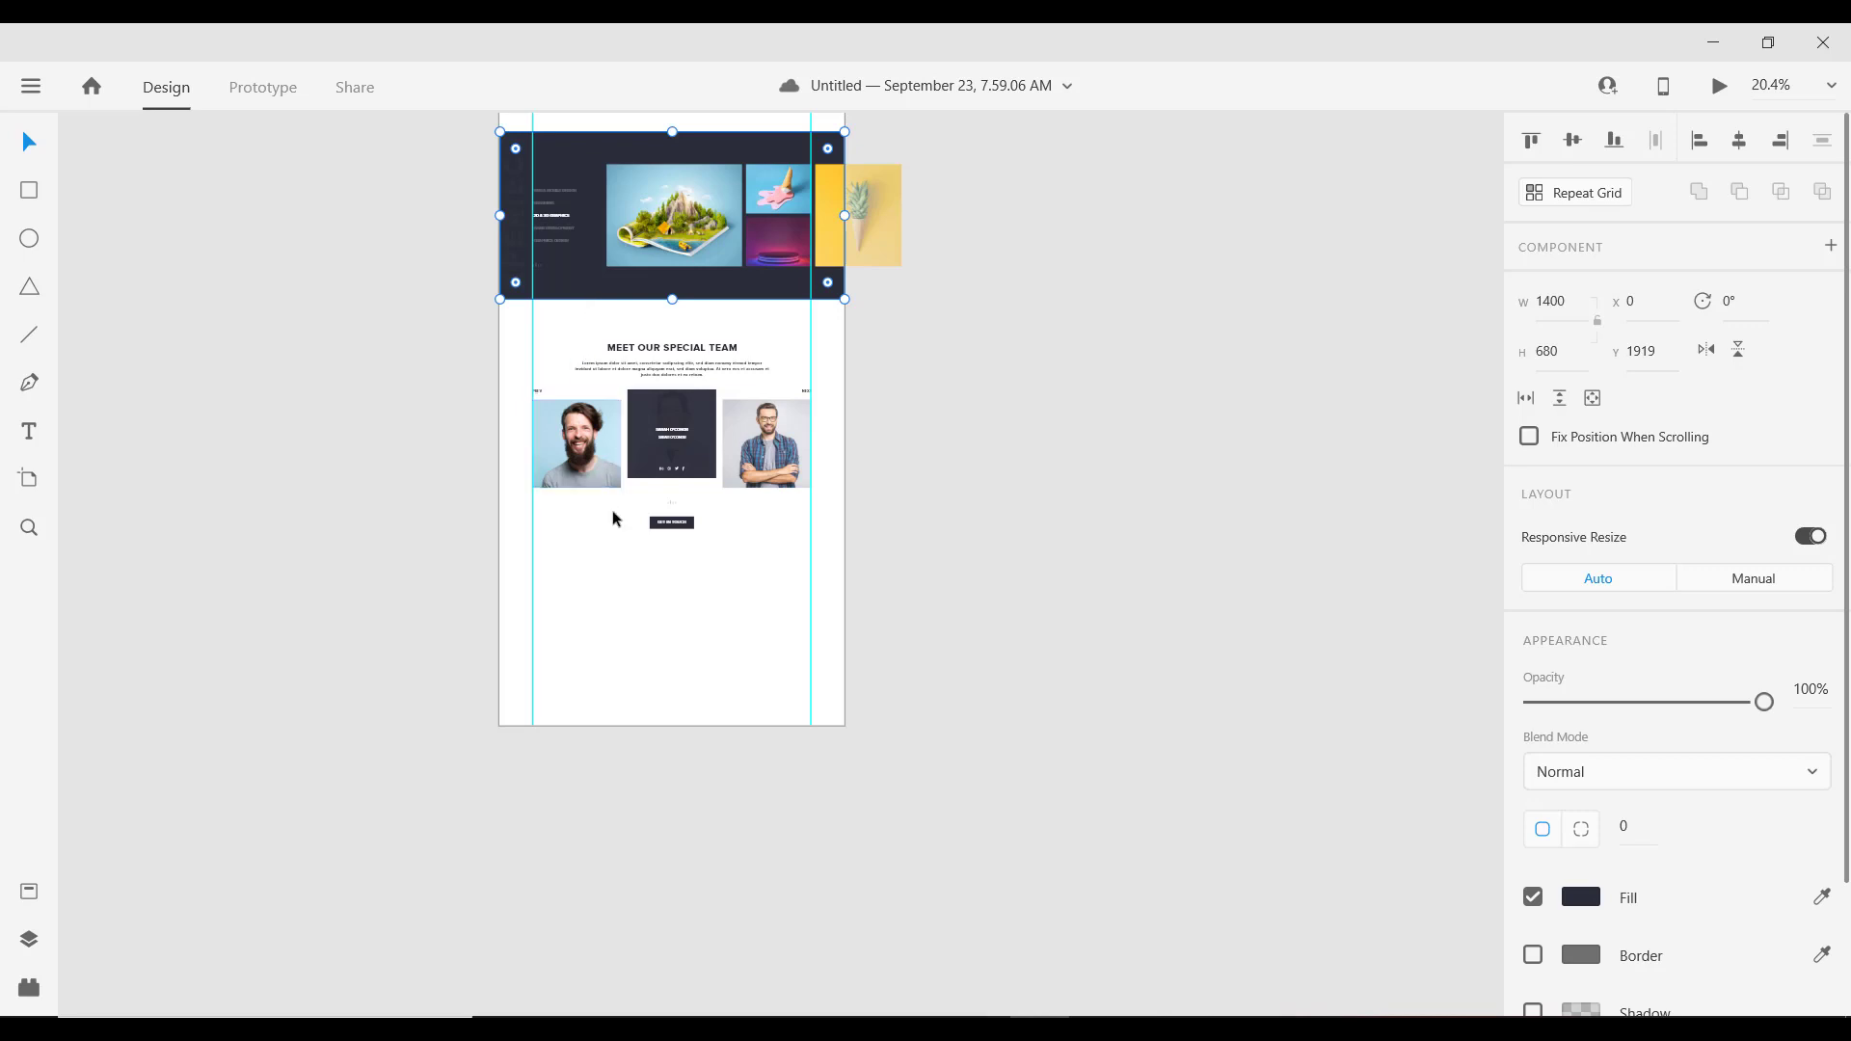
scroll(675, 511, "down", 1)
scroll(807, 450, "up", 4)
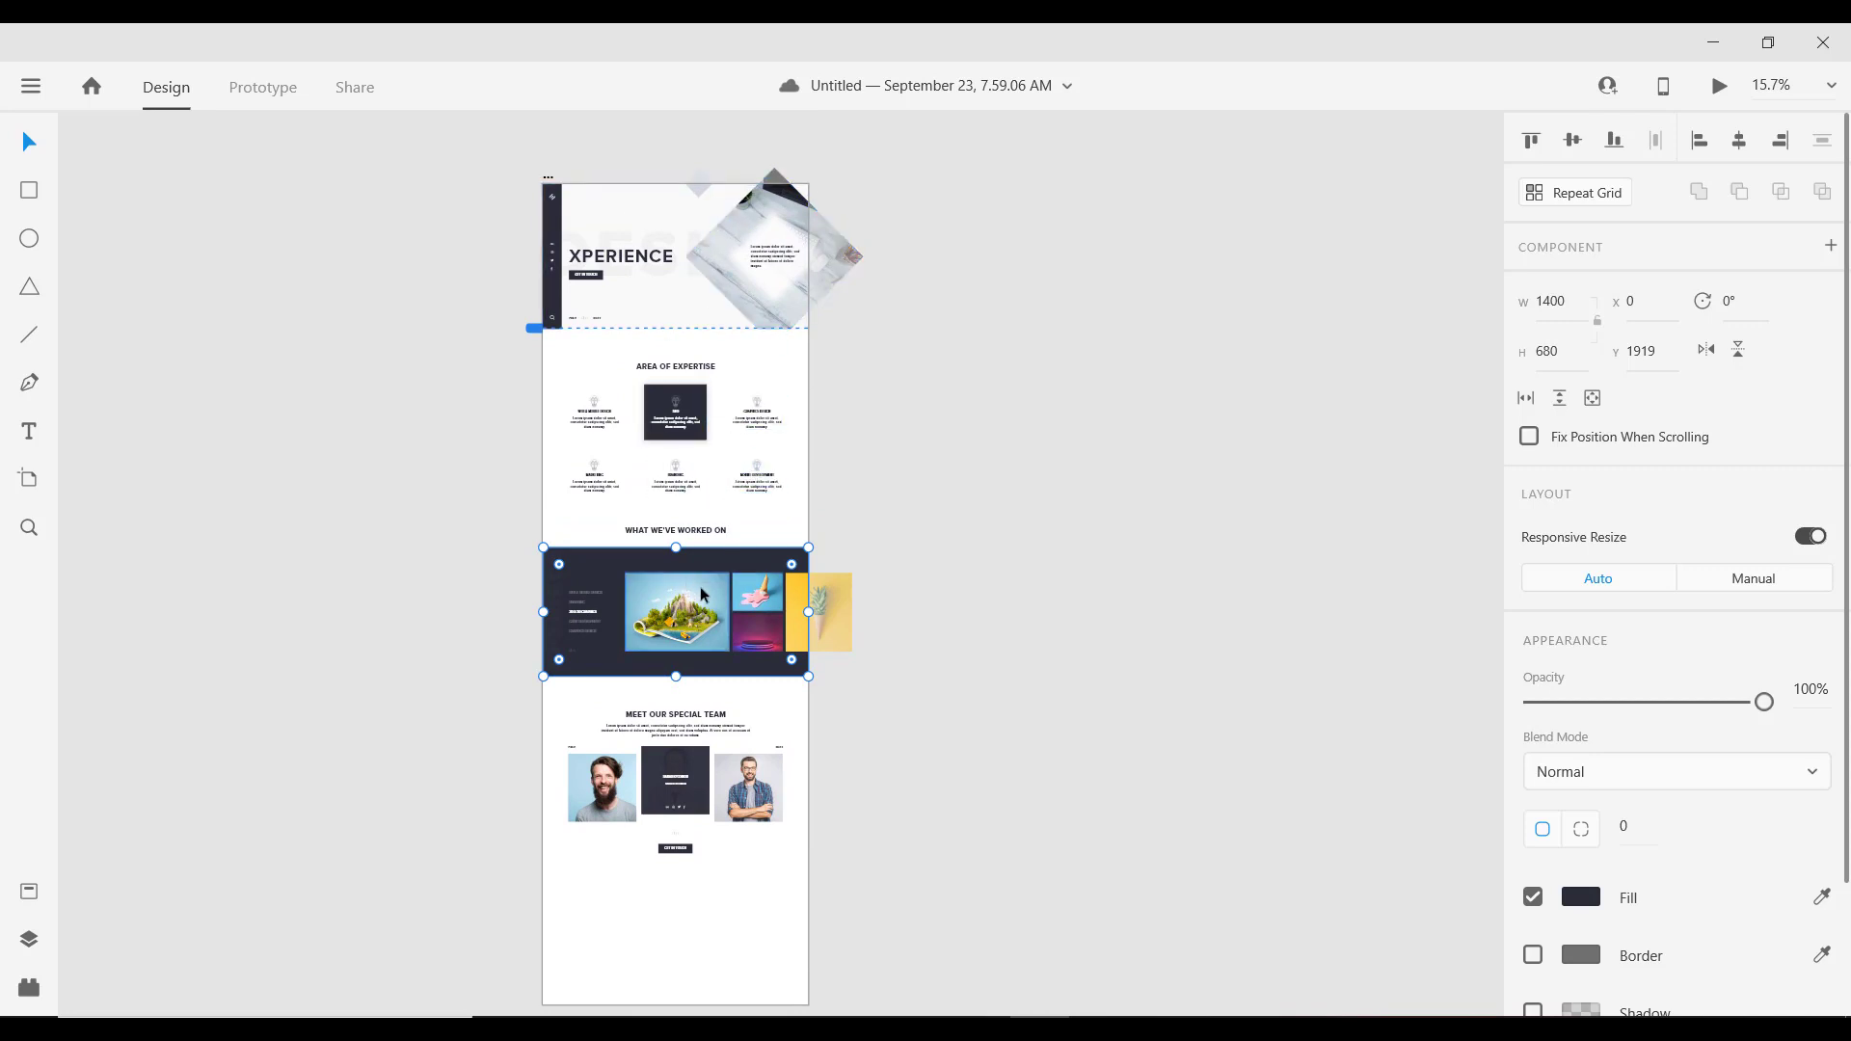
scroll(711, 681, "down", 1)
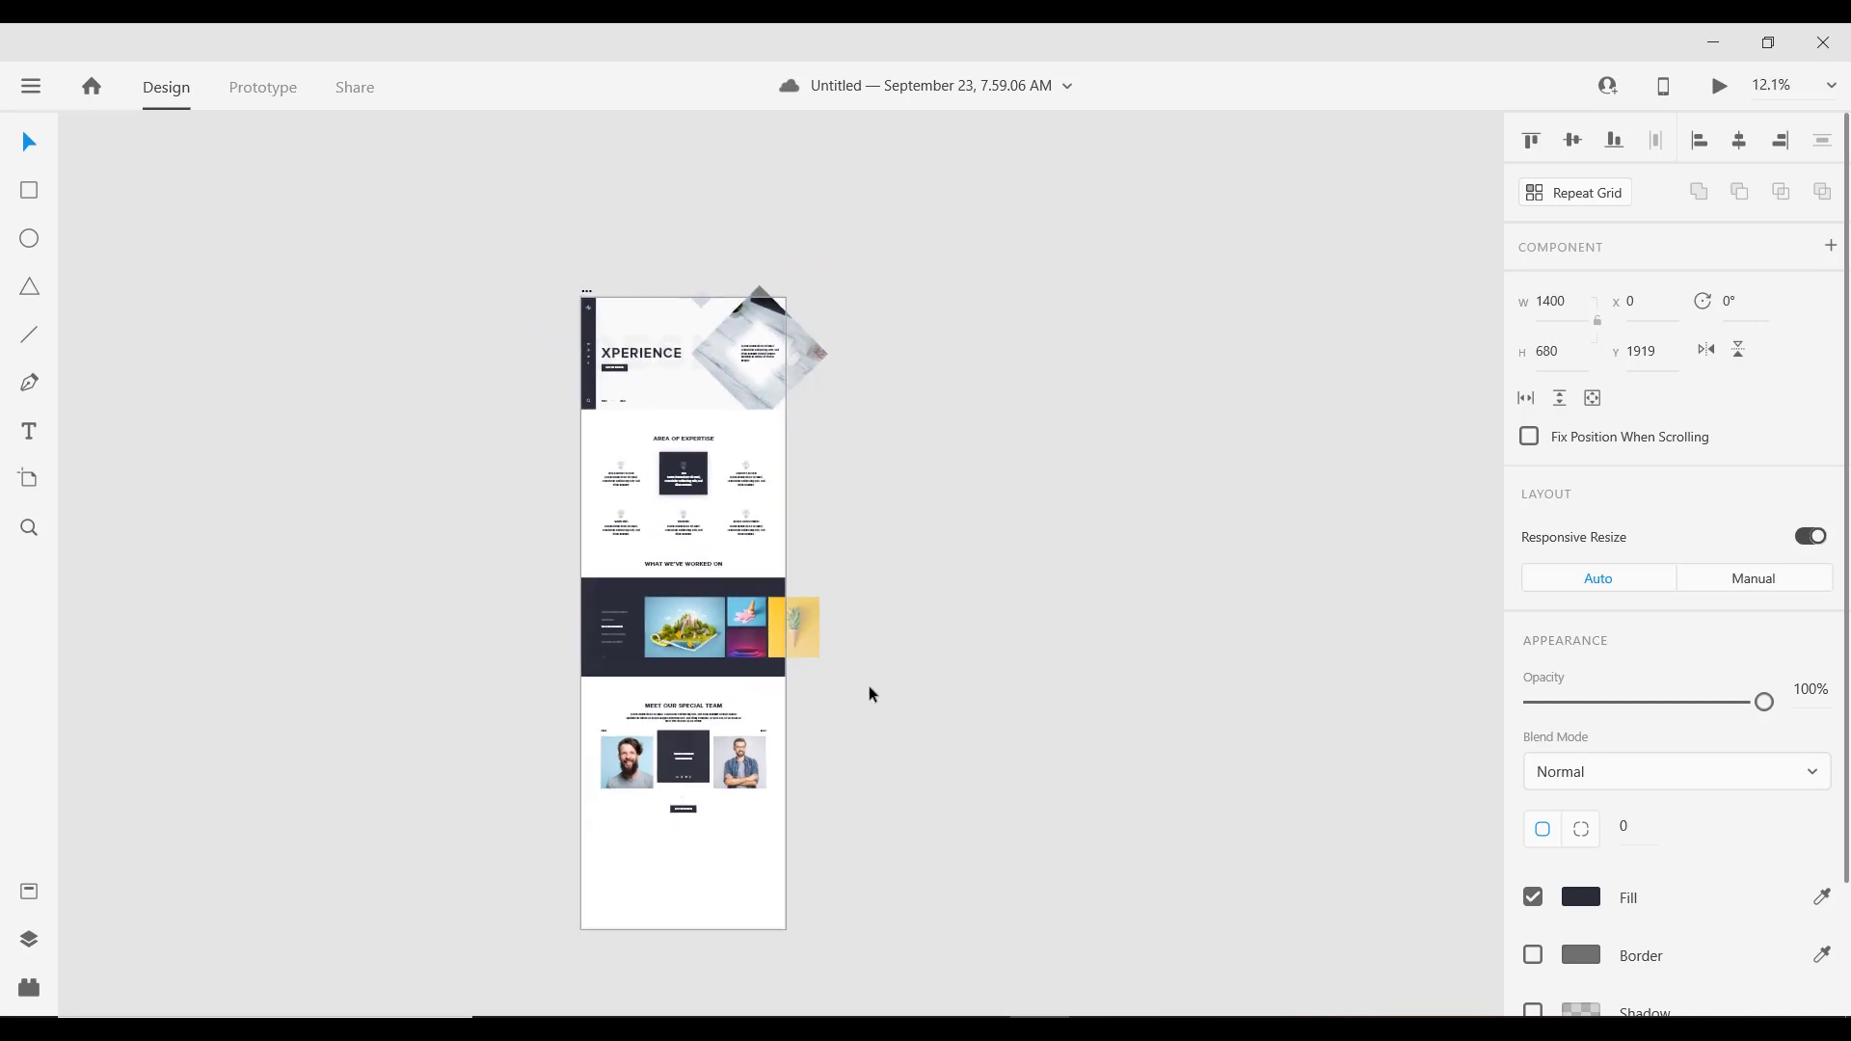
left_click_drag(870, 686, 874, 461)
scroll(640, 515, "up", 3)
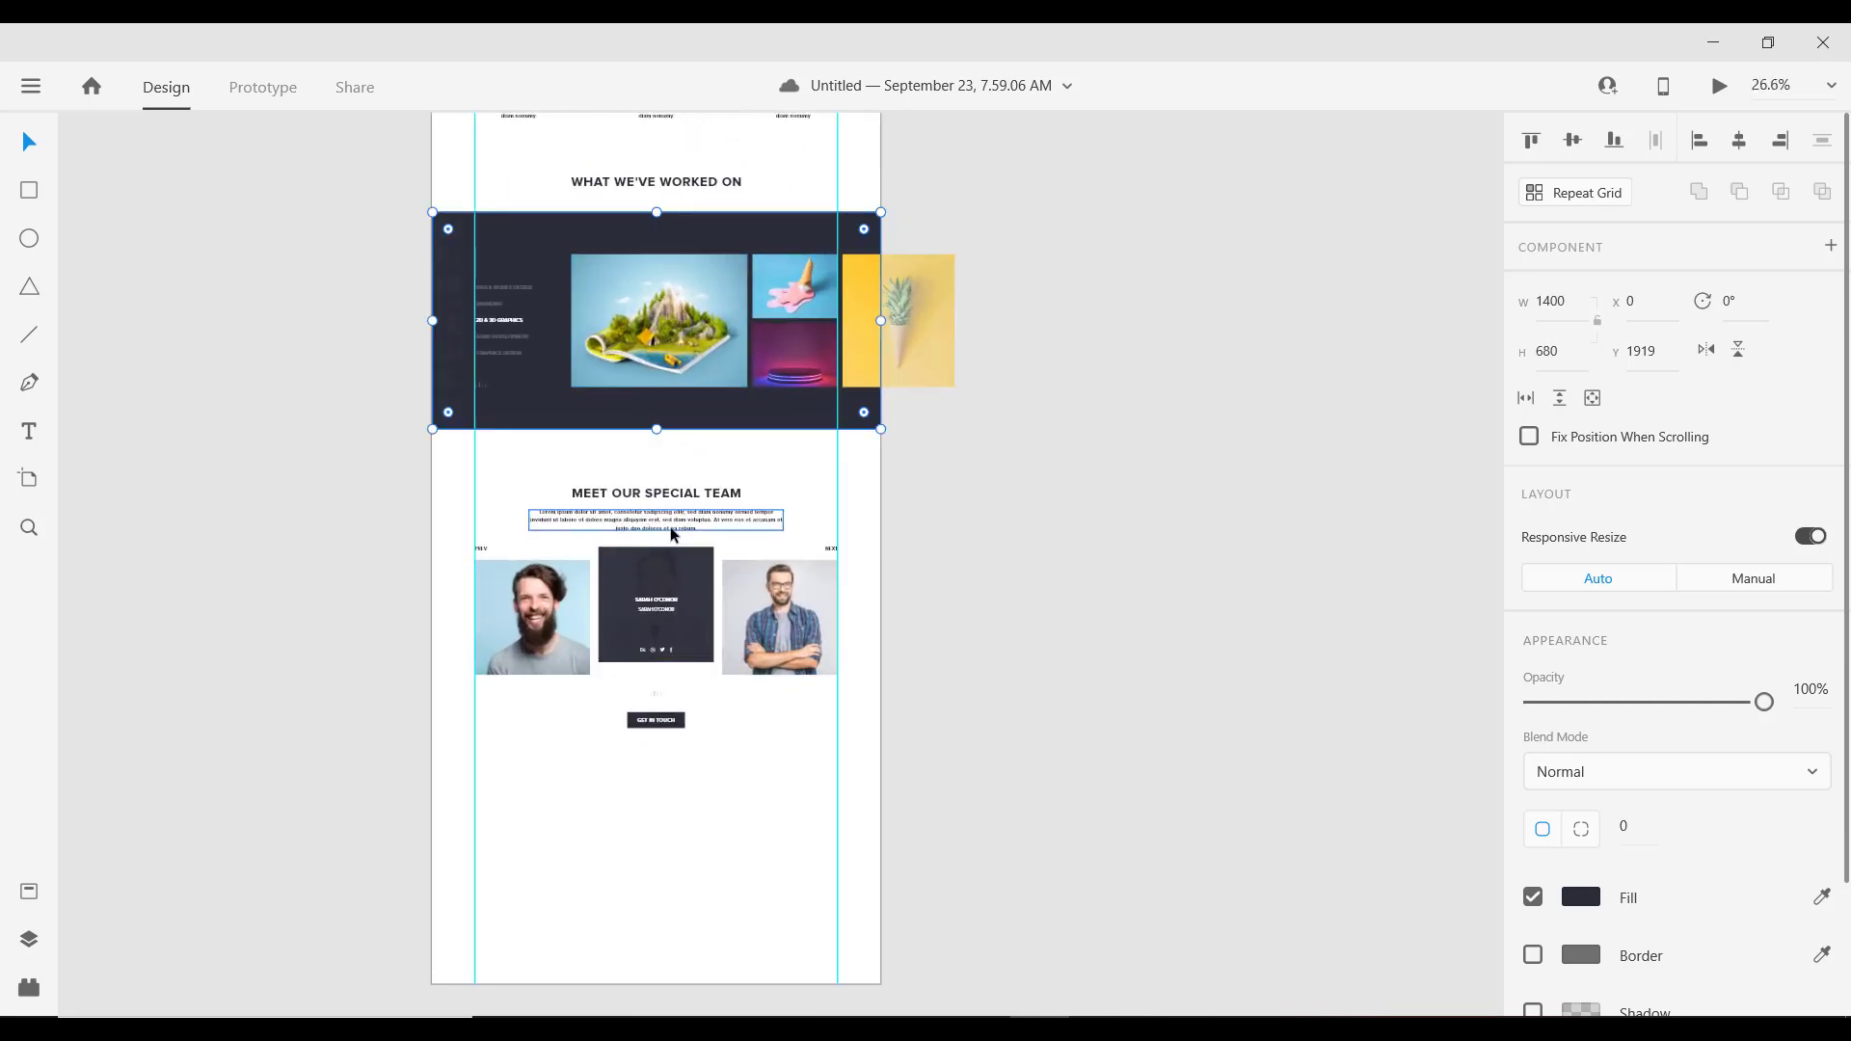
scroll(673, 533, "down", 1)
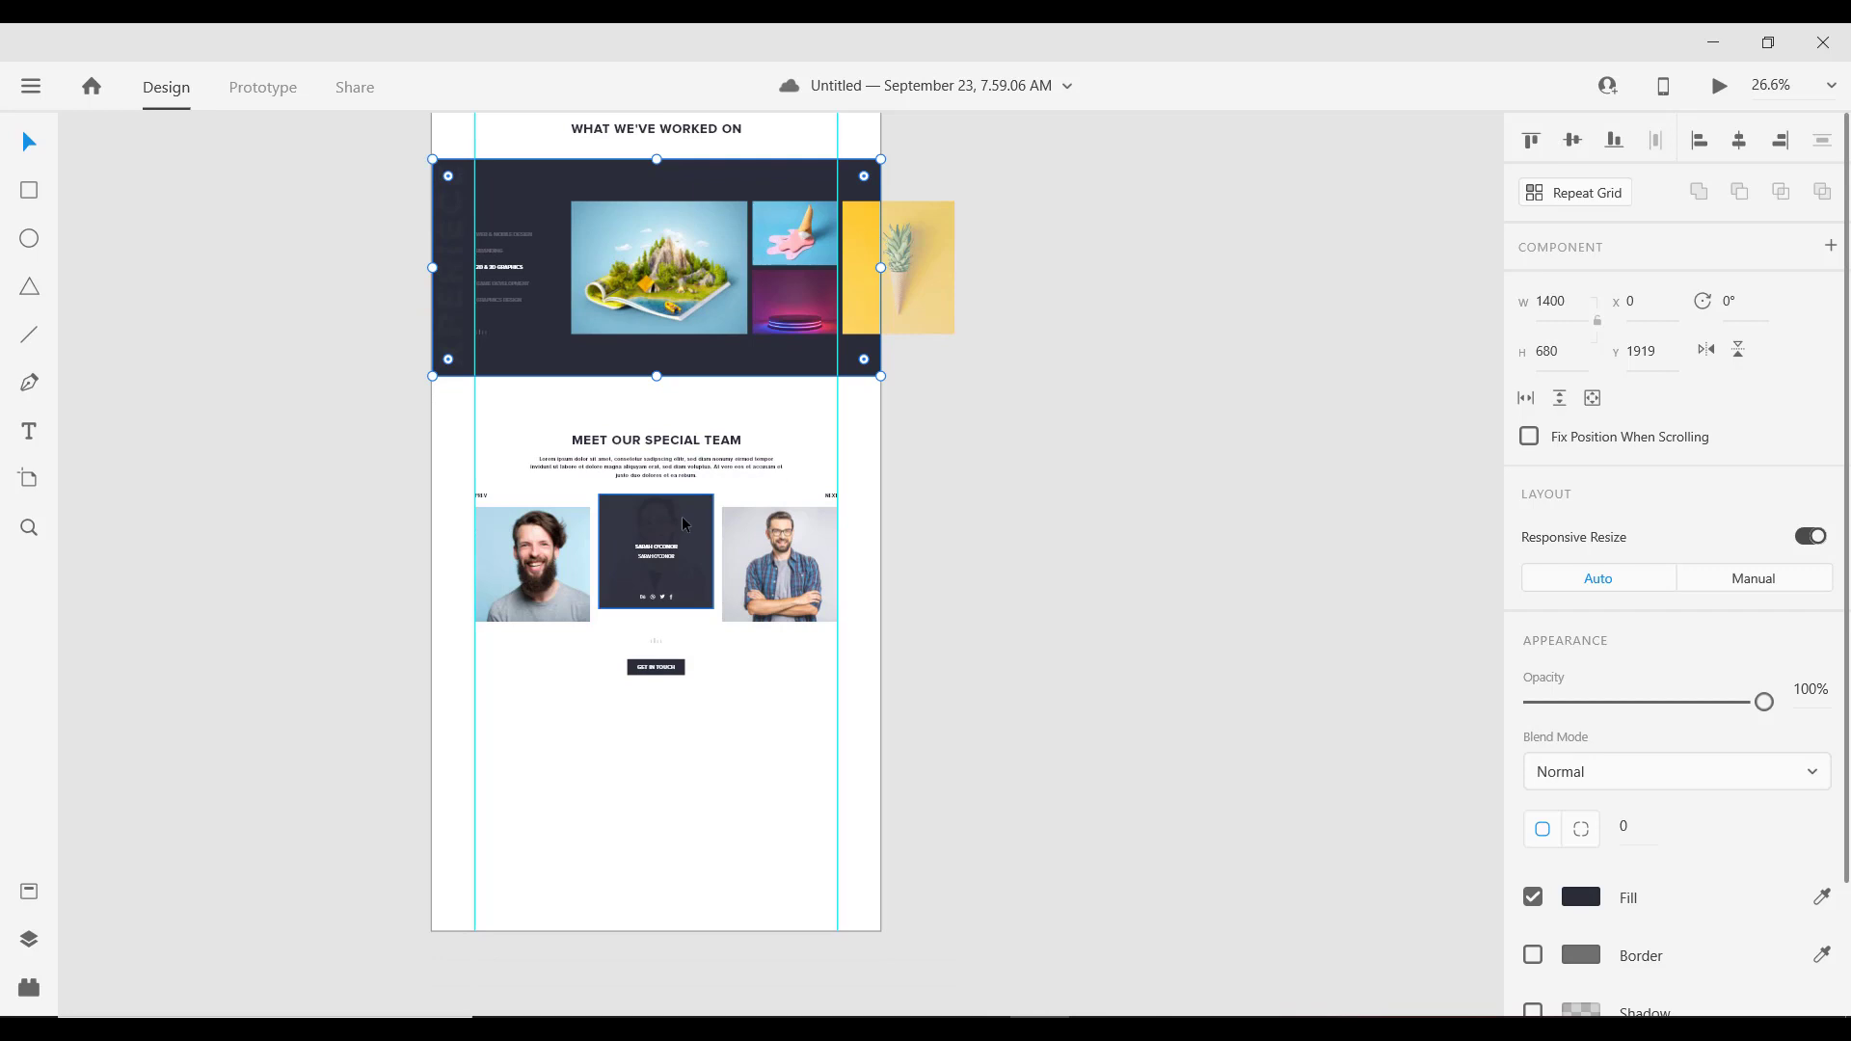
scroll(670, 545, "down", 1)
scroll(669, 552, "down", 1)
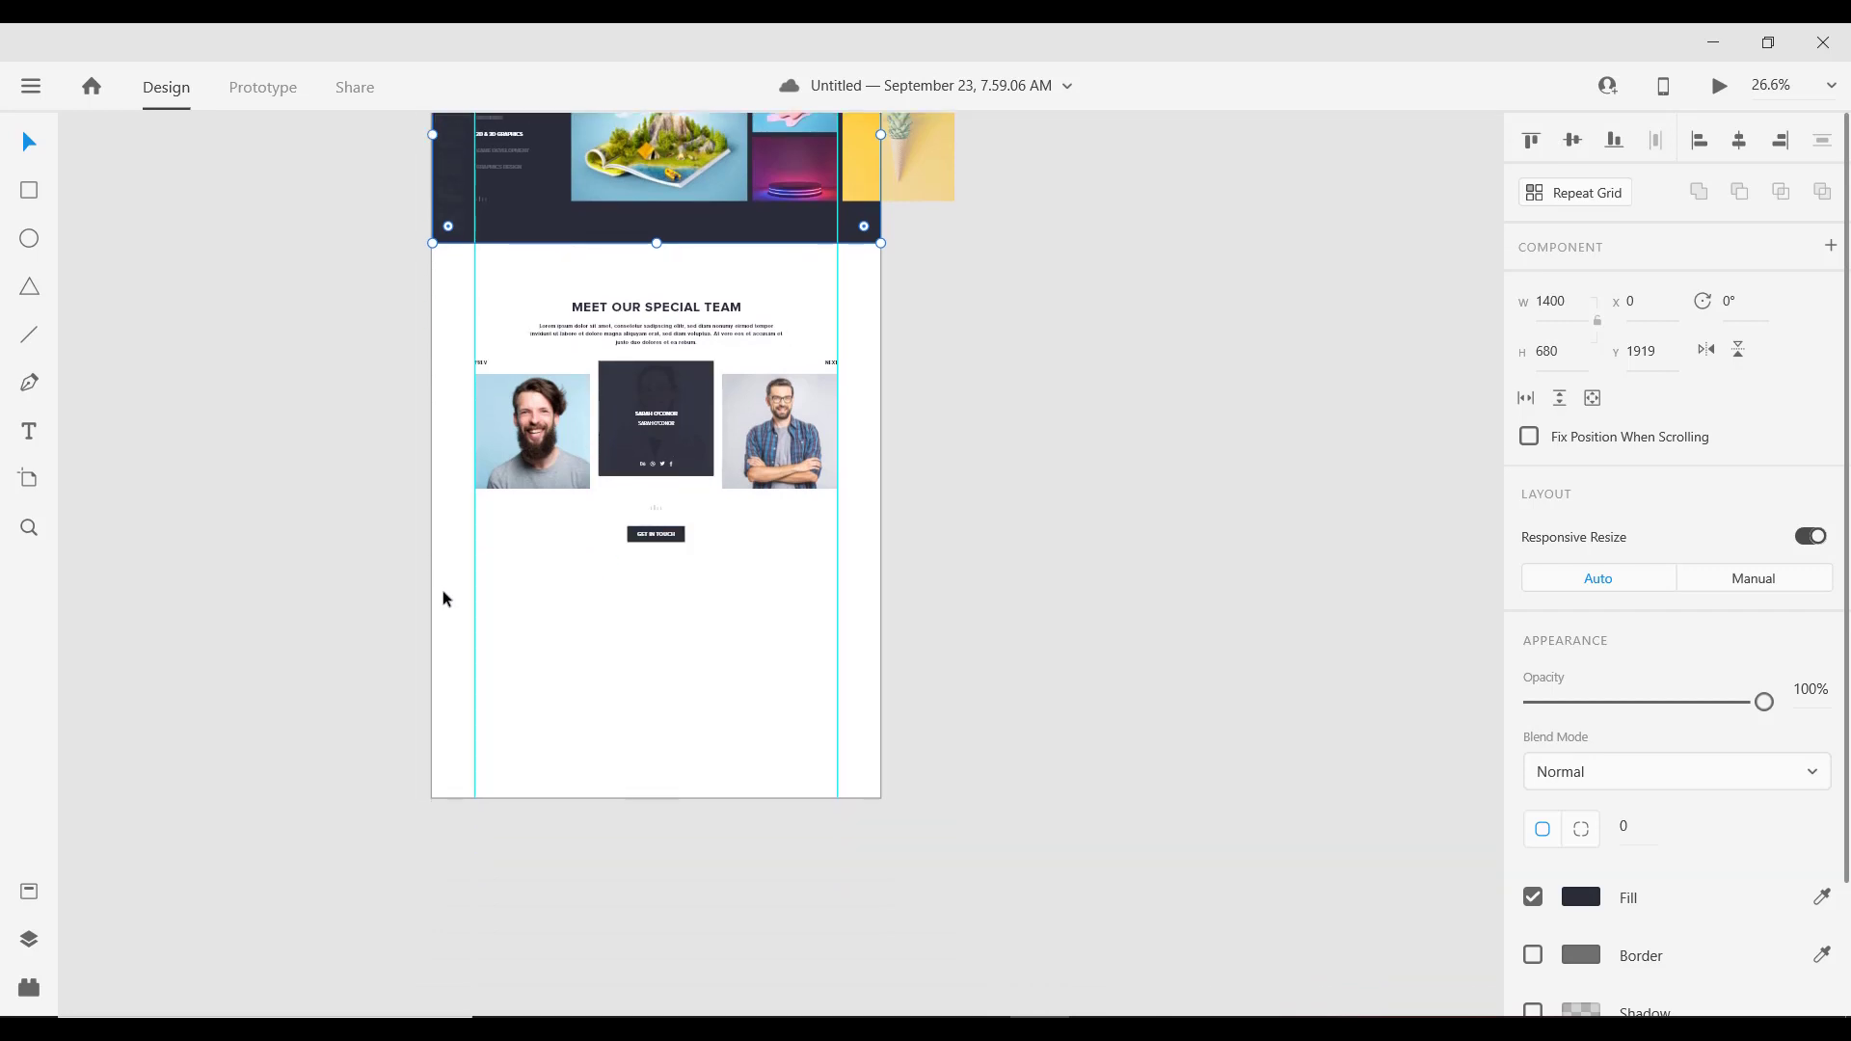
left_click(28, 196)
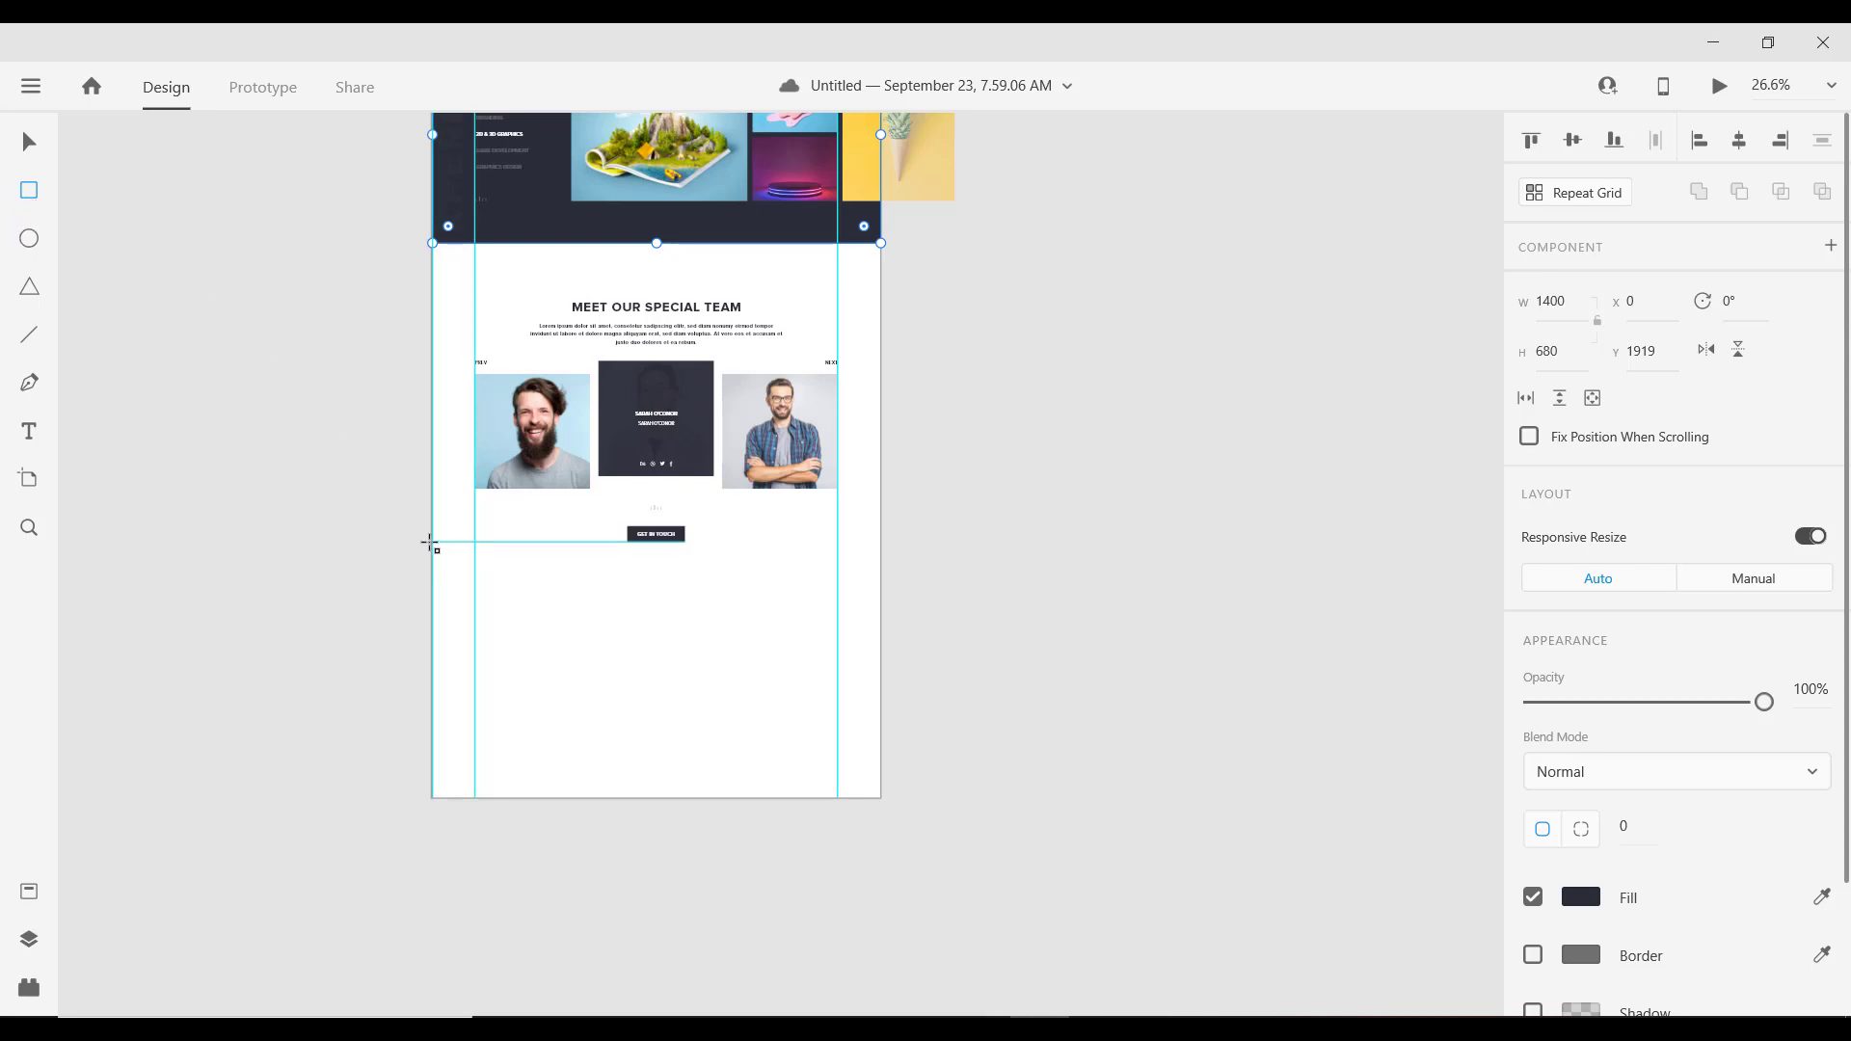
Step: Draw a 1400-wide rectangle below the team section and nudge it to Y 3712
left_click_drag(431, 543, 880, 652)
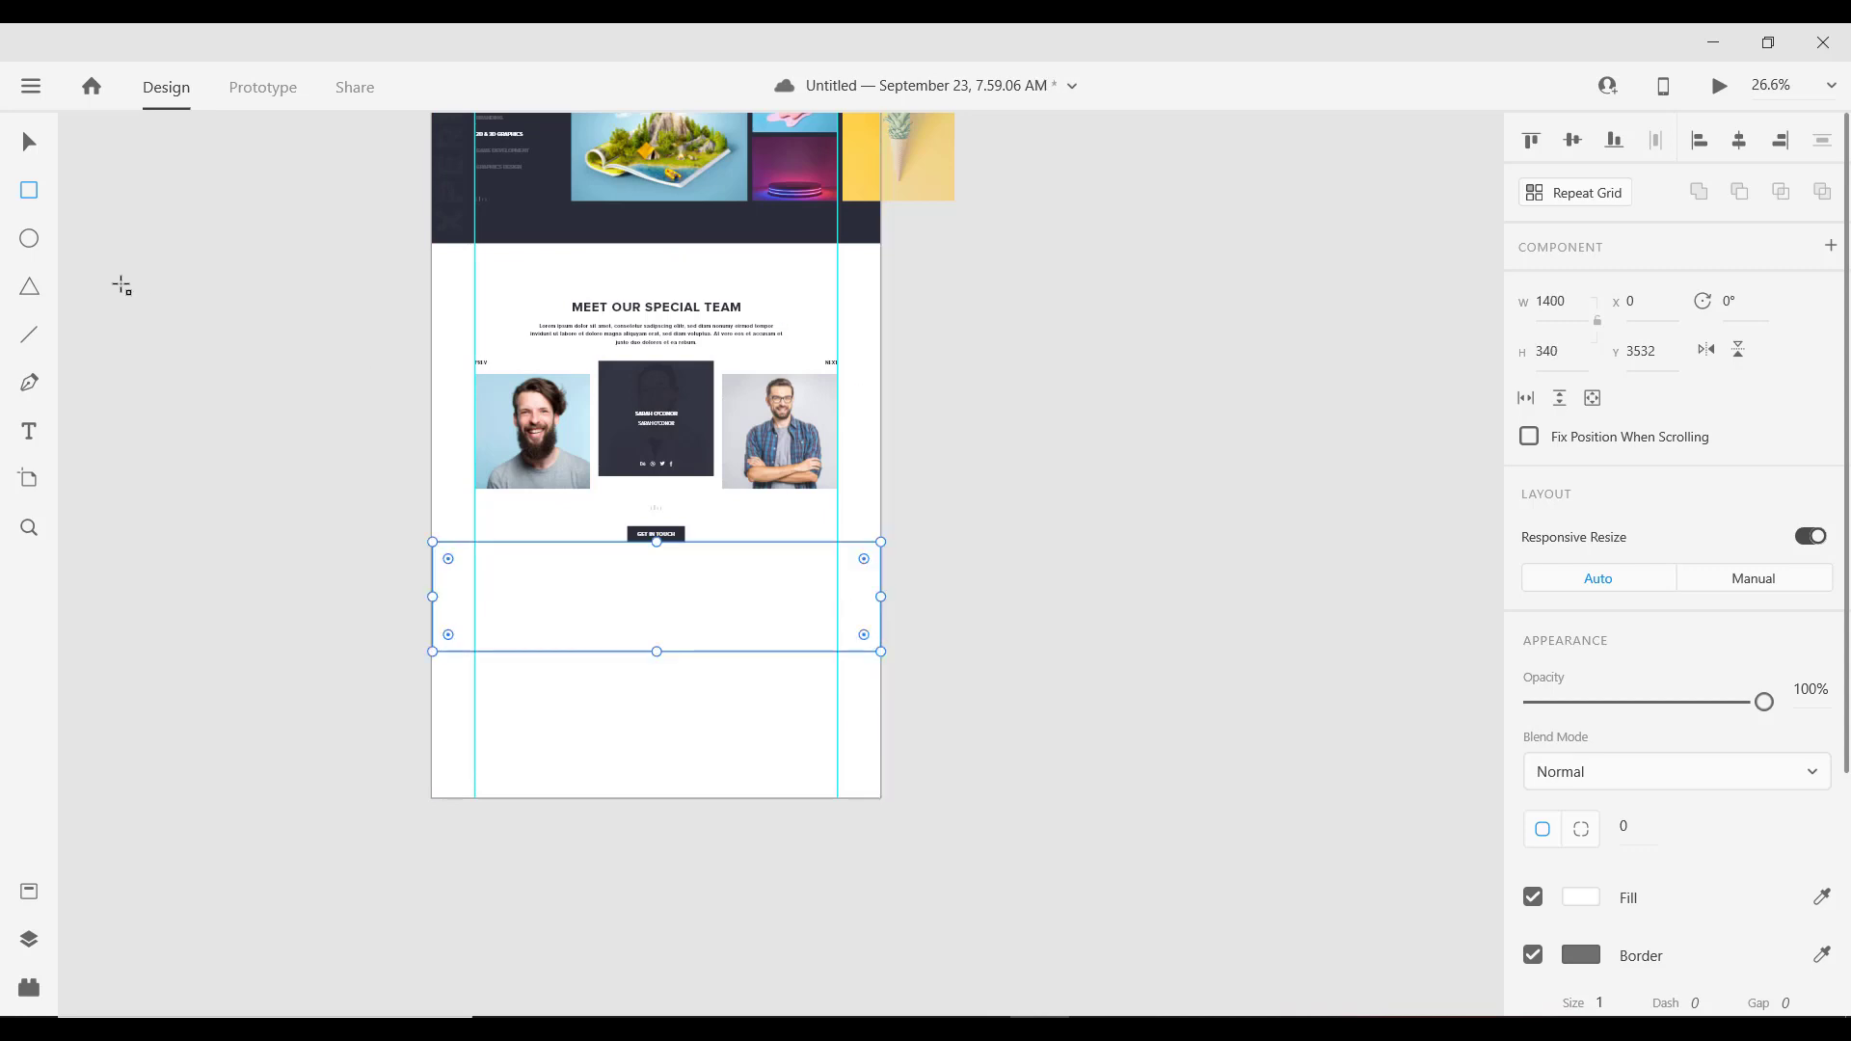
left_click(28, 143)
left_click_drag(716, 588, 719, 628)
key("shift+Down")
key("shift+Down")
key("shift+Down")
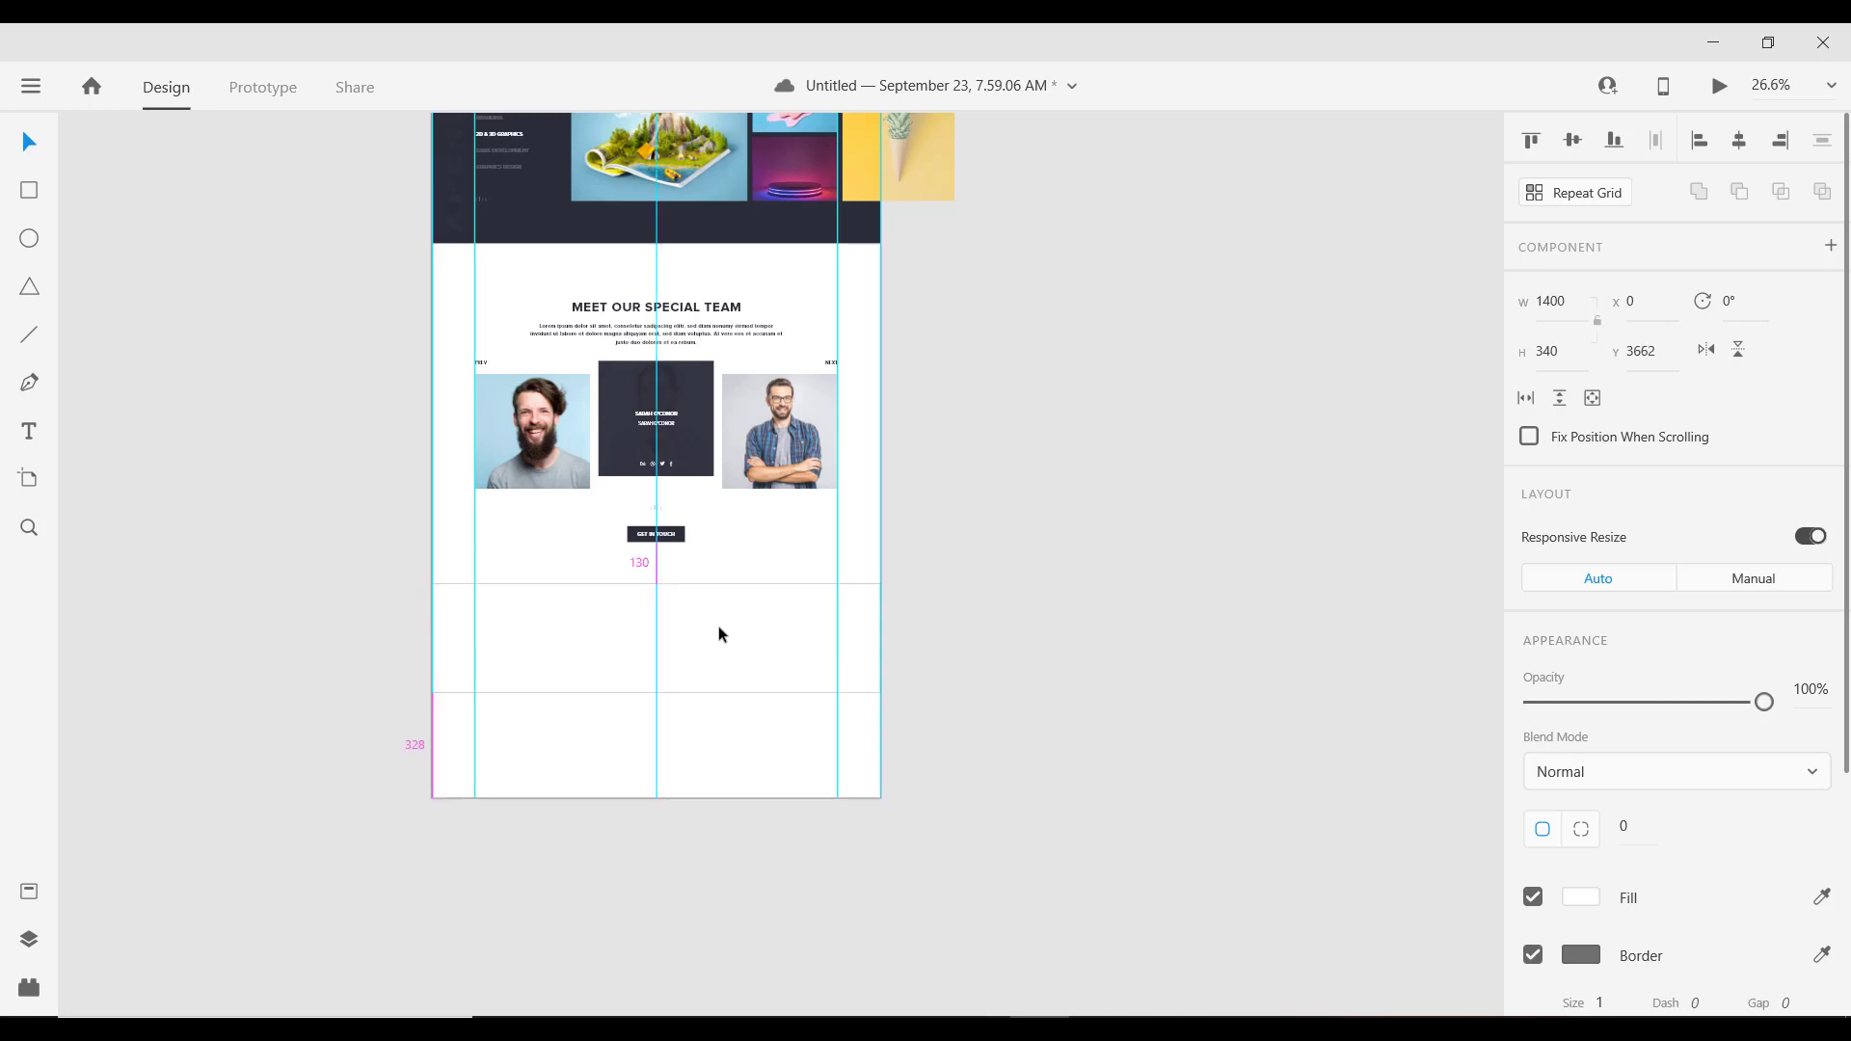
key("shift+Down")
key("shift+Down")
key("shift+Down")
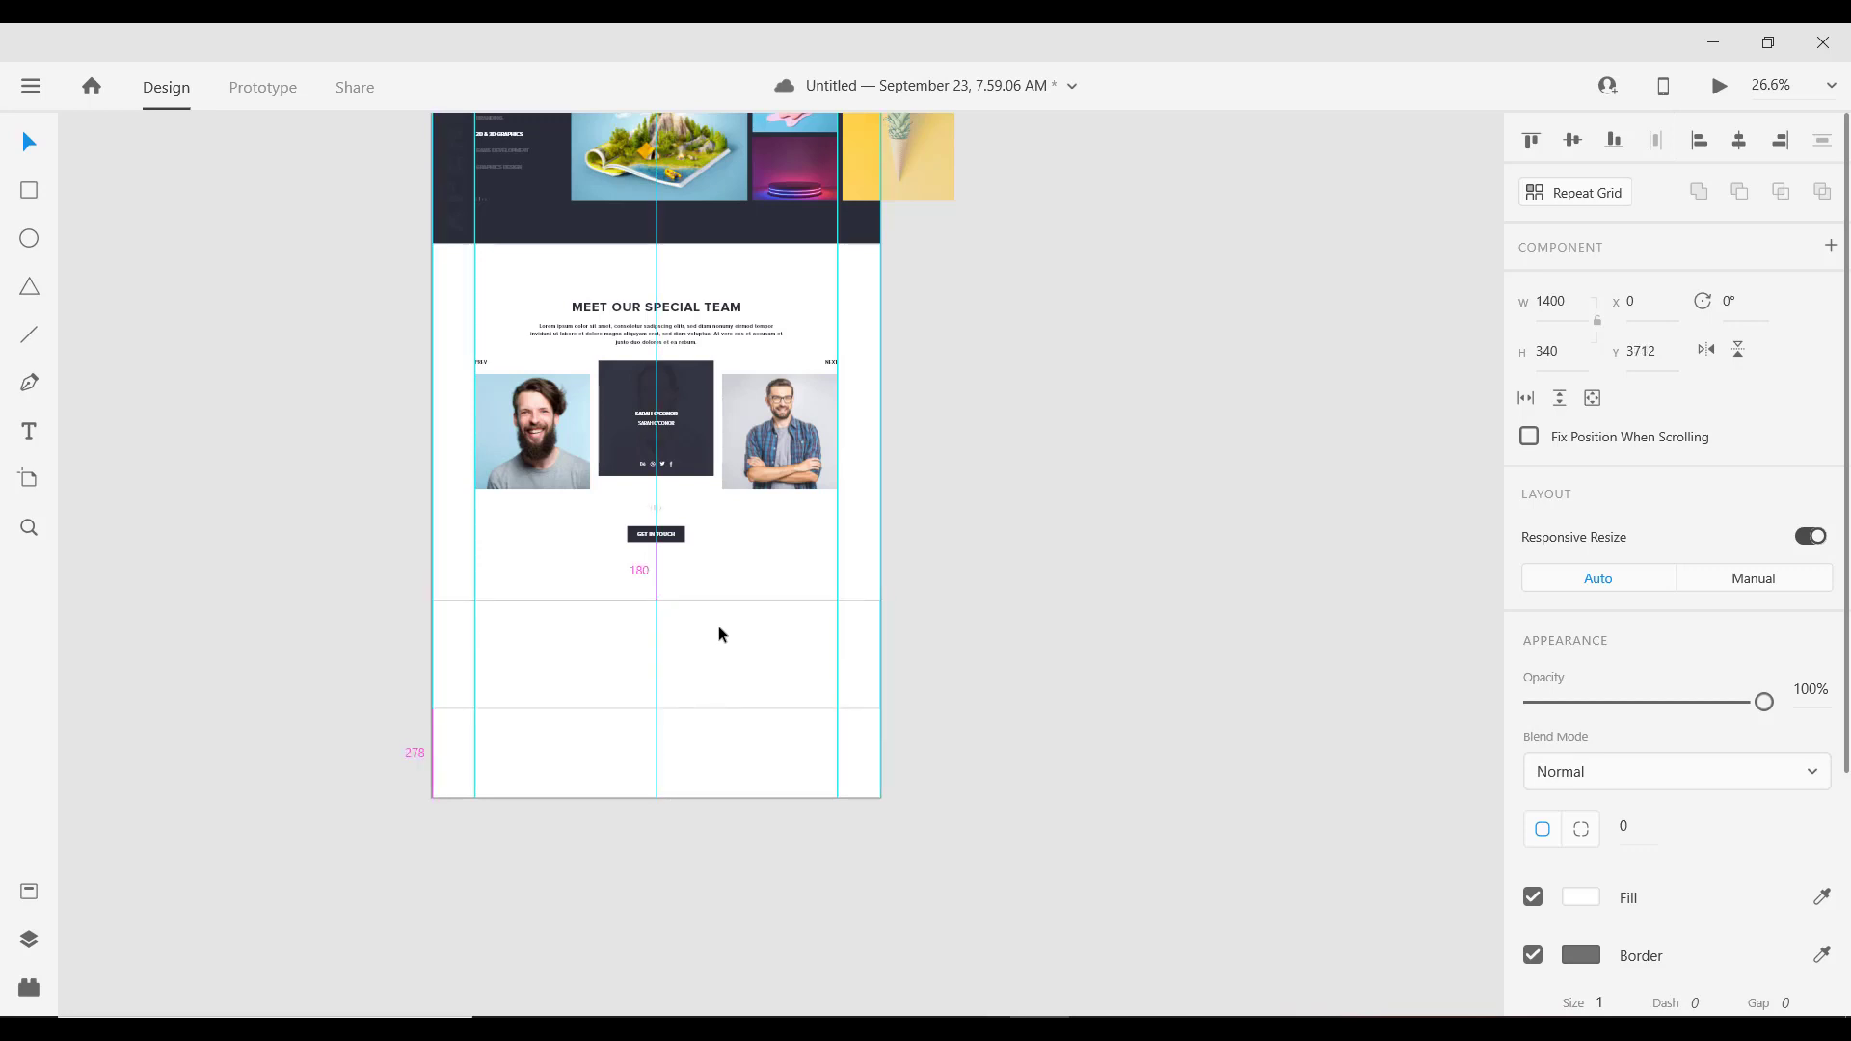
scroll(652, 616, "up", 2)
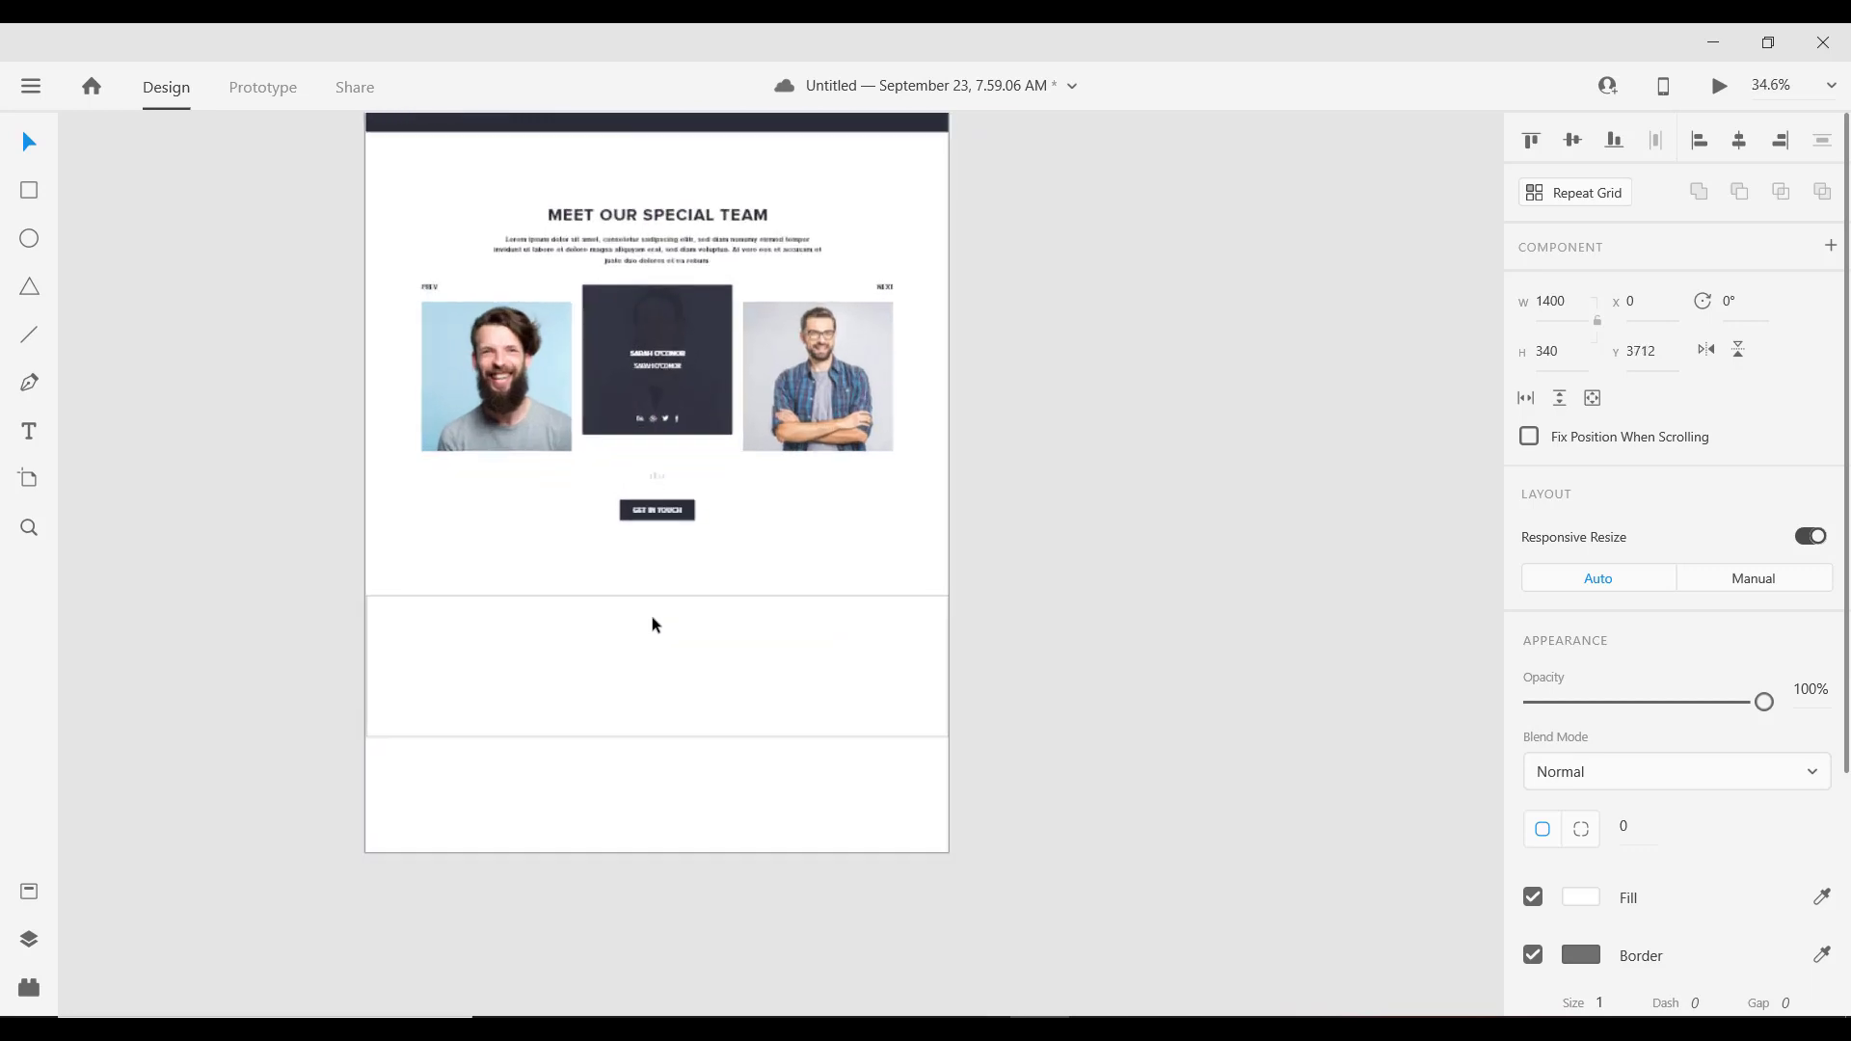
Step: Fill the rectangle with dark #2C2E38
left_click(1574, 894)
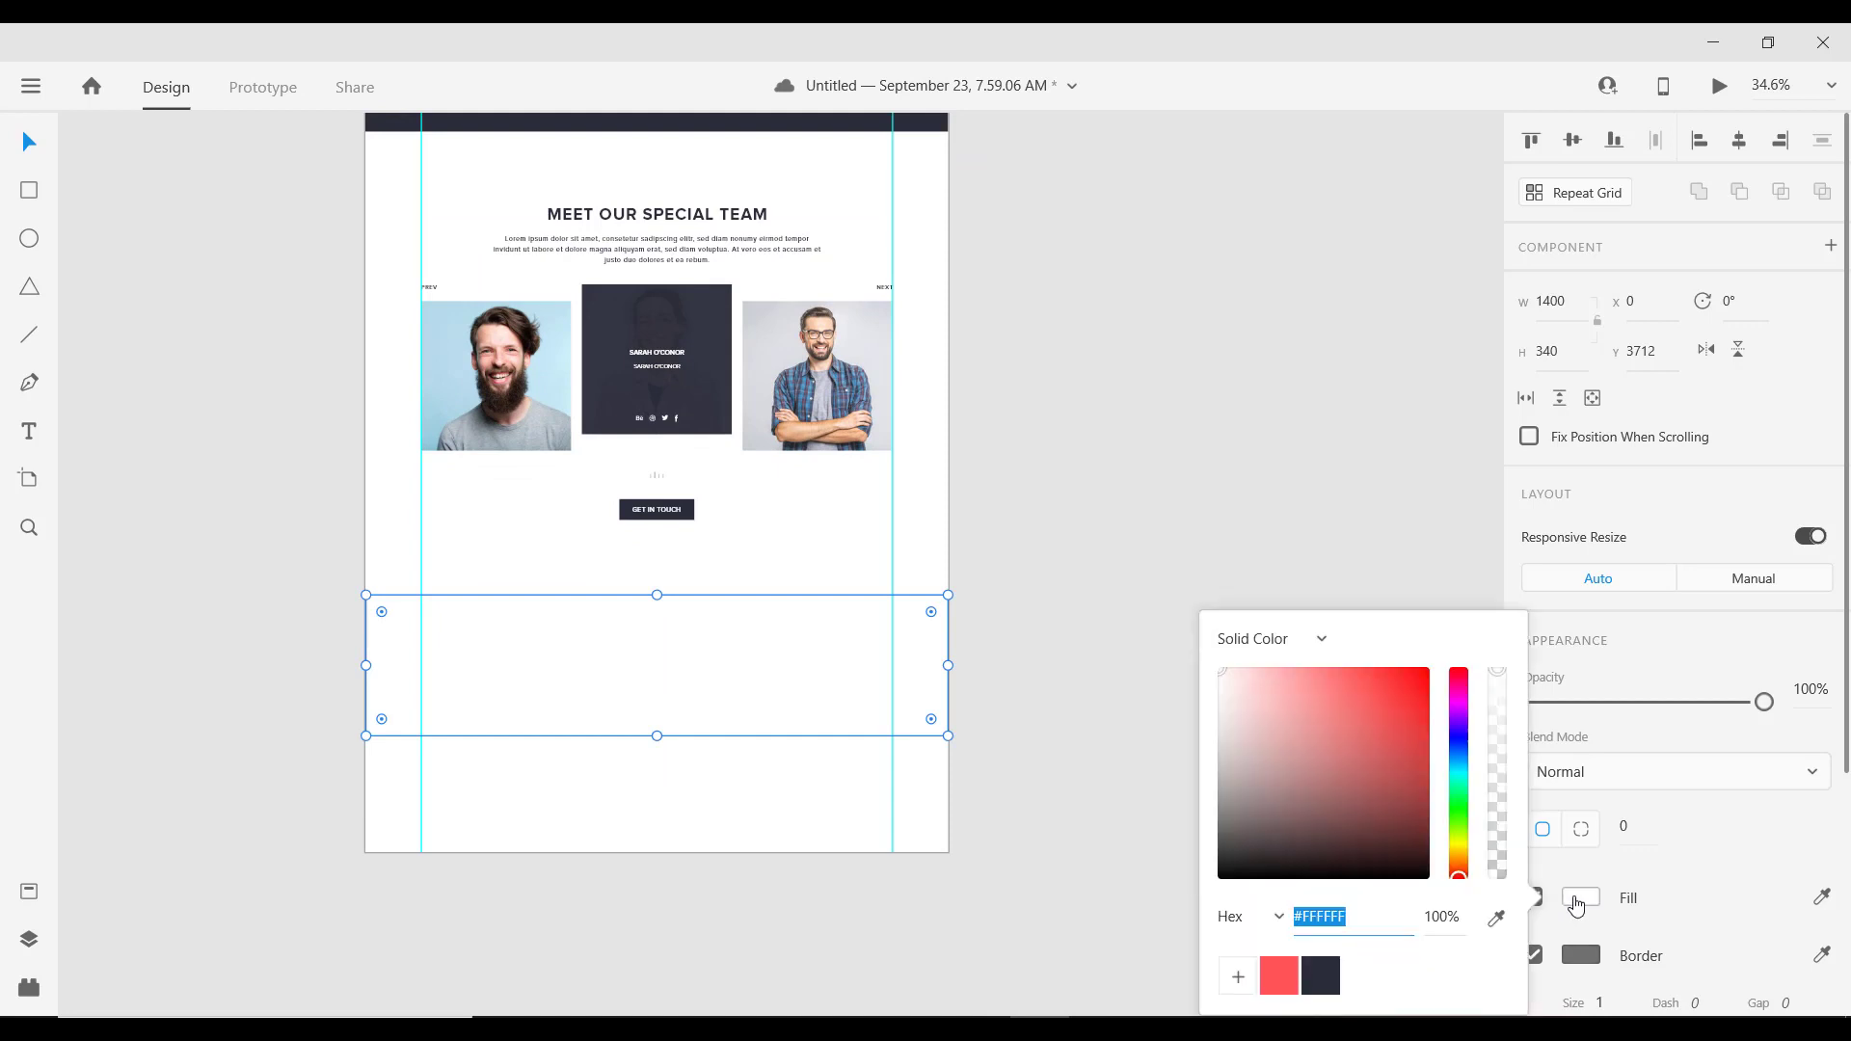
left_click(1577, 905)
left_click(1576, 905)
left_click(1323, 975)
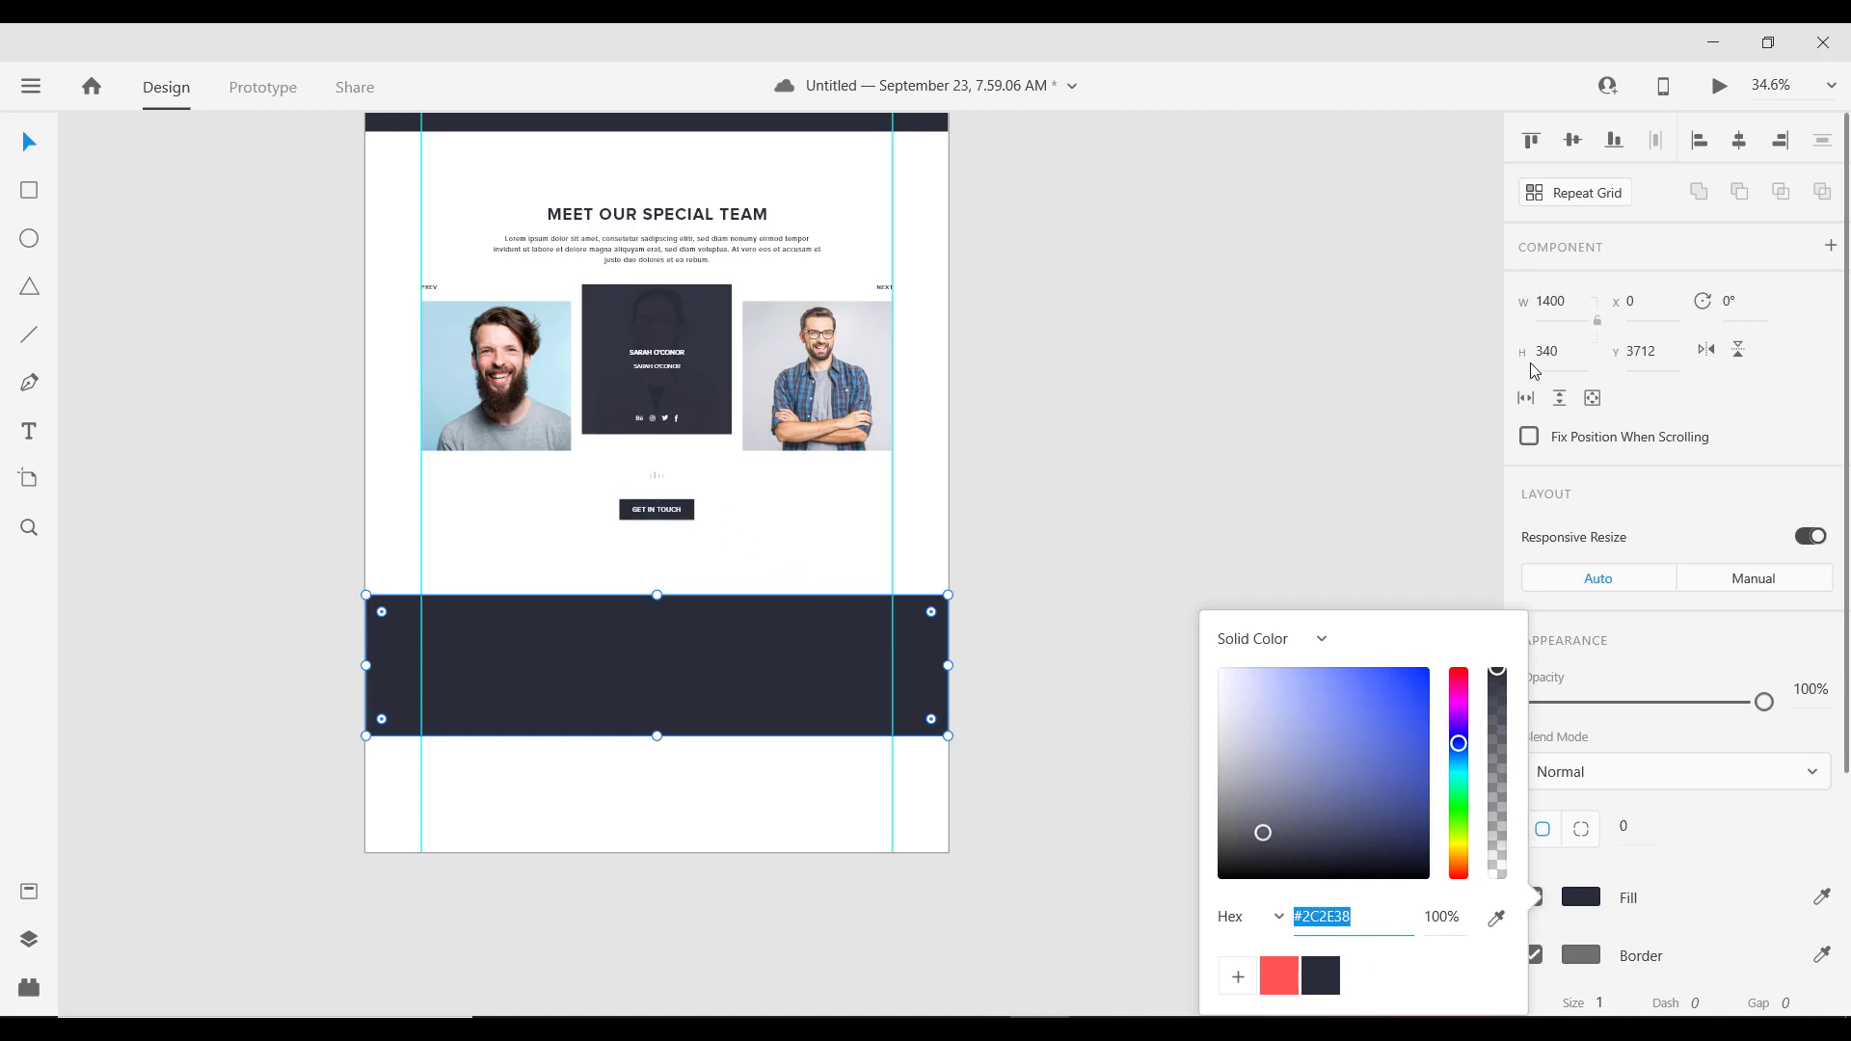
Step: Set the rectangle's height to 350
left_click(1570, 357)
type("485")
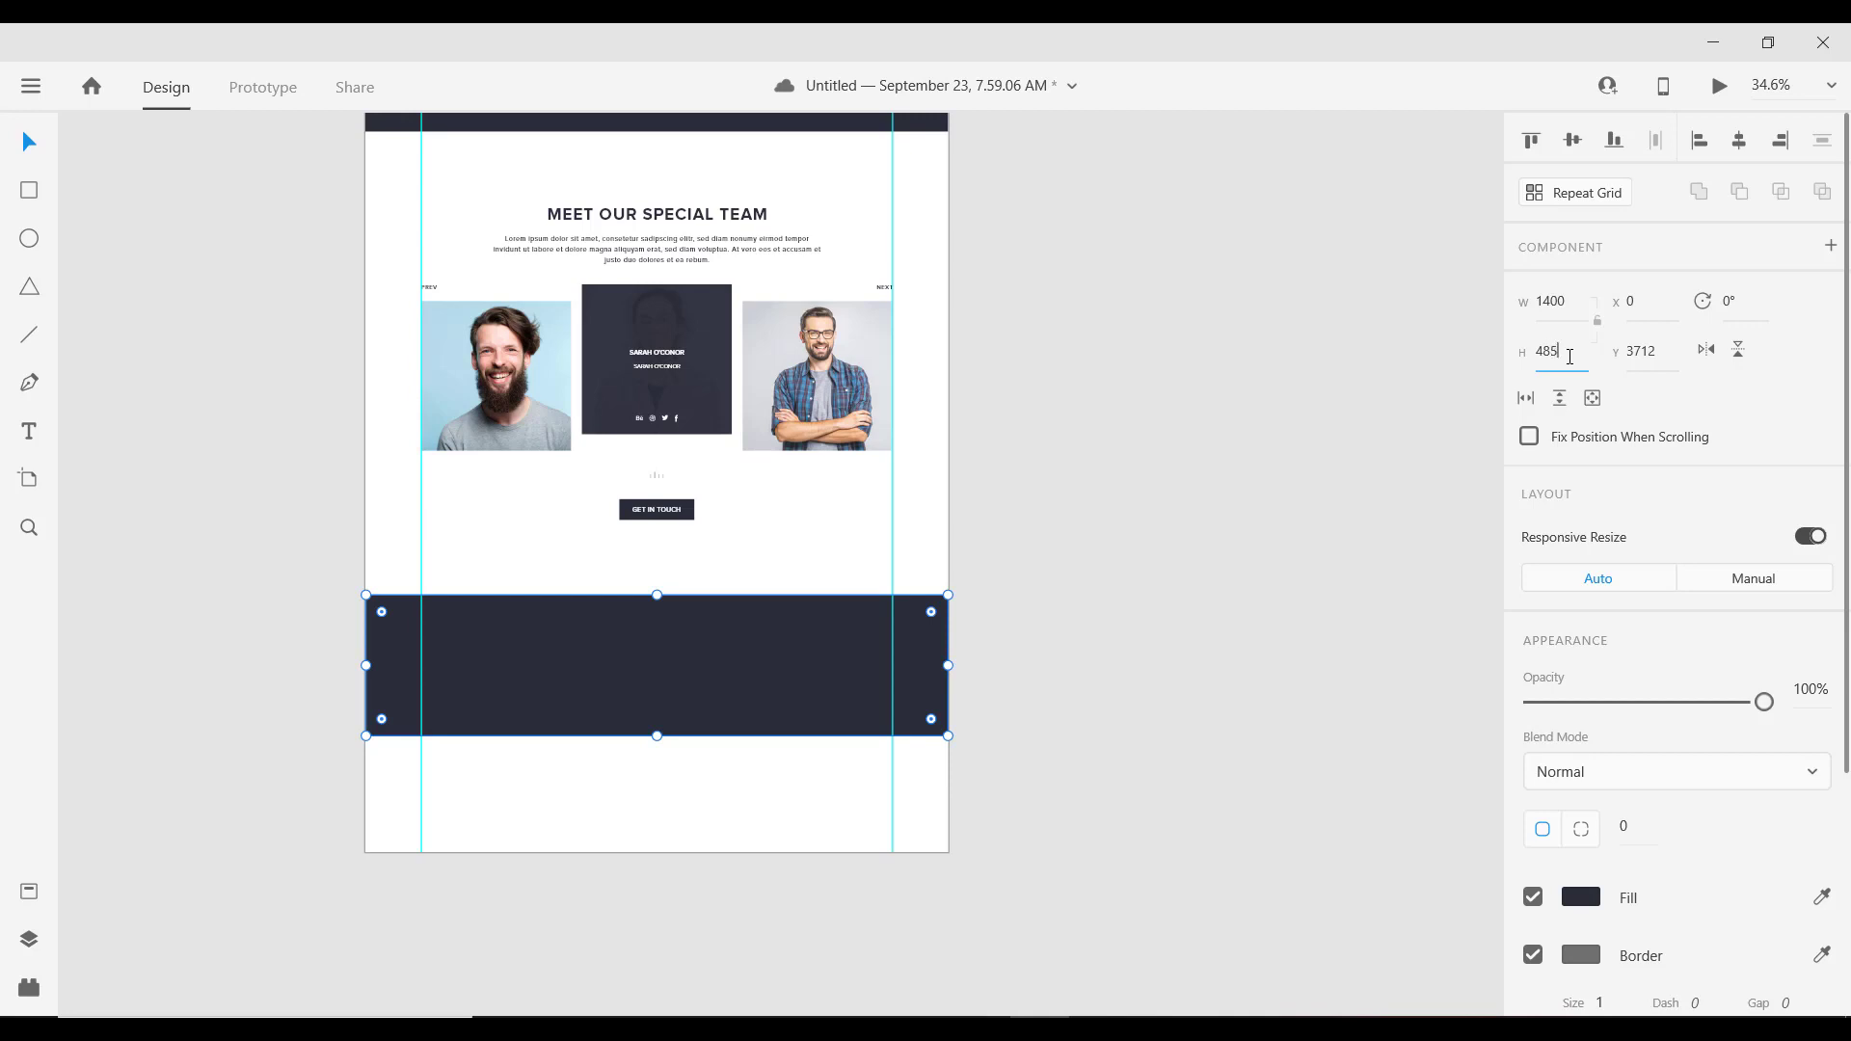
key("Return")
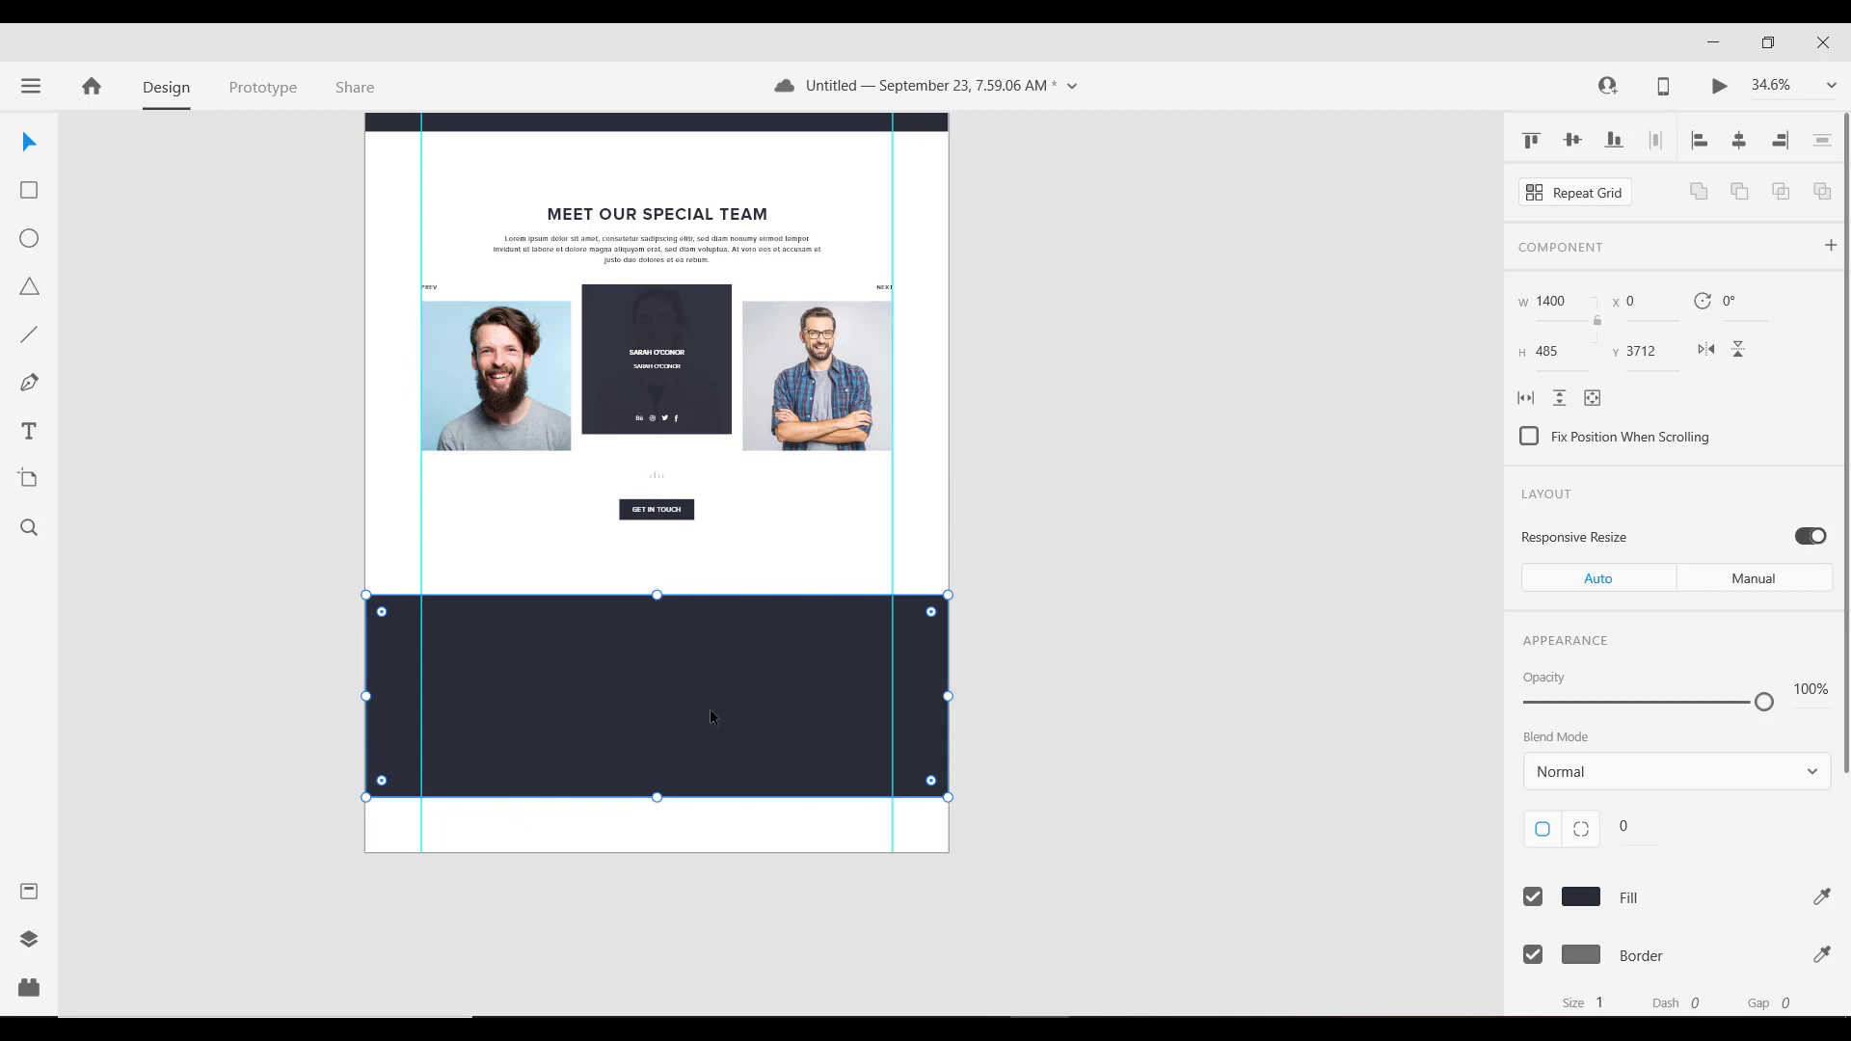
left_click_drag(1569, 354, 1527, 357)
type("350")
key("Return")
scroll(1061, 617, "down", 6, "ctrl")
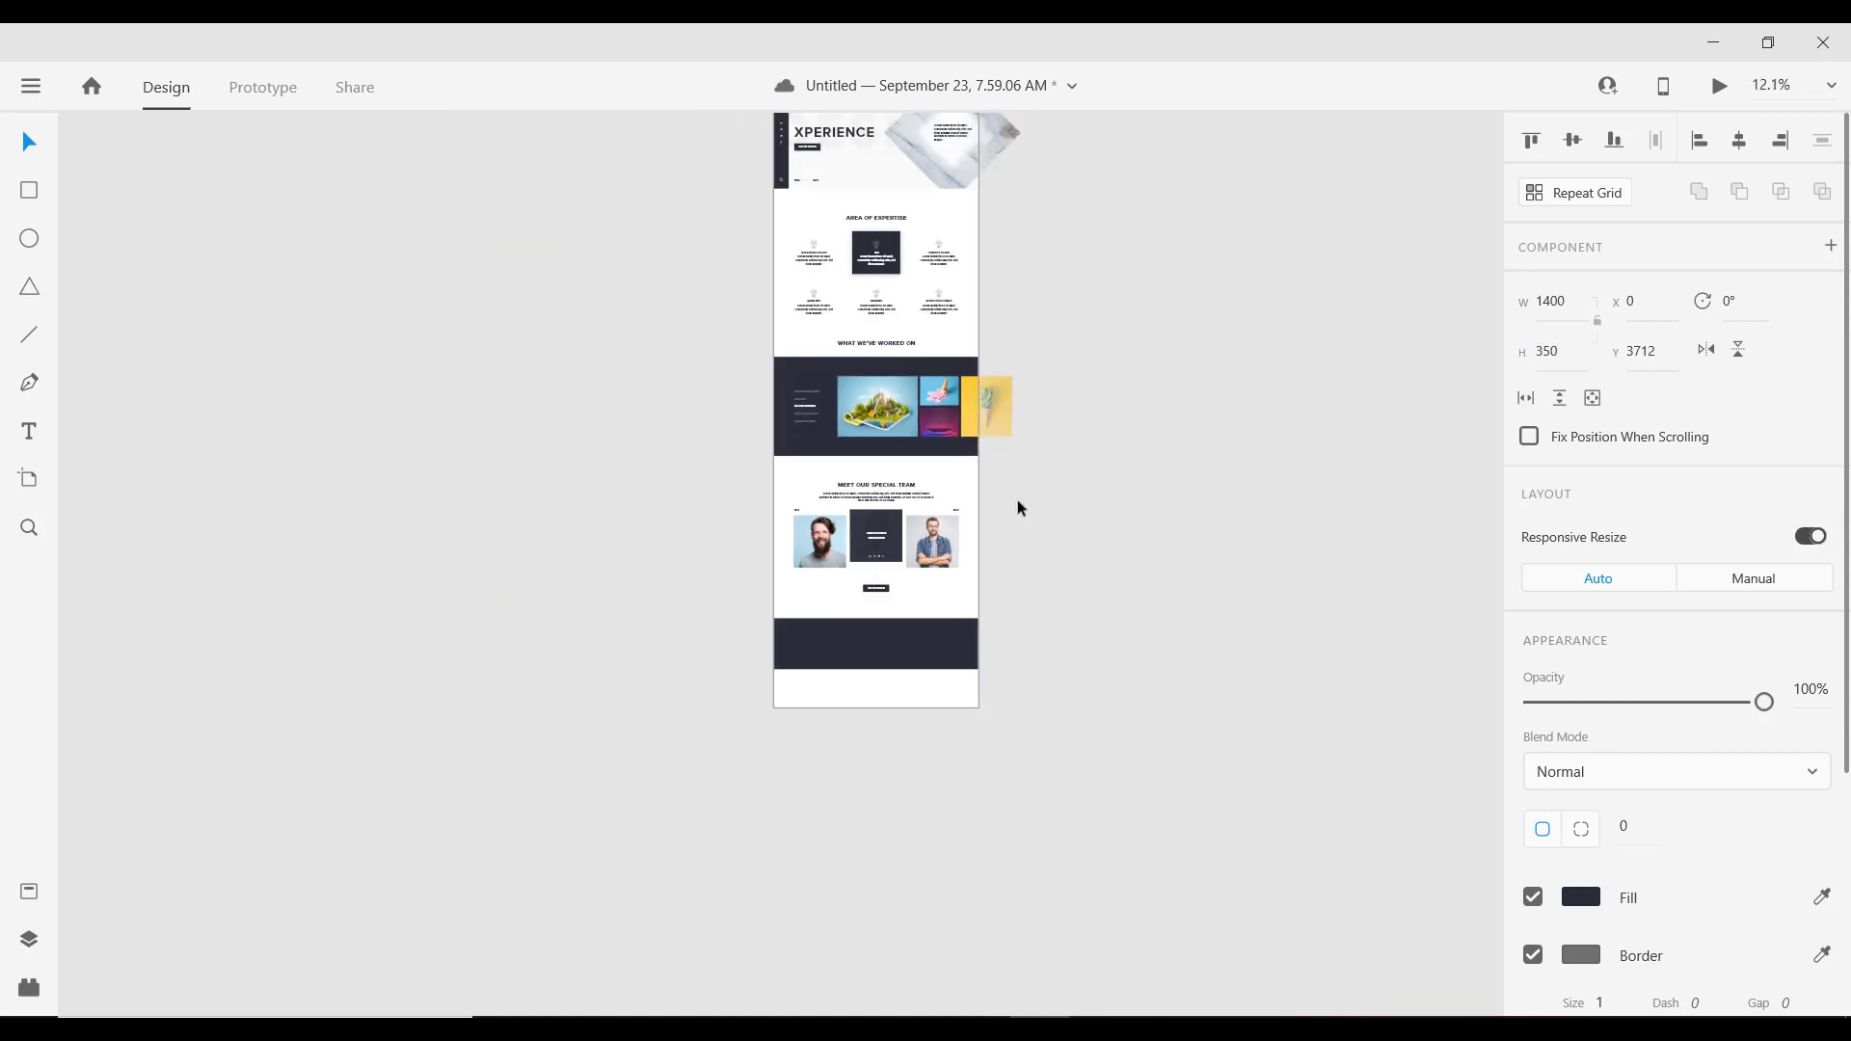
Step: Drag the artboard's bottom edge down to 5926 px tall, leaving white space below the dark band
left_click(781, 301)
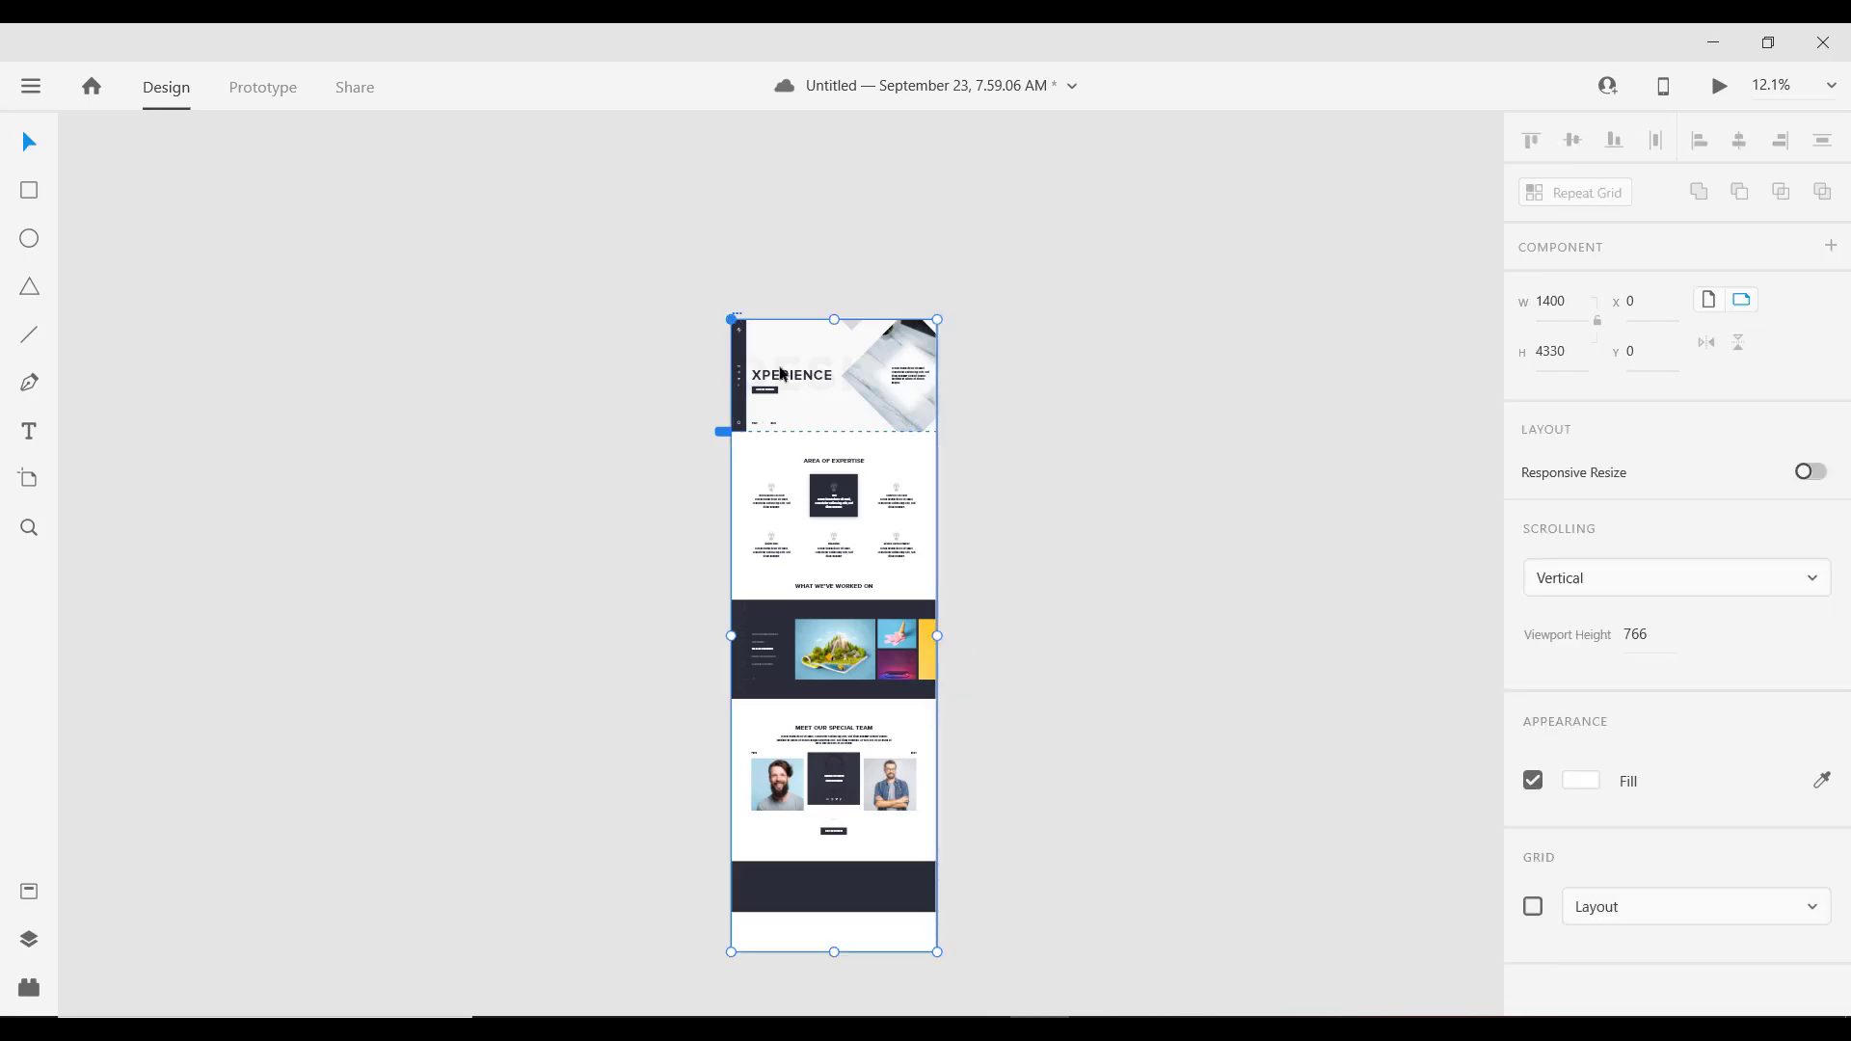
scroll(815, 678, "down", 3)
scroll(815, 678, "up", 5, "ctrl")
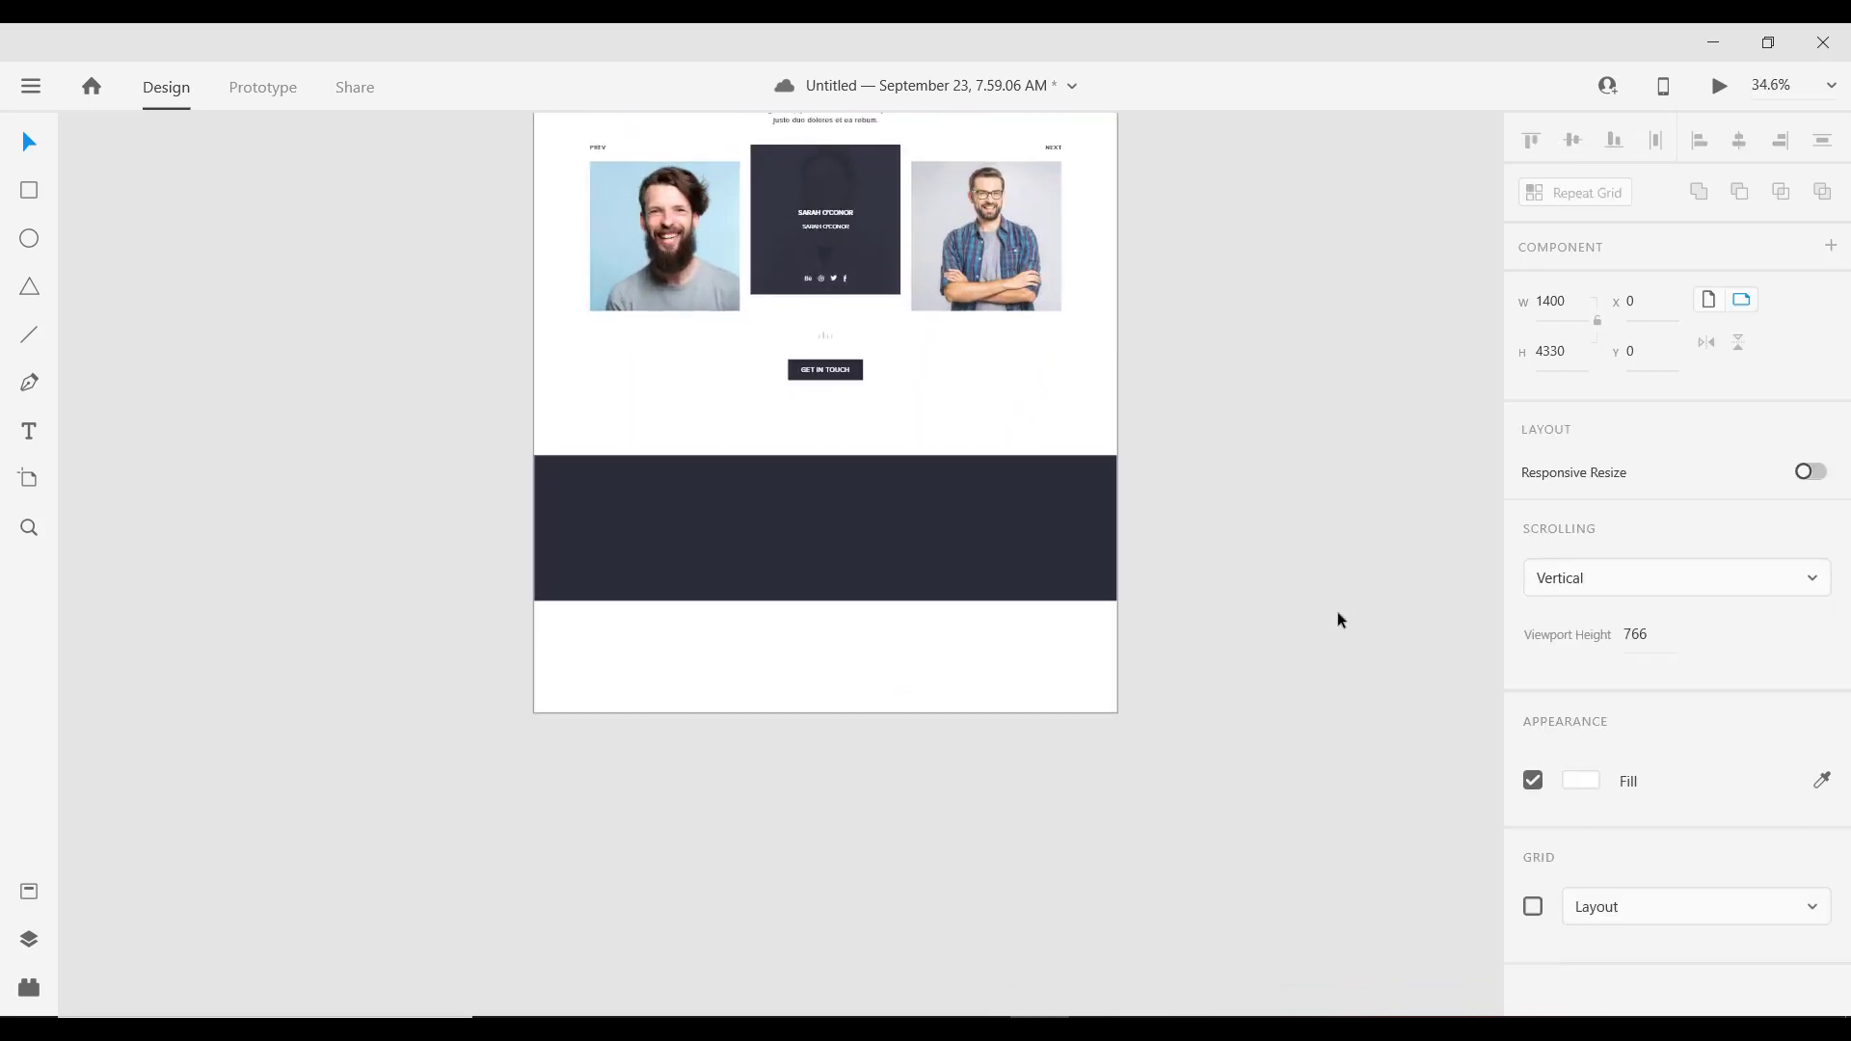
left_click(956, 580)
scroll(868, 385, "down", 8, "ctrl")
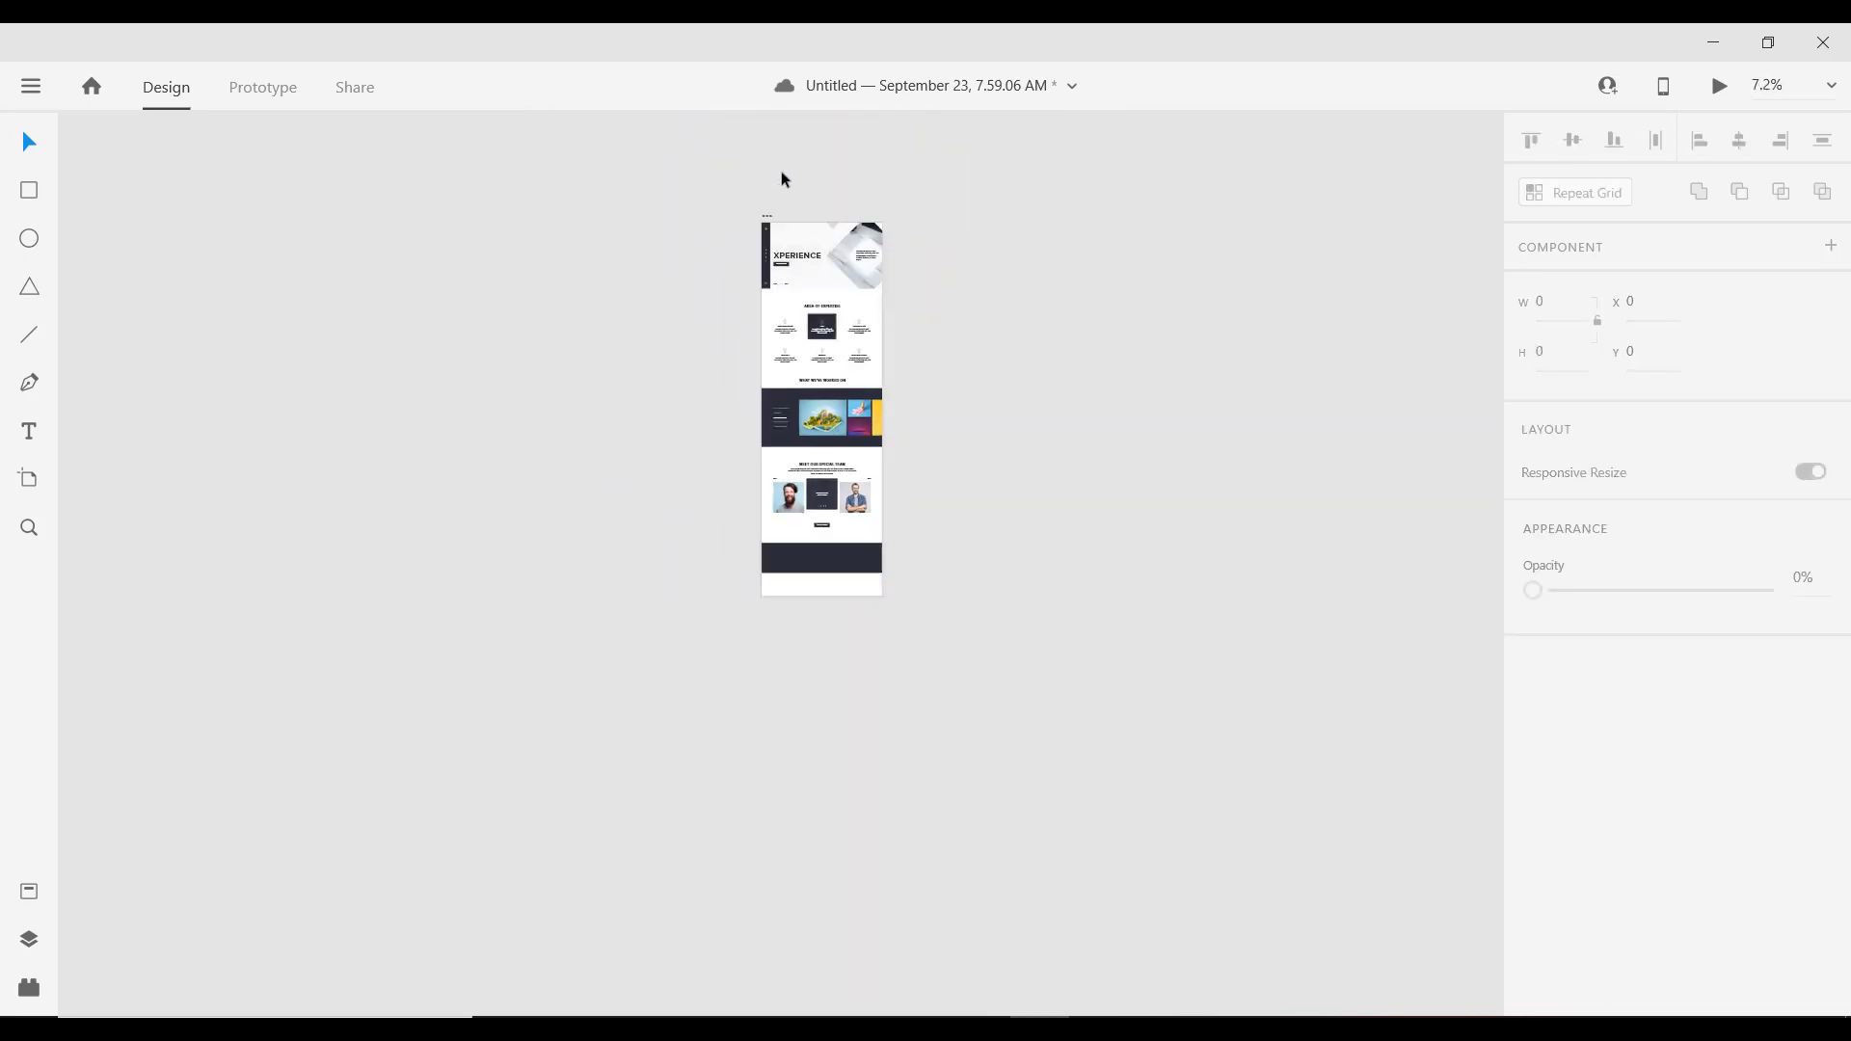
left_click(768, 221)
left_click_drag(823, 596, 822, 746)
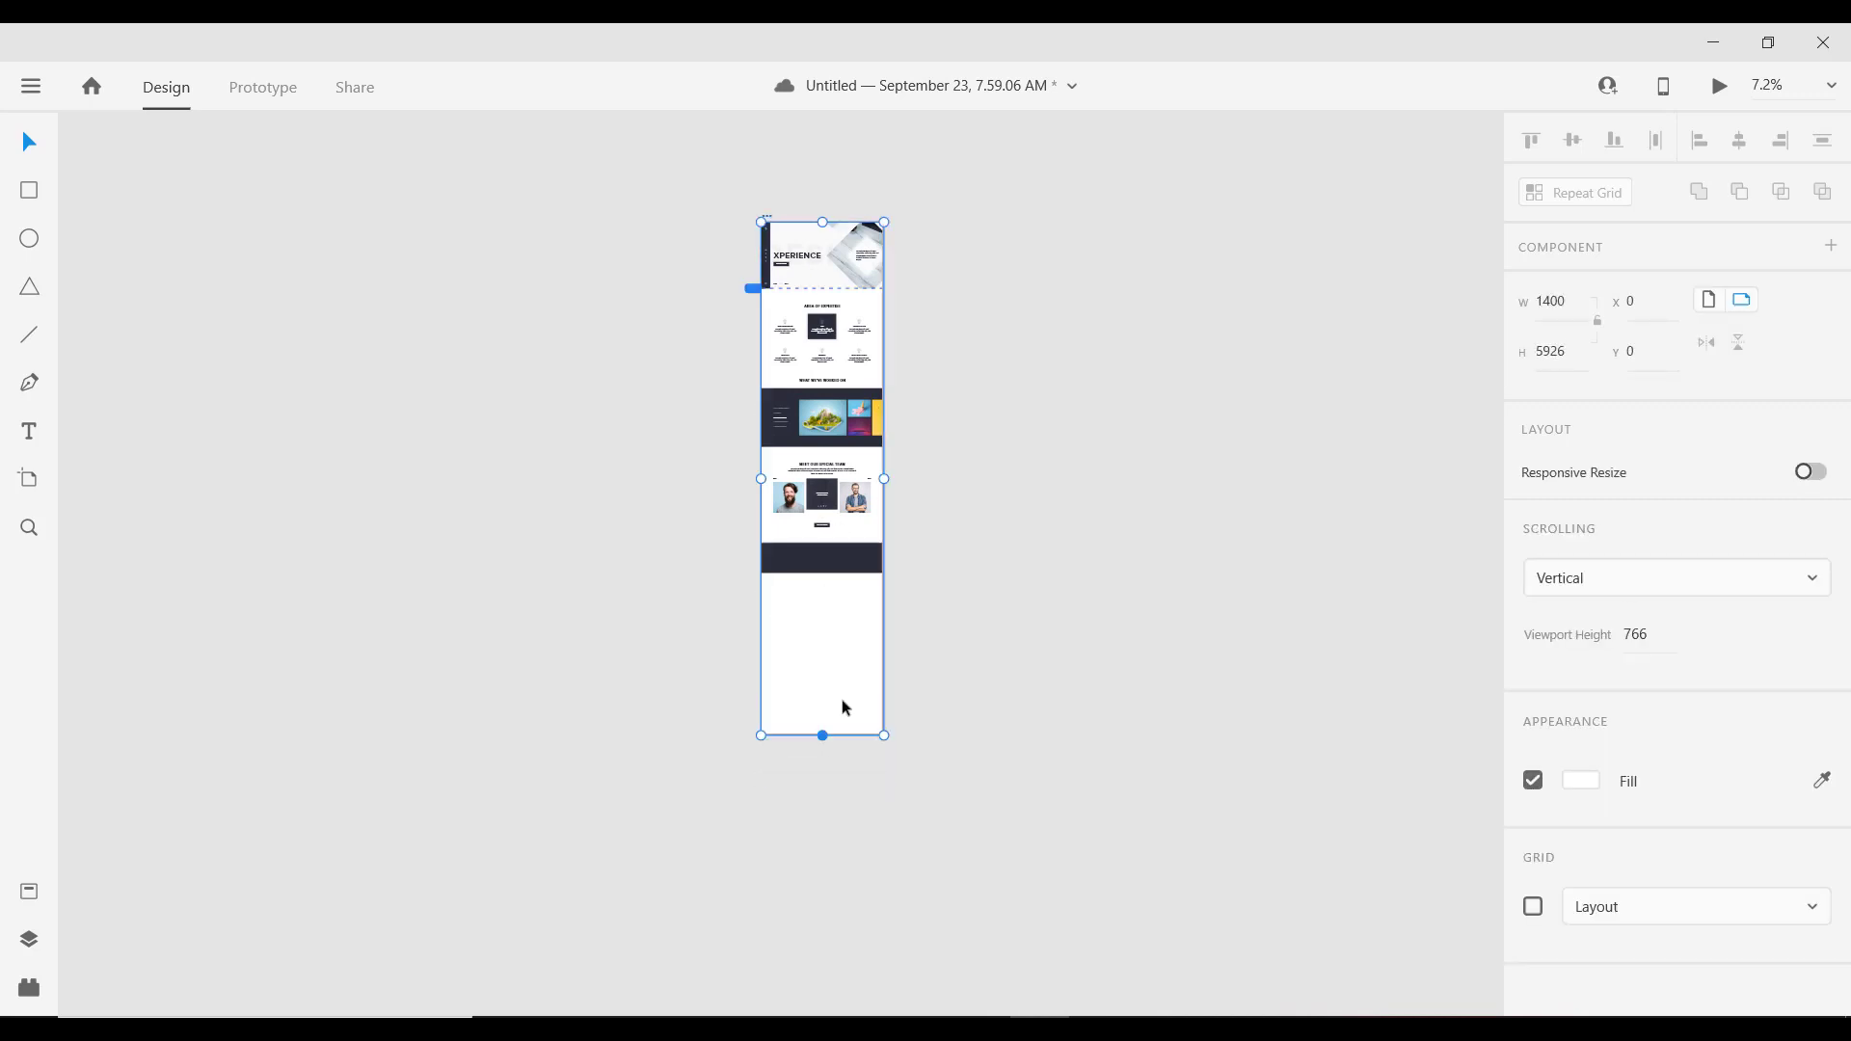
scroll(762, 553, "up", 5)
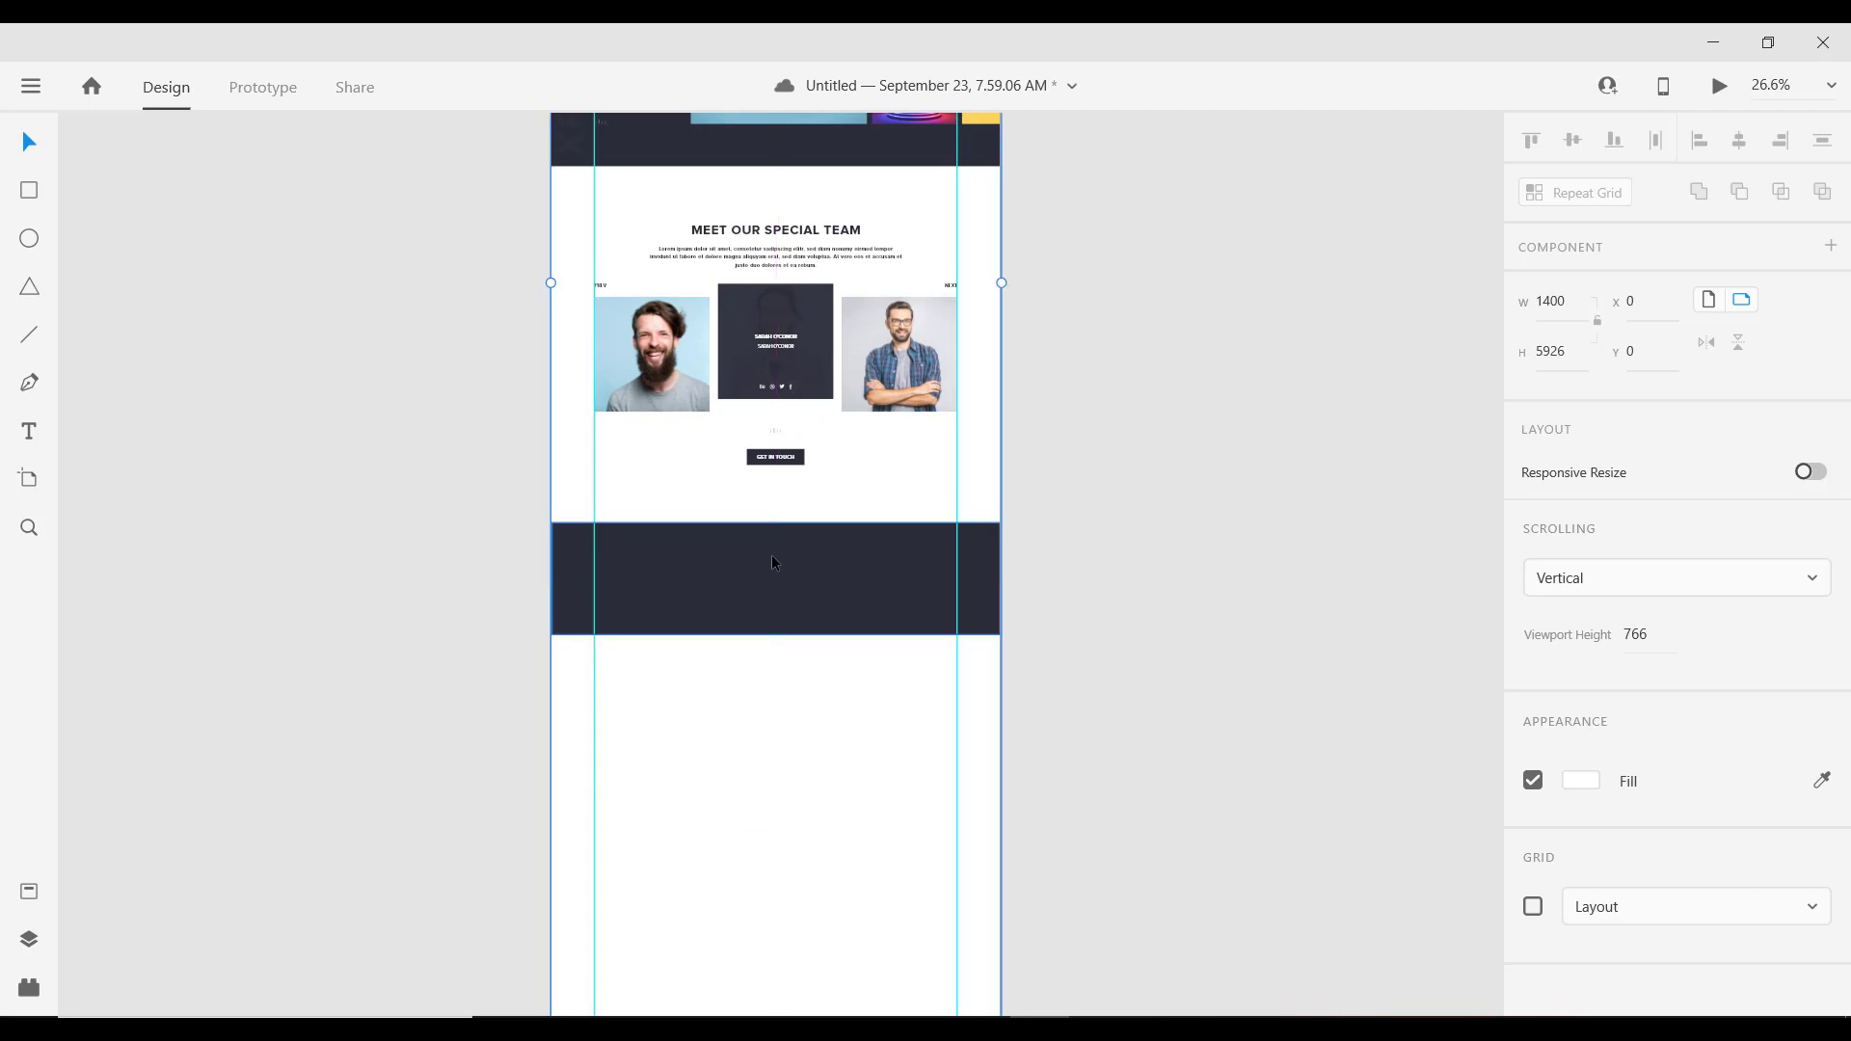
scroll(769, 562, "down", 3)
scroll(751, 601, "up", 1)
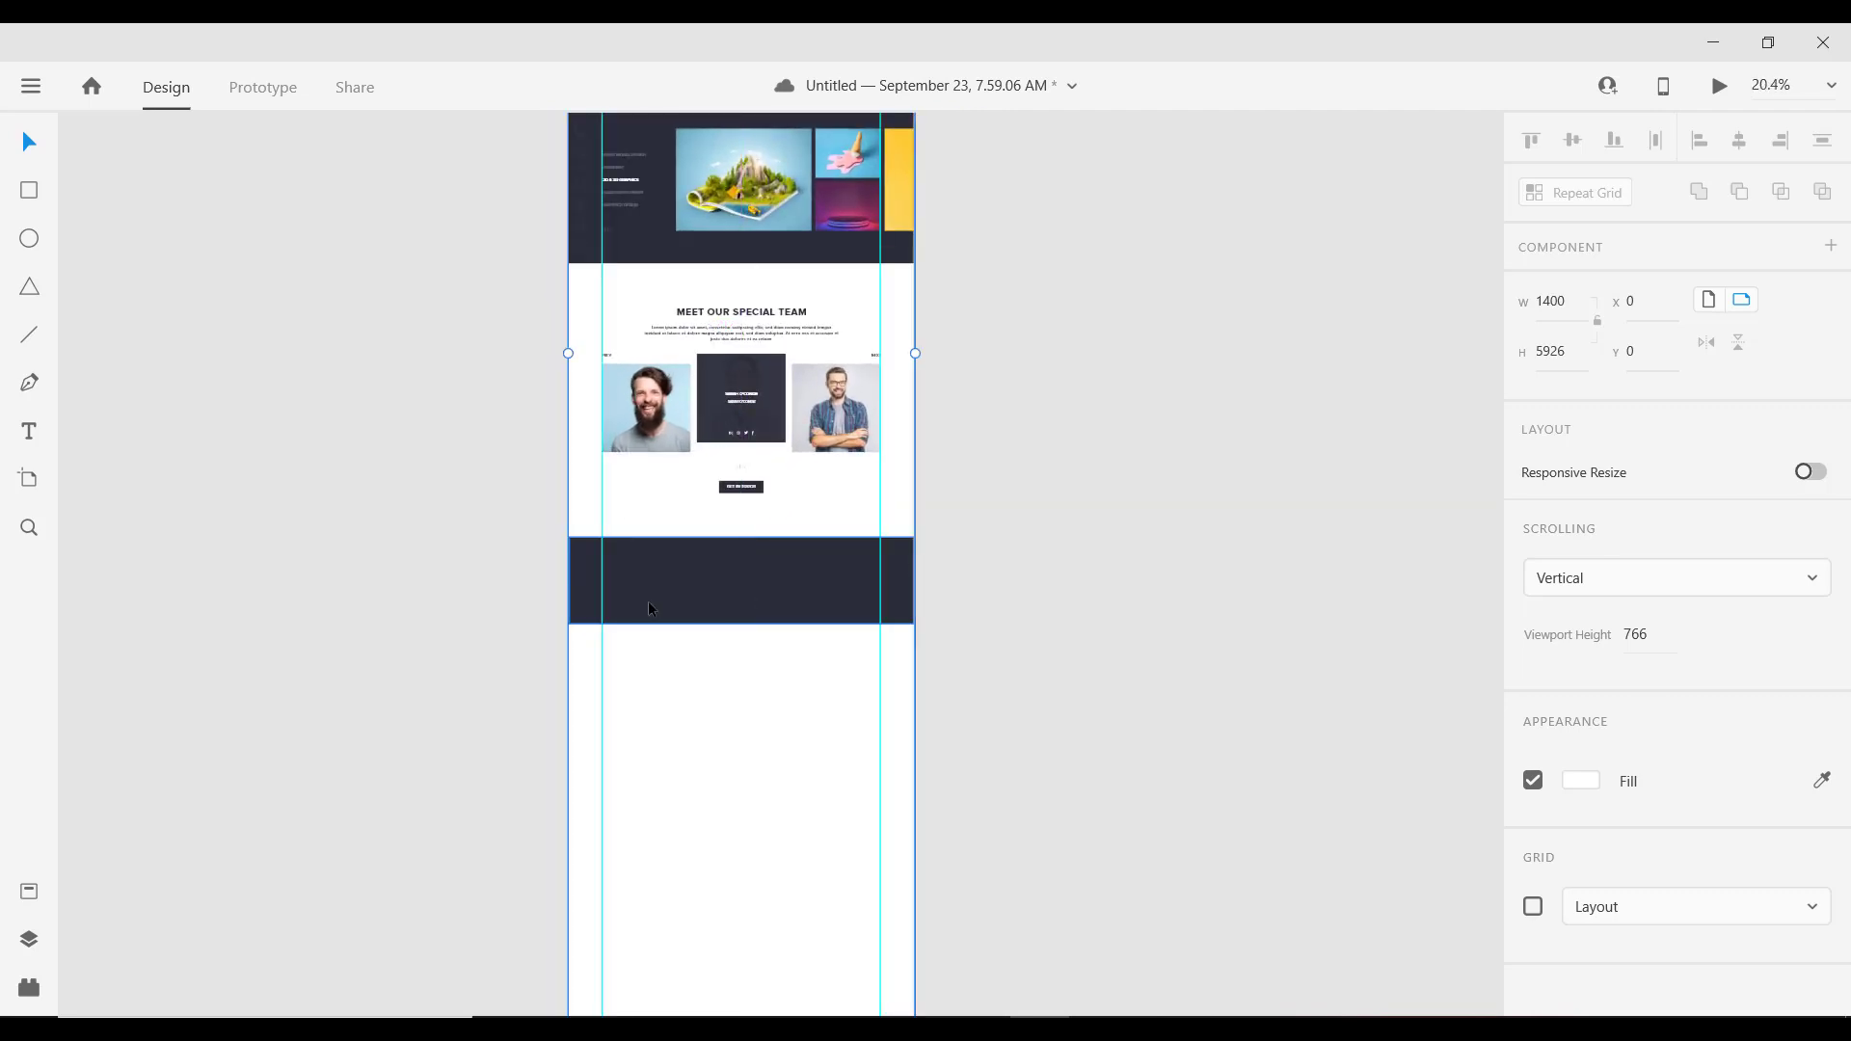
left_click_drag(725, 580, 647, 509)
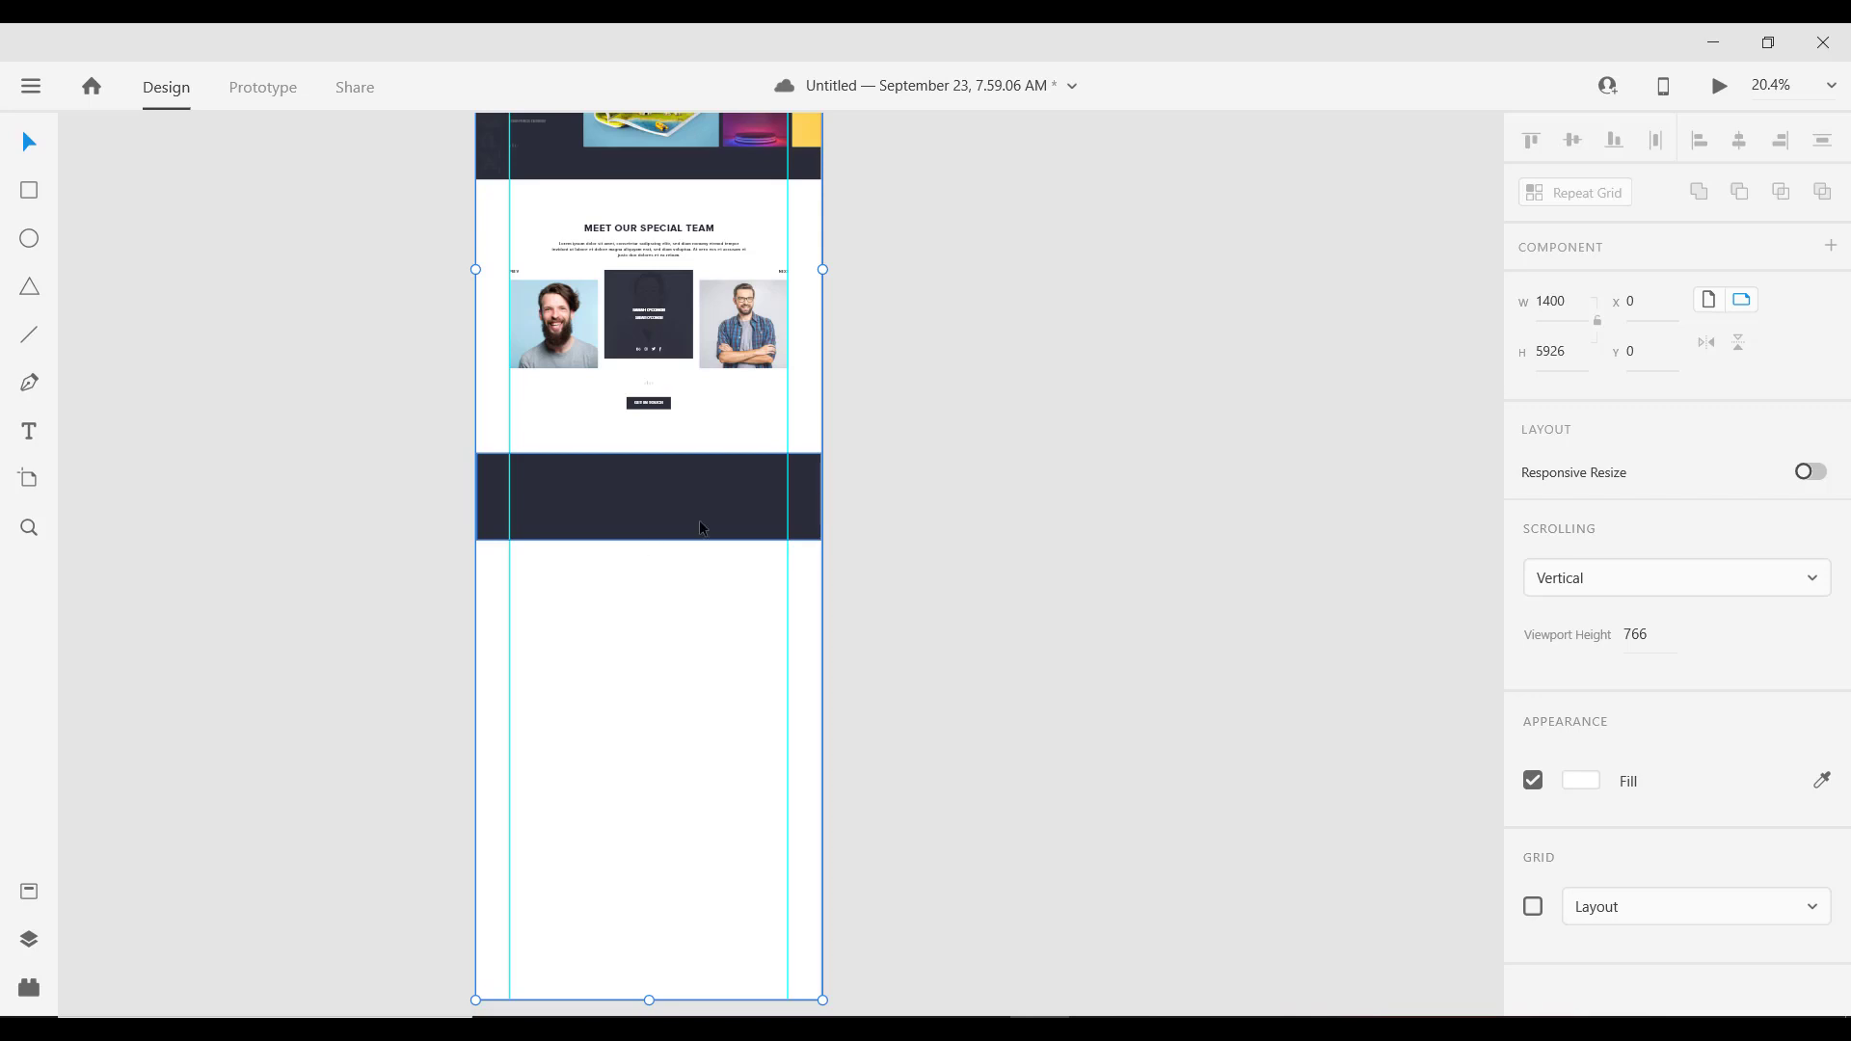
left_click(28, 192)
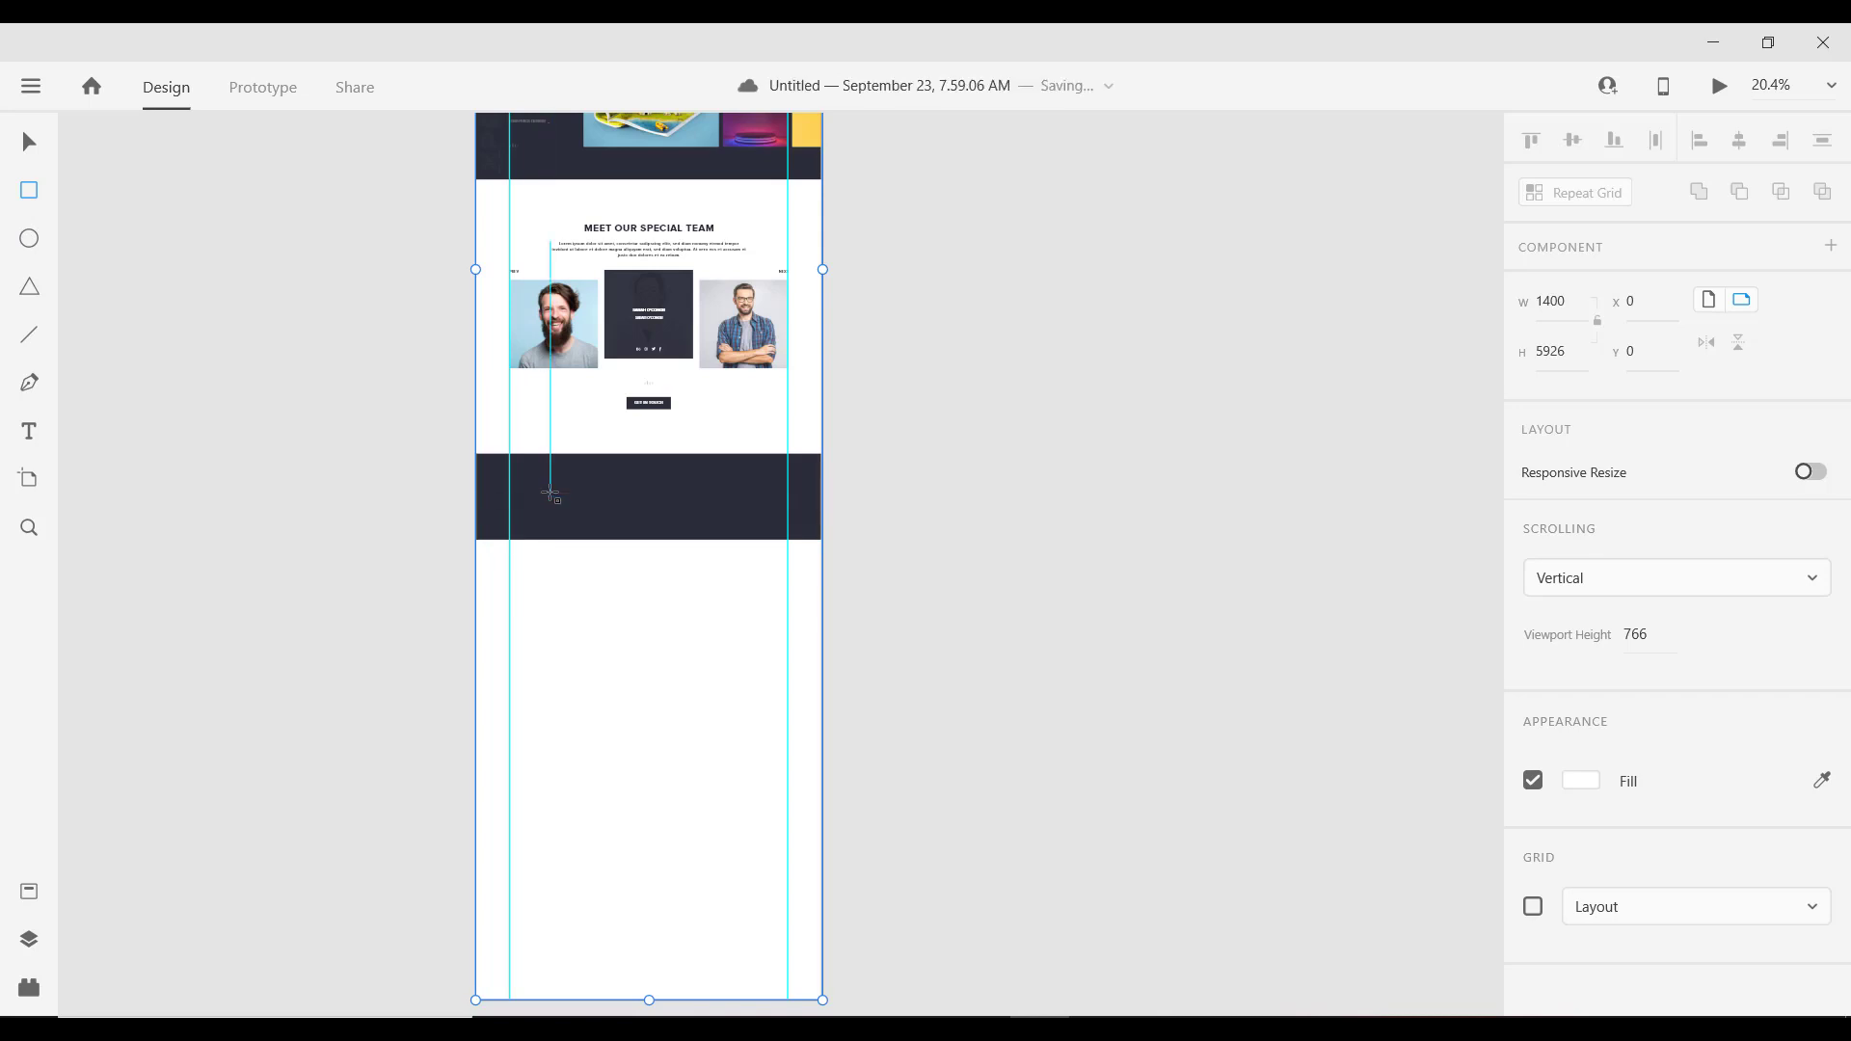
Step: Draw a white square on the band's left end and rotate it 45° into a diamond
mouse_move(550, 493)
left_mouse_down()
mouse_move(601, 537)
mouse_move(585, 526)
left_mouse_up()
scroll(566, 512, "up", 3)
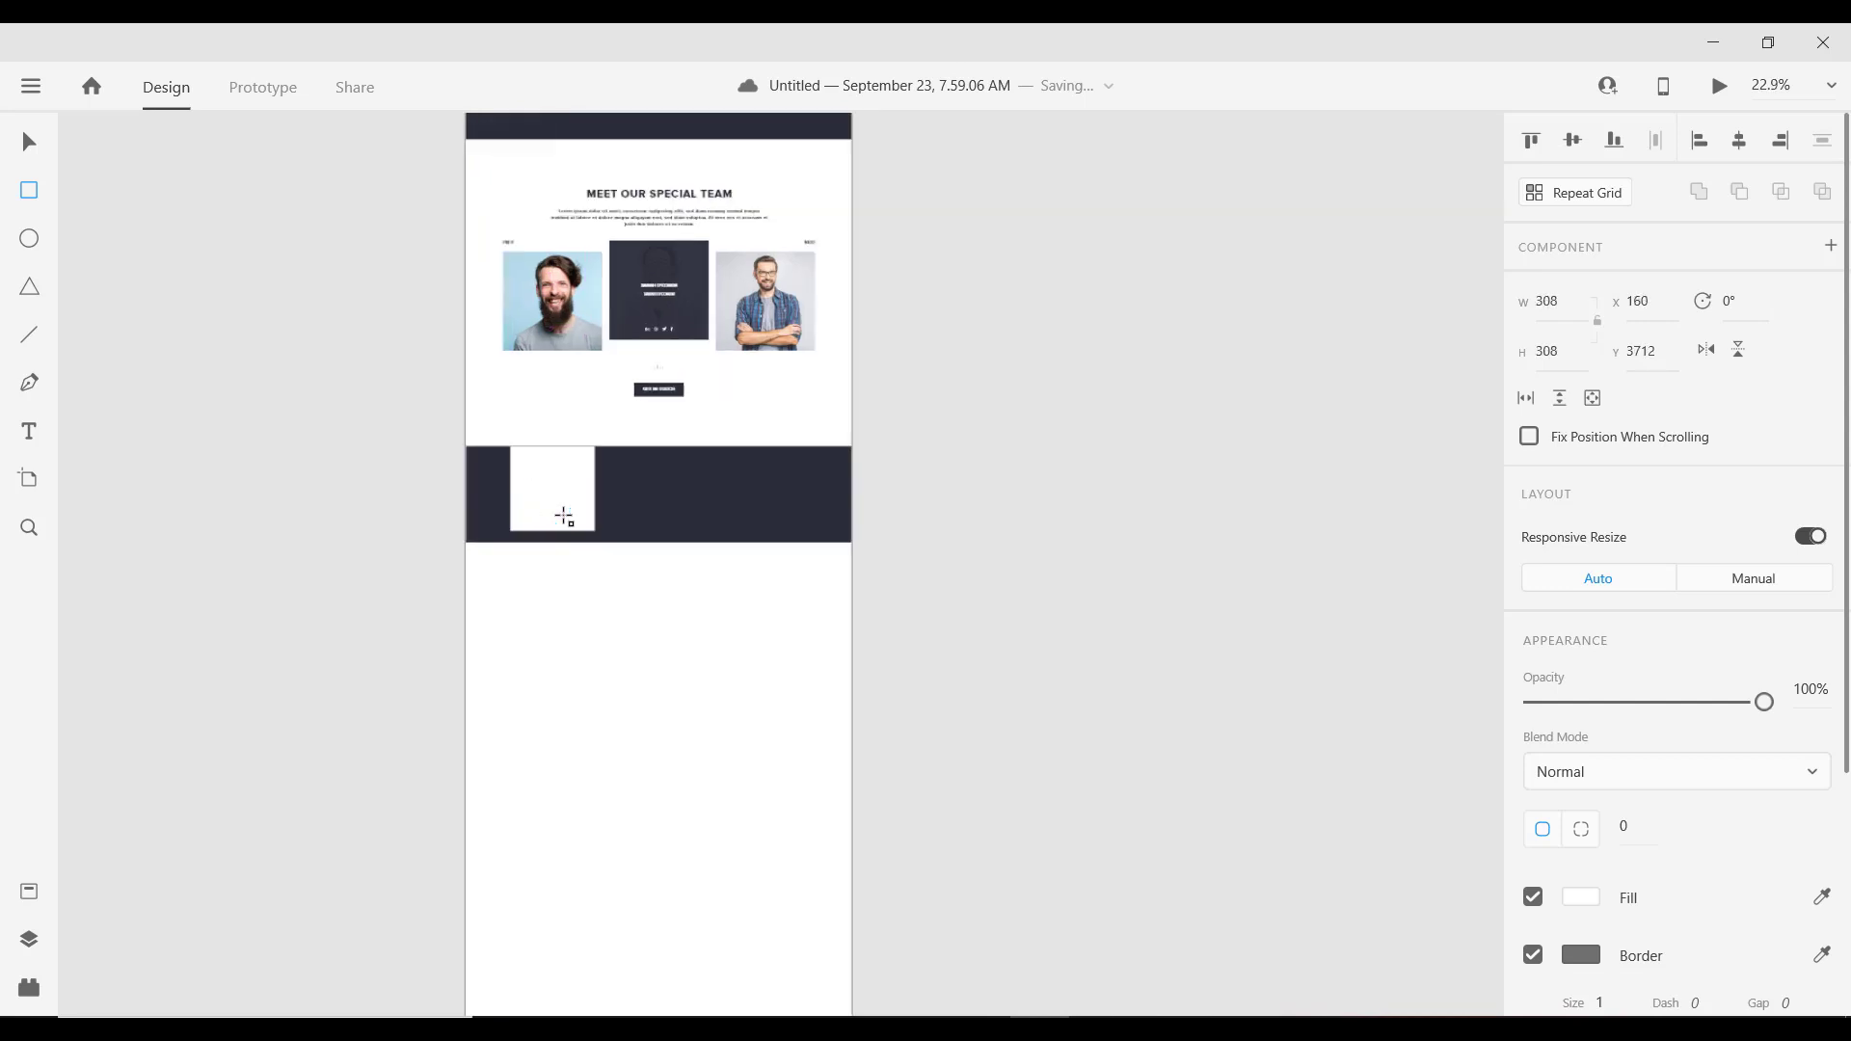
left_click(24, 142)
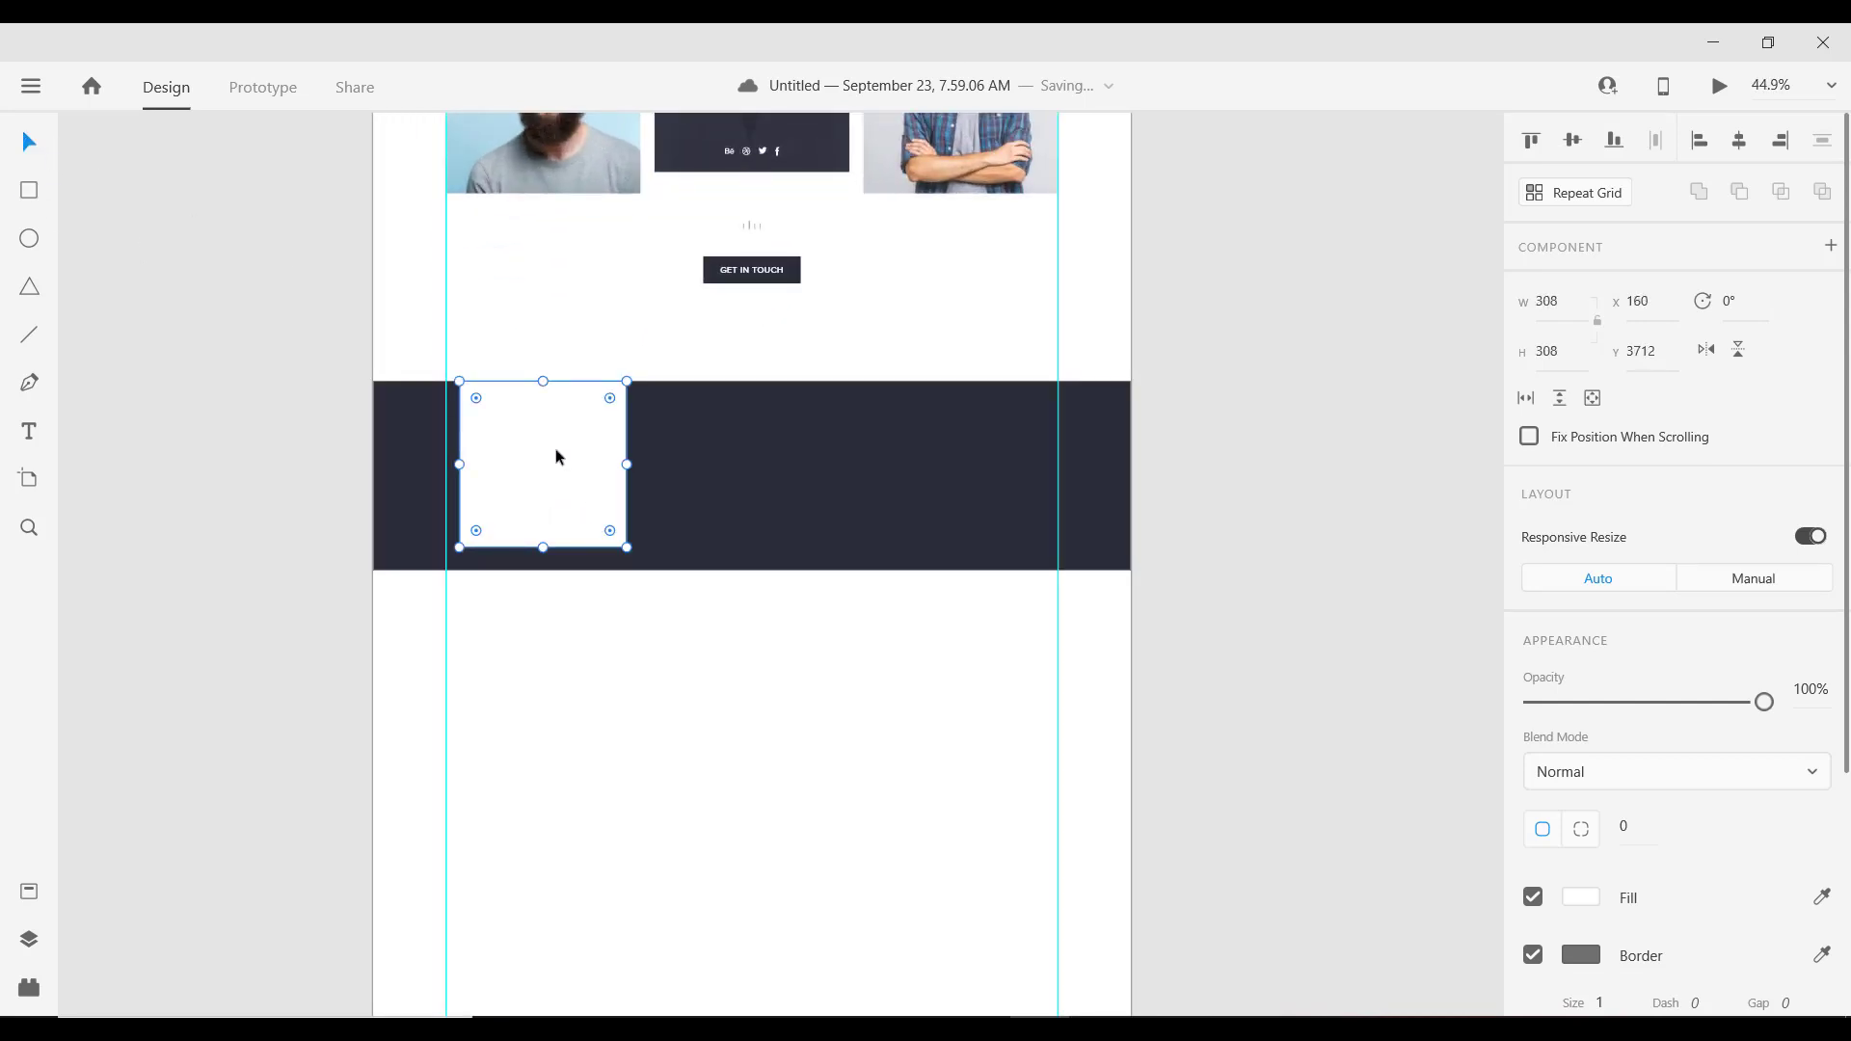
left_click_drag(557, 450, 554, 461)
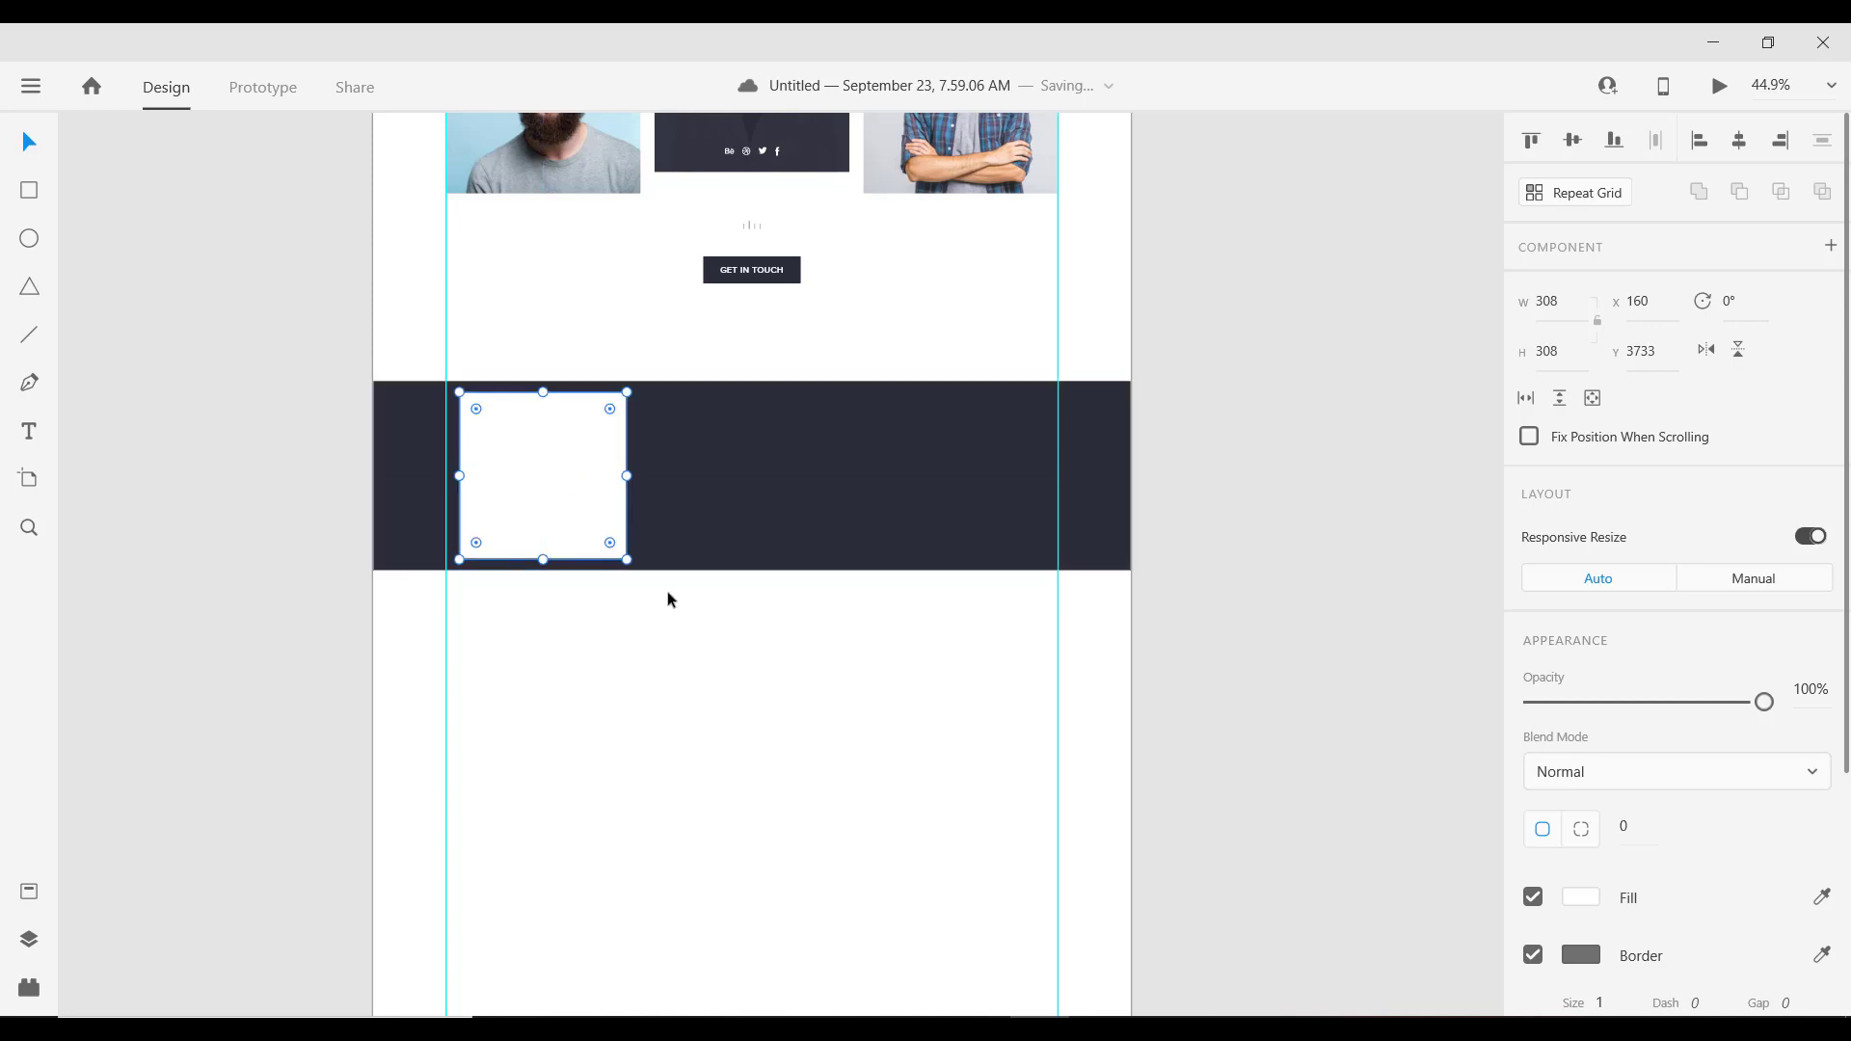
key("alt")
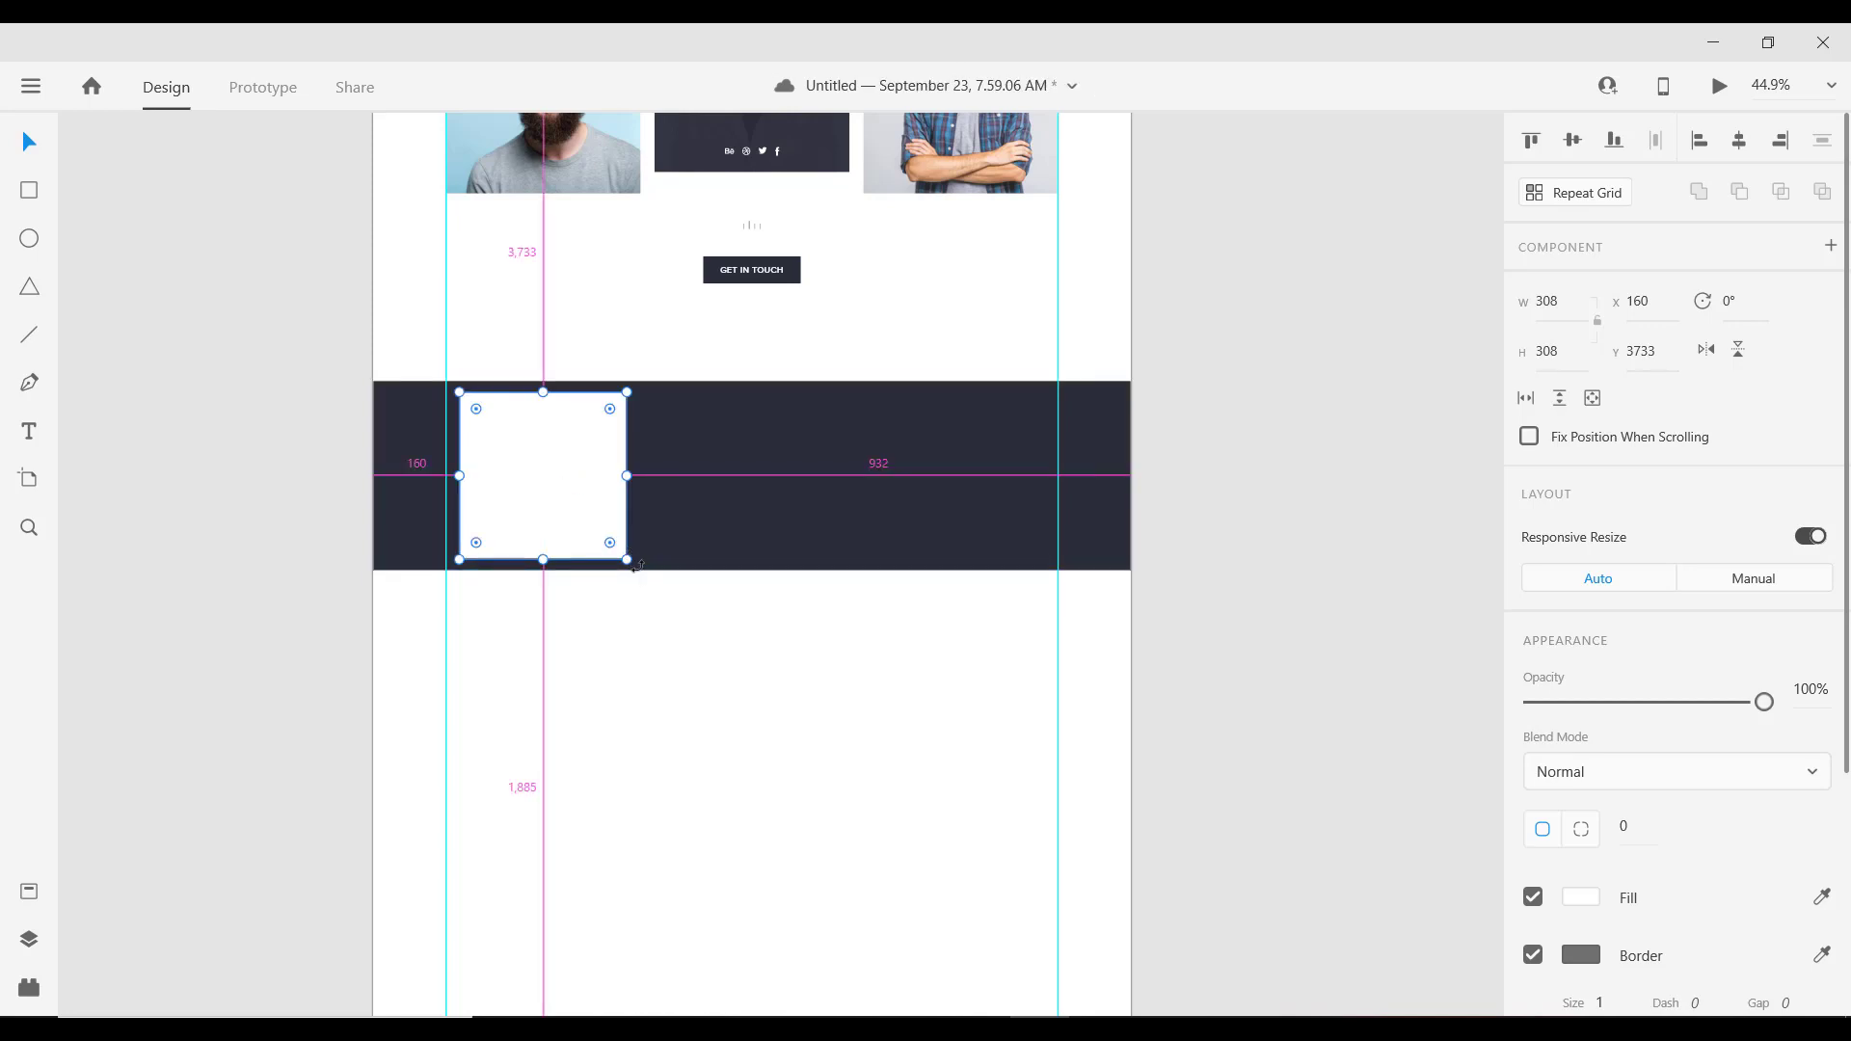
left_click_drag(638, 566, 537, 584)
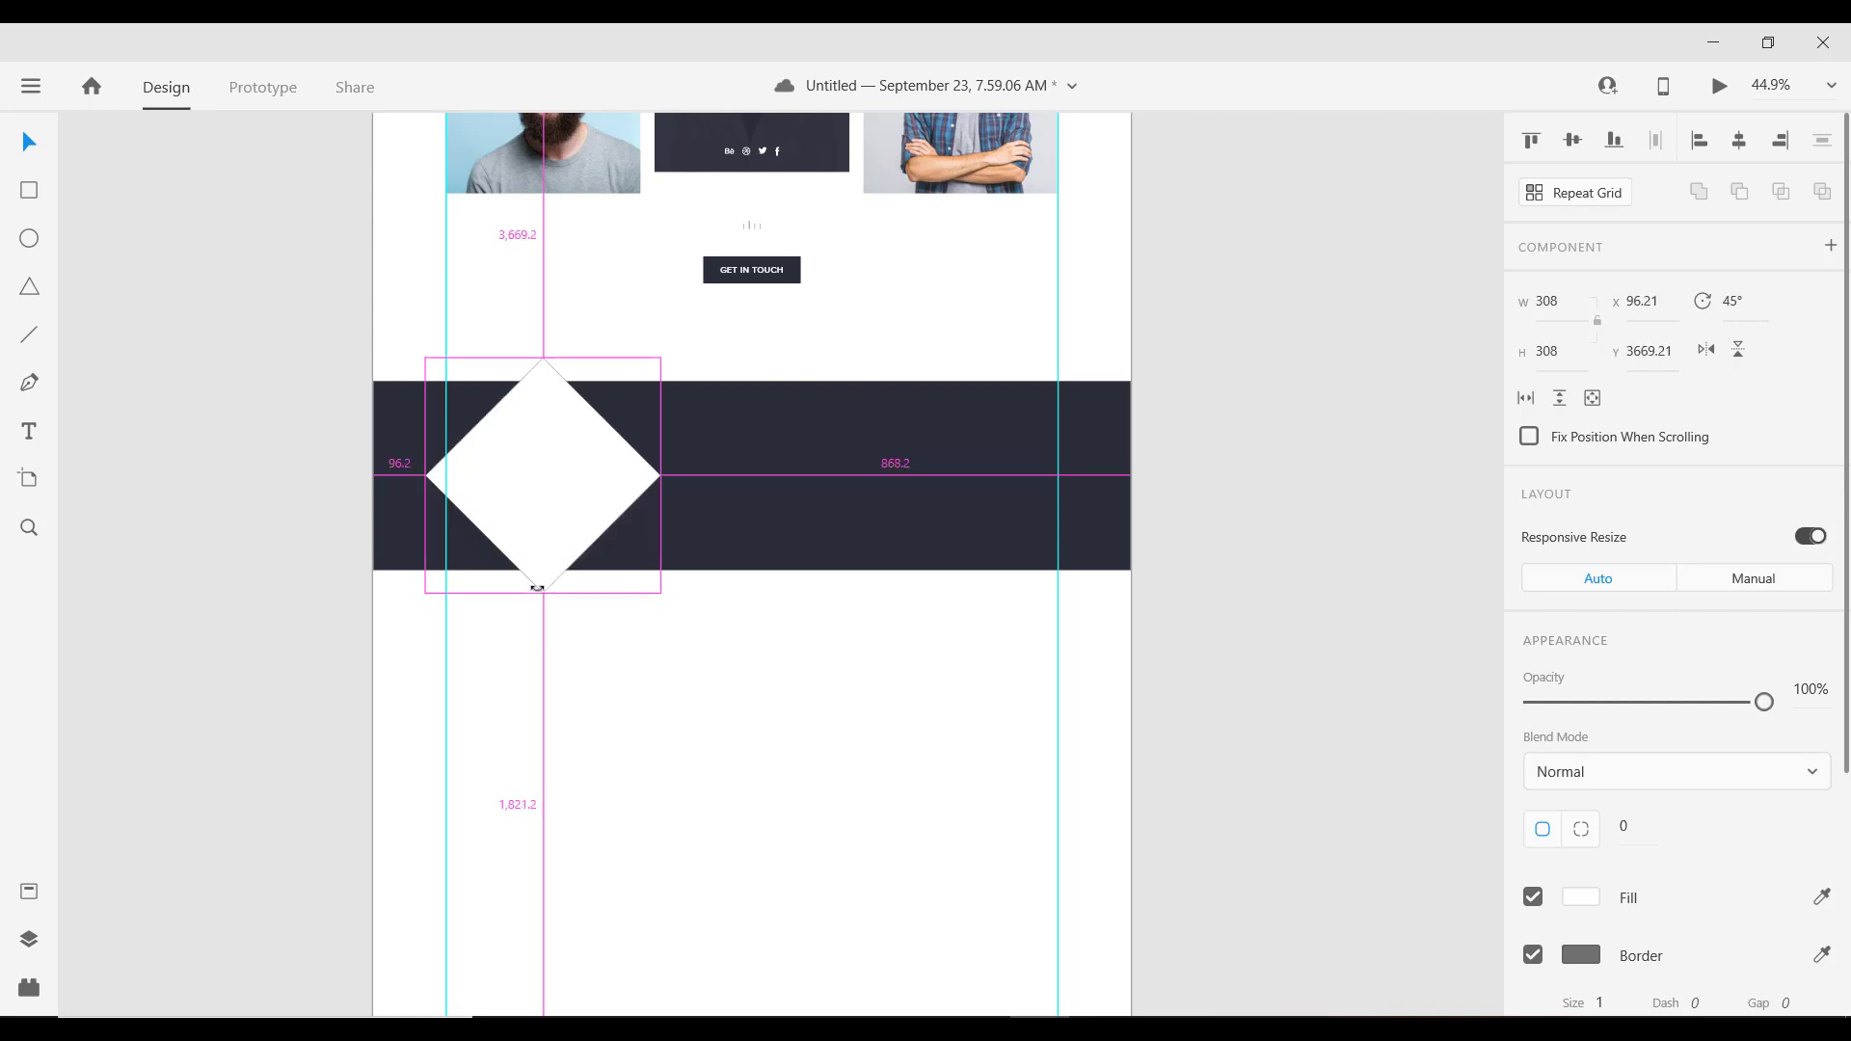
left_click_drag(546, 508, 567, 511)
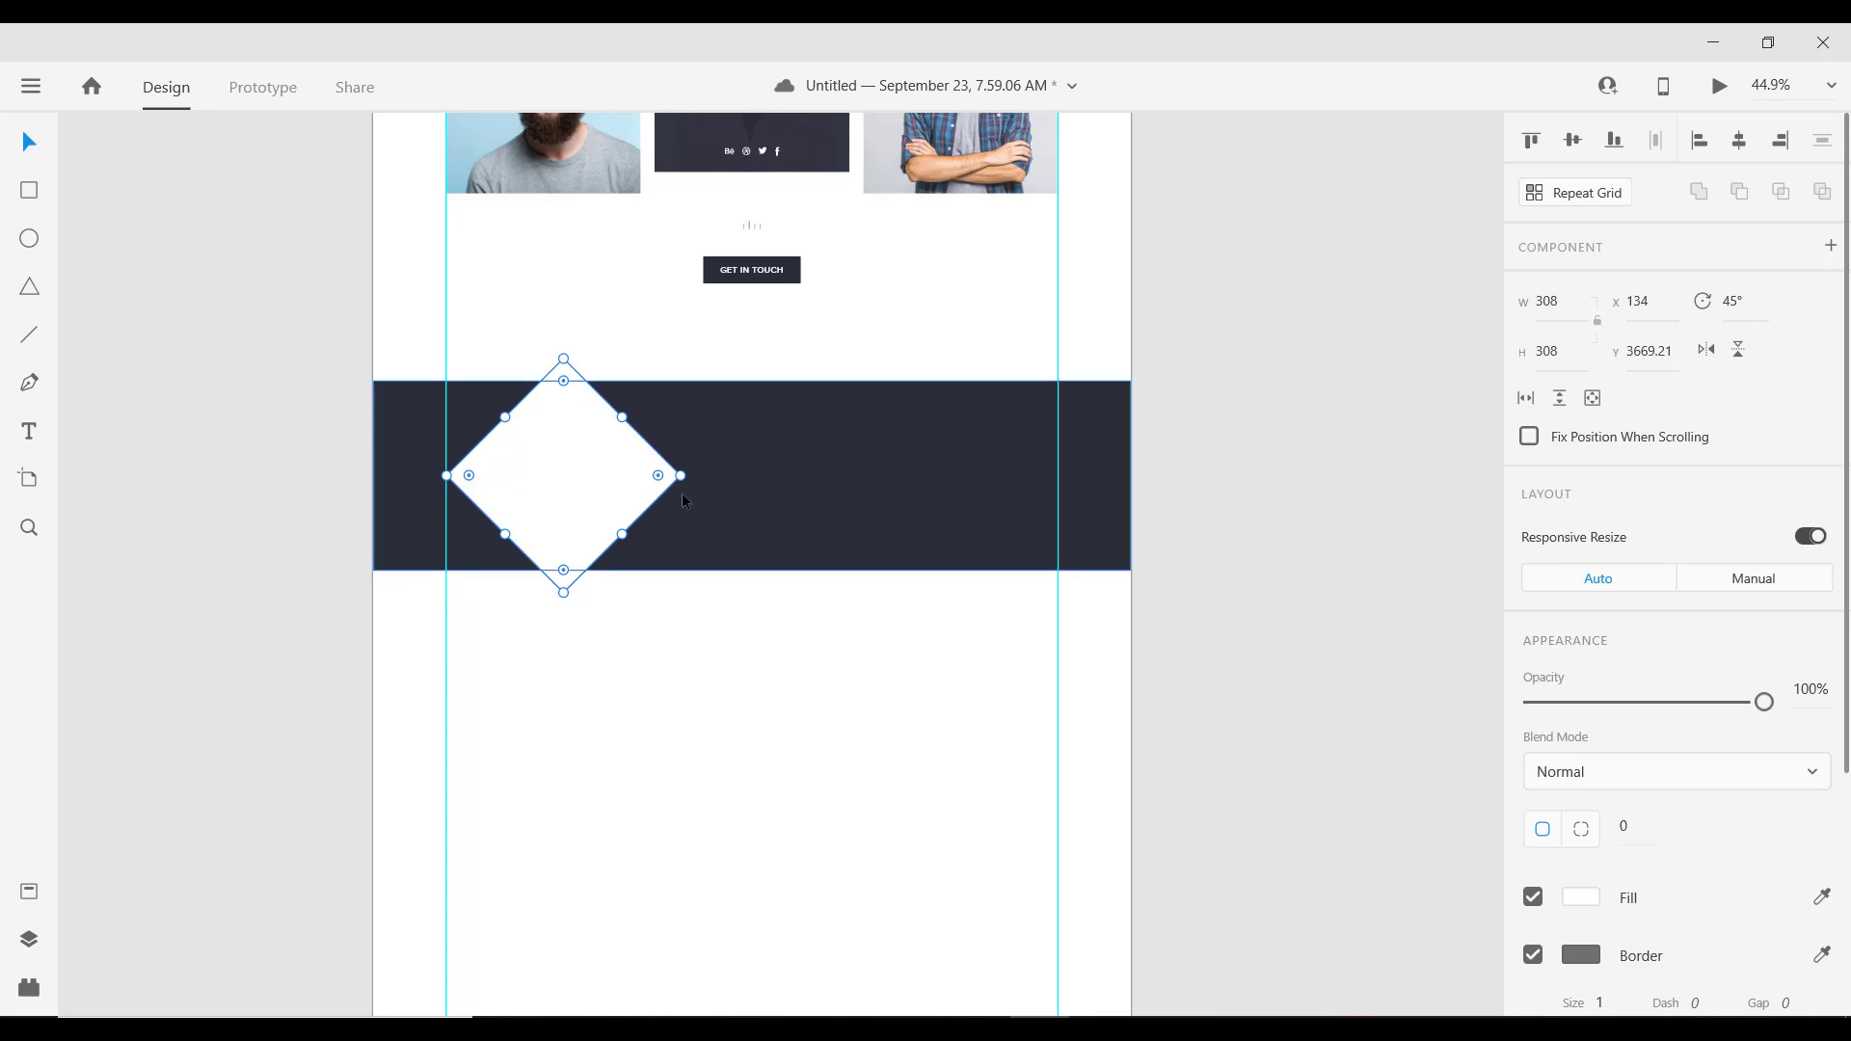
Step: Remove the diamond's border, size it 337 × 337 at the band's left margin, and duplicate it smaller inside
left_click_drag(679, 476, 580, 484)
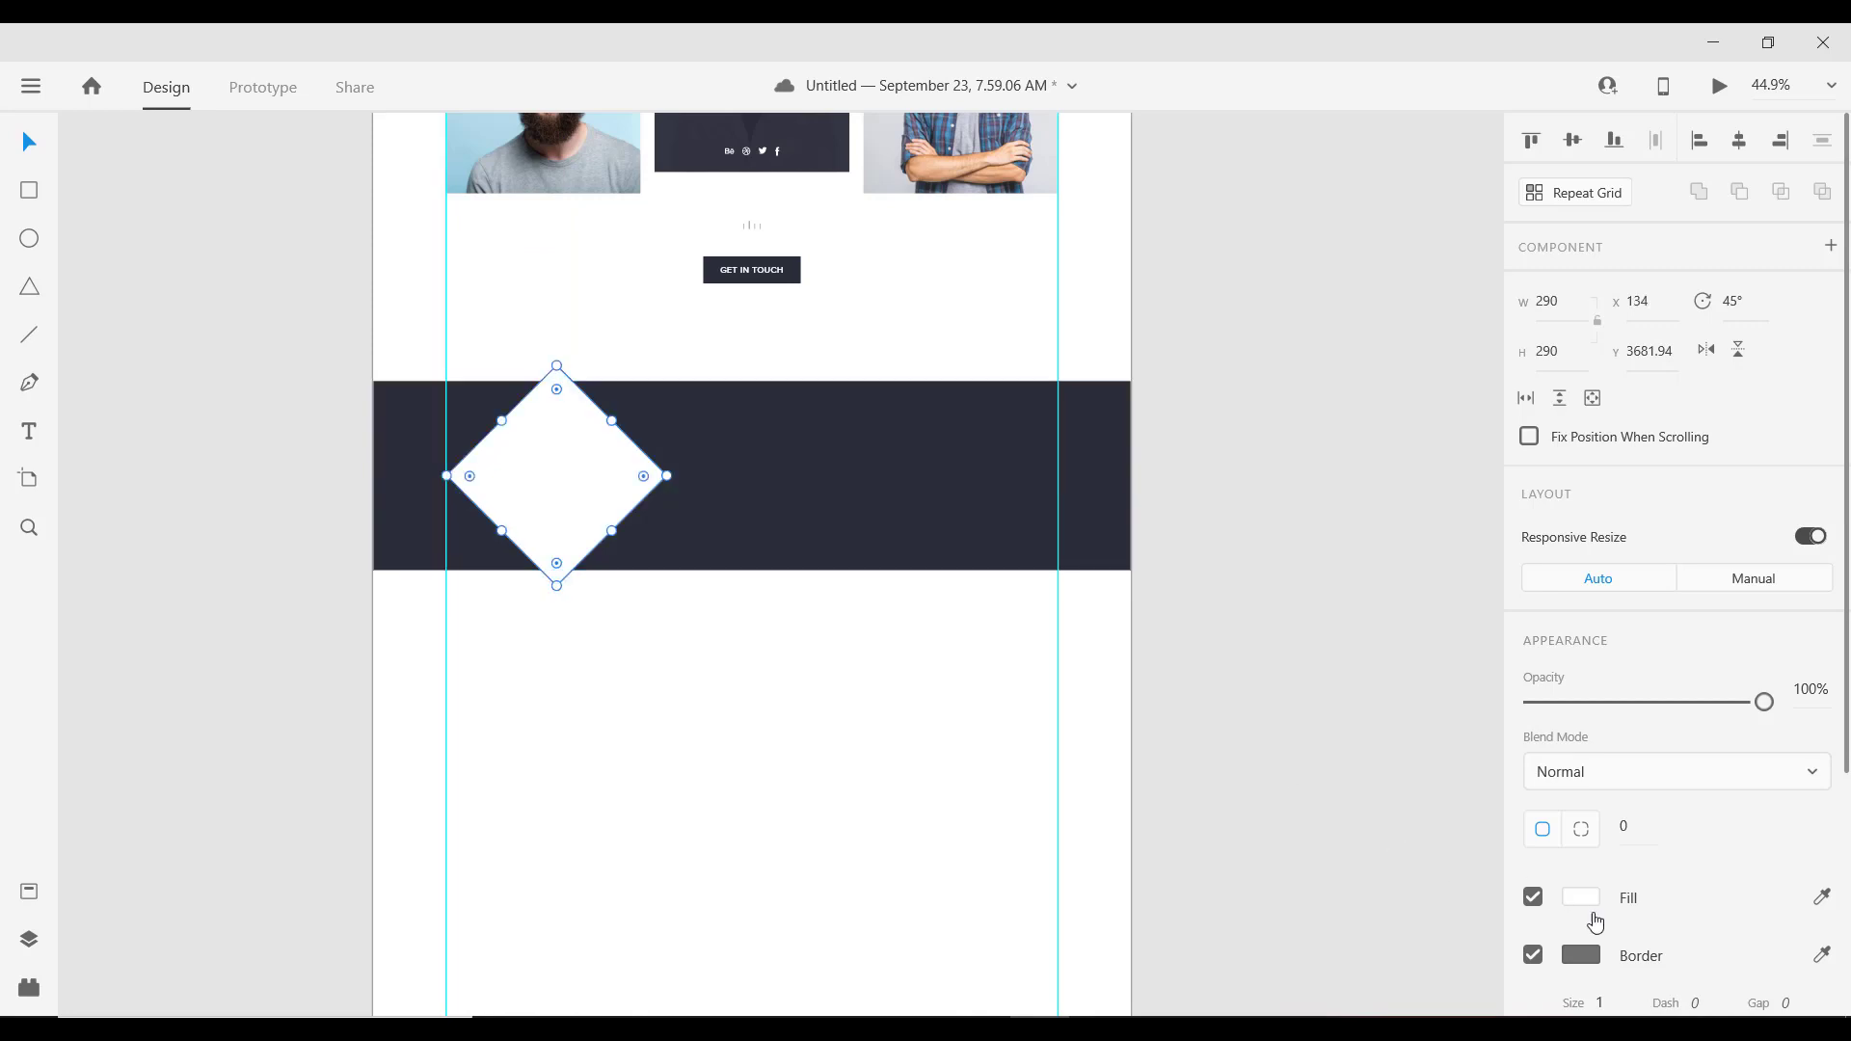
scroll(1596, 923, "down", 2)
left_click(1533, 820)
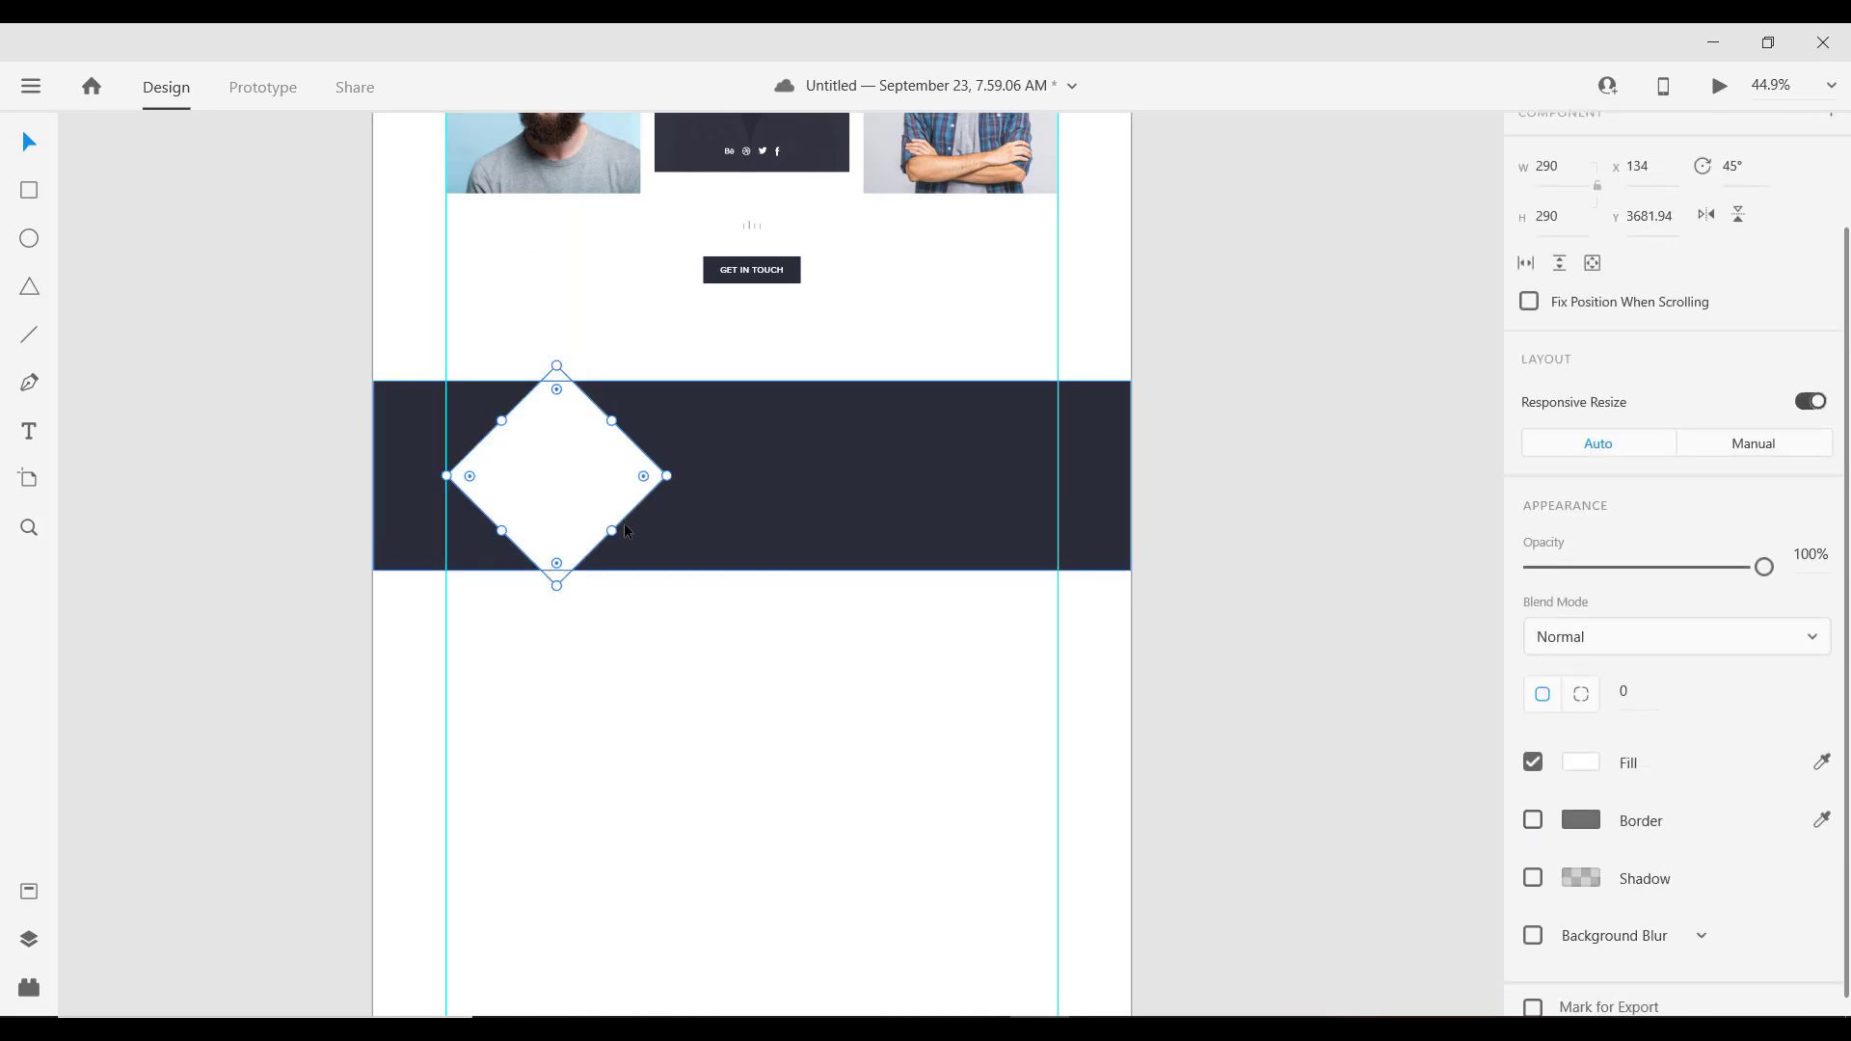
left_click_drag(611, 530, 625, 543)
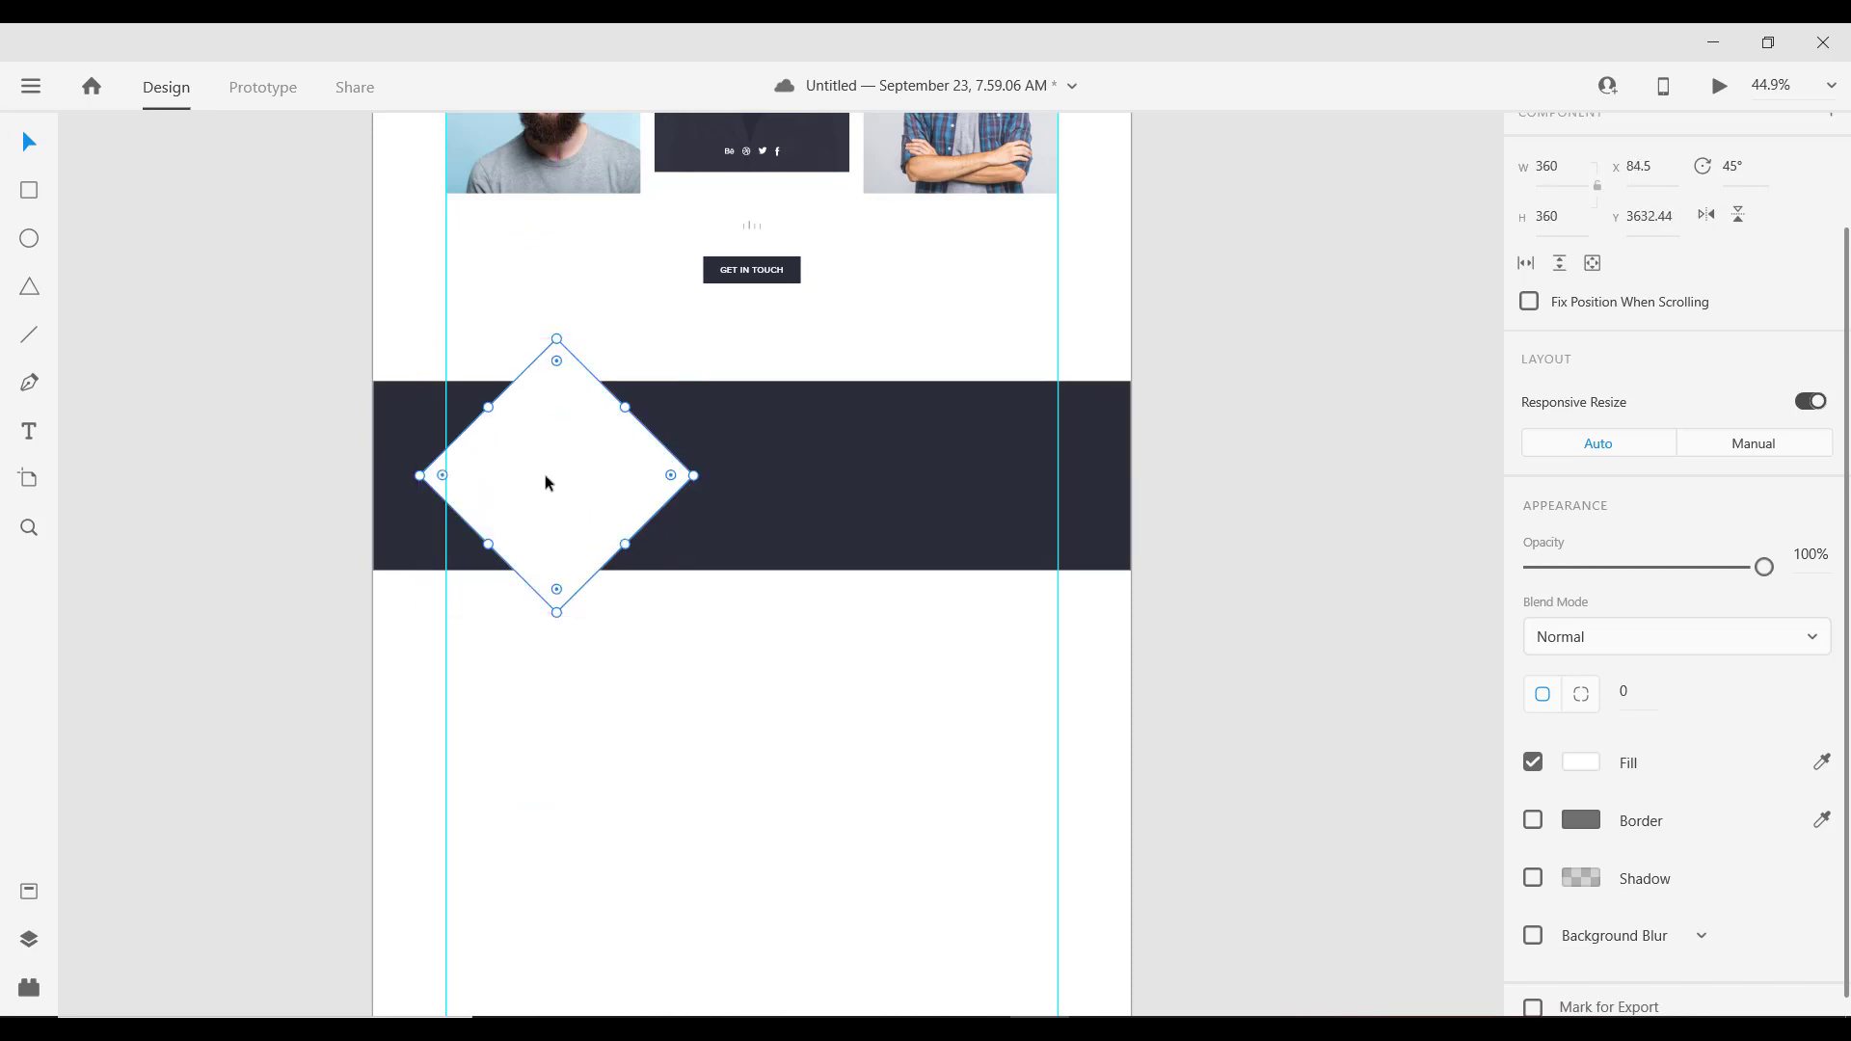
left_click_drag(545, 475, 566, 479)
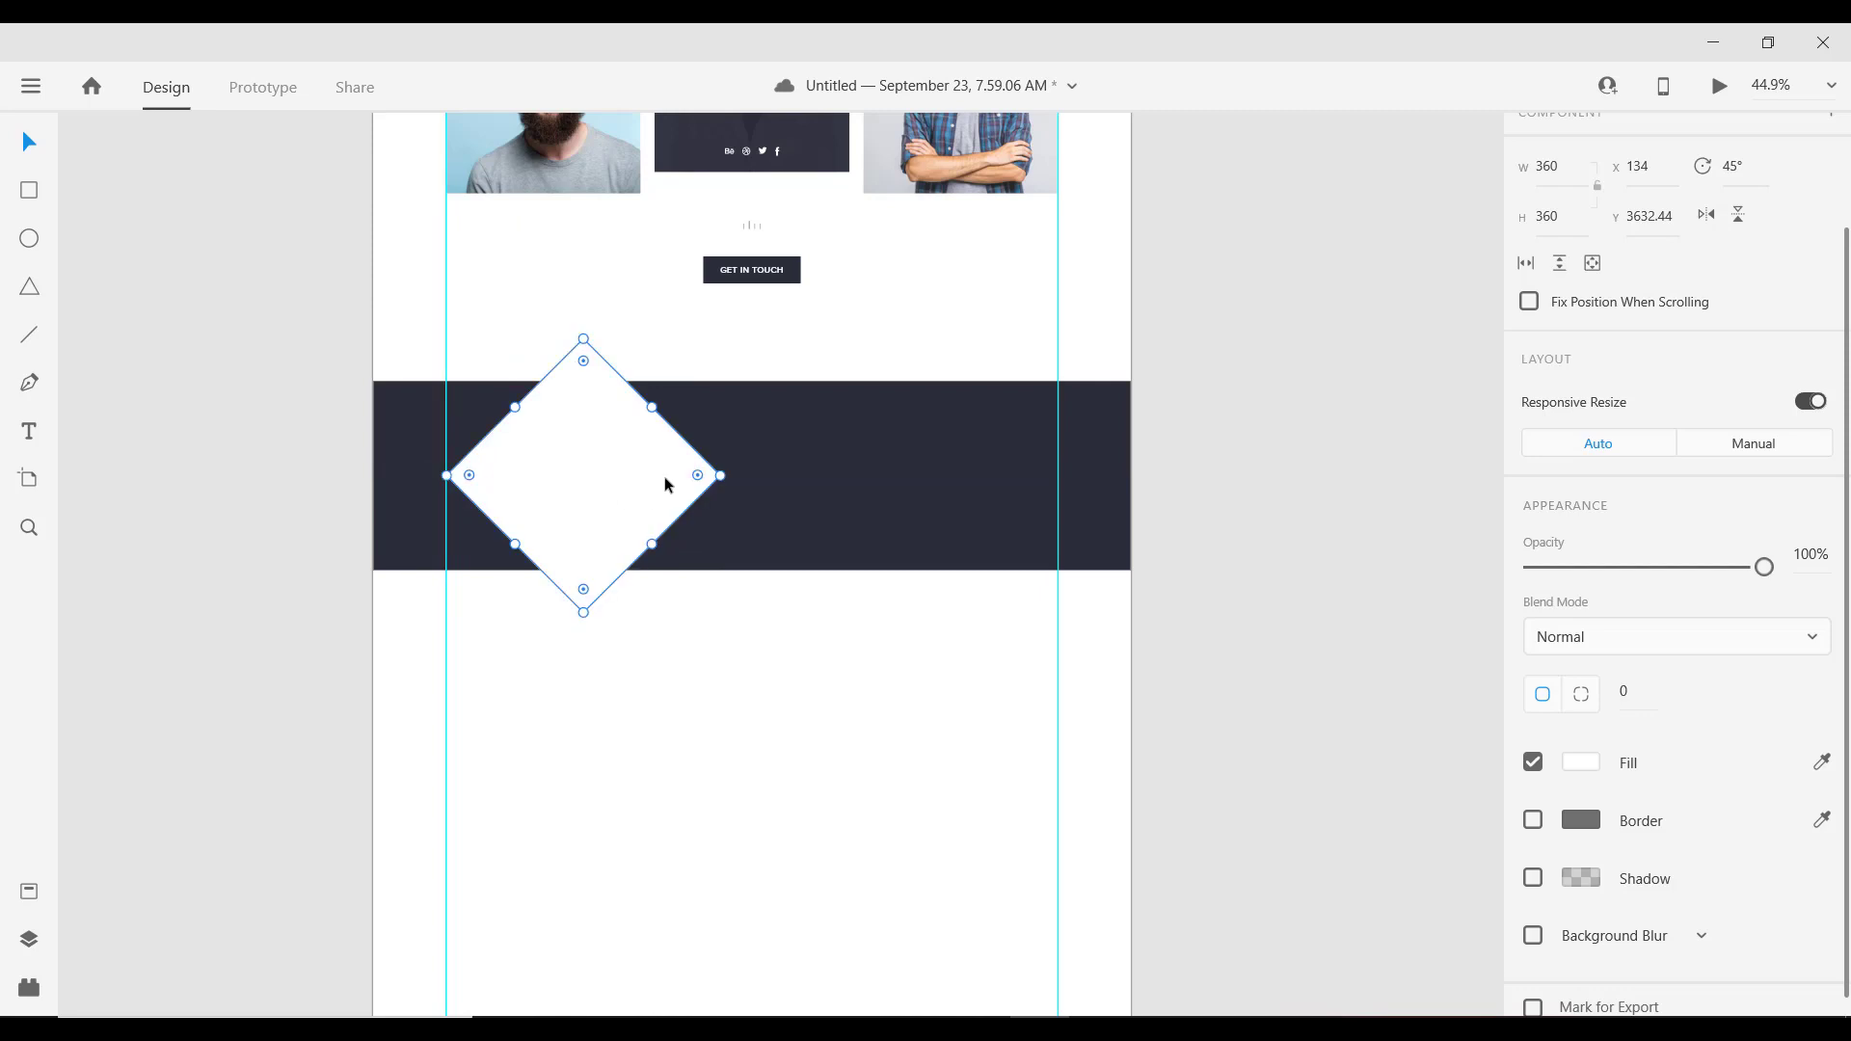
left_click_drag(719, 476, 706, 477)
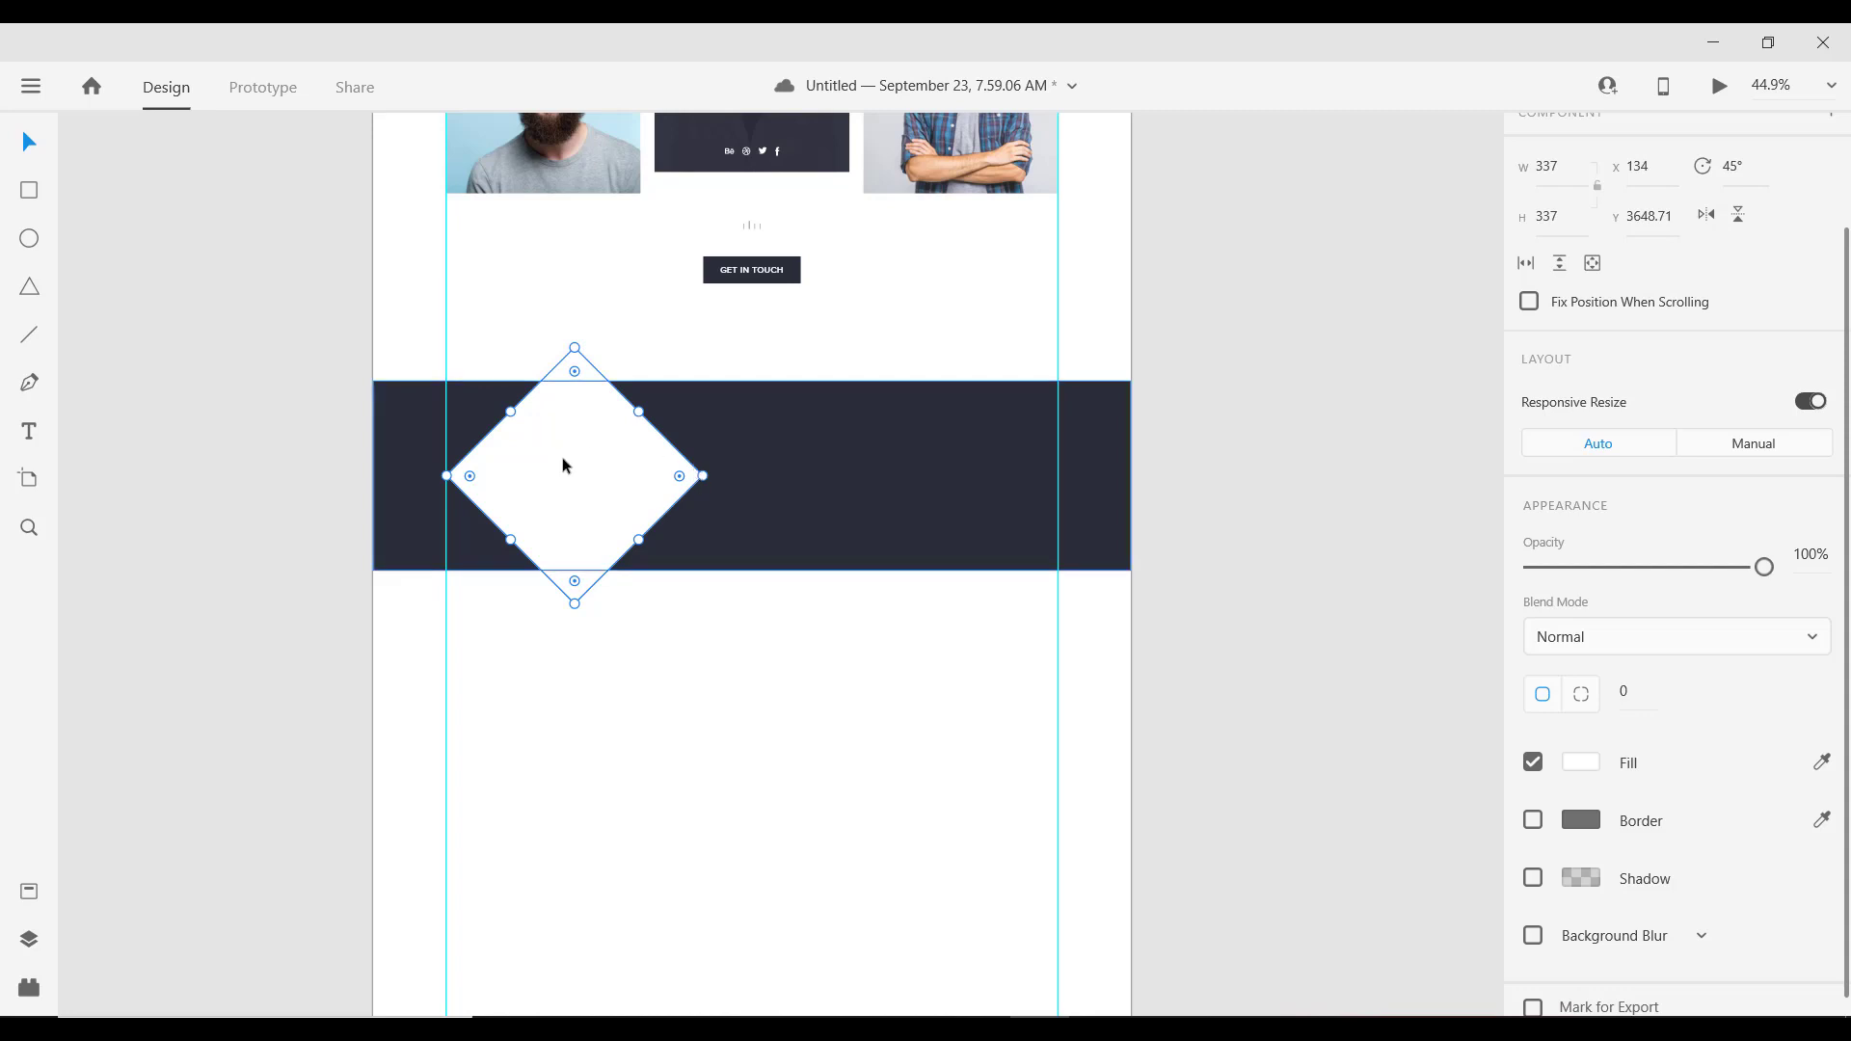
key("alt")
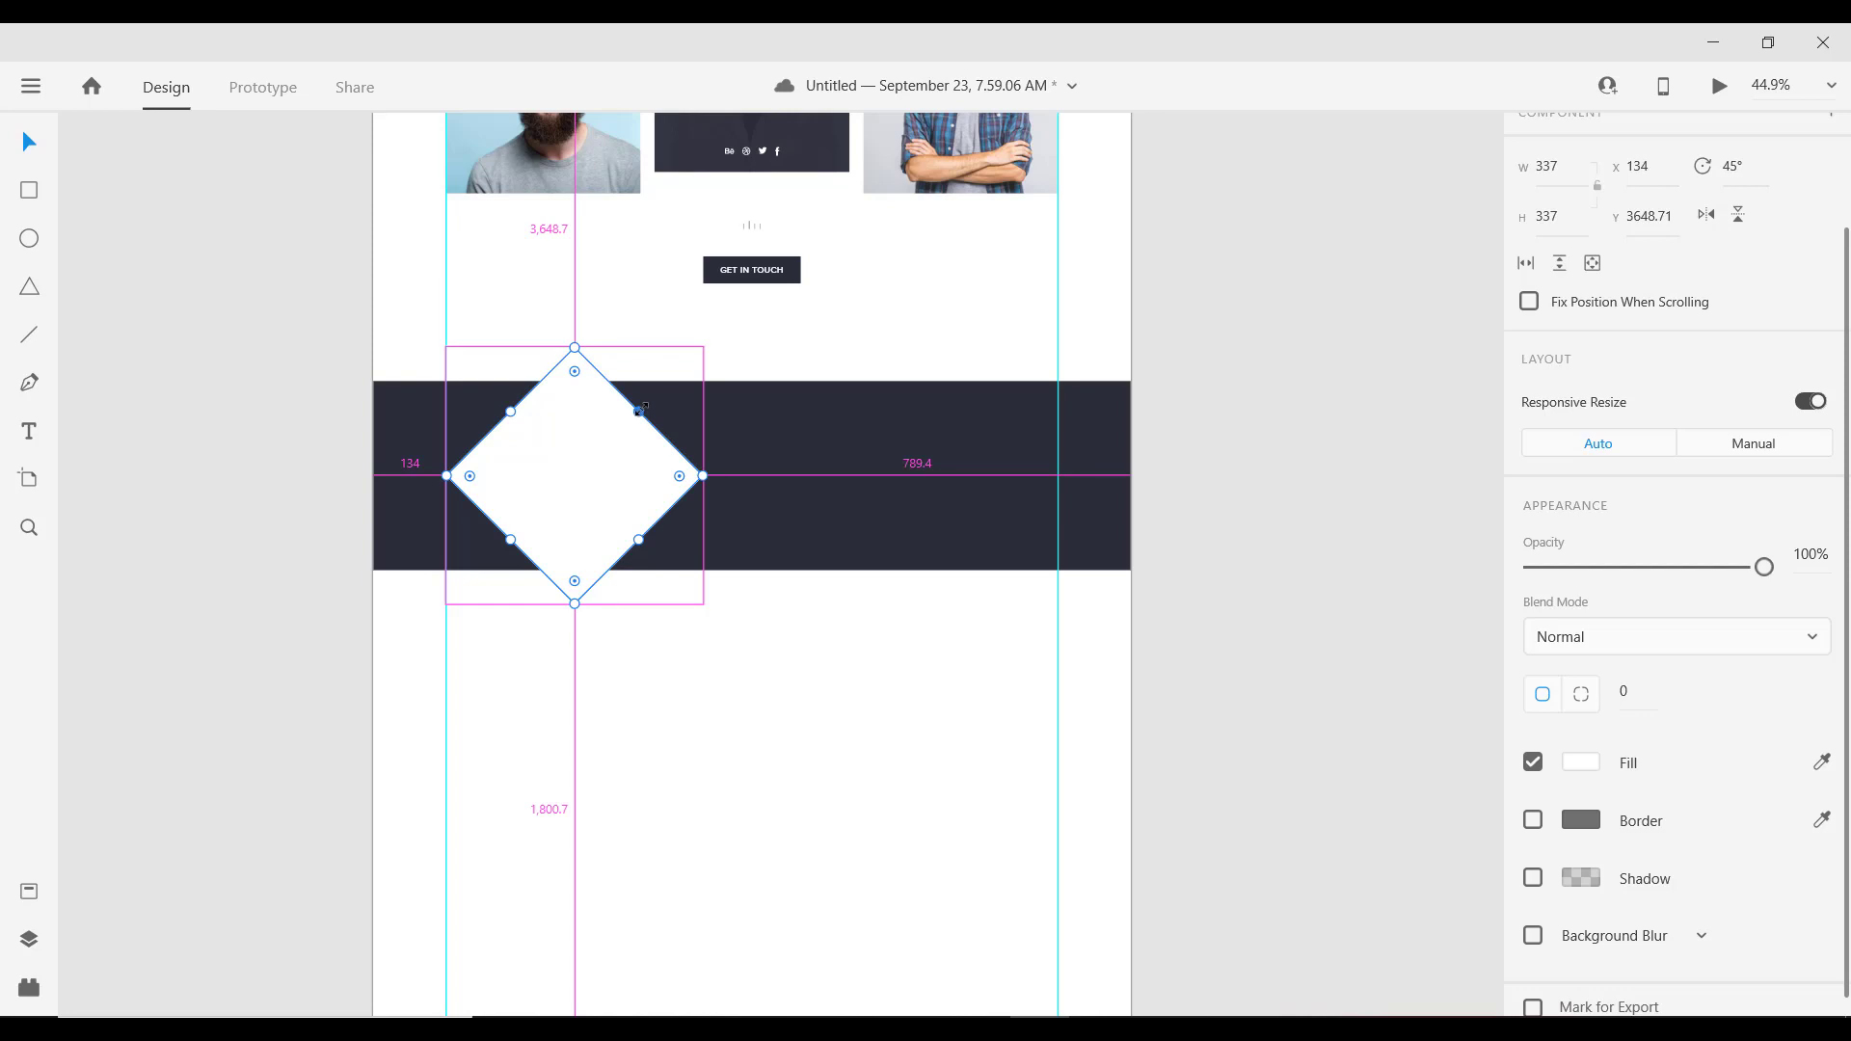
left_click_drag(641, 409, 628, 418)
Step: Fill the inner diamond copy black and shrink it to 263 × 263
left_click(1582, 763)
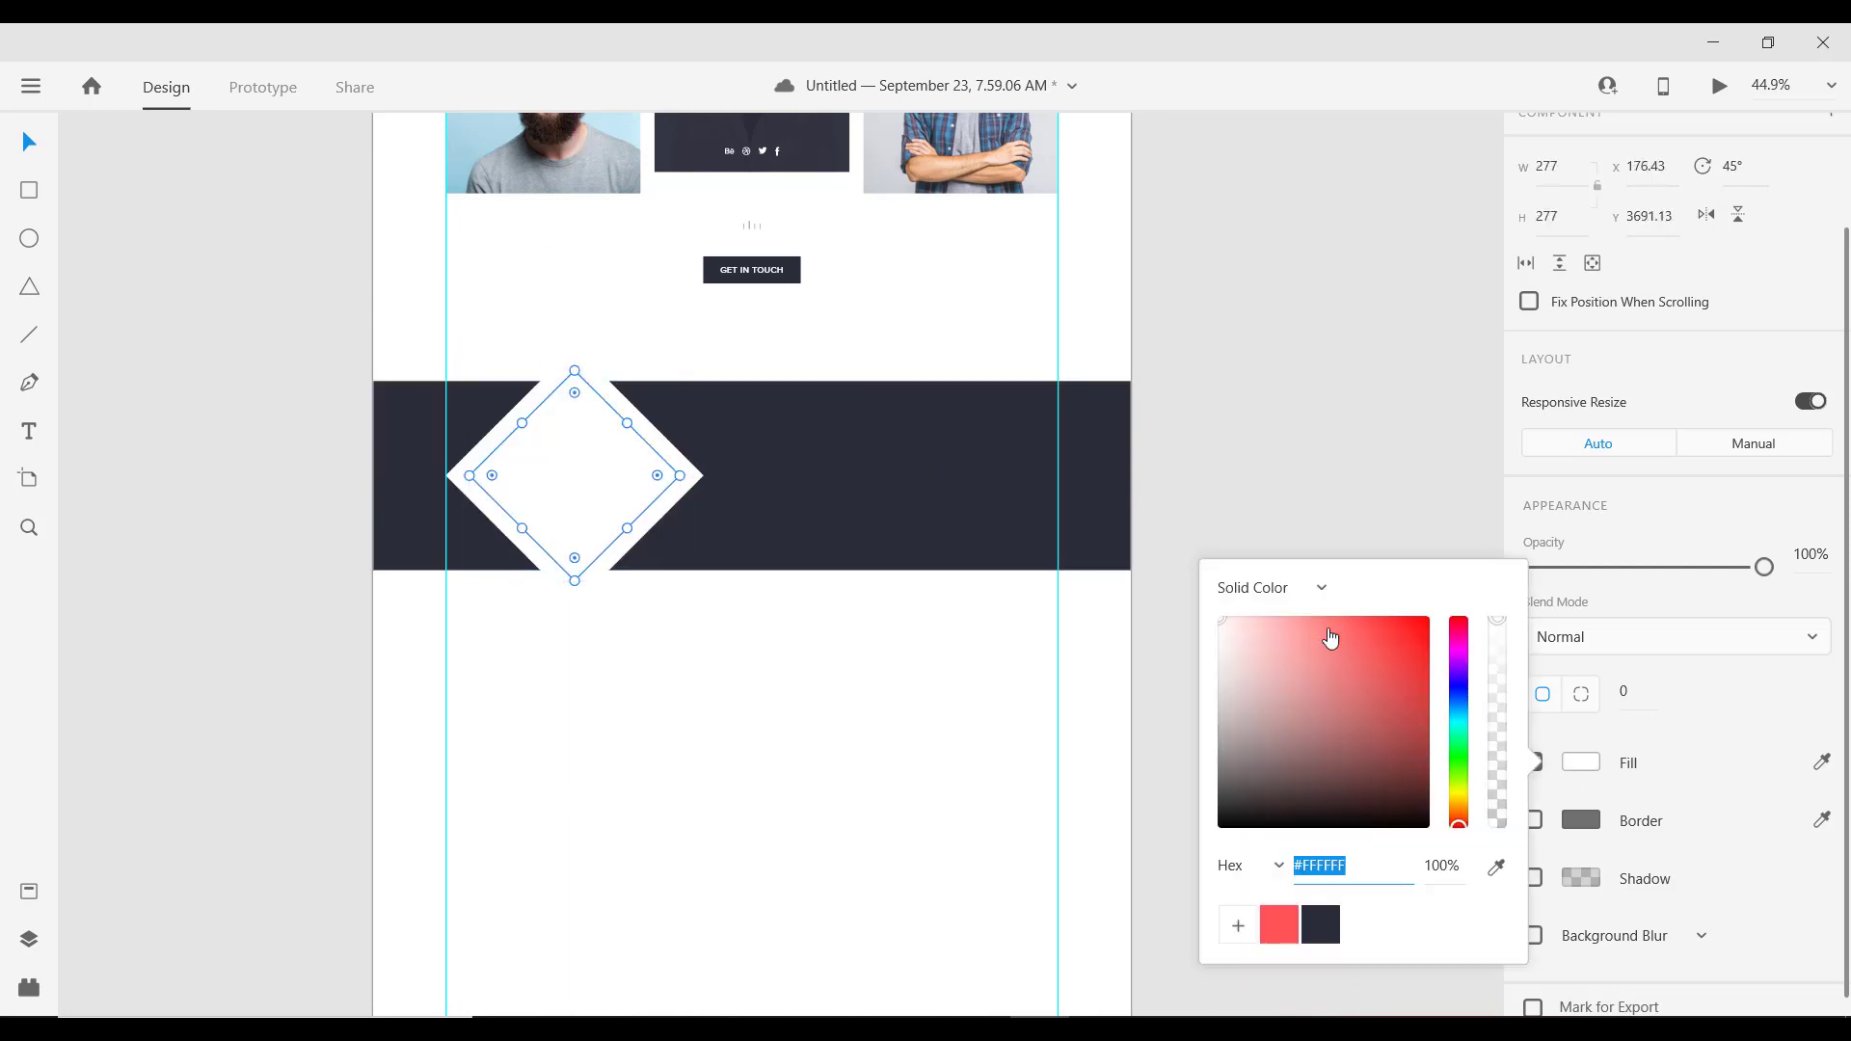
left_click_drag(1252, 720, 1170, 926)
key("alt")
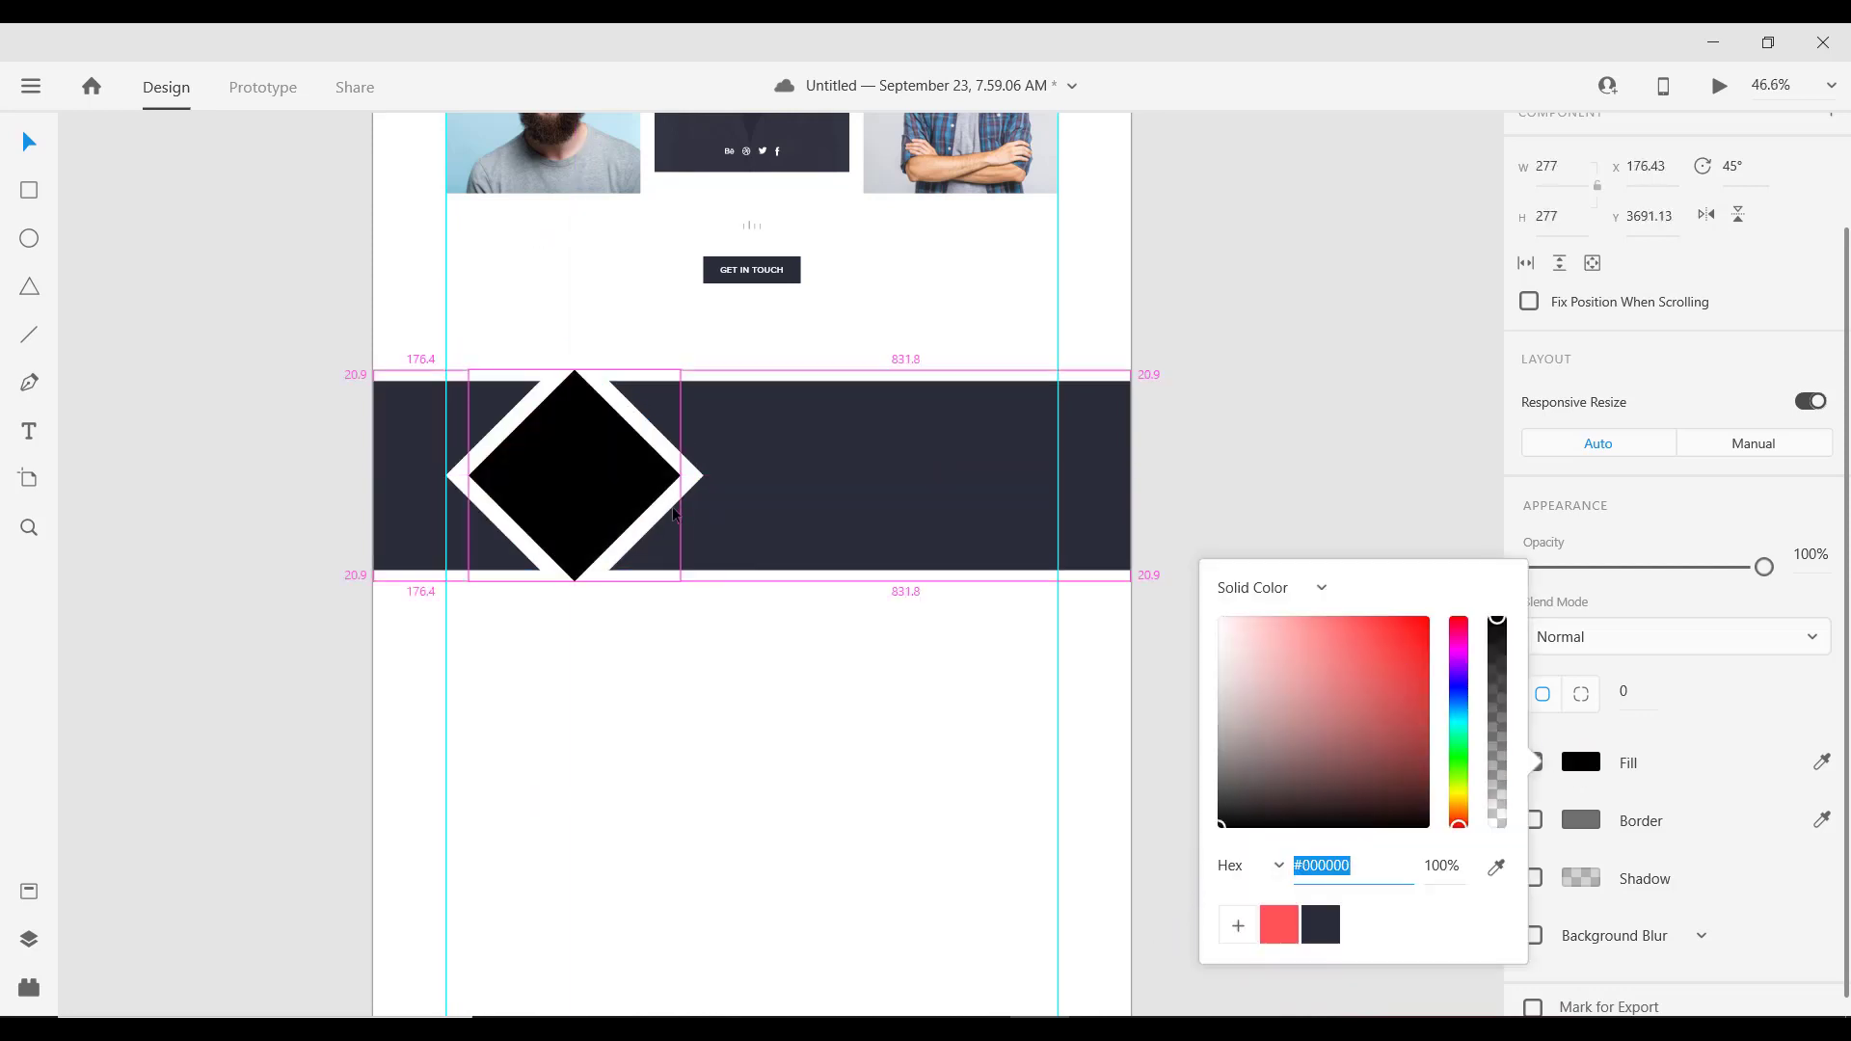
scroll(674, 514, "up", 3)
key("alt")
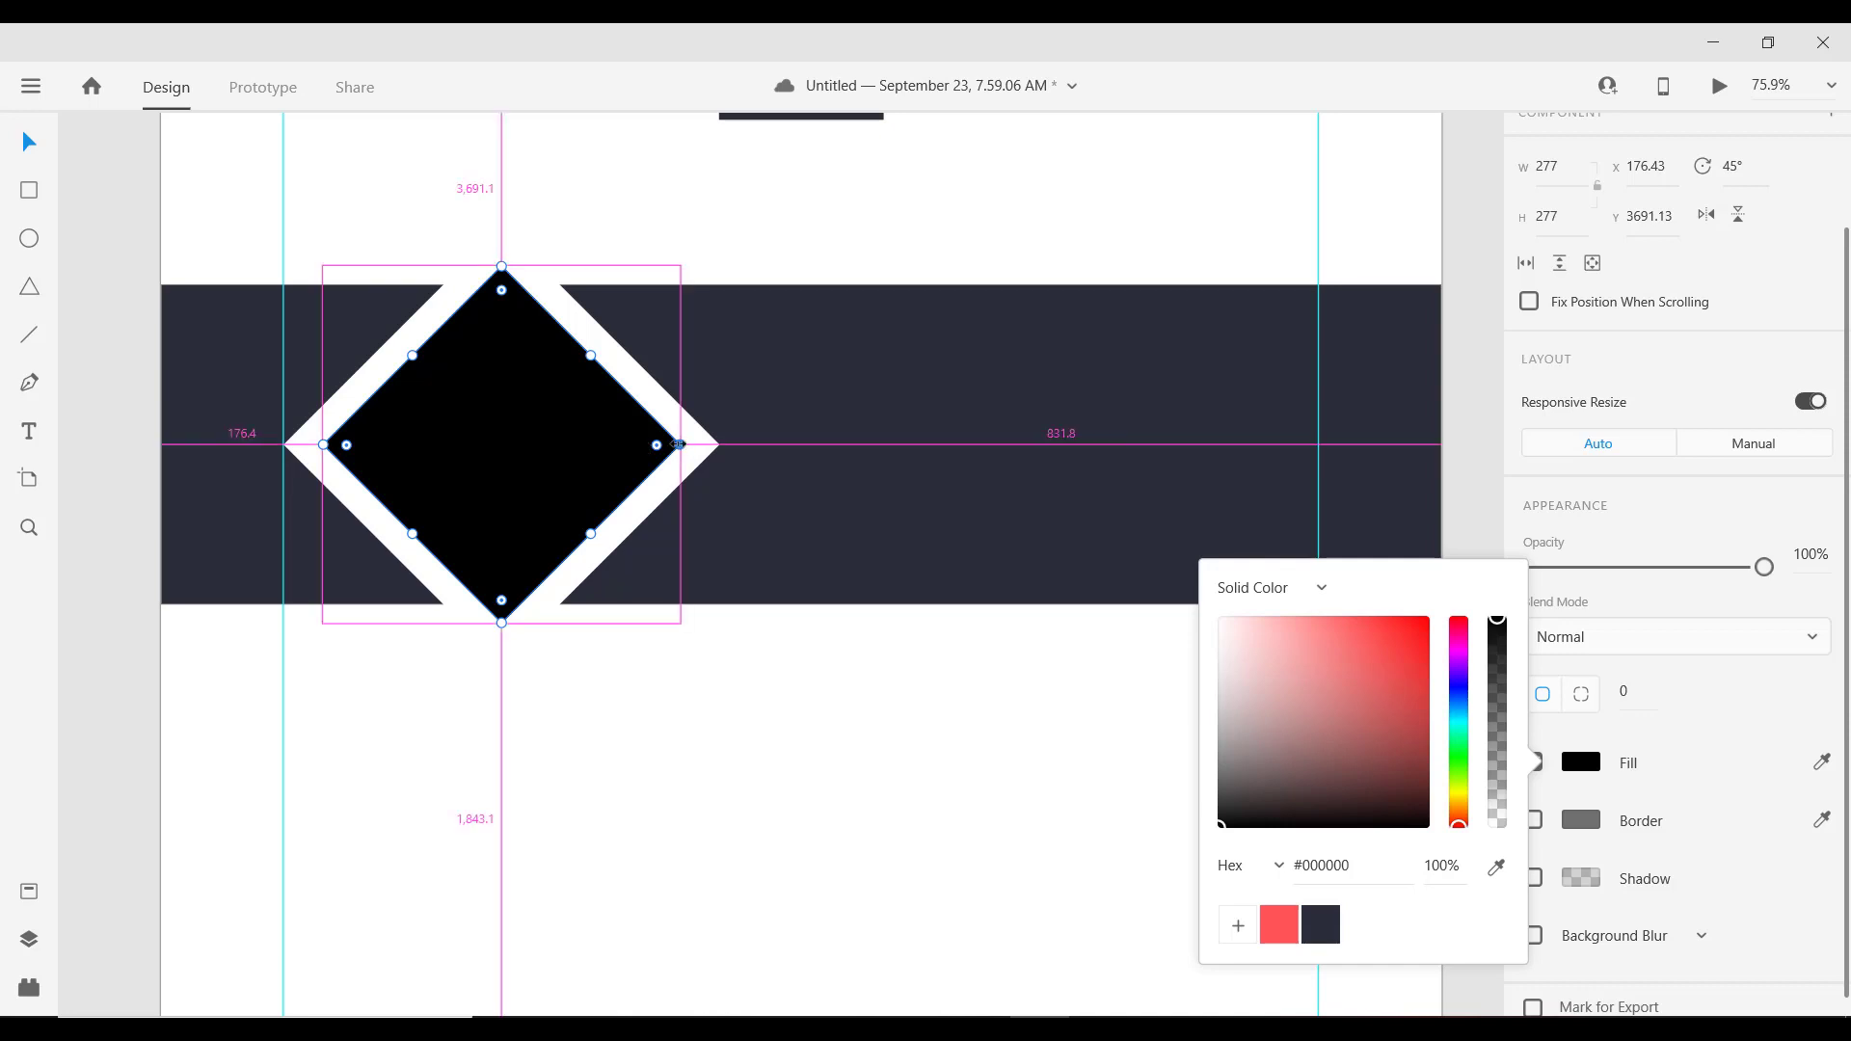
left_click_drag(678, 444, 673, 445)
Step: Lower the outer white diamond's opacity to about 18%
left_click(638, 375)
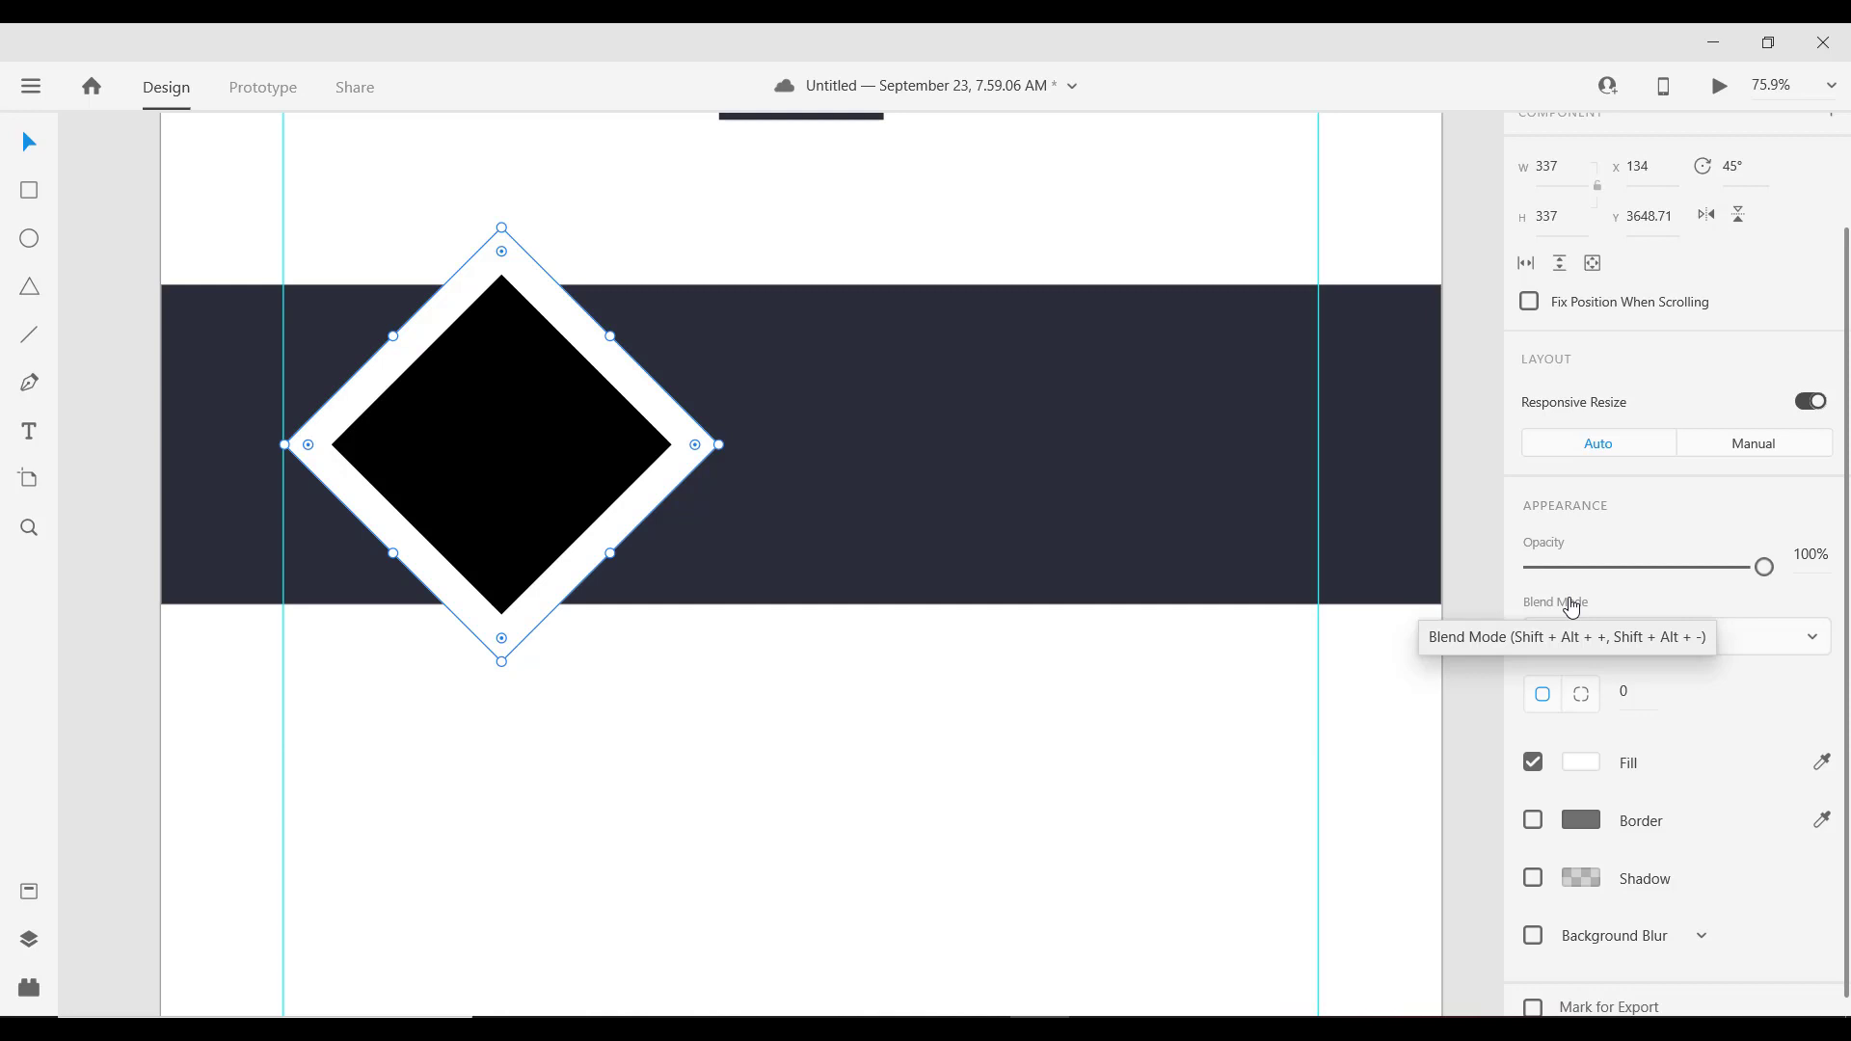
left_click(1574, 569)
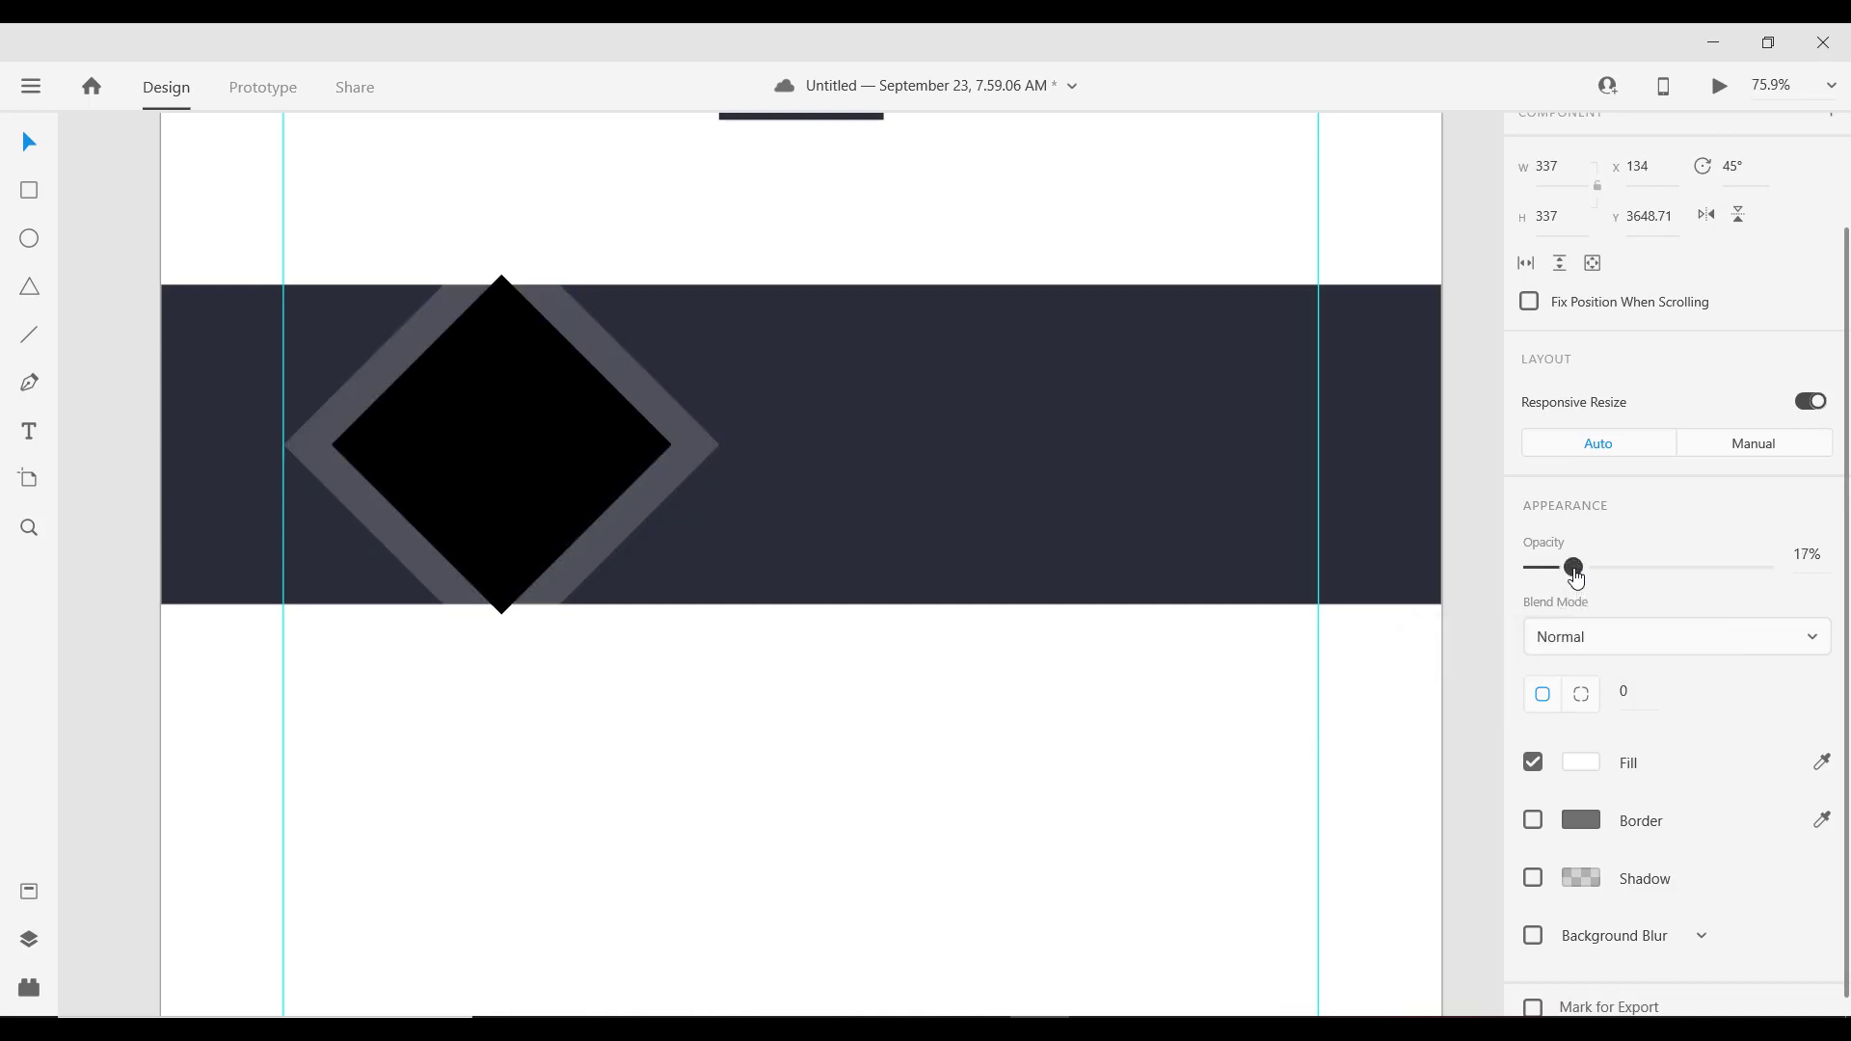
left_click_drag(1576, 576, 1772, 590)
left_click(1586, 762)
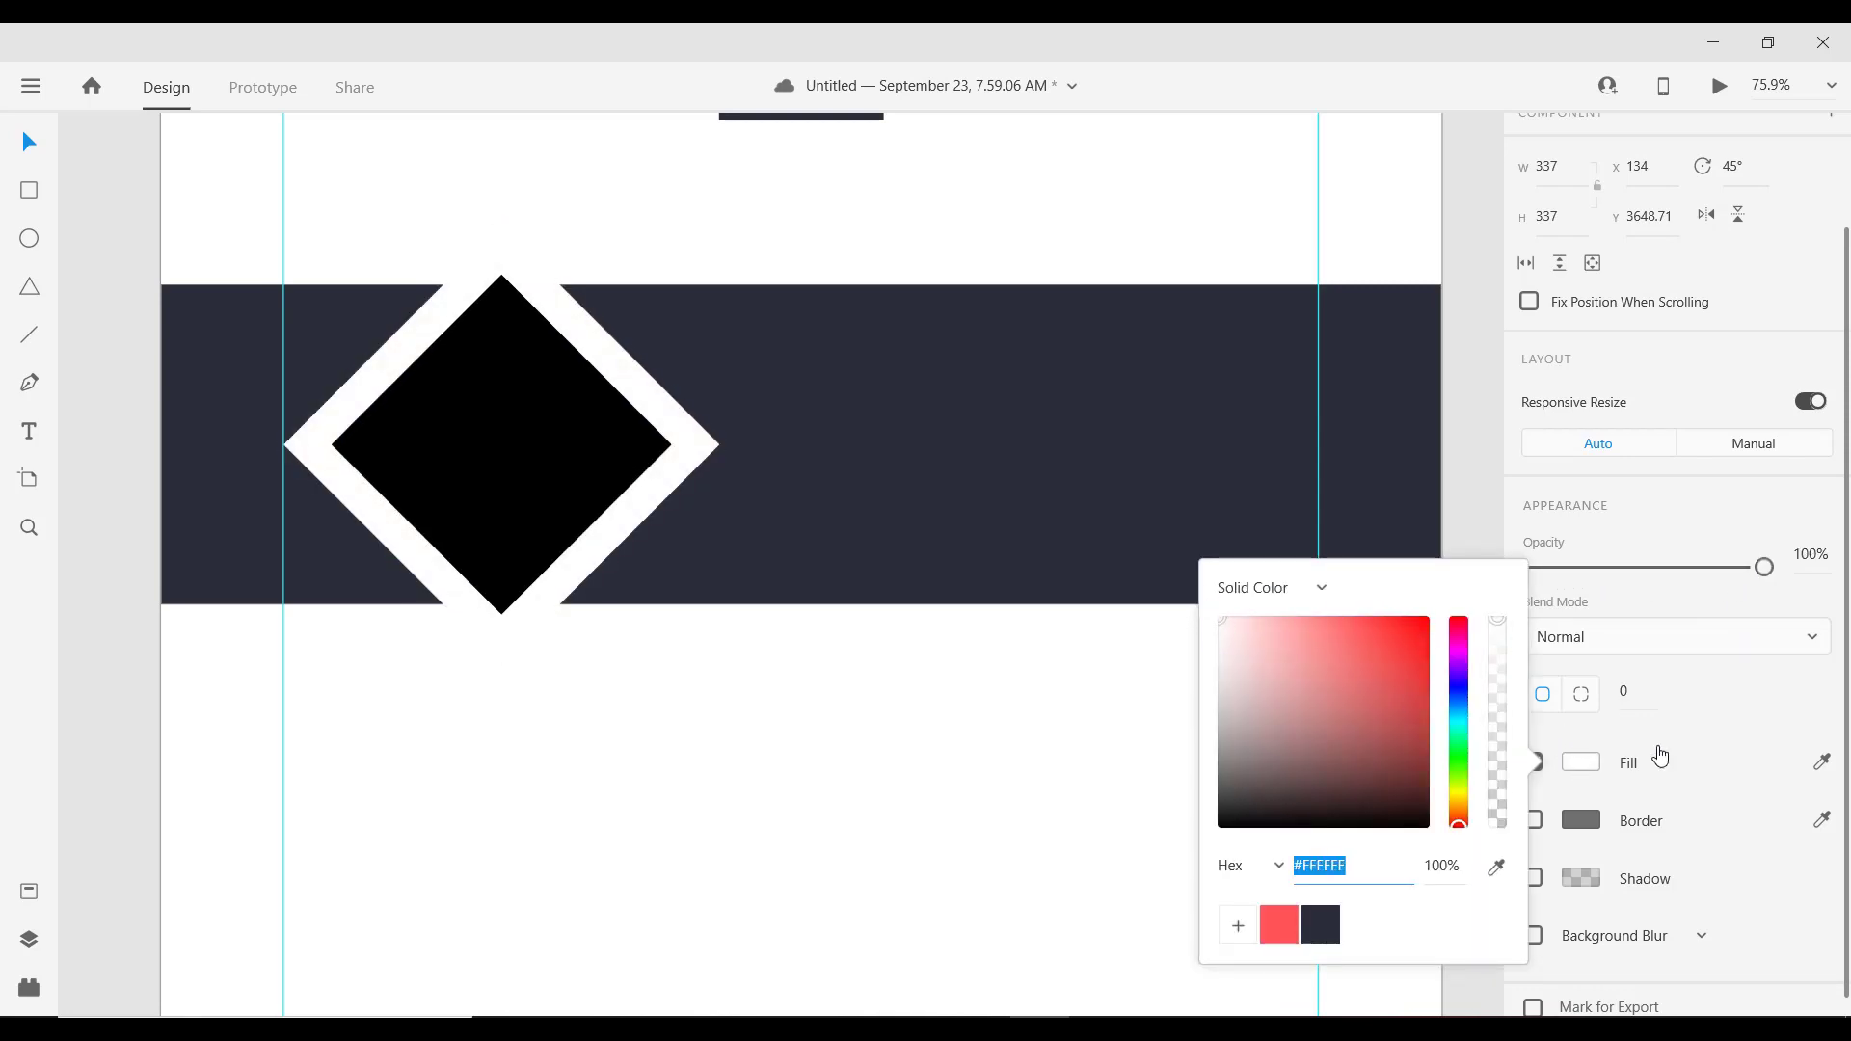
left_click(1703, 754)
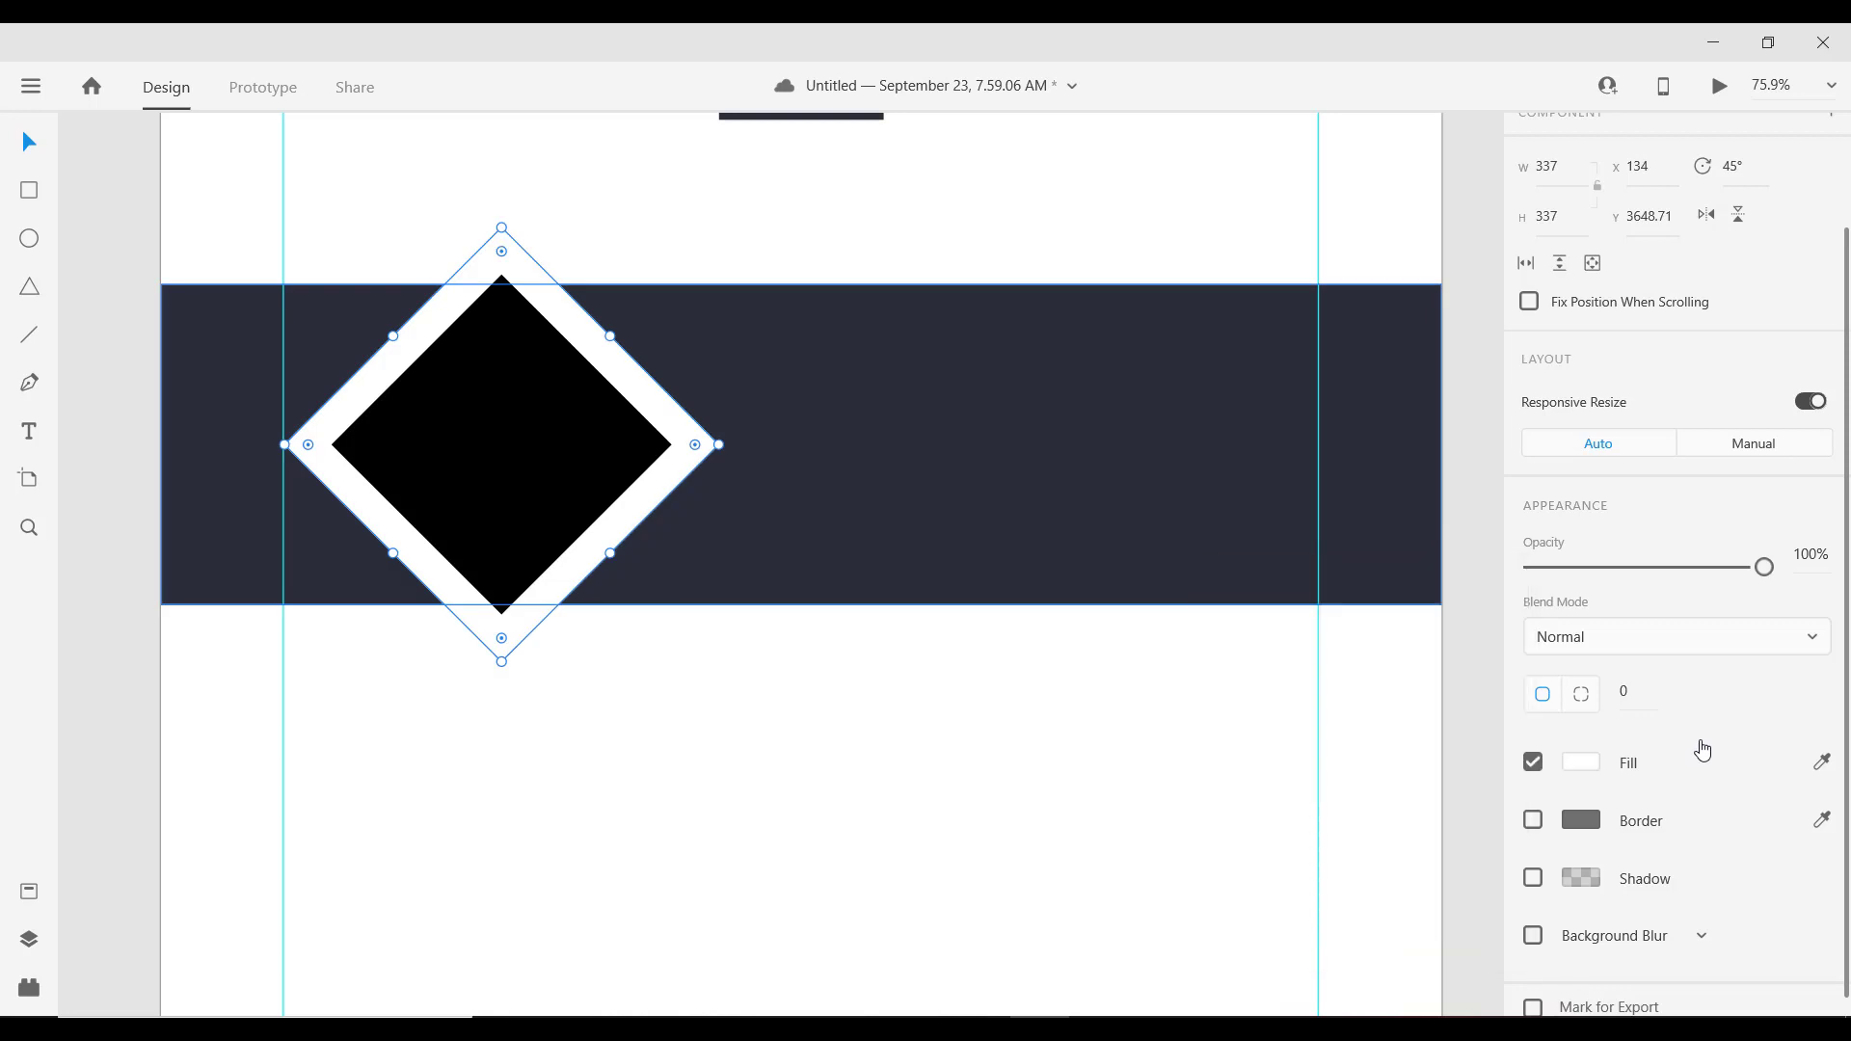
left_click(669, 640)
Step: Change the inner diamond's fill to dark #2C2E38
scroll(670, 640, "down", 3)
scroll(533, 489, "up", 3)
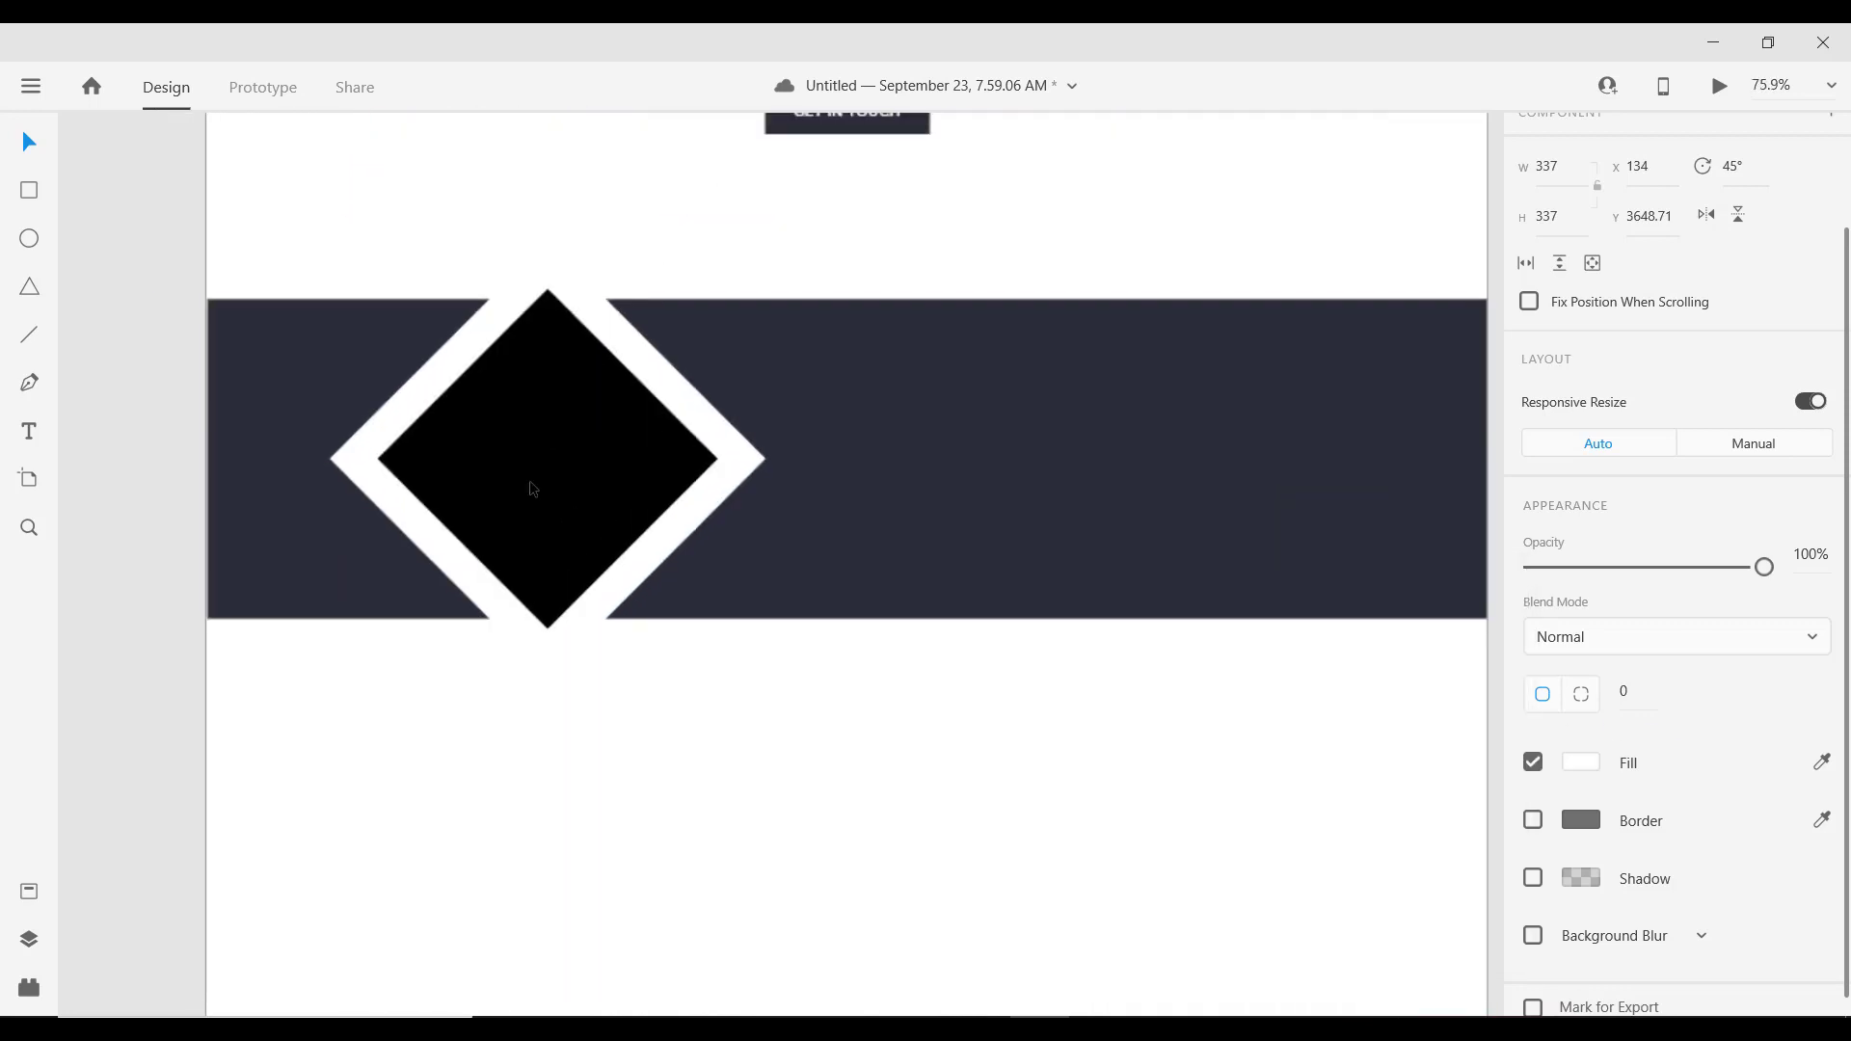
left_click(533, 489)
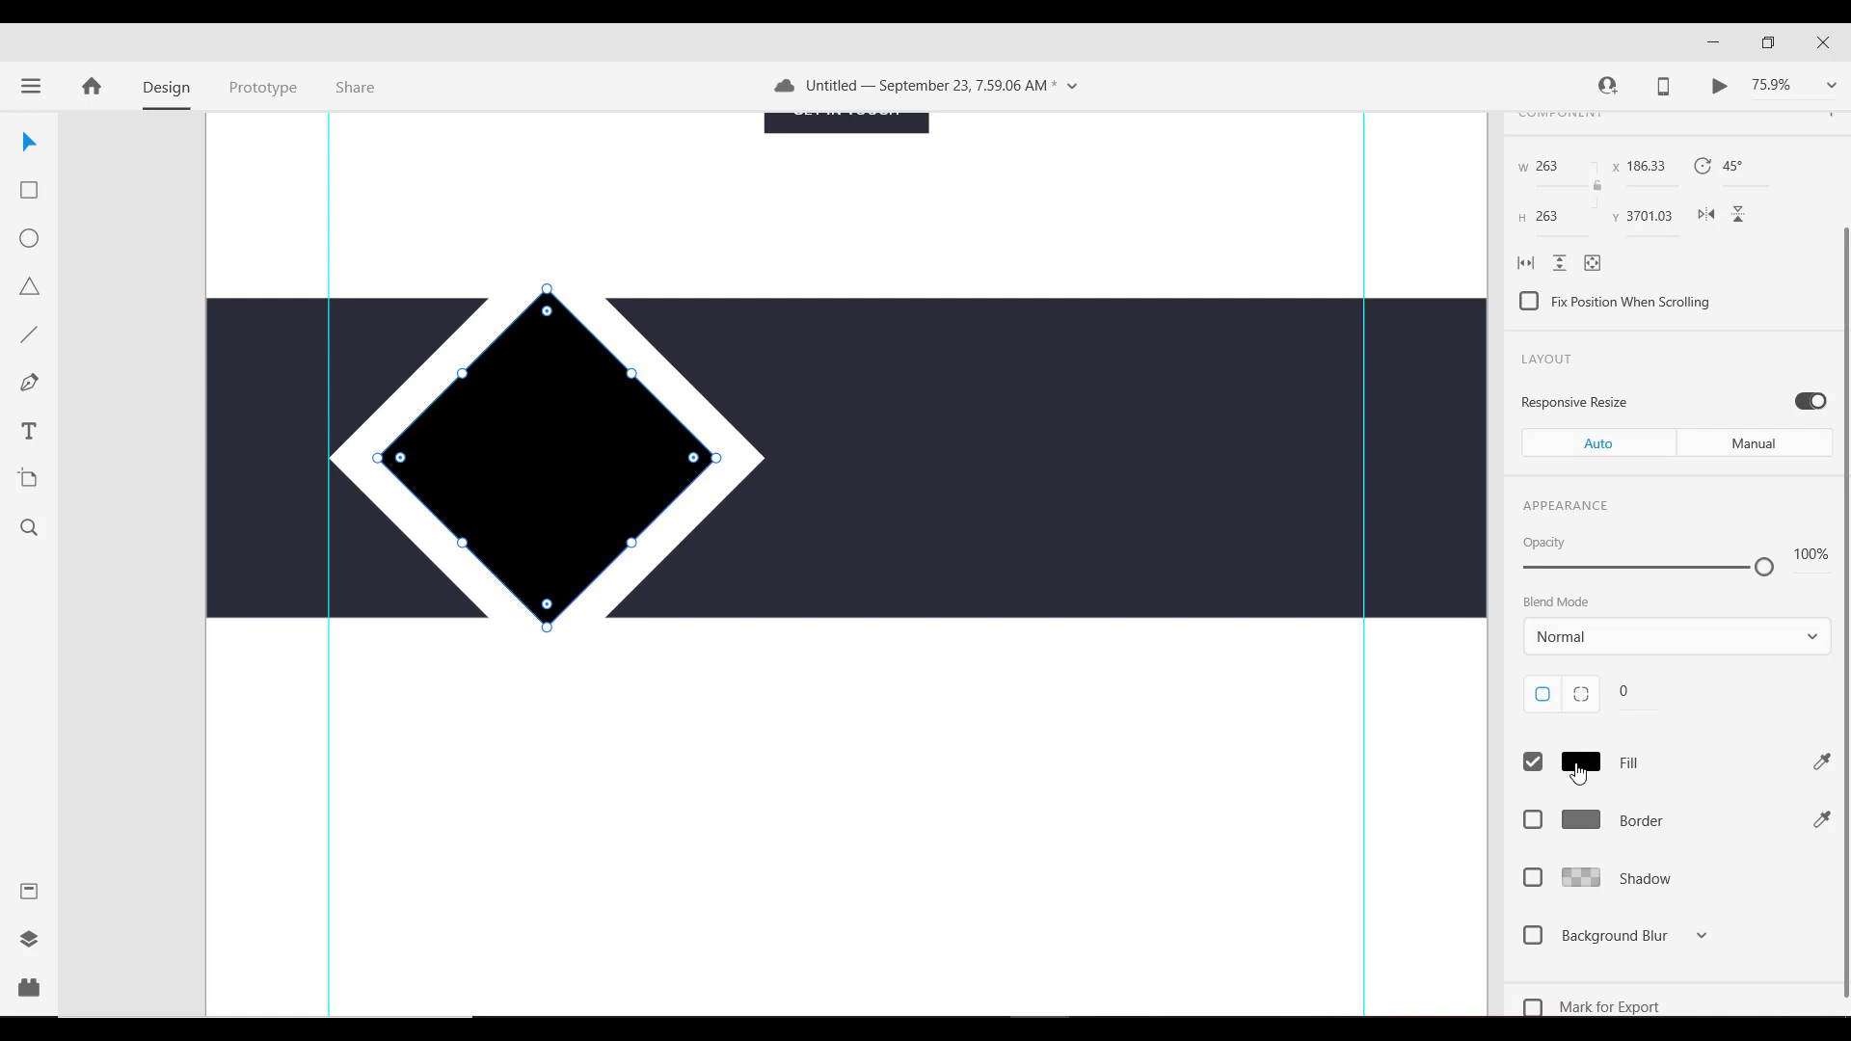
left_click(1578, 763)
left_click(1314, 922)
scroll(720, 725, "down", 5)
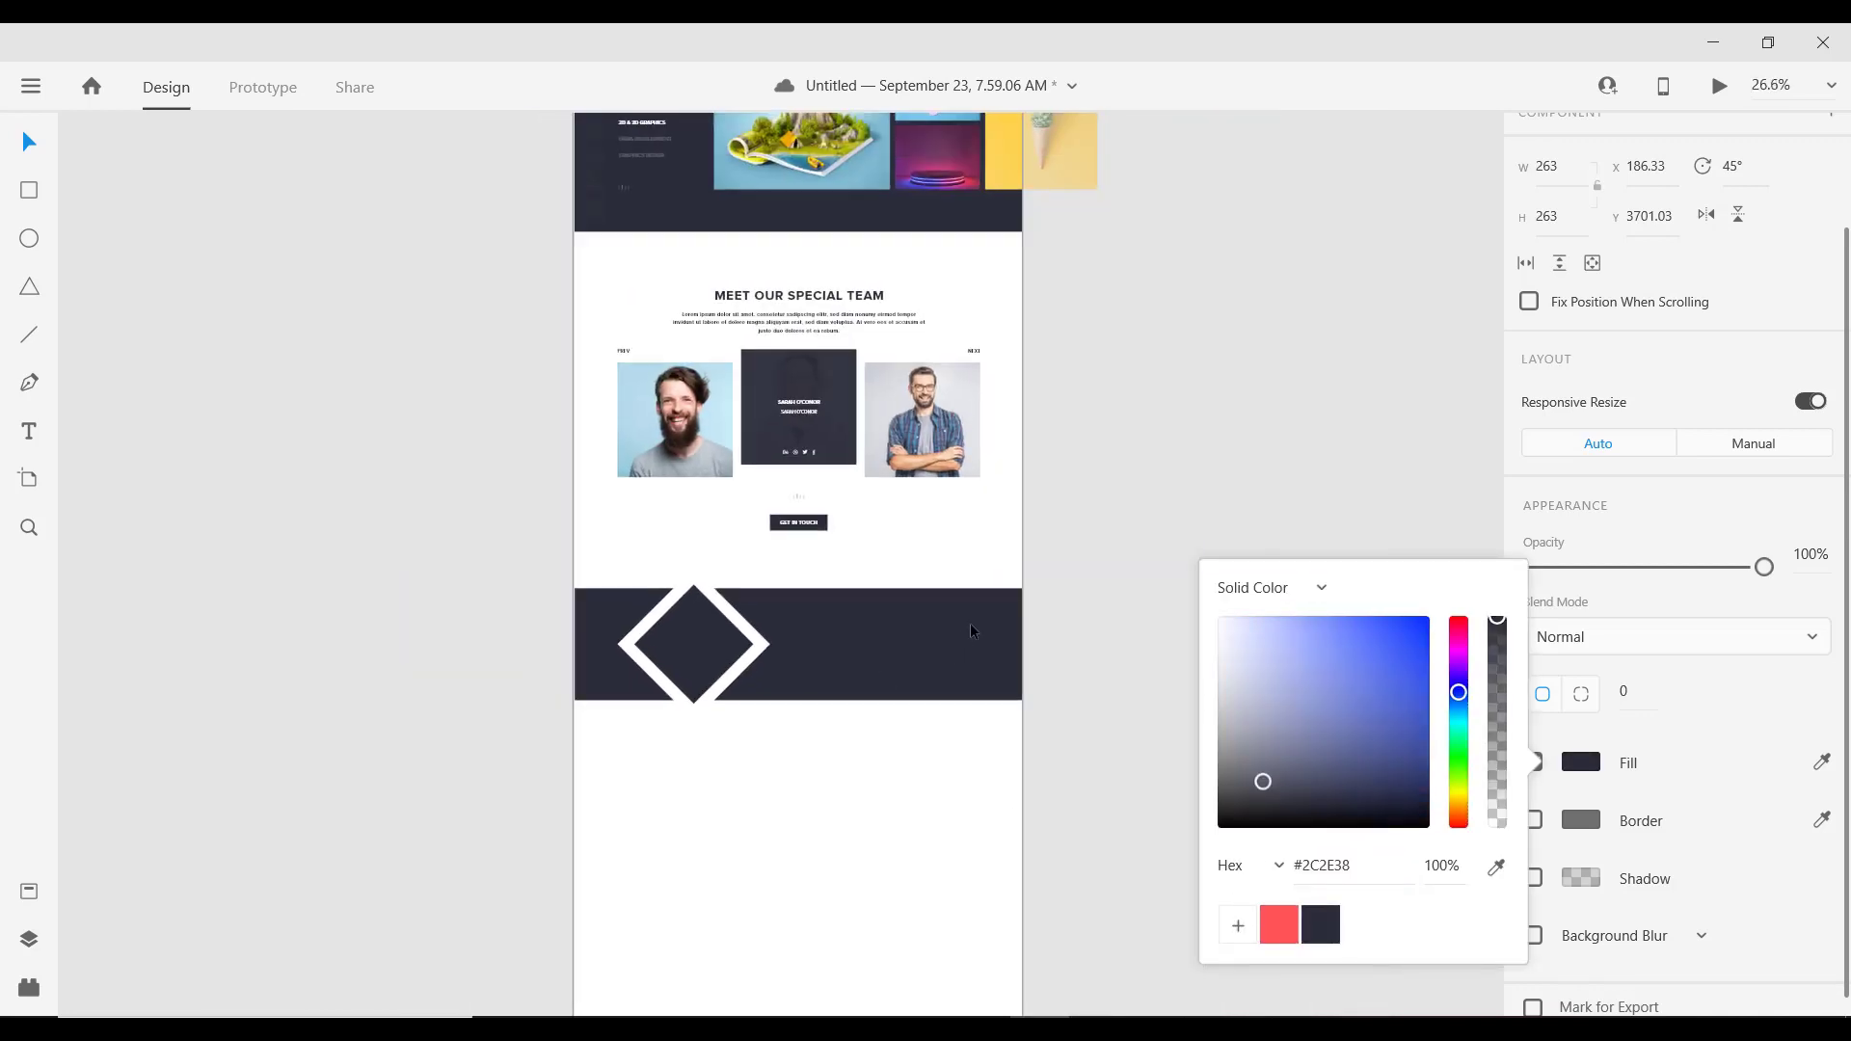
Step: Close the fill settings and select the dark band, zooming around it
left_click(1125, 595)
left_click(1125, 596)
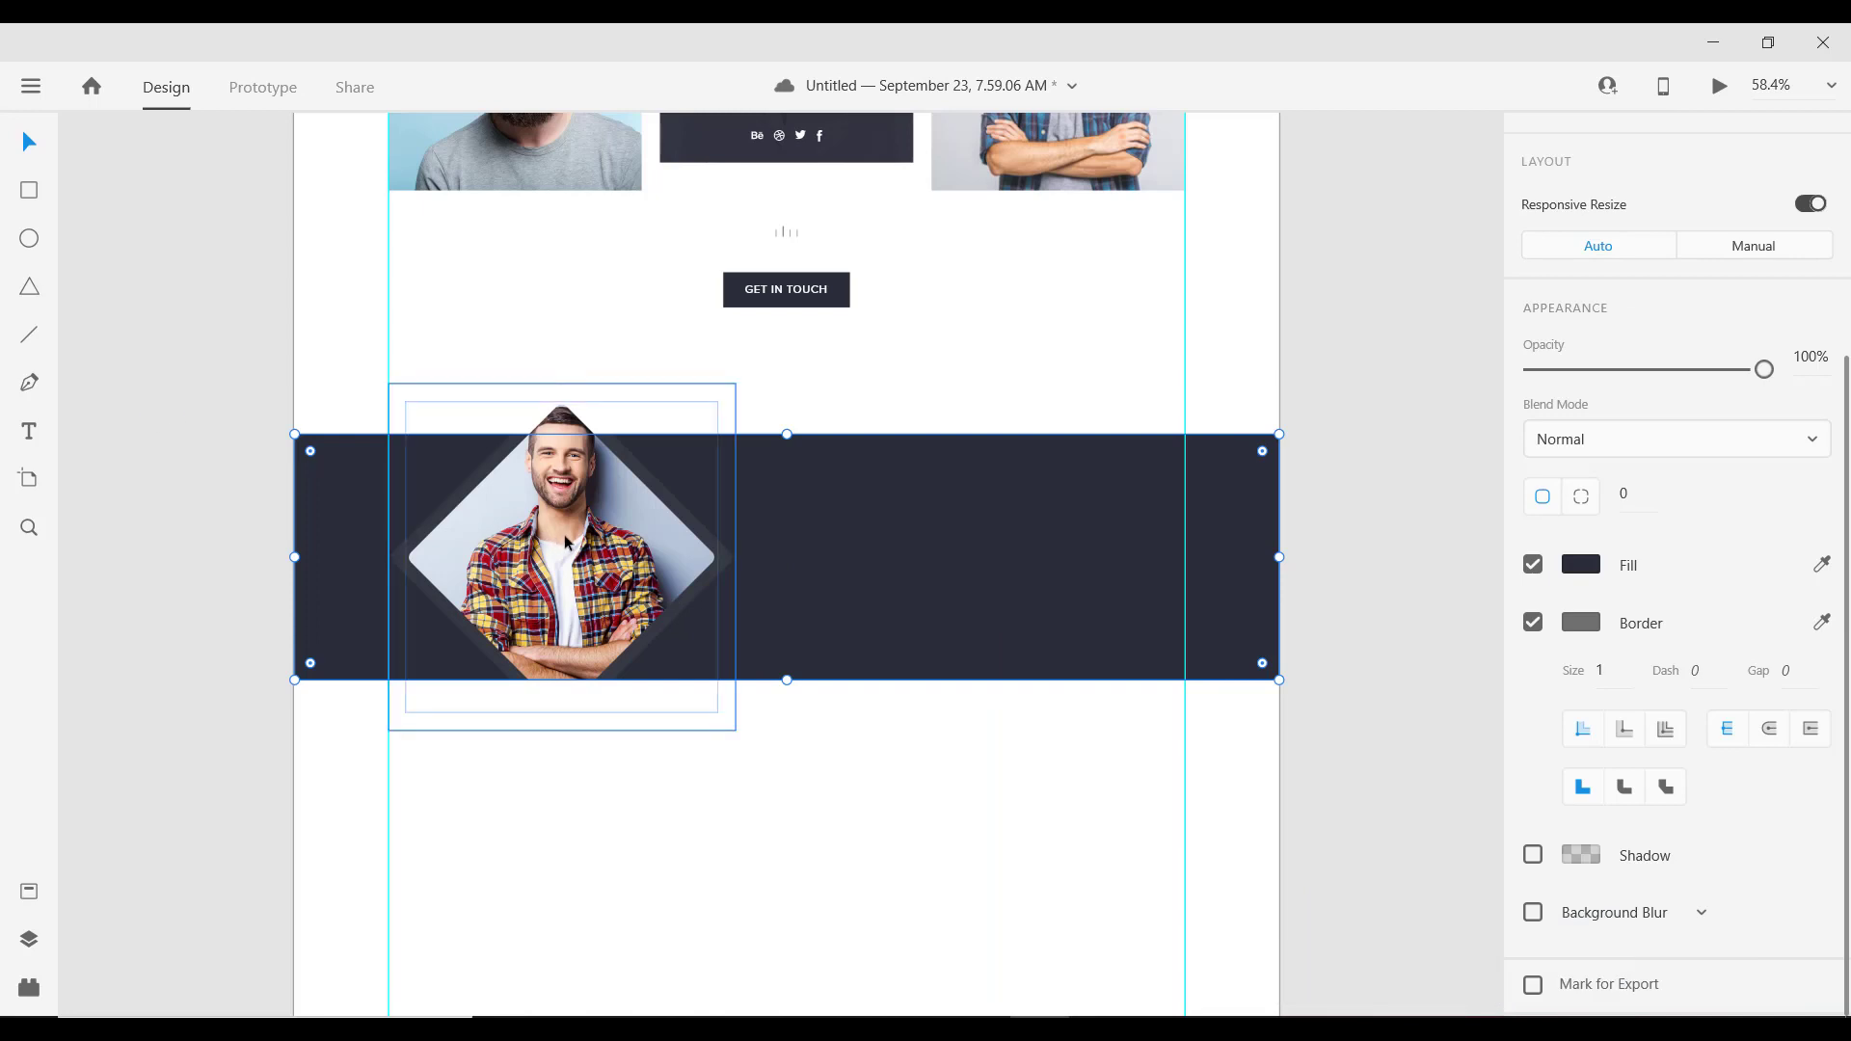
scroll(579, 540, "up", 3)
scroll(553, 517, "down", 3)
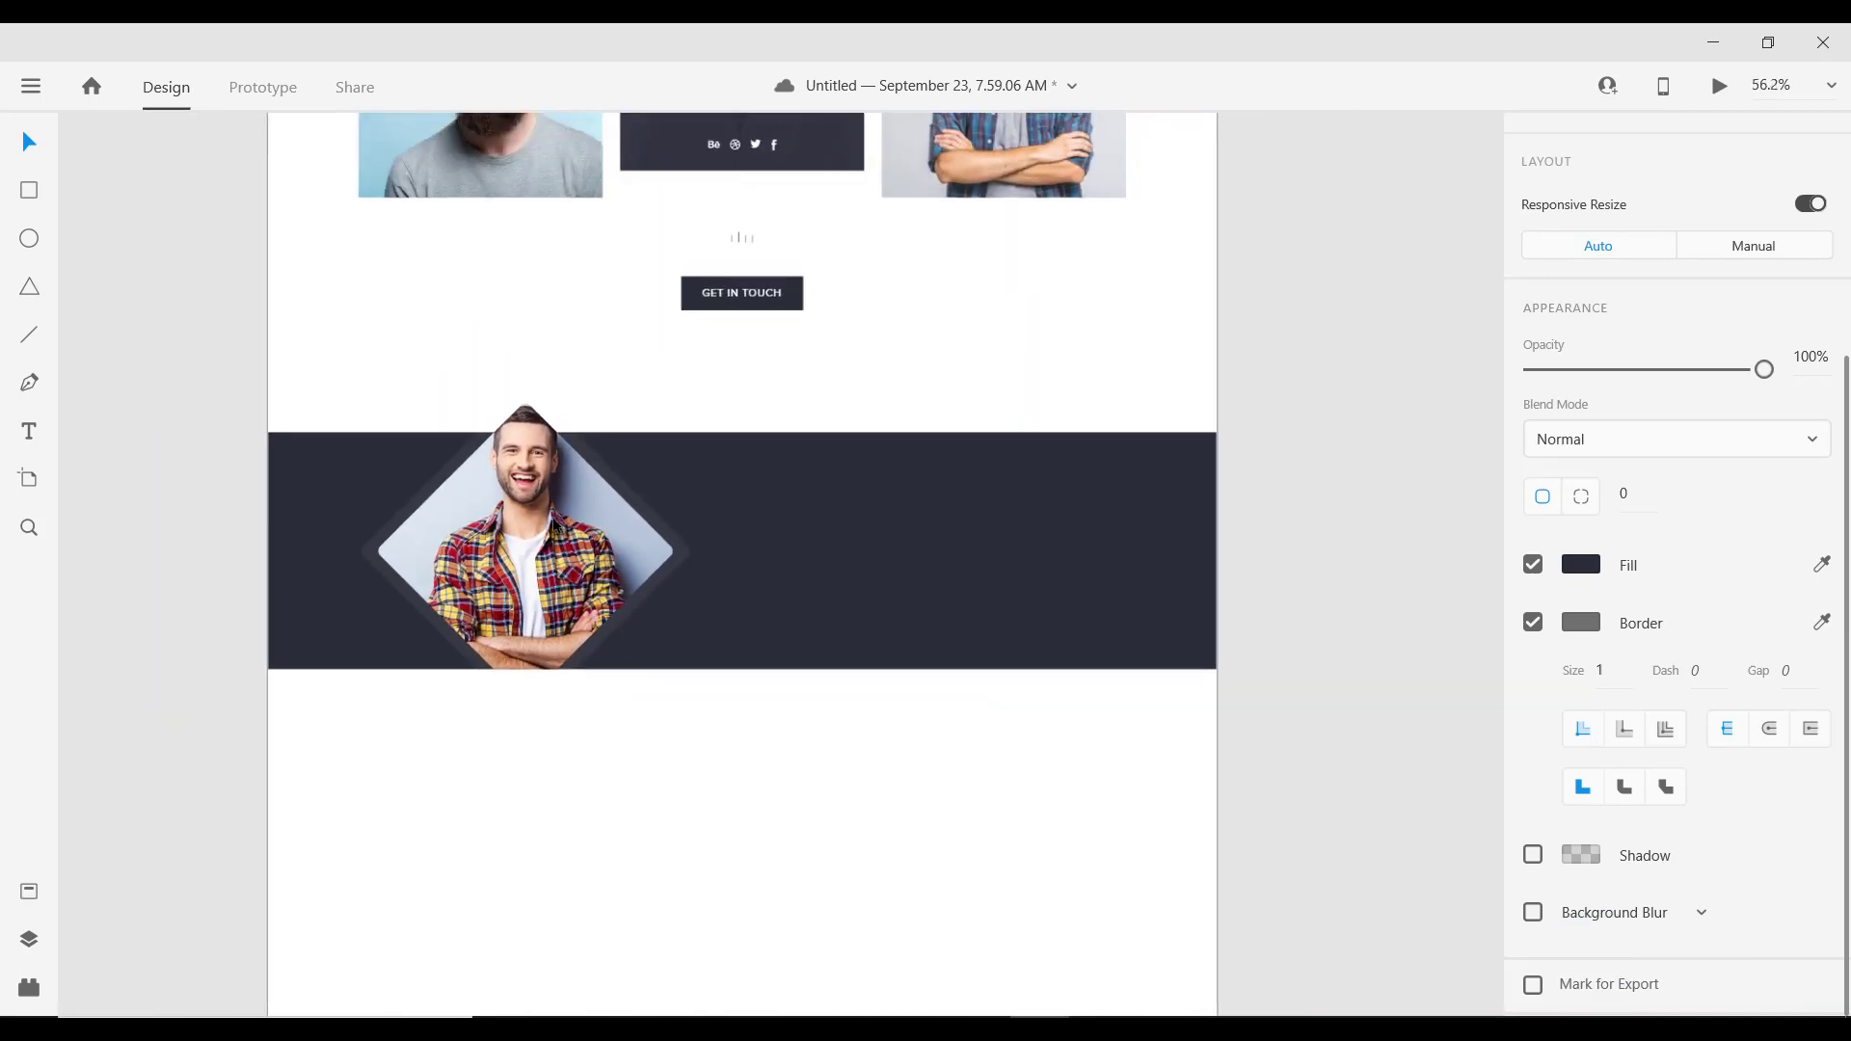
scroll(553, 517, "down", 2)
scroll(510, 522, "up", 3)
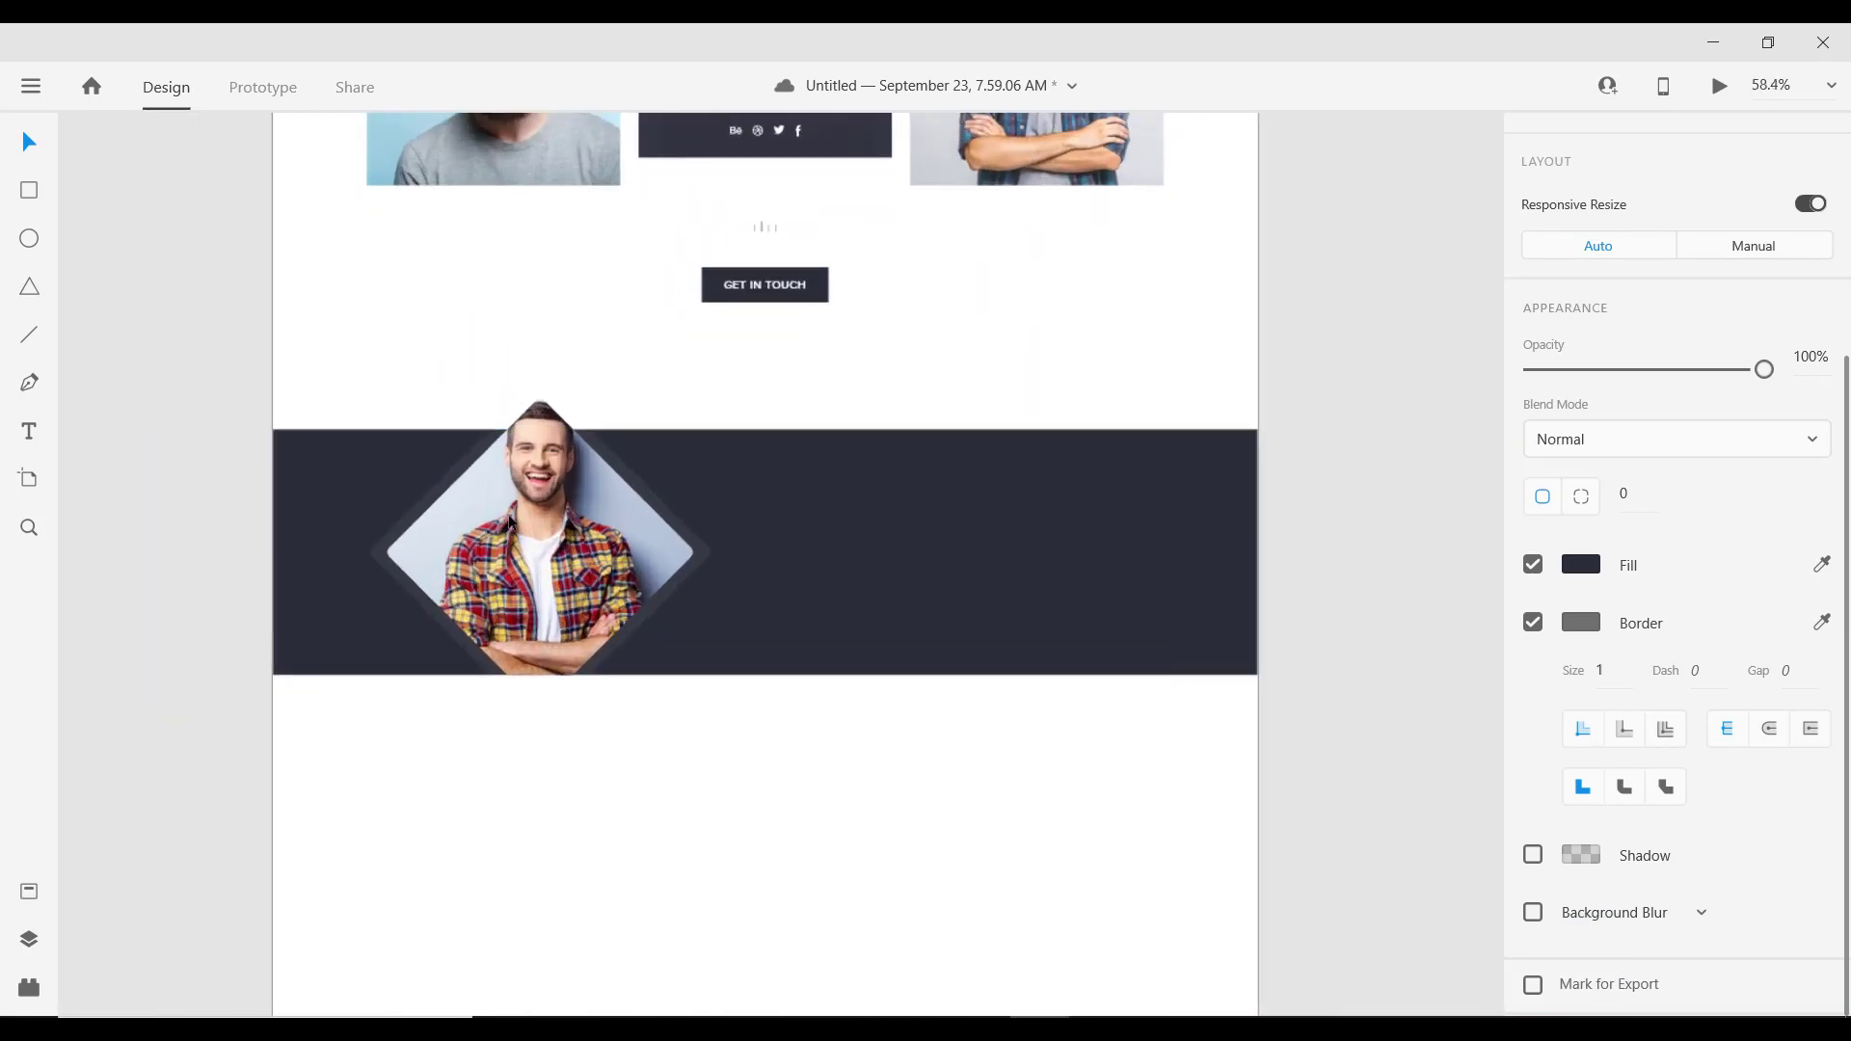
left_click(510, 521)
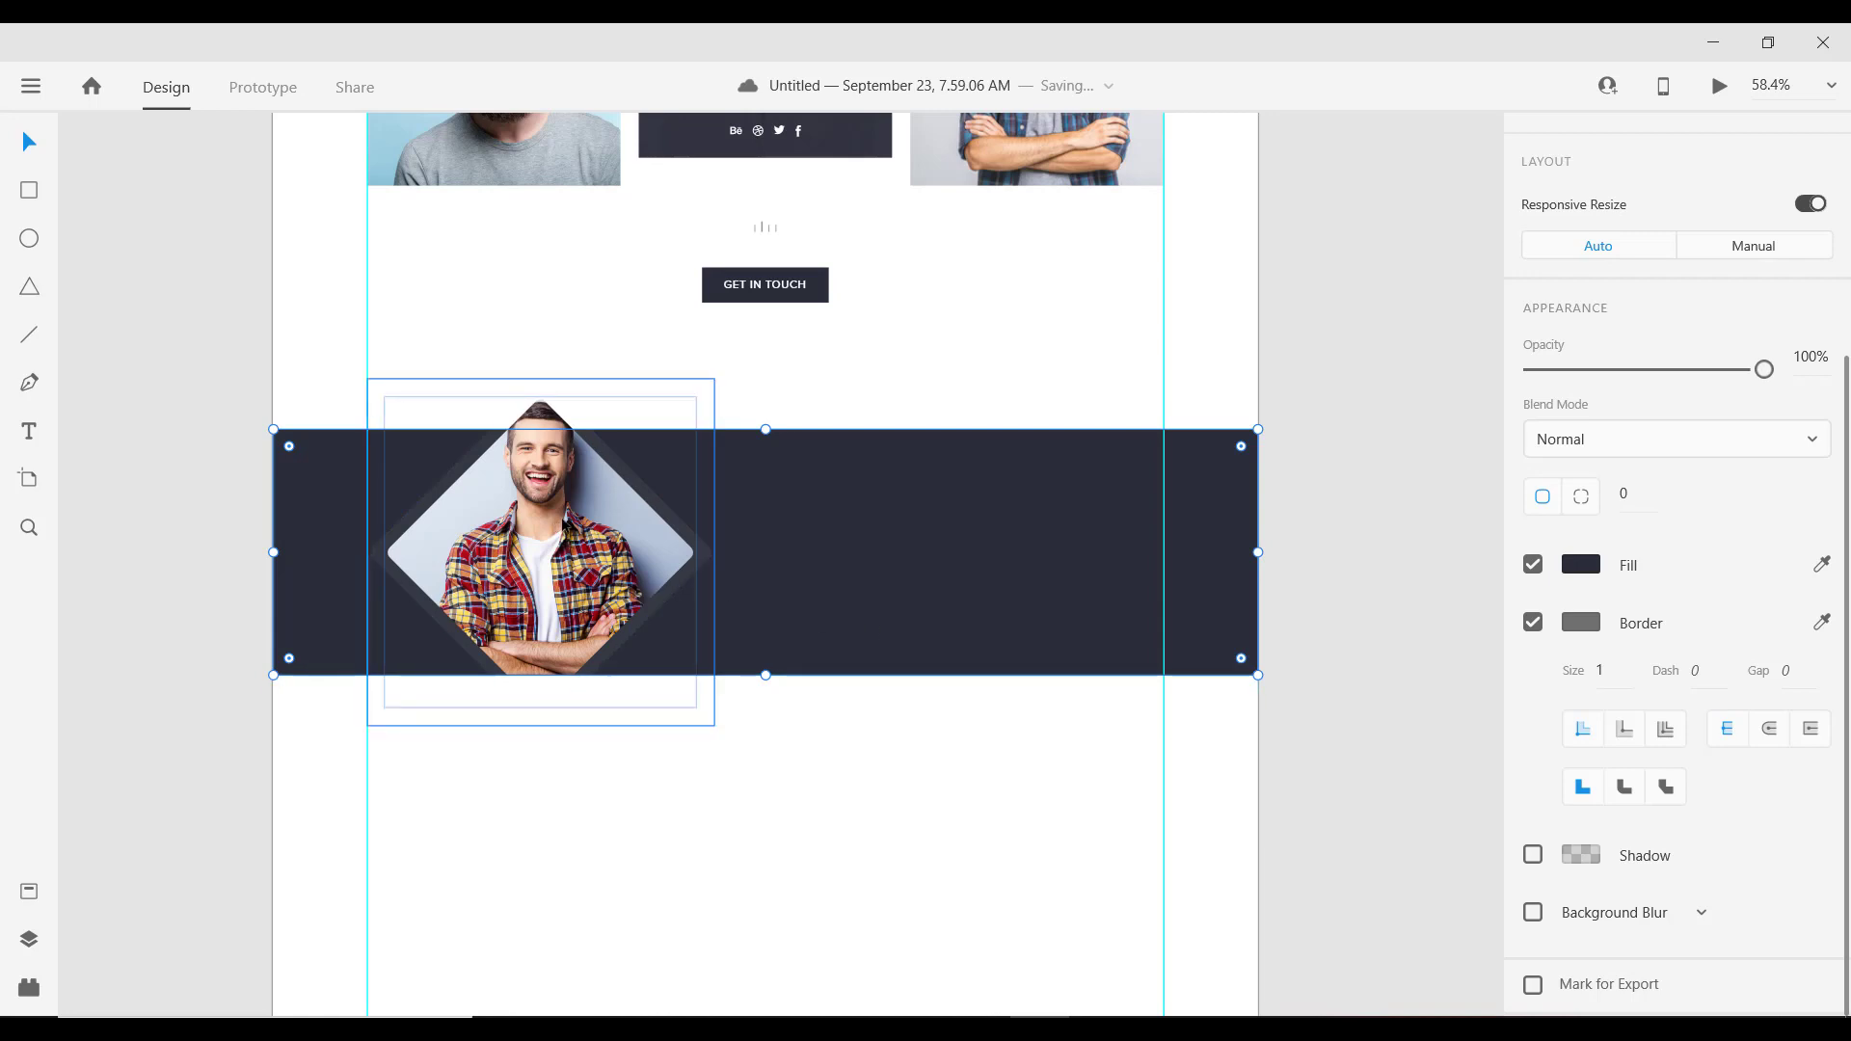
scroll(521, 506, "down", 2)
scroll(521, 506, "up", 2)
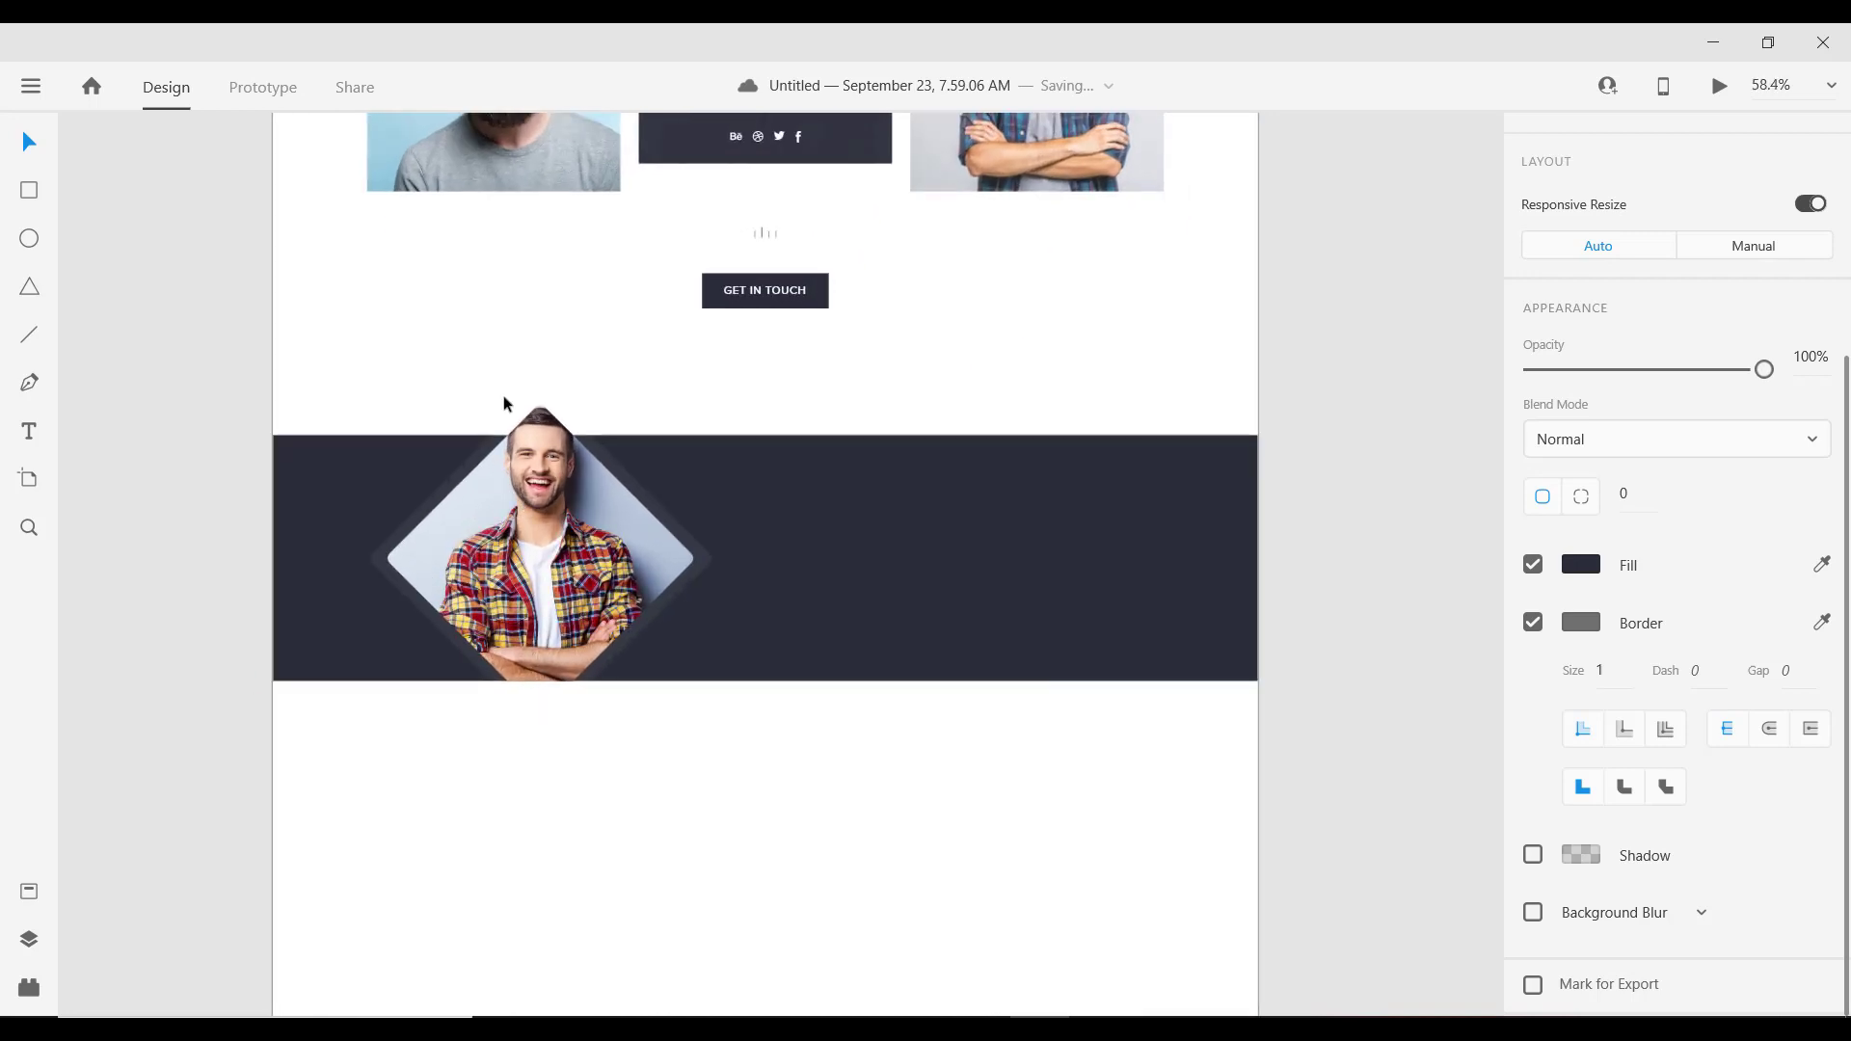
scroll(589, 539, "down", 3)
scroll(634, 552, "up", 3)
key("Escape")
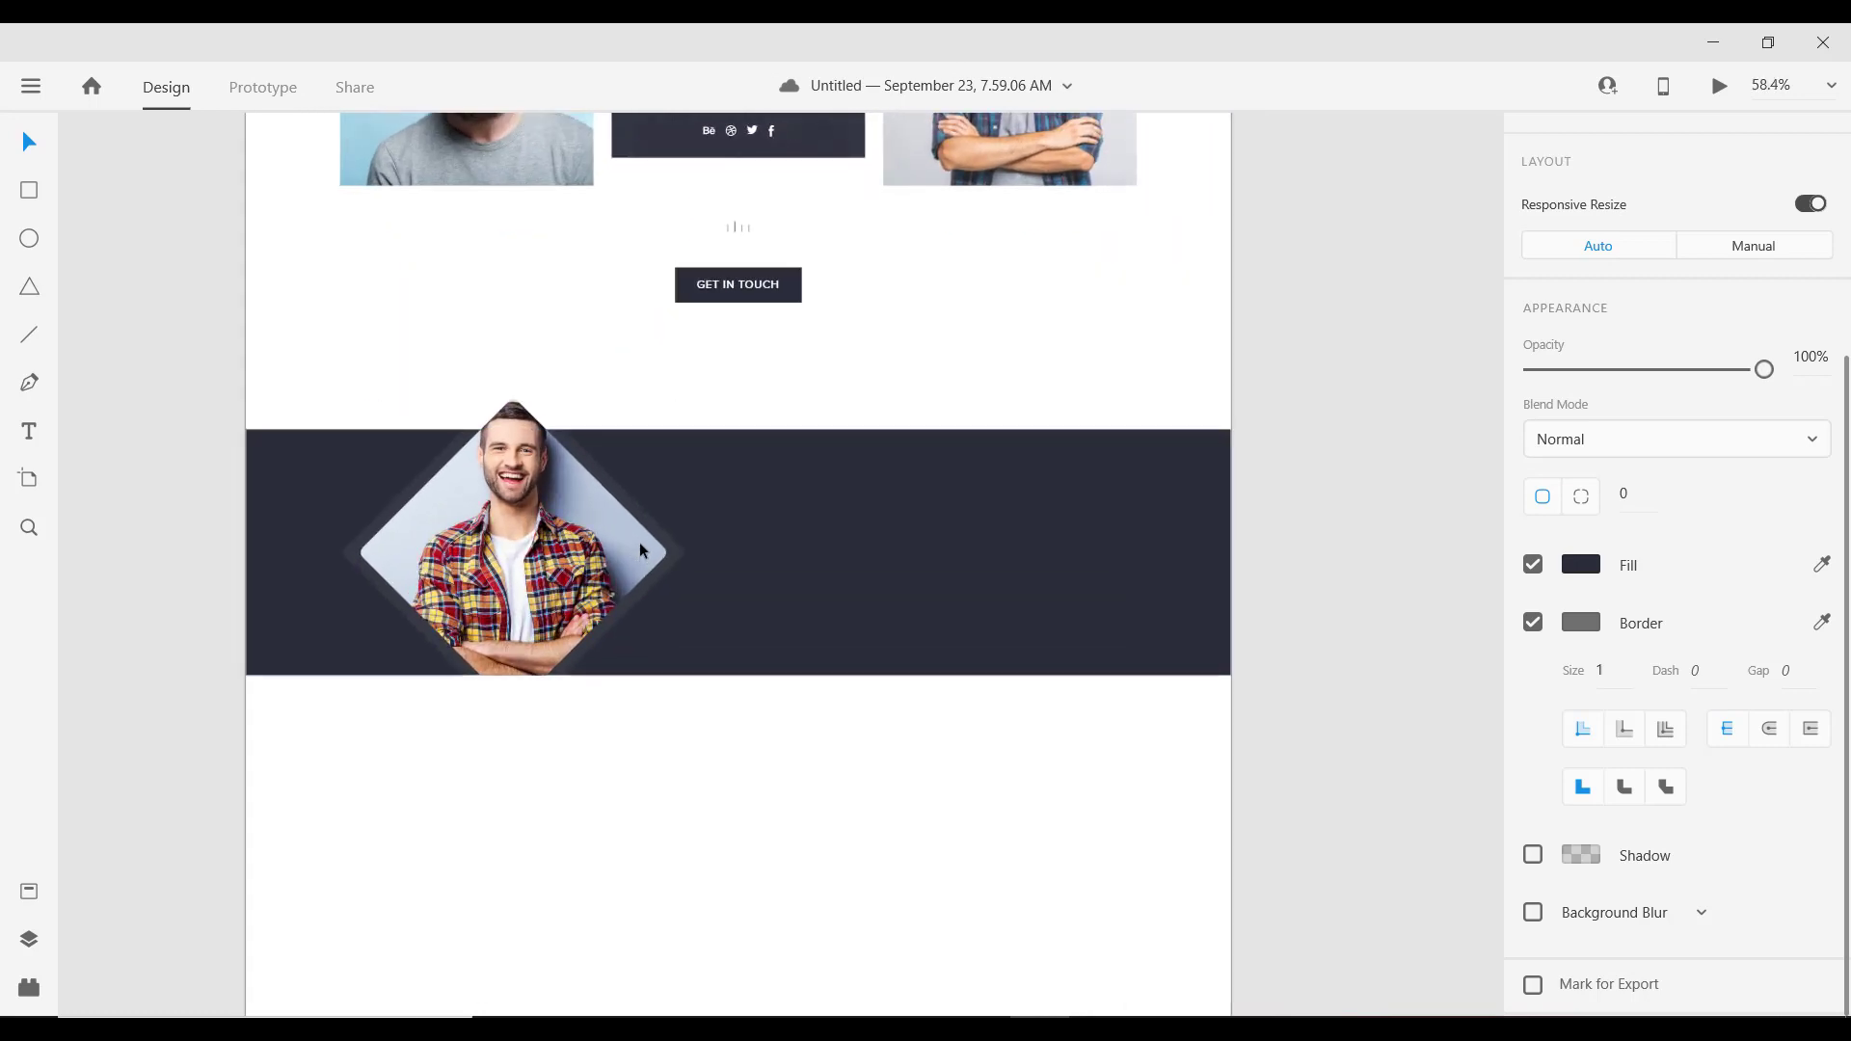
Step: Select the paragraph under MEET OUR SPECIAL TEAM, then the dark band again
scroll(640, 542, "down", 1)
left_click(621, 548)
scroll(621, 547, "down", 2)
scroll(826, 434, "up", 2)
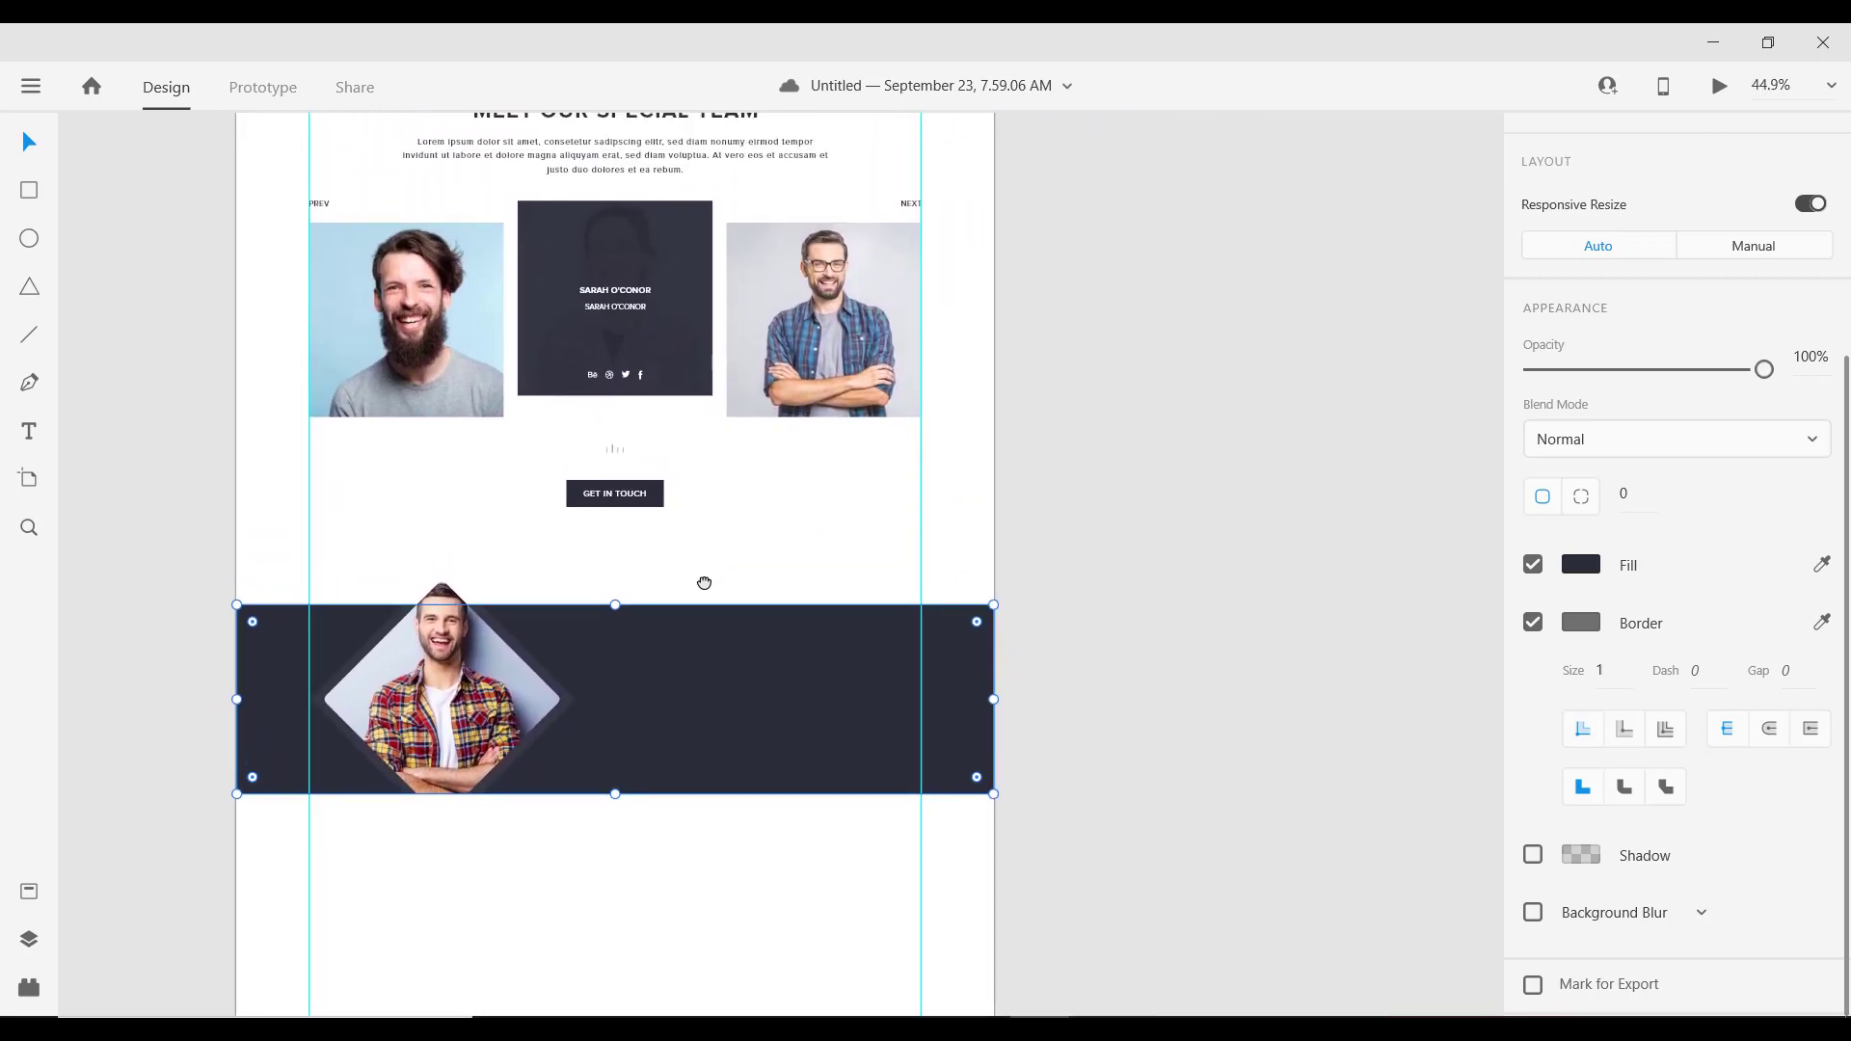
scroll(698, 588, "down", 2)
scroll(690, 592, "up", 2)
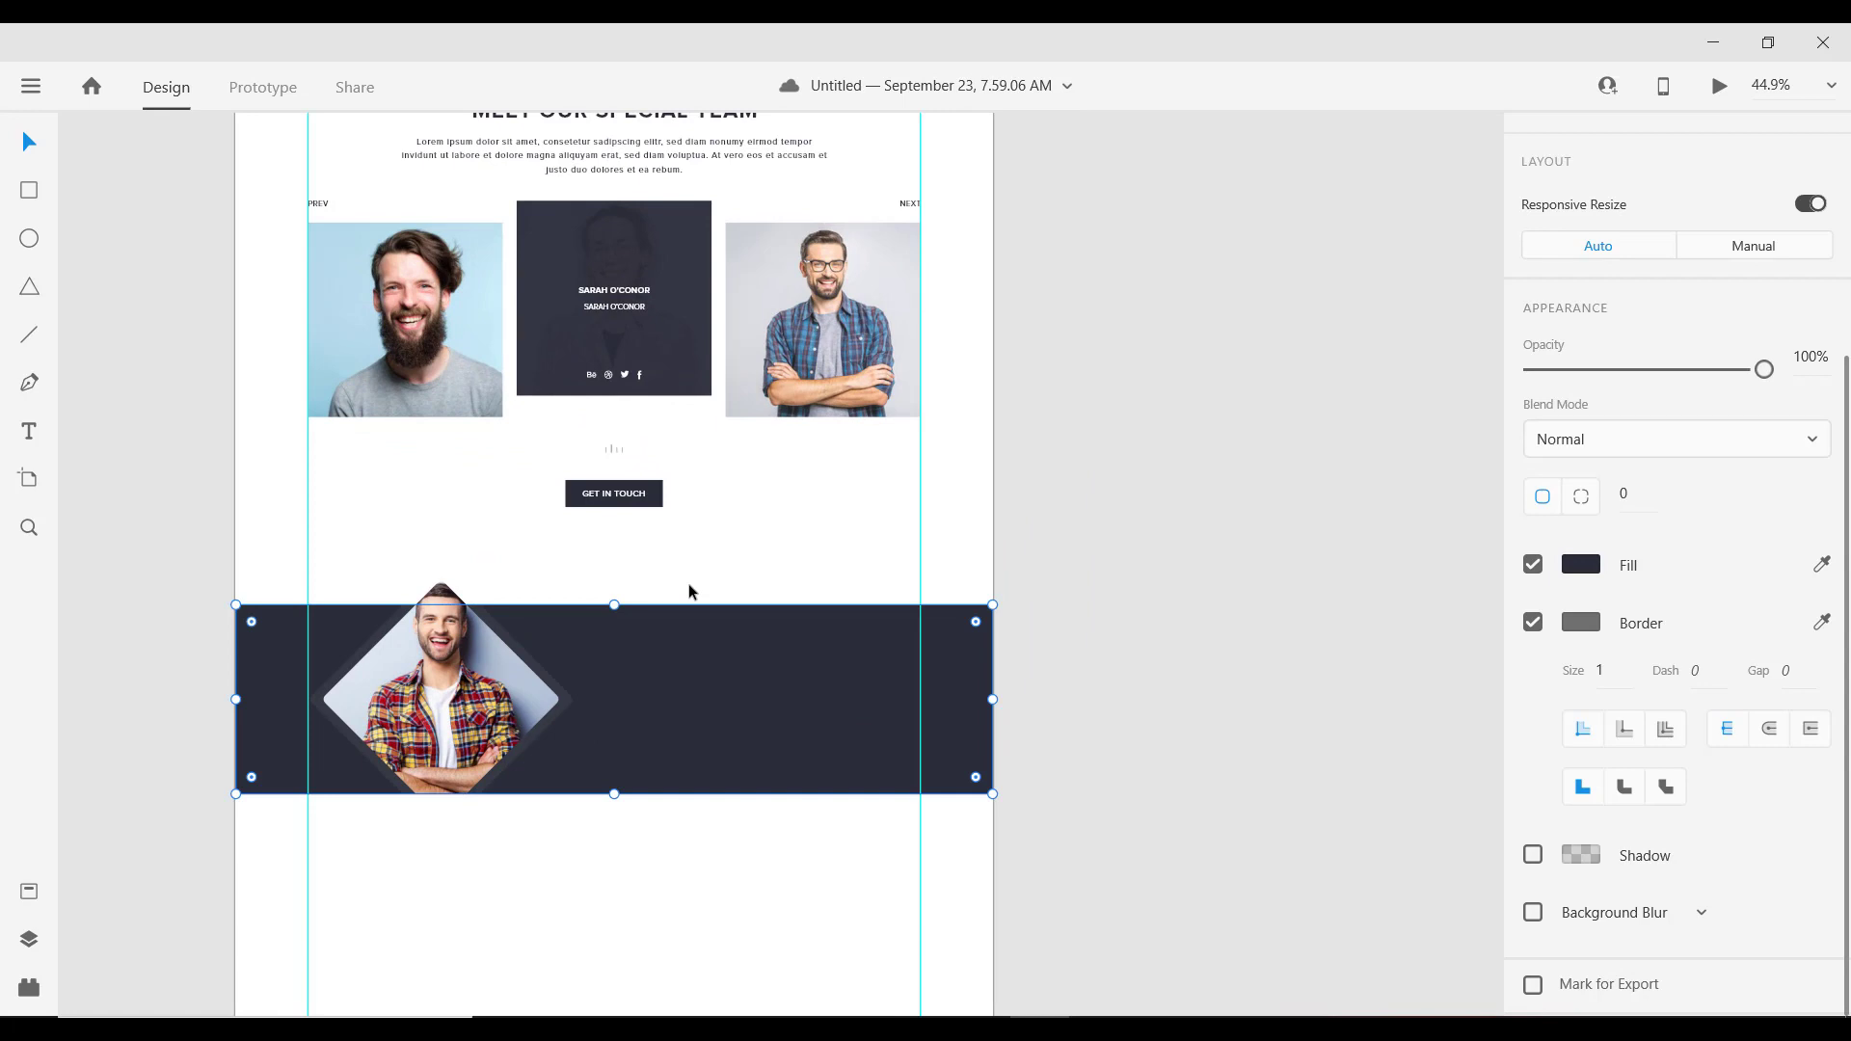
scroll(681, 679, "up", 2)
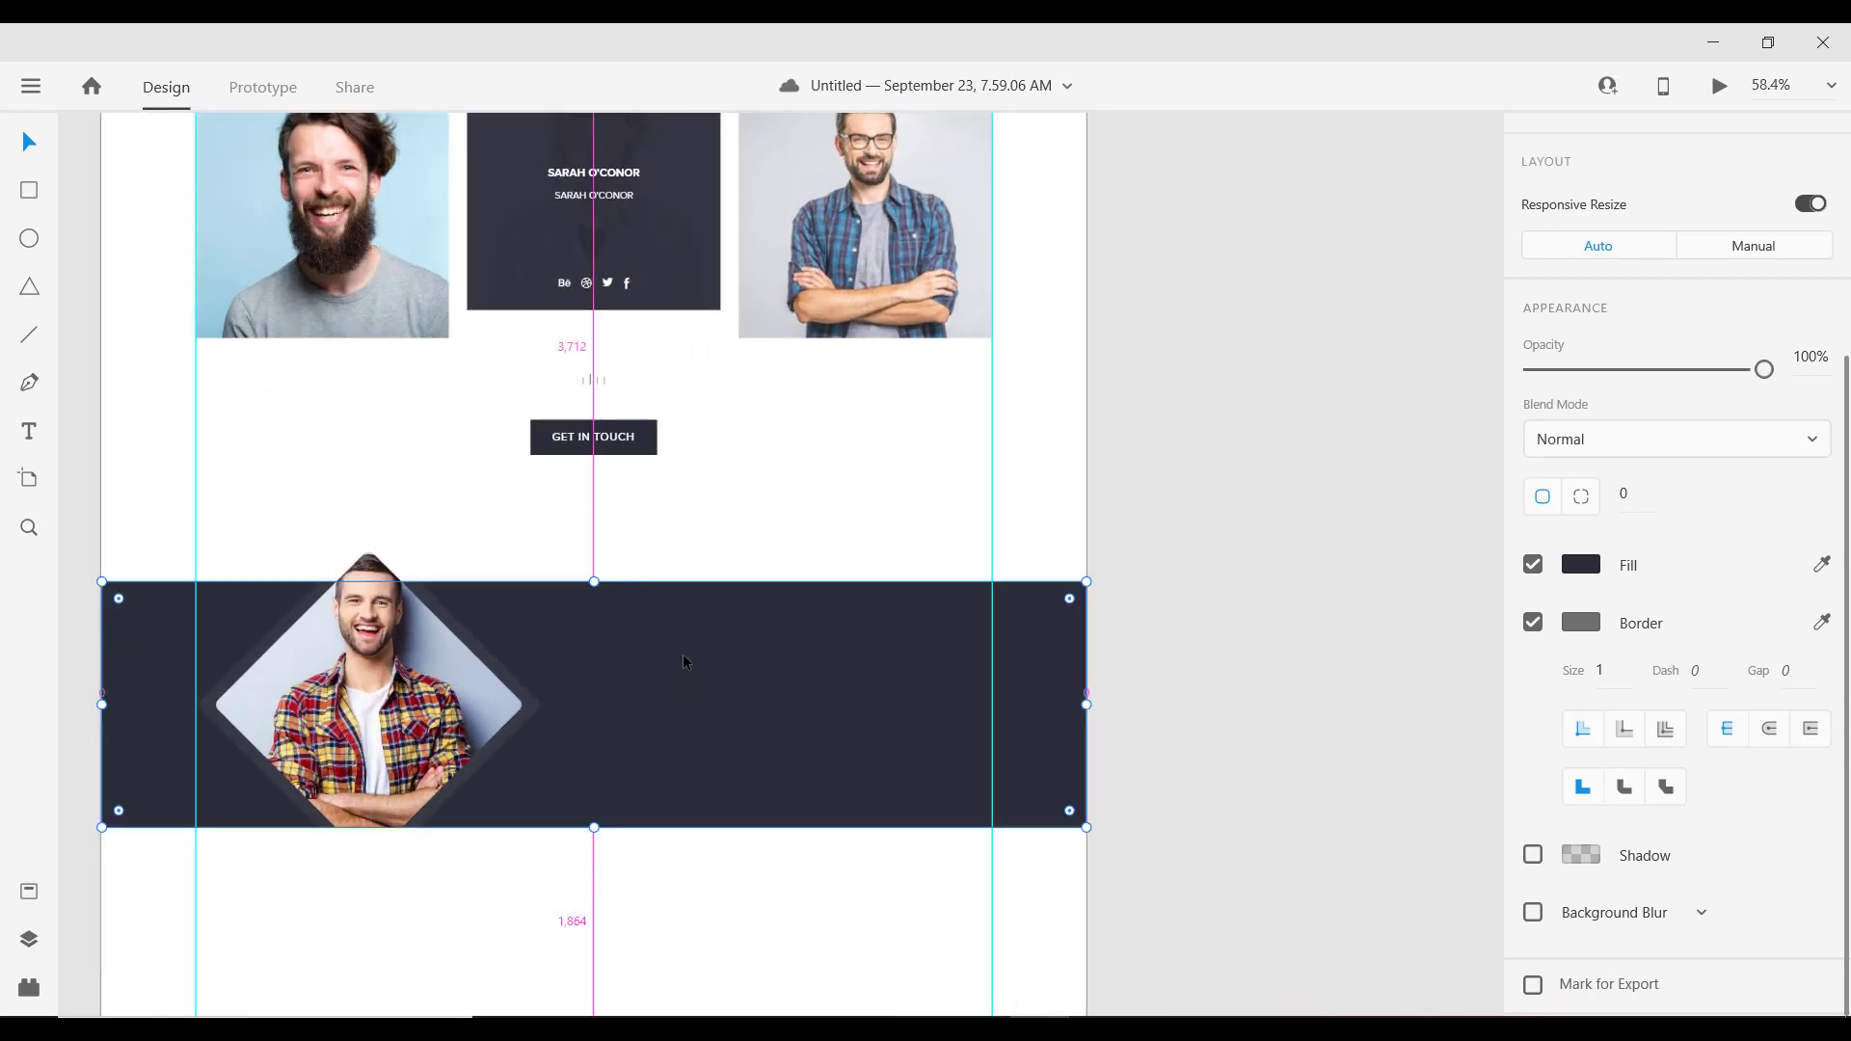
scroll(682, 662, "down", 3)
left_click(622, 262)
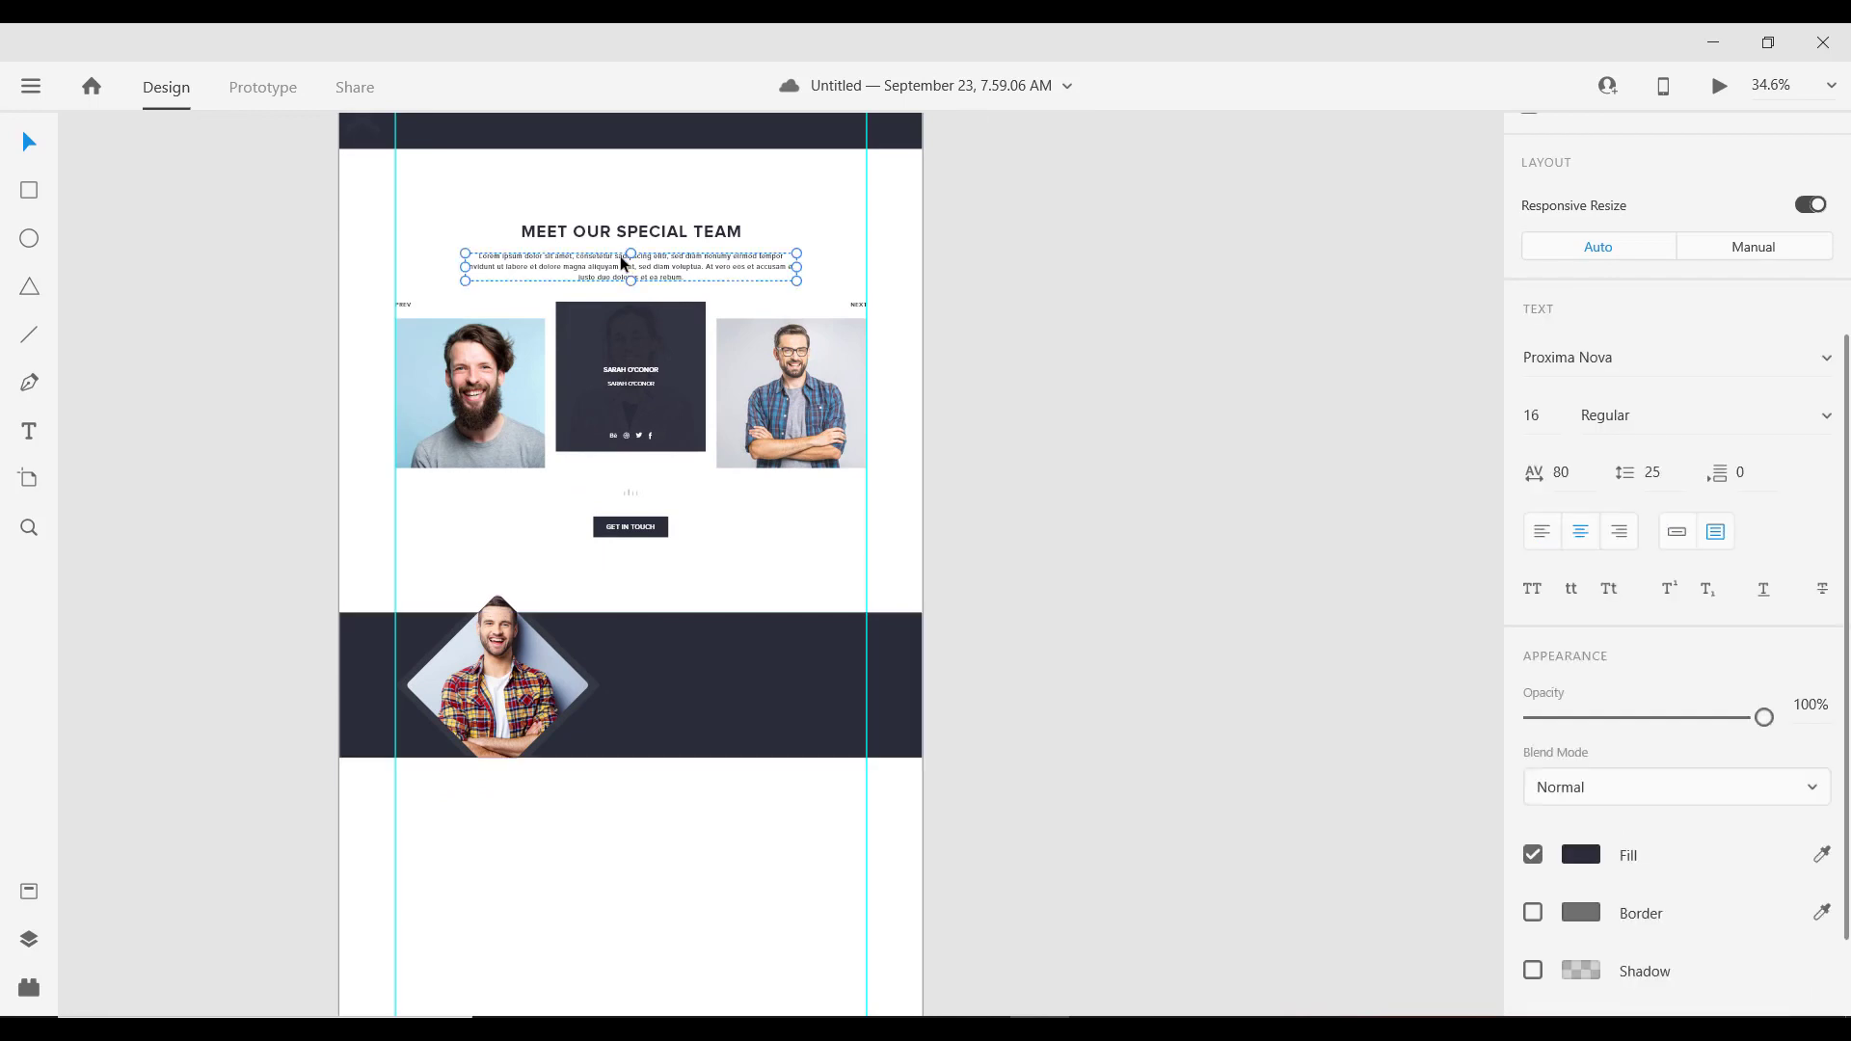
left_click(770, 687)
scroll(771, 687, "up", 3)
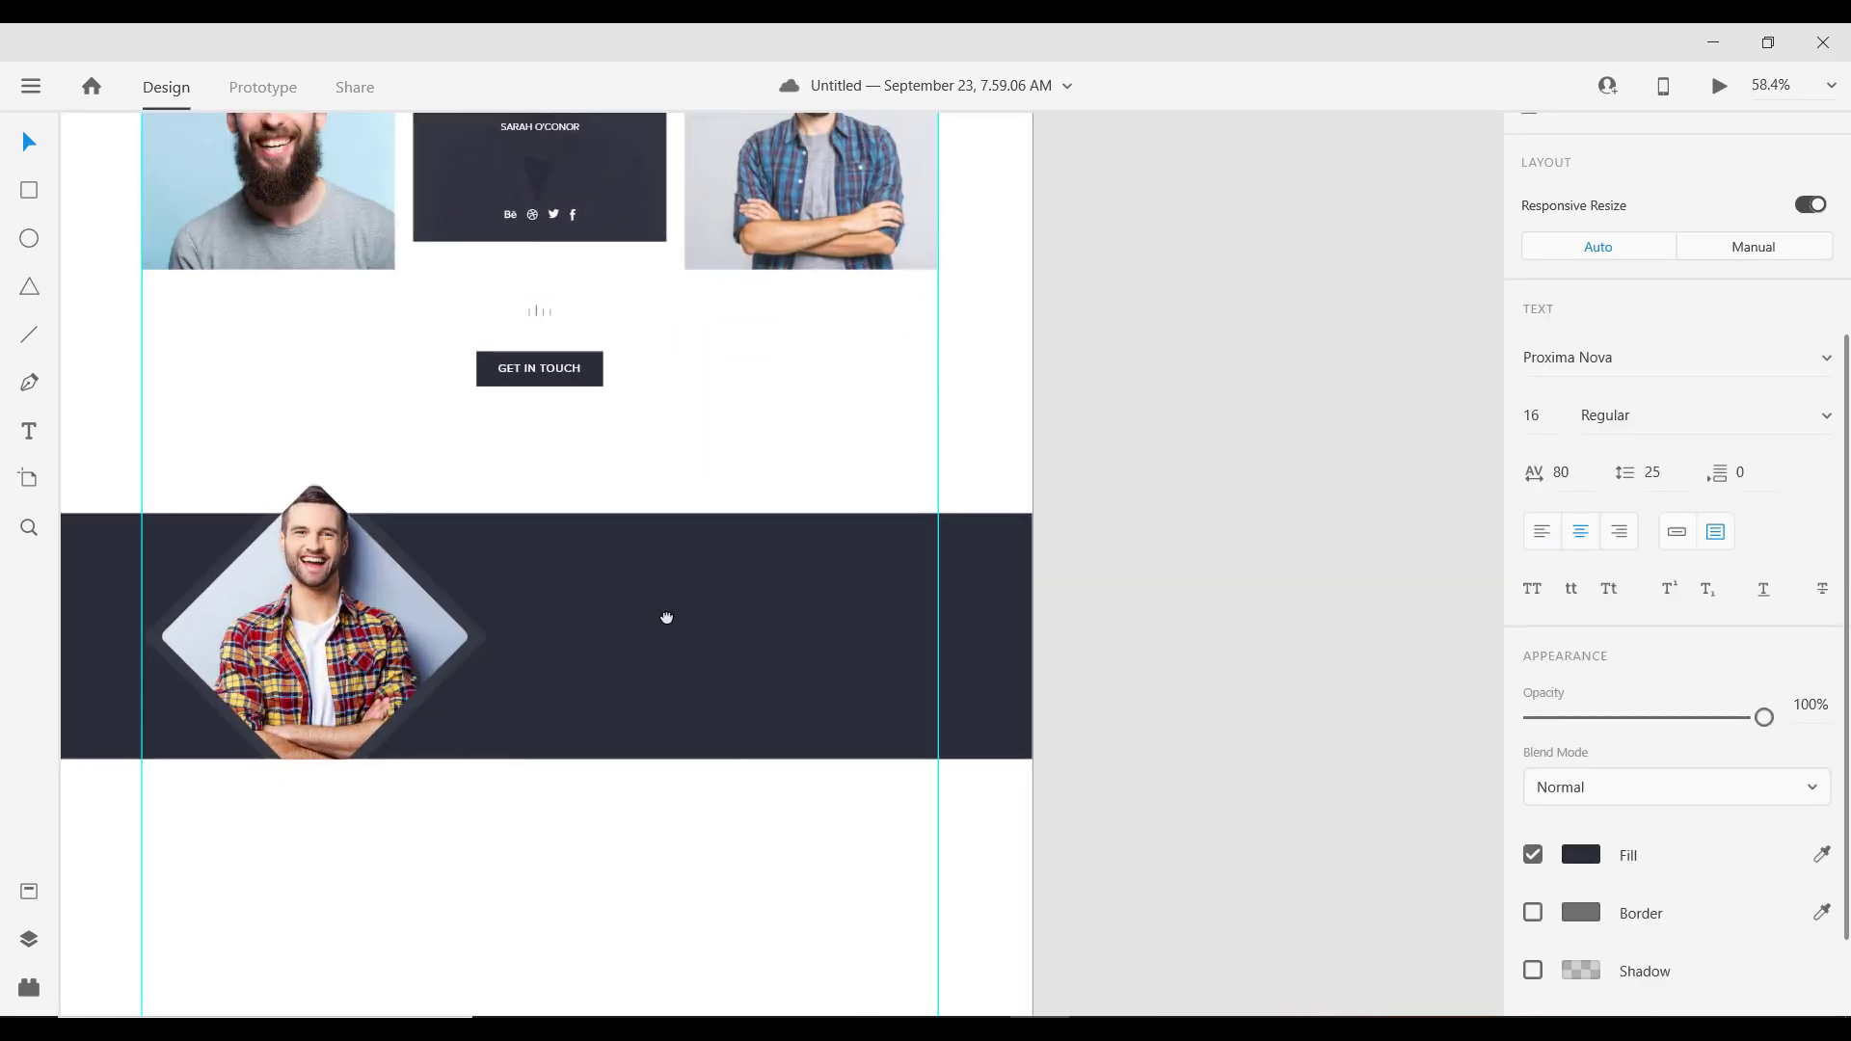
Step: Paste the team paragraph onto the band as white, left-aligned text
key("ctrl+v")
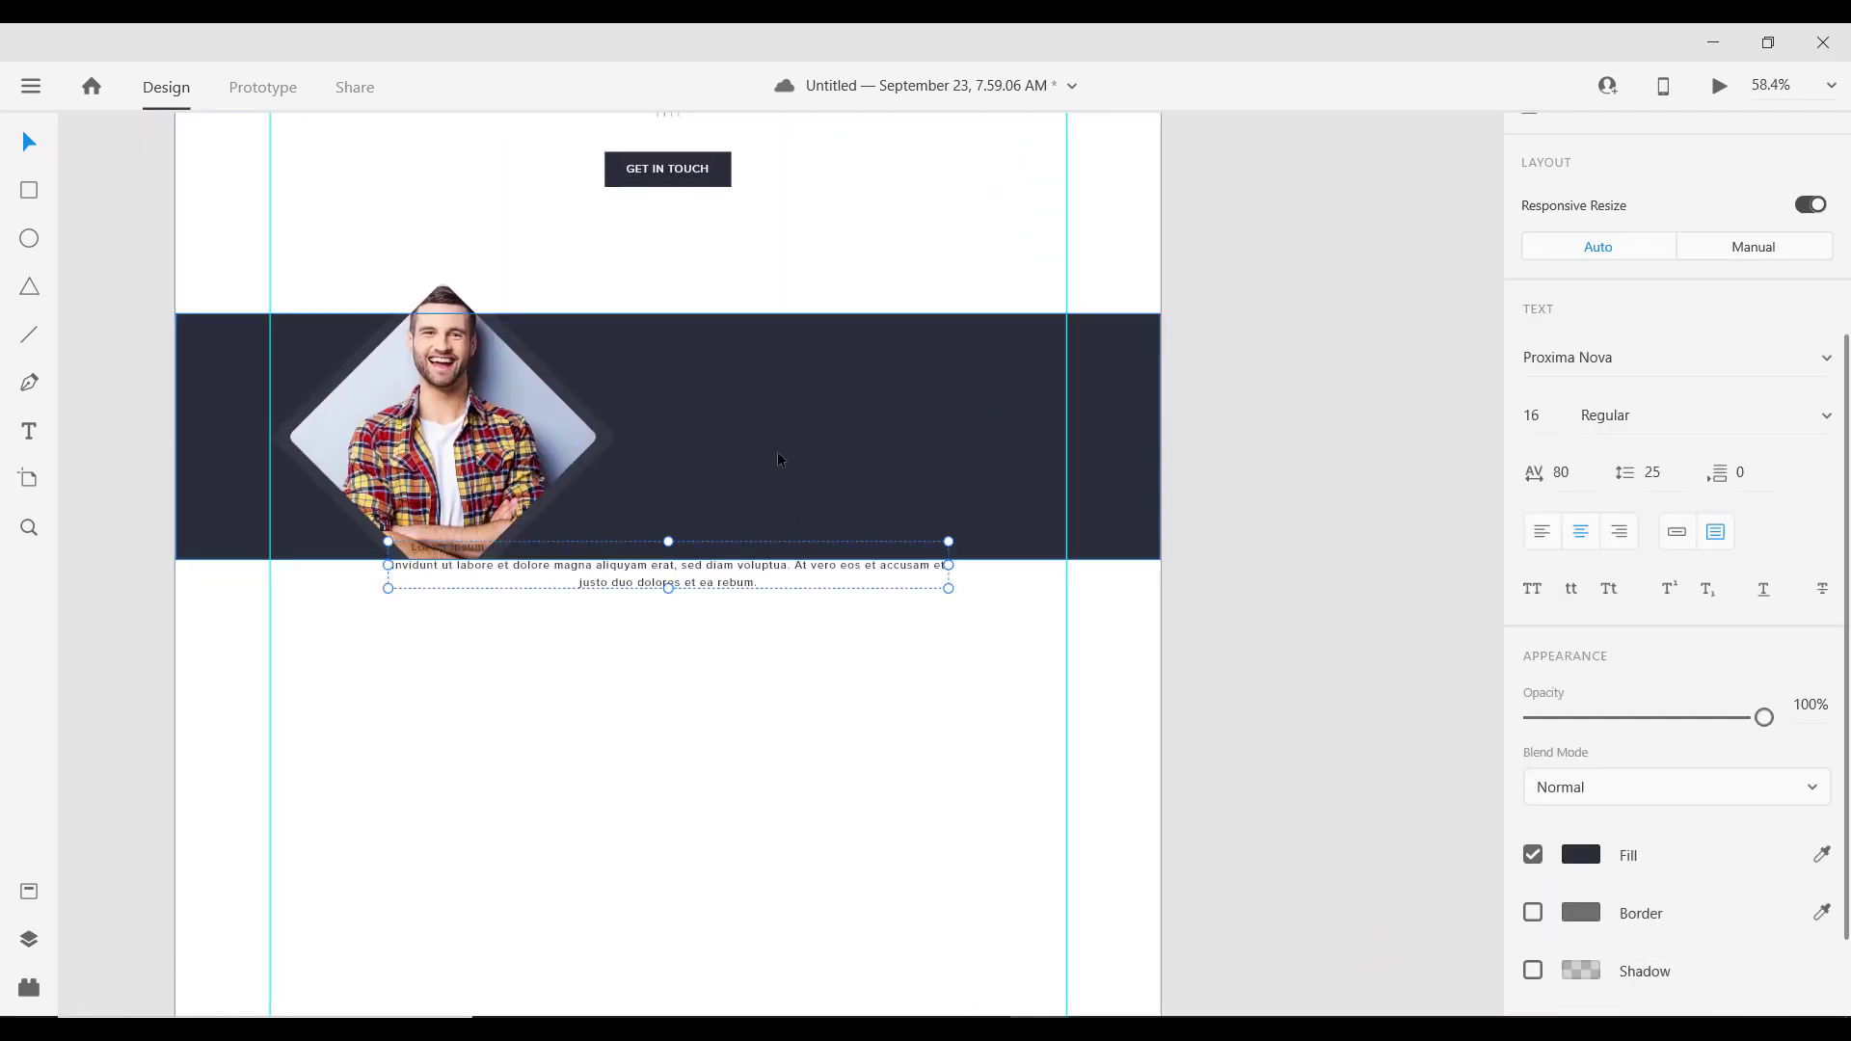
left_click(1583, 854)
left_click_drag(1303, 686, 1036, 449)
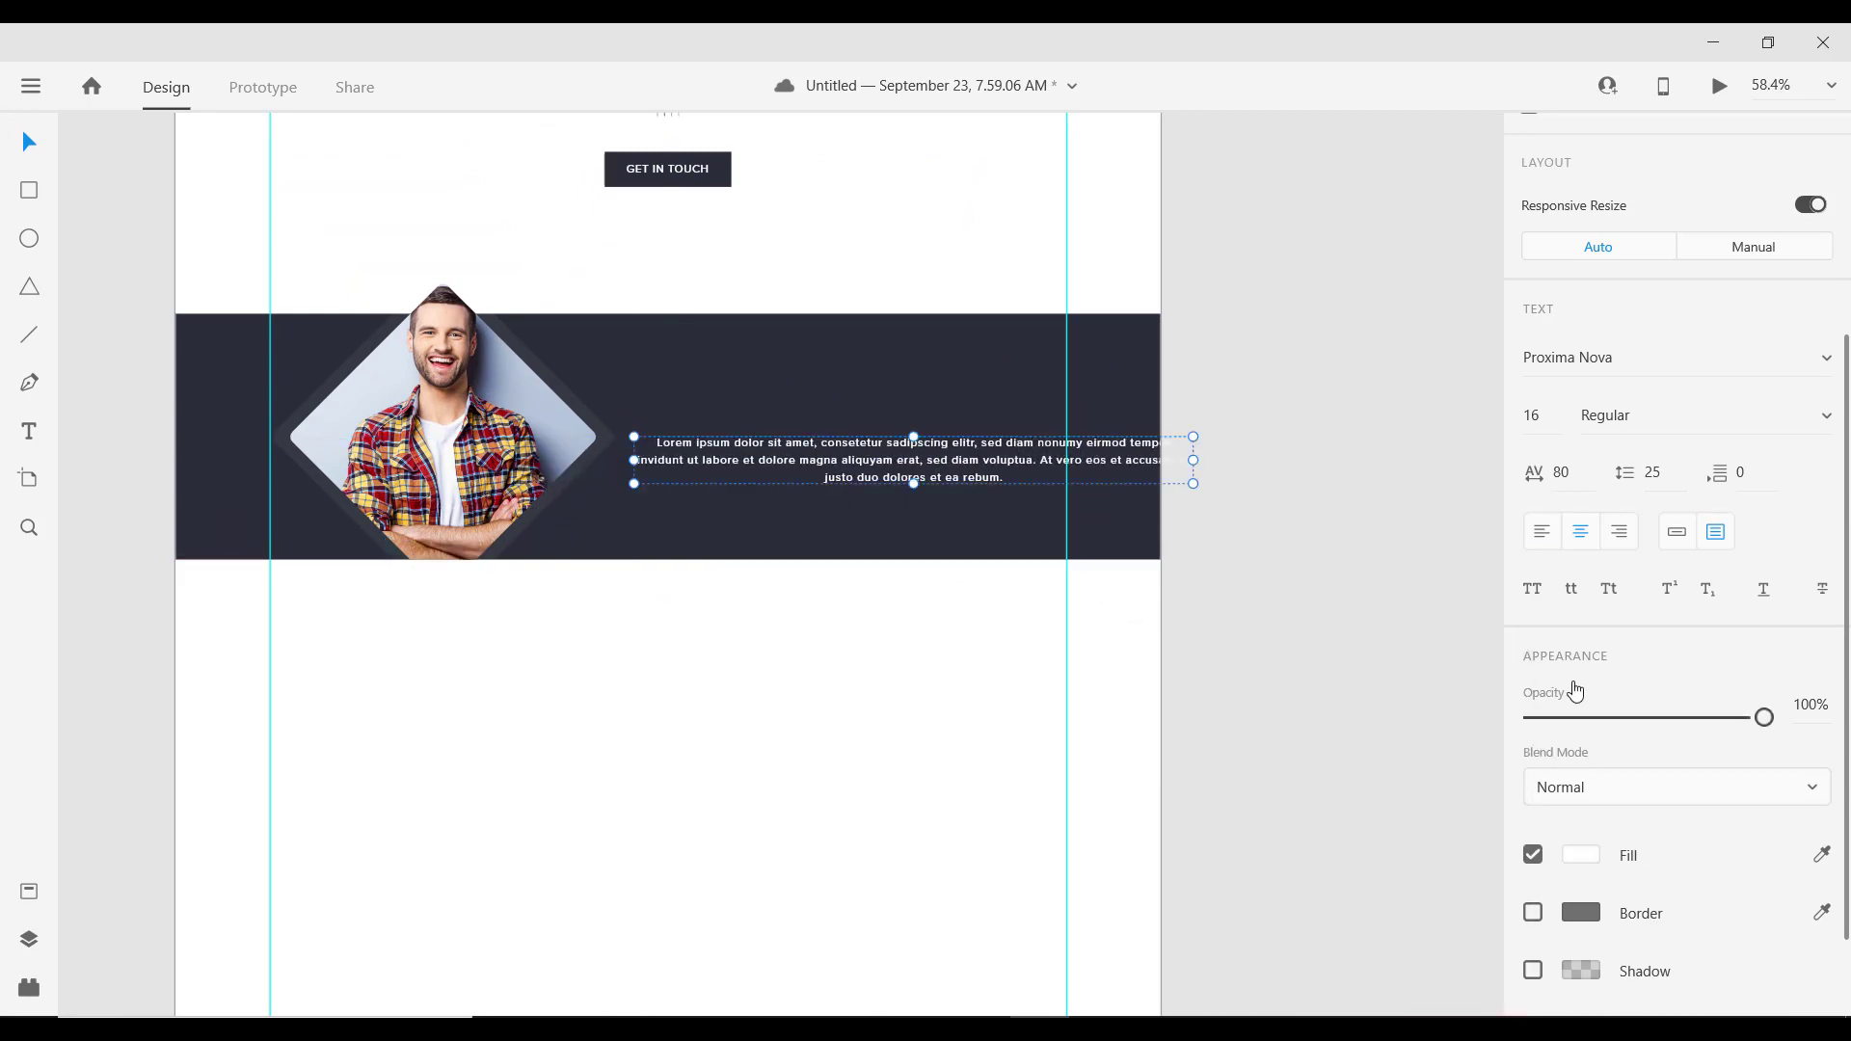
left_click(1546, 546)
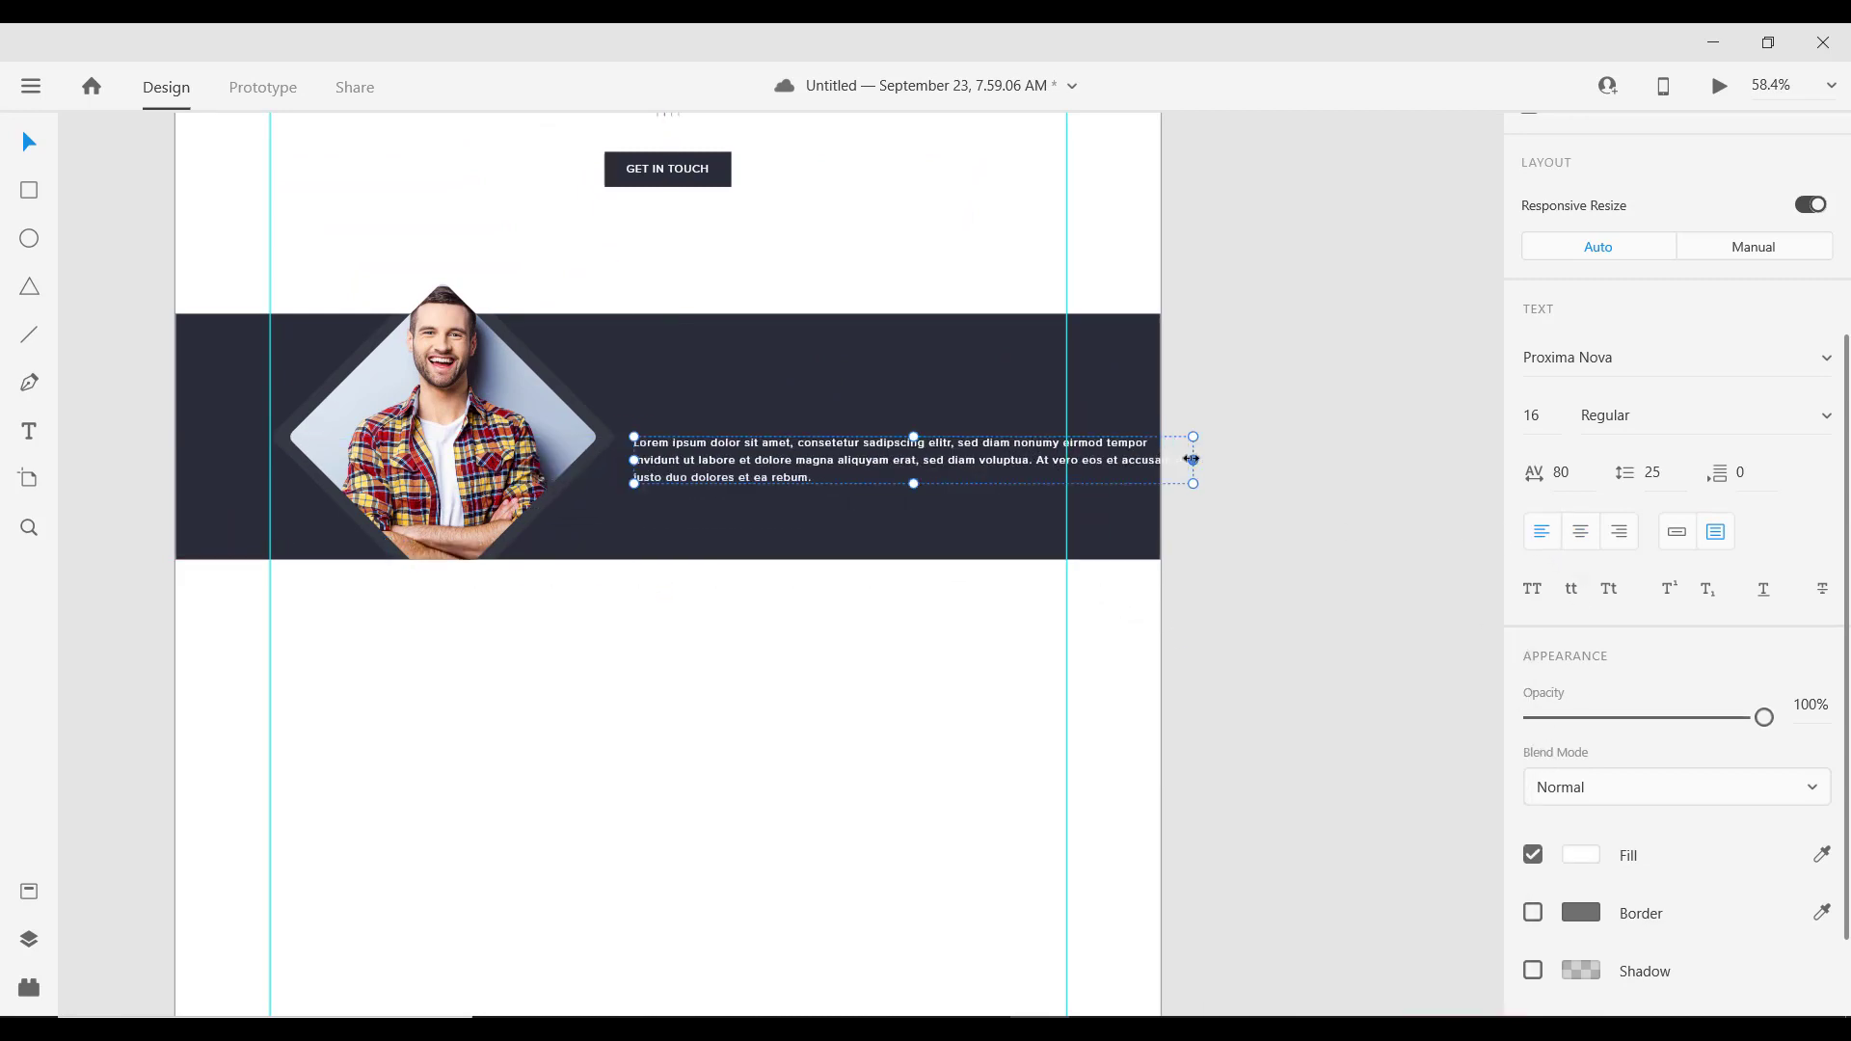
Step: Trim the paragraph to end at 'voluptua.', wrap it to three lines, and shift it right
left_click_drag(1193, 460, 780, 482)
double_click(1025, 479)
key("BackSpace")
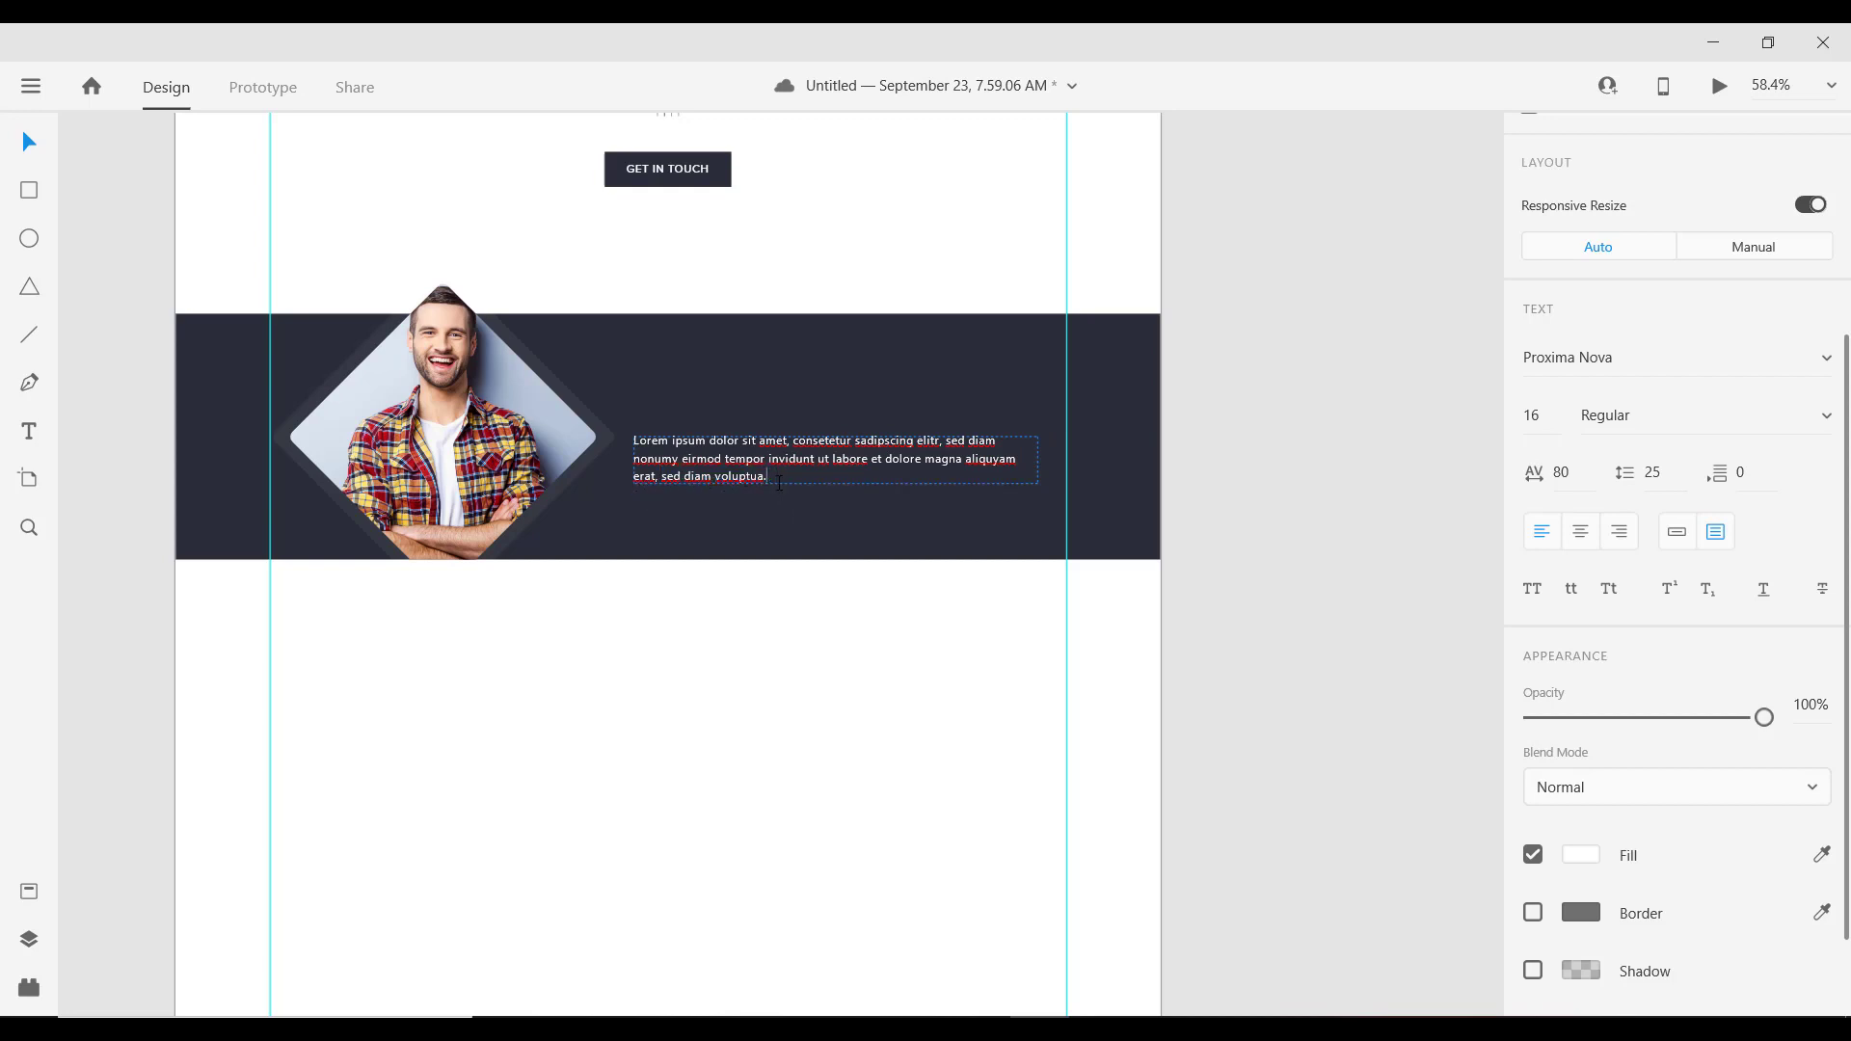
key("Escape")
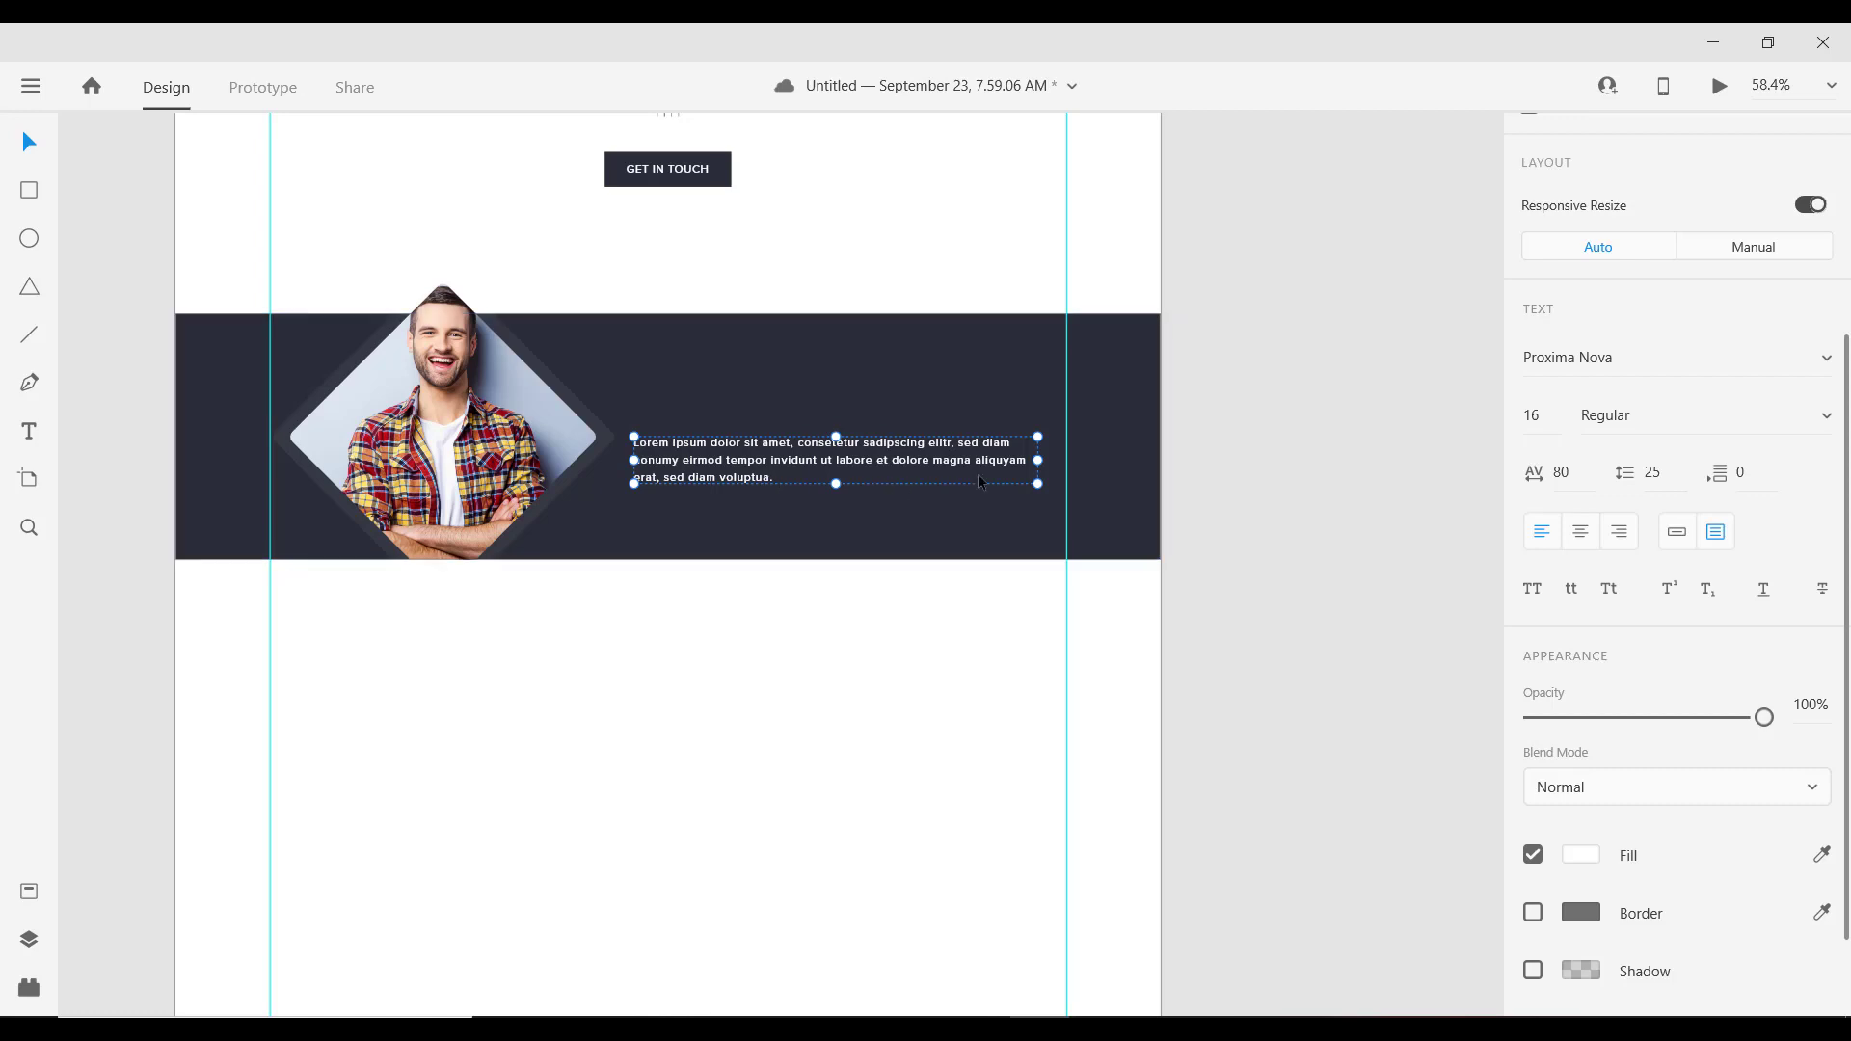
left_click_drag(1037, 461, 987, 471)
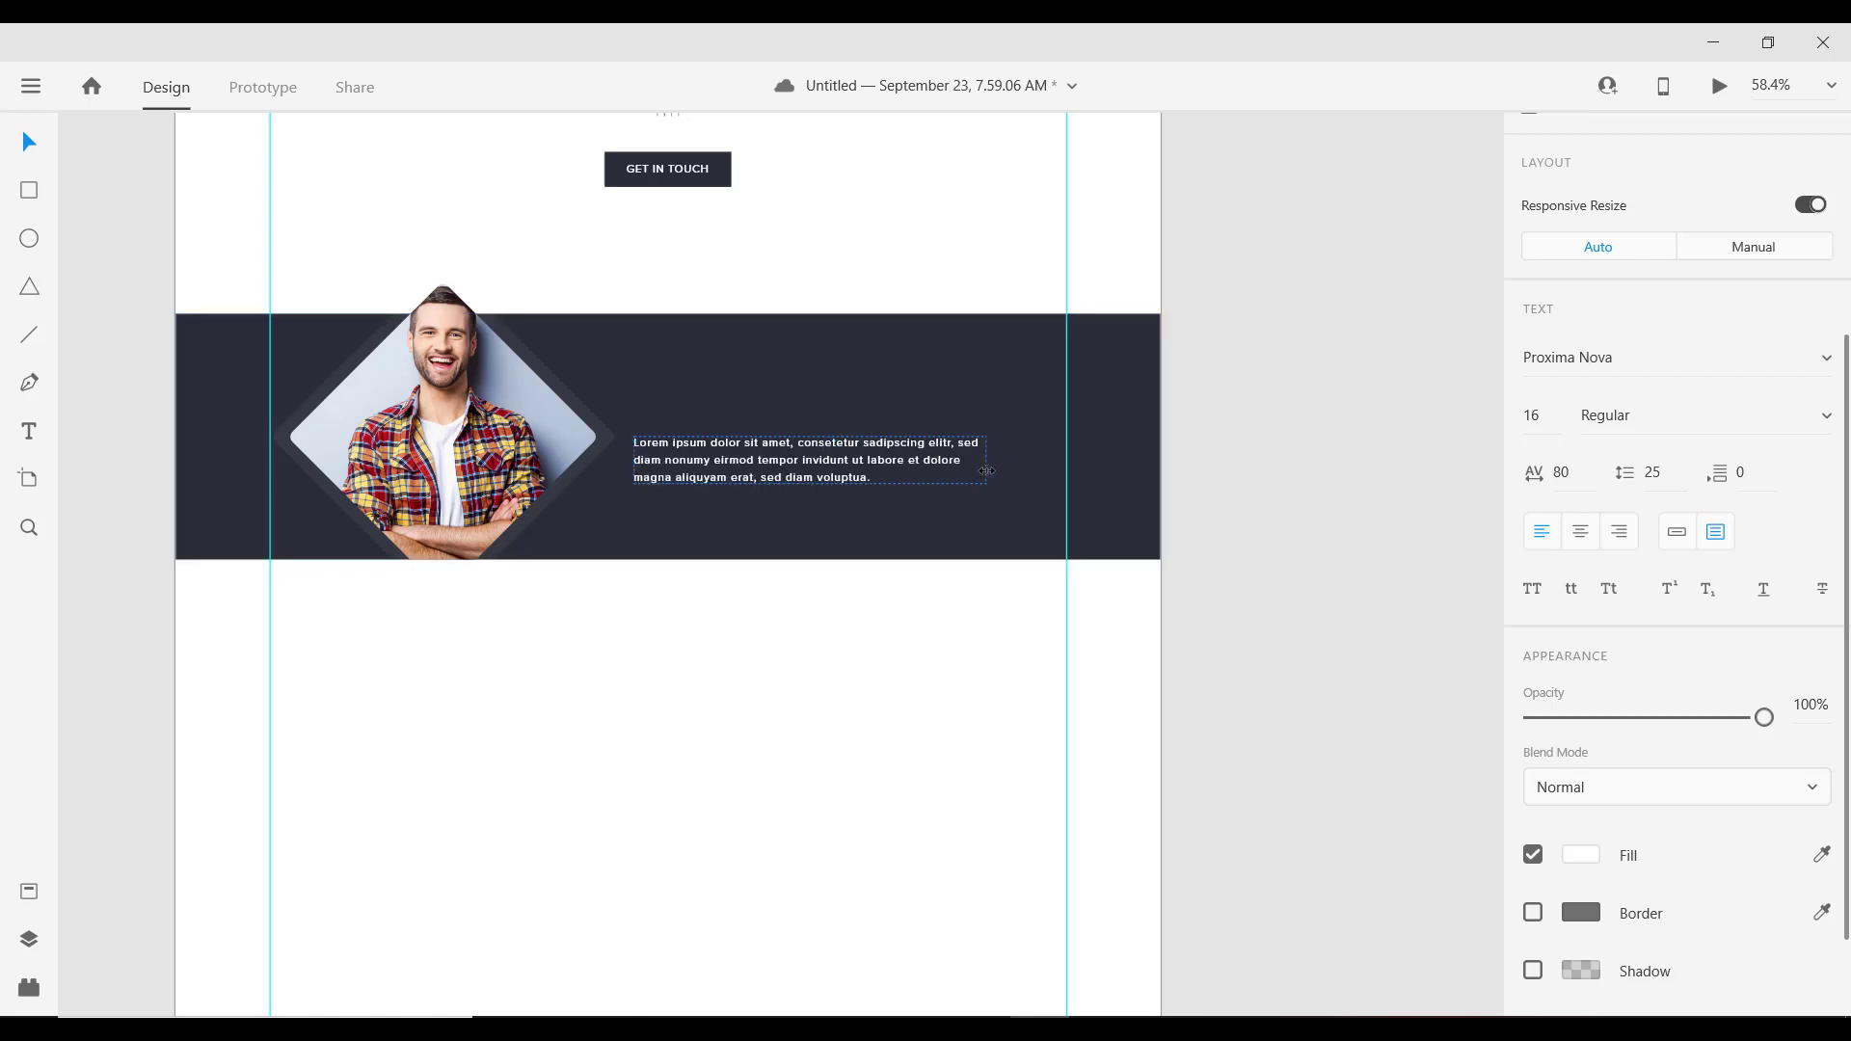
left_click_drag(748, 455, 821, 453)
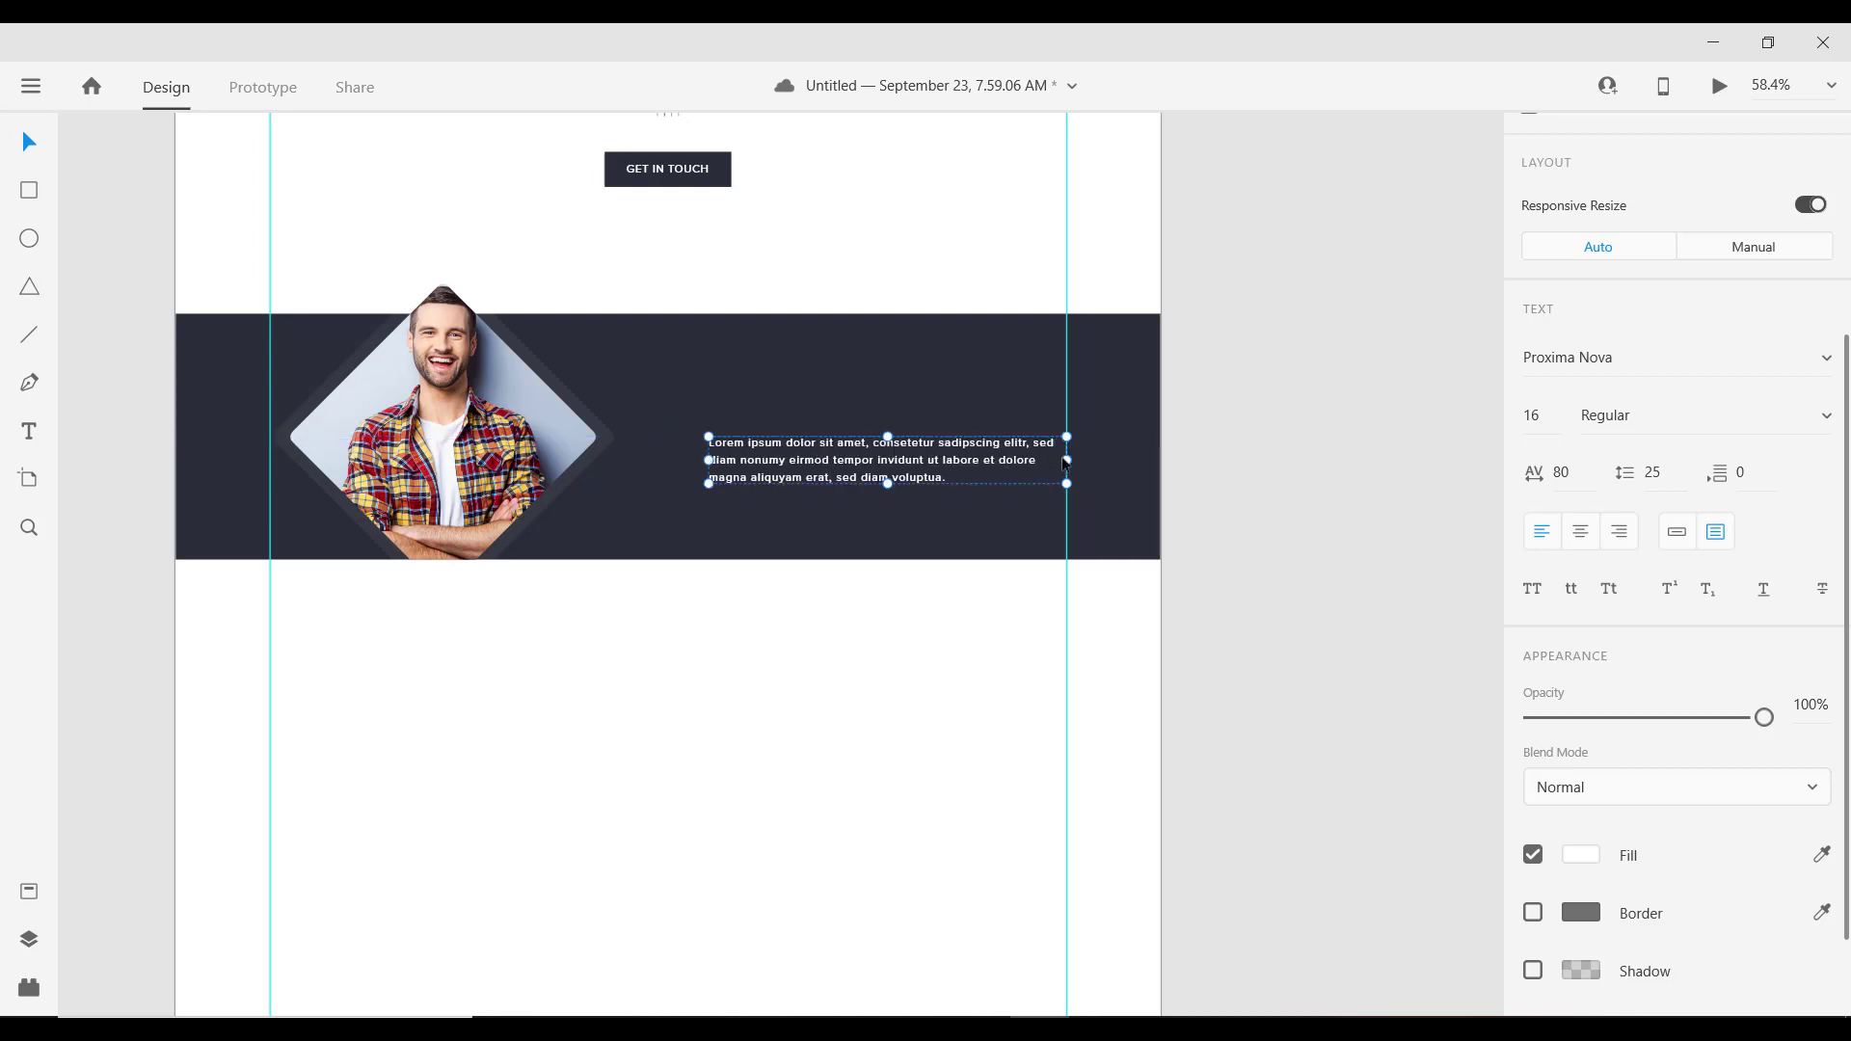
Step: Select the middle team card's name text, then return to the dark testimonial band
scroll(897, 422, "down", 3)
scroll(768, 360, "up", 3)
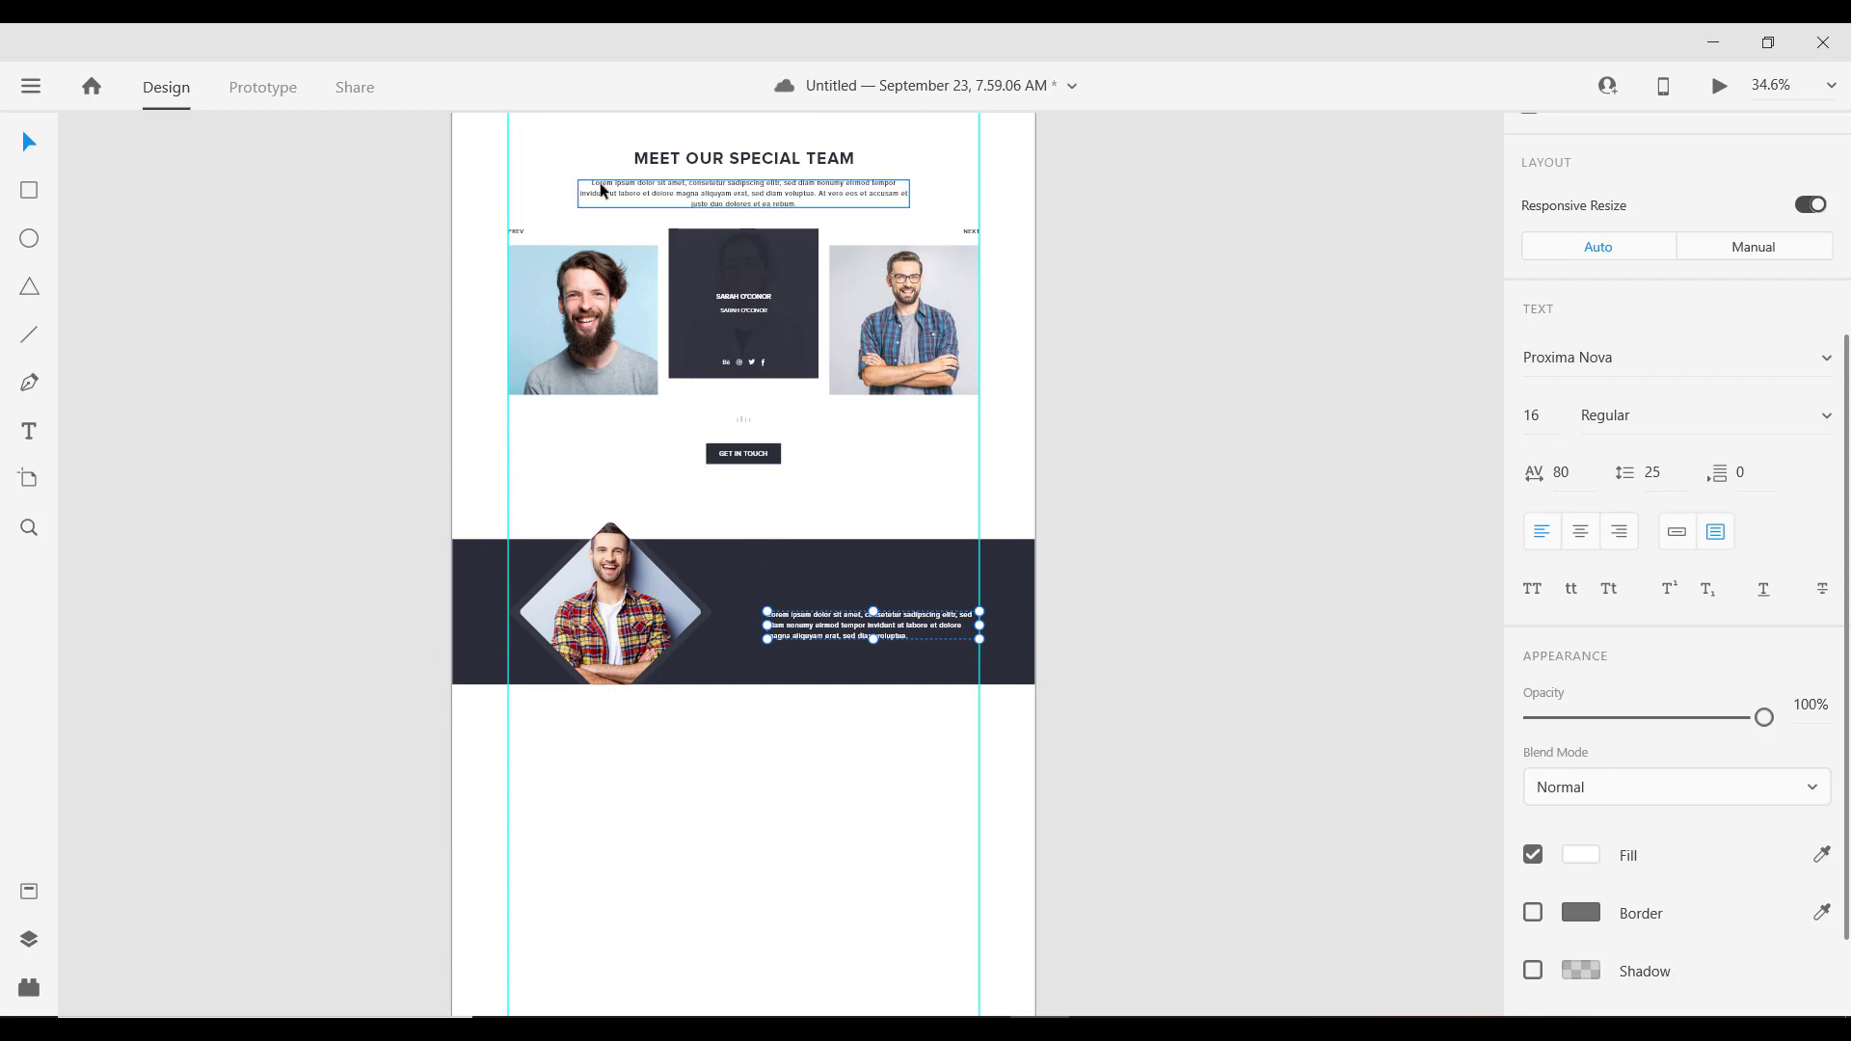
scroll(761, 172, "up", 1)
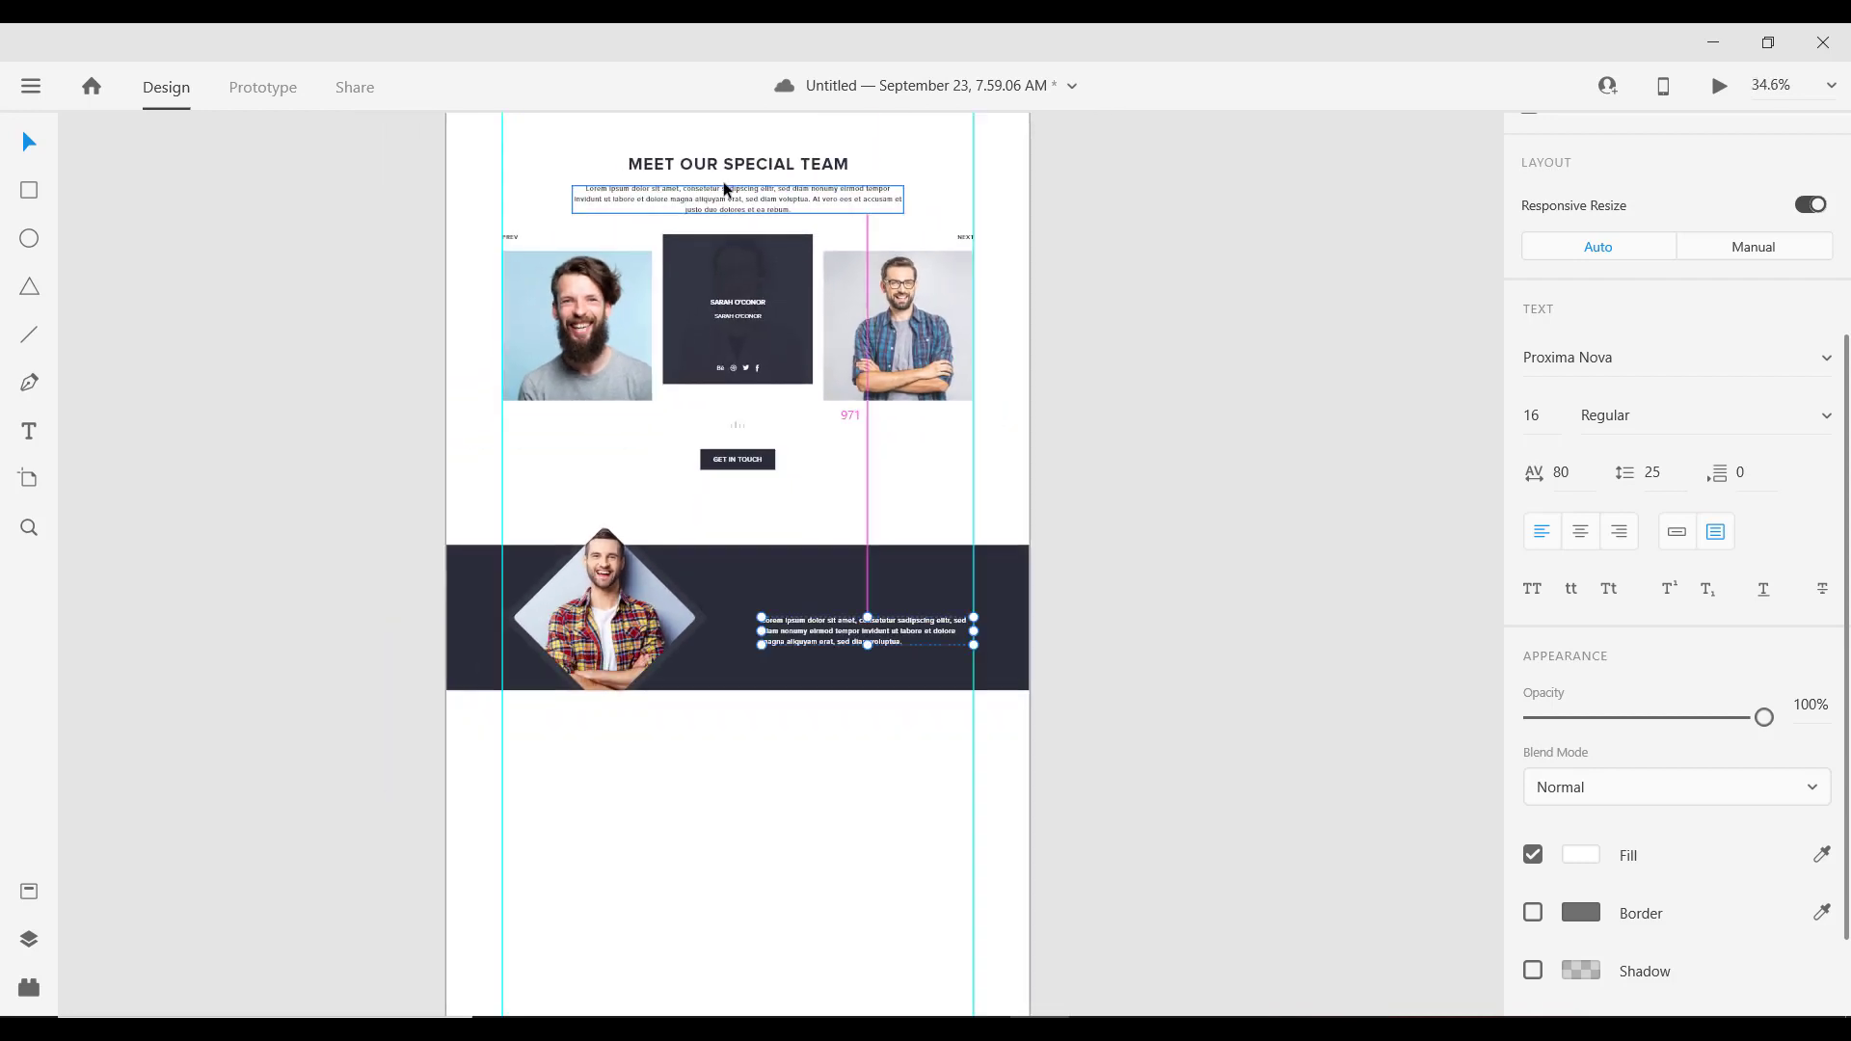
scroll(748, 332, "up", 3)
double_click(754, 284)
key("ctrl+c")
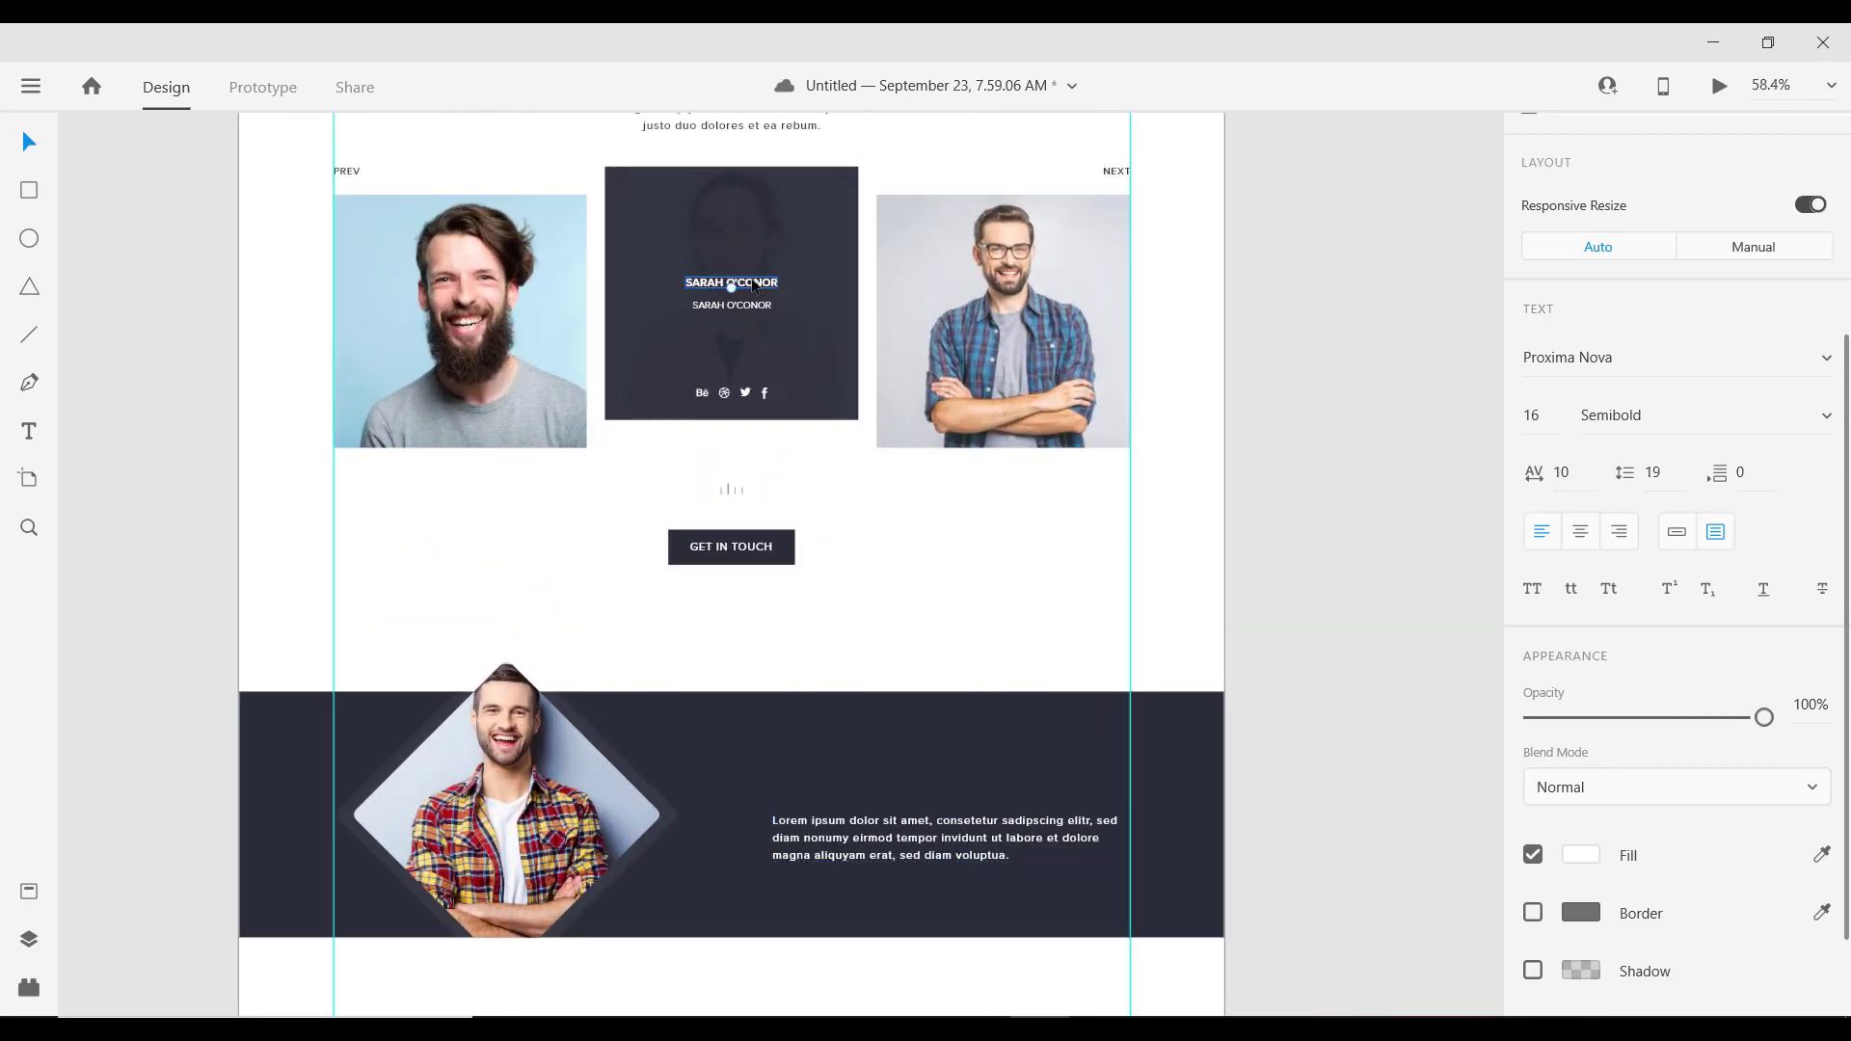
left_click(893, 569)
scroll(808, 769, "up", 2)
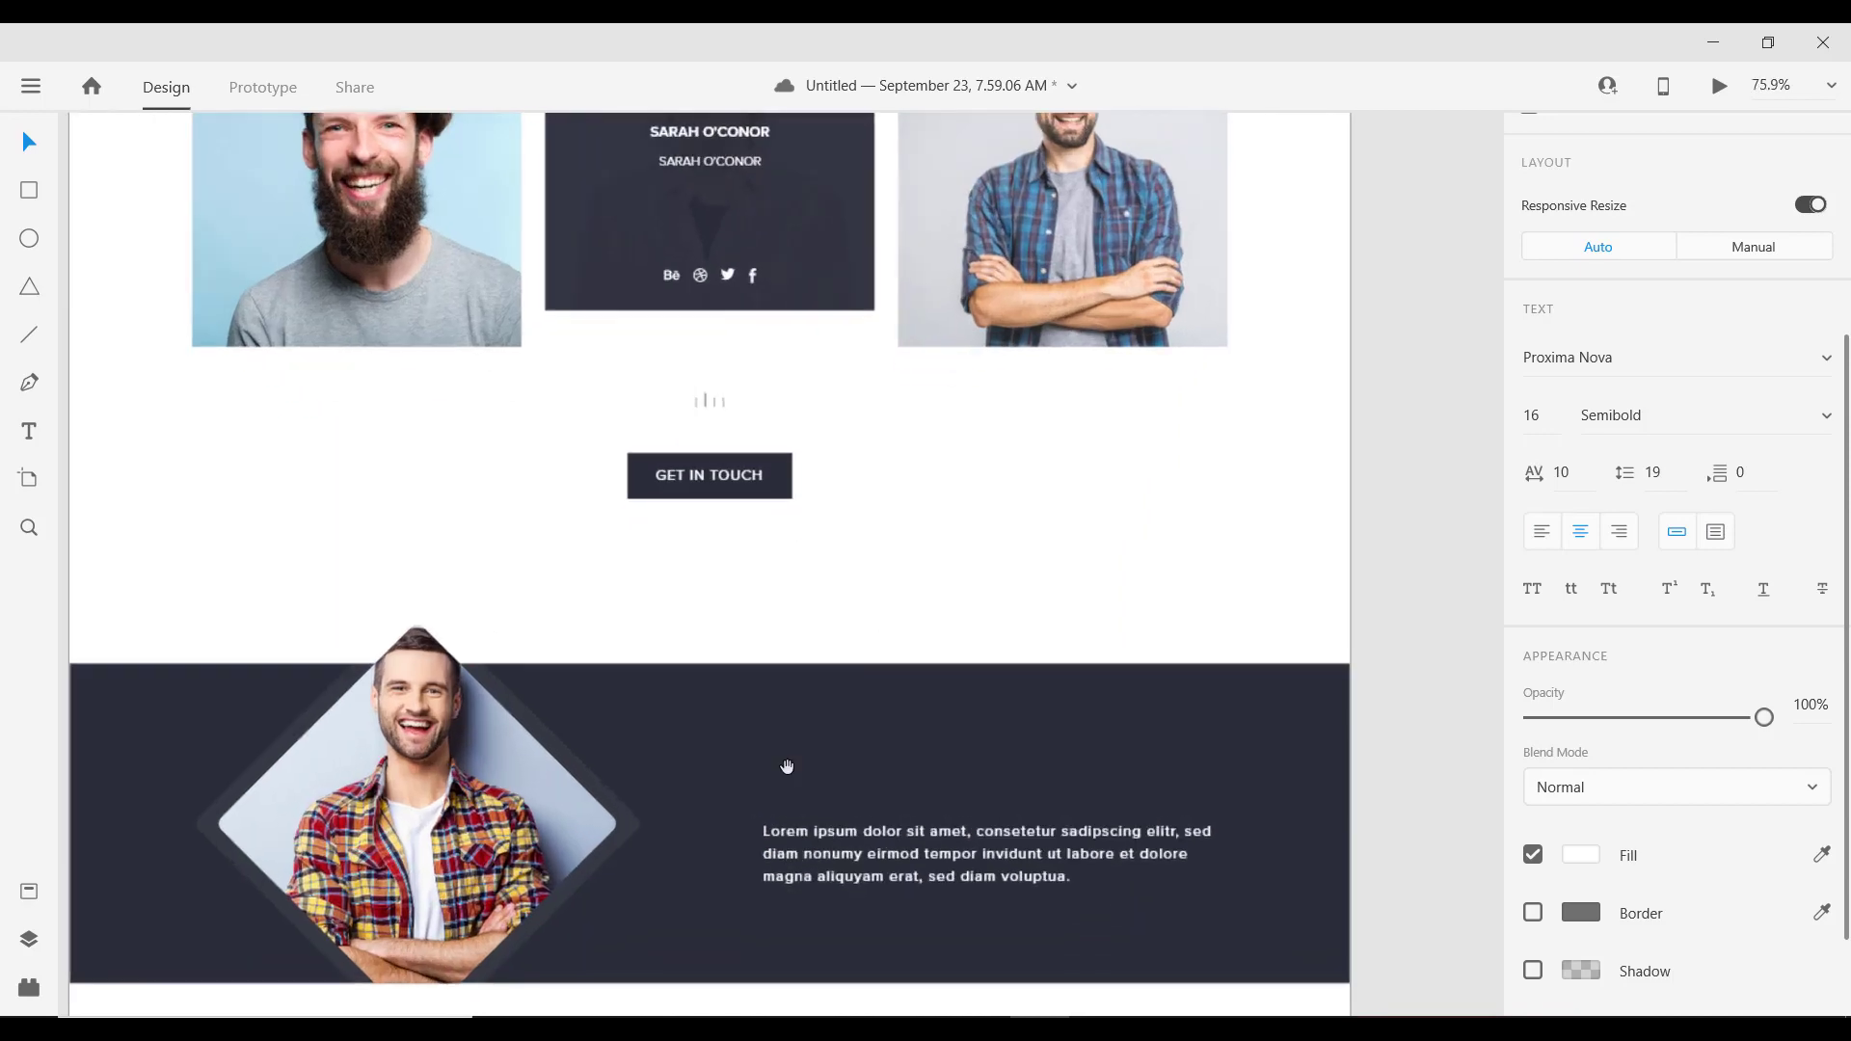
left_click_drag(785, 765, 804, 370)
scroll(805, 401, "up", 2)
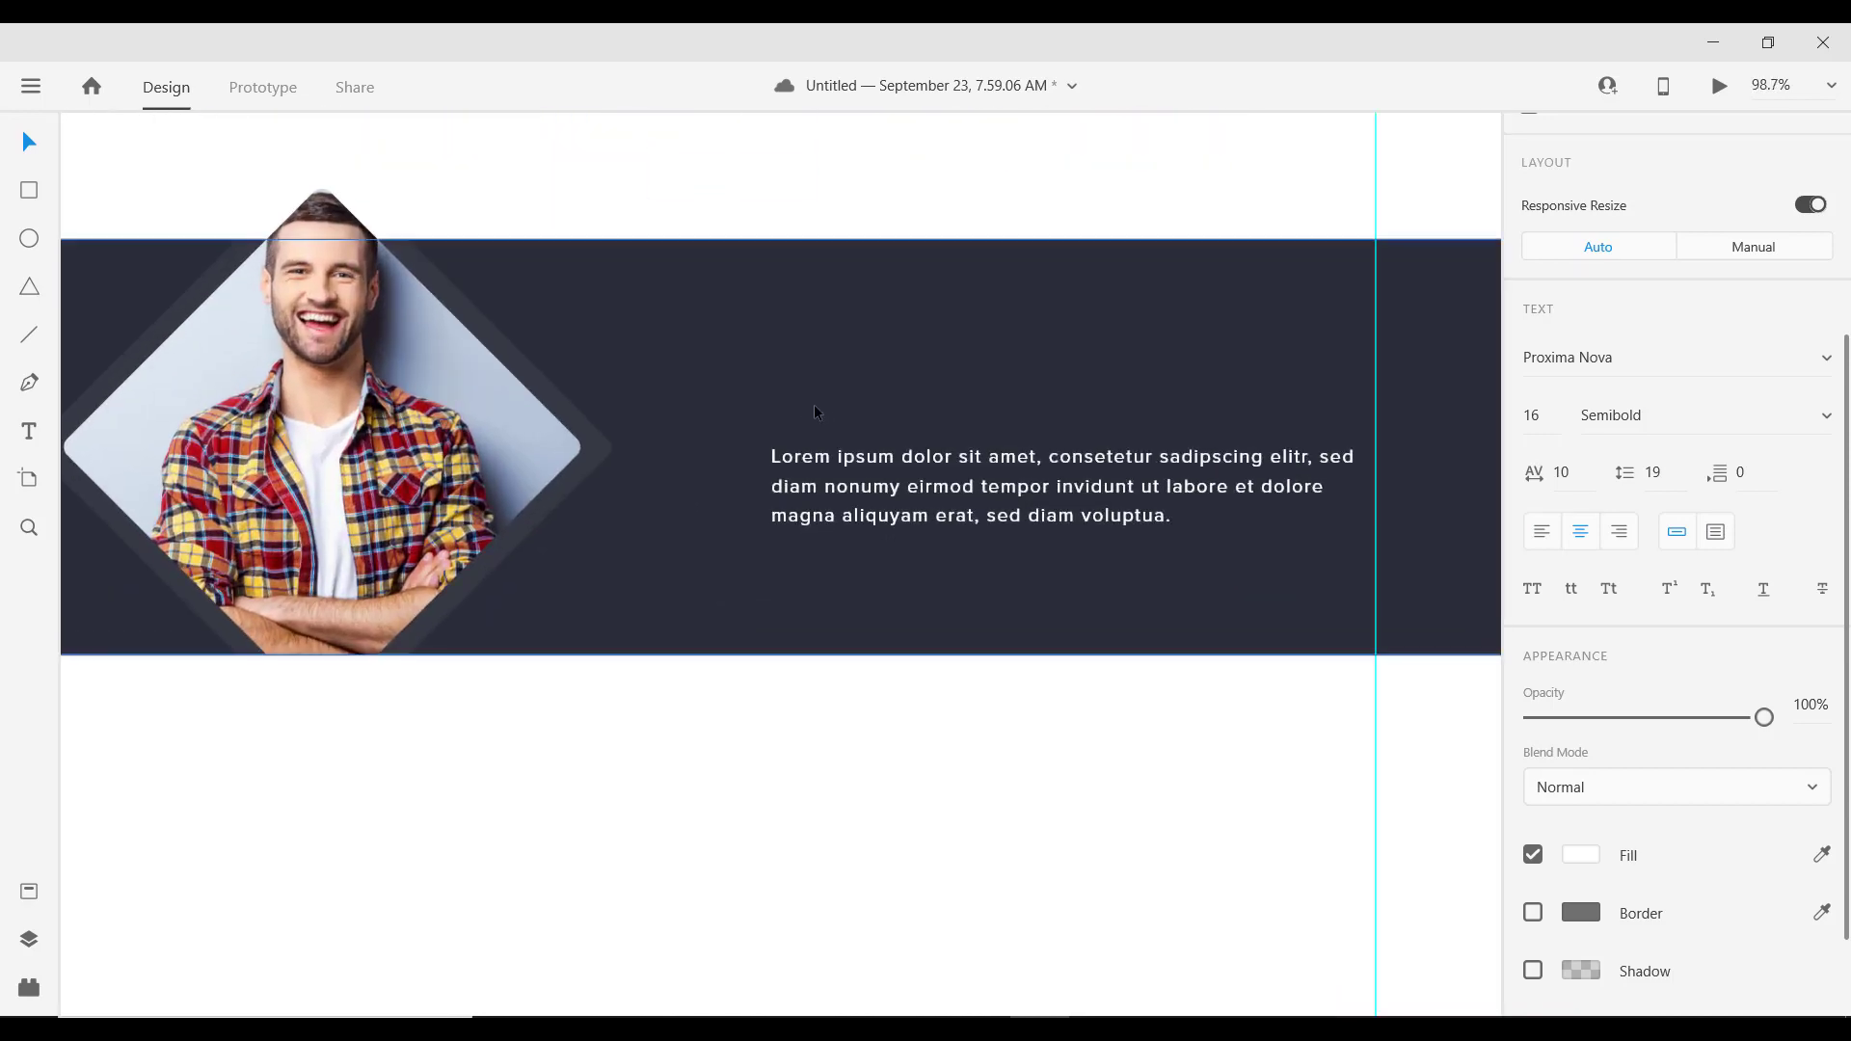
left_click(799, 380)
Step: Paste the copied name text into the band and move it above the paragraph
left_click(798, 380)
key("ctrl+v")
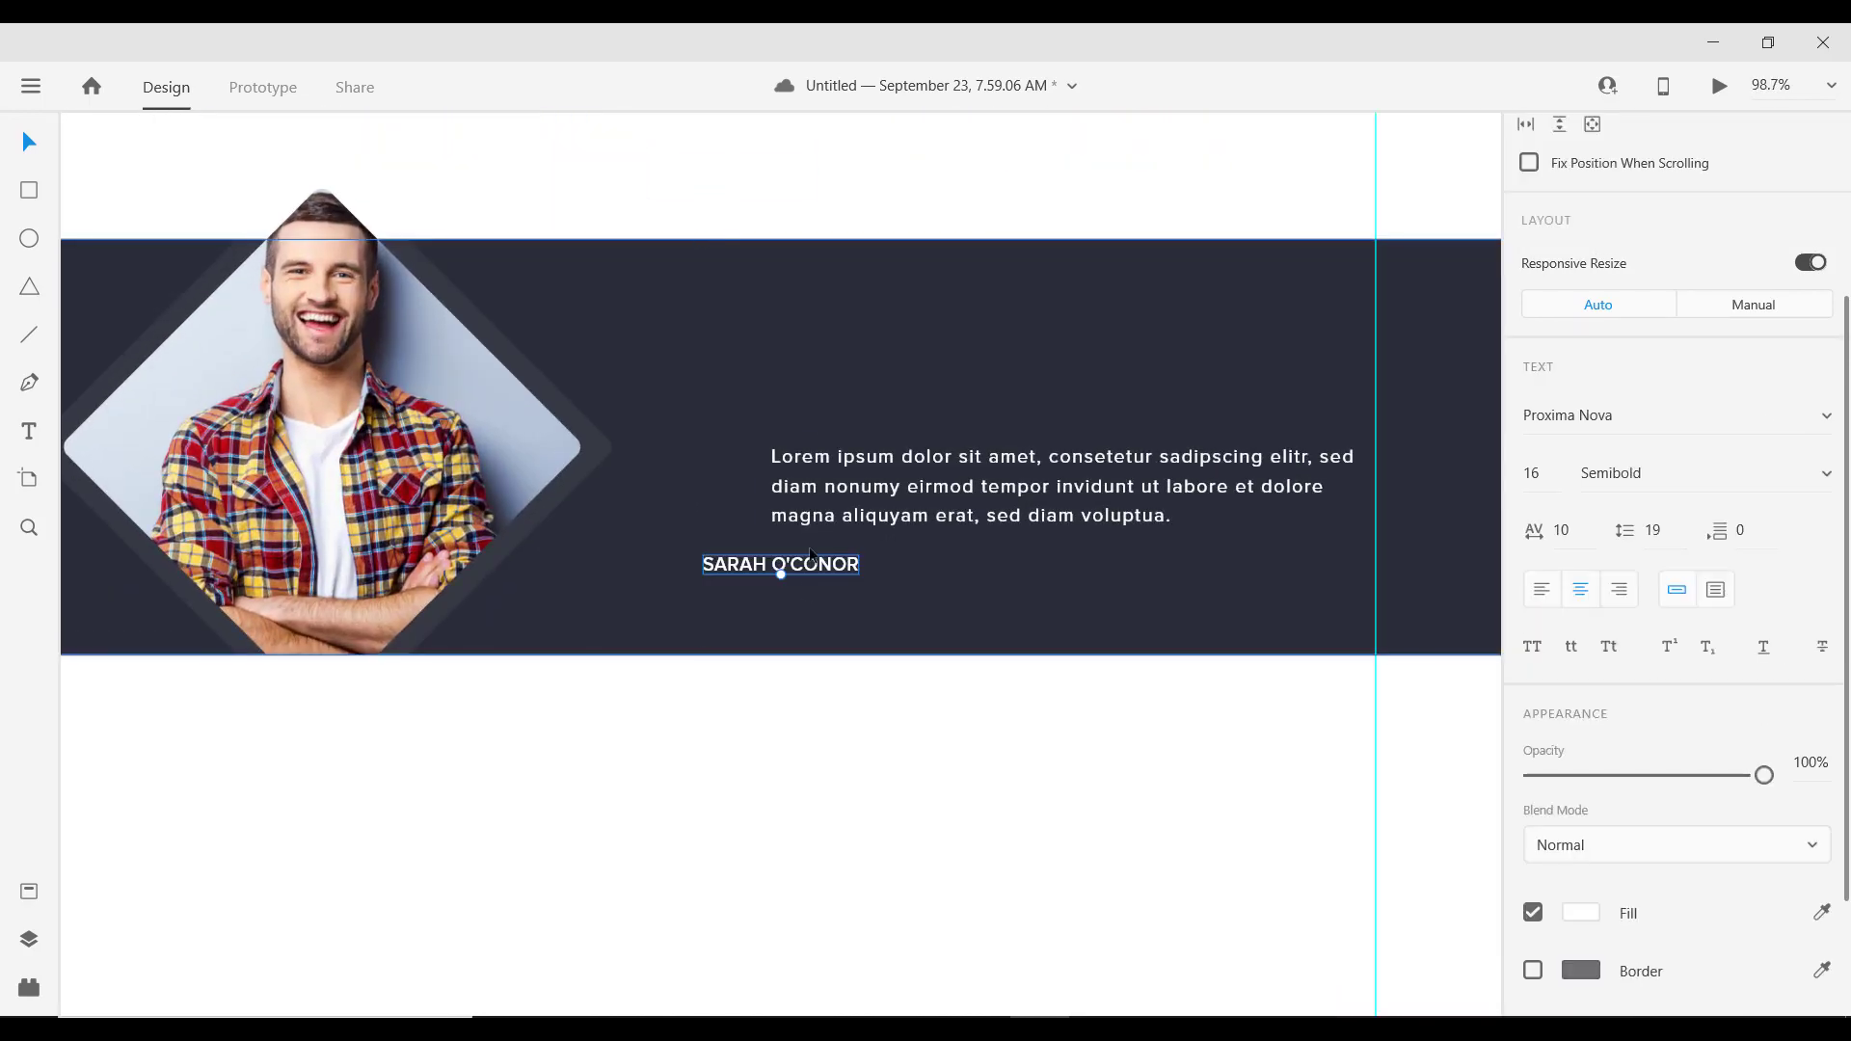
left_click_drag(808, 575, 868, 405)
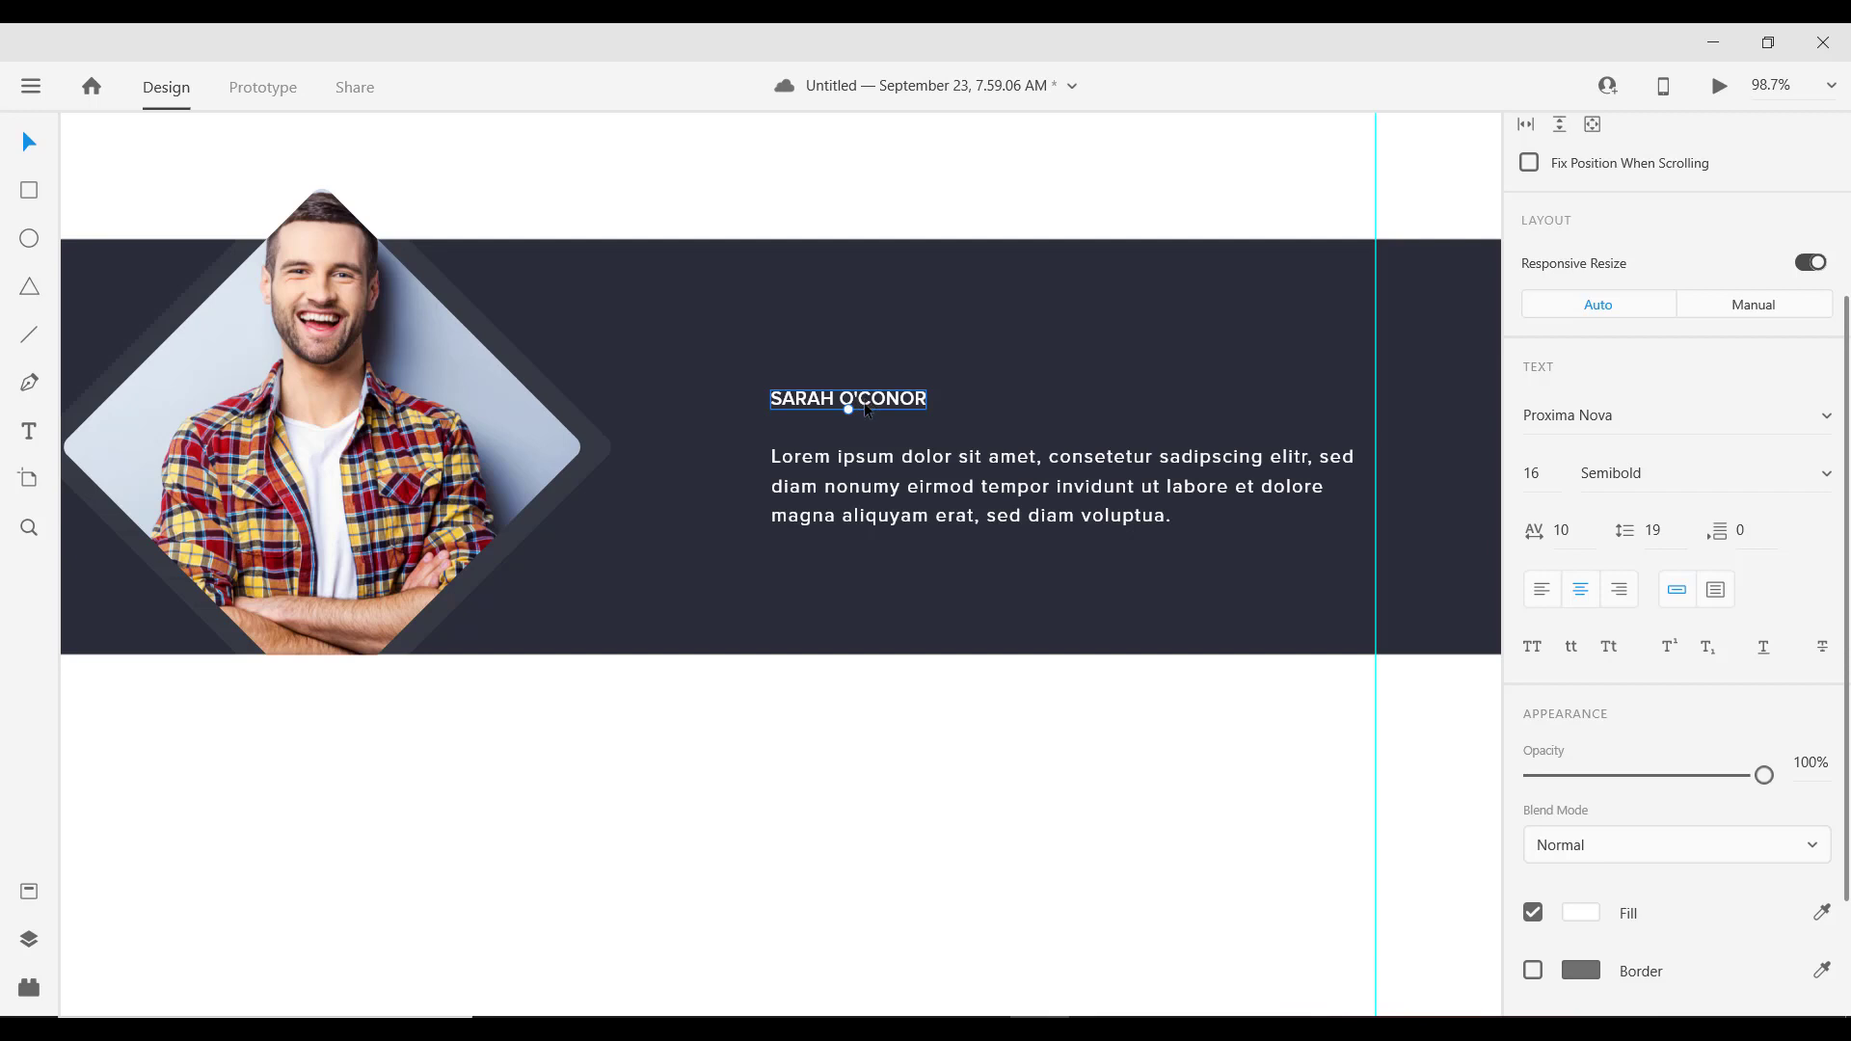
Step: Retype the label as the person's name, left-align it and snap it to the paragraph's left edge
double_click(879, 409)
key("BackSpace")
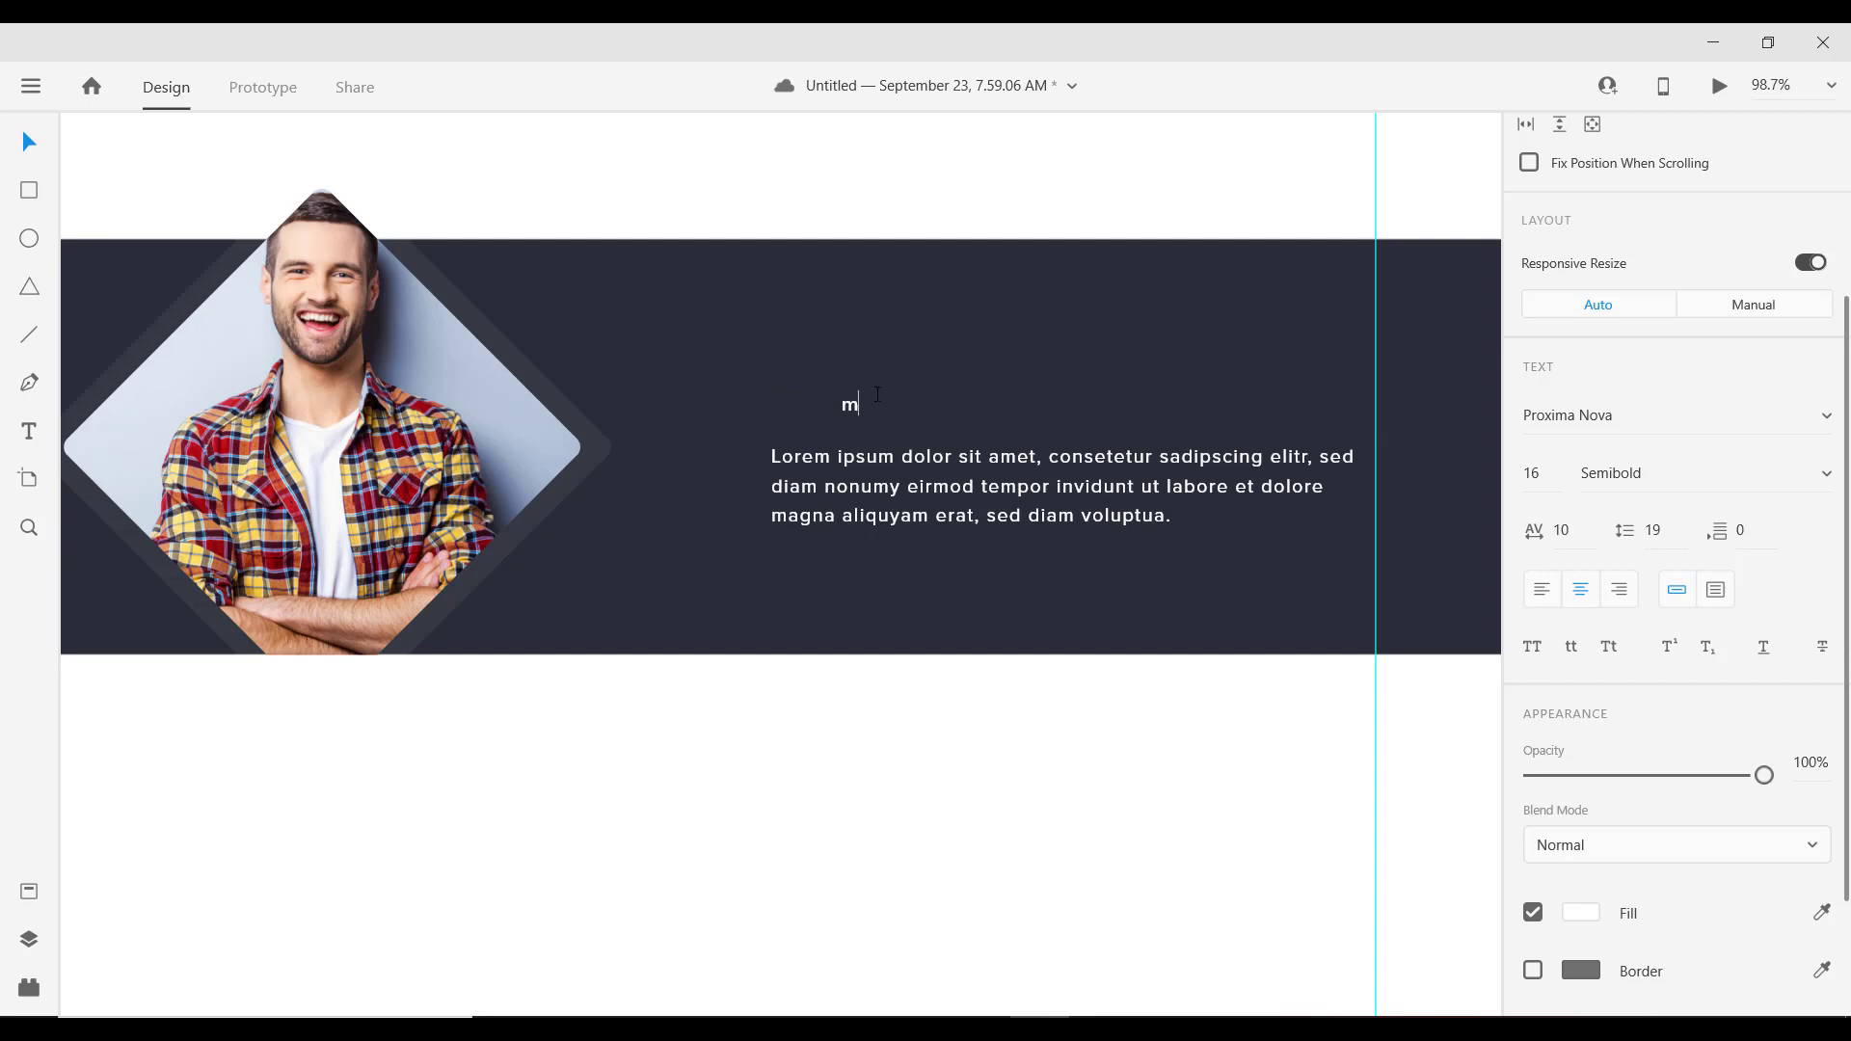
key("Caps_Lock")
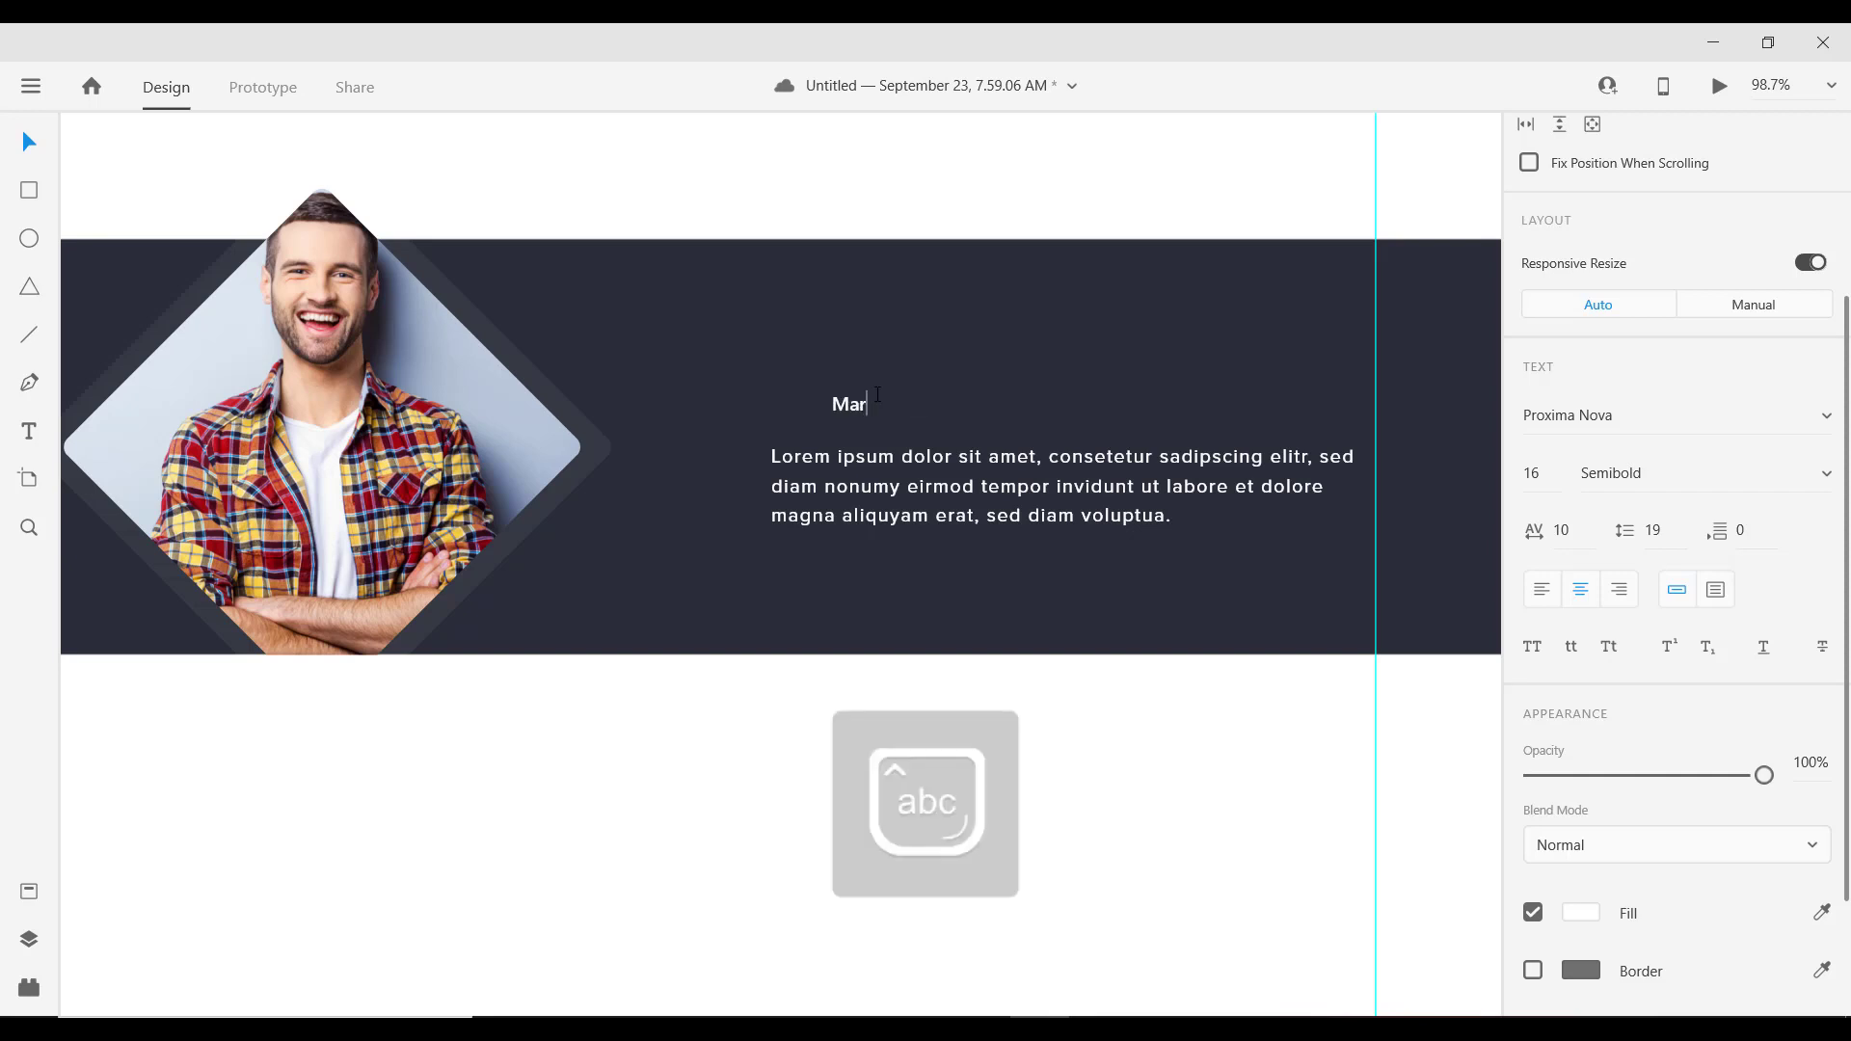
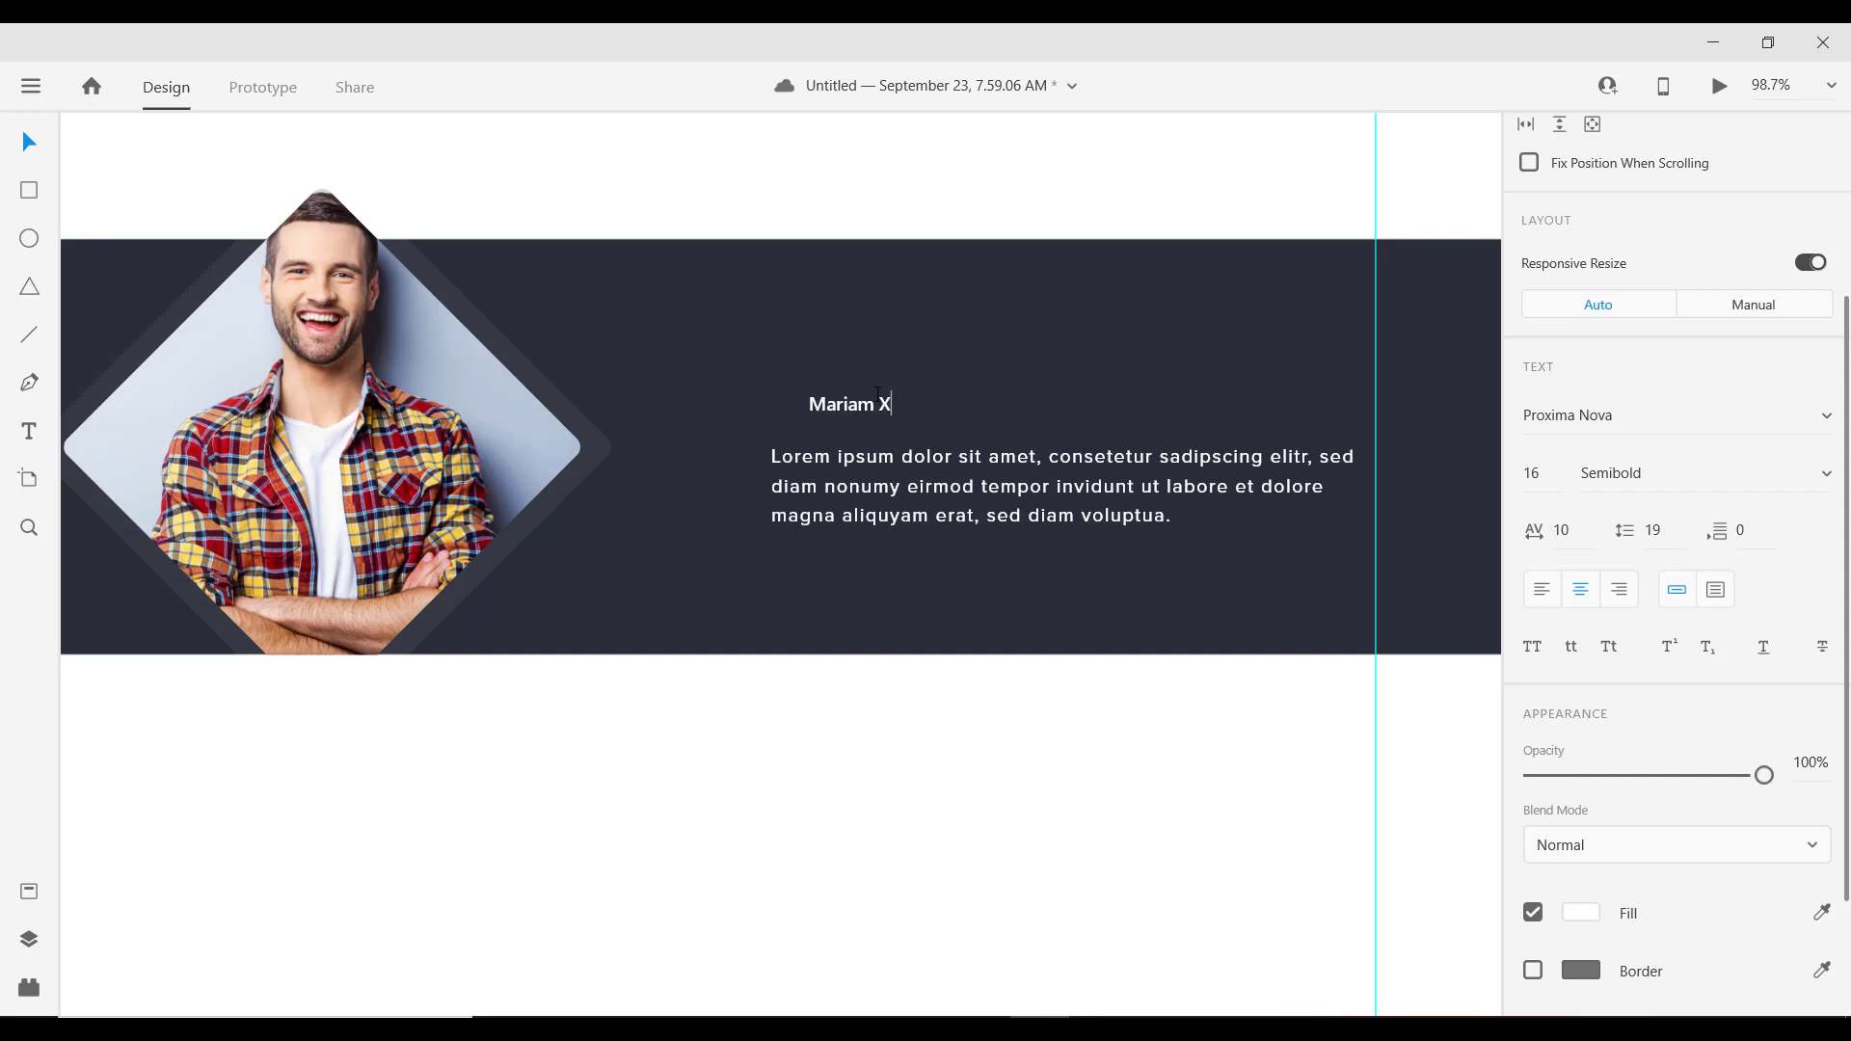
key("Escape")
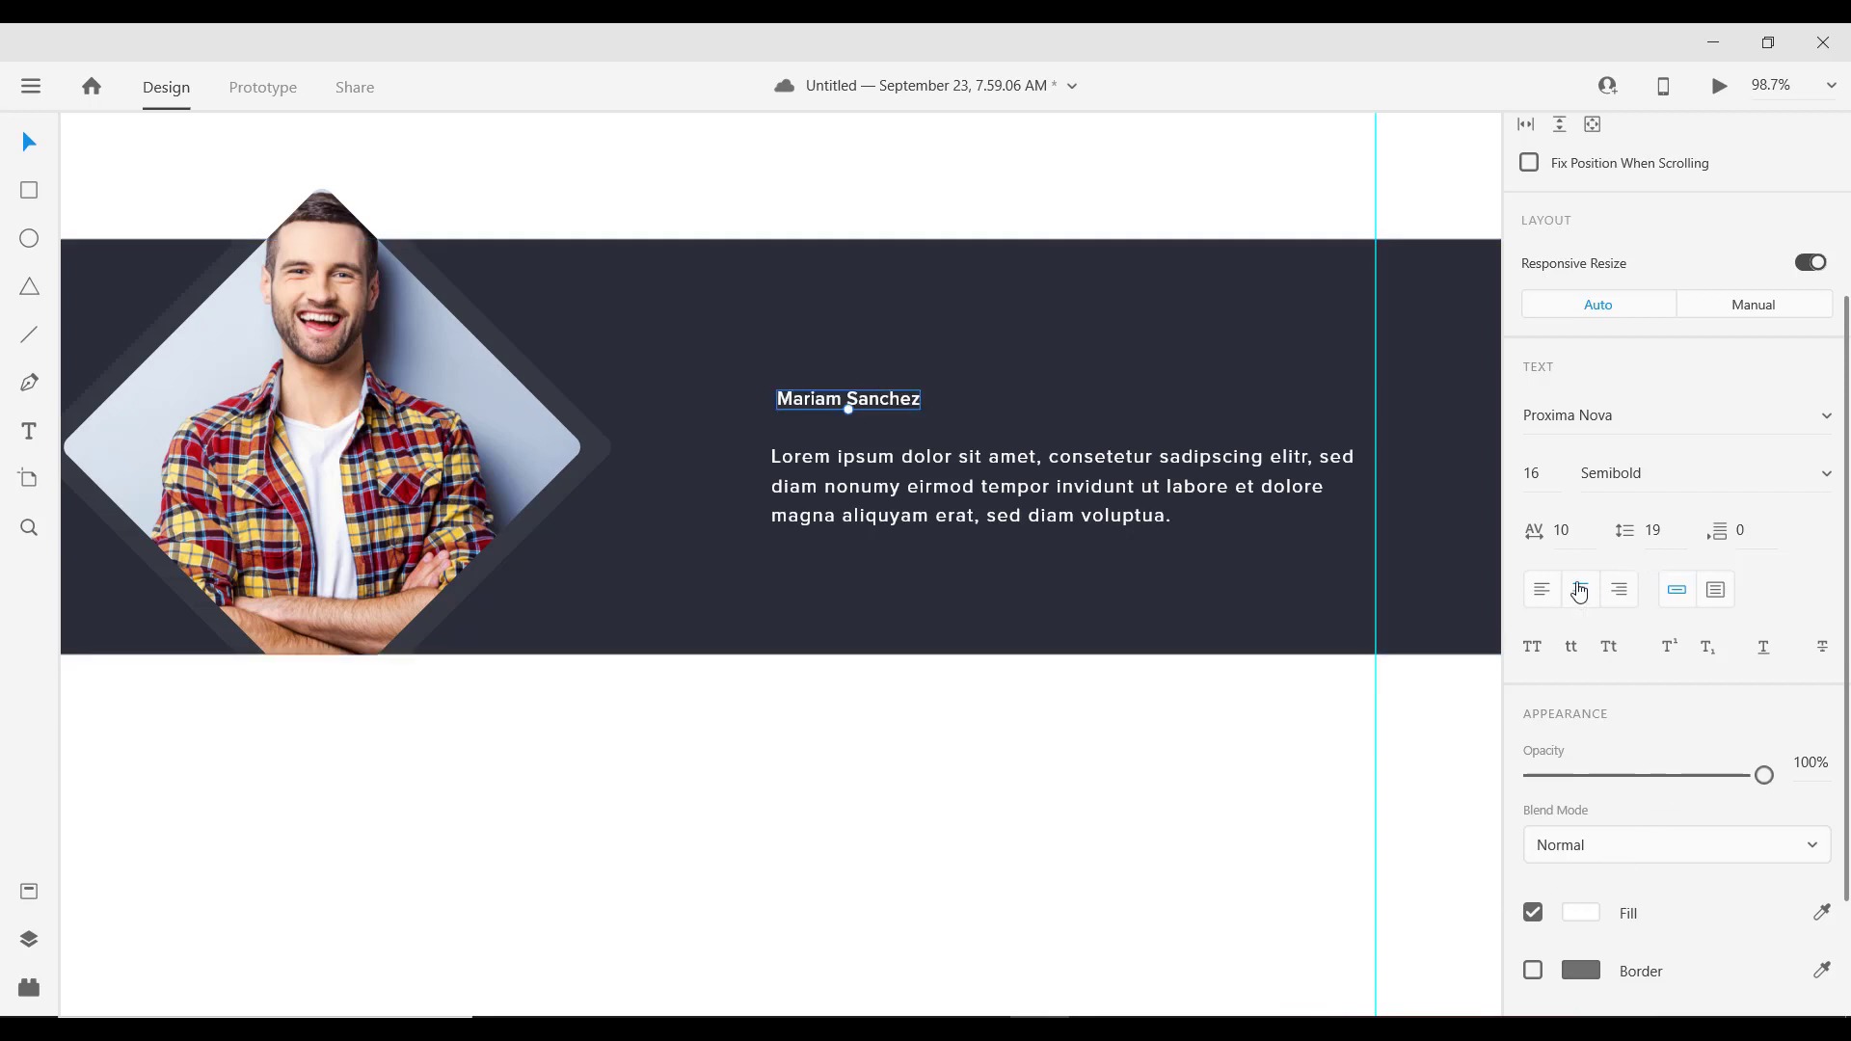
left_click(1542, 589)
left_click_drag(865, 400, 855, 400)
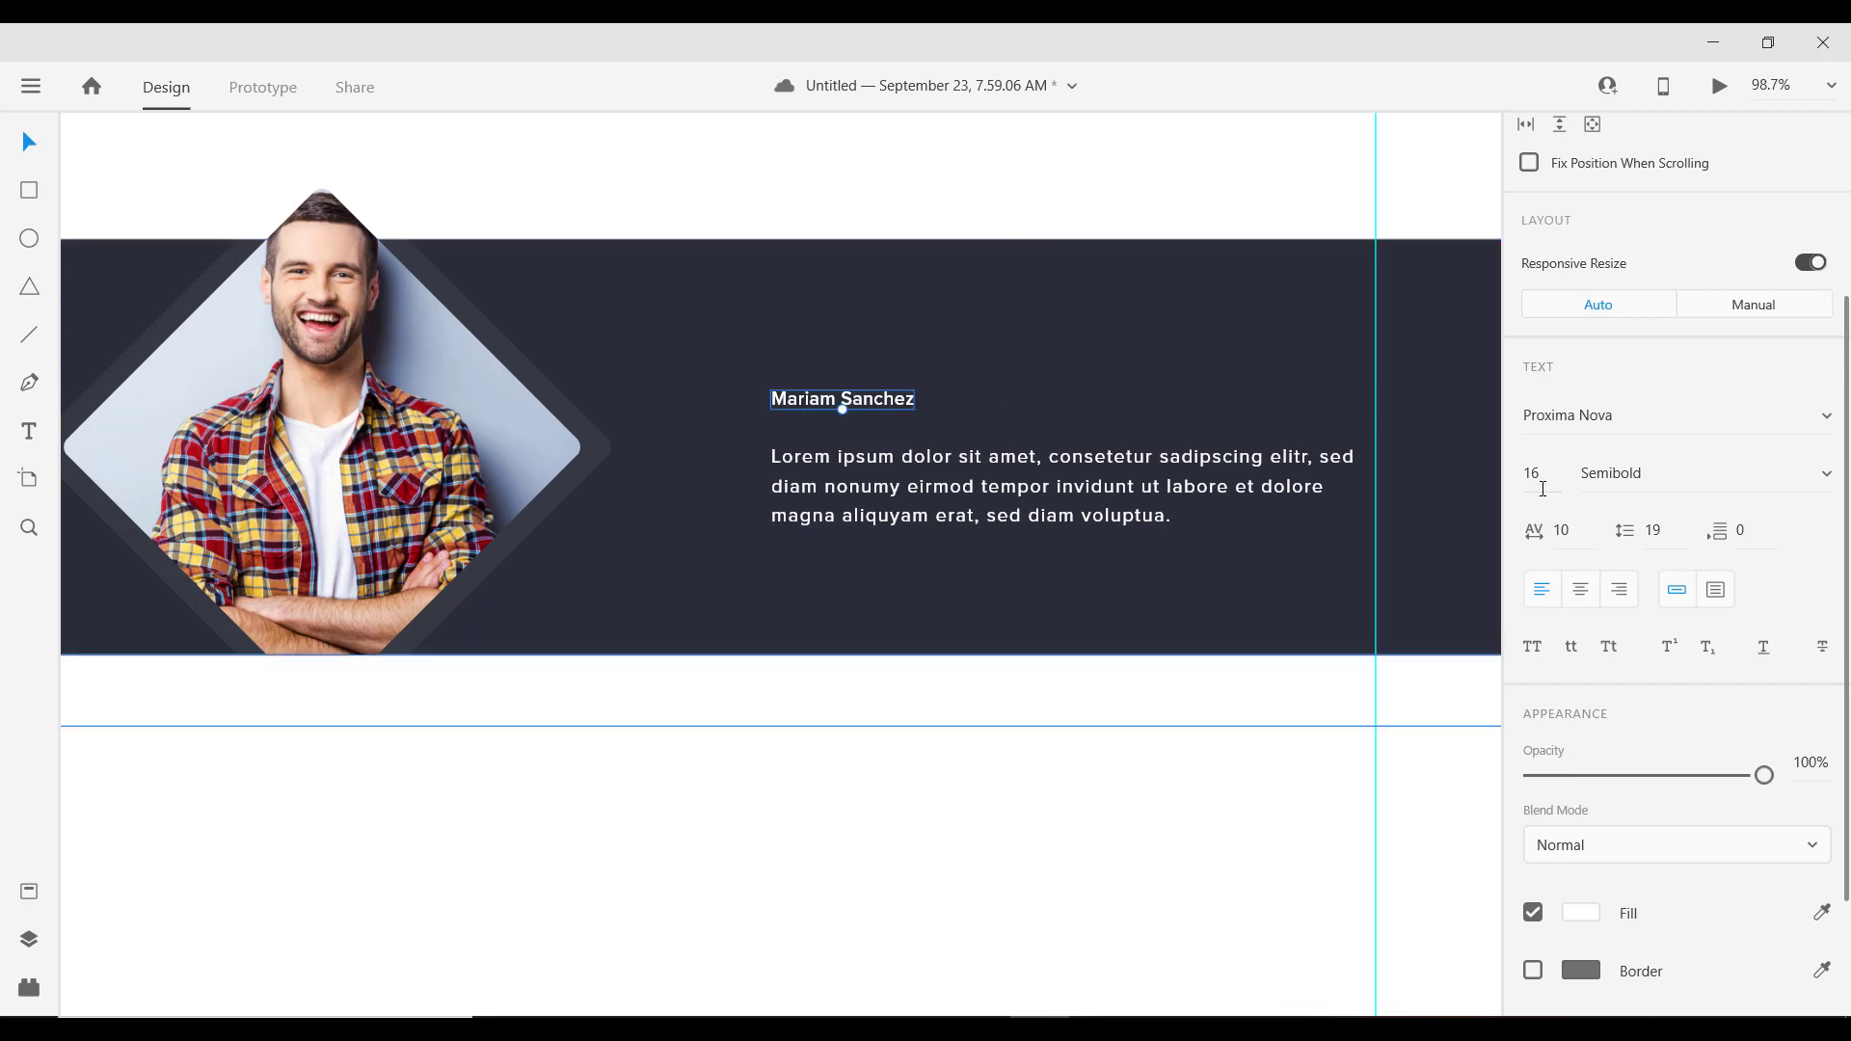
Step: Set the name line to font size 18 in Light weight
left_click(1544, 489)
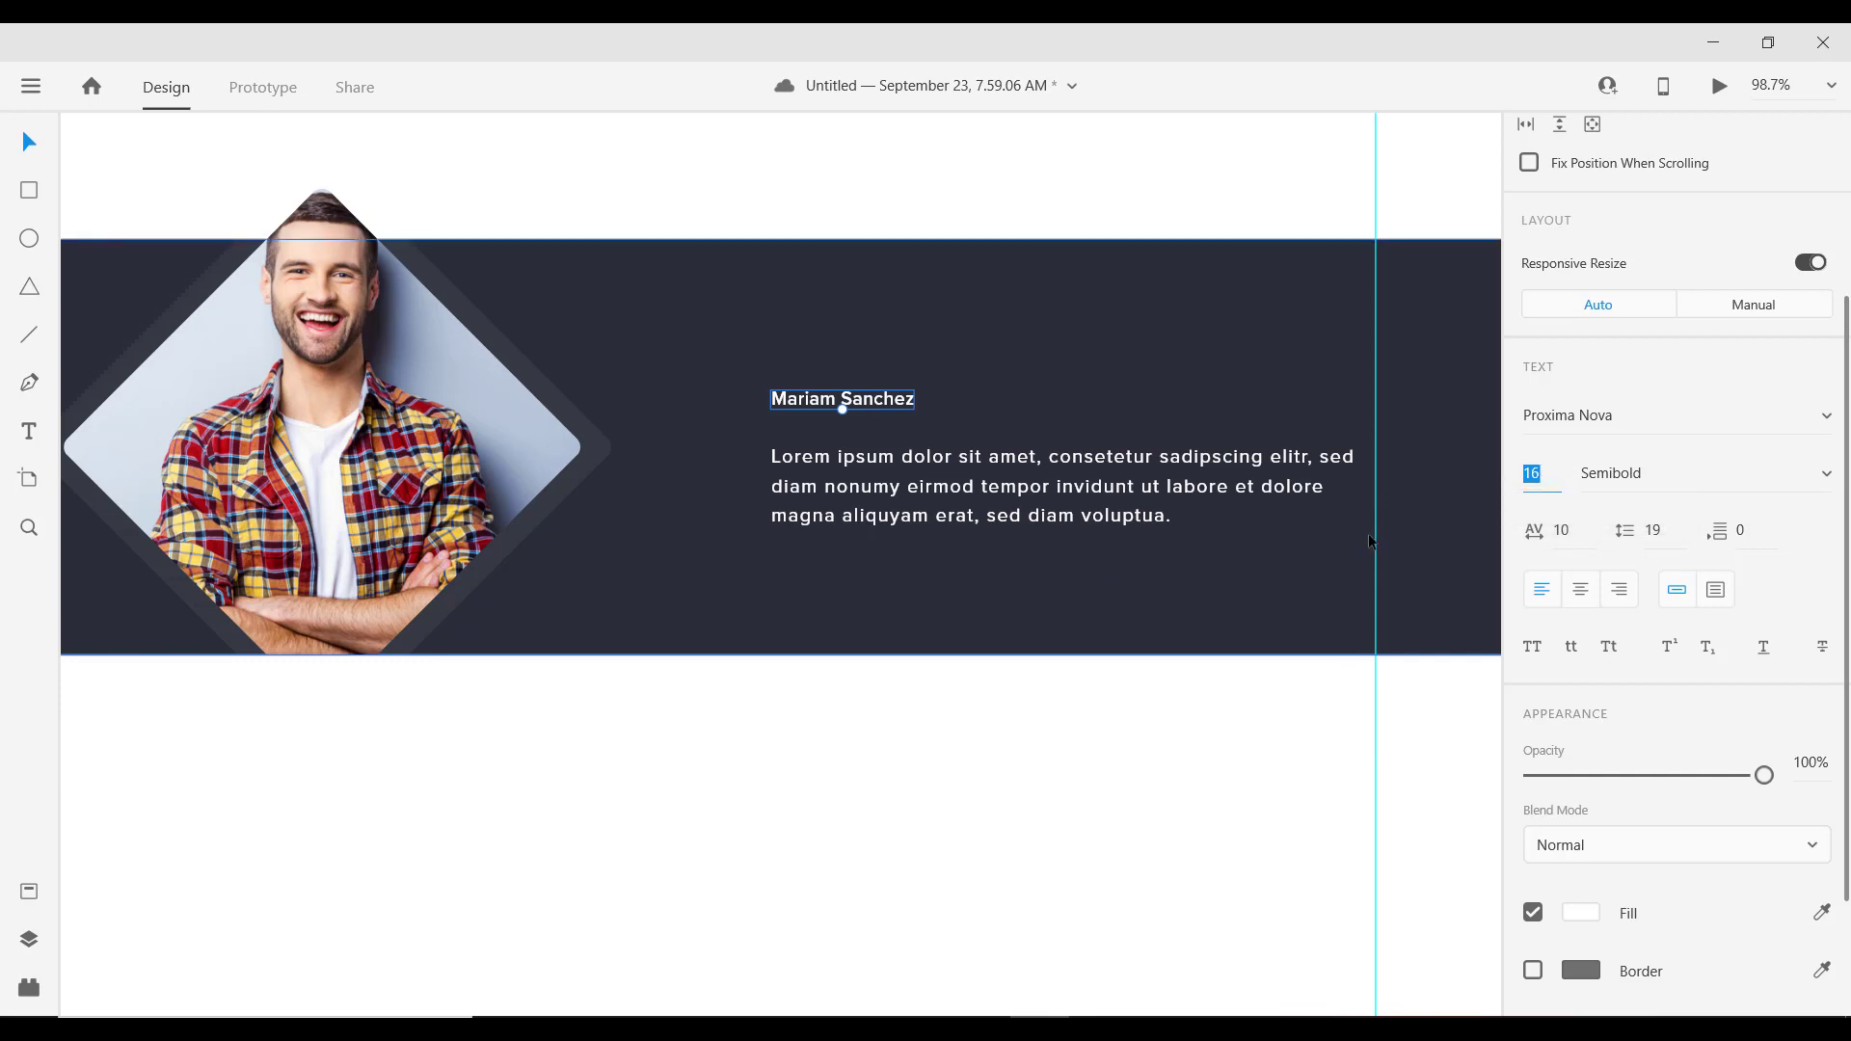
type("18")
key("Return")
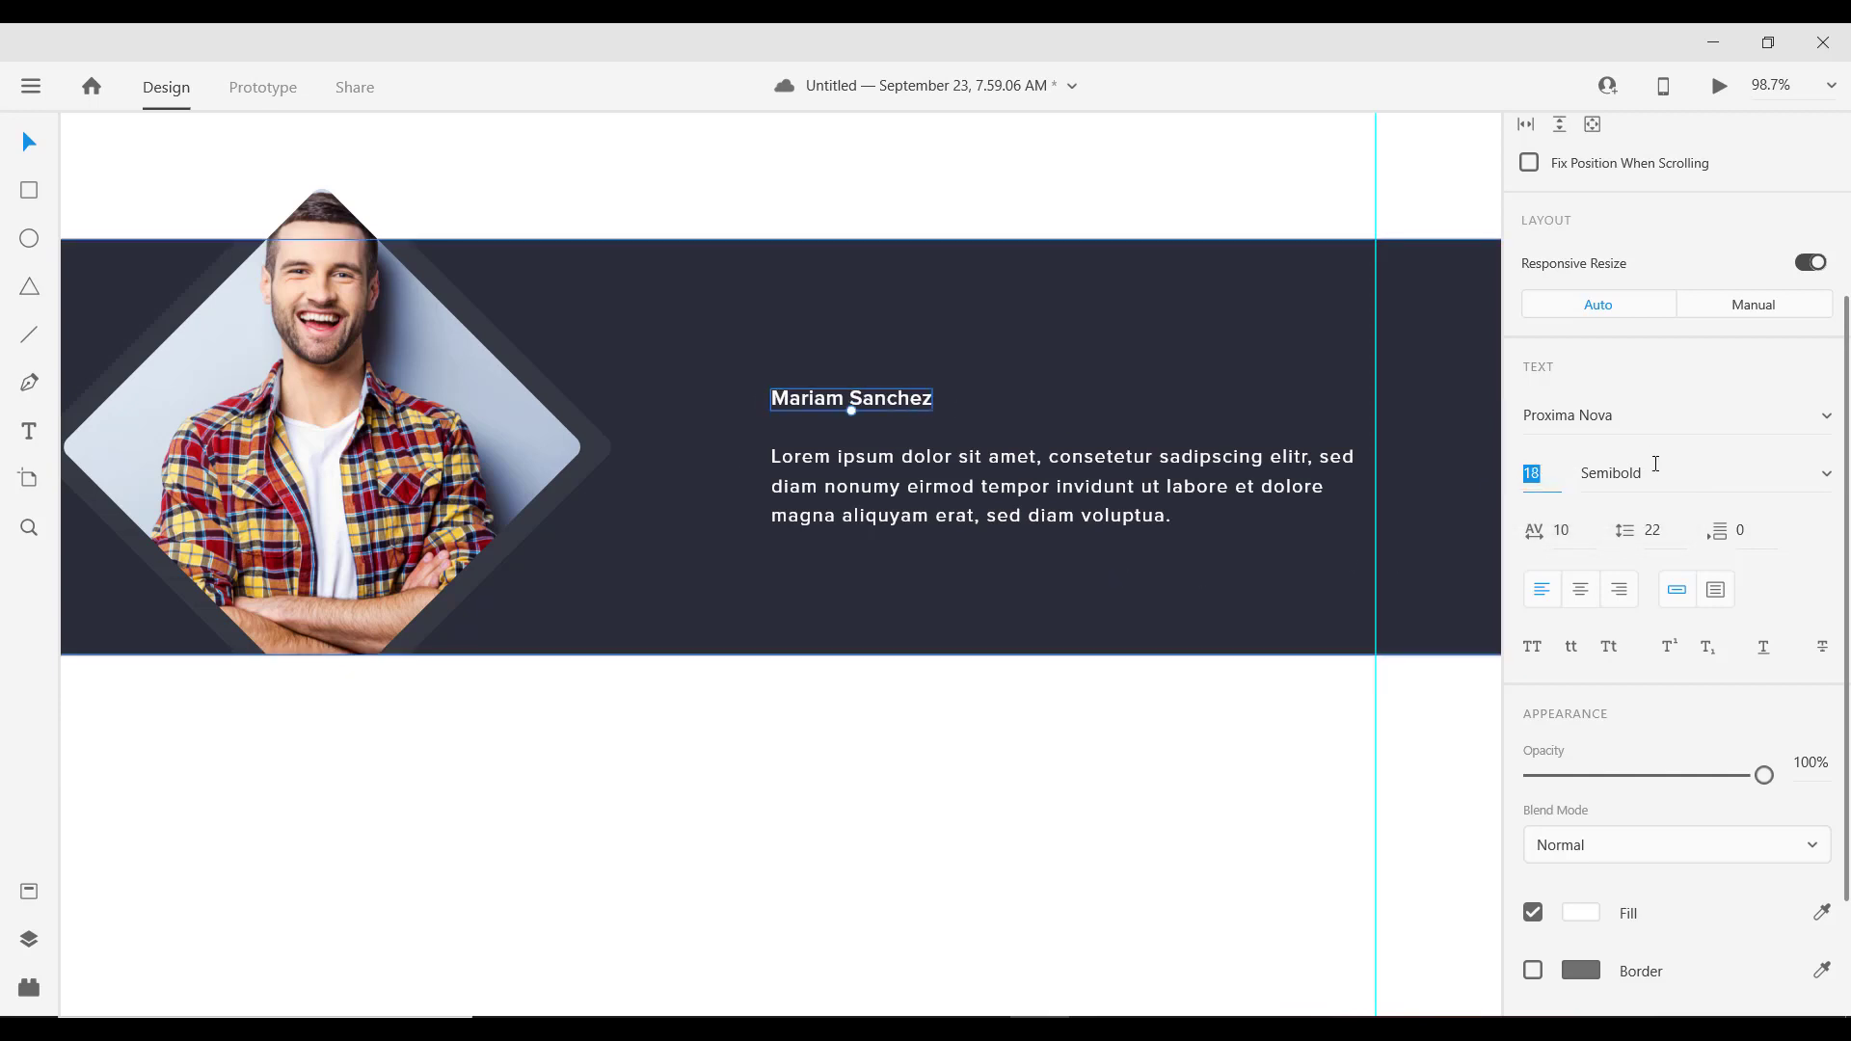
left_click(1655, 464)
type("Regular Italic")
key("Return")
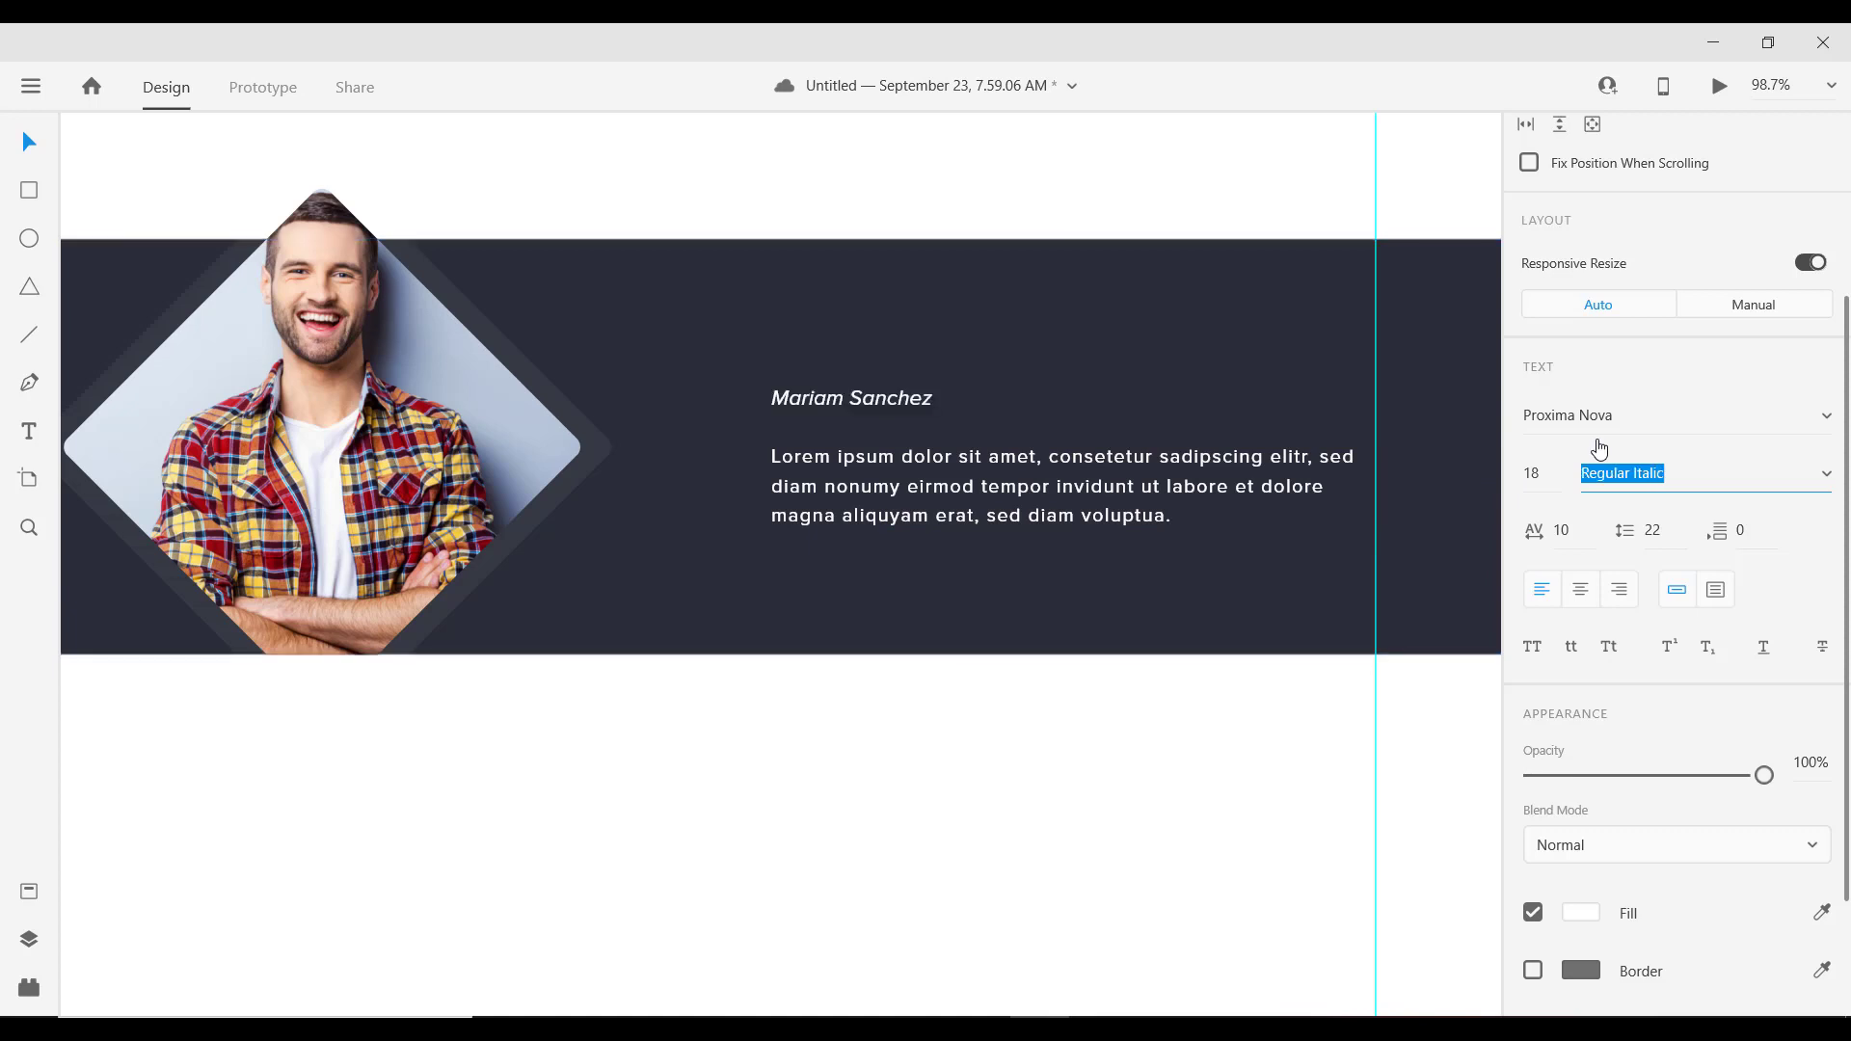
type("Light")
key("Return")
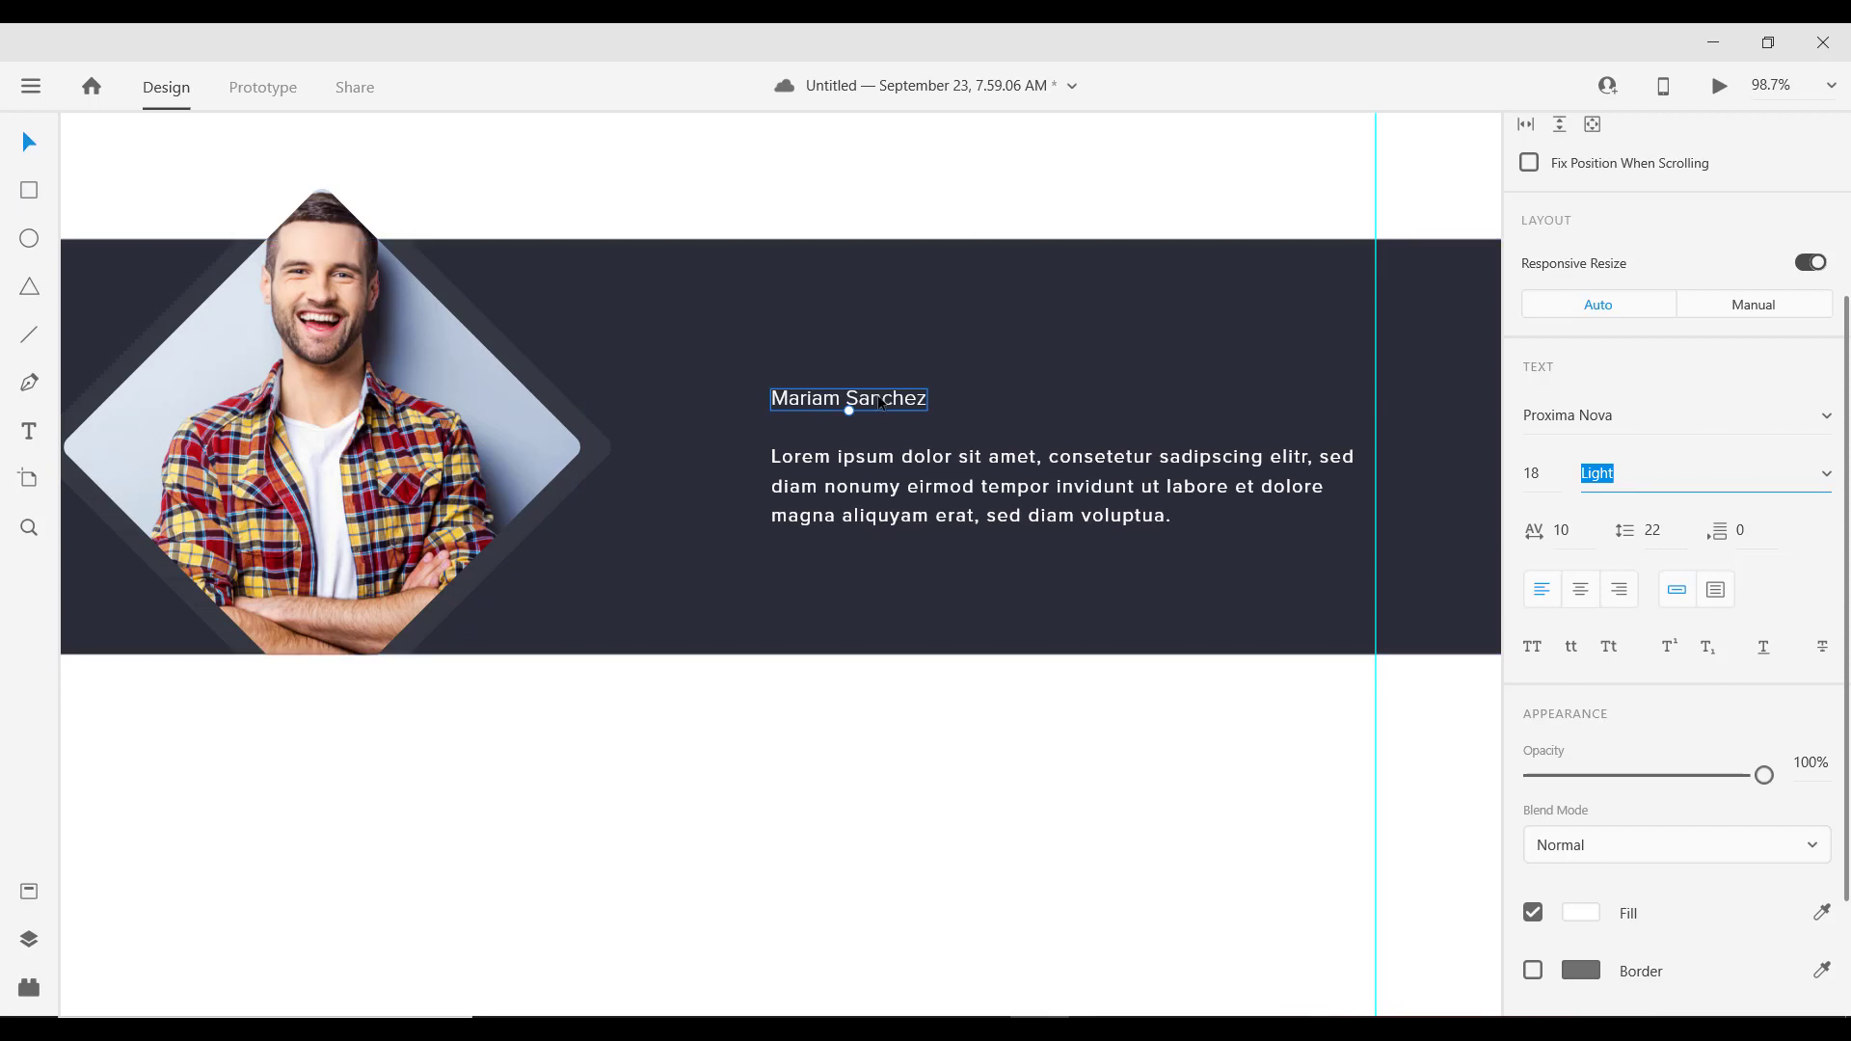
Step: Duplicate the name line and set the lower copy to 16 Semibold
left_click_drag(881, 406, 877, 413)
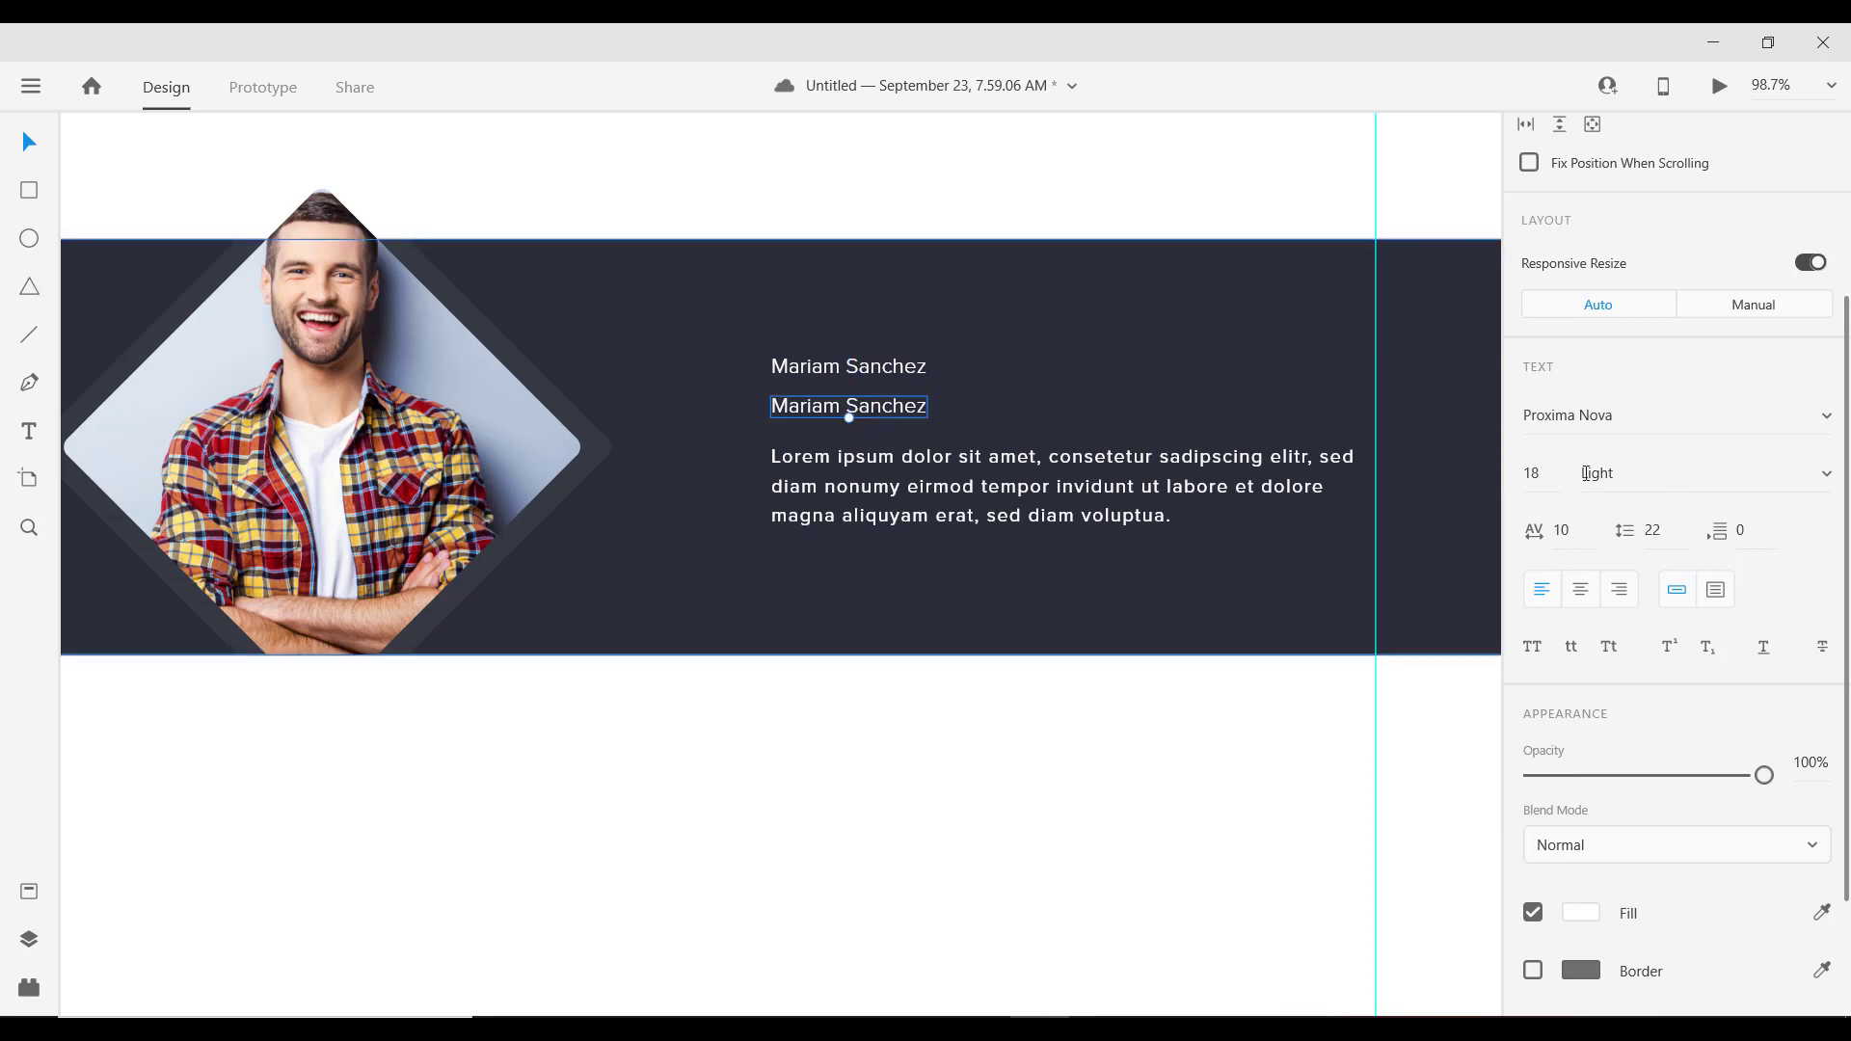
left_click(1560, 482)
key("Caps_Lock")
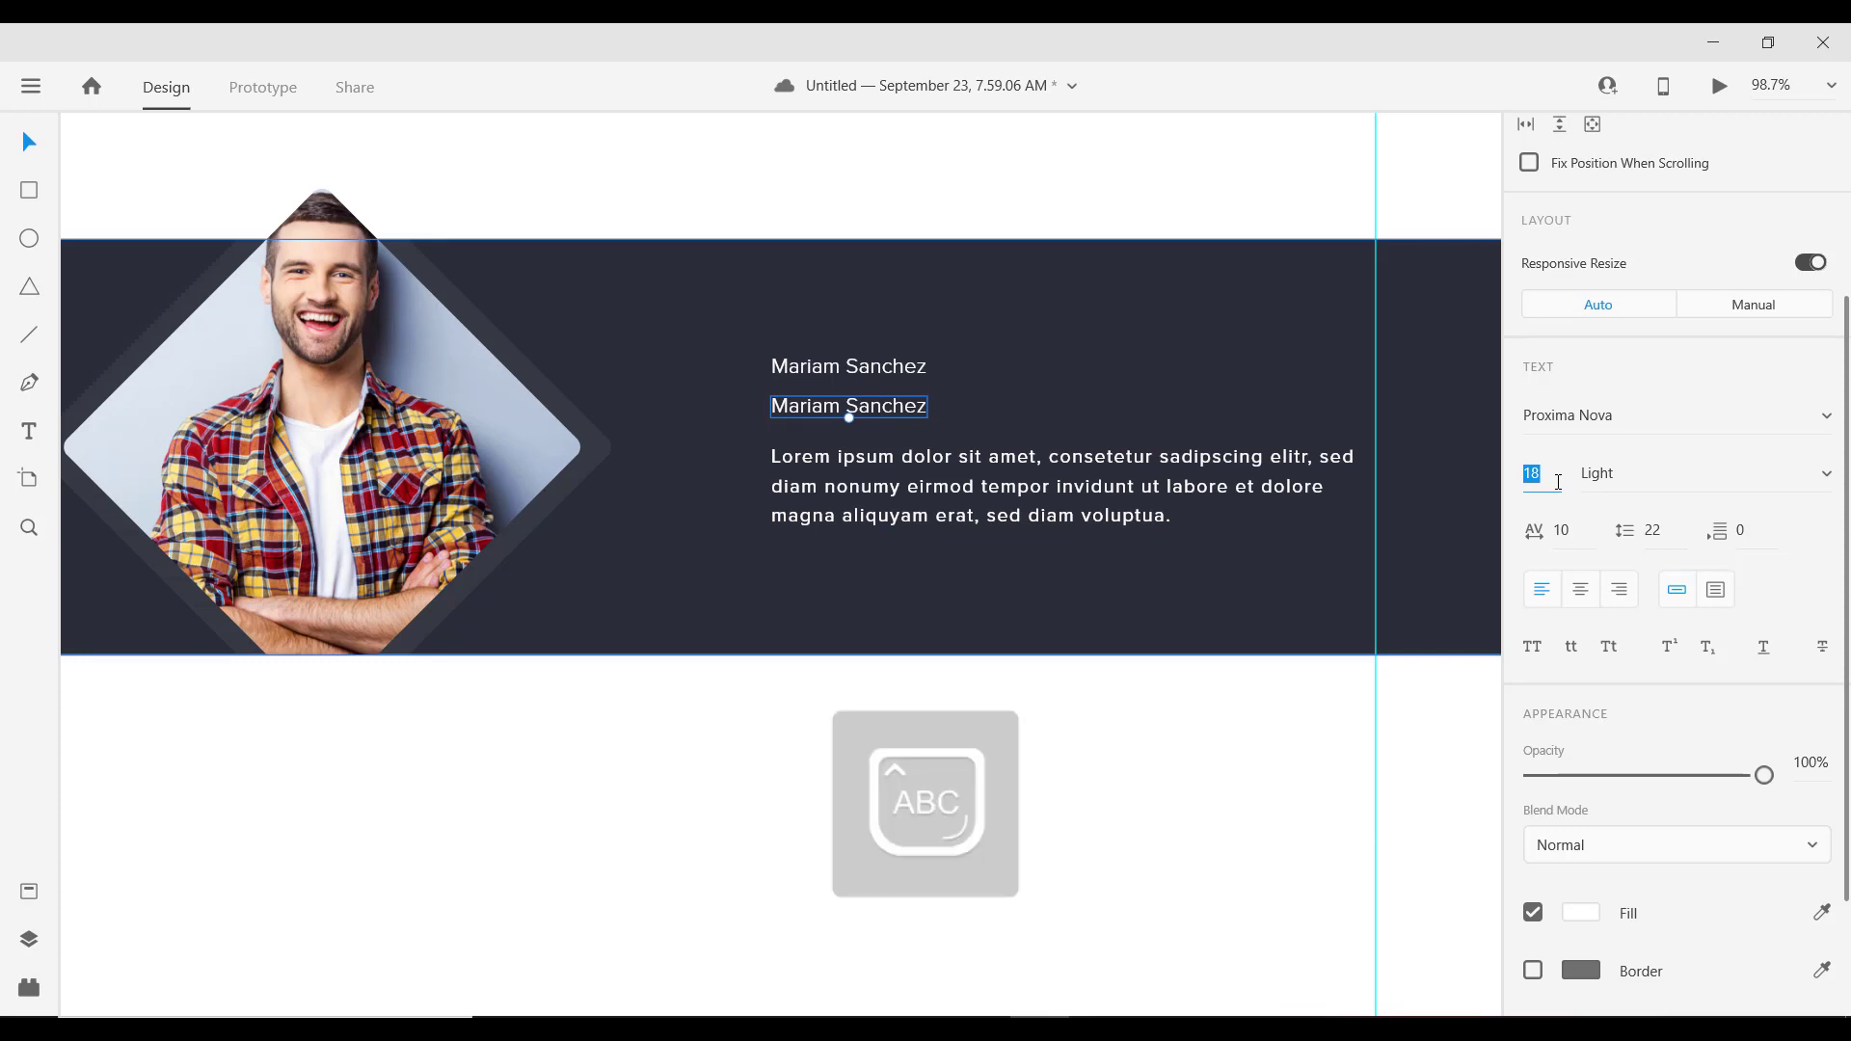
type("16")
key("Return")
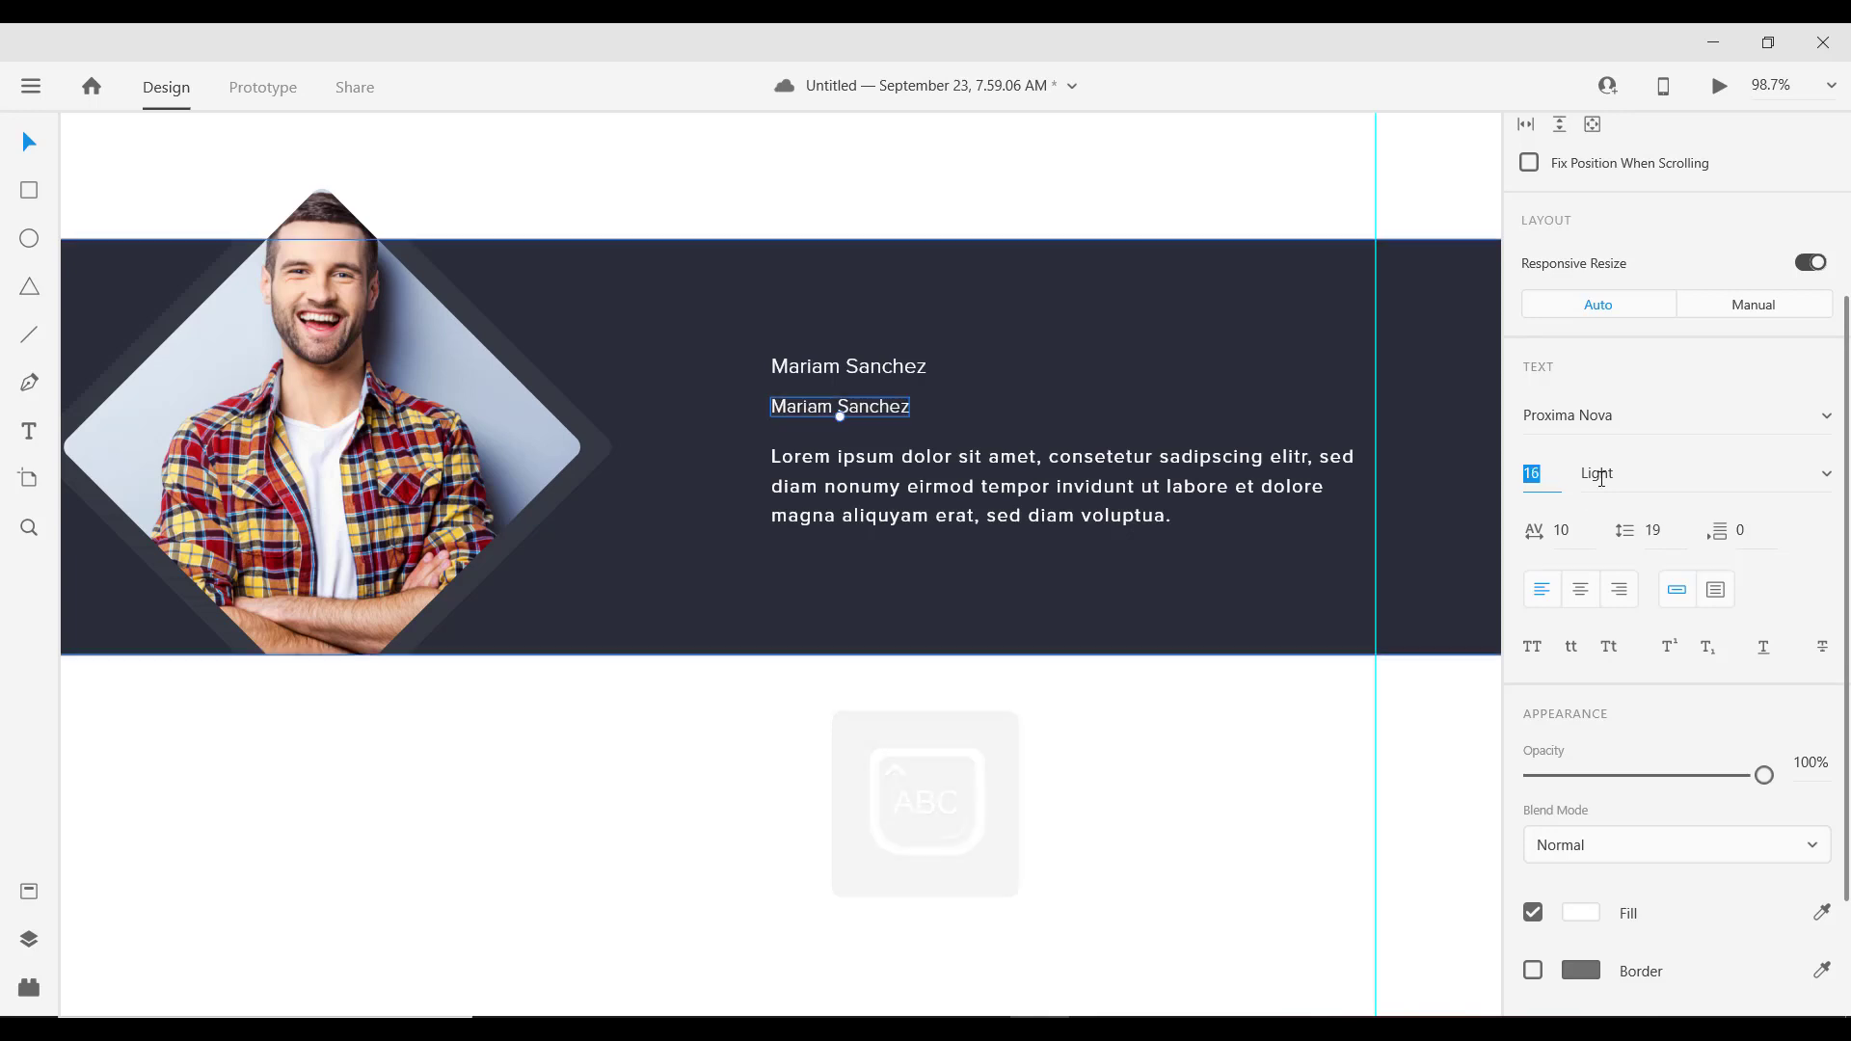
left_click(1687, 476)
key("Down")
key("Down")
key("Down")
key("Down")
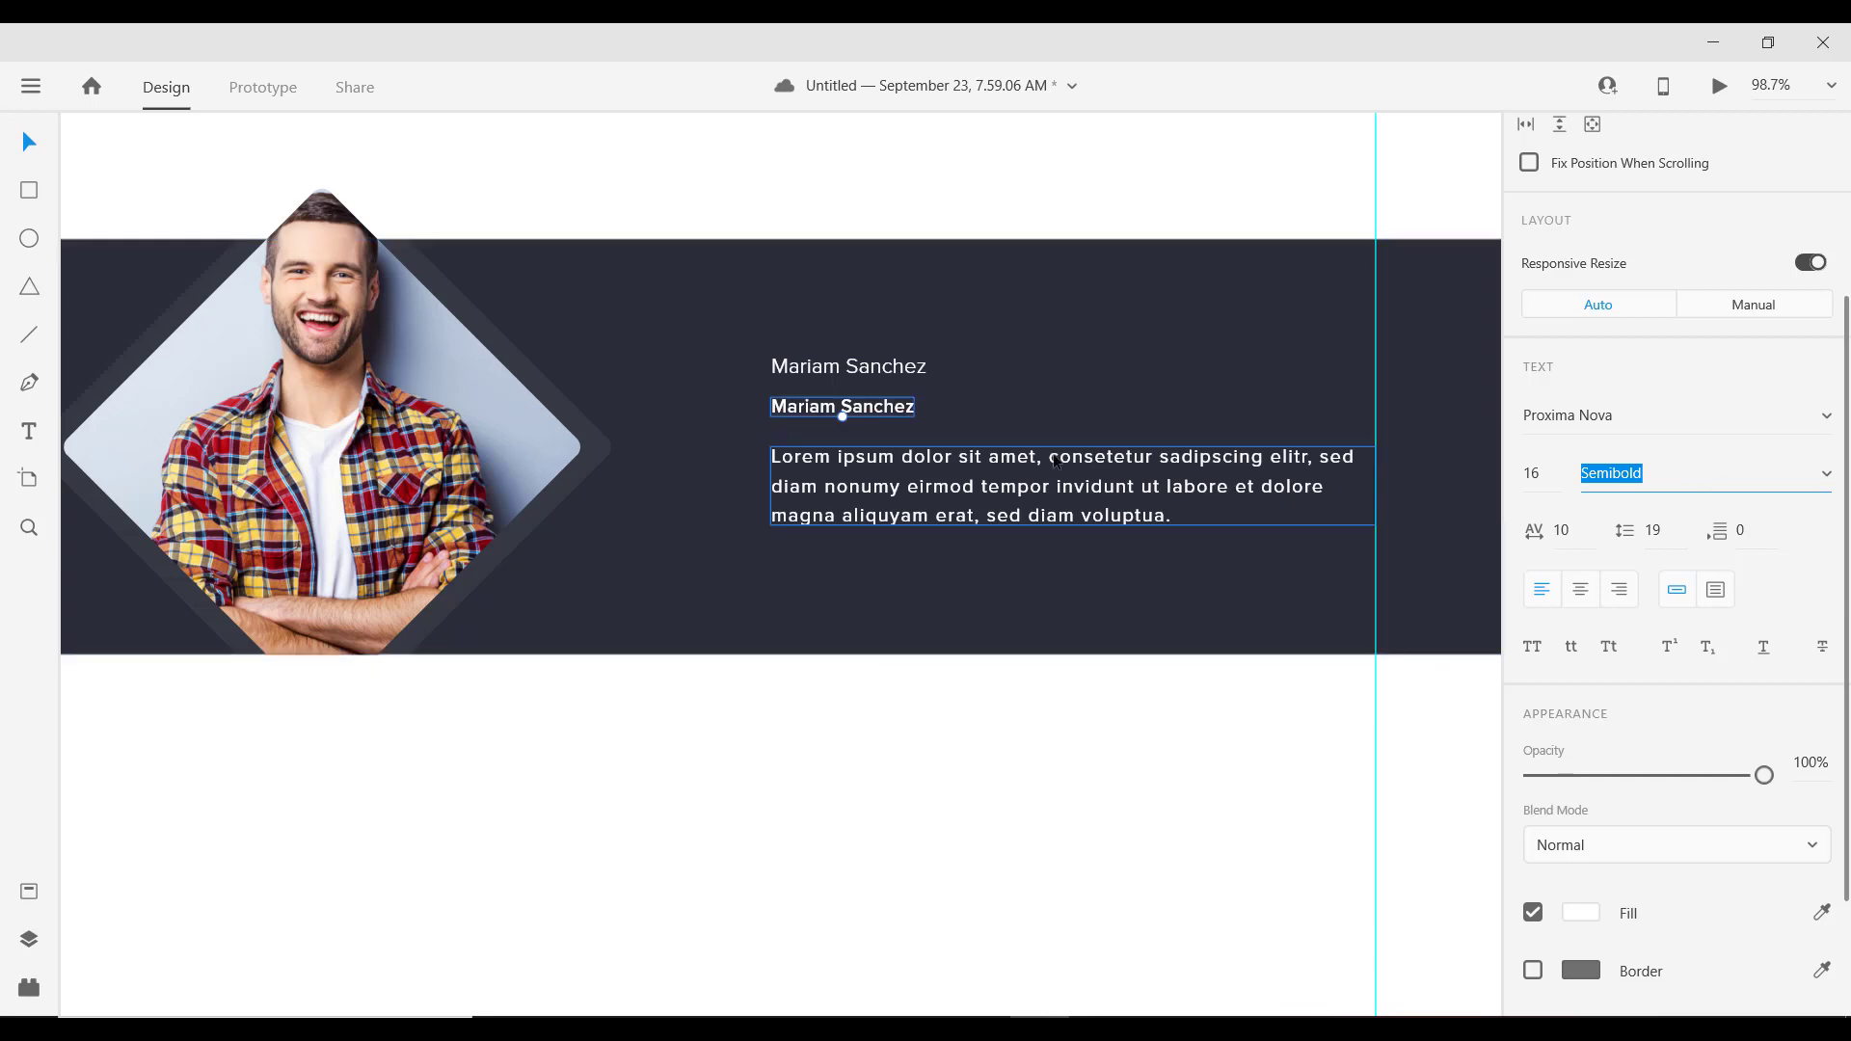
Step: Change the lower name line's text to 'CEO OF TESLA'
double_click(798, 411)
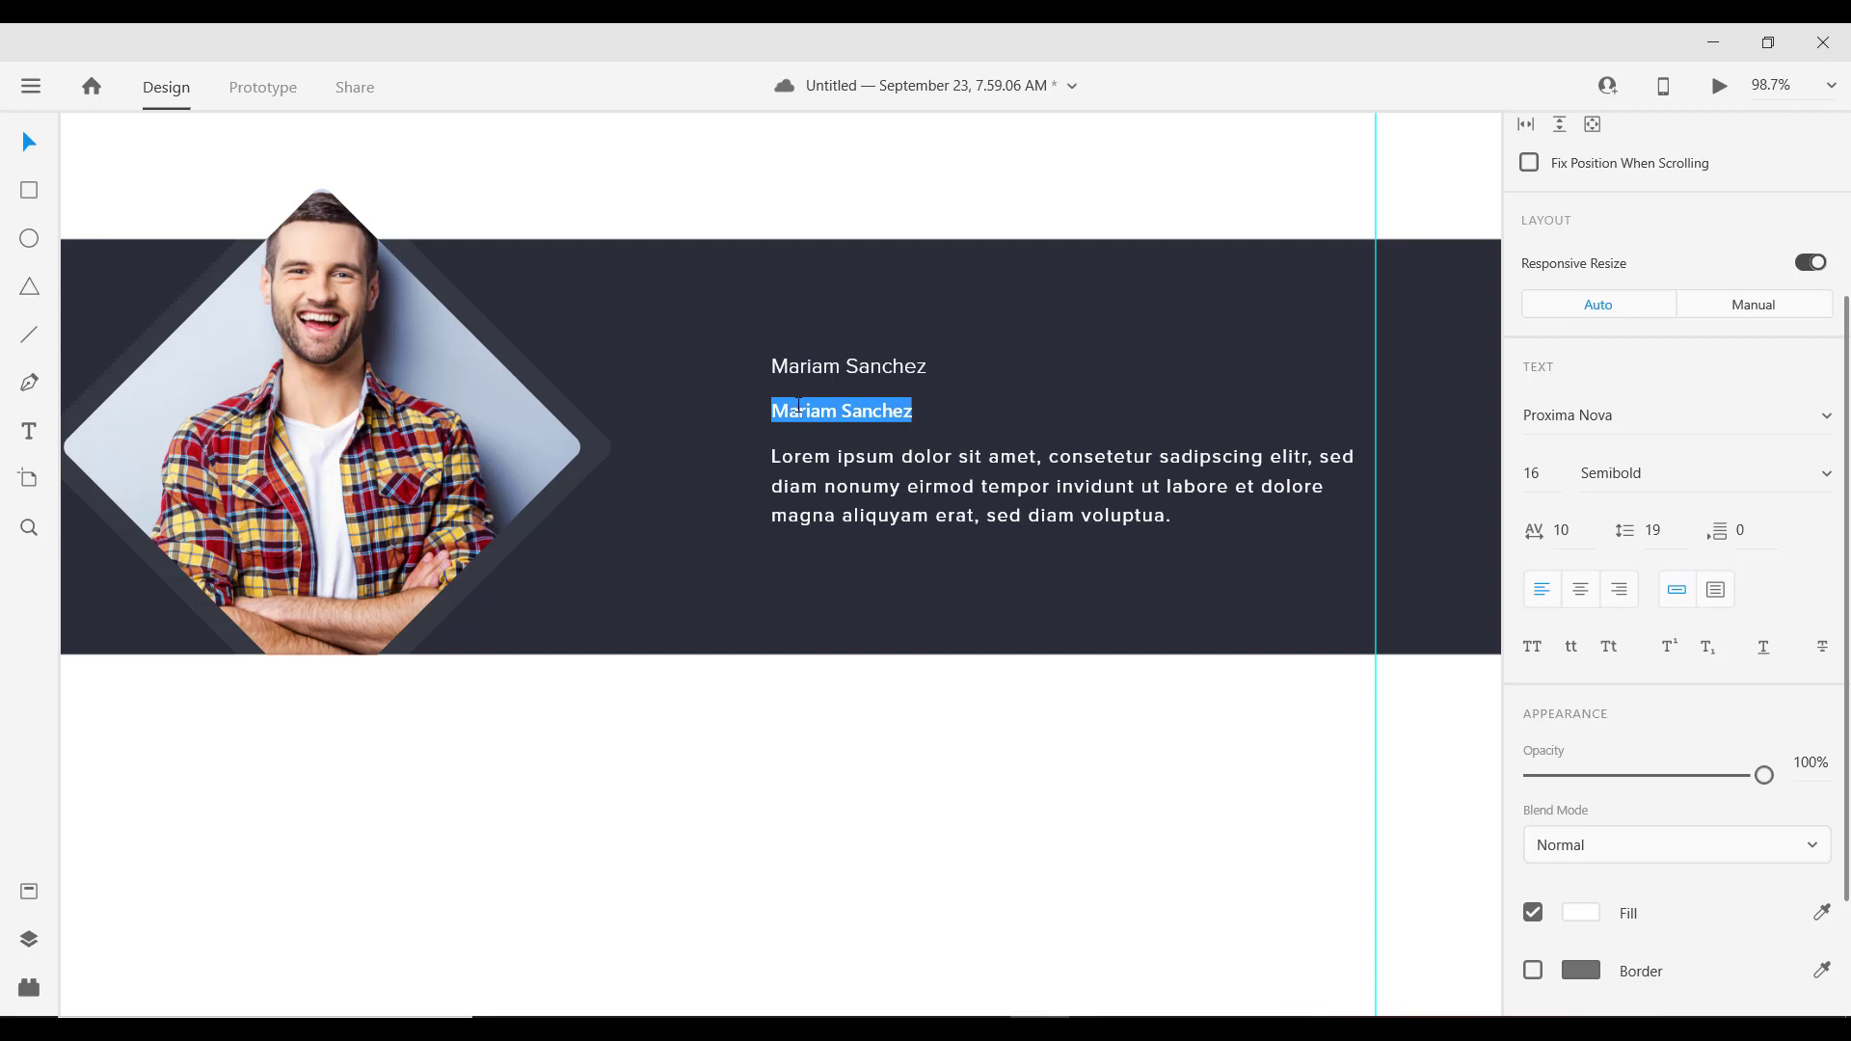
type("CEO")
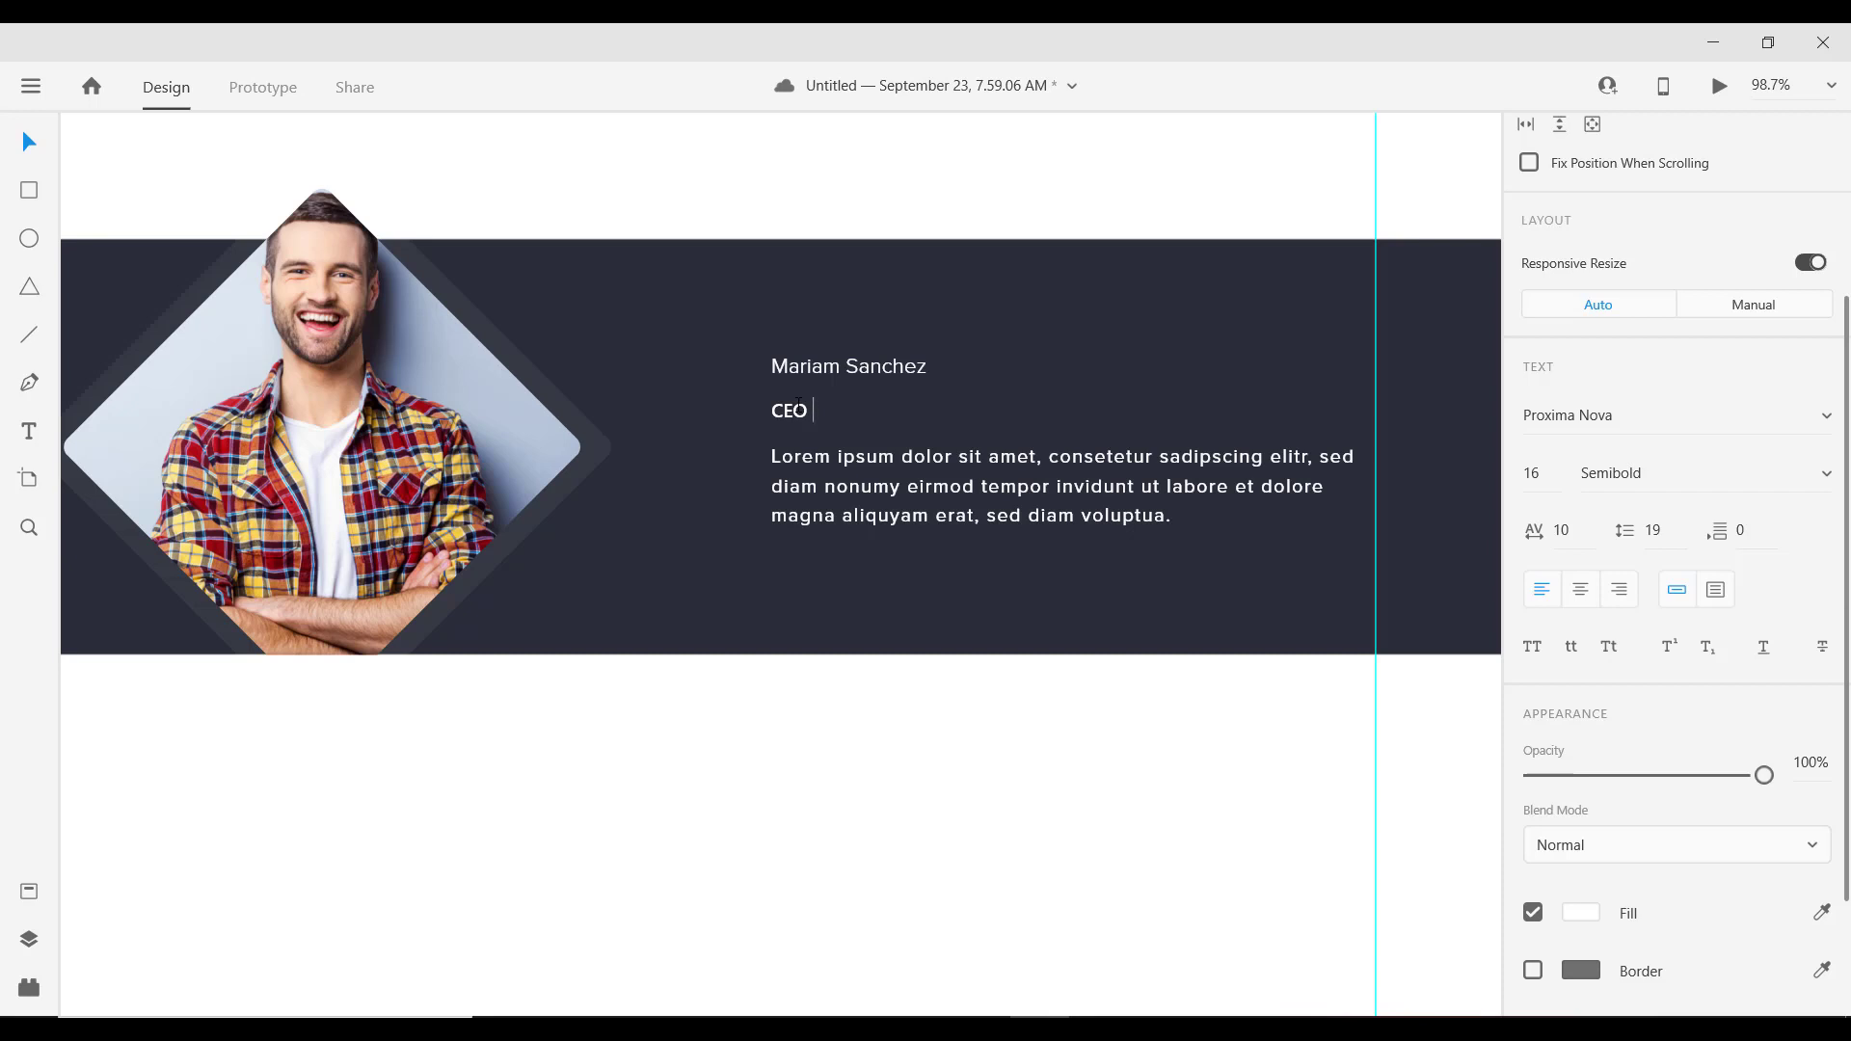
type("OF TESLA")
key("Escape")
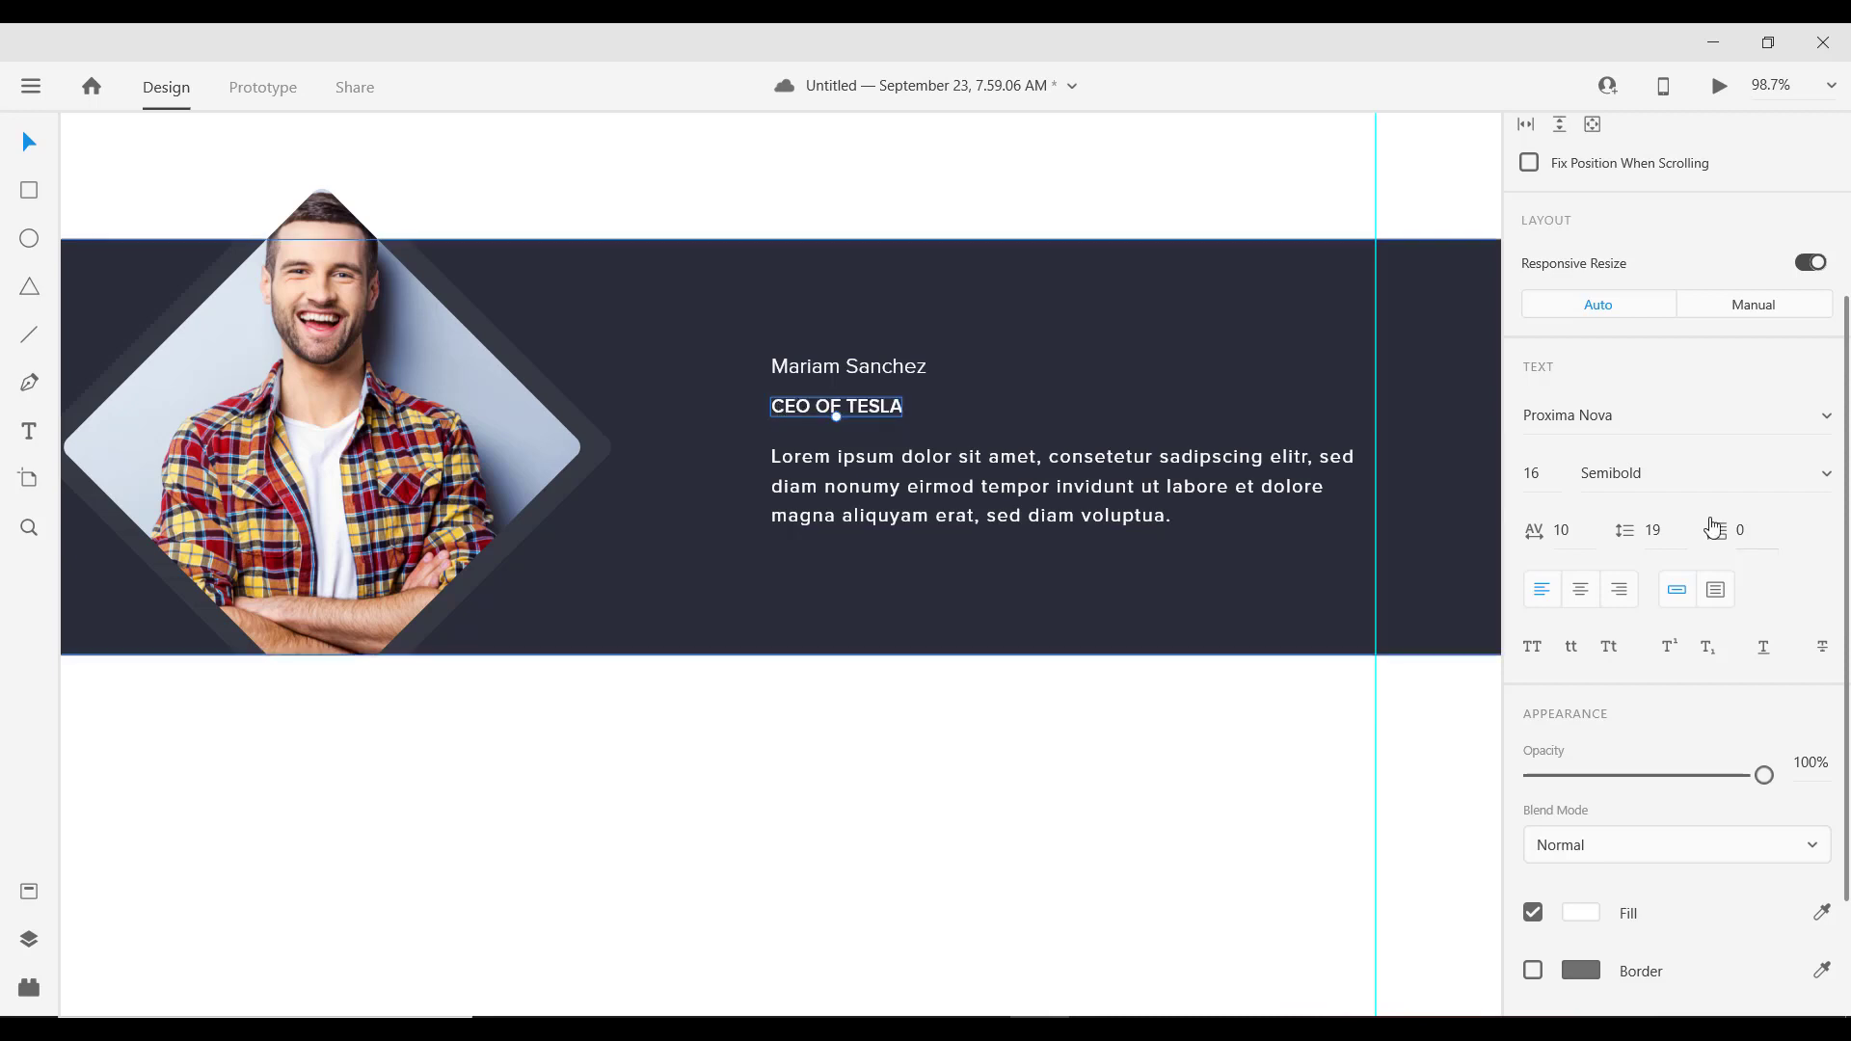
Step: Select the white Lorem ipsum paragraph beneath the title
key("Tab")
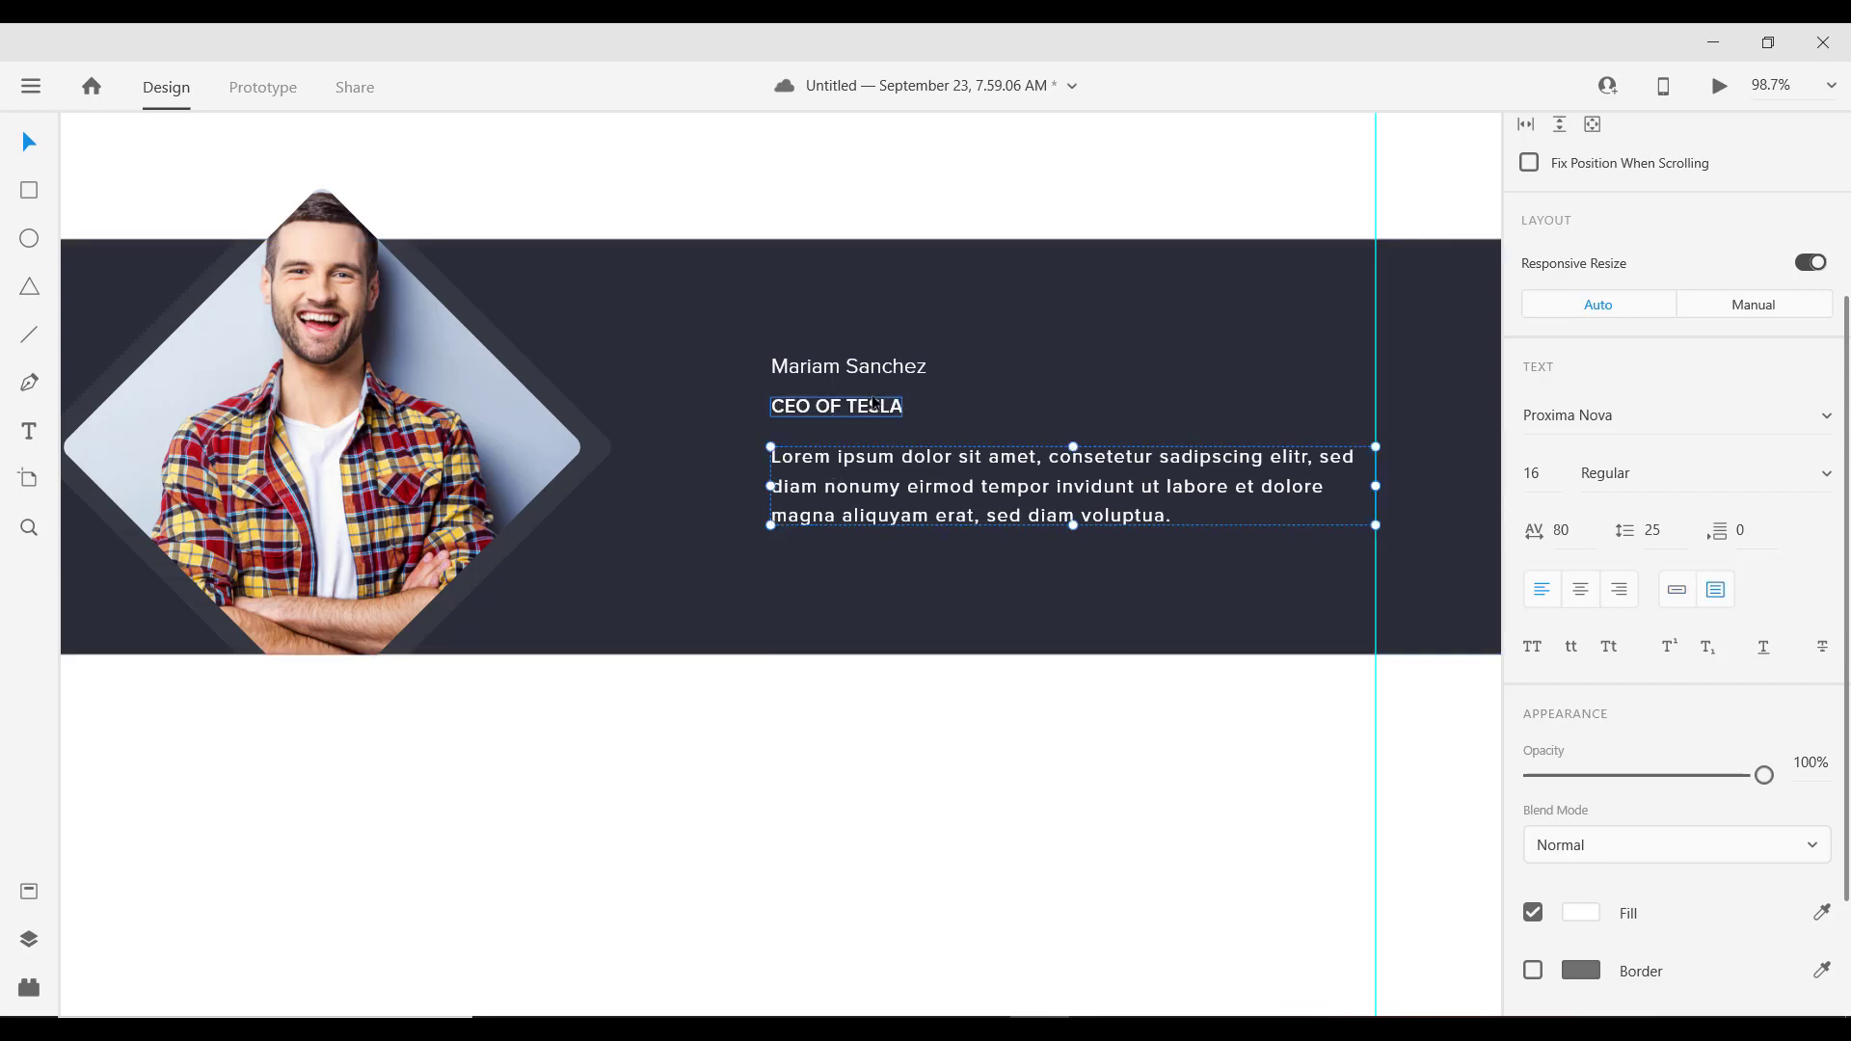
scroll(874, 403, "down", 3)
scroll(860, 423, "up", 3)
key("Escape")
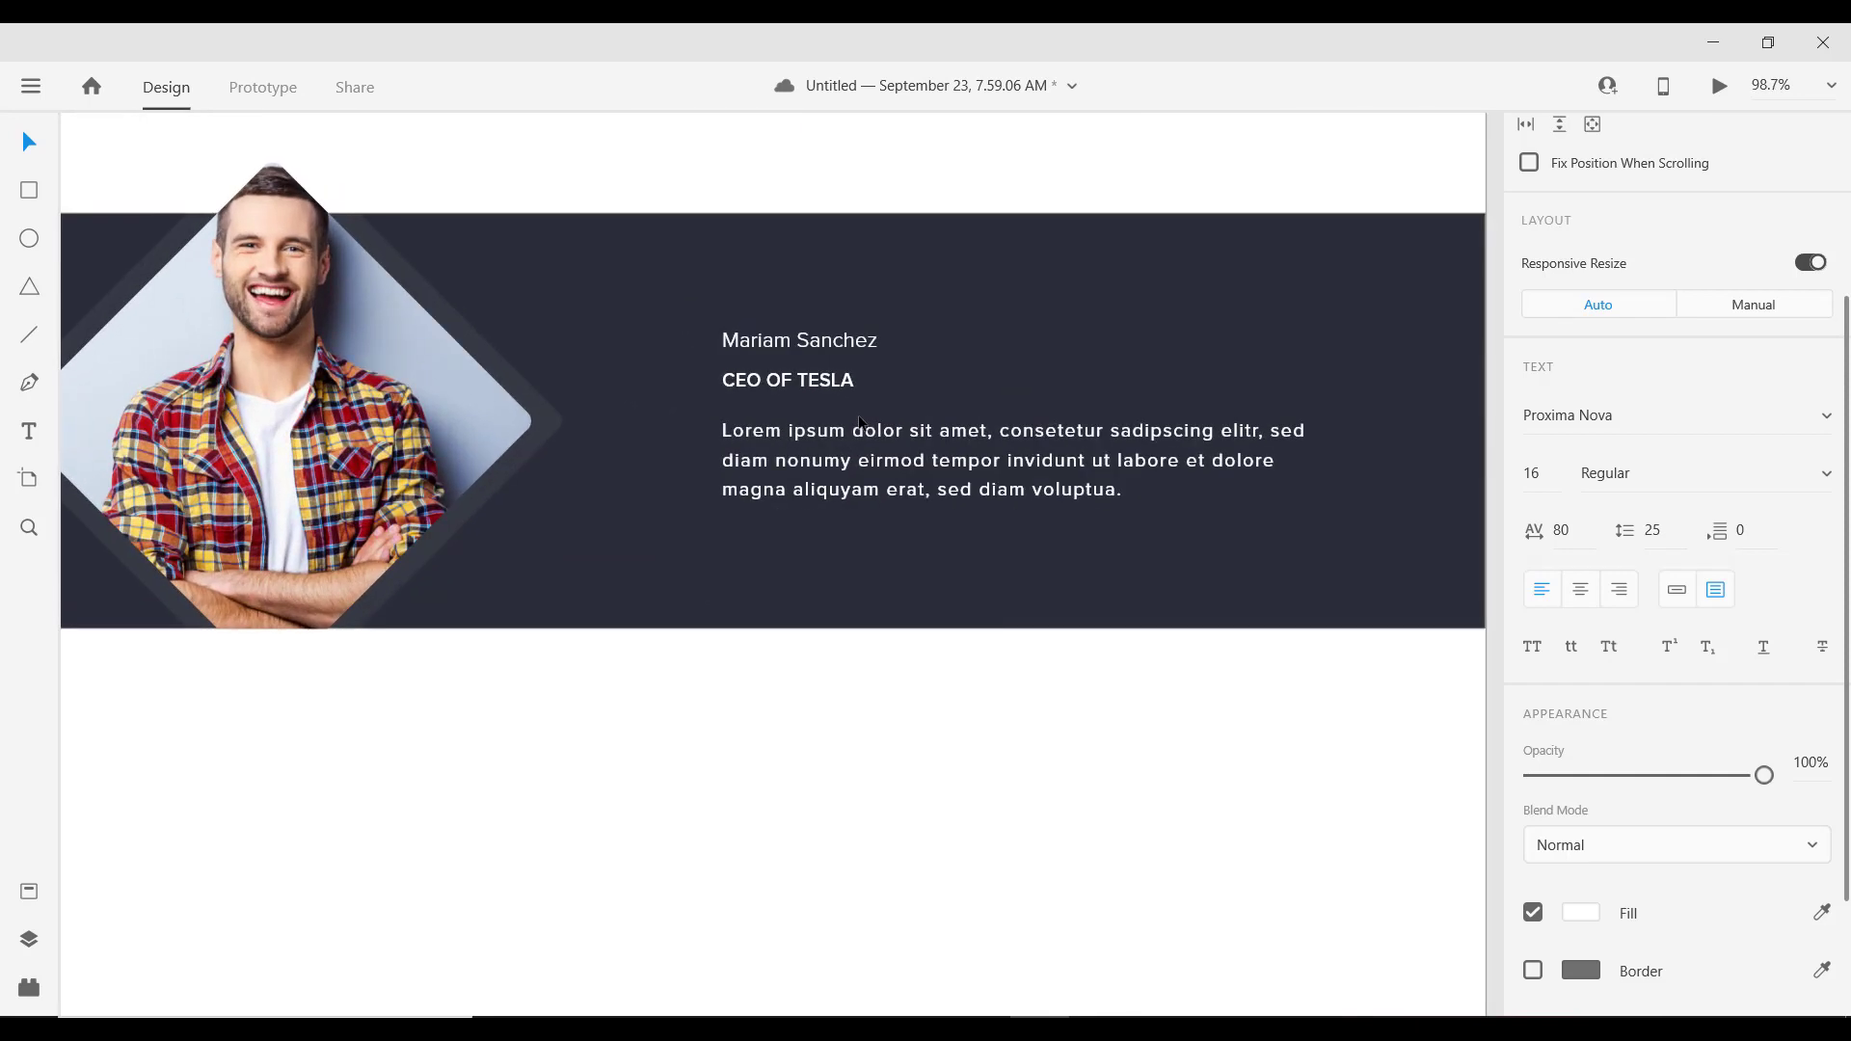
left_click(810, 438)
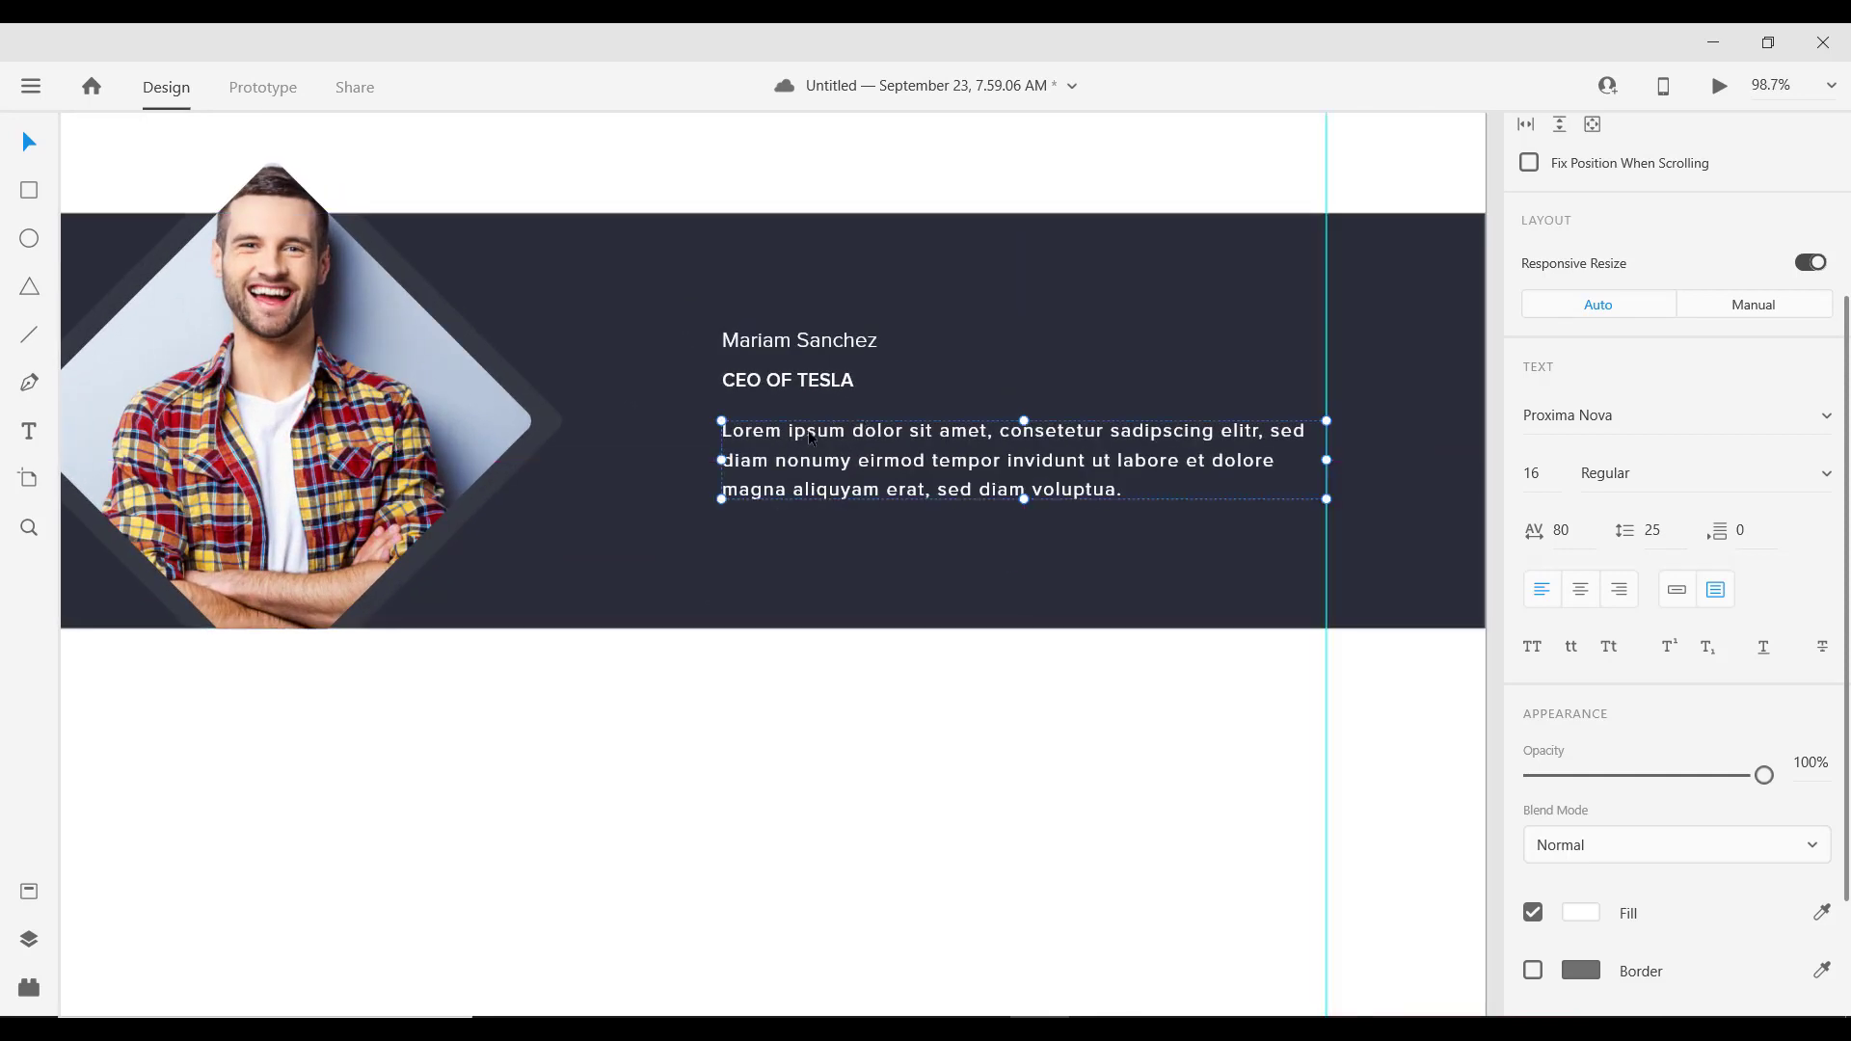
Step: Lower the paragraph's opacity and switch it to Light weight
left_click(1730, 776)
left_click_drag(1731, 785, 1773, 779)
left_click(1678, 474)
key("Up")
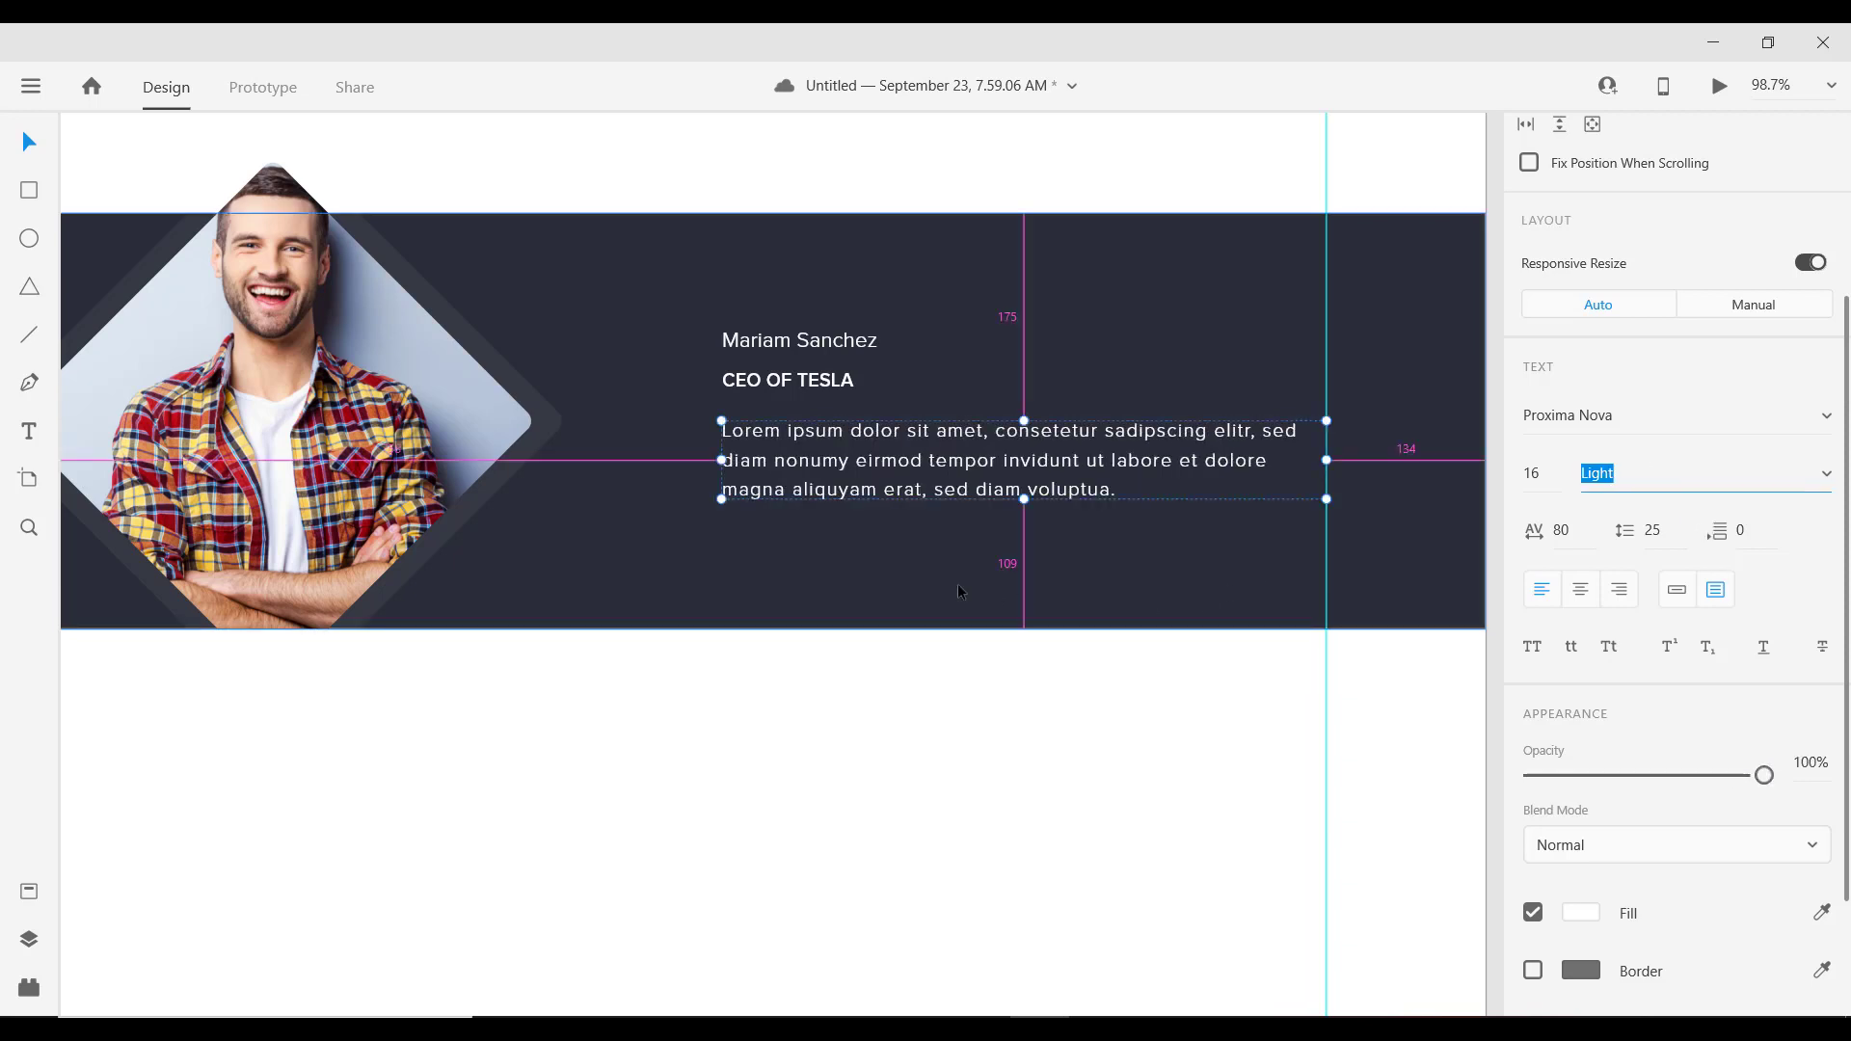
scroll(954, 598, "down", 5)
scroll(871, 545, "up", 3)
Step: Nudge the paragraph and the CEO OF TESLA title slightly into alignment
left_click(877, 503)
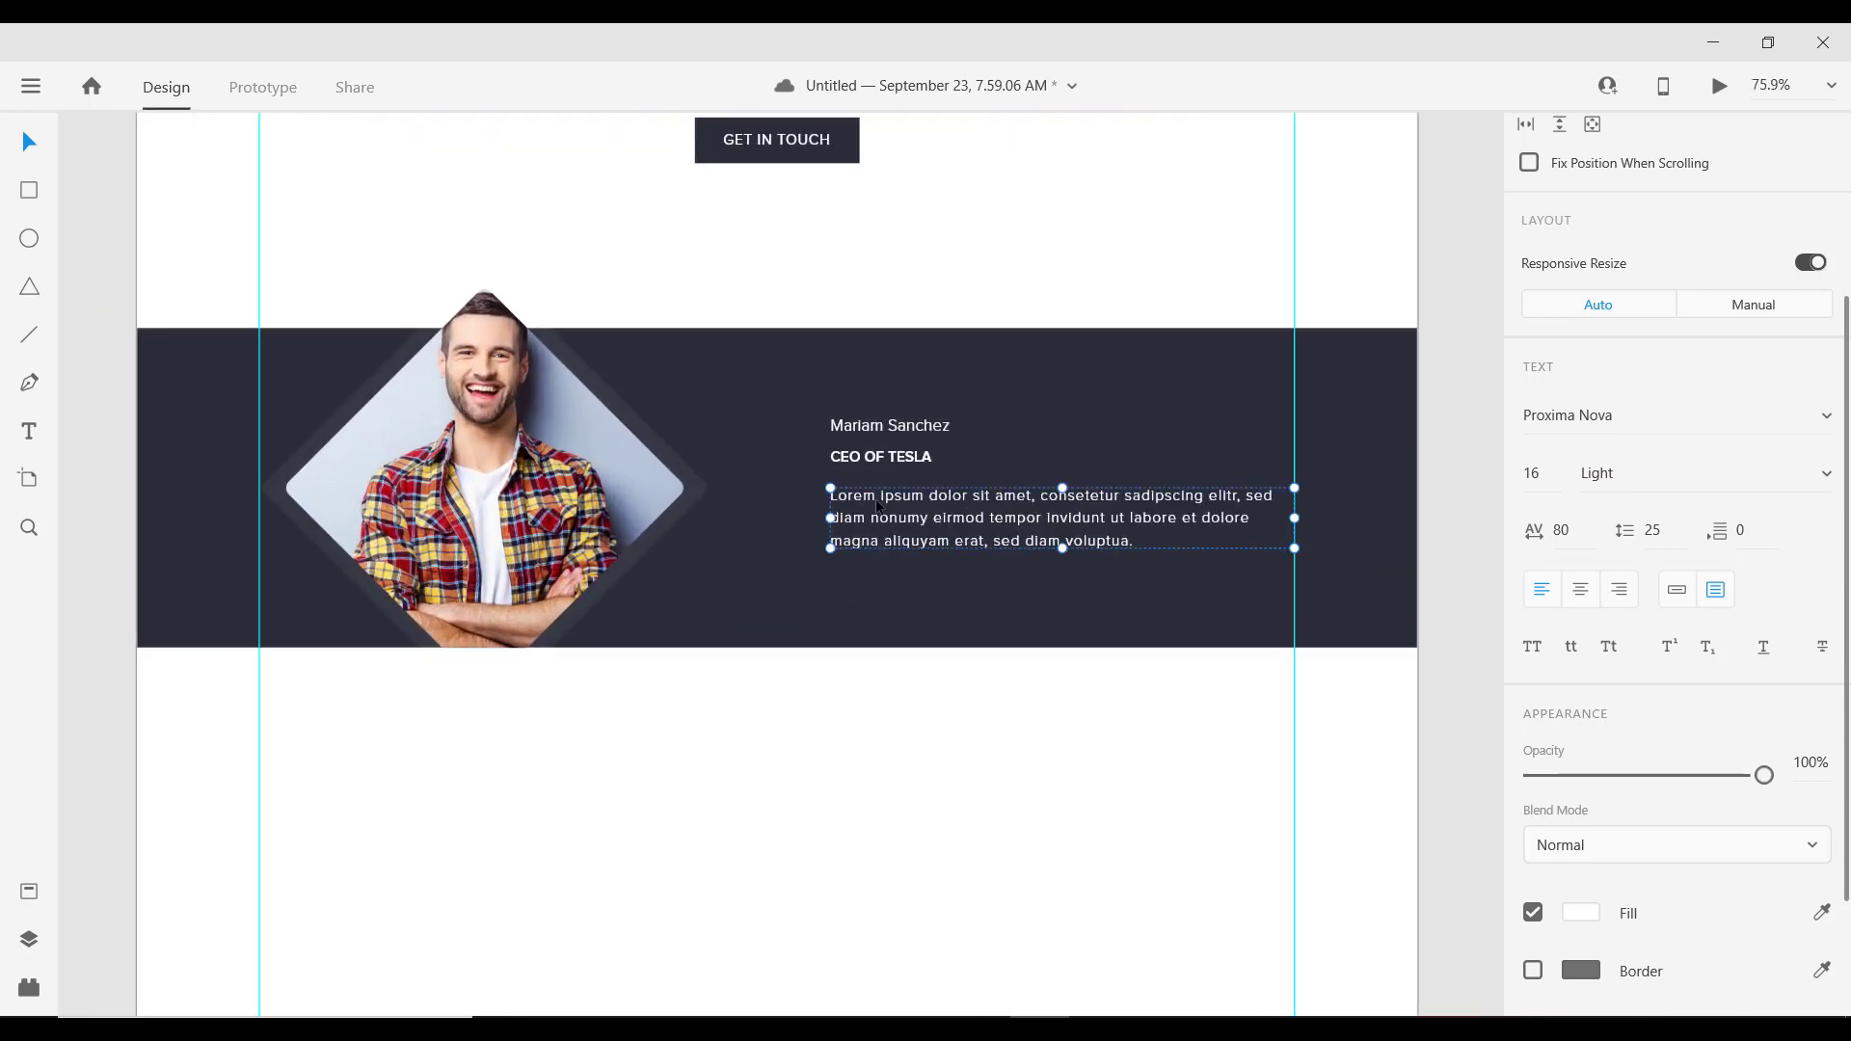
key("super")
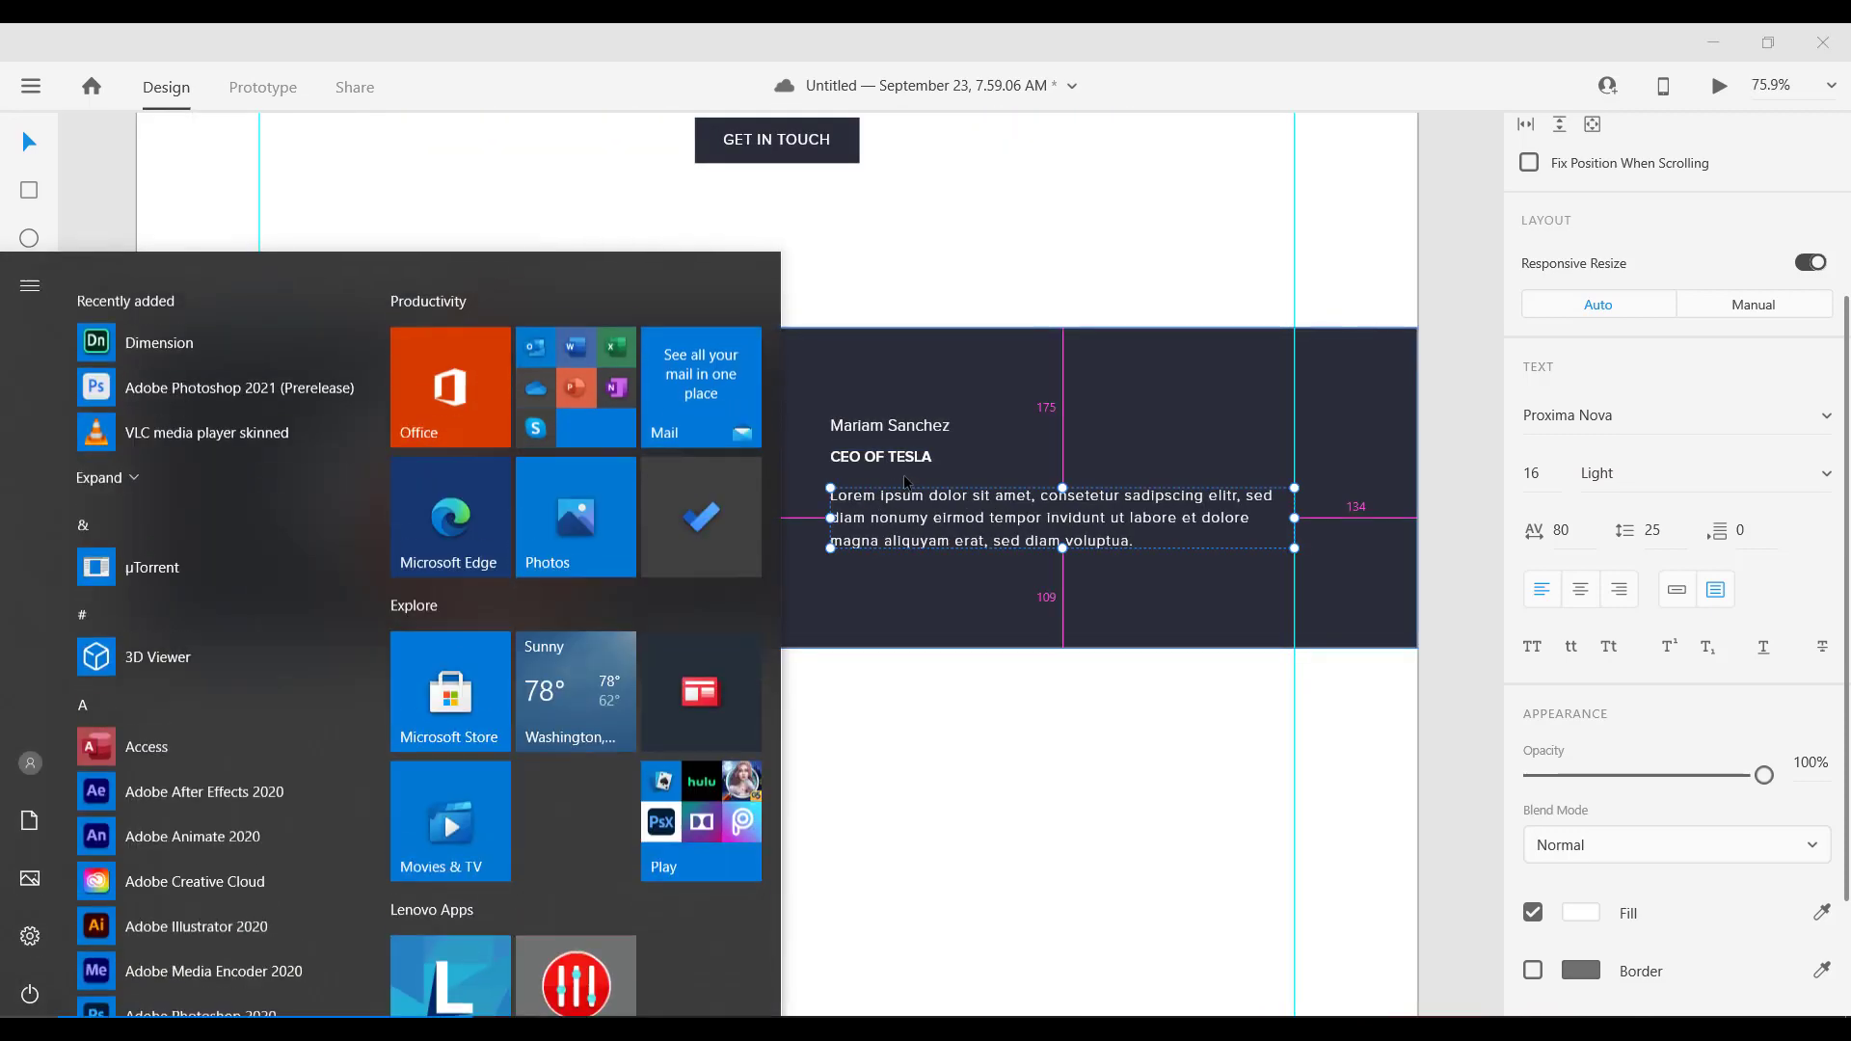
key("super")
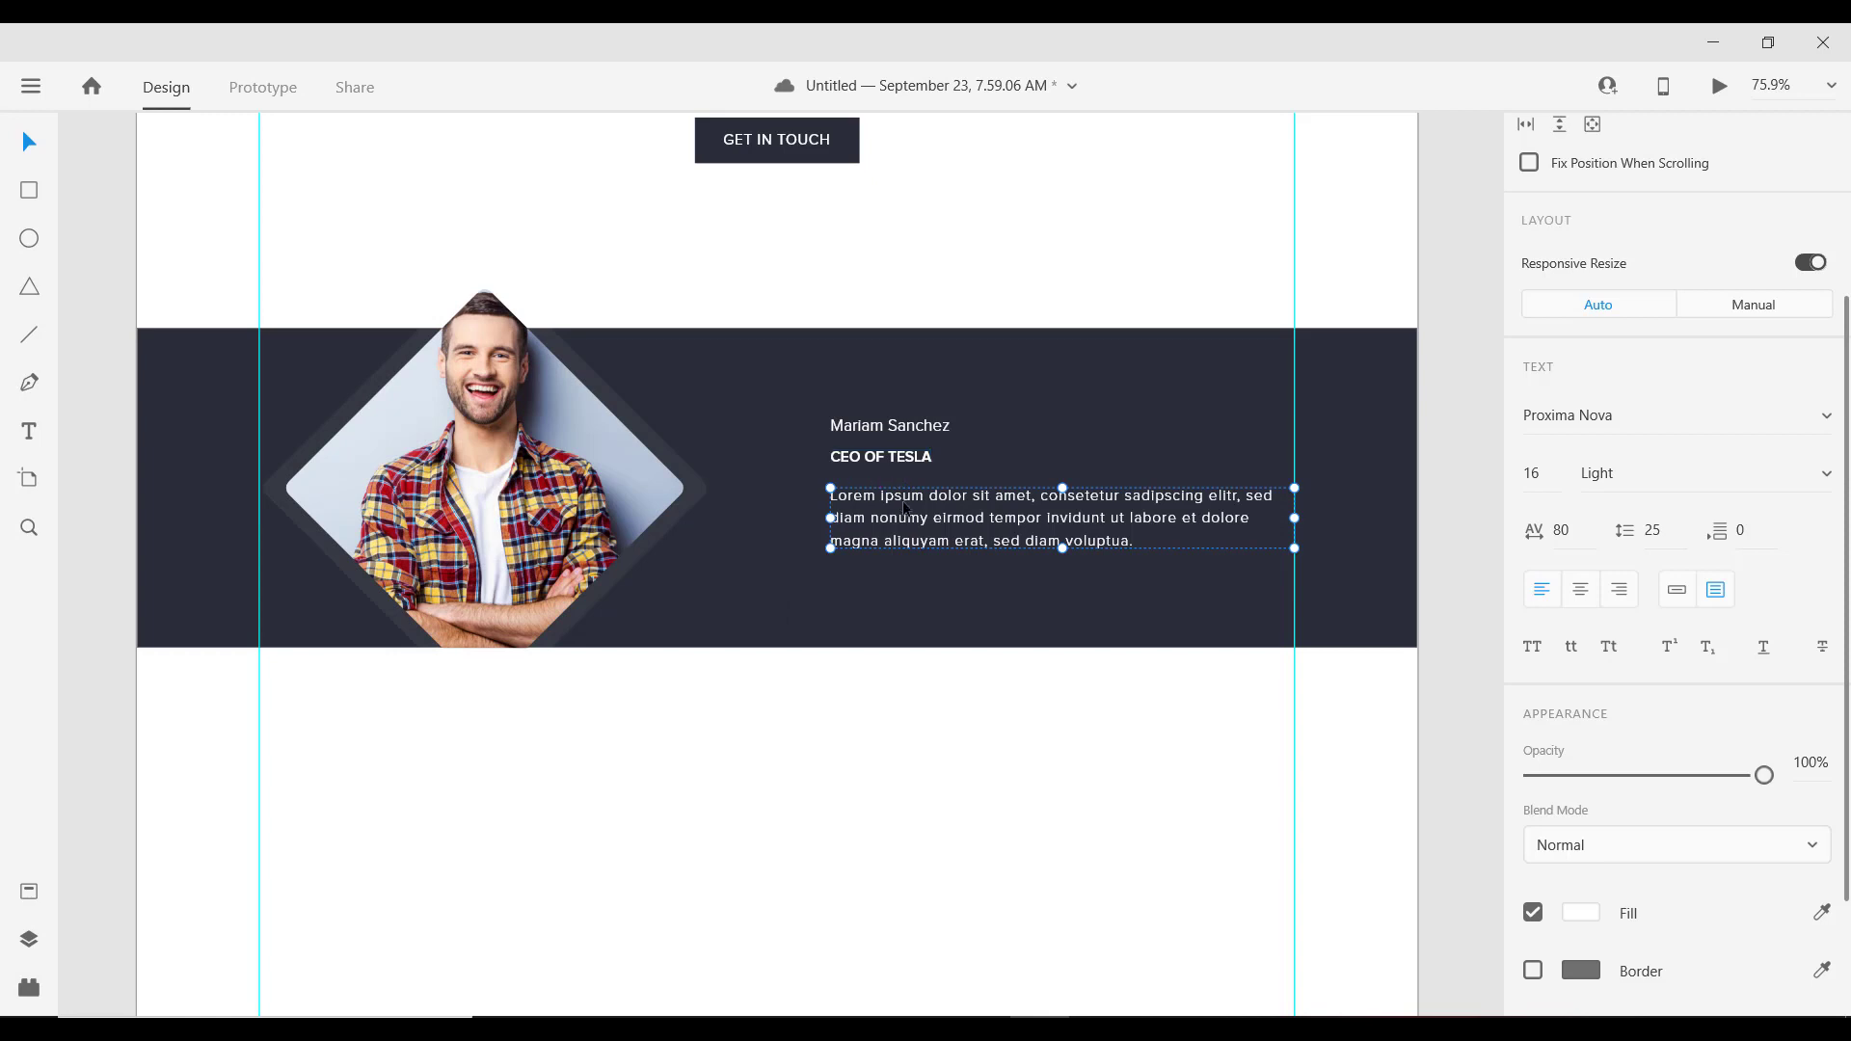
left_click_drag(907, 509, 907, 508)
left_click(899, 460, "shift")
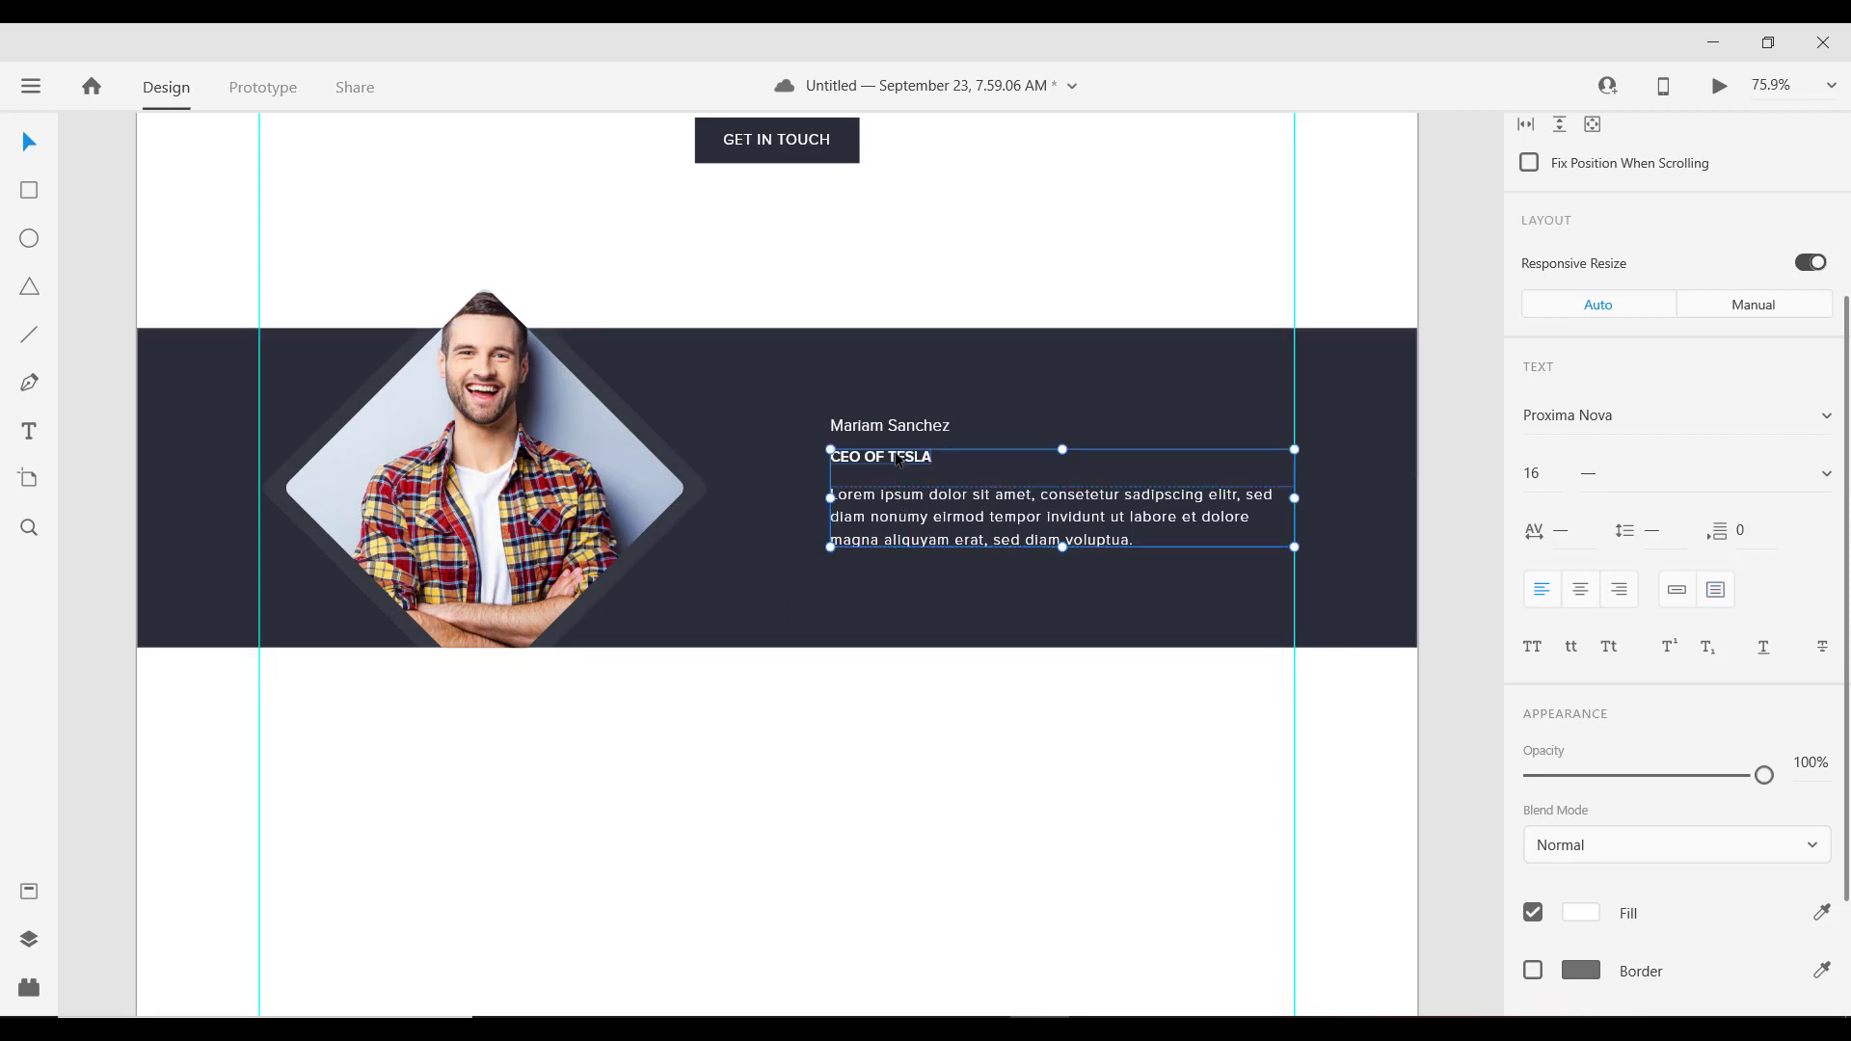
key("Up")
key("Up")
key("Up")
key("Up")
key("Up")
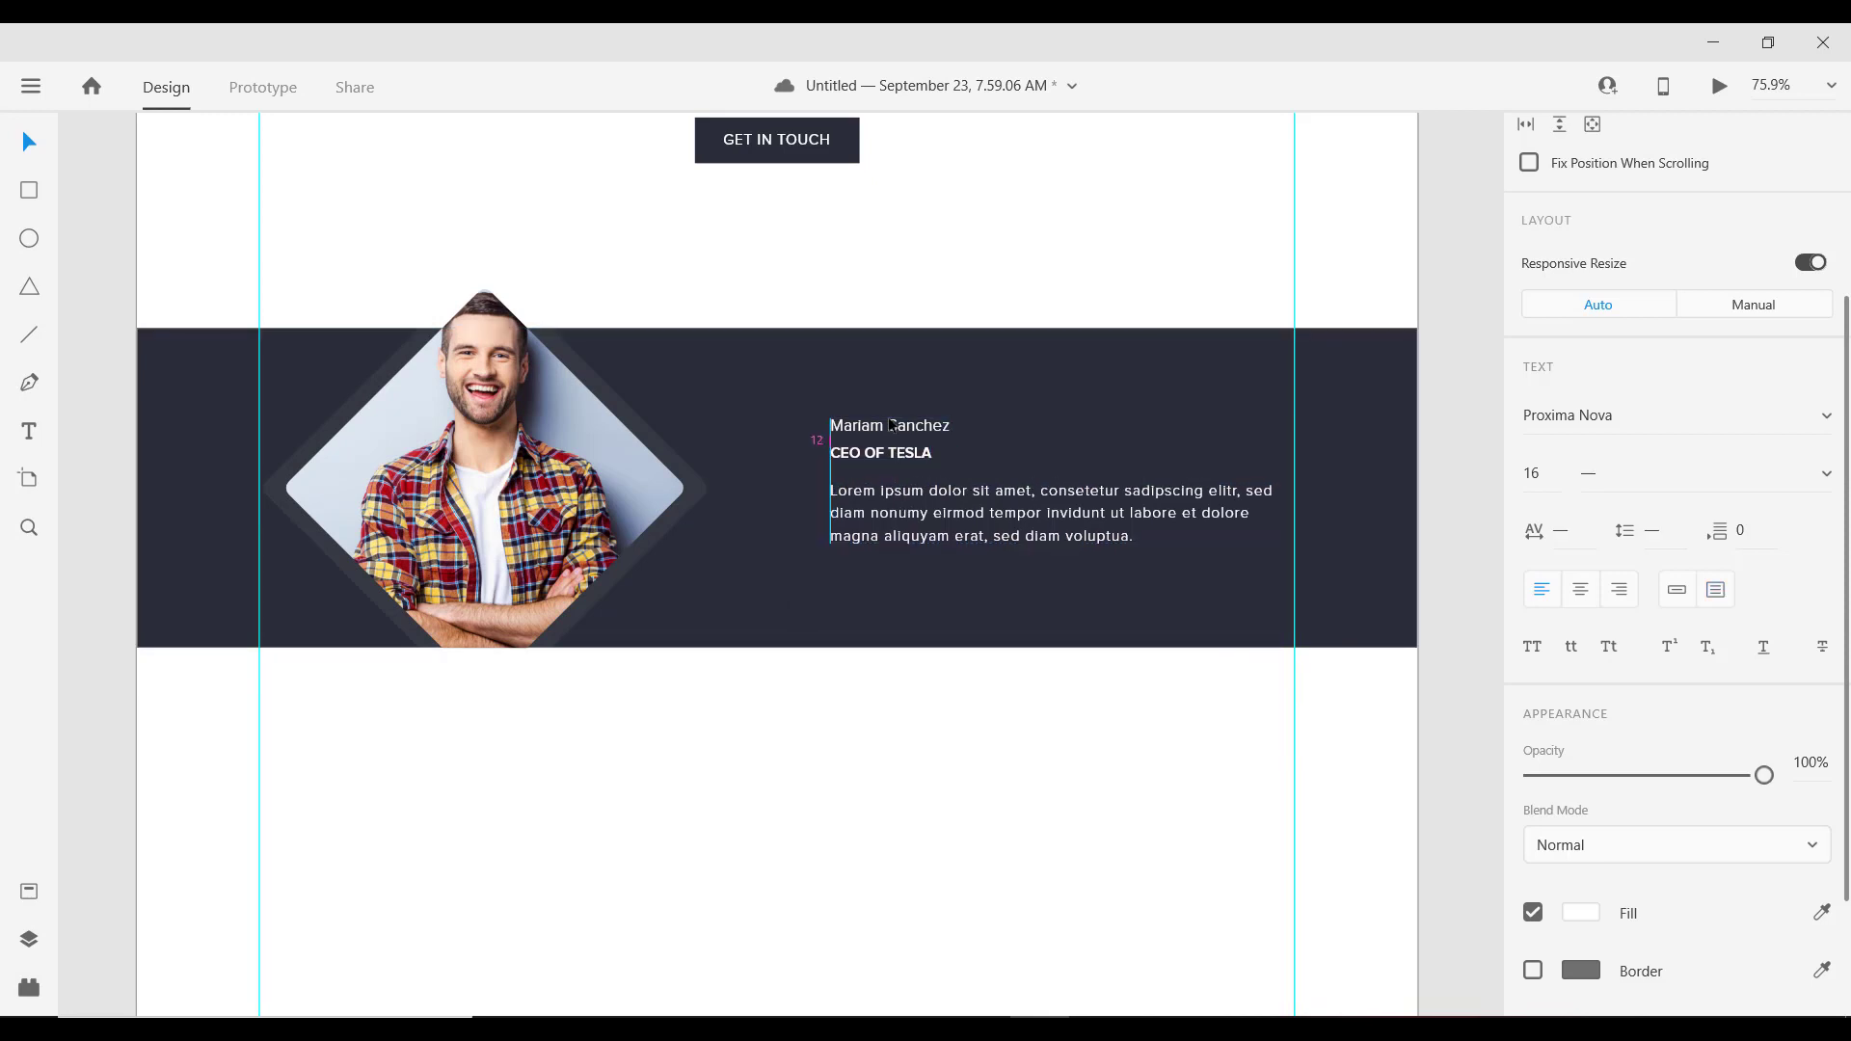
key("Down")
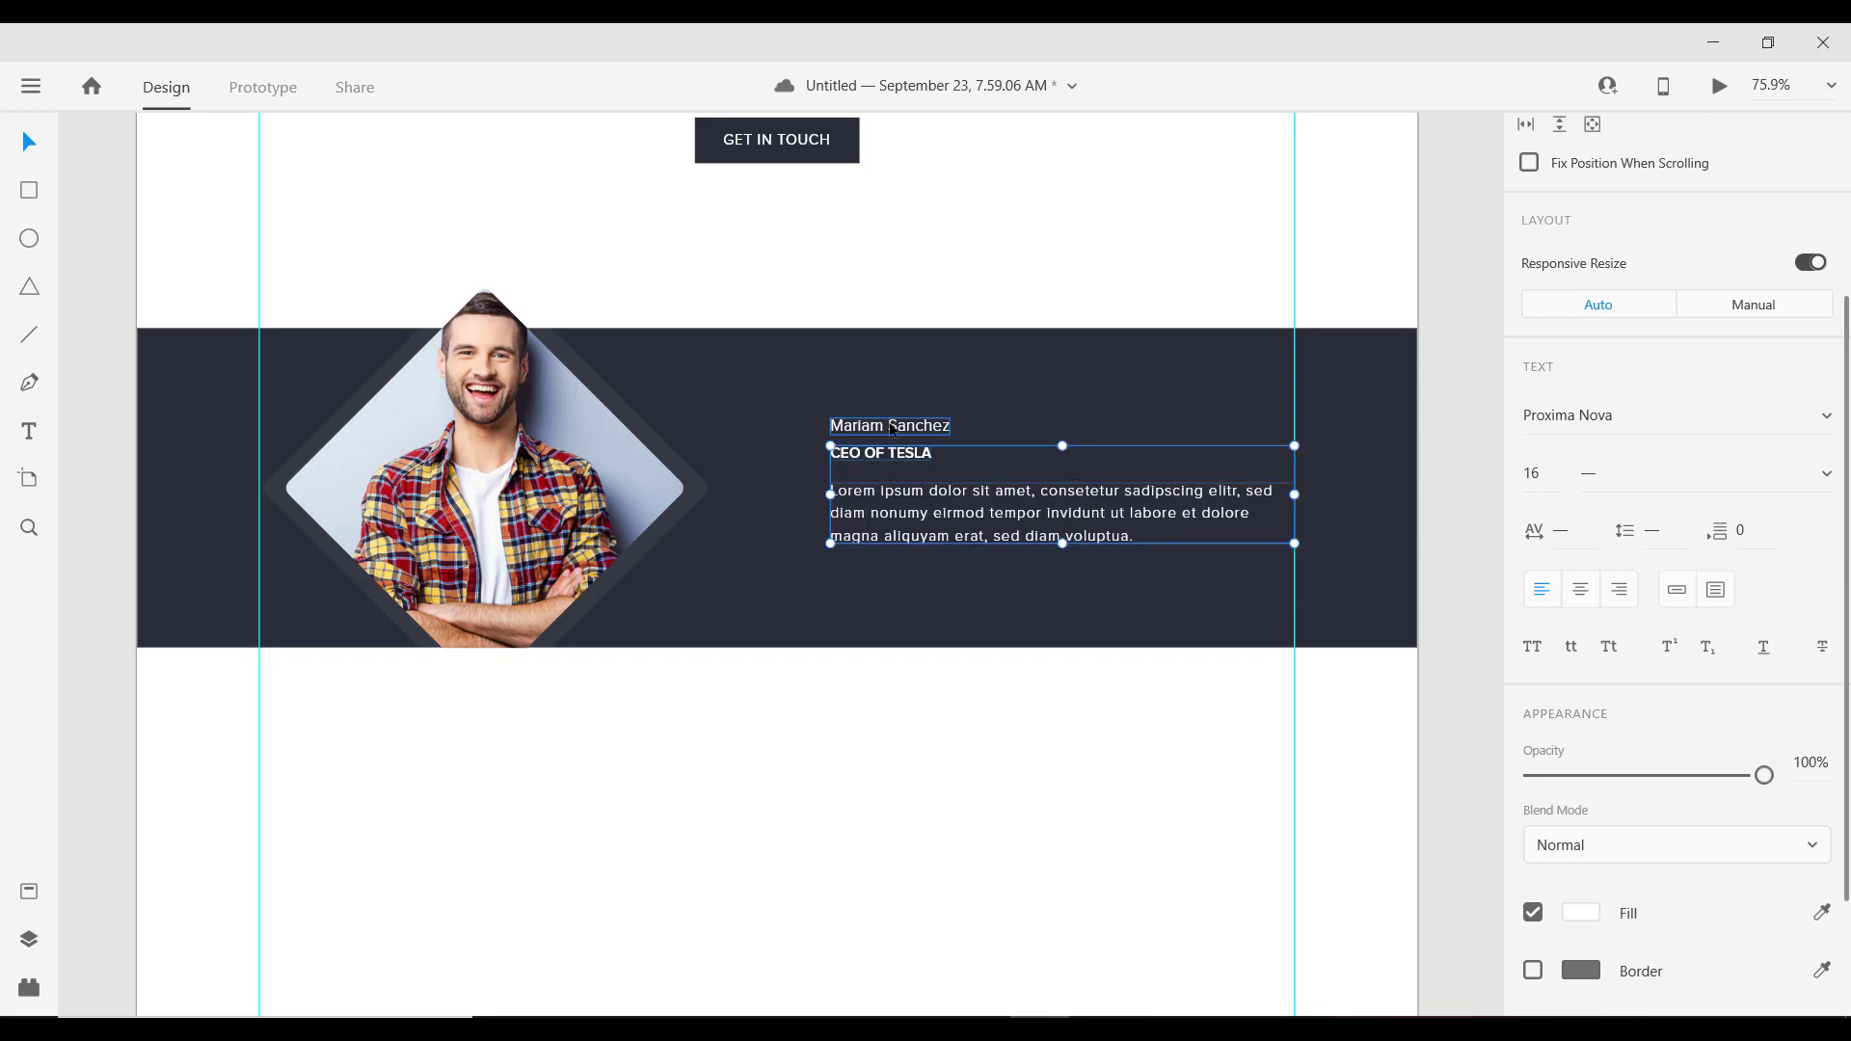
Step: Group name, title and paragraph into one 508×137 block and nudge it into place
left_click(893, 430, "shift")
key("ctrl+g")
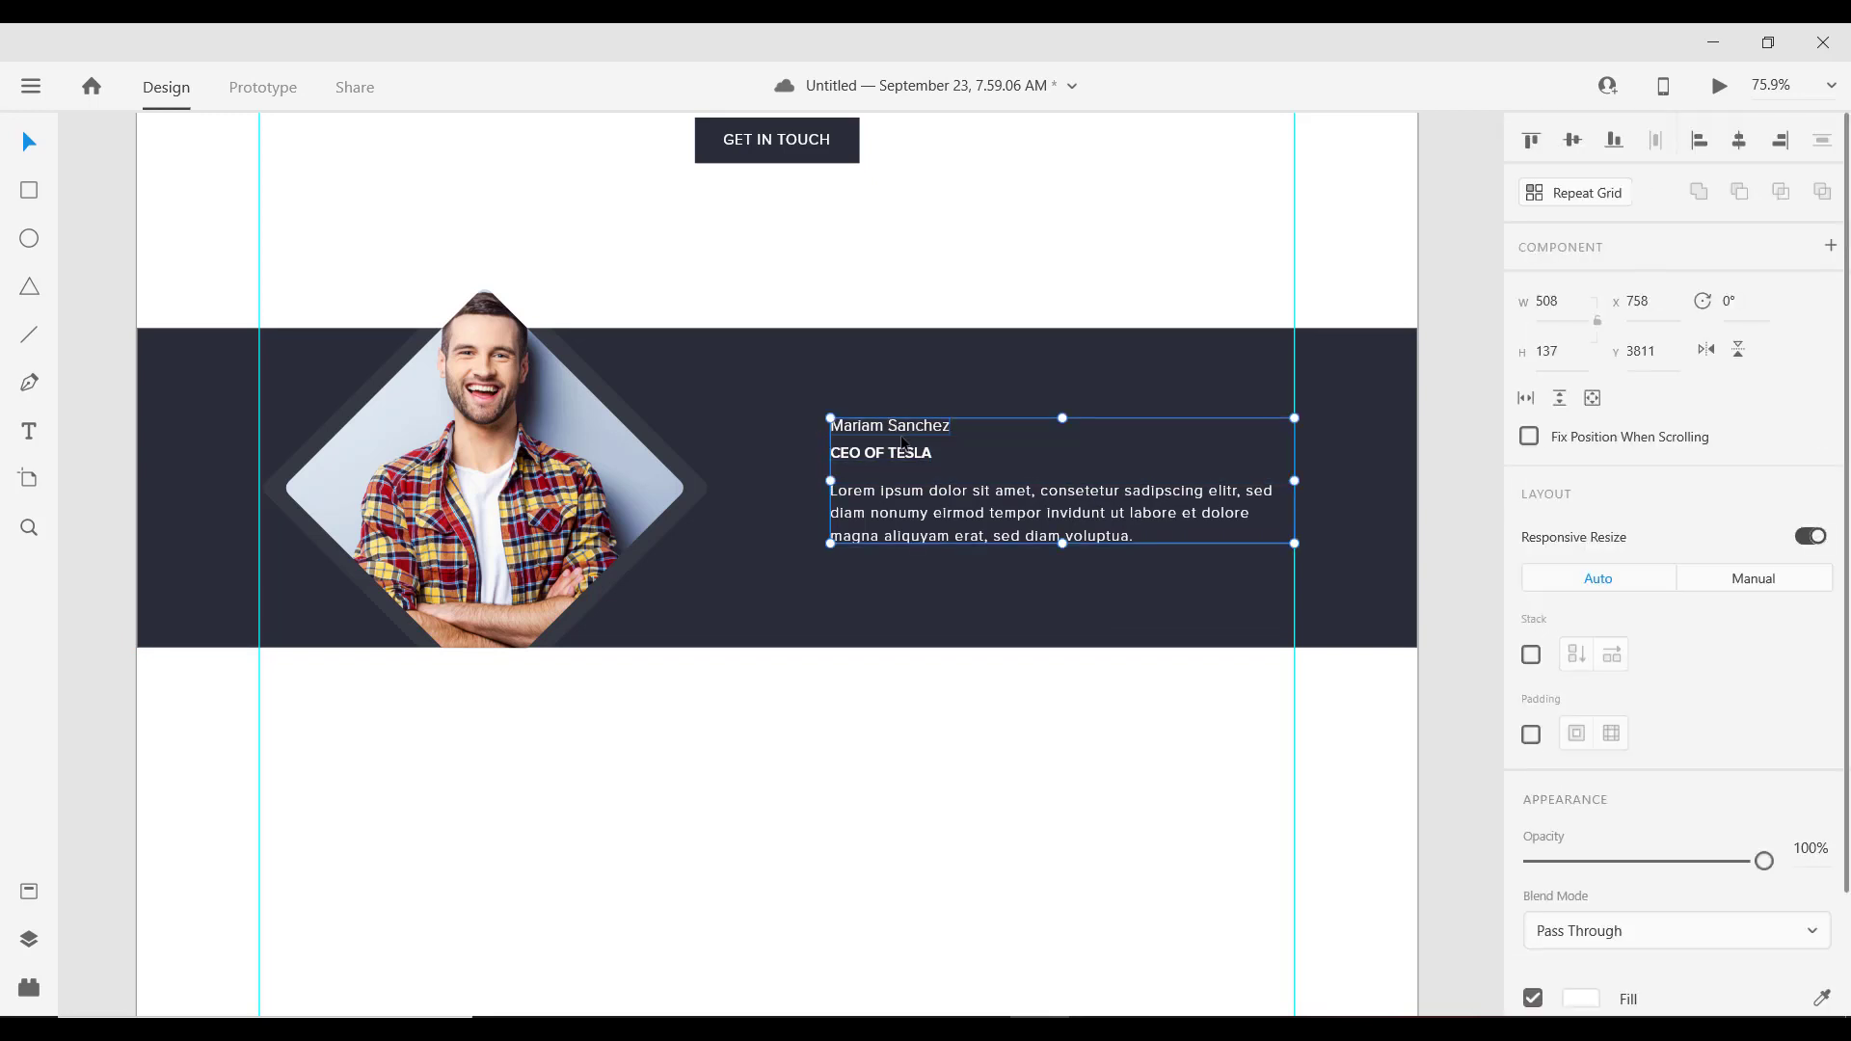
left_click_drag(902, 433, 903, 442)
scroll(868, 443, "down", 3)
scroll(776, 443, "up", 2)
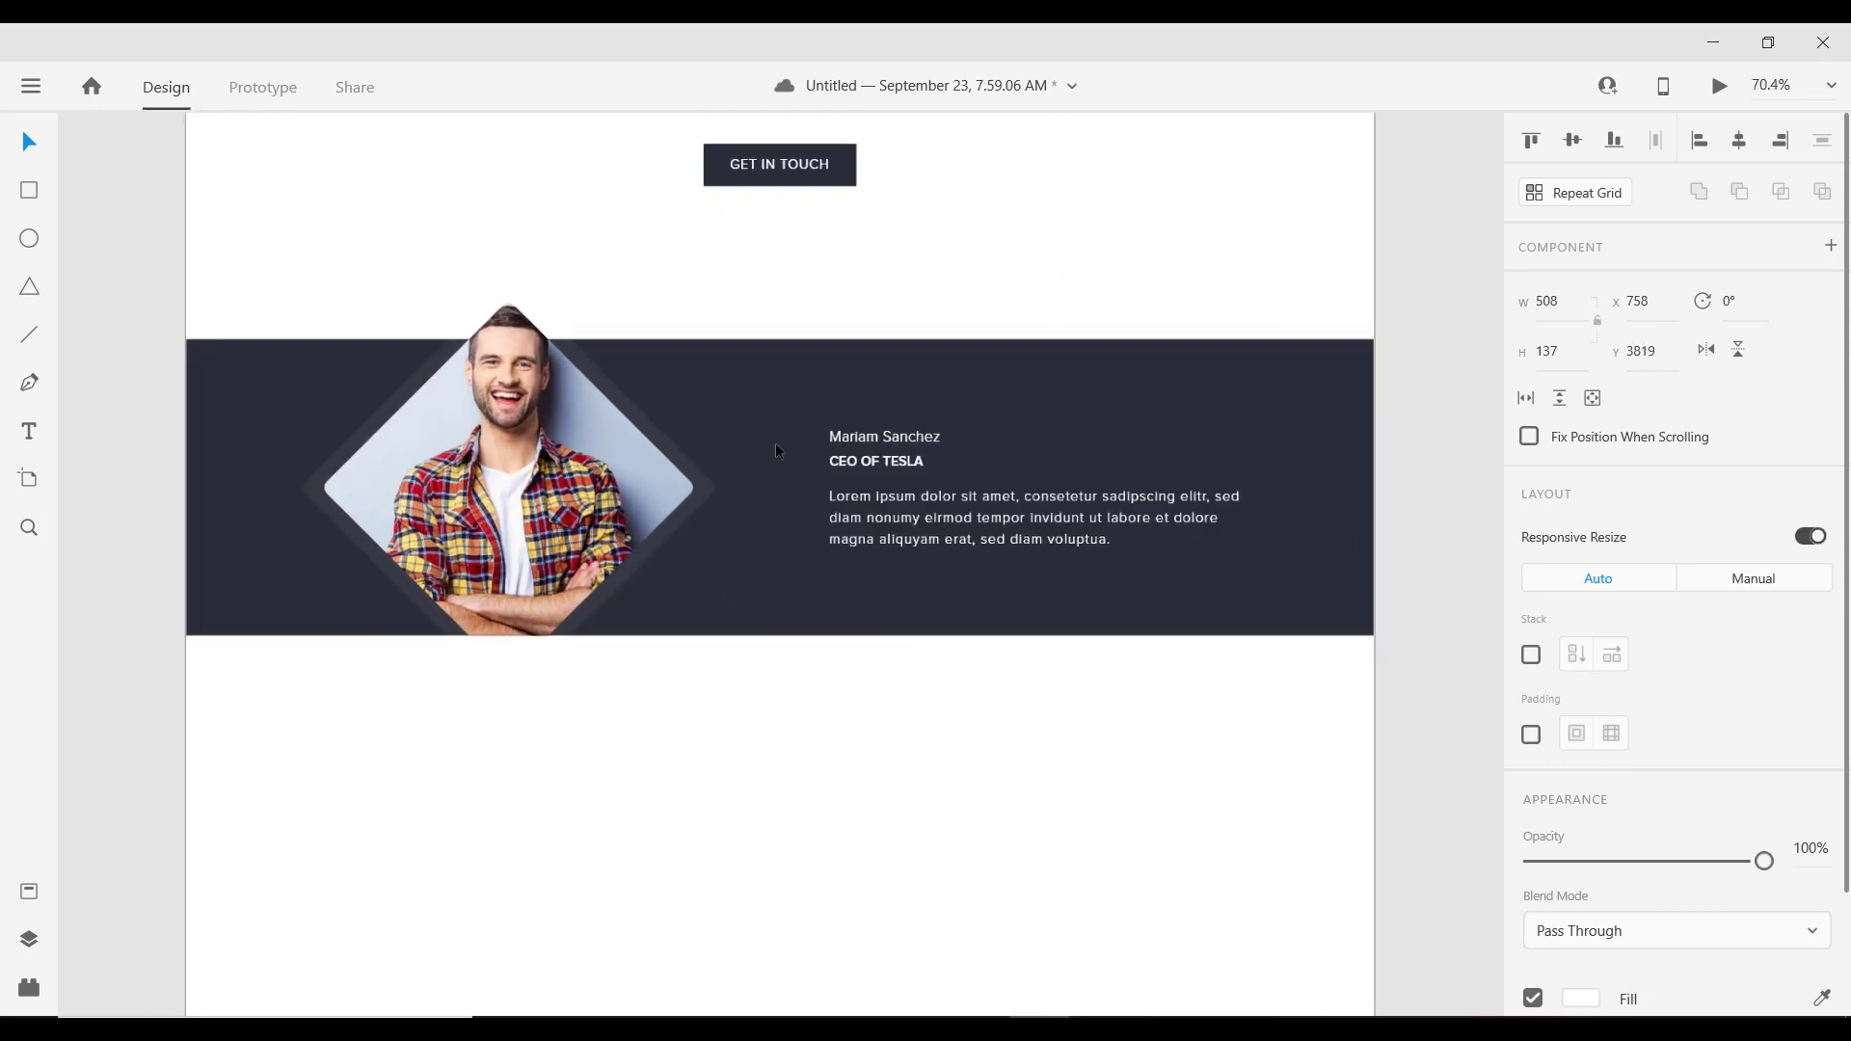
scroll(796, 408, "down", 1)
left_click(797, 408)
Step: Duplicate the CEO OF TESLA title into the band's upper right area
double_click(858, 460)
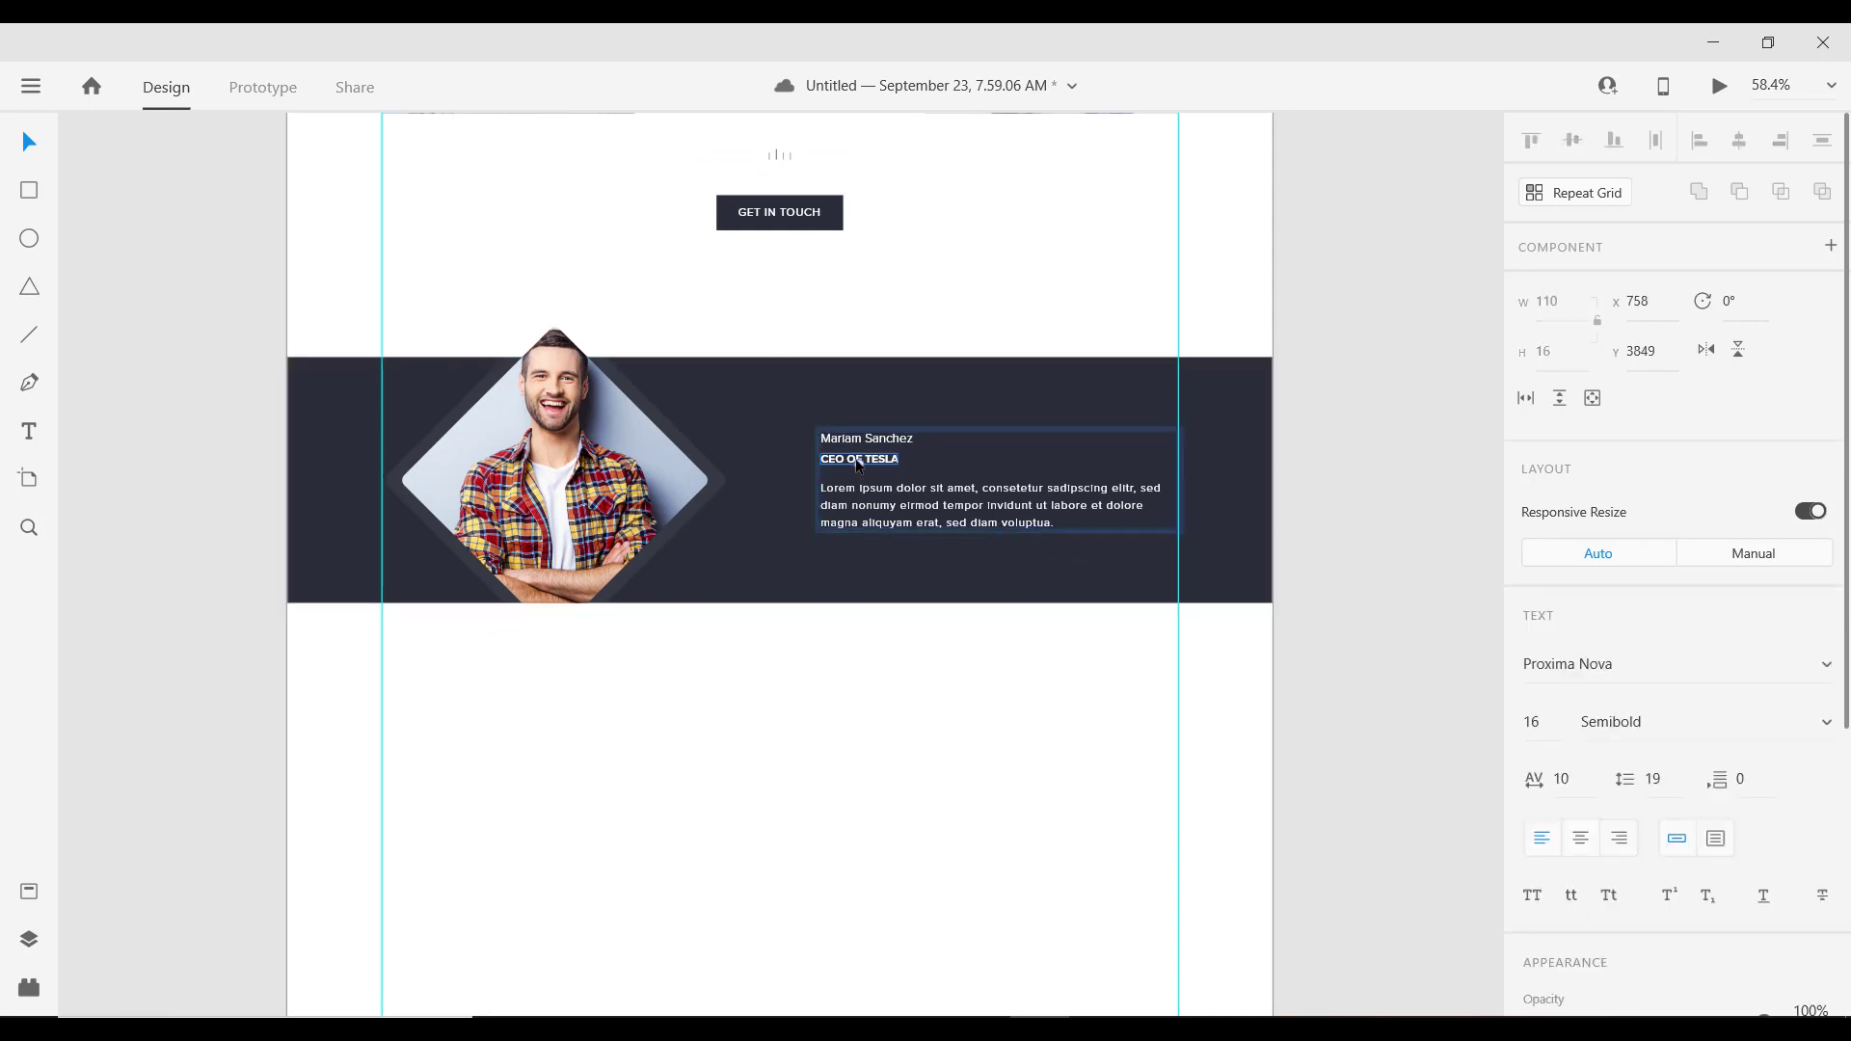
left_click(921, 417)
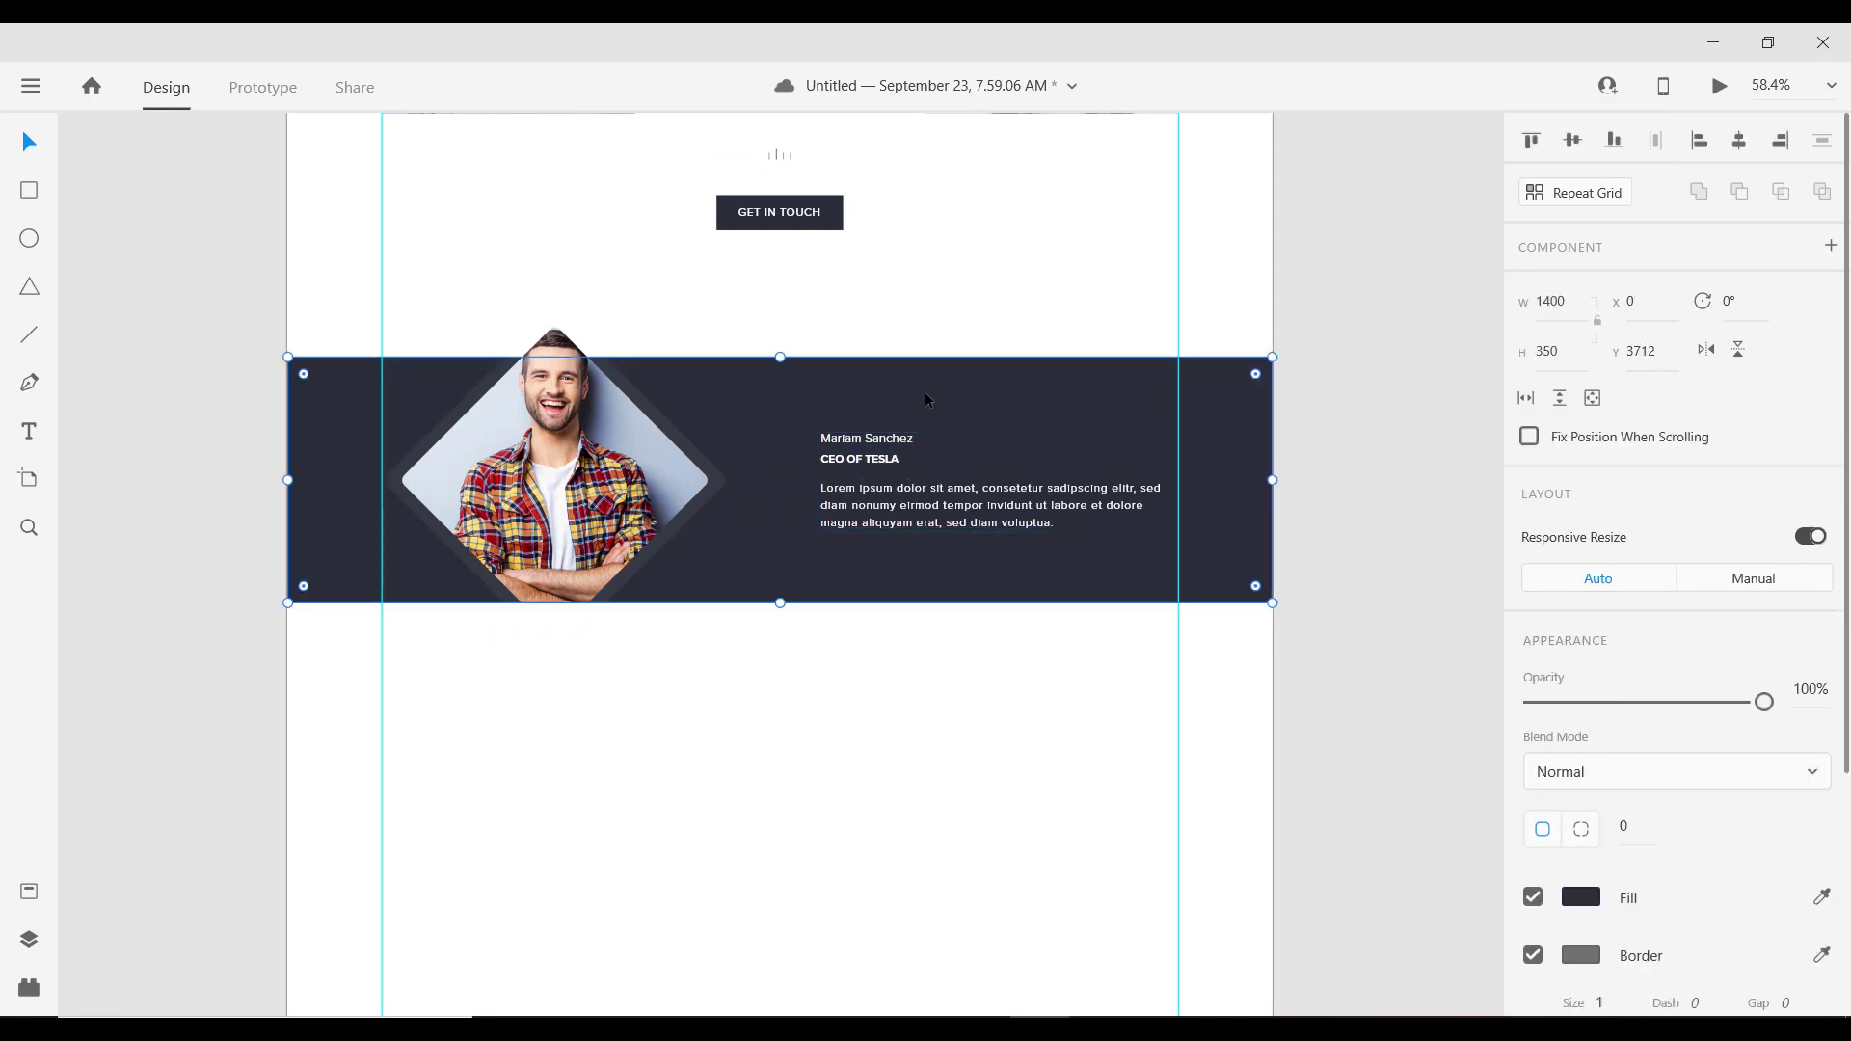
key("Tab")
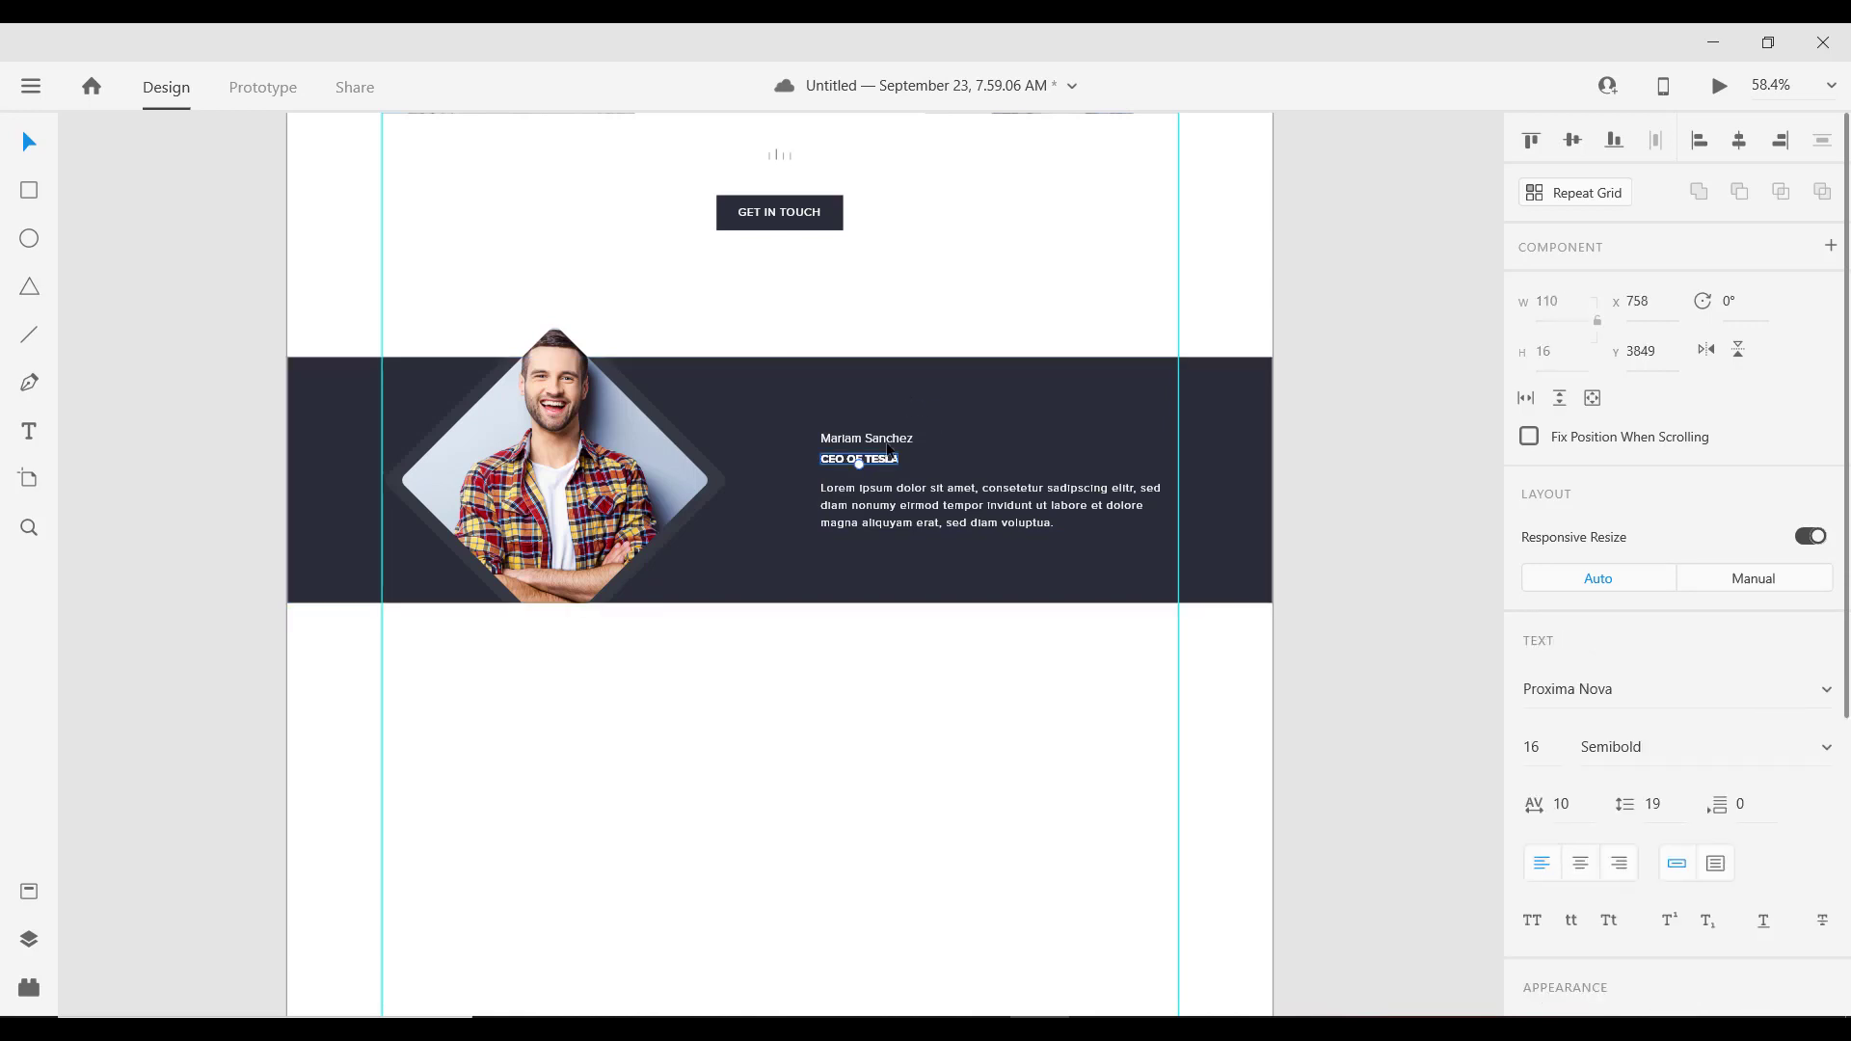
left_click_drag(886, 461, 1097, 414)
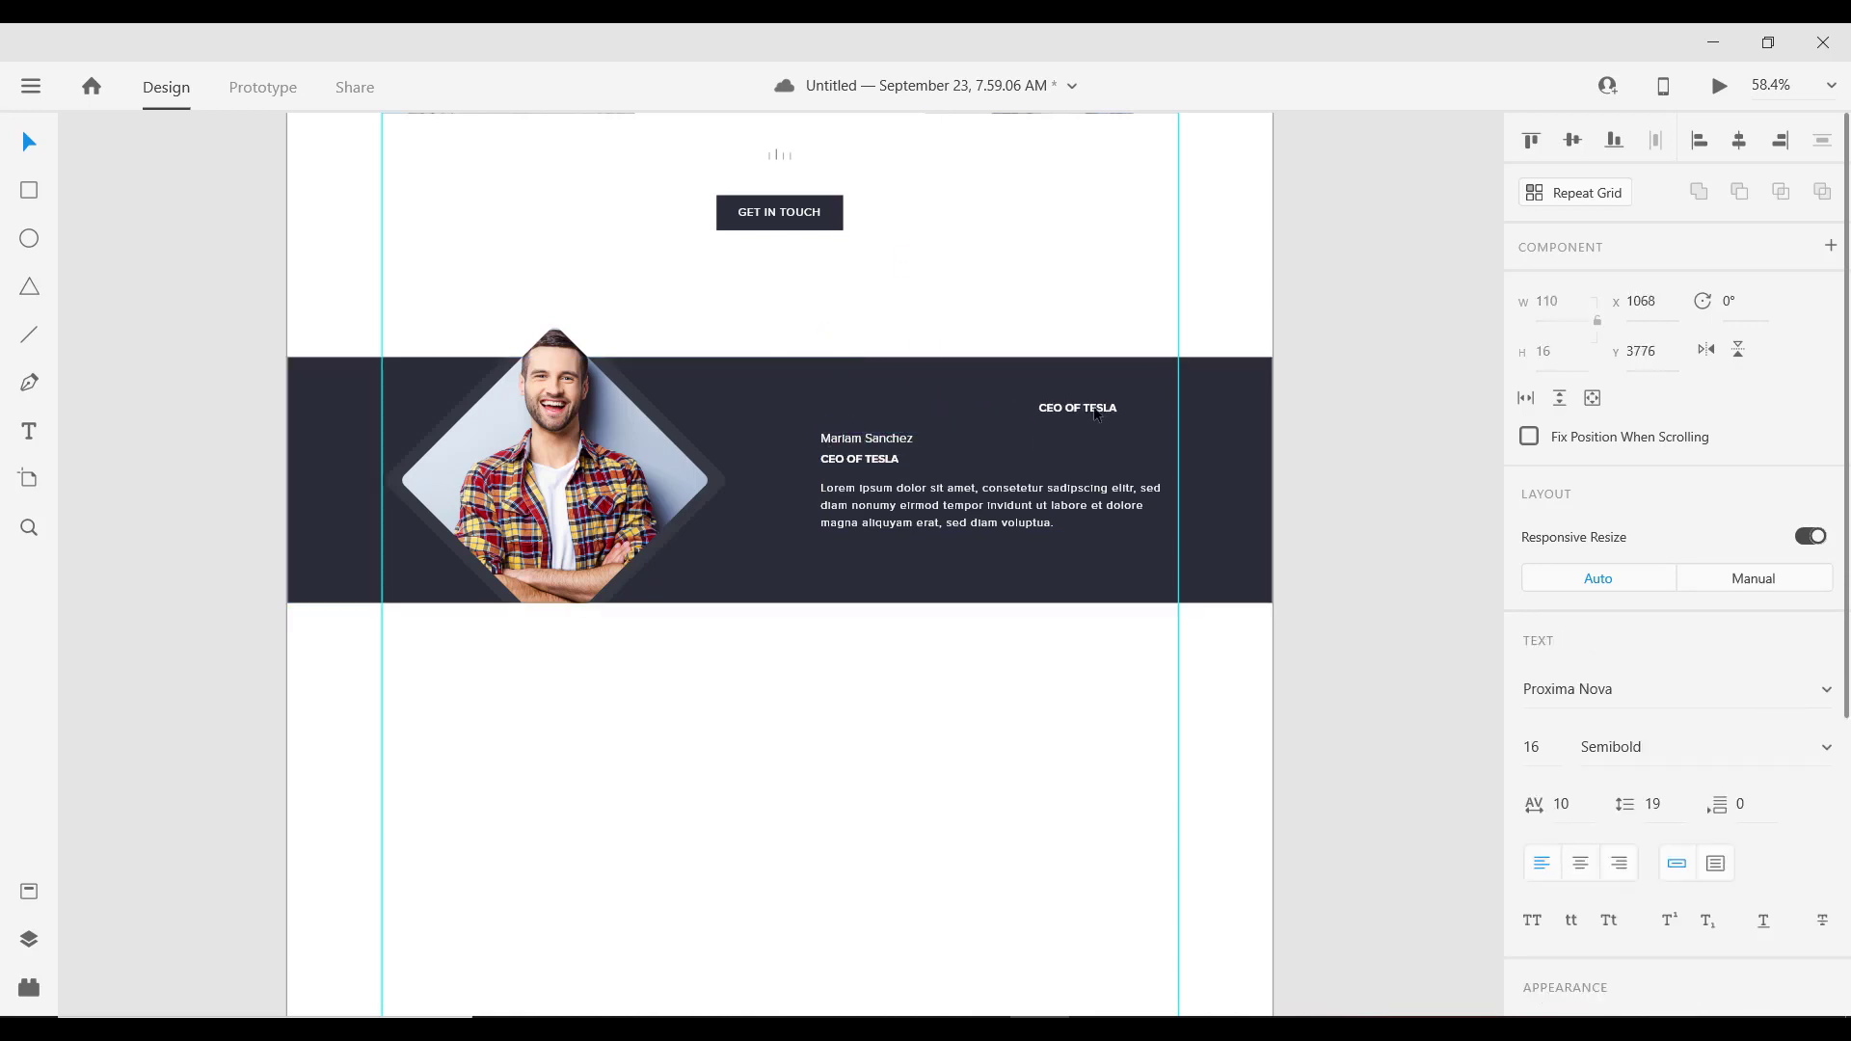
Step: Make the copy a size 100 quotation mark and move it toward the band's right edge
left_click(1555, 748)
type("1")
key("Return")
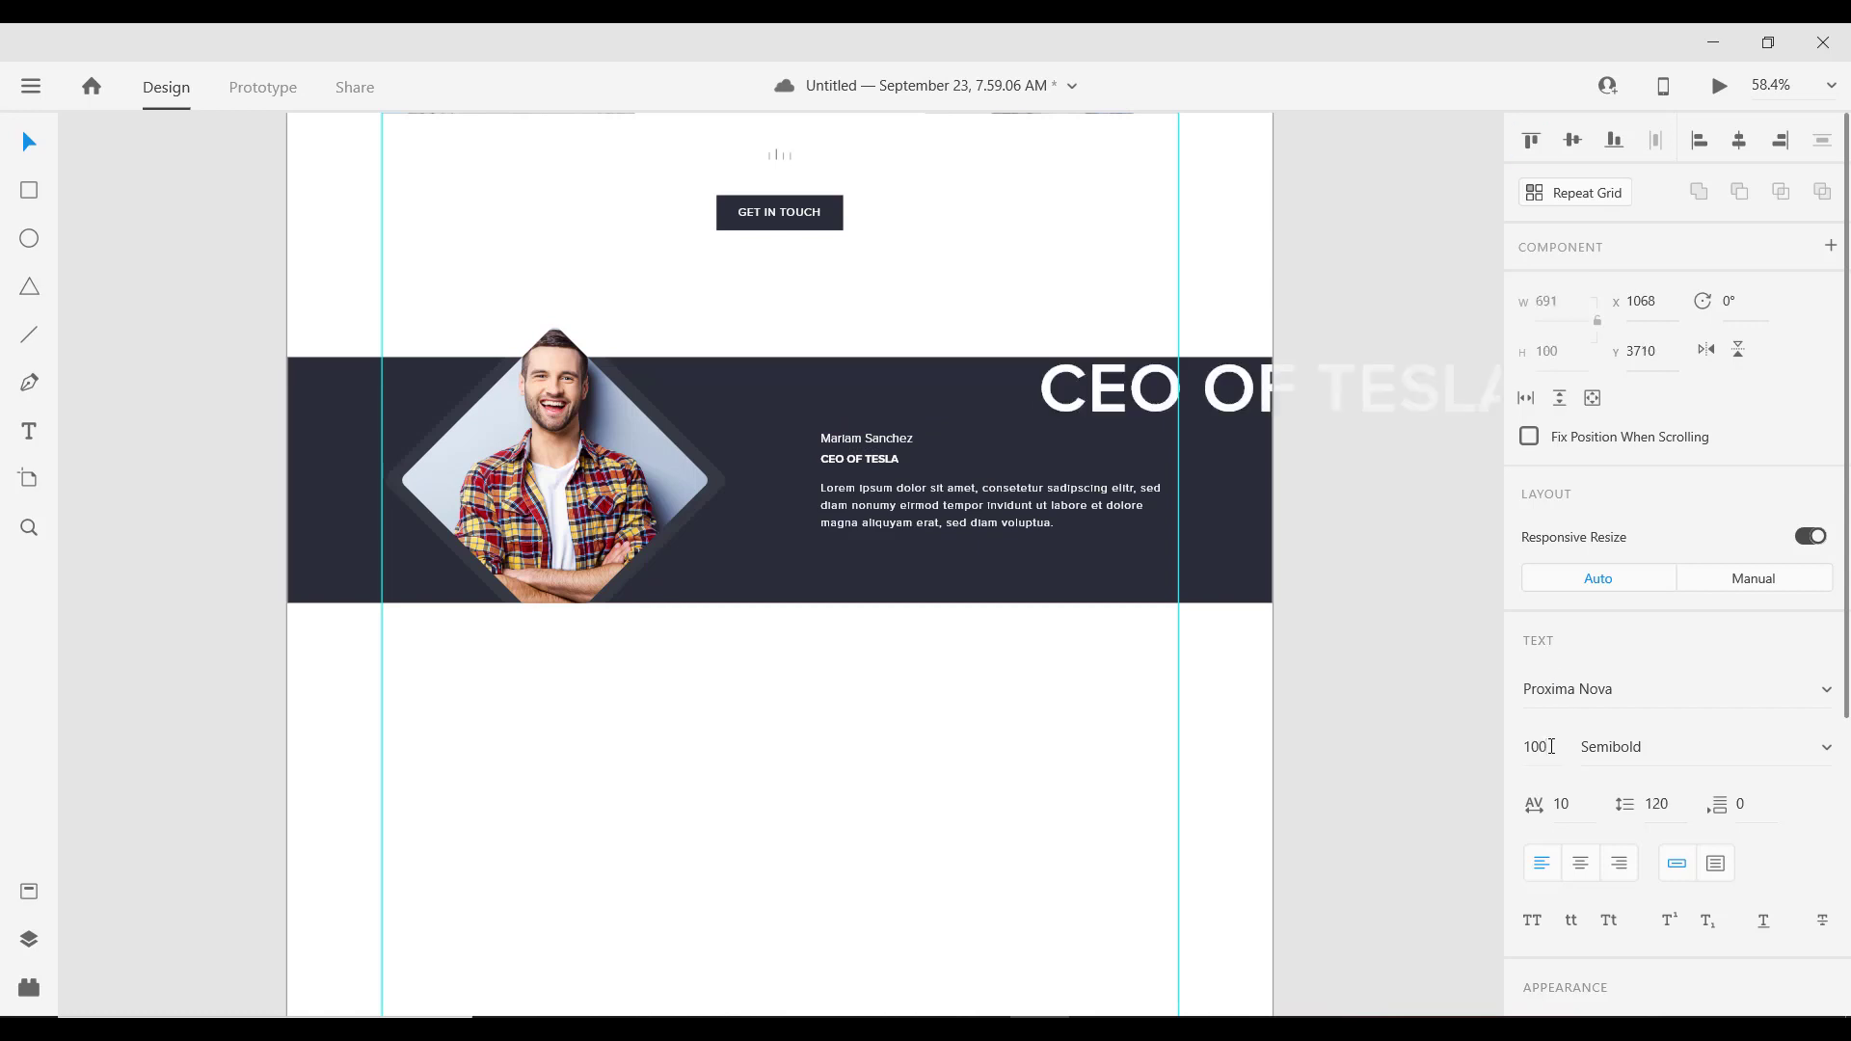
key("Return")
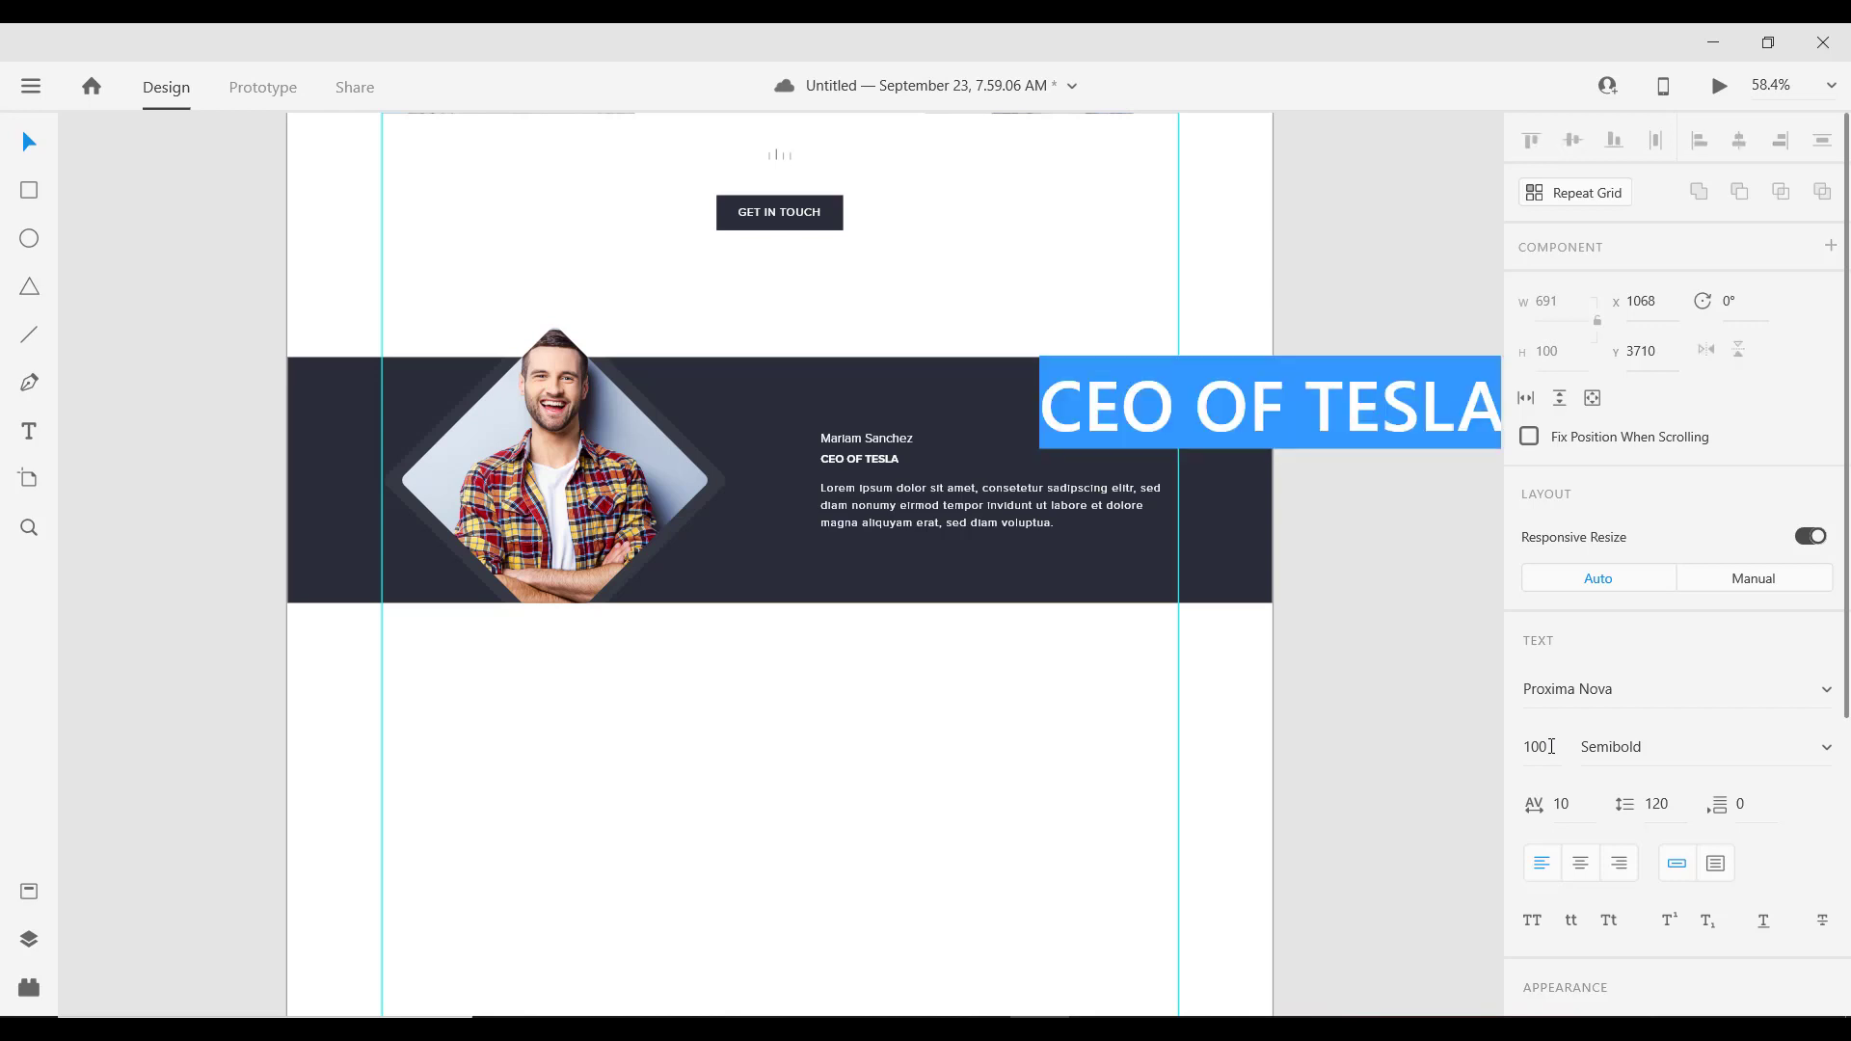
type("\"")
key("Escape")
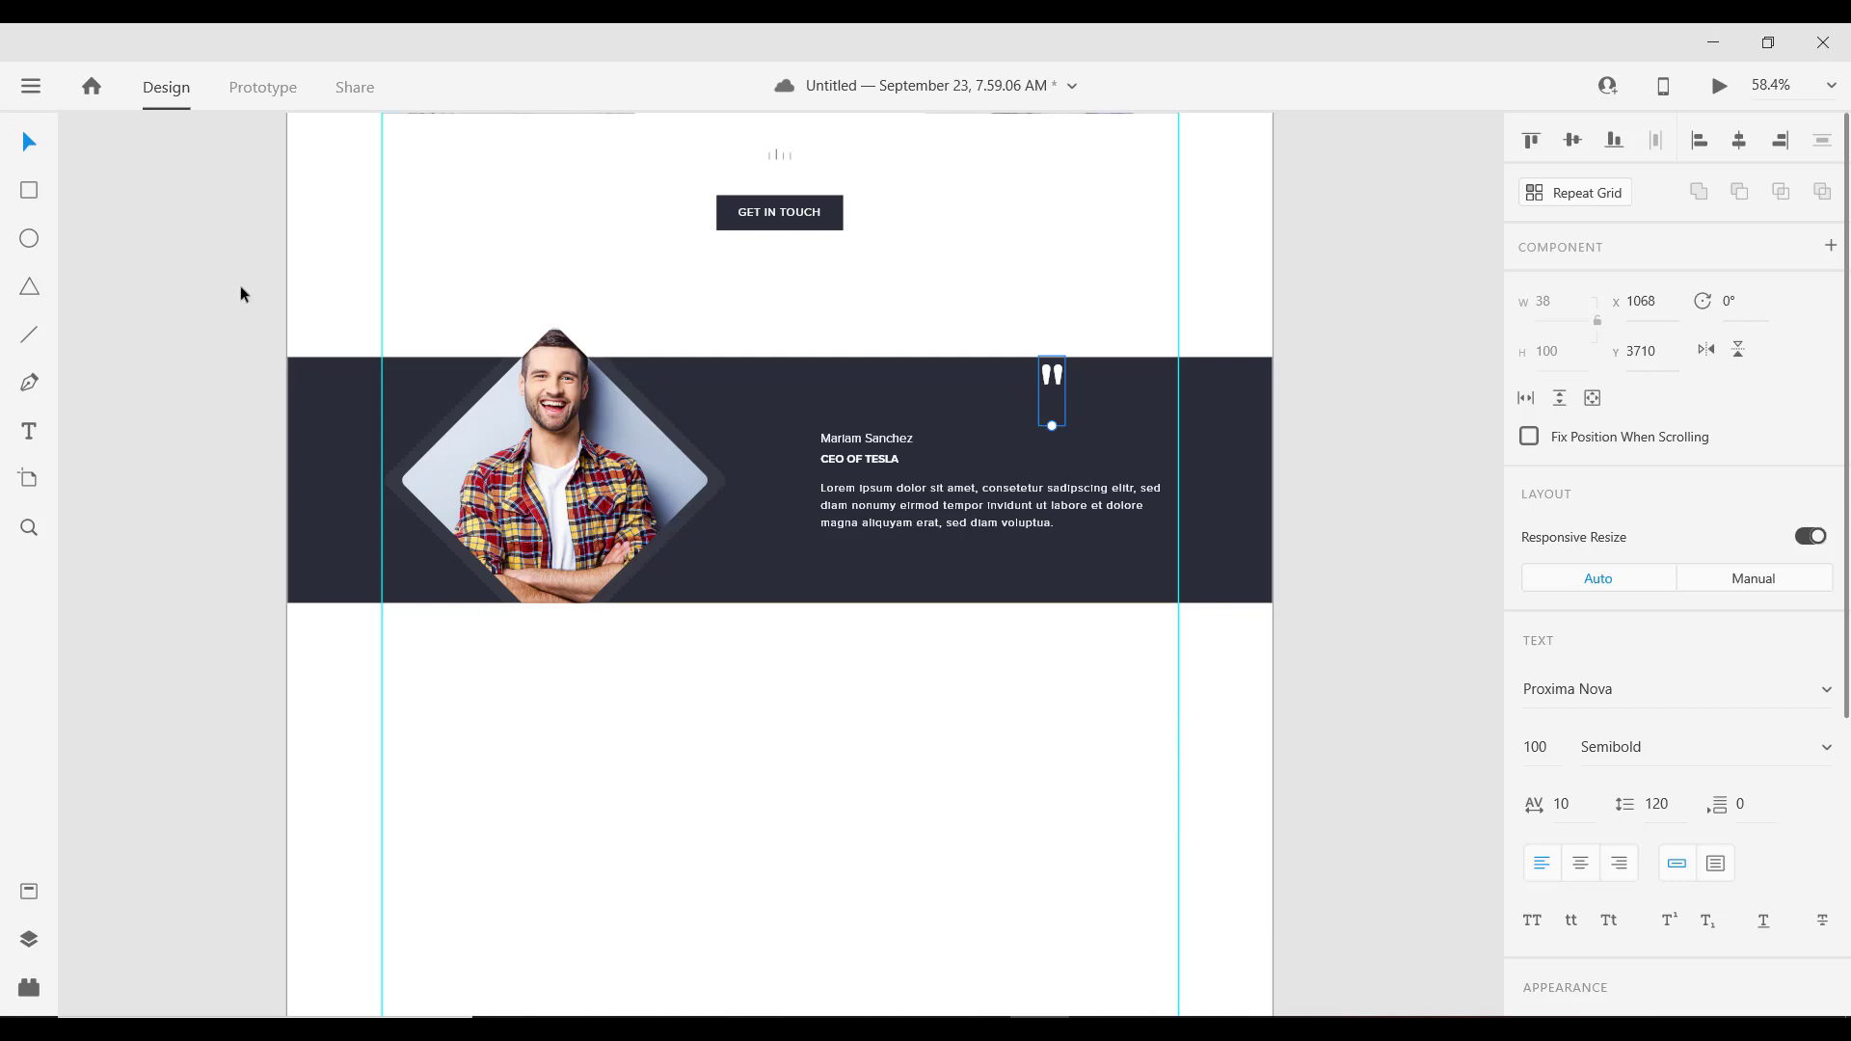
left_click_drag(1061, 386, 1160, 403)
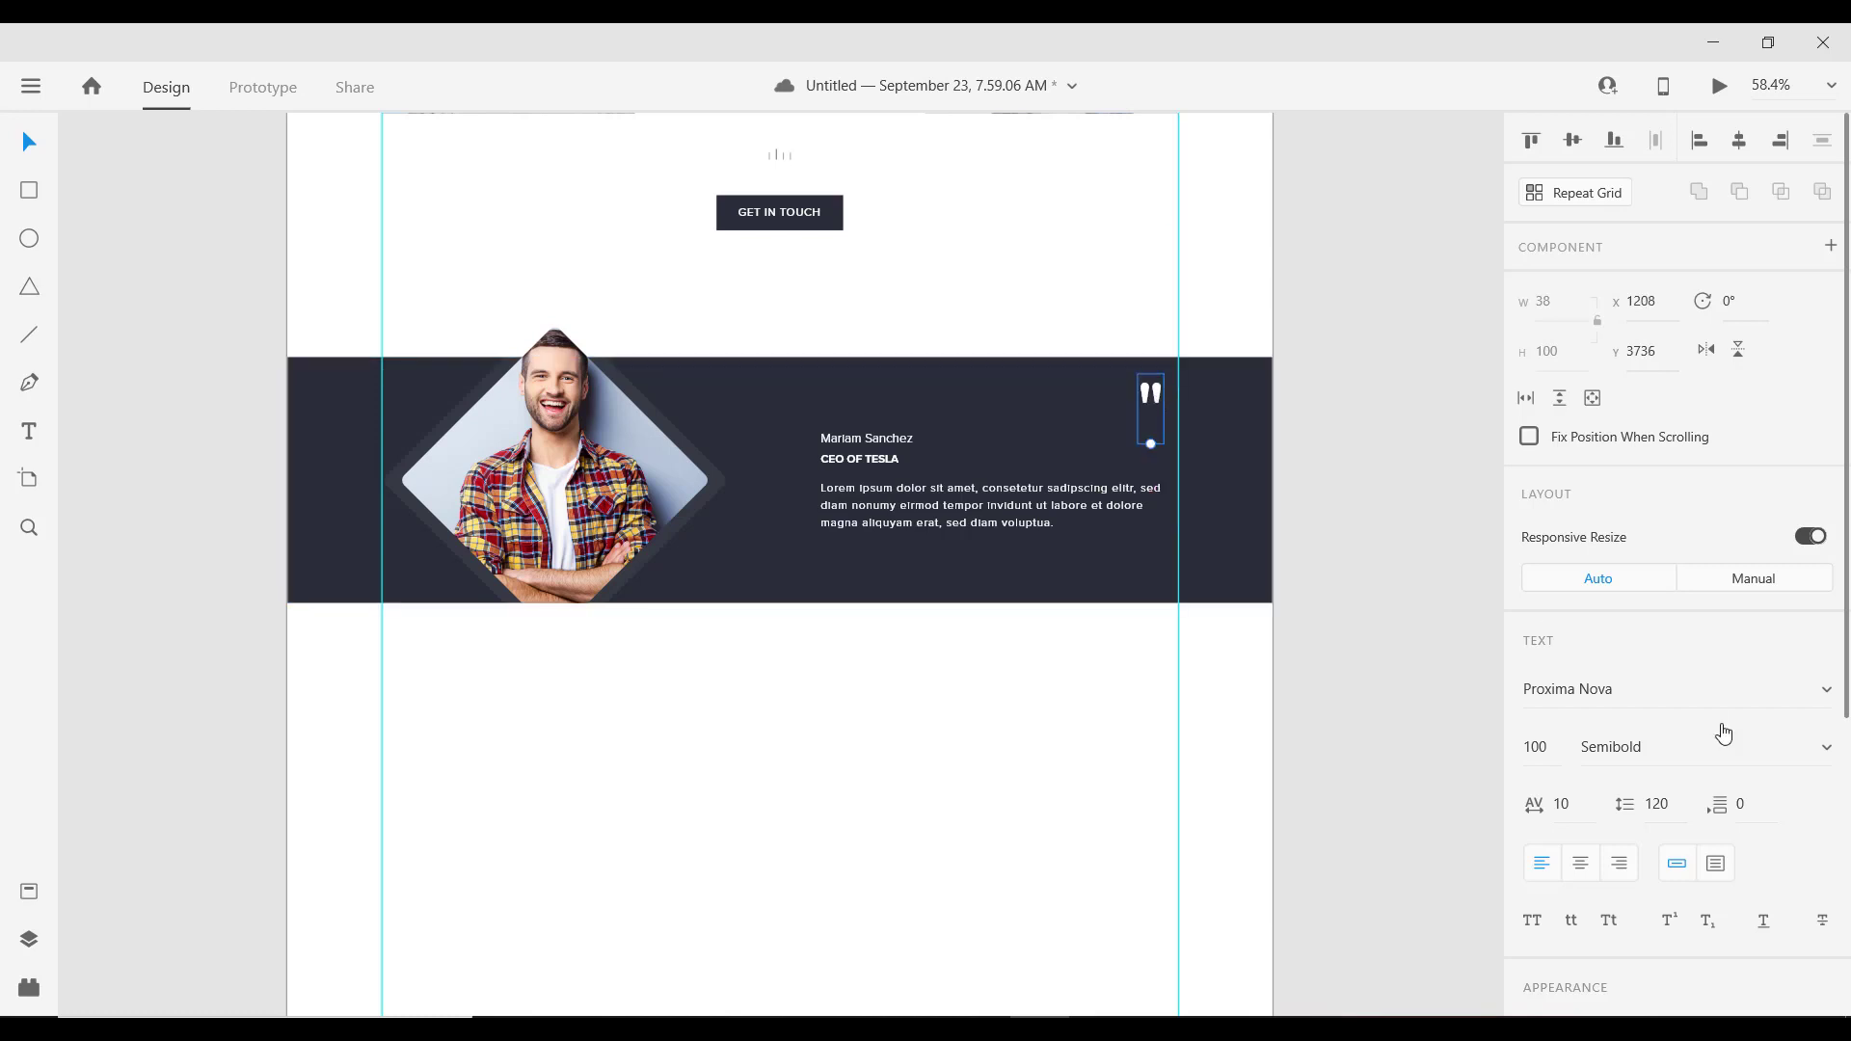
scroll(1640, 771, "down", 5)
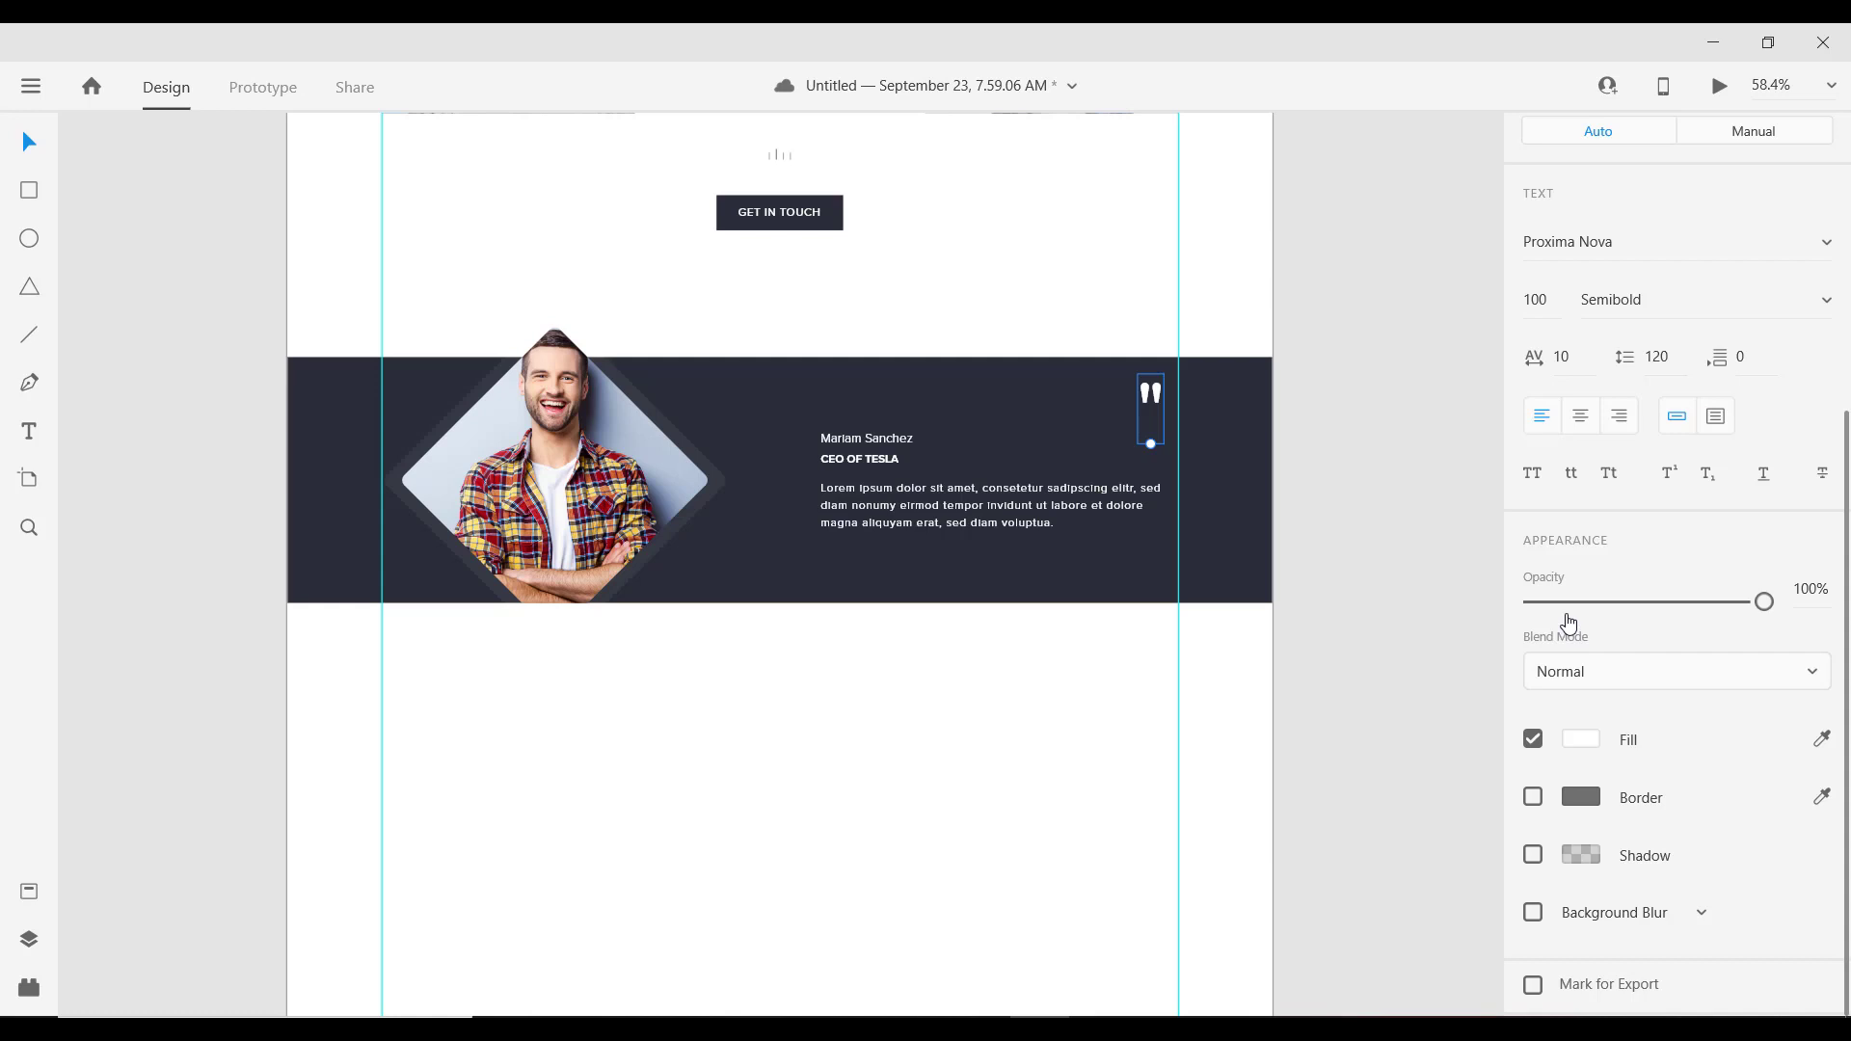
Step: Fade the quote mark to 20% opacity and enlarge it to font size 200
left_click(1572, 608)
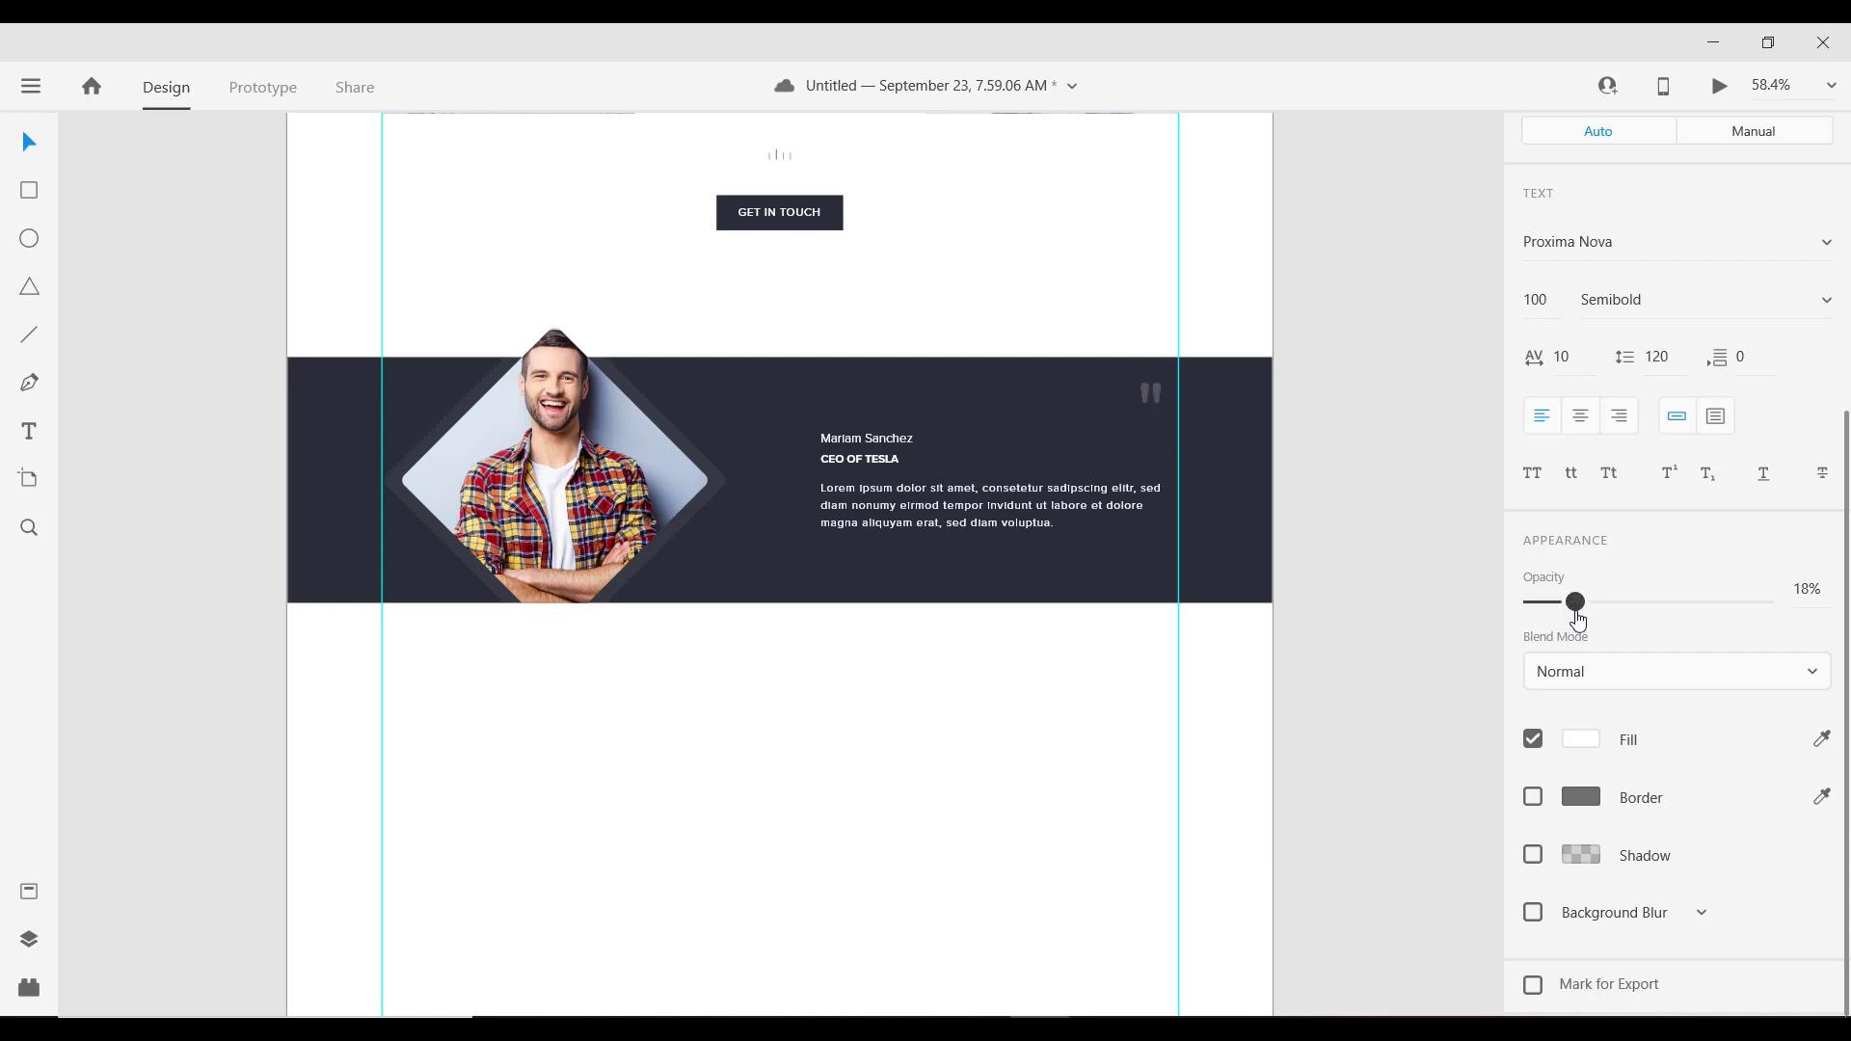
left_click_drag(1577, 621, 1579, 617)
double_click(1540, 304)
type("200")
key("Return")
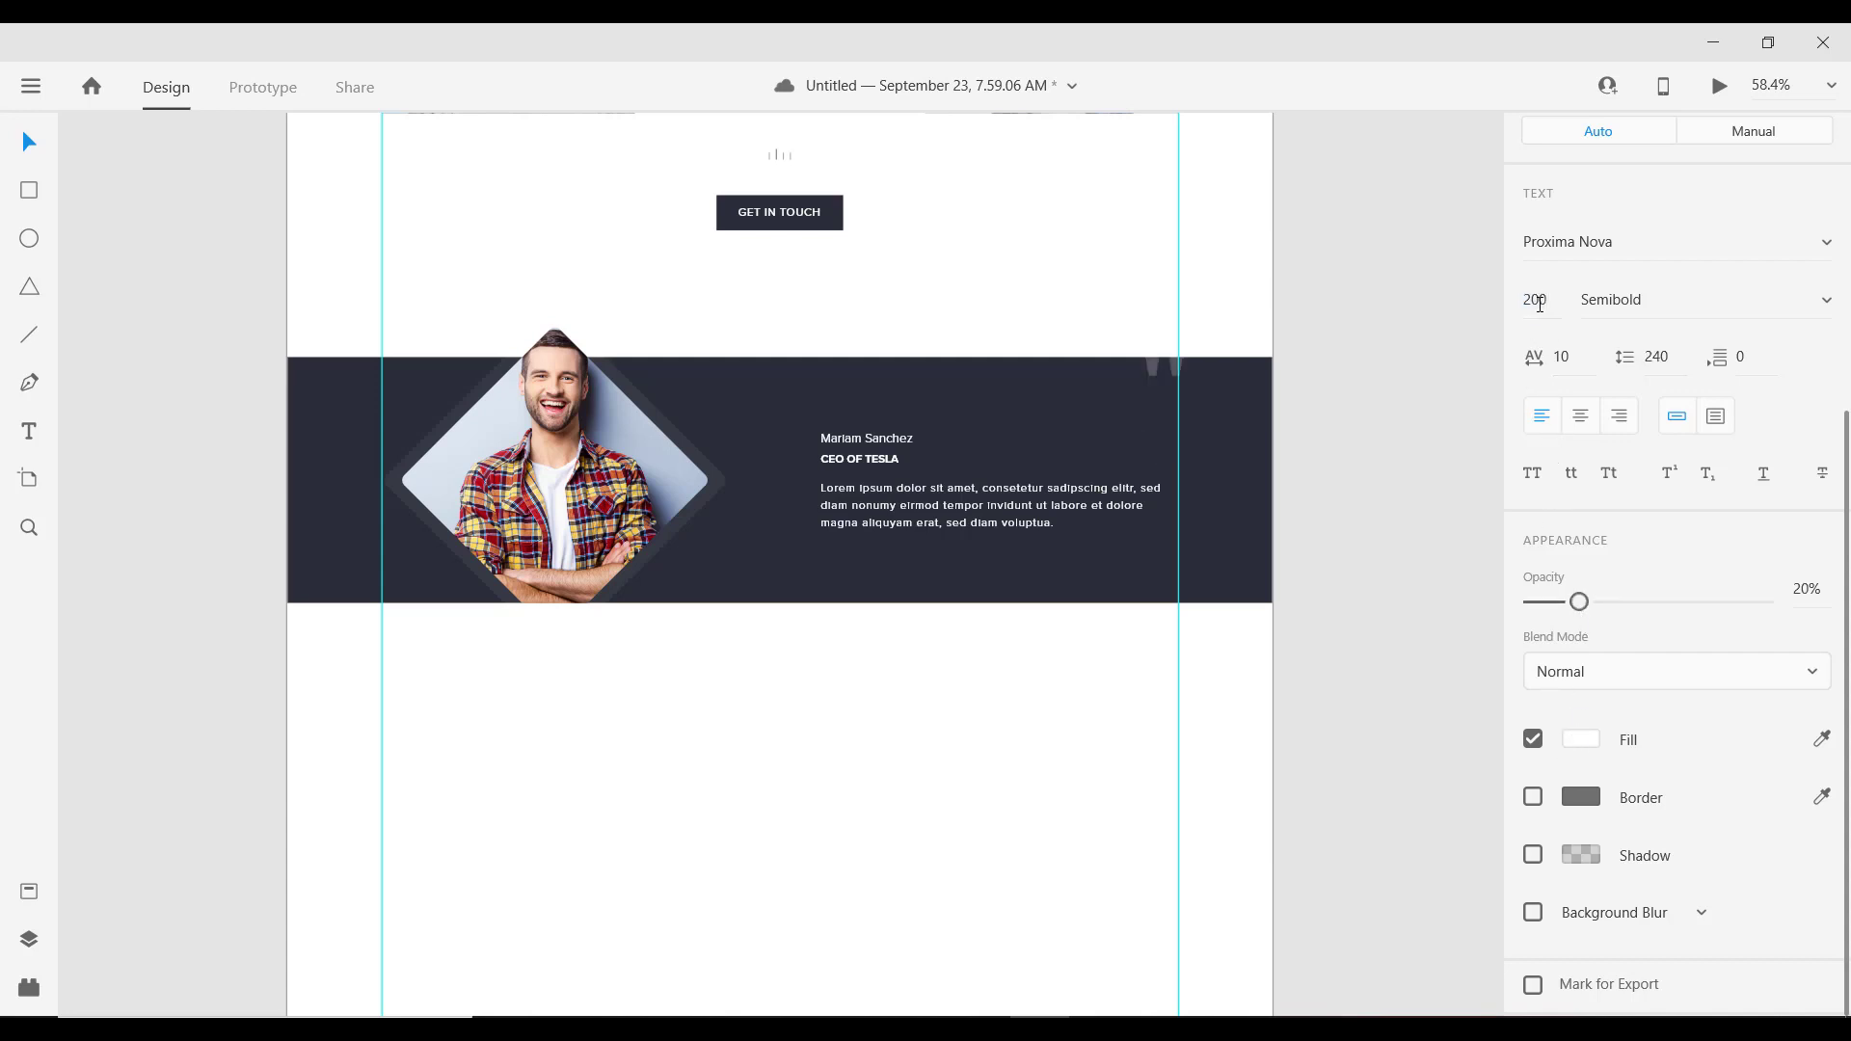
Step: Position the enlarged quote mark in the dark band's top-right corner
left_click_drag(1153, 373, 1131, 420)
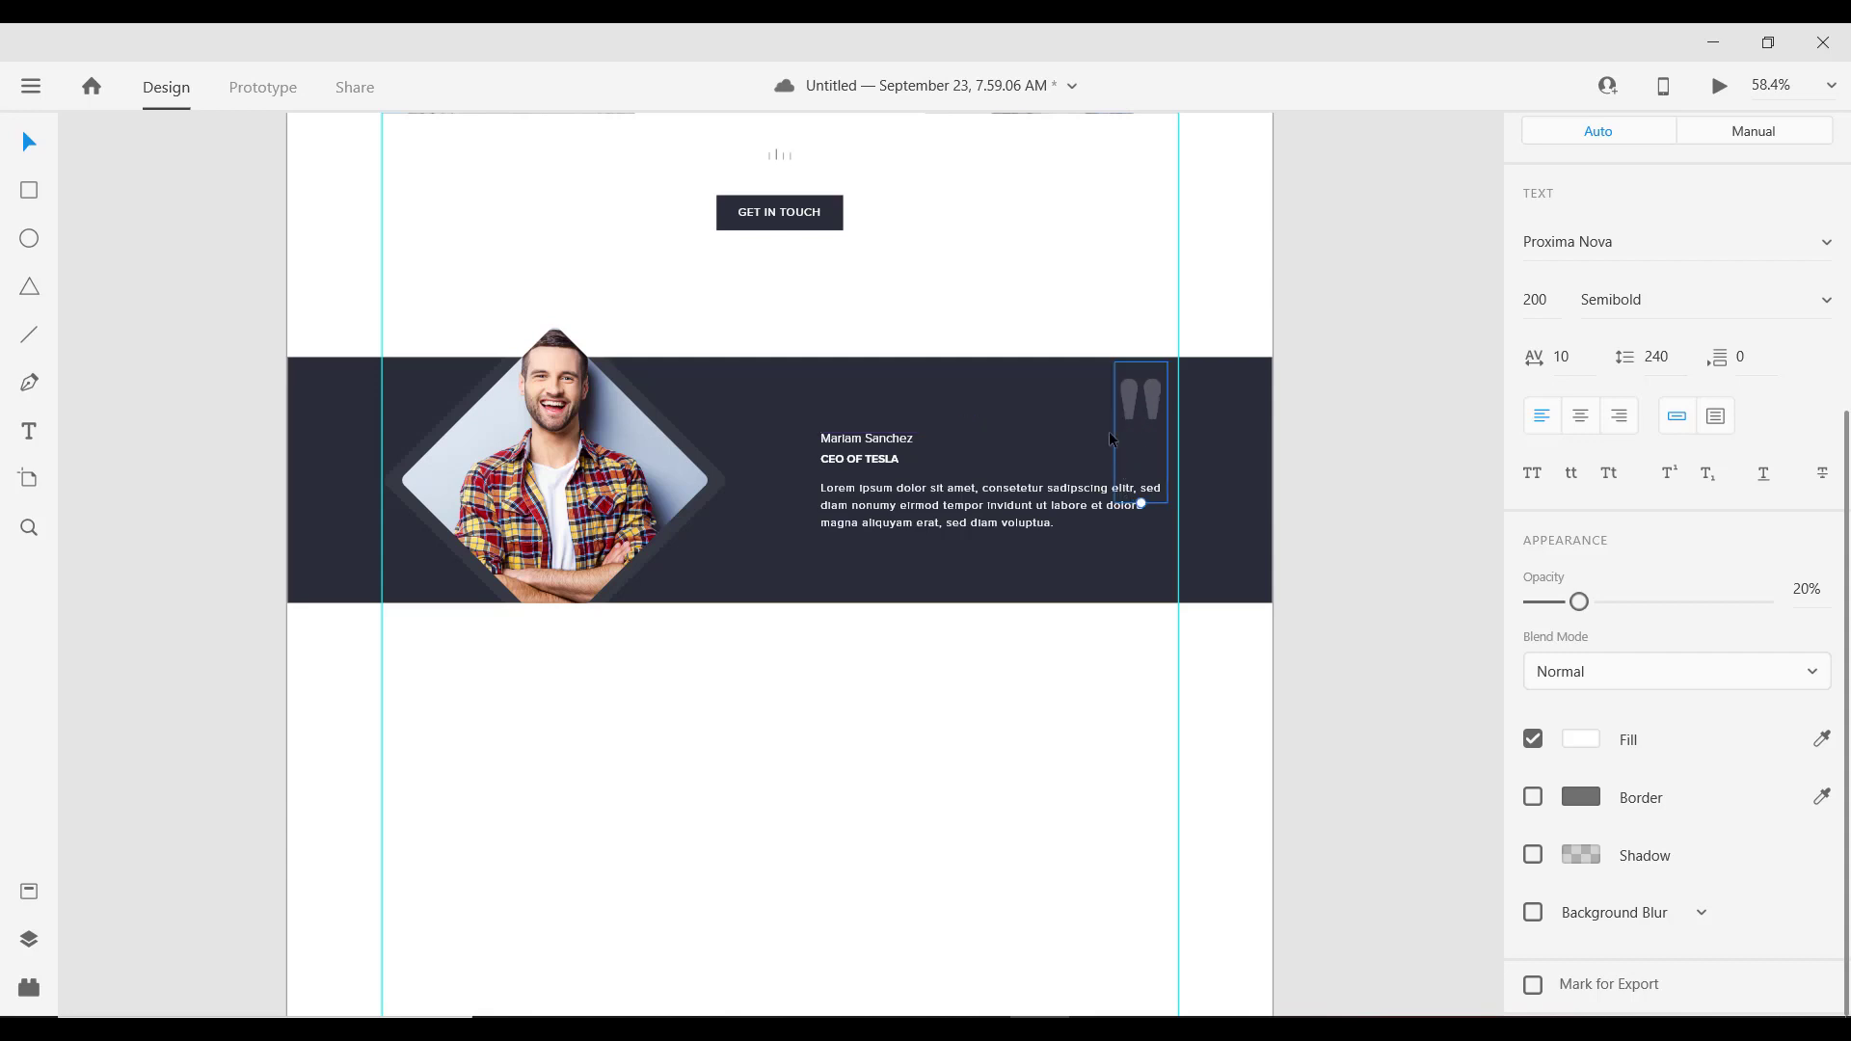
left_click_drag(1154, 396, 1162, 397)
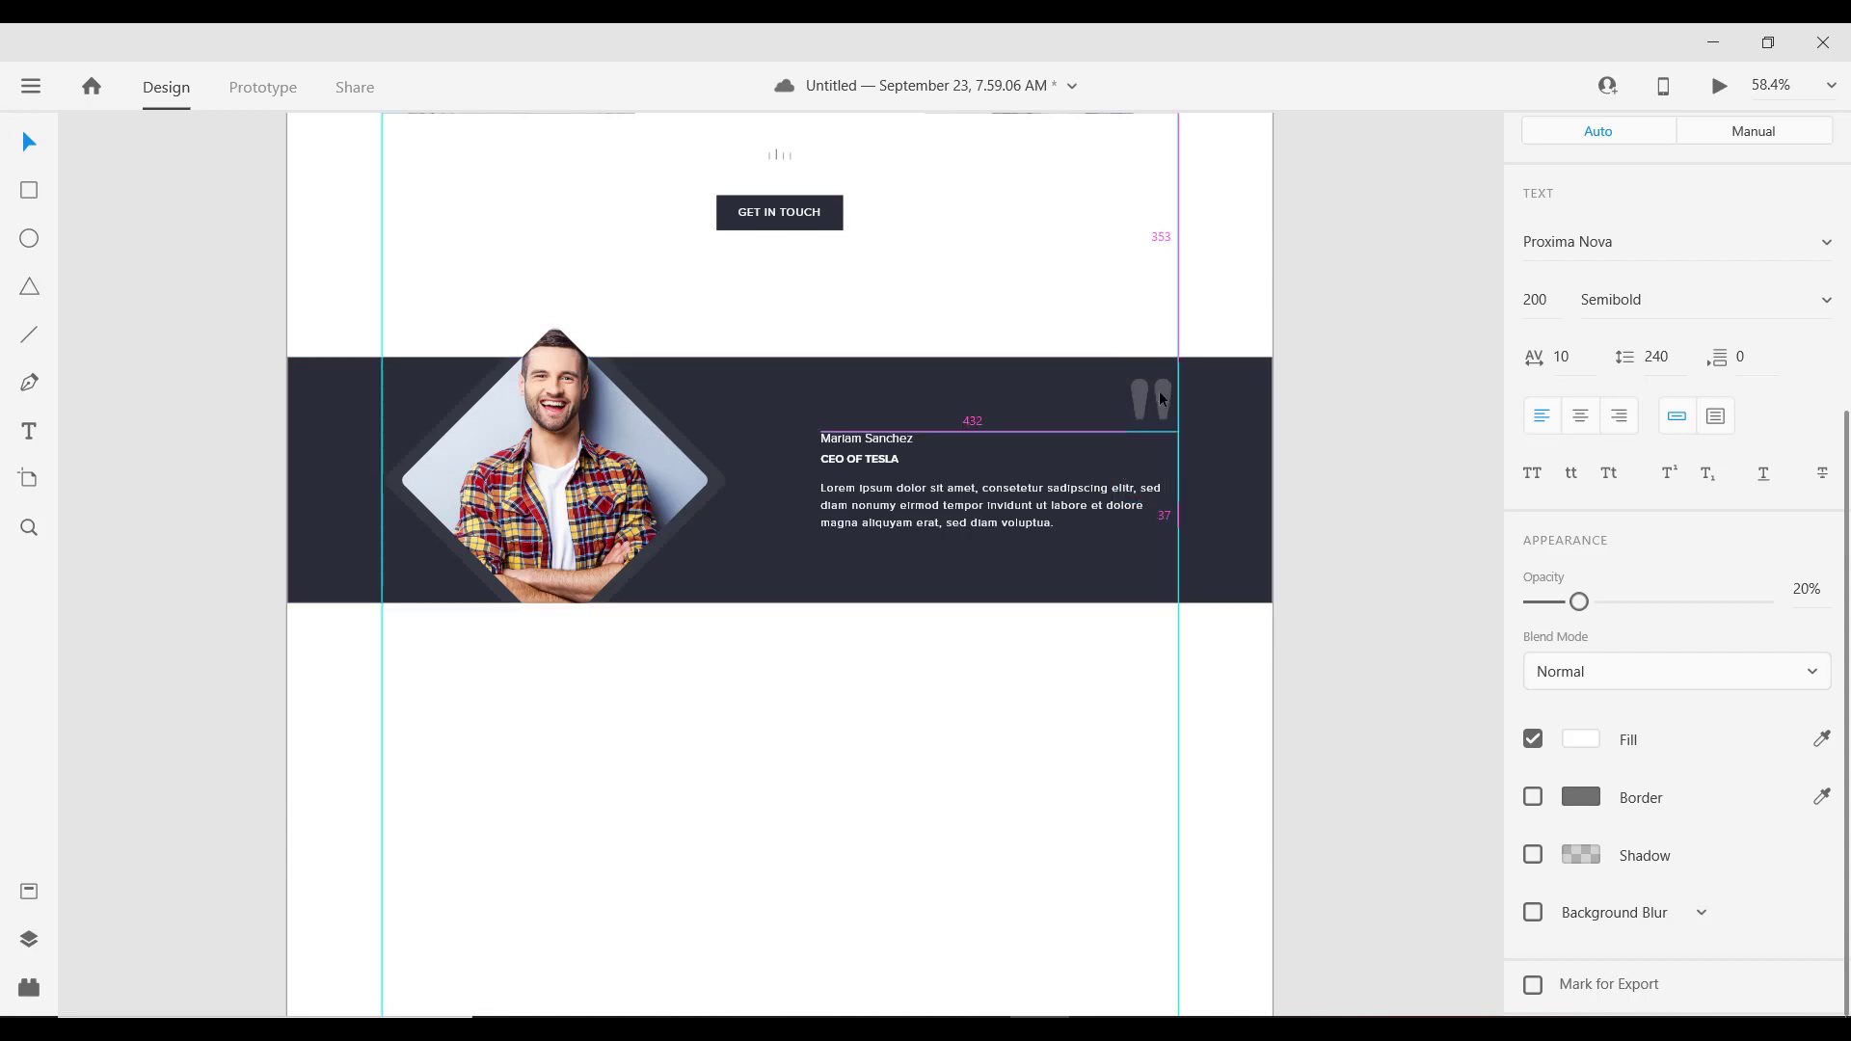
scroll(964, 483, "down", 3)
scroll(882, 524, "up", 1)
scroll(882, 524, "up", 4)
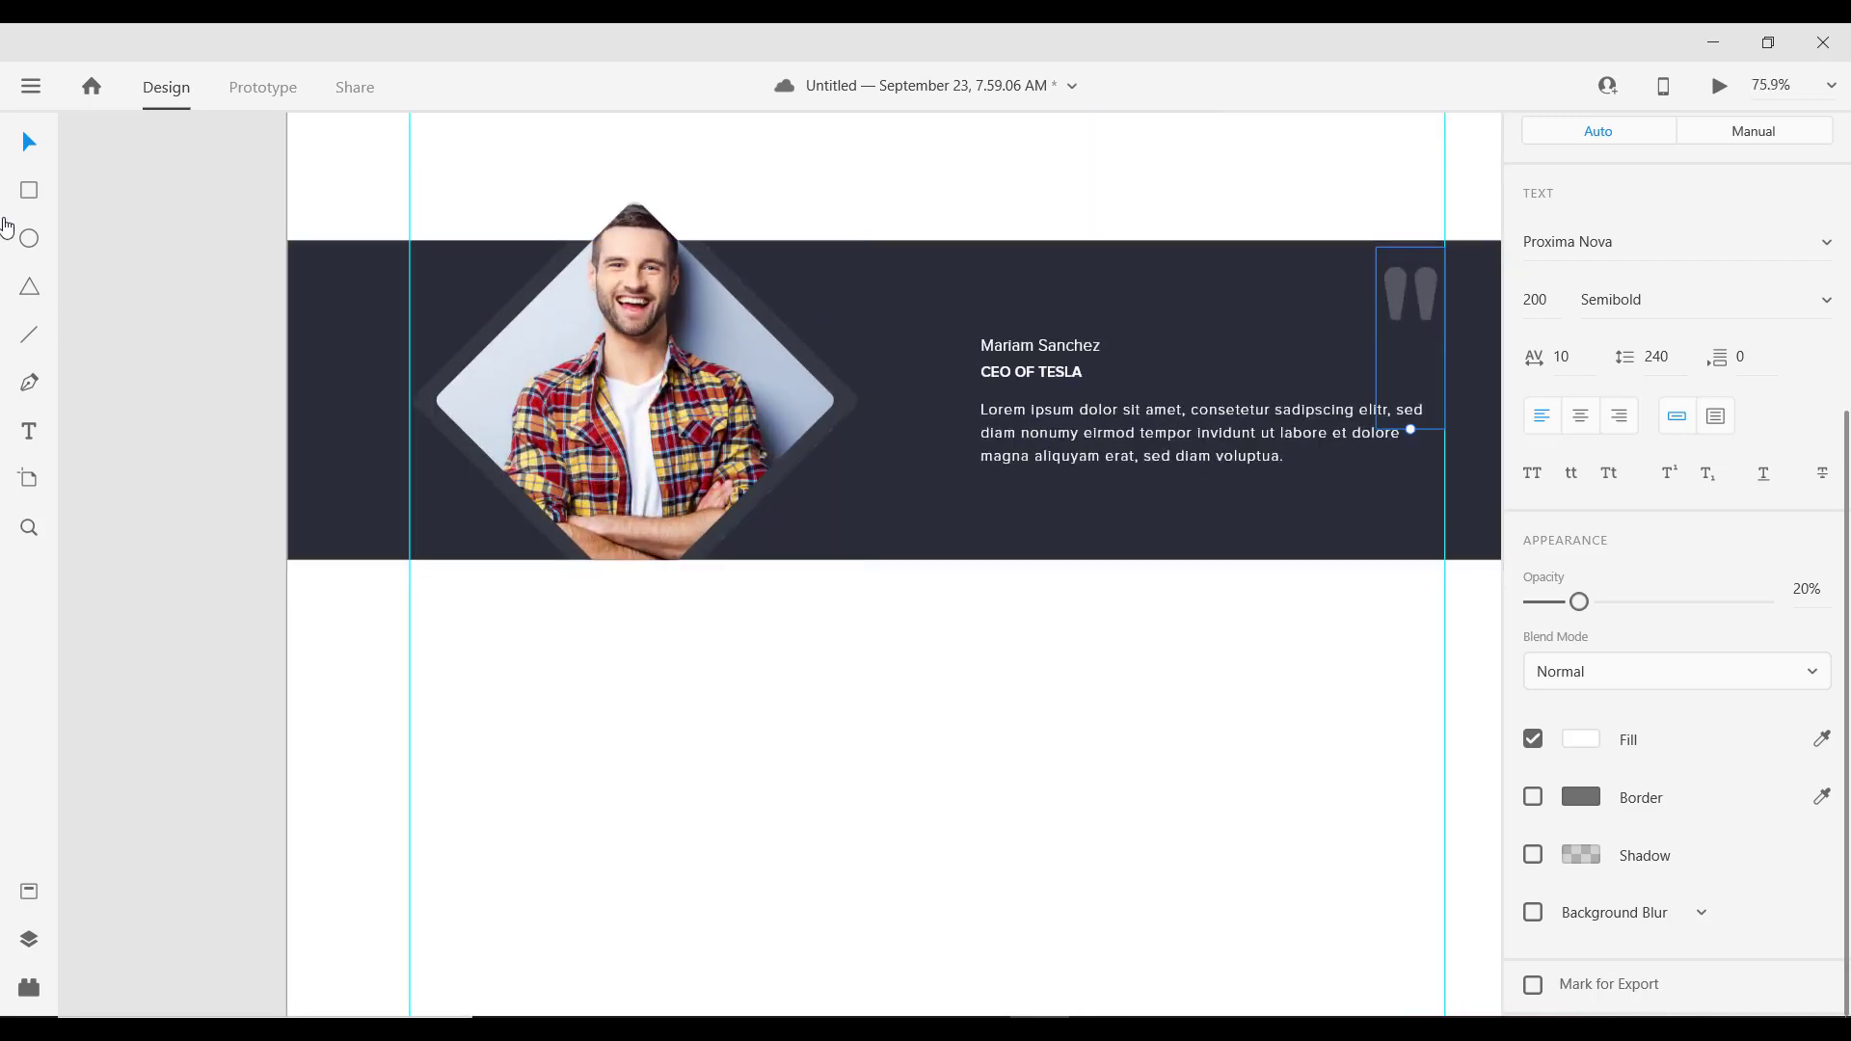
left_click(29, 190)
scroll(681, 425, "down", 1)
scroll(681, 425, "down", 1)
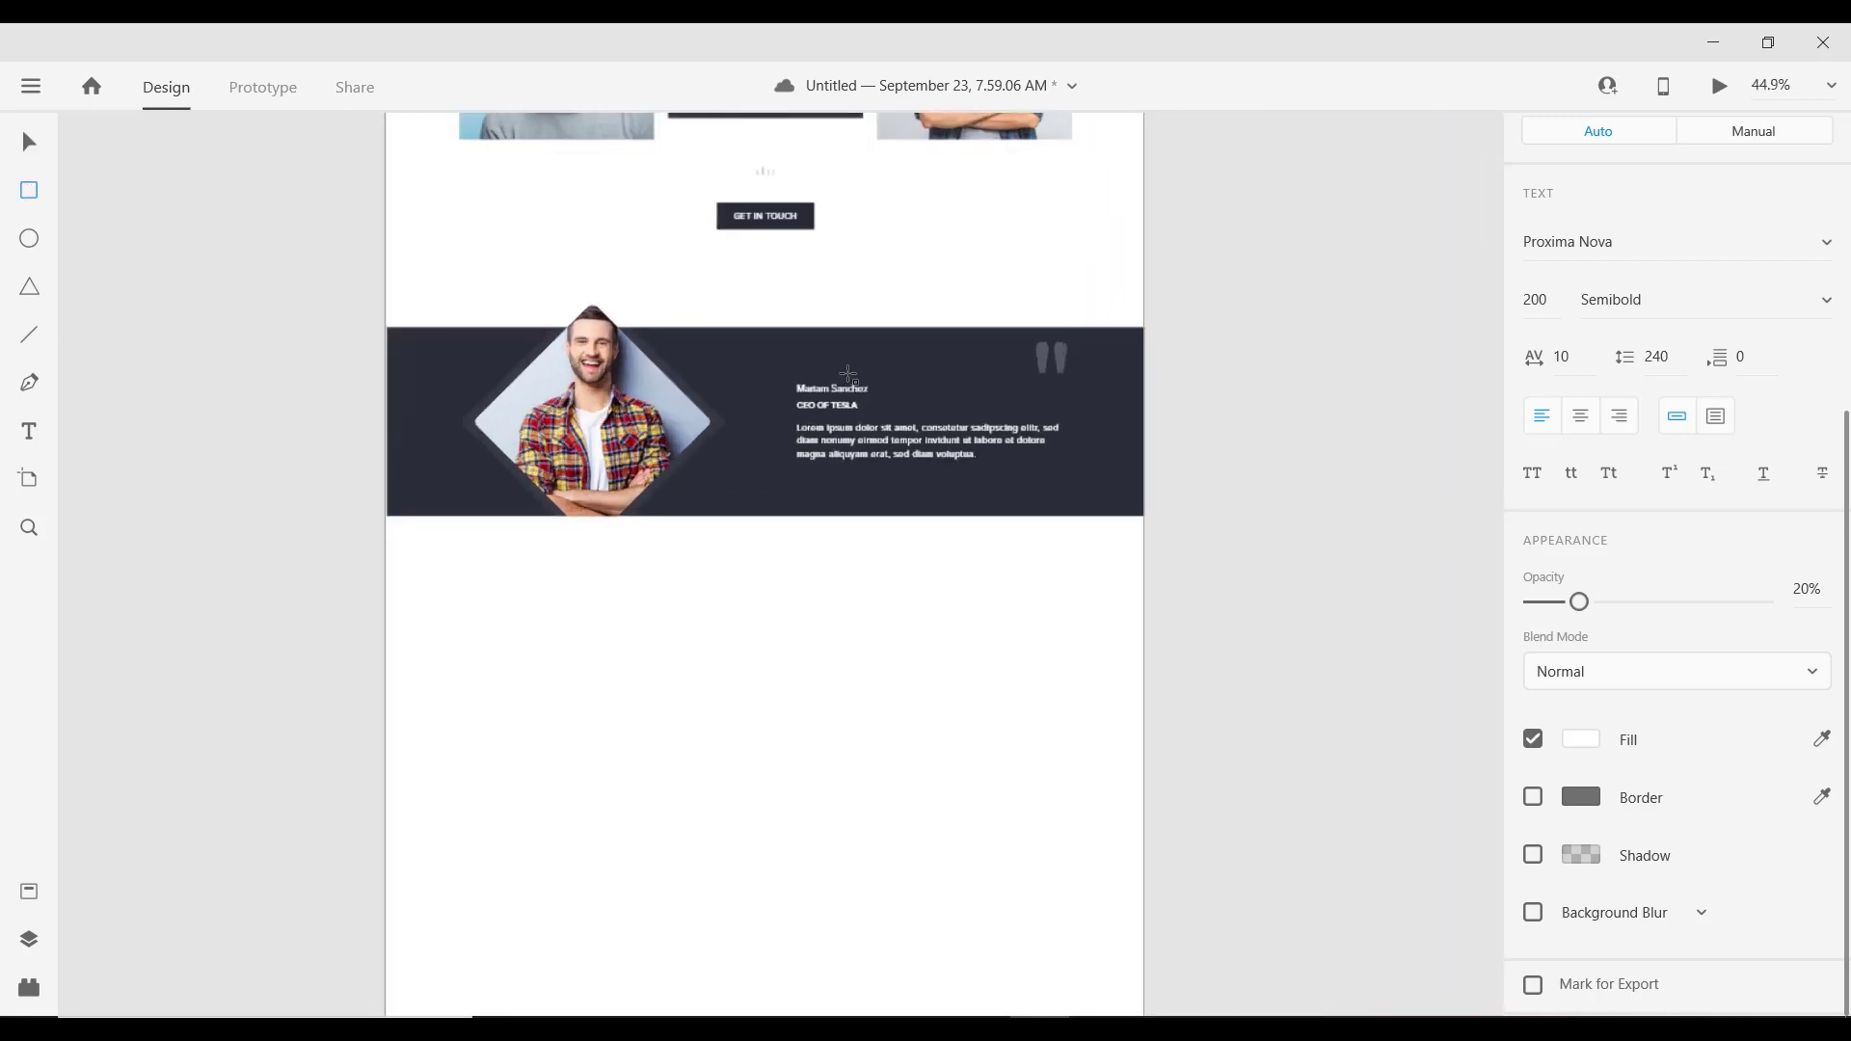
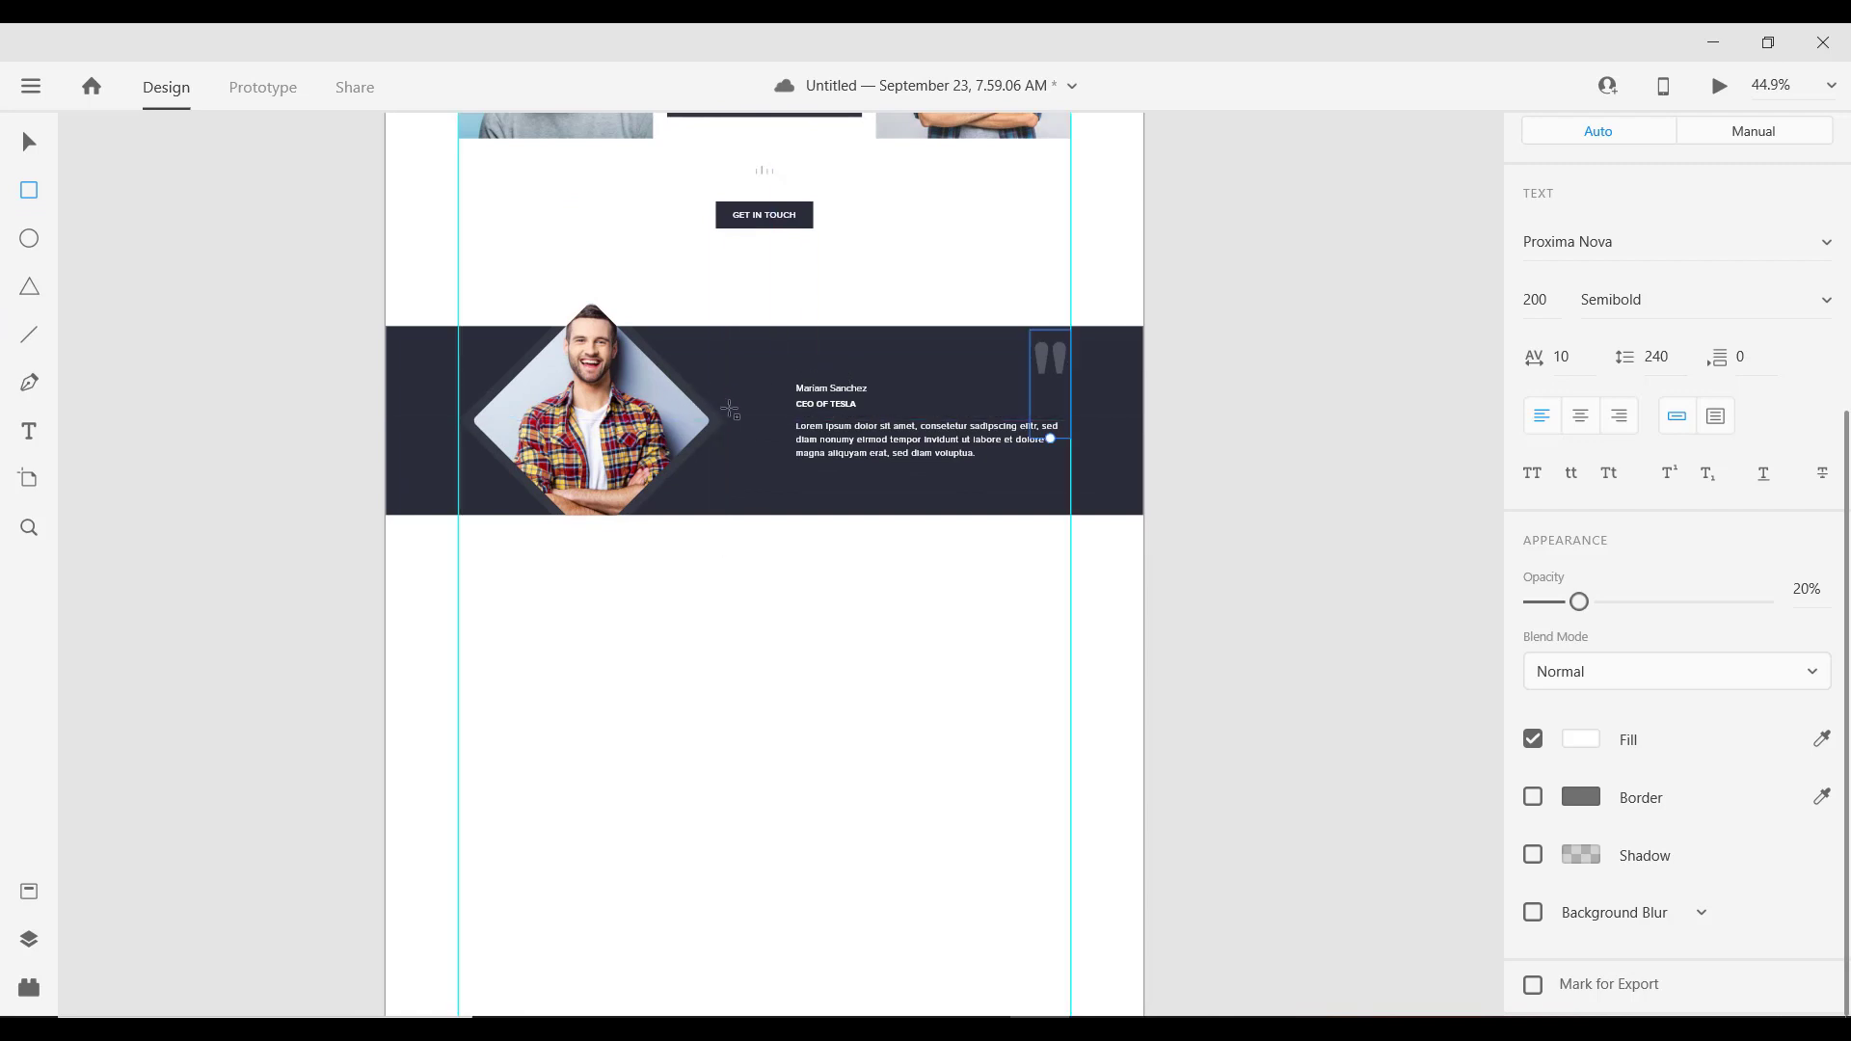
Step: Draw a small square beside the photo frame's tip and size it to 20×20
left_click(726, 424)
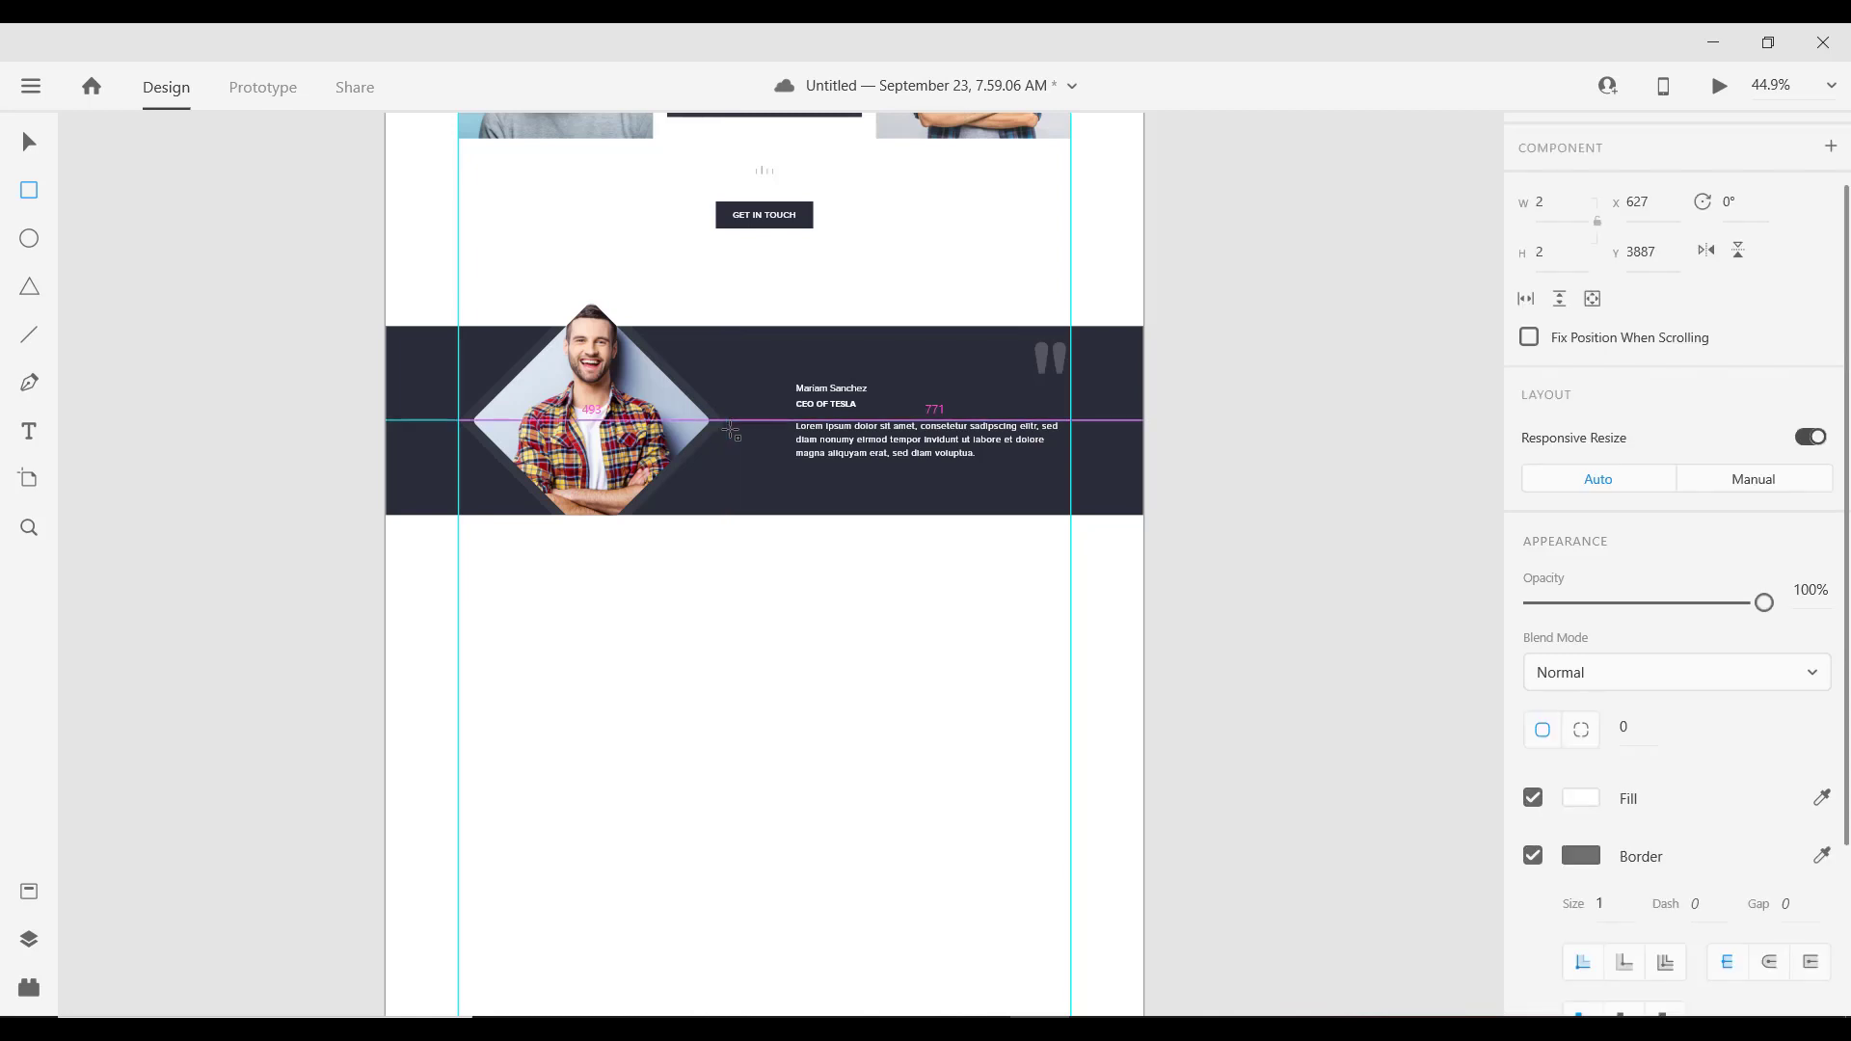
scroll(730, 431, "up", 5)
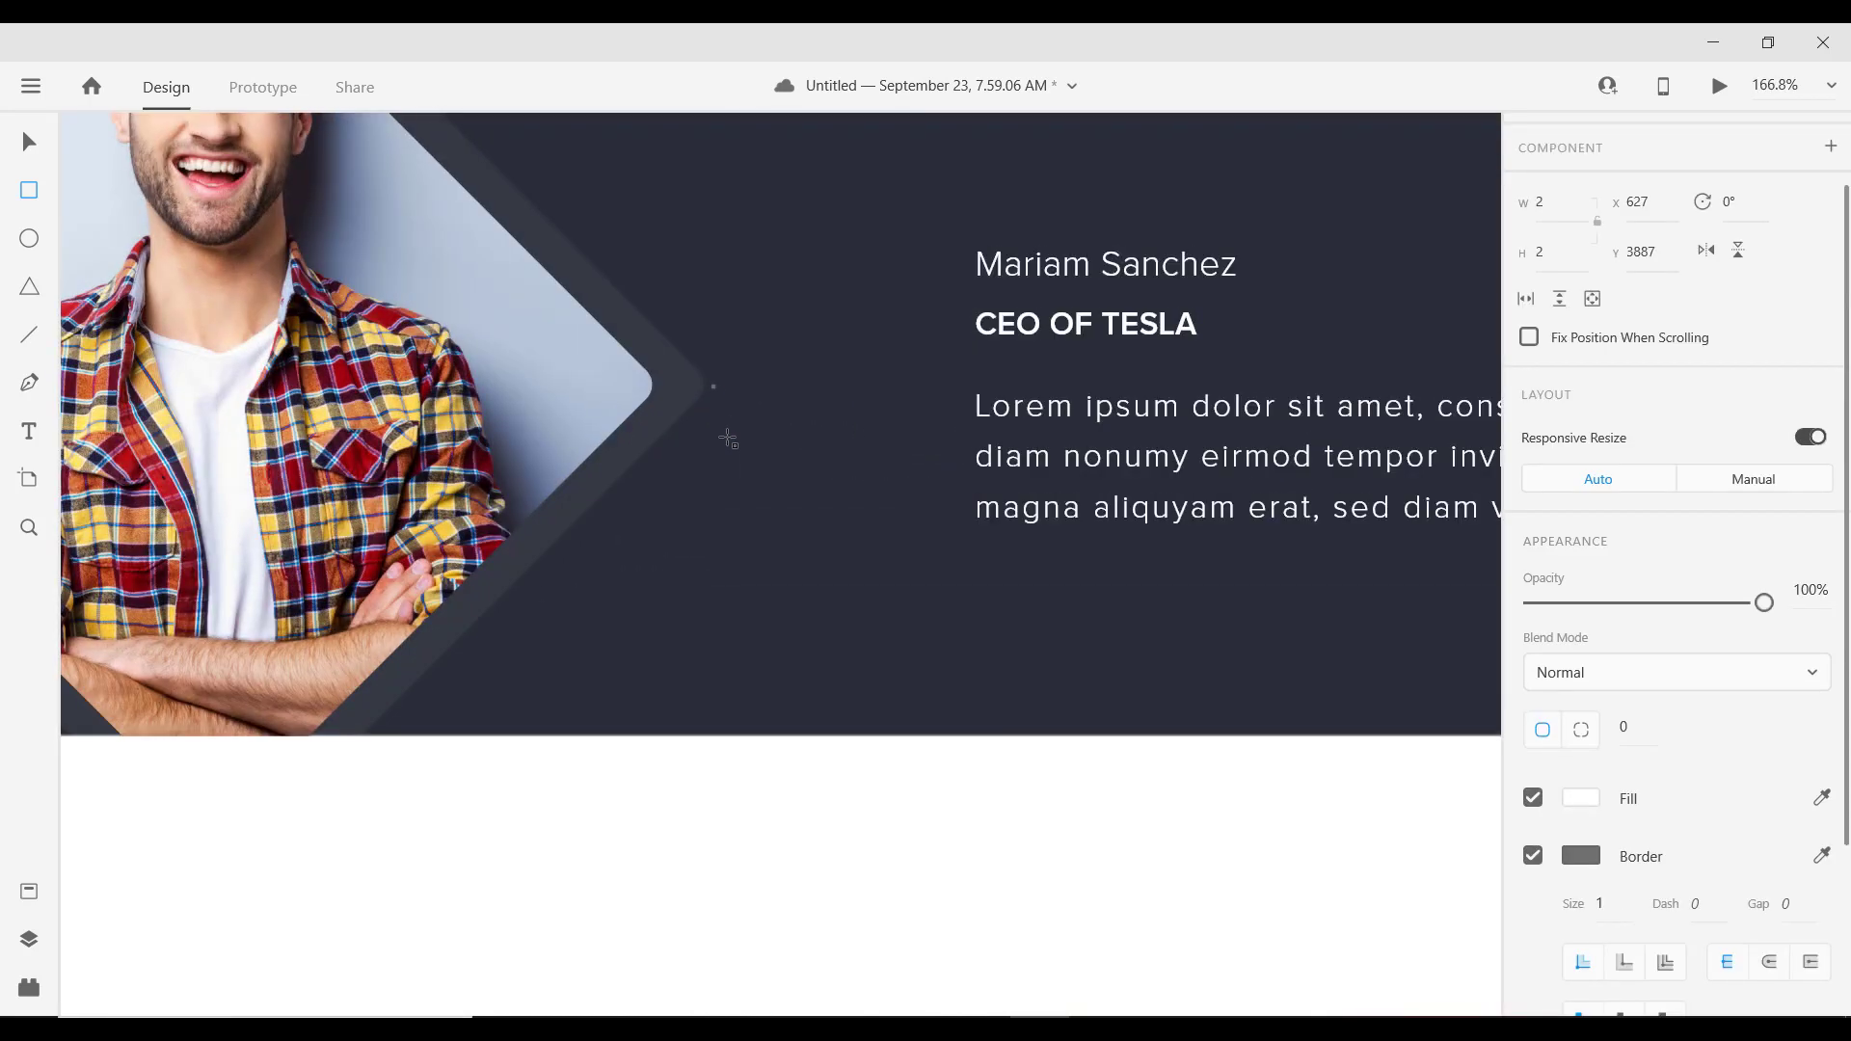
scroll(709, 405, "up", 3)
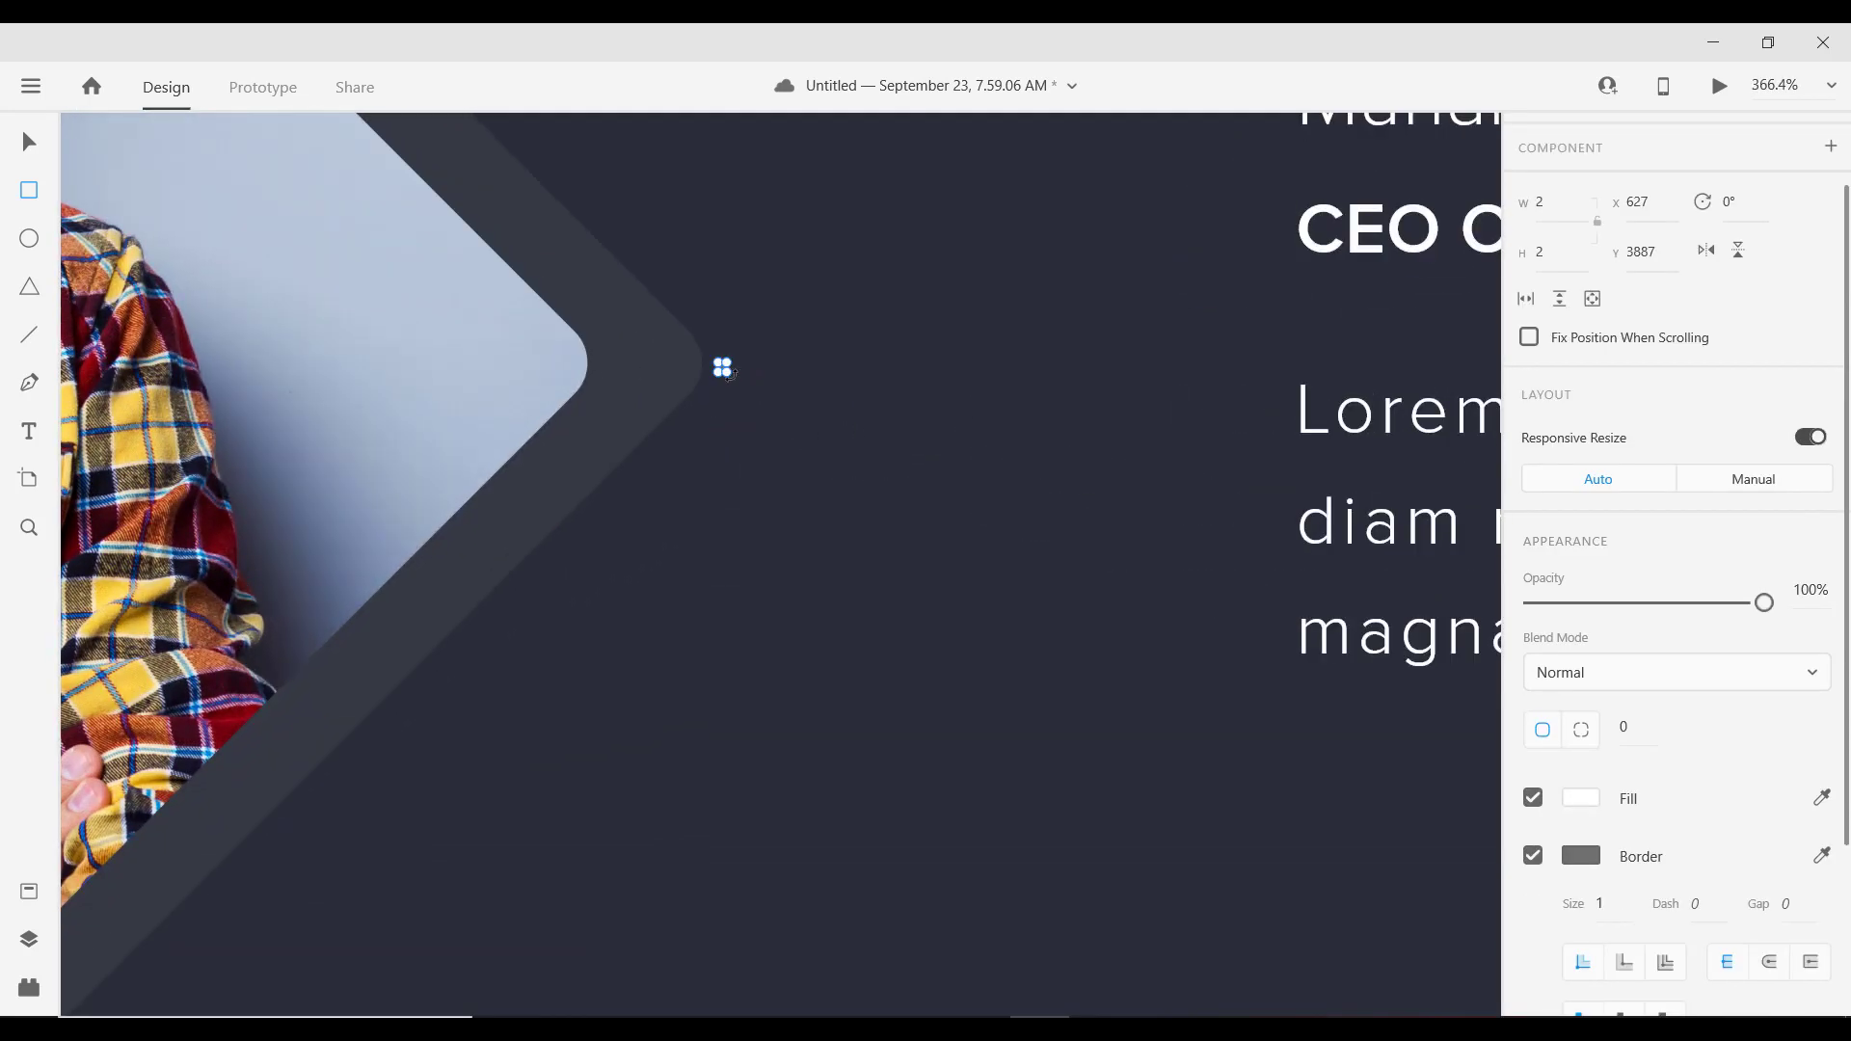
left_click_drag(740, 385, 766, 412)
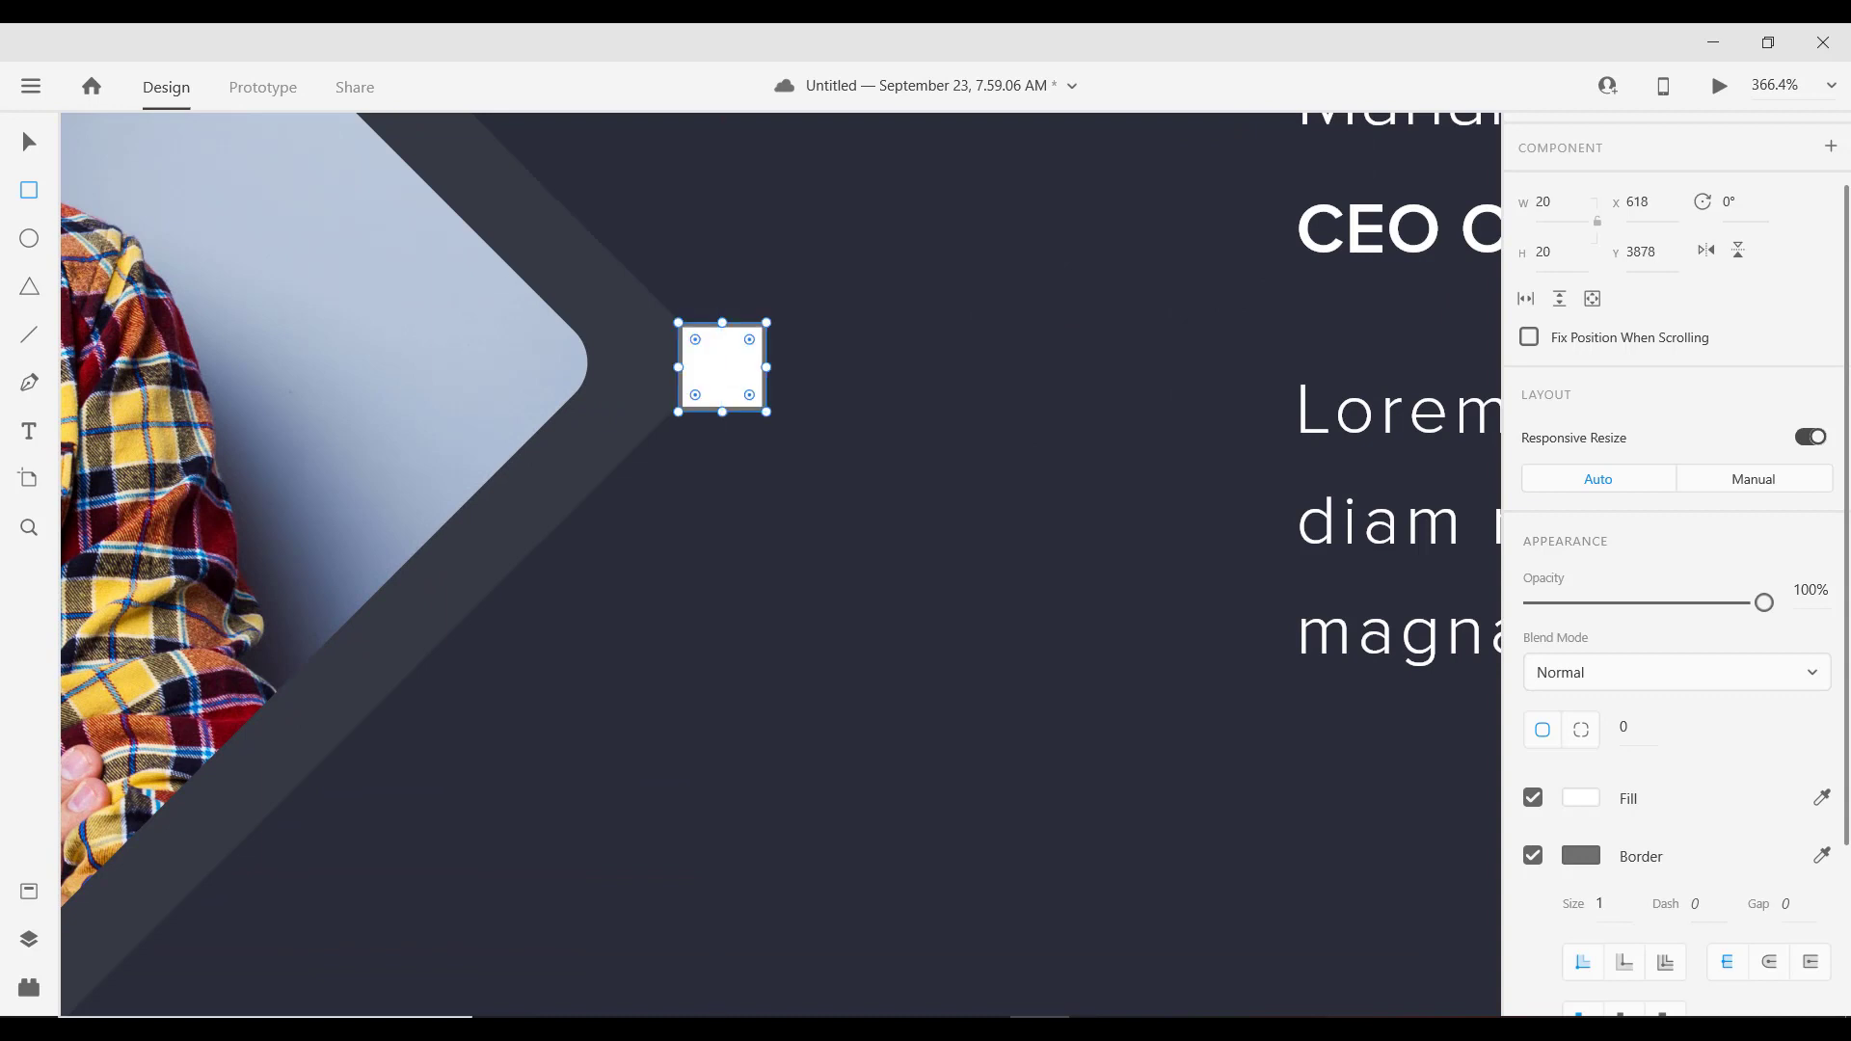
Step: Rotate the square 45° into a diamond and give it a corner radius of 5
left_click(26, 145)
left_click_drag(731, 372, 704, 422)
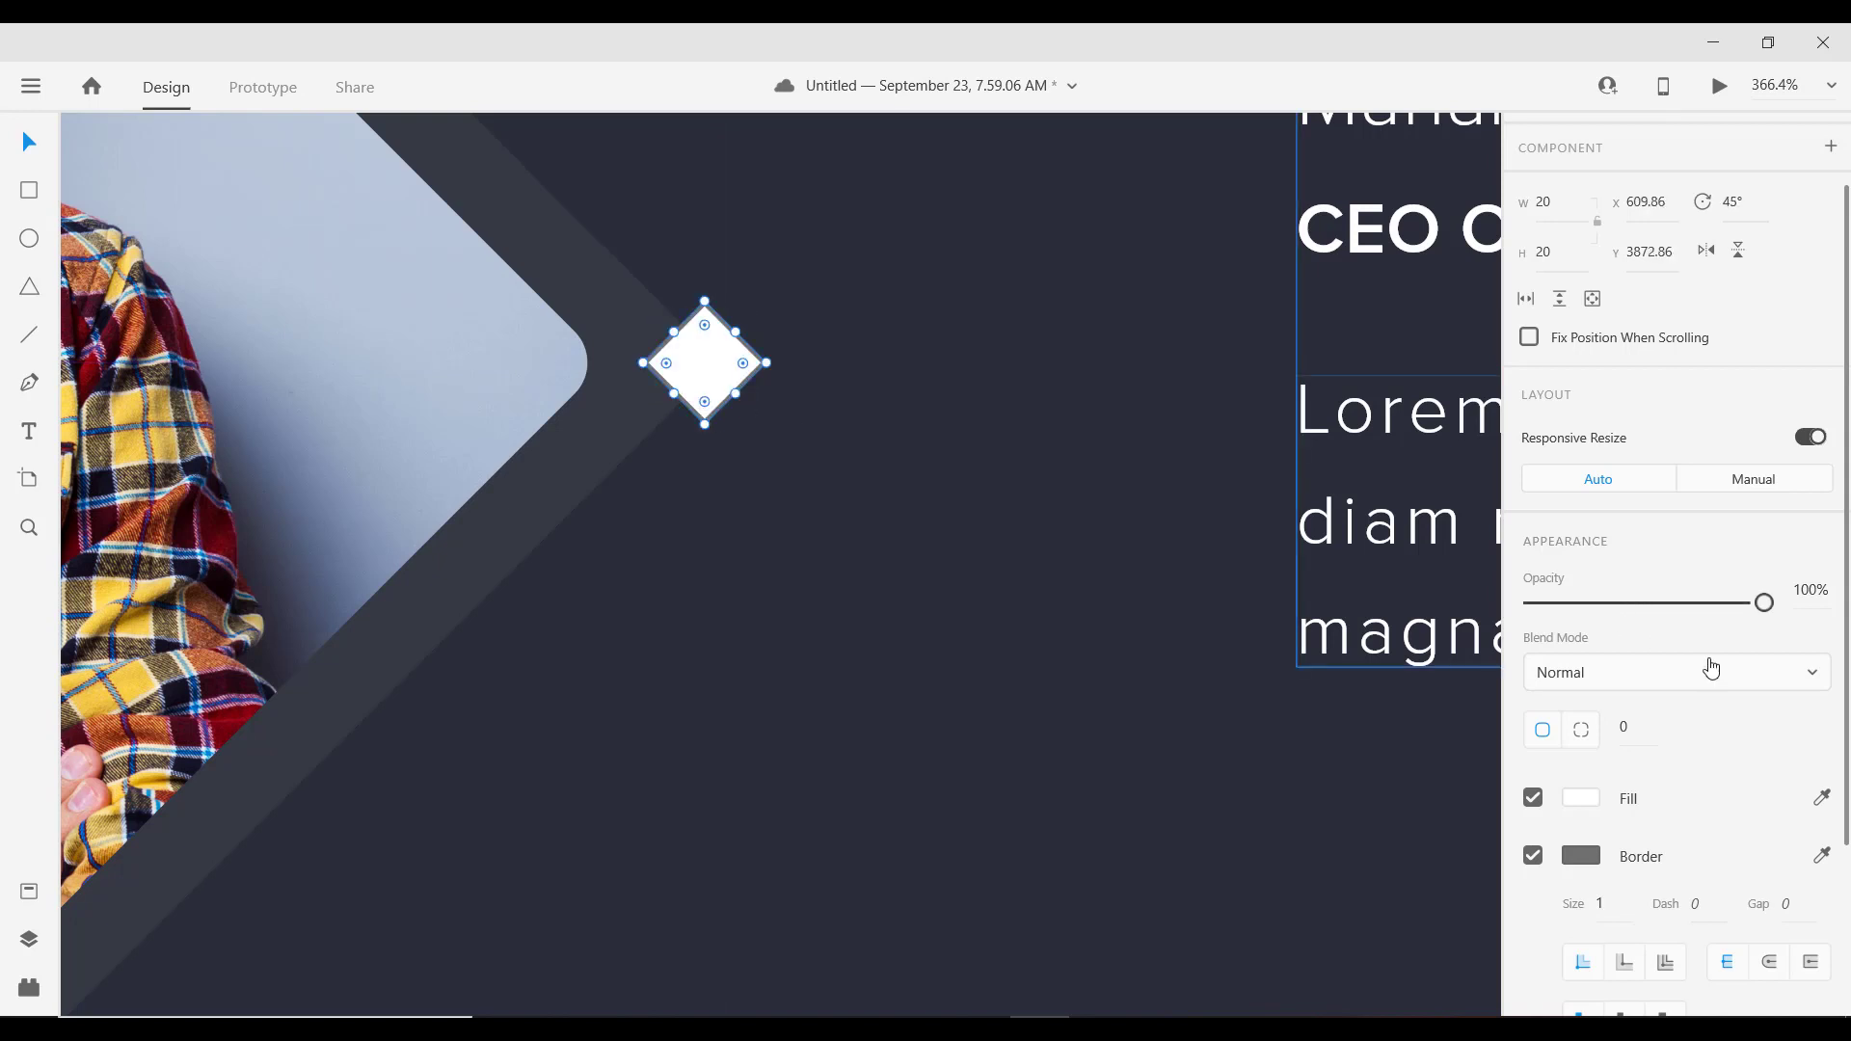
left_click(1629, 733)
key("Up")
key("Up")
key("Up")
key("Up")
key("Up")
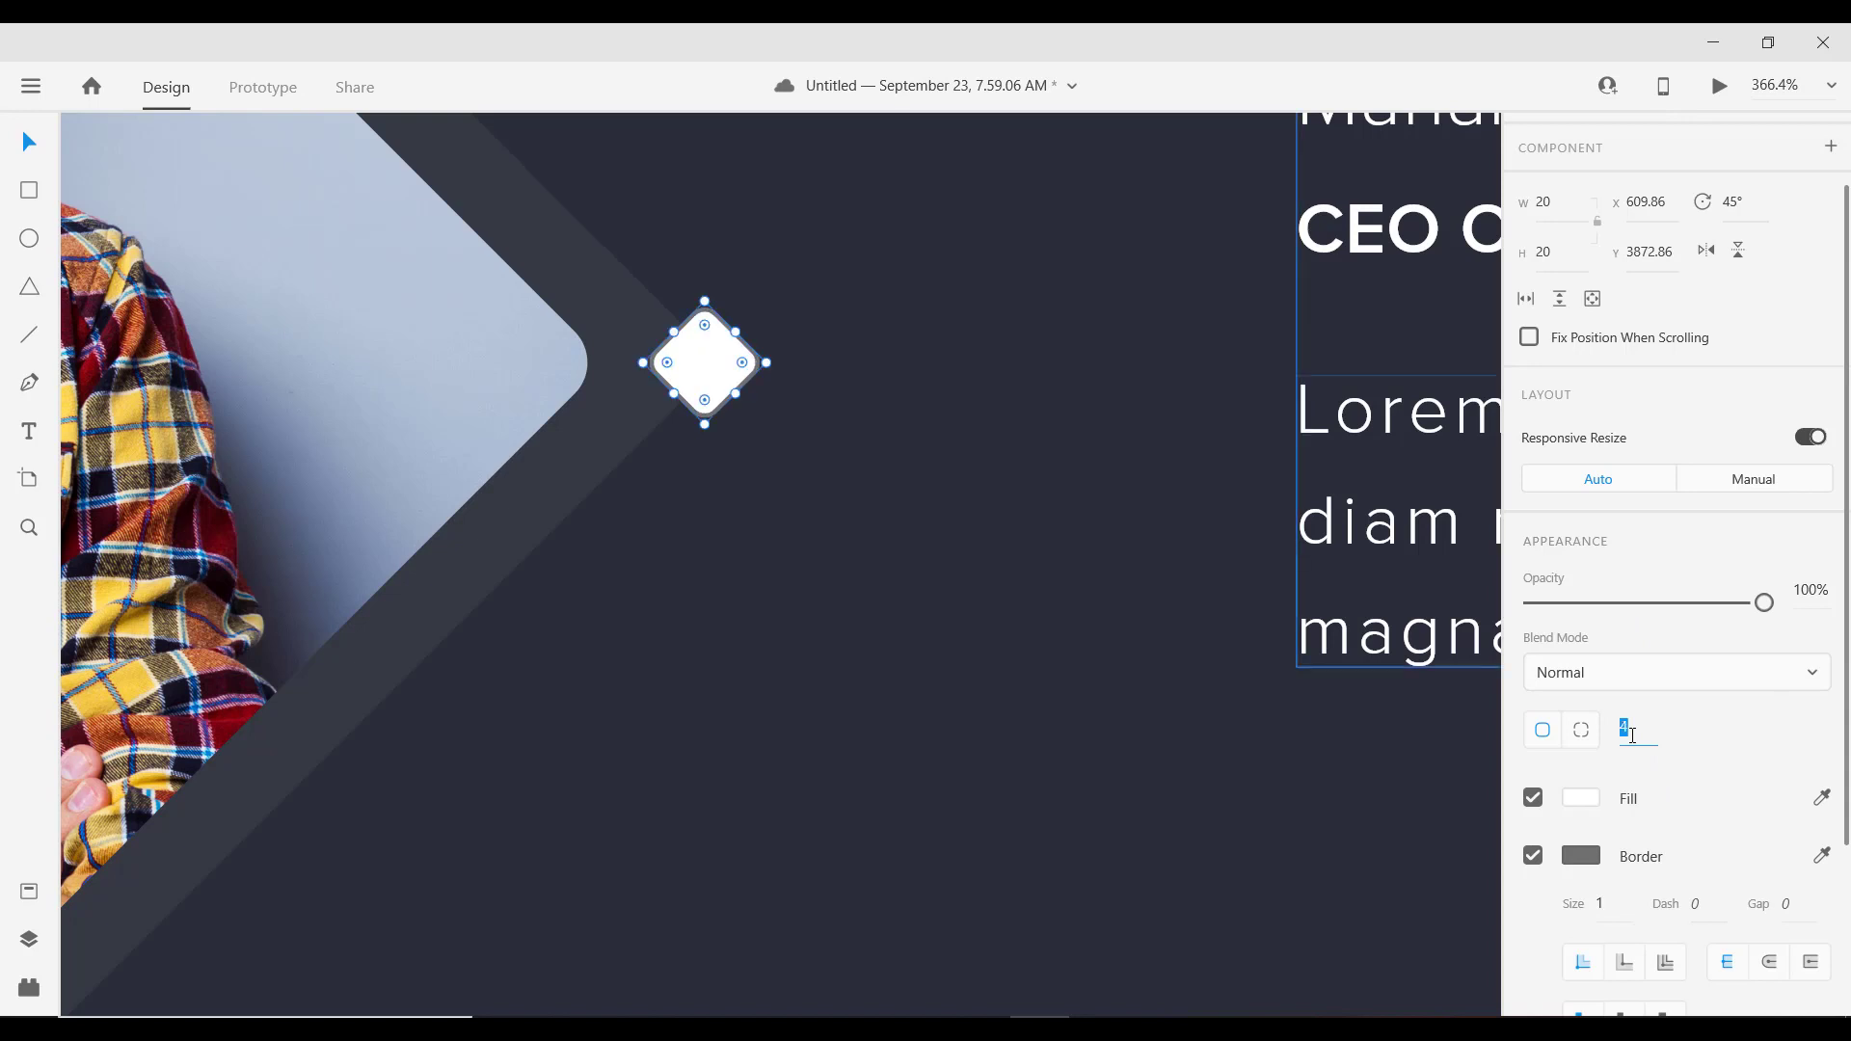
key("Up")
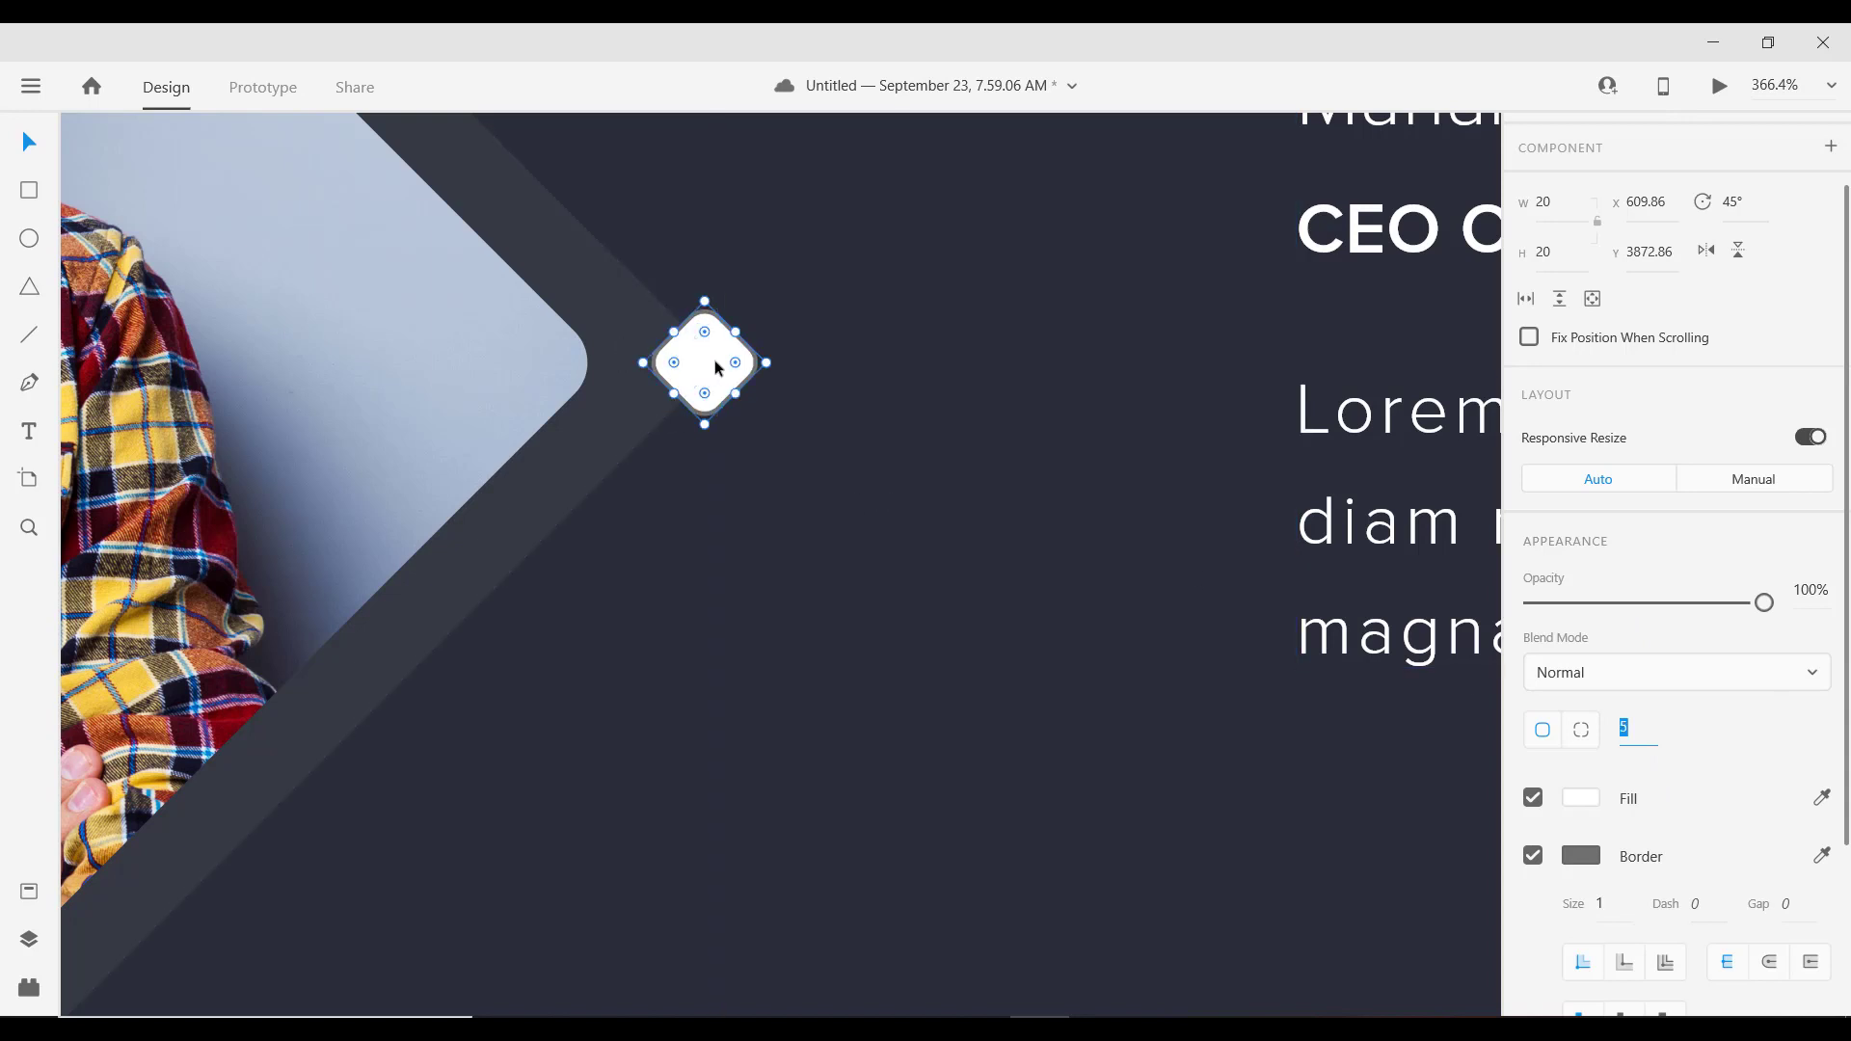
Step: Move the diamond onto the photo frame's right tip and remove its border
left_click(711, 364)
left_click_drag(707, 358, 696, 355)
scroll(651, 415, "down", 6)
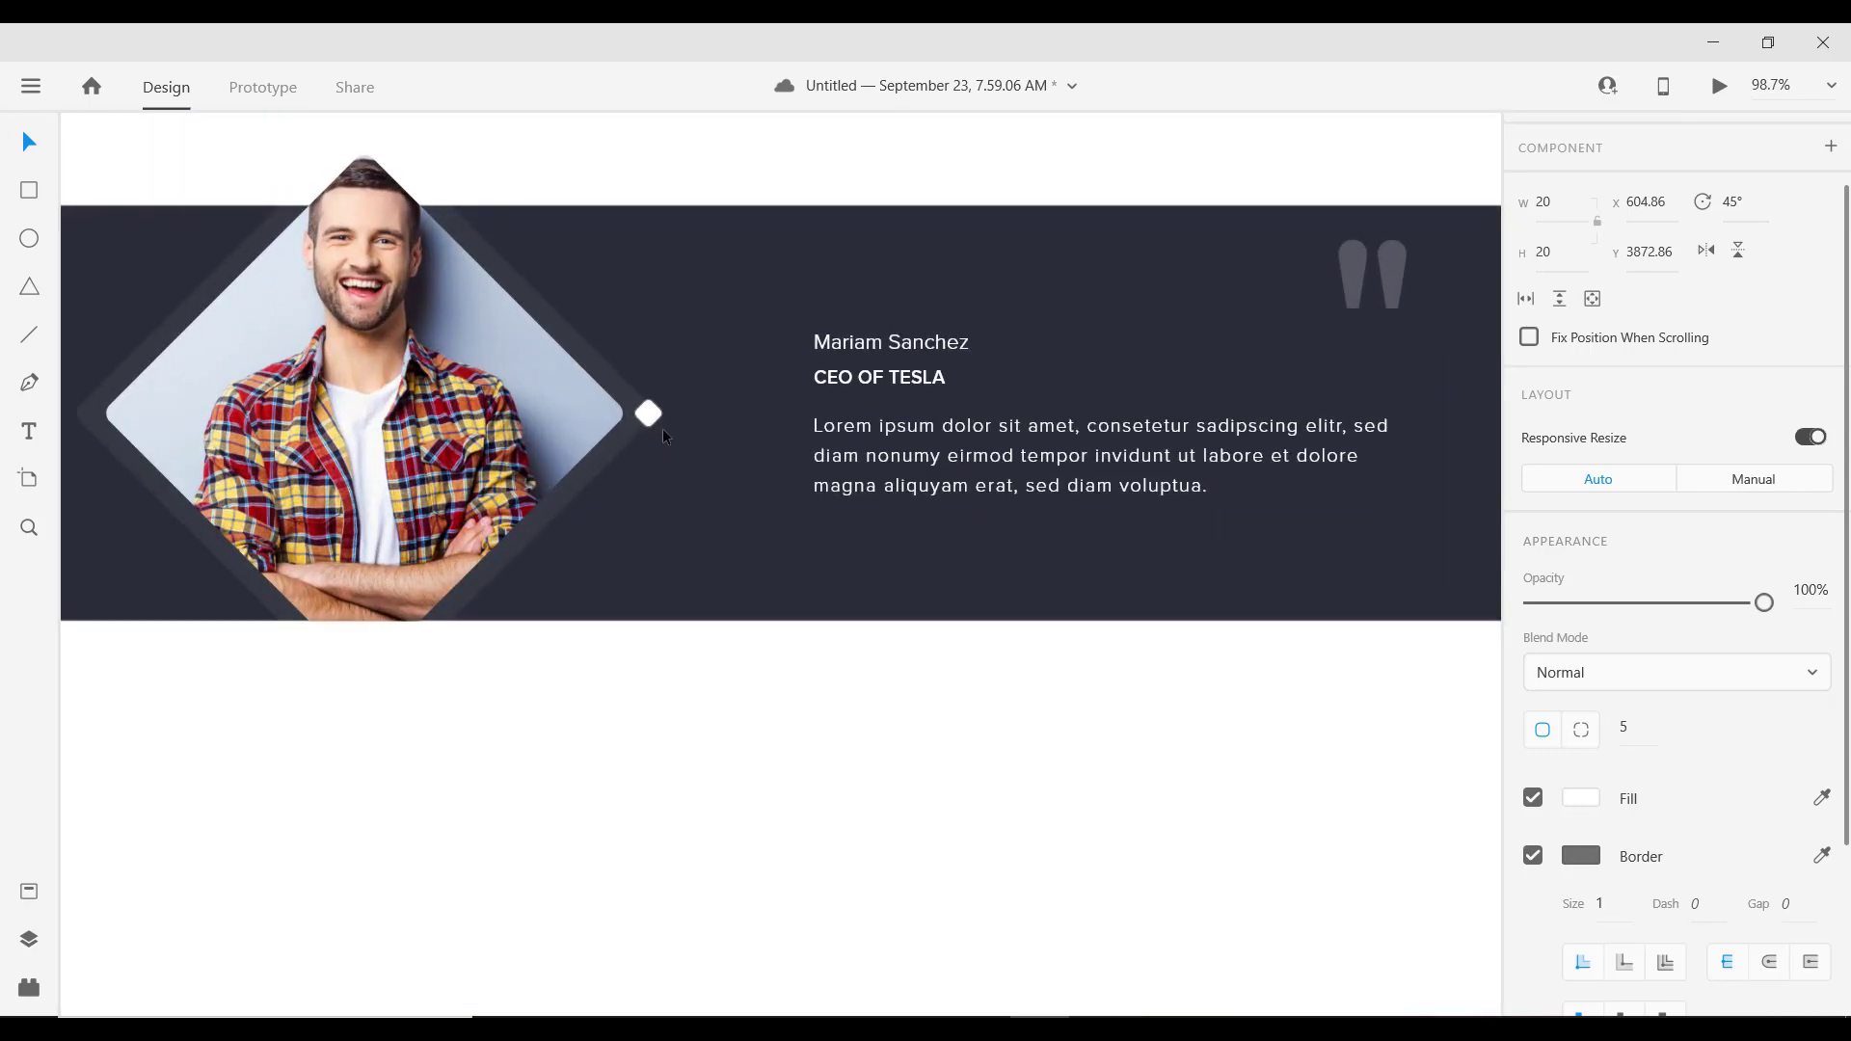
left_click(1533, 854)
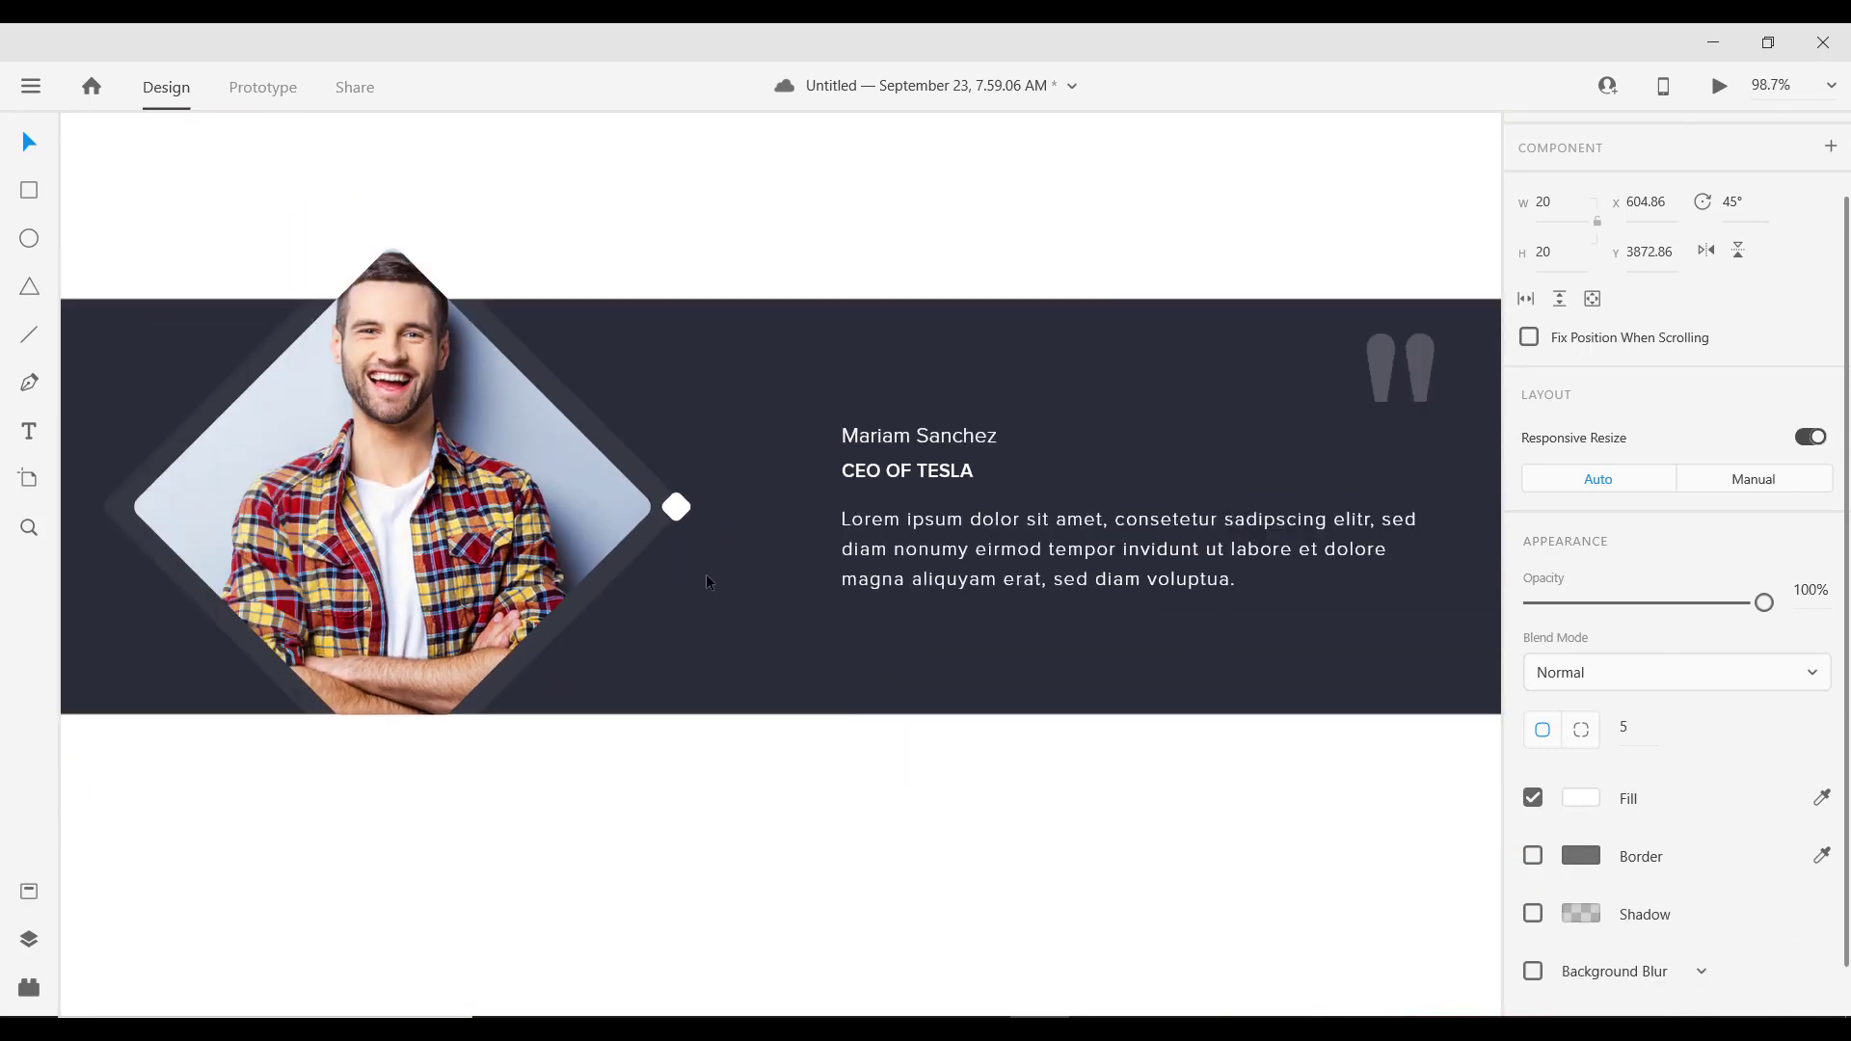
scroll(694, 565, "down", 2)
scroll(682, 521, "up", 4)
Step: Nudge the diamond slightly right and set its corner radius to 3
left_click_drag(674, 514, 682, 530)
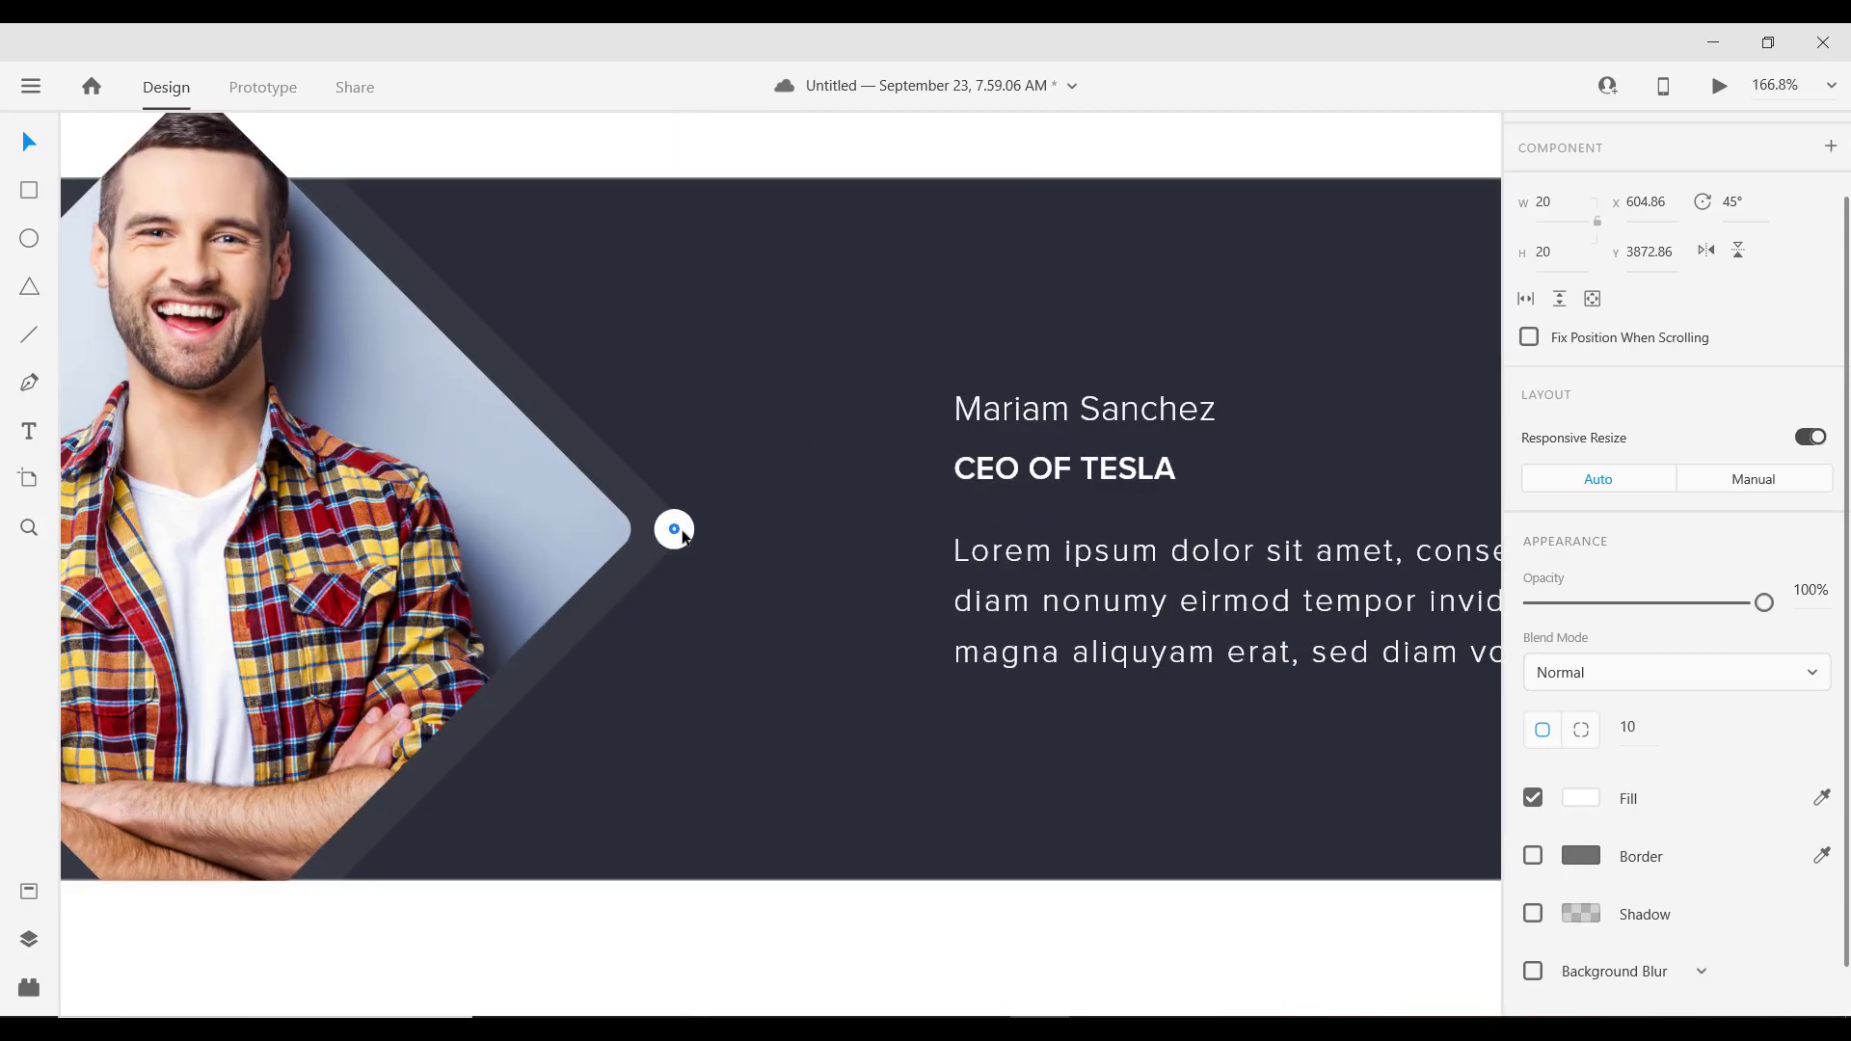
key("ctrl+z")
left_click_drag(699, 536, 703, 536)
left_click(1644, 730)
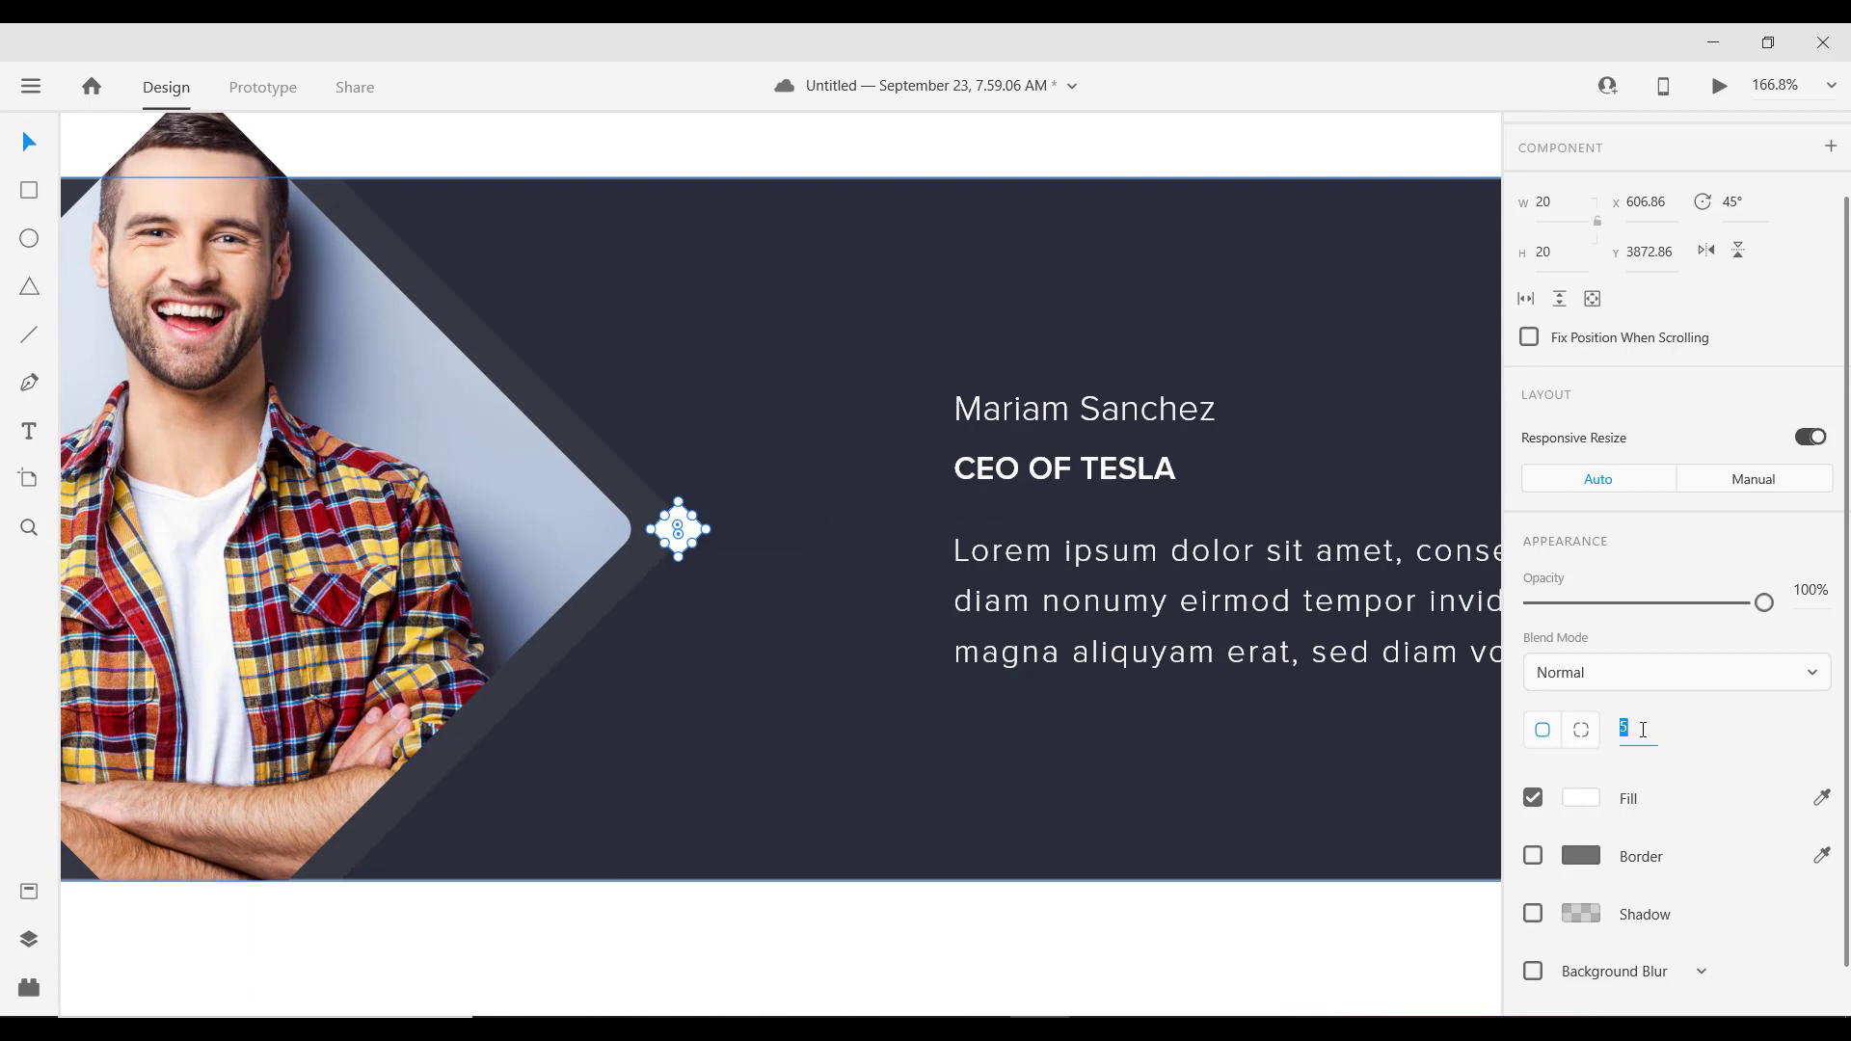
type("3")
key("Return")
scroll(1017, 847, "down", 10)
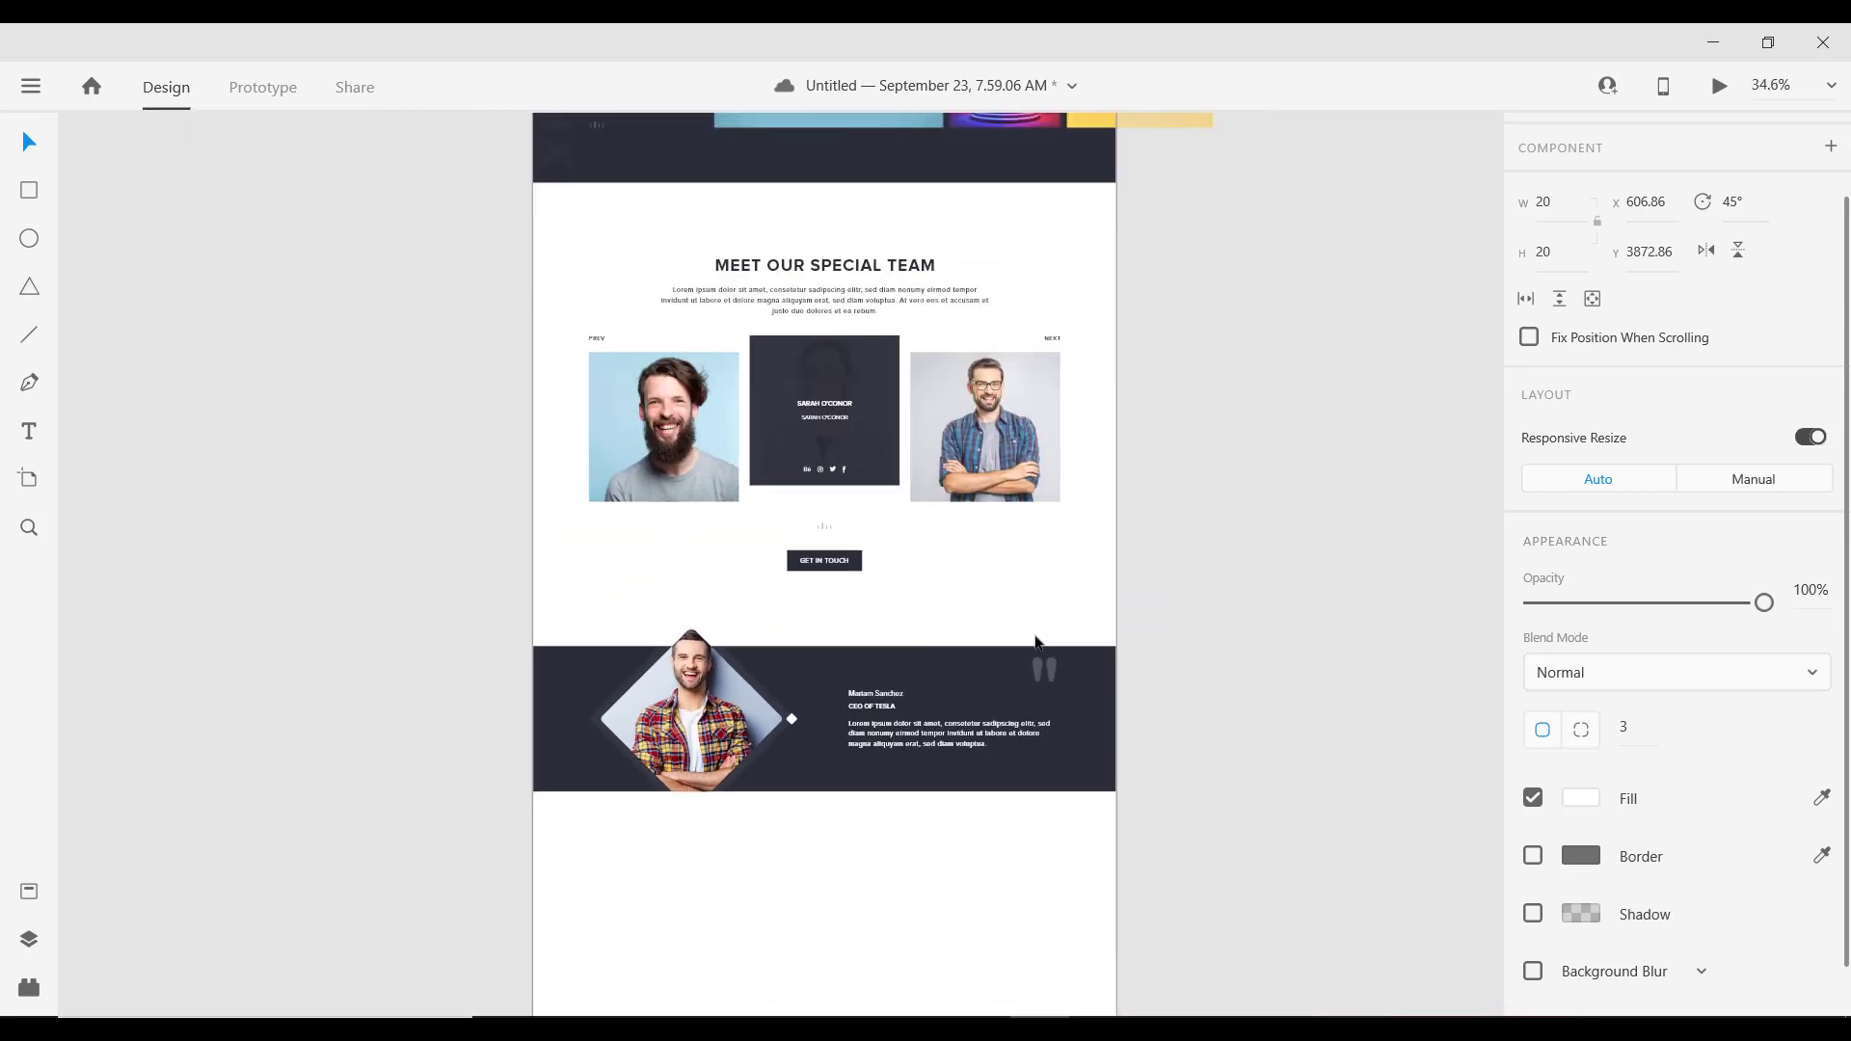
Step: Place a copy of the MEET OUR SPECIAL TEAM title below the testimonial band, nudged up slightly
left_click_drag(1091, 517, 1014, 442)
scroll(822, 504, "down", 4)
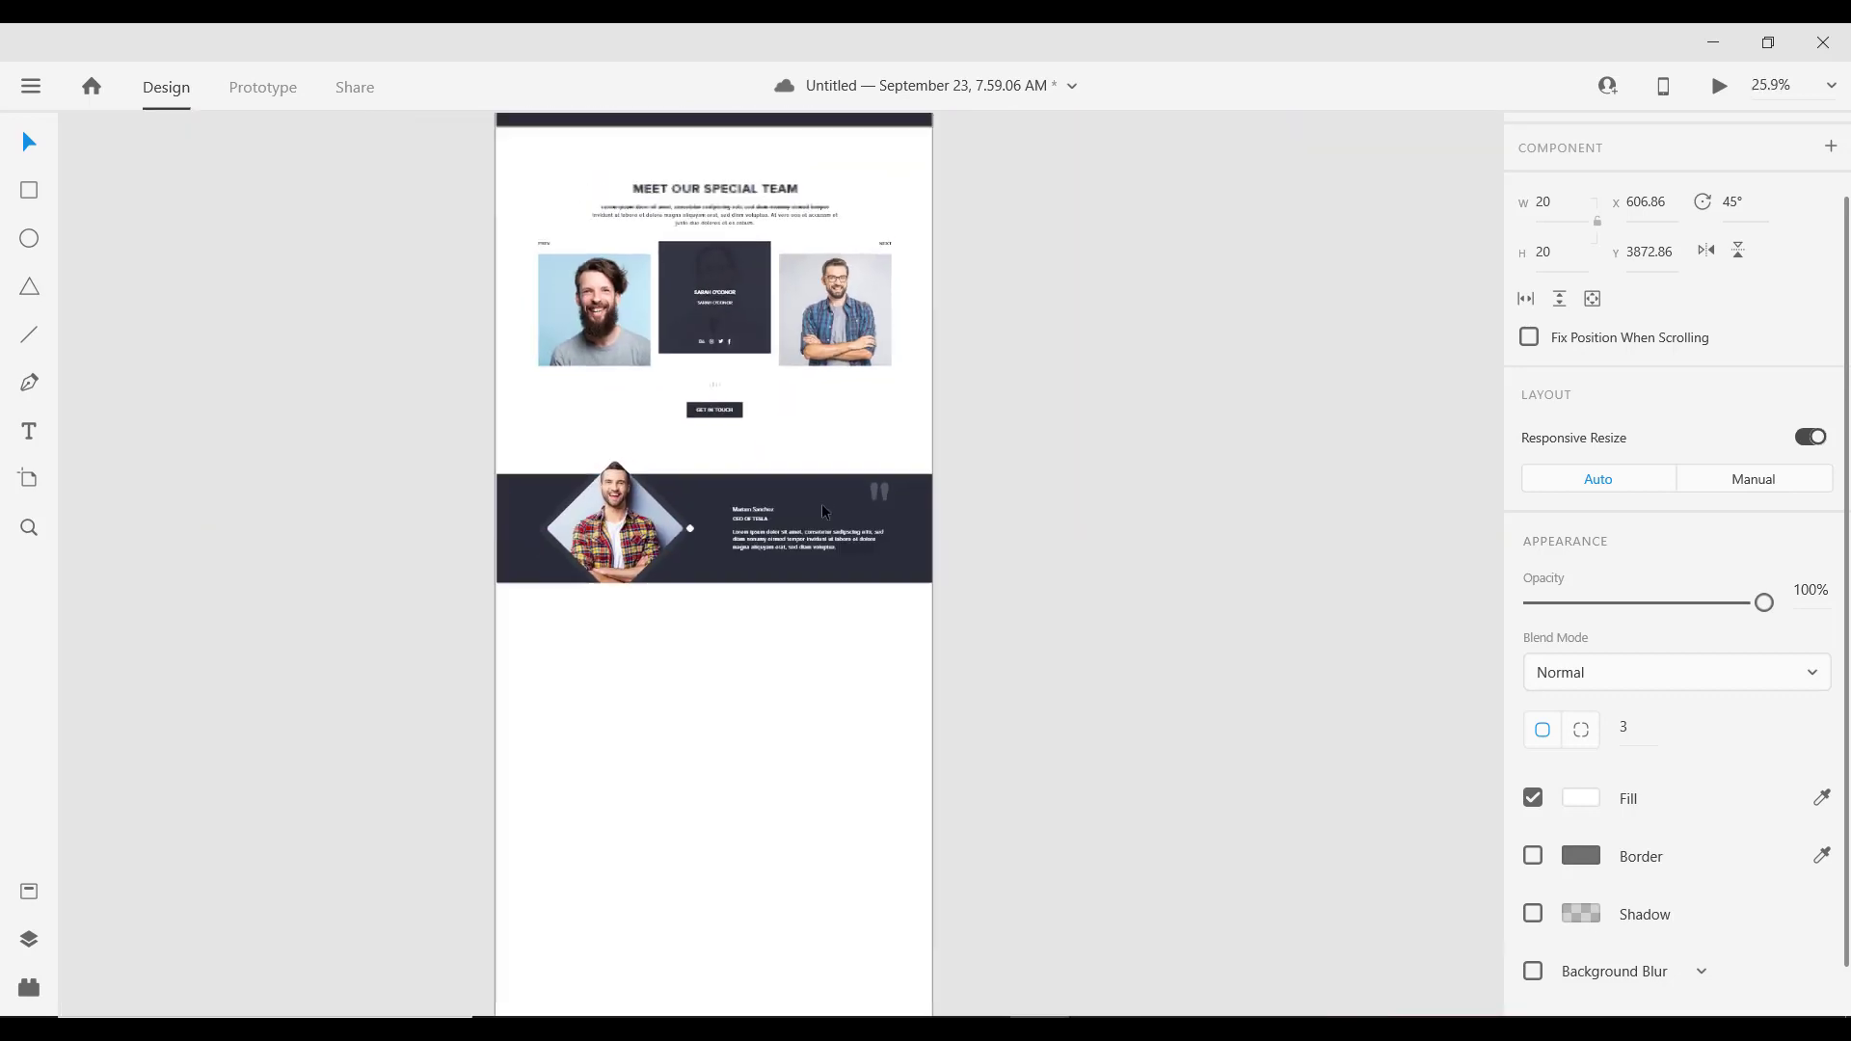
left_click(781, 258)
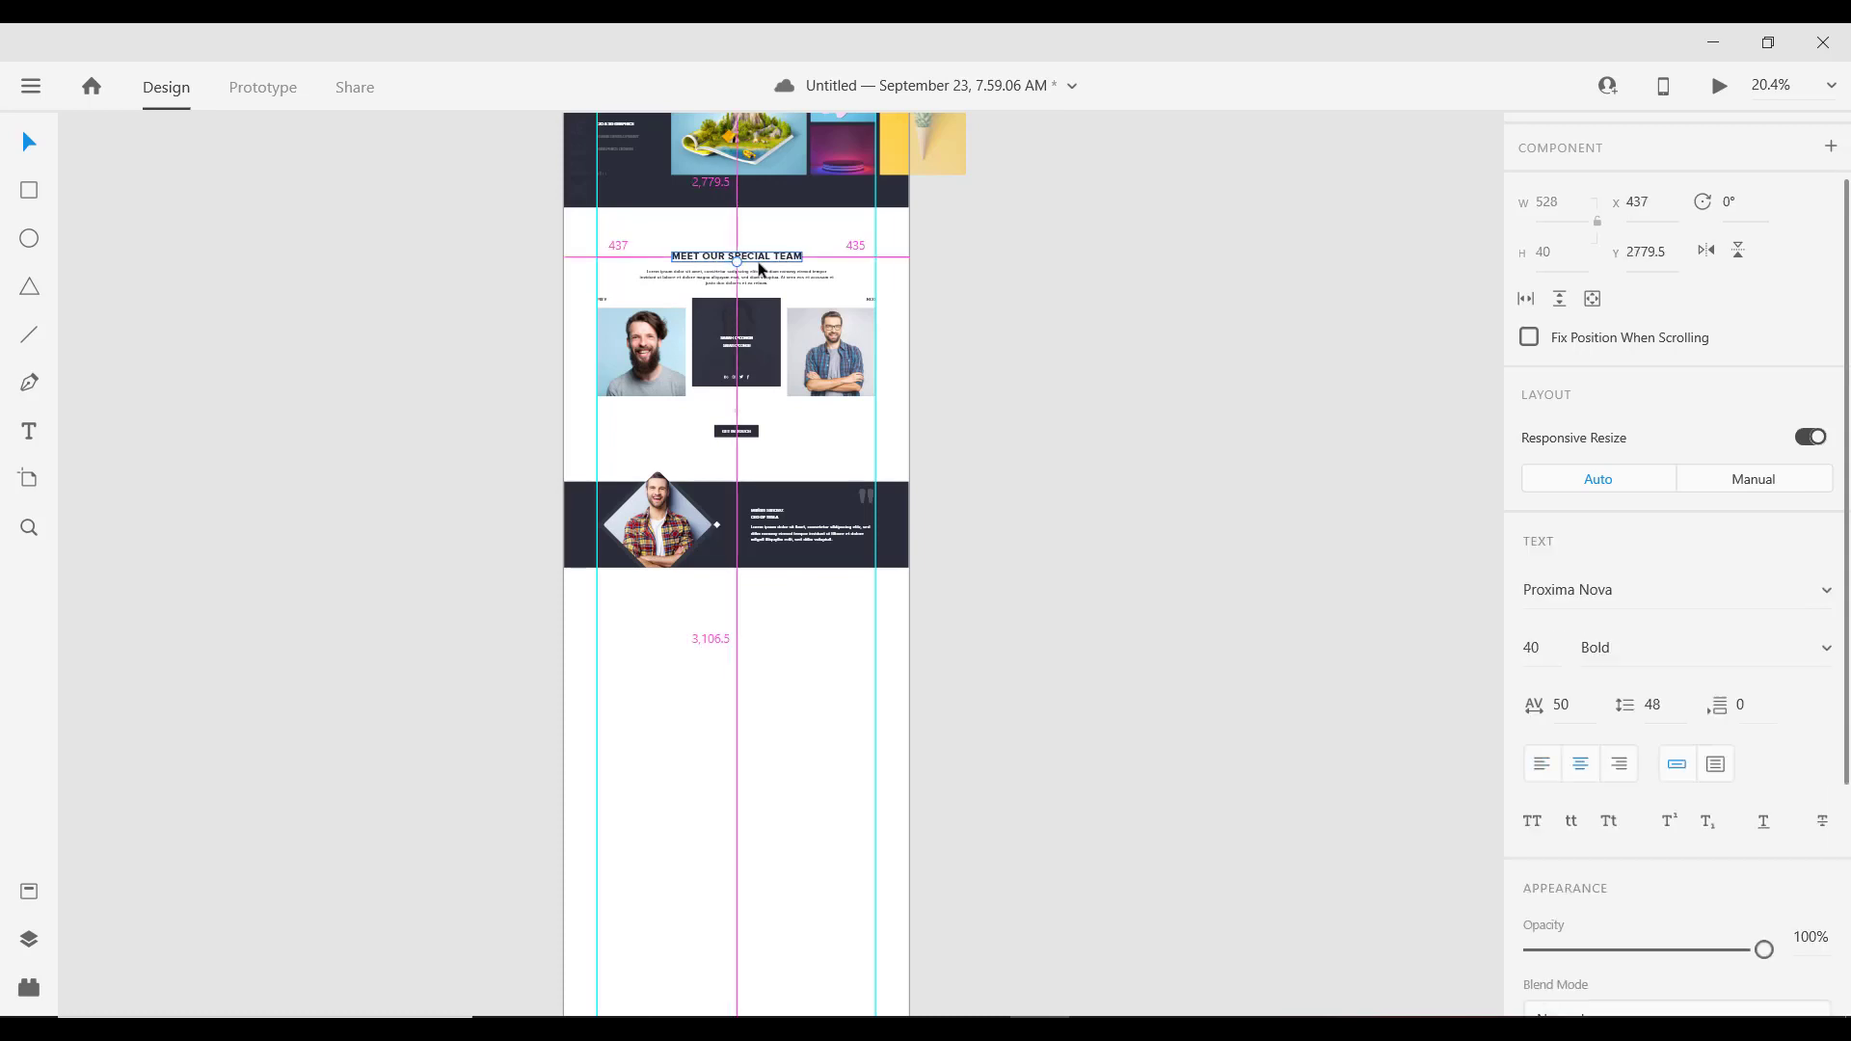
left_click_drag(756, 262, 771, 628)
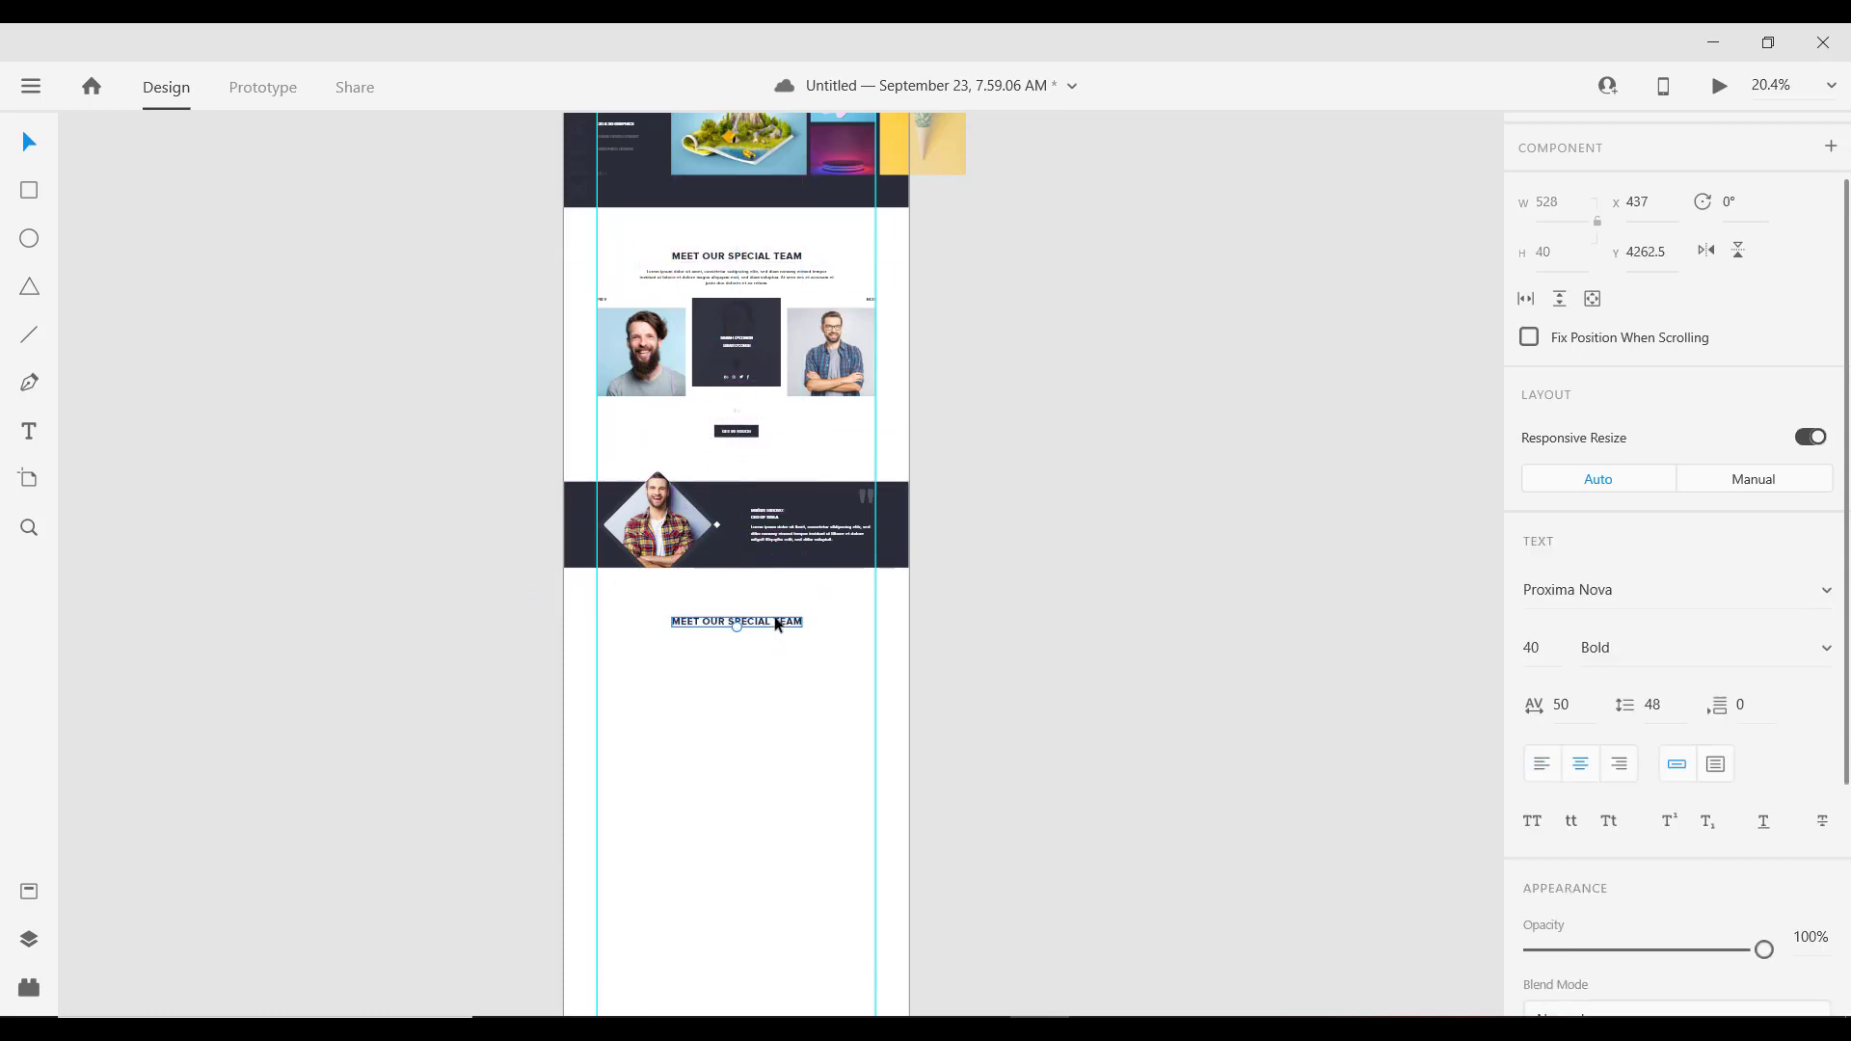
scroll(771, 629, "up", 5)
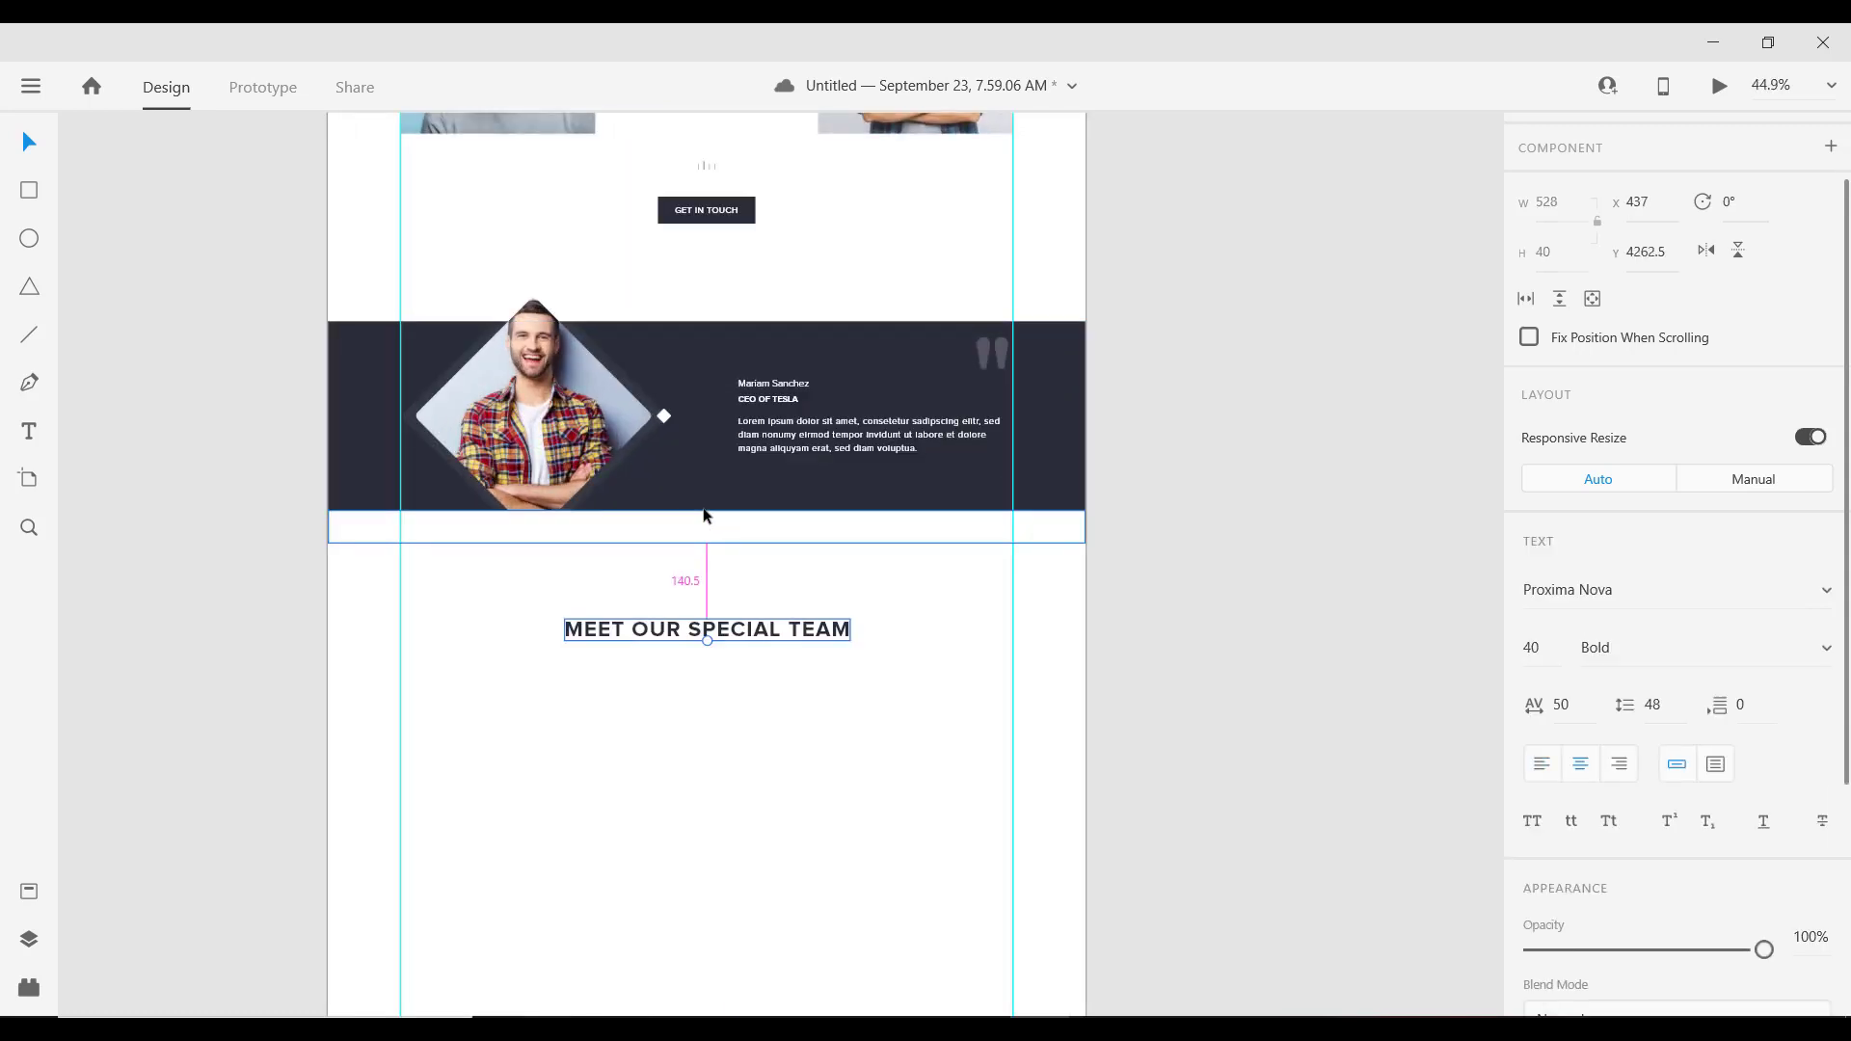
key("shift+Up")
key("shift+Up")
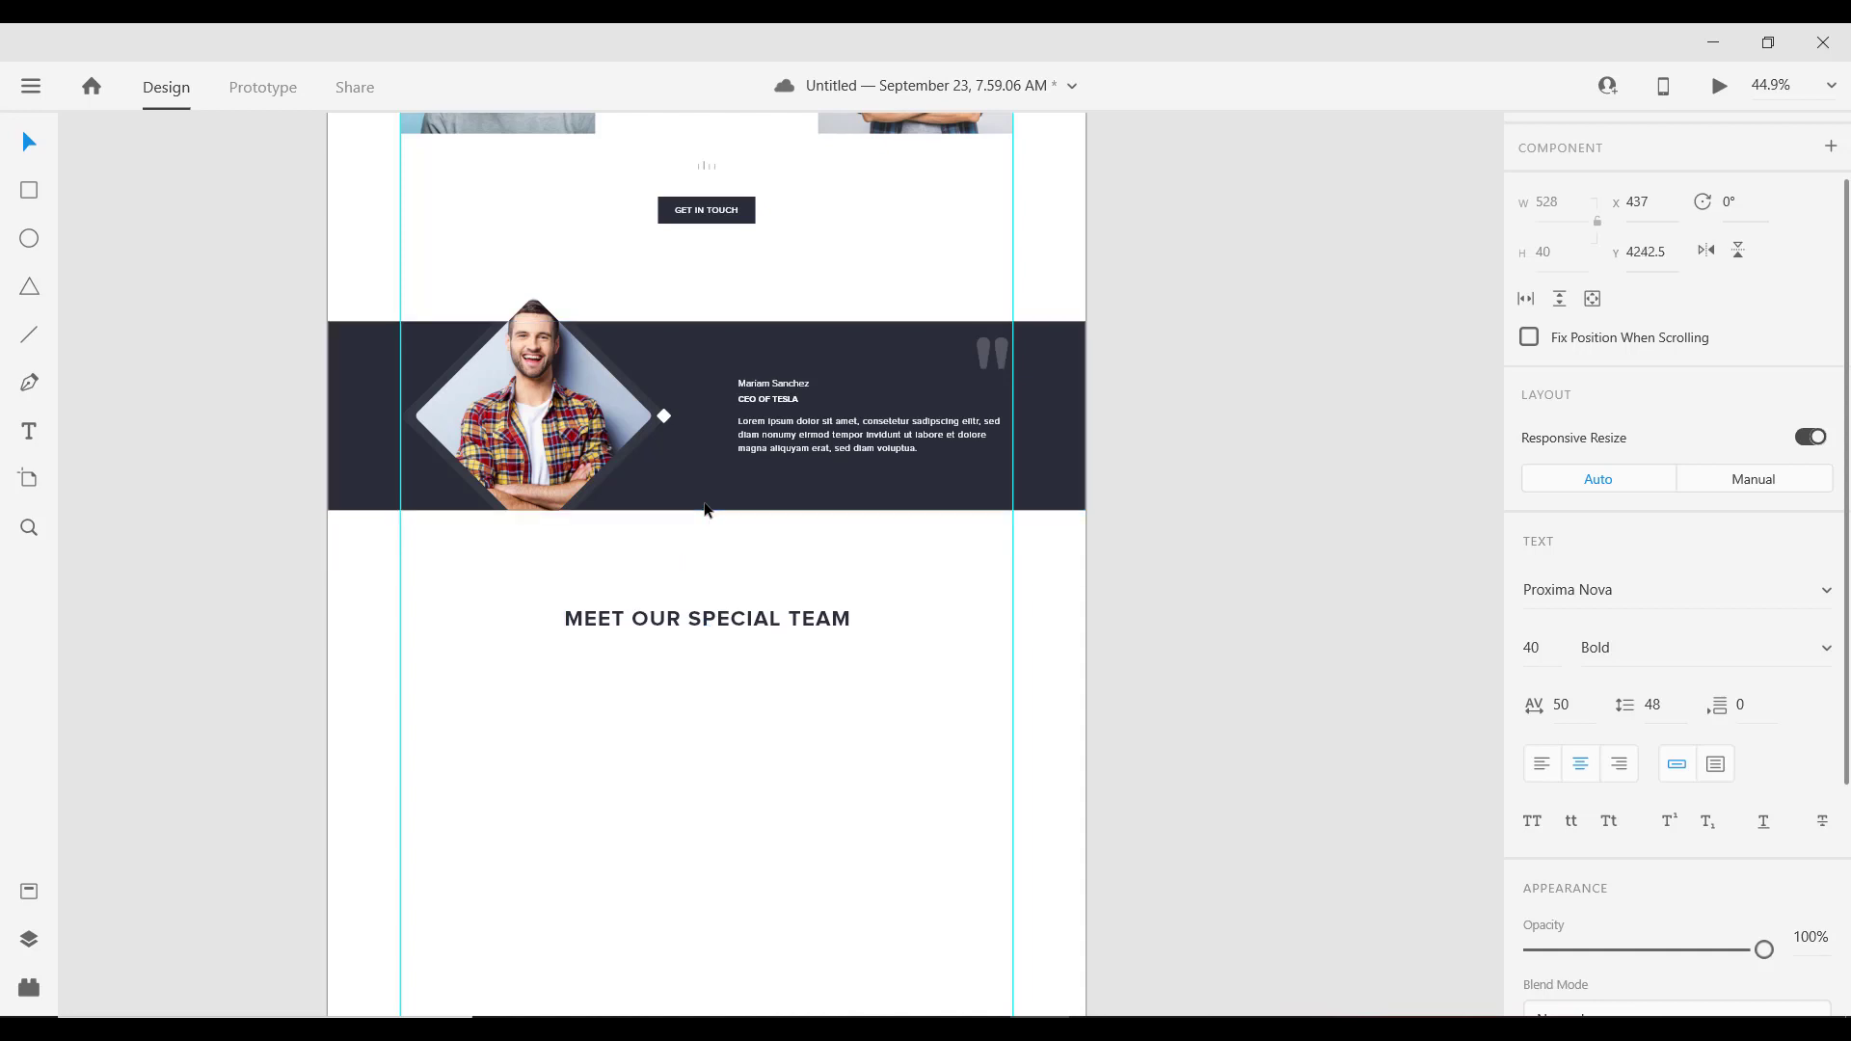
Step: Retype the copied title as the uppercase heading BLOG
double_click(747, 625)
key("ctrl+a")
type("b")
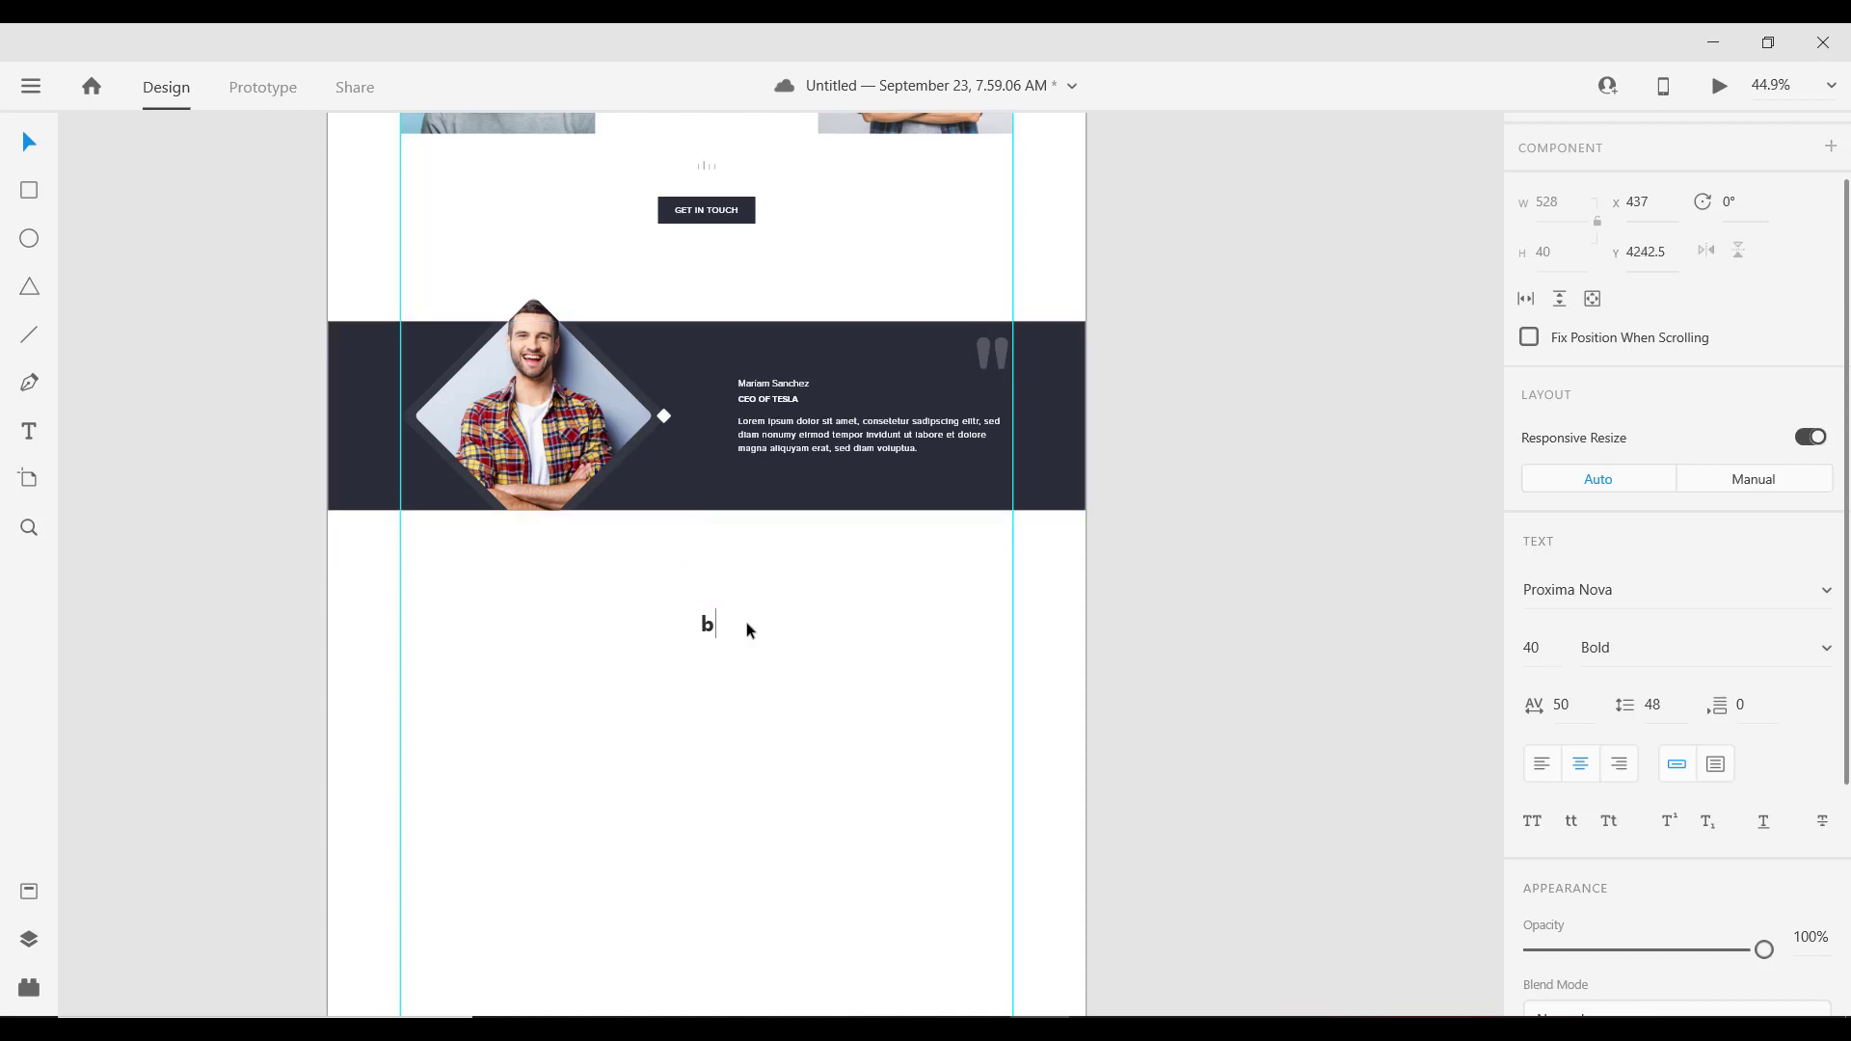
type("log")
key("Caps_Lock")
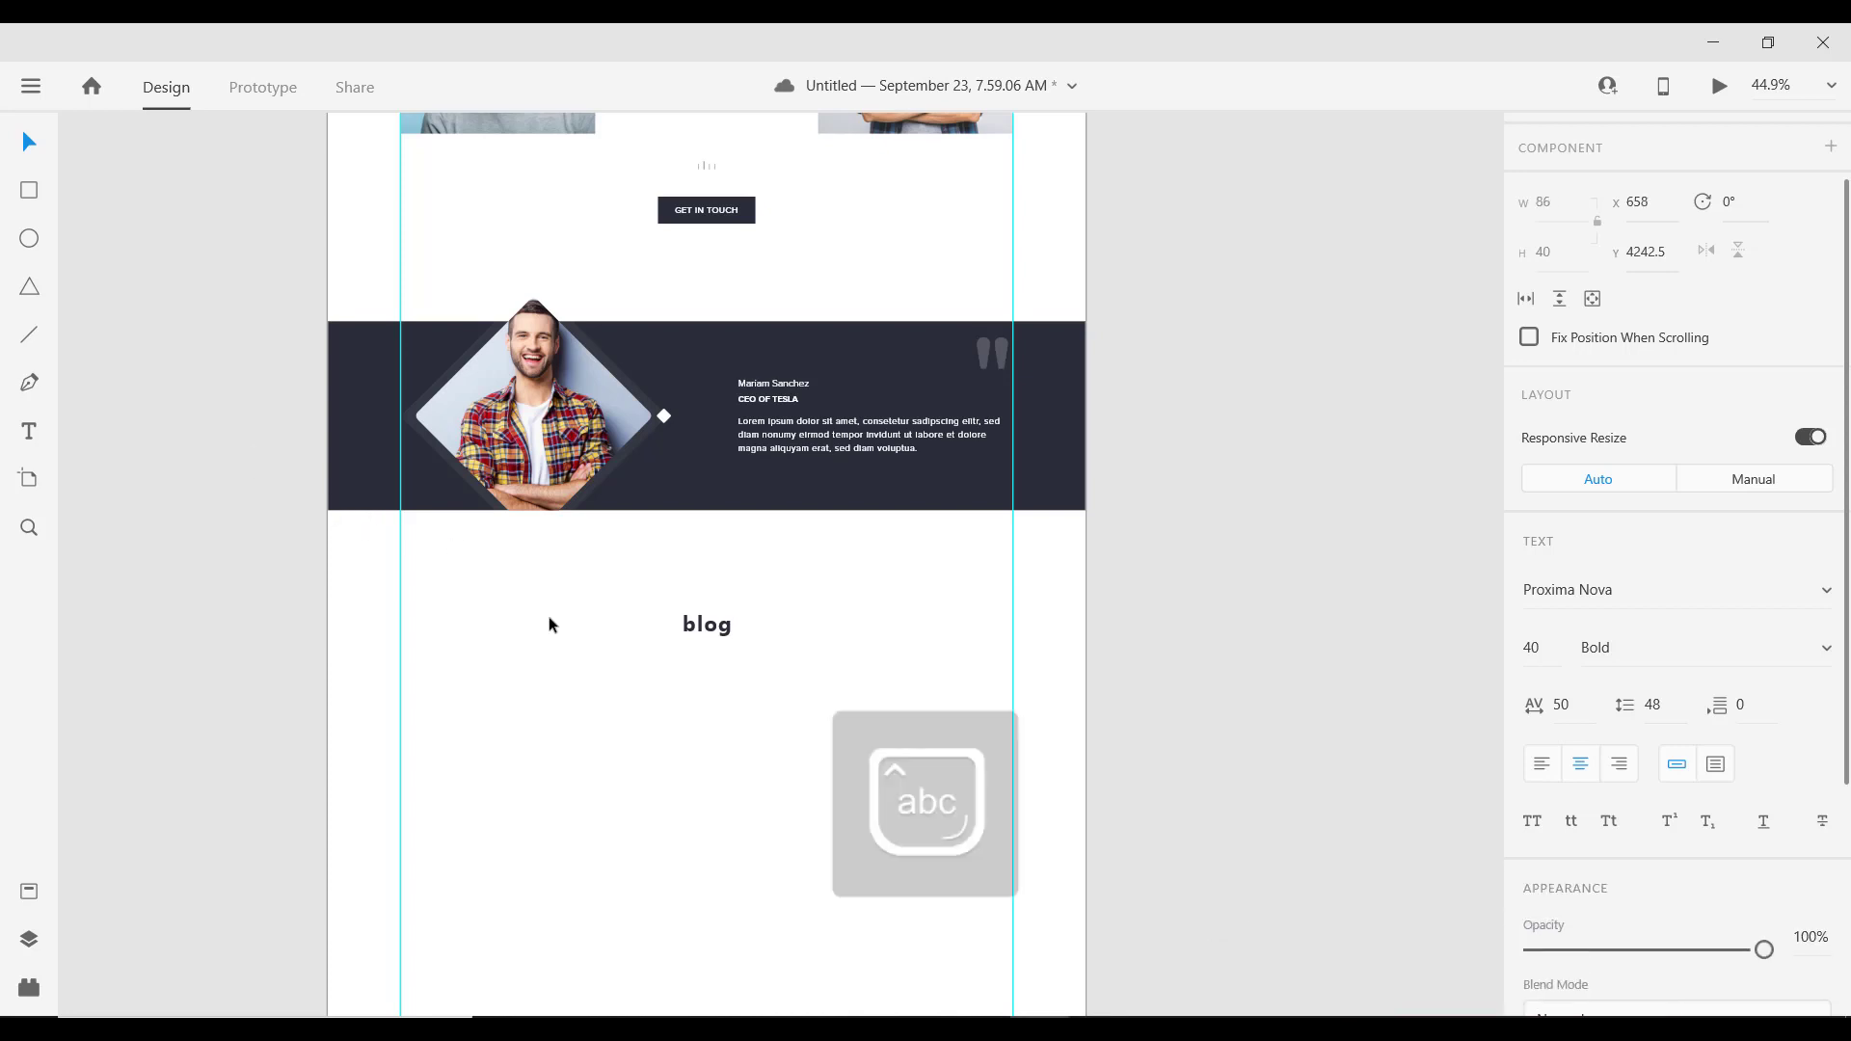
key("Caps_Lock")
key("Escape")
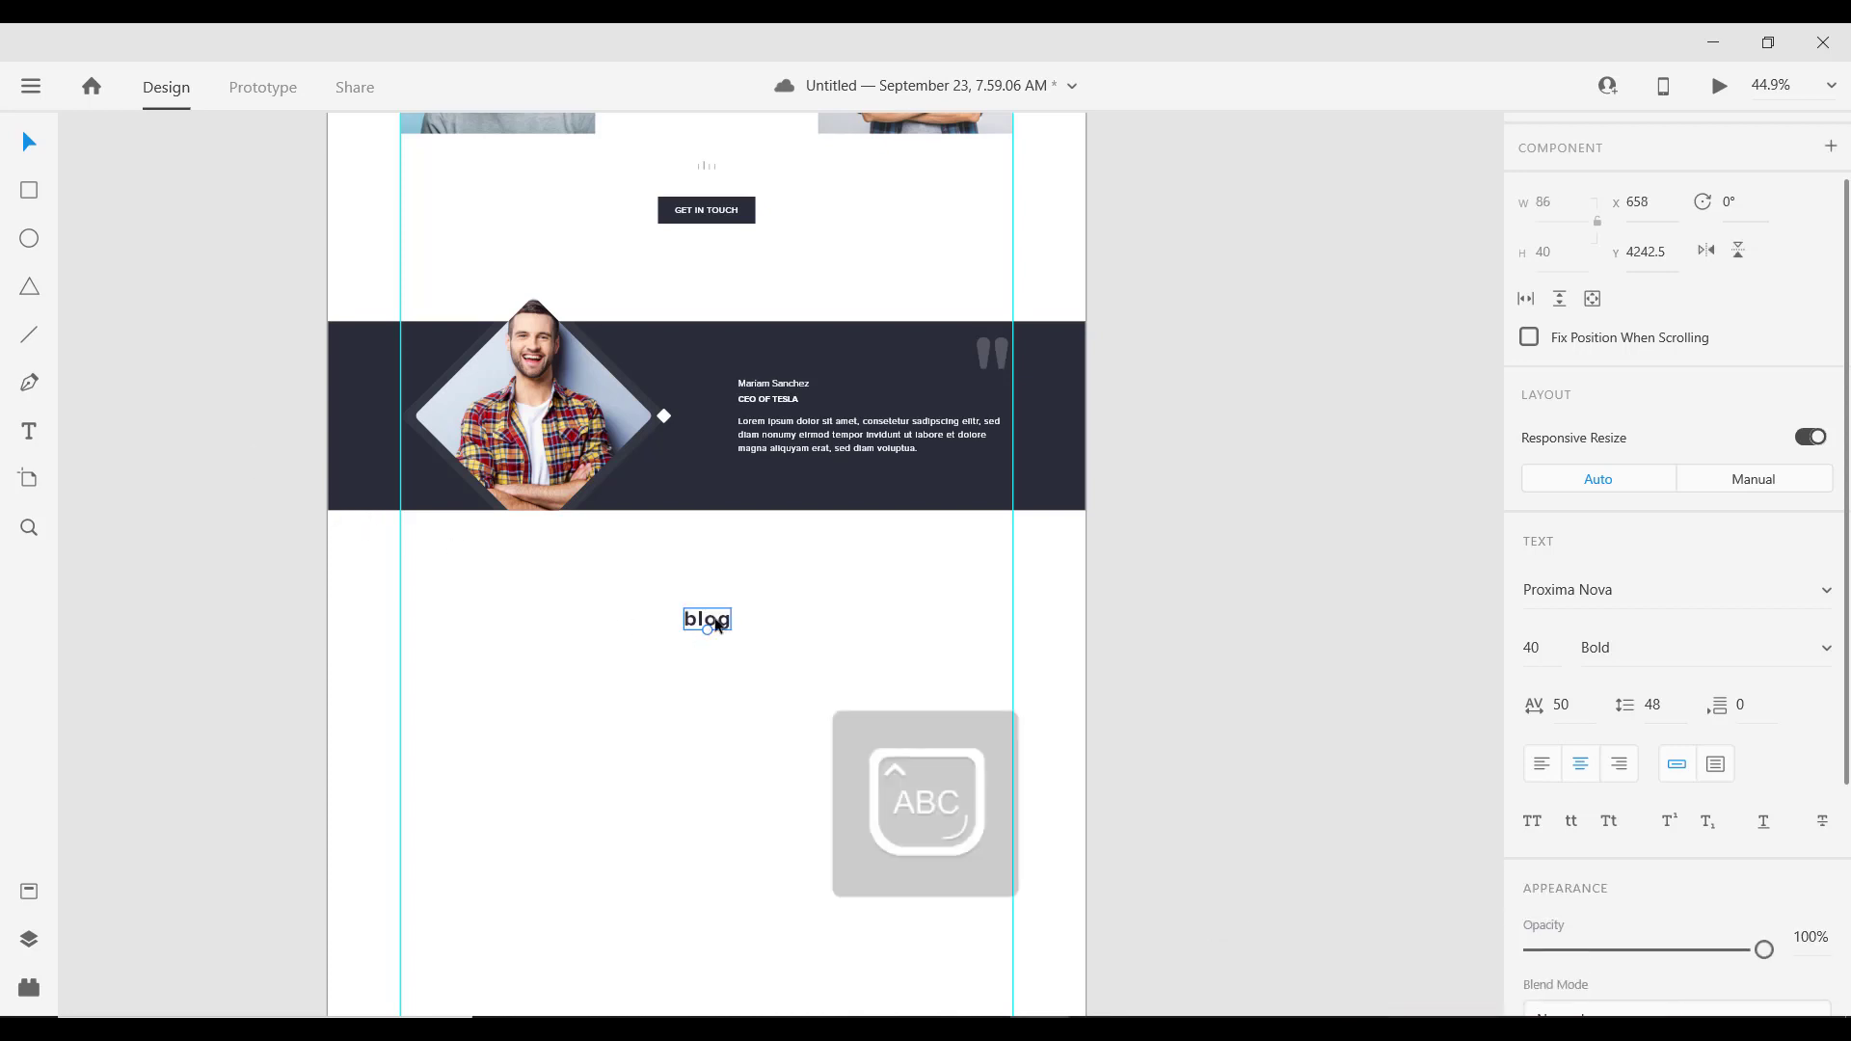
left_click(791, 653)
key("ctrl+z")
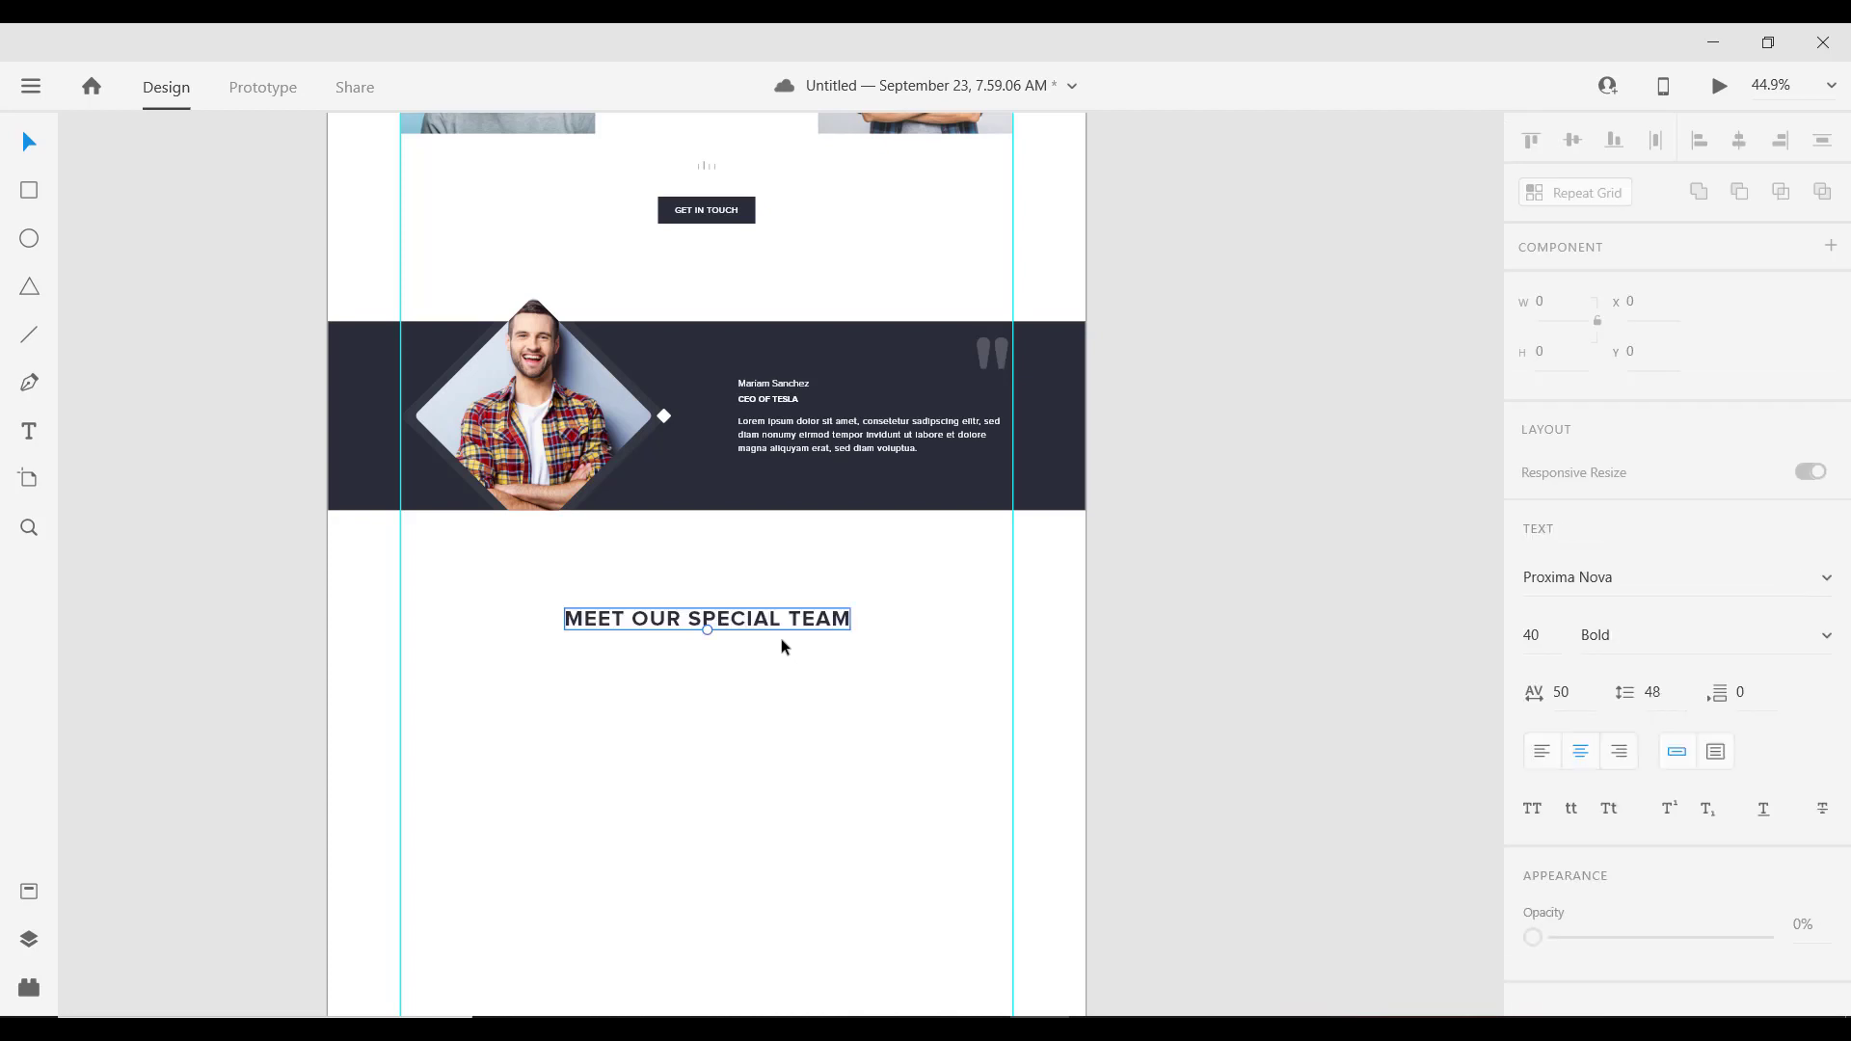
double_click(742, 628)
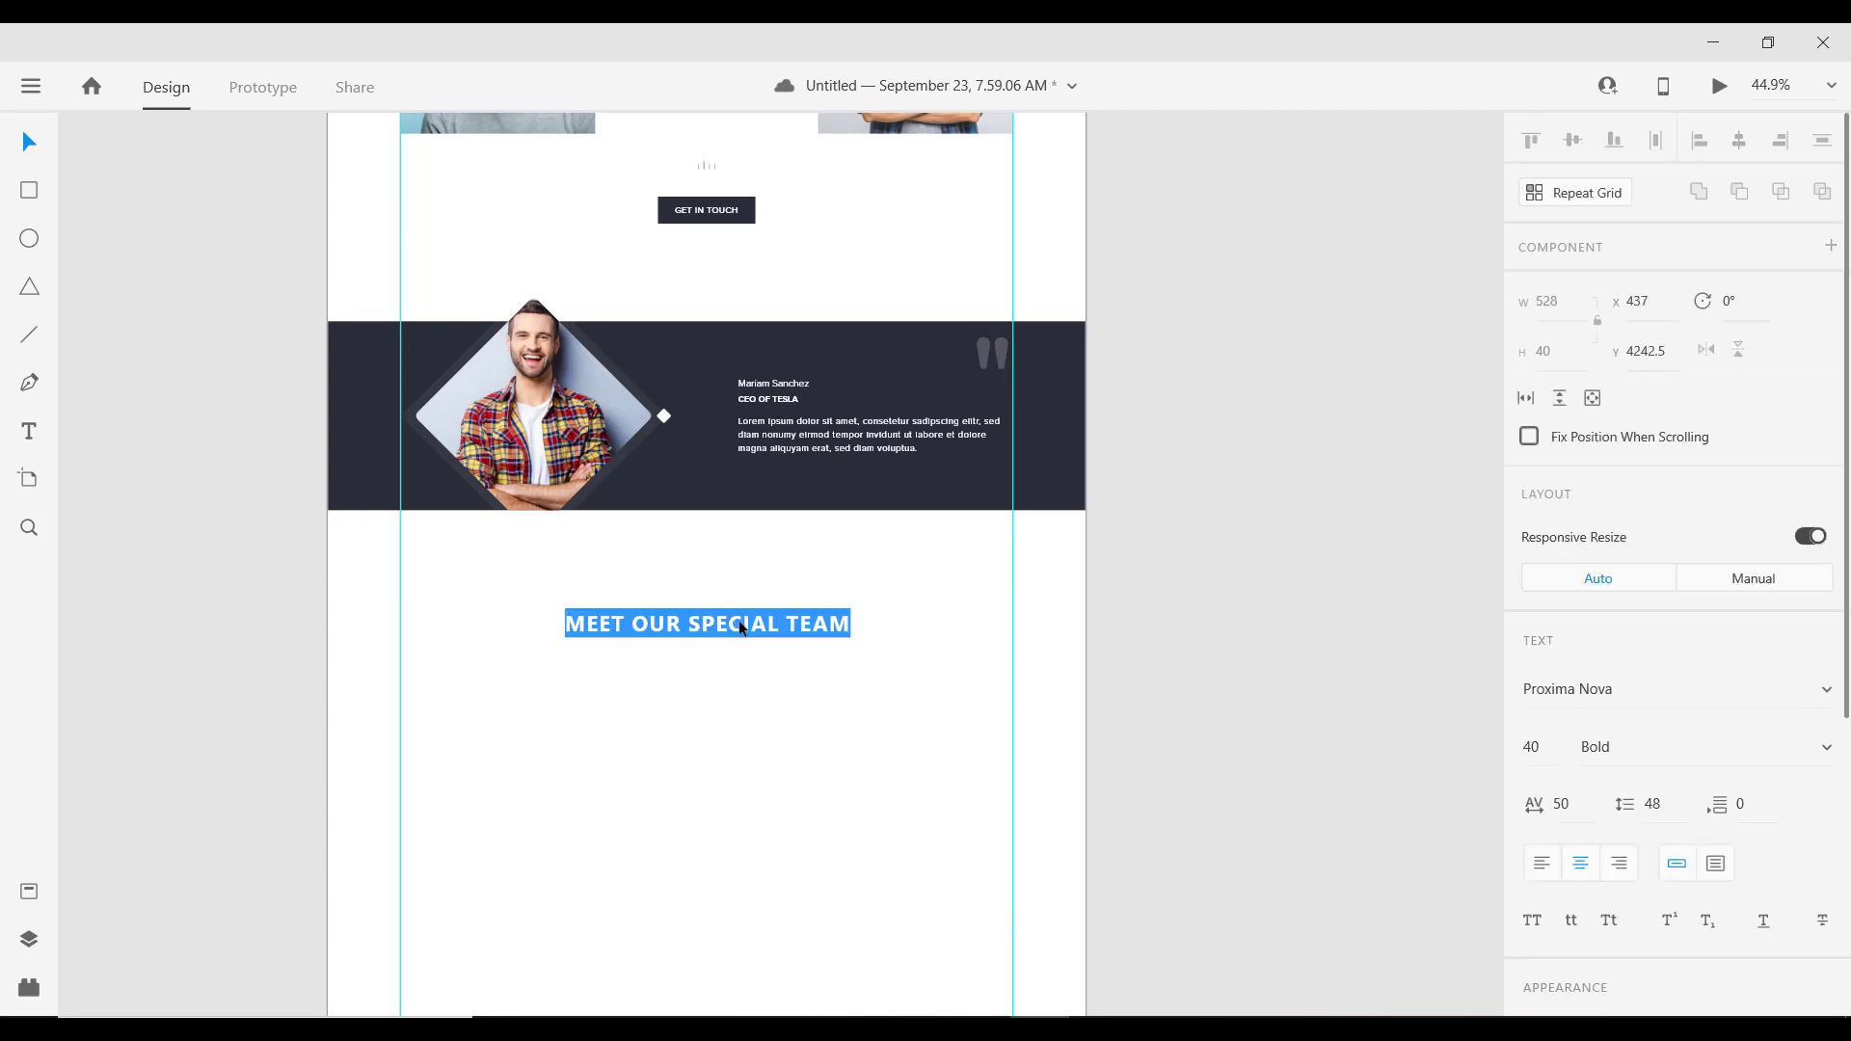
type("BLOG")
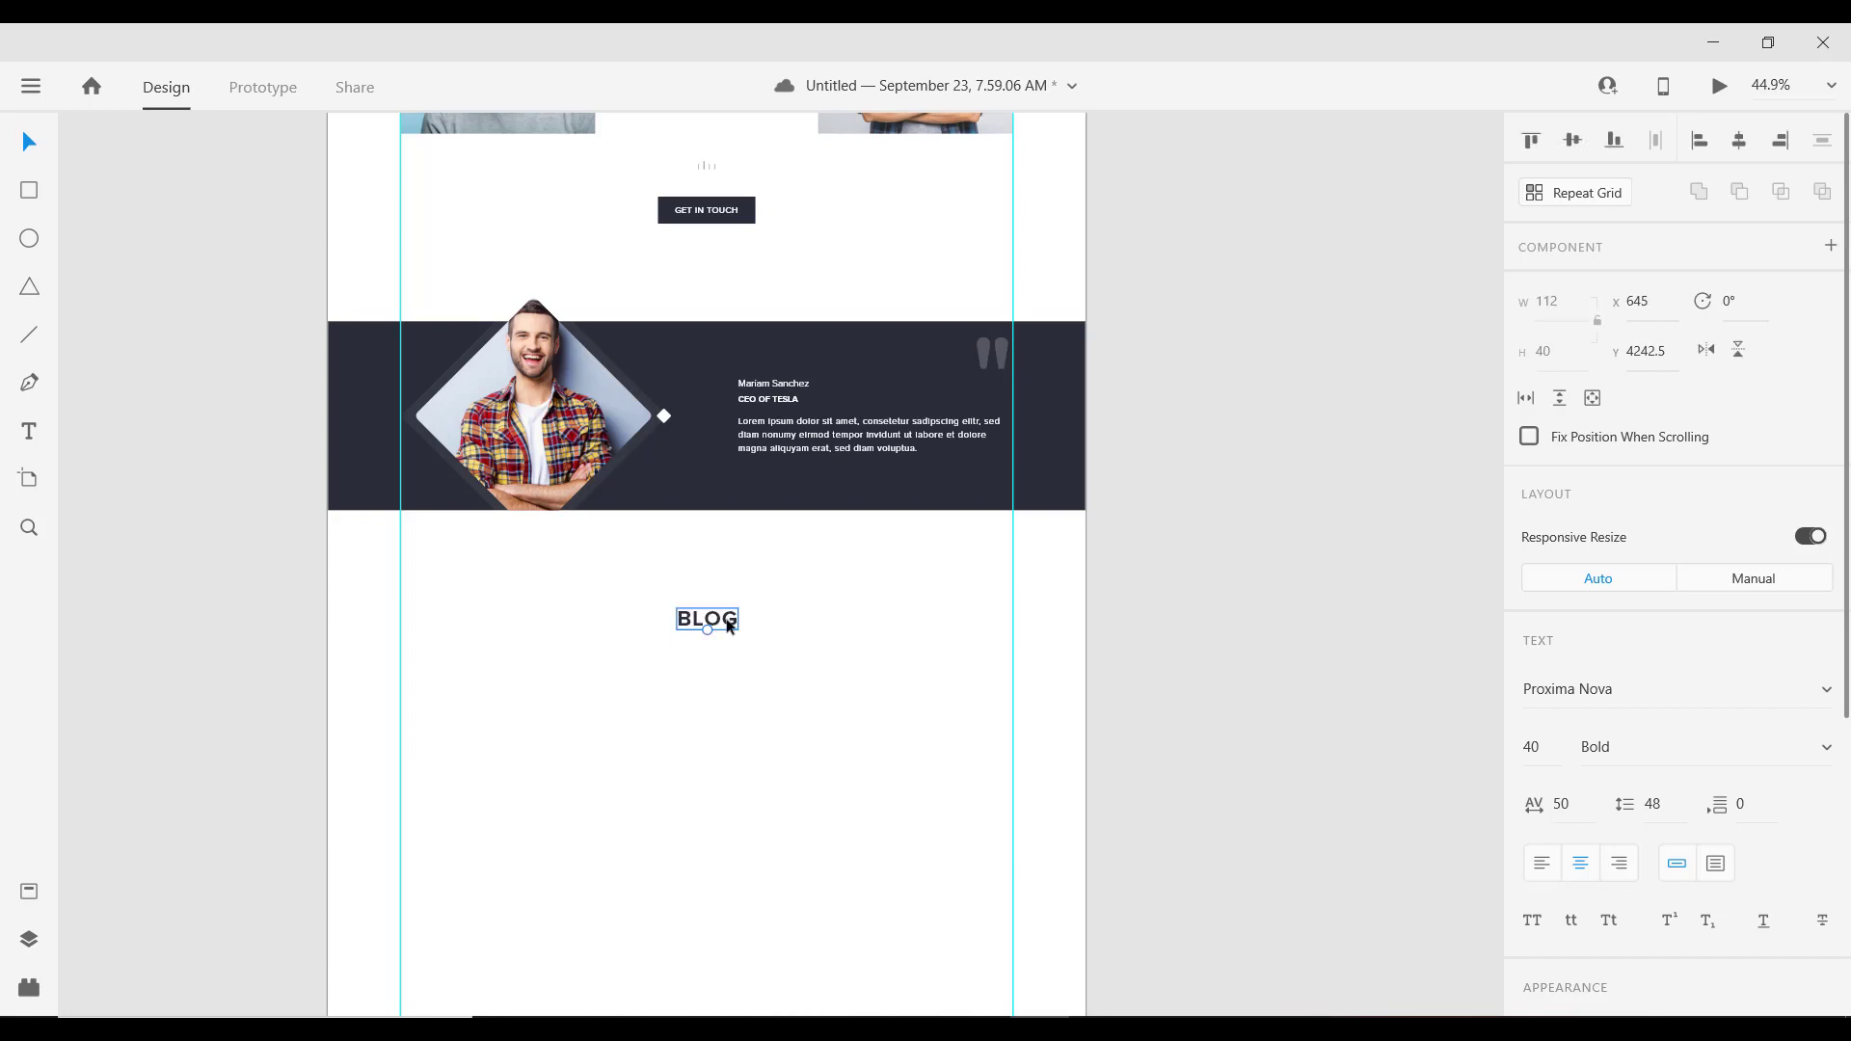
key("Escape")
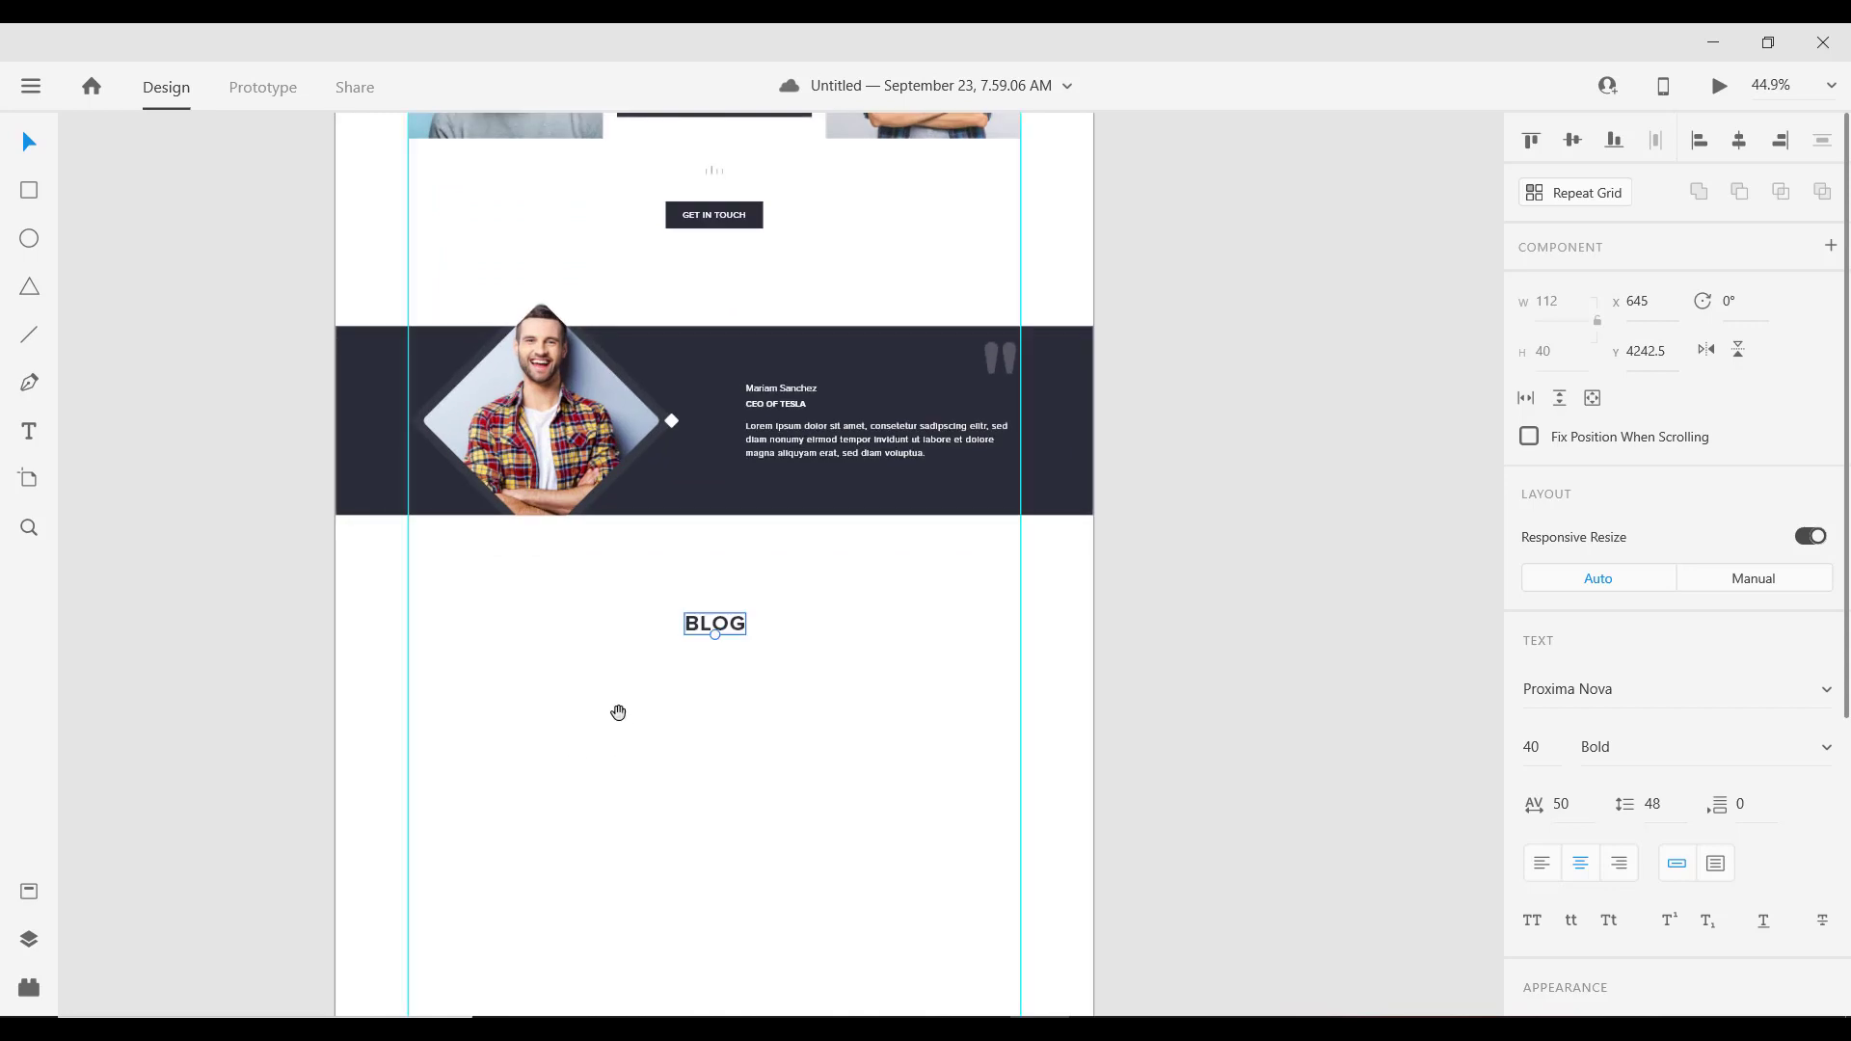
Step: Draw a 293×365 card rectangle below the BLOG heading
left_click_drag(616, 712, 625, 548)
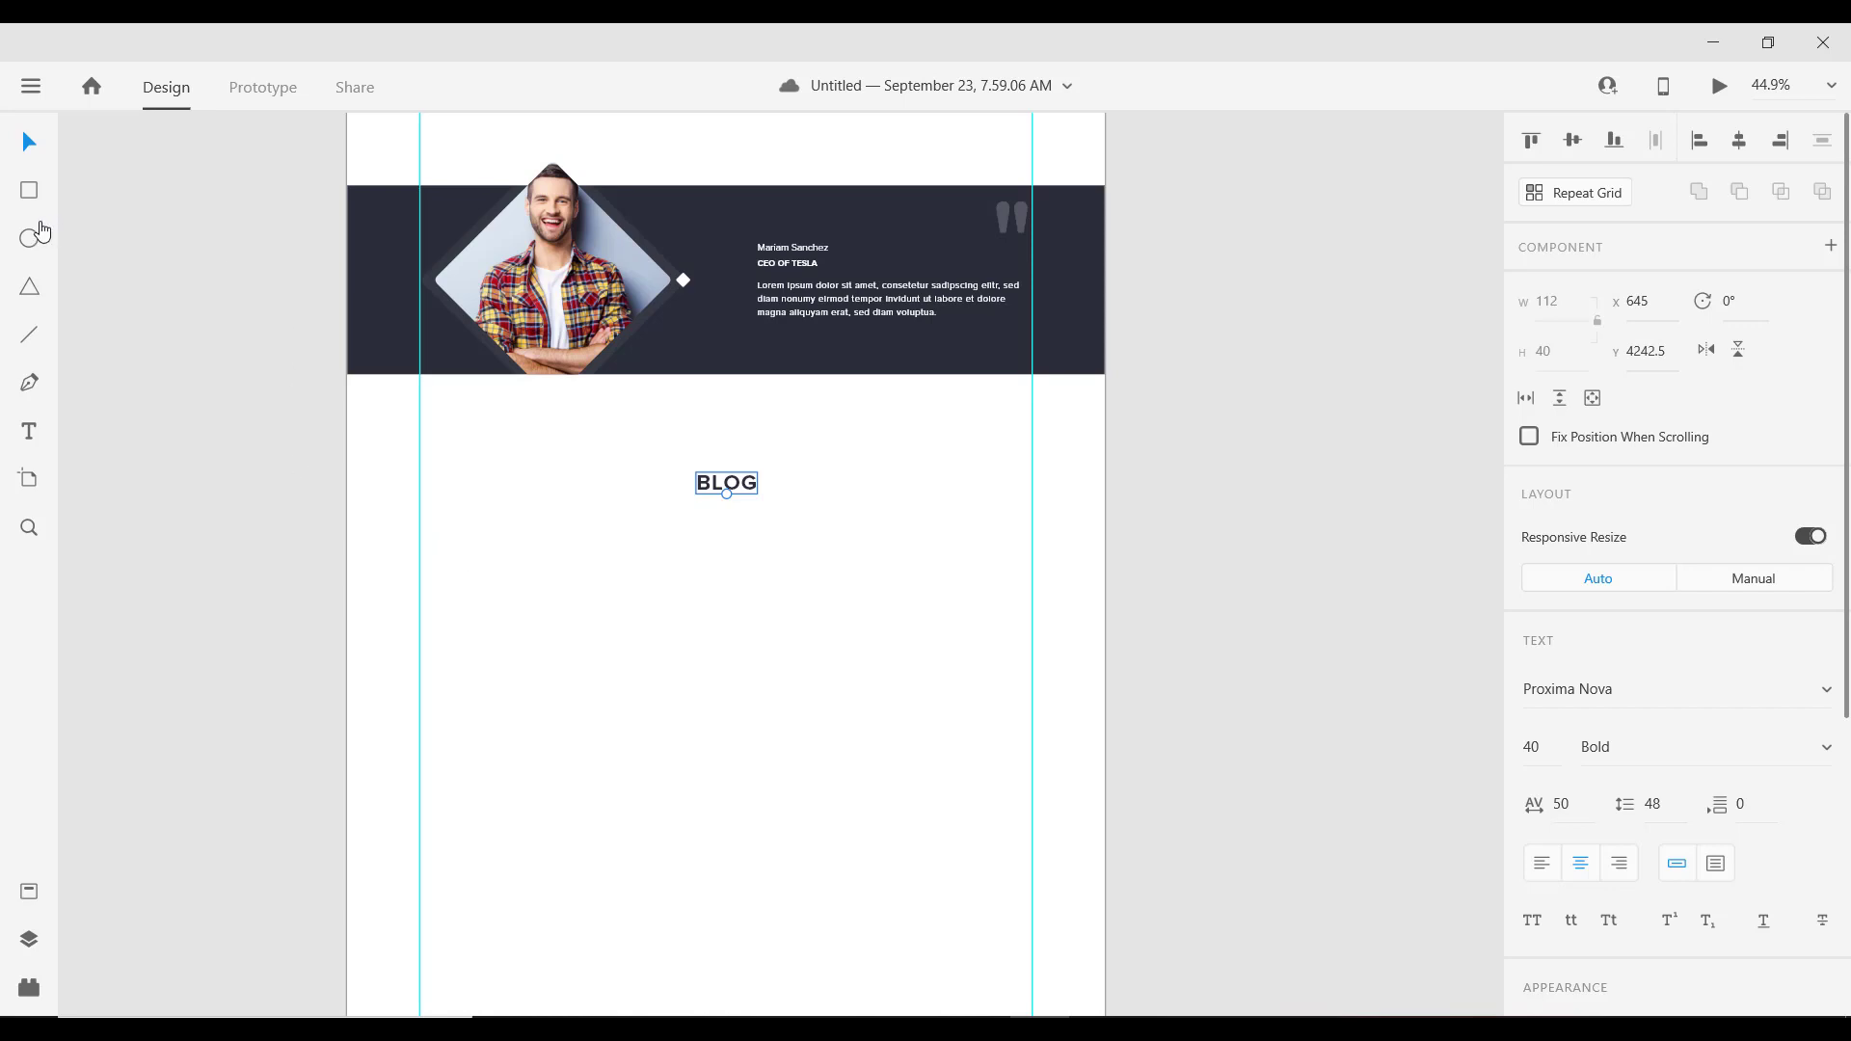
left_click(28, 193)
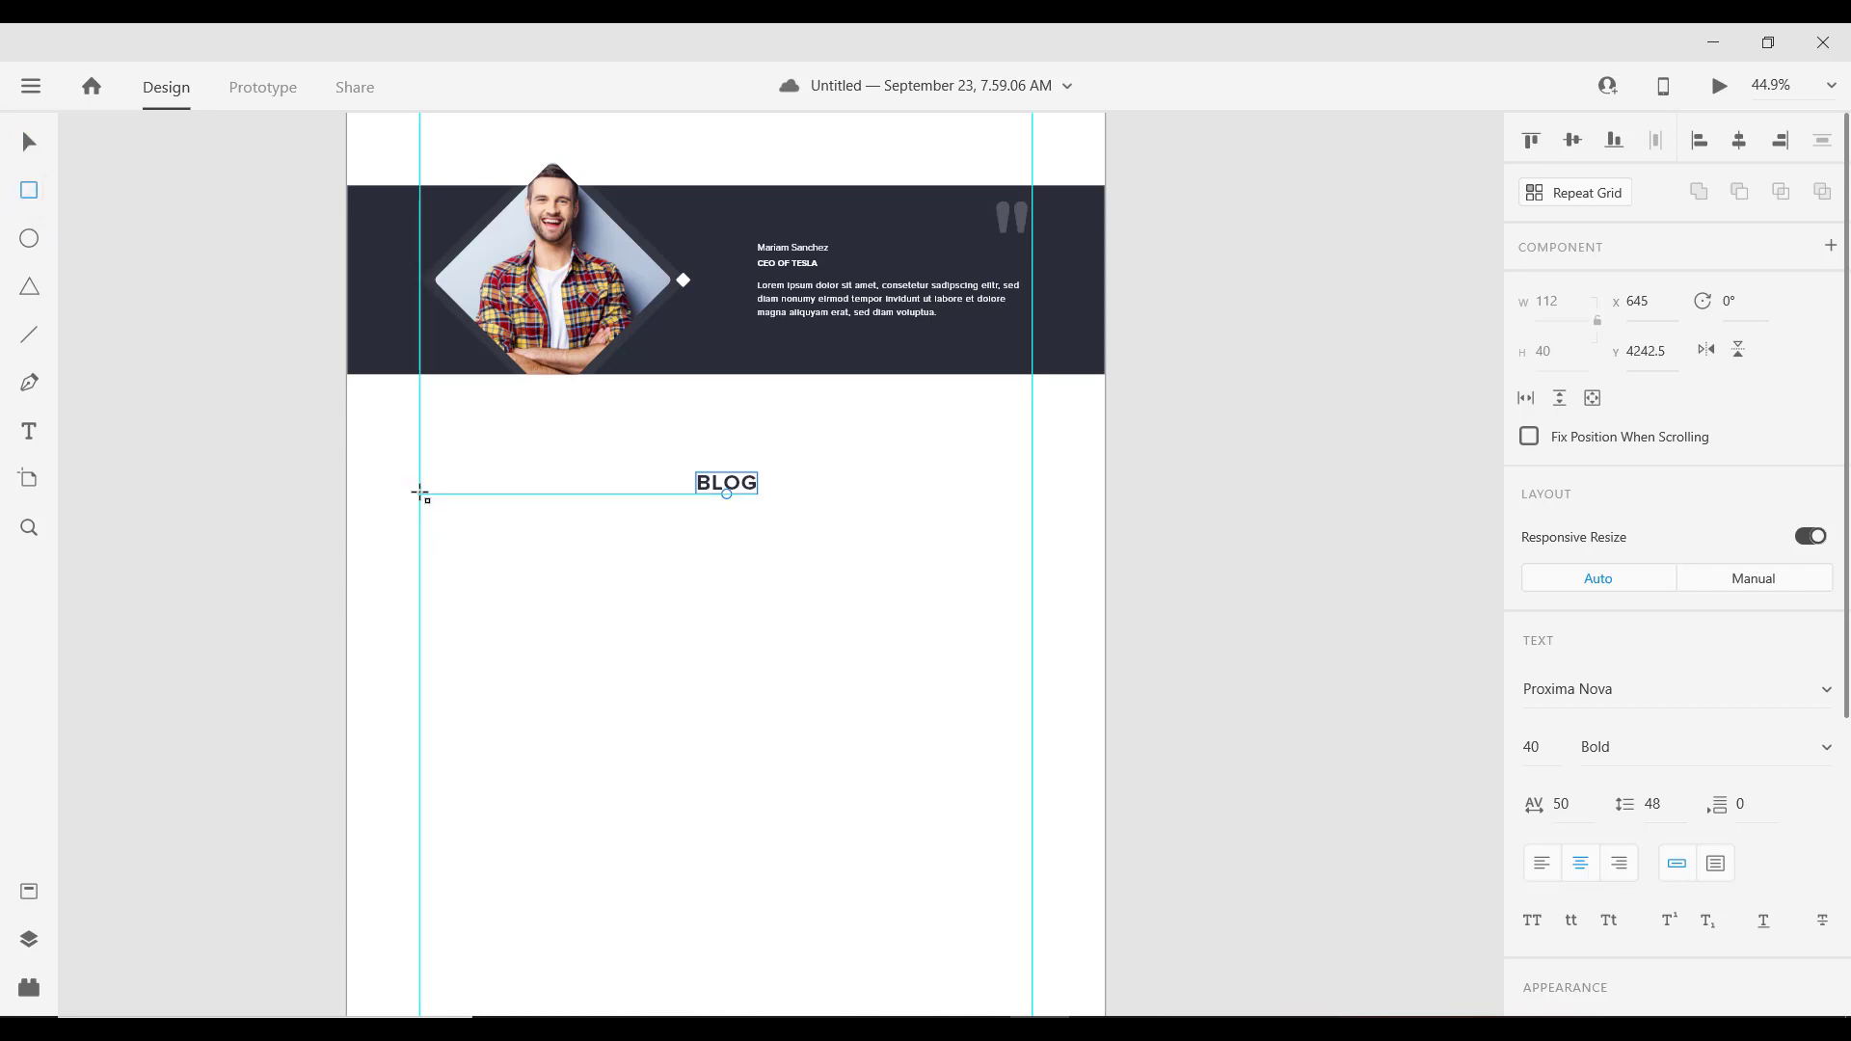
mouse_move(418, 493)
left_mouse_down()
mouse_move(517, 571)
mouse_move(579, 699)
left_mouse_up()
left_click(1563, 355)
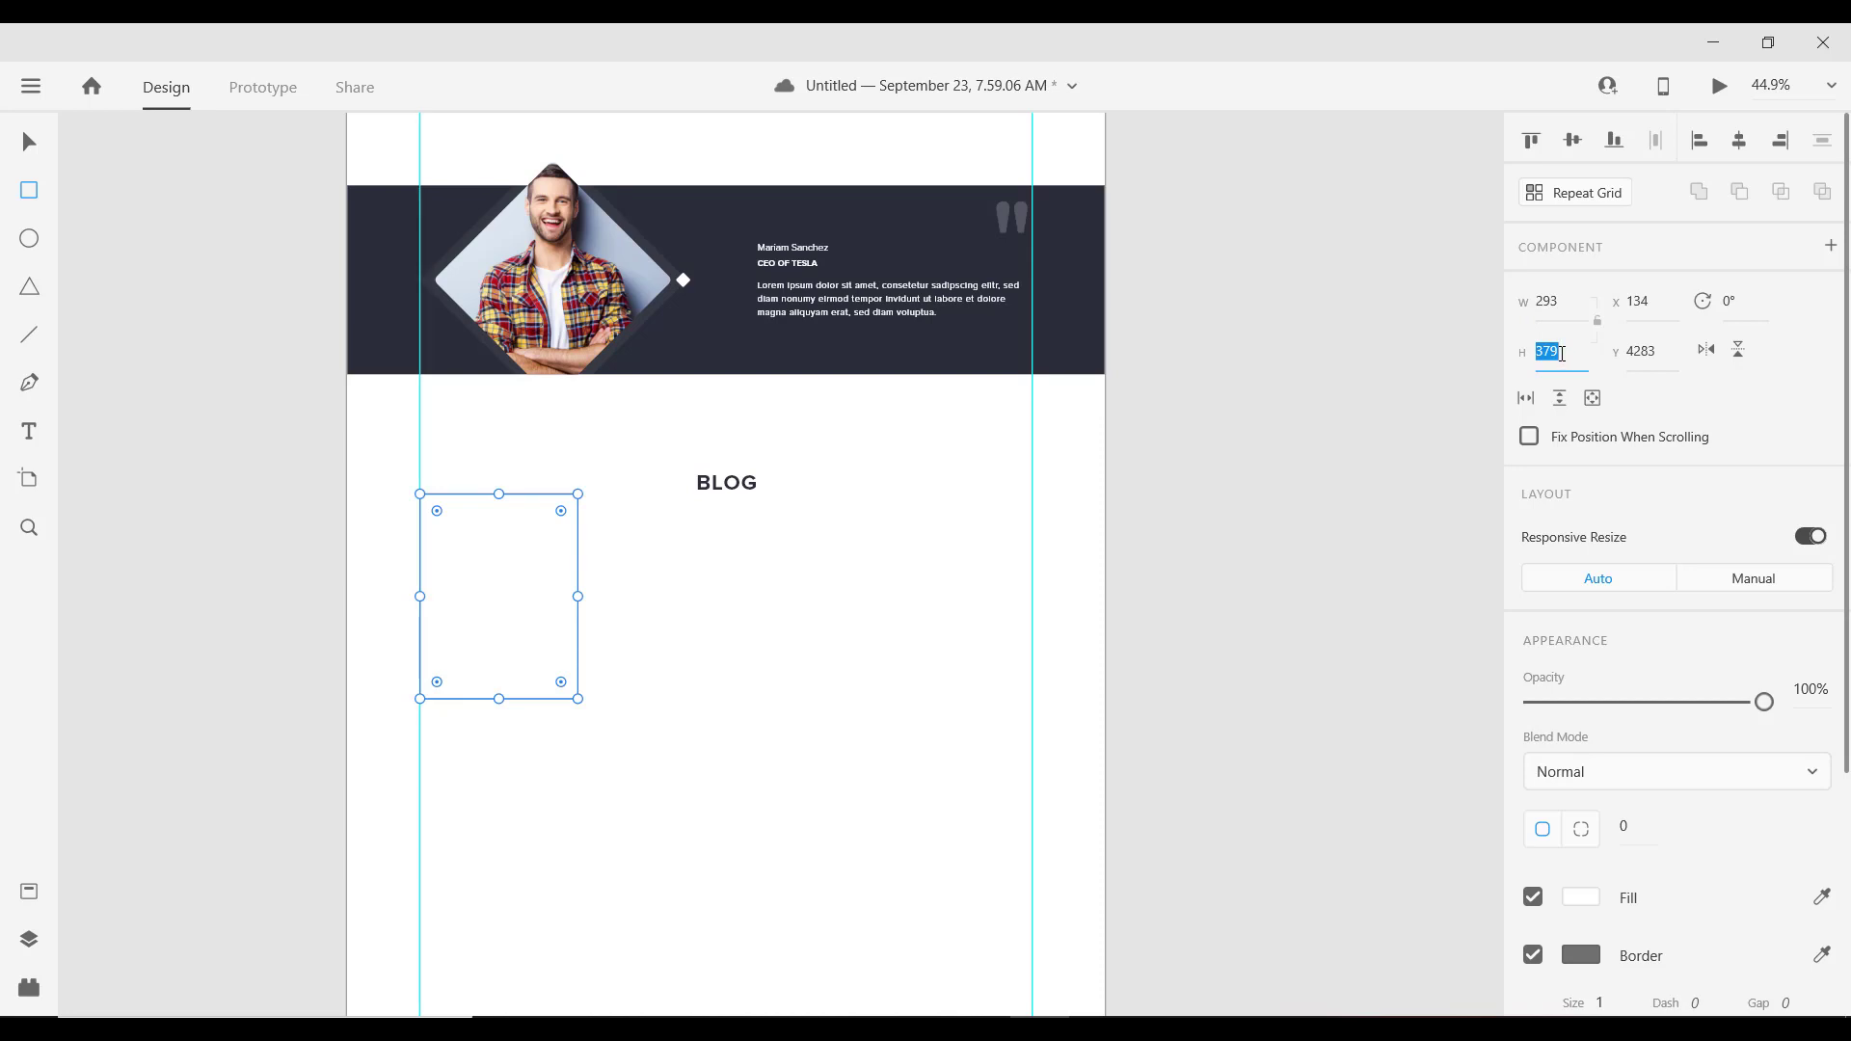
type("365")
key("Return")
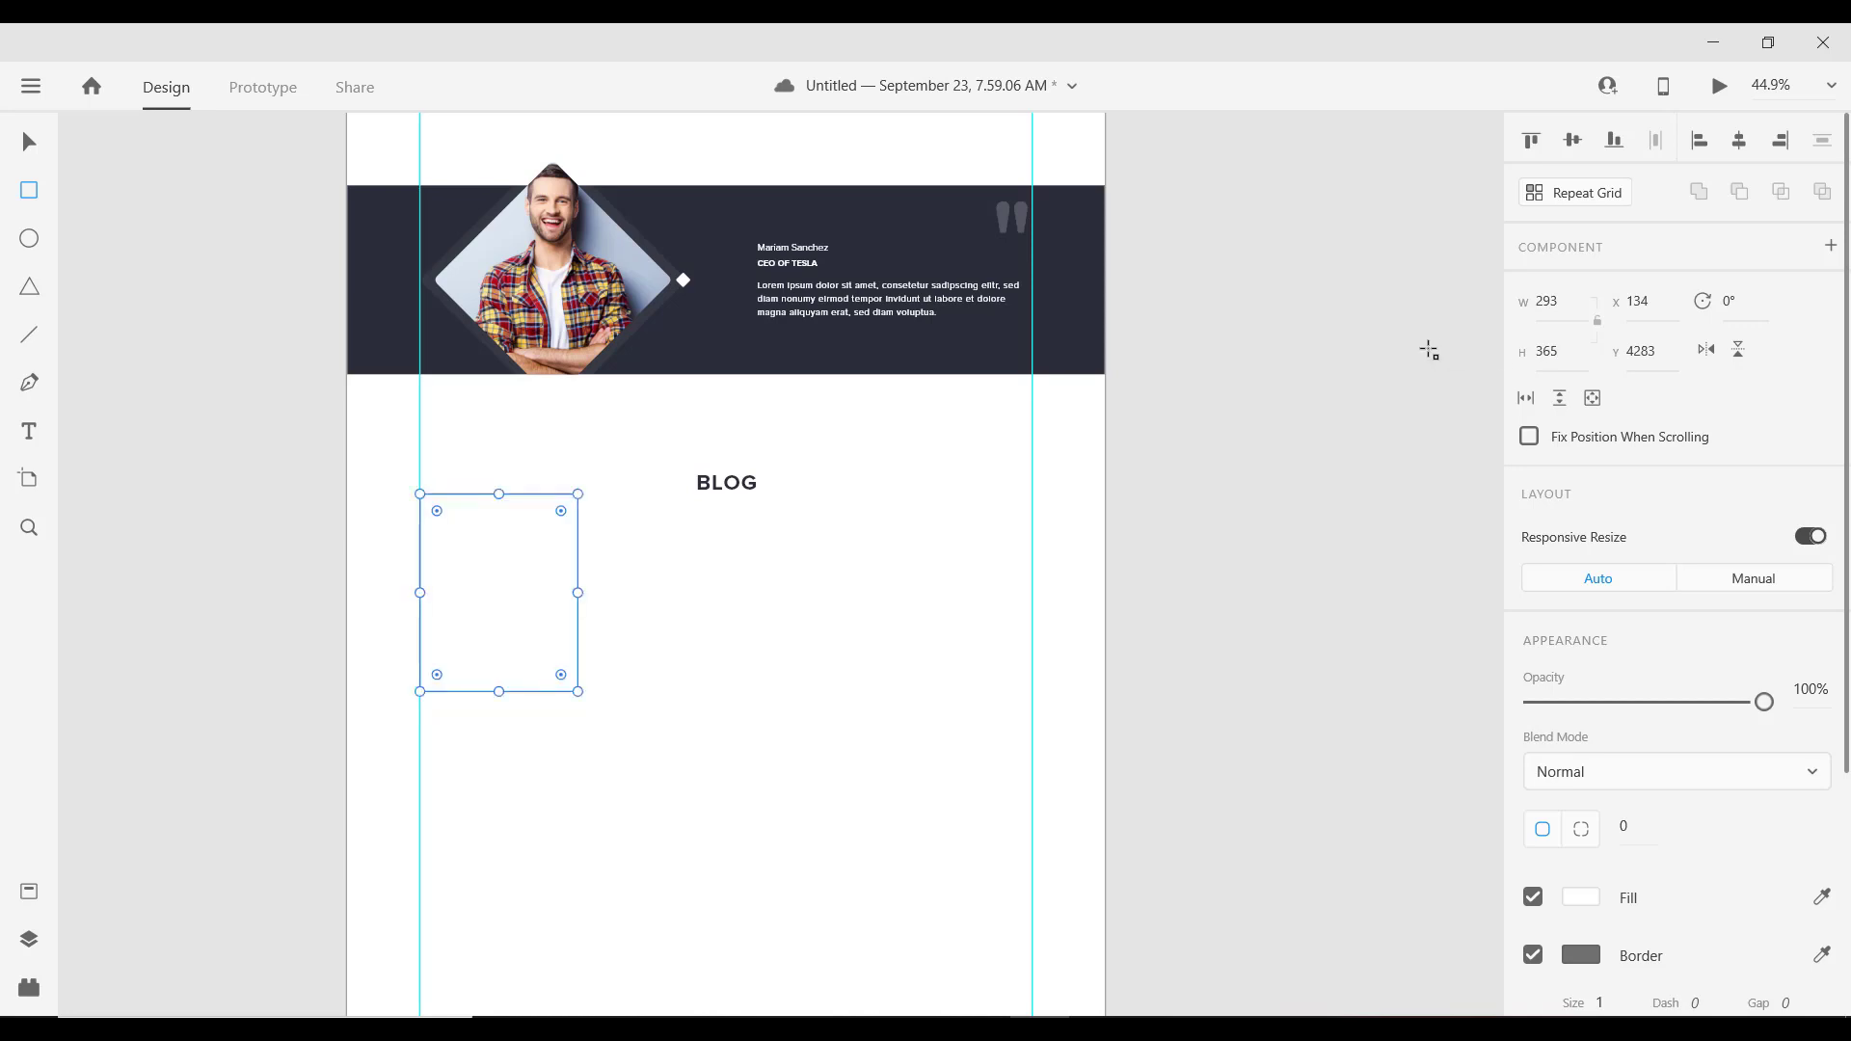
Step: Create the card's upper rectangle and set its height to 210
left_click(29, 143)
scroll(484, 587, "up", 1)
scroll(484, 587, "up", 2)
scroll(483, 588, "up", 3)
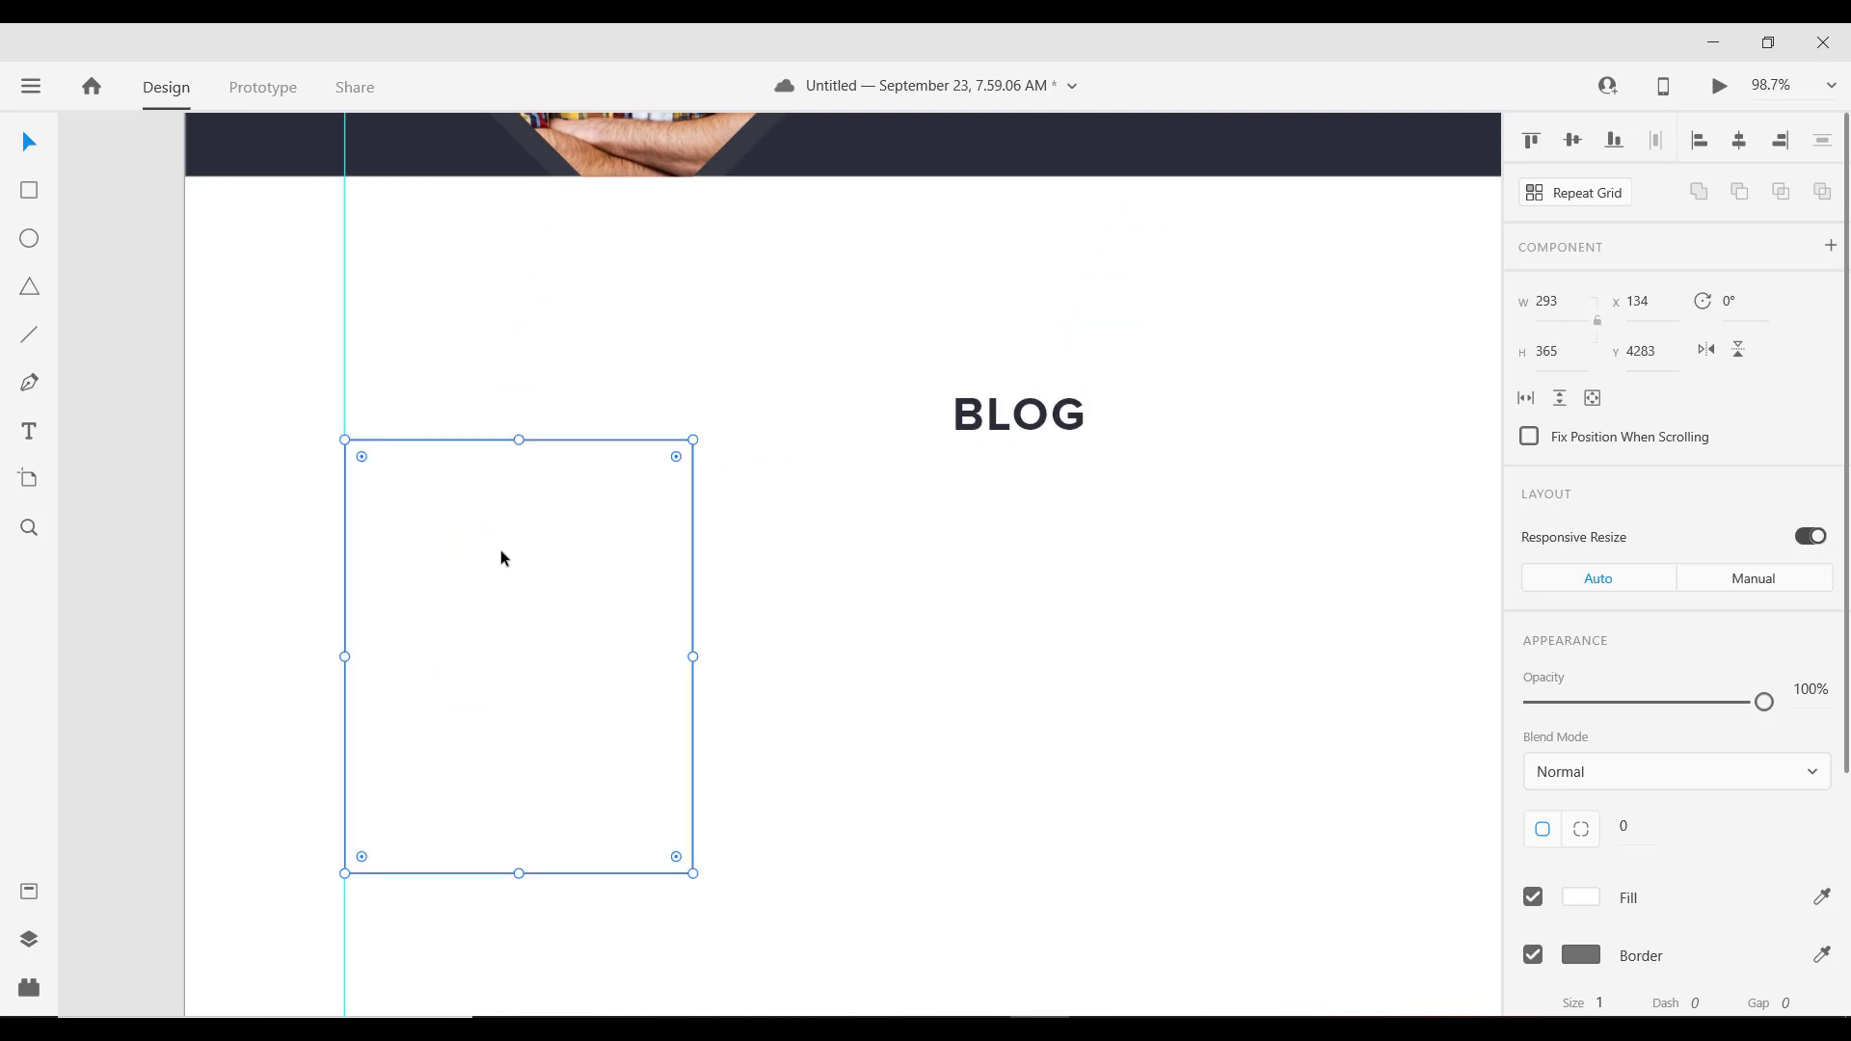
left_click_drag(521, 874, 515, 660)
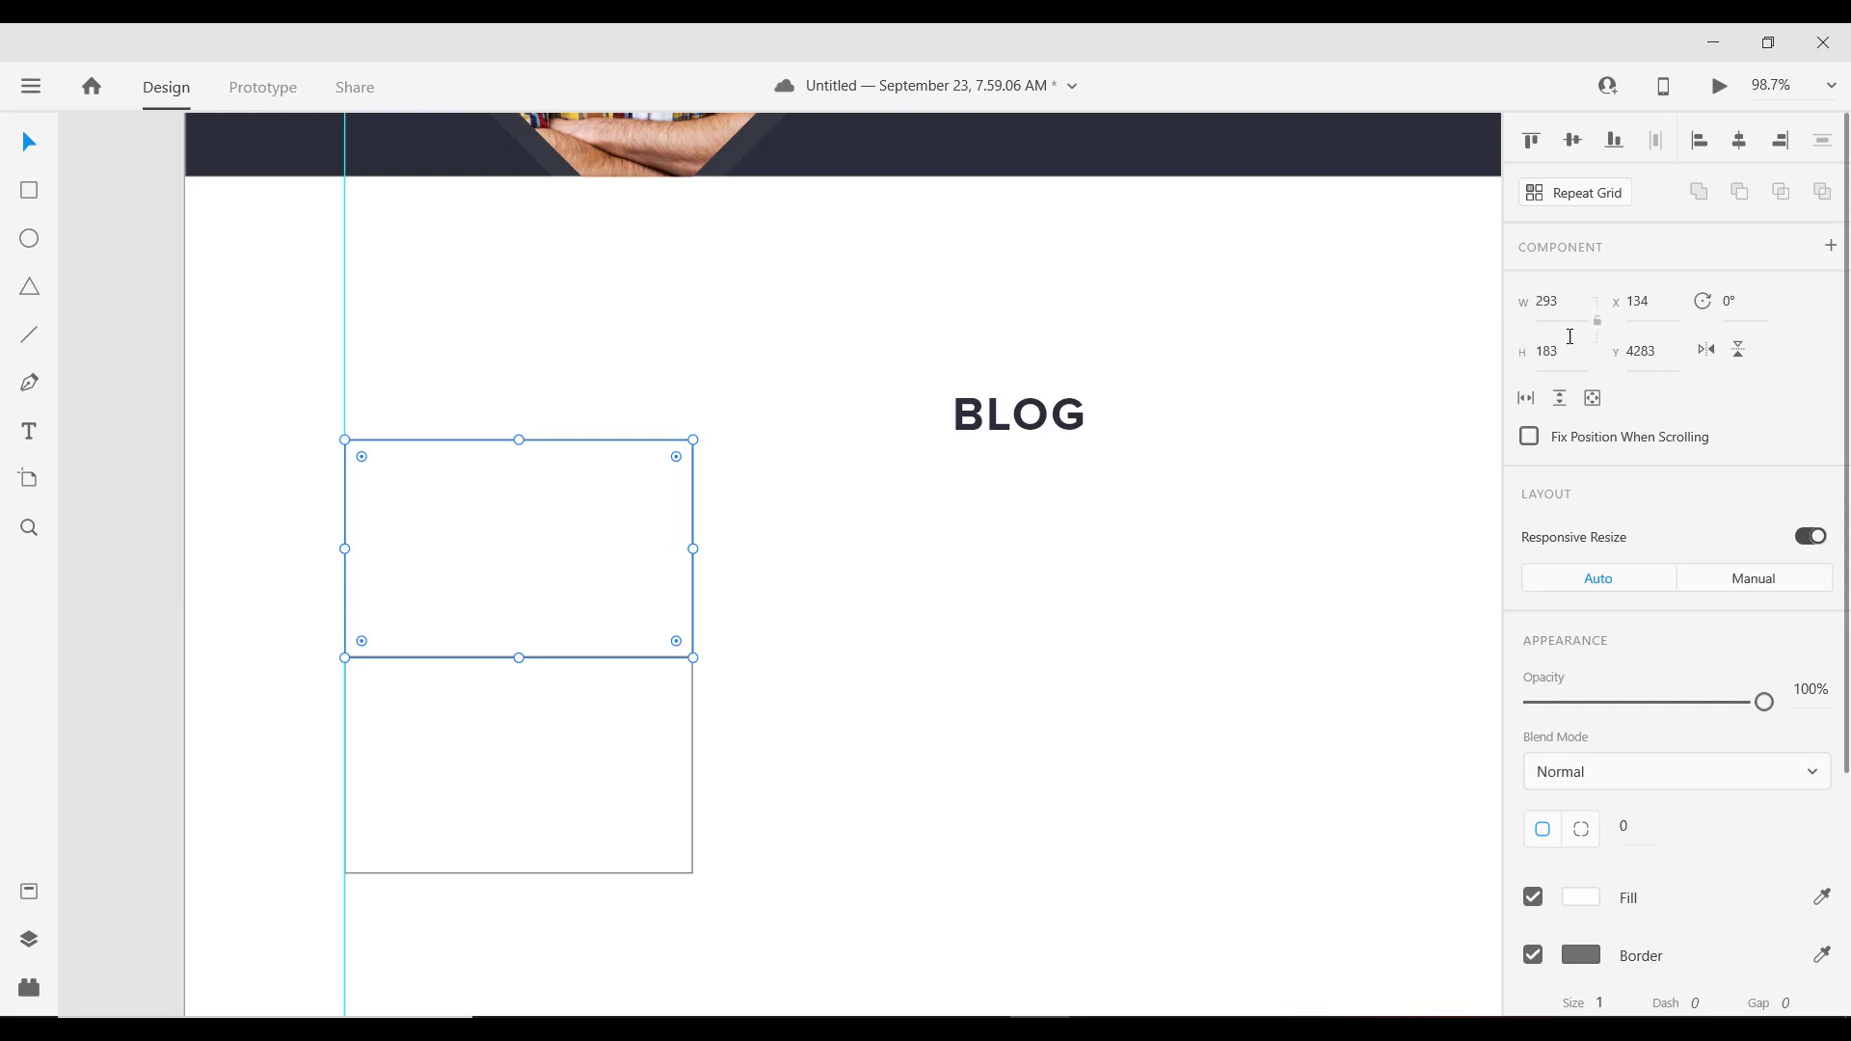
left_click(1562, 347)
type("210")
key("Return")
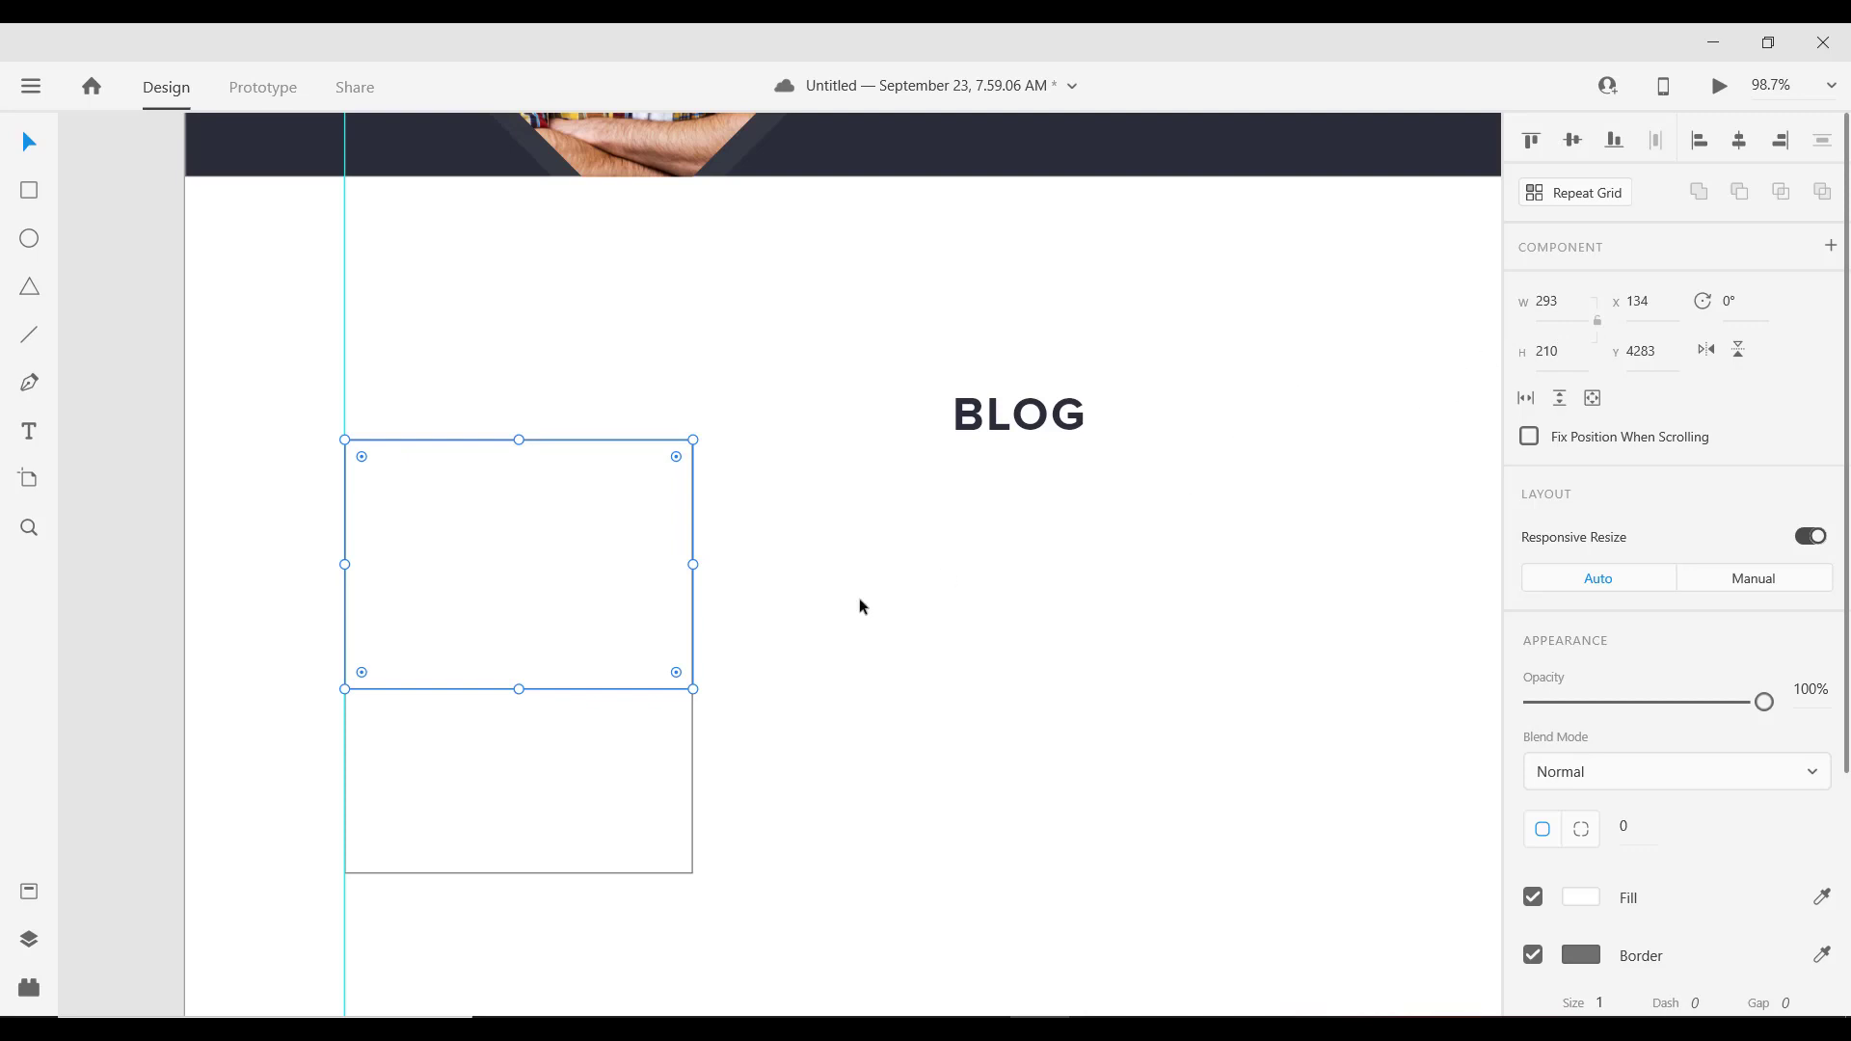
Step: Remove the upper rectangle's border and fill it with dark #2C2E38
left_click(627, 742, "shift")
scroll(630, 724, "down", 5)
scroll(583, 671, "up", 3)
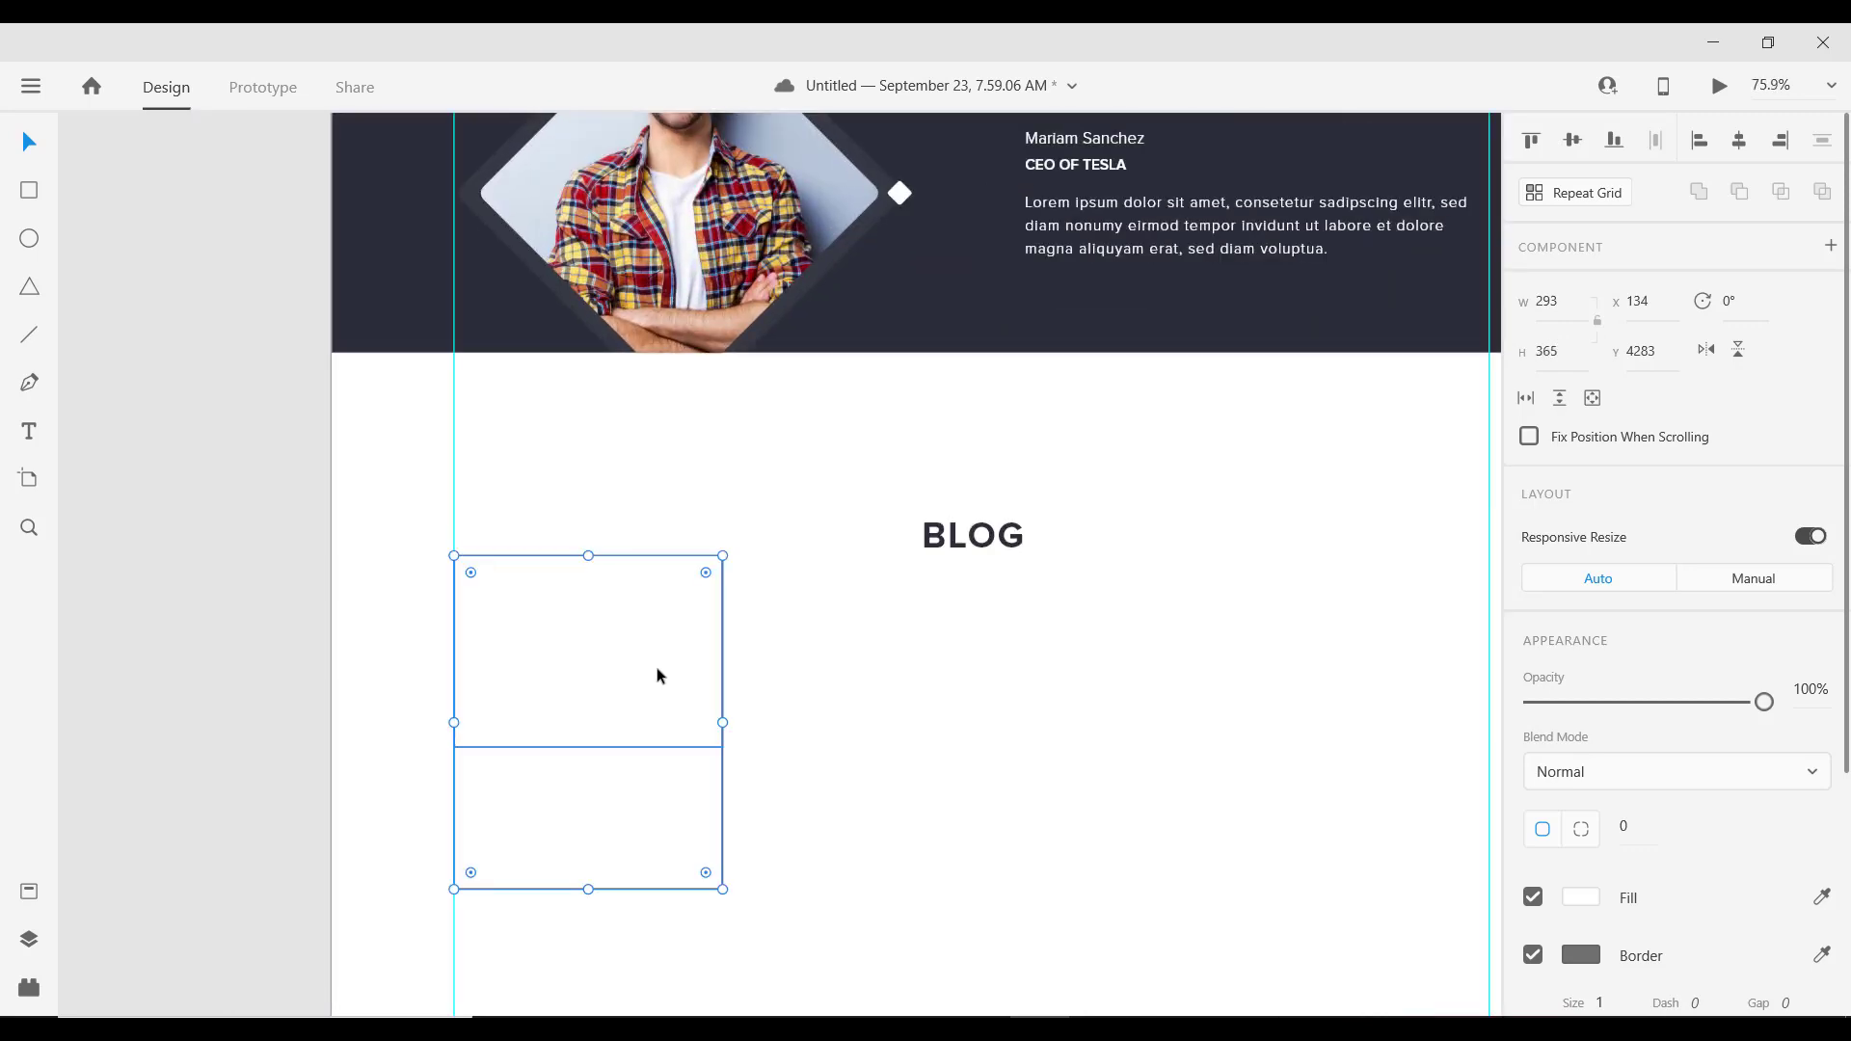
left_click(657, 675)
left_click(1533, 955)
left_click(1581, 900)
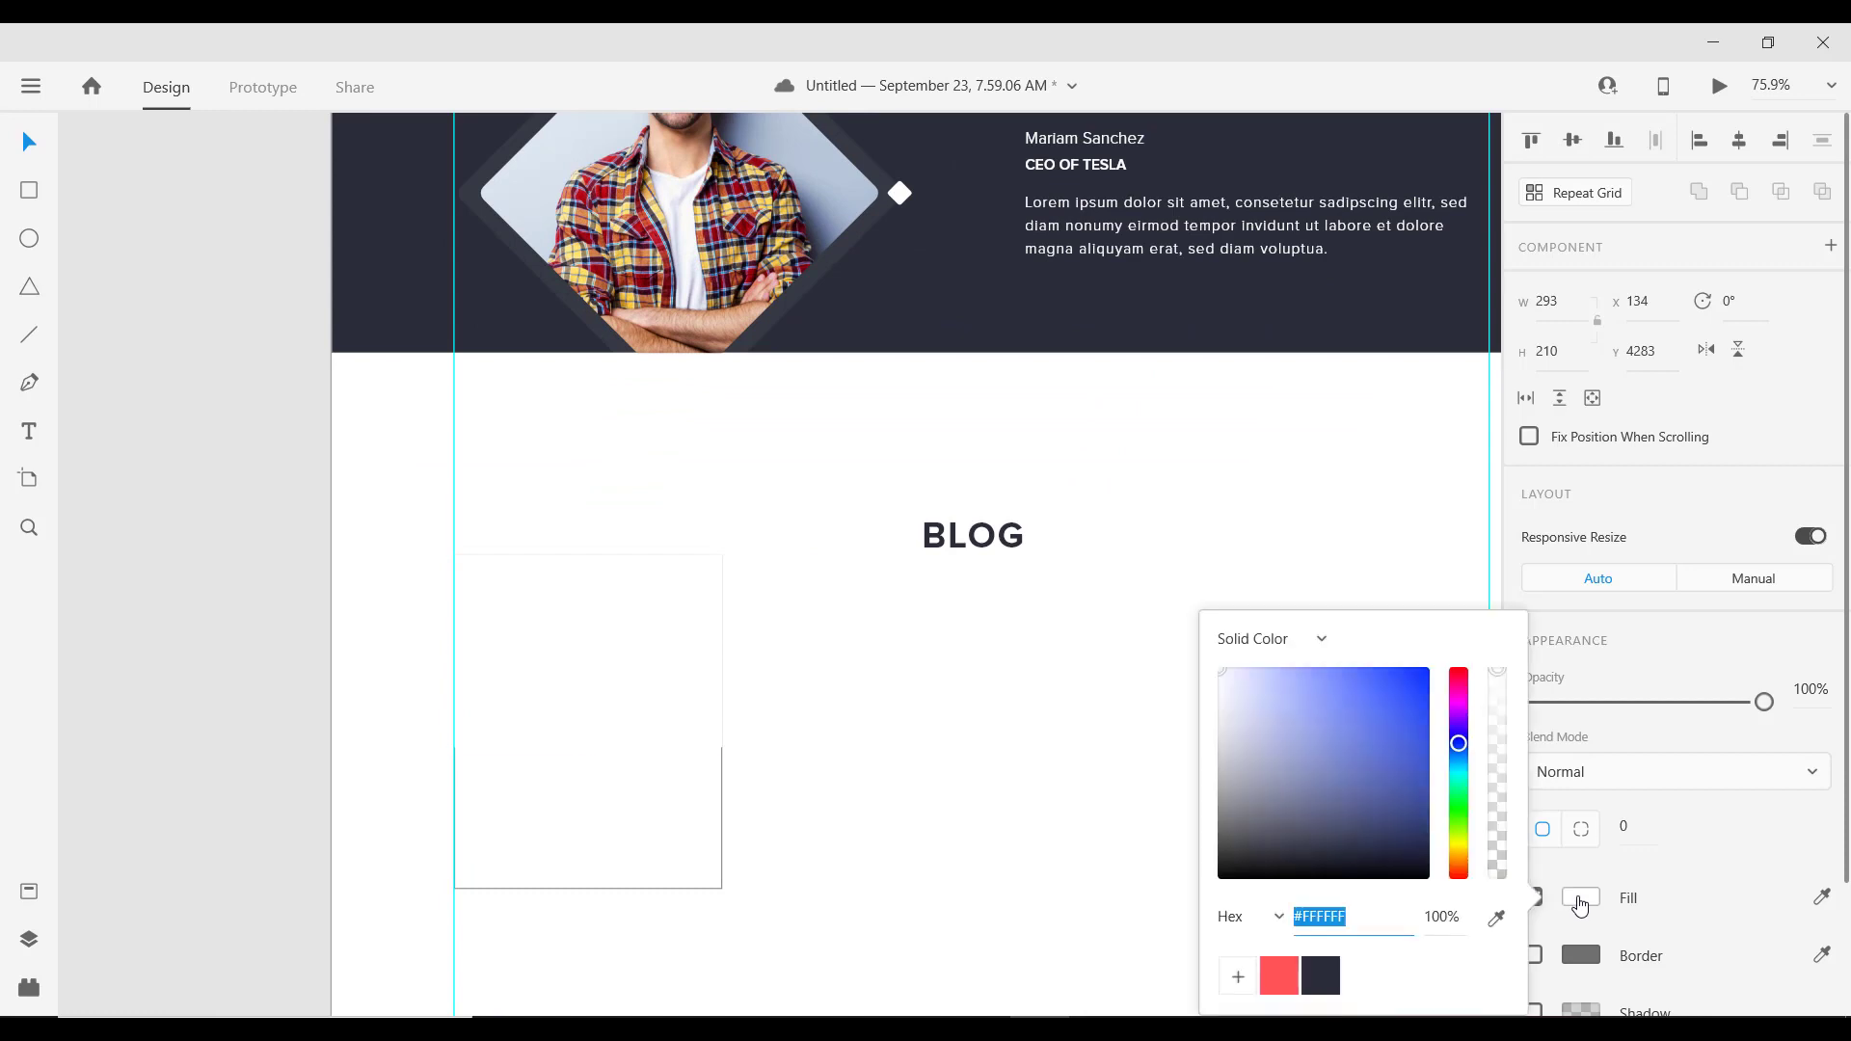
left_click(1322, 977)
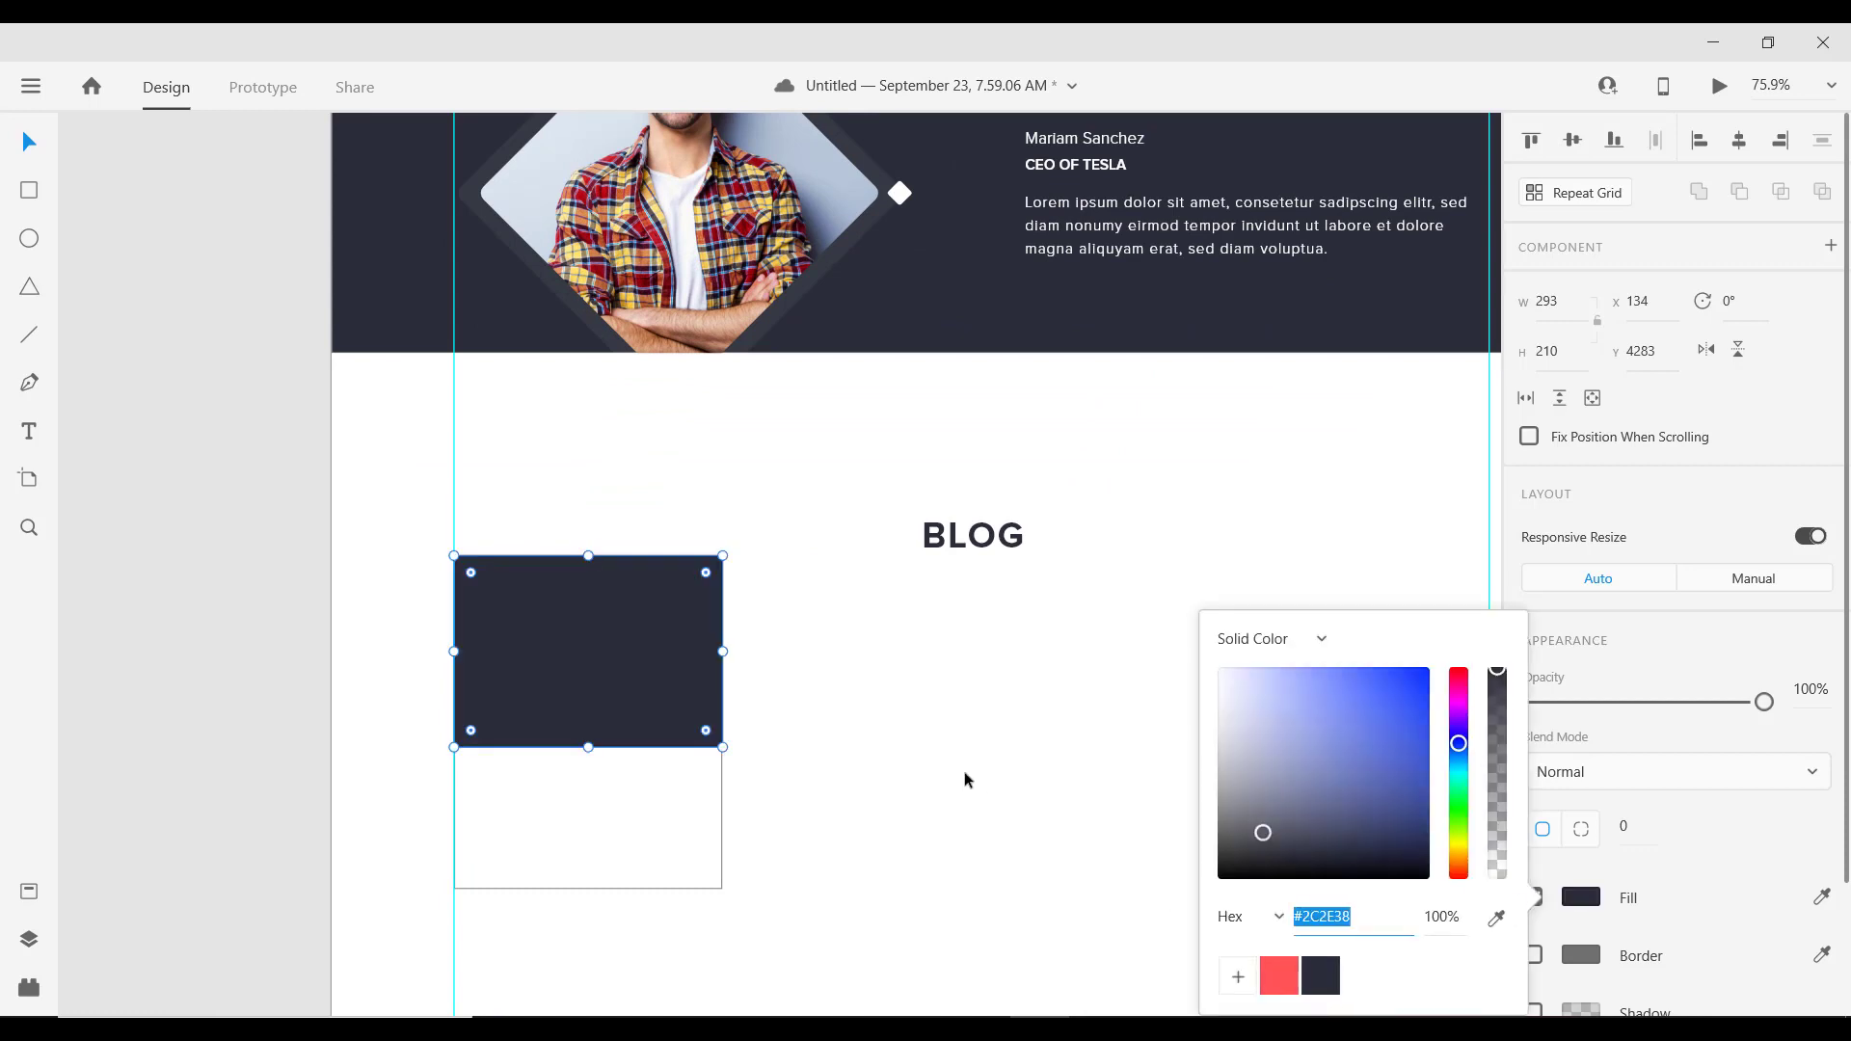
left_click(964, 771)
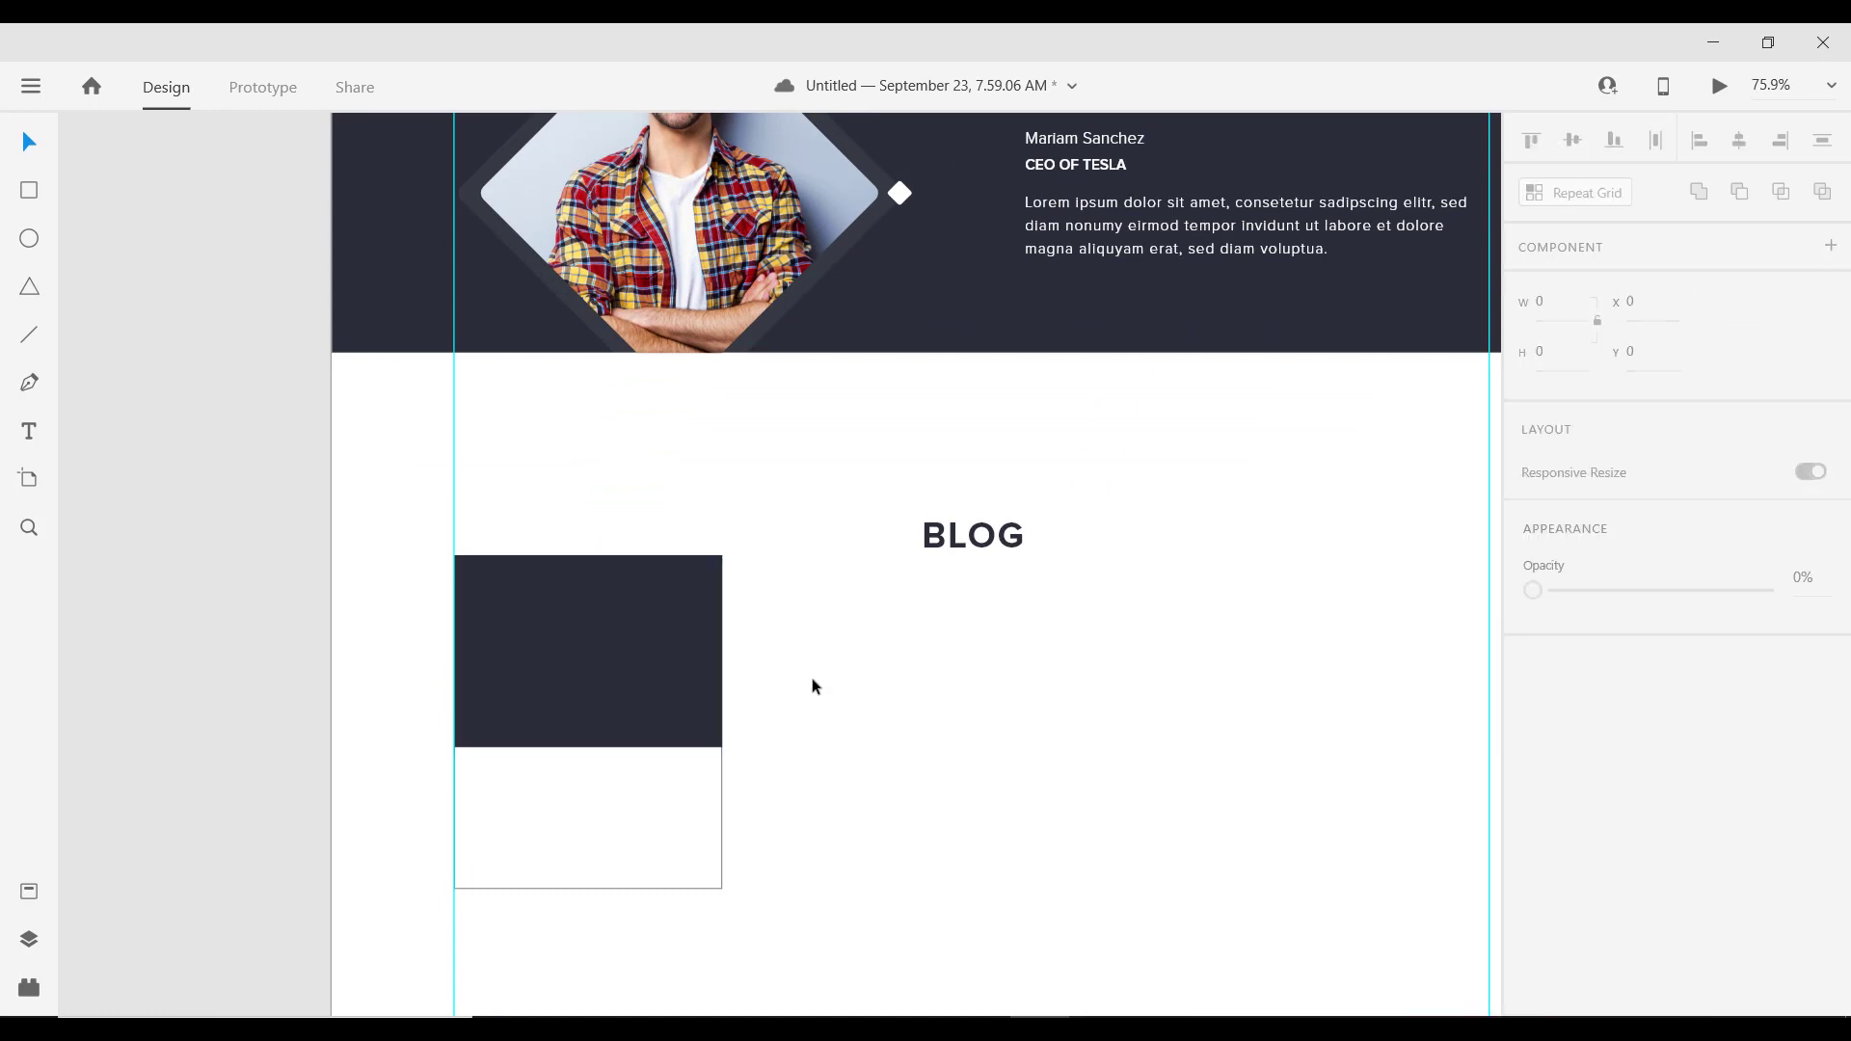
scroll(813, 690, "up", 3)
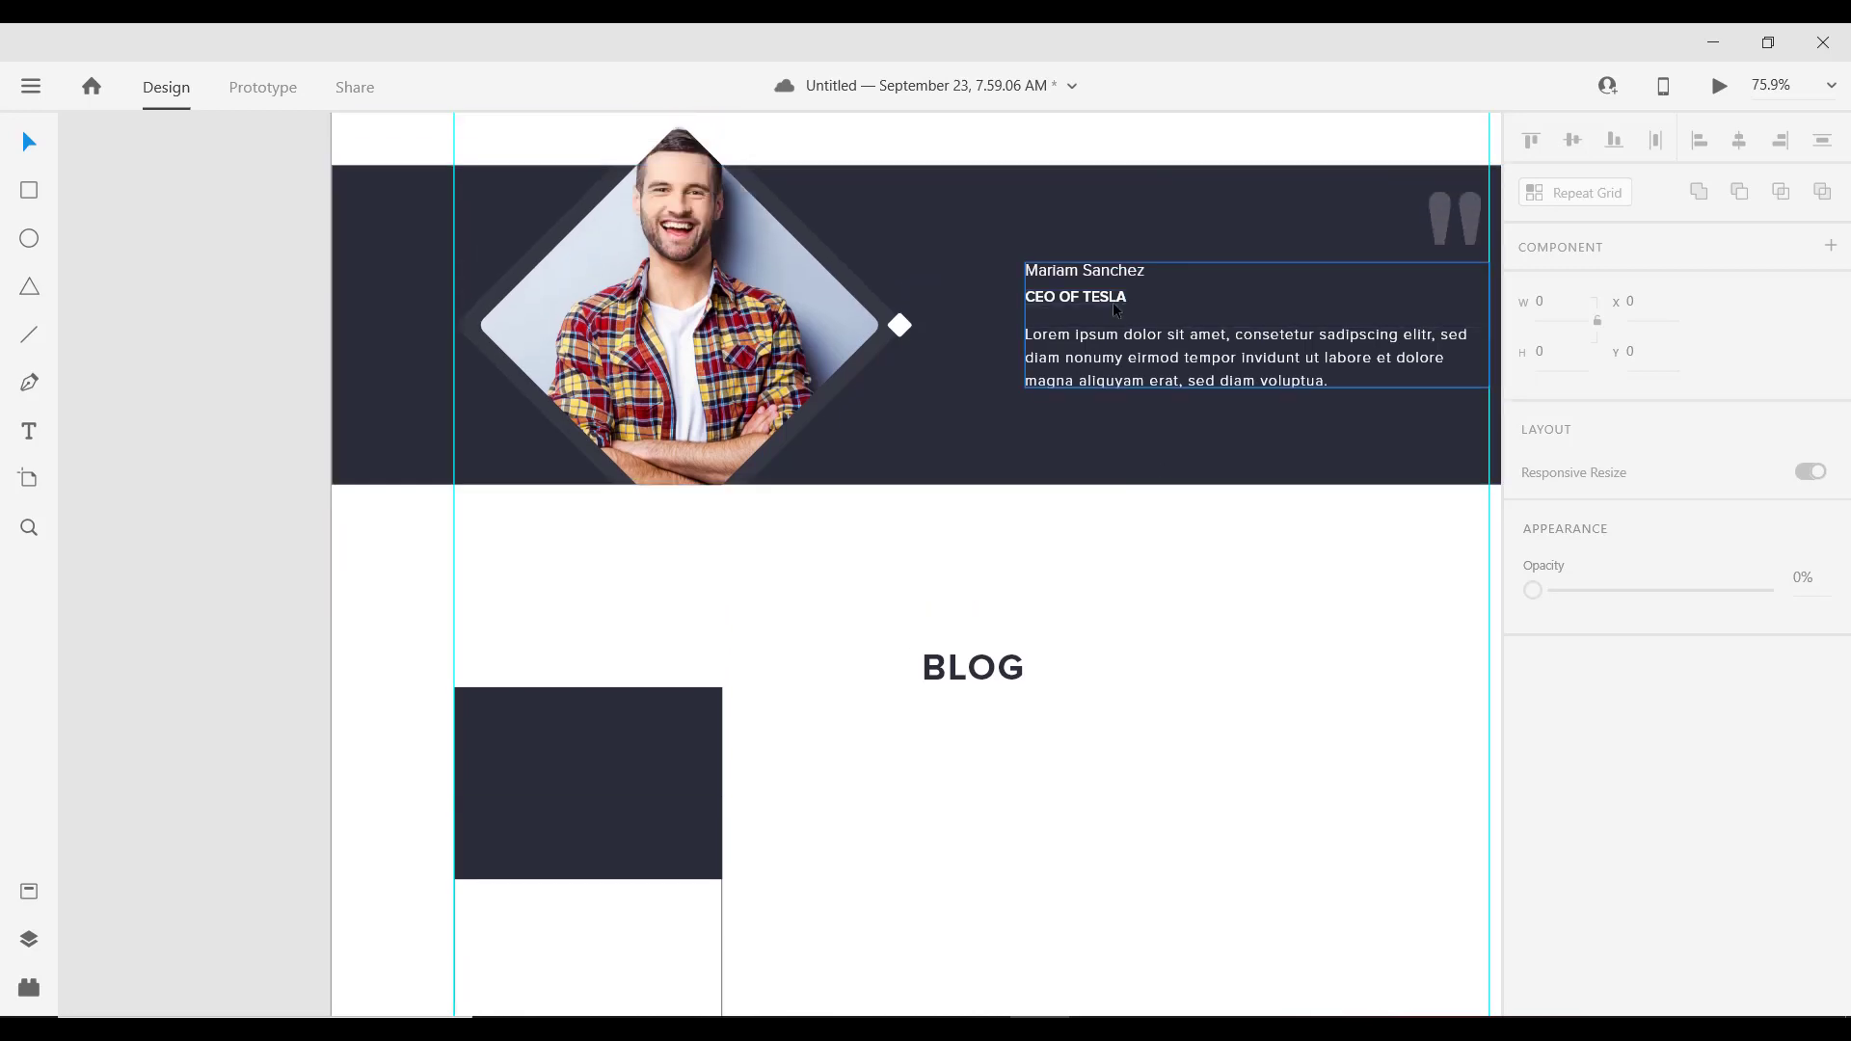
Step: Paste a copy of the testimonial name text onto the blog card
double_click(1054, 277)
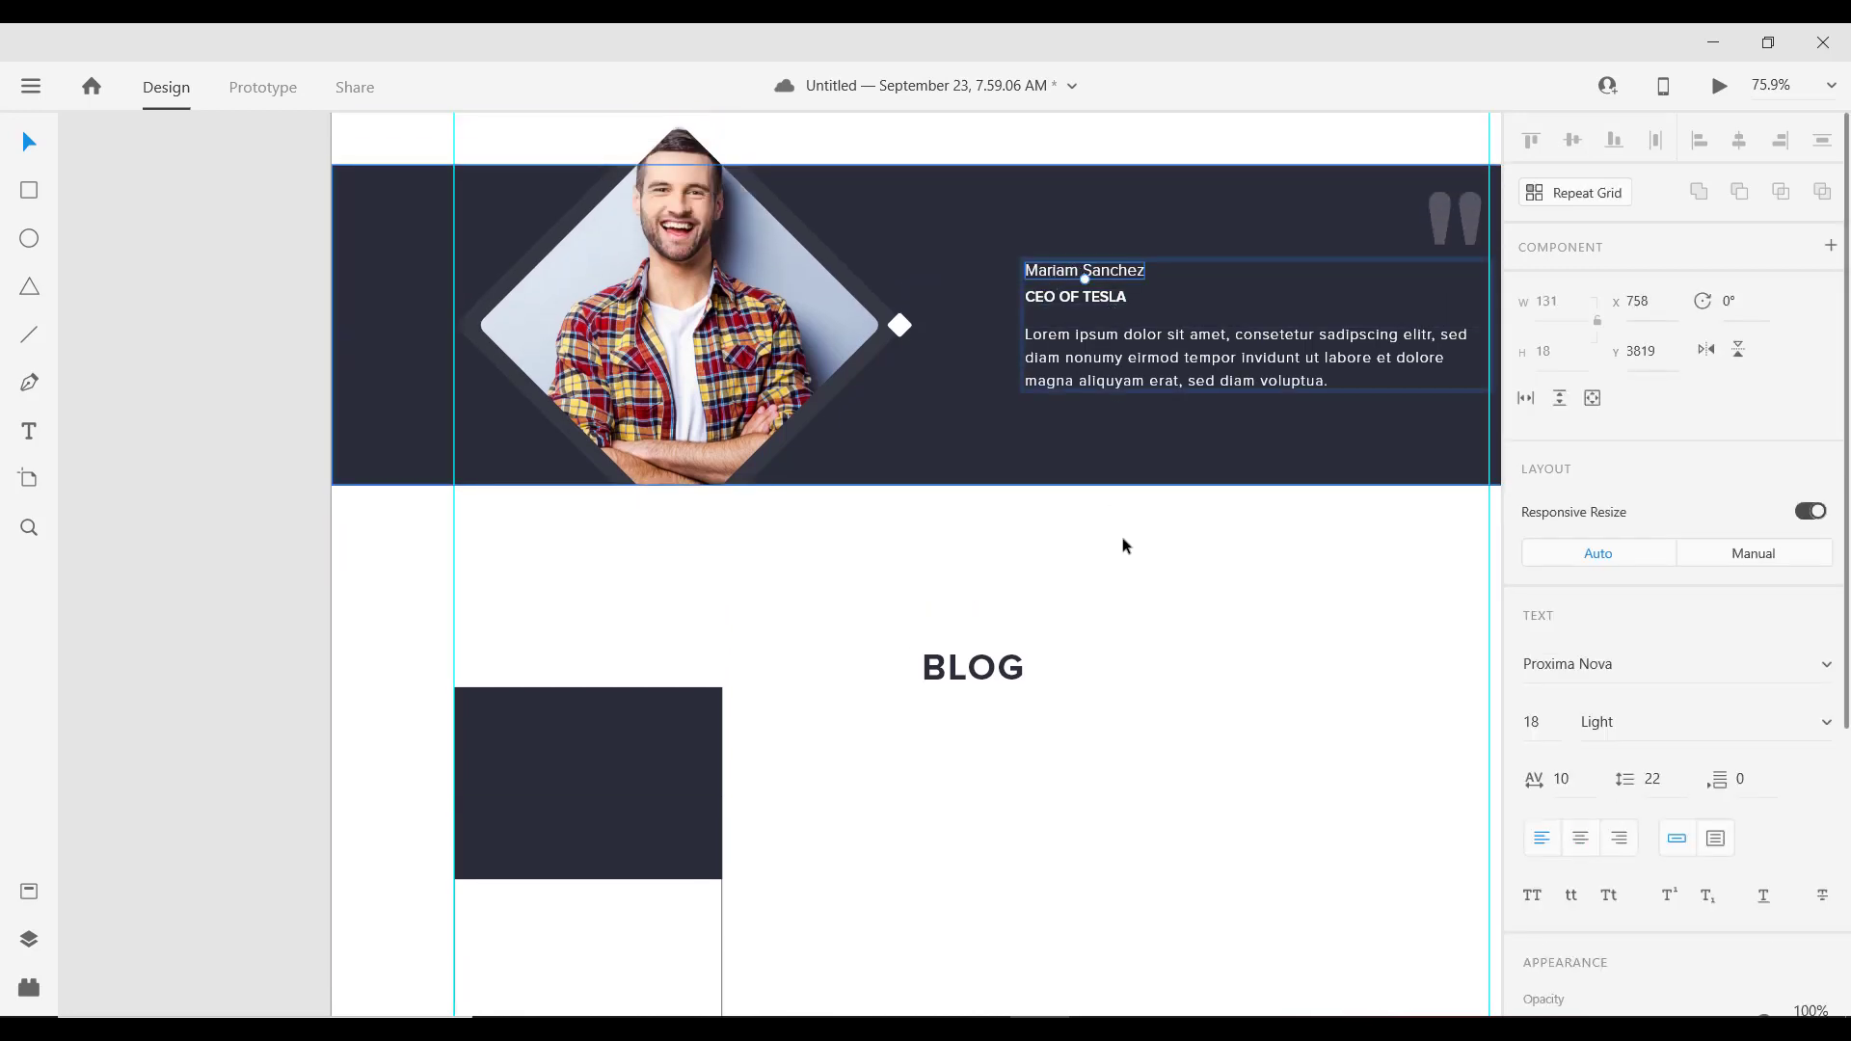
scroll(1121, 559, "down", 2, "ctrl")
scroll(1121, 610, "up", 5, "ctrl")
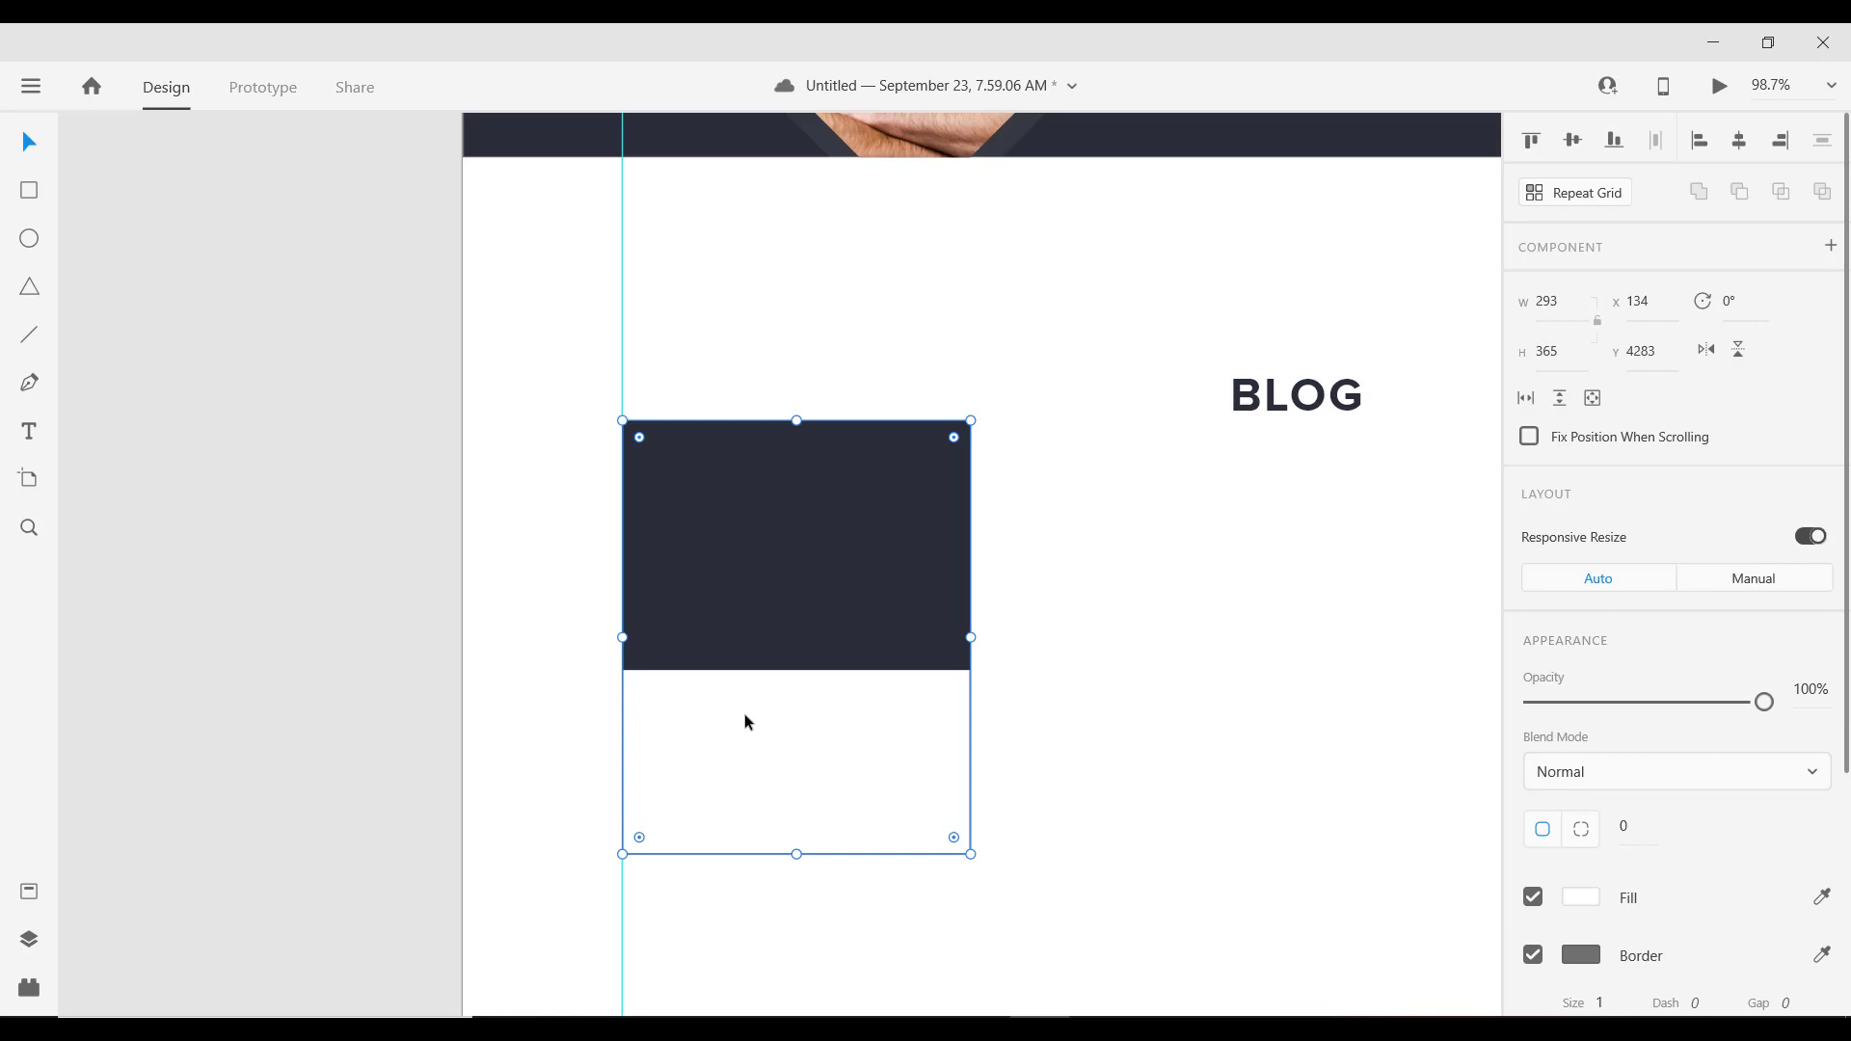
key("ctrl+v")
key("shift+Down")
key("shift+Down")
key("shift+Down")
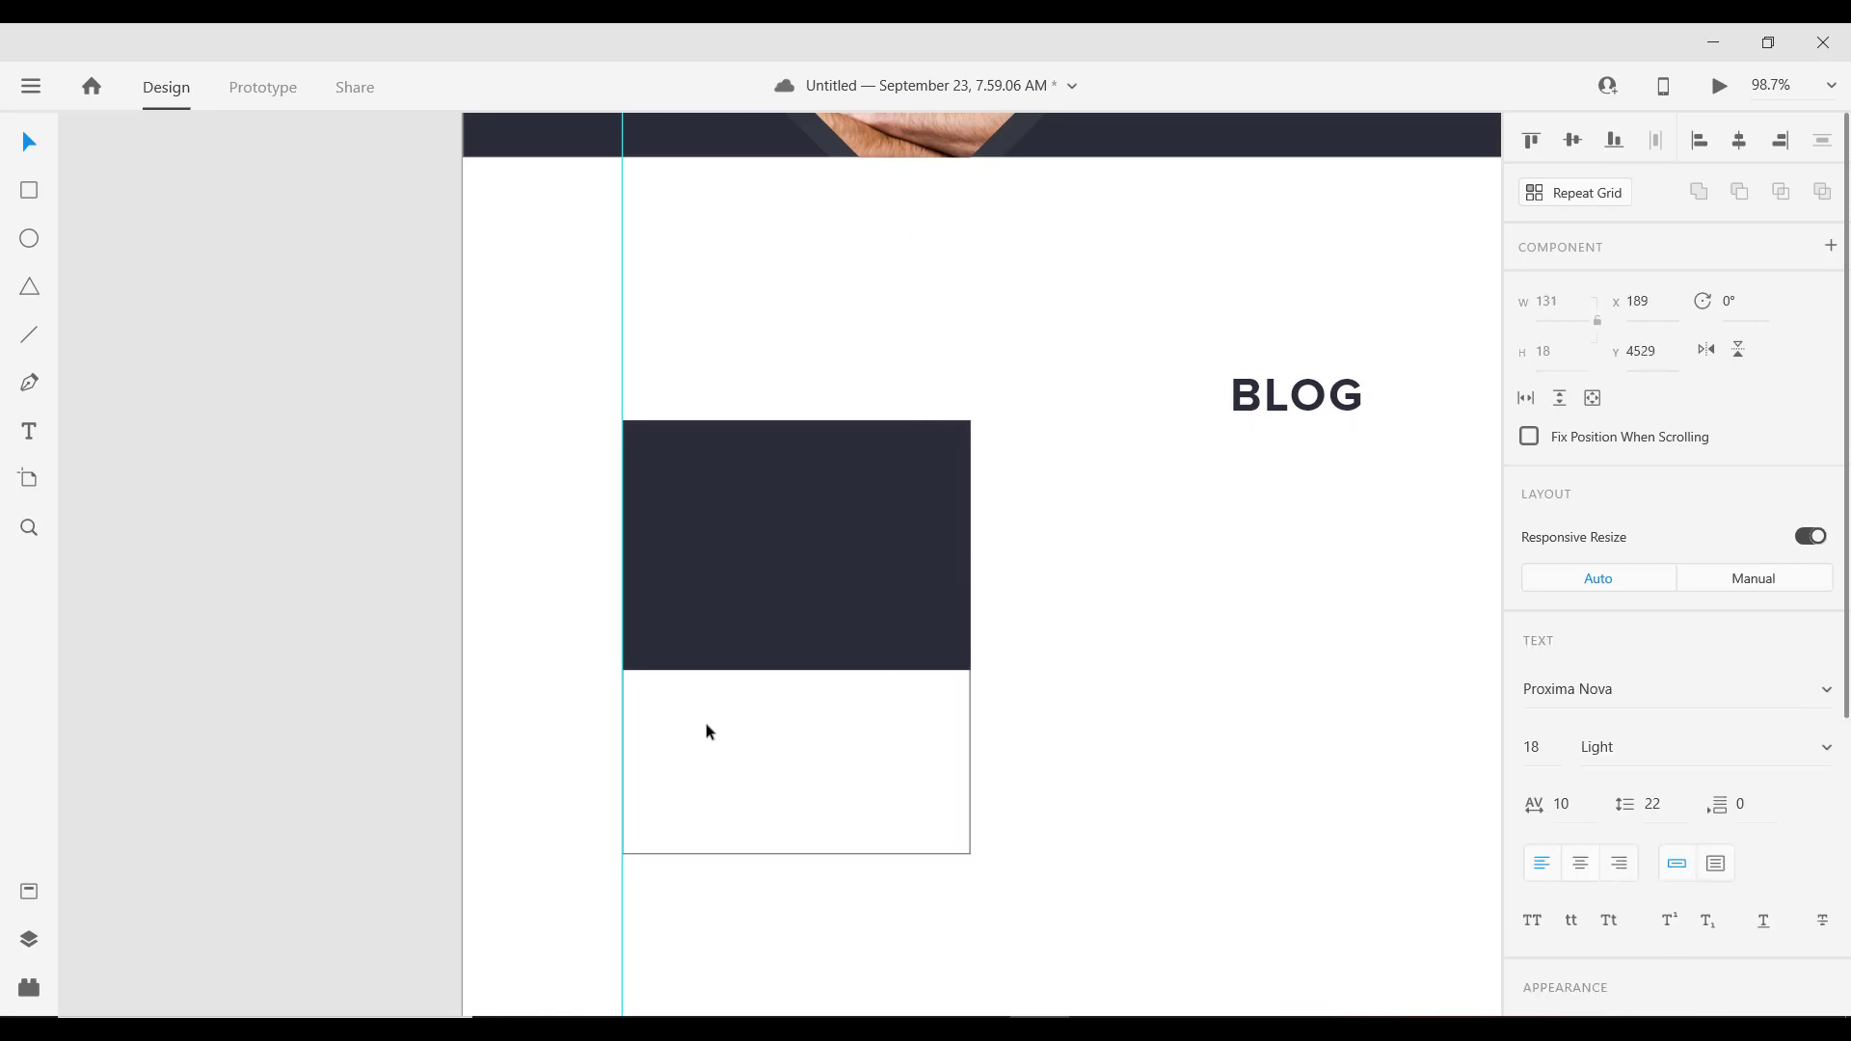
scroll(1616, 831, "down", 5)
Step: Style the pasted text #2C2E38, Regular, size 16, aligned to the card's left edge
left_click(1582, 739)
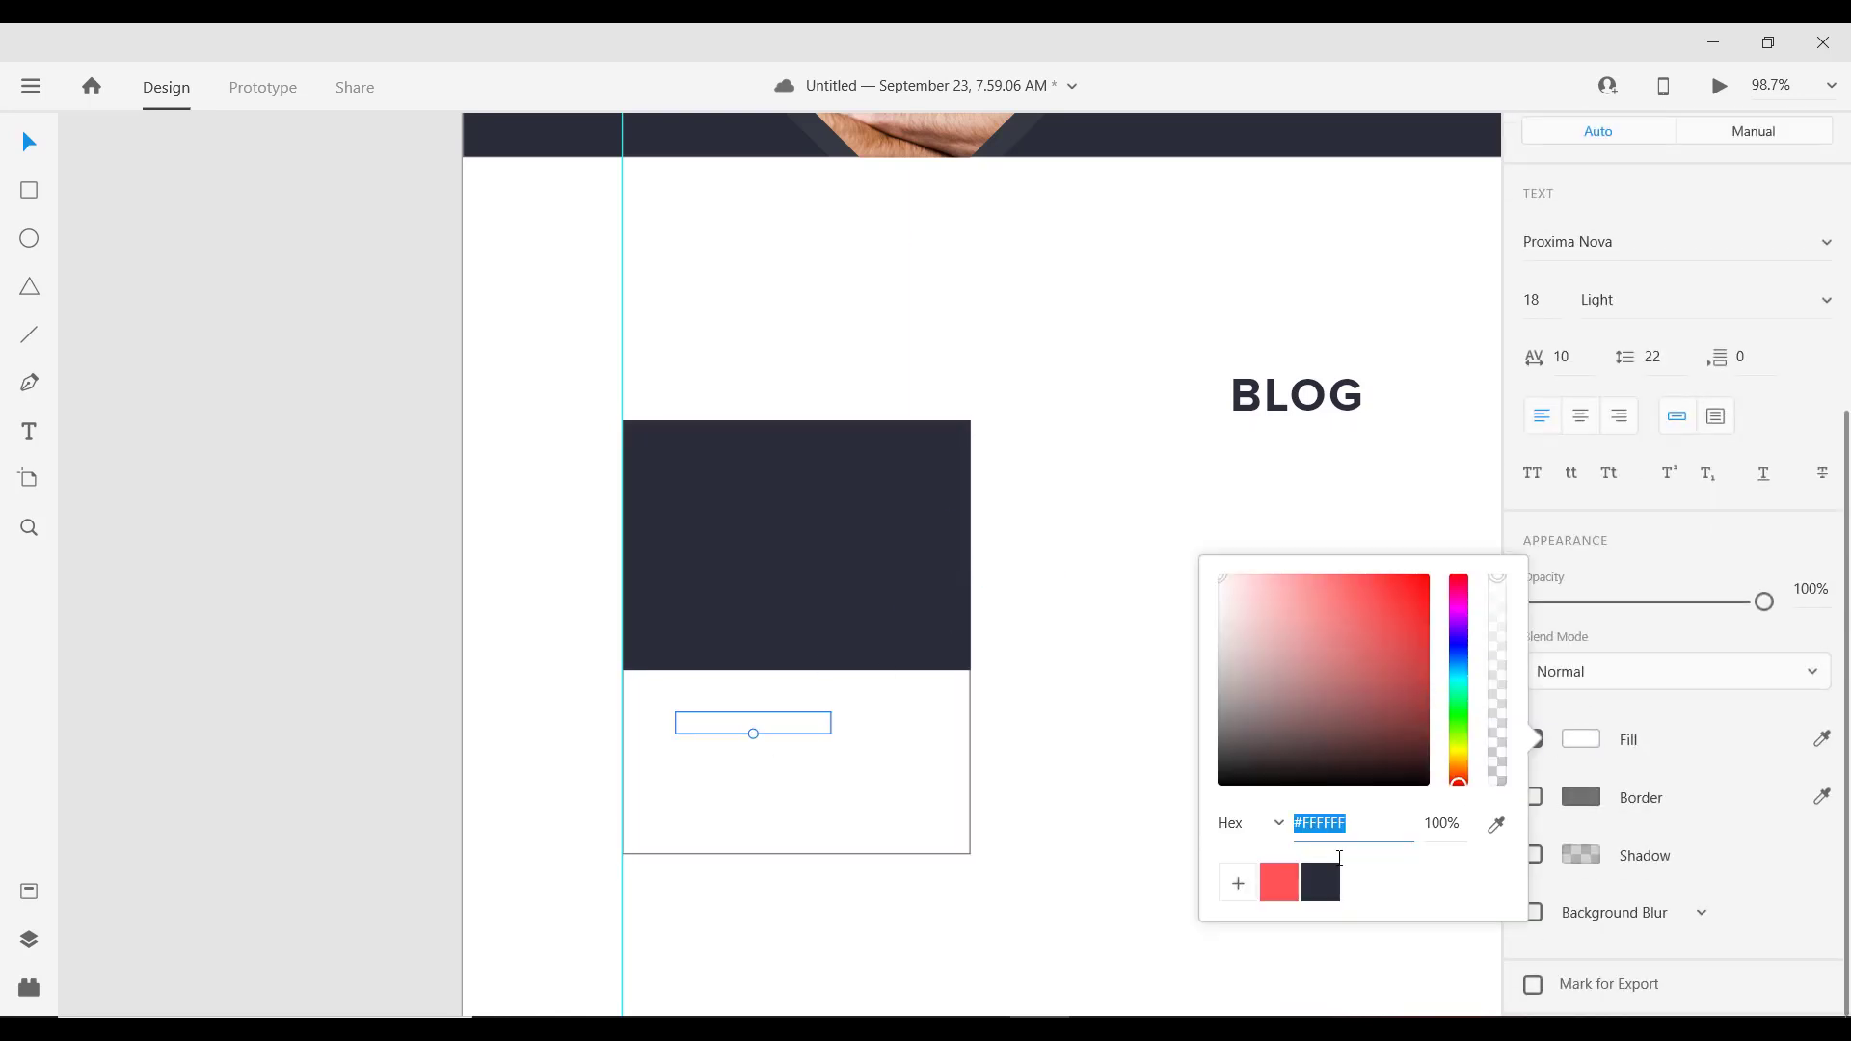
left_click(1321, 885)
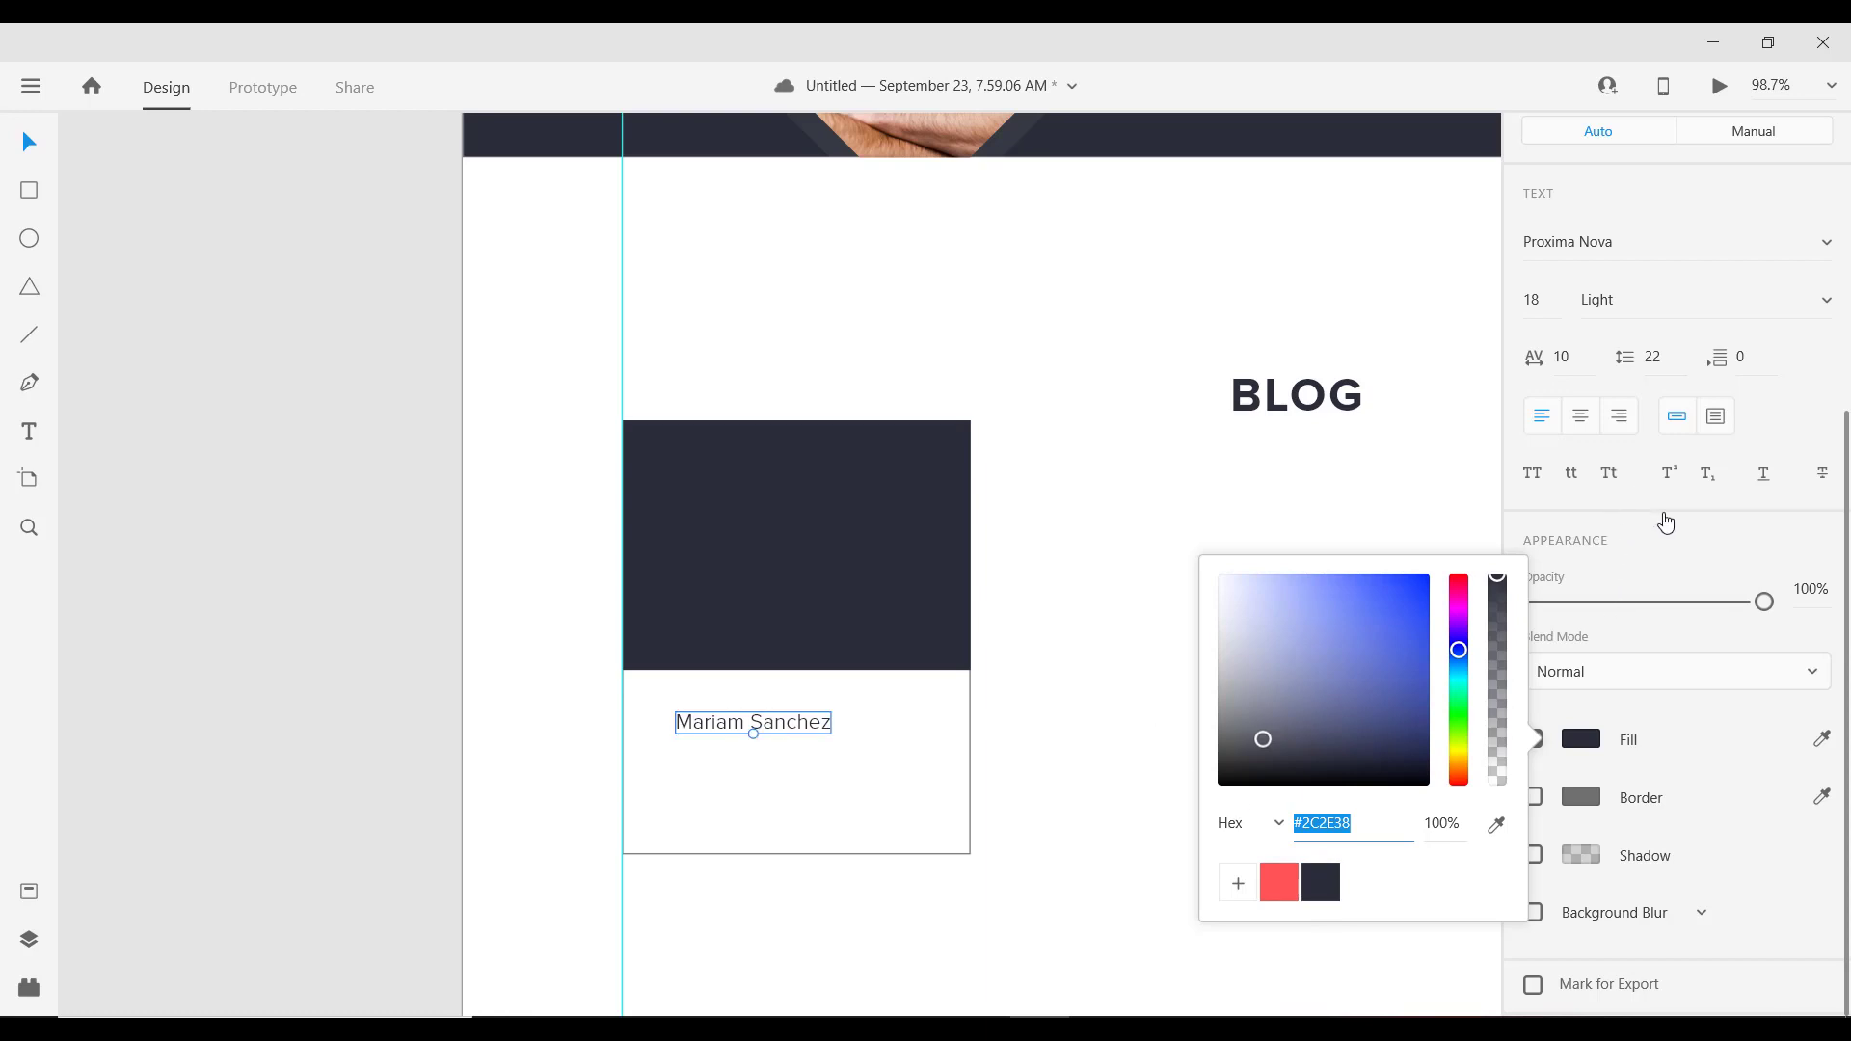
left_click(1664, 299)
key("Down")
key("Down")
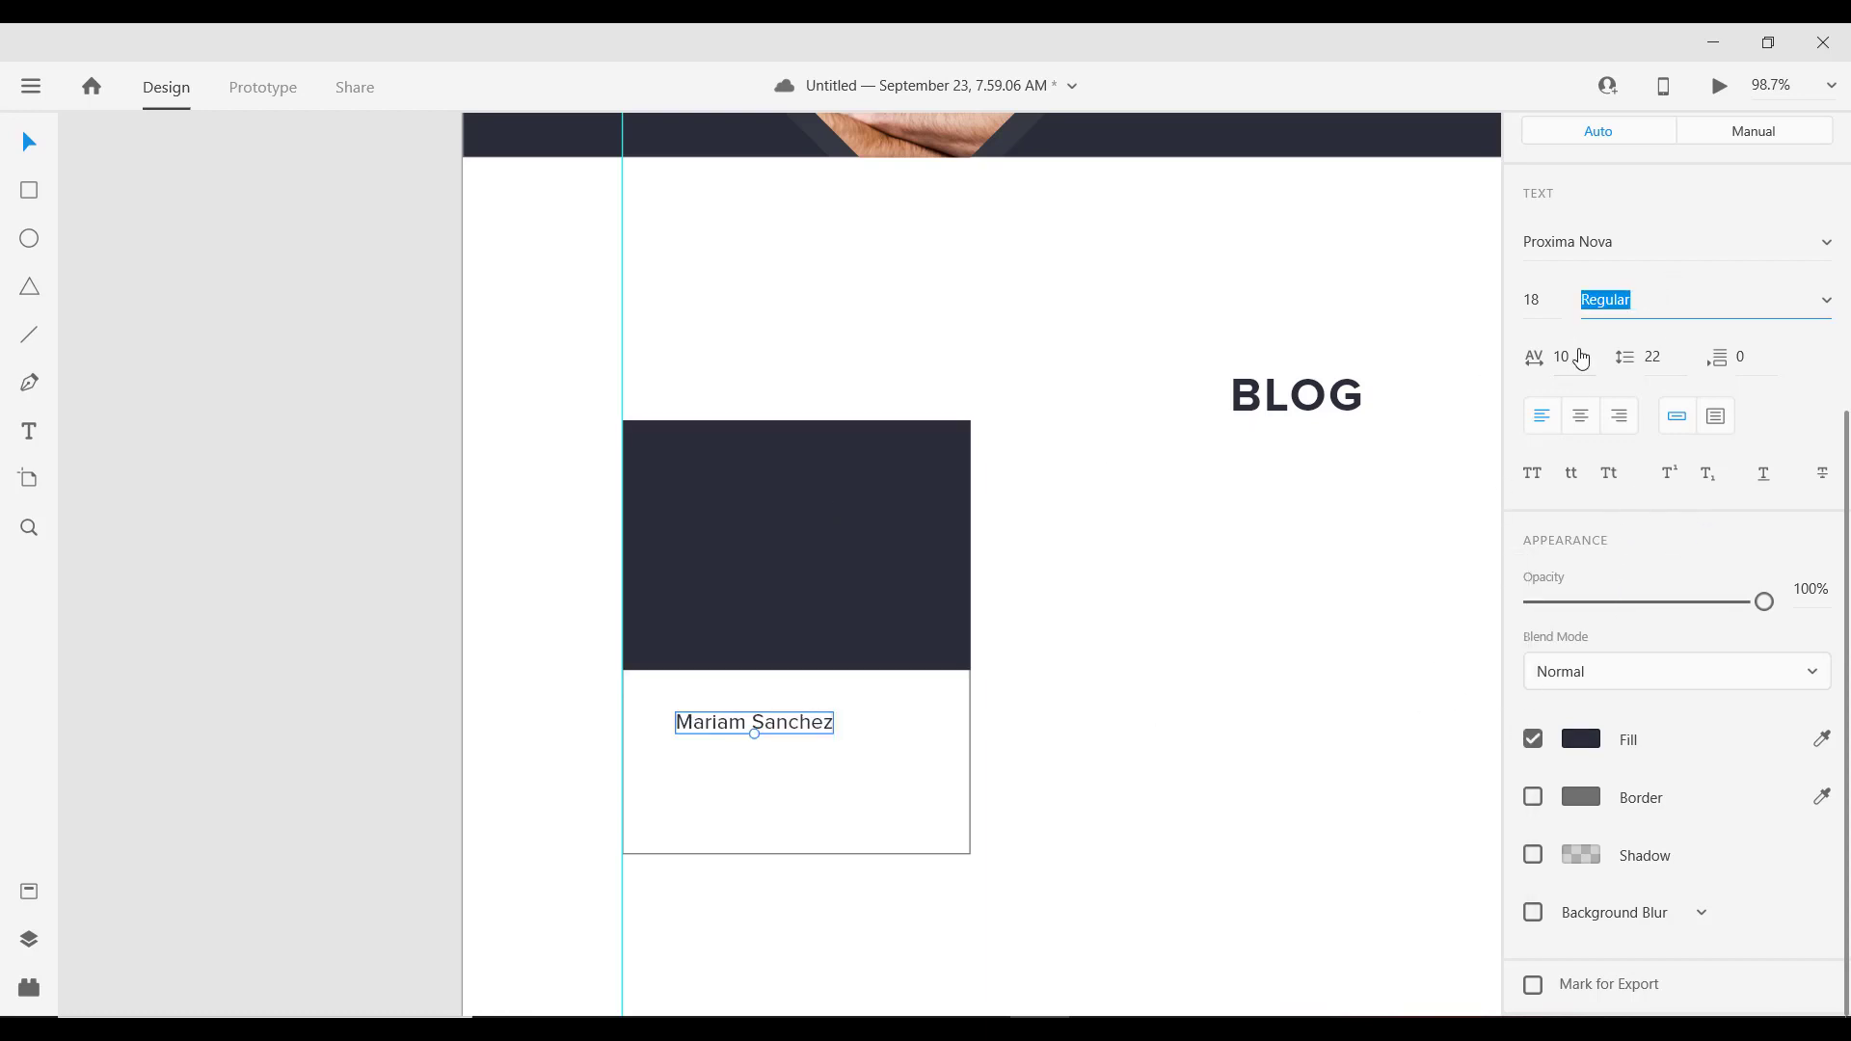
left_click(1551, 300)
key("Down")
key("Down")
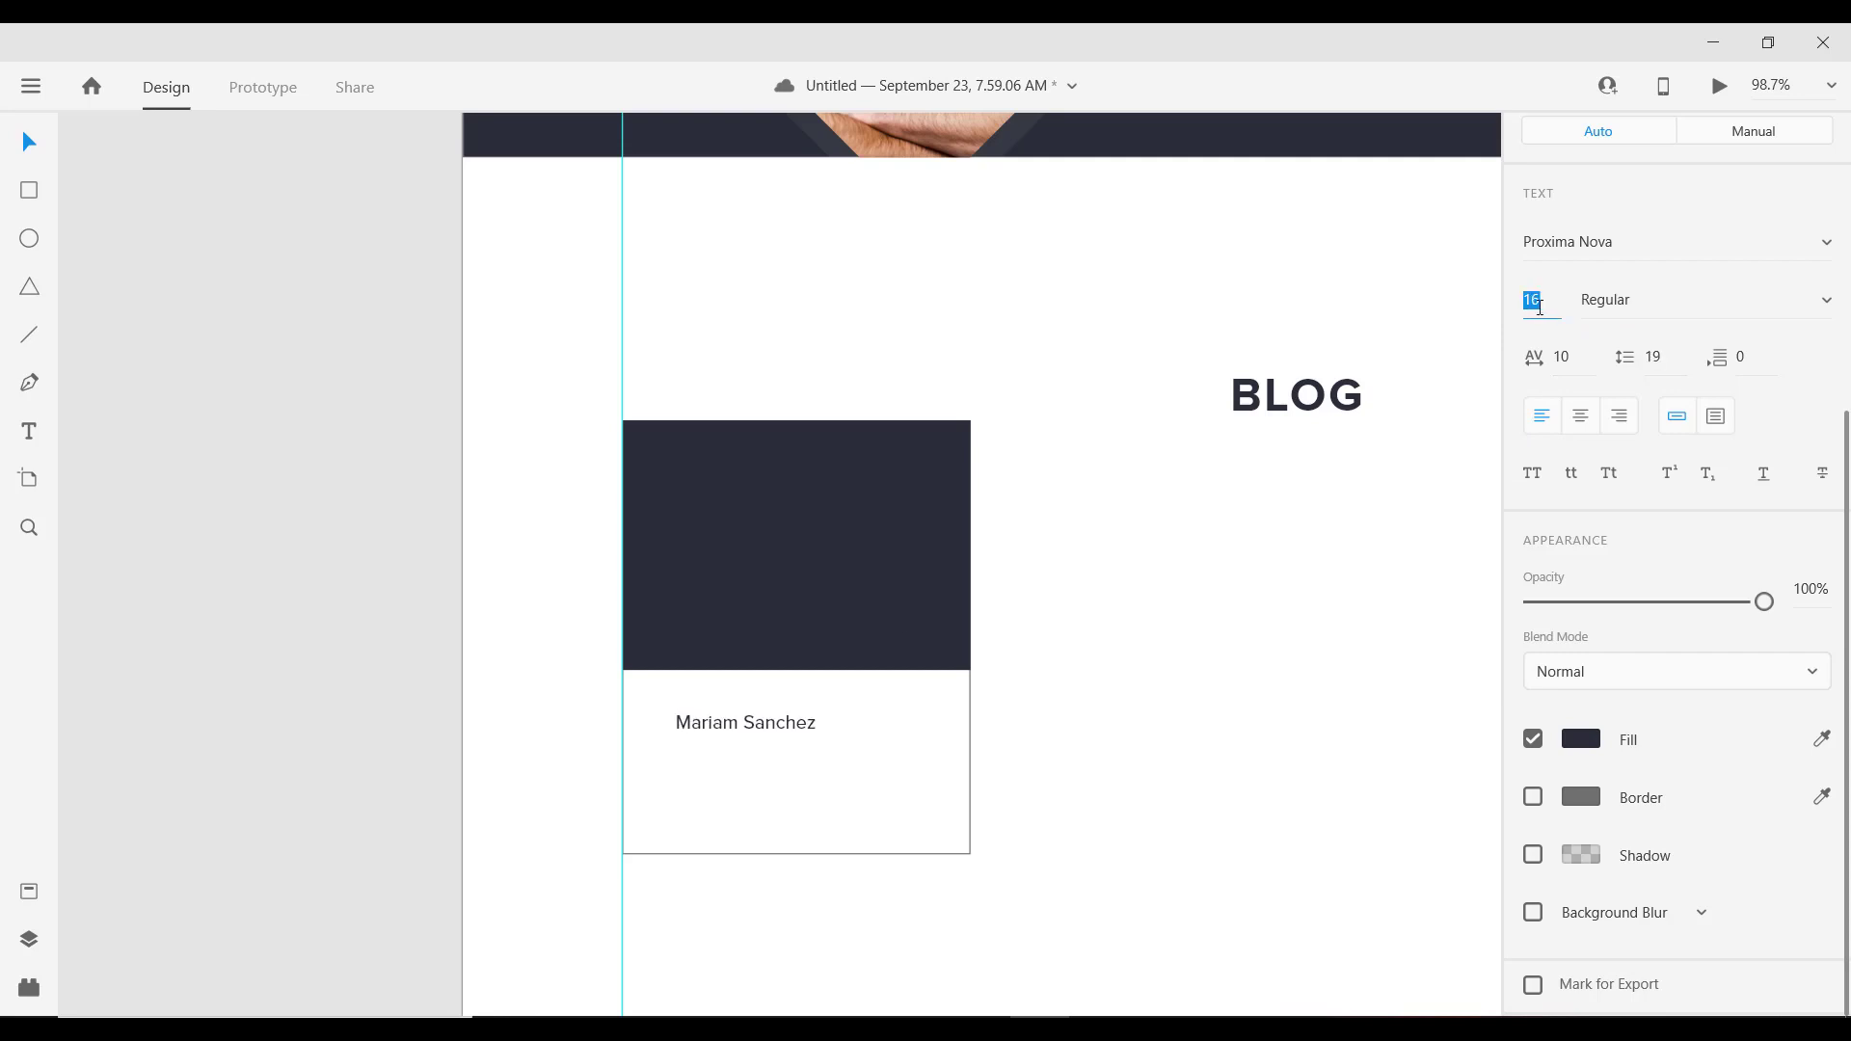
scroll(672, 713, "down", 3)
scroll(672, 713, "up", 3)
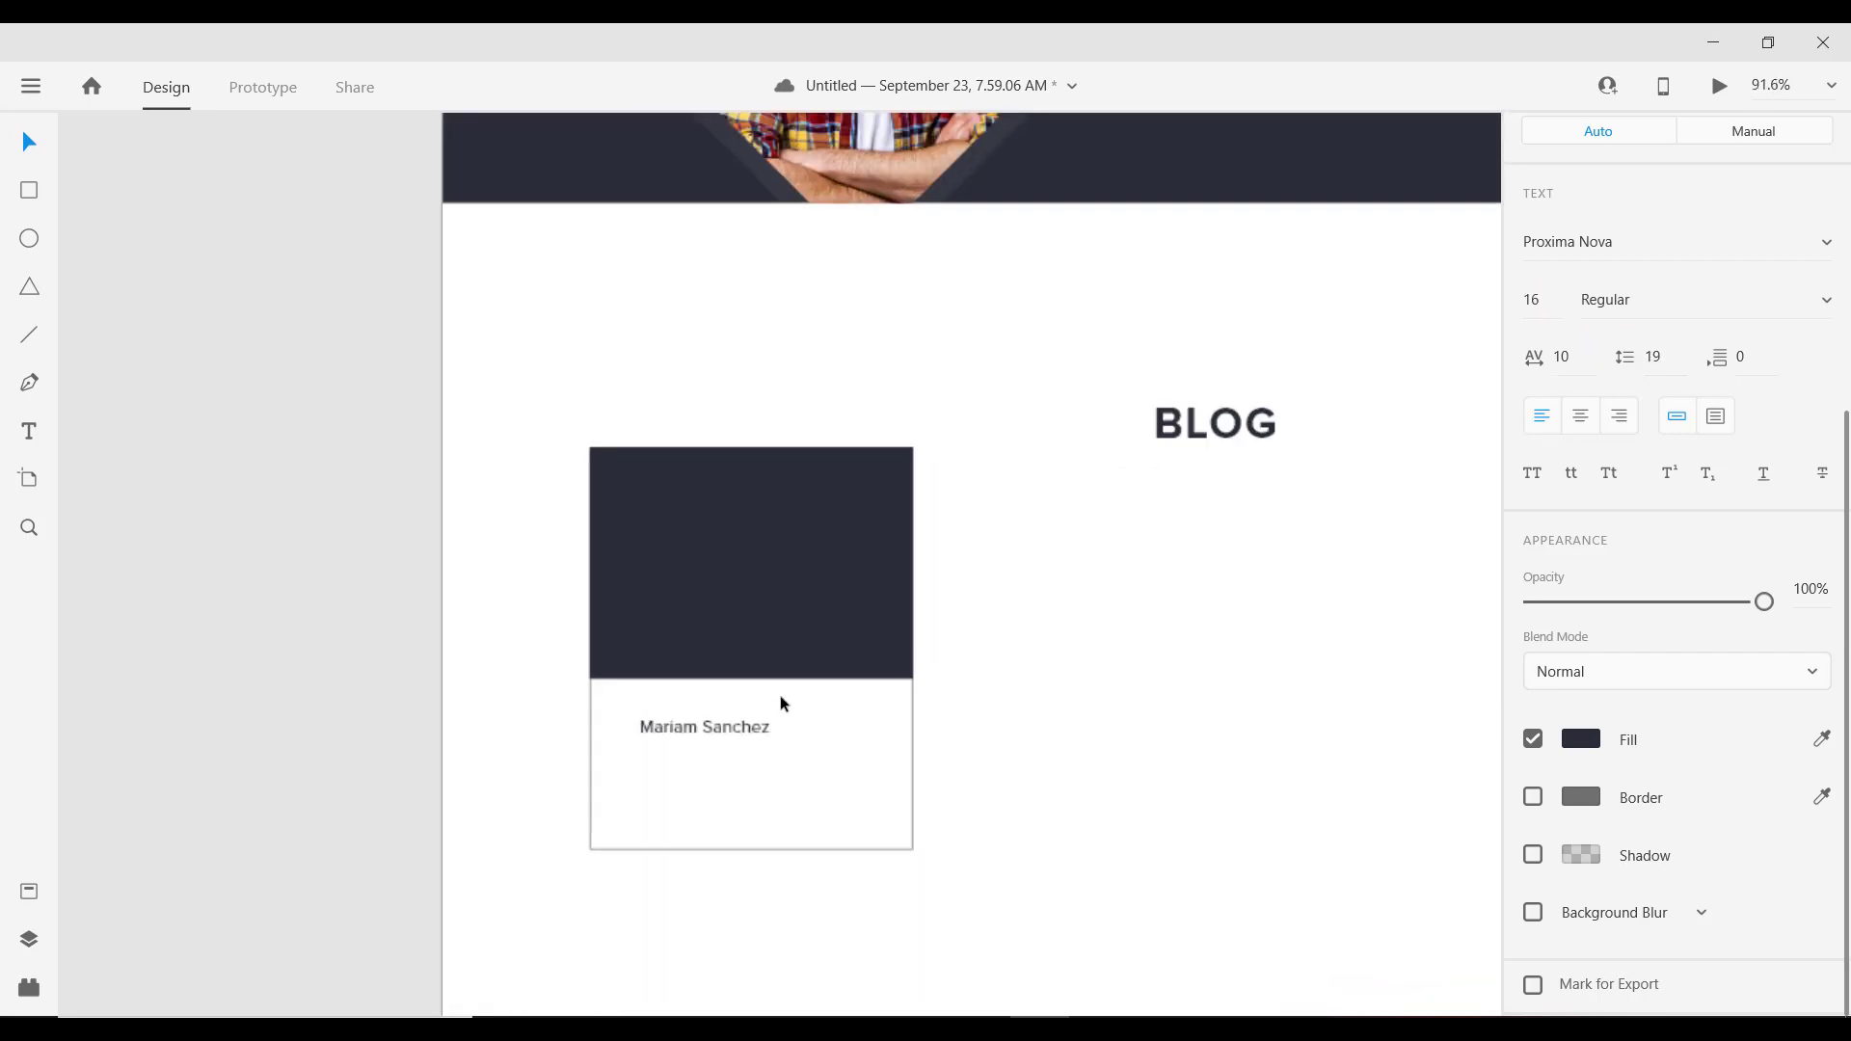
scroll(645, 622, "down", 2)
scroll(673, 650, "down", 1)
scroll(672, 650, "right", 1)
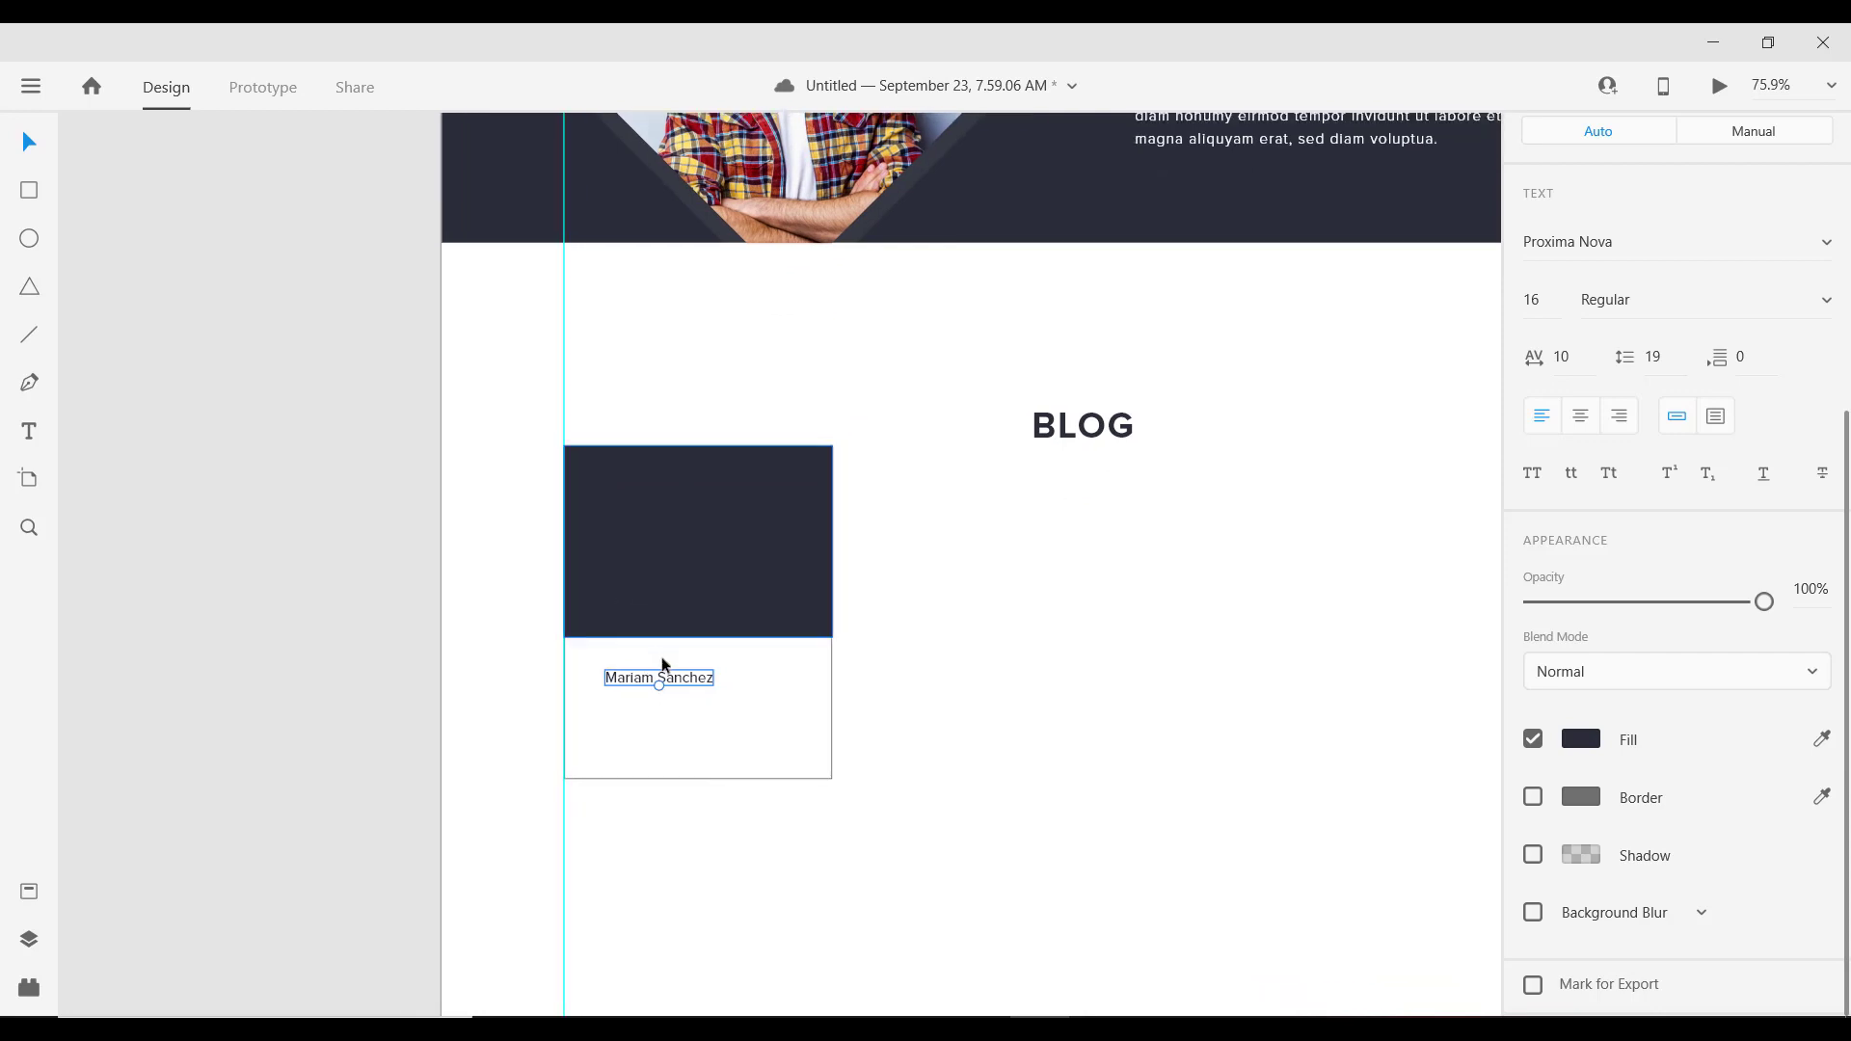
left_click_drag(674, 682, 637, 678)
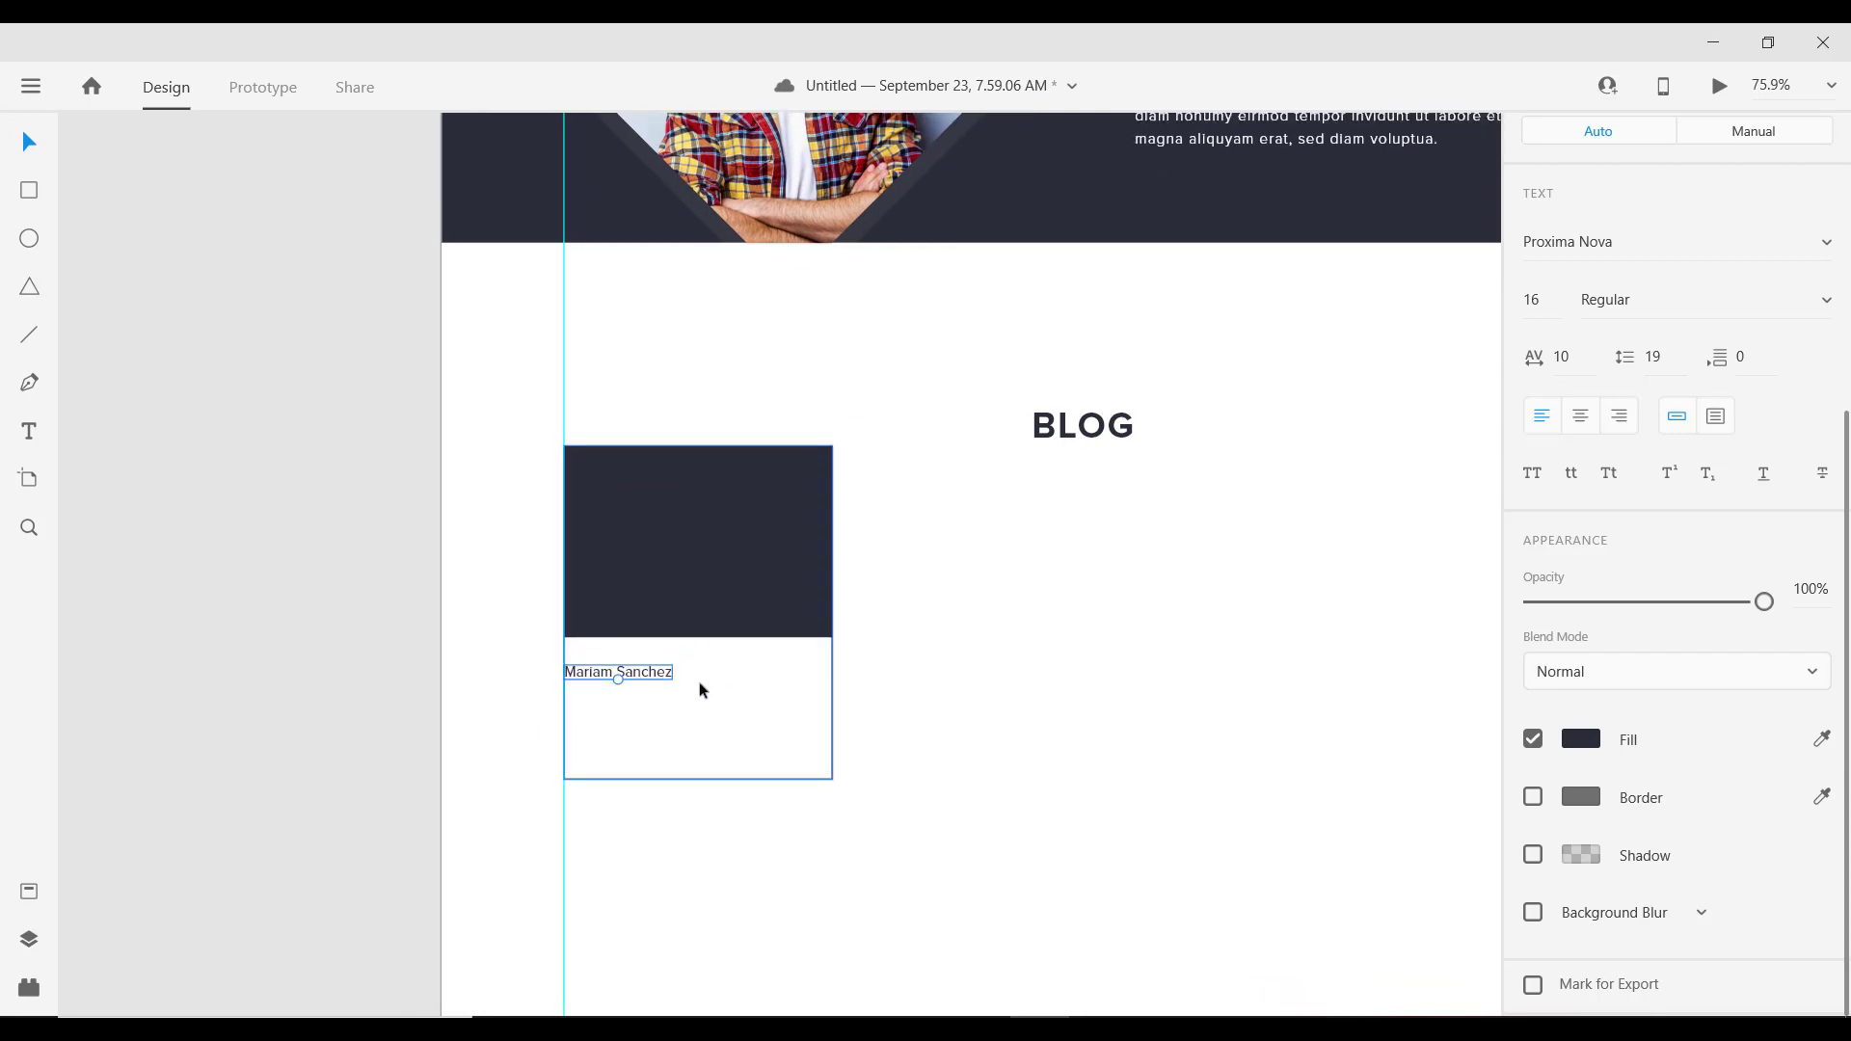
Step: Retype the card text as 'Why AI is taking over the world'
double_click(648, 678)
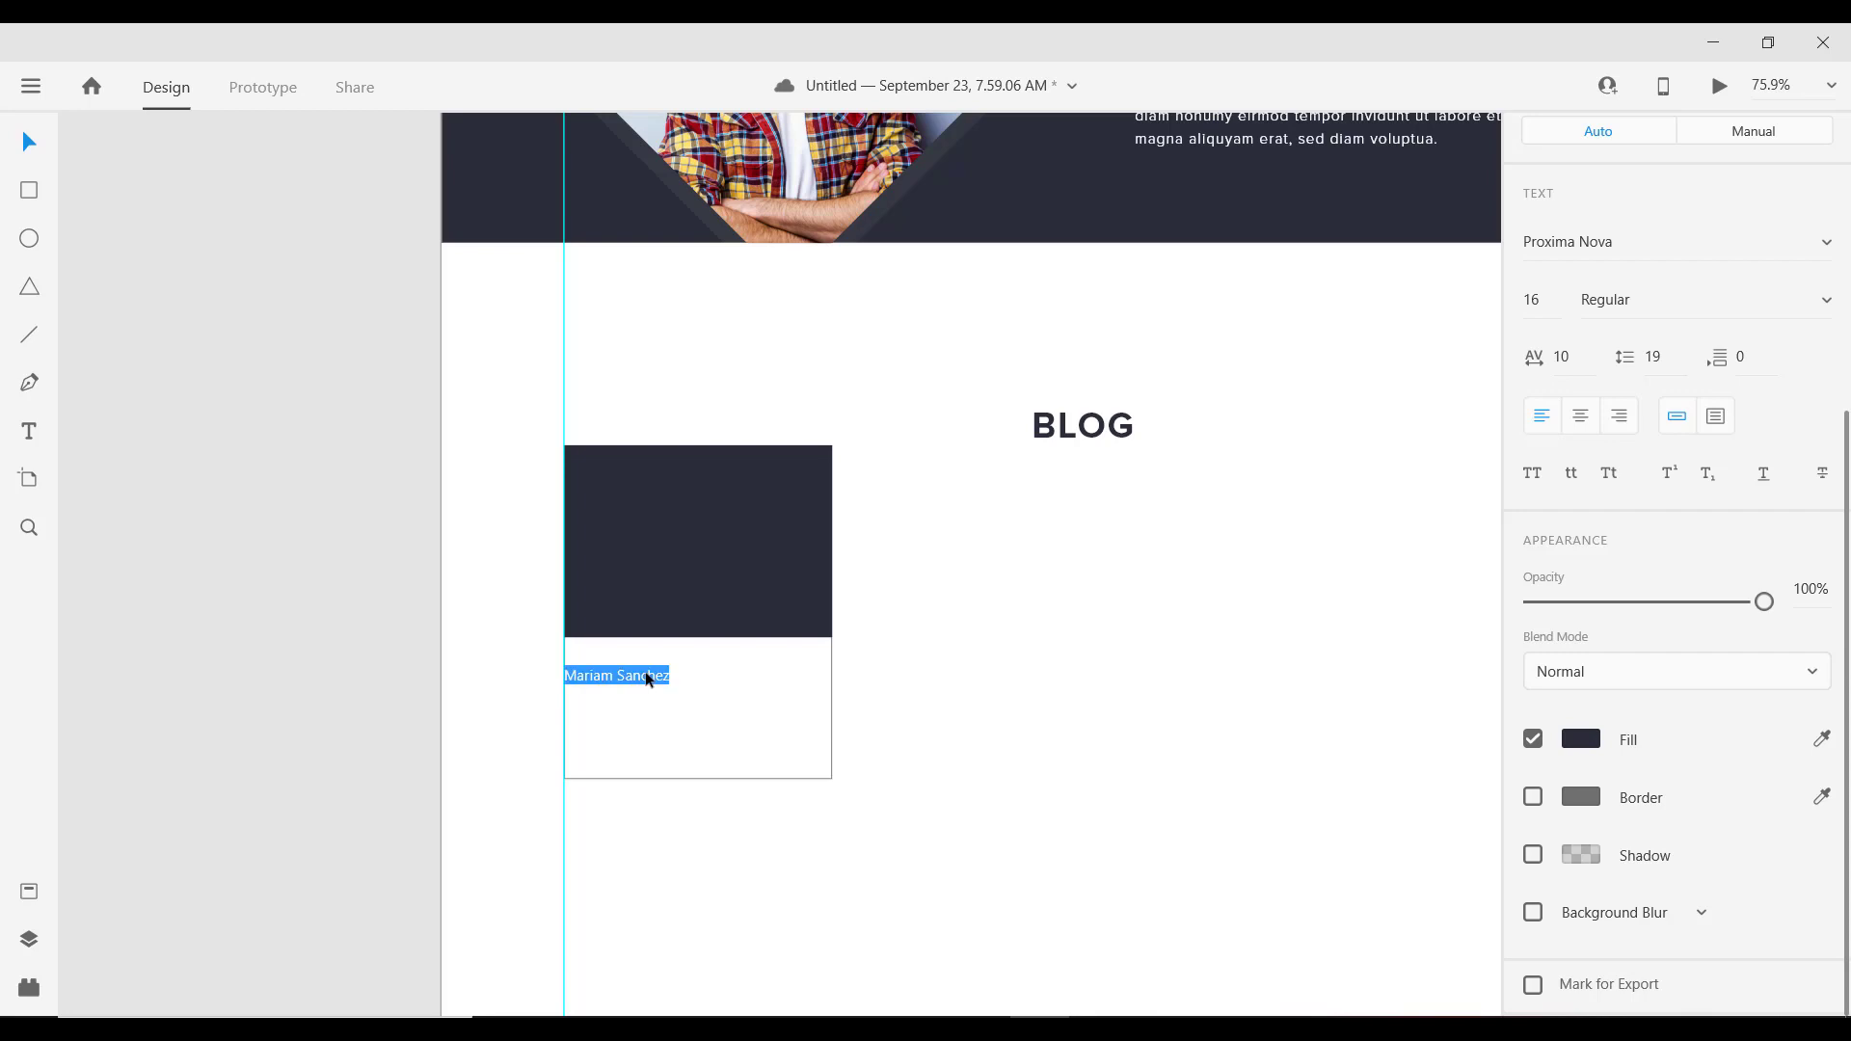
key("Caps_Lock")
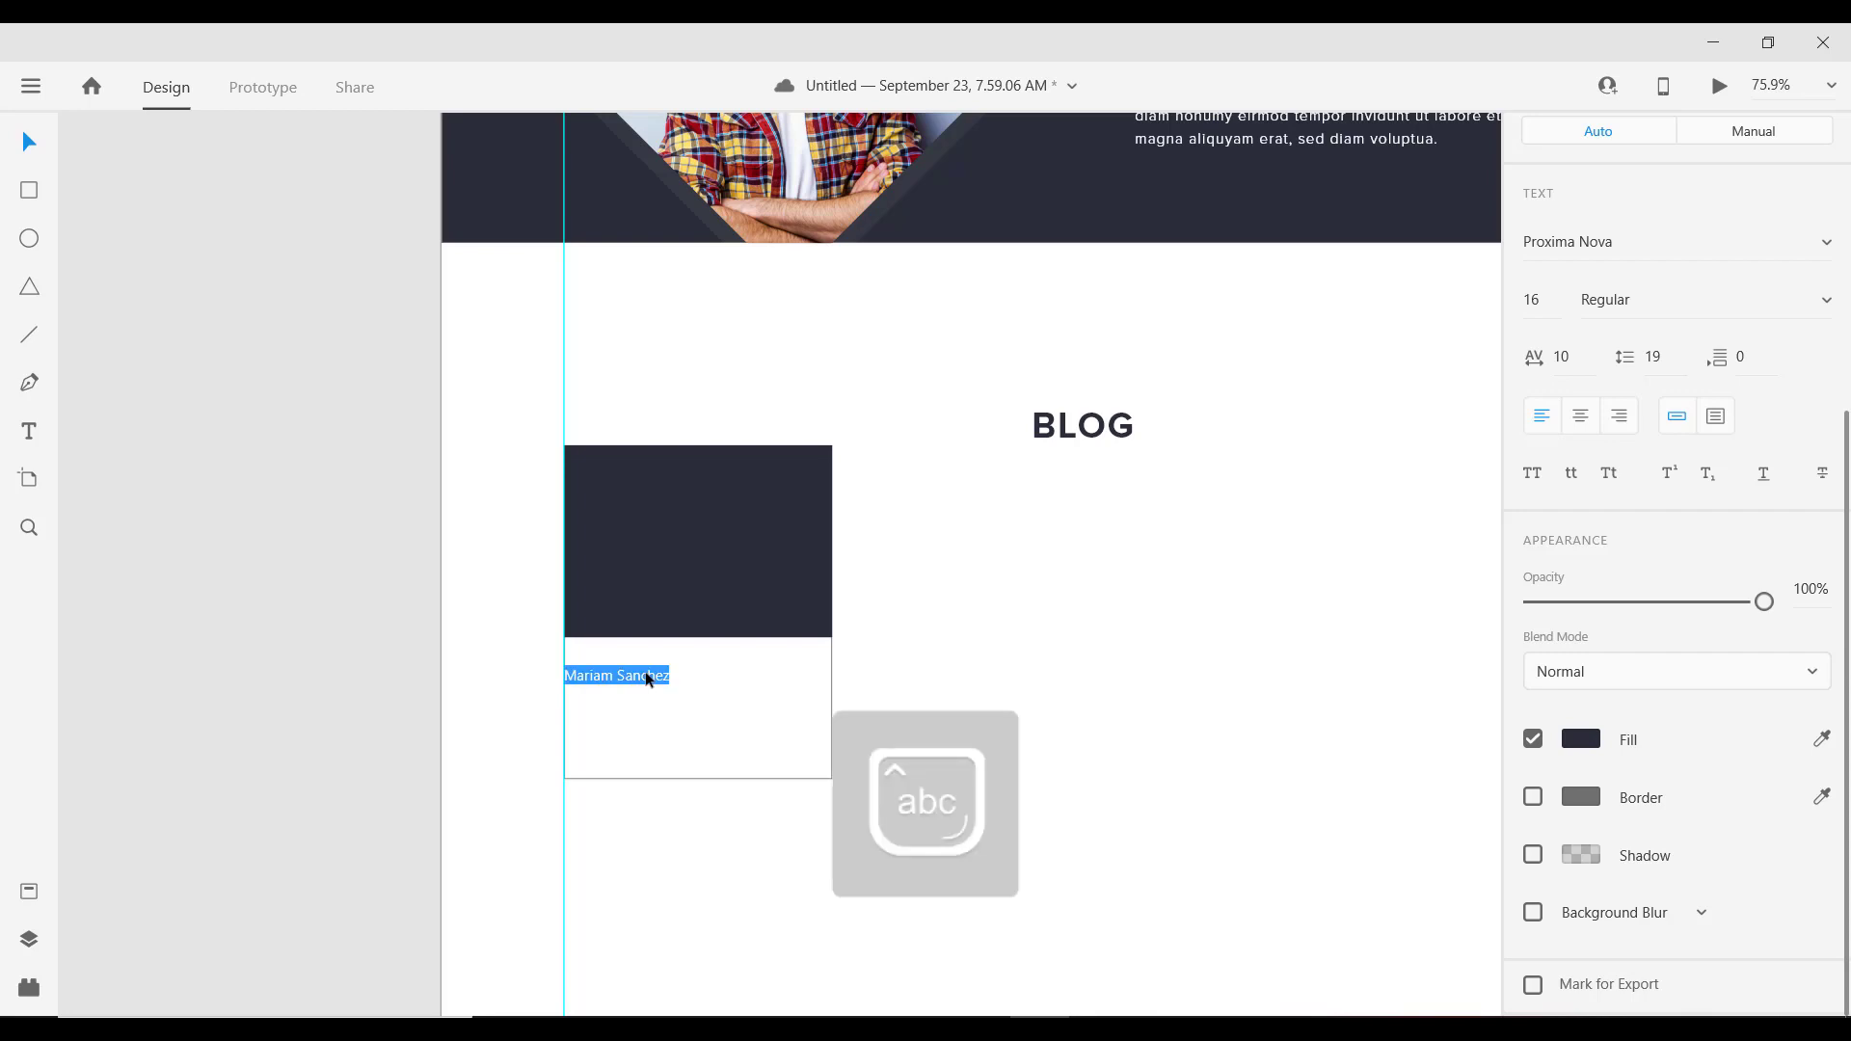
type("Why AI is")
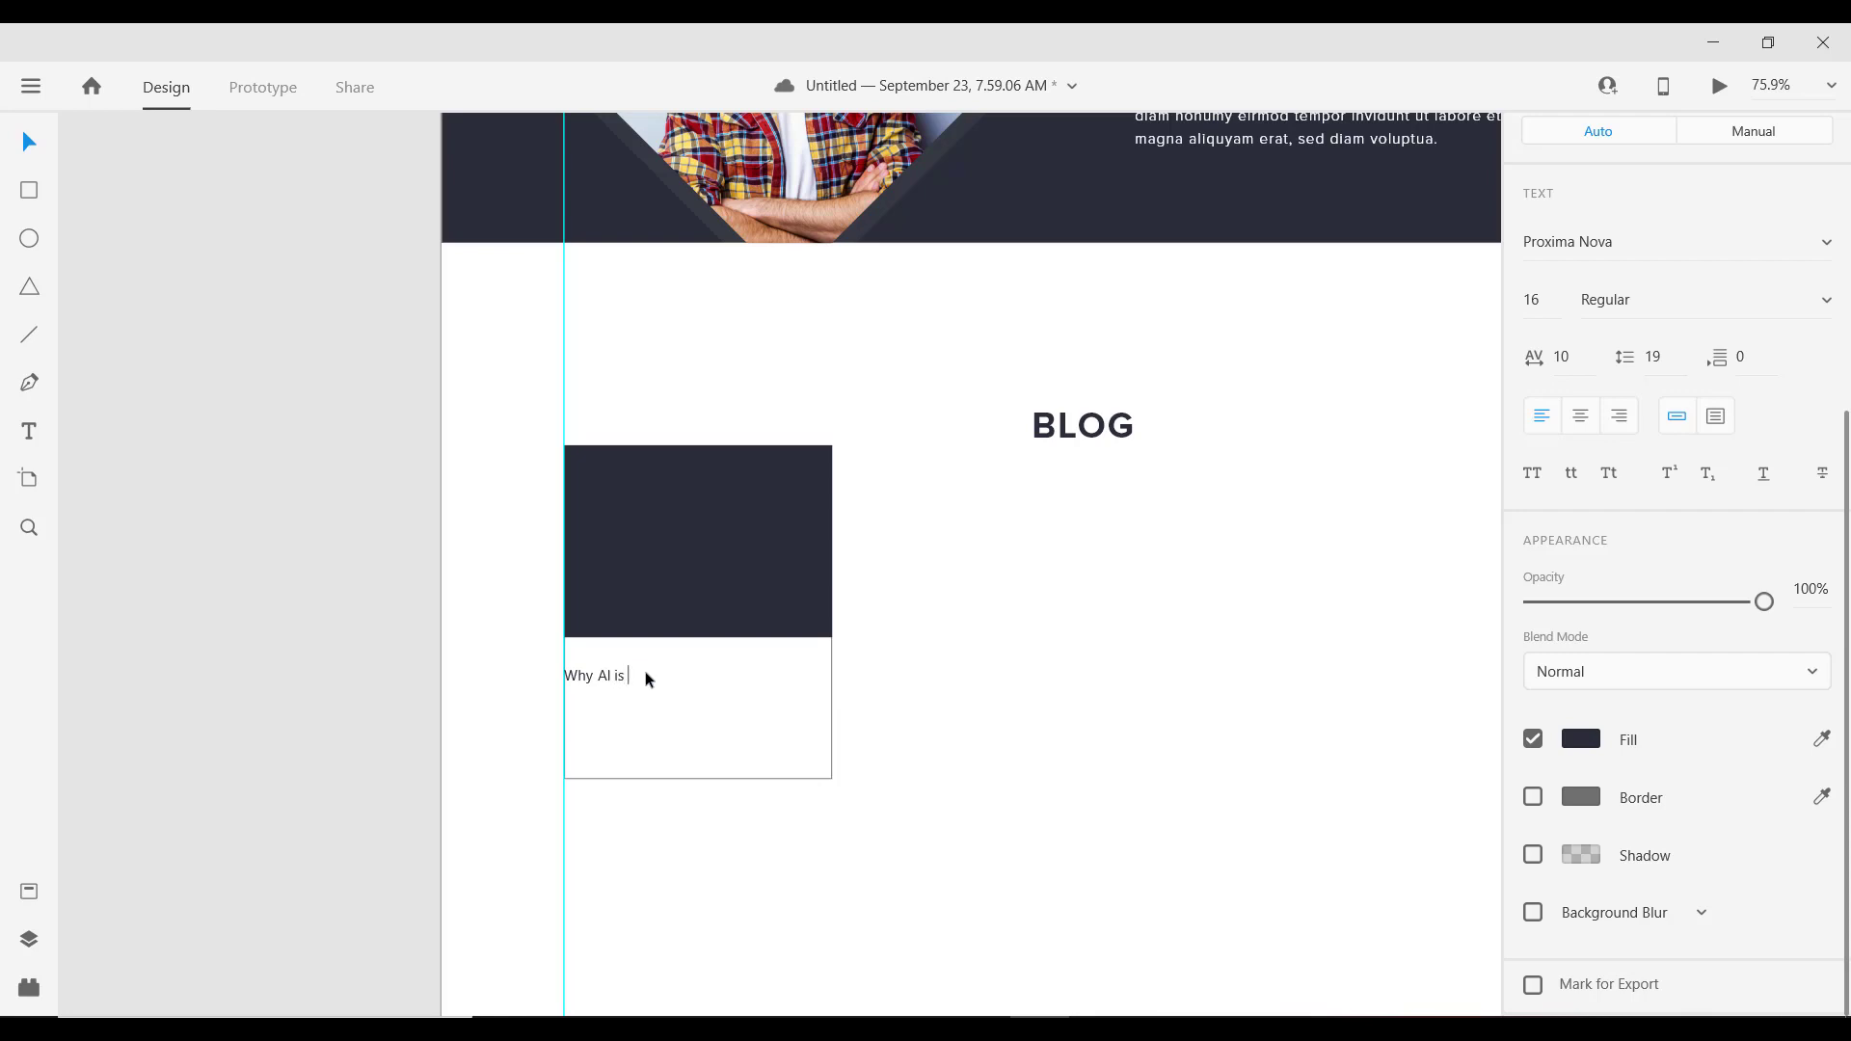
type(" taking over the world")
key("Escape")
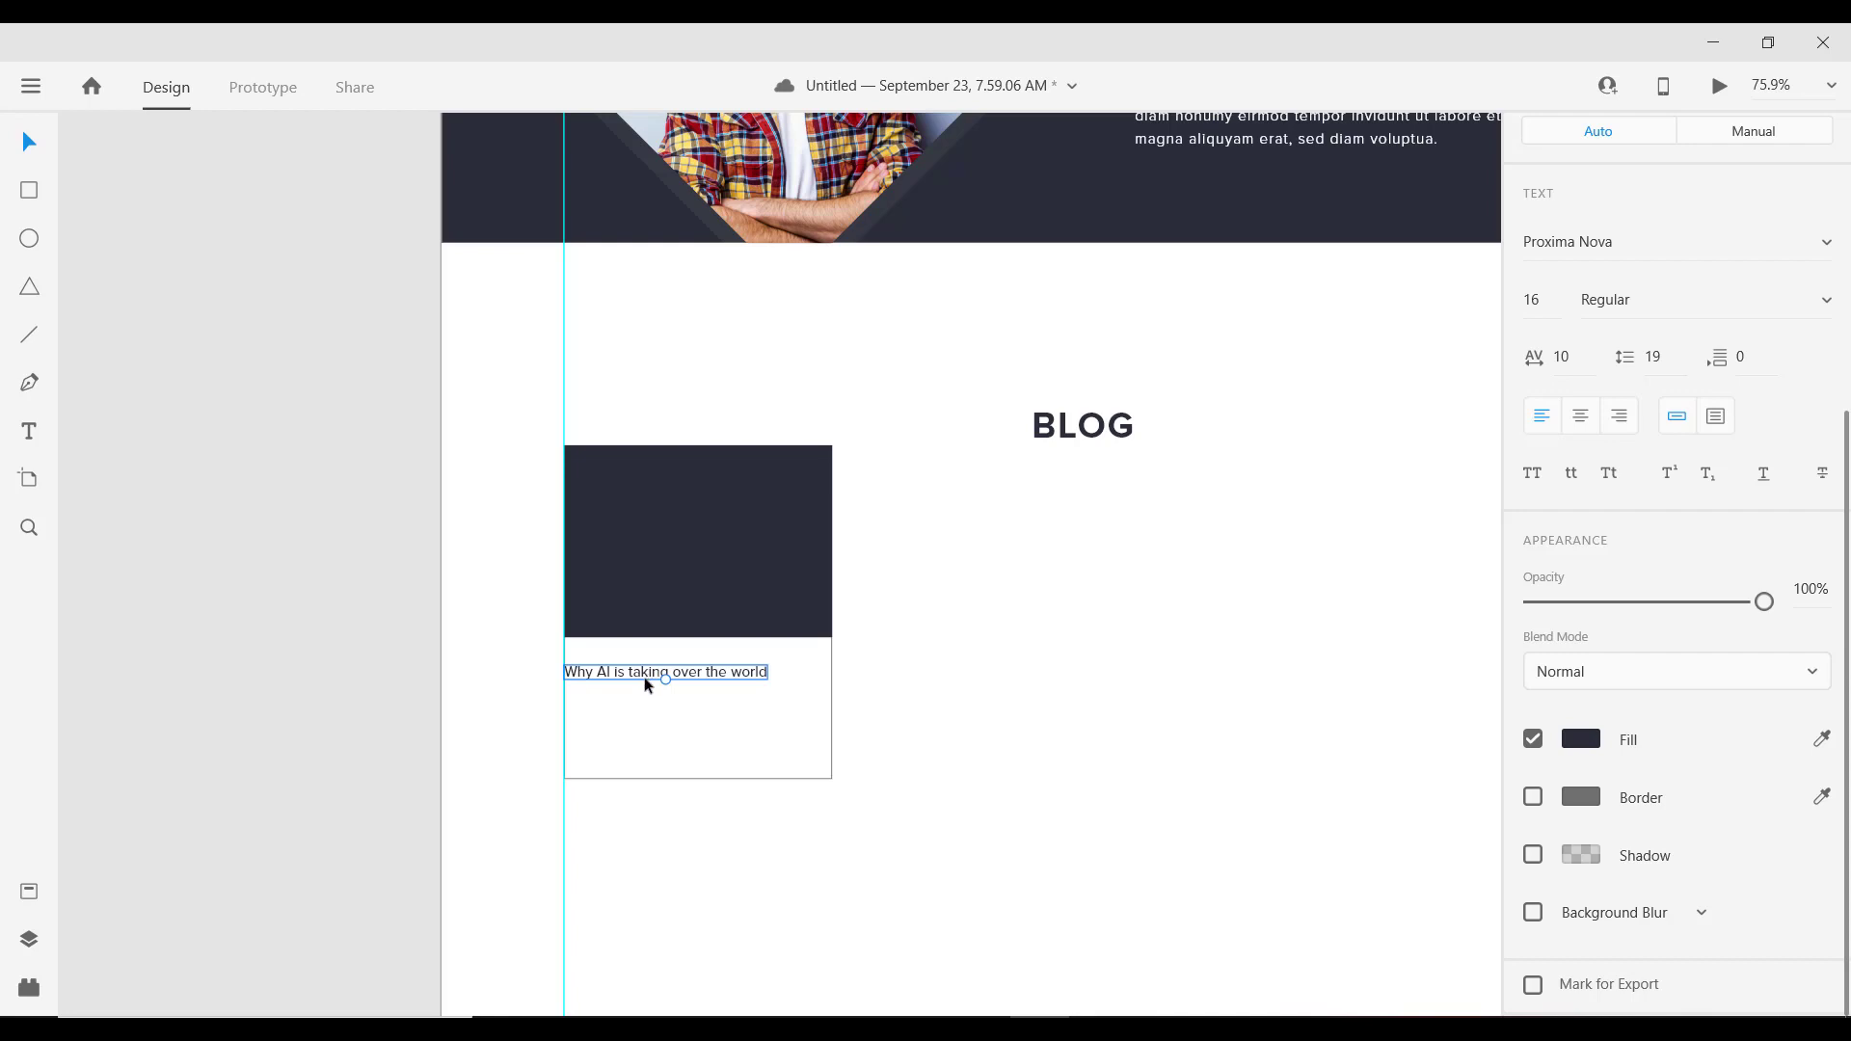
Step: Duplicate the title and make the upper copy Light weight
left_click_drag(641, 675, 637, 705)
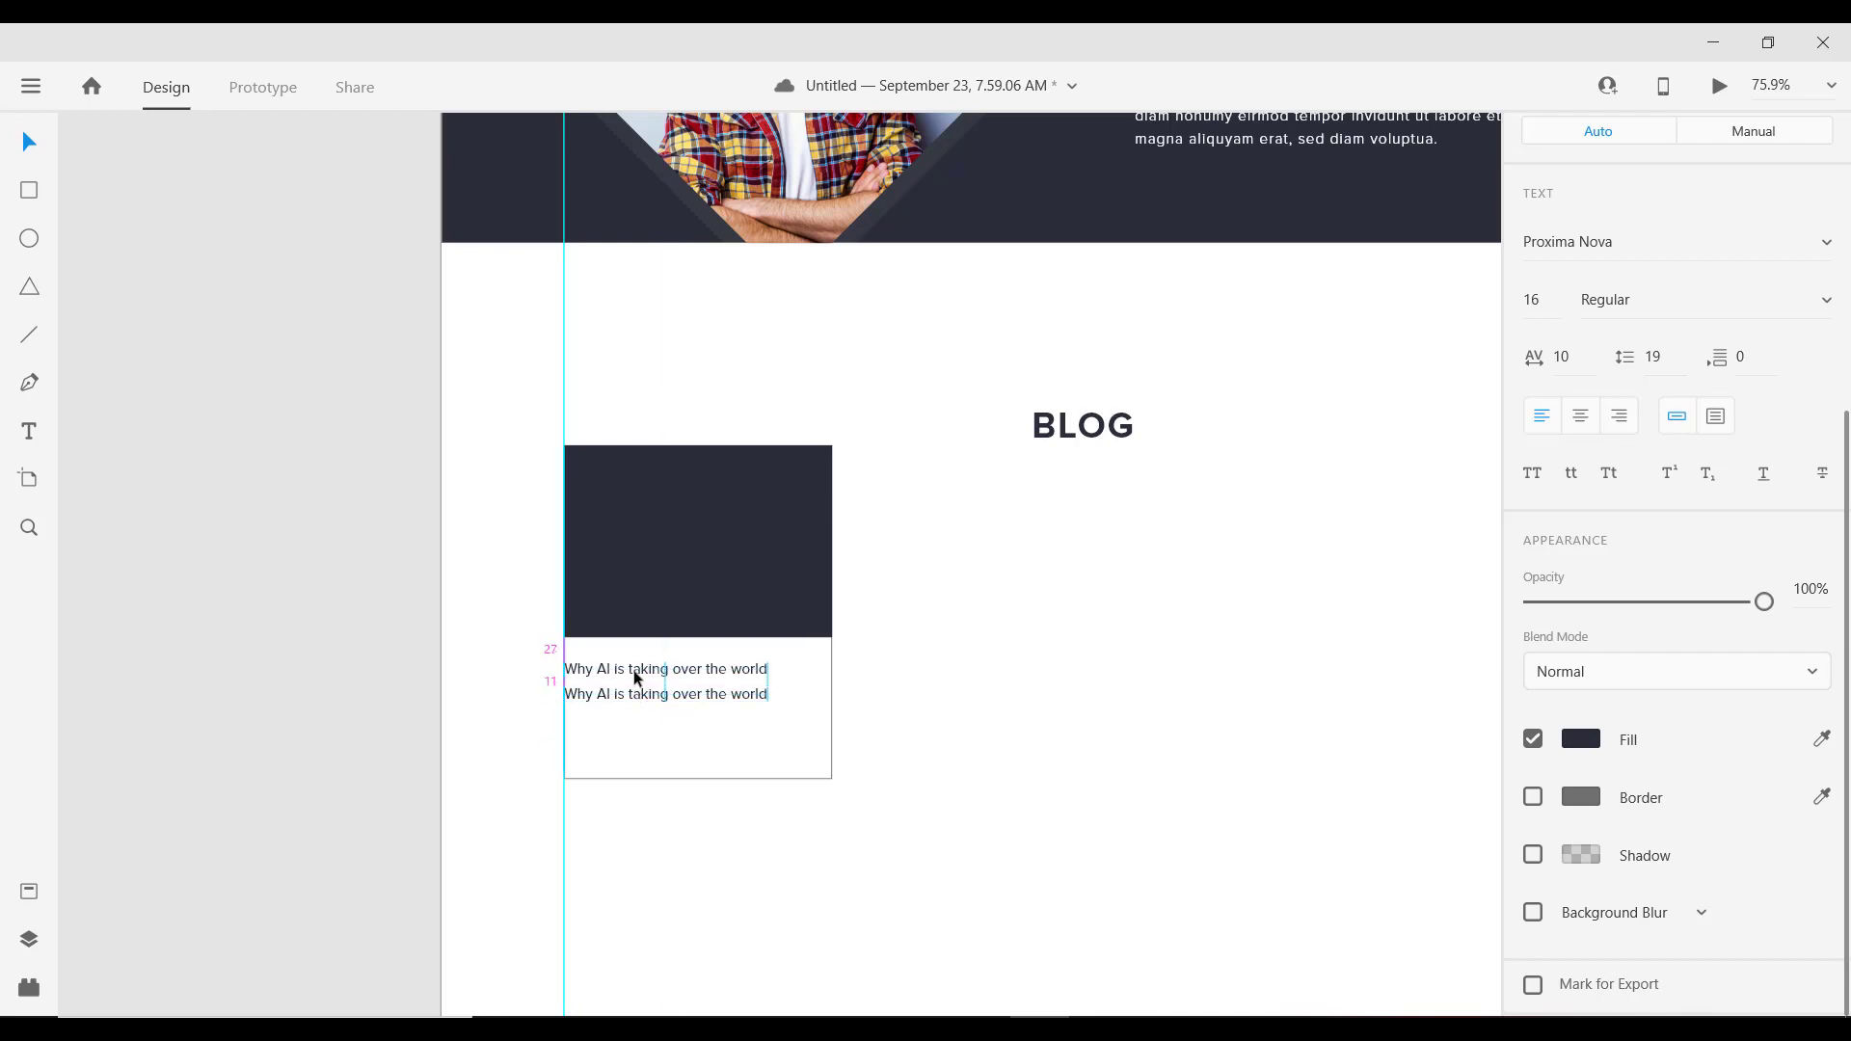
left_click(633, 665)
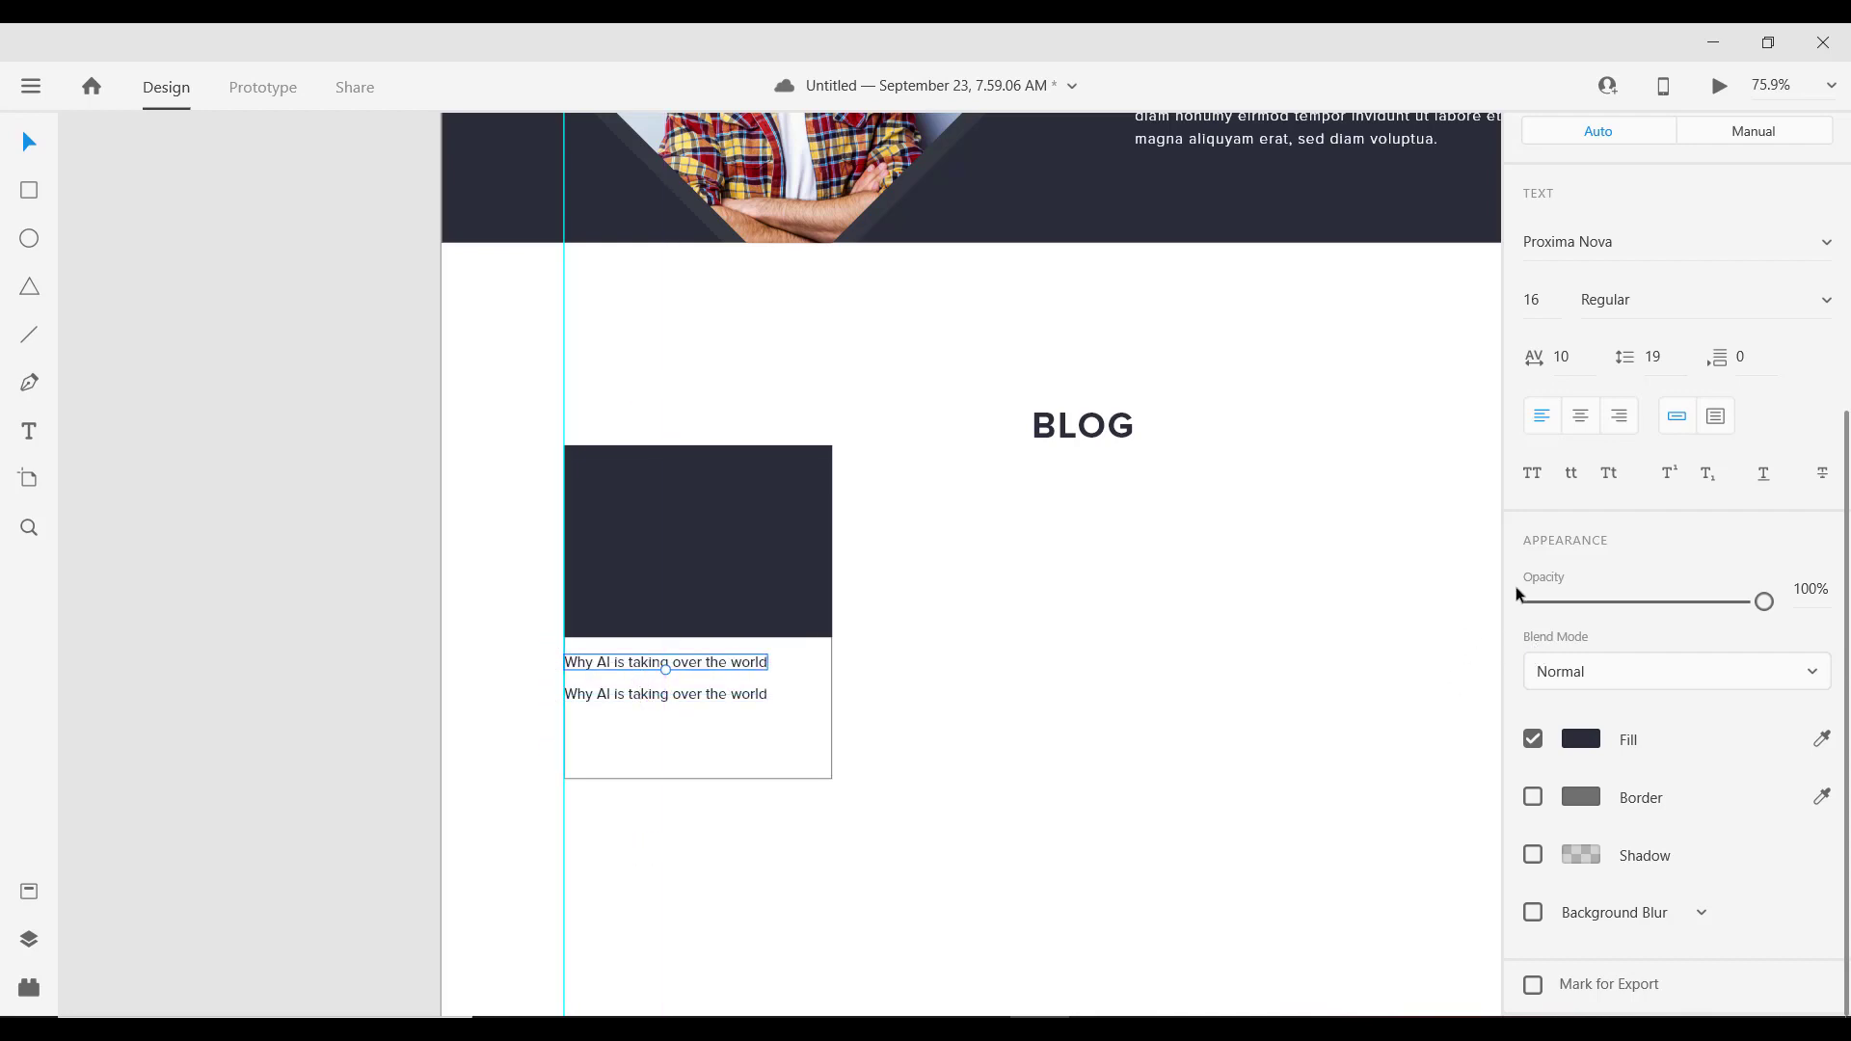
left_click(1632, 293)
key("Up")
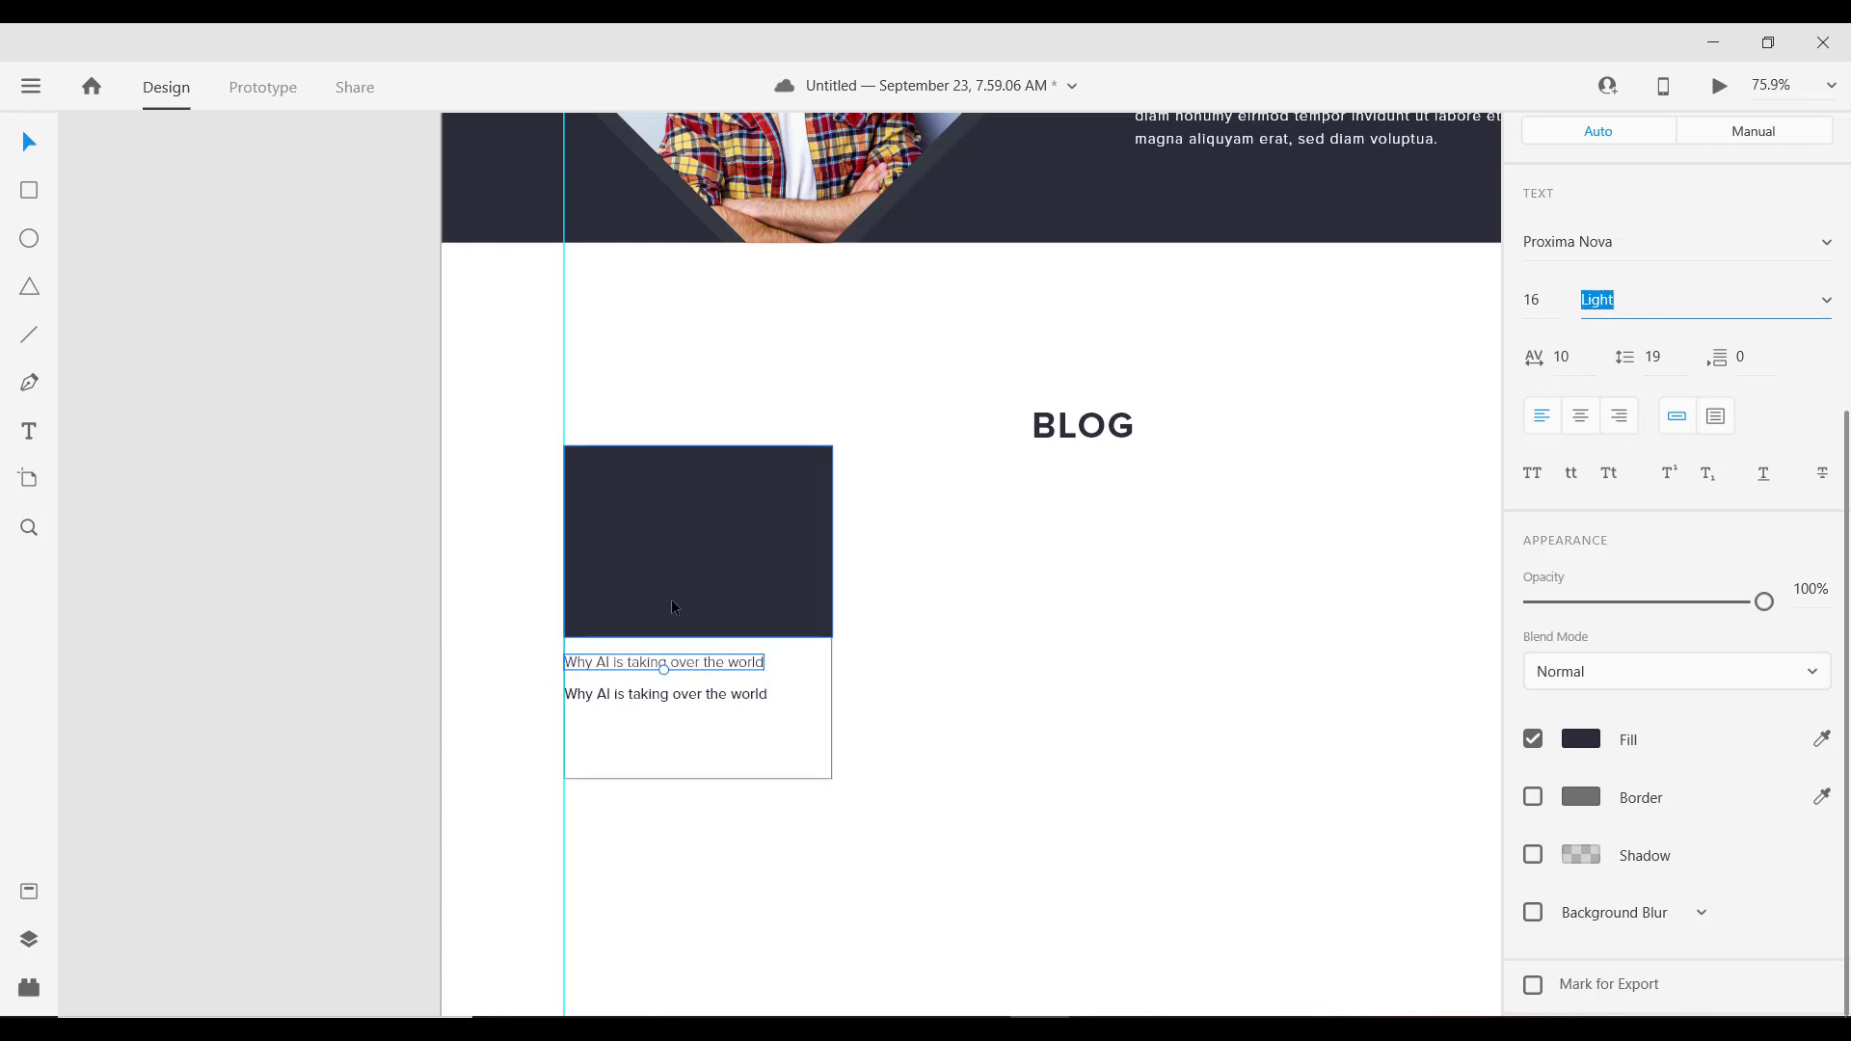
Step: Change the upper line to the date 'JANUARY 23 2020' at size 14
double_click(611, 666)
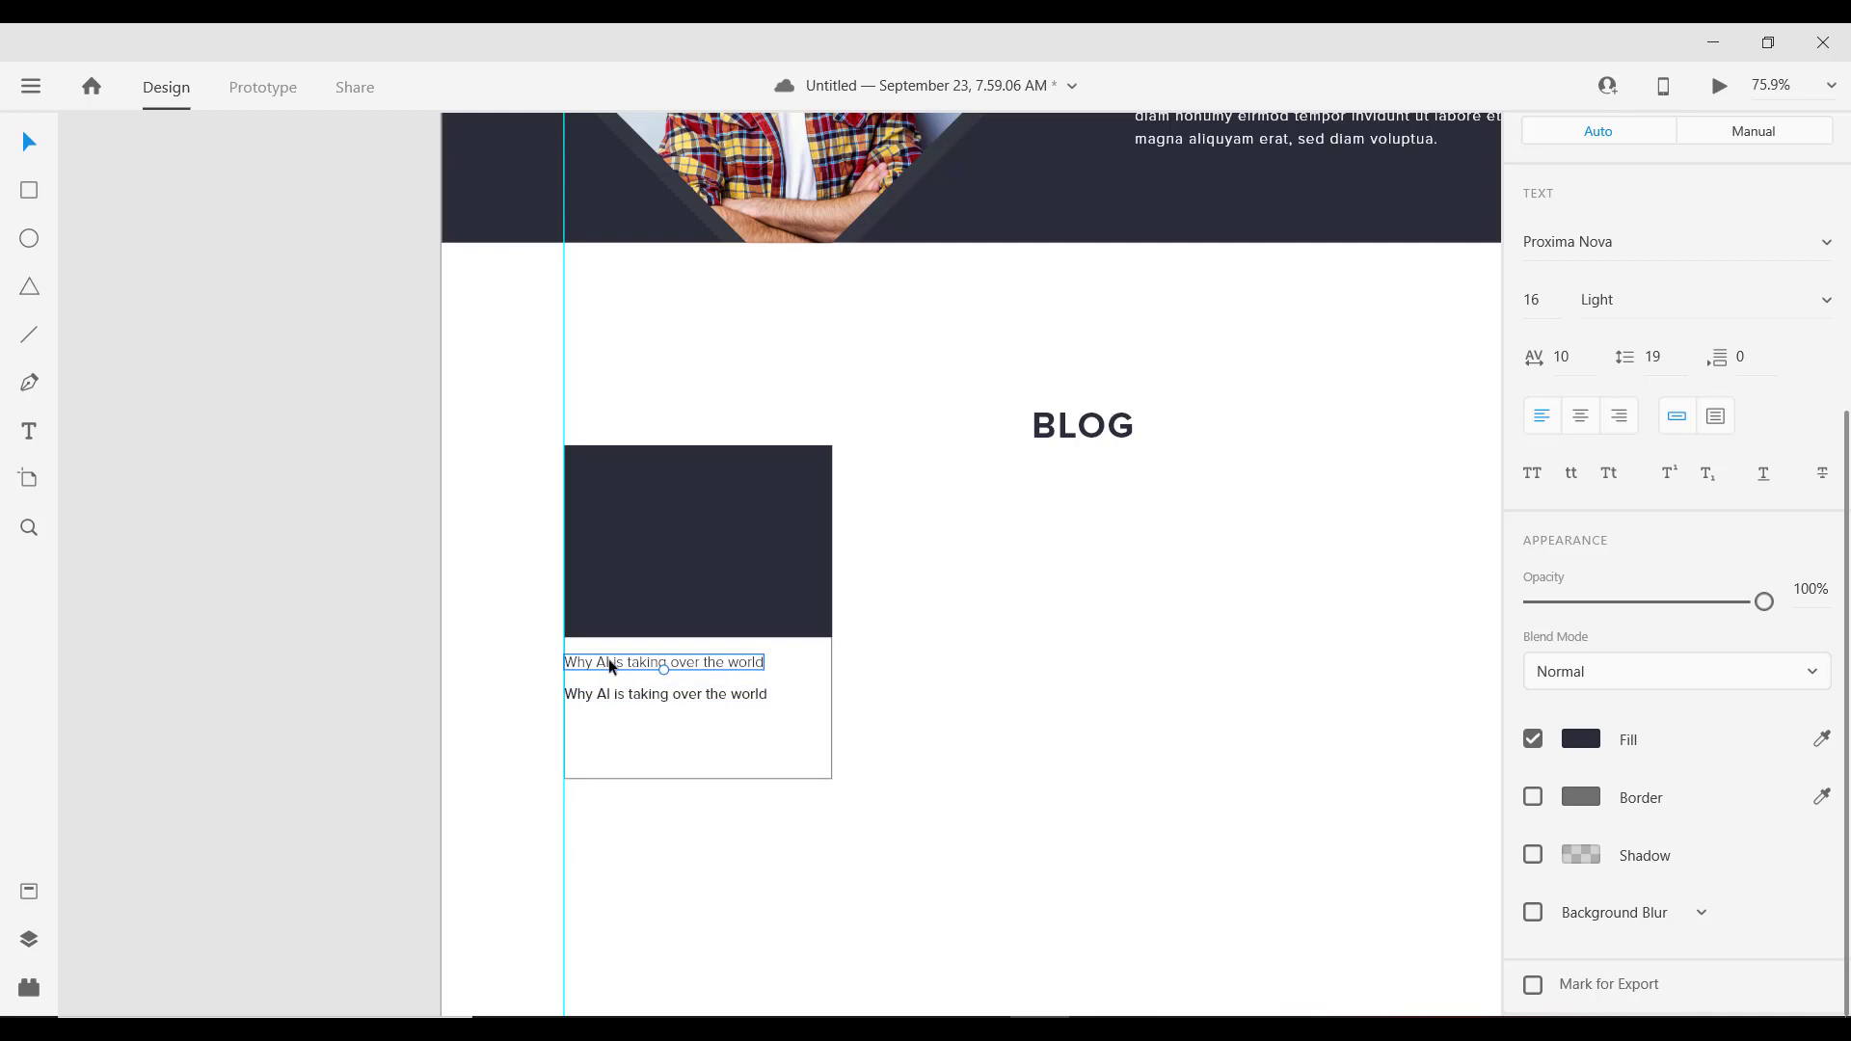
type("Ja")
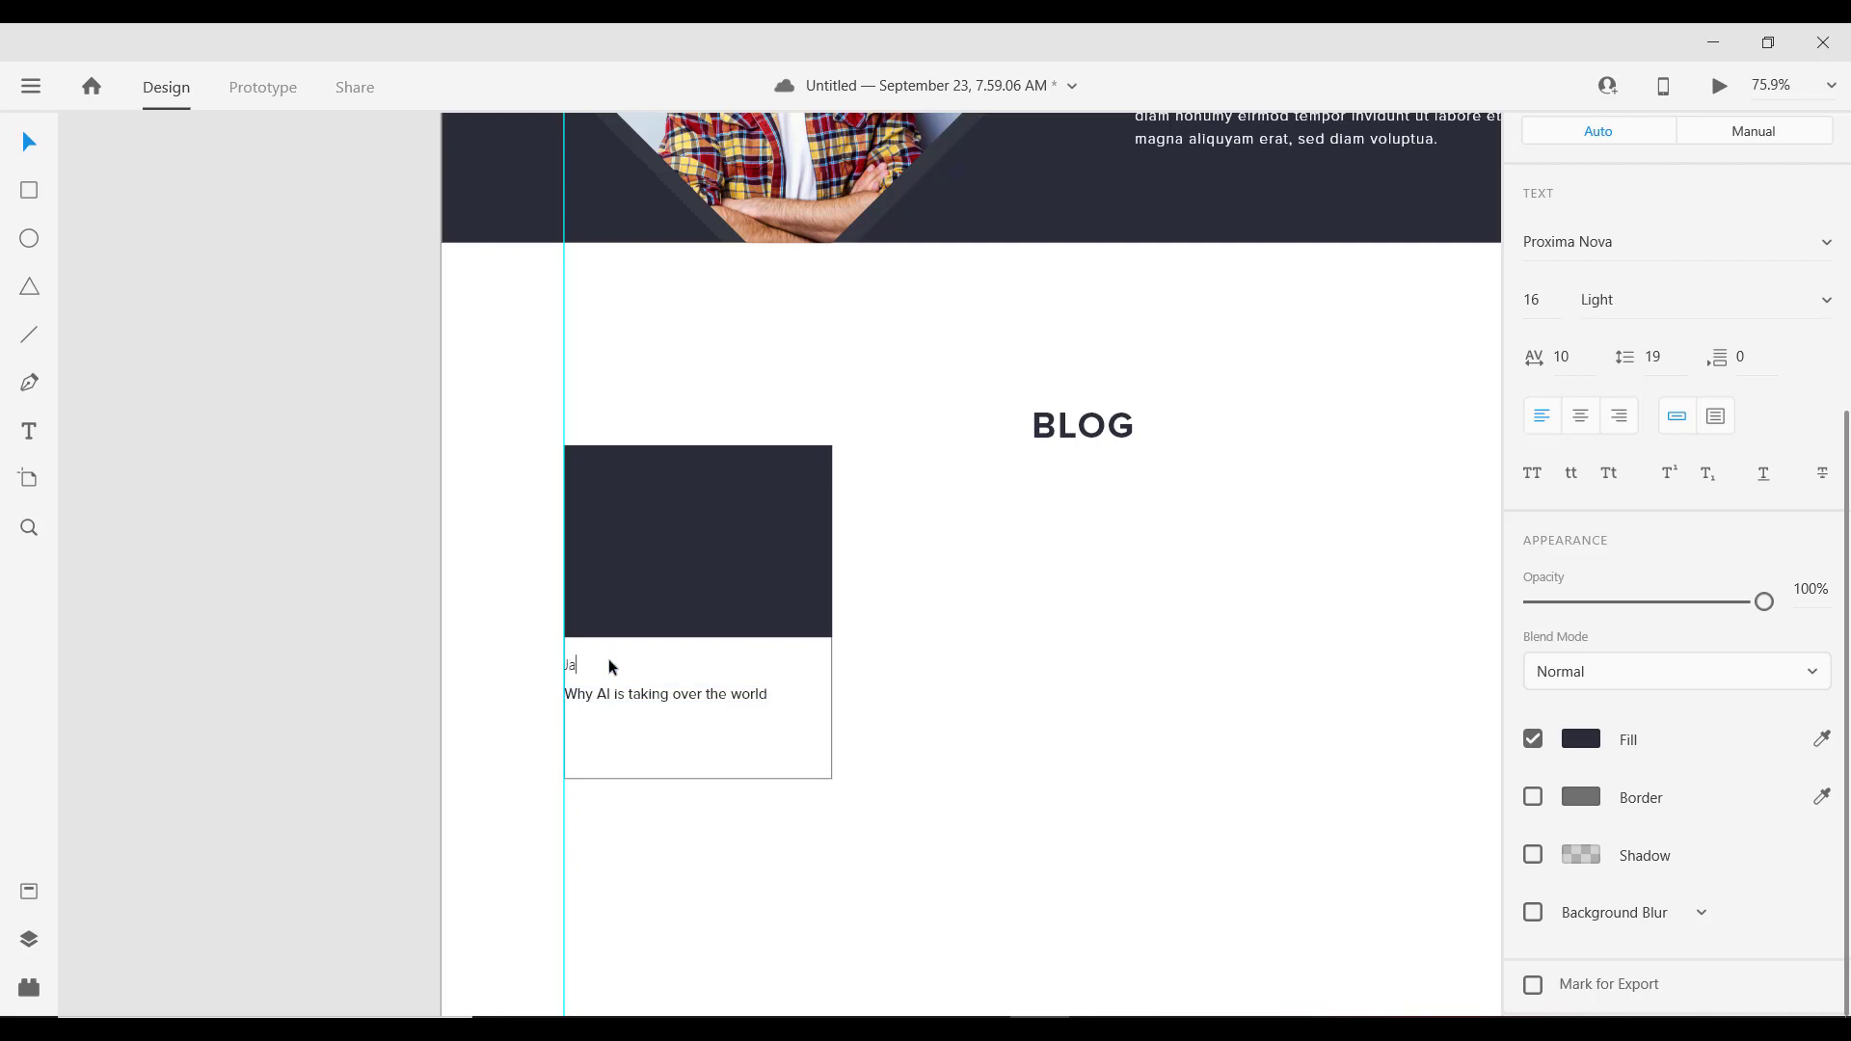
key("BackSpace")
key("Caps_Lock")
type("ANUARY 23 2020")
key("Escape")
left_click(1547, 300)
type("14")
key("BackSpace")
left_click(1097, 811)
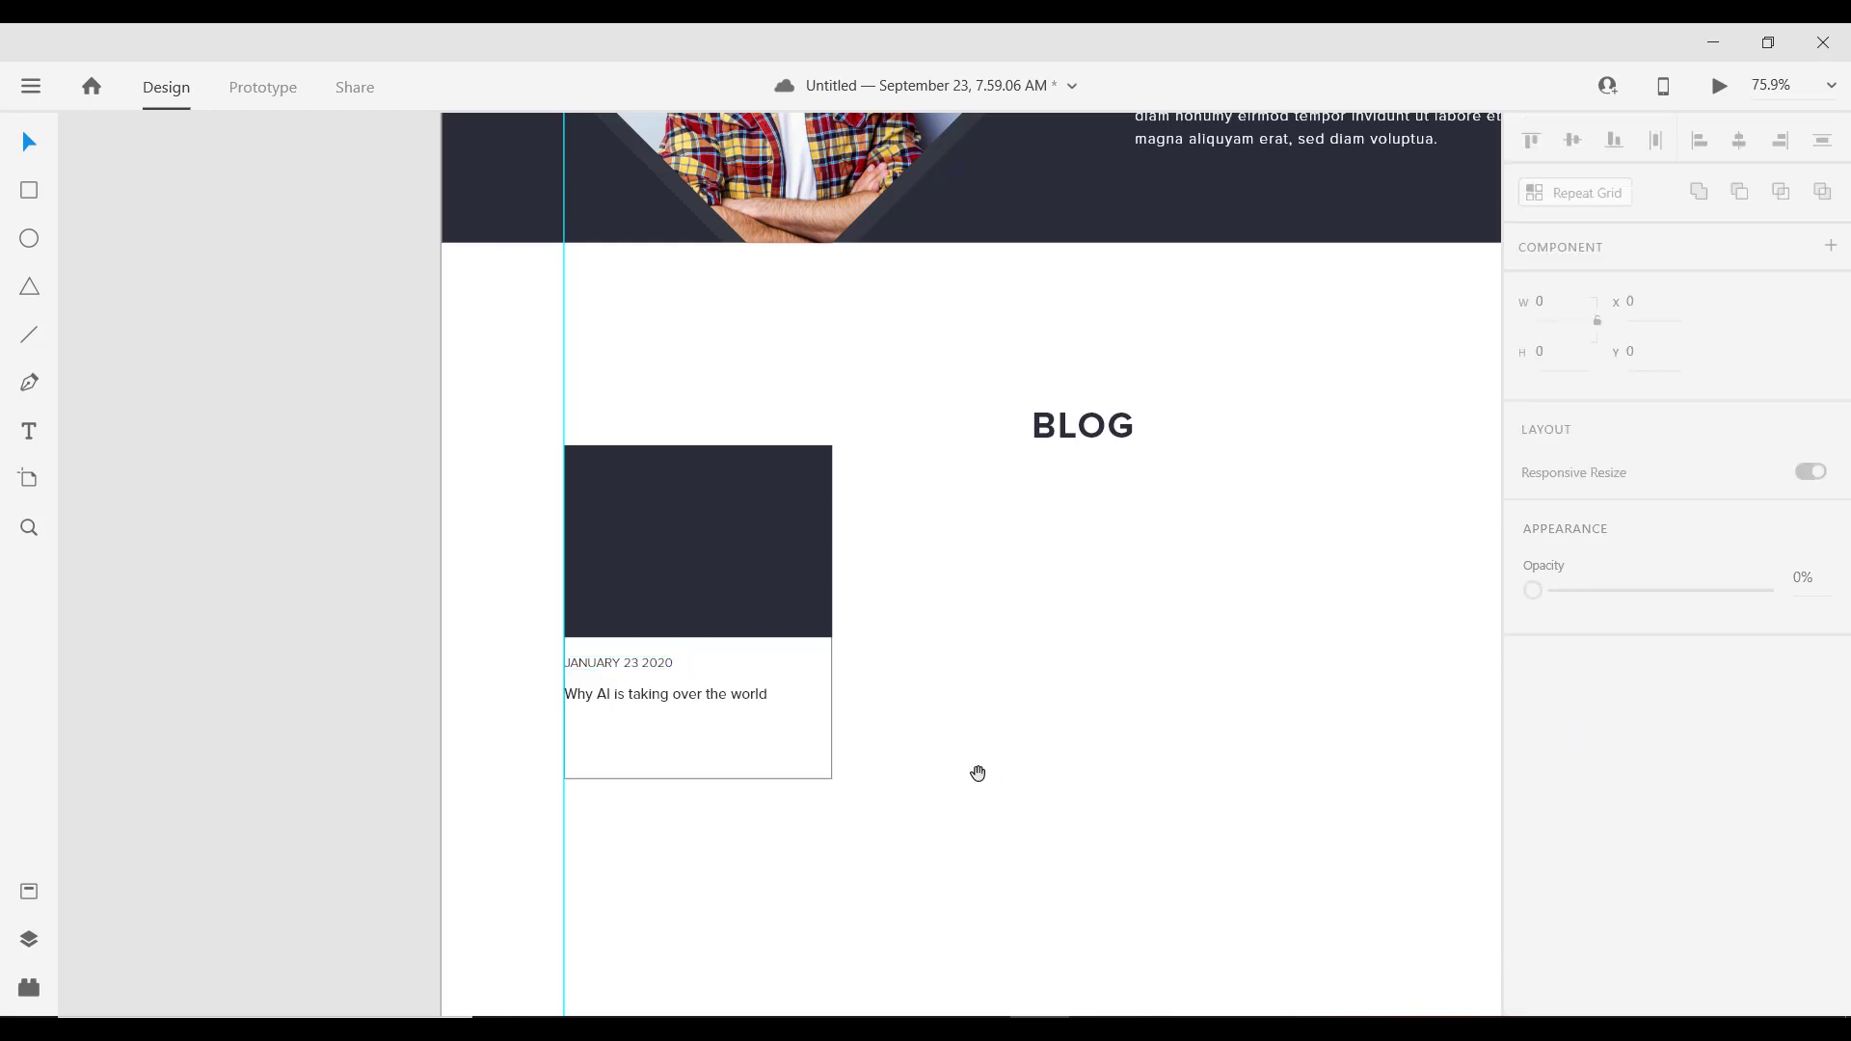
scroll(976, 773, "up", 3)
Step: Adjust the date and title positions within the card
left_click(446, 567)
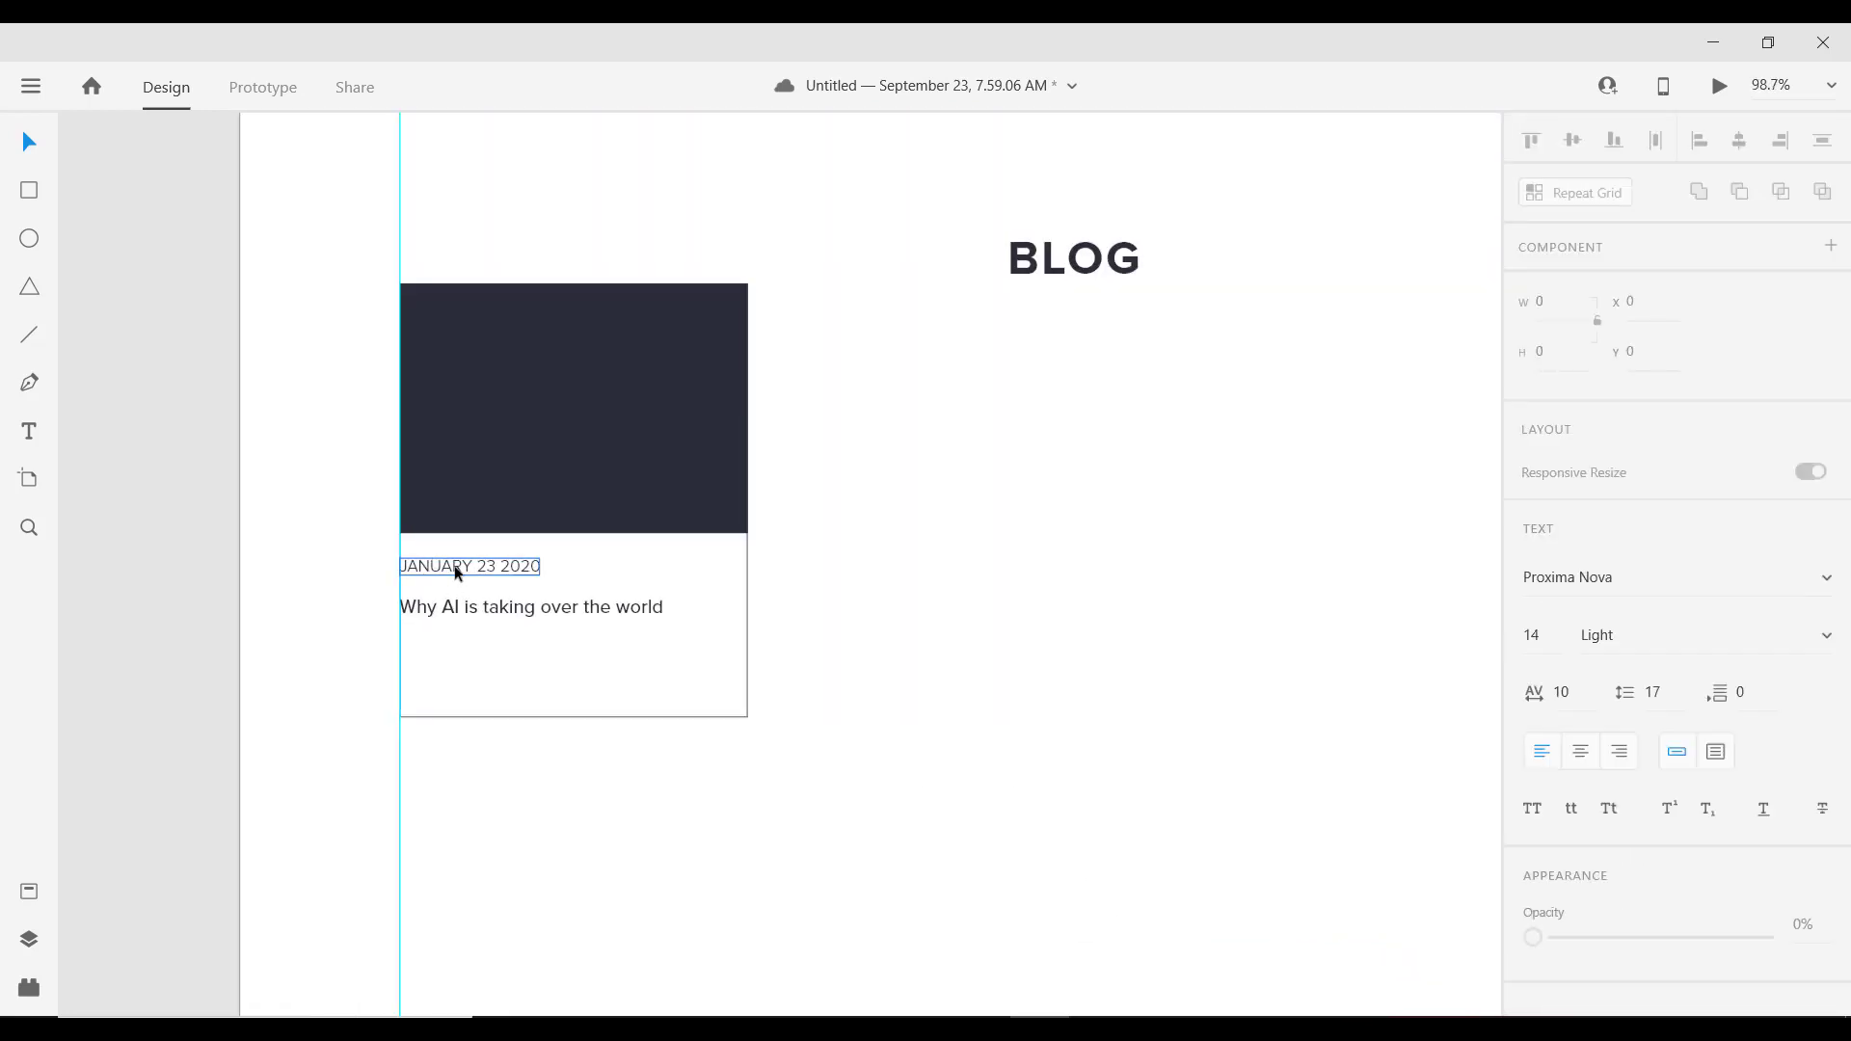
left_click(483, 606)
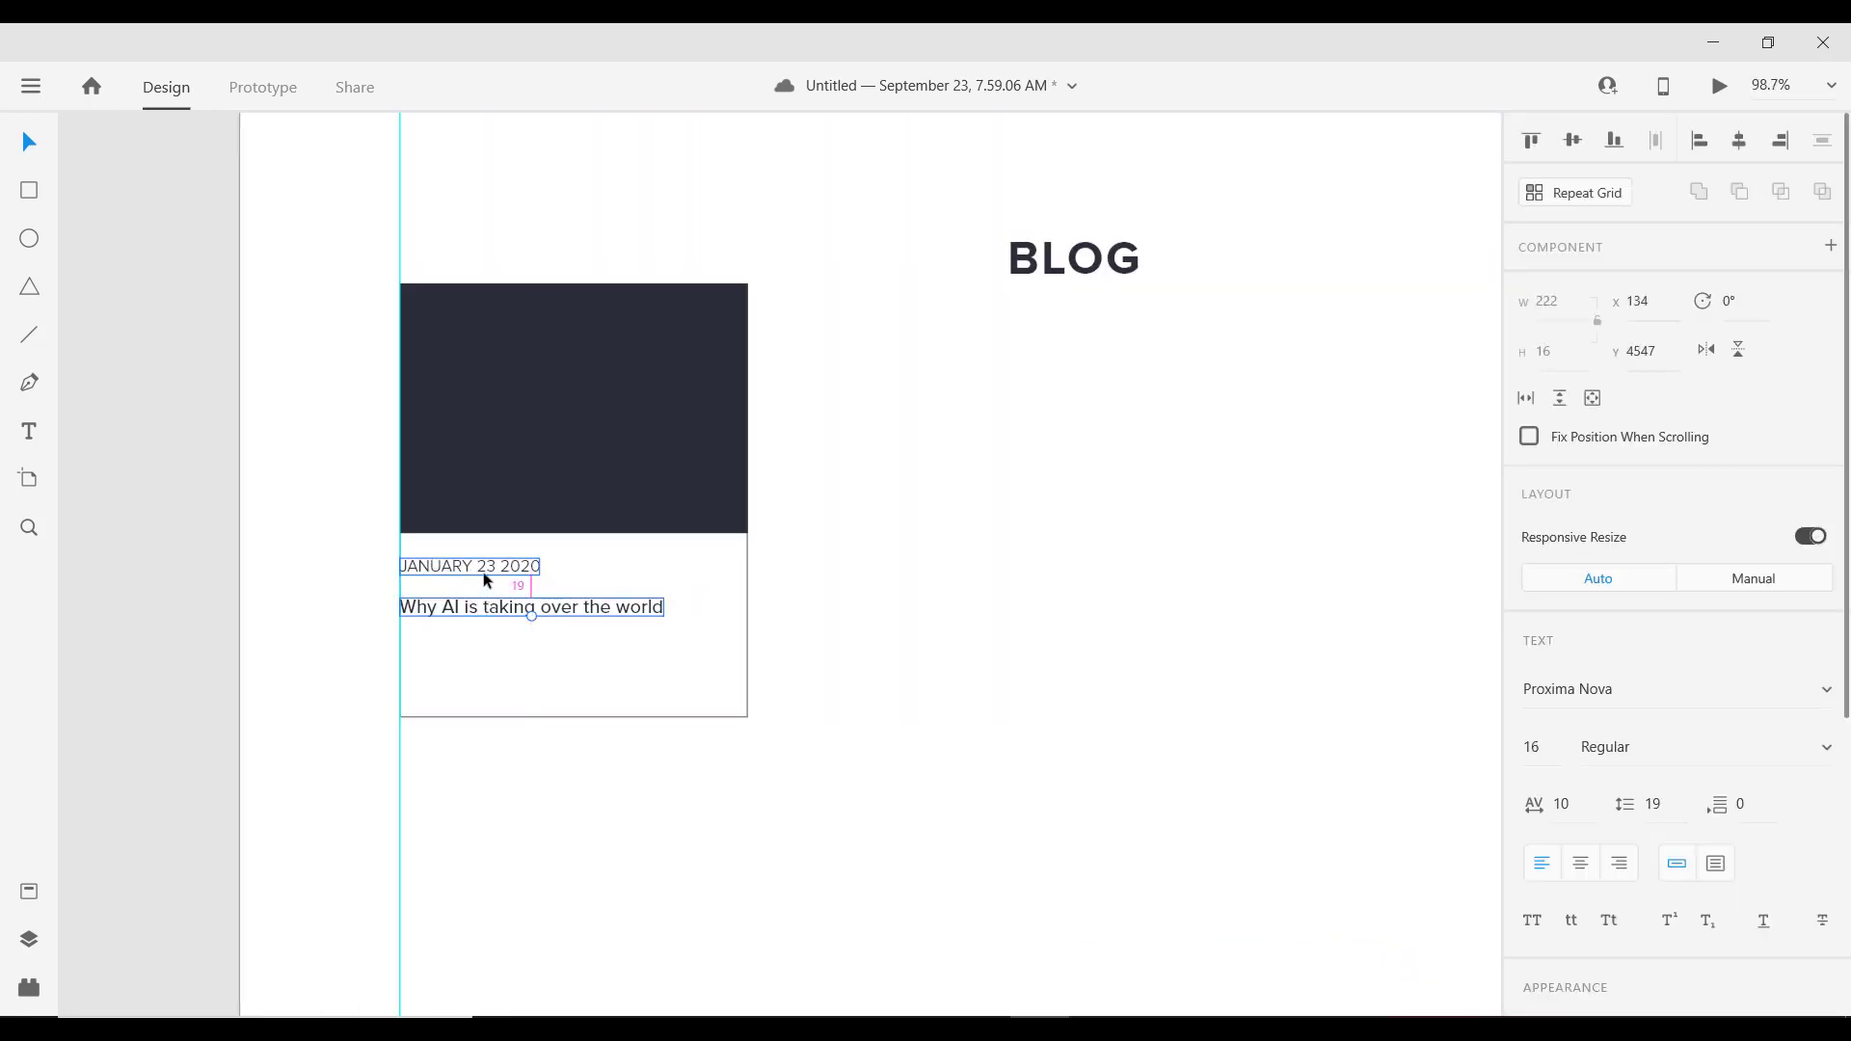
key("Up")
key("Up")
key("Up")
key("Up")
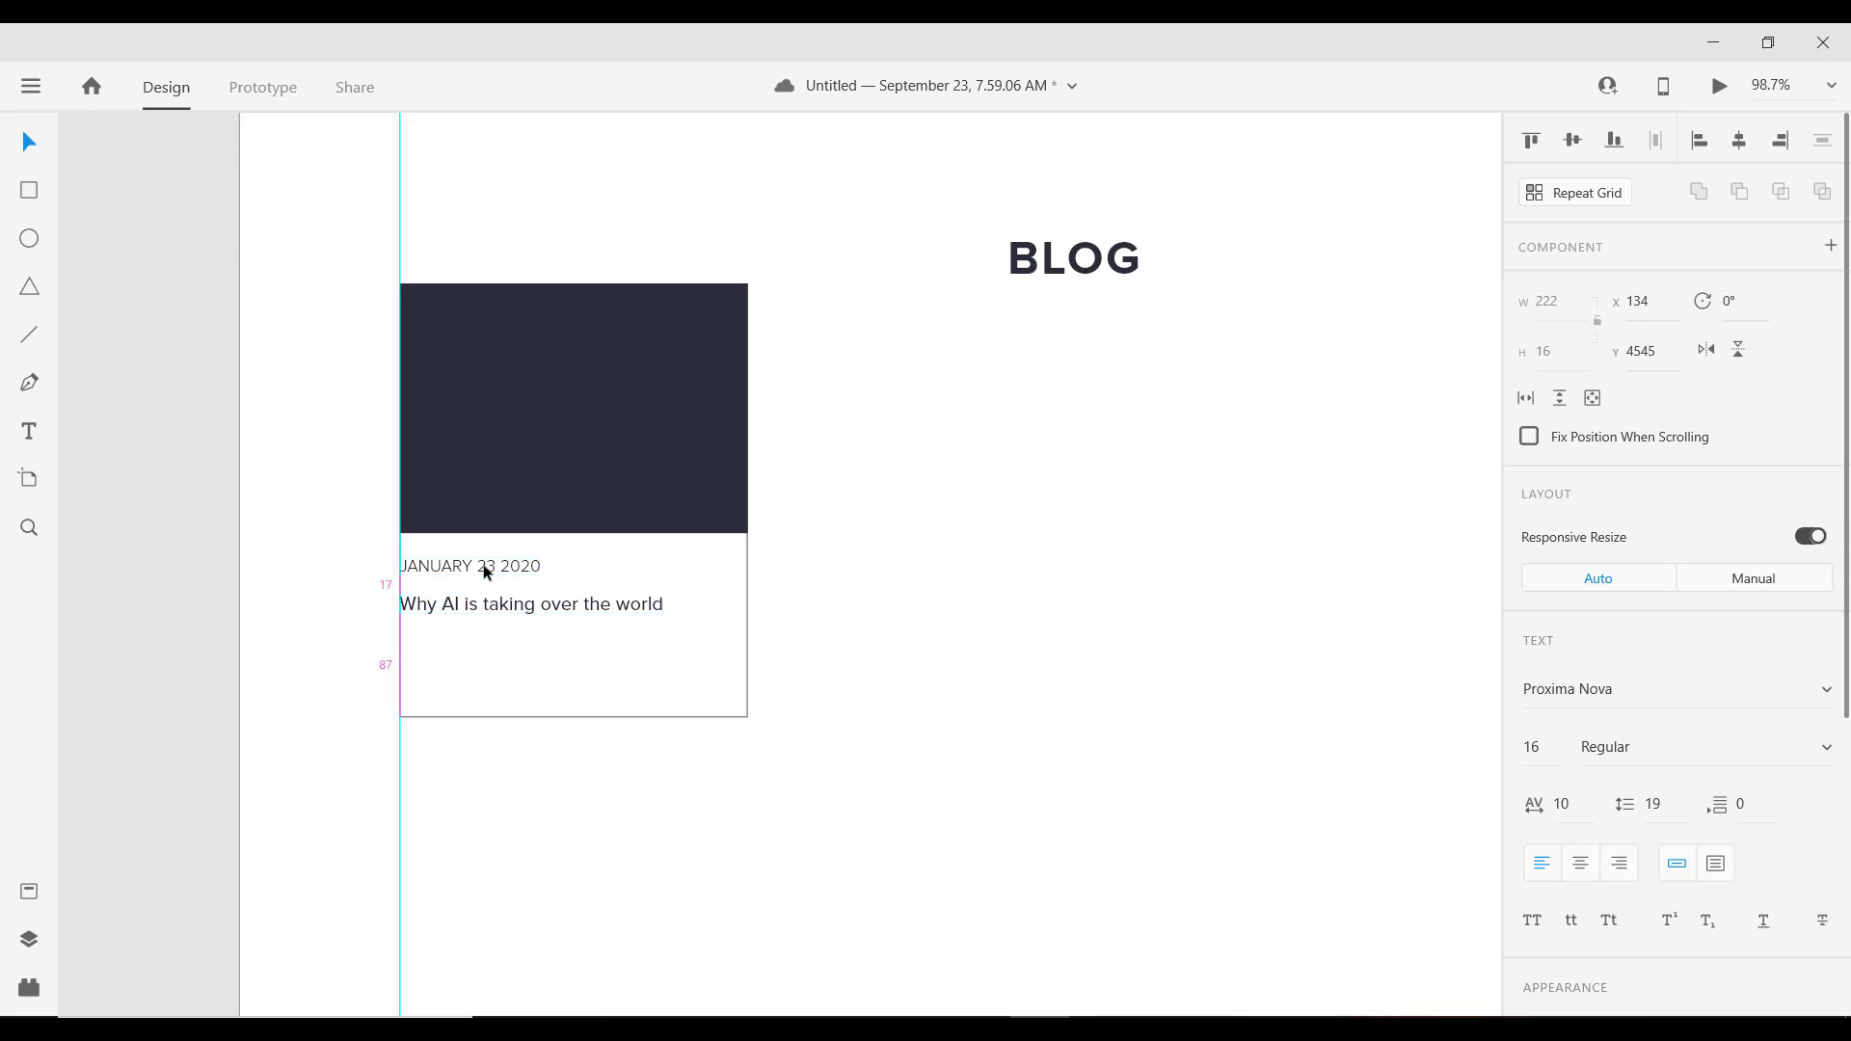
left_click(495, 567, "shift")
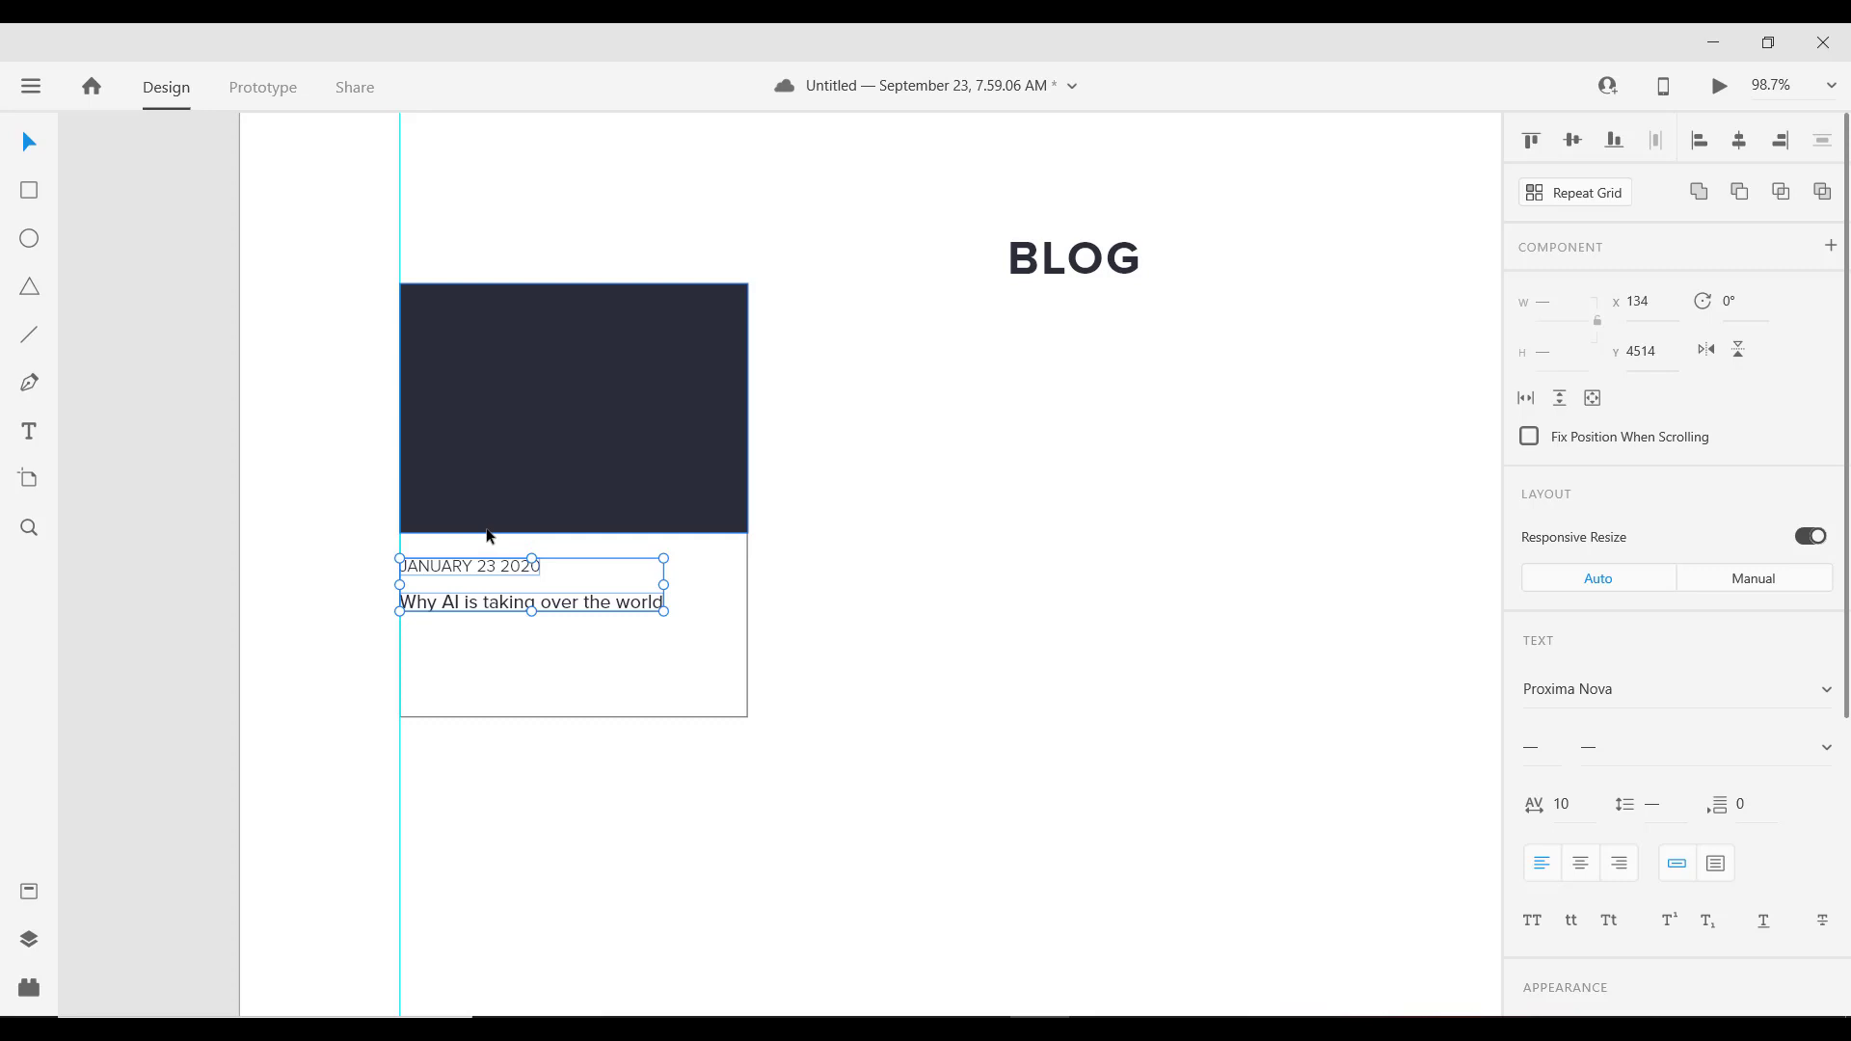
key("shift+Down")
key("Up")
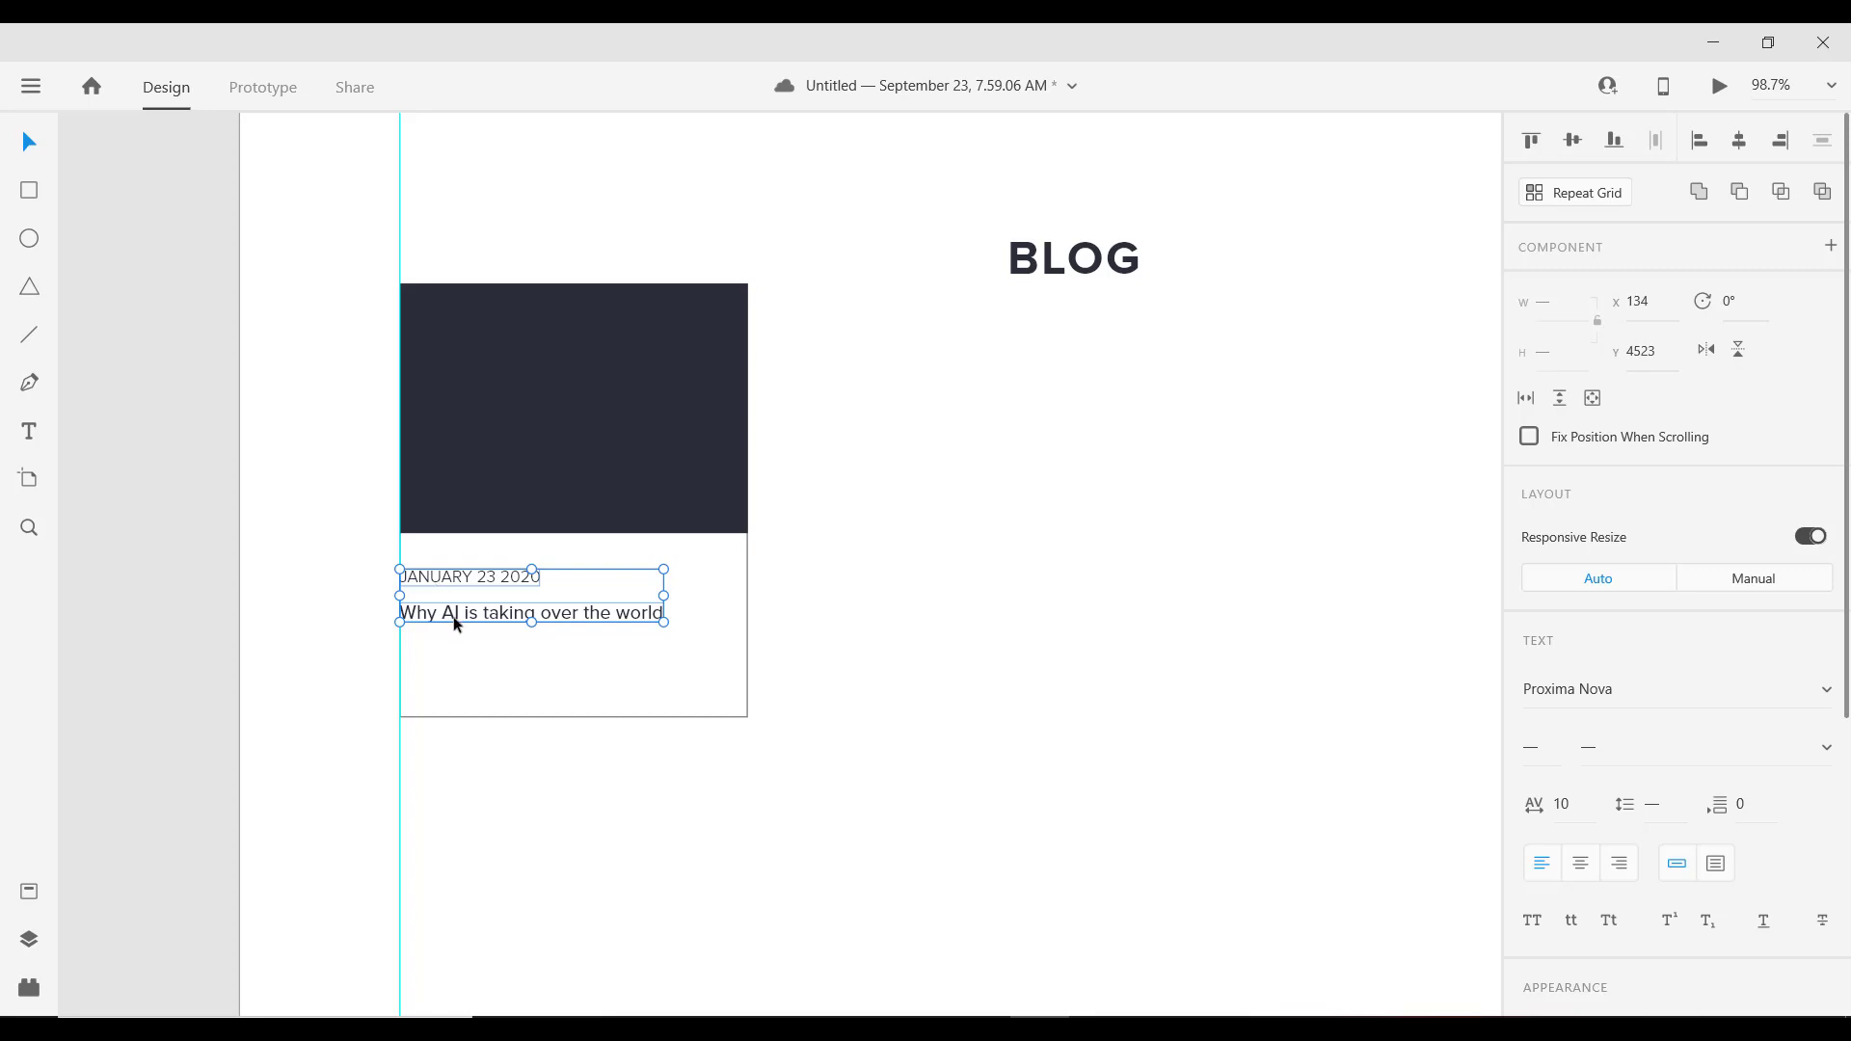
Step: Duplicate the headline below itself and retype it as READ MORE
left_click(480, 629)
double_click(484, 617)
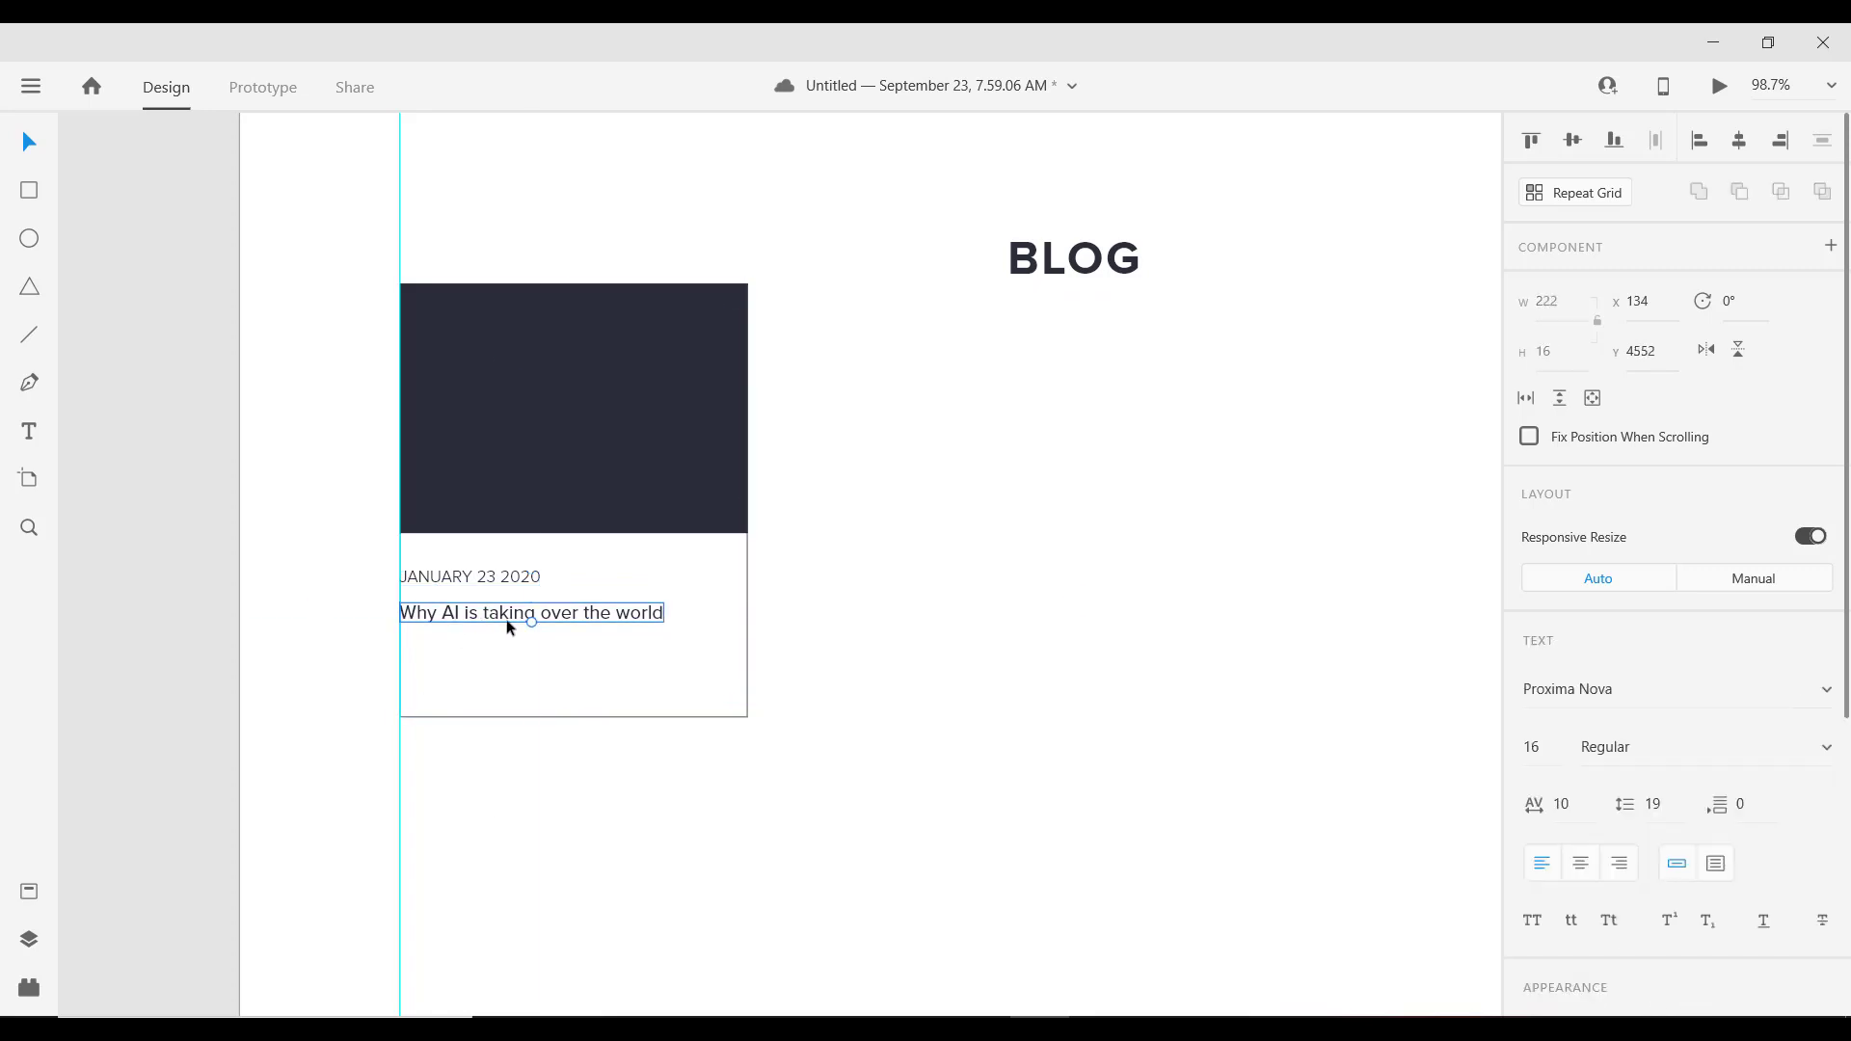
left_click_drag(525, 620, 522, 672)
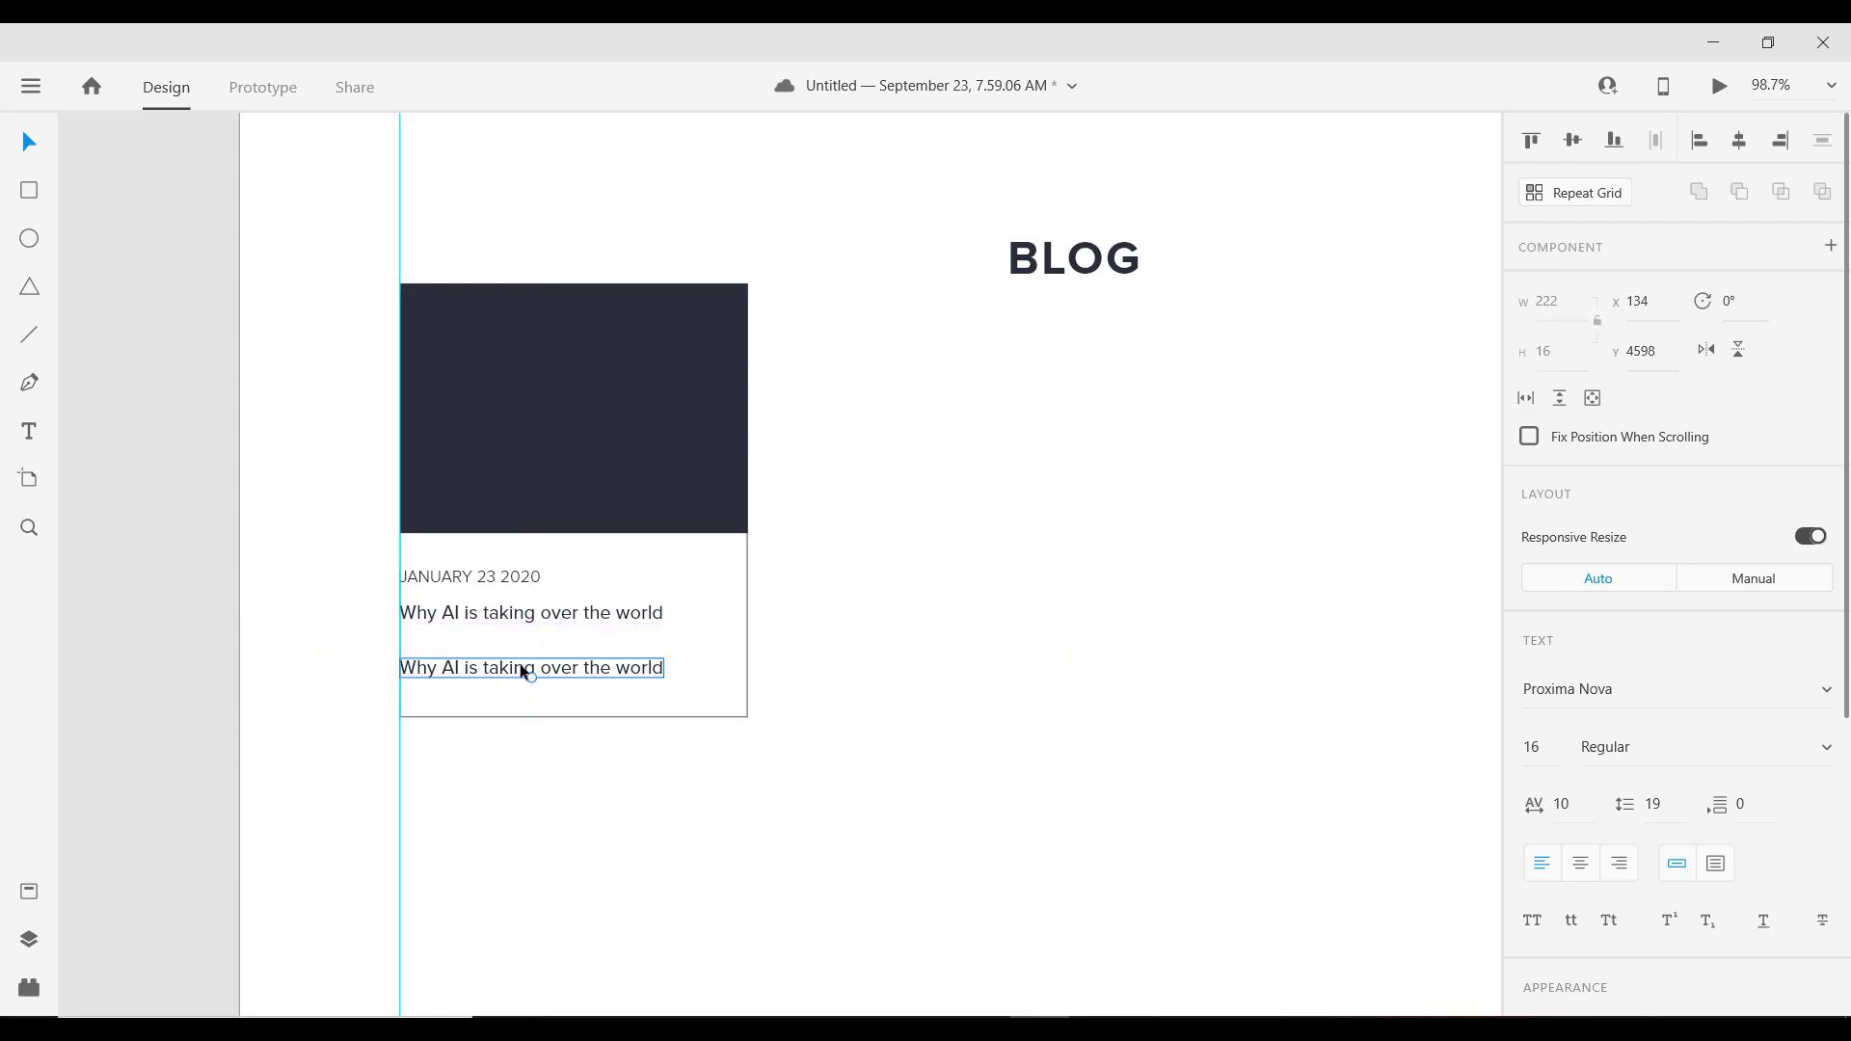
double_click(500, 669)
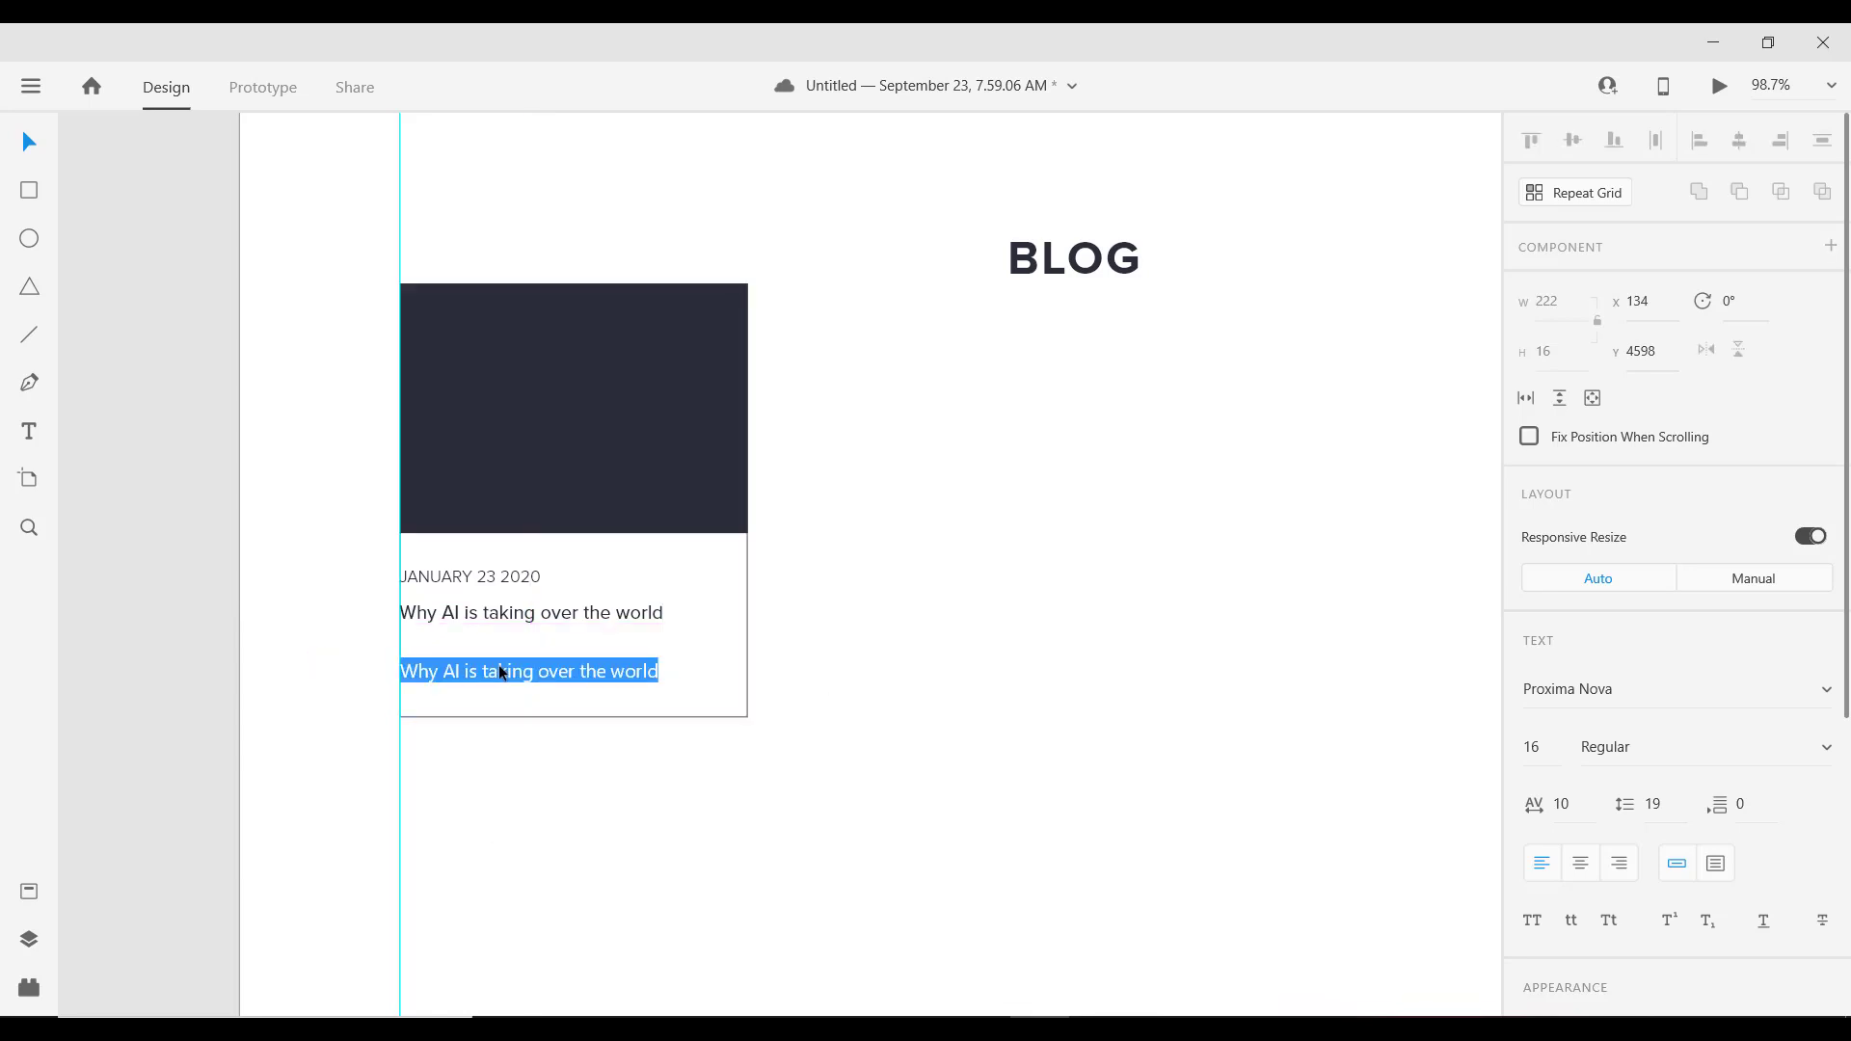
type("REA")
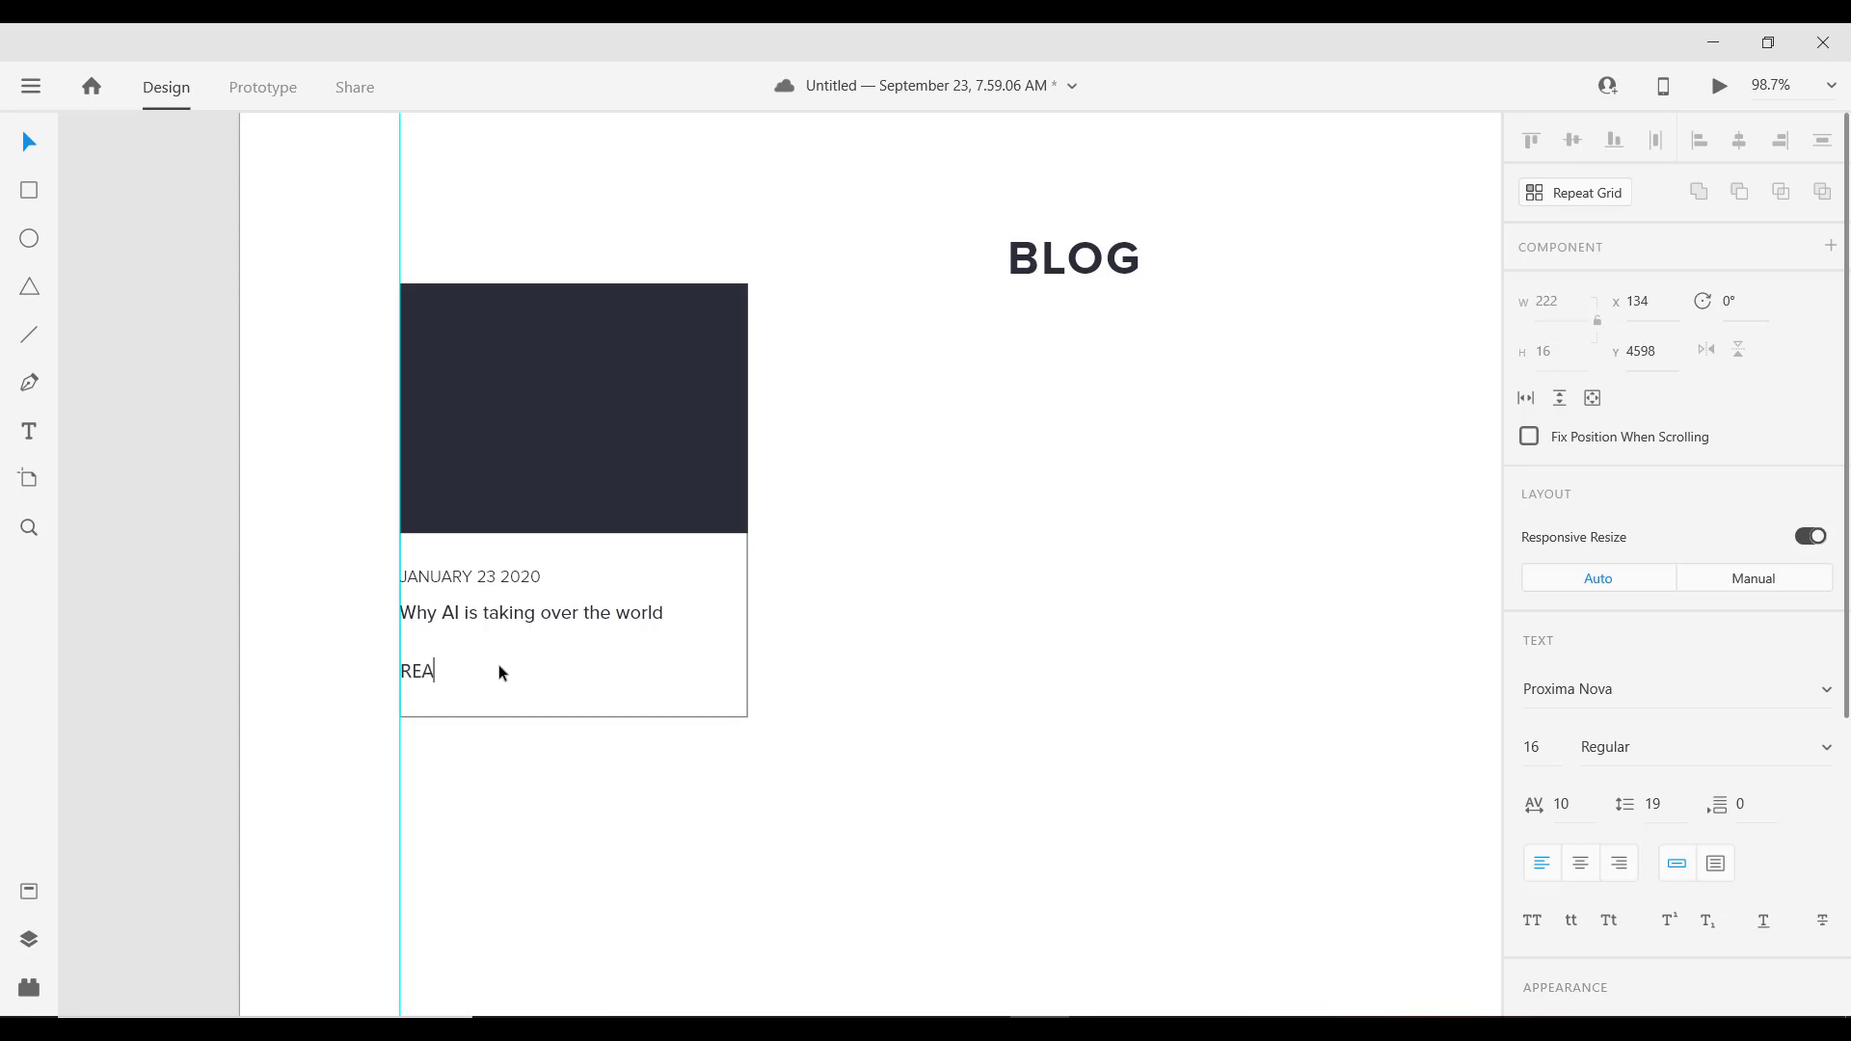
type("D MORE")
key("Escape")
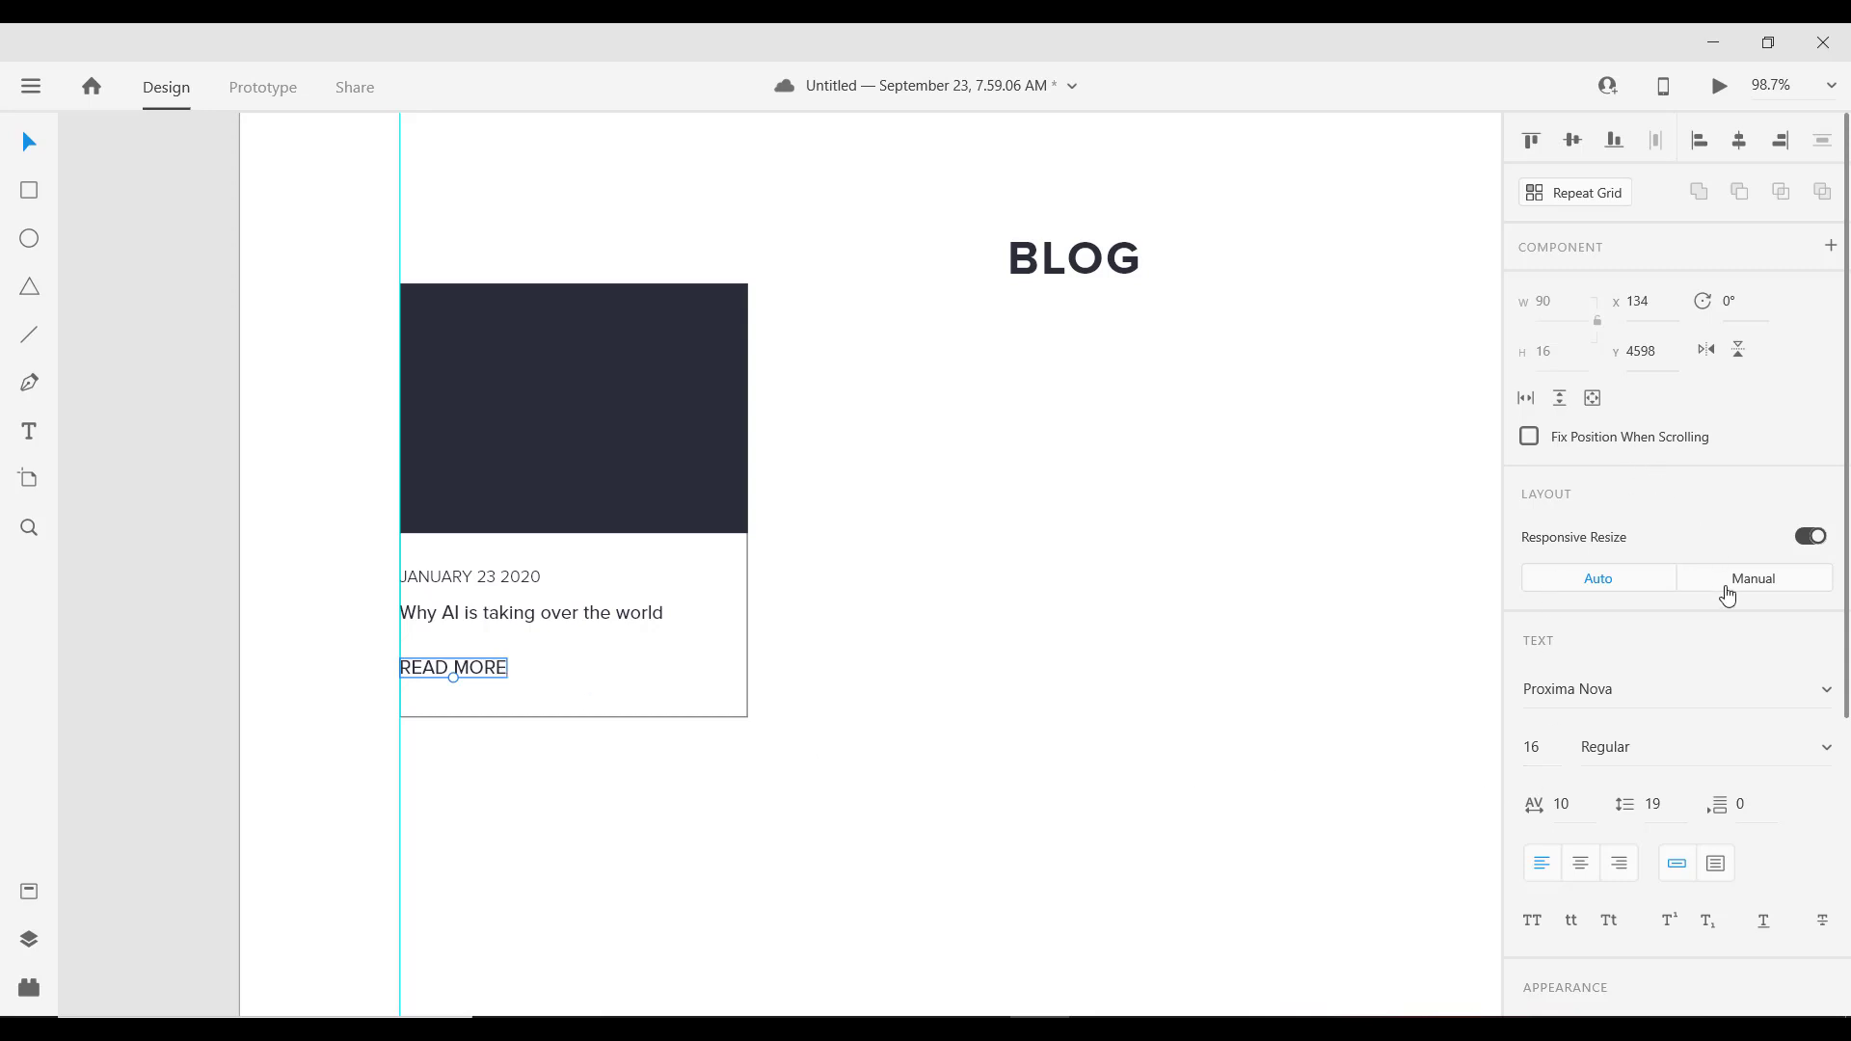
Step: Set READ MORE to Semibold weight at size 14
scroll(1727, 591, "down", 2)
scroll(1694, 431, "down", 4)
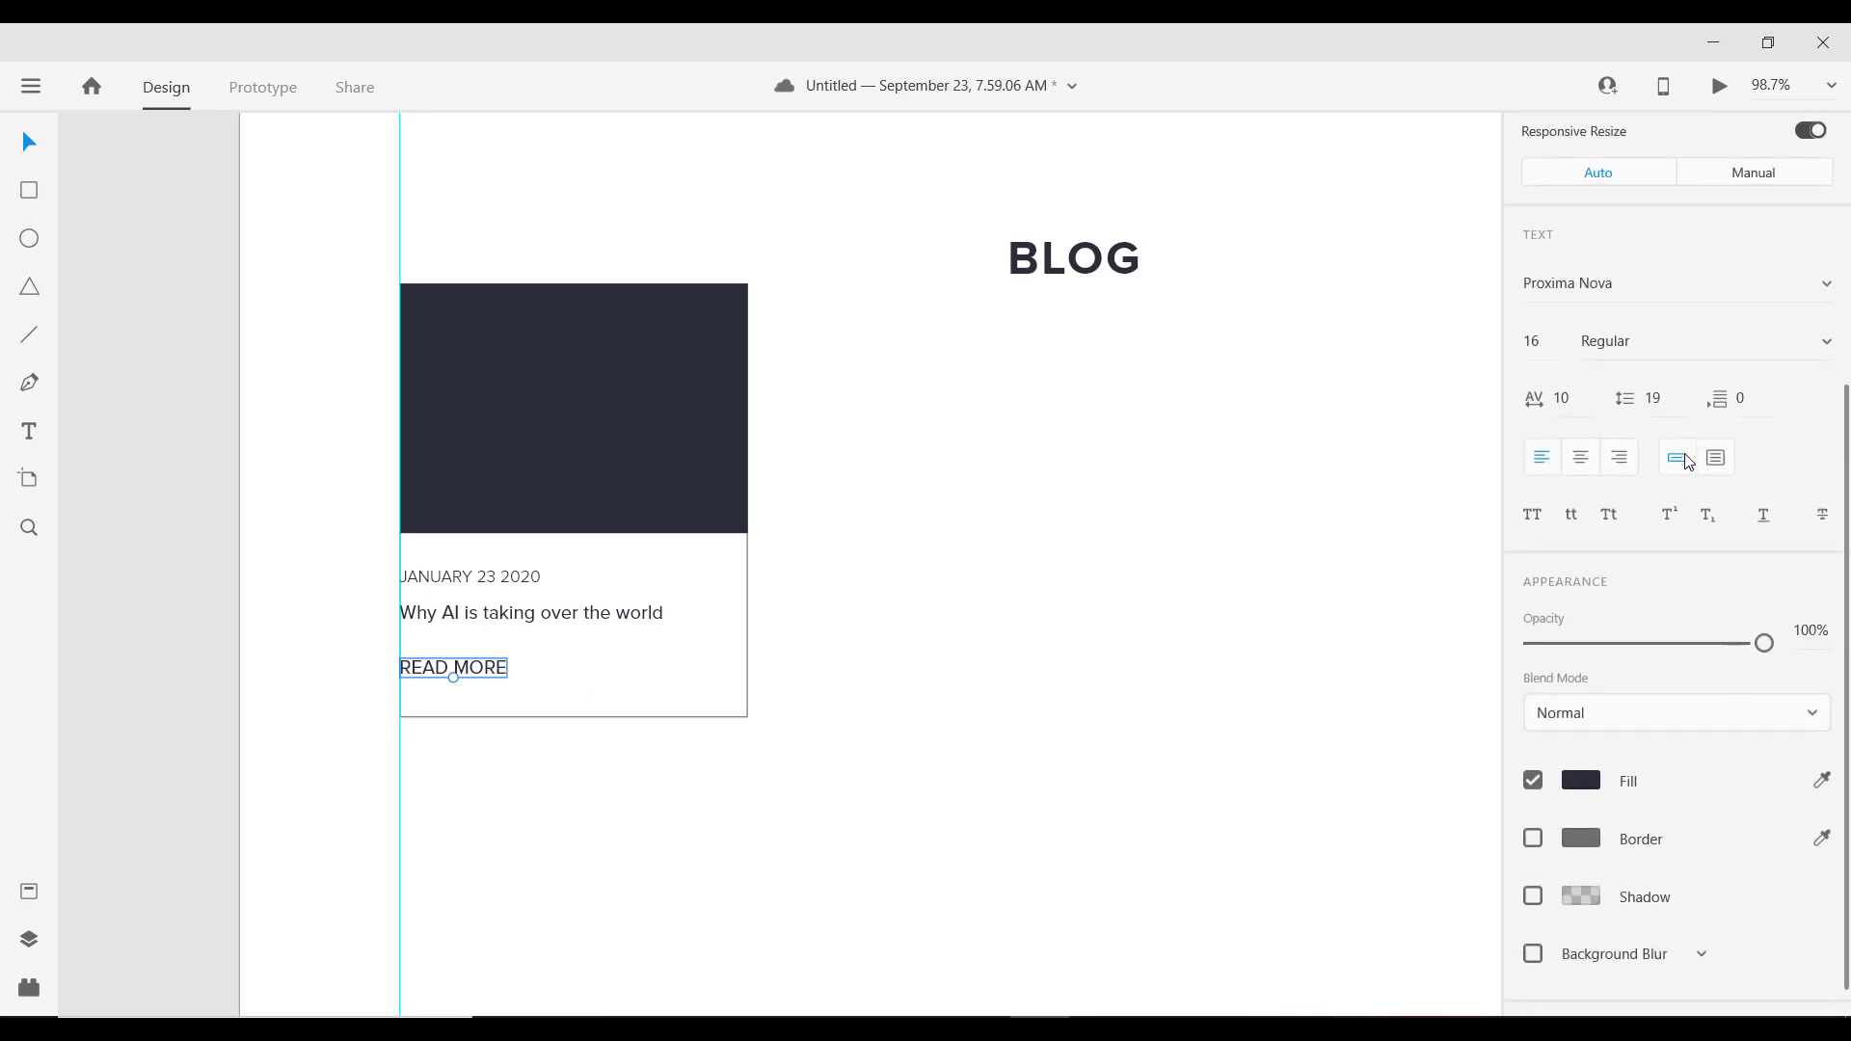
left_click(1683, 344)
type("Semibold")
key("Return")
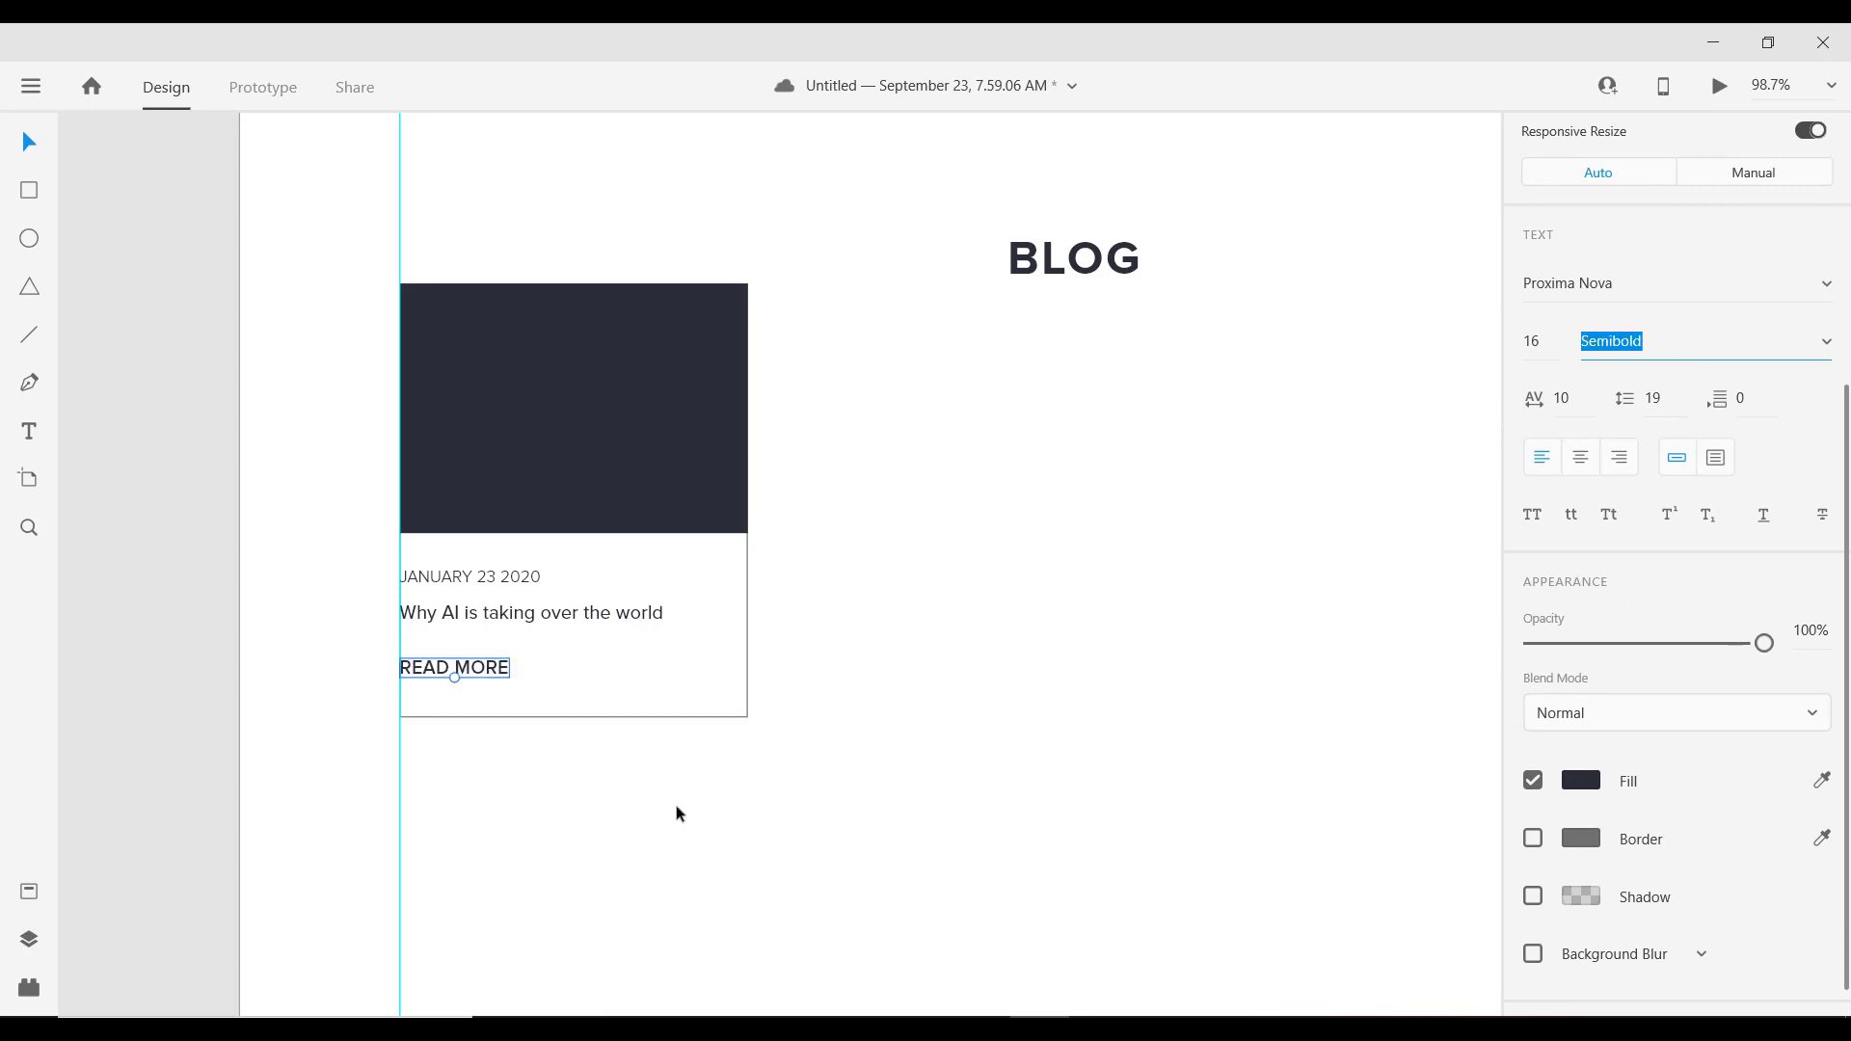
left_click(1526, 347)
type("14")
key("Return")
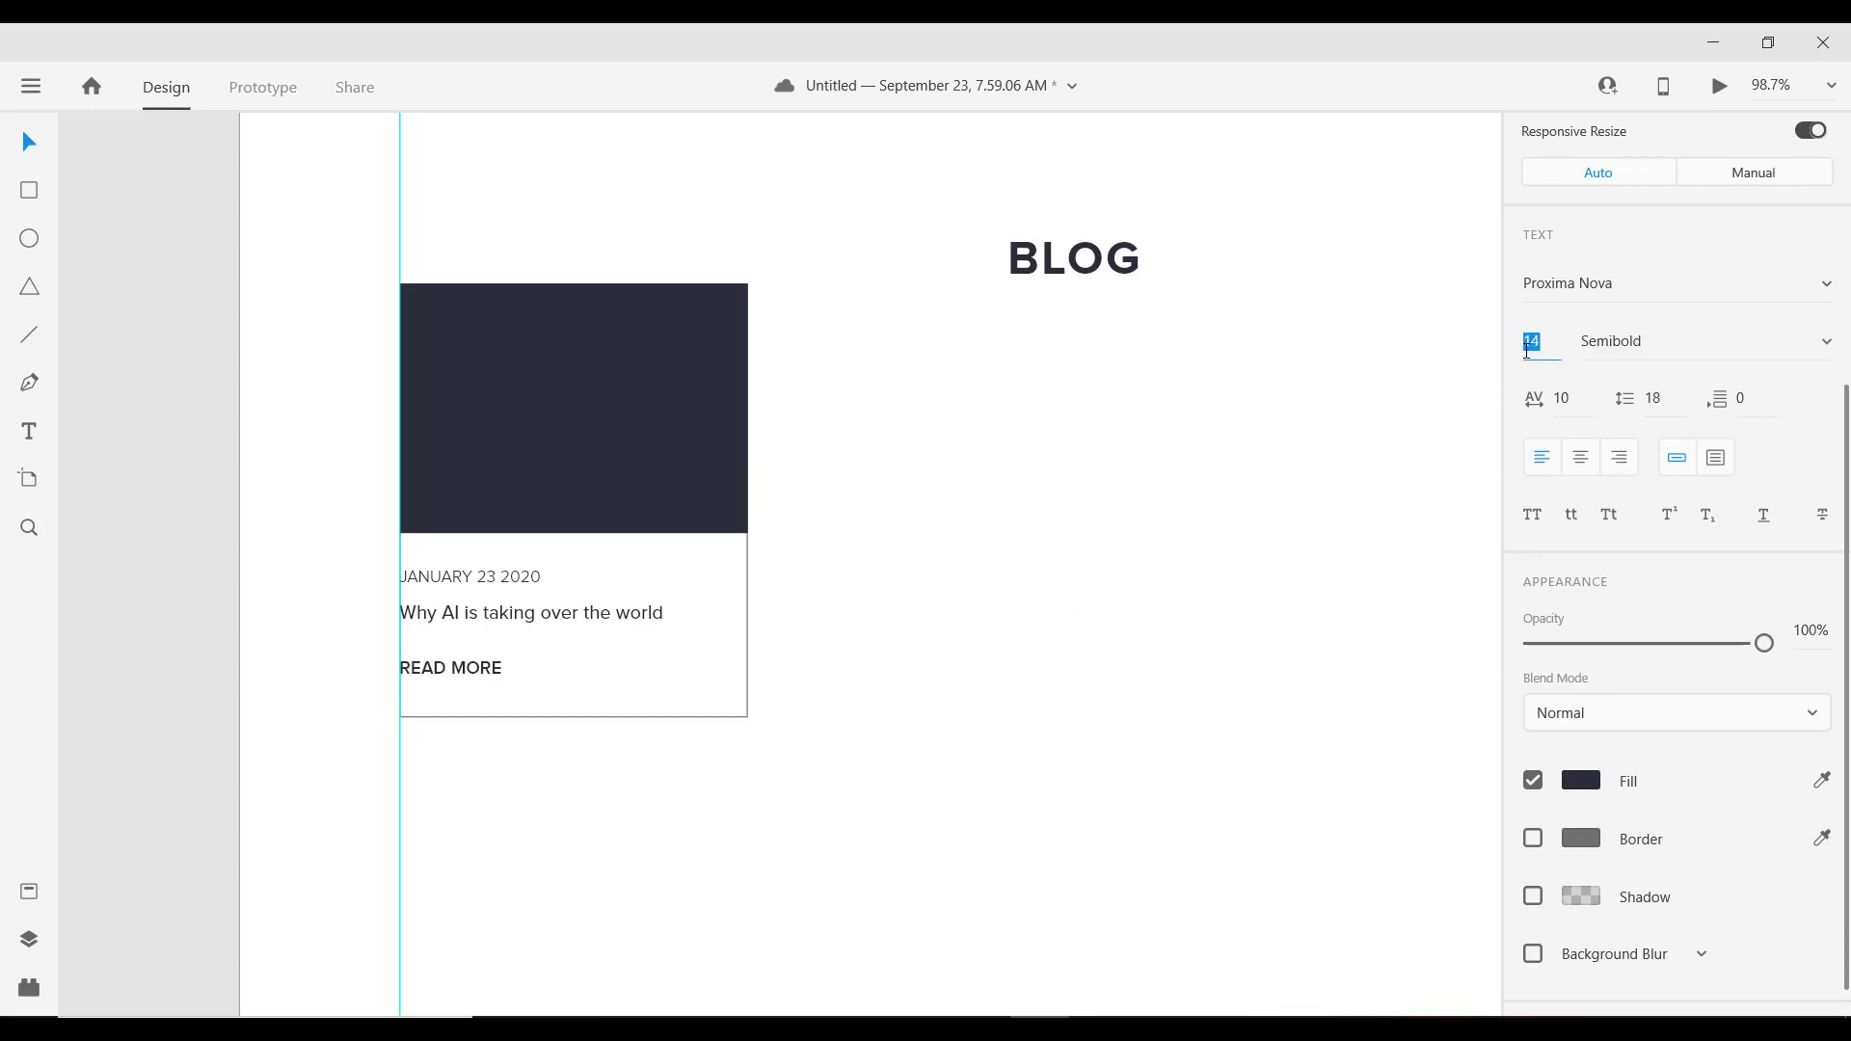
Step: Fill READ MORE with red #FF5353
left_click(1584, 798)
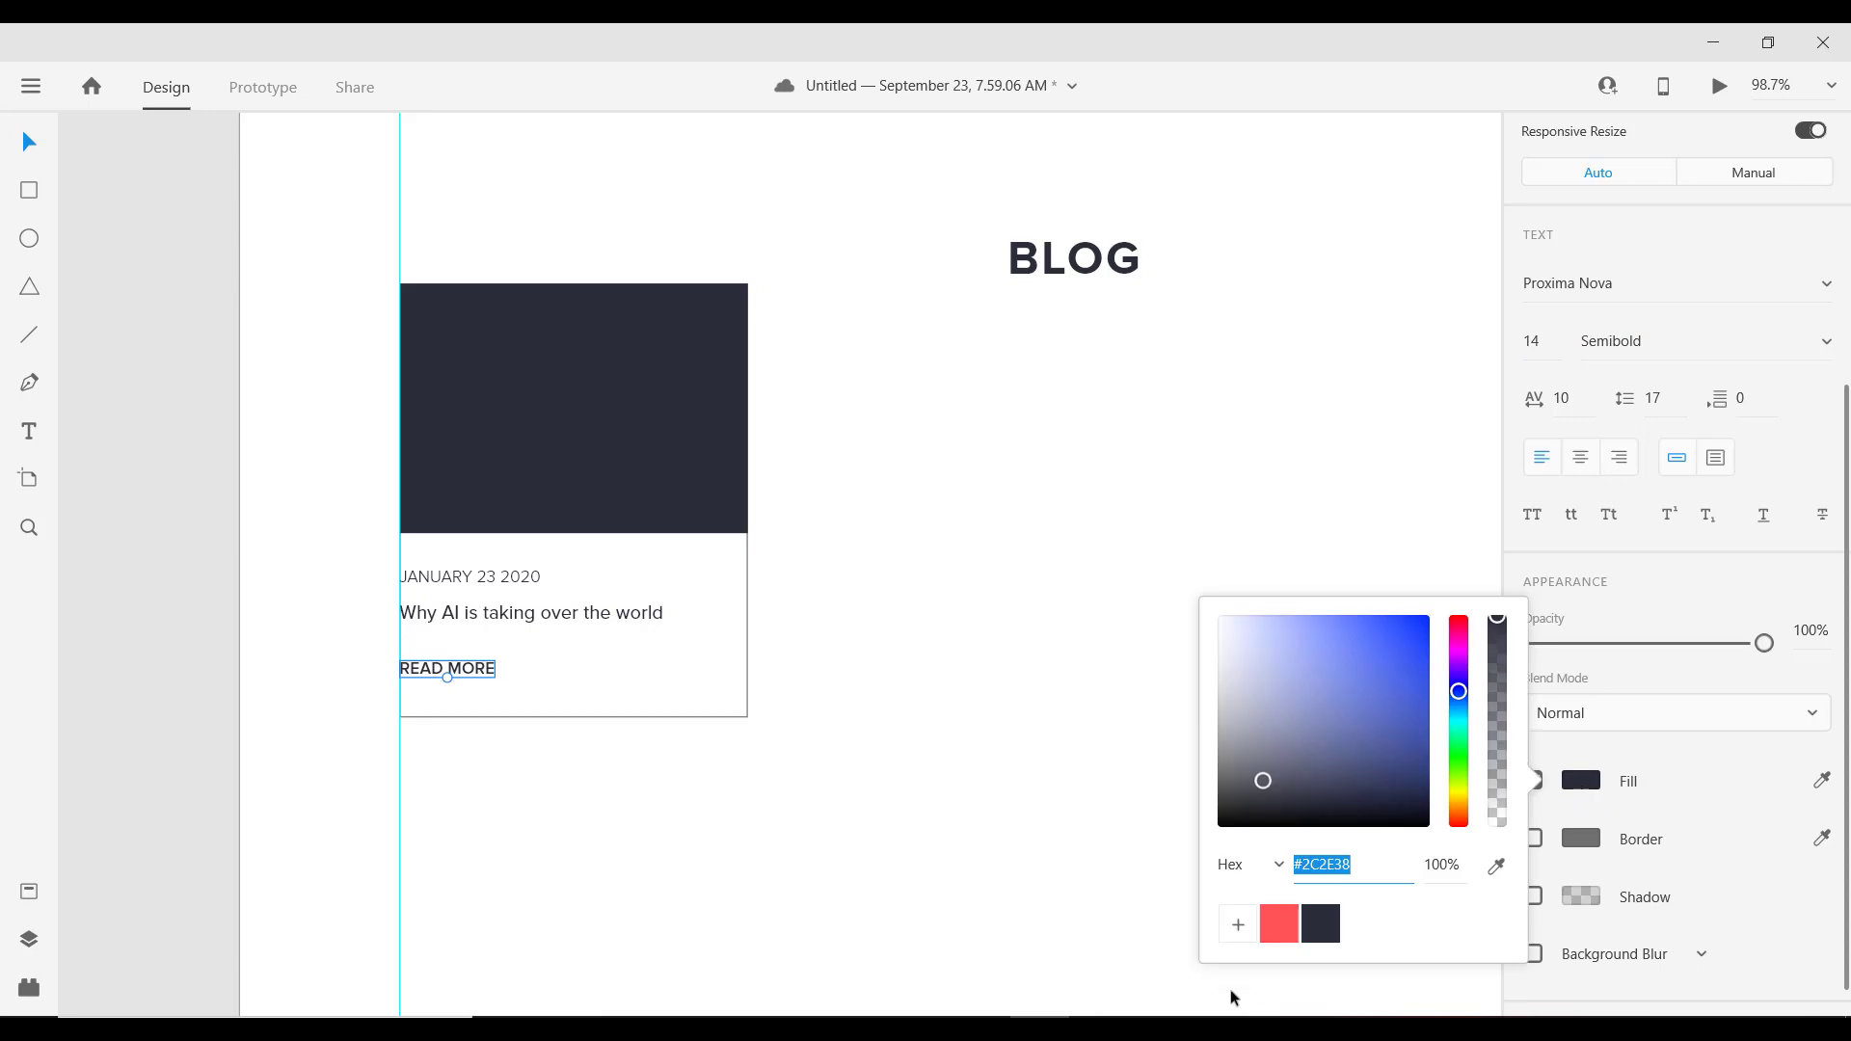
left_click(1280, 924)
scroll(413, 694, "up", 1)
scroll(412, 694, "up", 1)
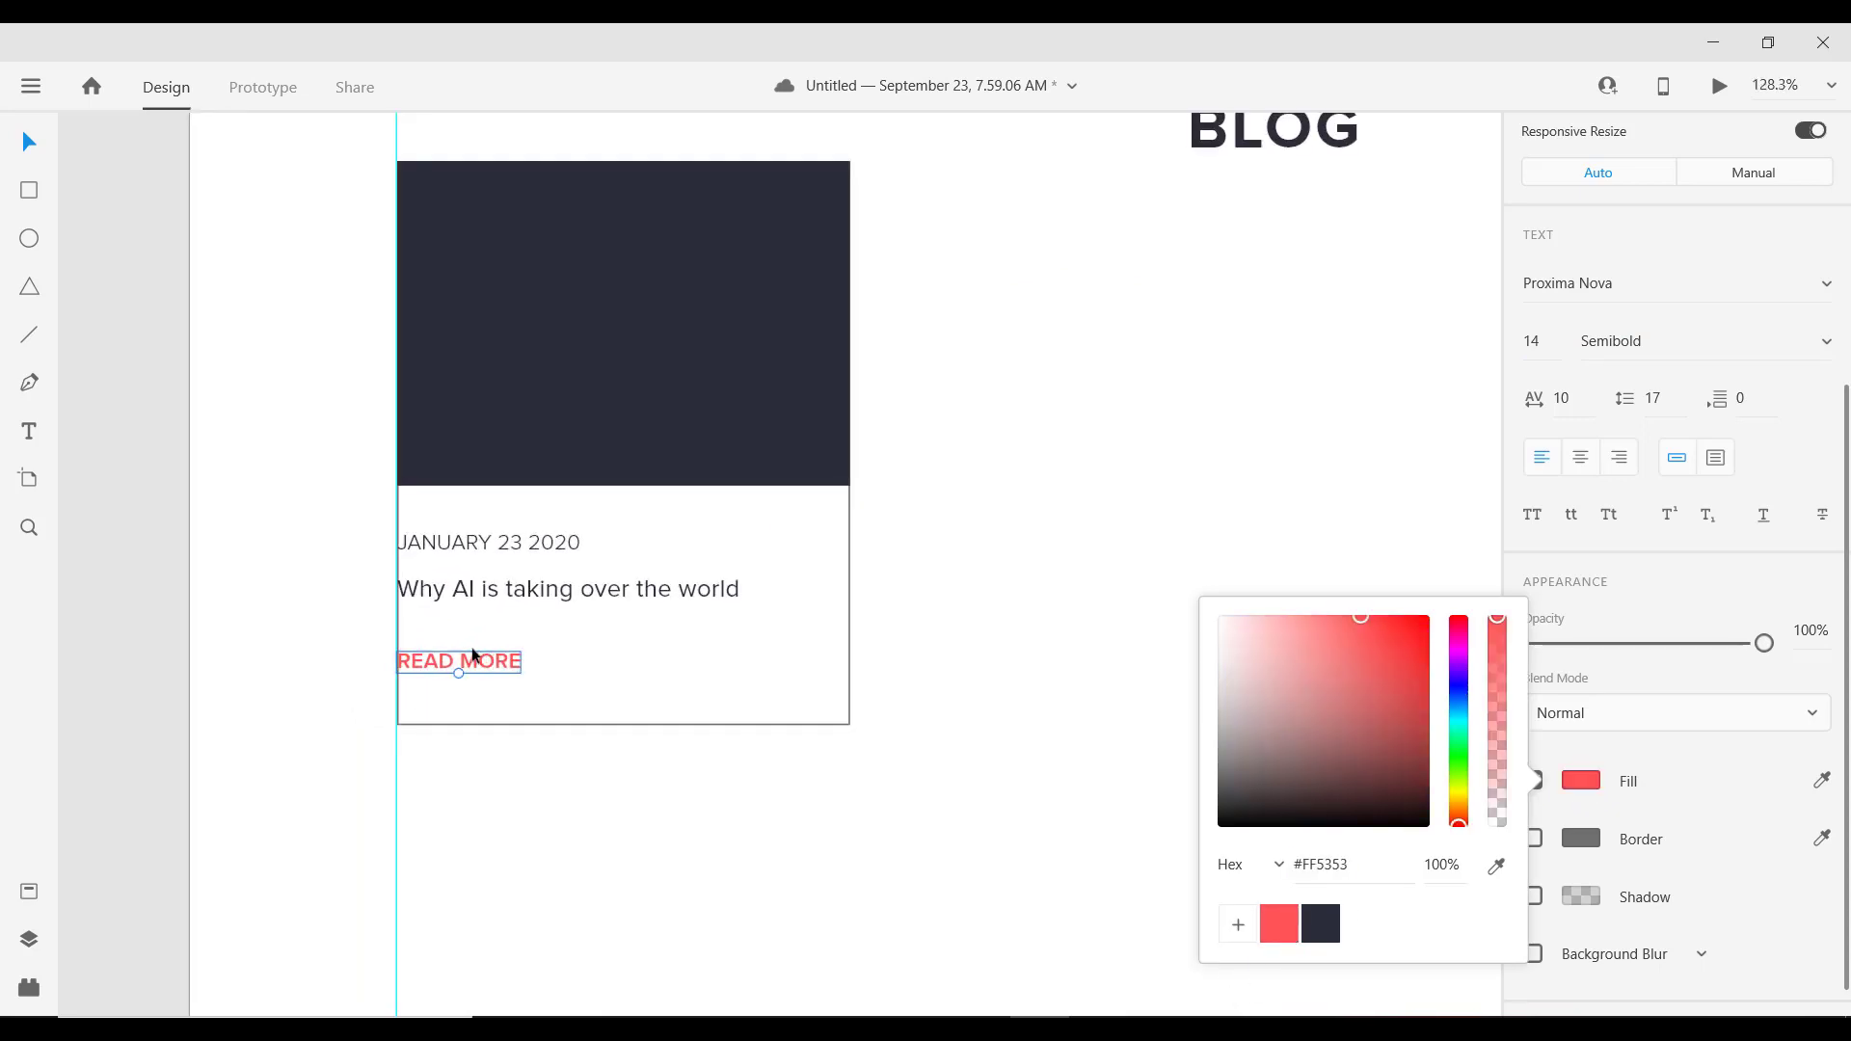
left_click(446, 591, "shift")
left_click(447, 546, "shift")
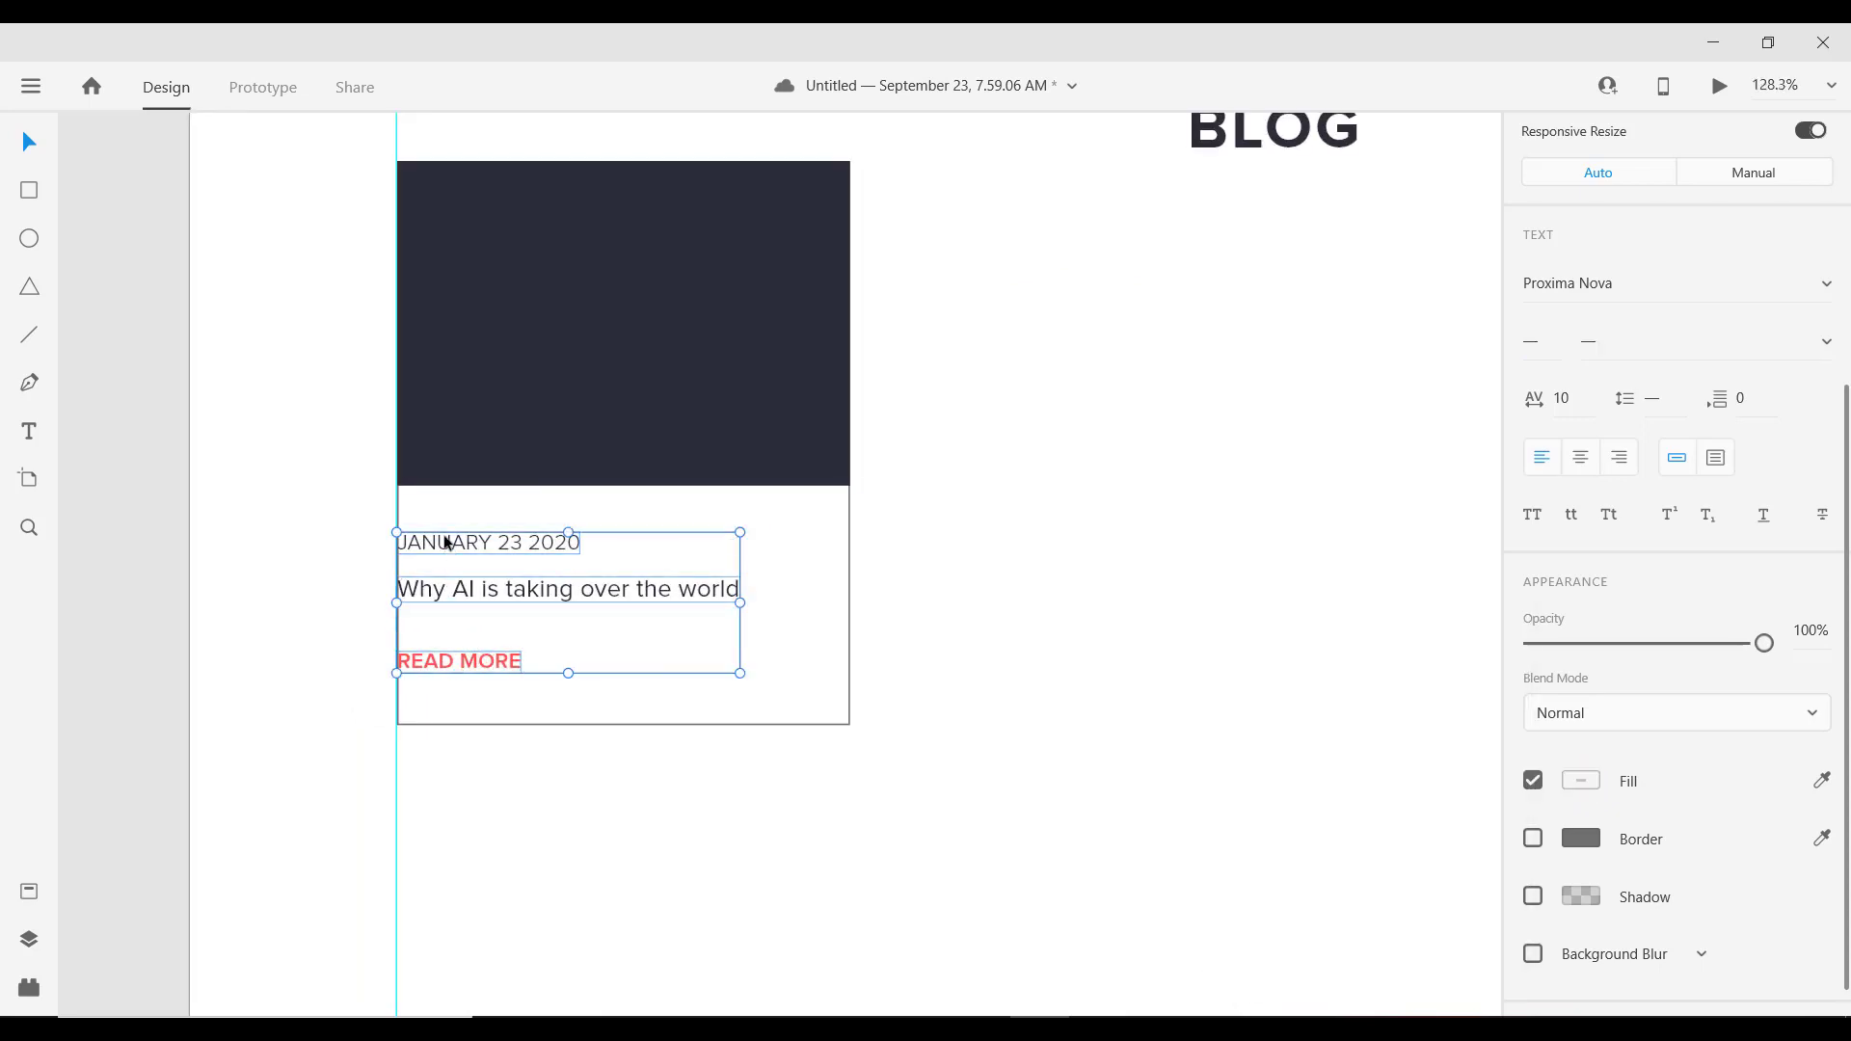
Step: Inset the text block from the card's left edge and give the card a black border
left_click_drag(437, 542, 468, 542)
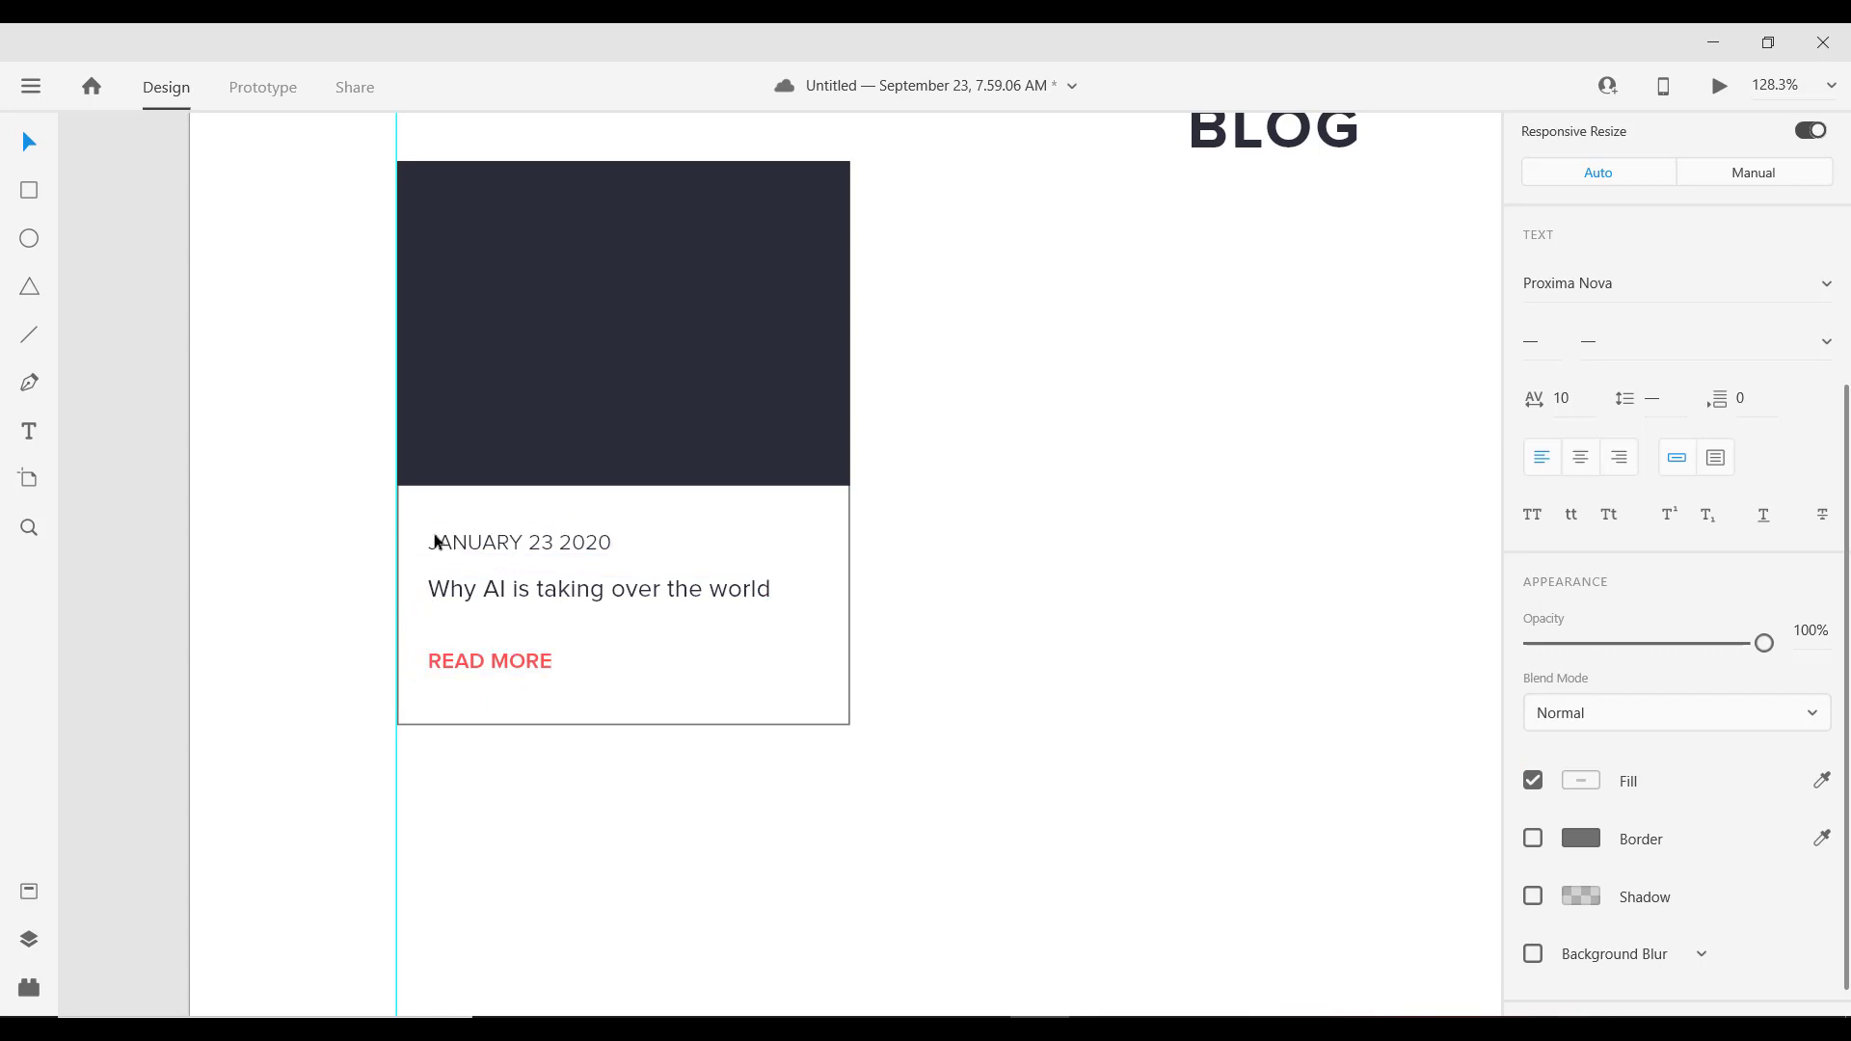
left_click(789, 727)
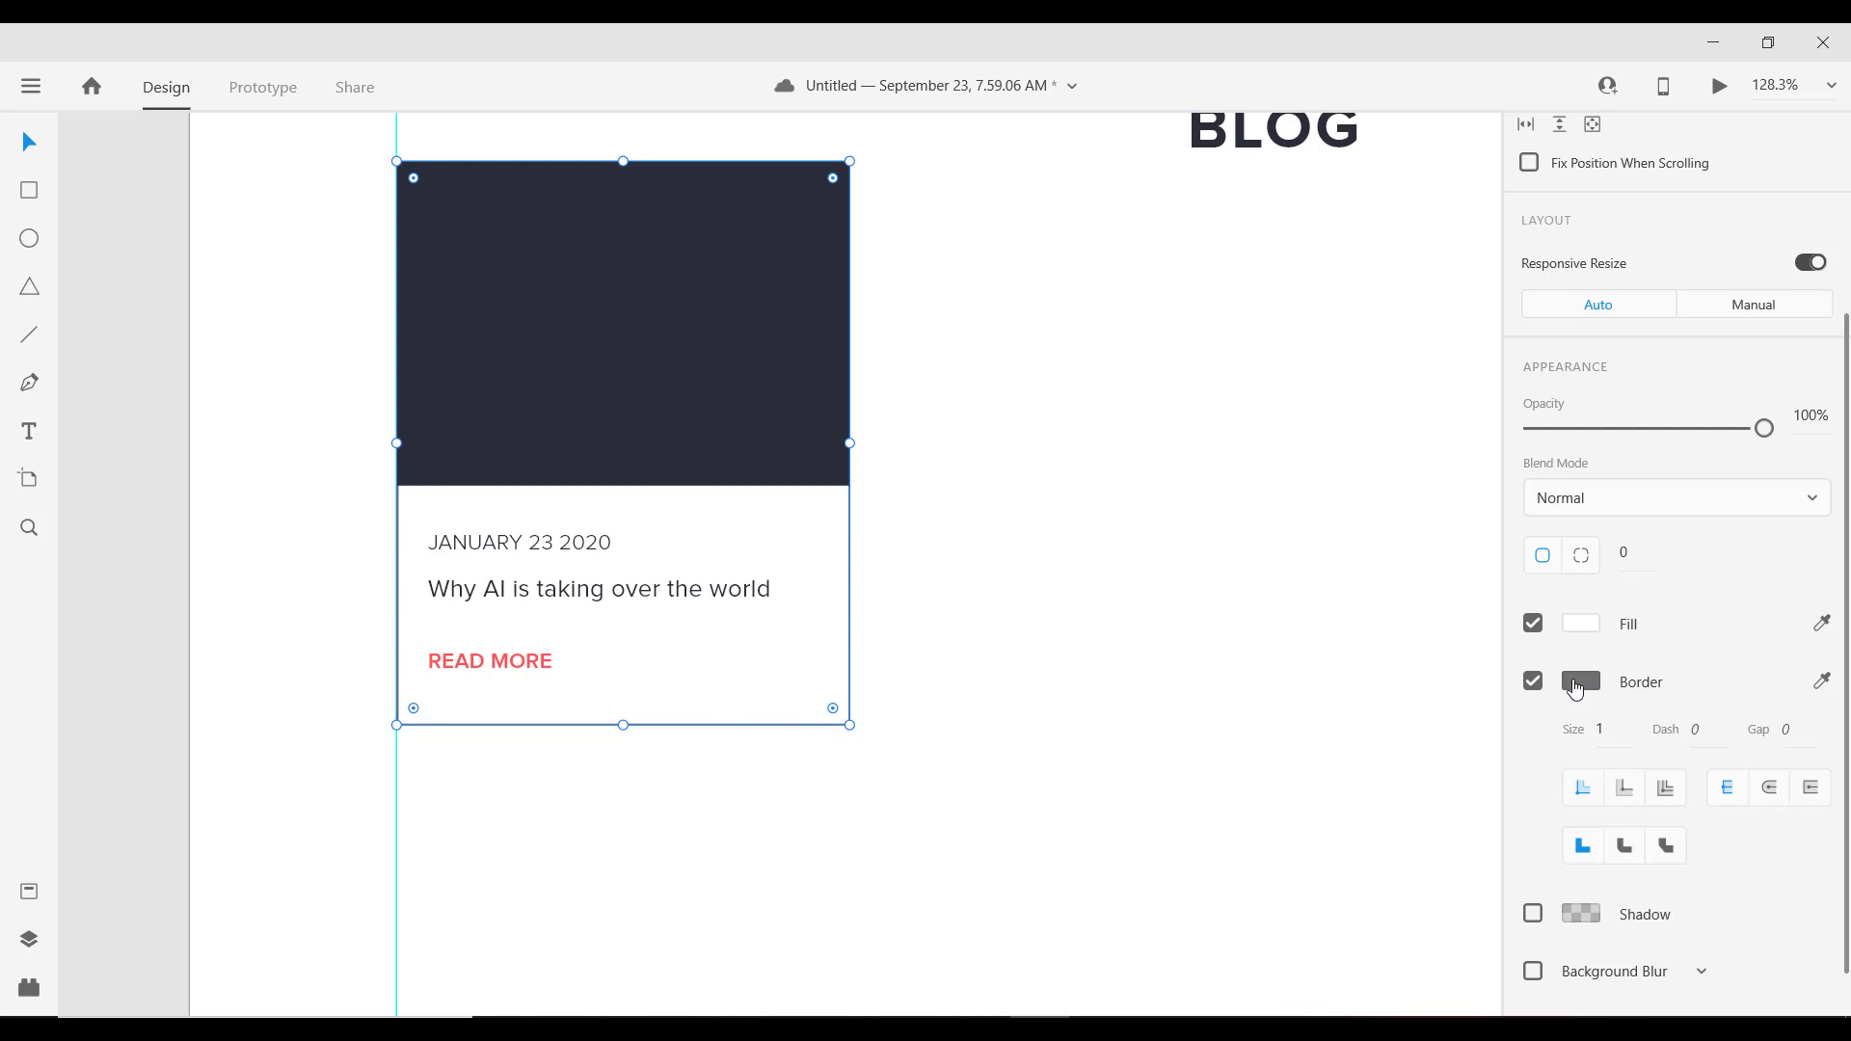
left_click(1575, 686)
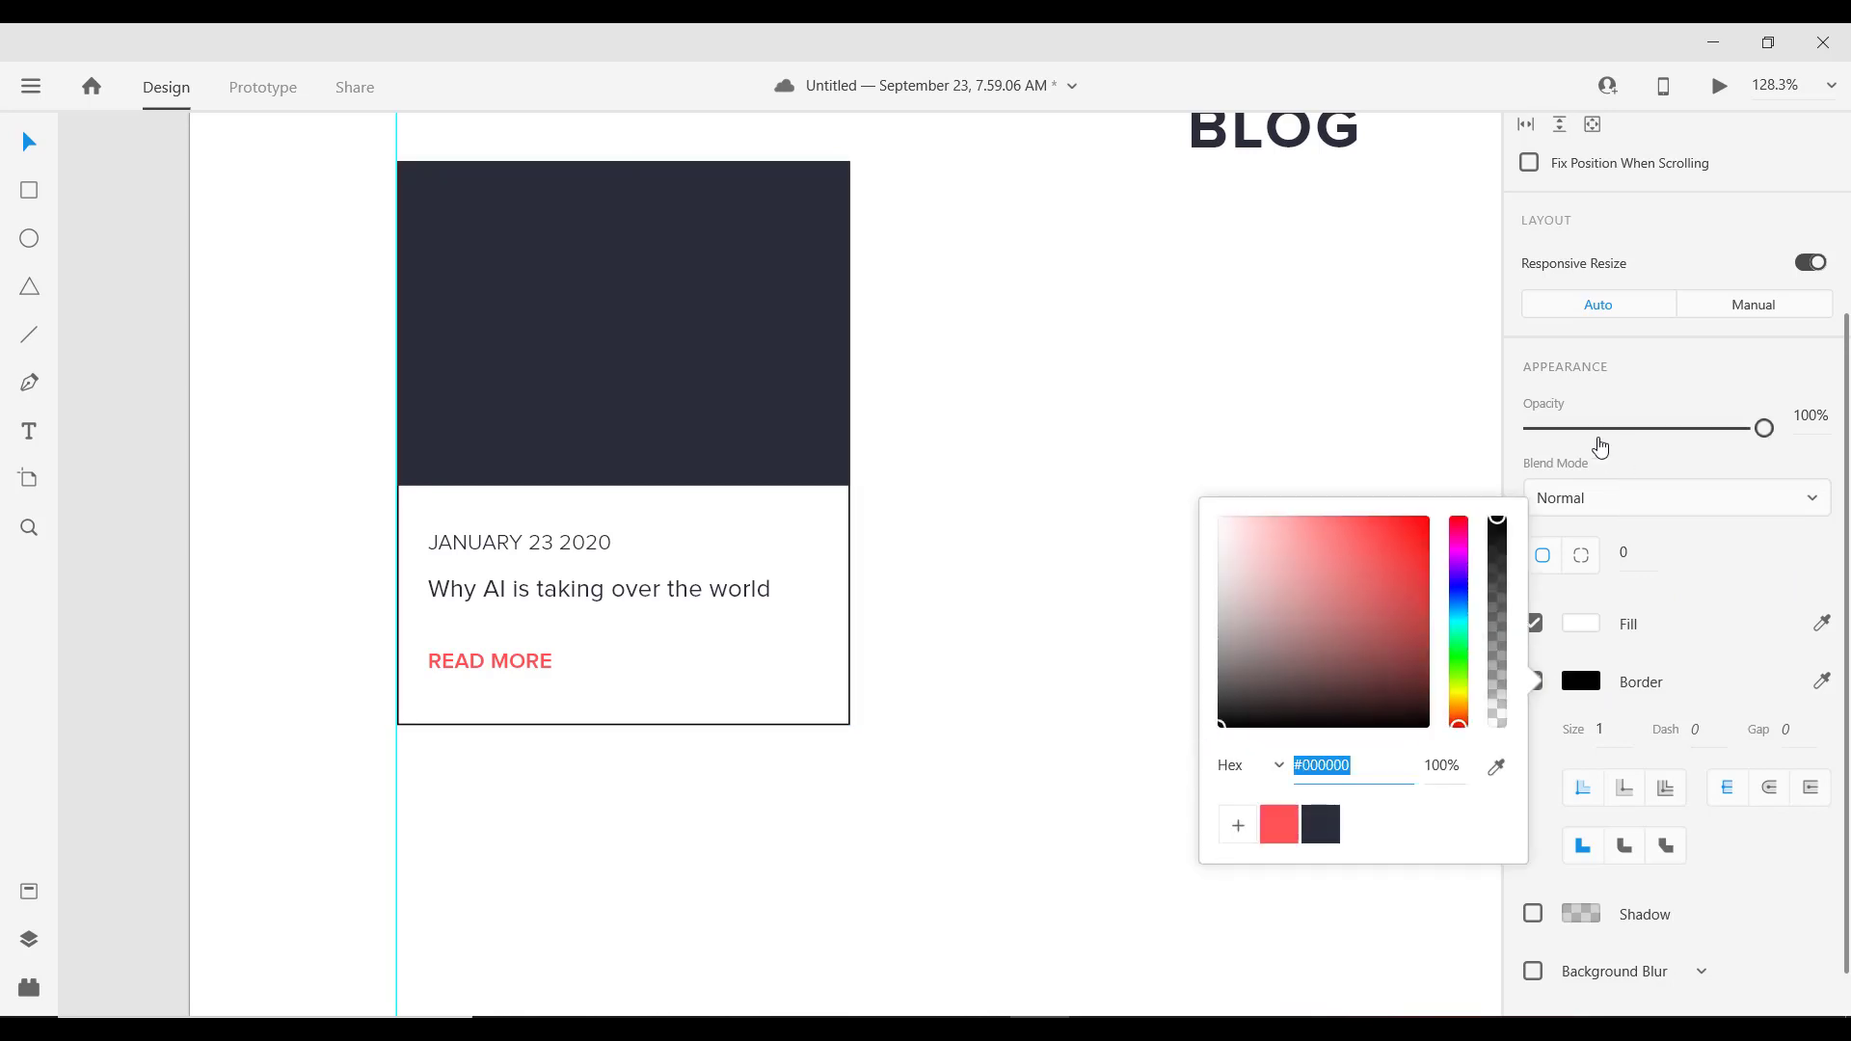
Step: Set the card rectangle's opacity to 30%
left_click(1600, 429)
left_click_drag(1600, 431, 1608, 438)
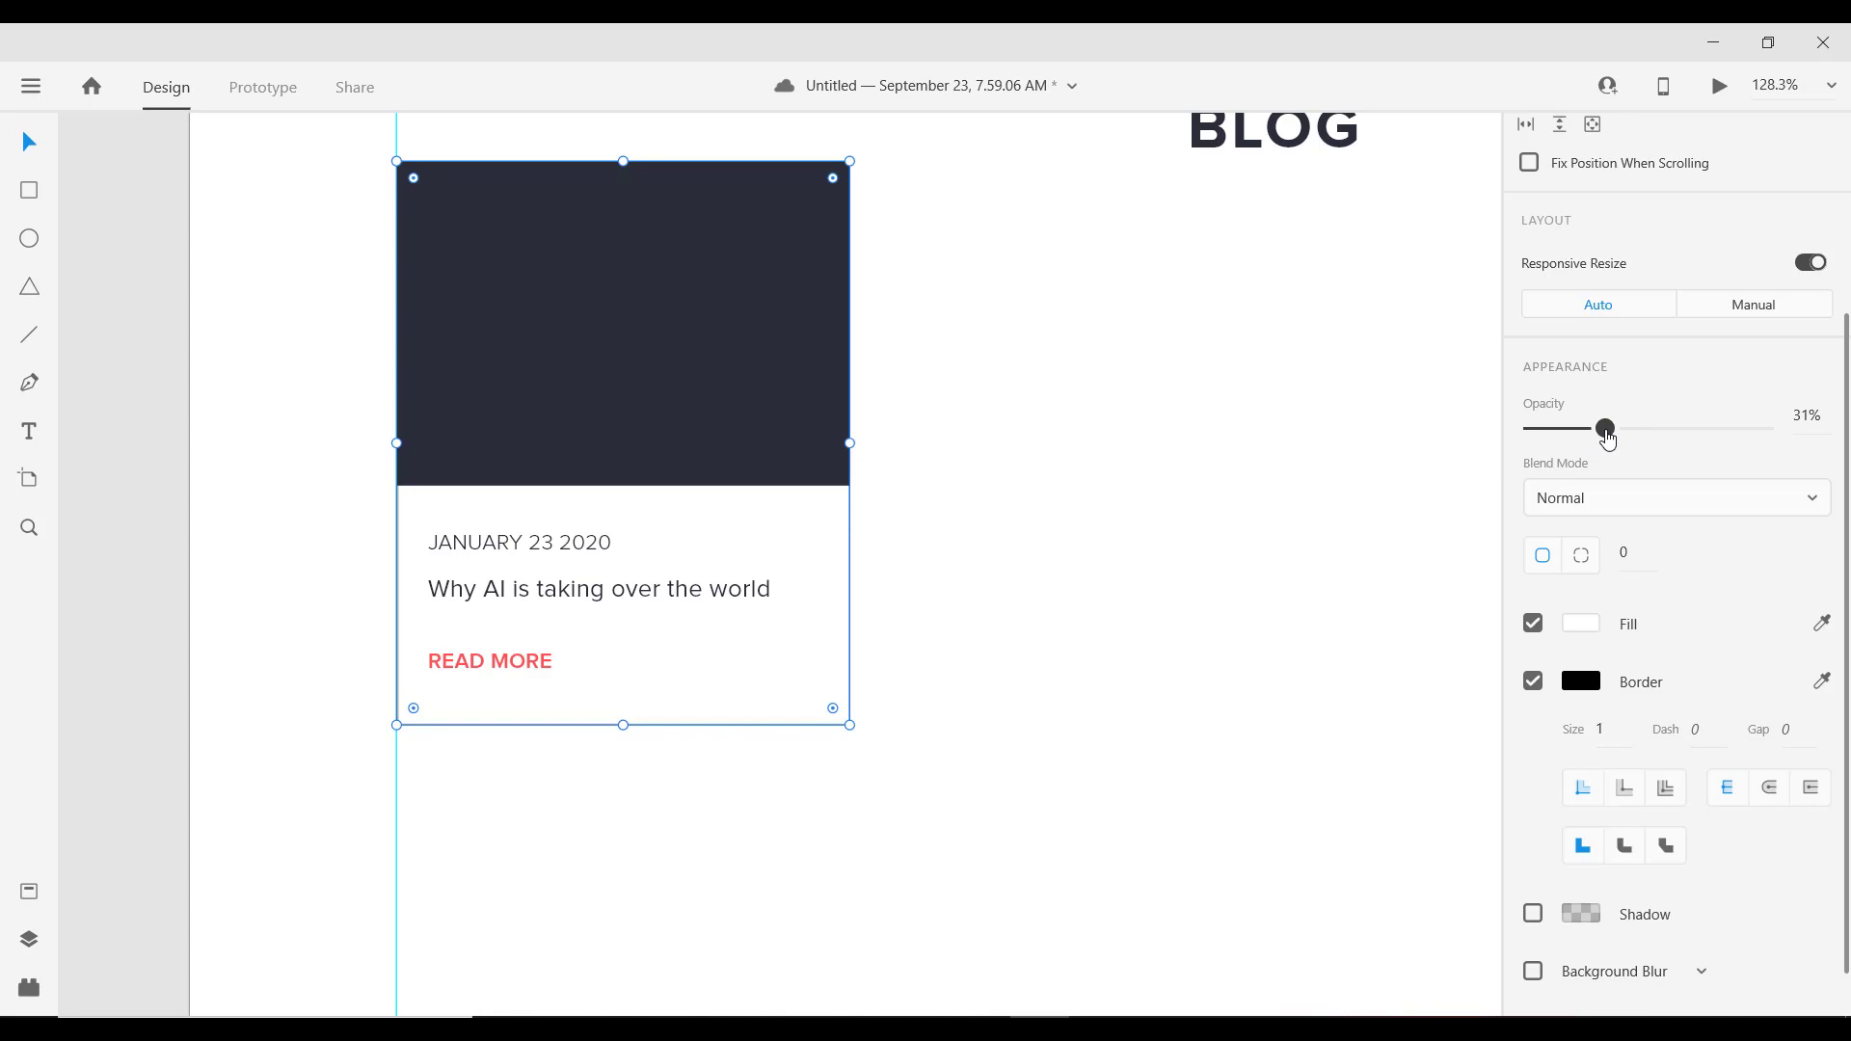
left_click_drag(1608, 439, 1604, 440)
Step: Group the date, headline and READ MORE text, then group them with the card background
left_click(1148, 546)
scroll(565, 745, "down", 2)
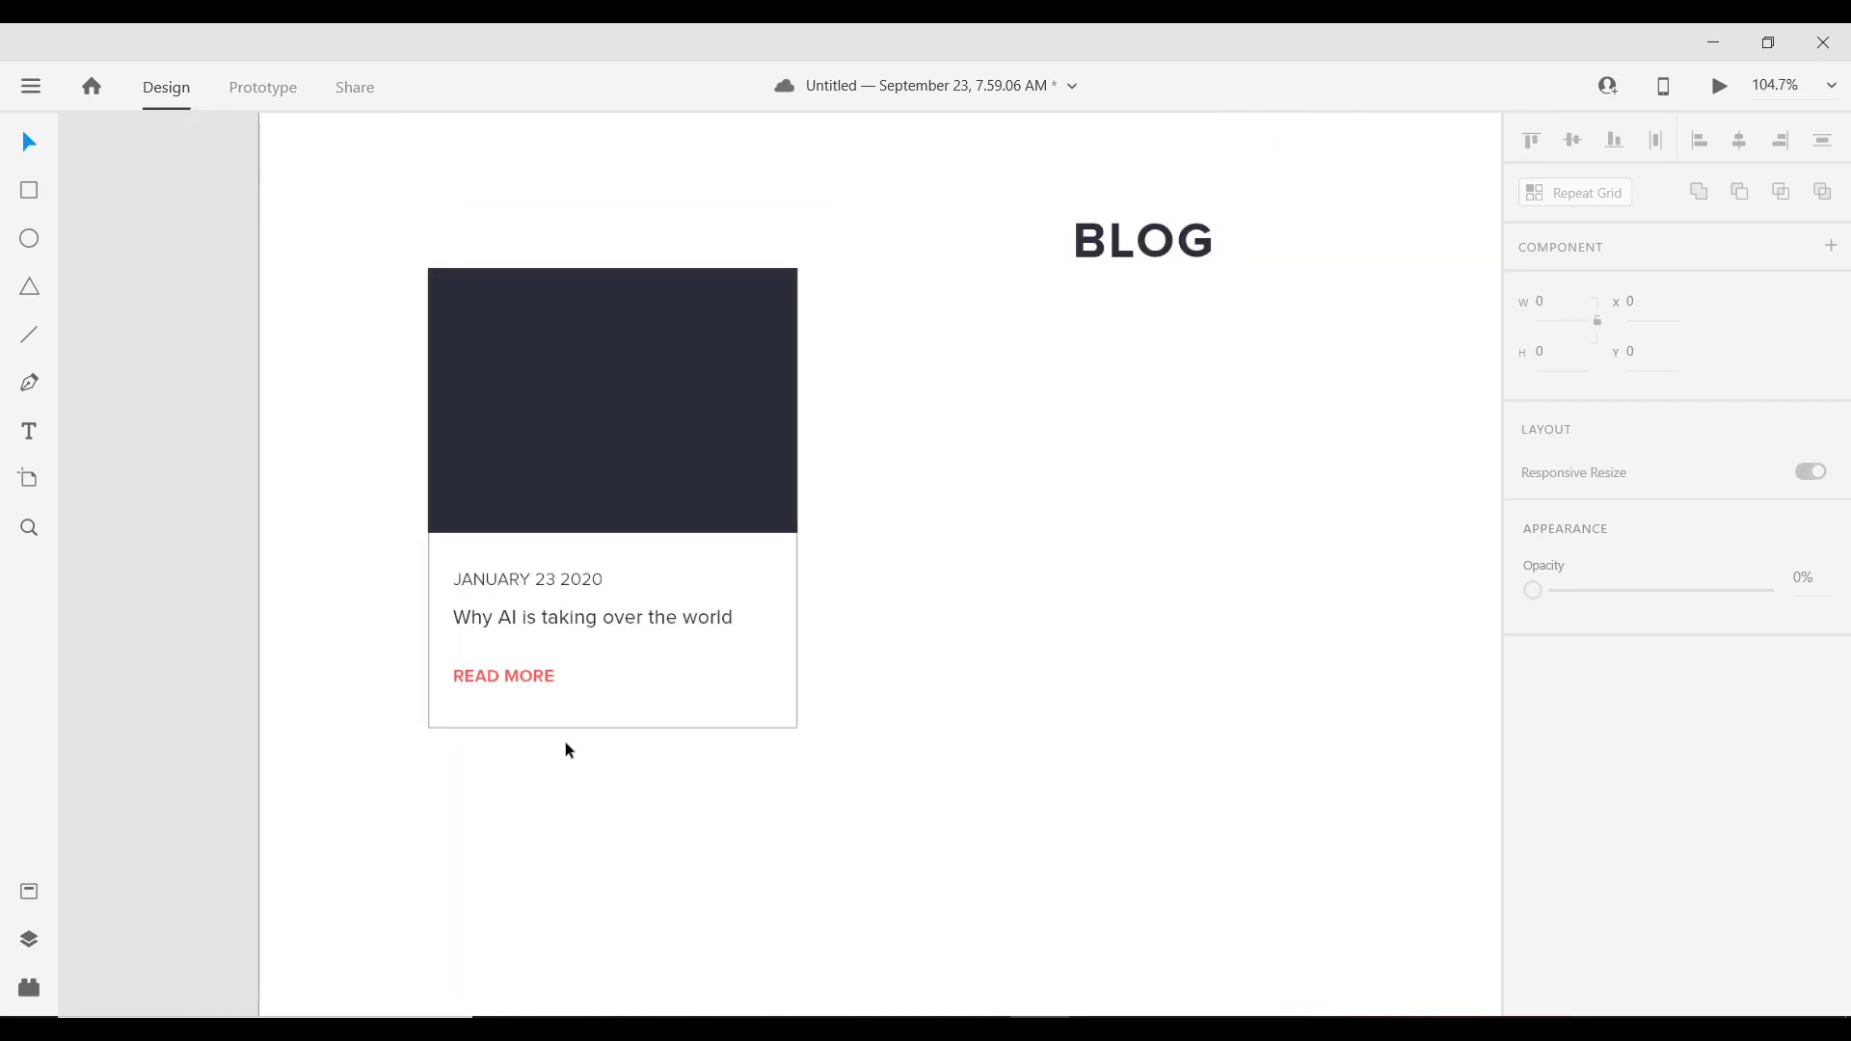
scroll(563, 747, "down", 2)
scroll(582, 750, "up", 3)
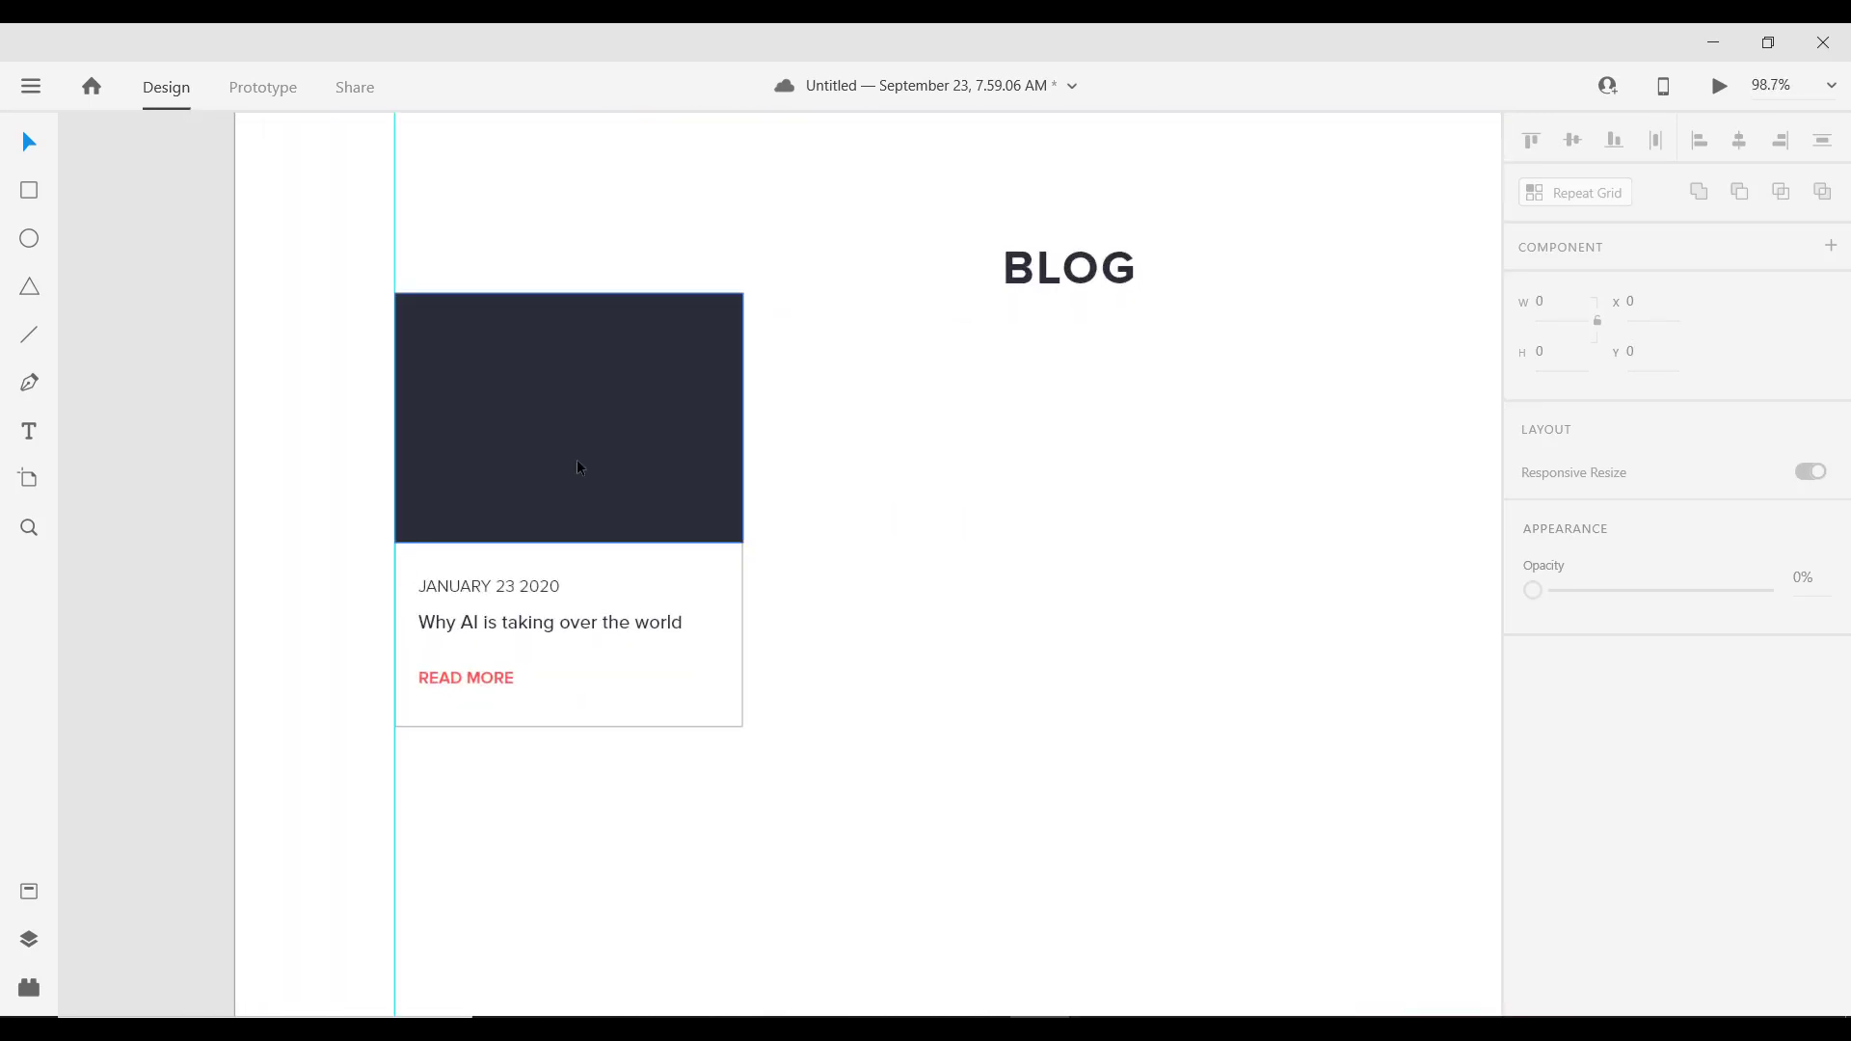
left_click(579, 468)
left_click(459, 589)
left_click(463, 622, "shift")
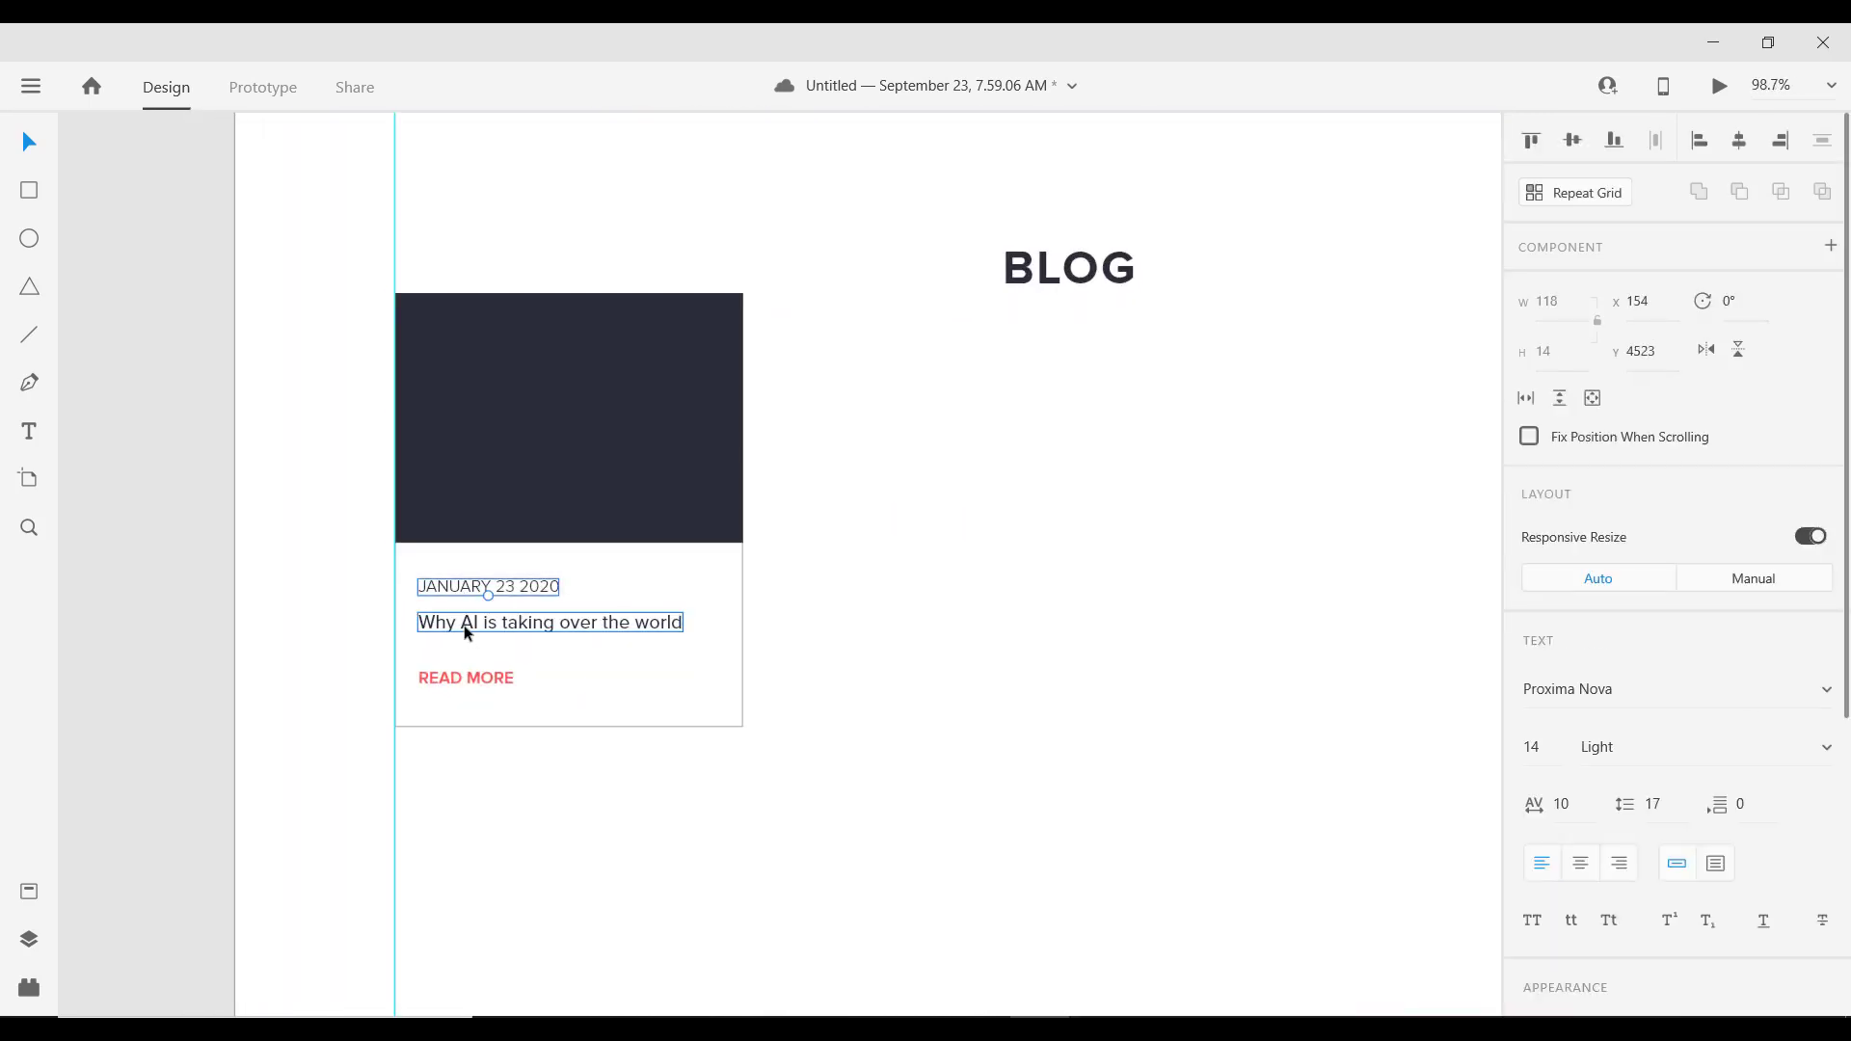
left_click(466, 677, "shift")
key("ctrl+g")
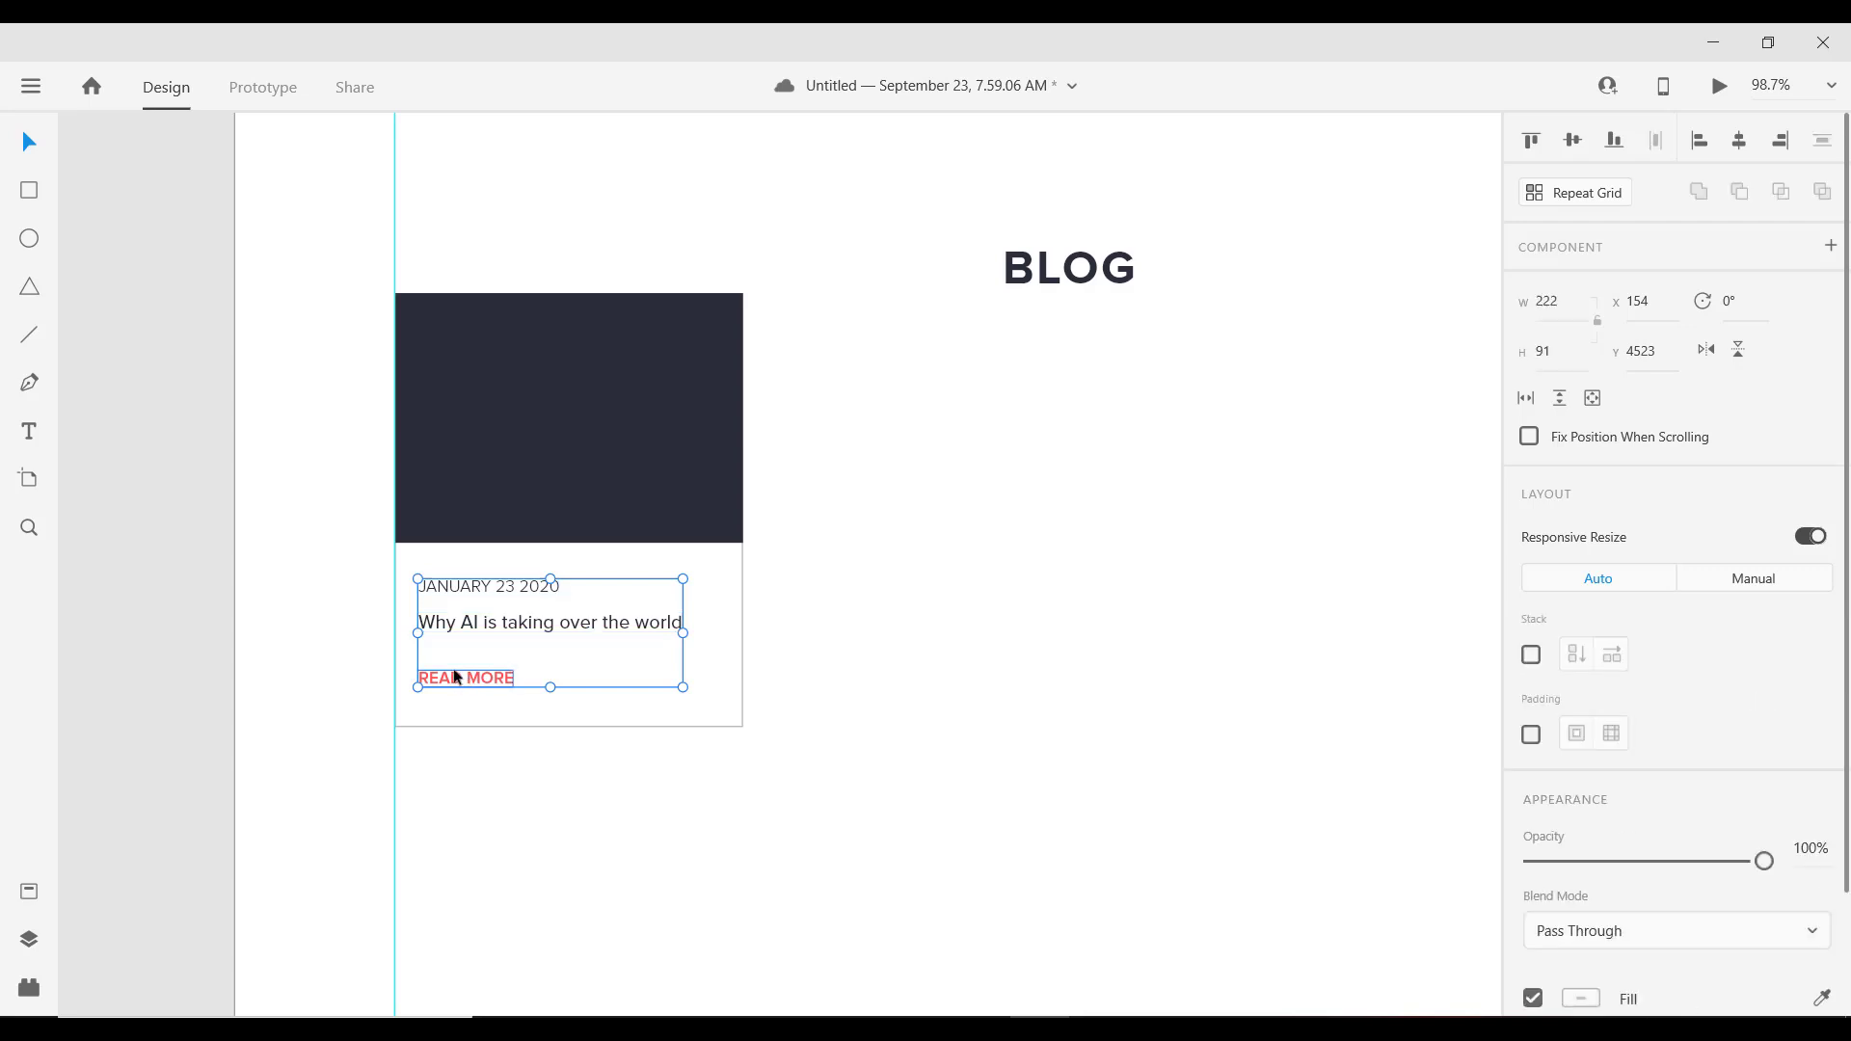
left_click(739, 585, "shift")
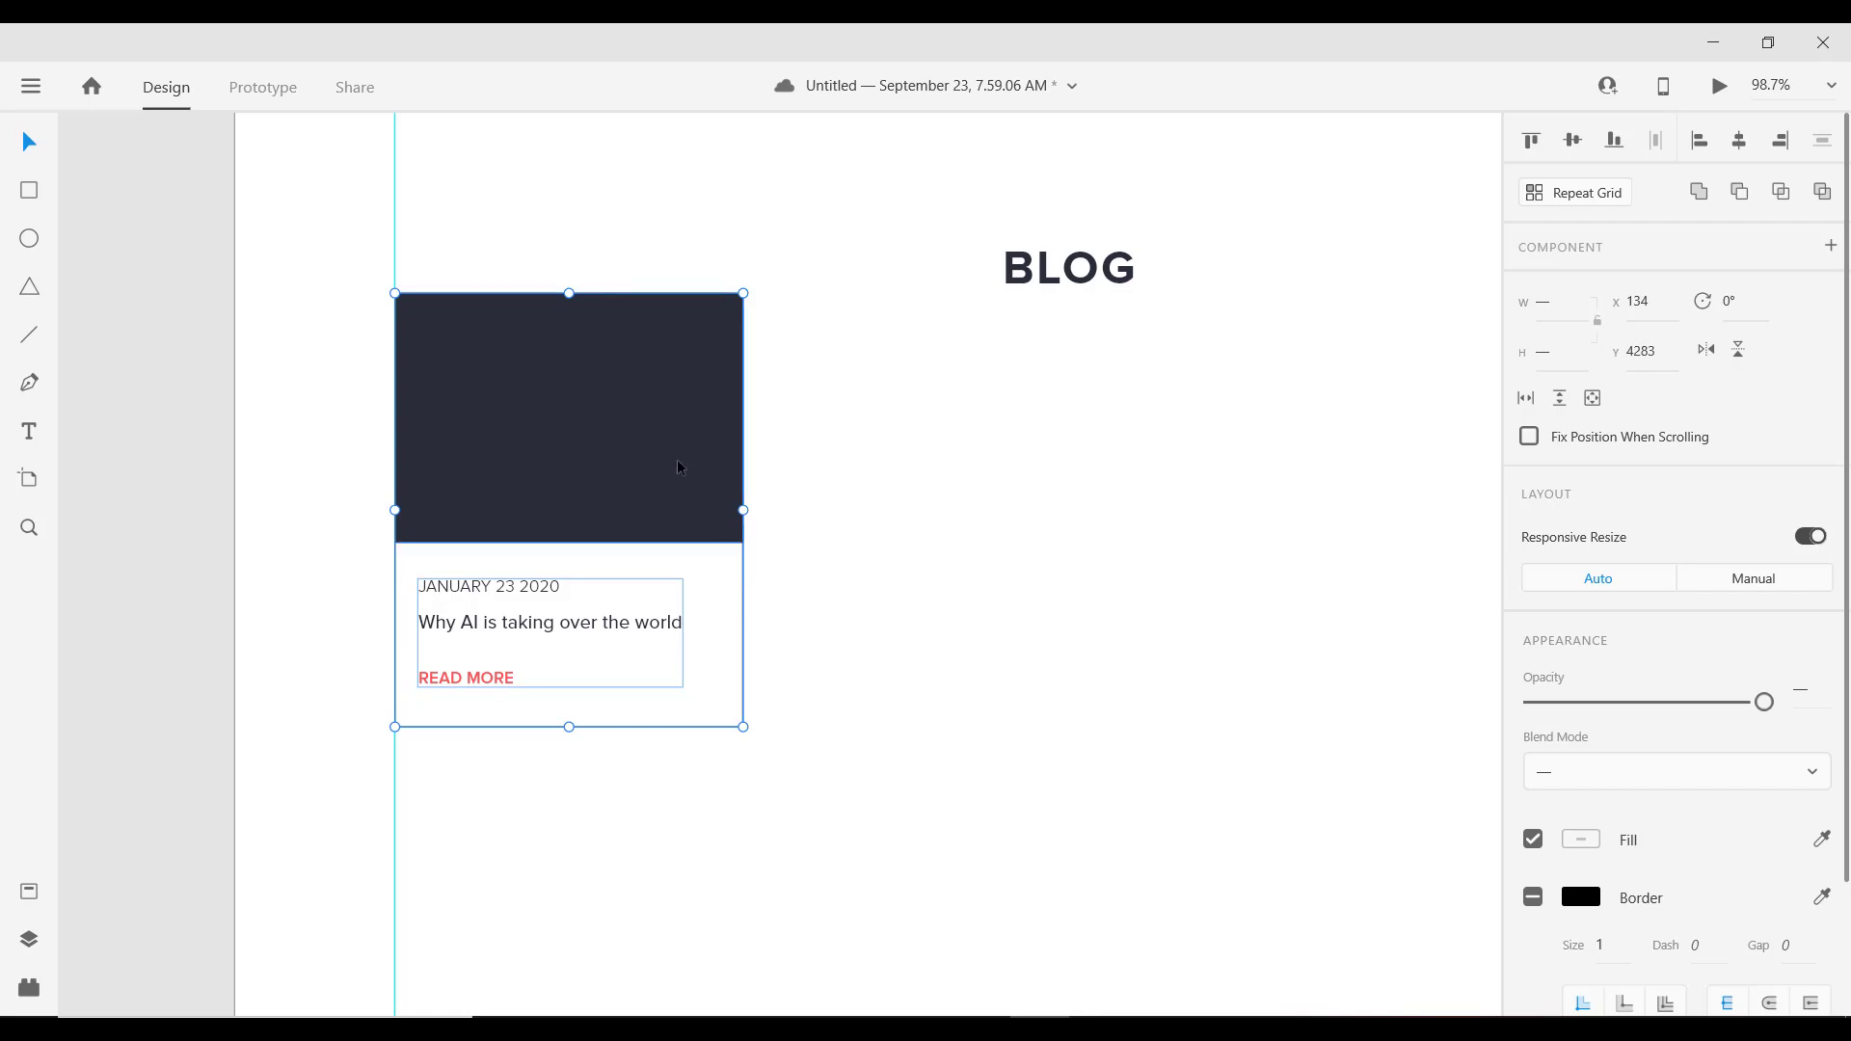
key("ctrl+g")
Step: Lower the card group 40 units below BLOG and Alt-drag copies to the right
left_click_drag(667, 467, 673, 641)
key("ctrl+z")
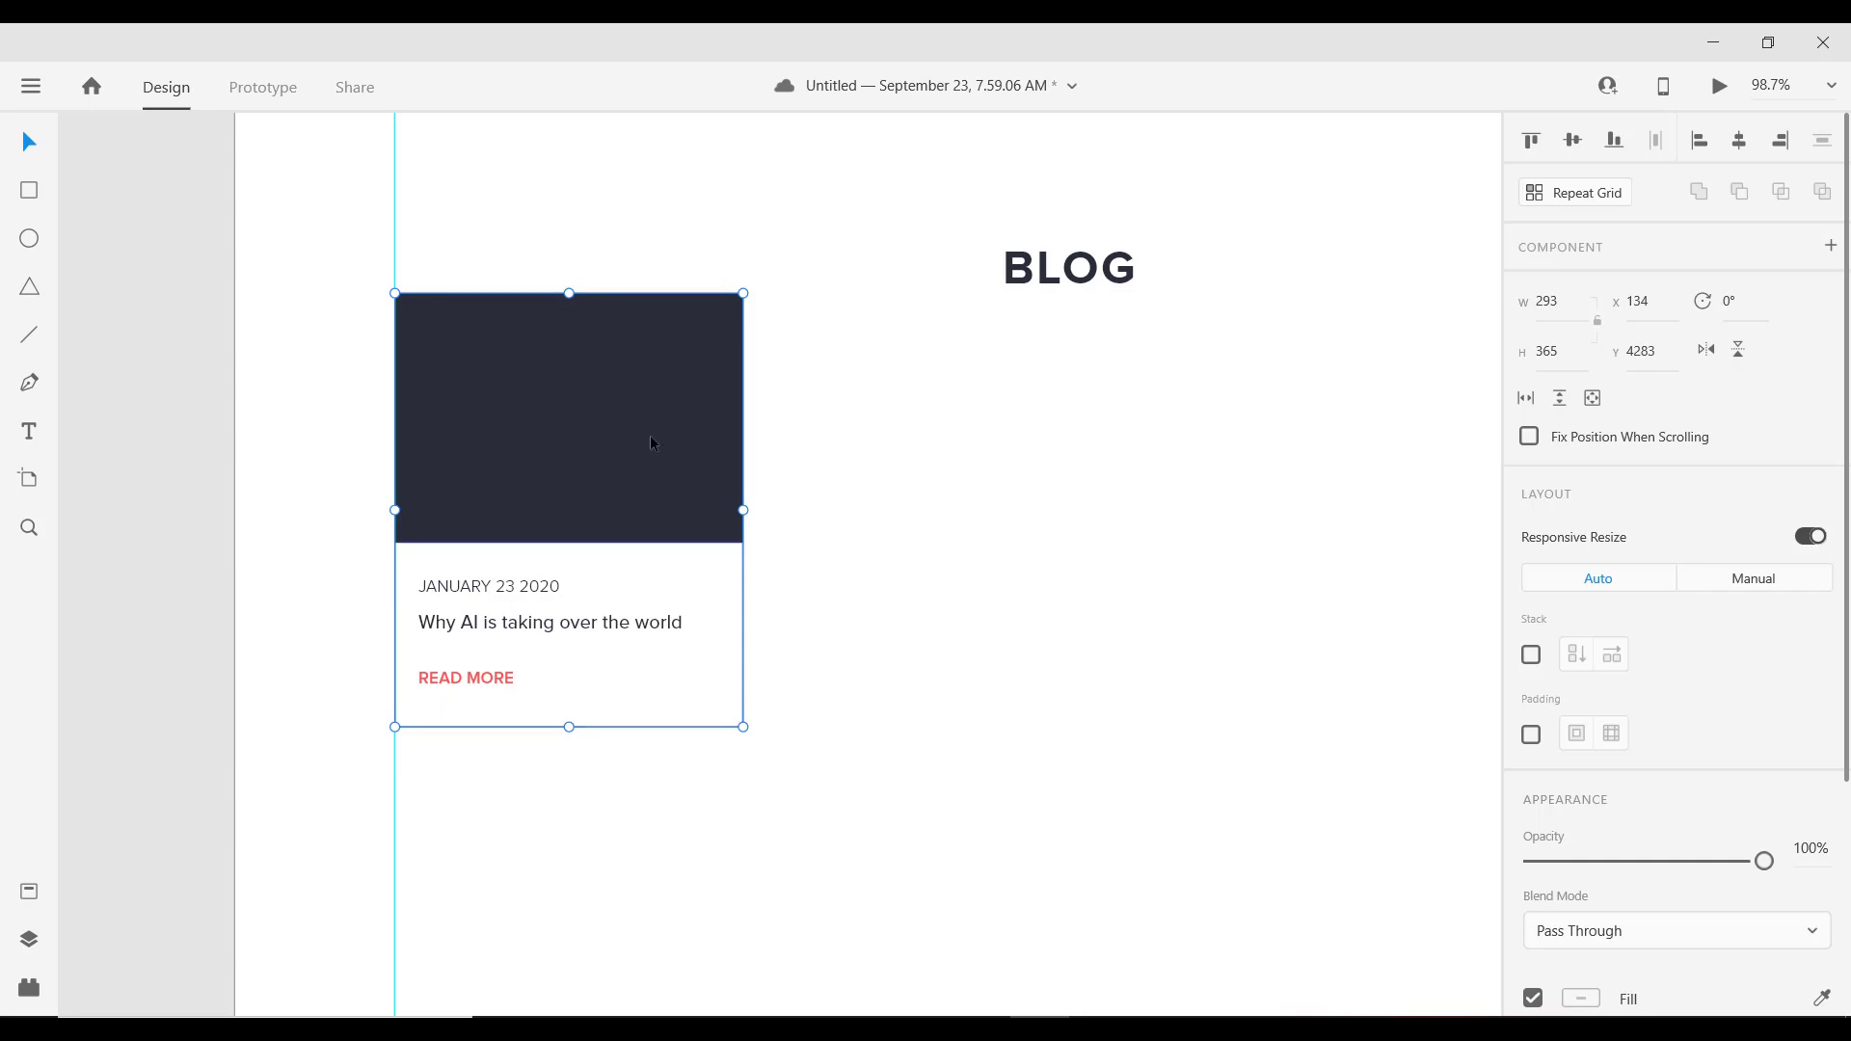
left_click_drag(621, 443, 631, 453)
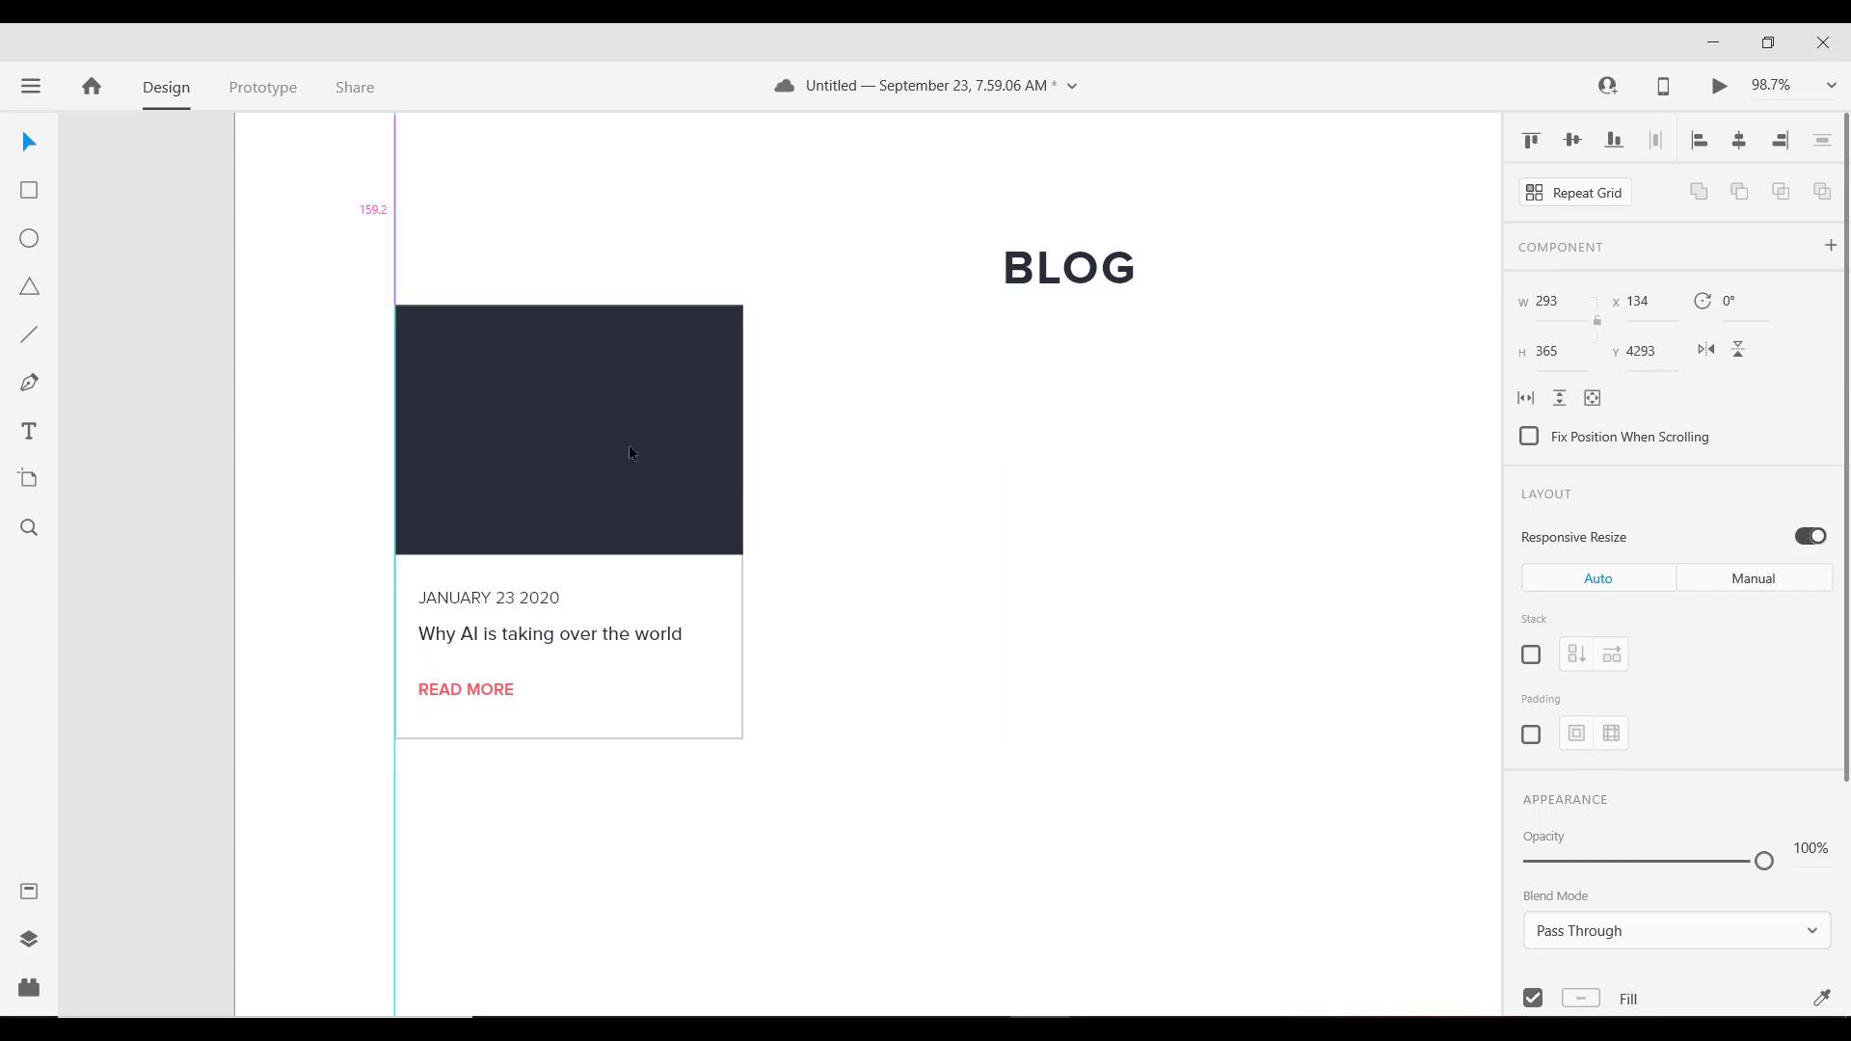
key("shift+Down")
key("shift+Down")
key("shift+Down")
key("shift+Down")
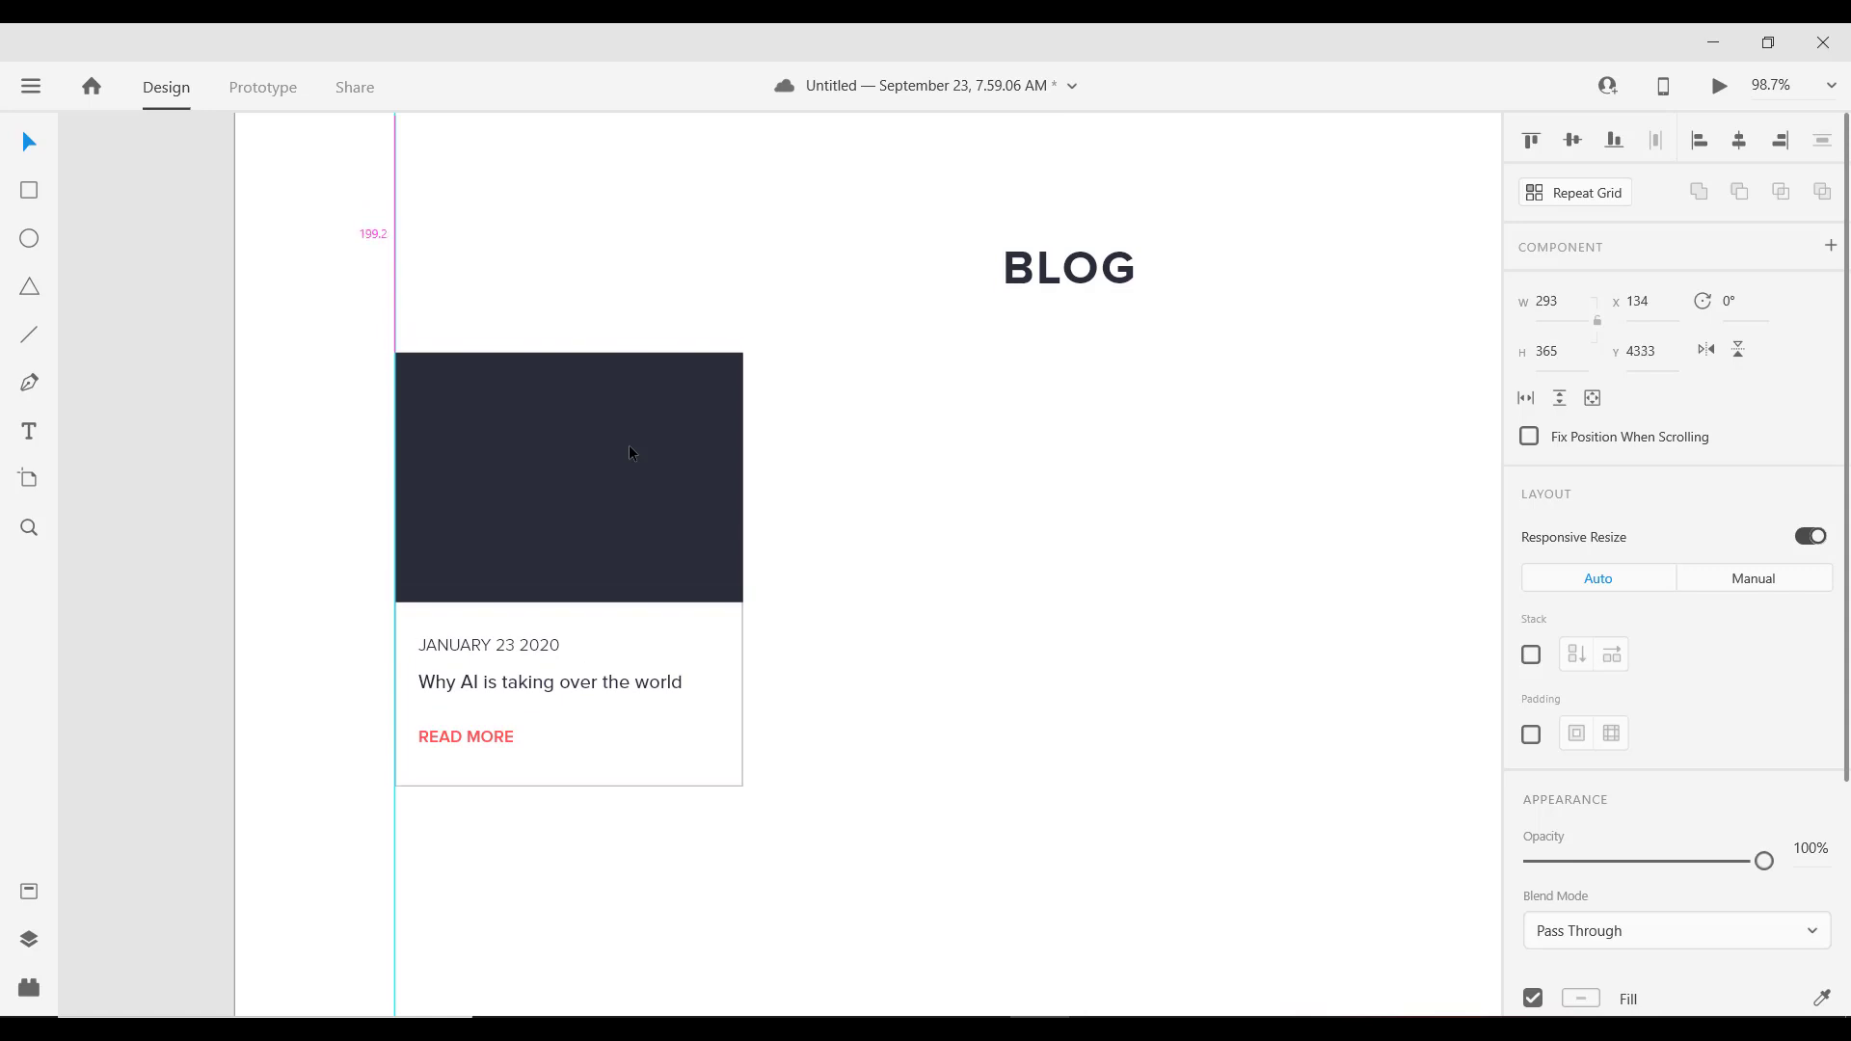
key("alt")
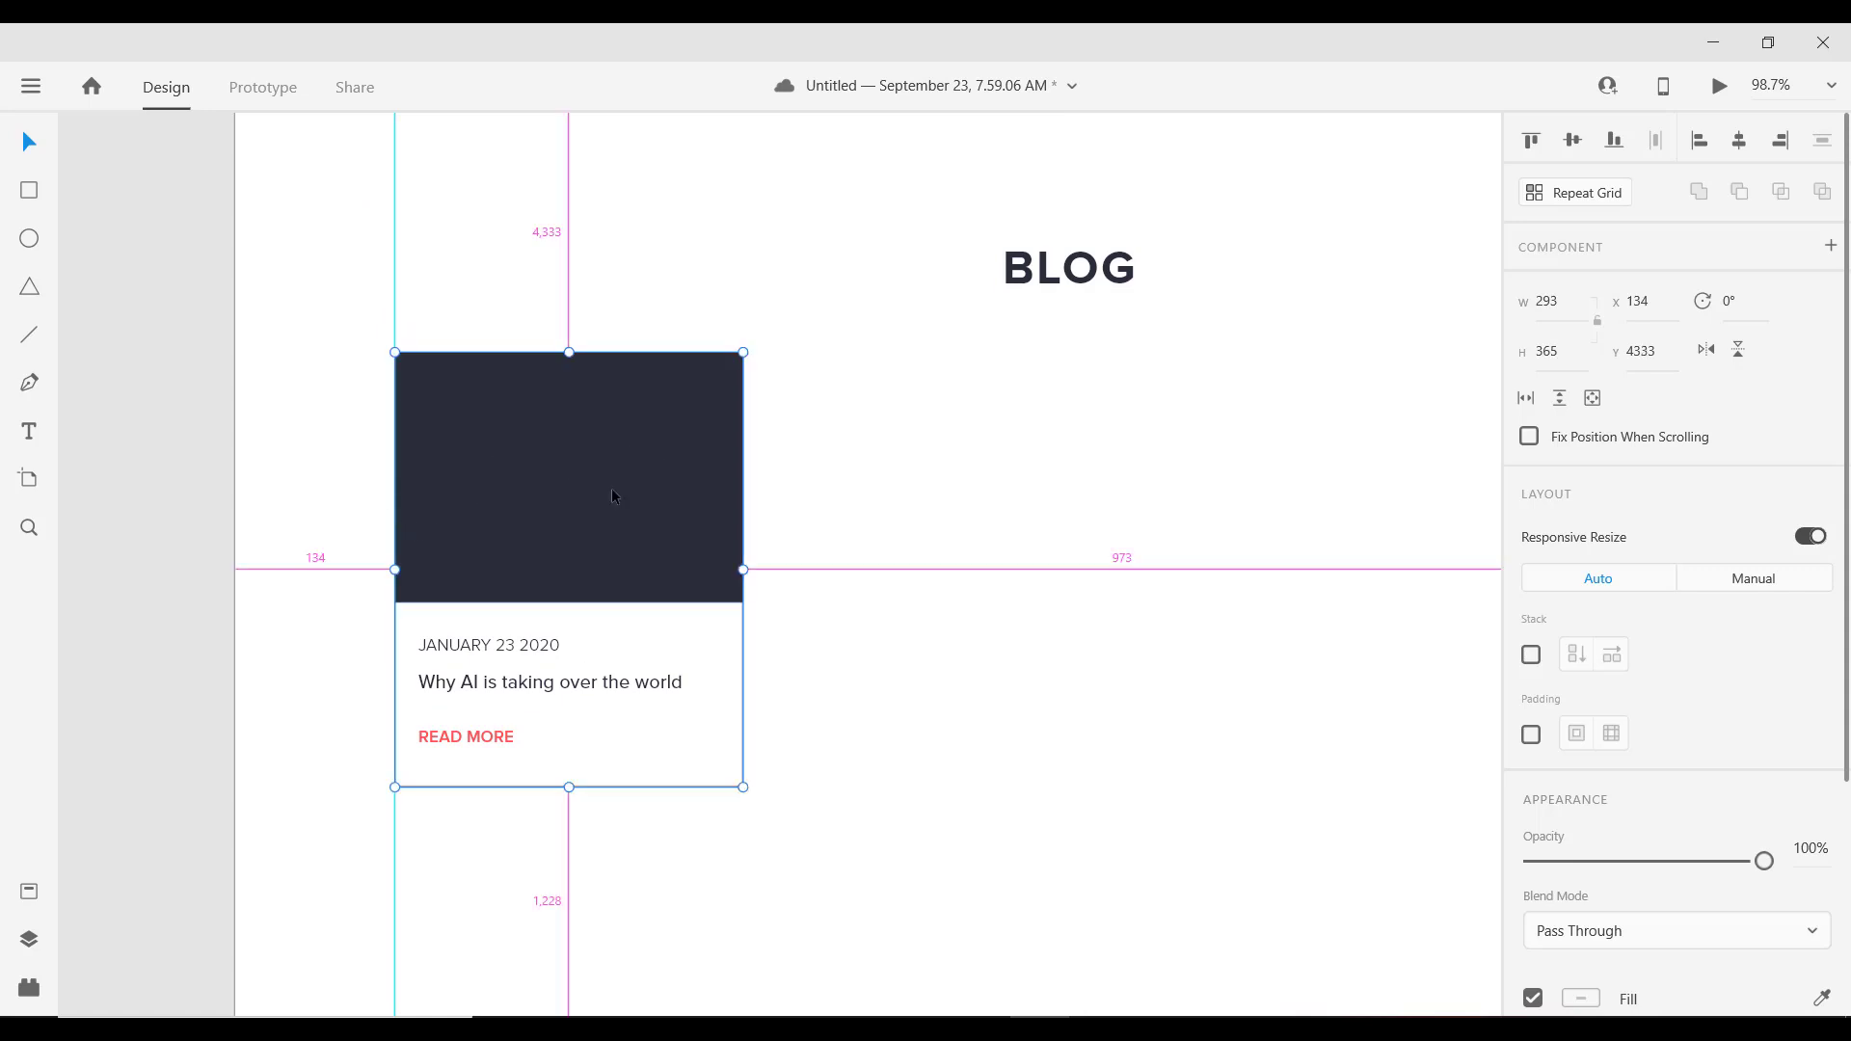
left_click_drag(612, 497, 1042, 517)
scroll(778, 496, "down", 5)
left_click(1275, 497)
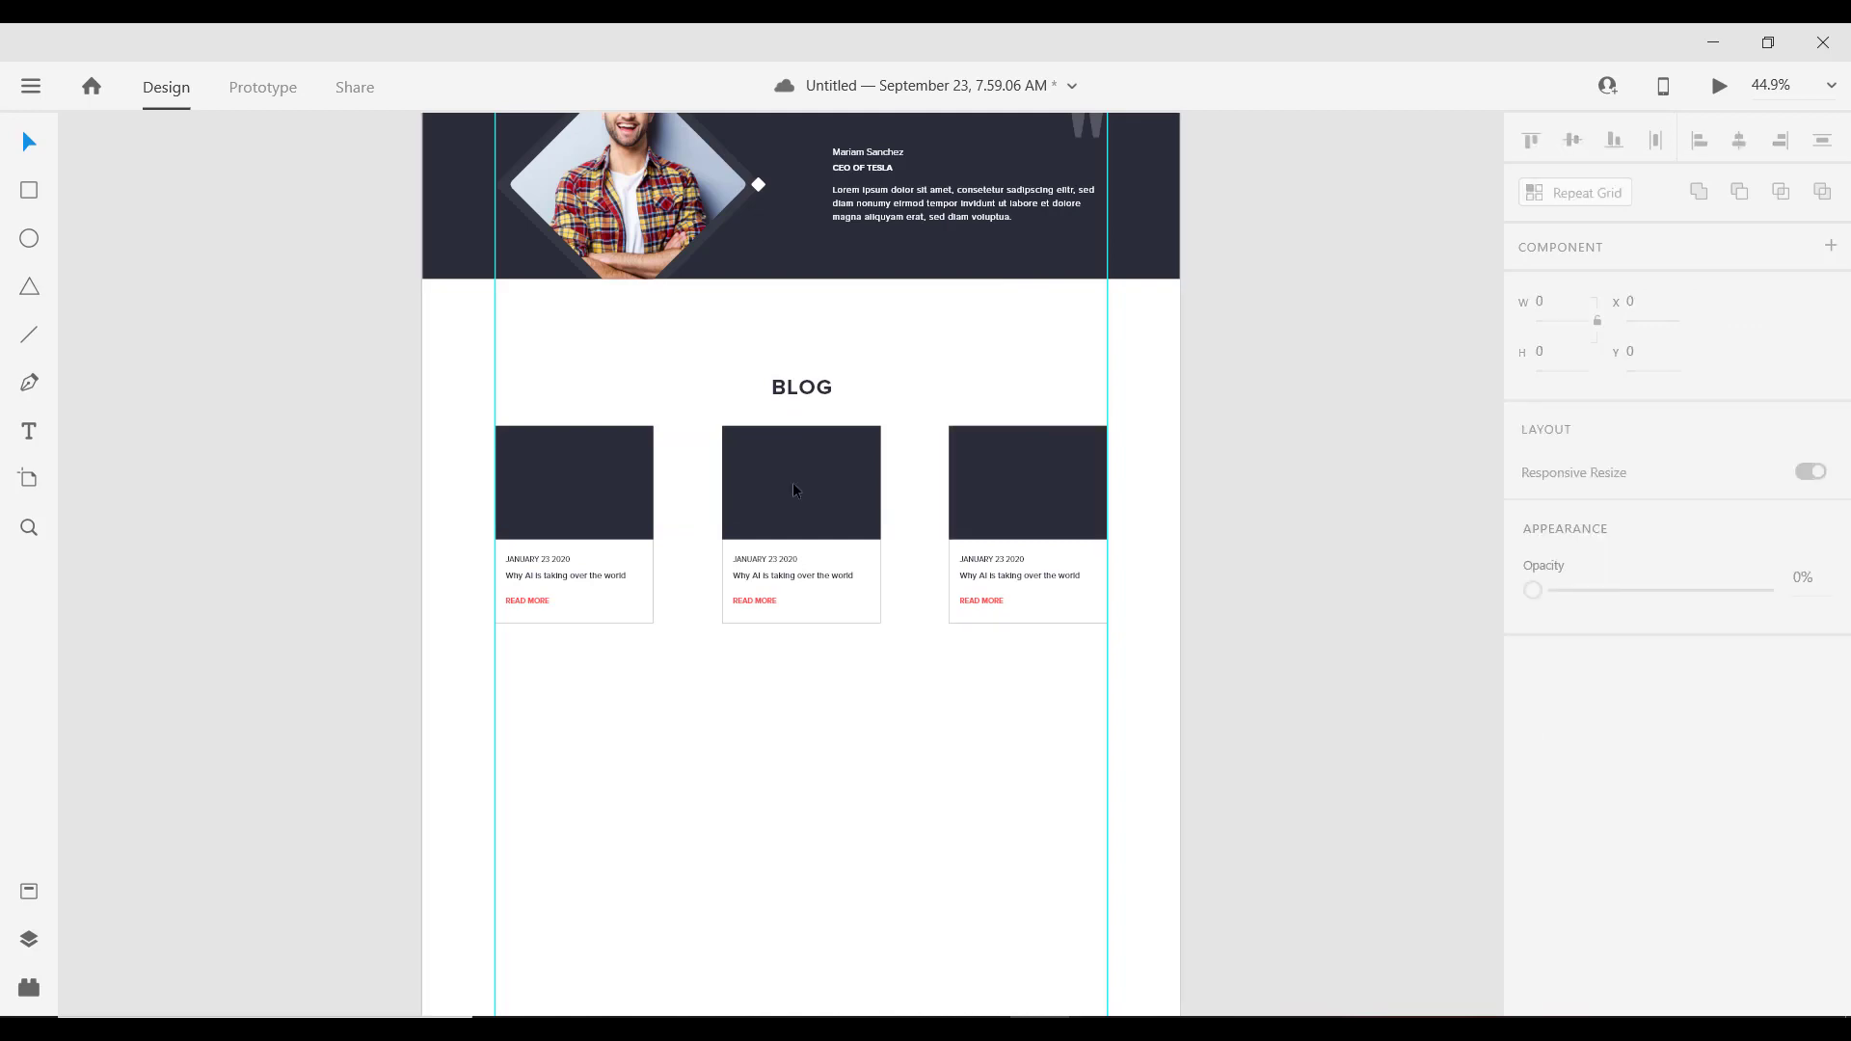
Step: Remove the extra cards, centre the remaining card and widen its image block to 315
scroll(596, 454, "up", 3)
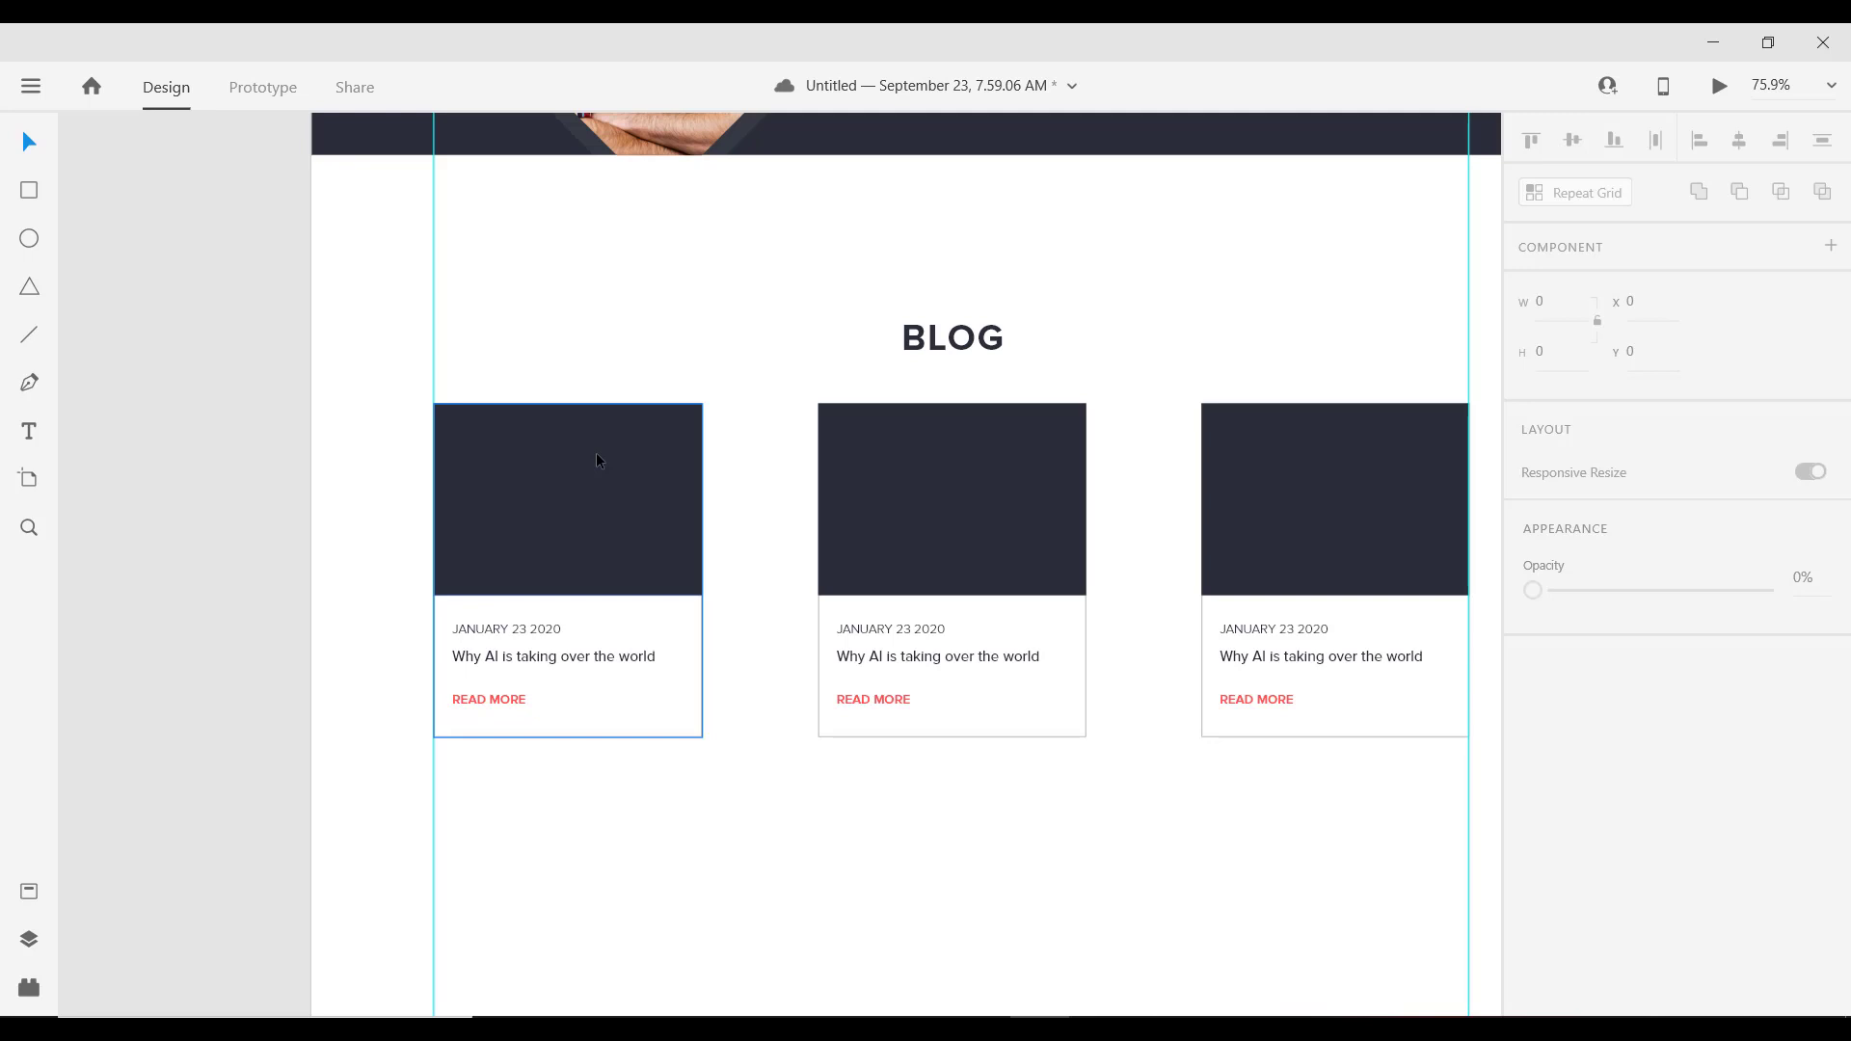
left_click(1040, 483)
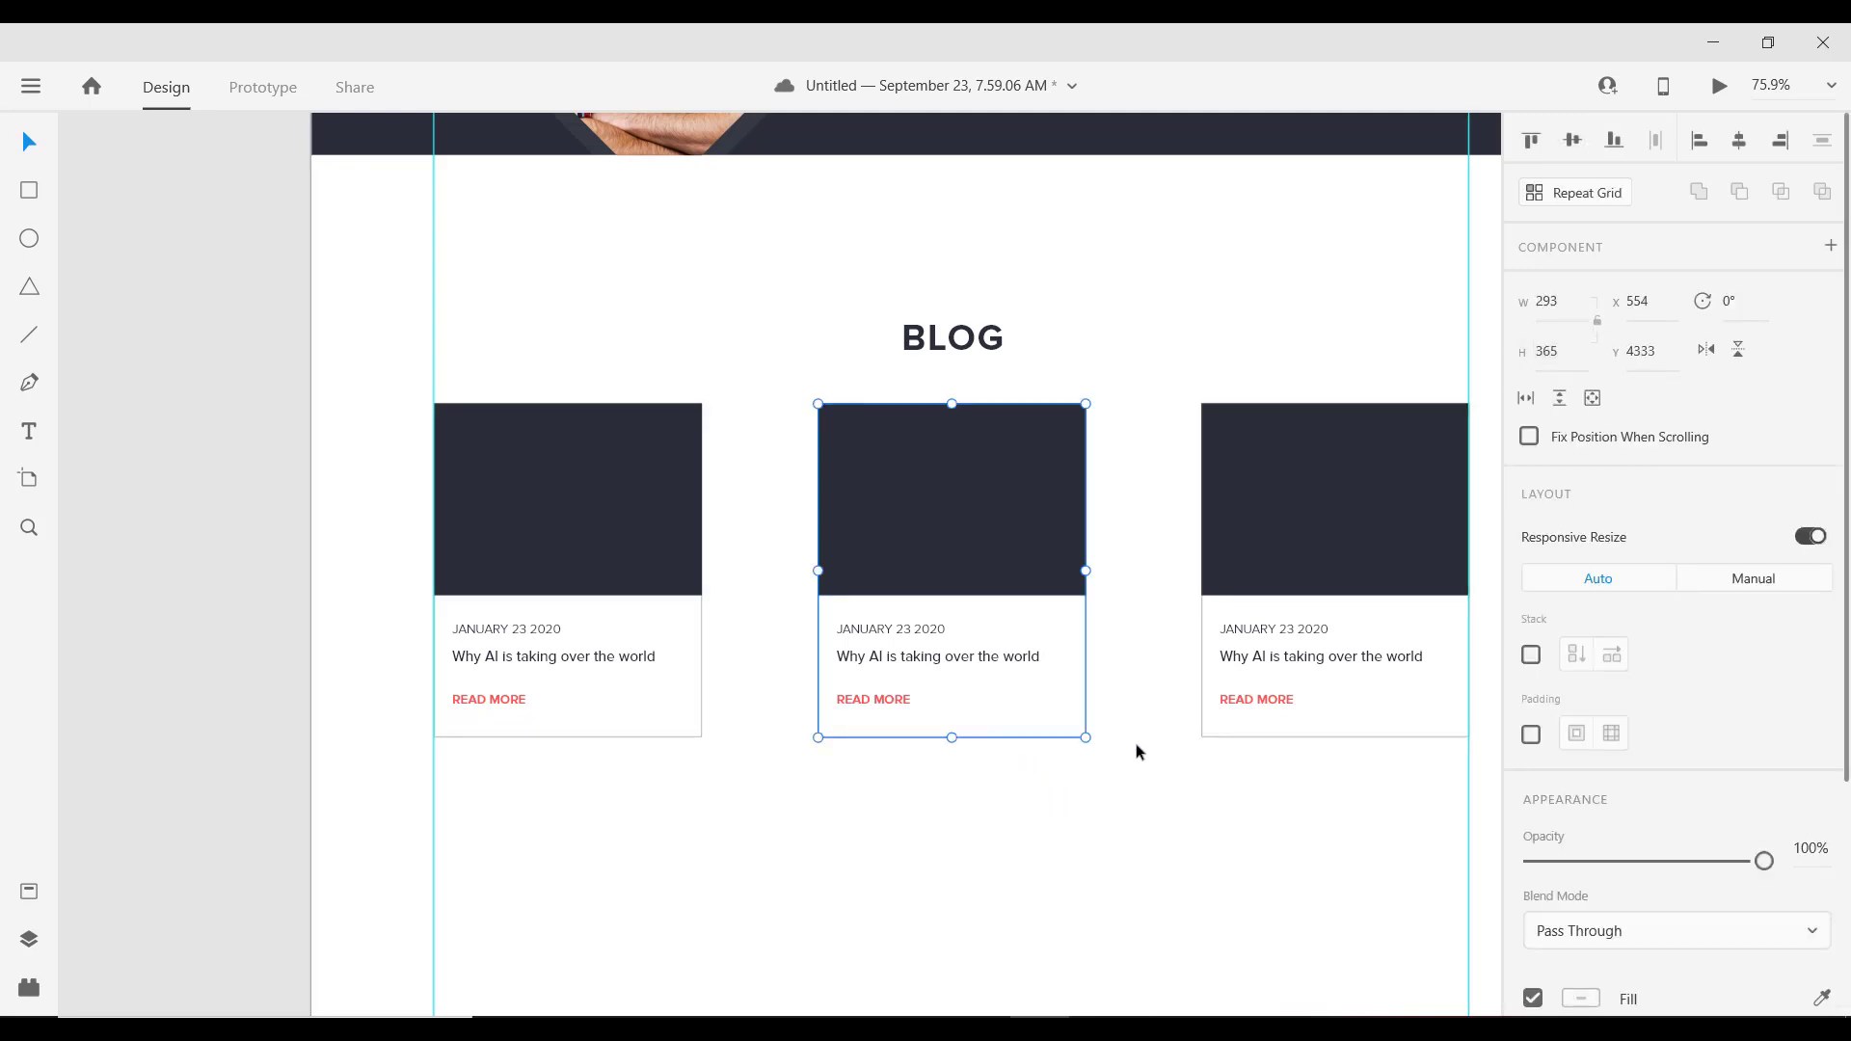
key("ctrl+z")
key("ctrl+z")
scroll(733, 636, "down", 4)
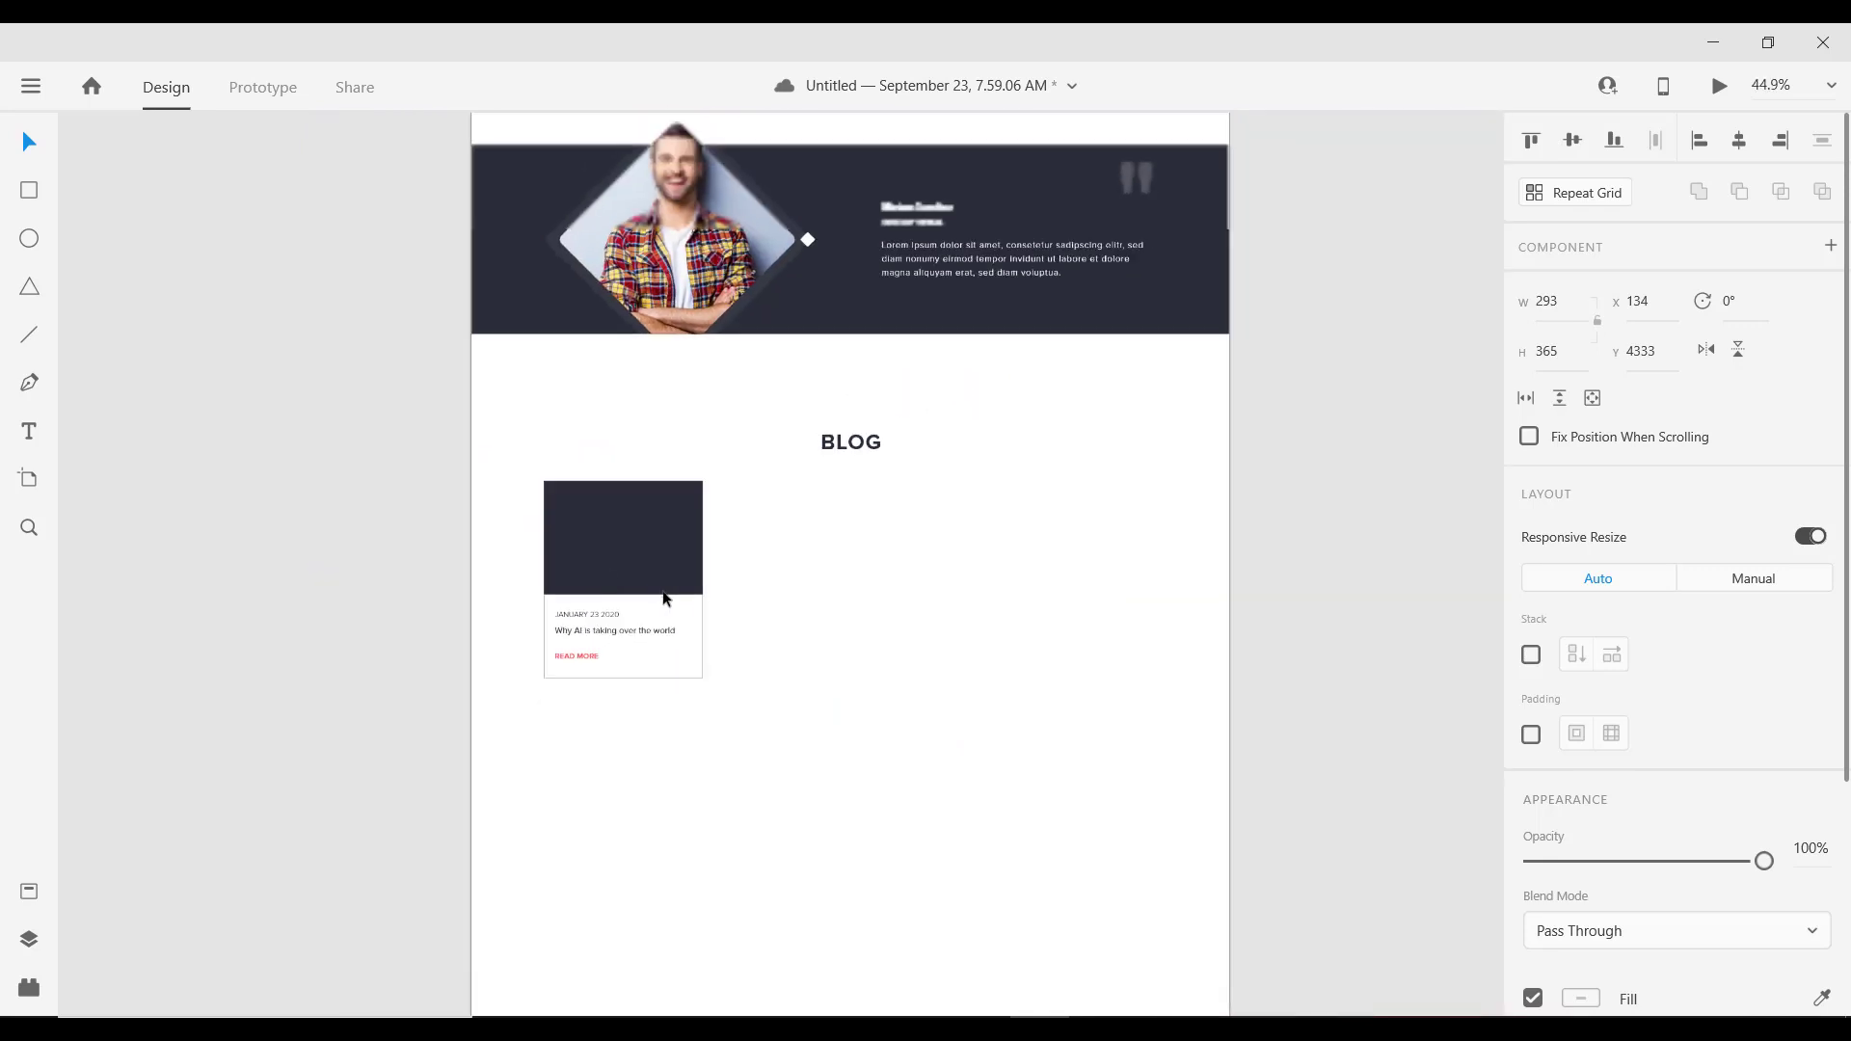
left_click_drag(625, 531, 866, 542)
double_click(883, 553)
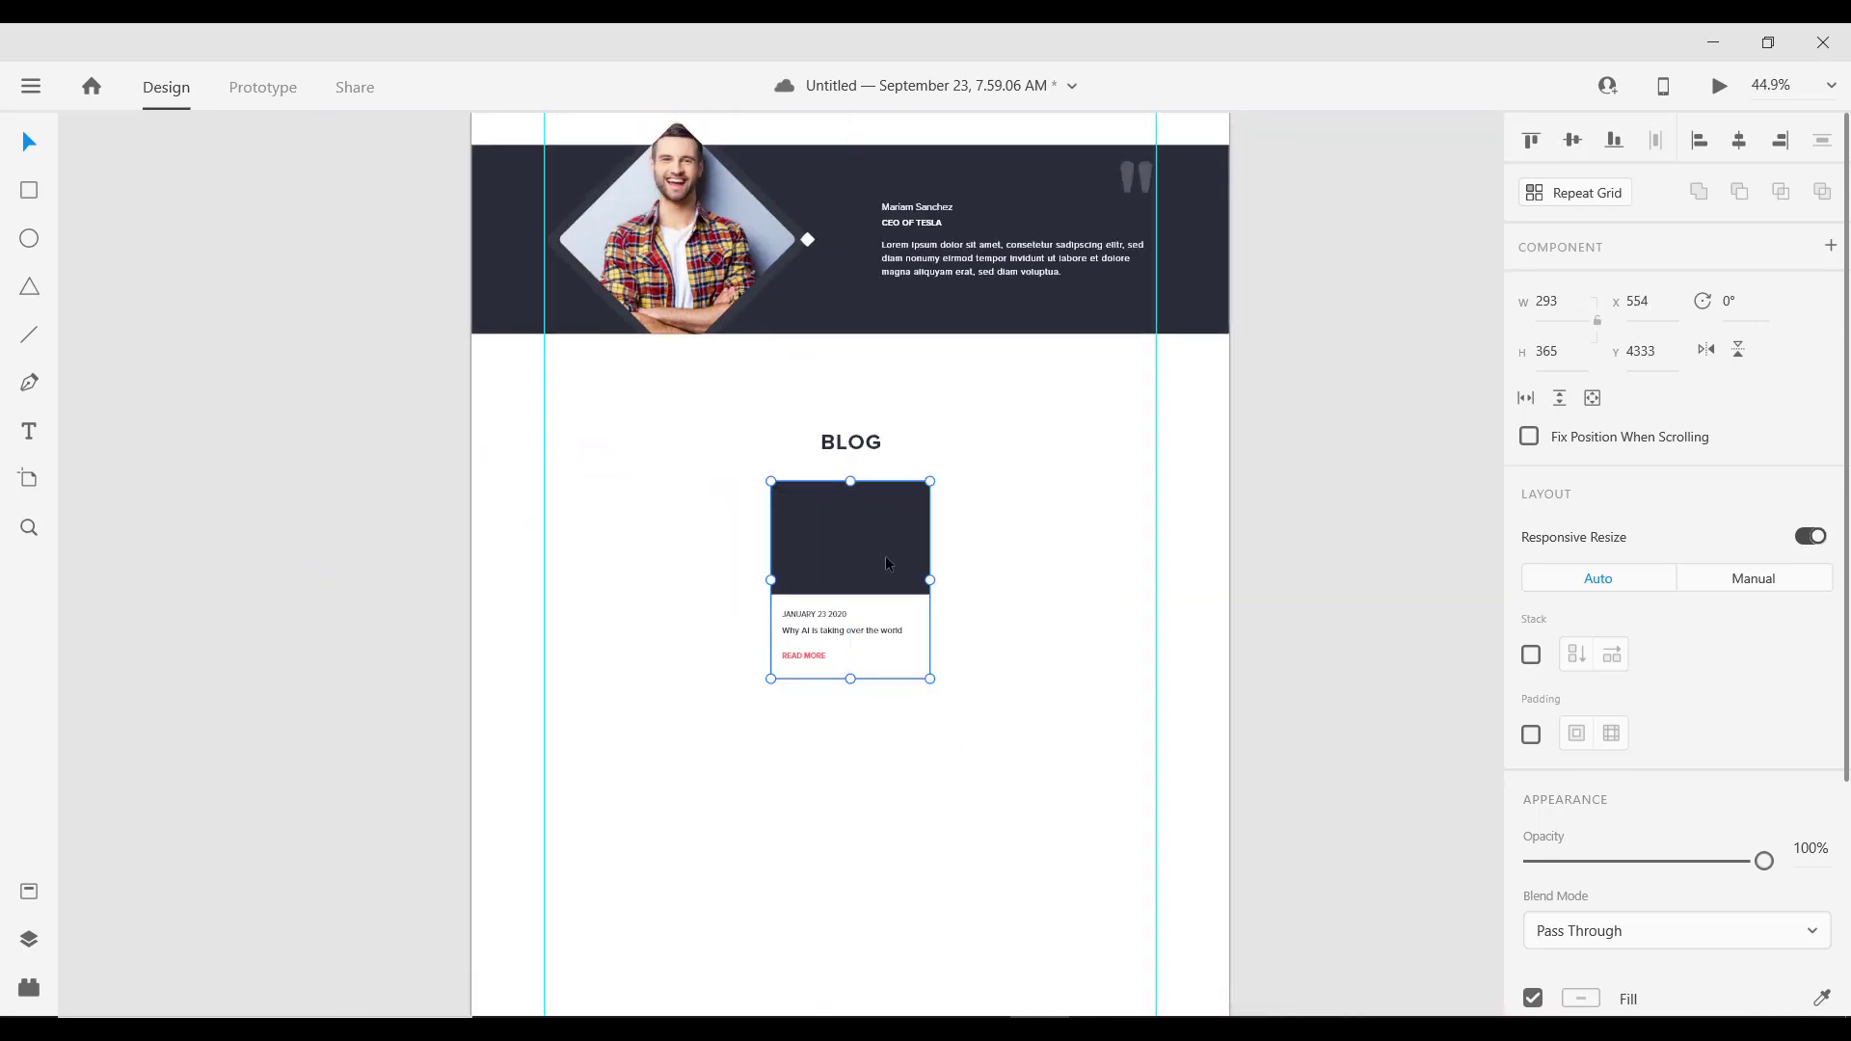
left_click(1552, 301)
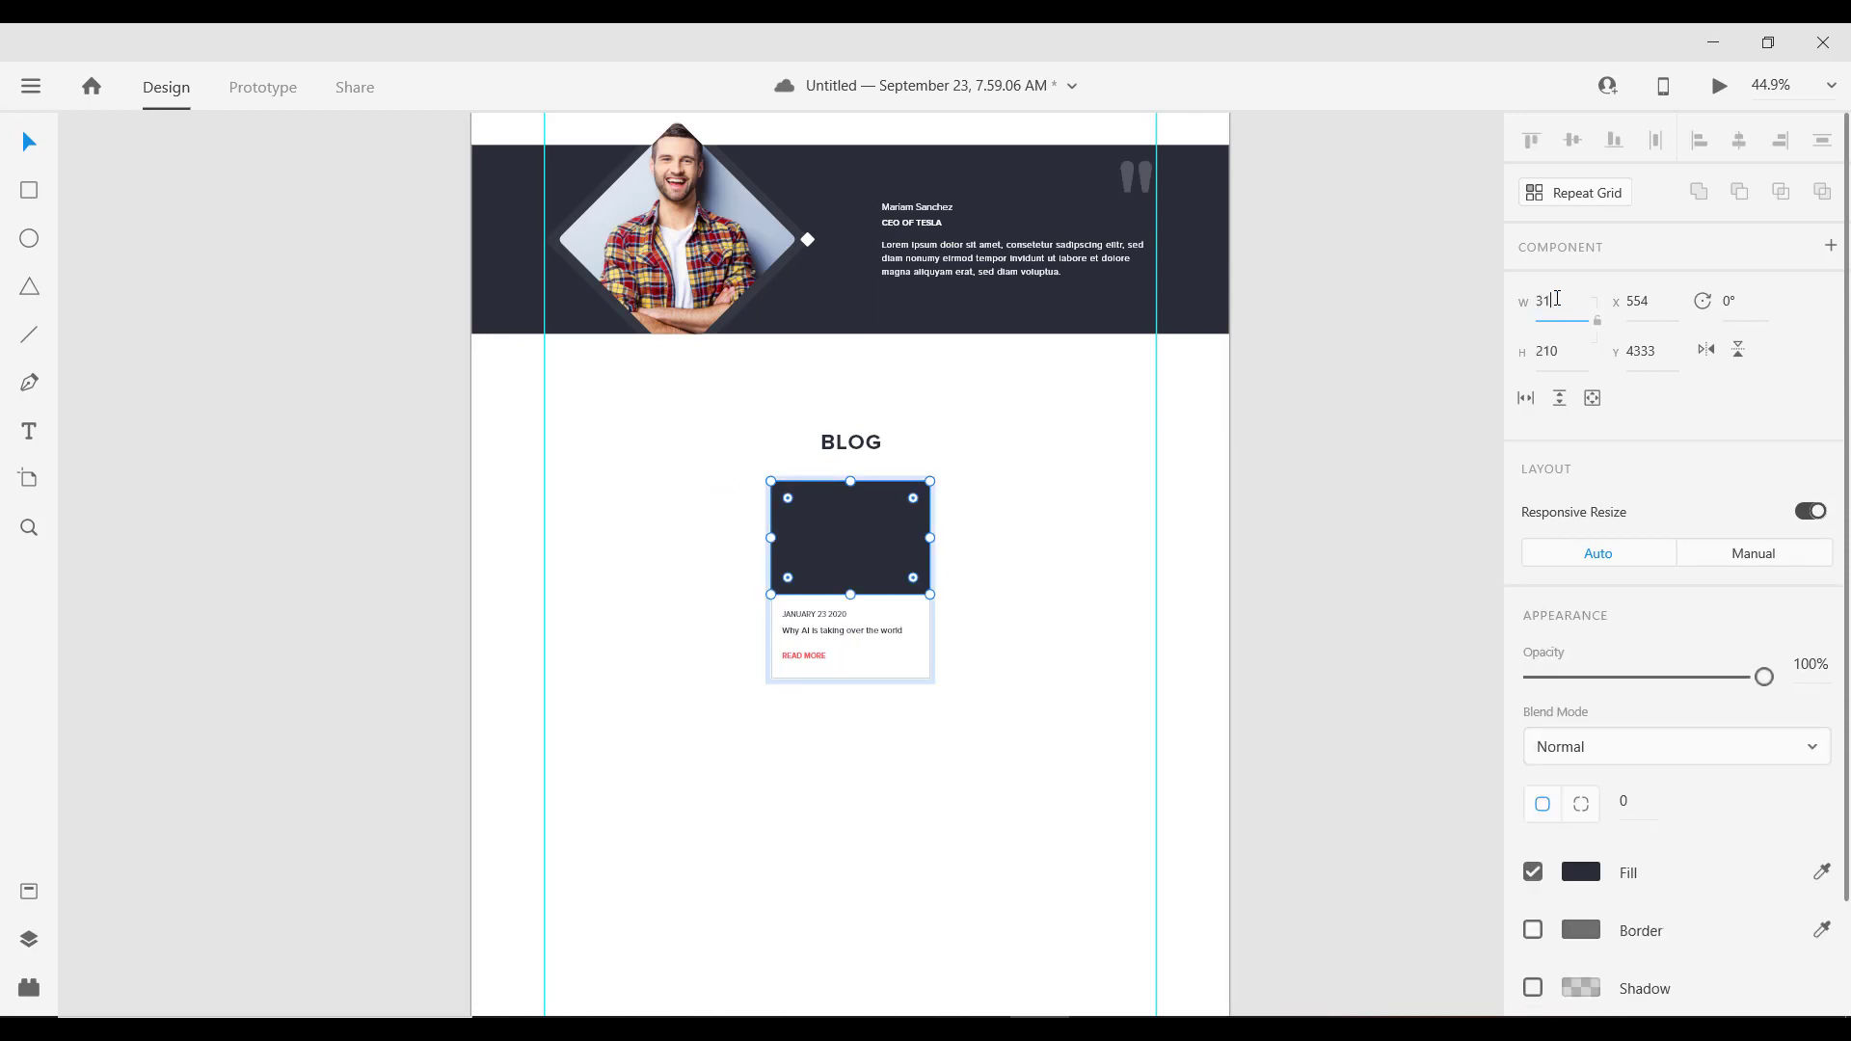
key("Return")
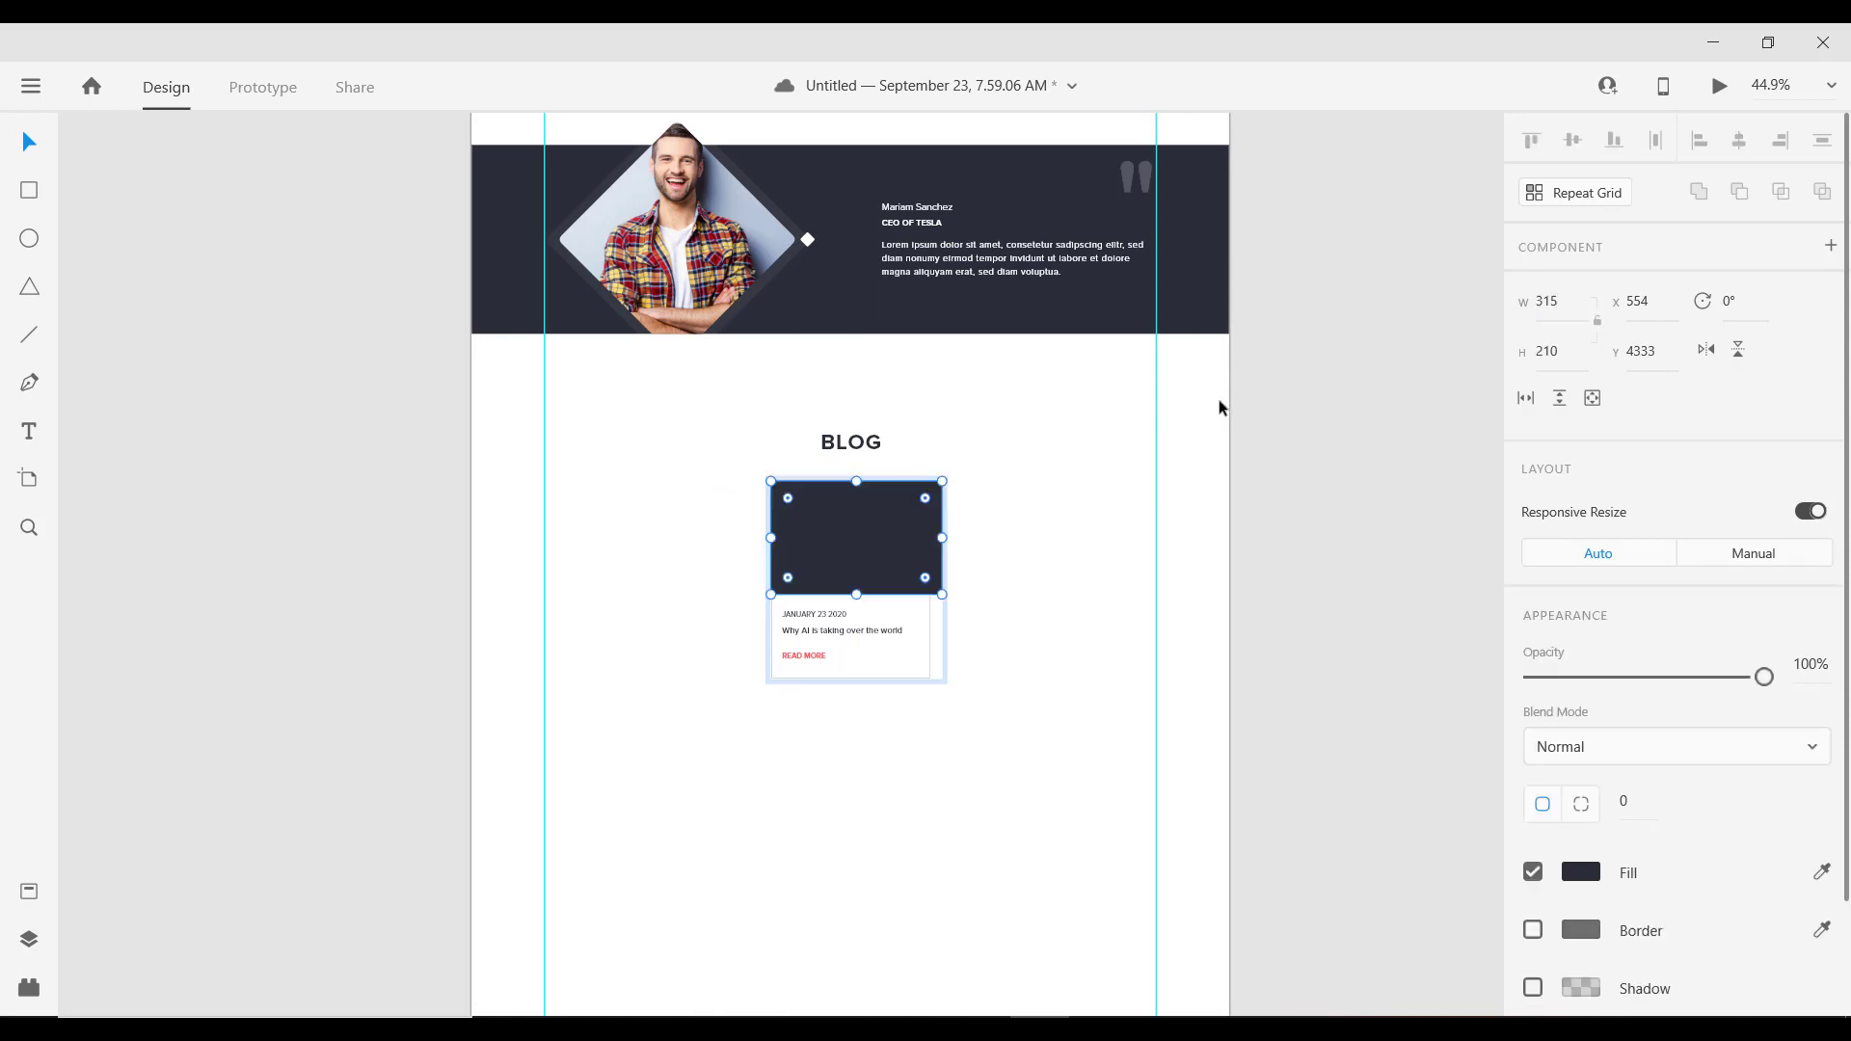
Step: Ungroup the card and stretch its white background to match the wider image block
left_click(1038, 581)
left_click_drag(871, 547, 896, 563)
scroll(896, 559, "up", 3)
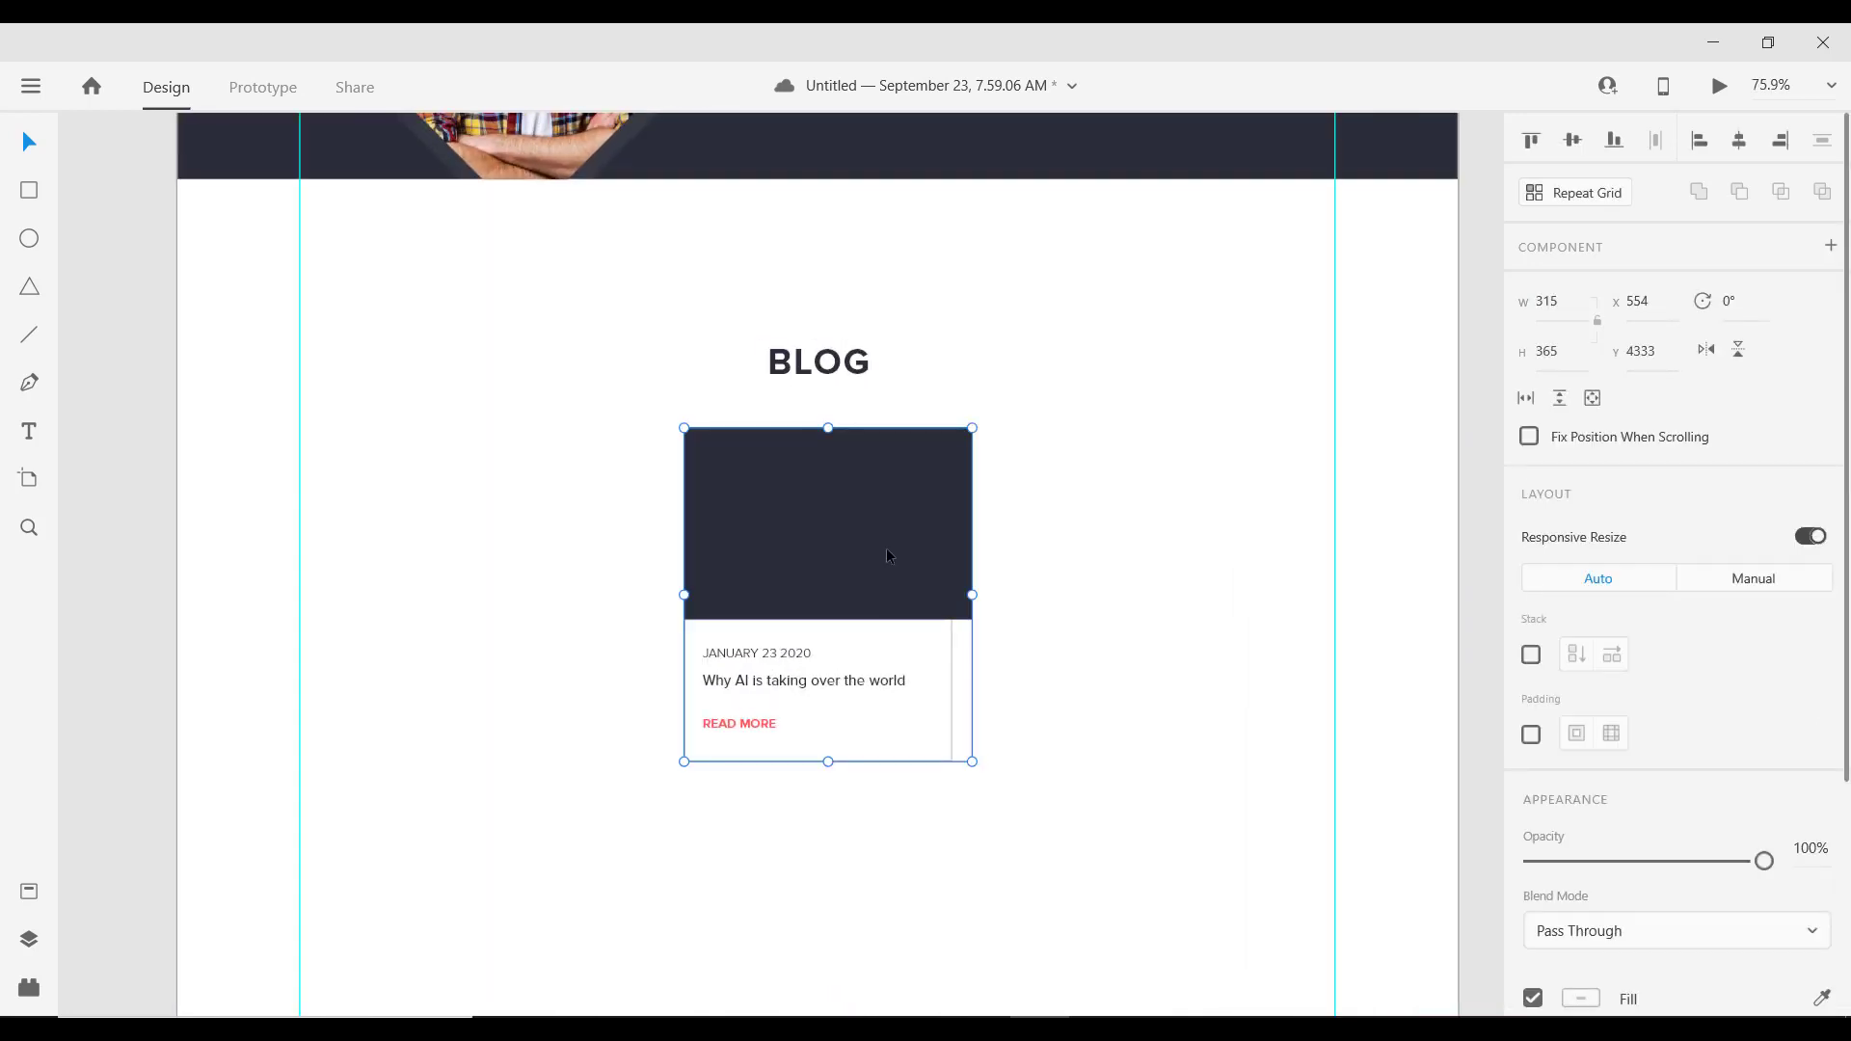
right_click(887, 547)
left_click(881, 479)
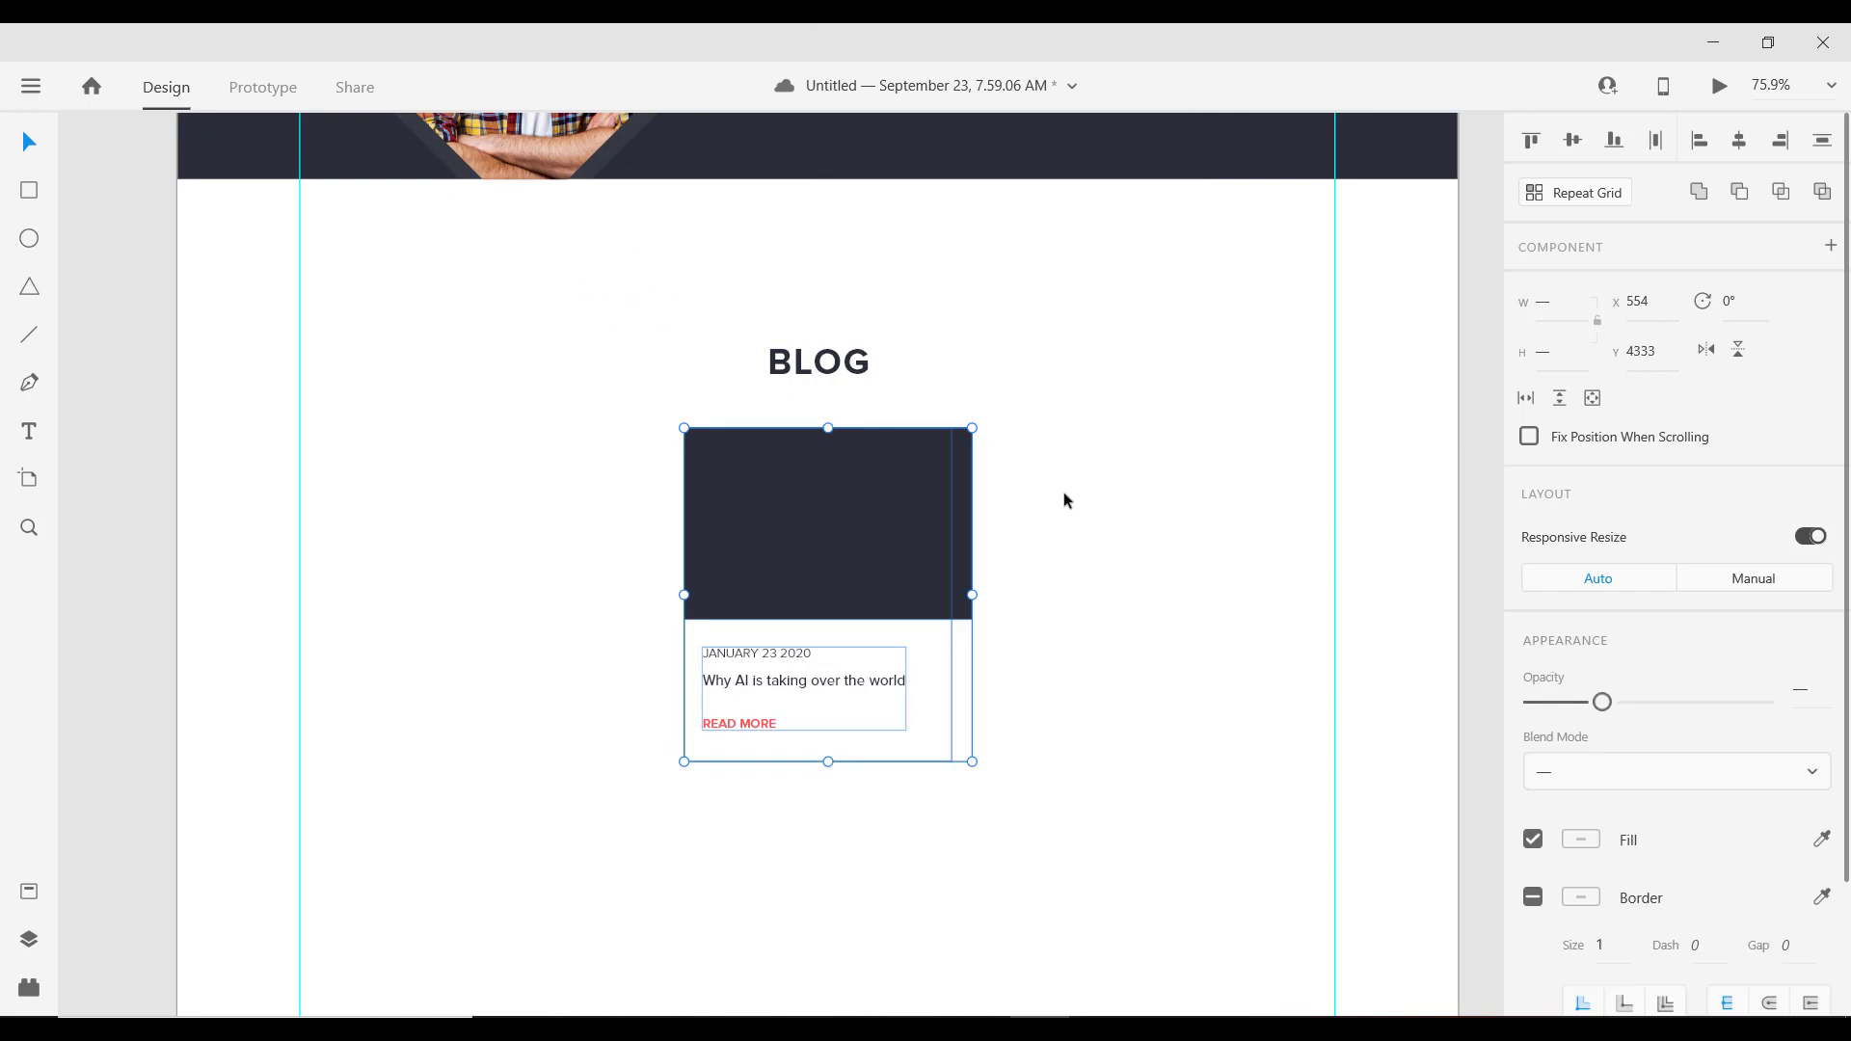
left_click(855, 515)
left_click_drag(841, 519, 849, 518)
left_click(949, 662)
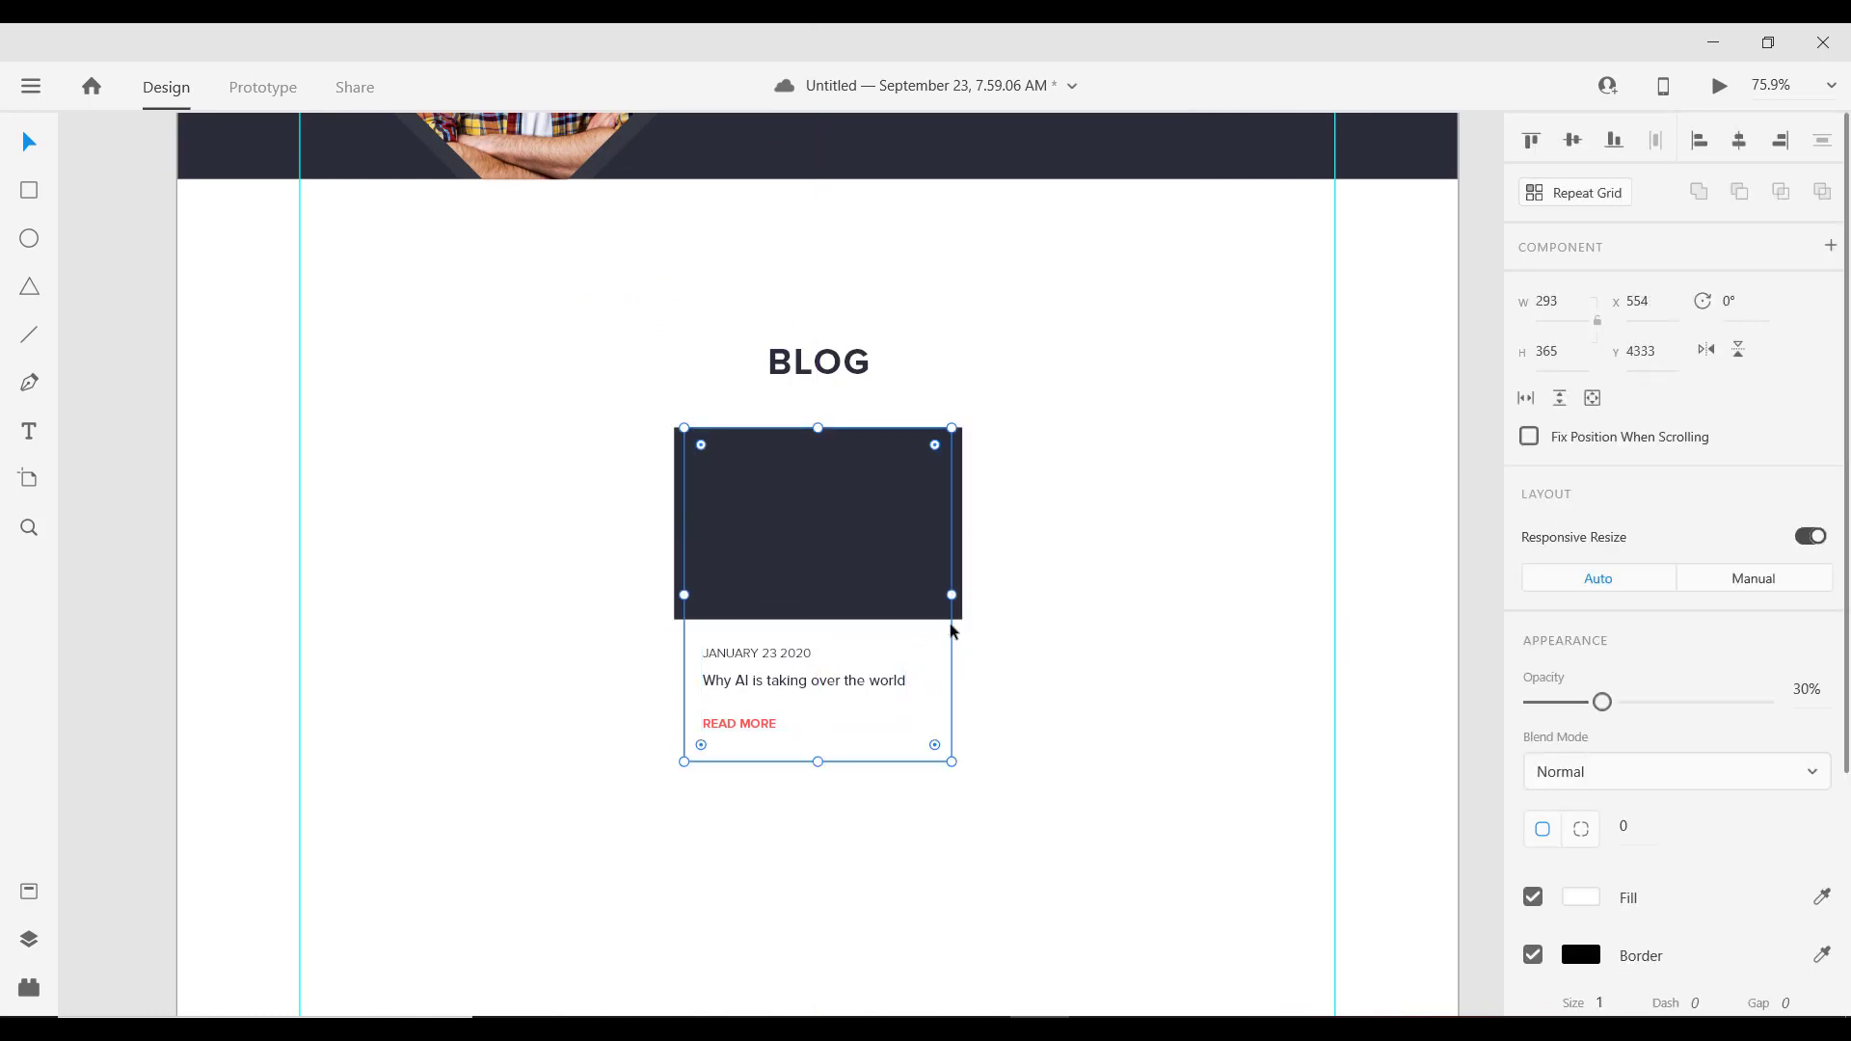
left_click_drag(952, 594, 962, 592)
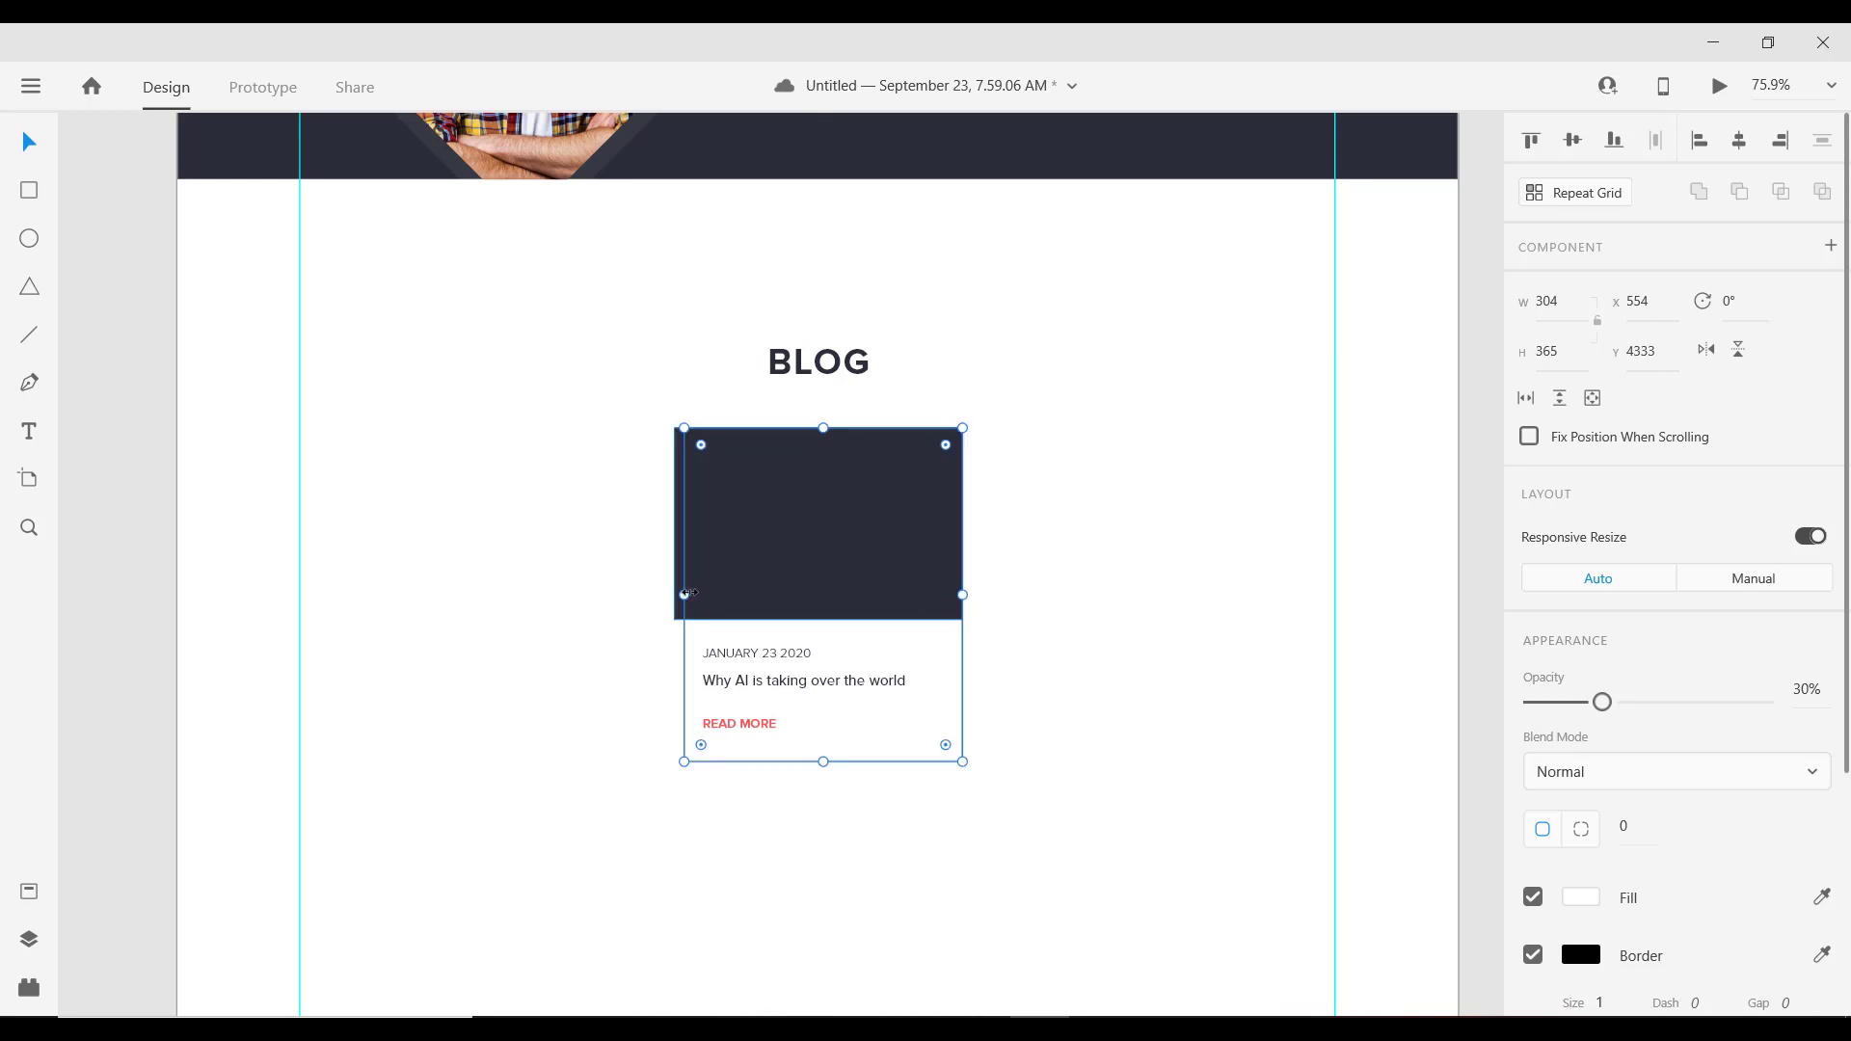
left_click_drag(685, 594, 674, 592)
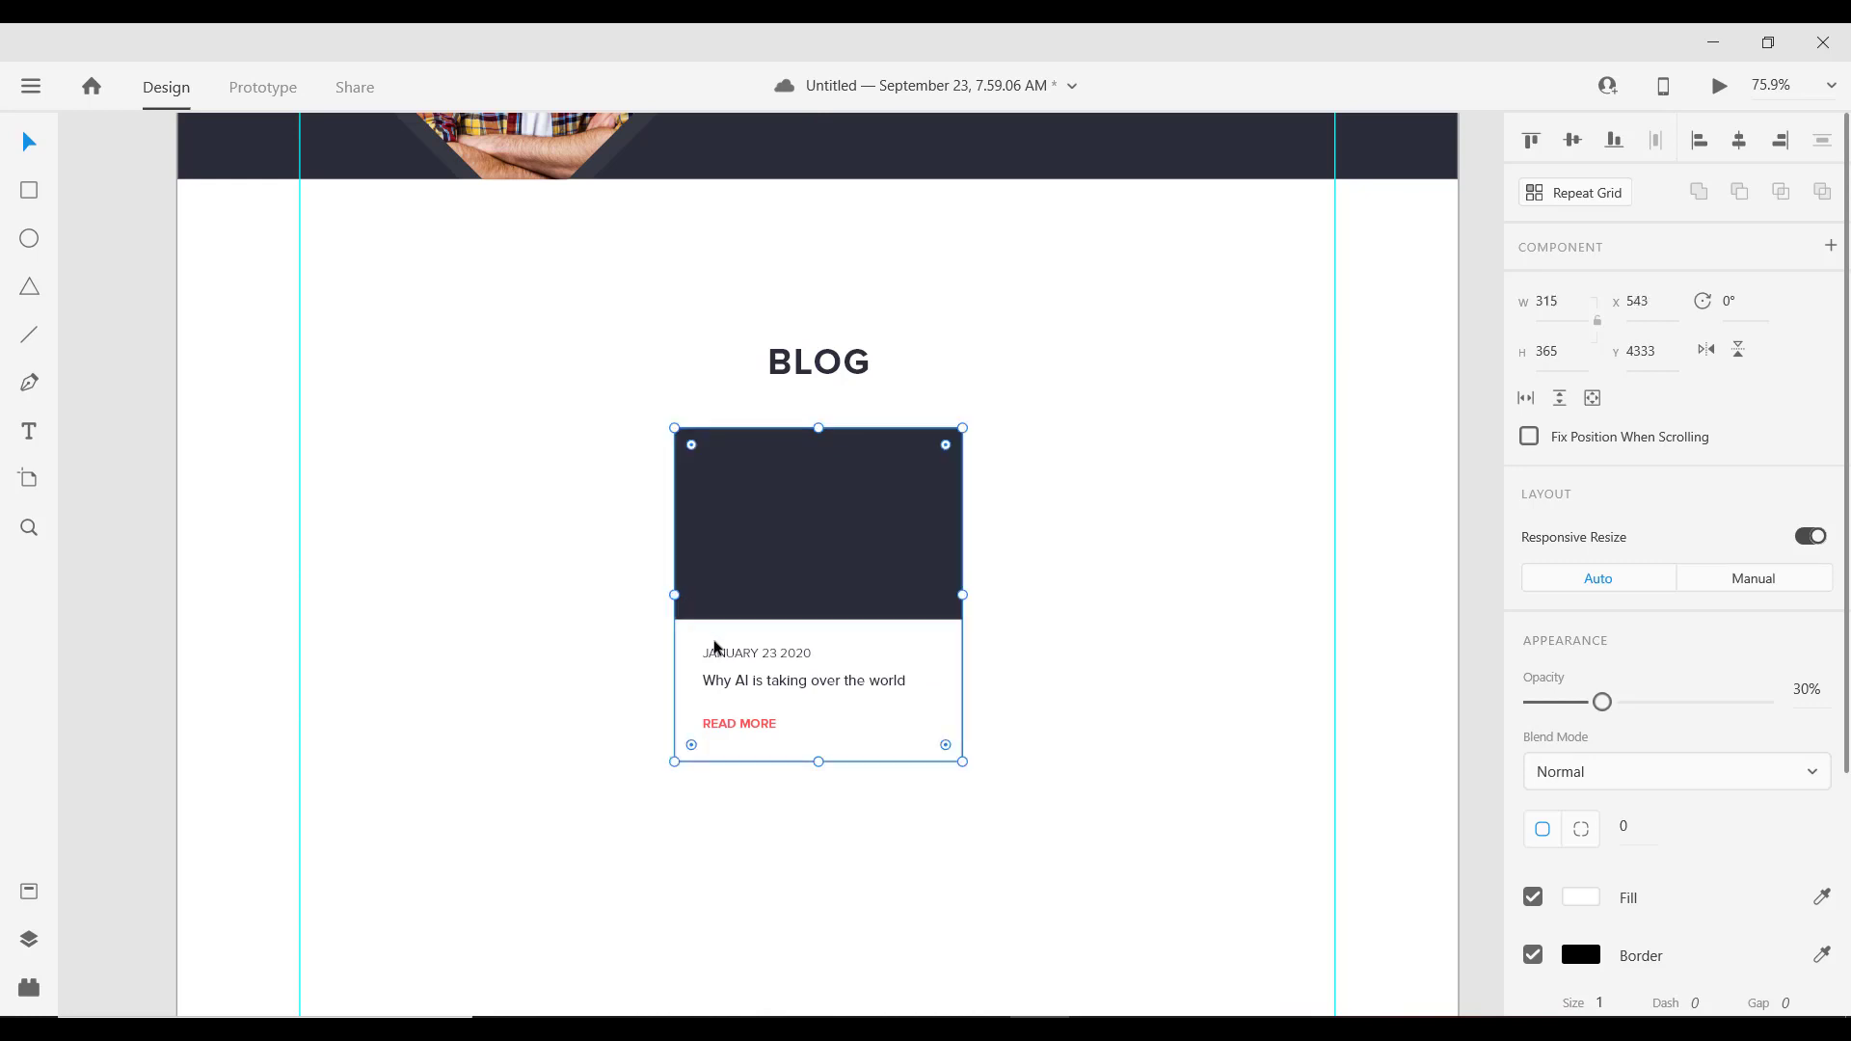
left_click(723, 653)
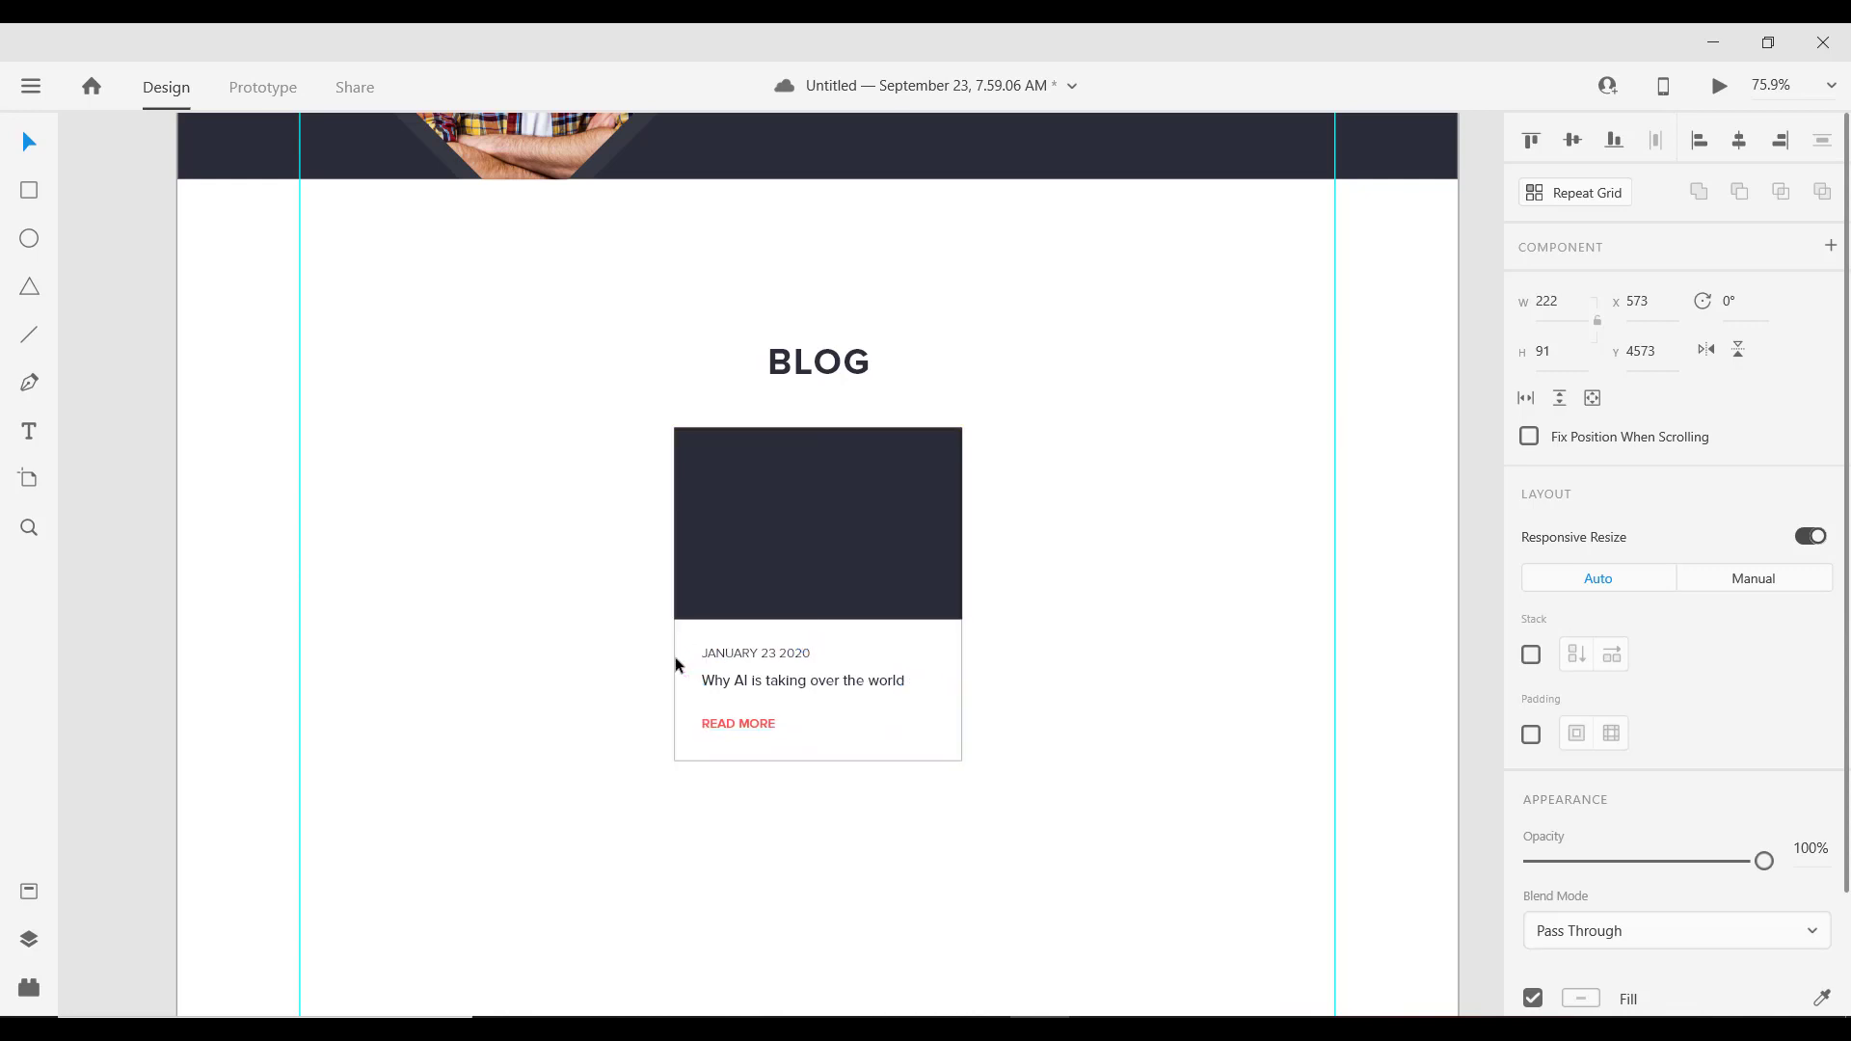
key("Left")
Step: Regroup image and background into one card and Alt-drag copies into a row of three
left_click(879, 545)
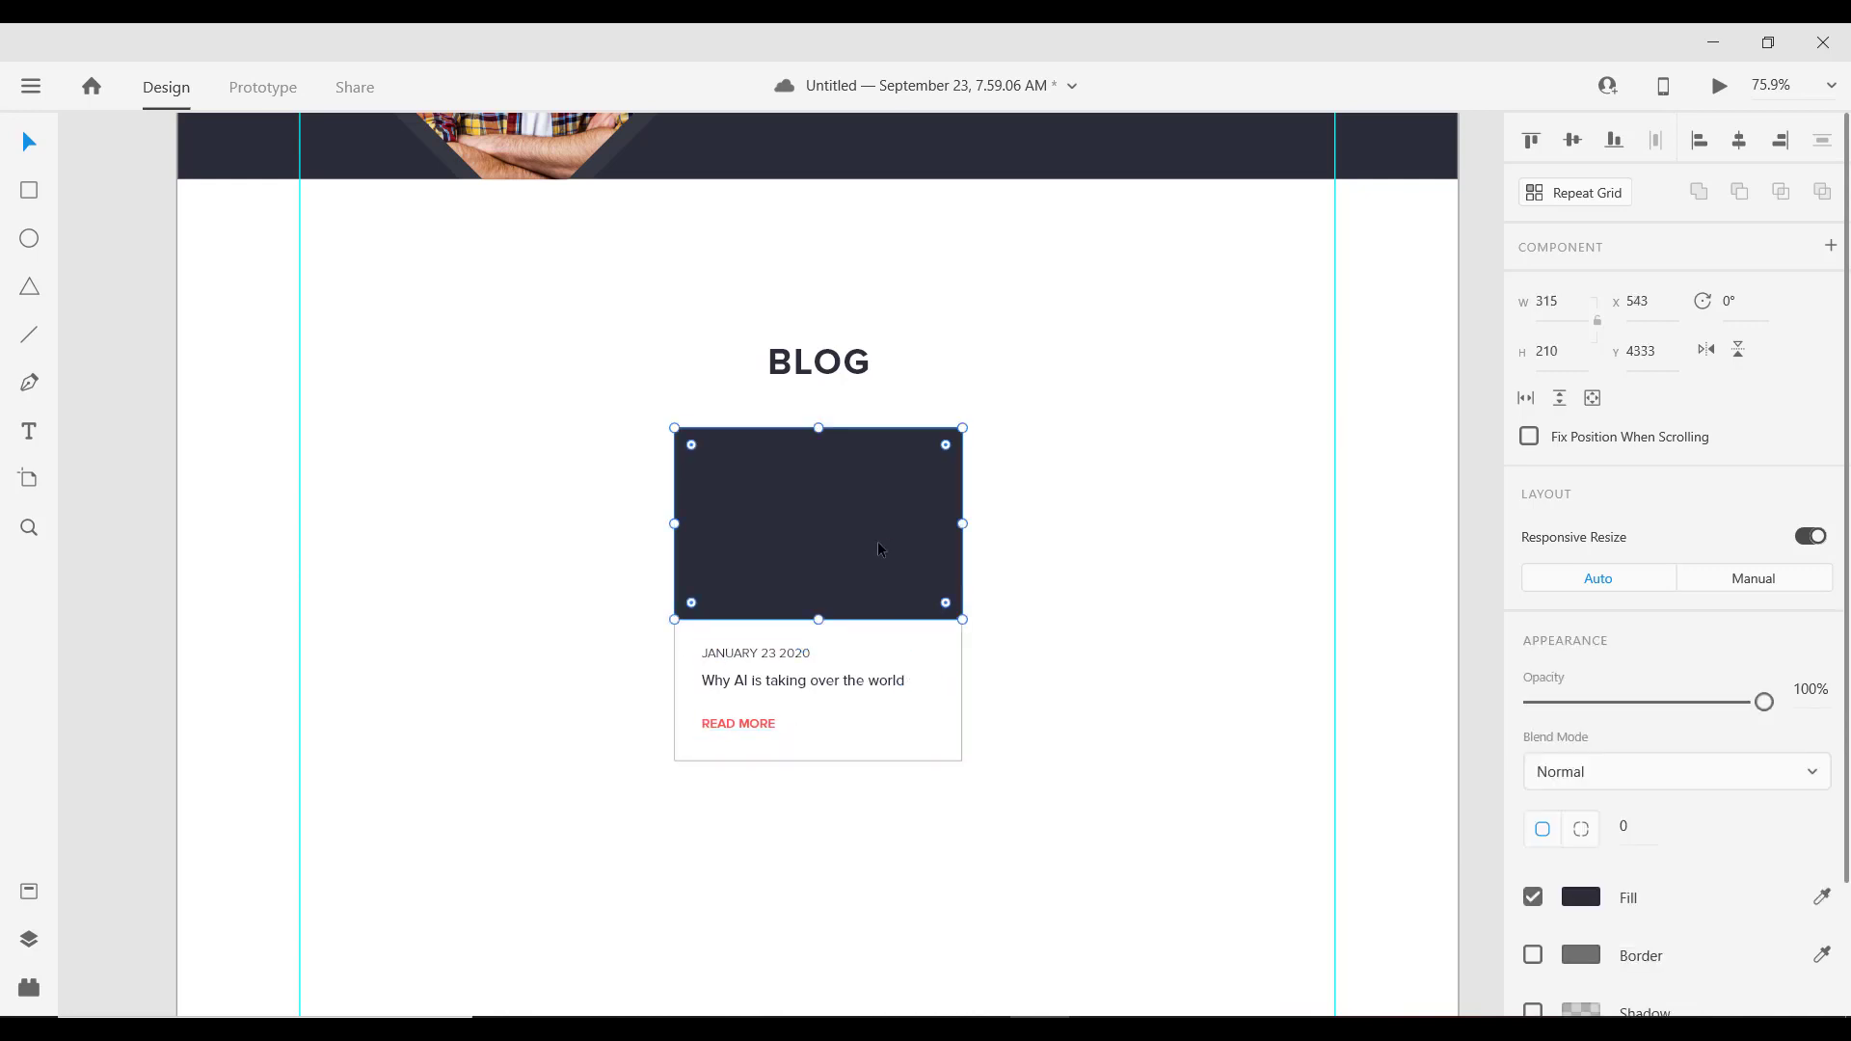
left_click(921, 694, "shift")
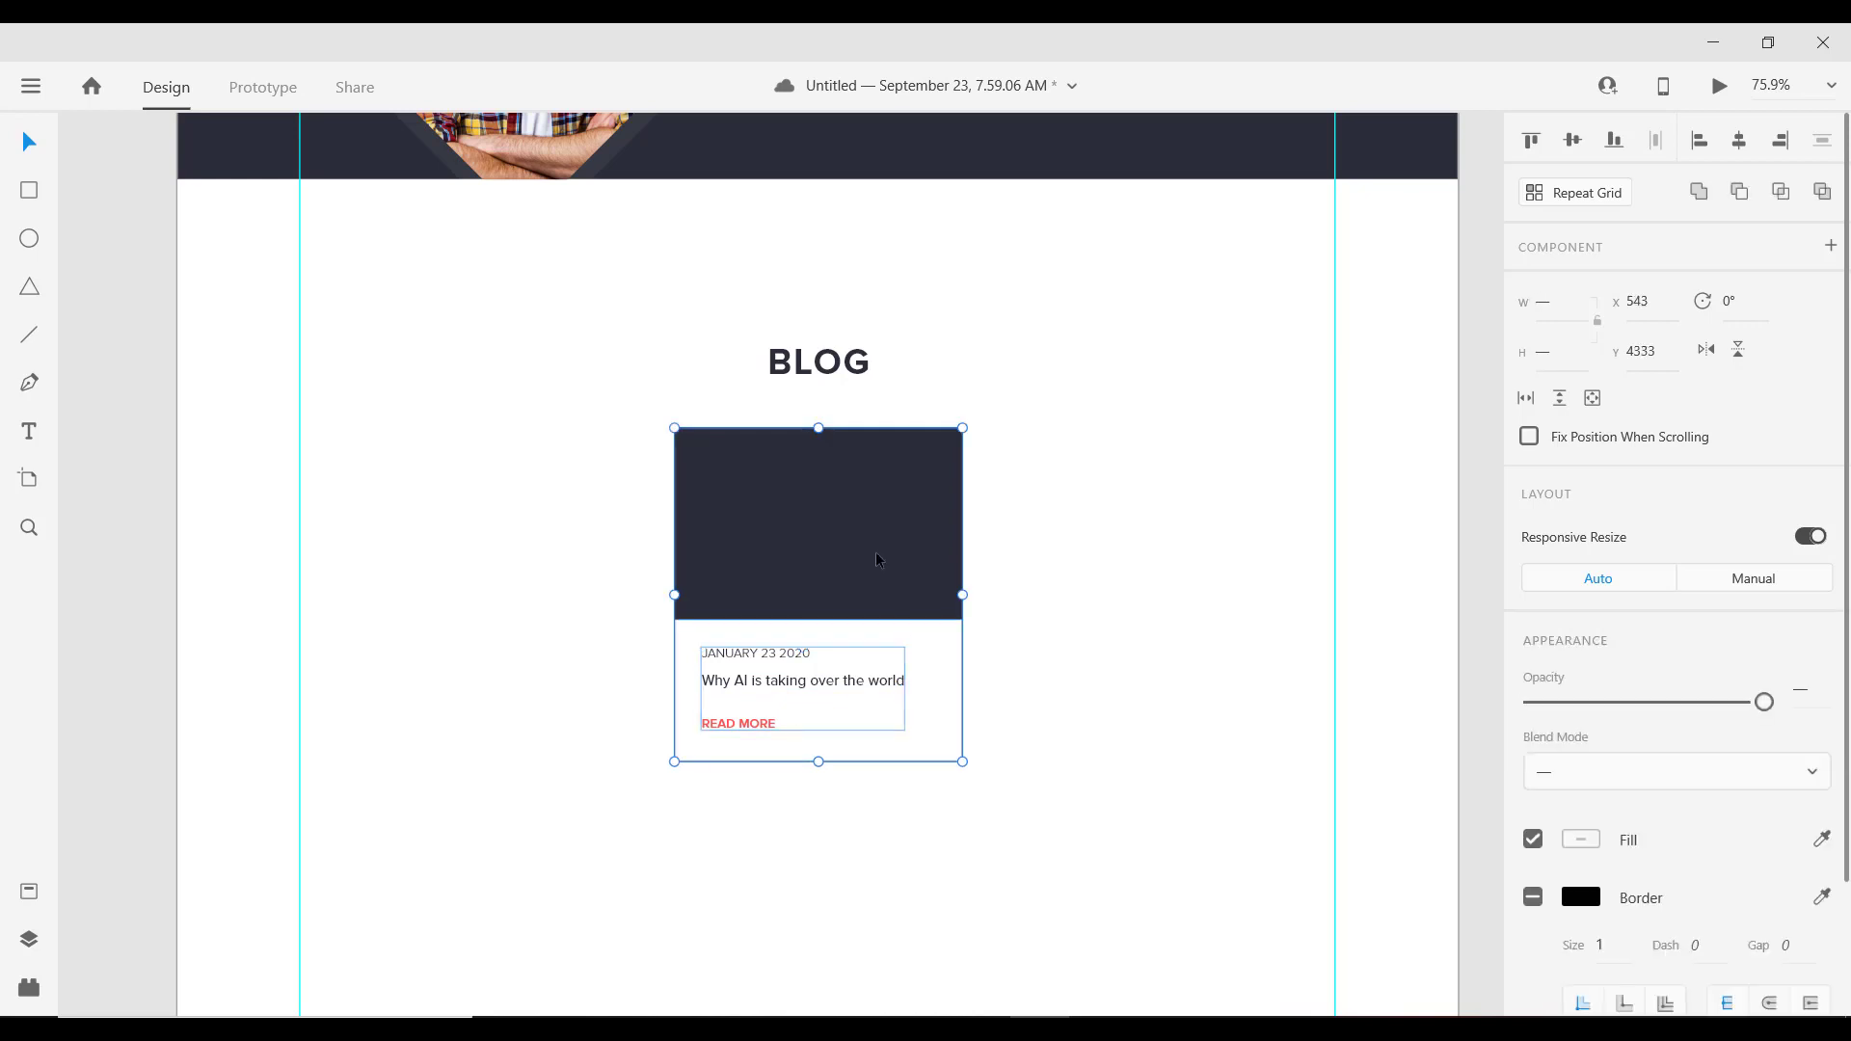
key("ctrl+g")
left_click_drag(866, 558, 430, 528)
left_click(1102, 513)
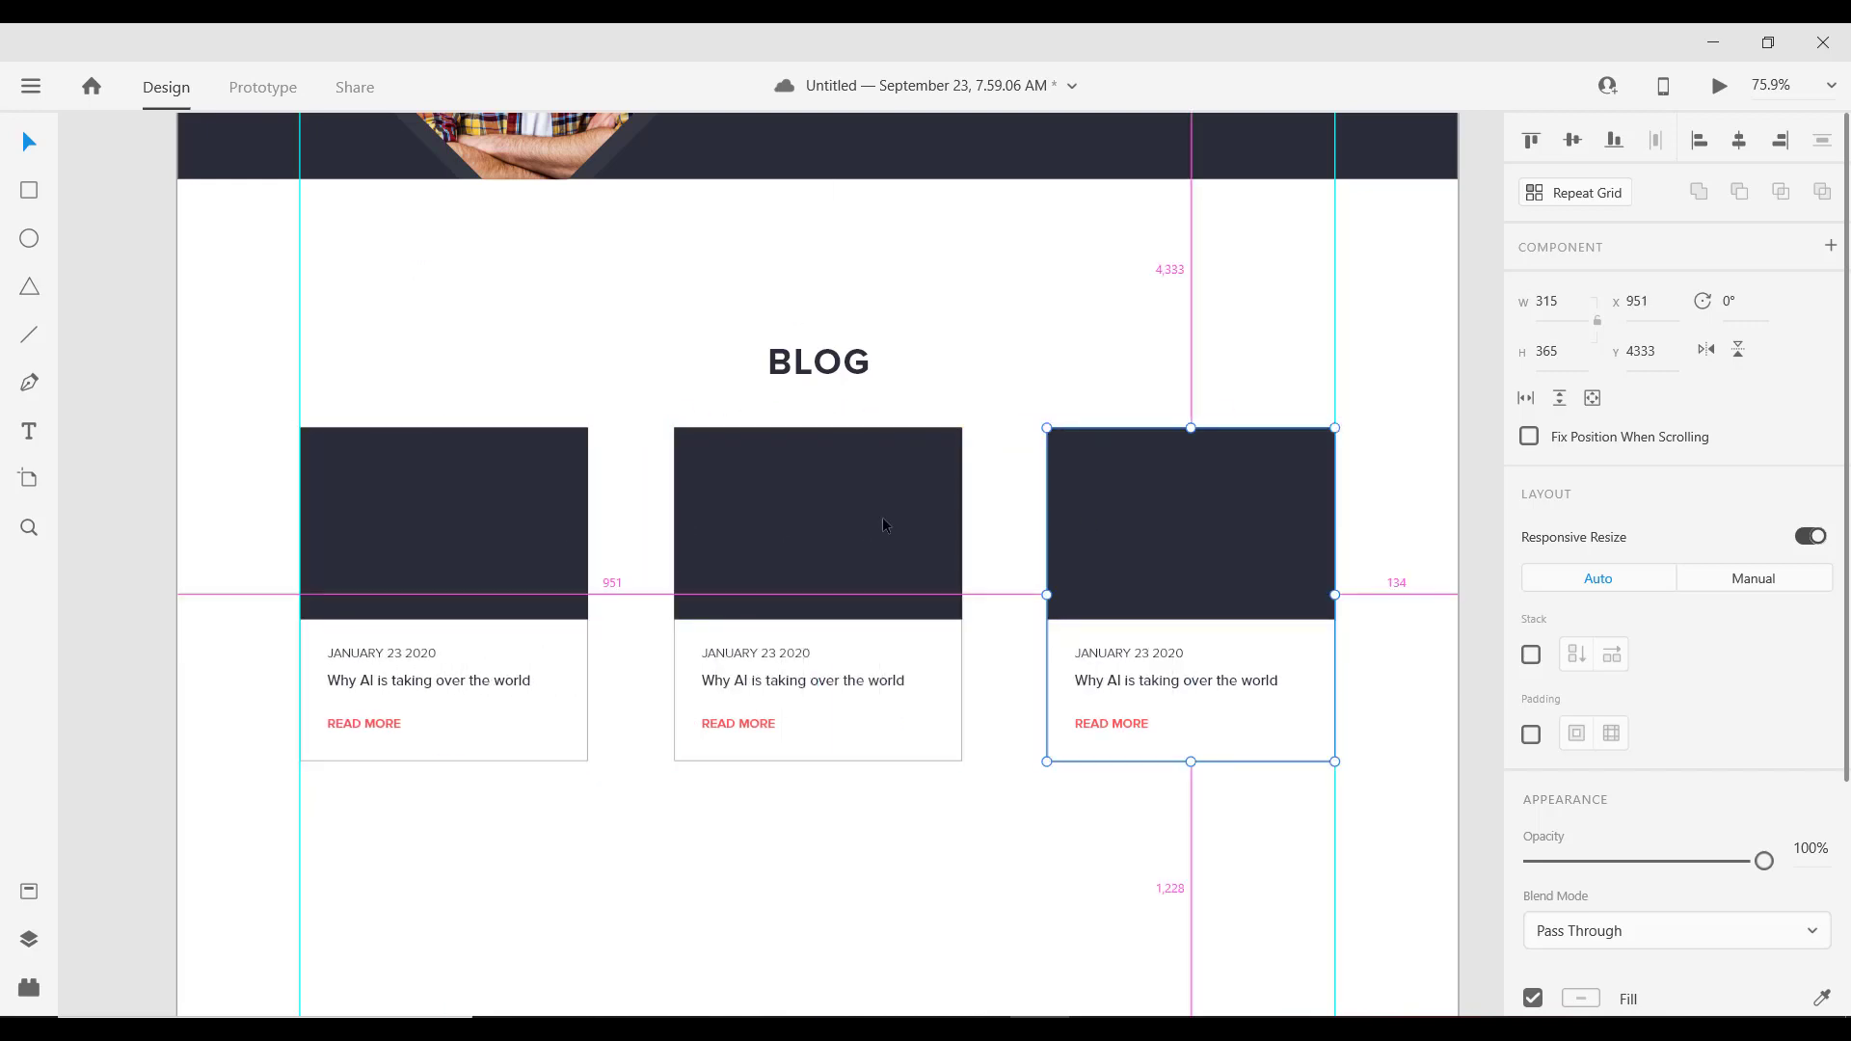
Step: Scroll through the blog section to review the three cards with their photos
scroll(808, 569, "down", 2)
scroll(688, 563, "up", 4)
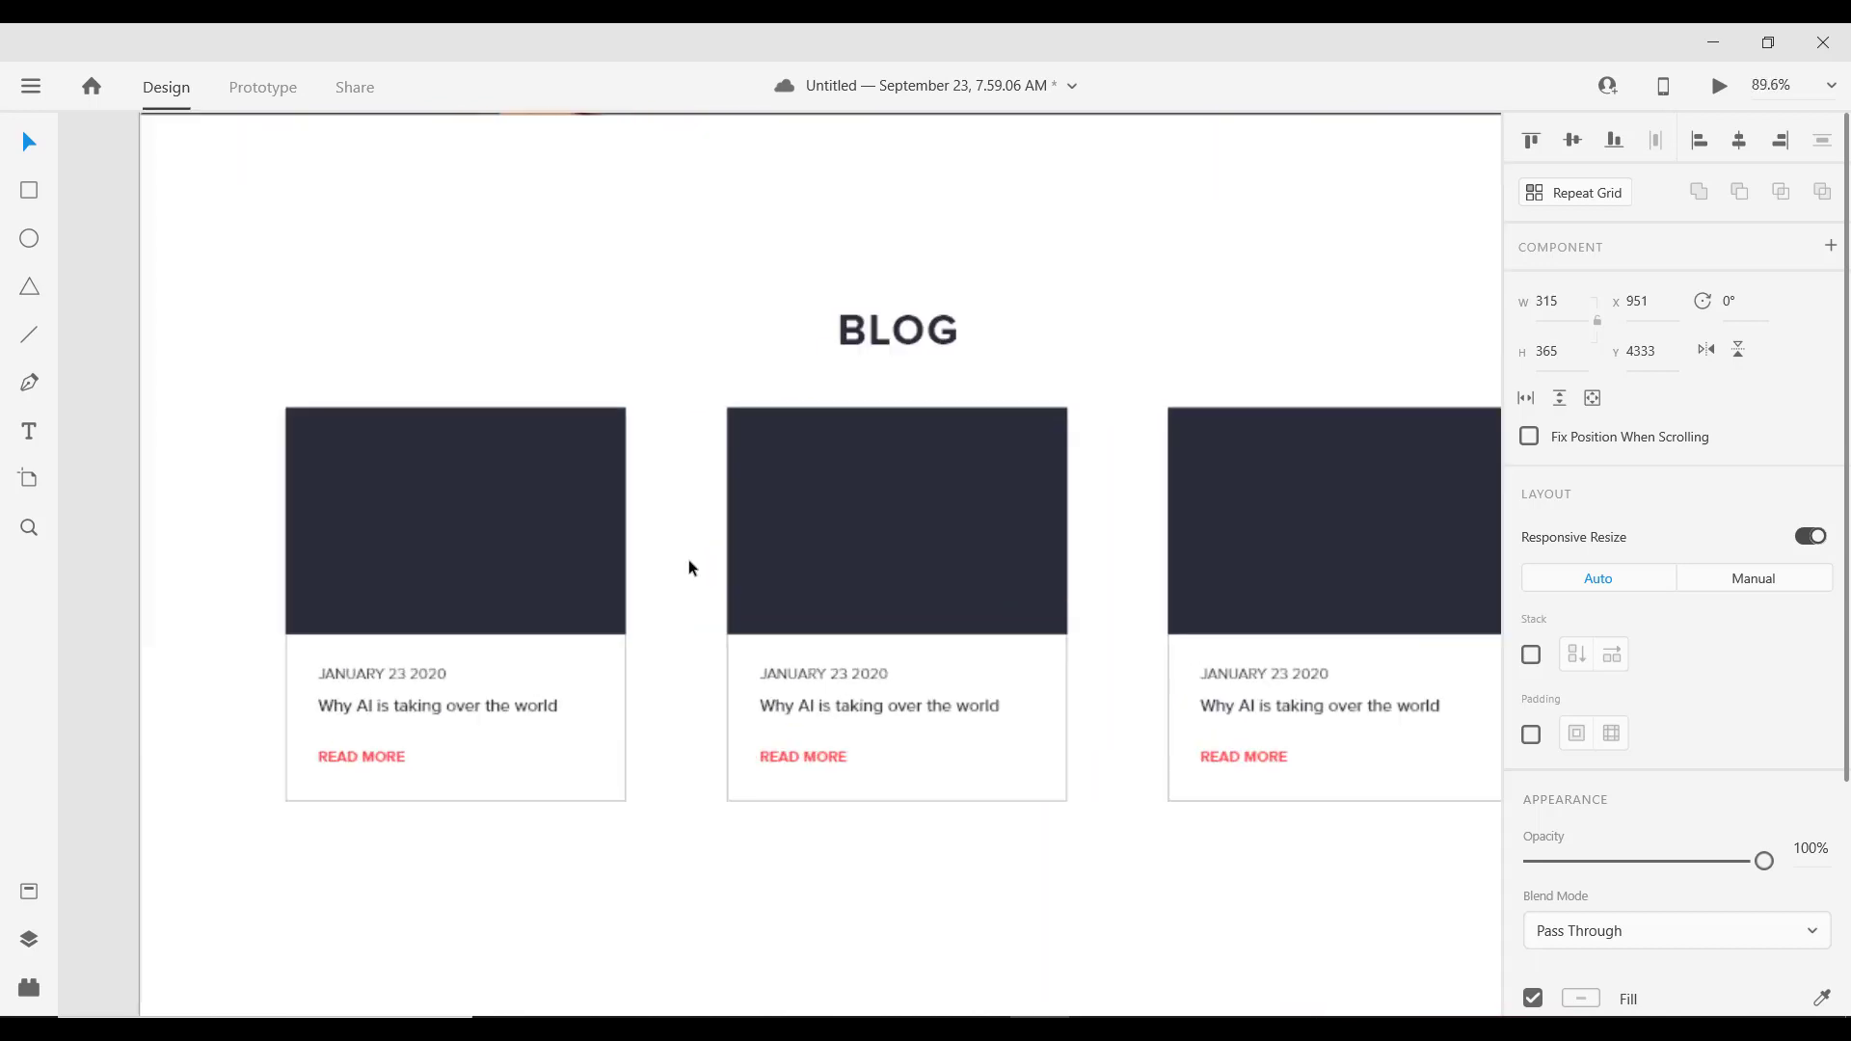
scroll(689, 563, "down", 2)
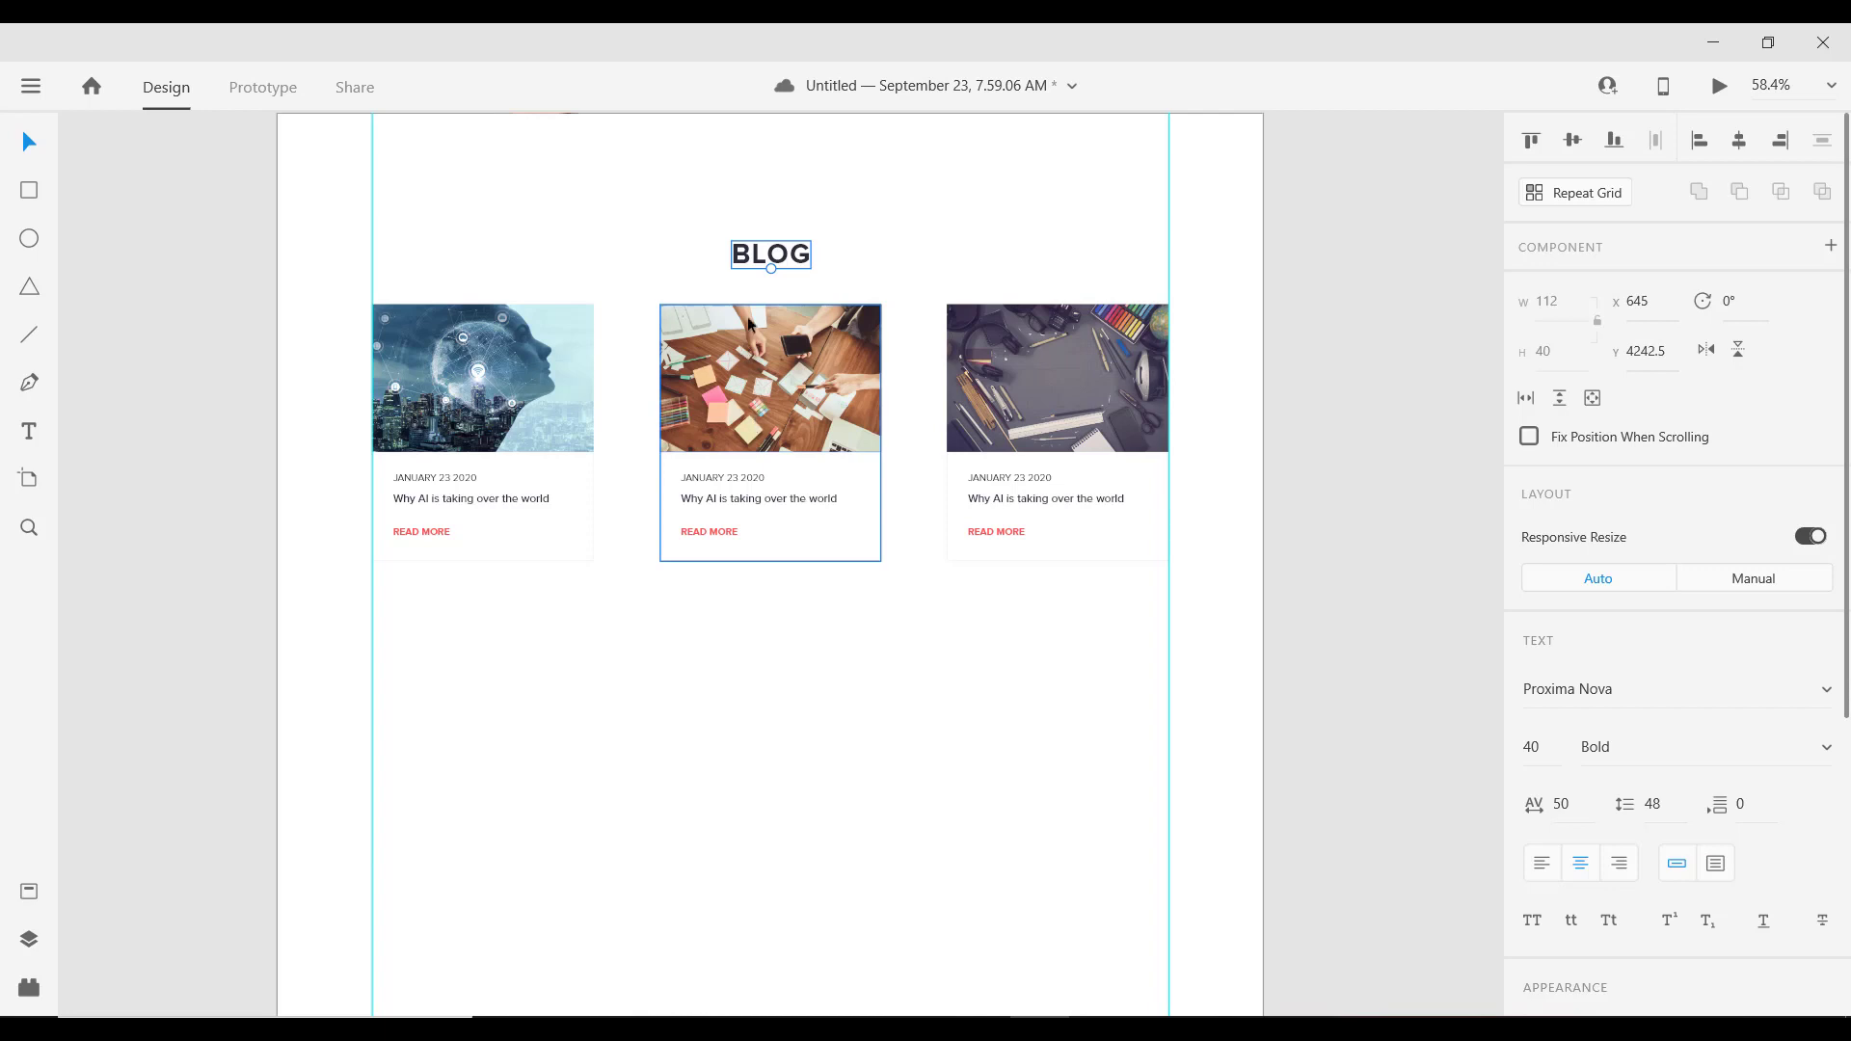
scroll(791, 398, "down", 2)
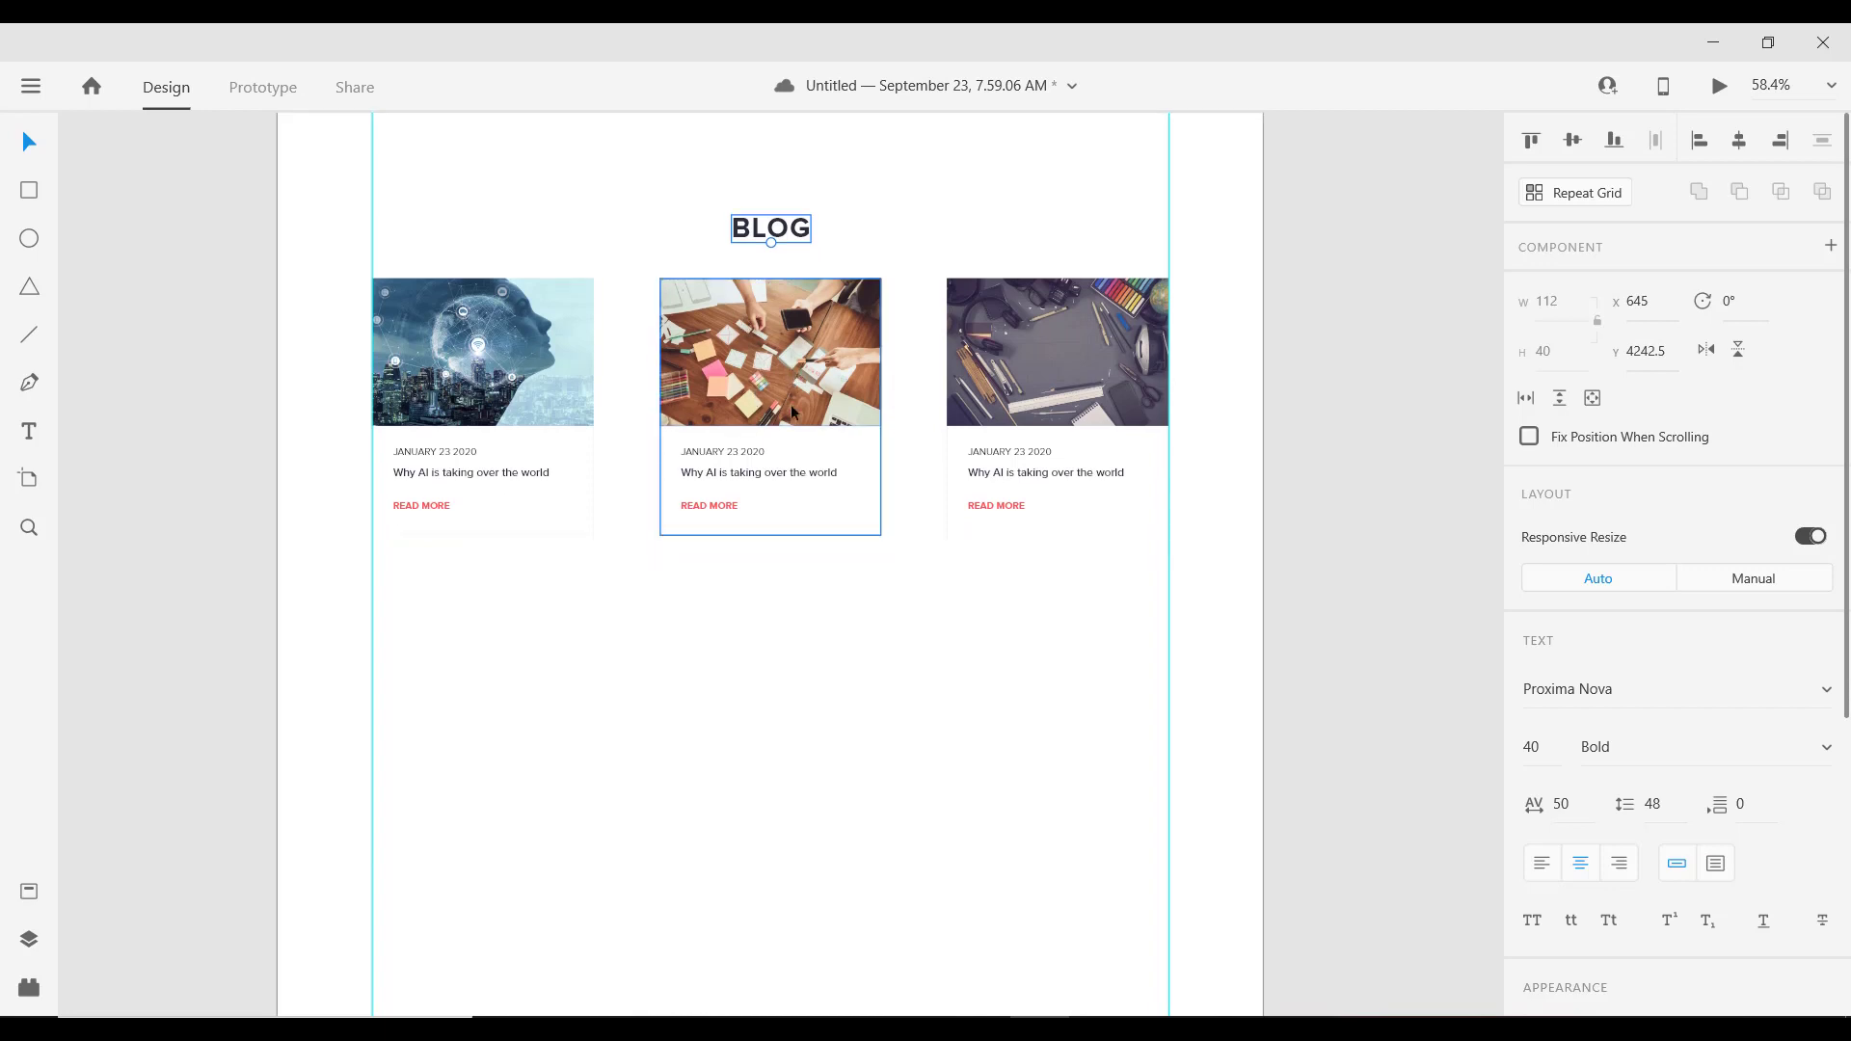
scroll(783, 399, "down", 3, "ctrl")
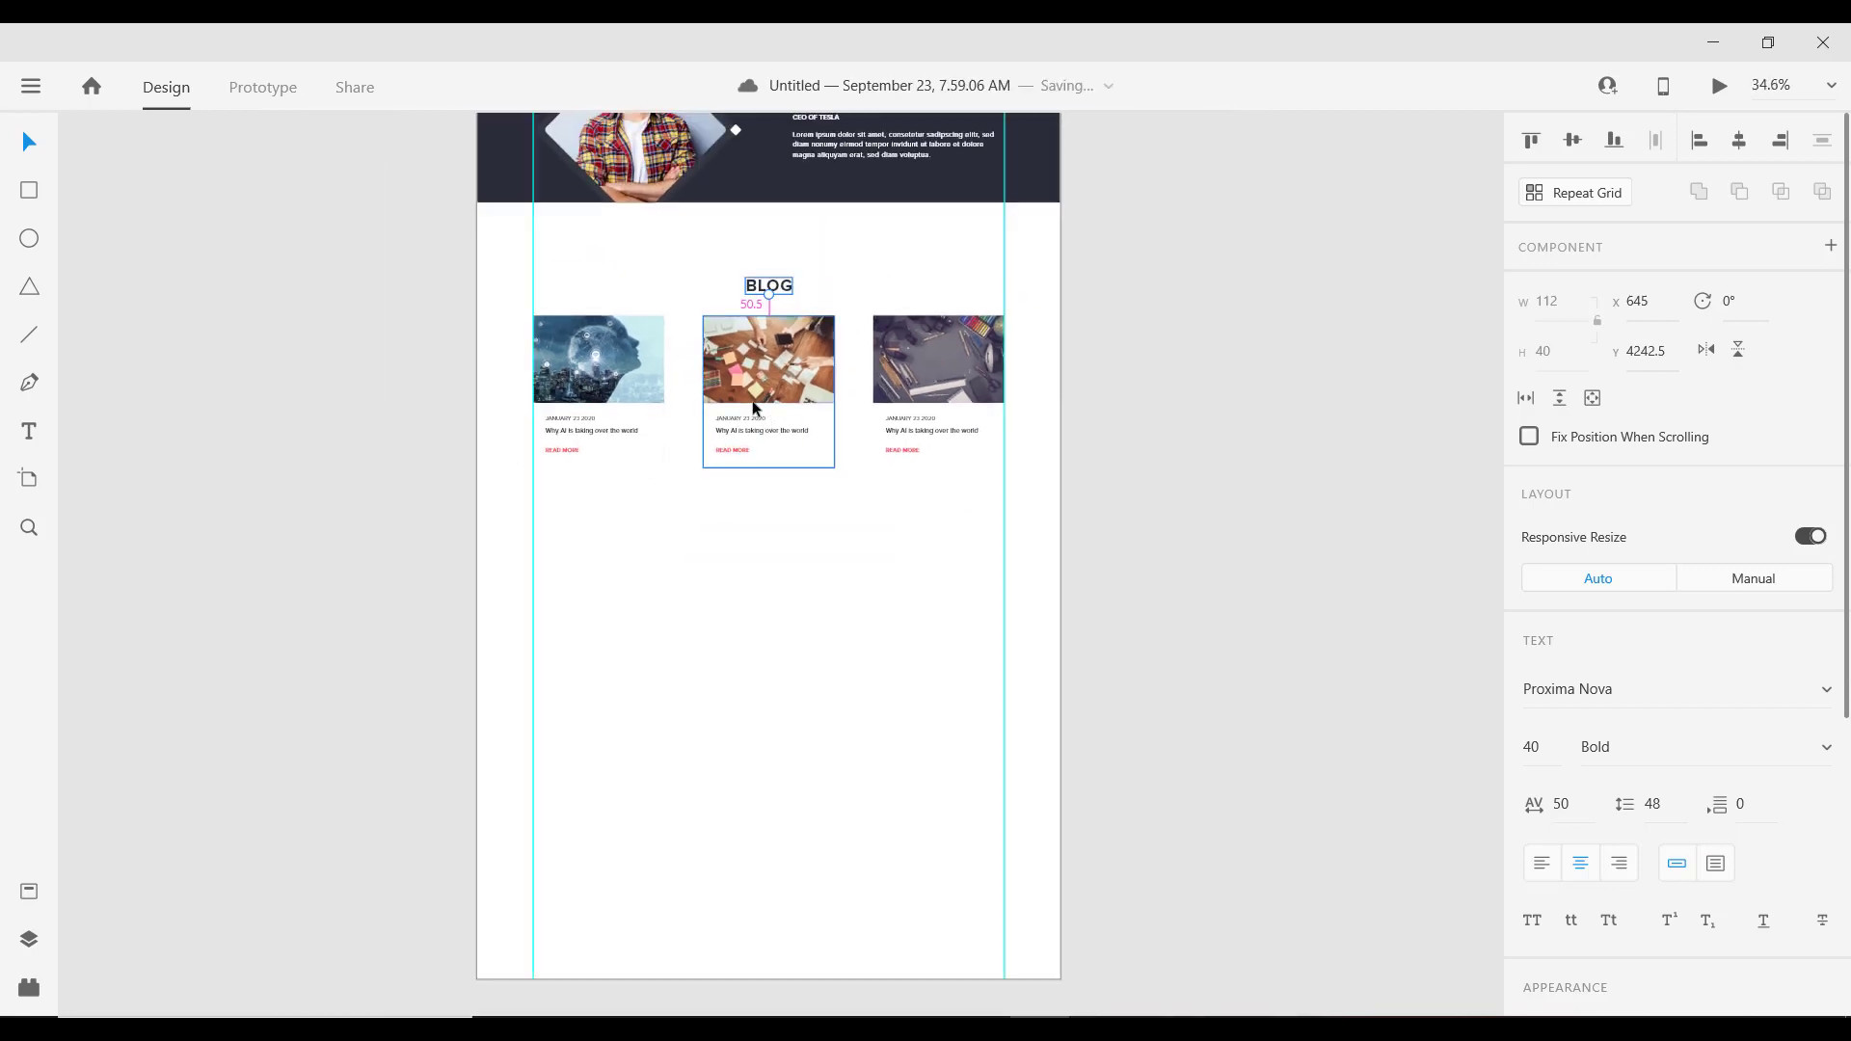
scroll(765, 420, "down", 2, "ctrl")
scroll(762, 434, "up", 4, "ctrl")
scroll(762, 434, "up", 1, "ctrl")
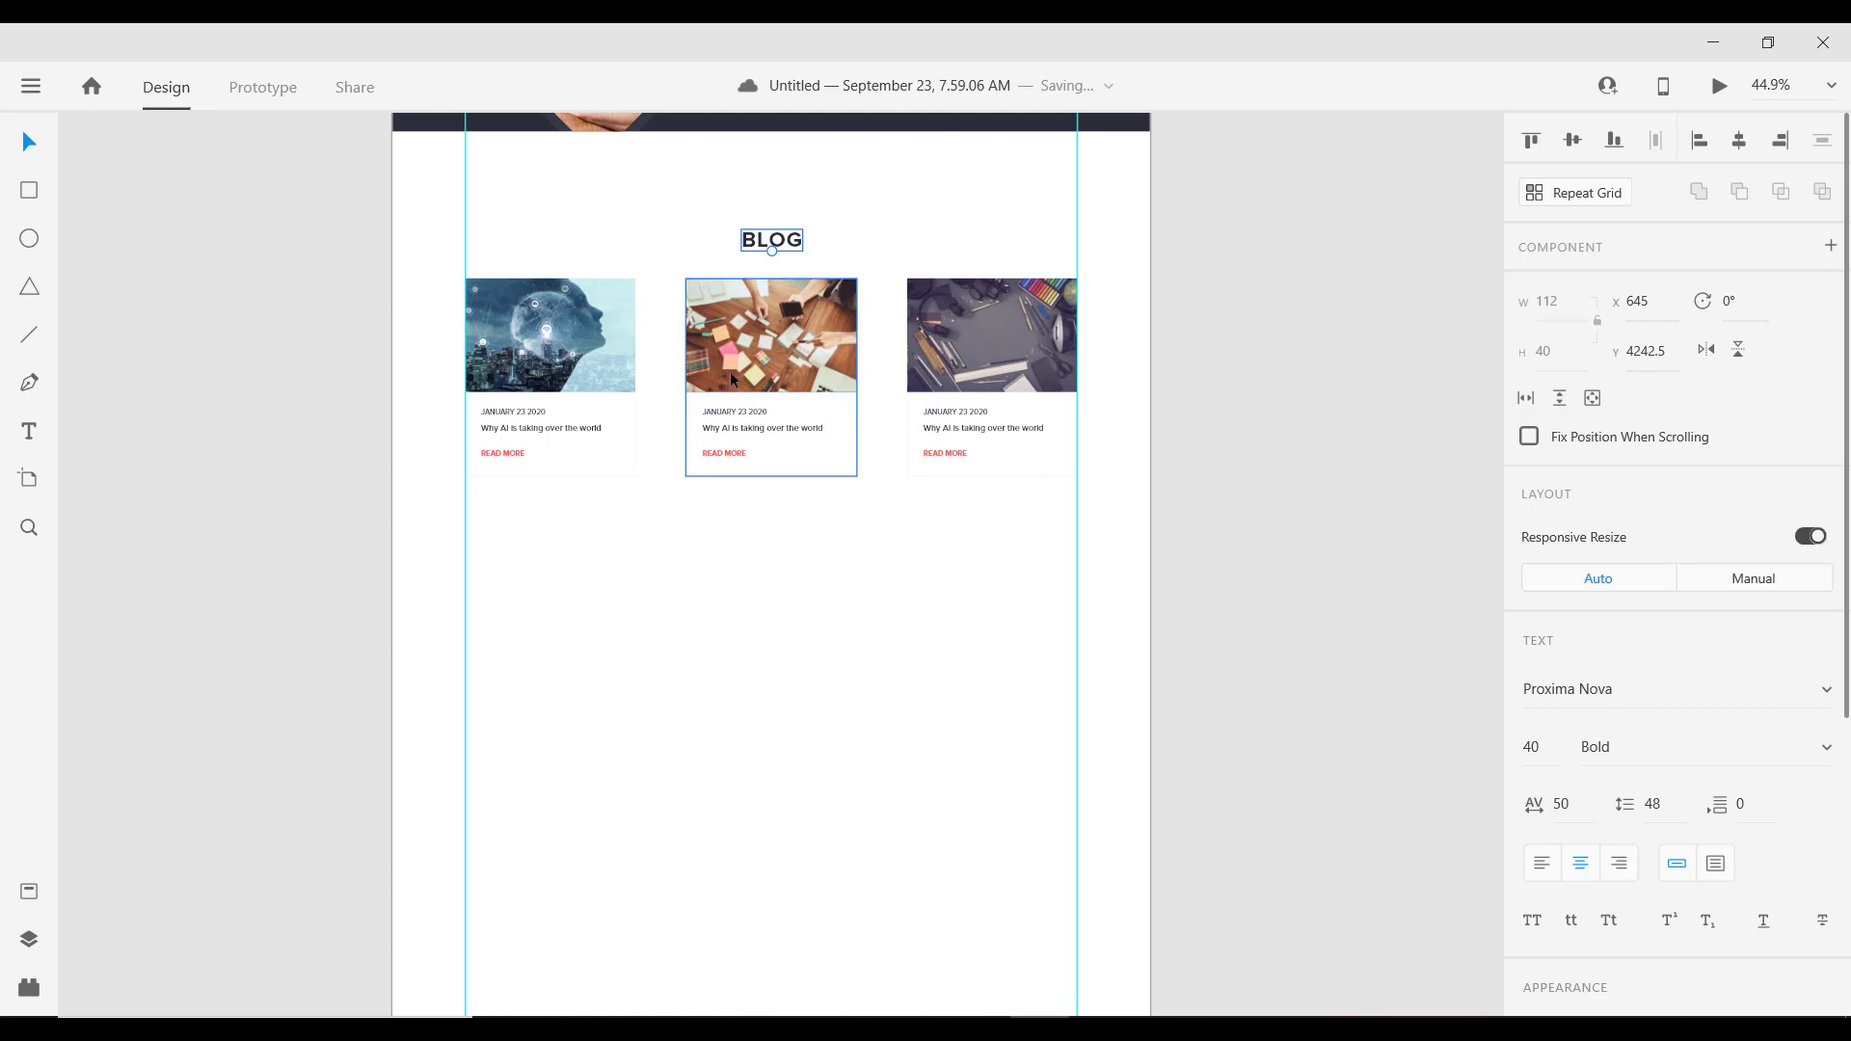
scroll(783, 296, "down", 3, "ctrl")
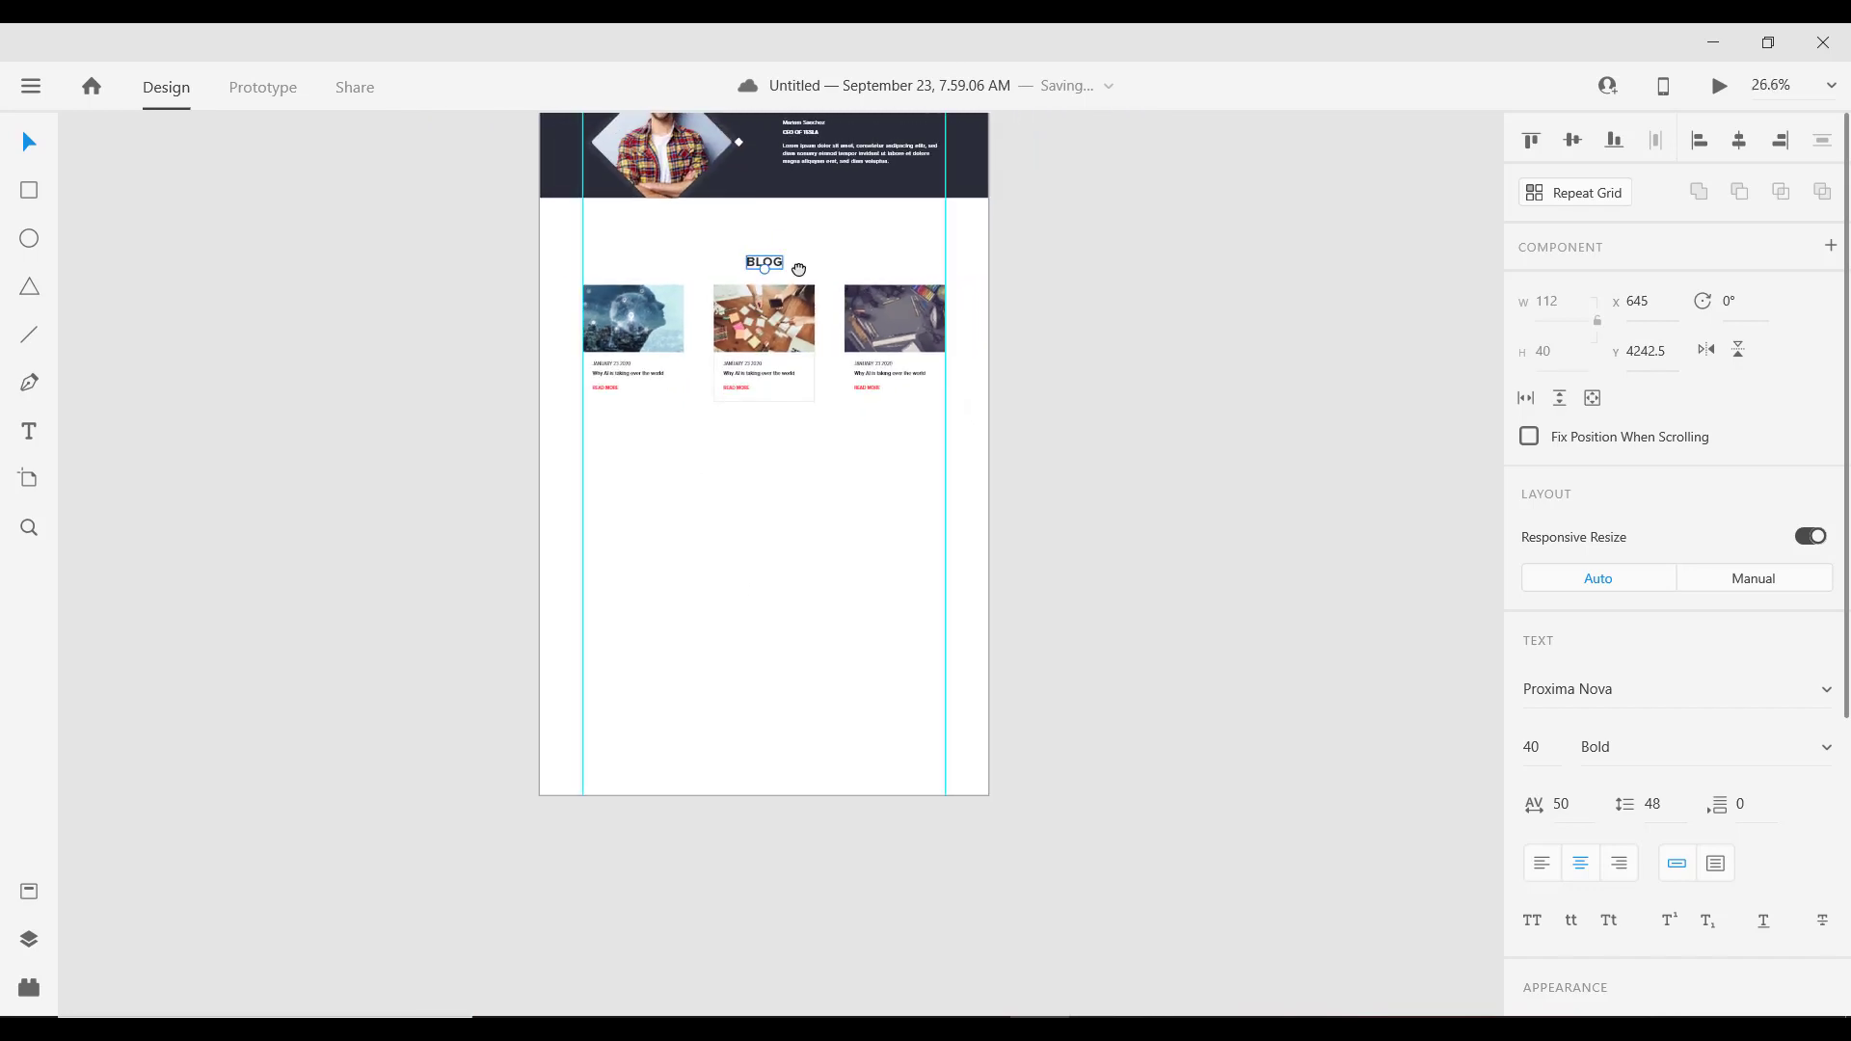
Step: Copy the GET IN TOUCH button below the blog cards and relabel it SEE MORE, centre-aligned
left_click_drag(795, 275, 791, 429)
left_click(769, 237)
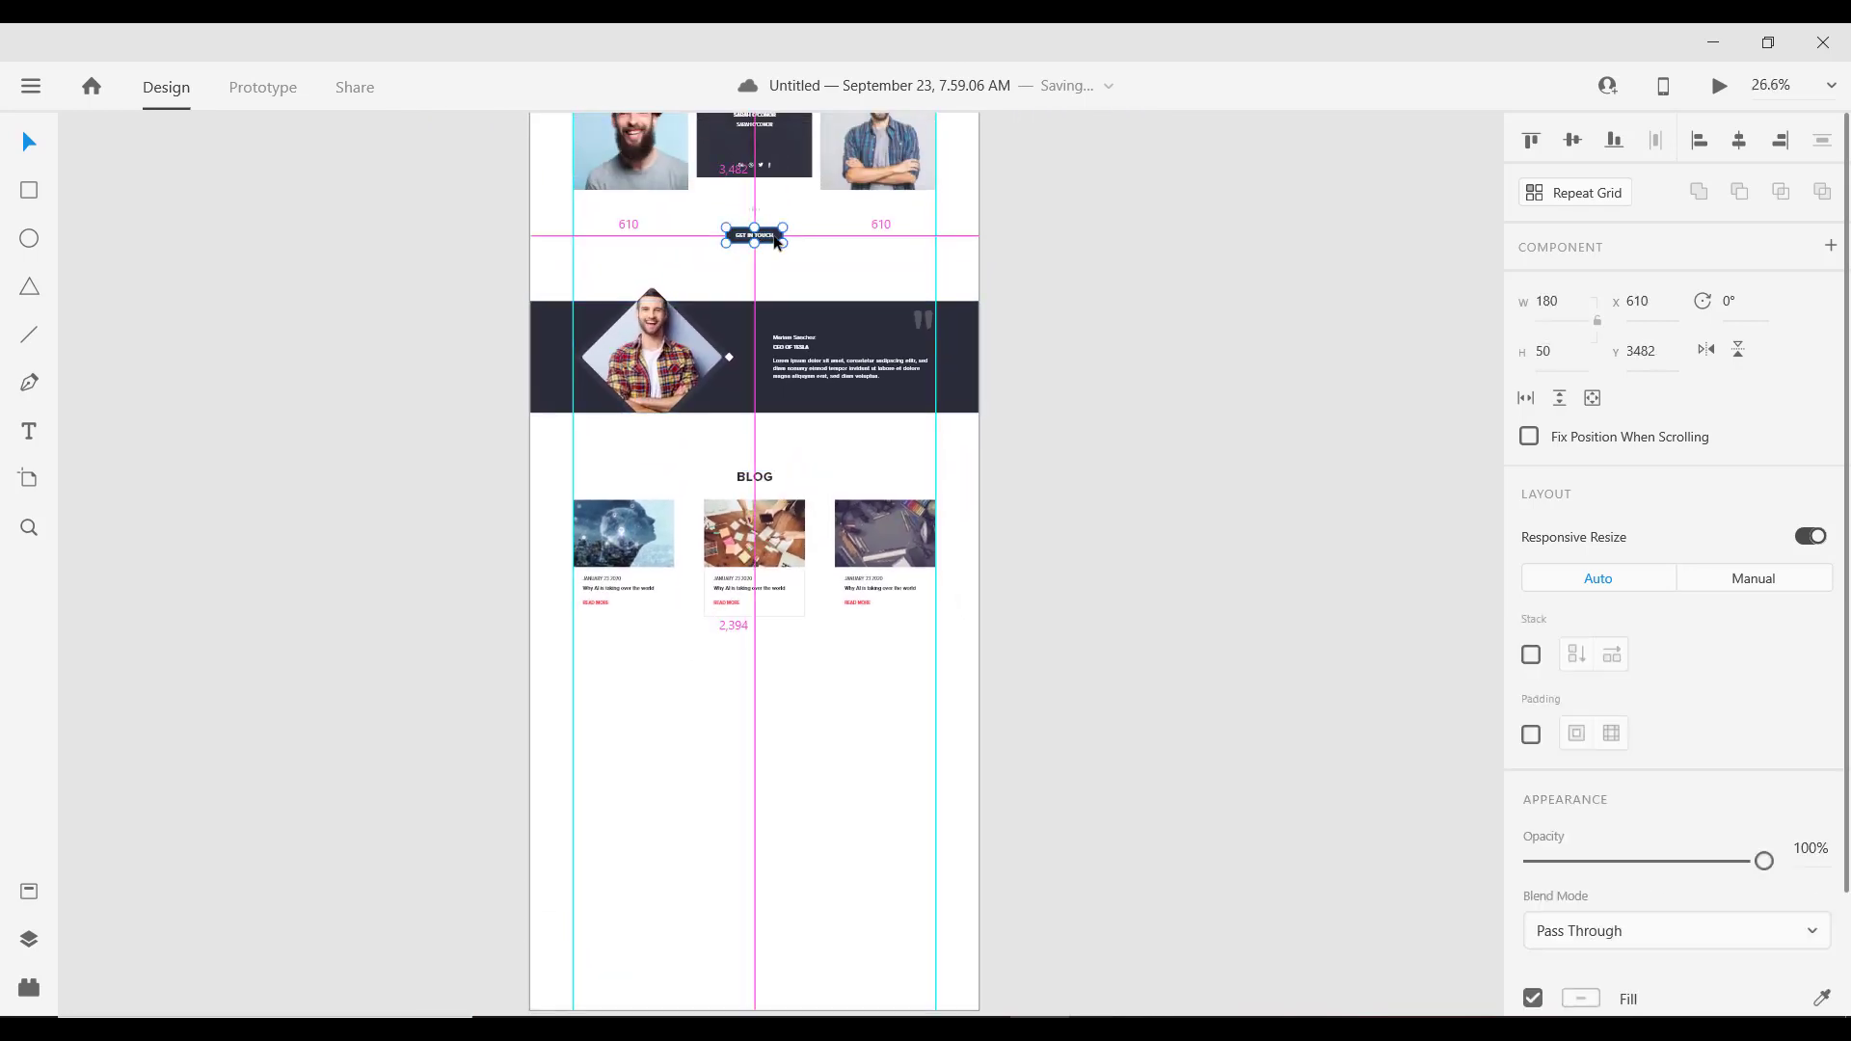
left_click_drag(770, 239, 786, 644)
scroll(768, 639, "up", 4, "ctrl")
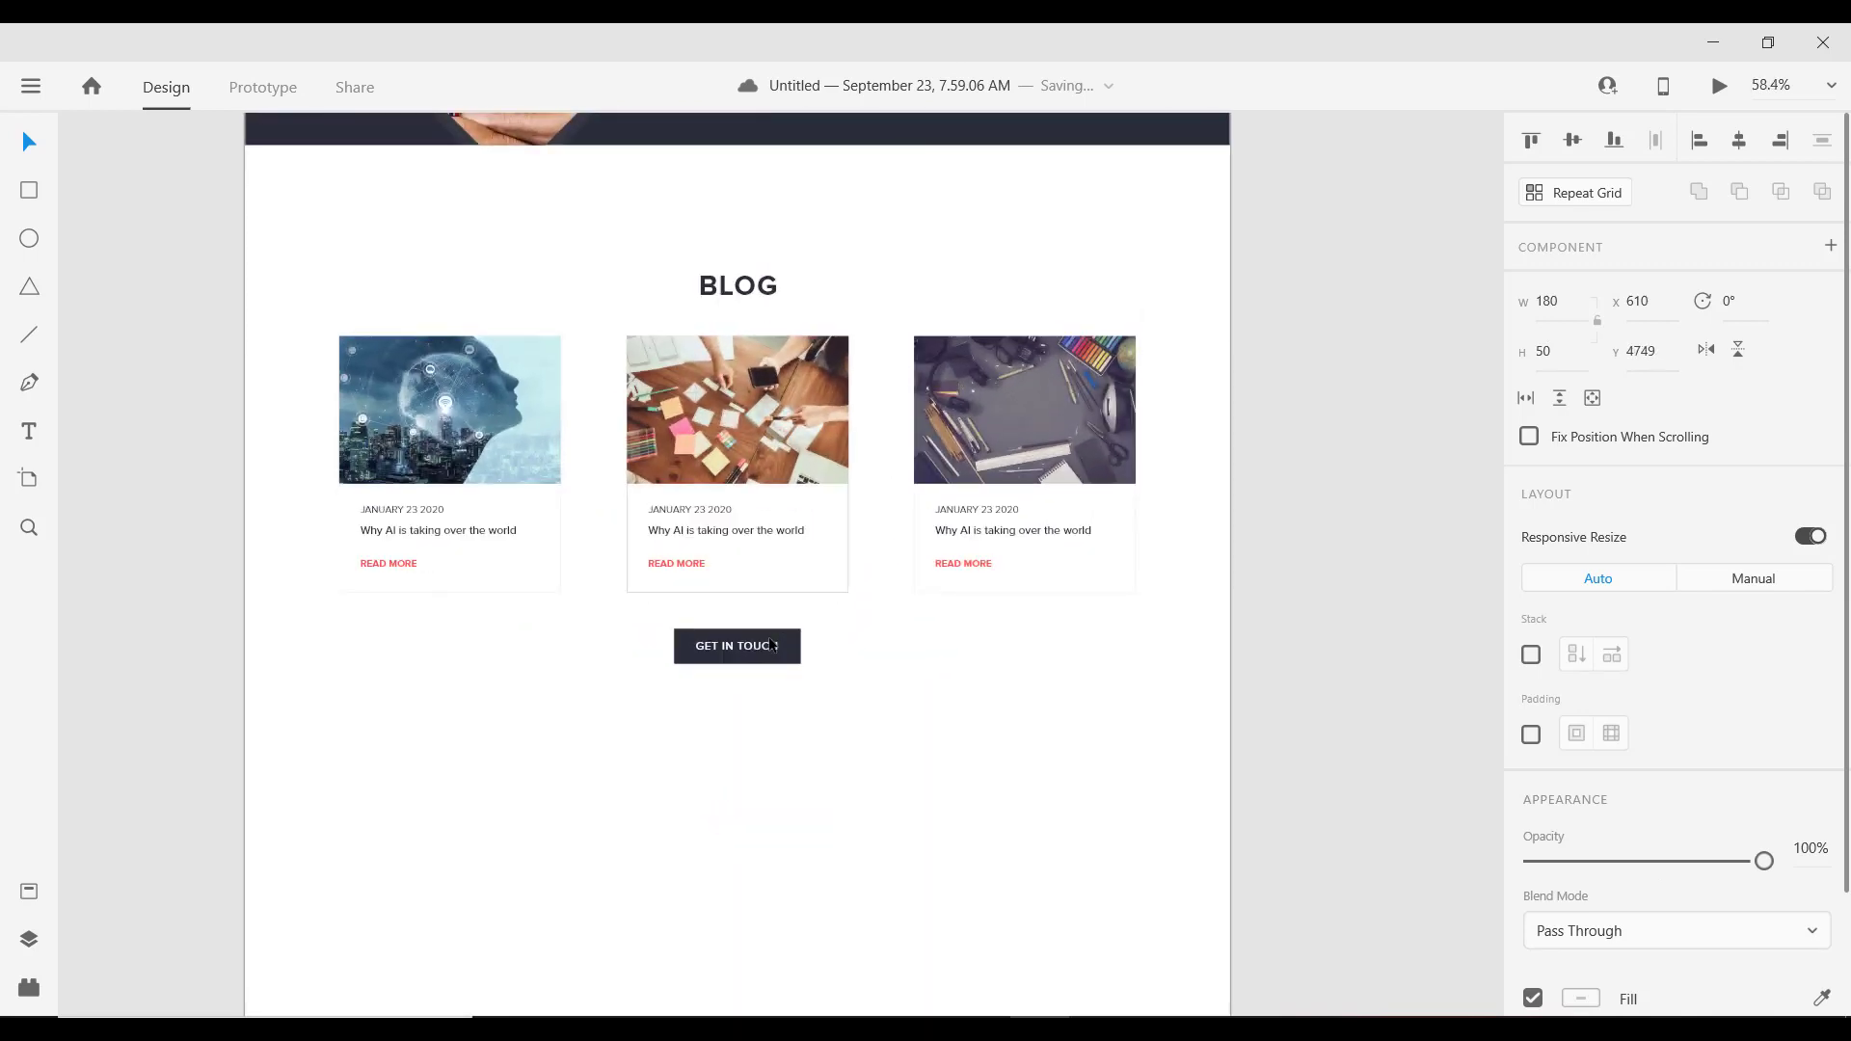
double_click(757, 648)
left_click(752, 645)
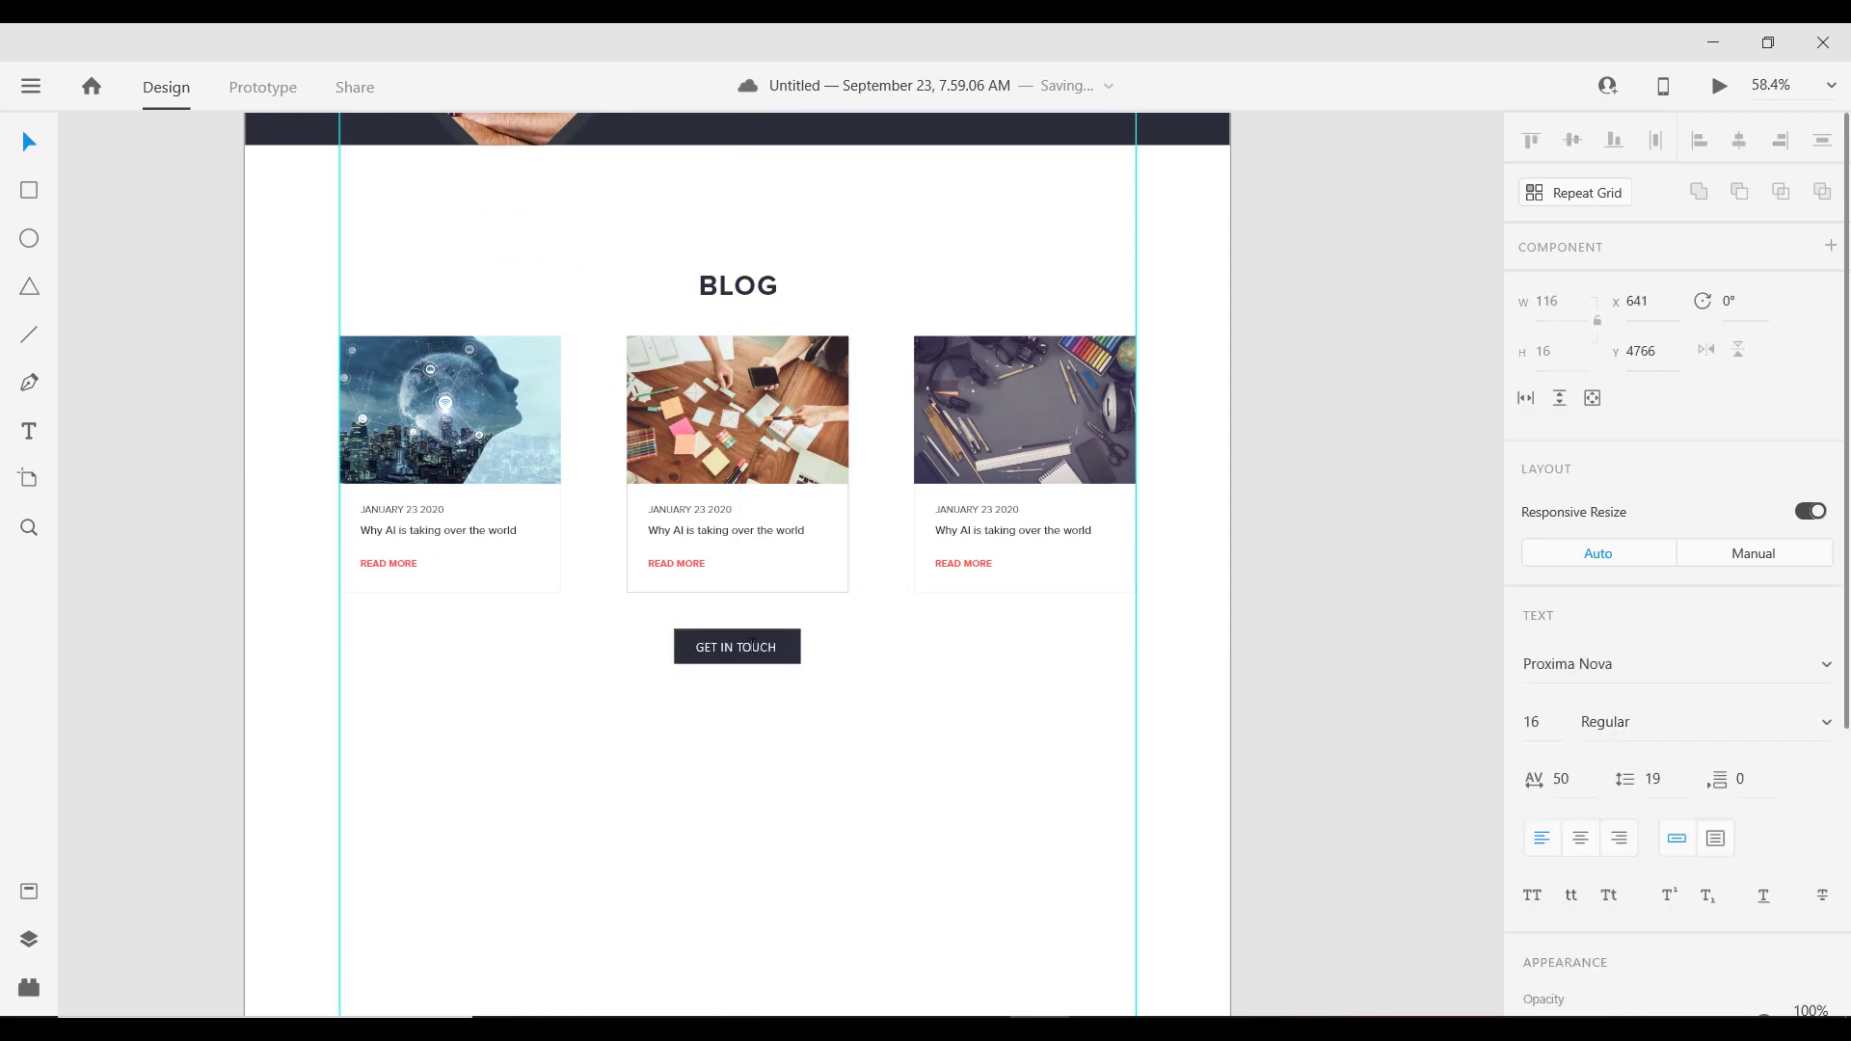
key("ctrl+a")
left_click(1581, 847)
type("SEE MORE")
key("Escape")
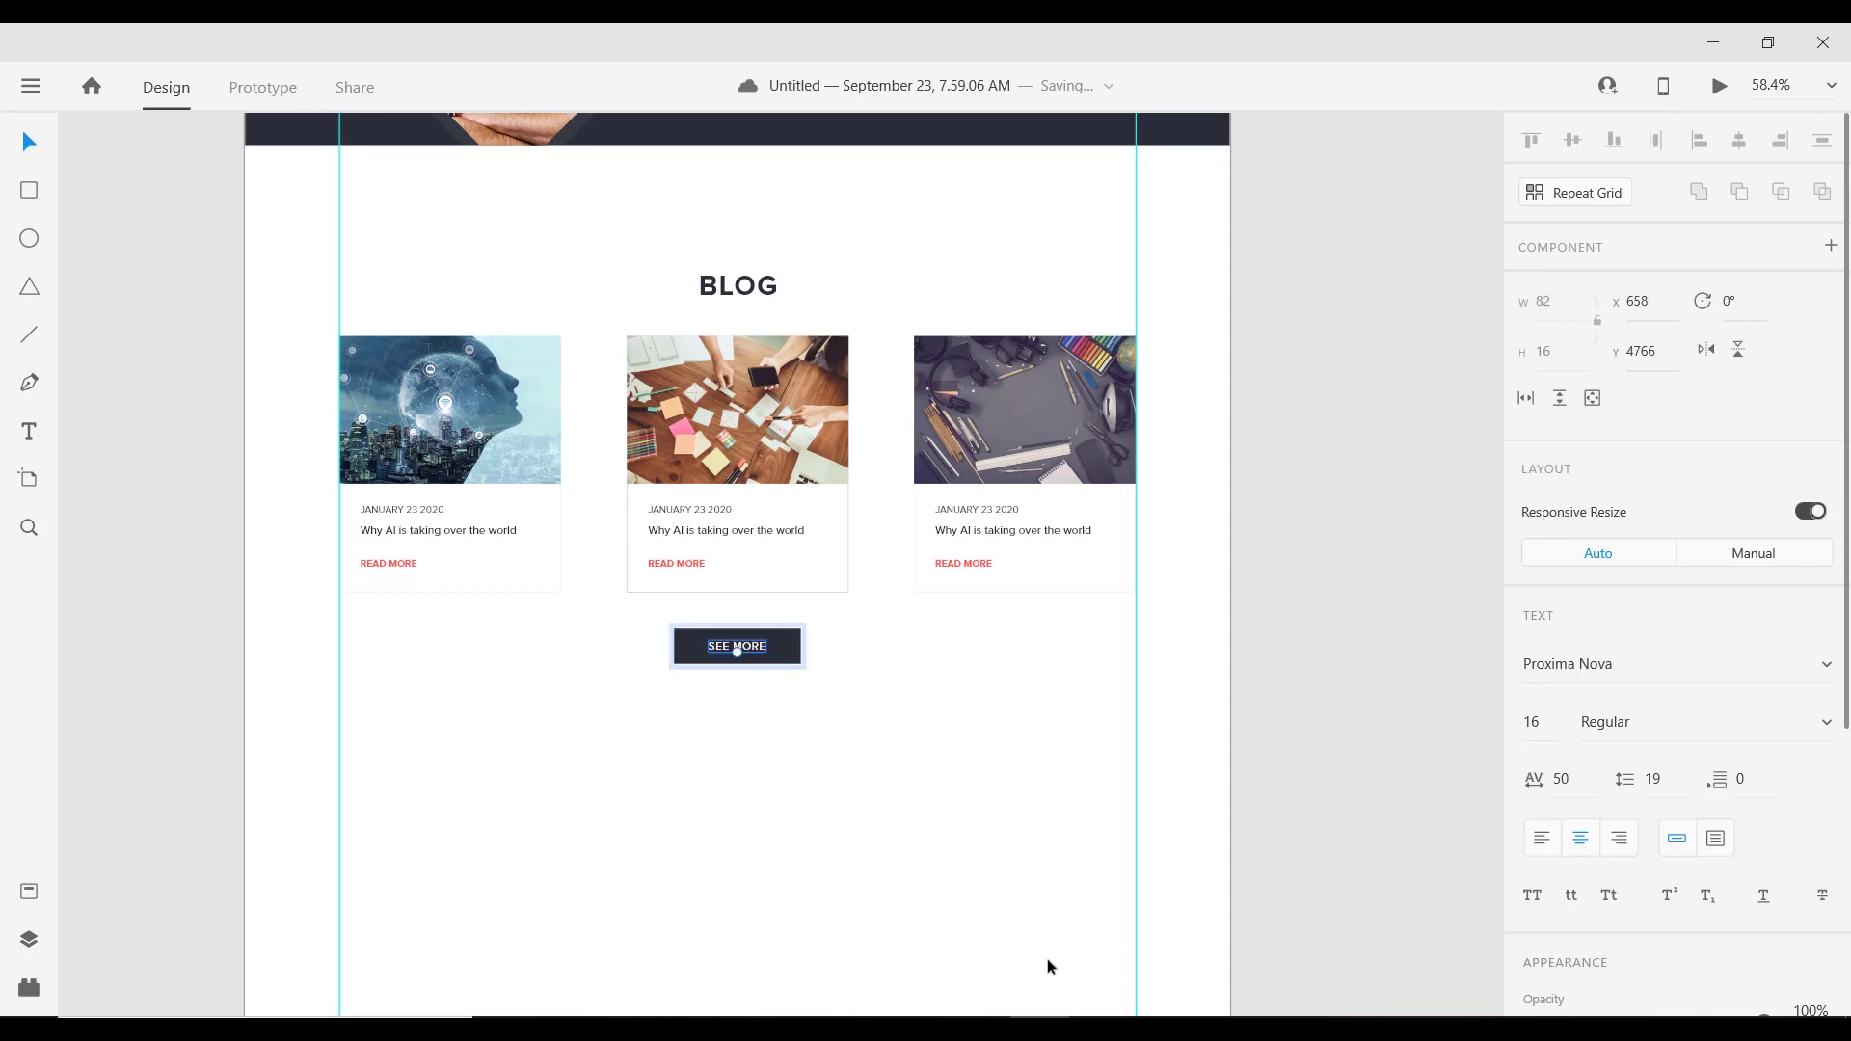
key("Escape")
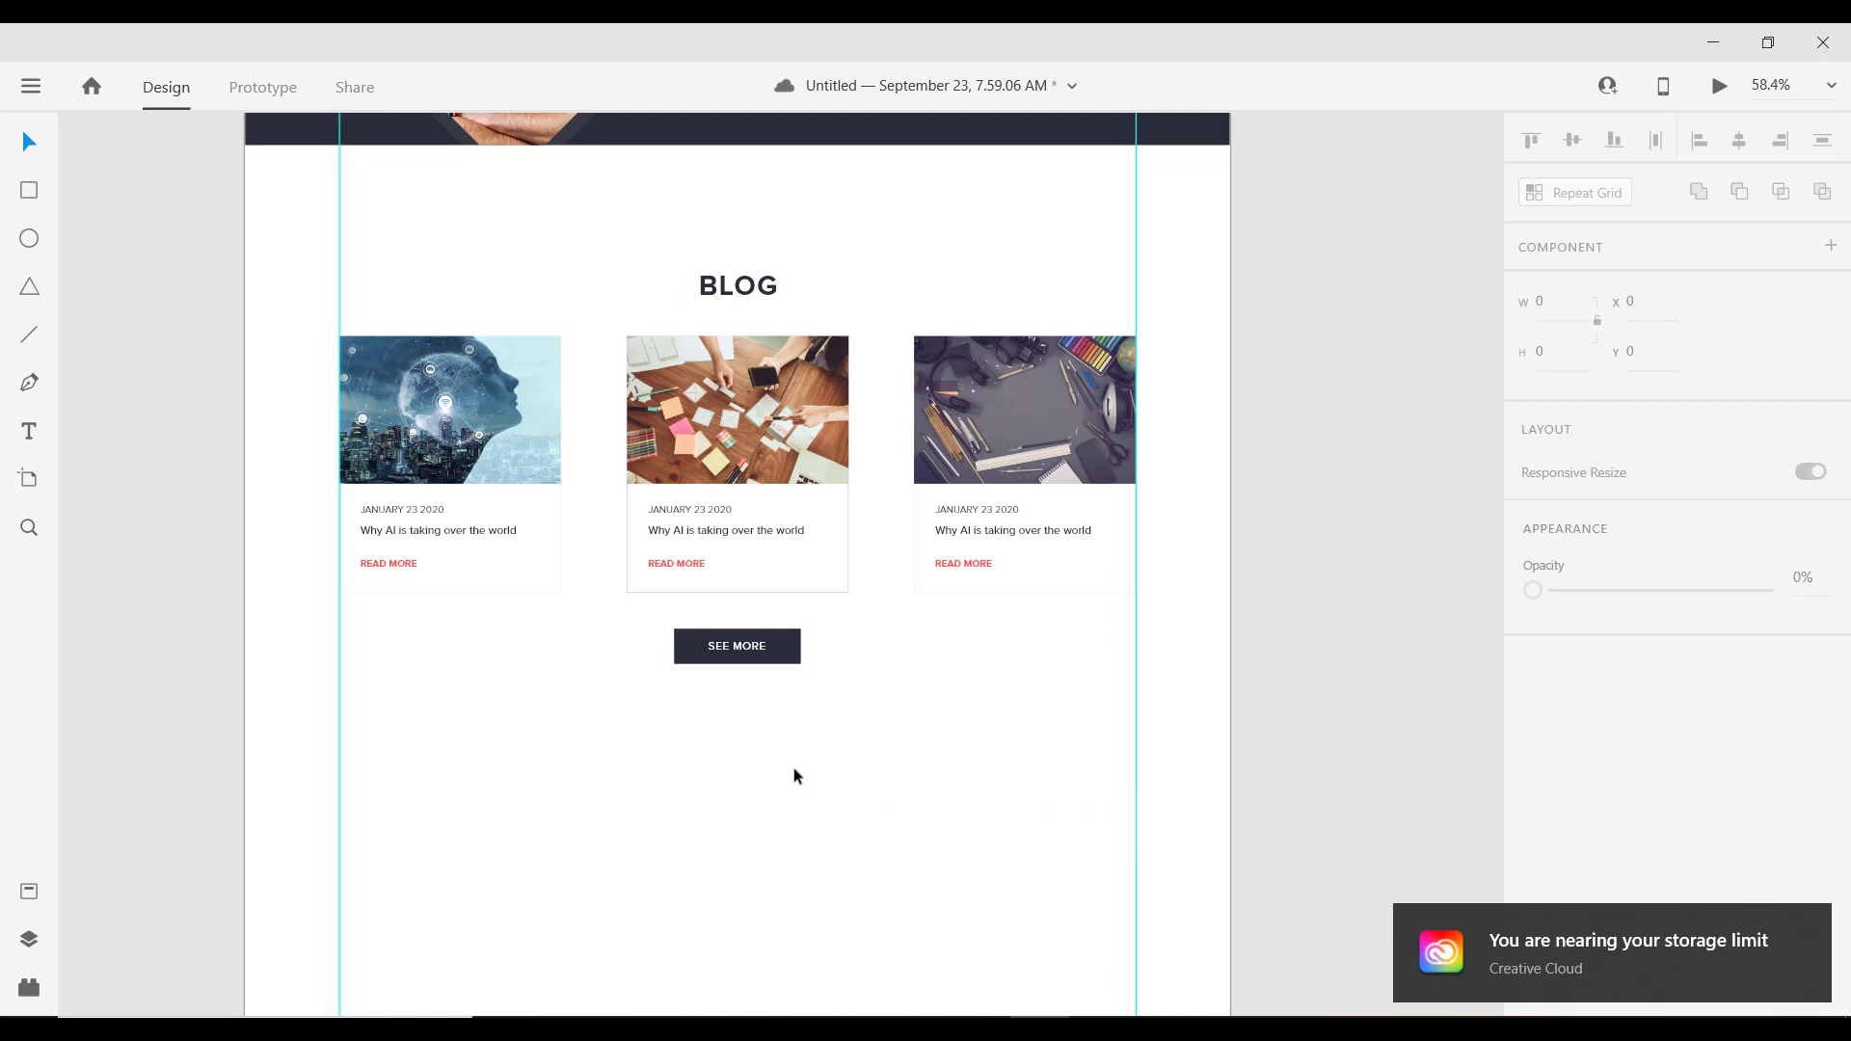
Step: Place a copy of the BLOG heading below the SEE MORE button, near the left guide
scroll(663, 710, "down", 2)
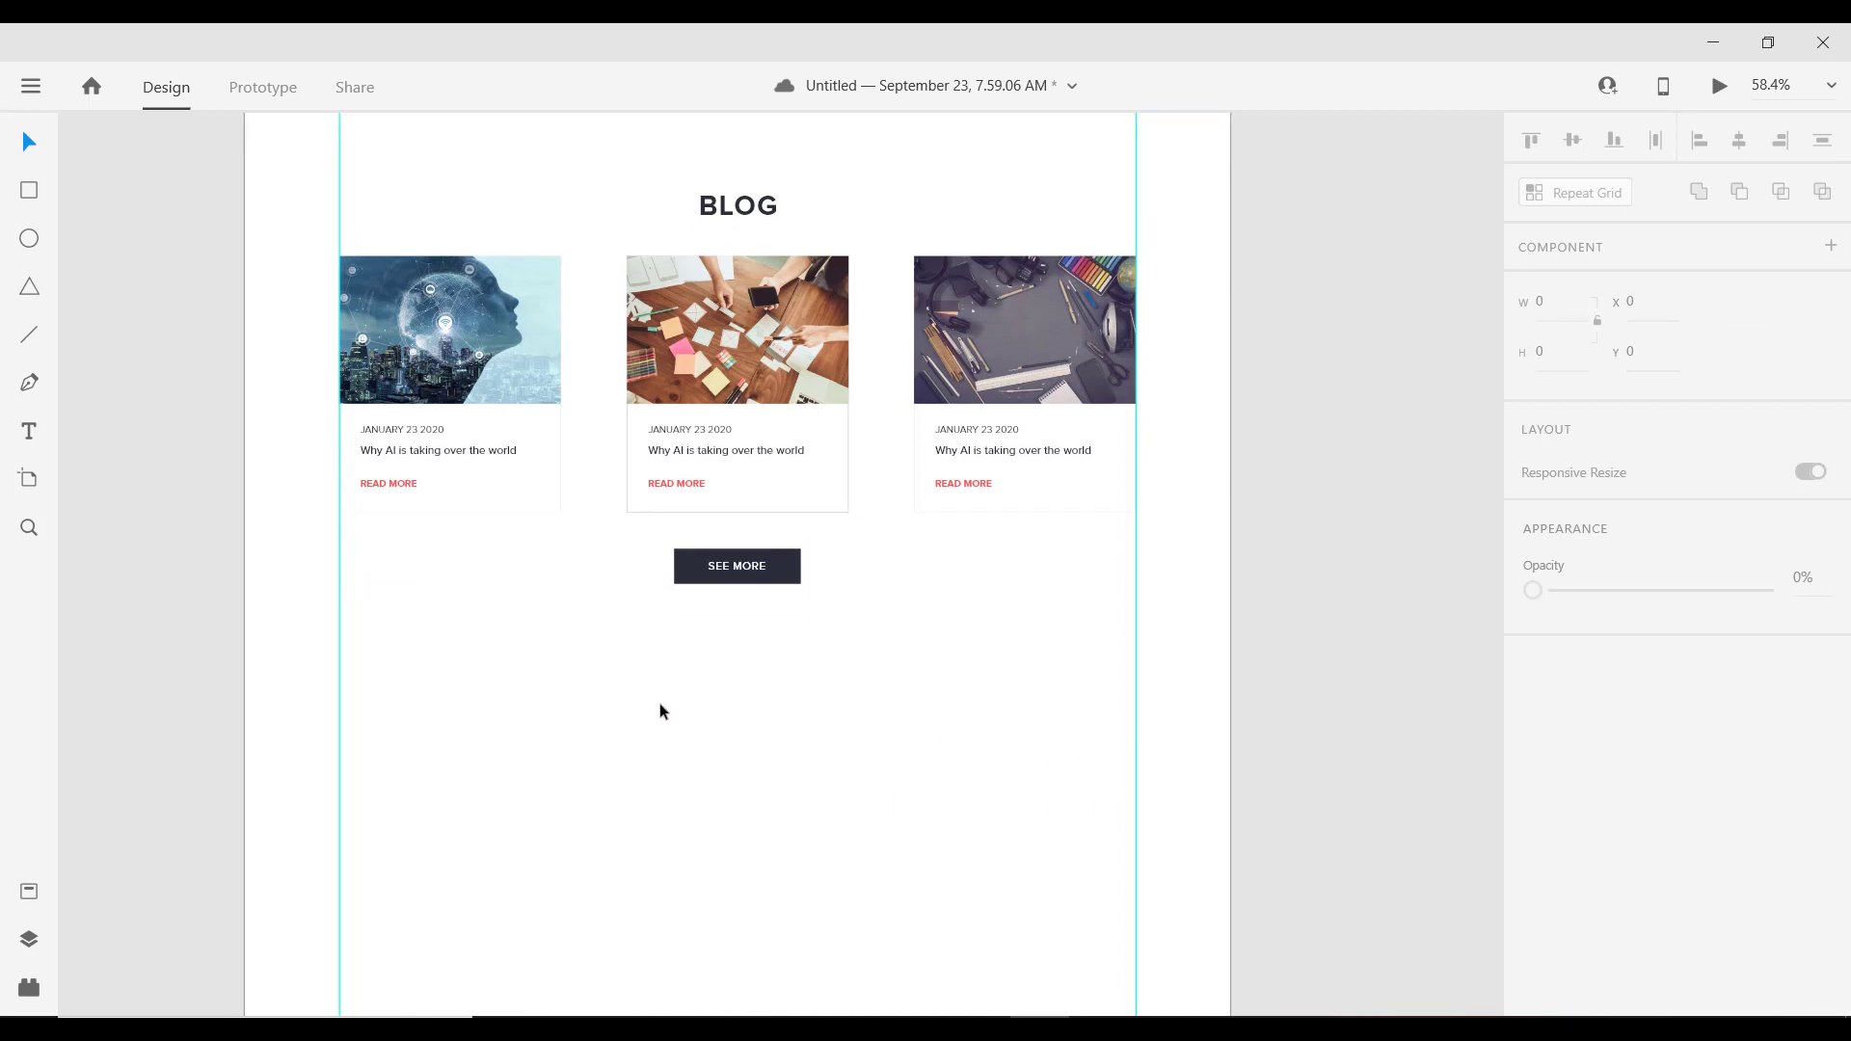
scroll(660, 712, "down", 1)
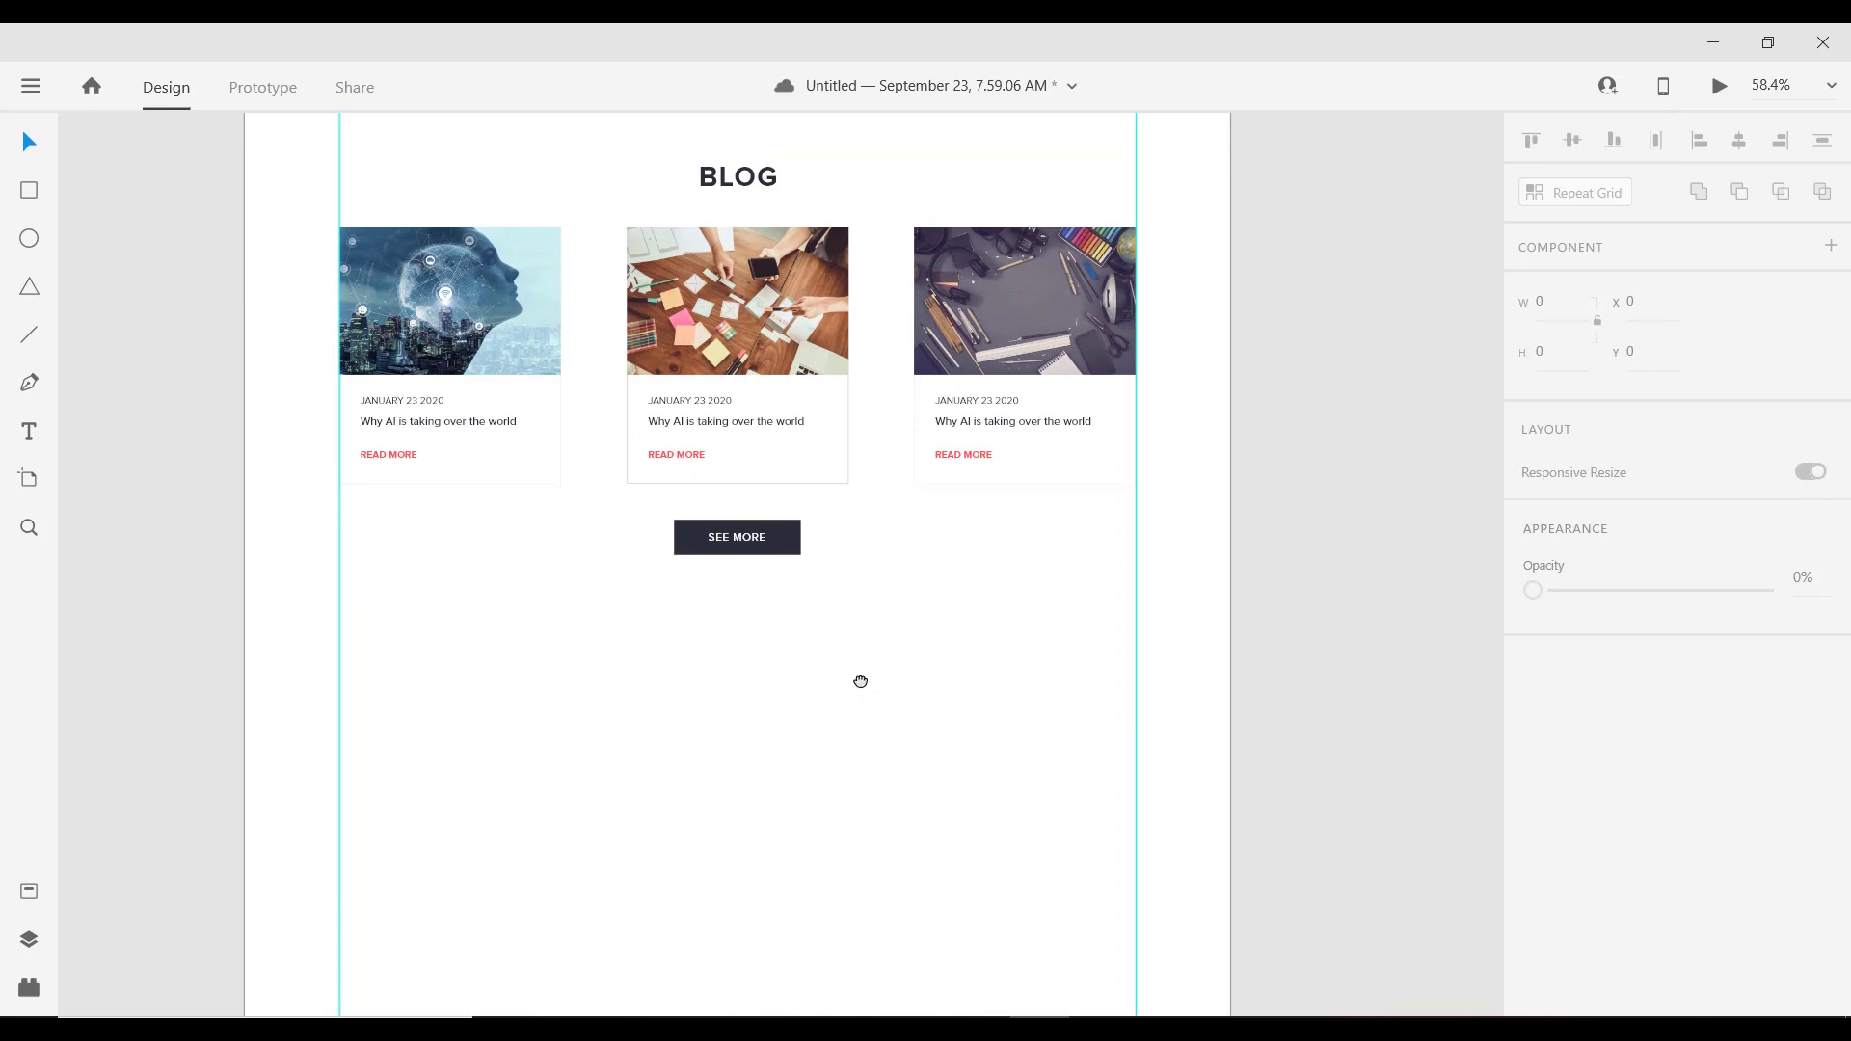
scroll(826, 628, "down", 4)
scroll(830, 659, "down", 3)
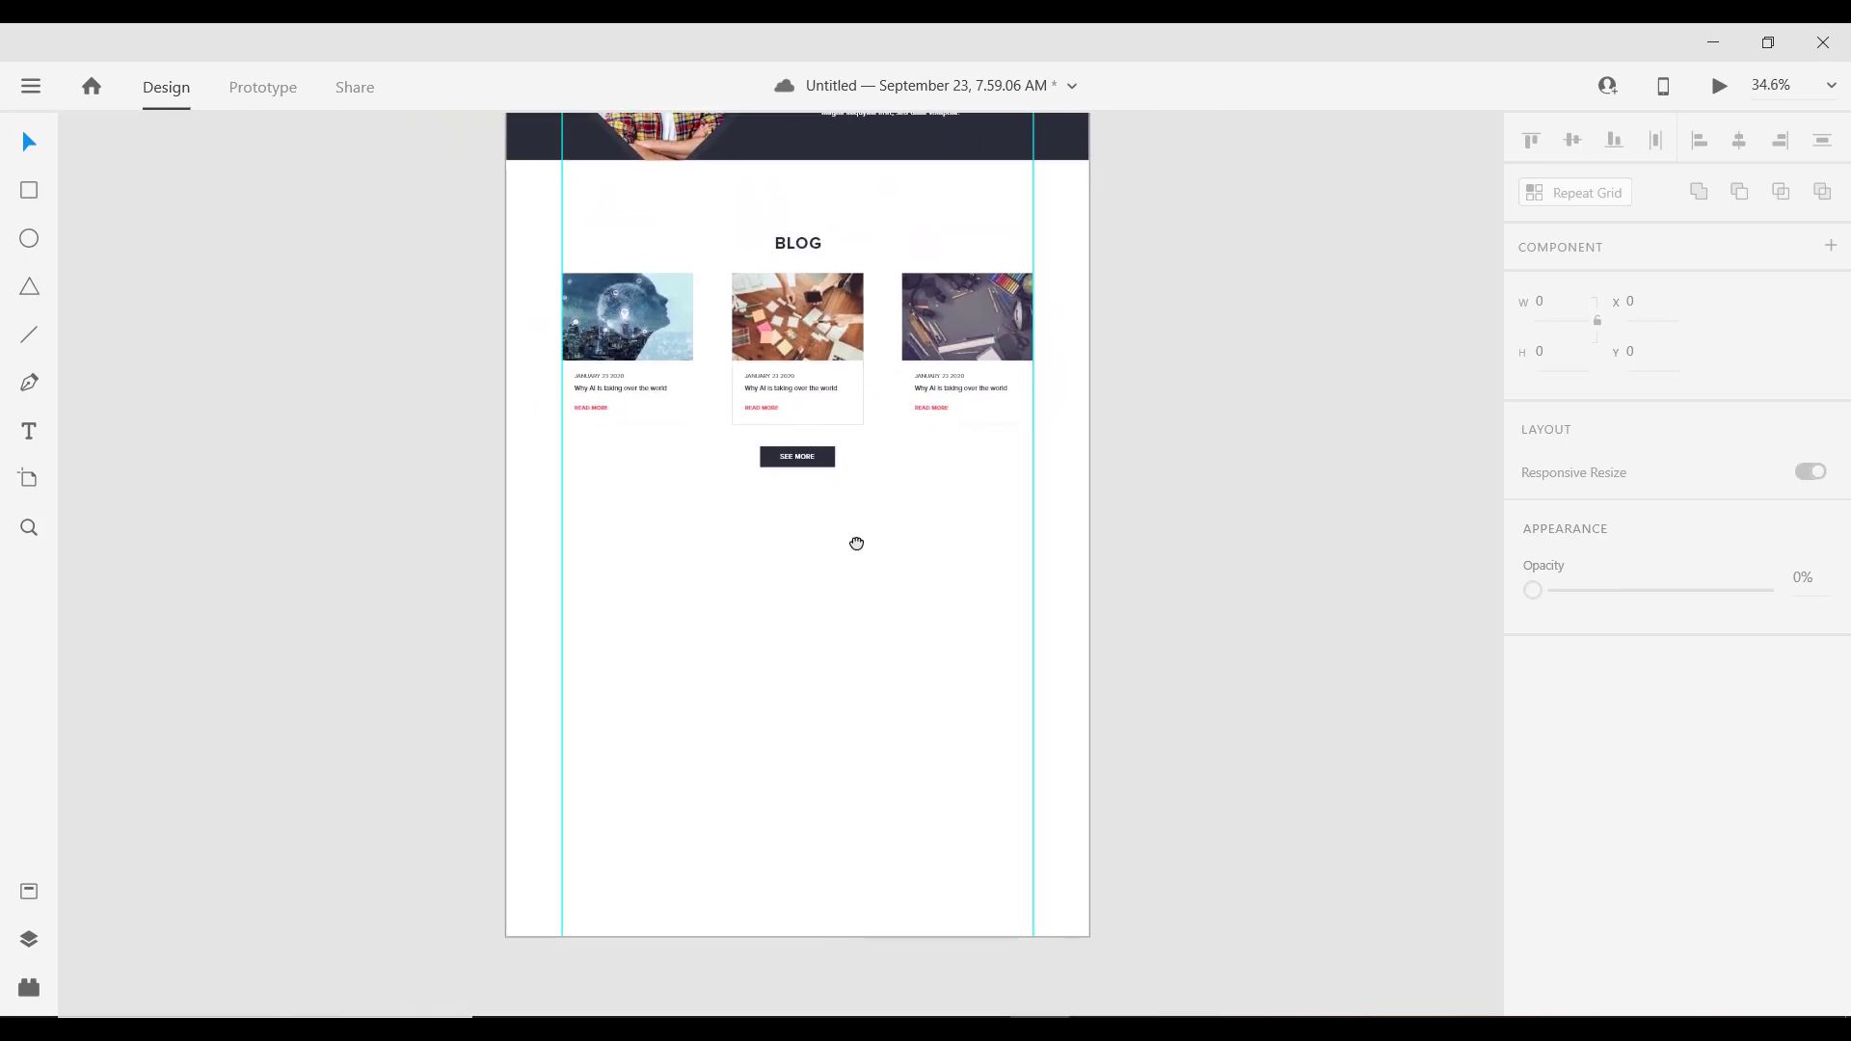
left_click(801, 241)
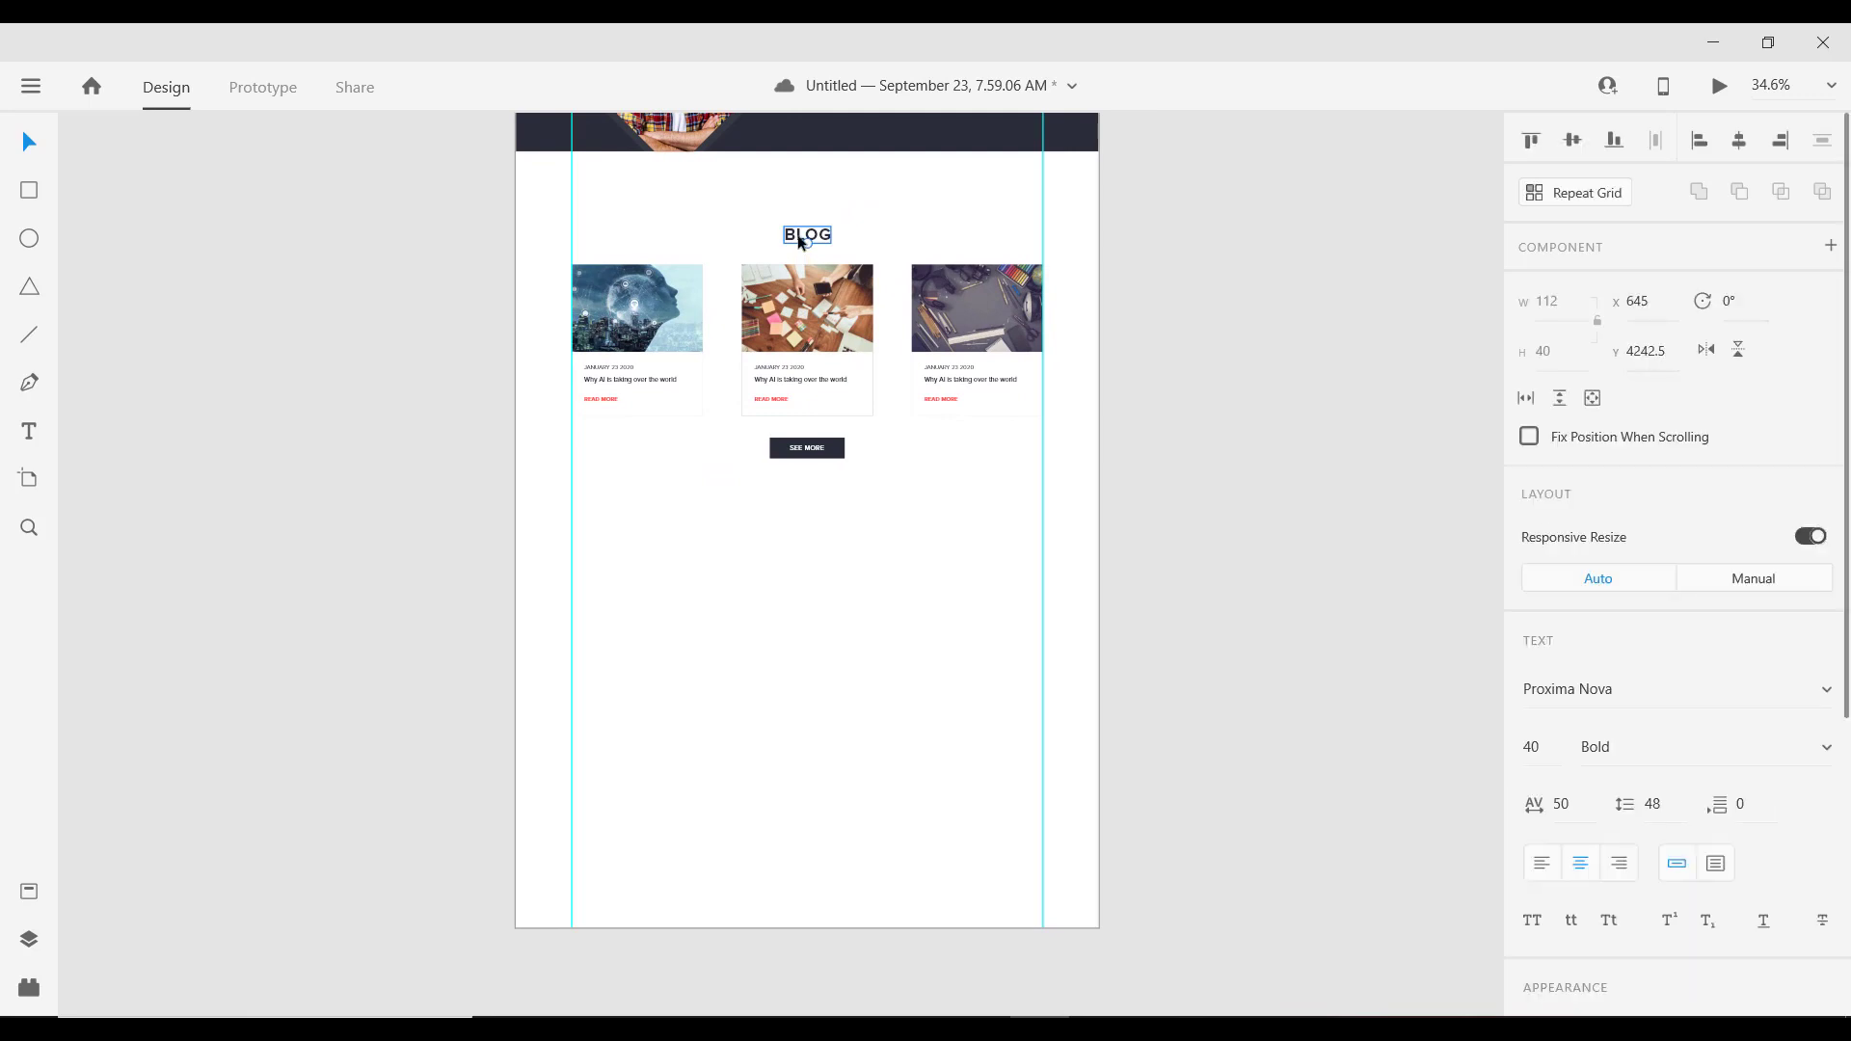
left_click_drag(803, 241, 642, 474)
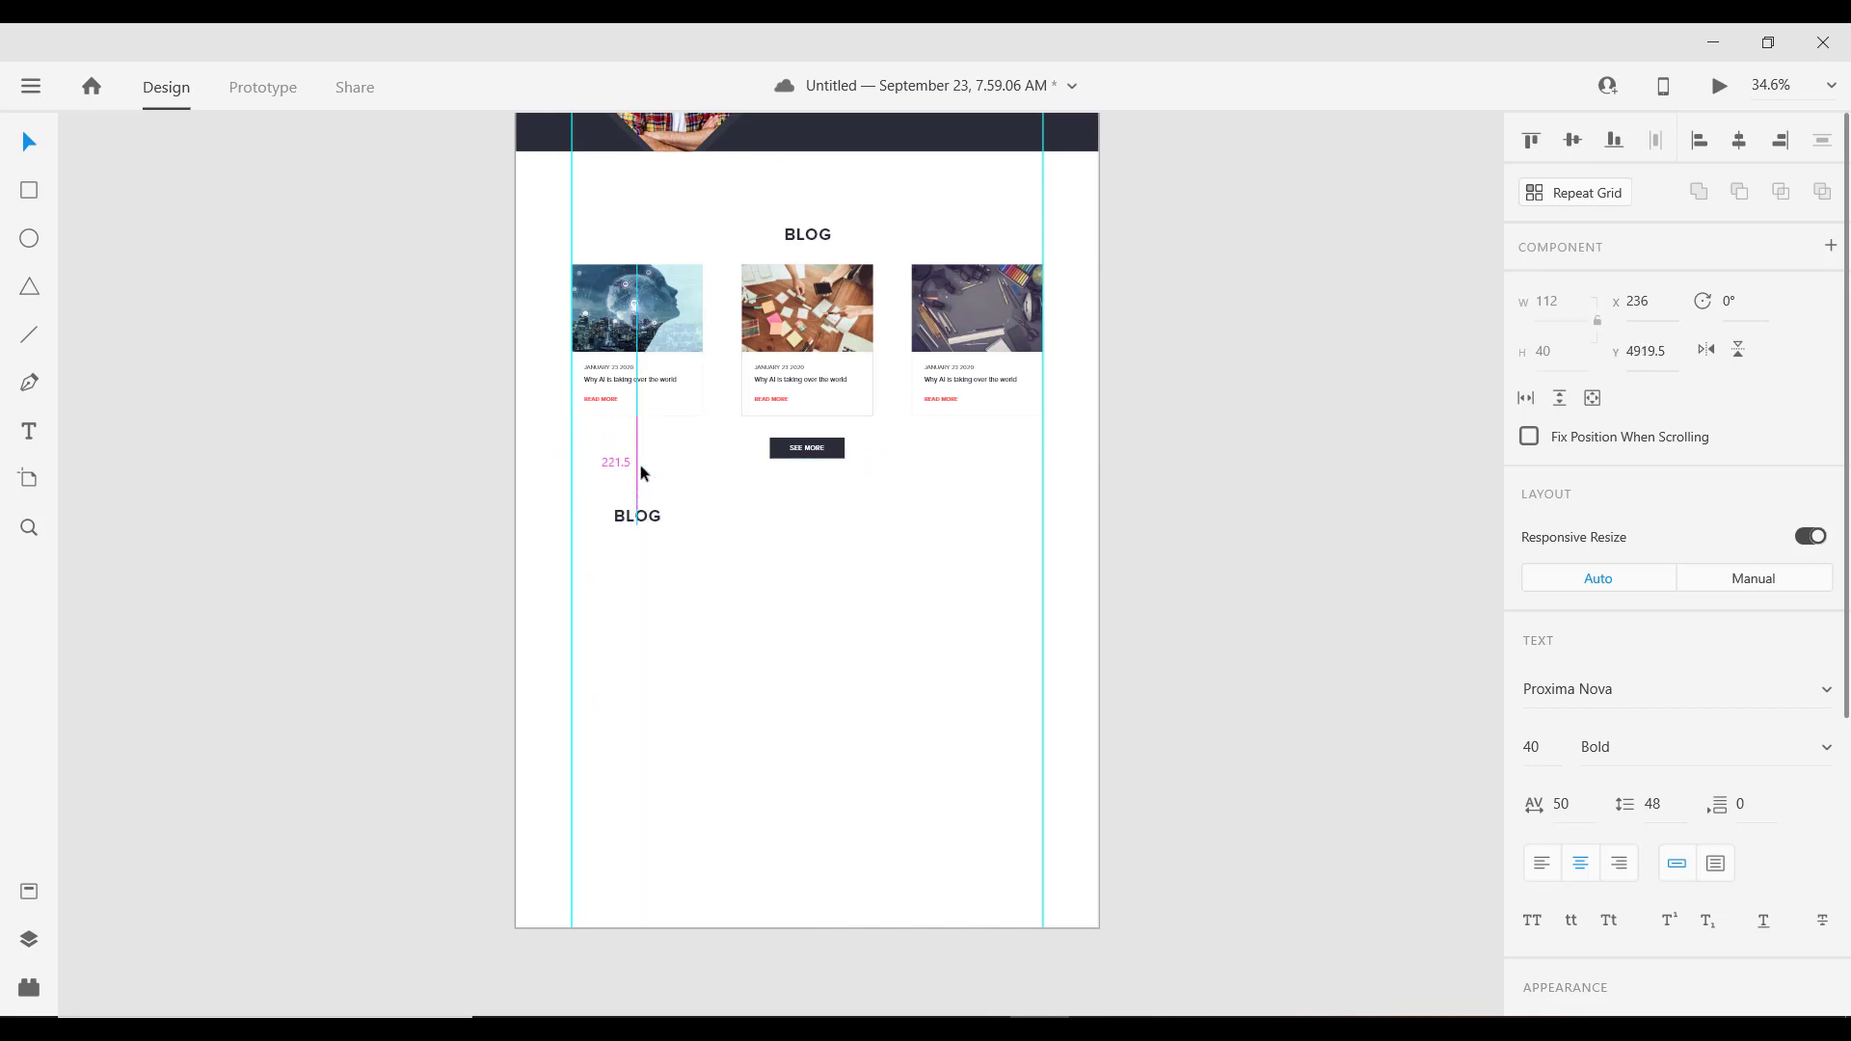
key("shift+Down")
key("shift+Down")
key("shift+Down")
scroll(594, 536, "up", 2)
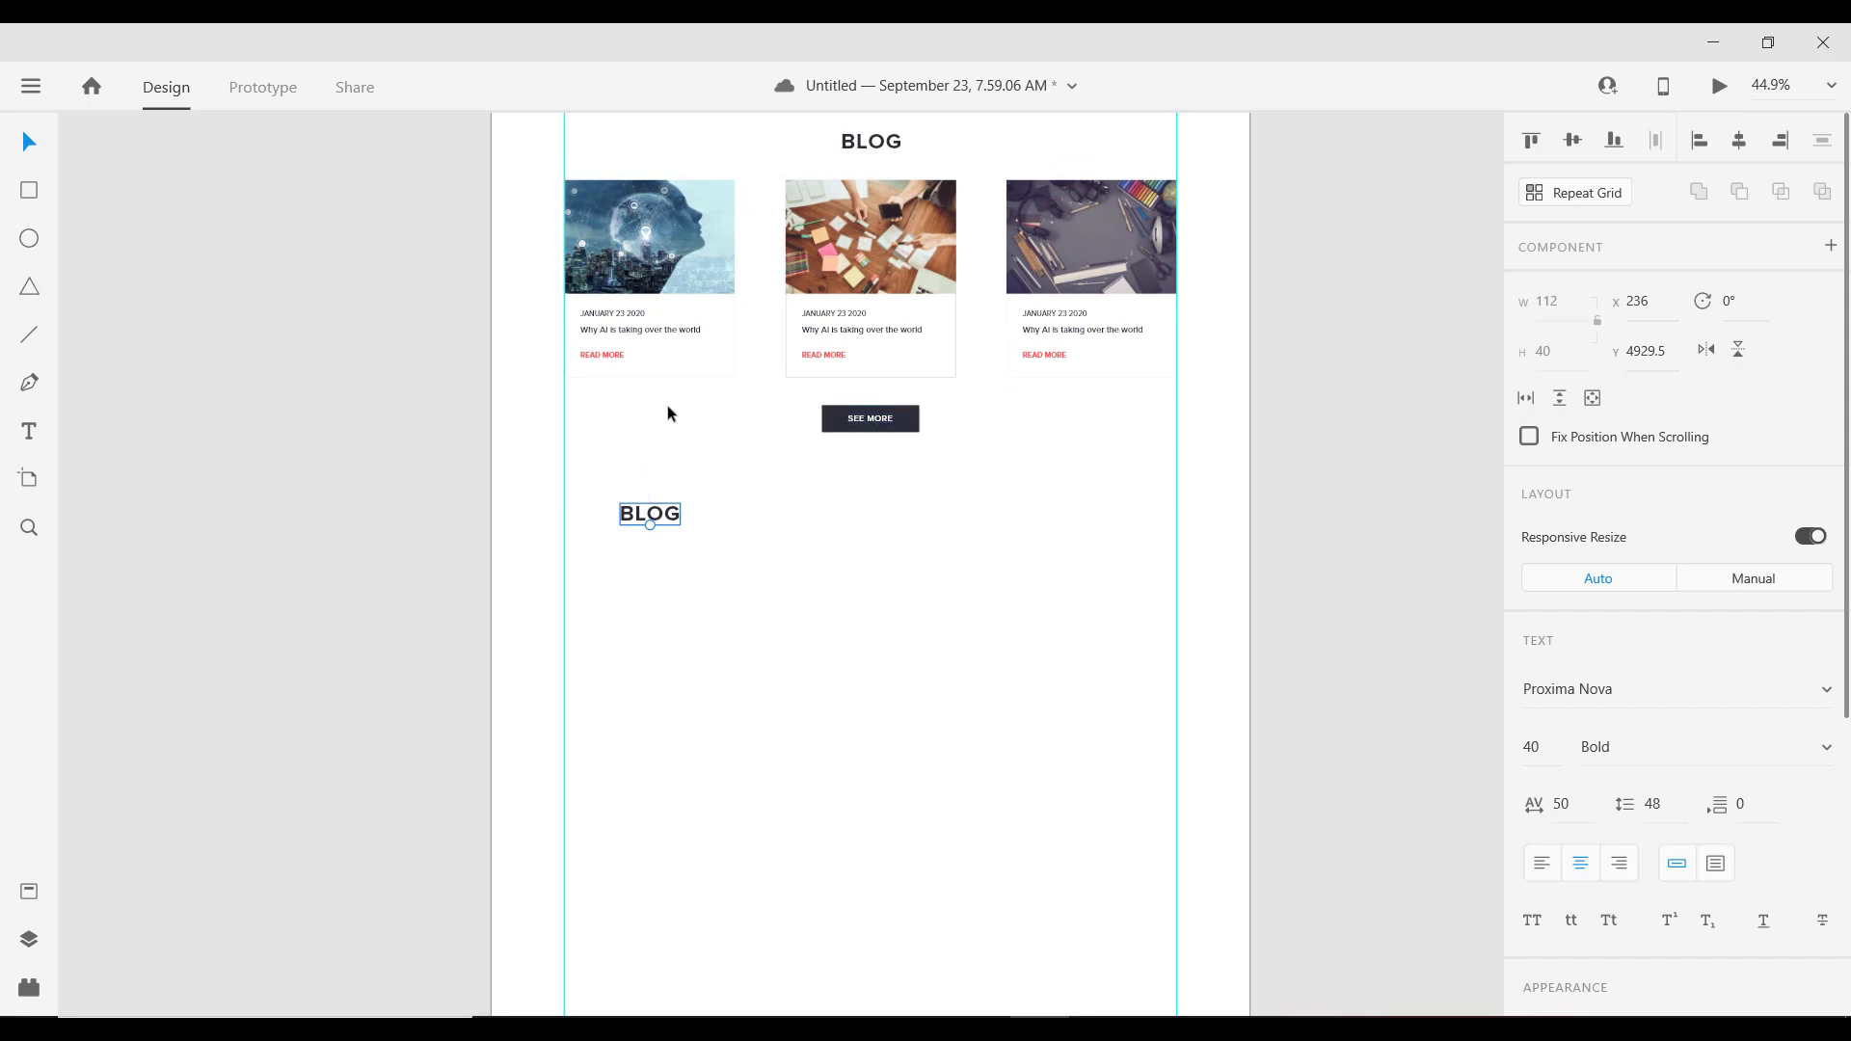
scroll(642, 401, "up", 3)
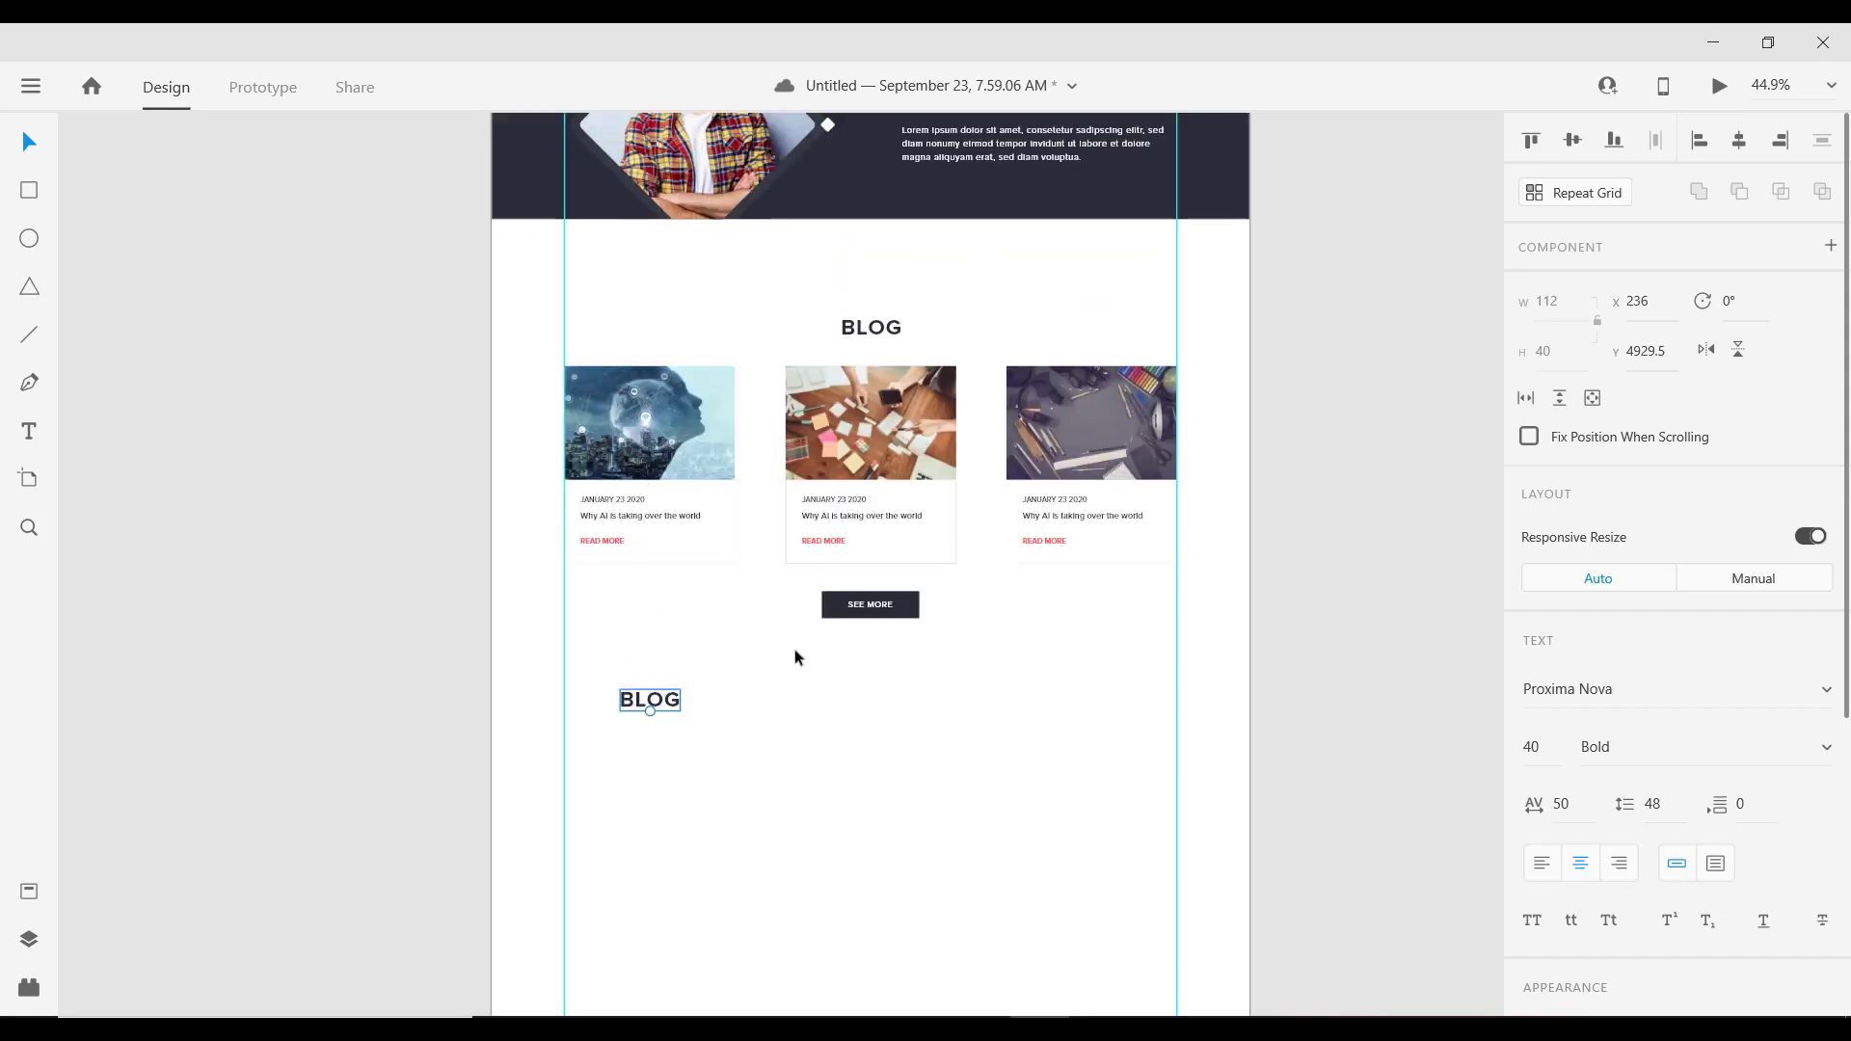
key("shift+Down")
key("shift+Down")
key("shift+Down")
key("shift+Down")
key("shift+Down")
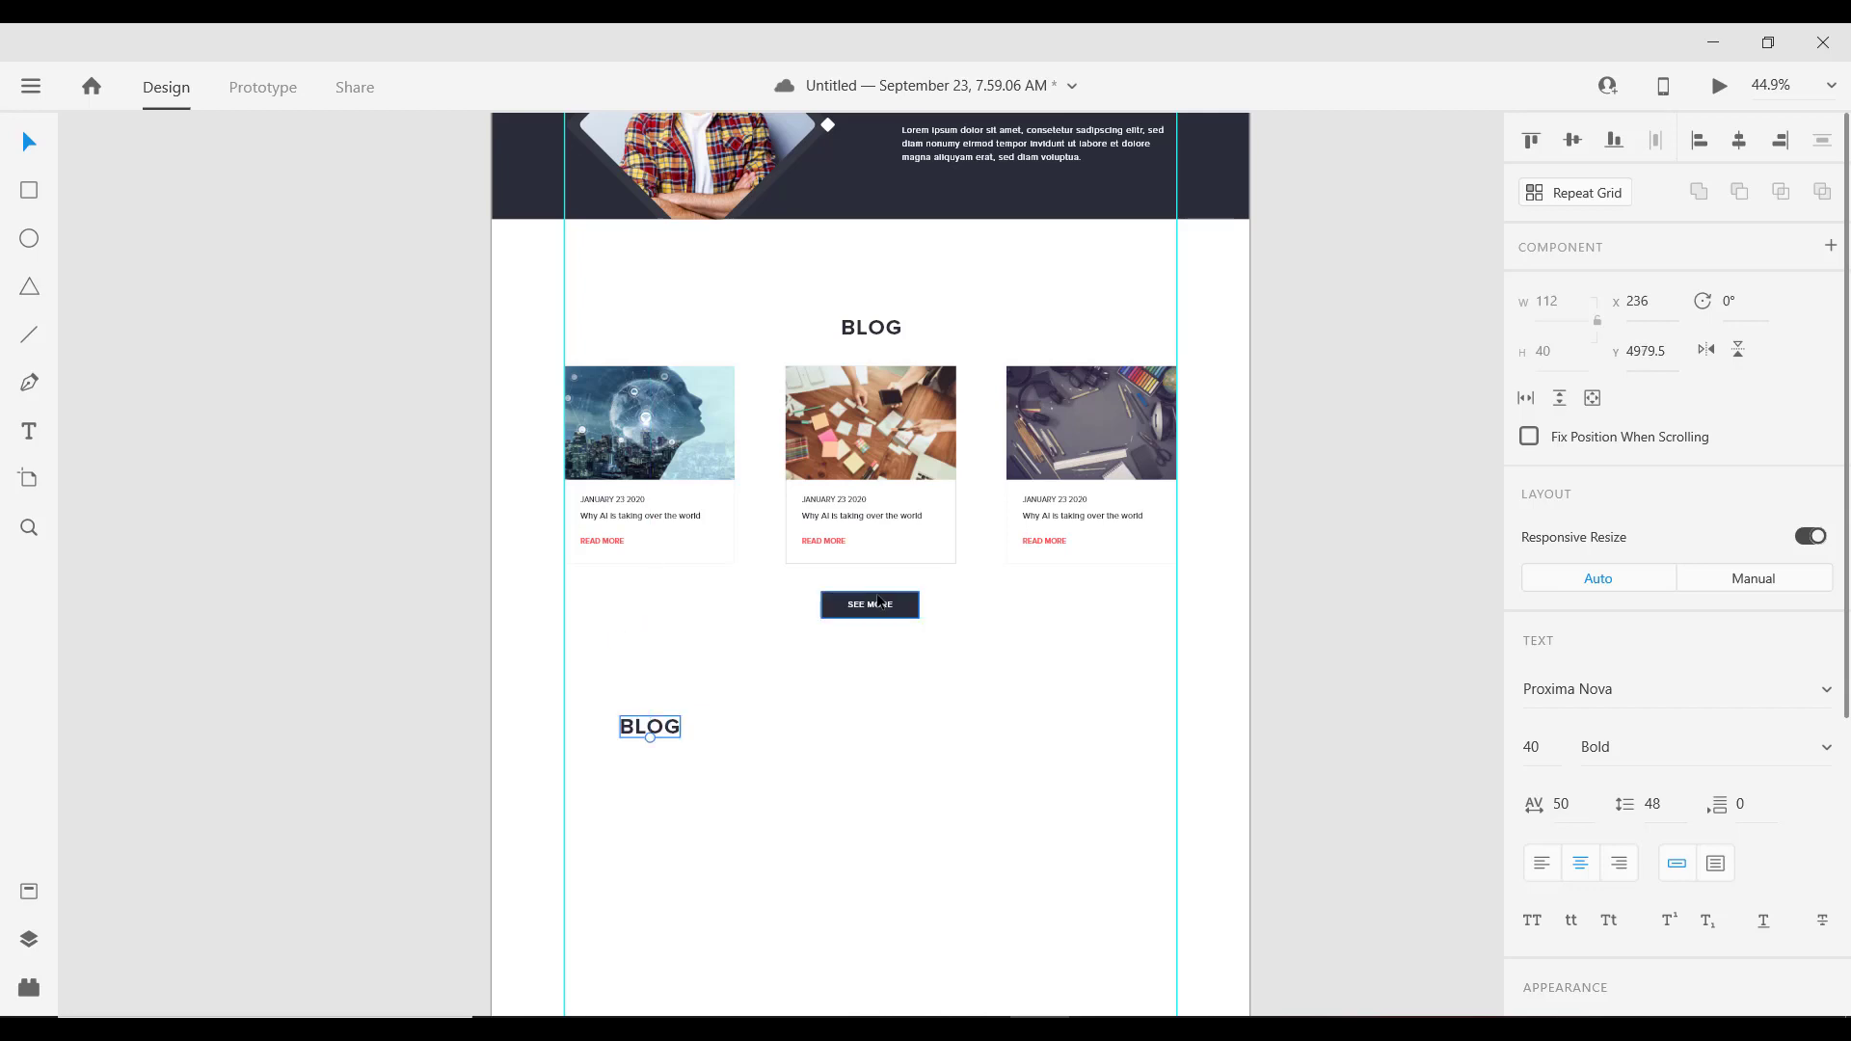
key("Up")
key("alt")
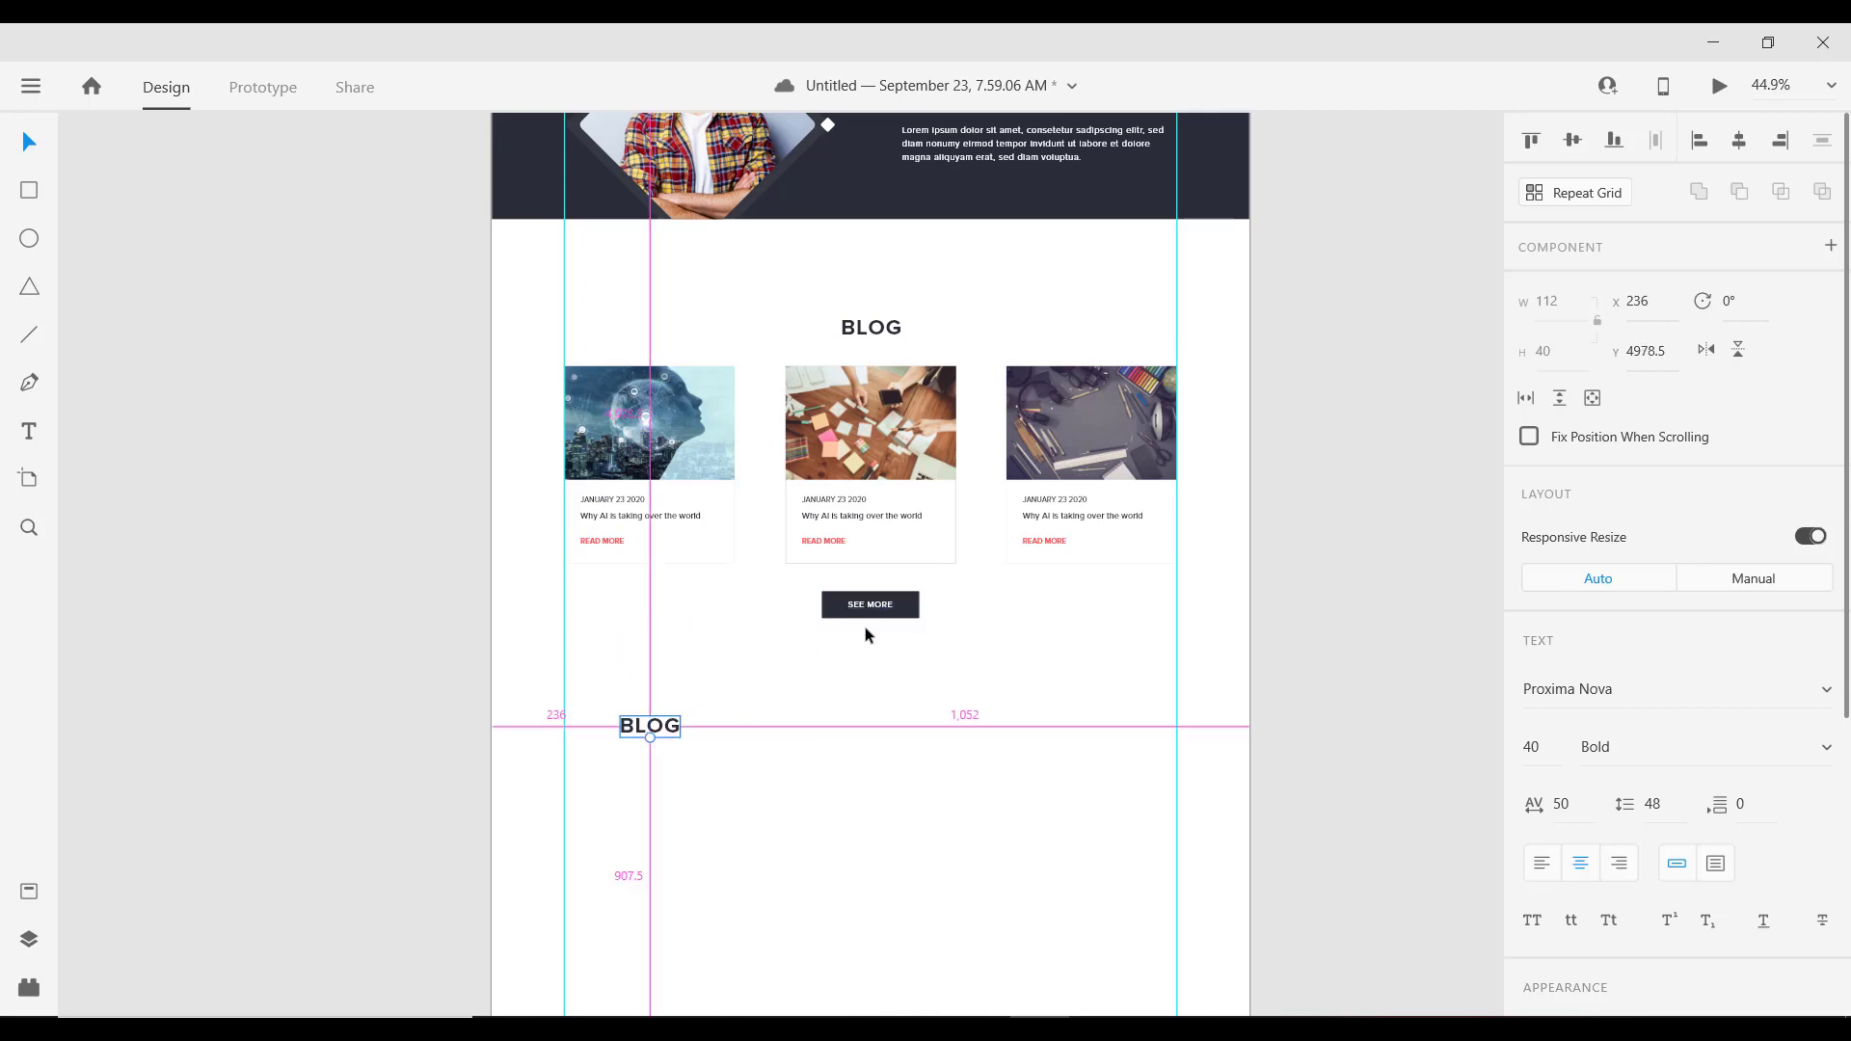
key("Down")
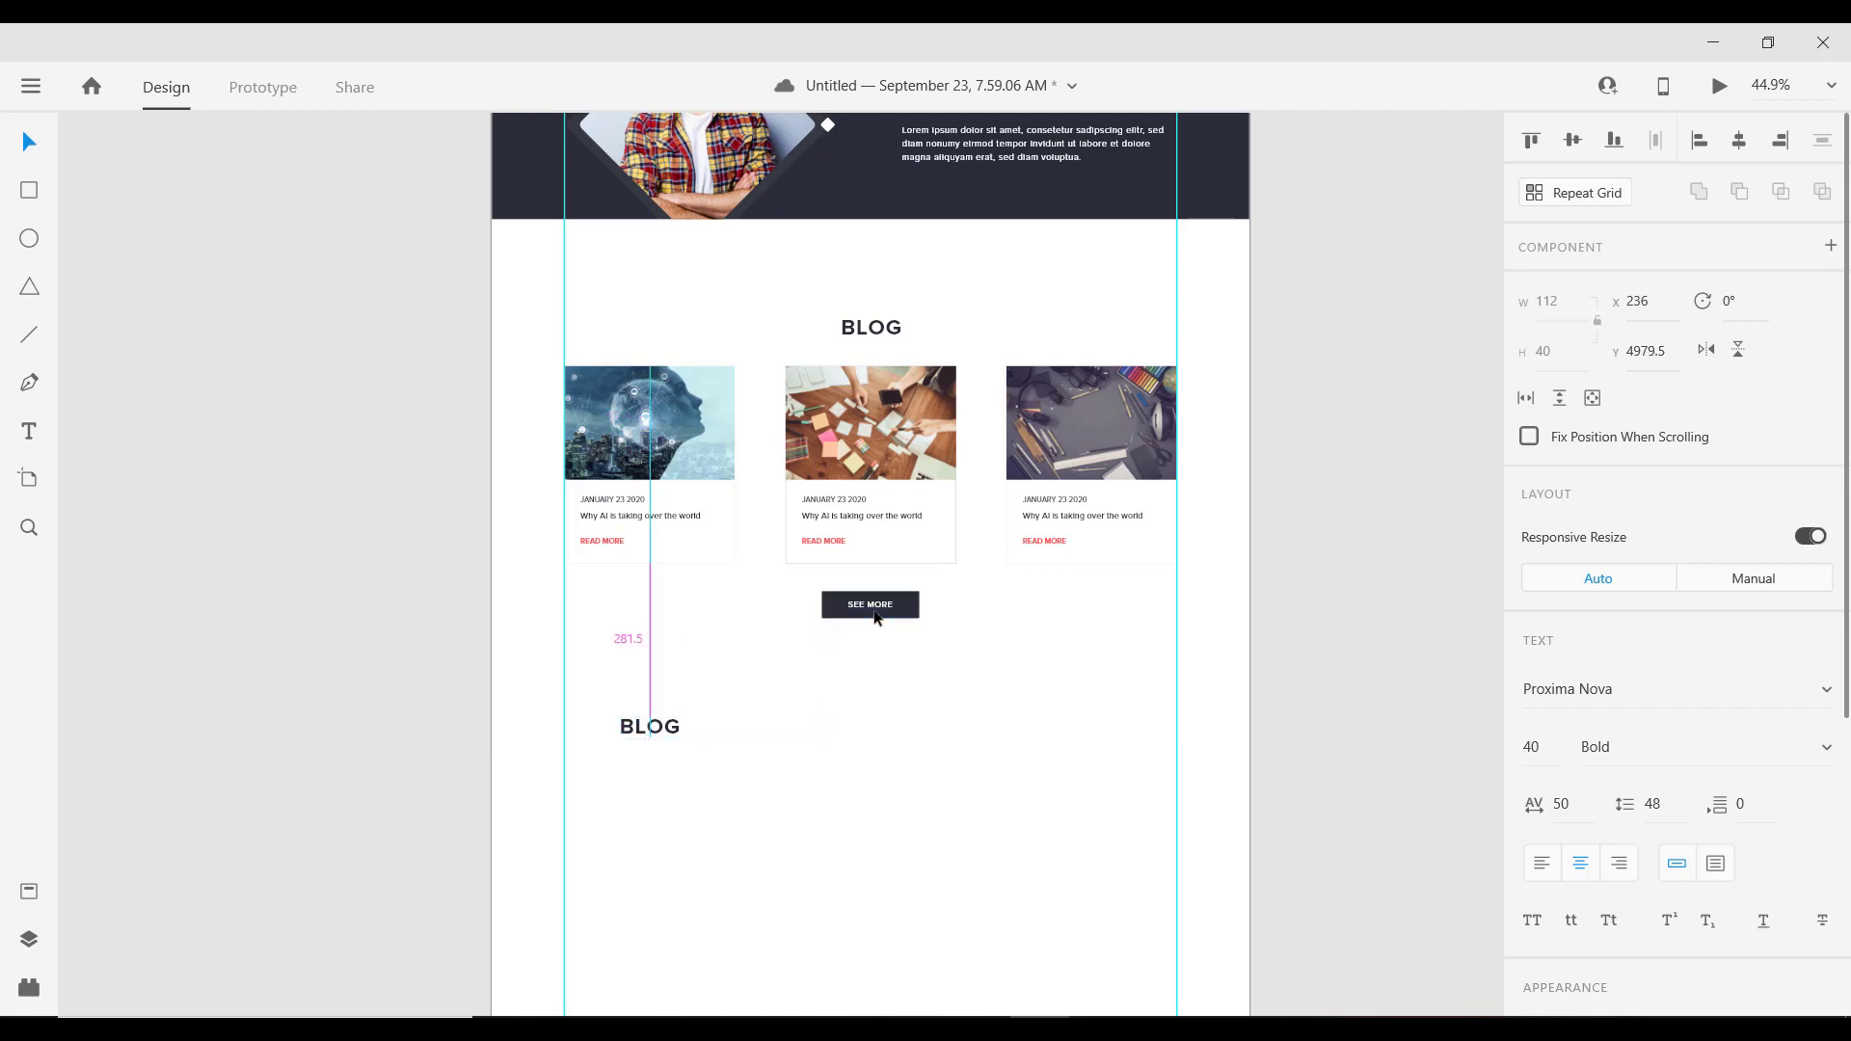
left_click_drag(656, 735, 607, 733)
Step: Retype the heading copy as CONTACT US and align it to the left guide
scroll(584, 707, "down", 1)
scroll(584, 707, "down", 3)
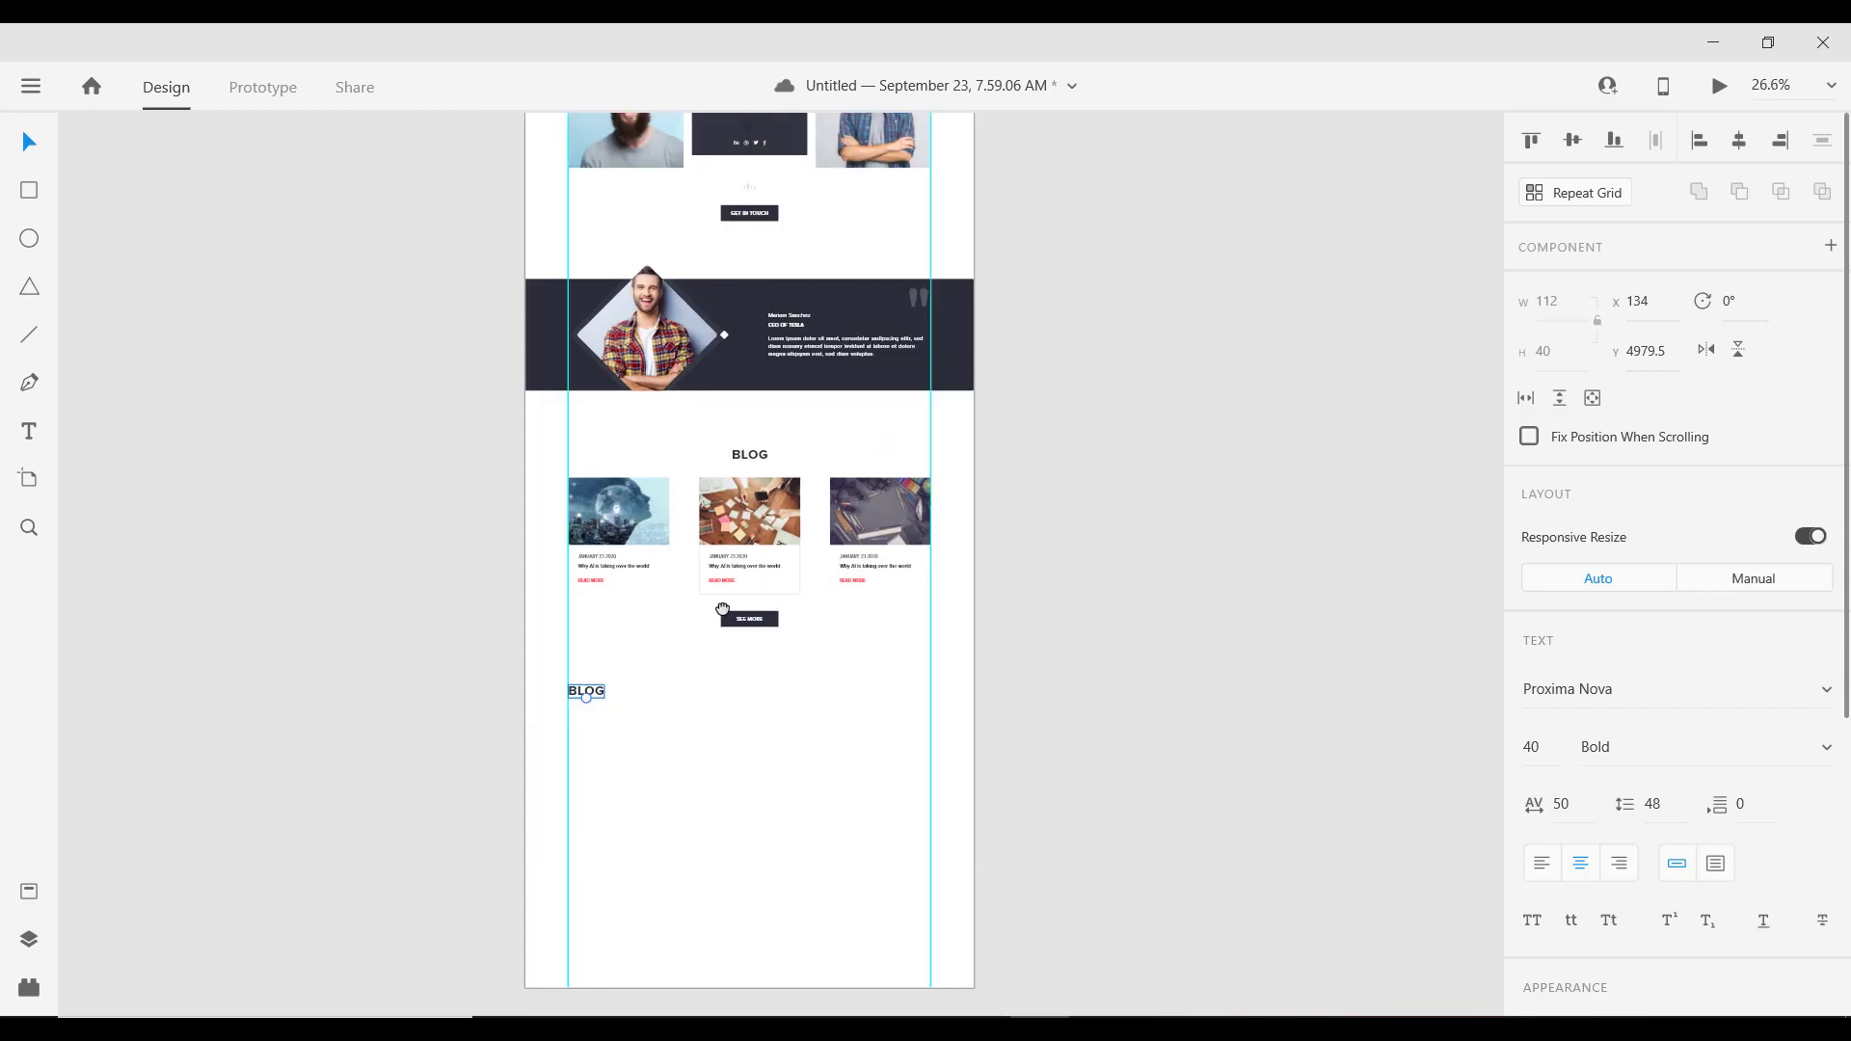
scroll(597, 540, "up", 4)
double_click(561, 560)
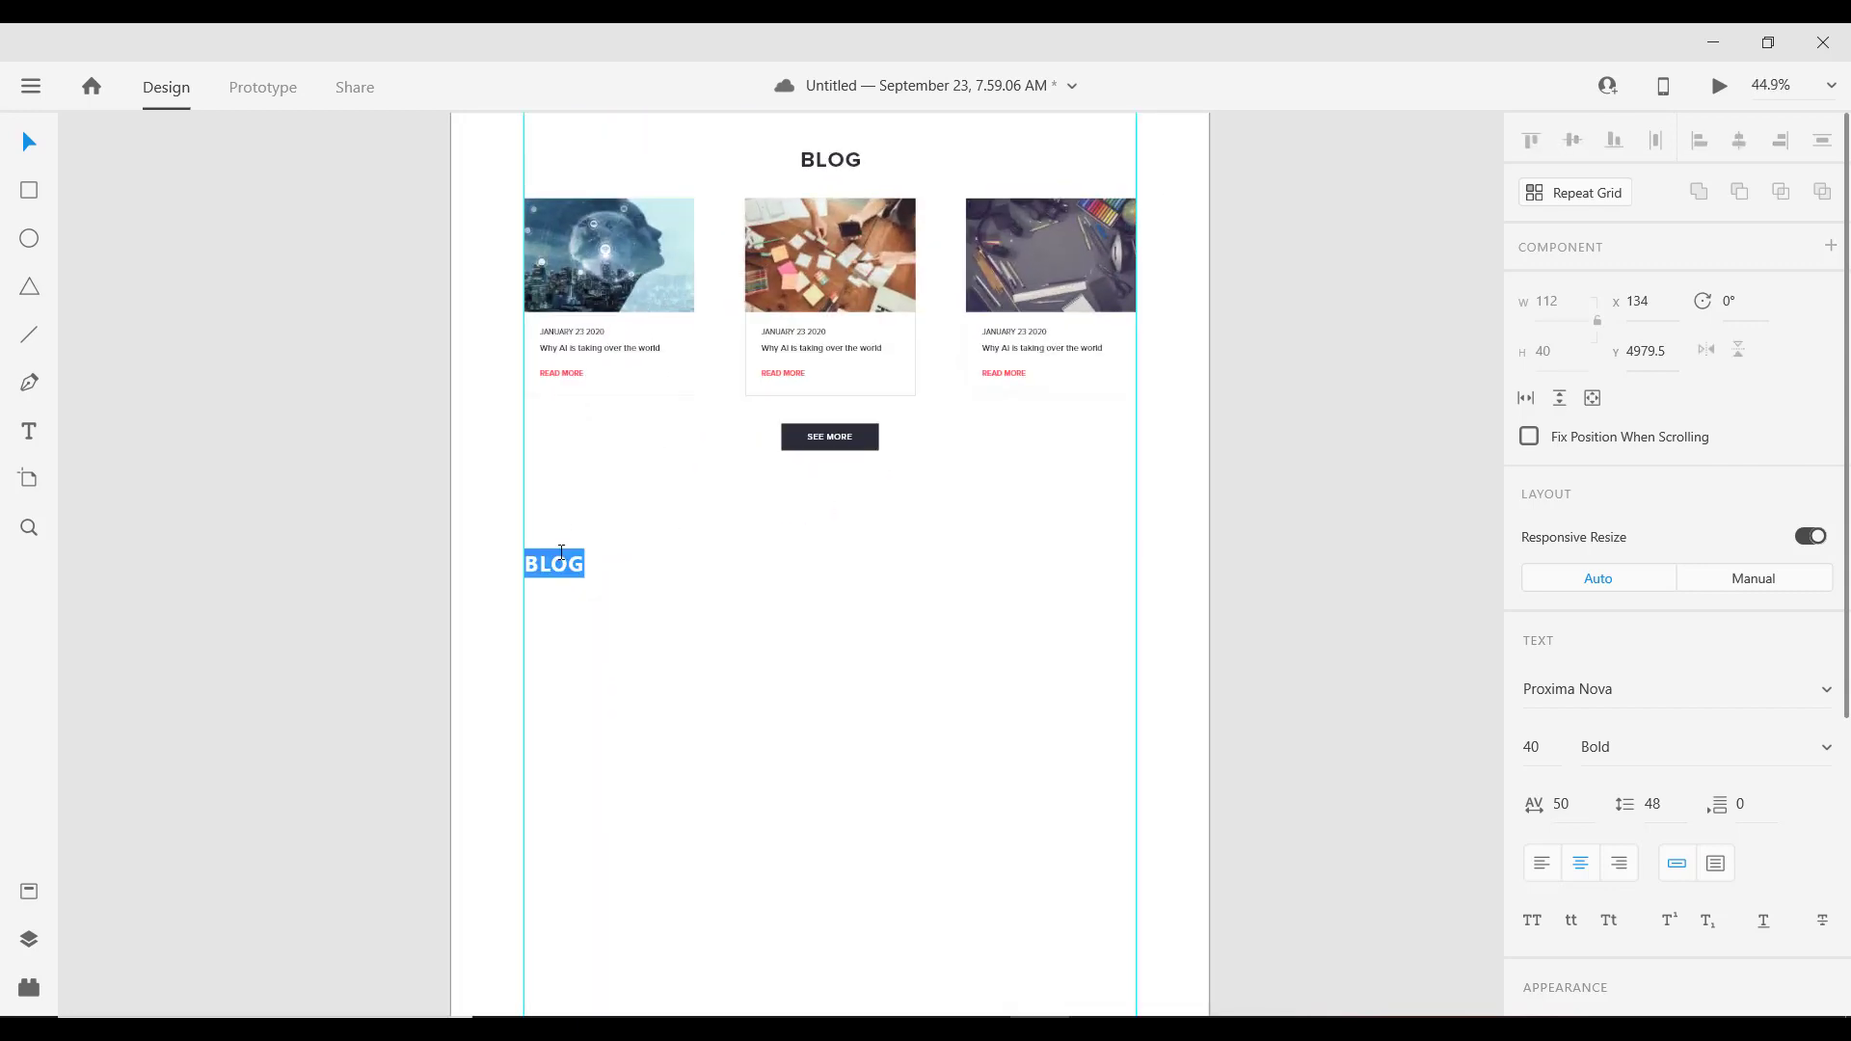
type("CONTACT U")
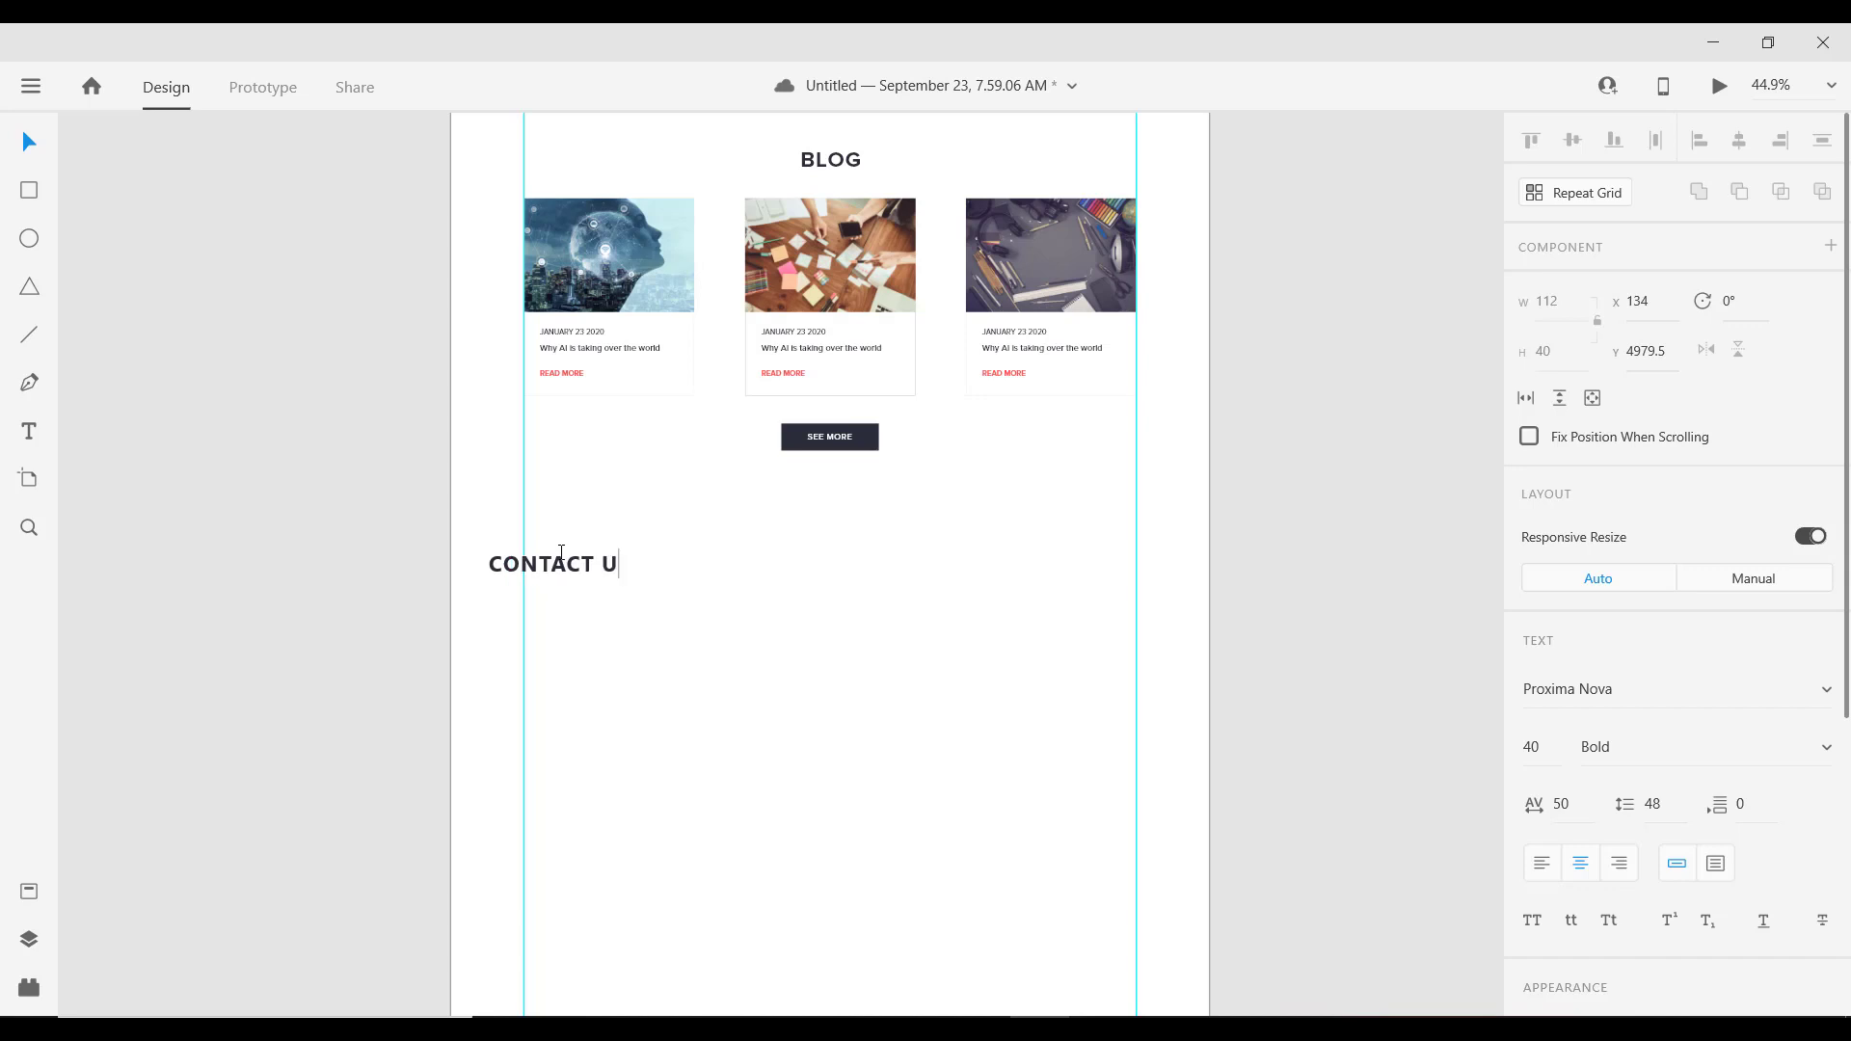
type("S")
key("Escape")
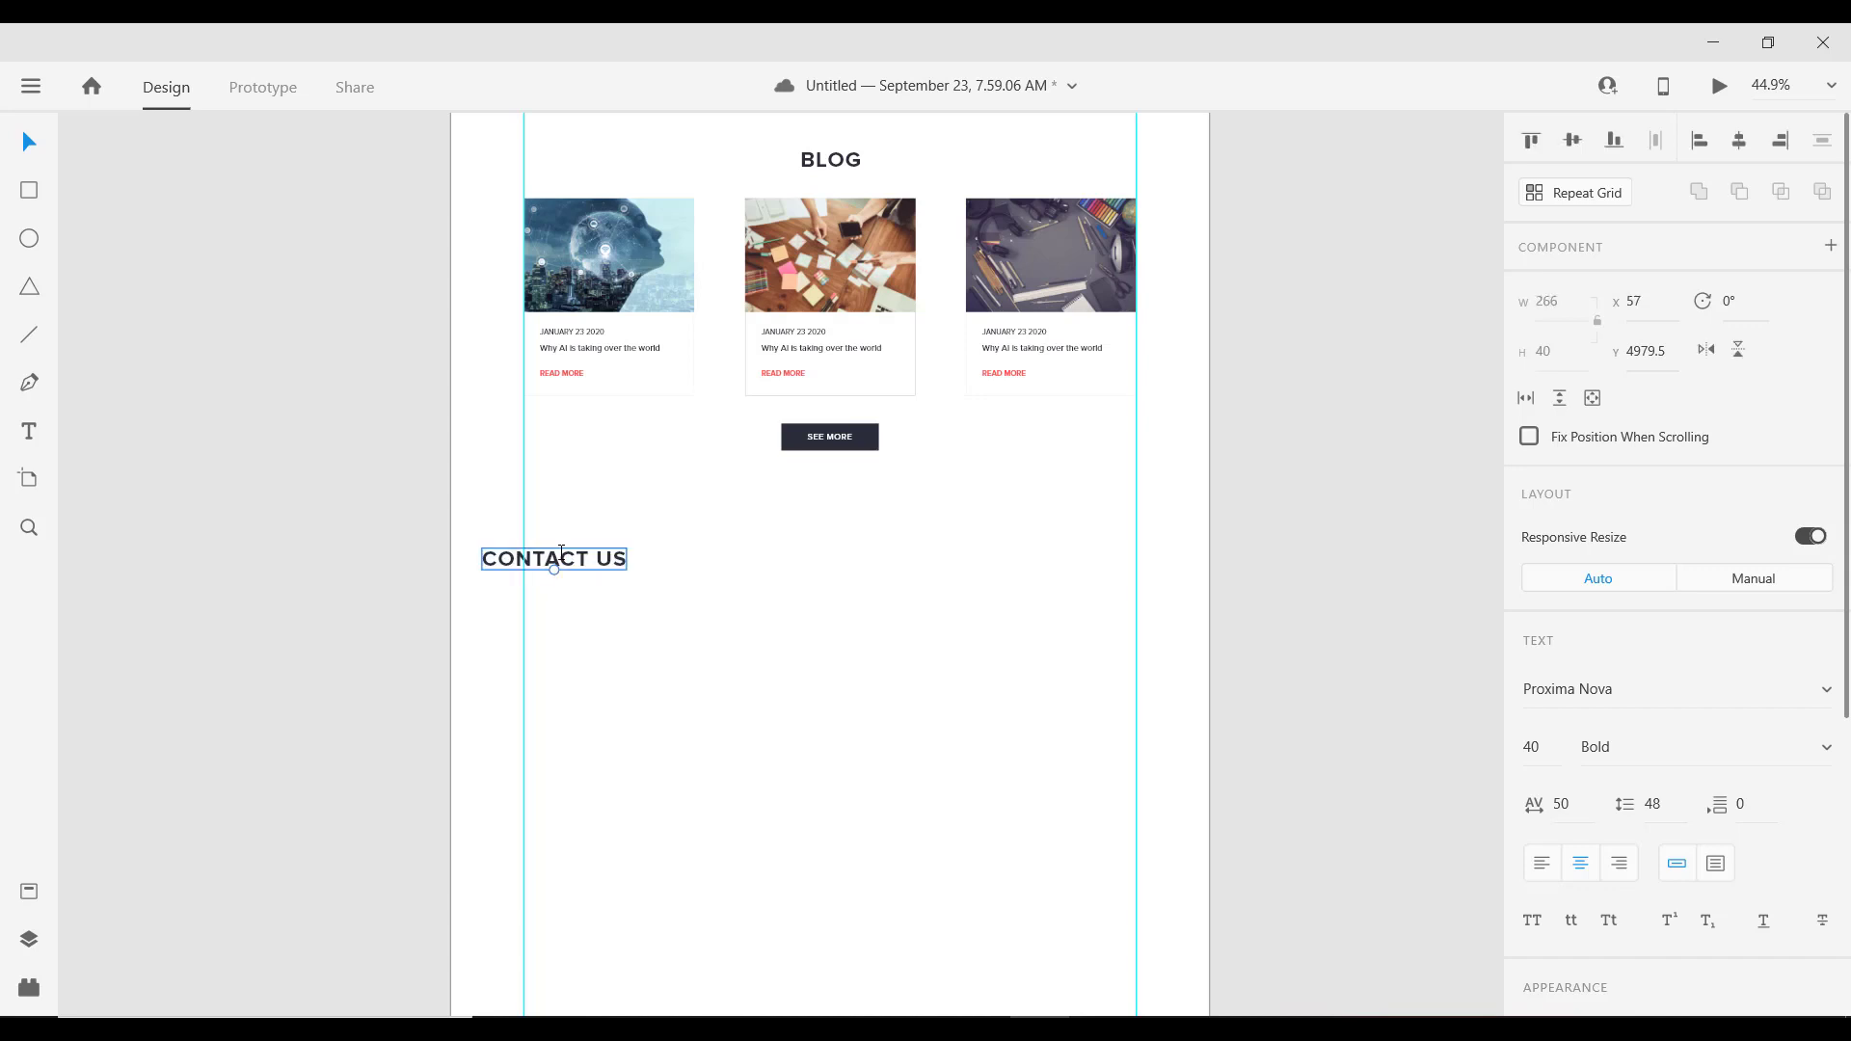
left_click_drag(560, 555, 597, 567)
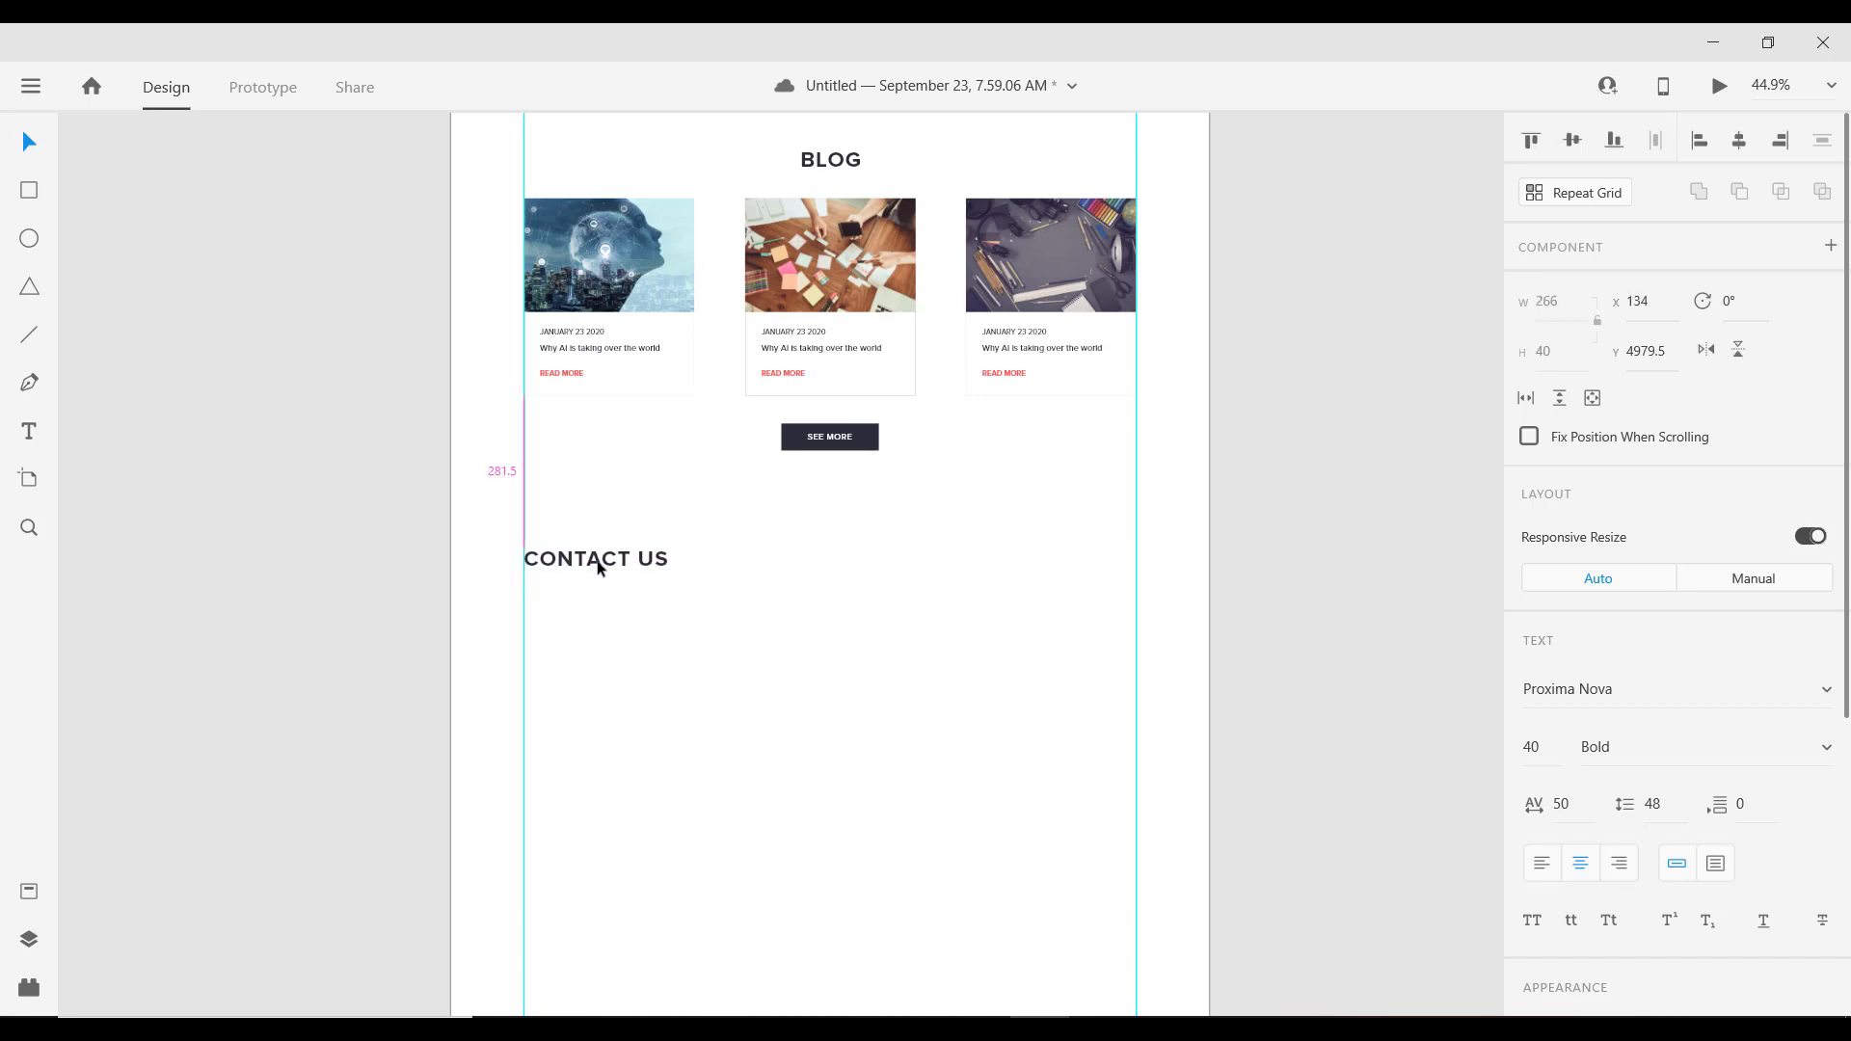
scroll(694, 666, "down", 5)
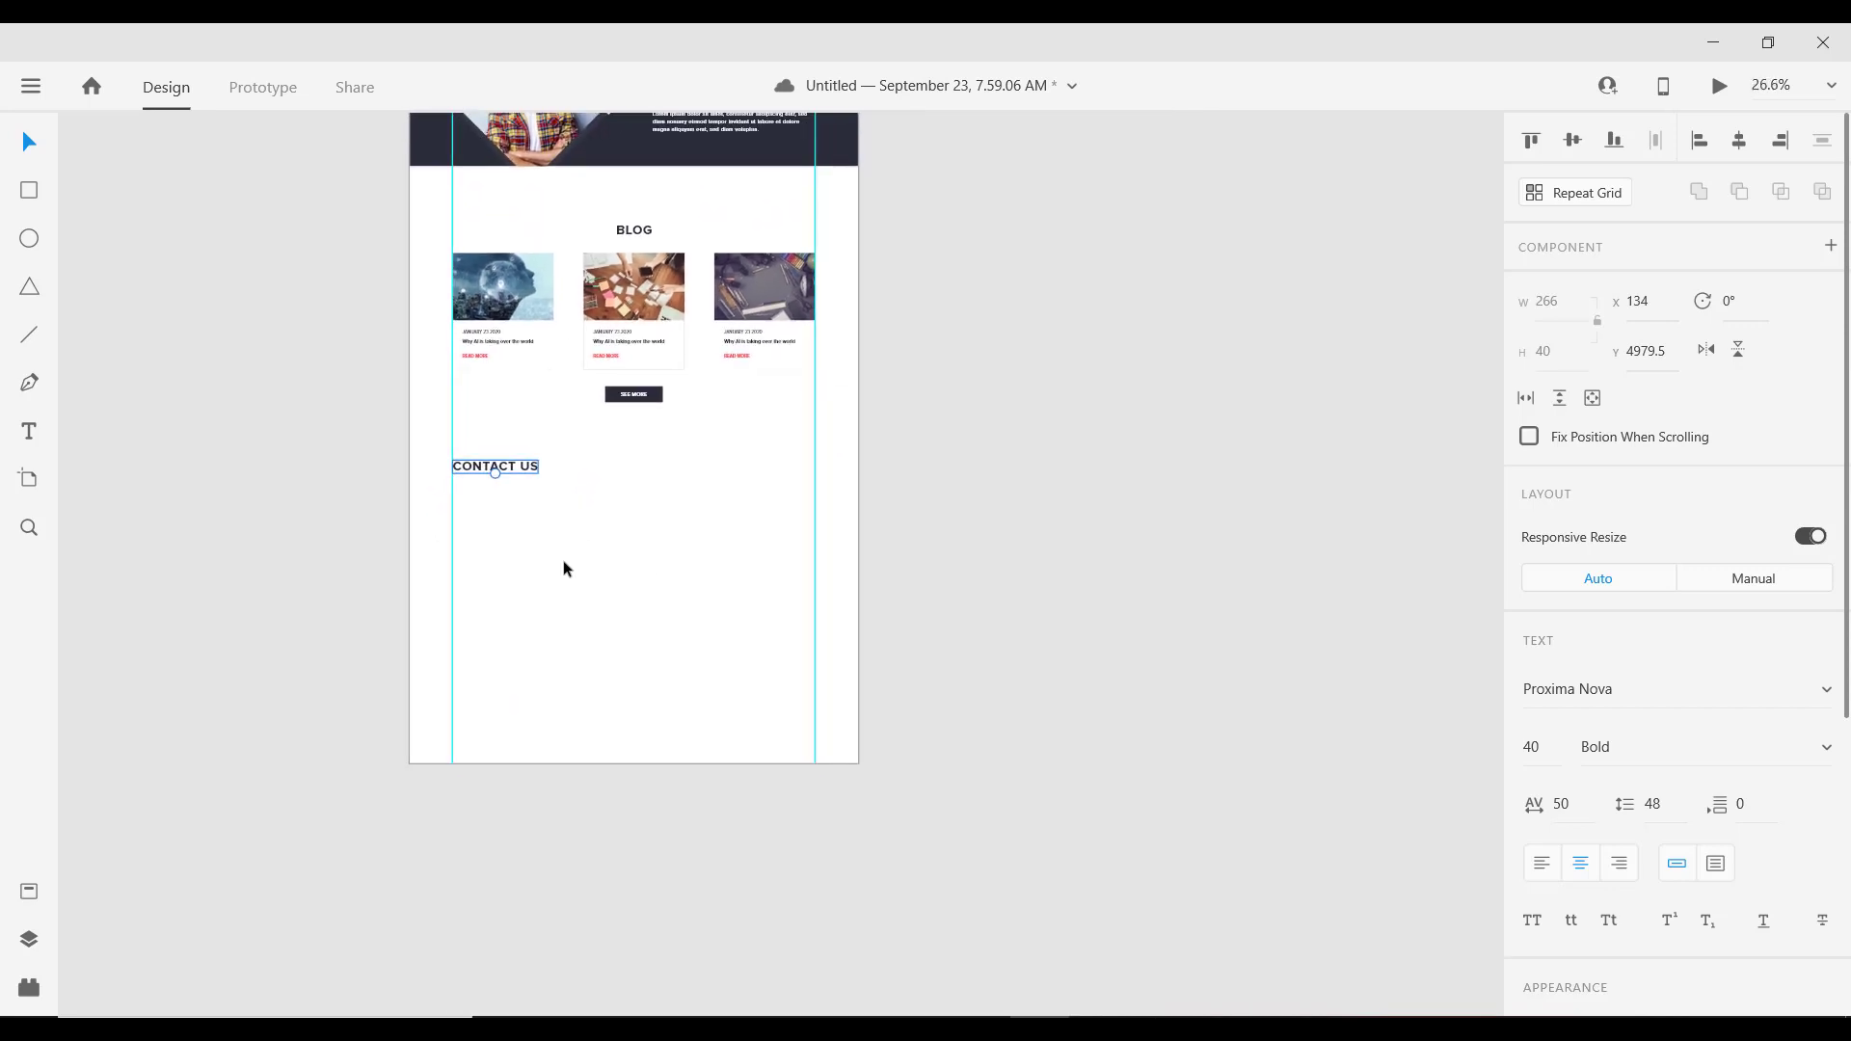
scroll(563, 568, "down", 2)
scroll(558, 430, "up", 6)
Step: Place the Component 7 world map from Assets flush with the right guide below CONTACT US
left_click_drag(666, 620, 587, 527)
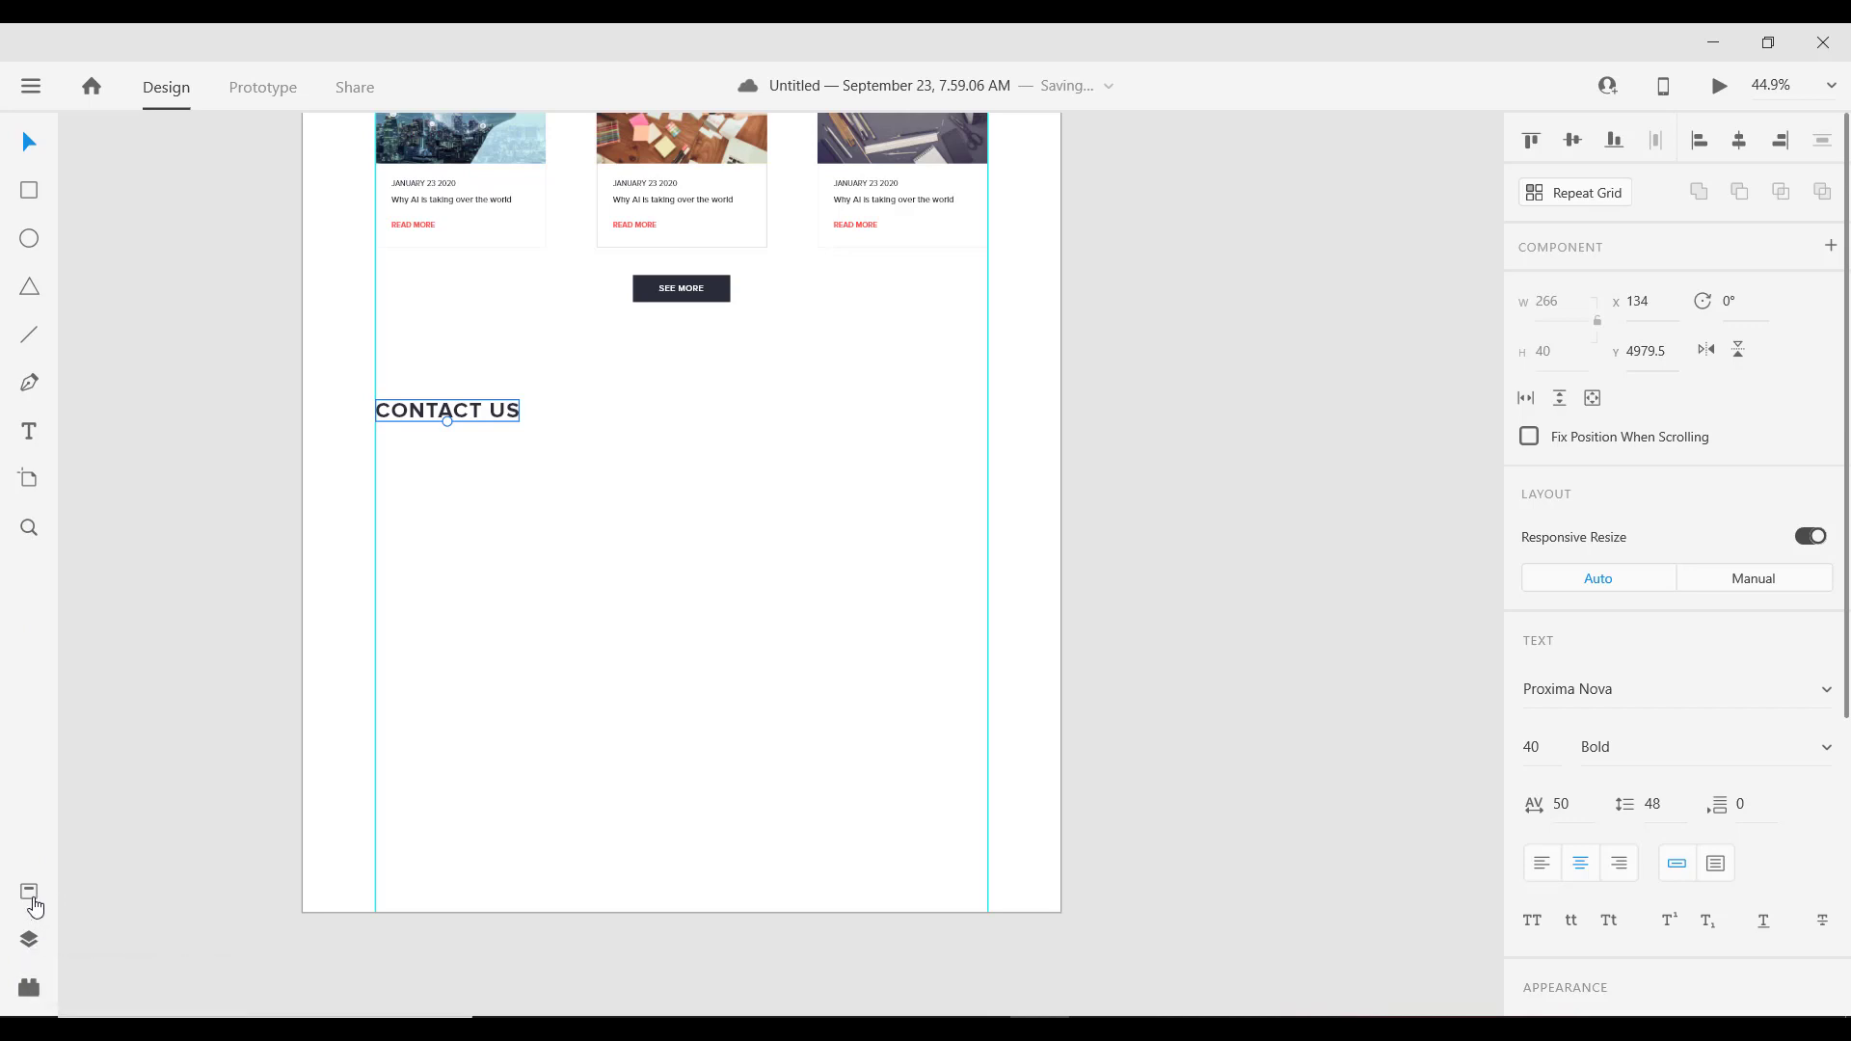
left_click(34, 901)
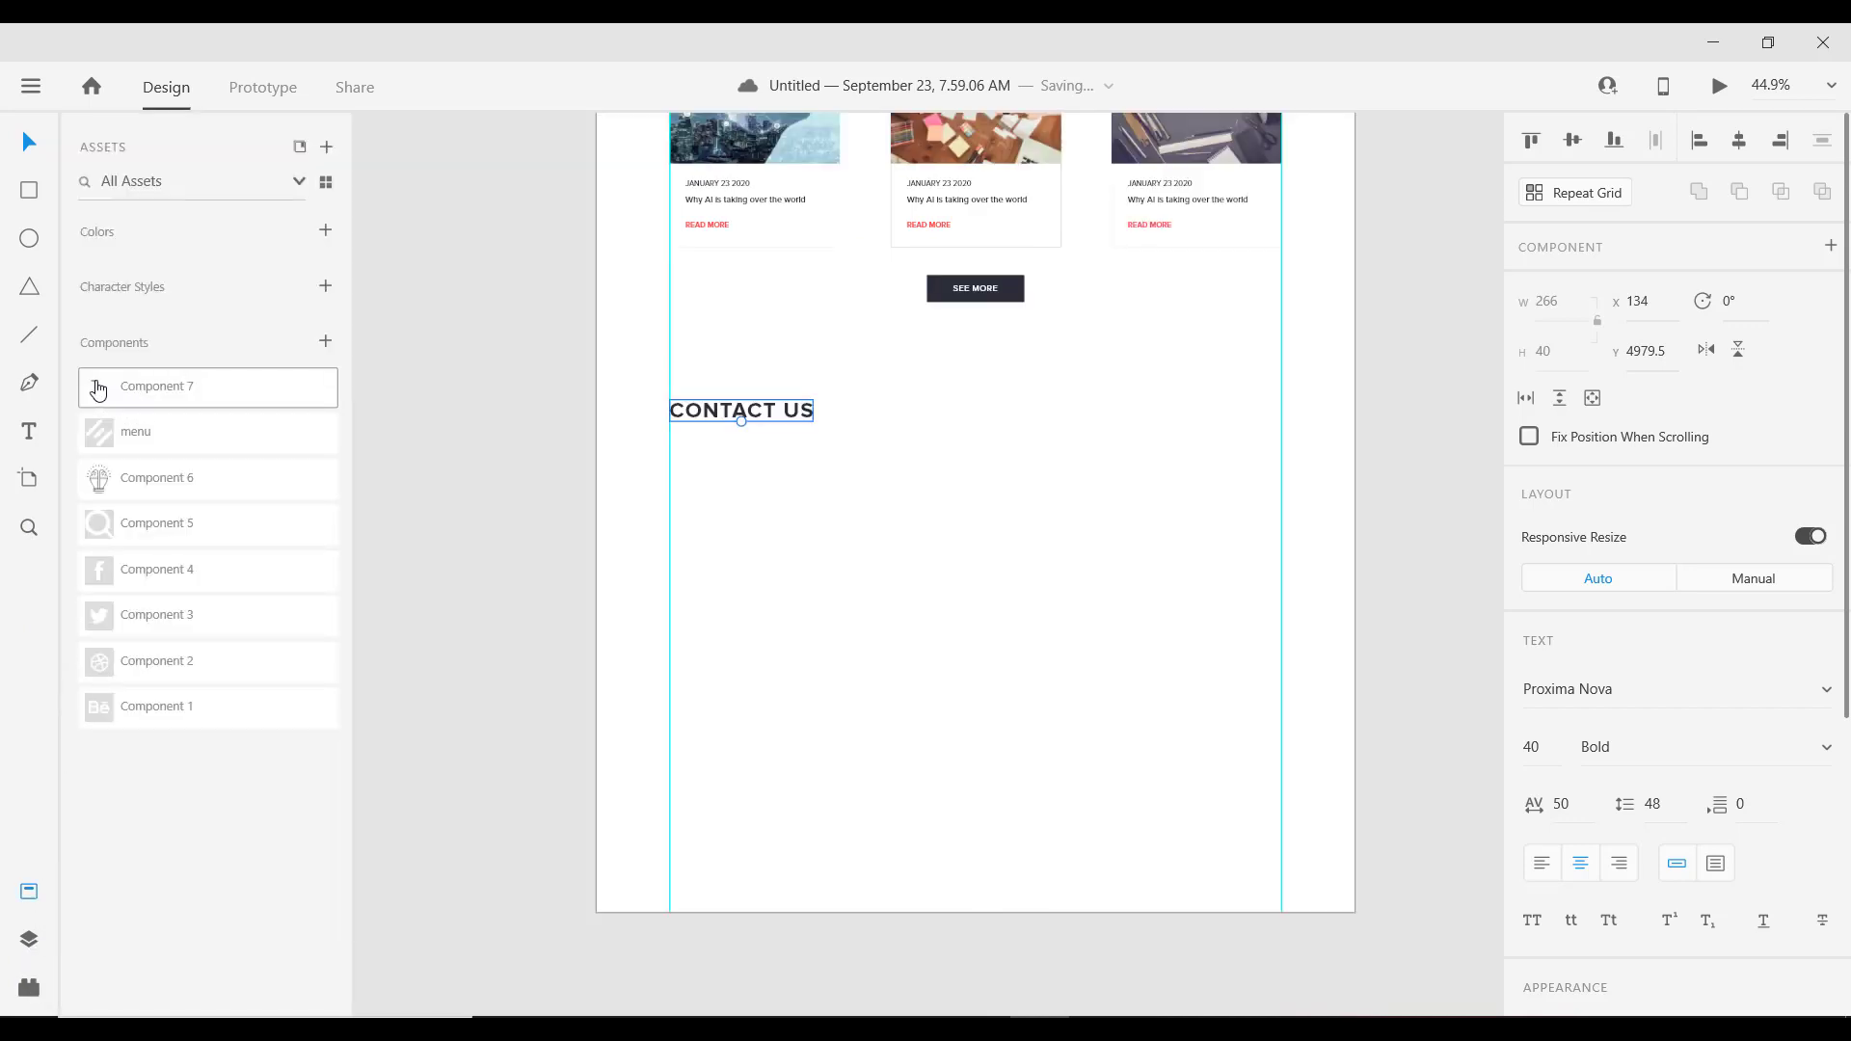
left_click_drag(98, 389, 1087, 495)
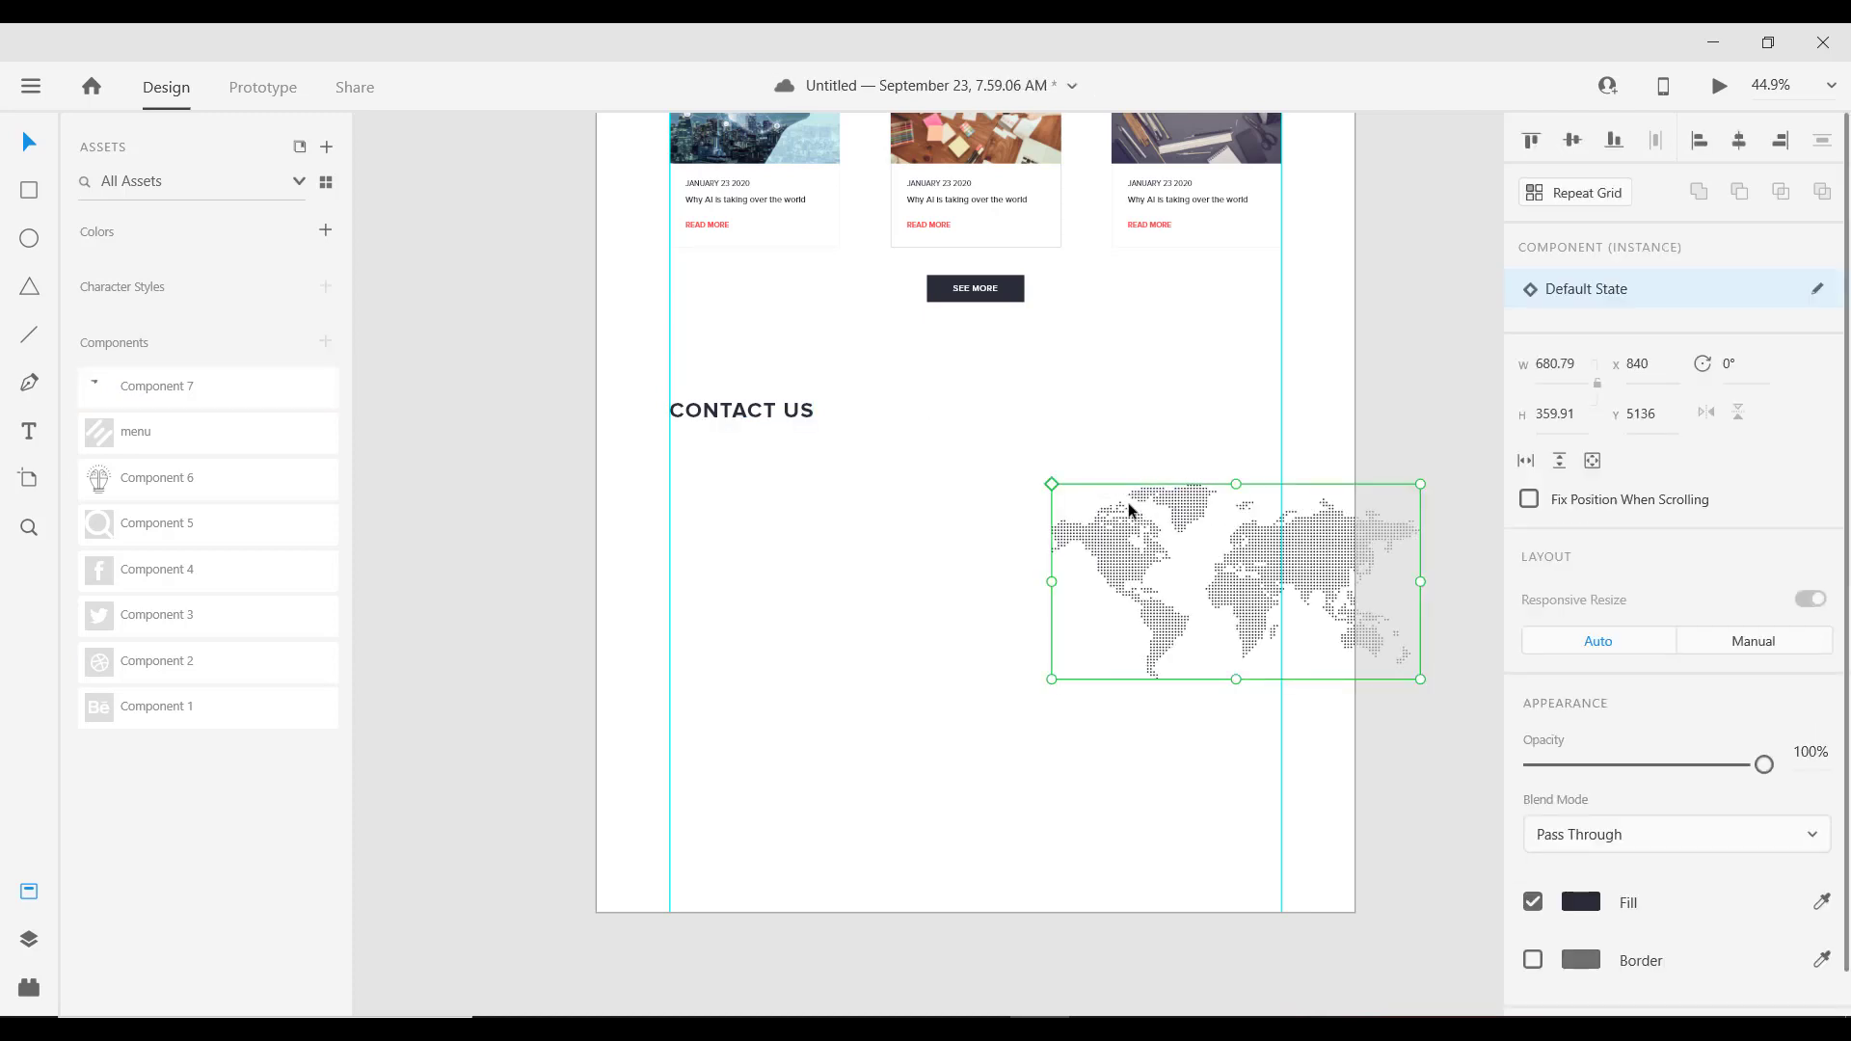
left_click_drag(1130, 508, 1067, 484)
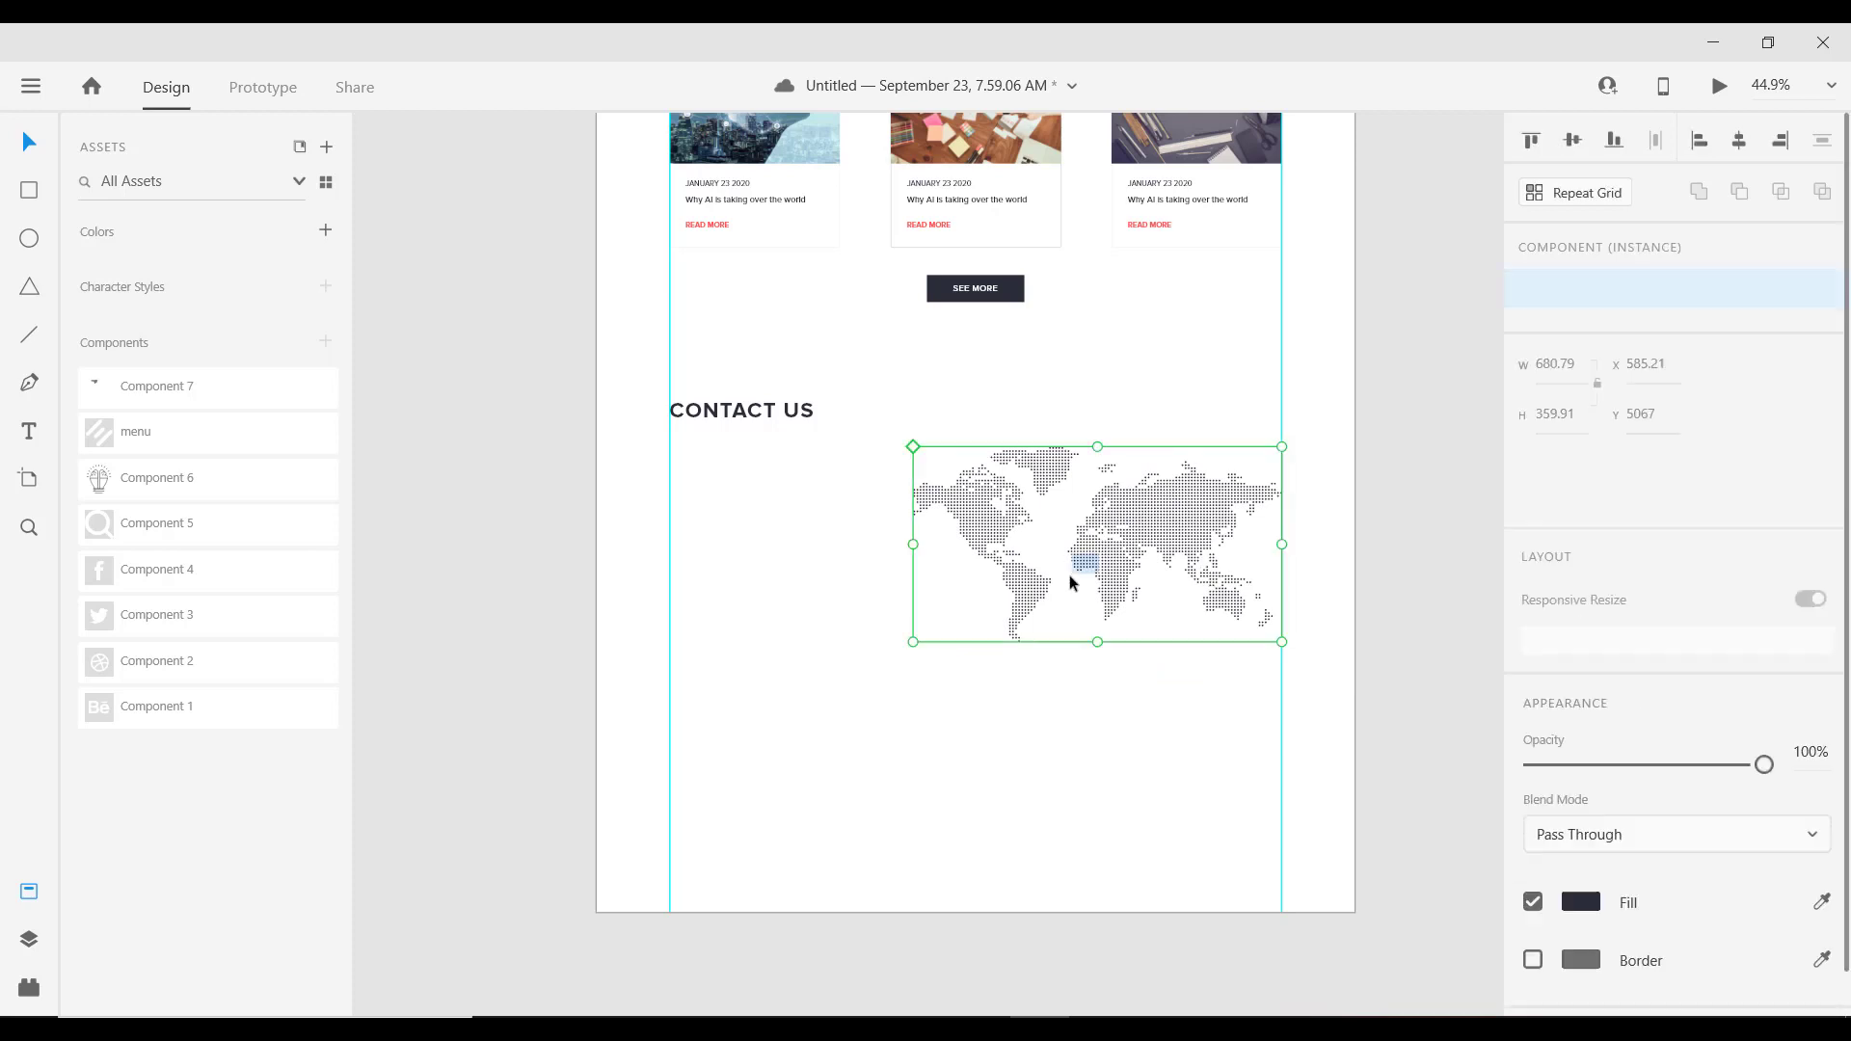
left_click_drag(1196, 501, 1244, 476)
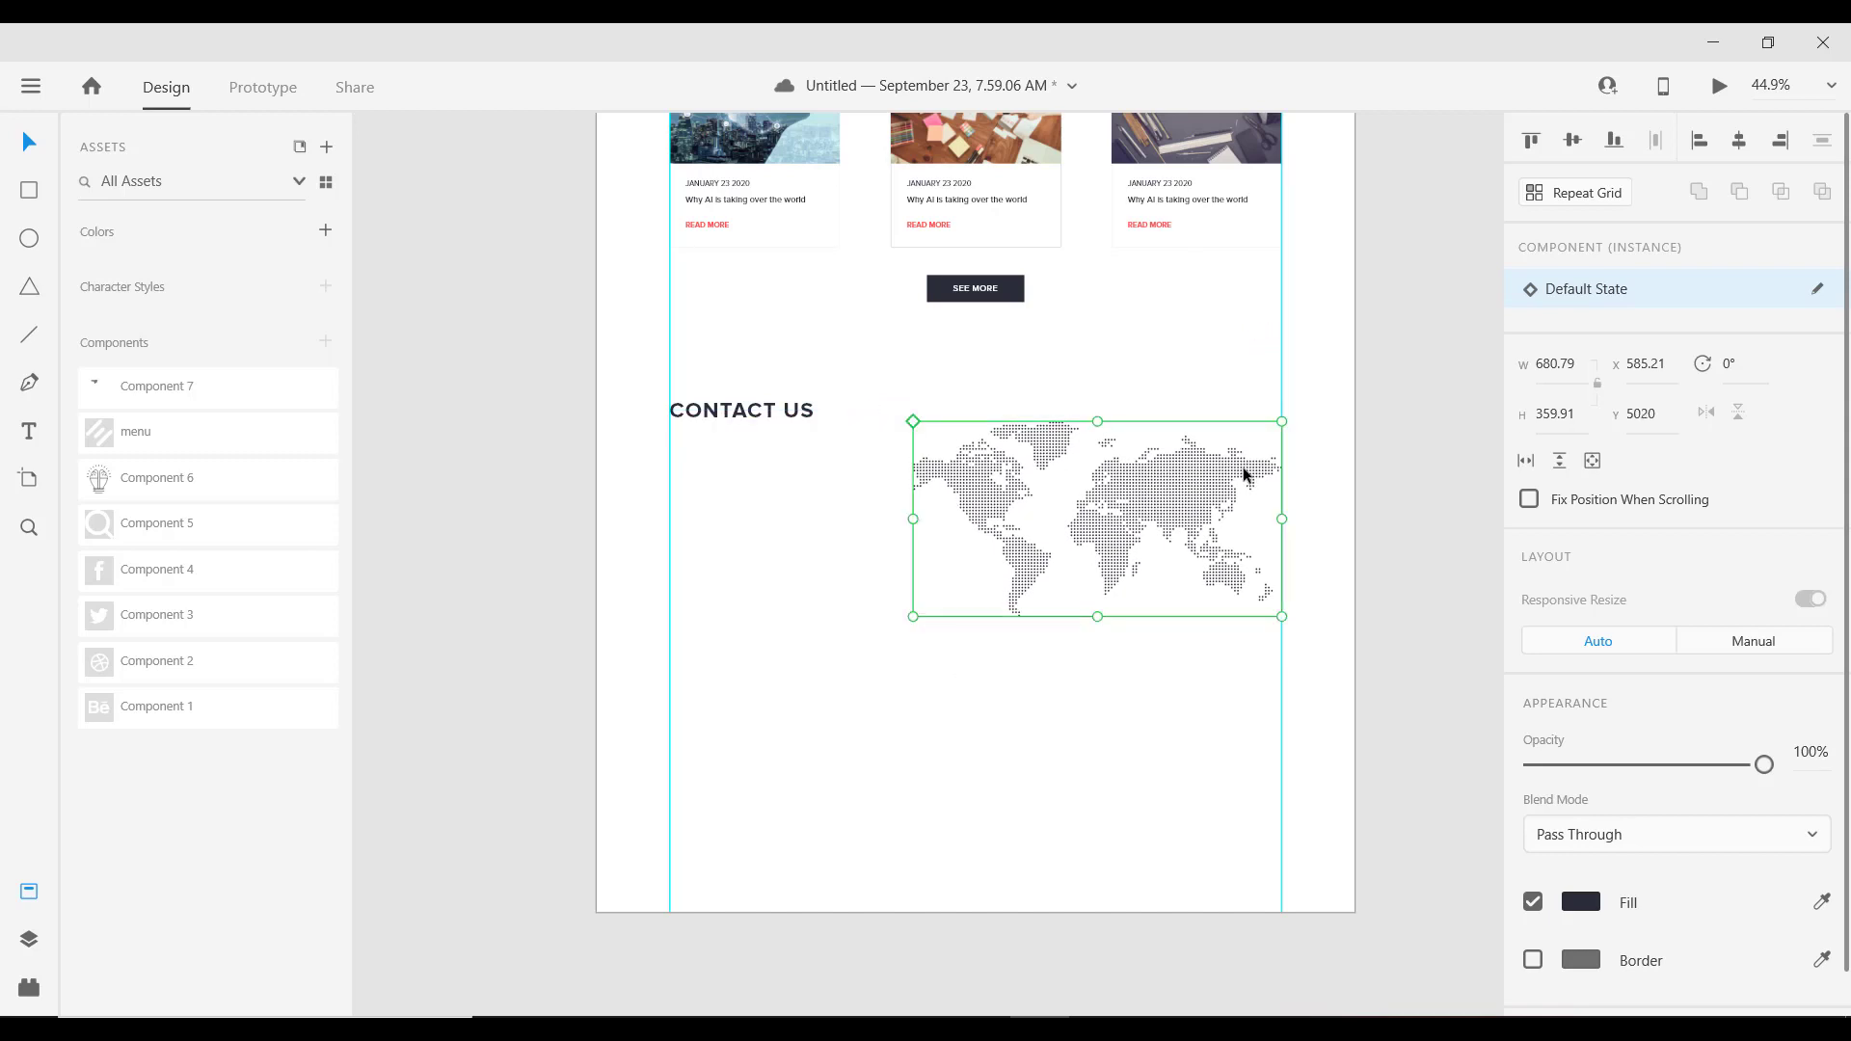
key("shift+Down")
key("shift+Down")
key("shift+Down")
key("shift+Down")
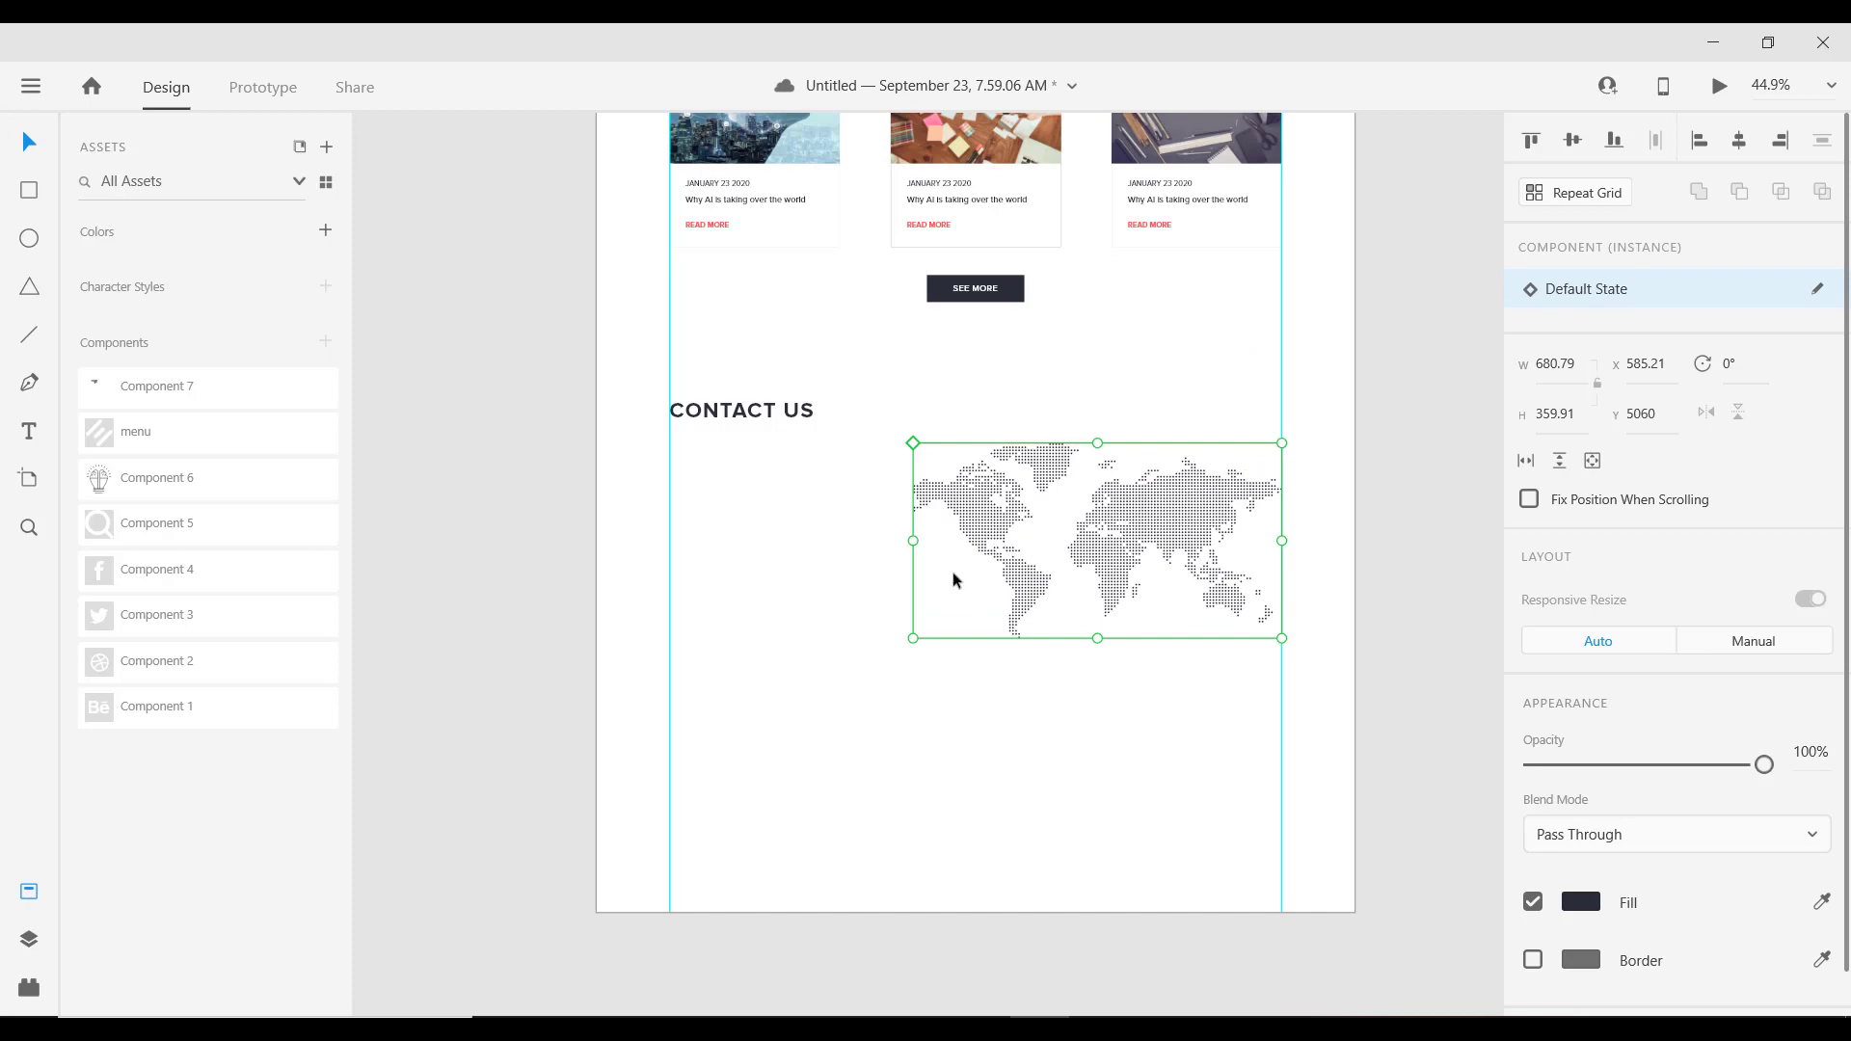
left_click(779, 508)
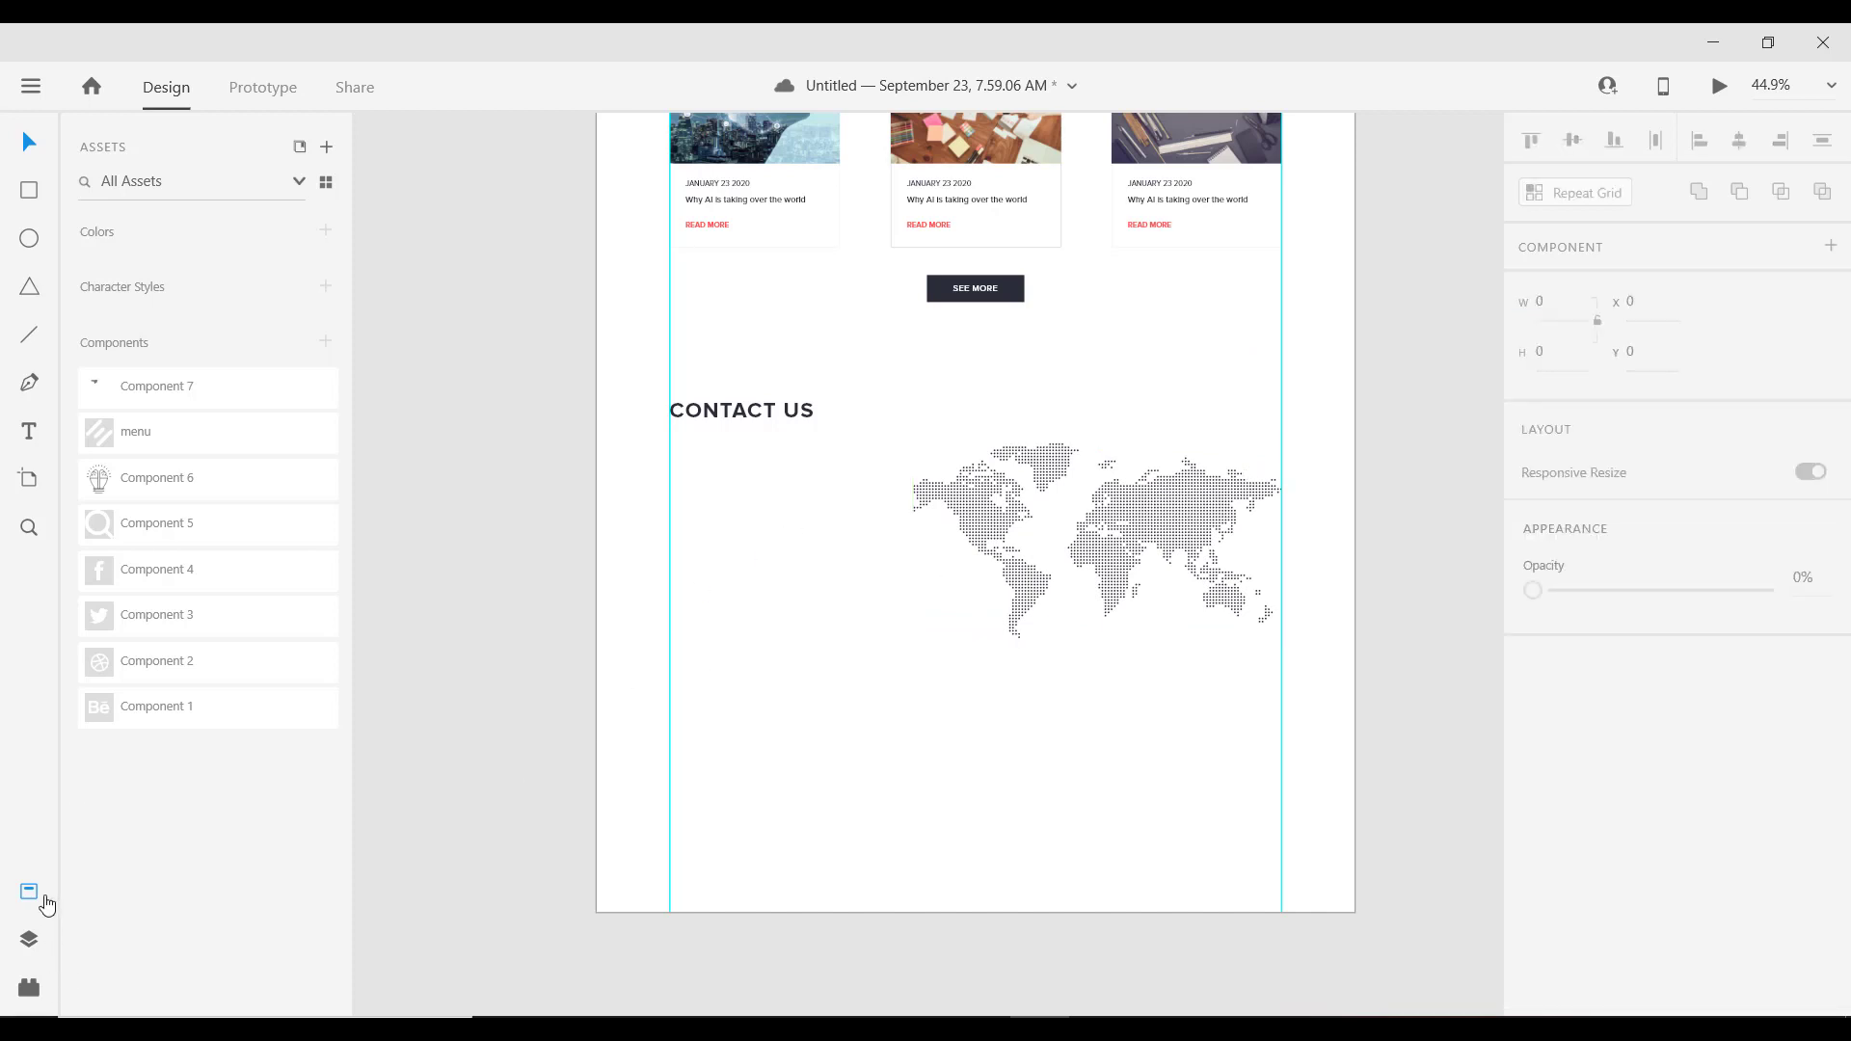
key("ctrl+shift+y")
scroll(399, 472, "up", 2)
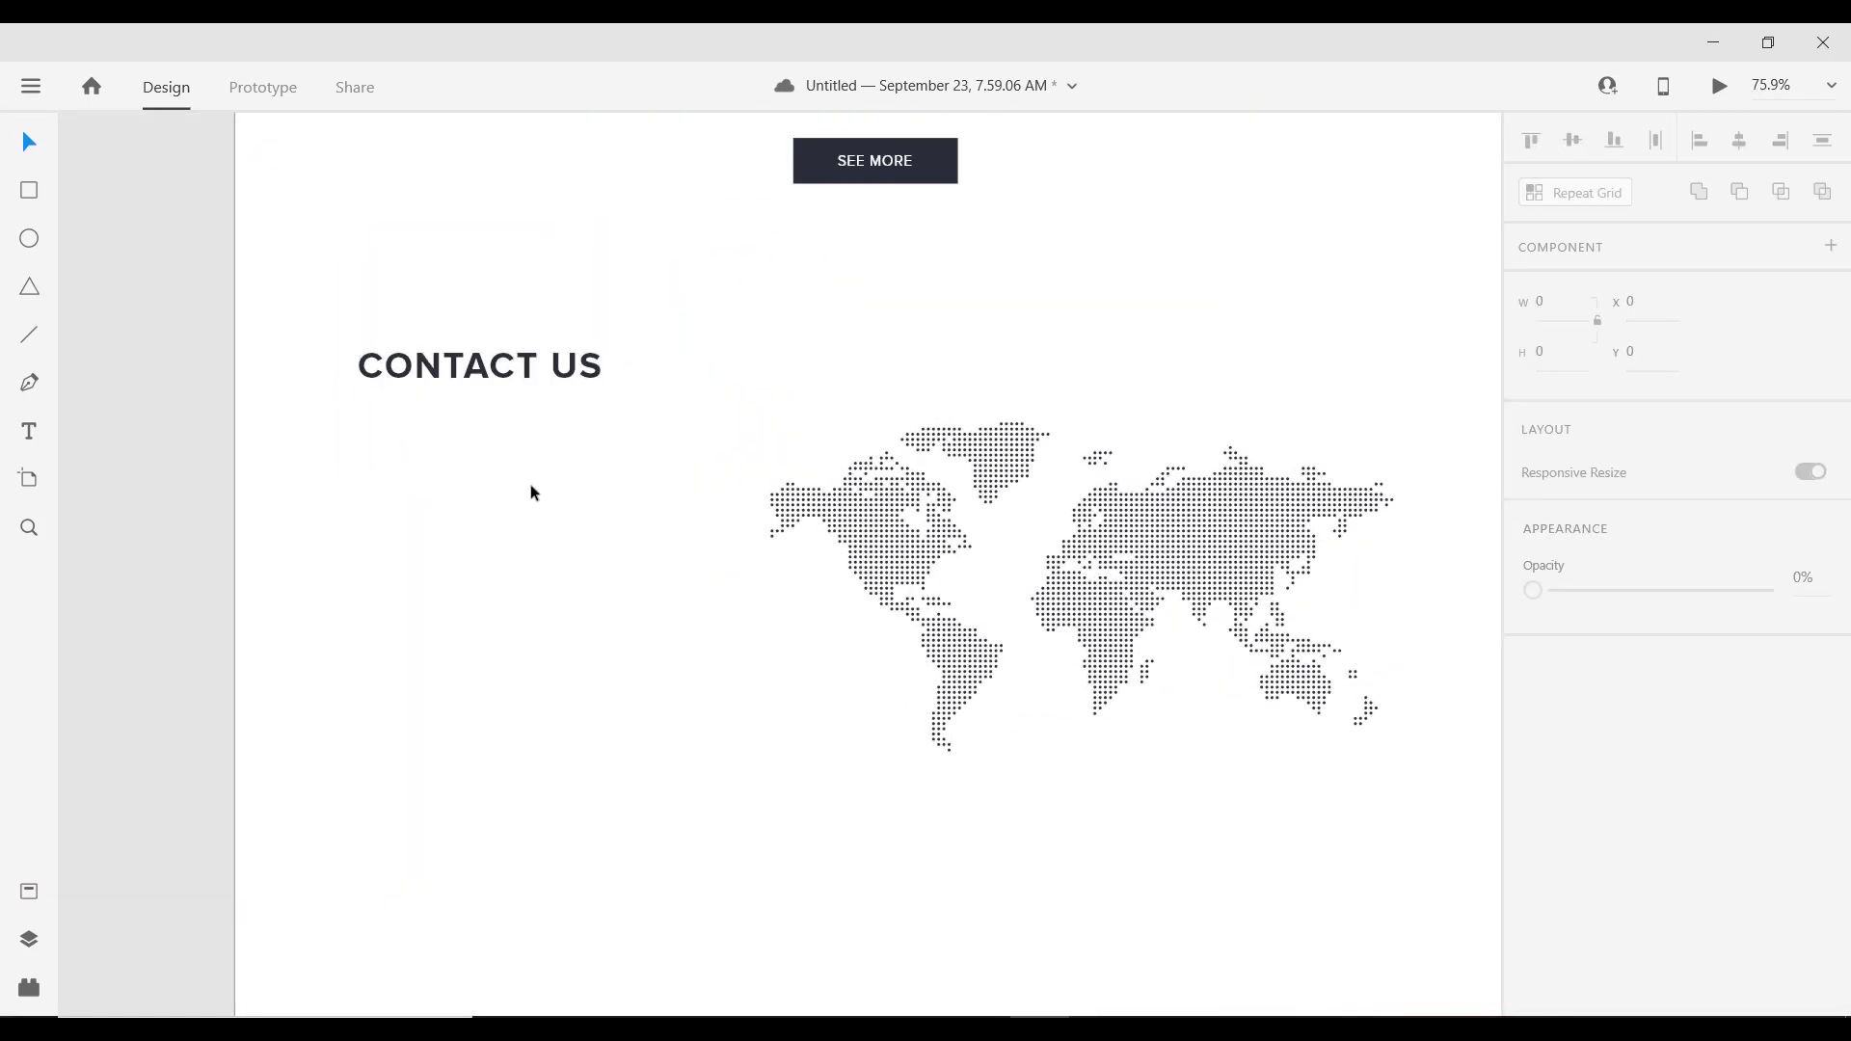
left_click_drag(489, 508, 538, 406)
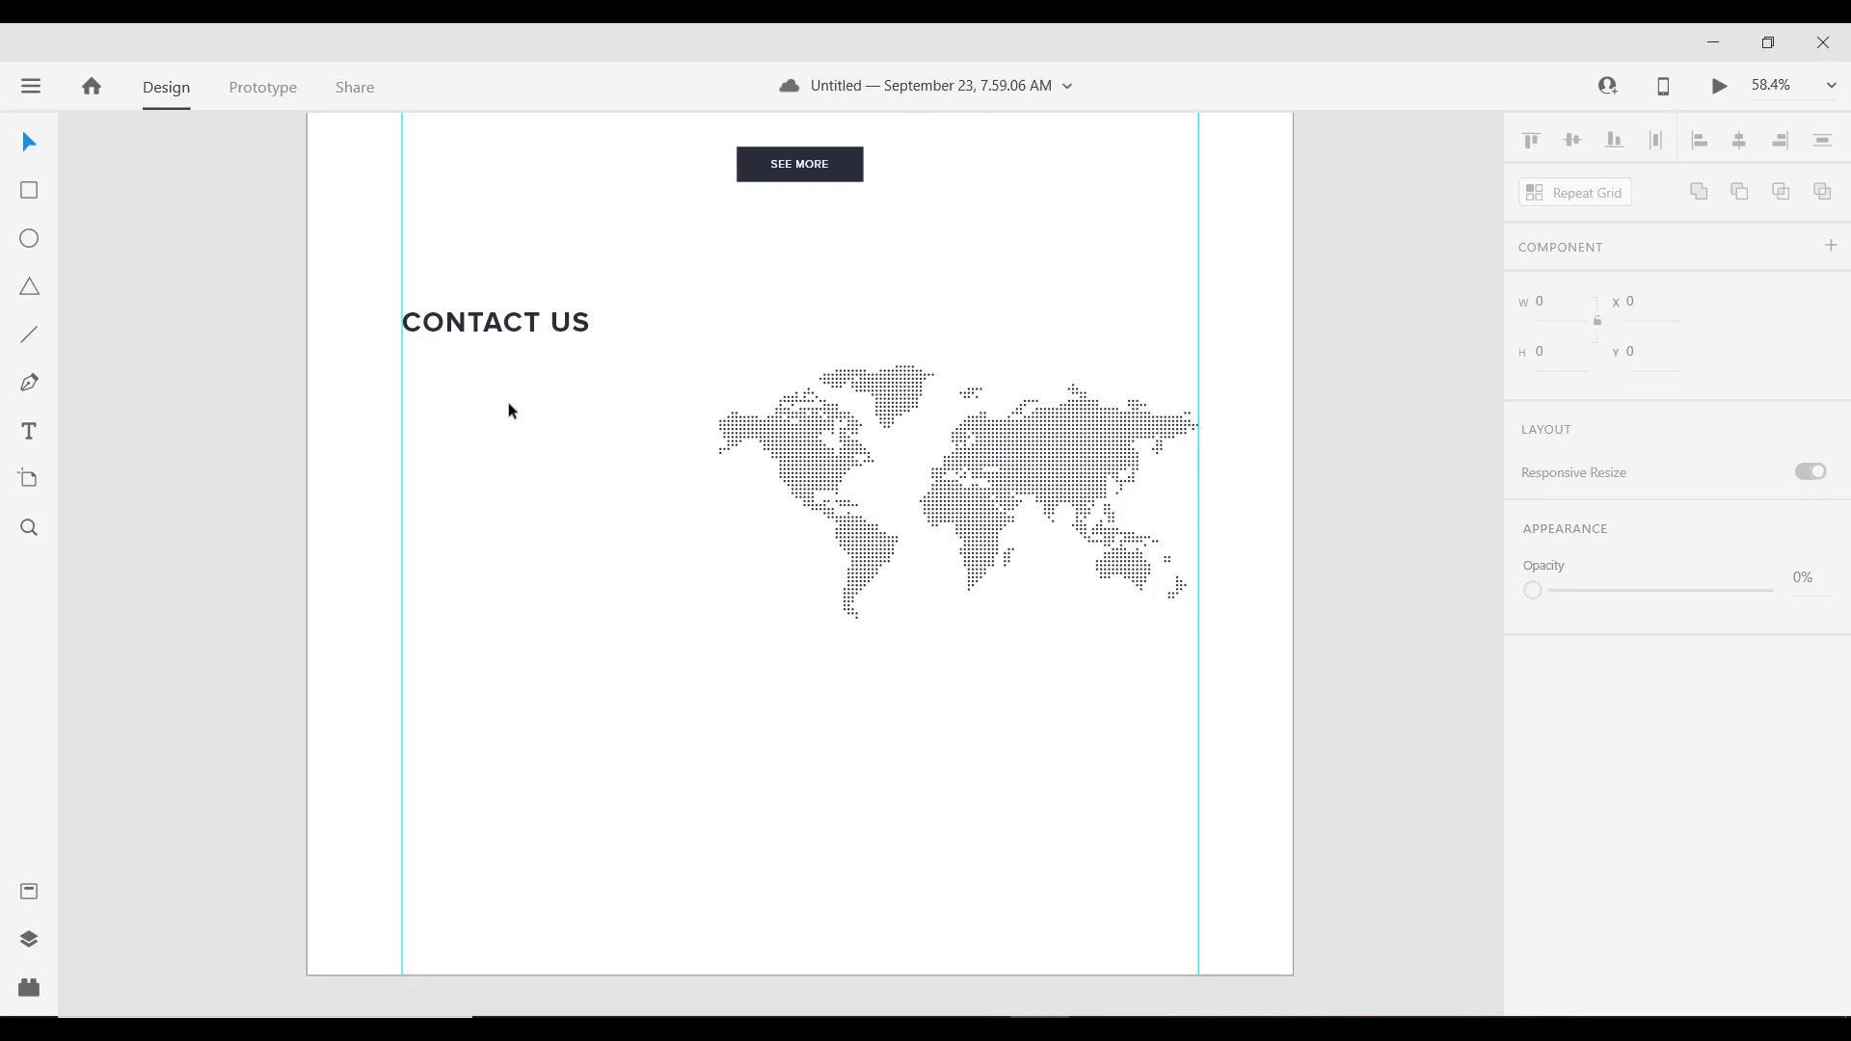
scroll(505, 444, "down", 2)
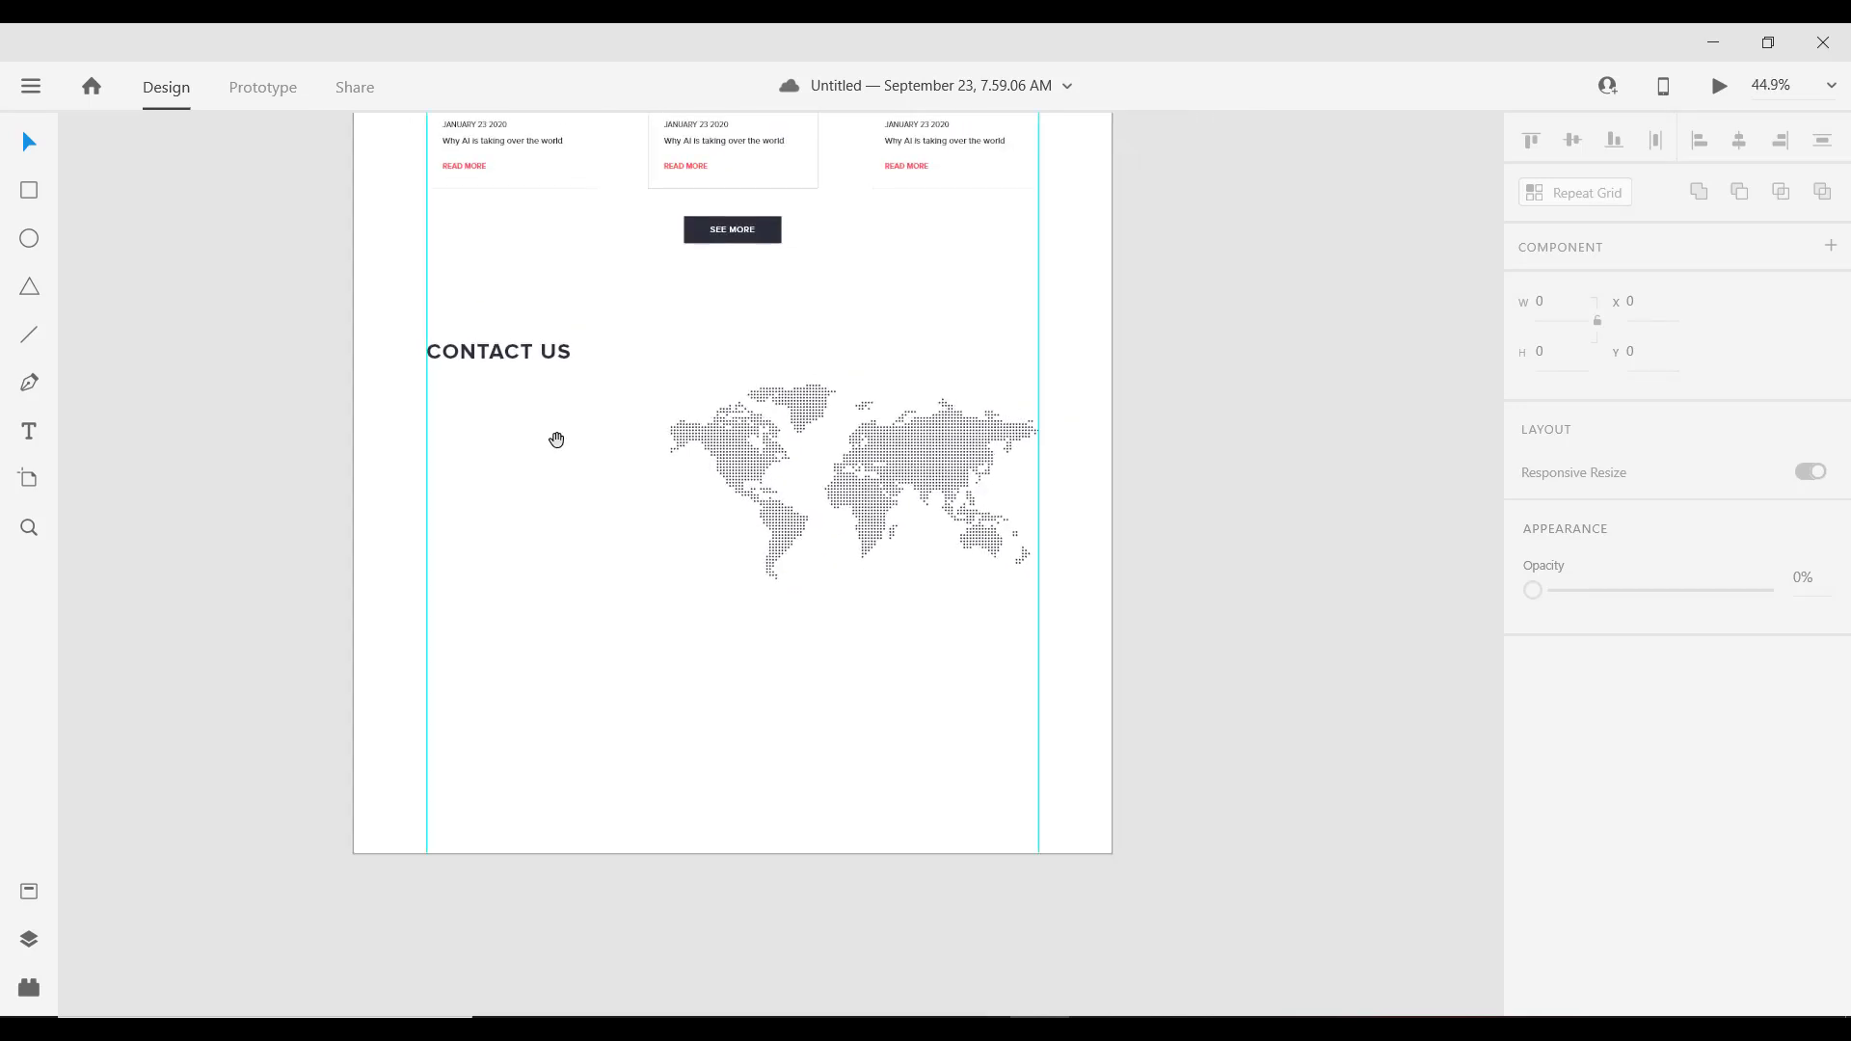
left_click_drag(557, 440, 498, 437)
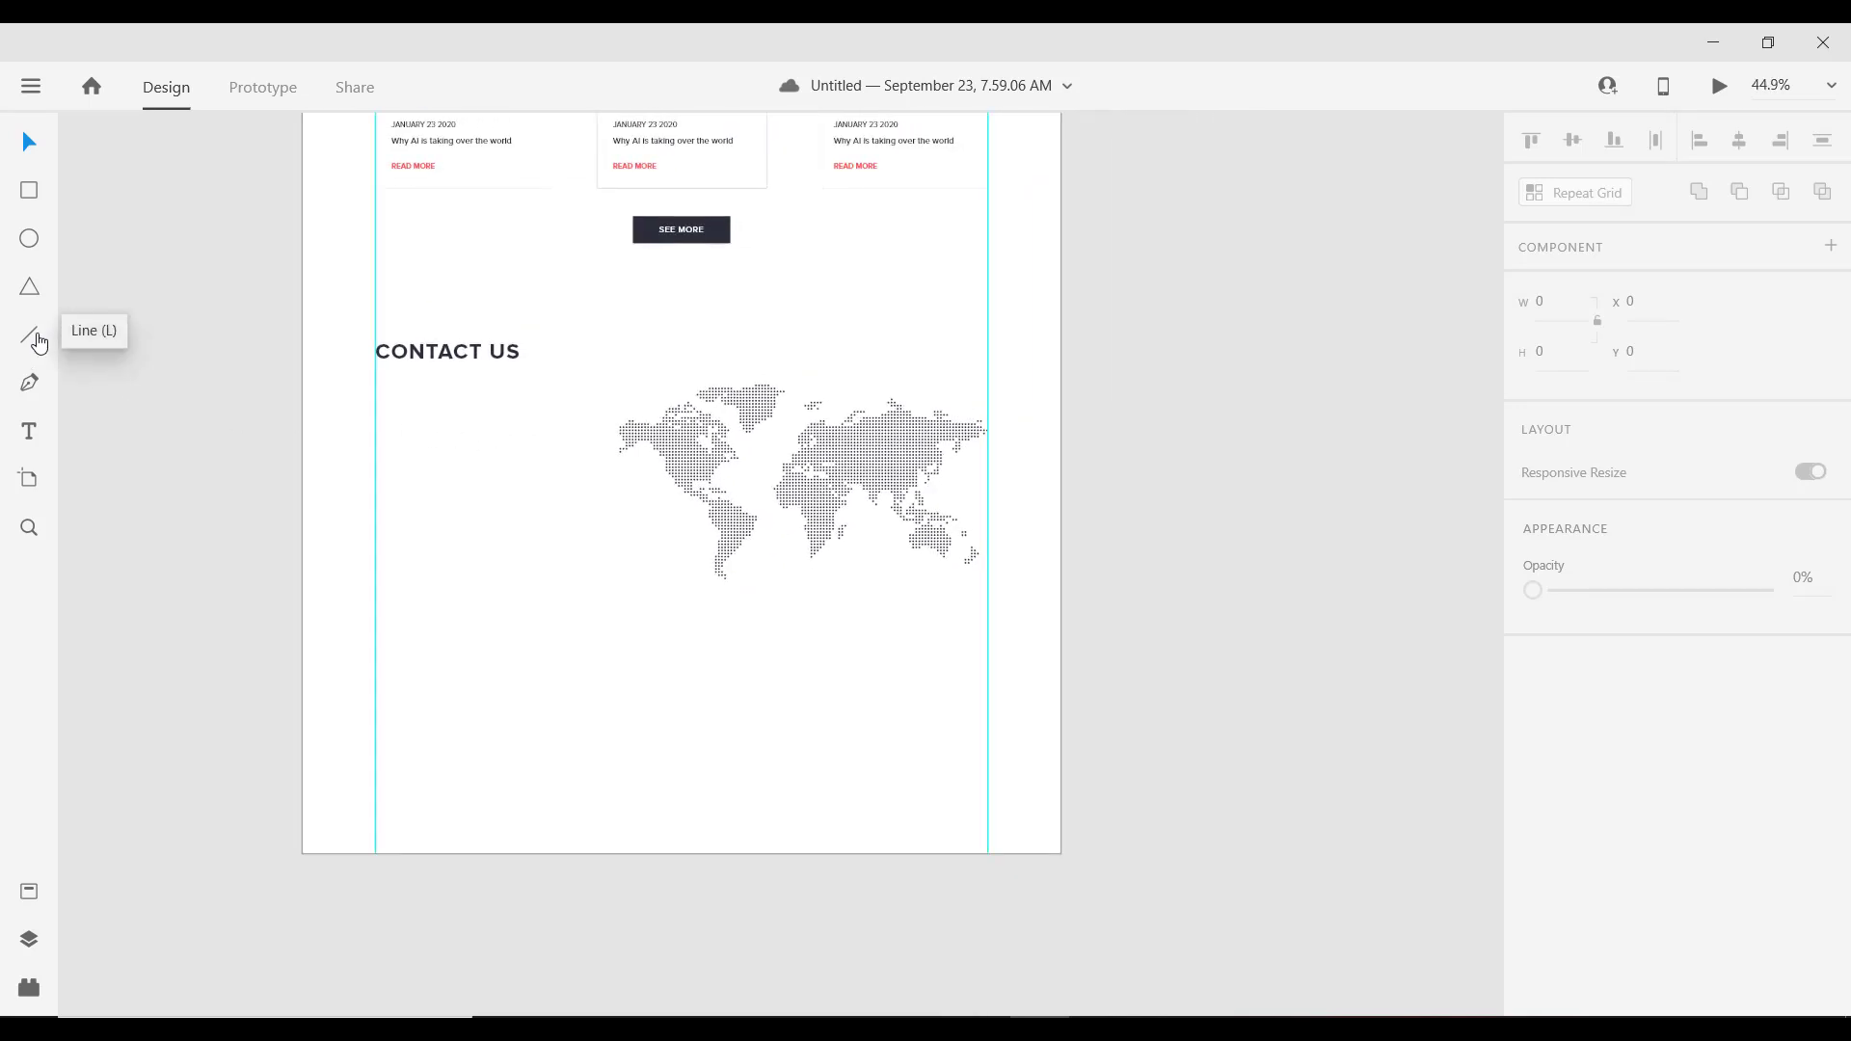
Step: Draw a horizontal line under CONTACT US, 340 wide with a dark #2C2E38 stroke
left_click(39, 343)
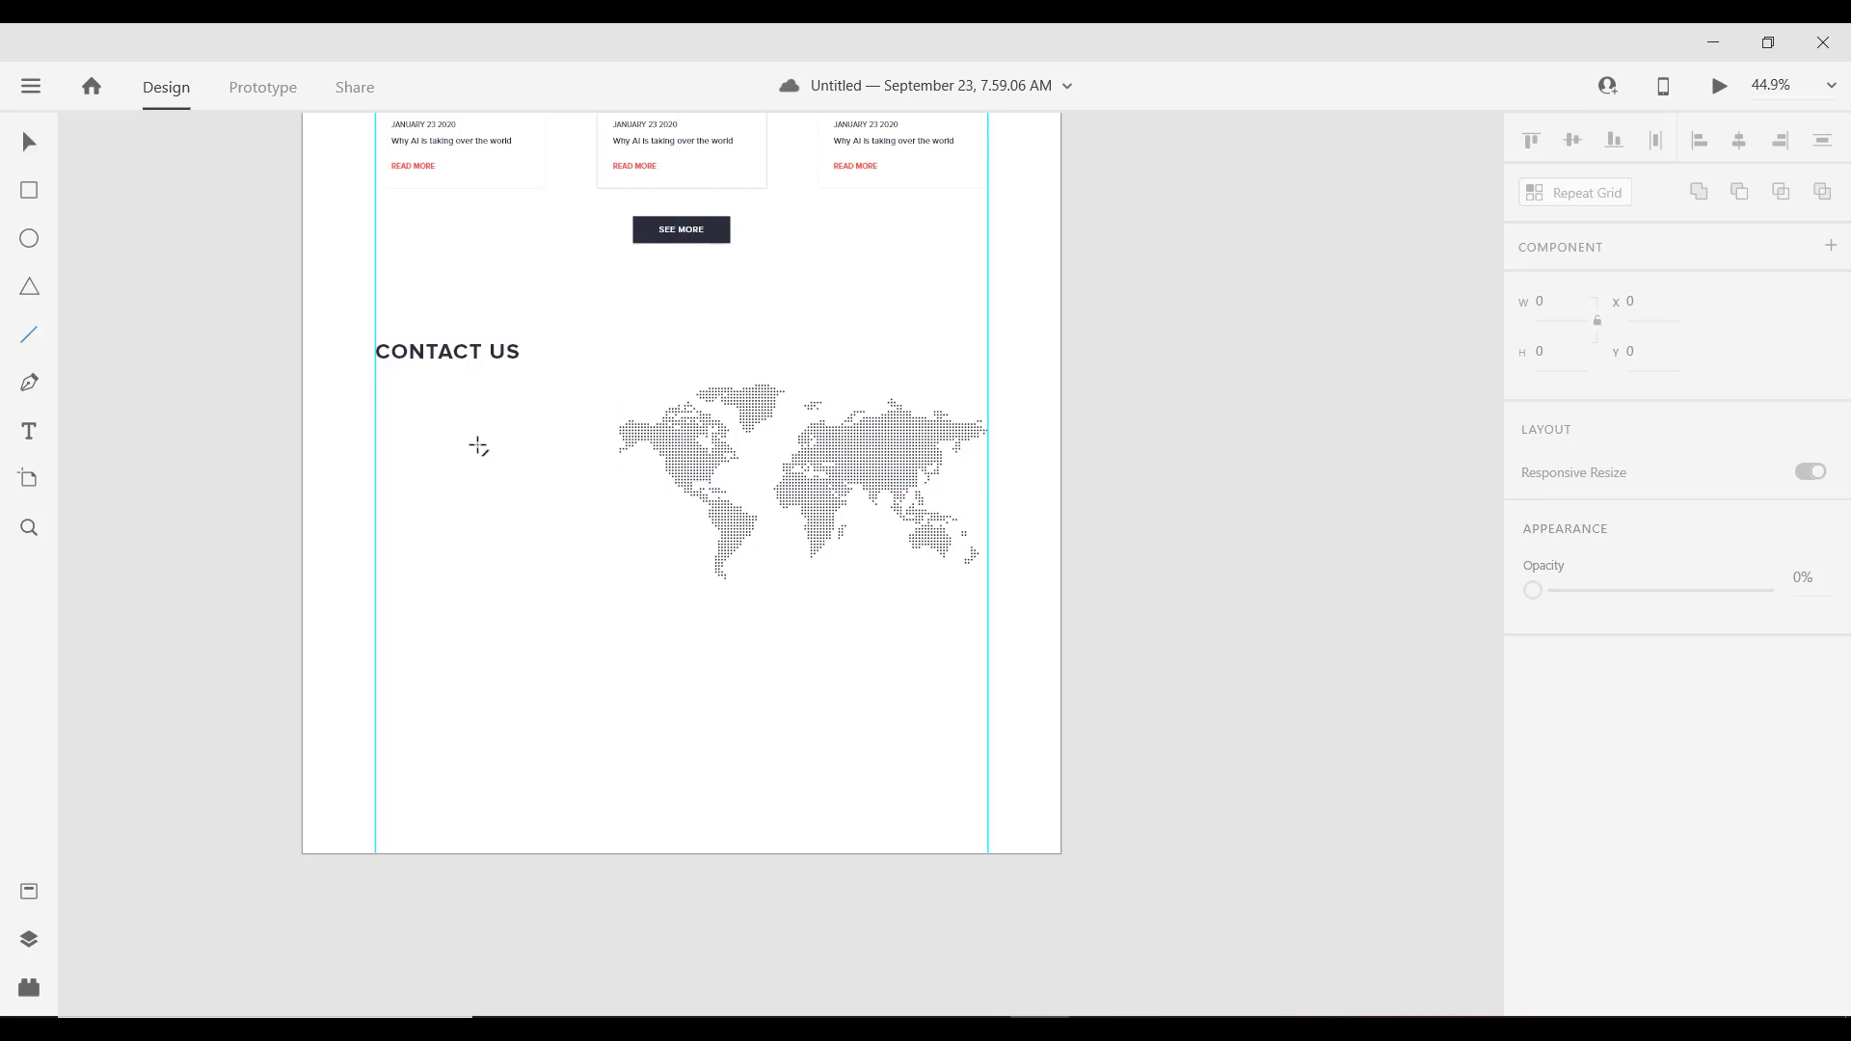
mouse_move(376, 420)
left_mouse_down()
mouse_move(578, 430)
mouse_move(564, 436)
left_mouse_up()
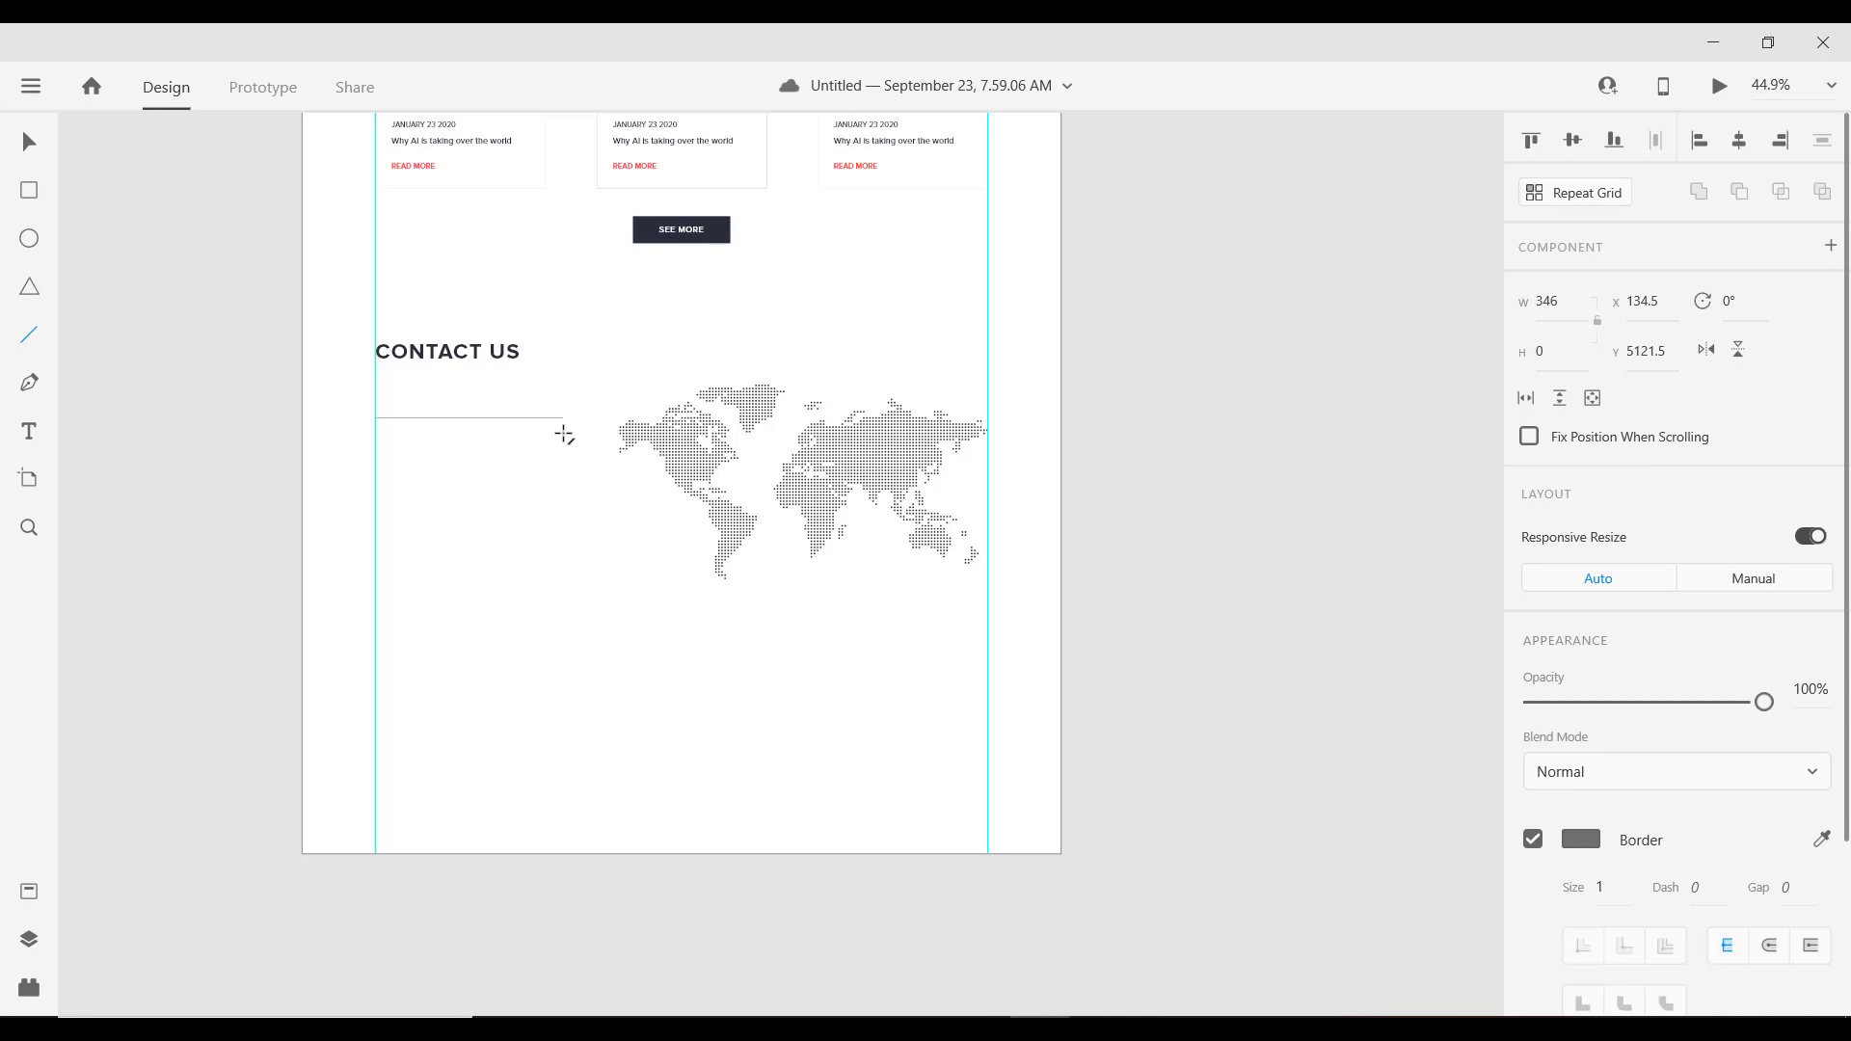
left_click(1560, 307)
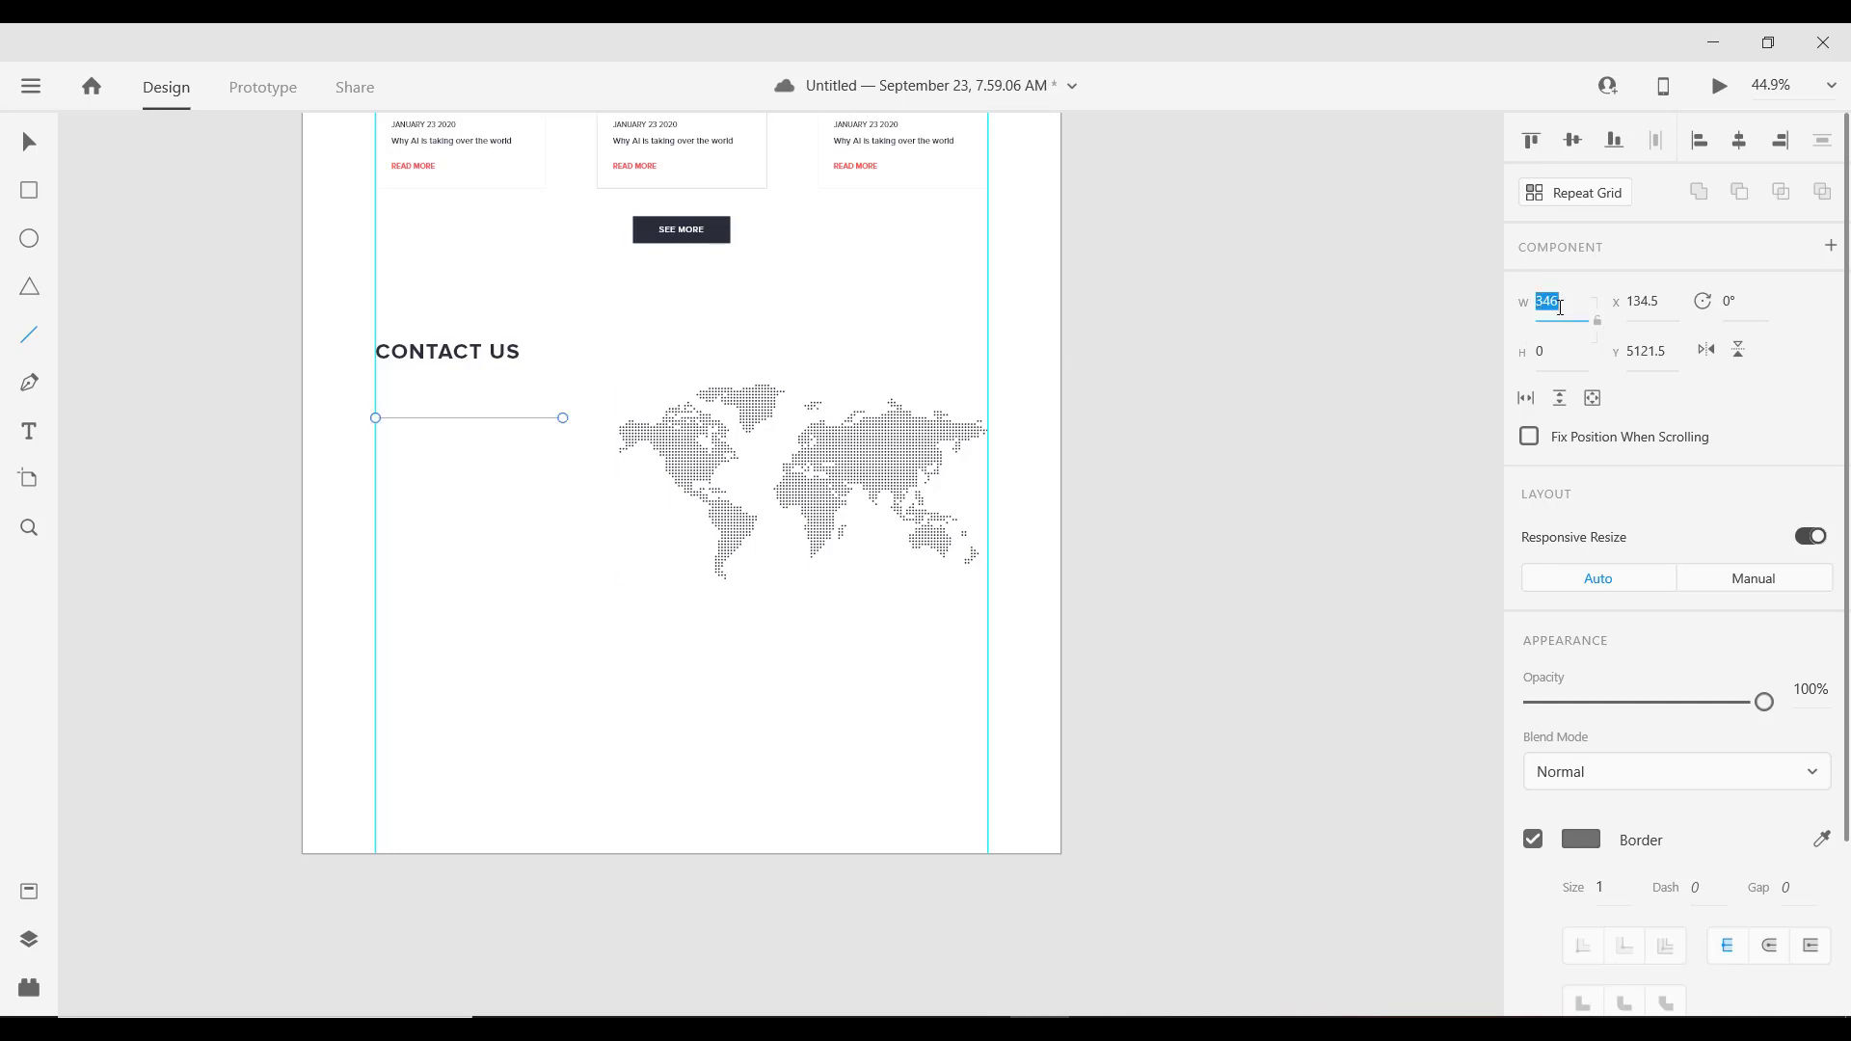
type("343")
key("Return")
key("Down")
left_click(1589, 843)
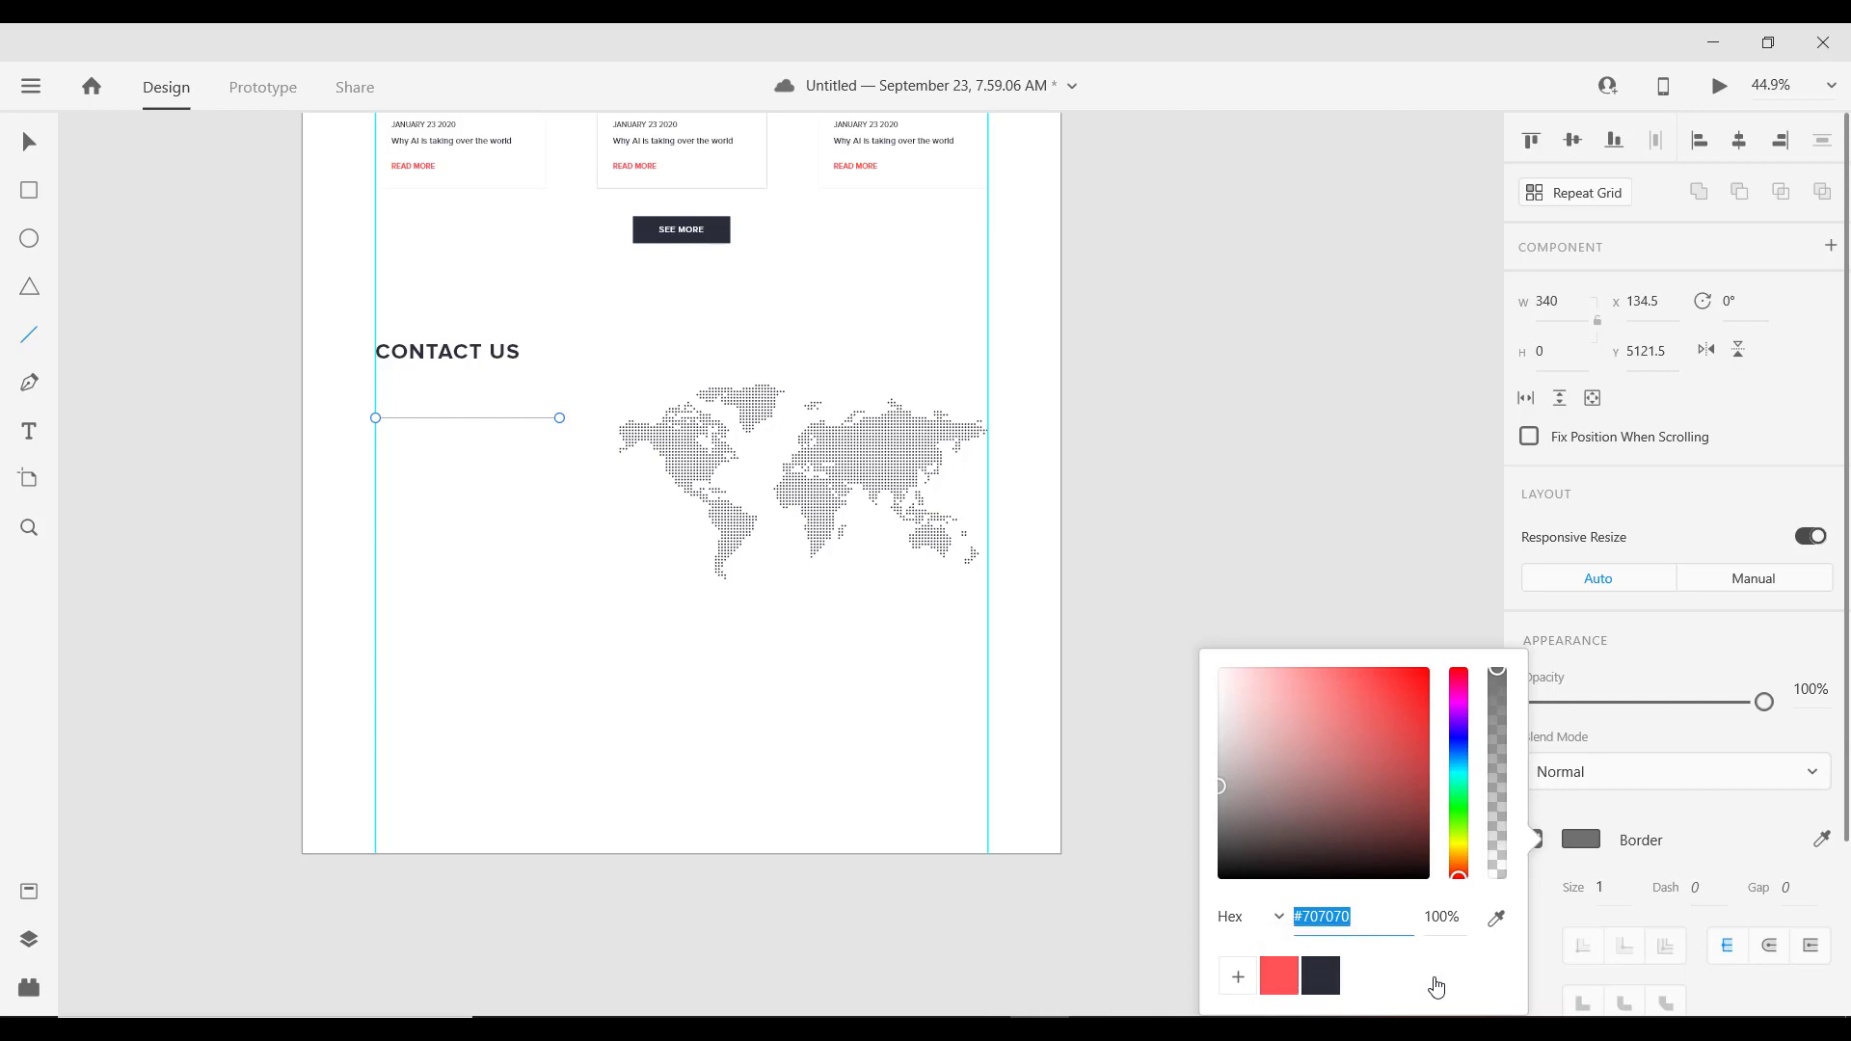
left_click(1321, 976)
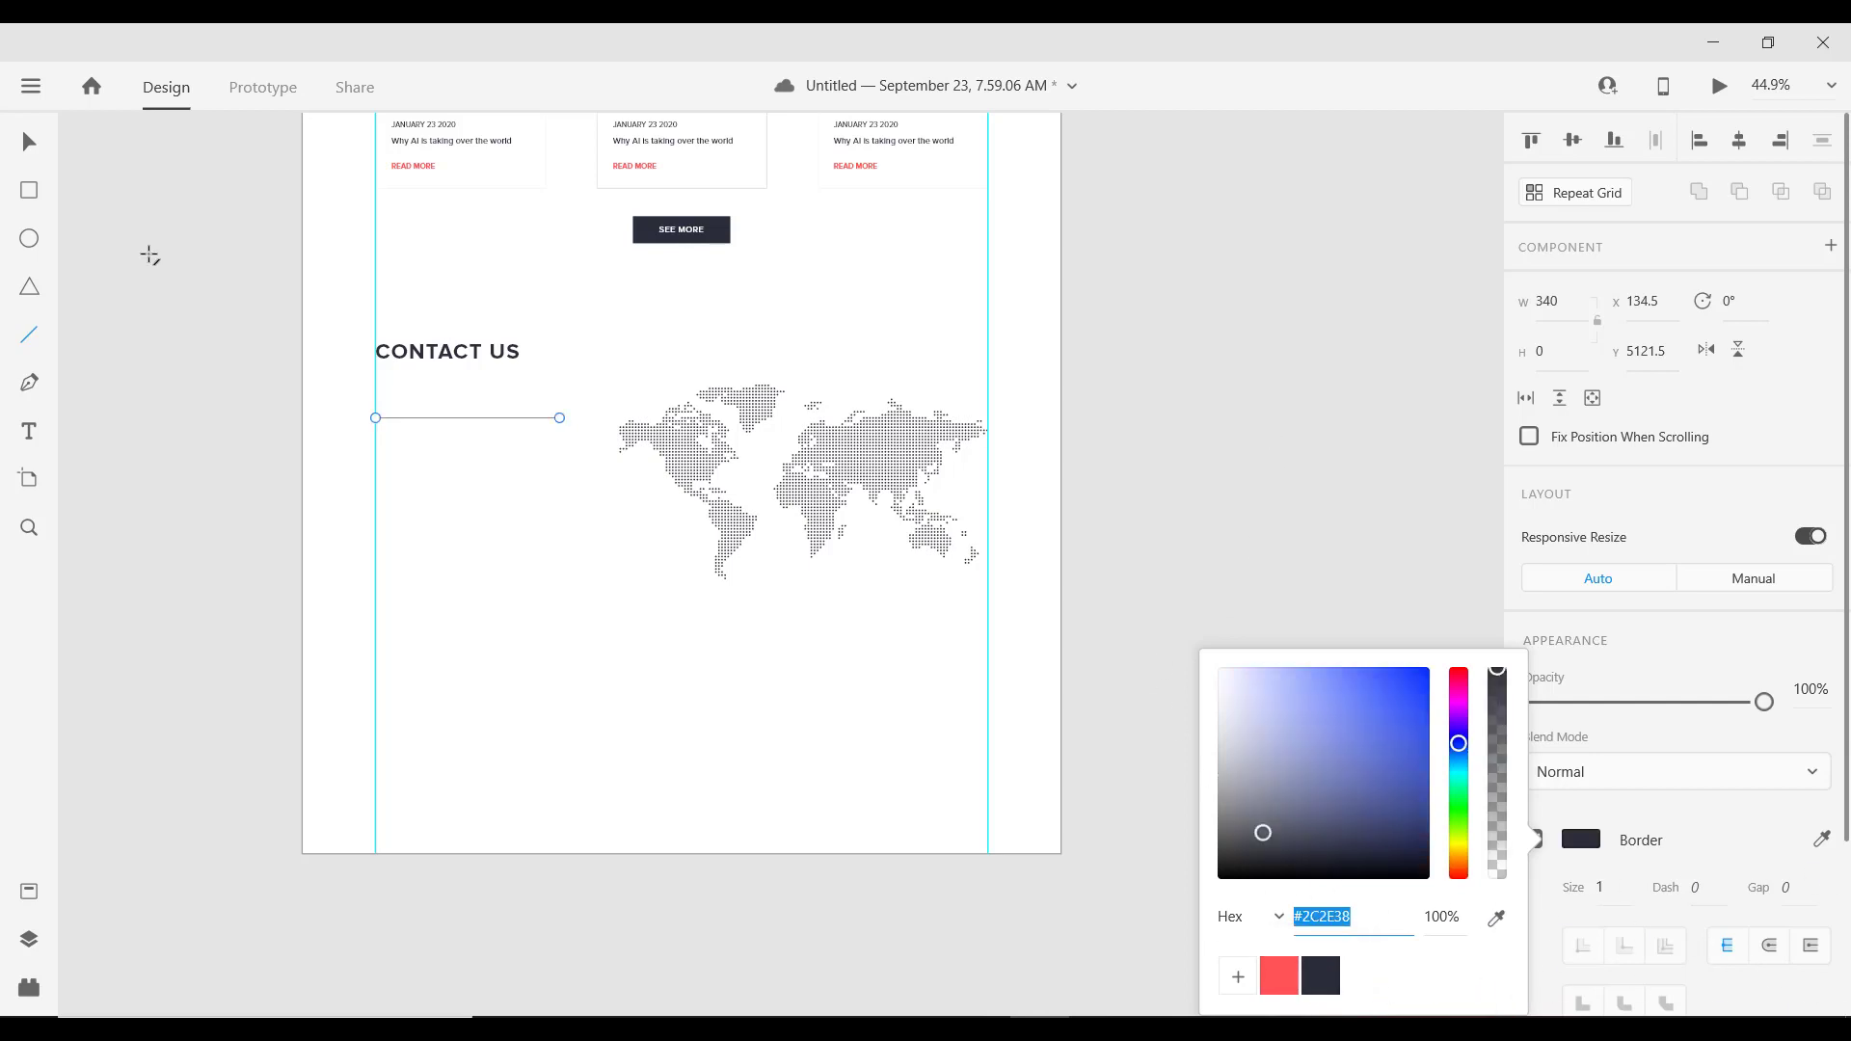
left_click(29, 142)
Step: Paste a copy of the blog title text just above the line and retype it as FULL NAME
scroll(467, 550, "up", 2)
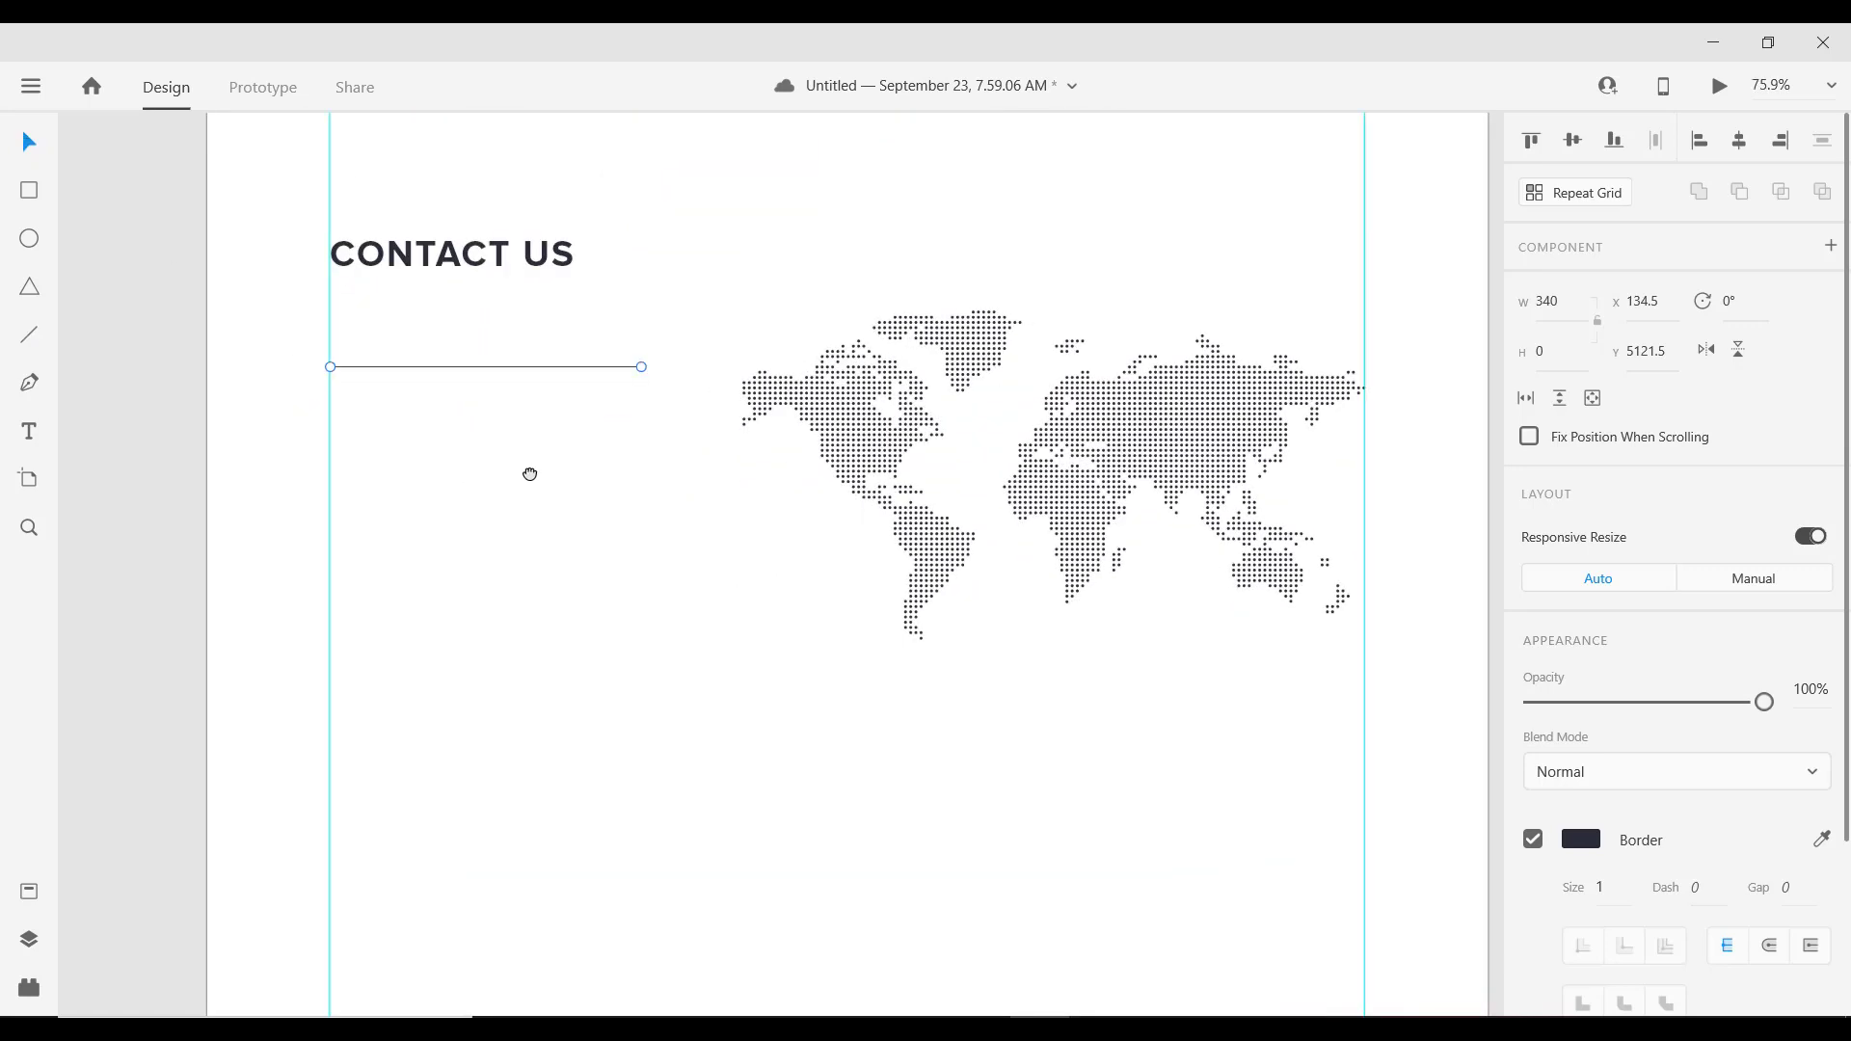
scroll(637, 761, "up", 3)
scroll(625, 729, "down", 1)
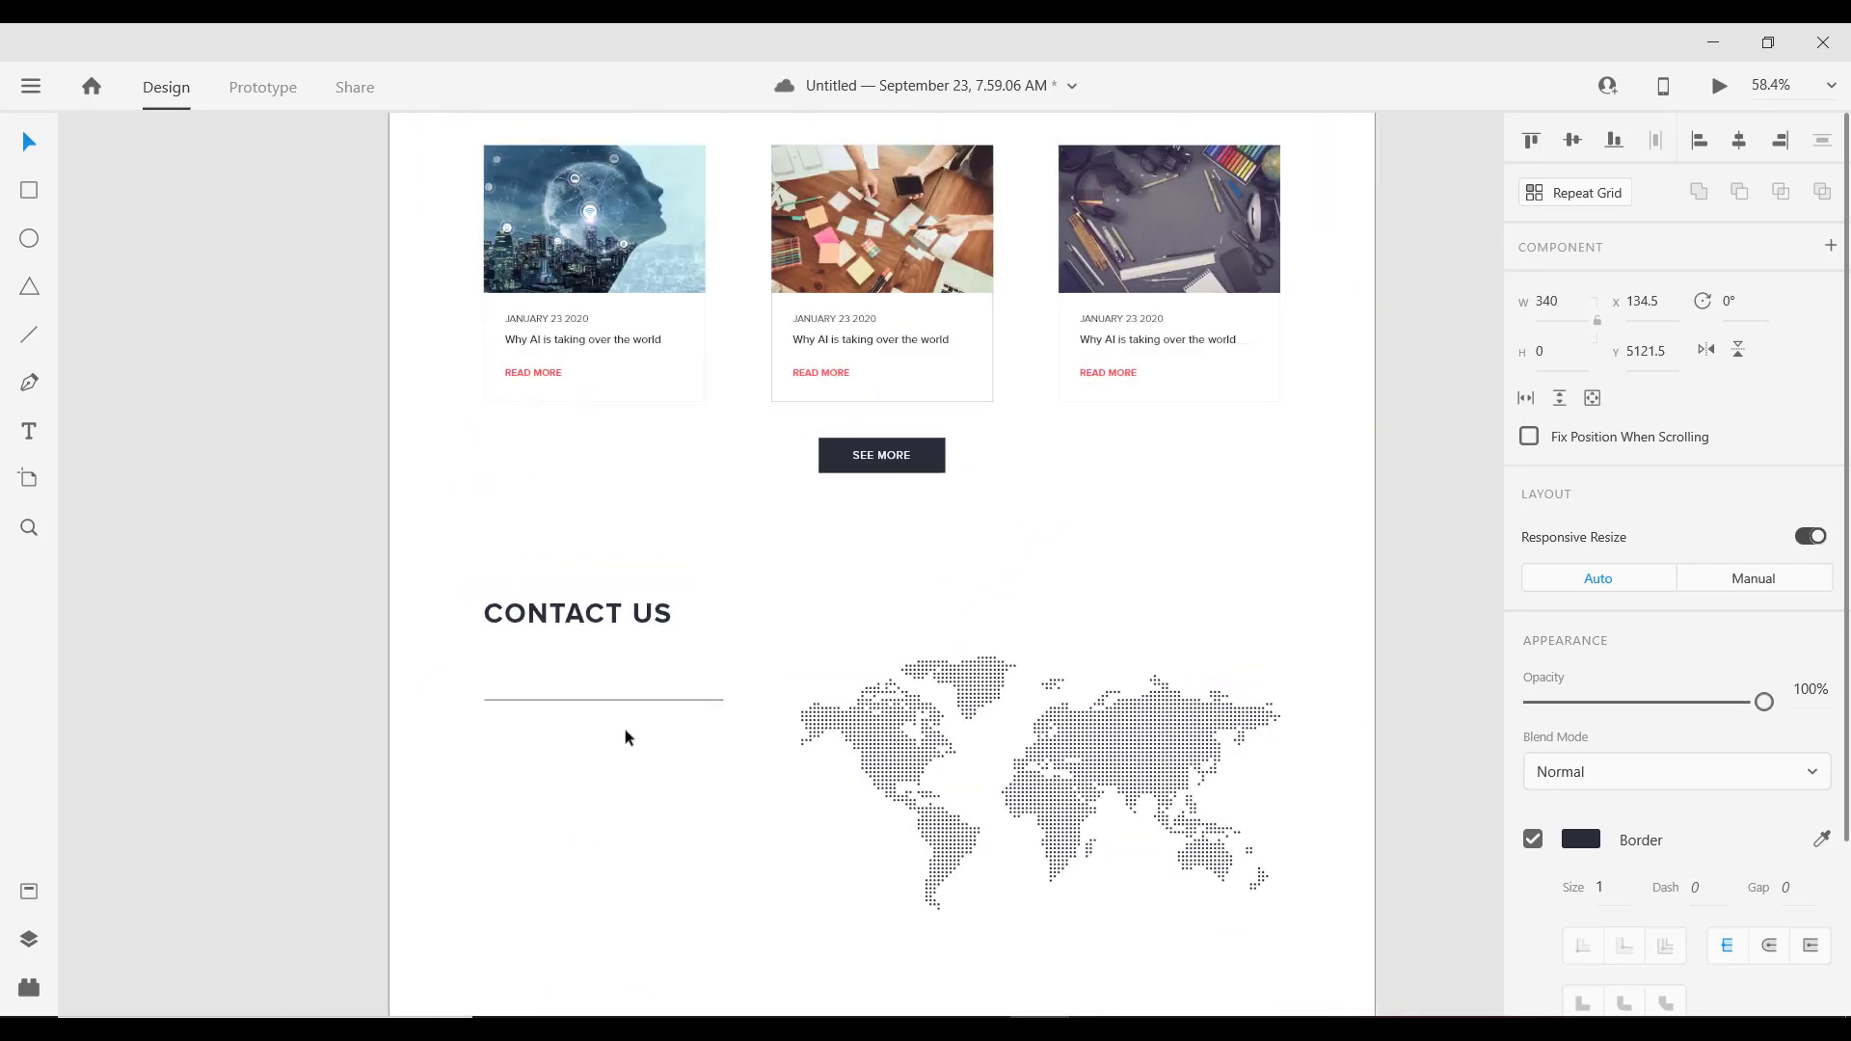
double_click(620, 345)
scroll(578, 742, "up", 4)
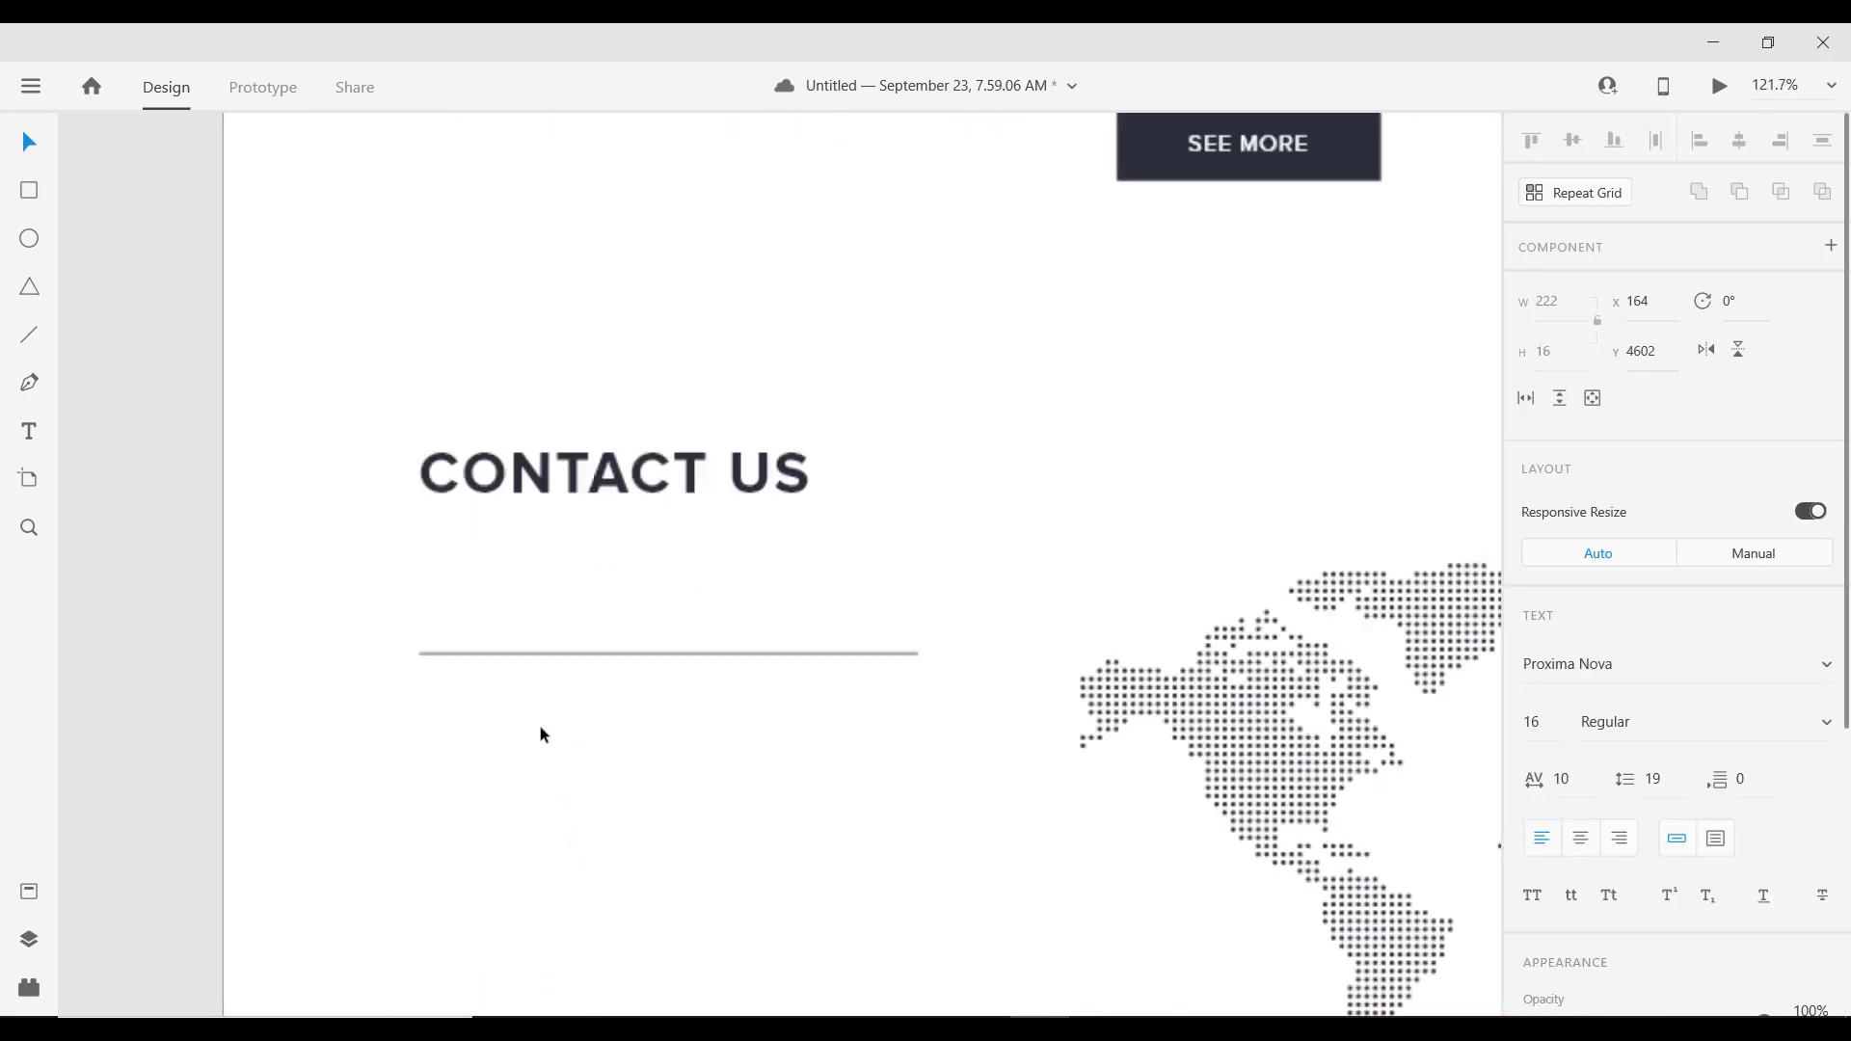
left_click(525, 652)
key("ctrl+v")
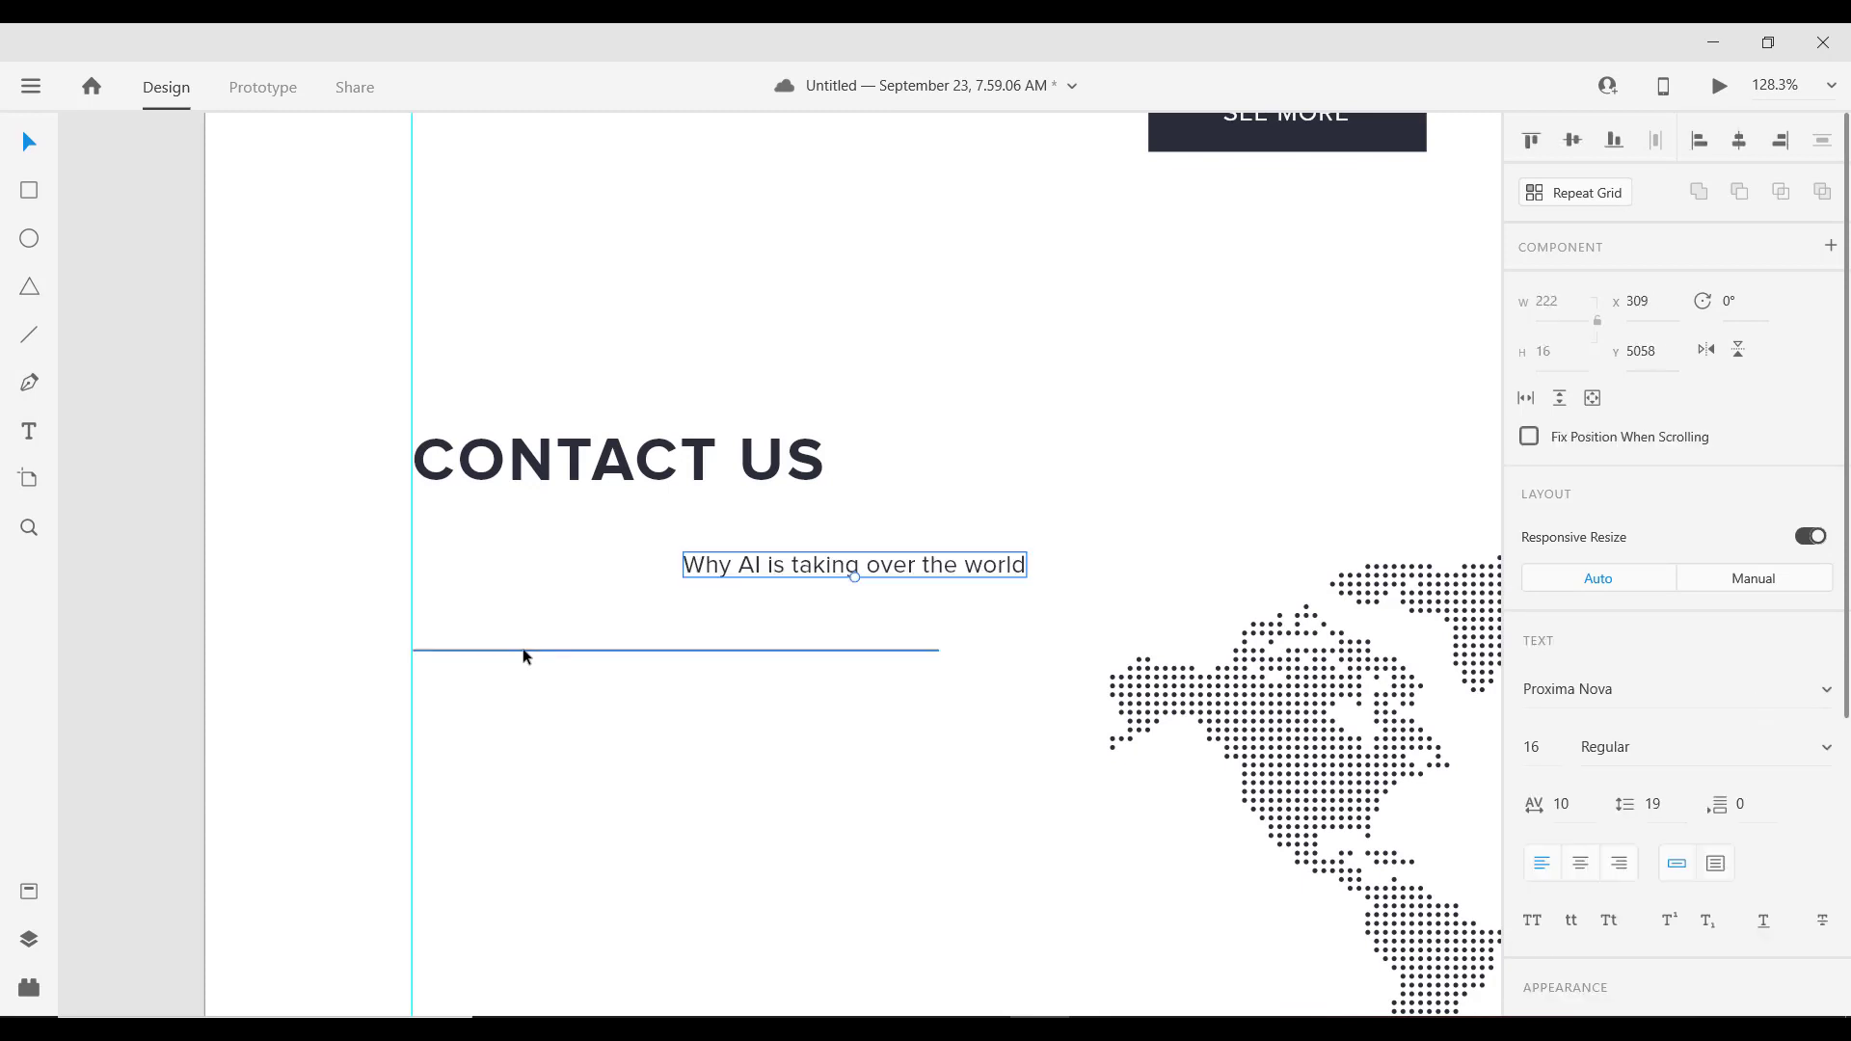
left_click_drag(816, 577, 555, 656)
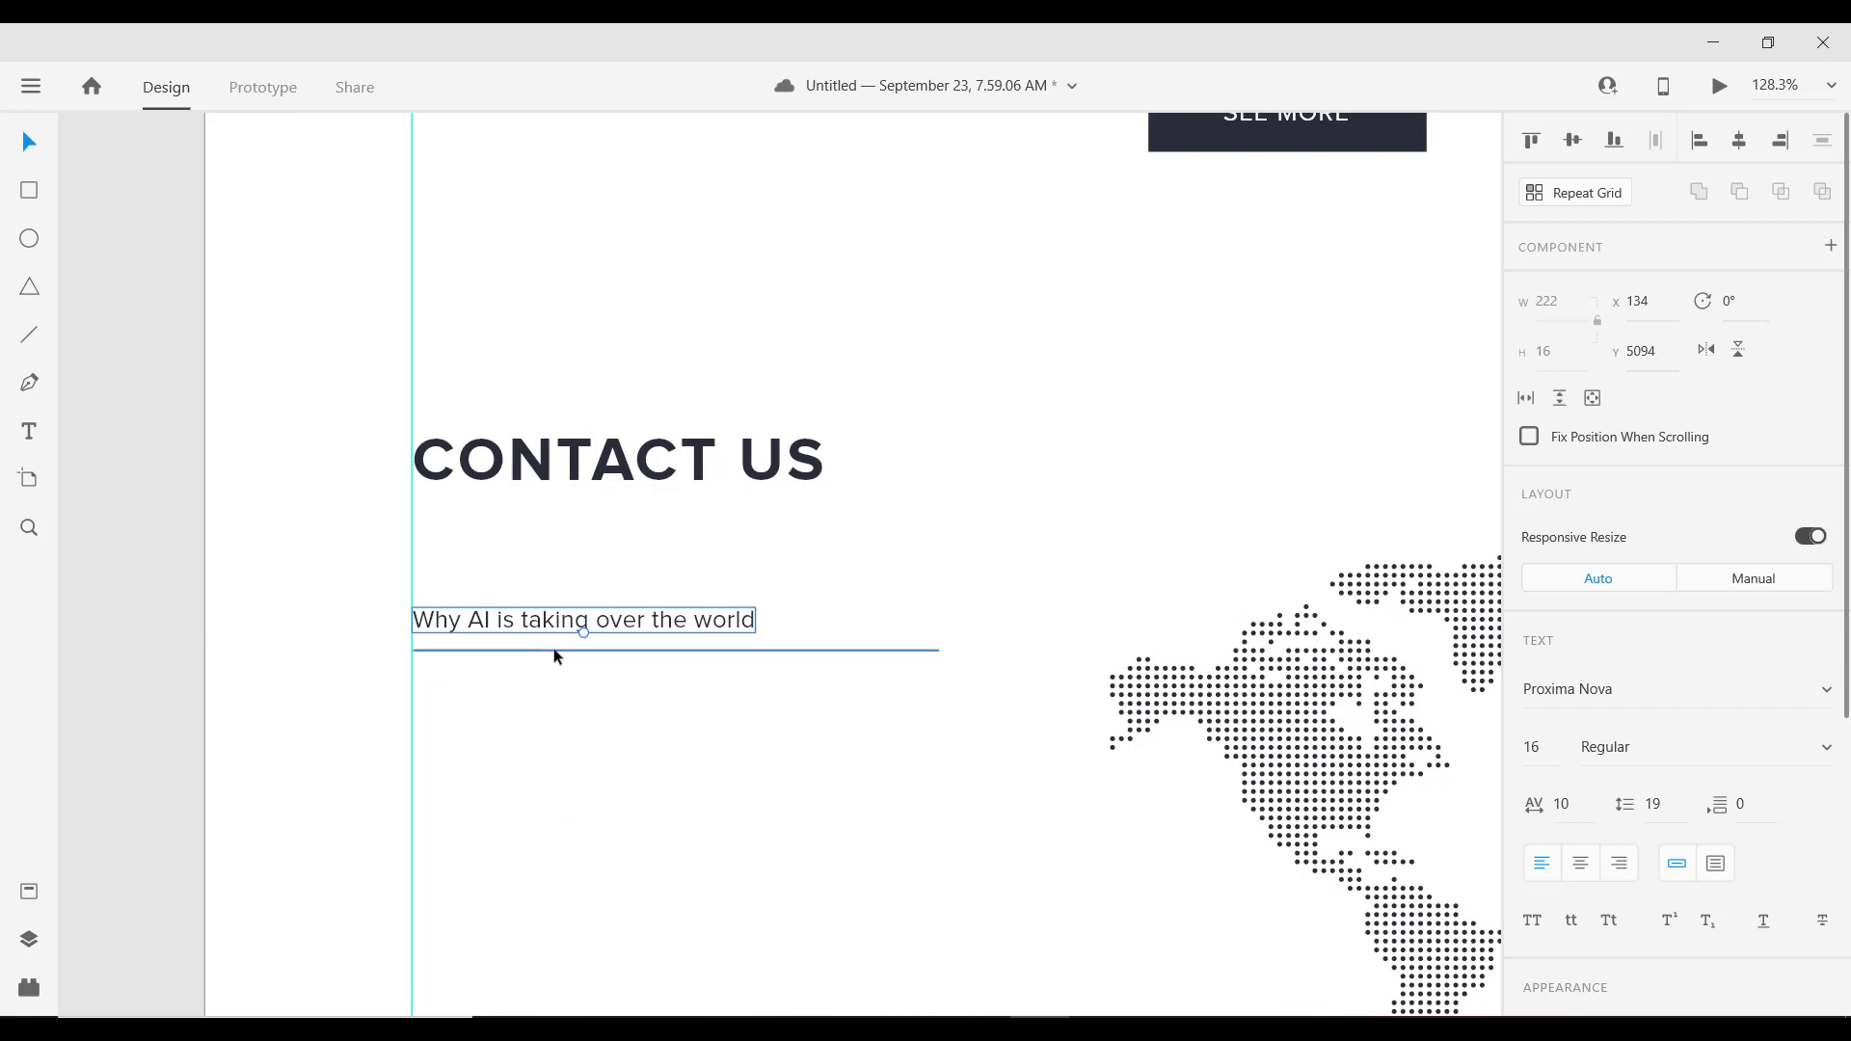
key("Up")
key("Up")
key("Up")
key("Up")
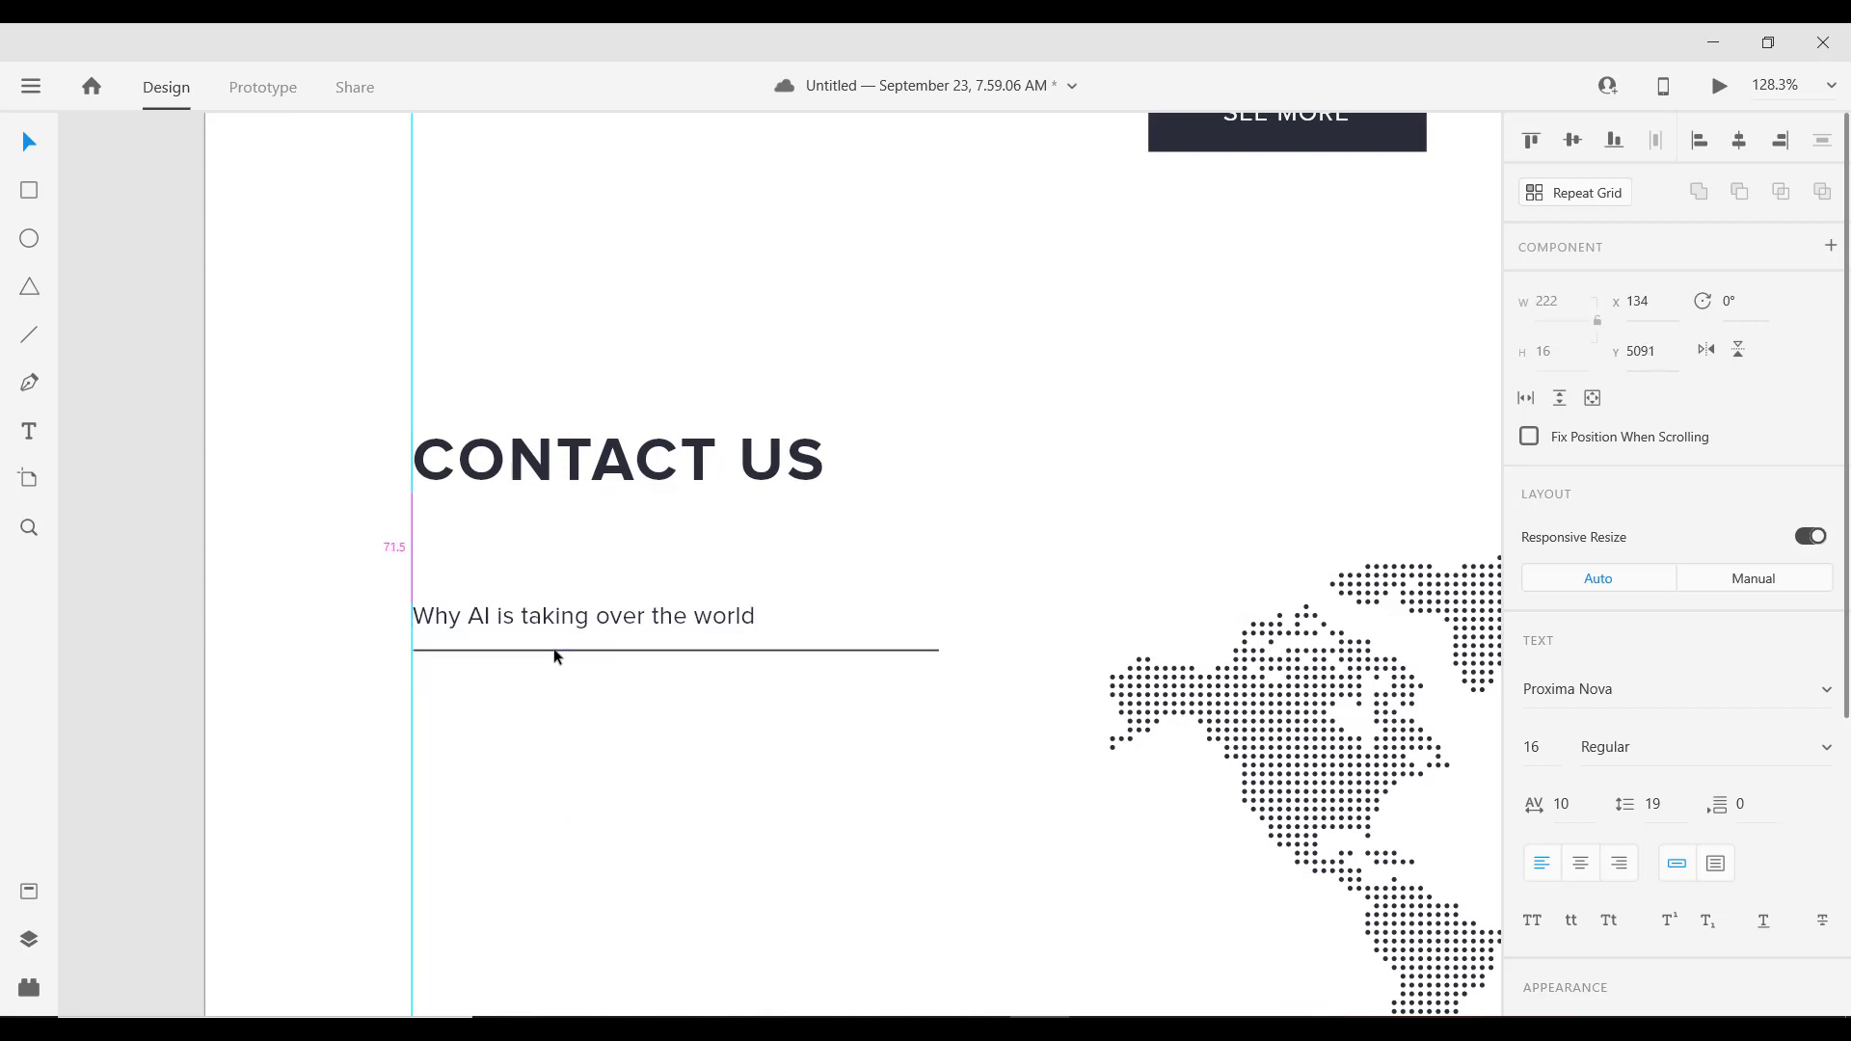
double_click(592, 610)
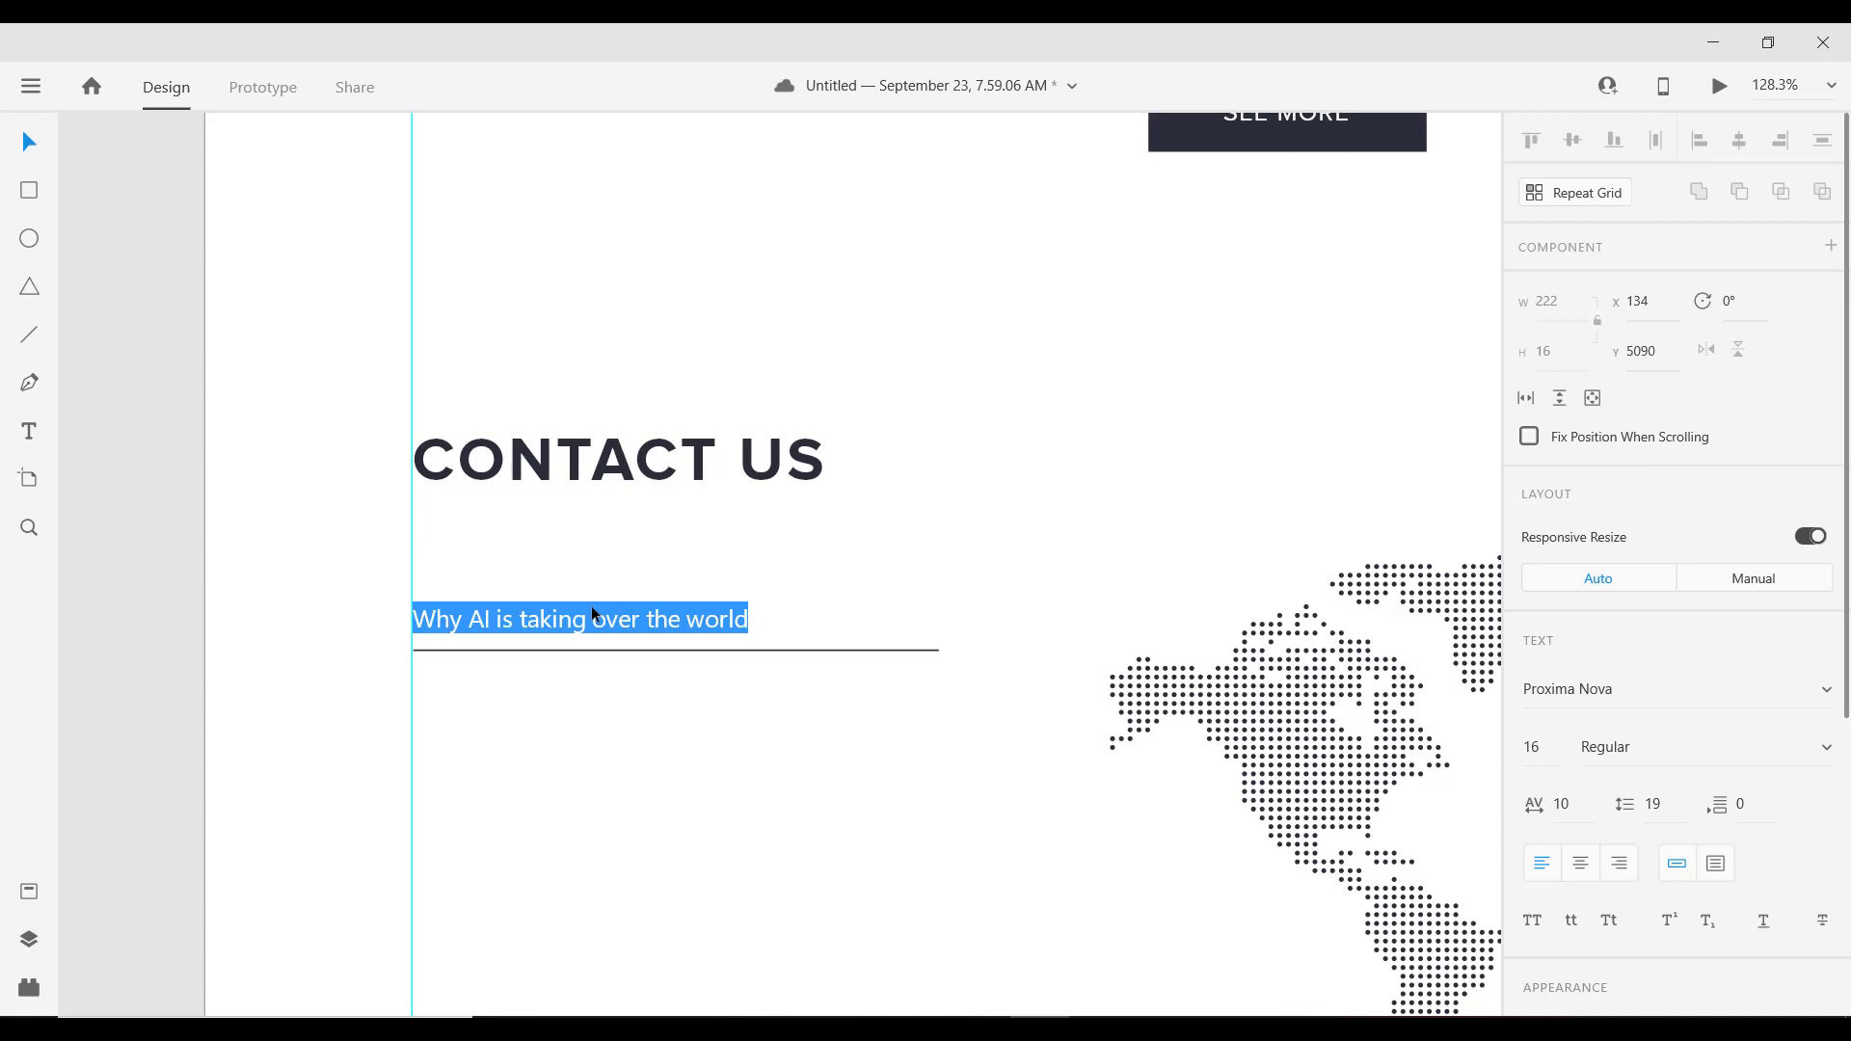
type("FULL")
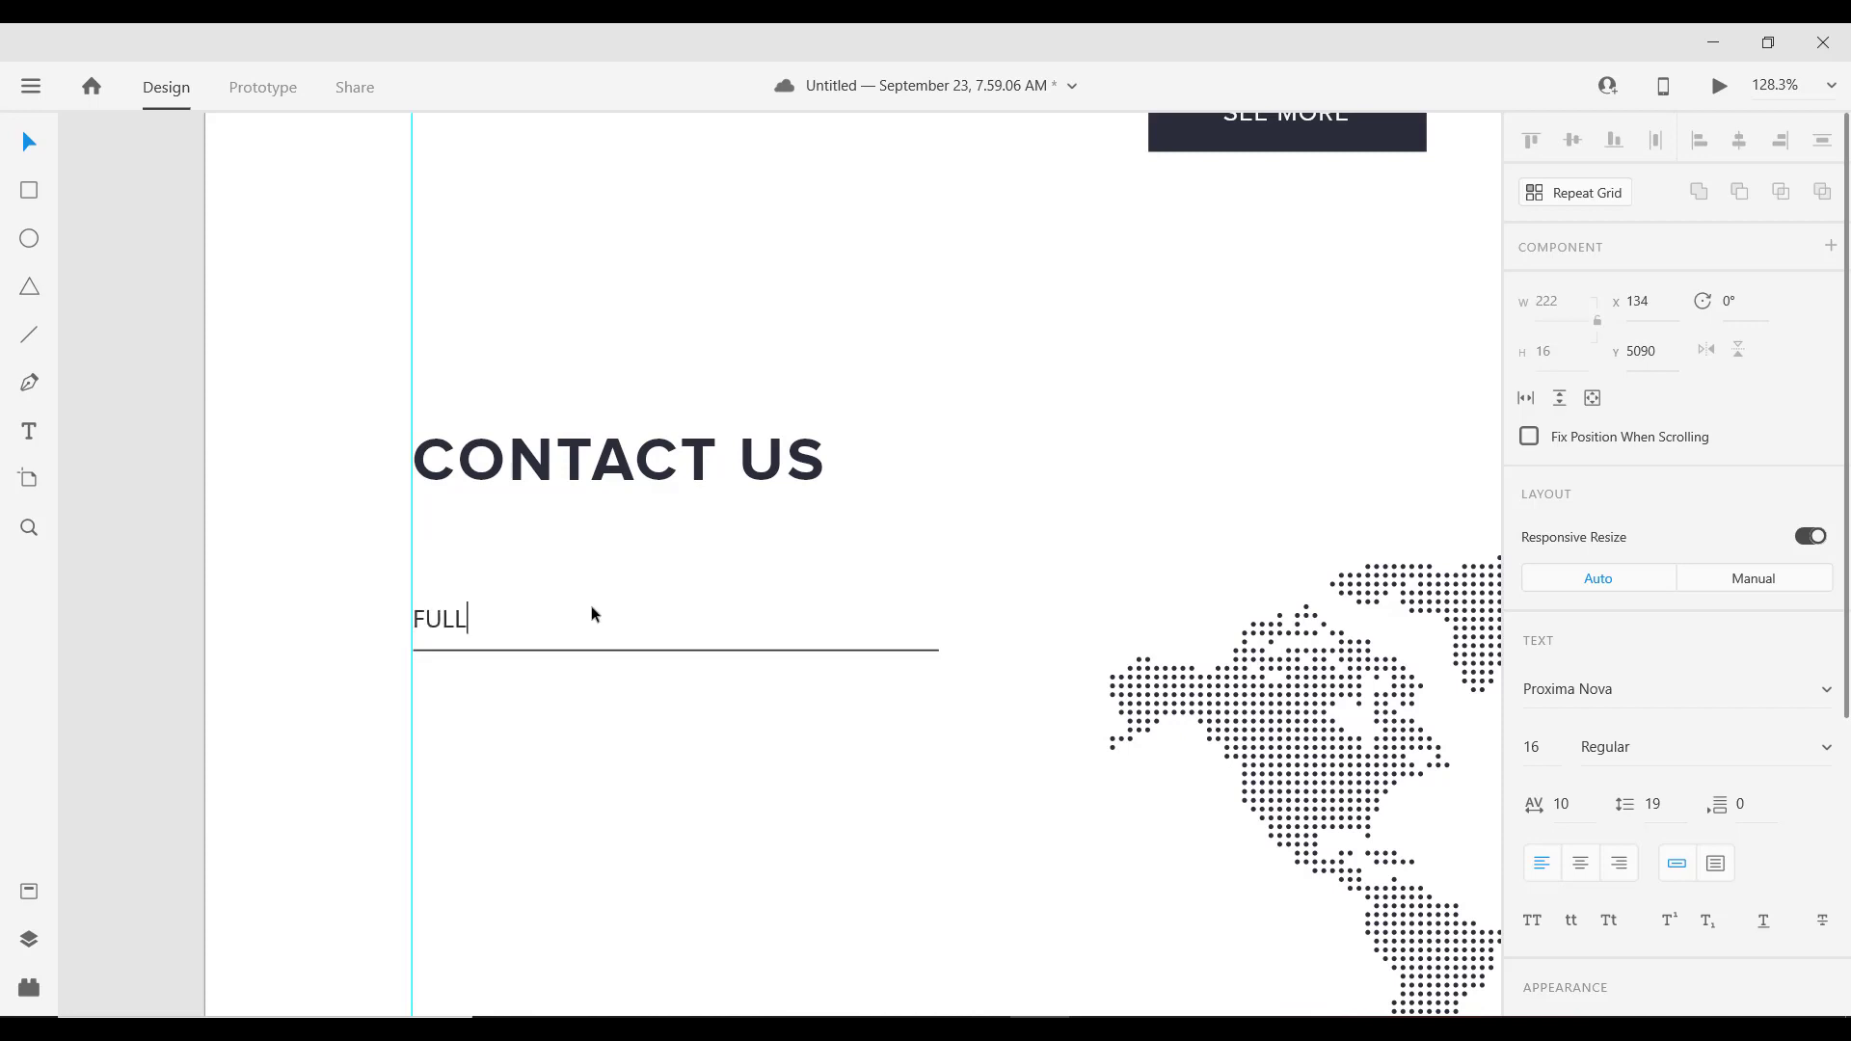
type(" NAME")
key("Escape")
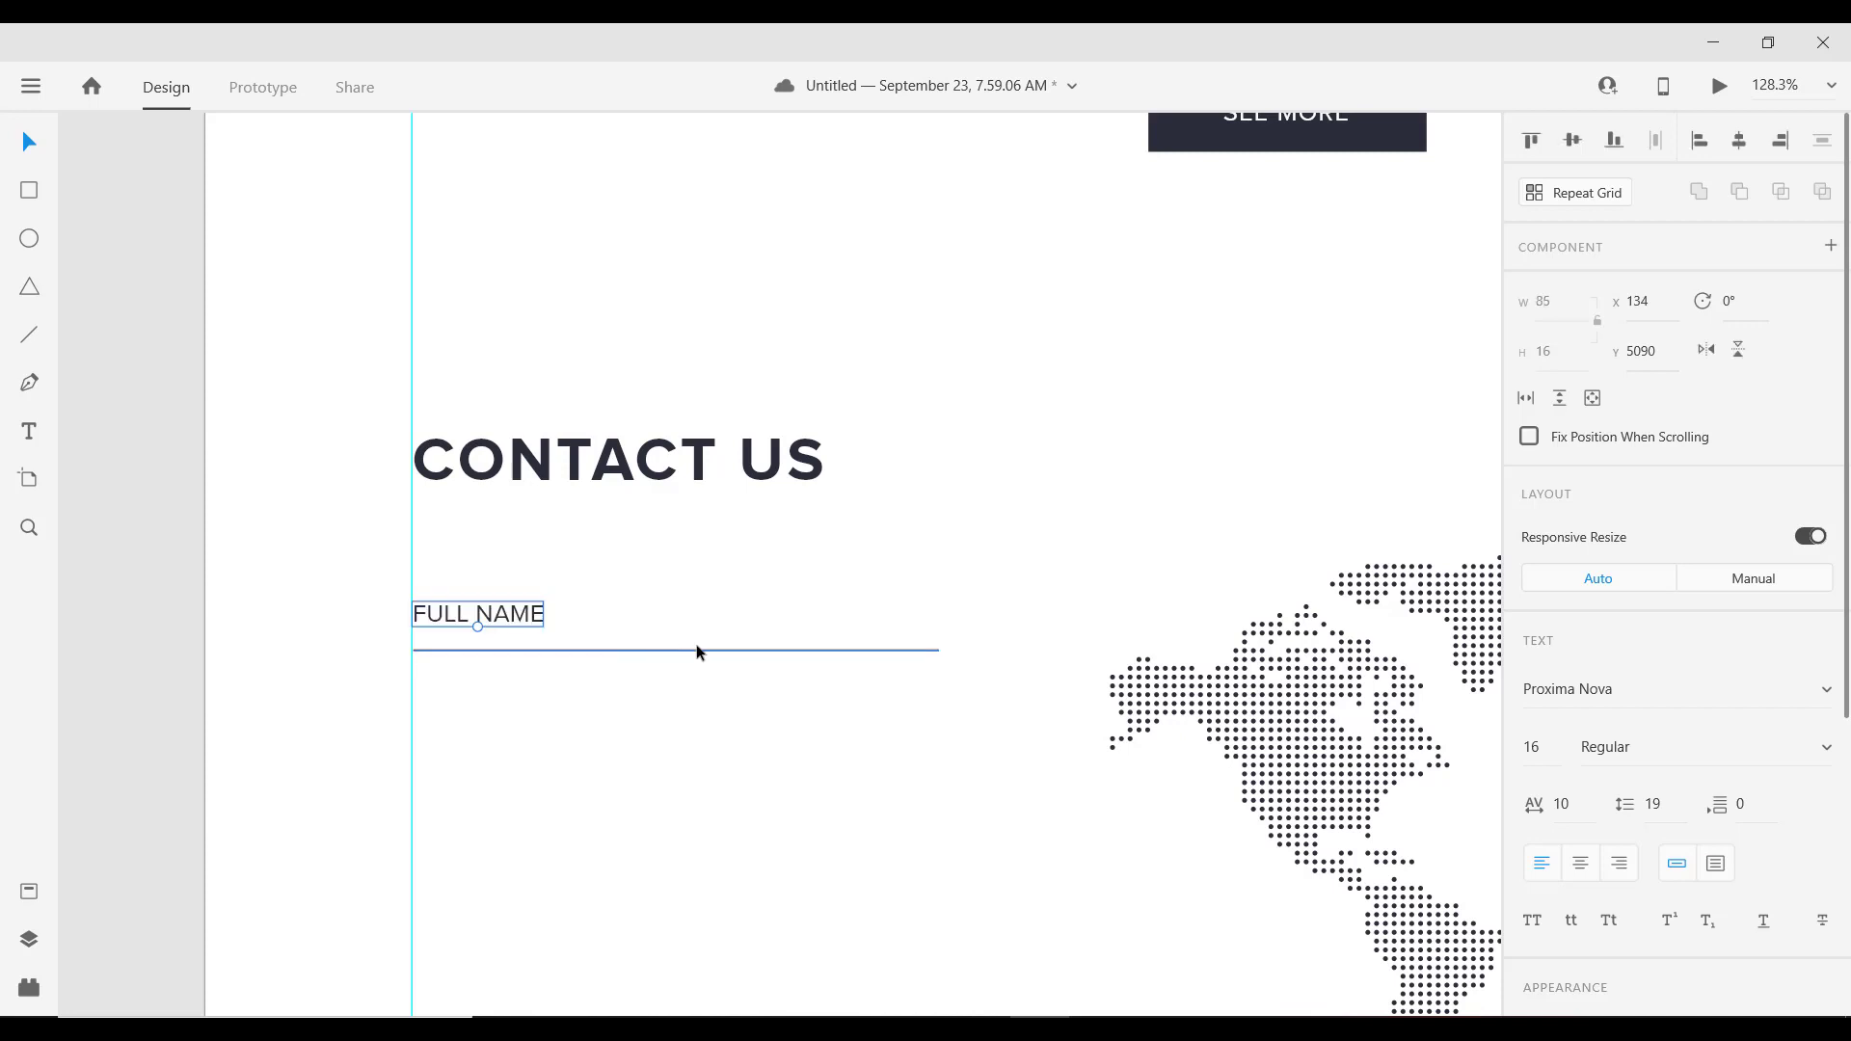
scroll(1707, 735, "down", 4)
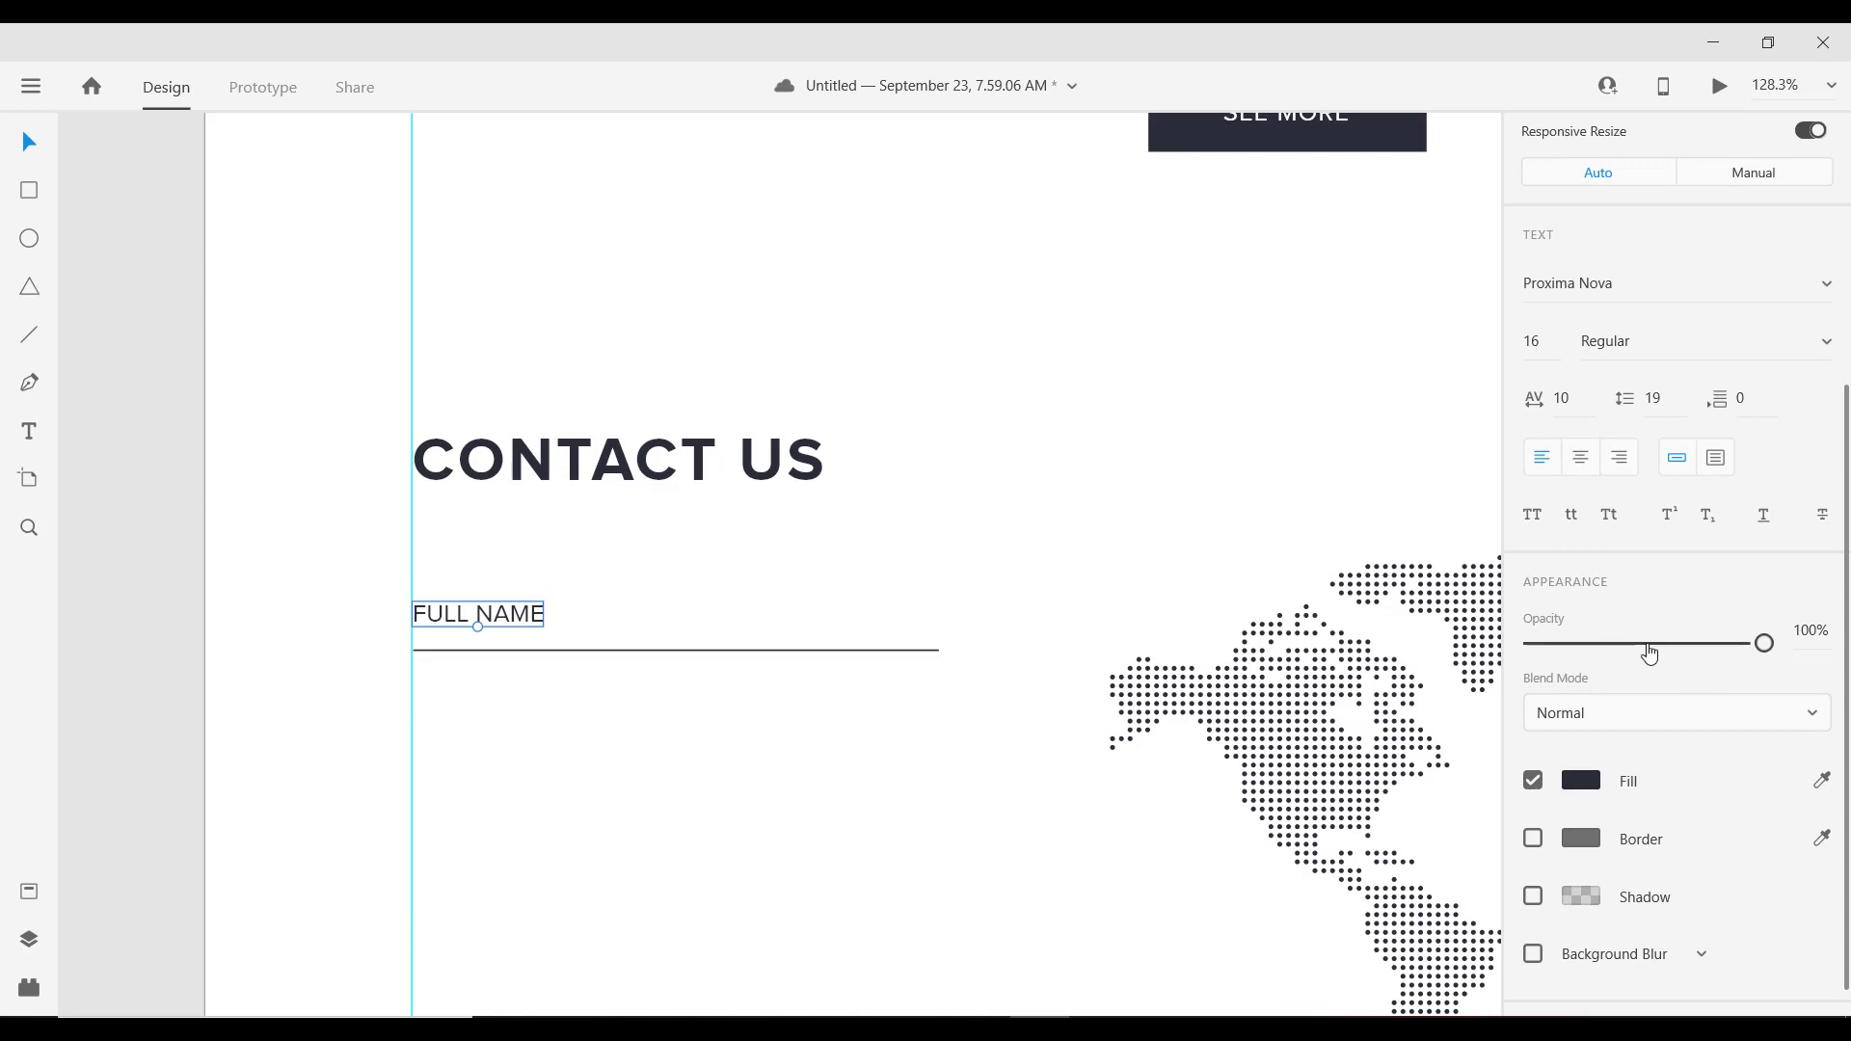
Step: Fade the FULL NAME label to 50% opacity and keep its underline at full opacity
left_click(1650, 643)
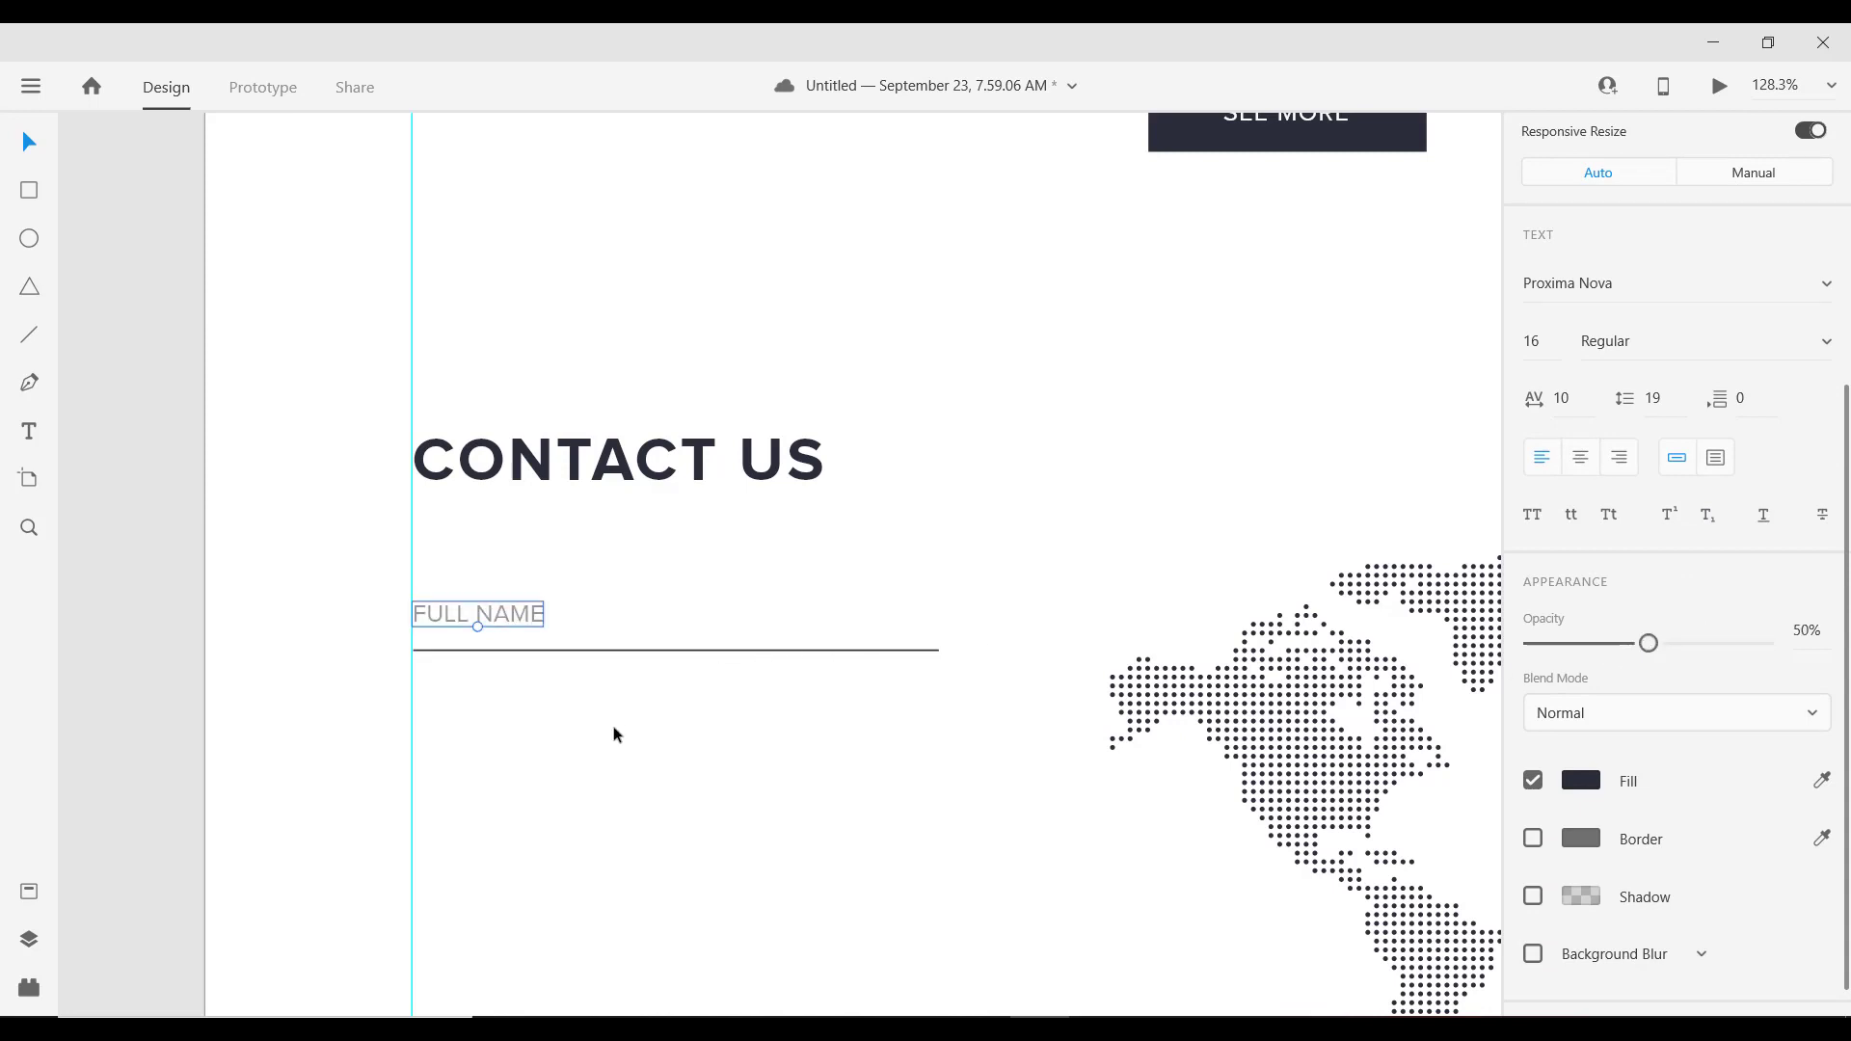
left_click(598, 651)
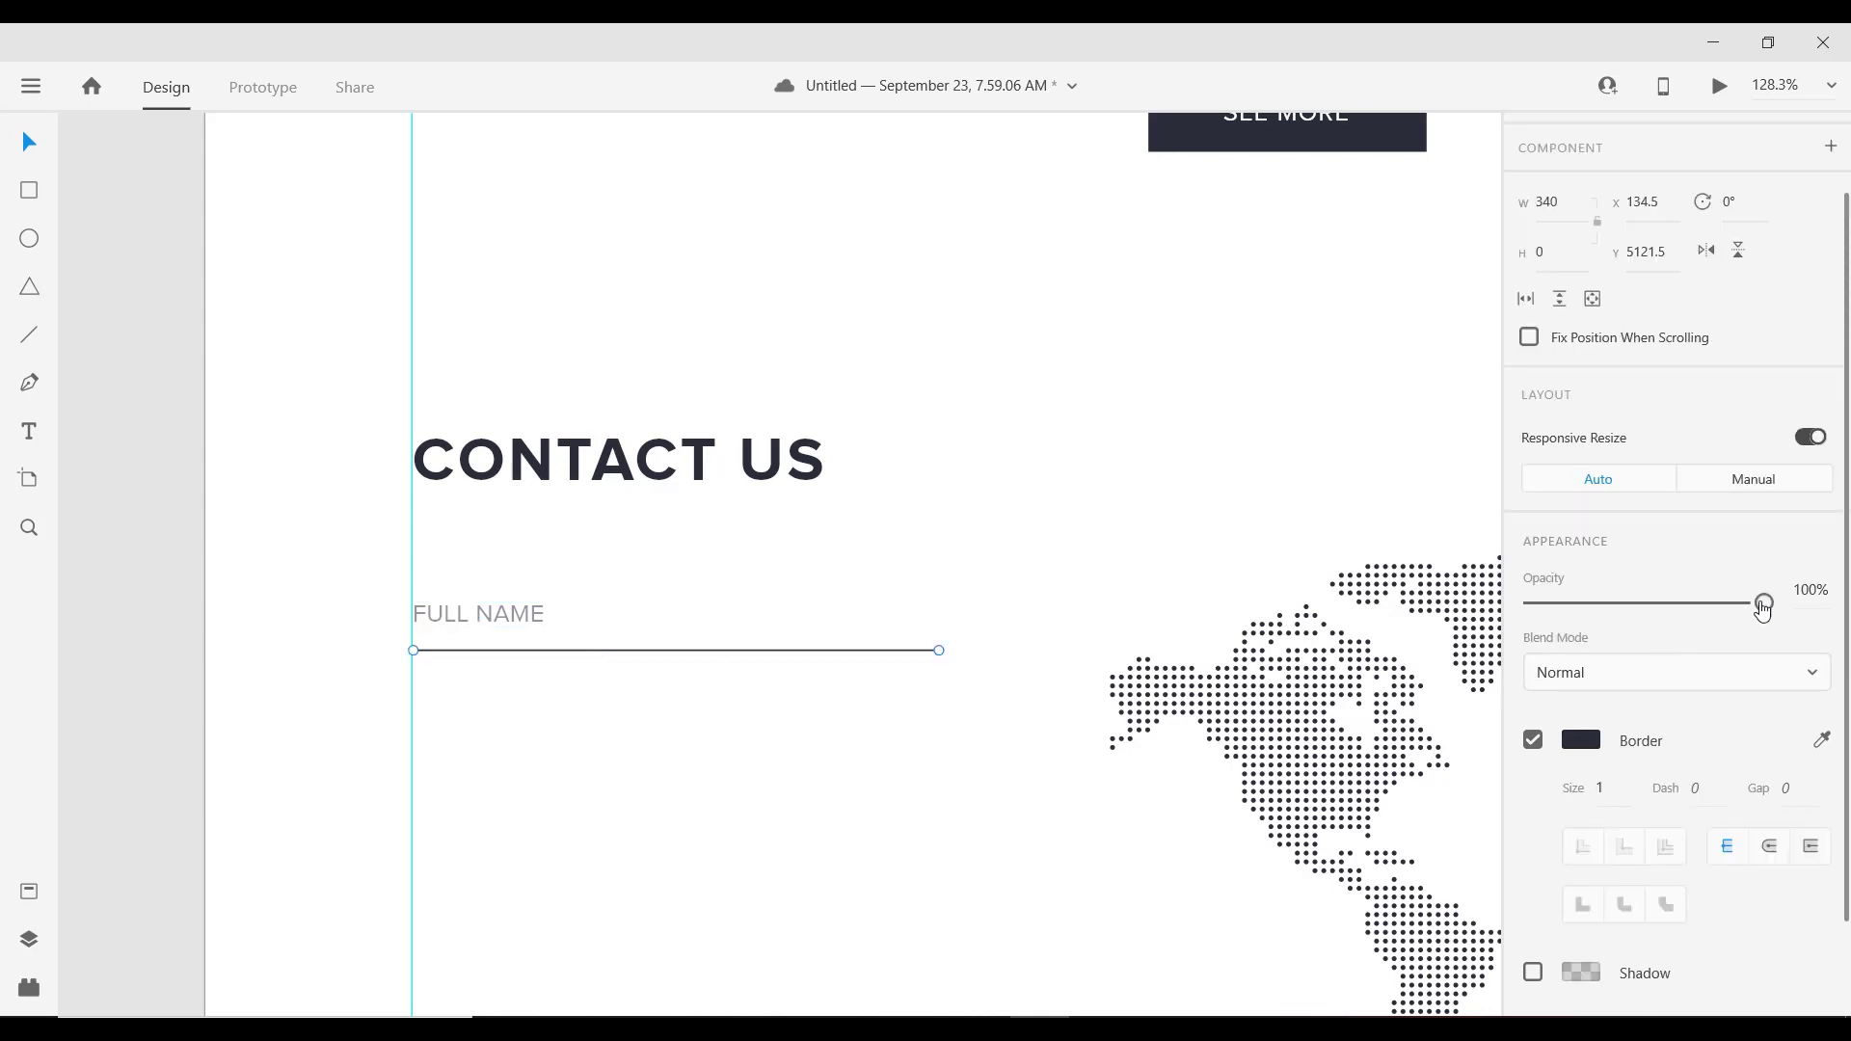
left_click_drag(1703, 607, 1677, 602)
left_click(1795, 614)
left_click(772, 726)
scroll(609, 675, "down", 4)
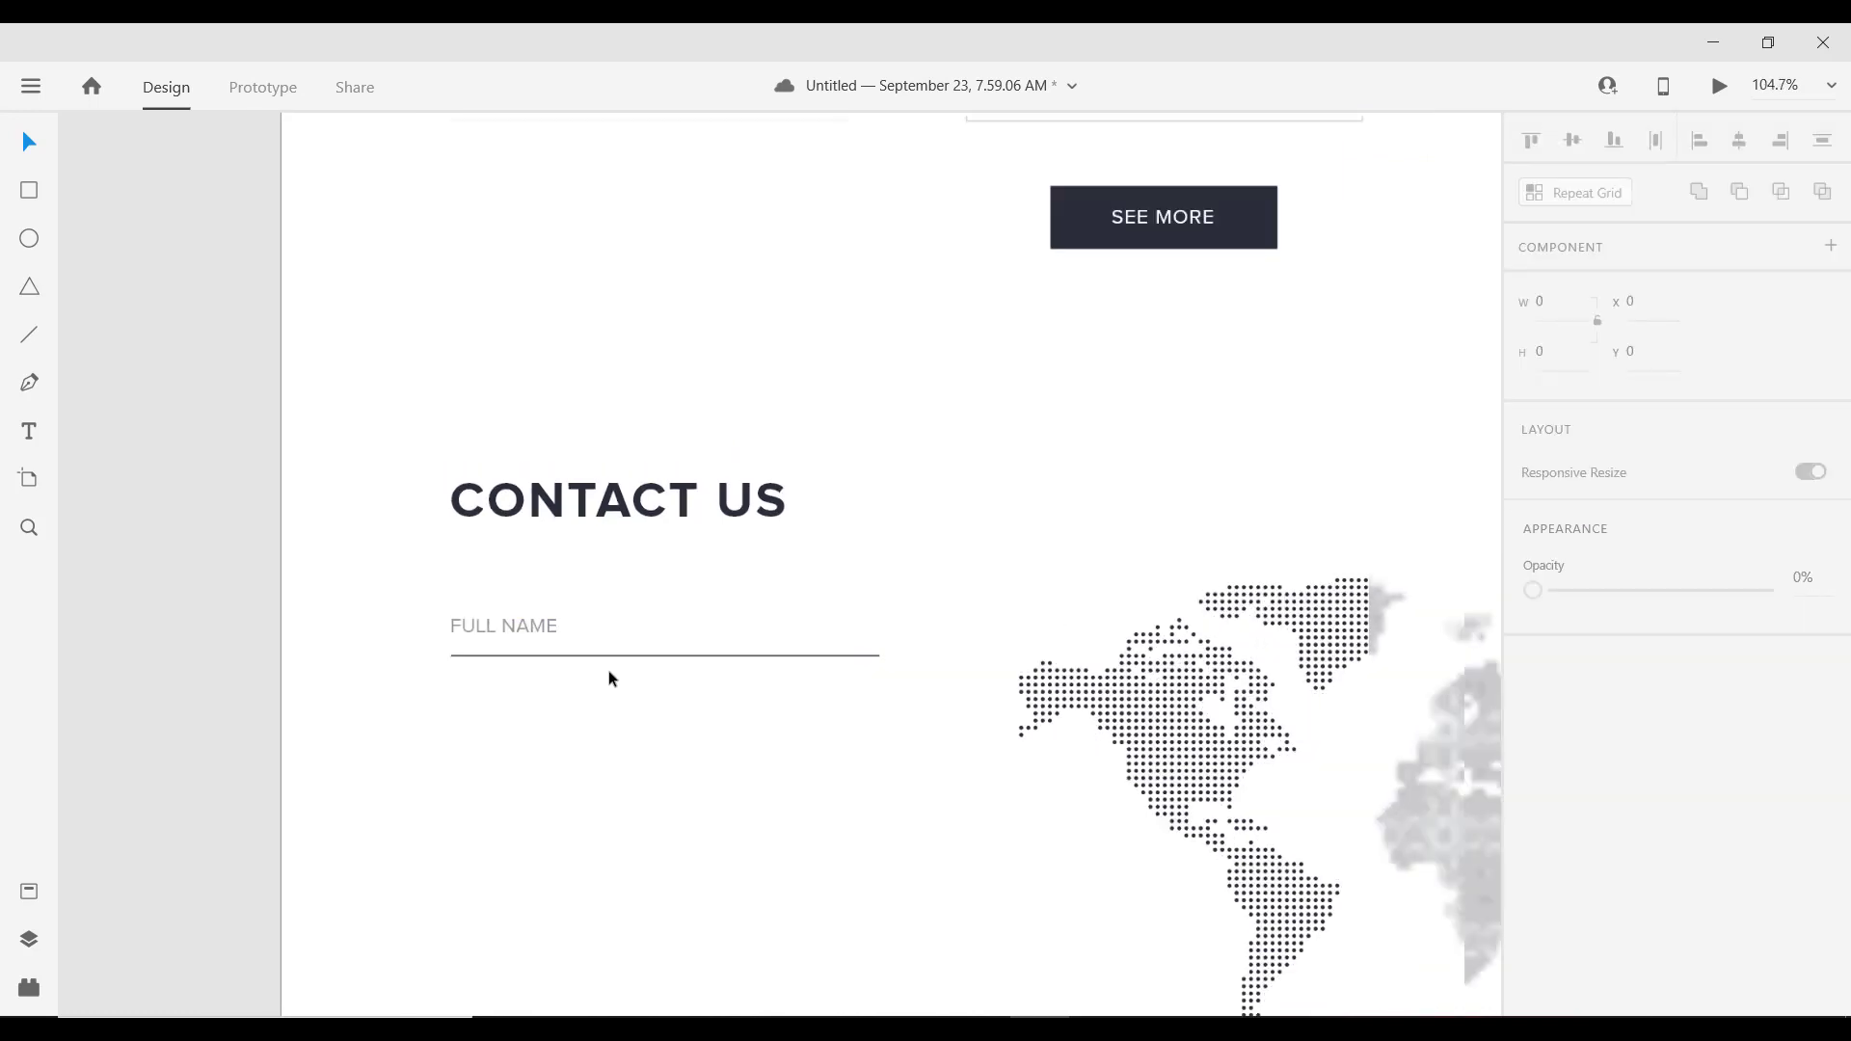
Step: Group the FULL NAME label with its underline into one form field
left_click(555, 644)
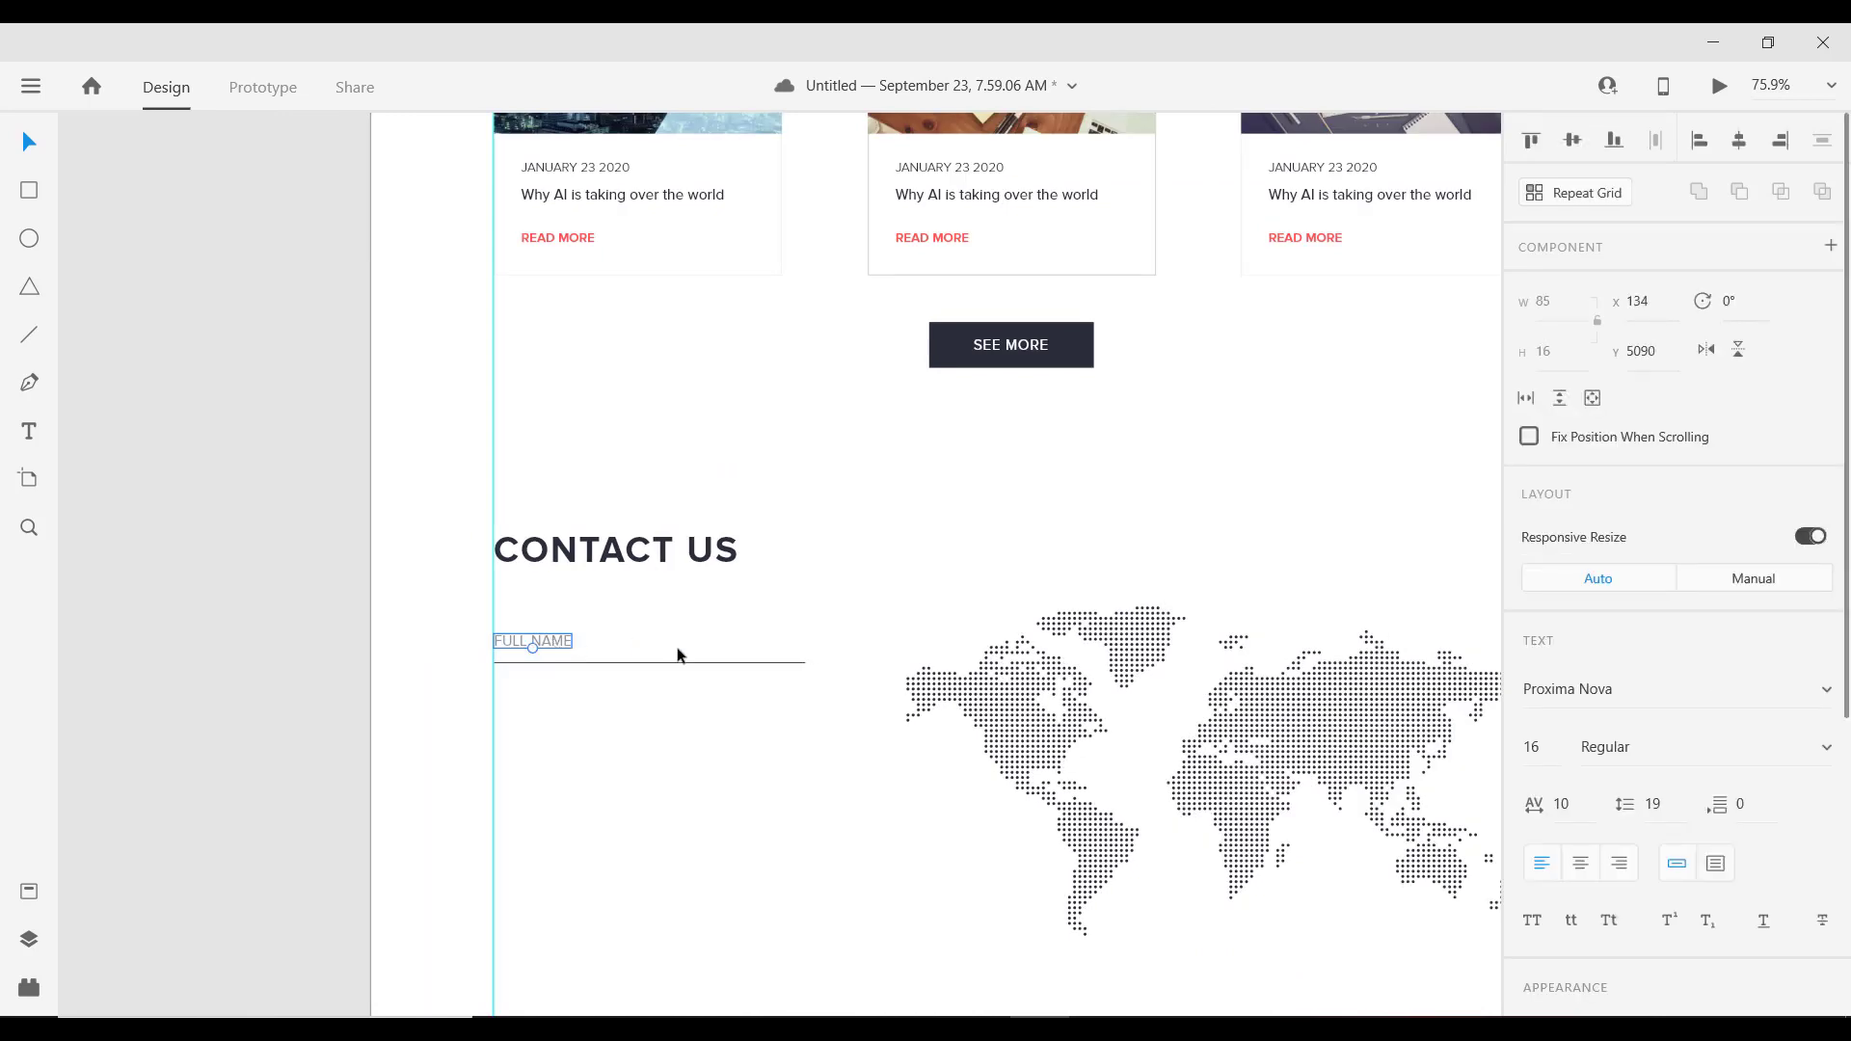
scroll(590, 664, "up", 4)
left_click(545, 663, "shift")
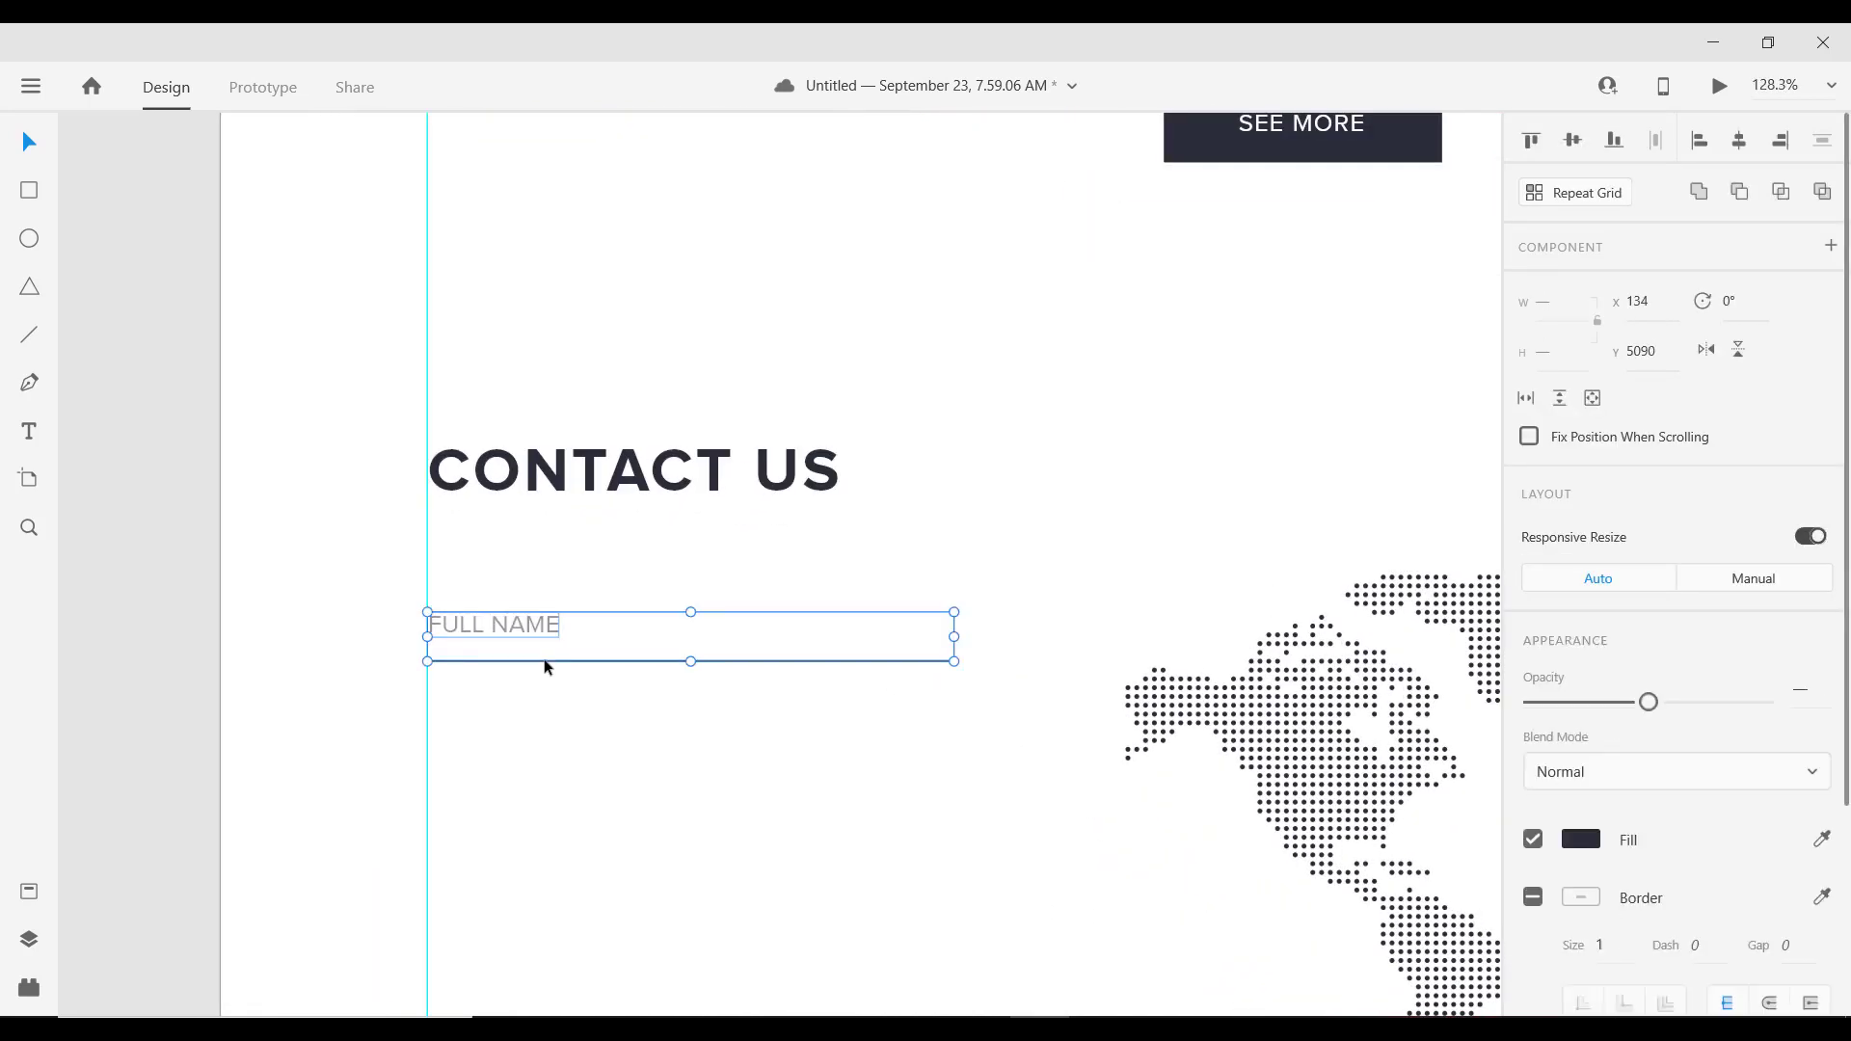
key("ctrl+g")
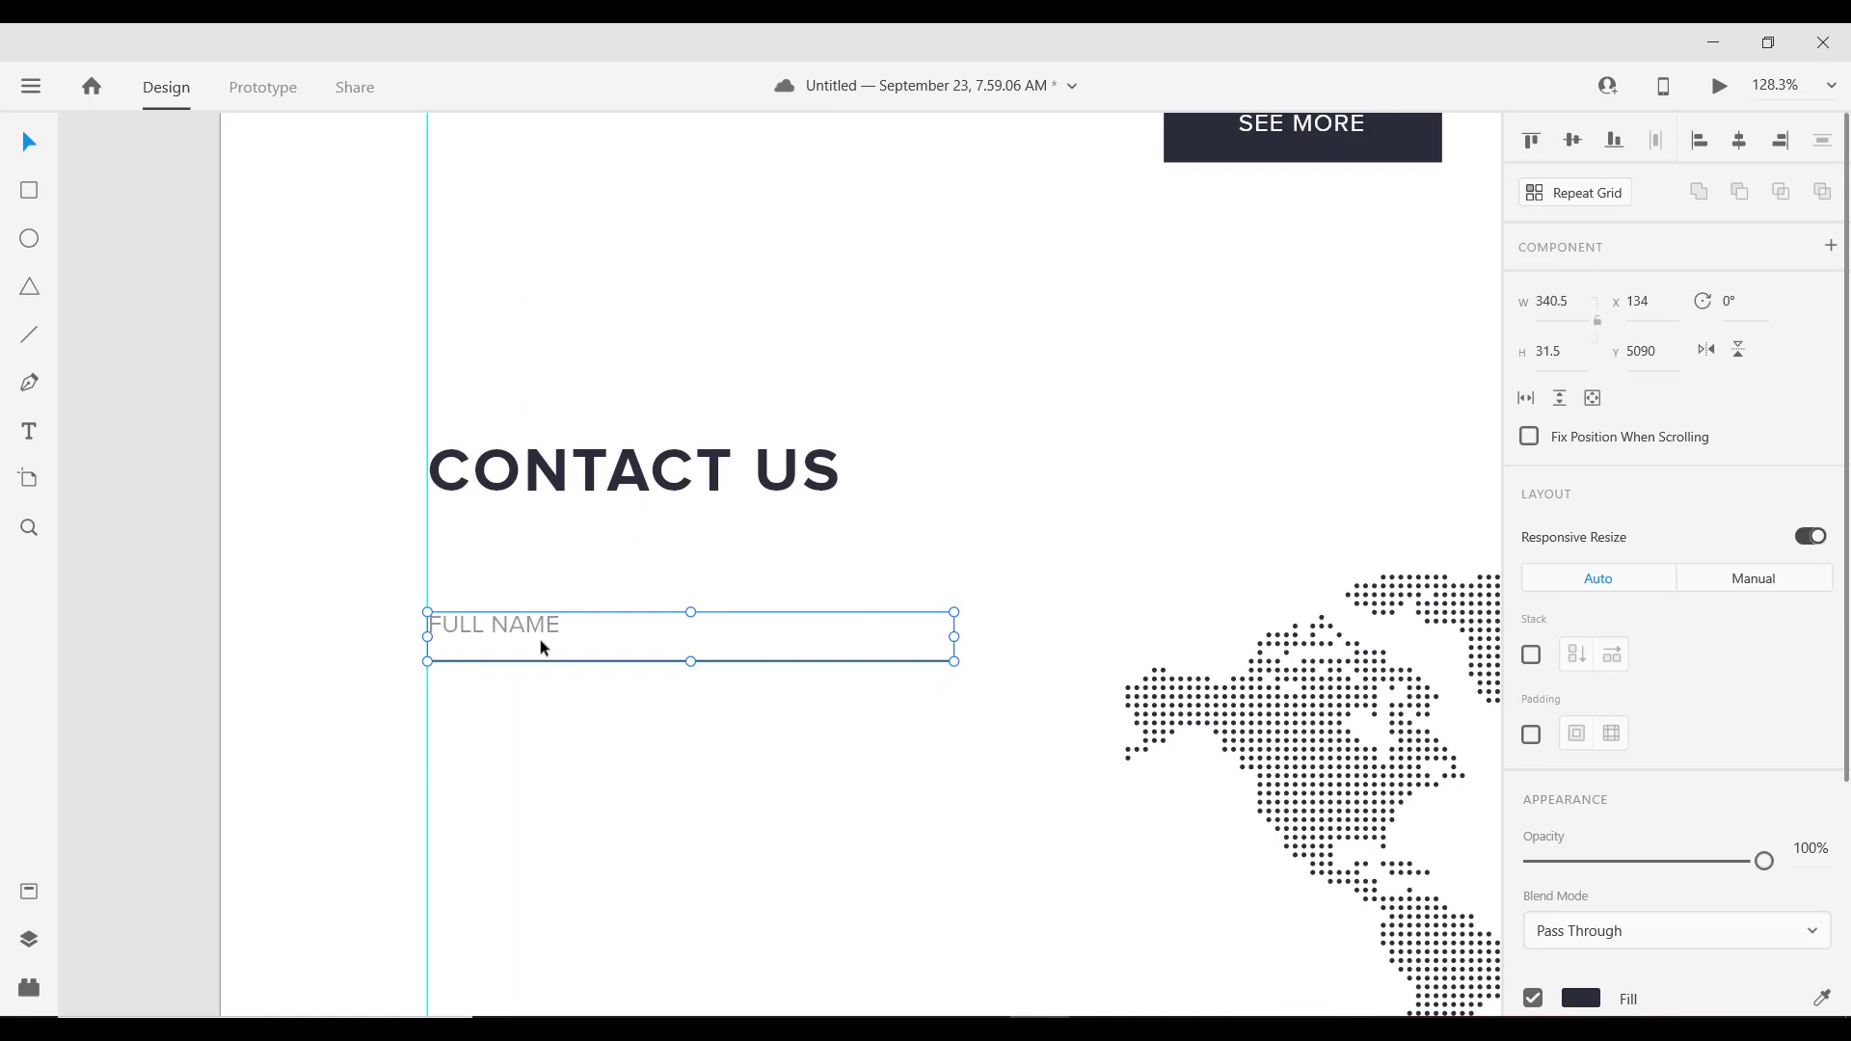
key("alt")
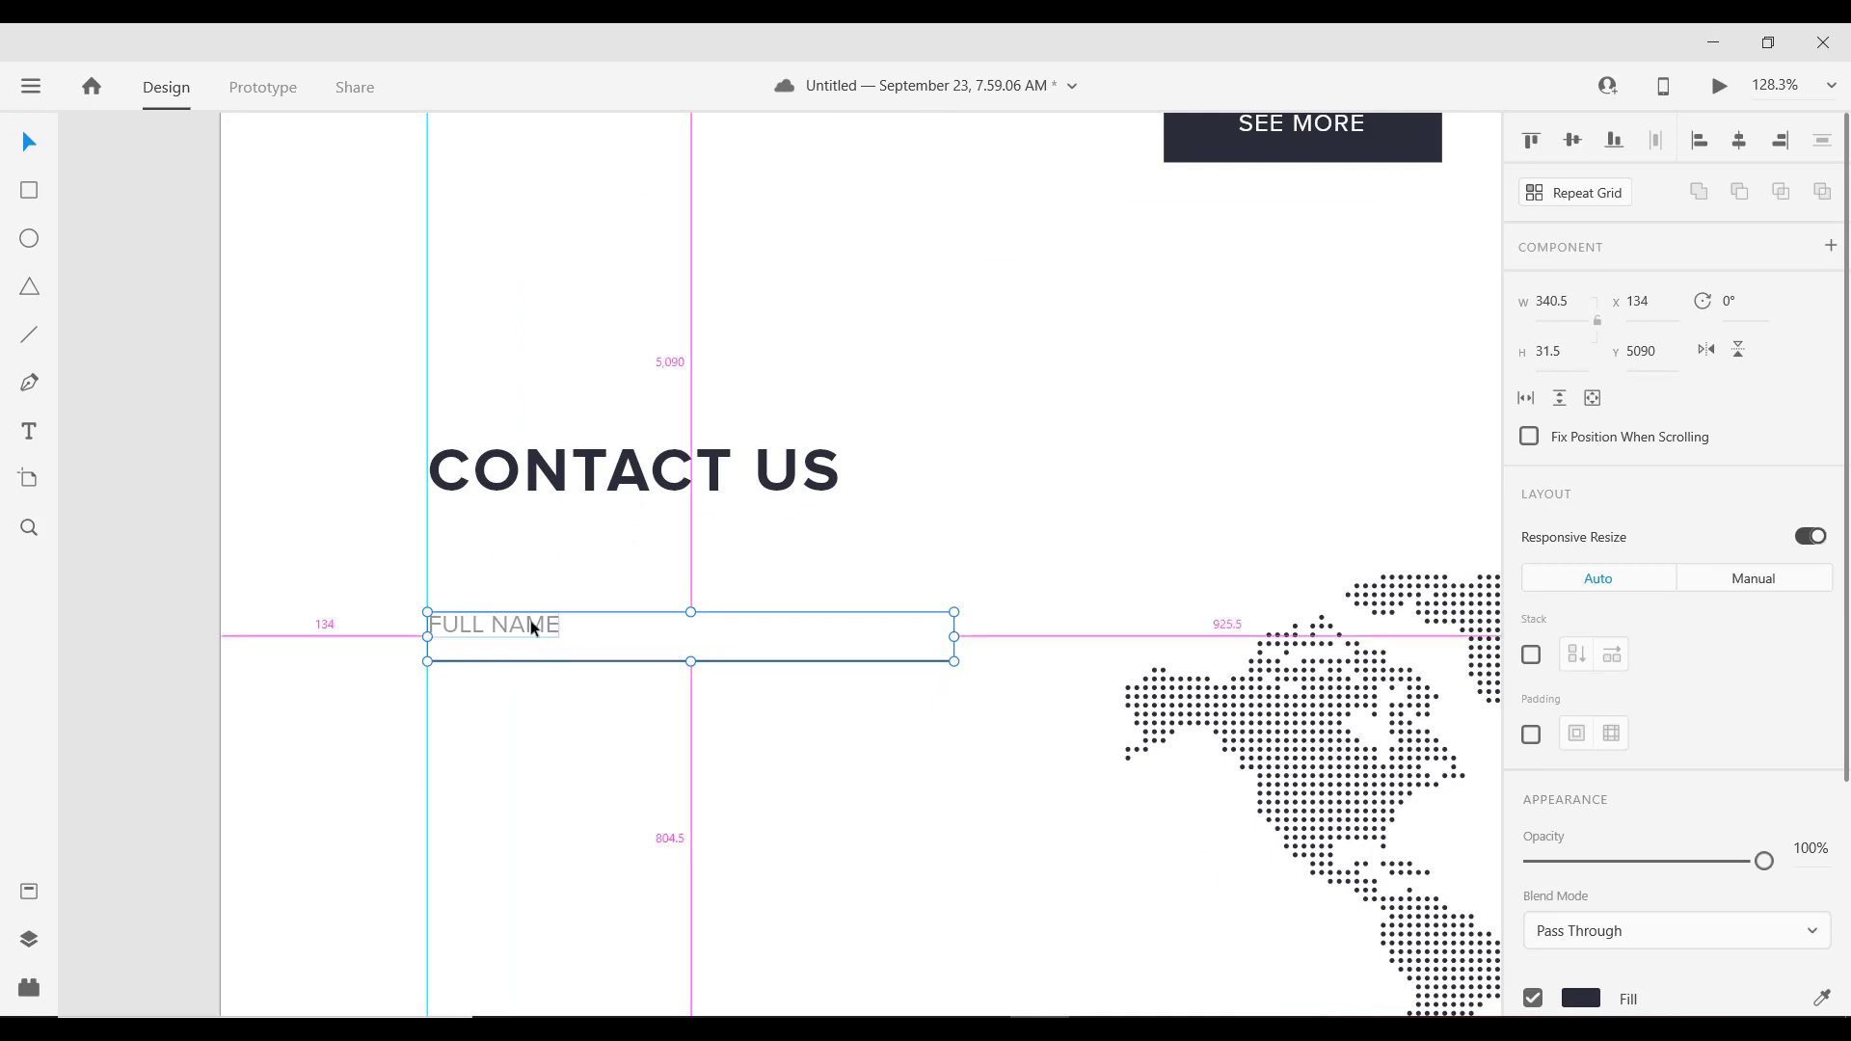
Step: Set the grouped FULL NAME label's font size to 14, with the field group selected again
double_click(531, 628)
left_click(1543, 726)
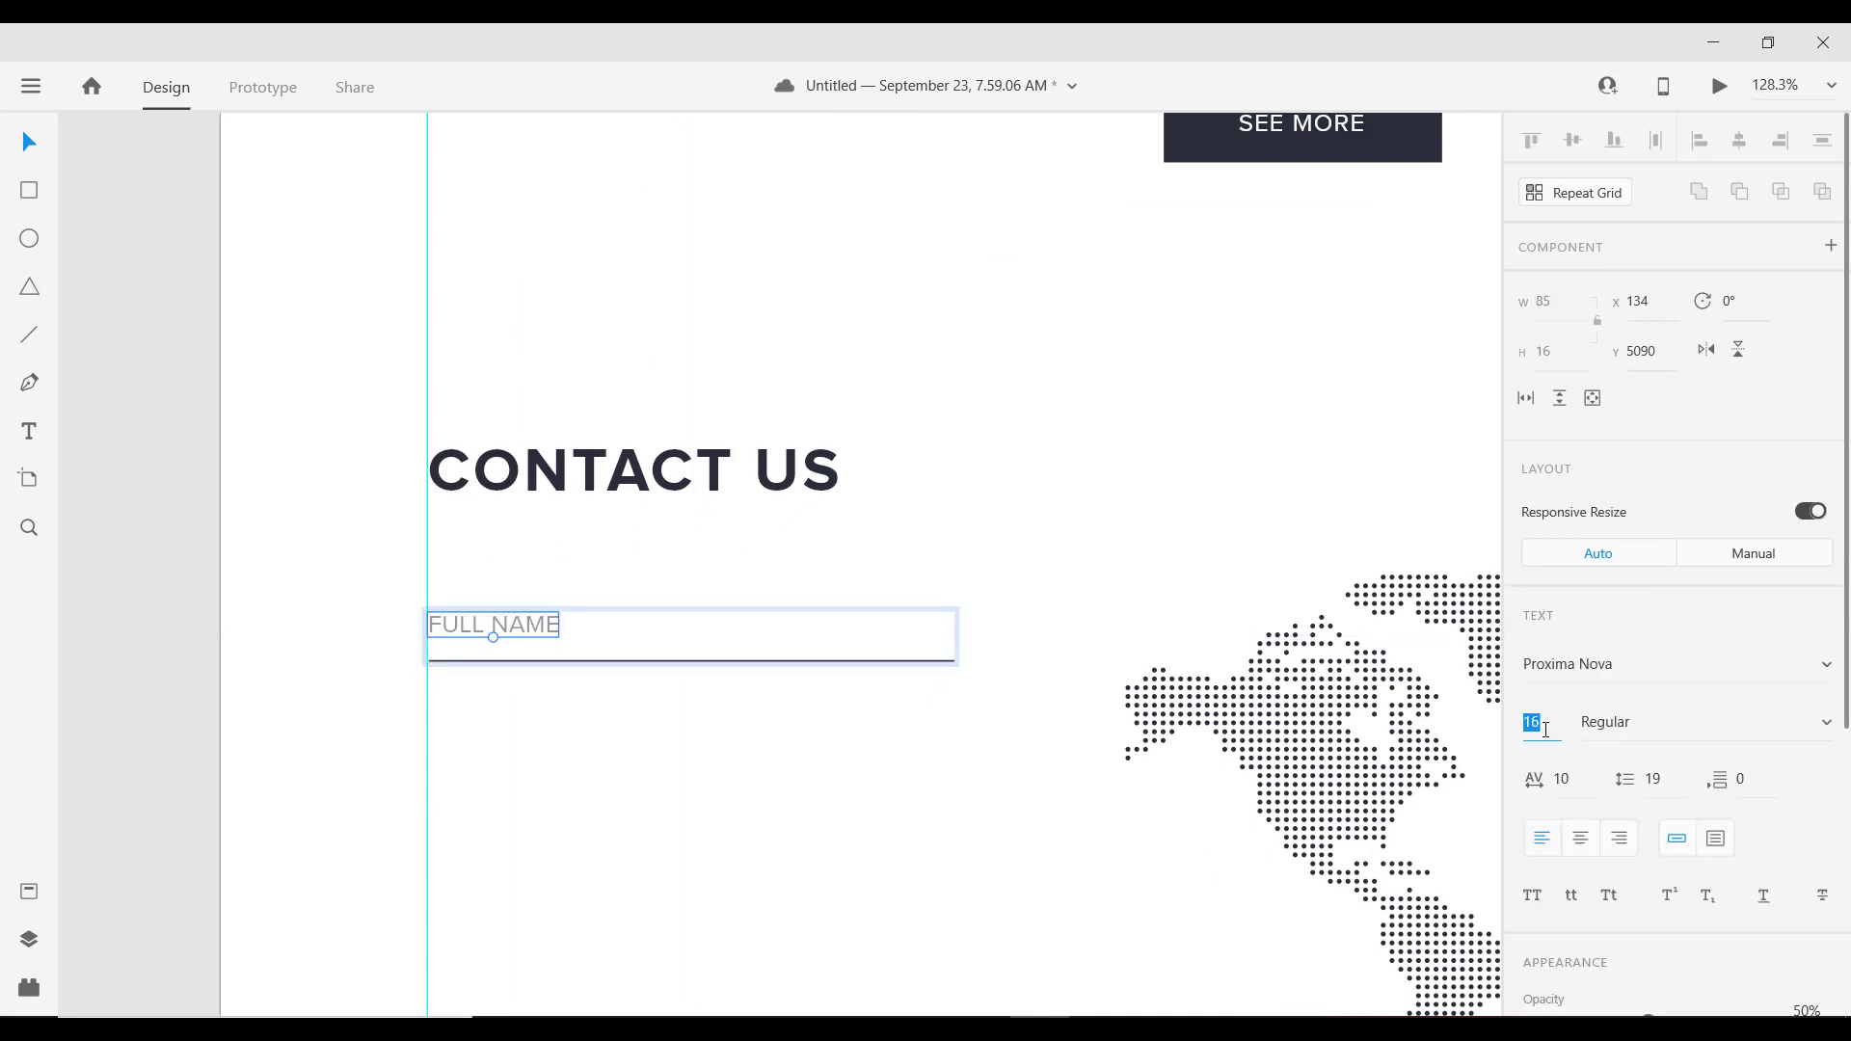
left_click(646, 741)
scroll(537, 734, "down", 2)
scroll(536, 735, "down", 3)
scroll(586, 707, "up", 4)
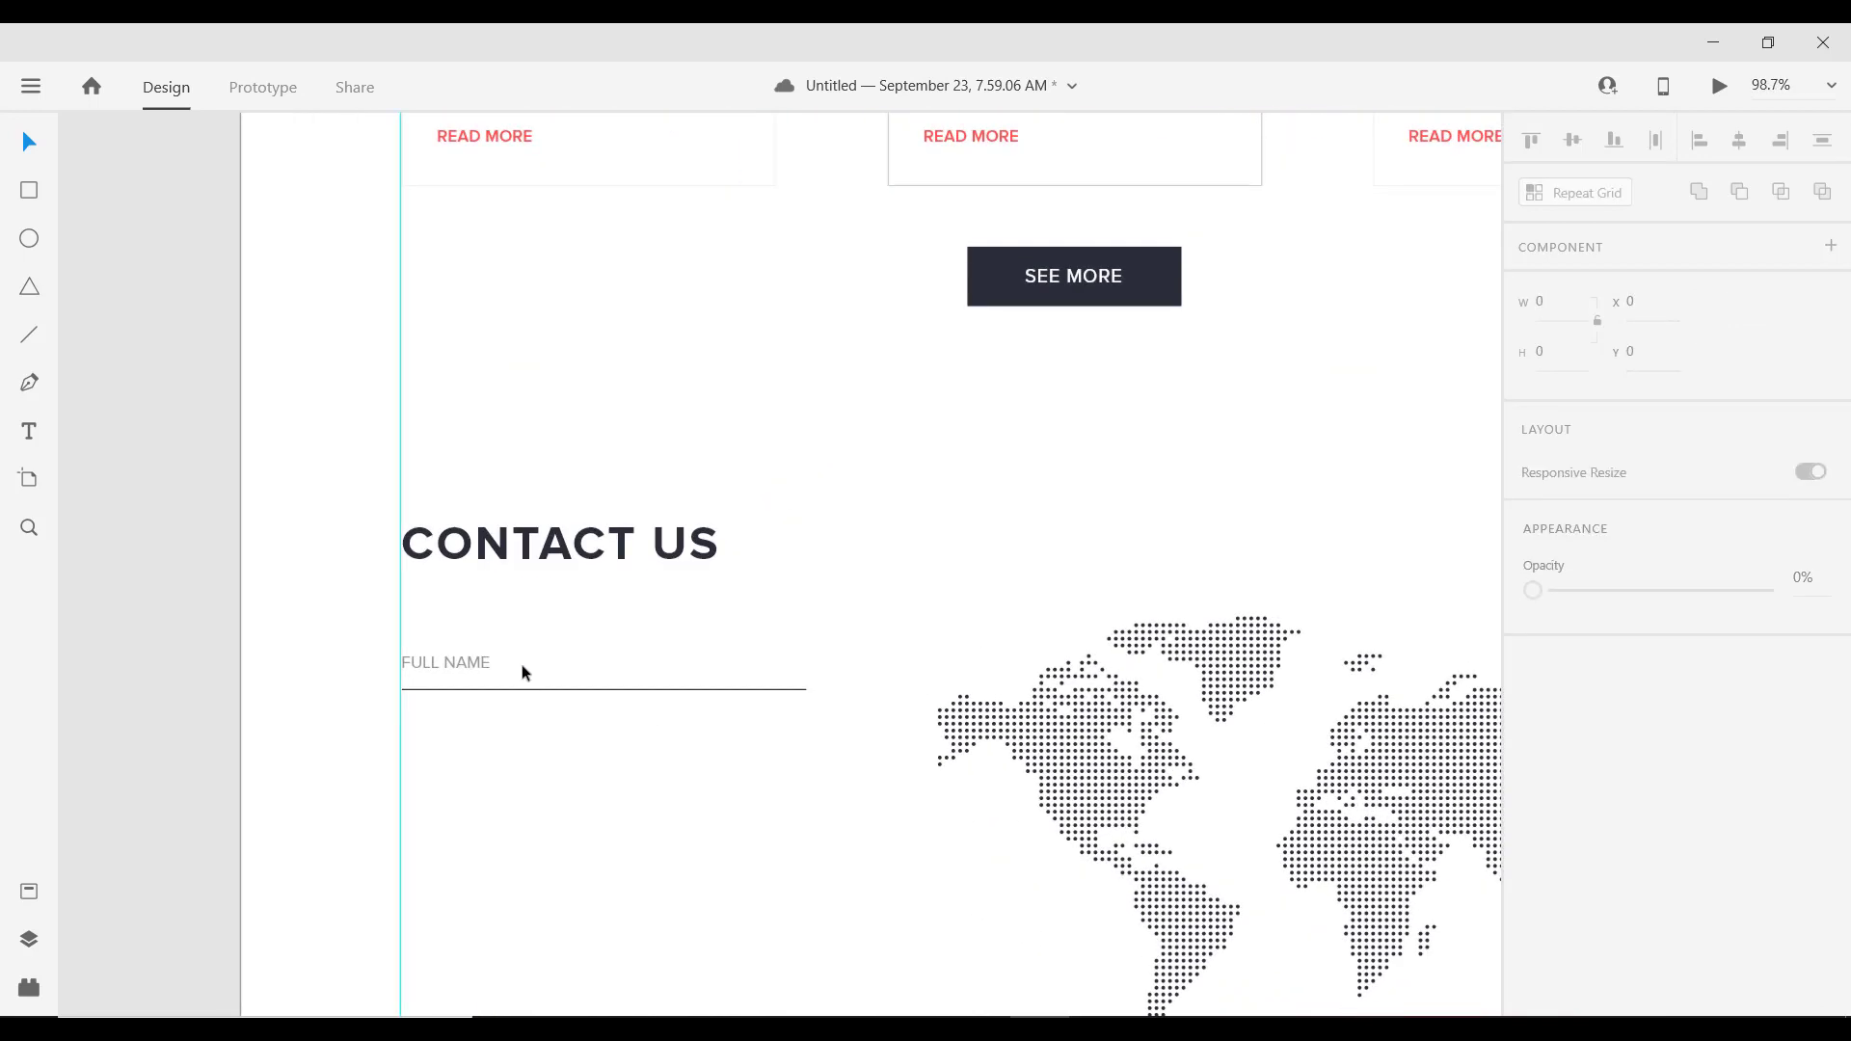
left_click(460, 660)
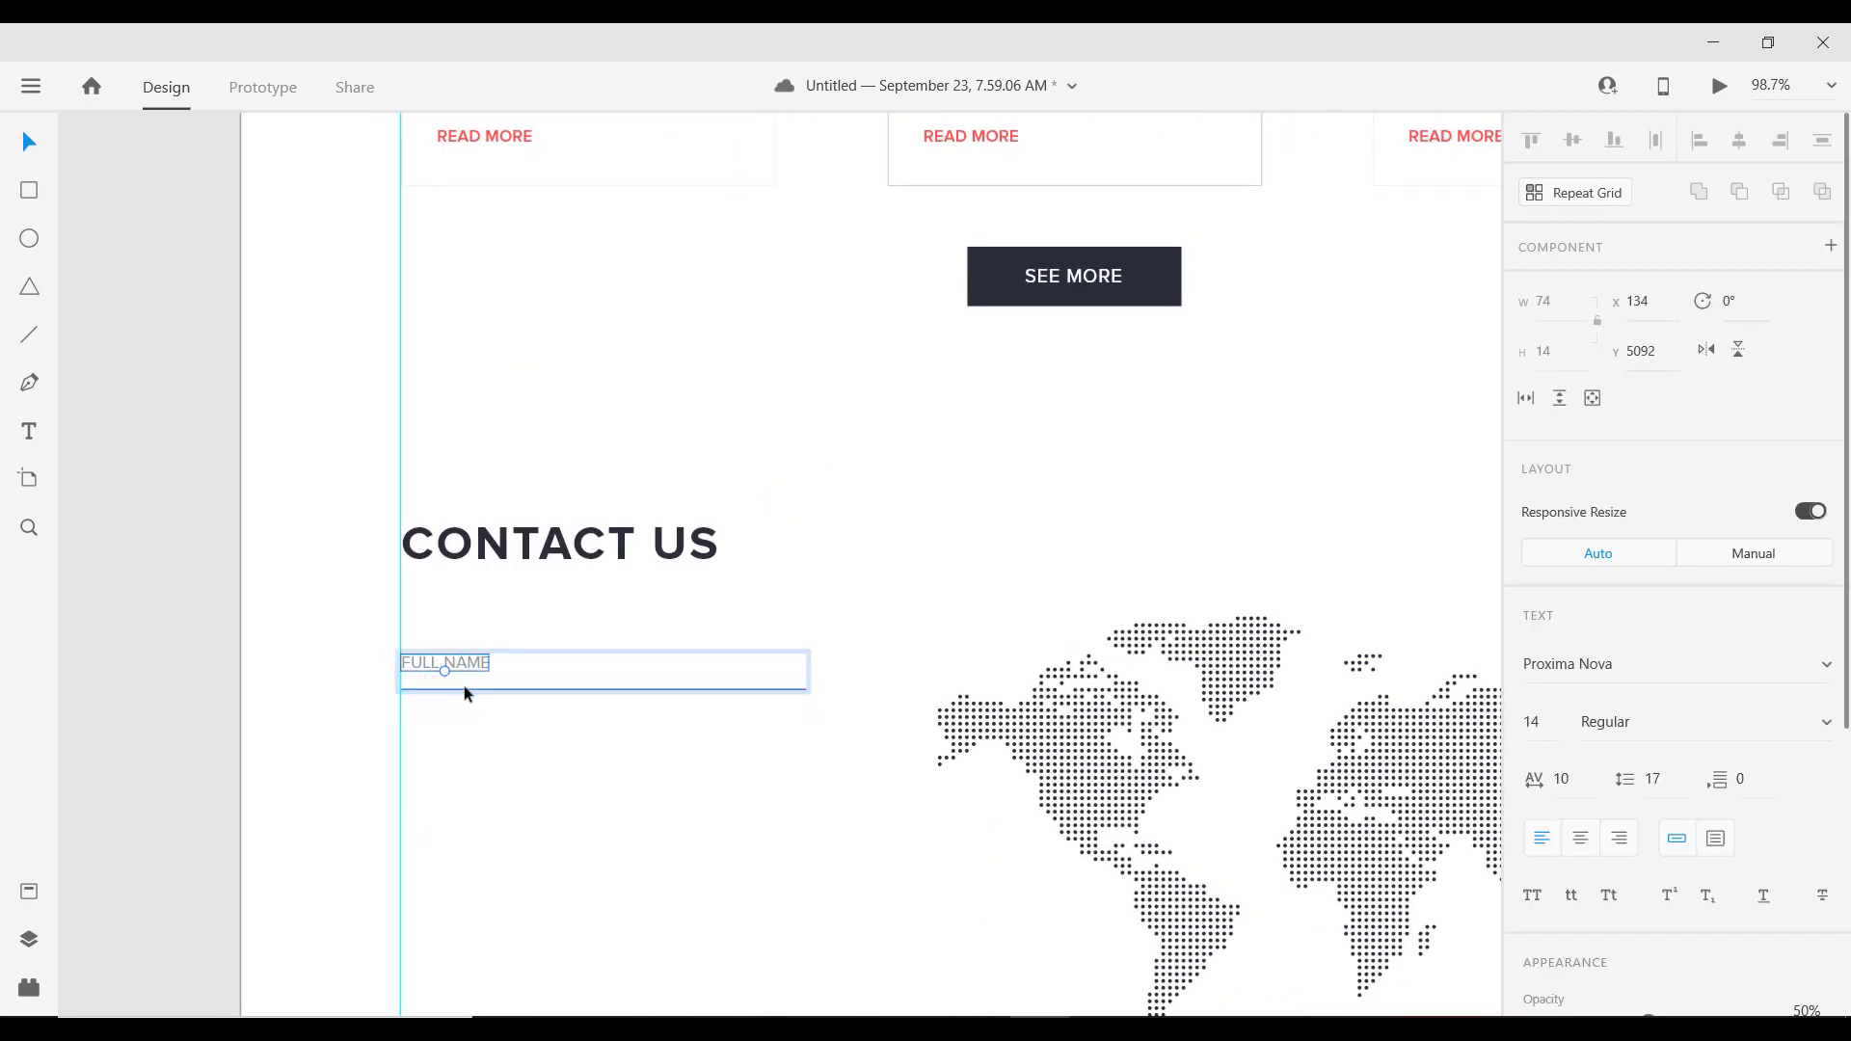
key("Down")
key("Down")
key("Down")
key("Escape")
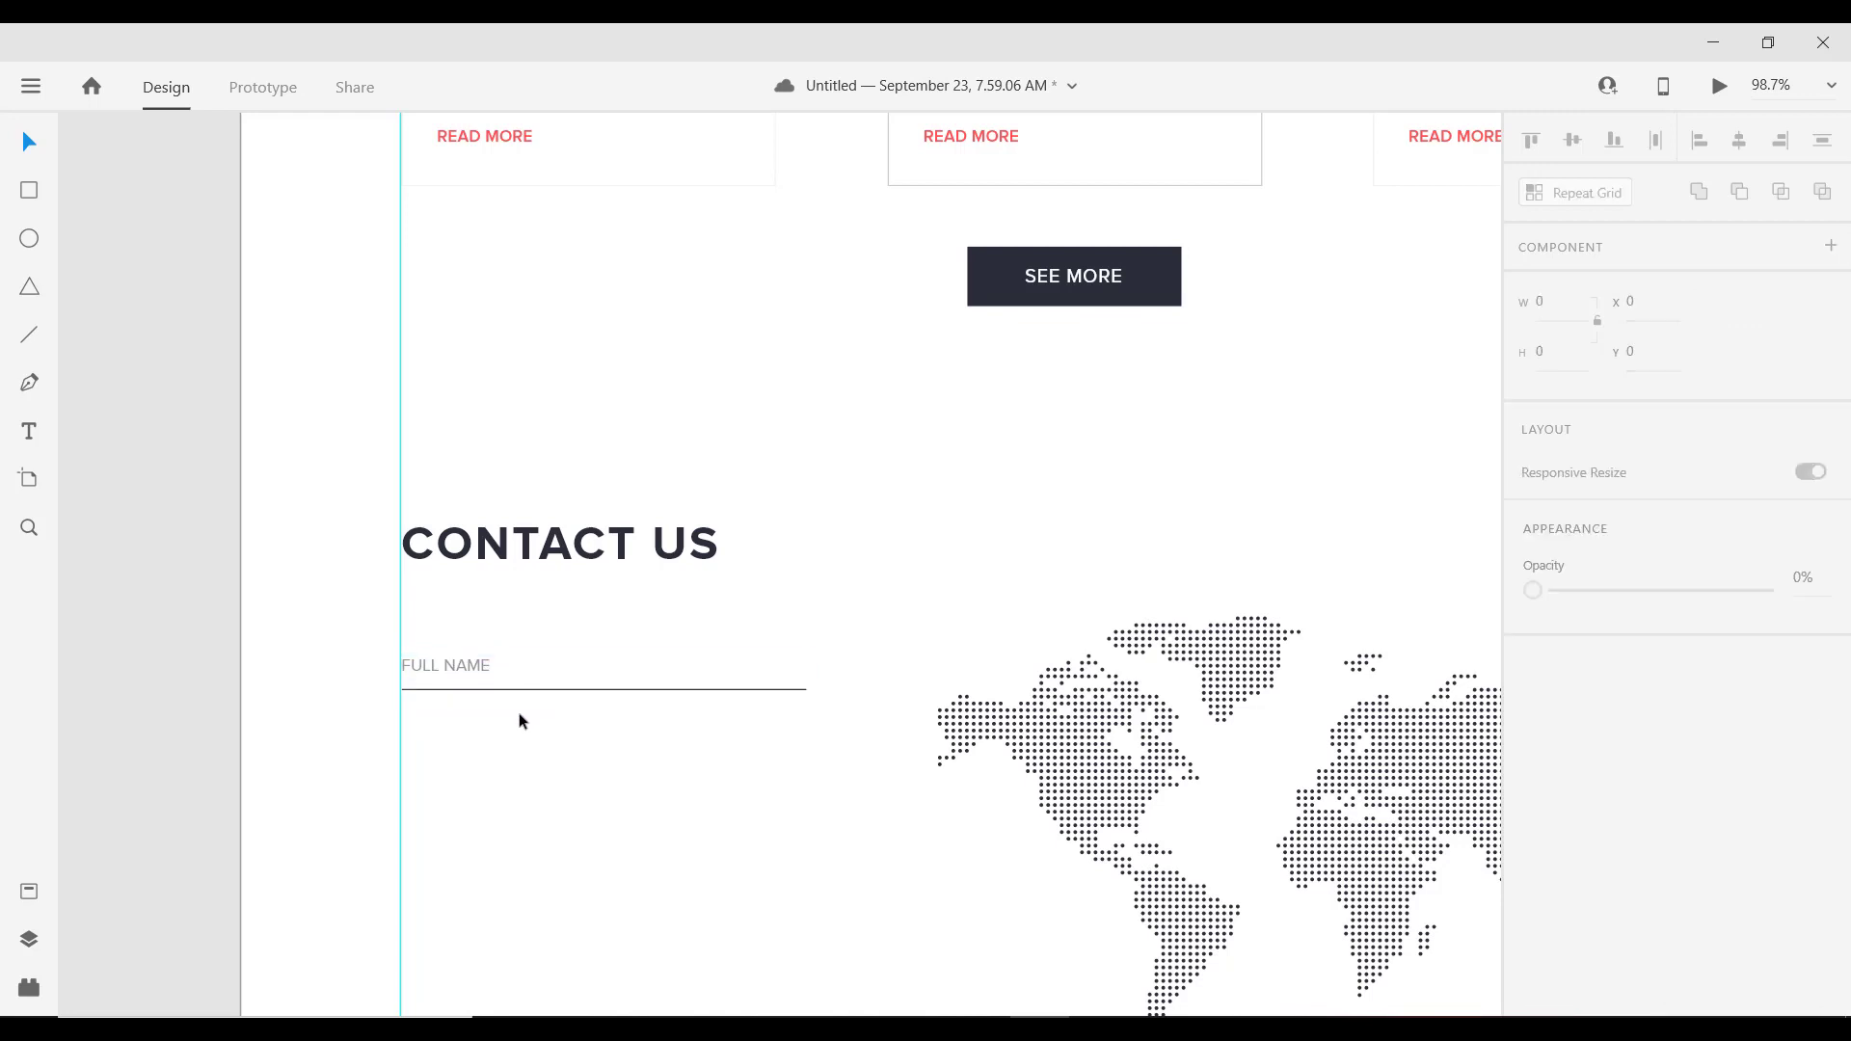
scroll(520, 742, "down", 3)
scroll(550, 772, "up", 3)
key("ctrl+z")
key("ctrl+z")
key("ctrl+z")
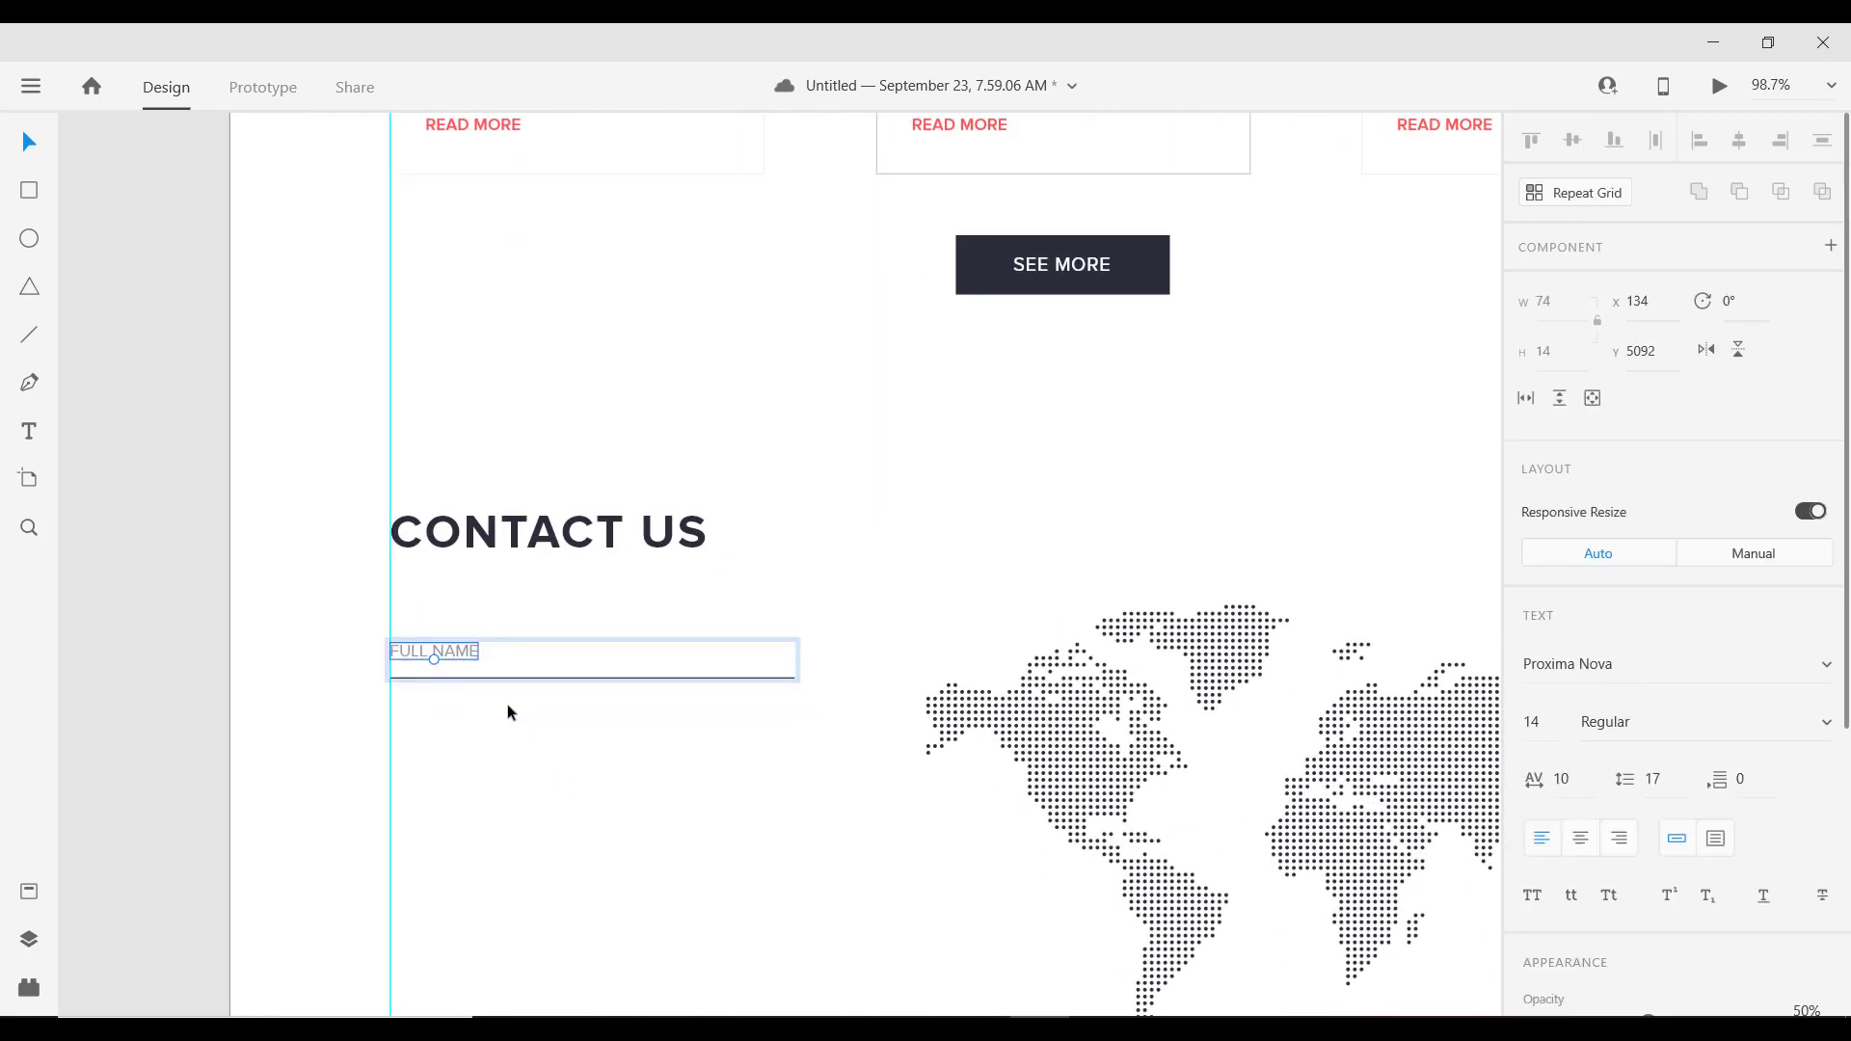
key("Escape")
Step: Alt-drag copies of the FULL NAME field below the first and nudge them into even spacing
left_click_drag(461, 651, 456, 742)
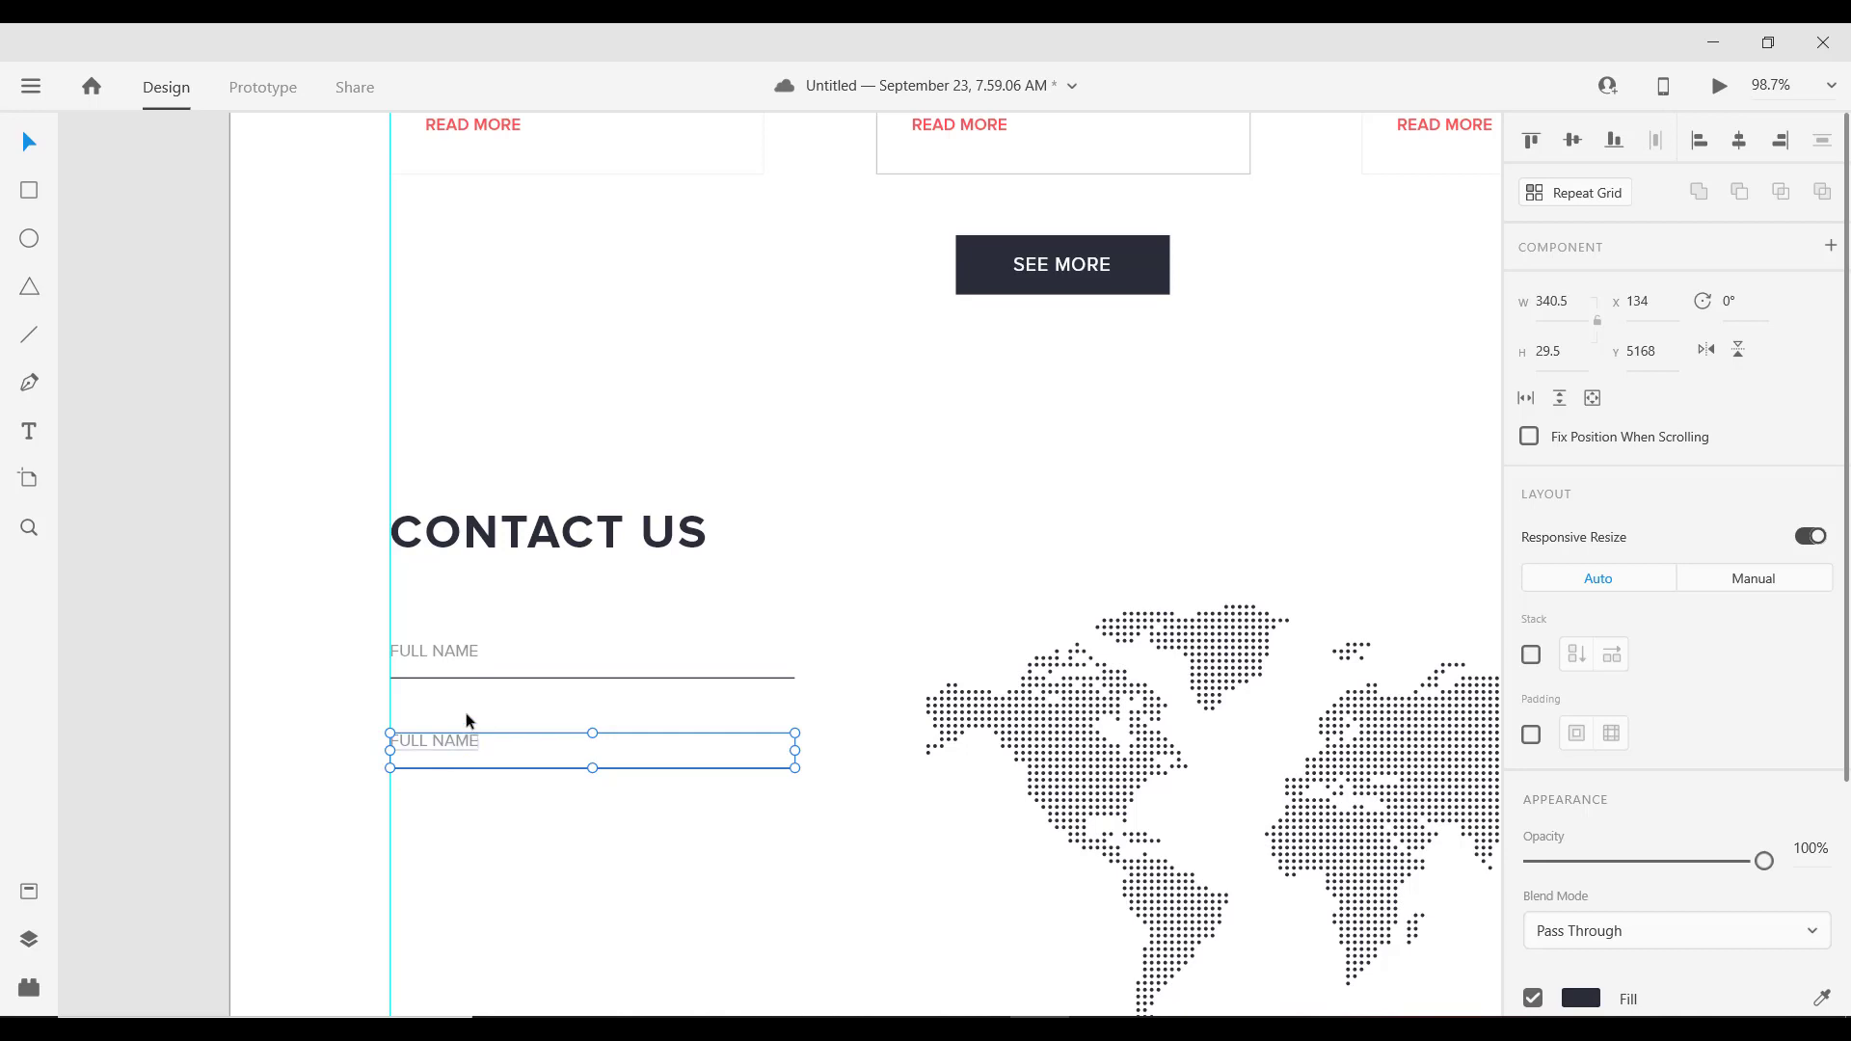
key("alt")
mouse_move(505, 685)
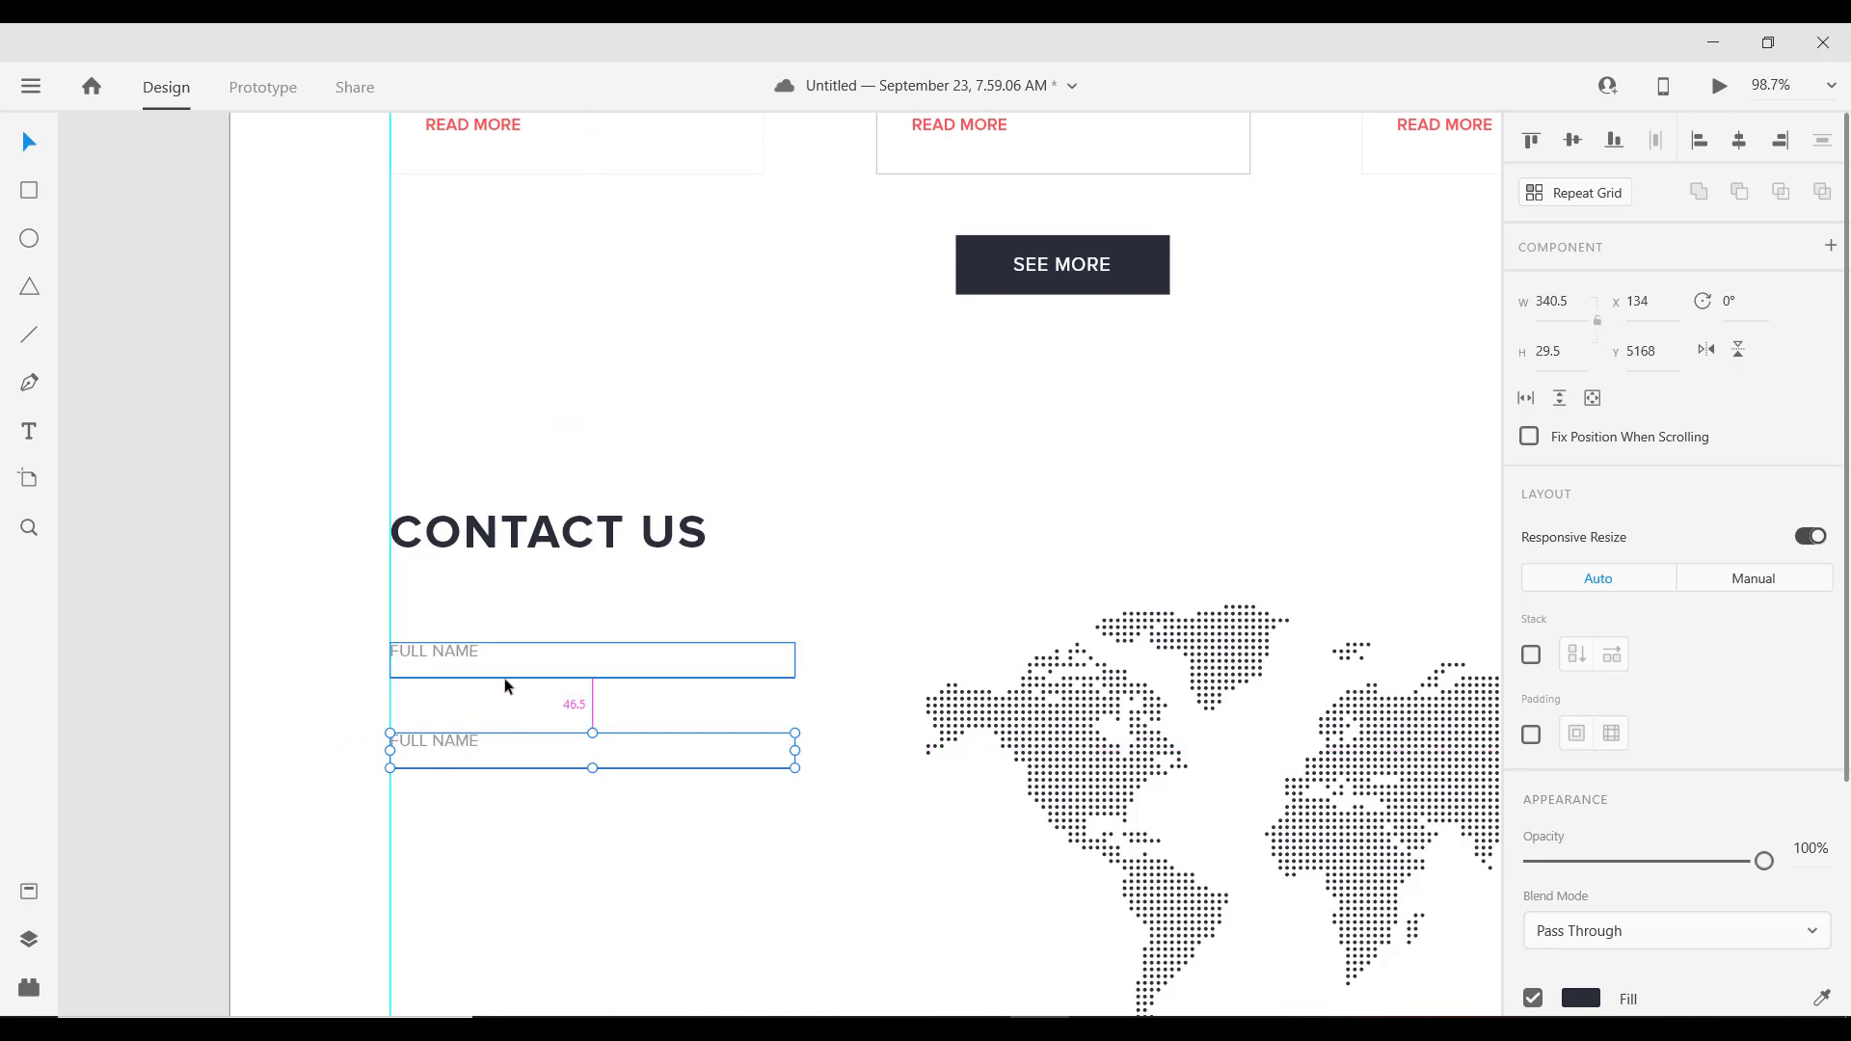
key("Up")
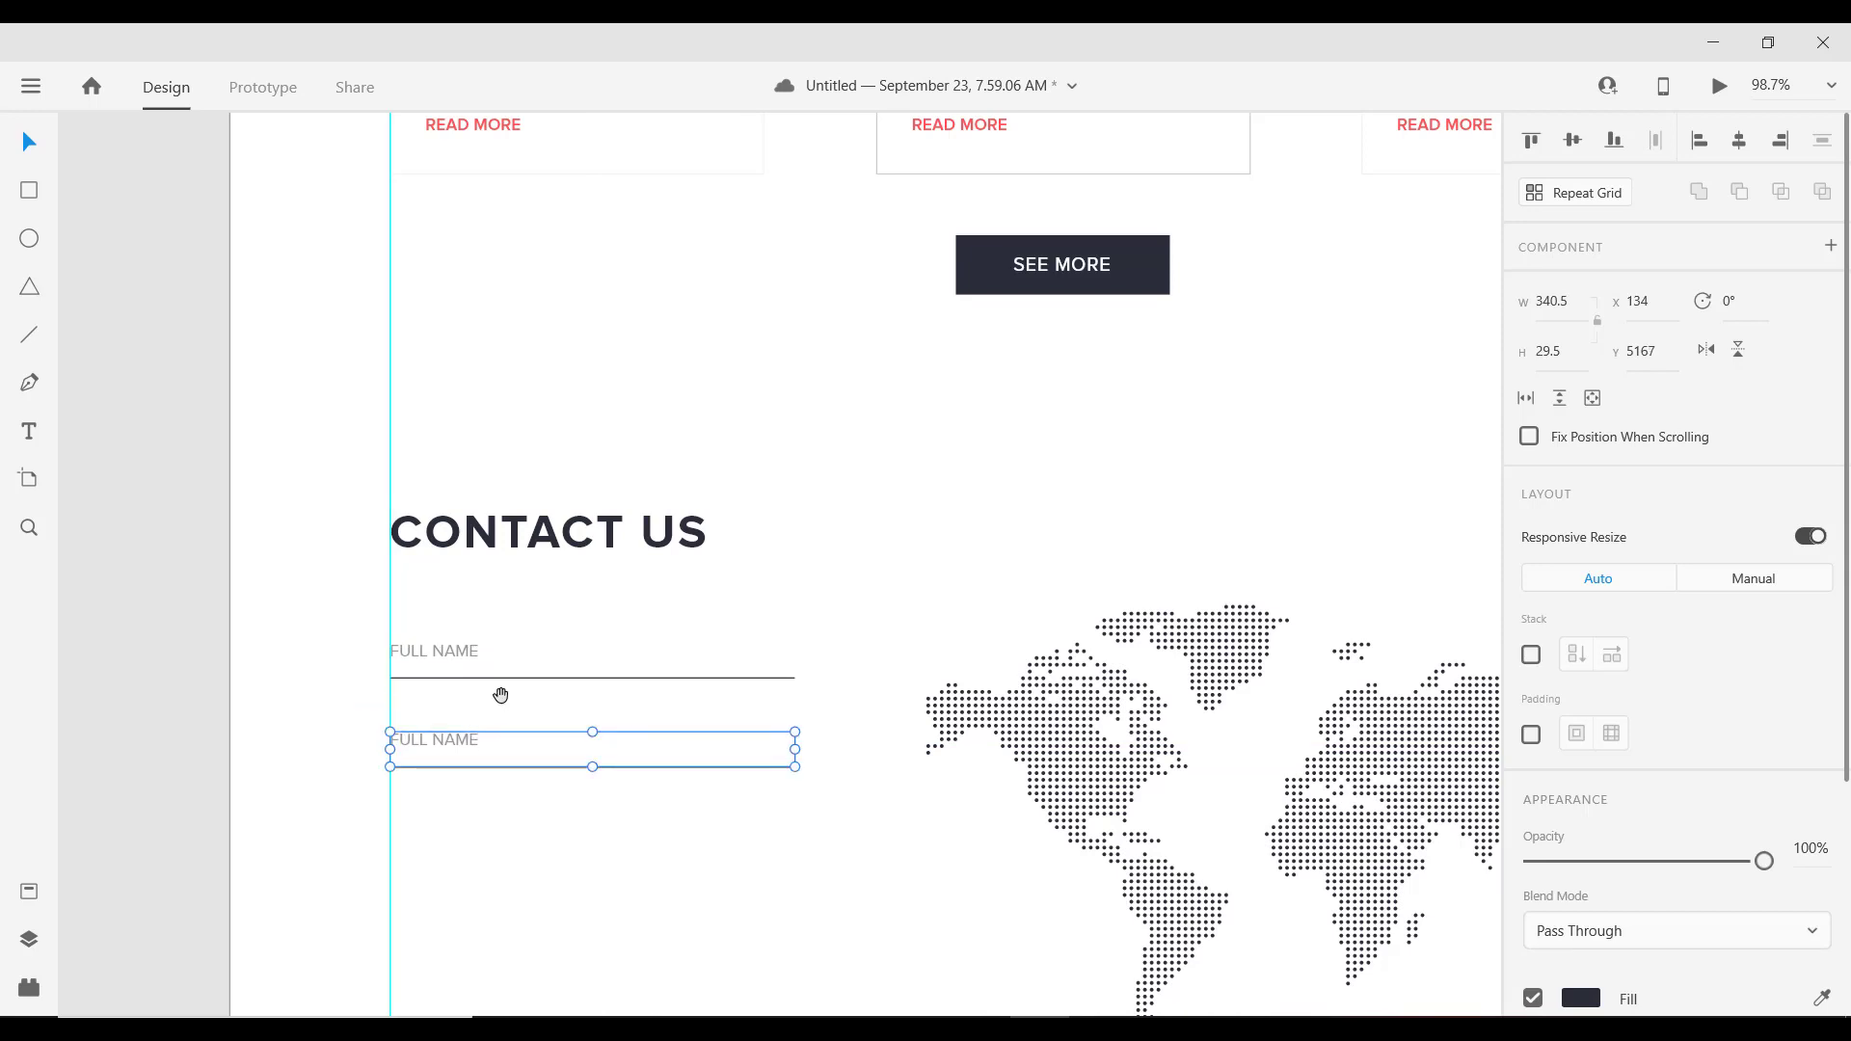
left_click_drag(500, 696, 402, 735)
mouse_move(408, 558)
scroll(451, 739, "down", 3)
scroll(413, 762, "up", 2)
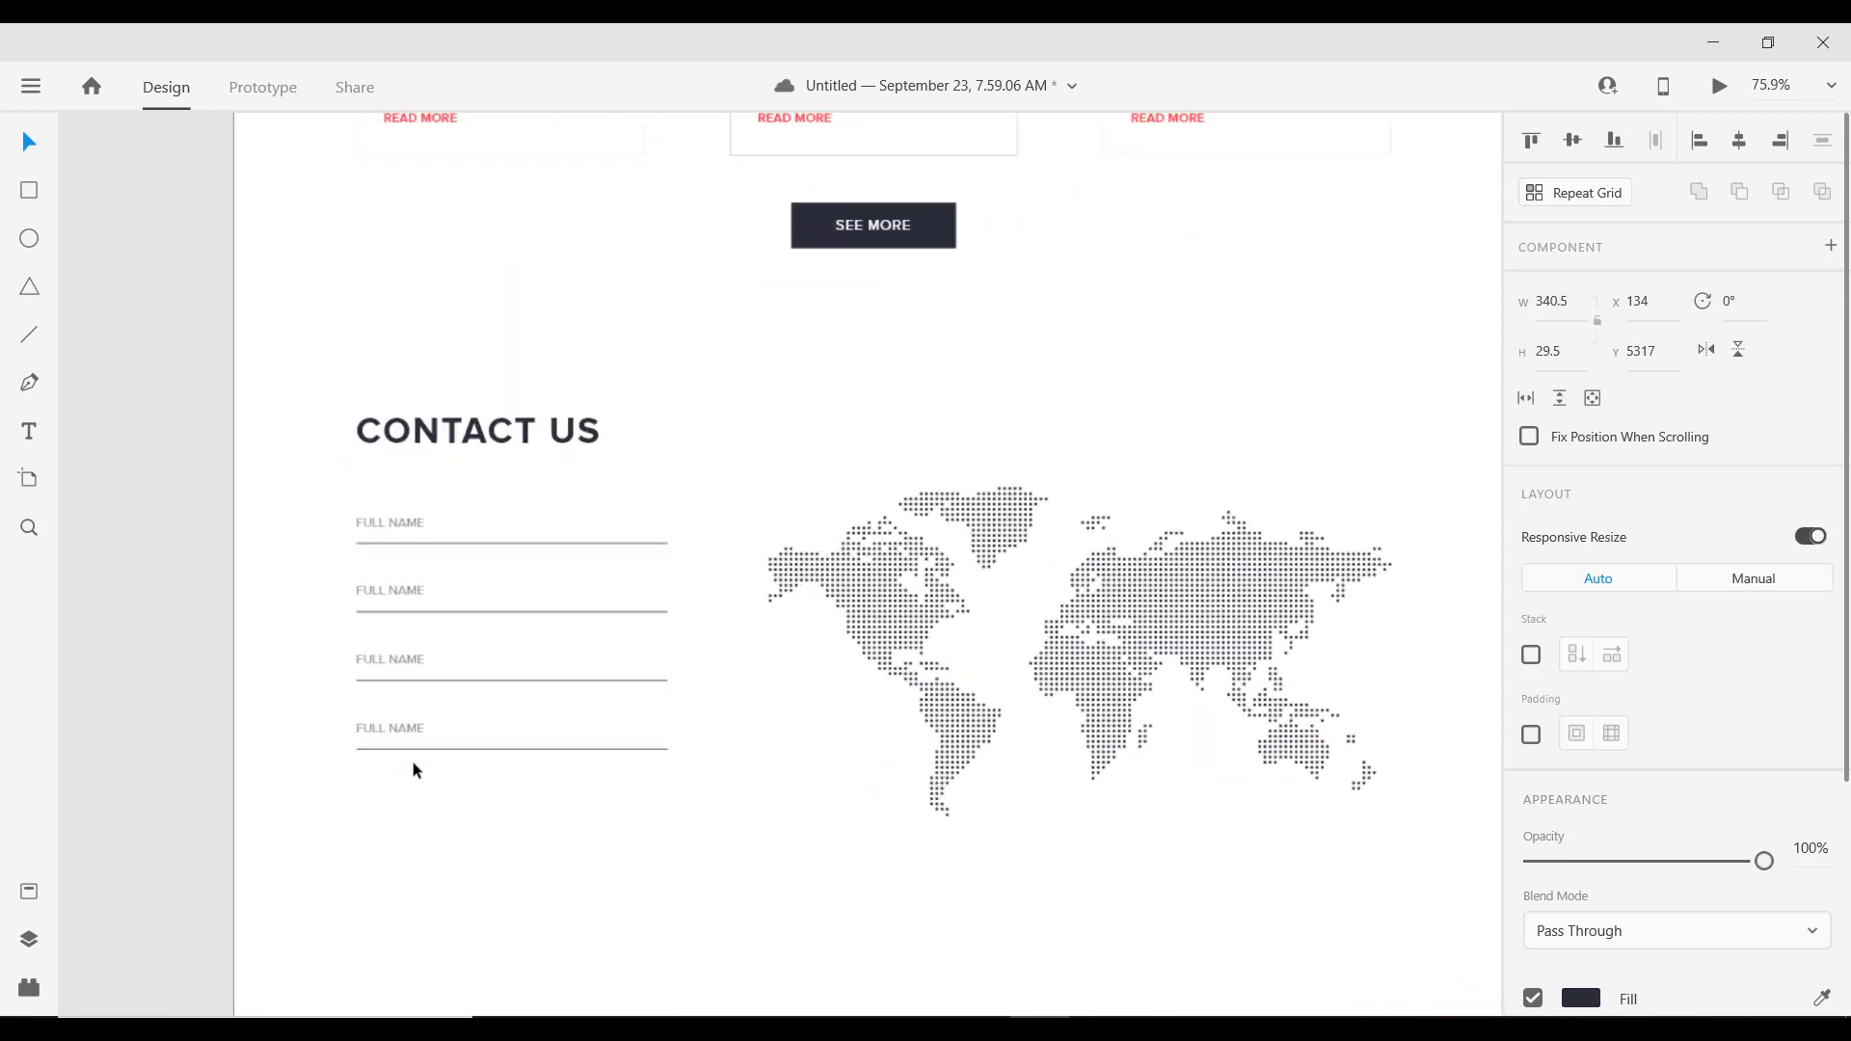
Step: Rename the second and third field labels to EMAIL ADDRESS and PHONE NUMBER
scroll(413, 761, "up", 2)
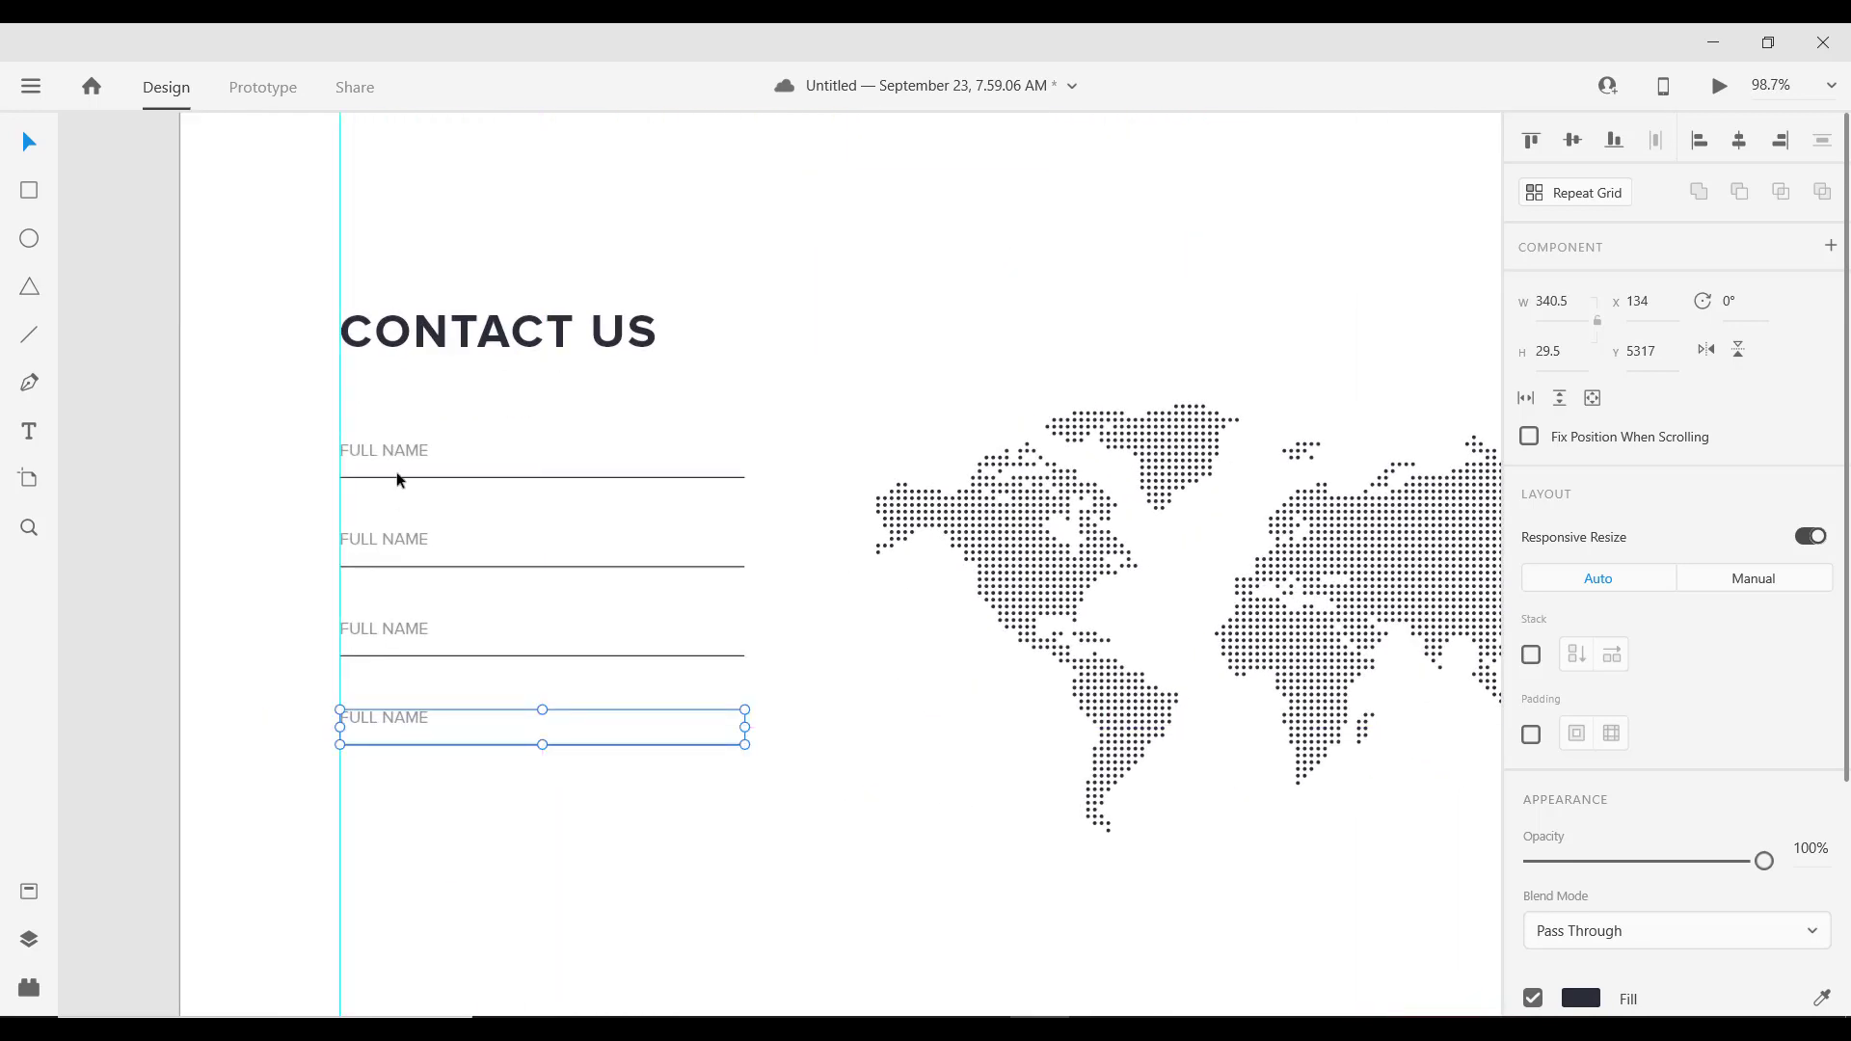
left_click(376, 542)
double_click(359, 541)
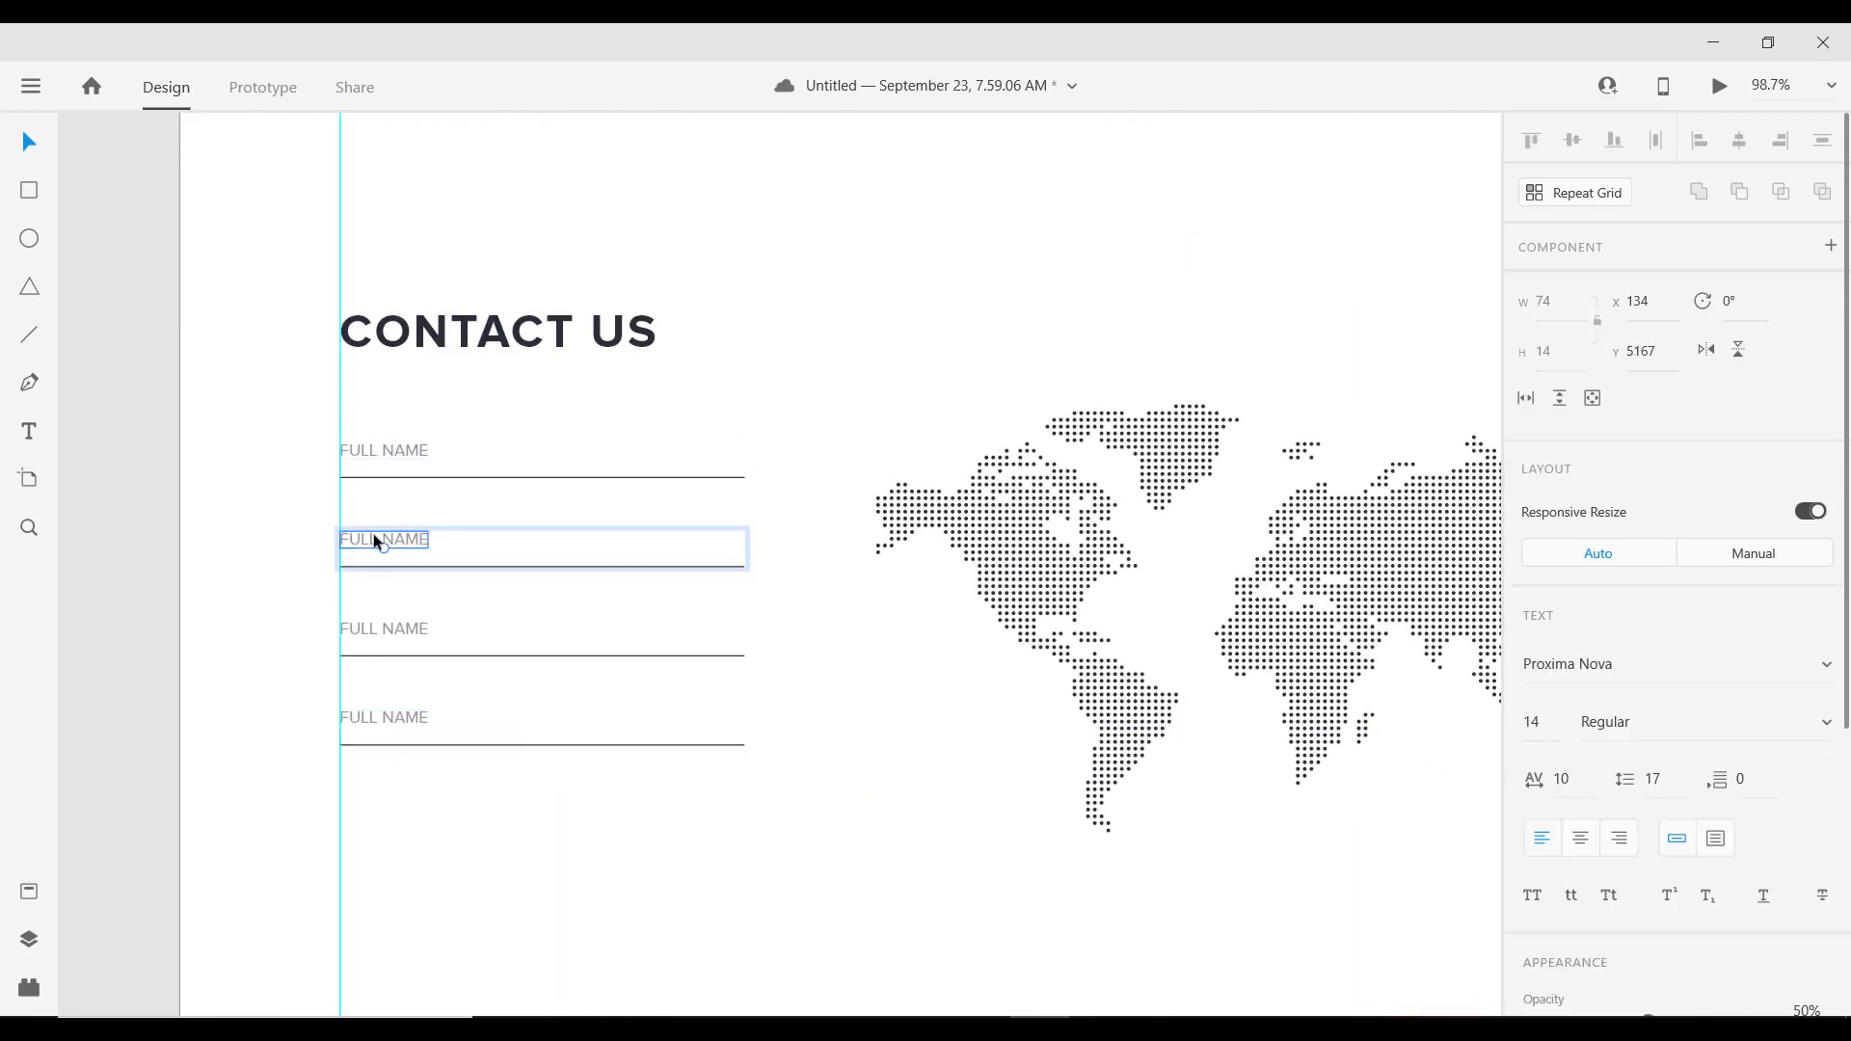
double_click(358, 544)
type("EMAIL A")
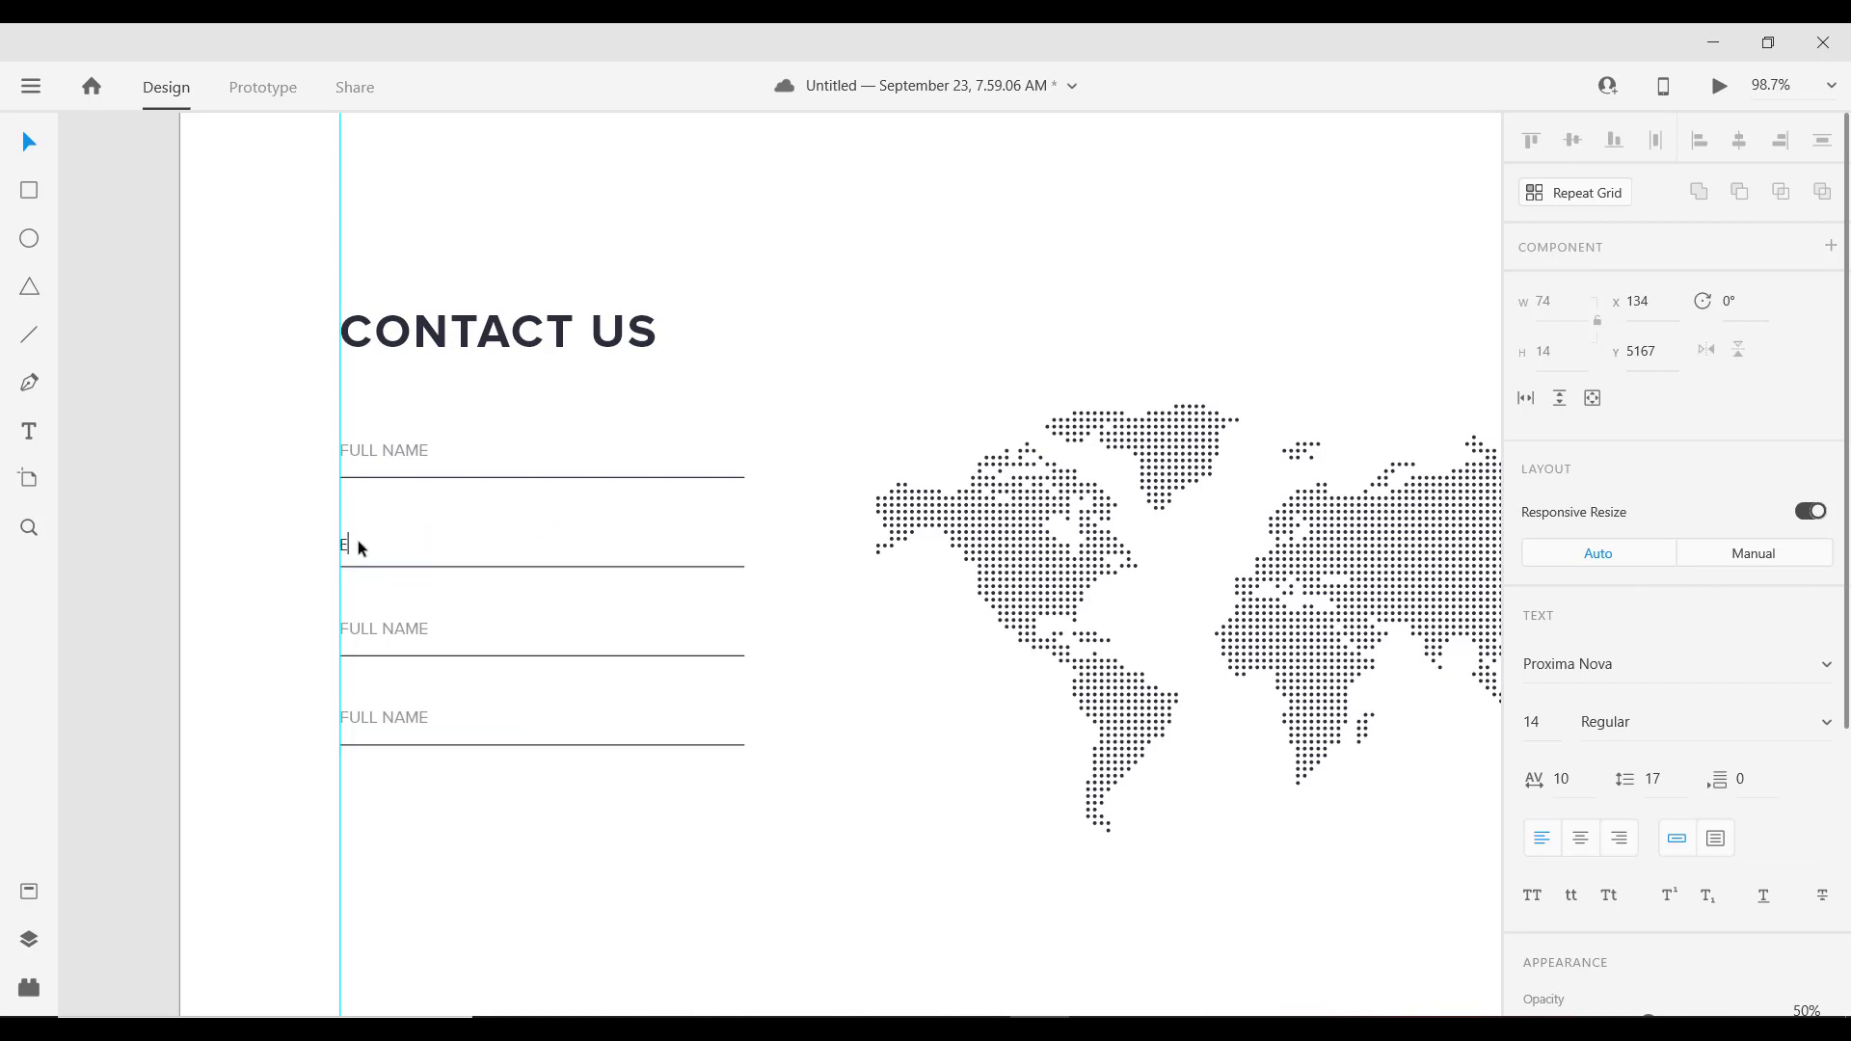
type("DDRESS")
key("Escape")
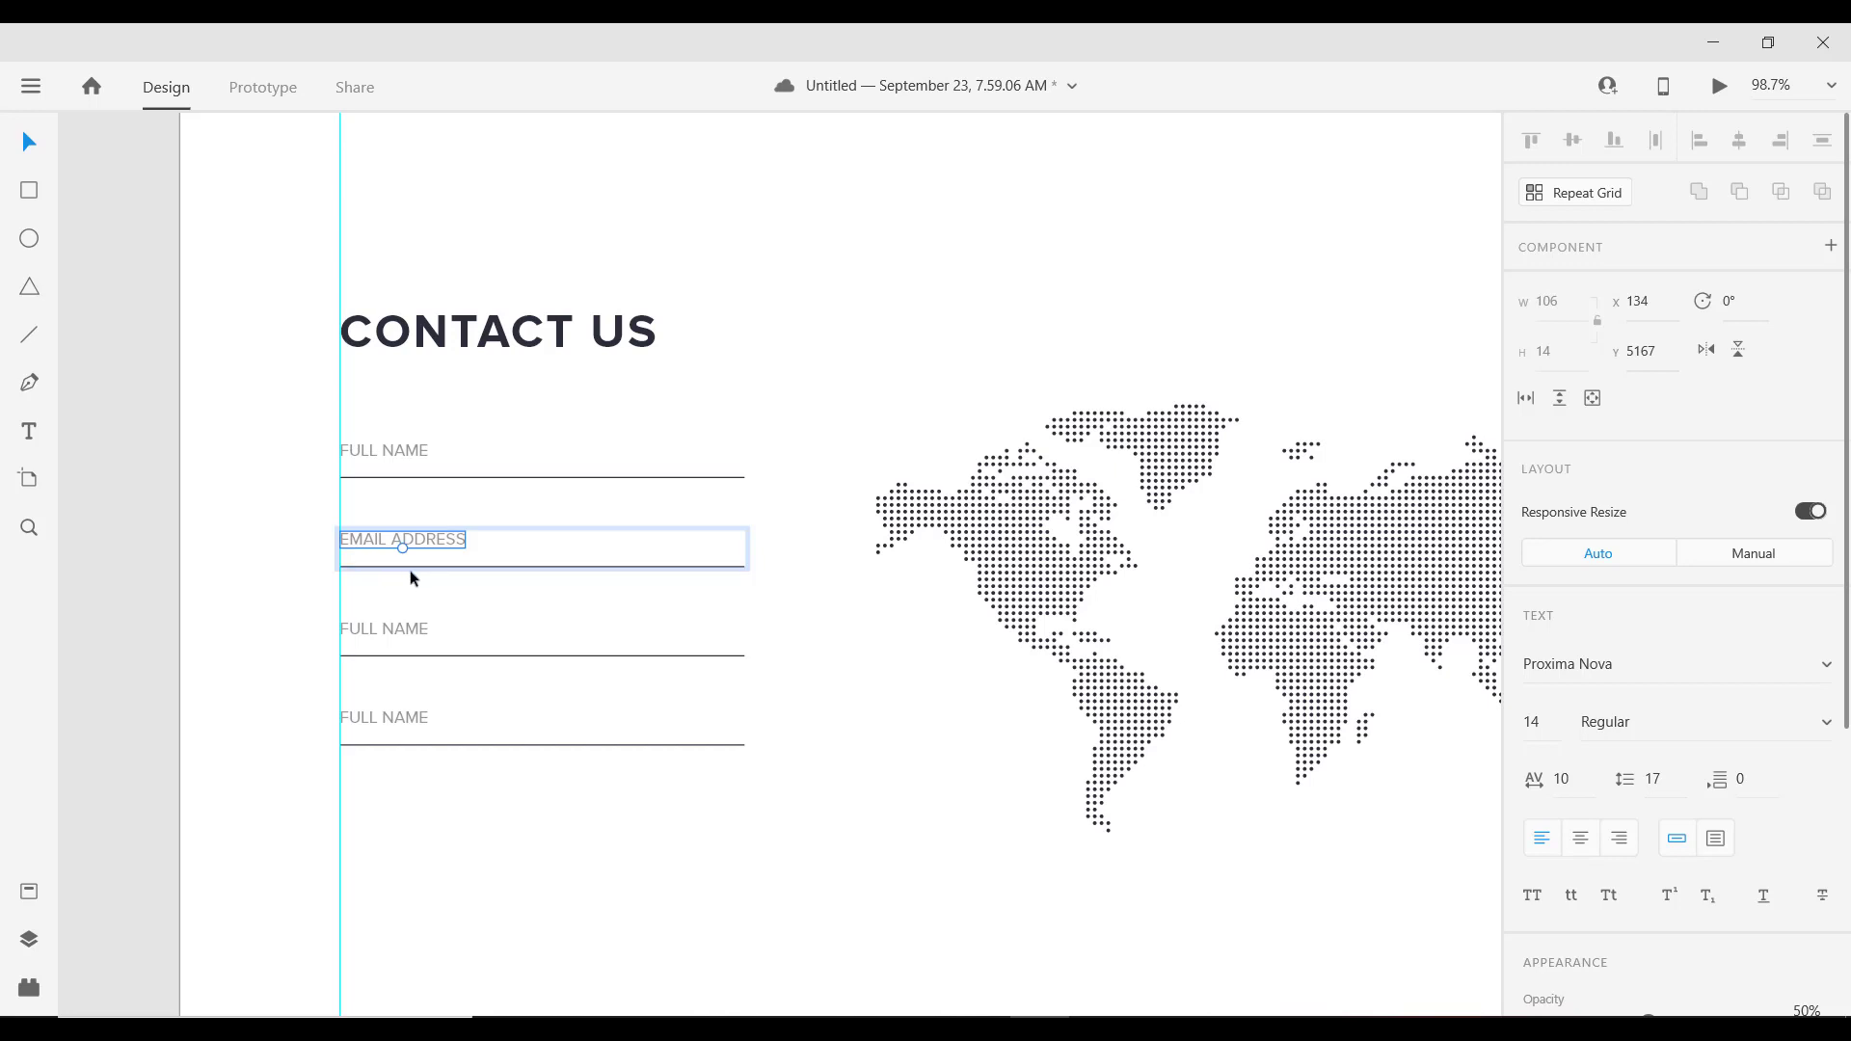
double_click(384, 627)
double_click(383, 631)
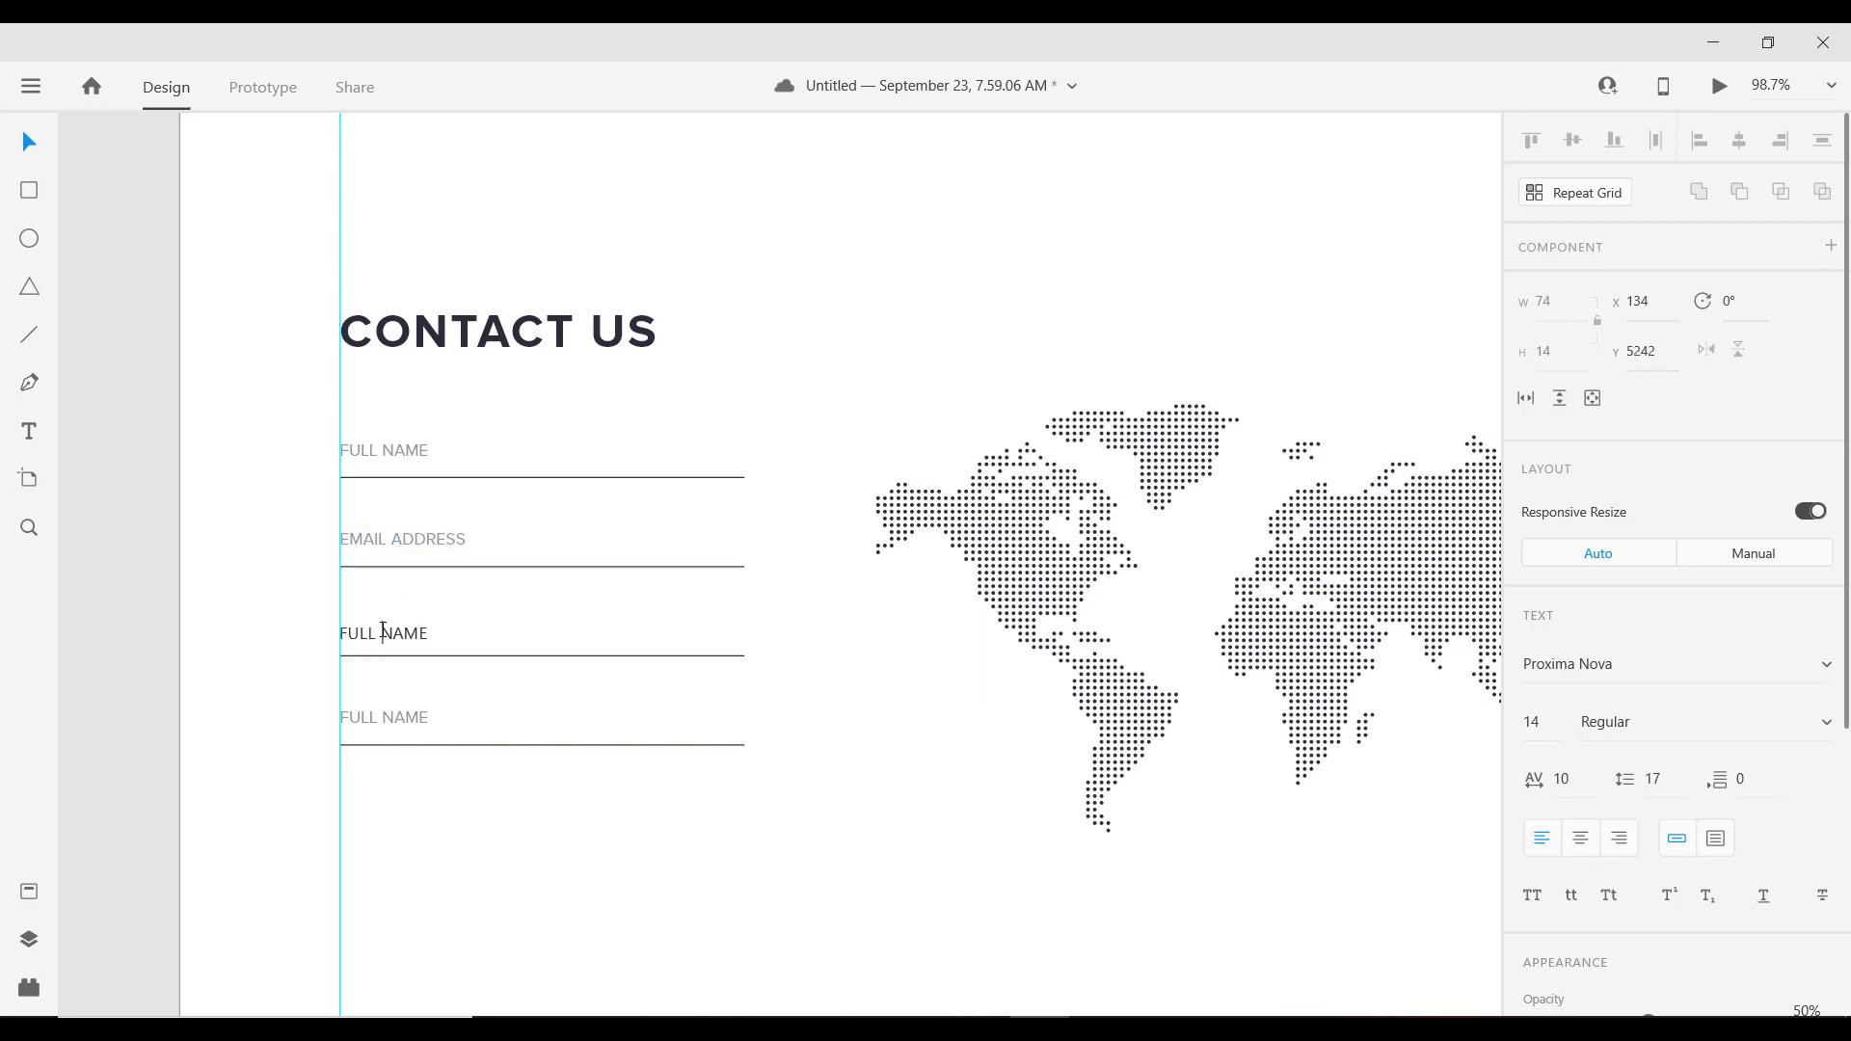
key("ctrl+a")
type("PHONE NUMBER")
key("Escape")
Step: Rename the fourth label to MESSAGE and lower its underline for a taller message area
left_click(405, 717)
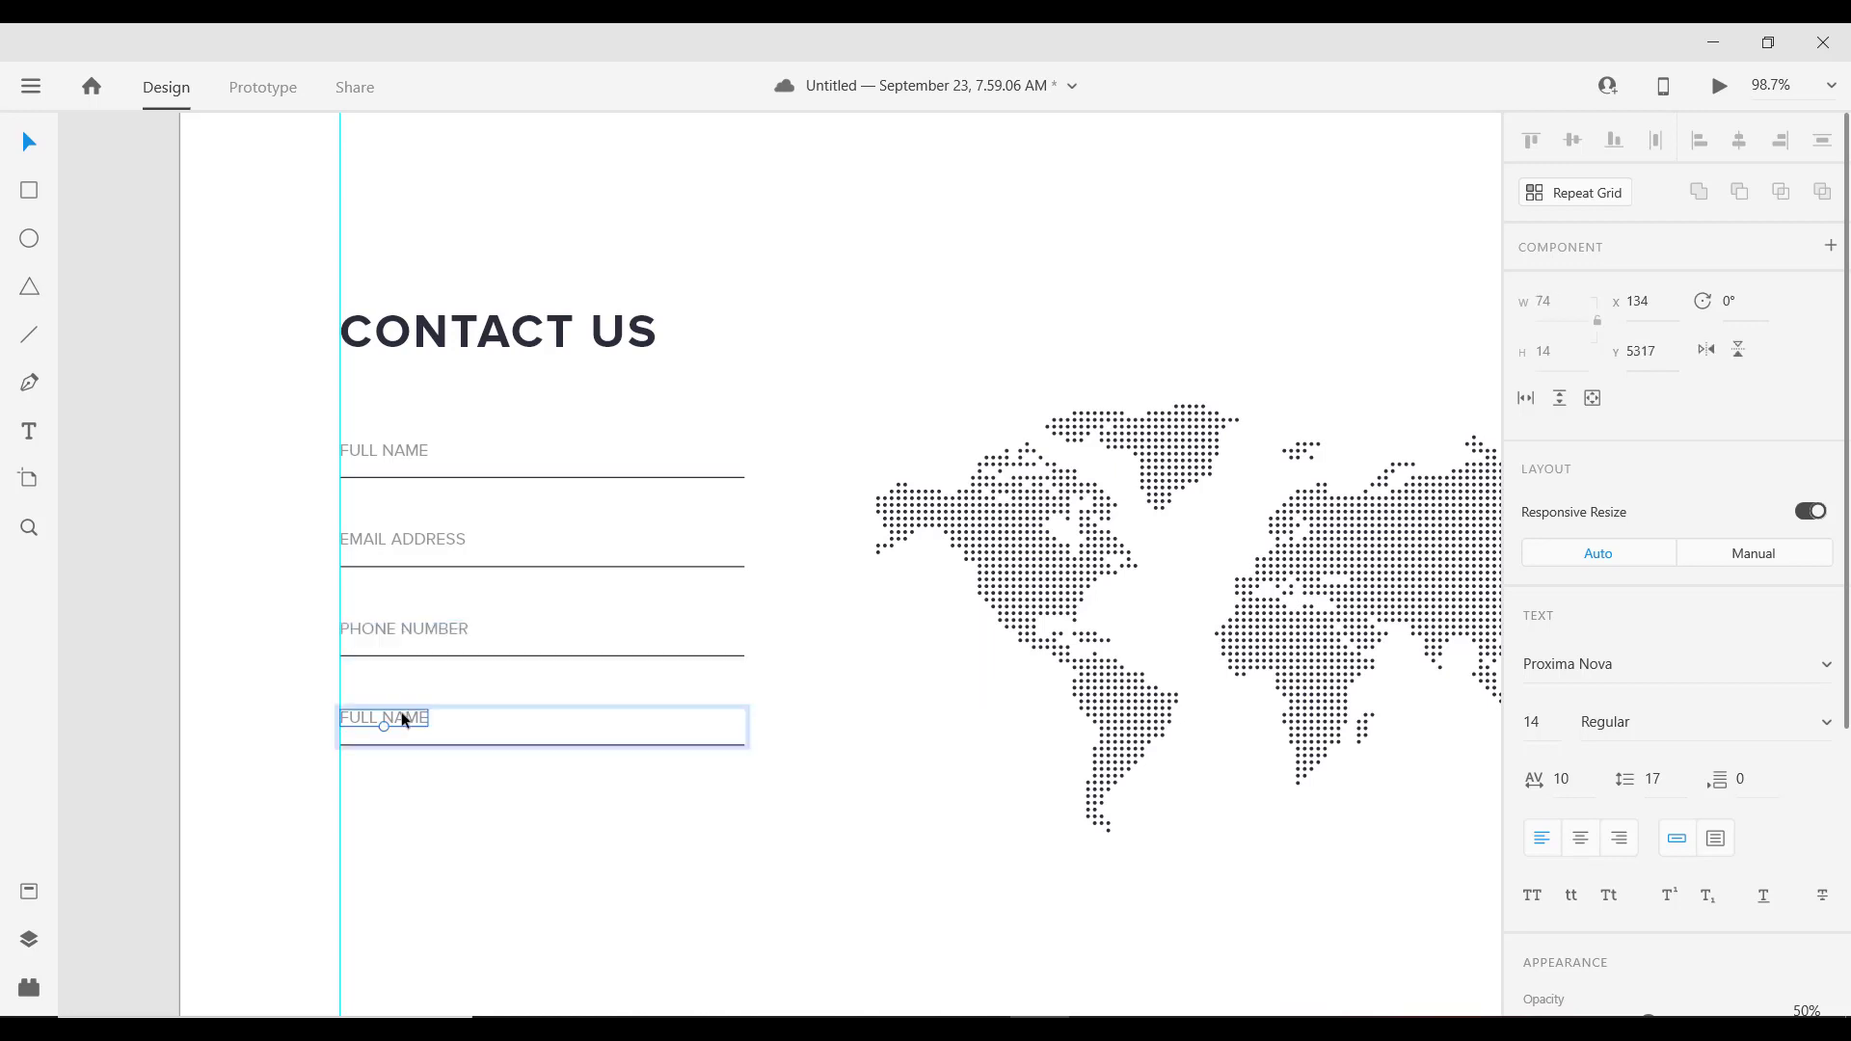
double_click(405, 717)
left_click(404, 718)
key("ctrl+a")
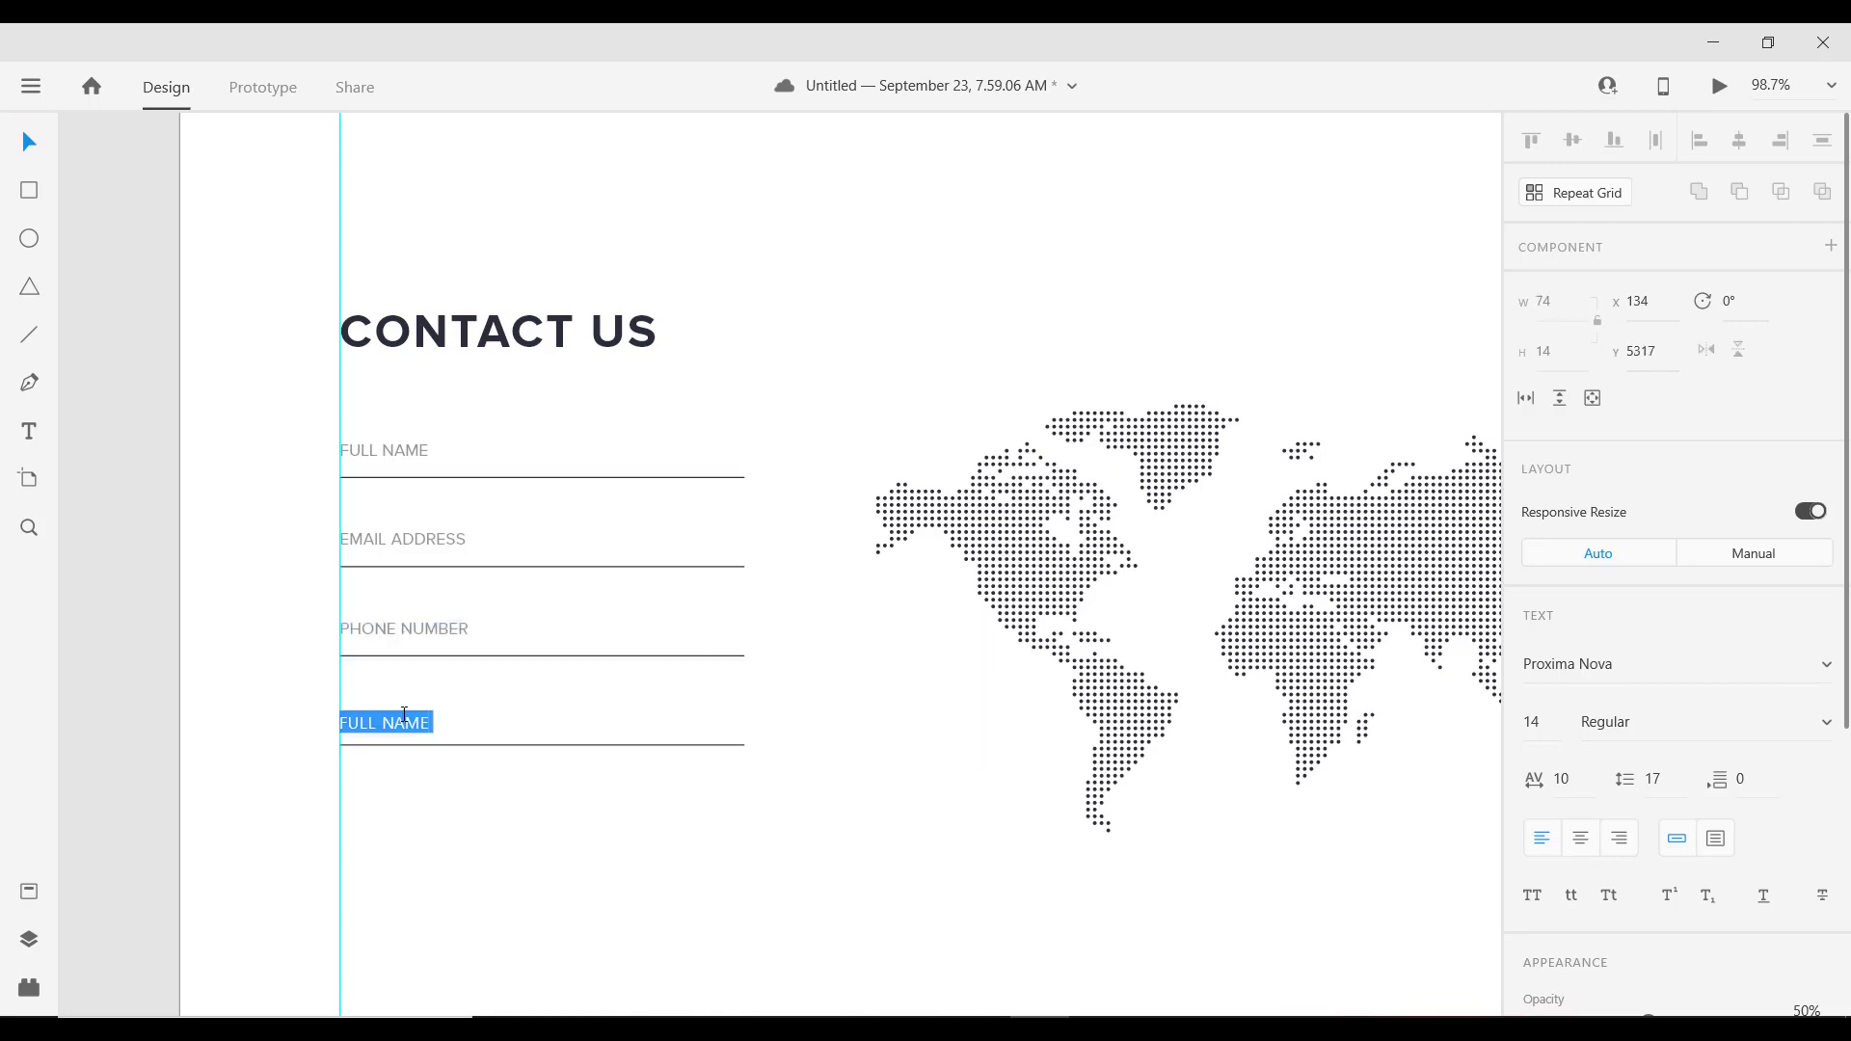
type("MESSAGE")
key("Escape")
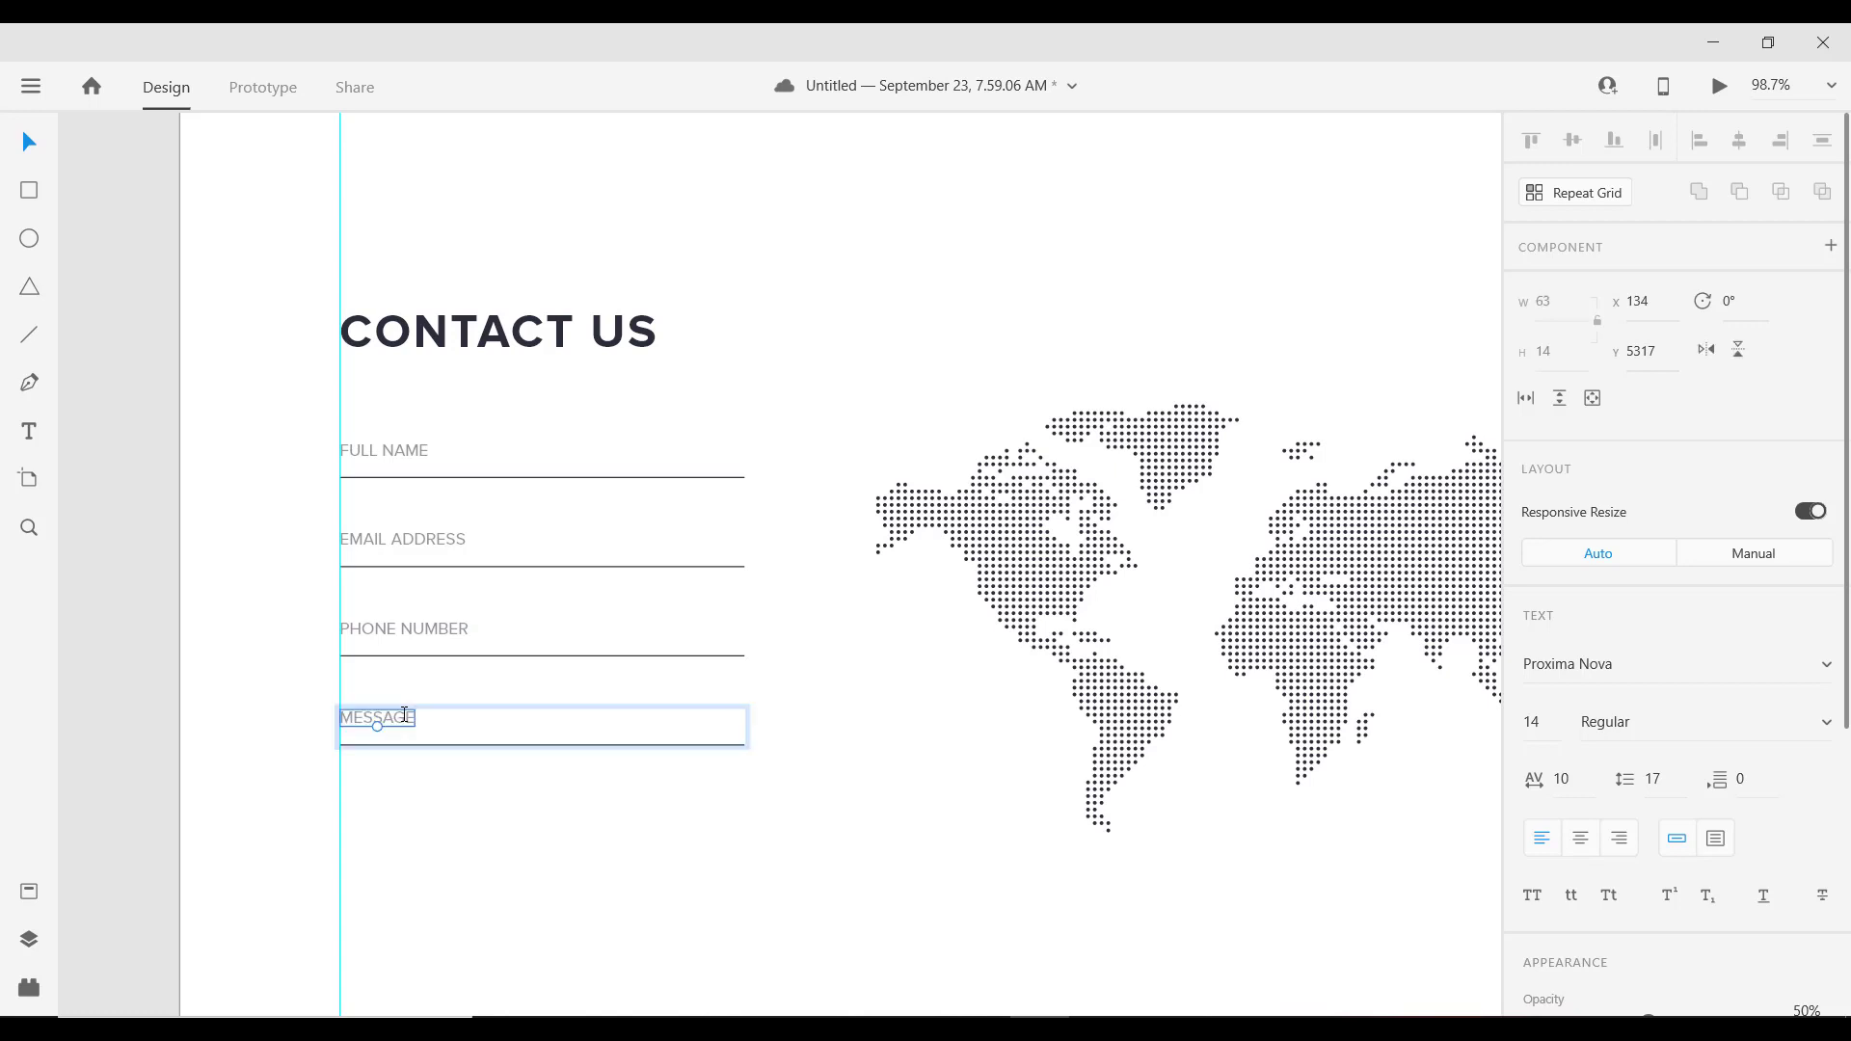
left_click_drag(586, 745, 579, 825)
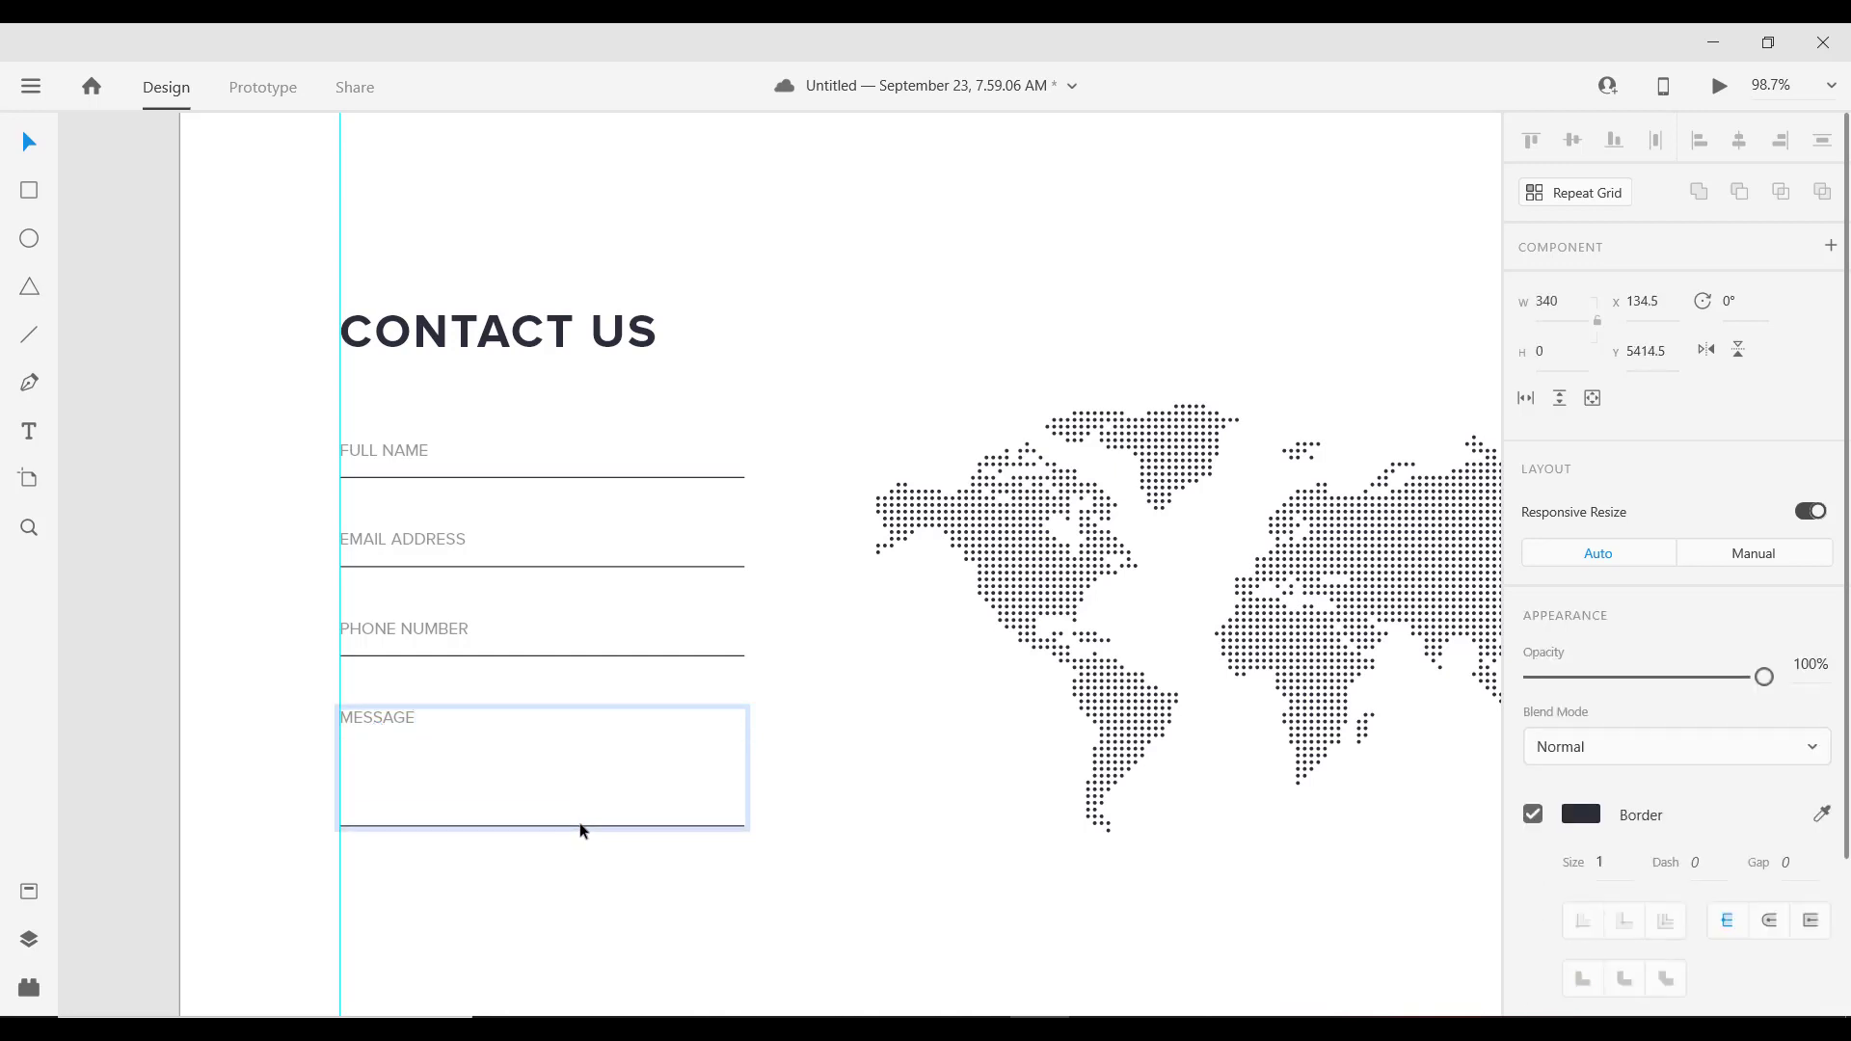
Step: Place a copy of the dark SEE MORE button below the contact form
left_click(843, 774)
scroll(435, 720, "down", 4)
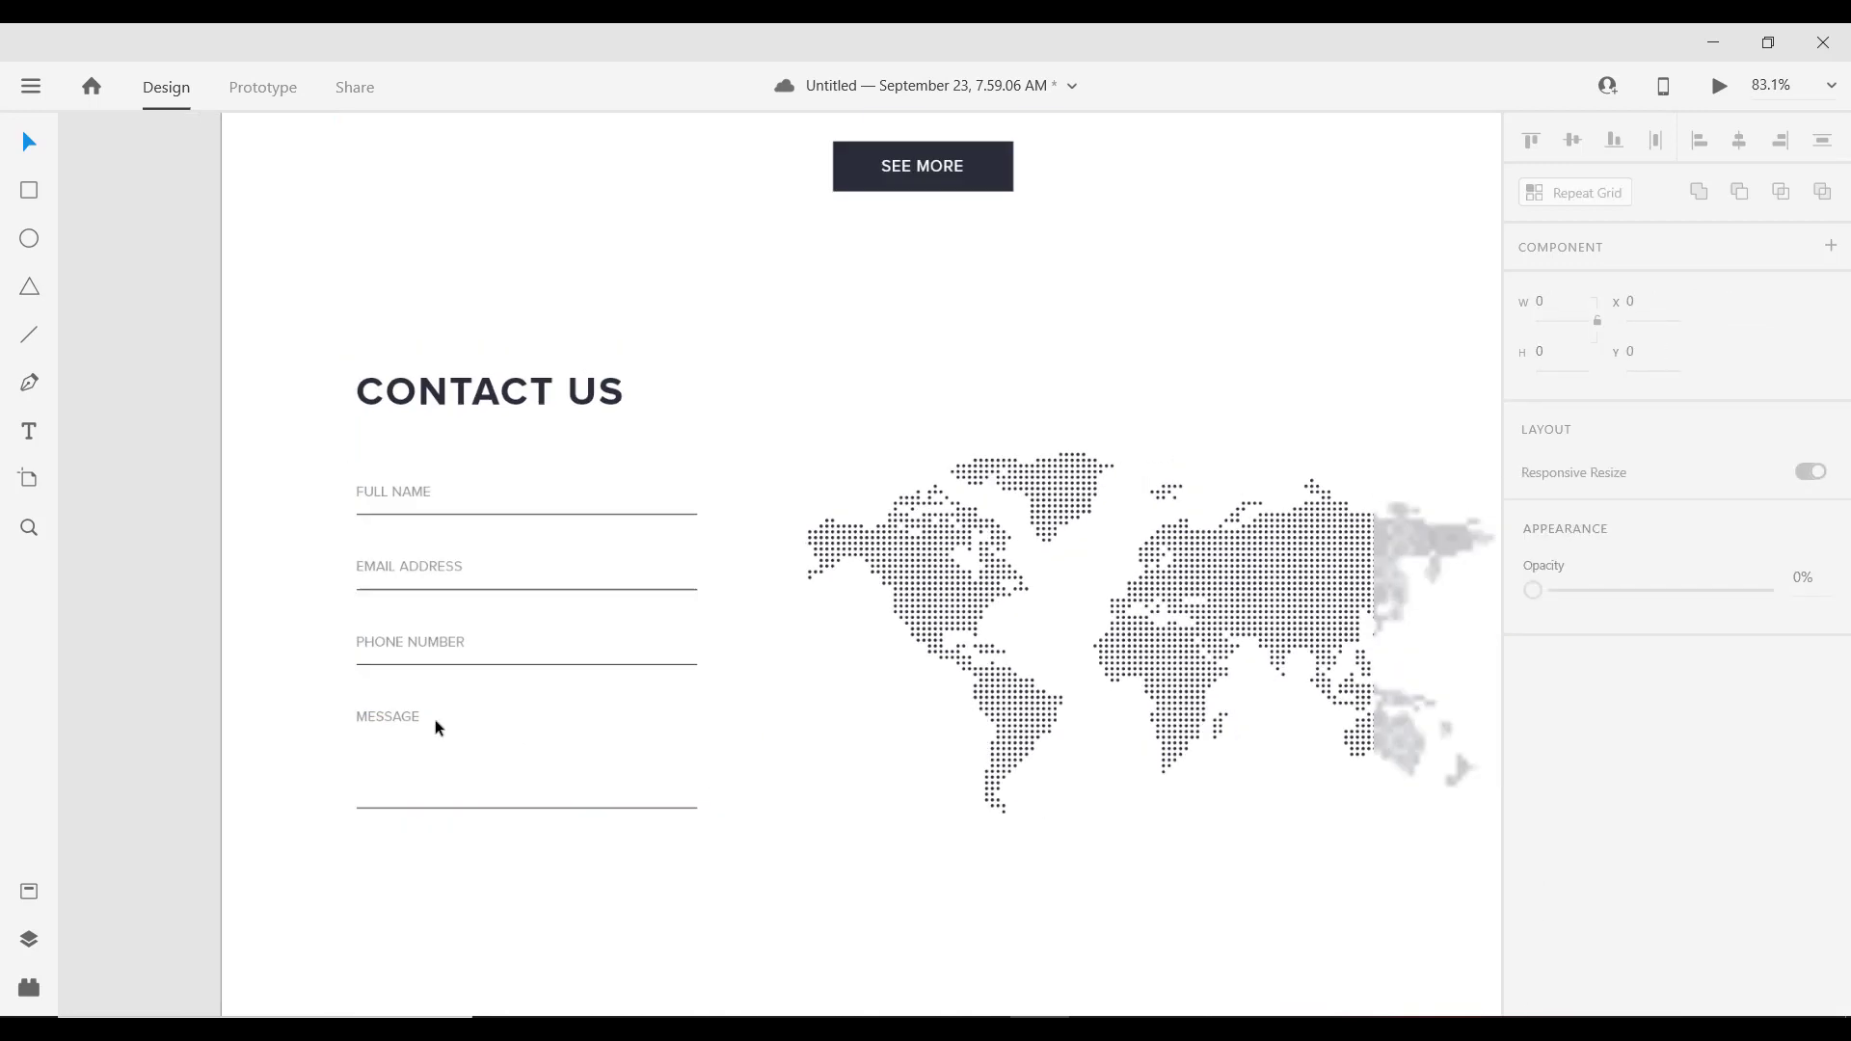
scroll(482, 743, "up", 3)
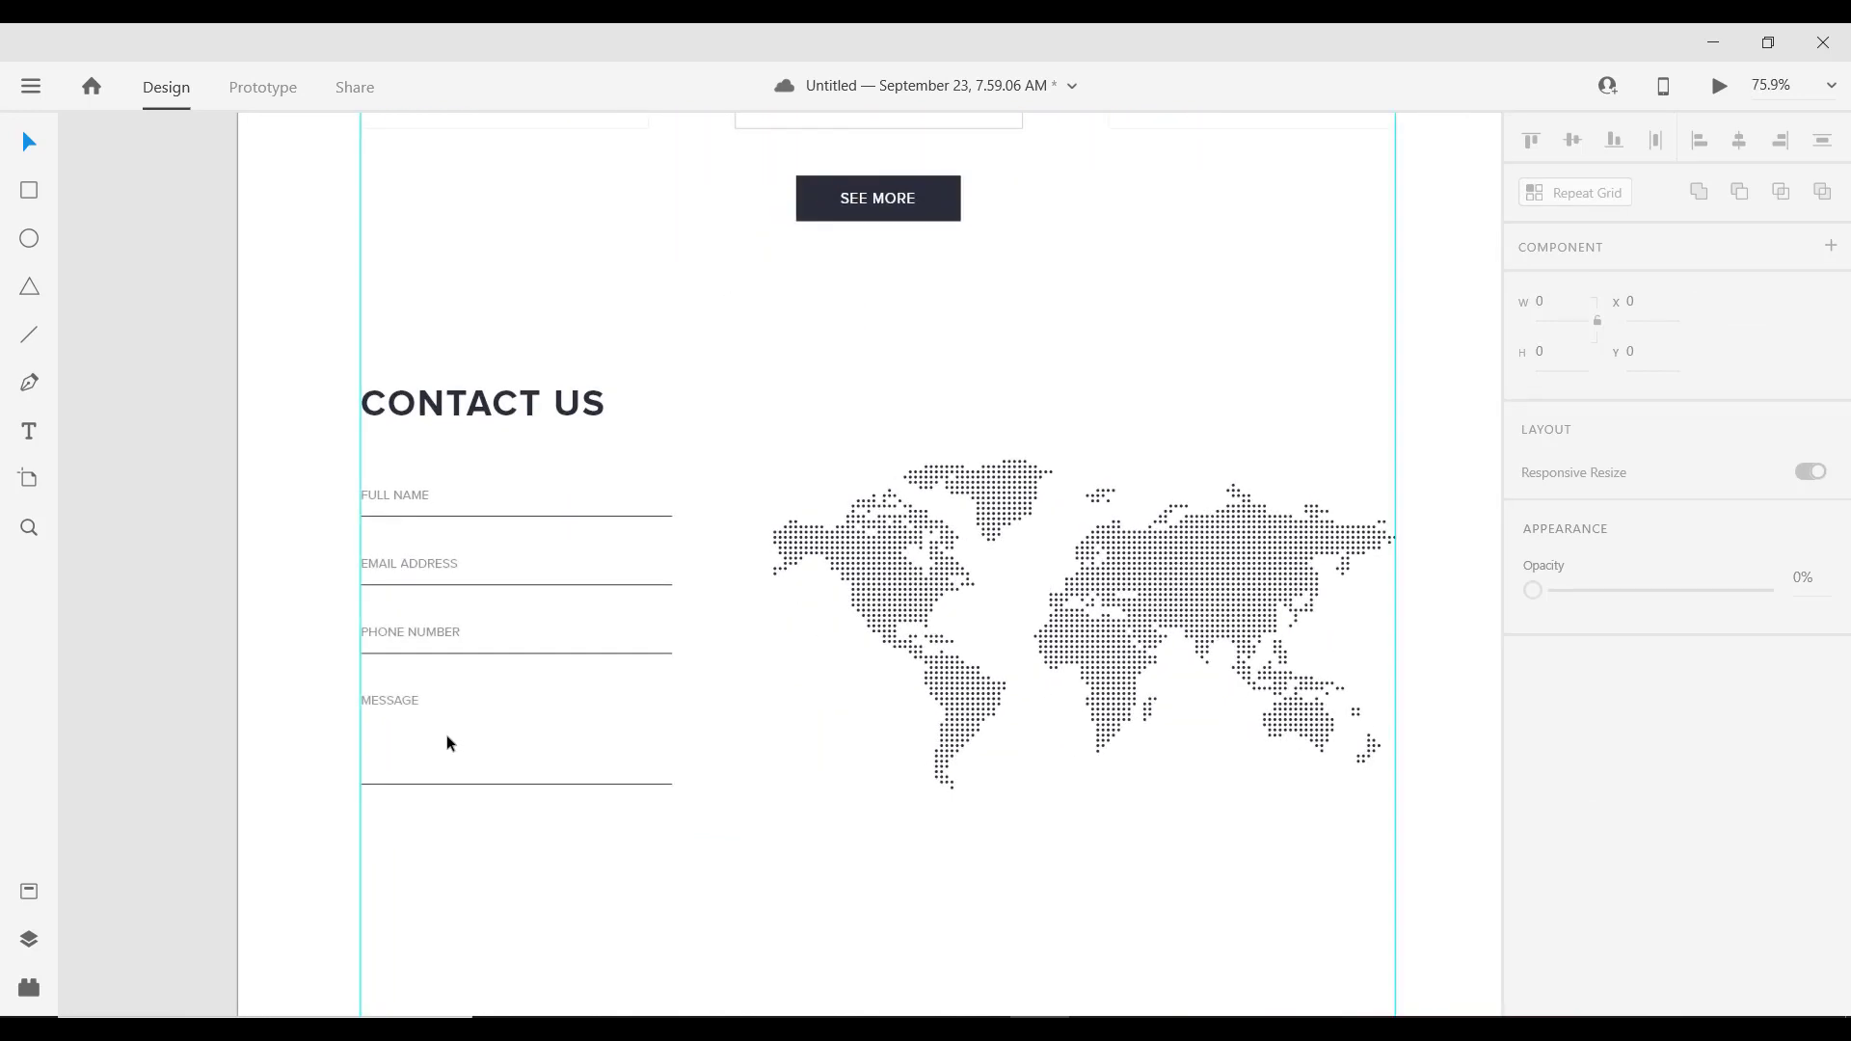
scroll(447, 743, "down", 3)
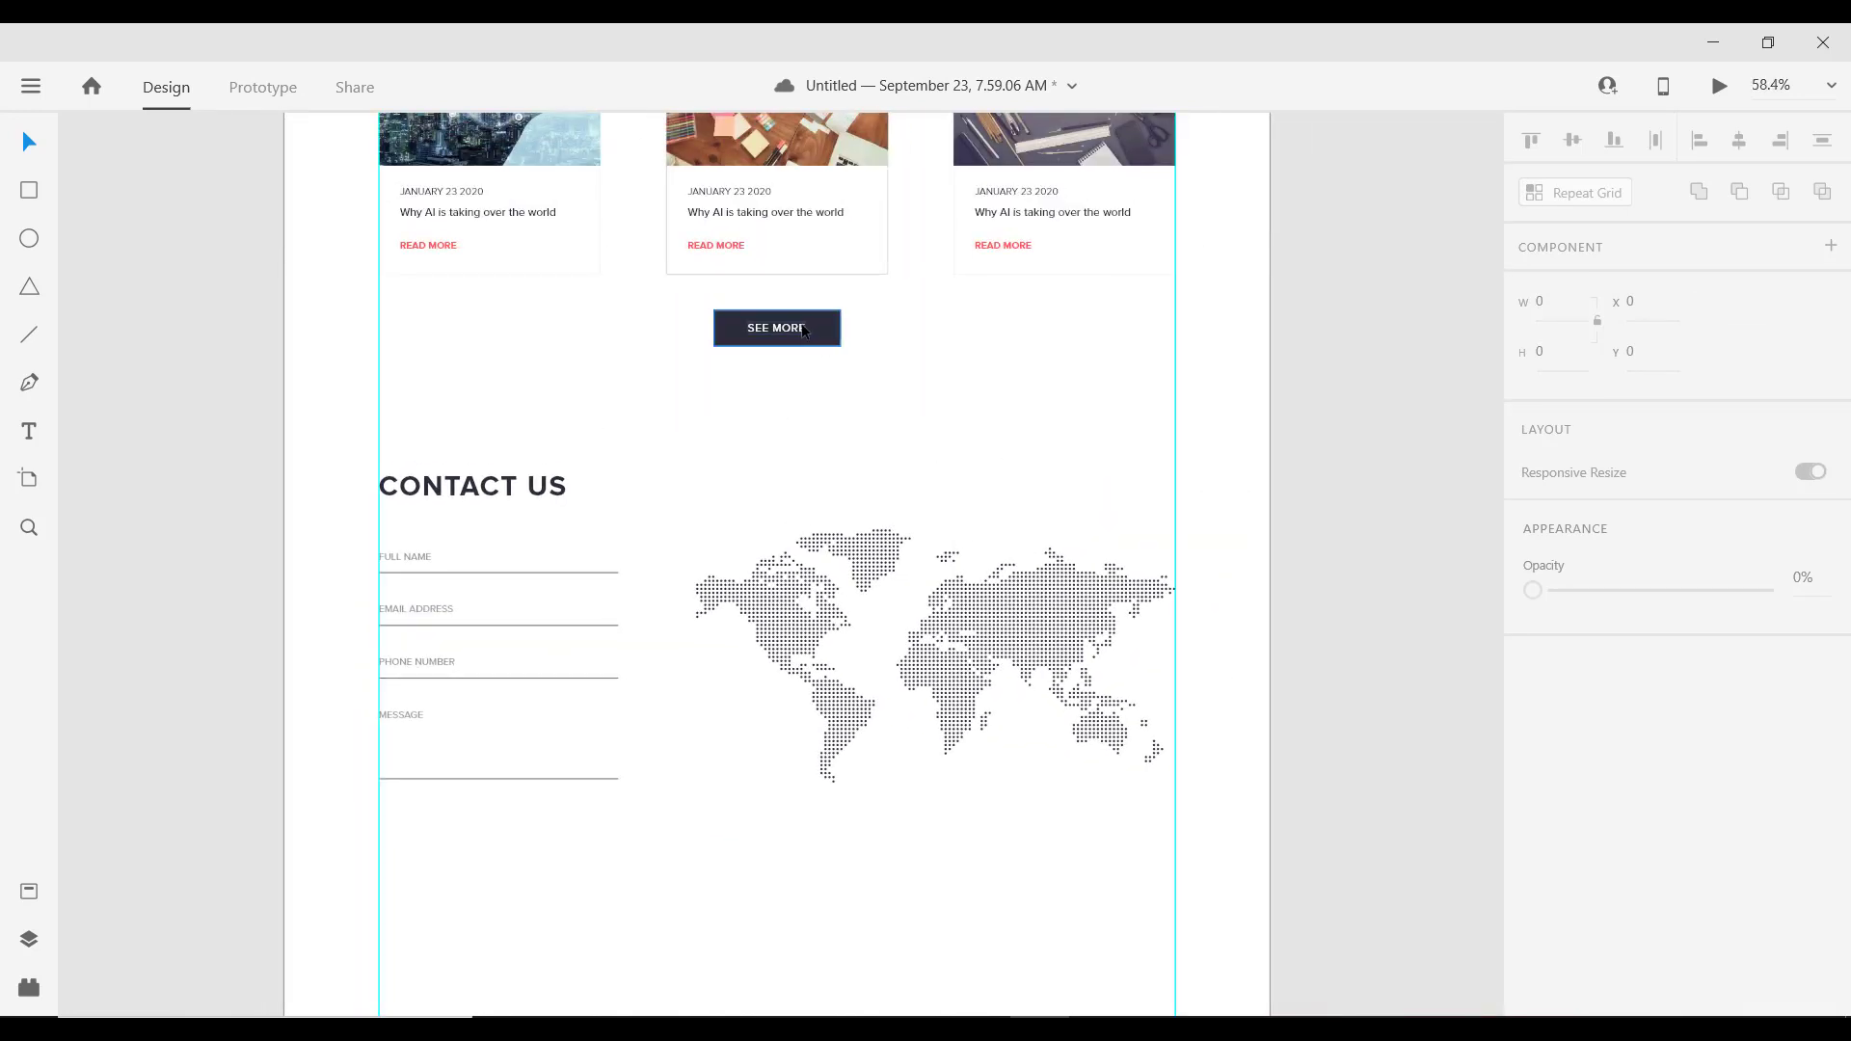
left_click(804, 330)
left_click_drag(798, 328, 450, 837)
Step: Change the copied button's label to SEND
scroll(444, 868, "up", 2)
scroll(441, 858, "up", 2)
double_click(438, 801)
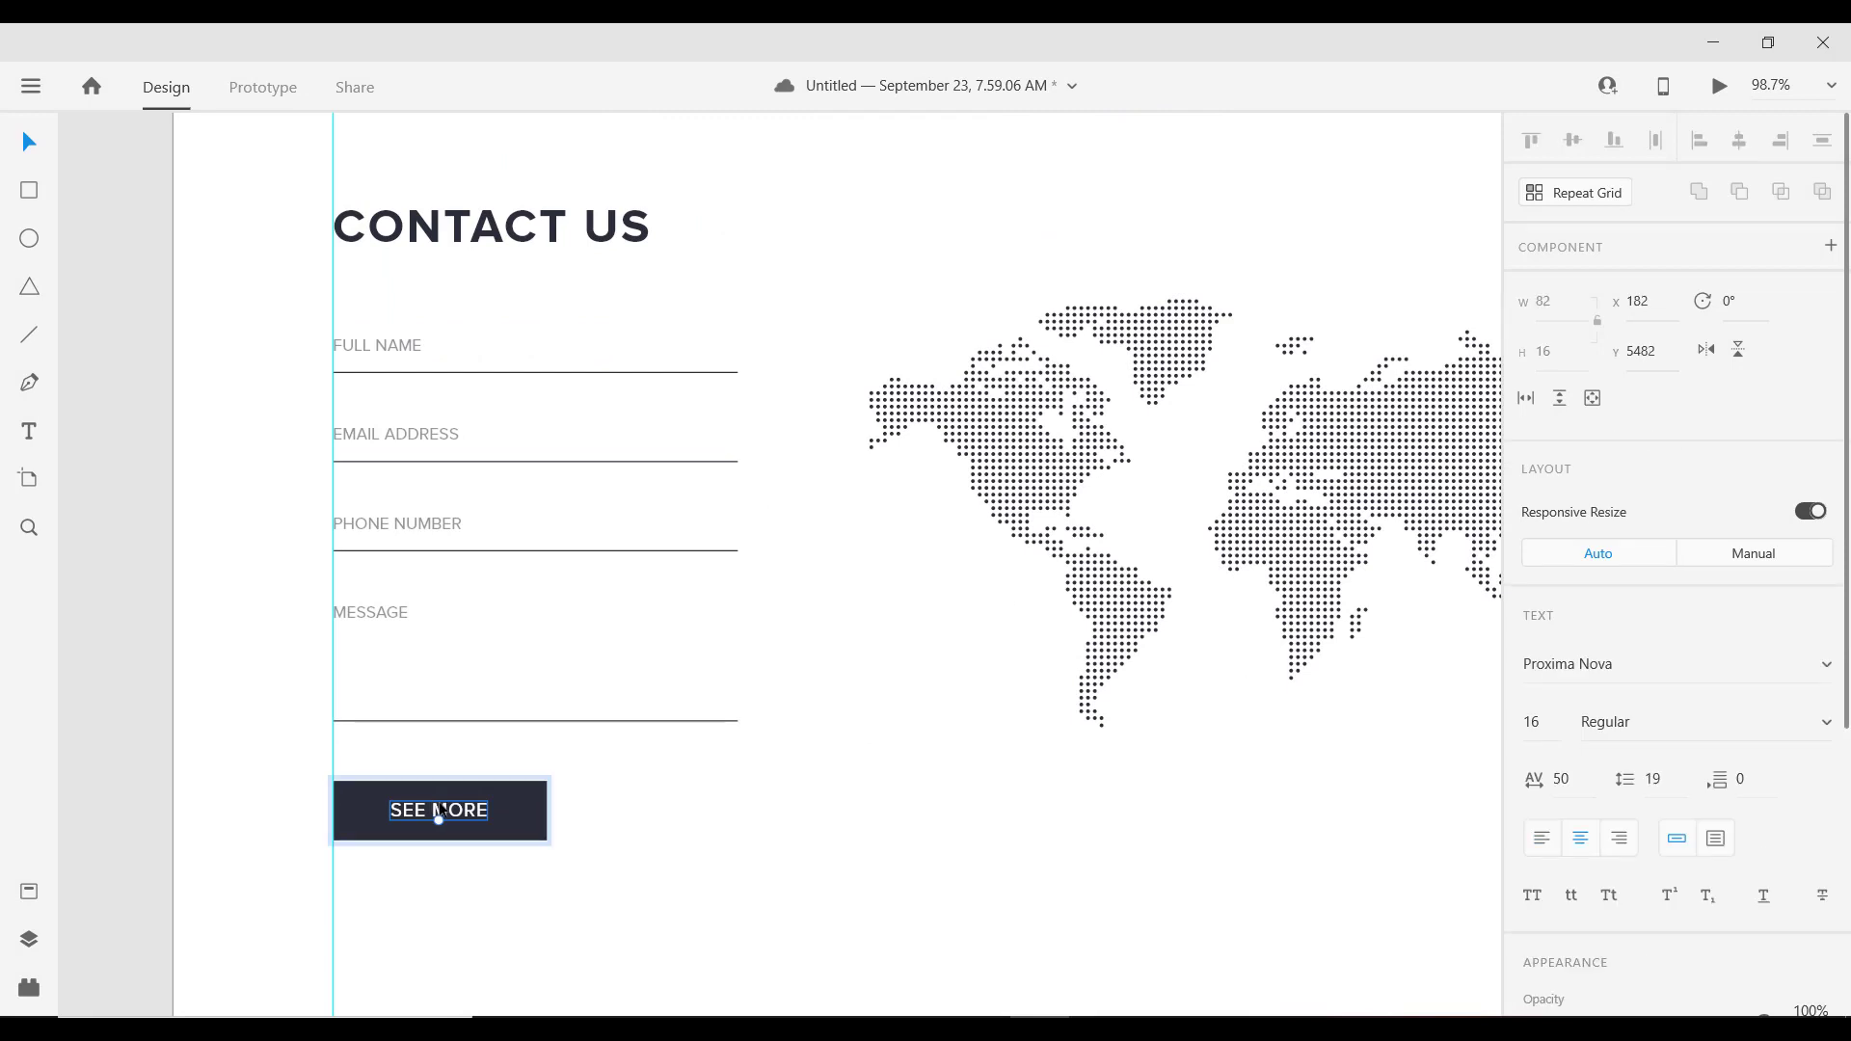
type("SEND")
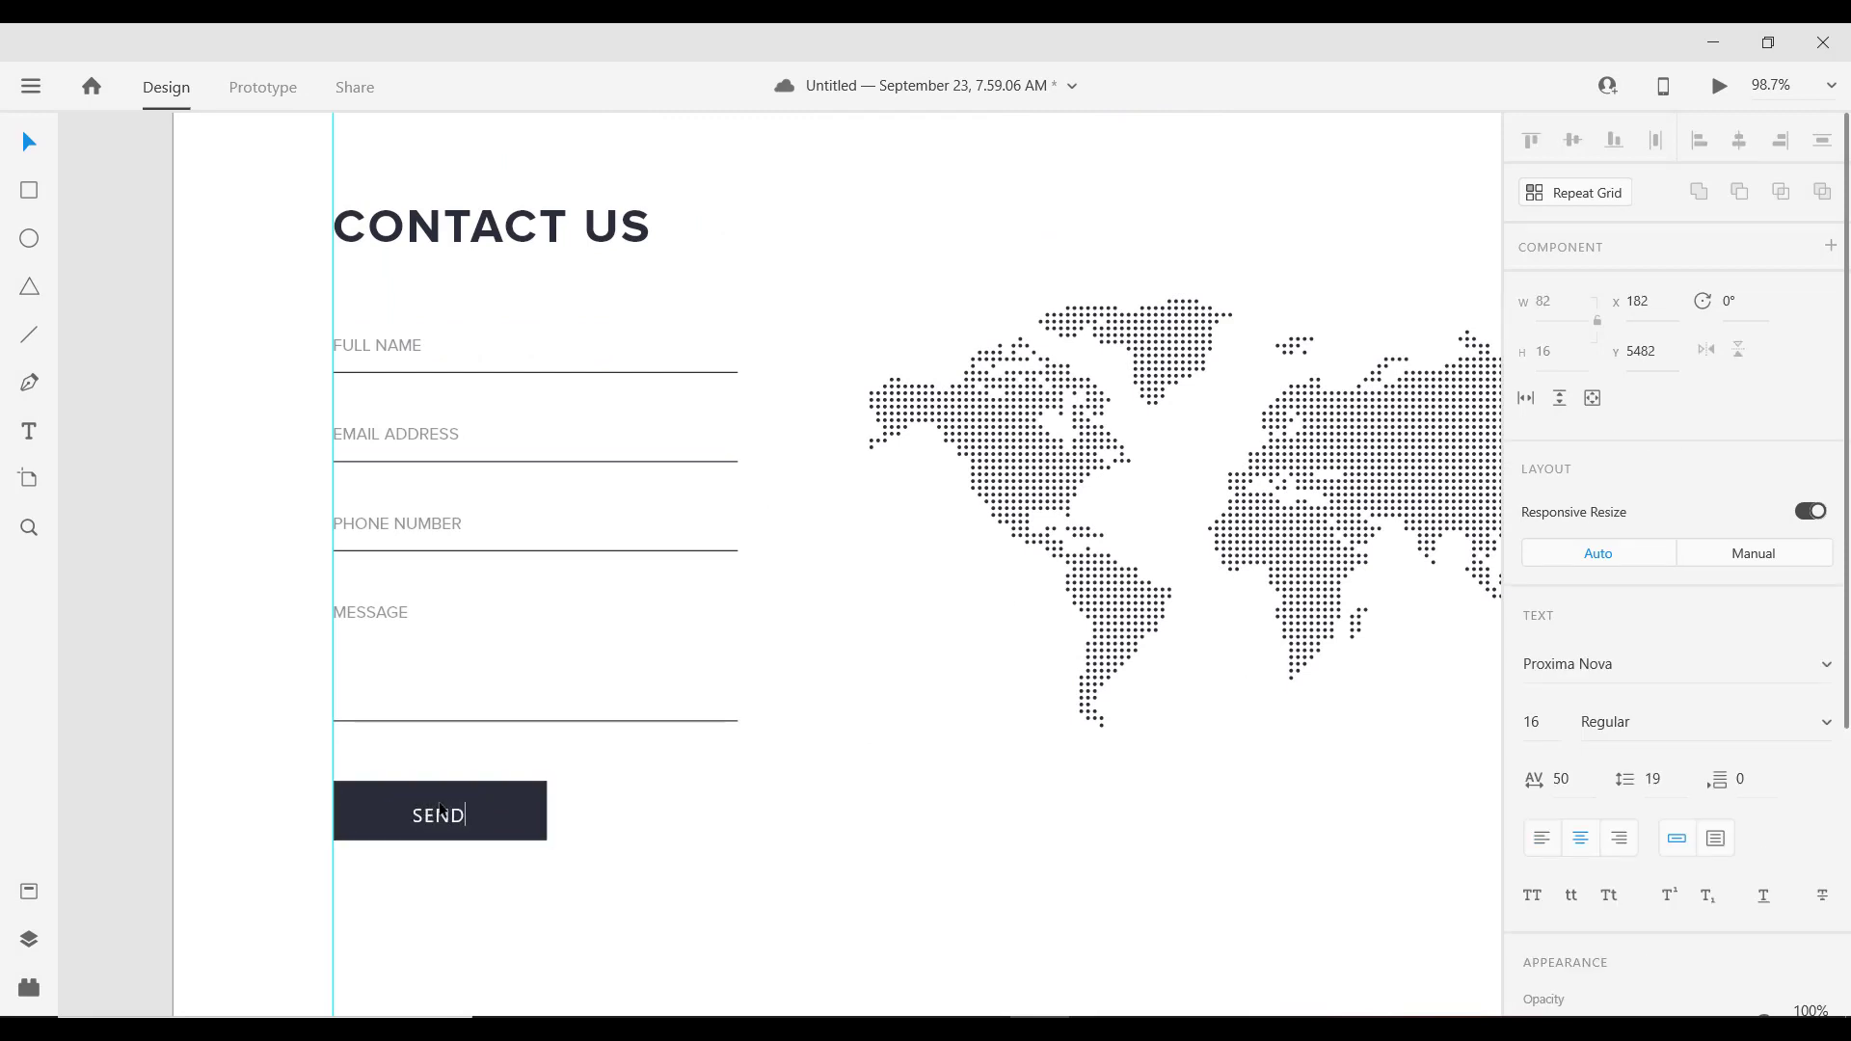
key("Escape")
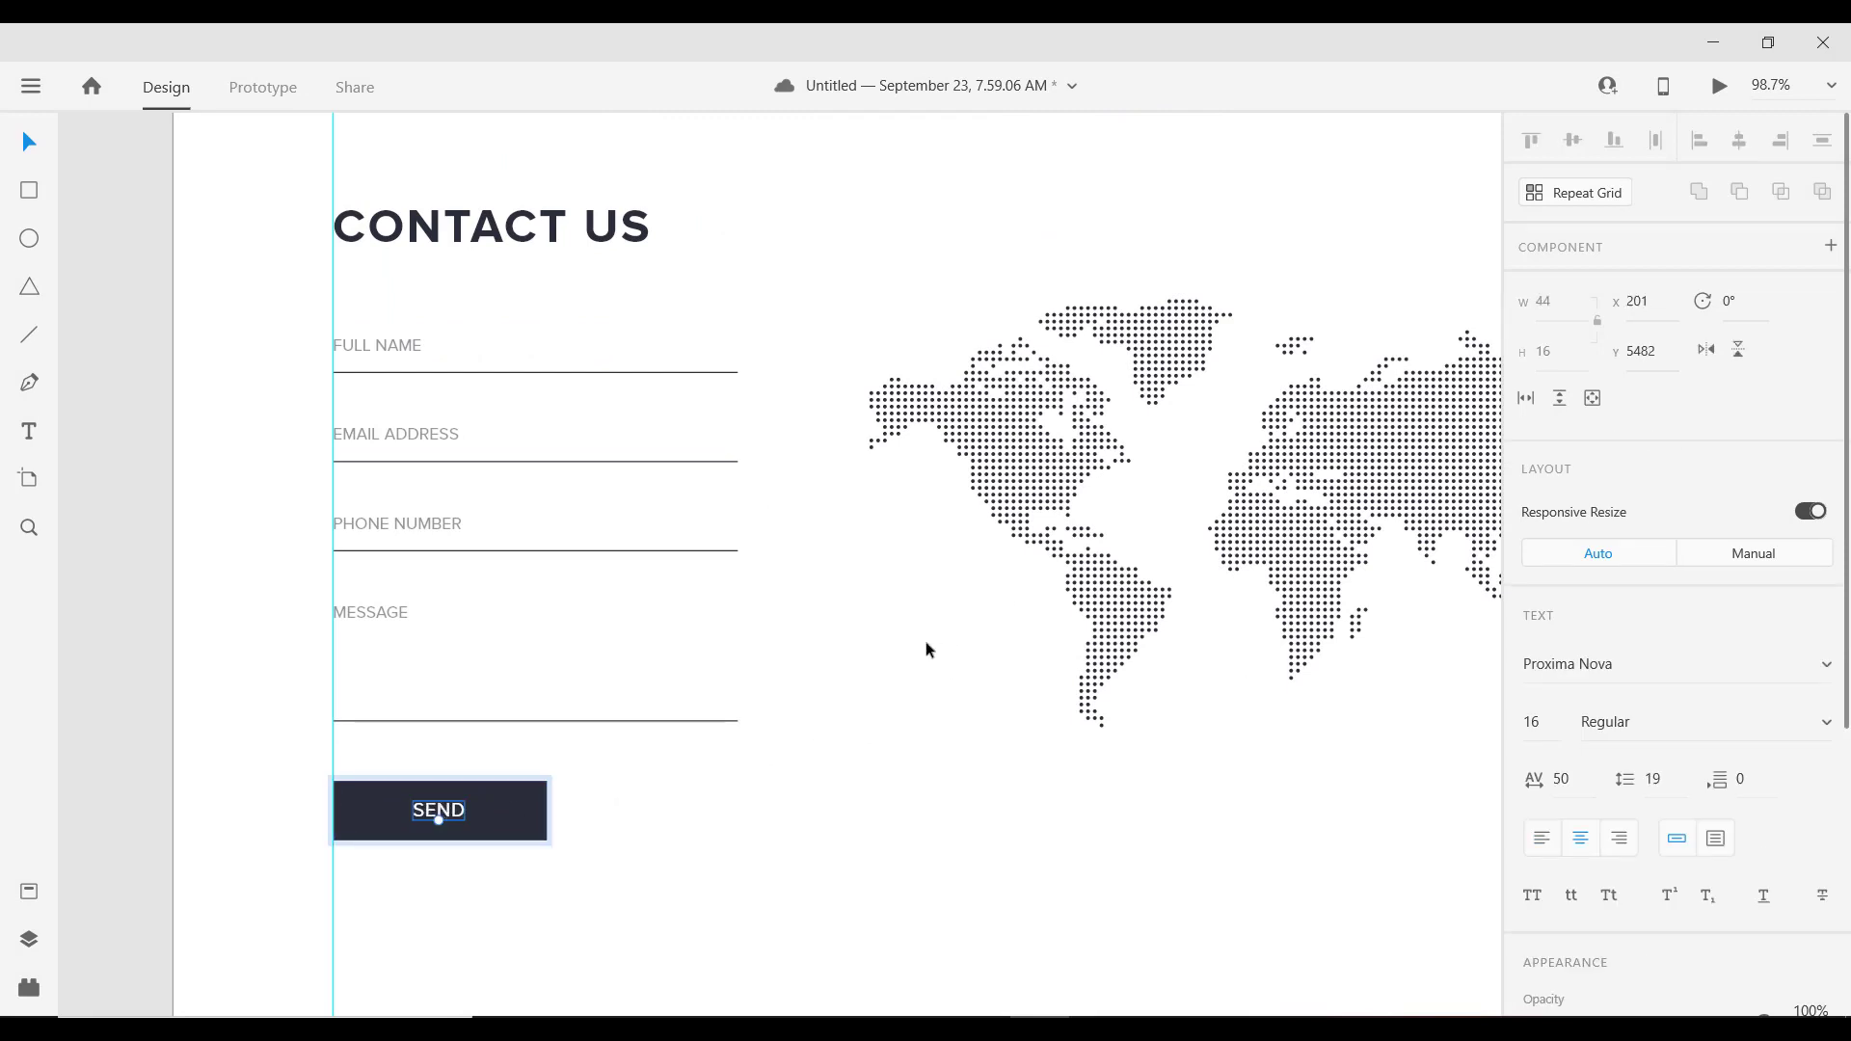
left_click(927, 649)
scroll(422, 570, "down", 5)
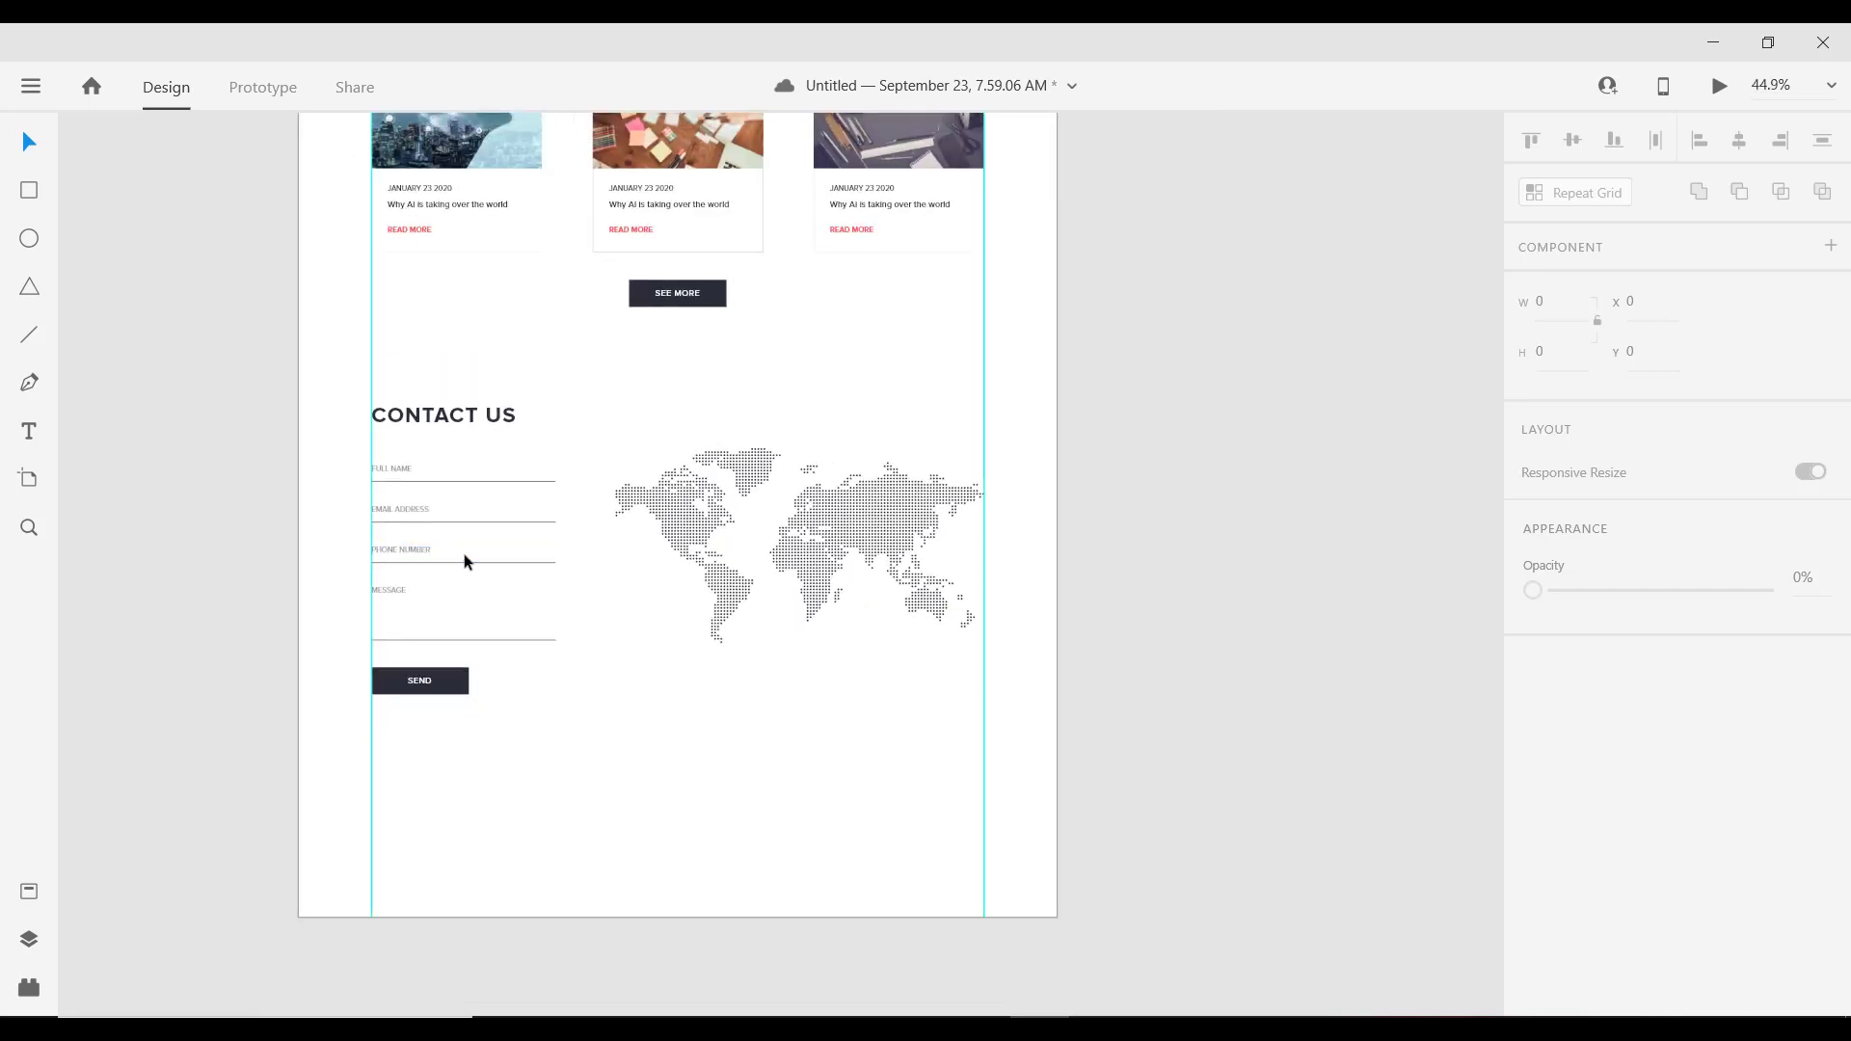
scroll(465, 562, "up", 1)
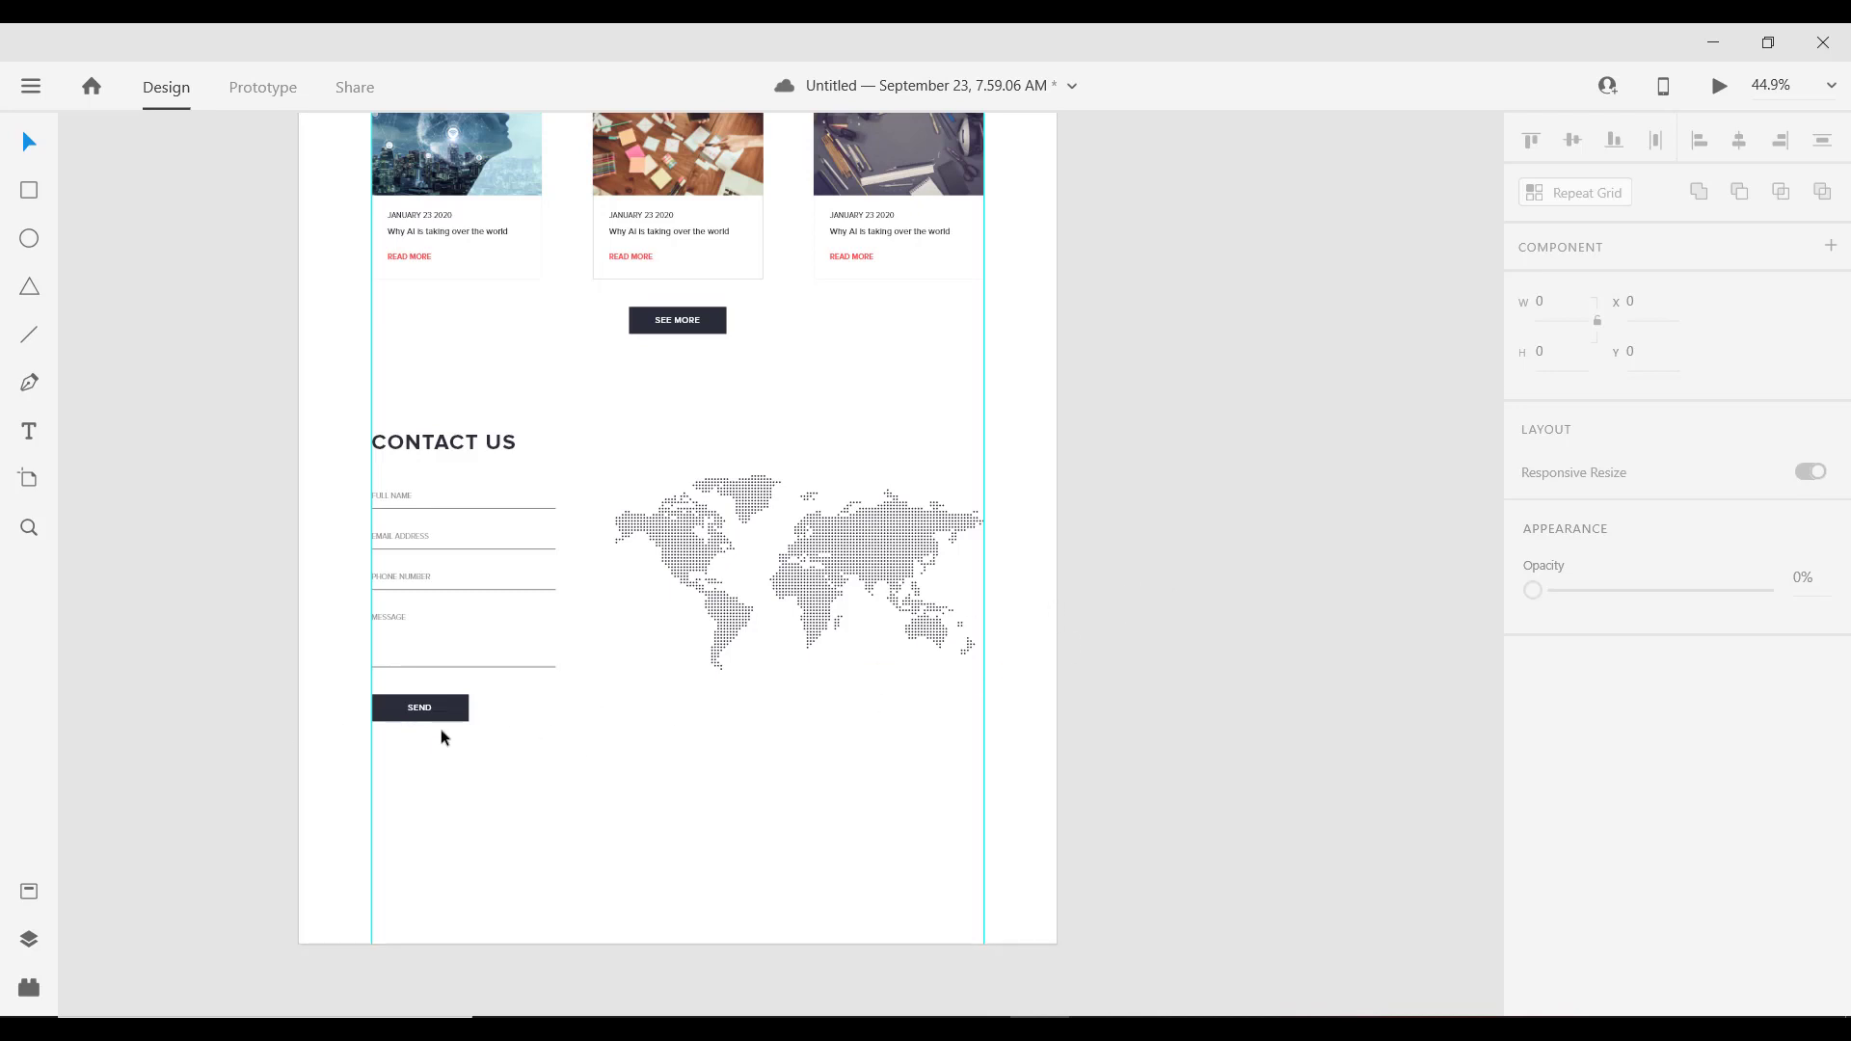
scroll(441, 737, "up", 3)
left_click(434, 691)
left_click_drag(487, 691, 625, 690)
key("ctrl+z")
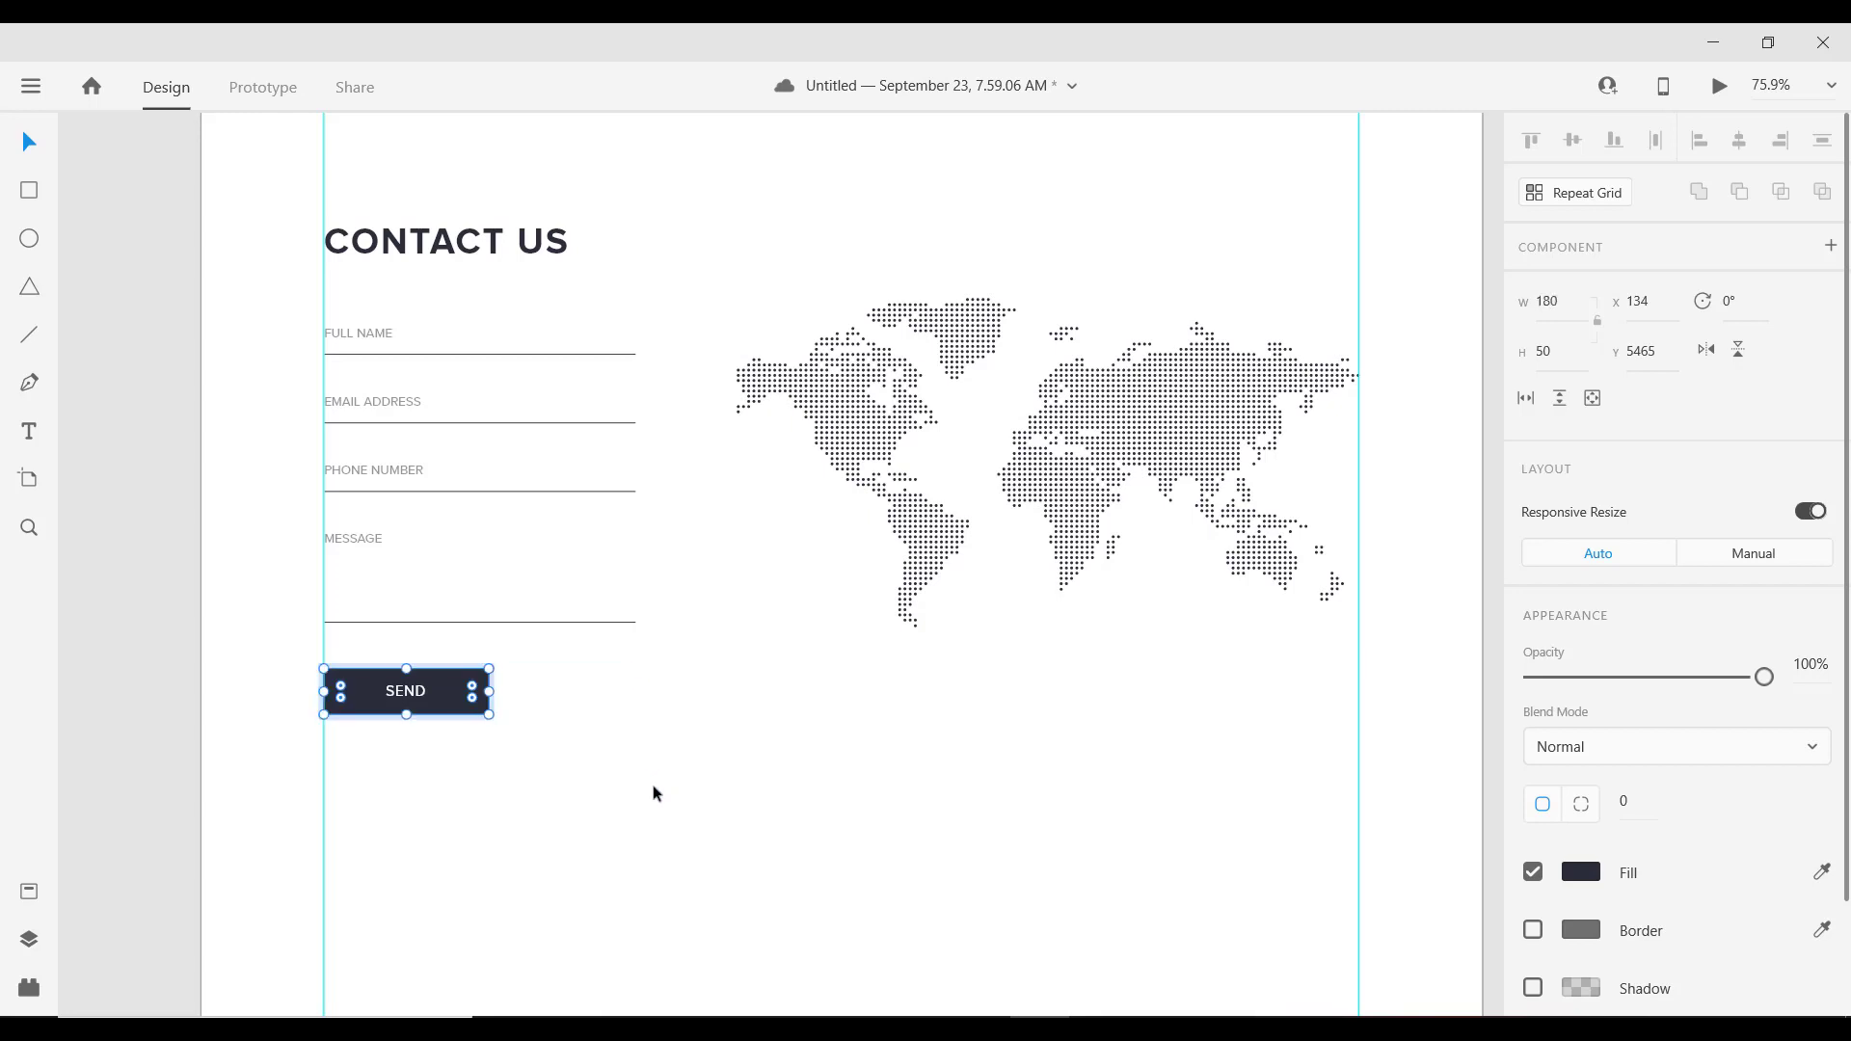
left_click(653, 793)
left_click(461, 694)
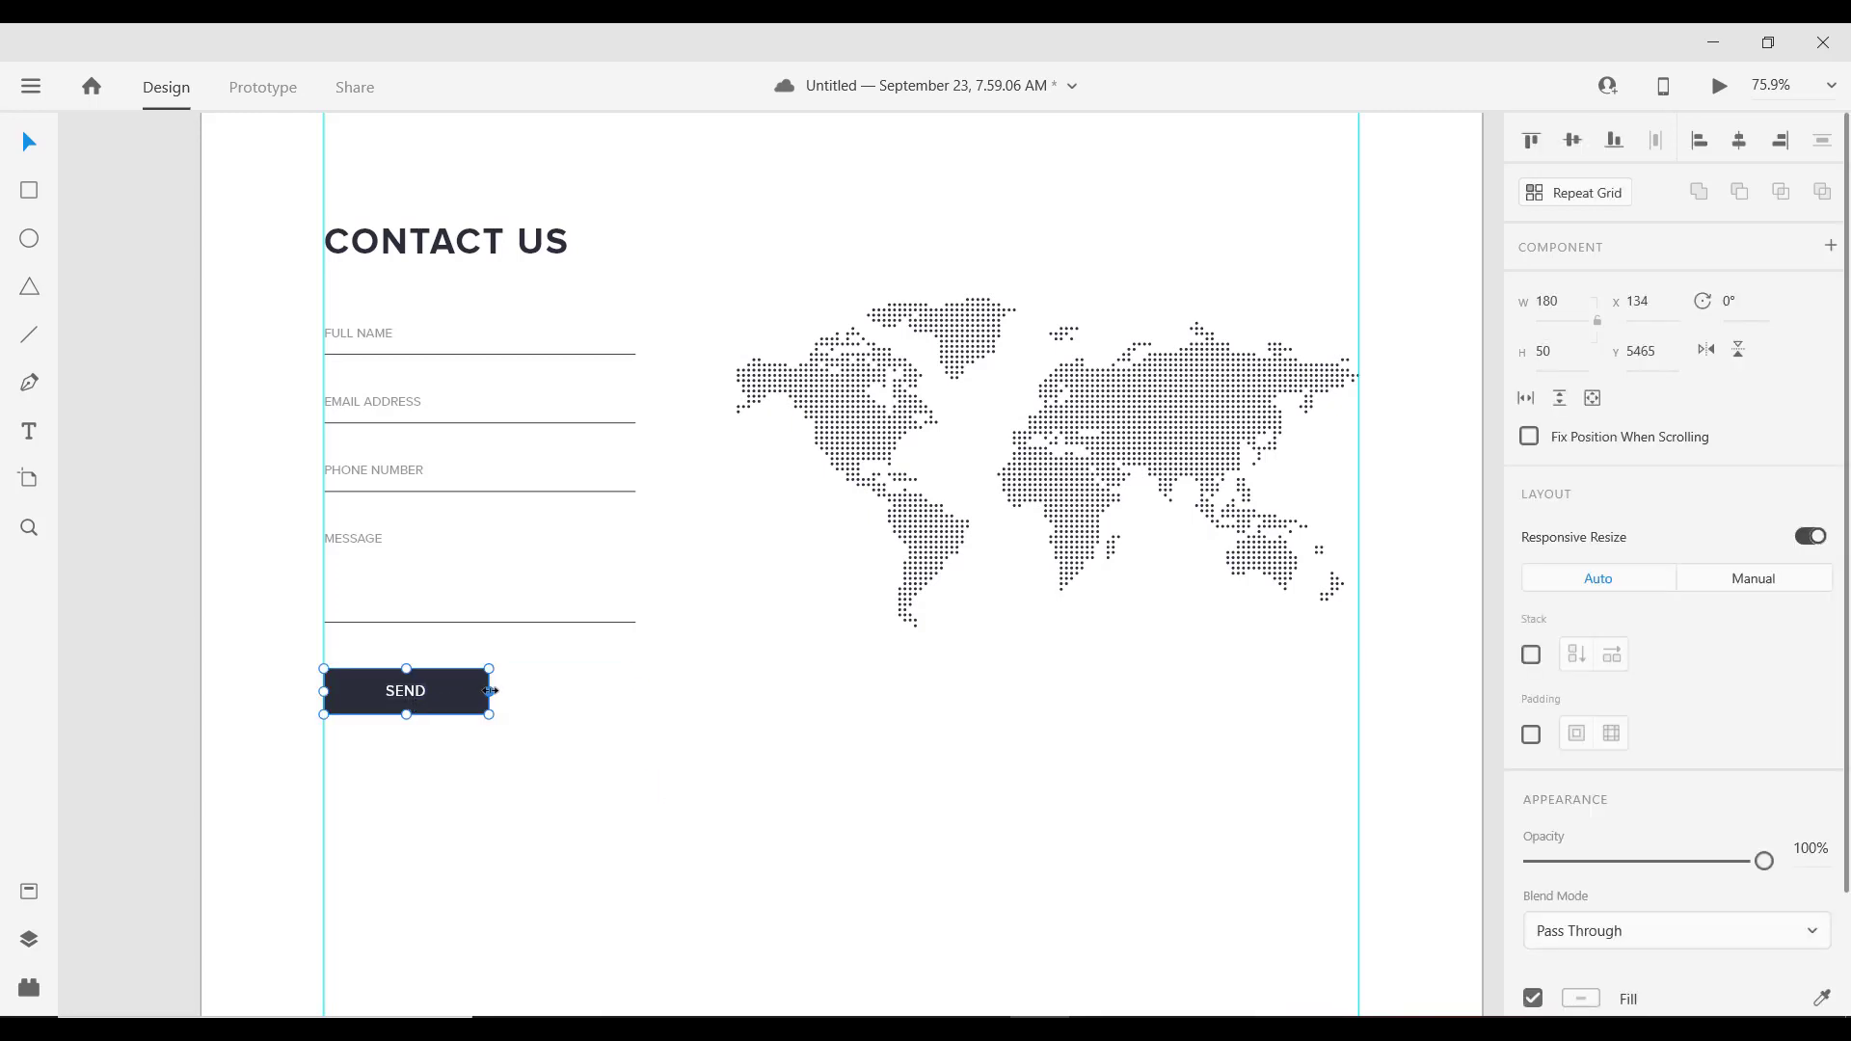
left_click_drag(491, 692, 633, 697)
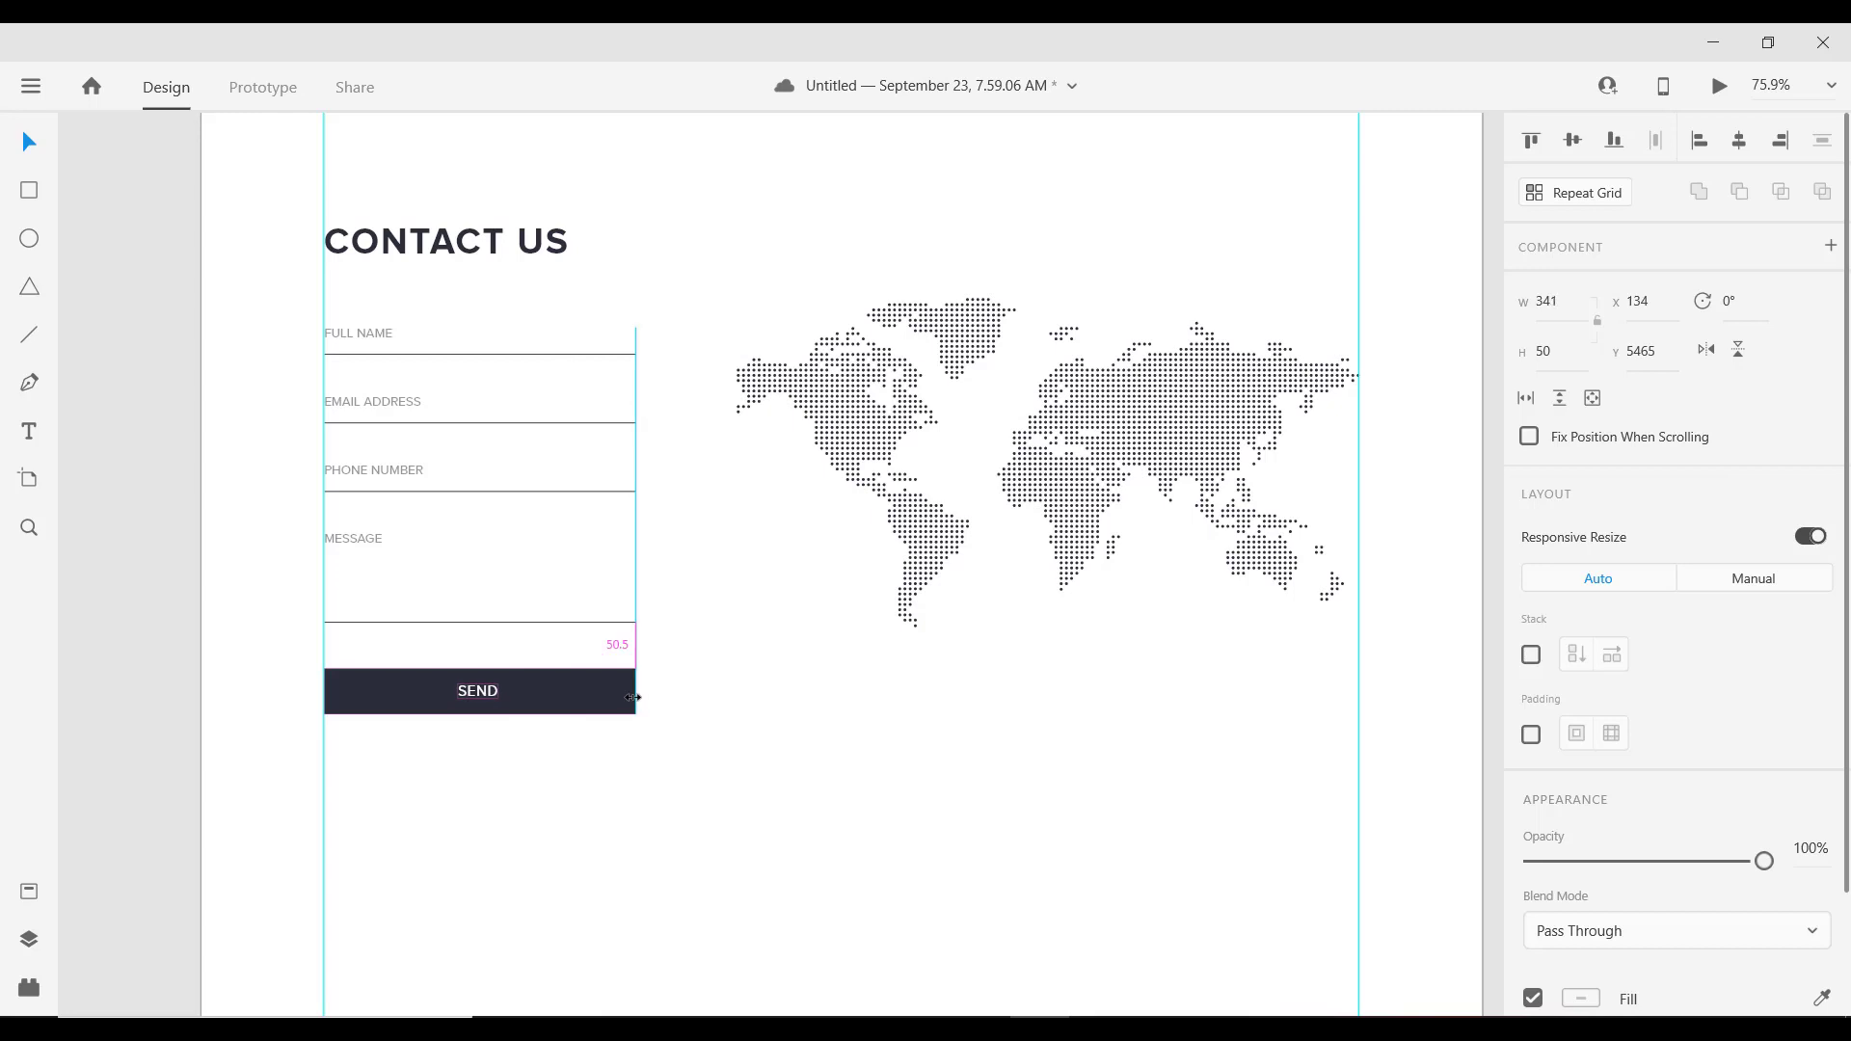
key("ctrl+z")
scroll(558, 732, "down", 2)
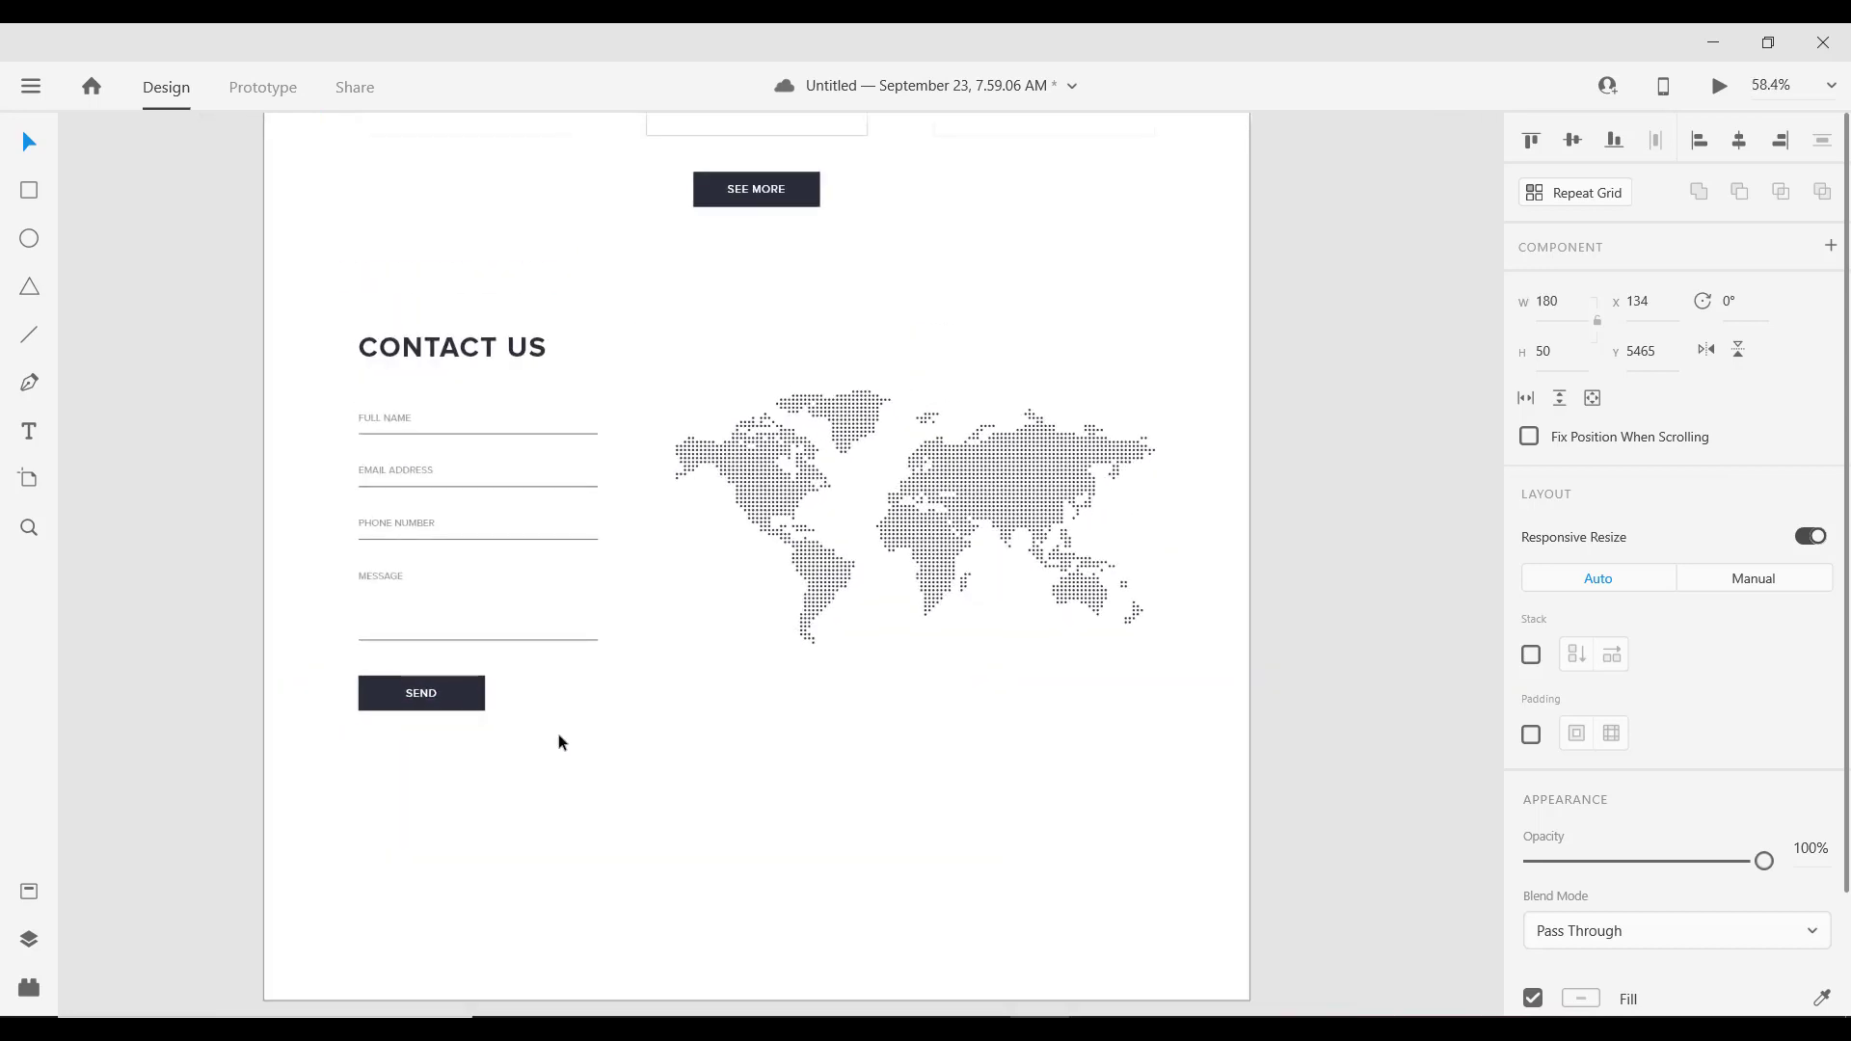
scroll(557, 743, "down", 2)
scroll(442, 715, "down", 2)
left_click_drag(599, 765, 524, 723)
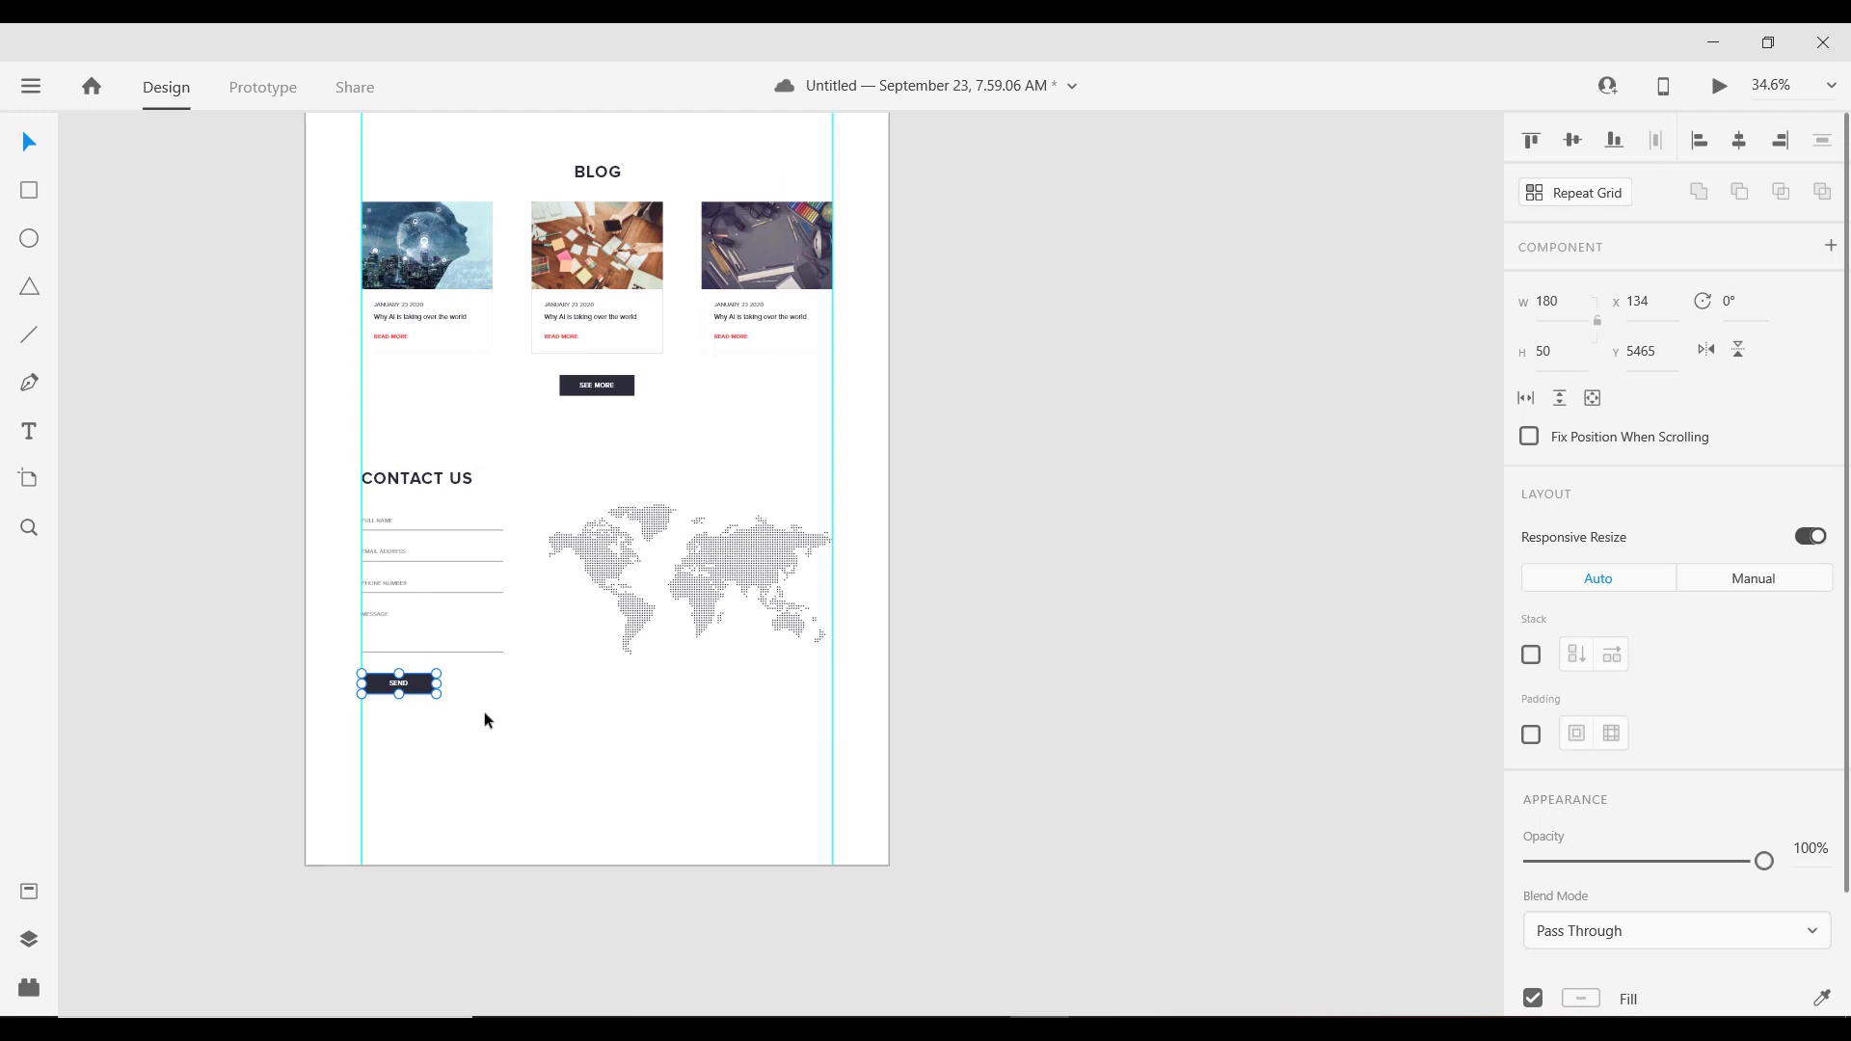
left_click(659, 700)
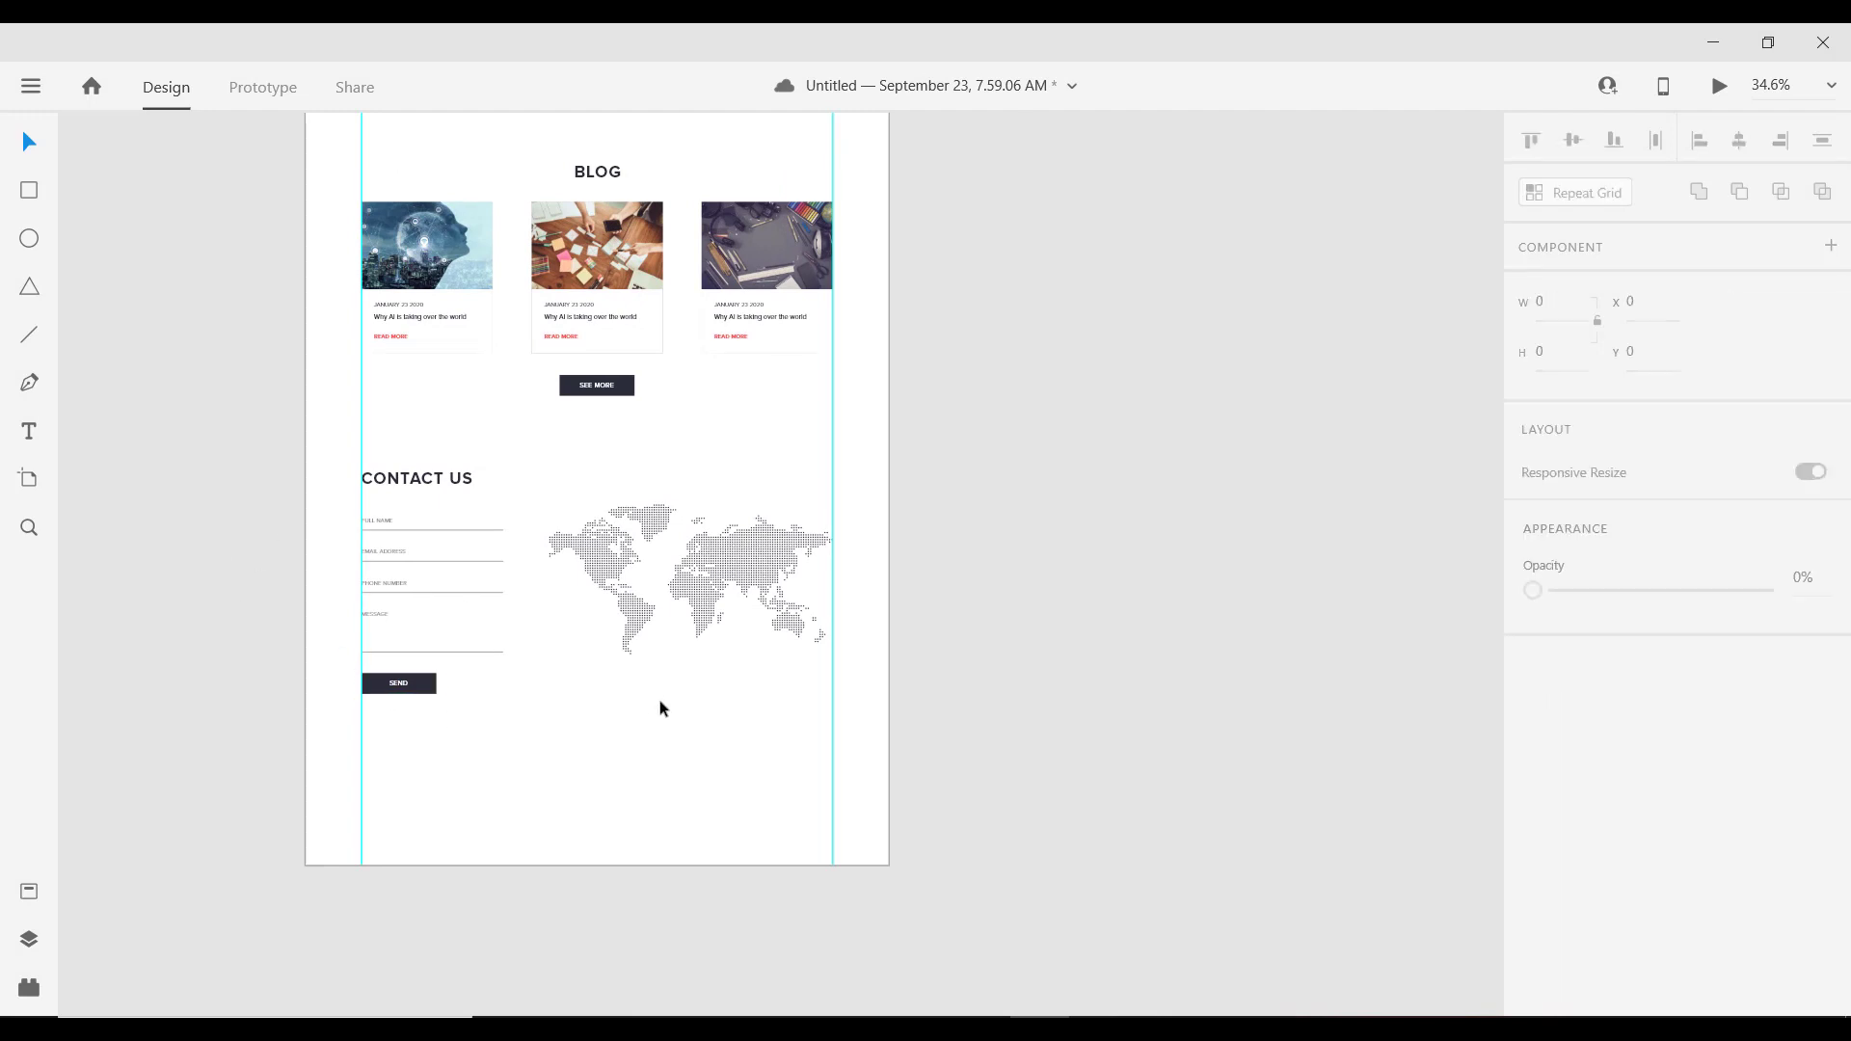
Step: Draw a square below the world map and resize it to 70×70
left_click(30, 198)
left_click_drag(532, 674, 584, 738)
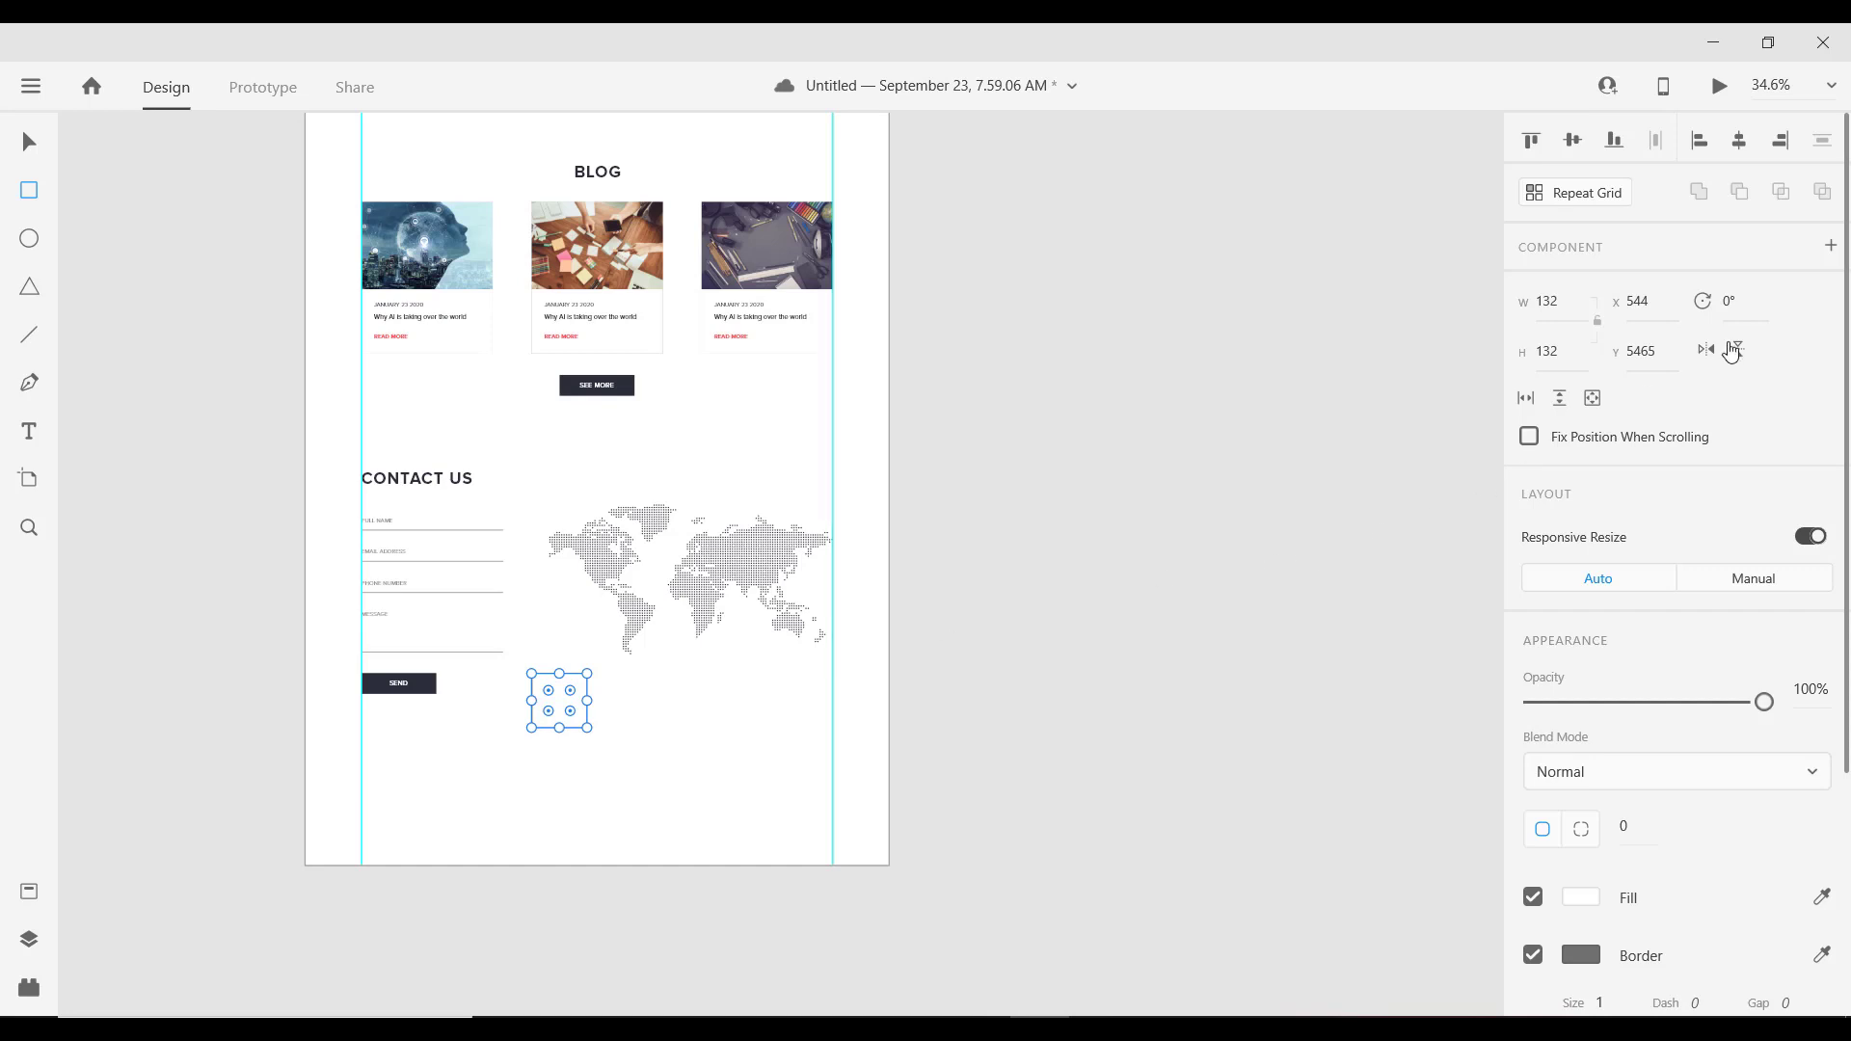
scroll(518, 783, "up", 3)
scroll(518, 783, "up", 2)
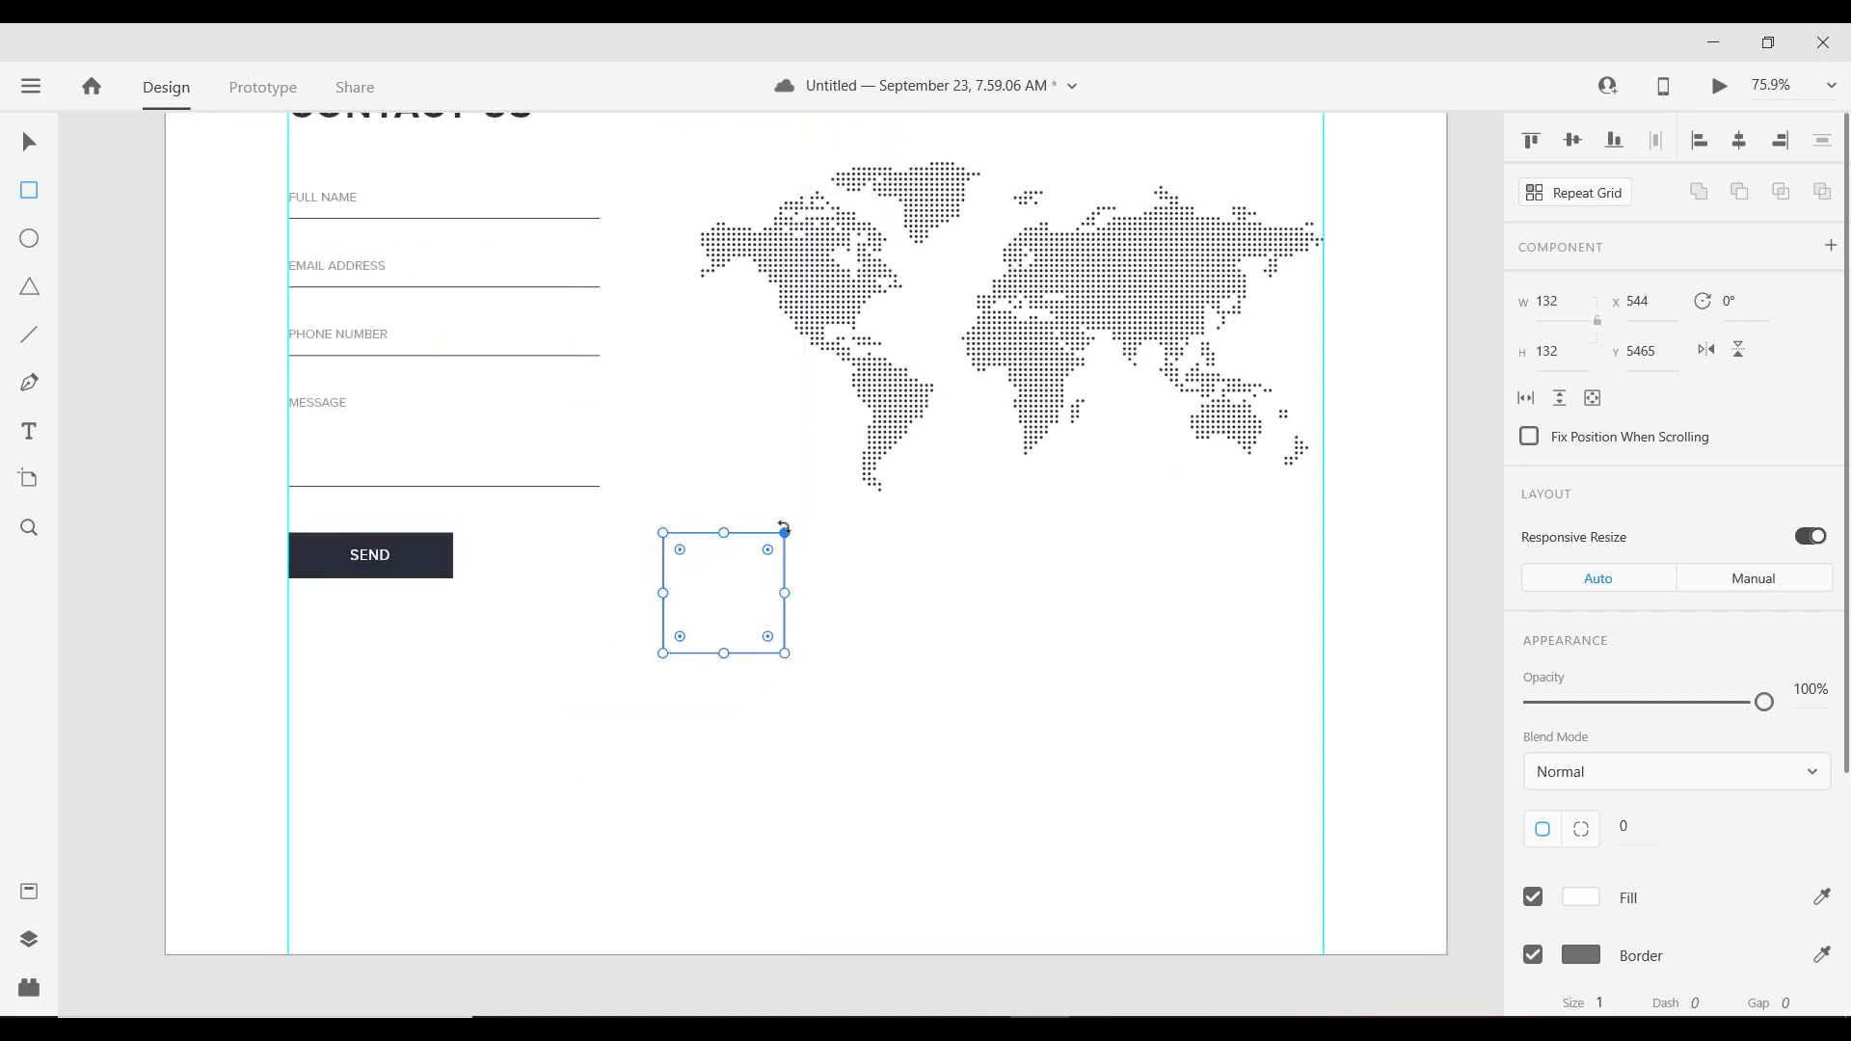
left_click_drag(781, 536, 757, 561)
left_click(29, 141)
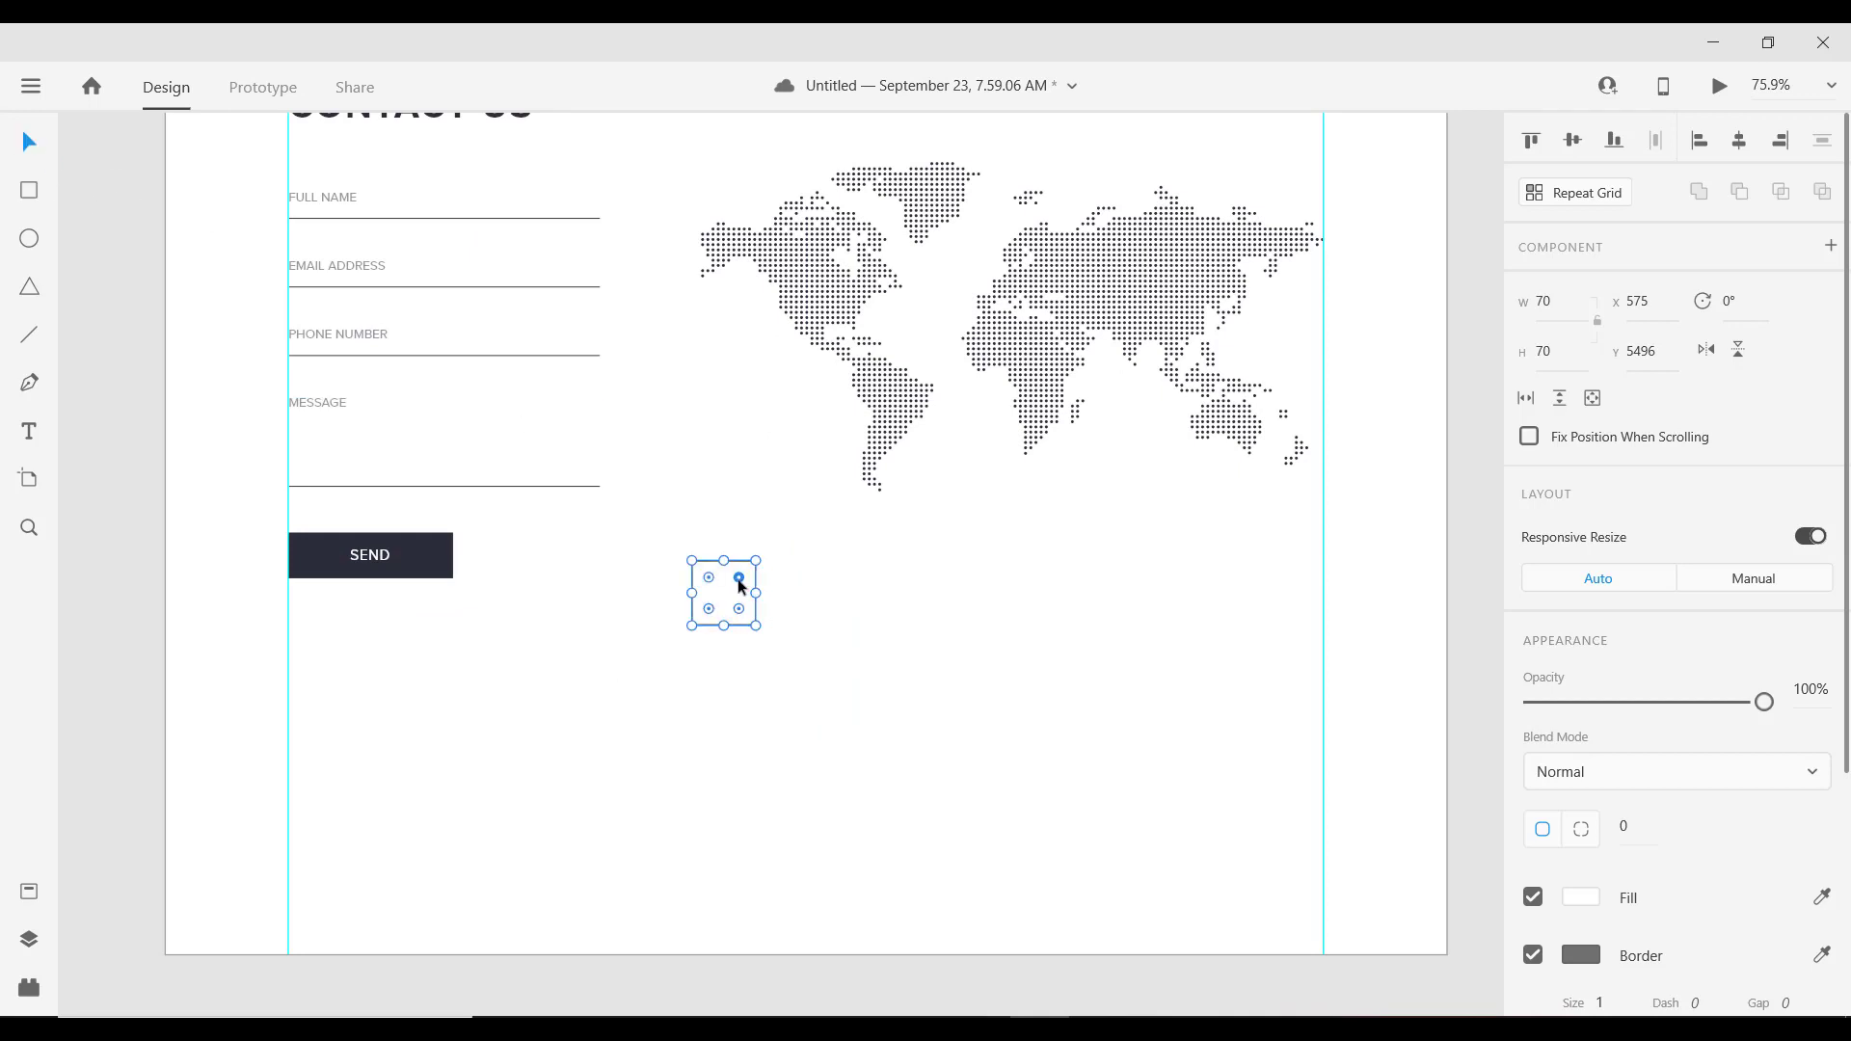
Step: Add a 42×42 square centred inside the 70×70 square
scroll(742, 583, "left", 2)
scroll(772, 606, "up", 3)
left_click_drag(813, 551, 797, 570)
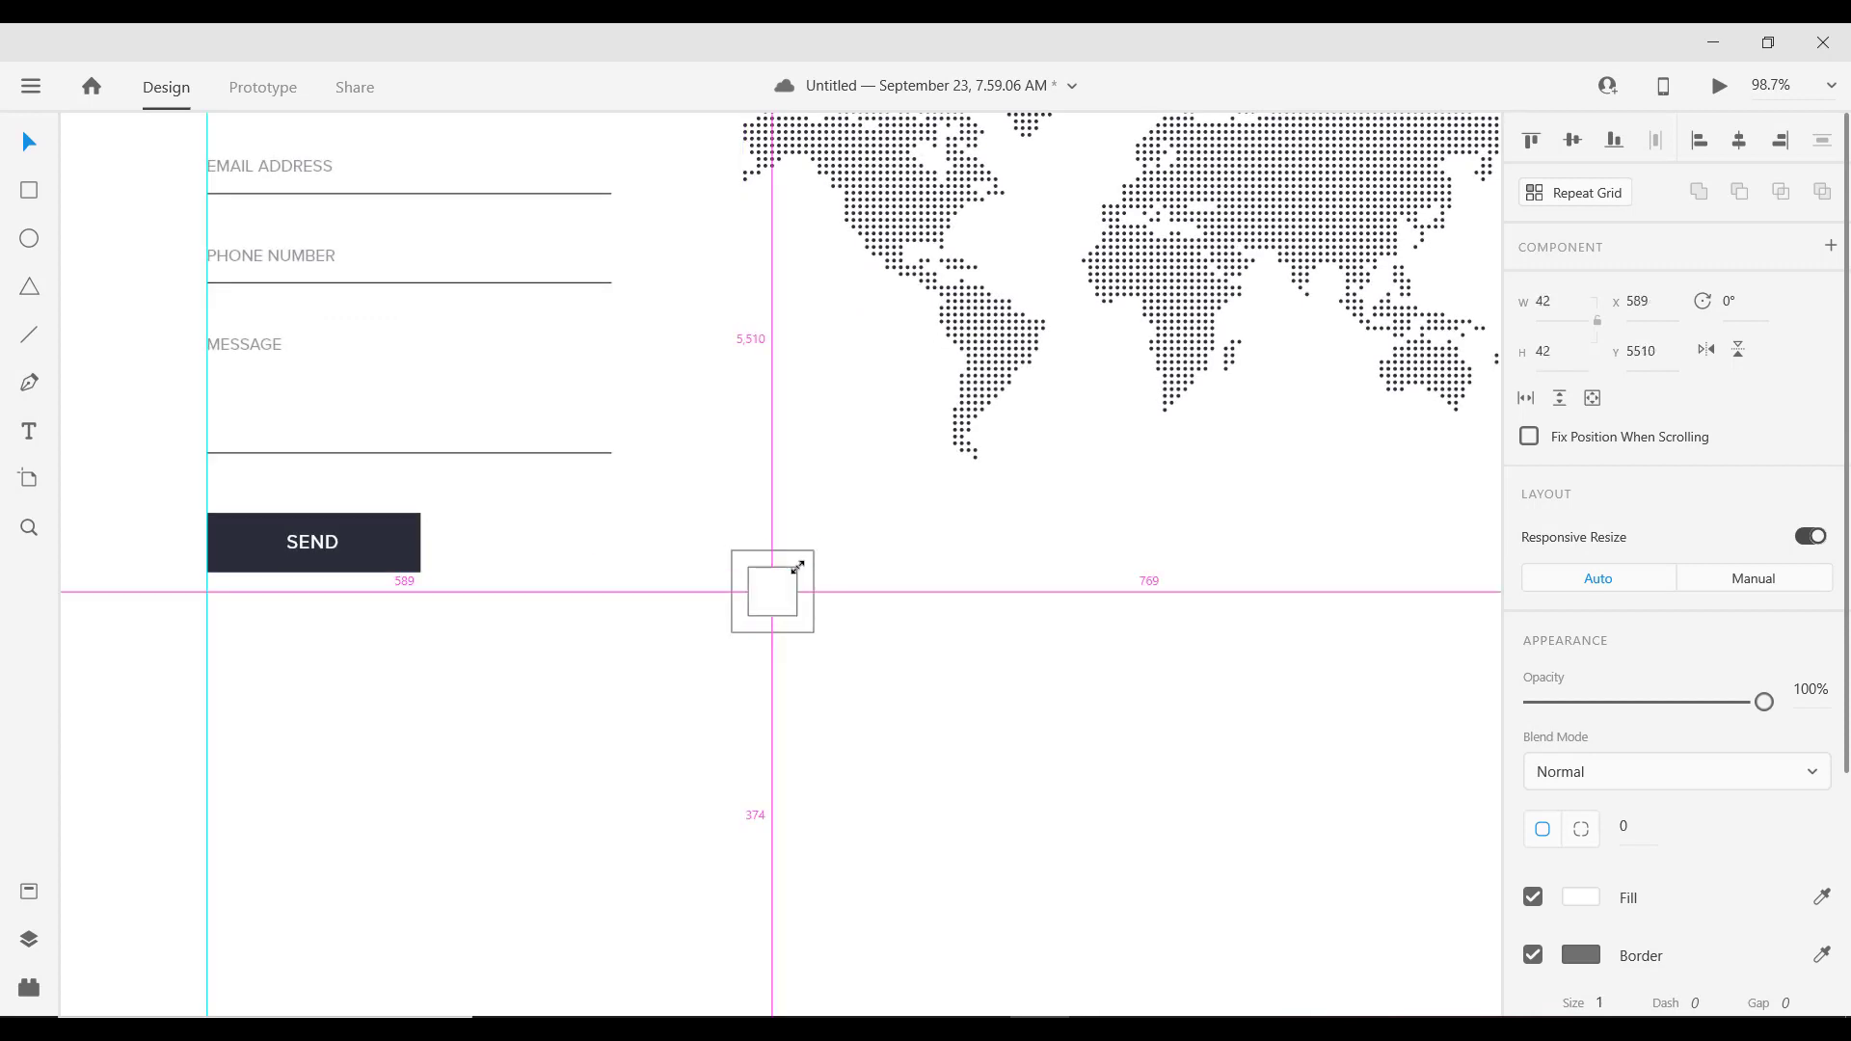
left_click_drag(797, 568, 797, 568)
scroll(777, 624, "up", 4)
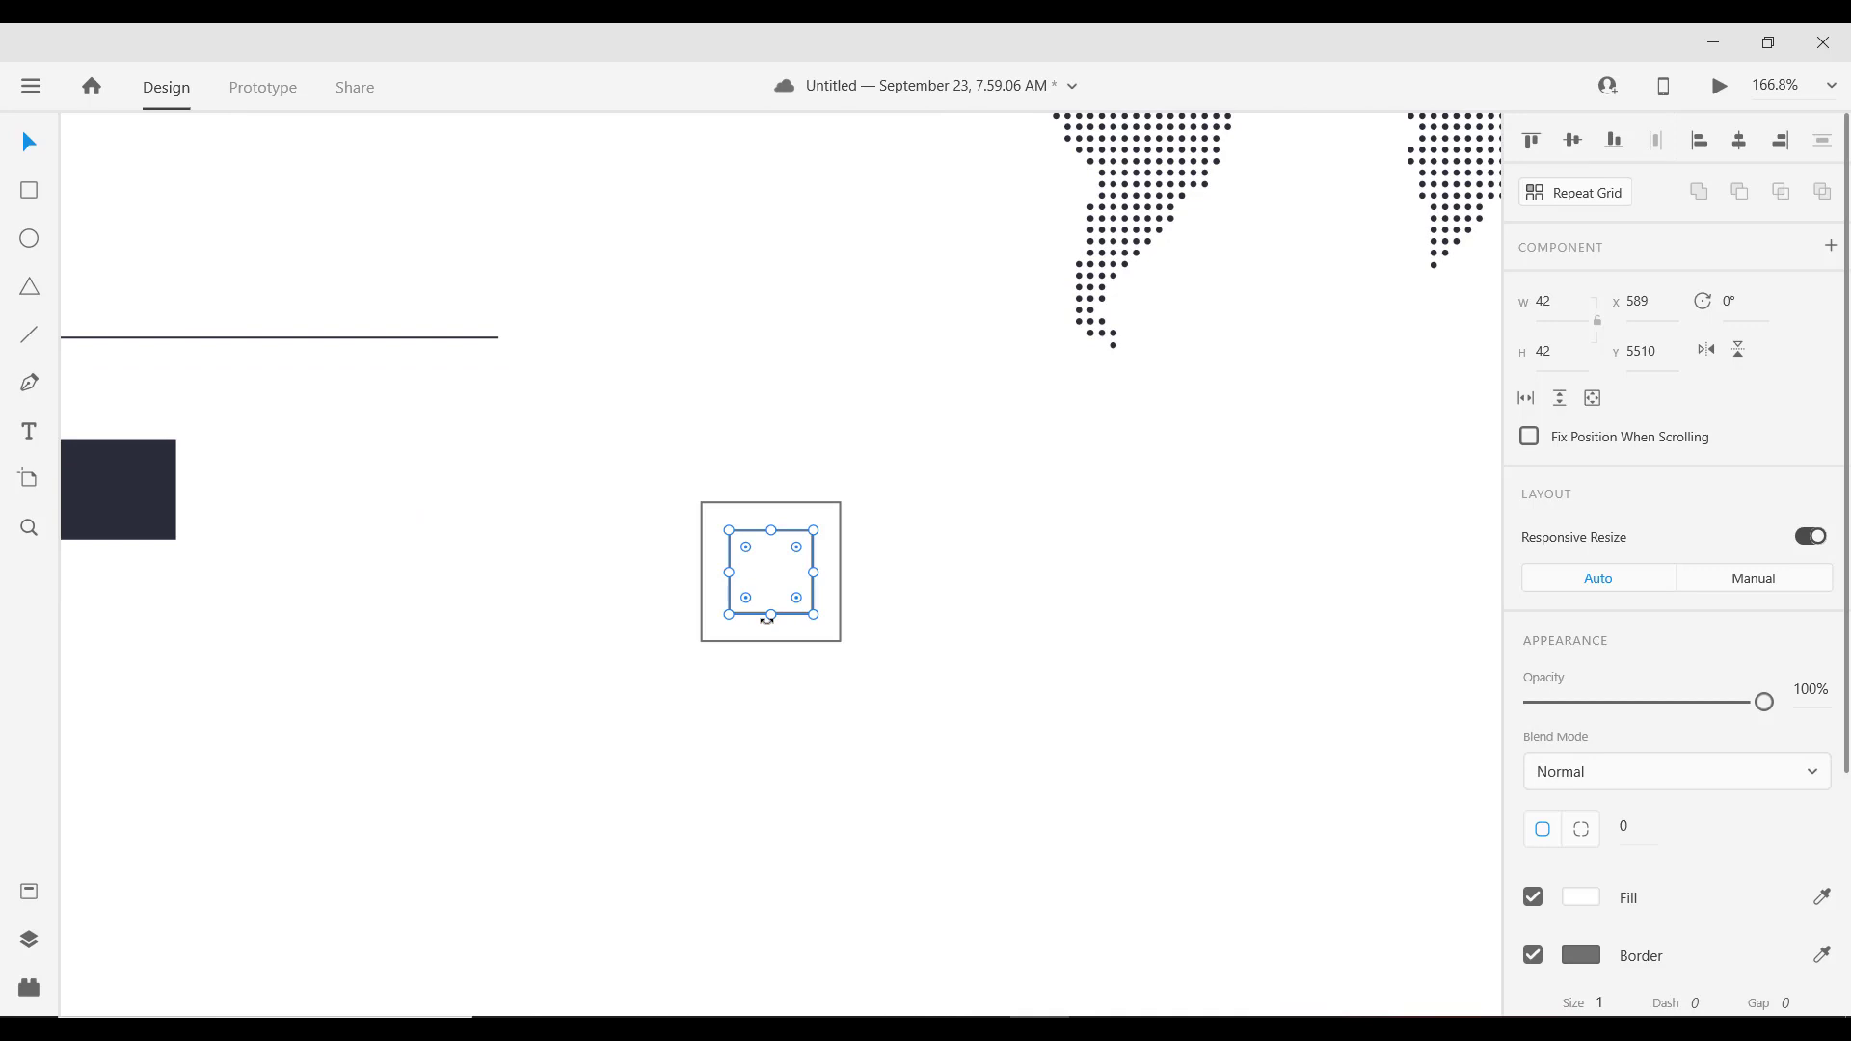
Step: Remove the outer square's border and fill it with dark #2C2E38
left_click(848, 548)
left_click(837, 546)
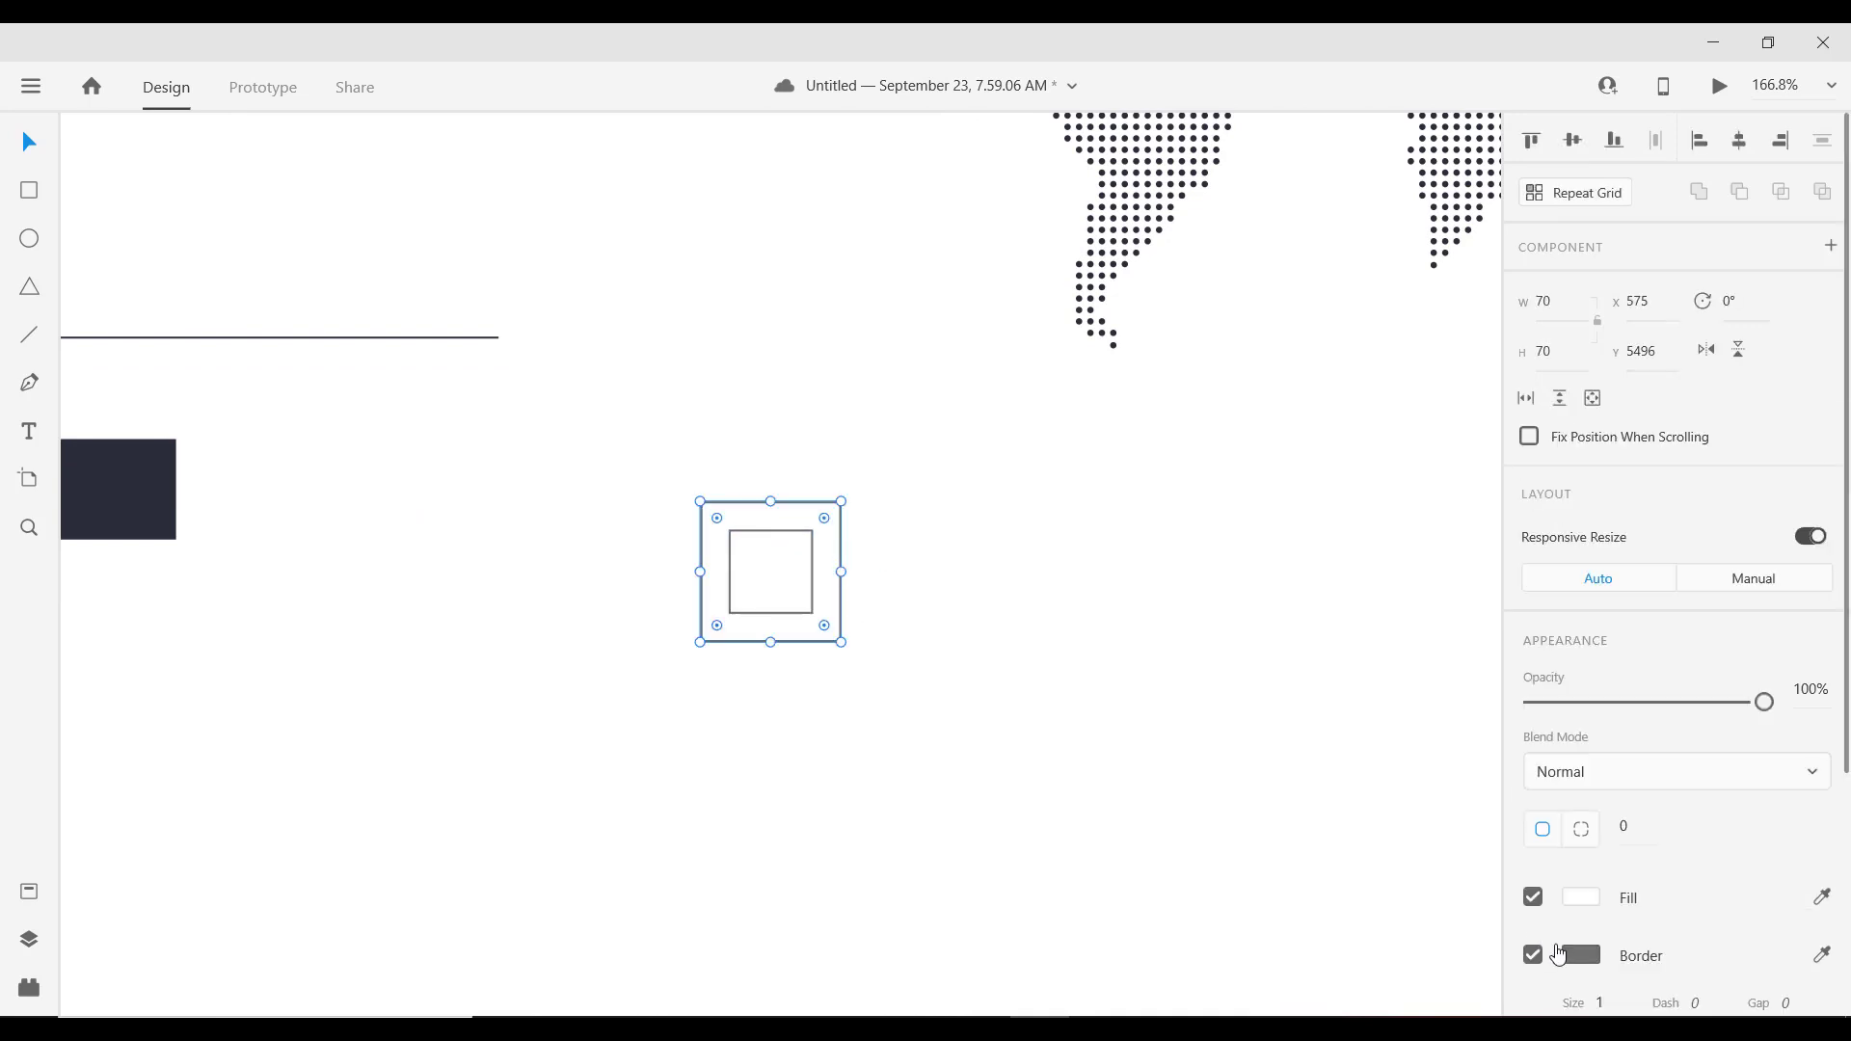
left_click(1533, 954)
left_click(1582, 898)
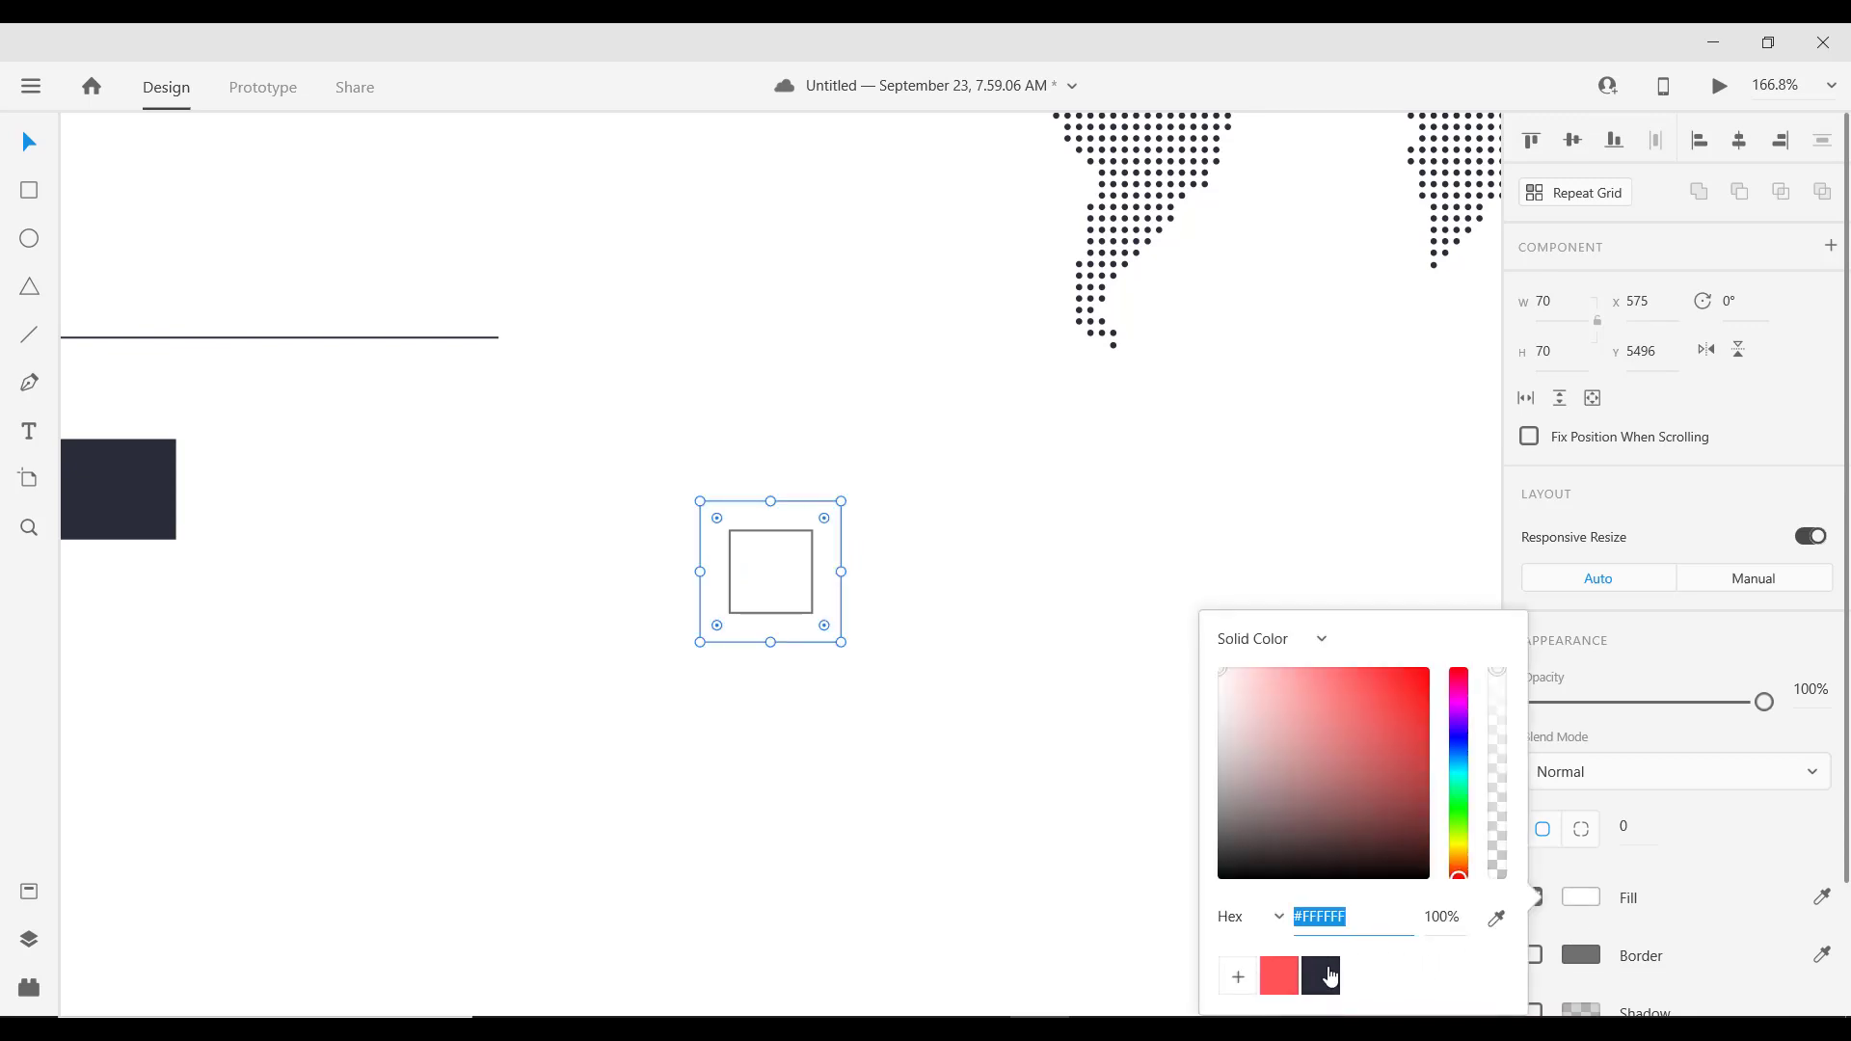
left_click(1321, 975)
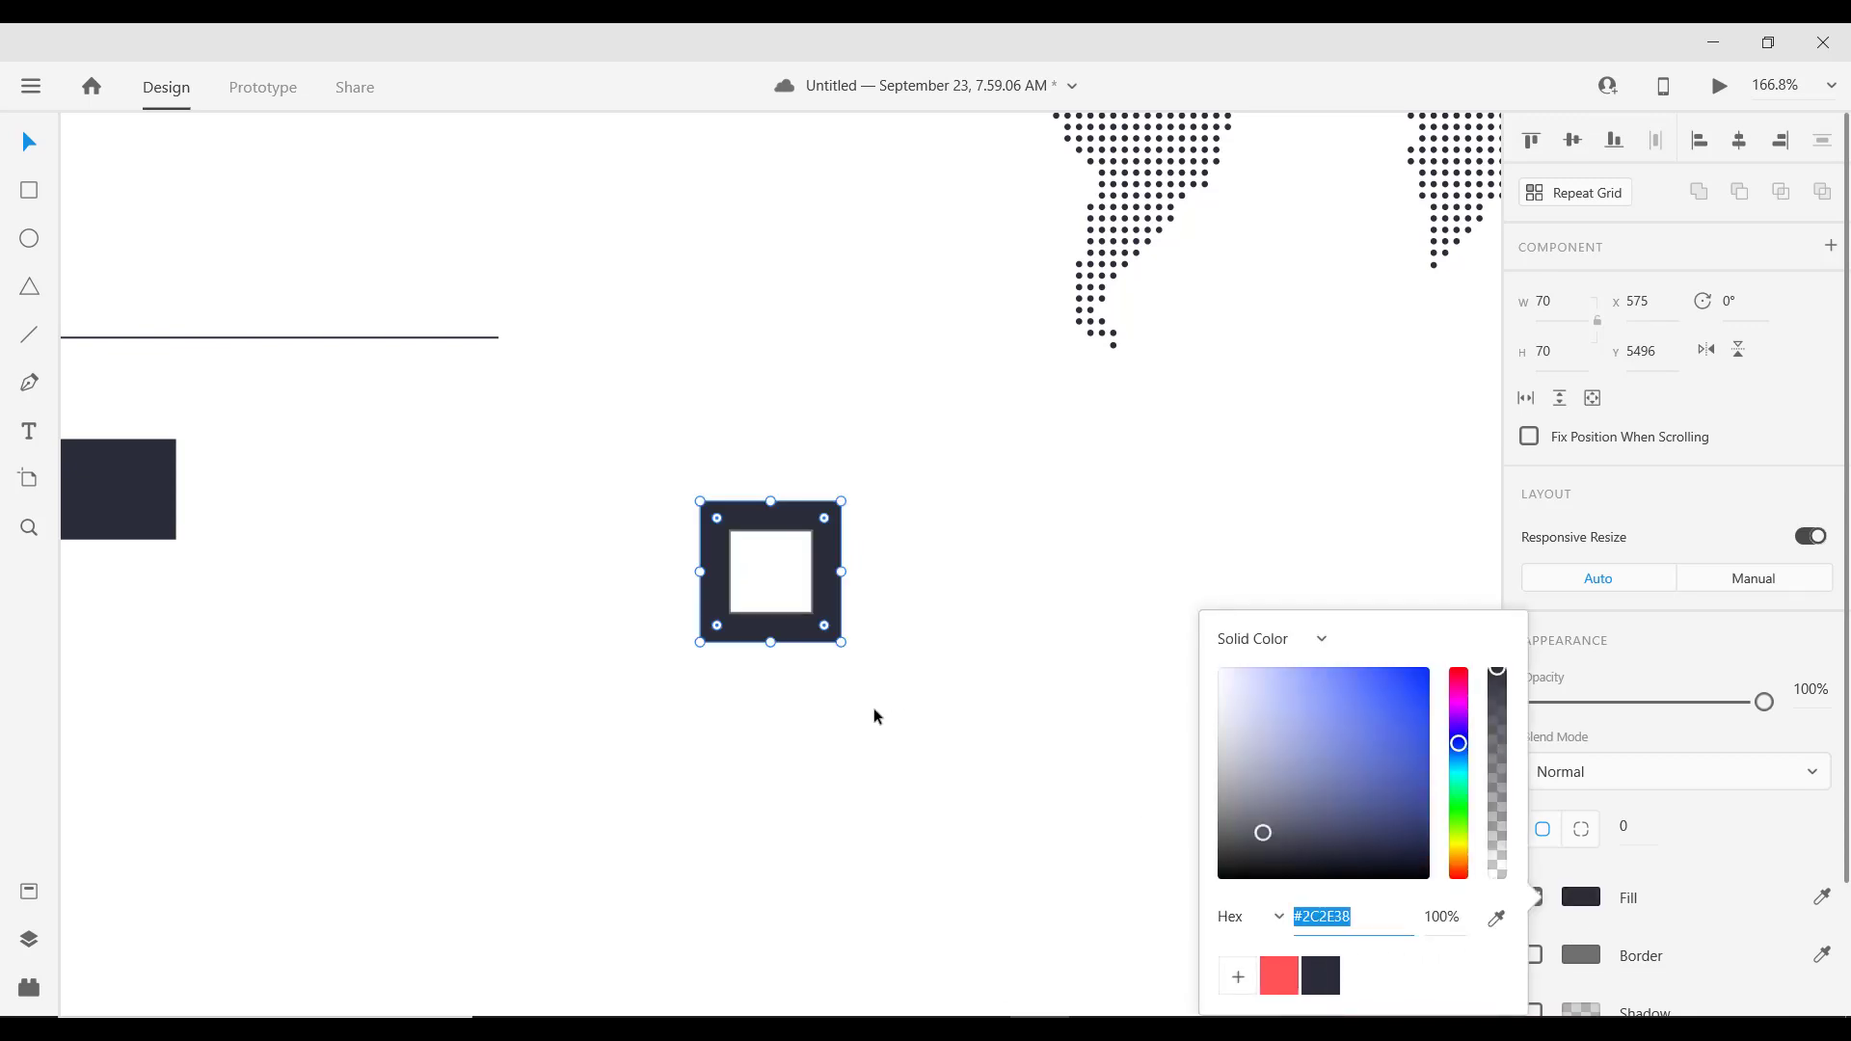
left_click(933, 570)
Step: Remove the border from the inner white square too
left_click(784, 559)
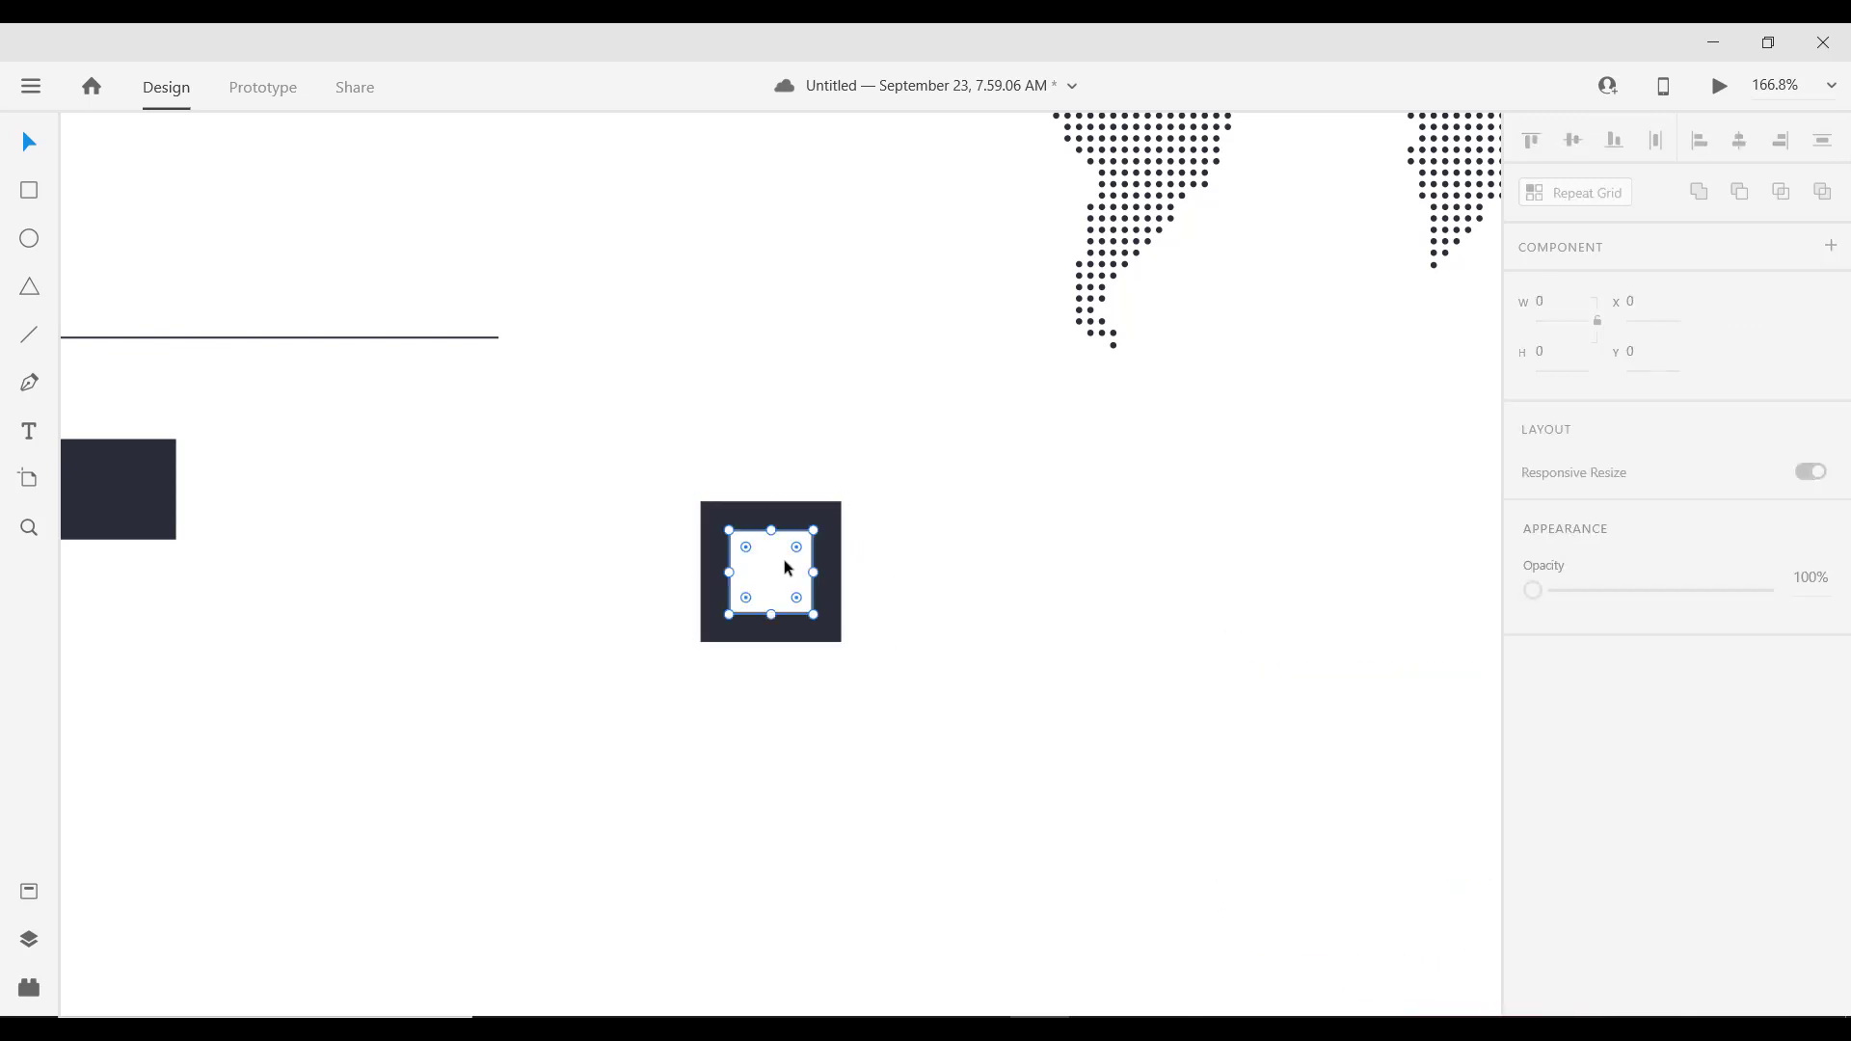
left_click(1532, 956)
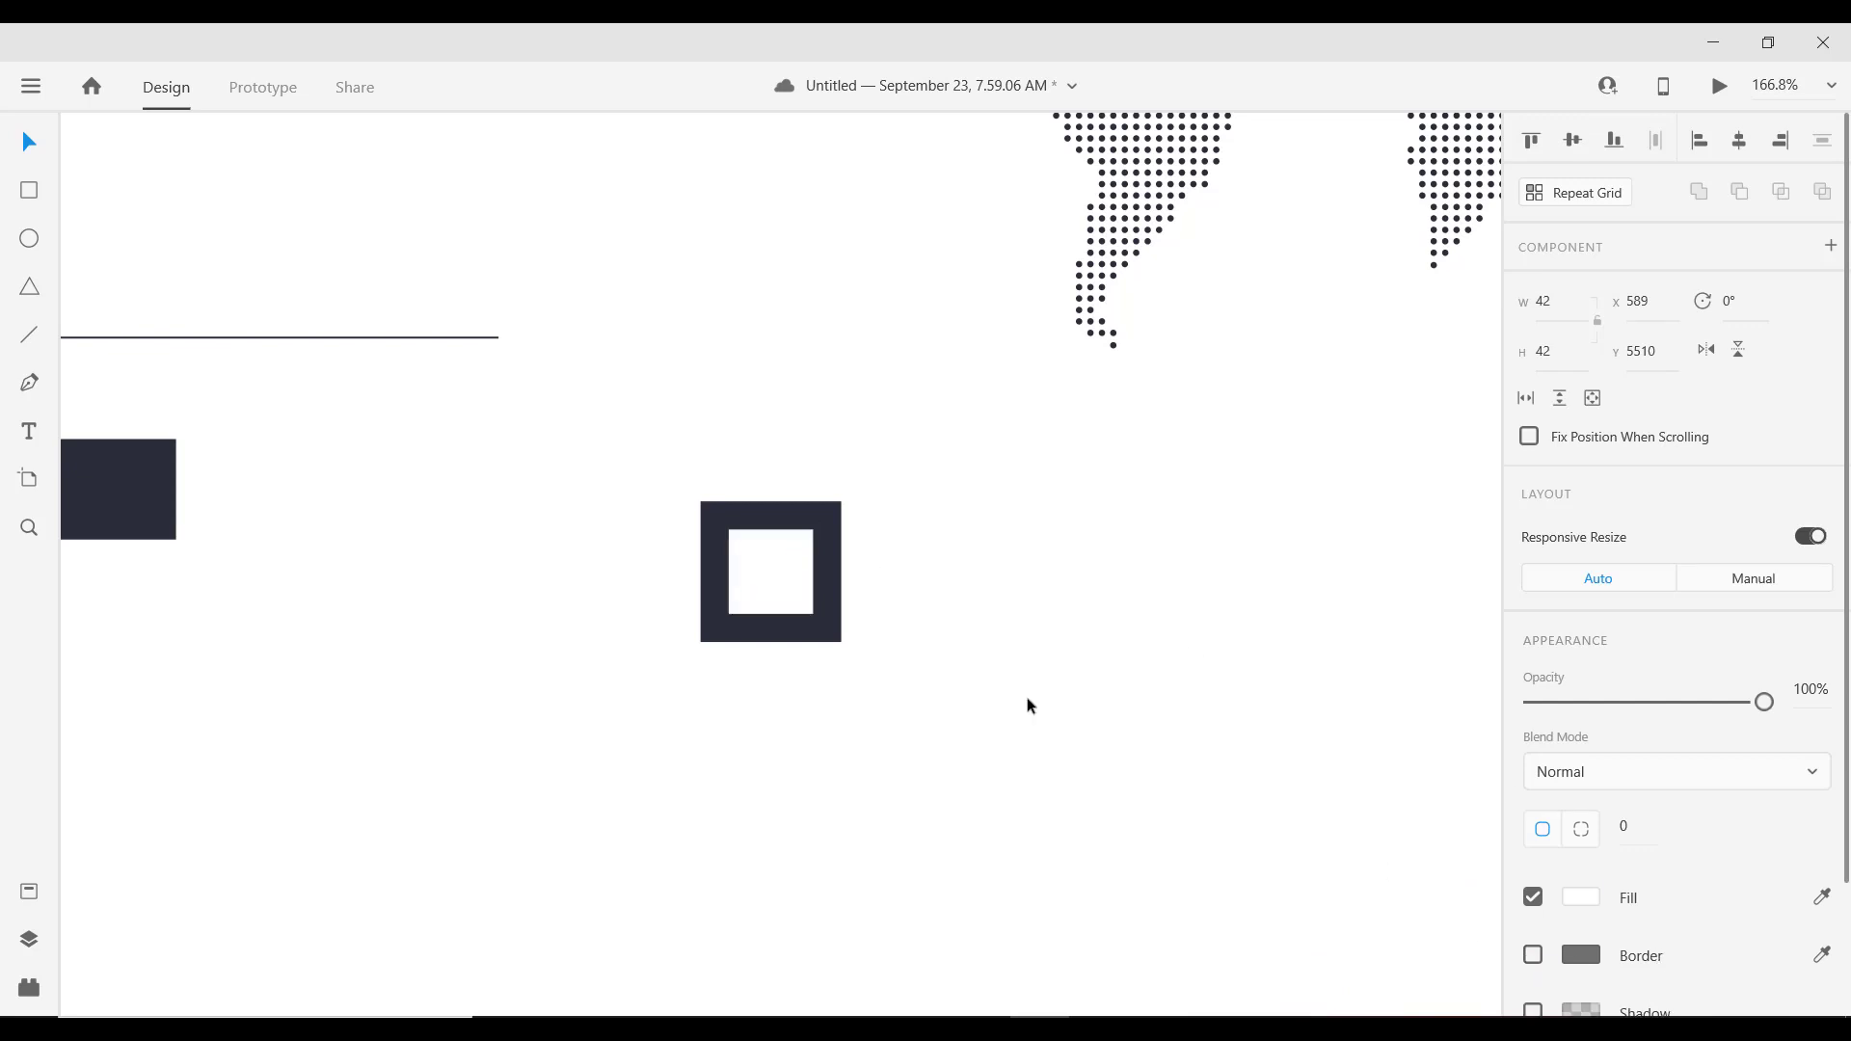
left_click(842, 555, "shift")
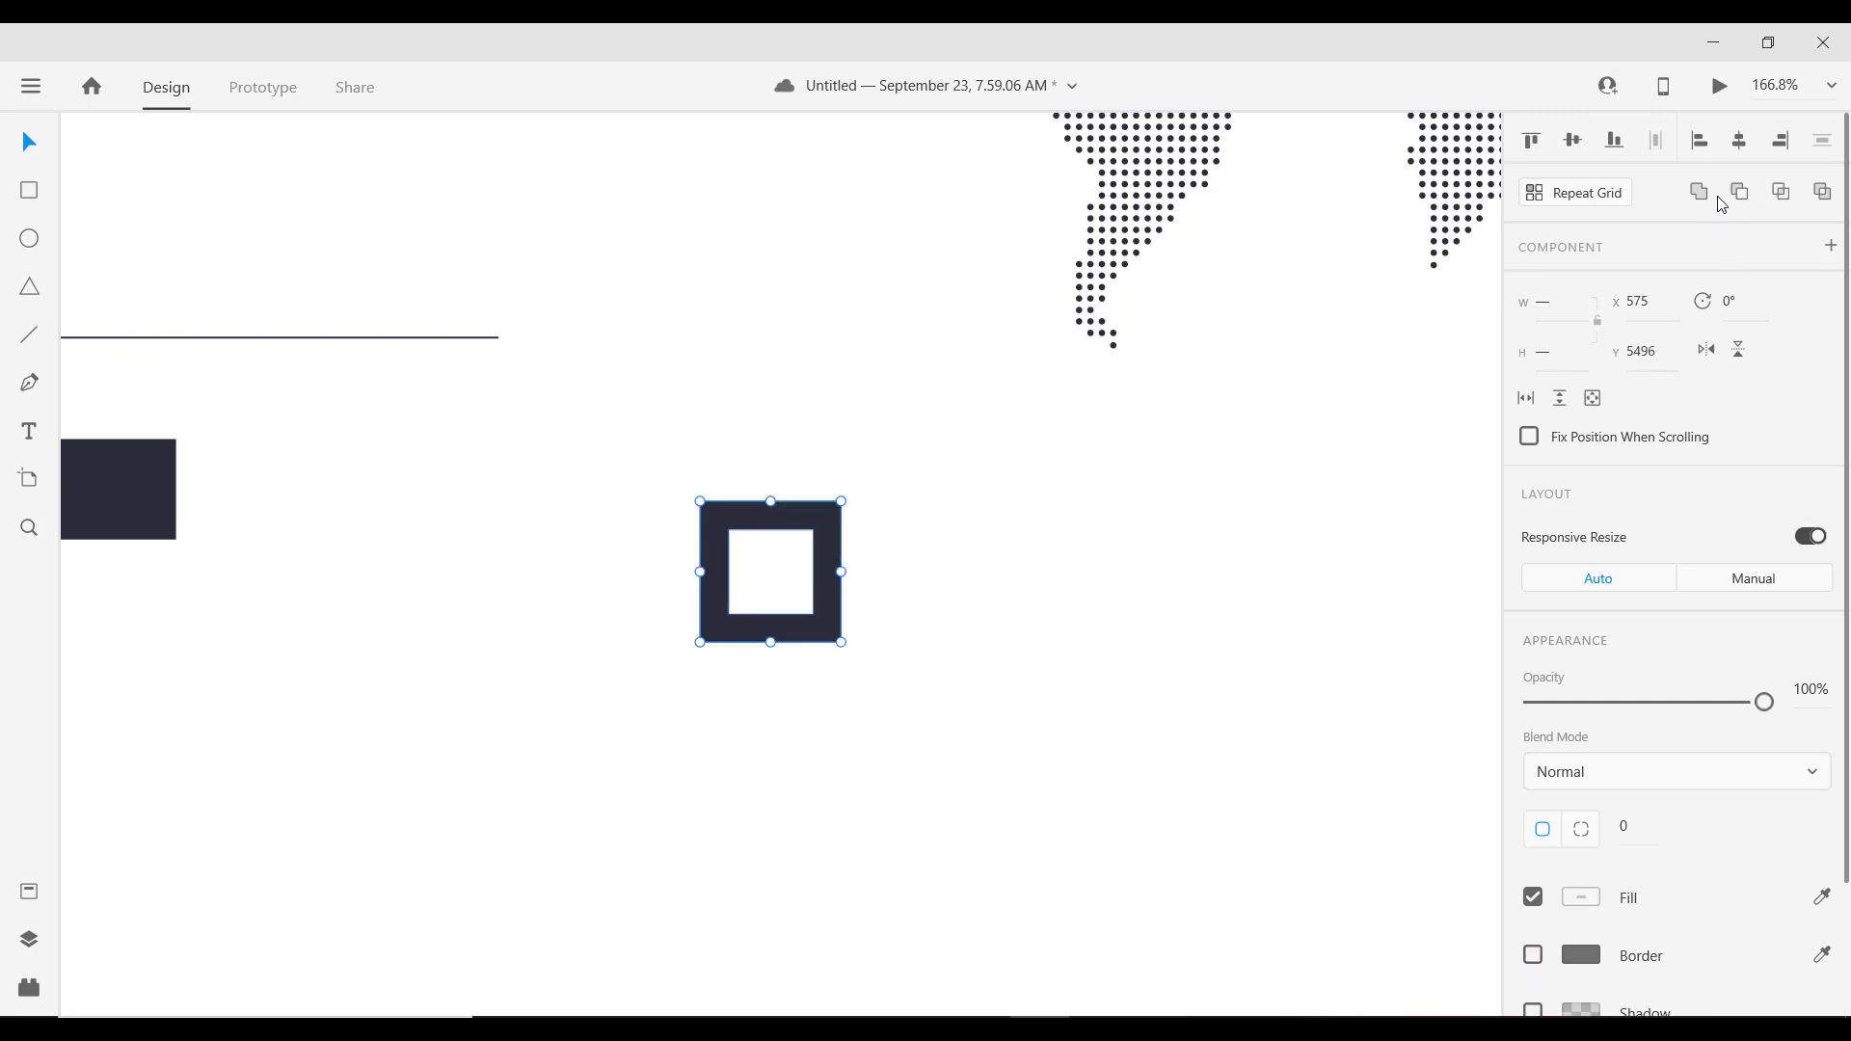
scroll(695, 574, "down", 2)
scroll(737, 593, "up", 4)
scroll(738, 592, "down", 4)
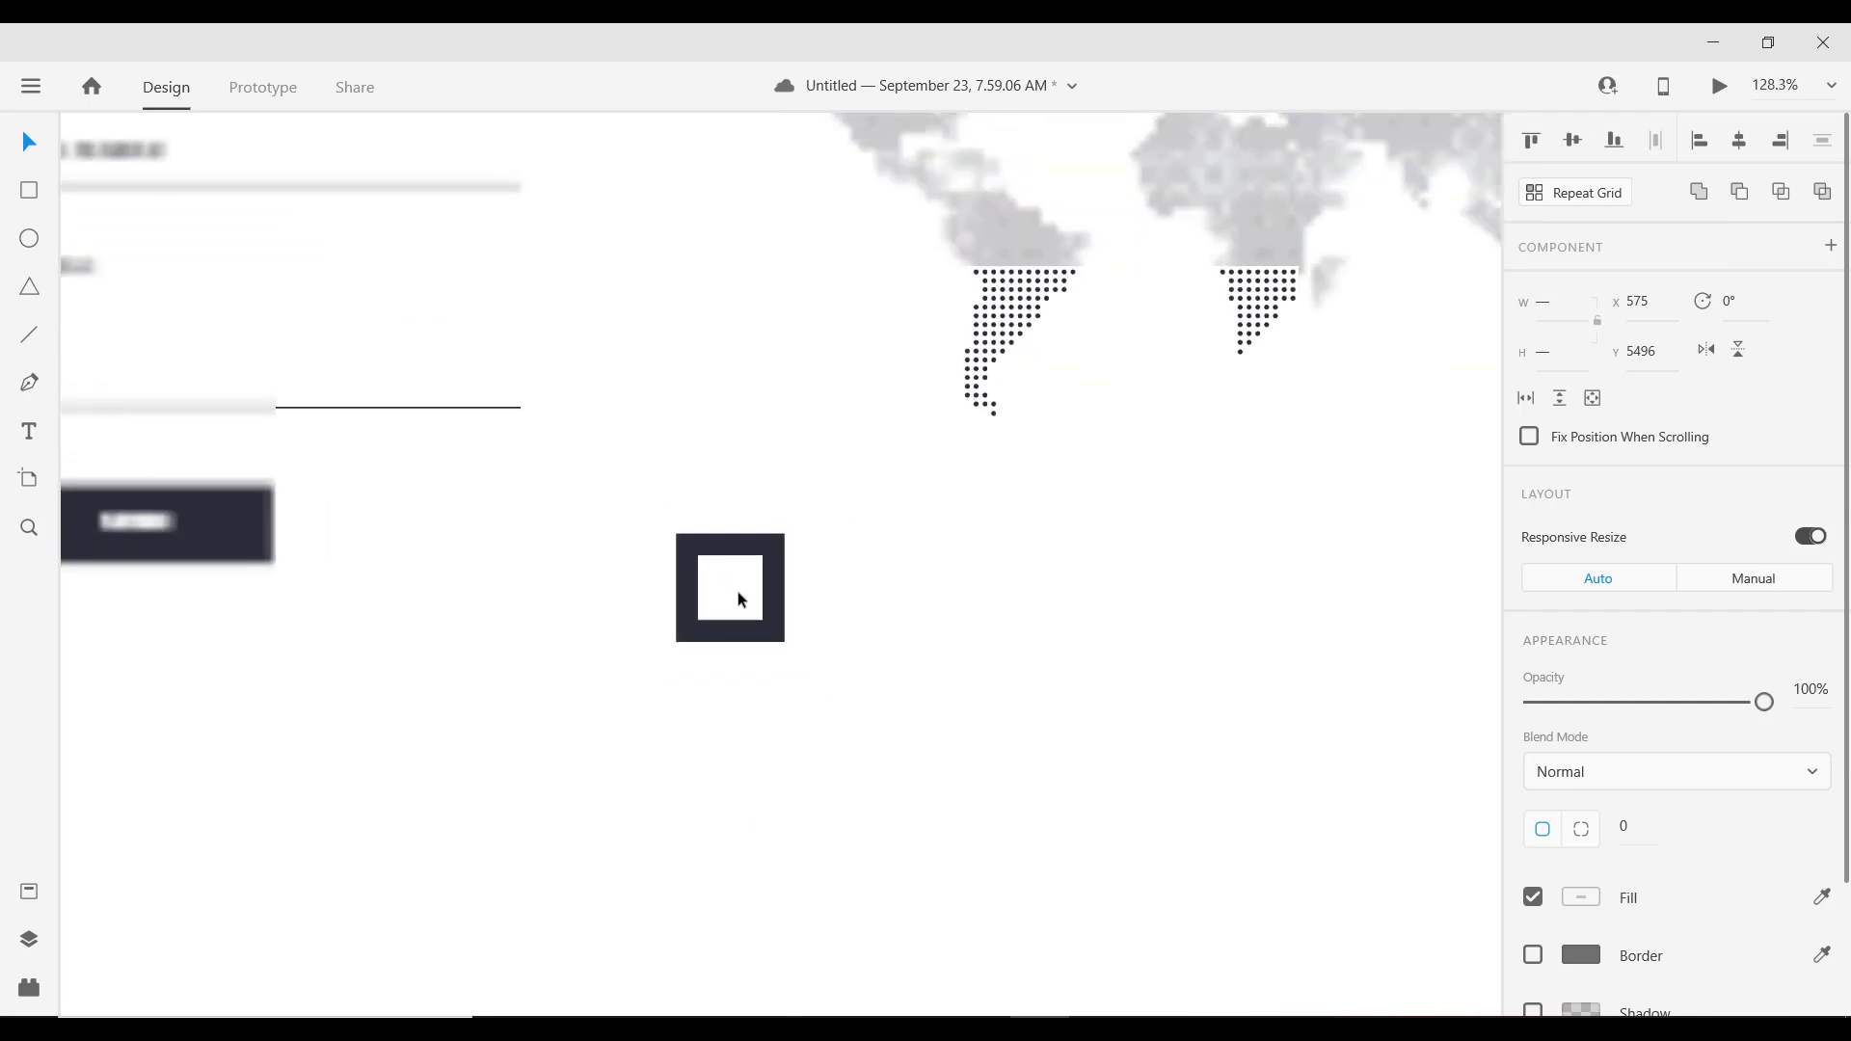
scroll(738, 592, "down", 3)
scroll(737, 590, "up", 3)
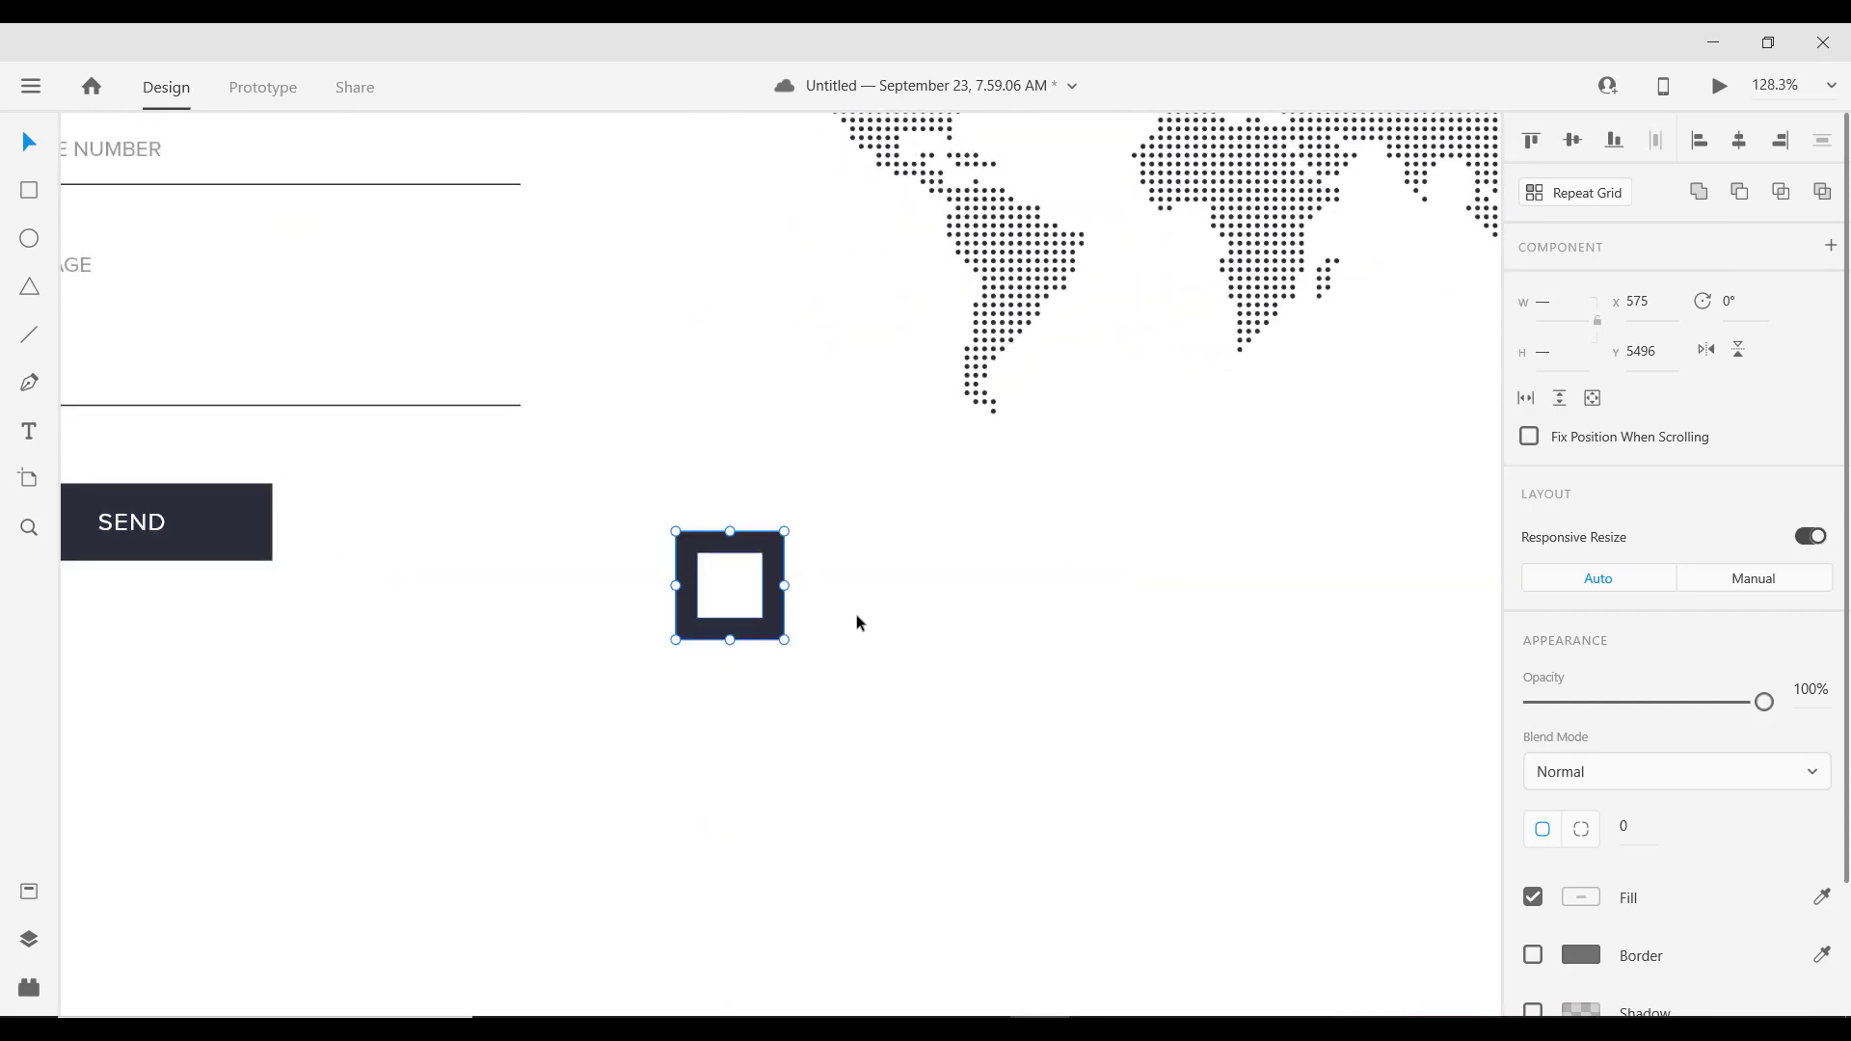
left_click(864, 599)
Step: Subtract the inner square from the outer one to make a hollow dark frame
left_click(725, 569)
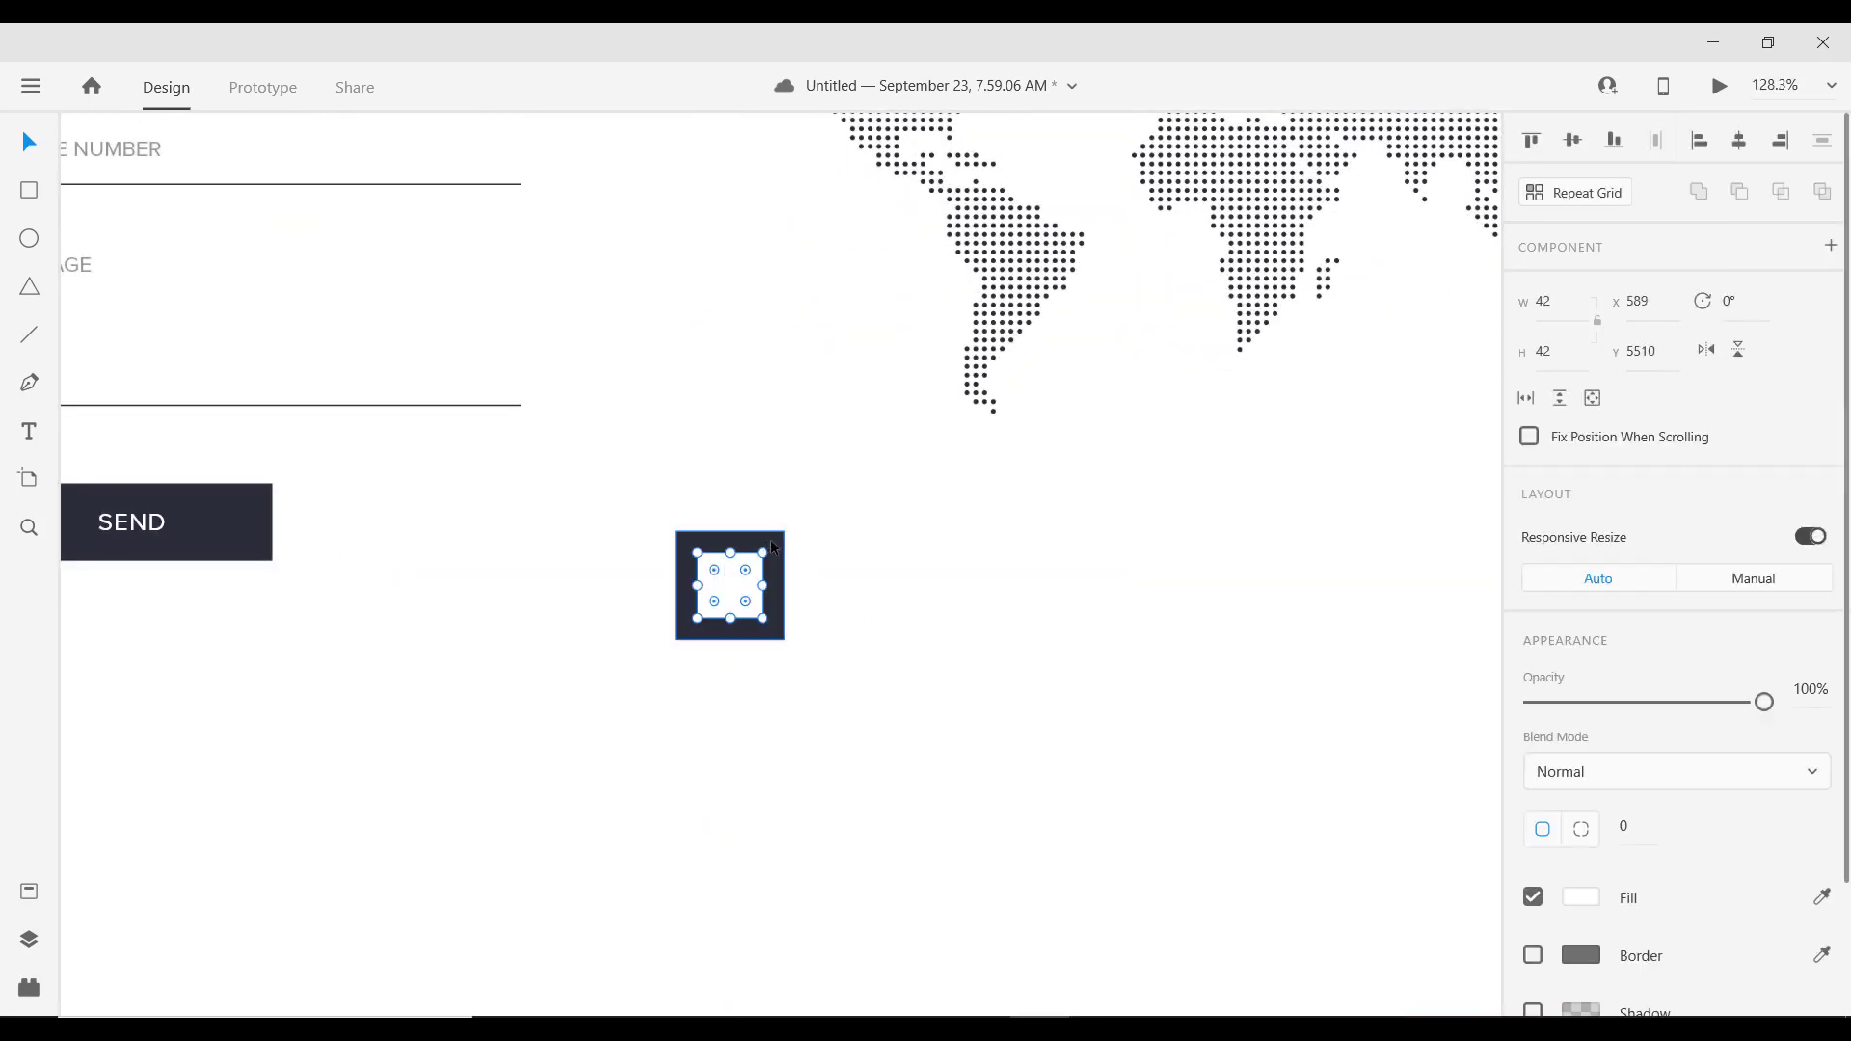
double_click(728, 592)
key("Escape")
double_click(735, 583)
left_click_drag(645, 483, 853, 688)
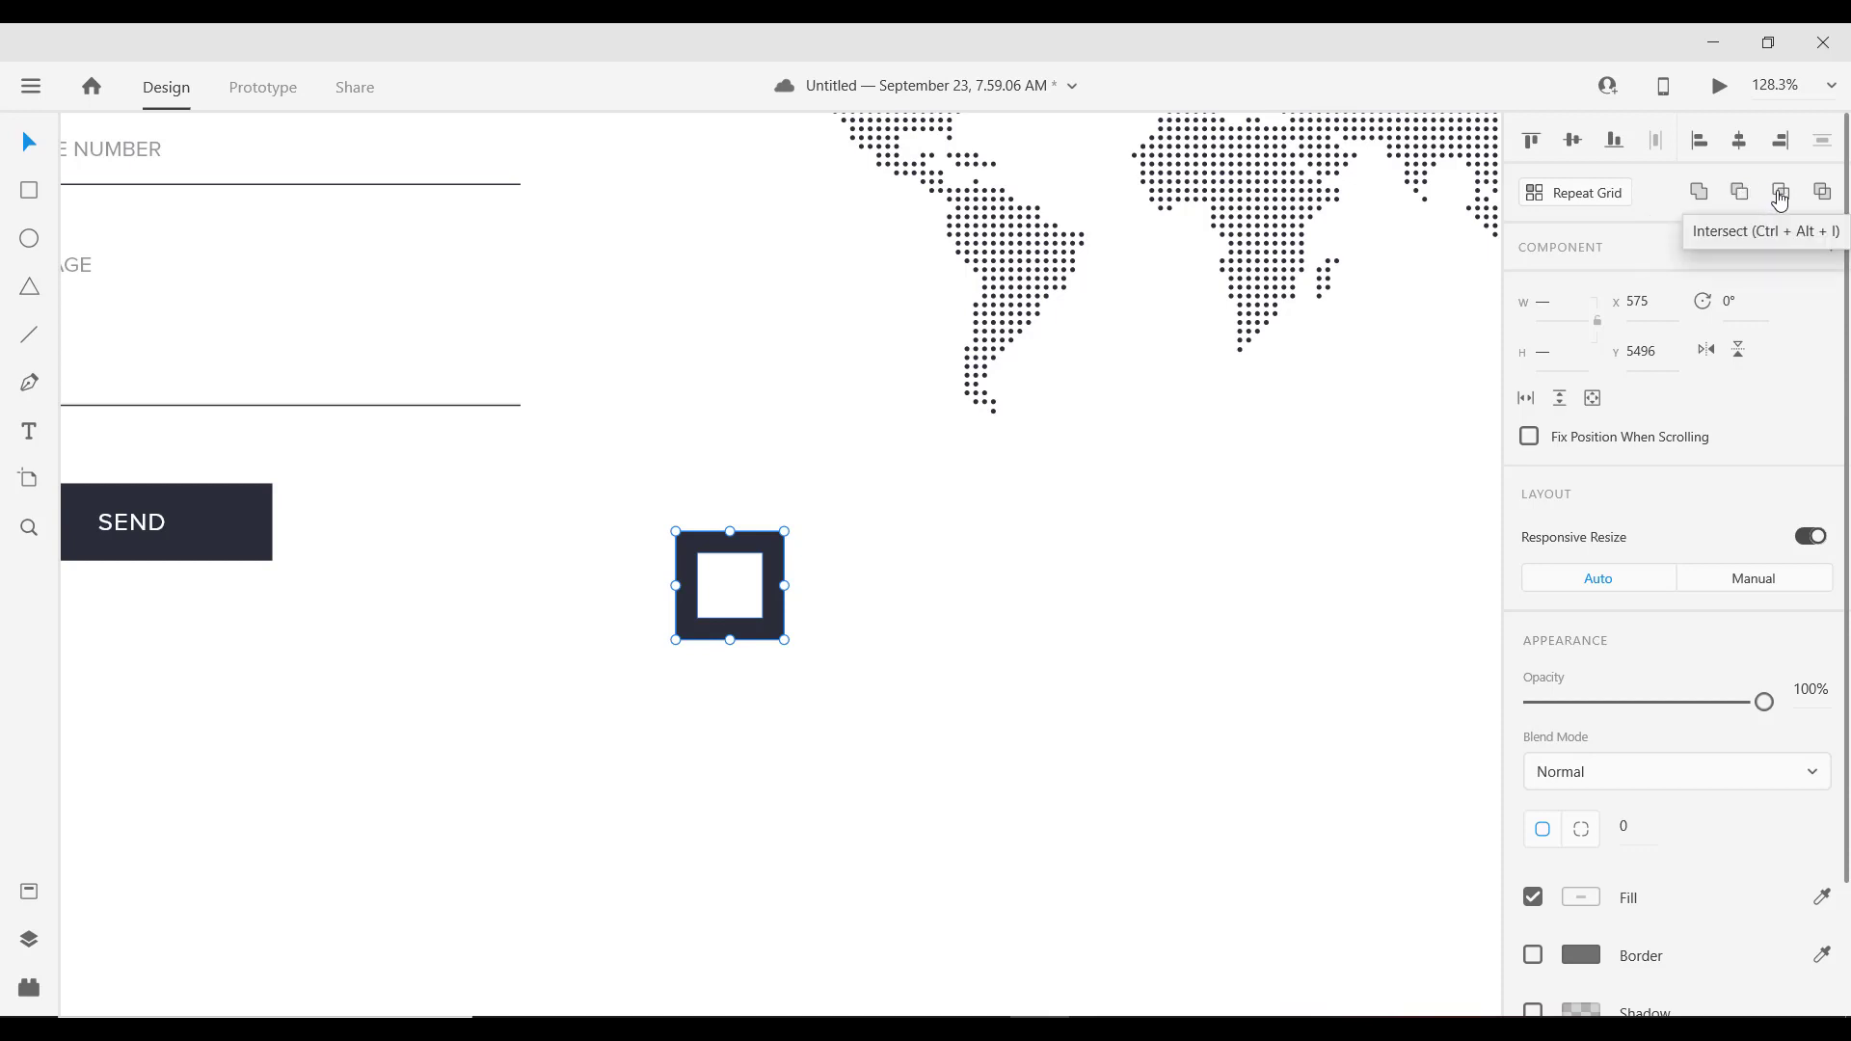
left_click(1780, 198)
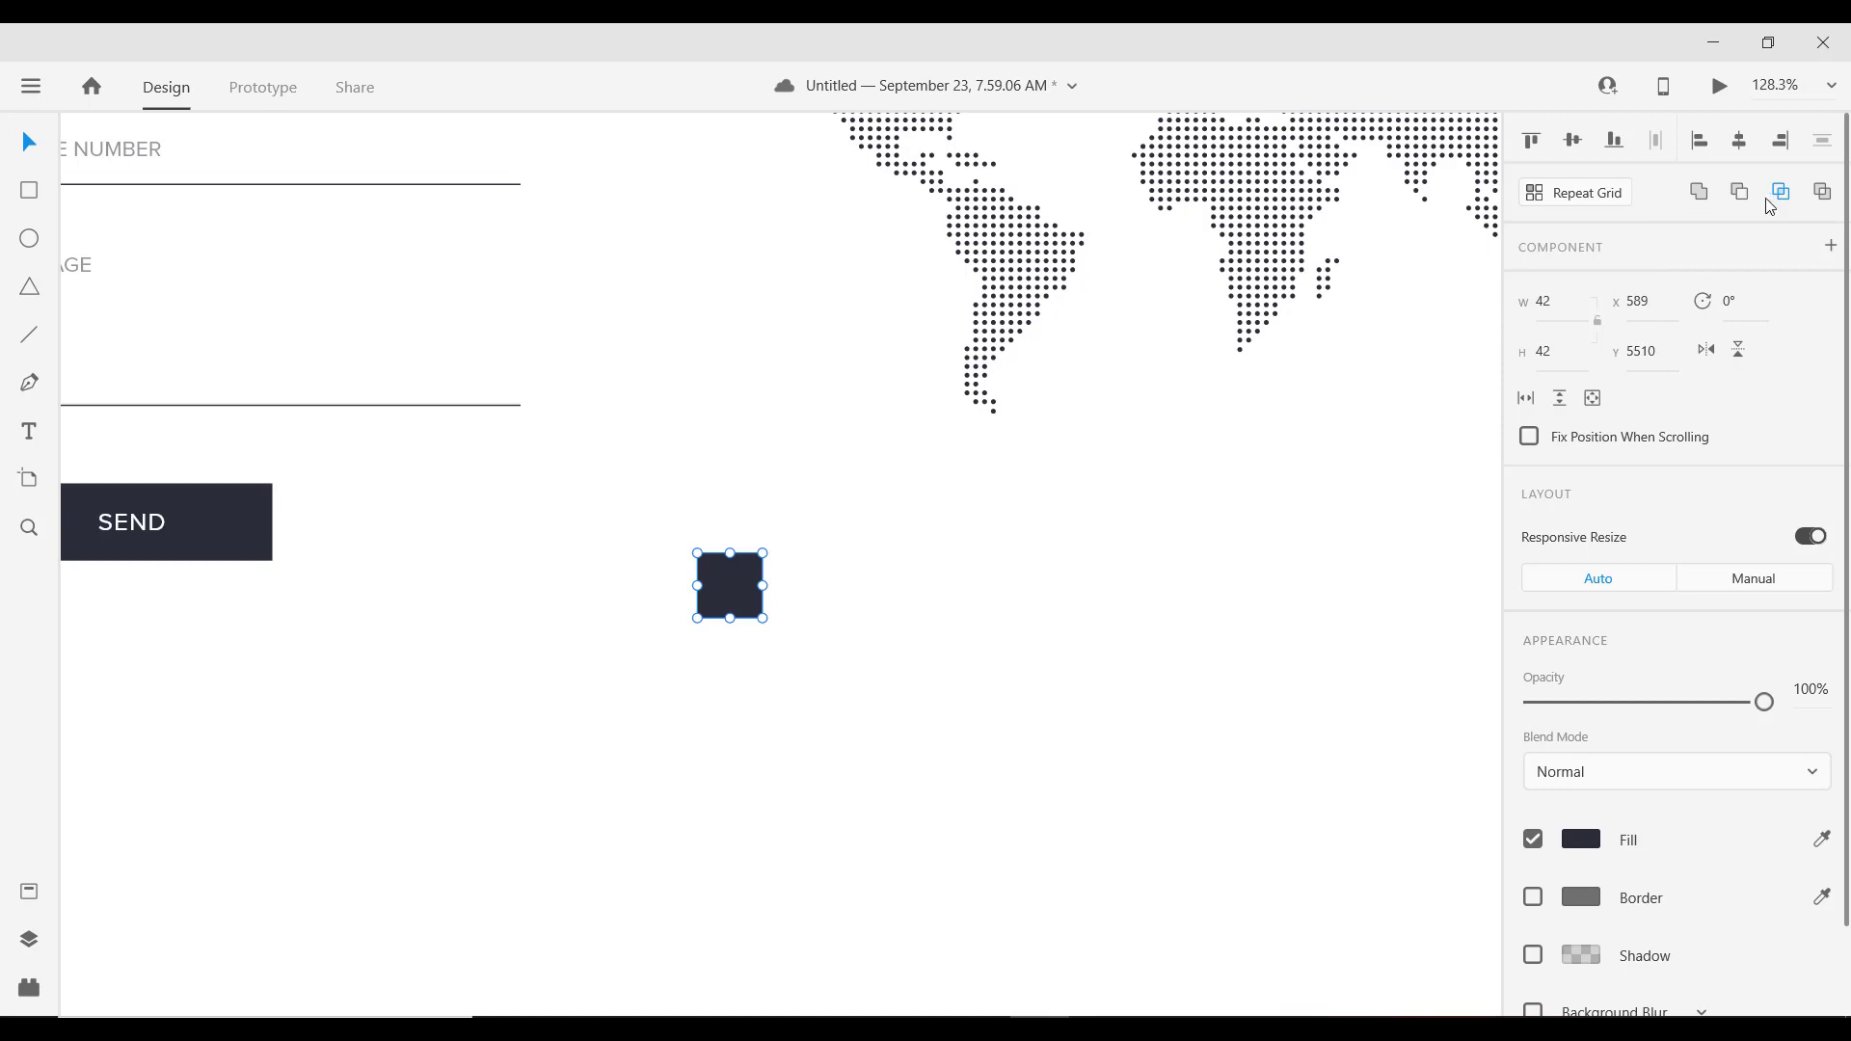
key("ctrl+z")
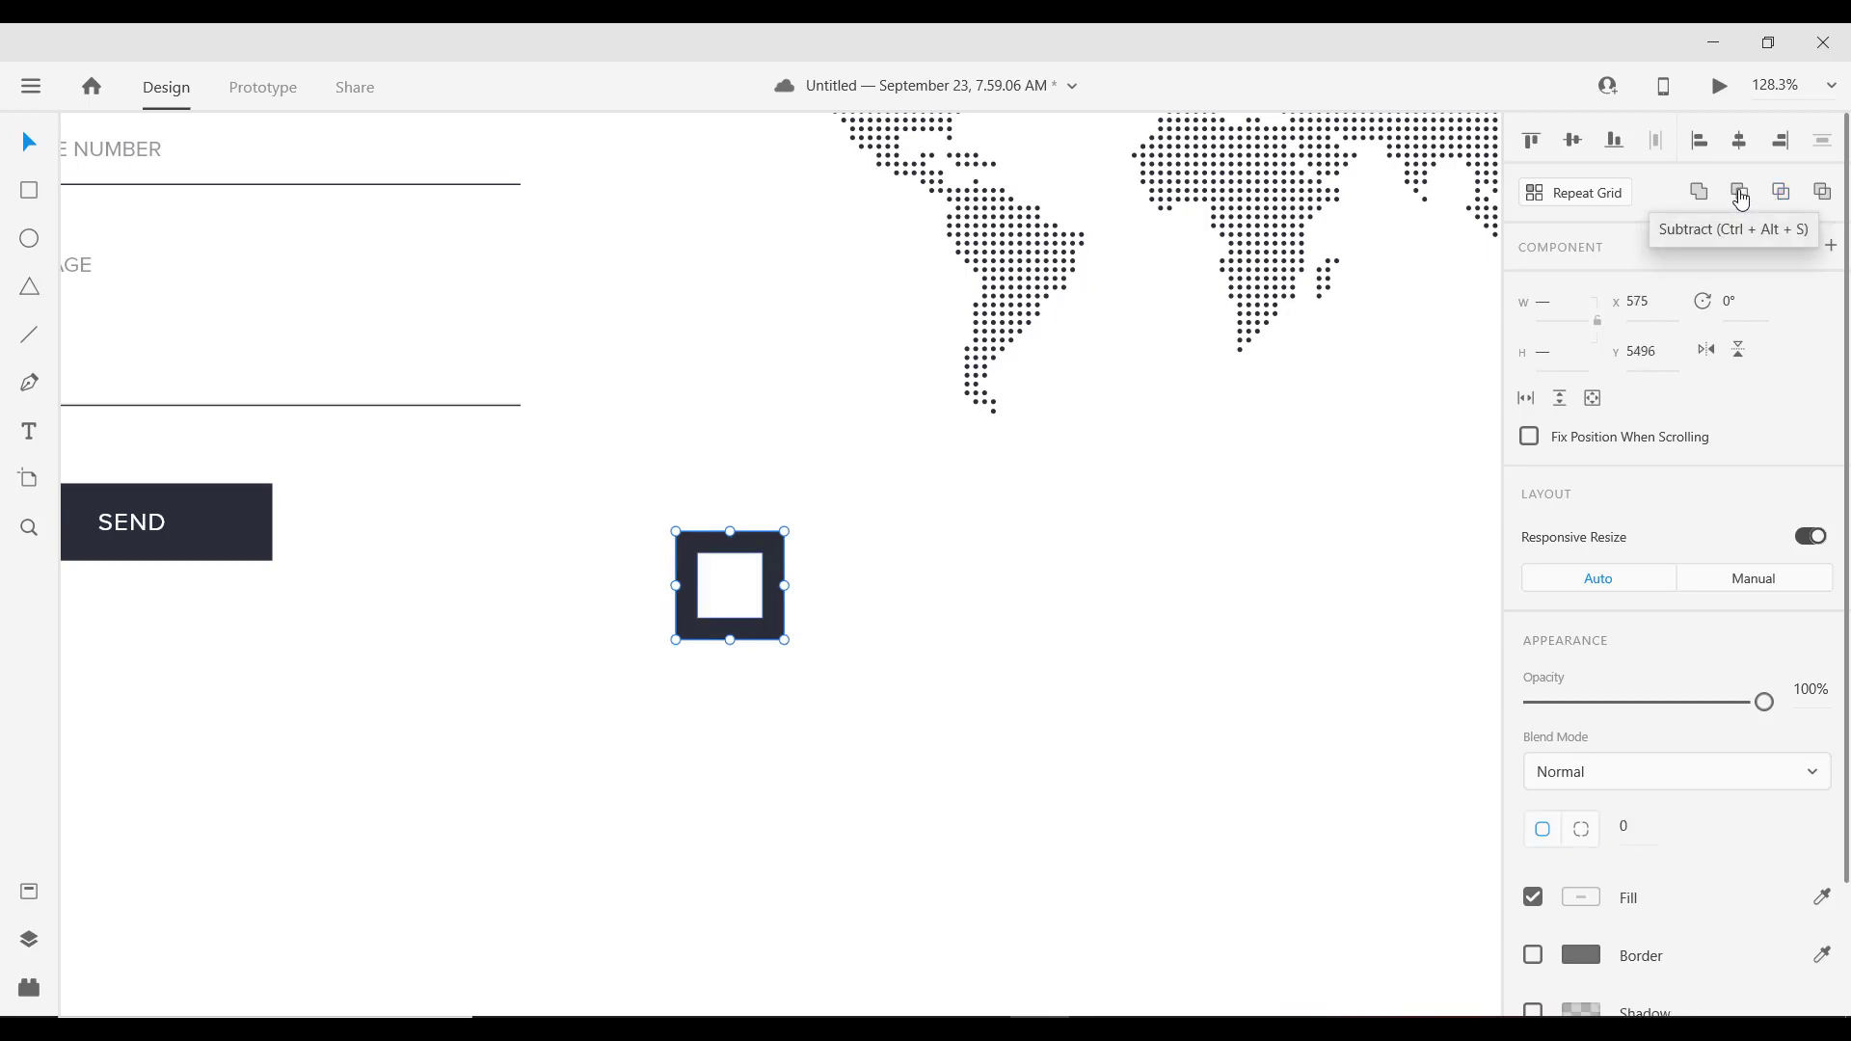
left_click(1737, 199)
left_click(806, 638)
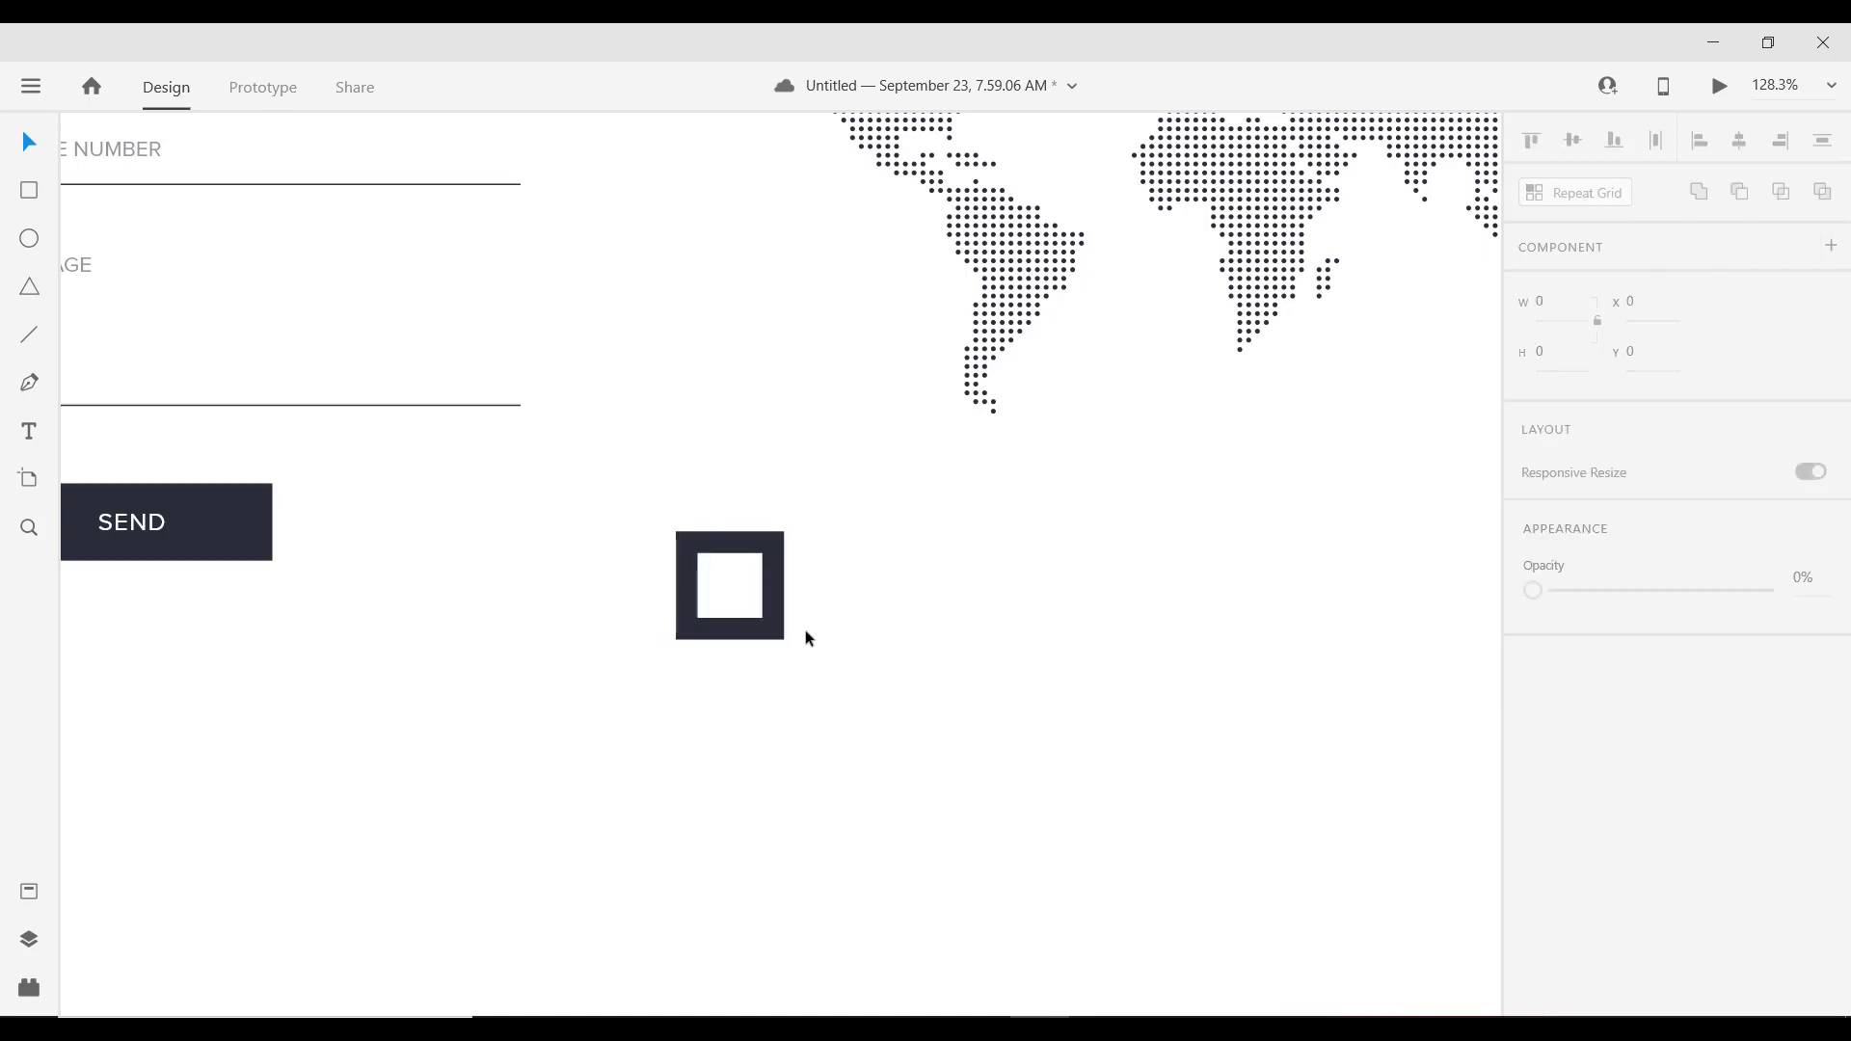
Step: Slightly round the frame's corner and enlarge its inner hole from 42 to 46
left_click(767, 567)
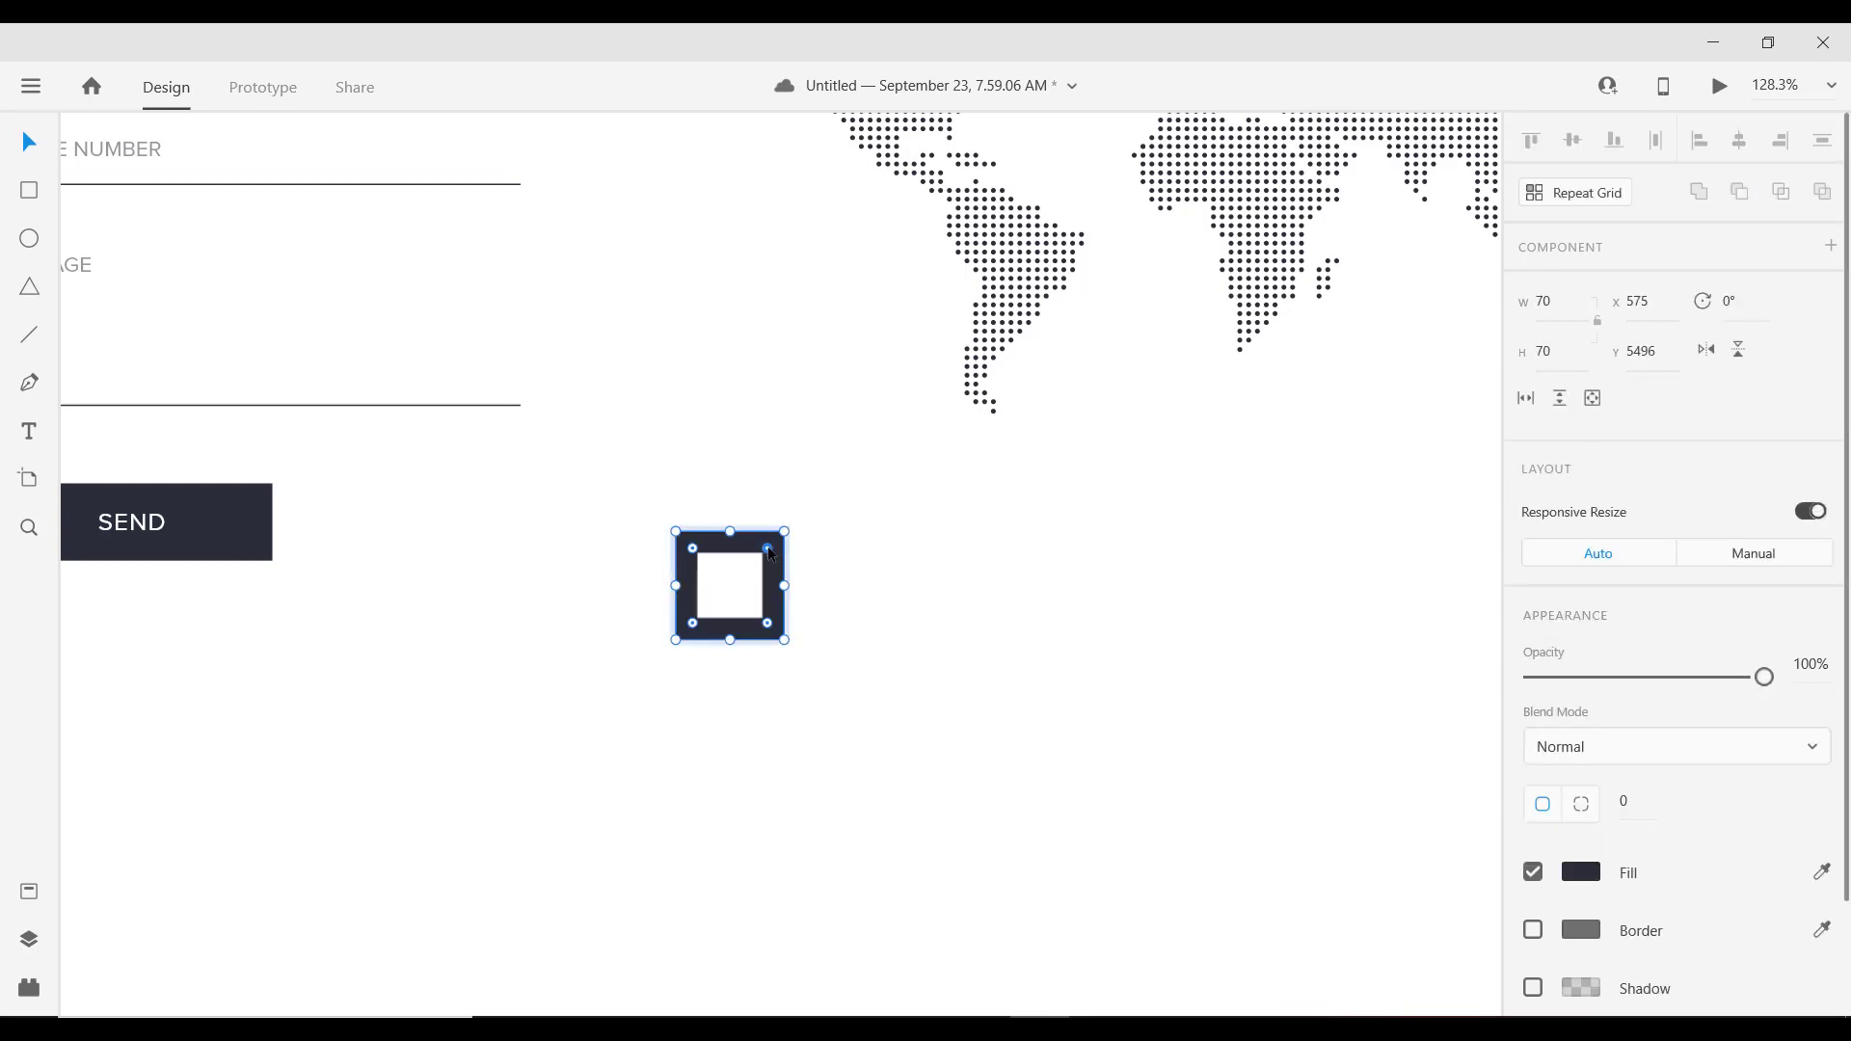
left_click_drag(771, 555, 777, 551)
scroll(743, 582, "up", 5)
double_click(761, 624)
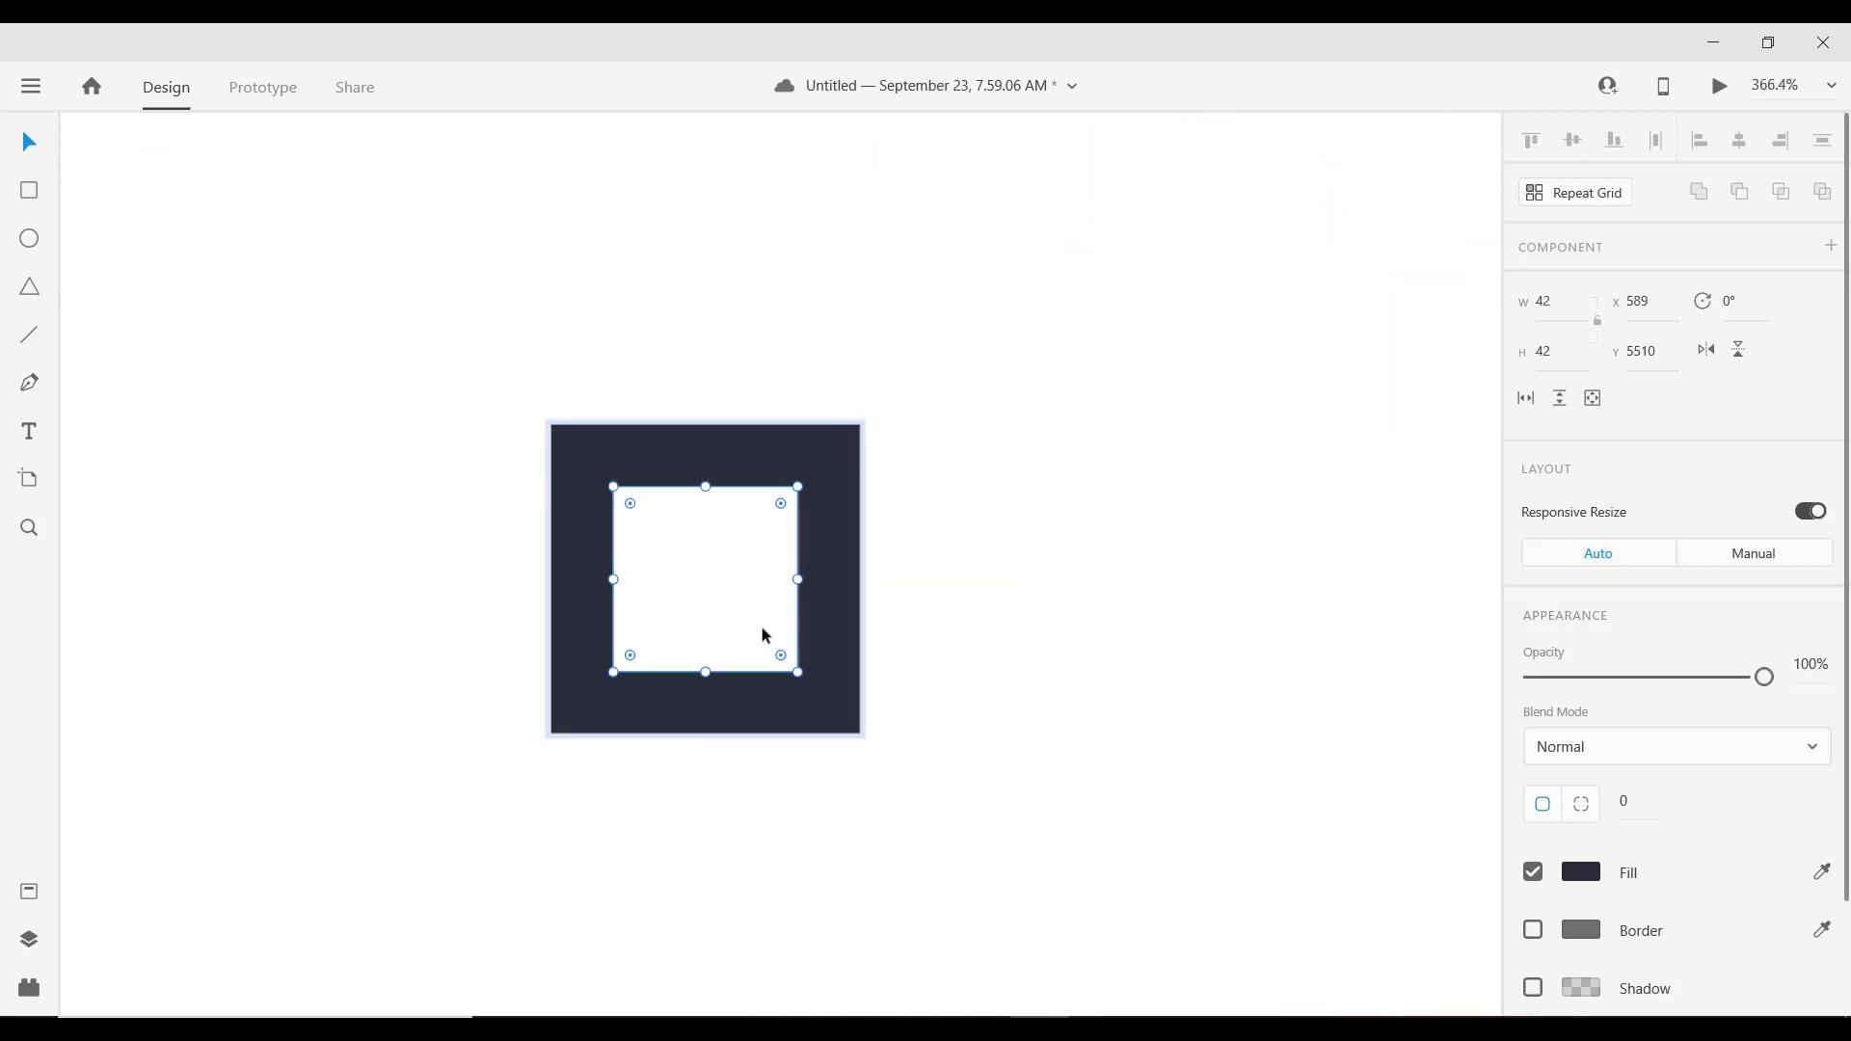
left_click_drag(799, 488, 827, 477)
left_click(936, 526)
scroll(761, 605, "down", 5)
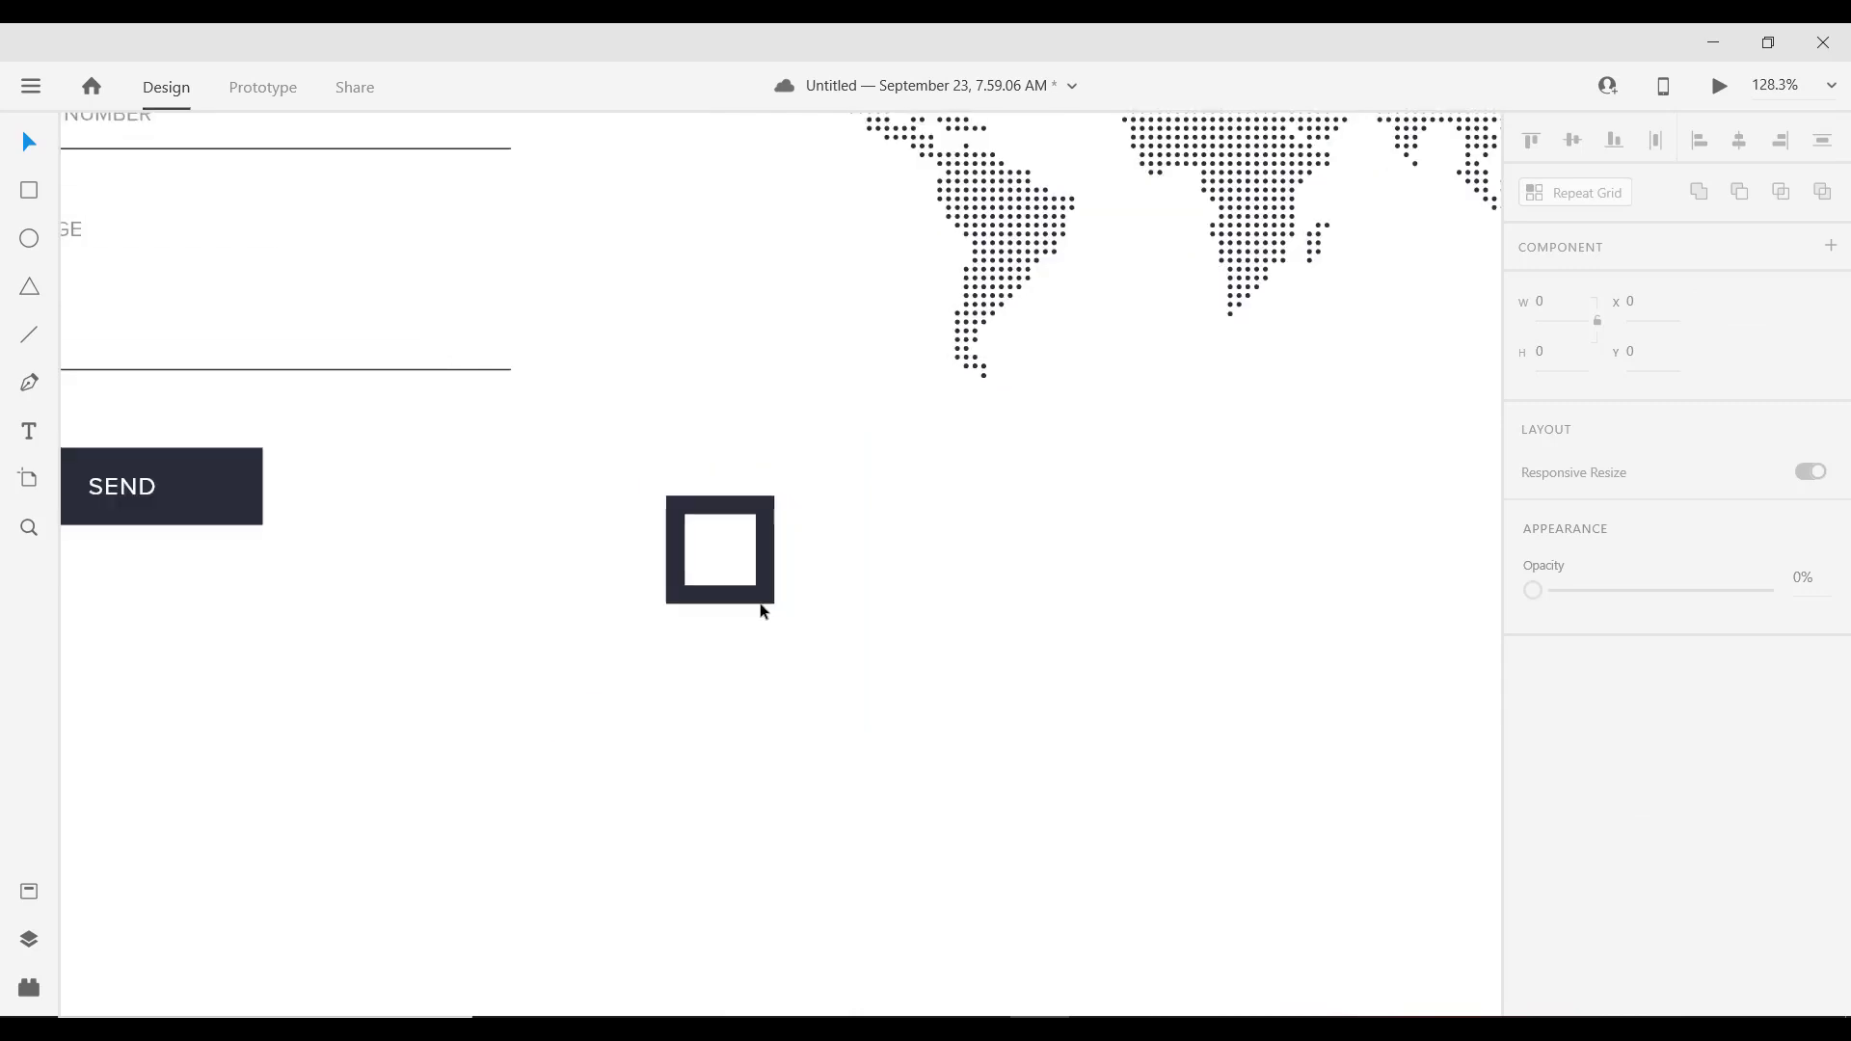
left_click(765, 605)
scroll(766, 600, "down", 3)
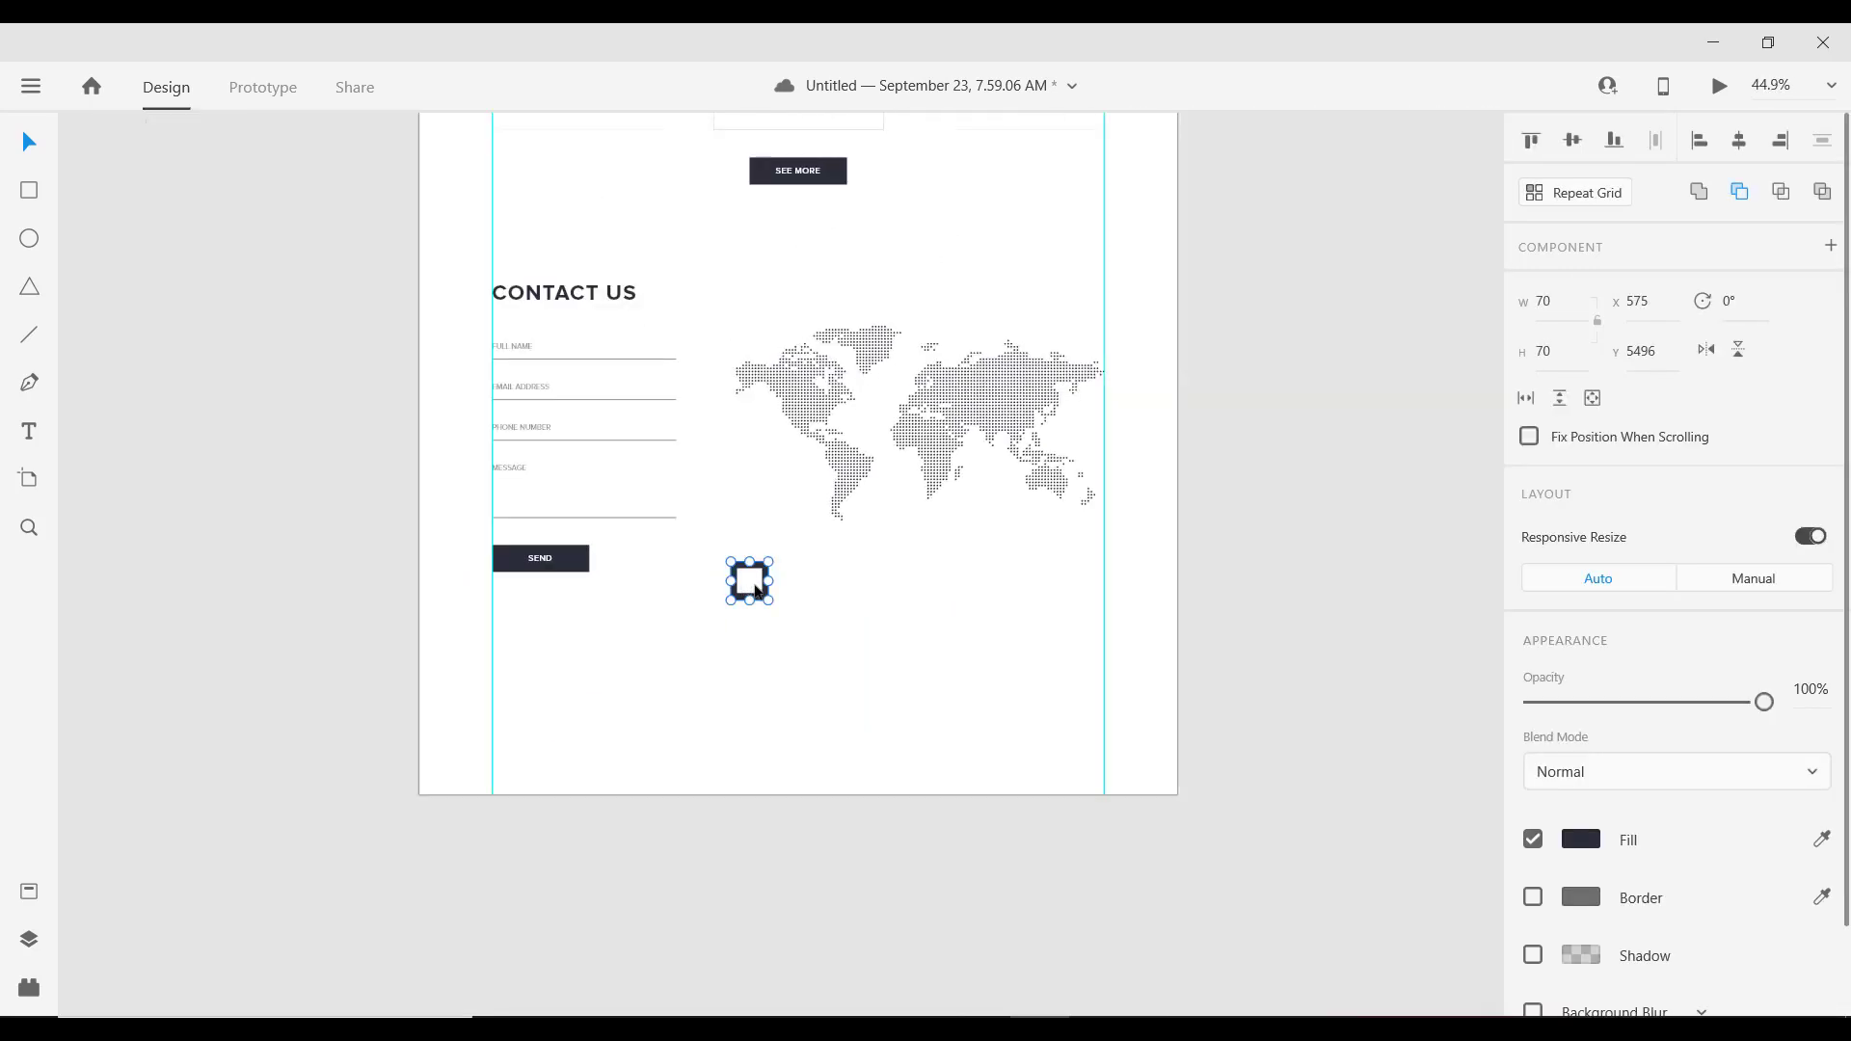
scroll(777, 583, "up", 1)
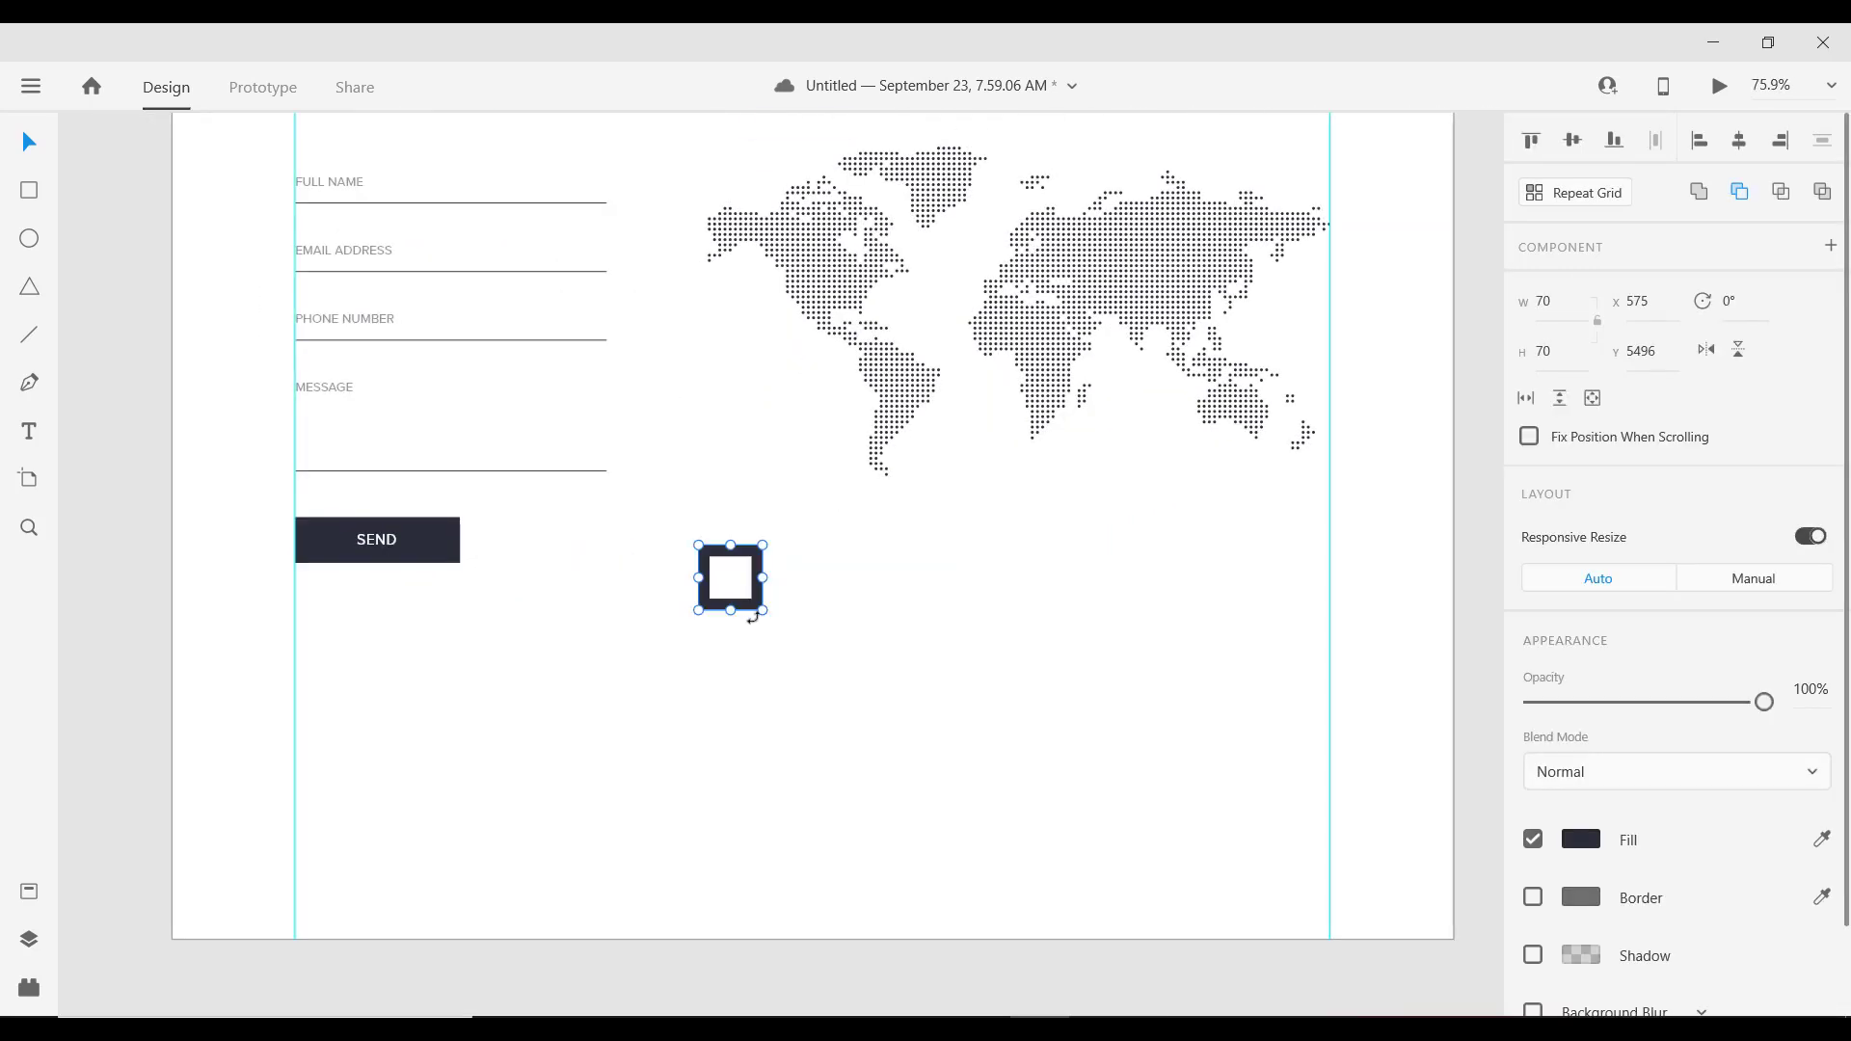
Step: Rotate the square frame 45° into a diamond and place it at the artboard's left edge
left_click_drag(753, 619, 216, 430)
key("alt")
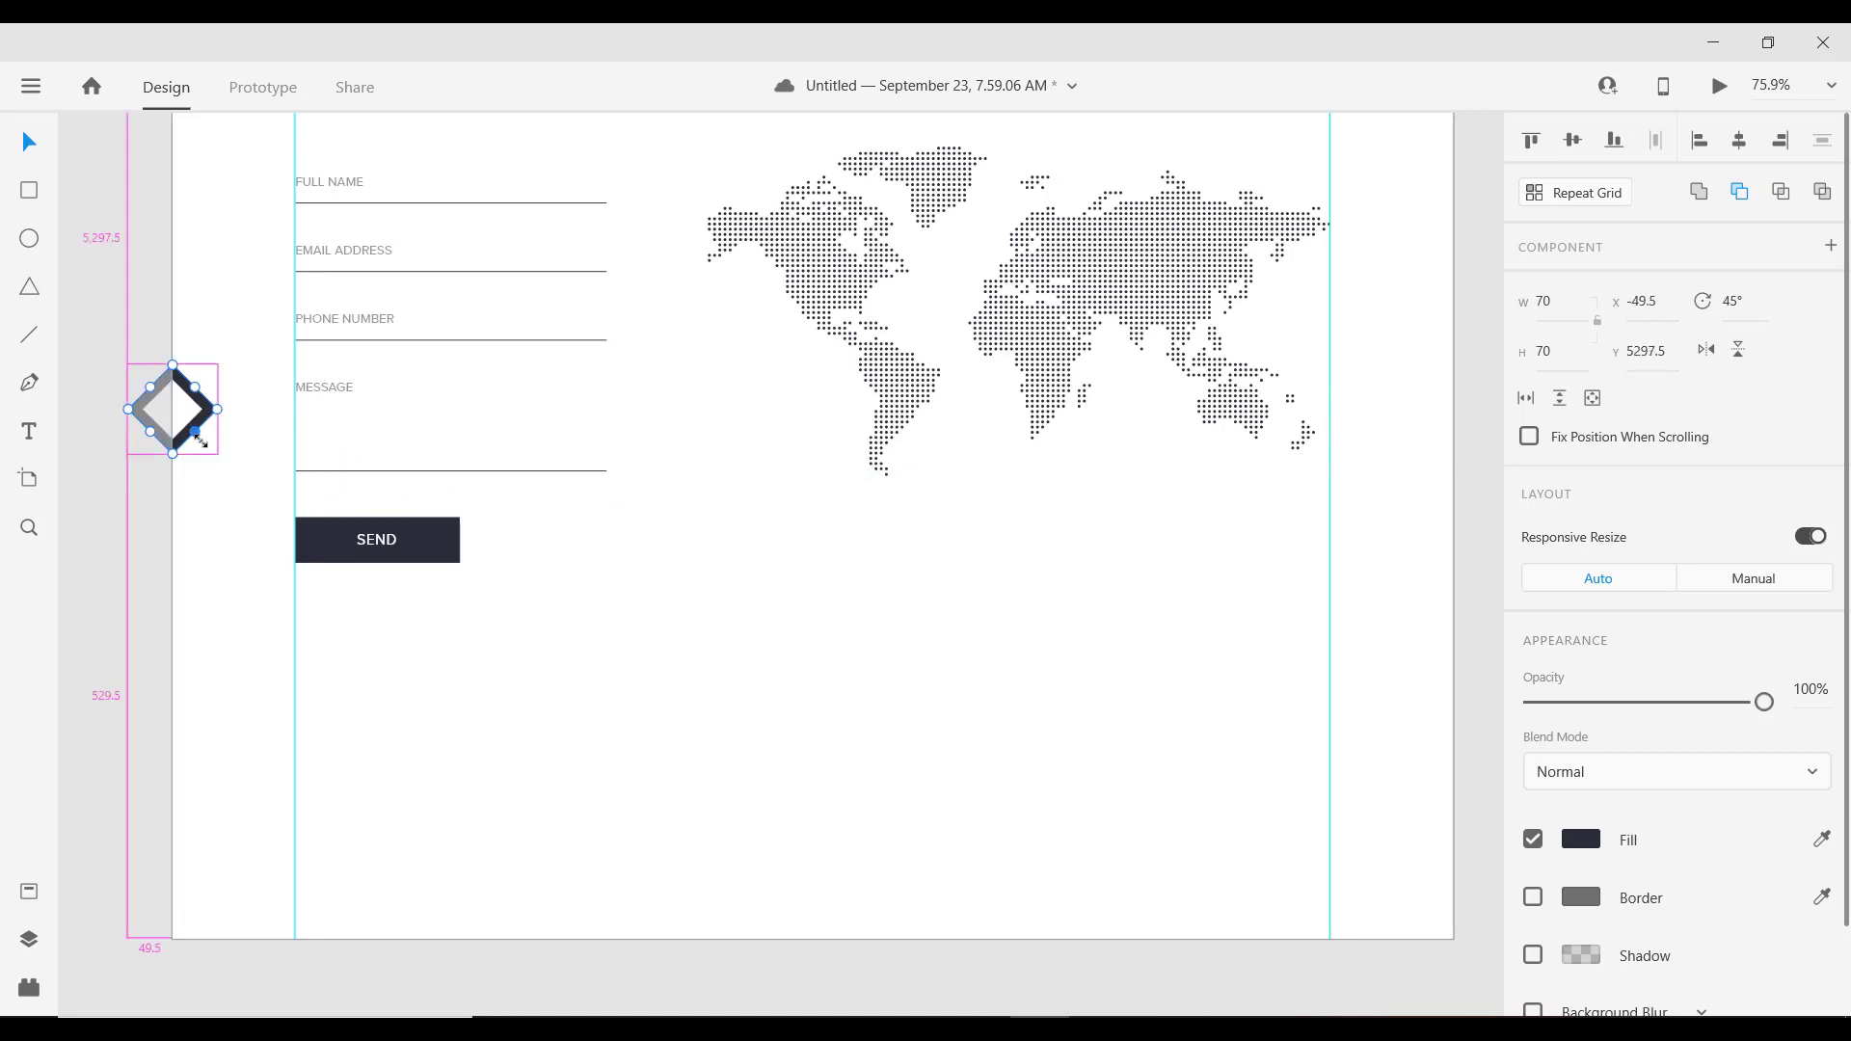
left_click(211, 459)
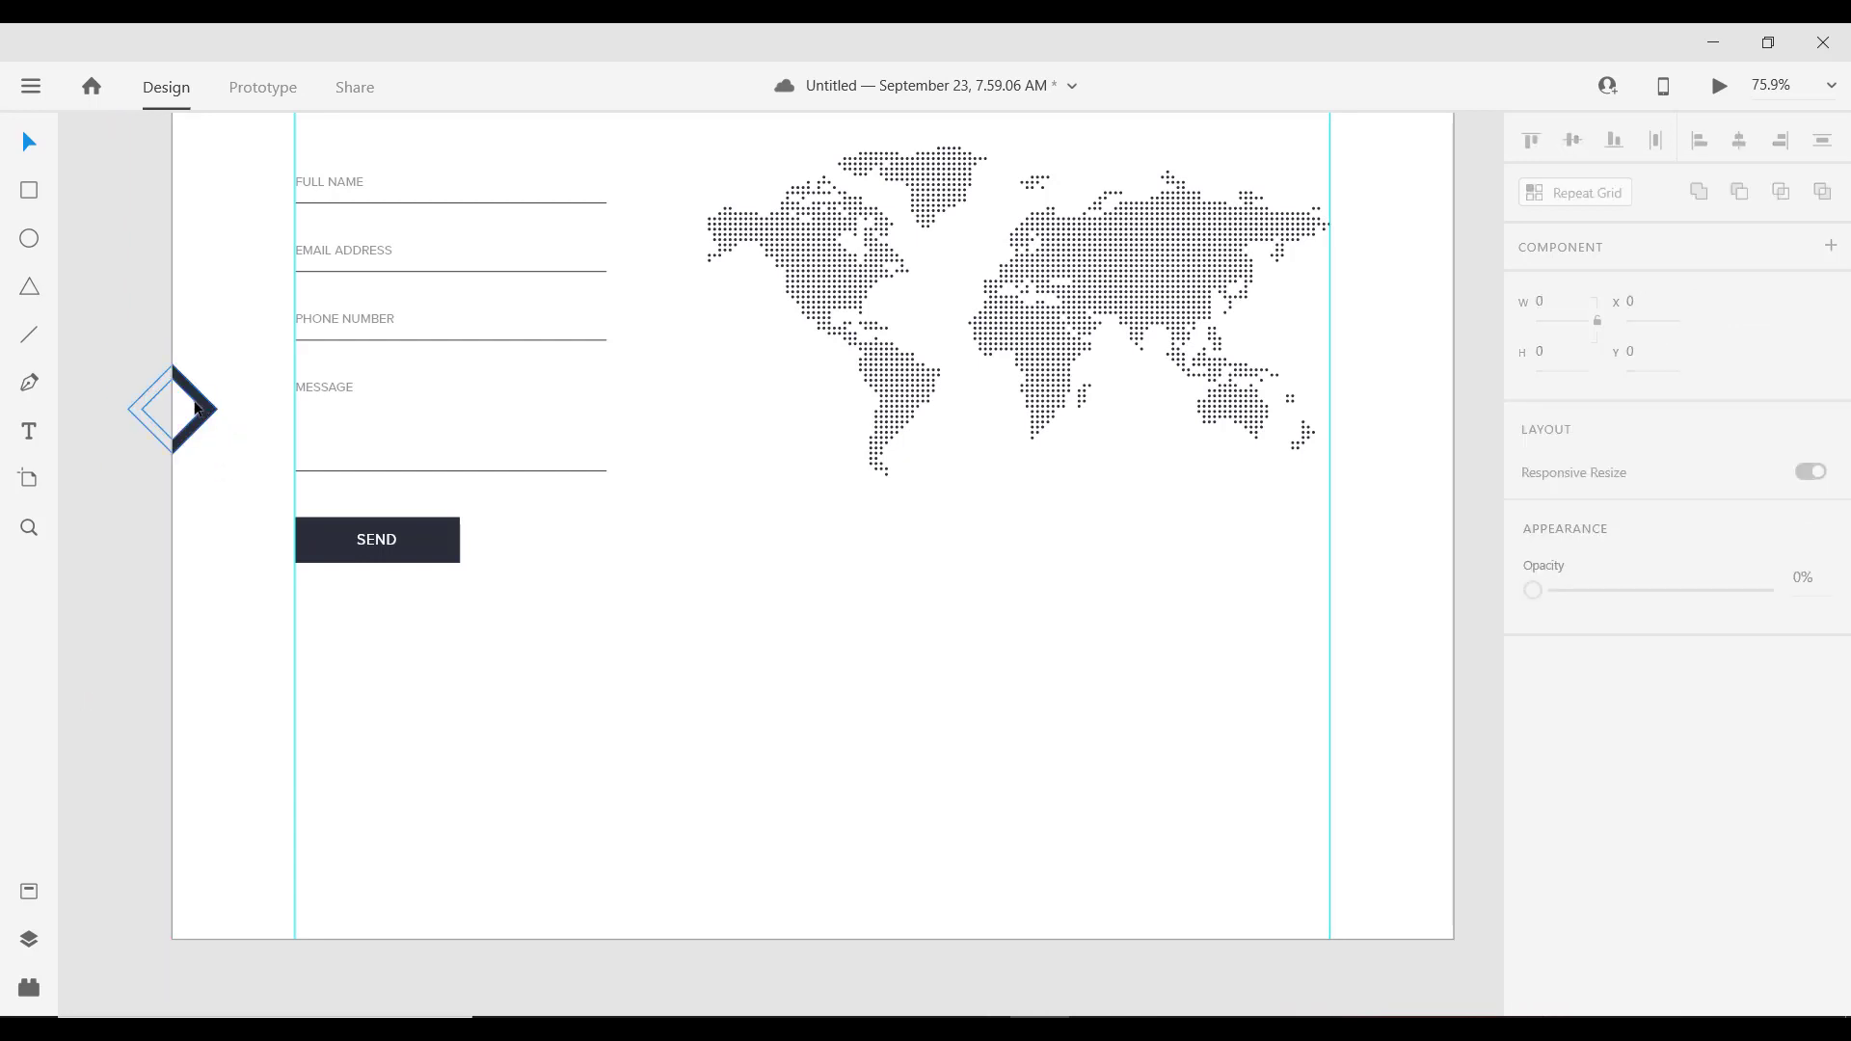
left_click(196, 408)
key("alt")
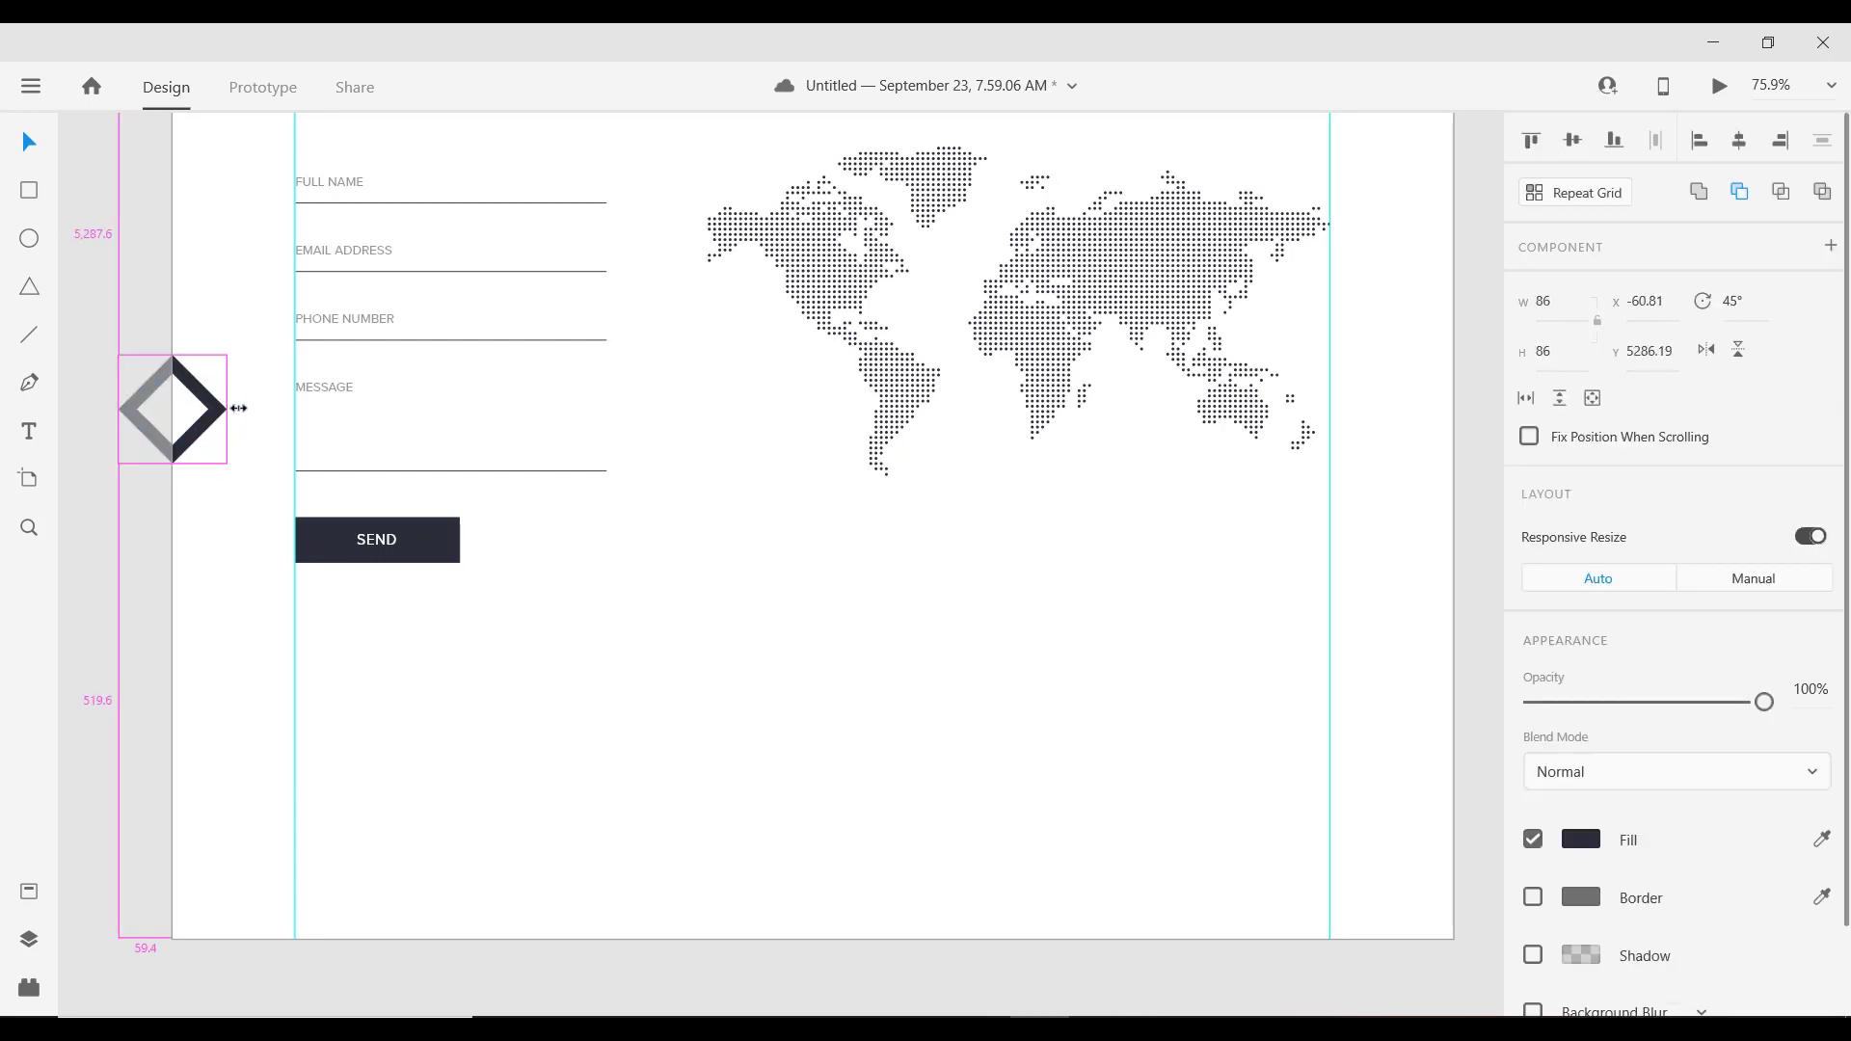
Step: Enlarge the left-edge diamond, size another to 80×80, and tilt the middle diamond to 30°
left_click_drag(238, 408, 1468, 501)
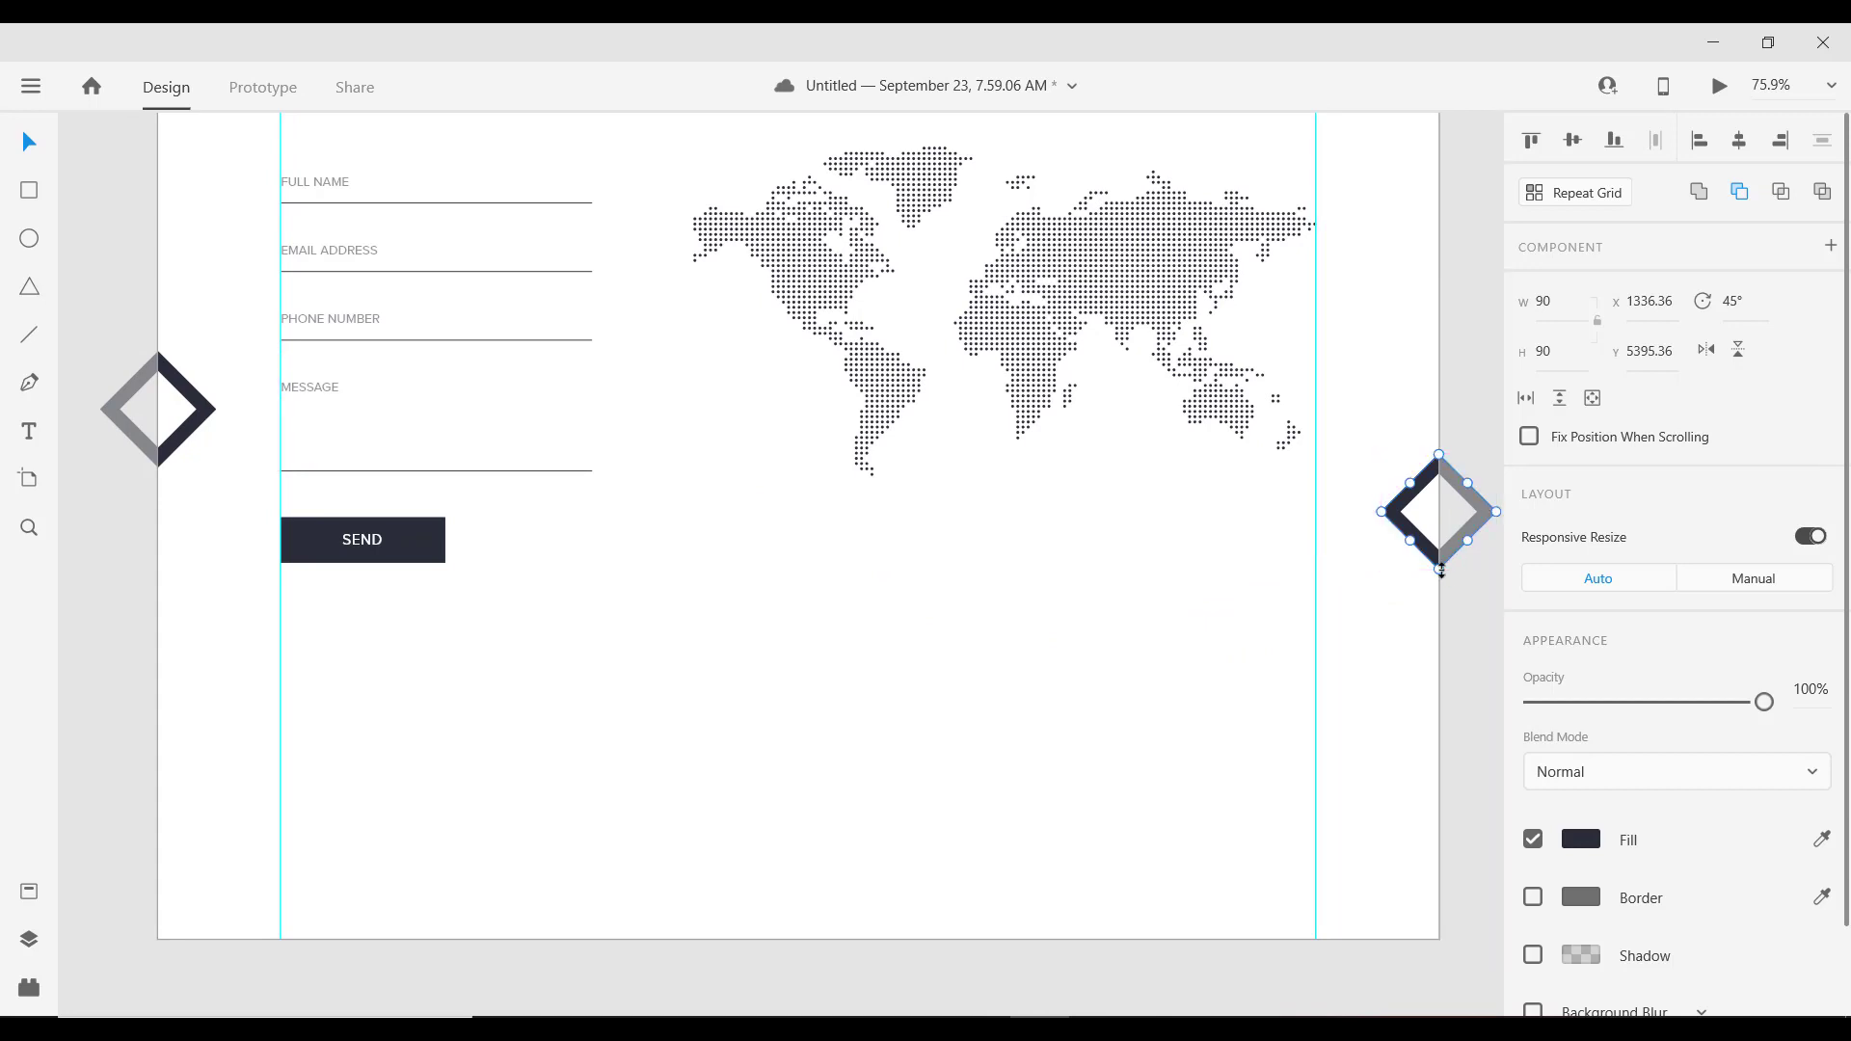
left_click_drag(1442, 571, 726, 617)
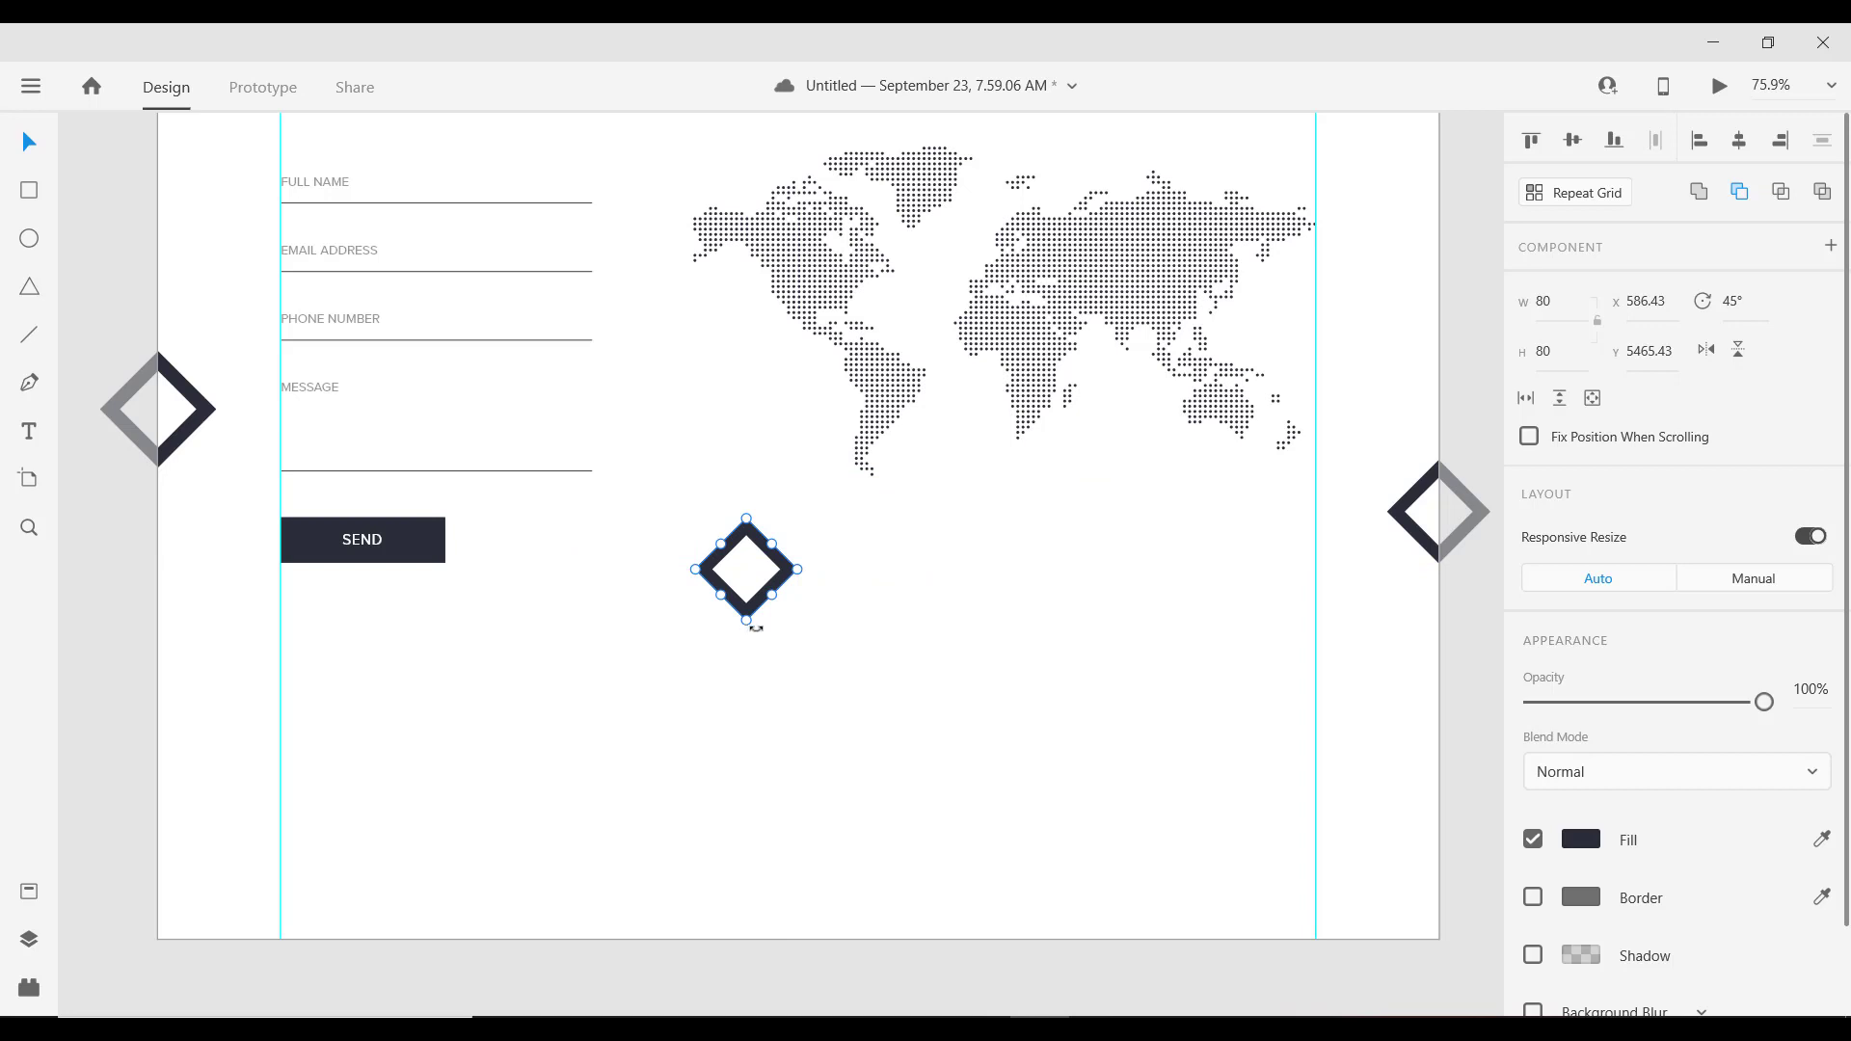
left_click_drag(754, 625, 765, 627)
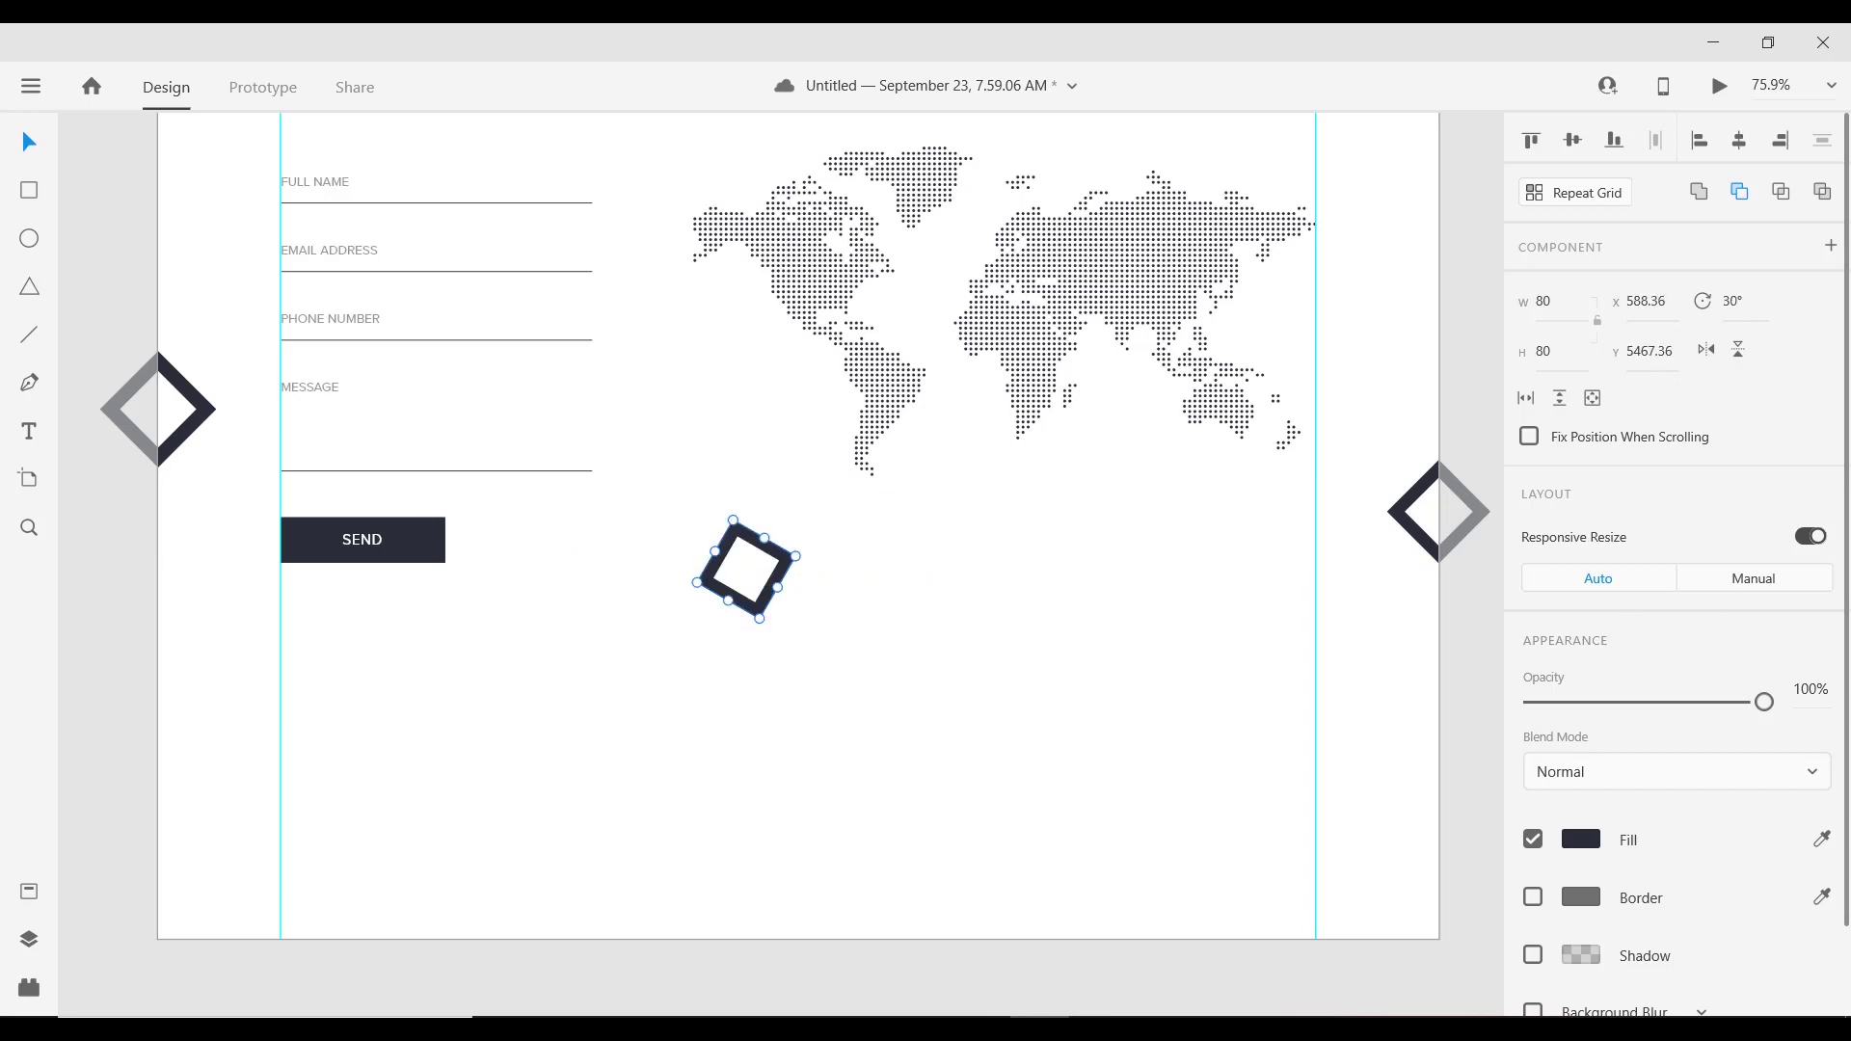
Step: Fade the tilted square to 6% opacity and shrink it to 60×60
left_click(1544, 703)
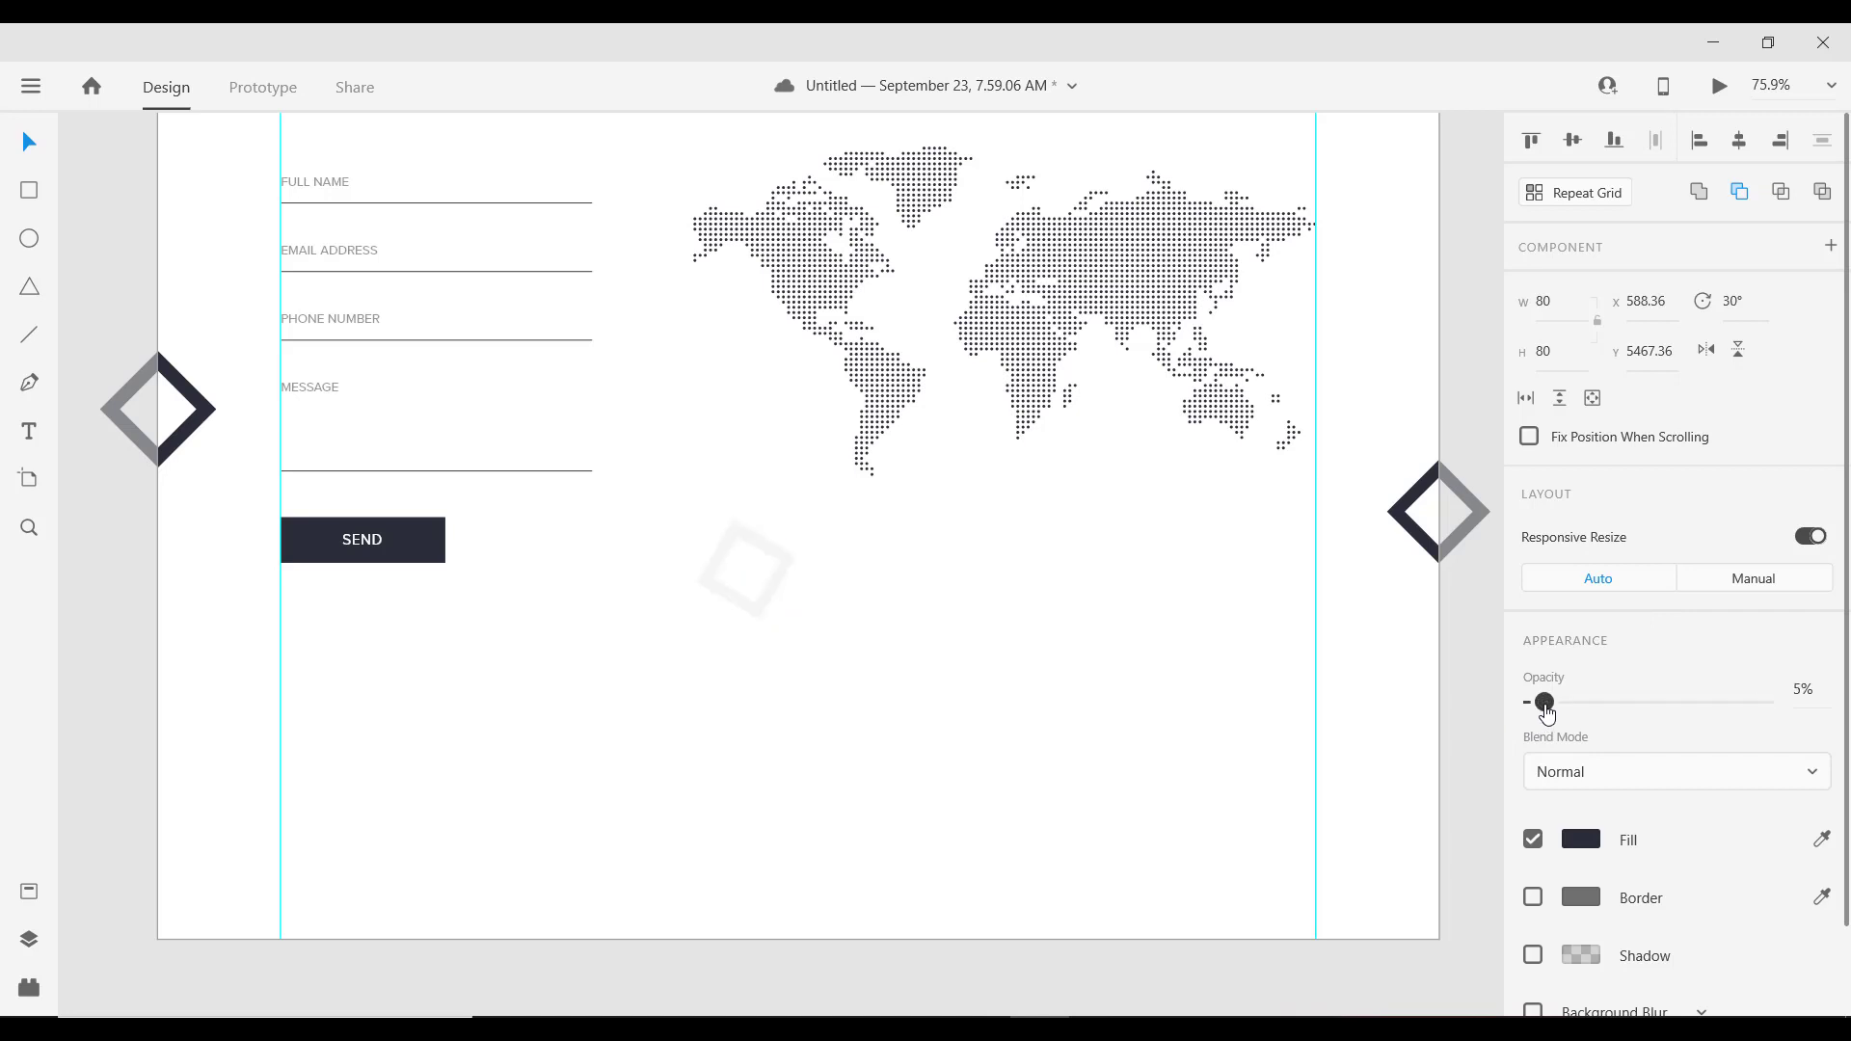
left_click(1545, 703)
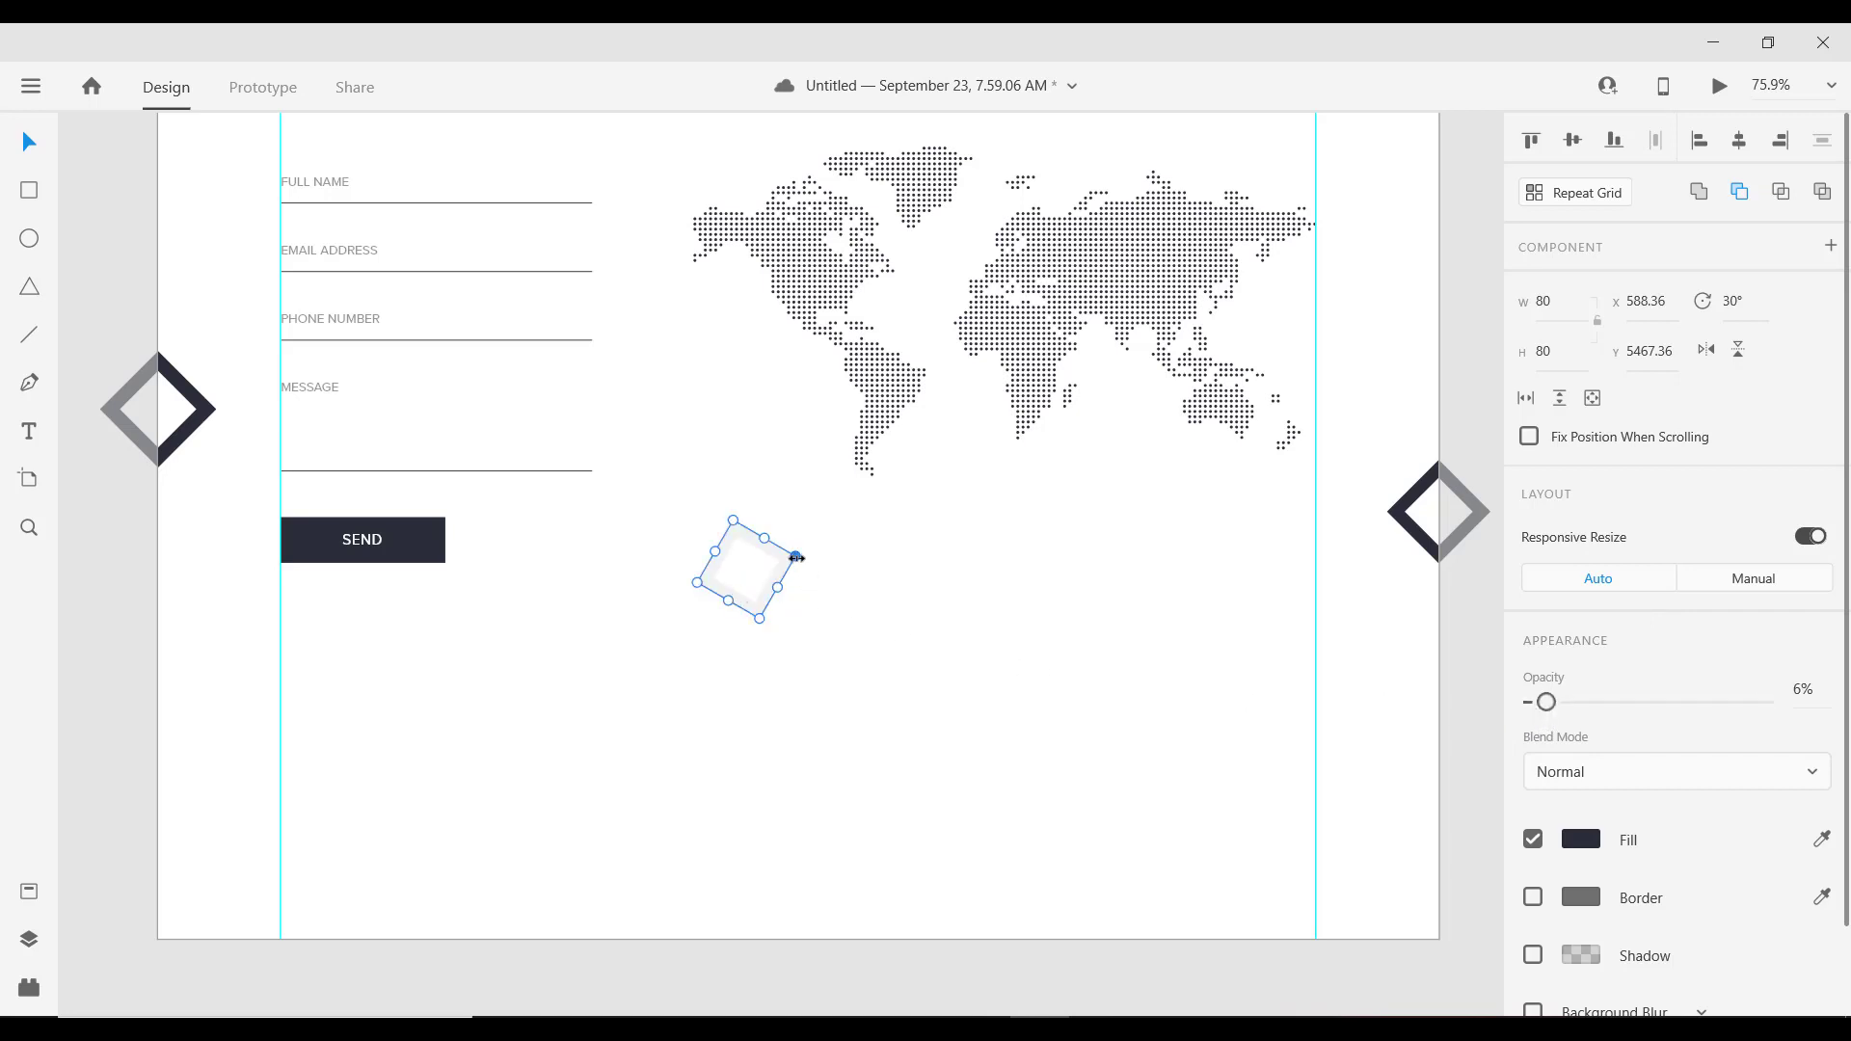
left_click_drag(797, 558, 1178, 572)
scroll(1166, 591, "down", 2)
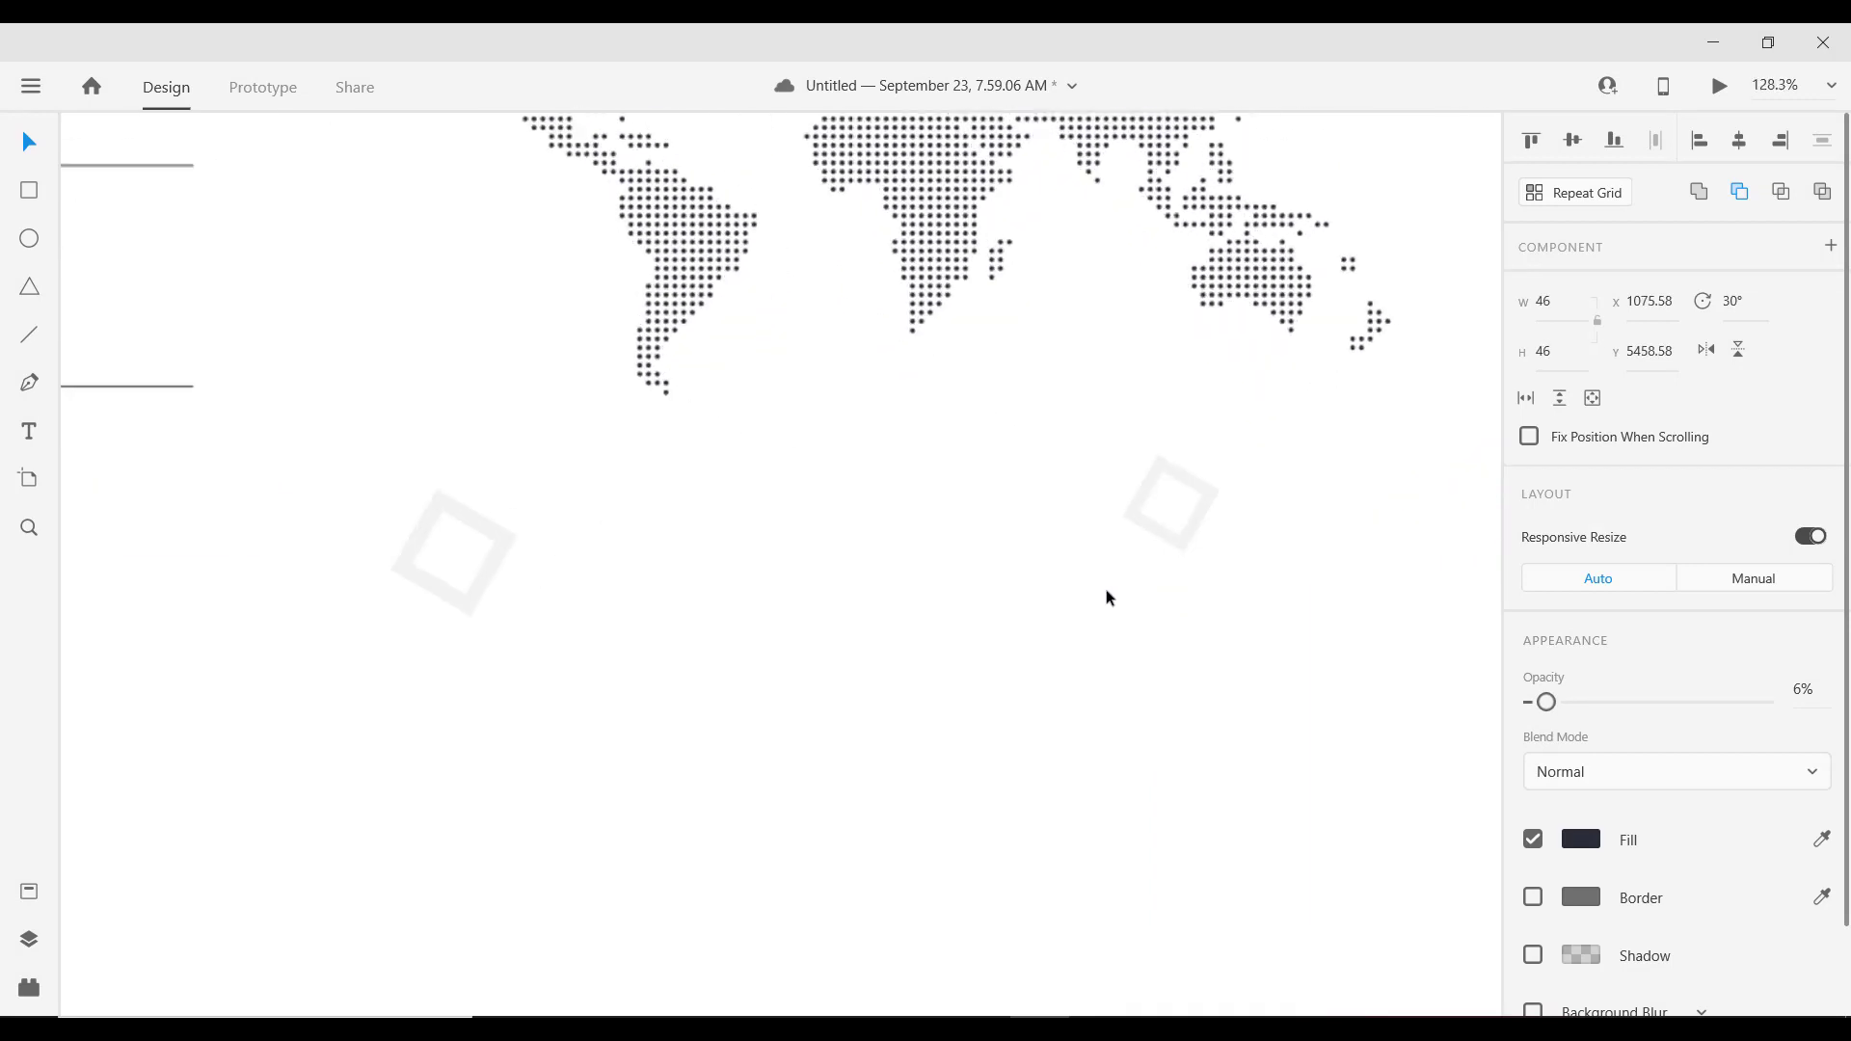
scroll(1054, 574, "down", 2)
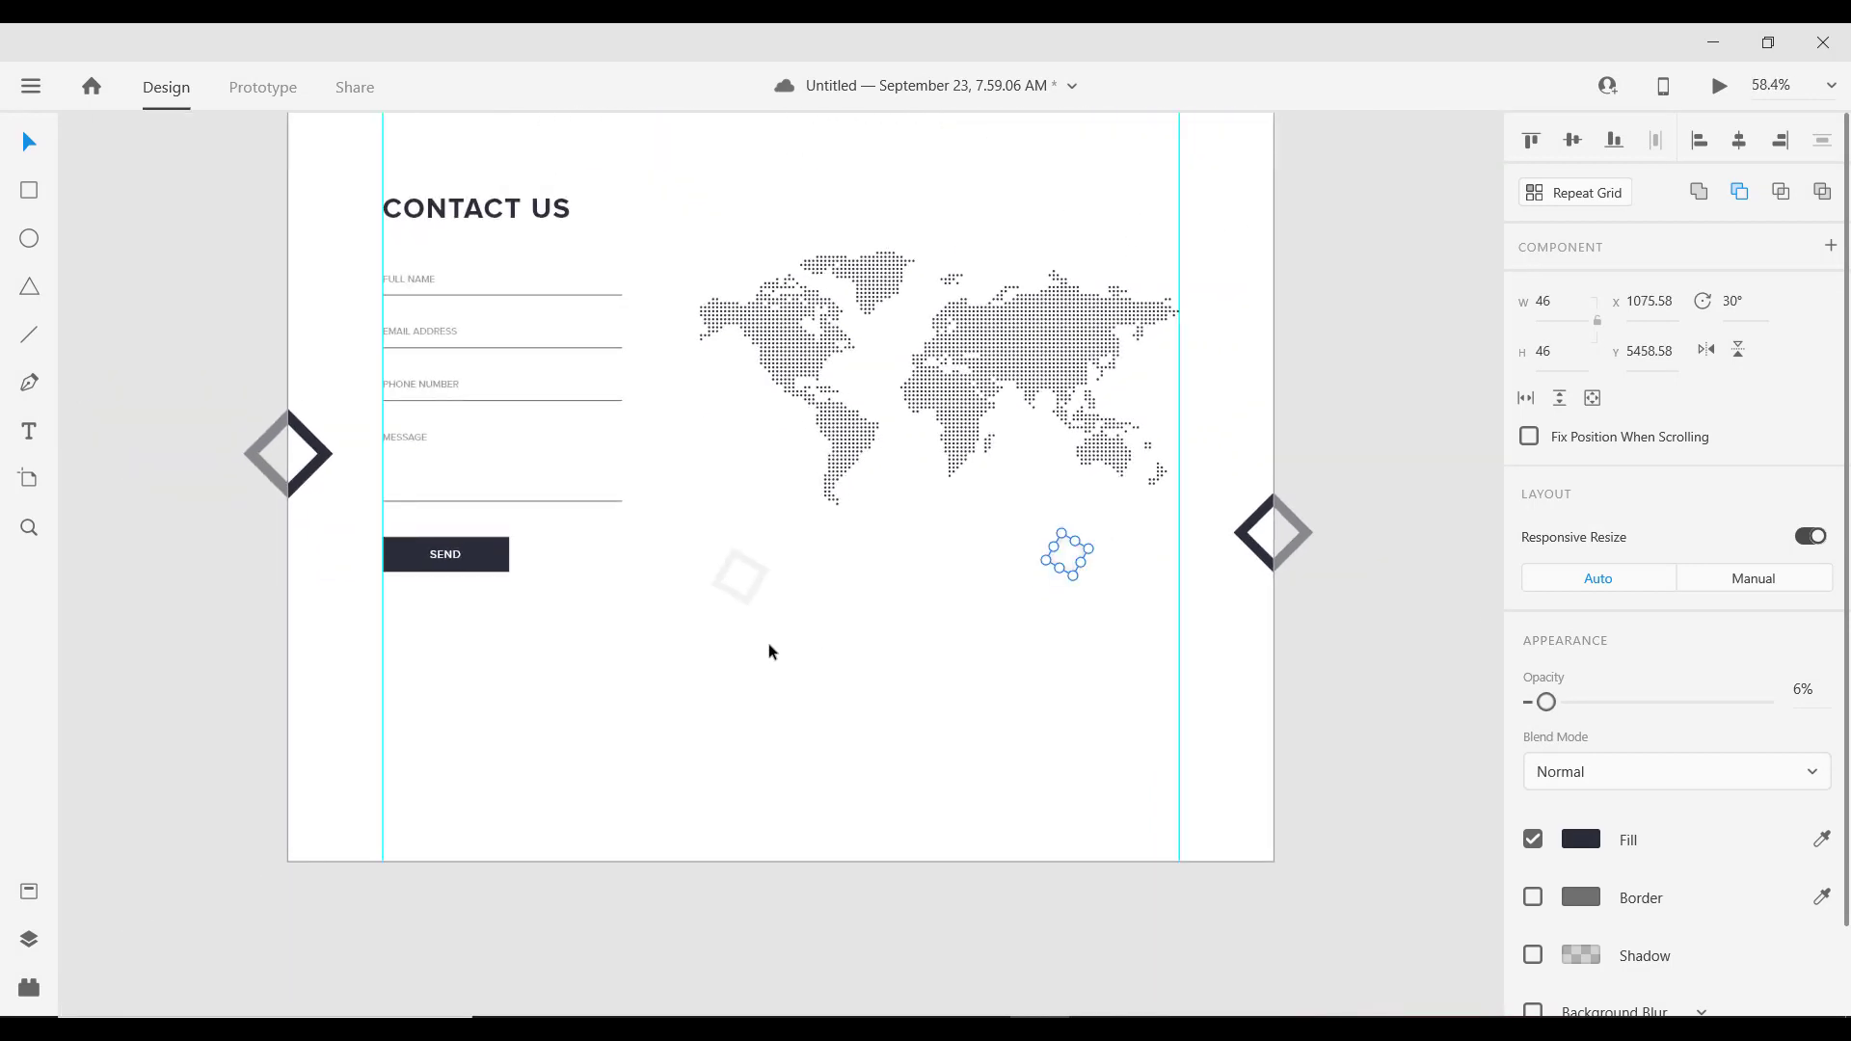
scroll(1099, 586, "up", 4)
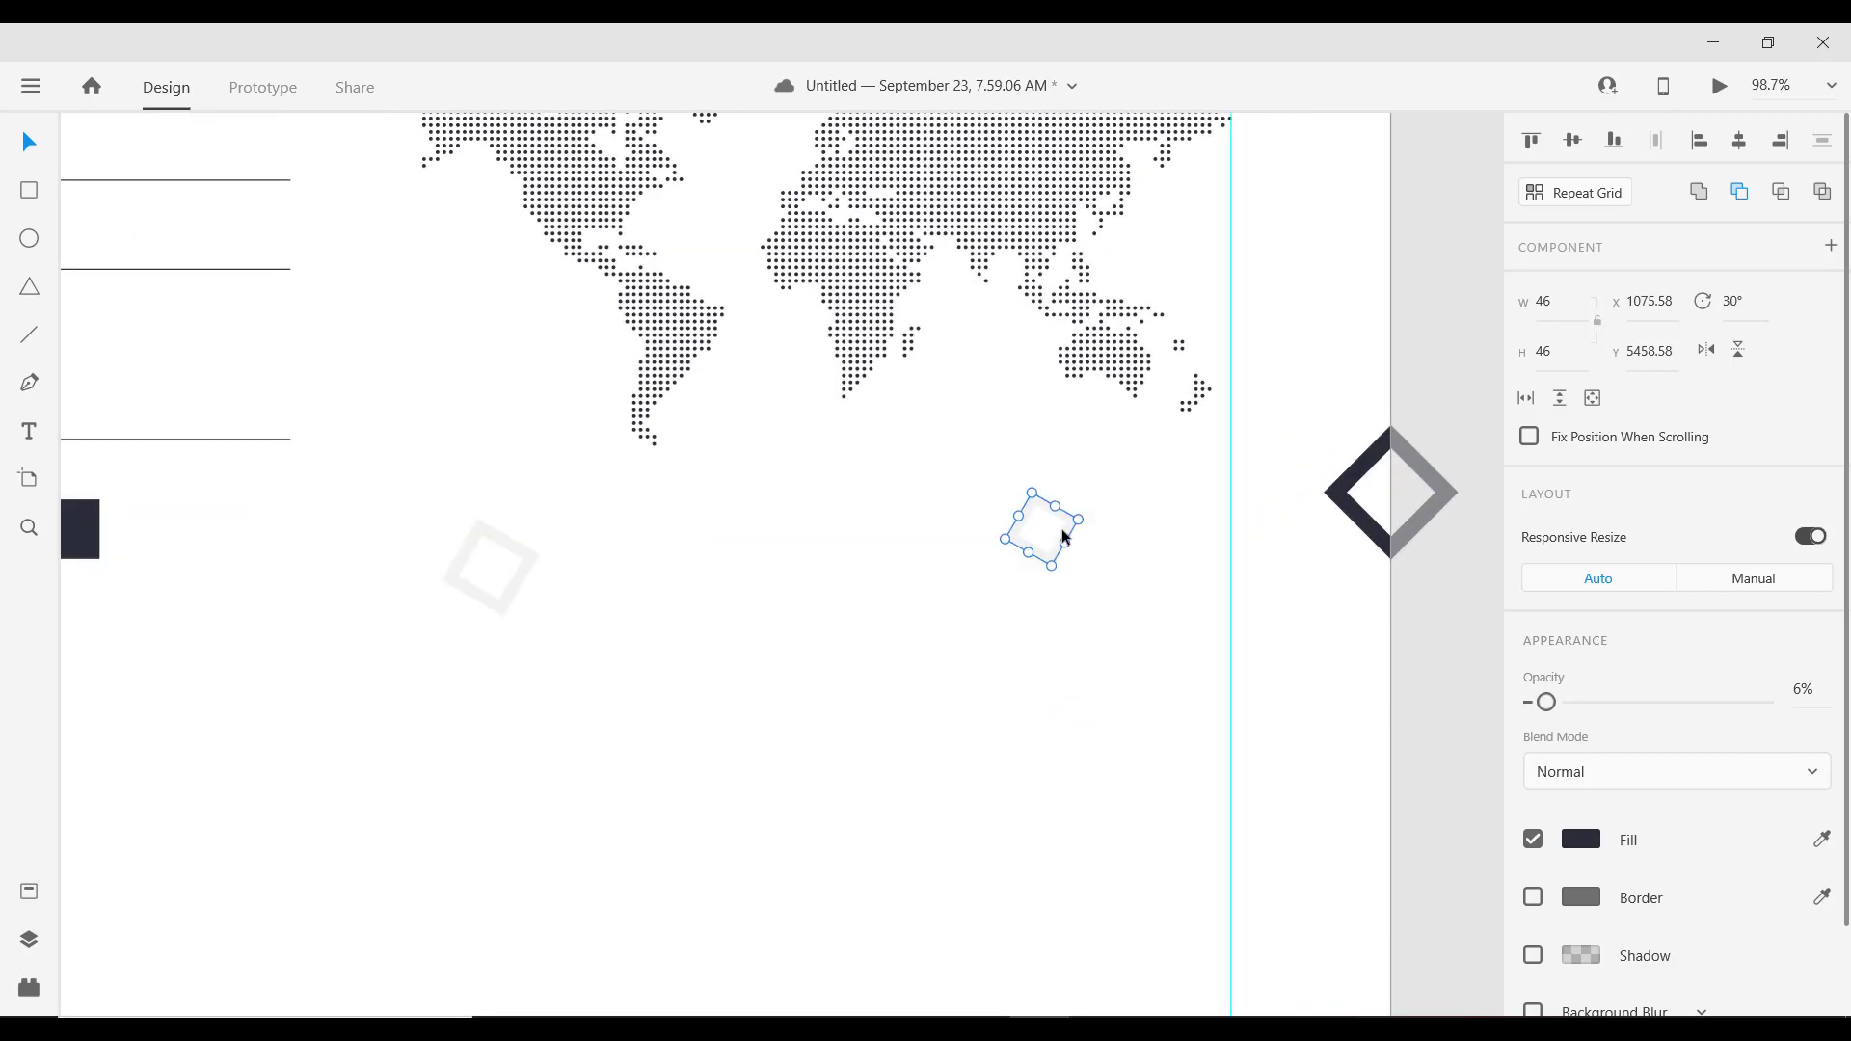
scroll(1060, 551, "up", 4)
Step: Shrink the inner hole of the faint square frame
key("Escape")
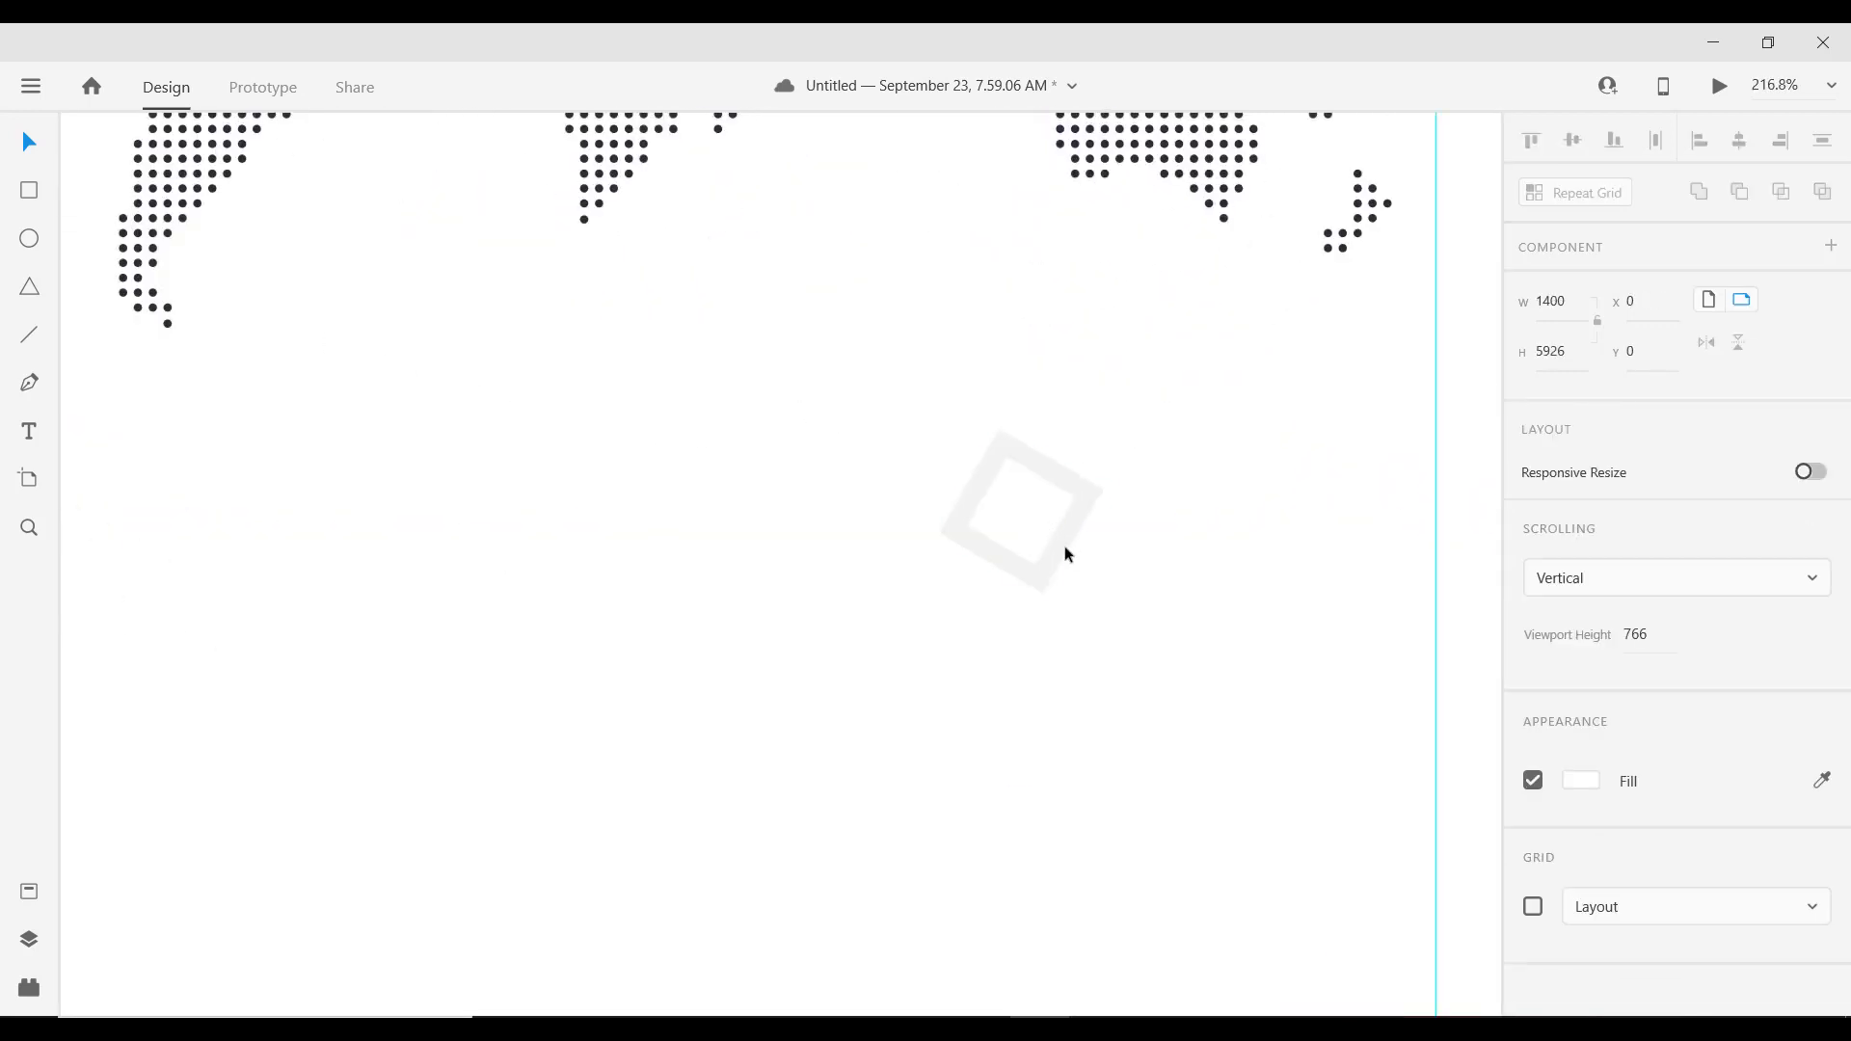
left_click(1041, 477)
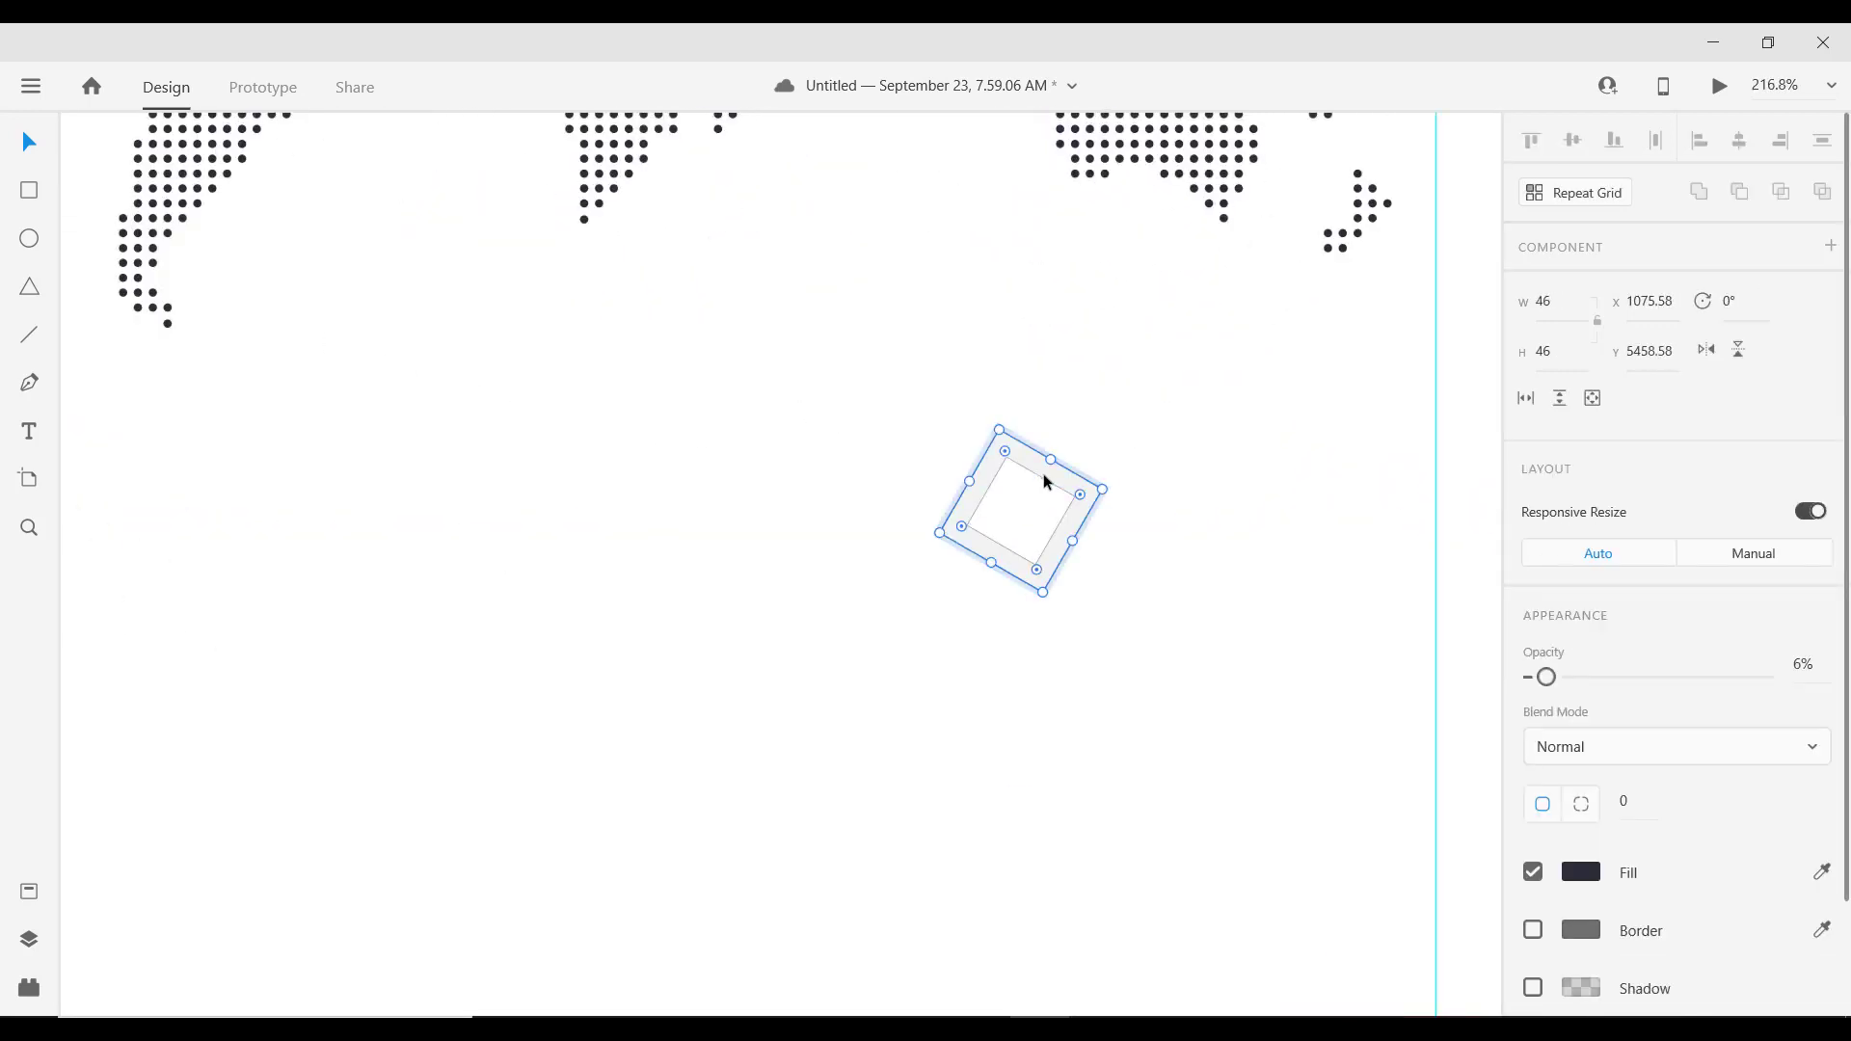
double_click(1042, 478)
key("alt")
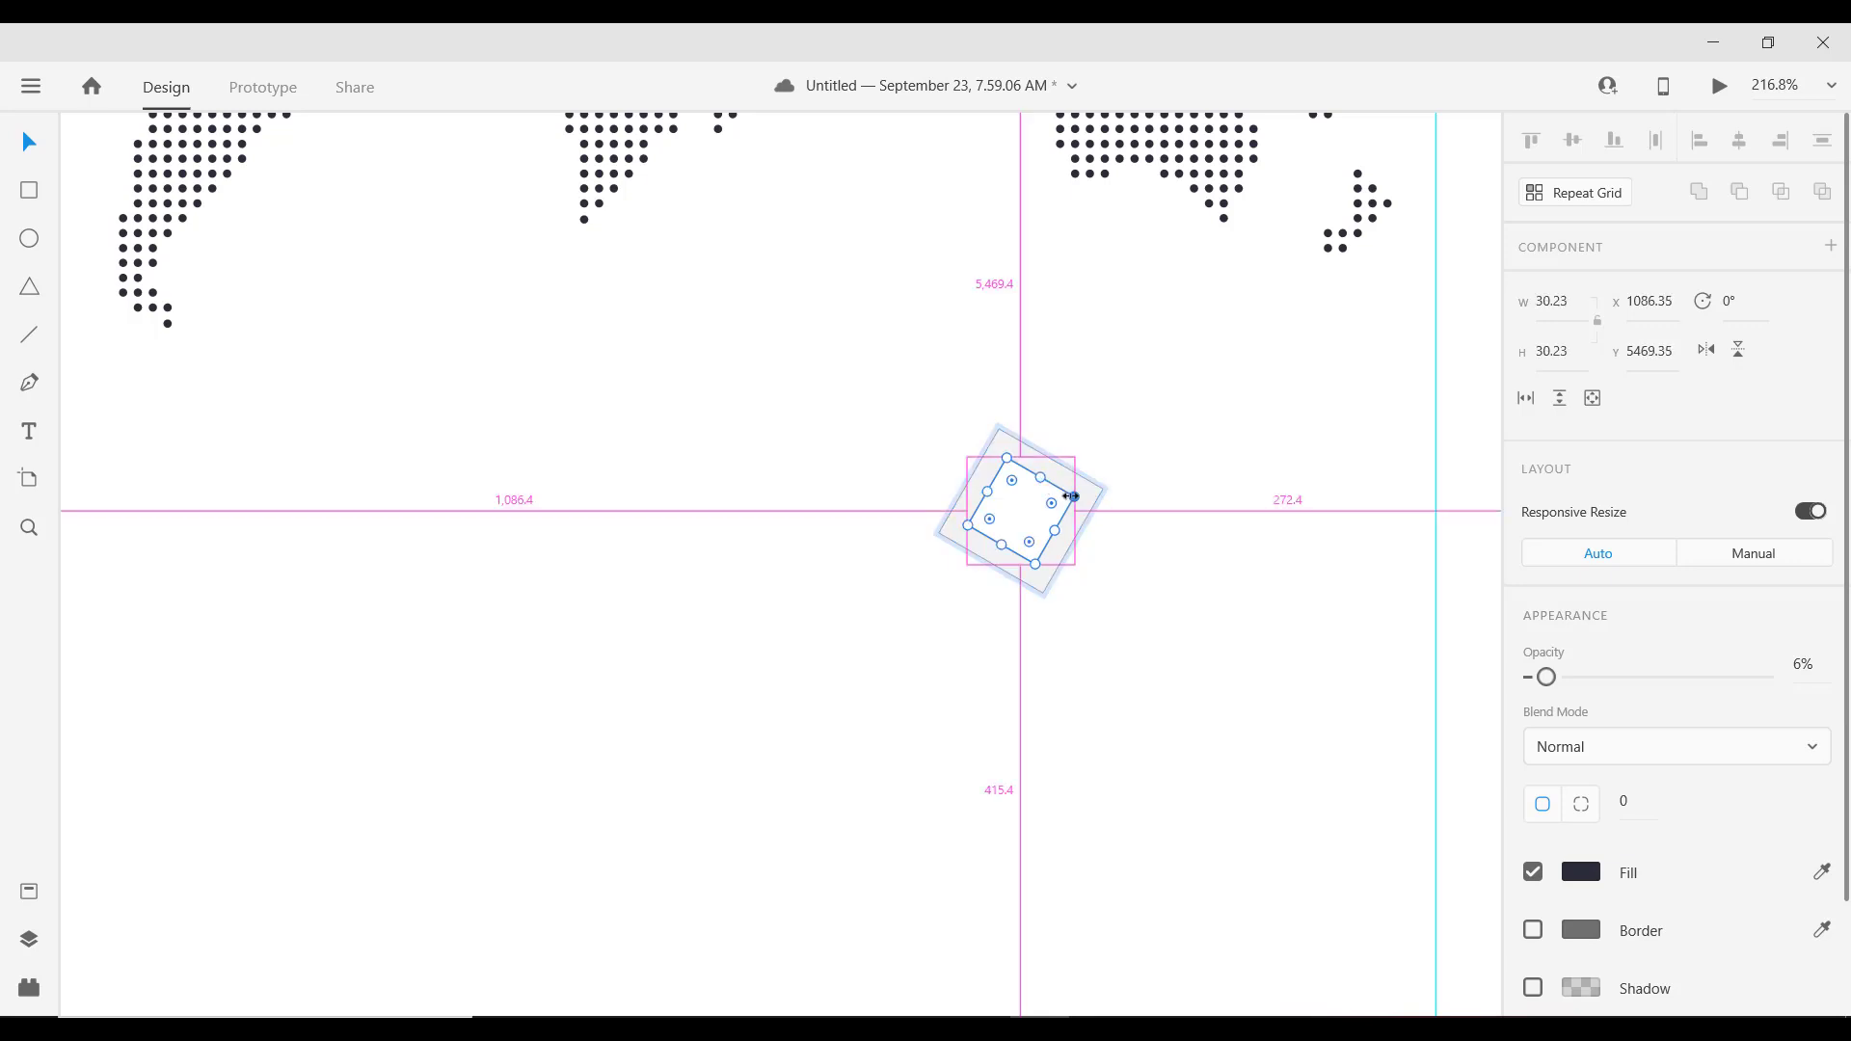
left_click_drag(1071, 497, 1064, 496)
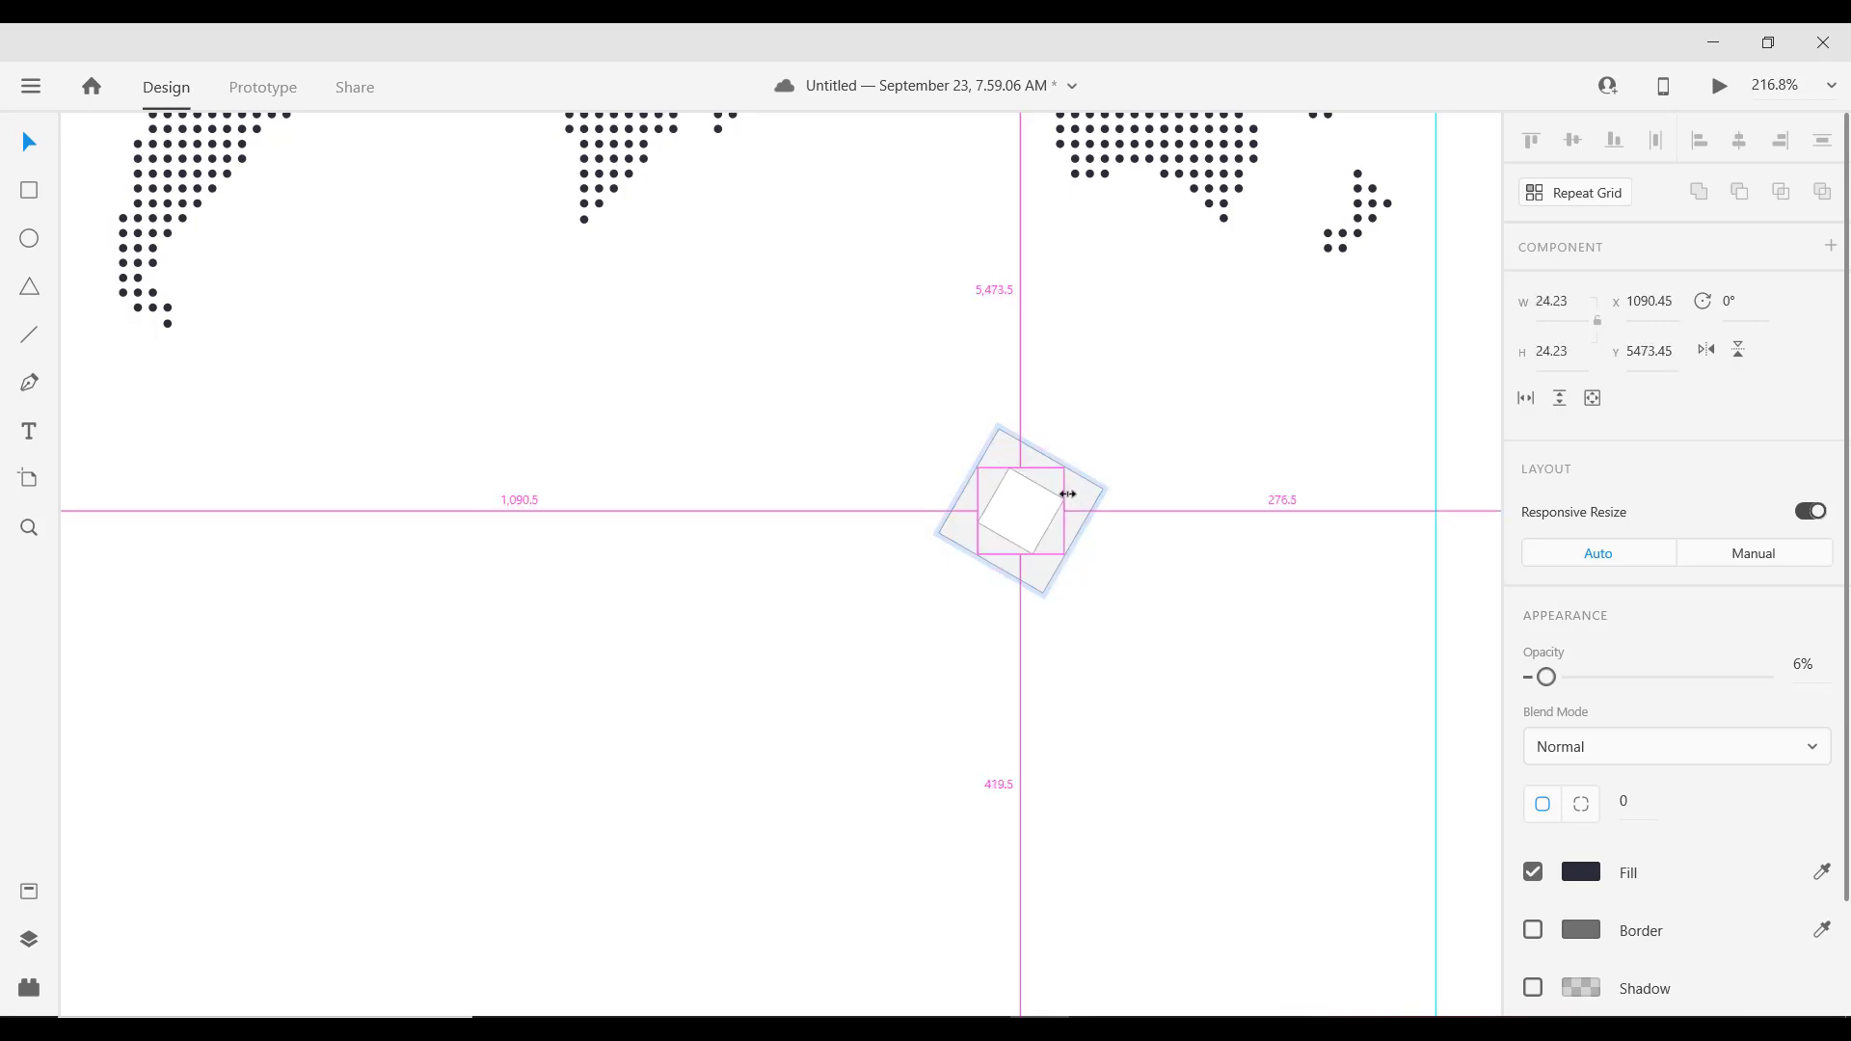
left_click(1145, 520)
Step: Alt-drag a copy of the small faded diamond lower beneath the world map
scroll(923, 565, "down", 5)
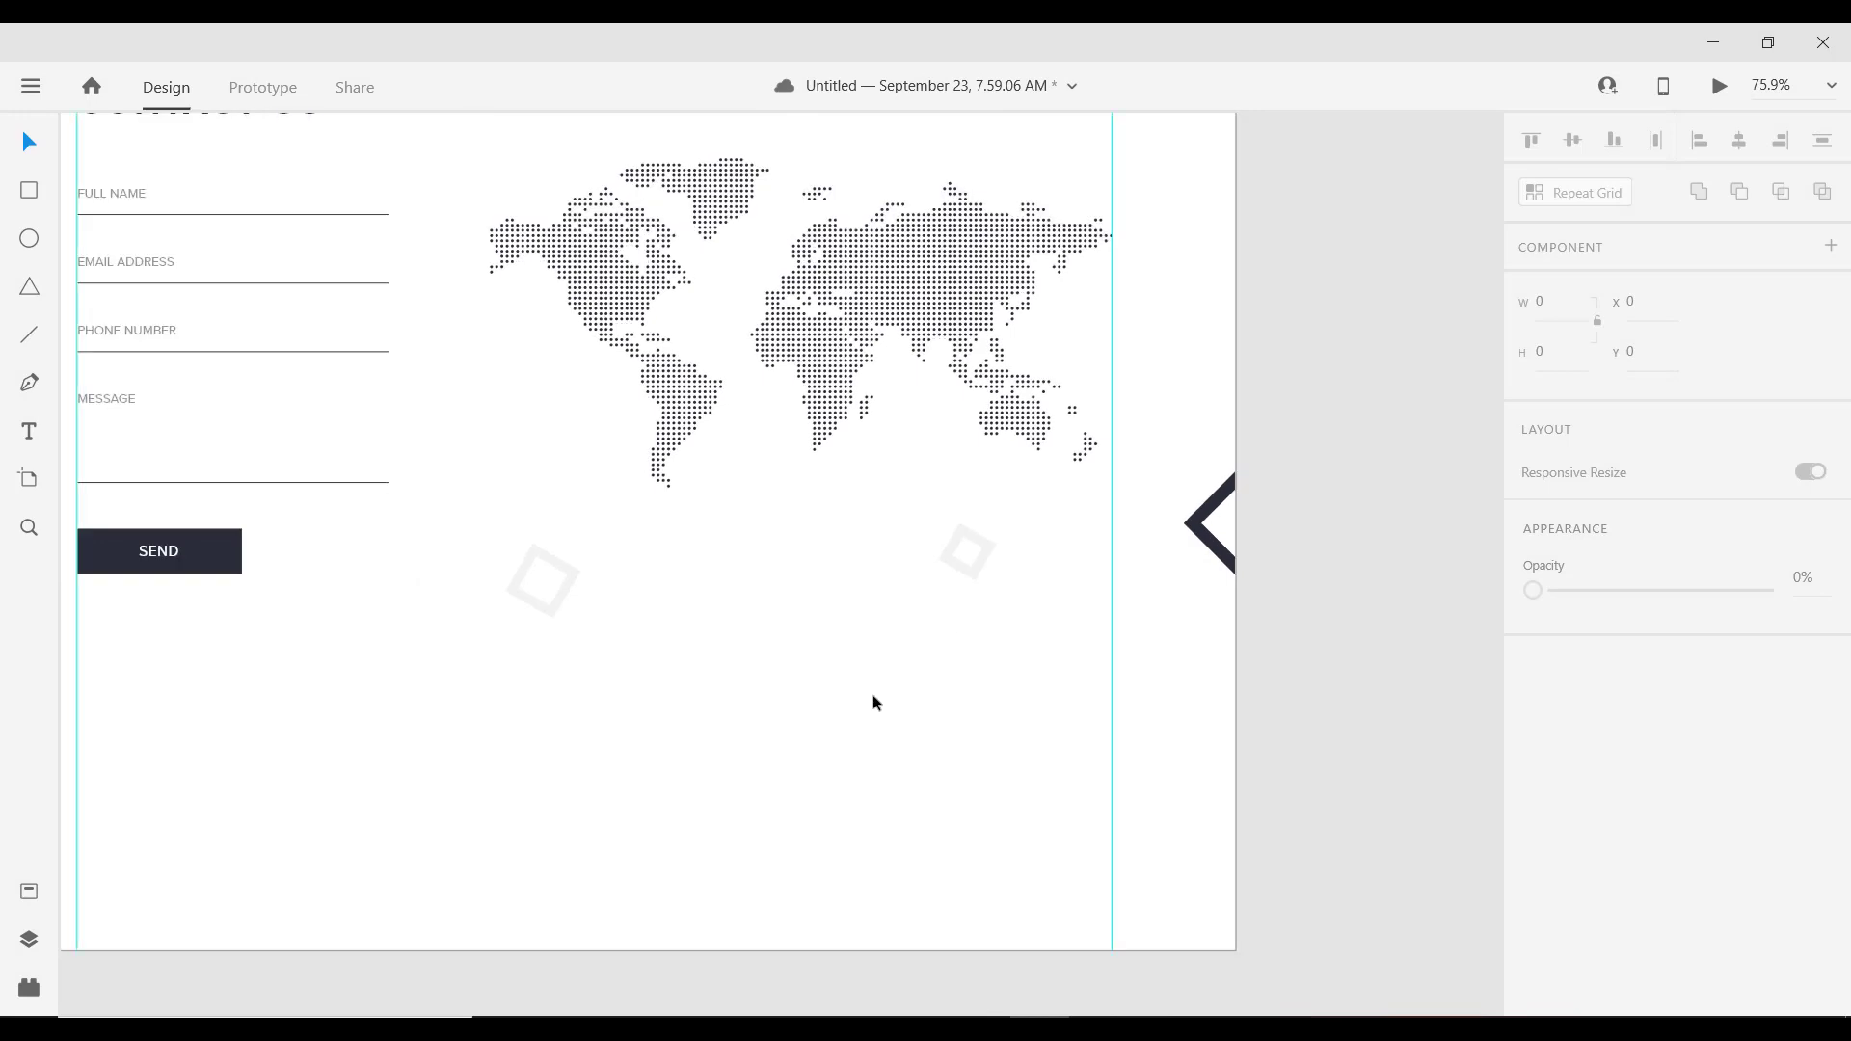
scroll(872, 699, "down", 3)
scroll(913, 546, "left", 1)
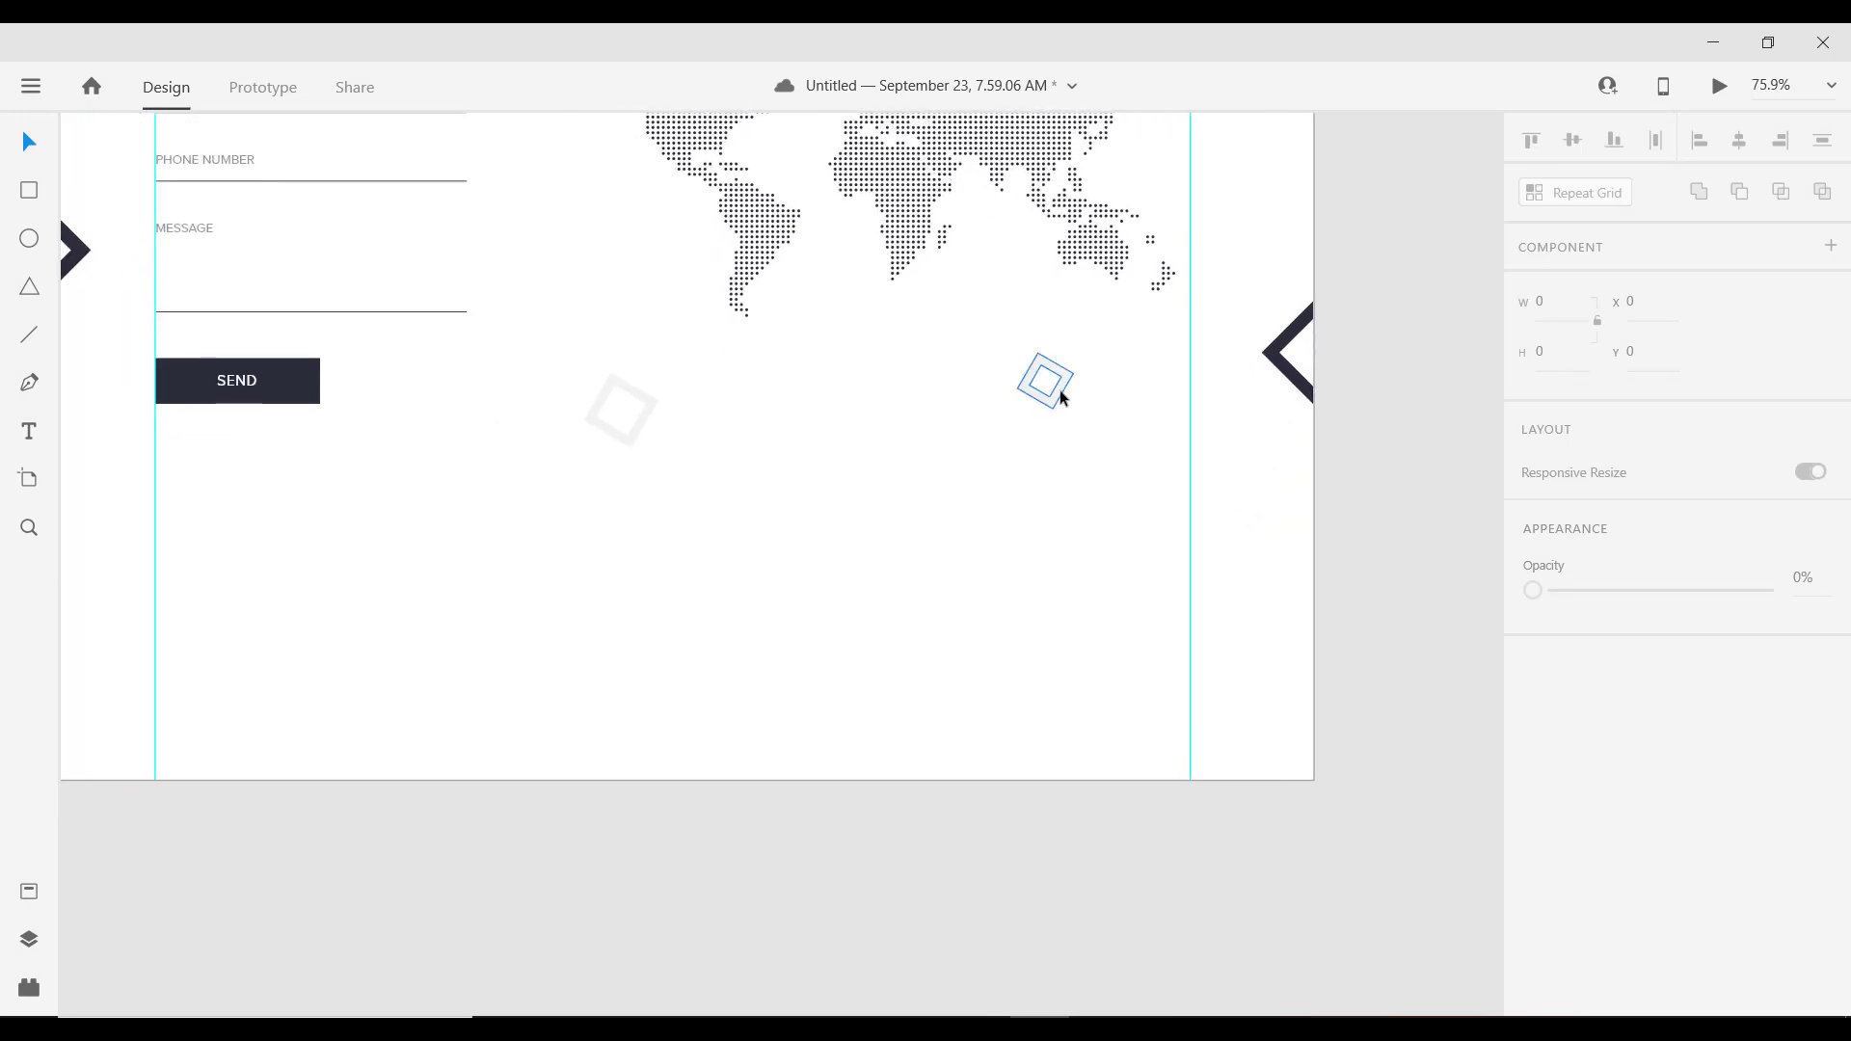
left_click_drag(1060, 389, 942, 495)
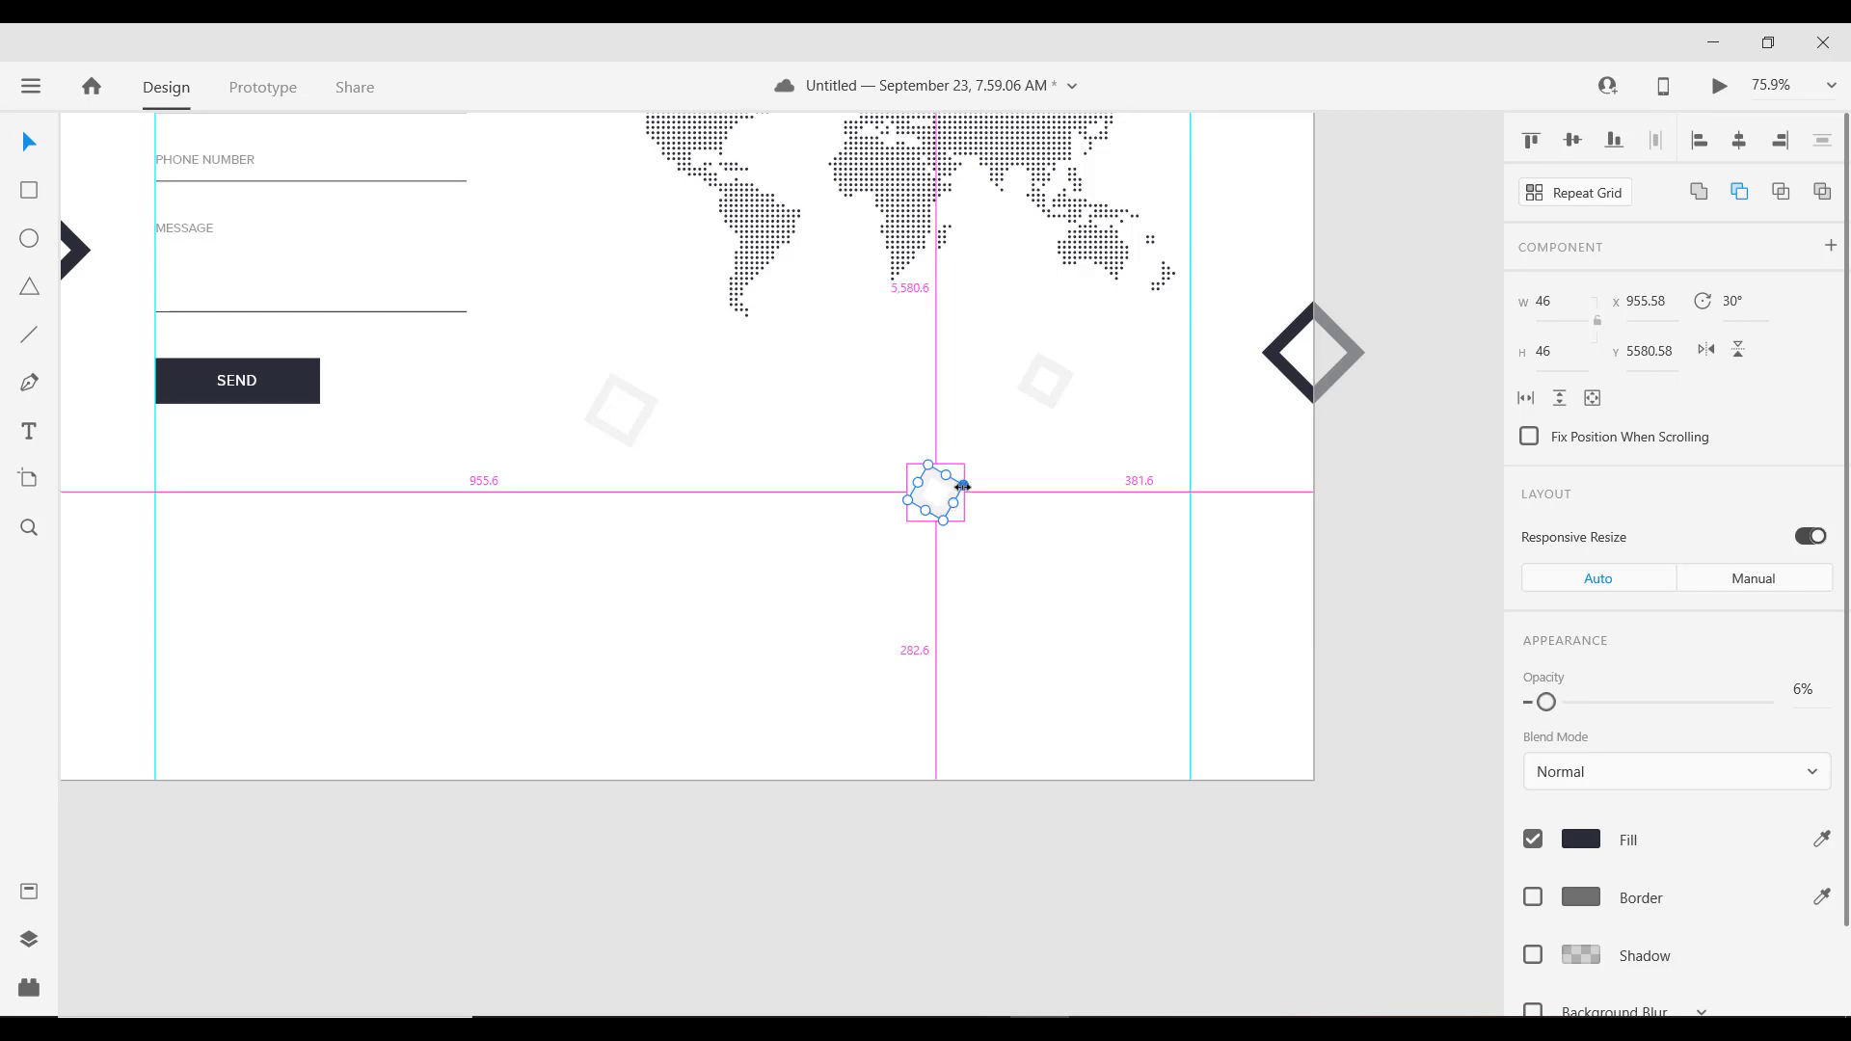
scroll(640, 520, "down", 2)
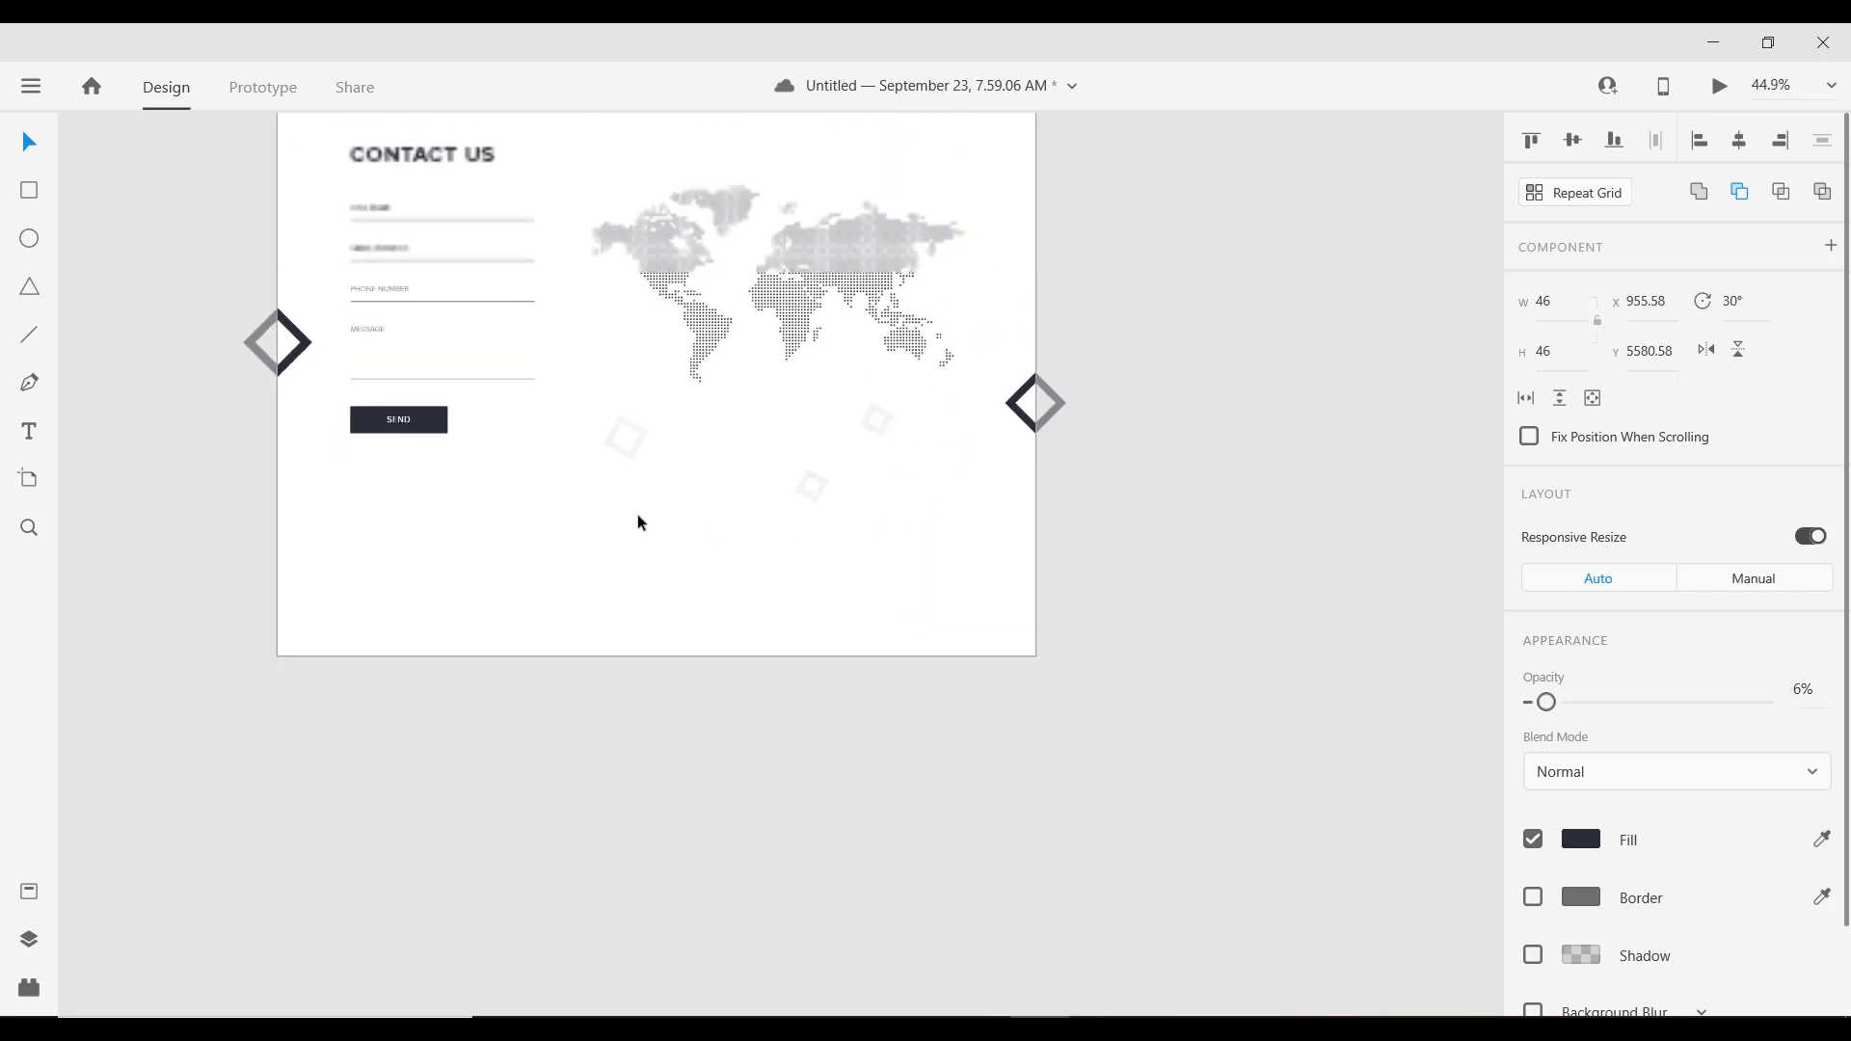
scroll(653, 524, "down", 2)
scroll(962, 598, "up", 4)
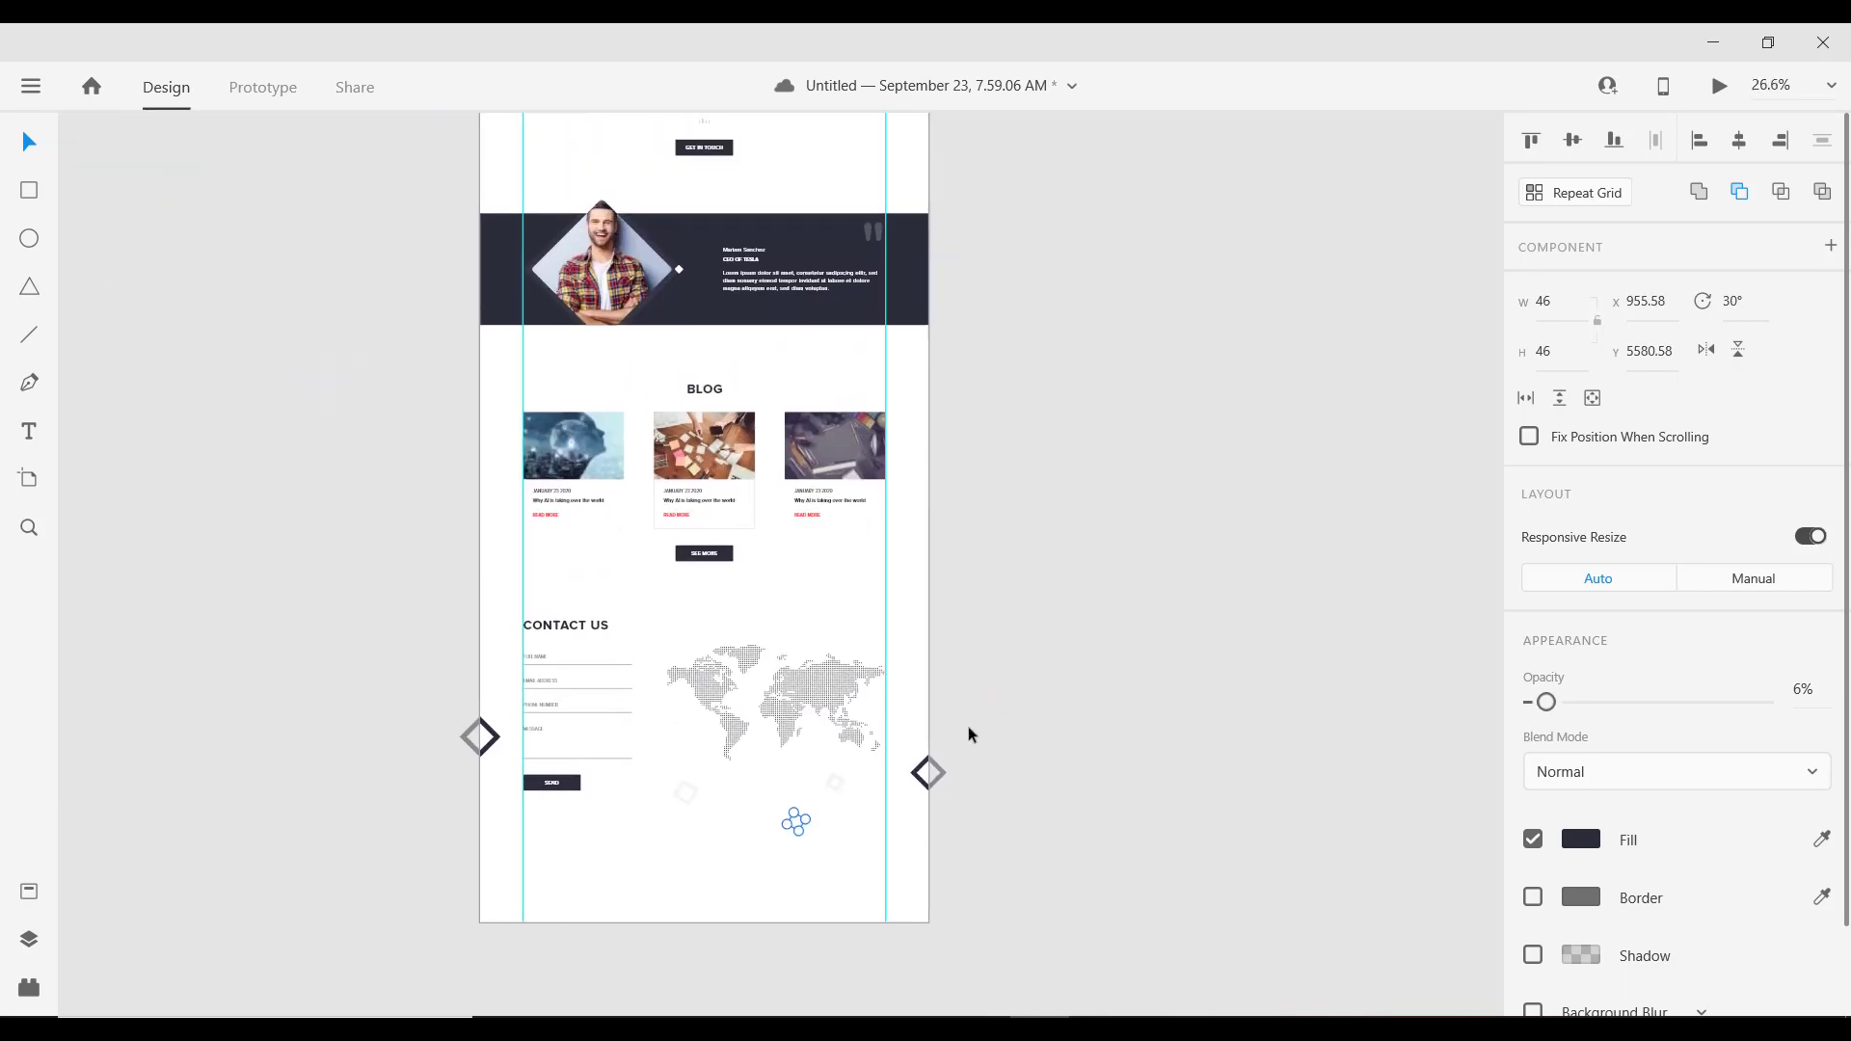
scroll(971, 736, "up", 2)
scroll(876, 677, "up", 3)
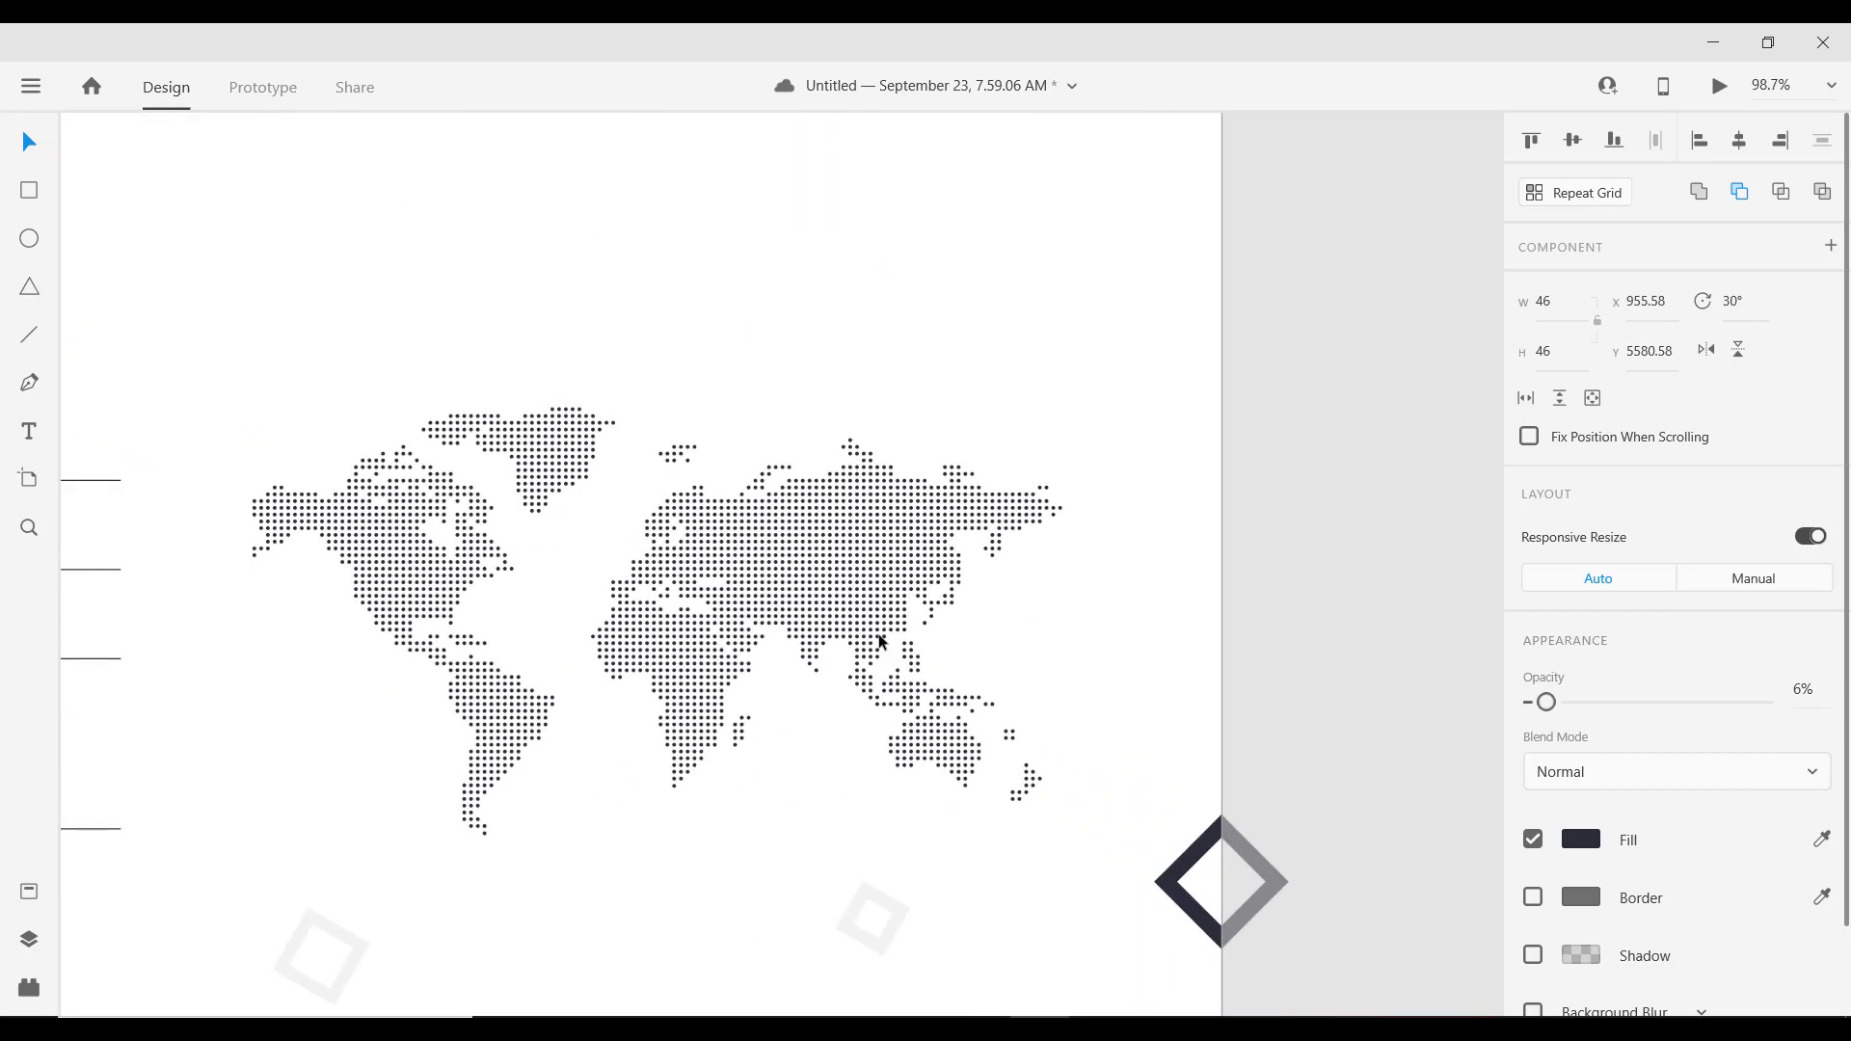
scroll(814, 609, "up", 1)
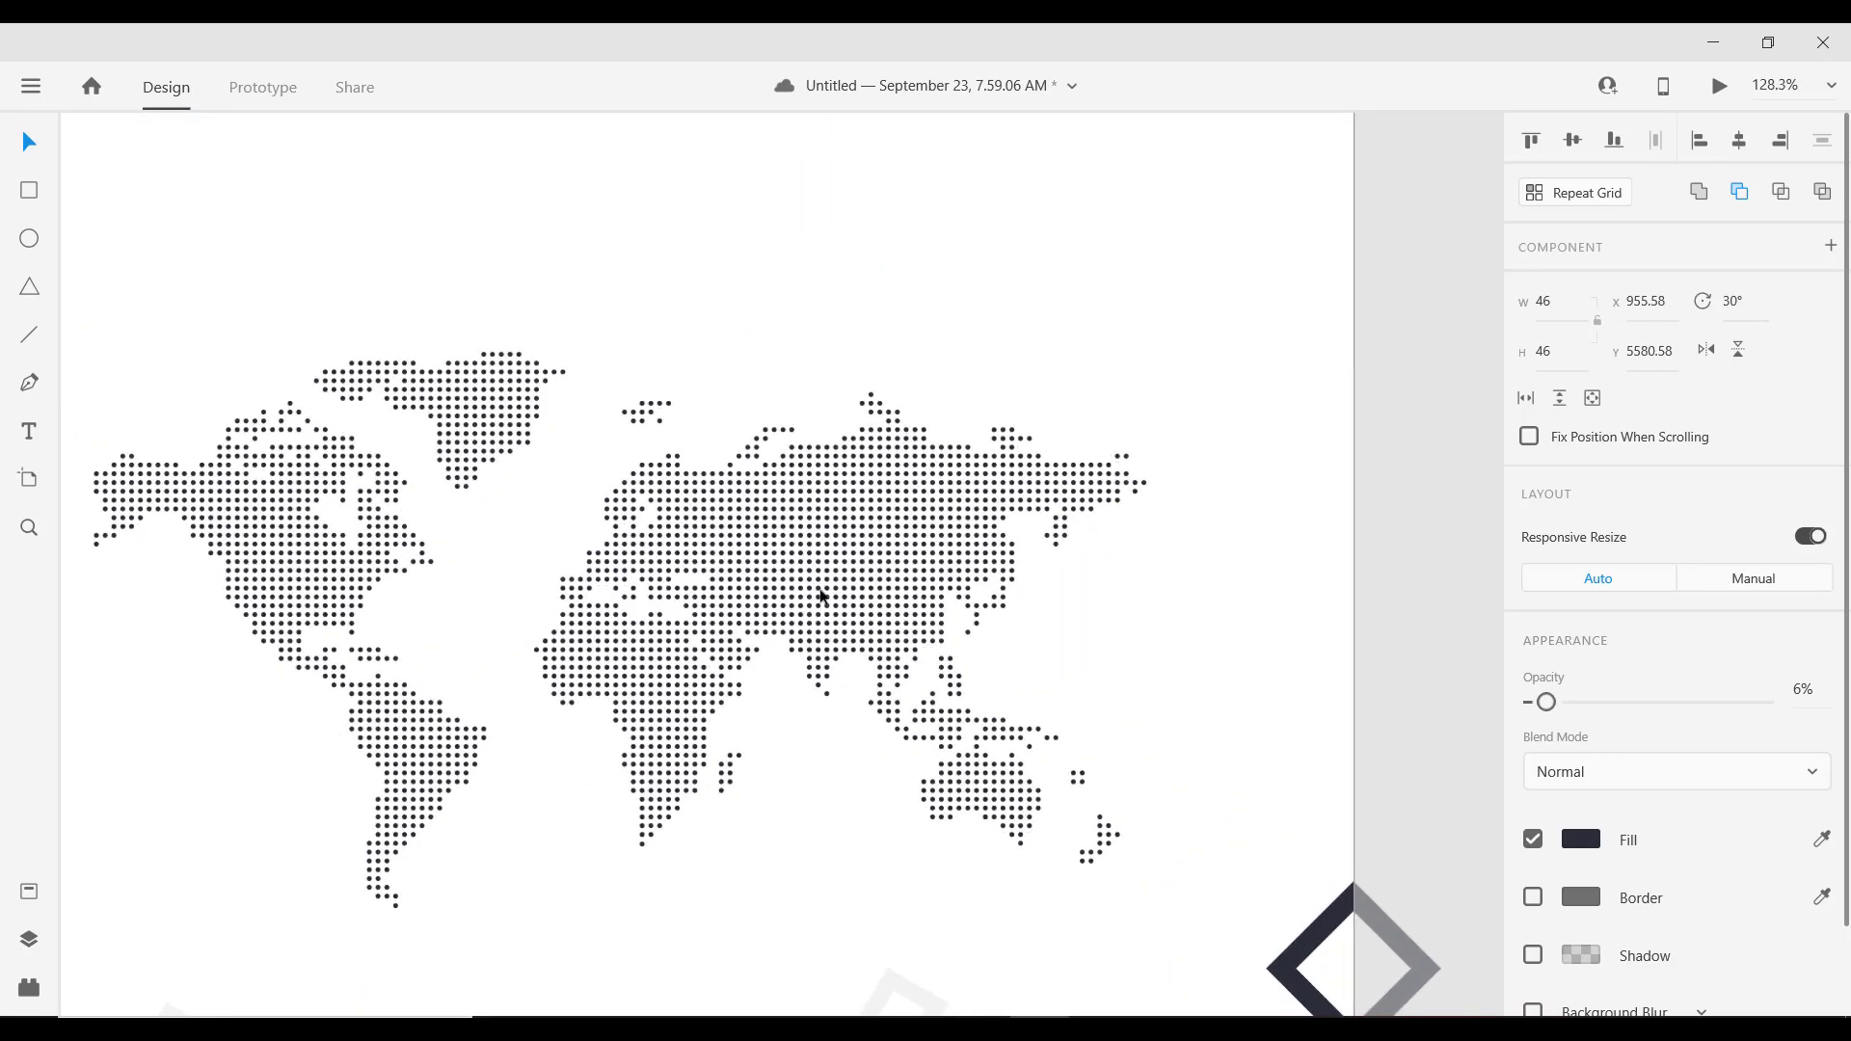
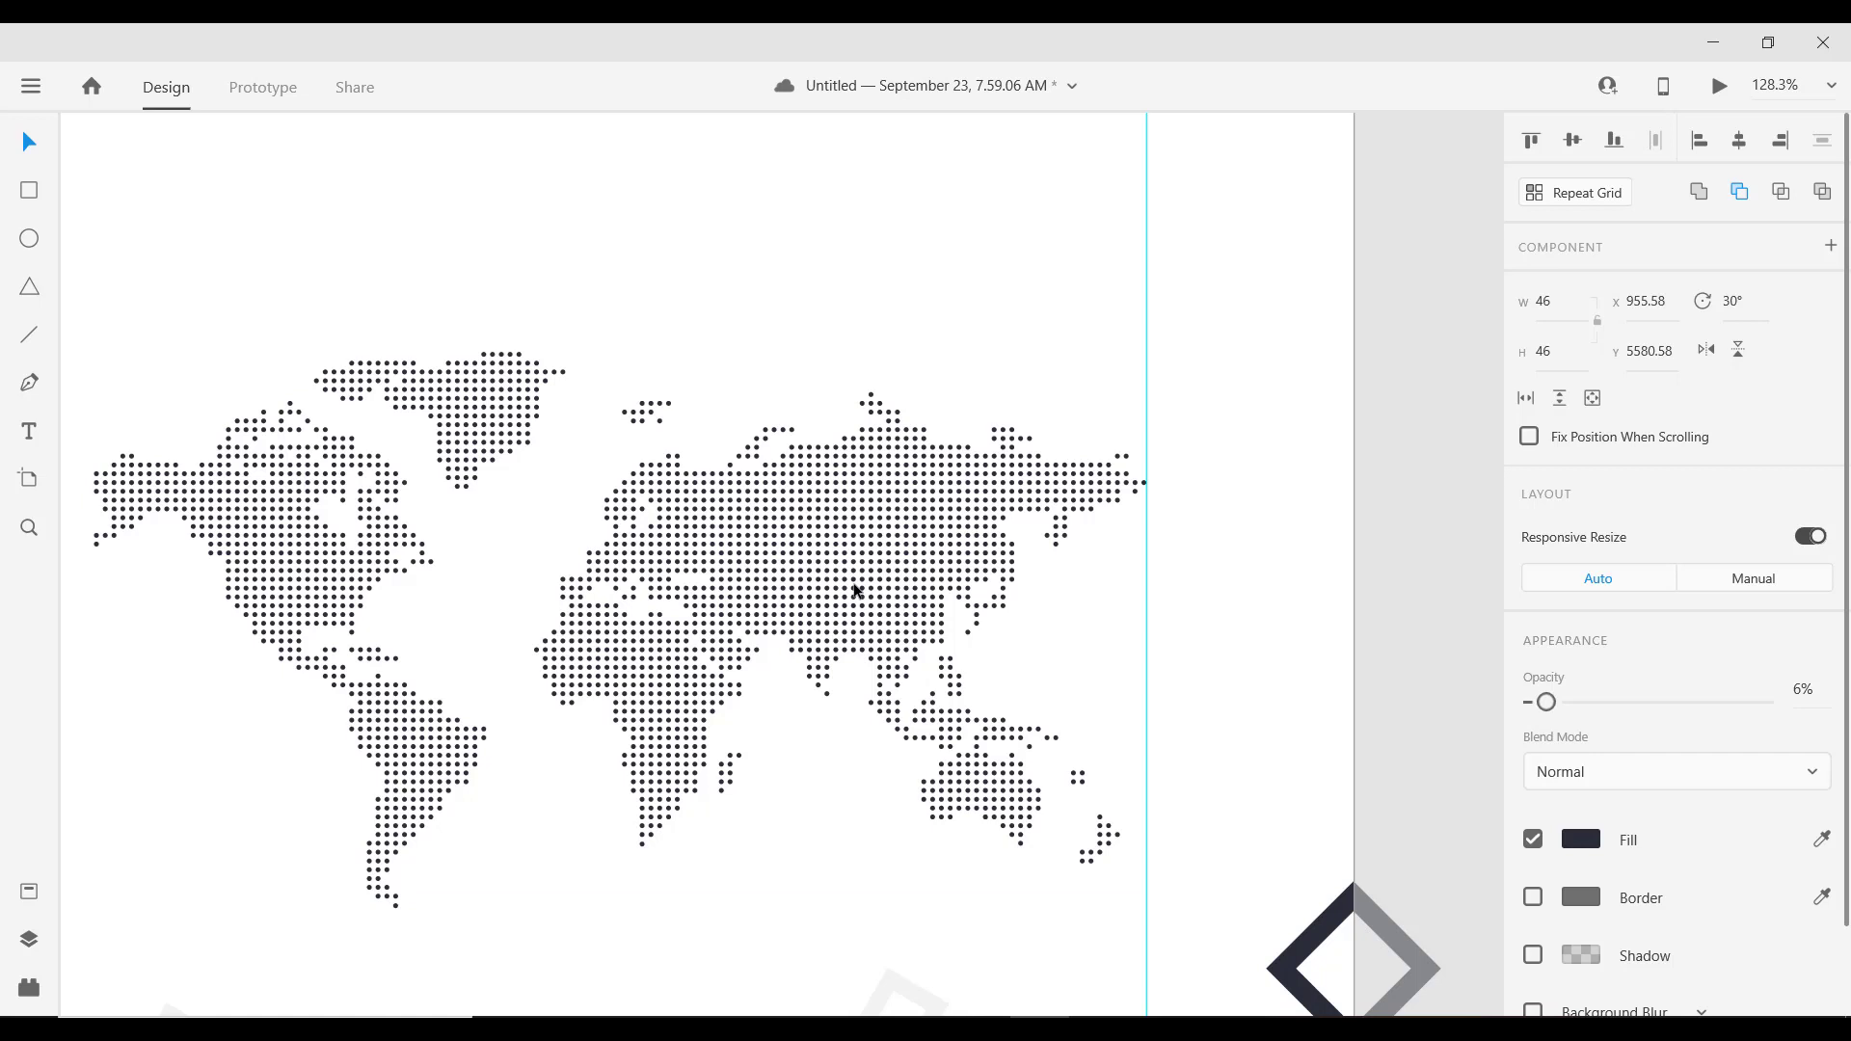
Step: Draw a small borderless rectangle over the map near Asia and give it a drop shadow (X 0, Y 3, B 6)
left_click(29, 190)
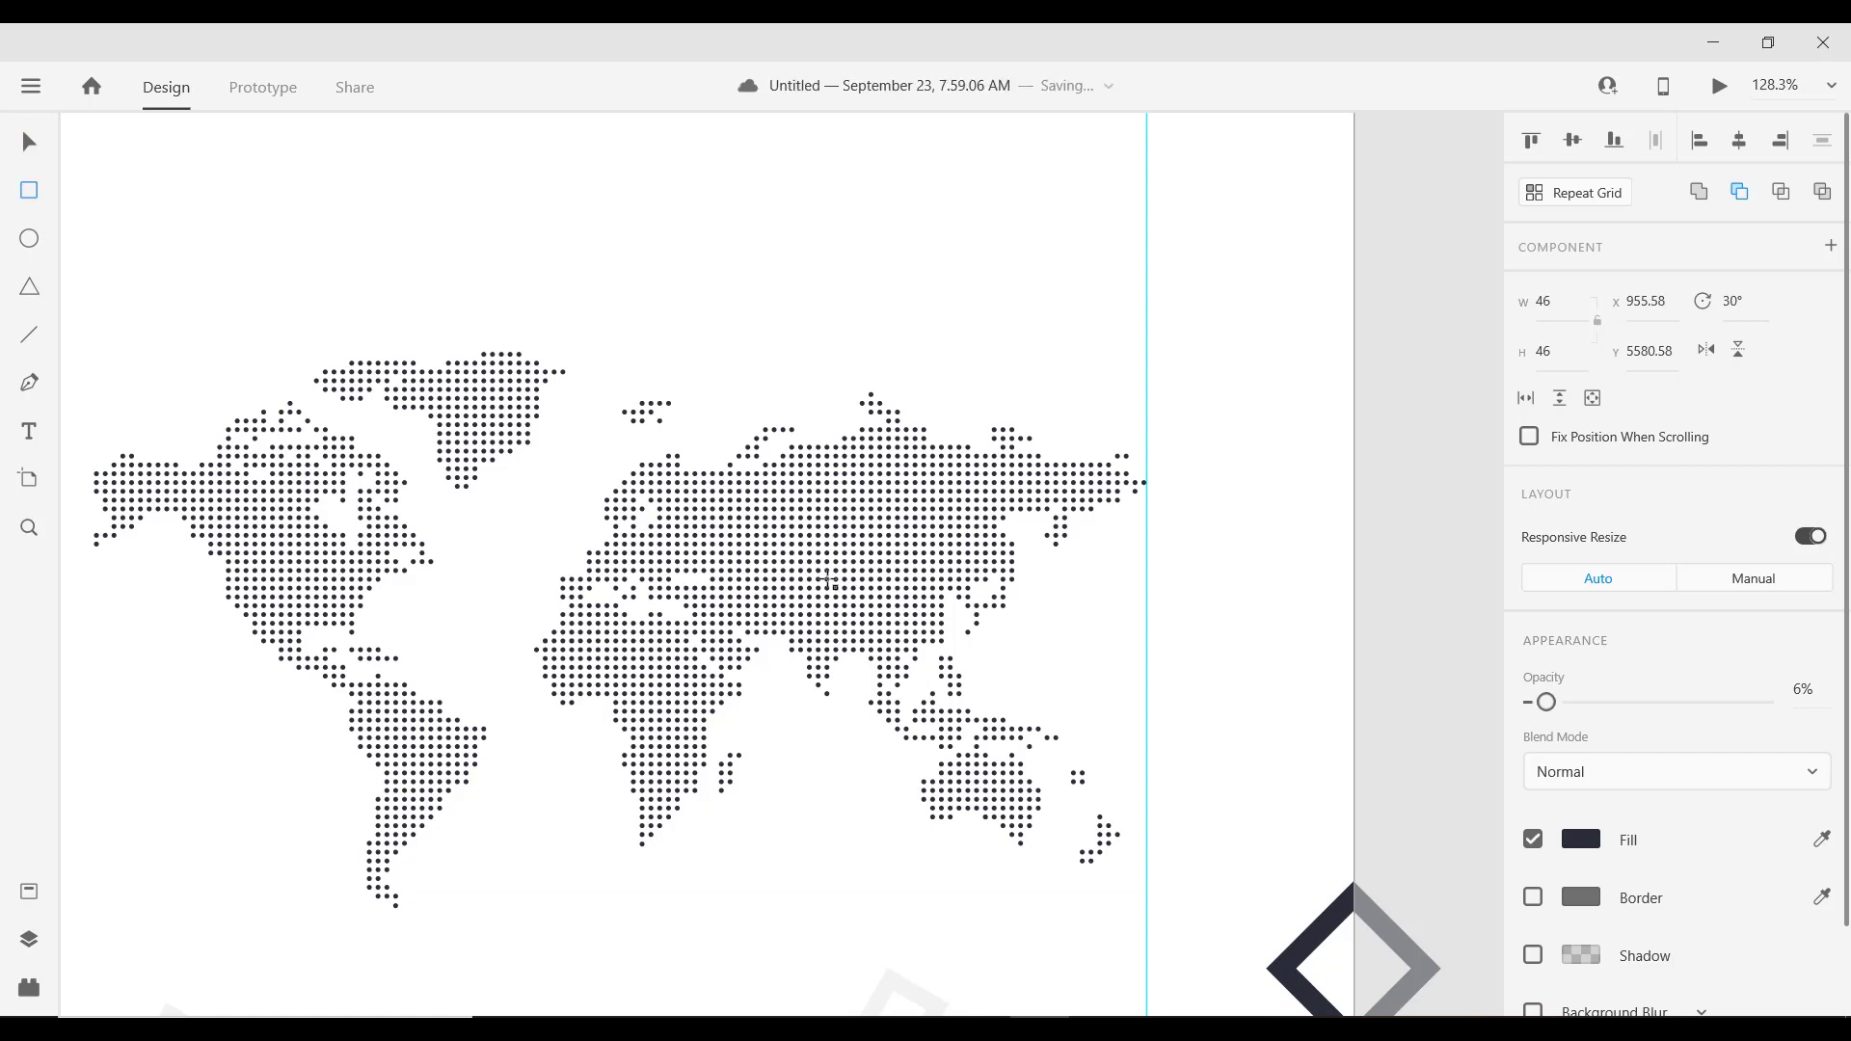
left_click_drag(778, 576, 931, 663)
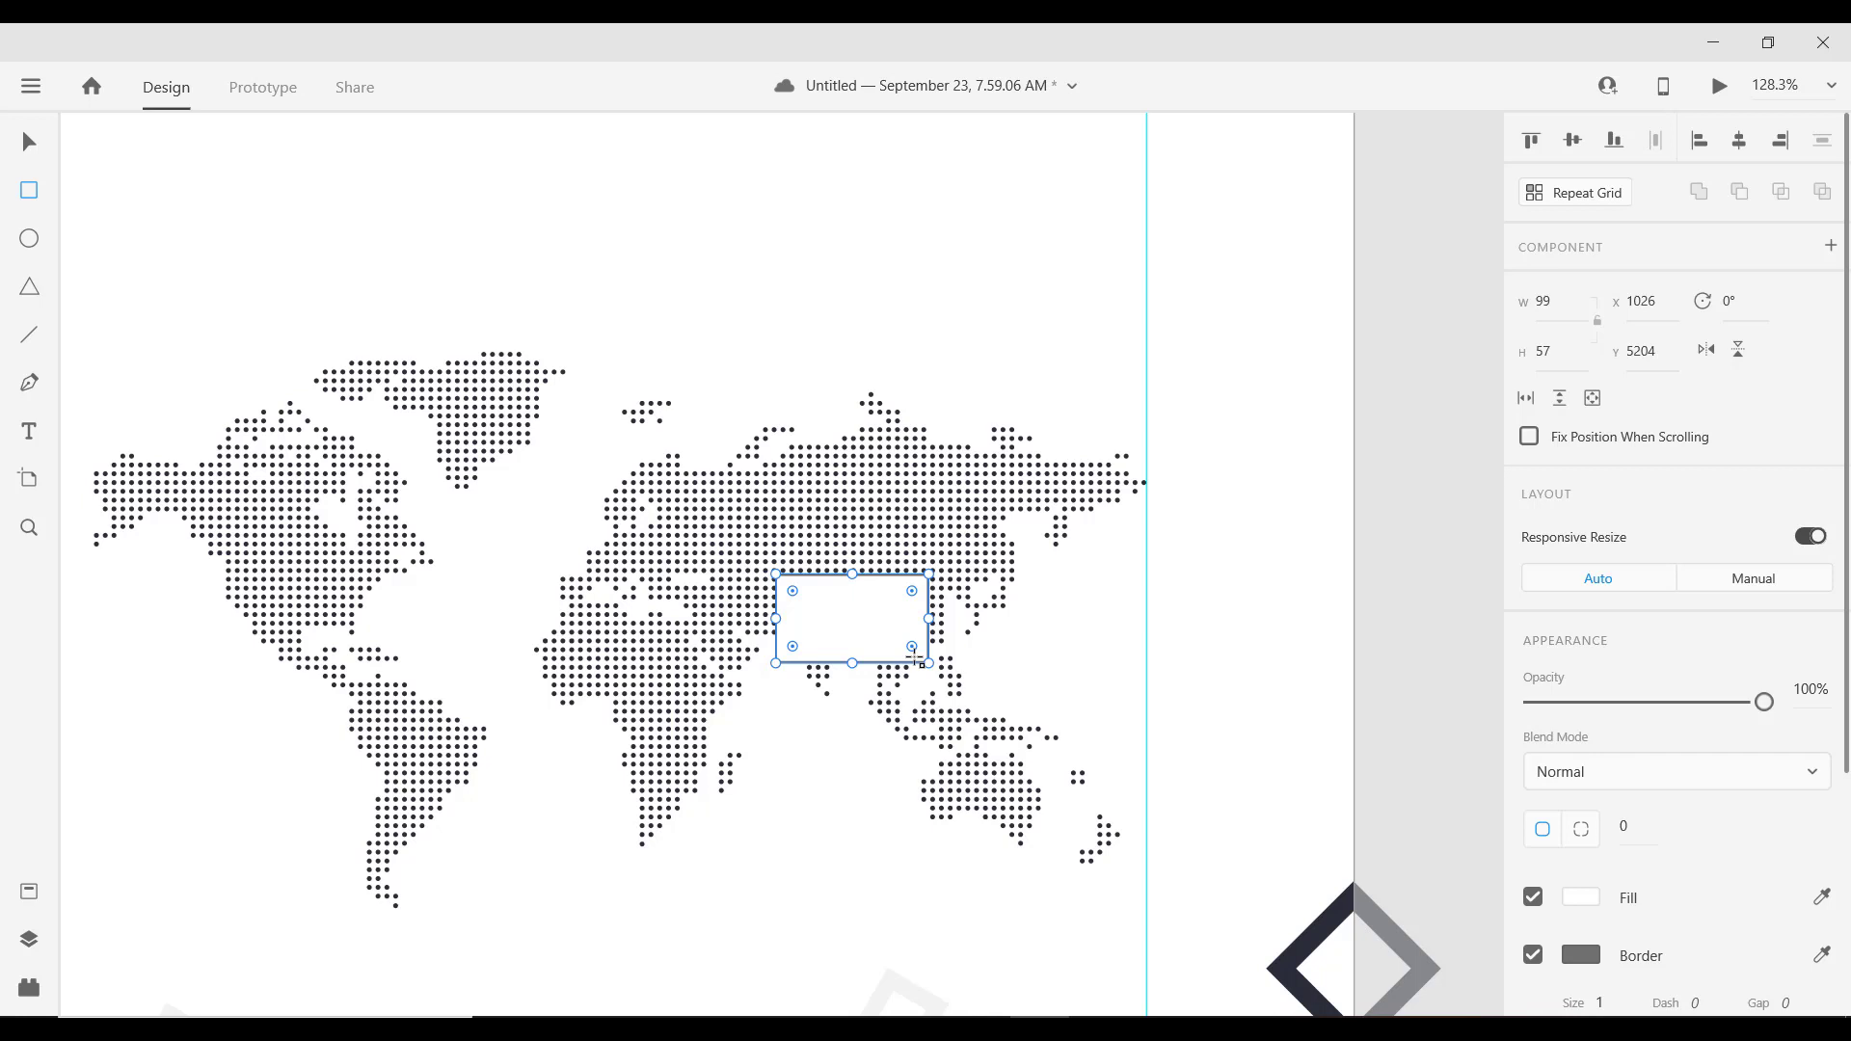
scroll(1620, 880, "down", 3)
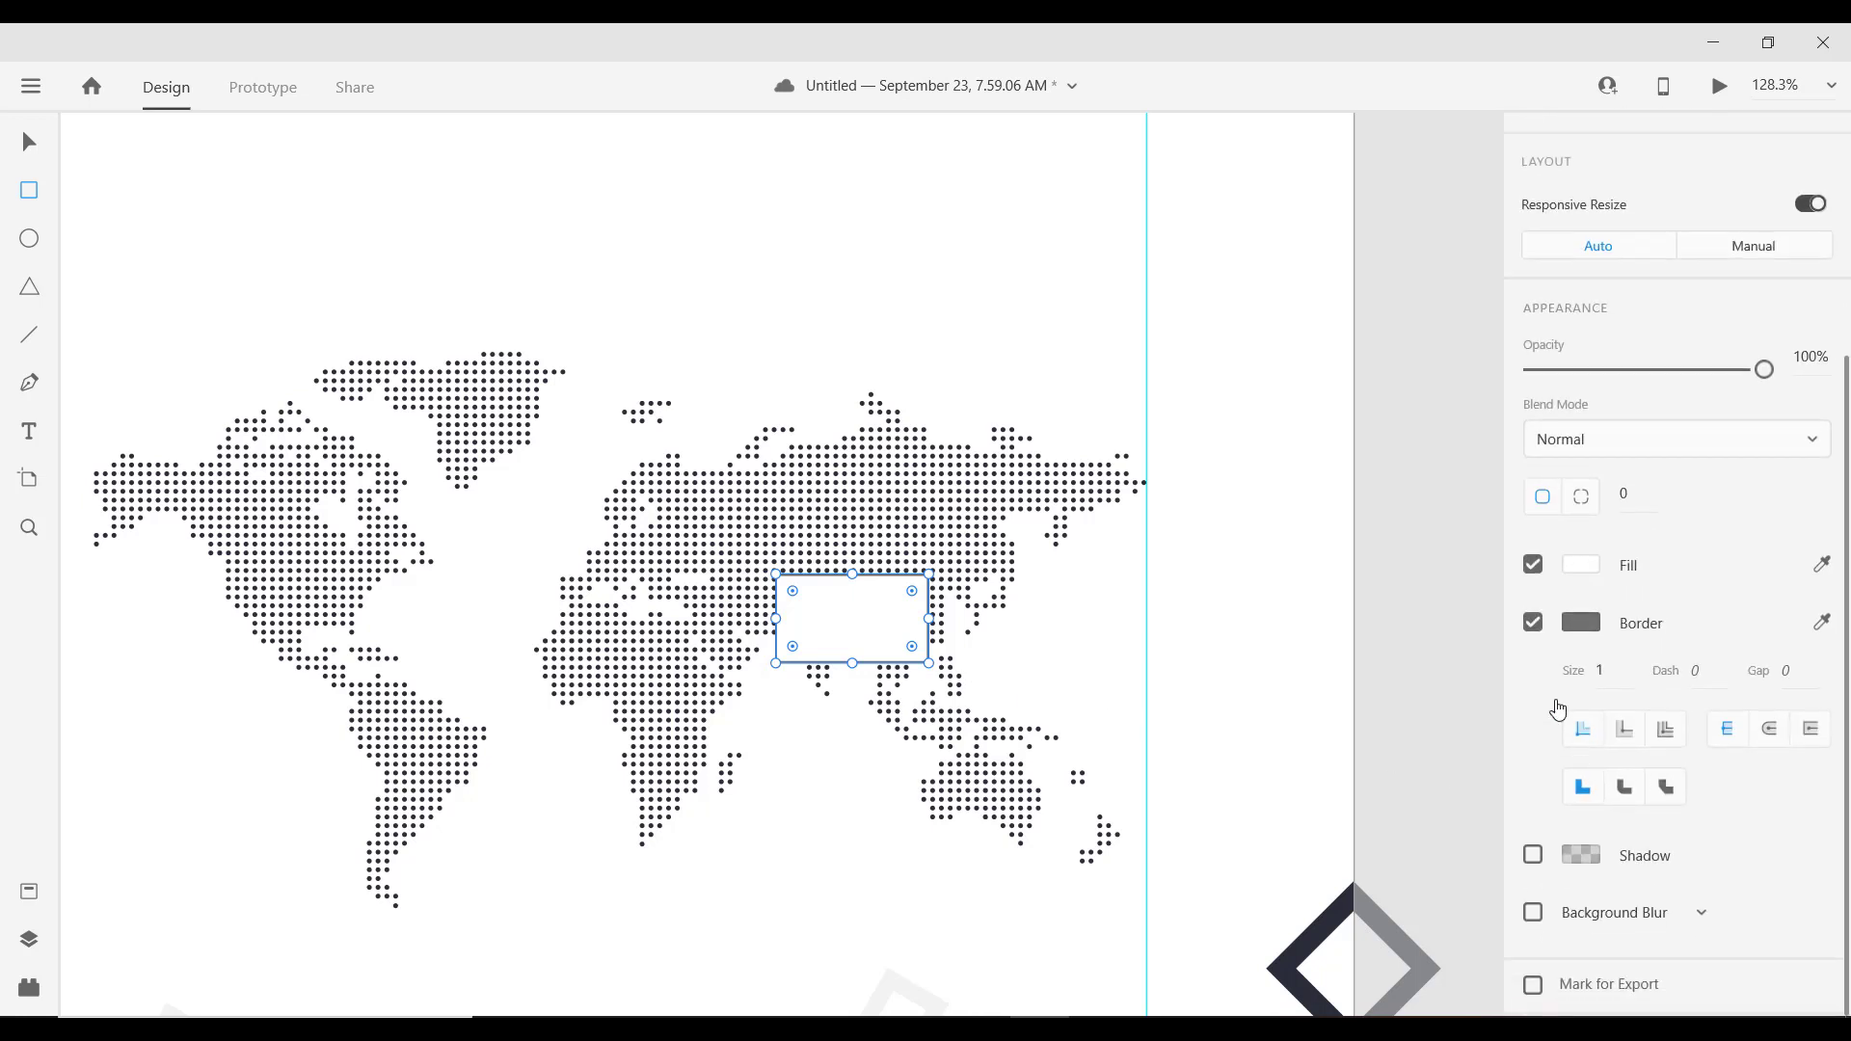
left_click(1534, 625)
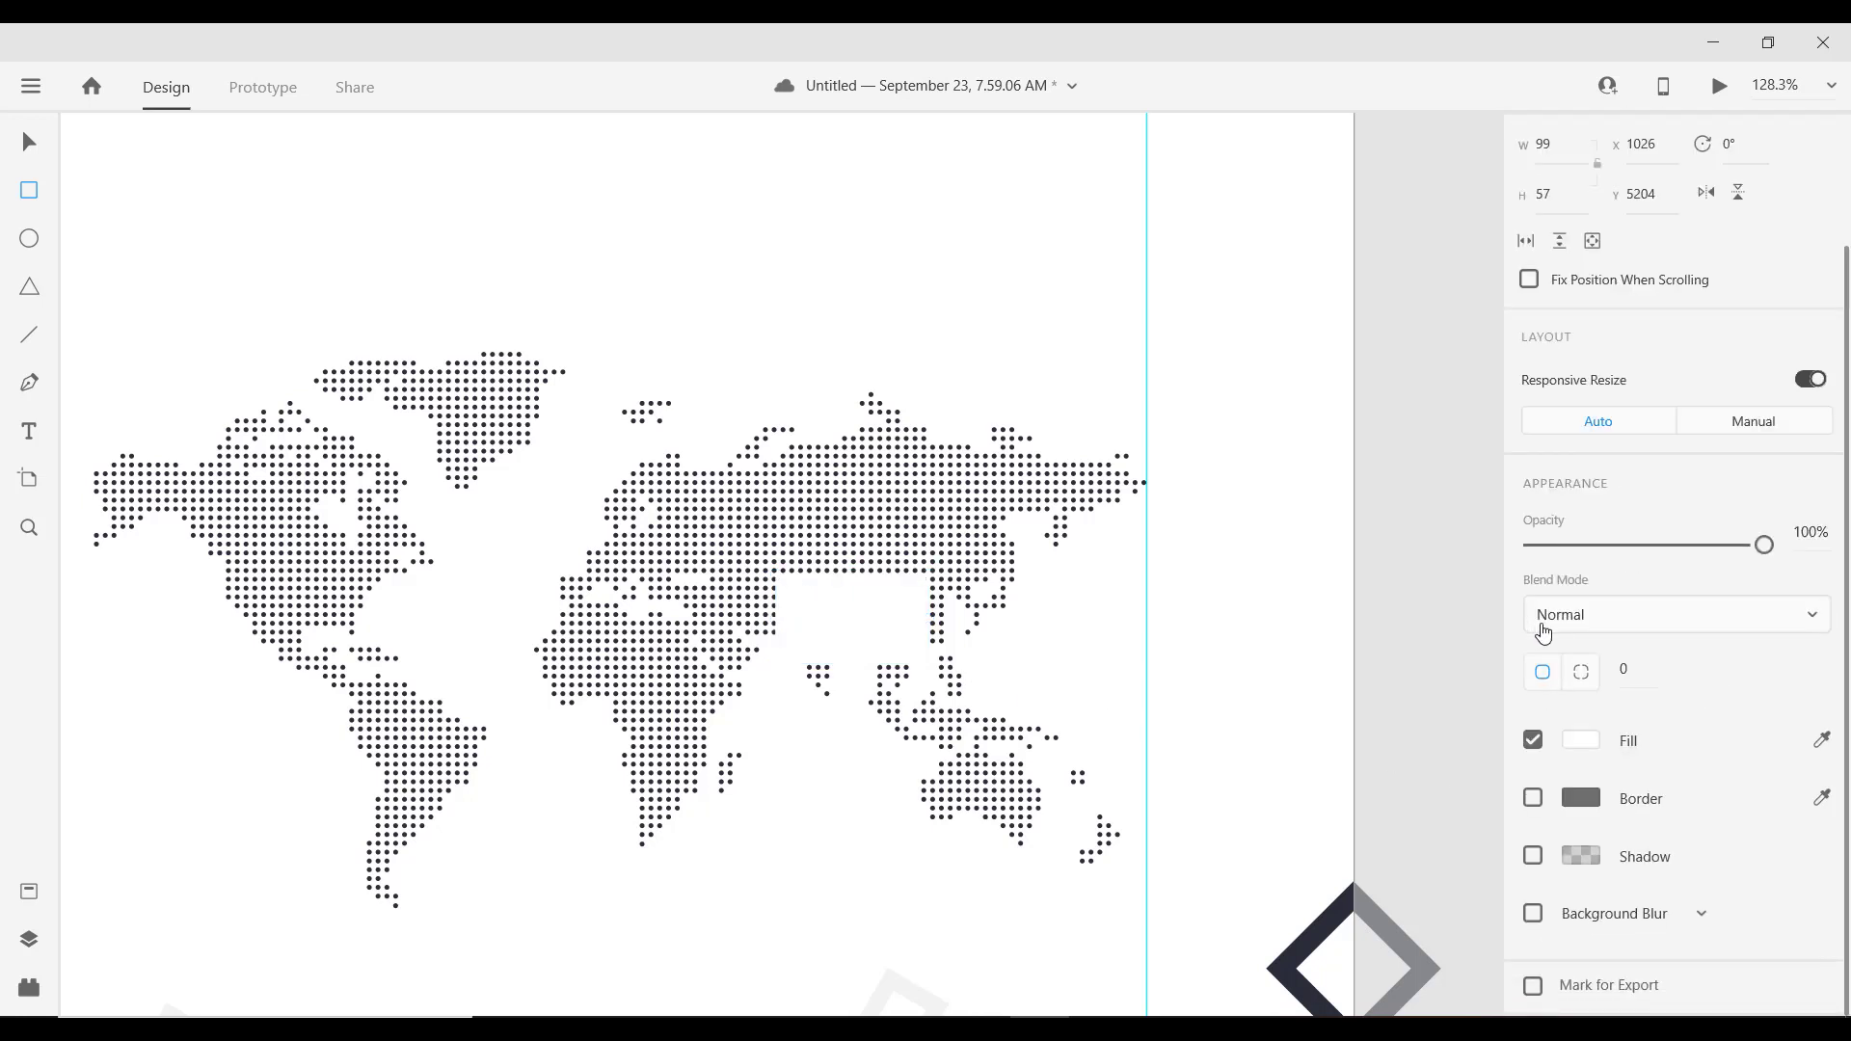
left_click(1535, 859)
scroll(1591, 841, "down", 1)
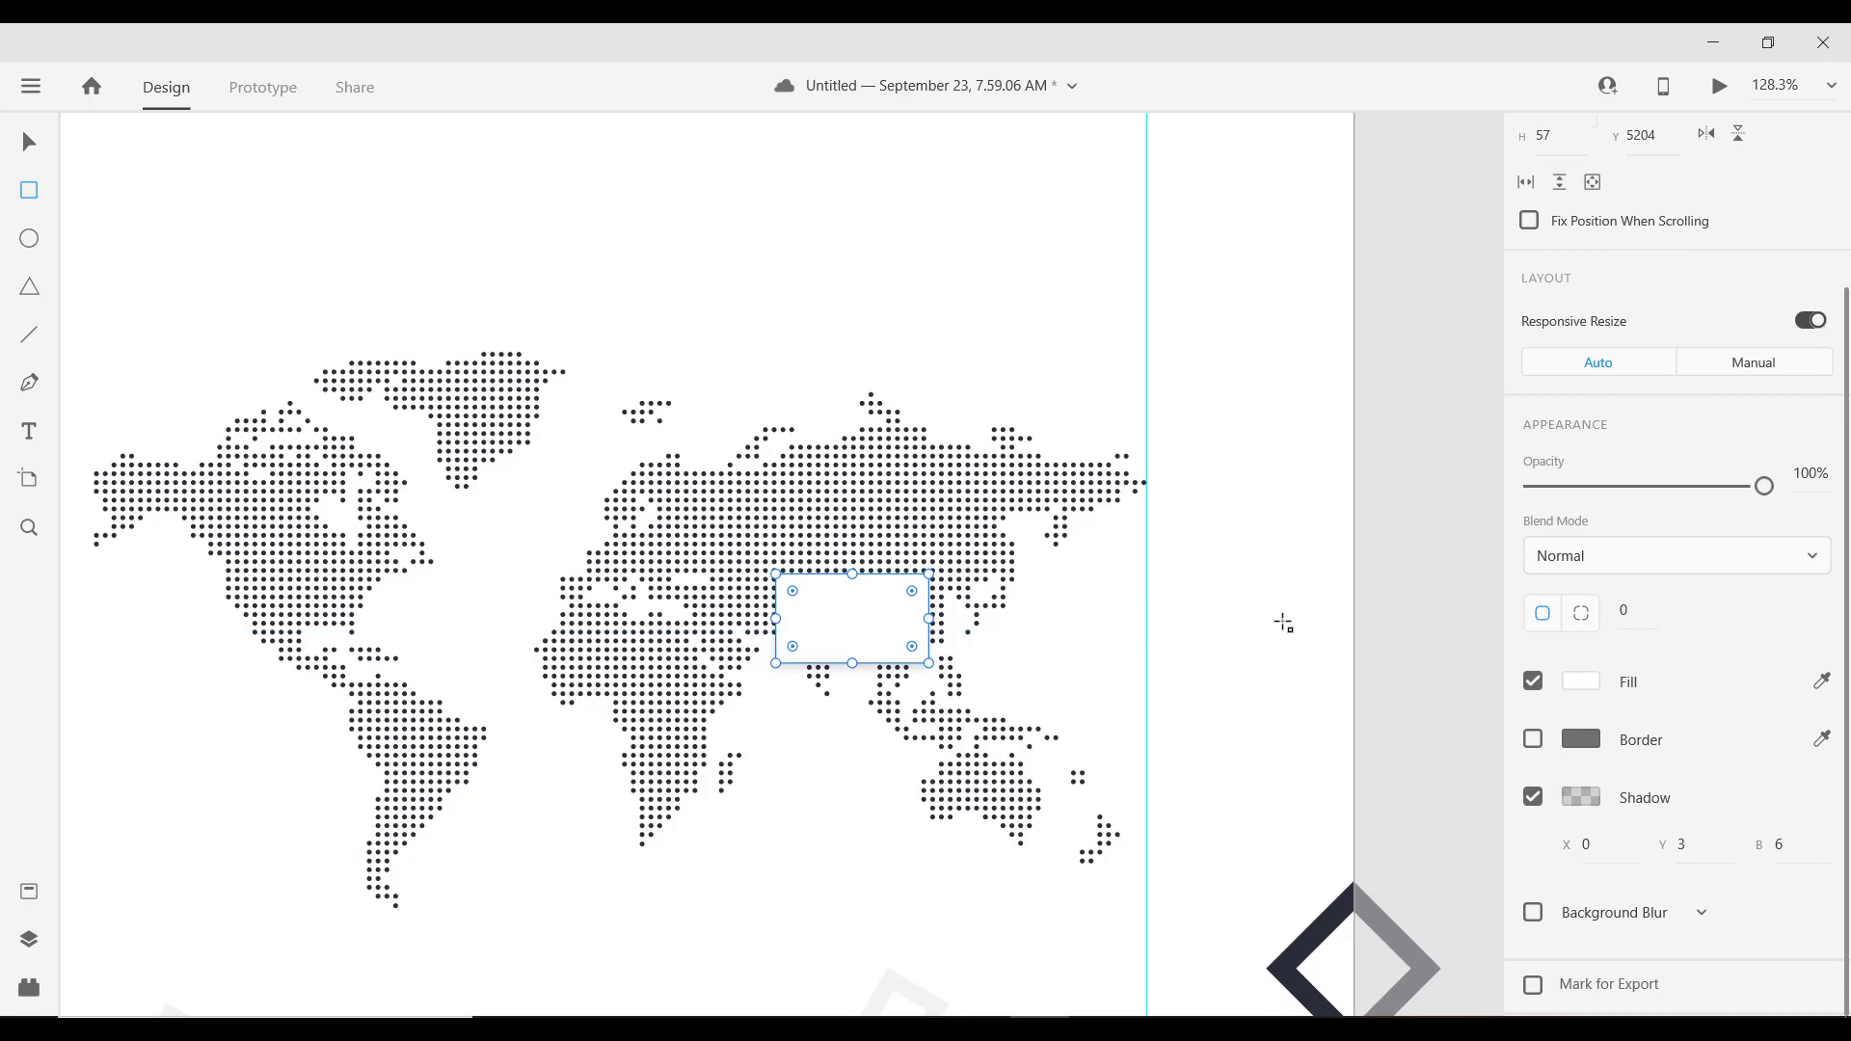
scroll(591, 654, "down", 3)
scroll(592, 646, "up", 5)
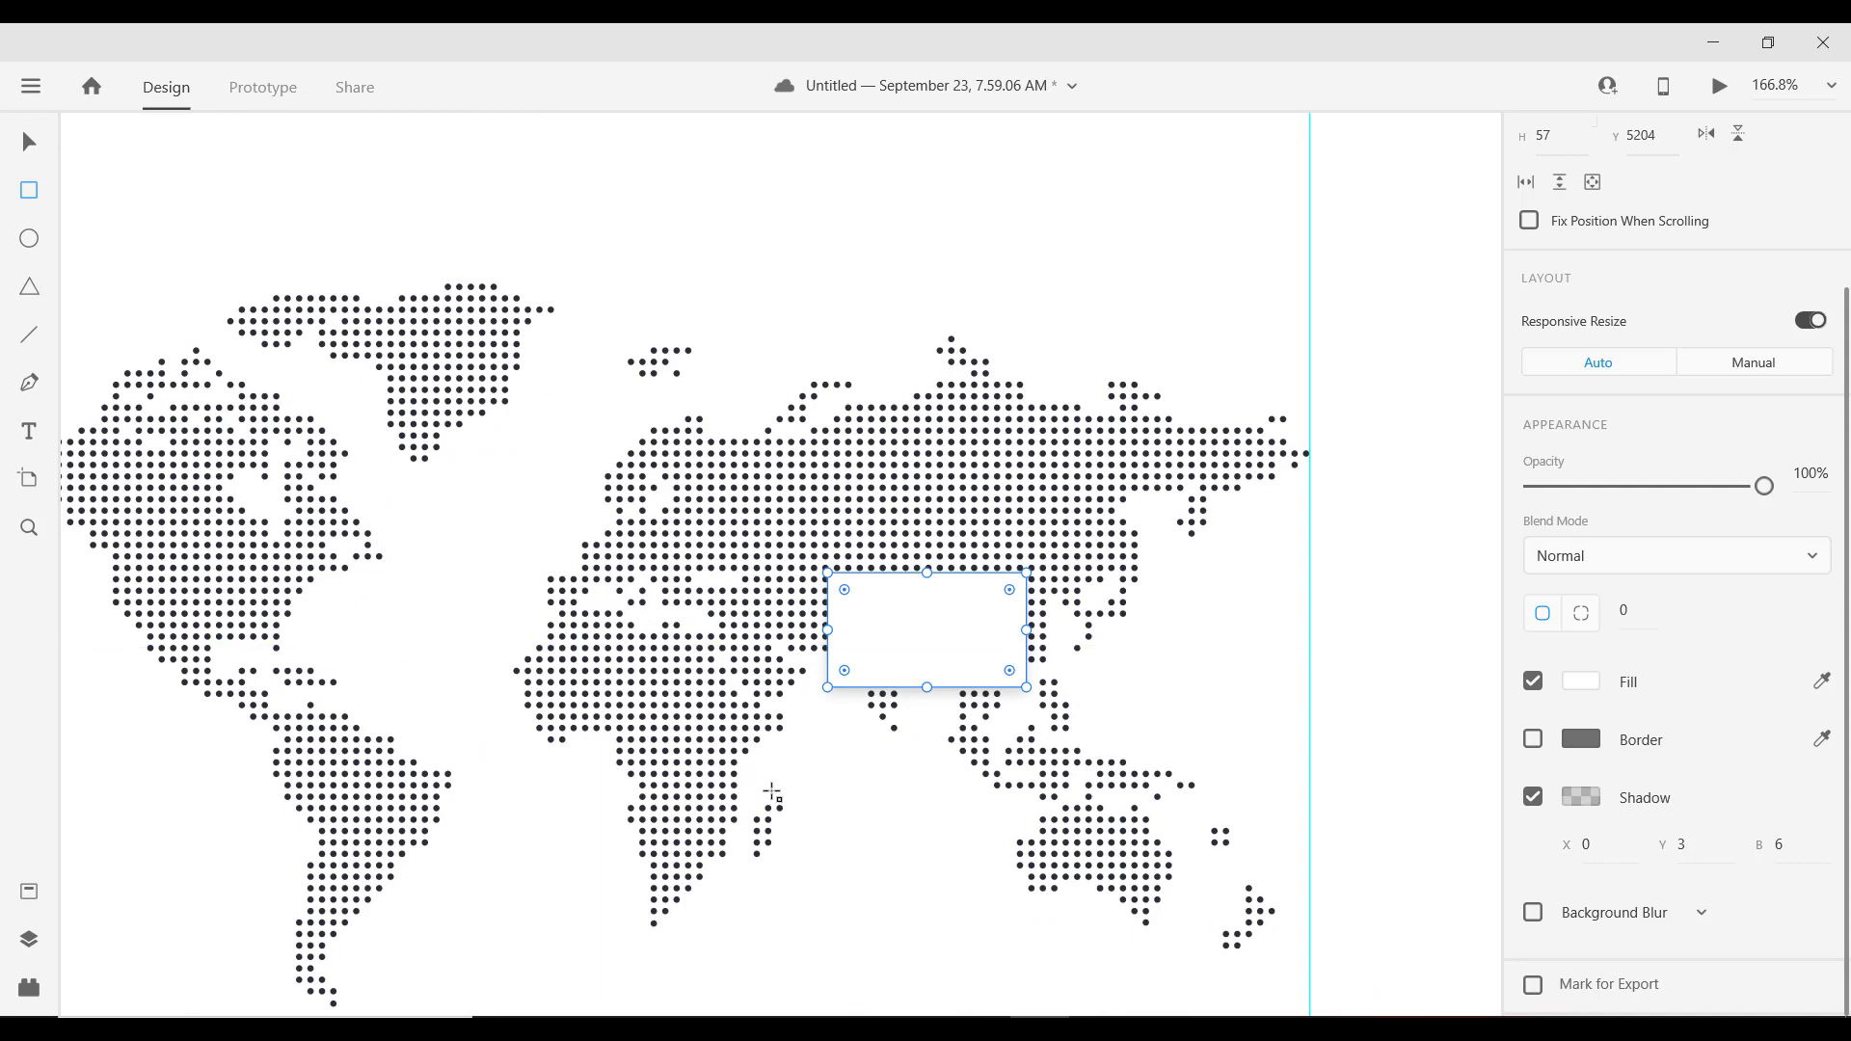
scroll(771, 786, "down", 5)
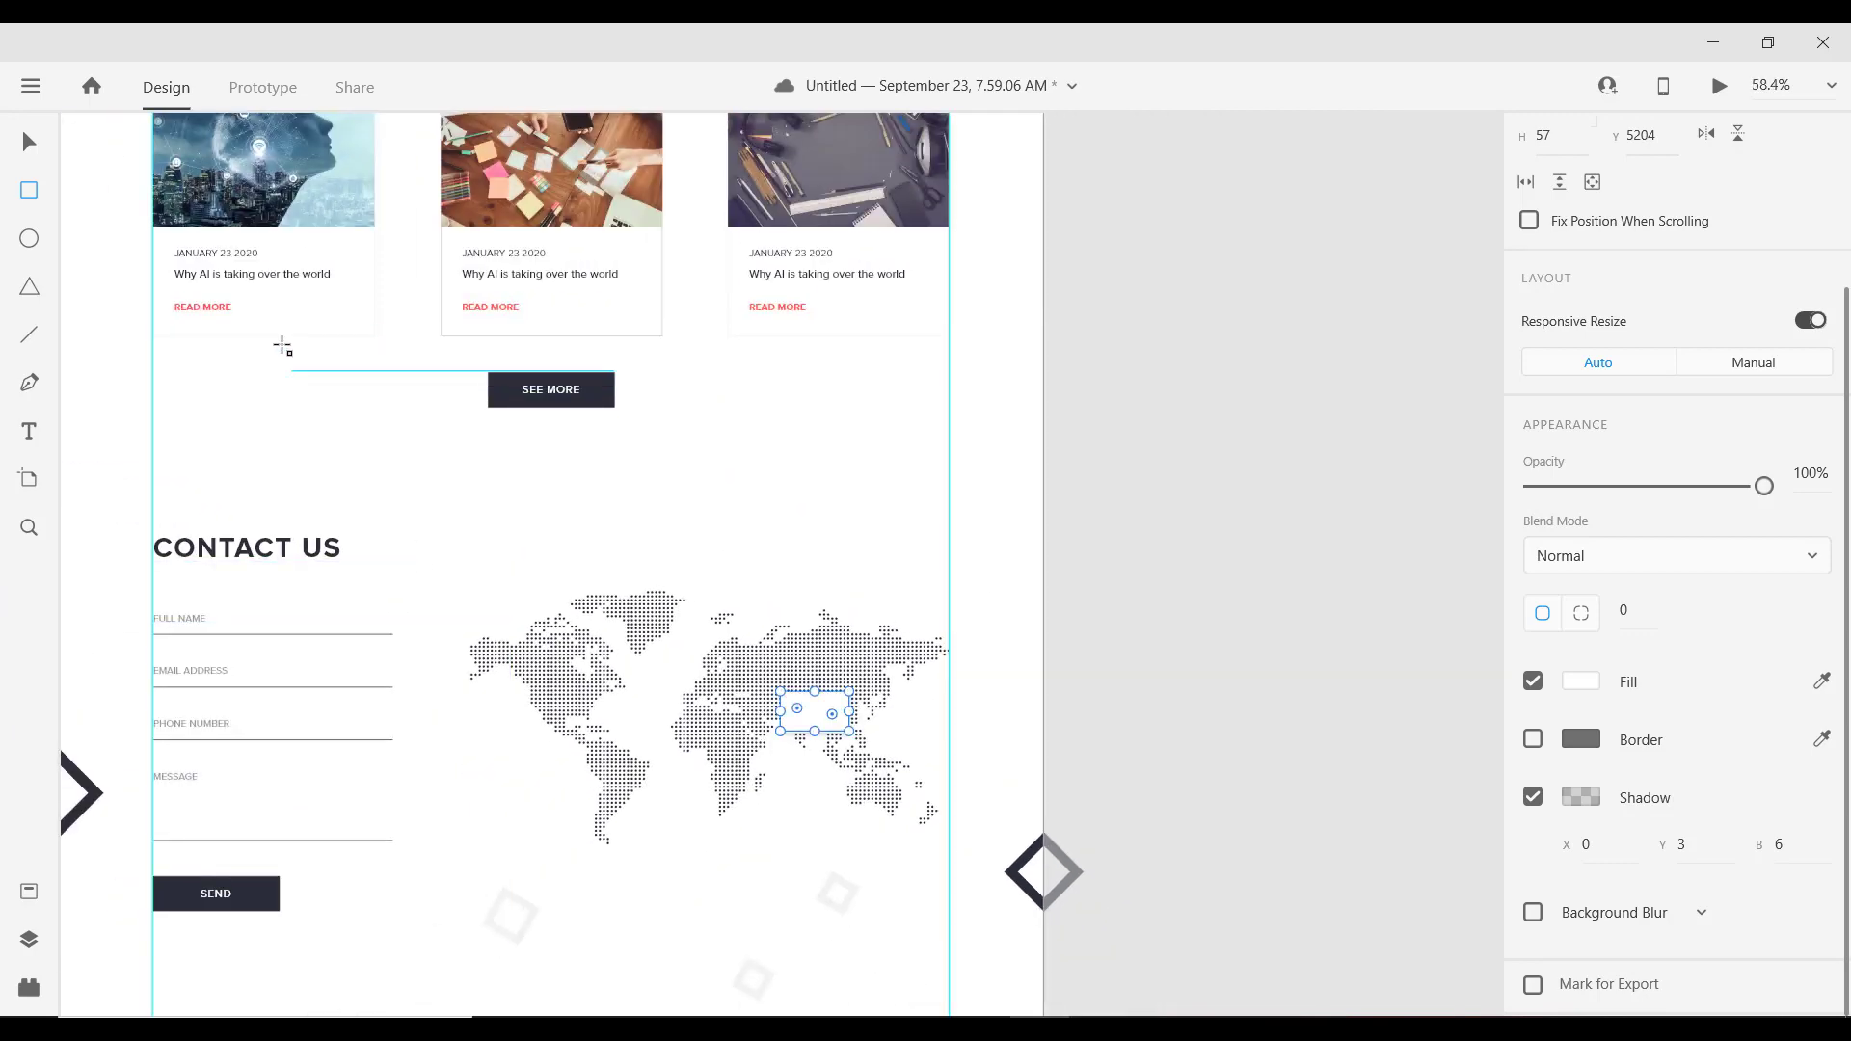
Step: Copy the blog card's JANUARY 23 2020 date text onto the white map card
left_click(29, 147)
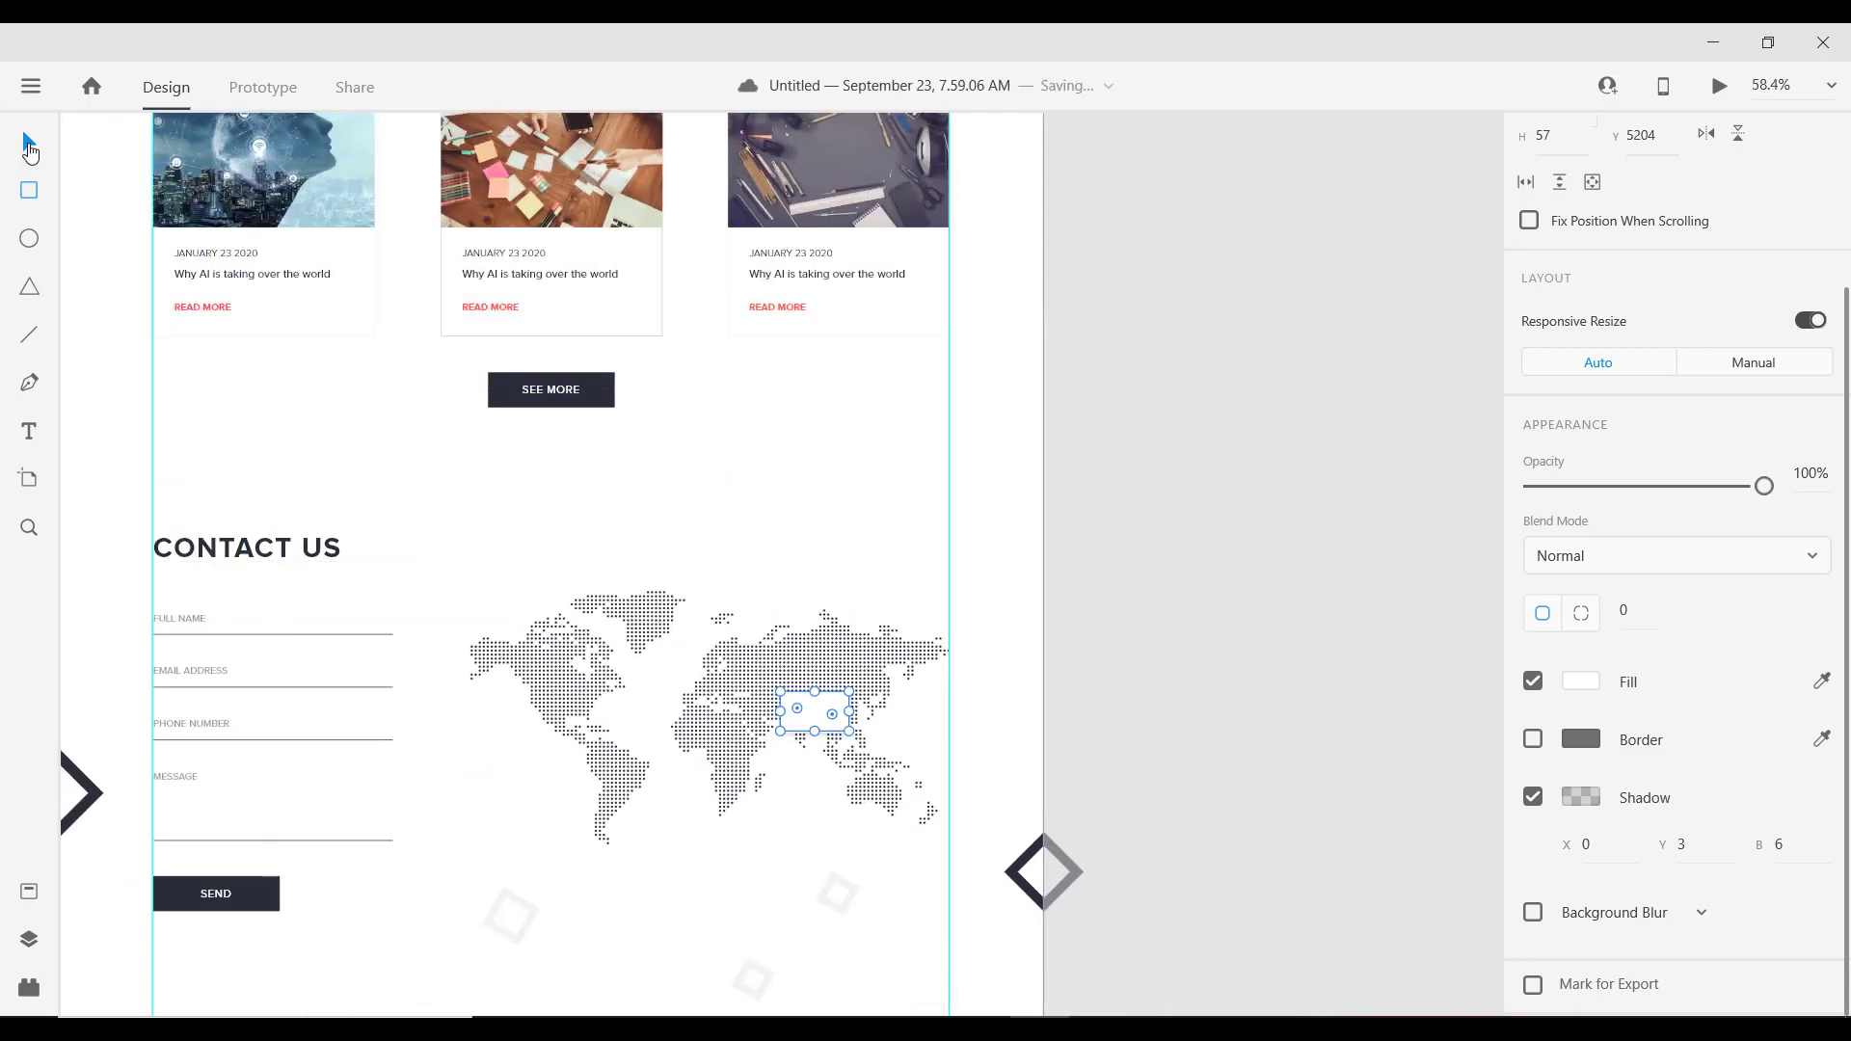
double_click(229, 253)
scroll(710, 707, "up", 6)
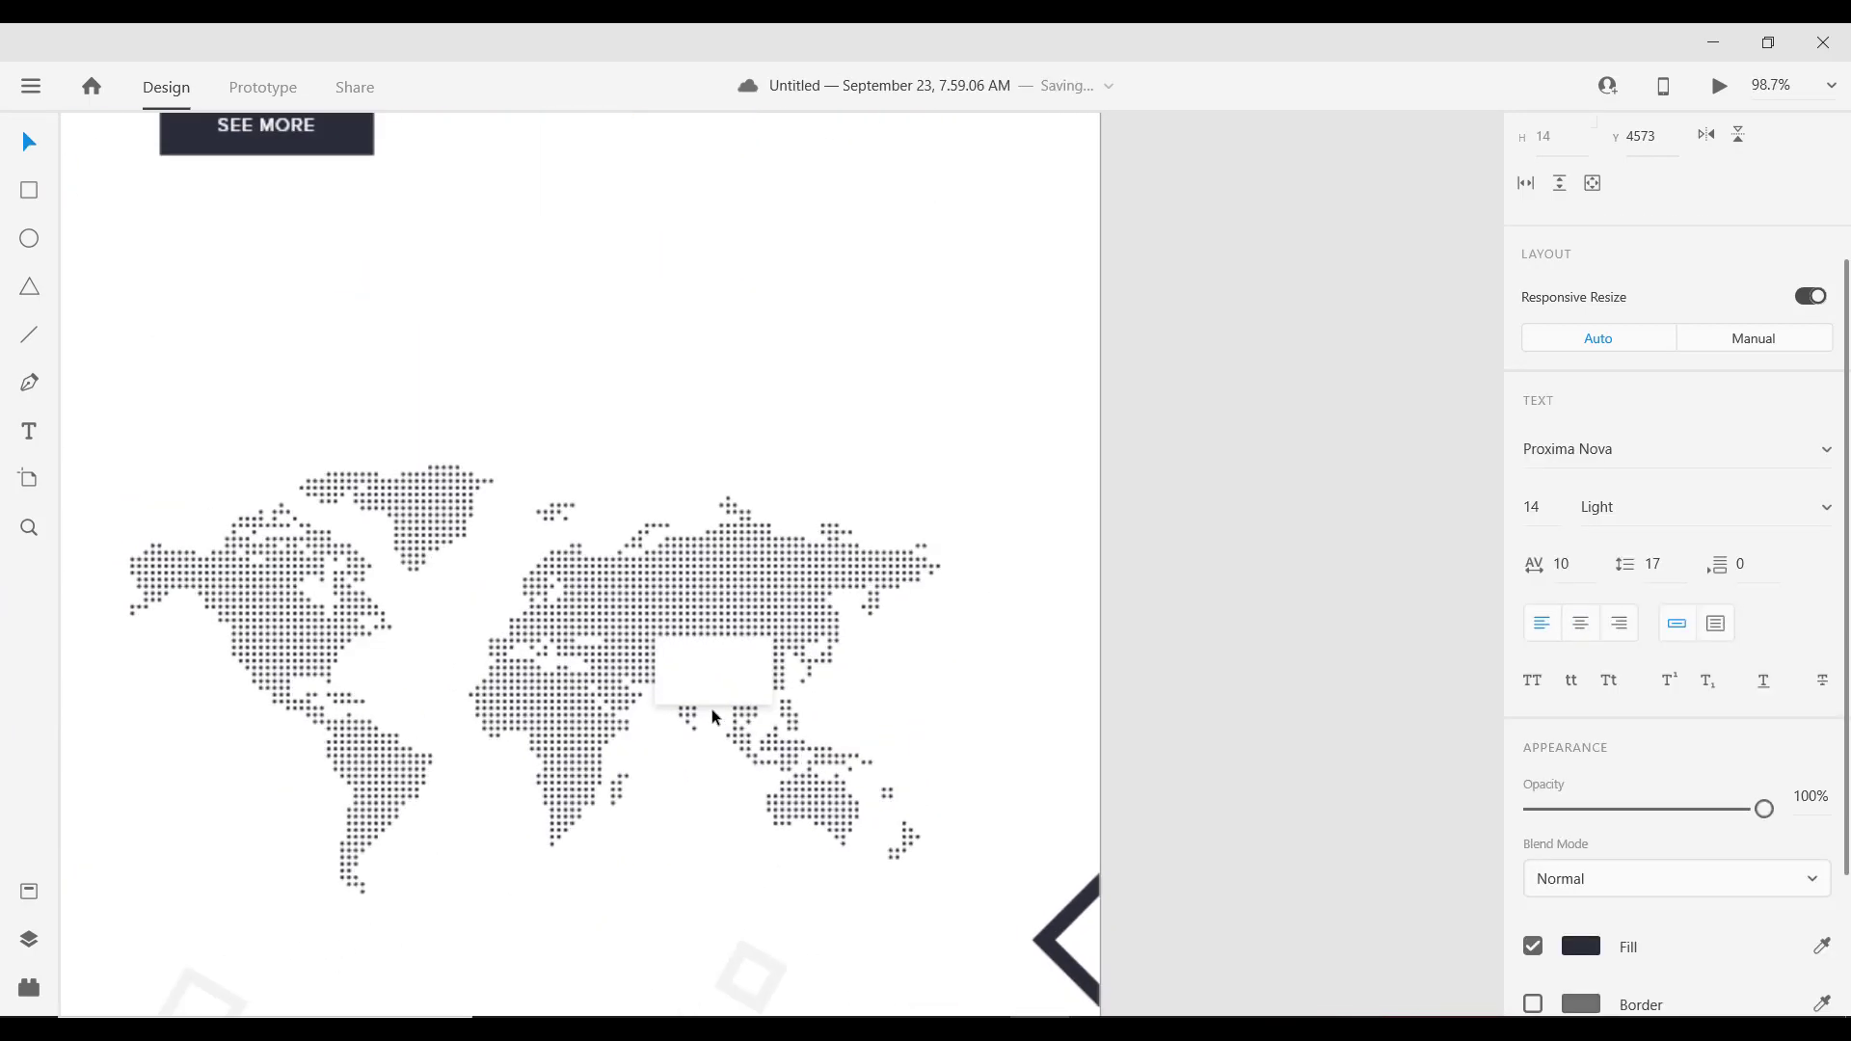
left_click(697, 639)
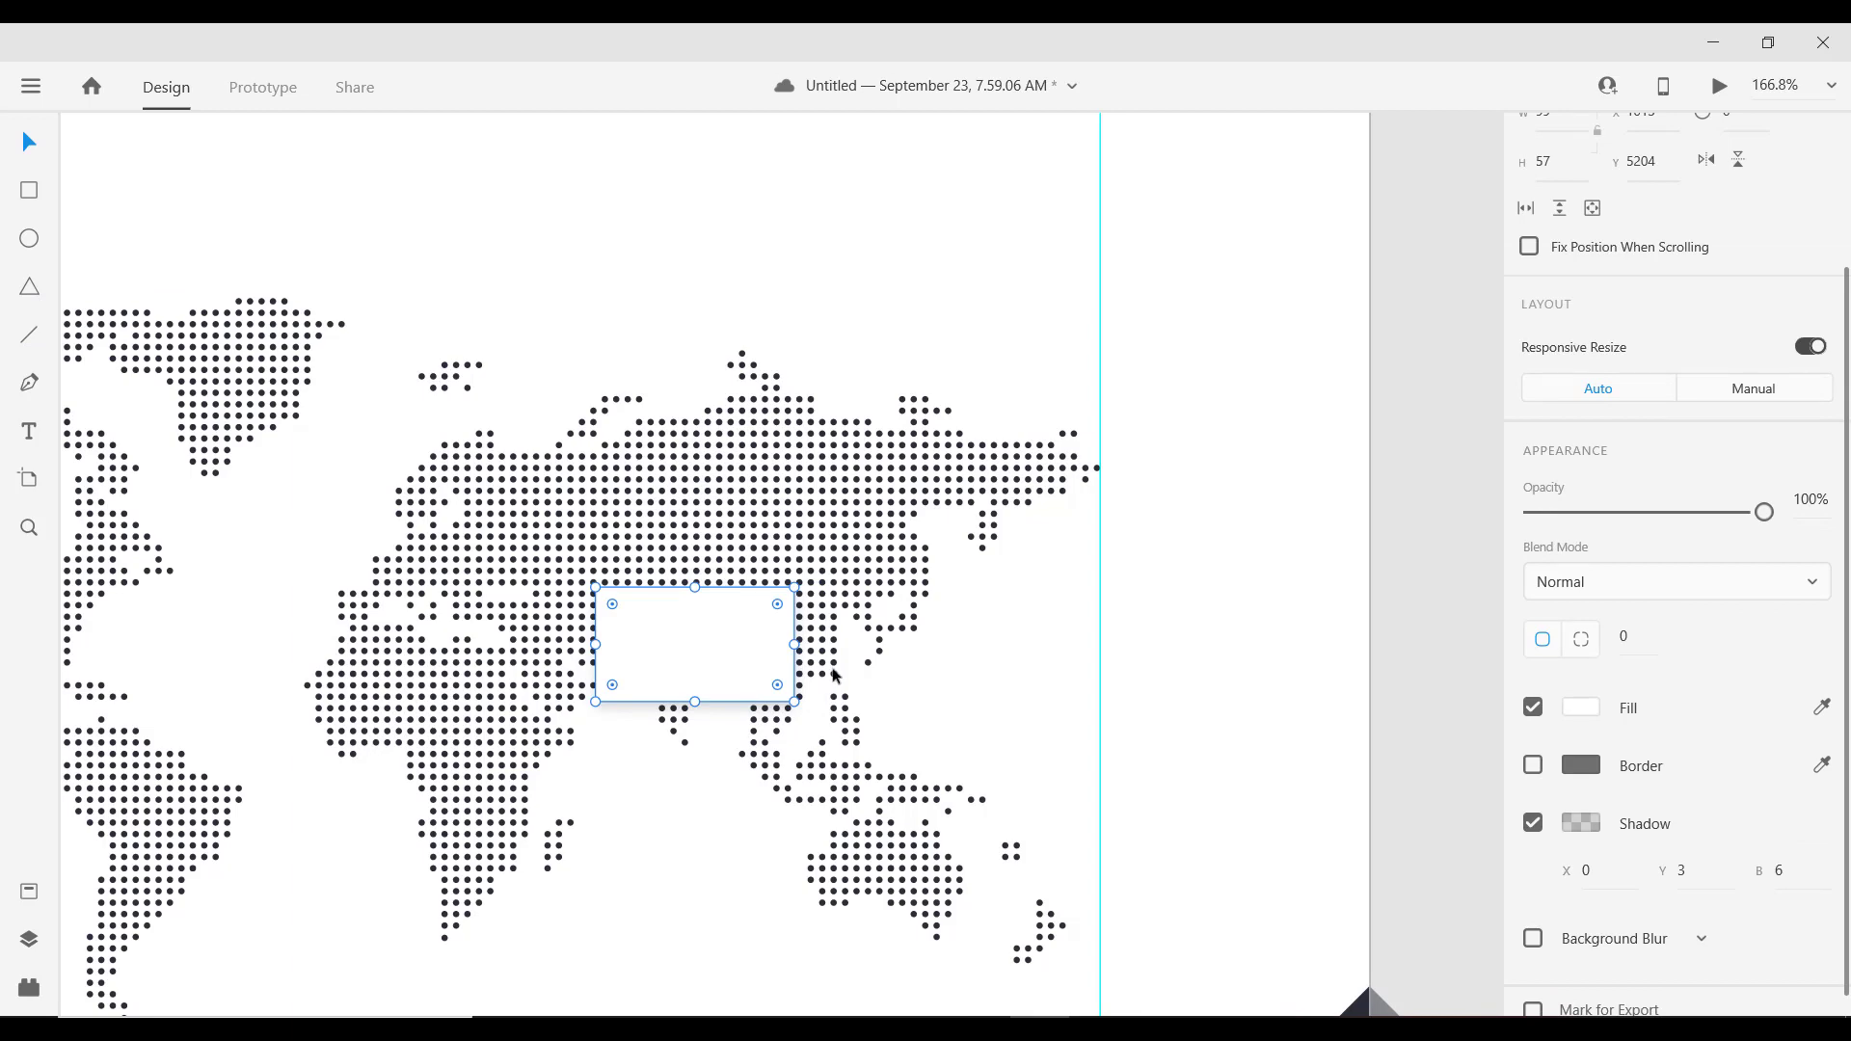
scroll(841, 687, "down", 5)
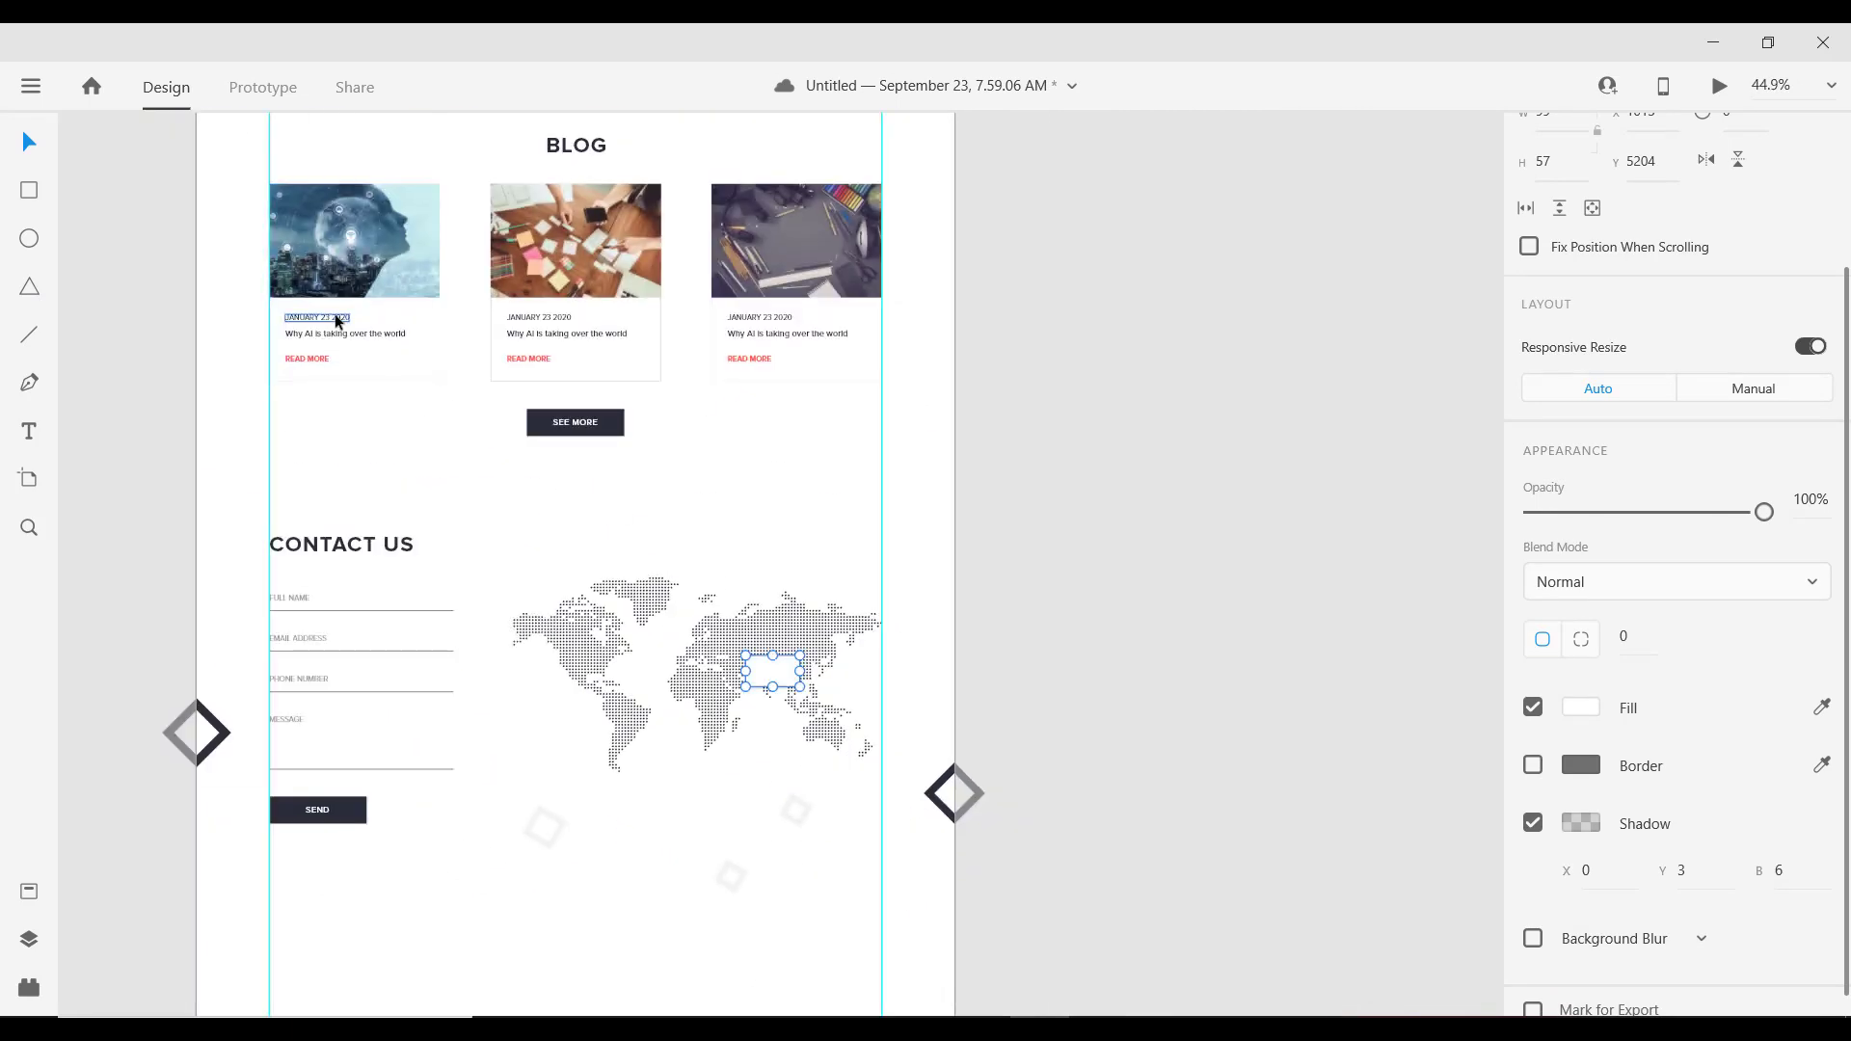
double_click(338, 319)
scroll(852, 711, "up", 6)
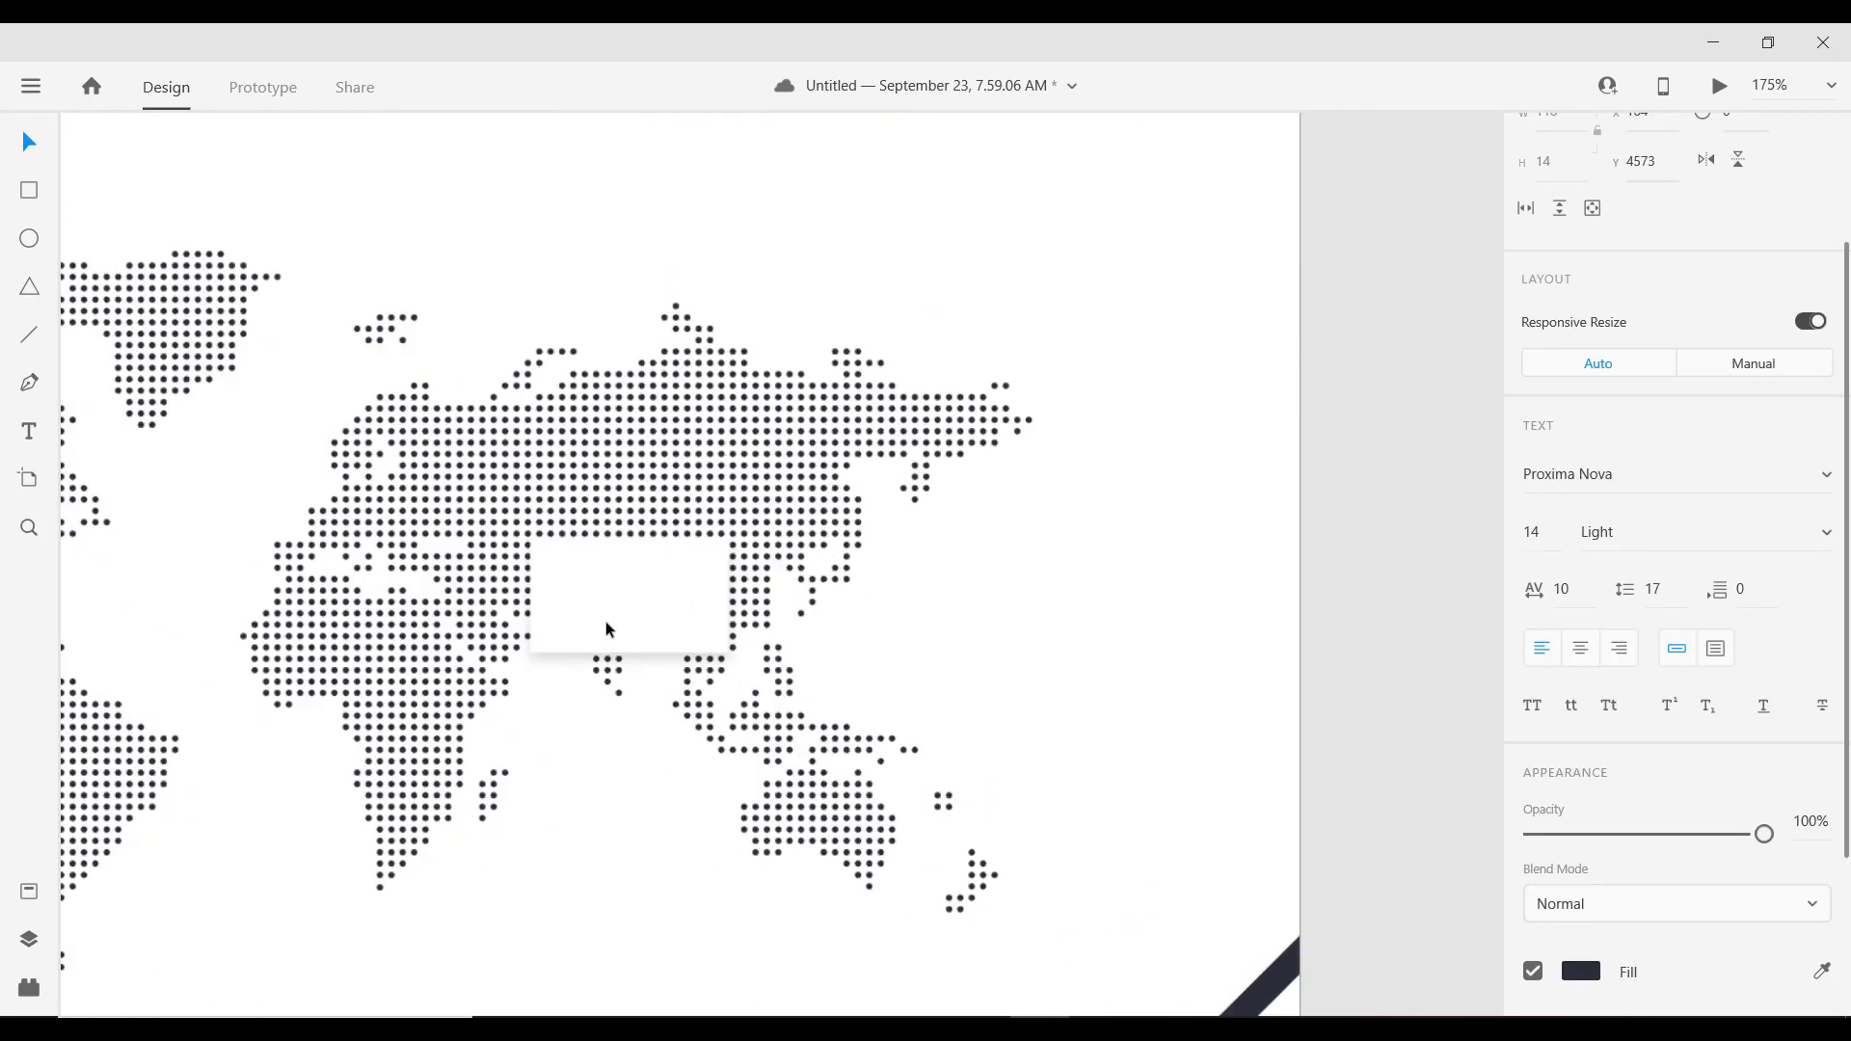
left_click(563, 585)
key("ctrl+v")
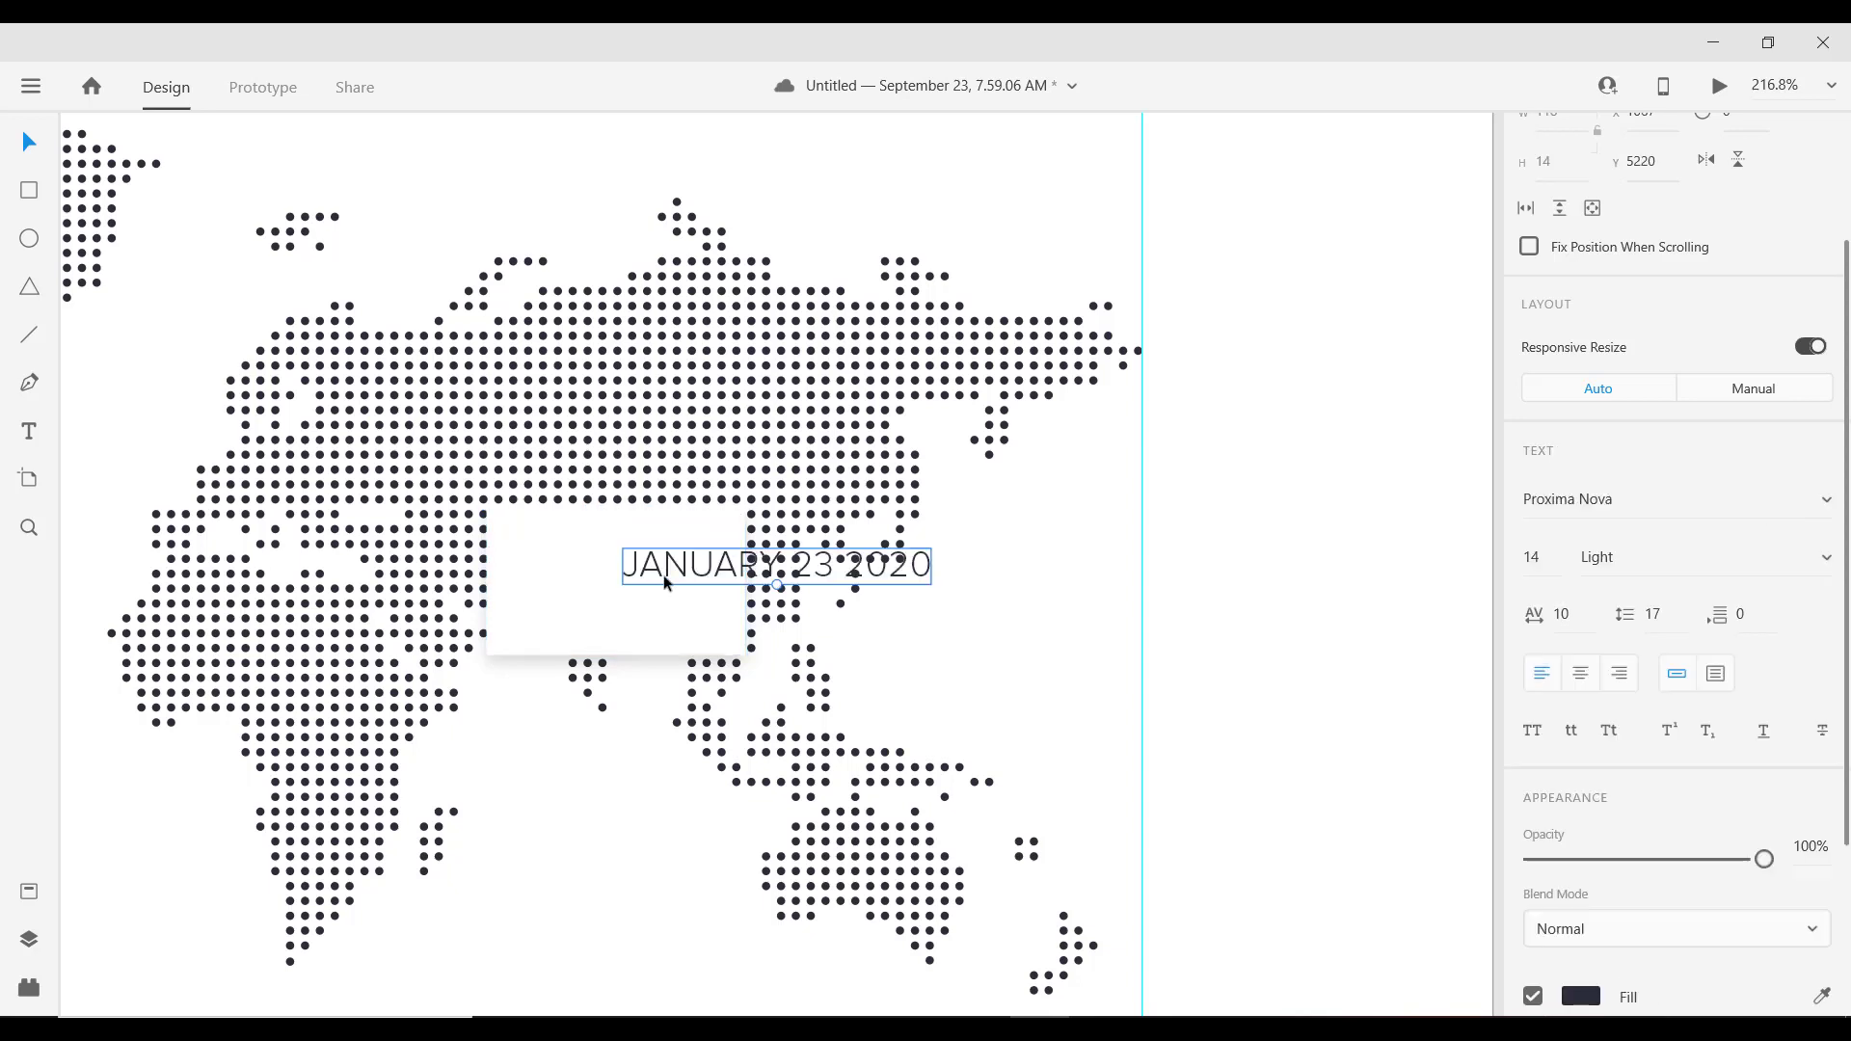
left_click_drag(628, 567, 536, 567)
Step: Set the pasted date text to 0 character spacing and Regular weight
scroll(732, 582, "down", 2)
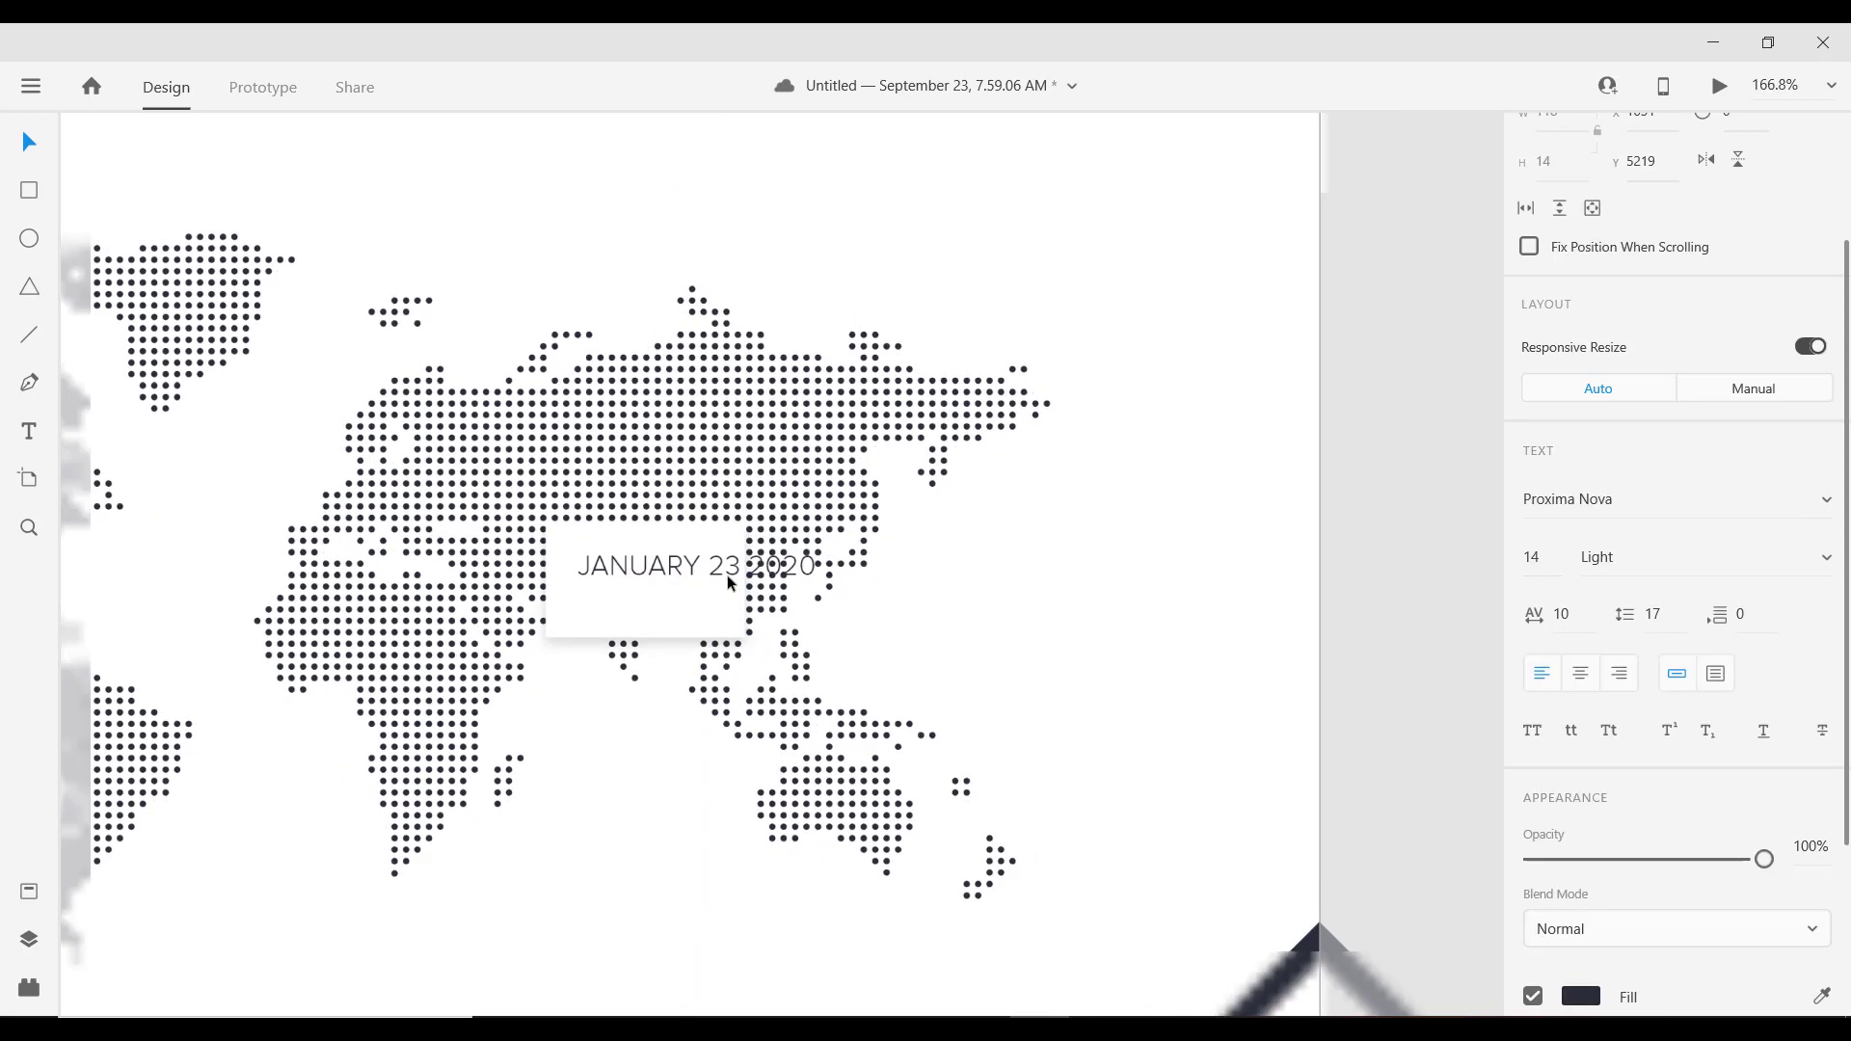
left_click(1583, 615)
type("0")
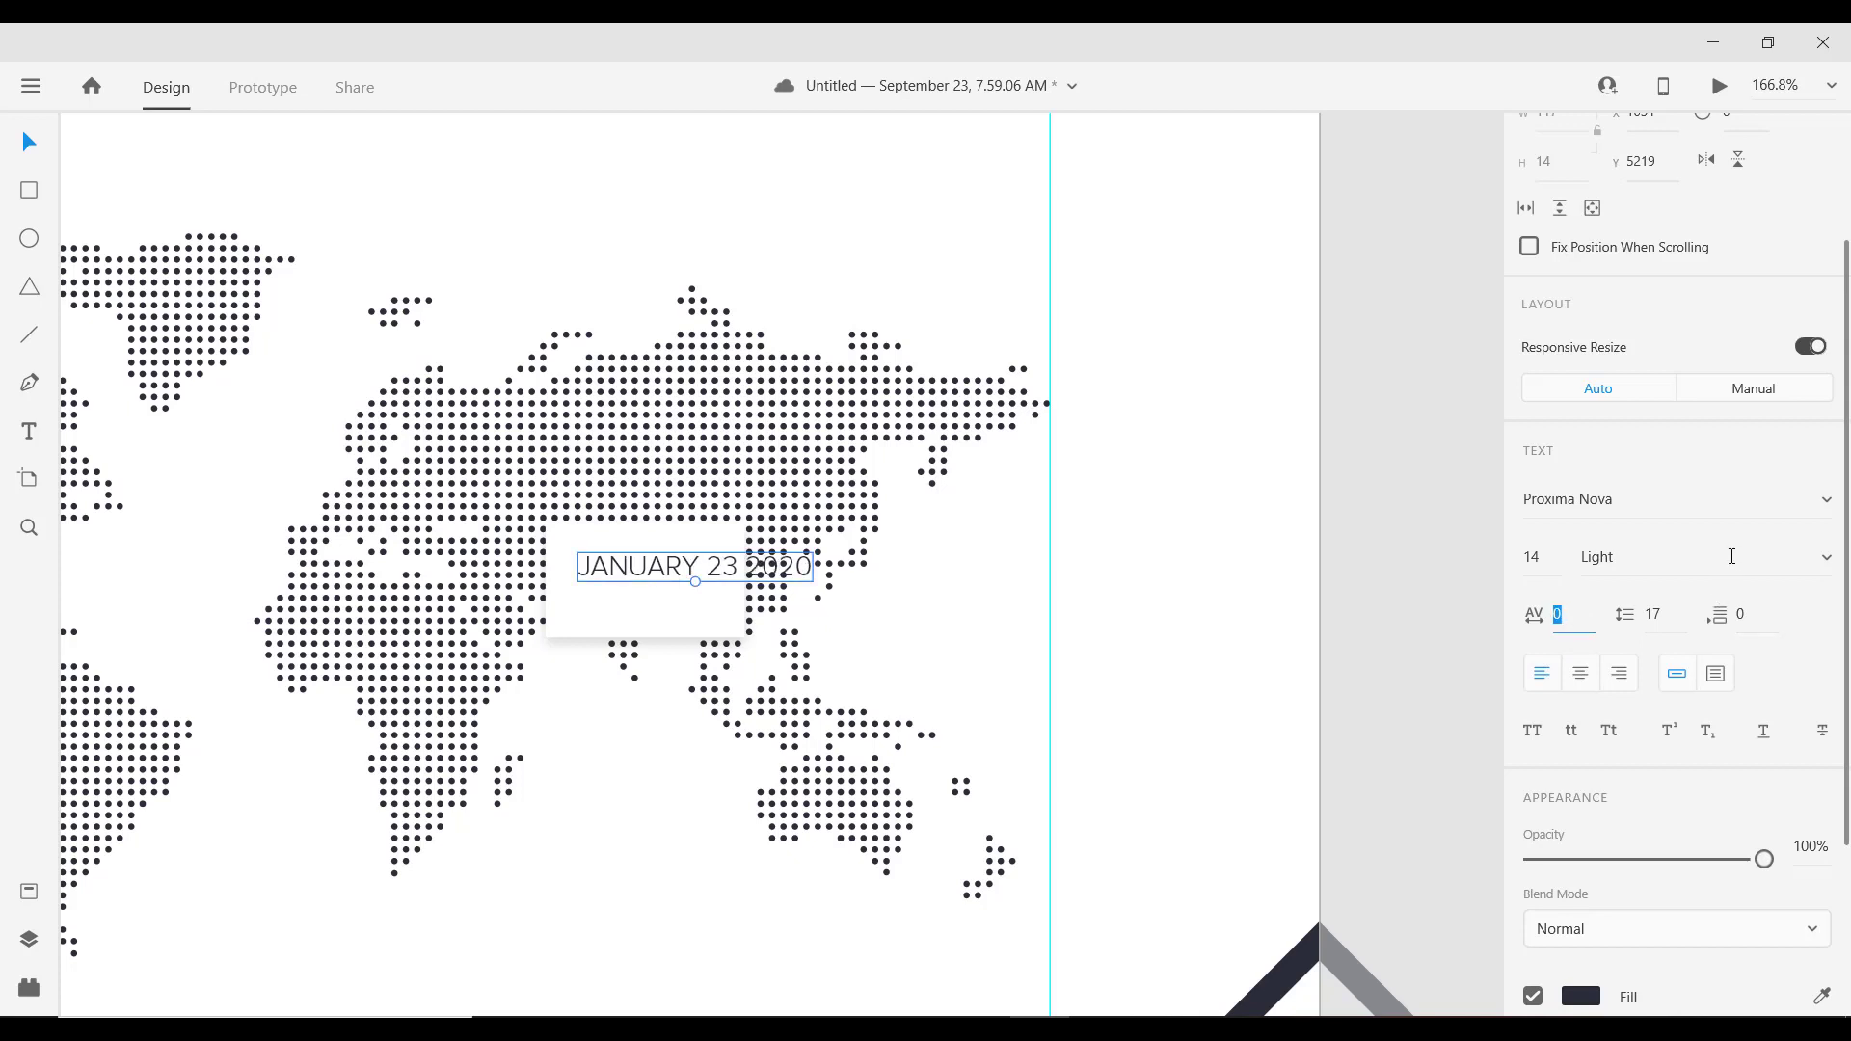
left_click(1732, 556)
key("Down")
key("Down")
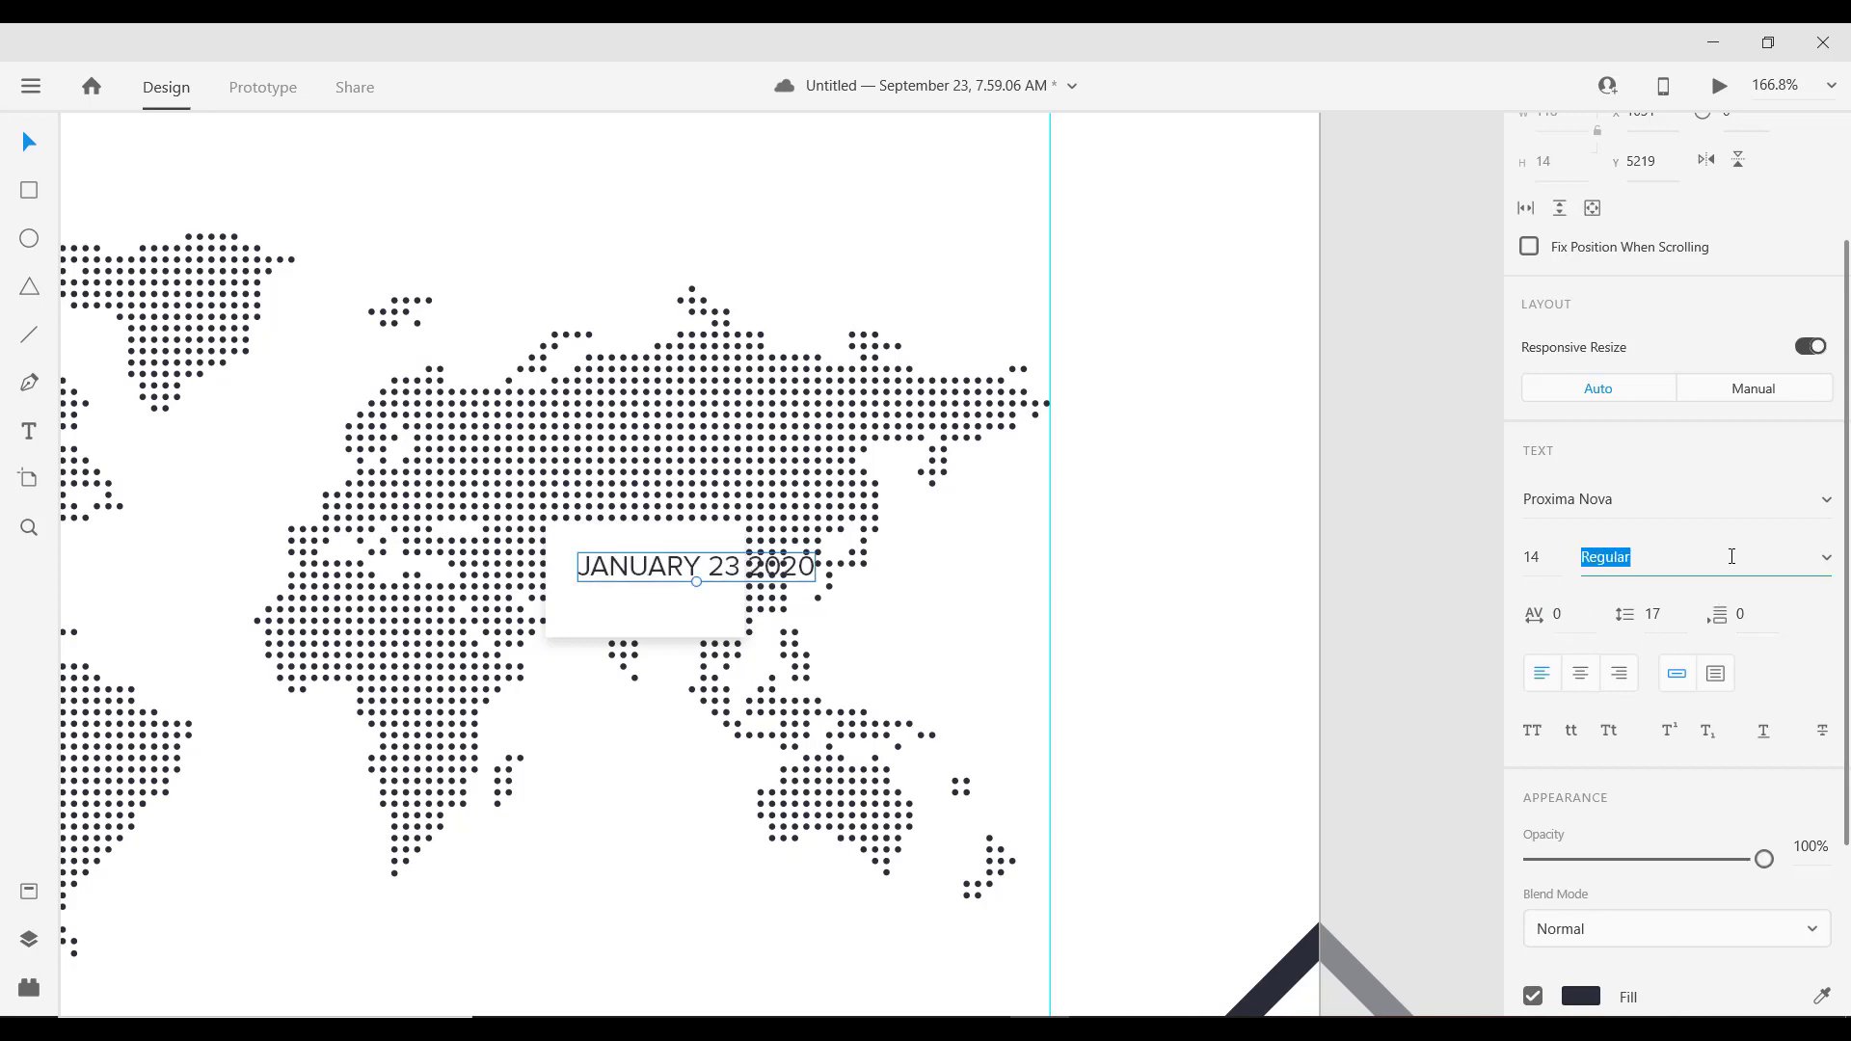
Step: Enlarge the white map card around the date text to a height of 66
scroll(658, 627, "down", 5)
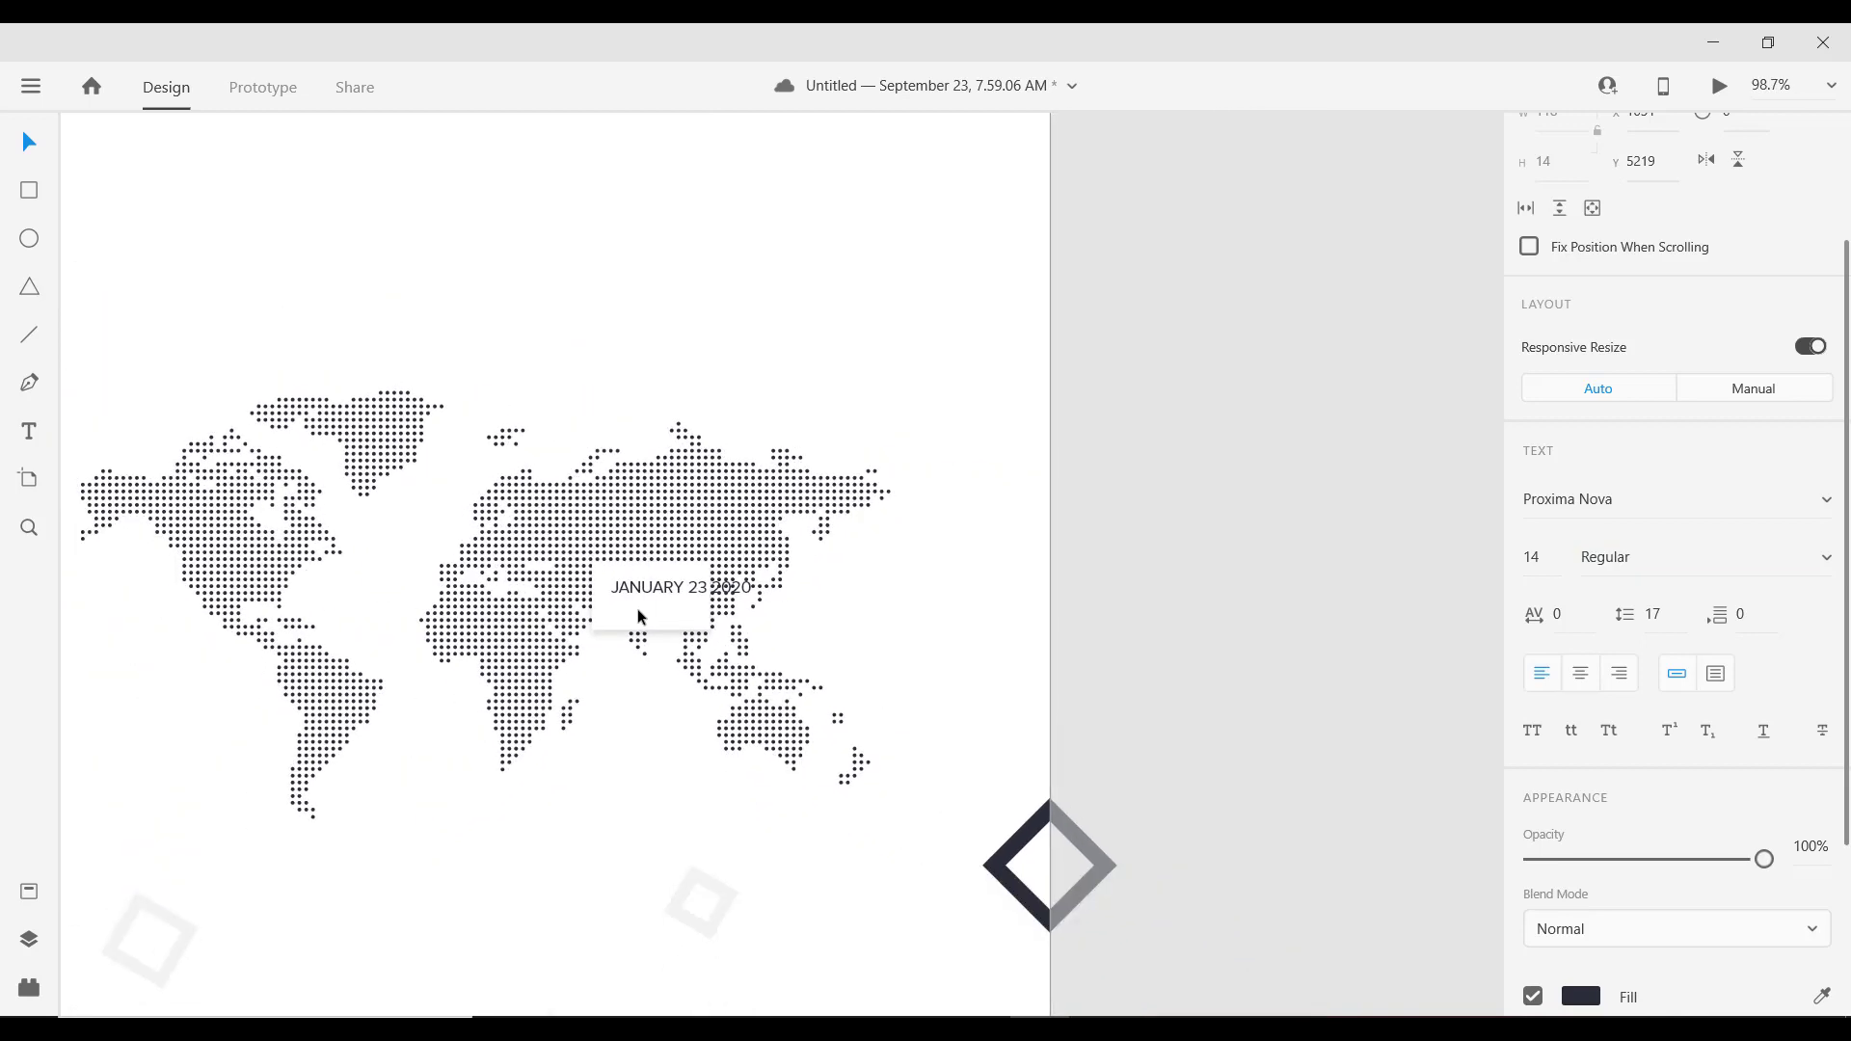
left_click(638, 609)
left_click_drag(711, 596, 664, 641)
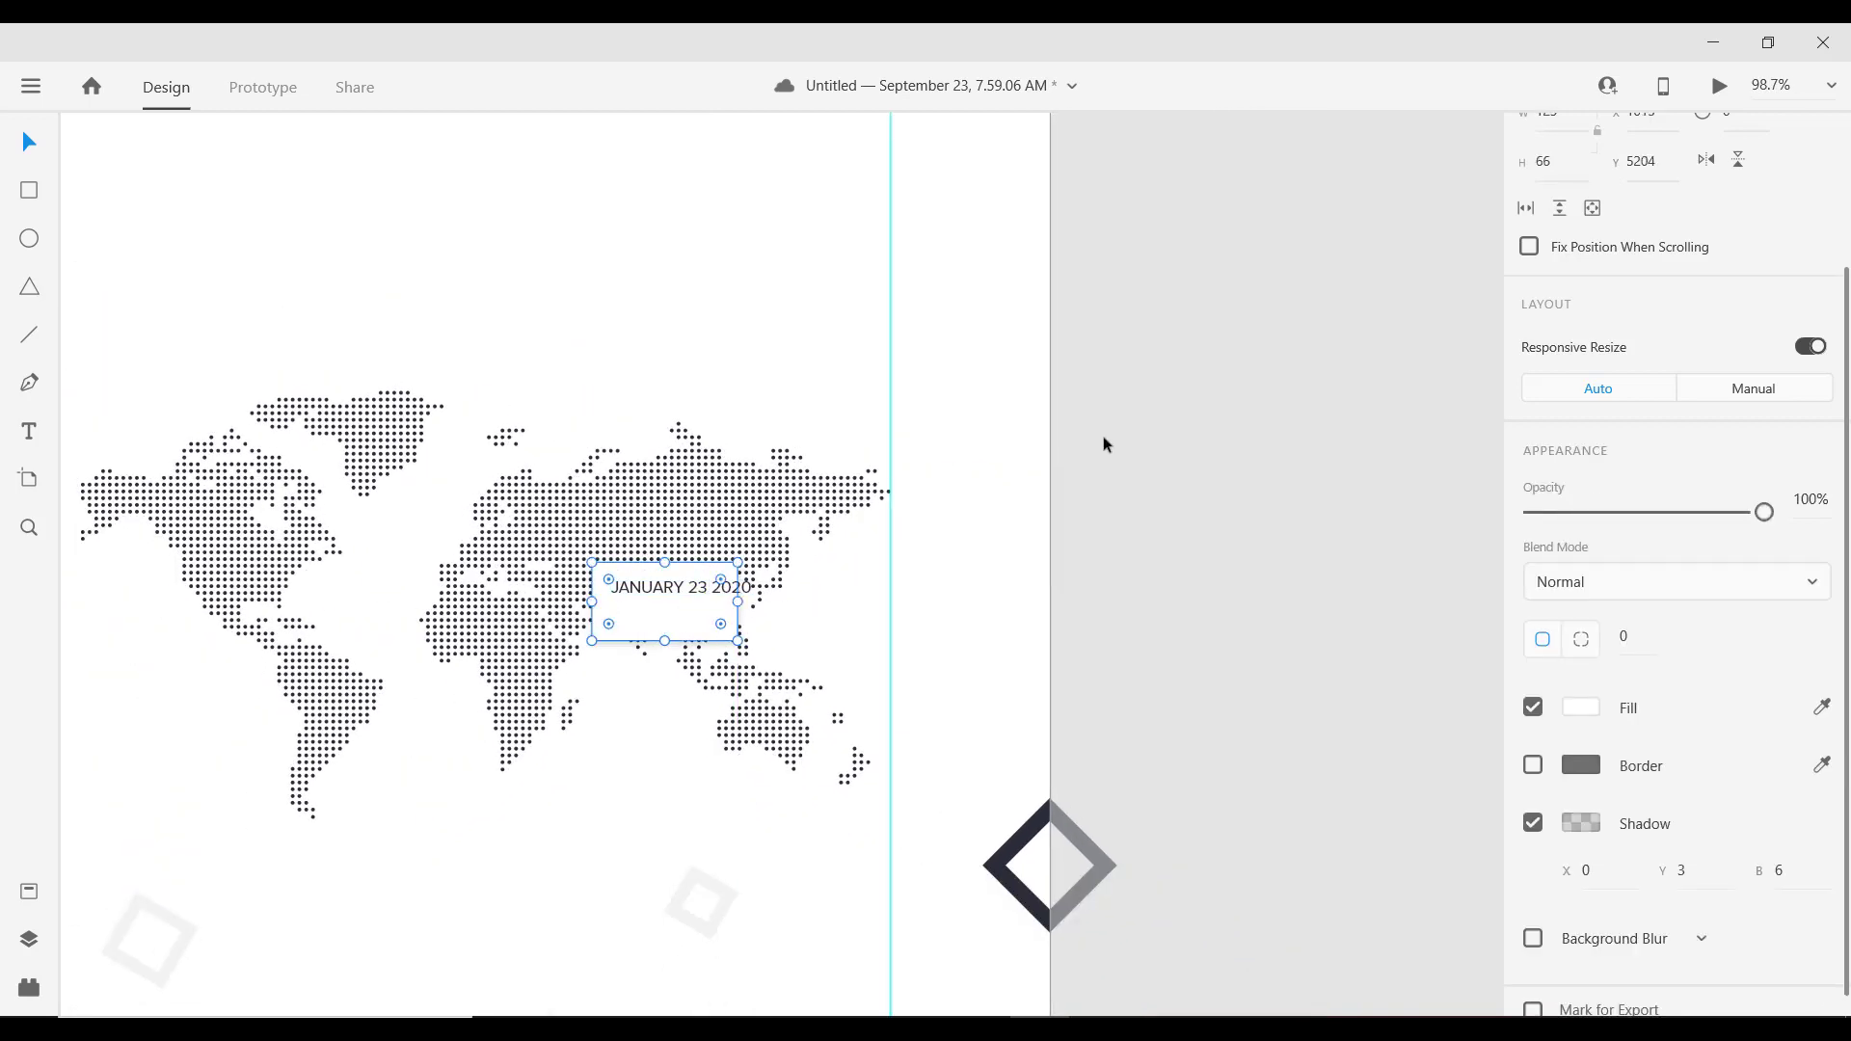
scroll(1678, 386, "up", 3)
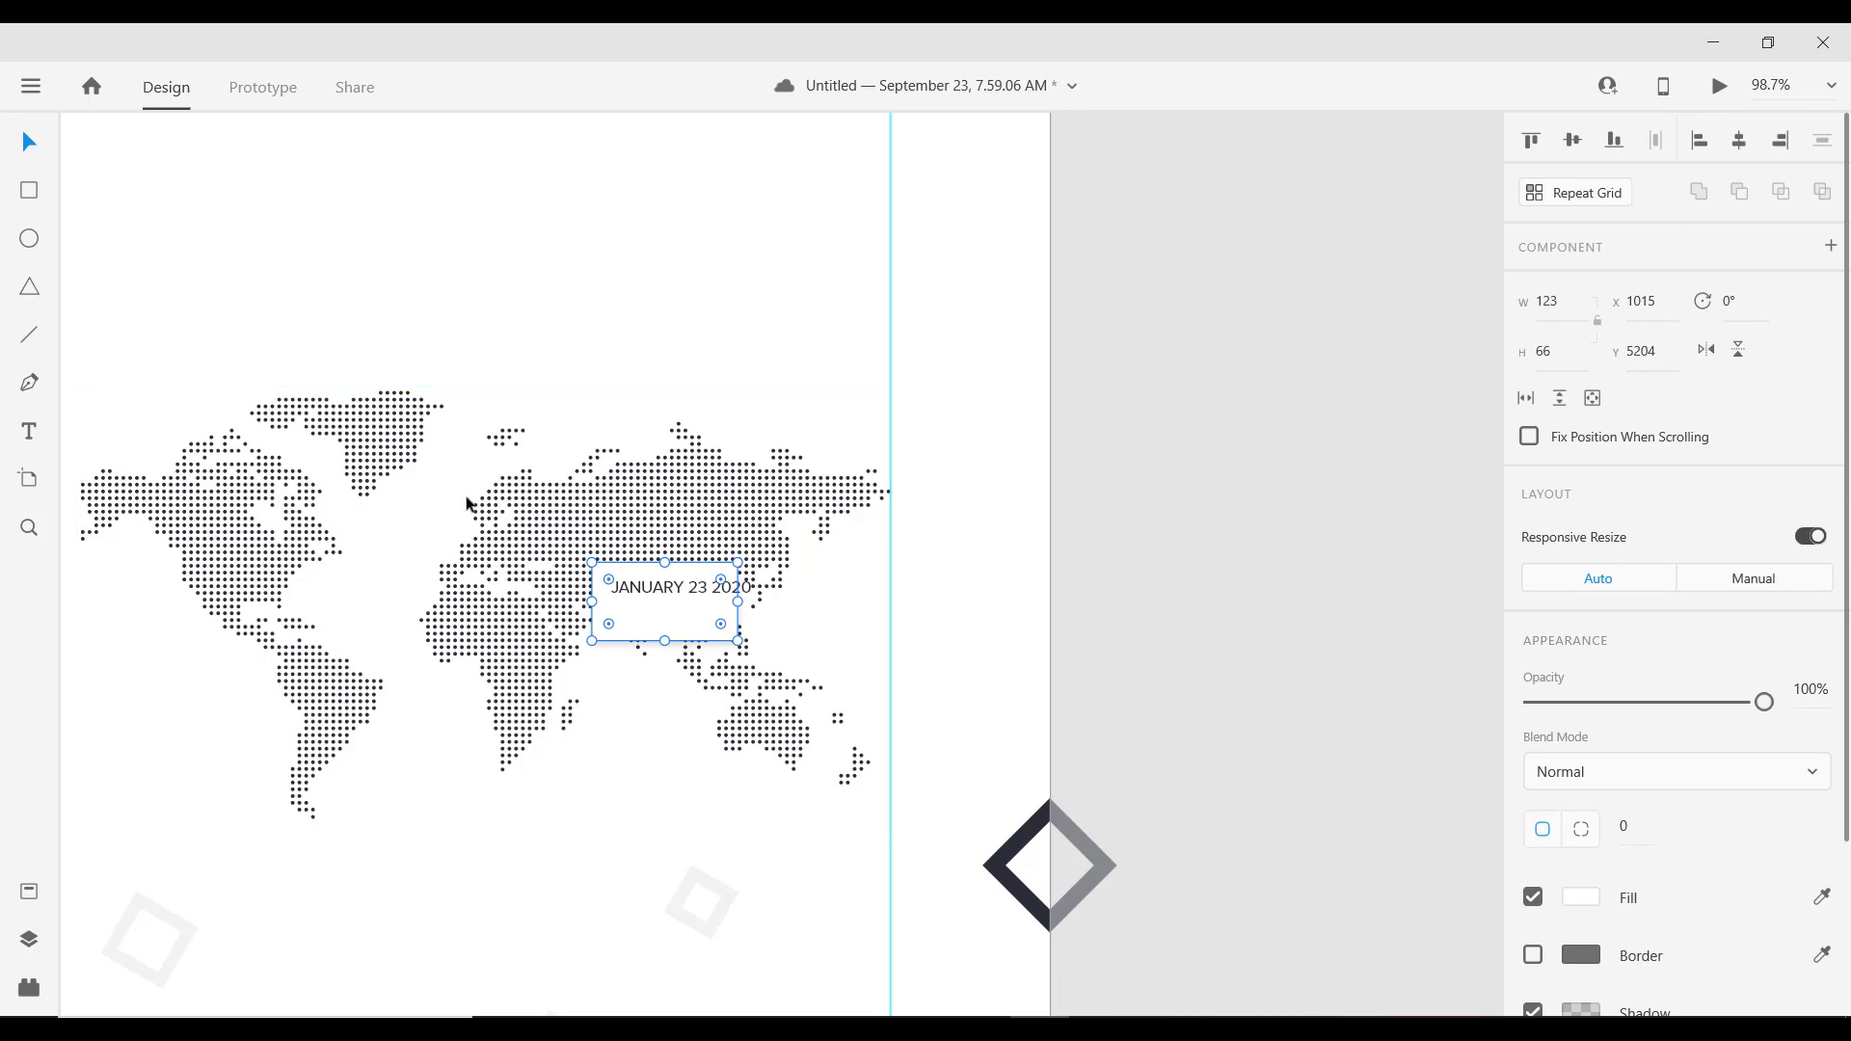
scroll(659, 605, "up", 2)
scroll(658, 605, "up", 2)
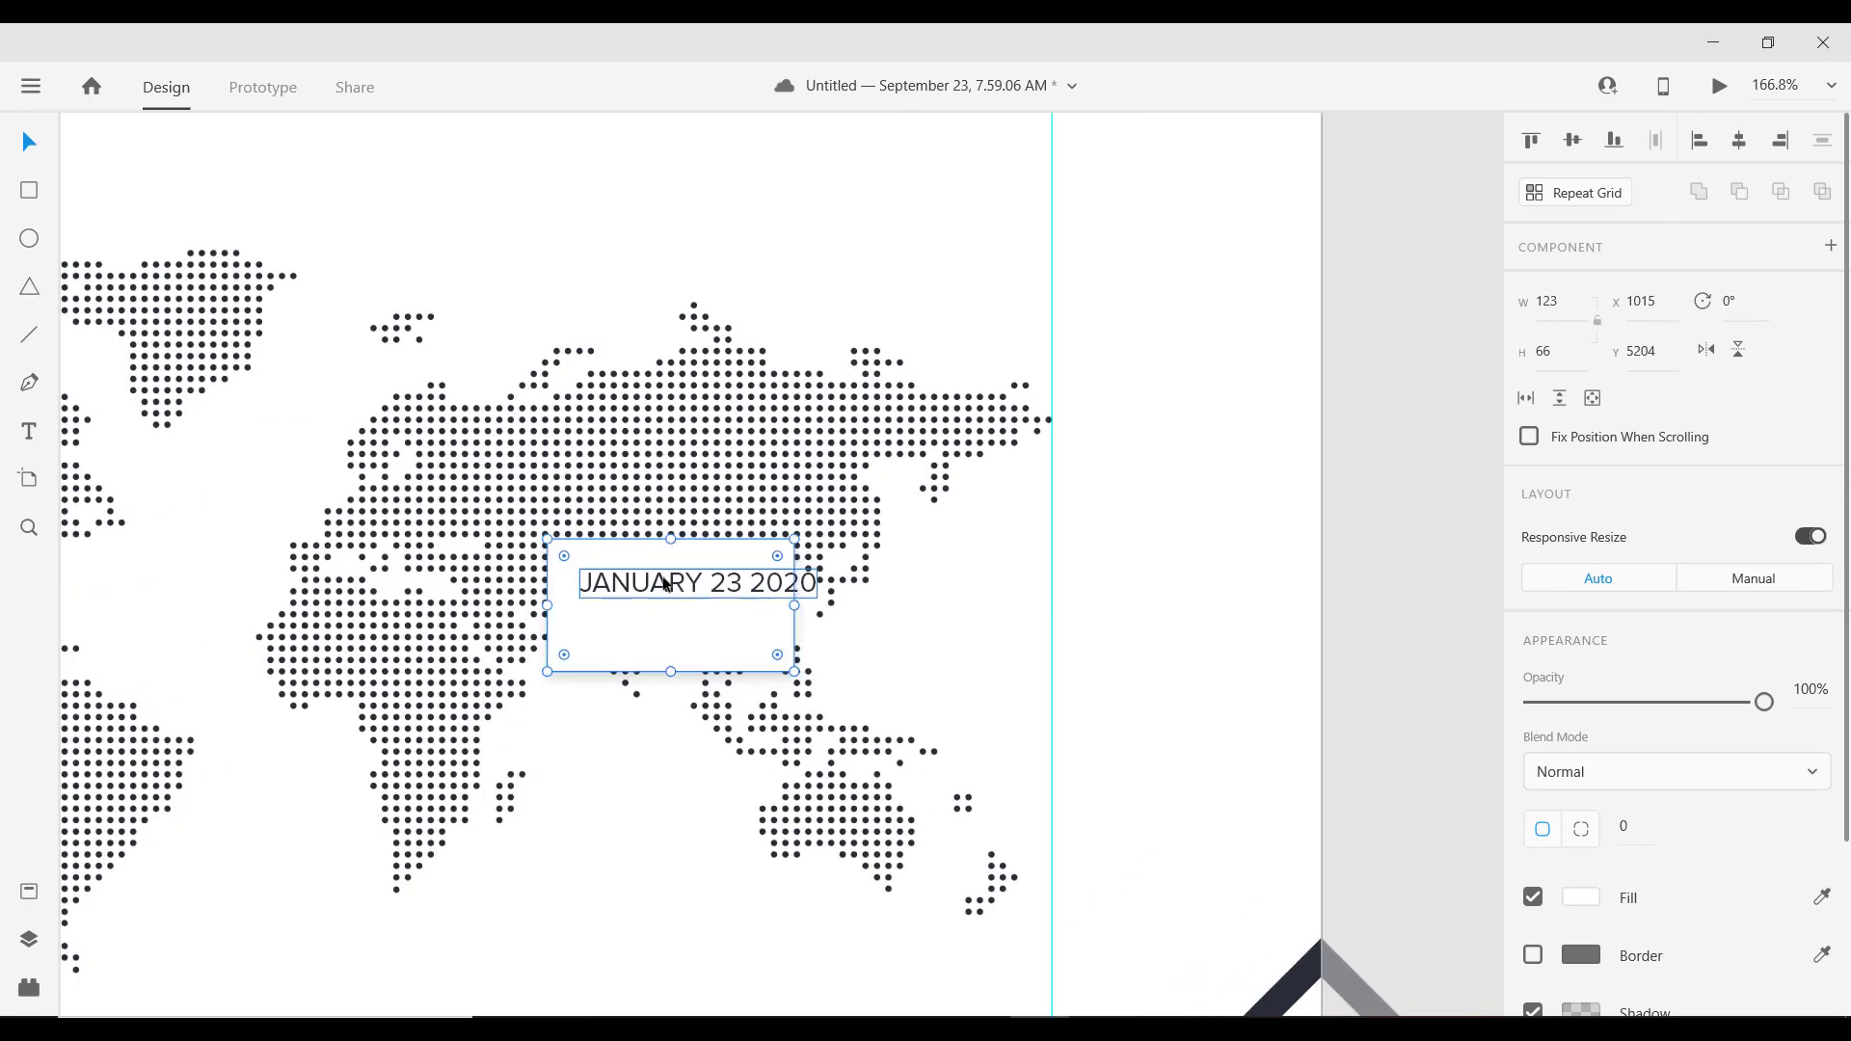
Step: Replace the card's date with the two-line address '11 district Street,' / 'Oregon Mall. Cali'
double_click(658, 586)
double_click(658, 586)
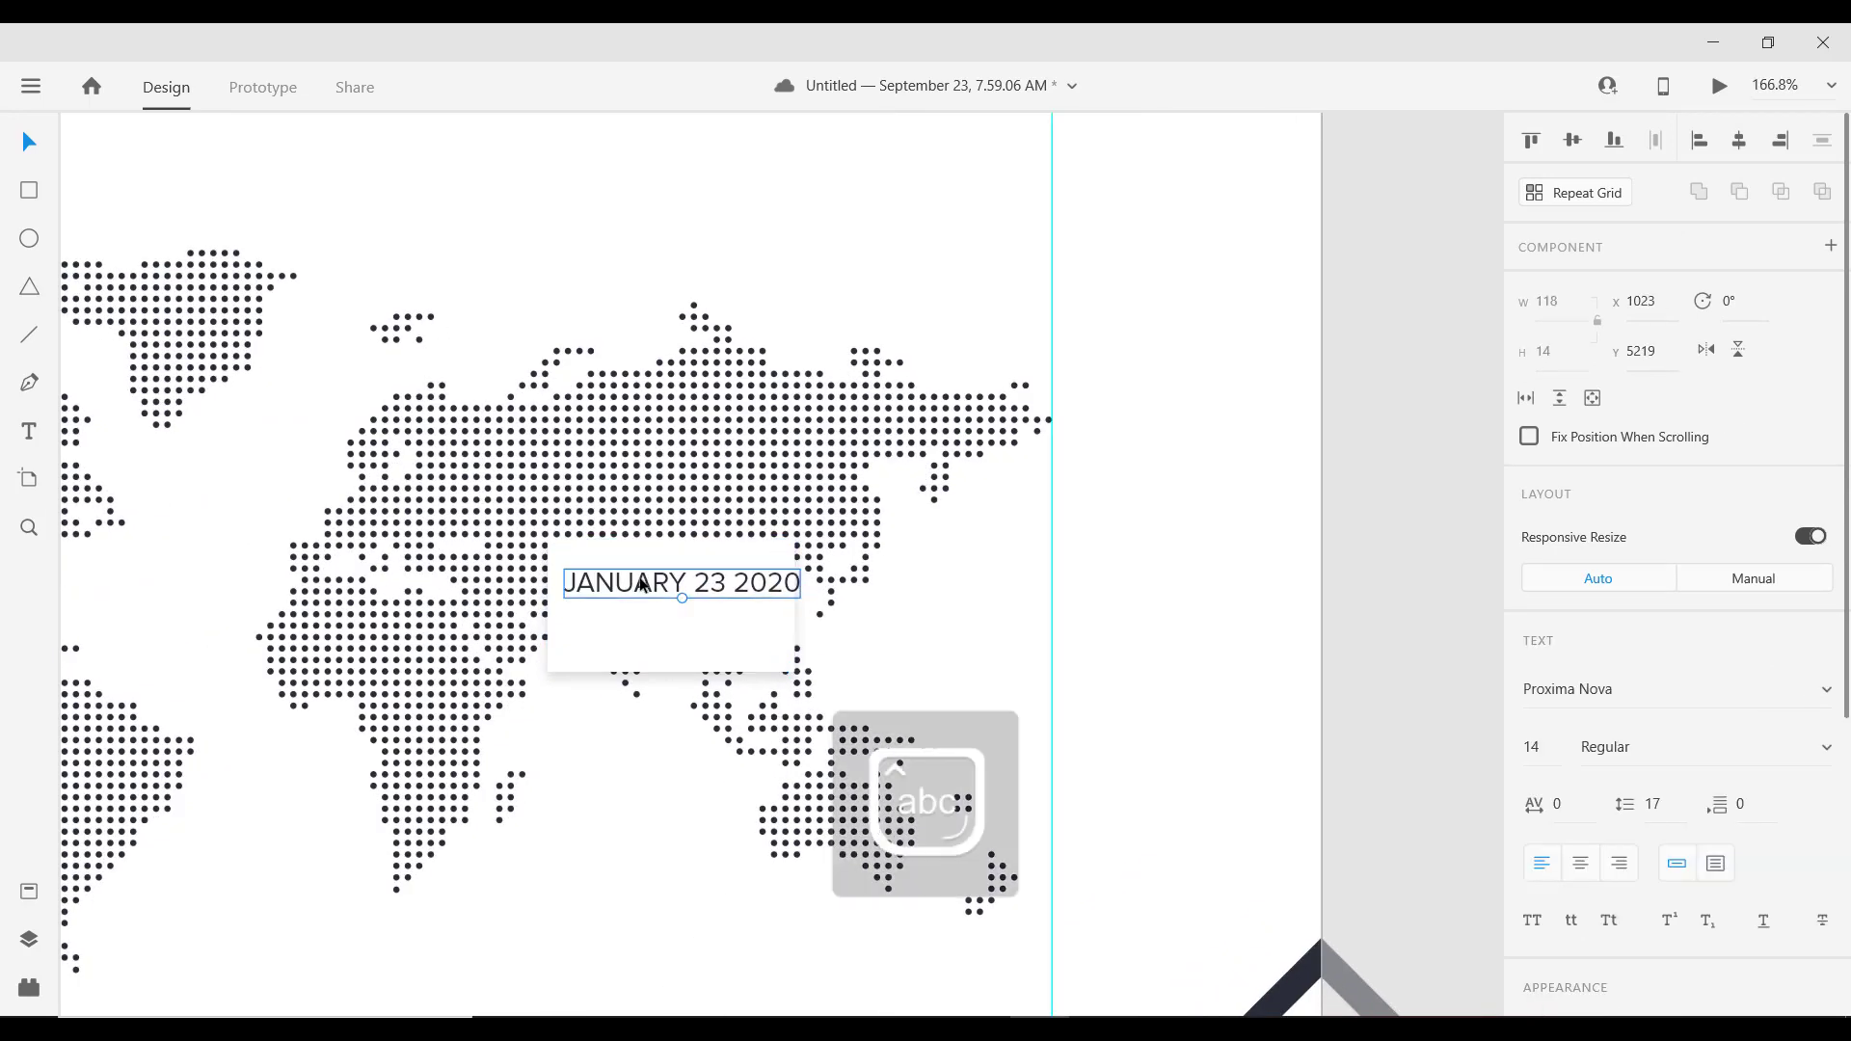
double_click(641, 583)
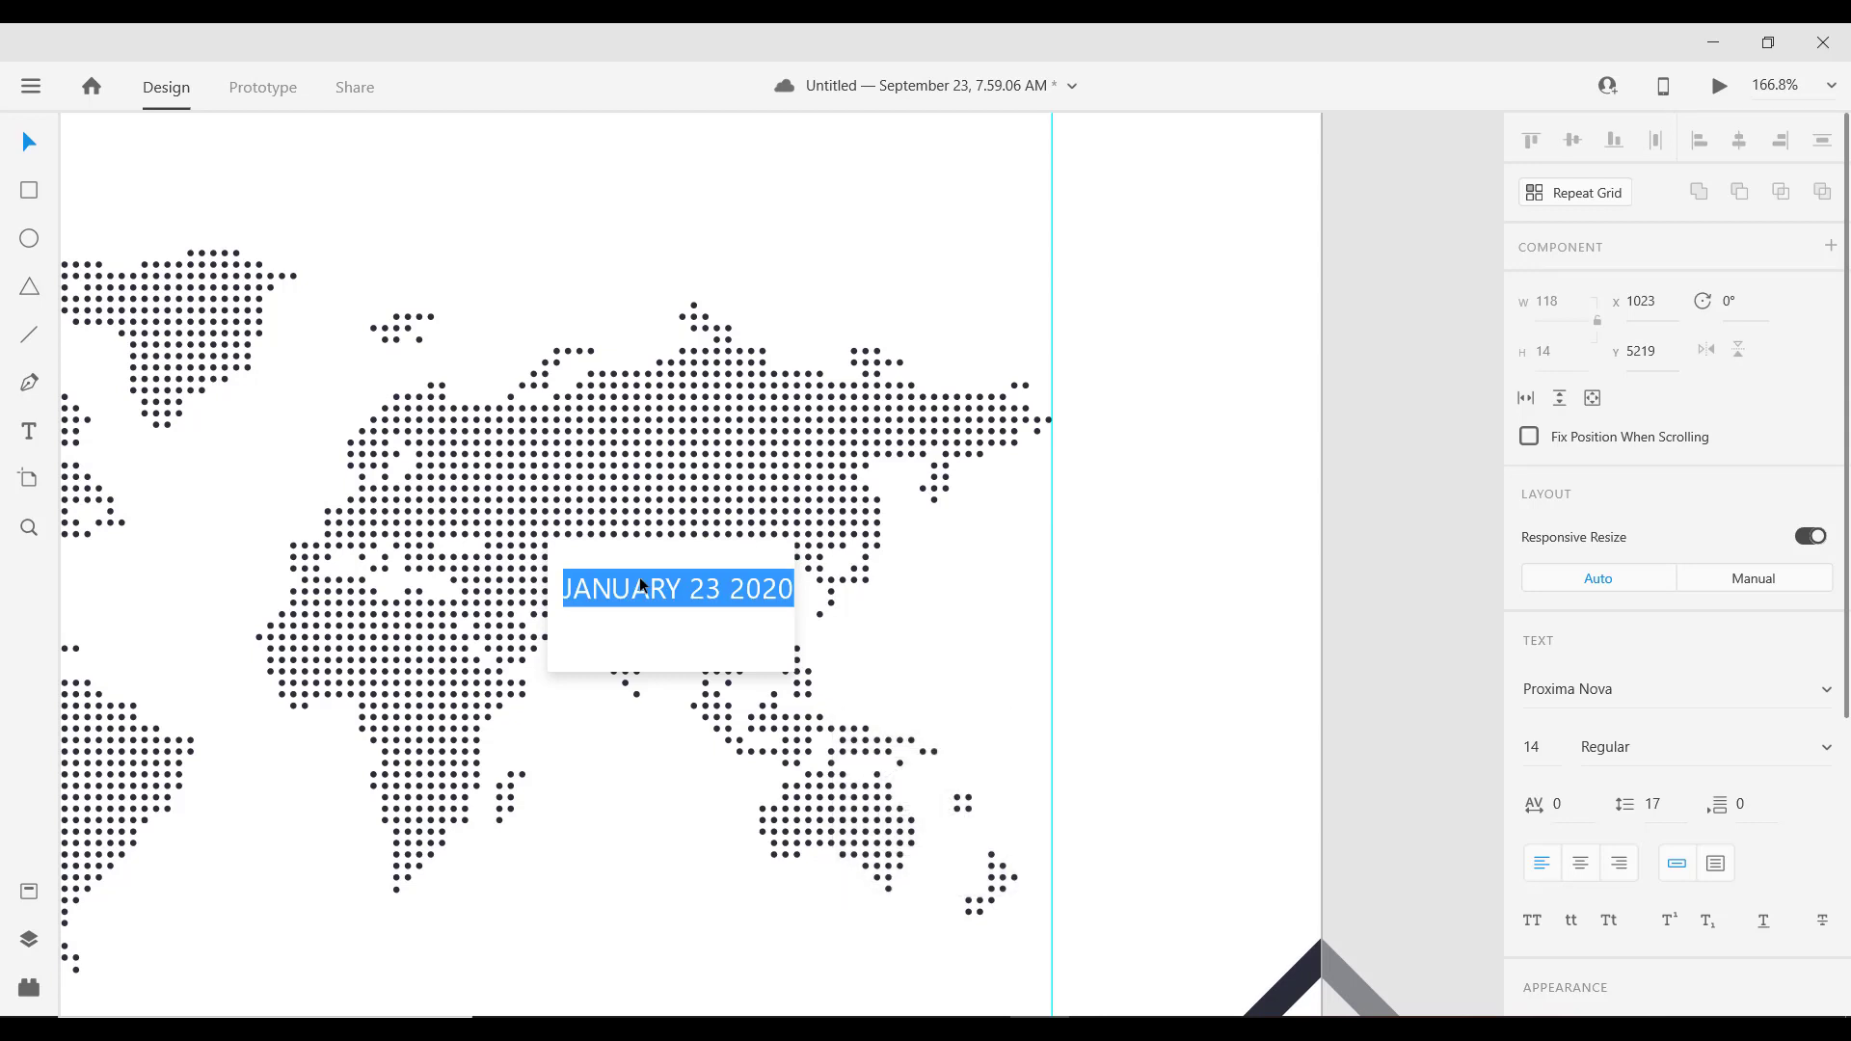
type("11")
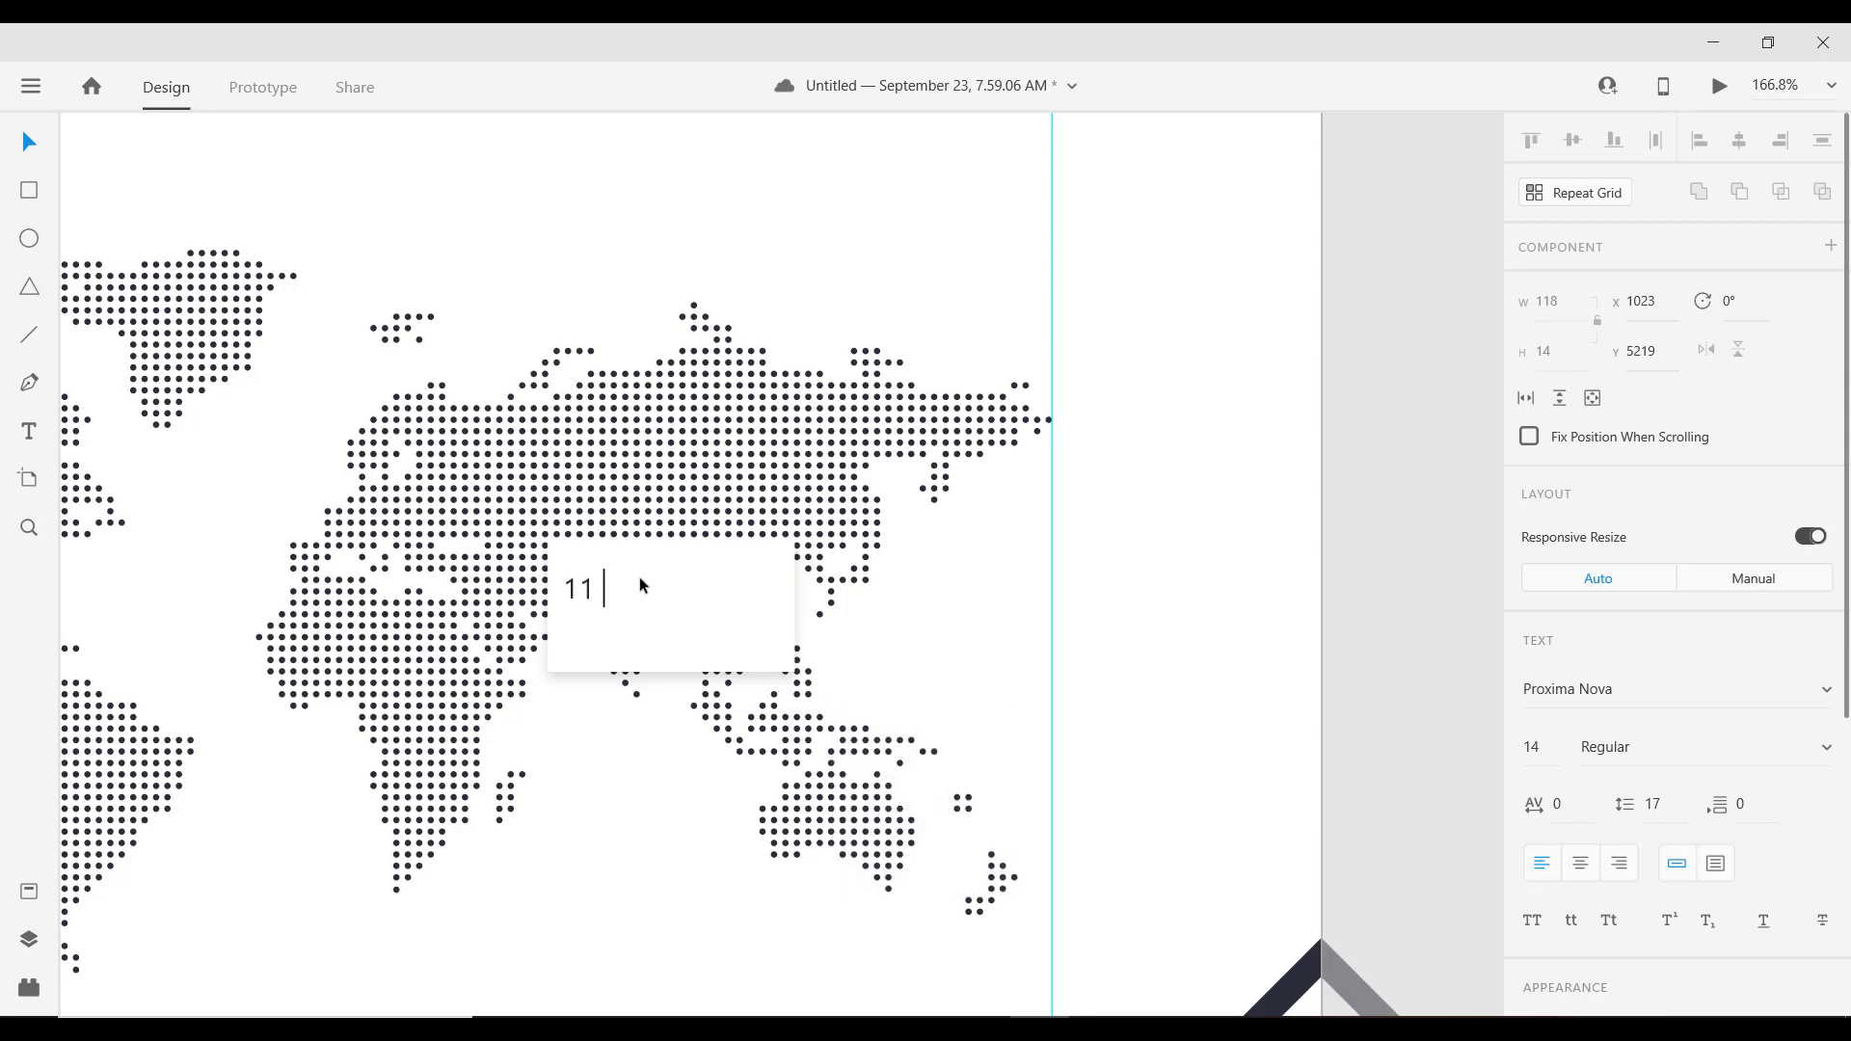
type(" destrict Street")
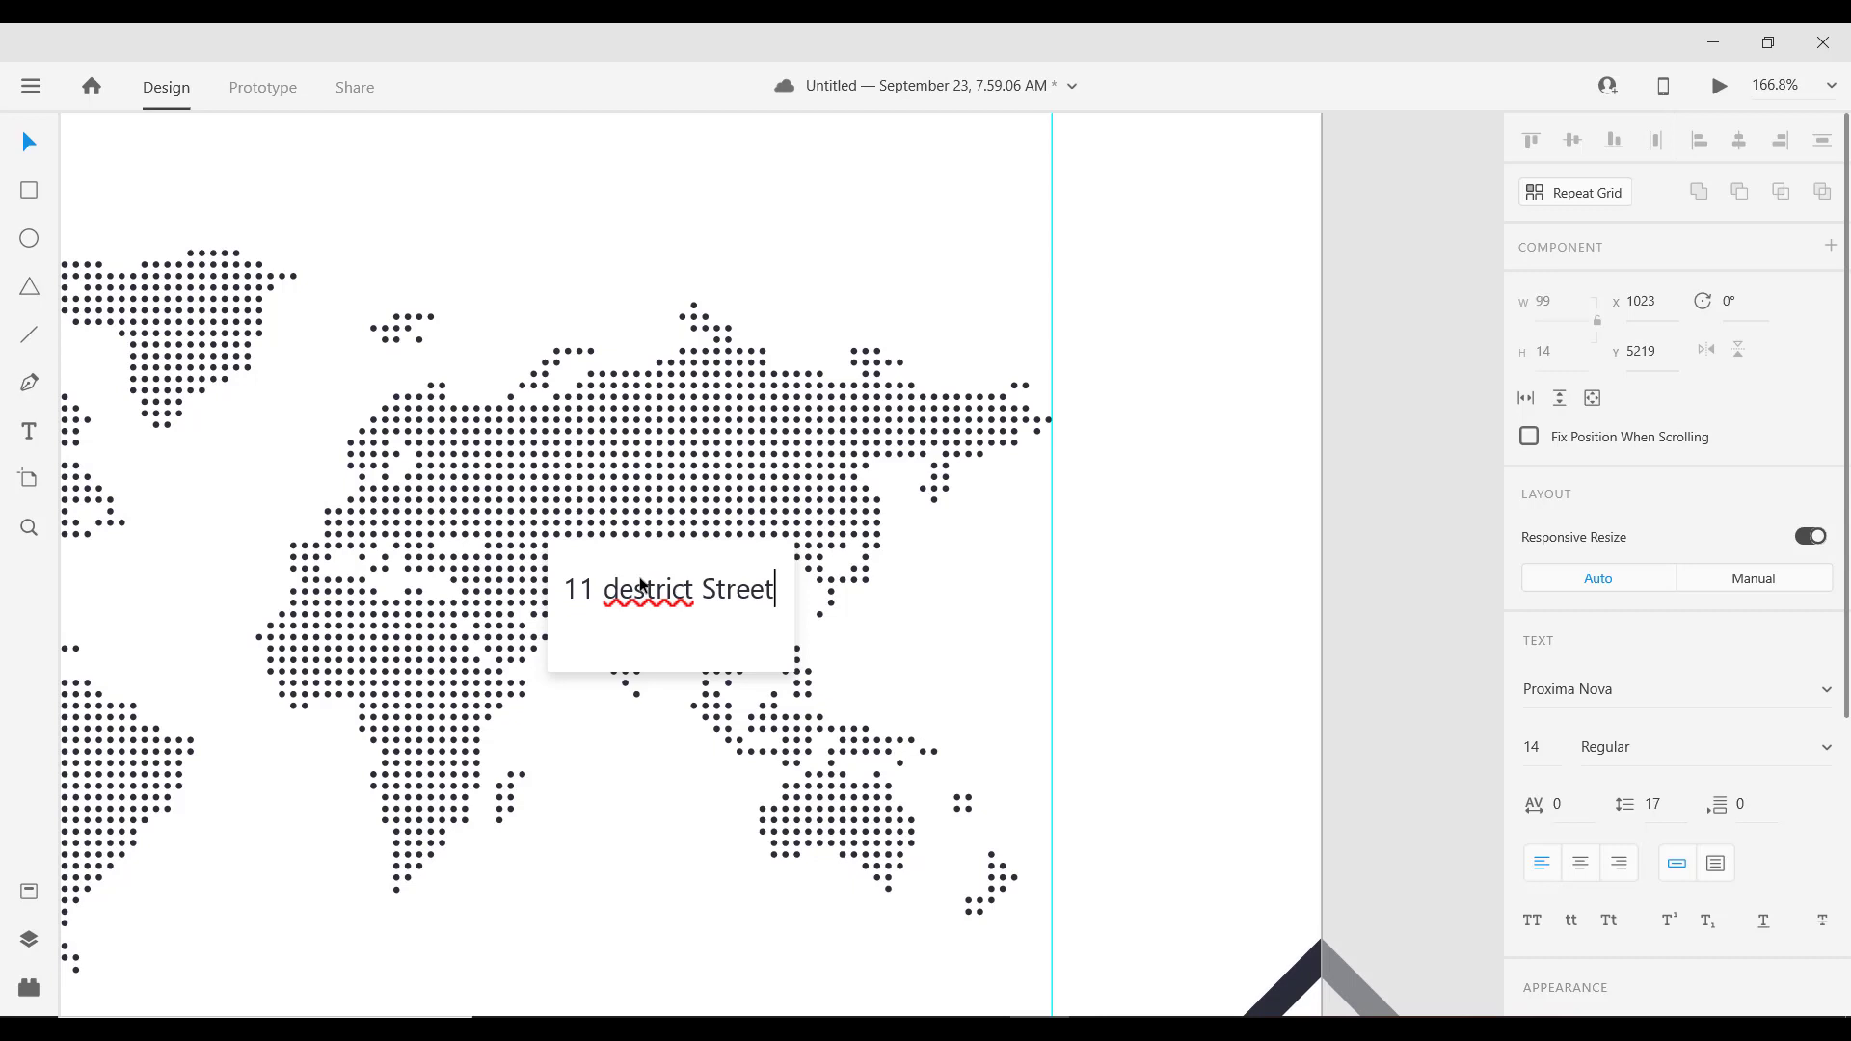
key("BackSpace")
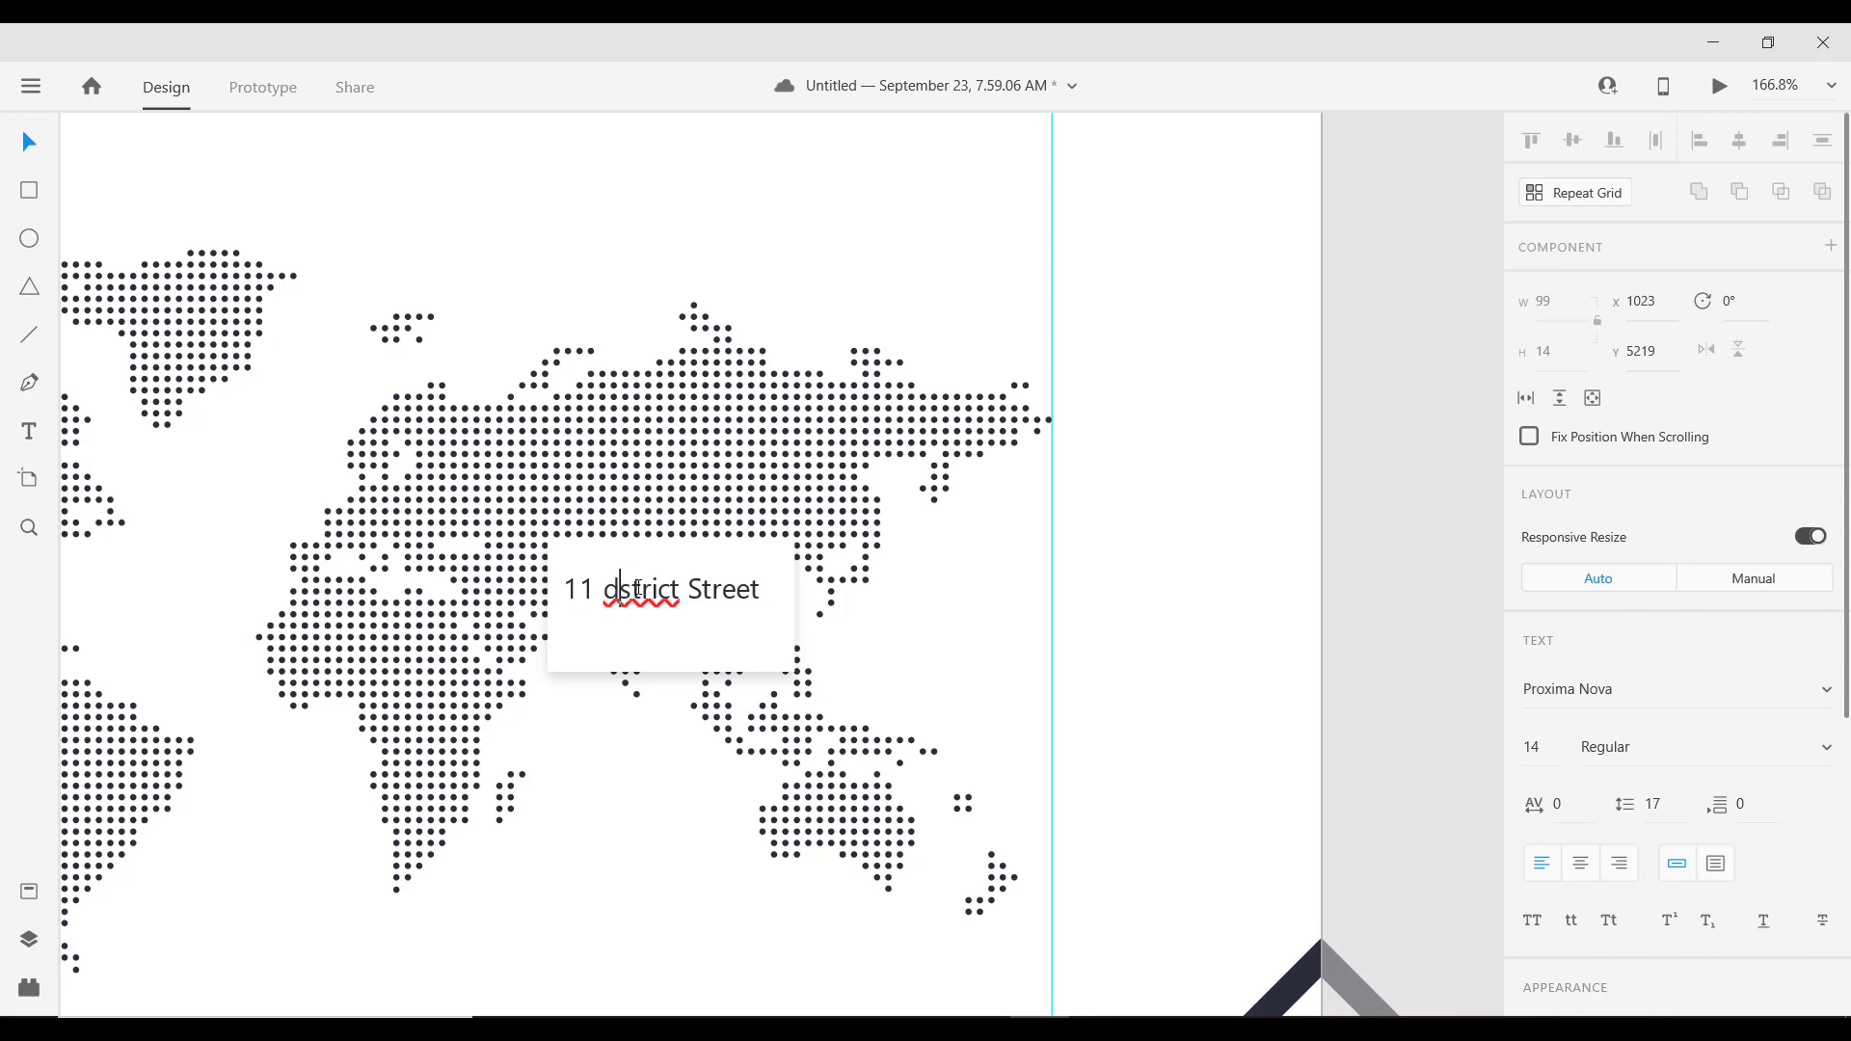
type("u")
key("BackSpace")
type("i")
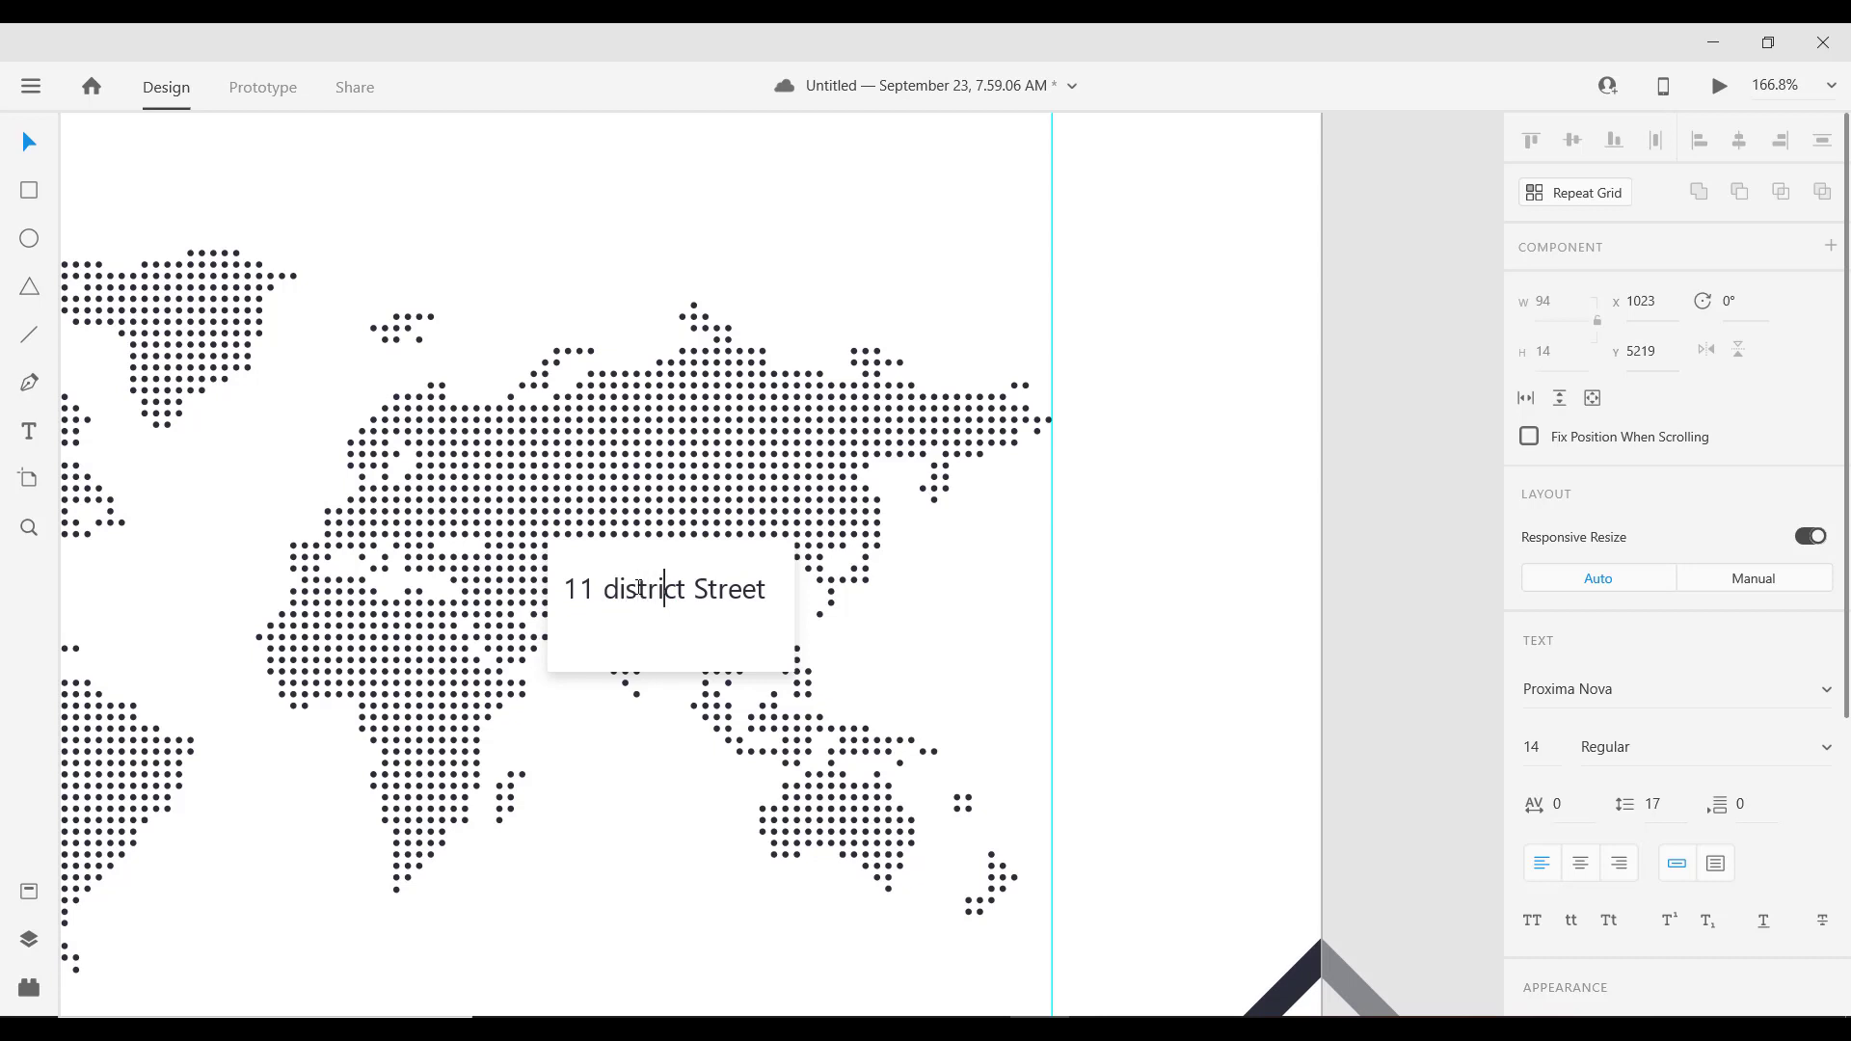
key("Right")
key("Right")
key("Right")
type(",")
key("Return")
type("Orega")
key("BackSpace")
type("on Mall")
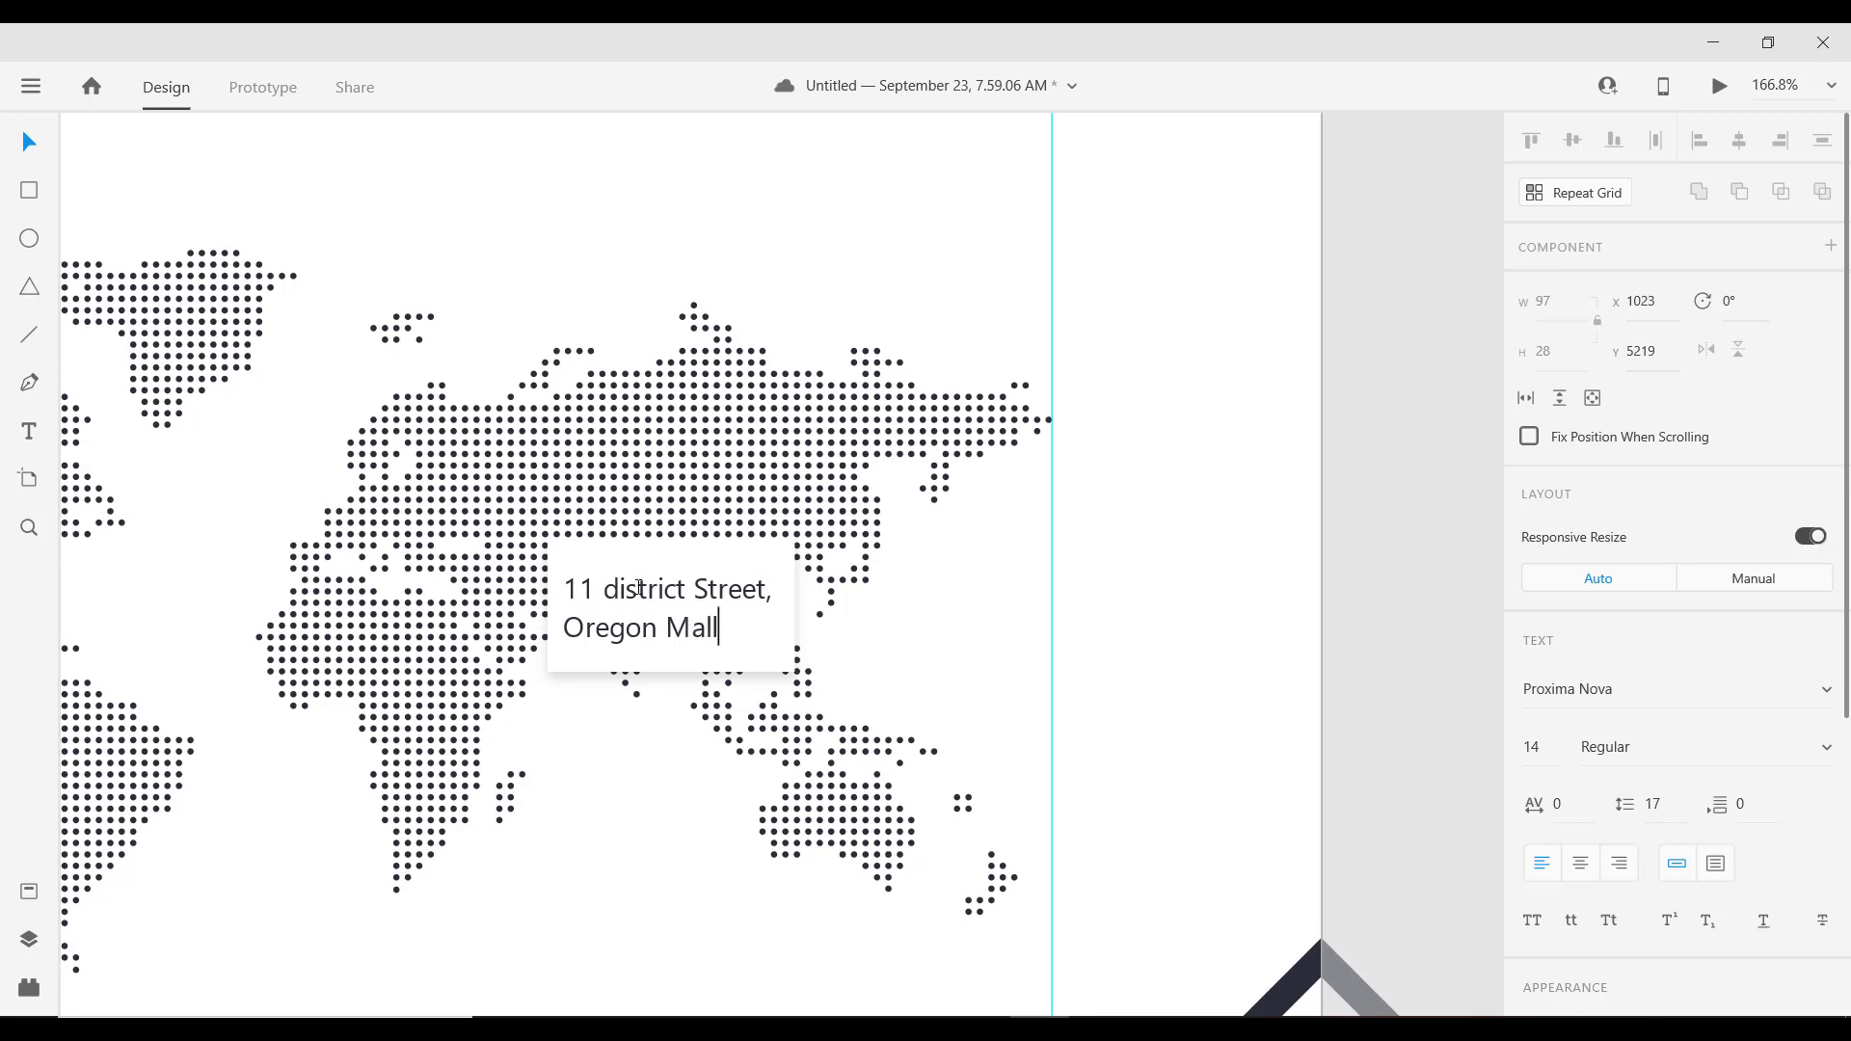
type(". Cali")
key("Return")
key("BackSpace")
key("Escape")
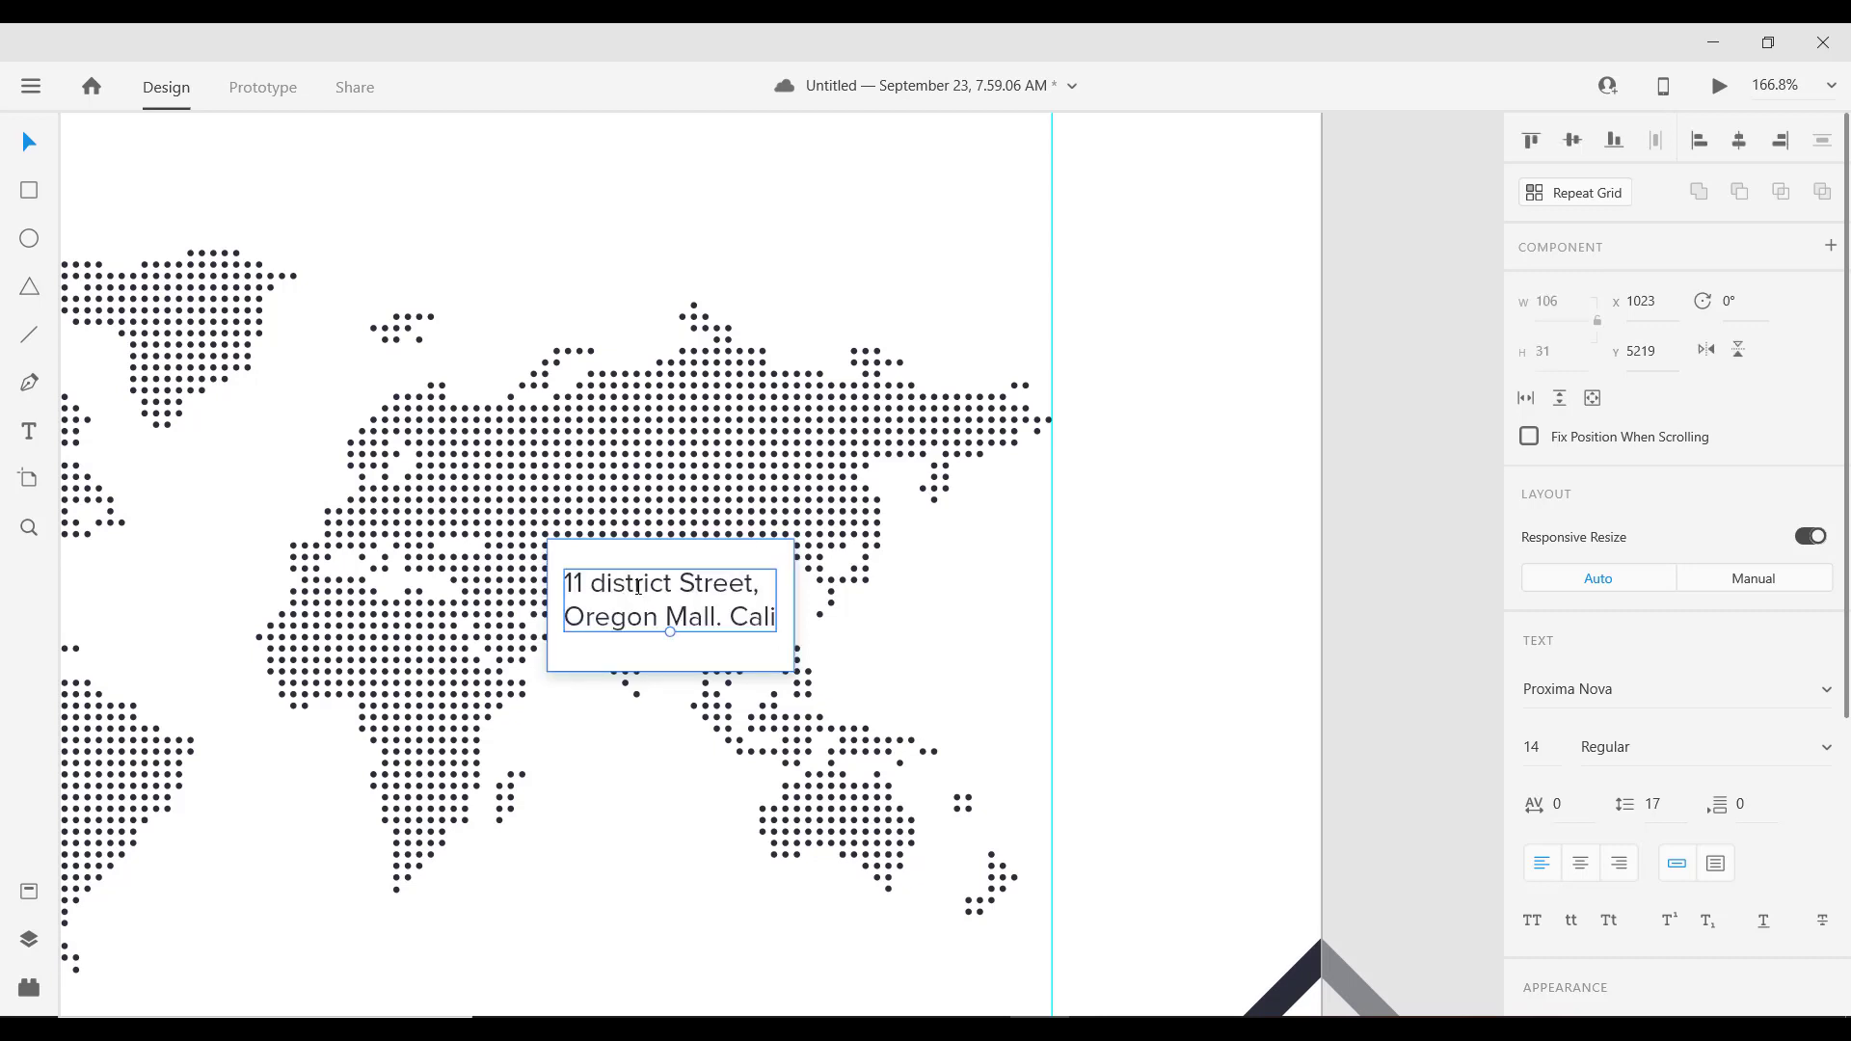
Step: Center-align the address text and nudge it slightly within the card
scroll(1628, 853, "down", 3)
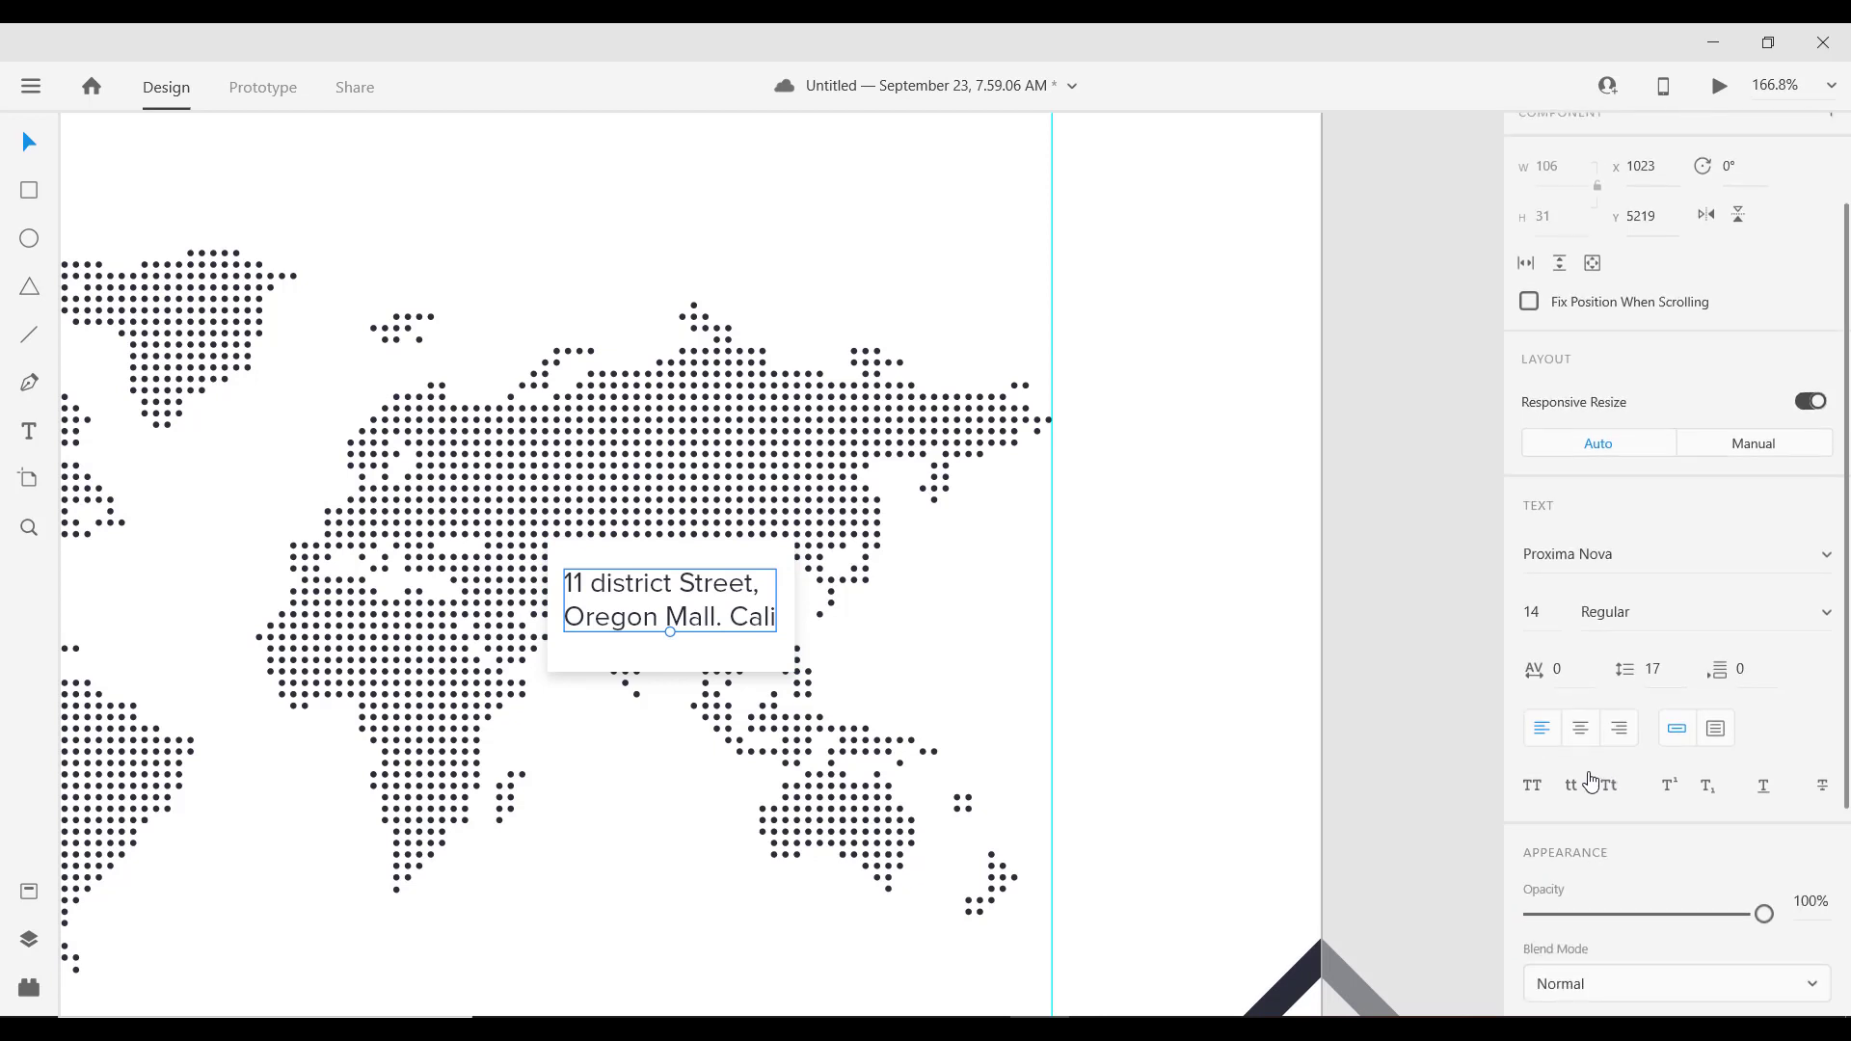
left_click(1581, 730)
left_click_drag(698, 585, 698, 583)
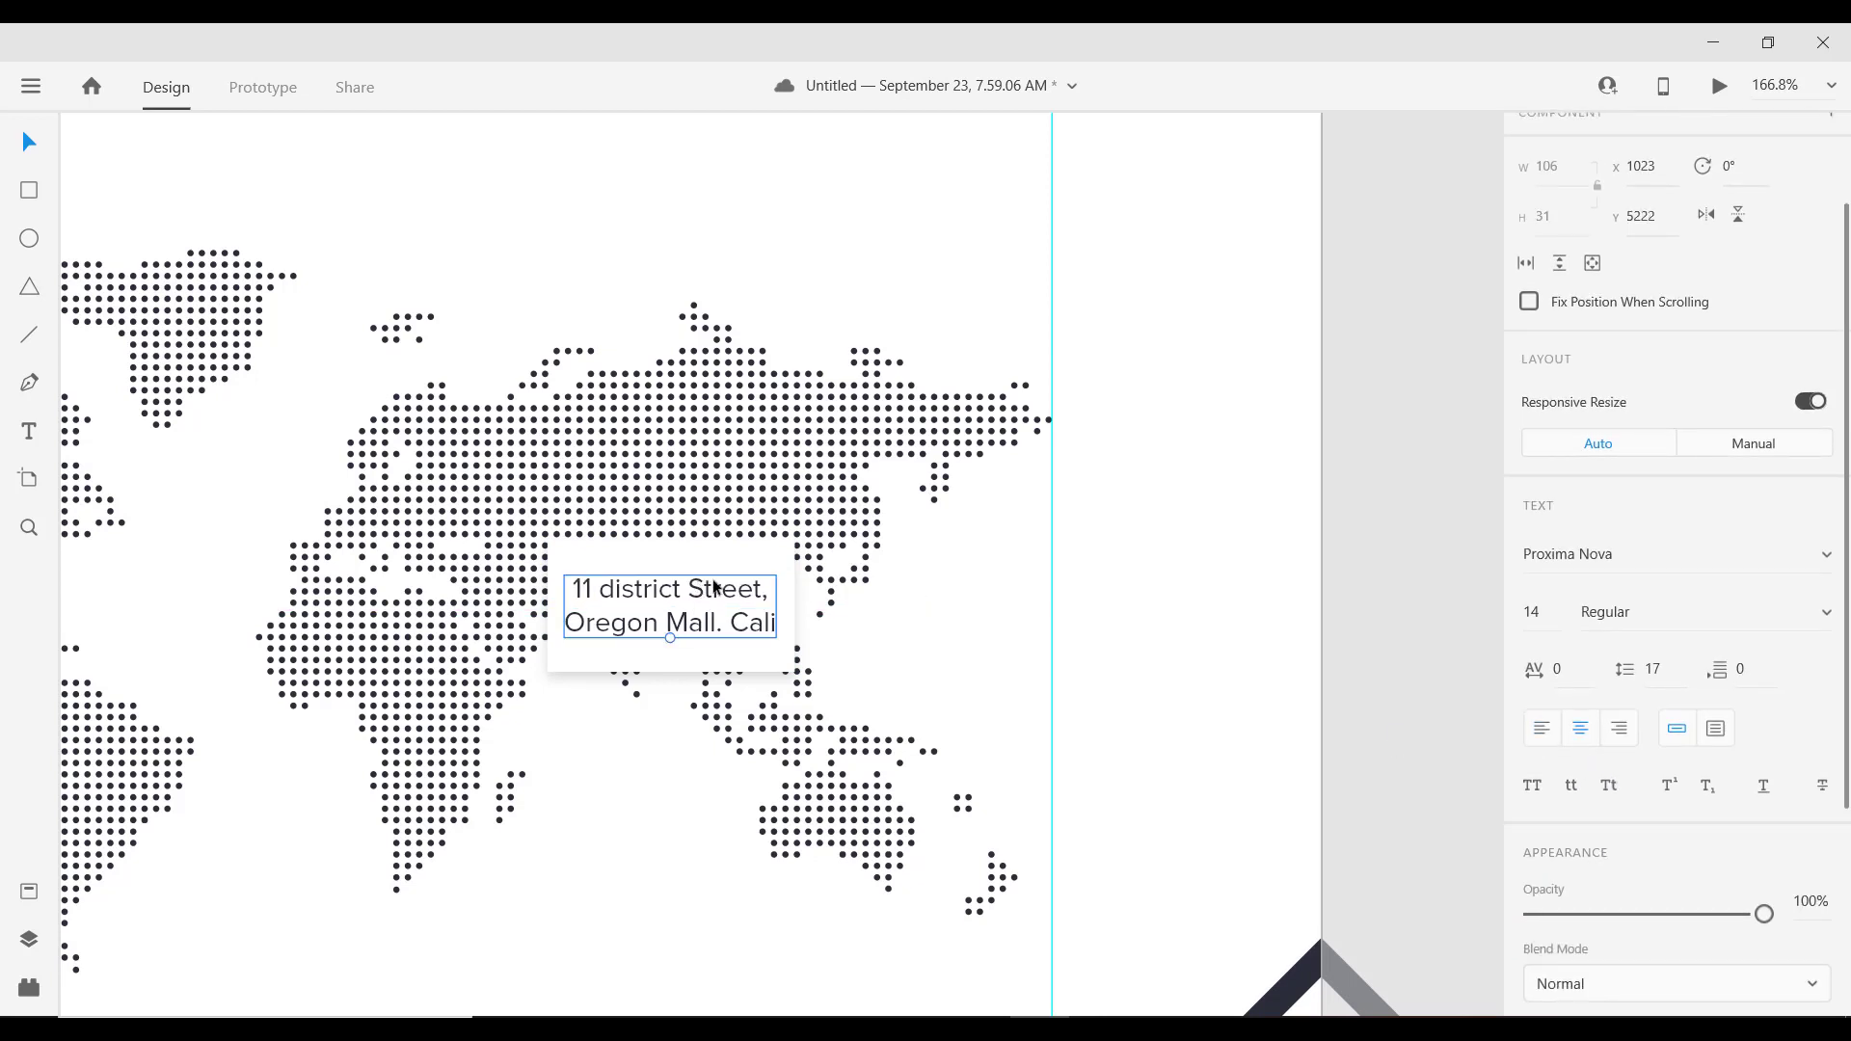
left_click(26, 249)
Step: Draw a small borderless circle on the card's top edge, filled #FF5353
left_click_drag(670, 538, 683, 558)
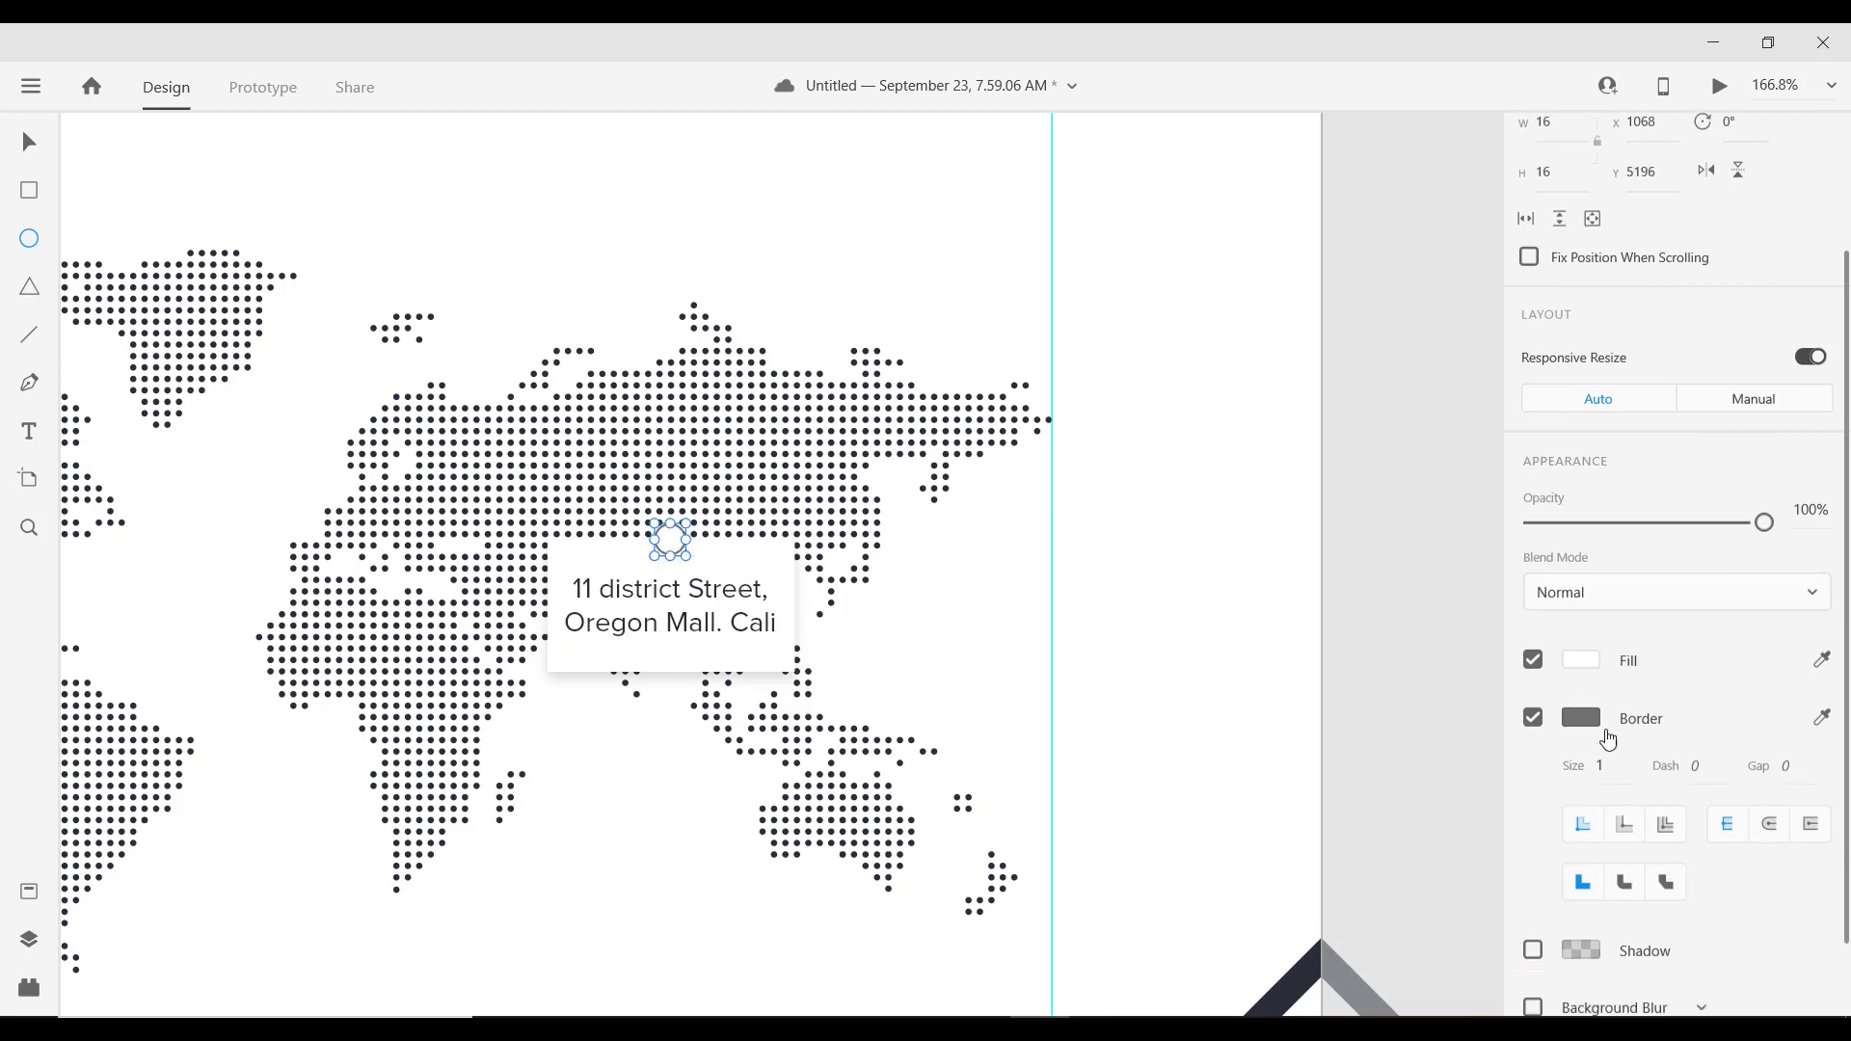
scroll(1576, 704, "down", 2)
left_click(1533, 622)
scroll(1535, 626, "up", 3)
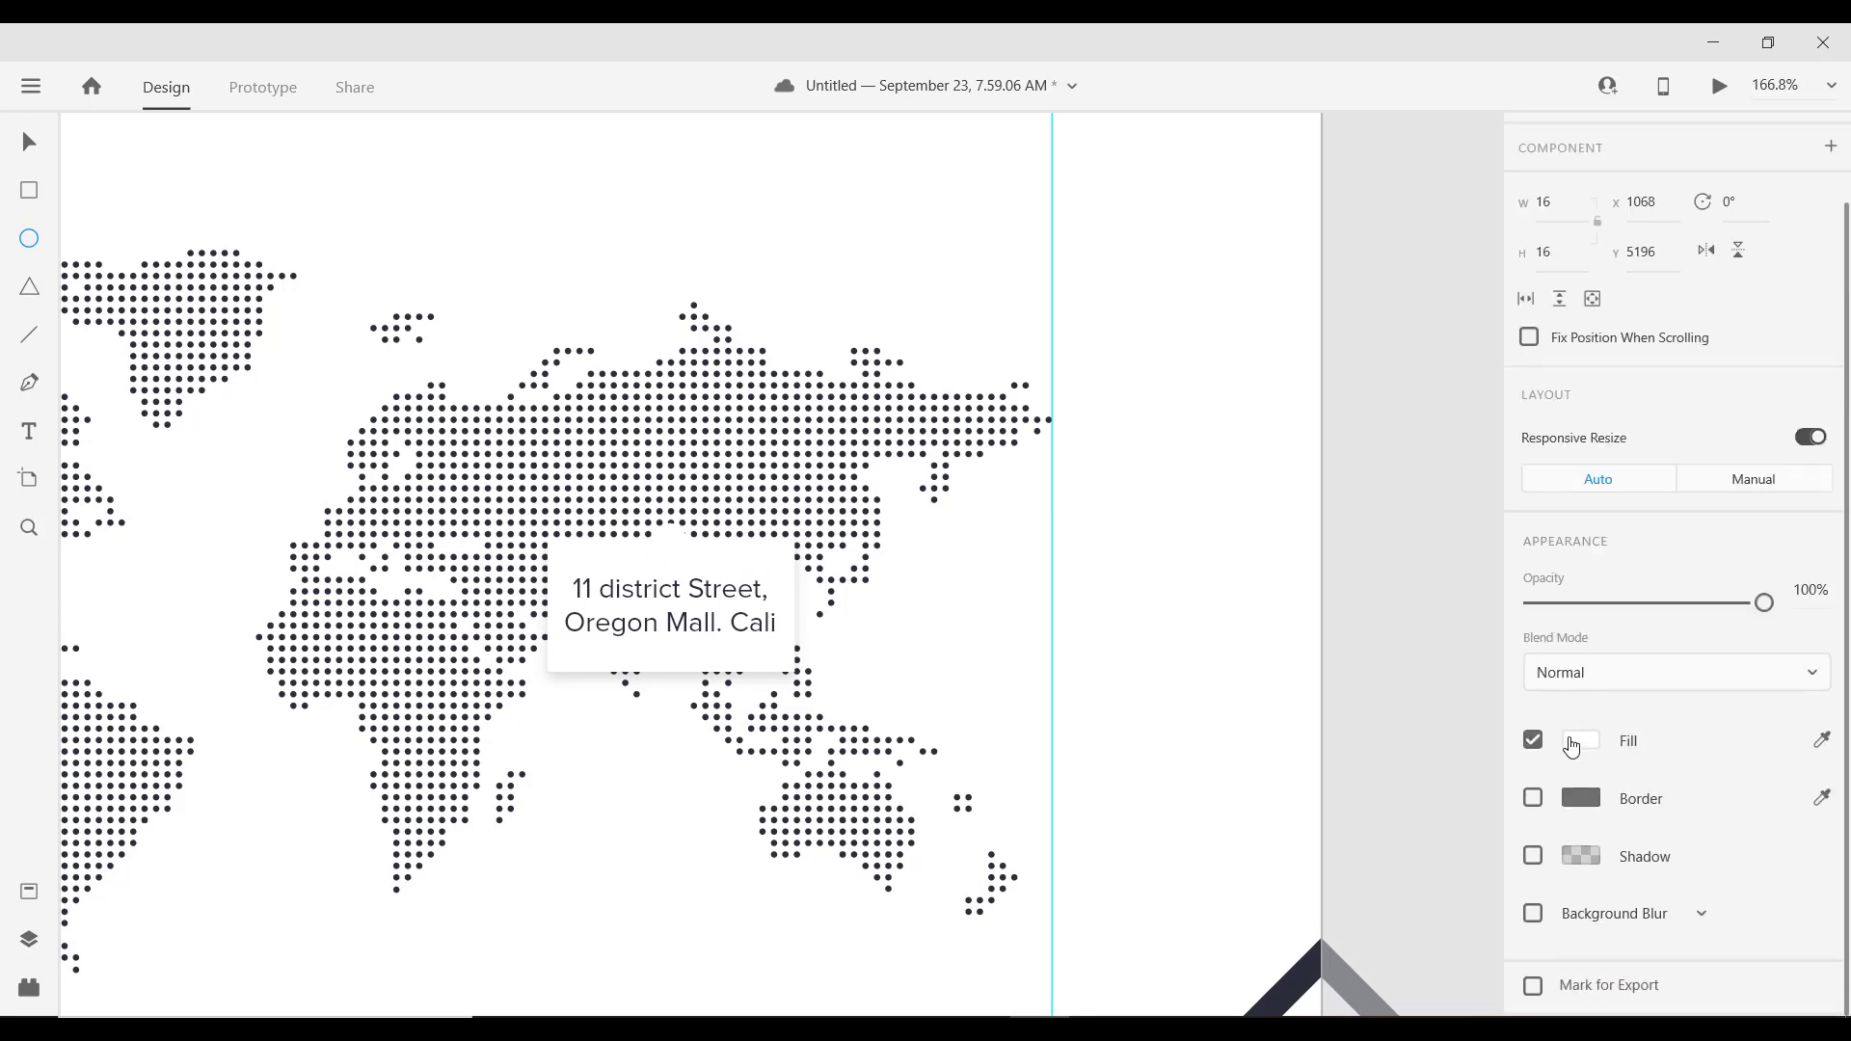
left_click(1572, 743)
left_click(1279, 902)
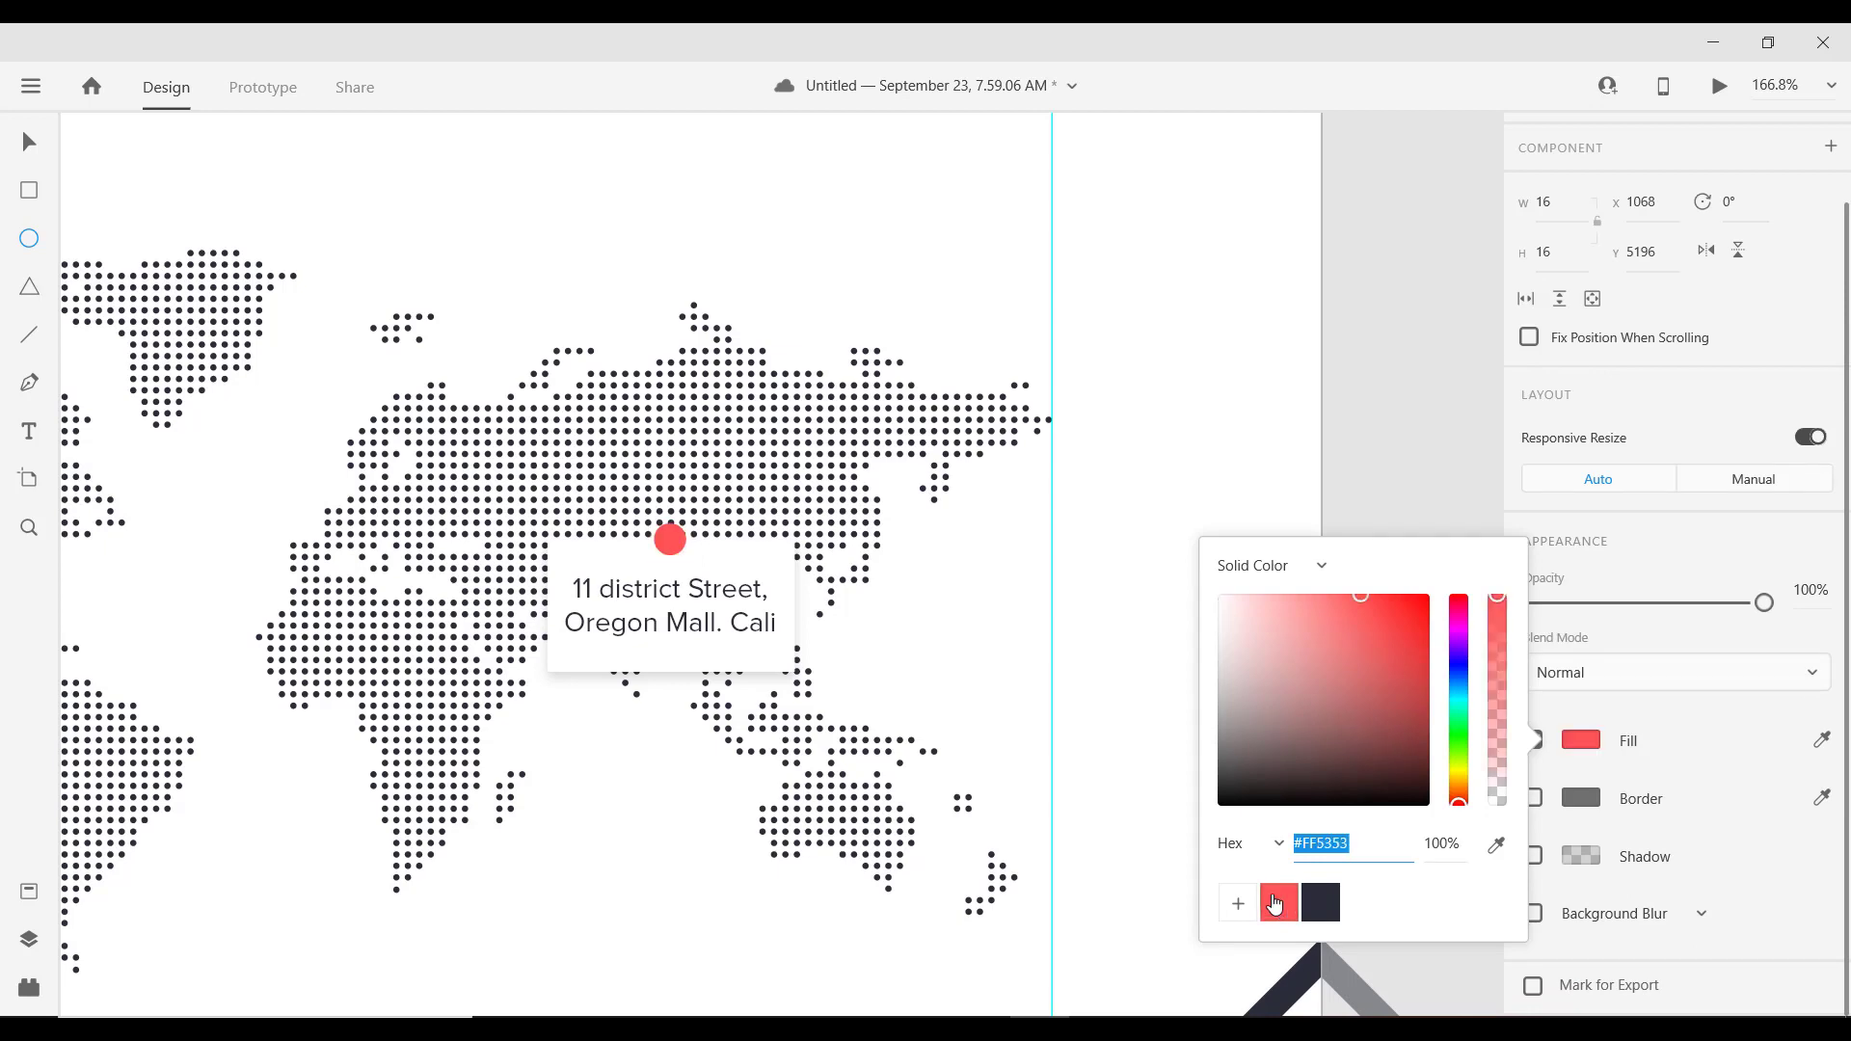
Step: Size the red circles into a 24×24 halo and a 12×12 centre dot
left_click(29, 143)
scroll(578, 545, "up", 3)
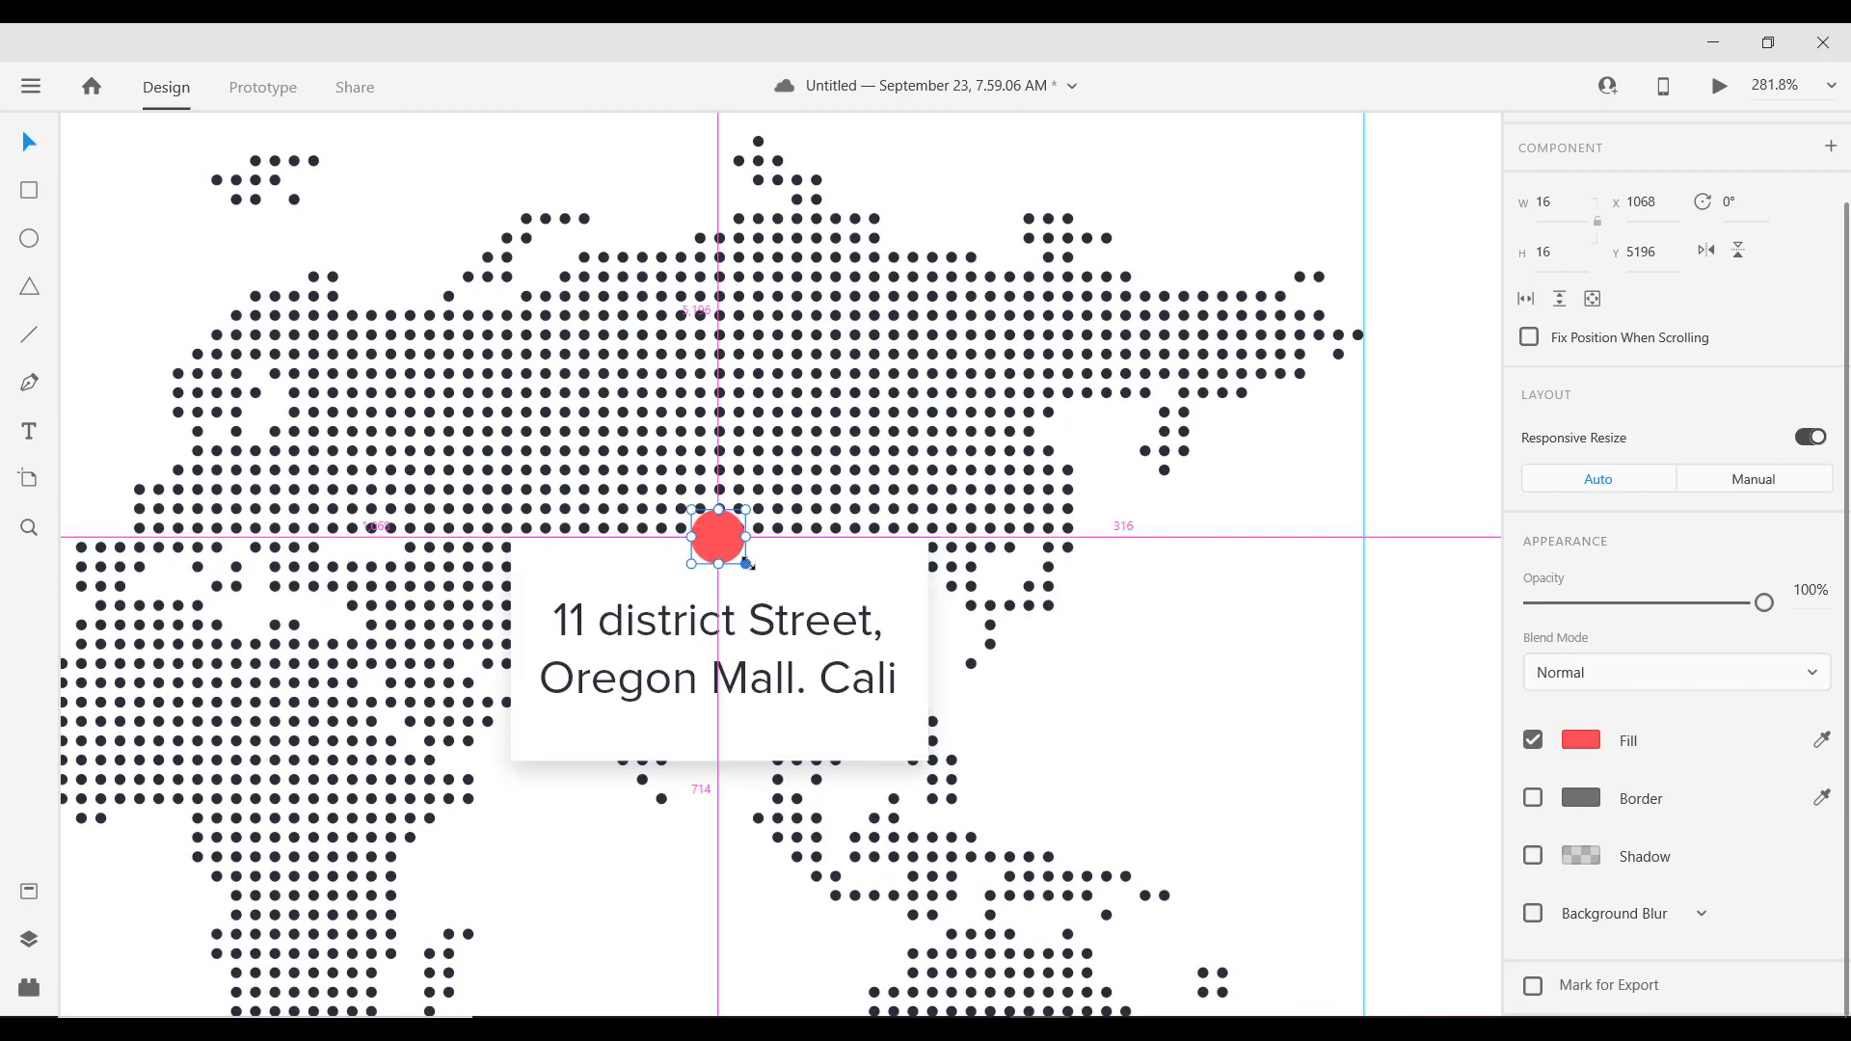
left_click_drag(747, 564, 773, 578)
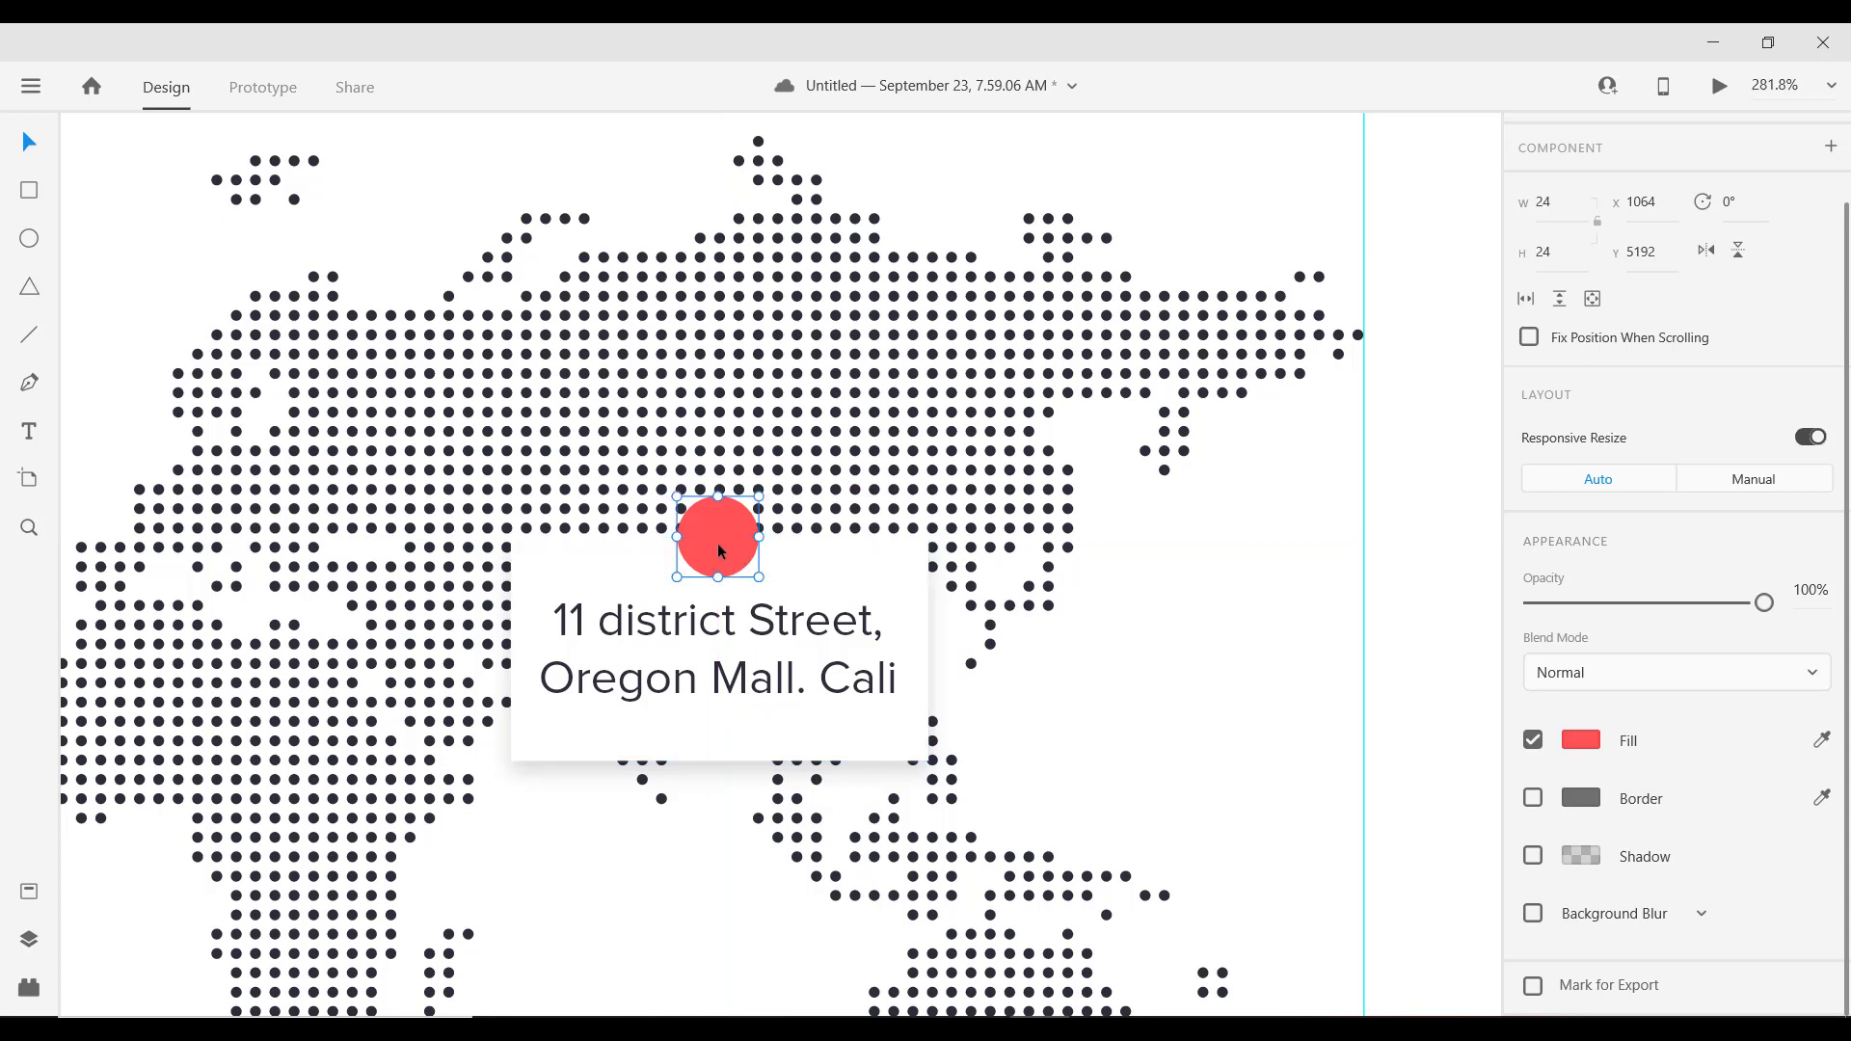
left_click_drag(759, 497, 741, 518)
left_click(741, 517)
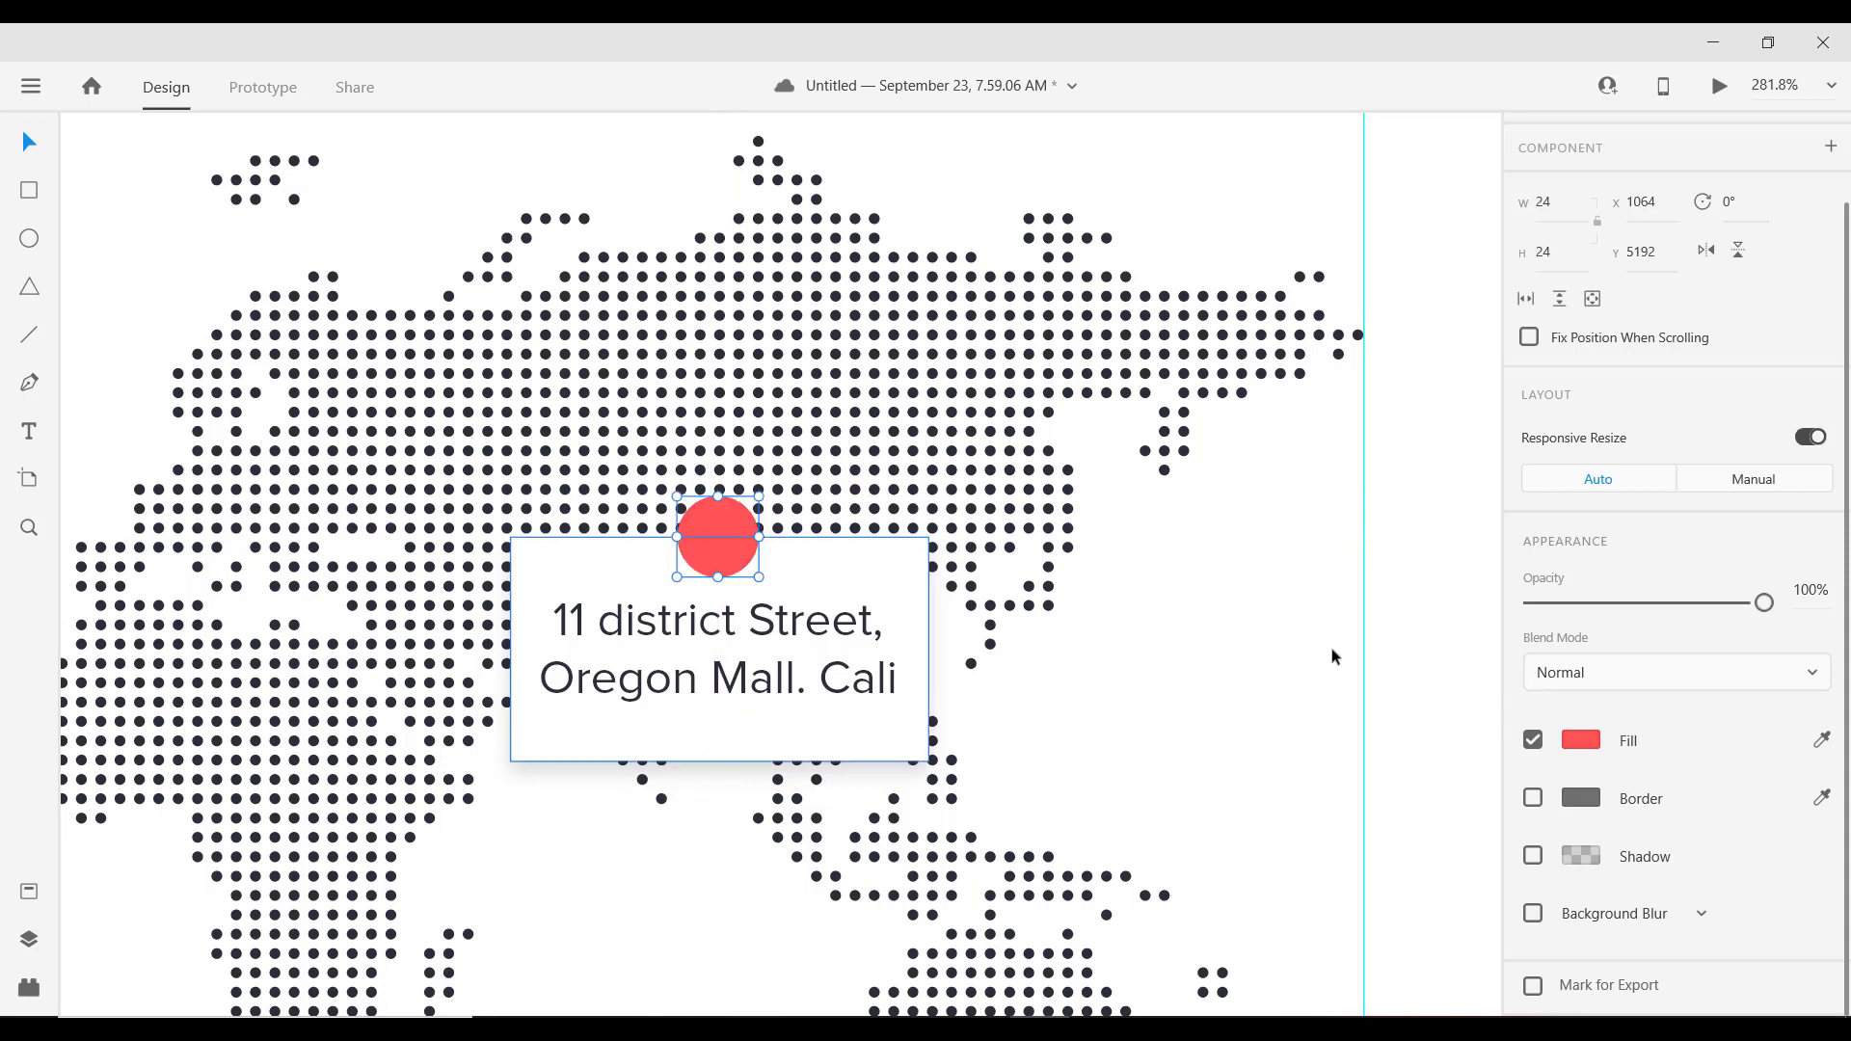
Step: Make the halo's fill 31% alpha and add a #FF5353 border at 48% opacity
left_click(1547, 603)
left_click_drag(1549, 610, 1837, 628)
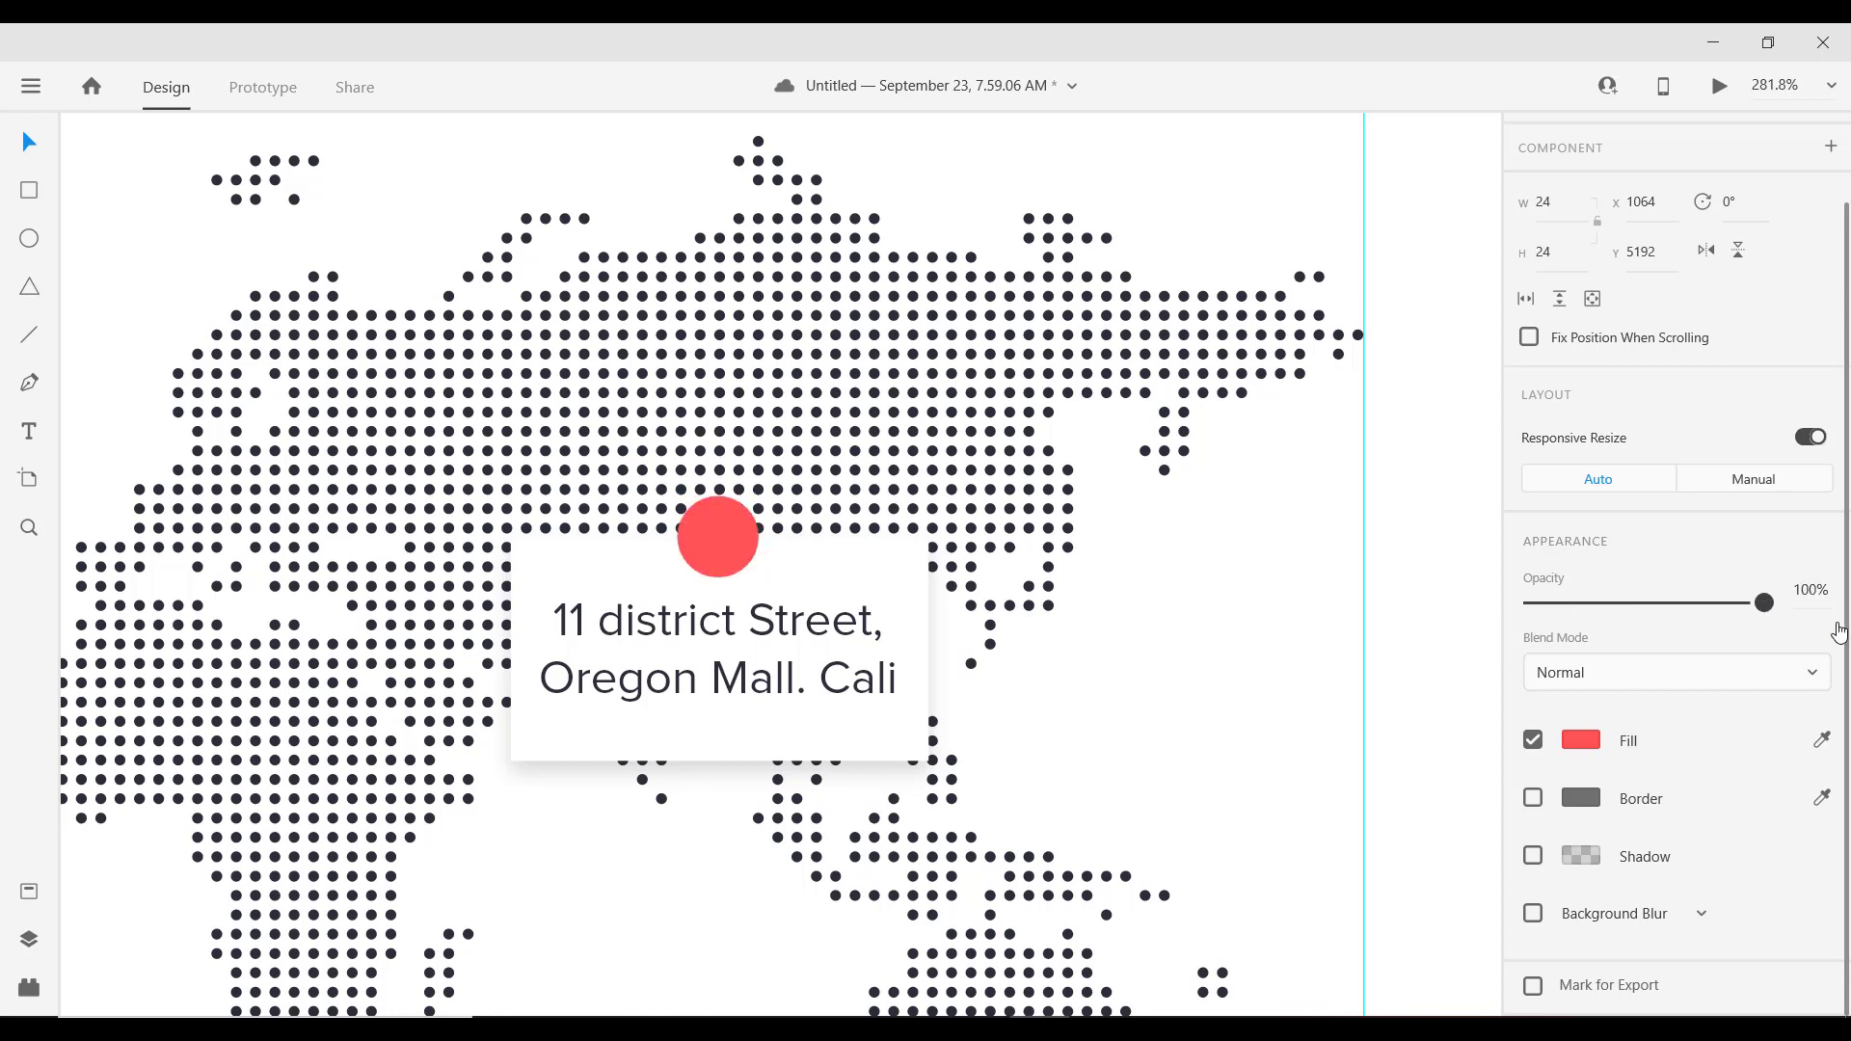
left_click(1586, 745)
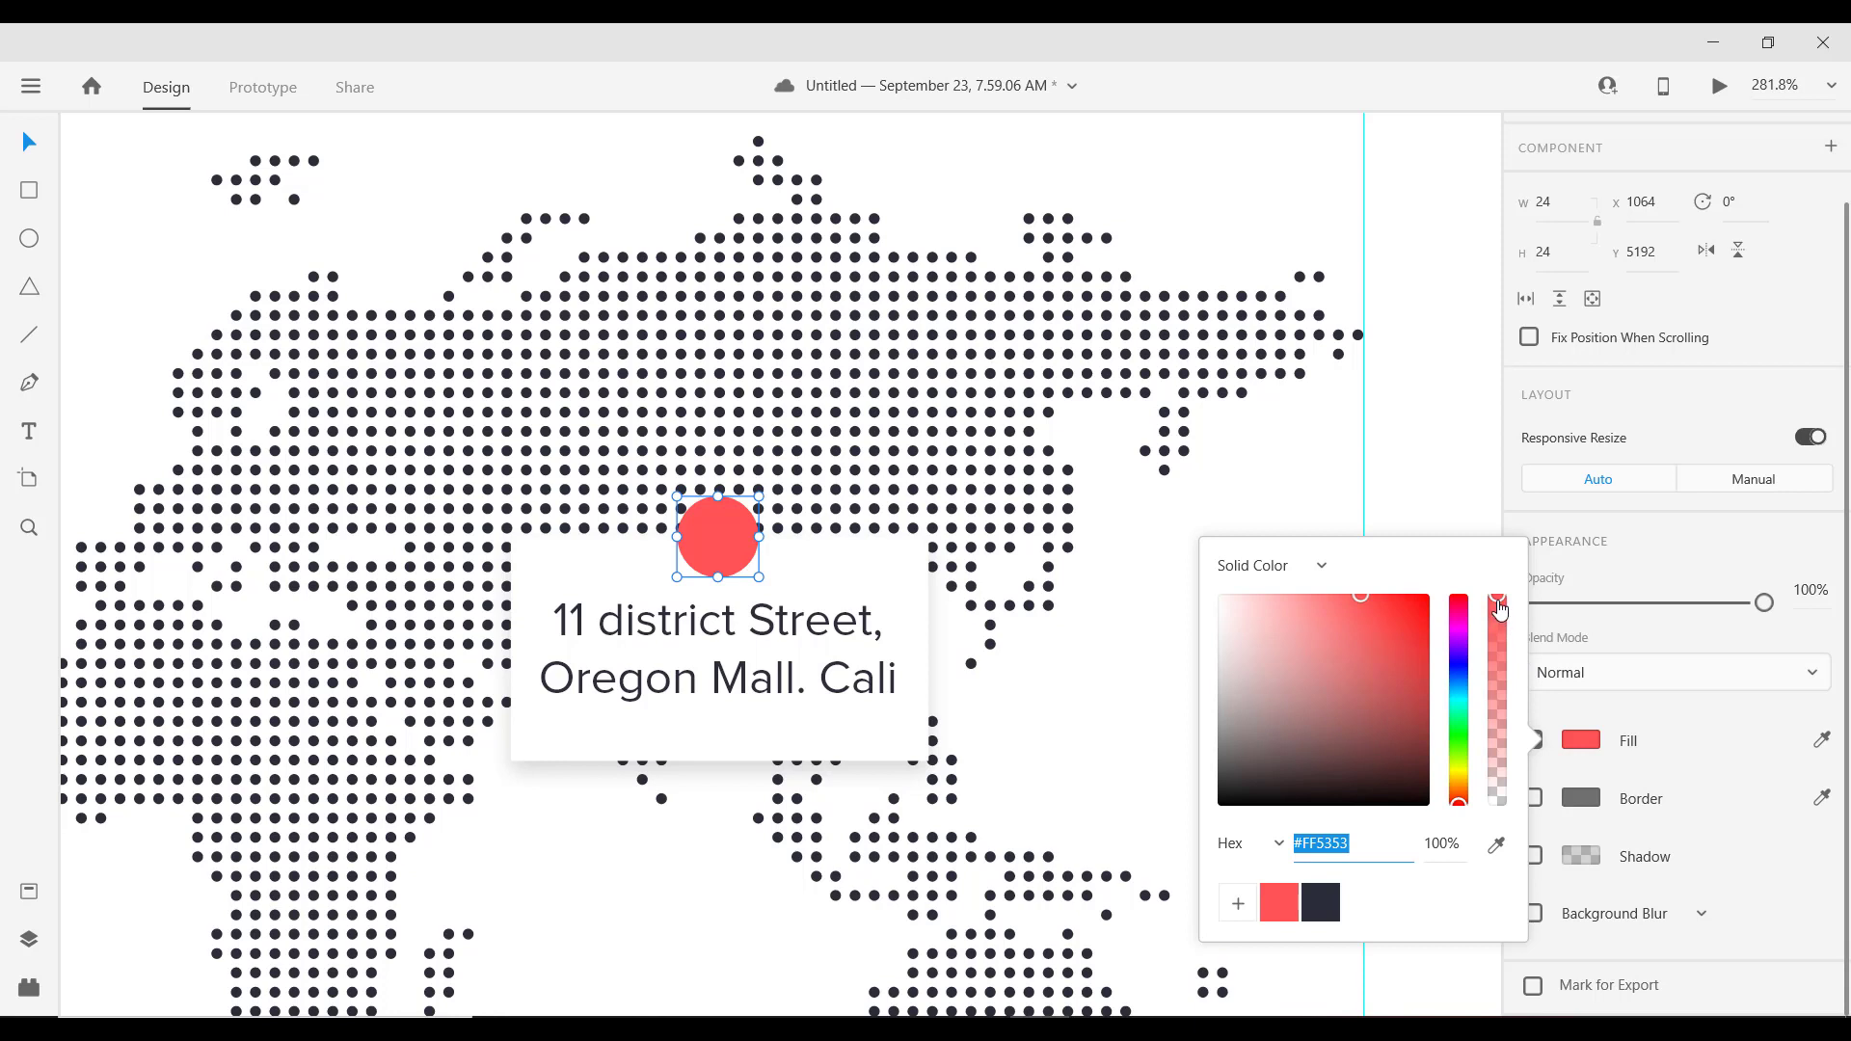
left_click_drag(1497, 607, 1507, 747)
left_click(1580, 800)
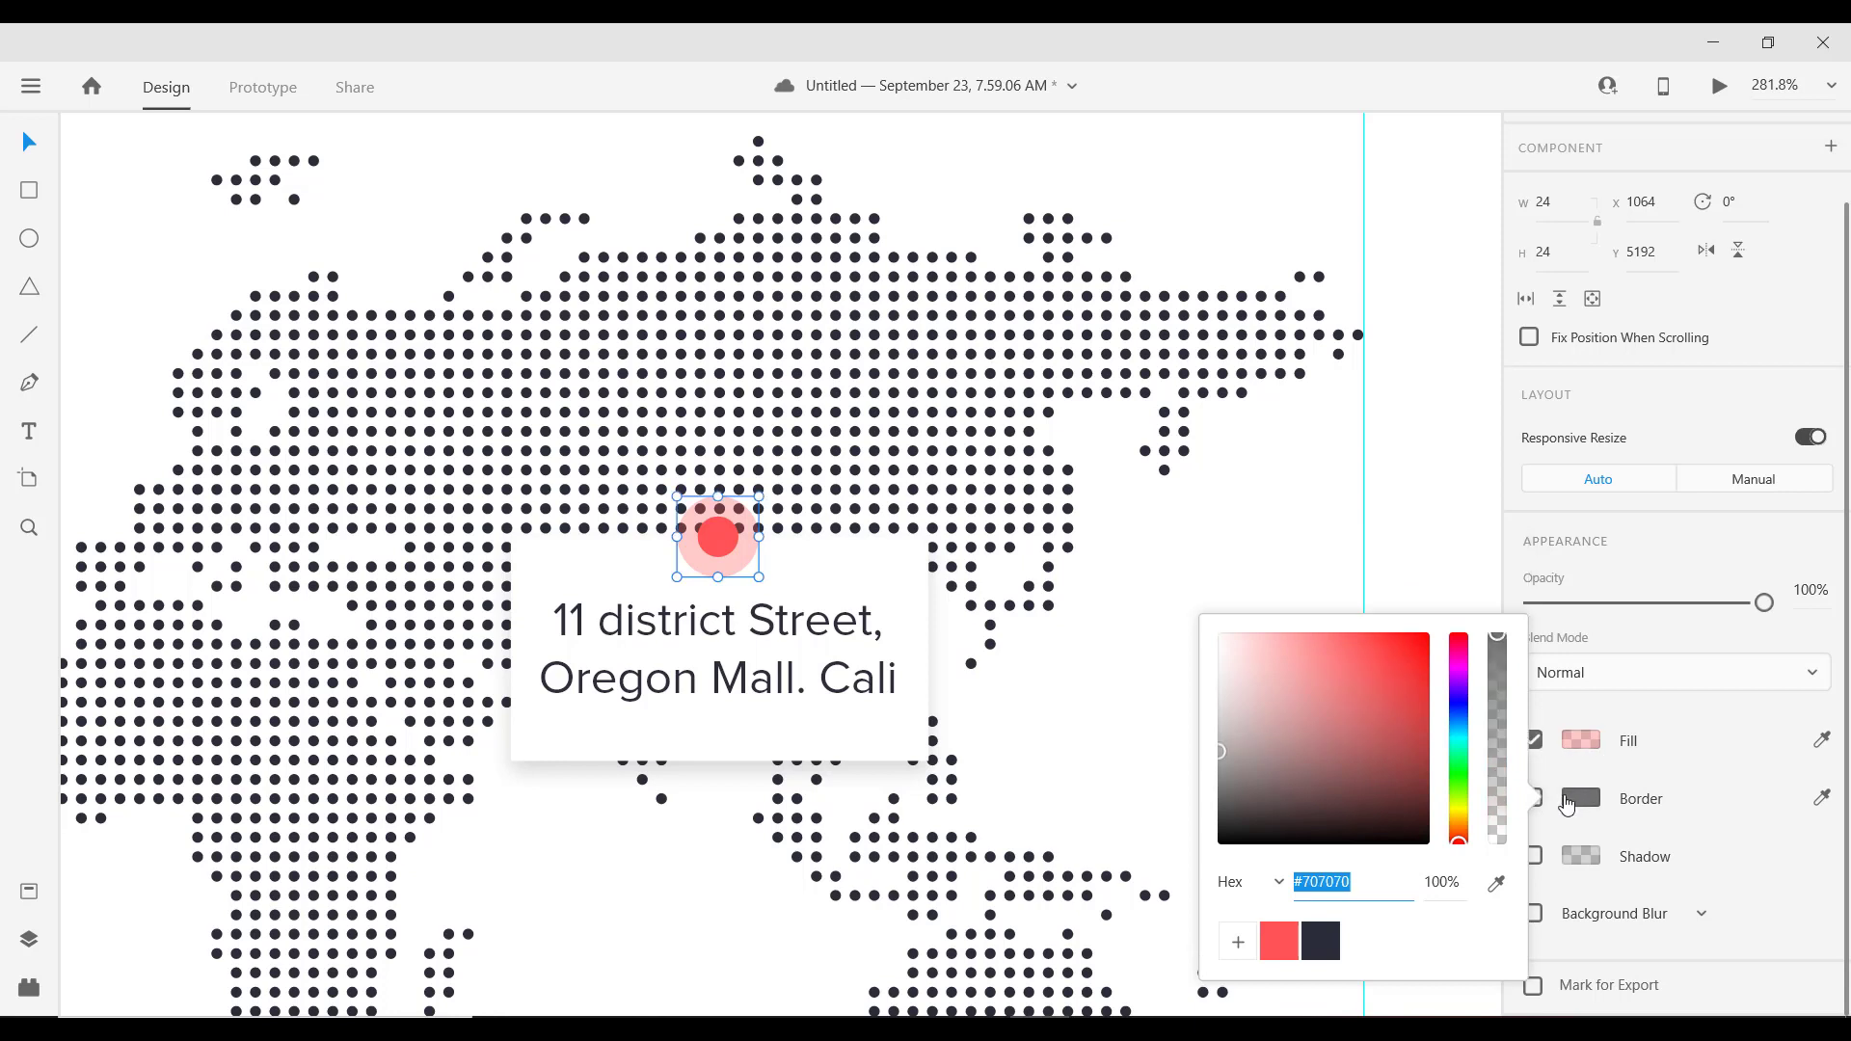
left_click(1278, 941)
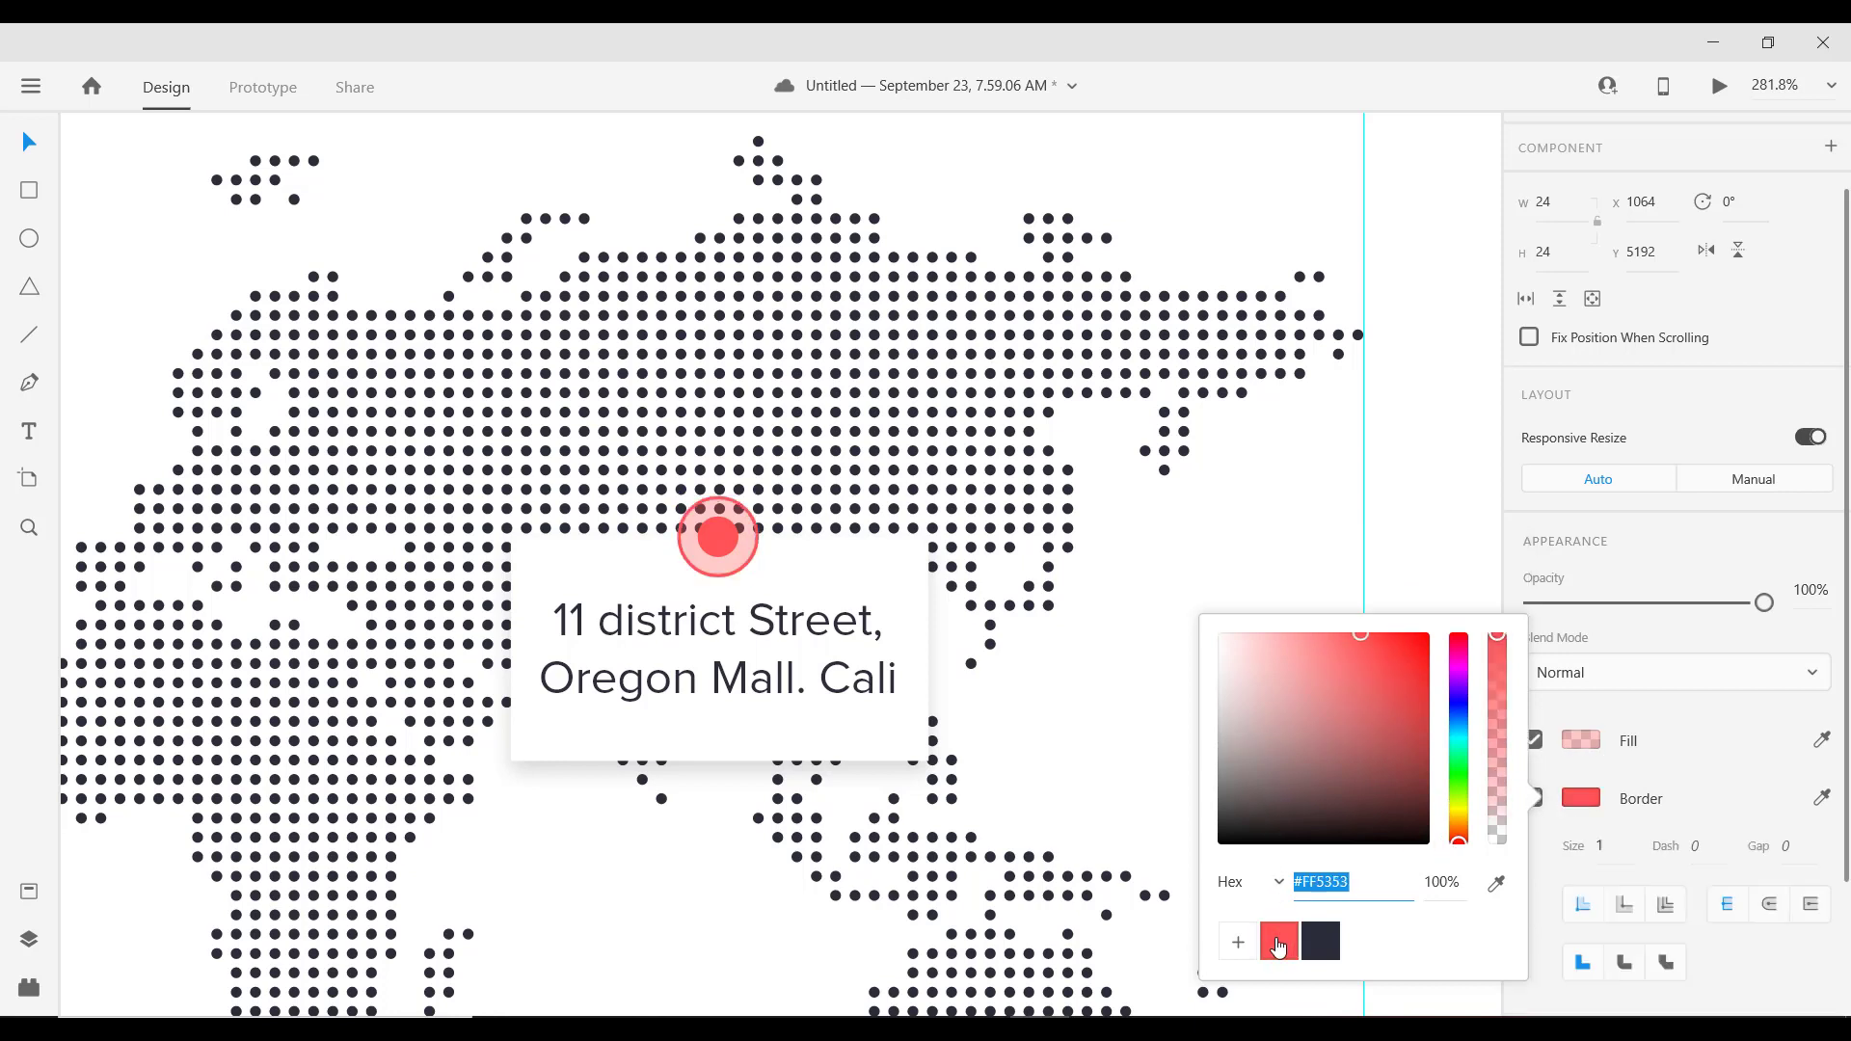
left_click(1496, 689)
left_click_drag(1497, 698, 1498, 761)
Step: Group the red pin circles with the address card into a 123×78 group and shift it left to X 975
left_click(1249, 605)
scroll(887, 583, "down", 2)
scroll(887, 583, "down", 5)
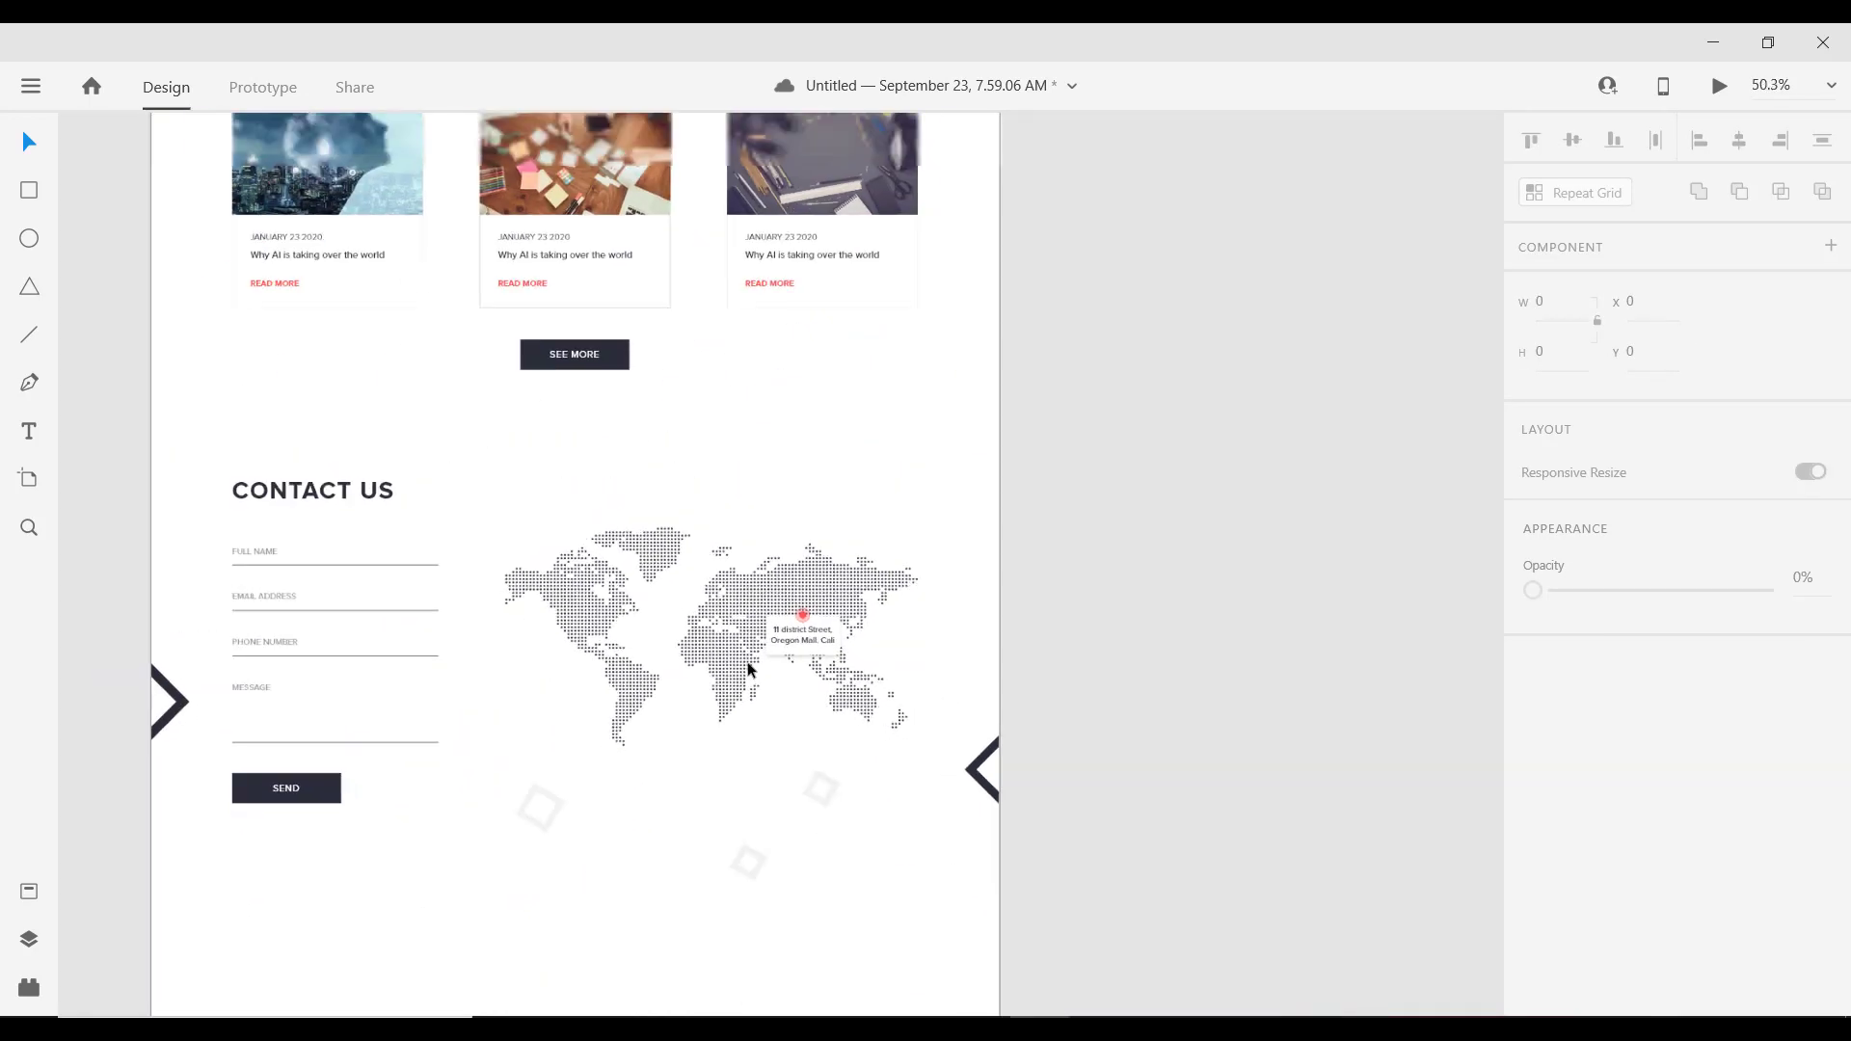
scroll(784, 674, "up", 5)
left_click(833, 482)
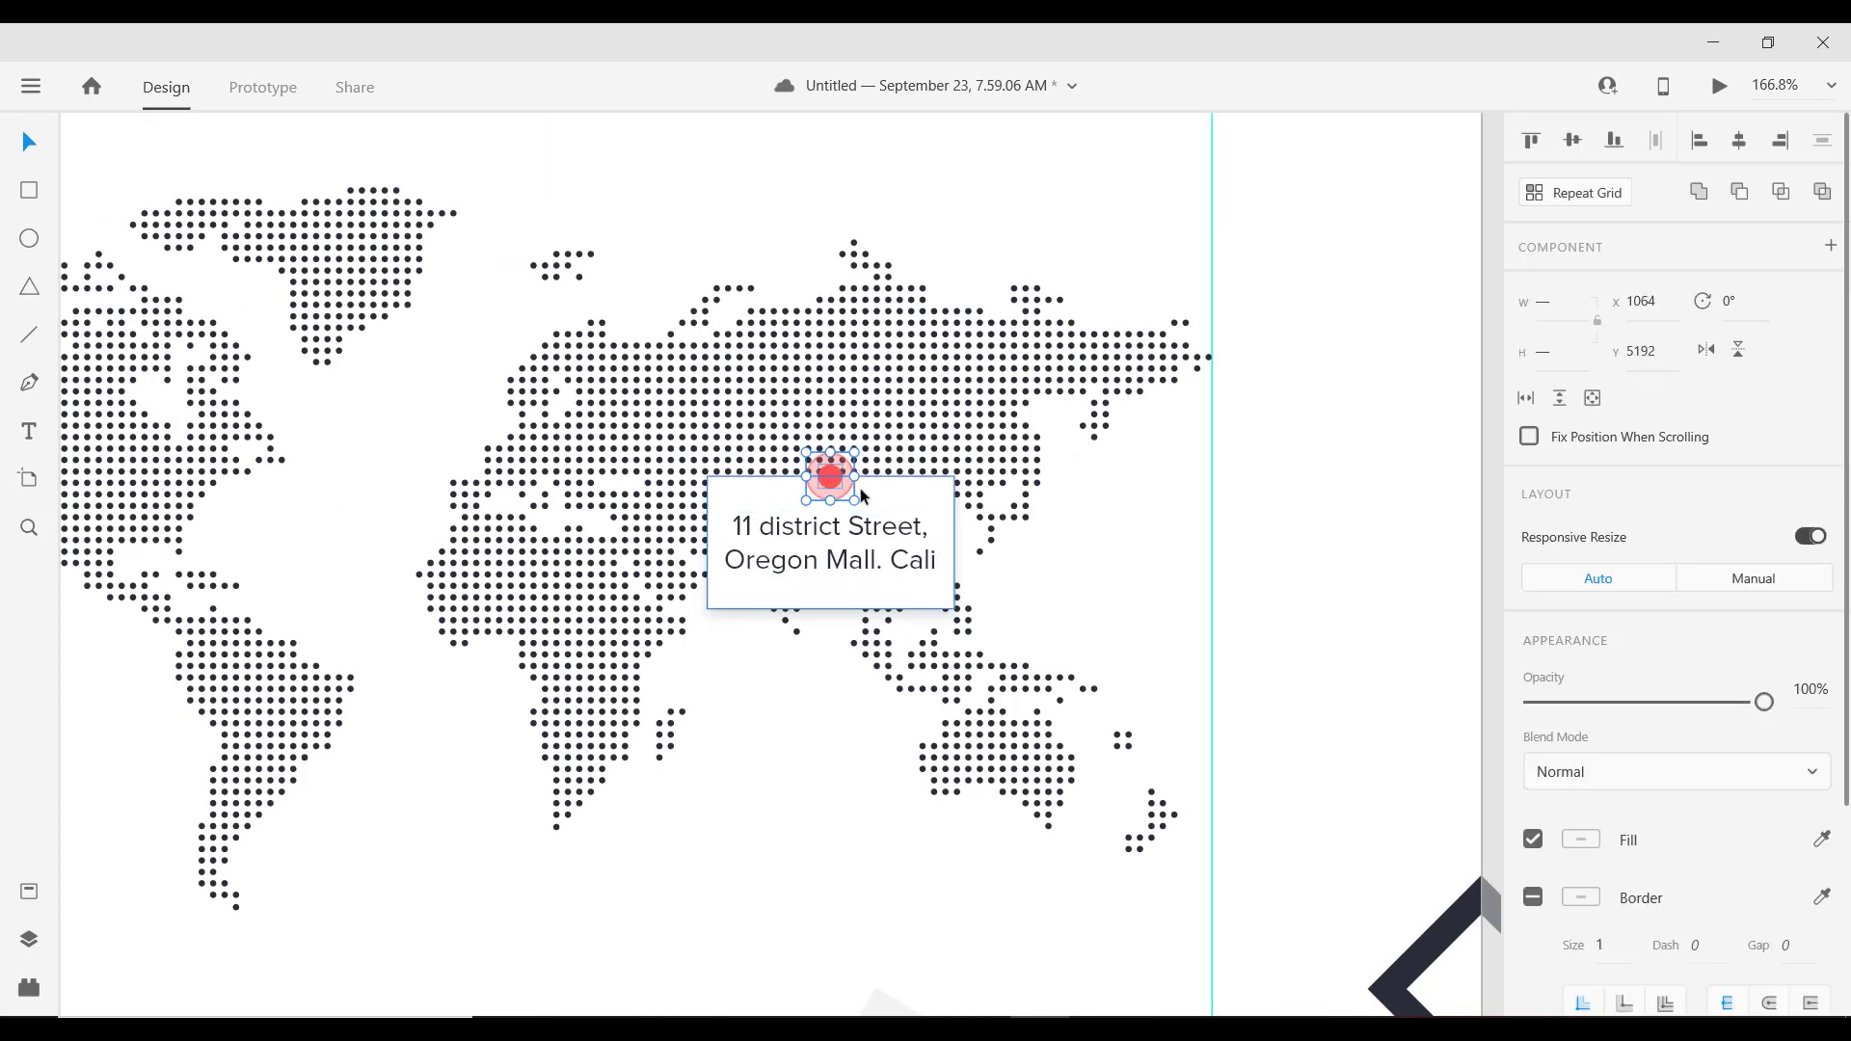
left_click(859, 489)
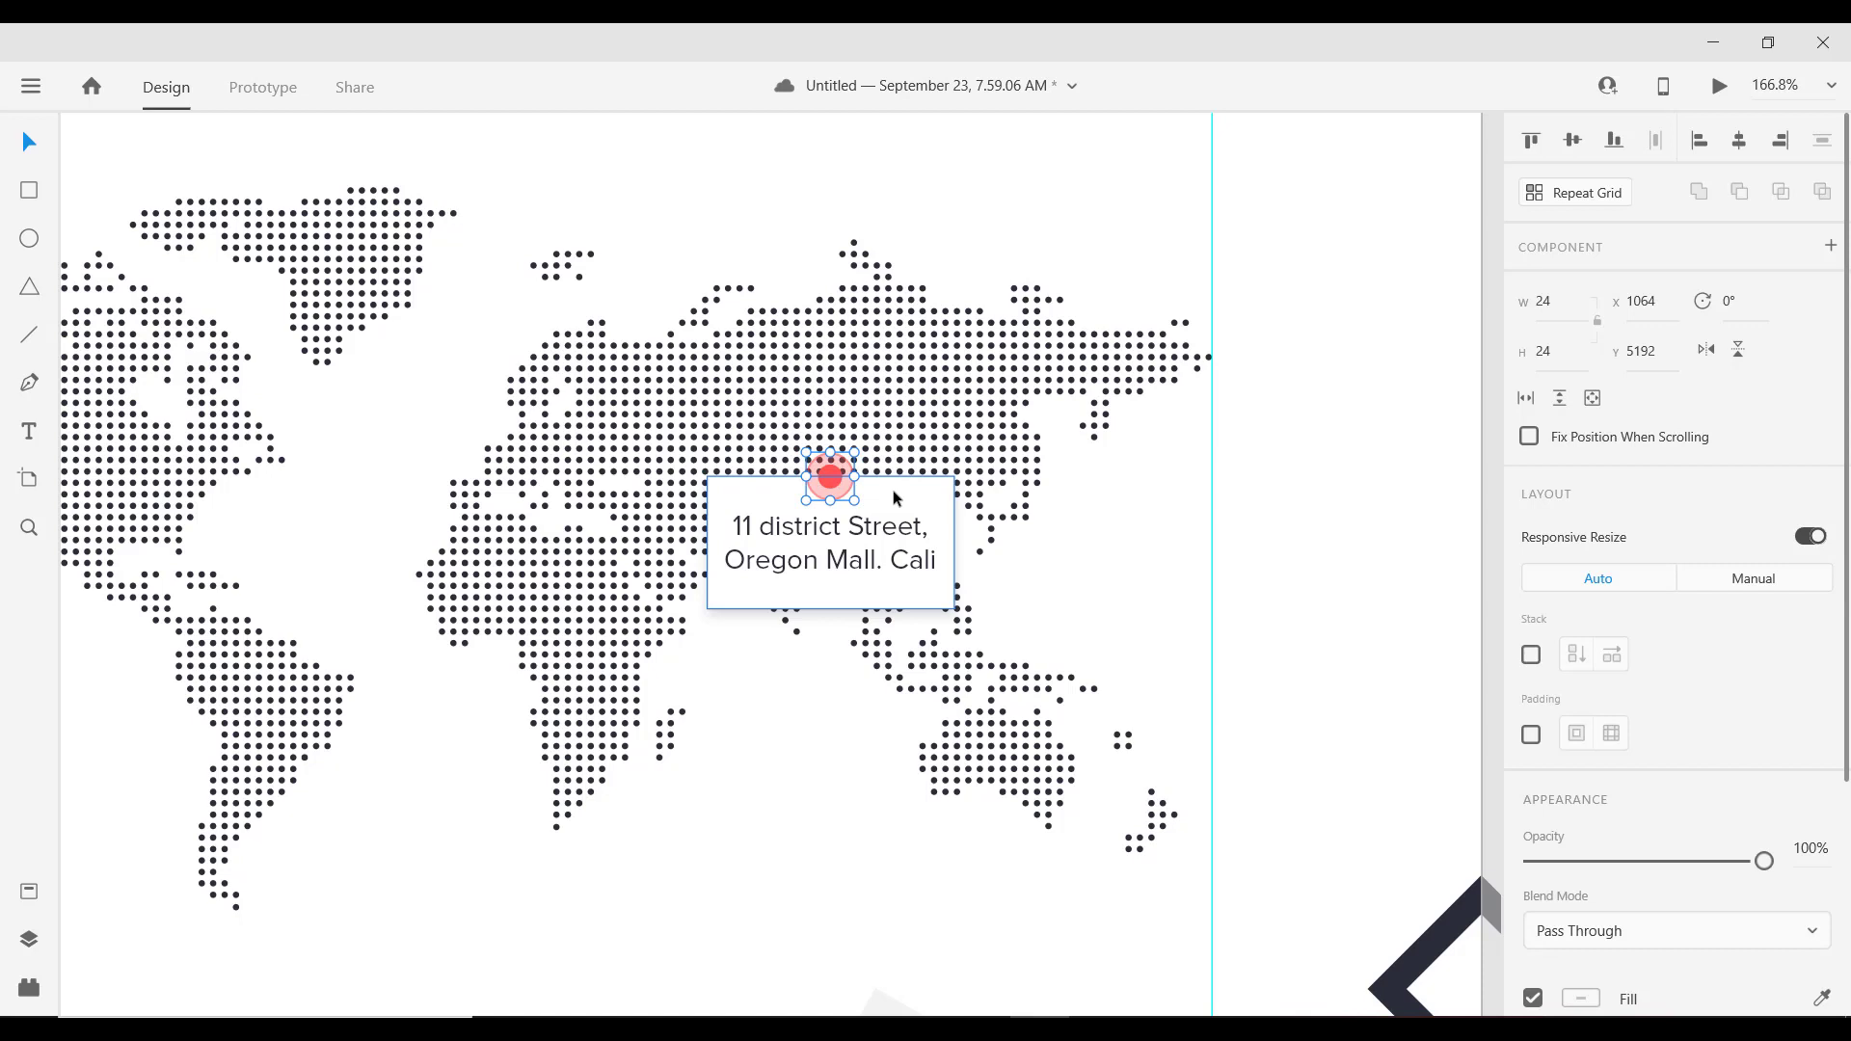
left_click(893, 490)
left_click(844, 468, "shift")
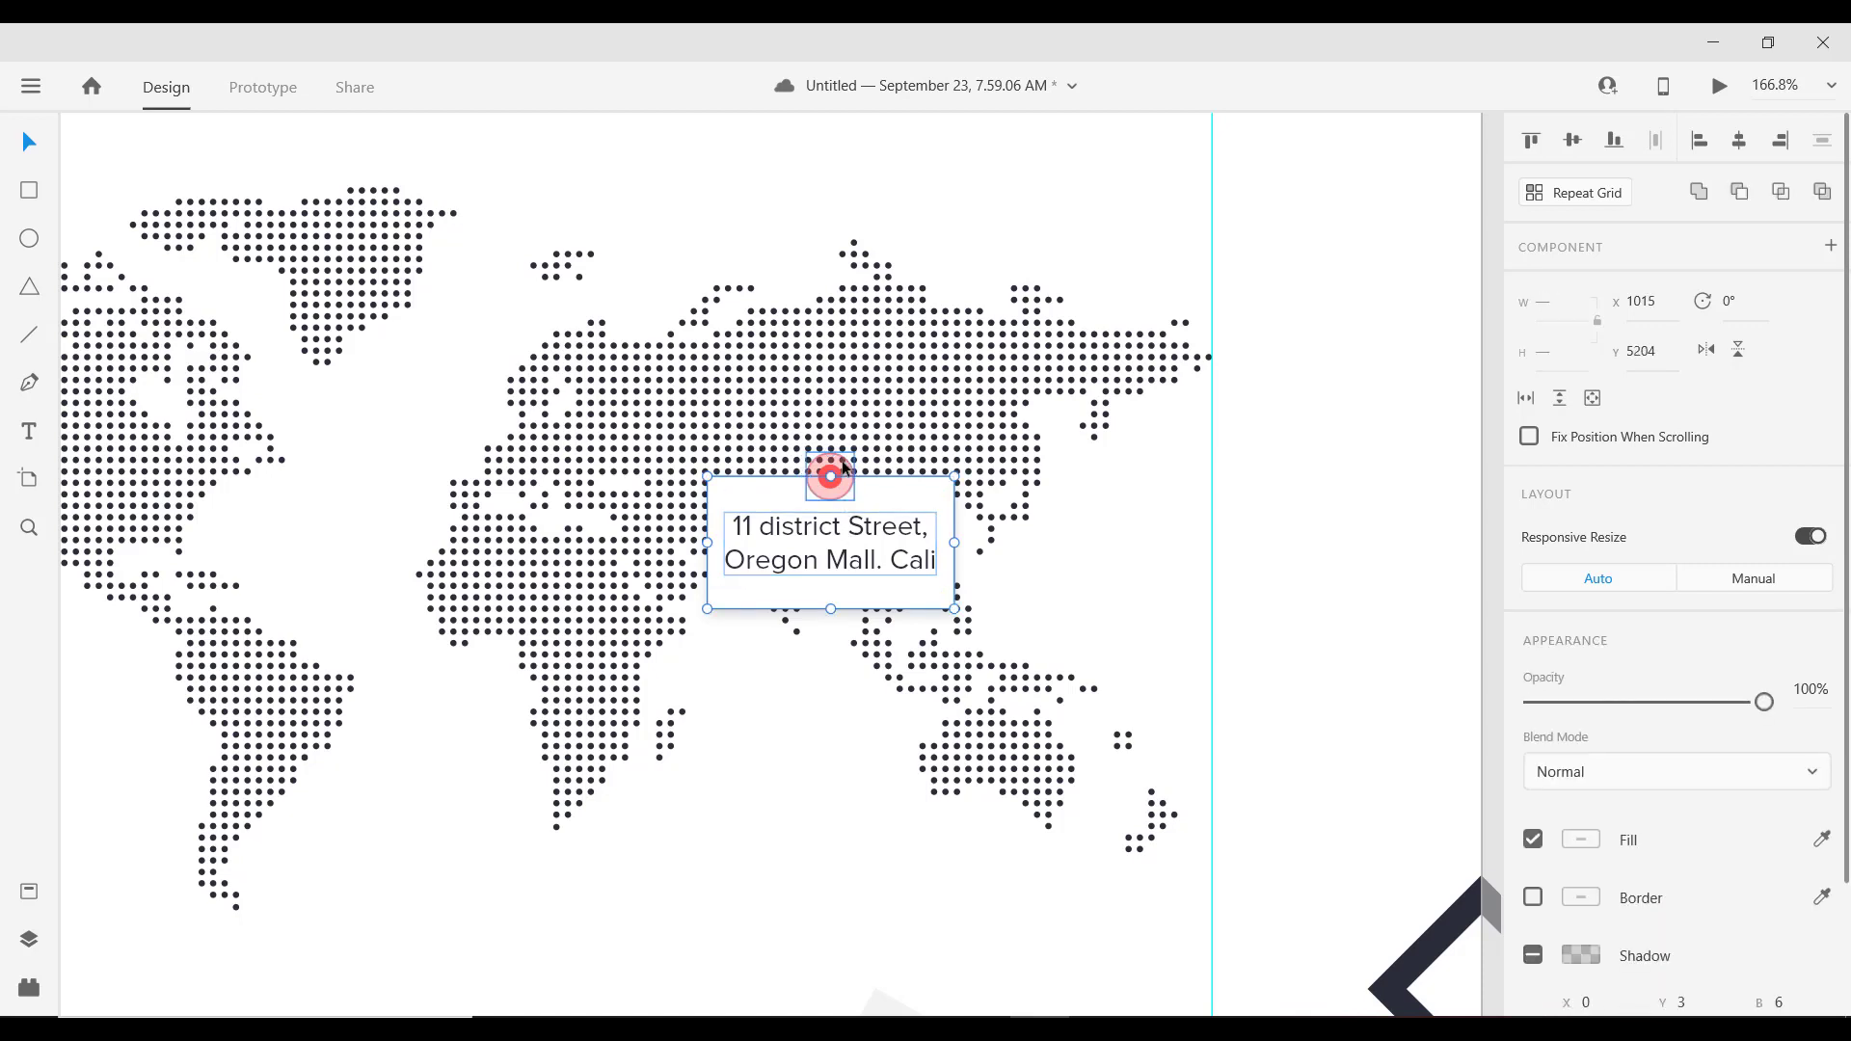
key("ctrl+g")
left_click_drag(837, 480, 750, 477)
Step: Lengthen the page artboard from 5926 to 6330 px tall, leaving blank space below Contact Us
scroll(893, 532, "down", 2)
scroll(893, 532, "down", 5)
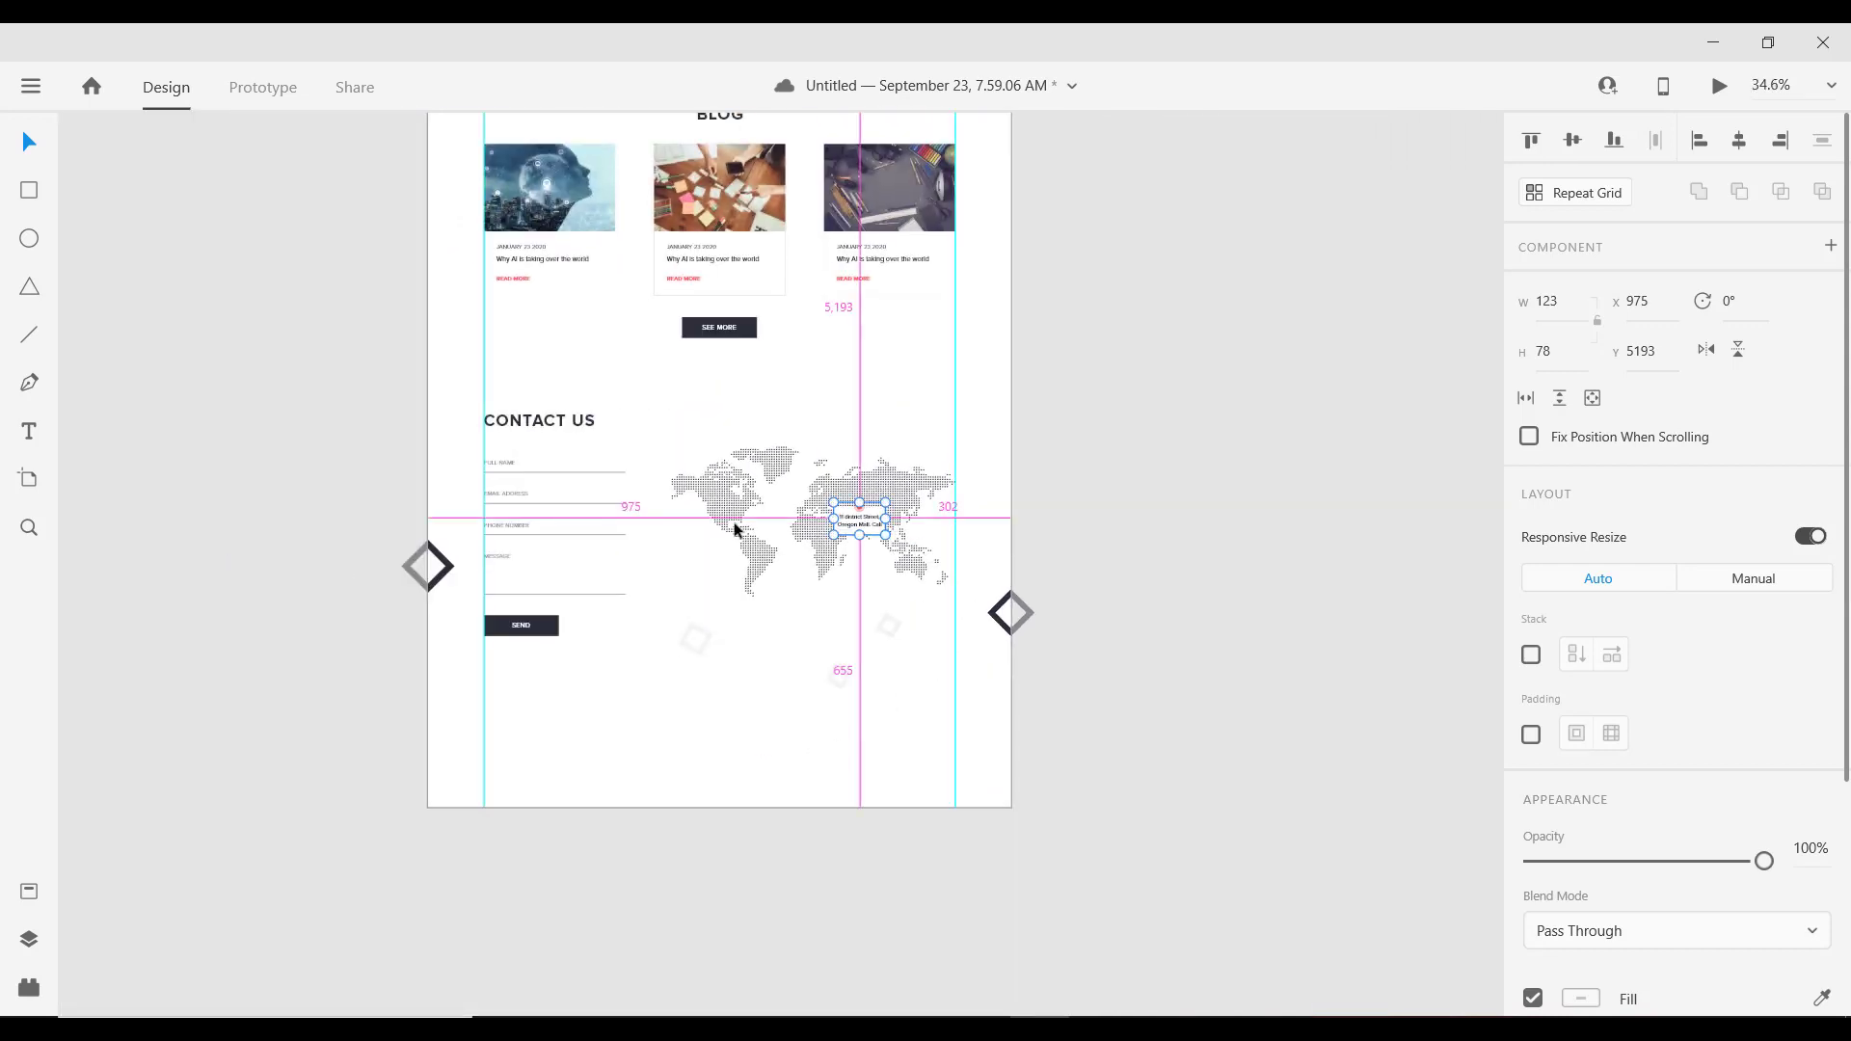
scroll(909, 702, "up", 2)
scroll(897, 598, "down", 3)
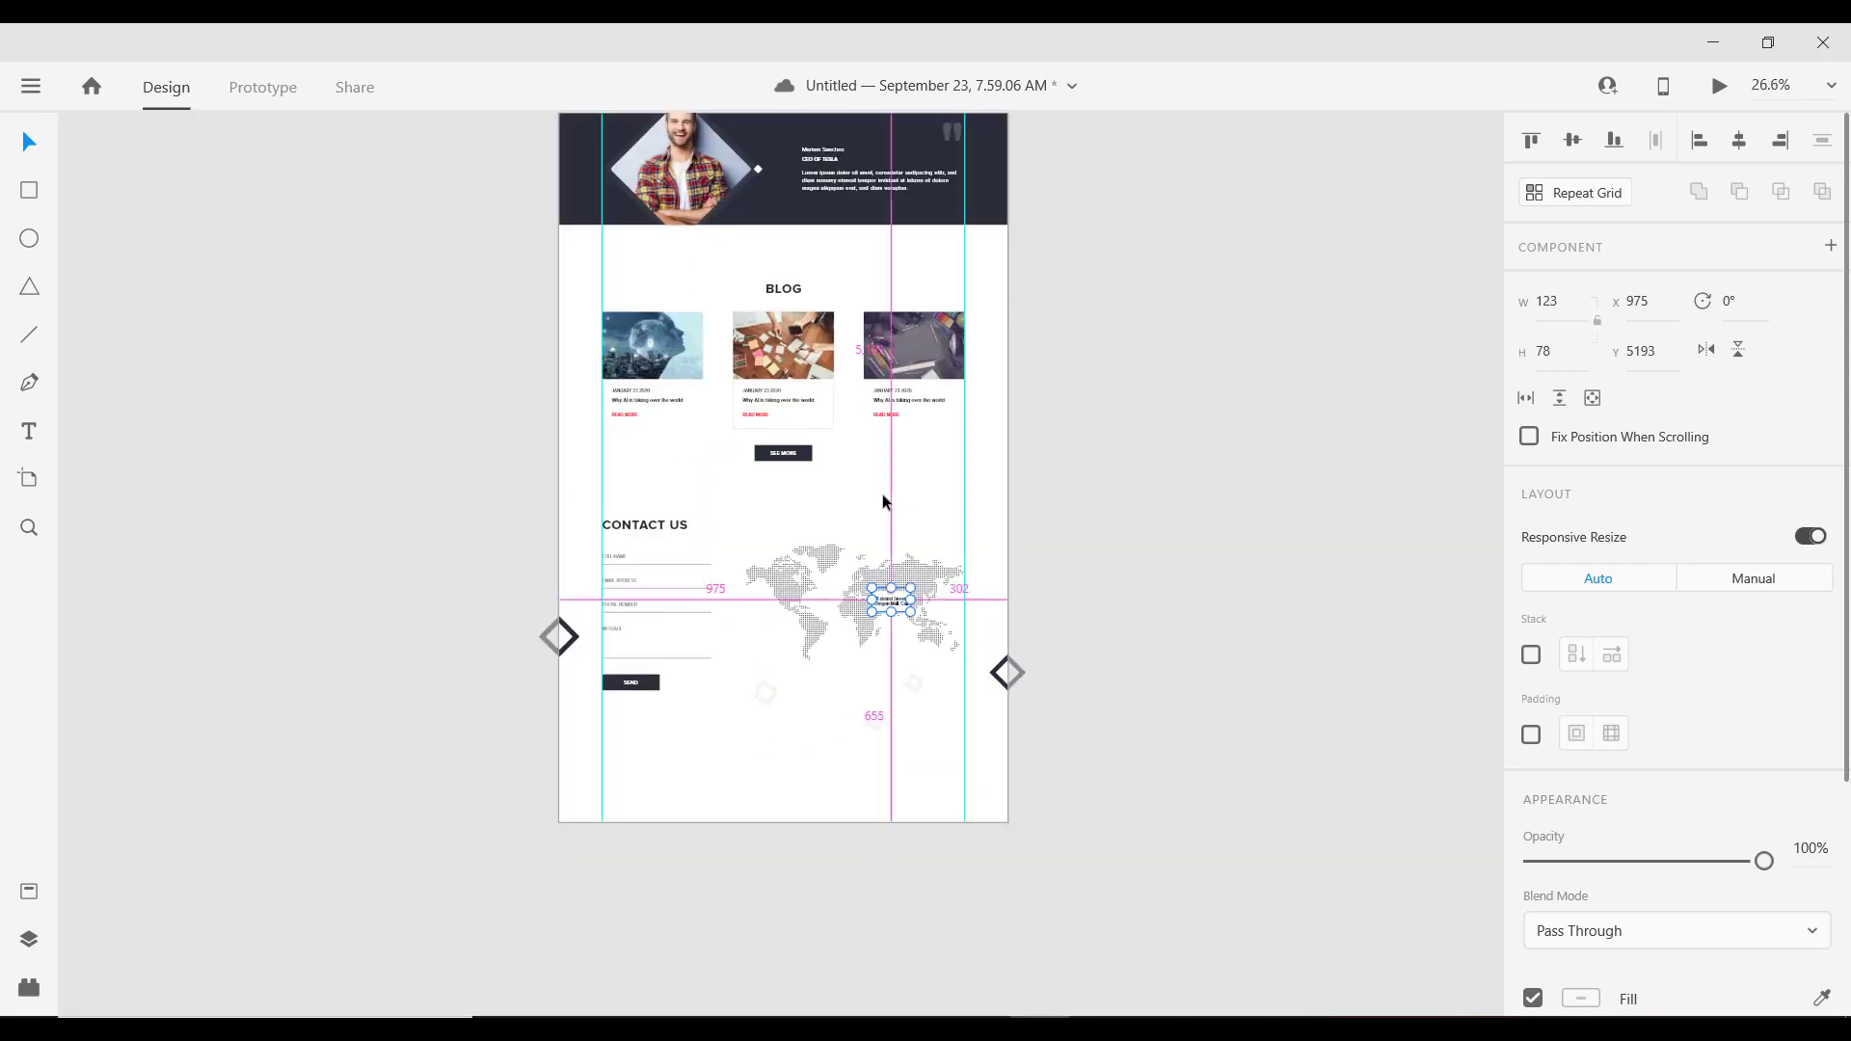
scroll(883, 497, "down", 3)
scroll(843, 557, "down", 2)
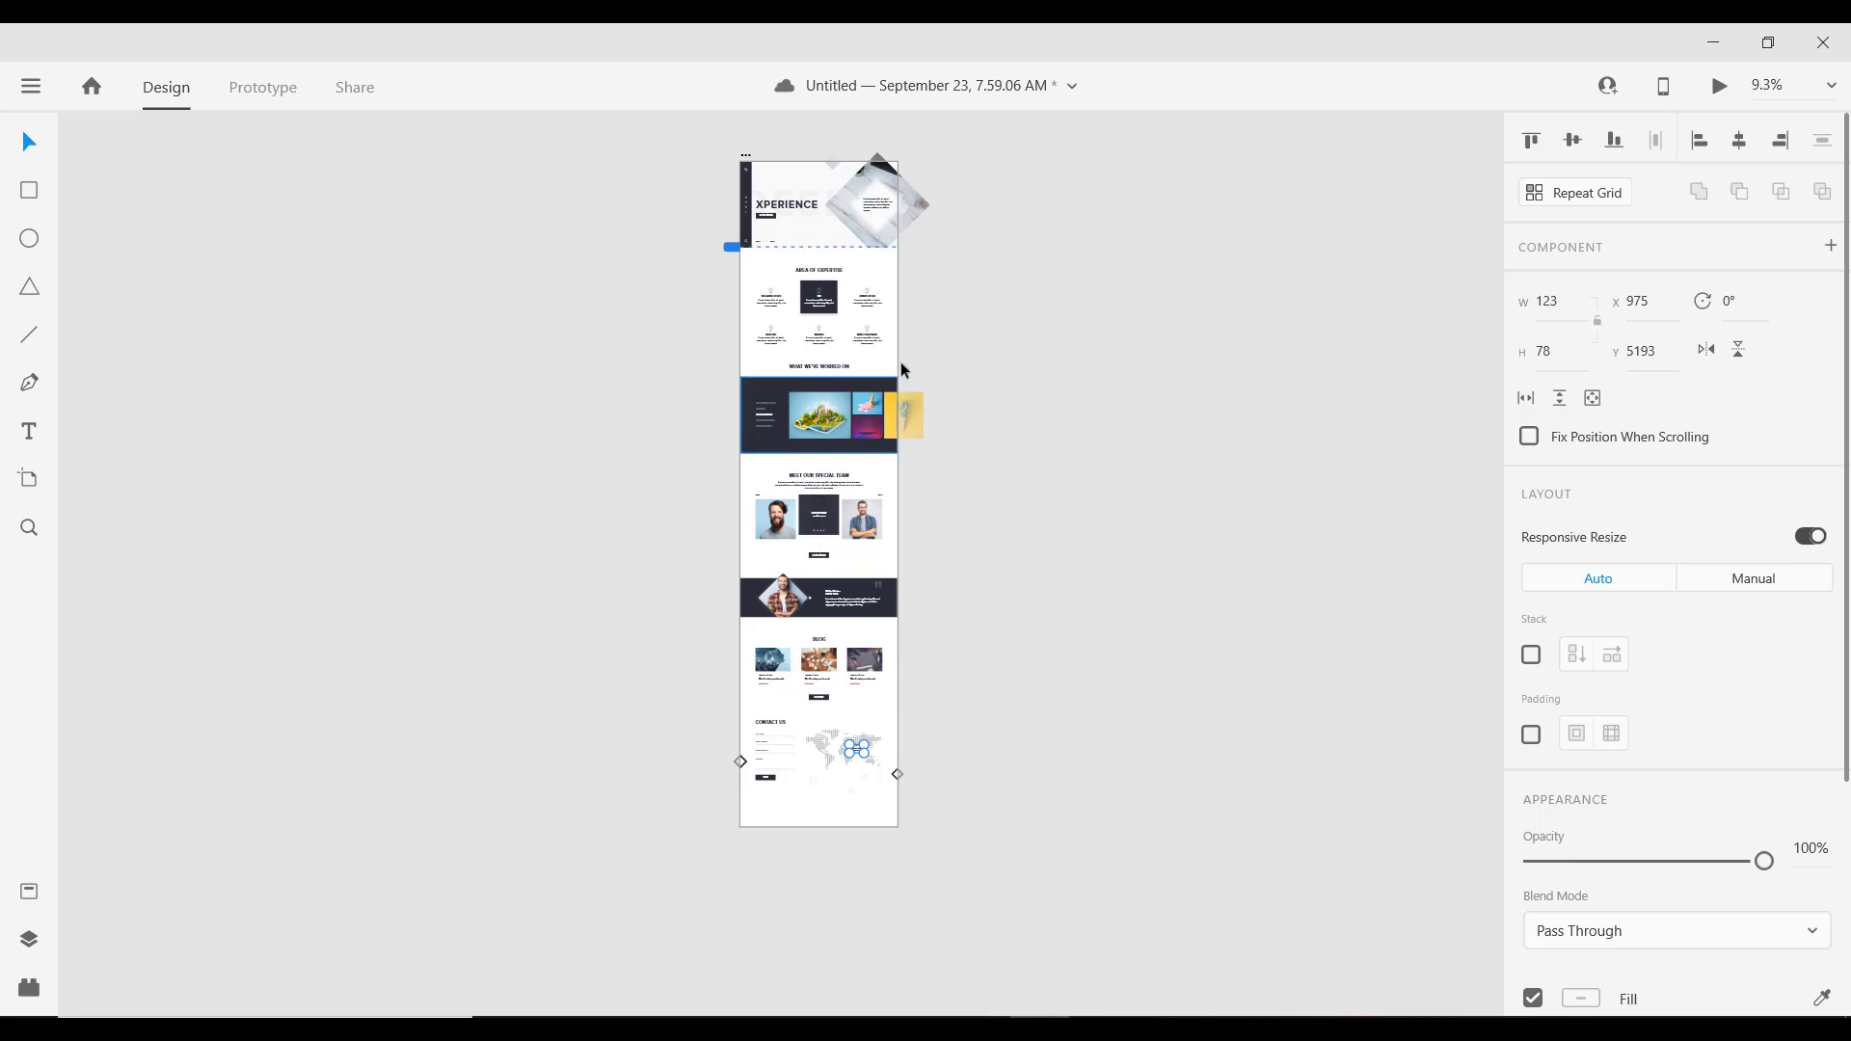
left_click(745, 157)
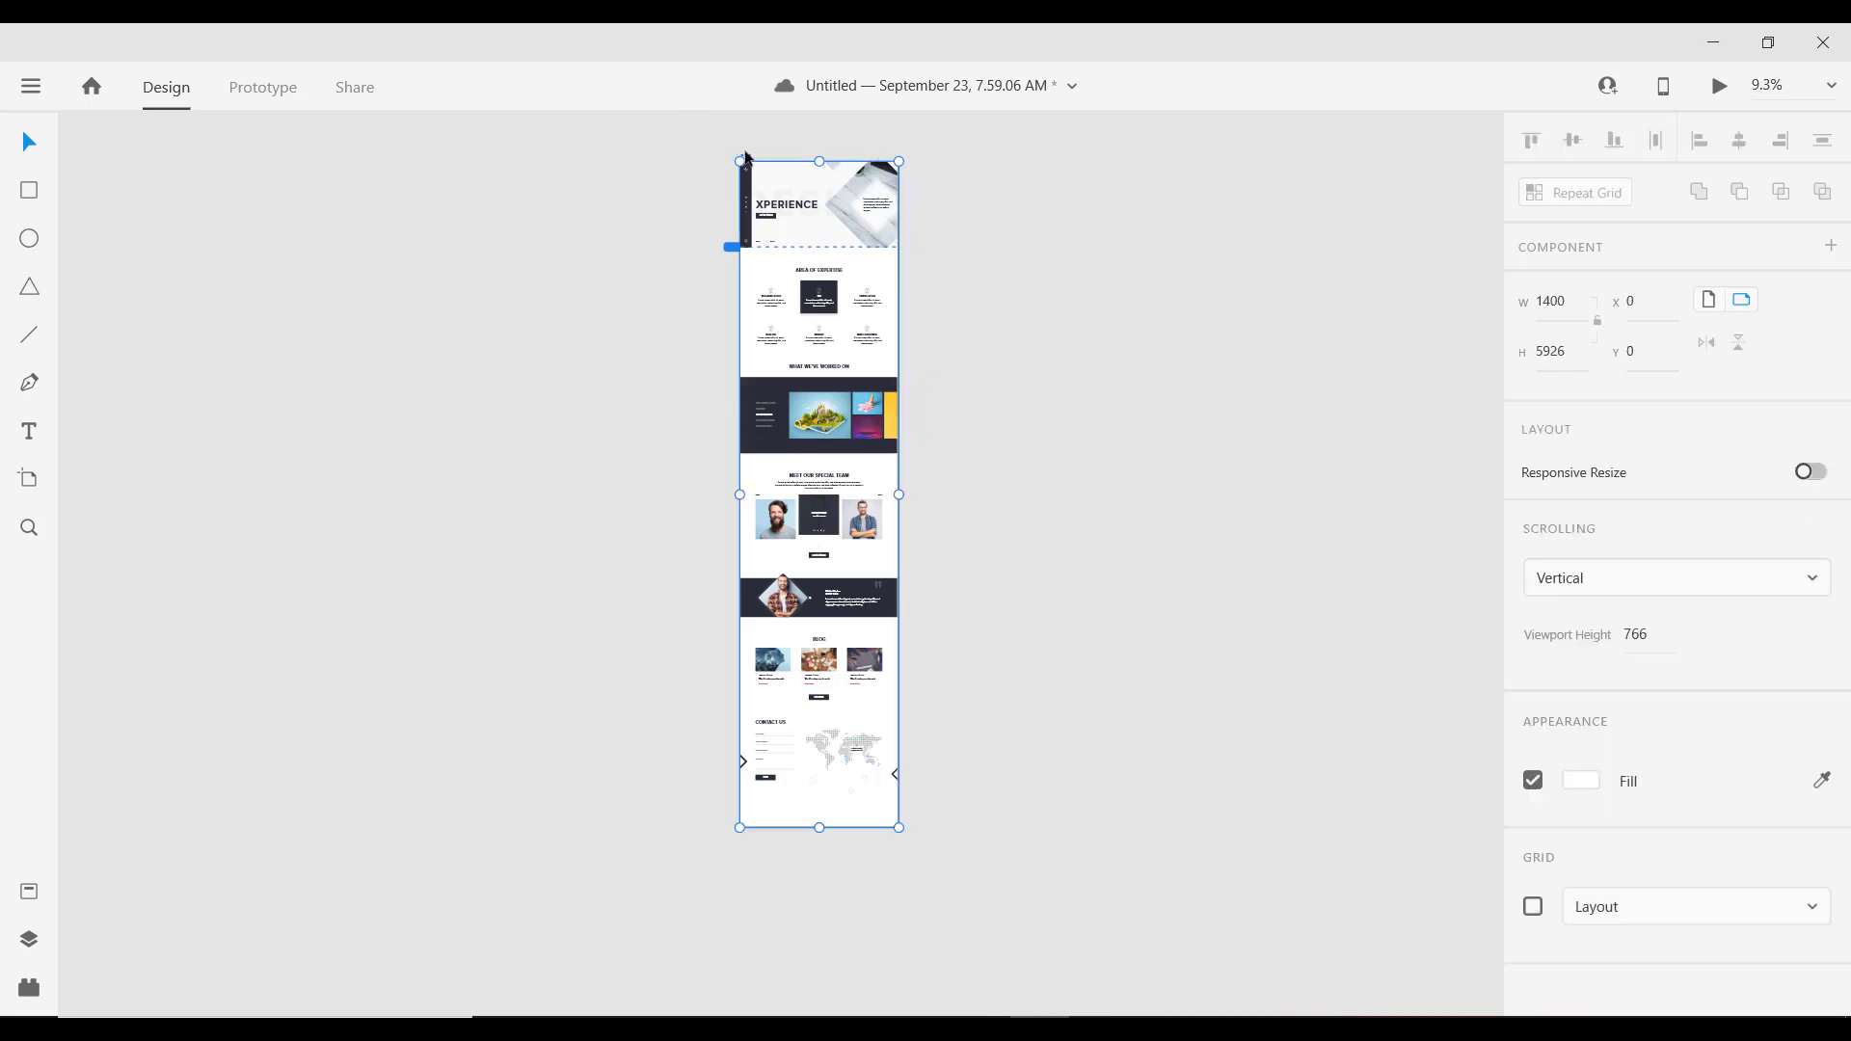
scroll(861, 744, "up", 1)
scroll(861, 745, "down", 1)
left_click_drag(990, 495, 928, 570)
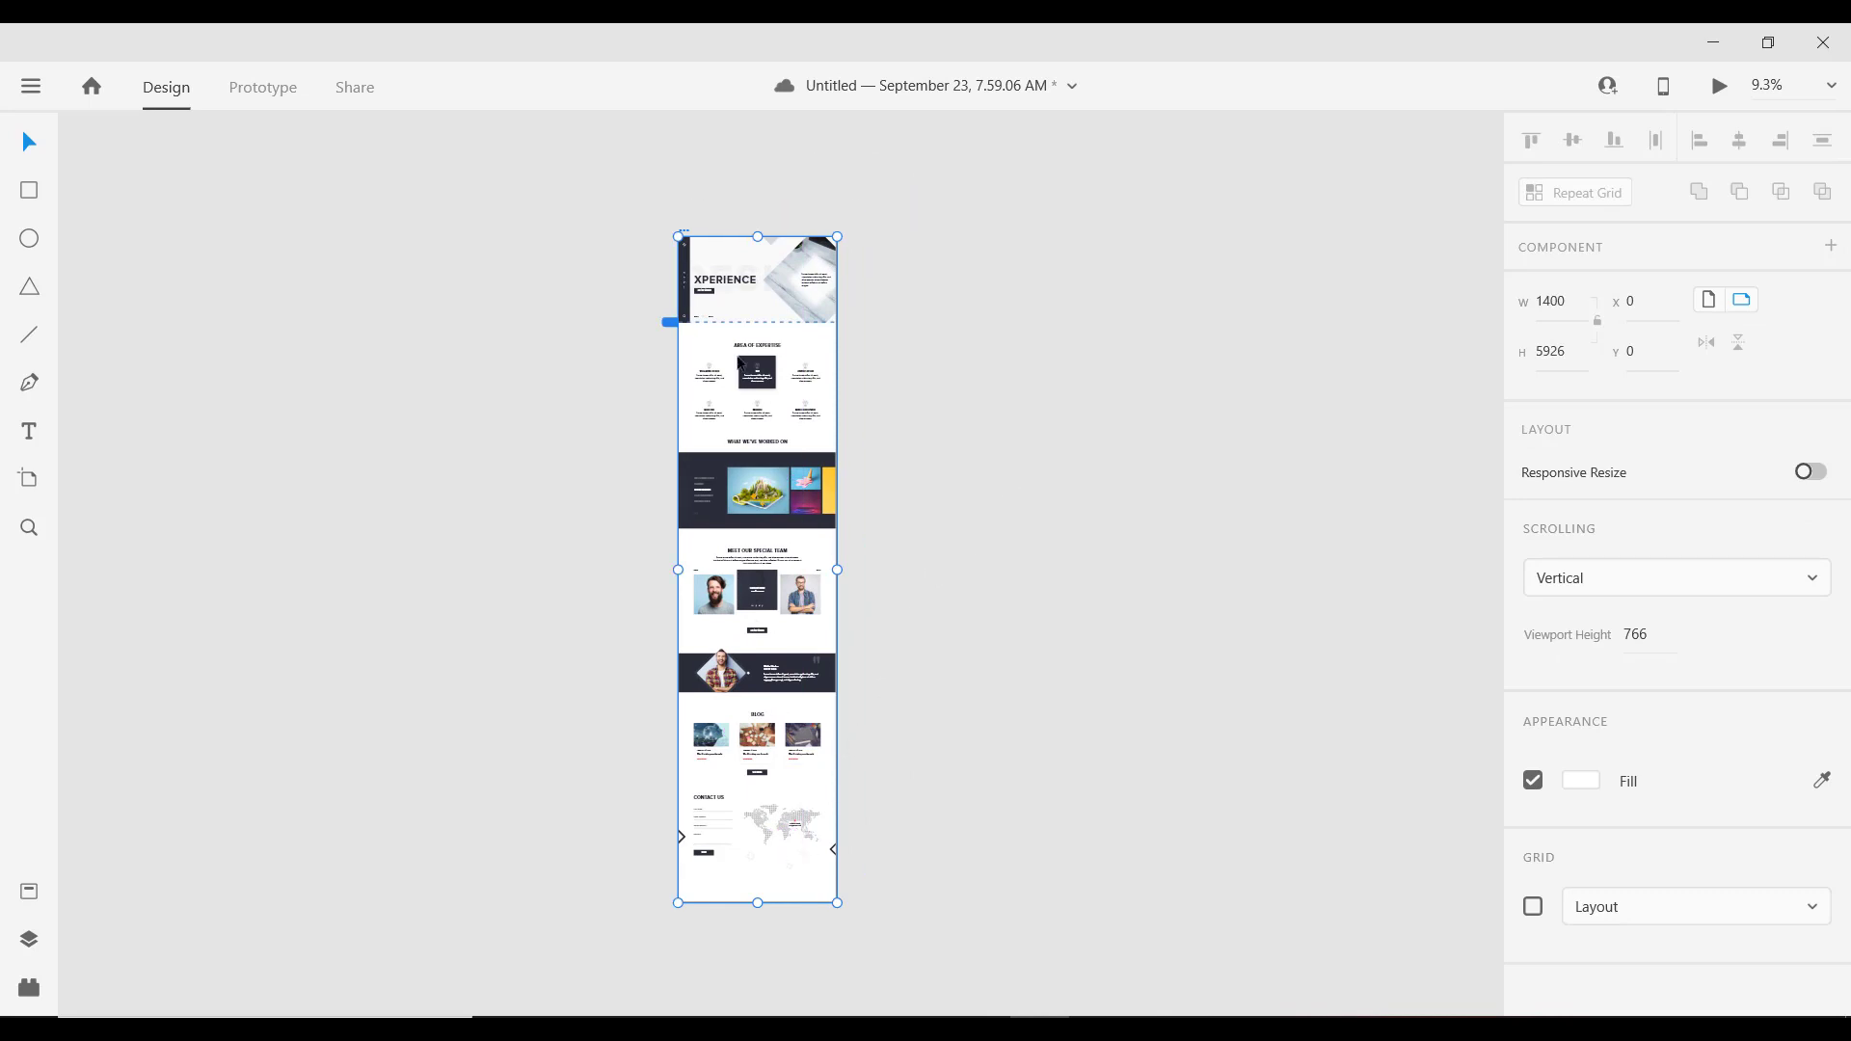
left_click_drag(757, 907, 798, 607)
scroll(793, 912, "up", 2)
scroll(793, 909, "up", 2)
left_click(848, 610)
scroll(758, 644, "up", 2)
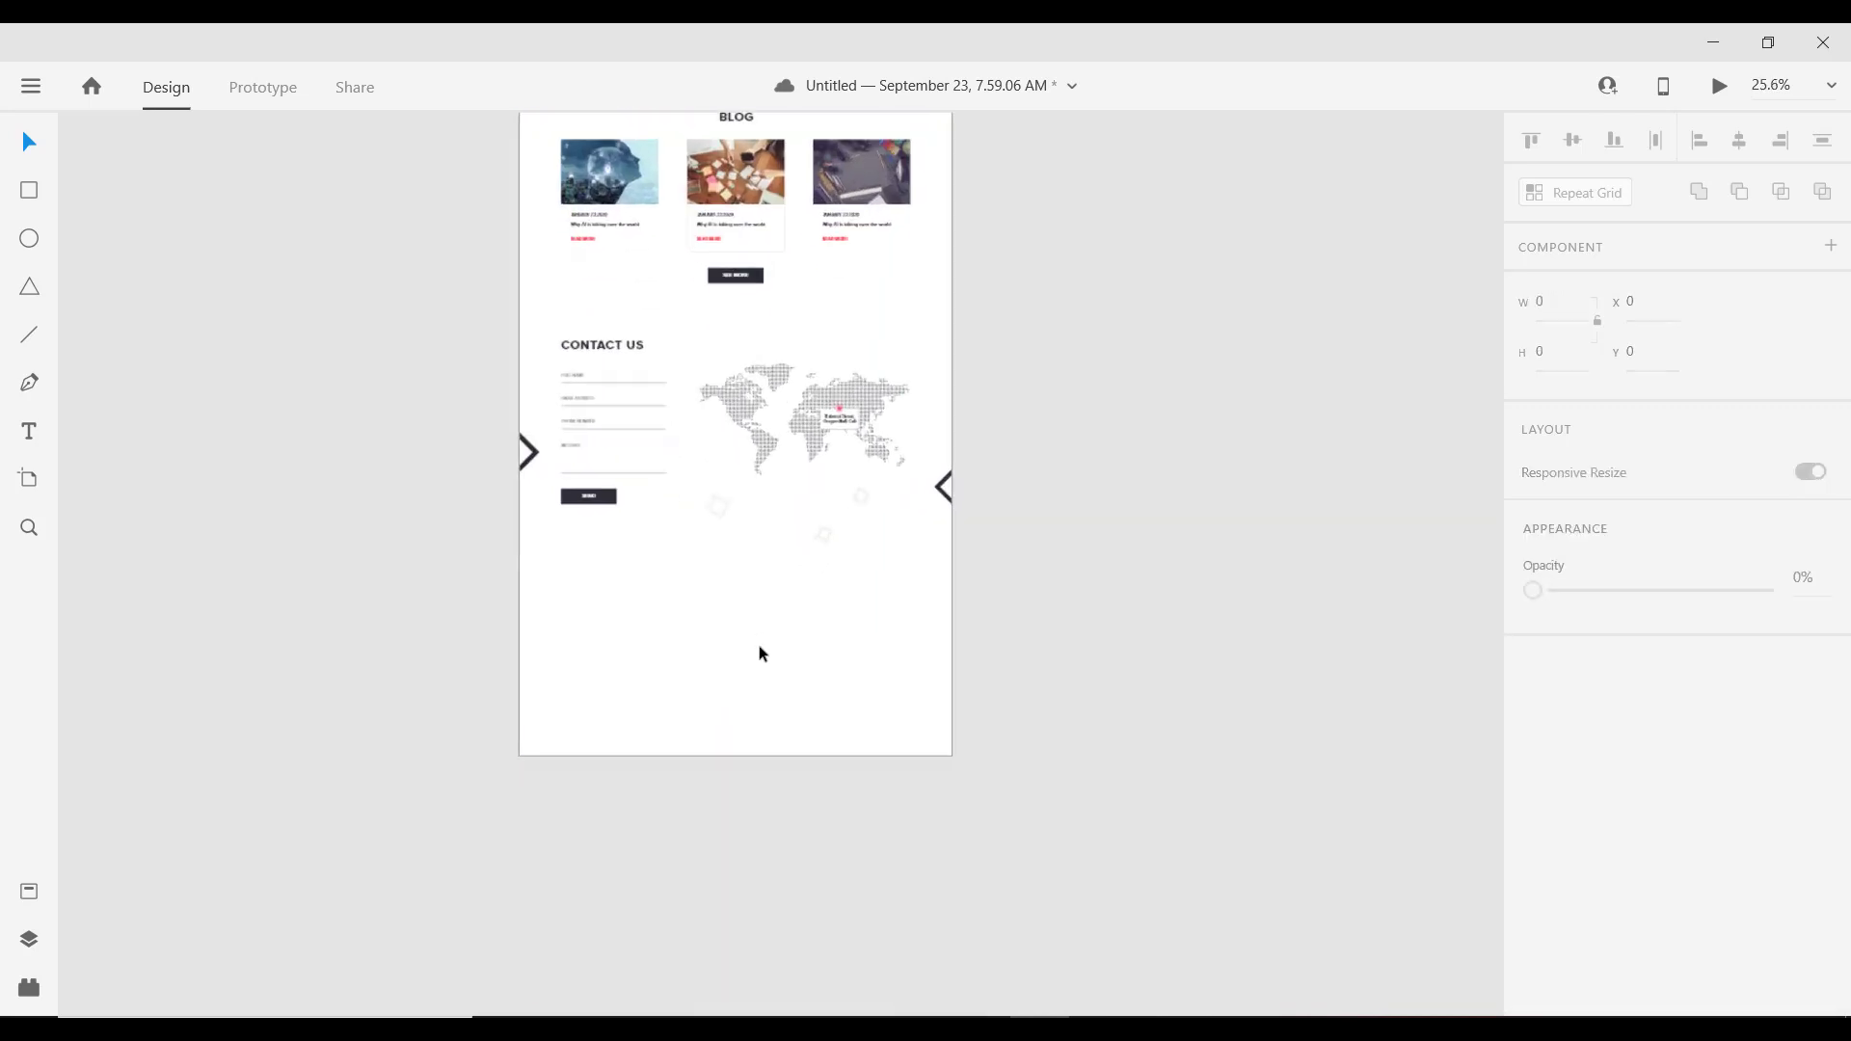
scroll(758, 644, "down", 2)
scroll(787, 654, "down", 2)
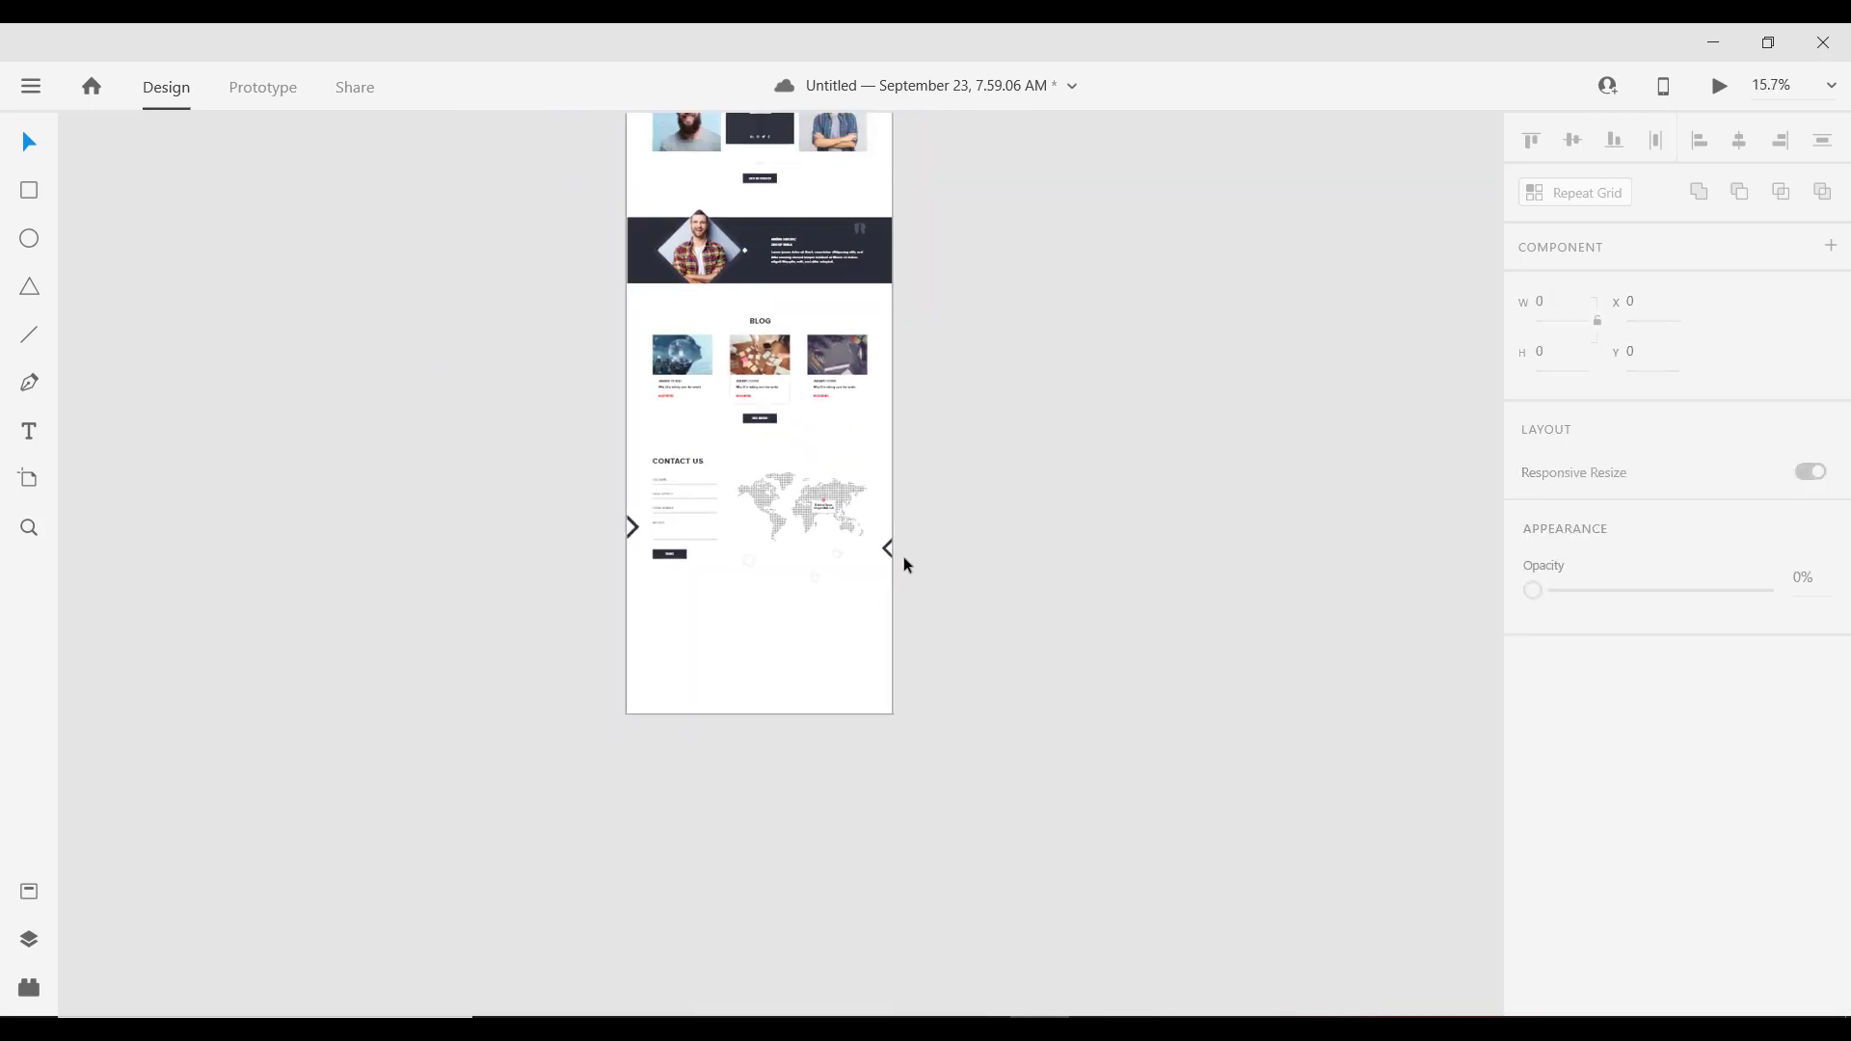
Step: Duplicate the dark testimonial band and place the copy below the Contact Us section
left_click(887, 246)
left_click_drag(888, 246, 899, 648)
scroll(830, 636, "up", 3)
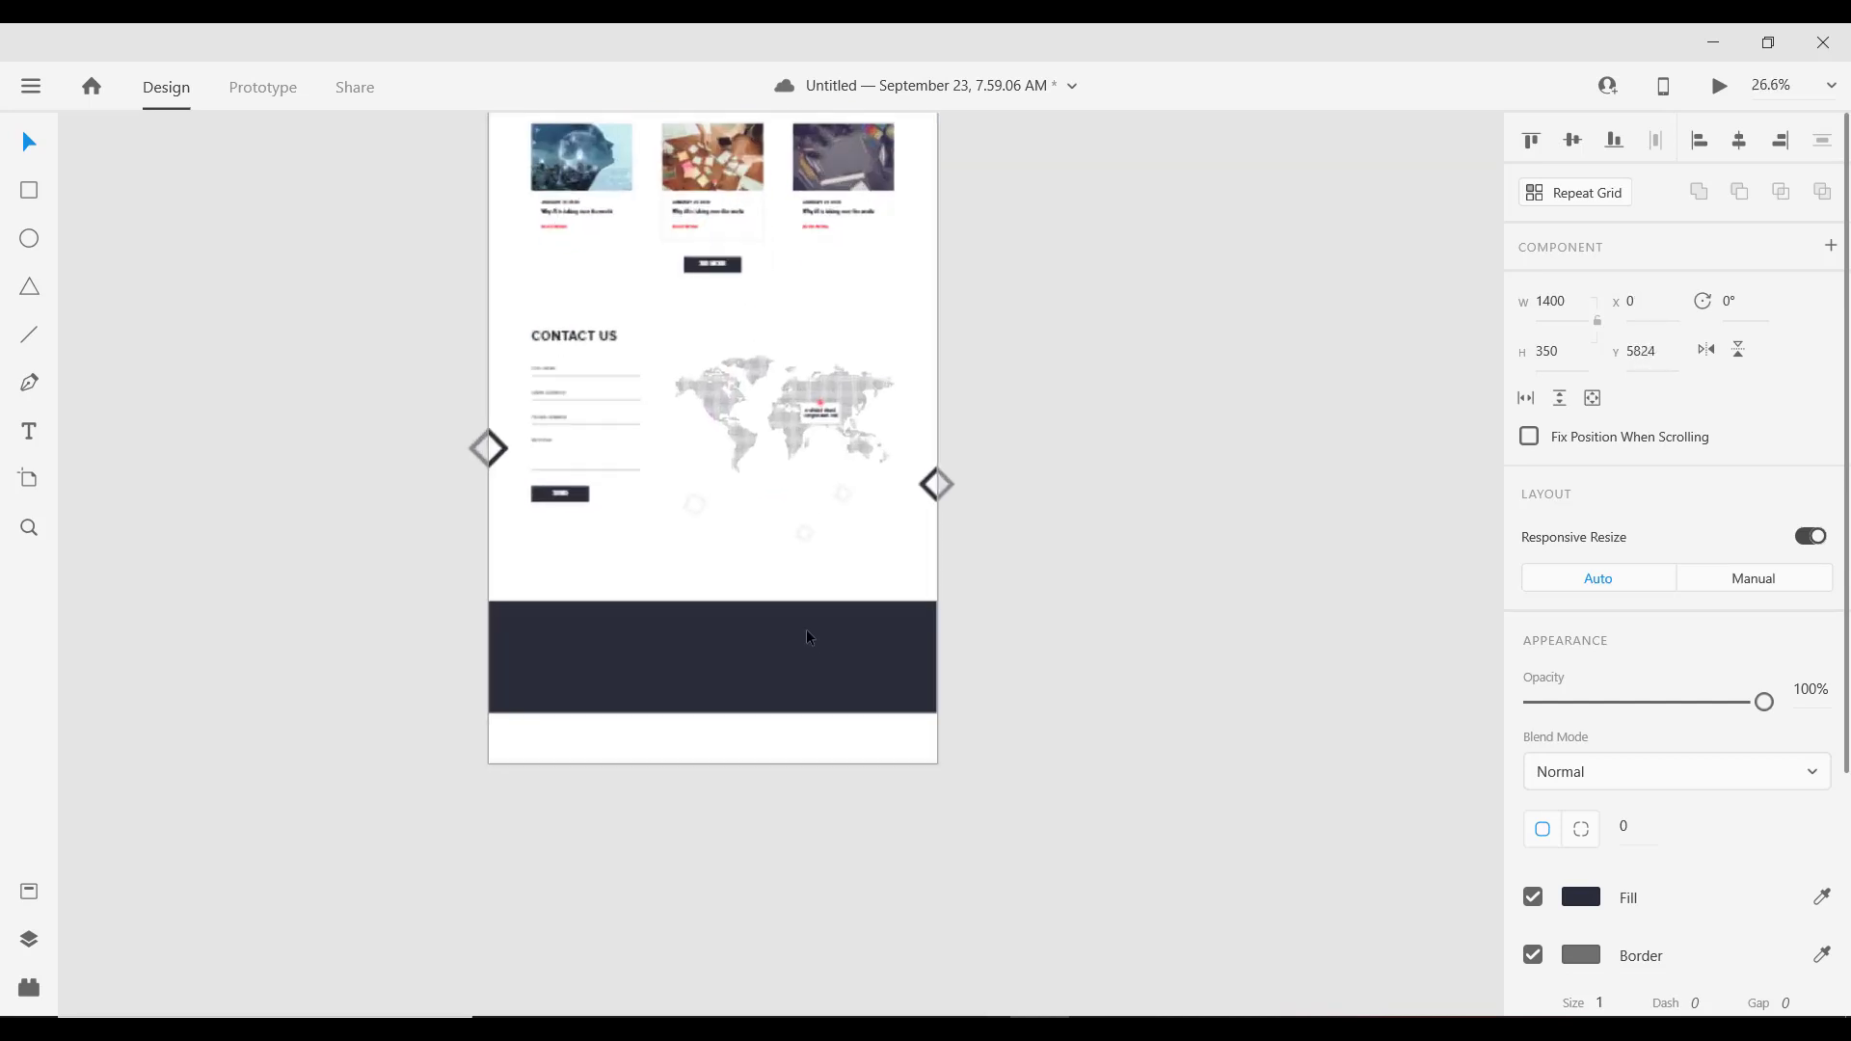
scroll(777, 646, "down", 2)
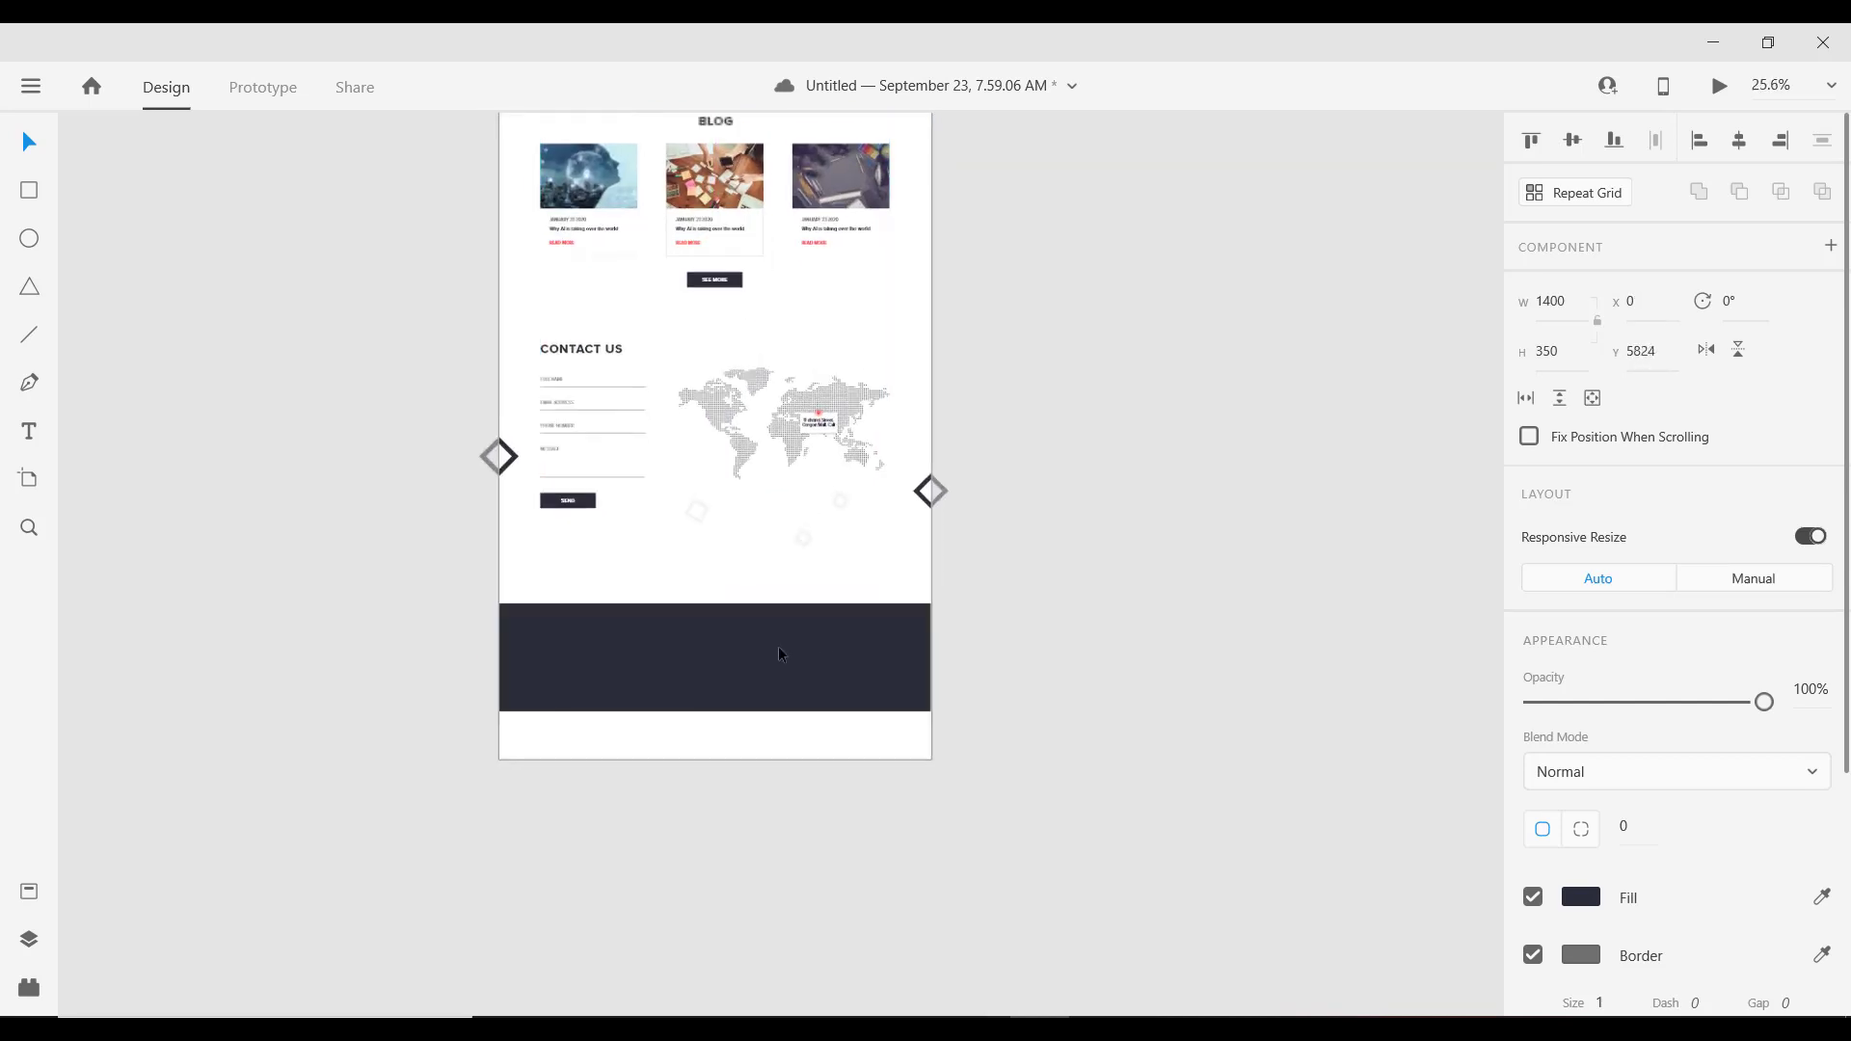
left_click_drag(787, 642, 687, 547)
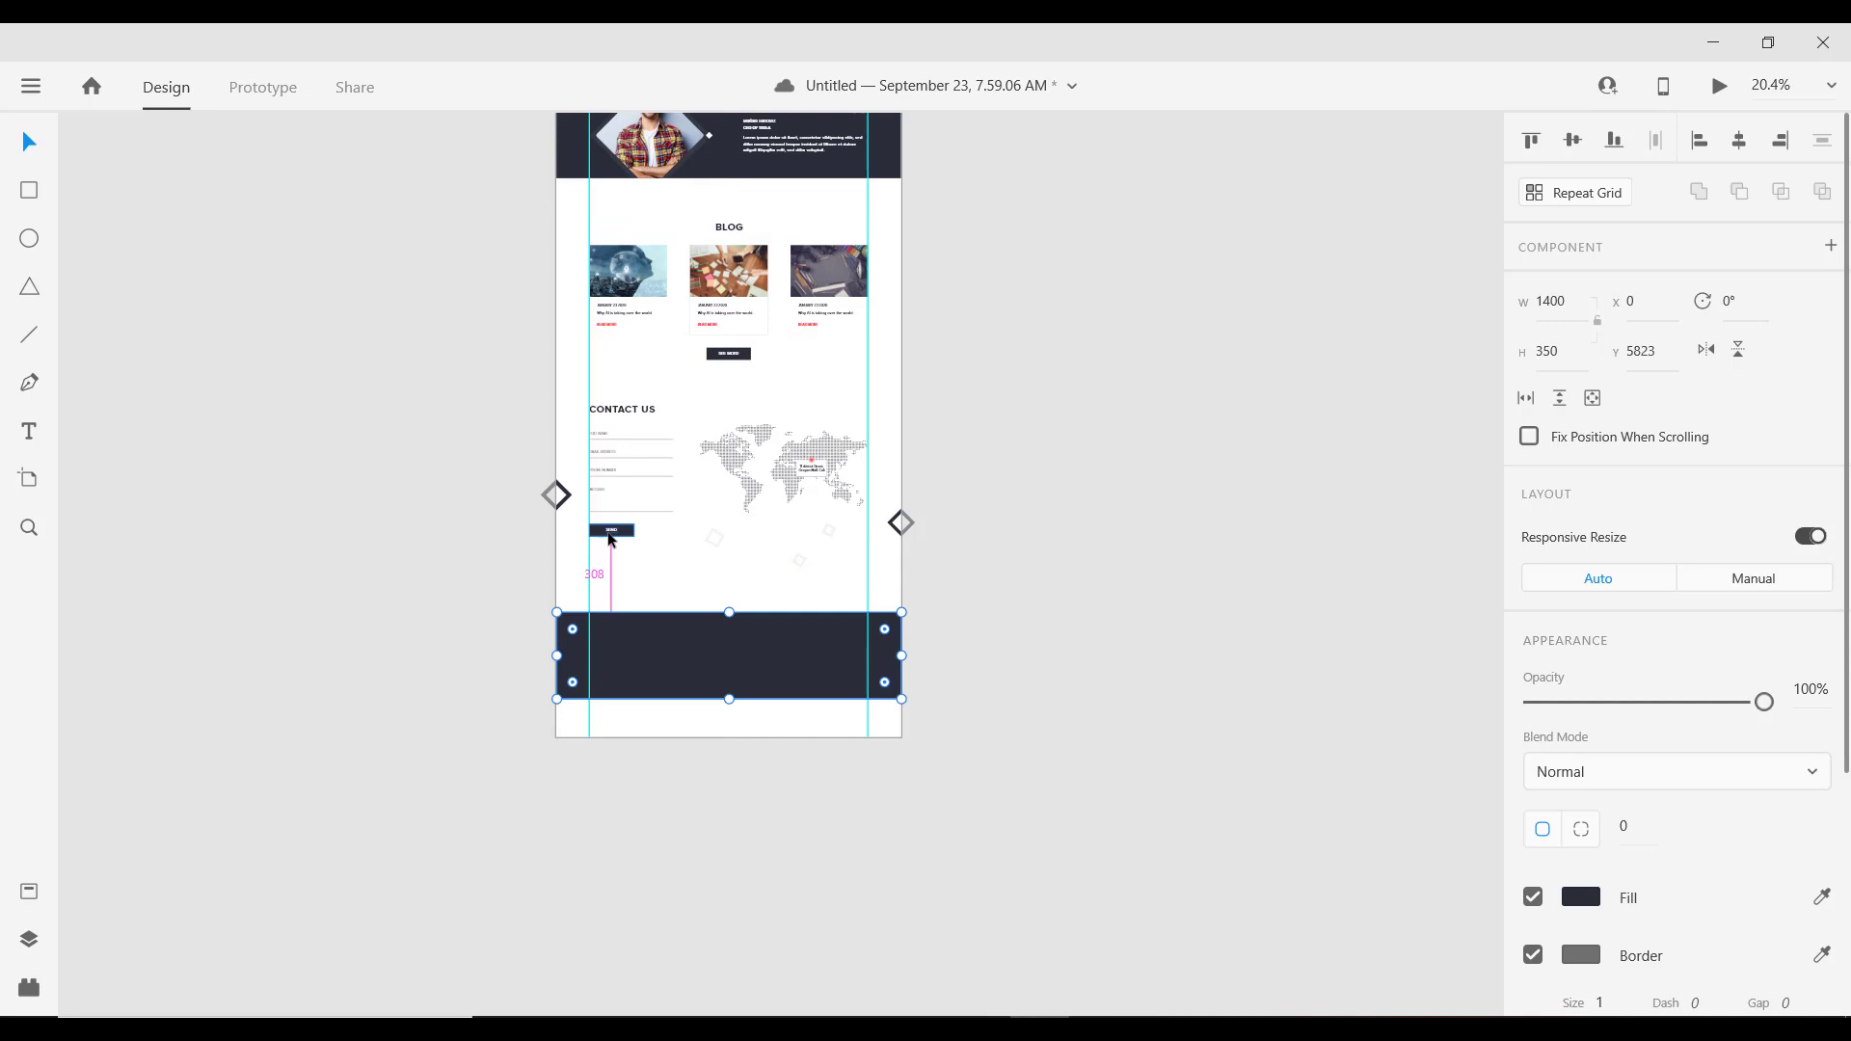
Step: Nudge the faint rotated diamond upward
left_click(800, 563)
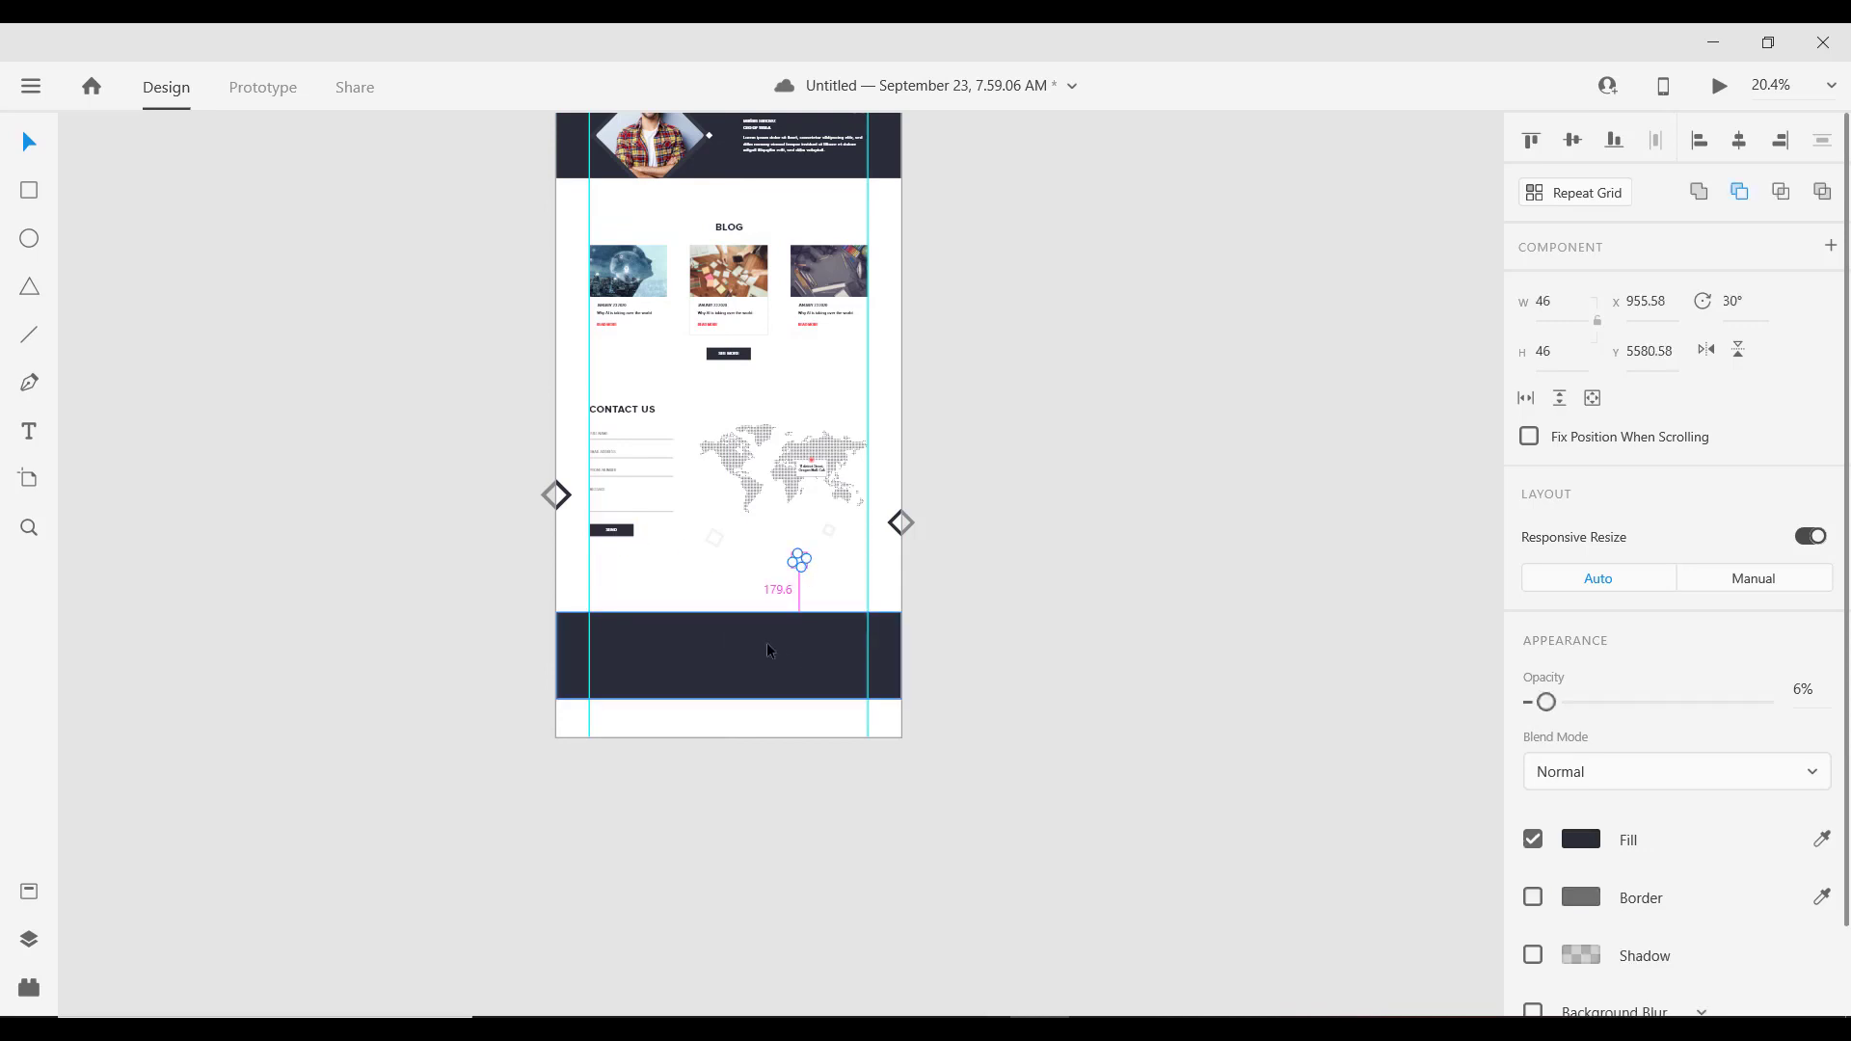
scroll(766, 649, "up", 4)
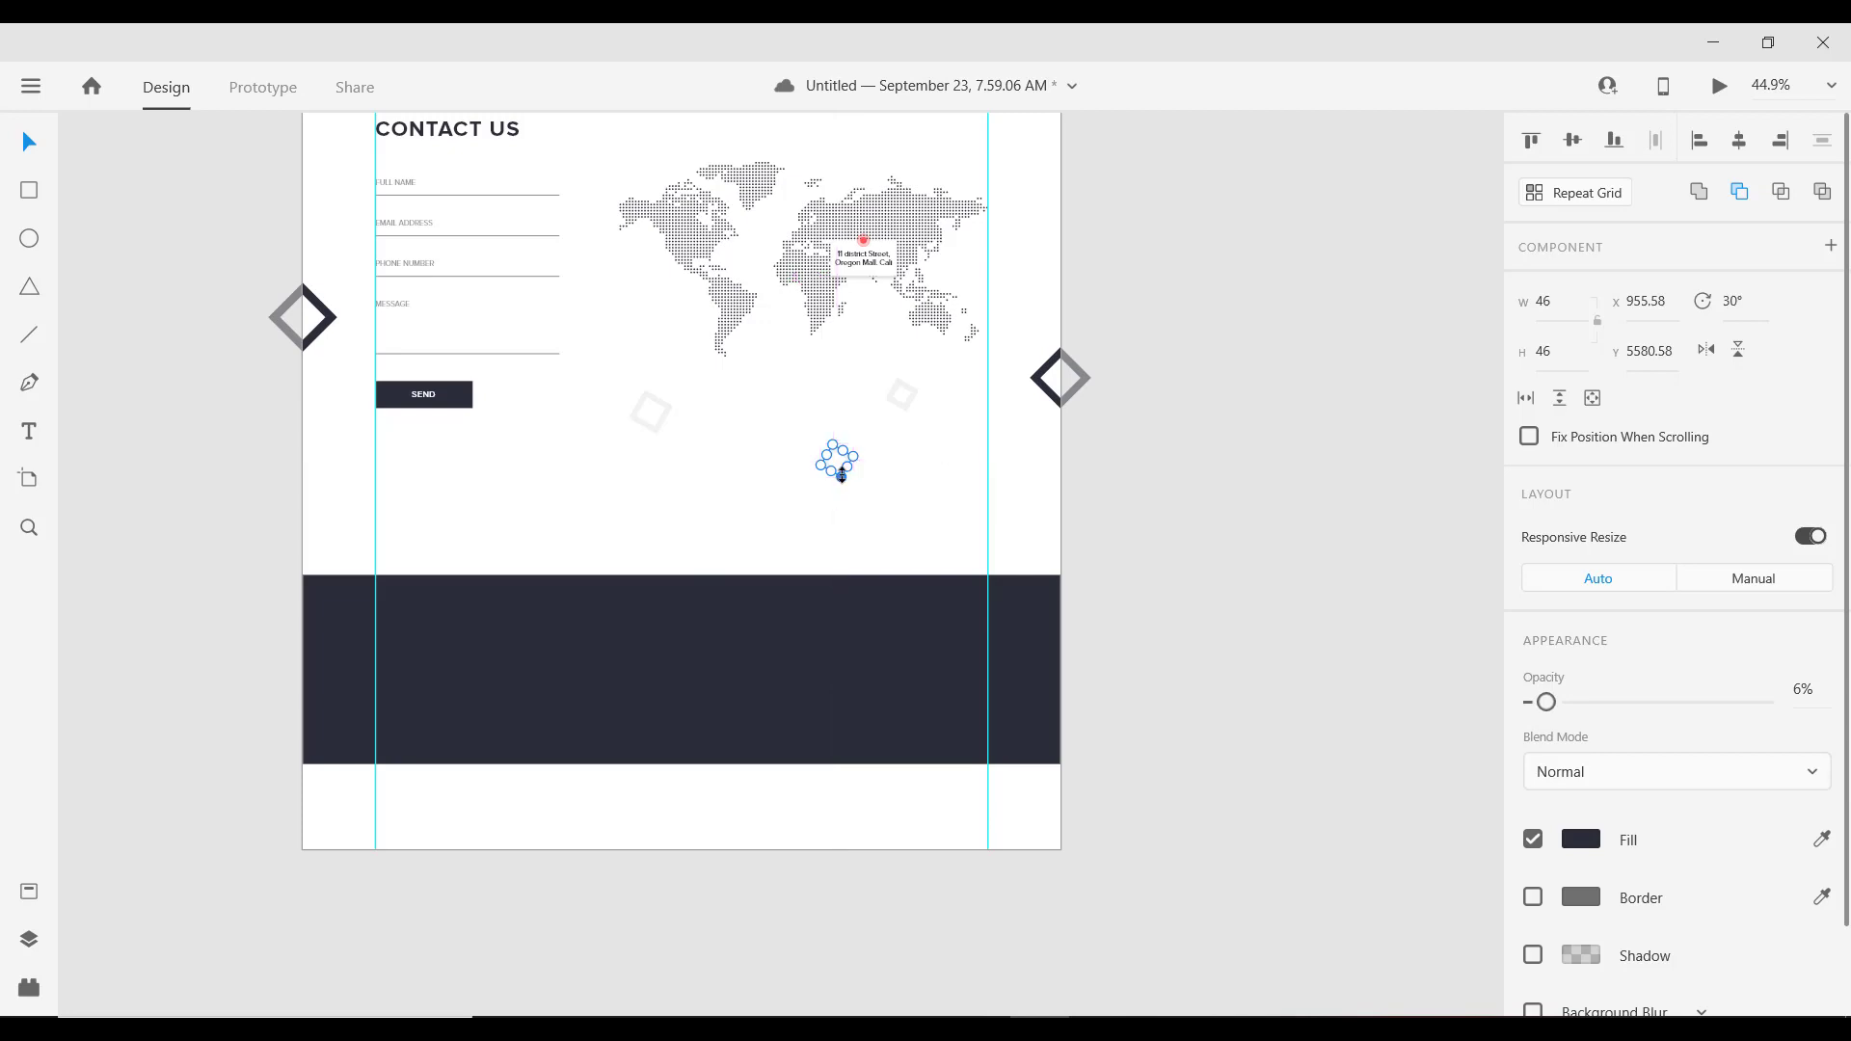
key("shift+Up")
key("shift+Up")
key("shift+Up")
Step: Move the dark footer band up to Y 5725 and set its height to 270
left_click(824, 620)
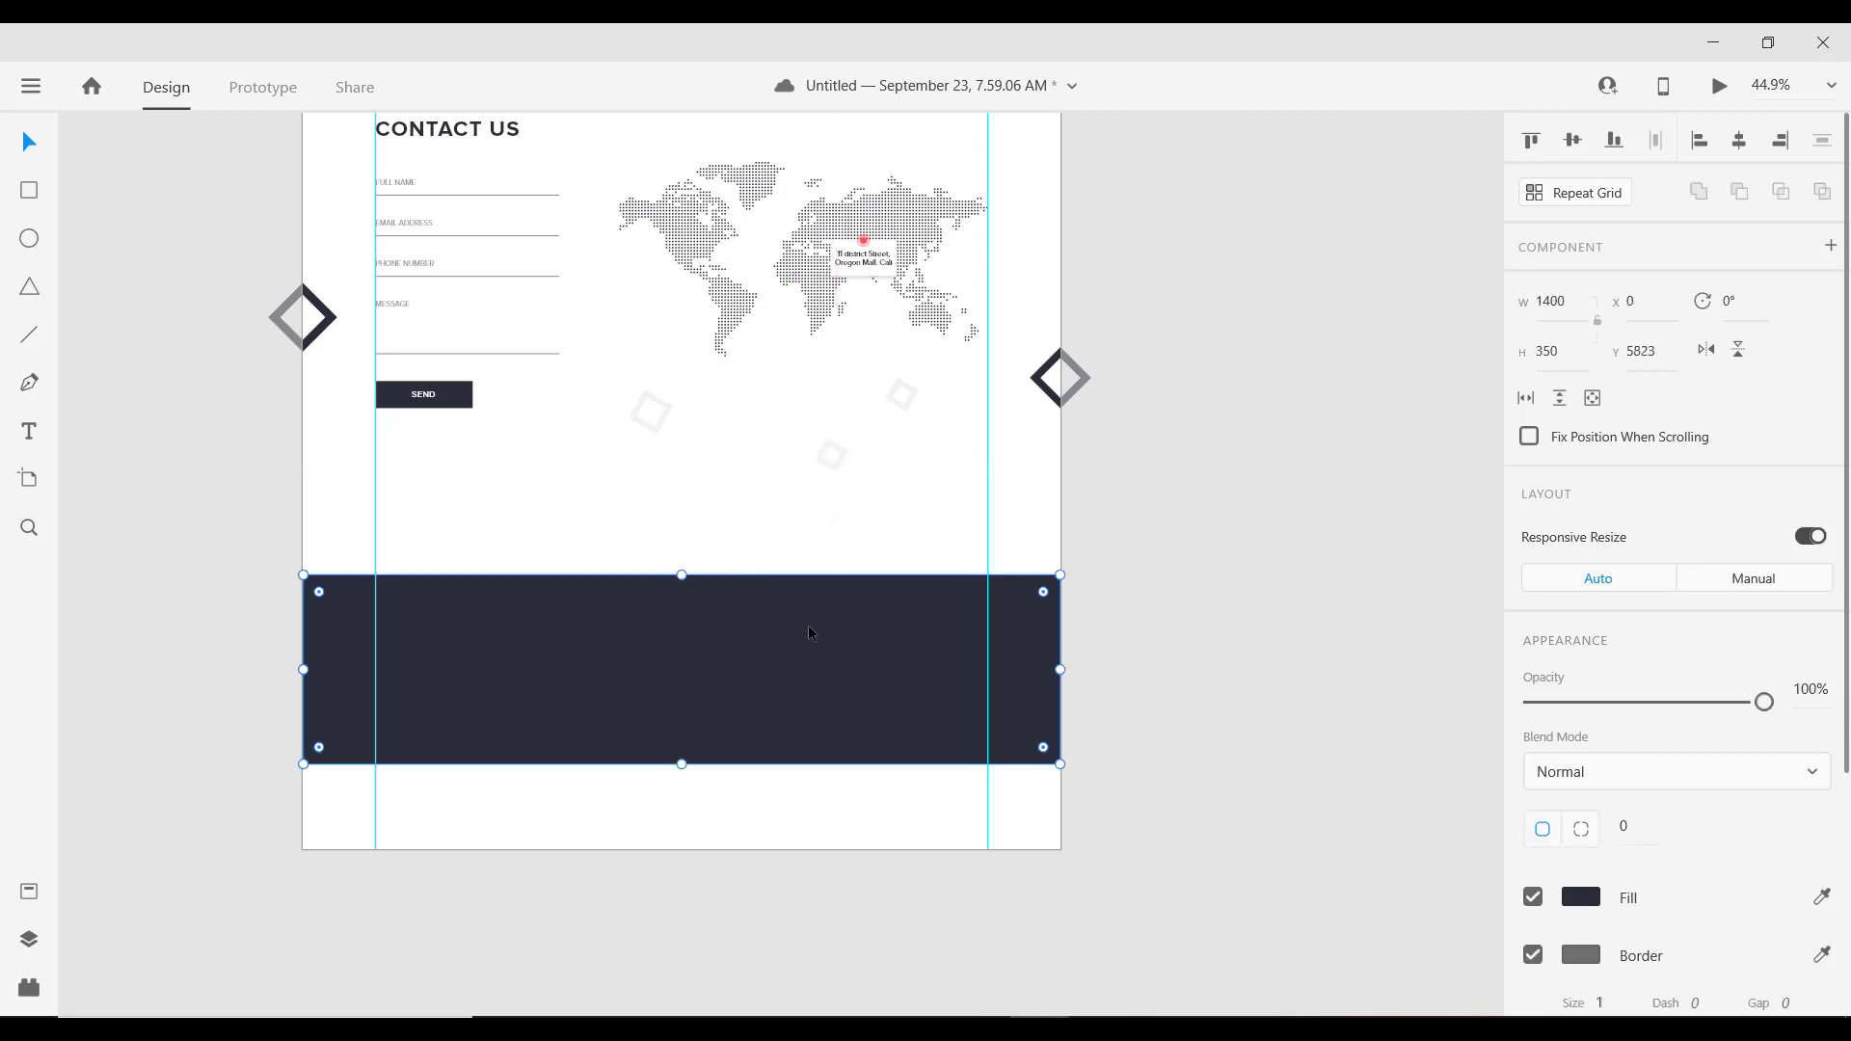
left_click_drag(809, 625, 809, 579)
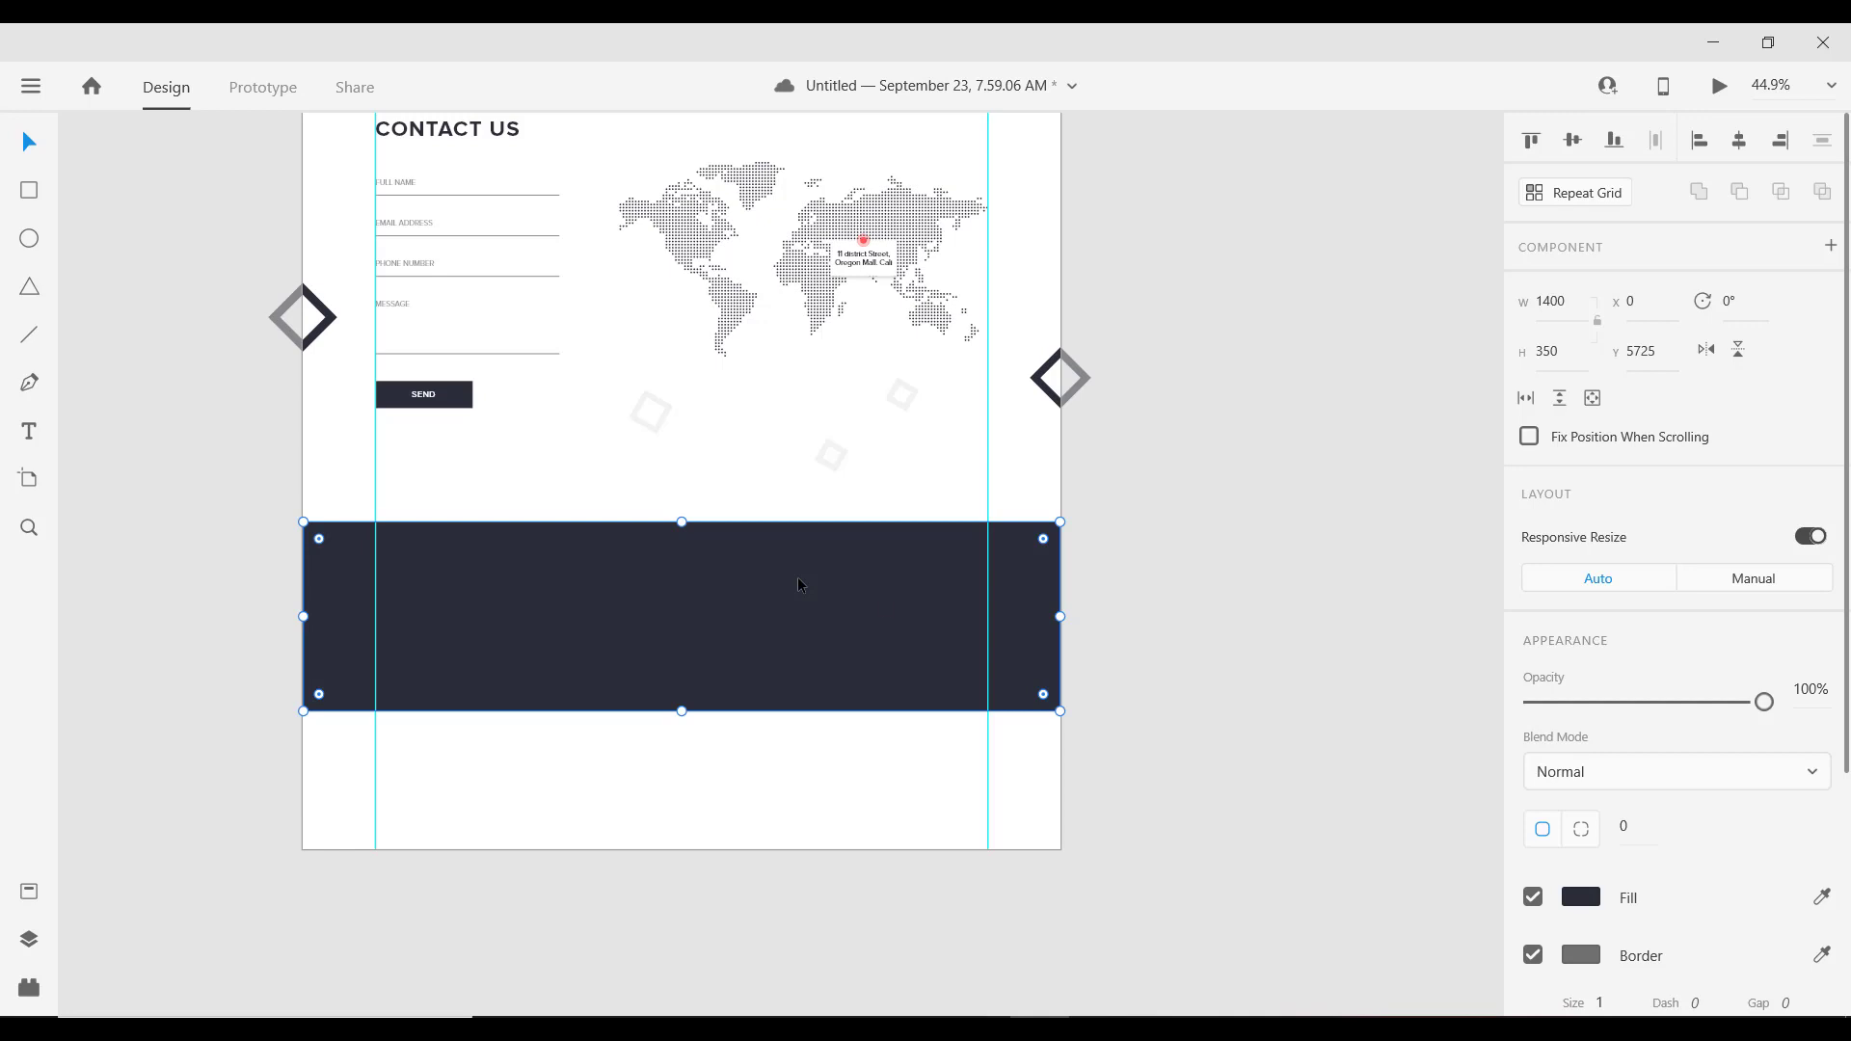
double_click(1554, 351)
type("270")
key("Return")
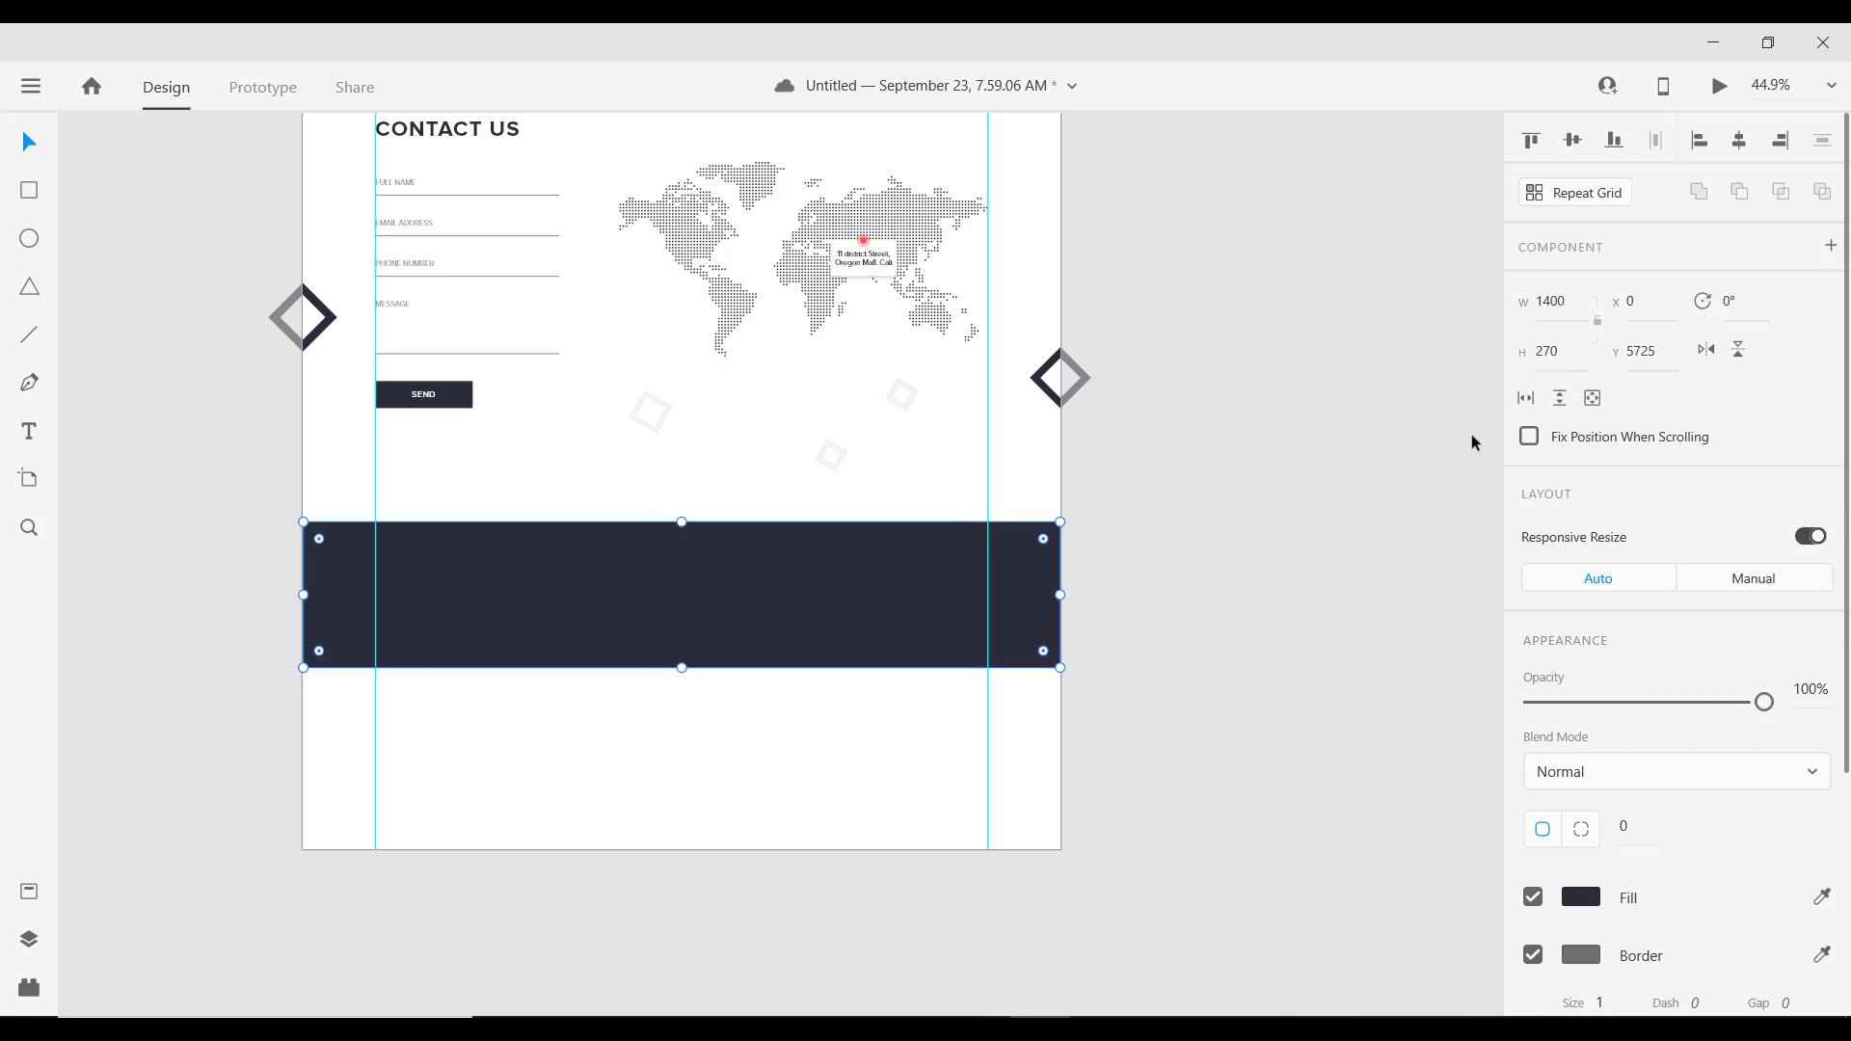
scroll(808, 766, "down", 3)
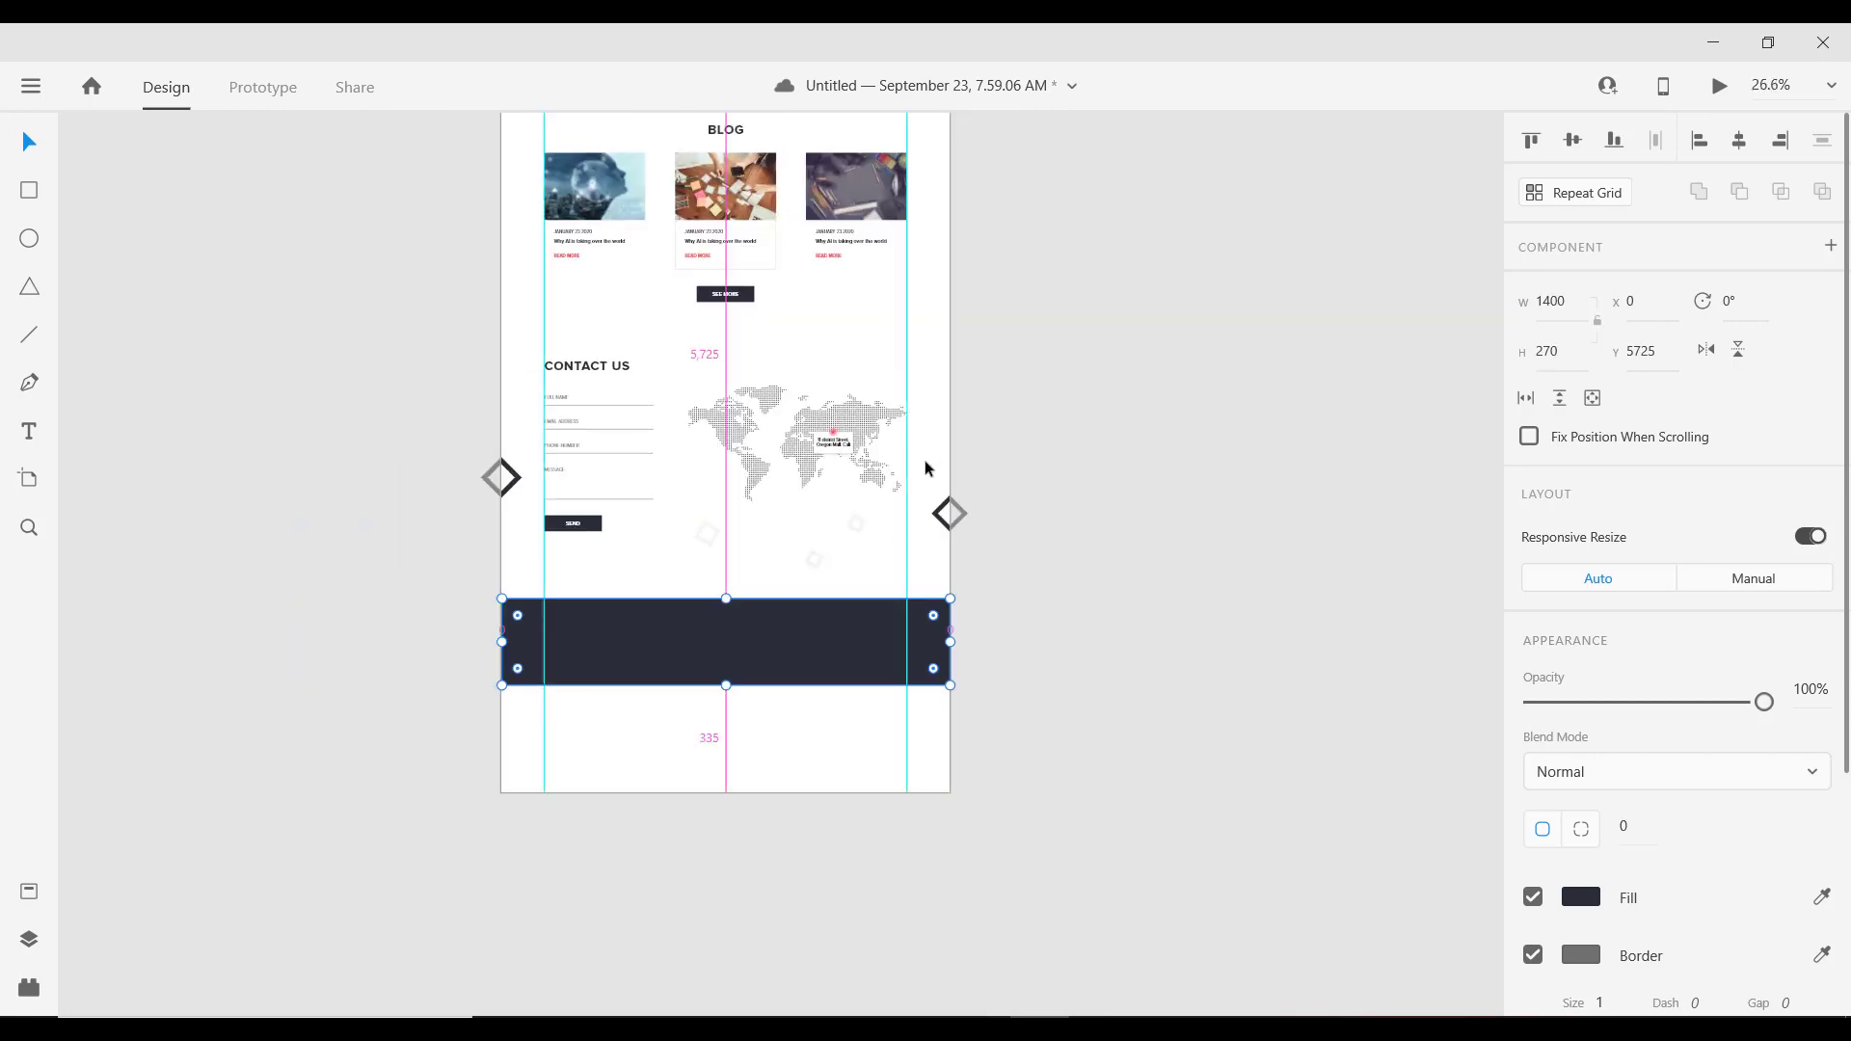
scroll(926, 466, "down", 3)
scroll(931, 599, "down", 2)
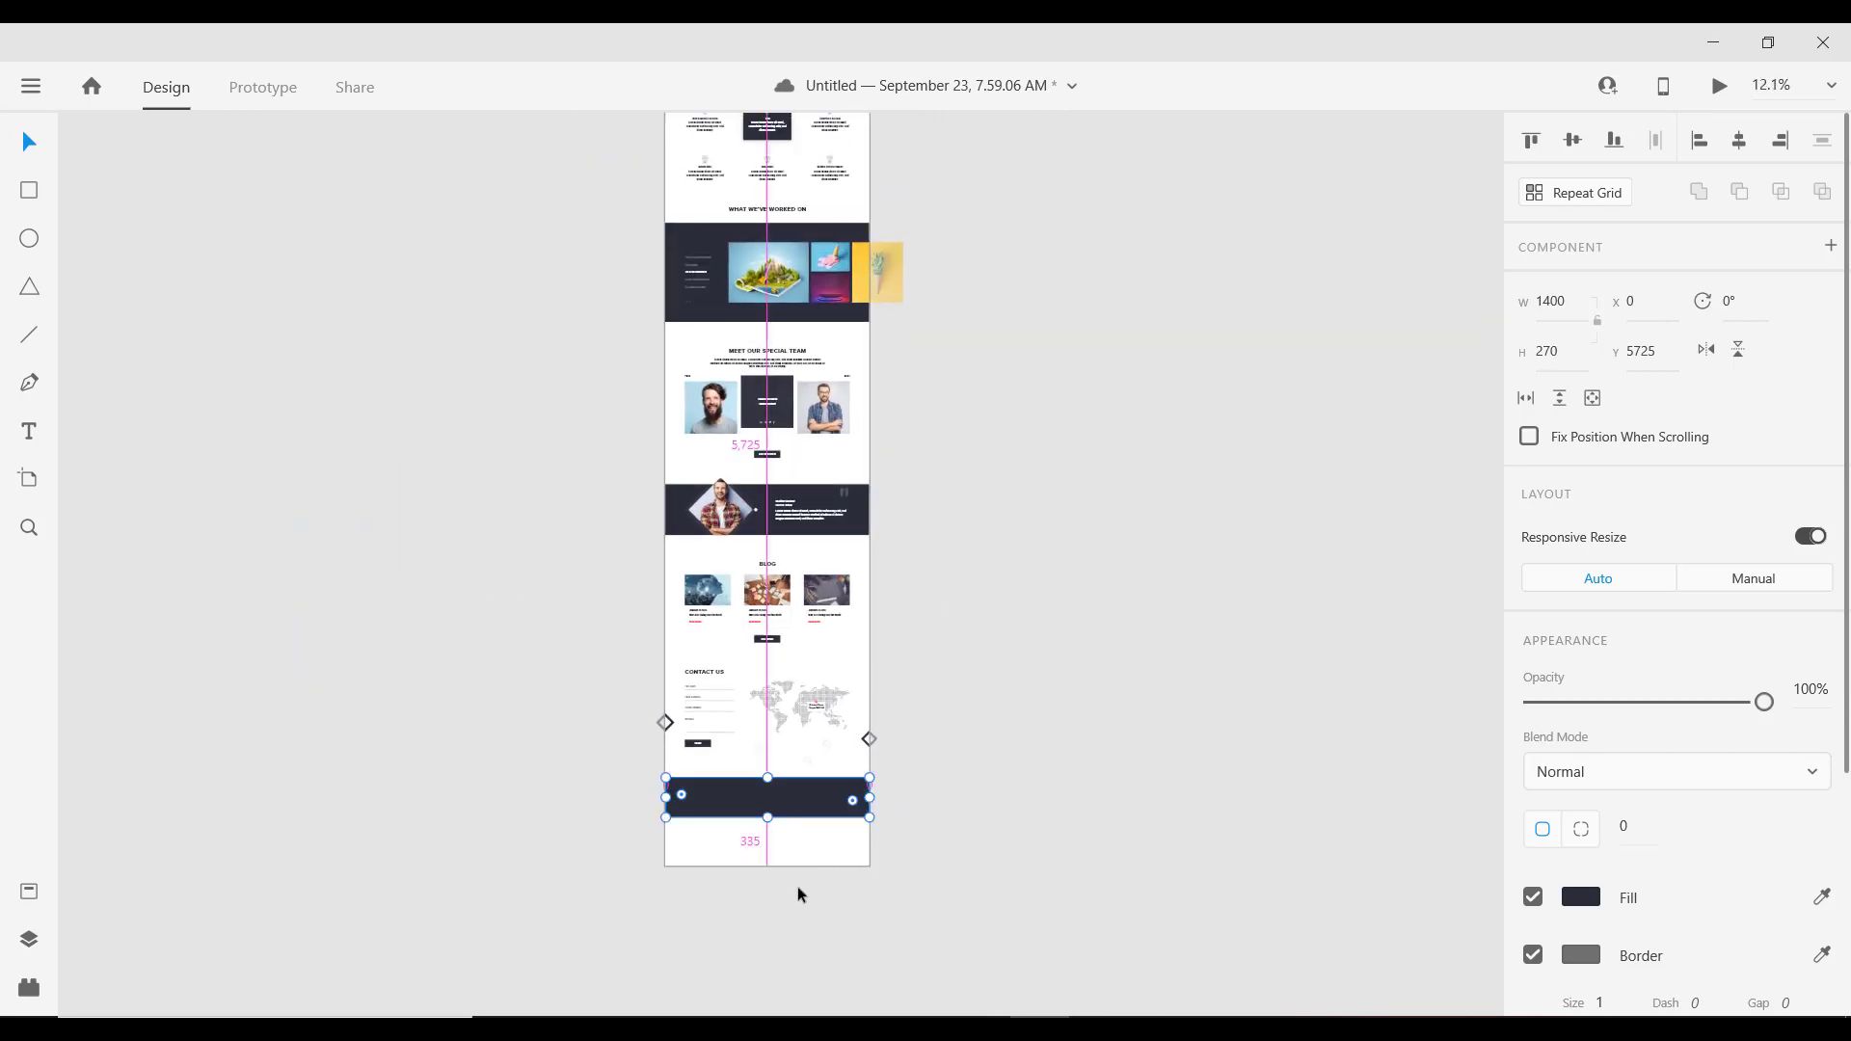
scroll(824, 875, "up", 3)
scroll(825, 878, "up", 2)
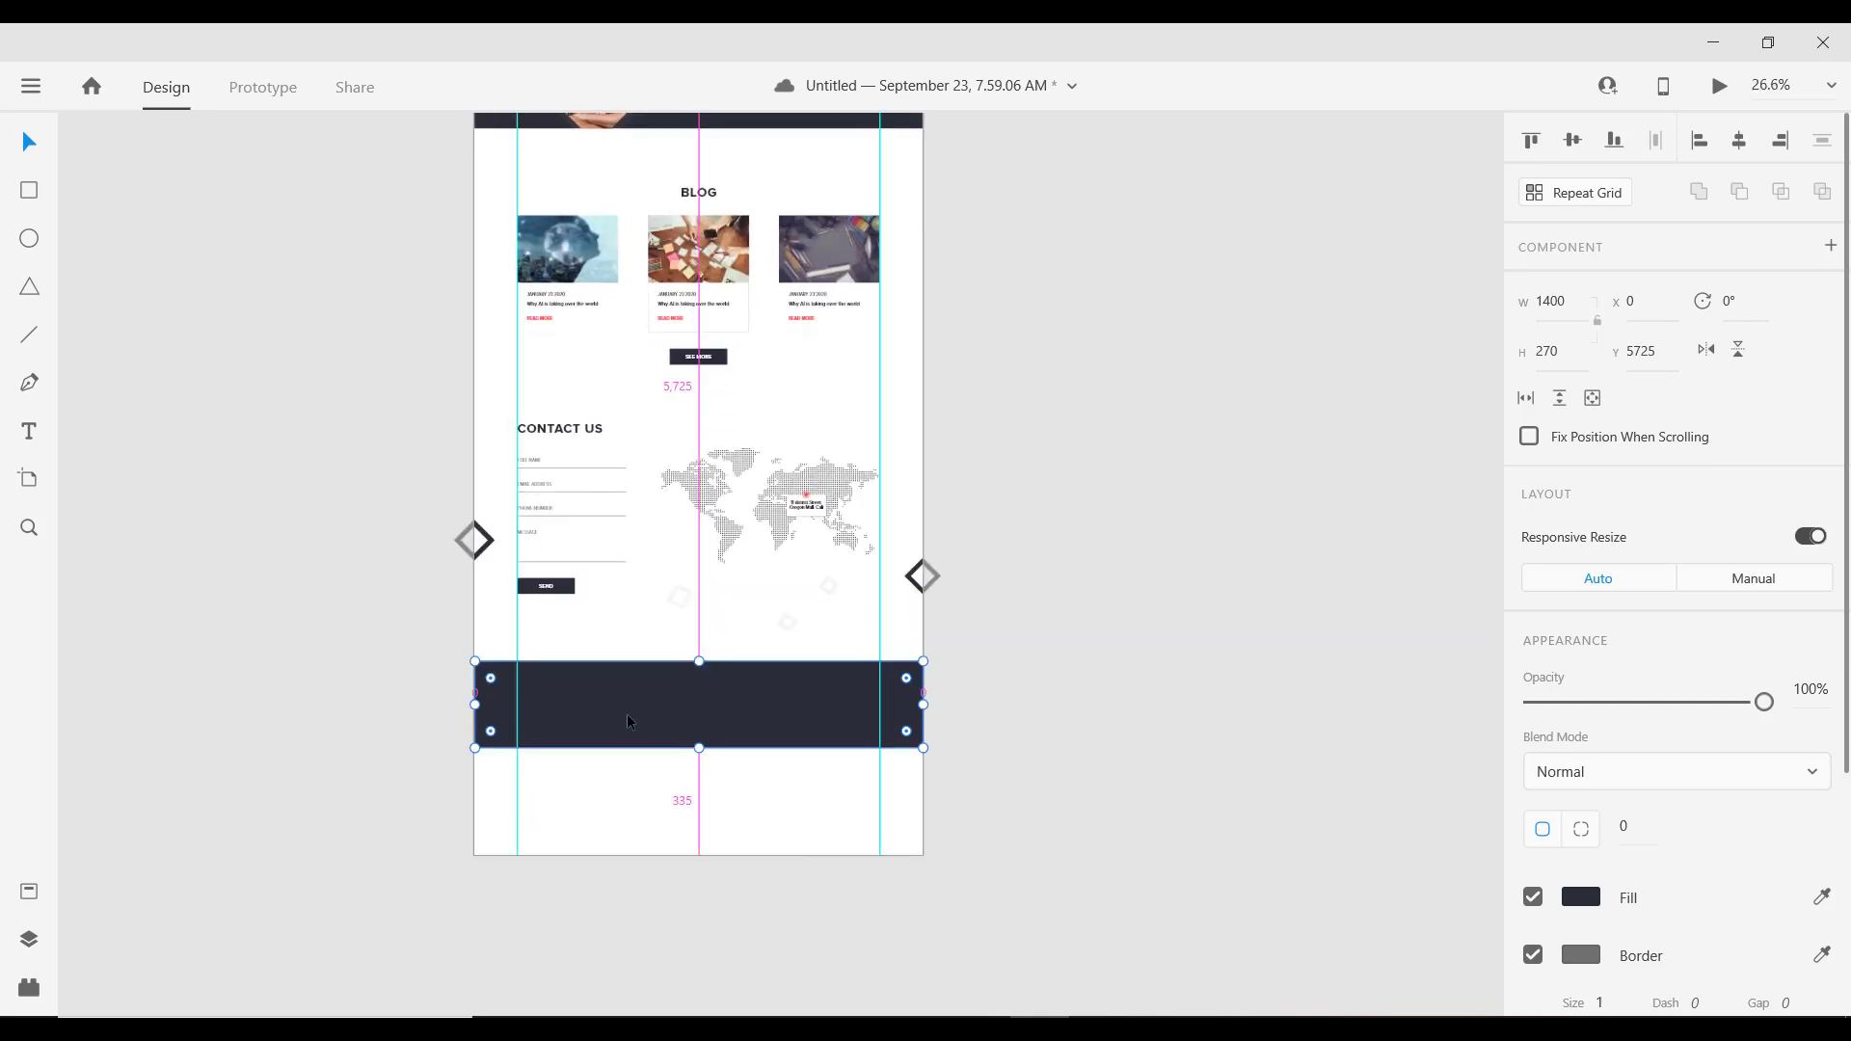
scroll(680, 690, "up", 2)
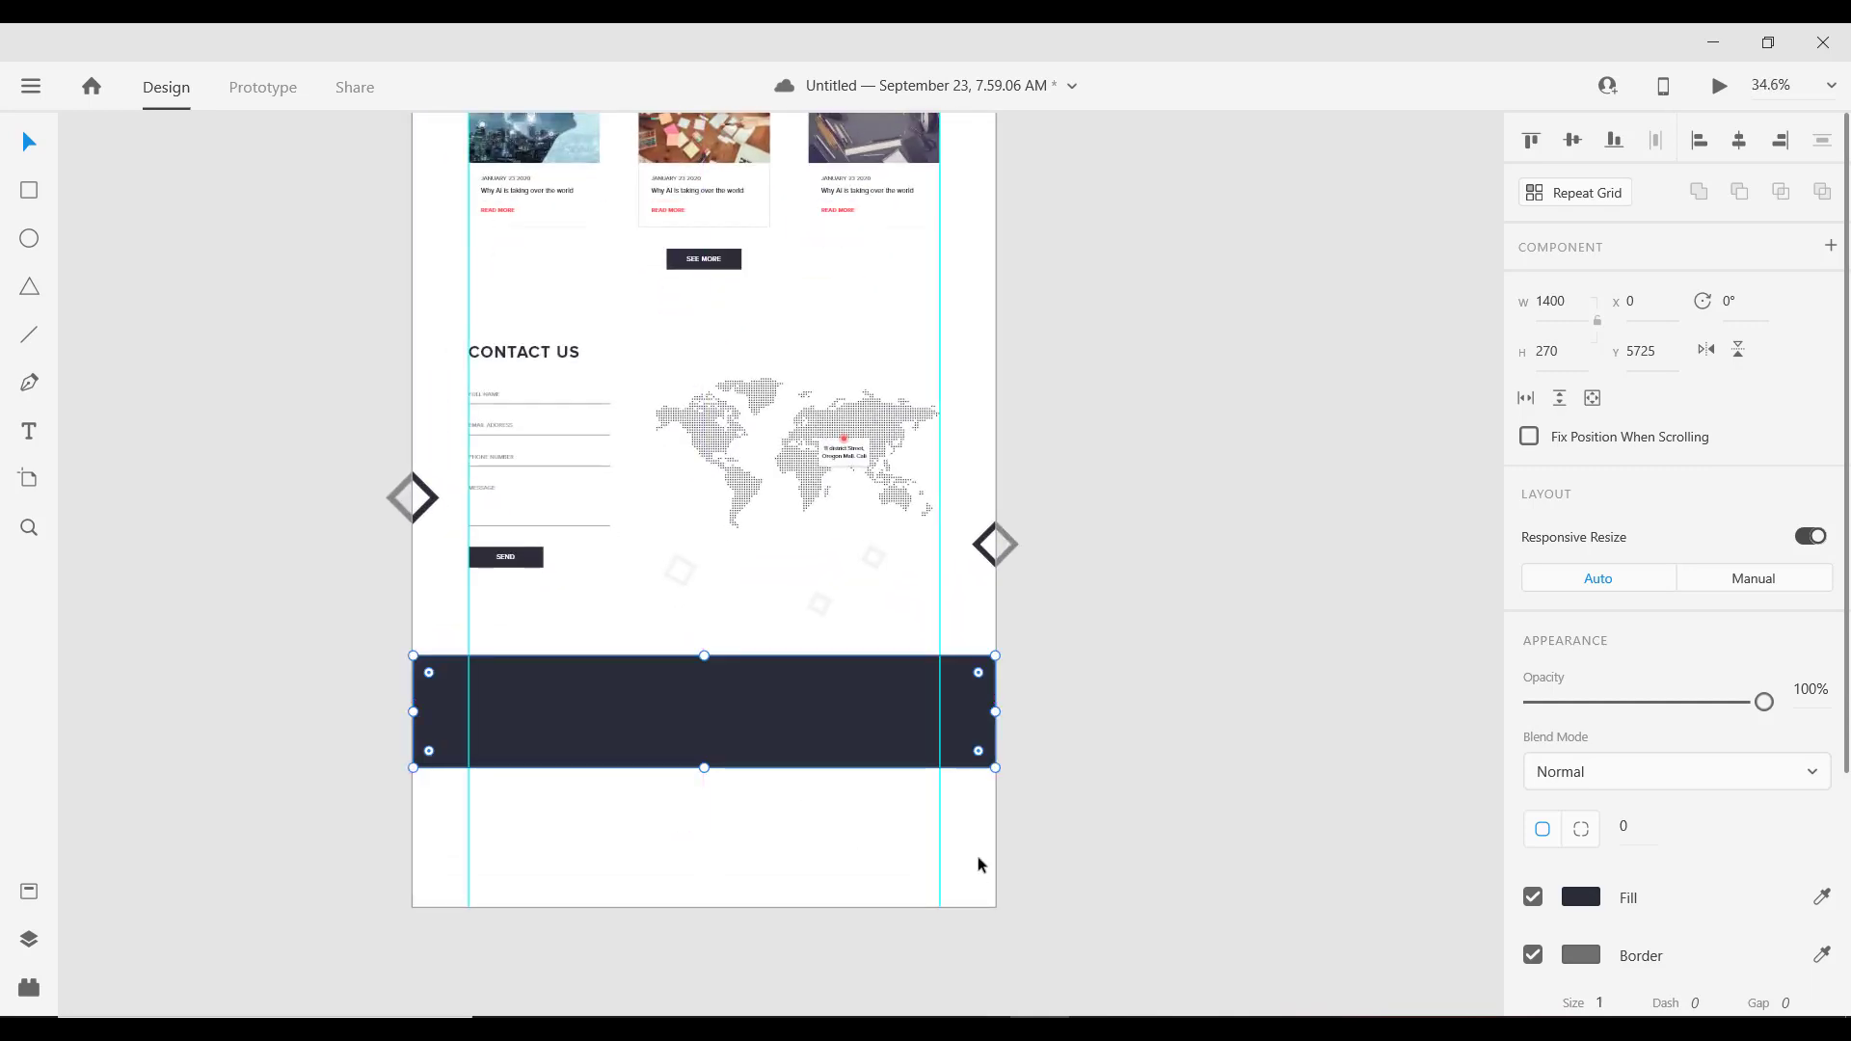
left_click_drag(731, 737, 650, 734)
scroll(552, 743, "up", 1)
scroll(552, 745, "down", 1)
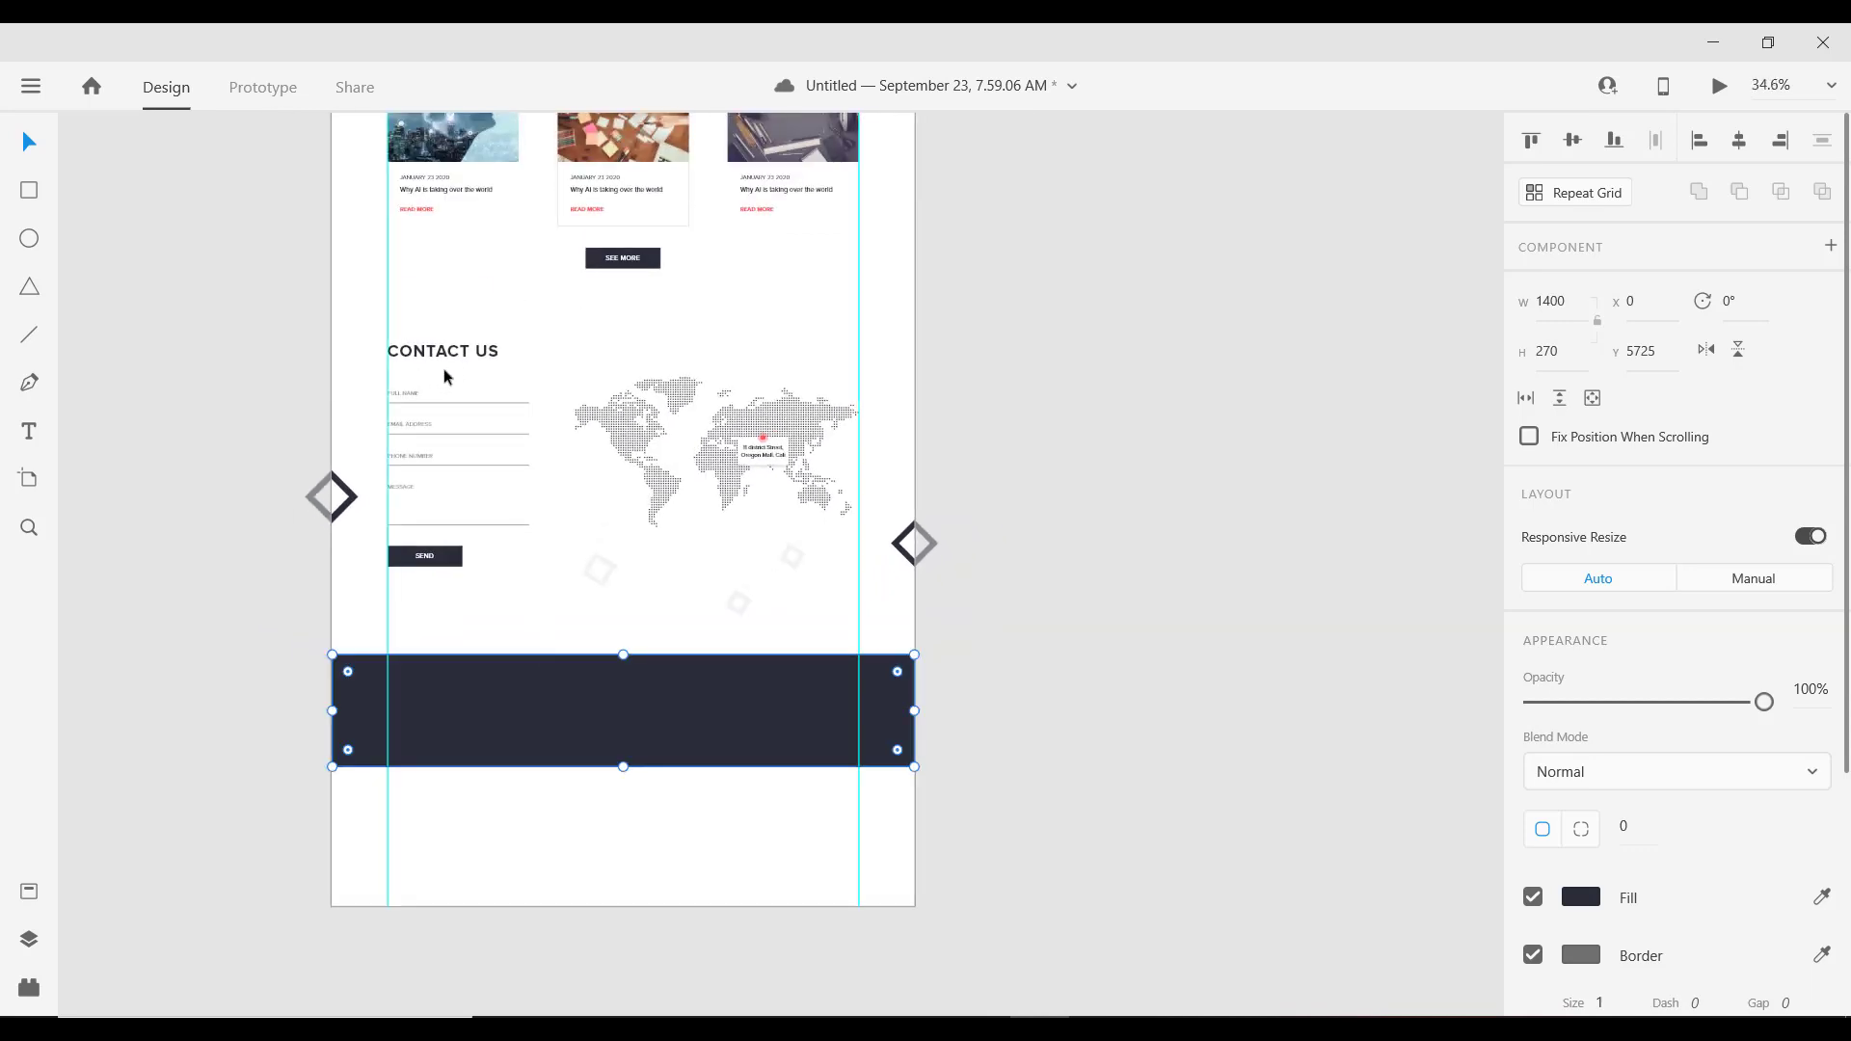
scroll(446, 376, "down", 5)
scroll(450, 372, "up", 5)
scroll(447, 405, "up", 2)
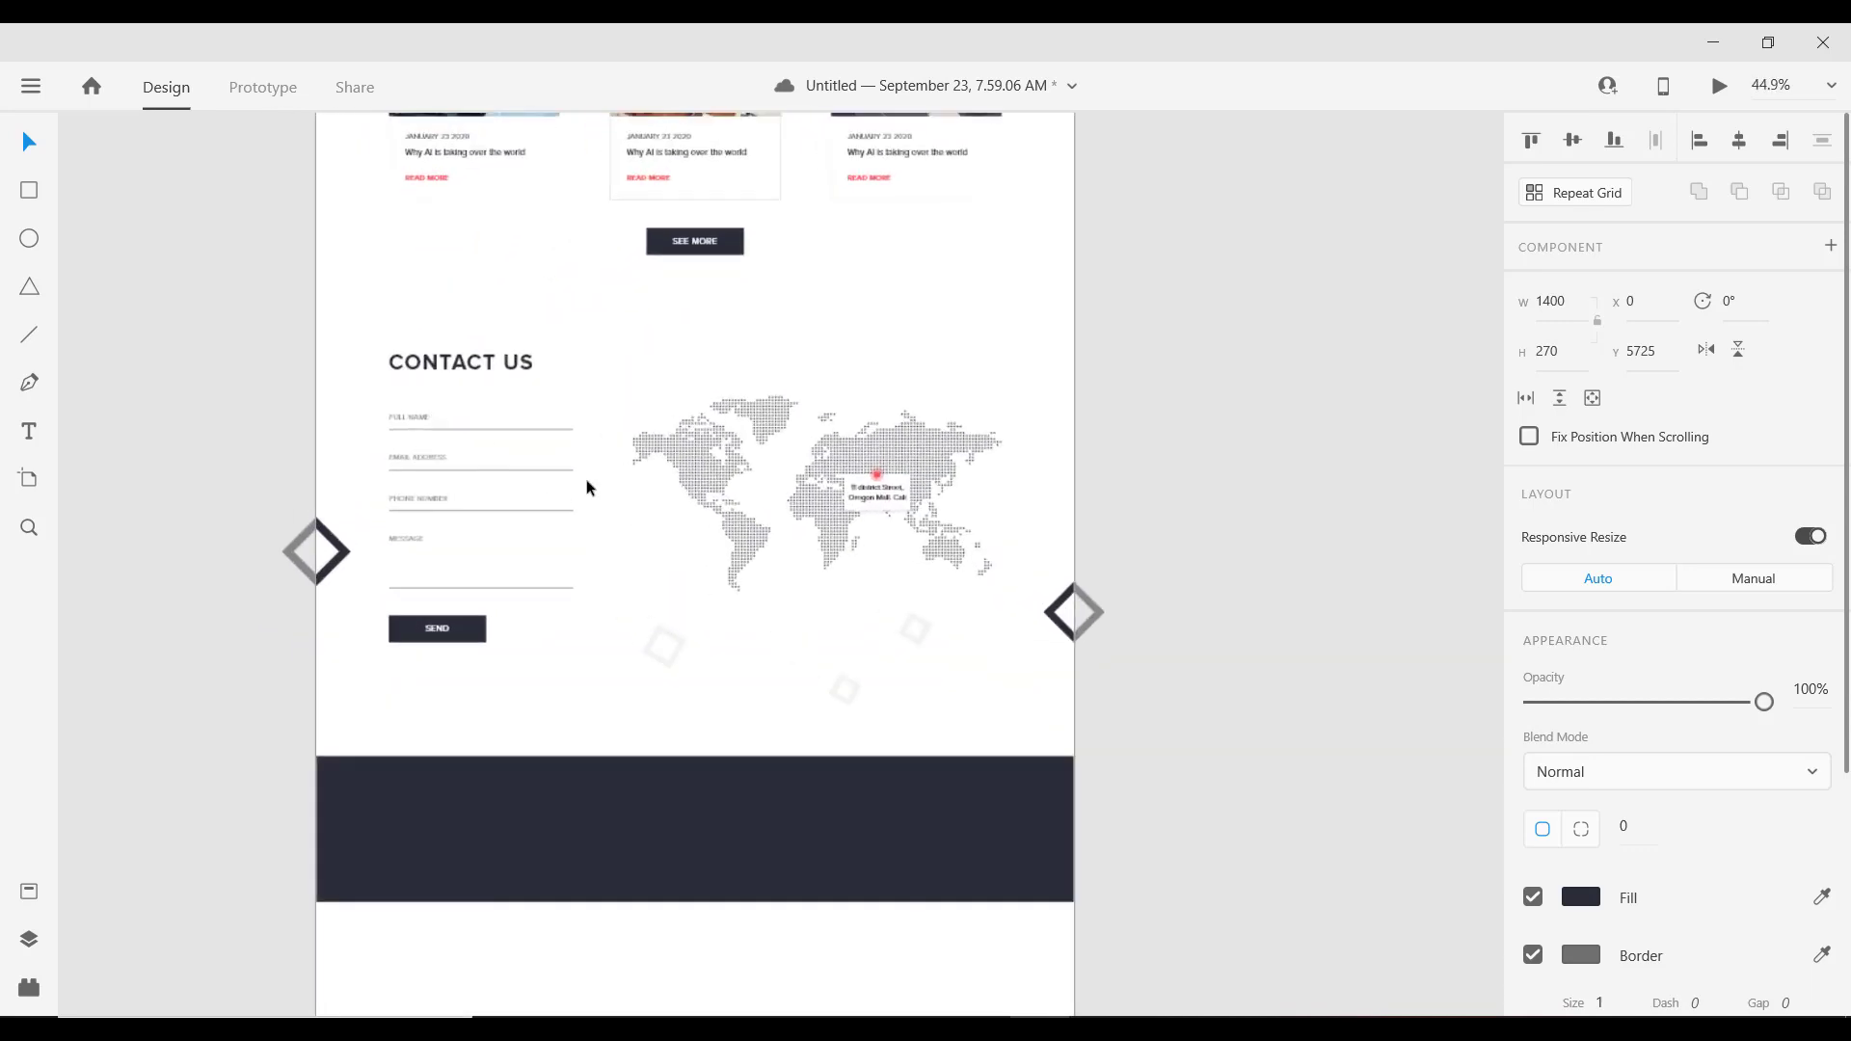
scroll(586, 487, "down", 2)
Step: Duplicate the CONTACT US heading into the dark band and fill the copy white #FFFFFF
left_click(473, 231)
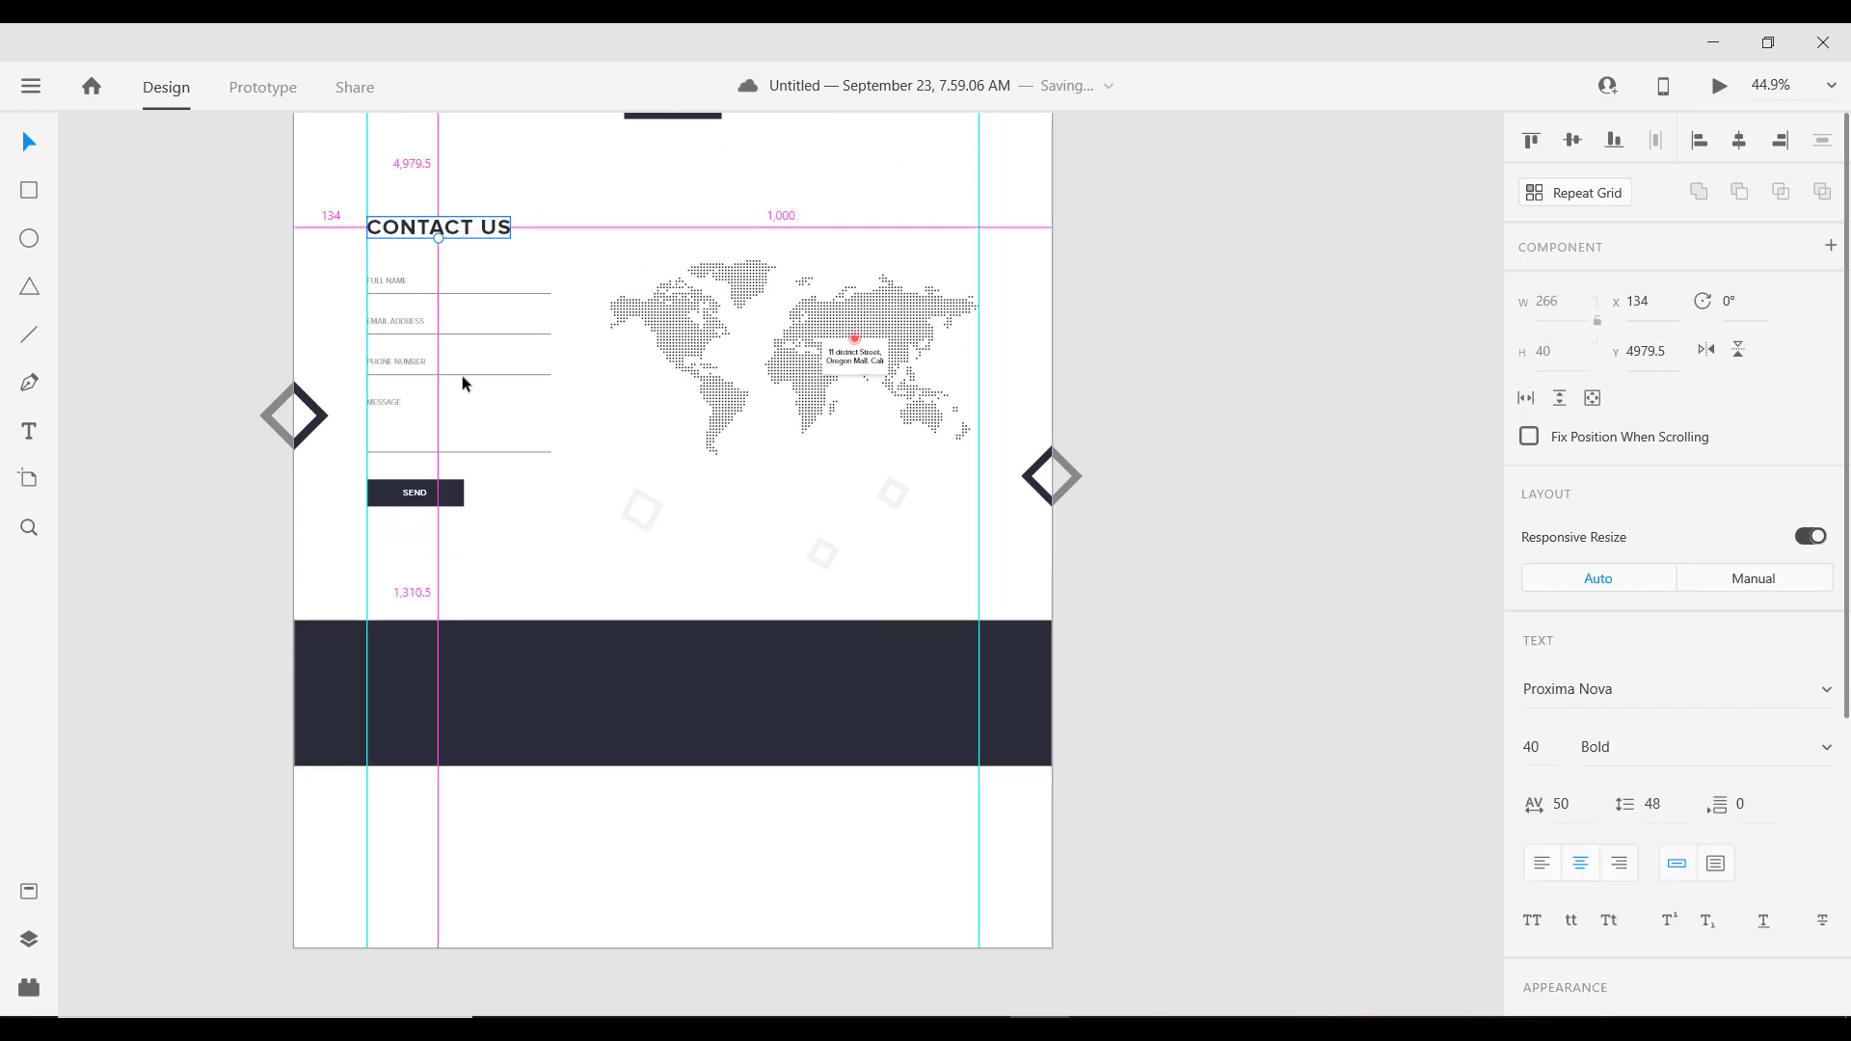
left_click_drag(462, 383, 469, 723)
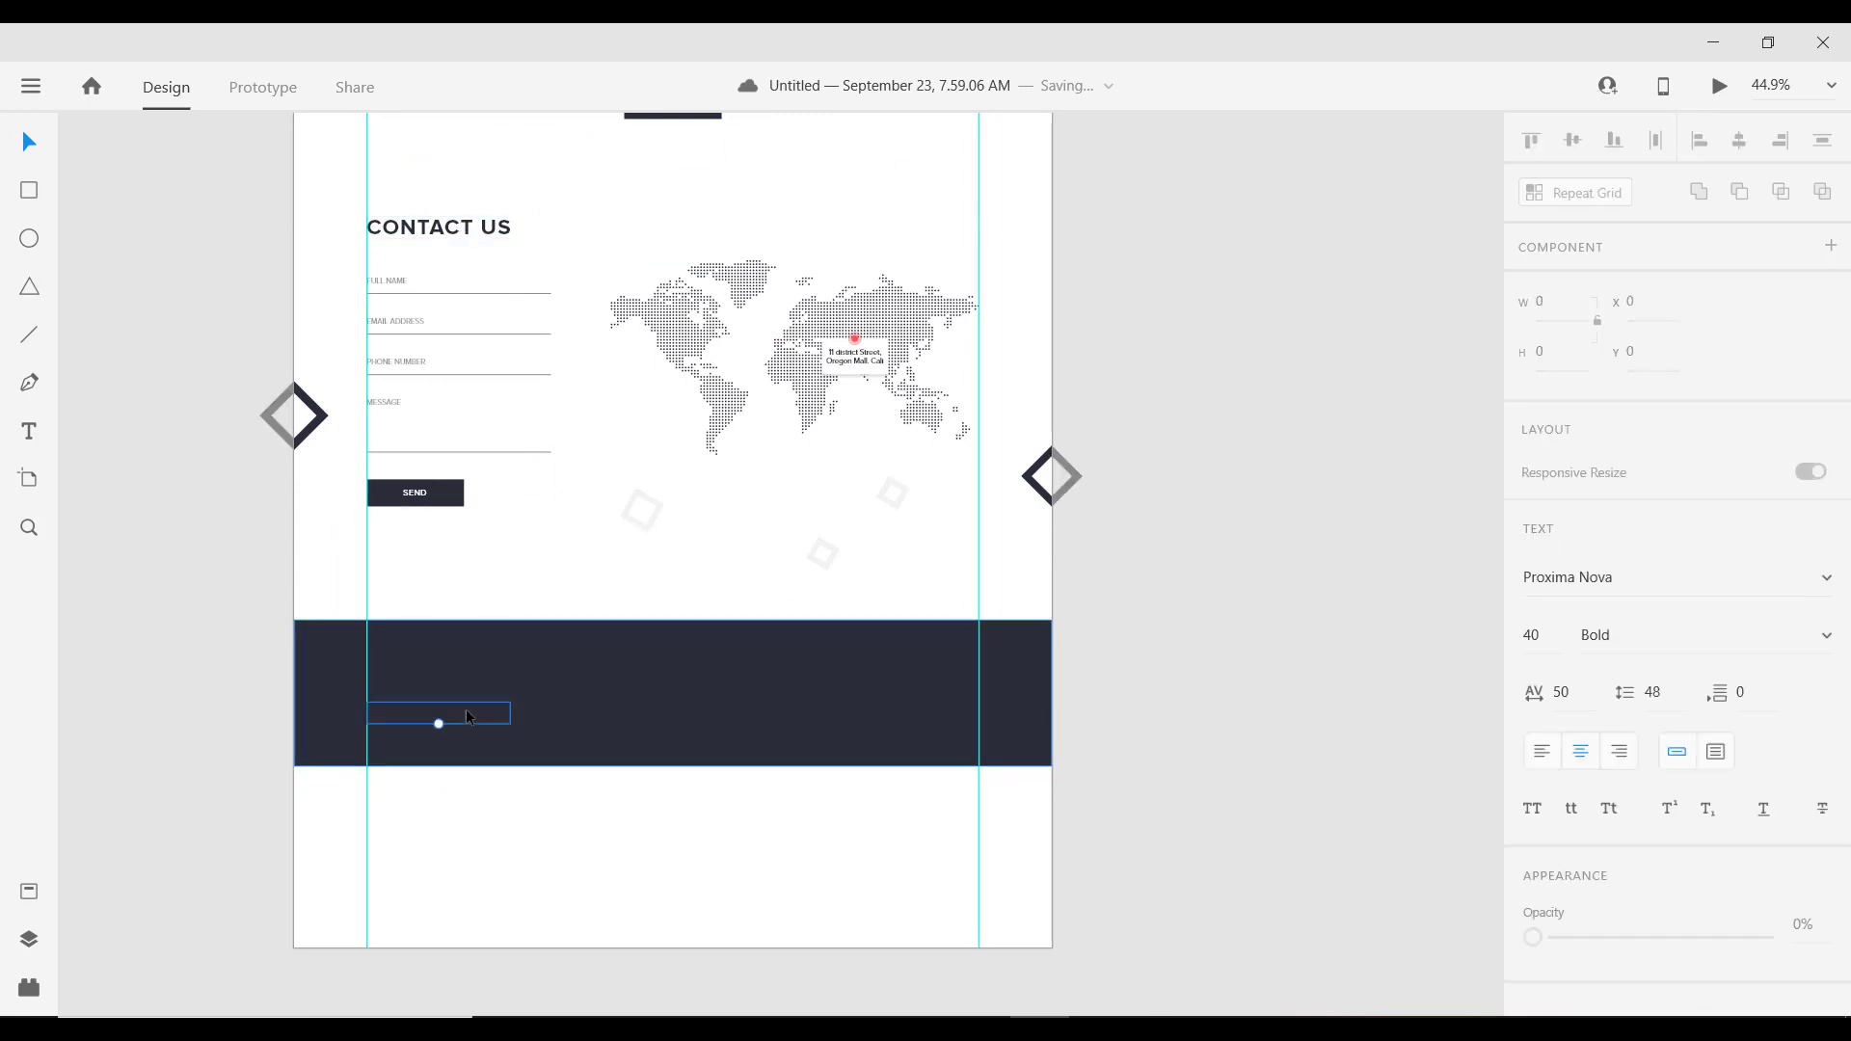
scroll(1572, 738, "down", 1)
scroll(1572, 736, "down", 5)
left_click(1582, 738)
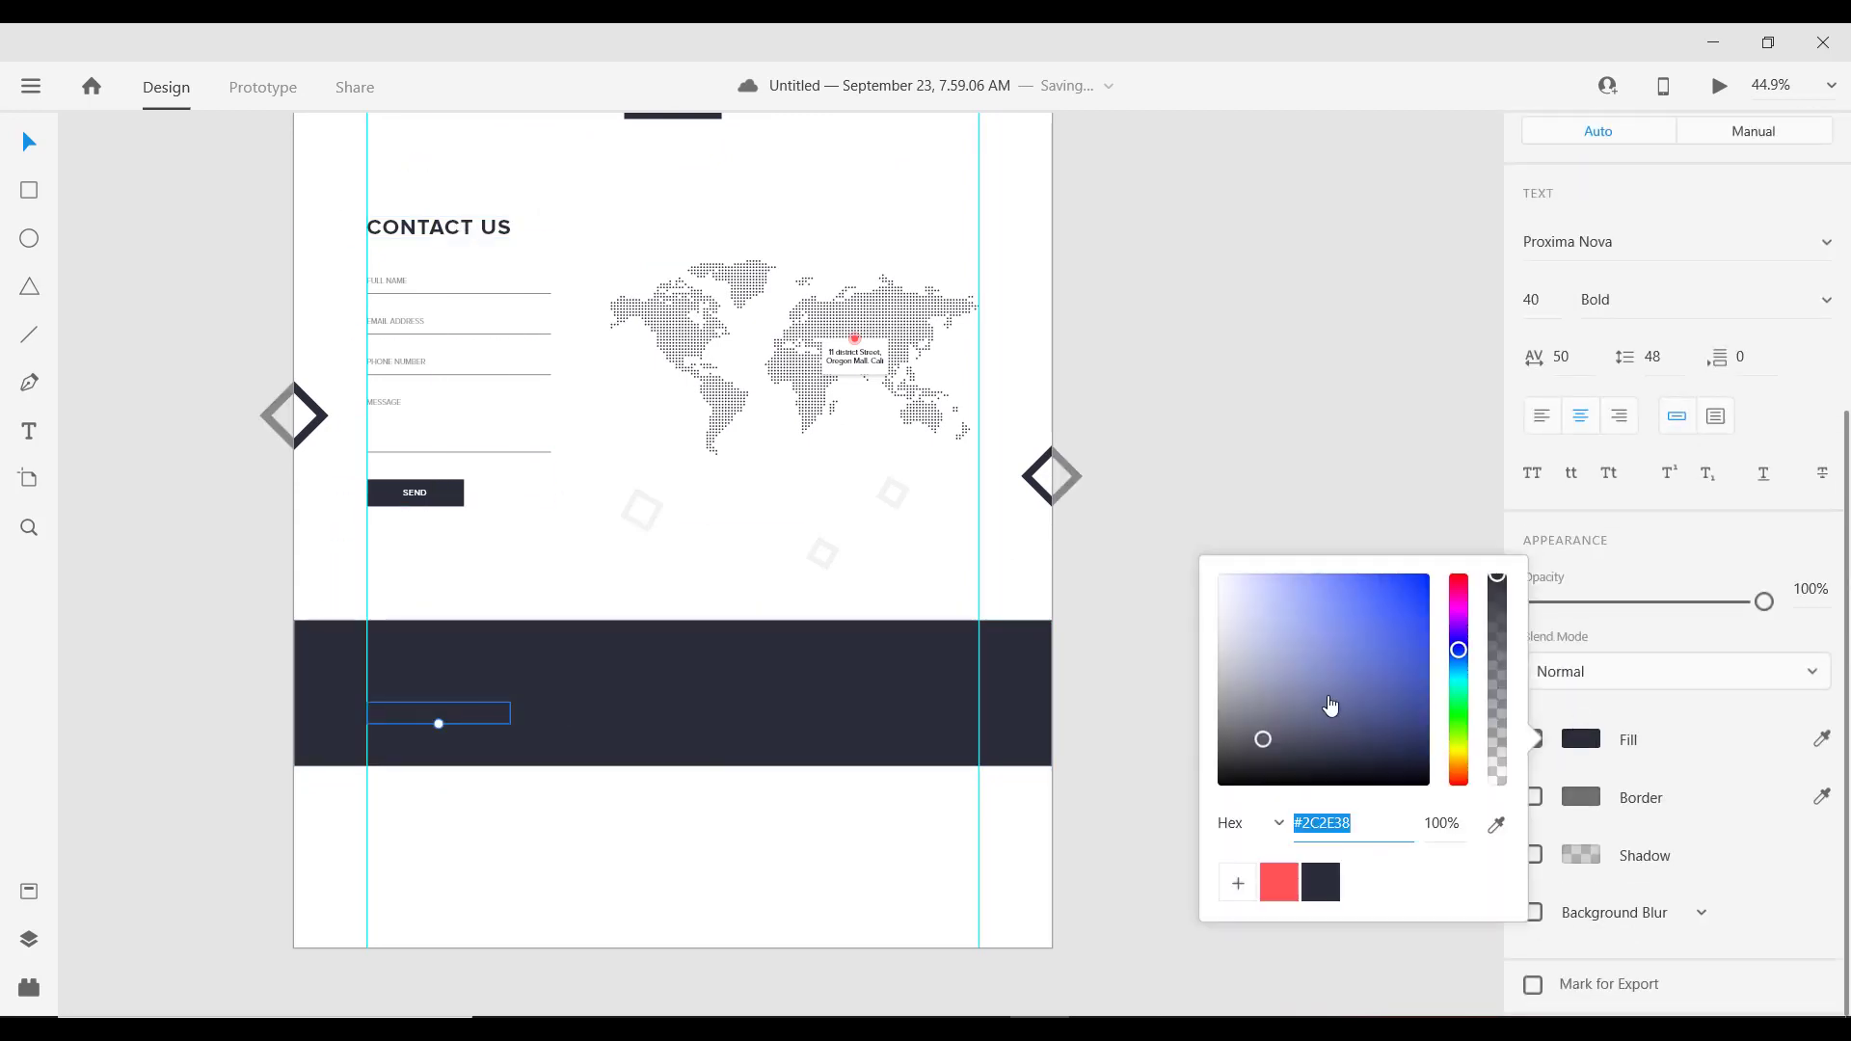
left_click(1222, 577)
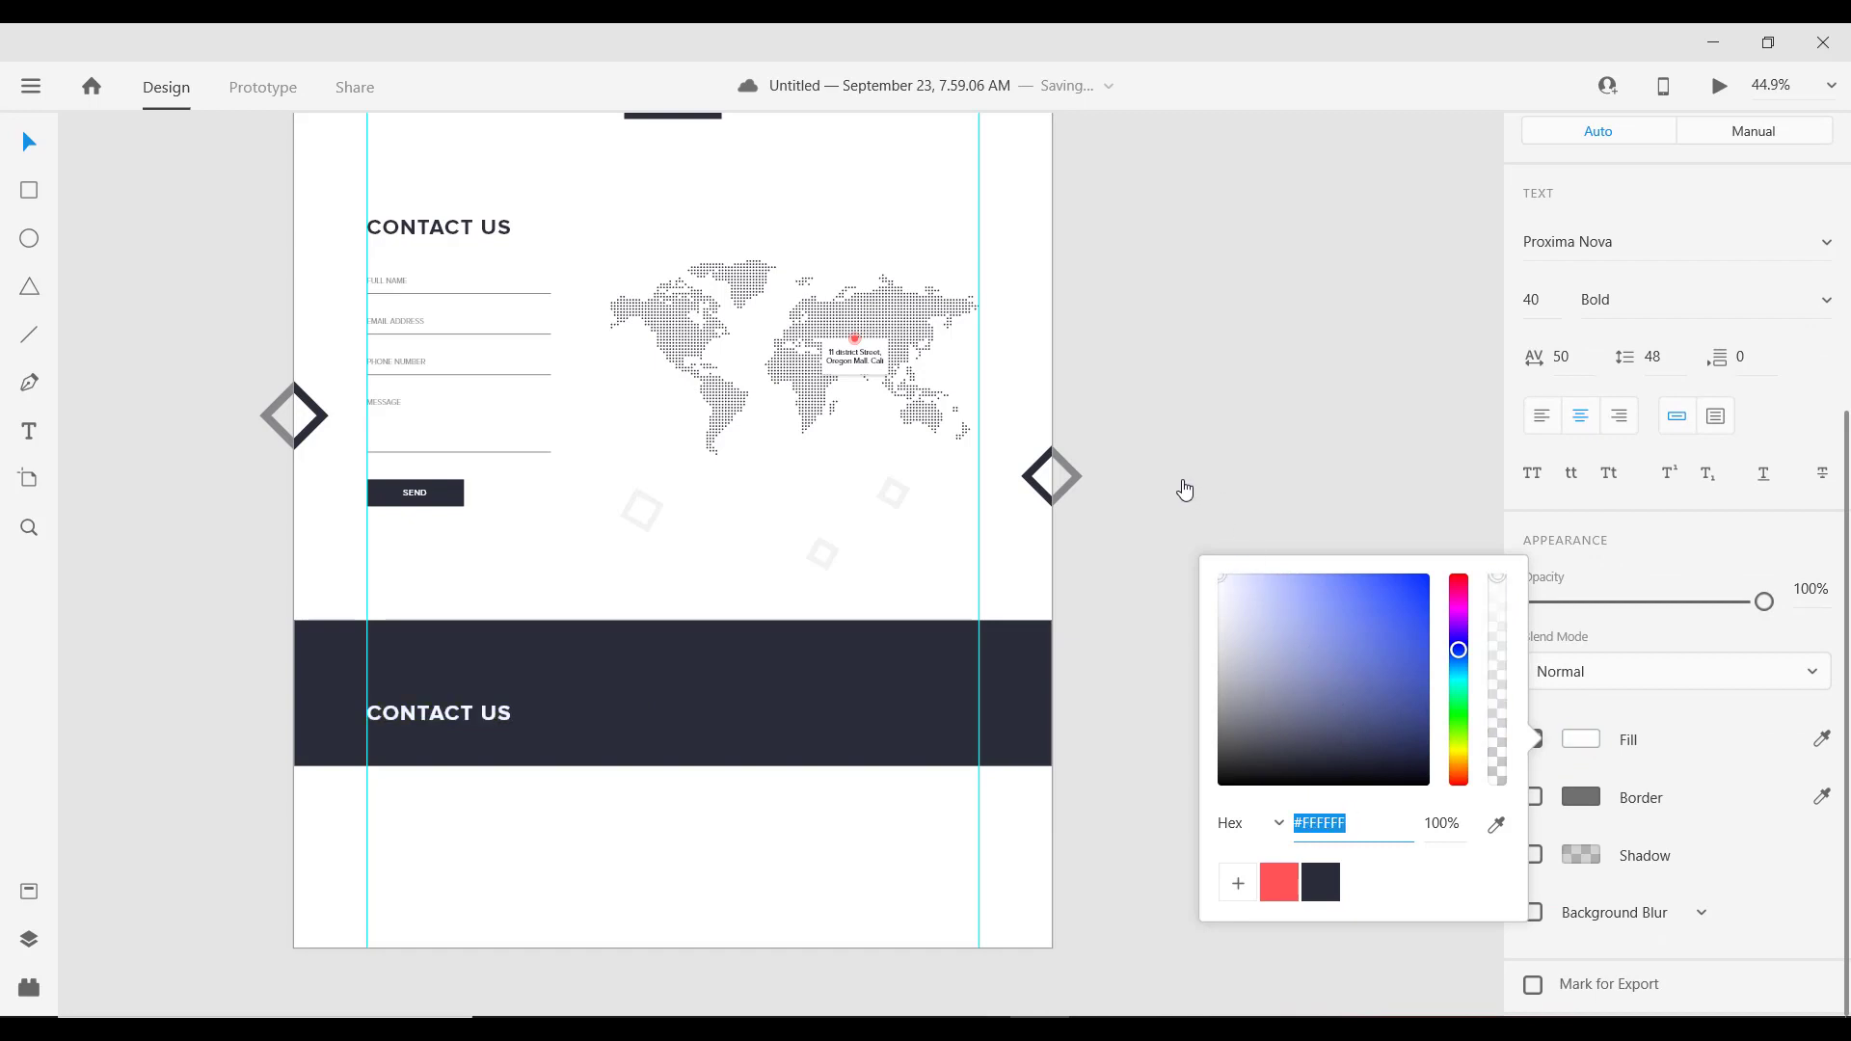
Step: Retype the copied heading as XPERIENCE
double_click(430, 714)
type("xpe")
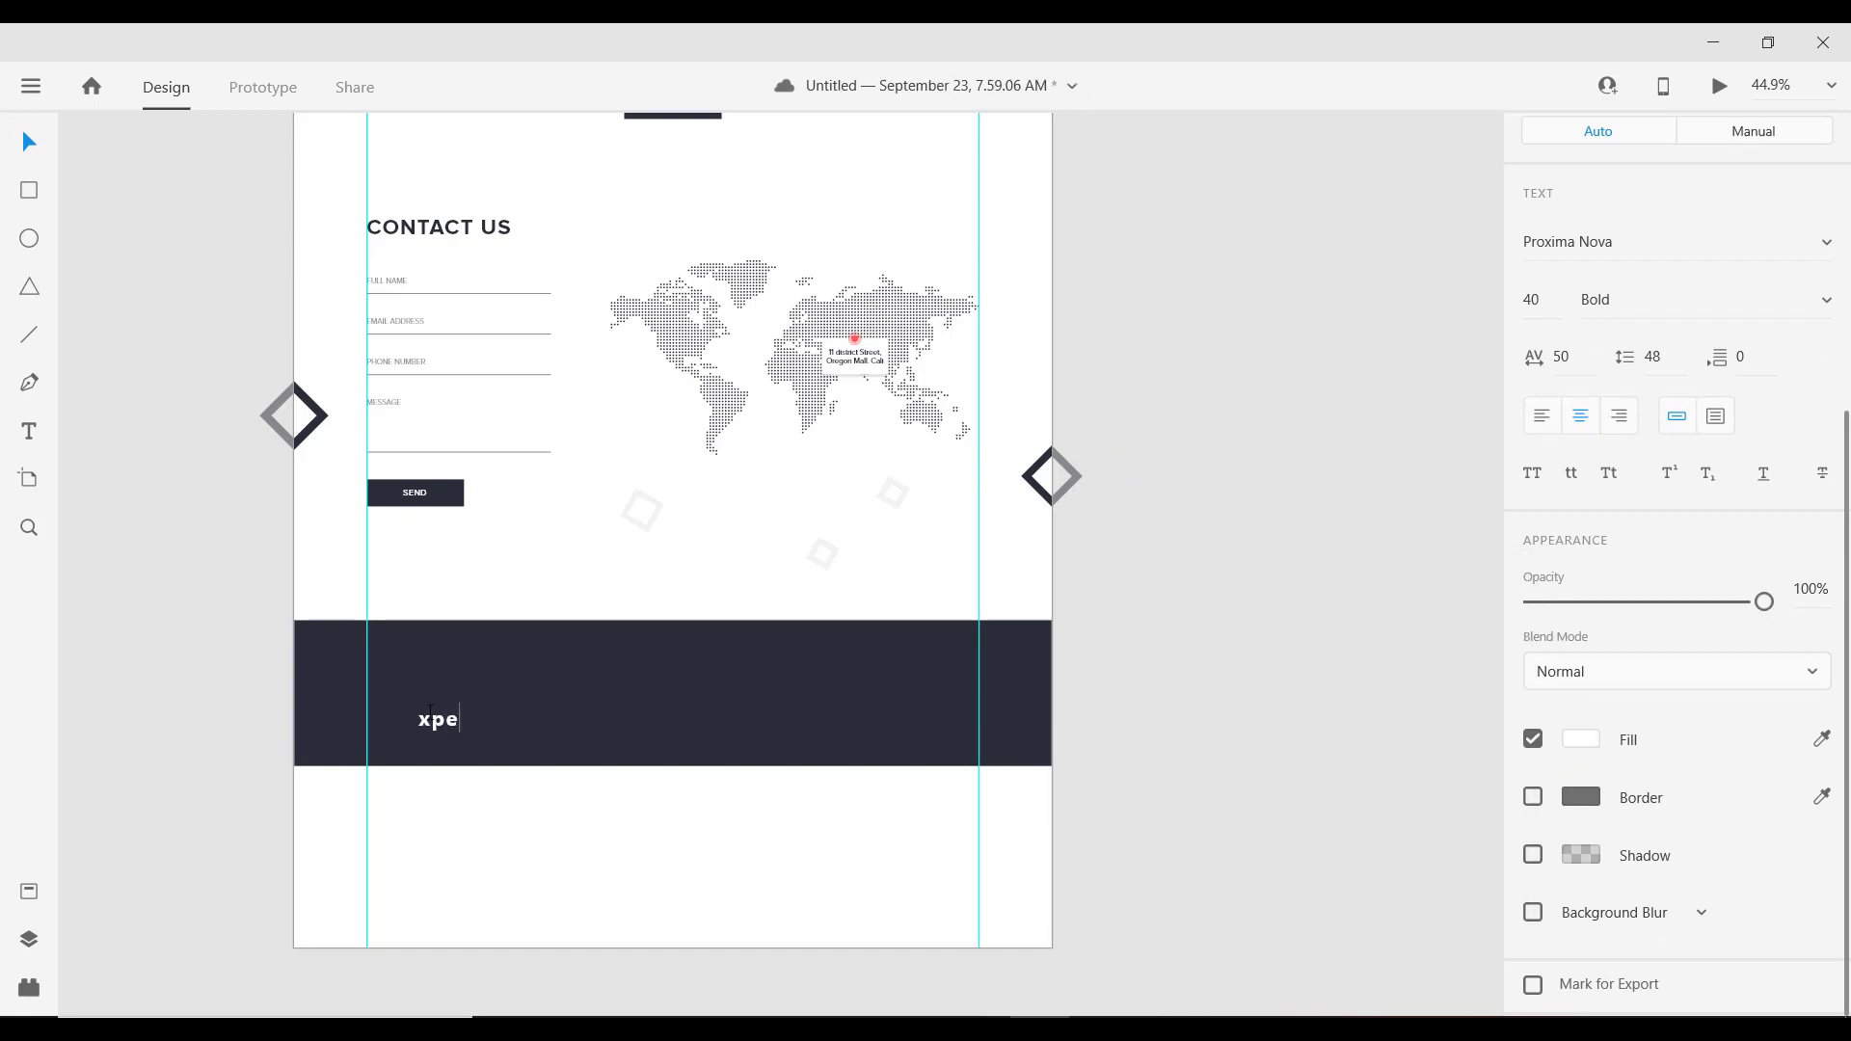
key("BackSpace")
key("Caps_Lock")
key("BackSpace")
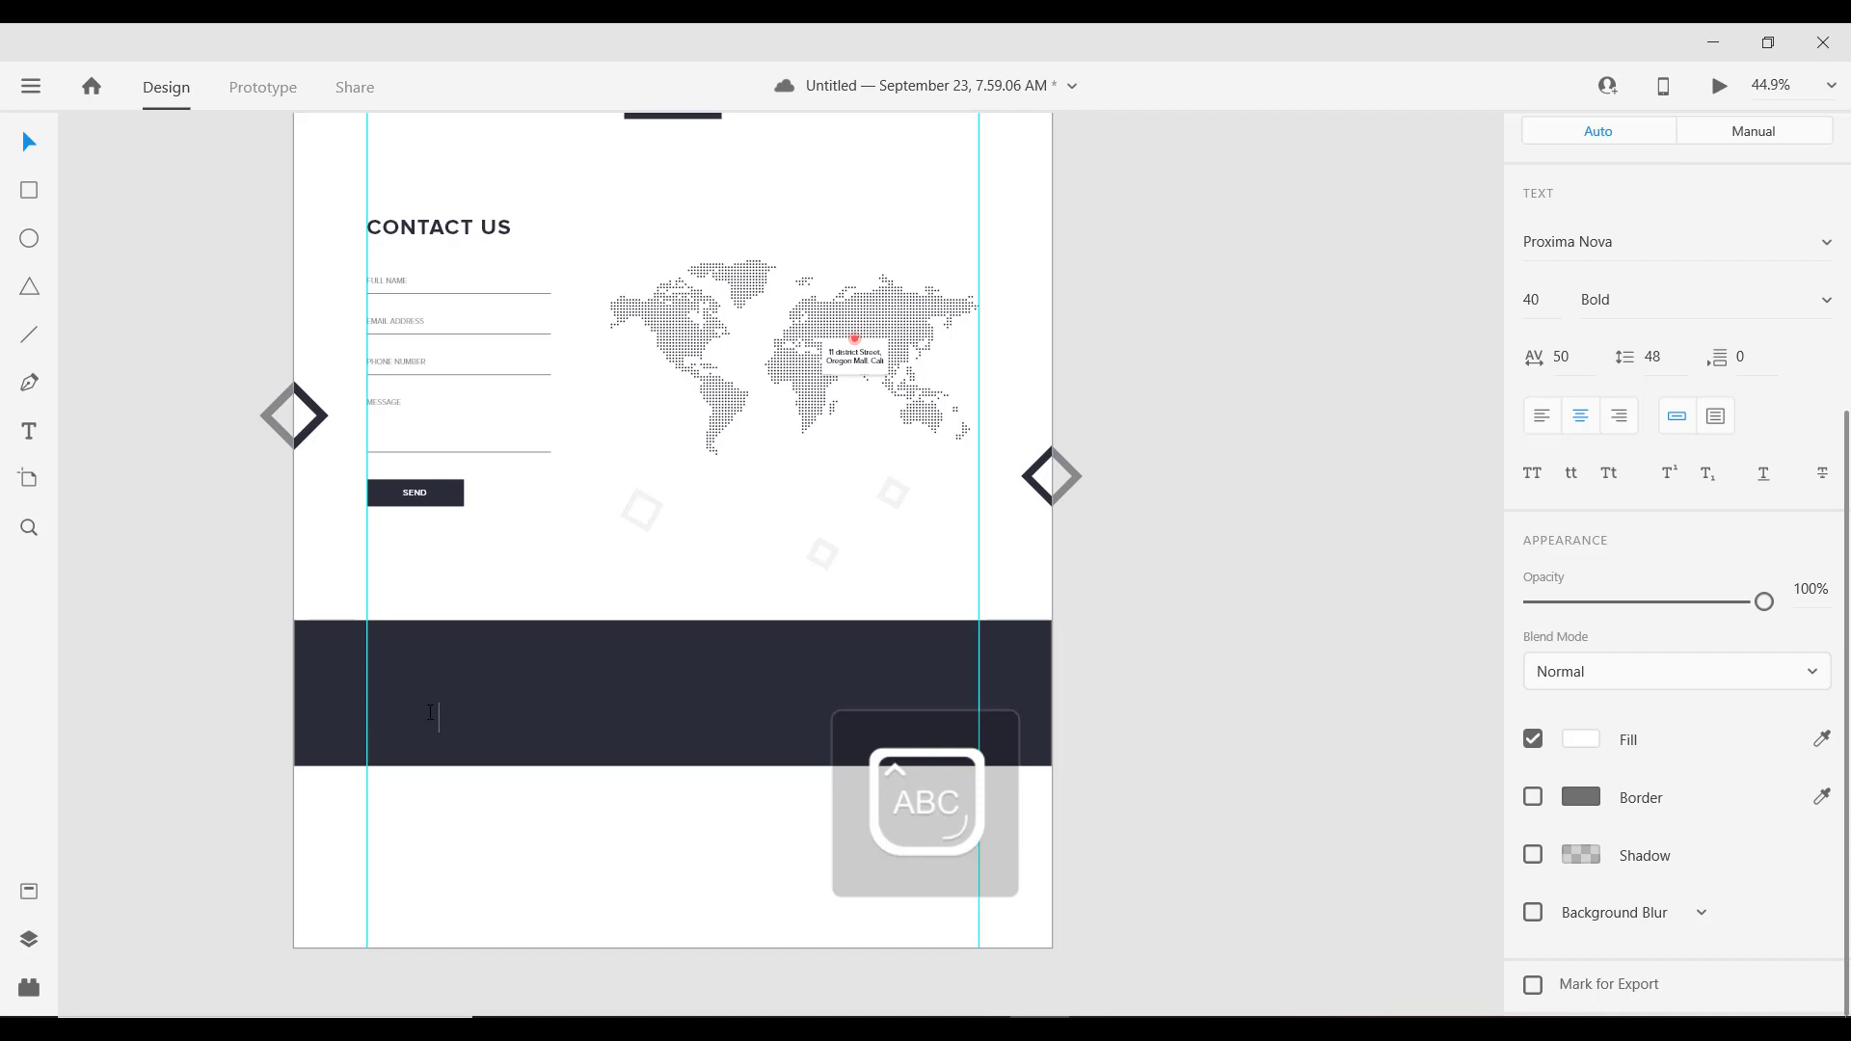
type("PERIENCE")
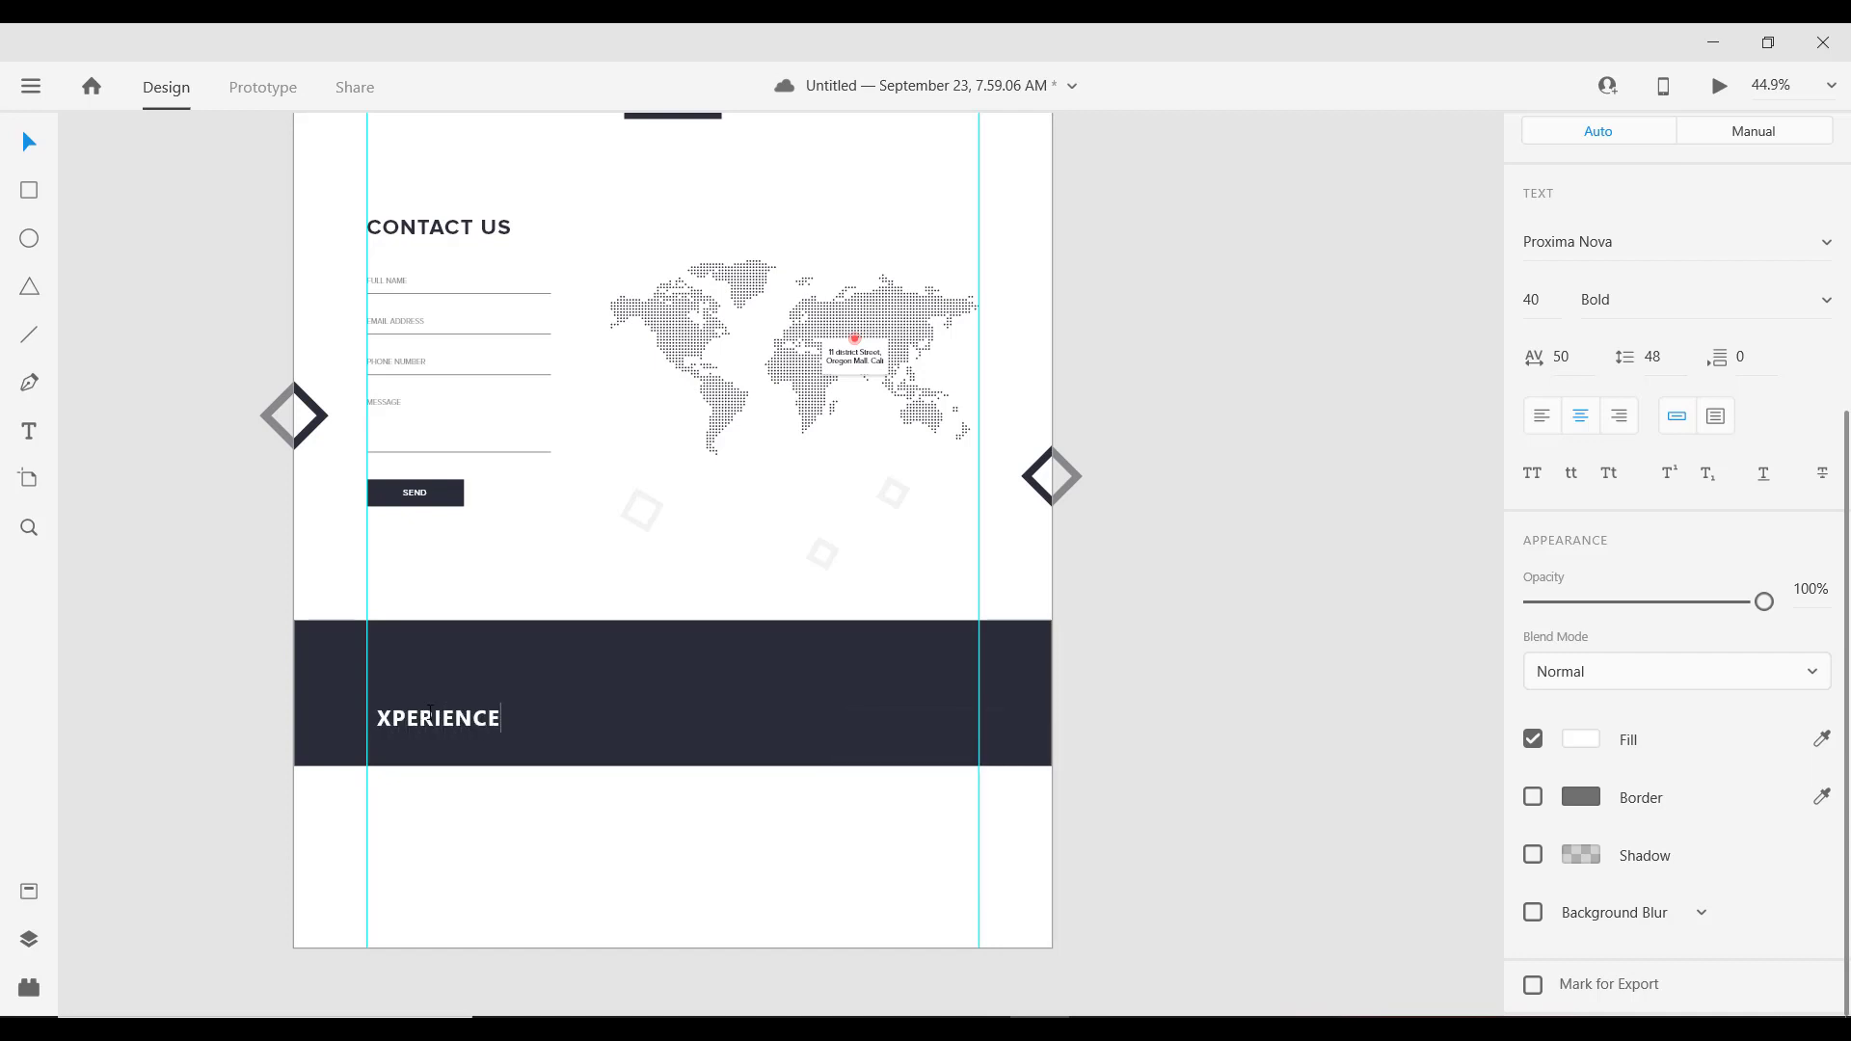
key("Escape")
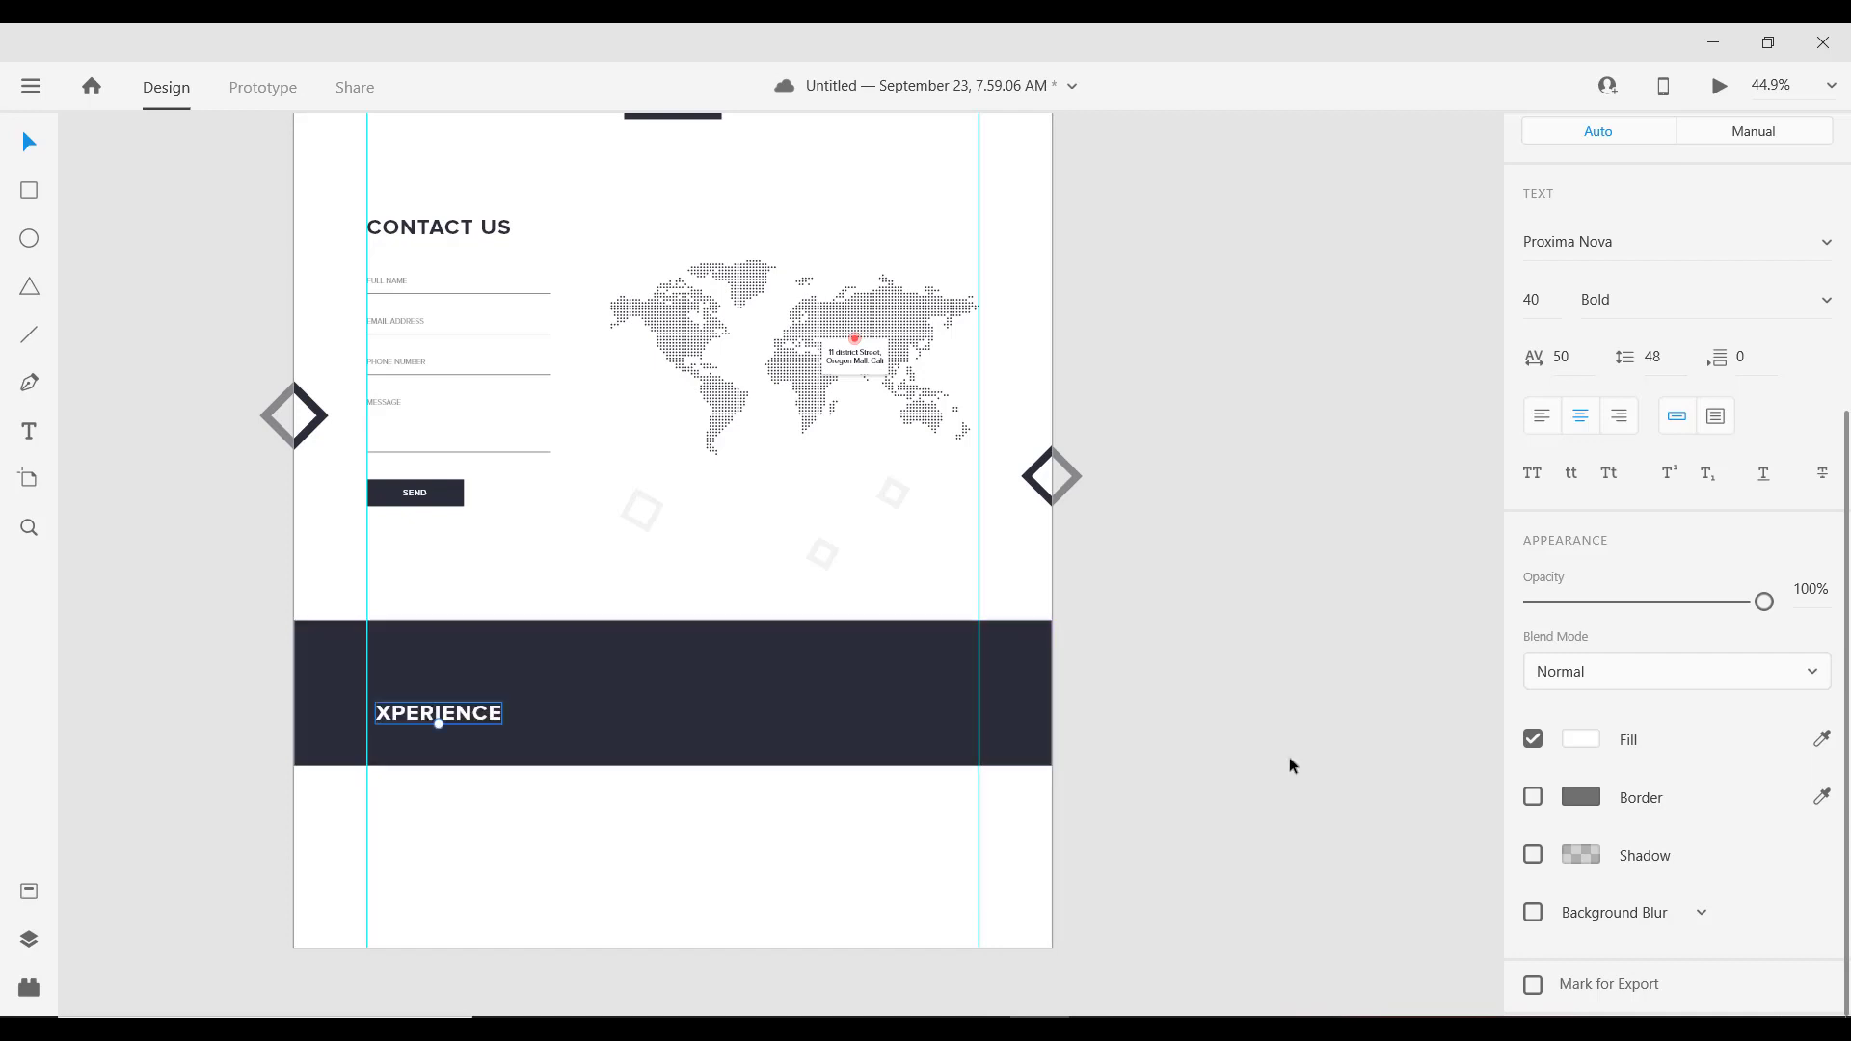
Step: Set the XPERIENCE heading to font size 30 and move it to the band's top-left
left_click(1546, 302)
type("30")
key("Return")
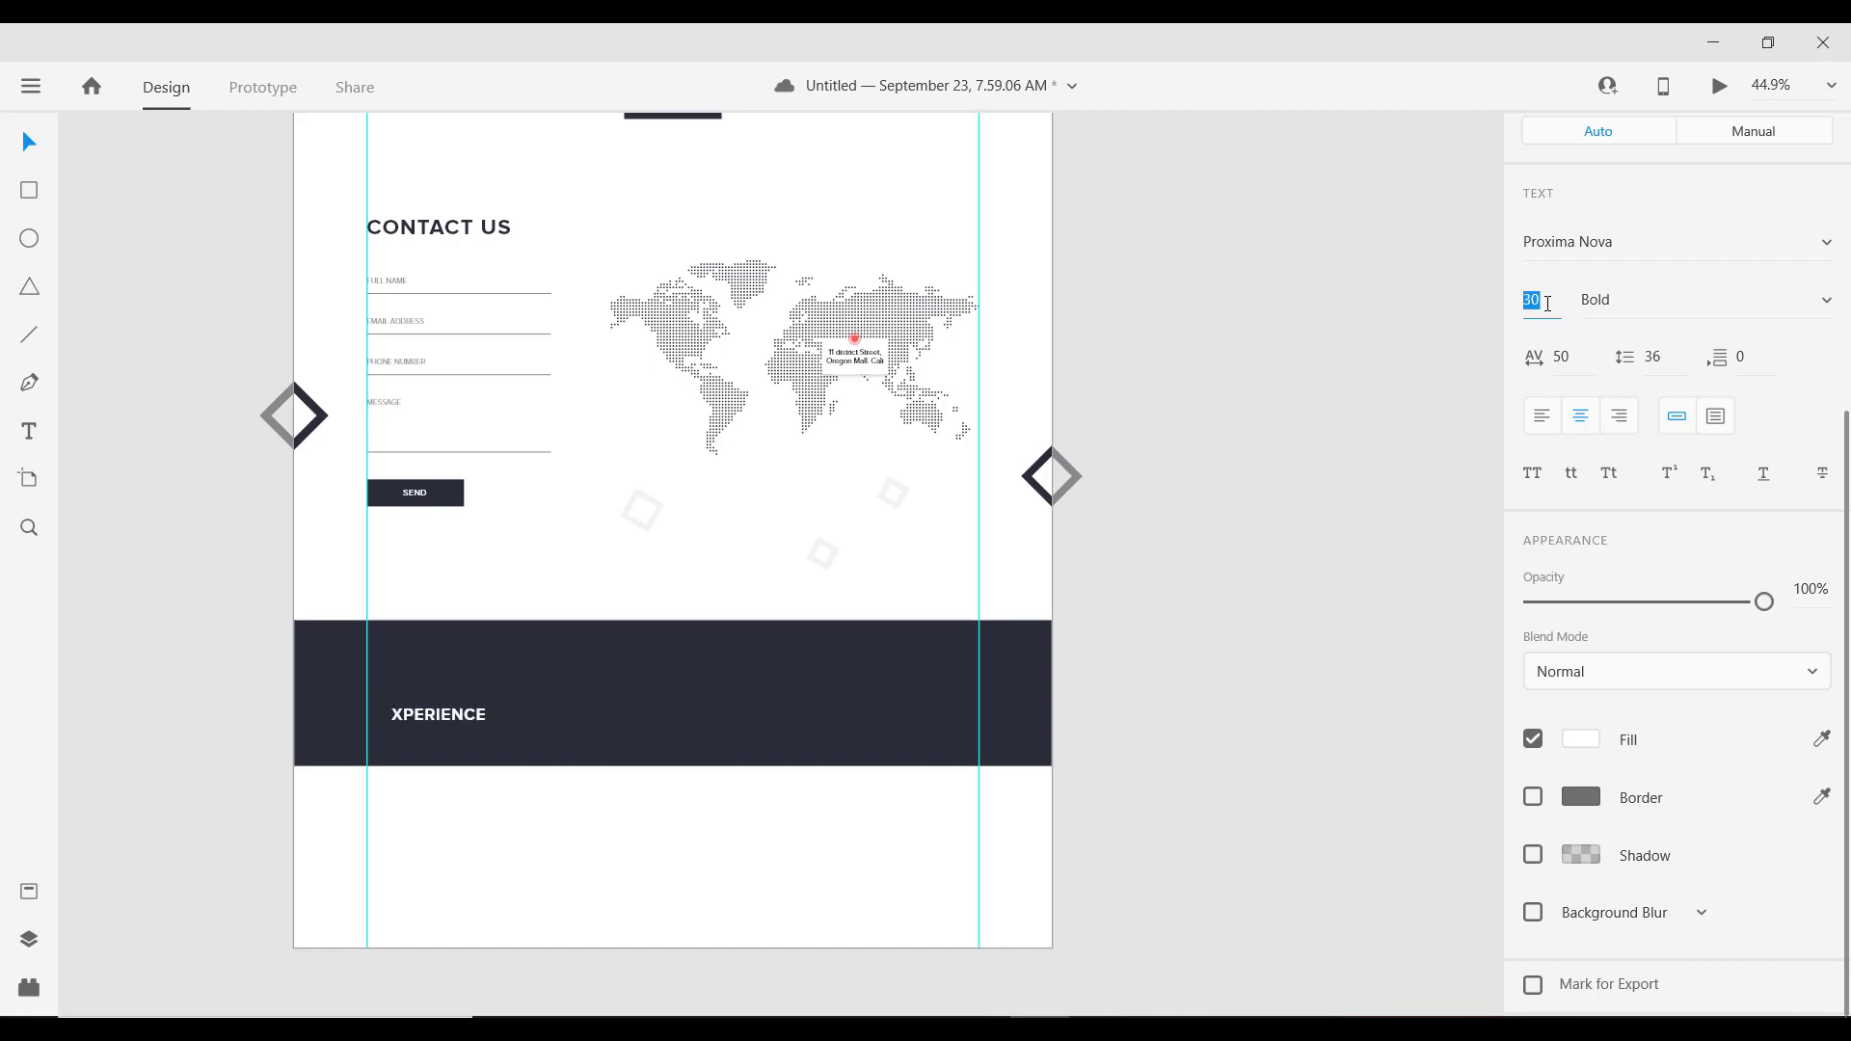
key("alt")
left_click_drag(425, 644, 382, 549)
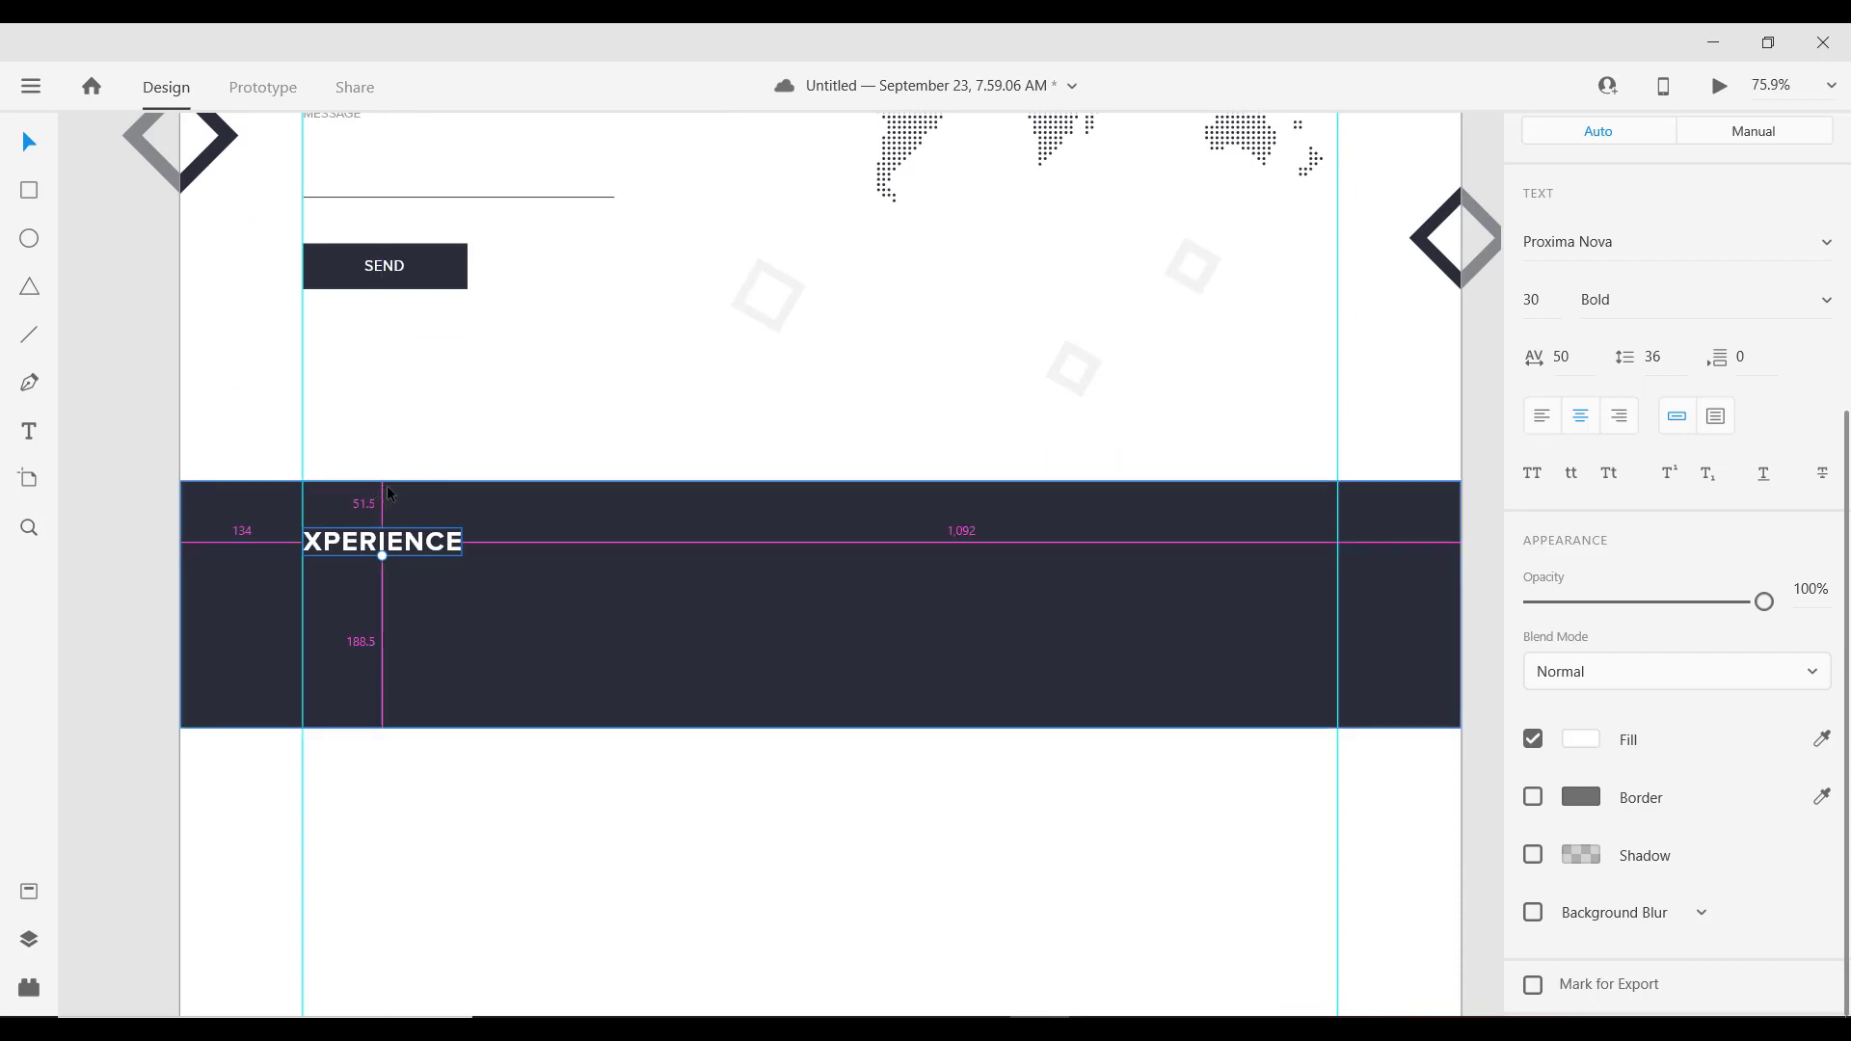
scroll(427, 558, "down", 5)
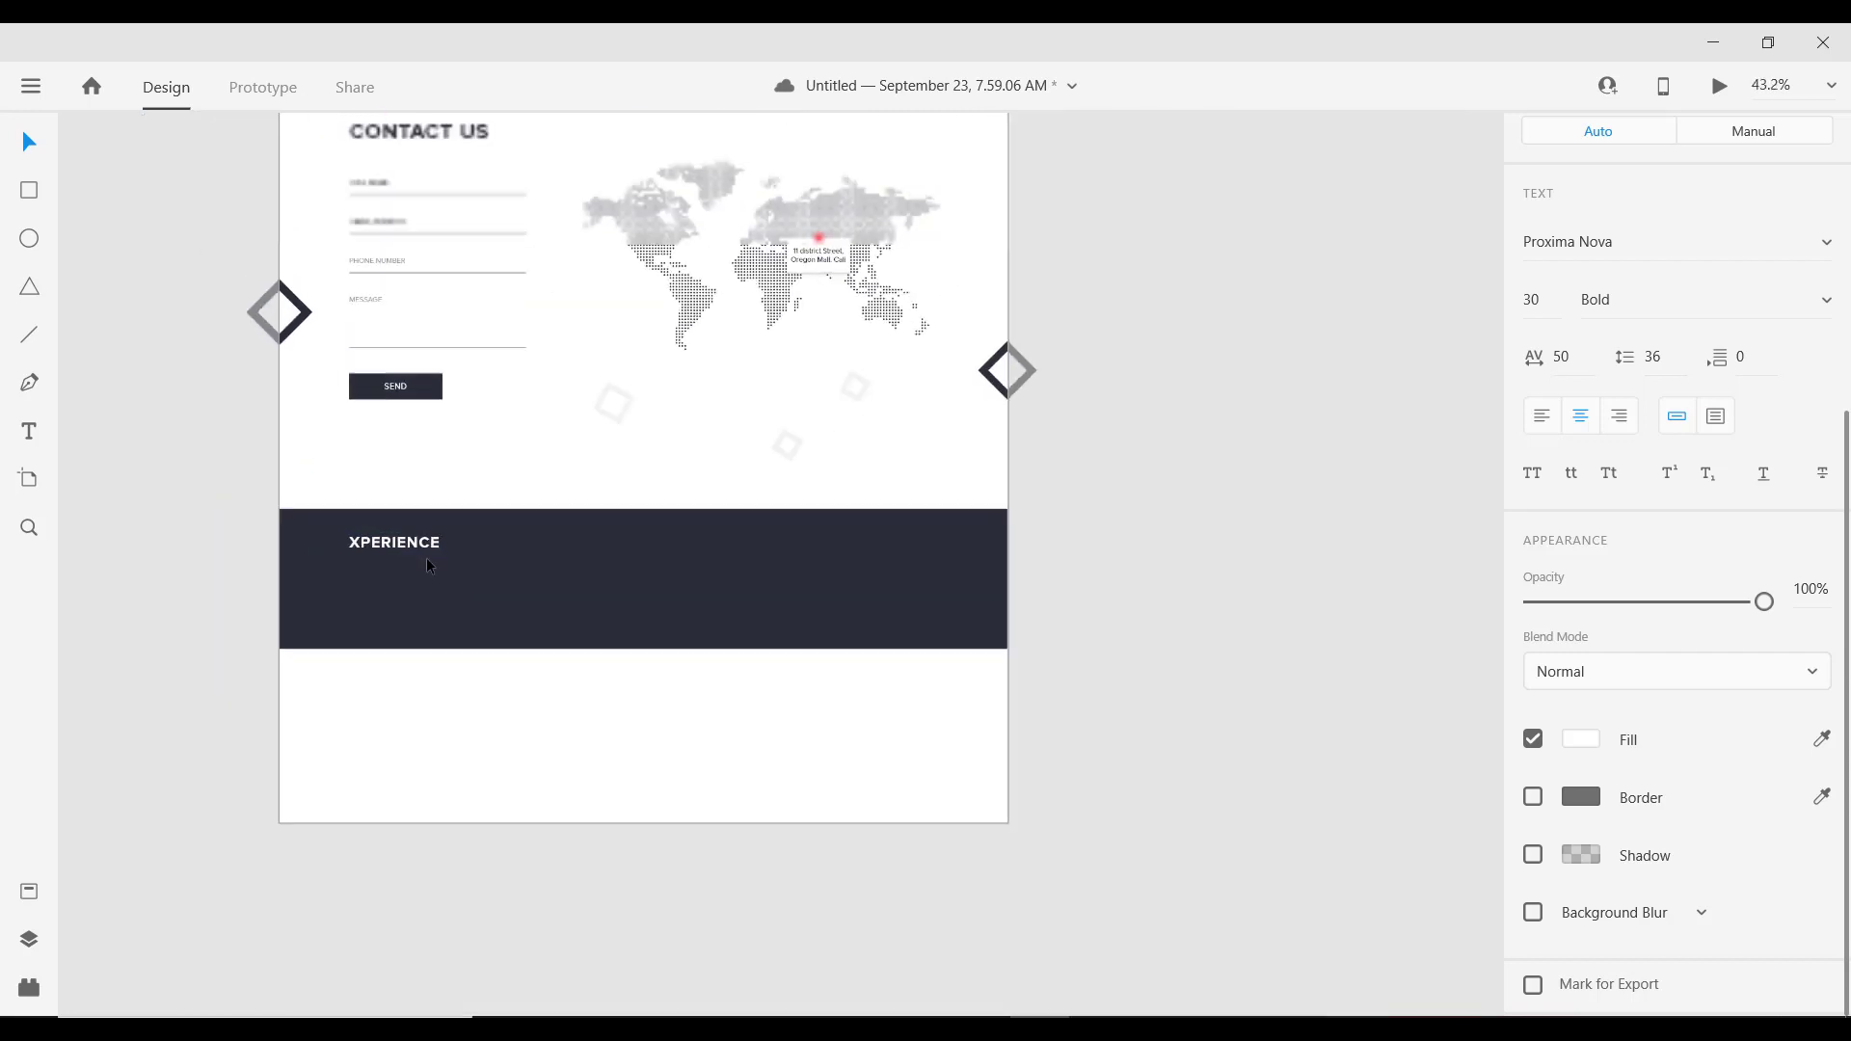
scroll(466, 402, "up", 3)
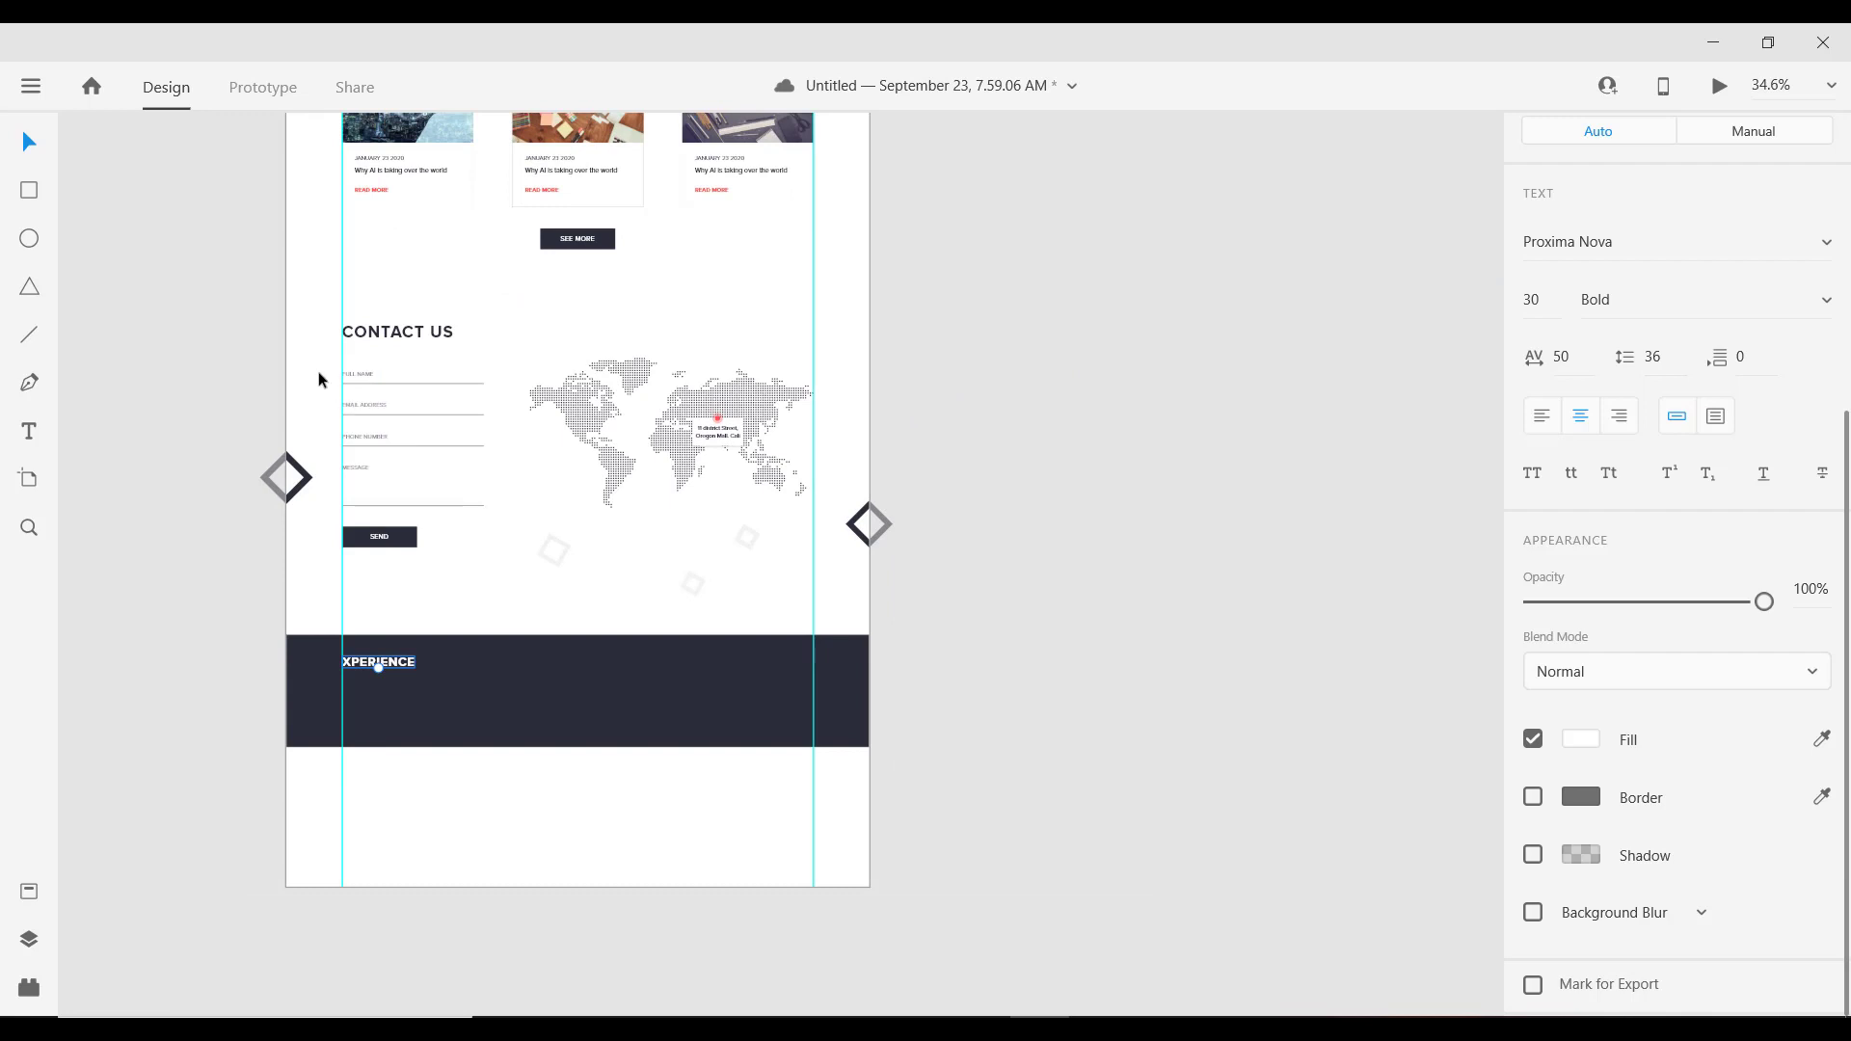
scroll(546, 386, "down", 2)
scroll(665, 343, "up", 5)
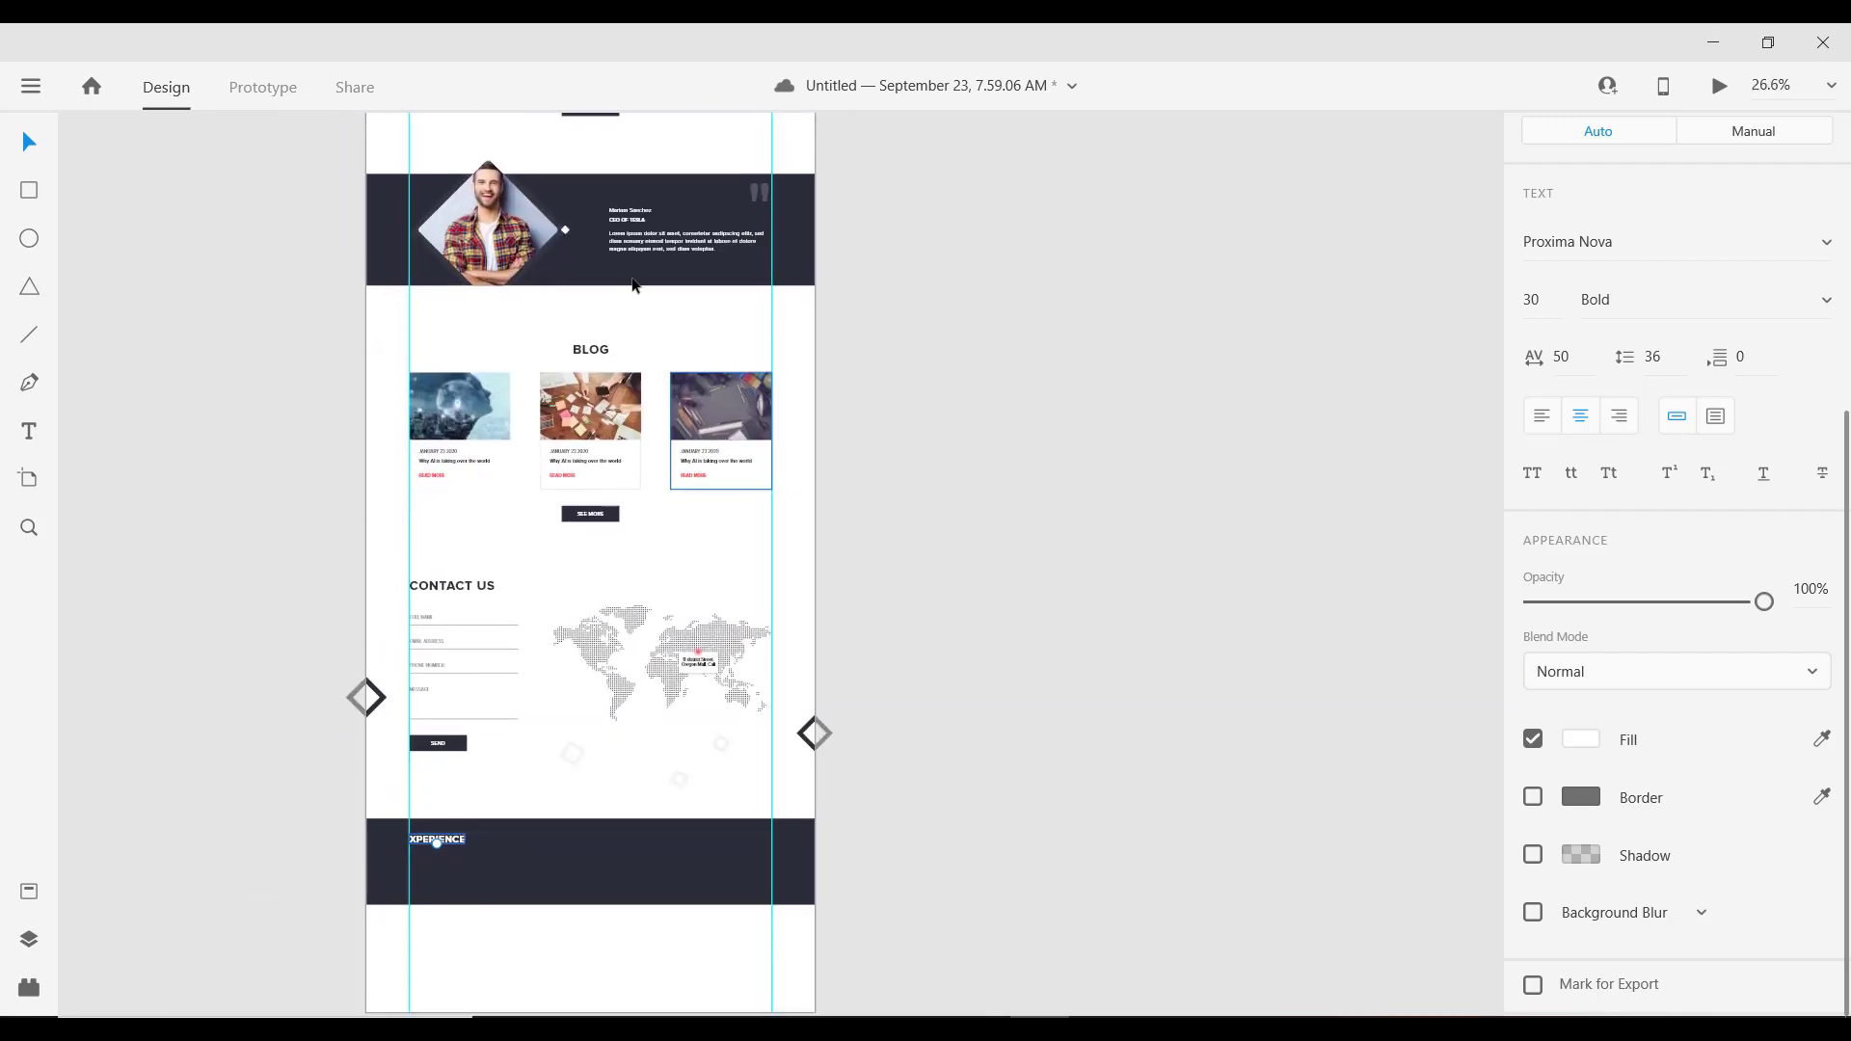
Step: Select the testimonial paragraph for copying
left_click(636, 239)
scroll(389, 951, "up", 7)
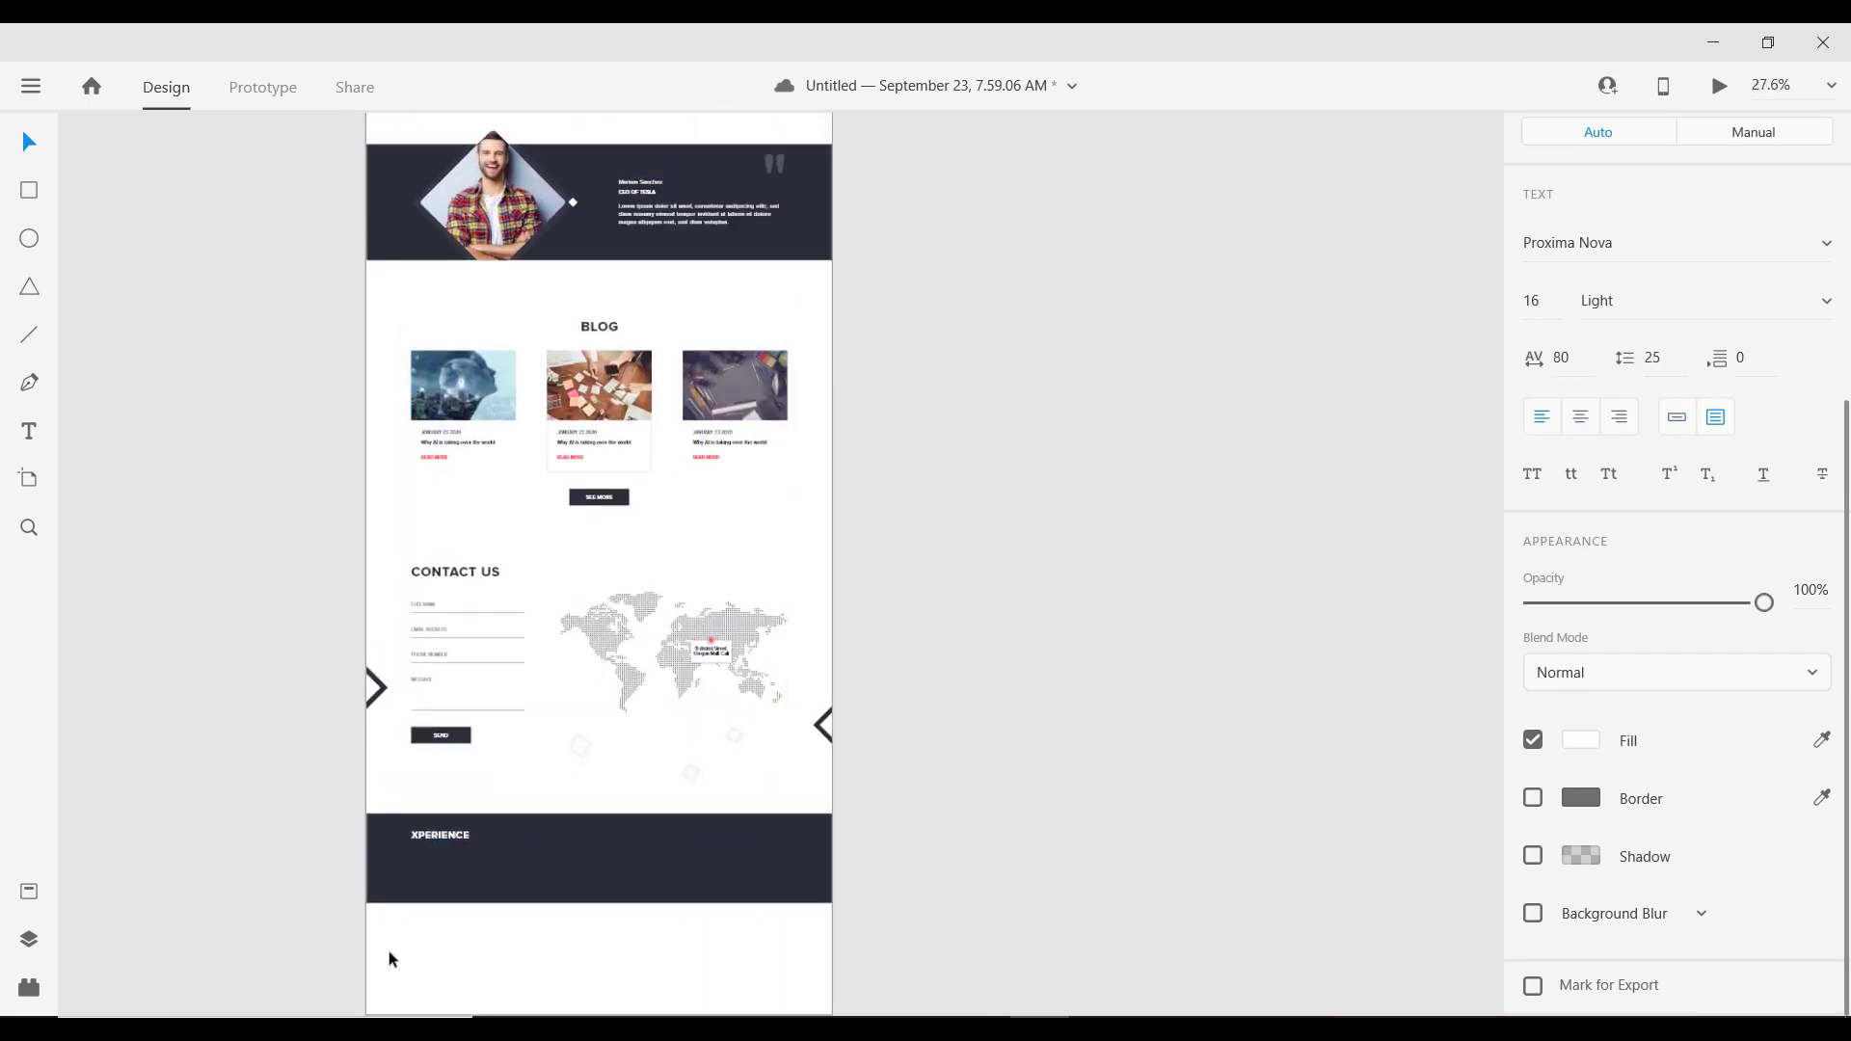
scroll(511, 868, "up", 1)
Step: Paste the copied paragraph into the dark band just below XPERIENCE
left_click(495, 669)
left_click(512, 633)
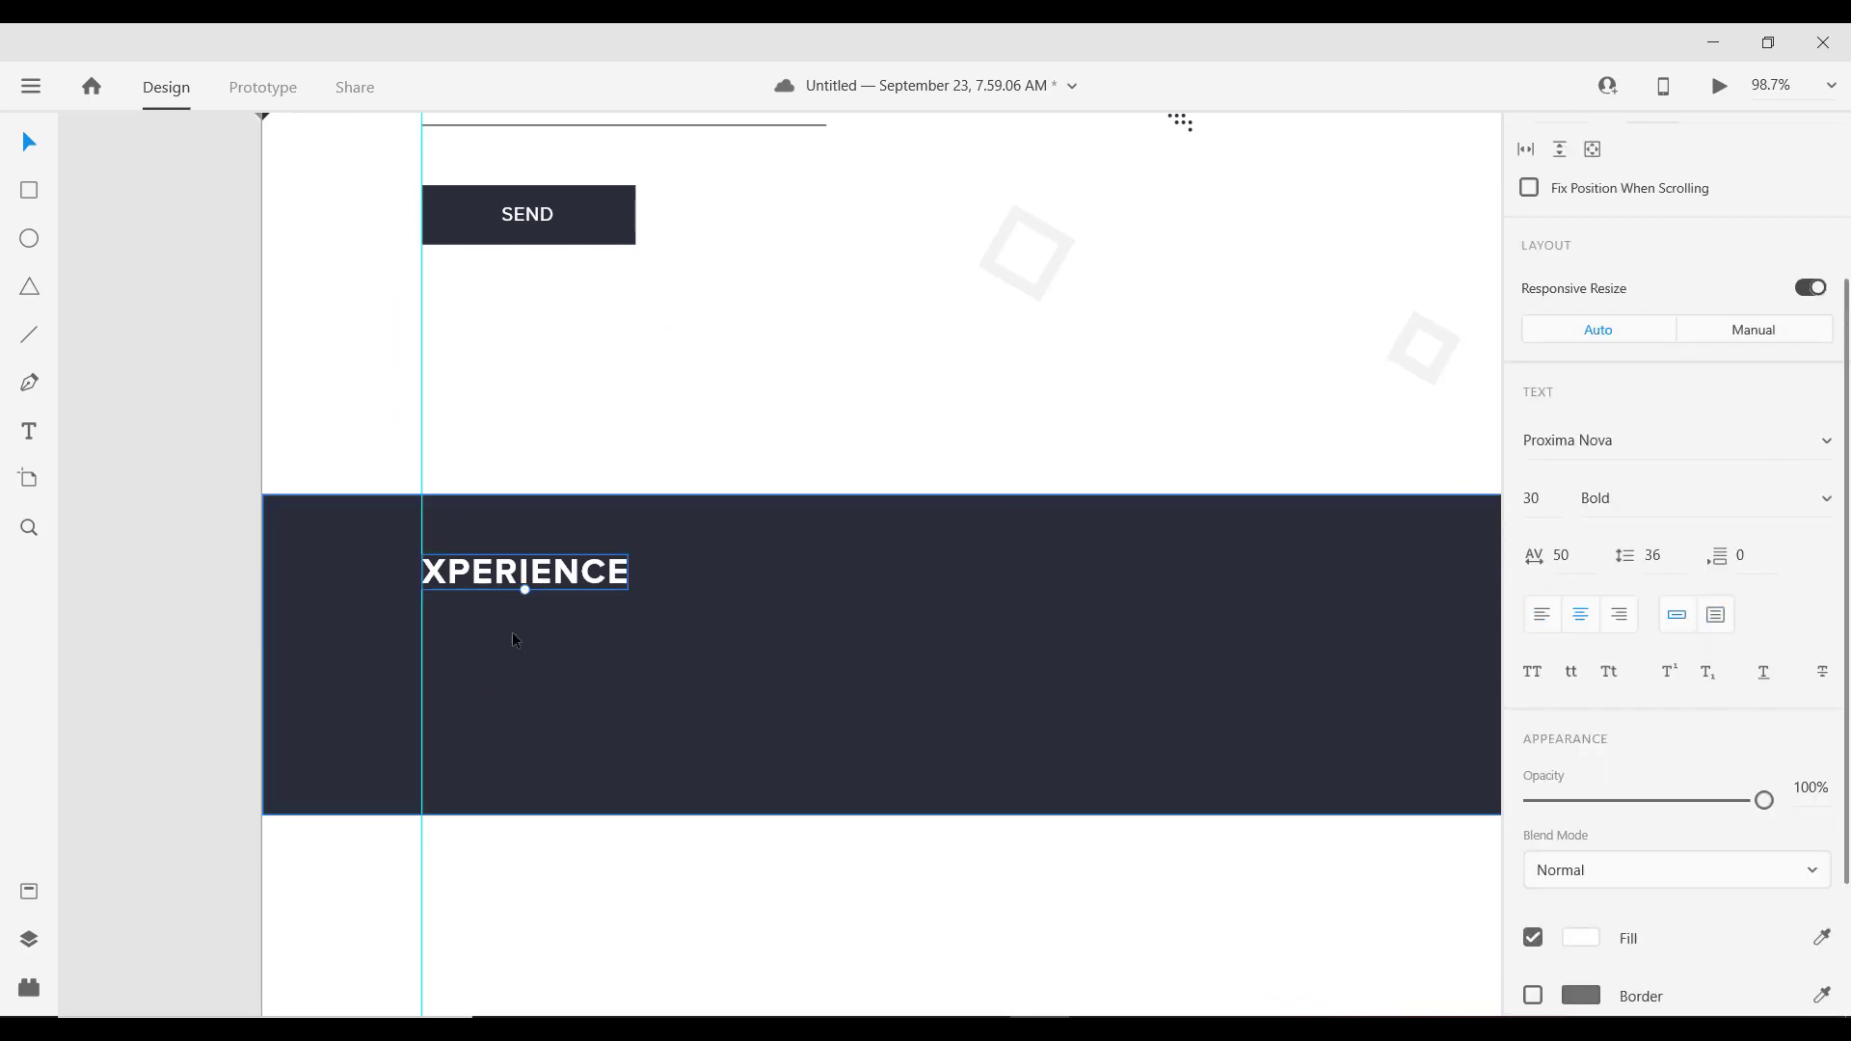
left_click(512, 631)
key("ctrl+v")
left_click_drag(700, 540, 549, 629)
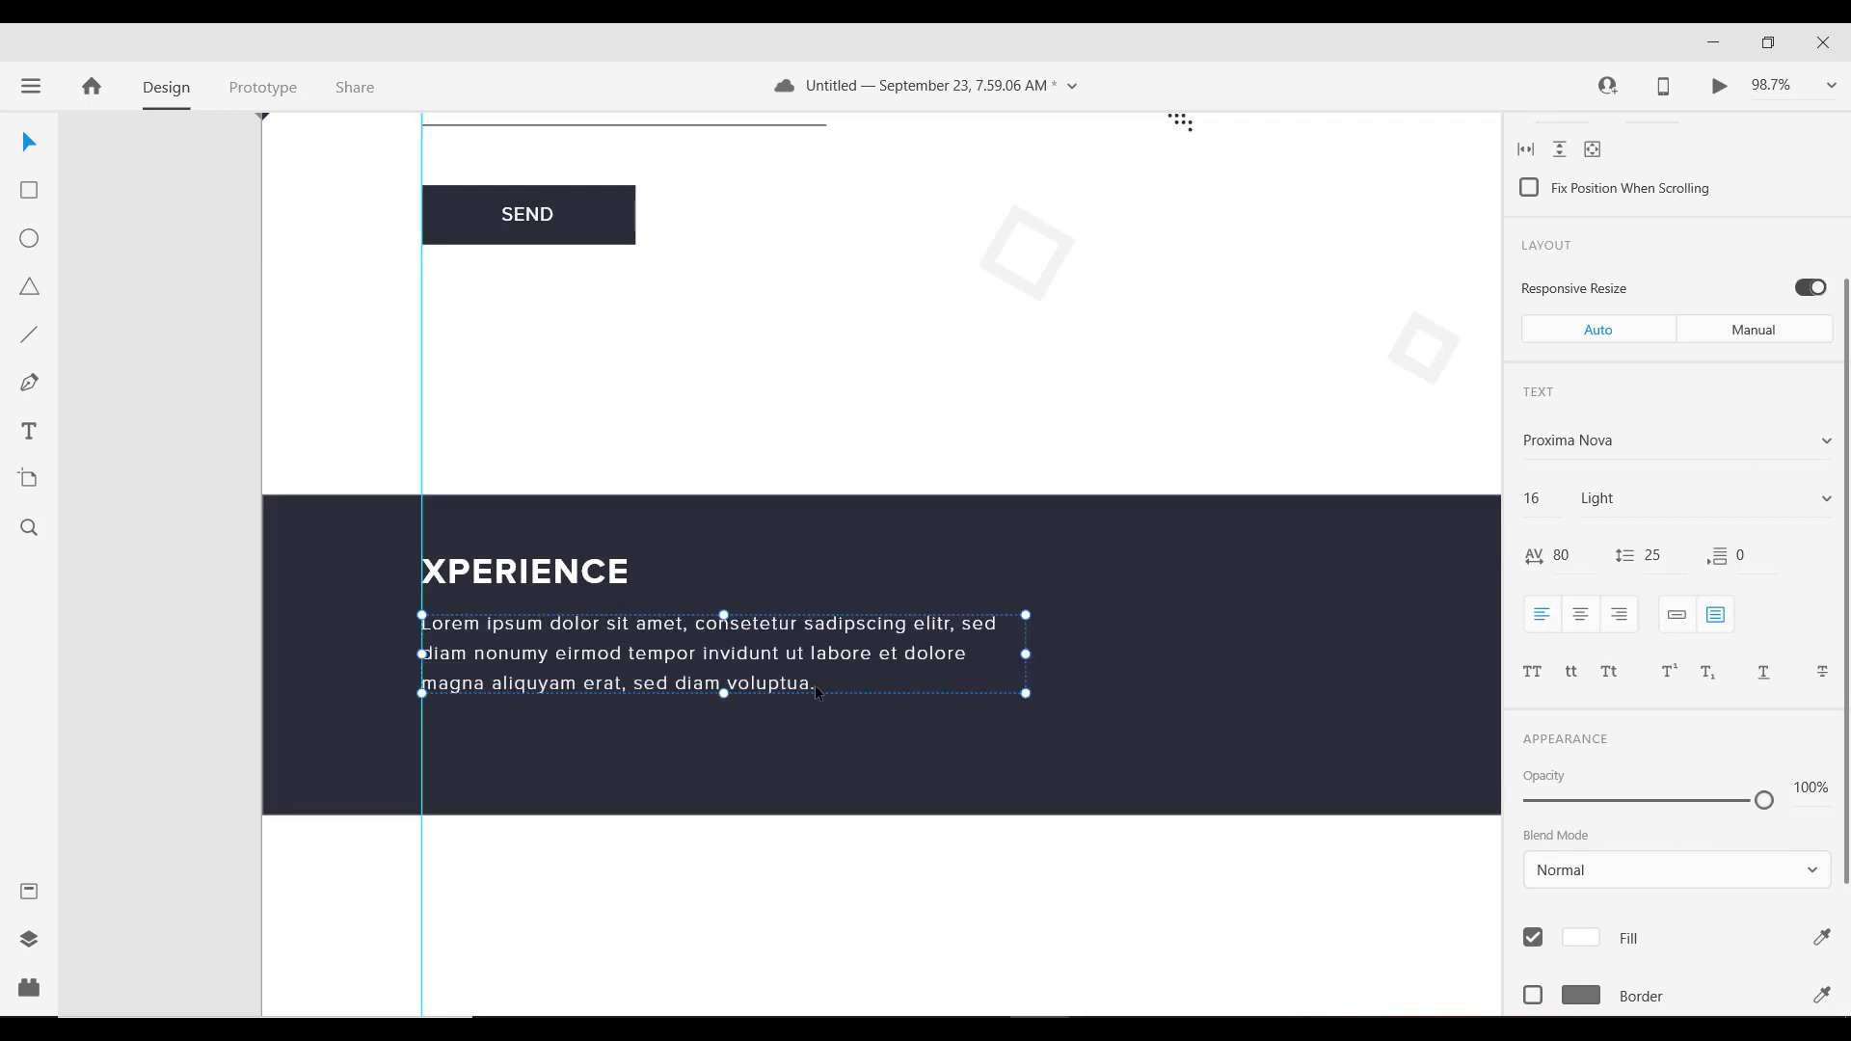
Step: Trim the pasted paragraph so it ends at 'eirmod tempor'
double_click(772, 685)
left_click(742, 681)
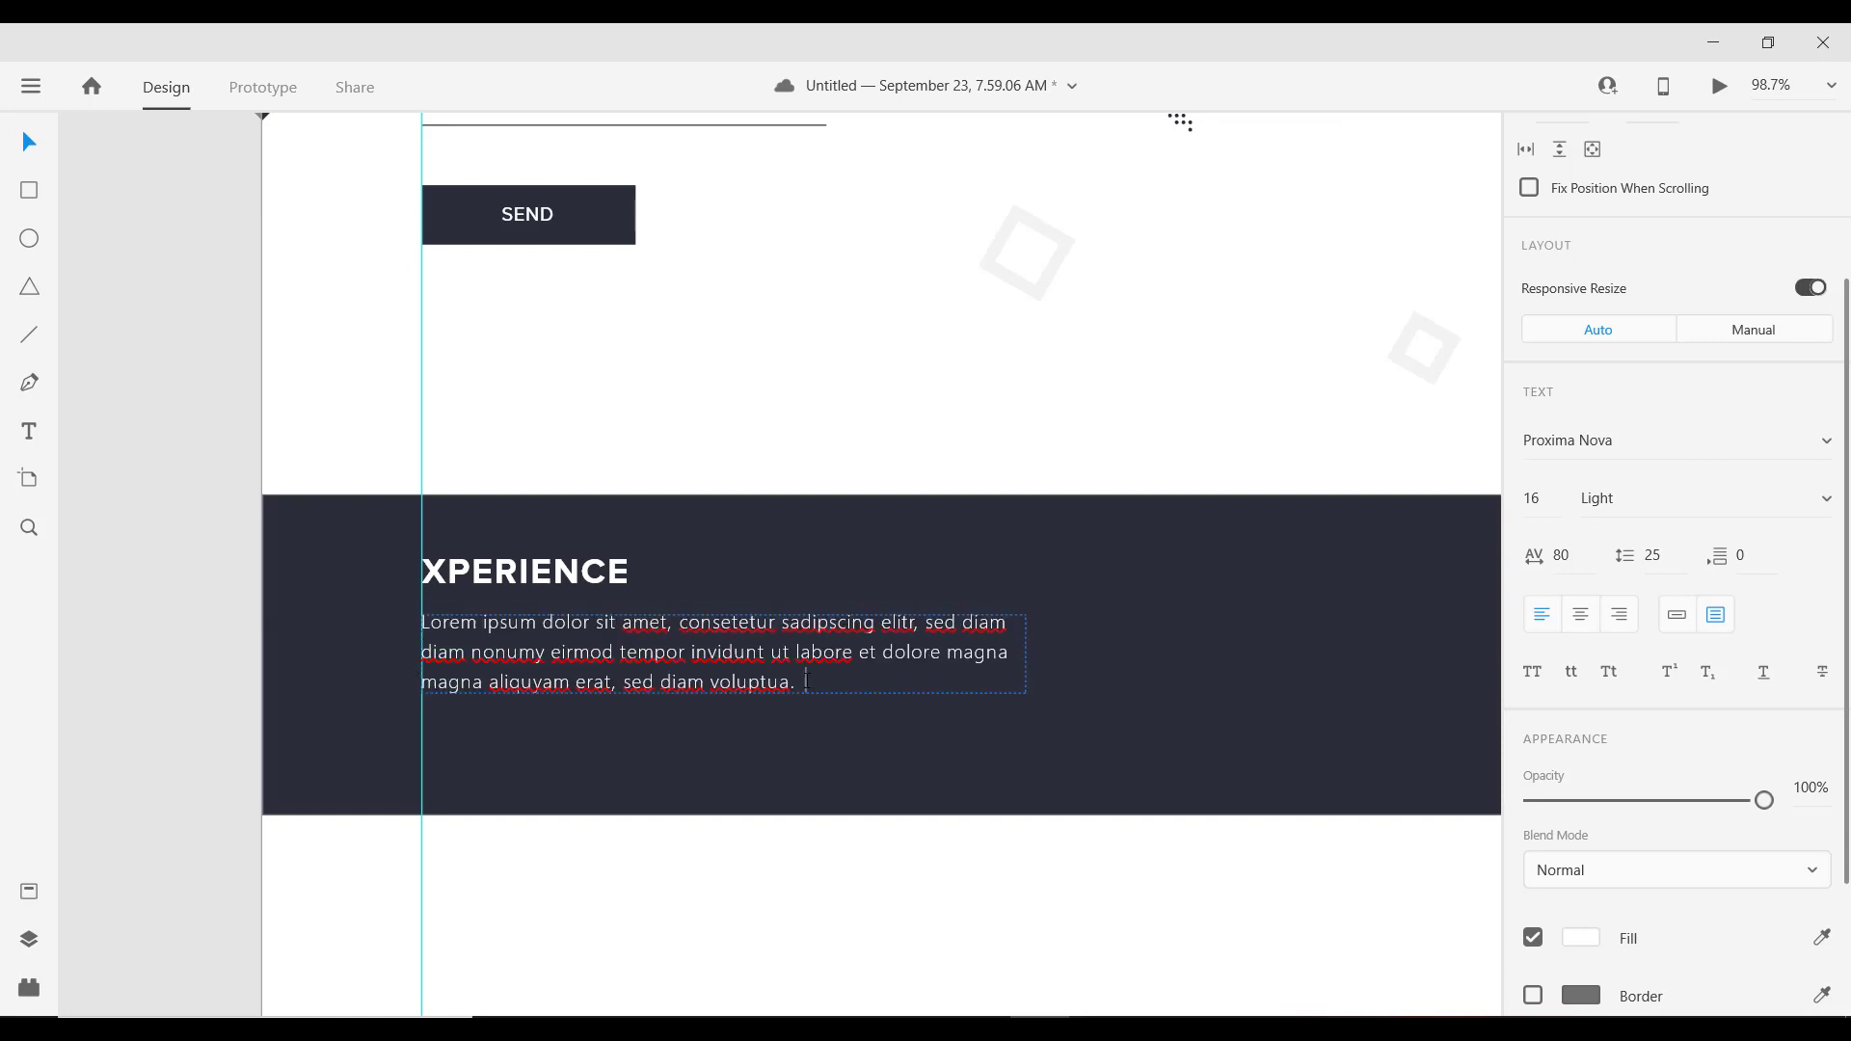
double_click(737, 680)
left_click_drag(737, 679, 727, 660)
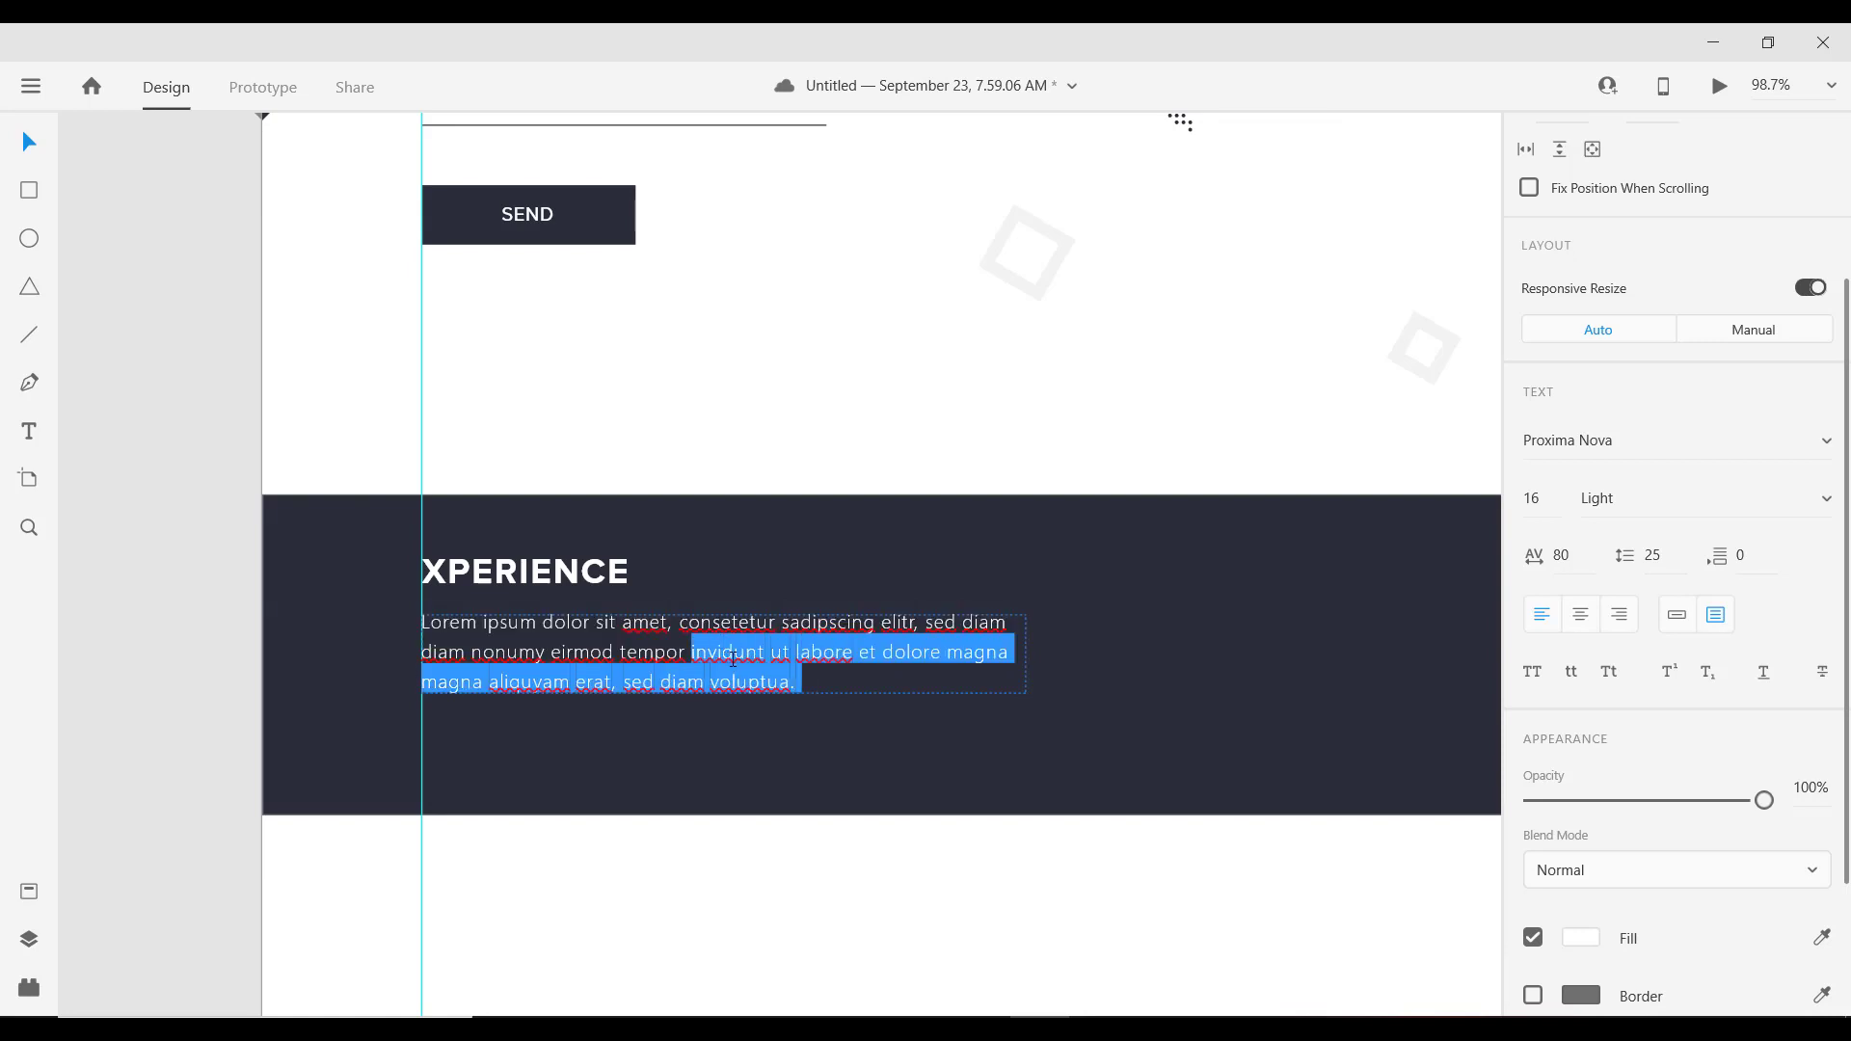
key("BackSpace")
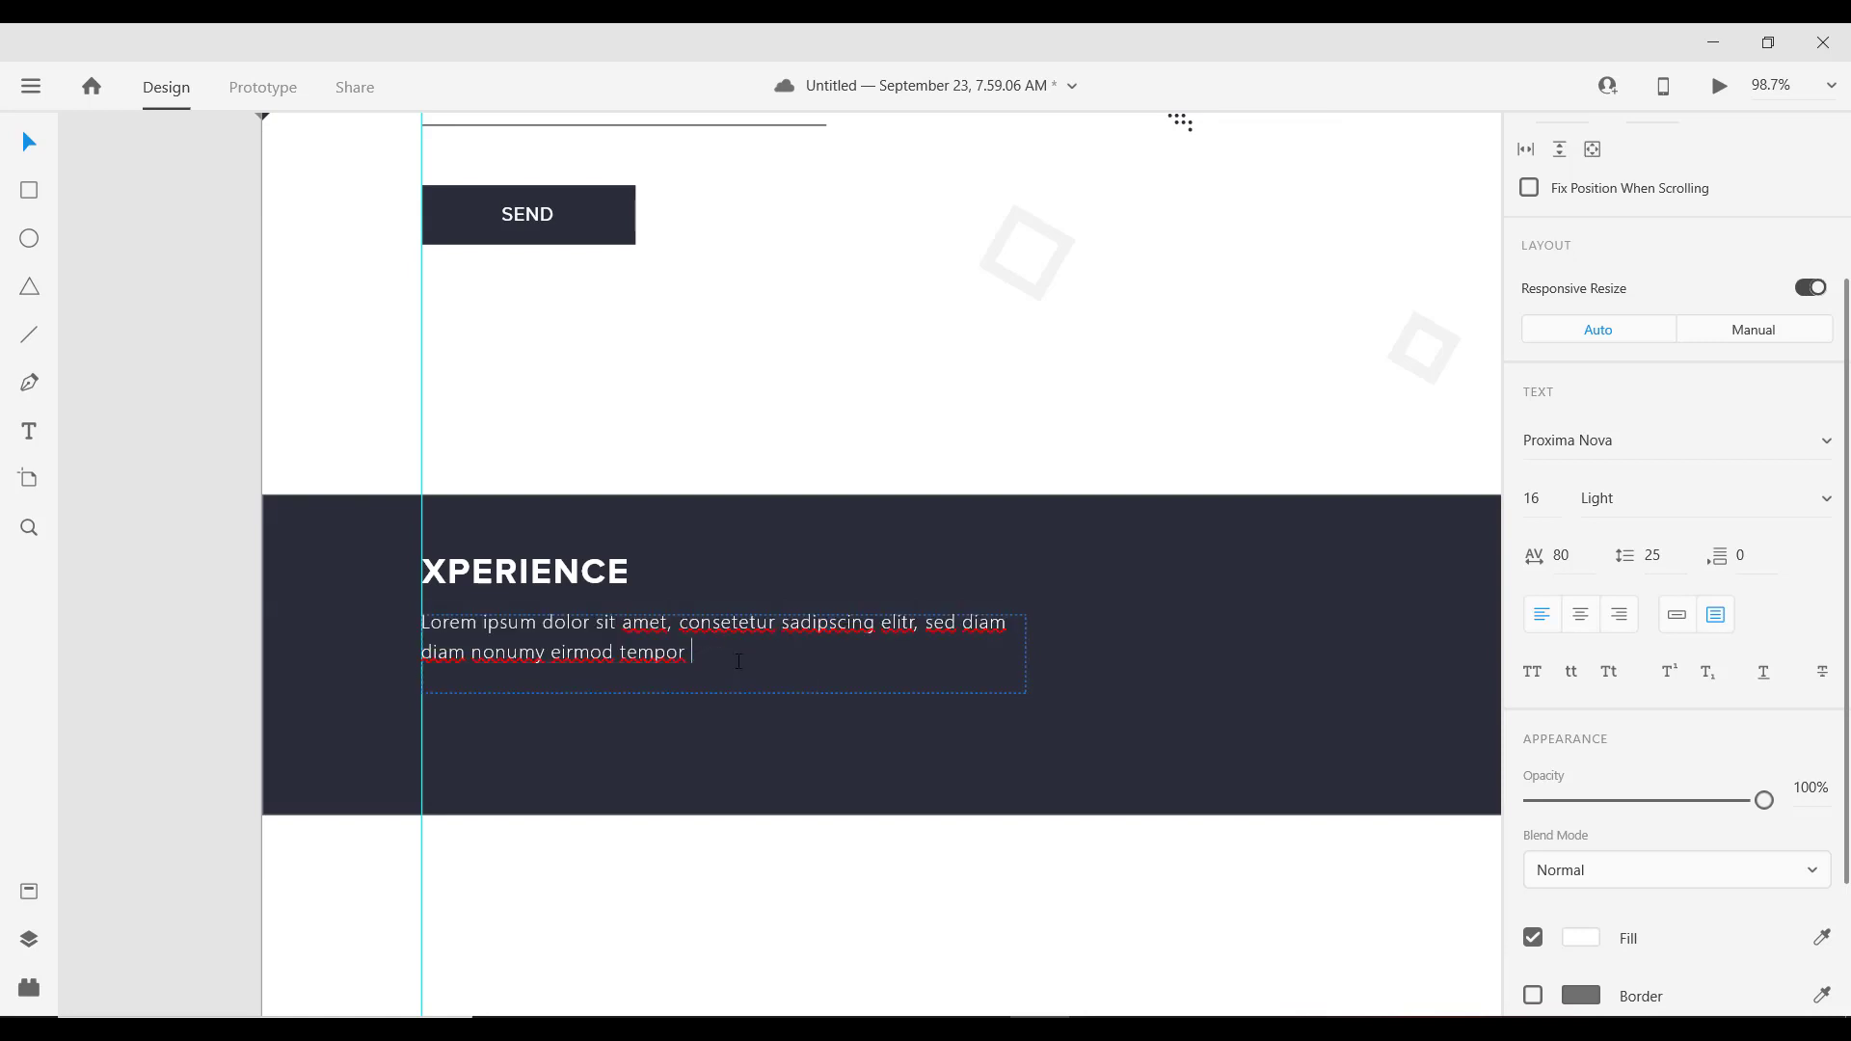
key("BackSpace")
key("Escape")
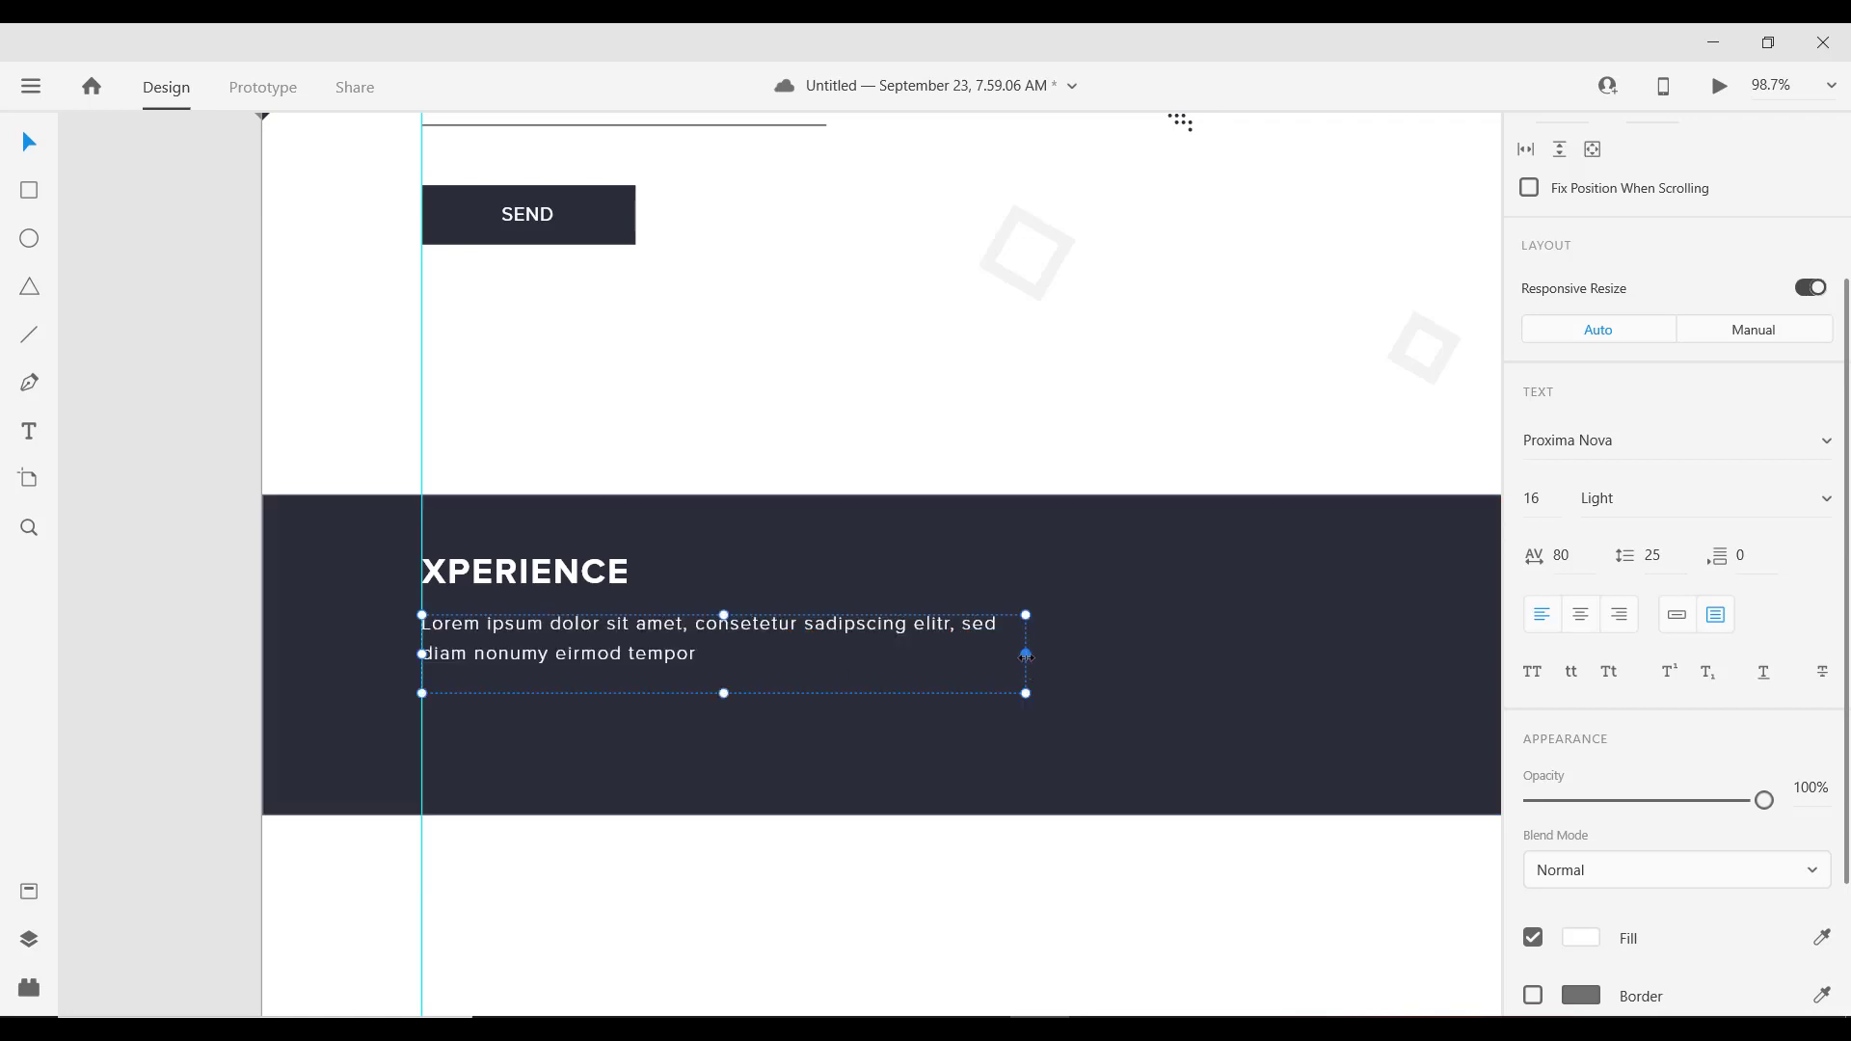
Step: Narrow the paragraph's width so it wraps onto three short lines
left_click_drag(1026, 654, 780, 670)
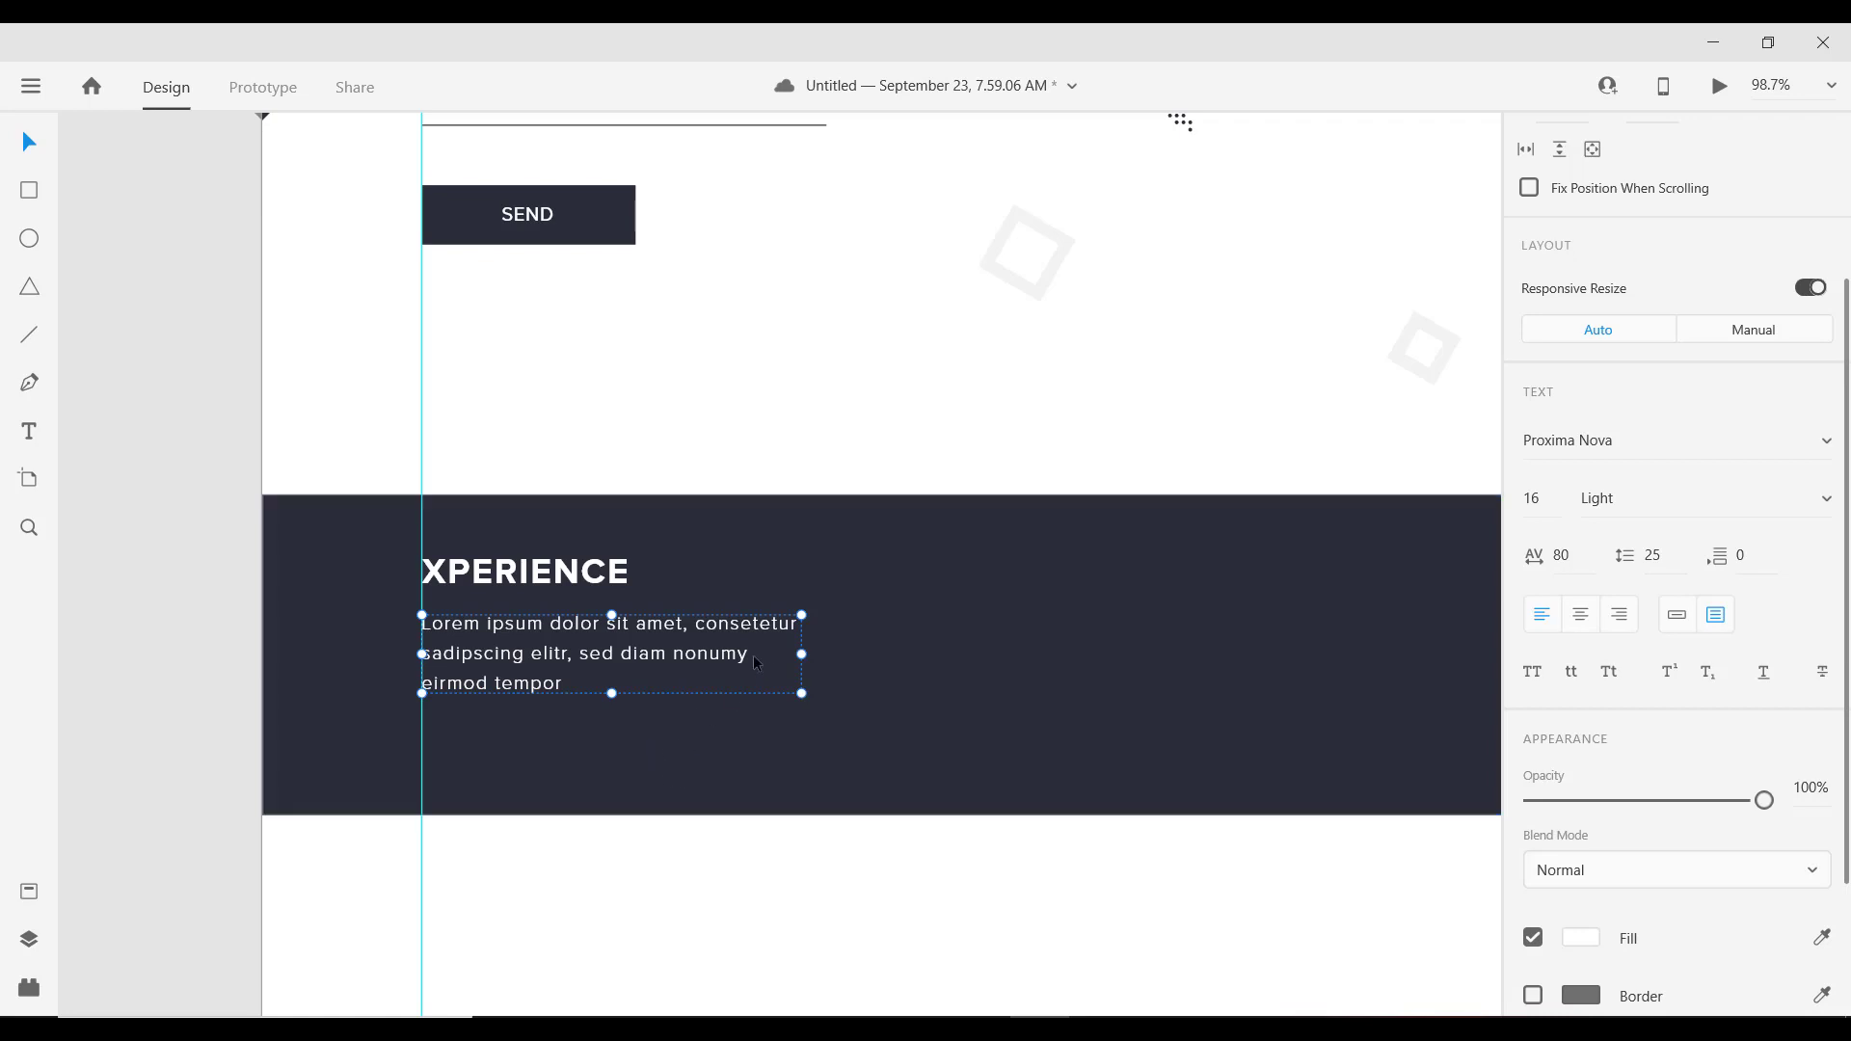
left_click_drag(802, 654, 800, 668)
left_click(868, 687)
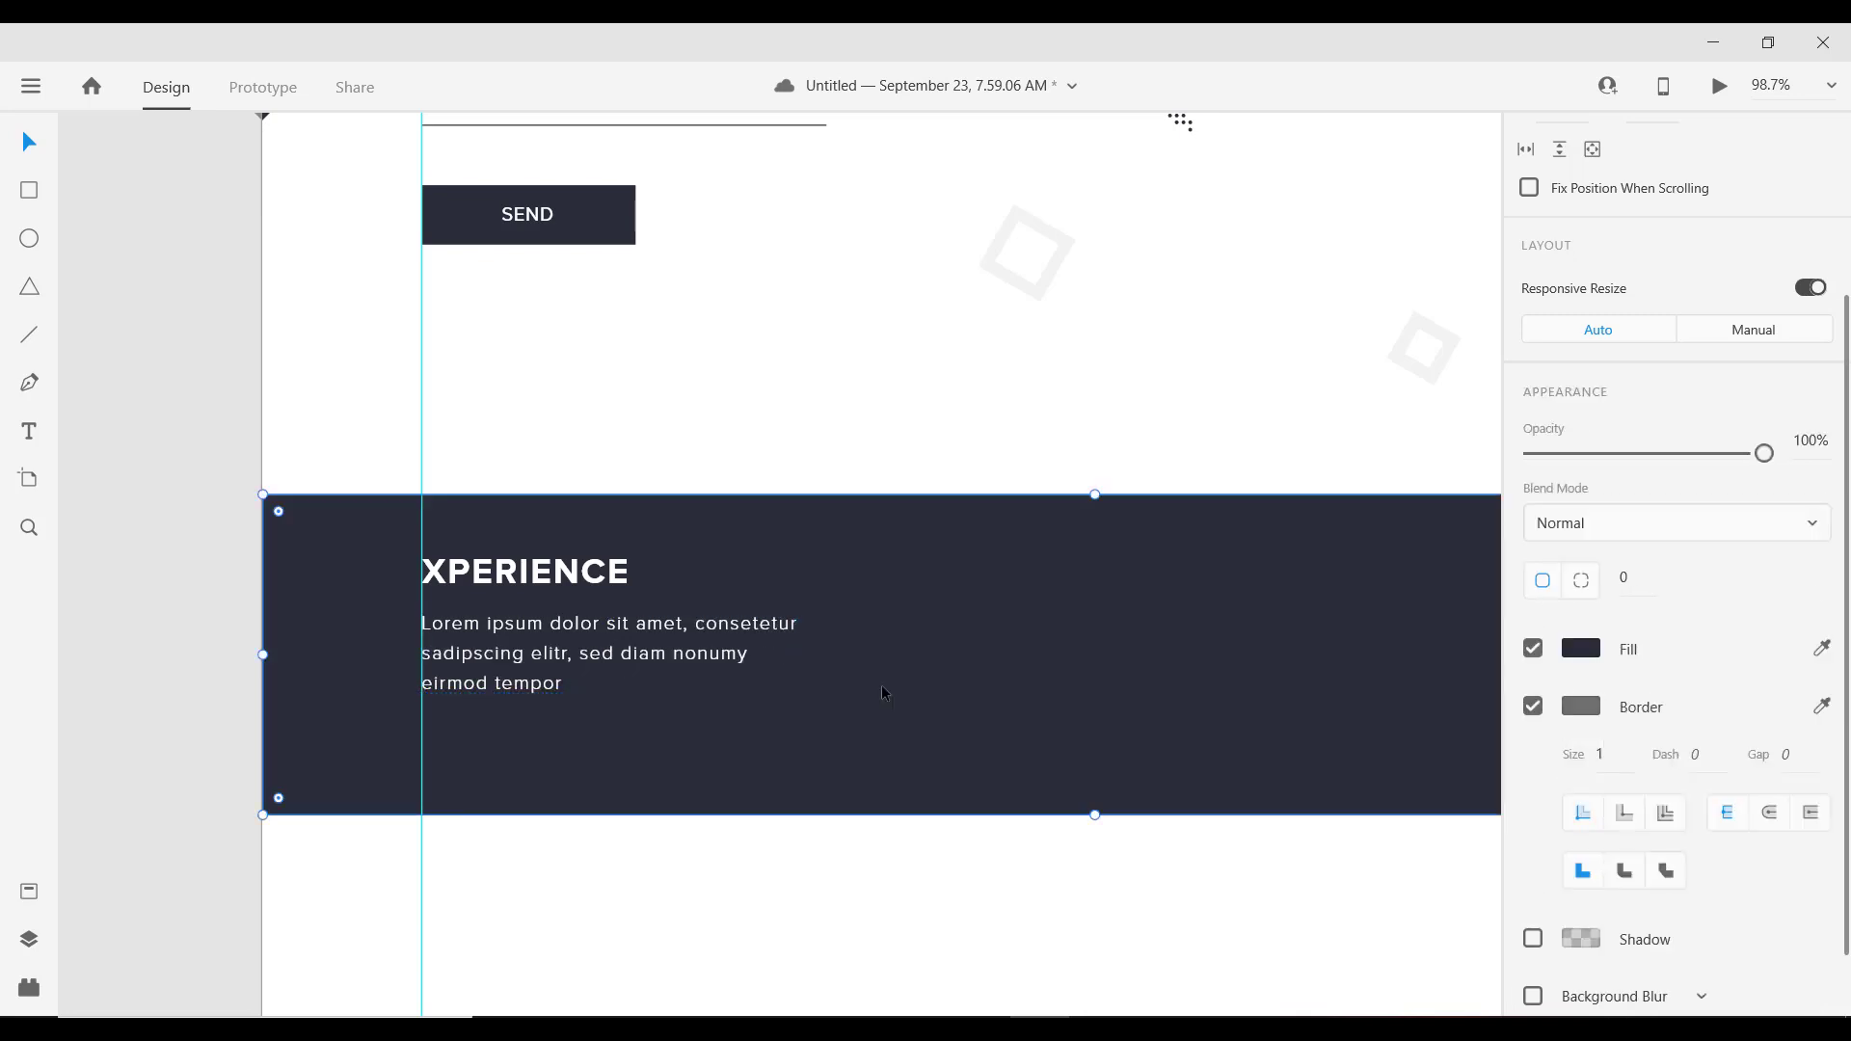
Step: Copy the first blog card's title and paste it into the footer
scroll(533, 731, "up", 3, "ctrl")
scroll(532, 727, "down", 5, "ctrl")
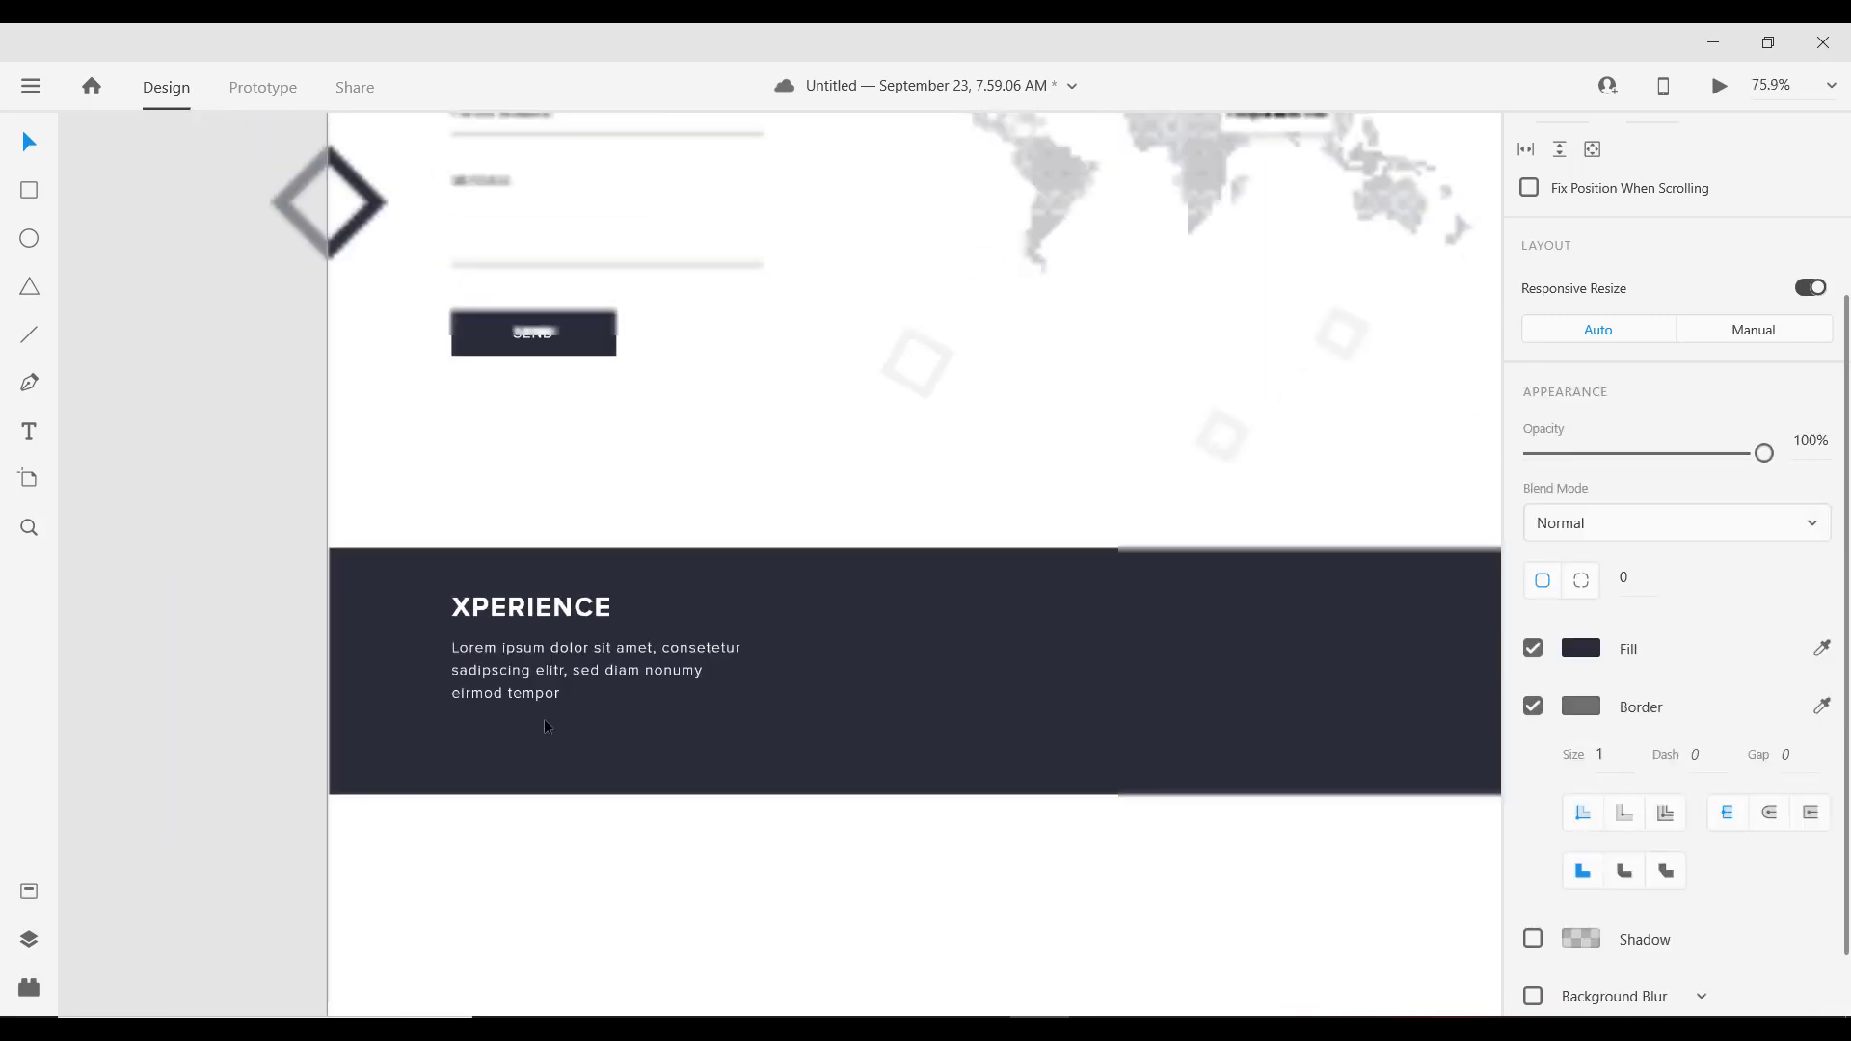
left_click(532, 656)
scroll(542, 675, "down", 7, "ctrl")
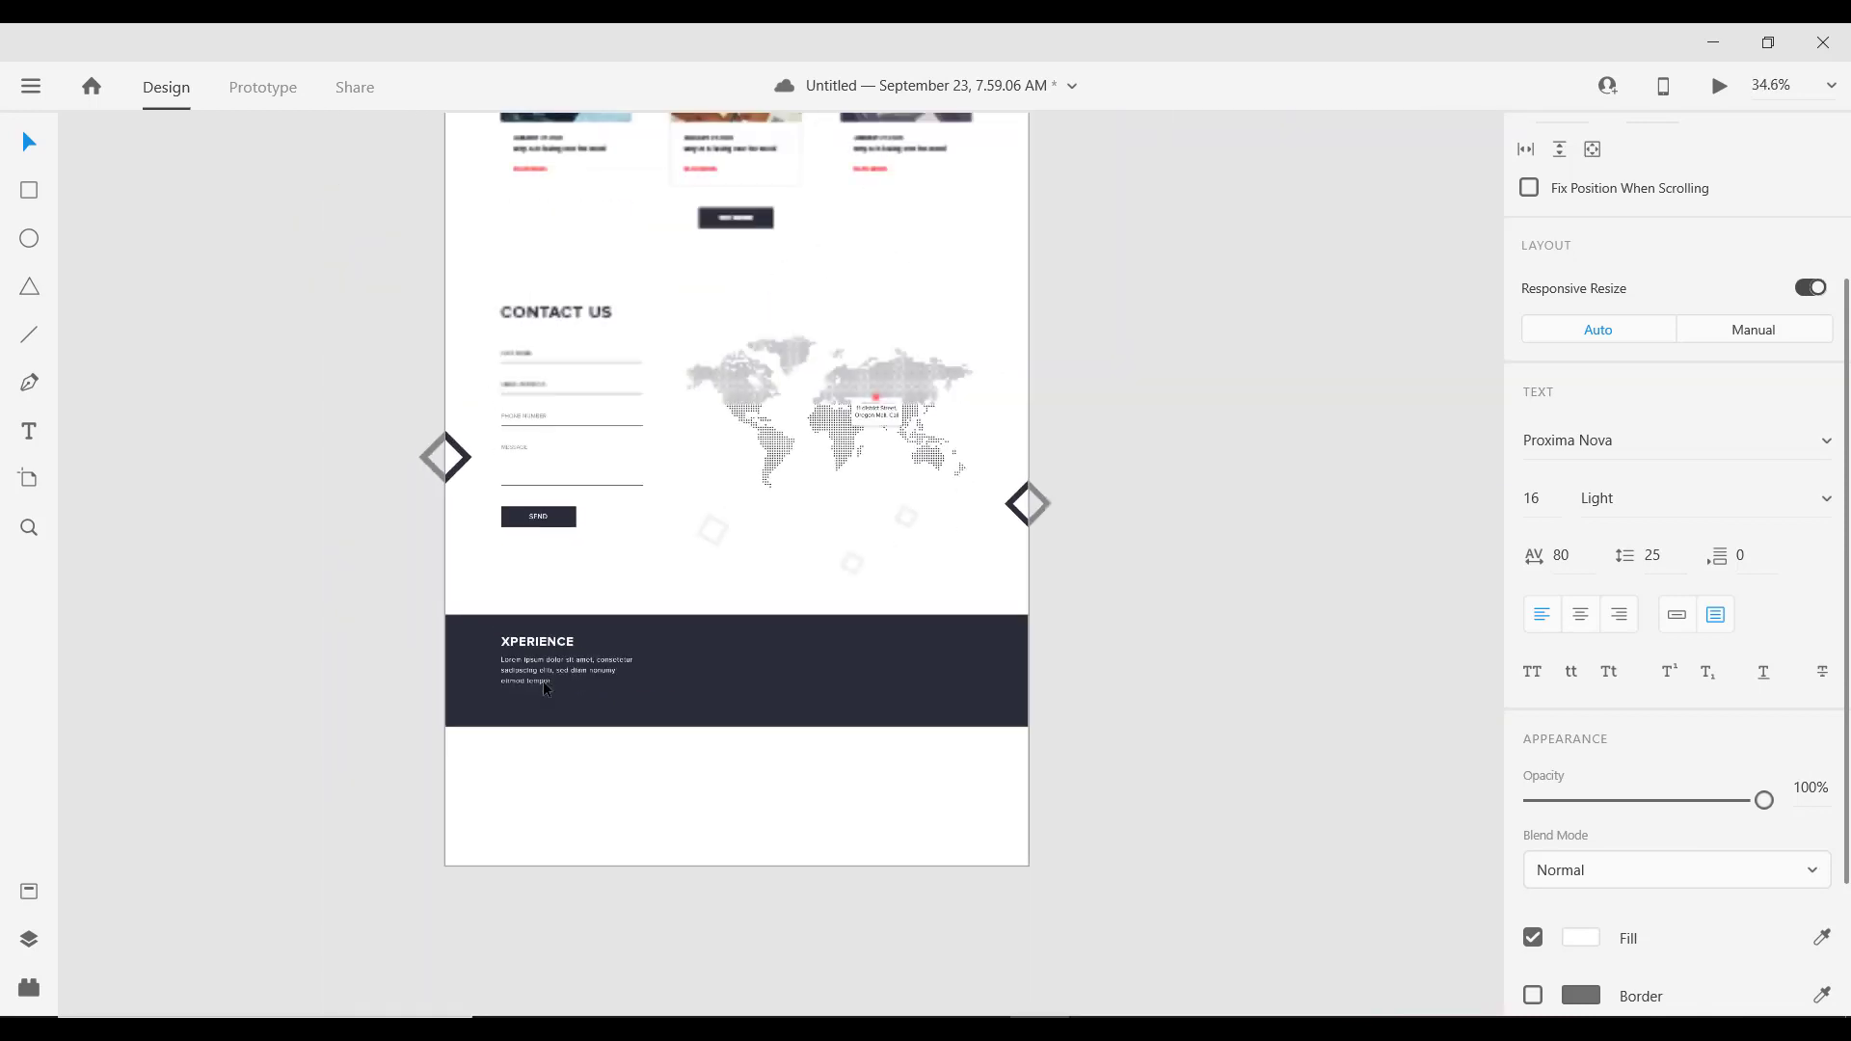
scroll(563, 136, "up", 4, "ctrl")
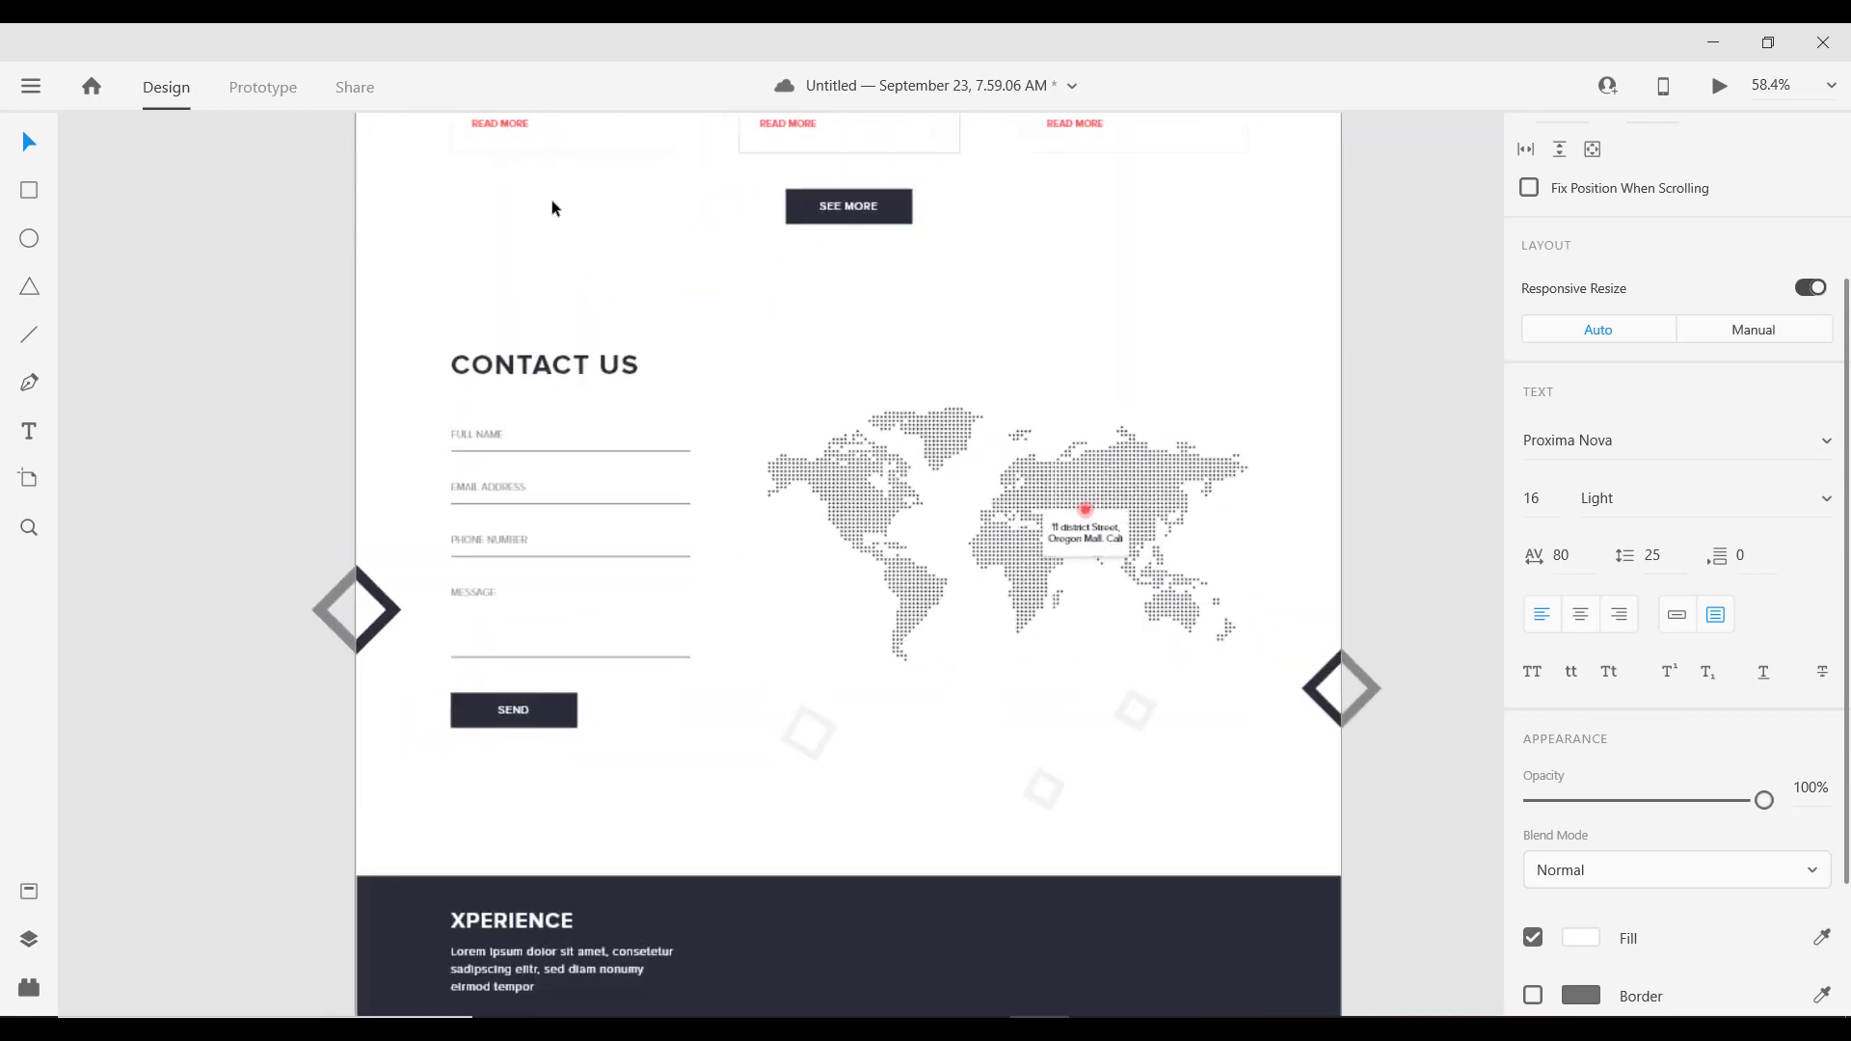
scroll(540, 363, "up", 1, "ctrl")
scroll(536, 345, "up", 5)
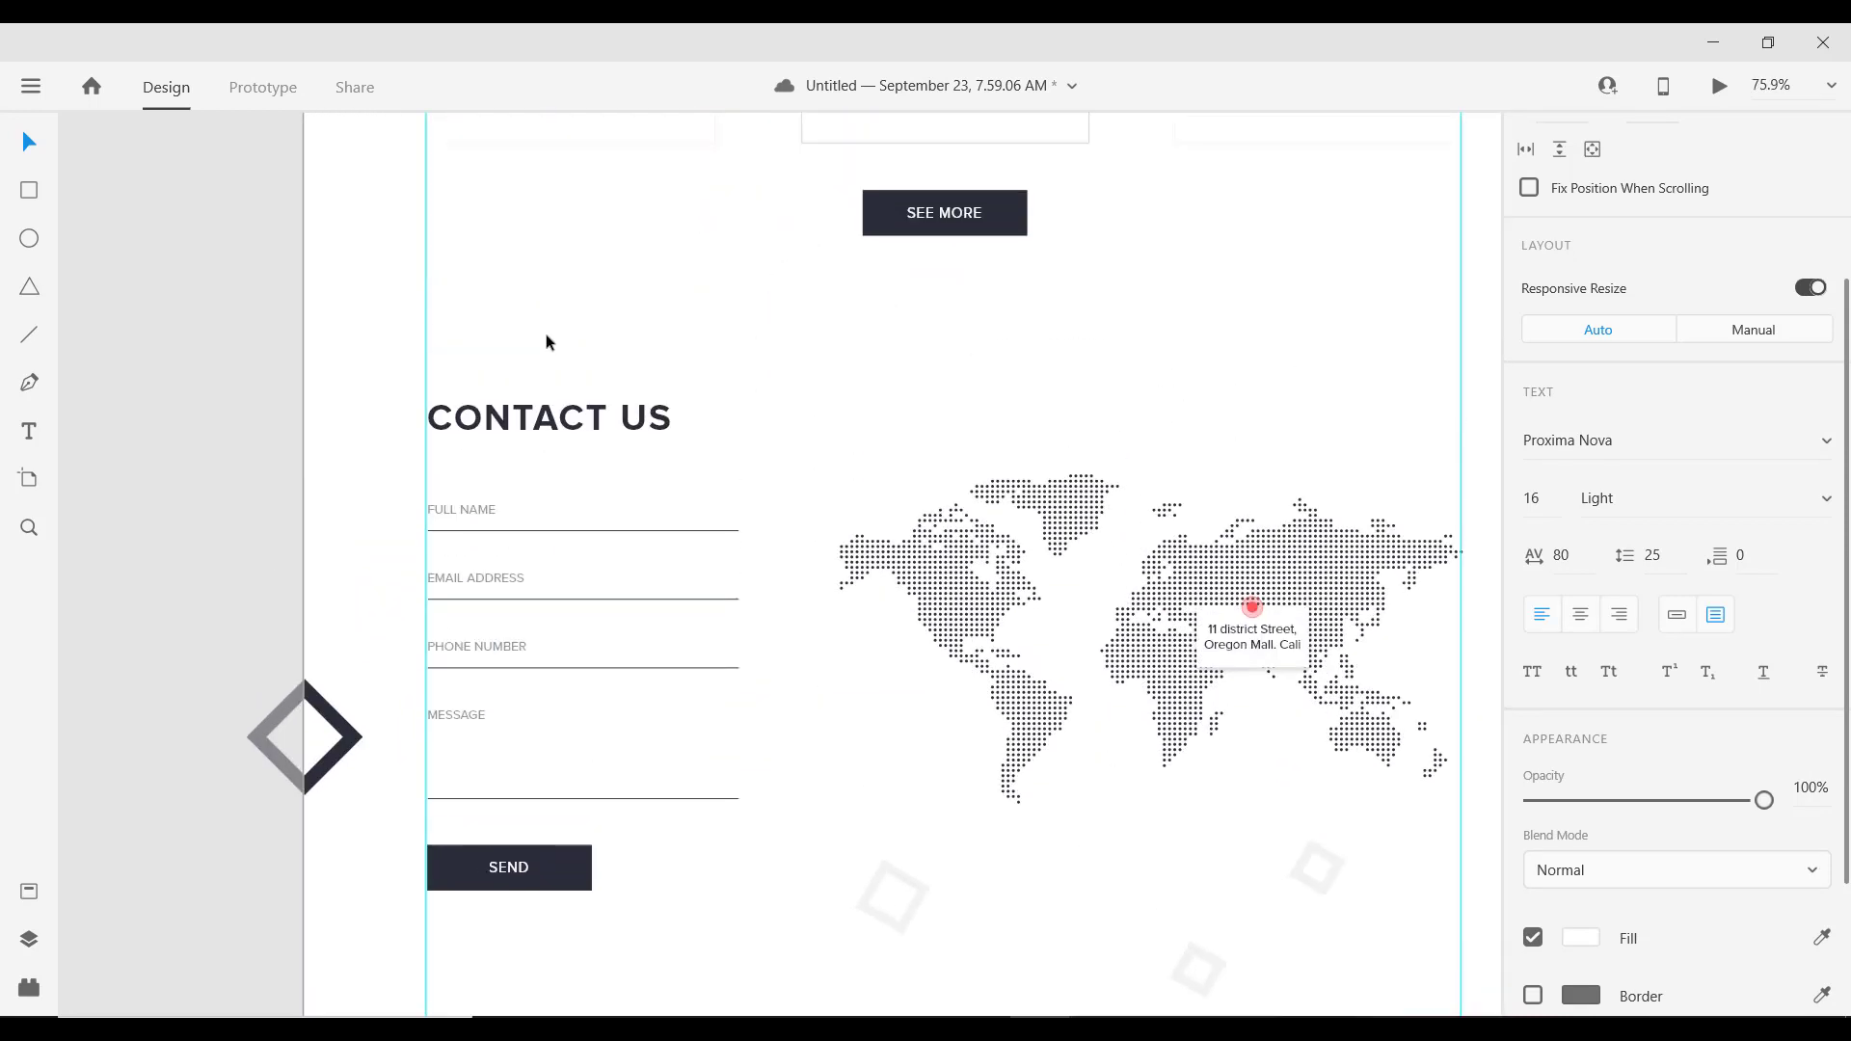
double_click(537, 384)
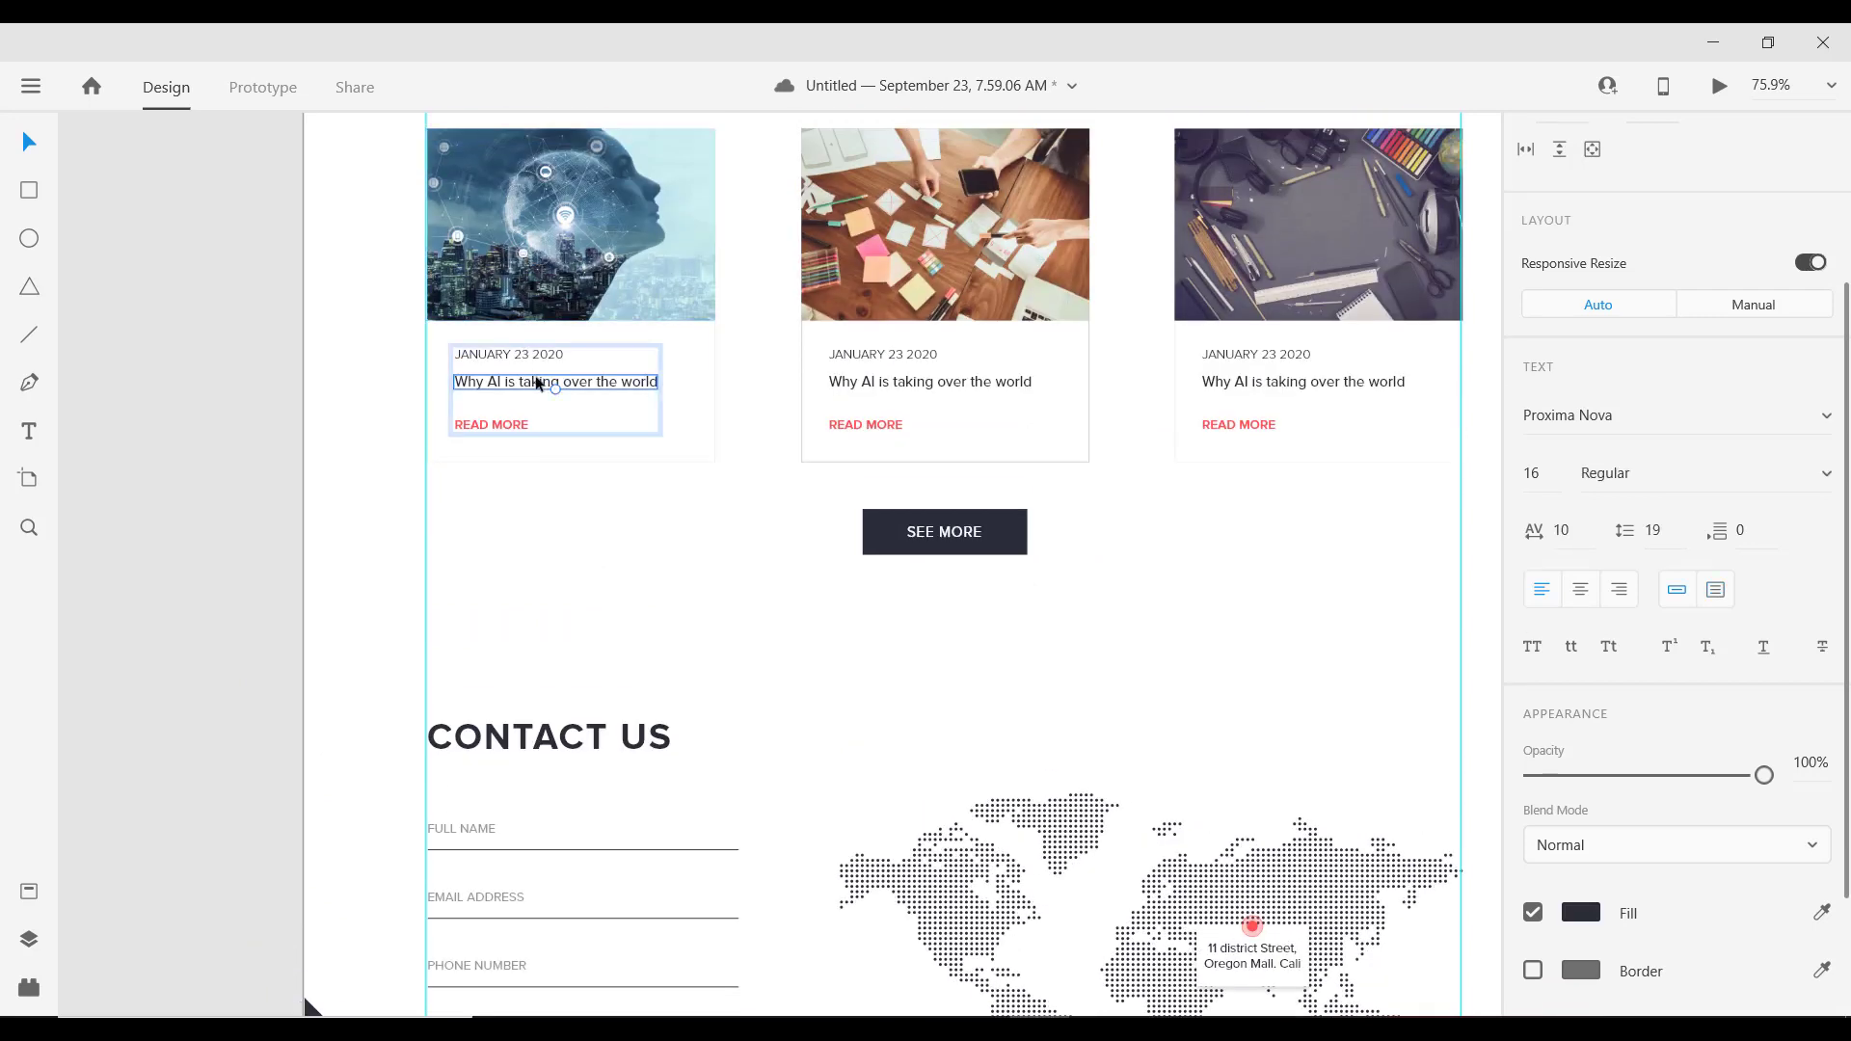
scroll(631, 848, "down", 2)
scroll(631, 848, "down", 10)
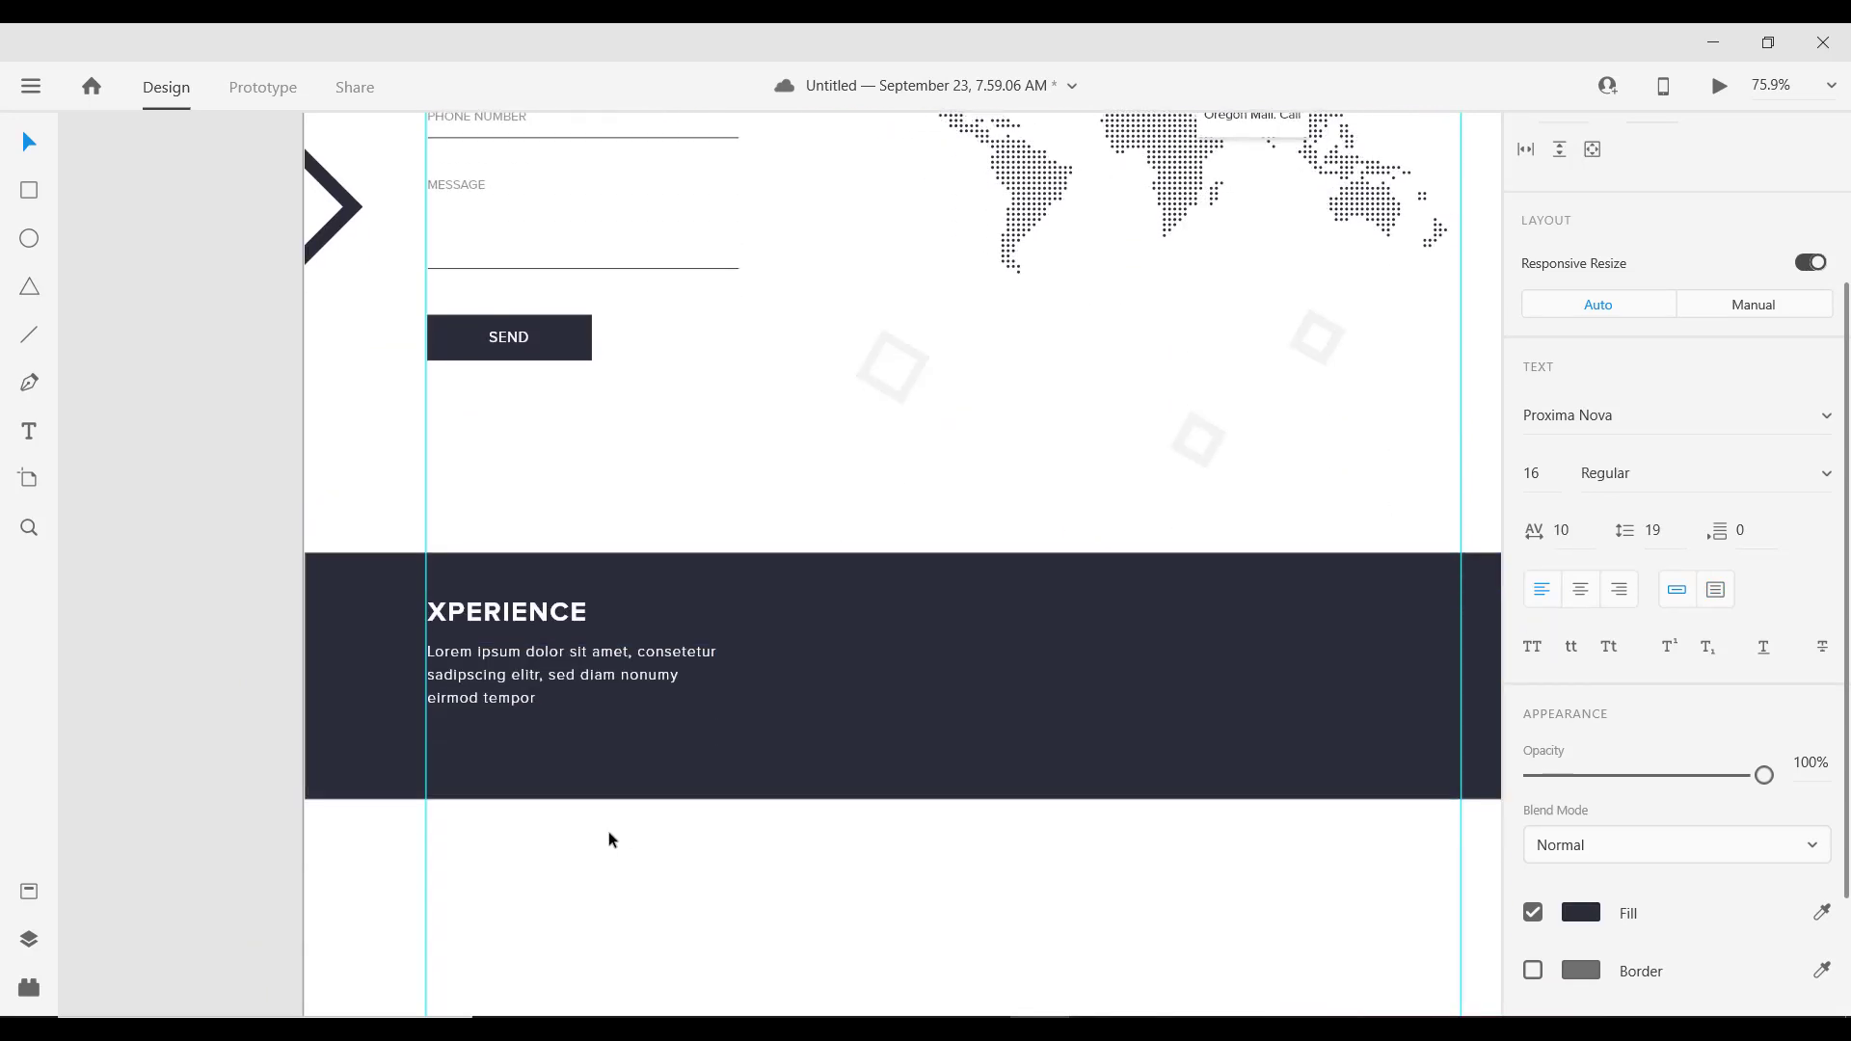
scroll(554, 810, "up", 6, "ctrl")
scroll(521, 656, "down", 3, "ctrl")
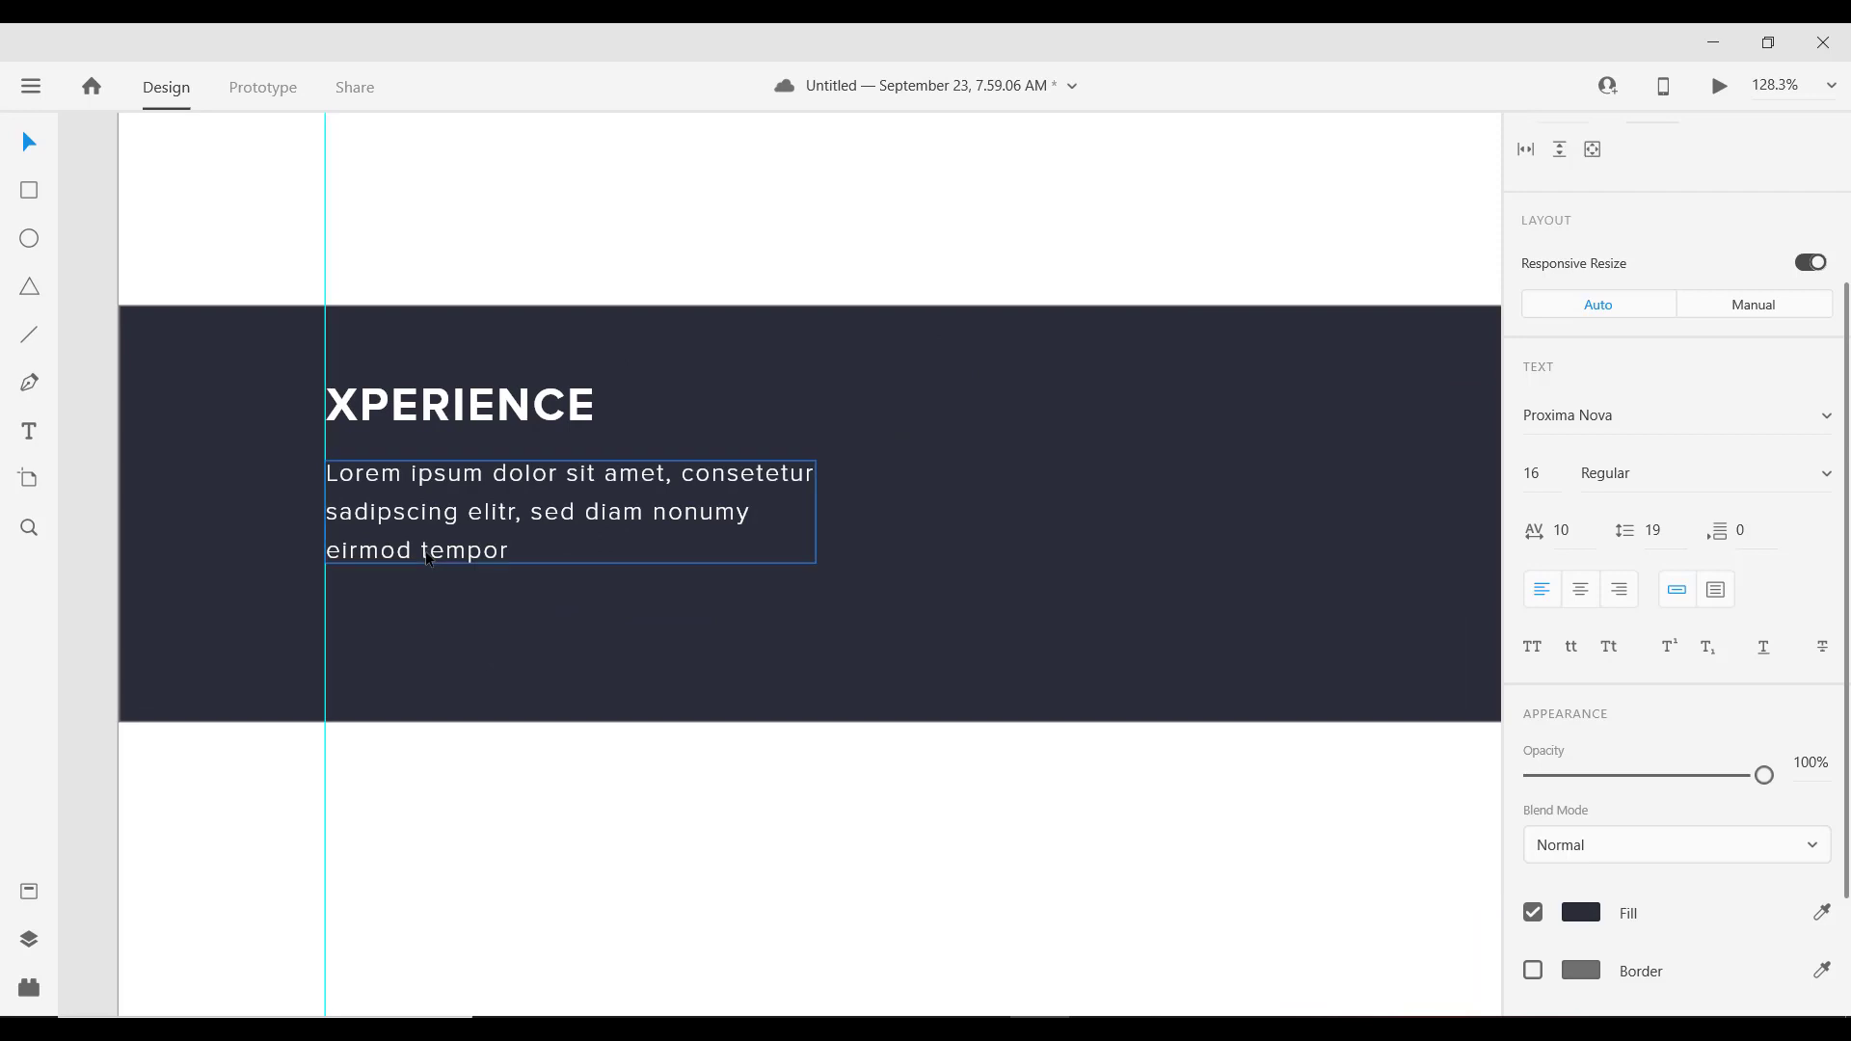
left_click(416, 558)
key("ctrl+v")
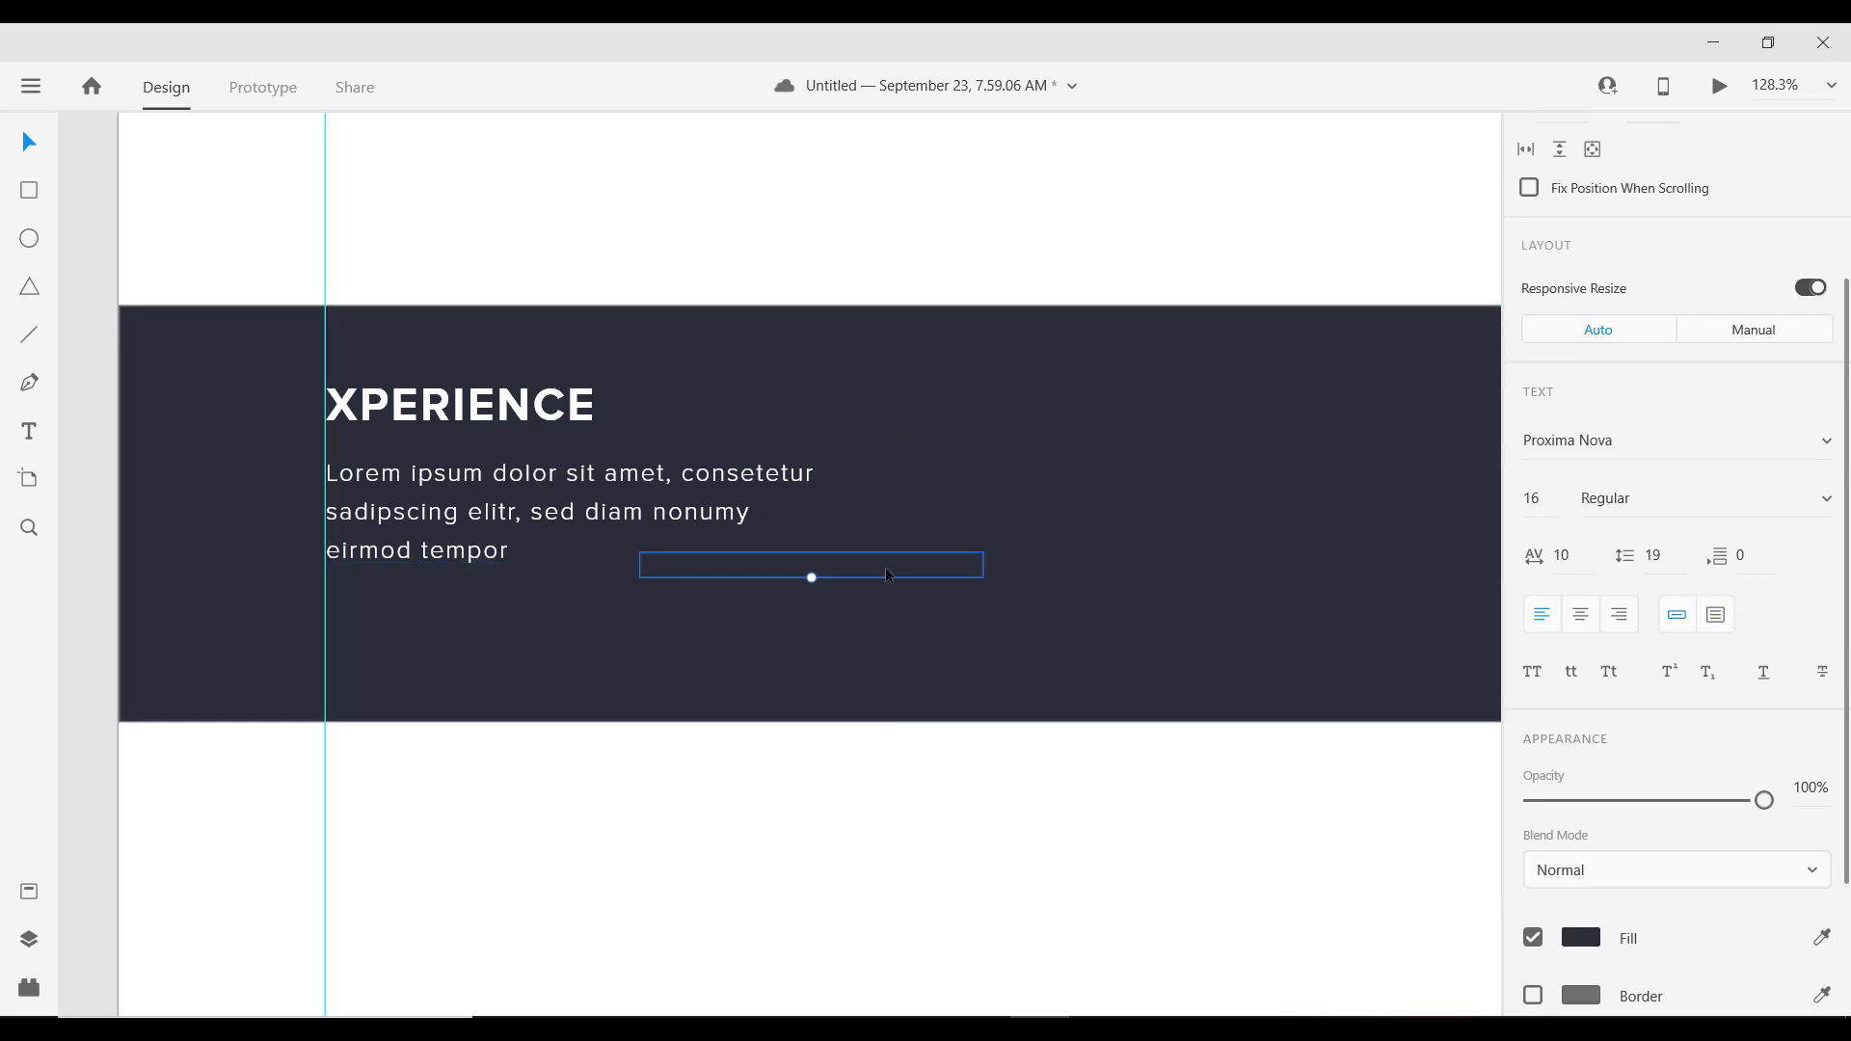
Step: Make the pasted text white #FFFFFF, place it under the paragraph, and retype it as a phone number
left_click(1582, 938)
type("ffffff")
key("Return")
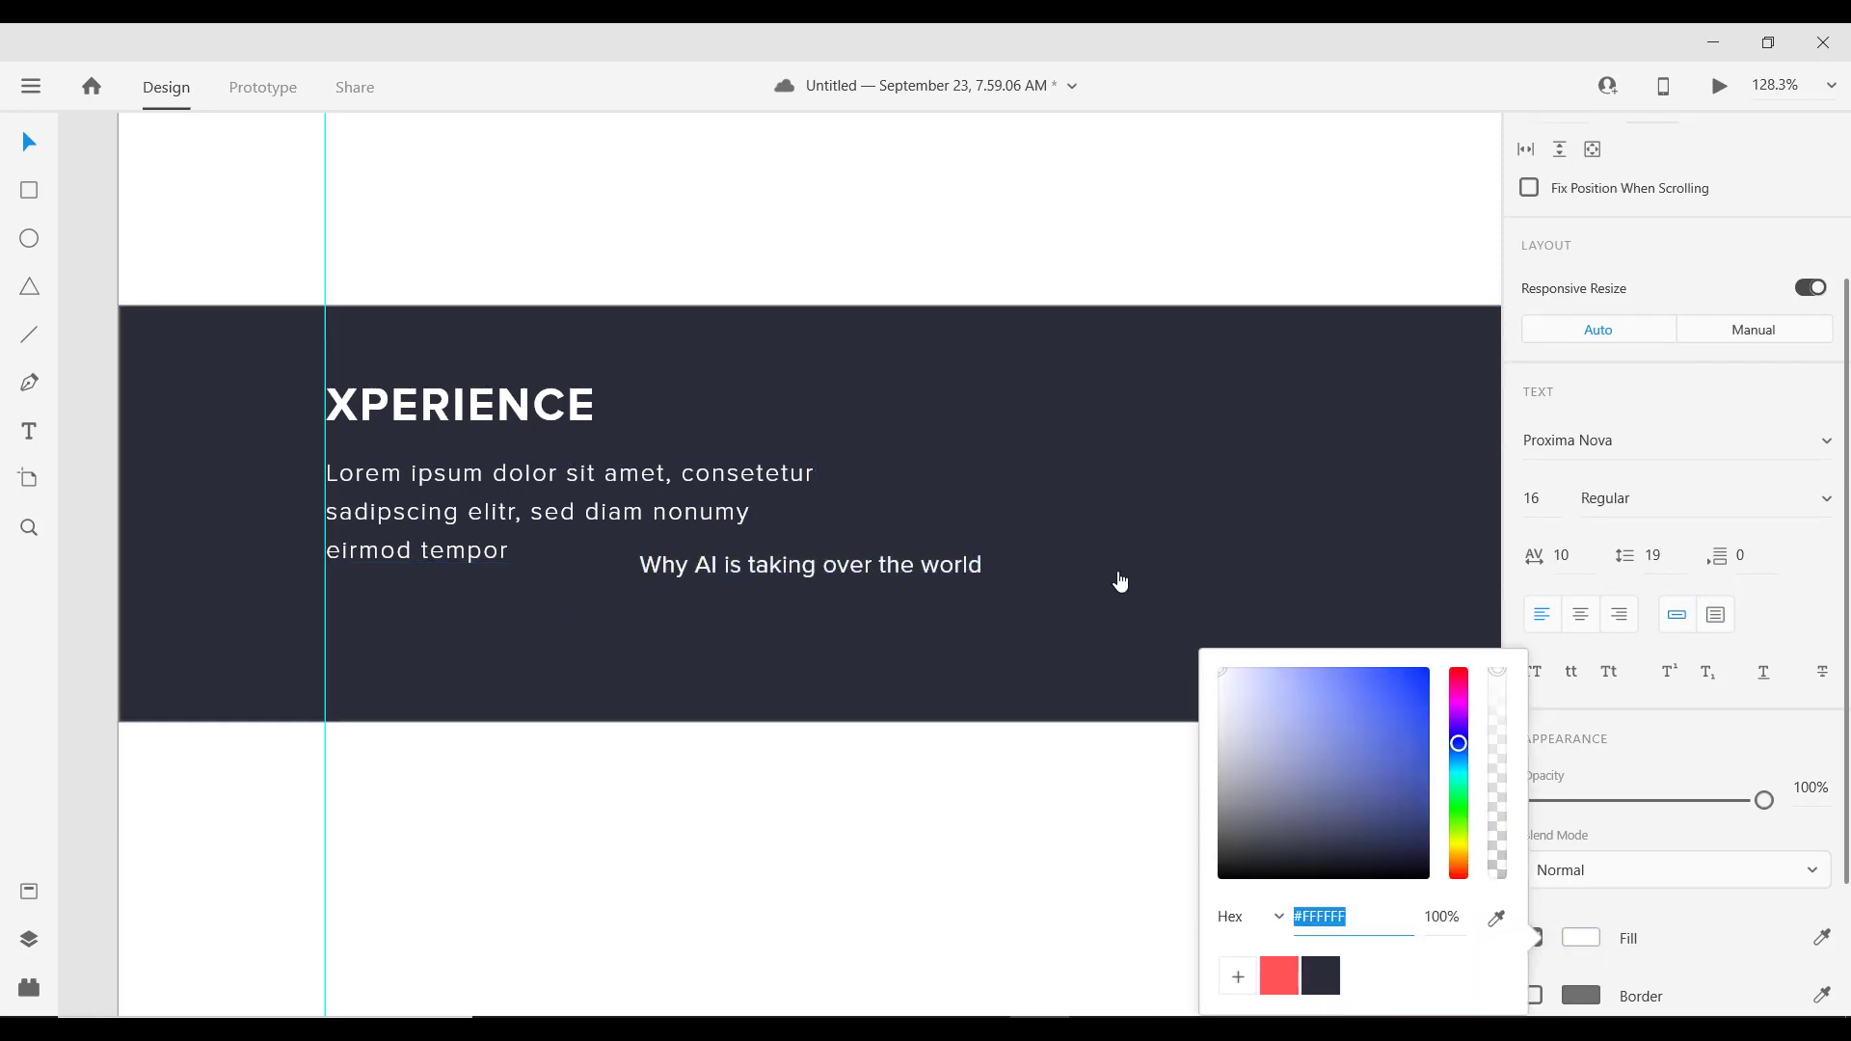
left_click(871, 567)
left_click_drag(705, 618, 562, 617)
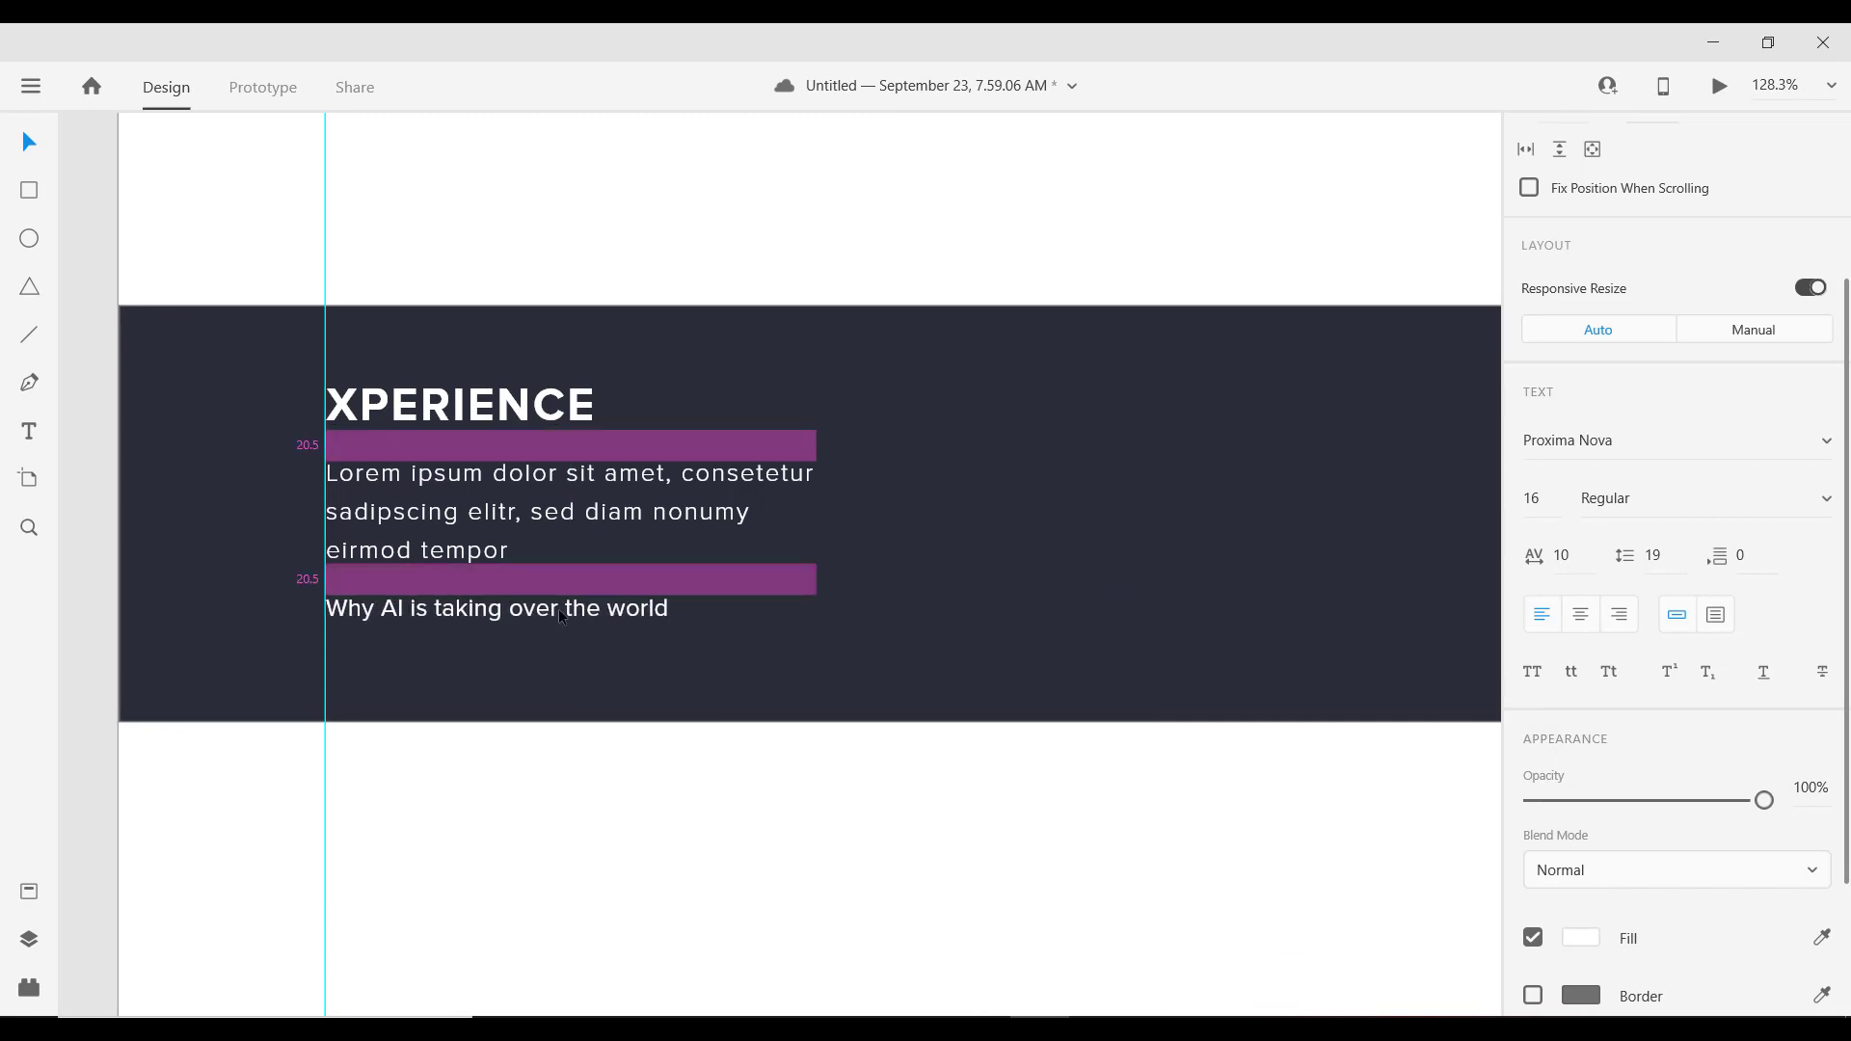
double_click(560, 614)
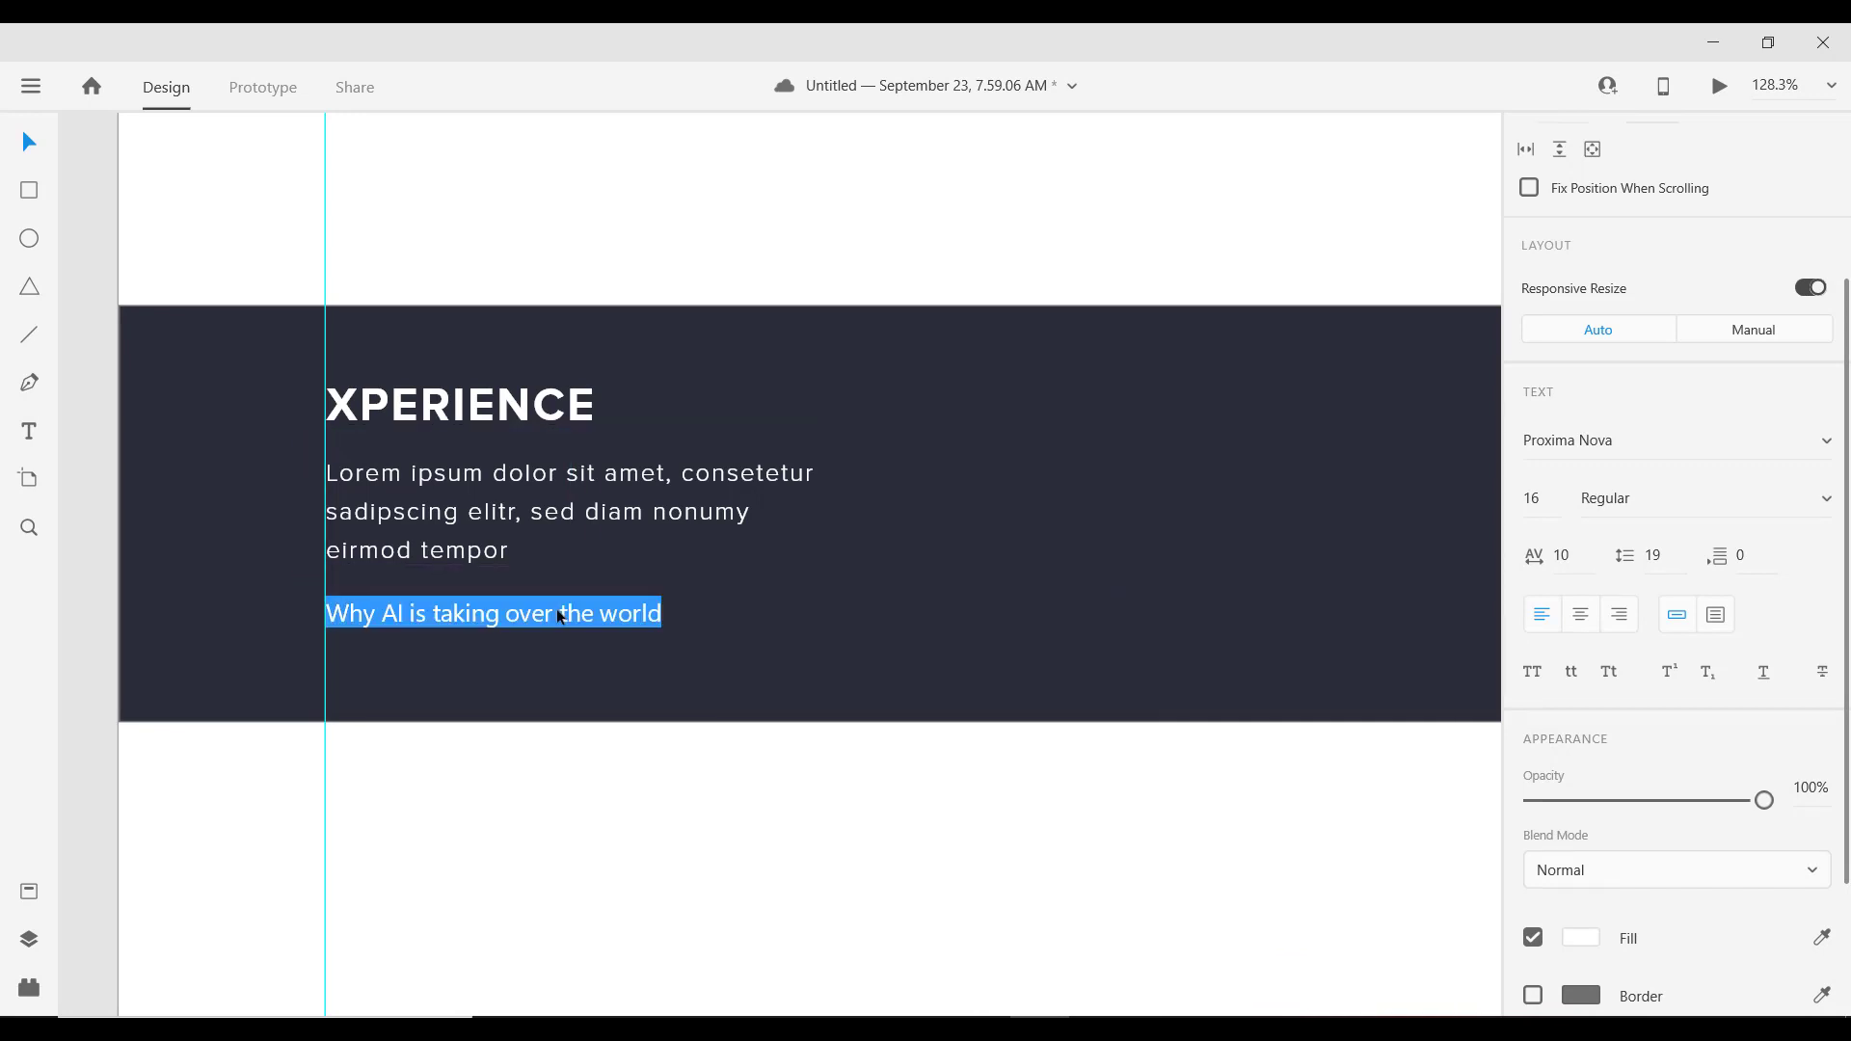
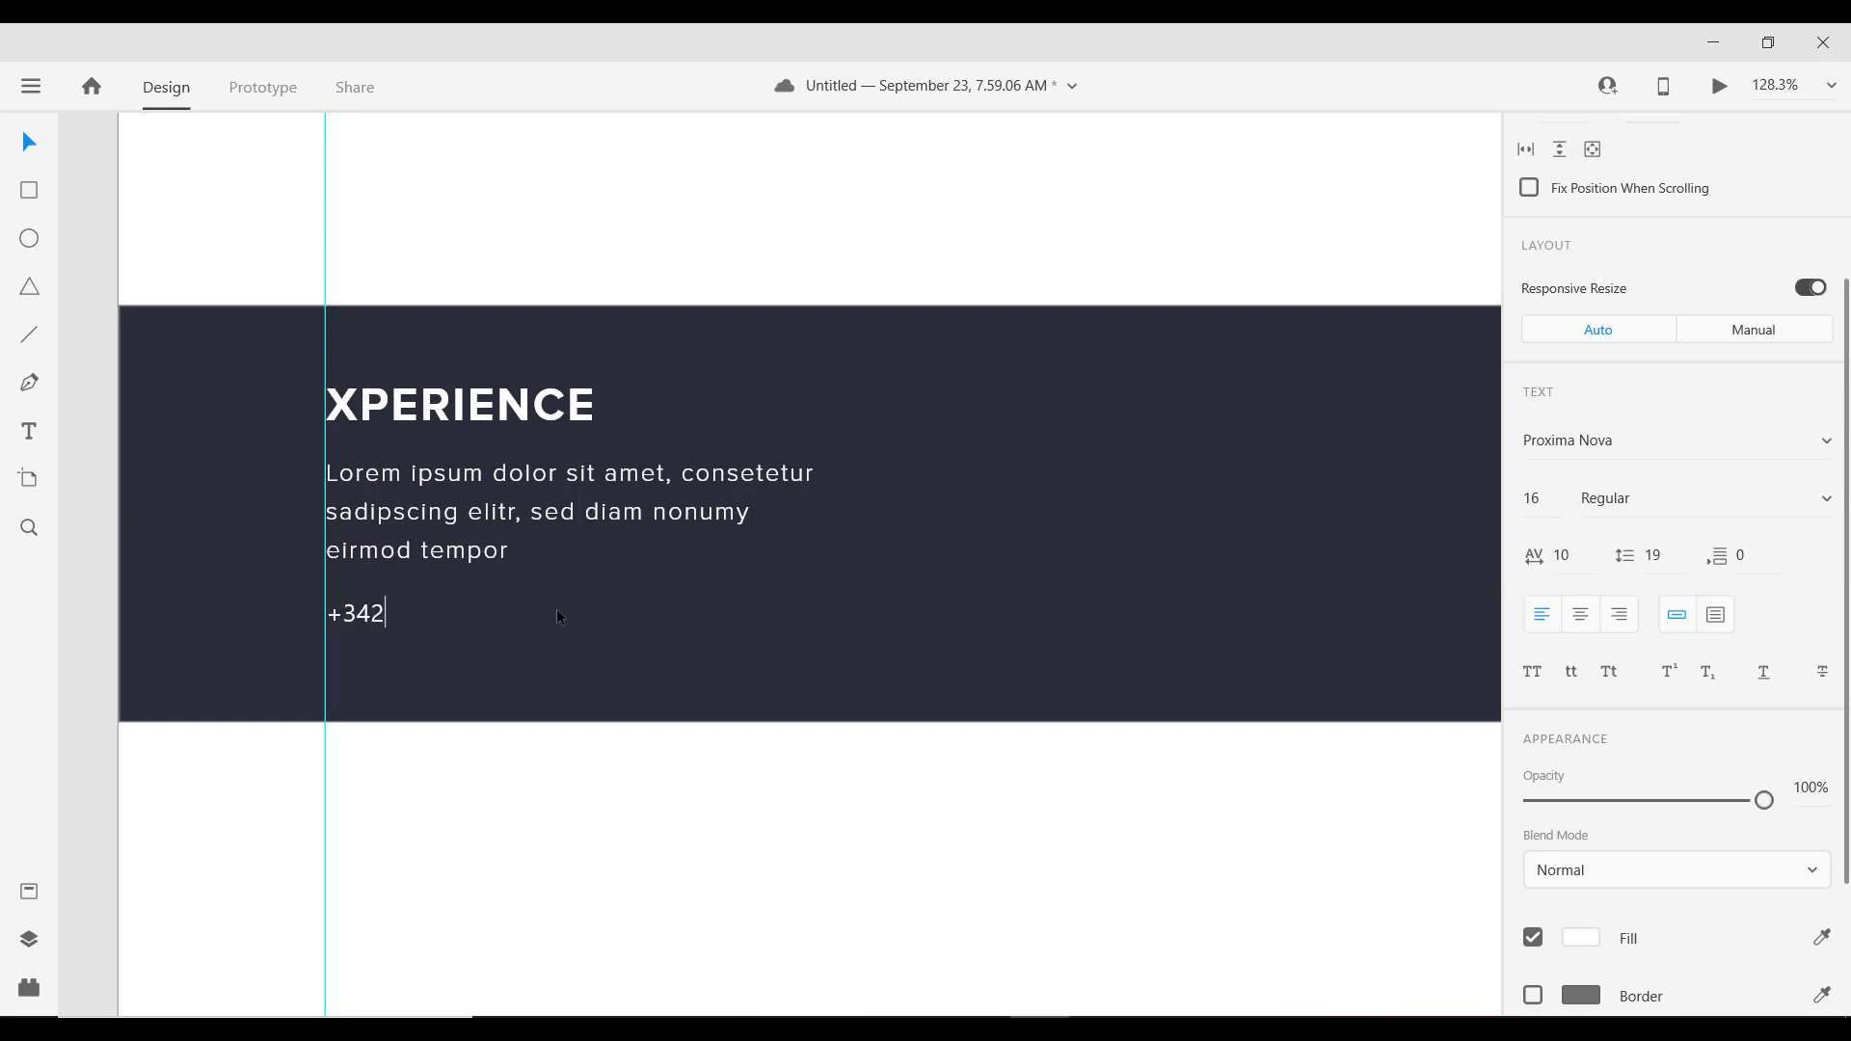
key("Escape")
Step: Duplicate the phone line just below it and retype the copy as the contact e-mail address
left_click_drag(460, 615, 442, 658, "alt")
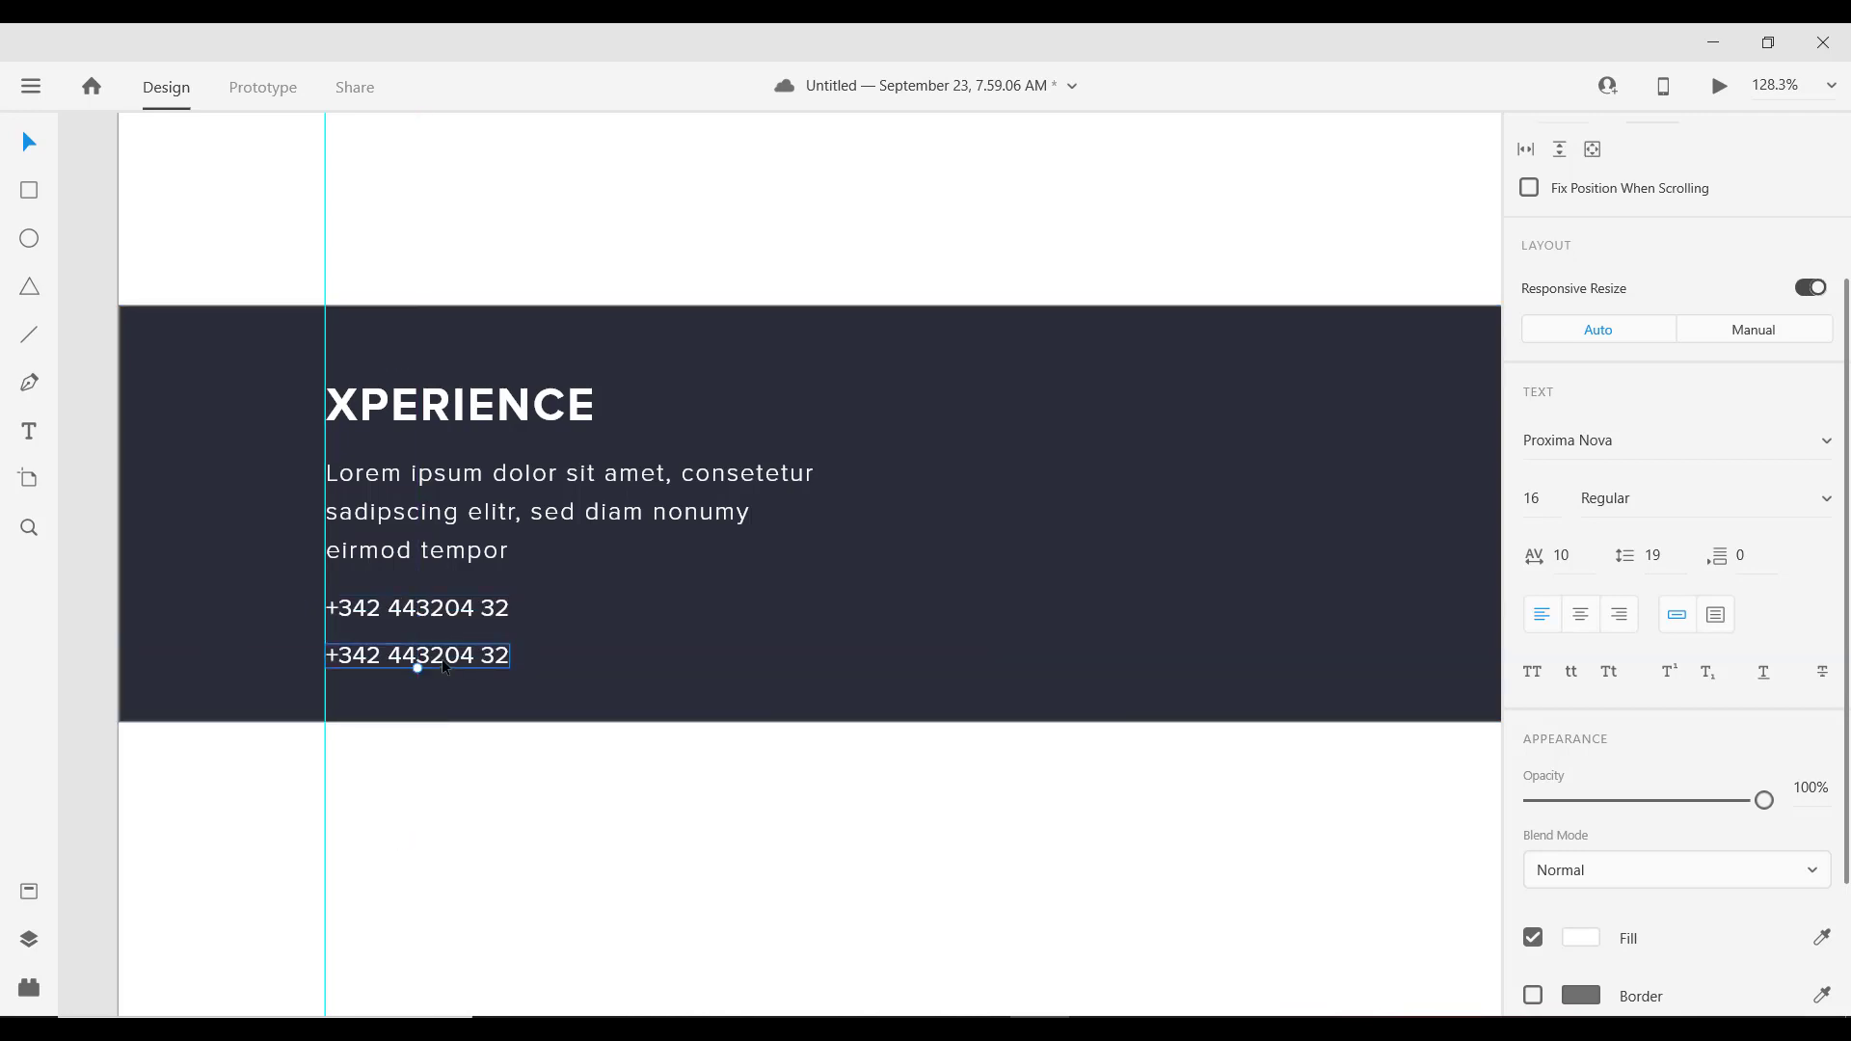
key("Up")
key("Up")
key("Up")
key("Up")
key("Up")
key("Up")
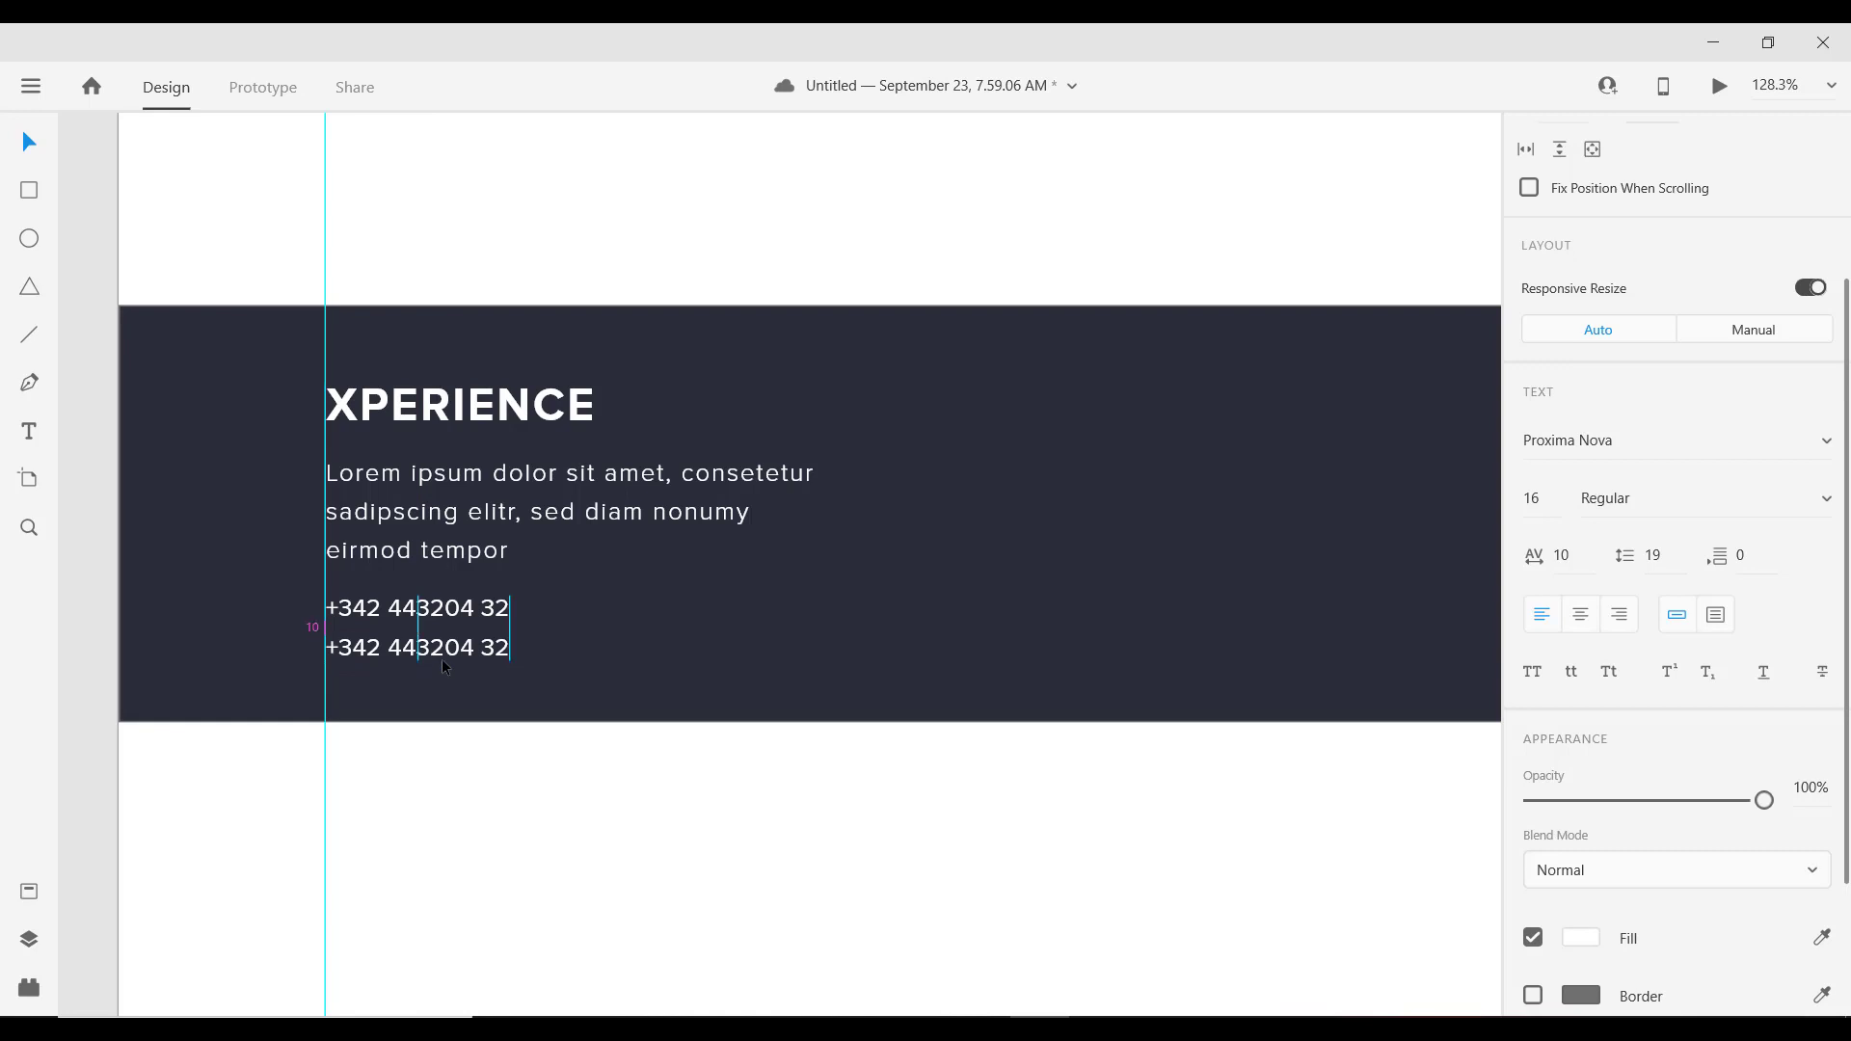
double_click(441, 658)
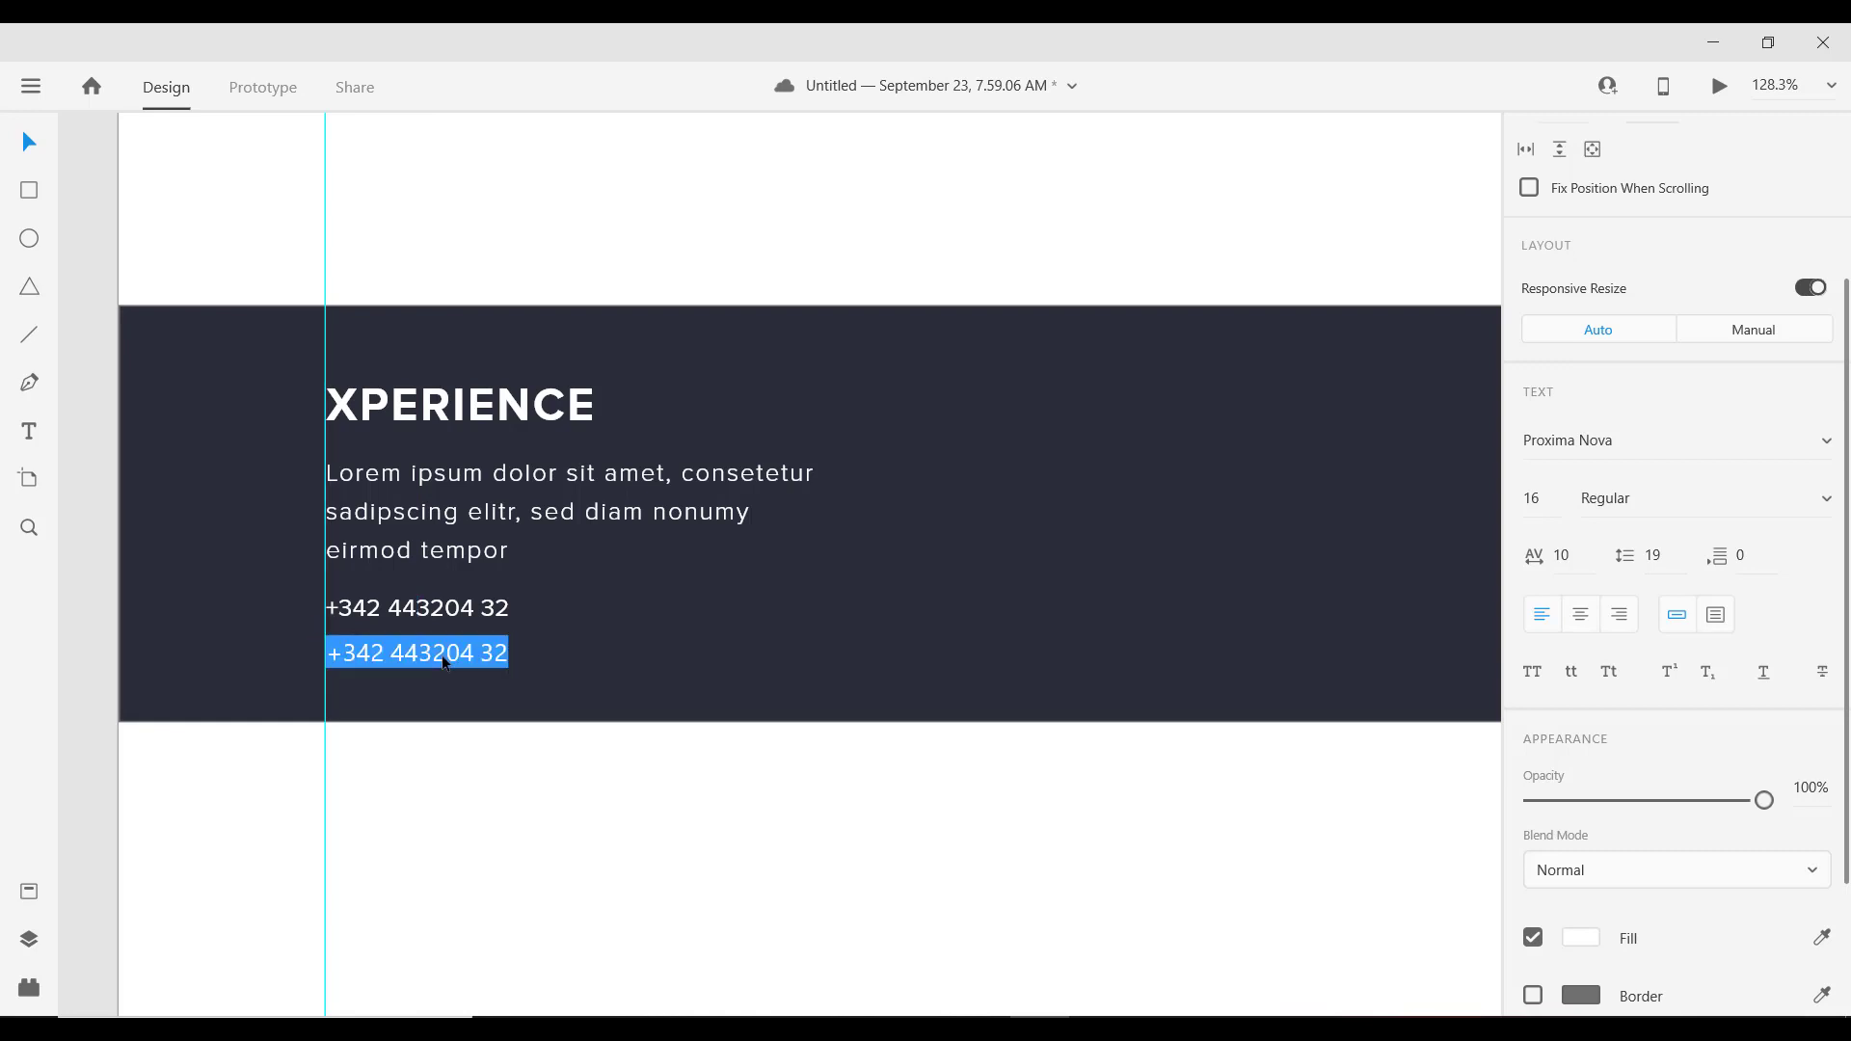
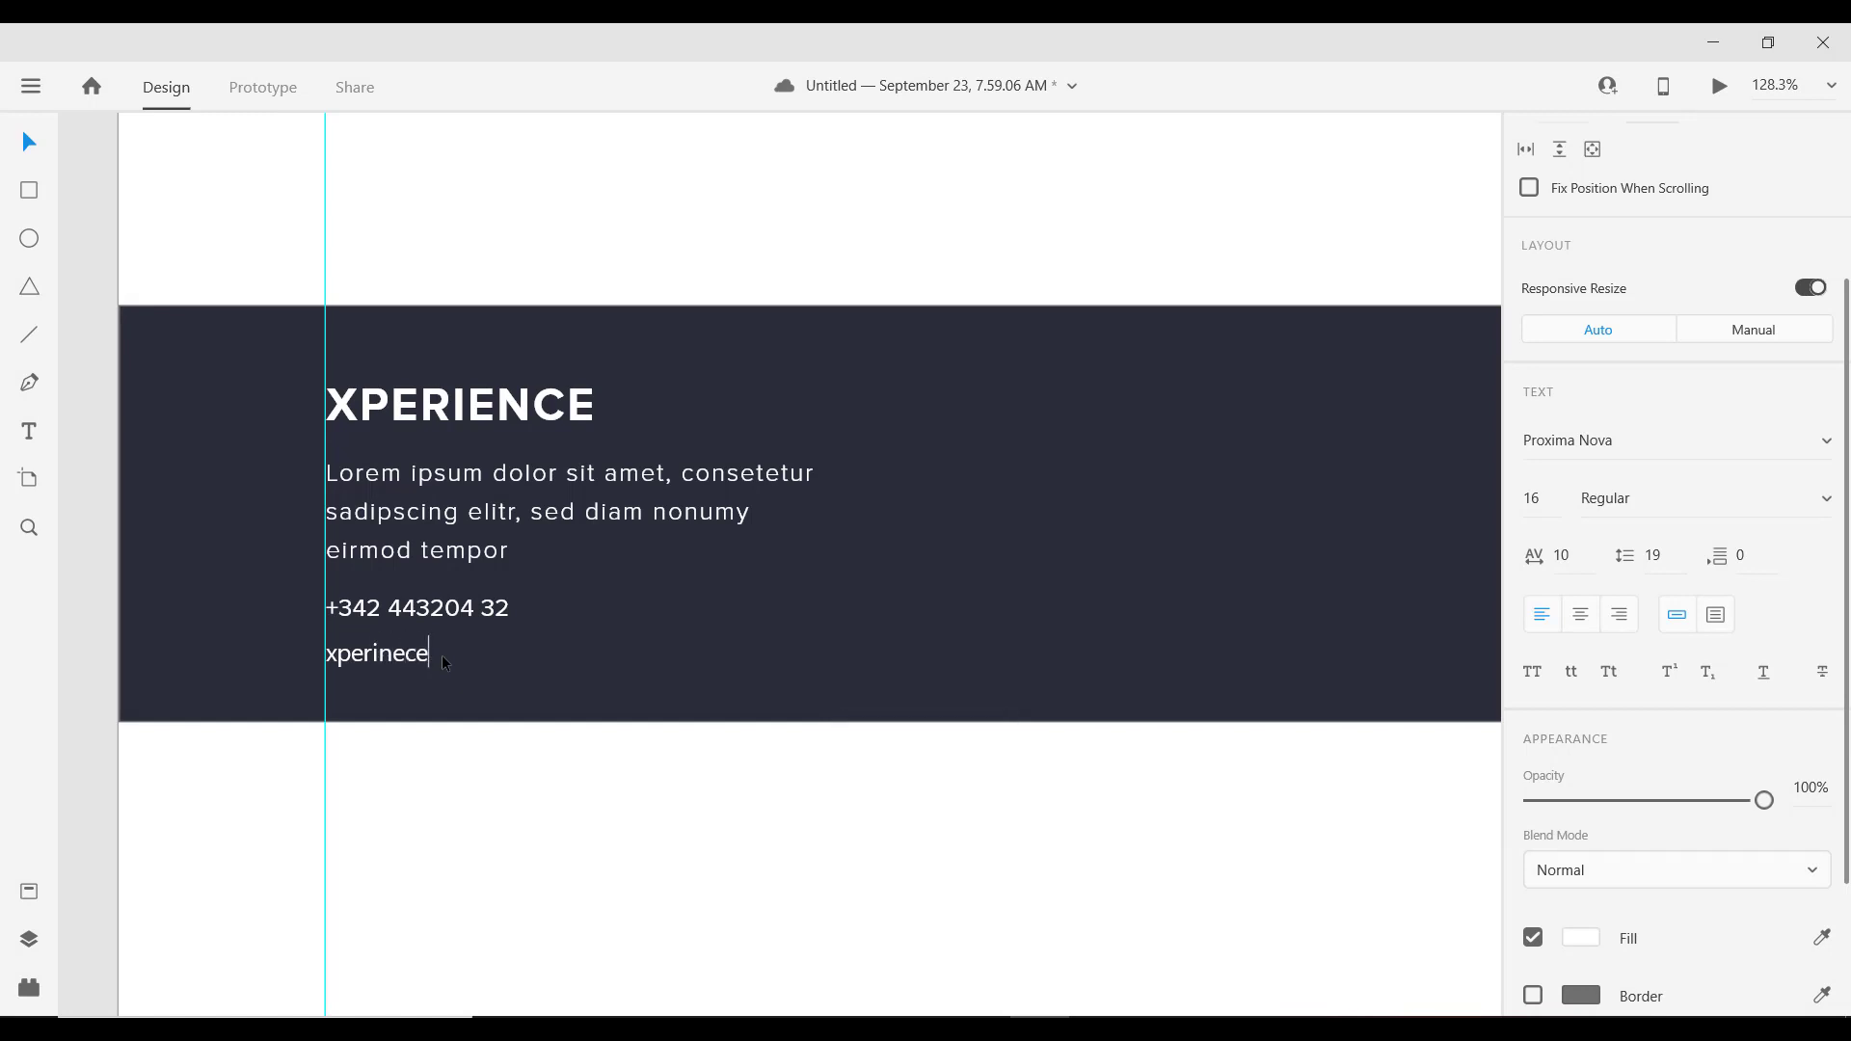
key("Escape")
scroll(617, 670, "down", 3)
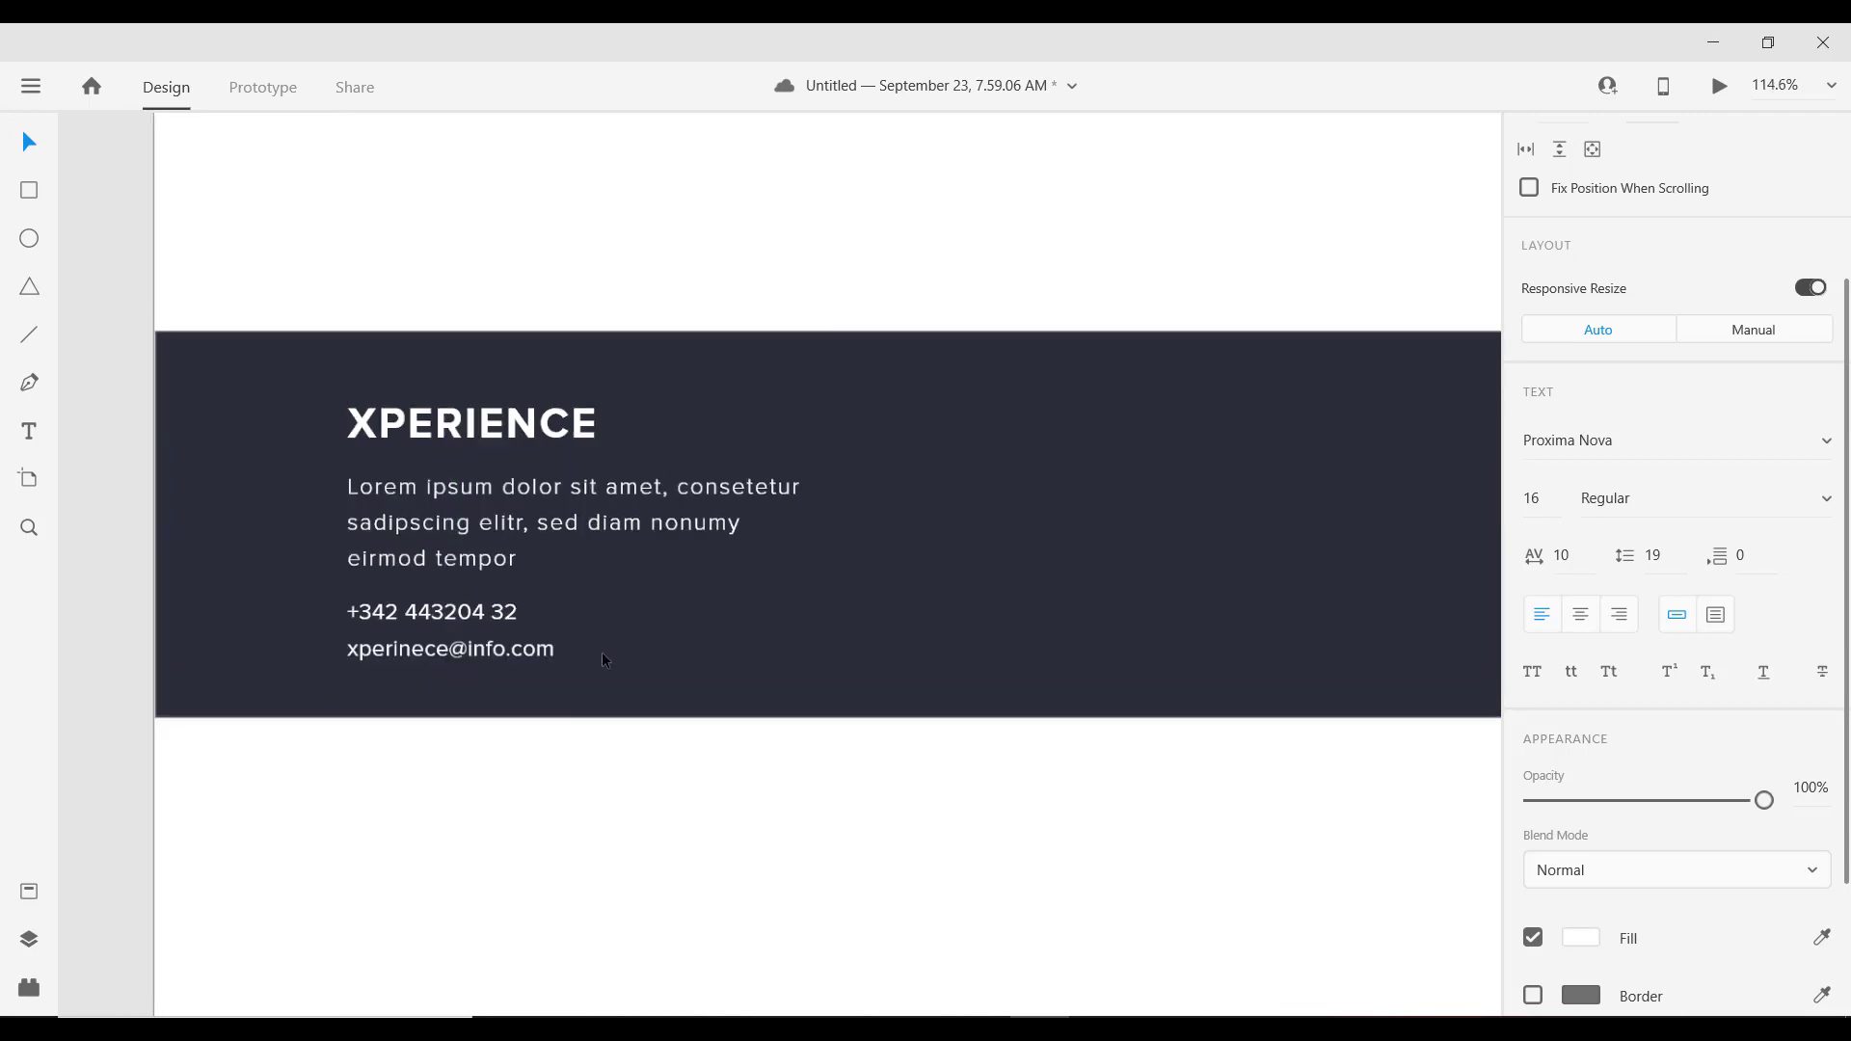
Step: Select the XPERIENCE heading, paragraph and contact lines and nudge them up slightly
left_click(504, 624, "shift")
left_click(495, 552, "shift")
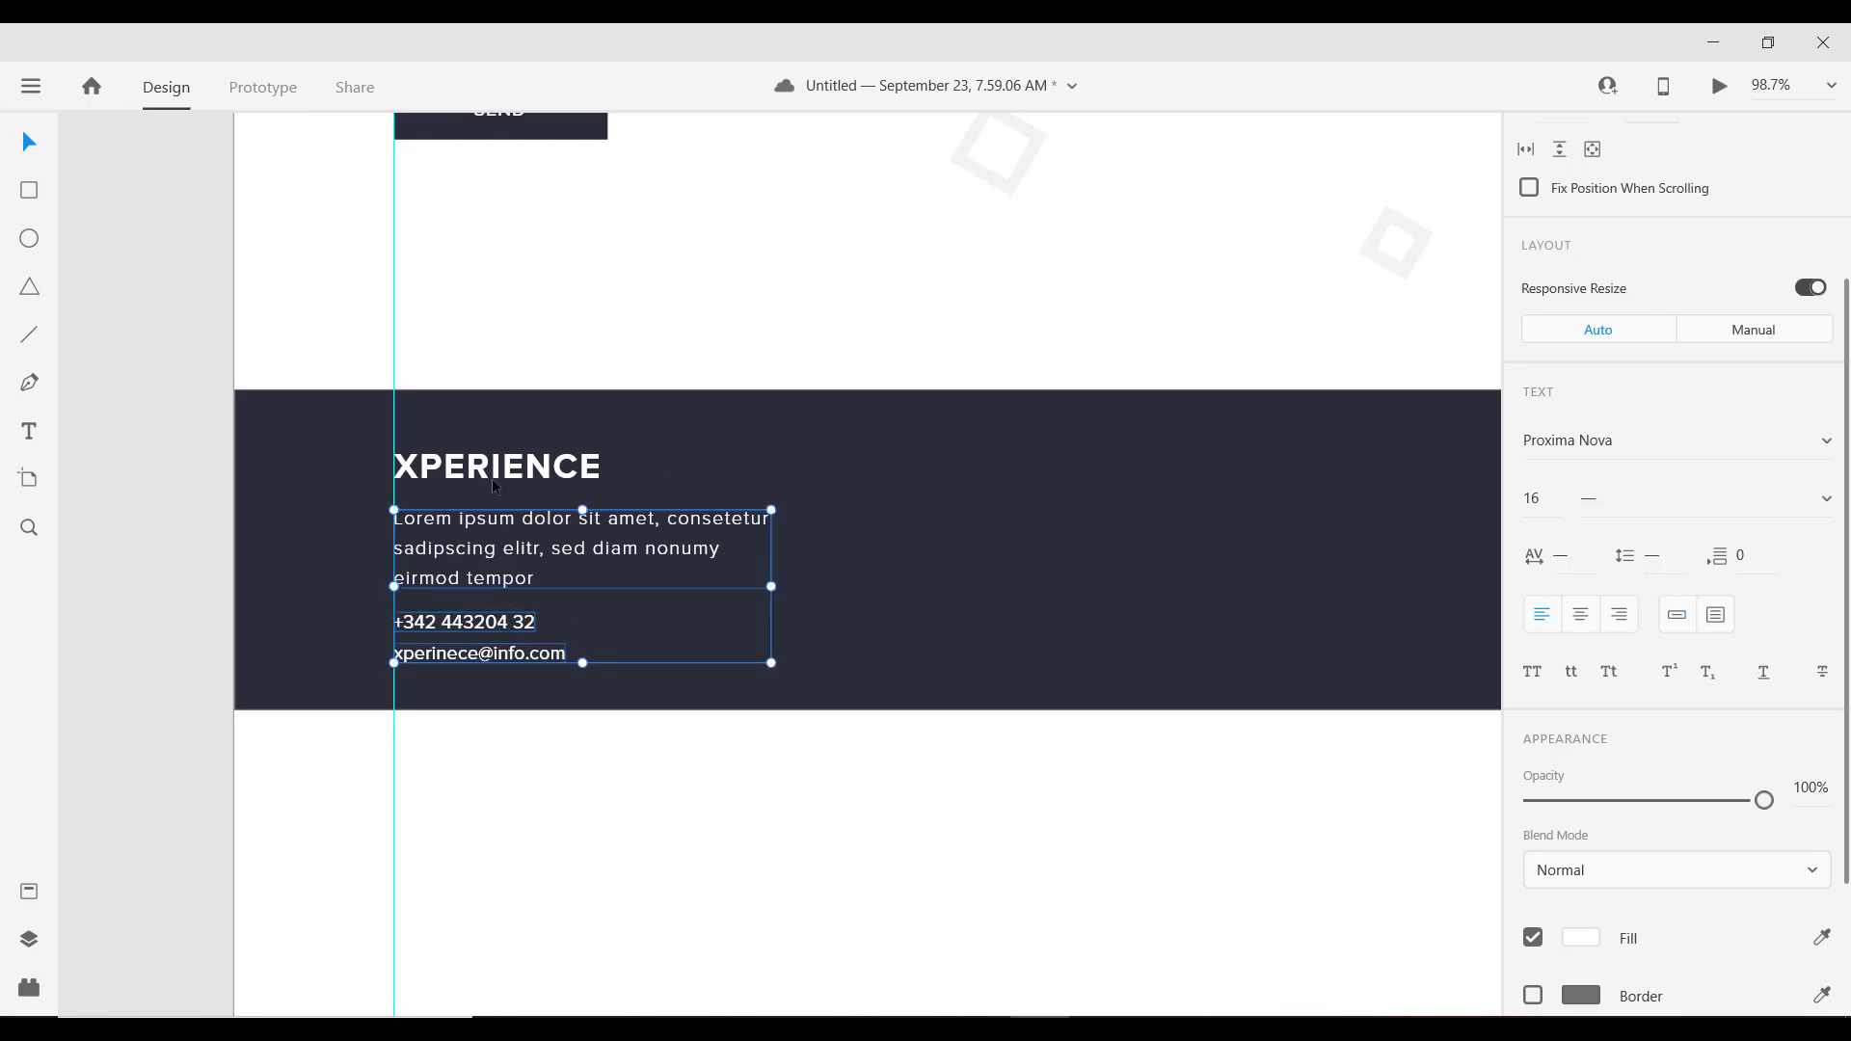
left_click(494, 470, "shift")
key("alt")
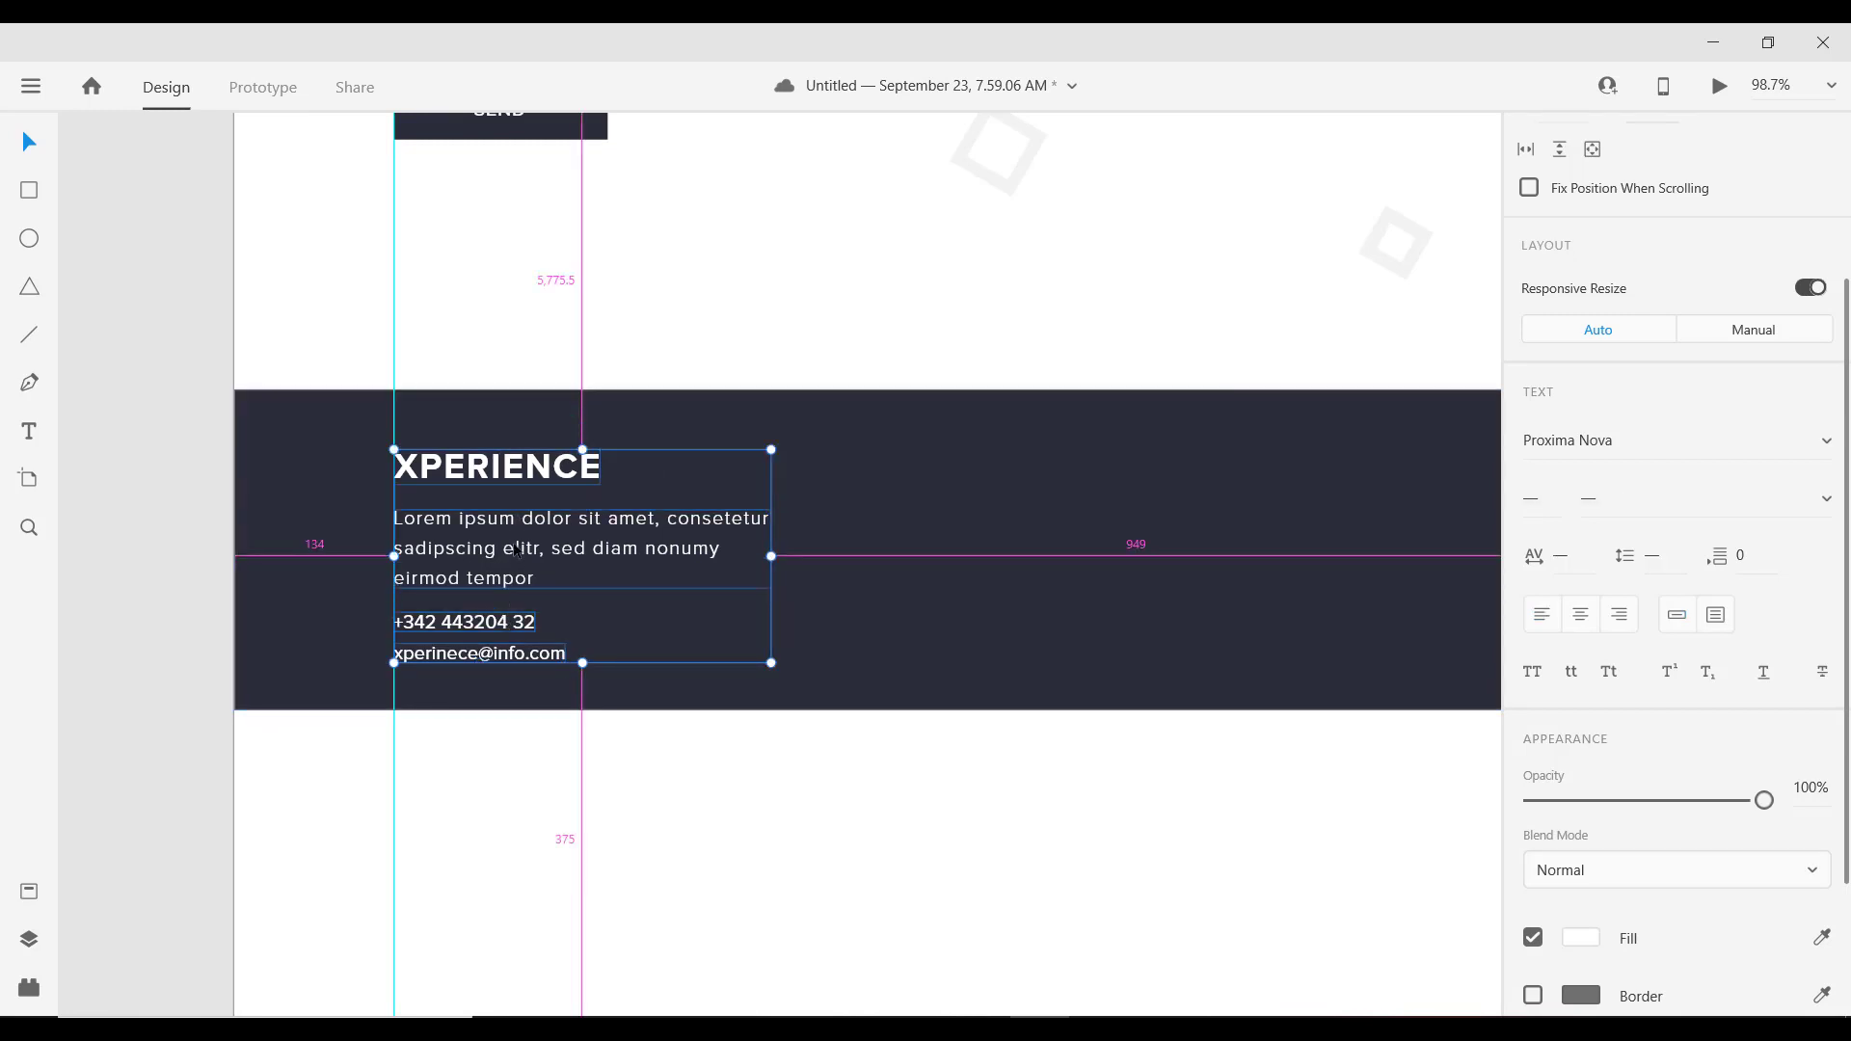
key("Up")
key("Up")
key("Up")
key("Up")
key("Up")
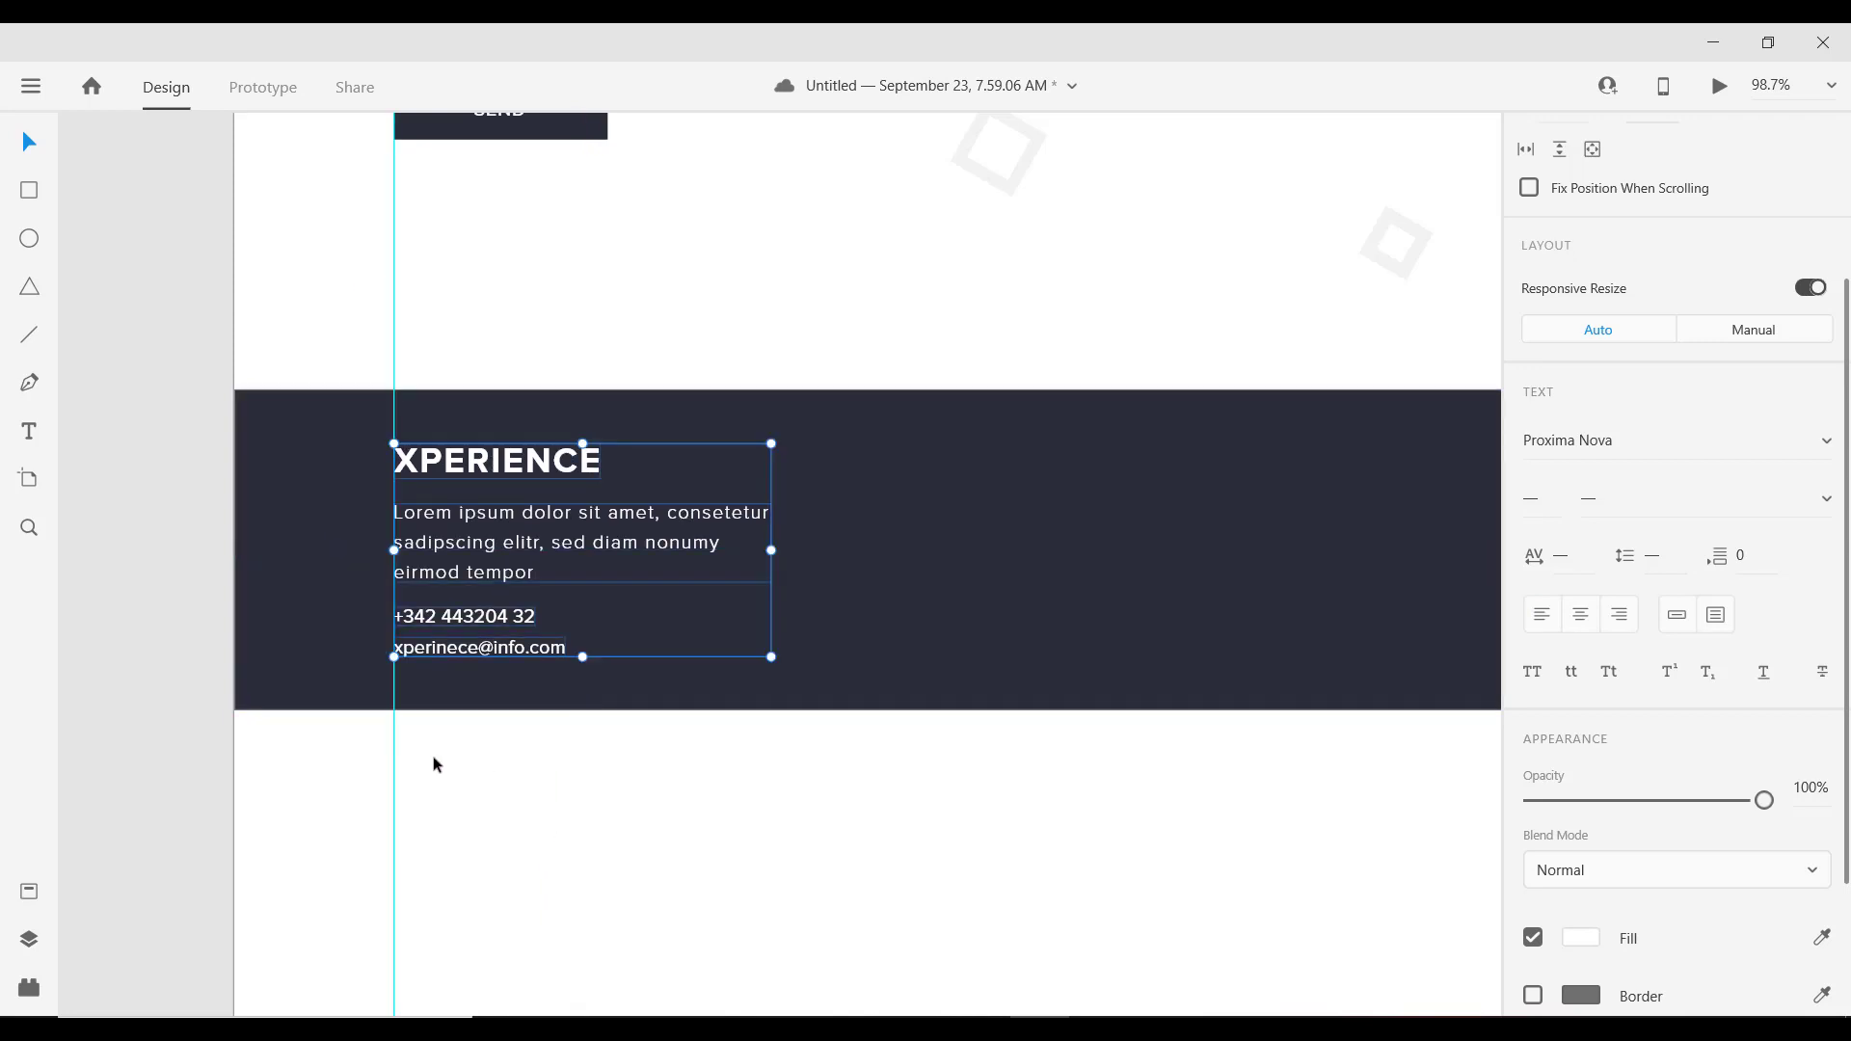
Step: Move the phone number line alone to the band's top-right area
scroll(344, 724, "down", 5)
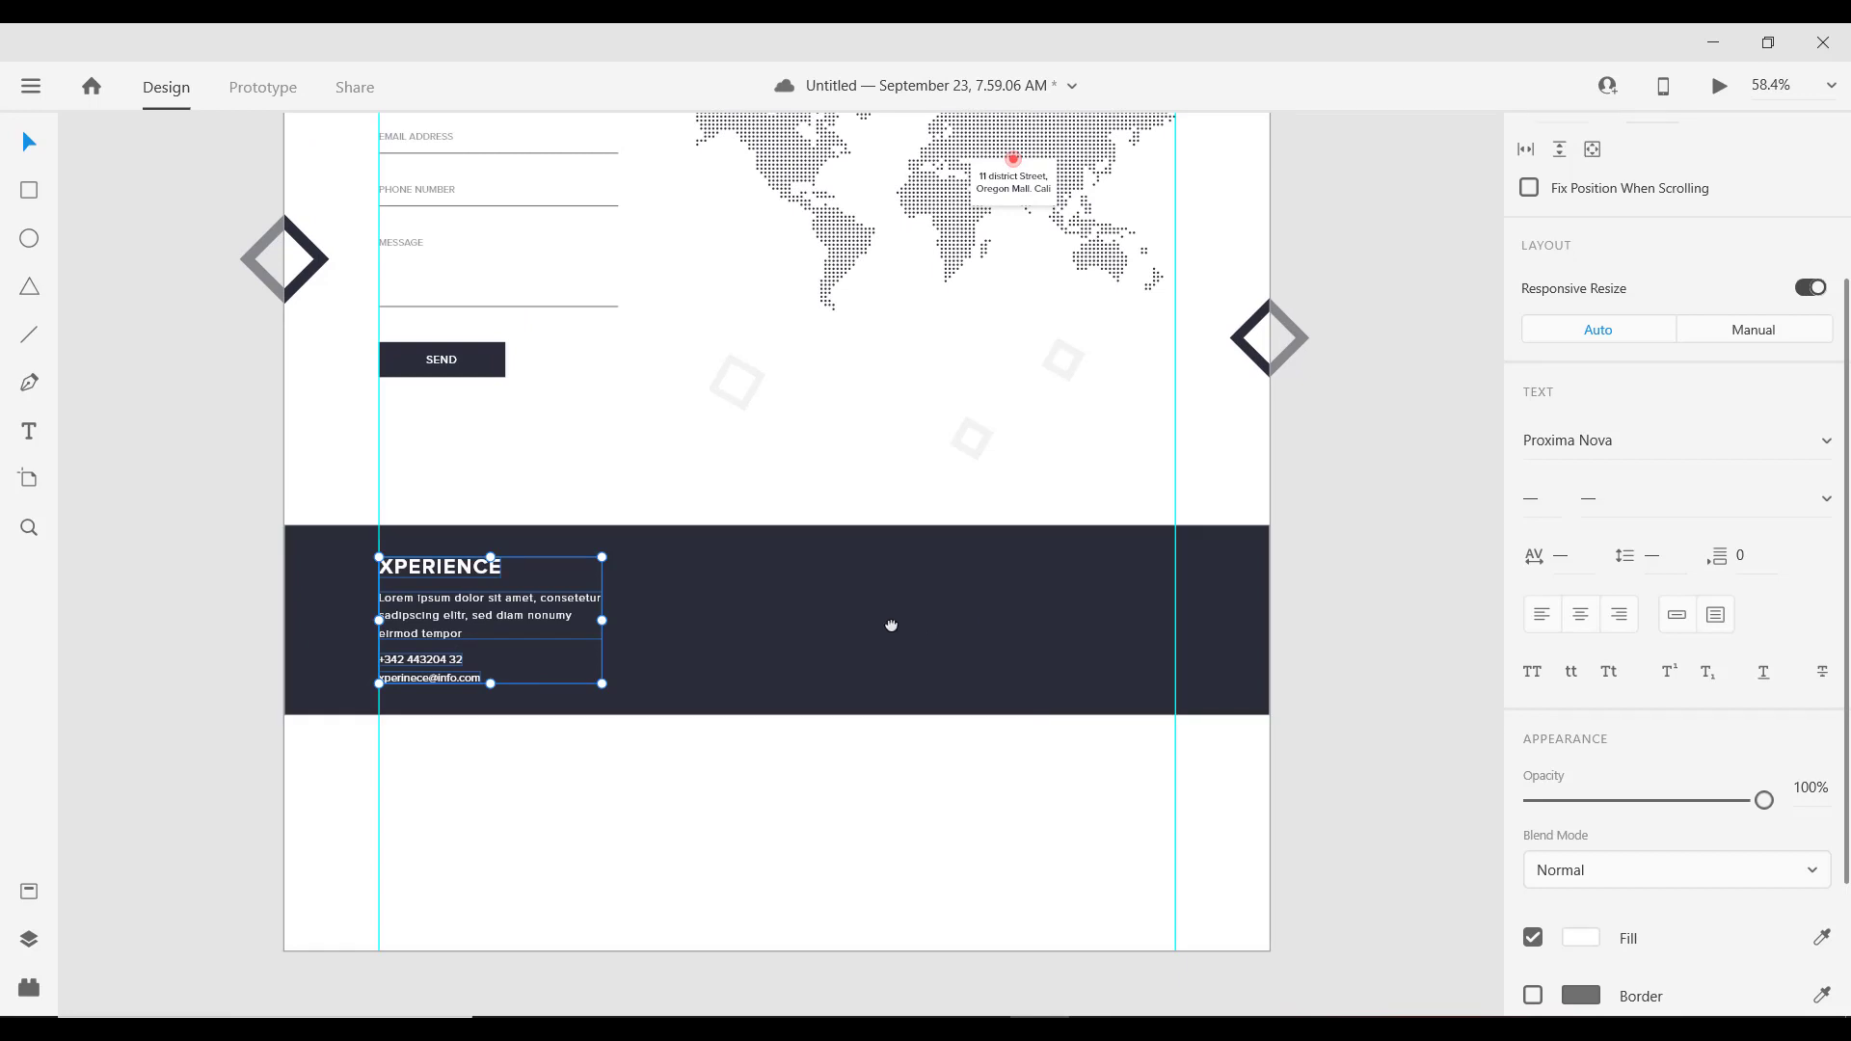
left_click_drag(932, 620, 813, 645)
left_click(536, 789)
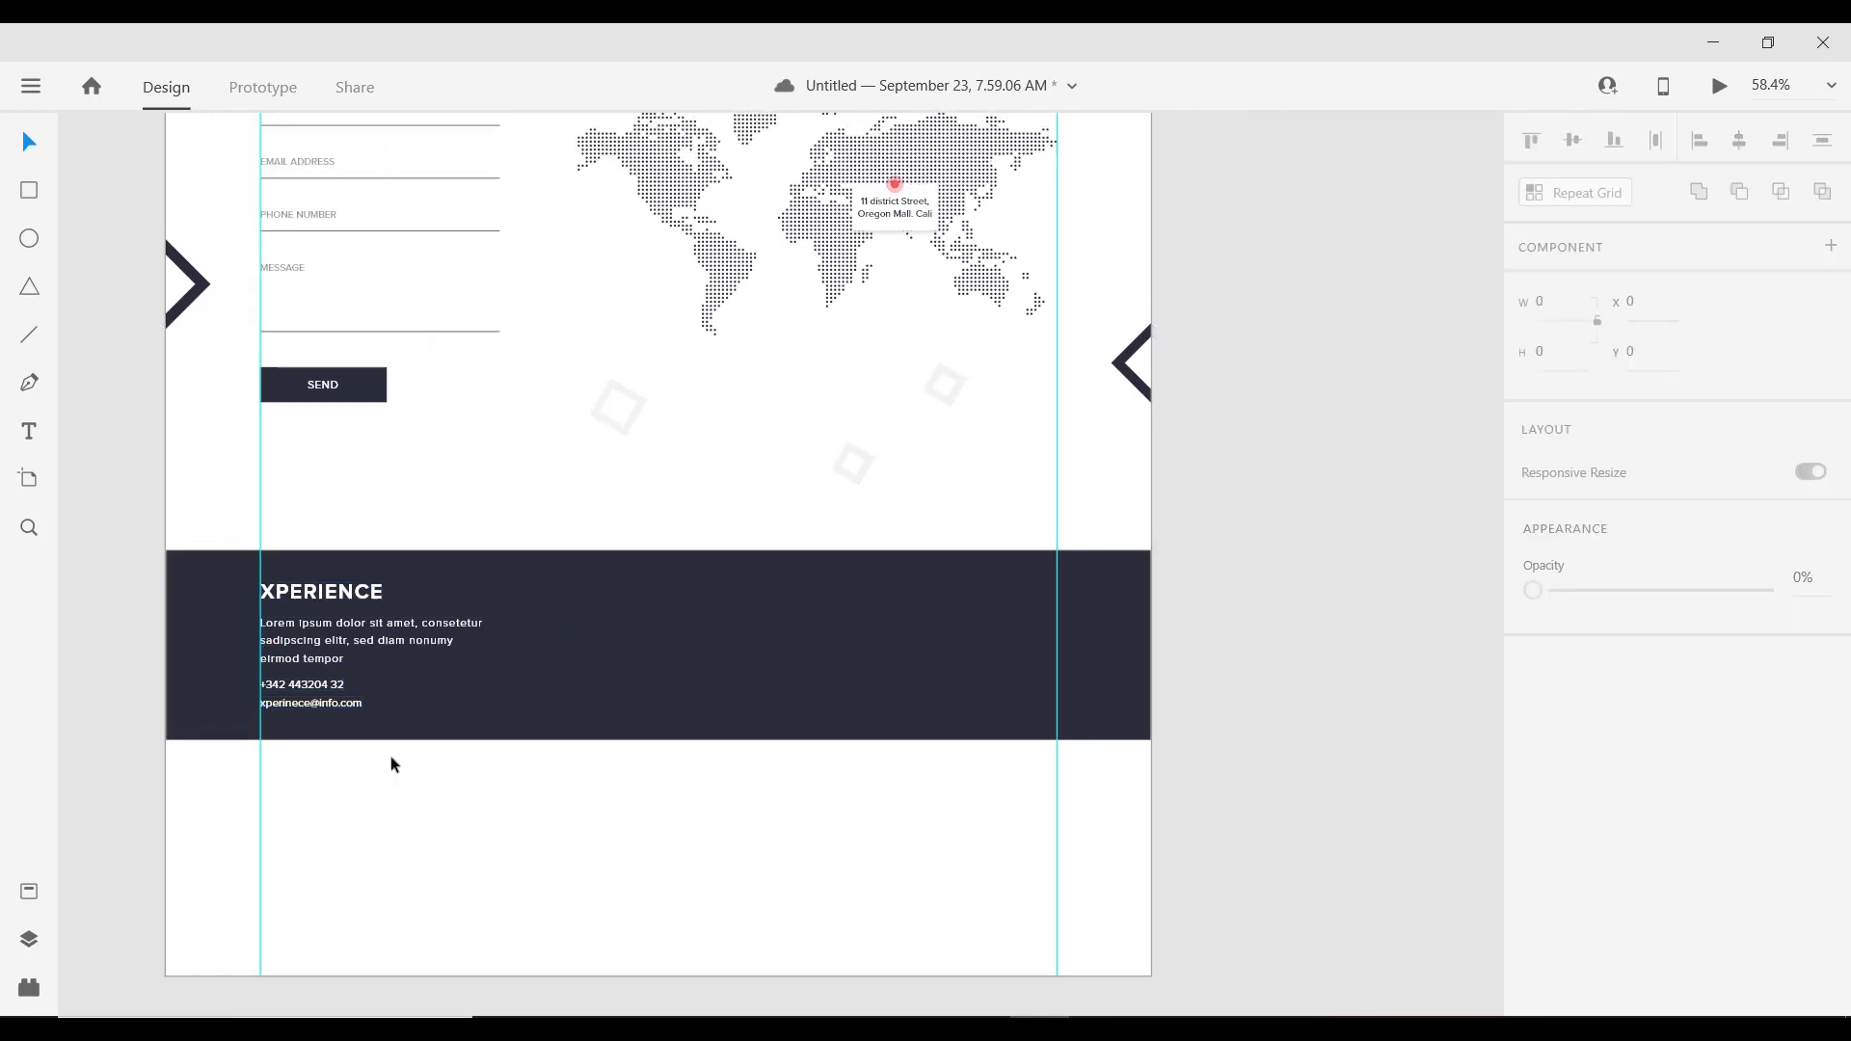
double_click(305, 686)
left_click_drag(304, 687, 926, 603)
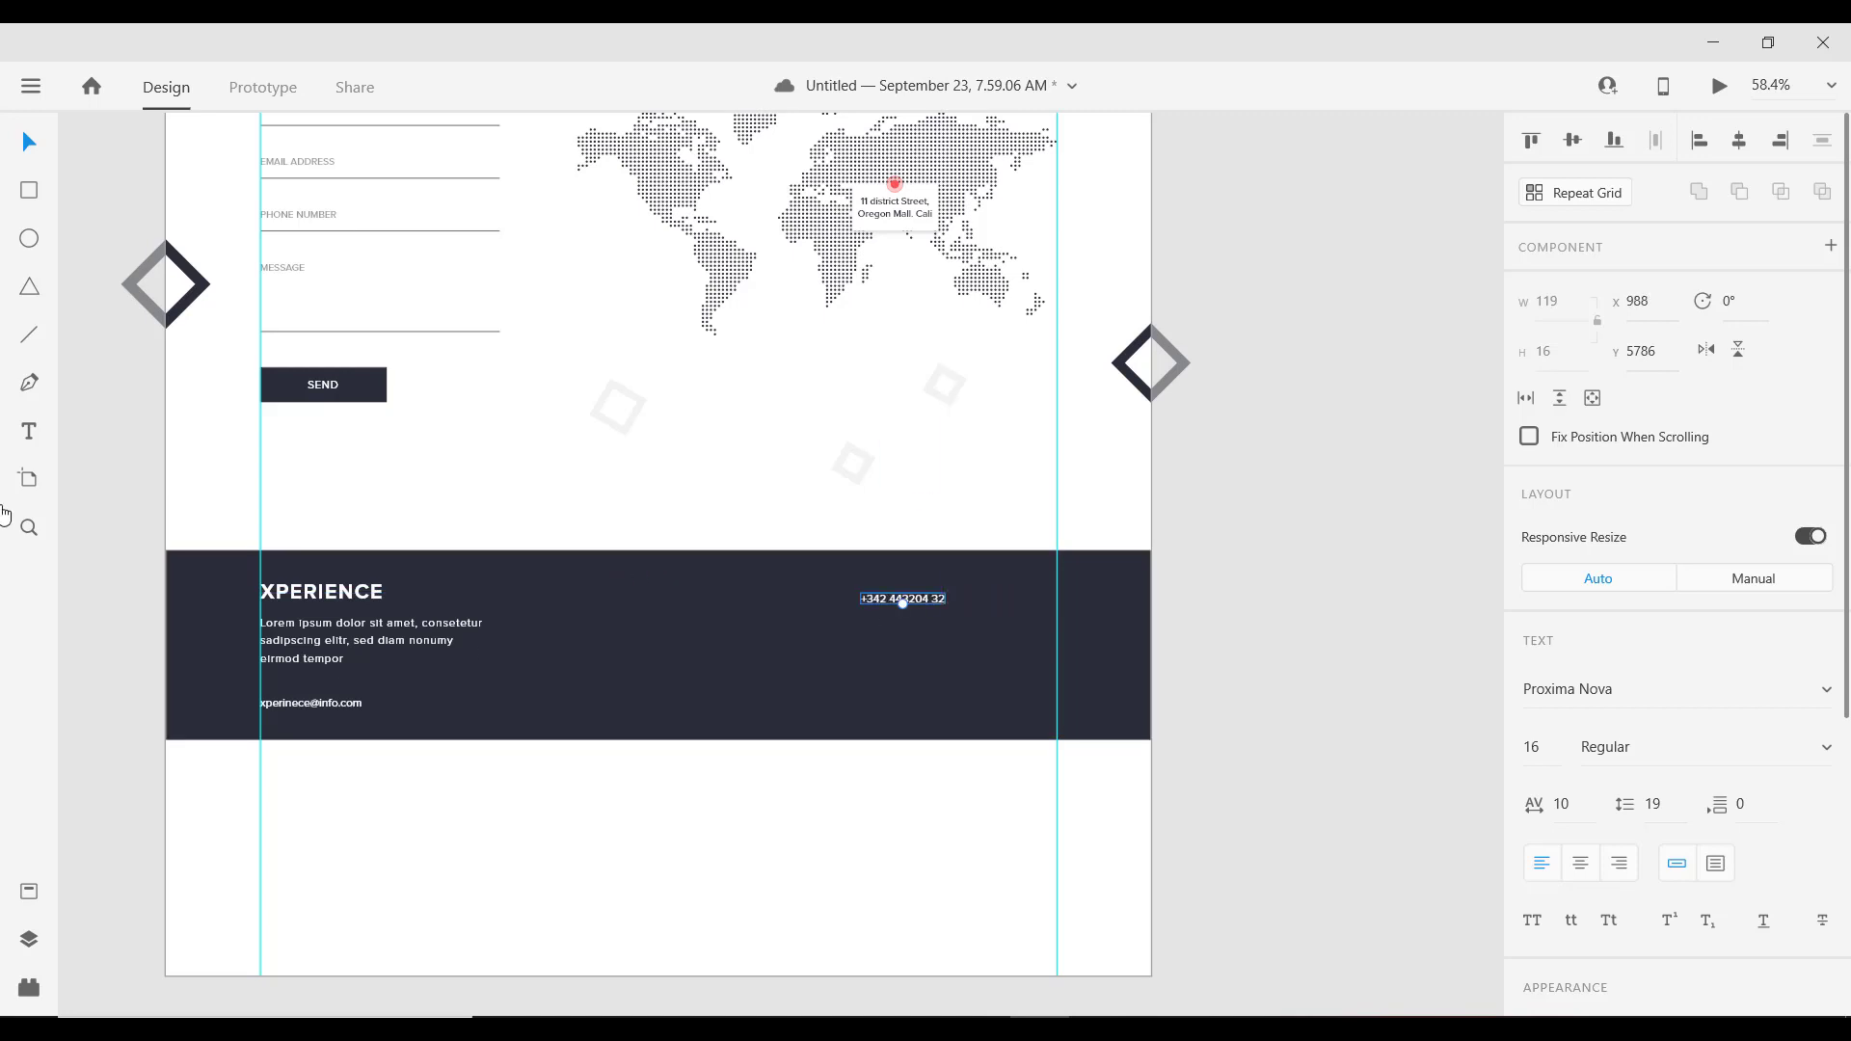
Step: Undo the move and copy the phone line to the top-right, level with XPERIENCE
scroll(485, 663, "up", 3)
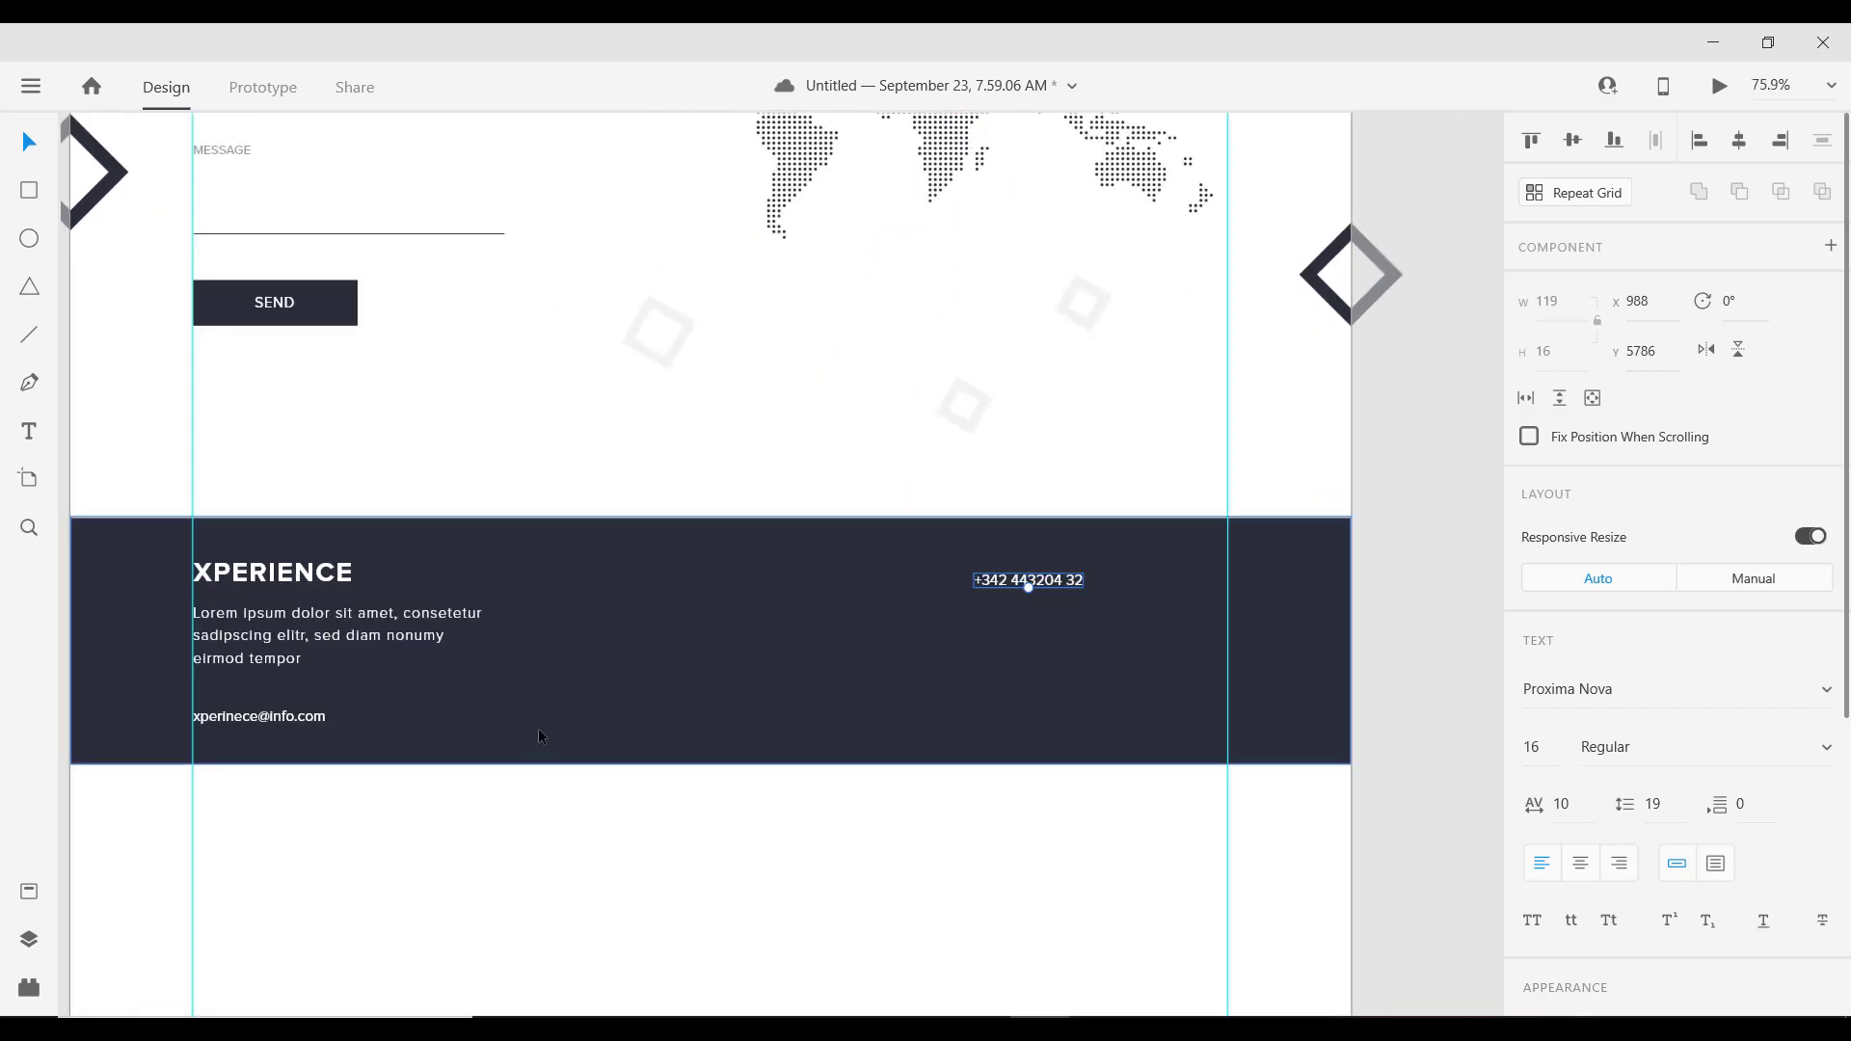
key("ctrl+z")
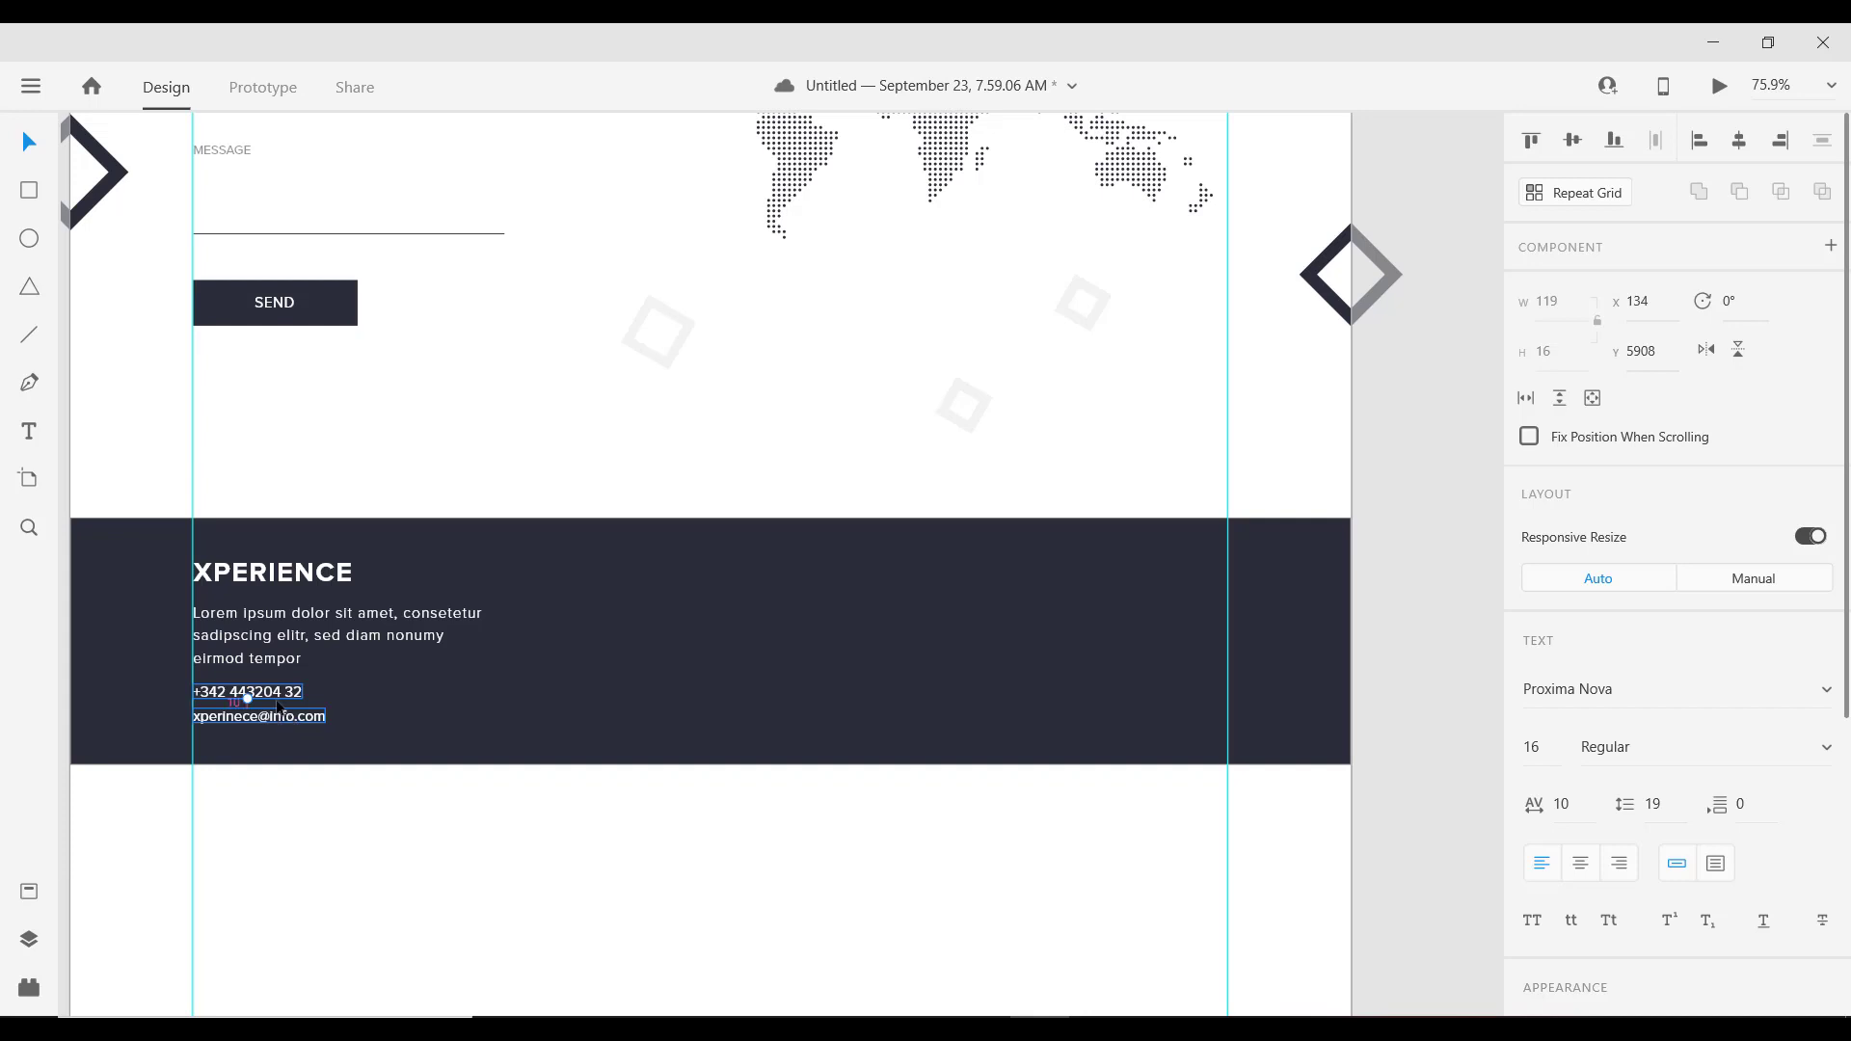
left_click_drag(268, 698, 1104, 581)
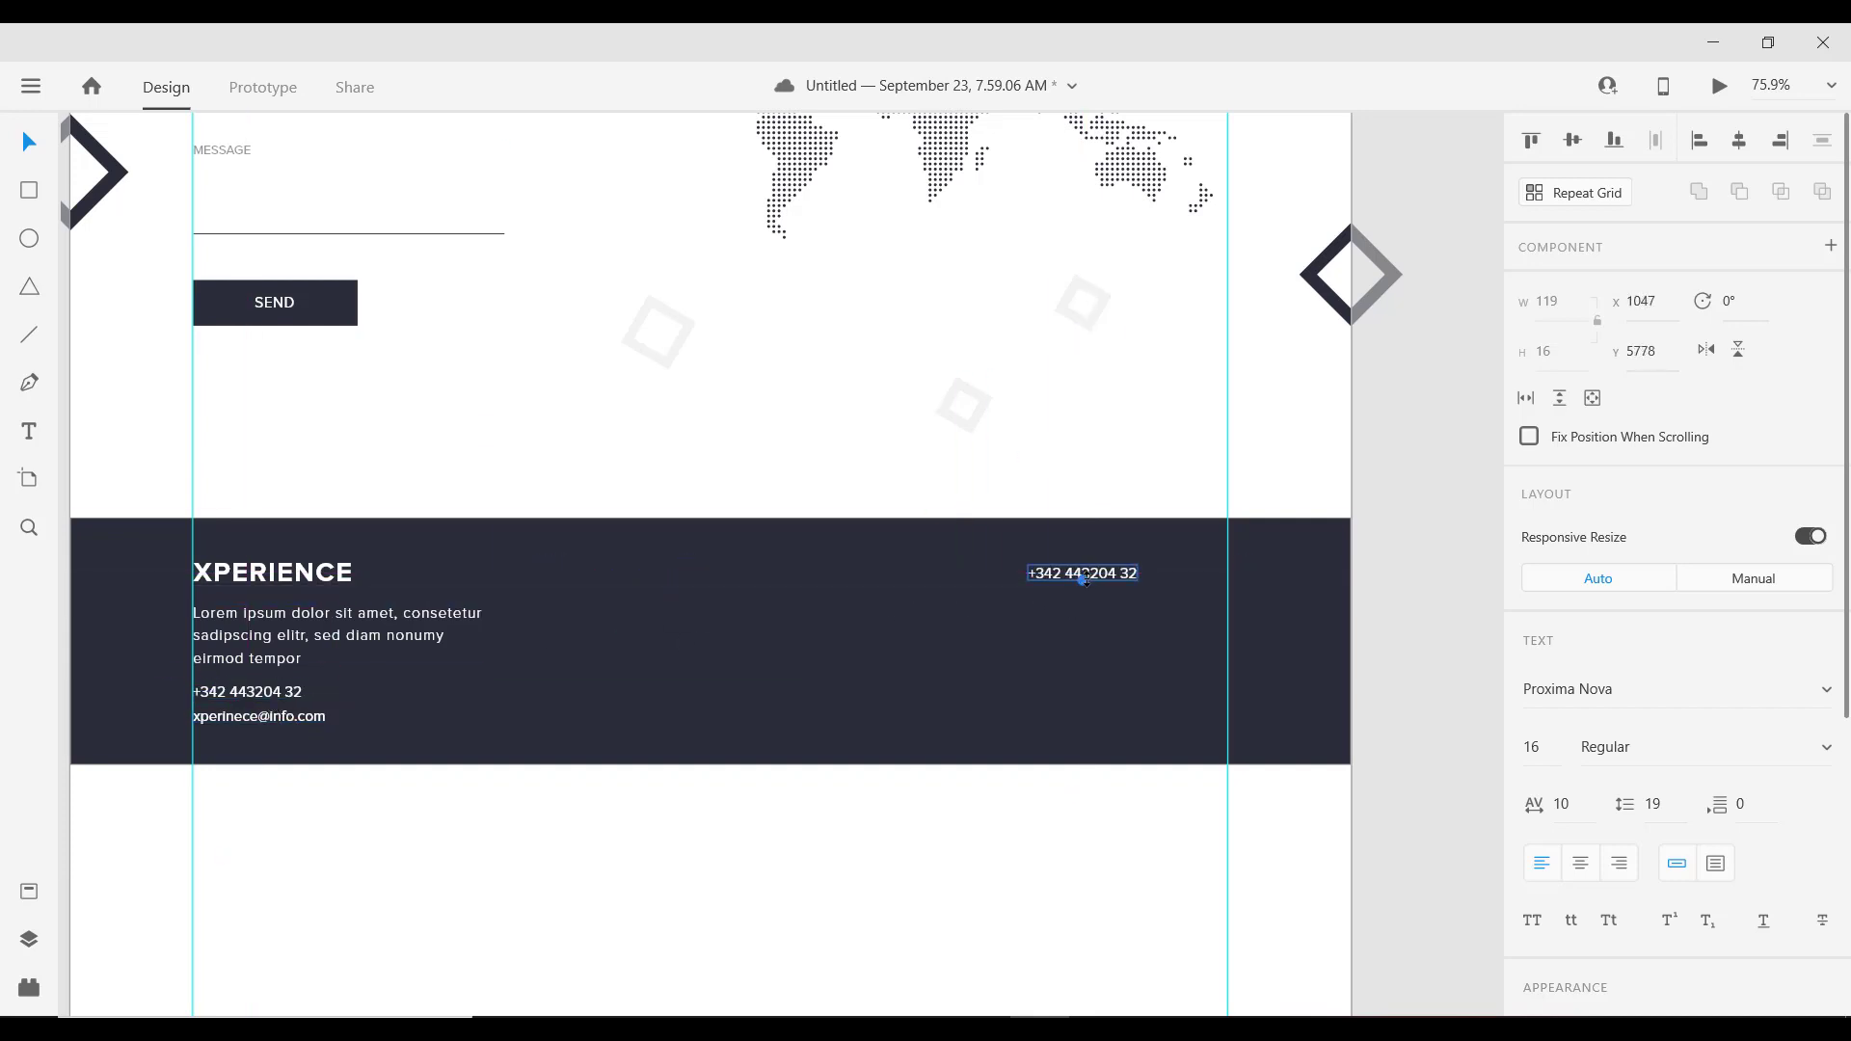
key("Caps_Lock")
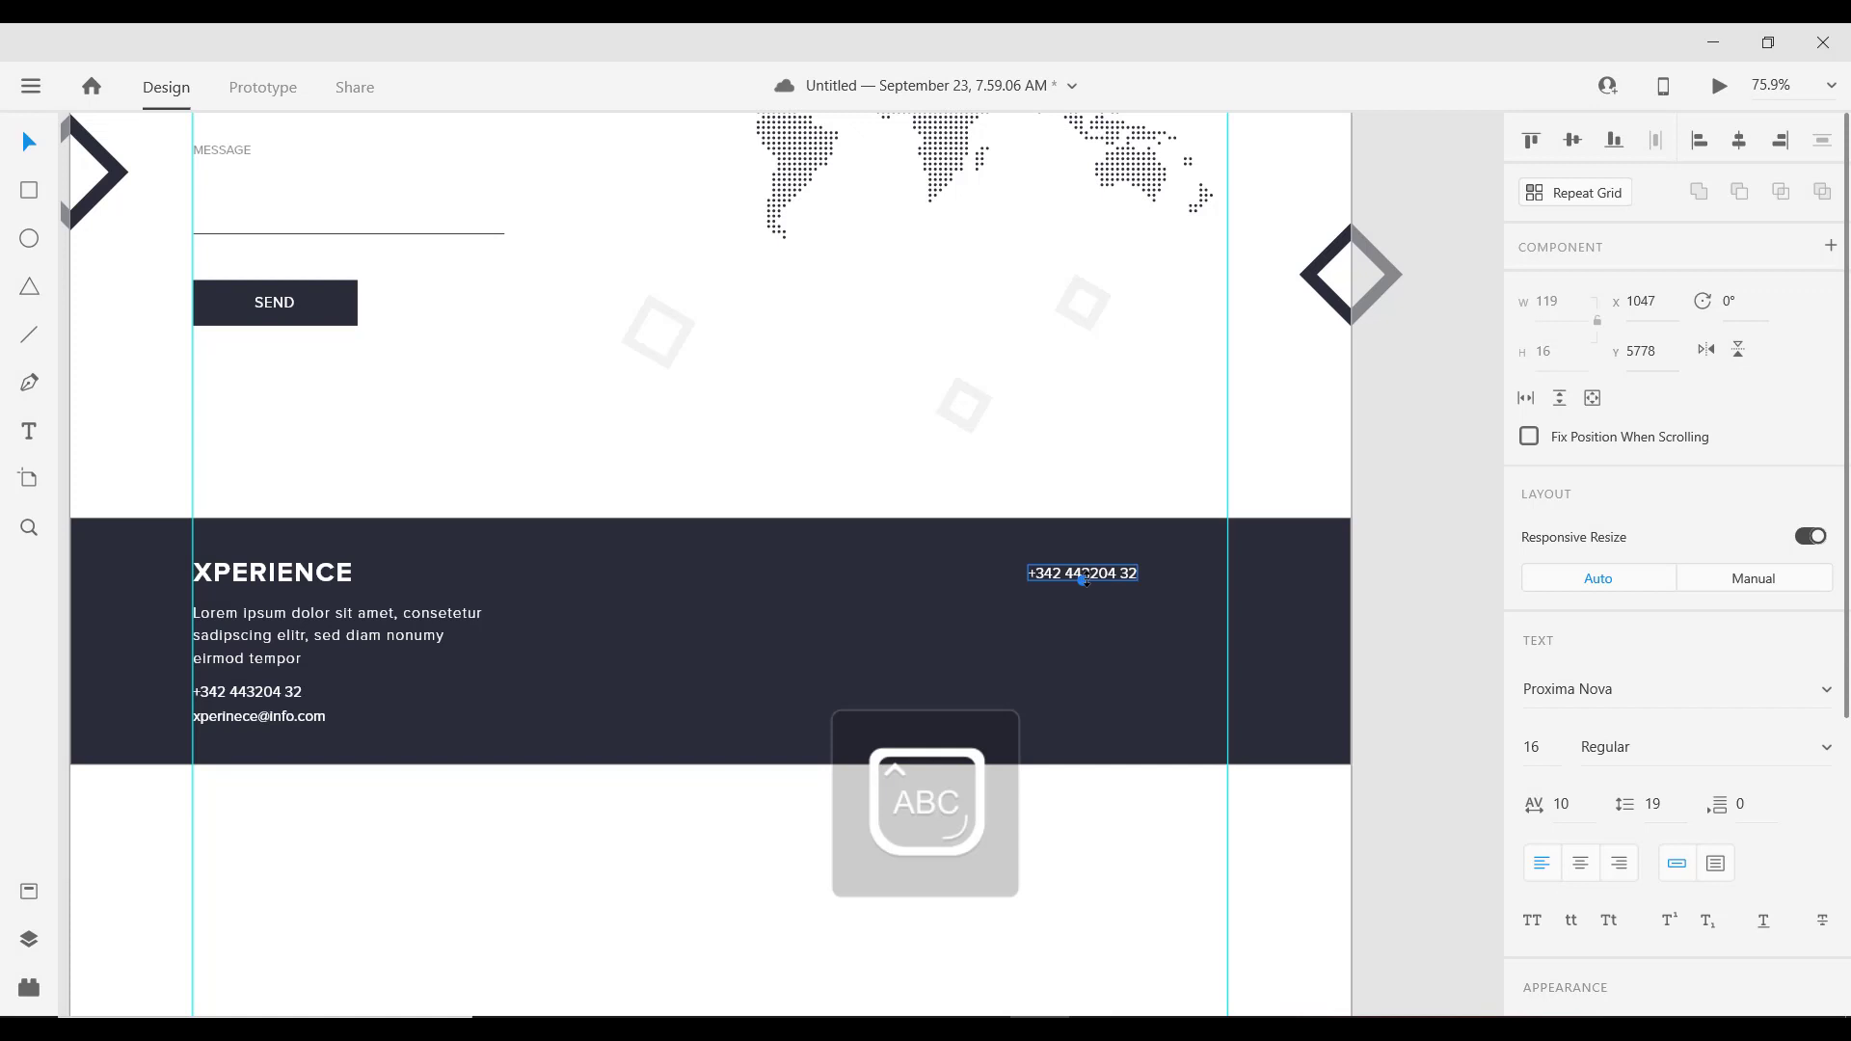
key("e")
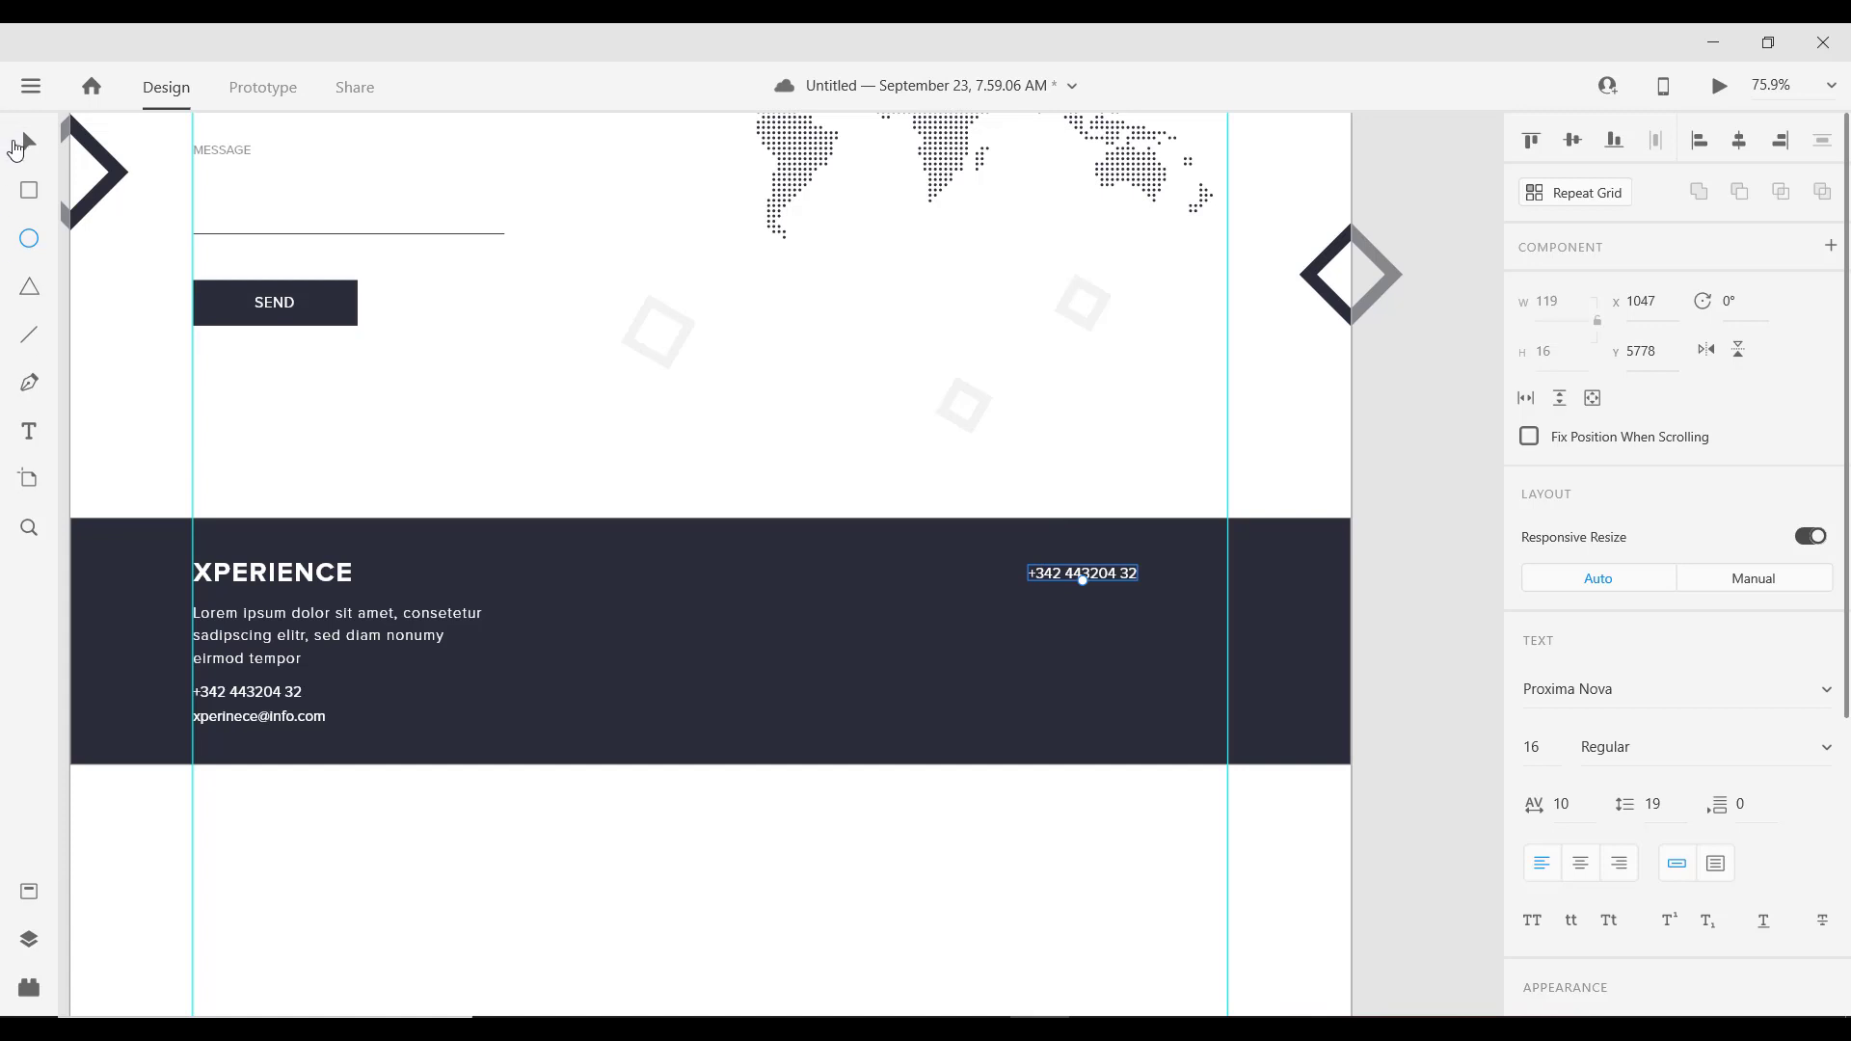
Step: Retype the top-right copy as 'SUBSCRIBE TO OUR NEWSLETTER' and shift it left onto the guide
left_click(17, 147)
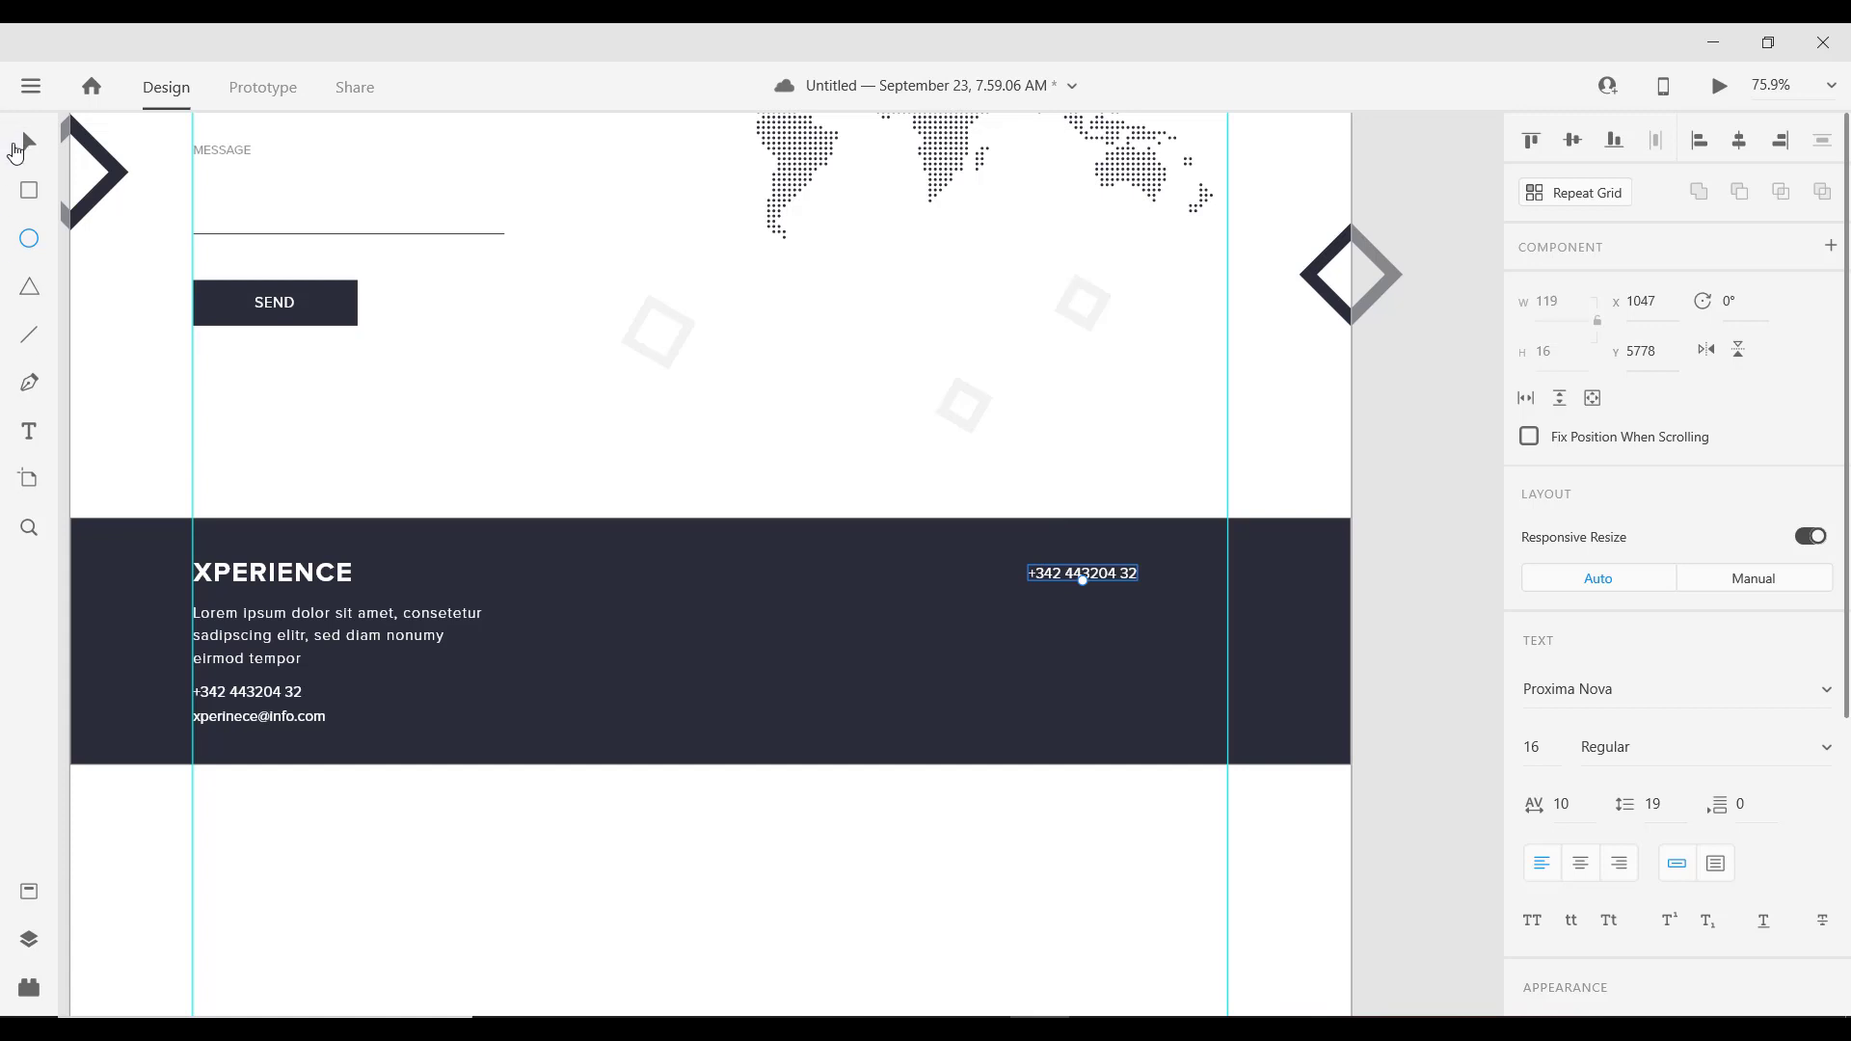
double_click(1049, 577)
type("SUBS")
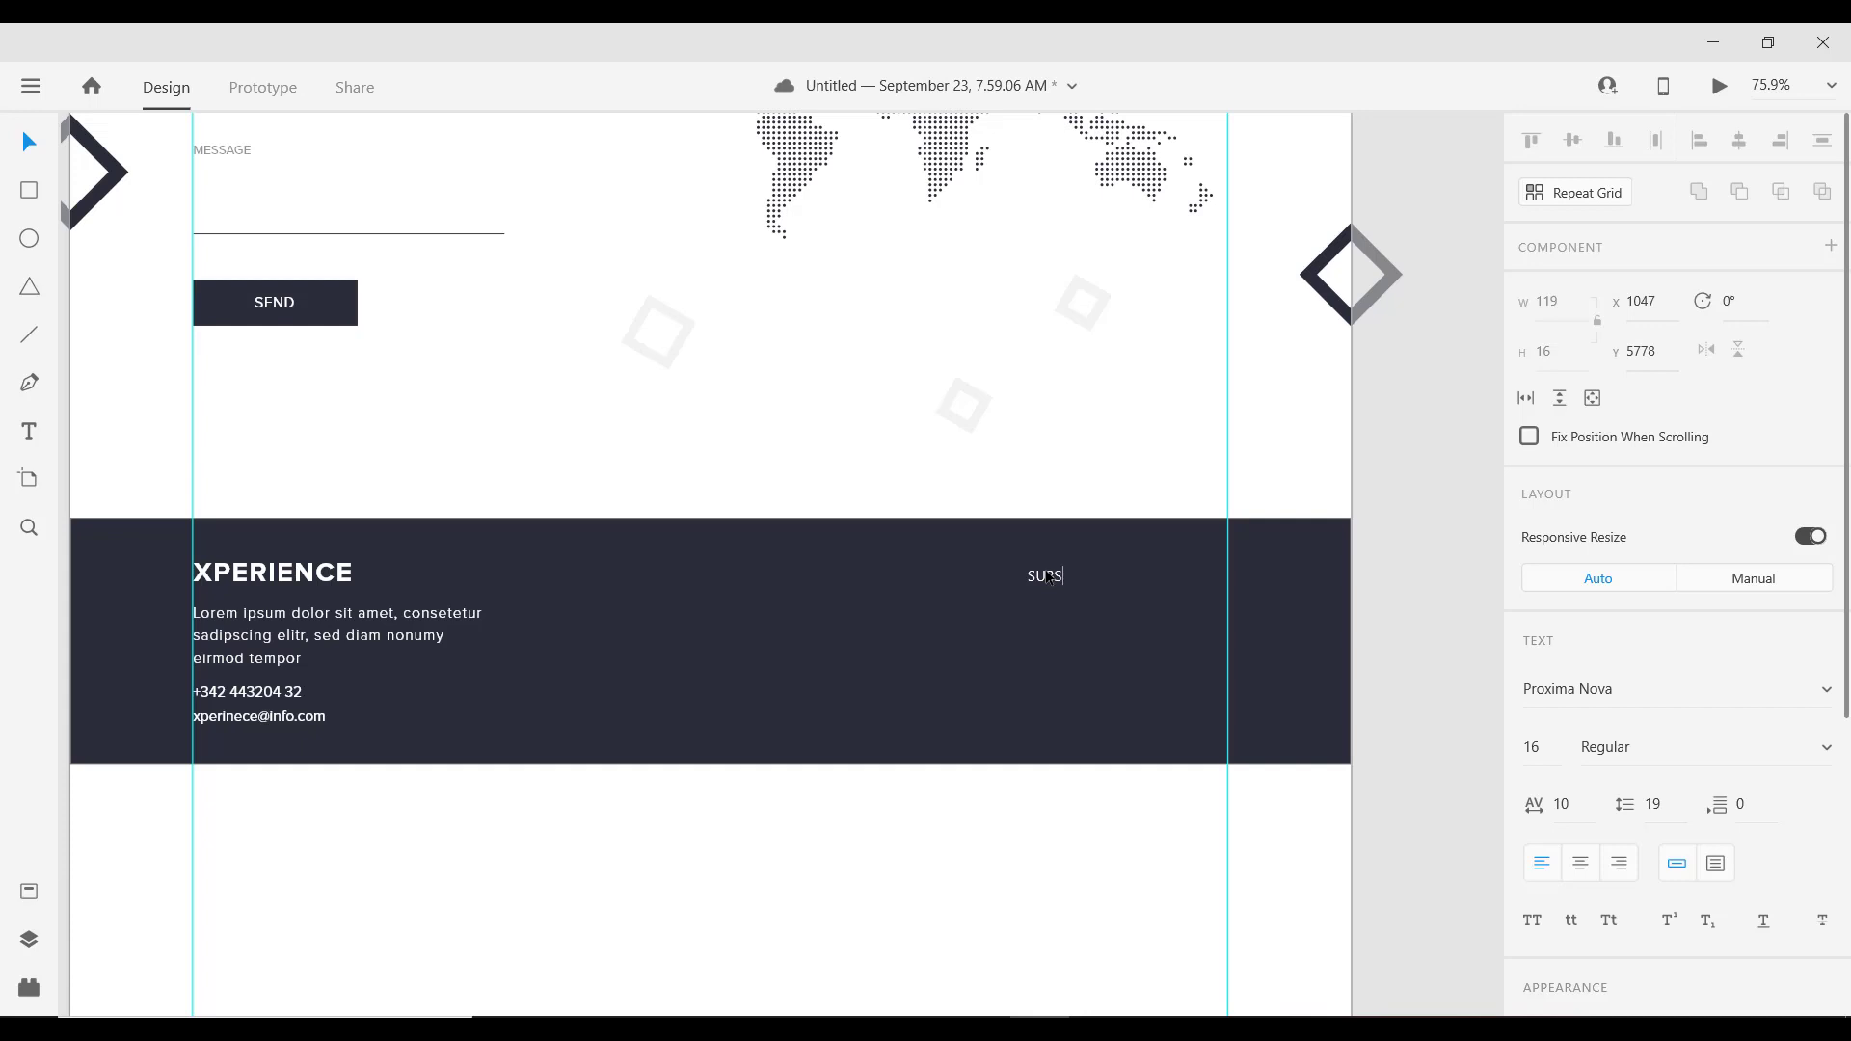
type("CRIBE TO OUR NEWSLETTER")
key("Escape")
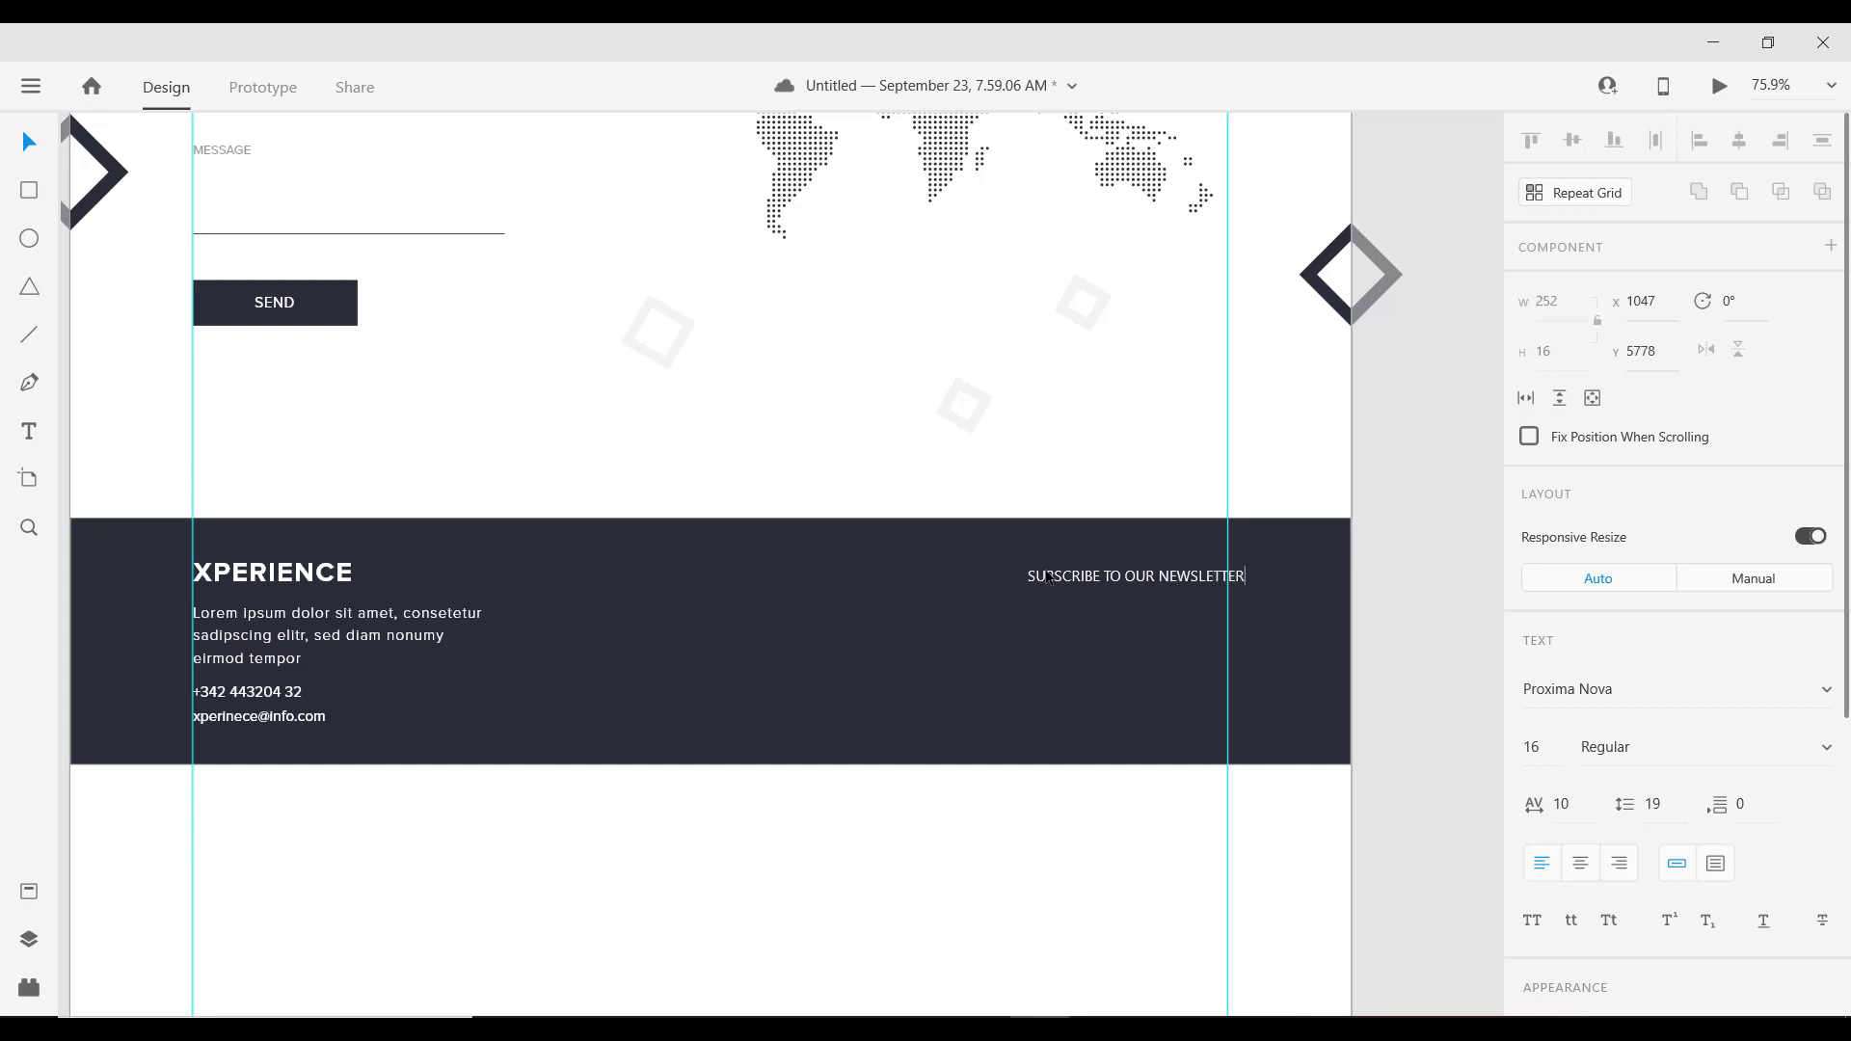
scroll(1030, 578, "up", 2)
scroll(1030, 586, "down", 2)
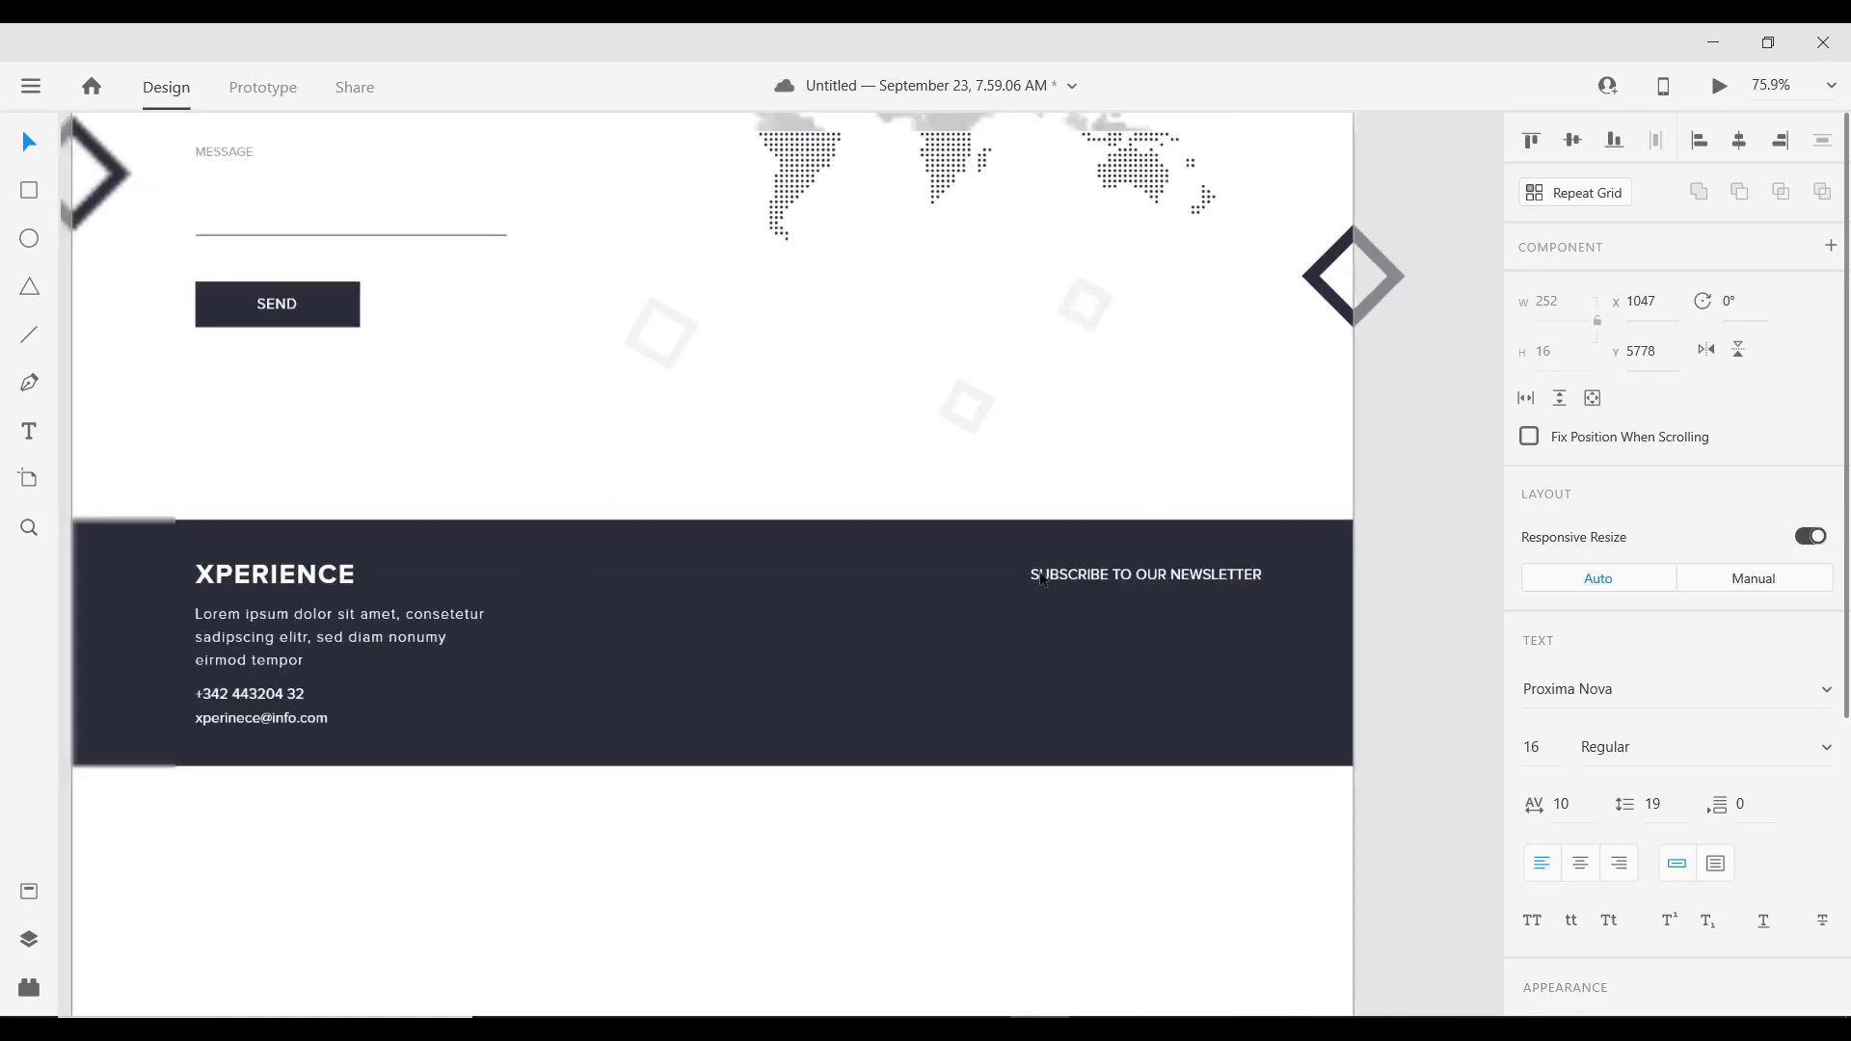
left_click_drag(1030, 583, 1043, 583)
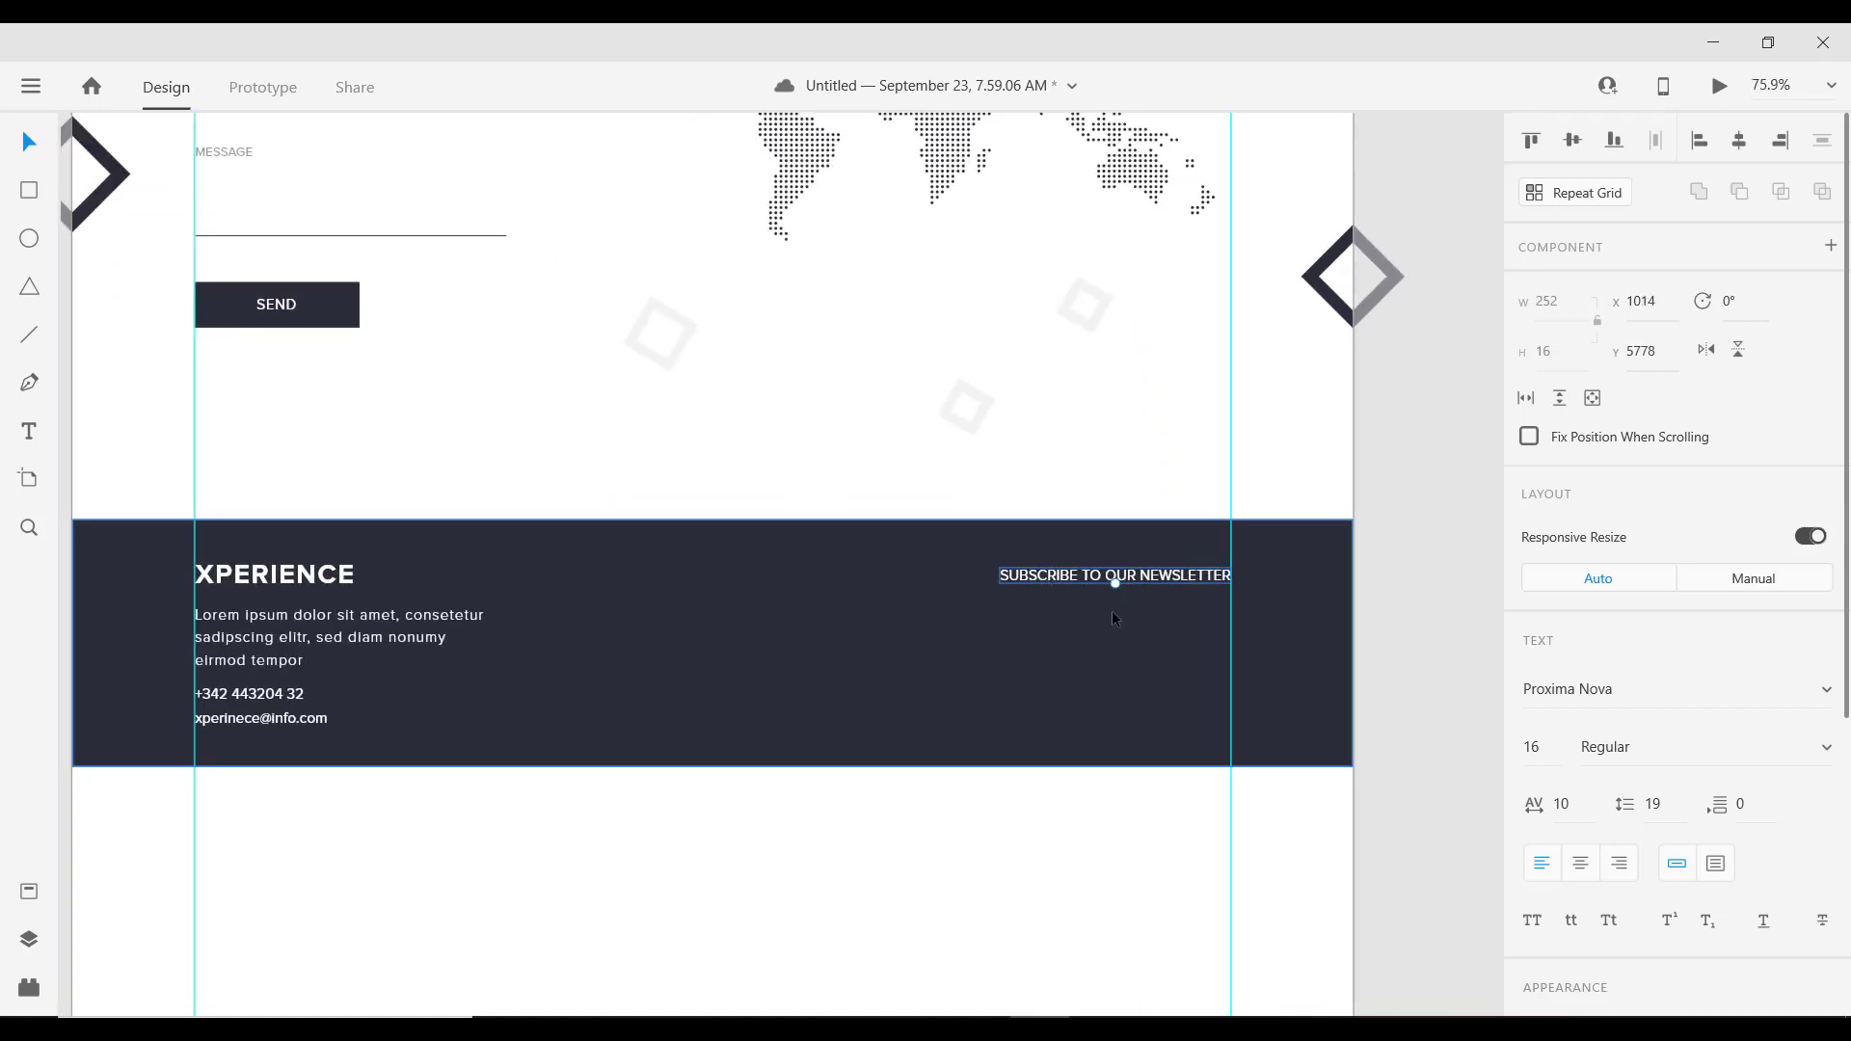
scroll(1061, 617, "down", 1)
key("alt")
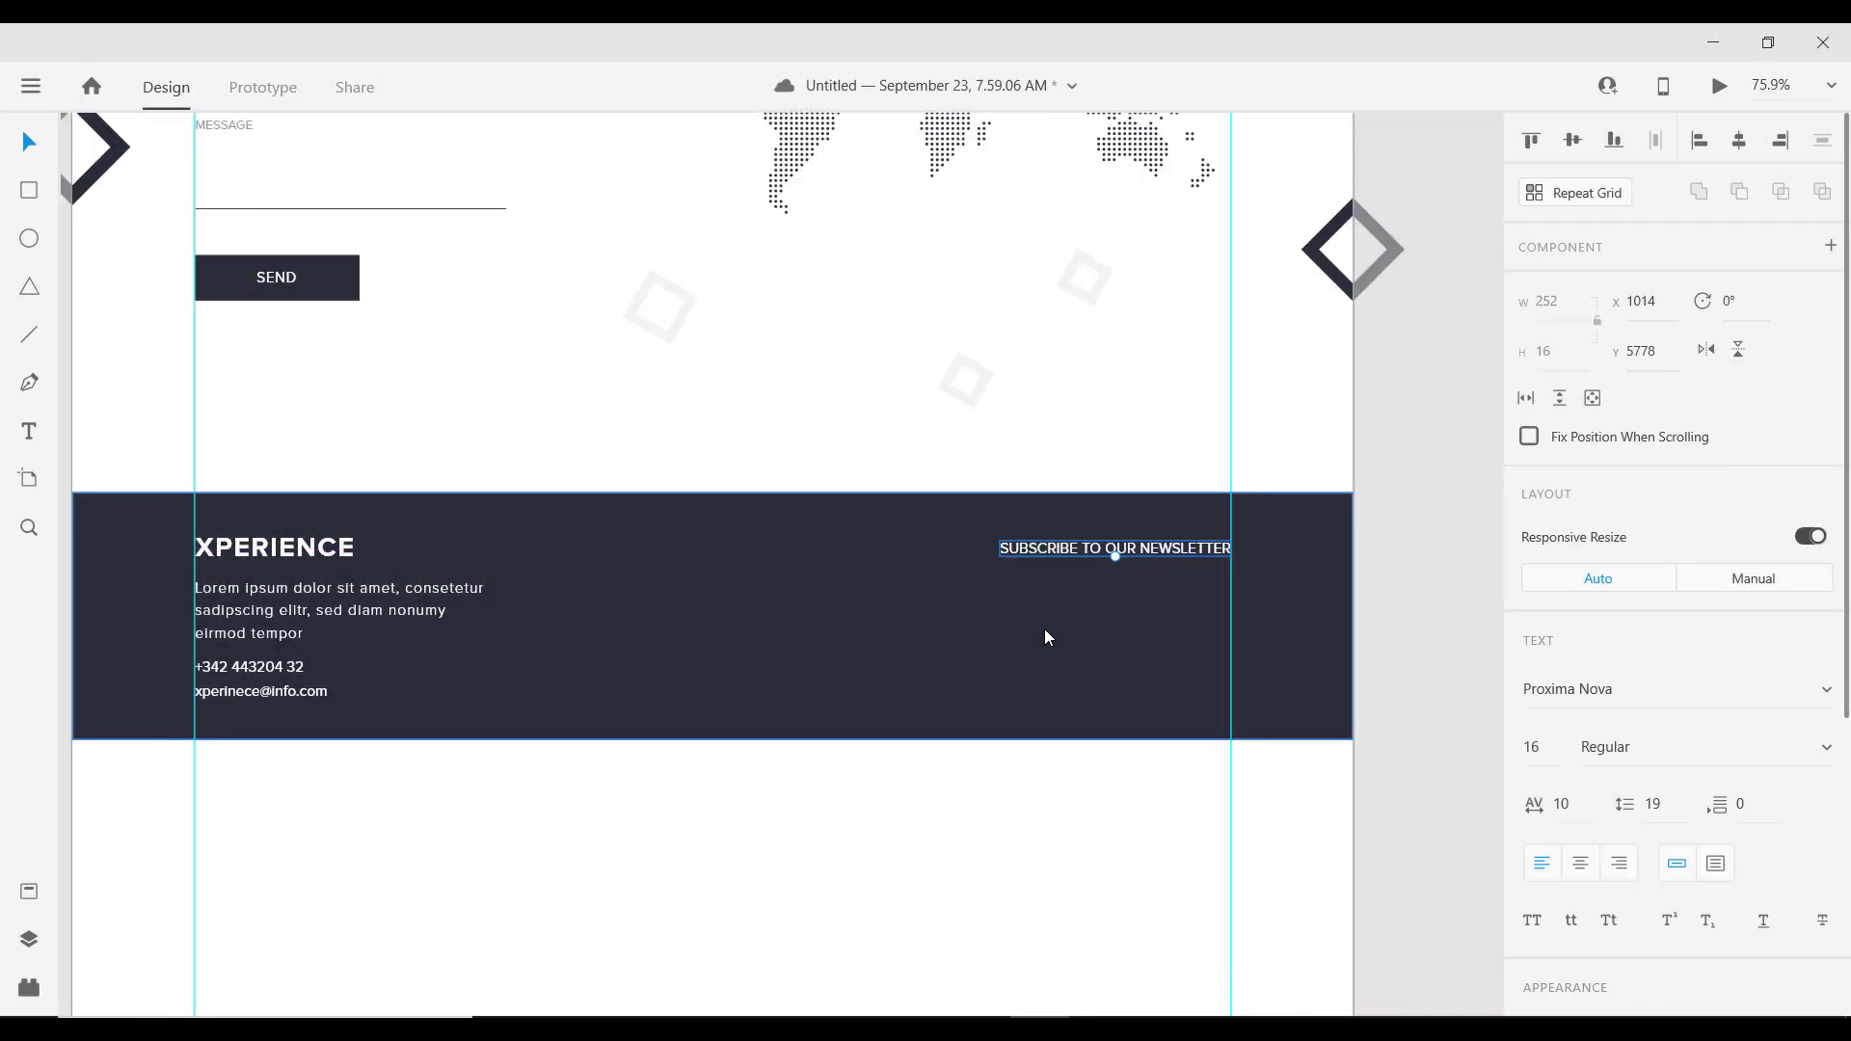
scroll(1046, 631, "up", 1)
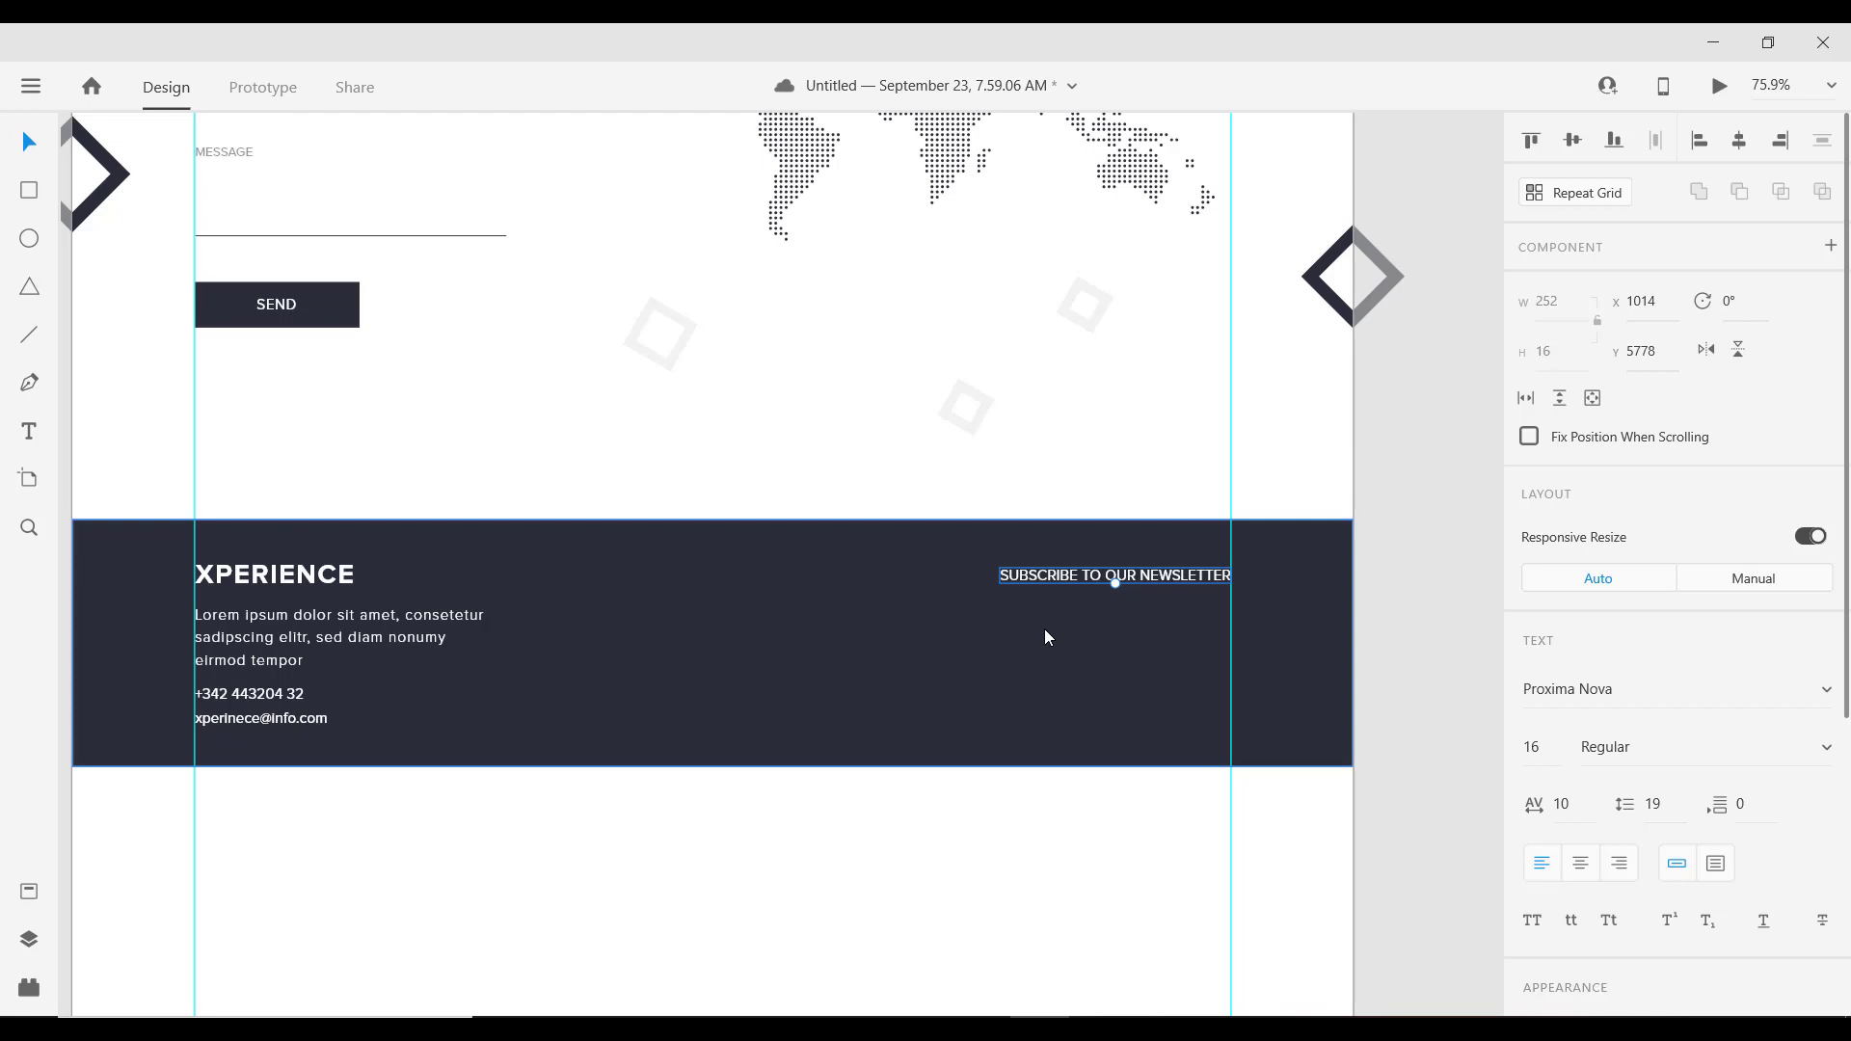
scroll(1044, 636, "down", 1)
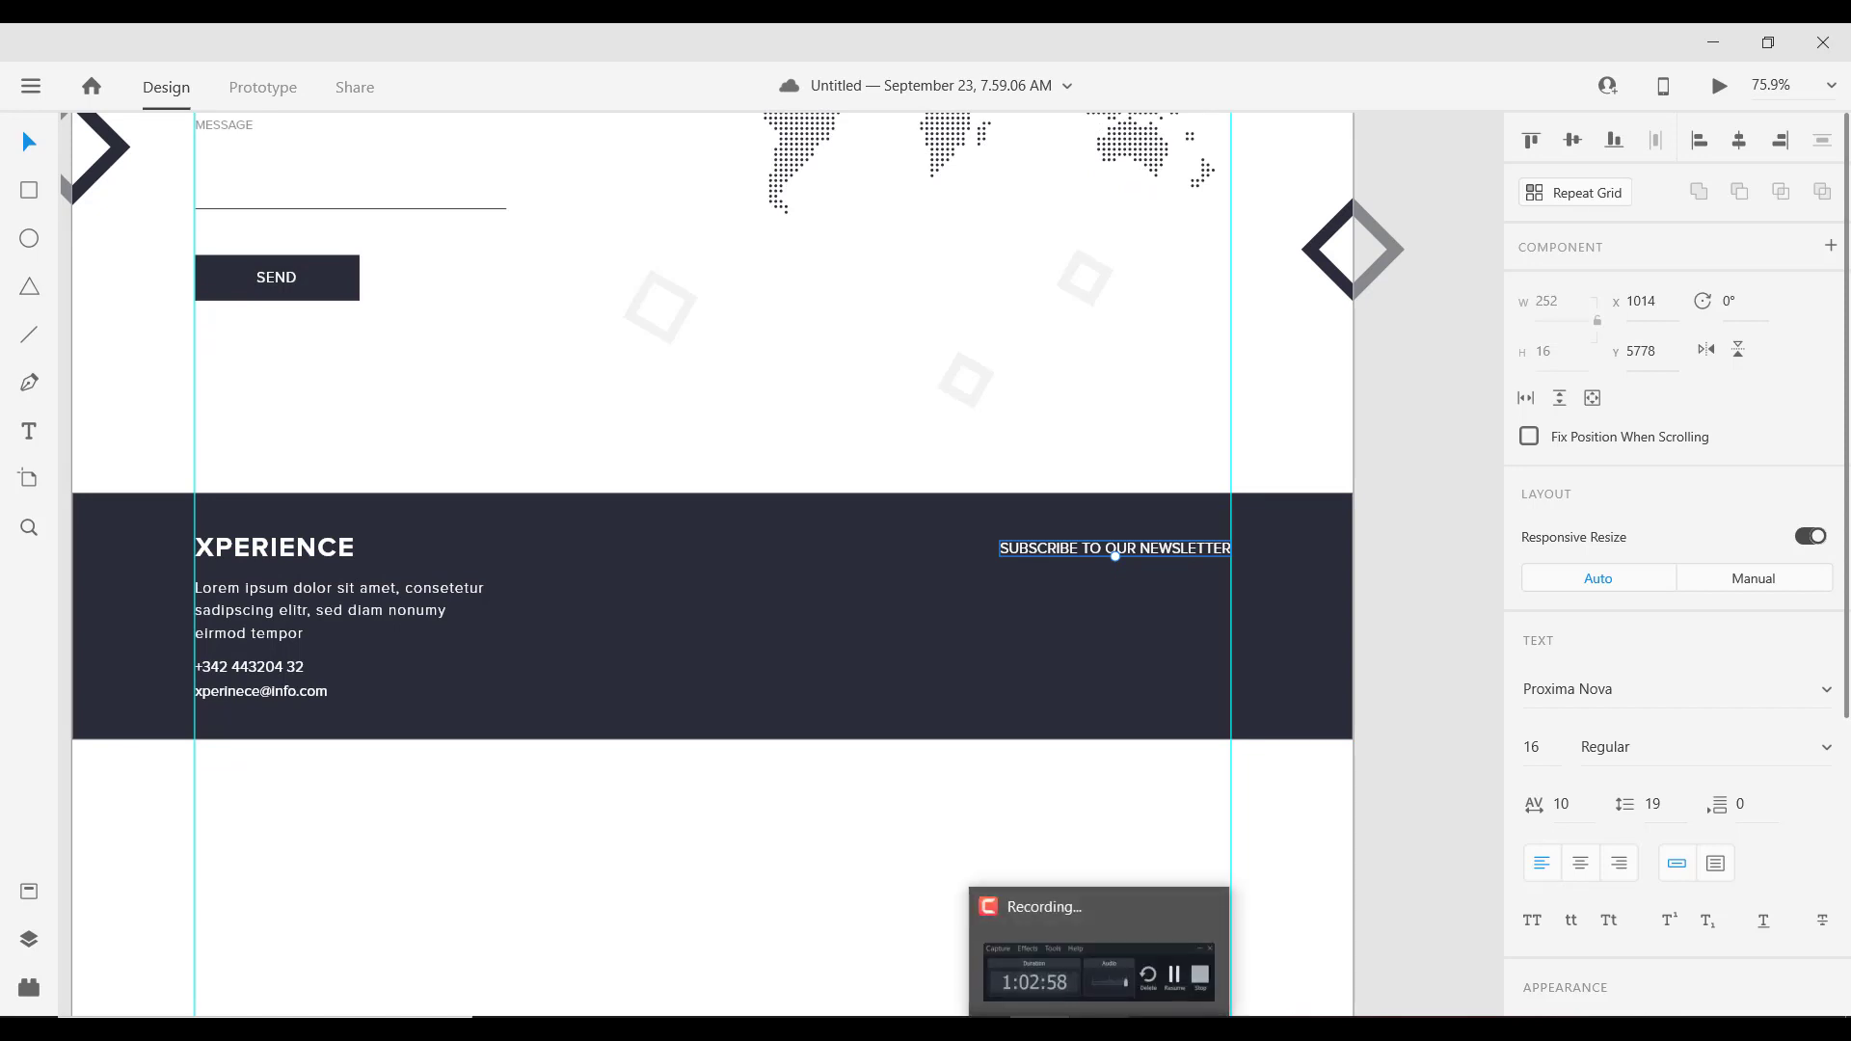
scroll(1114, 680, "up", 2)
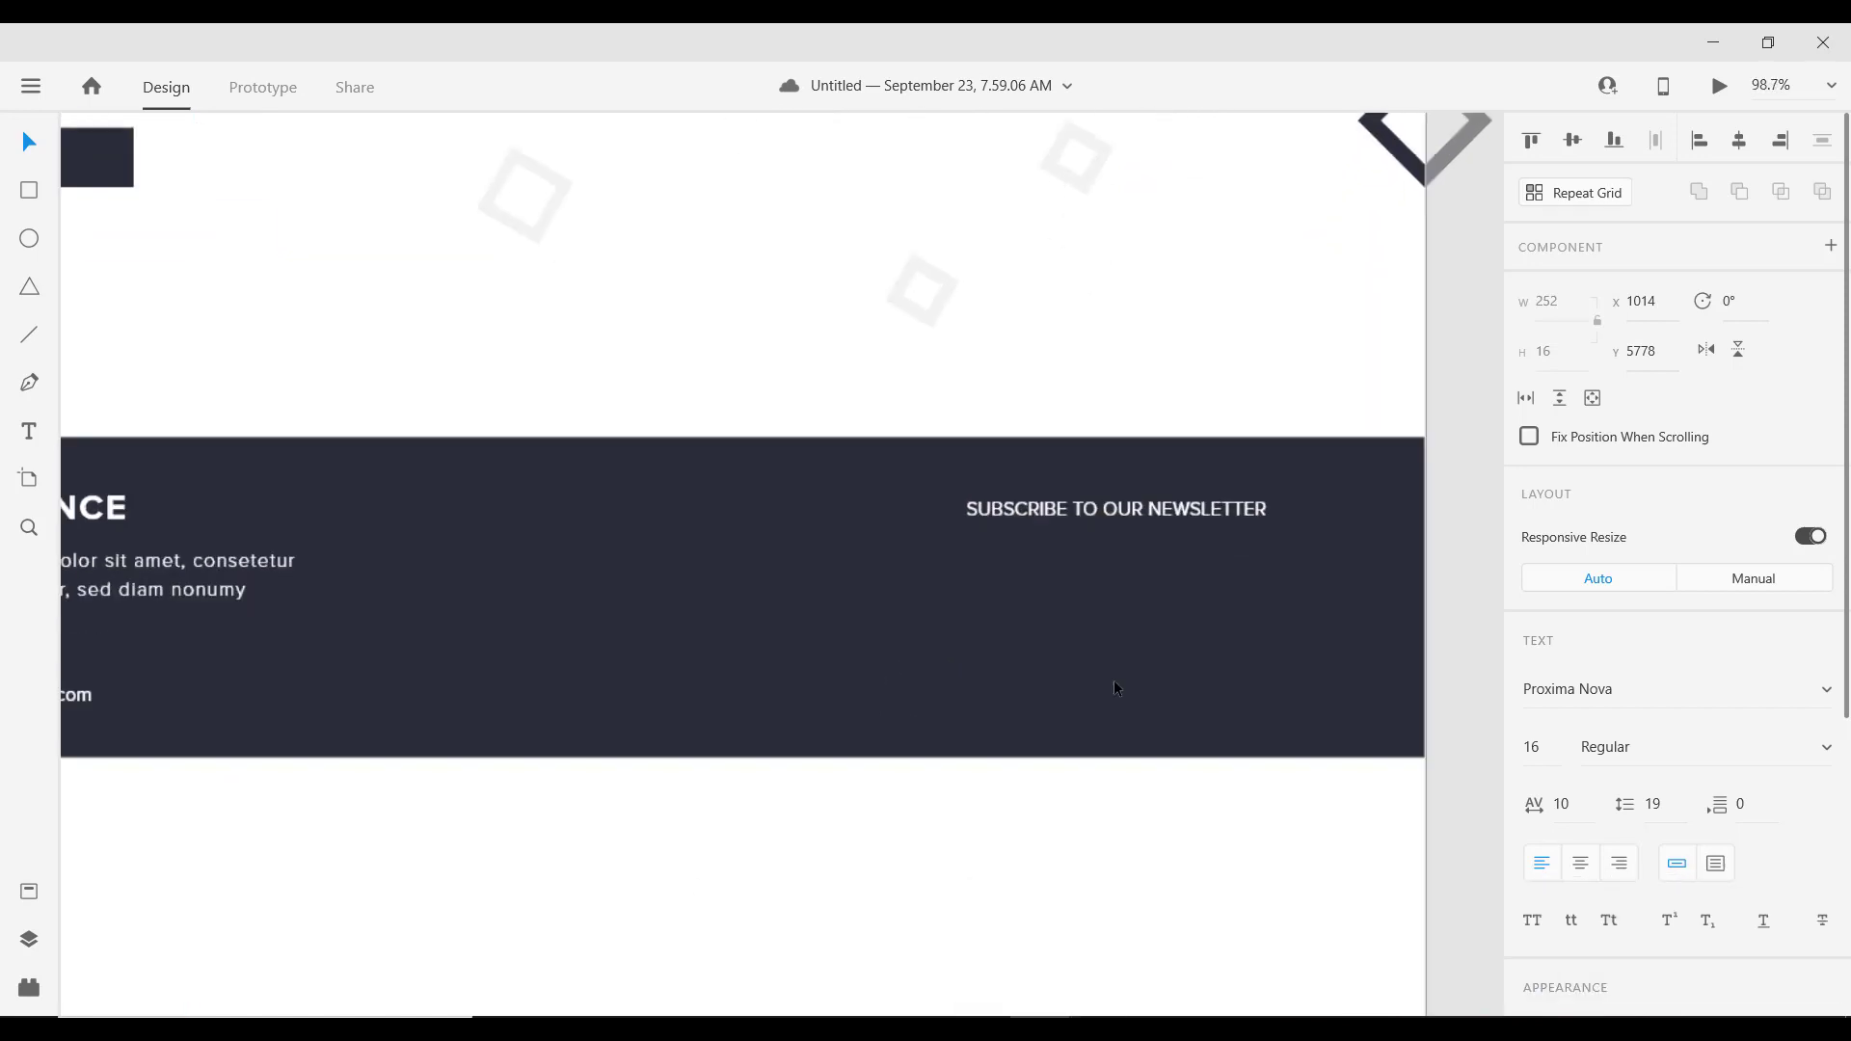
left_click_drag(1128, 636, 988, 696)
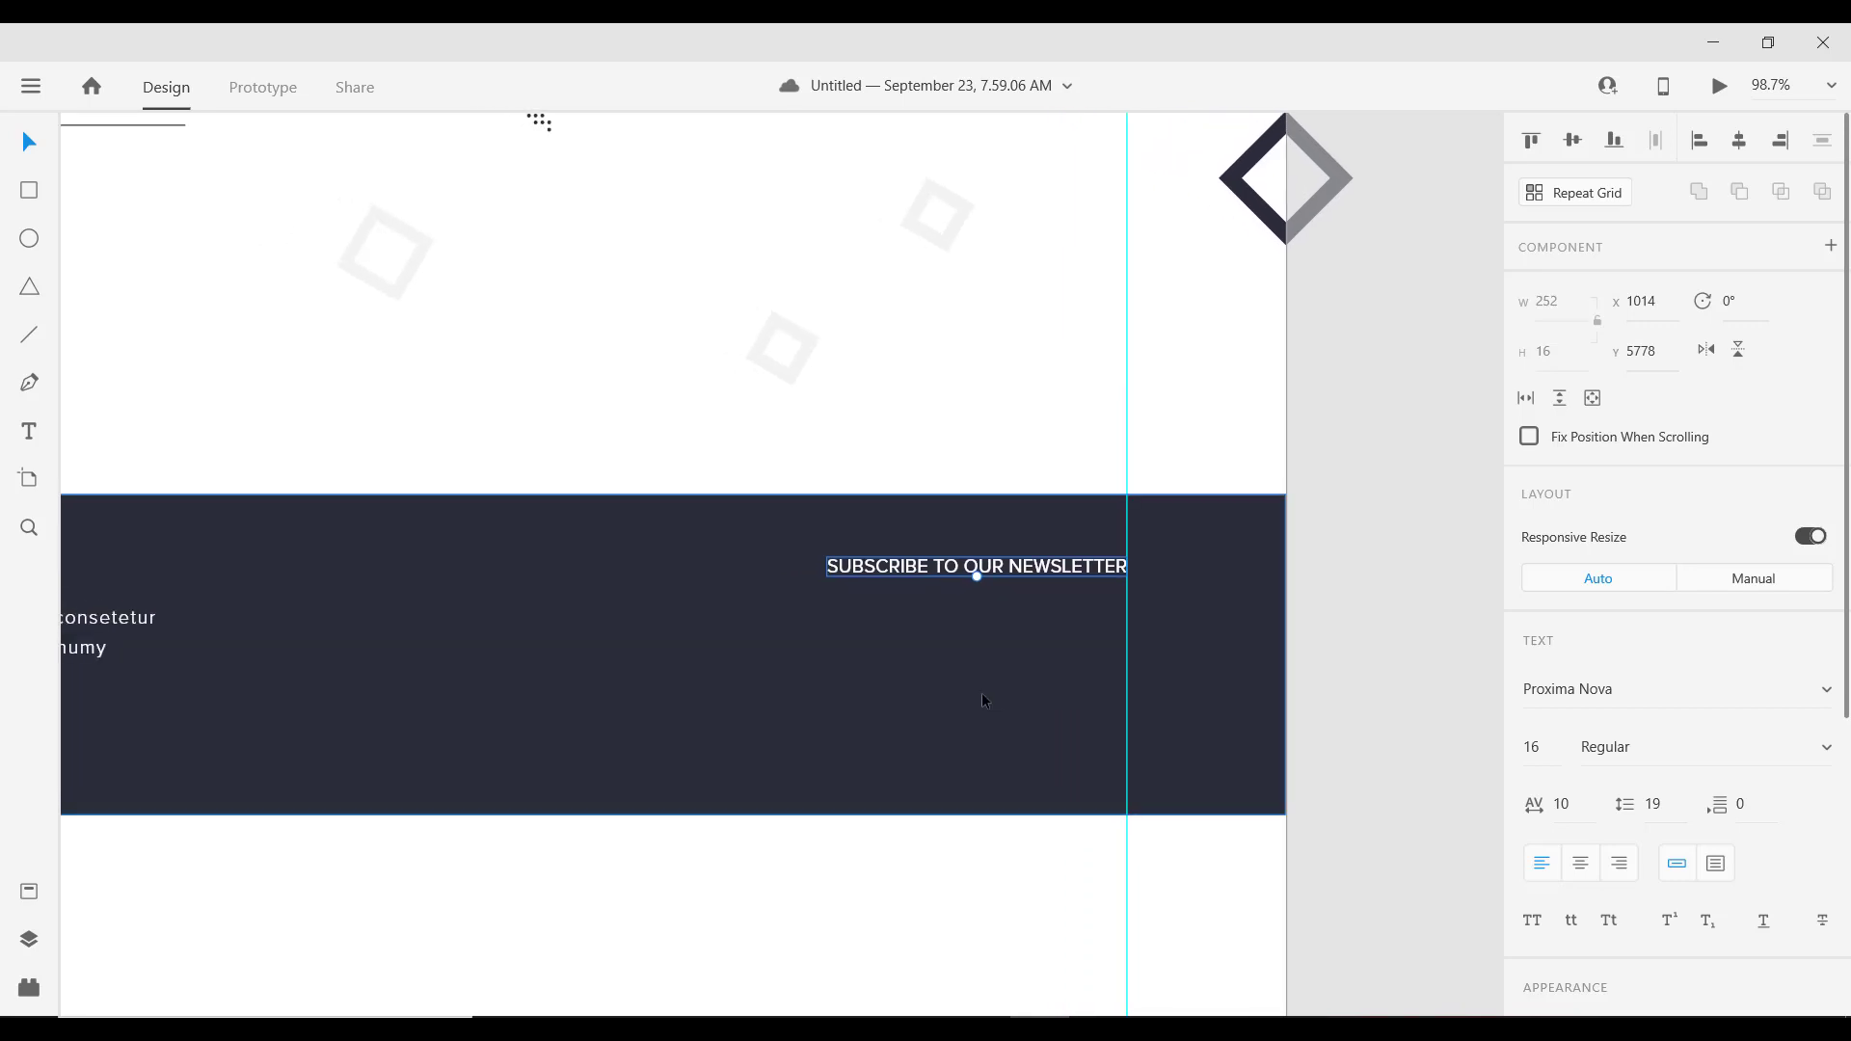
Step: Draw a 50 px tall input box under the newsletter heading, stretched right to the guide
key("r")
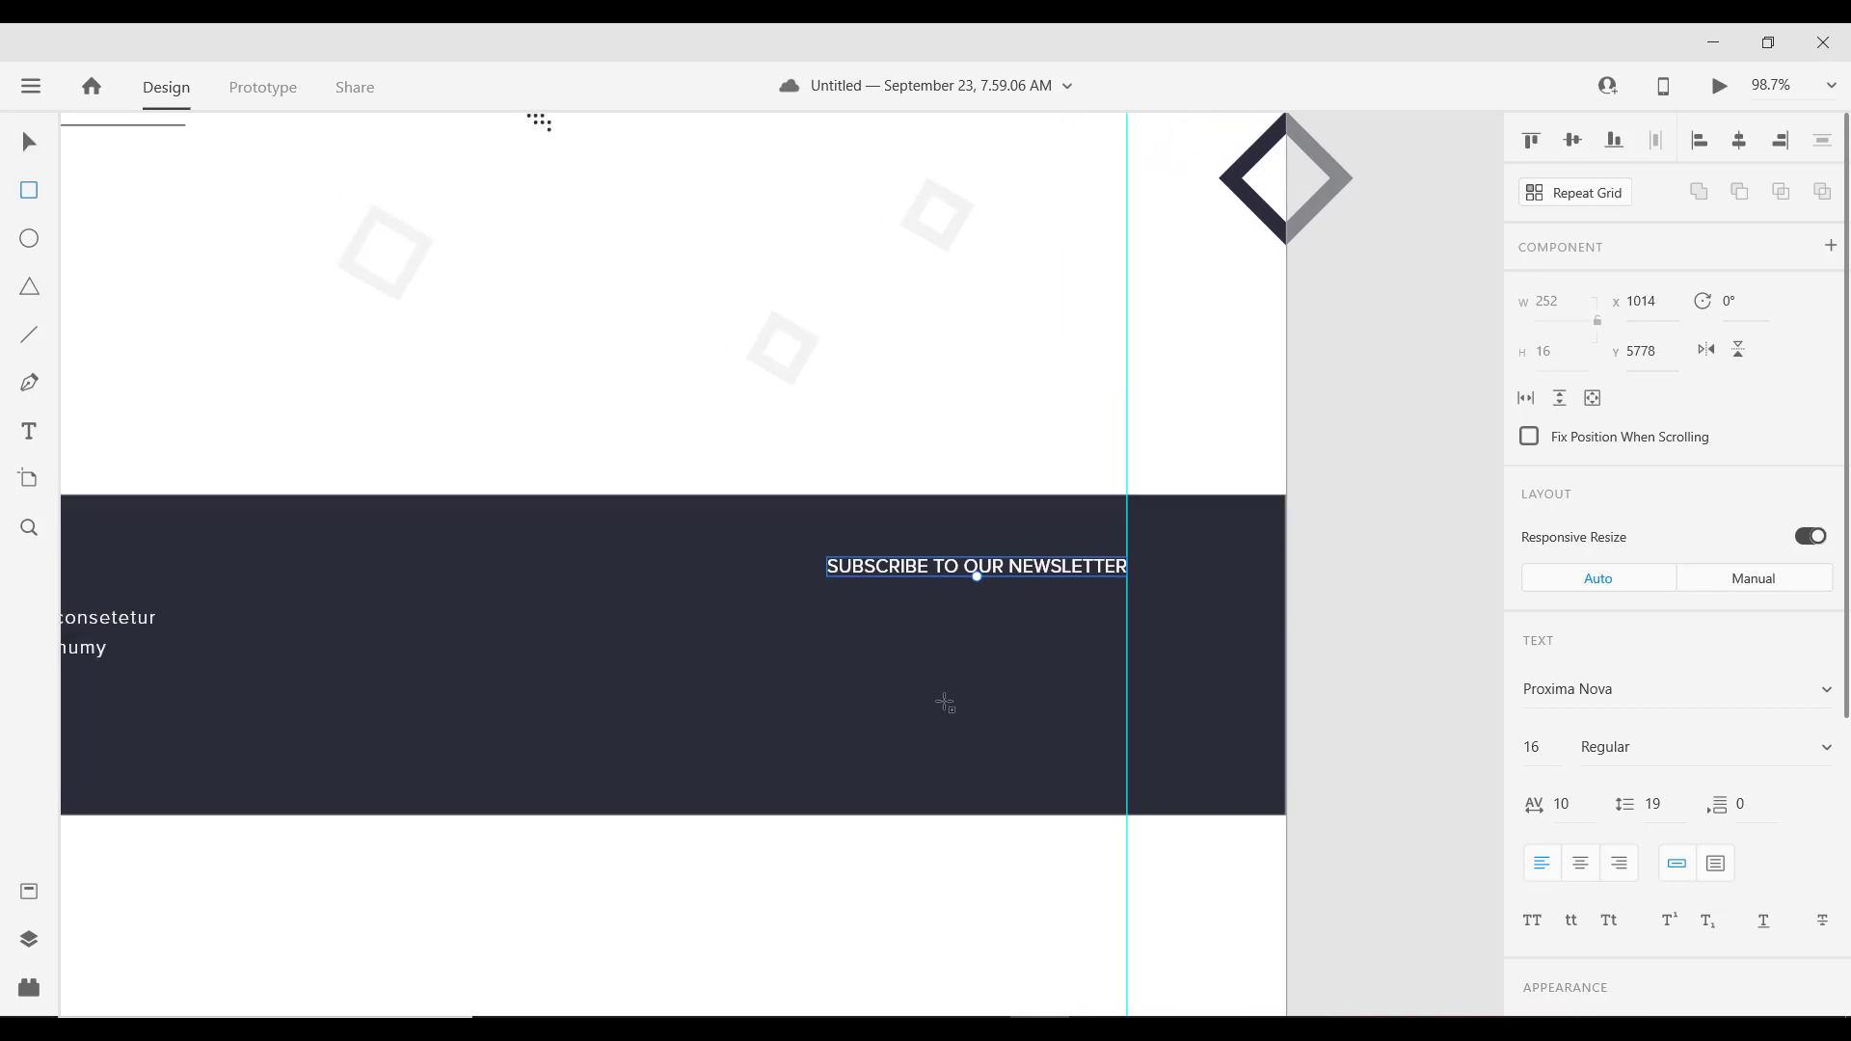
mouse_move(820, 617)
left_mouse_down()
mouse_move(884, 678)
mouse_move(917, 676)
left_mouse_up()
left_click(1583, 351)
type("50")
key("Return")
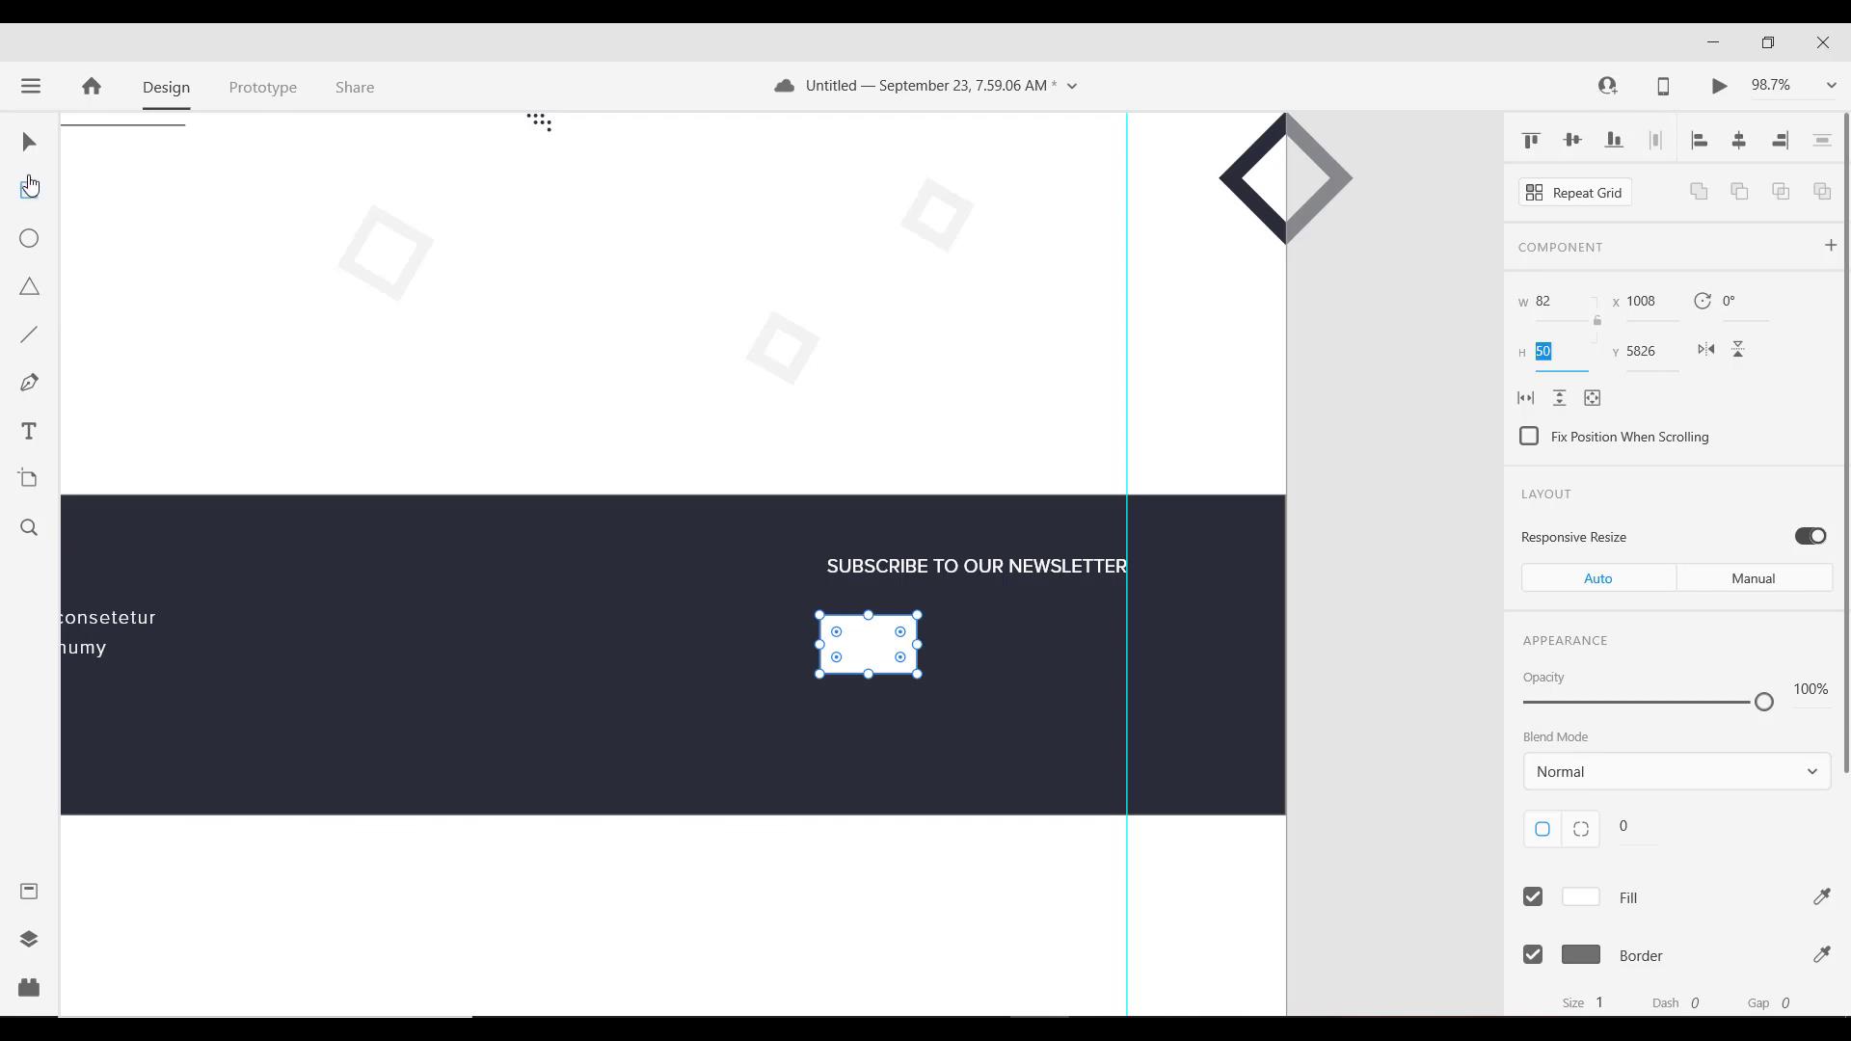
left_click(29, 142)
left_click_drag(922, 644, 1127, 643)
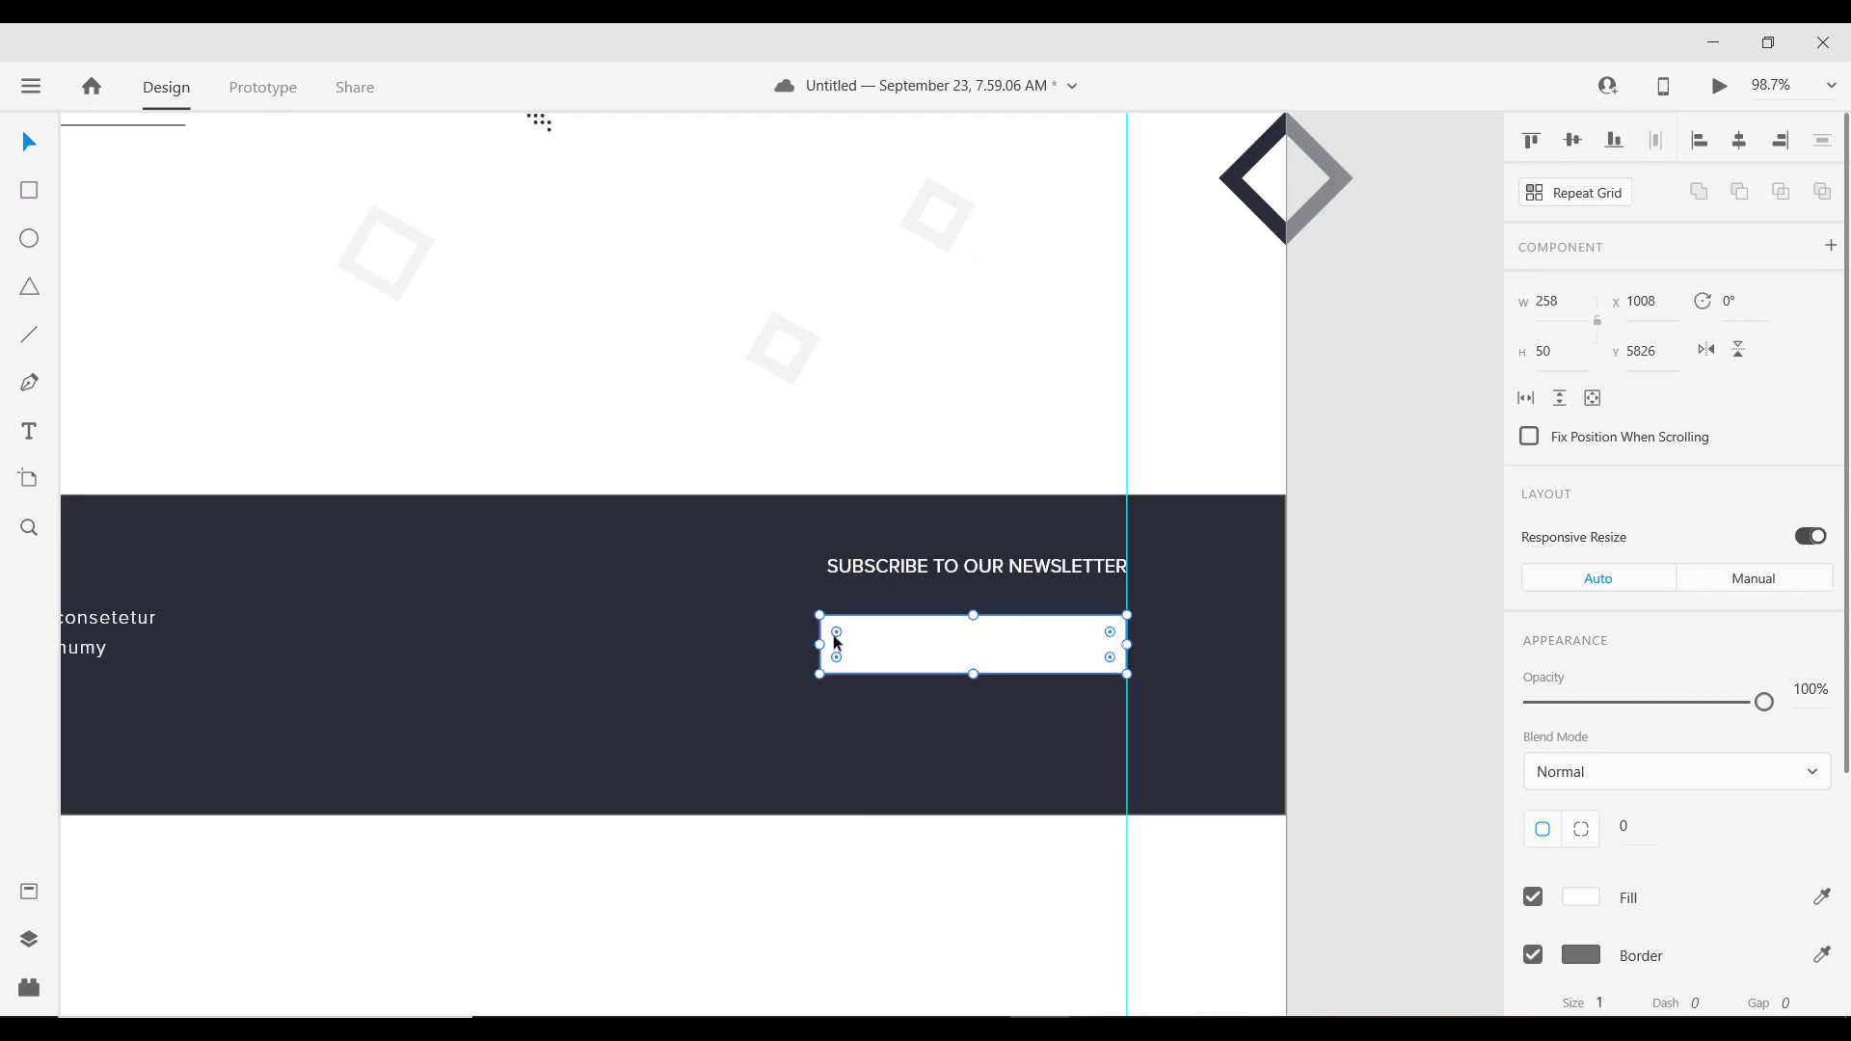
left_click_drag(824, 643, 958, 644)
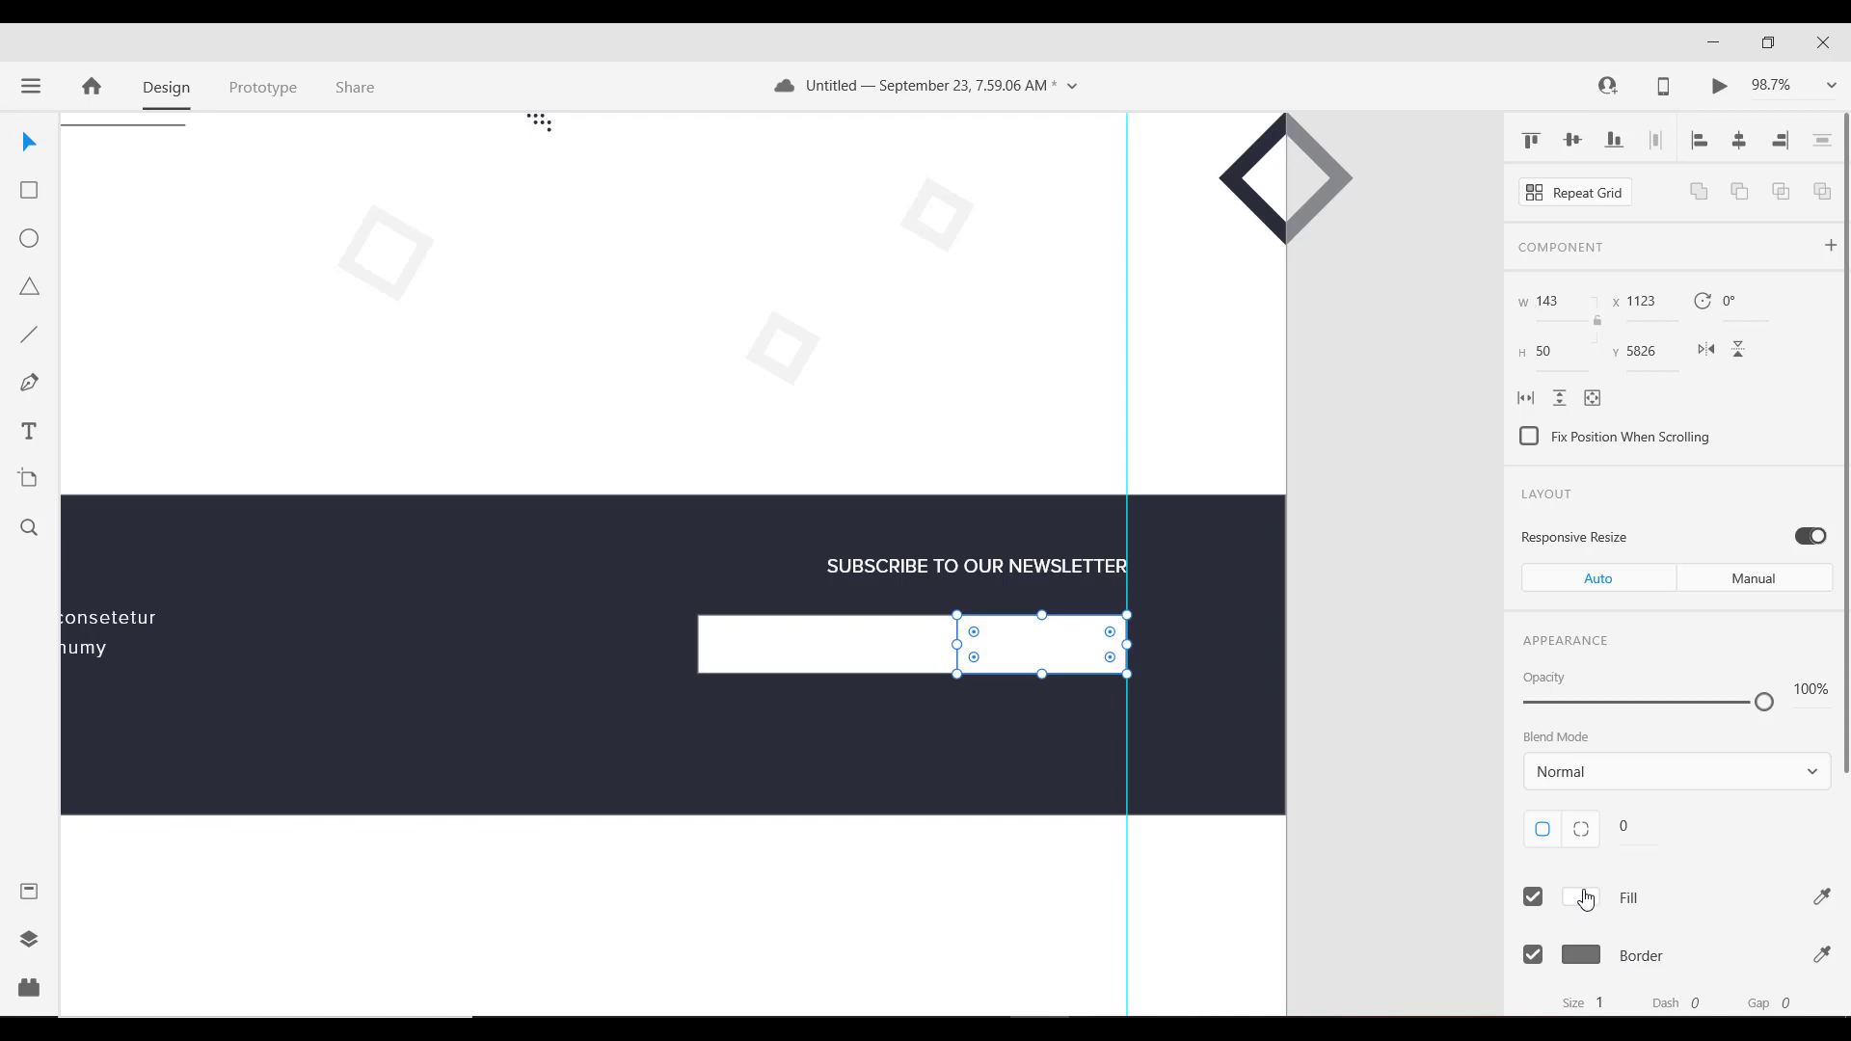
Step: Fill the button block at the box's right end light grey #D2D2D3
left_click(1584, 899)
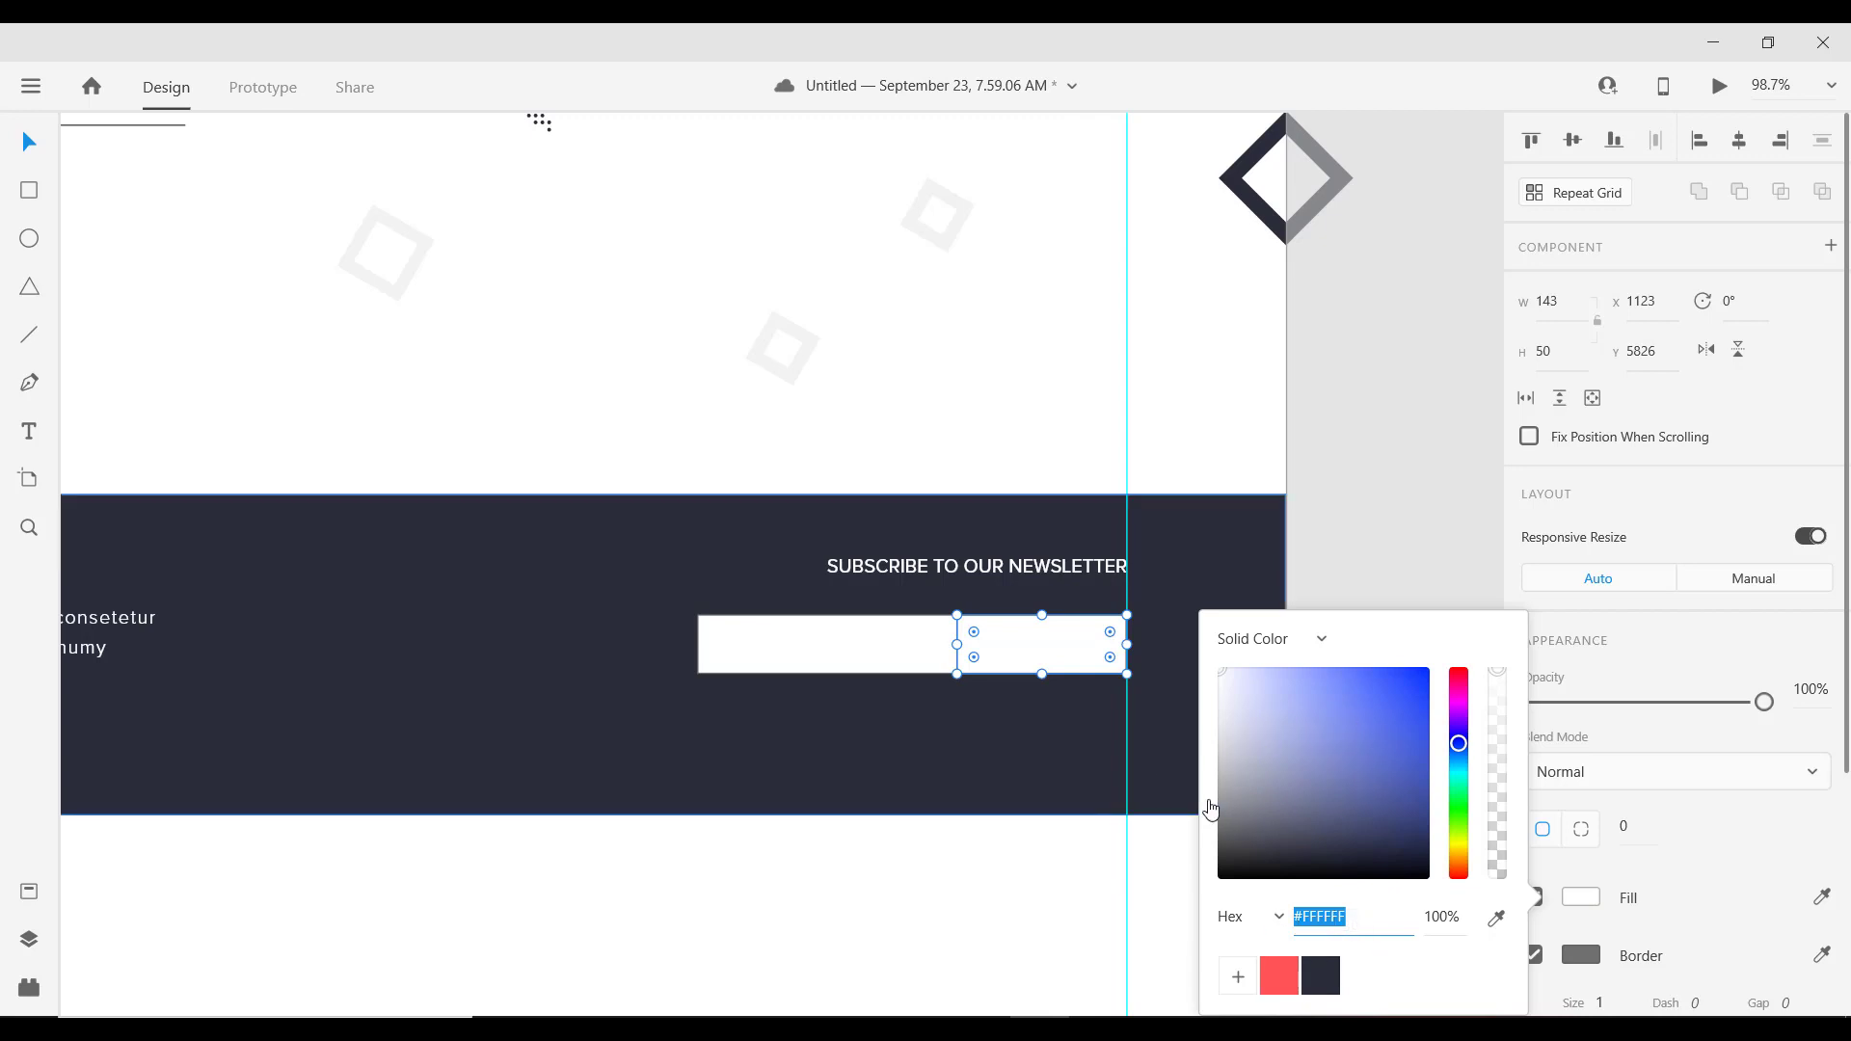
left_click(1223, 711)
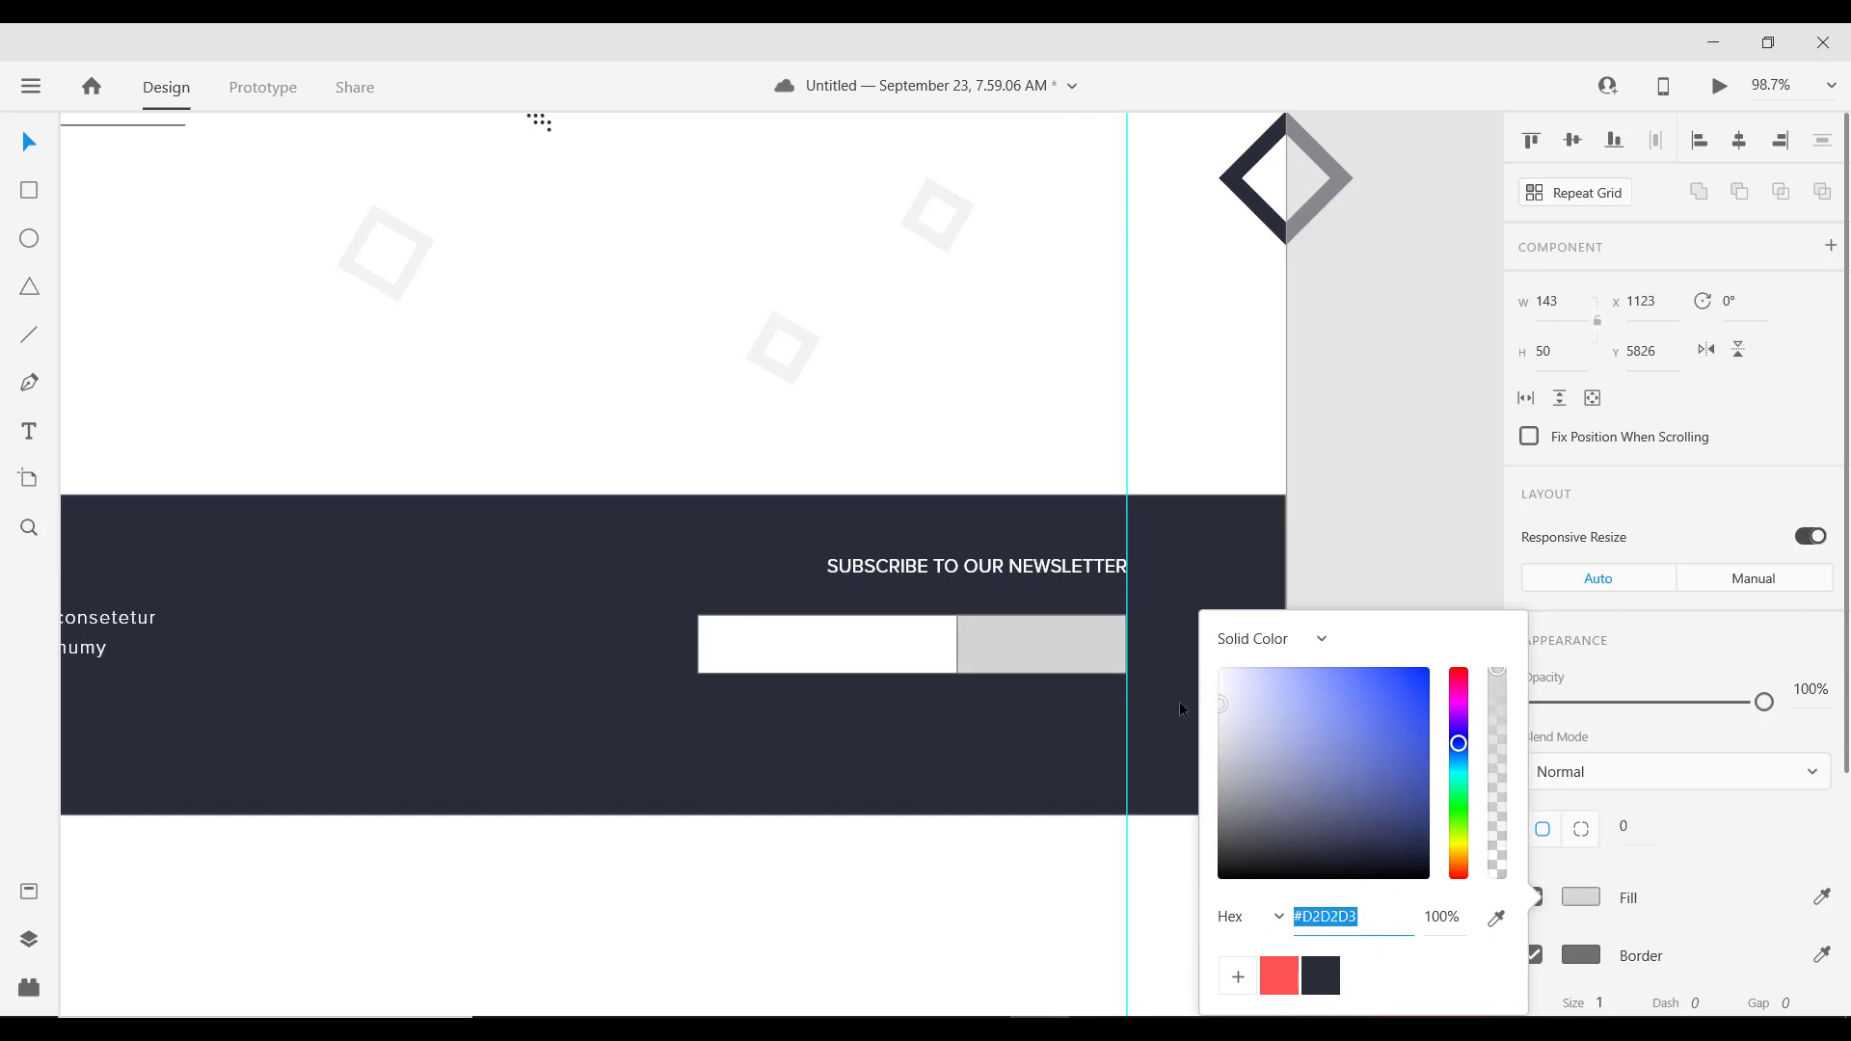
left_click(1051, 639)
left_click(873, 635, "shift")
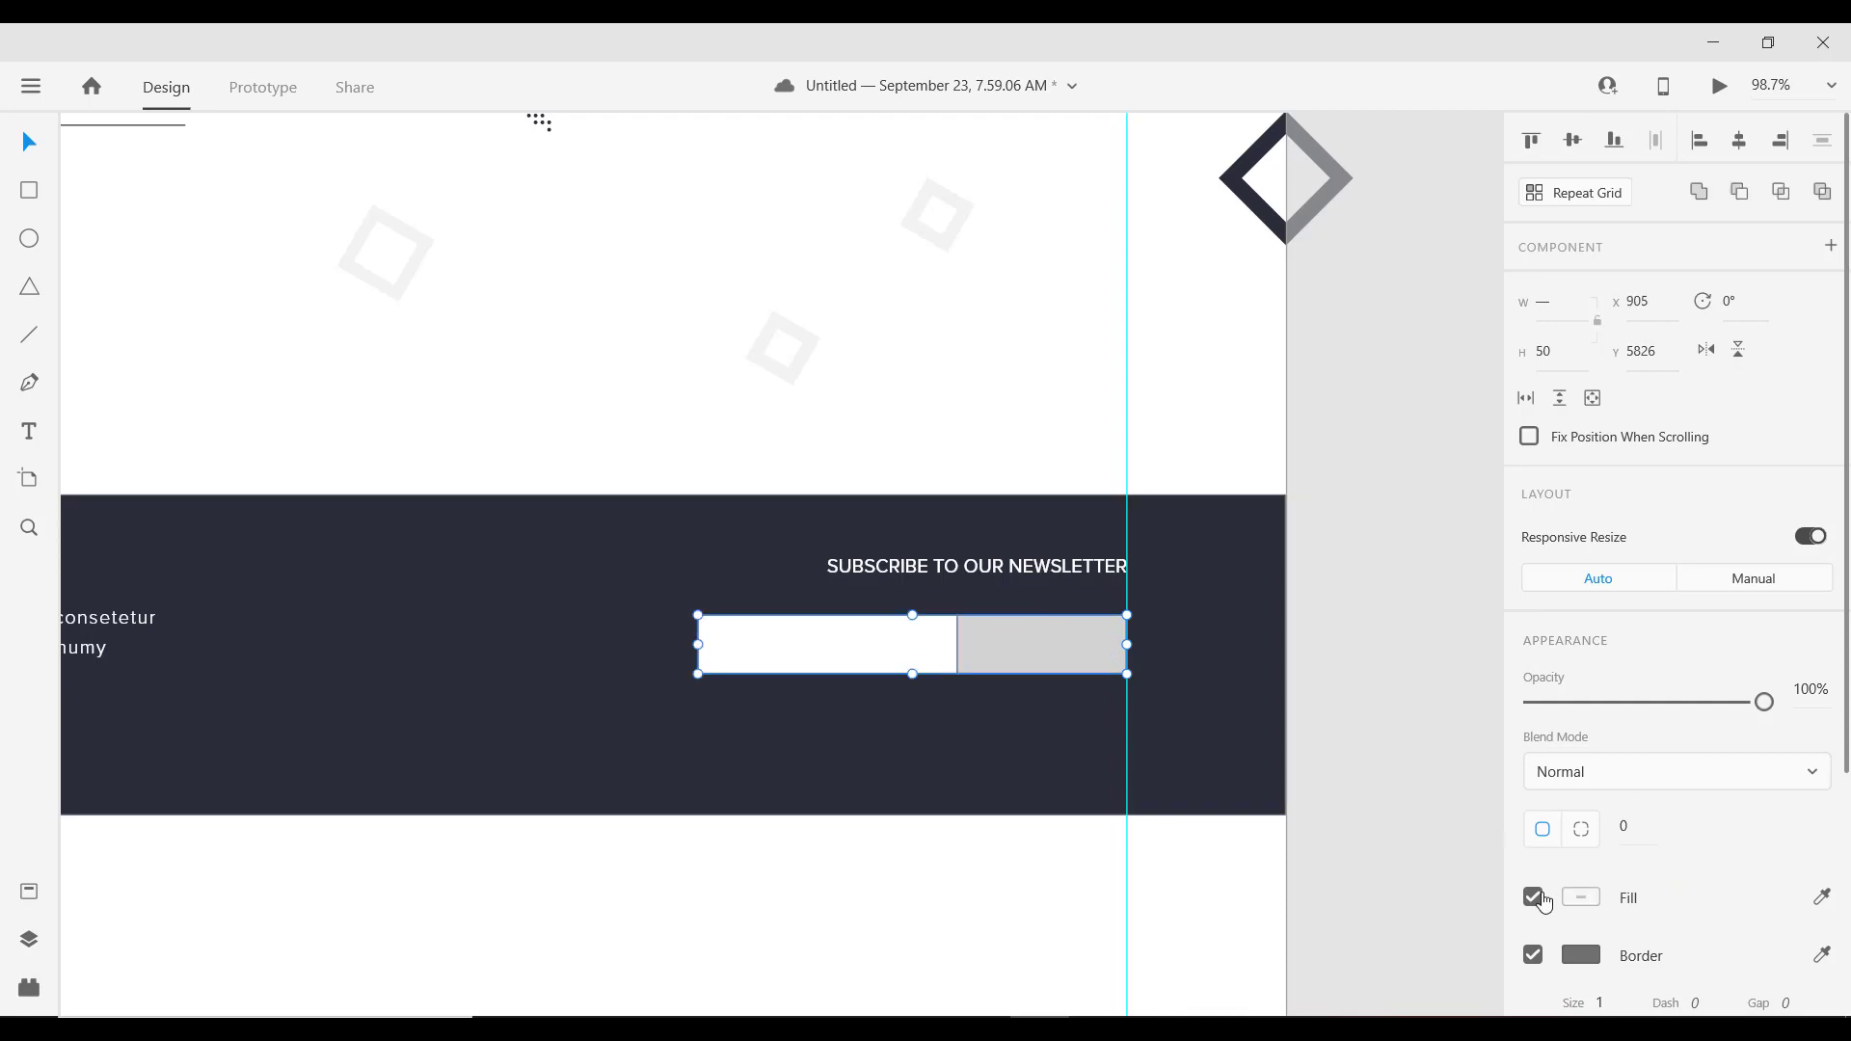
Step: Duplicate the newsletter heading down, retype it as SUBCRIBE, and centre it on the grey button
scroll(980, 657, "up", 3)
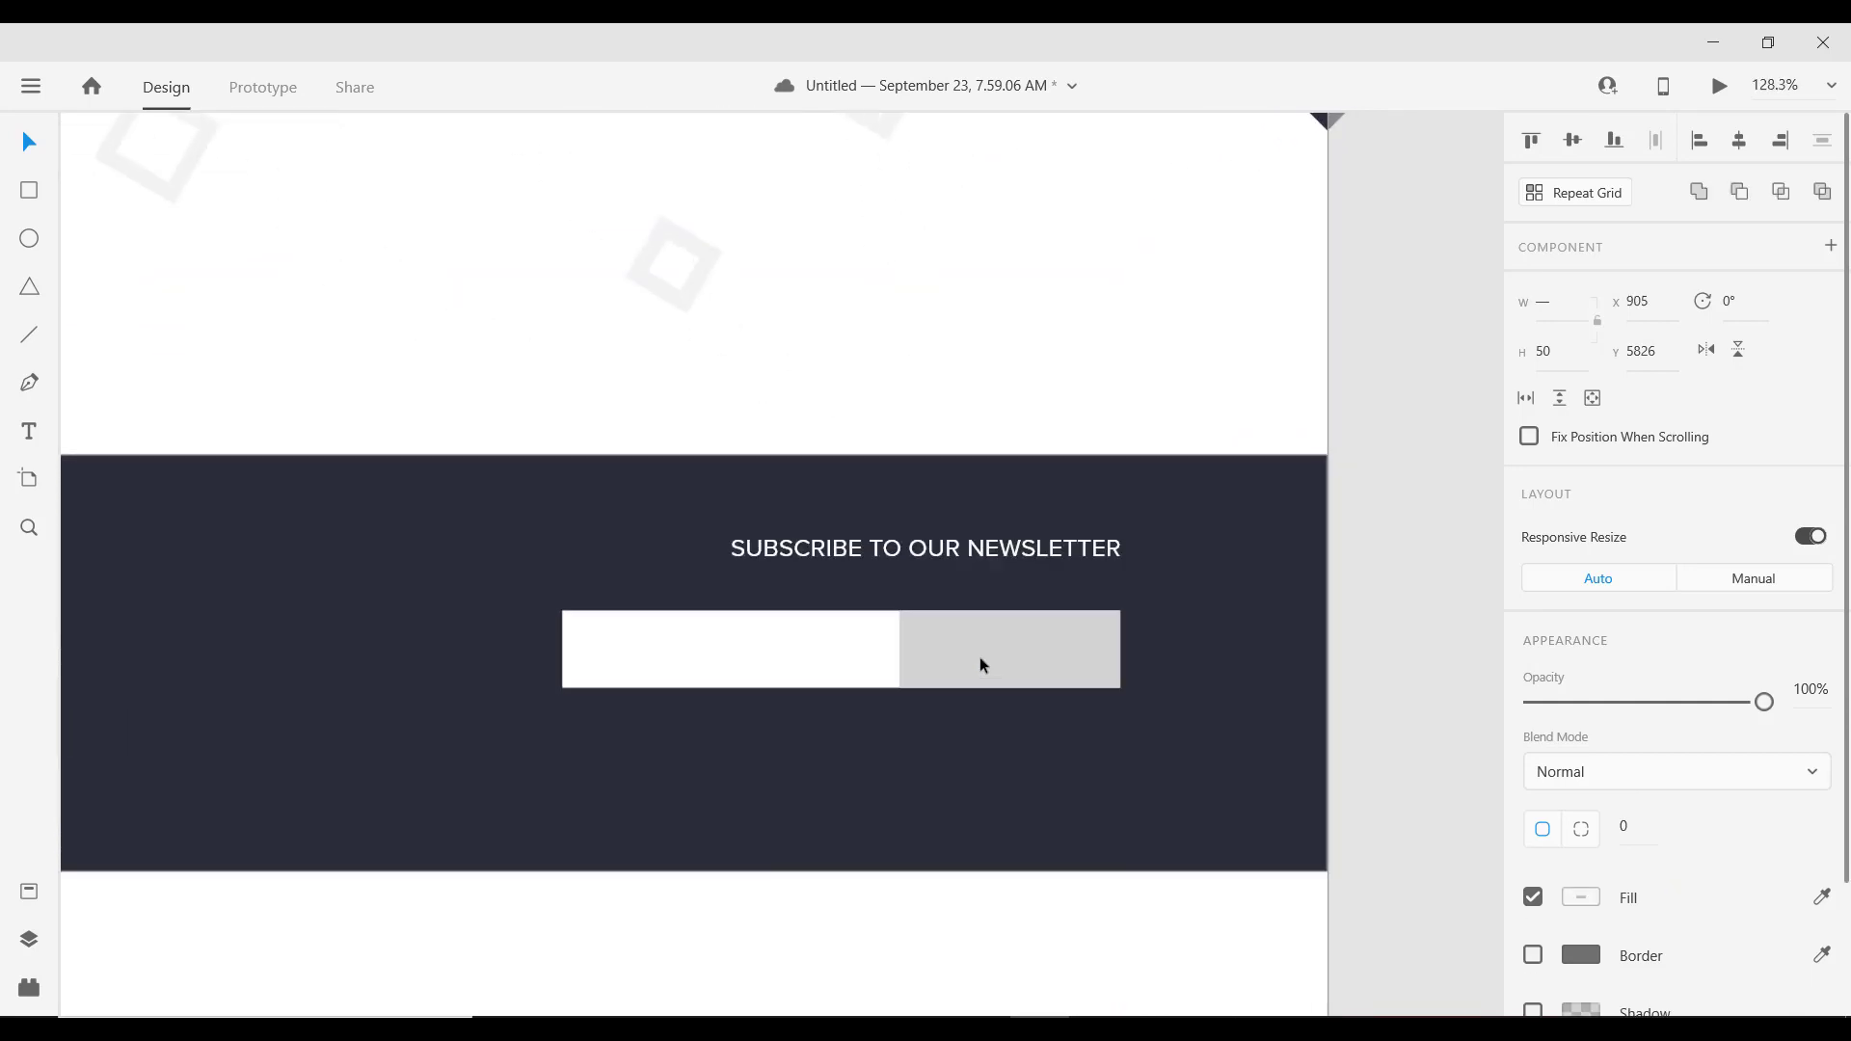
left_click(957, 553)
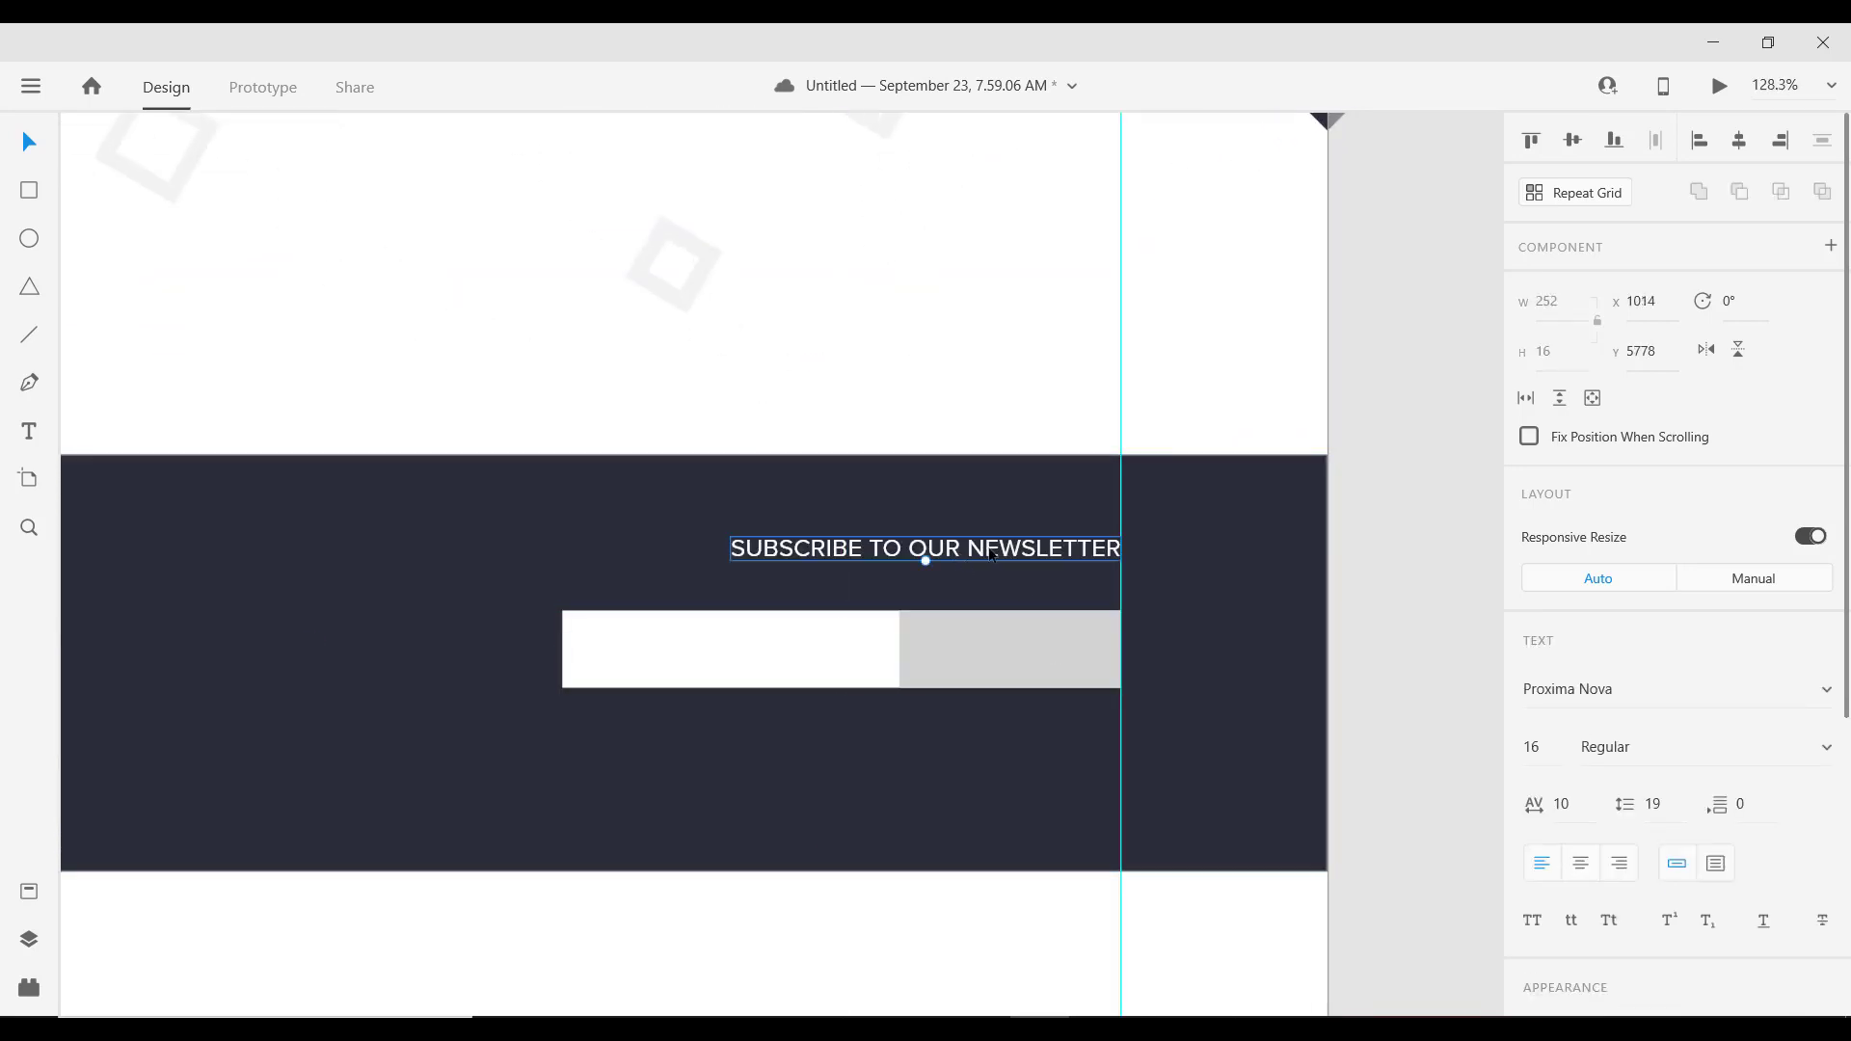
key("alt")
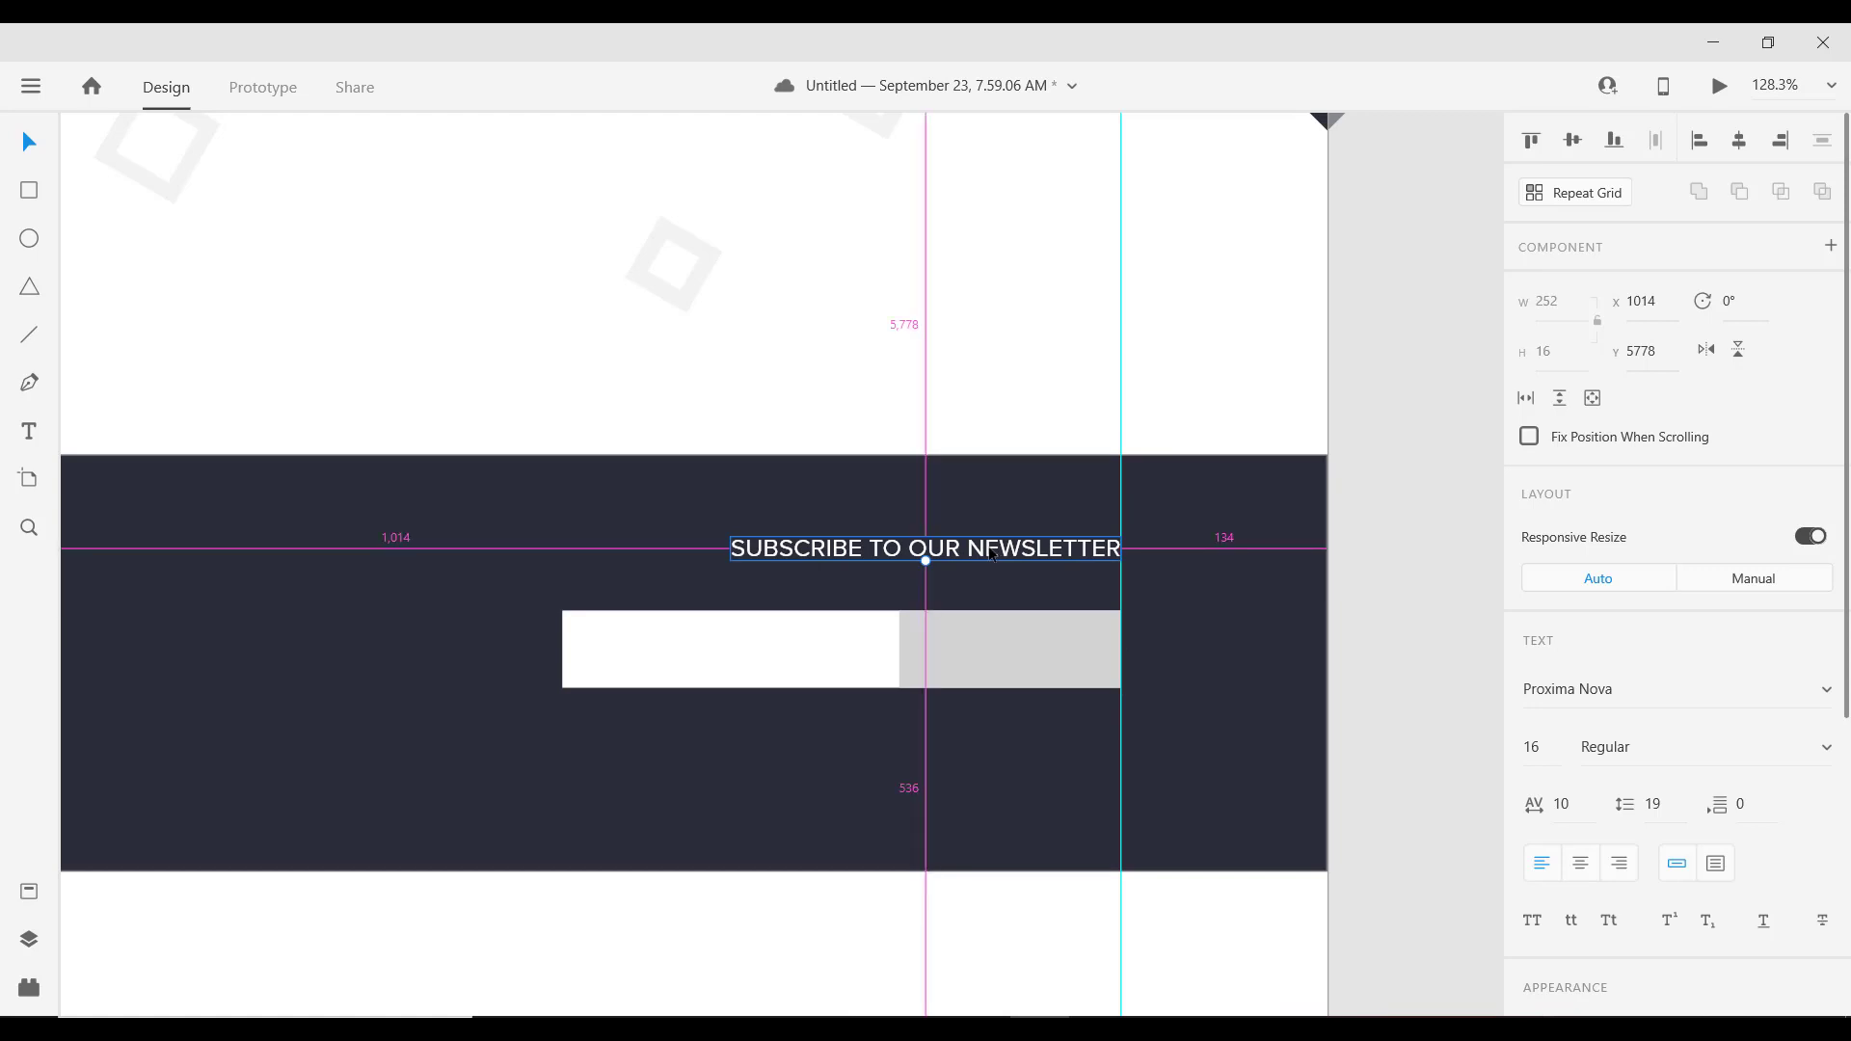
left_click_drag(993, 554, 993, 648)
double_click(995, 648)
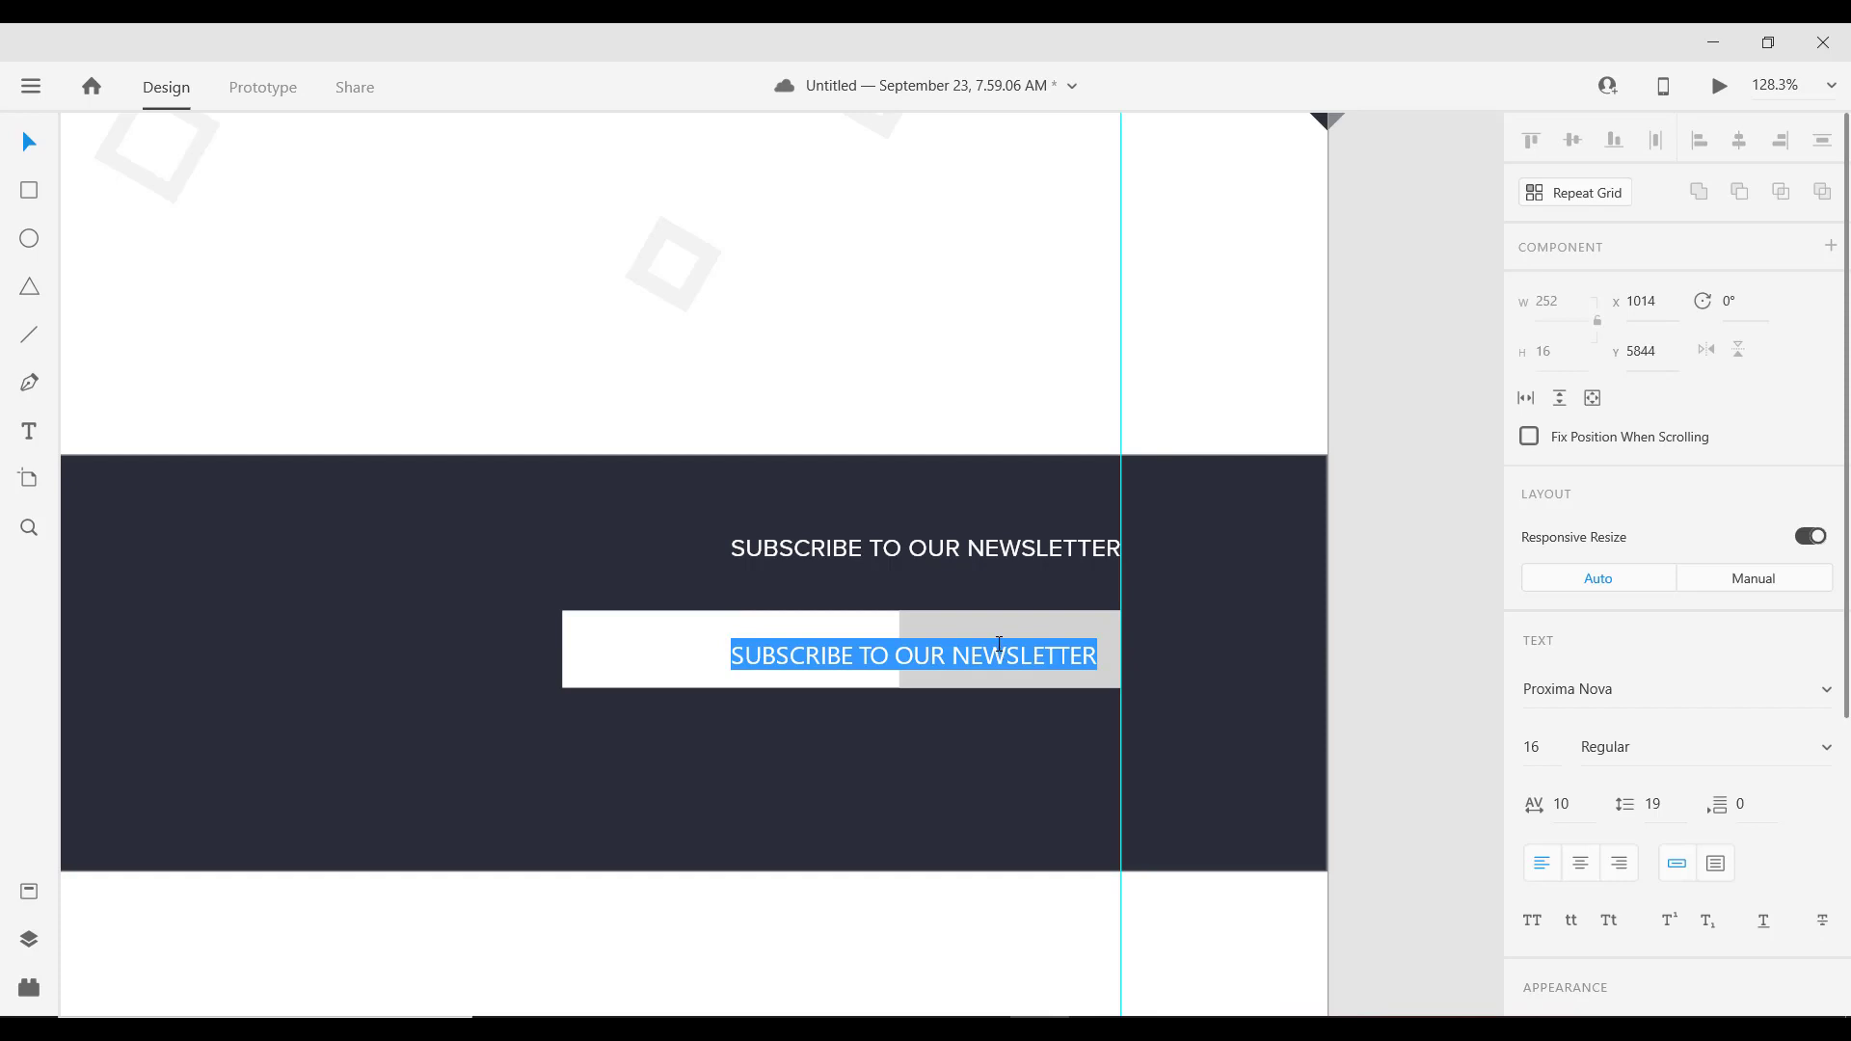
key("BackSpace")
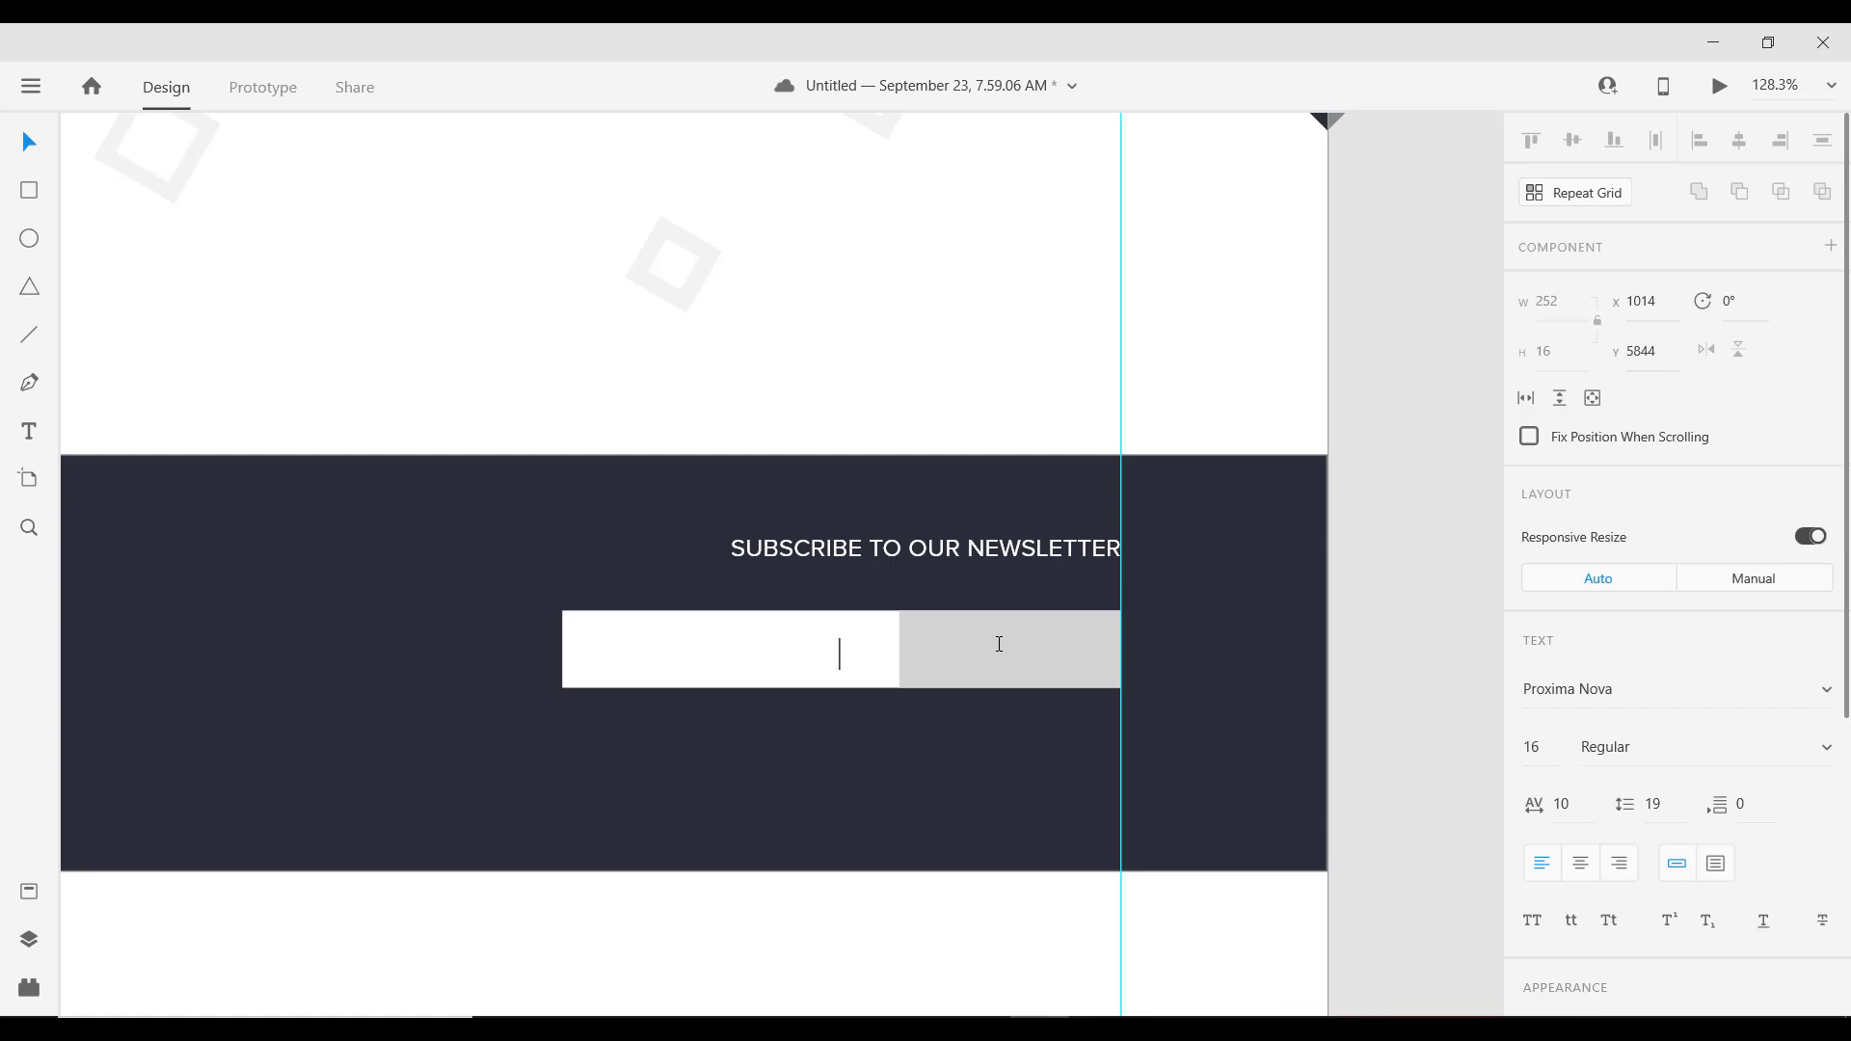
type("SUBCRIBE")
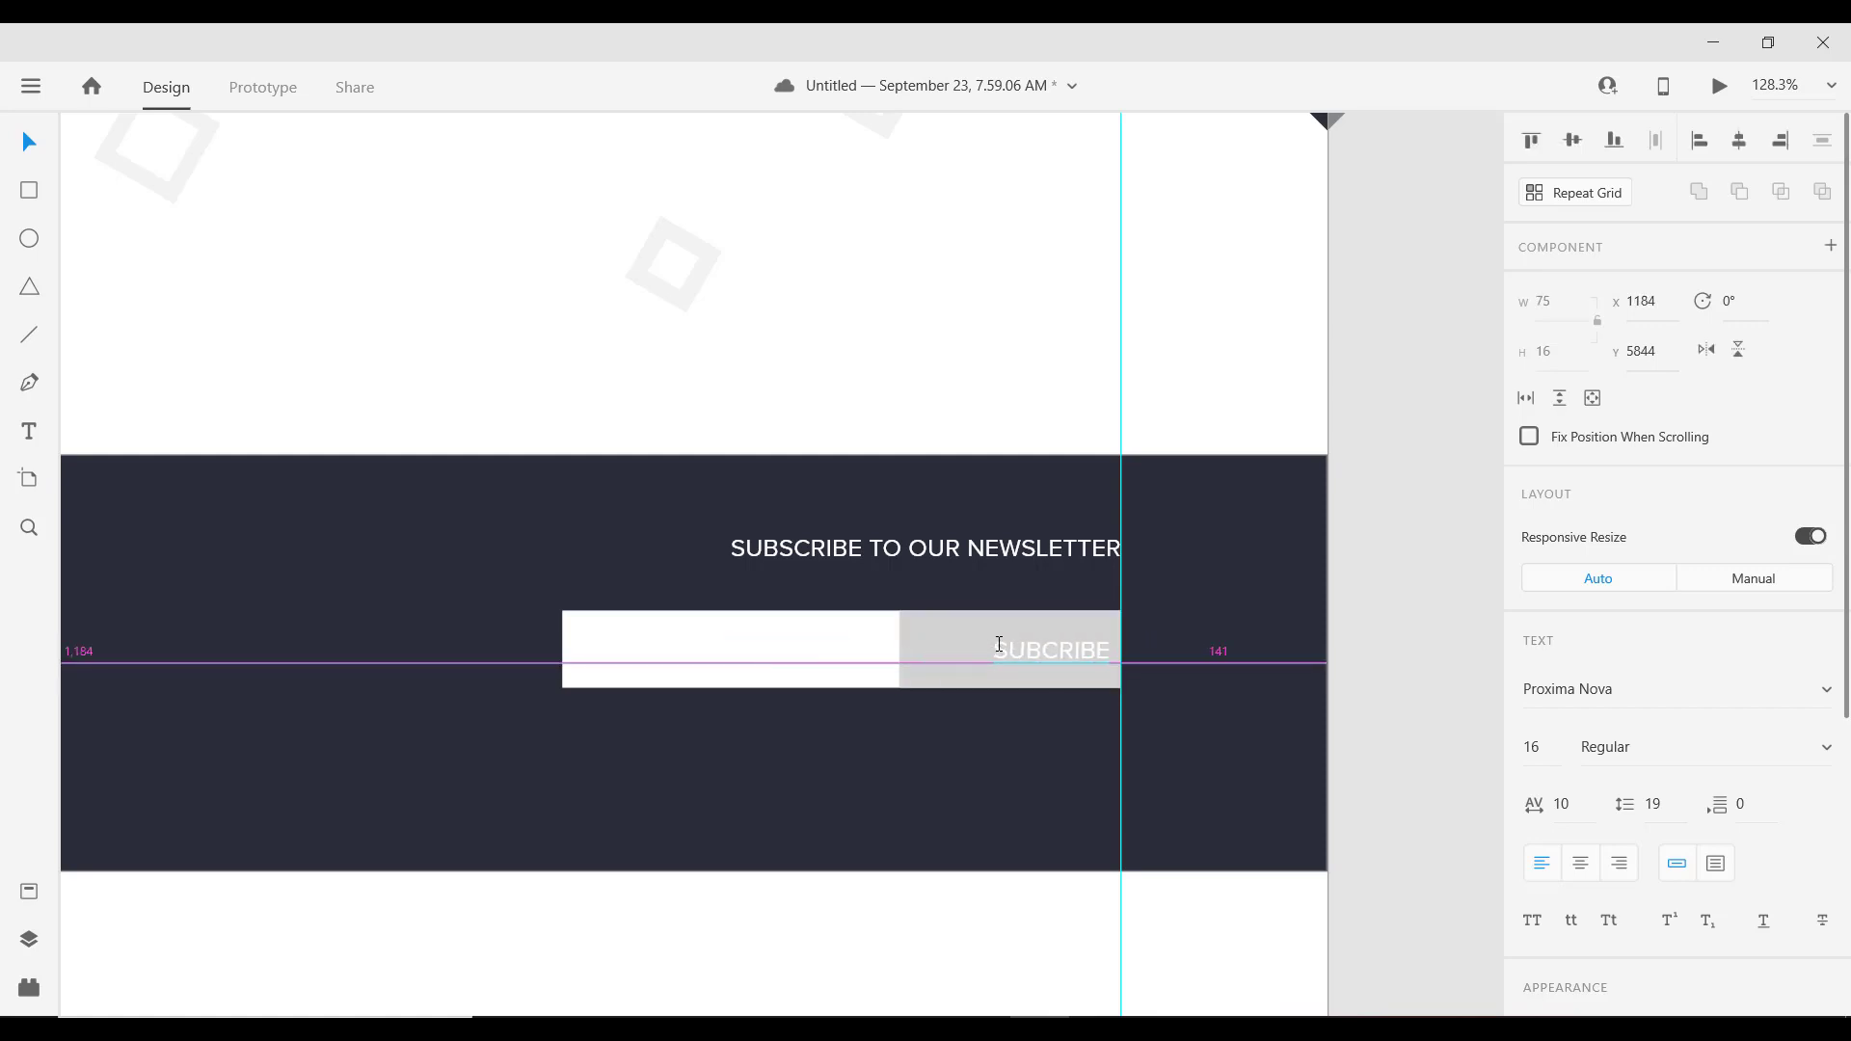
left_click_drag(999, 645, 956, 644)
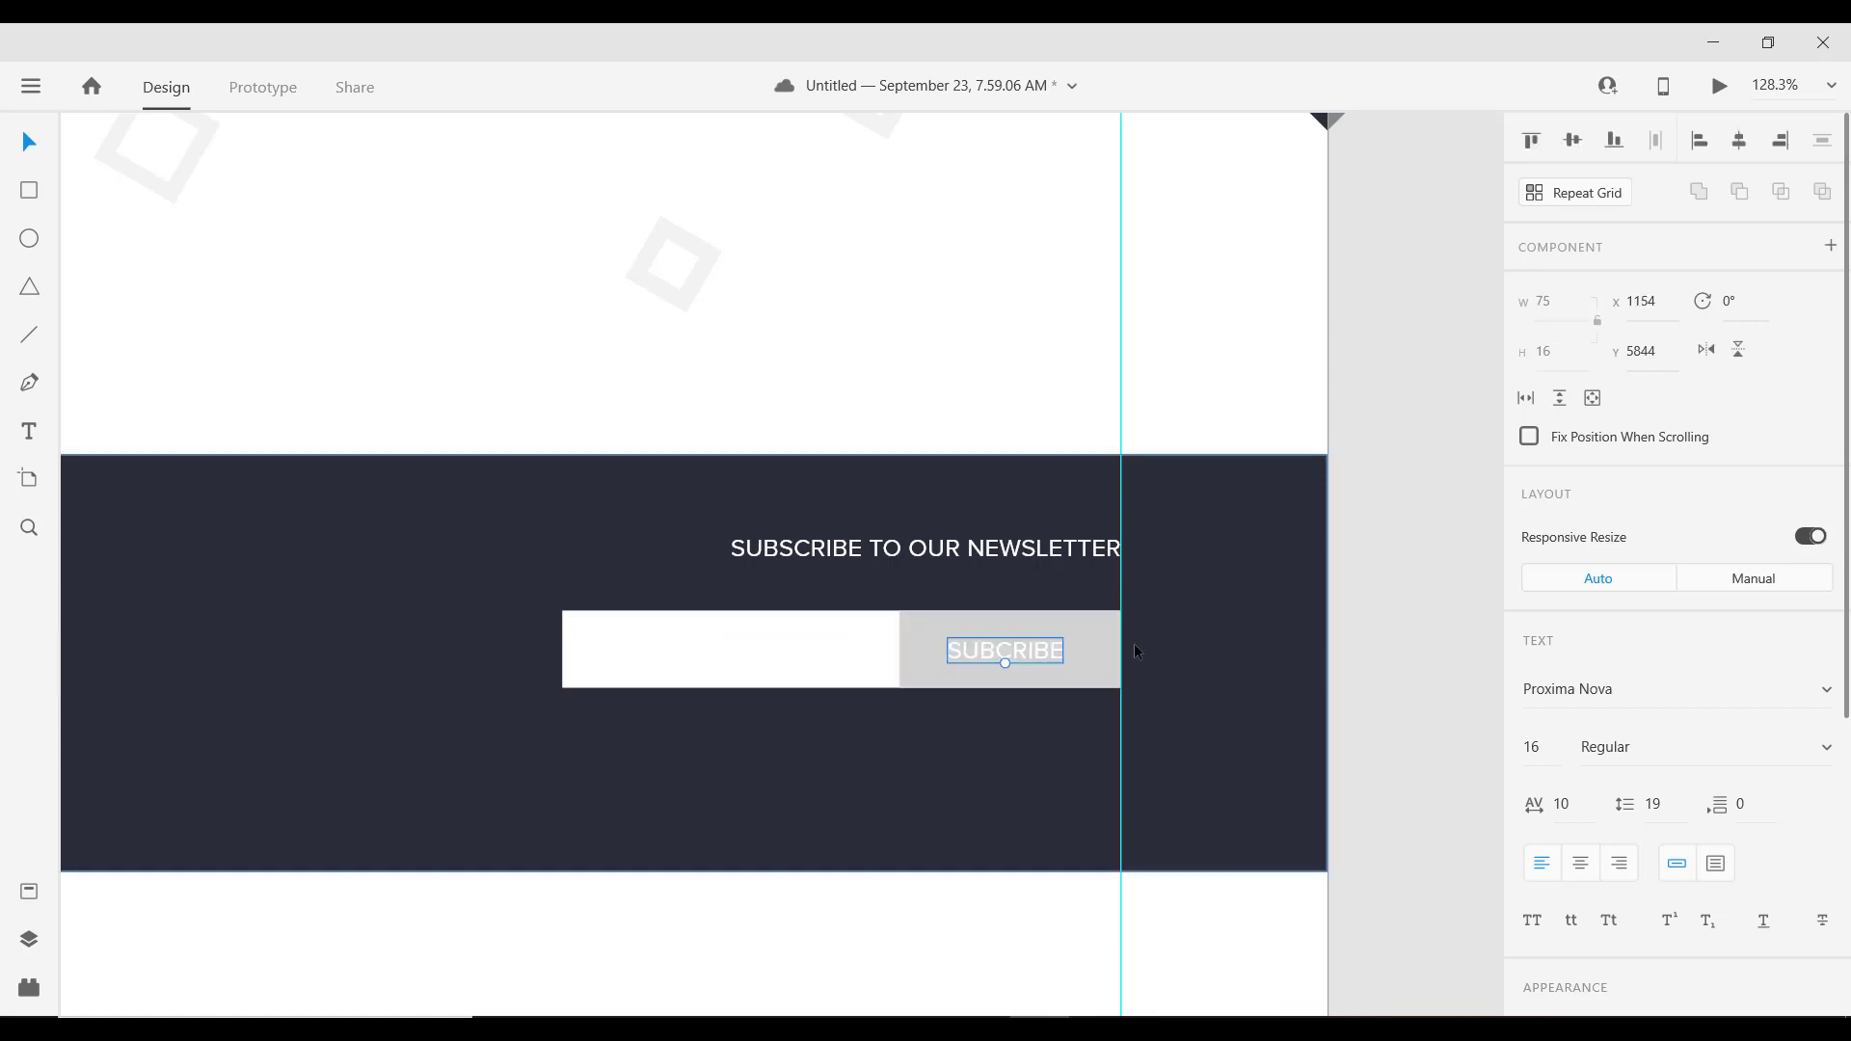
left_click(1074, 644)
scroll(1061, 646, "down", 3)
scroll(1025, 665, "up", 3)
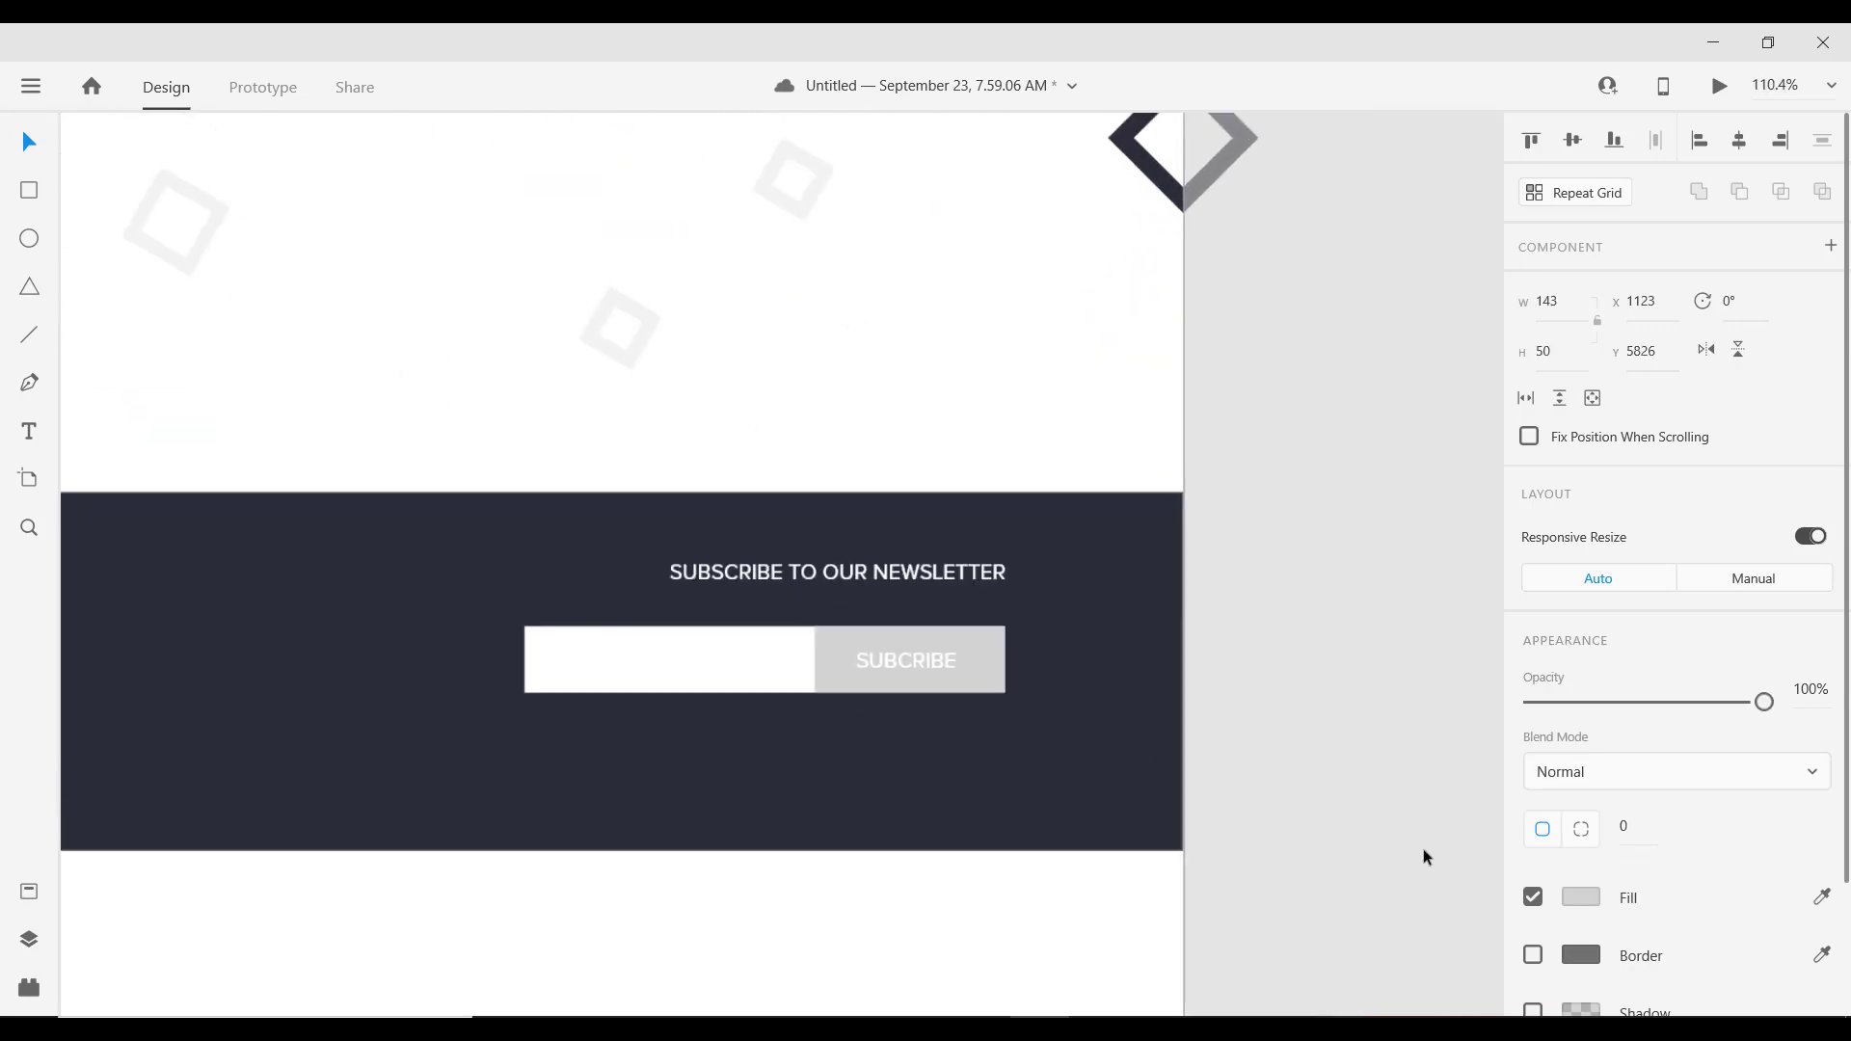
Step: Fill the button with the dark #2C2E38 footer colour and give it a white border
scroll(1423, 856, "up", 2)
left_click(1581, 899)
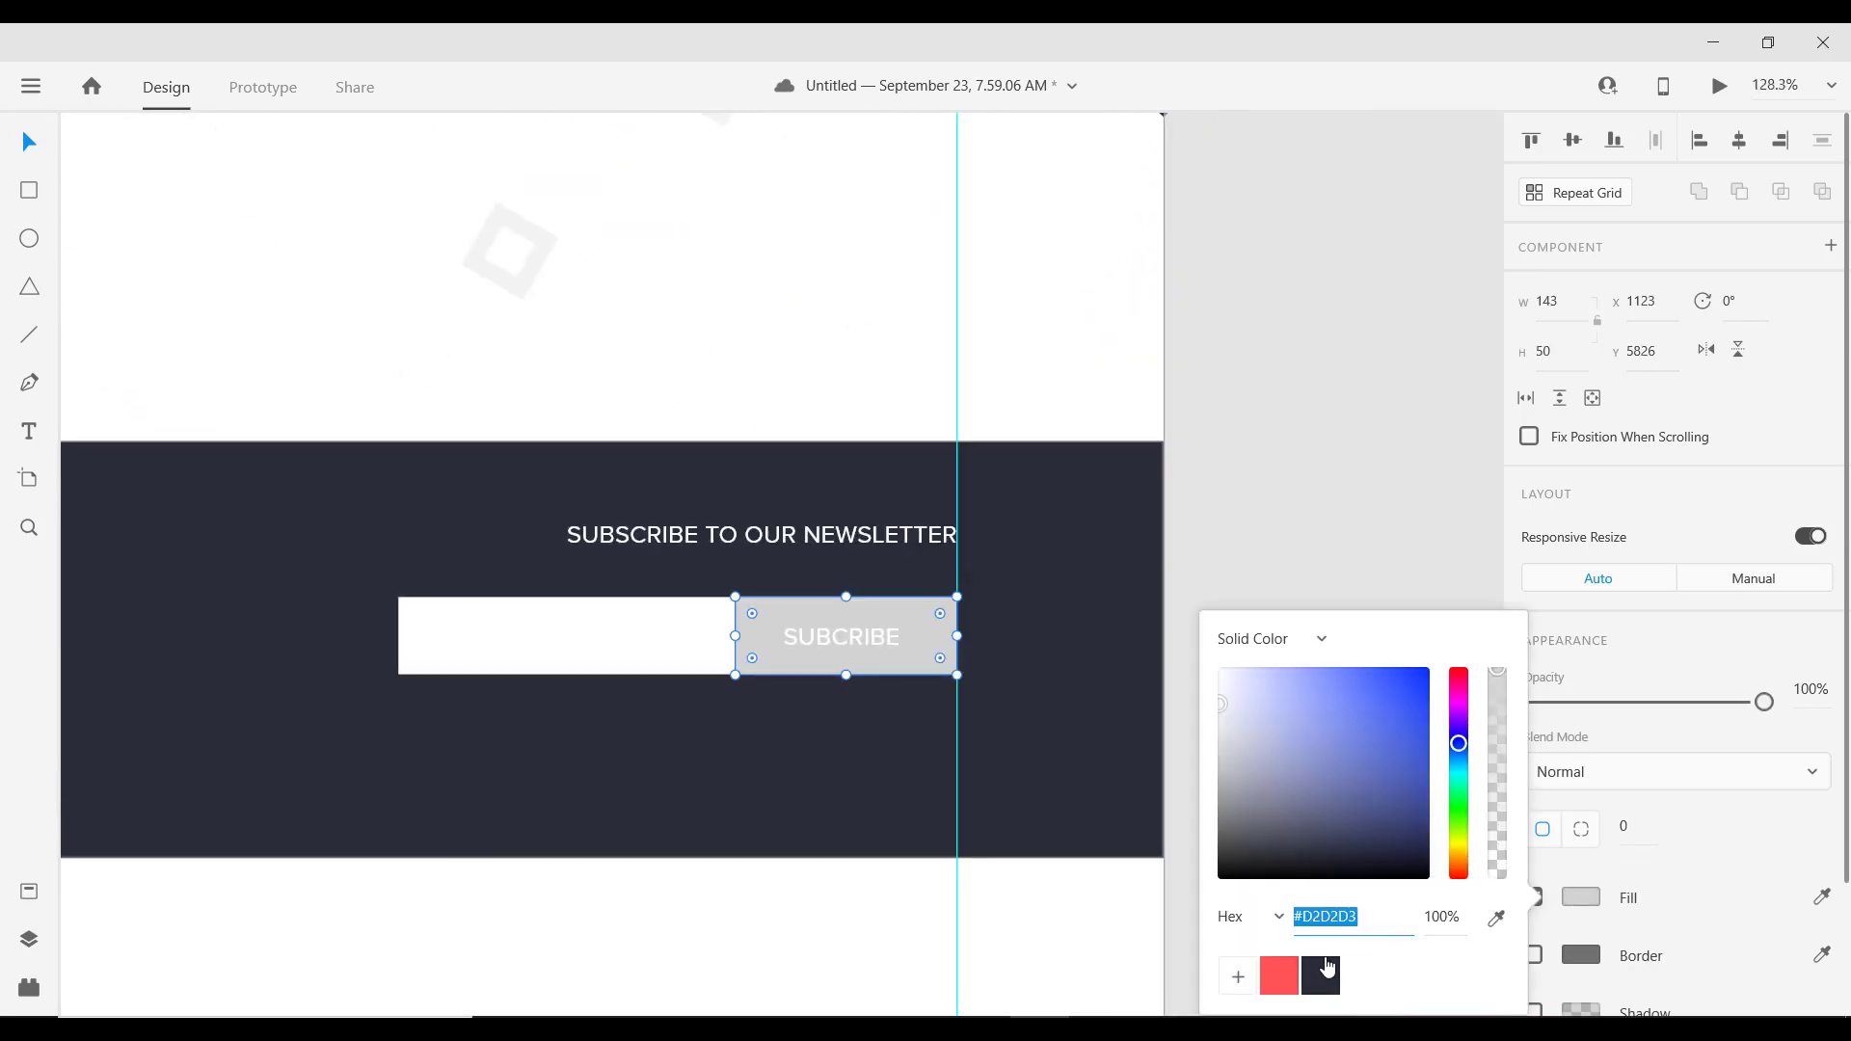
left_click(1321, 974)
scroll(796, 637, "up", 3)
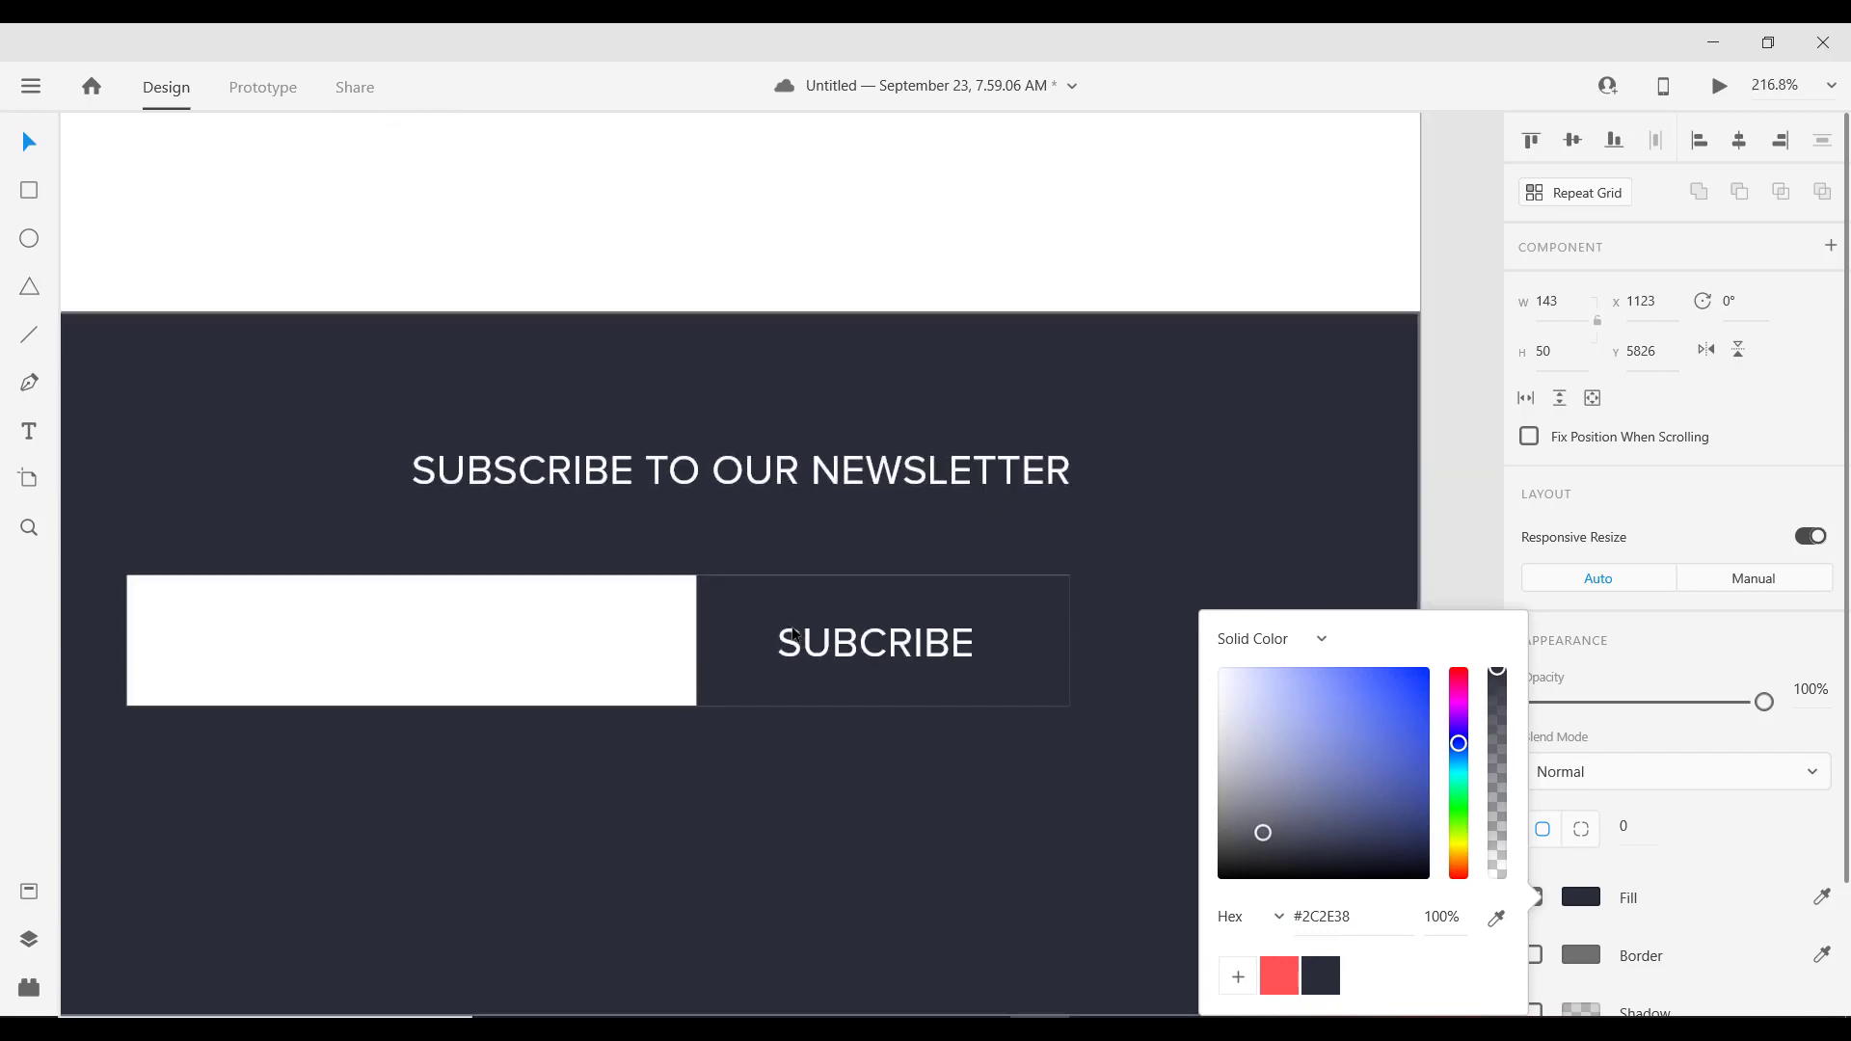
left_click(1019, 615)
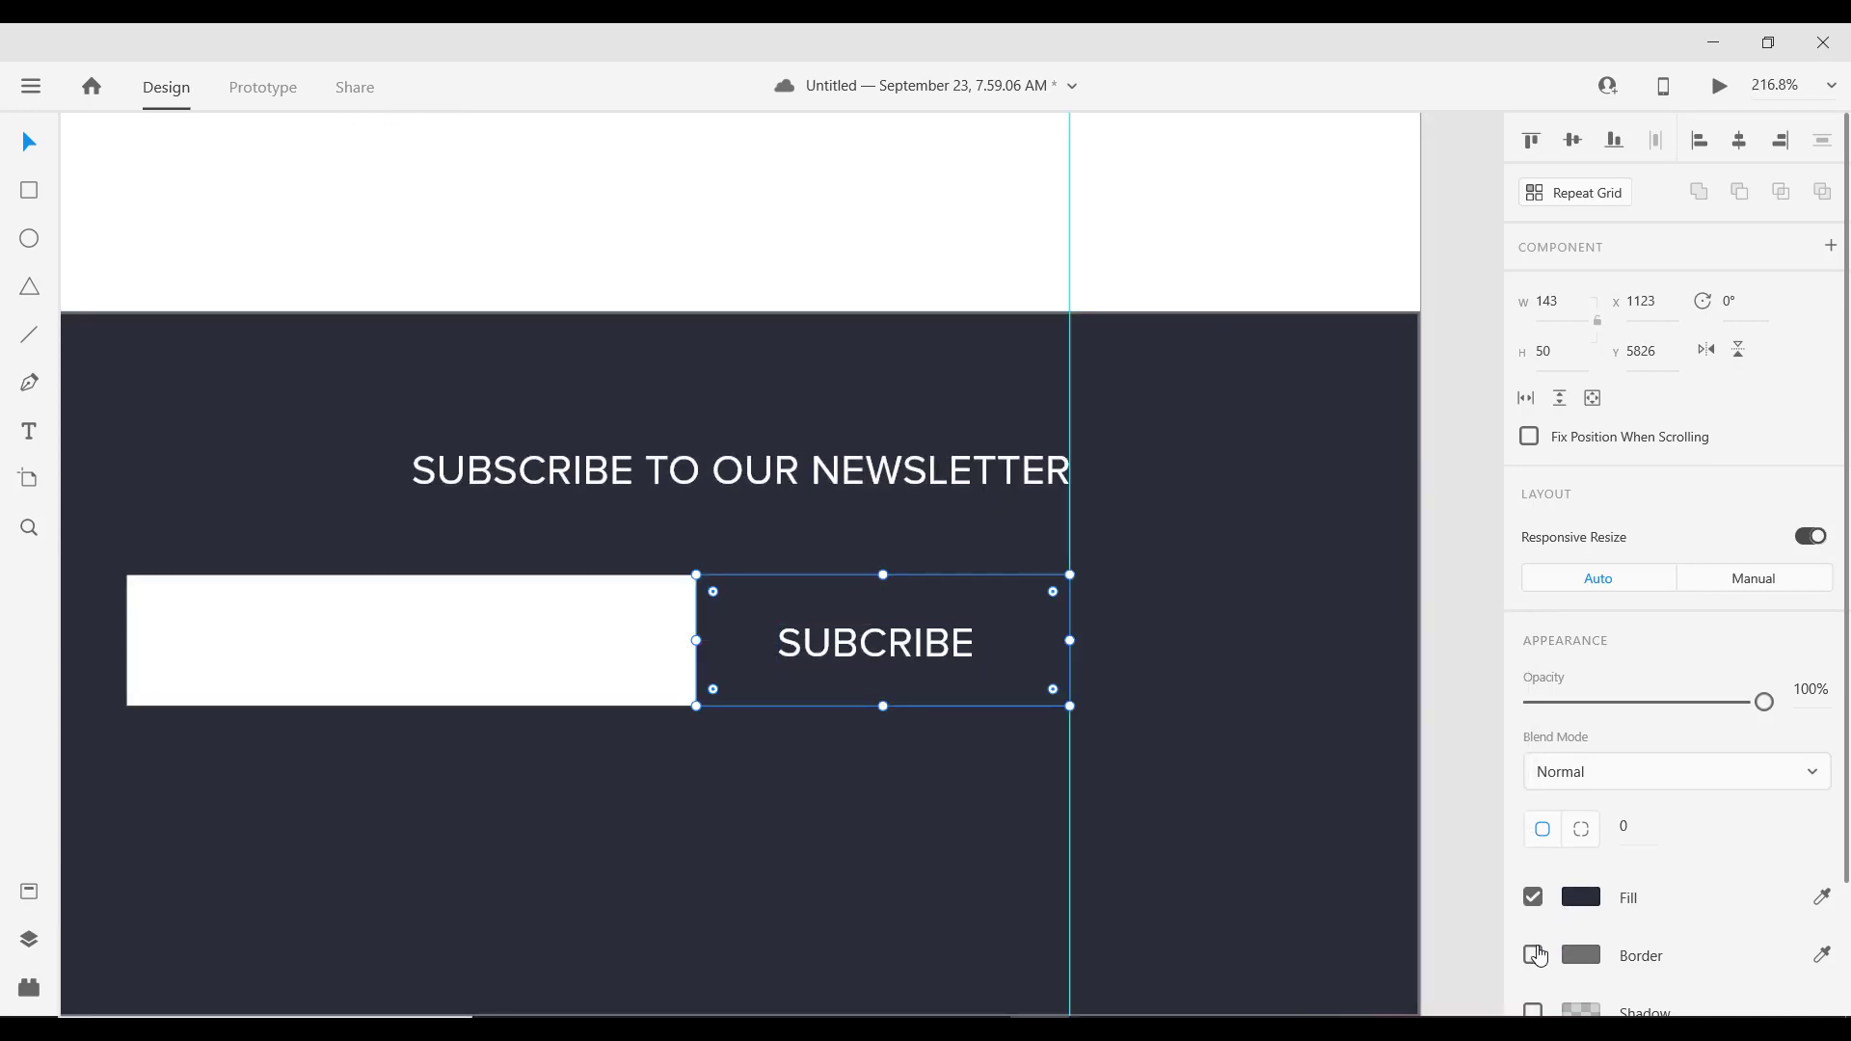
left_click(1533, 955)
left_click(1582, 955)
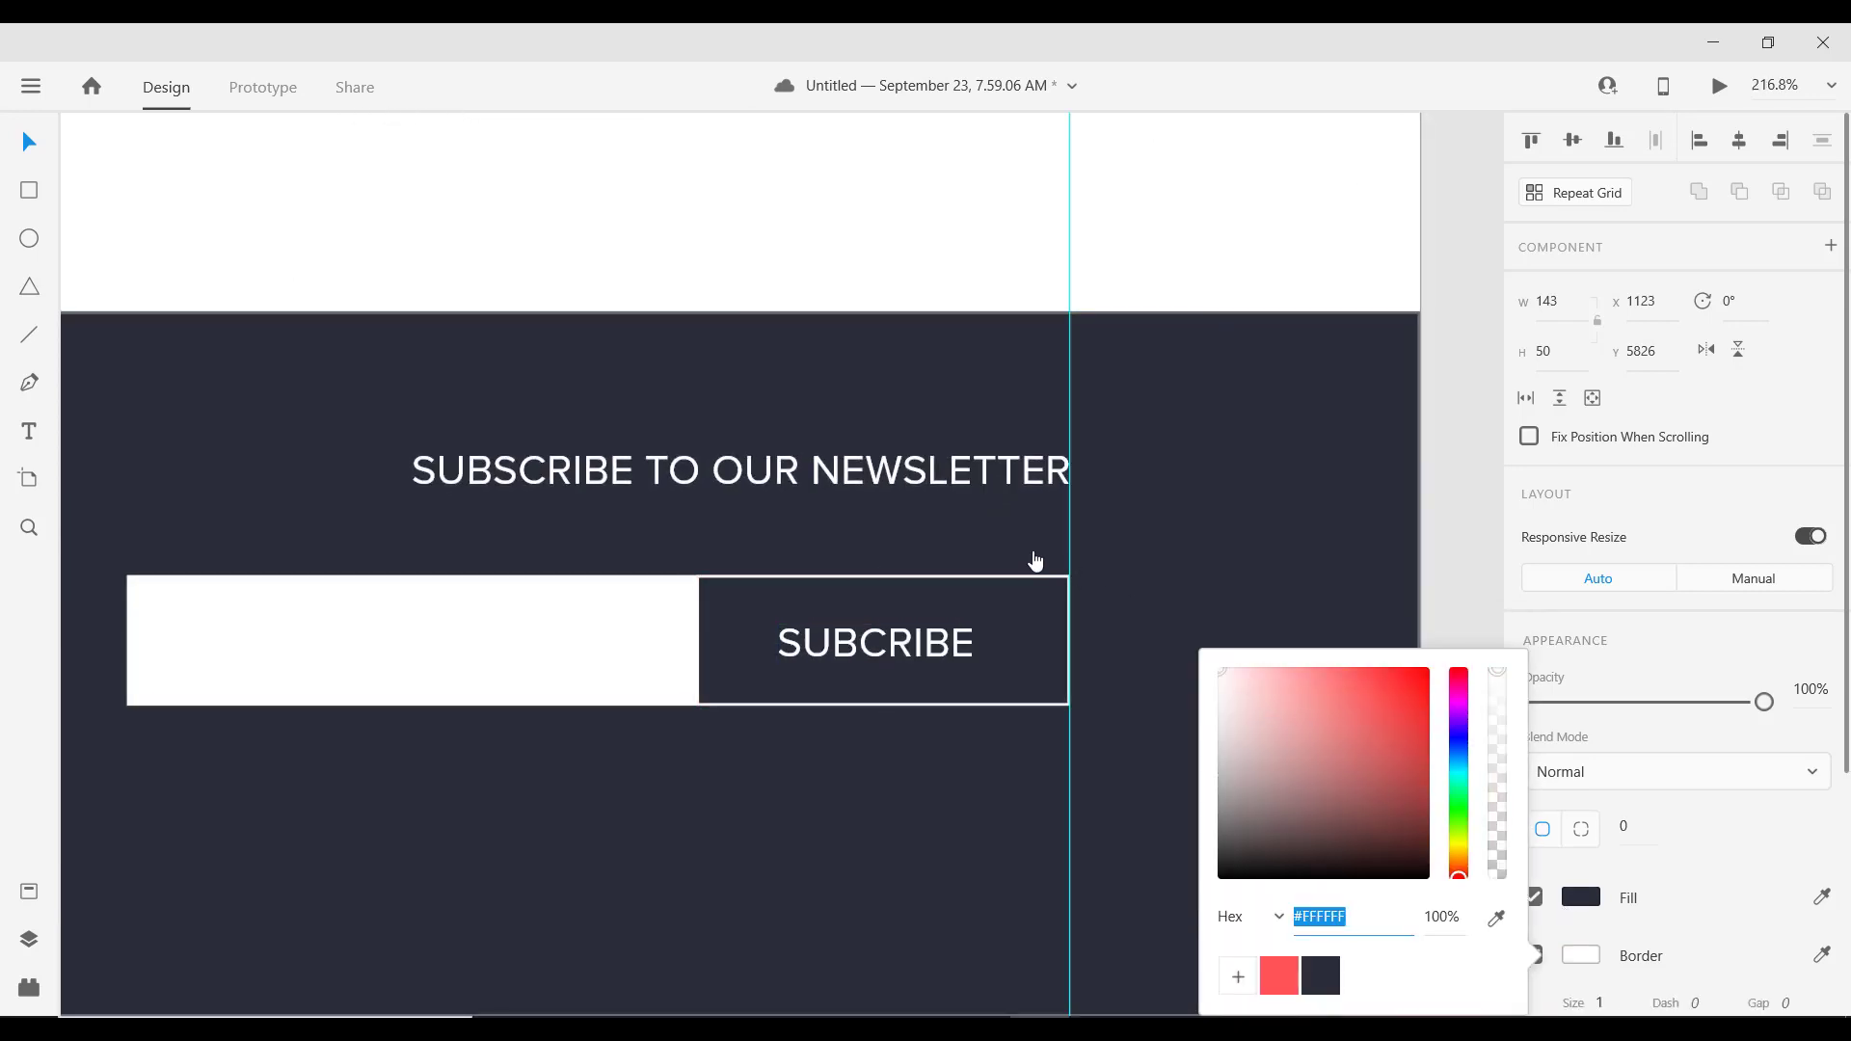
scroll(1028, 594, "down", 5)
scroll(836, 646, "up", 3)
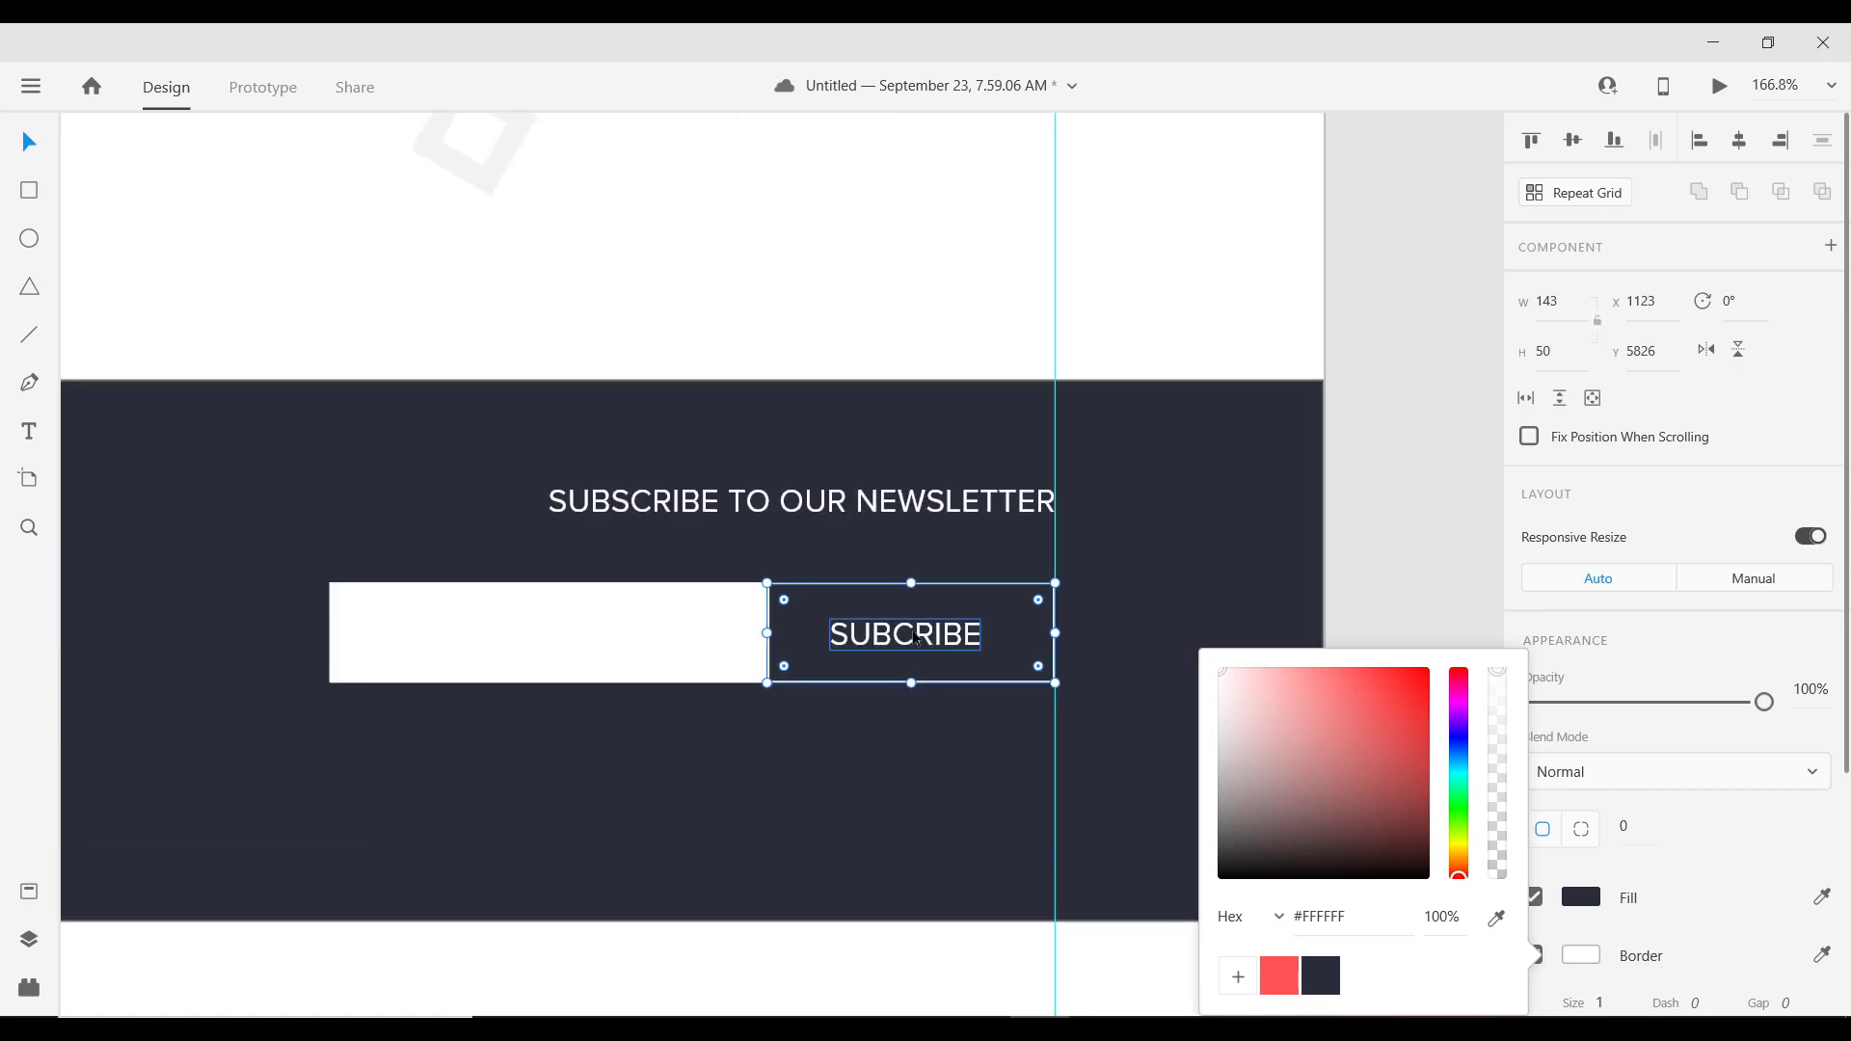
double_click(916, 636)
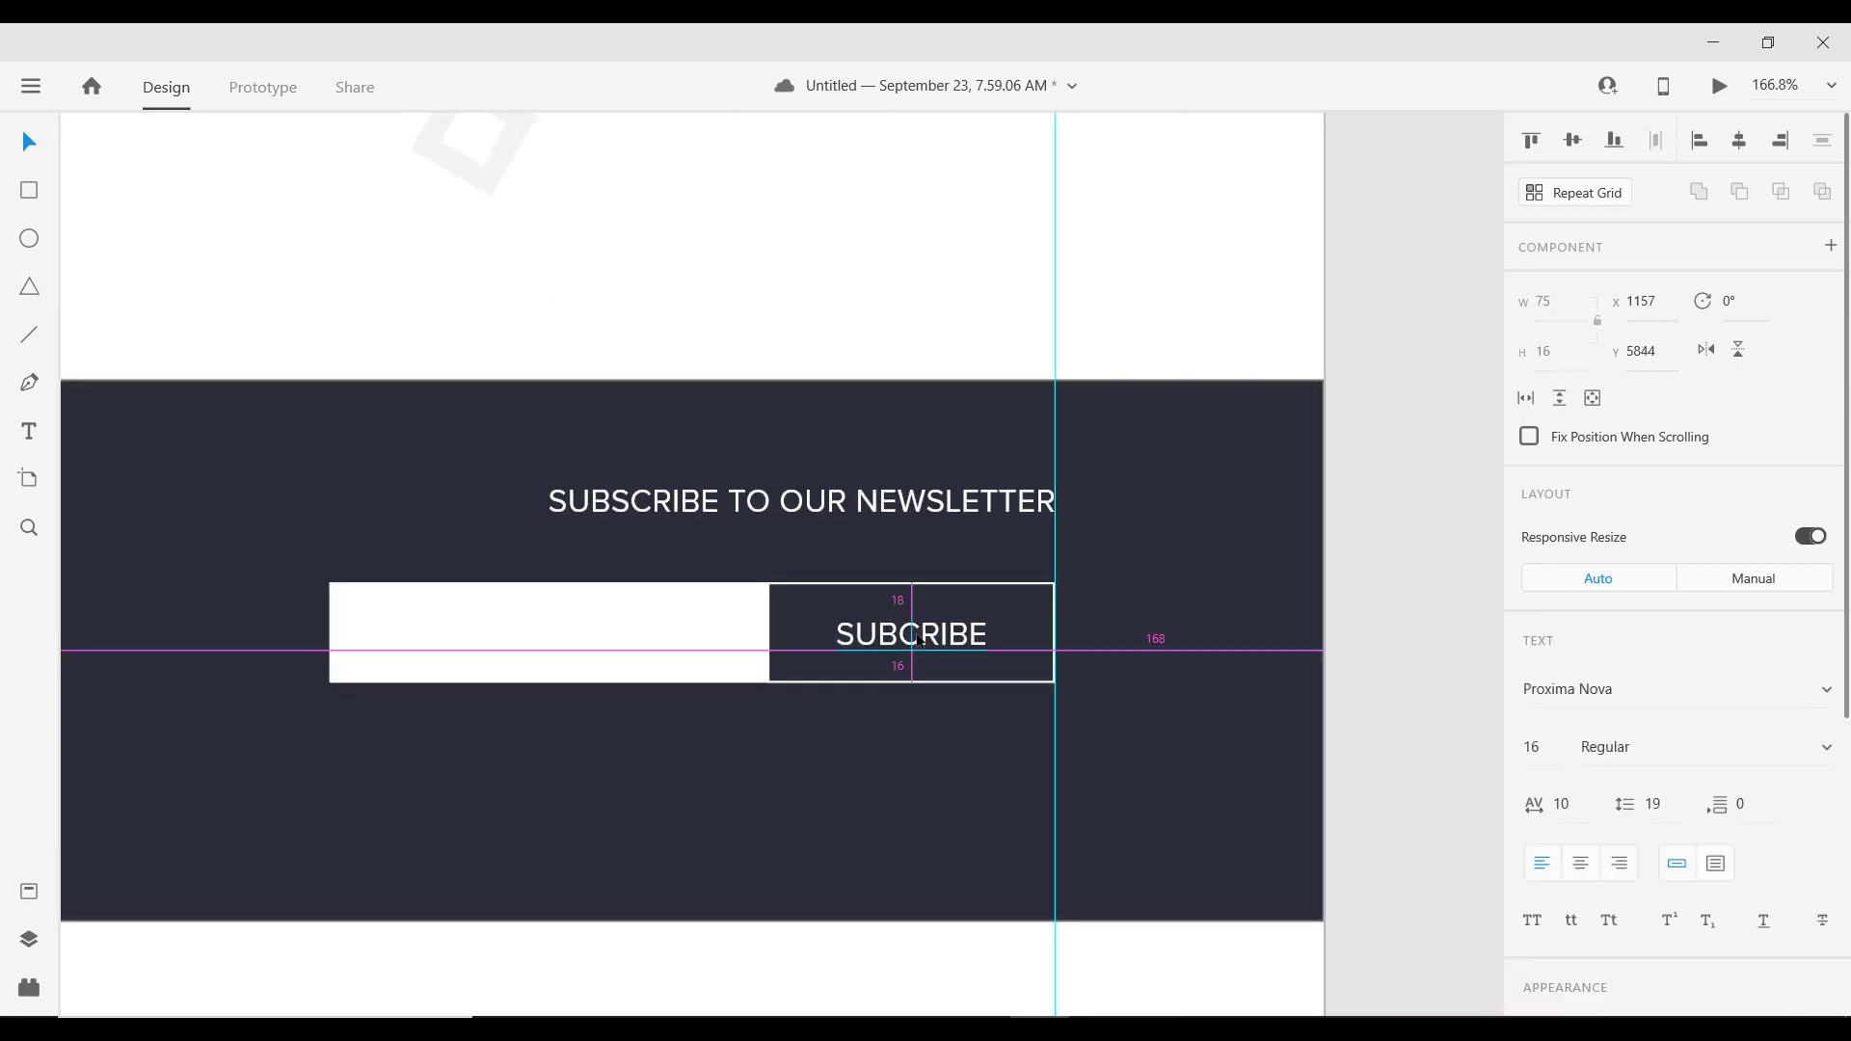